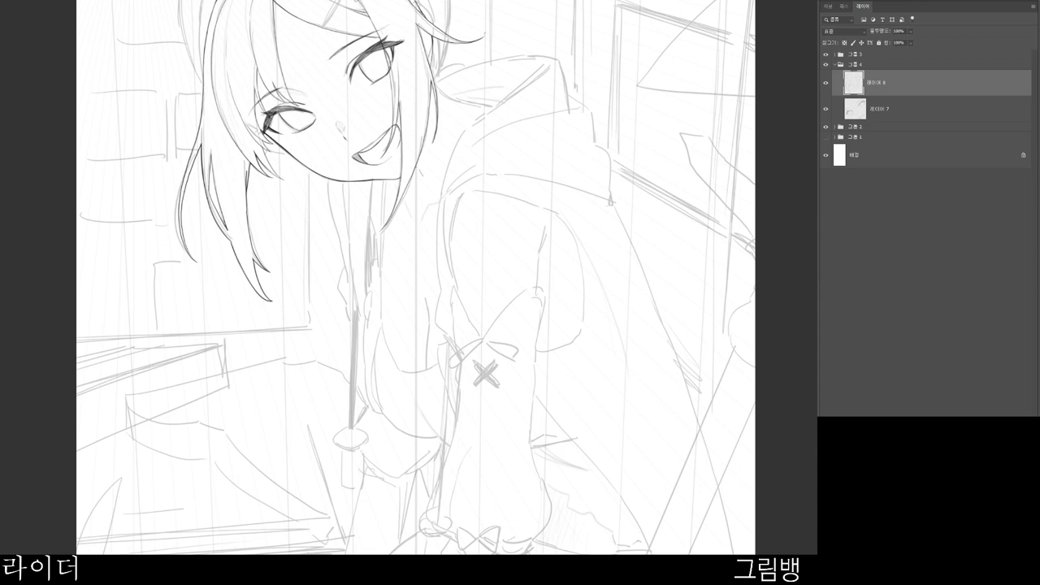
left_click_drag(653, 391, 569, 420)
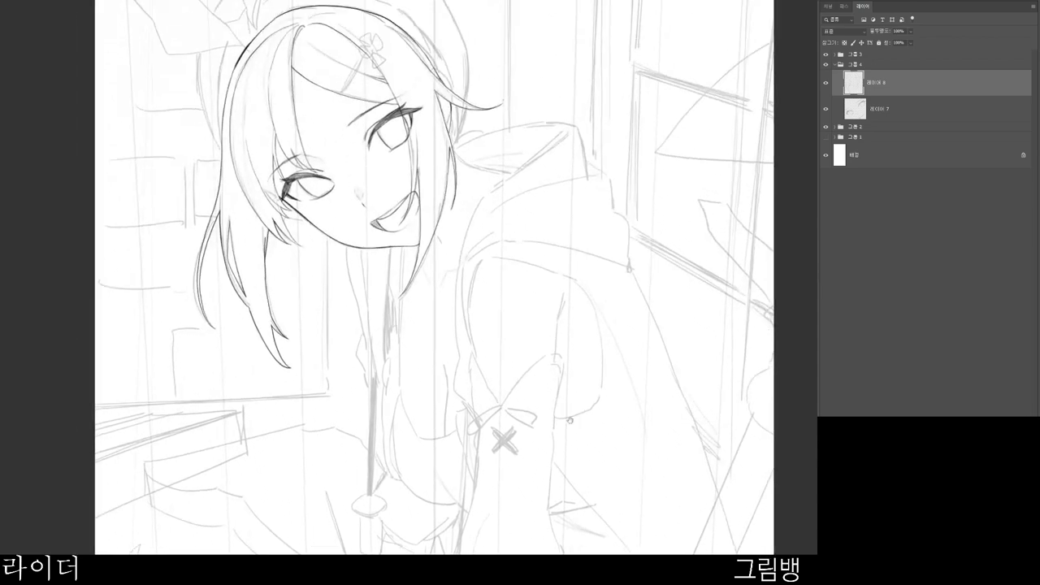
key("r")
left_click_drag(526, 203, 494, 243)
scroll(486, 147, "up", 3)
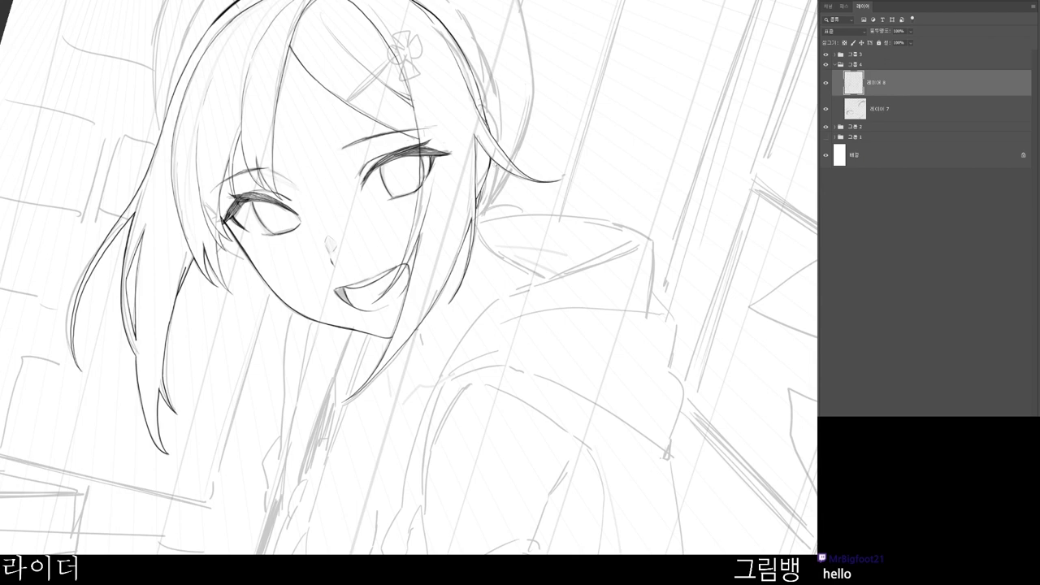
mouse_move(496, 164)
left_mouse_down()
mouse_move(476, 225)
mouse_move(497, 167)
left_mouse_up()
key("ctrl+z")
- Fade the rough sketch group 그룹 2, then move the active line layer in 그룹 4 beneath 레이어 7
key("alt+[")
key("alt+[")
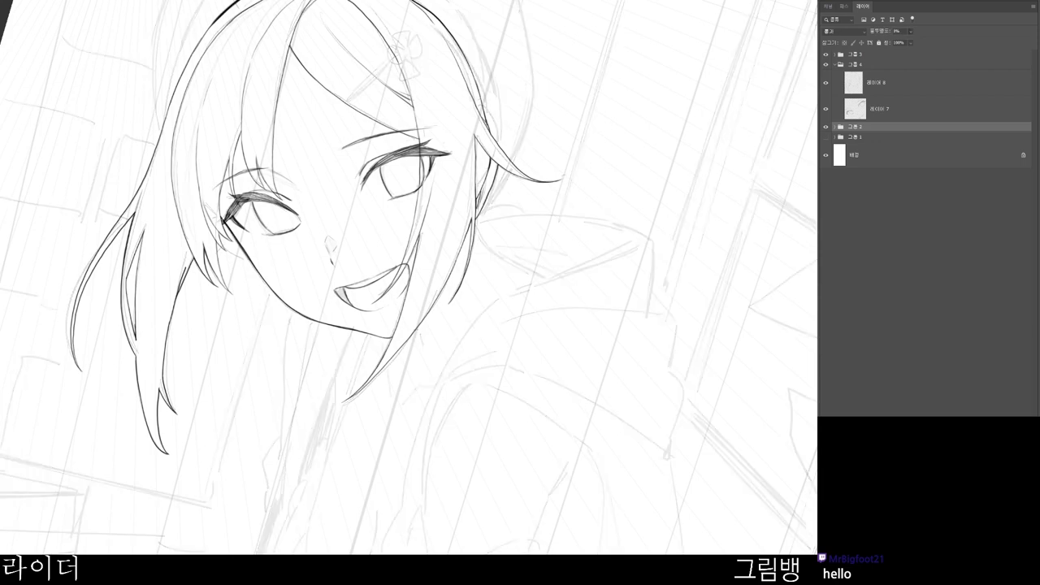
key("alt+]")
key("alt+]")
mouse_move(637, 139)
left_mouse_down()
mouse_move(616, 144)
mouse_move(572, 295)
left_mouse_up()
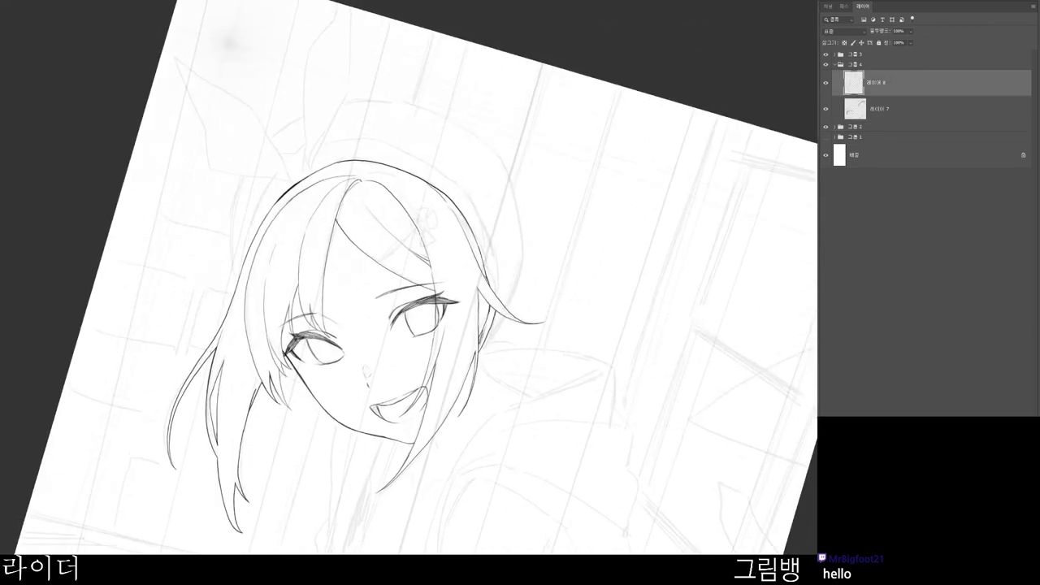
key("ctrl+bracketleft")
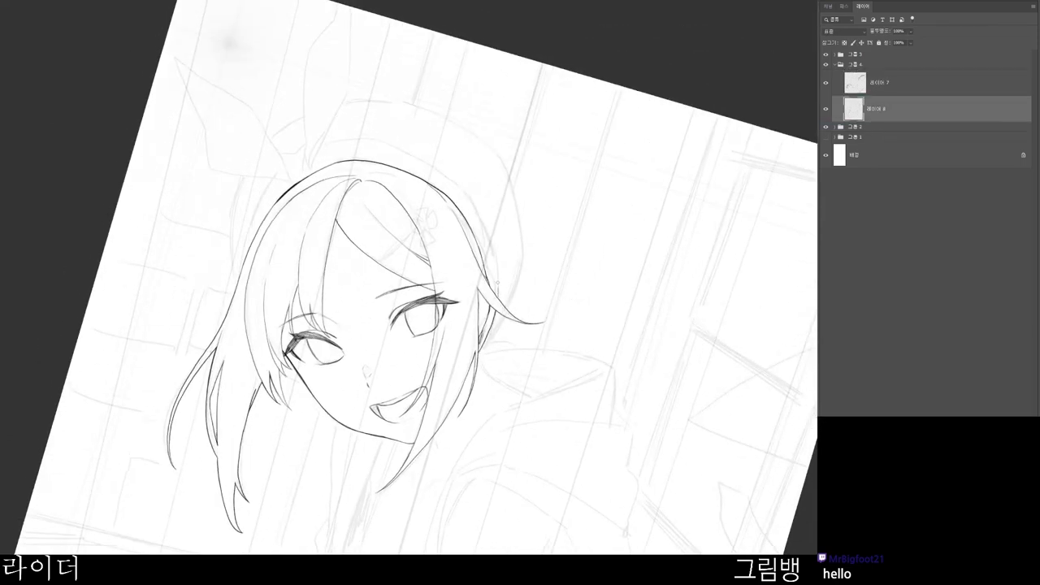
- Ink the outer edge of the beret's band as a long curve following the hair outline over the head
mouse_move(497, 288)
left_mouse_down()
mouse_move(466, 197)
mouse_move(408, 159)
left_mouse_up()
key("ctrl+z")
key("r")
left_click_drag(437, 266, 348, 181)
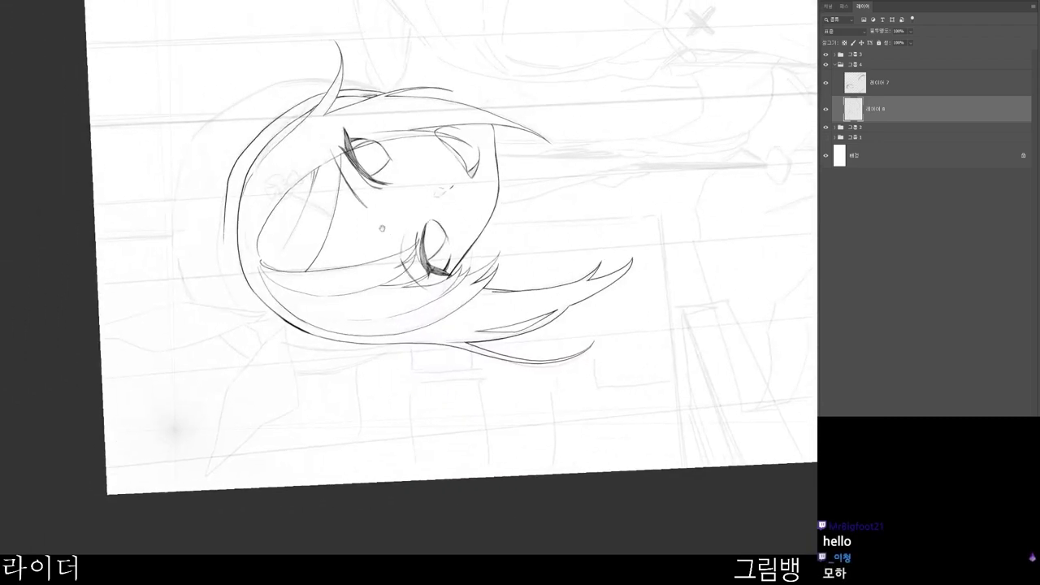
scroll(325, 238, "up", 2)
scroll(243, 220, "up", 1)
key("e")
left_click_drag(200, 141, 186, 250)
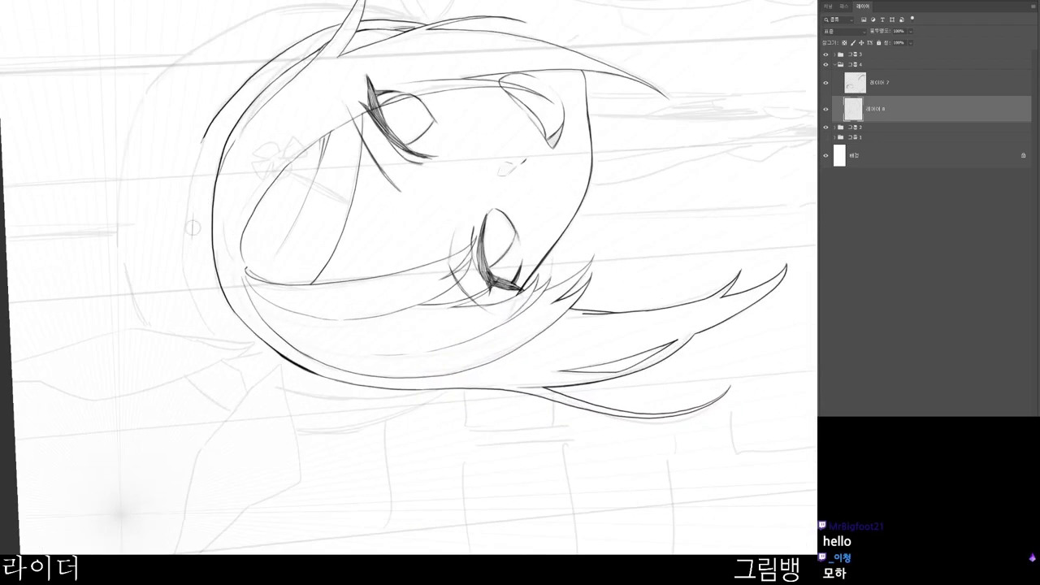
mouse_move(208, 123)
left_mouse_down()
mouse_move(185, 213)
mouse_move(184, 278)
mouse_move(221, 343)
left_mouse_up()
left_click_drag(541, 279, 253, 516)
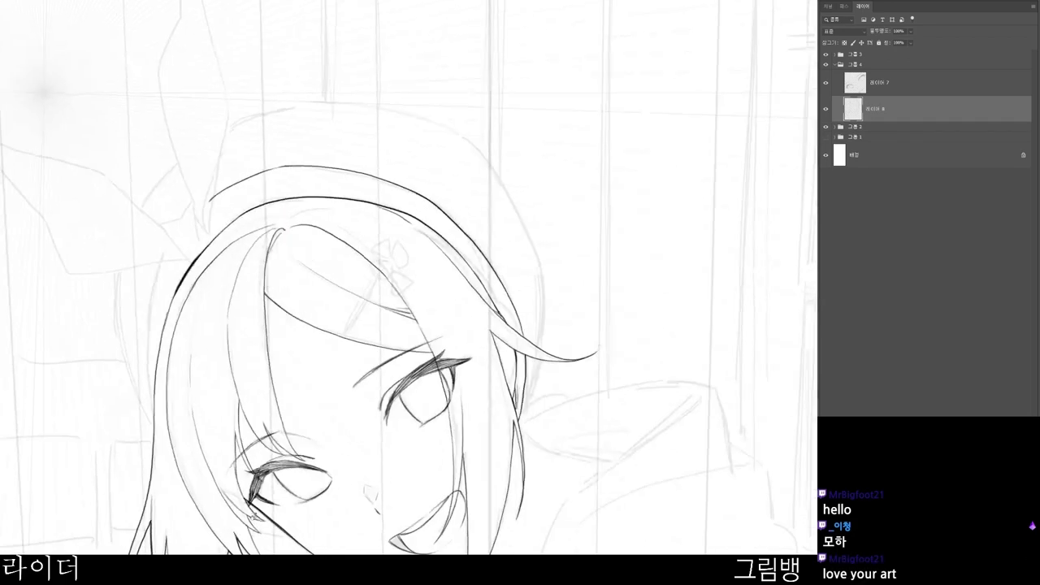
left_click_drag(421, 551, 472, 420)
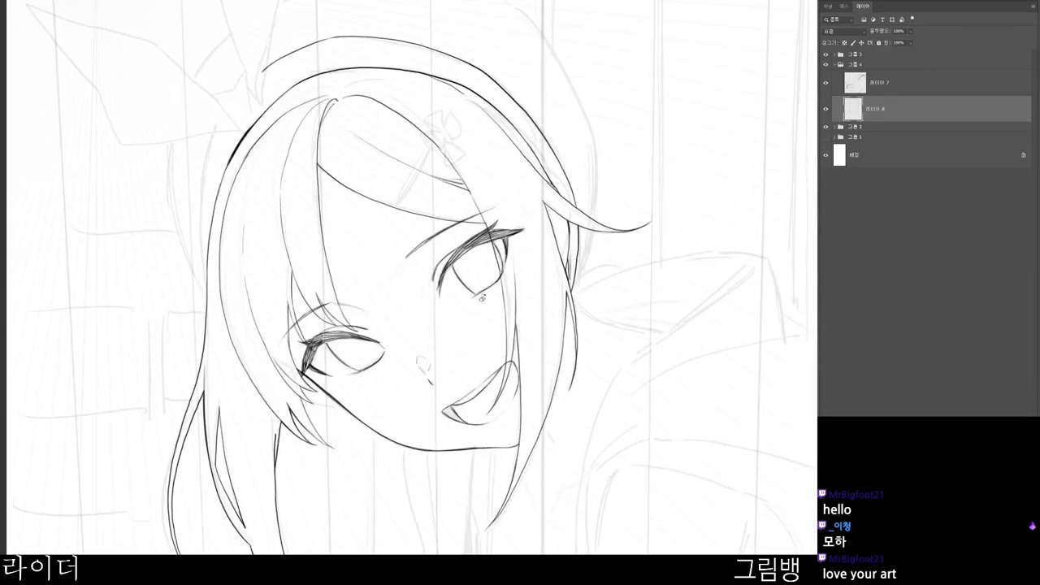
- Ink the two pointed ribbon loops standing up like rabbit ears from the side of the beret
mouse_move(268, 67)
left_mouse_down()
mouse_move(259, 117)
mouse_move(291, 1)
mouse_move(302, 108)
mouse_move(274, 114)
mouse_move(221, 40)
mouse_move(235, 86)
mouse_move(220, 158)
mouse_move(247, 244)
left_mouse_up()
key("ctrl+z")
left_click_drag(221, 174, 261, 306)
left_click_drag(285, 372, 280, 311)
key("r")
mouse_move(365, 355)
left_mouse_down()
mouse_move(306, 385)
mouse_move(248, 381)
left_mouse_up()
mouse_move(268, 224)
left_mouse_down()
mouse_move(190, 121)
mouse_move(236, 66)
mouse_move(260, 0)
left_mouse_up()
key("ctrl+z")
mouse_move(269, 235)
left_mouse_down()
mouse_move(208, 124)
mouse_move(265, 0)
mouse_move(296, 47)
mouse_move(304, 129)
mouse_move(278, 221)
mouse_move(295, 203)
mouse_move(319, 205)
left_mouse_up()
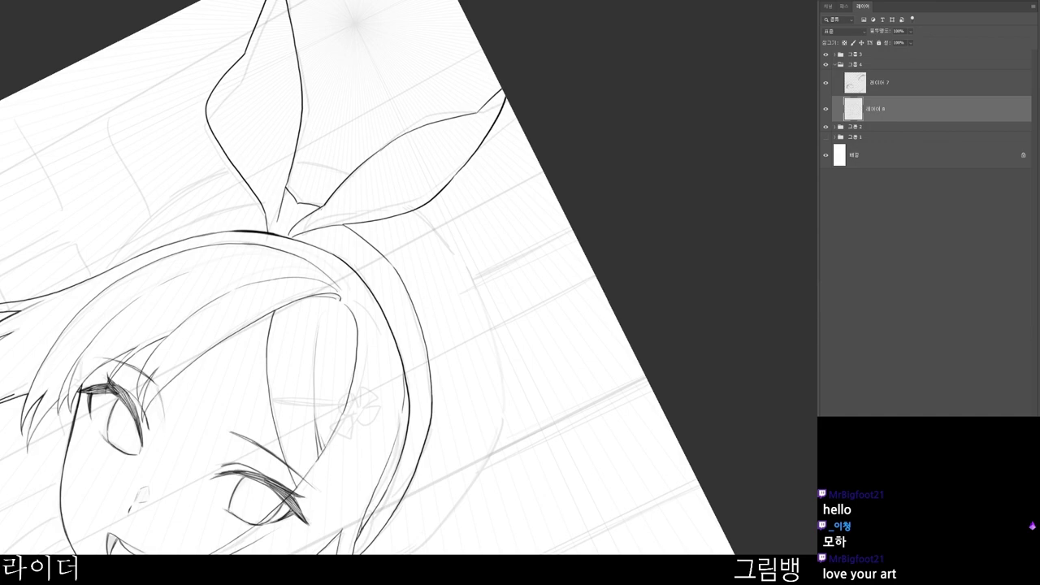
left_click_drag(385, 432, 461, 255)
left_click_drag(549, 412, 493, 444)
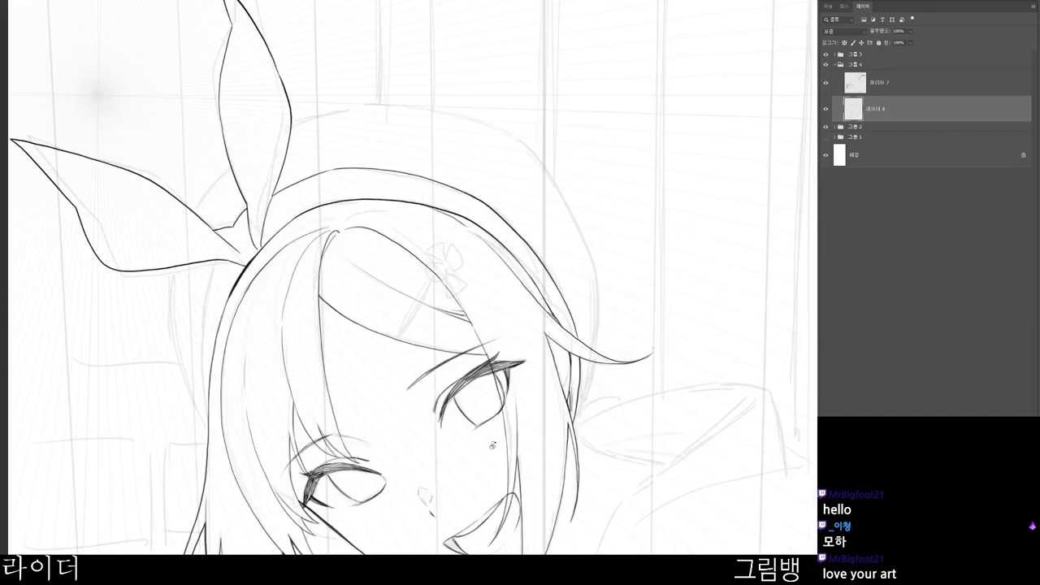
left_click_drag(371, 457, 375, 392)
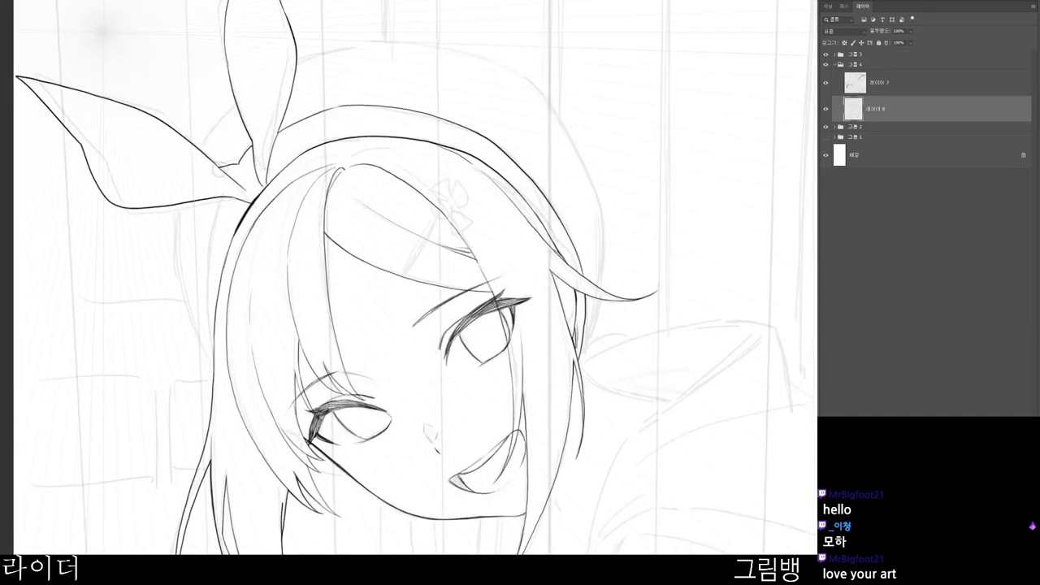
- Clean up the overlapping lines where the ribbon loops meet and ink the small dark fold in the knot
left_click_drag(219, 171, 245, 191)
left_click_drag(255, 147, 260, 185)
scroll(278, 134, "down", 1)
left_click_drag(228, 192, 211, 248)
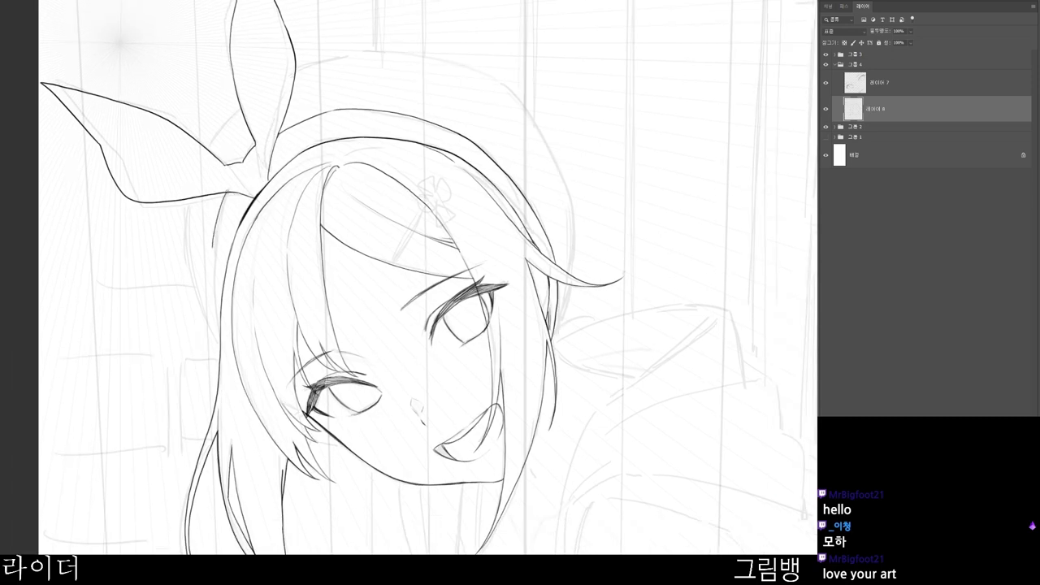
key("ctrl+z")
mouse_move(255, 144)
left_mouse_down()
mouse_move(241, 156)
mouse_move(254, 166)
left_mouse_up()
scroll(302, 151, "down", 1)
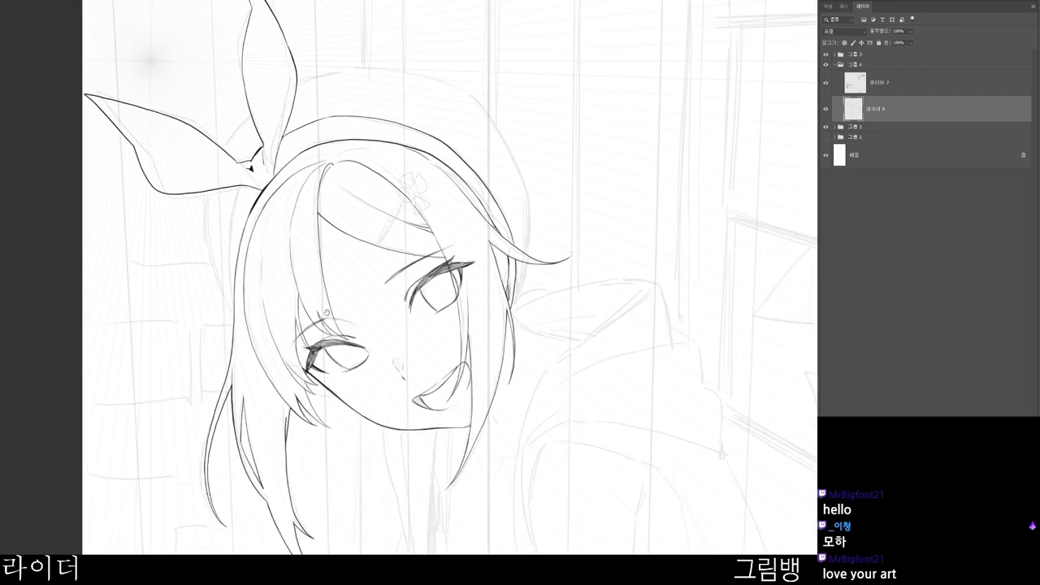
- Ink the beret's inner band edge and outer edge running down beside the hair below the ribbon
mouse_move(251, 167)
left_mouse_down()
mouse_move(210, 273)
mouse_move(212, 318)
left_mouse_up()
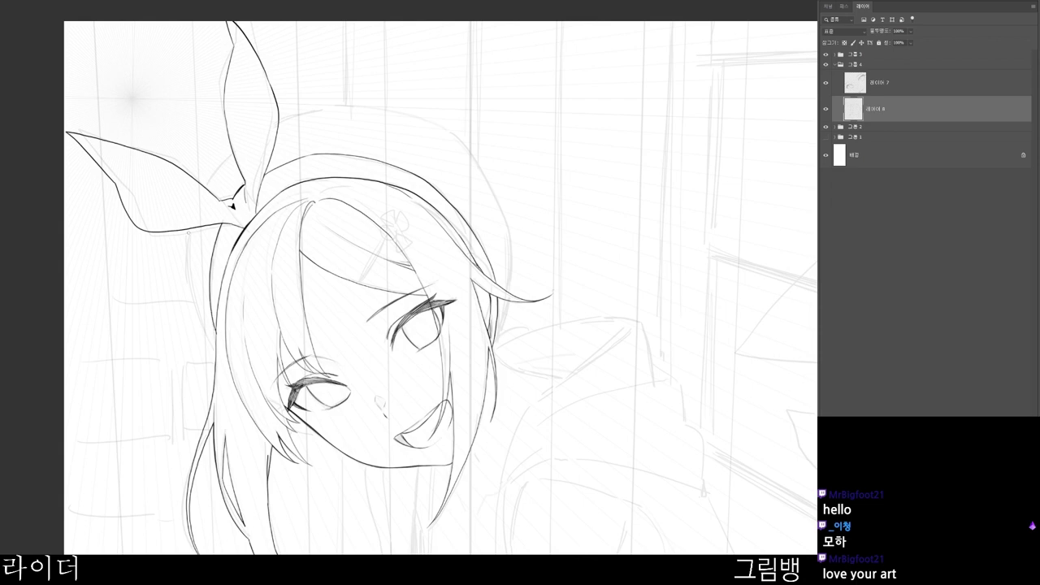
left_click_drag(188, 229, 209, 340)
left_click_drag(262, 392, 286, 445)
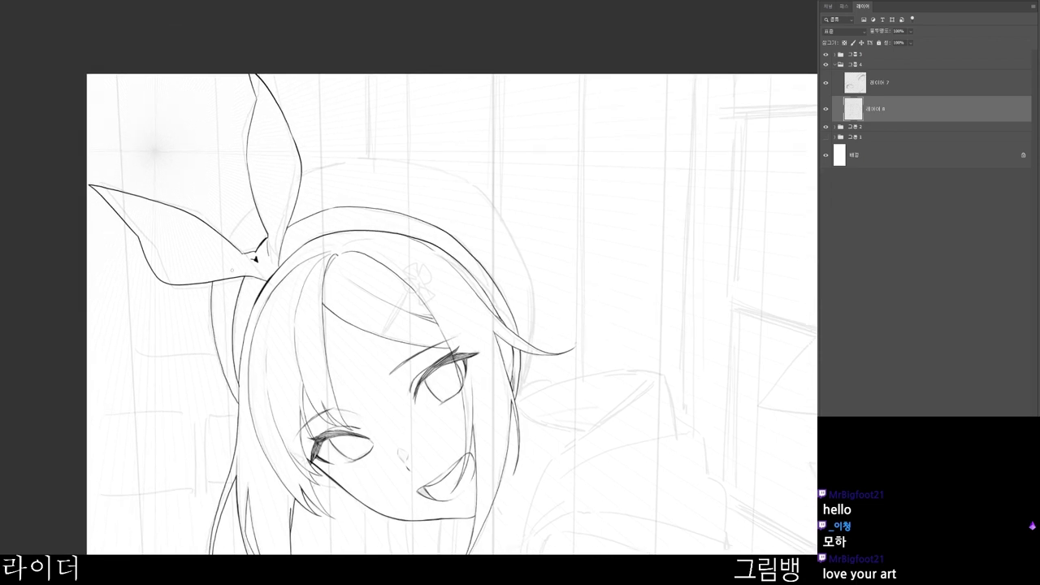
left_click_drag(232, 231, 251, 208)
- Ink the short piece of beret outline showing between the two ribbon loops
scroll(232, 245, "up", 2)
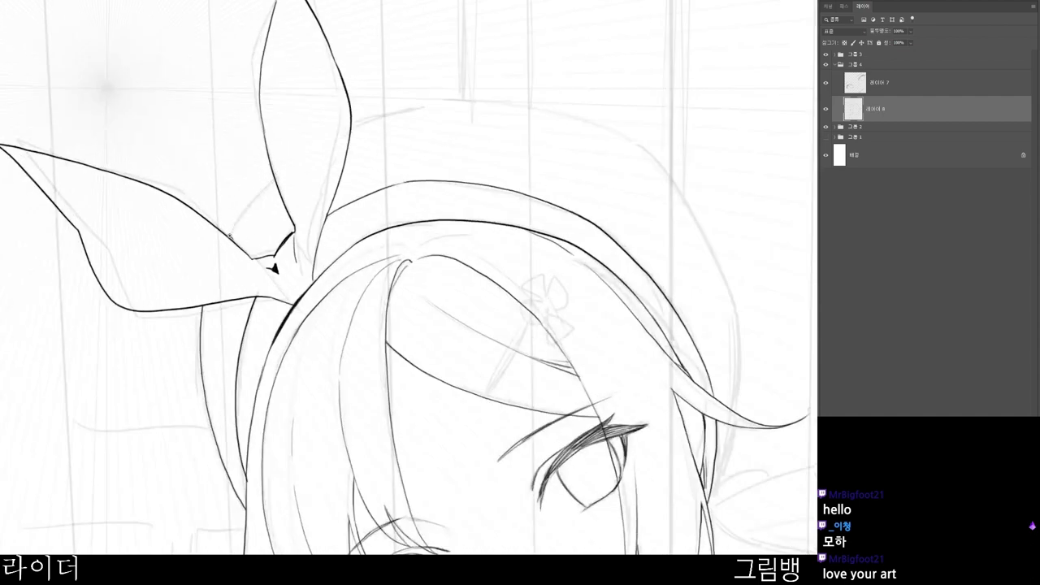
left_click_drag(227, 235, 272, 172)
key("ctrl+z")
left_click_drag(222, 238, 278, 169)
scroll(327, 153, "down", 1)
left_click_drag(473, 441, 461, 513)
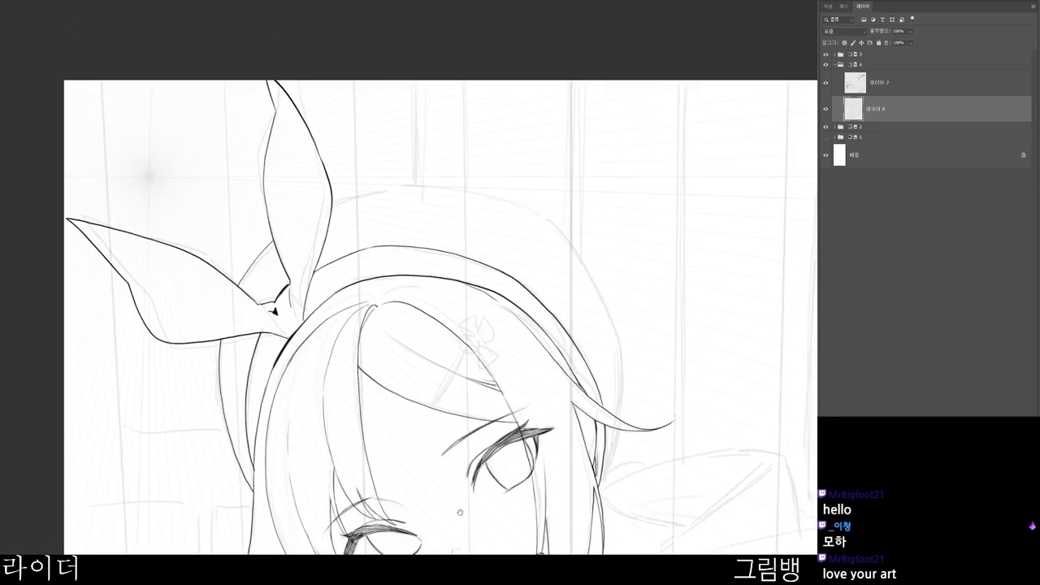
- Ink the top of the beret's crown, starting from the upright ribbon loop and following the sketch
left_click_drag(429, 308, 408, 244)
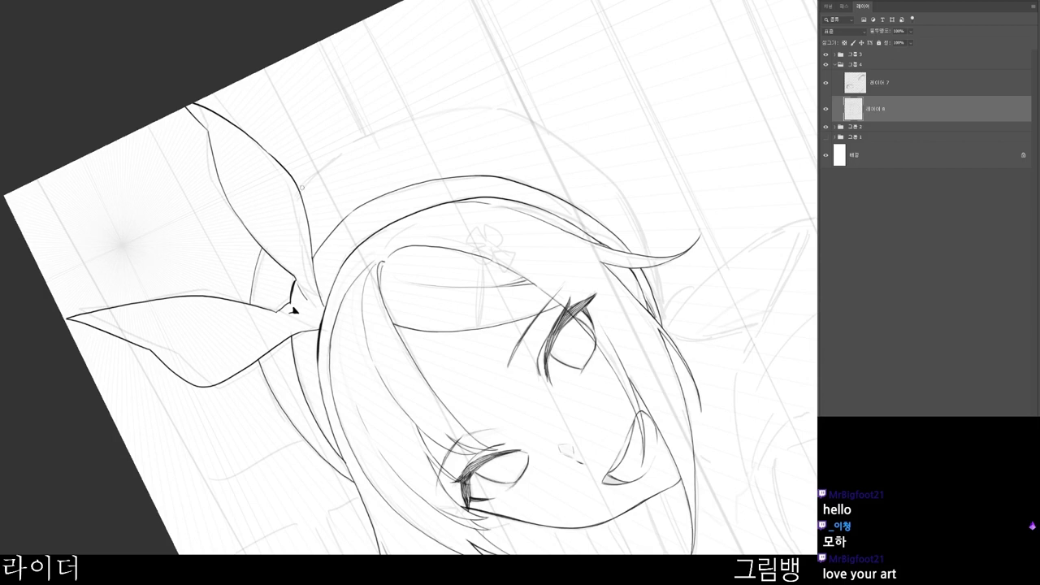
left_click_drag(302, 187, 365, 134)
left_click_drag(336, 228, 328, 244)
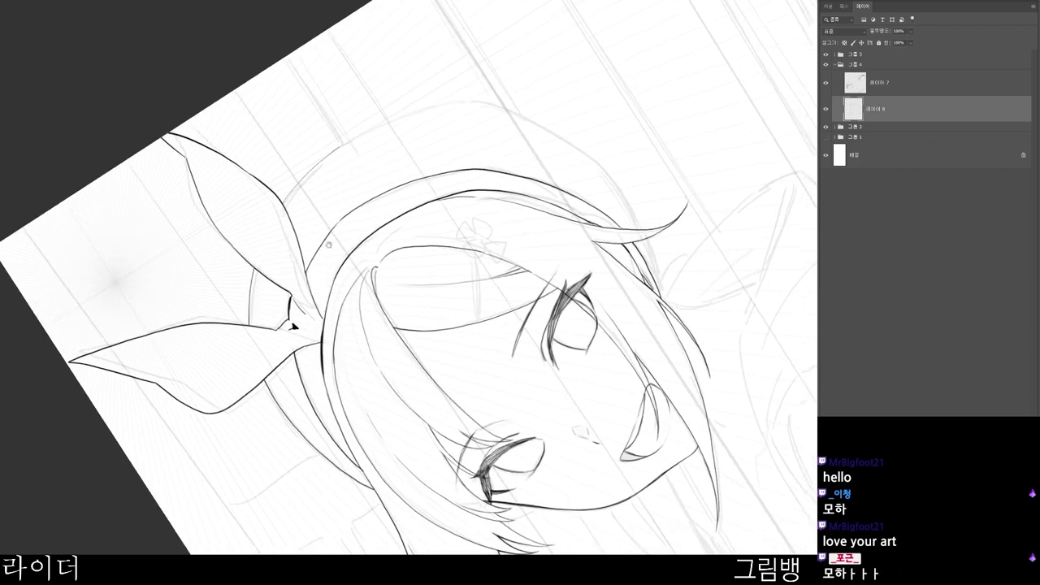
mouse_move(296, 206)
left_mouse_down()
mouse_move(271, 283)
mouse_move(317, 221)
mouse_move(380, 191)
mouse_move(457, 178)
left_mouse_up()
left_click_drag(496, 441, 536, 275)
left_click_drag(482, 346, 397, 310)
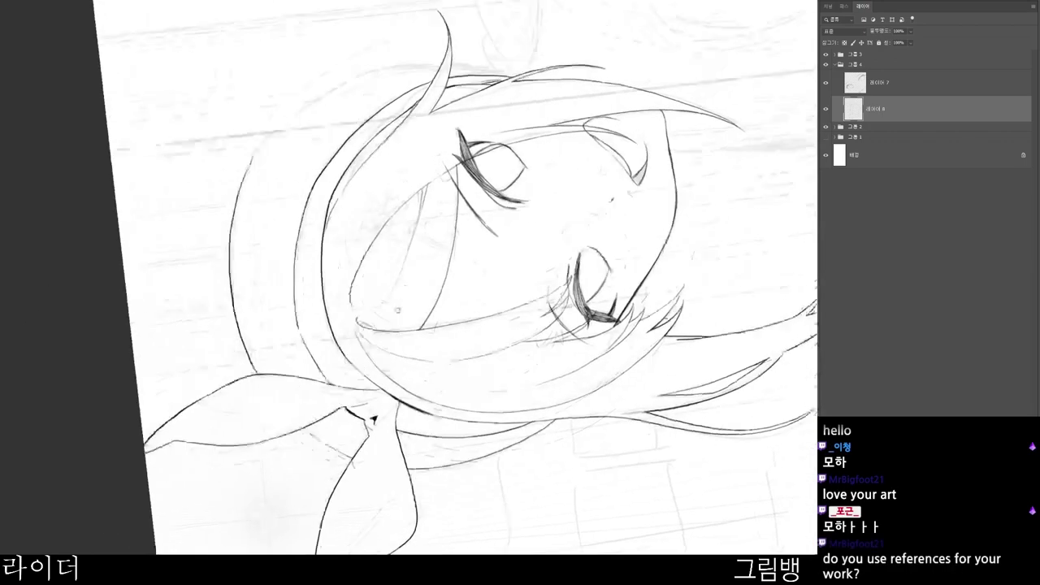
left_click_drag(436, 210, 397, 329)
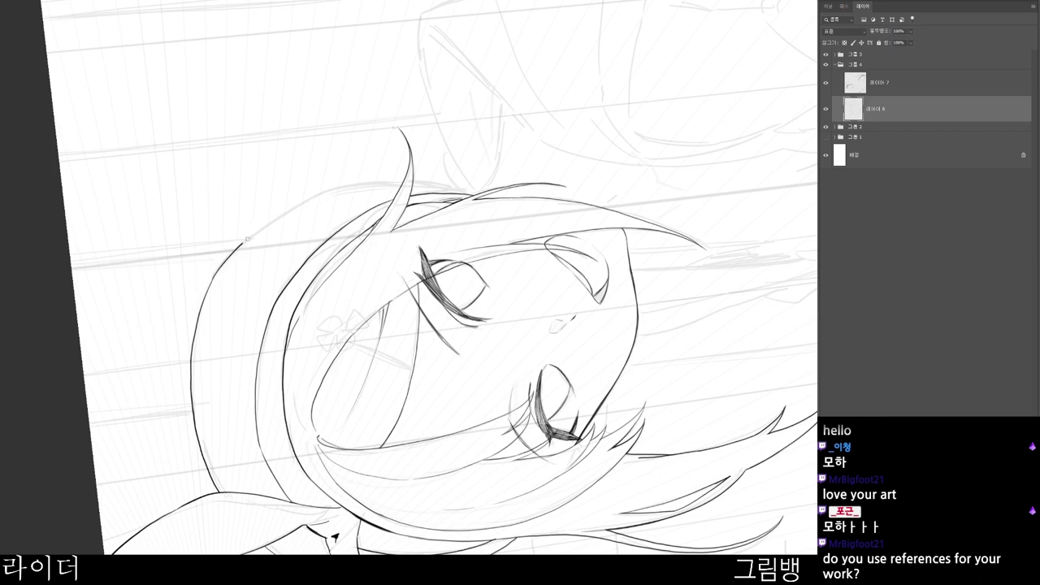
- Continue the beret's crown outline down its far side to the hair and clean up where the lines meet
mouse_move(211, 285)
left_mouse_down()
mouse_move(251, 235)
mouse_move(344, 186)
left_mouse_up()
key("ctrl+z")
left_click_drag(216, 275, 256, 235)
key("ctrl+z")
mouse_move(212, 280)
left_mouse_down()
mouse_move(248, 241)
mouse_move(333, 190)
mouse_move(395, 182)
left_mouse_up()
key("r")
left_click_drag(501, 168, 423, 467)
key("space")
left_click_drag(422, 466, 345, 523)
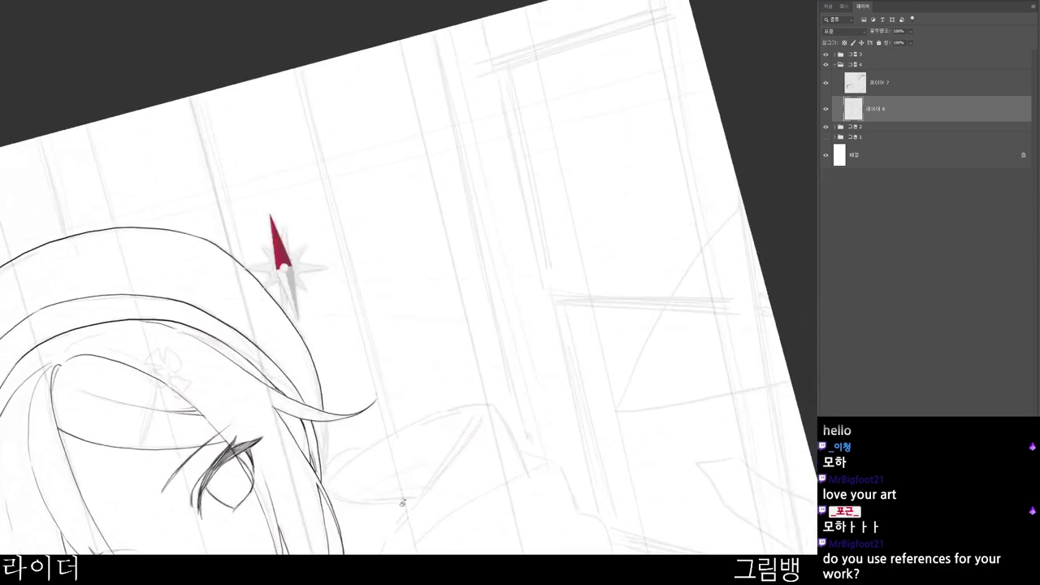
left_click_drag(402, 502, 340, 520)
left_click_drag(340, 499, 512, 319)
key("e")
left_click_drag(454, 216, 434, 305)
key("b")
scroll(489, 256, "down", 3)
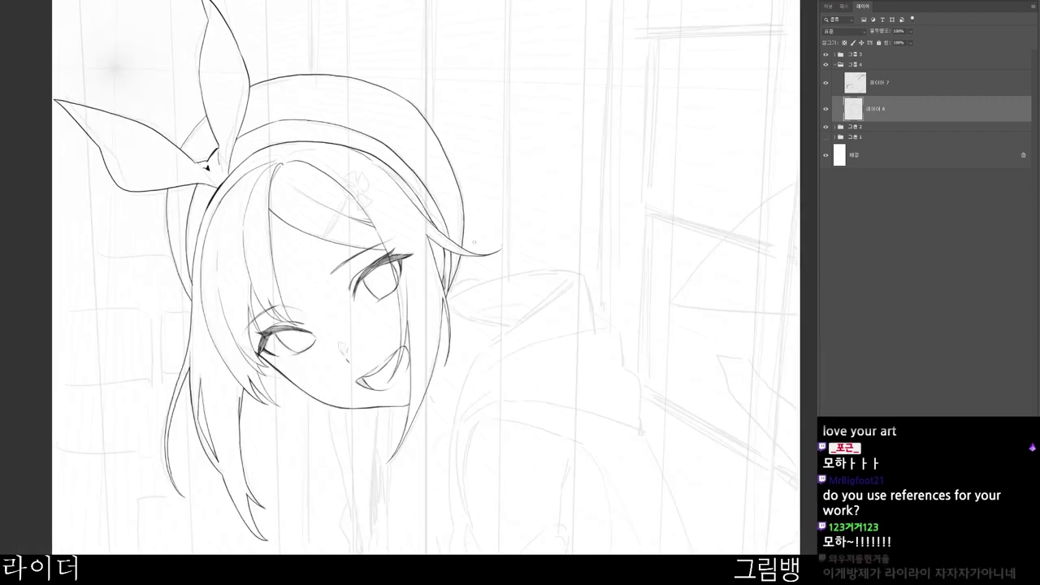
- Examine the inked head, hair and beret against the faint body sketch, up close and as a whole
left_click_drag(490, 522, 467, 489)
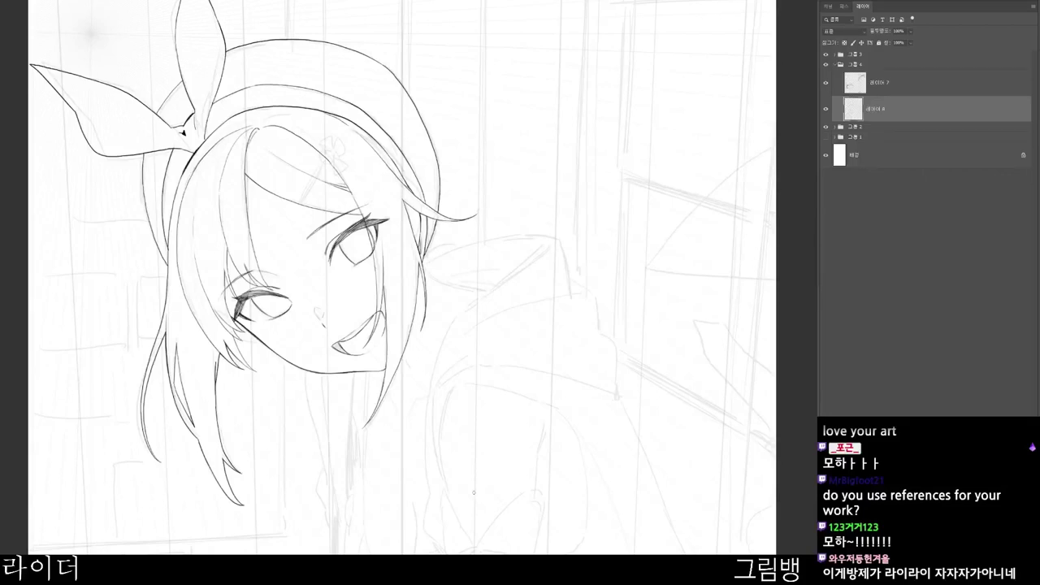
left_click_drag(460, 530, 518, 471)
scroll(574, 455, "down", 1)
left_click_drag(517, 269, 483, 216)
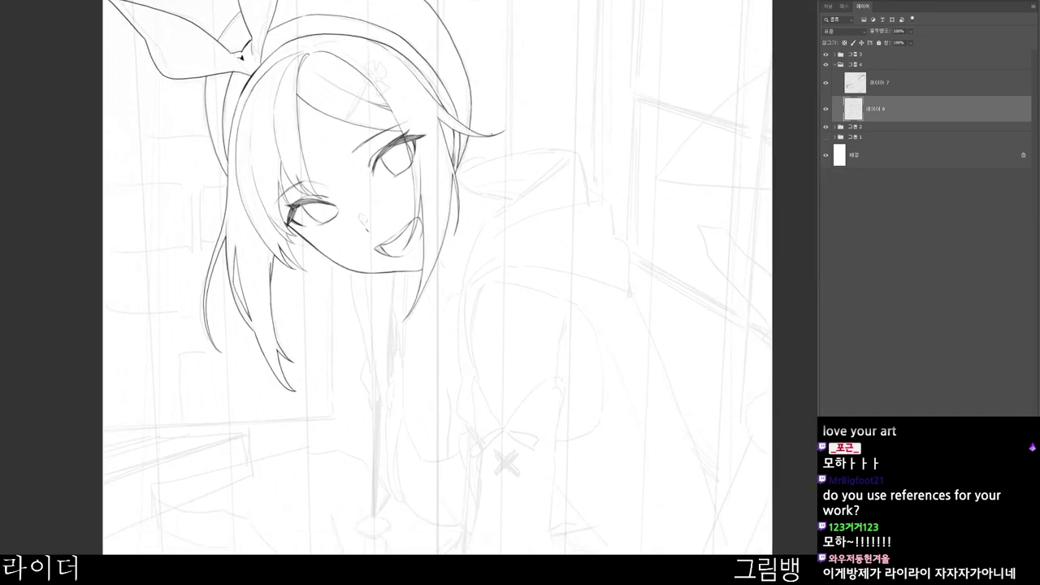
scroll(452, 202, "up", 1)
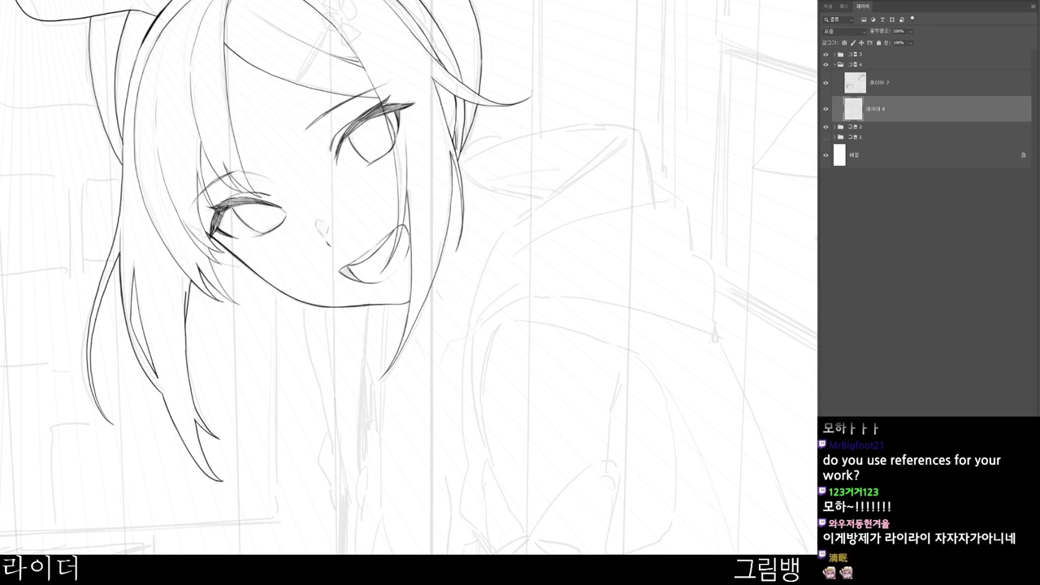
scroll(472, 137, "down", 3)
left_click_drag(523, 365, 474, 369)
scroll(239, 223, "up", 6)
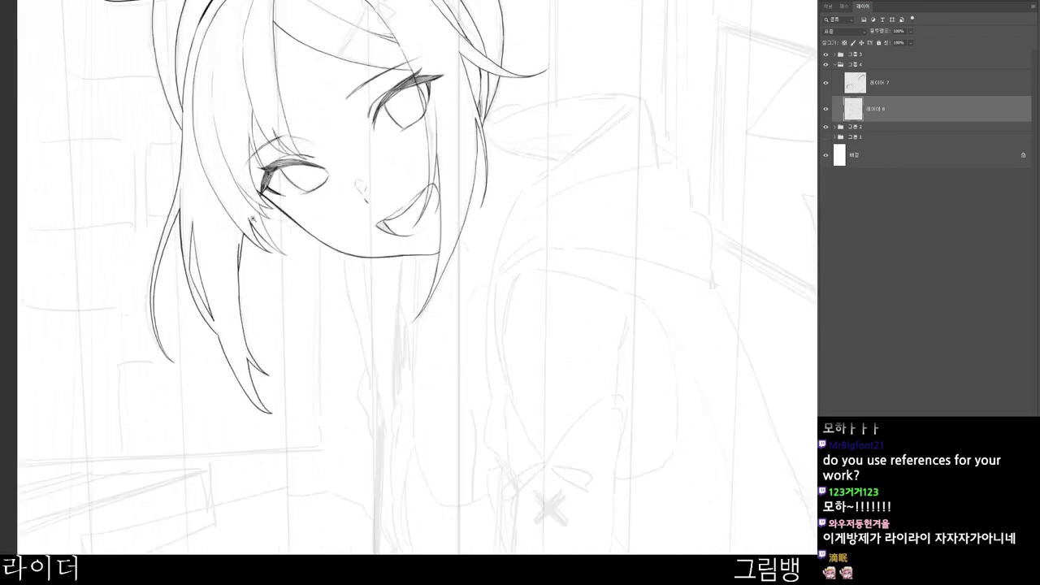
scroll(247, 223, "down", 3)
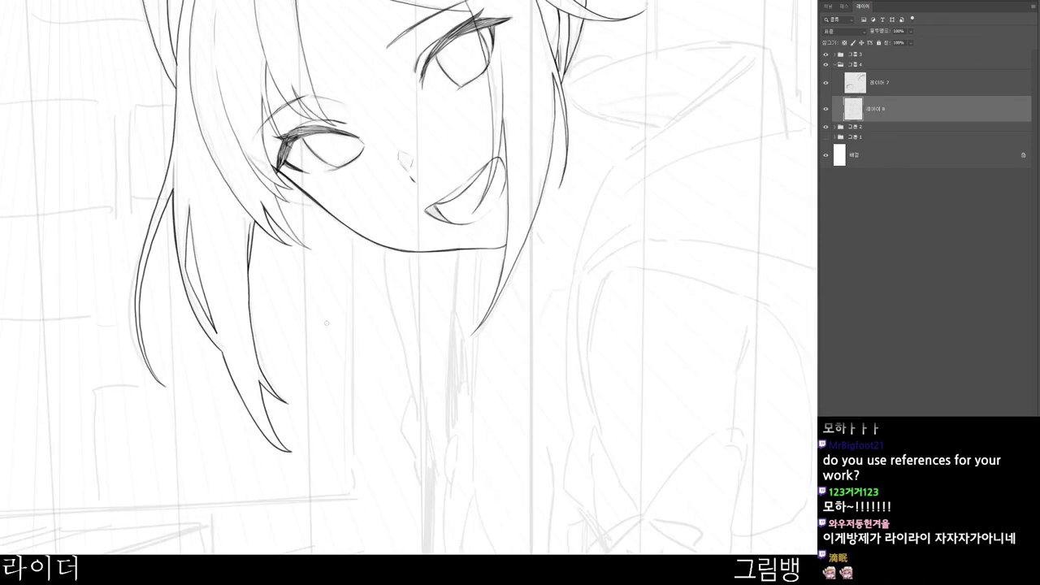
left_click_drag(375, 468, 407, 466)
left_click_drag(553, 338, 496, 406)
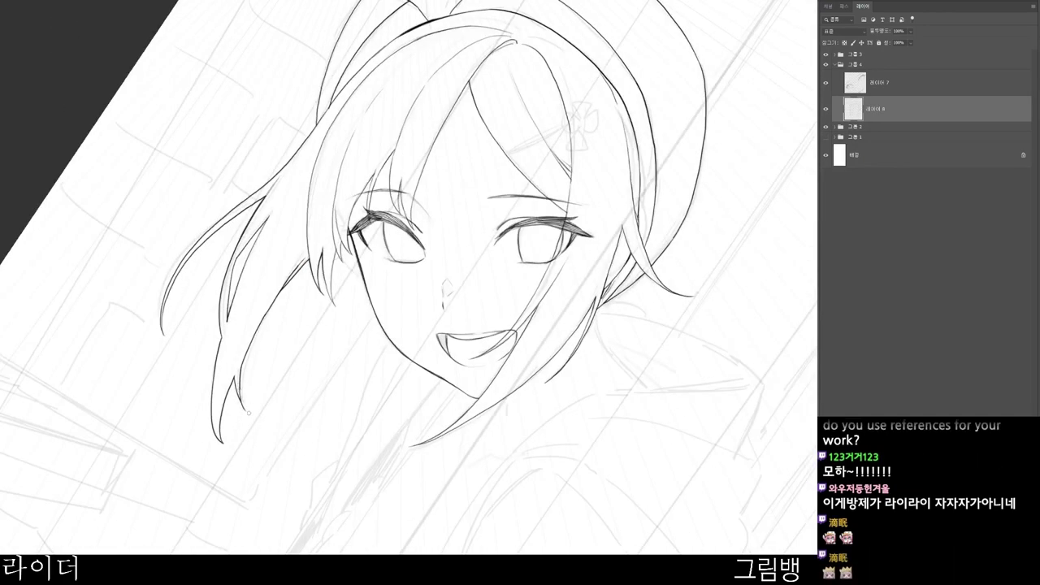
left_click_drag(311, 348, 279, 340)
left_click_drag(490, 537, 648, 315)
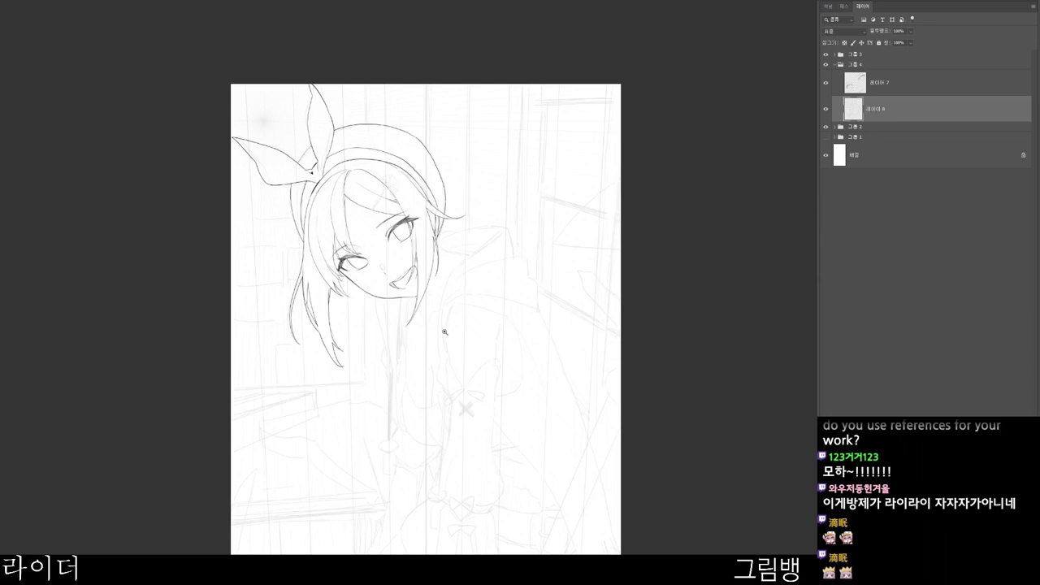
left_click_drag(443, 330, 456, 308)
key("ctrl+shift+h")
key("ctrl+shift+h")
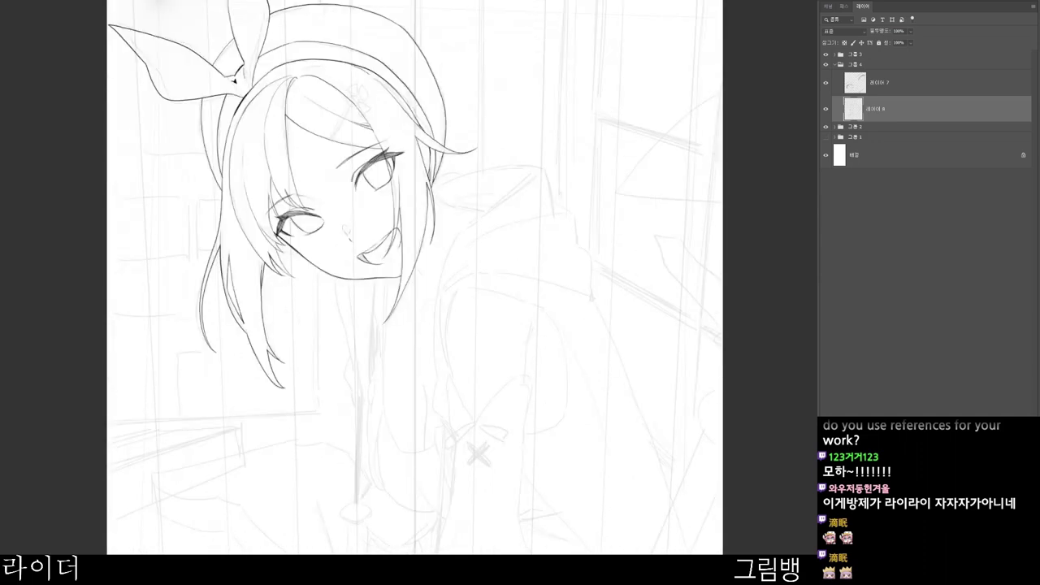
- Add a new empty layer at the bottom of 그룹 4 and select 레이어 7
key("ctrl+shift+n")
key("Return")
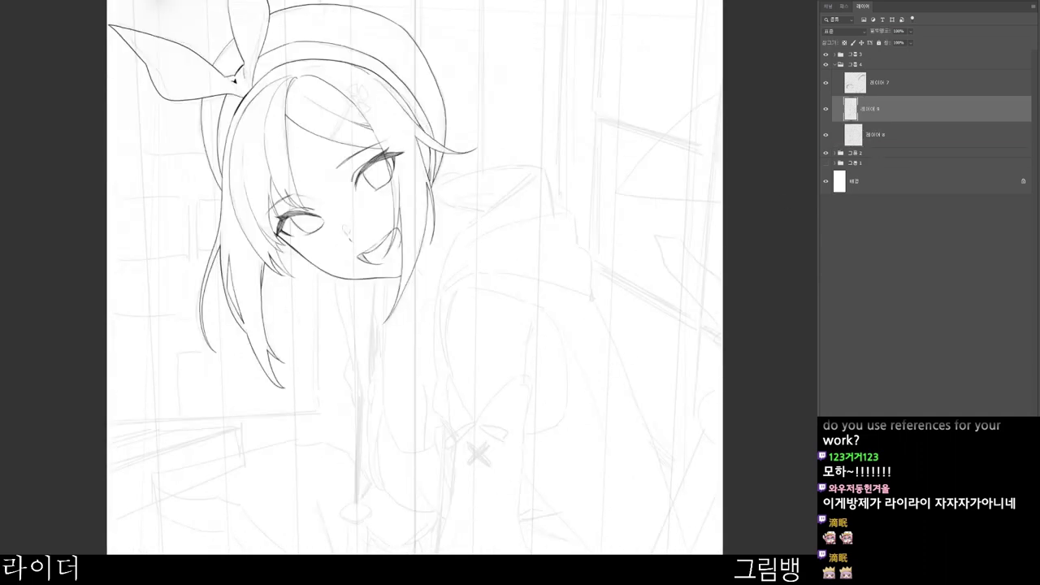
key("ctrl+bracketleft")
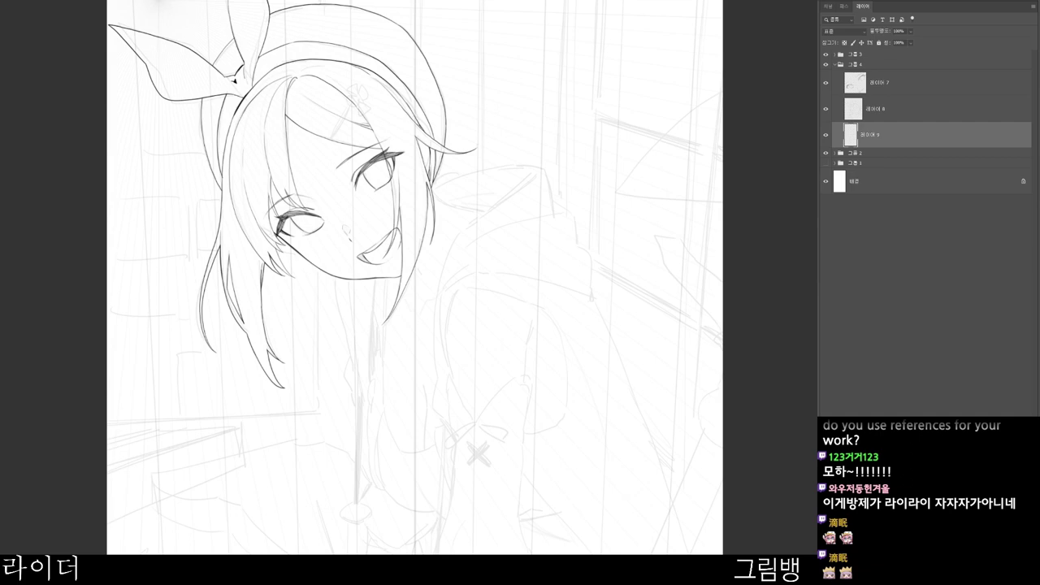
key("alt+bracketright")
key("alt+bracketright")
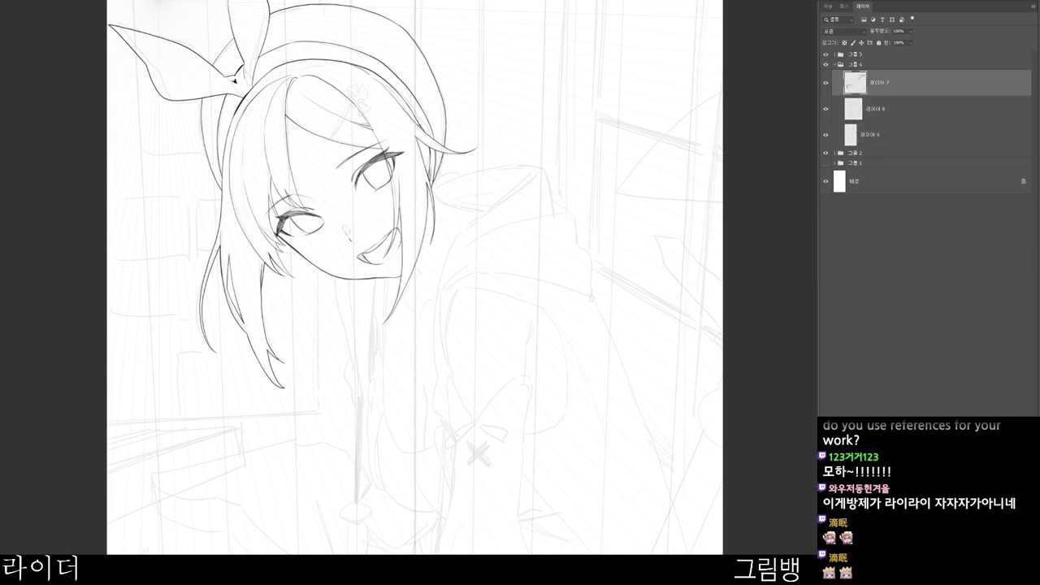
- Touch up the lower lid line of the eye nearest the long side hair
scroll(307, 231, "up", 1)
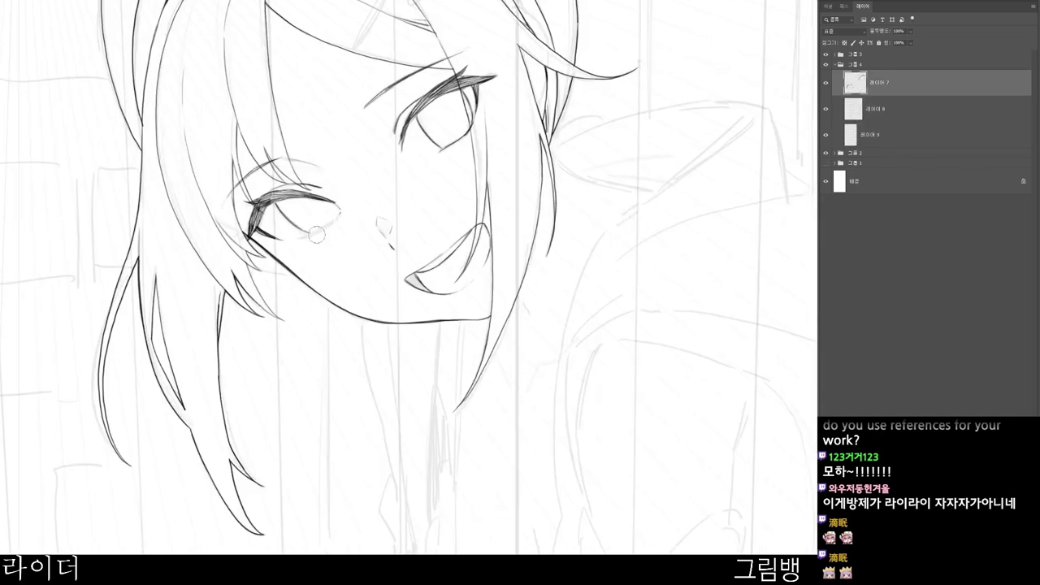
left_click_drag(300, 237, 335, 220)
key("r")
left_click_drag(365, 268, 352, 389)
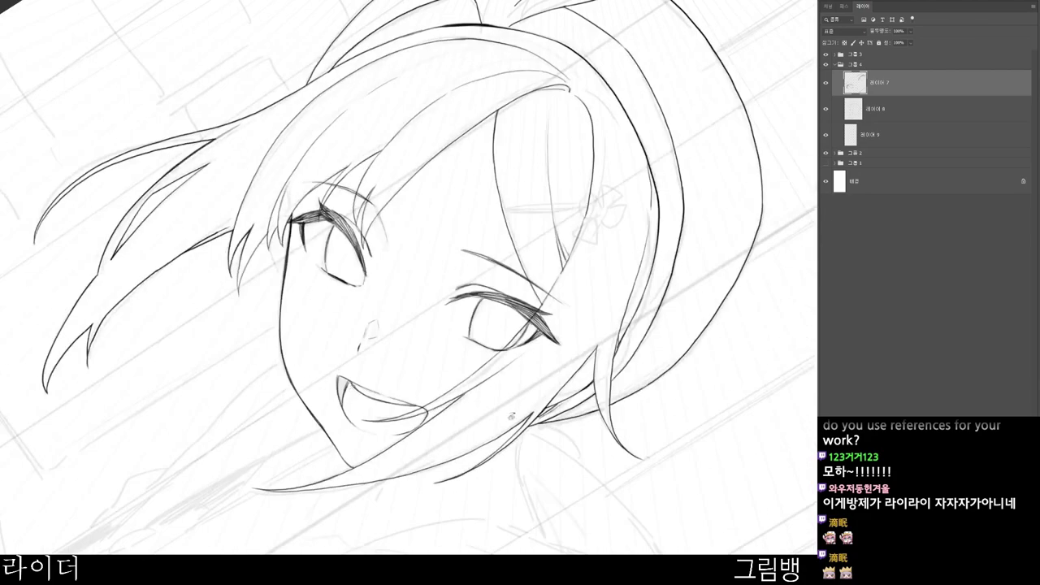
key("r")
left_click_drag(512, 416, 559, 283)
scroll(553, 304, "down", 1)
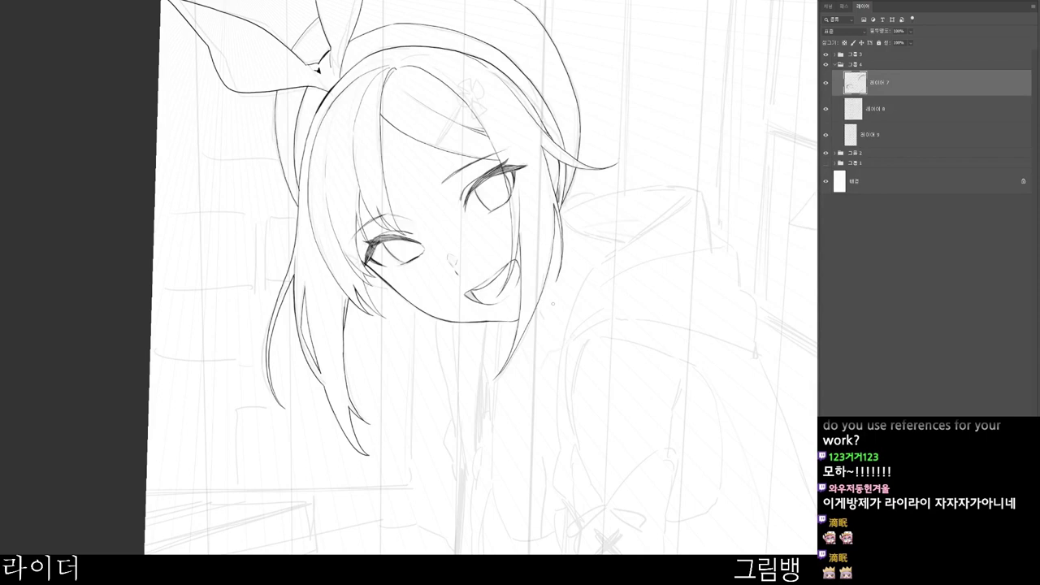
scroll(625, 398, "down", 1)
- Select the bottom layer of 그룹 4 and ink the hooded jacket's front edge from the neck down toward the sleeve bow
key("Escape")
left_click_drag(678, 440, 445, 260)
key("alt+bracketleft")
key("alt+bracketleft")
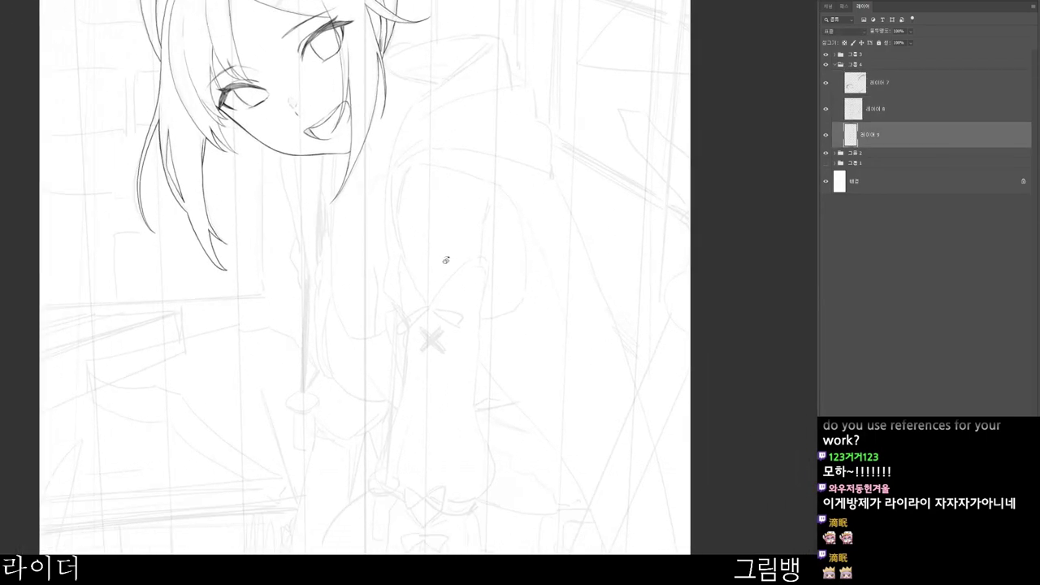
left_click_drag(538, 409, 525, 482)
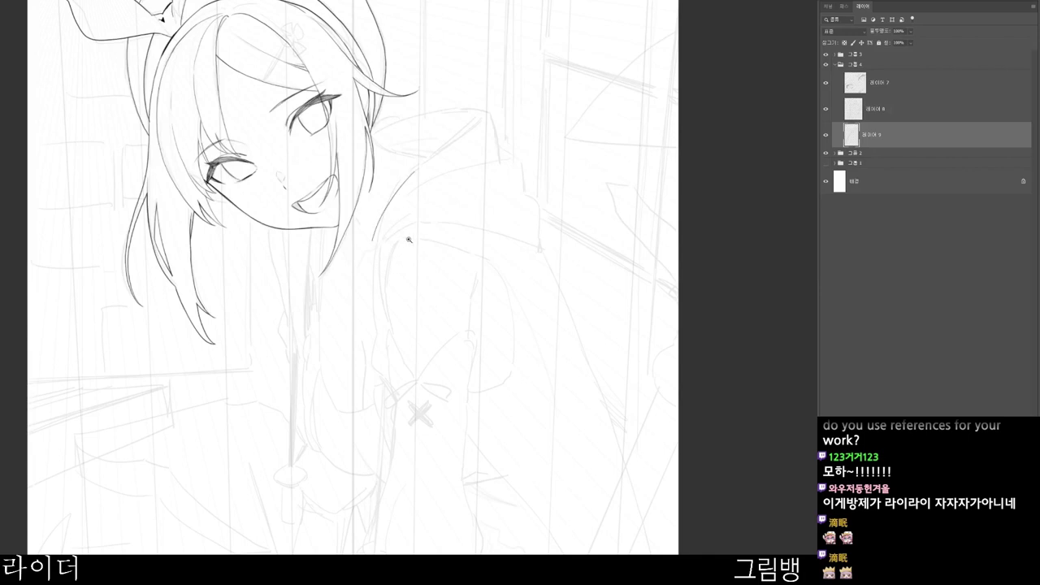
left_click(408, 240, "alt")
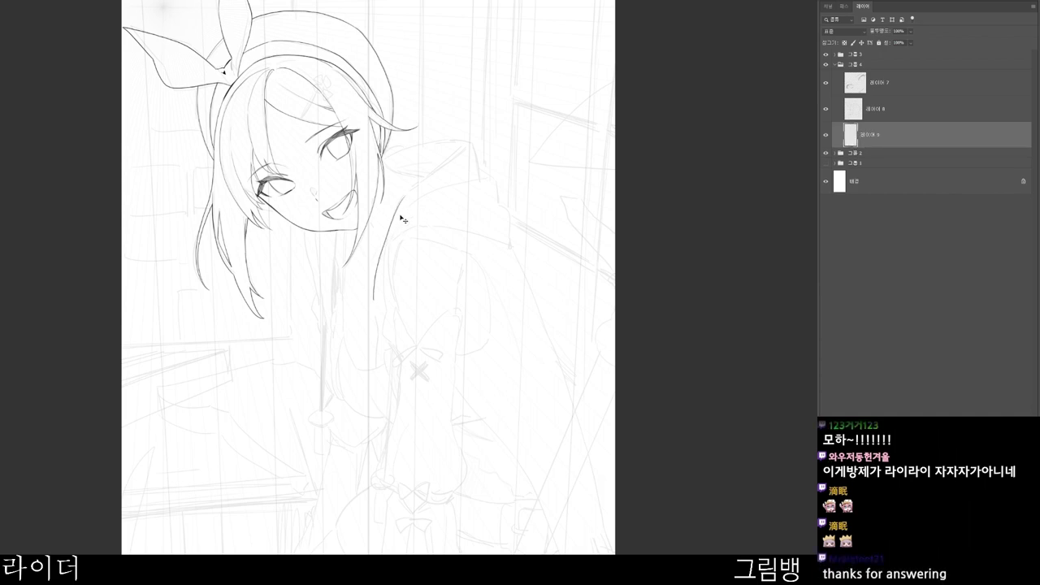
mouse_move(399, 215)
left_mouse_down()
mouse_move(371, 285)
mouse_move(399, 351)
left_mouse_up()
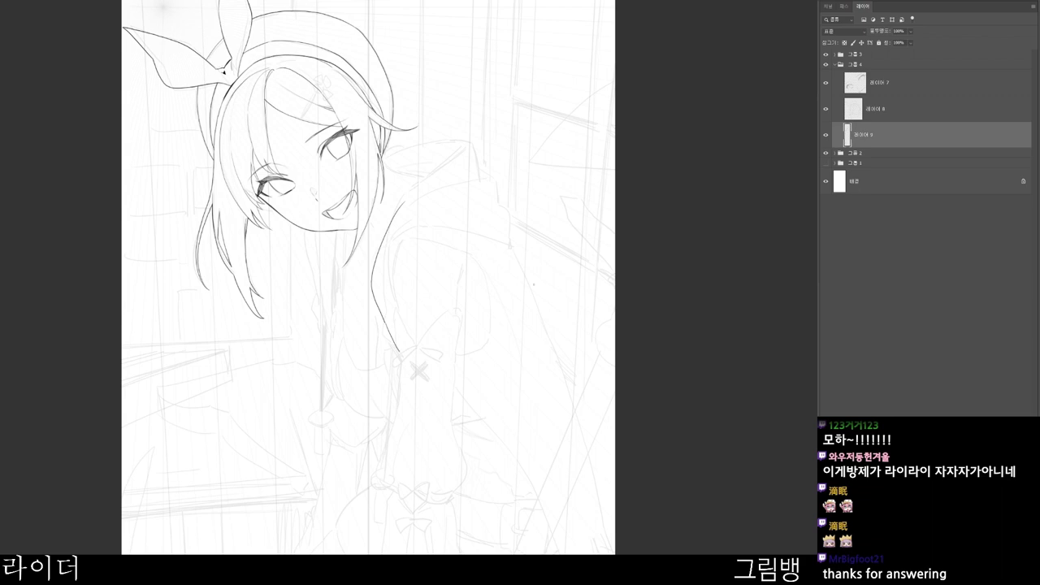
- Extend the jacket's front edge up to the hood's tip and rework the tip into a rounded corner
scroll(396, 211, "up", 1)
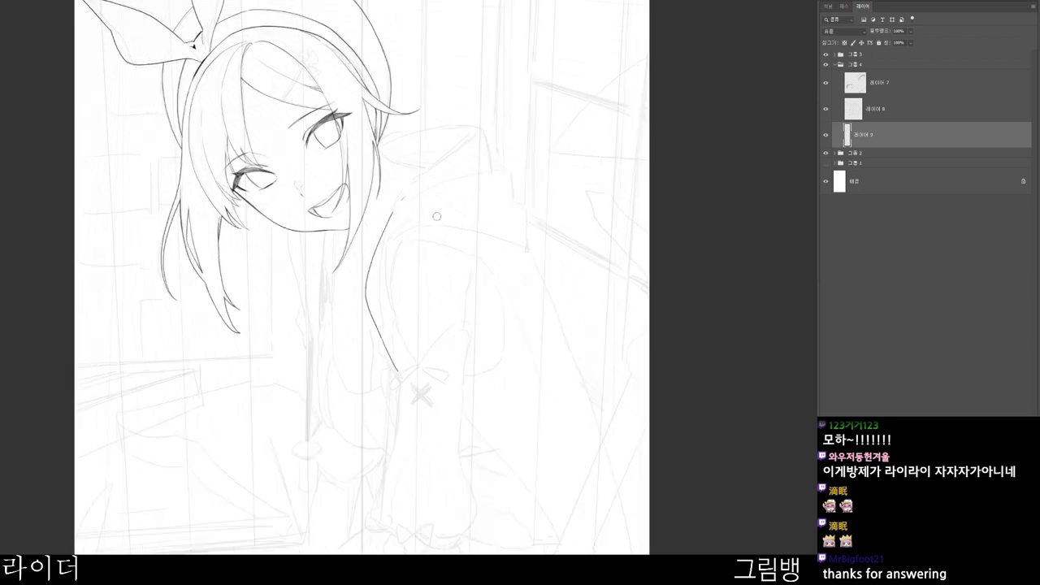
key("e")
left_click_drag(397, 207, 477, 135)
key("b")
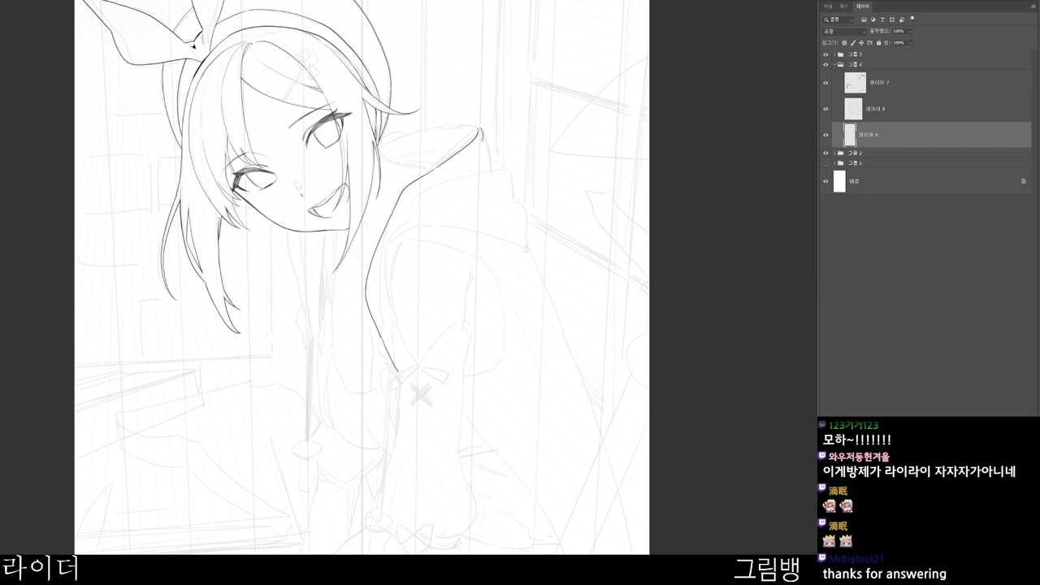
key("e")
left_click_drag(485, 128, 490, 145)
key("b")
key("ctrl+z")
left_click_drag(449, 161, 486, 128)
- Ink a second line parallel to the jacket's front edge, along the hood as far as its tip
mouse_move(380, 251)
left_mouse_down()
mouse_move(401, 199)
mouse_move(479, 130)
mouse_move(487, 174)
mouse_move(488, 162)
mouse_move(509, 174)
left_mouse_up()
key("ctrl+z")
key("ctrl+z")
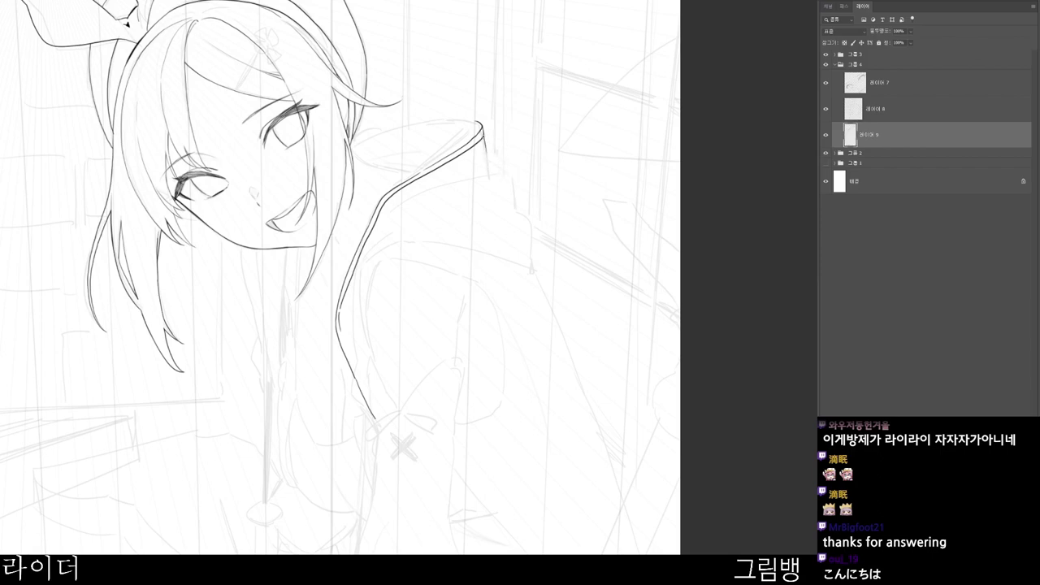
- Ink the hood's folded back edge from the tip to the shoulder, and the curved seam along its base
scroll(487, 130, "up", 2)
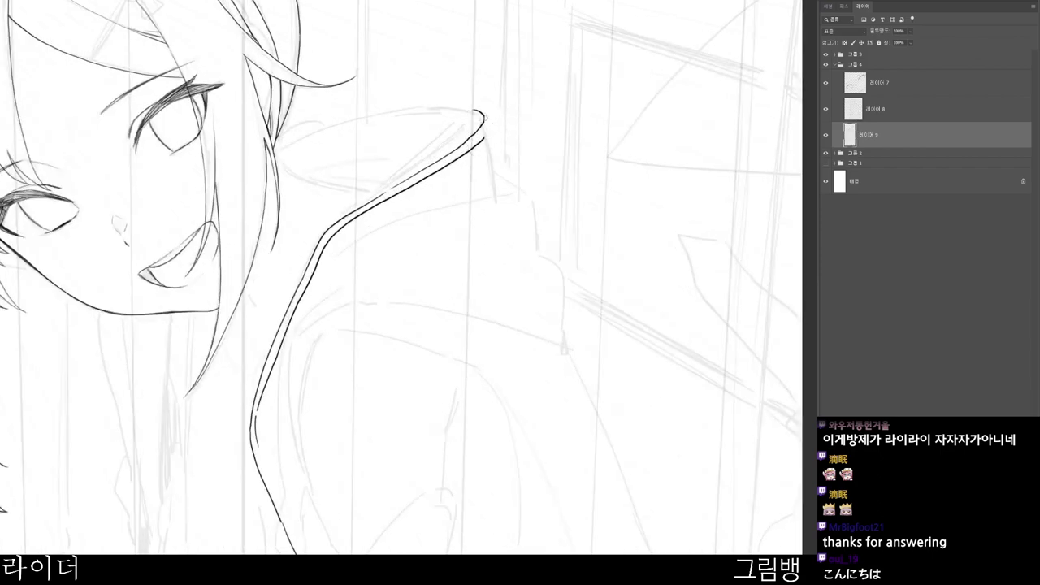
mouse_move(484, 114)
left_mouse_down()
mouse_move(501, 195)
mouse_move(522, 188)
mouse_move(537, 250)
mouse_move(563, 268)
mouse_move(567, 347)
left_mouse_up()
scroll(567, 345, "down", 1)
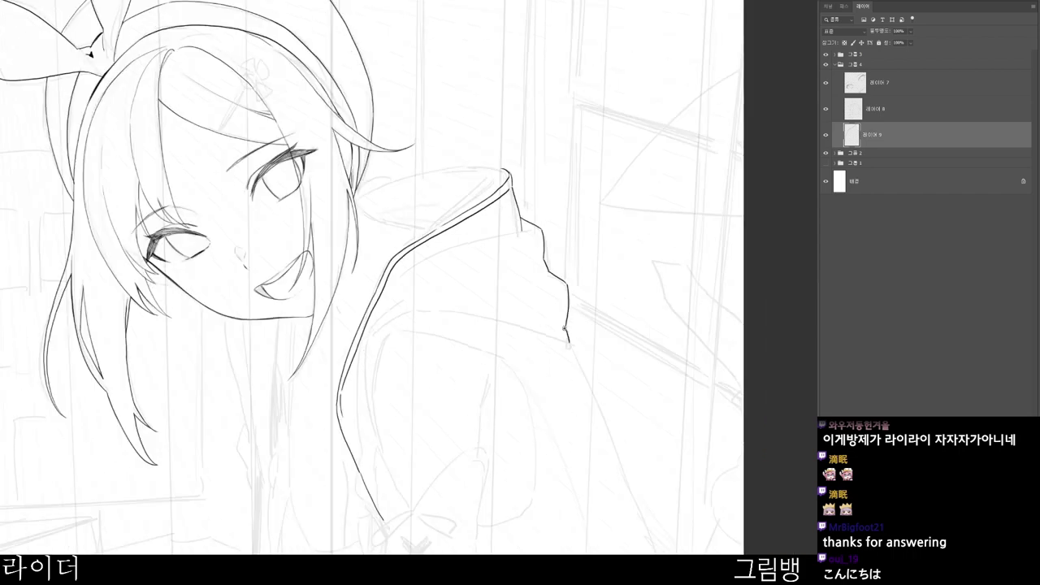
mouse_move(363, 344)
left_mouse_down()
mouse_move(382, 323)
mouse_move(436, 308)
mouse_move(507, 318)
mouse_move(569, 347)
mouse_move(527, 346)
mouse_move(477, 316)
left_mouse_up()
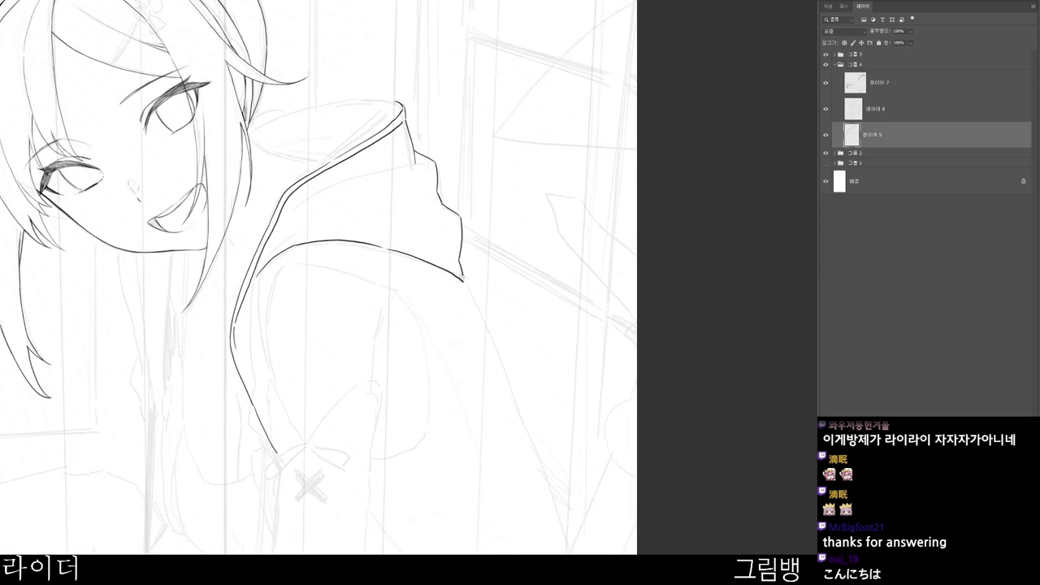
- Ink the jacket's long back outline from the base of the hood downward
left_click_drag(463, 282, 567, 542)
left_click_drag(575, 517, 550, 525)
left_click_drag(533, 459, 618, 465)
left_click_drag(552, 354, 576, 350)
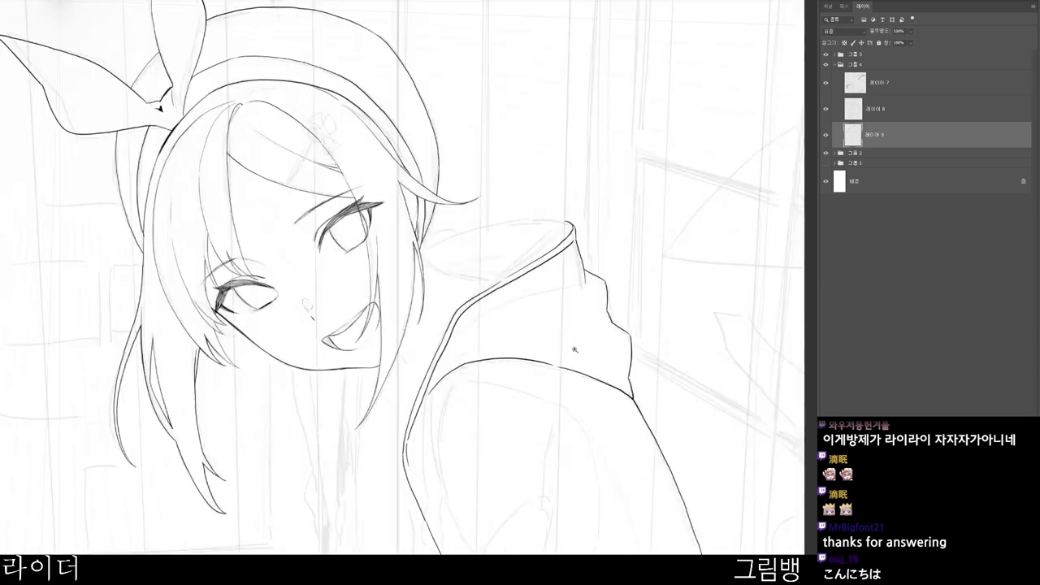
- Erase the middle folds of the hood's back edge and redraw them more smoothly
left_click_drag(655, 352, 506, 308)
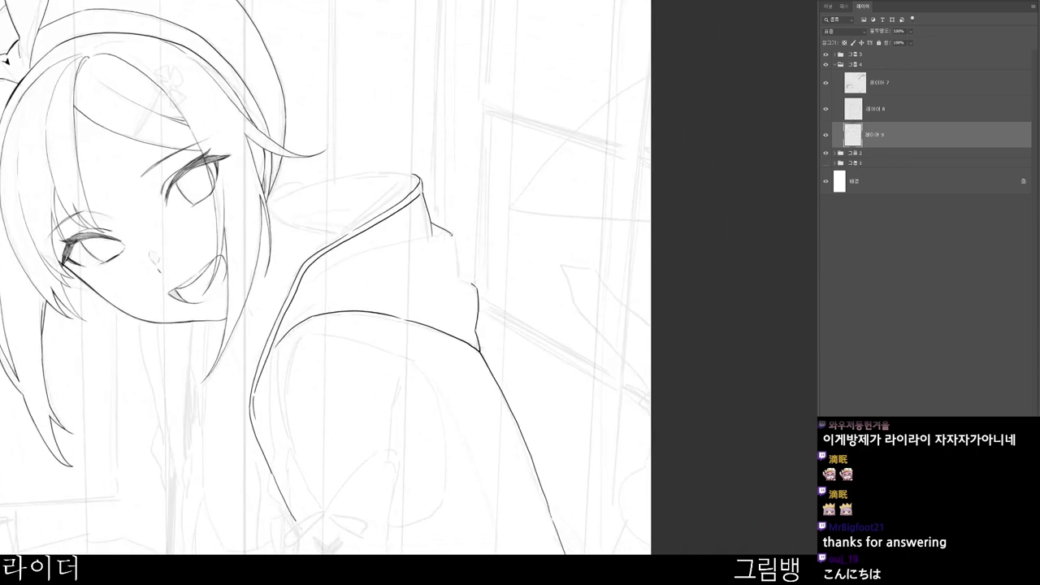
left_click_drag(459, 254, 461, 276)
scroll(470, 271, "up", 3)
left_click_drag(456, 264, 490, 304)
scroll(490, 304, "down", 4)
scroll(619, 300, "up", 2)
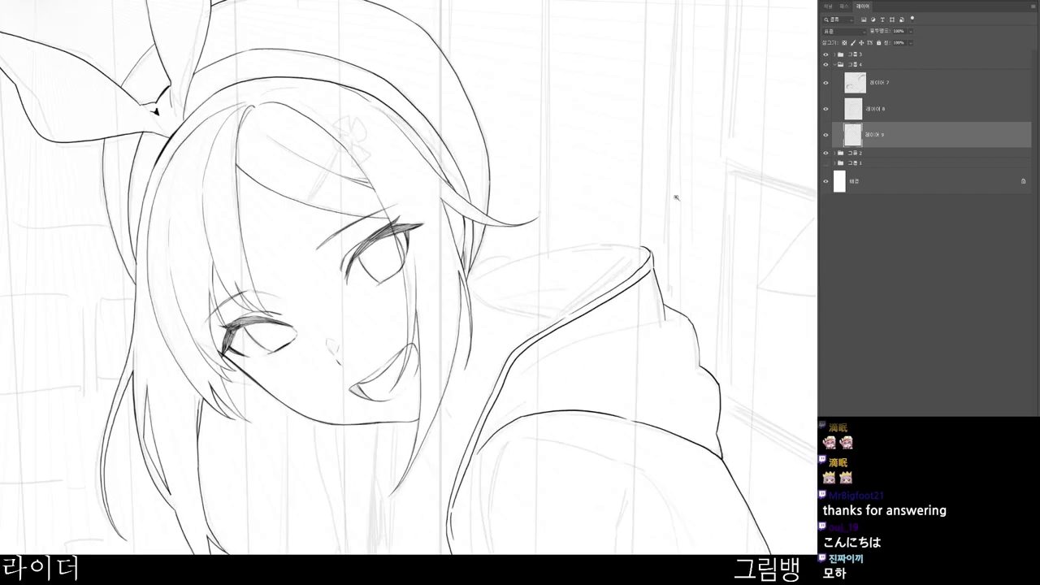
- Ink the hood opening's upper rim from the hair to the tip, and a short neck line near the chin
mouse_move(640, 246)
left_mouse_down()
mouse_move(593, 243)
mouse_move(463, 281)
left_mouse_up()
left_click_drag(553, 338, 527, 304)
left_click_drag(494, 362, 436, 311)
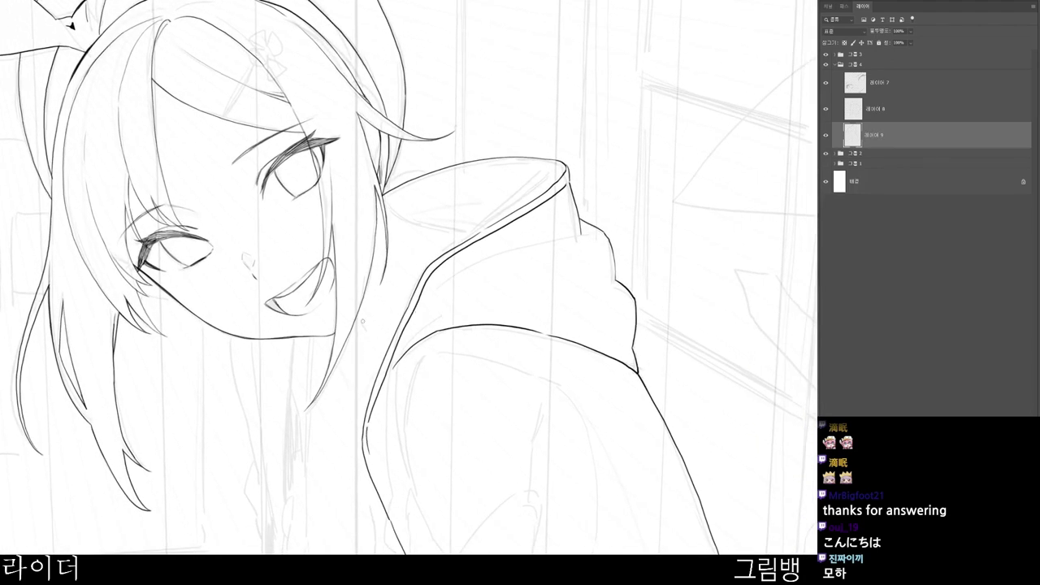
left_click_drag(356, 319, 375, 340)
- Ink the hood opening's lower rim from the hair to the jacket's front edge
mouse_move(385, 195)
left_mouse_down()
mouse_move(411, 225)
mouse_move(465, 237)
left_mouse_up()
left_click_drag(534, 216, 459, 211)
key("r")
mouse_move(499, 356)
left_mouse_down()
mouse_move(490, 370)
mouse_move(479, 188)
left_mouse_up()
left_click_drag(436, 162, 470, 159)
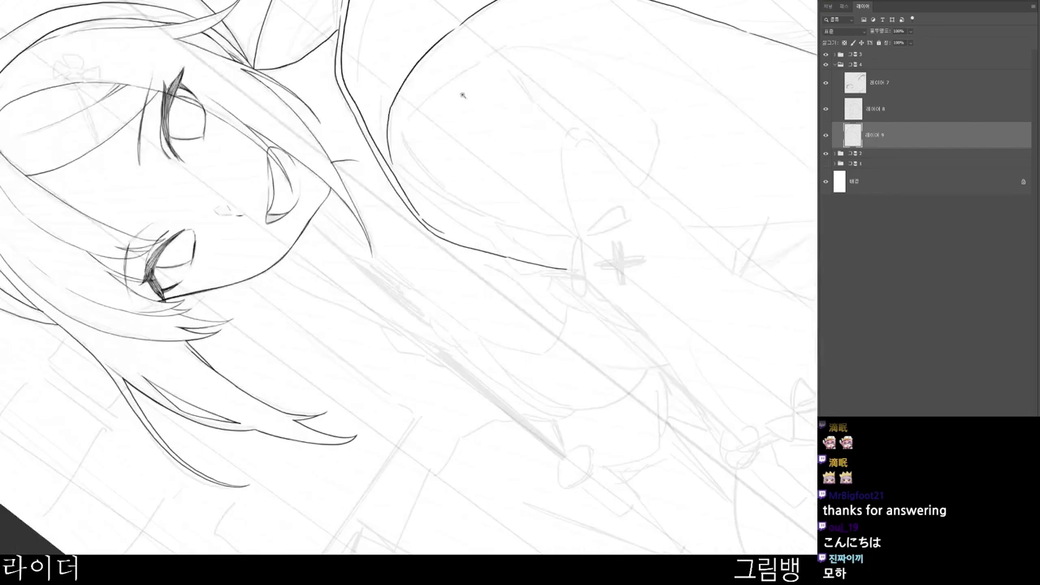
mouse_move(324, 46)
left_mouse_down()
mouse_move(359, 44)
mouse_move(356, 10)
left_mouse_up()
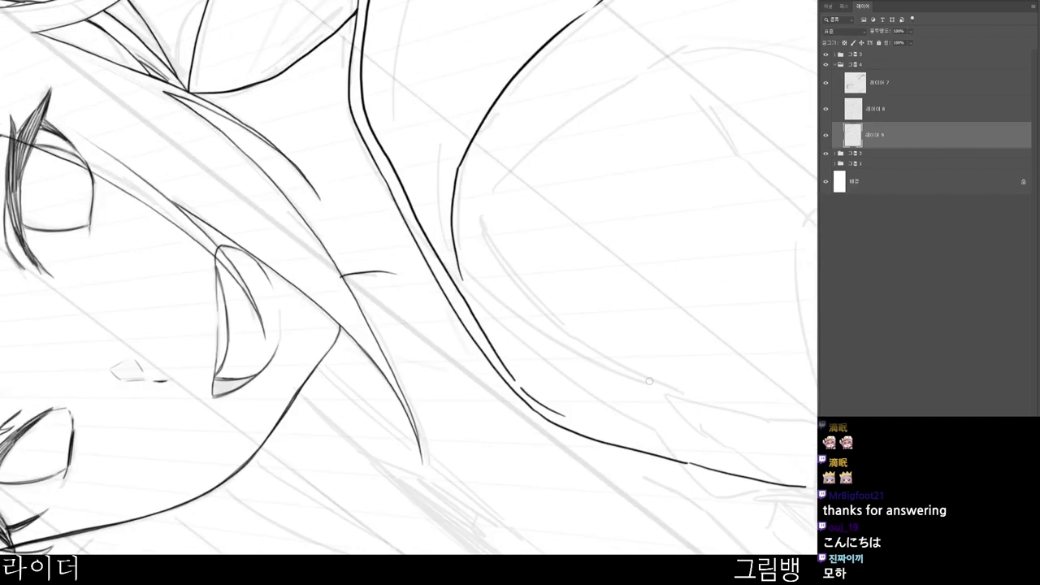
scroll(595, 341, "down", 2)
mouse_move(505, 308)
left_mouse_down()
mouse_move(525, 346)
mouse_move(395, 539)
mouse_move(525, 357)
left_mouse_up()
scroll(531, 290, "down", 2)
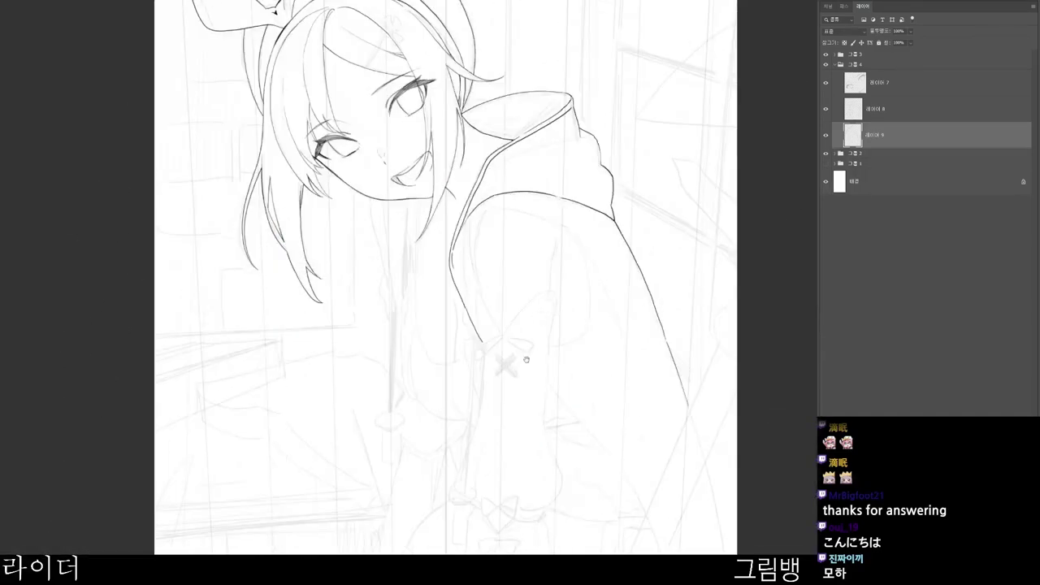
- Ink the front and top curve of the shoulder outline inside the jacket, following the sketch
left_click_drag(489, 286, 453, 247)
left_click_drag(598, 278, 569, 343)
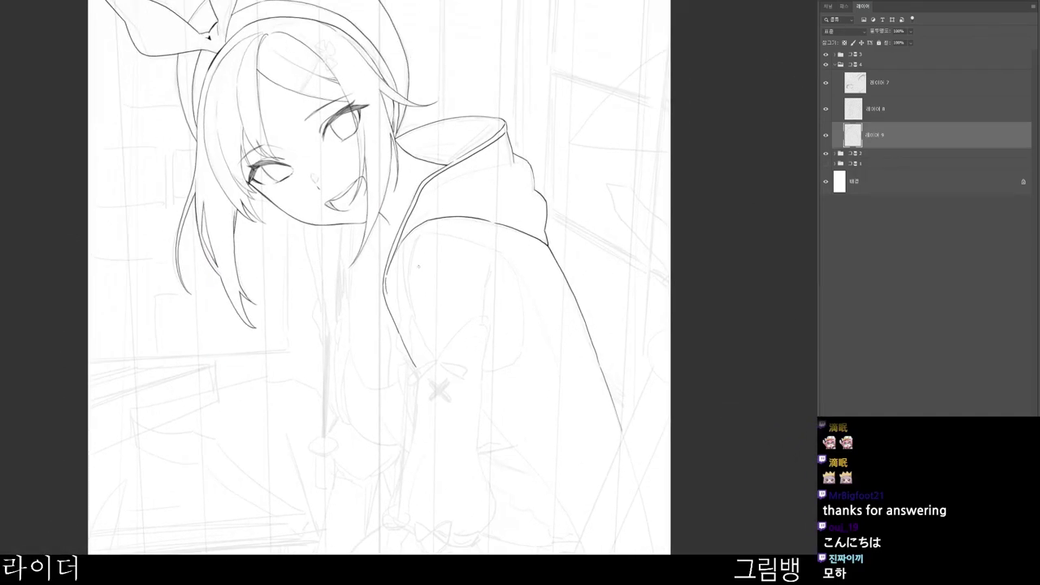
left_click_drag(409, 266, 409, 298)
key("ctrl+z")
left_click_drag(420, 236, 407, 284)
left_click_drag(458, 231, 510, 246)
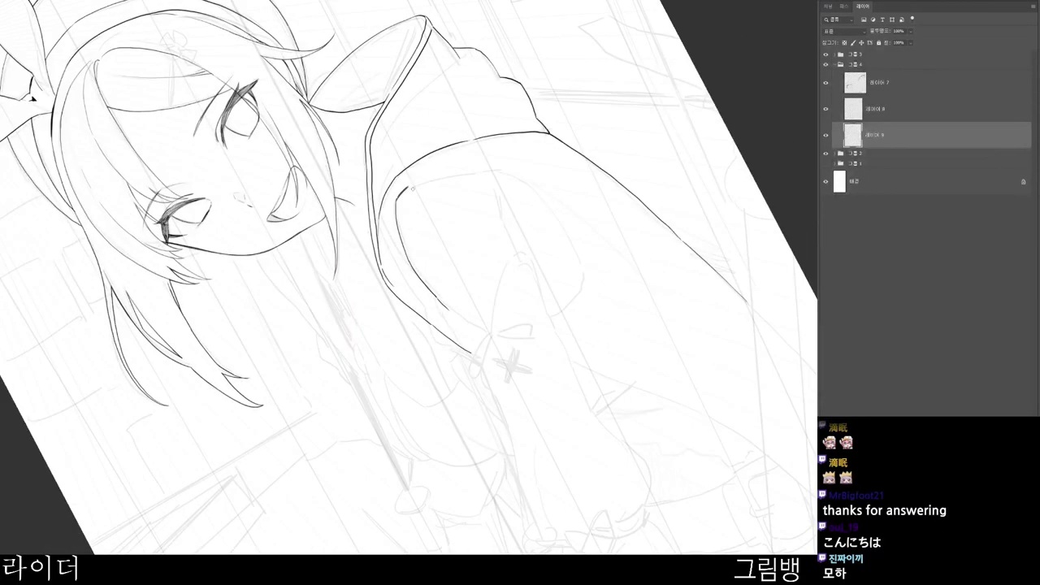
left_click_drag(412, 188, 497, 168)
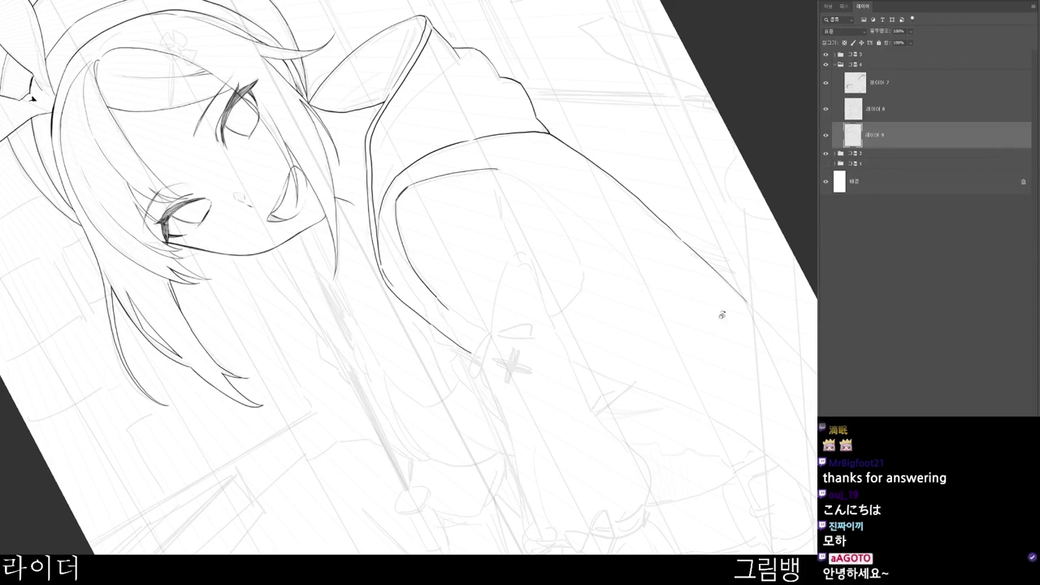
- Redraw the top of the shoulder curve and carry it around and down the rear side
left_click_drag(690, 345, 592, 456)
left_click_drag(620, 365, 479, 263)
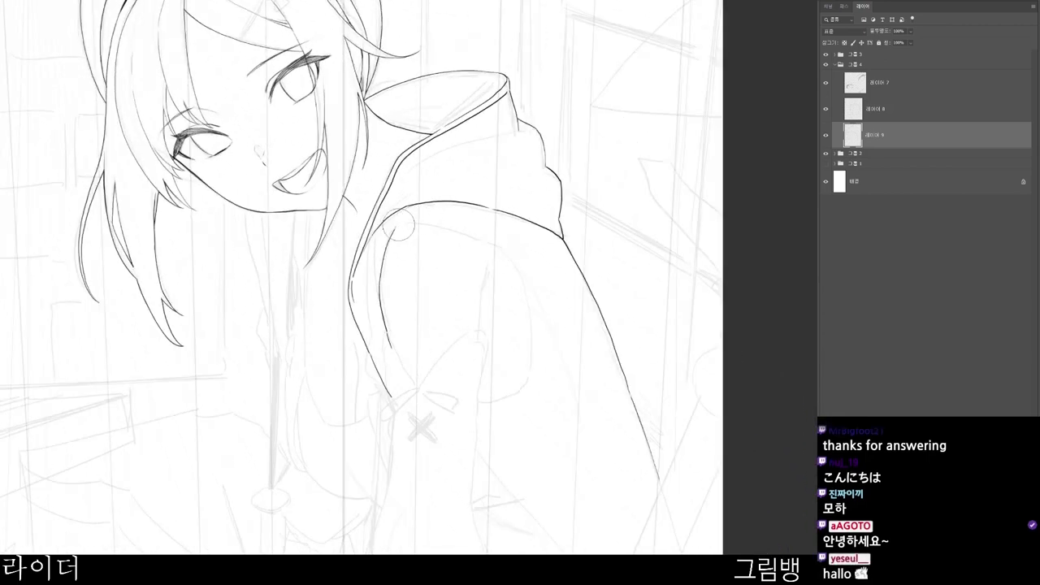
mouse_move(397, 226)
left_mouse_down()
mouse_move(420, 219)
mouse_move(504, 254)
mouse_move(525, 299)
mouse_move(527, 382)
left_mouse_up()
scroll(569, 371, "down", 3)
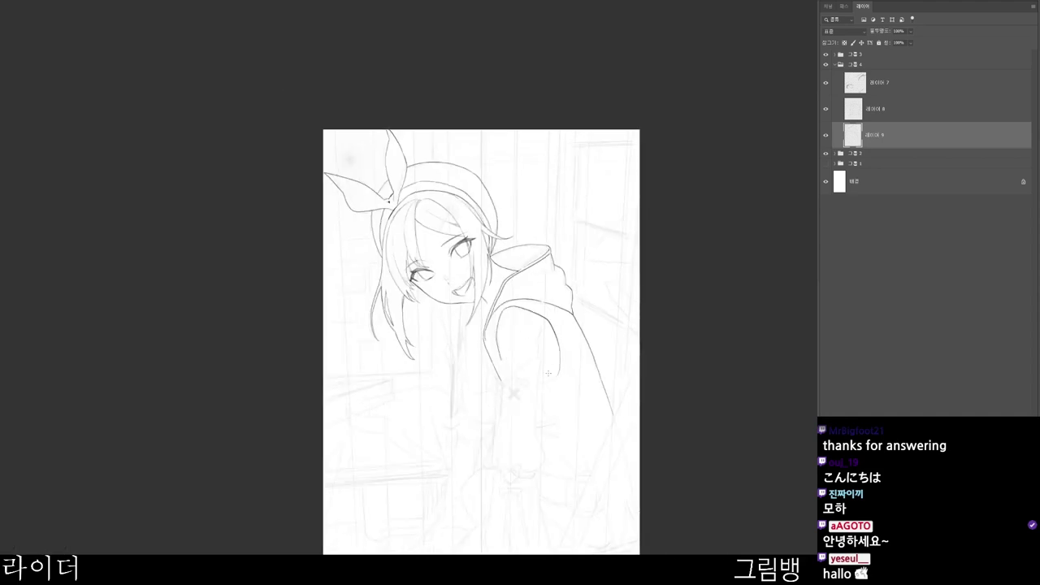
scroll(549, 373, "up", 4)
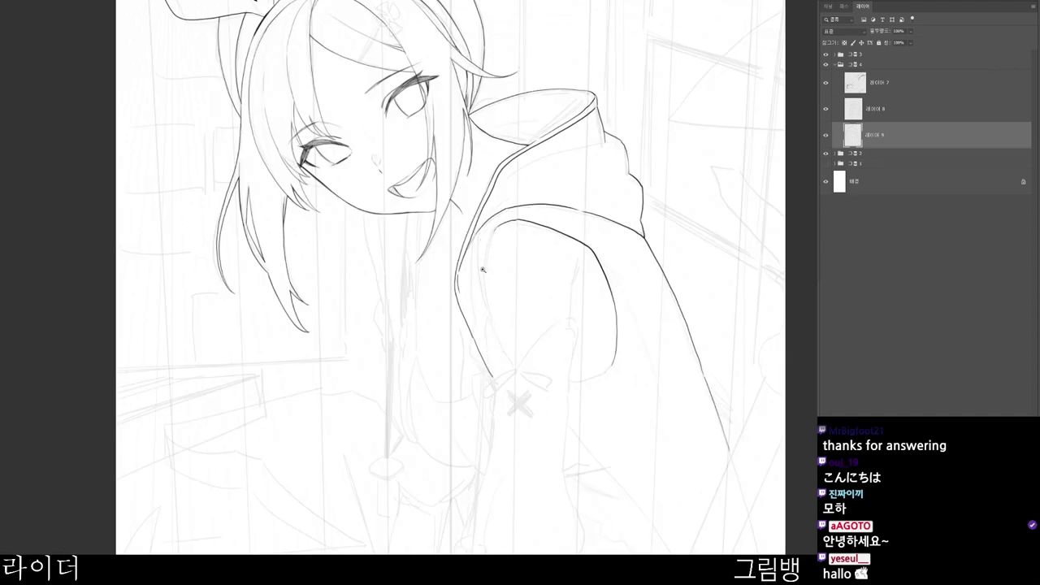
- Ink the detached sleeve's pointed upper edge below the shoulder and begin the sleeve's front side
scroll(482, 258, "up", 2)
mouse_move(517, 201)
left_mouse_down()
mouse_move(493, 226)
mouse_move(487, 332)
mouse_move(511, 385)
mouse_move(528, 413)
mouse_move(515, 324)
mouse_move(540, 289)
mouse_move(600, 251)
mouse_move(606, 275)
mouse_move(590, 361)
left_mouse_up()
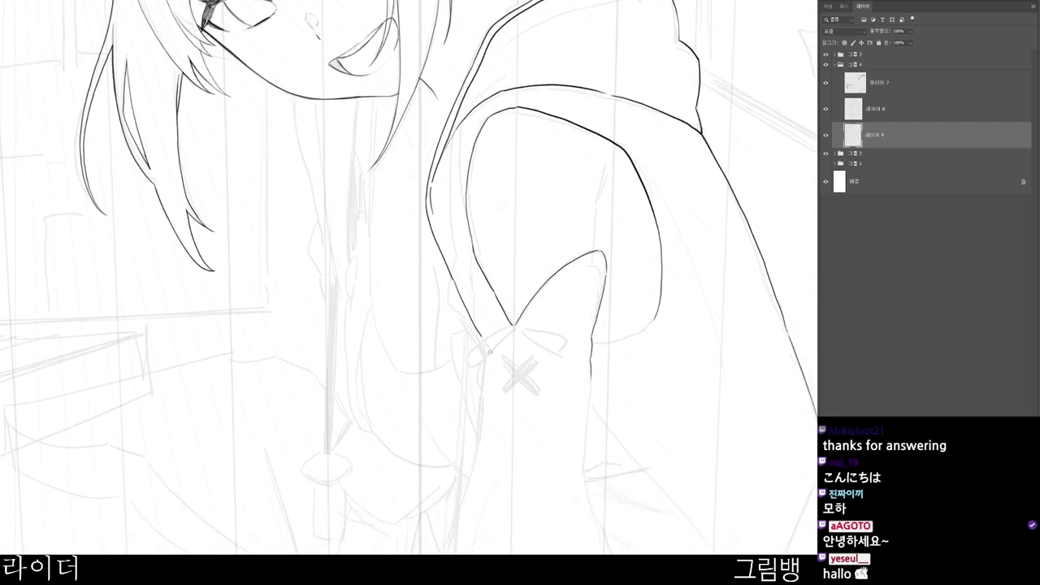
mouse_move(470, 251)
left_mouse_down()
mouse_move(482, 381)
mouse_move(473, 458)
mouse_move(448, 534)
left_mouse_up()
left_click_drag(503, 479, 488, 386)
scroll(527, 313, "down", 3)
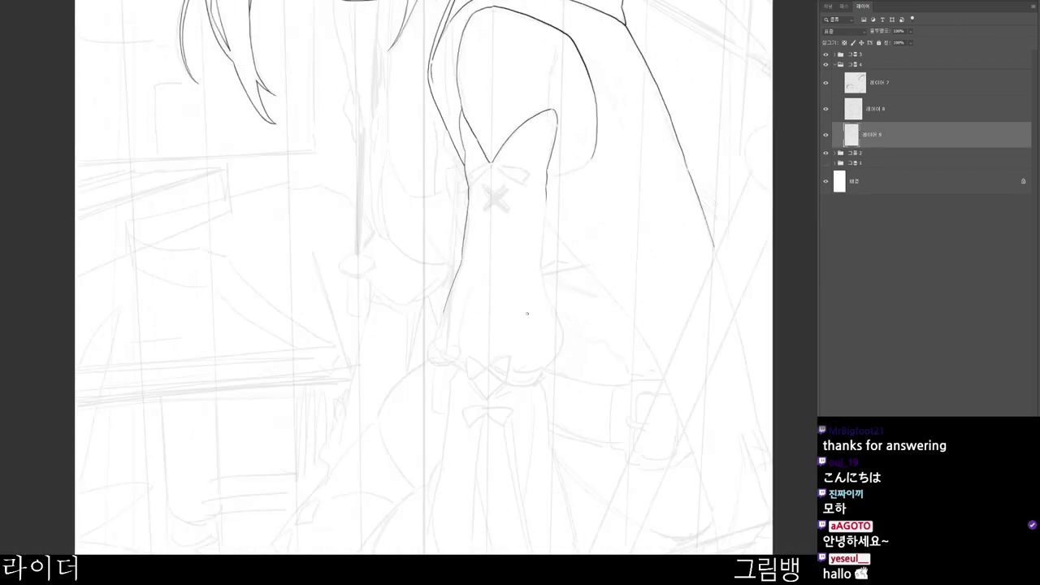
- Redraw the sleeve's front side down to the puffed cuff and ink its rear side to match
key("e")
key("ctrl+z")
mouse_move(468, 180)
left_mouse_down()
mouse_move(433, 347)
mouse_move(464, 373)
left_mouse_up()
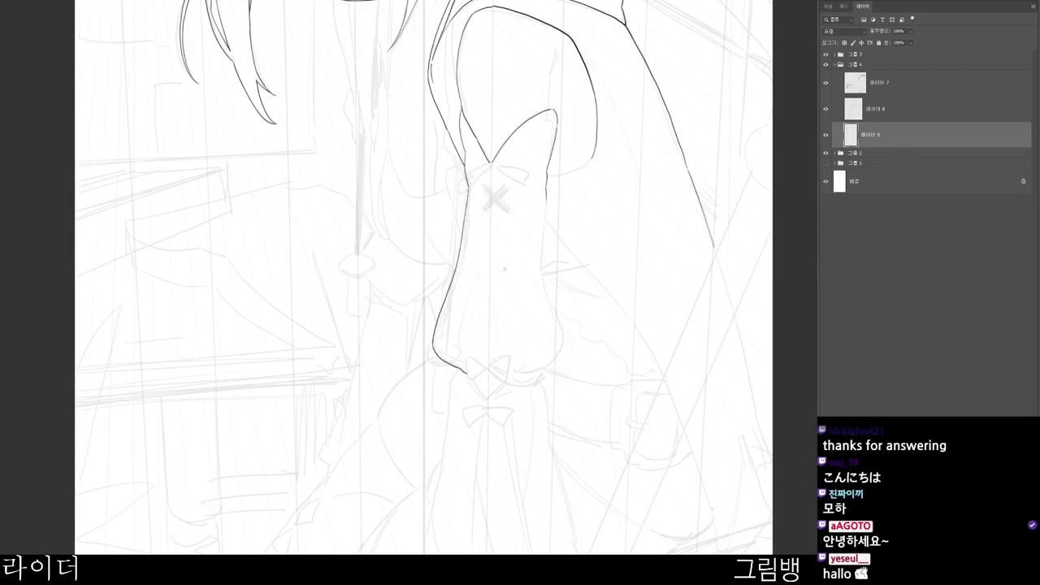
mouse_move(545, 194)
left_mouse_down()
mouse_move(559, 327)
mouse_move(542, 517)
left_mouse_up()
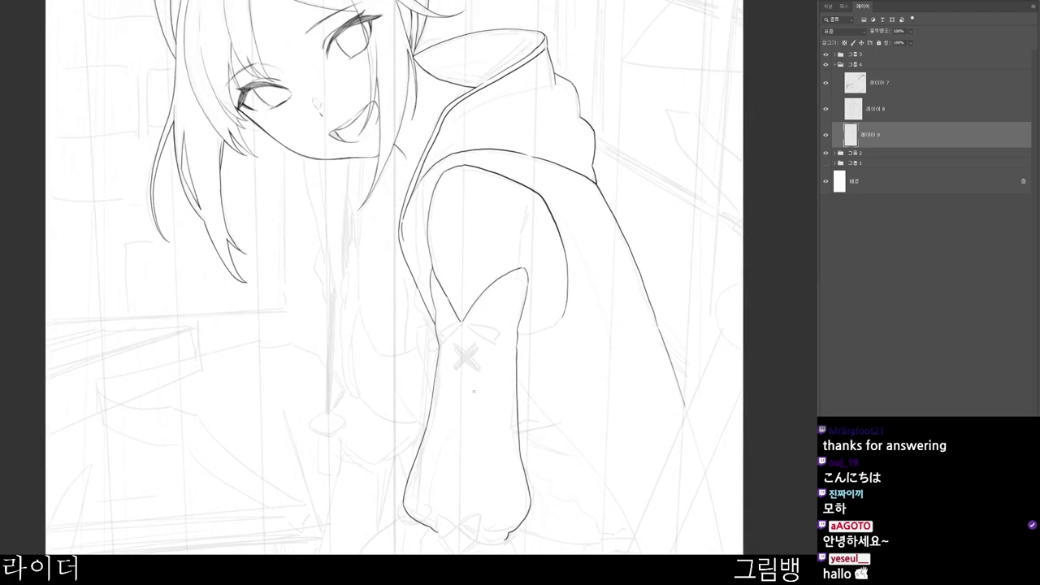
- Clear the sleeve line around the V-shaped opening and ink the two hanging tails of the bow there
key("e")
left_click_drag(439, 314, 439, 368)
left_click_drag(436, 308, 432, 382)
mouse_move(460, 324)
left_mouse_down()
mouse_move(430, 345)
mouse_move(453, 343)
mouse_move(462, 325)
mouse_move(488, 366)
left_mouse_up()
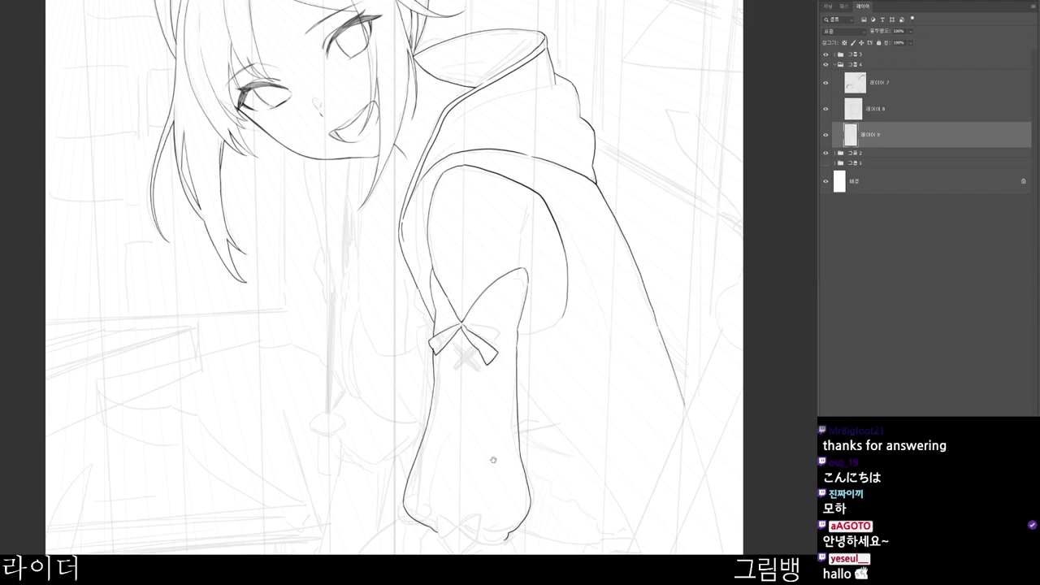
left_click_drag(493, 460, 523, 370)
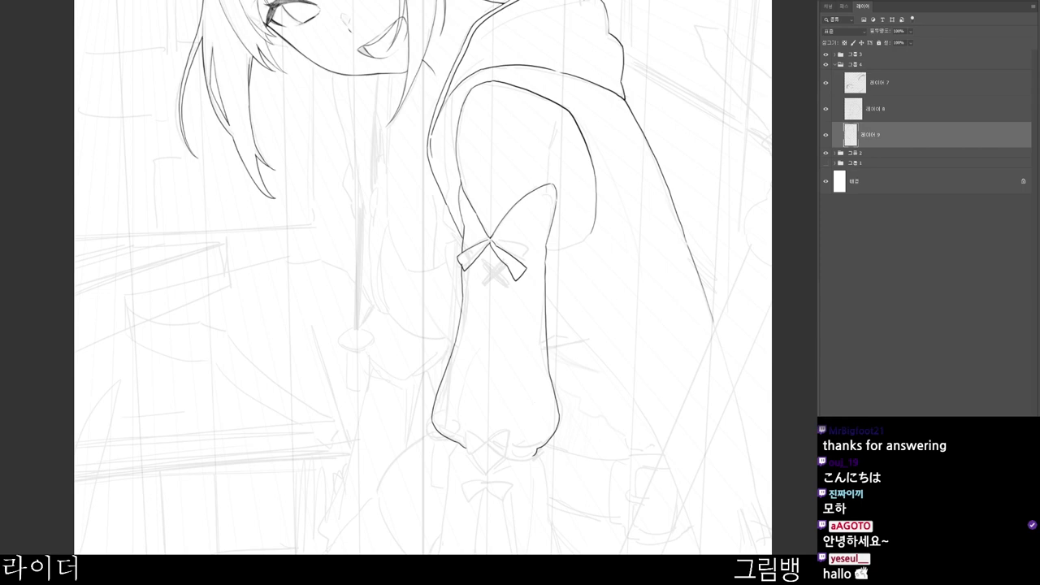
- Erase the rounded rear corner of the sleeve's upper edge and redraw it as a pointed, flared flap
key("e")
mouse_move(553, 195)
left_mouse_down()
mouse_move(545, 187)
mouse_move(567, 166)
left_mouse_up()
key("b")
key("e")
left_click_drag(526, 195, 575, 159)
key("b")
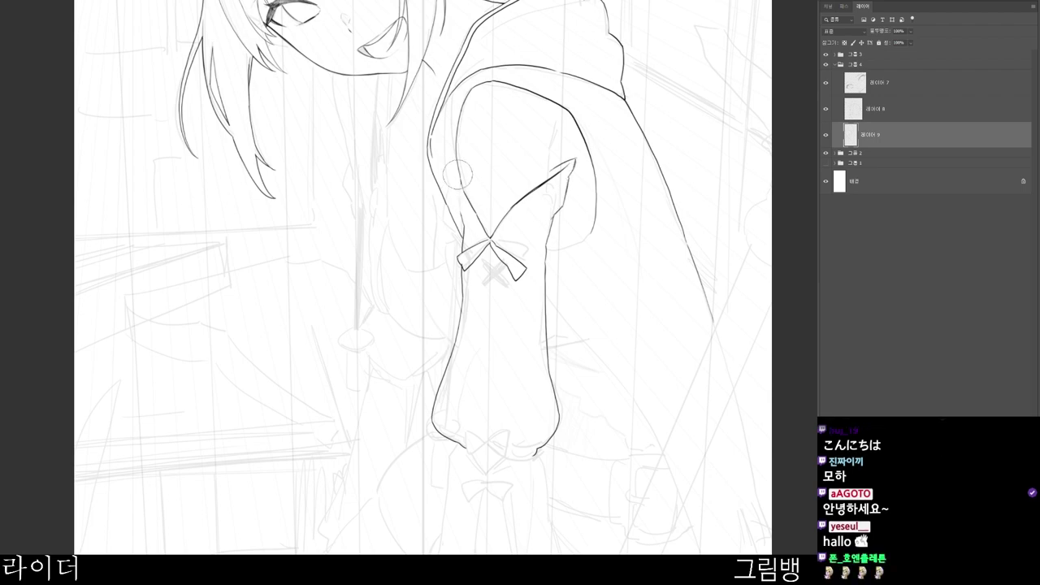
- Rework the front corner of the sleeve's upper edge where it meets the arm
key("b")
left_click_drag(458, 169, 472, 205)
left_click_drag(457, 169, 464, 219)
left_click_drag(549, 238, 538, 374)
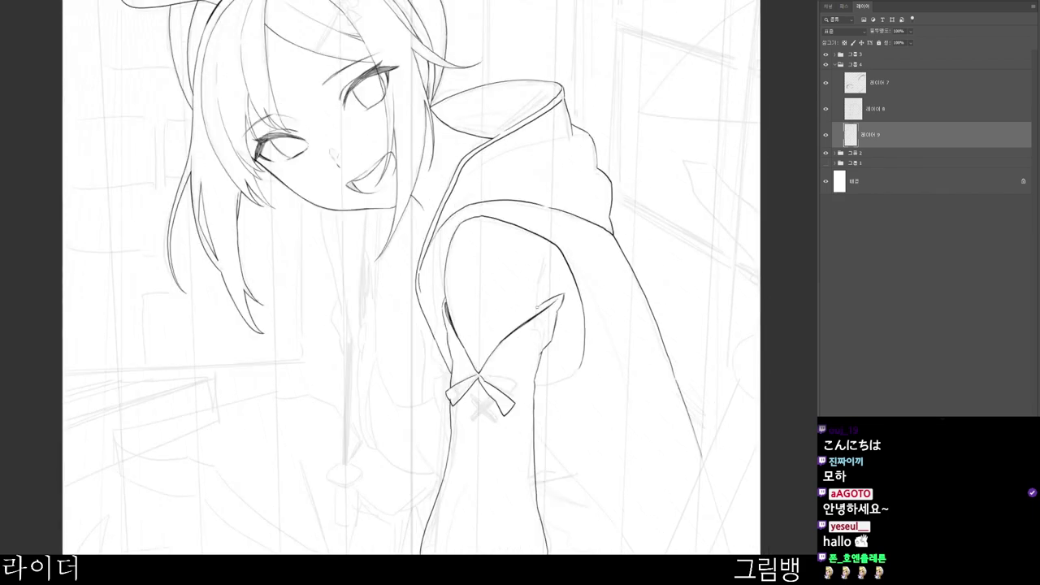
- Ink the upper arm's rear line running down into the sleeve opening
mouse_move(546, 282)
left_mouse_down()
mouse_move(541, 305)
mouse_move(539, 292)
left_mouse_up()
key("ctrl+z")
left_click_drag(622, 379, 578, 290)
scroll(560, 352, "down", 2)
left_click_drag(560, 353, 537, 228)
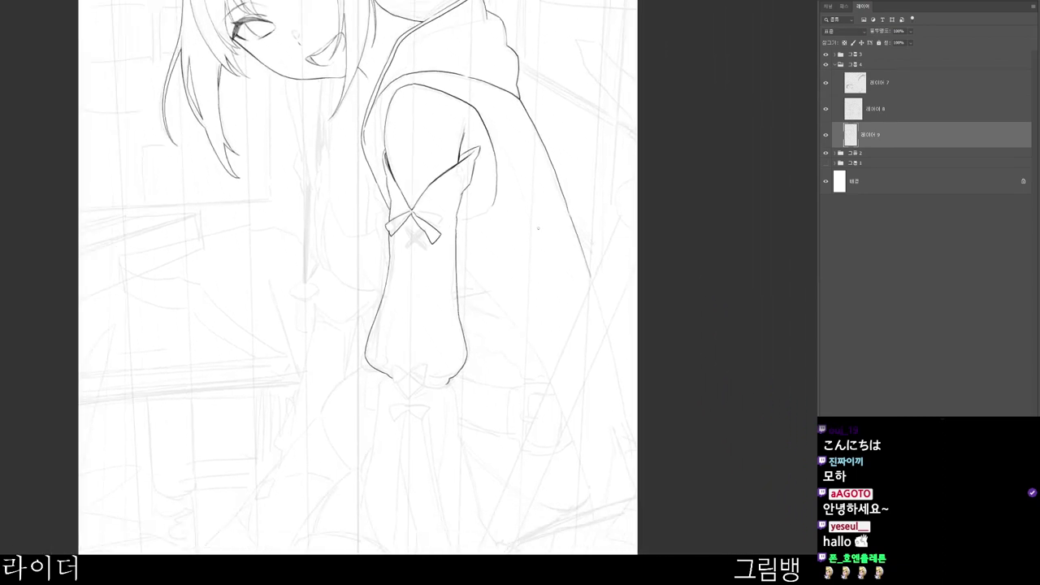
- Ink the outline of the small X-shaped ornament below the bow on the near sleeve
scroll(406, 151, "up", 1)
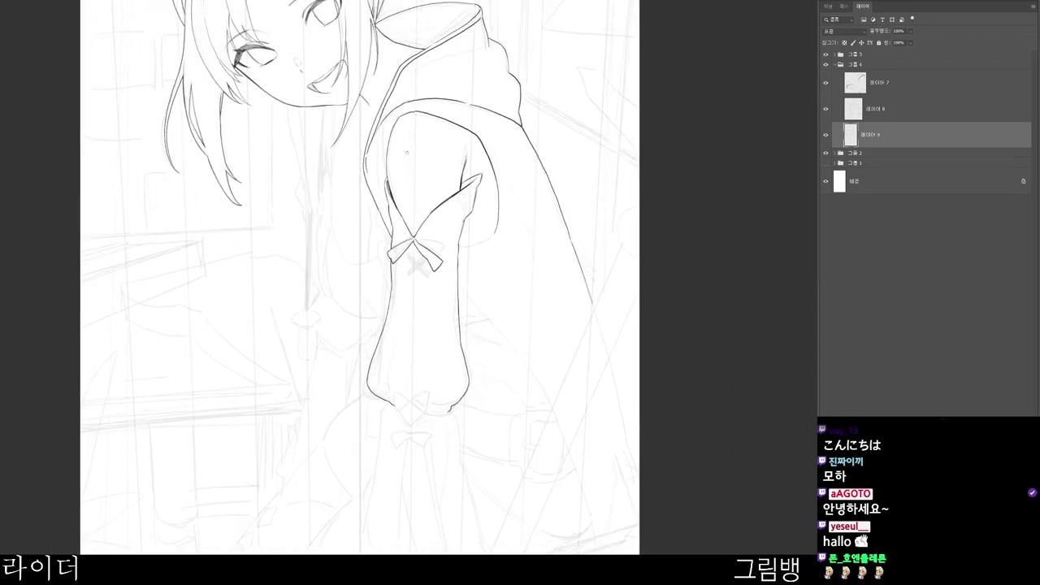
scroll(539, 271, "up", 1)
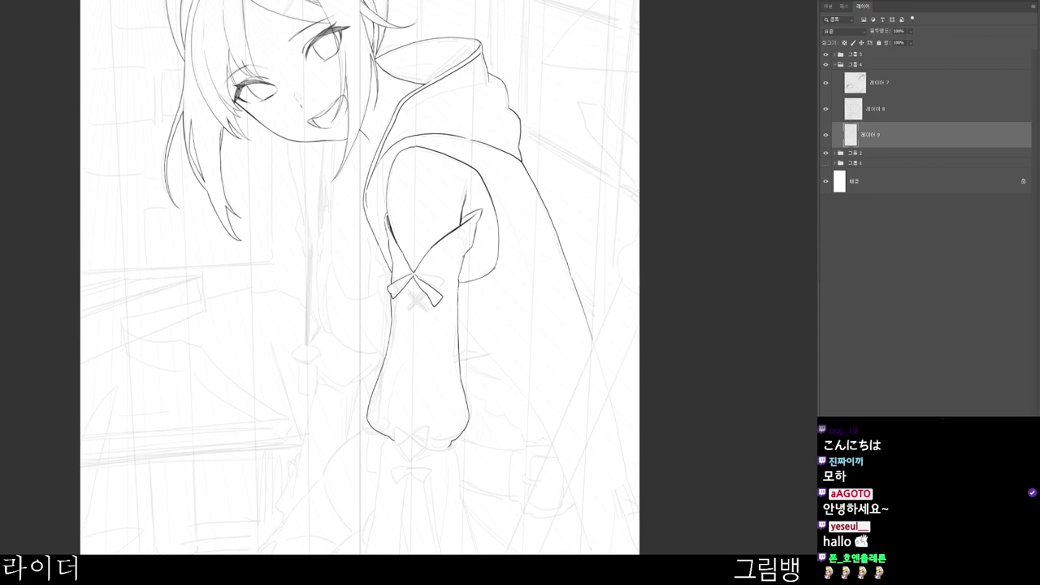
scroll(507, 271, "up", 3)
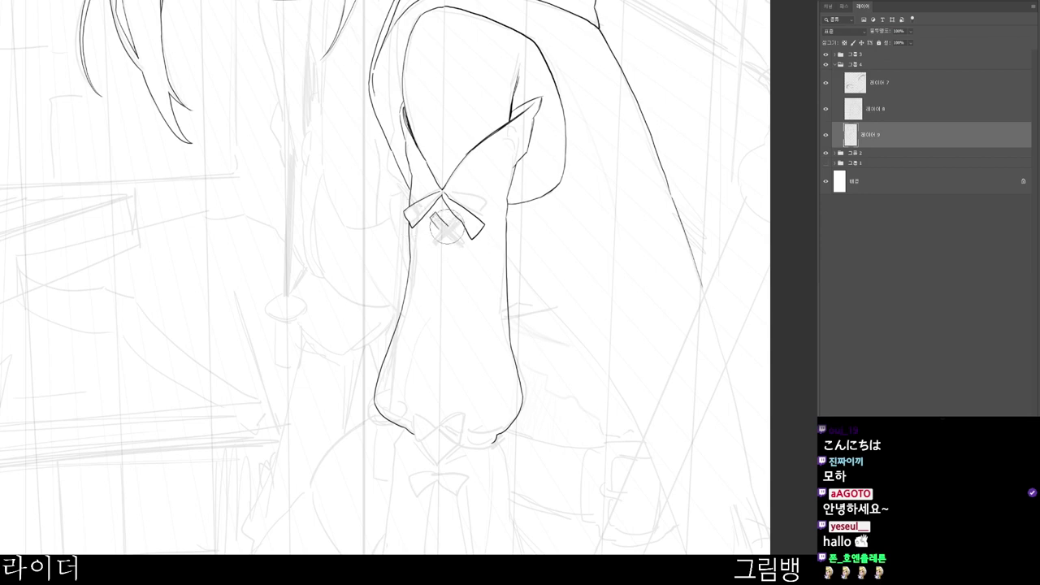
key("b")
mouse_move(447, 226)
left_mouse_down()
mouse_move(430, 240)
mouse_move(465, 244)
left_mouse_up()
scroll(443, 237, "up", 1)
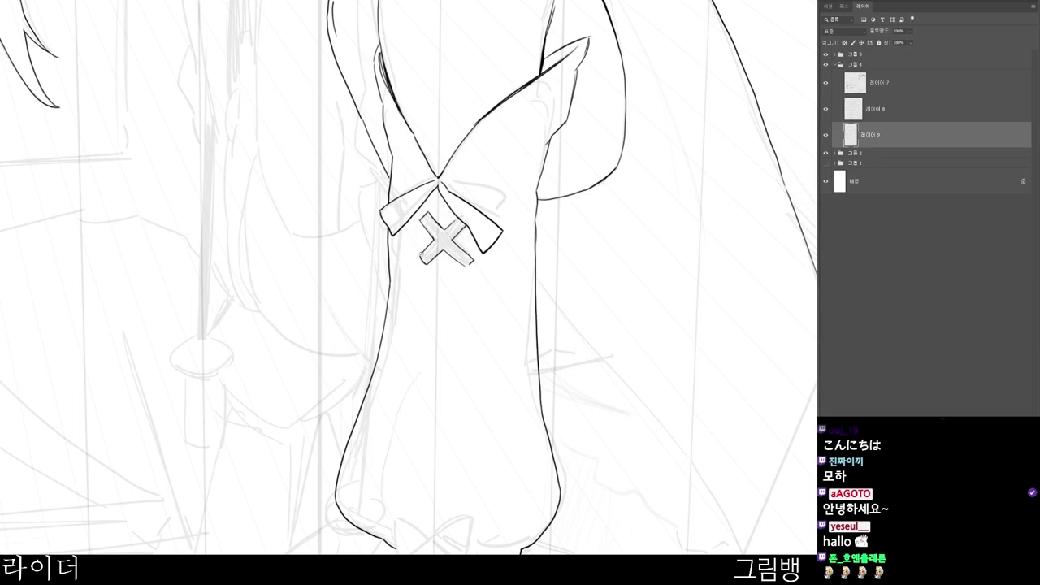
mouse_move(421, 255)
left_mouse_down()
mouse_move(427, 264)
mouse_move(469, 258)
left_mouse_up()
scroll(470, 180, "down", 2)
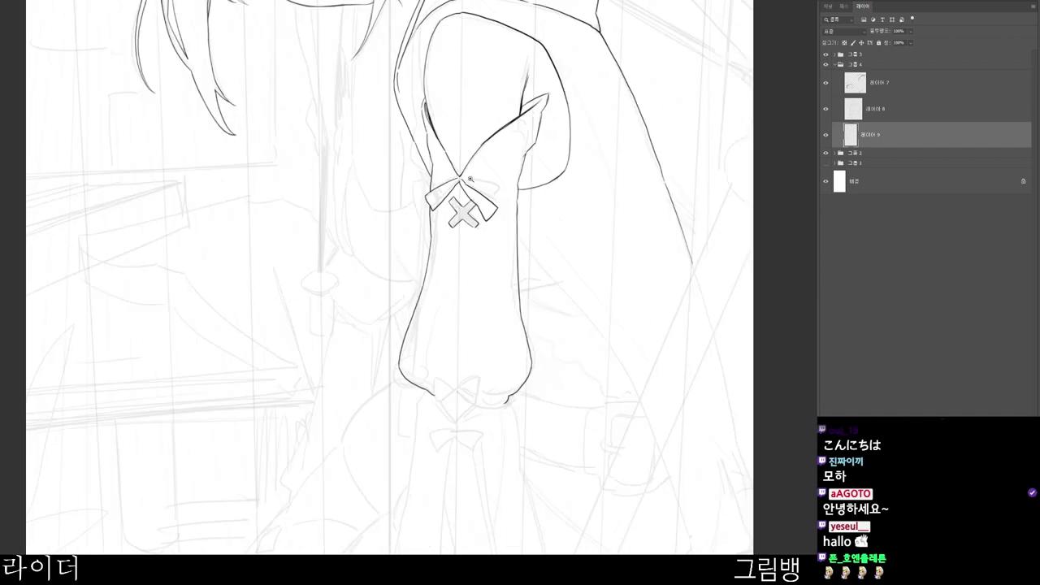
left_click_drag(587, 246, 608, 345)
scroll(515, 281, "up", 3)
left_click_drag(439, 271, 451, 281)
scroll(466, 301, "down", 1)
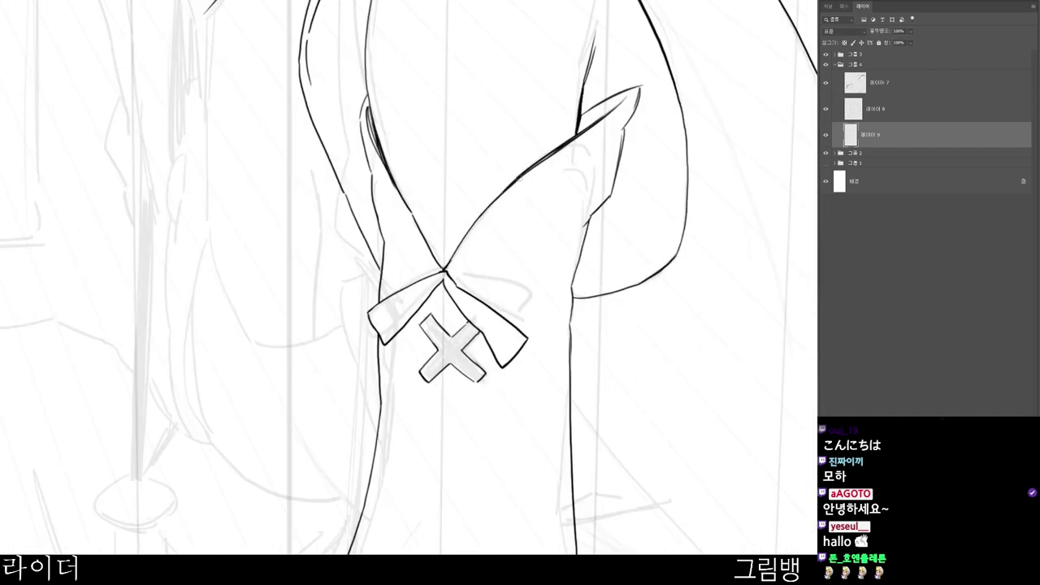
scroll(499, 172, "down", 2)
- Ink the inner edge line of the jacket opening along the front of the upper arm
left_click_drag(593, 314, 551, 406)
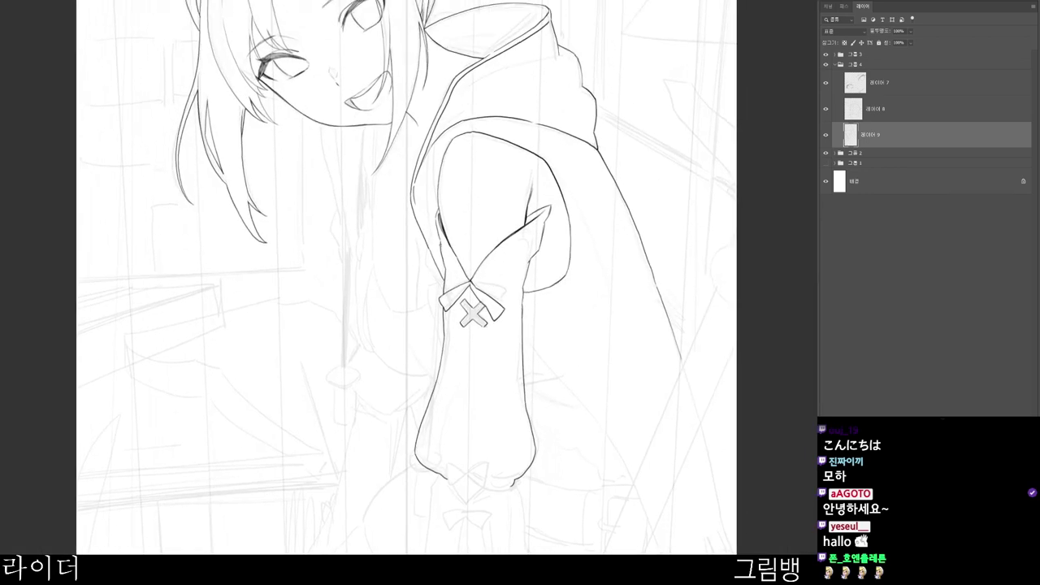
mouse_move(437, 221)
left_mouse_down()
mouse_move(441, 253)
mouse_move(485, 187)
left_mouse_up()
mouse_move(480, 55)
left_mouse_down()
mouse_move(489, 155)
mouse_move(472, 179)
mouse_move(468, 216)
mouse_move(486, 282)
left_mouse_up()
left_click_drag(523, 400, 502, 372)
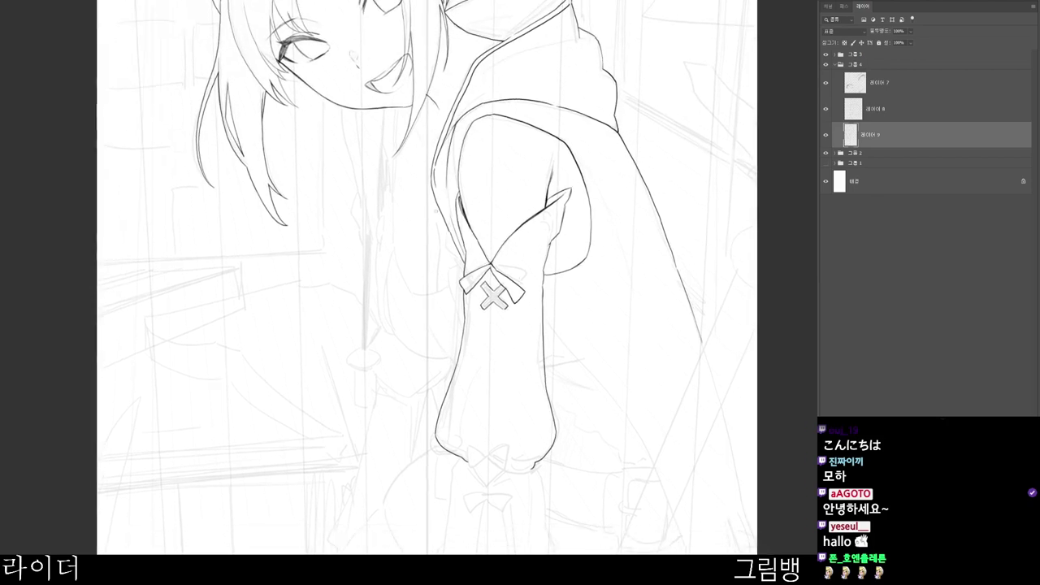
mouse_move(449, 231)
left_mouse_down()
mouse_move(444, 252)
mouse_move(455, 260)
left_mouse_up()
key("ctrl+z")
left_click_drag(484, 175, 421, 196)
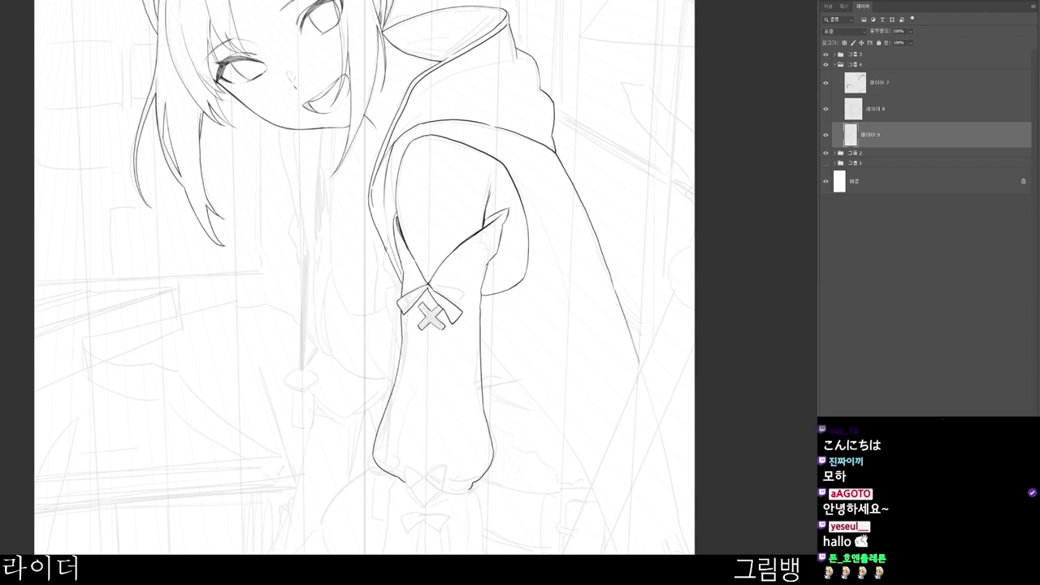
- Ink the bow end showing behind the near sleeve and the curved neckline edge across the chest
mouse_move(391, 261)
left_mouse_down()
mouse_move(399, 279)
mouse_move(385, 289)
mouse_move(399, 350)
left_mouse_up()
mouse_move(401, 294)
left_mouse_down()
mouse_move(396, 320)
mouse_move(355, 314)
mouse_move(333, 270)
left_mouse_up()
left_click_drag(371, 314, 412, 342)
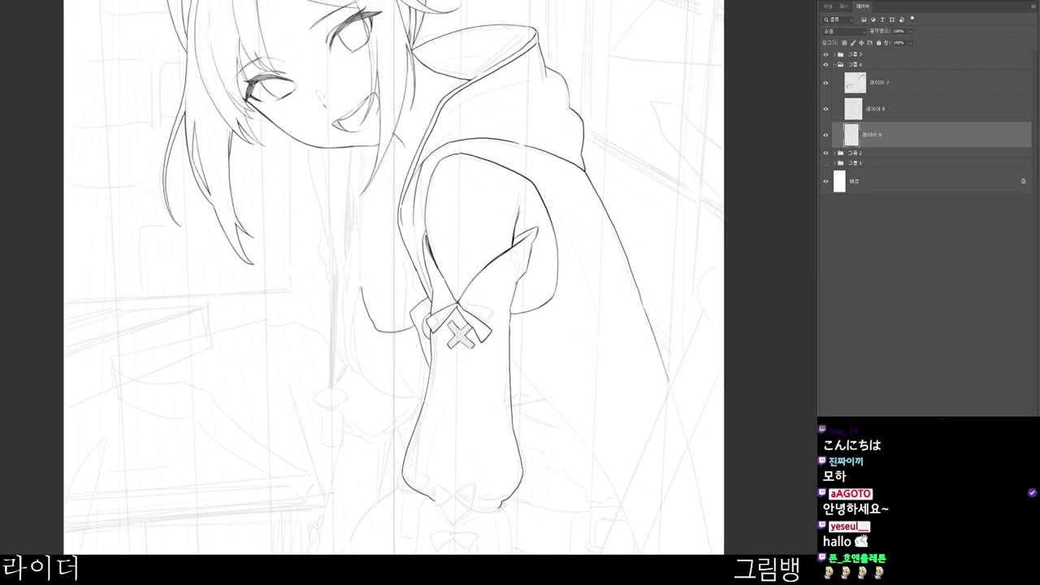
- Ink the bust's outer side and underside down to the near sleeve, with a thickened shadow along the side
mouse_move(360, 286)
left_mouse_down()
mouse_move(349, 347)
mouse_move(358, 371)
left_mouse_up()
left_click_drag(353, 329, 359, 371)
left_click_drag(353, 338, 359, 372)
mouse_move(352, 333)
left_mouse_down()
mouse_move(366, 382)
mouse_move(356, 366)
mouse_move(372, 385)
mouse_move(415, 397)
left_mouse_up()
key("e")
key("b")
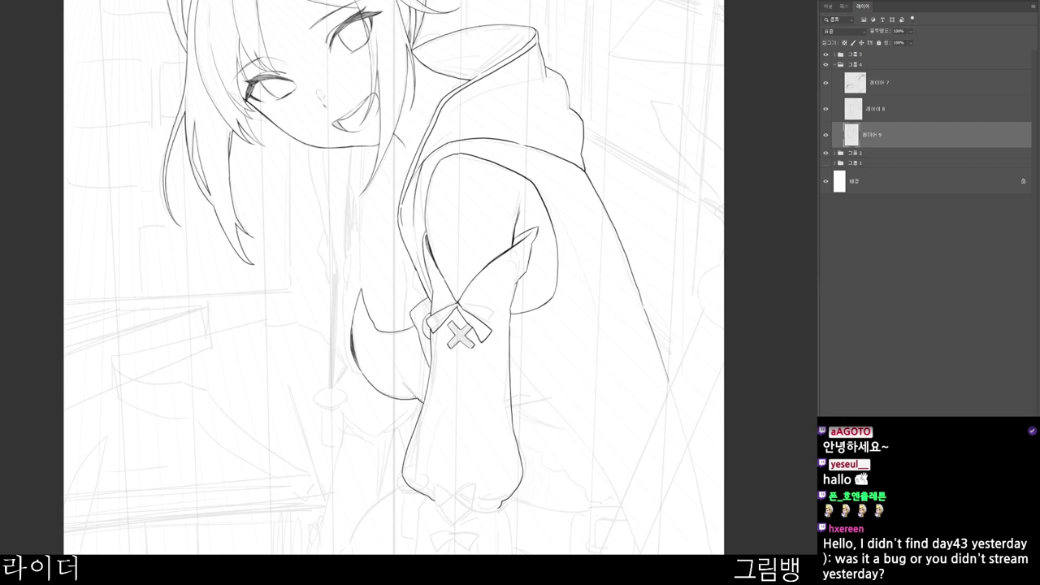
- Ink the narrow folded fabric shape along the front side of the bust, tapering up toward the chin
mouse_move(364, 375)
left_mouse_down()
mouse_move(341, 313)
mouse_move(351, 223)
mouse_move(363, 301)
left_mouse_up()
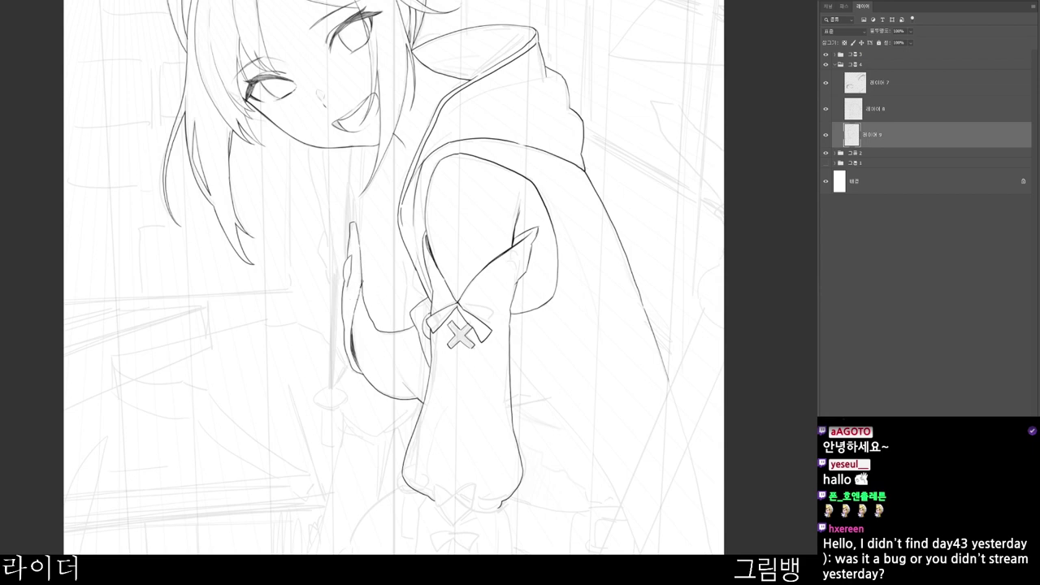
left_click_drag(417, 266, 423, 347)
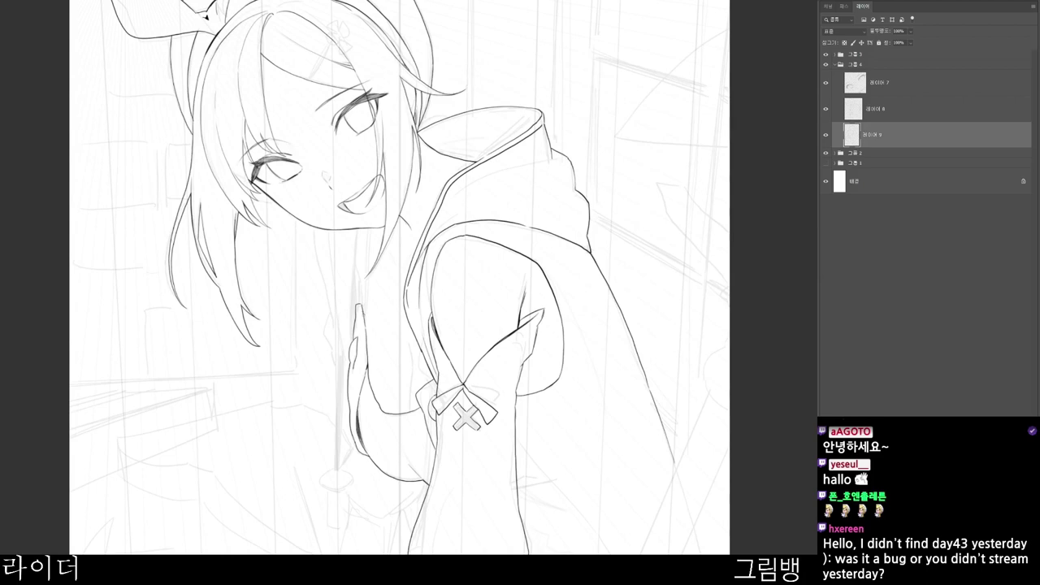
left_click_drag(362, 313, 355, 269)
left_click_drag(439, 286, 425, 271)
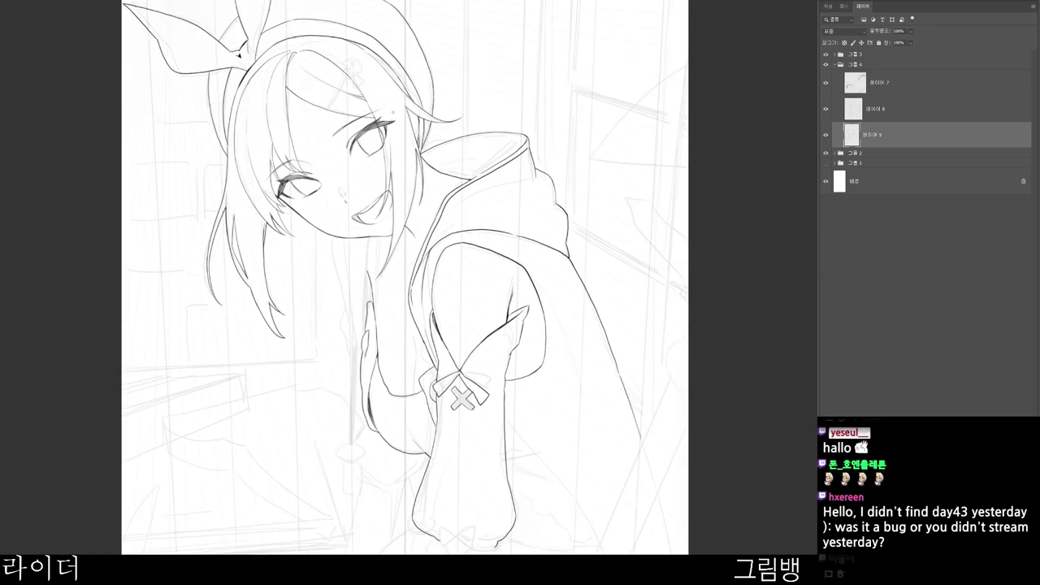
- Ink the long strap lines running from under the chin down to the chest
scroll(369, 242, "up", 2)
left_click_drag(351, 206, 343, 330)
key("ctrl+z")
left_click_drag(347, 260, 344, 293)
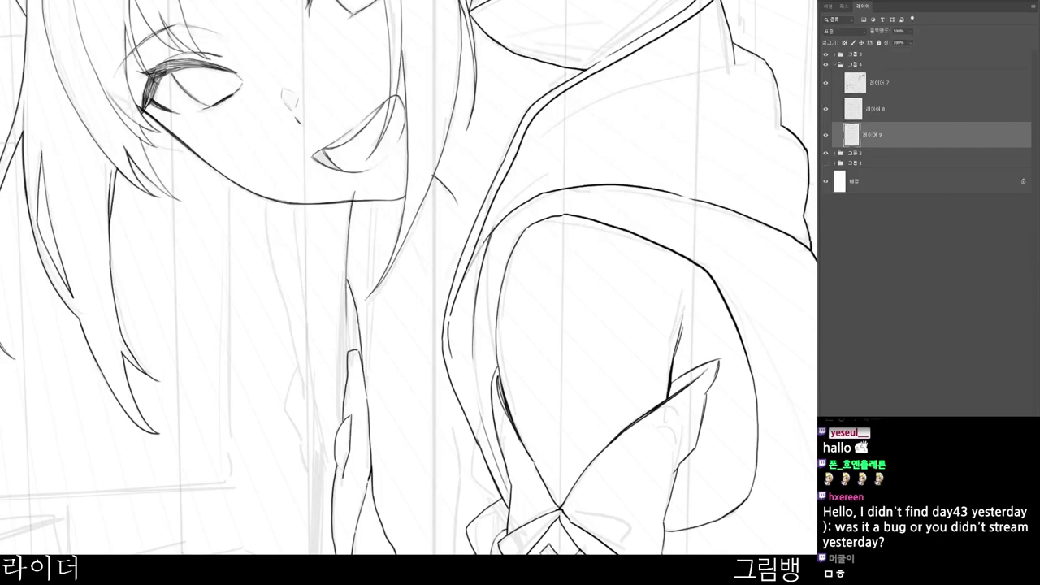
scroll(393, 257, "down", 1)
left_click_drag(374, 213, 370, 360)
left_click_drag(381, 208, 374, 385)
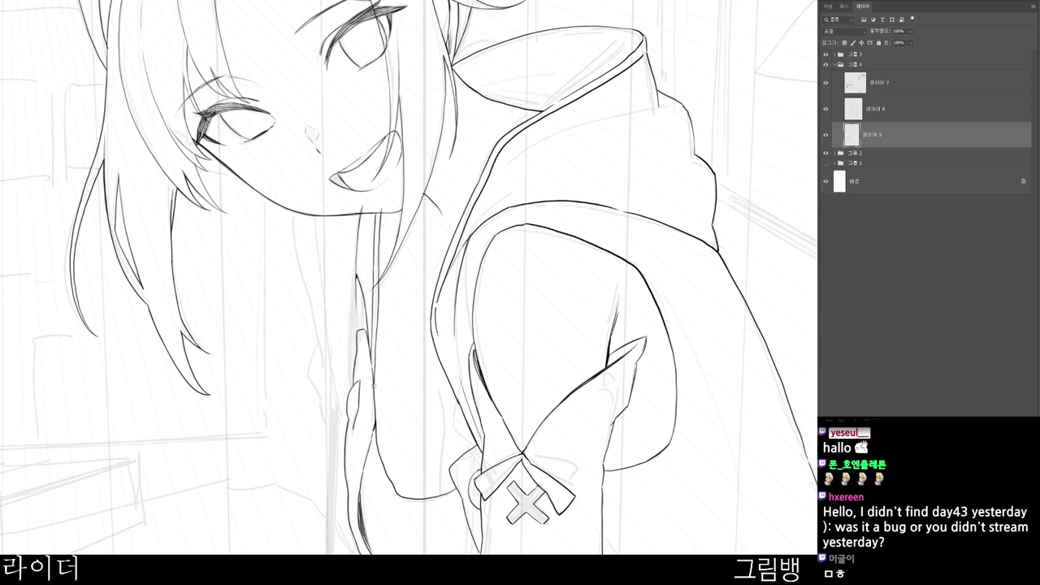
- Ink the vertical line between the chest and the near jacket edge, down to the neckline curve
scroll(457, 355, "down", 1)
left_click_drag(455, 497, 407, 385)
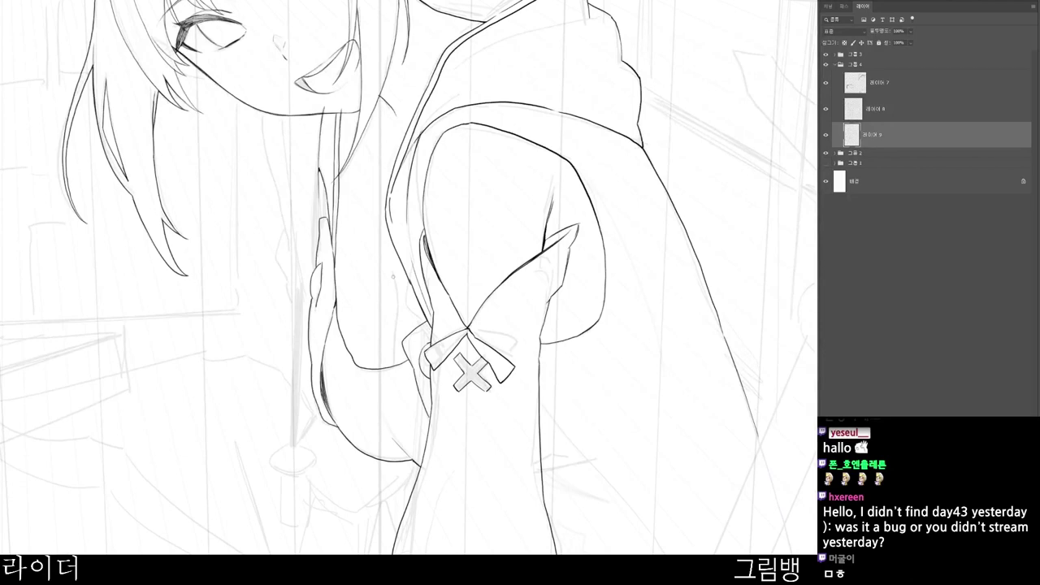
left_click_drag(395, 273, 394, 366)
scroll(437, 289, "up", 3)
left_click_drag(418, 281, 417, 313)
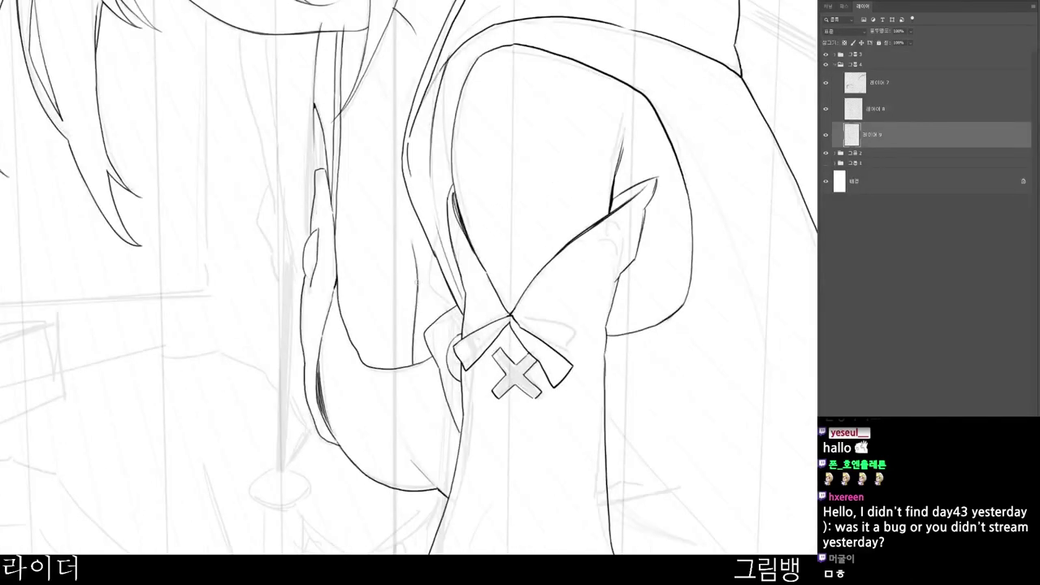
scroll(438, 276, "down", 2)
left_click_drag(439, 175, 426, 229)
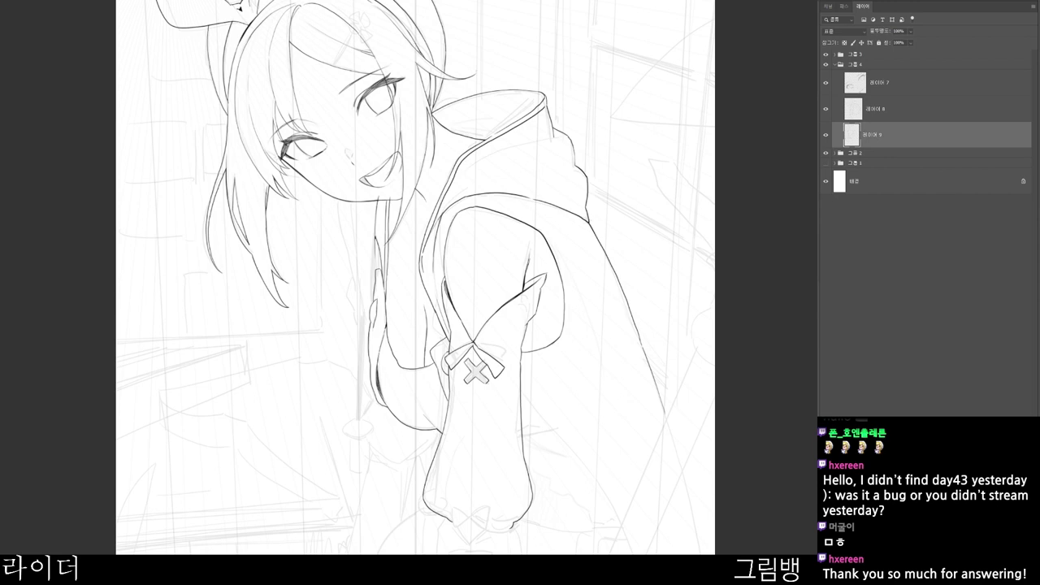
- Hide and show the current line layer to check the inked lines against the sketch
left_click(826, 135)
left_click(825, 135)
left_click_drag(548, 343, 547, 277)
left_click(825, 135)
left_click(825, 135)
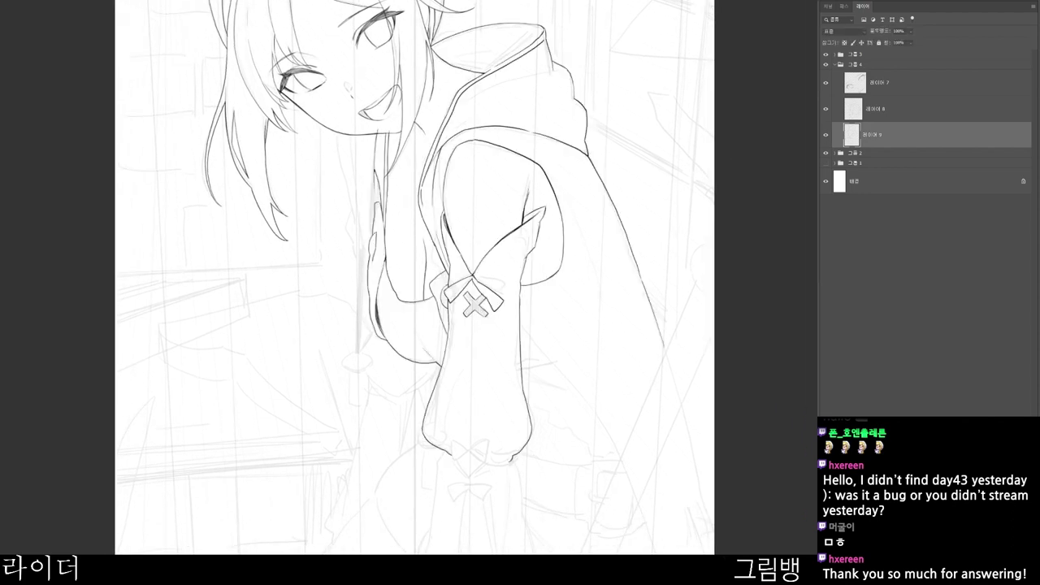
- Extend the jacket's far front edge lines down past the side of the bust
scroll(361, 189, "up", 3)
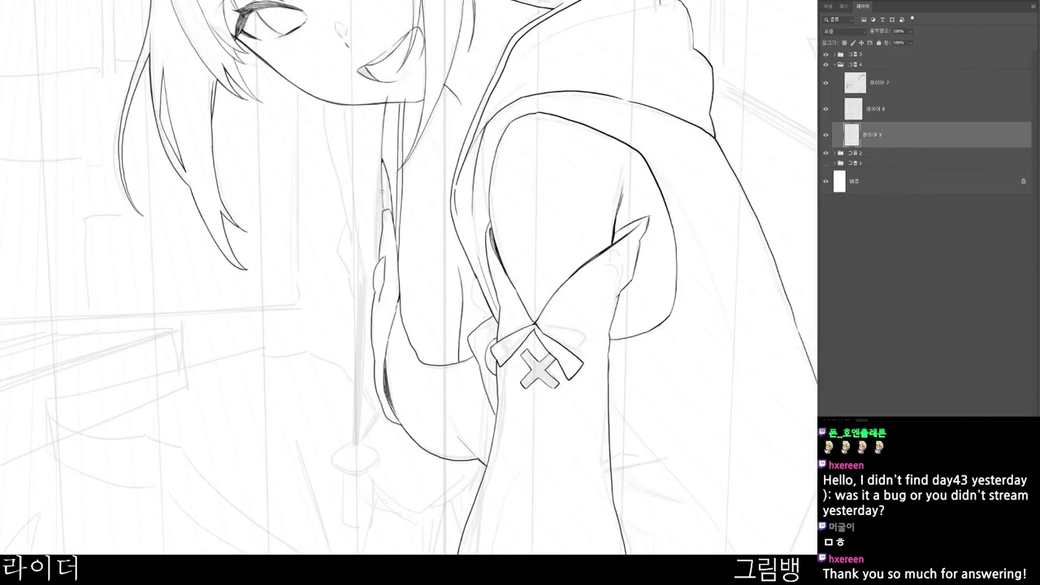
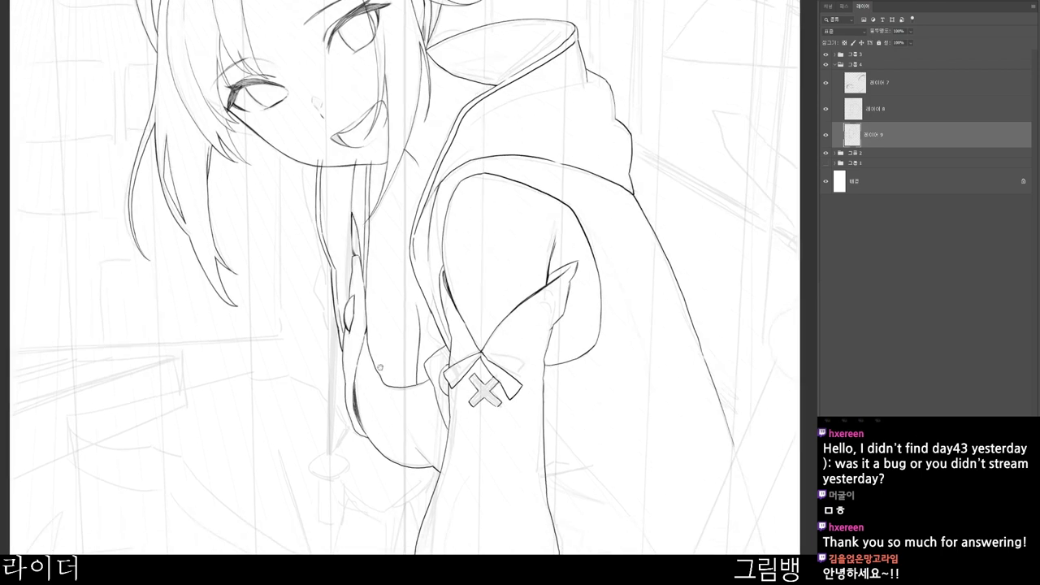
left_click_drag(413, 444, 418, 363)
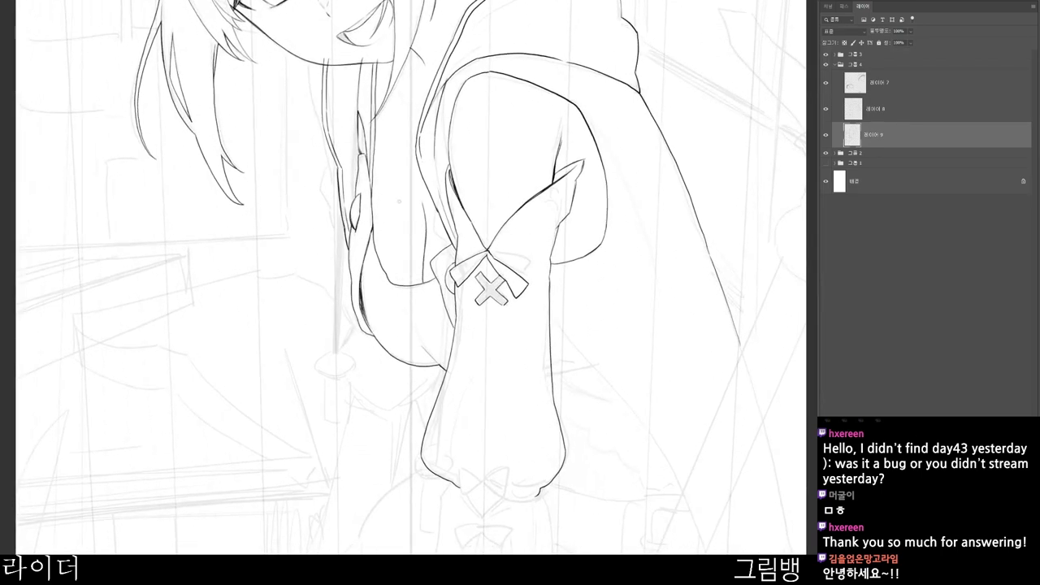
scroll(404, 278, "up", 2)
mouse_move(300, 137)
left_mouse_down()
mouse_move(319, 253)
mouse_move(325, 228)
mouse_move(318, 237)
mouse_move(334, 273)
mouse_move(333, 309)
mouse_move(363, 341)
left_mouse_up()
scroll(421, 321, "down", 1)
key("ctrl+z")
left_click_drag(361, 338, 365, 347)
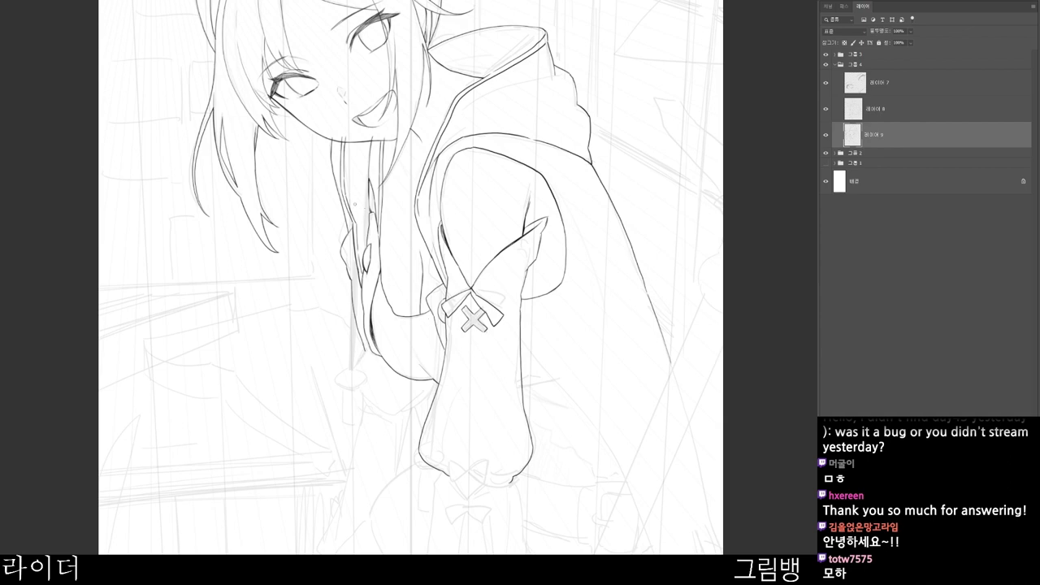
left_click_drag(358, 246, 361, 272)
- Erase the overlap at the far jacket edge and ink the small bow end sticking out beyond it
left_click_drag(423, 251, 427, 194)
key("e")
left_click_drag(368, 293, 369, 301)
key("b")
left_click_drag(353, 221, 341, 239)
- Ink the rounded puff of fabric below the bust, with short fold strokes where it meets the near sleeve
mouse_move(367, 290)
left_mouse_down()
mouse_move(366, 338)
mouse_move(389, 356)
mouse_move(431, 343)
mouse_move(423, 349)
left_mouse_up()
left_click_drag(417, 351, 429, 347)
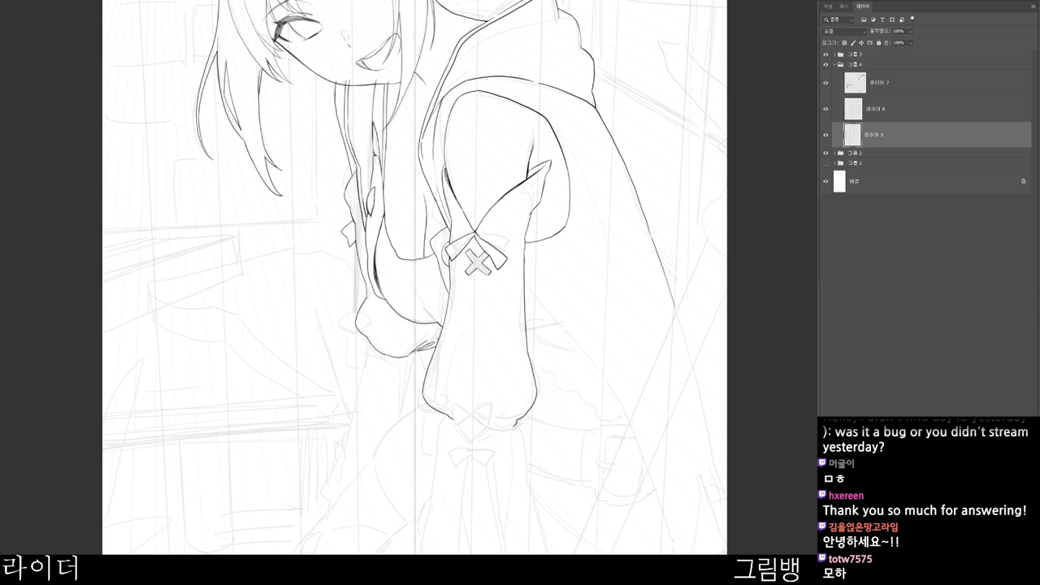
left_click_drag(529, 328, 504, 360)
left_click(530, 349, "alt")
left_click_drag(560, 376, 469, 343)
left_click_drag(484, 394, 430, 342)
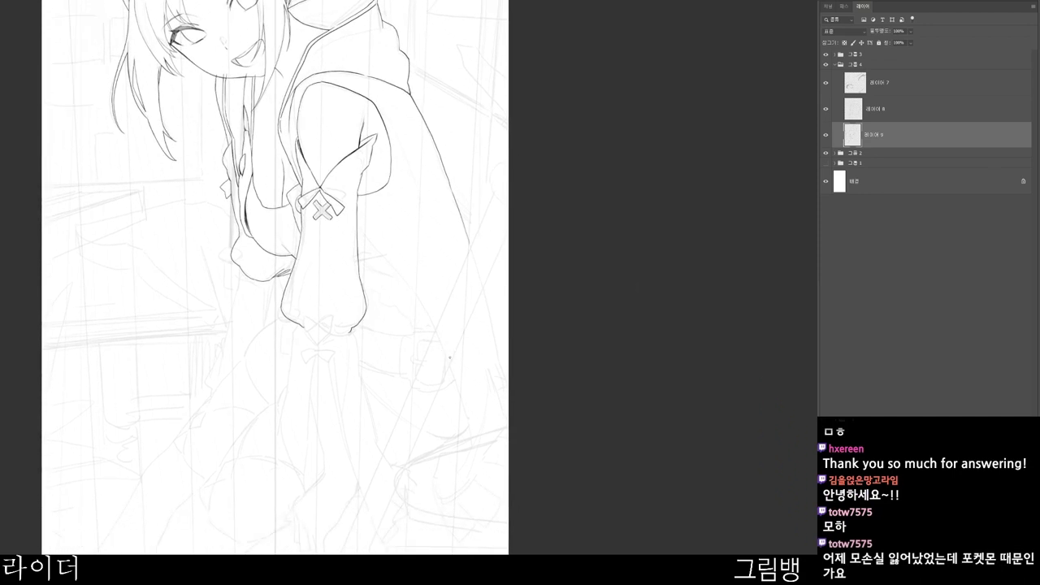
- Clean up the overlapping lines where the bust meets the near sleeve and around the folded fabric at the chest
left_click_drag(423, 267, 468, 306)
left_click(356, 230, "ctrl")
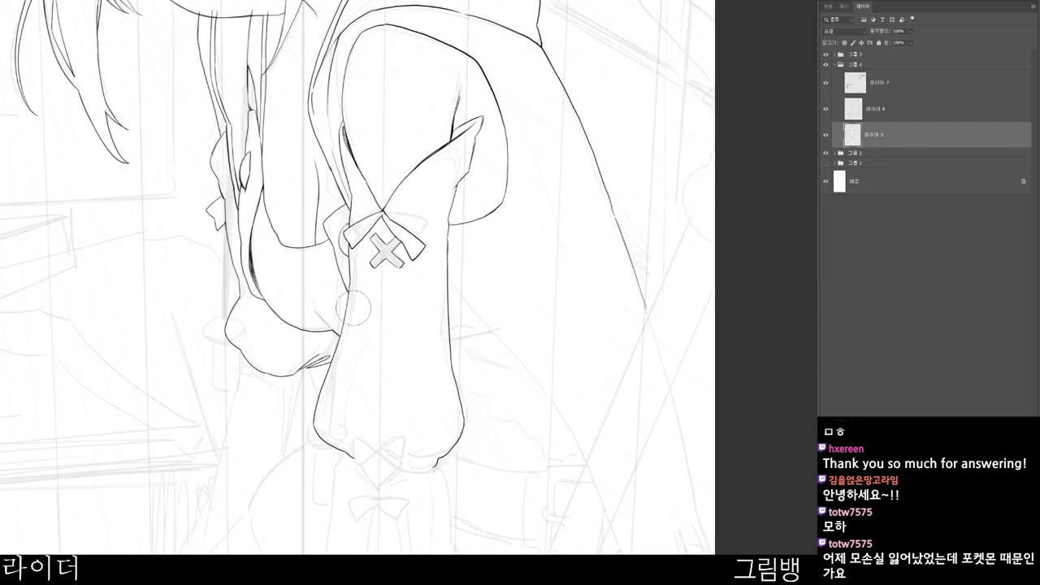
left_click_drag(323, 319, 328, 317)
mouse_move(377, 216)
left_mouse_down()
mouse_move(347, 204)
mouse_move(411, 248)
left_mouse_up()
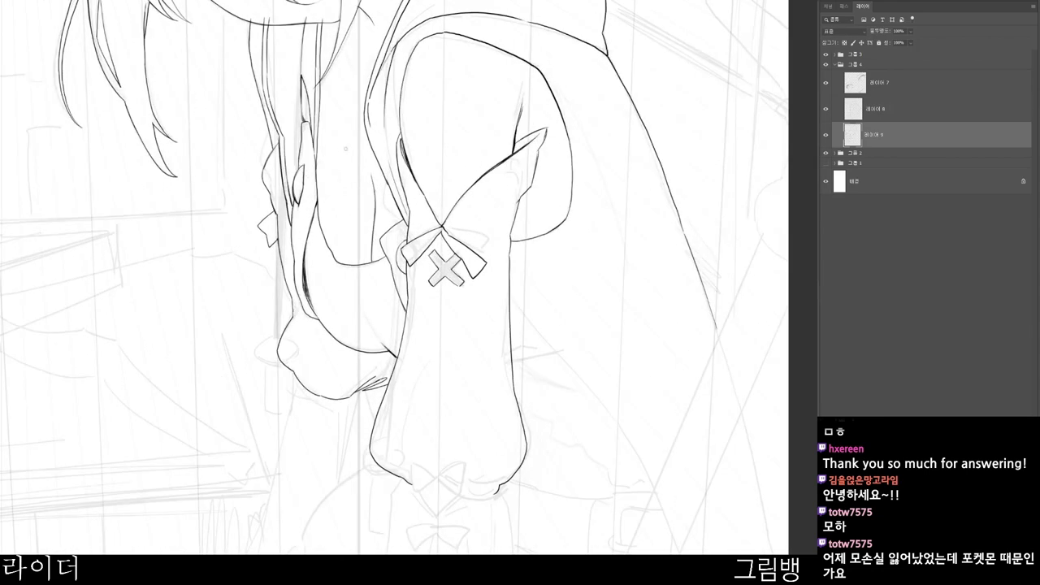
left_click_drag(588, 132, 571, 117)
scroll(414, 155, "up", 2)
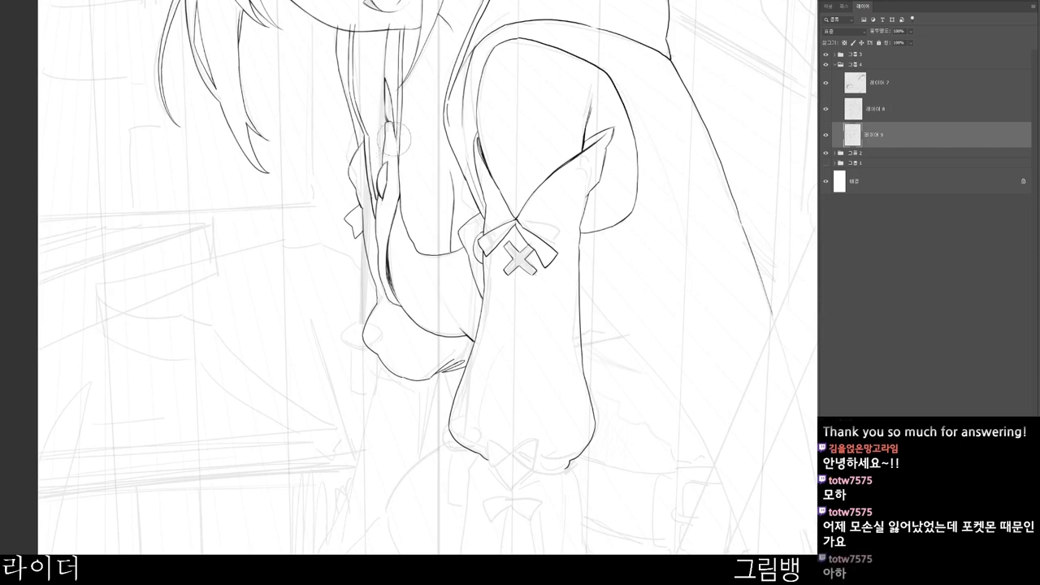
left_click_drag(395, 146, 399, 165)
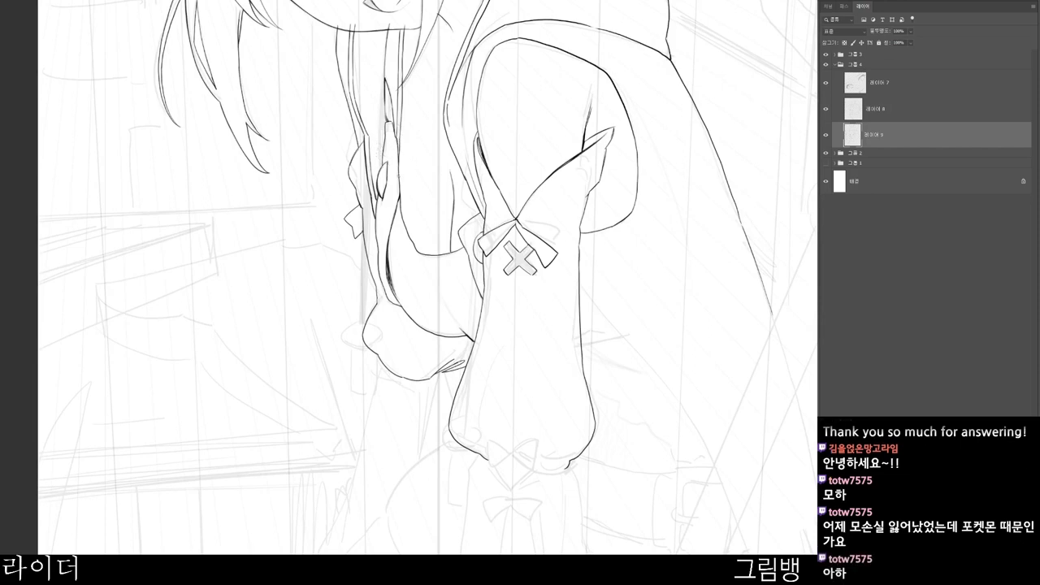
left_click_drag(542, 412, 399, 407)
left_click_drag(565, 438, 561, 437)
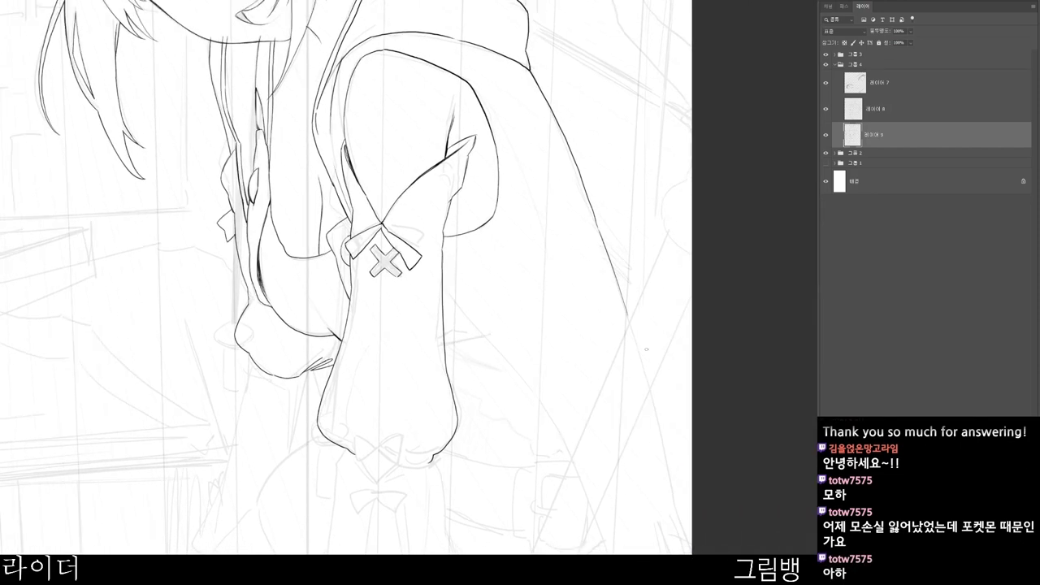
left_click_drag(581, 192, 471, 425)
left_click_drag(481, 362, 516, 159)
left_click_drag(519, 105, 462, 214)
mouse_move(521, 190)
left_mouse_down()
mouse_move(457, 286)
mouse_move(489, 310)
left_mouse_up()
key("e")
key("b")
left_click_drag(413, 260, 494, 312)
key("ctrl+z")
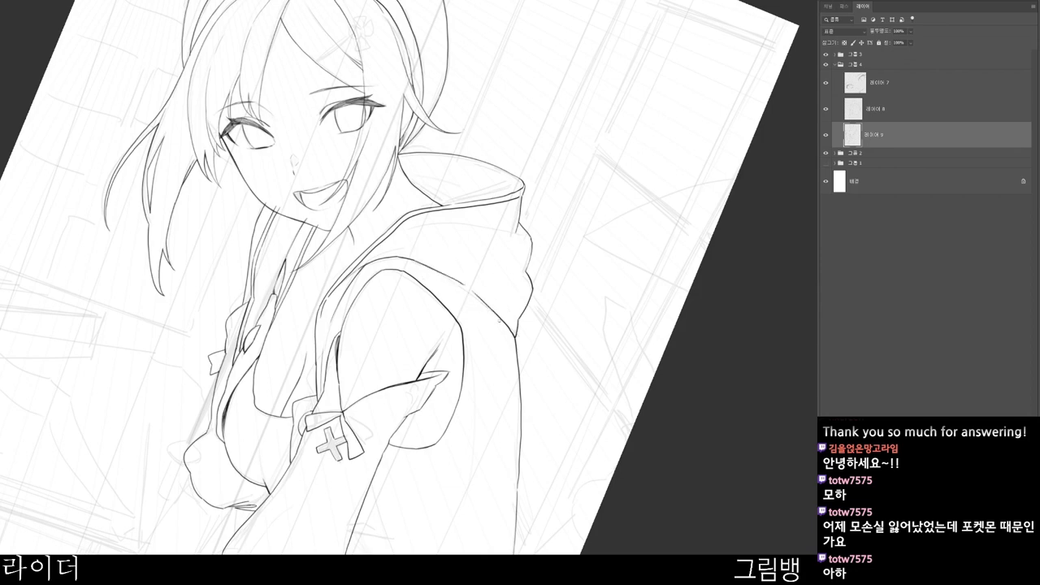
left_click_drag(575, 288, 564, 274)
mouse_move(591, 352)
left_mouse_down()
mouse_move(609, 225)
mouse_move(581, 230)
mouse_move(589, 228)
left_mouse_up()
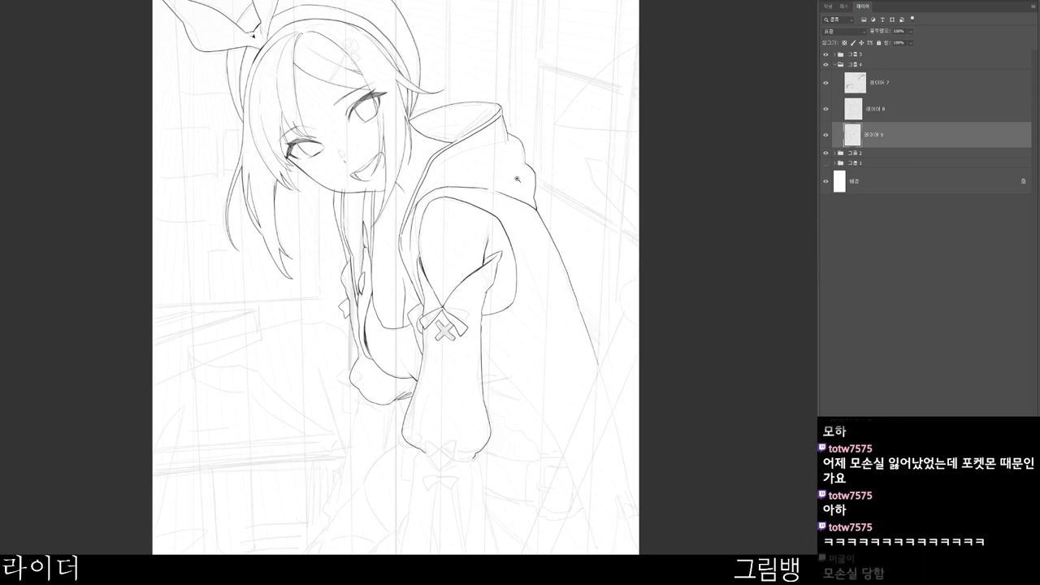
- Erase the lower back contour of the hood and redraw it as a stepped fold meeting the jacket's shoulder line
left_click_drag(524, 180, 567, 166)
key("e")
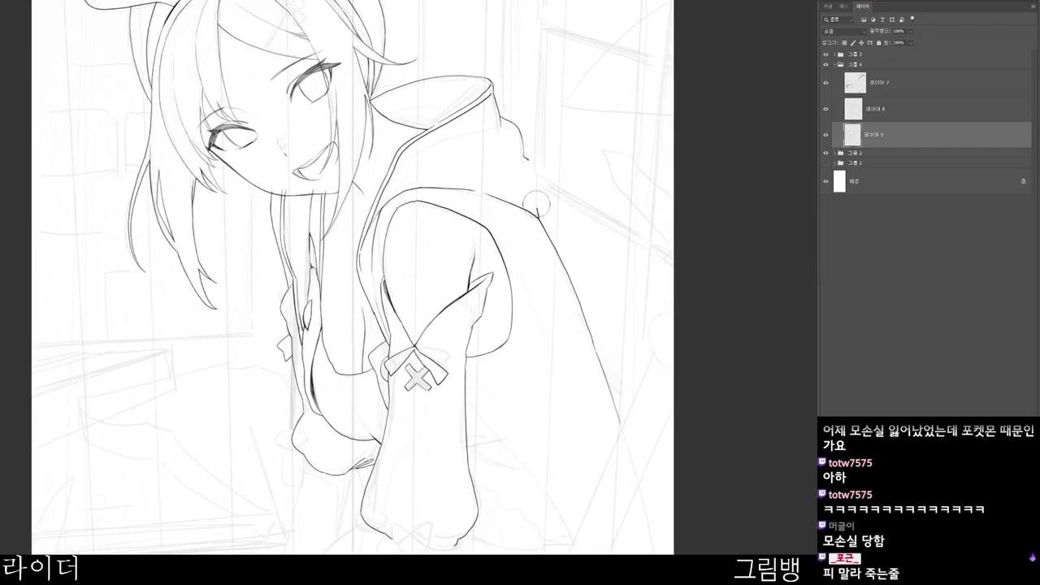
mouse_move(531, 170)
left_mouse_down()
mouse_move(538, 216)
mouse_move(575, 180)
left_mouse_up()
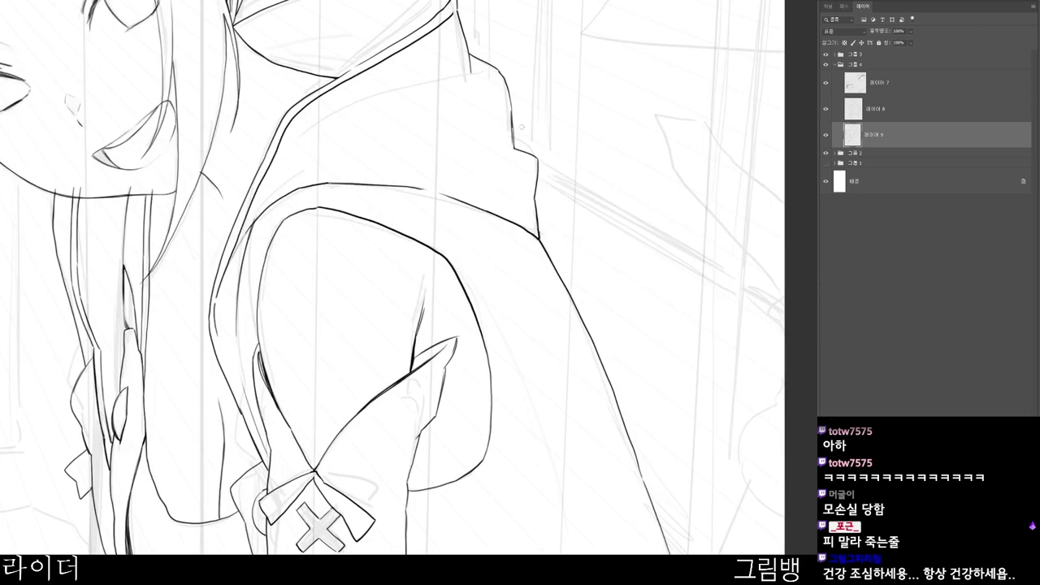
- Retouch the stepped contour at the back of the hood, redrawing the short vertical segment above the lower fold
left_click_drag(512, 124, 513, 147)
key("e")
key("b")
left_click_drag(510, 108, 513, 134)
mouse_move(578, 146)
left_mouse_down()
mouse_move(528, 80)
mouse_move(559, 88)
left_mouse_up()
left_click_drag(476, 122, 489, 120)
mouse_move(416, 135)
left_mouse_down()
mouse_move(467, 95)
mouse_move(529, 76)
left_mouse_up()
scroll(628, 131, "down", 2)
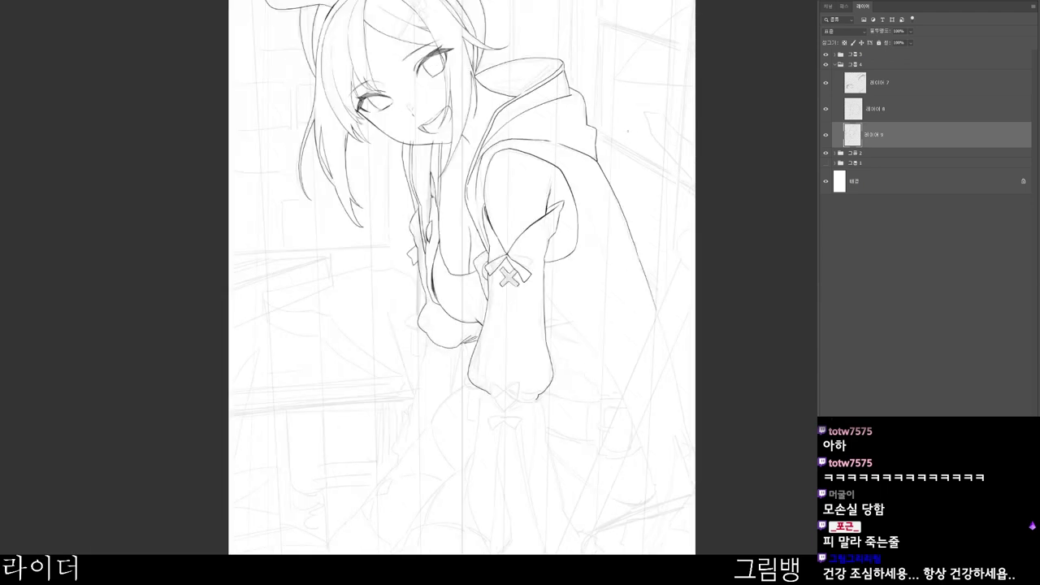
- Ink the long curve of the lower body behind the sleeve and redraw the jacket's back edge down to the canvas border
left_click_drag(623, 456, 574, 436)
left_click_drag(591, 314, 529, 275)
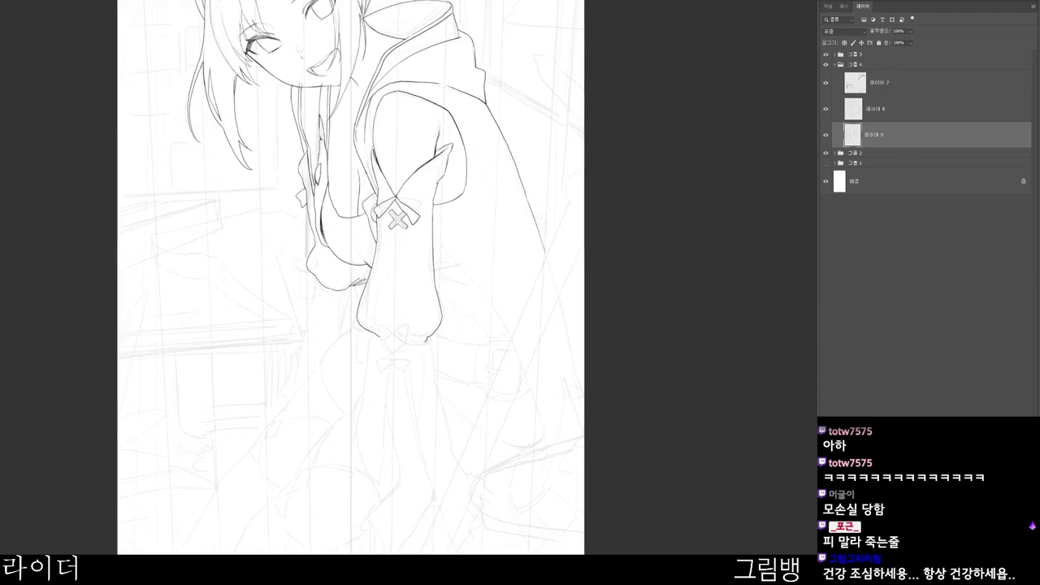
mouse_move(441, 260)
left_mouse_down()
mouse_move(505, 322)
mouse_move(471, 278)
mouse_move(508, 333)
mouse_move(543, 435)
left_mouse_up()
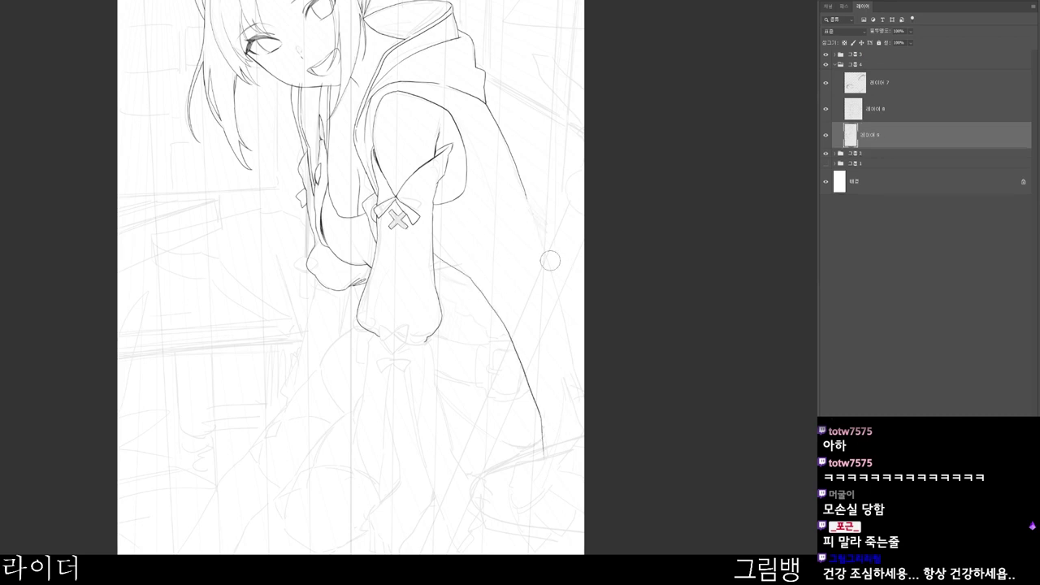
left_click_drag(528, 195, 585, 389)
mouse_move(548, 535)
left_mouse_down()
mouse_move(634, 438)
mouse_move(584, 528)
left_mouse_up()
left_click_drag(513, 520, 523, 516)
left_click(826, 135)
left_click(825, 135)
- Ink the pointed arch-shaped fold above the gathered cuff of the near sleeve
left_click_drag(553, 278, 543, 274)
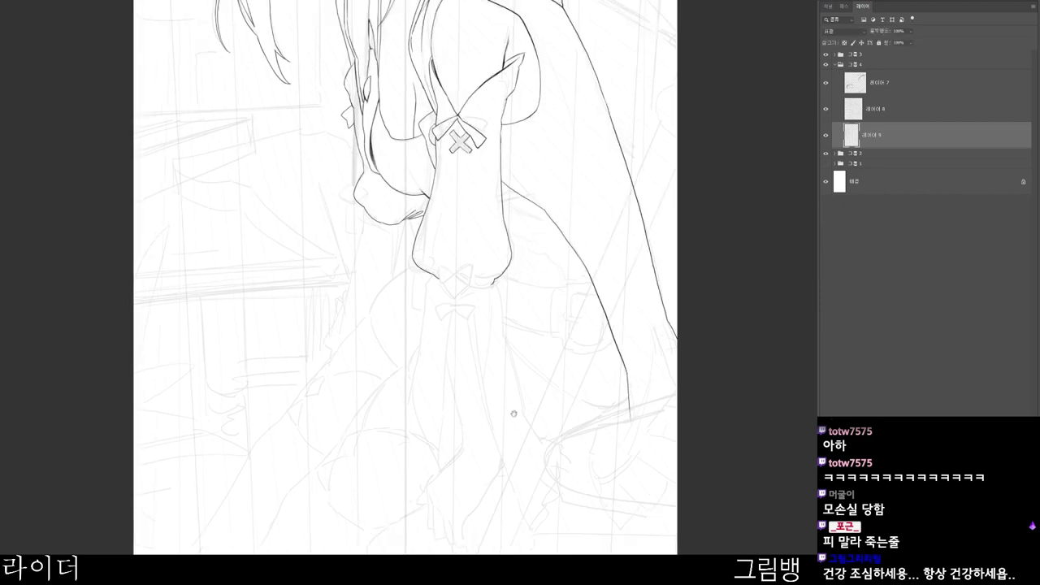
left_click_drag(520, 406, 549, 425)
mouse_move(470, 259)
left_mouse_down()
mouse_move(483, 250)
mouse_move(512, 296)
left_mouse_up()
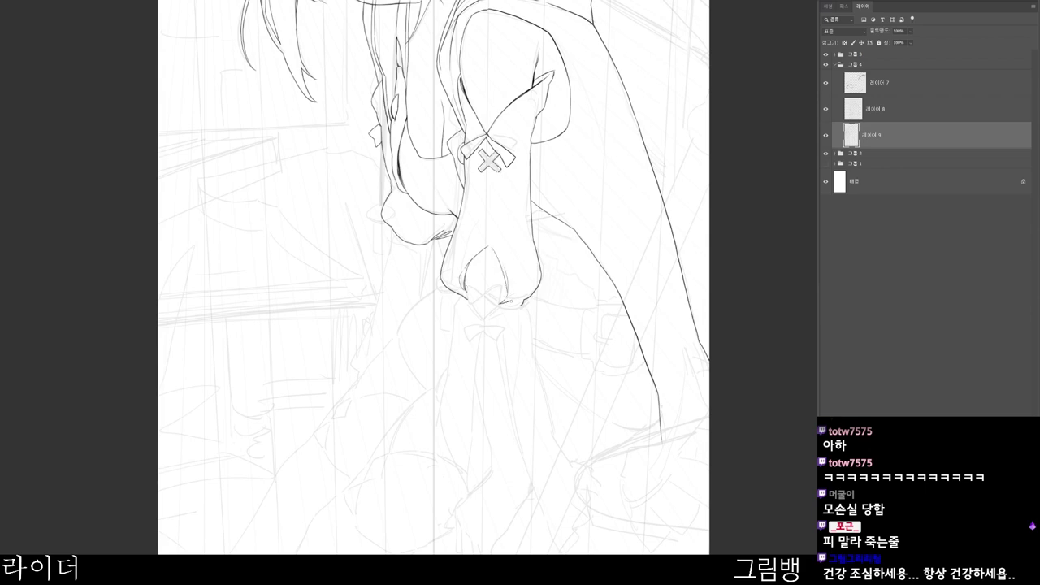
scroll(488, 292, "up", 2)
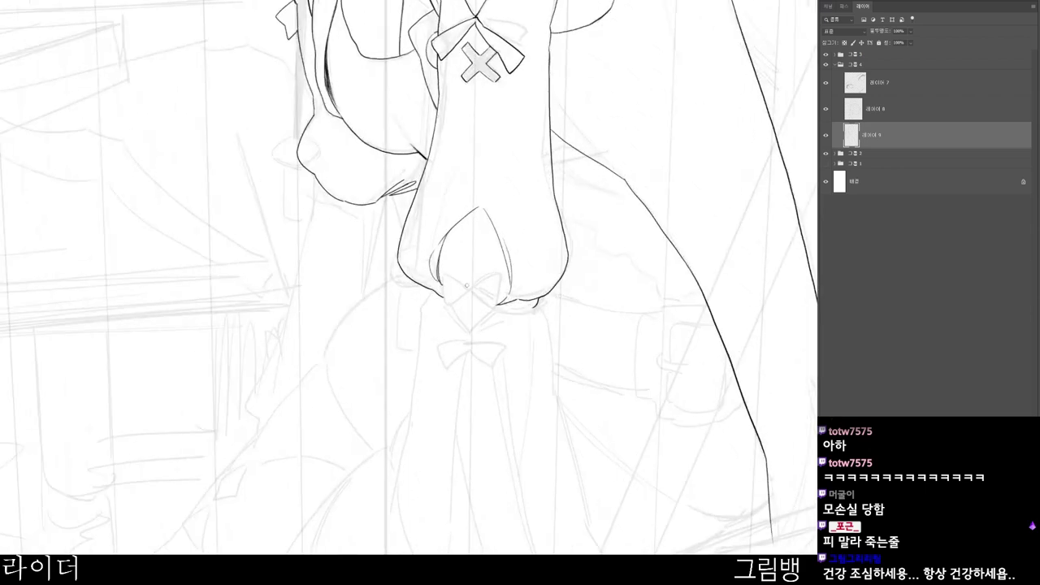
- Ink the small bow at the gathered cuff of the near sleeve, erasing stray overlaps around its loops
mouse_move(466, 284)
left_mouse_down()
mouse_move(439, 272)
mouse_move(440, 312)
left_mouse_up()
key("e")
key("b")
key("e")
key("b")
mouse_move(441, 312)
left_mouse_down()
mouse_move(476, 299)
mouse_move(493, 314)
mouse_move(502, 275)
left_mouse_up()
key("e")
key("b")
left_click_drag(502, 274, 495, 315)
key("e")
key("b")
key("e")
key("ctrl+minus")
left_click_drag(482, 383, 516, 314)
key("b")
left_click_drag(504, 234, 511, 244)
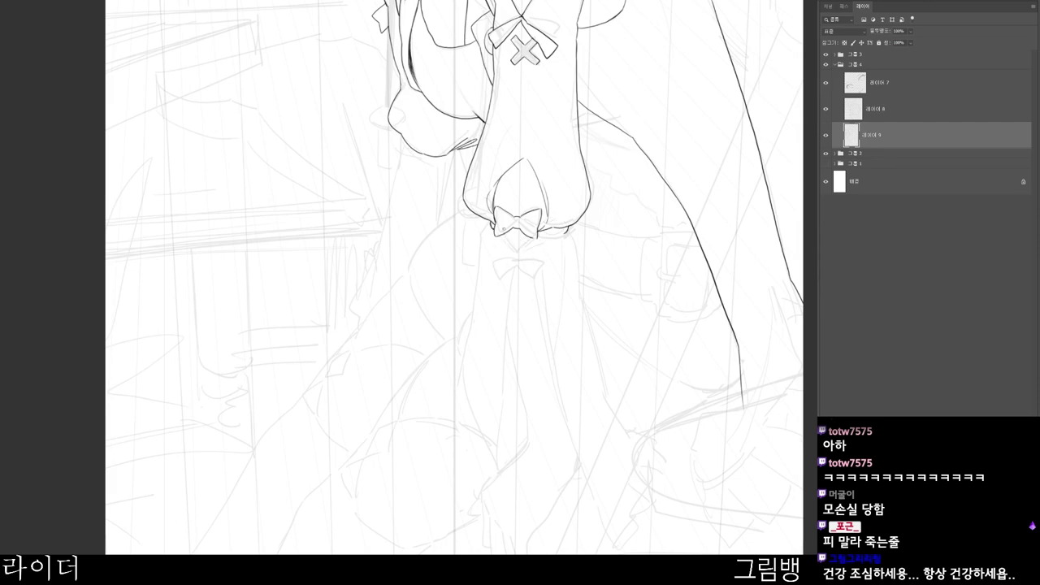
- Ink the pointed tip beneath the cuff bow and the narrow band edge under the sleeve's puff
mouse_move(516, 253)
left_mouse_down()
mouse_move(568, 233)
mouse_move(532, 210)
left_mouse_up()
left_click_drag(529, 303, 515, 332)
mouse_move(516, 268)
left_mouse_down()
mouse_move(538, 268)
mouse_move(507, 259)
mouse_move(554, 262)
left_mouse_up()
key("e")
key("e")
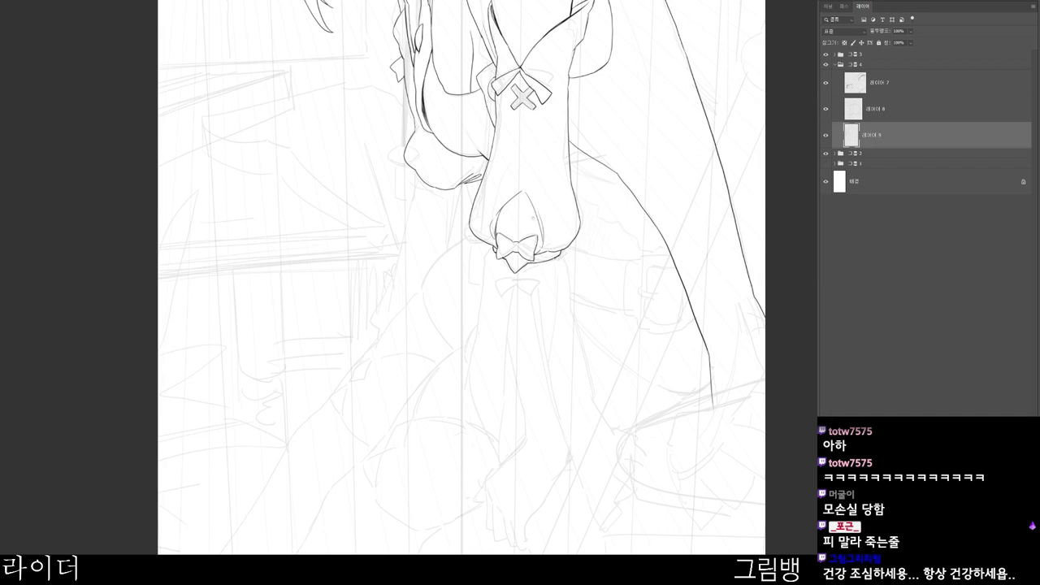
- Ink both outer edges of the flared lower sleeve descending from the cuff band
left_click_drag(488, 259, 477, 333)
left_click_drag(560, 250, 591, 390)
left_click_drag(598, 479, 553, 442)
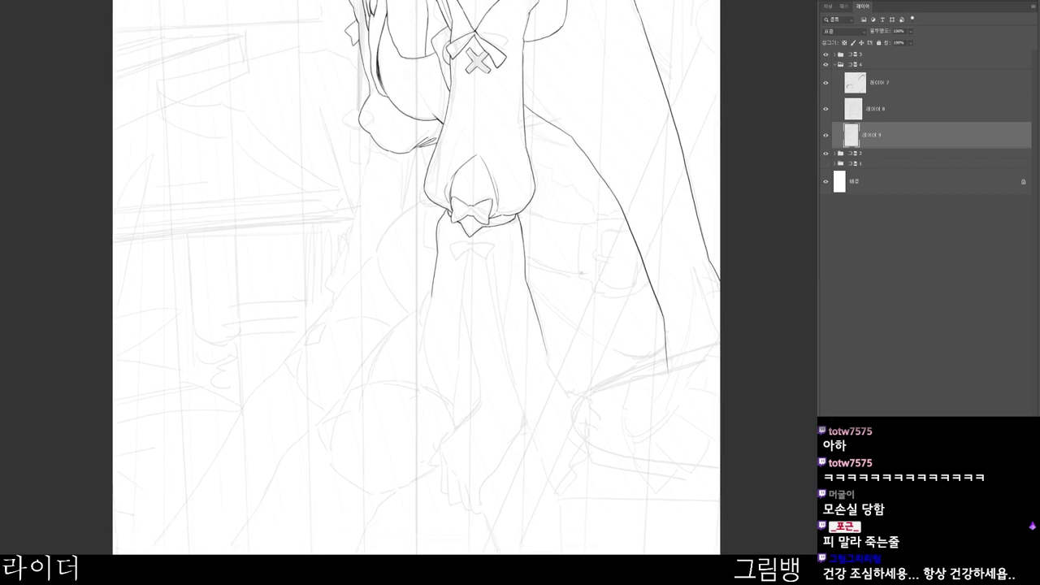
left_click_drag(534, 241, 525, 357)
key("e")
- Add thin fold strokes inside the near sleeve along both sides above the puffed cuff
mouse_move(433, 255)
left_mouse_down()
mouse_move(441, 228)
mouse_move(433, 251)
left_mouse_up()
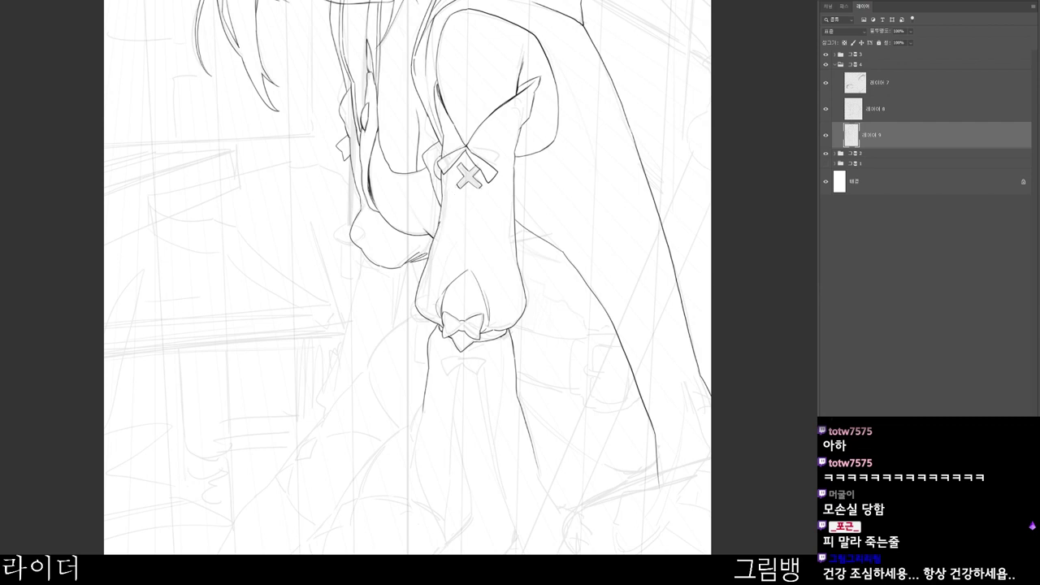
left_click_drag(501, 185, 518, 262)
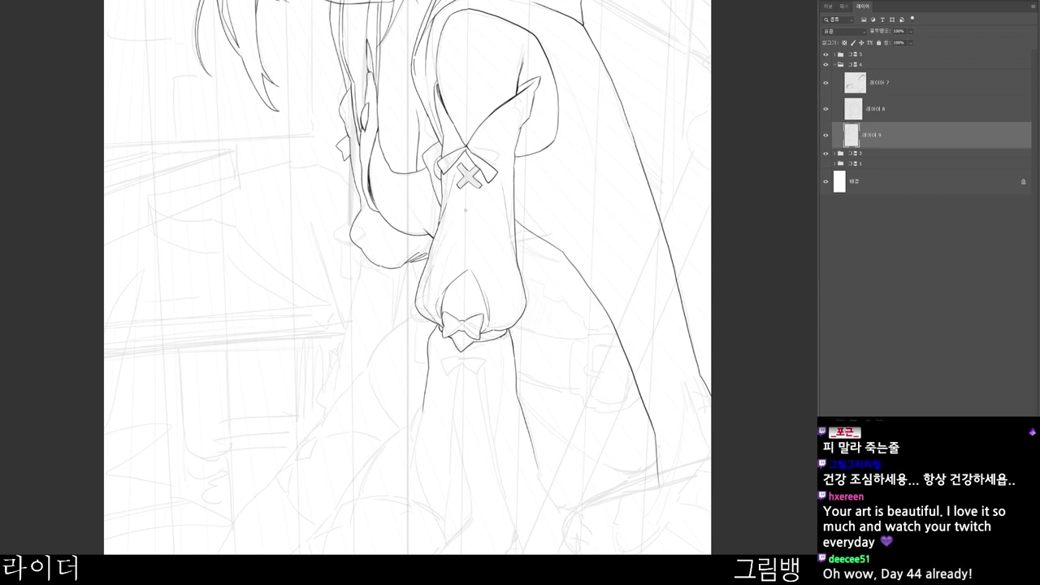
scroll(484, 233, "down", 2)
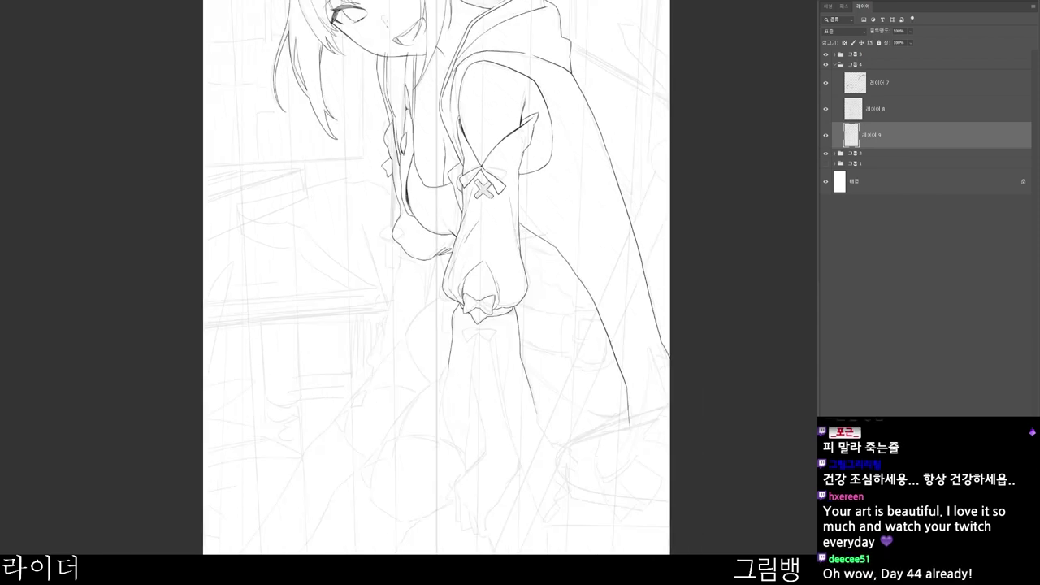
scroll(524, 159, "up", 2)
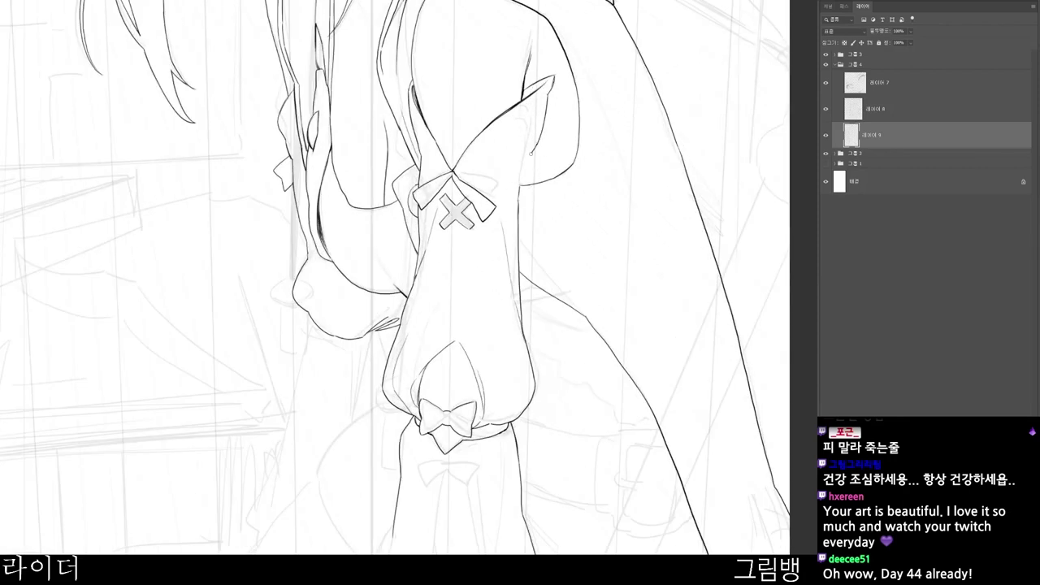
scroll(550, 472, "down", 2)
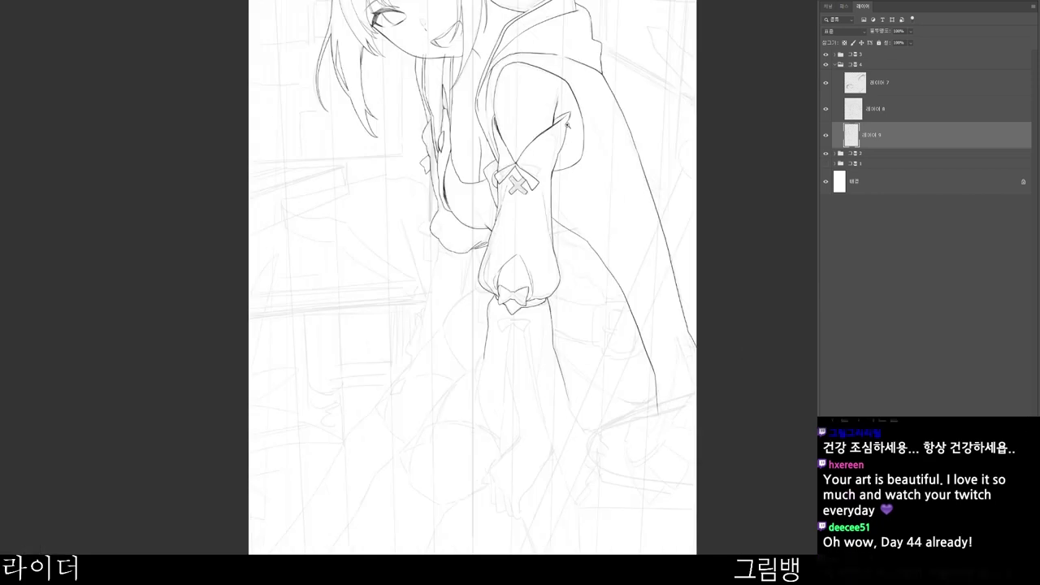
- Redraw the upper outer edge of the near sleeve, reshaping its pointed top into a rounded folded flap
scroll(548, 452, "down", 2)
left_click_drag(515, 477, 500, 485)
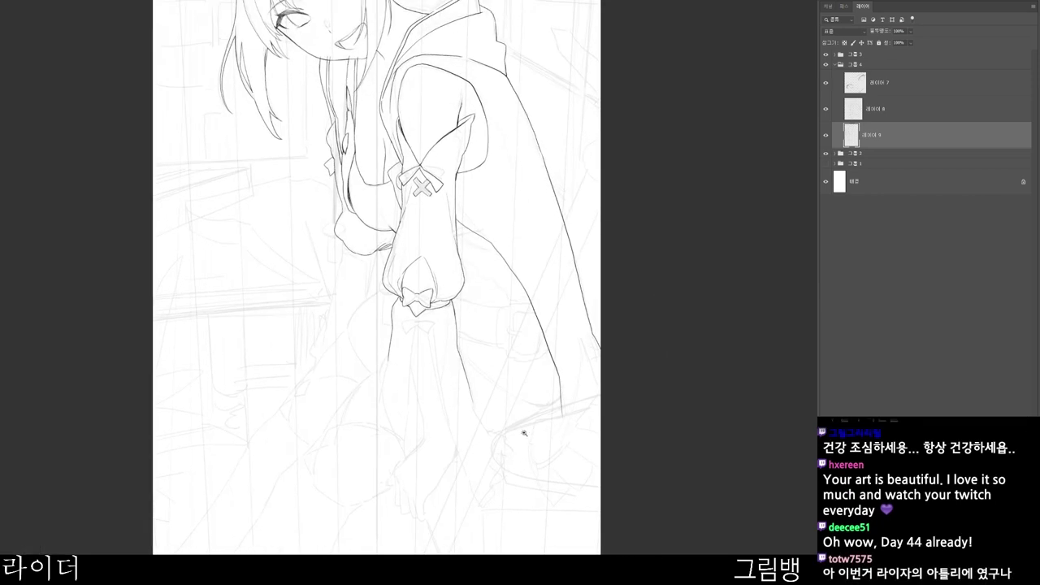
left_click_drag(490, 213, 499, 276)
left_click(439, 222, "ctrl")
left_click_drag(494, 343, 529, 332)
left_click_drag(553, 398, 513, 374)
left_click(505, 114, "ctrl")
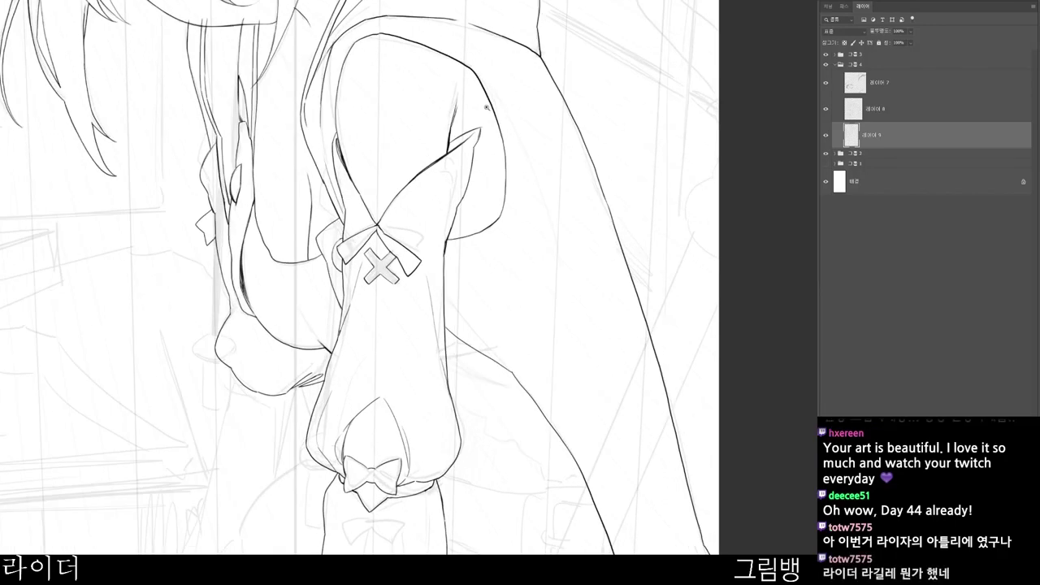
mouse_move(454, 144)
left_mouse_down()
mouse_move(454, 109)
mouse_move(443, 144)
mouse_move(458, 91)
mouse_move(454, 117)
mouse_move(489, 240)
mouse_move(456, 290)
left_mouse_up()
key("b")
scroll(501, 122, "down", 2)
key("e")
key("b")
- Extend the front contour of the flared lower sleeve outward and back in to the wrist
left_click_drag(519, 307, 439, 307)
left_click_drag(573, 493, 436, 393)
left_click_drag(325, 325, 363, 325)
left_click_drag(323, 447, 361, 353)
scroll(320, 300, "up", 1)
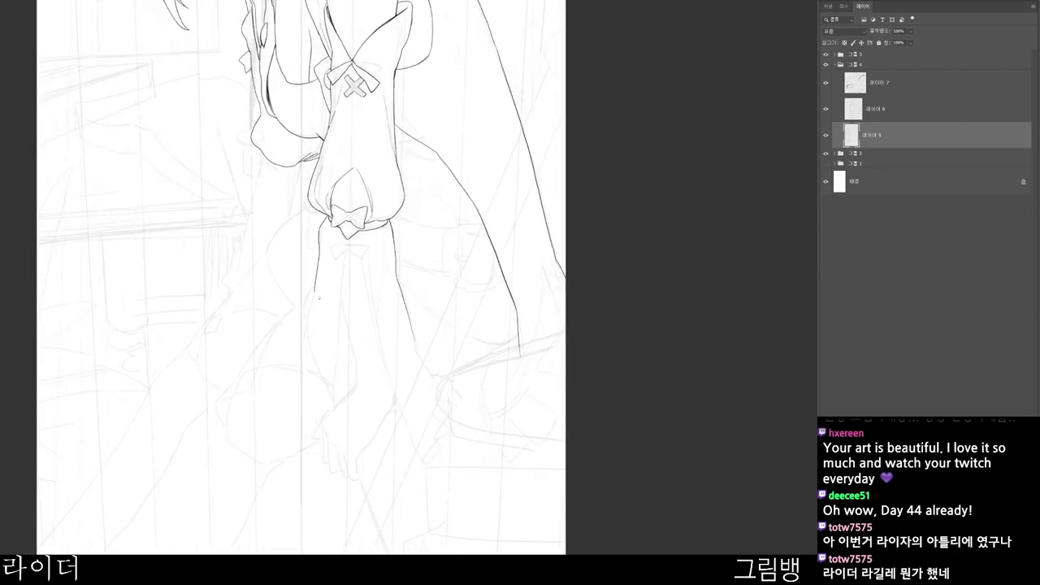
left_click_drag(303, 331, 336, 404)
mouse_move(432, 453)
left_mouse_down()
mouse_move(429, 473)
mouse_move(454, 433)
left_mouse_up()
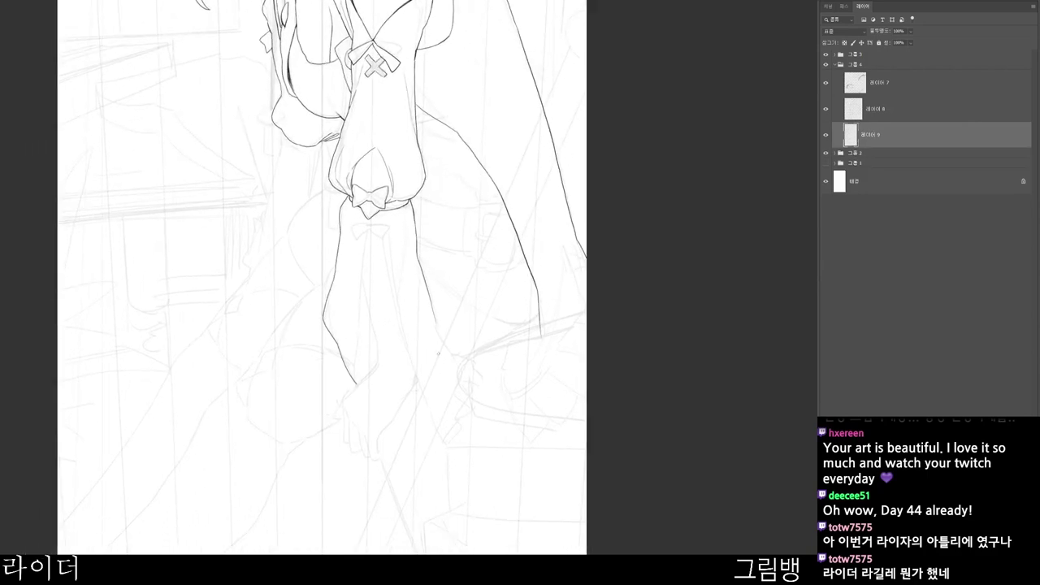
- Check the inked jacket, chest and sleeve at several zoom levels and canvas angles, comparing with the active layer hidden
scroll(401, 236, "up", 2)
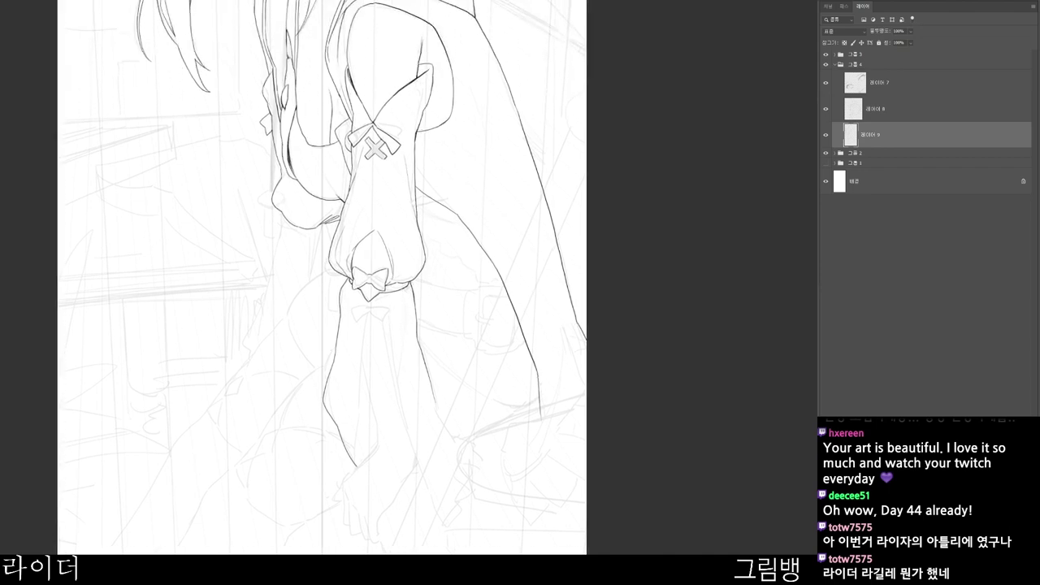
scroll(326, 63, "up", 2)
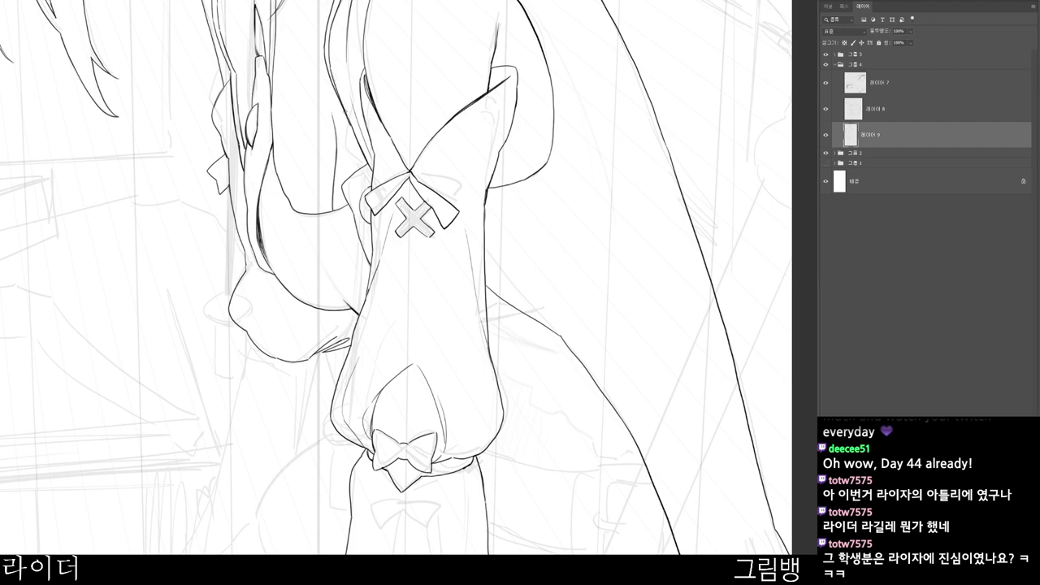
scroll(432, 140, "down", 1)
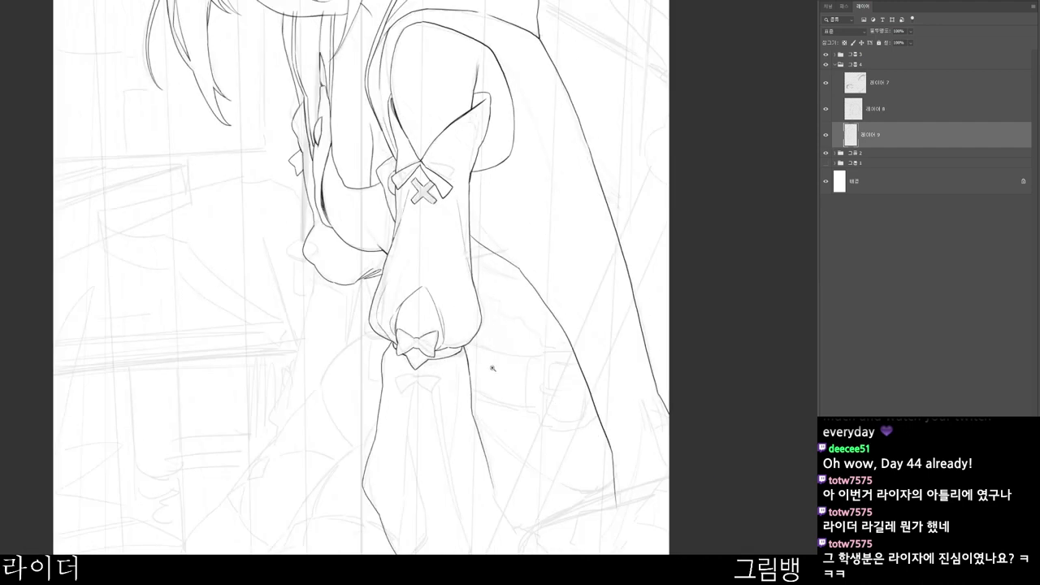
left_click_drag(495, 412, 468, 463)
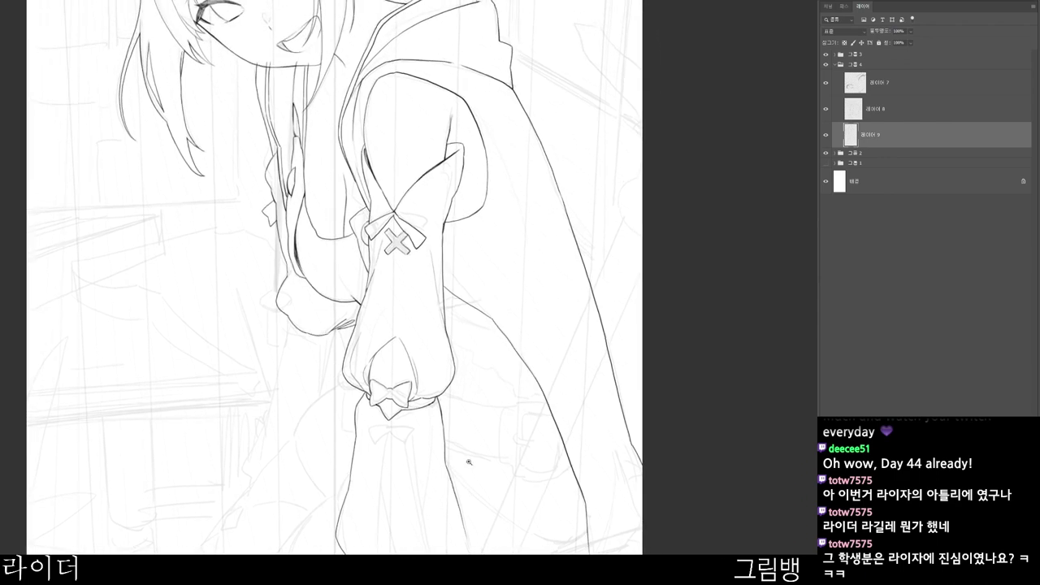
scroll(303, 91, "up", 1)
left_click_drag(304, 110, 321, 43)
left_click_drag(514, 5, 480, 5)
key("r")
left_click_drag(479, 96, 540, 138)
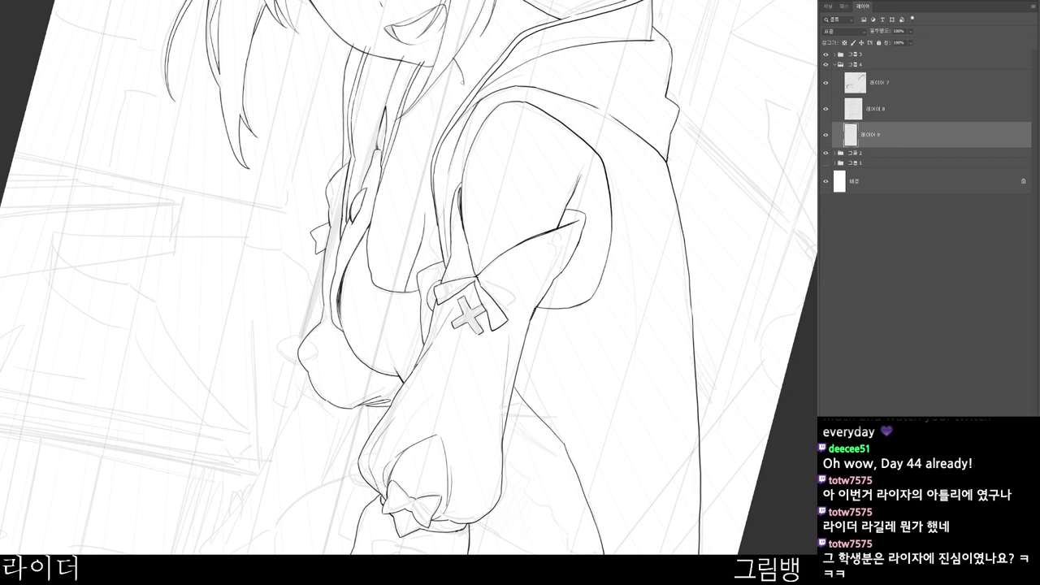
scroll(497, 62, "down", 3)
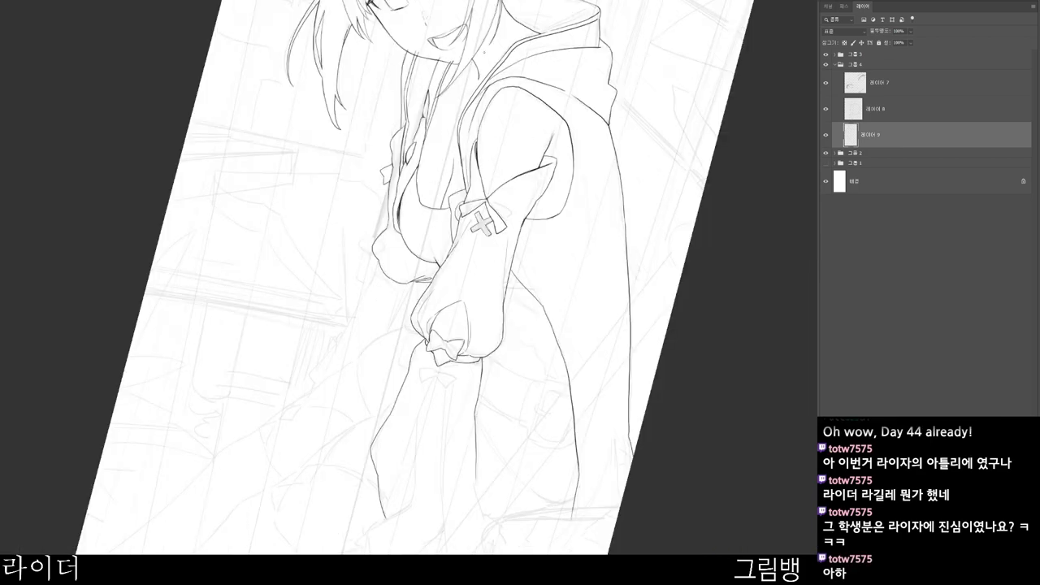
key("Escape")
left_click(825, 135)
left_click(825, 134)
left_click_drag(503, 221, 528, 284)
scroll(473, 213, "up", 2)
scroll(440, 204, "up", 2)
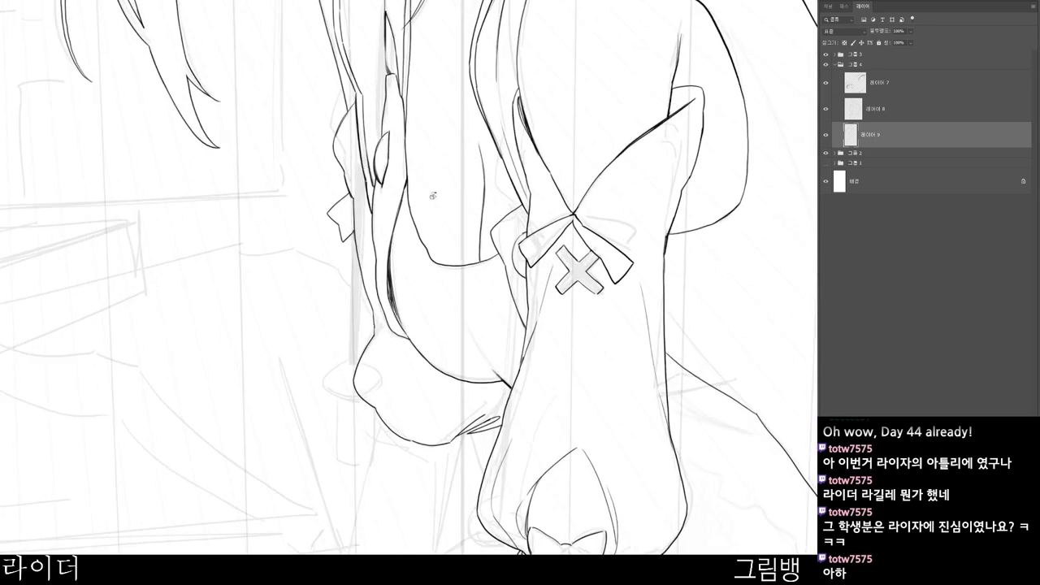
scroll(522, 176, "down", 4)
scroll(508, 65, "up", 3)
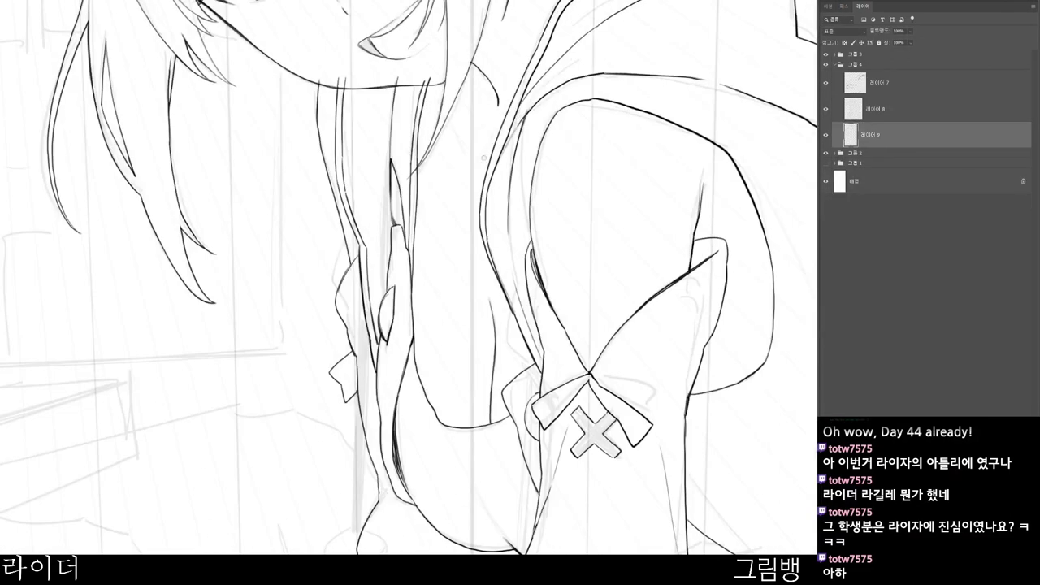
scroll(504, 98, "down", 3)
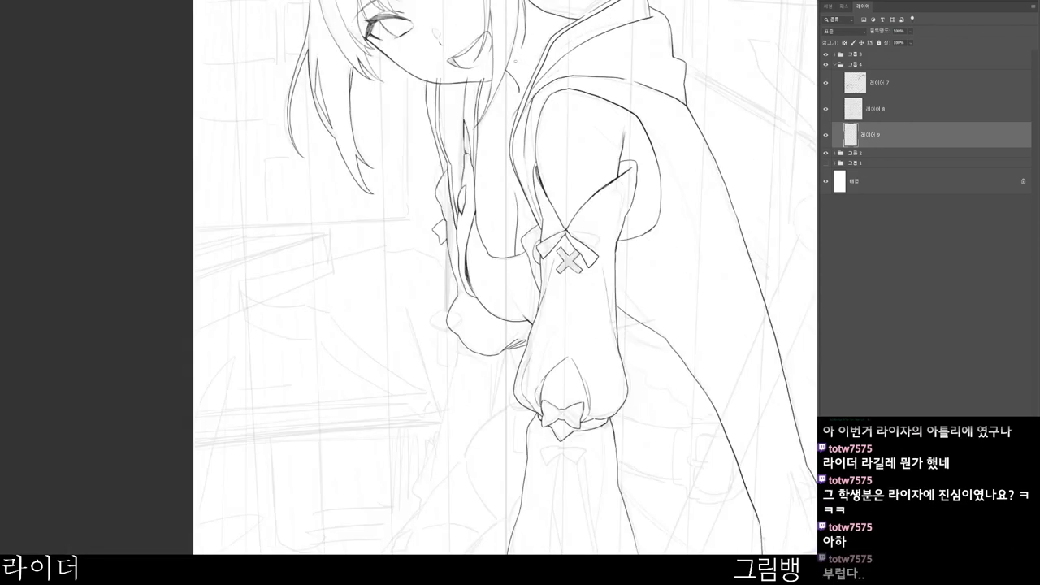
left_click_drag(604, 506, 529, 464)
scroll(535, 464, "down", 1)
left_click_drag(537, 521, 510, 489)
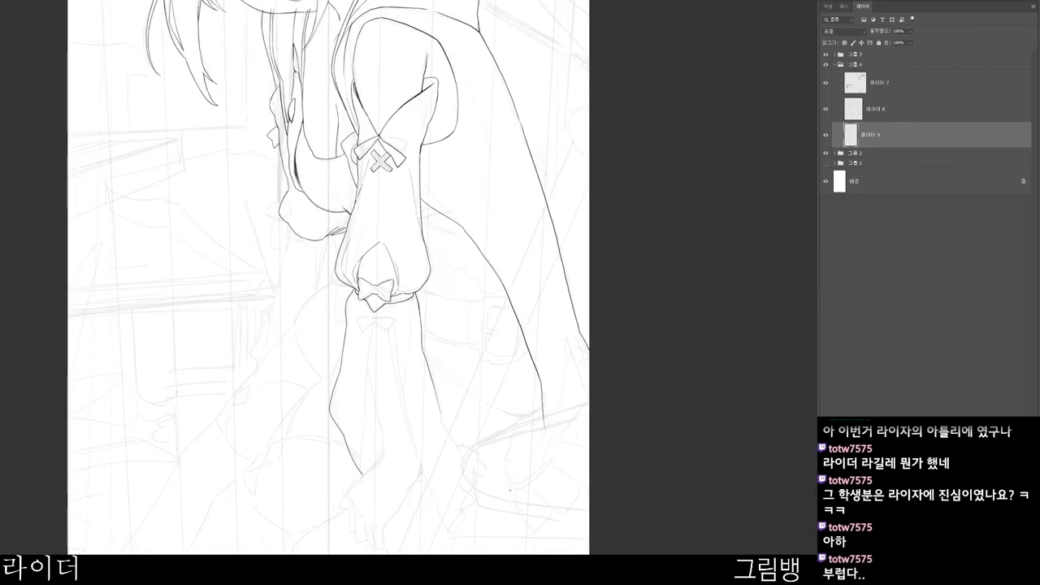
left_click_drag(409, 261, 376, 243)
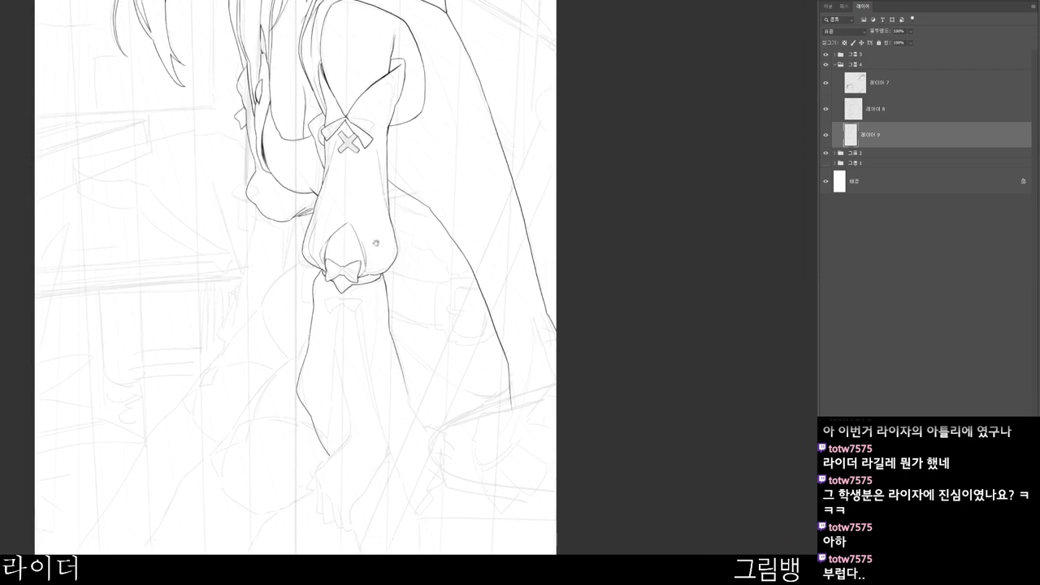
scroll(256, 86, "up", 3)
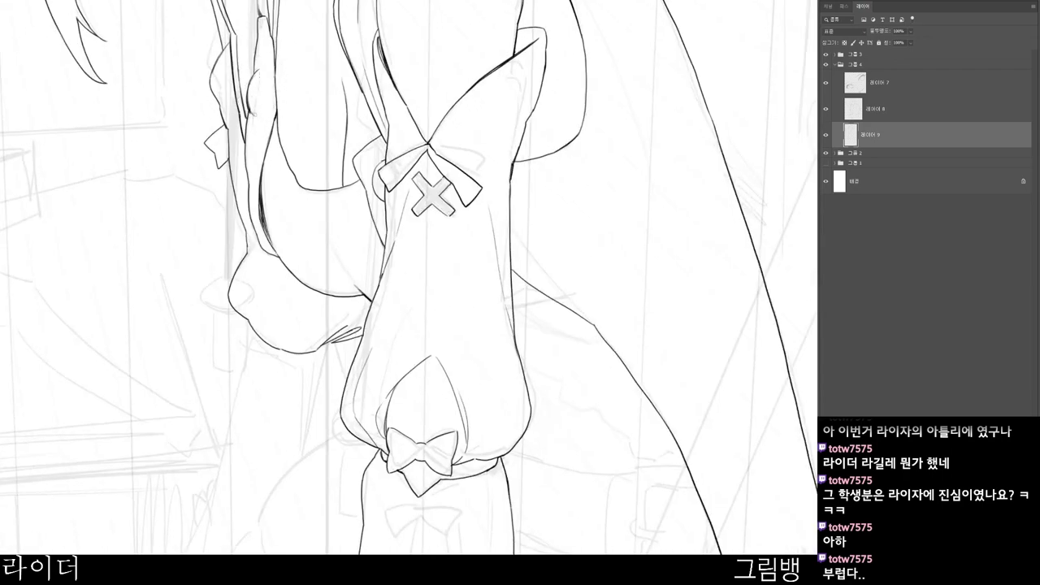
- Retouch the small loop at the chest and rework the arched fold above the cuff bow into shorter, separate strokes
left_click_drag(249, 117, 262, 106)
left_click_drag(262, 69, 264, 95)
scroll(403, 50, "down", 2)
scroll(553, 428, "down", 4)
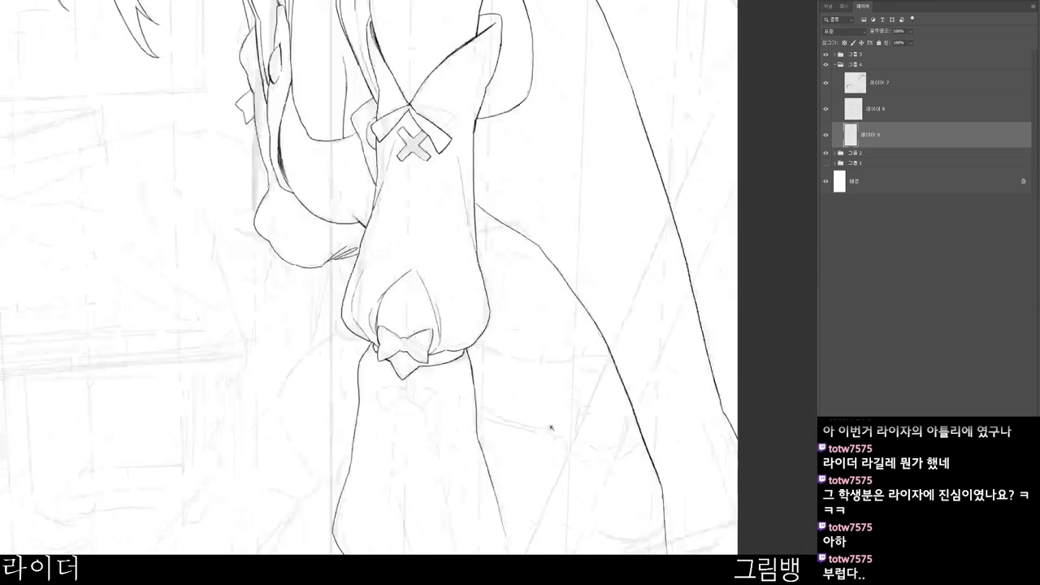
scroll(465, 371, "down", 1)
scroll(412, 206, "down", 3)
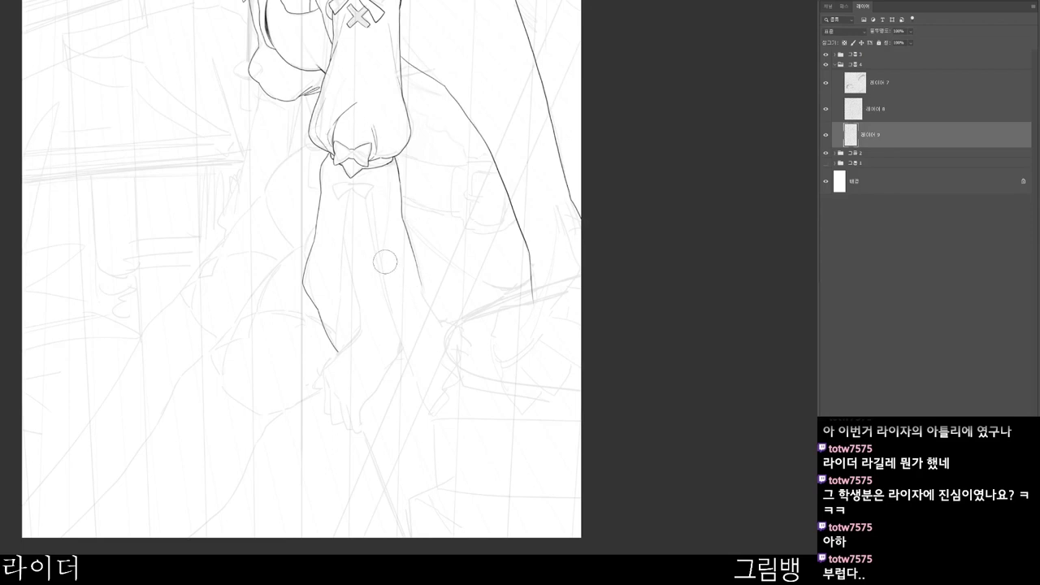
scroll(372, 295, "up", 2)
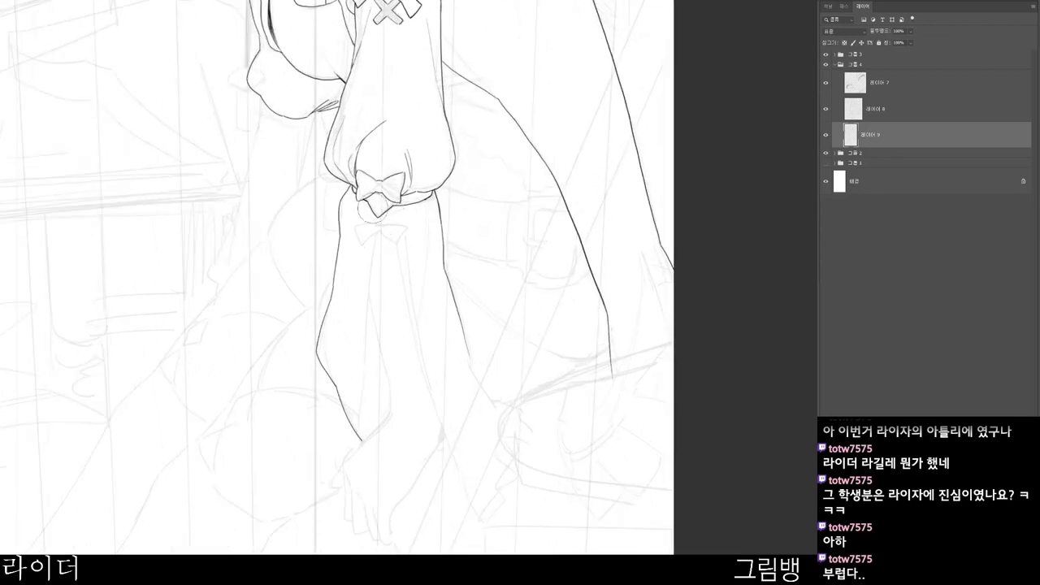
- Ink the second bow below the cuff and a long fold line running from it down to the wrist
mouse_move(353, 227)
left_mouse_down()
mouse_move(362, 253)
mouse_move(373, 242)
mouse_move(364, 231)
mouse_move(381, 215)
mouse_move(366, 231)
mouse_move(398, 230)
left_mouse_up()
left_click_drag(428, 295, 430, 263)
mouse_move(408, 309)
left_mouse_down()
mouse_move(423, 309)
mouse_move(484, 462)
left_mouse_up()
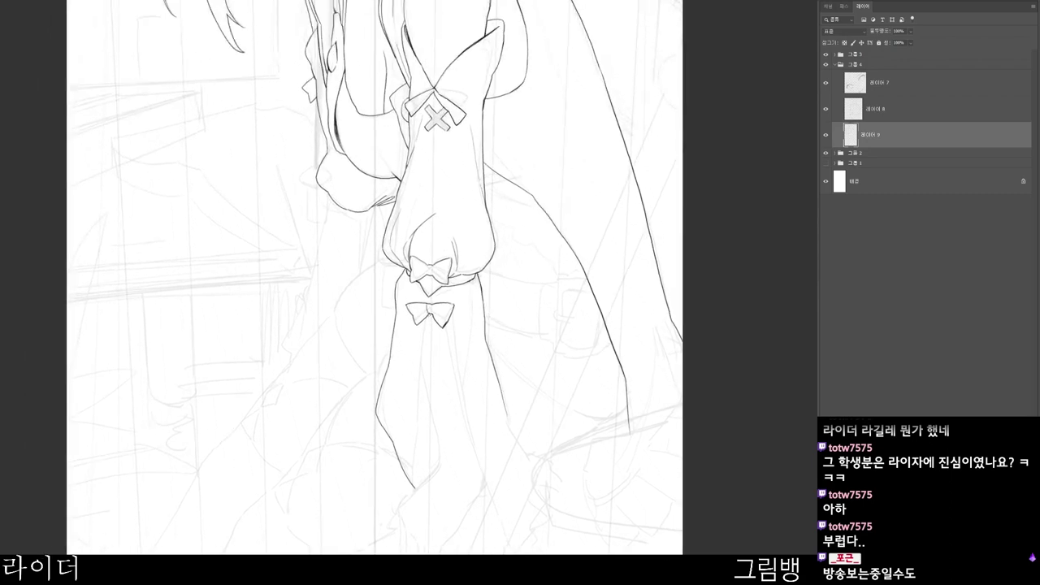
scroll(439, 317, "down", 1, "alt")
left_click_drag(432, 315, 424, 427)
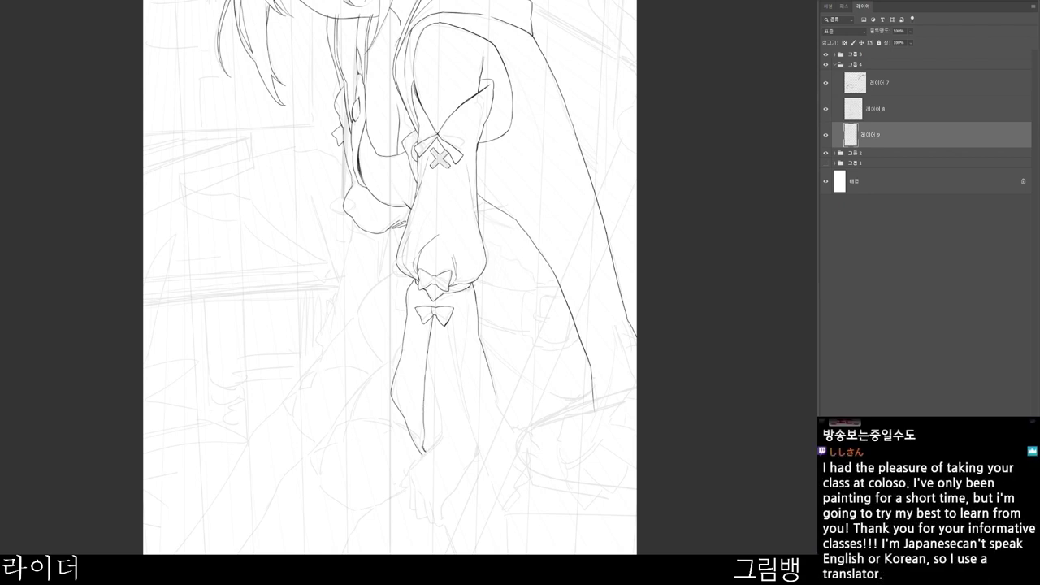
- Ink a second fold line branching from the long sleeve fold and rework the front contour's end at the wrist
scroll(440, 439, "up", 1, "alt")
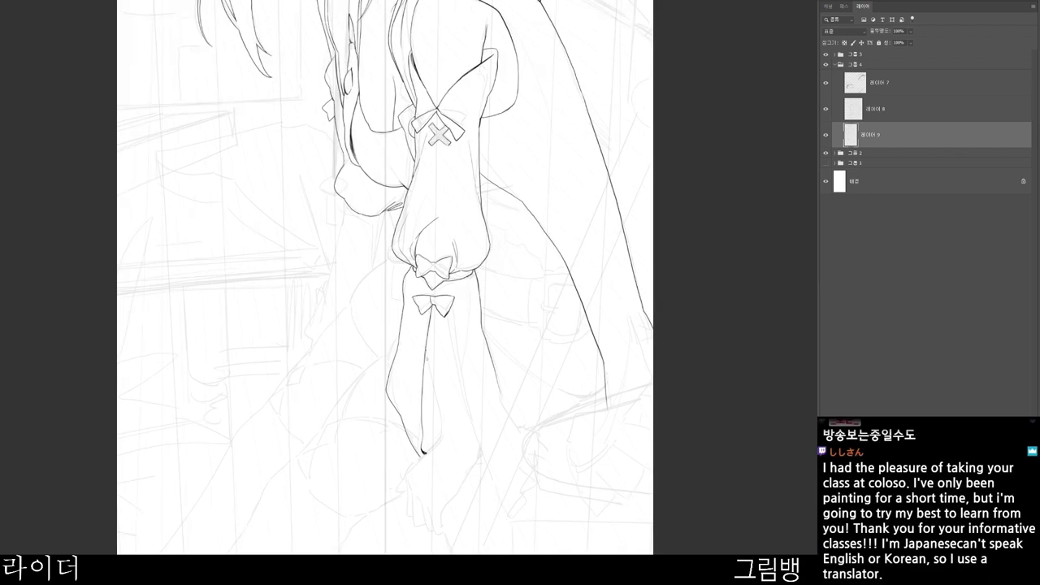
scroll(456, 471, "up", 2, "alt")
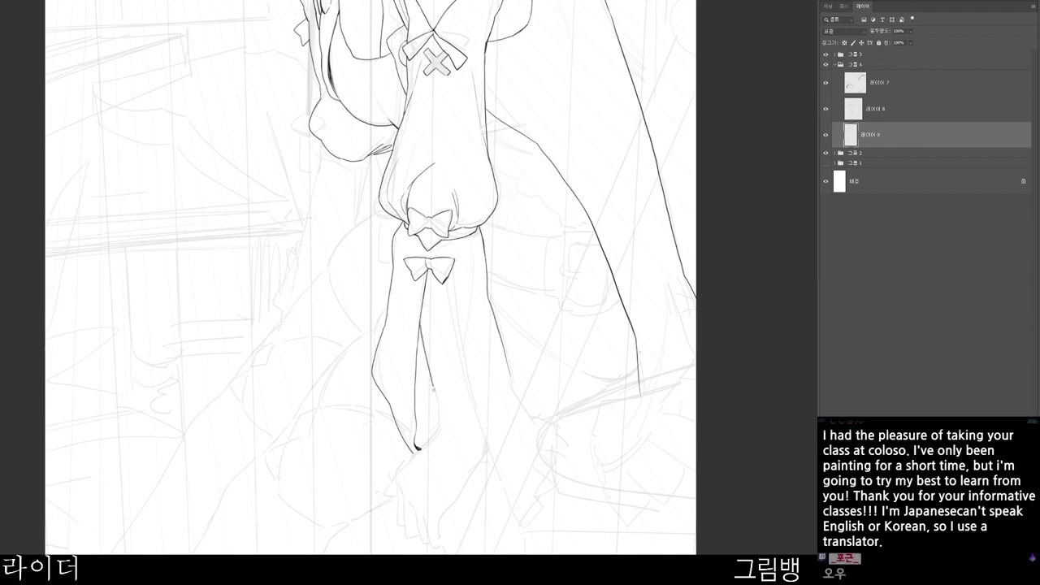
scroll(462, 437, "up", 2)
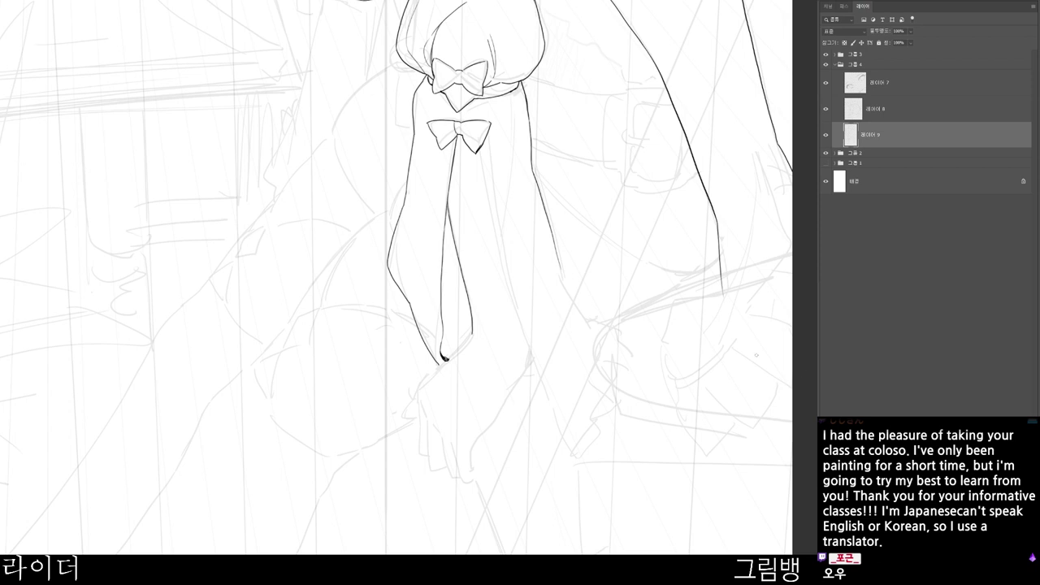
left_click_drag(408, 302, 429, 358)
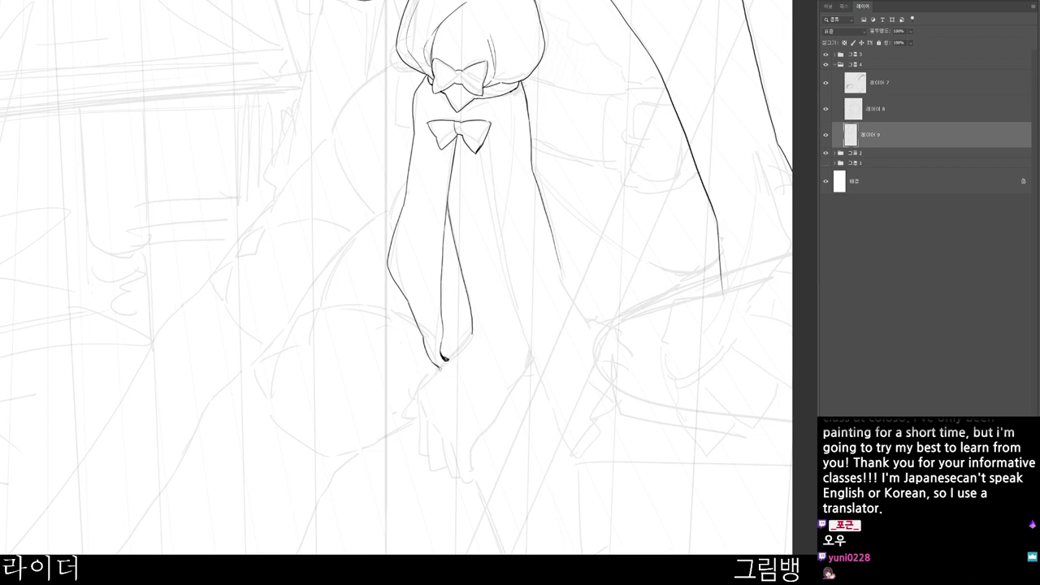
- Ink the slanted sleeve edge that joins the inner fold line to the dark gap above the wrist
left_click_drag(488, 315, 479, 309)
left_click_drag(518, 396, 445, 377)
left_click_drag(372, 304, 395, 302)
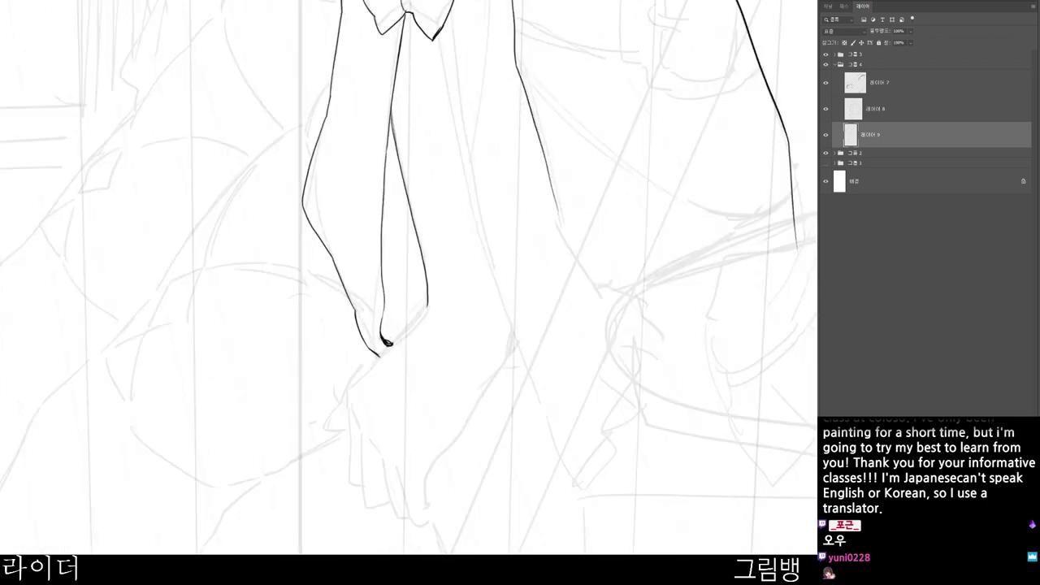
scroll(445, 302, "down", 2)
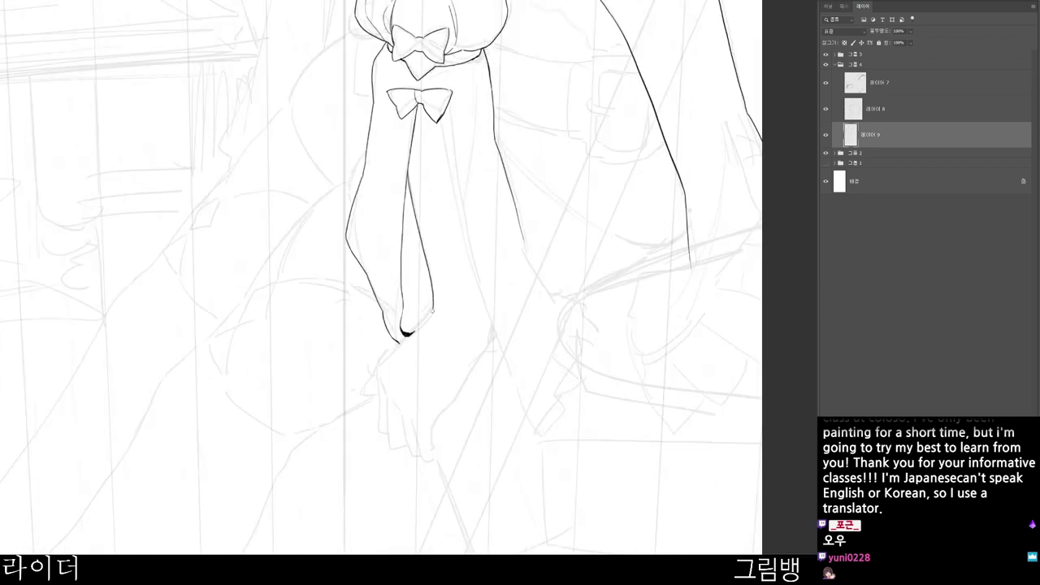
left_click_drag(437, 463, 321, 411)
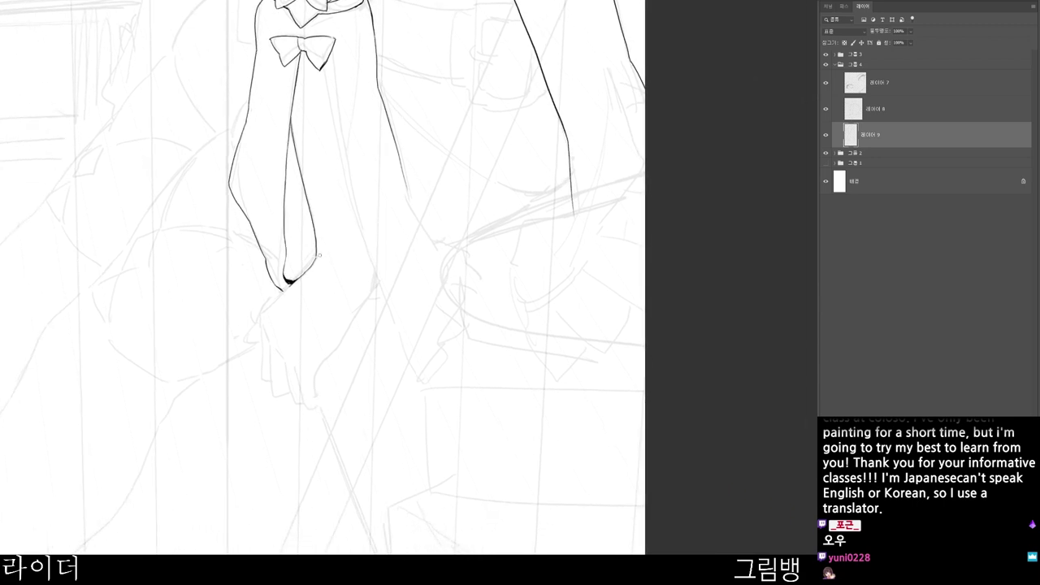
mouse_move(314, 236)
left_mouse_down()
mouse_move(286, 303)
mouse_move(299, 278)
left_mouse_up()
- Ink the front contour of the hand below the sleeve and outline the first two fingers
key("e")
key("b")
mouse_move(296, 365)
left_mouse_down()
mouse_move(385, 346)
mouse_move(400, 328)
left_mouse_up()
mouse_move(383, 252)
left_mouse_down()
mouse_move(348, 296)
mouse_move(360, 373)
left_mouse_up()
key("e")
mouse_move(355, 302)
left_mouse_down()
mouse_move(364, 382)
mouse_move(386, 382)
left_mouse_up()
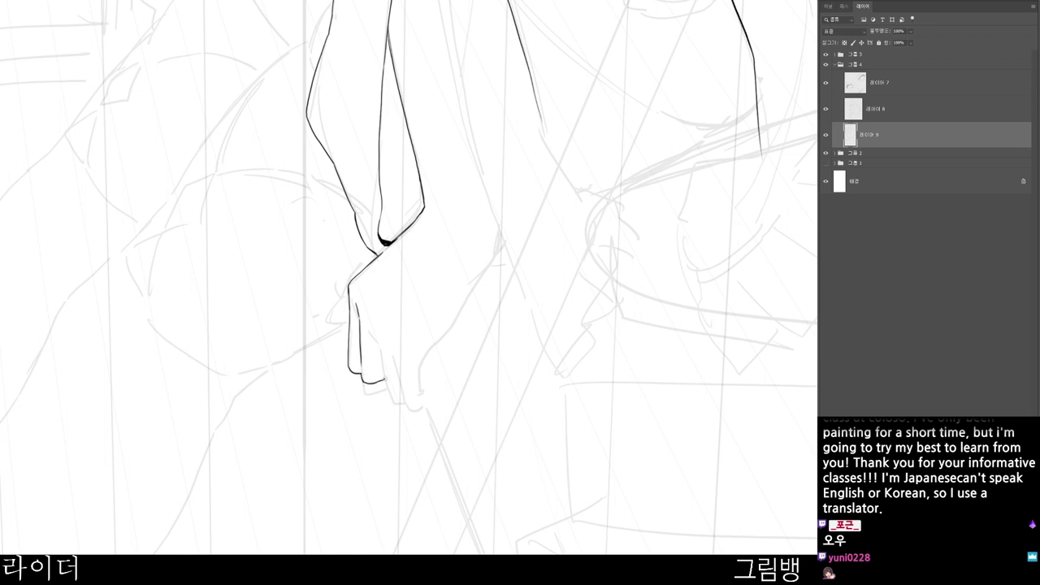
- Ink the next finger of the hanging hand, including its dividing line and fingertip
mouse_move(372, 324)
left_mouse_down()
mouse_move(397, 394)
mouse_move(410, 382)
mouse_move(368, 345)
left_mouse_up()
mouse_move(330, 290)
left_mouse_down()
mouse_move(355, 325)
mouse_move(346, 326)
left_mouse_up()
key("e")
key("b")
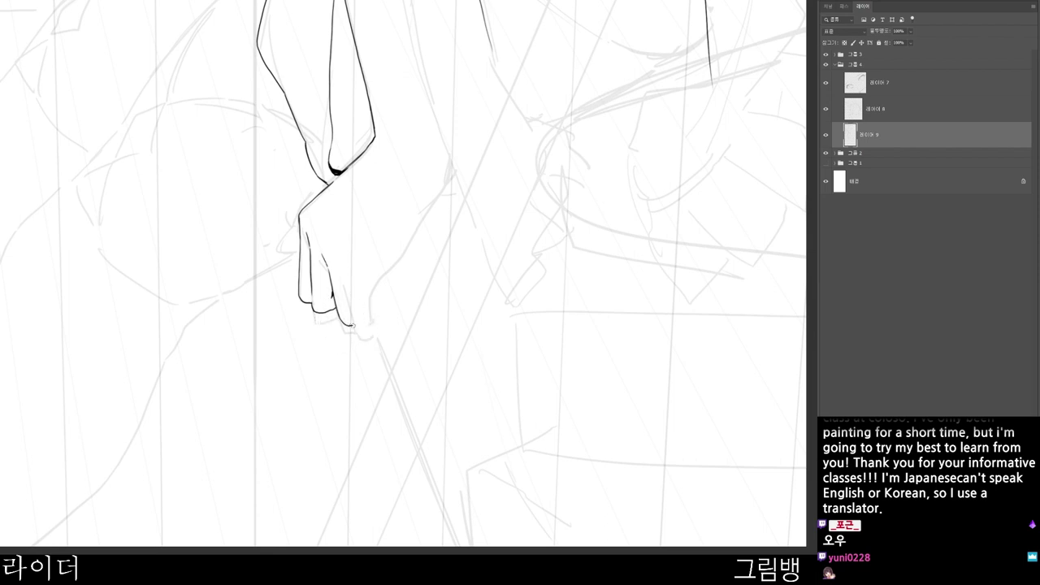
mouse_move(340, 278)
left_mouse_down()
mouse_move(357, 332)
mouse_move(376, 332)
mouse_move(364, 342)
left_mouse_up()
- Redraw the remaining fingers and pointed fingertips of the hanging hand, undoing and erasing unsuitable strokes
key("e")
key("b")
key("ctrl+z")
key("e")
key("b")
key("e")
mouse_move(348, 283)
left_mouse_down()
mouse_move(369, 355)
mouse_move(337, 265)
mouse_move(341, 297)
mouse_move(331, 269)
mouse_move(332, 294)
mouse_move(342, 281)
mouse_move(347, 313)
left_mouse_up()
key("b")
key("e")
key("b")
key("ctrl+z")
key("ctrl+z")
mouse_move(330, 285)
left_mouse_down()
mouse_move(333, 309)
mouse_move(331, 284)
mouse_move(318, 313)
mouse_move(358, 361)
mouse_move(366, 334)
left_mouse_up()
key("b")
key("e")
key("b")
- Ink the rear contour of the hand from the last fingertip up to the wrist
scroll(371, 309, "down", 1)
mouse_move(351, 290)
left_mouse_down()
mouse_move(364, 333)
mouse_move(379, 340)
mouse_move(382, 283)
mouse_move(431, 211)
left_mouse_up()
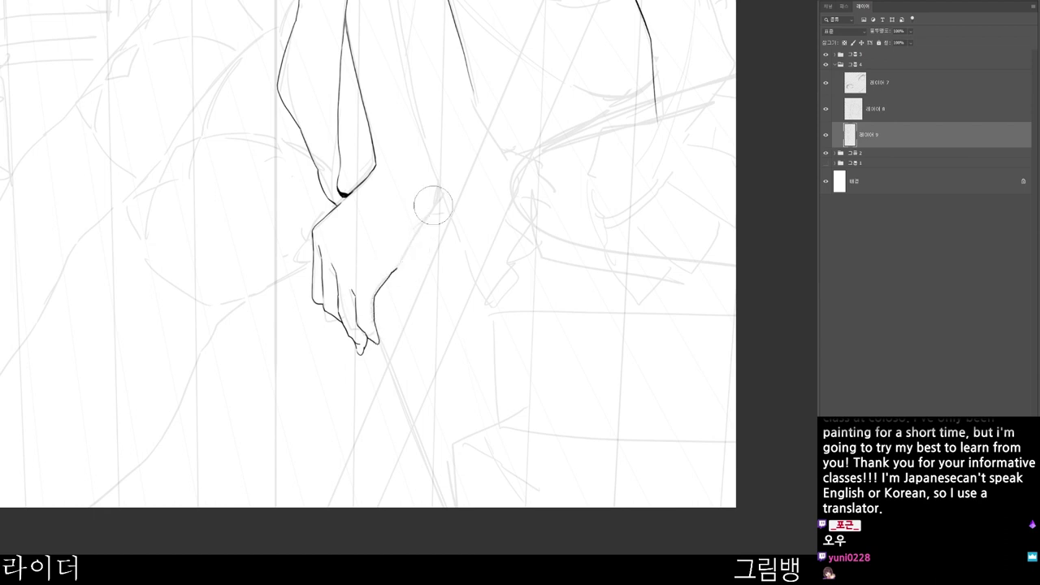
mouse_move(398, 268)
left_mouse_down()
mouse_move(434, 209)
mouse_move(419, 165)
left_mouse_up()
scroll(439, 164, "down", 1)
left_click_drag(476, 213, 339, 247)
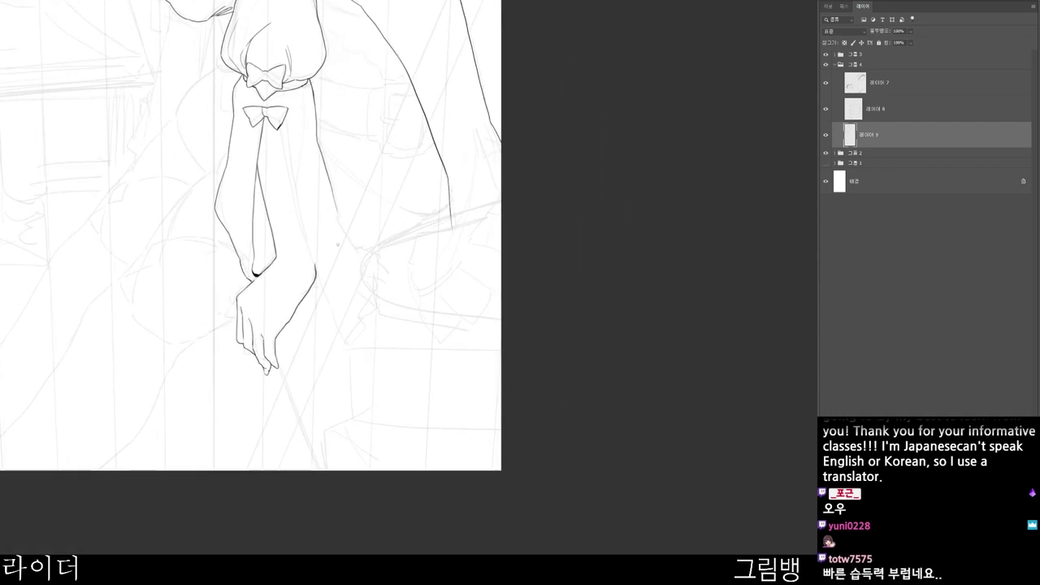
- Ink the long sleeve edge running from the lower bow past the wrist and extend the sleeve's rear contour downward
mouse_move(298, 127)
left_mouse_down()
mouse_move(266, 202)
mouse_move(325, 358)
left_mouse_up()
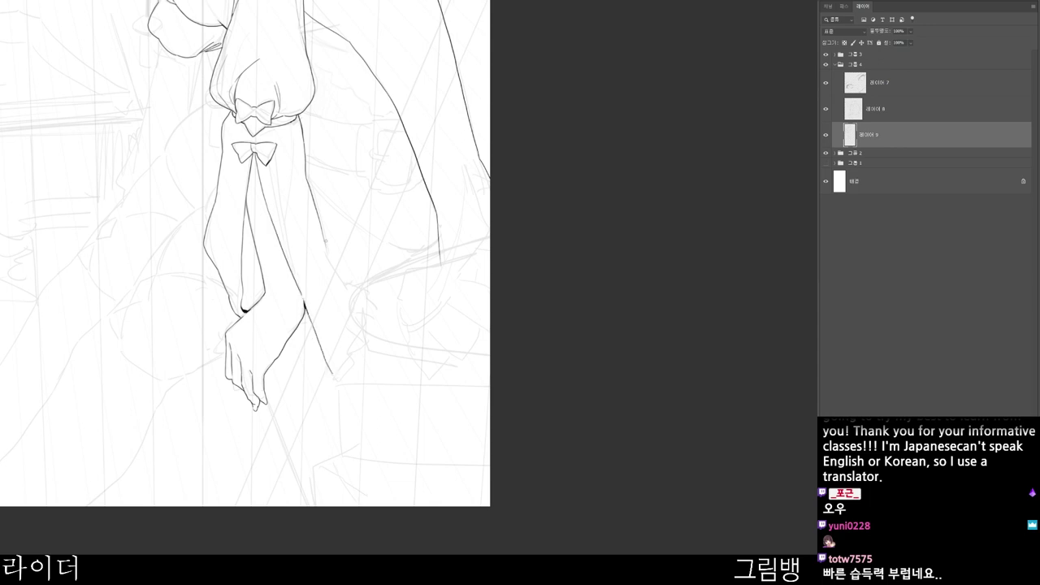
mouse_move(323, 245)
left_mouse_down()
mouse_move(330, 264)
mouse_move(350, 260)
left_mouse_up()
left_click_drag(421, 360, 450, 415)
left_click_drag(458, 485, 452, 503)
key("ctrl+z")
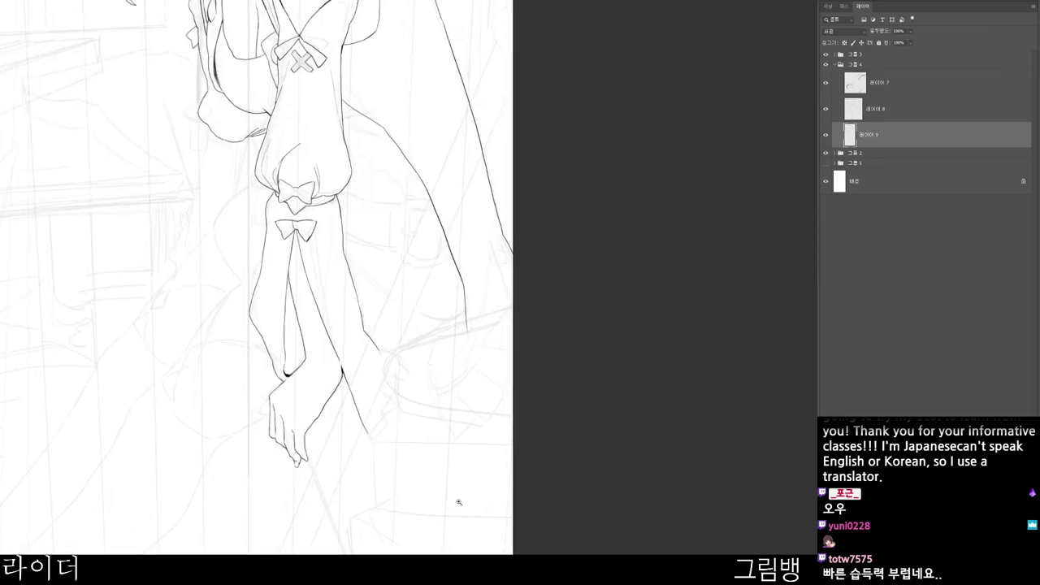
- Ink the curved rear end of the flared sleeve and the lower tip of its opening
left_click(421, 399, "ctrl")
left_click_drag(365, 333, 368, 376)
key("e")
key("b")
left_click_drag(347, 434, 368, 441)
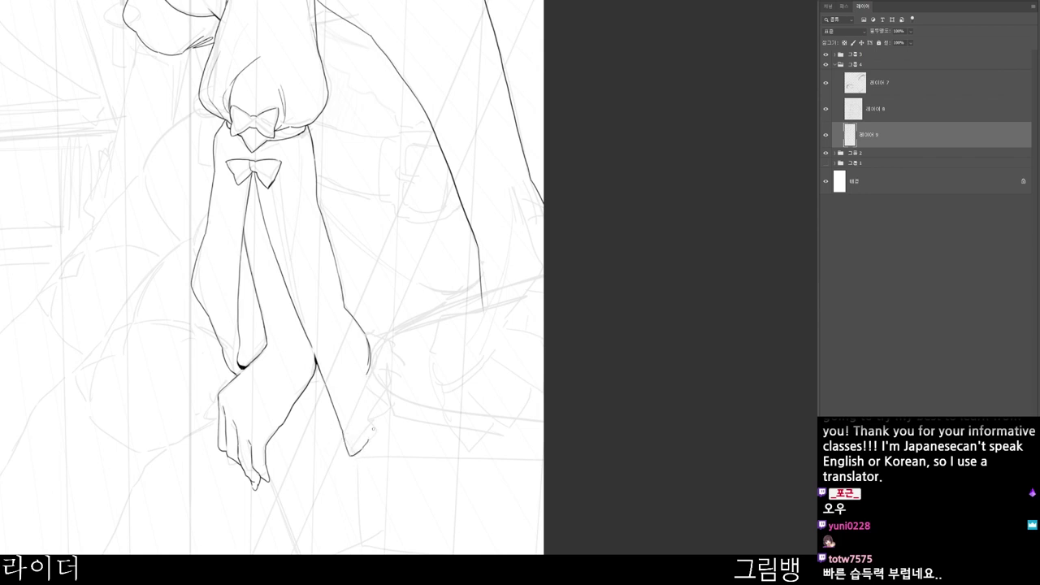
key("e")
mouse_move(356, 449)
left_mouse_down()
mouse_move(347, 441)
mouse_move(376, 440)
mouse_move(397, 403)
mouse_move(372, 375)
mouse_move(361, 405)
left_mouse_up()
key("b")
- Ink the lower part of the ruffled frill at the flared sleeve's hem, with its fold lines
left_click_drag(422, 286, 466, 332)
left_click_drag(412, 435, 447, 429)
left_click_drag(450, 445, 445, 418)
left_click_drag(465, 367, 507, 334)
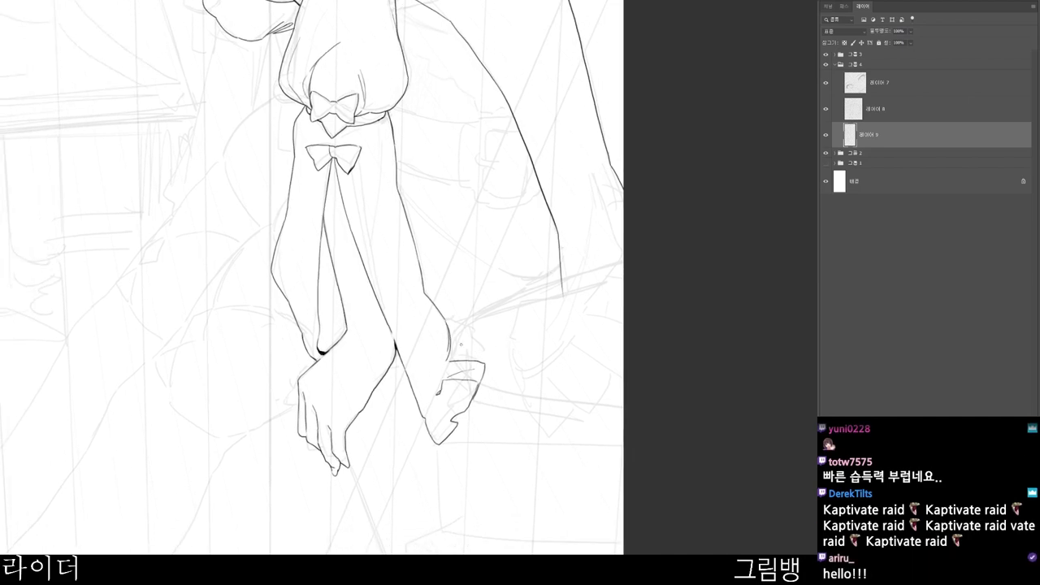
- Complete the upper ruffles of the sleeve's frill, replacing the undone stroke
mouse_move(450, 328)
left_mouse_down()
mouse_move(470, 326)
mouse_move(473, 398)
mouse_move(479, 382)
left_mouse_up()
key("ctrl+z")
key("e")
key("b")
left_click_drag(465, 347, 510, 429)
key("ctrl+minus")
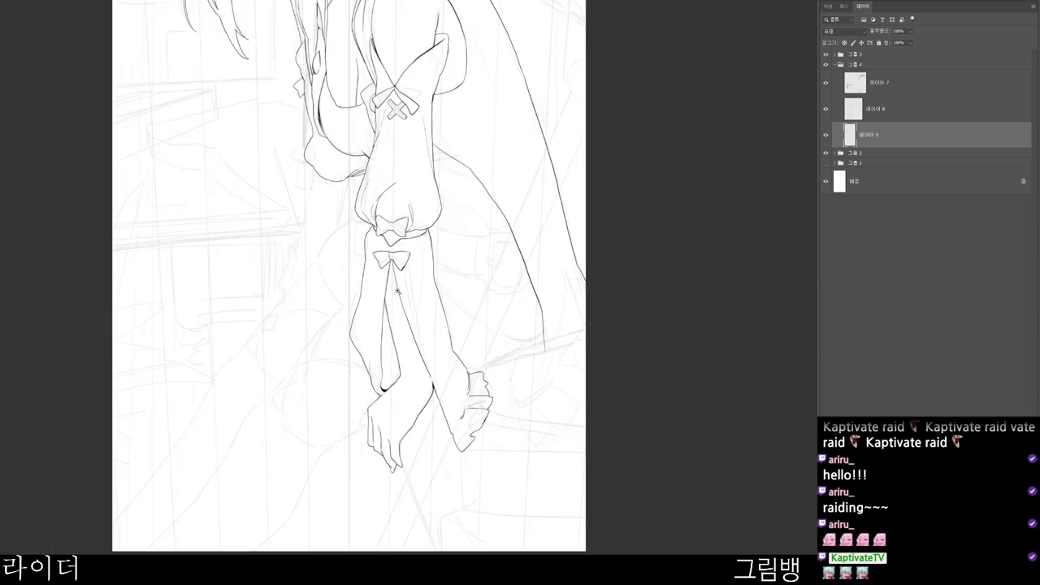
- Ink a short line from the back of the puffed sleeve to the jacket's inner edge
left_click_drag(500, 385, 450, 407)
scroll(452, 402, "up", 2)
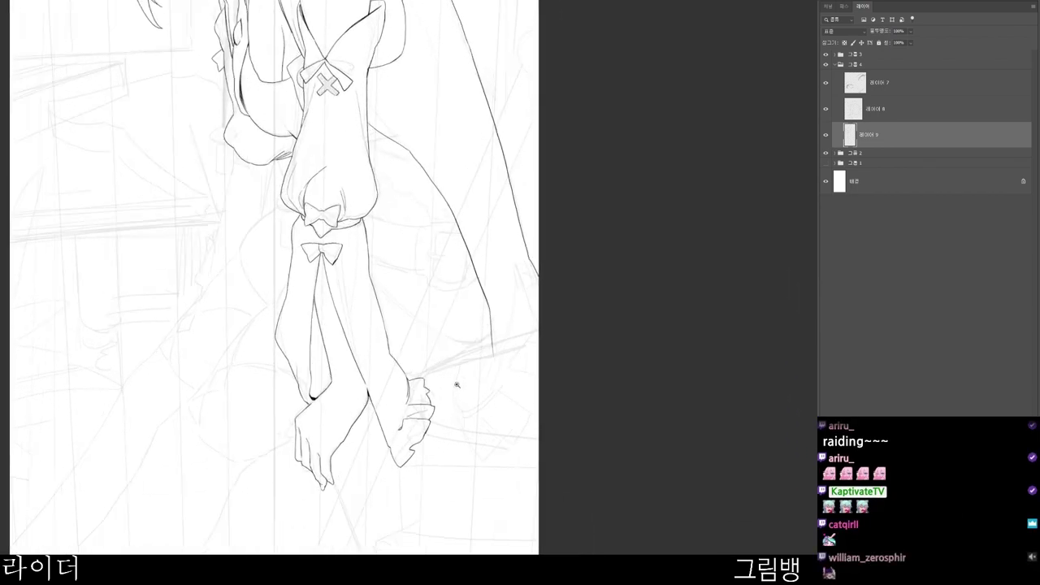
scroll(512, 419, "up", 3)
left_click_drag(456, 469, 513, 427)
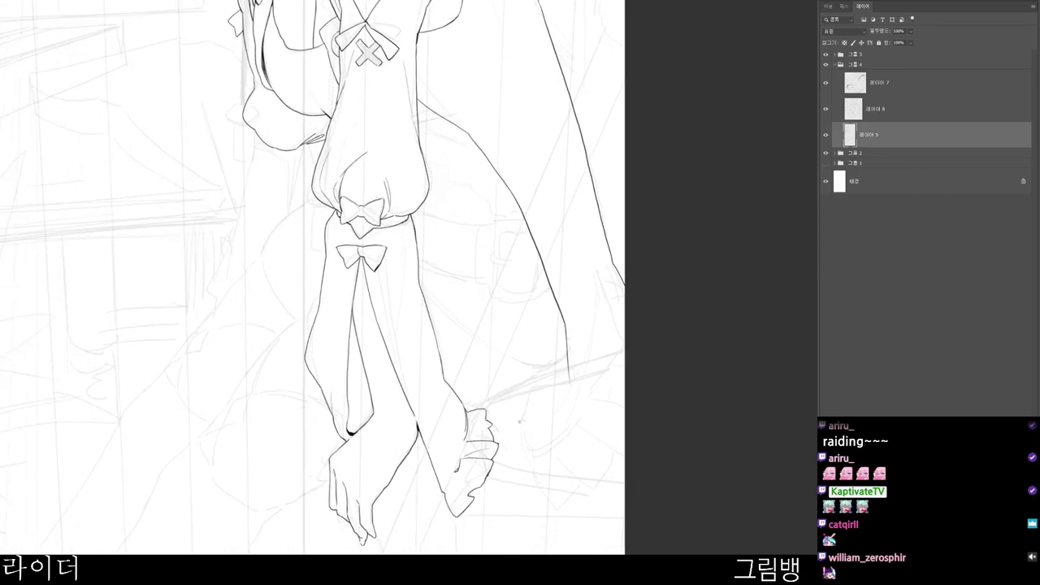
left_click_drag(488, 293, 460, 418)
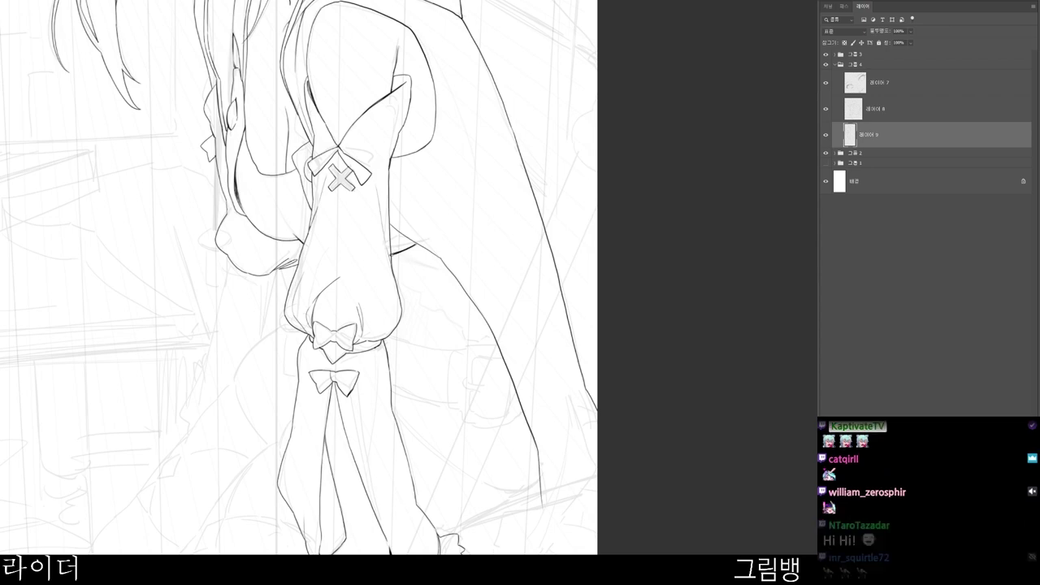
scroll(388, 281, "up", 2)
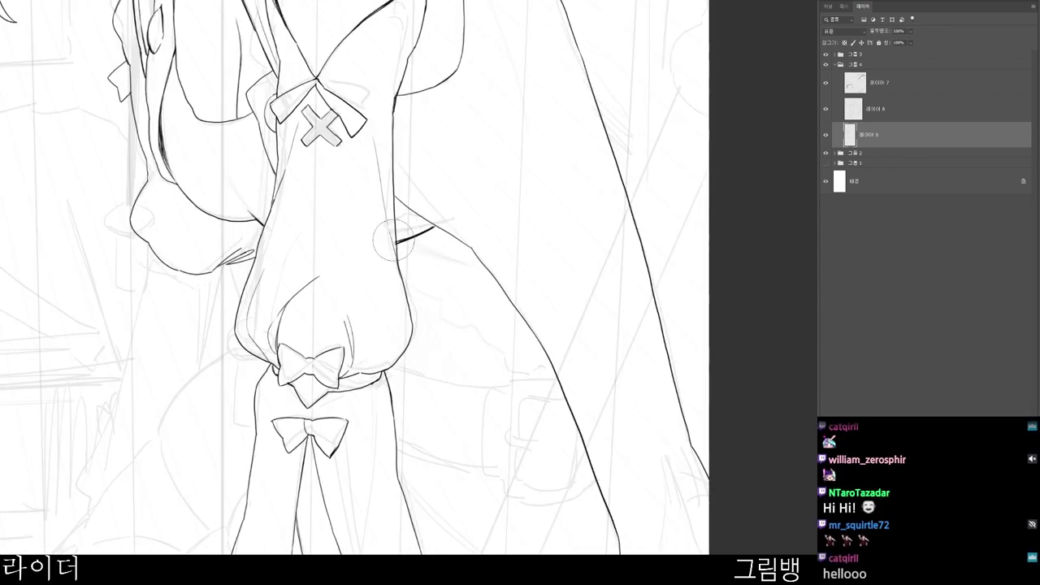
scroll(404, 247, "down", 3)
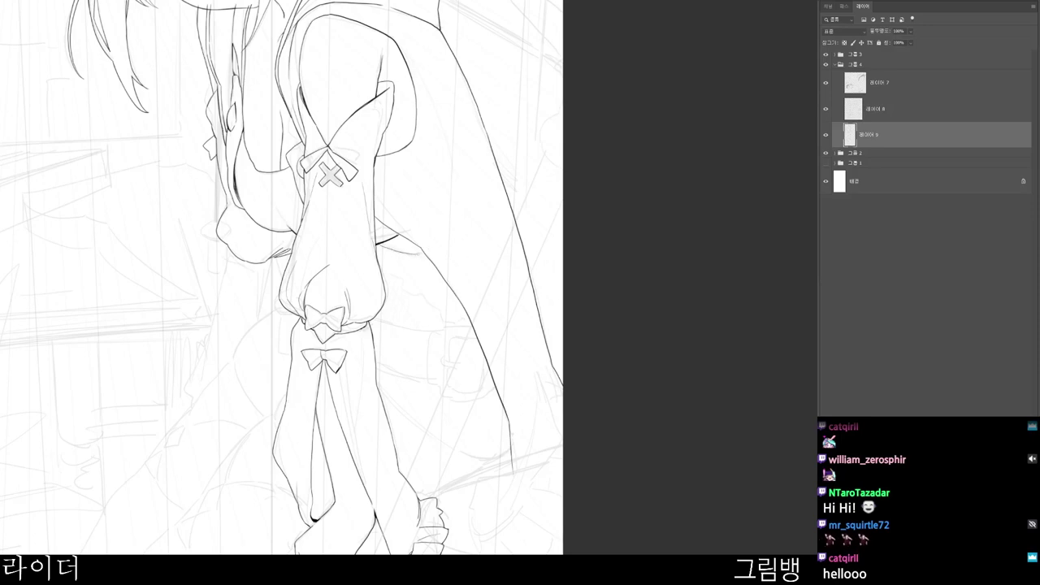
- Add a second waist line from the back of the puffed sleeve to the jacket's inner edge
scroll(423, 222, "up", 1)
key("r")
left_click_drag(444, 281, 440, 417)
key("ctrl+z")
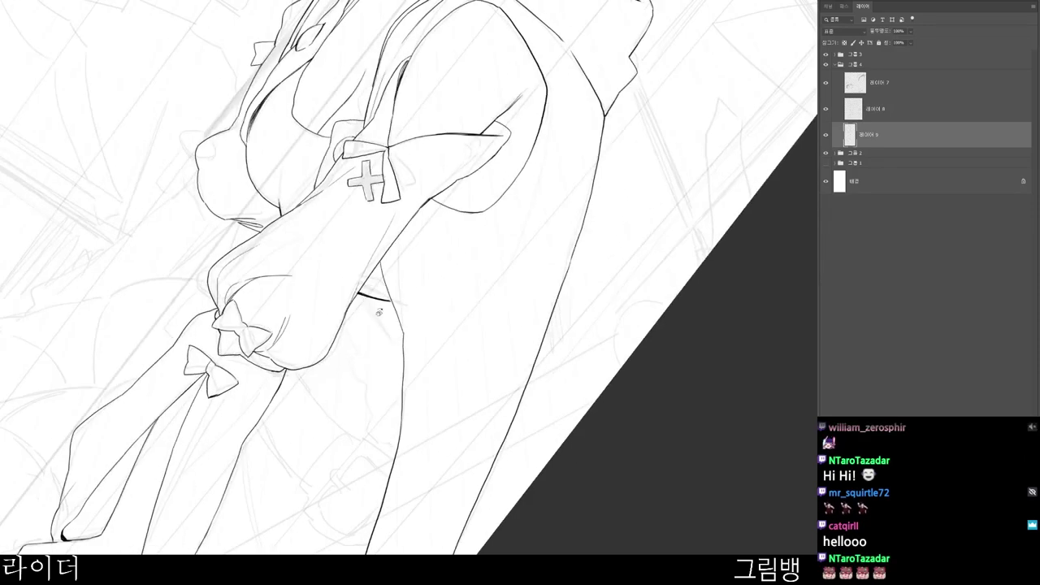
mouse_move(363, 296)
left_mouse_down()
mouse_move(404, 339)
mouse_move(404, 331)
left_mouse_up()
key("e")
key("b")
- Ink the scalloped lace edge between the puffed sleeve and the jacket's inner edge
scroll(402, 329, "down", 1)
key("r")
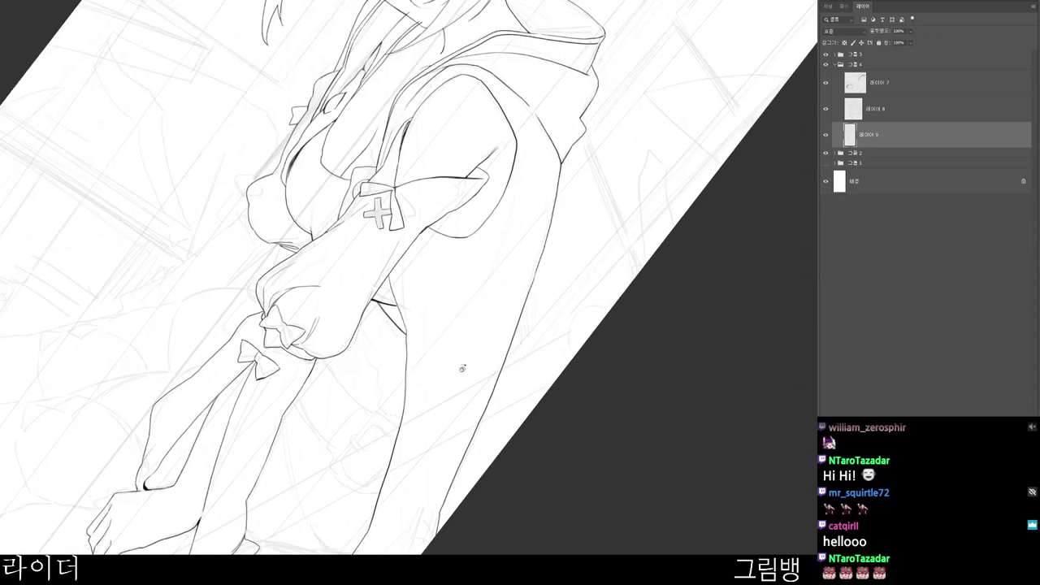
left_click_drag(461, 358, 490, 229)
left_click_drag(500, 503, 452, 417)
left_click_drag(367, 250, 390, 317)
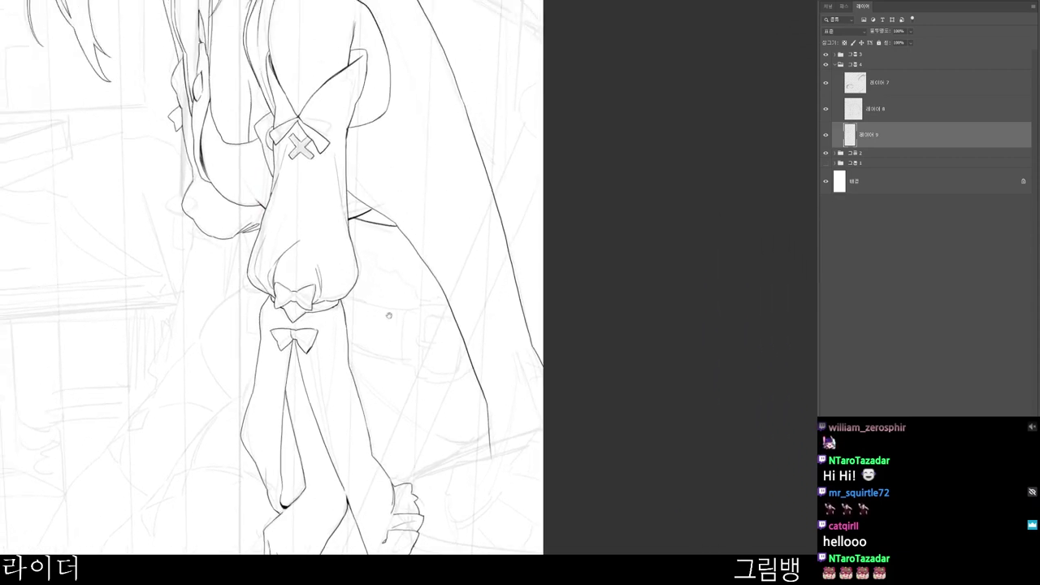
scroll(358, 287, "up", 1)
mouse_move(372, 225)
left_mouse_down()
mouse_move(402, 262)
mouse_move(437, 276)
mouse_move(423, 268)
mouse_move(458, 308)
mouse_move(469, 309)
mouse_move(478, 264)
left_mouse_up()
left_click_drag(459, 371, 457, 343)
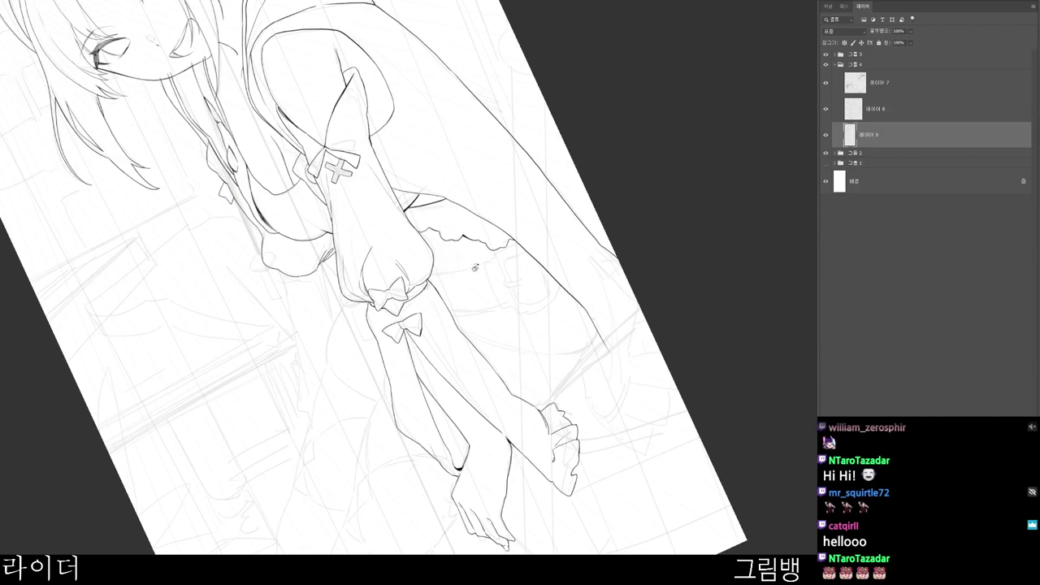
- Ink the belt's upper edge below the lace and outline its buckle beside the jacket
left_click_drag(439, 272, 490, 262)
key("Escape")
key("ctrl+z")
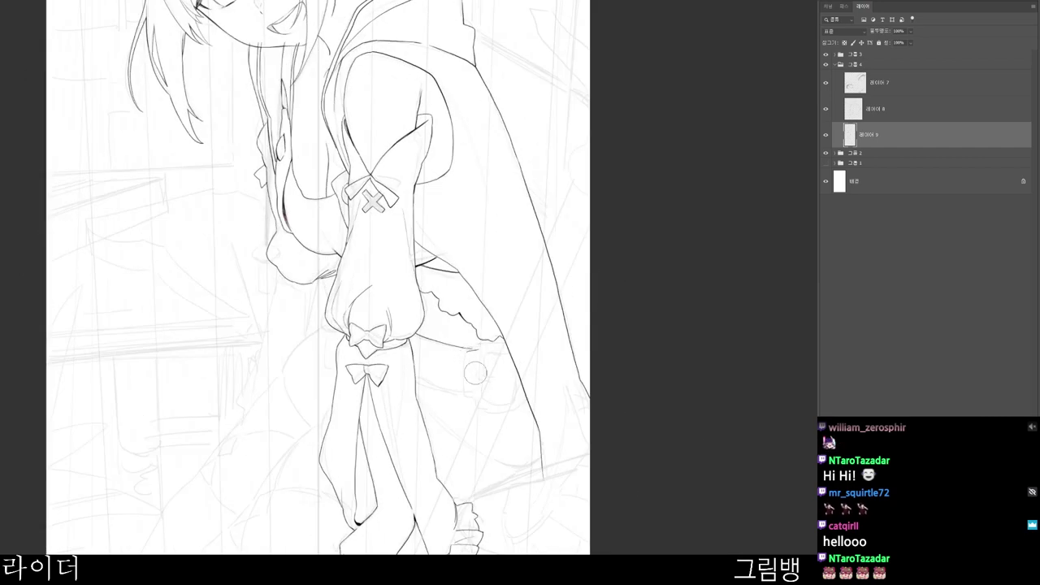
left_click_drag(467, 352, 462, 388)
left_click_drag(487, 351, 482, 382)
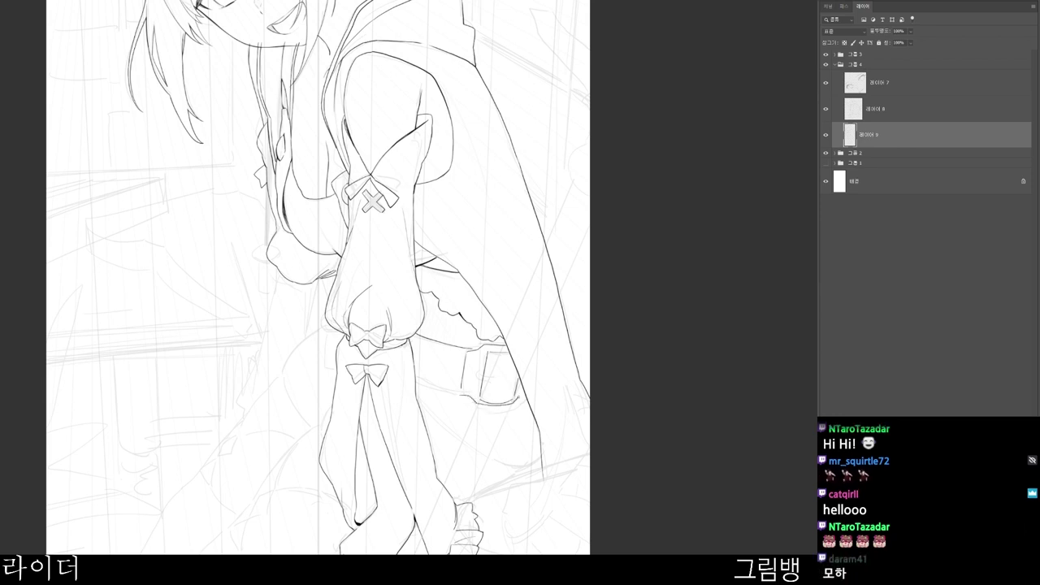
- Ink the belt's lower edge from the sleeve to the buckle
left_click_drag(499, 484, 507, 440)
scroll(499, 429, "up", 1)
left_click_drag(511, 395, 466, 370)
scroll(459, 320, "up", 1)
key("r")
left_click_drag(479, 278, 399, 343)
key("e")
key("b")
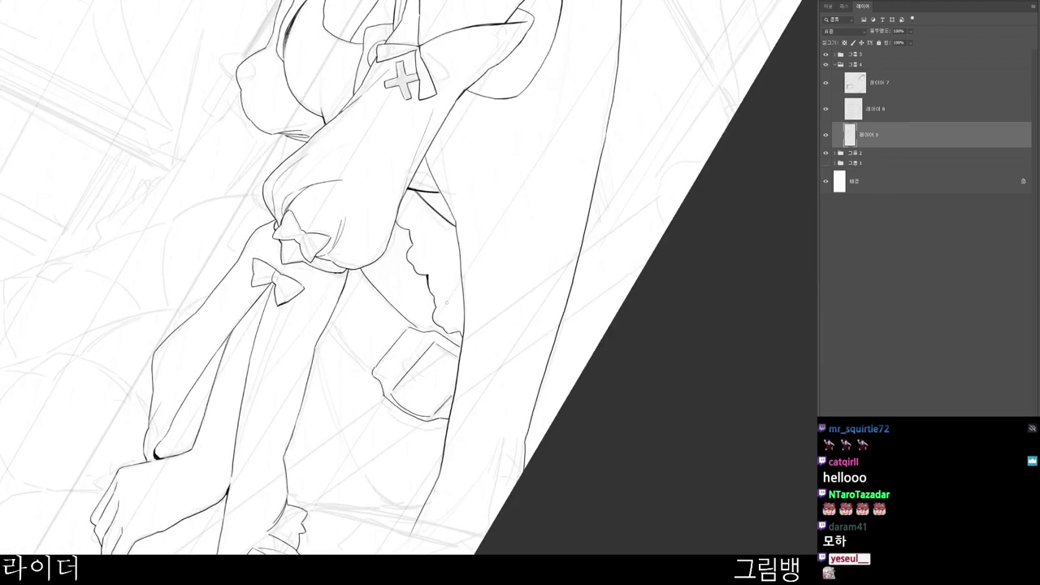
left_click_drag(328, 321, 372, 372)
- Clean up and redraw the belt section's edge where it meets the buckle
scroll(400, 335, "up", 3)
key("e")
left_click_drag(369, 382, 411, 332)
left_click_drag(366, 378, 411, 325)
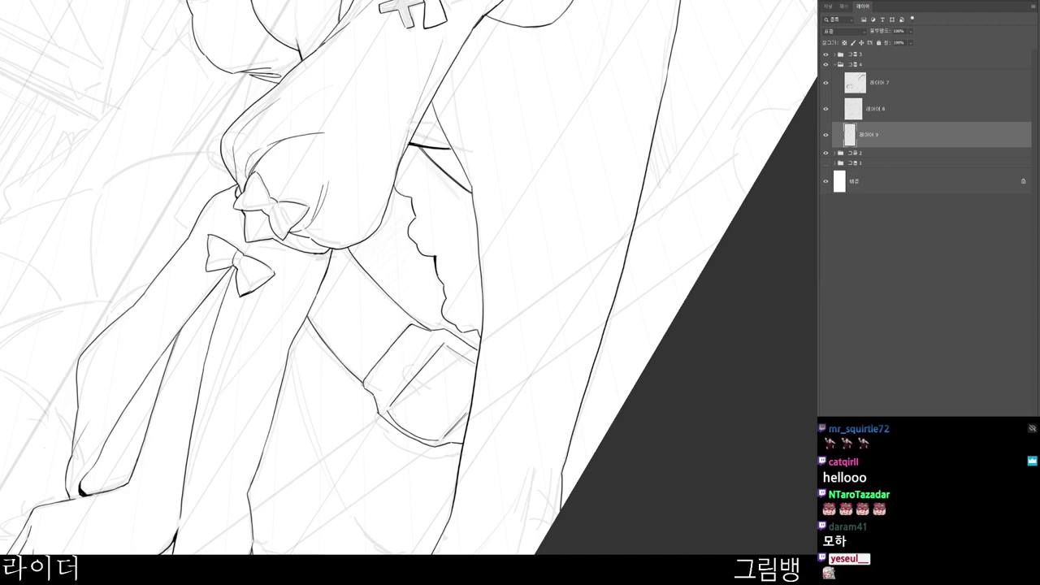
left_click_drag(363, 384, 378, 413)
- Darken the buckle's upper corner and ink the small prong across its frame
scroll(408, 368, "down", 5)
key("r")
left_click_drag(407, 368, 460, 250)
scroll(459, 254, "up", 2)
mouse_move(479, 351)
left_mouse_down()
mouse_move(470, 469)
mouse_move(501, 433)
left_mouse_up()
key("r")
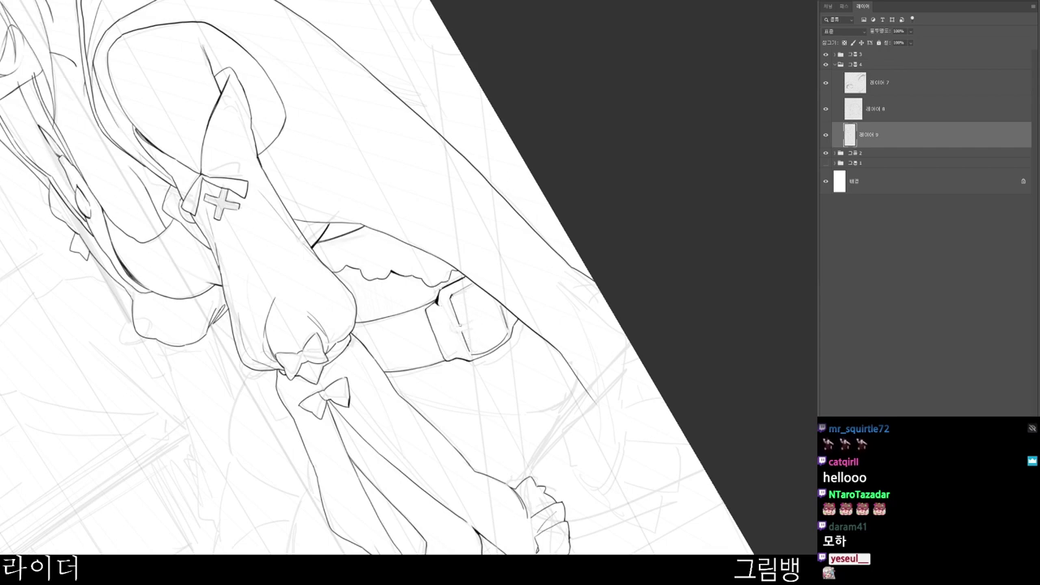
key("e")
left_click_drag(468, 328, 470, 330)
key("b")
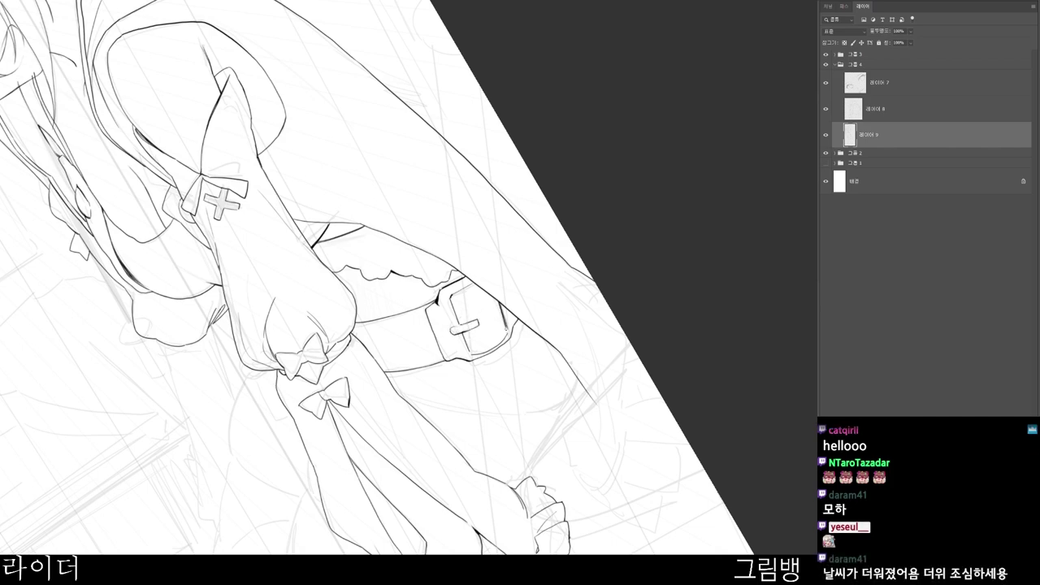
- Erase stray lines around the buckle's prong and tidy its frame
key("e")
left_click_drag(502, 312, 512, 264)
mouse_move(476, 338)
left_mouse_down()
mouse_move(490, 346)
mouse_move(514, 312)
mouse_move(481, 296)
left_mouse_up()
mouse_move(563, 259)
left_mouse_down()
mouse_move(536, 265)
mouse_move(588, 266)
mouse_move(534, 275)
left_mouse_up()
left_click_drag(595, 246, 520, 264)
key("r")
left_click_drag(485, 455, 370, 516)
left_click_drag(580, 528, 560, 536)
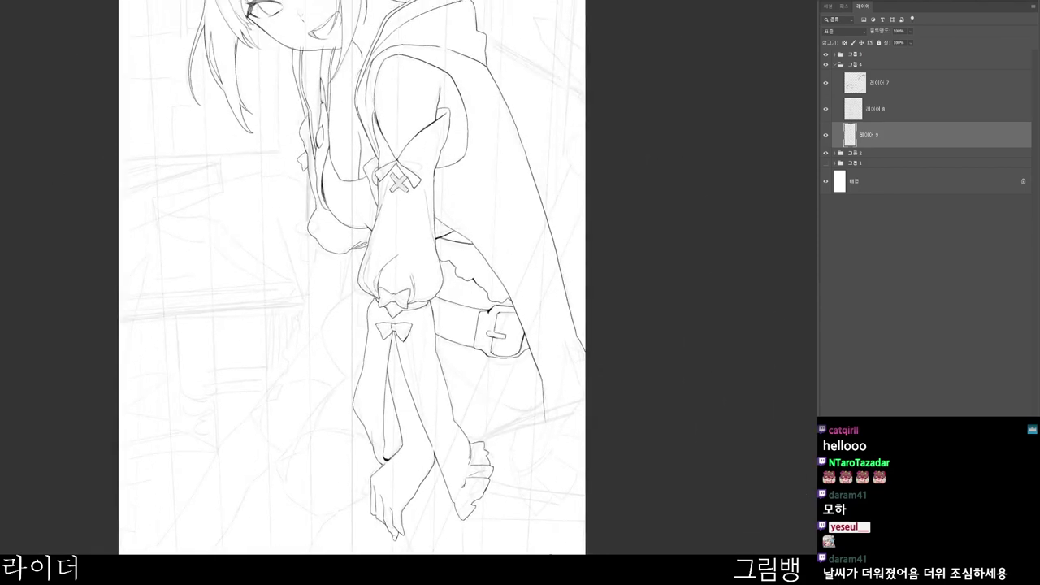
- Retouch the buckle frame's outline and the adjoining belt edges
left_click_drag(510, 306, 615, 244)
key("e")
left_click_drag(404, 317, 445, 306)
key("b")
left_click_drag(504, 331, 460, 318)
left_click_drag(581, 493, 555, 481)
left_click_drag(505, 551, 495, 484)
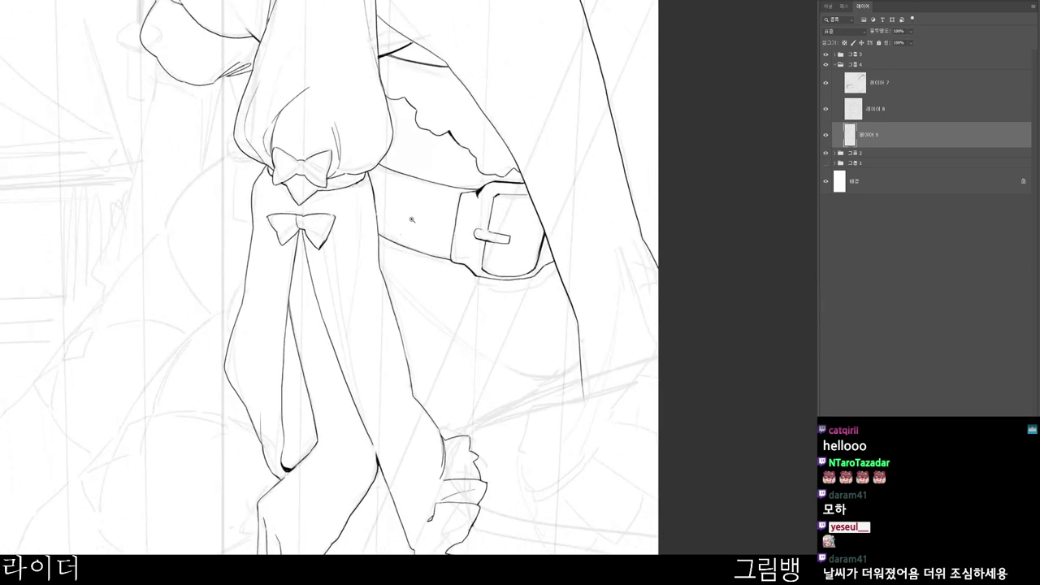
- Ink a long curved contour below the belt from the sleeve to the jacket's lower edge
scroll(406, 221, "down", 1)
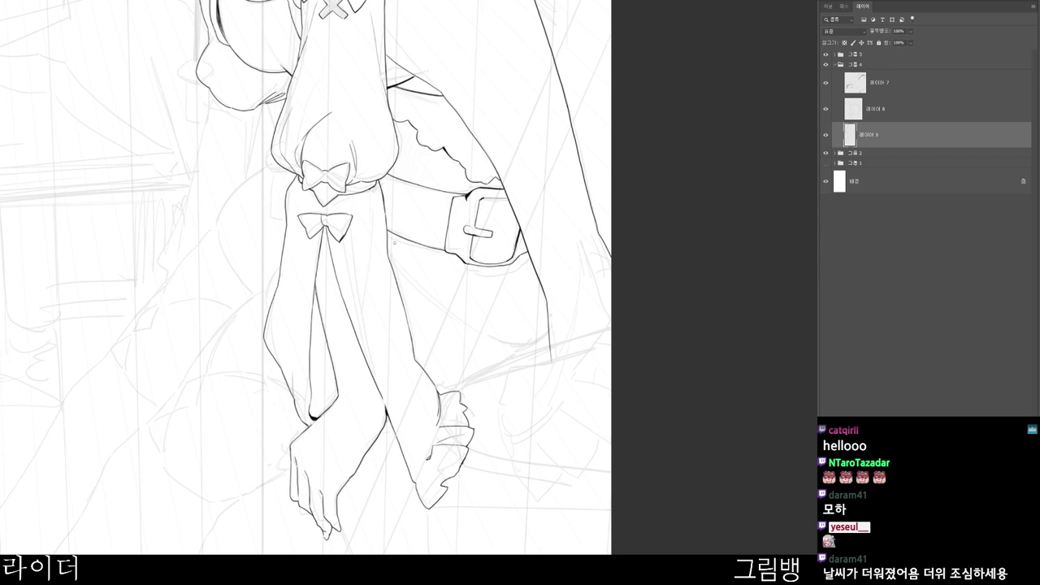
key("ctrl+z")
mouse_move(433, 273)
left_mouse_down()
mouse_move(399, 249)
mouse_move(415, 280)
mouse_move(470, 317)
mouse_move(501, 320)
left_mouse_up()
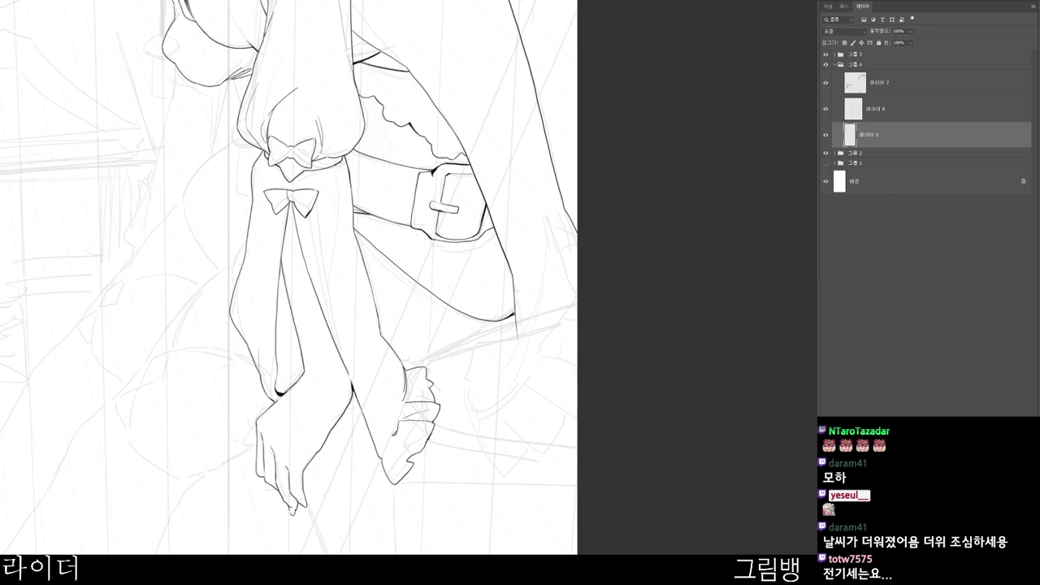
- Review the inked jacket, sleeves and belt against the unfinished sketch of the far arm
scroll(517, 337, "down", 2)
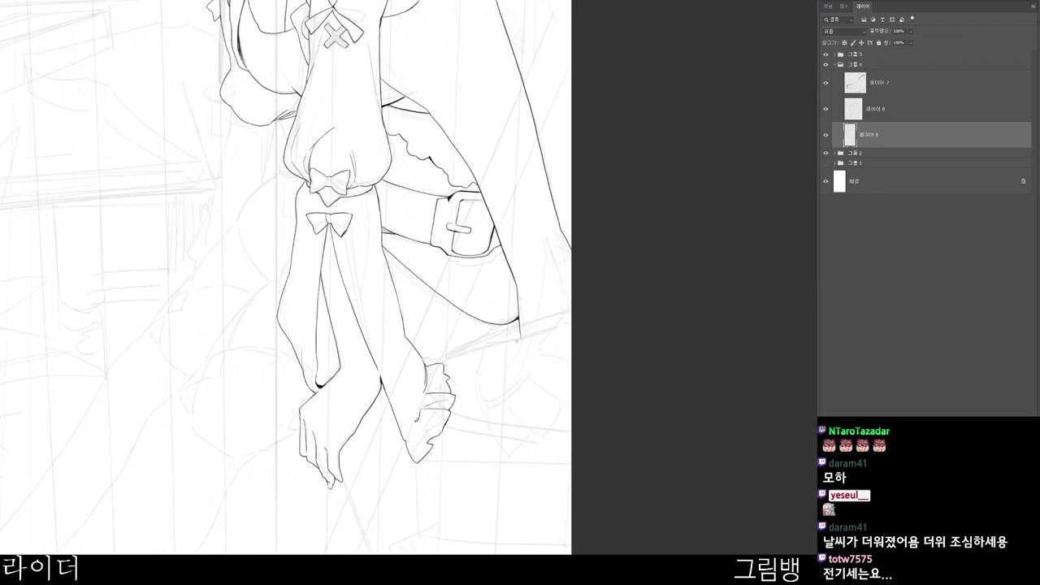
mouse_move(446, 328)
left_mouse_down()
mouse_move(494, 431)
mouse_move(509, 493)
mouse_move(514, 473)
mouse_move(545, 514)
left_mouse_up()
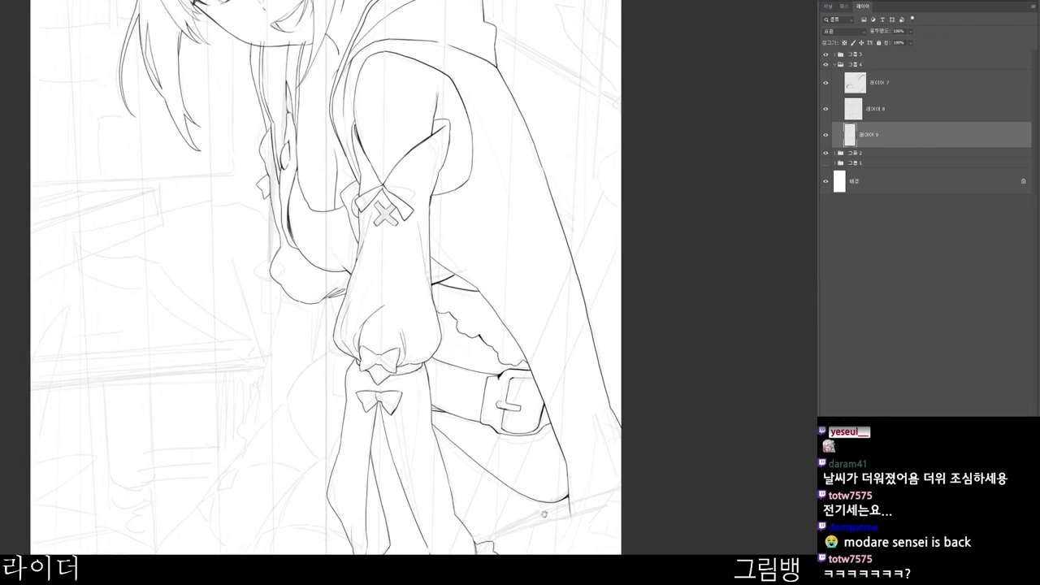
mouse_move(478, 517)
left_mouse_down()
mouse_move(491, 484)
mouse_move(493, 564)
left_mouse_up()
left_click_drag(562, 345, 503, 321)
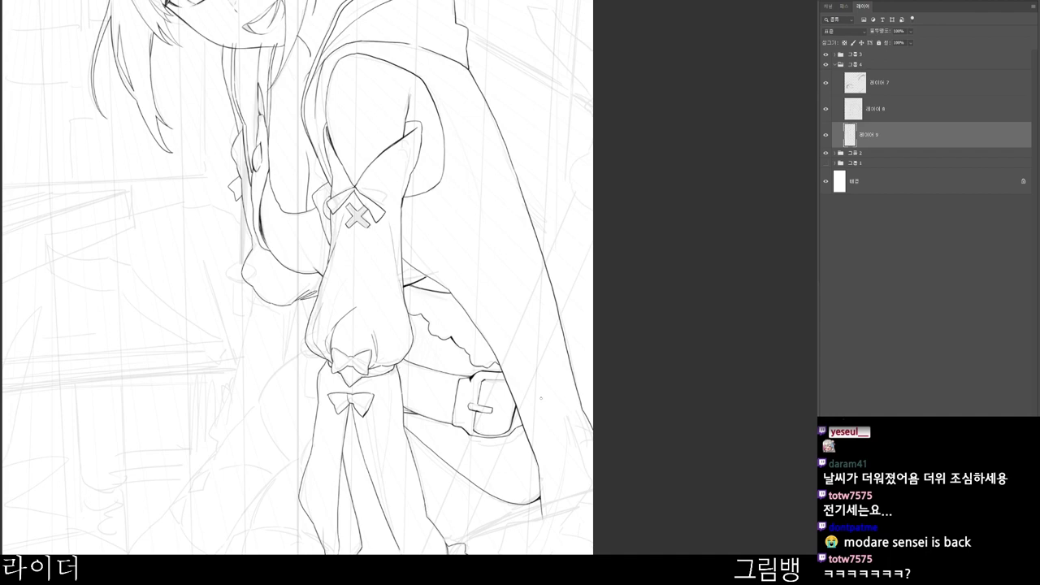
left_click_drag(381, 389, 482, 336)
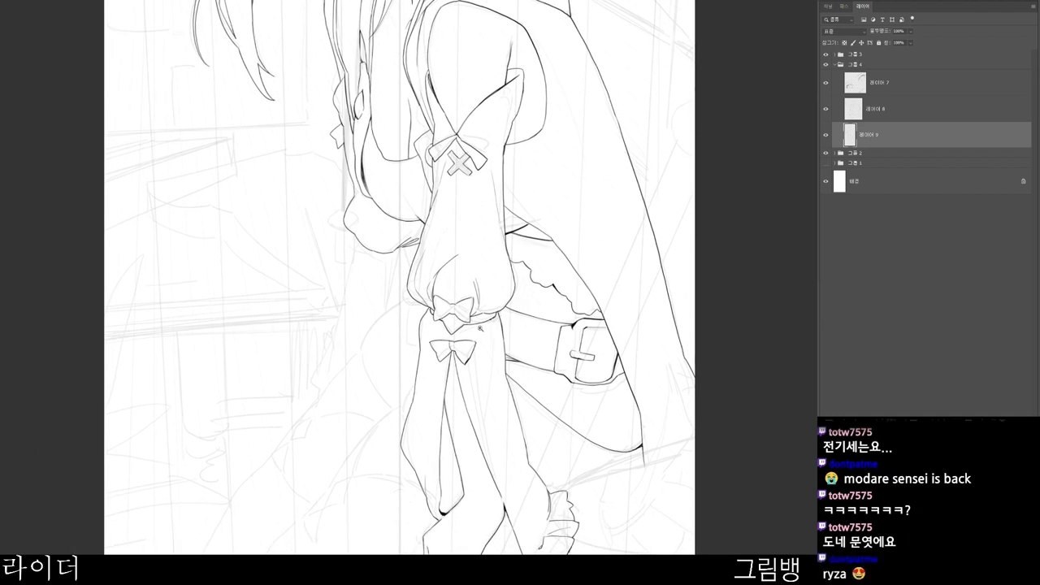
scroll(481, 322, "up", 1)
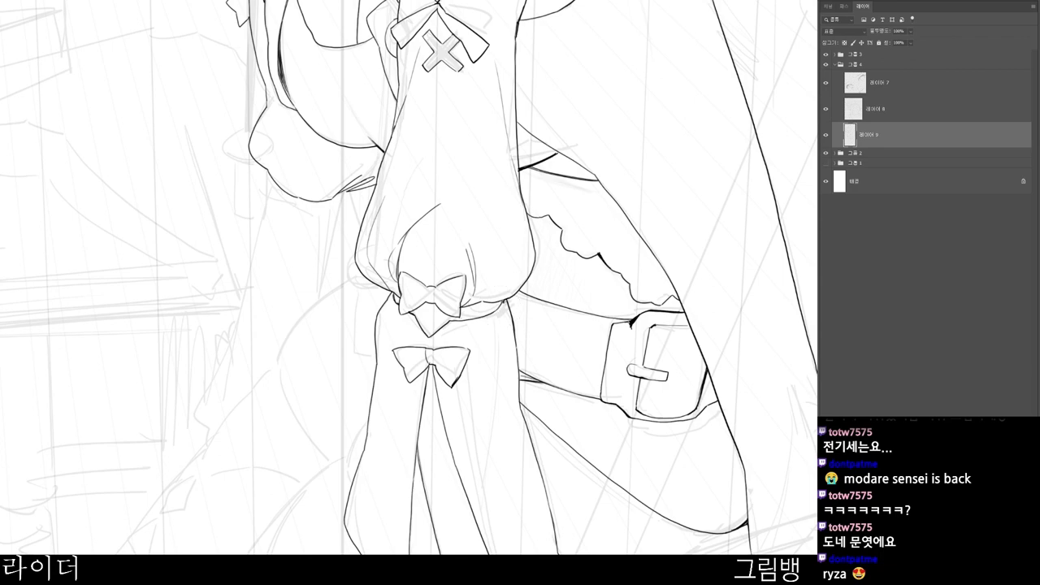
scroll(499, 263, "down", 1)
left_click_drag(353, 67, 363, 148)
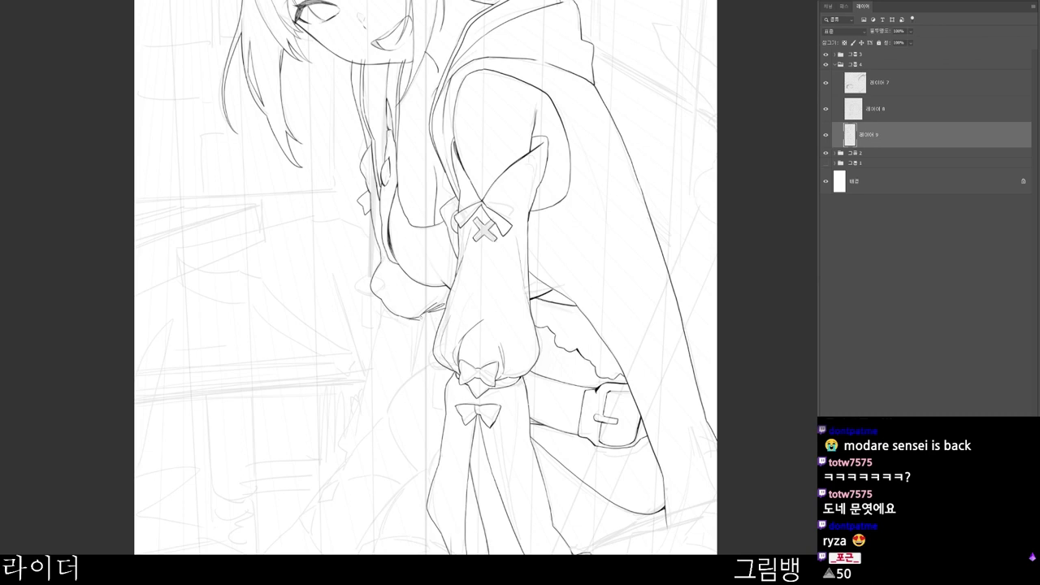
- Ink the far arm's outer line from below the bust down to the wrist and outline its ruffled cuff
scroll(416, 322, "up", 1)
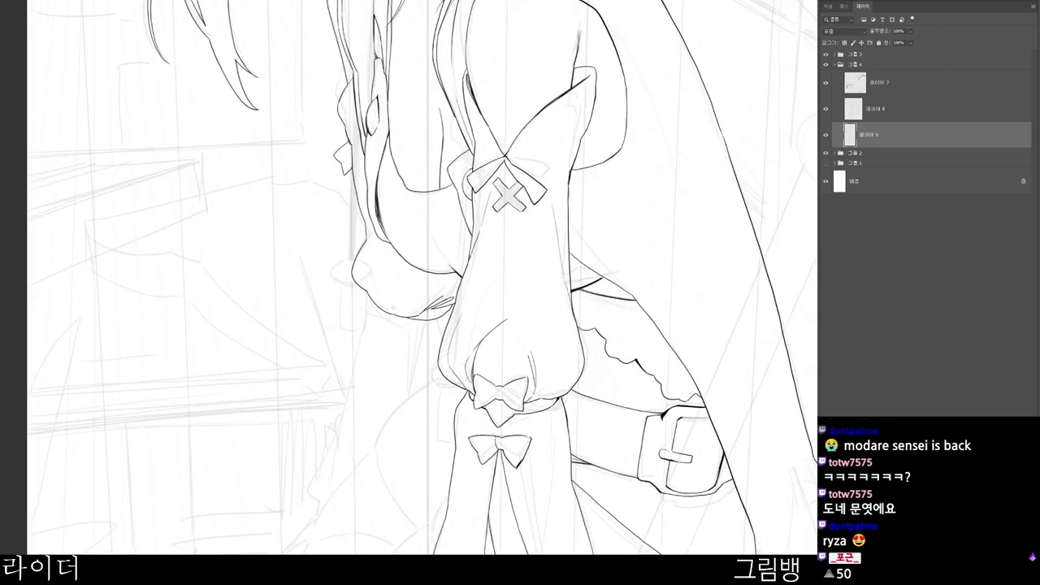
left_click_drag(372, 302, 312, 517)
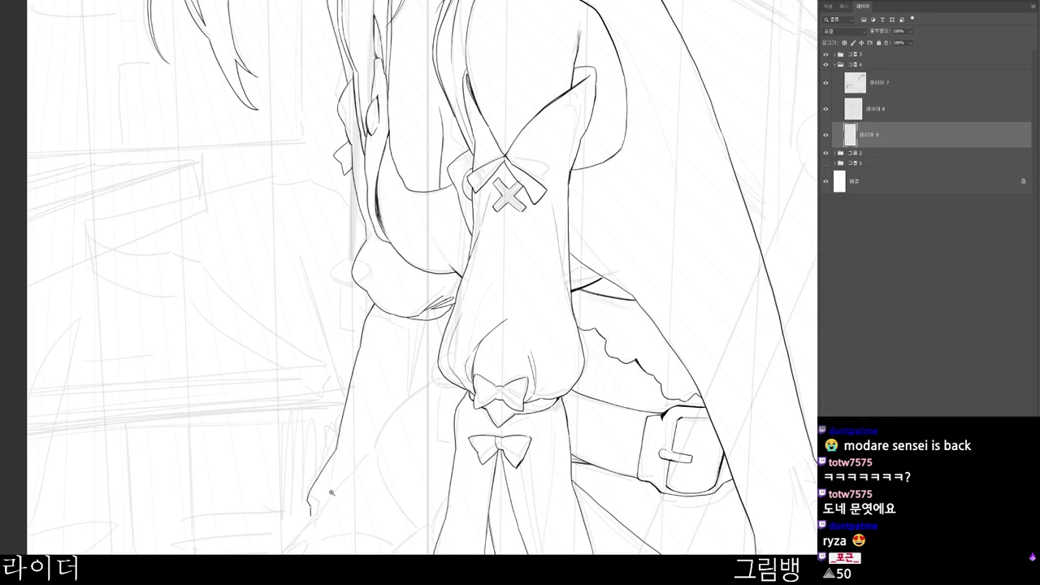
scroll(747, 268, "down", 1)
left_click_drag(418, 433, 399, 468)
scroll(435, 482, "up", 1)
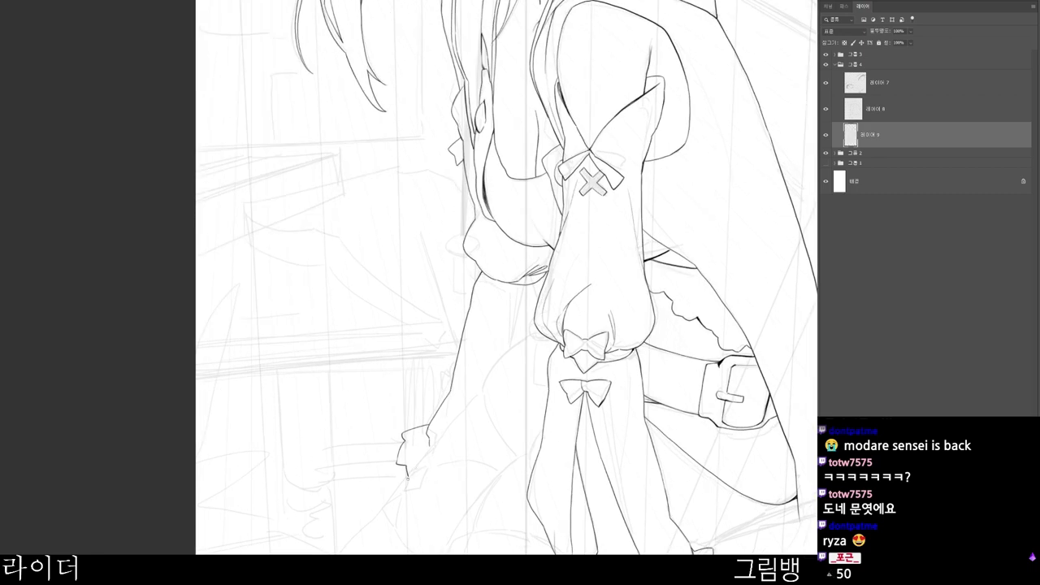
- Ink the far thigh's outer contour from behind the puffed sleeve down past the ruffled cuff
scroll(396, 488, "down", 3)
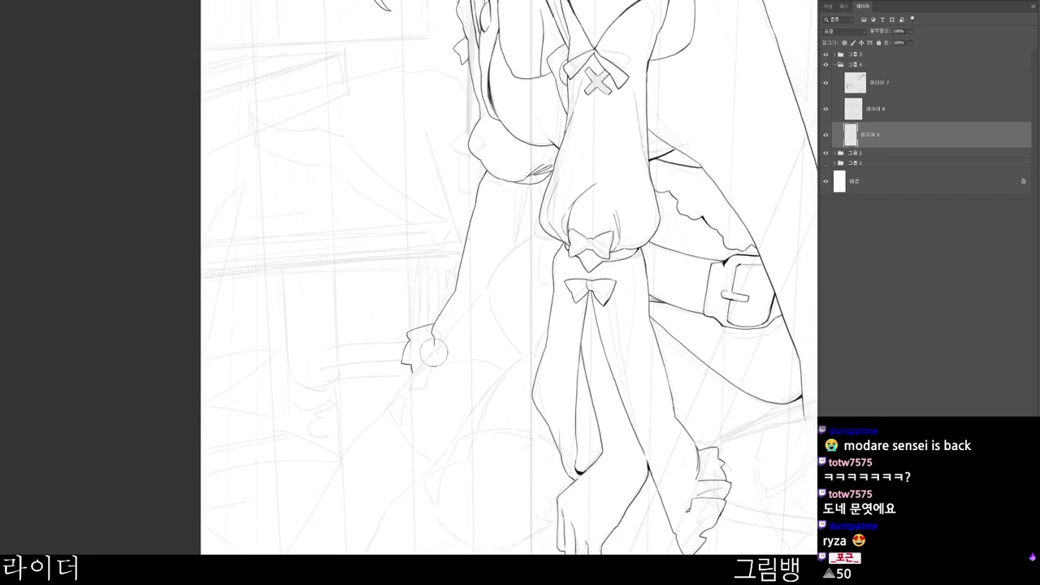
left_click_drag(428, 353, 413, 373)
mouse_move(443, 323)
left_mouse_down()
mouse_move(439, 348)
mouse_move(481, 296)
left_mouse_up()
left_click_drag(673, 254, 591, 246)
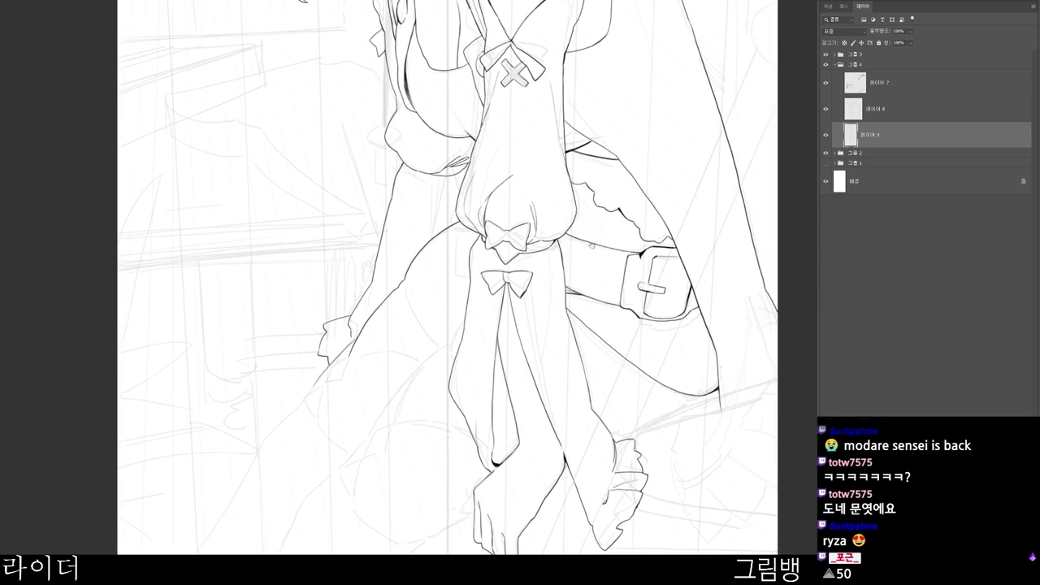
scroll(592, 246, "down", 2)
left_click_drag(608, 425, 562, 446)
scroll(443, 339, "up", 2)
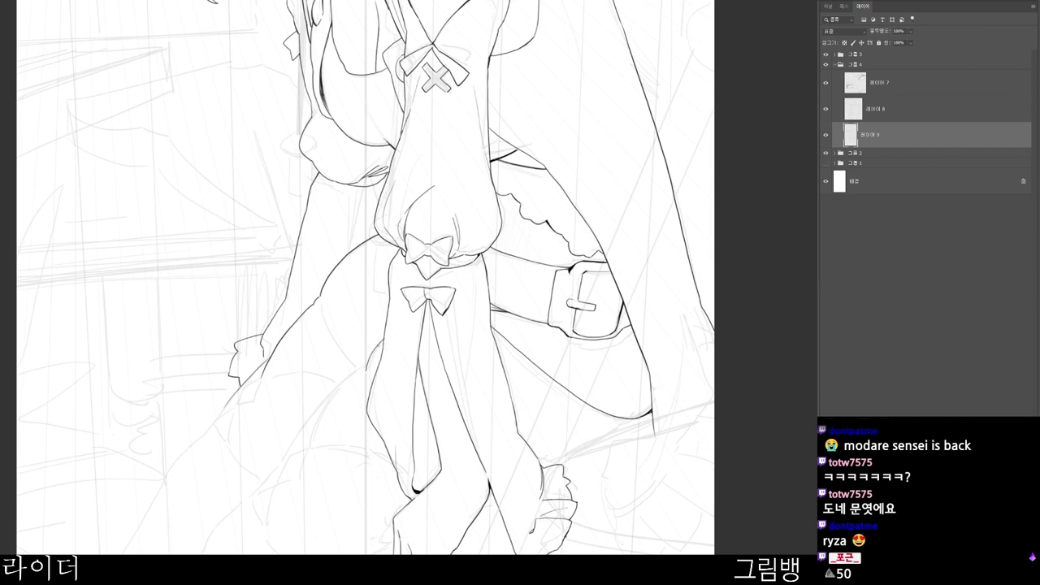
- Ink the short curved contour bulging out beside the long flared sleeve, undoing and redrawing it
mouse_move(366, 368)
left_mouse_down()
mouse_move(383, 340)
mouse_move(364, 374)
left_mouse_up()
key("ctrl+z")
key("ctrl+z")
left_click_drag(472, 409, 464, 330)
left_click_drag(420, 464, 524, 453)
mouse_move(443, 306)
left_mouse_down()
mouse_move(480, 245)
mouse_move(443, 252)
left_mouse_up()
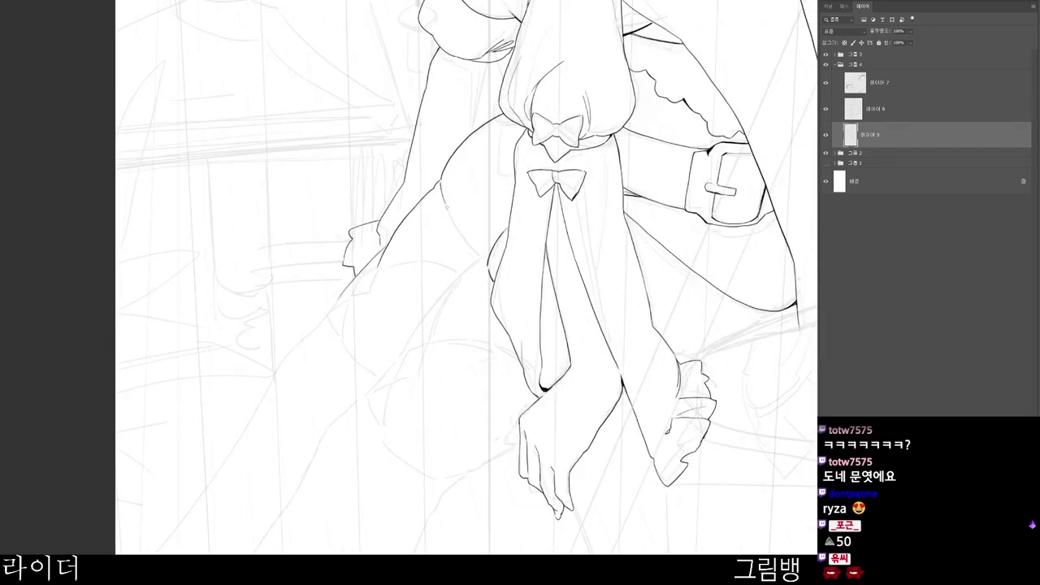
- Ink the curved edge running from the notch in the far thigh's contour down to the flared sleeve
scroll(442, 186, "up", 2)
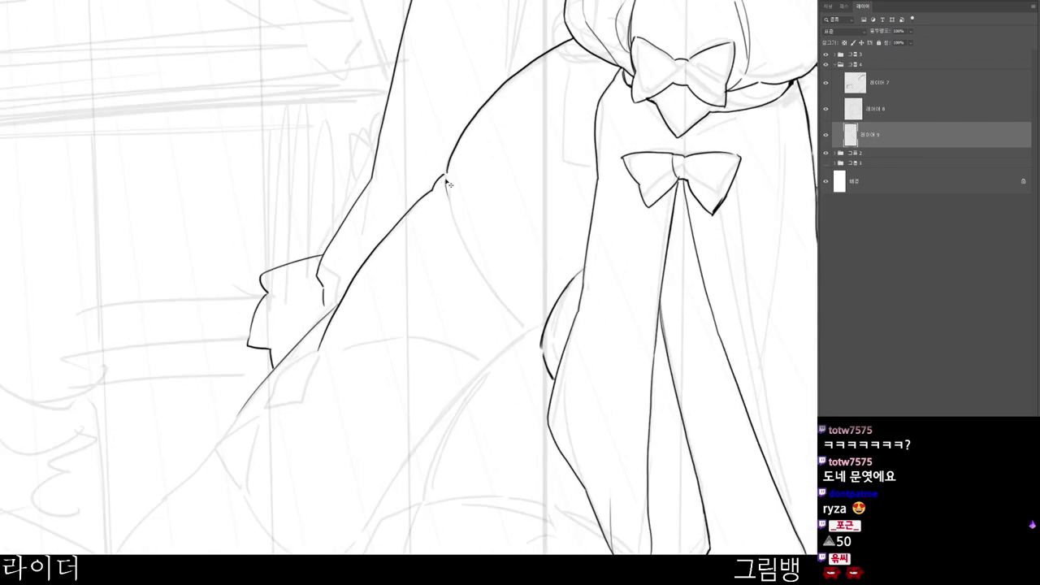
mouse_move(445, 179)
left_mouse_down()
mouse_move(486, 272)
mouse_move(532, 329)
left_mouse_up()
scroll(564, 293, "down", 2)
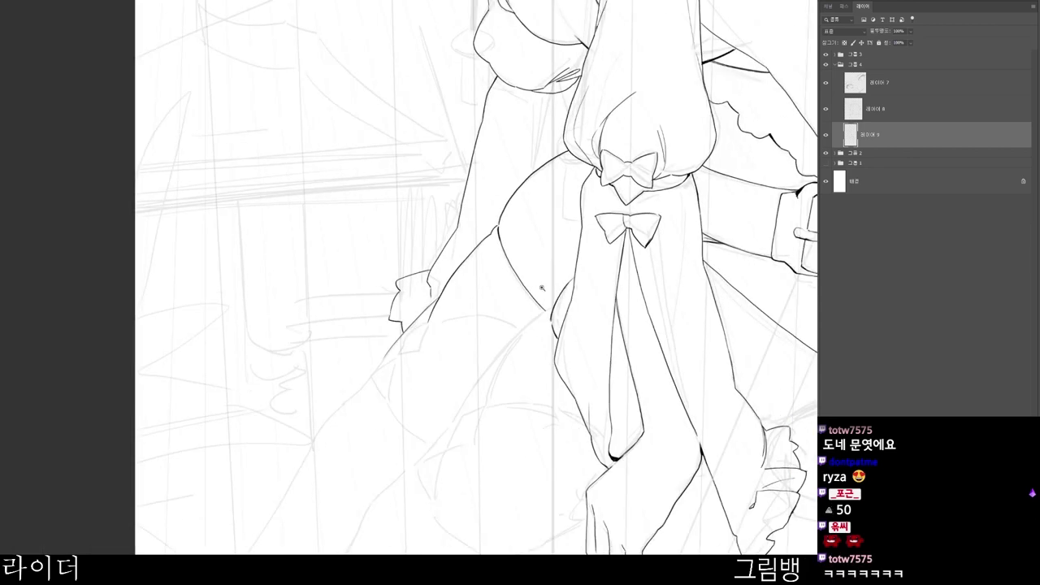
- Close the gap where the far thigh's contour meets the curved edge at the notch
key("r")
left_click_drag(538, 513, 617, 374)
left_click_drag(582, 428, 571, 550)
left_click(448, 246, "ctrl")
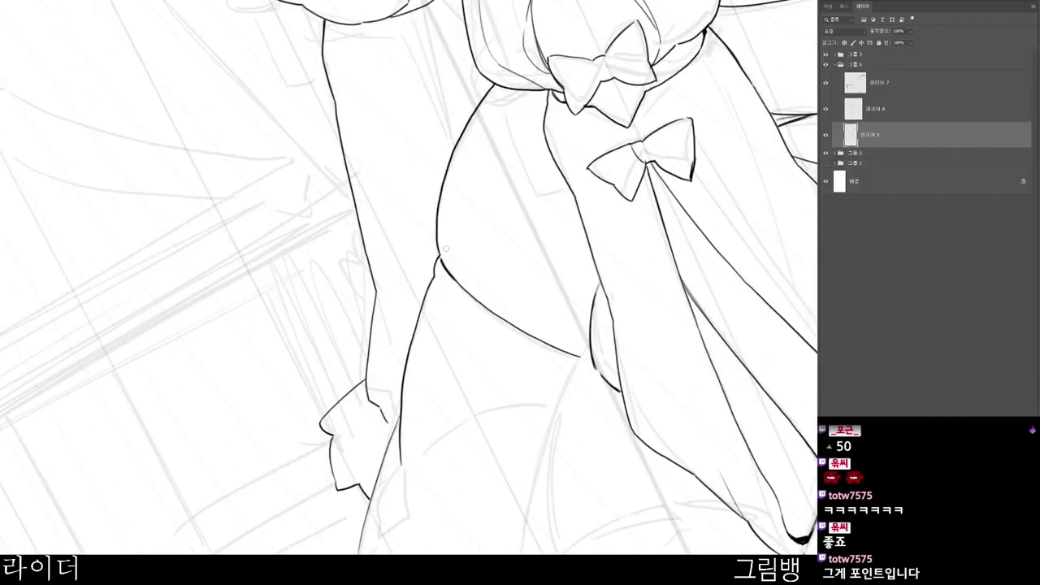
scroll(528, 228, "down", 1)
left_click_drag(632, 414, 596, 480)
key("r")
mouse_move(610, 330)
left_mouse_down()
mouse_move(508, 381)
mouse_move(548, 328)
mouse_move(492, 324)
left_mouse_up()
key("r")
left_click_drag(570, 479, 565, 342)
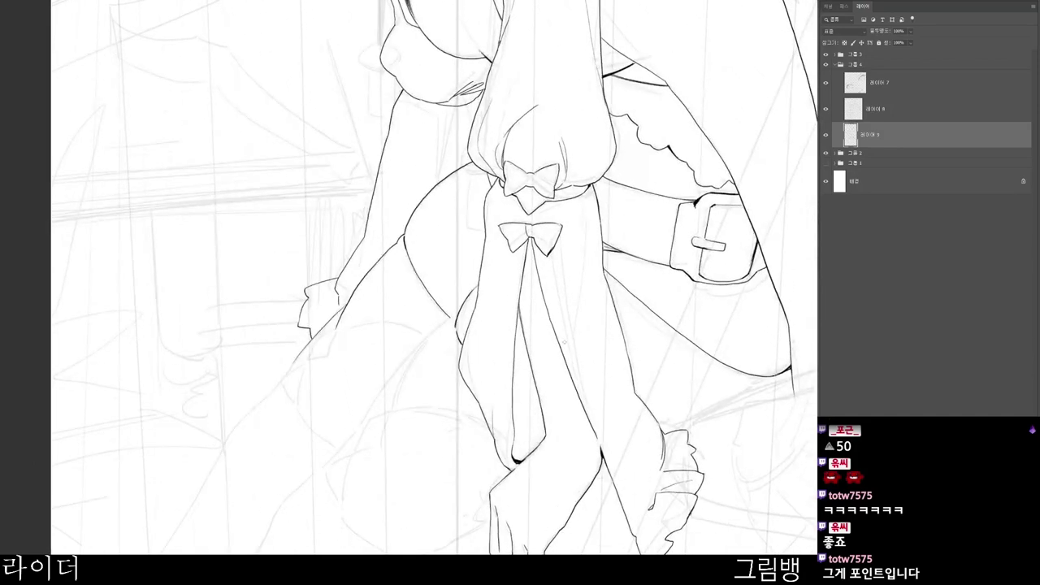
- Ink the near thigh's long outer contour and the shorter line beside it, erasing the overlap near the sleeve
left_click_drag(453, 545, 564, 302)
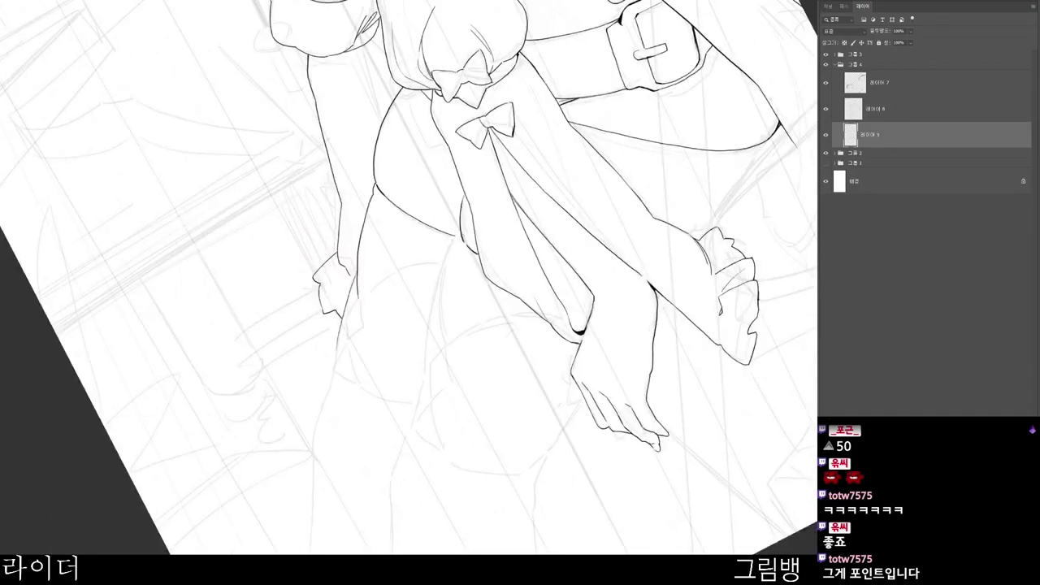
left_click_drag(457, 237, 448, 262)
left_click_drag(462, 347, 483, 325)
key("e")
left_click_drag(463, 244, 466, 325)
key("b")
left_click_drag(460, 271, 430, 411)
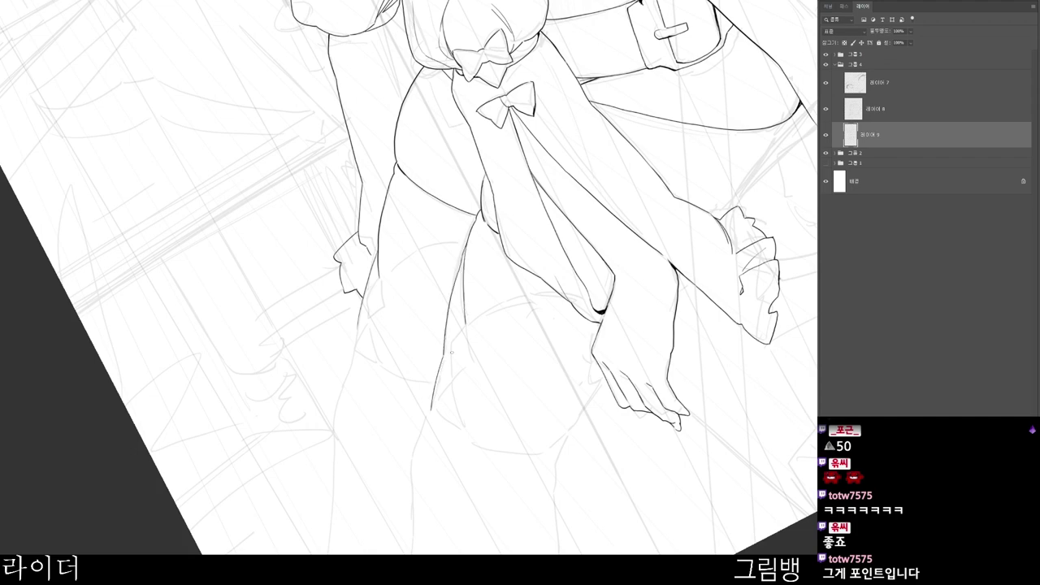
- Ink the curved stocking tops across the near and far thighs
scroll(481, 383, "down", 1)
key("ctrl+z")
left_click_drag(445, 370, 436, 403)
left_click_drag(468, 329, 553, 302)
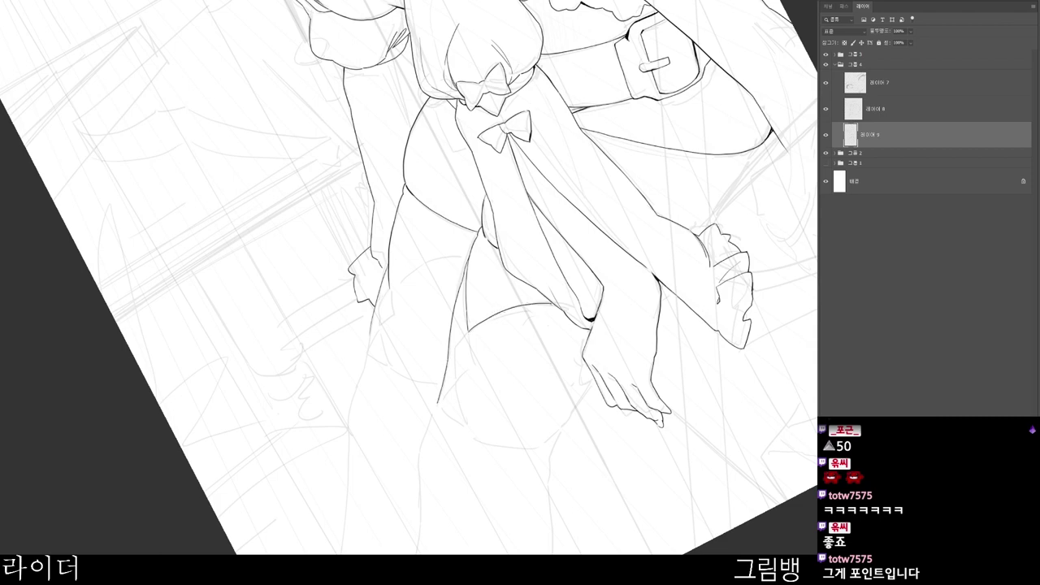
left_click_drag(391, 288, 467, 257)
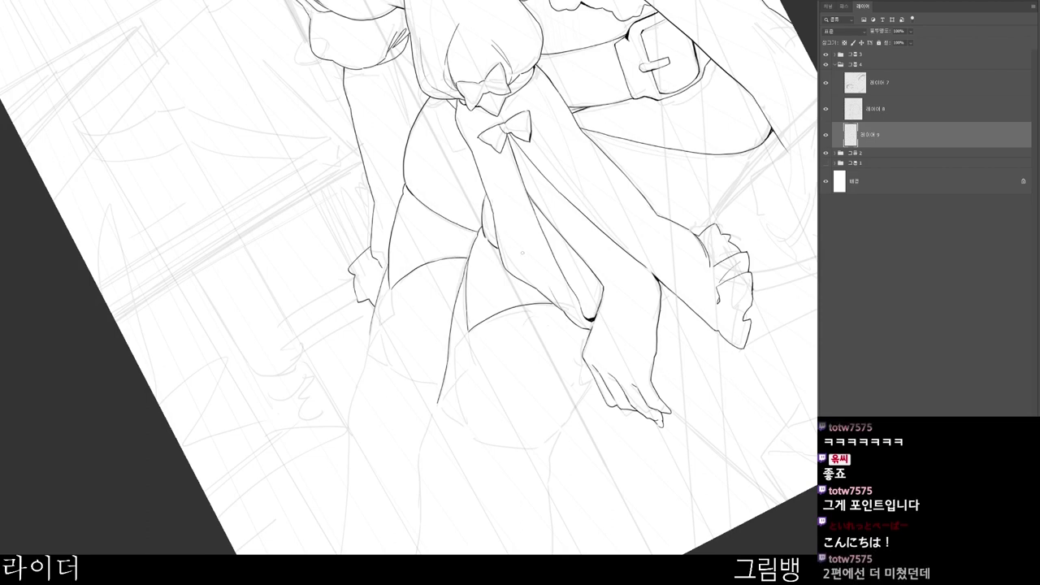
- Erase the line ends at the outer corner of the far thigh's stocking top
left_click_drag(531, 367, 501, 428)
left_click_drag(412, 520, 469, 435)
key("e")
left_click_drag(407, 275, 411, 273)
key("b")
scroll(416, 259, "up", 3)
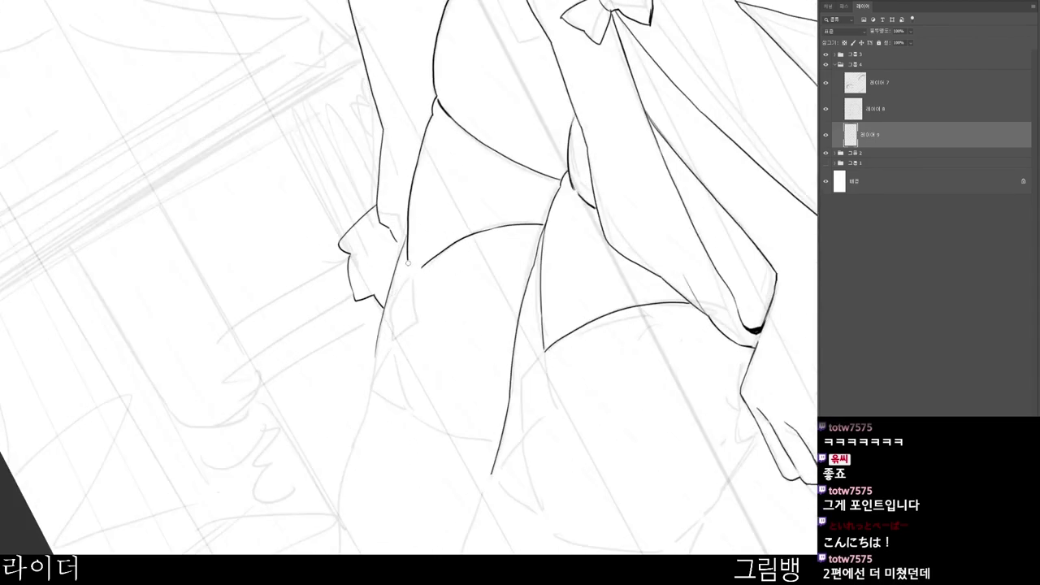
key("e")
mouse_move(411, 263)
left_mouse_down()
mouse_move(414, 288)
mouse_move(422, 273)
left_mouse_up()
- Ink a small four-lobed flower ornament at the outer end of each stocking top, erasing the lines beneath them
key("b")
key("e")
key("b")
key("e")
key("b")
mouse_move(545, 351)
left_mouse_down()
mouse_move(561, 340)
mouse_move(551, 328)
mouse_move(530, 347)
mouse_move(548, 367)
mouse_move(562, 339)
mouse_move(562, 356)
left_mouse_up()
key("e")
key("b")
left_click_drag(550, 439, 517, 375)
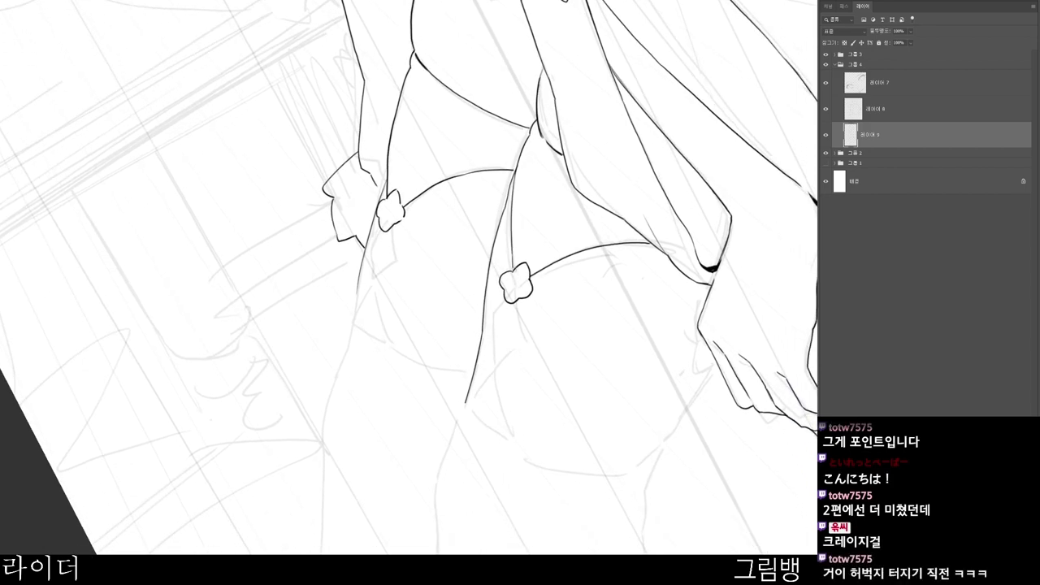
- Undo the last stroke and review the figure's line art from the thighs up to the hood
scroll(551, 299, "down", 1)
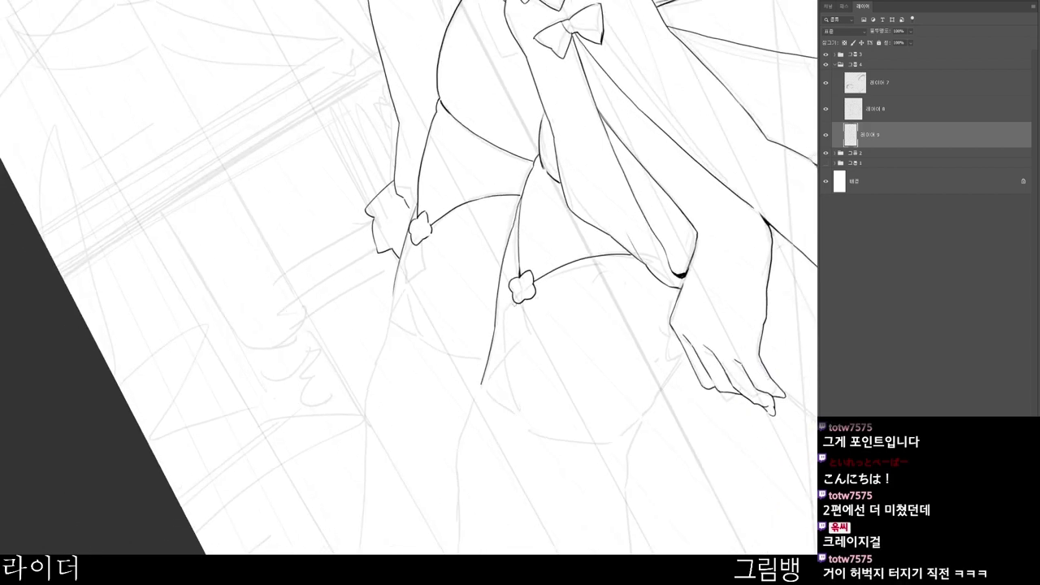
key("ctrl+z")
left_click_drag(557, 436, 498, 525)
left_click_drag(559, 532, 531, 529)
left_click_drag(552, 579, 520, 537)
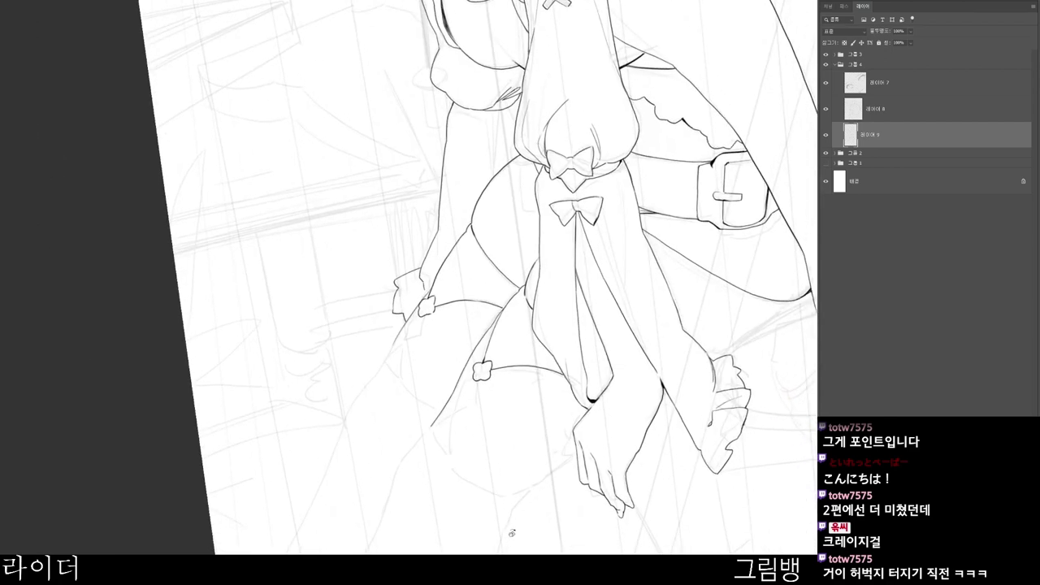
left_click_drag(573, 381, 497, 476)
left_click_drag(556, 555, 522, 483)
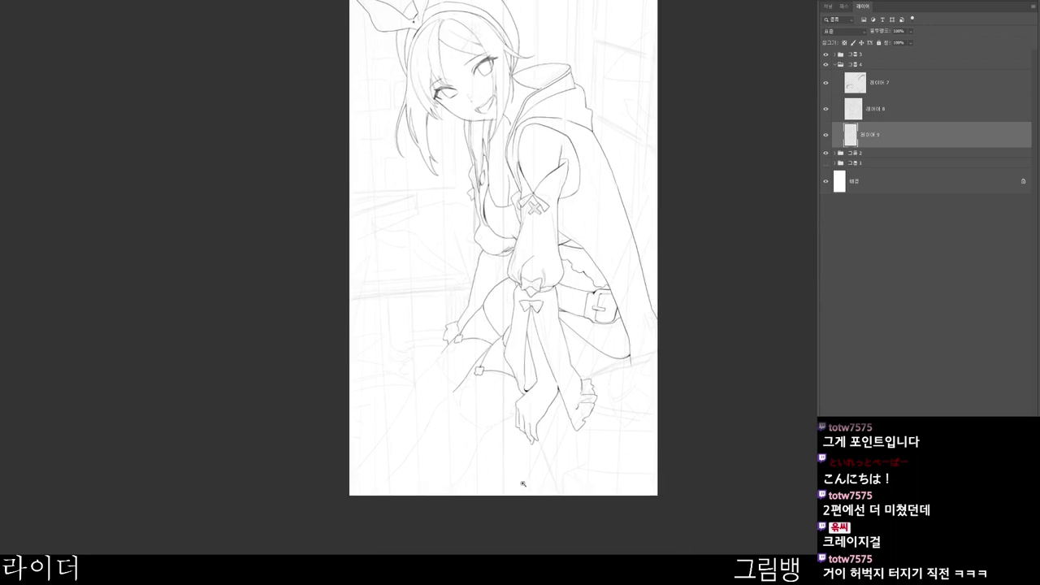
mouse_move(590, 166)
left_mouse_down()
mouse_move(555, 301)
mouse_move(569, 256)
mouse_move(533, 248)
left_mouse_up()
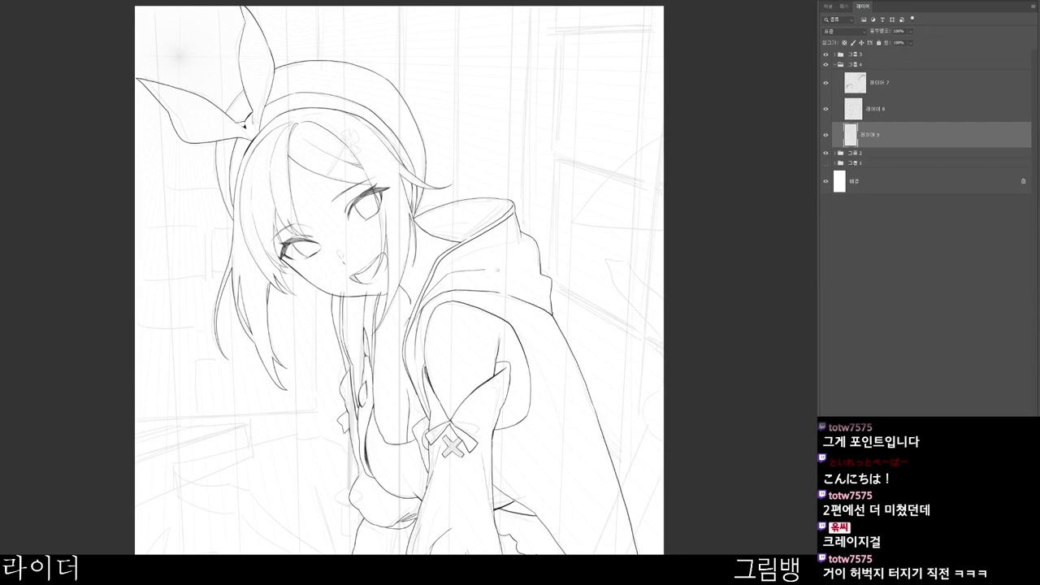
- Ink a fold line running down from the tip of the hood's raised rim, replacing the undone first stroke
mouse_move(512, 210)
left_mouse_down()
mouse_move(559, 181)
mouse_move(519, 213)
left_mouse_up()
key("ctrl+z")
left_click_drag(514, 176, 553, 363)
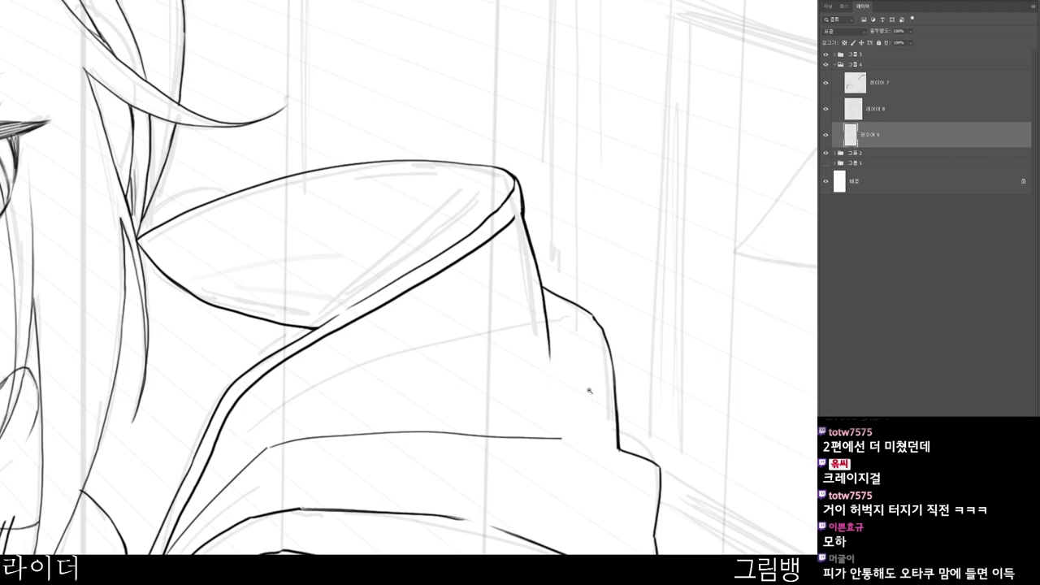
scroll(587, 393, "down", 2)
left_click_drag(550, 434, 640, 100)
key("b")
scroll(576, 378, "down", 3)
scroll(538, 93, "up", 3)
left_click_drag(514, 41, 595, 25)
- Ink a curved line below the hip from the near sleeve's ruffled cuff to the jacket's lower edge
scroll(786, 80, "down", 3)
left_click_drag(676, 452, 570, 208)
scroll(620, 439, "down", 1)
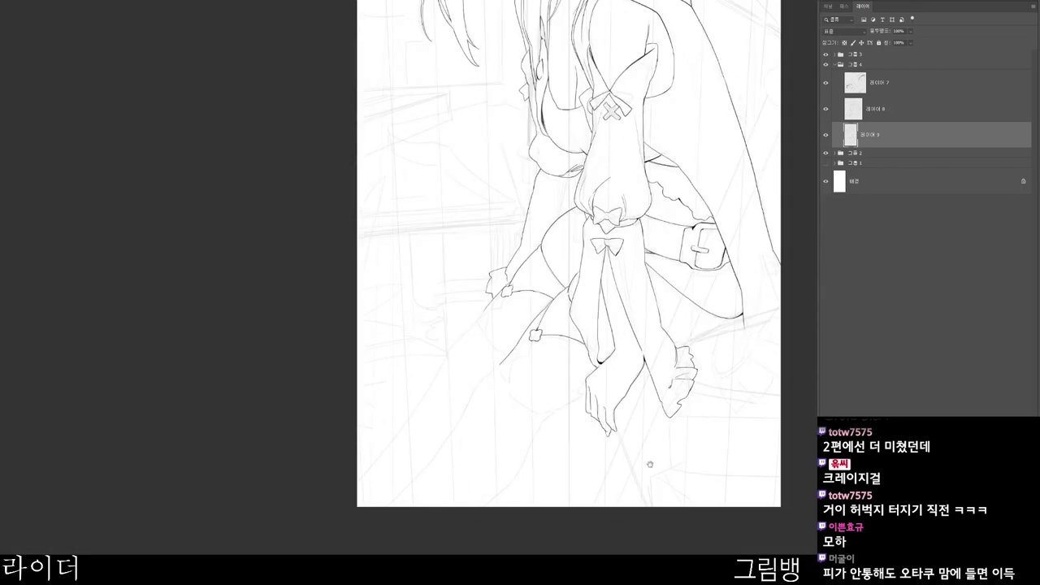
scroll(650, 462, "up", 4)
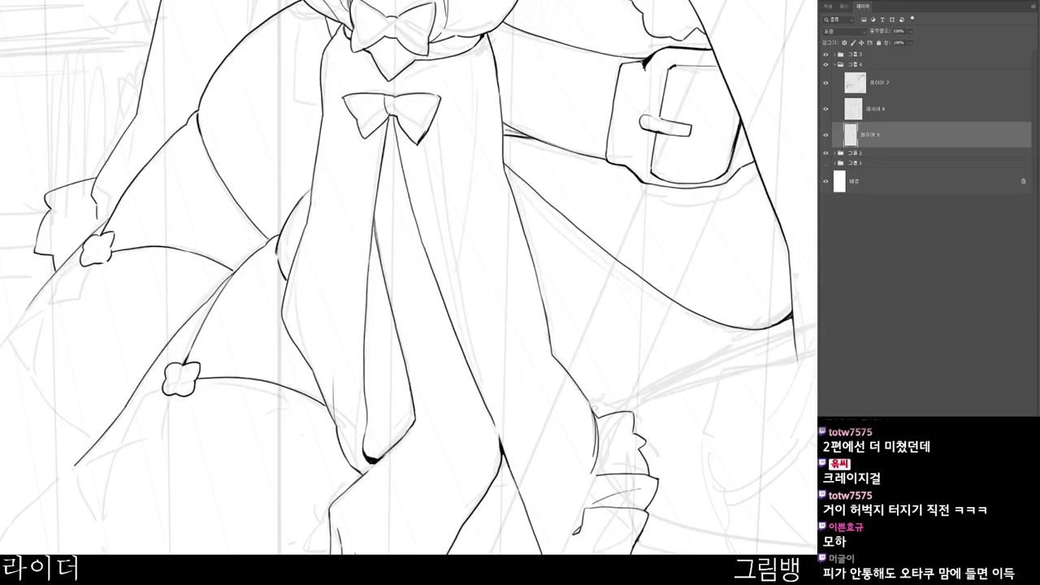
mouse_move(596, 414)
left_mouse_down()
mouse_move(681, 383)
mouse_move(762, 331)
mouse_move(600, 412)
left_mouse_up()
key("ctrl+z")
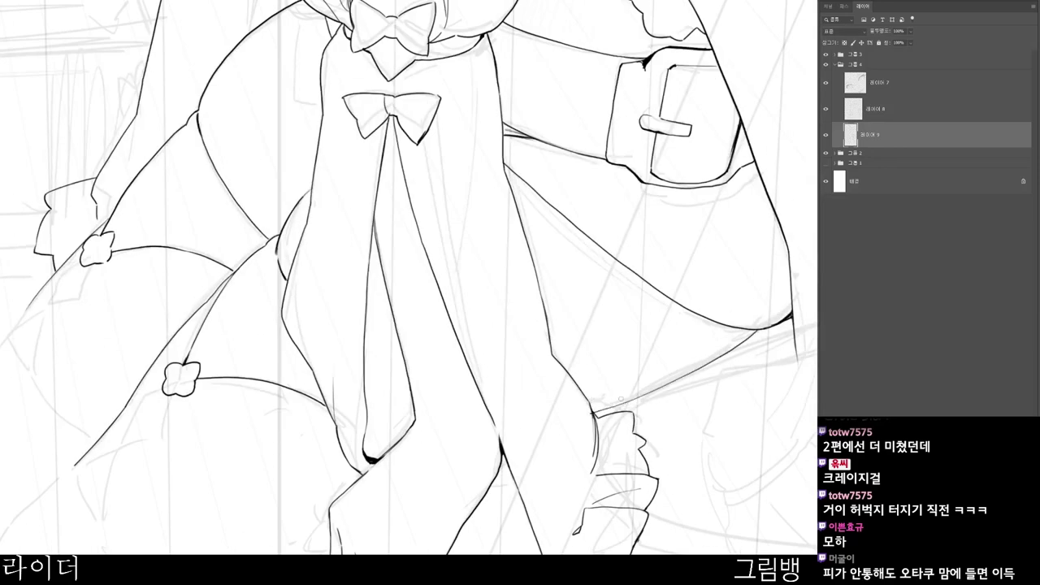
- Ink the ruffled cuff edge showing between the hand and the flared sleeve
scroll(566, 417, "down", 3)
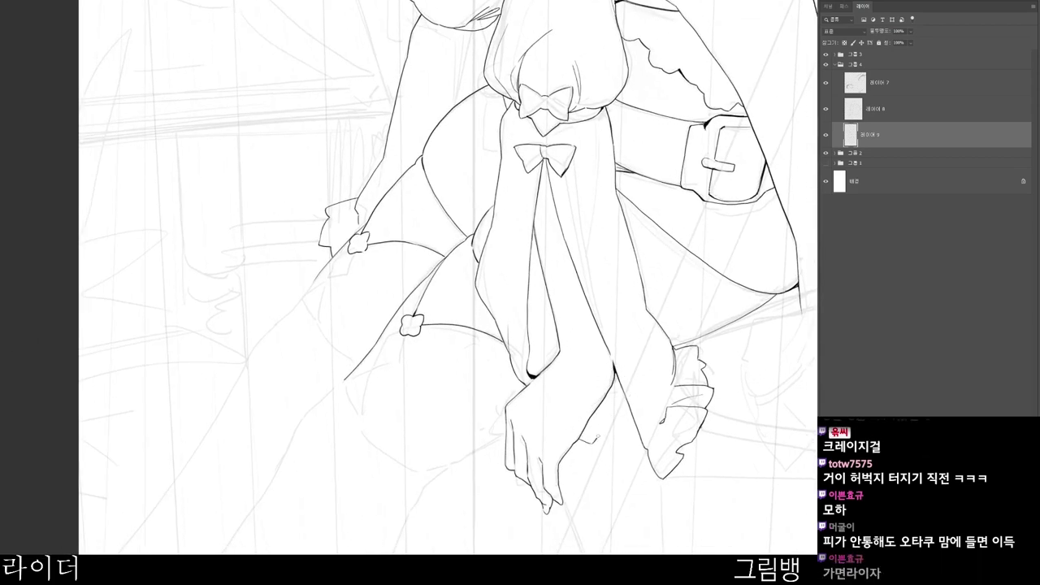
scroll(640, 414, "down", 3)
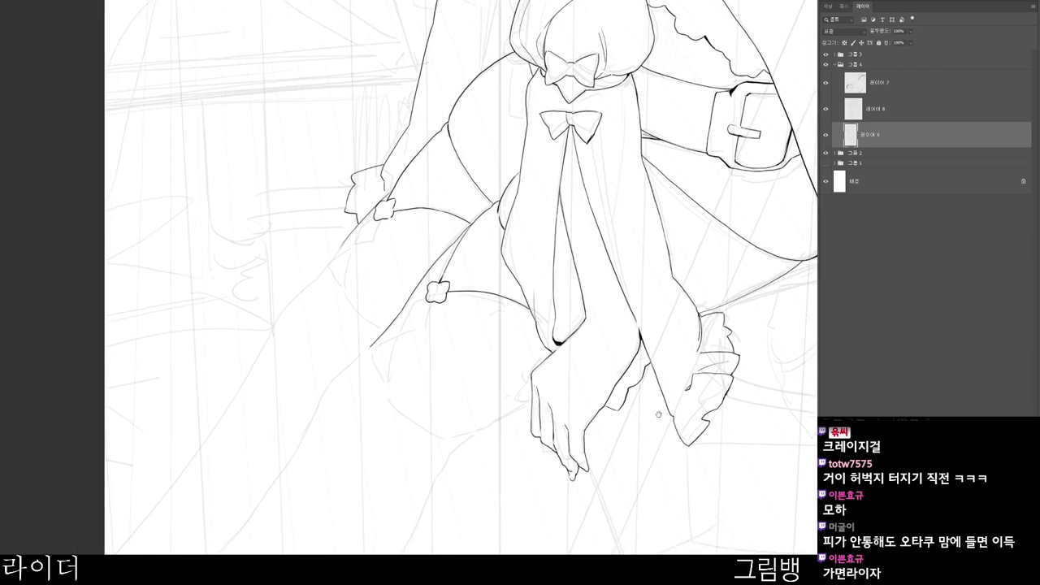
scroll(559, 317, "up", 2)
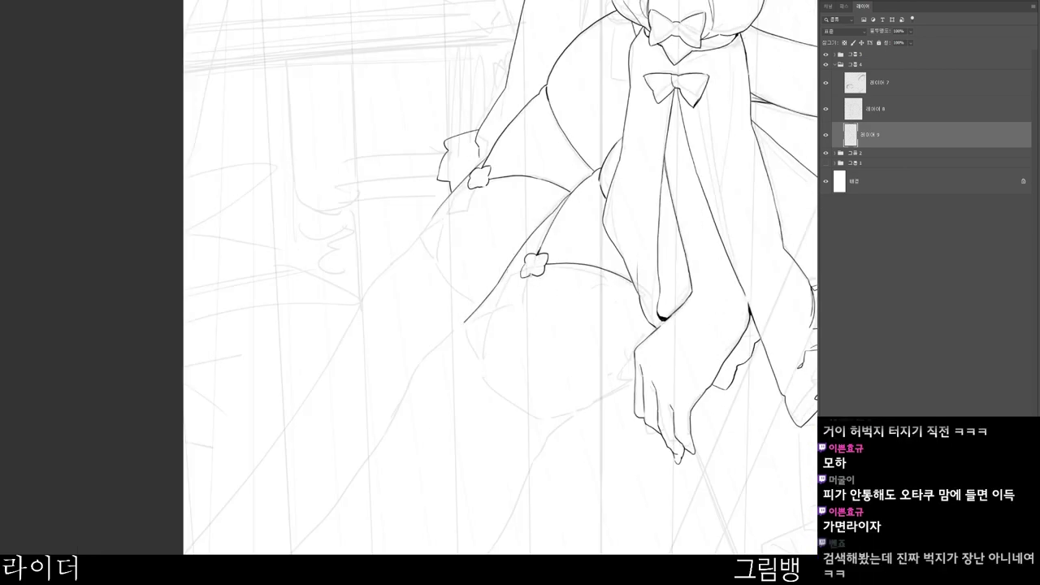
scroll(533, 285, "up", 2)
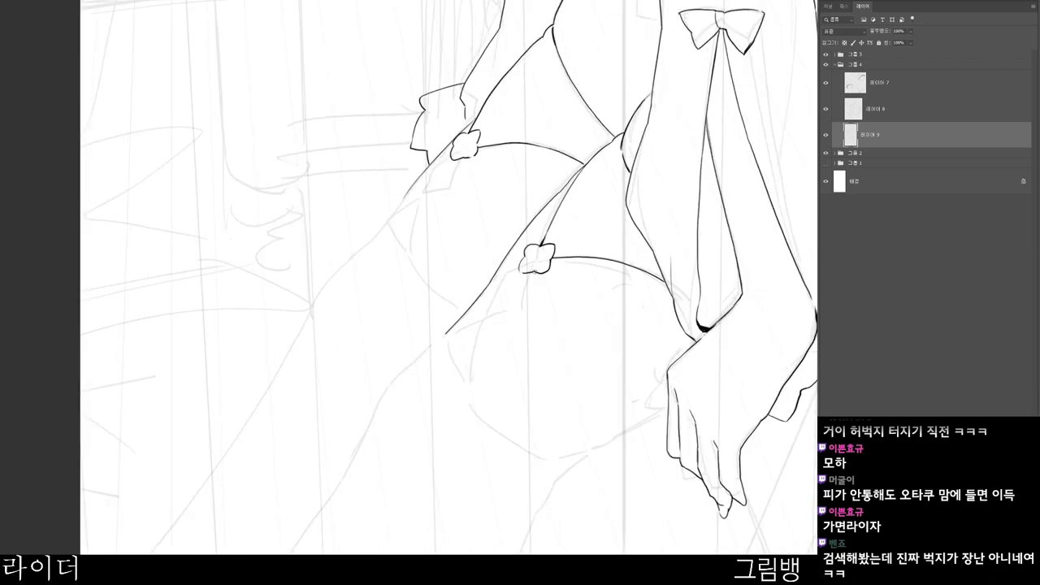
- Ink the diamond ornament hanging below the far thigh's flower, along with the thigh's outer line beside it
scroll(583, 321, "down", 1)
left_click_drag(519, 443, 568, 290)
left_click_drag(625, 147, 576, 236)
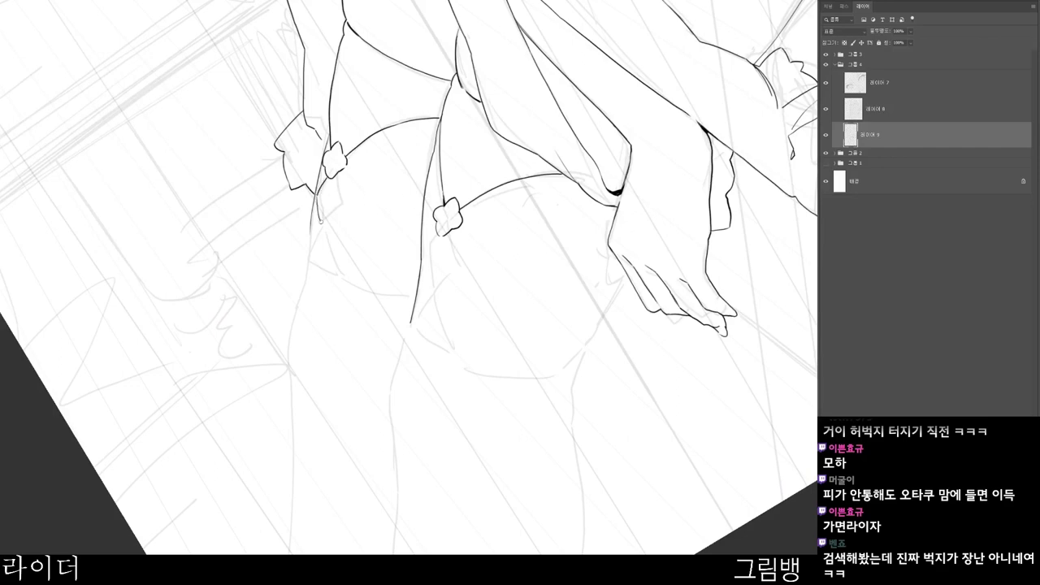
key("e")
key("b")
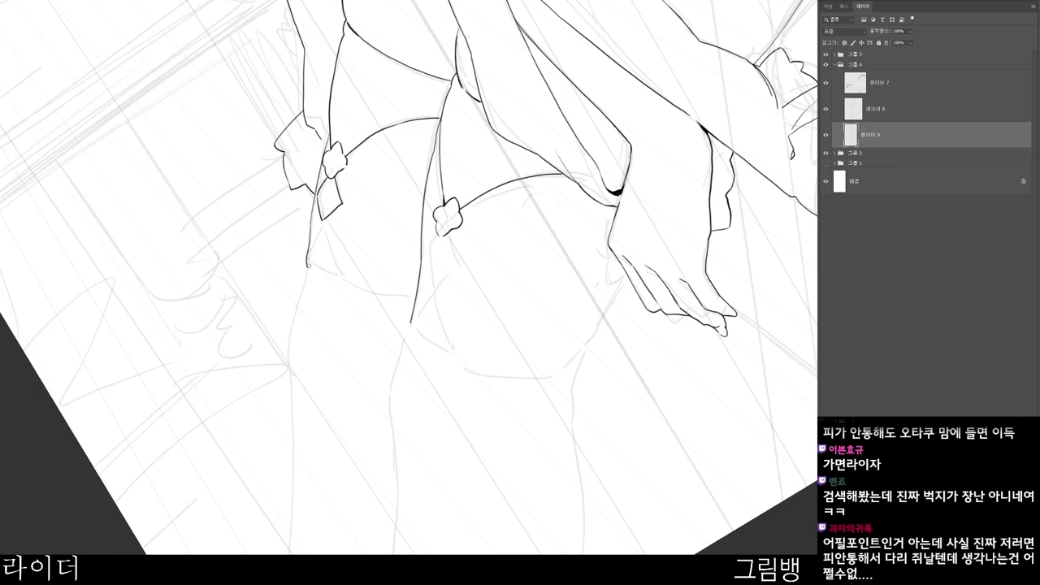
- Ink the curved lower edge of the far stocking's band, undoing the stray strokes on the near thigh
mouse_move(322, 231)
left_mouse_down()
mouse_move(339, 280)
mouse_move(394, 299)
left_mouse_up()
mouse_move(433, 247)
left_mouse_down()
mouse_move(433, 291)
mouse_move(455, 266)
mouse_move(412, 327)
mouse_move(427, 301)
mouse_move(448, 349)
mouse_move(492, 372)
left_mouse_up()
key("ctrl+z")
key("e")
key("b")
key("ctrl+z")
- Ink the diamond ornament below the near thigh's flower and the pointed notch in the stocking band beneath it
scroll(621, 343, "down", 1)
mouse_move(622, 343)
left_mouse_down()
mouse_move(631, 408)
mouse_move(683, 332)
mouse_move(604, 446)
mouse_move(558, 488)
mouse_move(600, 345)
mouse_move(573, 406)
mouse_move(580, 375)
mouse_move(545, 336)
mouse_move(539, 421)
mouse_move(501, 395)
left_mouse_up()
scroll(473, 363, "up", 1)
key("e")
key("b")
mouse_move(494, 345)
left_mouse_down()
mouse_move(564, 240)
mouse_move(492, 520)
mouse_move(504, 458)
mouse_move(485, 516)
mouse_move(439, 536)
left_mouse_up()
scroll(559, 213, "down", 1)
left_click_drag(486, 536, 496, 428)
left_click_drag(460, 338, 490, 308)
- Complete the near stocking band's lower curve and ink the back of the thigh up to the hand
scroll(426, 321, "up", 1)
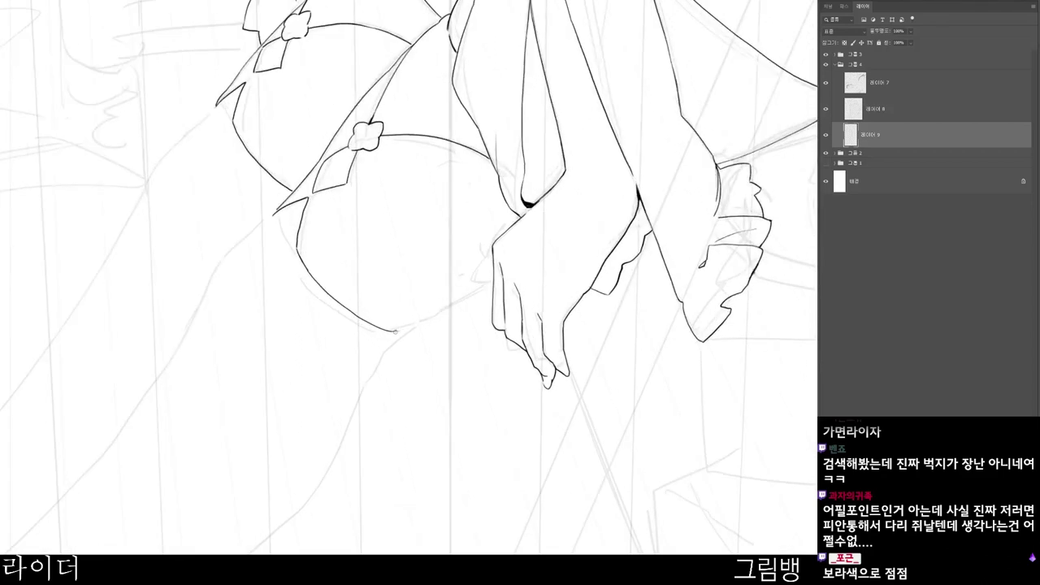
mouse_move(414, 322)
left_mouse_down()
mouse_move(489, 284)
mouse_move(491, 256)
mouse_move(474, 285)
left_mouse_up()
left_click_drag(494, 332, 490, 303)
left_click_drag(460, 445, 522, 401)
left_click_drag(453, 493, 512, 214)
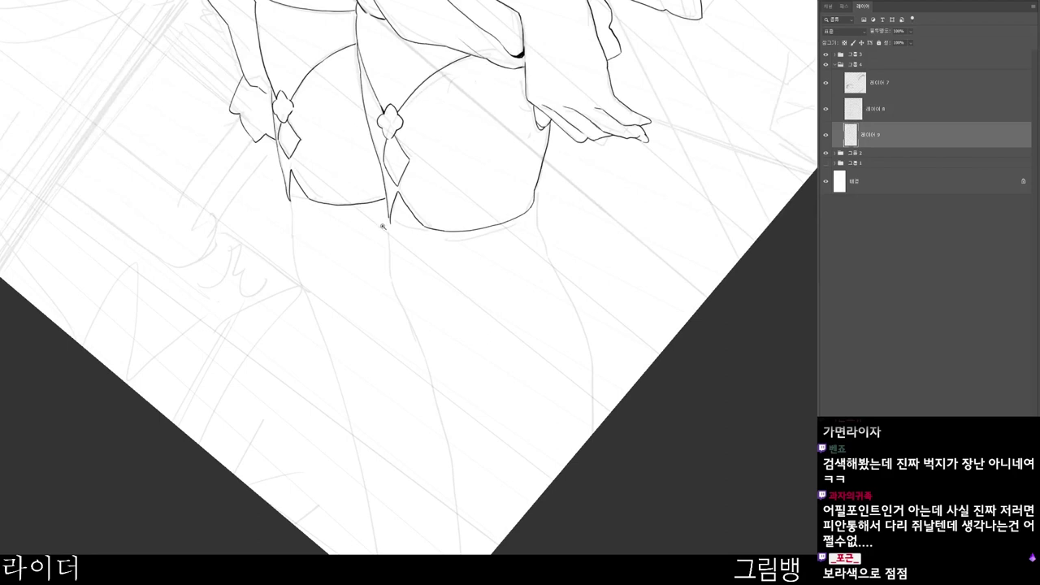
- Ink the front and back contours of the near lower leg down to the canvas edge, correcting the line behind the knee
scroll(384, 225, "up", 3)
mouse_move(394, 214)
left_mouse_down()
mouse_move(406, 351)
mouse_move(469, 495)
mouse_move(445, 441)
mouse_move(507, 234)
left_mouse_up()
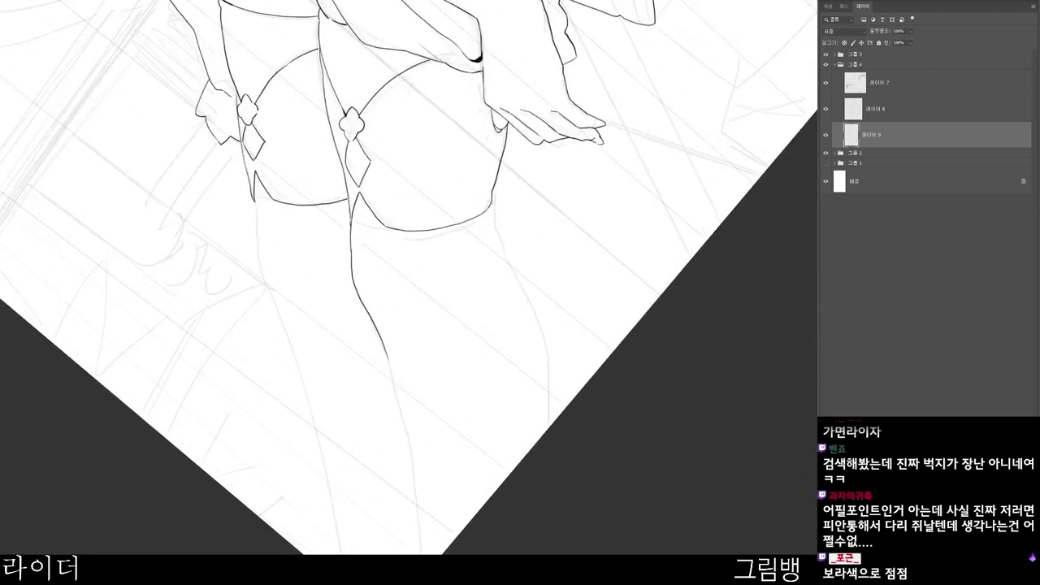
key("ctrl+z")
key("e")
left_click_drag(492, 176, 494, 195)
key("b")
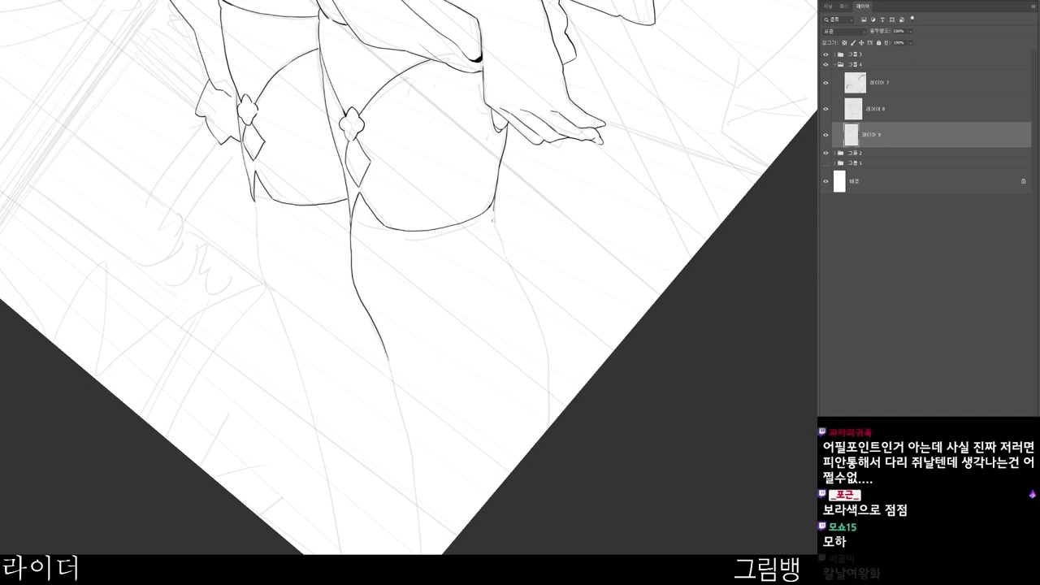
left_click_drag(494, 211, 550, 421)
left_click_drag(538, 470, 547, 433)
mouse_move(396, 315)
left_mouse_down()
mouse_move(432, 536)
mouse_move(508, 481)
left_mouse_up()
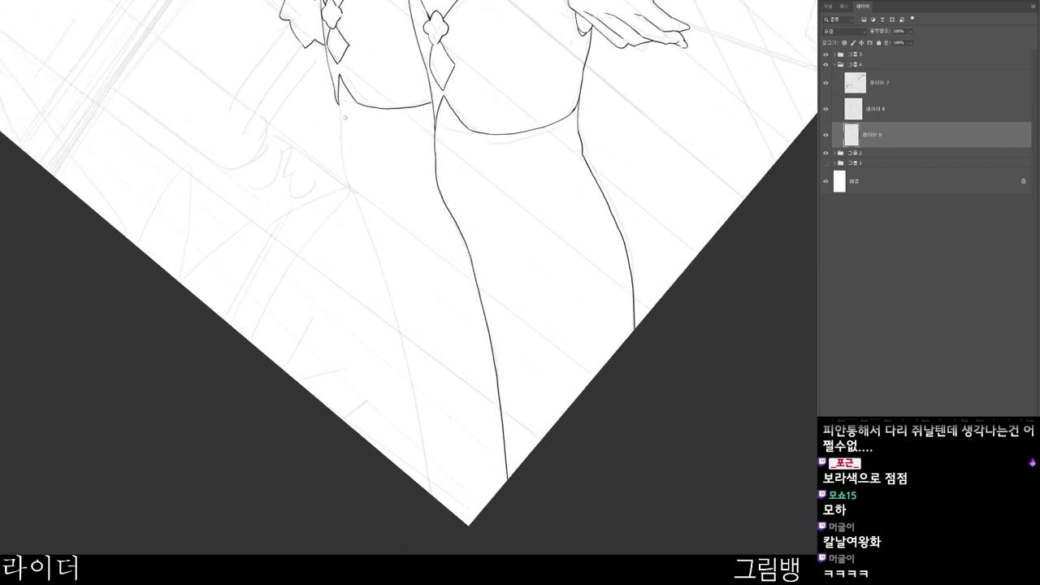
- Ink the far lower leg's front contour from the stocking notch down to the canvas edge
left_click_drag(340, 122, 437, 499)
left_click_drag(491, 446, 465, 429)
left_click_drag(592, 454, 396, 550)
mouse_move(464, 458)
left_mouse_down()
mouse_move(504, 334)
mouse_move(515, 358)
left_mouse_up()
mouse_move(485, 404)
left_mouse_down()
mouse_move(495, 332)
mouse_move(474, 288)
left_mouse_up()
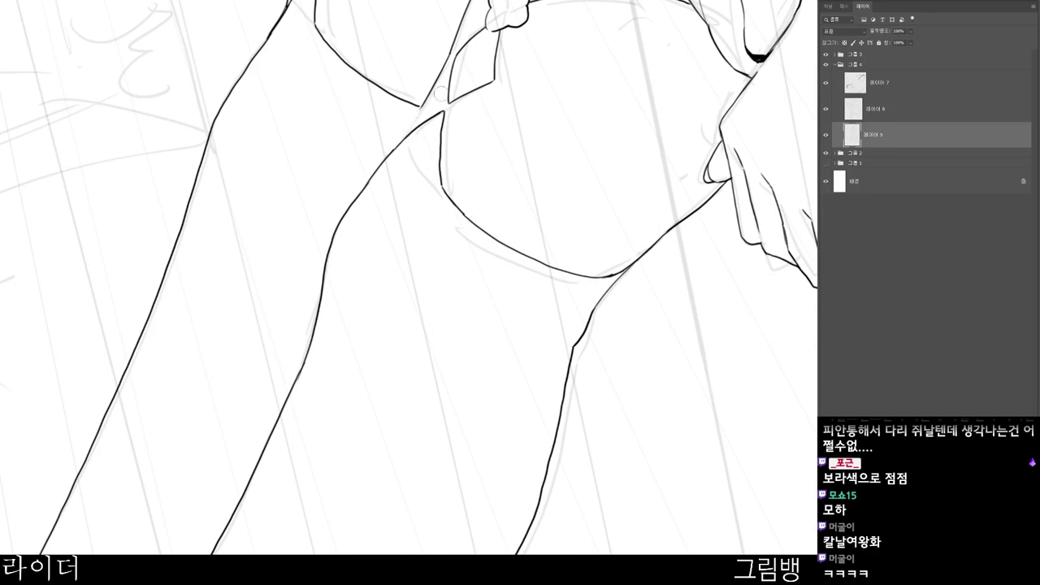
- Clean up and redraw the line junctions where the shin contours meet the stocking notches below both diamond ornaments
left_click_drag(393, 151, 424, 105)
left_click_drag(483, 73, 442, 89)
left_click_drag(537, 242, 530, 372)
left_click_drag(640, 320, 556, 457)
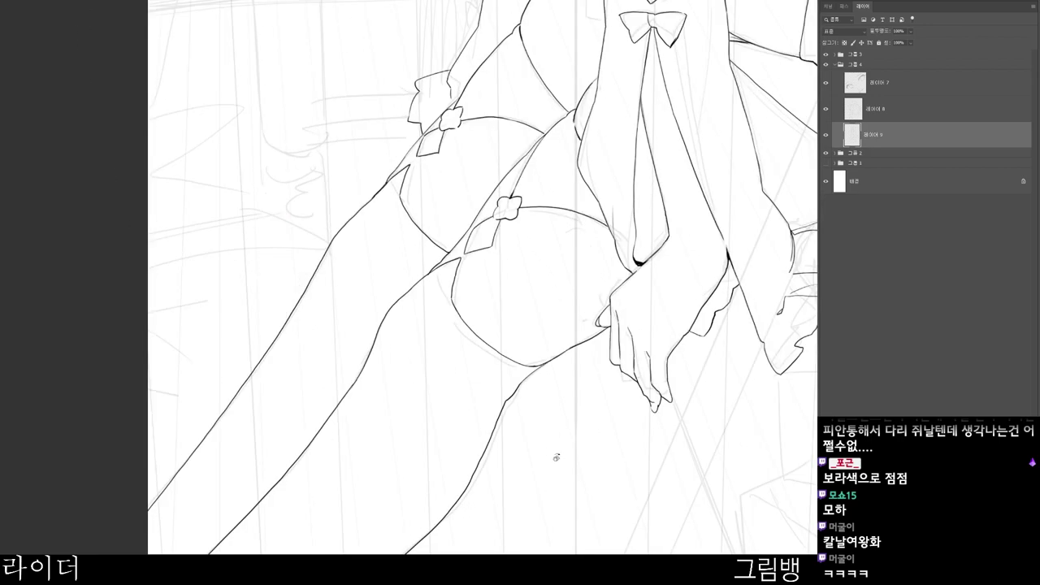
scroll(422, 130, "up", 4)
mouse_move(430, 109)
left_mouse_down()
mouse_move(408, 164)
mouse_move(468, 148)
left_mouse_up()
key("e")
key("b")
left_click_drag(409, 164, 474, 147)
scroll(603, 145, "down", 4)
left_click_drag(698, 236, 338, 500)
left_click_drag(399, 514, 438, 417)
- Clean up the line junctions at the tops of both thighs, including the hip curve beside the near sleeve
scroll(347, 299, "up", 5)
mouse_move(383, 238)
left_mouse_down()
mouse_move(384, 254)
mouse_move(389, 233)
left_mouse_up()
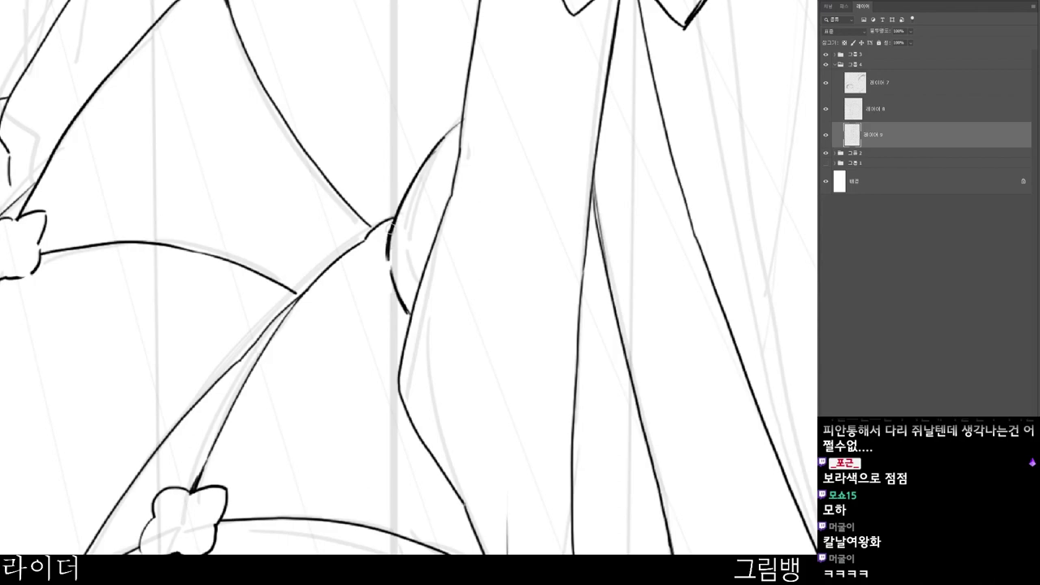
scroll(514, 114, "down", 4)
scroll(541, 121, "up", 5)
left_click_drag(541, 122, 579, 82)
scroll(644, 55, "down", 5)
left_click_drag(616, 341, 488, 510)
scroll(544, 219, "up", 5)
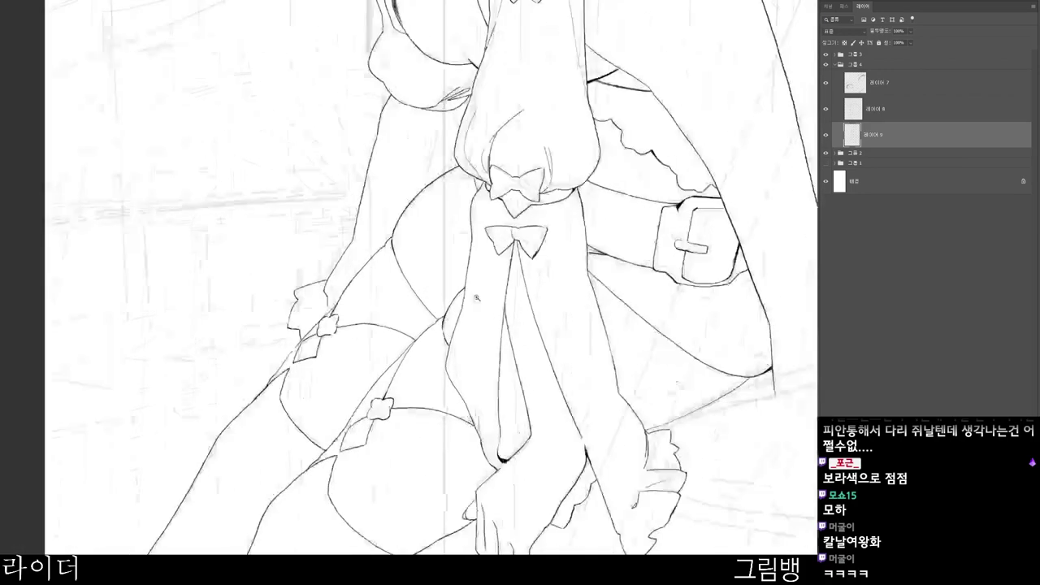
left_click_drag(476, 240, 435, 333)
mouse_move(443, 279)
left_mouse_down()
mouse_move(429, 331)
mouse_move(480, 236)
left_mouse_up()
key("b")
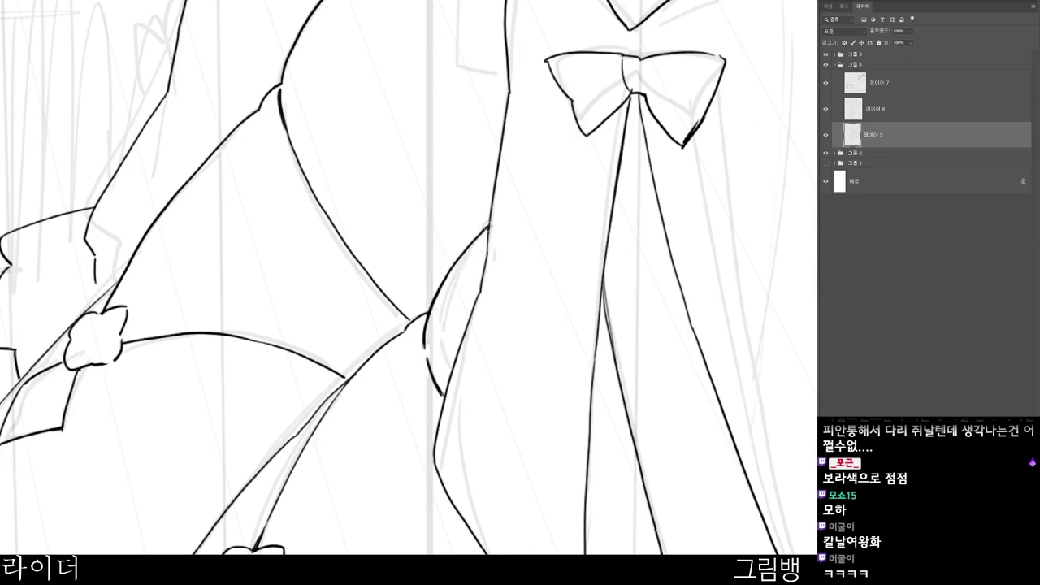
- Review the inked line art from the chest and sleeves down to the legs and jacket edge
scroll(488, 219, "down", 4)
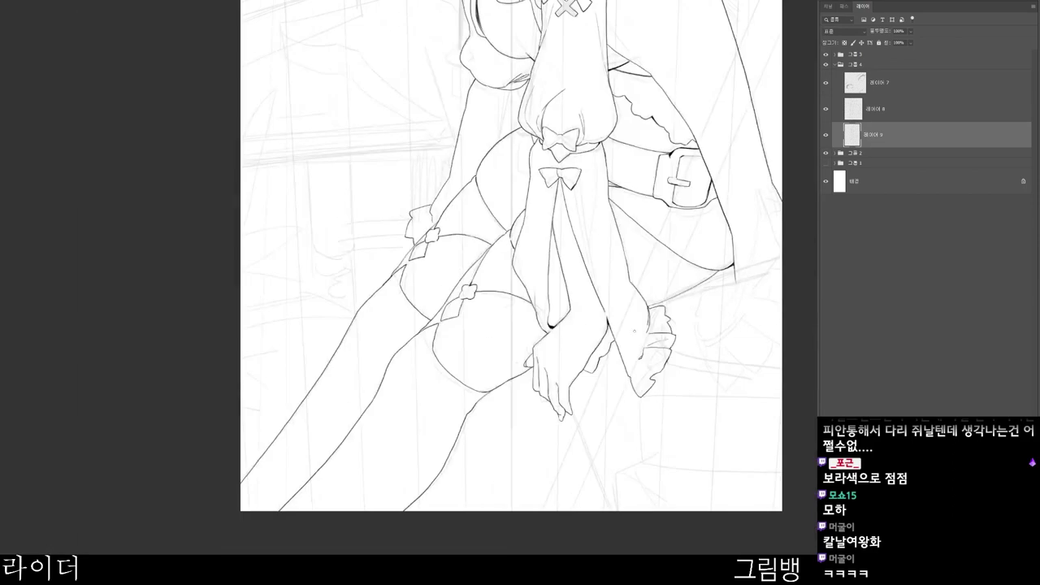
scroll(639, 460, "up", 3)
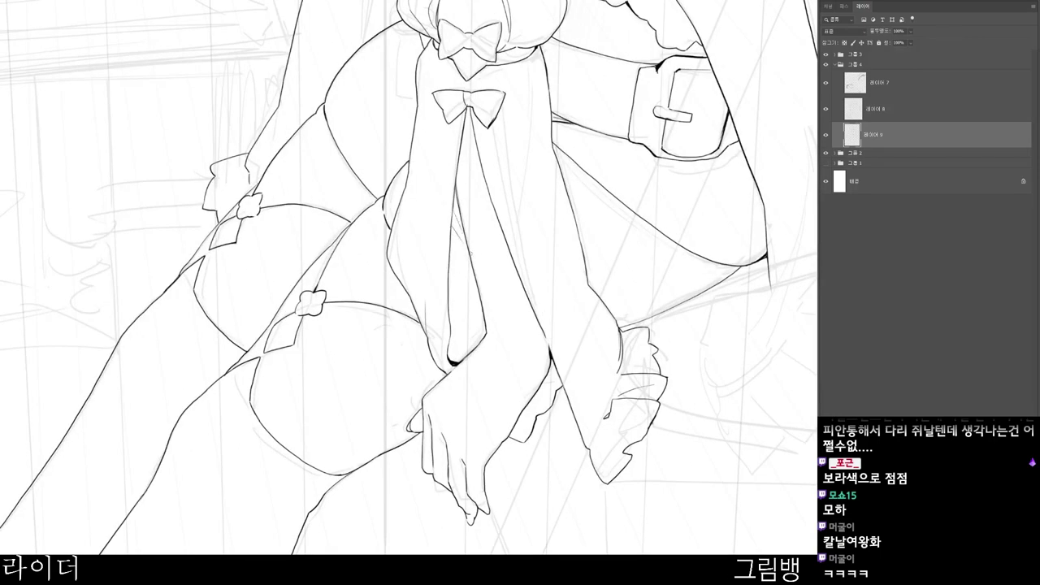
scroll(467, 203, "down", 3)
left_click_drag(630, 429, 598, 484)
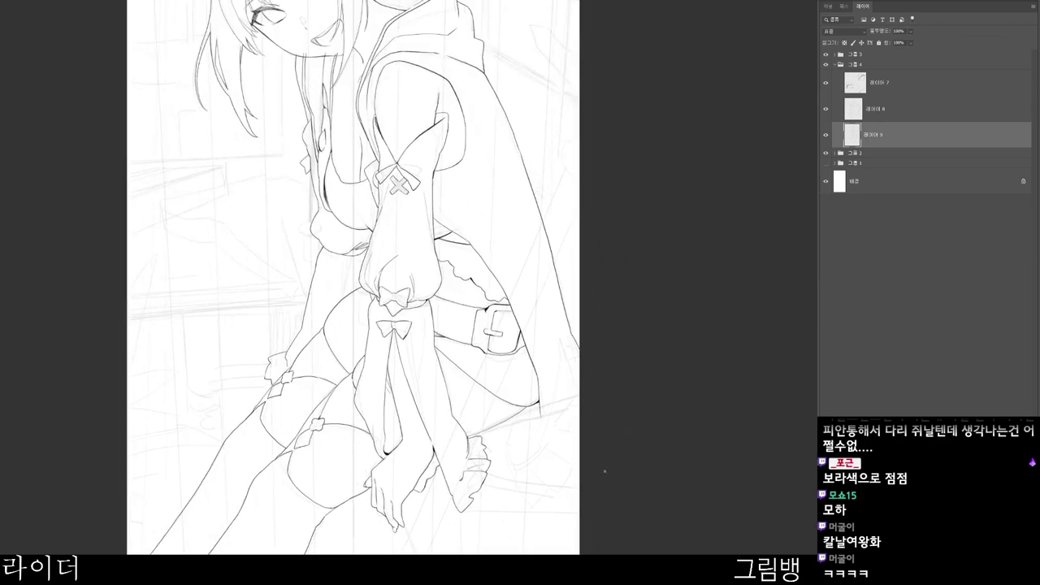
scroll(410, 230, "up", 3)
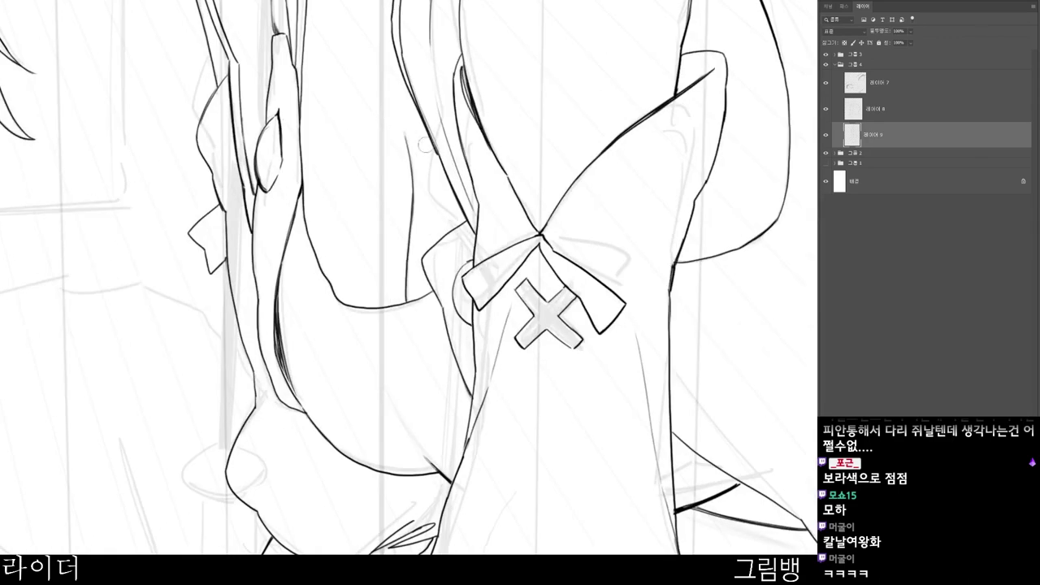
left_click_drag(404, 142, 414, 187)
scroll(434, 96, "down", 5)
left_click_drag(643, 495, 584, 508)
left_click_drag(524, 340, 547, 346)
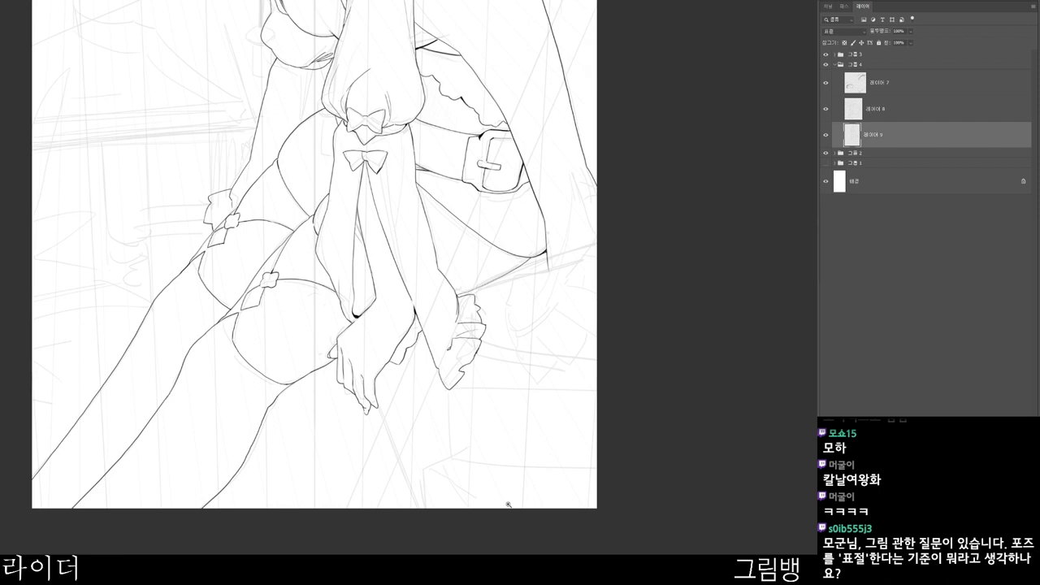
left_click_drag(606, 285, 572, 325)
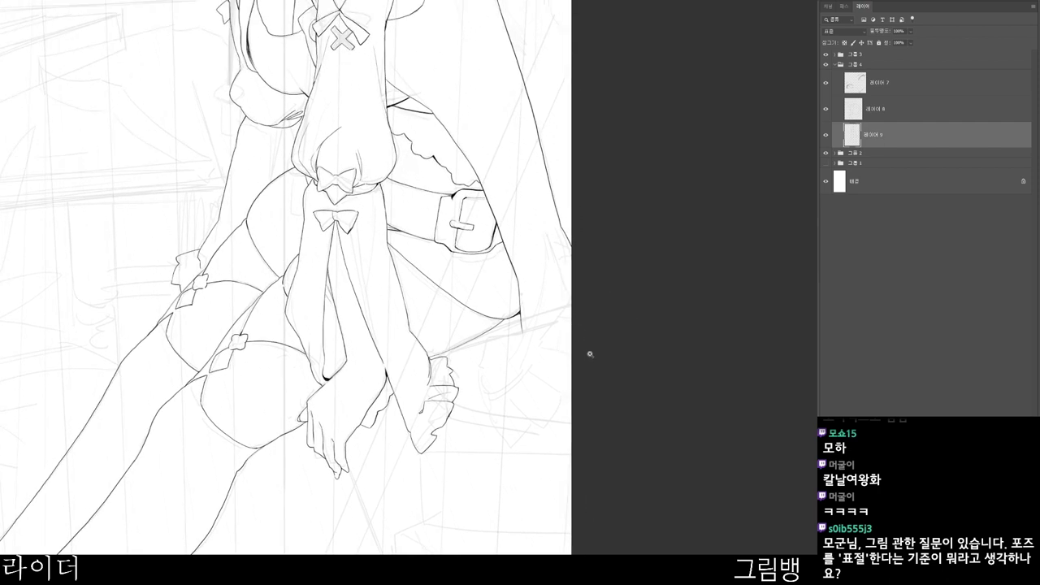
left_click_drag(602, 421, 600, 417)
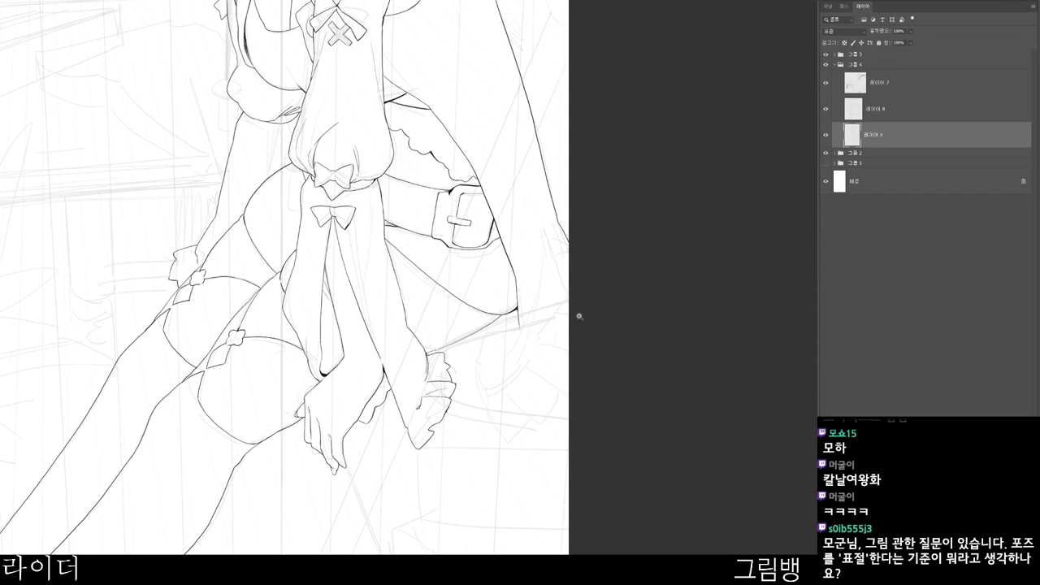
left_click_drag(415, 44, 397, 8)
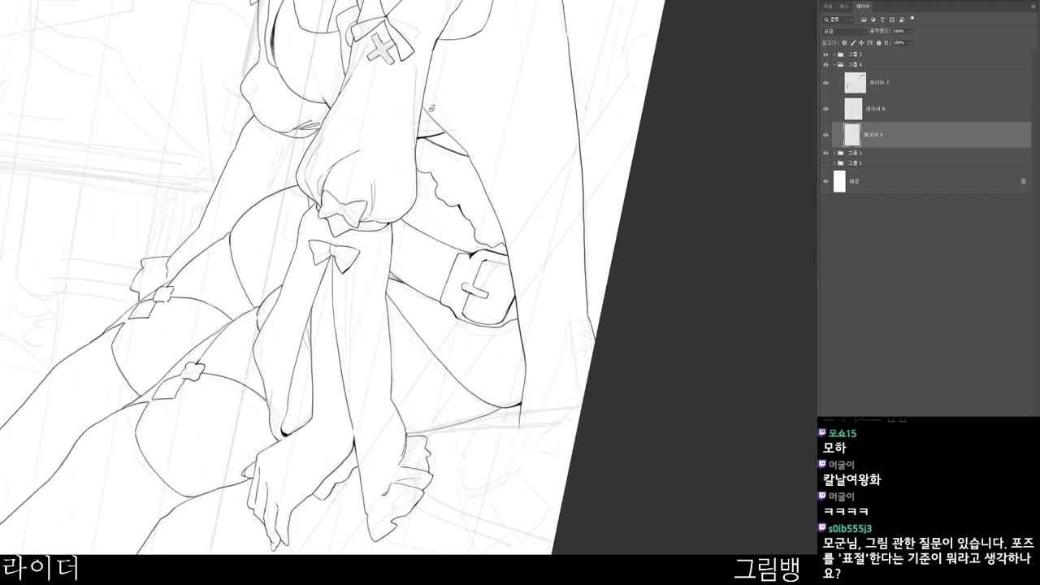
left_click_drag(432, 107, 425, 103)
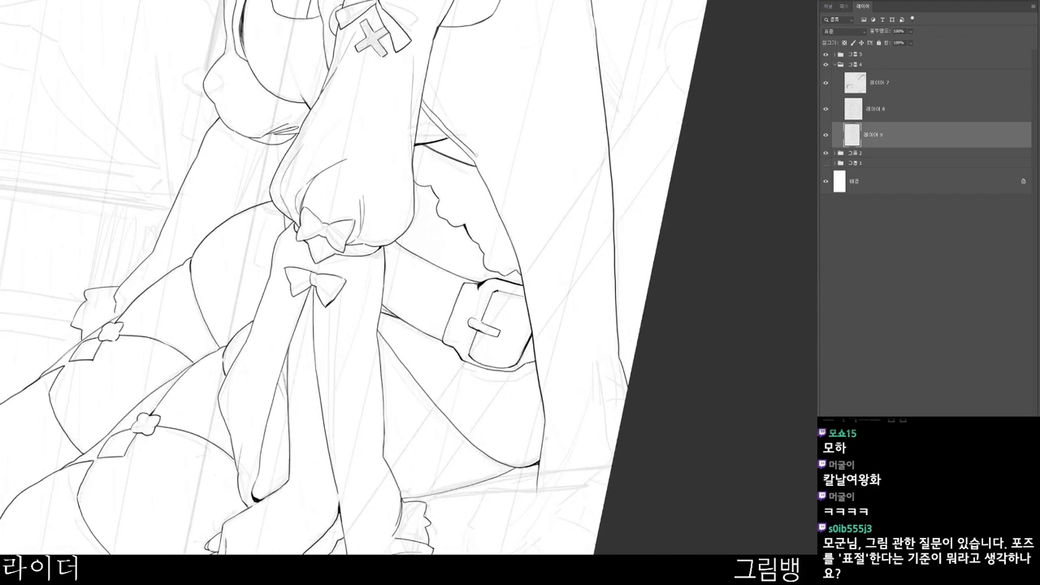
- Ink a second line parallel to the jacket's front edge to give the border thickness past the belt buckle
mouse_move(486, 167)
left_mouse_down()
mouse_move(518, 239)
mouse_move(500, 199)
mouse_move(541, 356)
left_mouse_up()
key("e")
key("ctrl+z")
left_click_drag(524, 258, 550, 406)
key("r")
left_click_drag(556, 478, 597, 423)
left_click_drag(601, 457, 590, 458)
left_click_drag(573, 505, 535, 365)
scroll(512, 318, "up", 2)
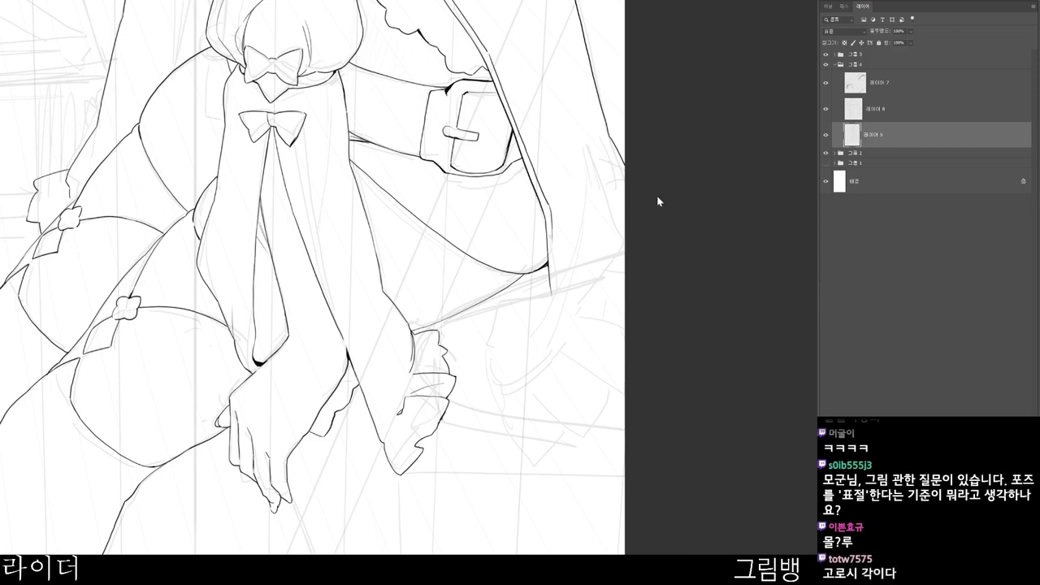
- Extend the jacket's double edge below the hip and ink it curling round into a looped fold
mouse_move(551, 208)
left_mouse_down()
mouse_move(561, 300)
mouse_move(512, 380)
mouse_move(488, 350)
mouse_move(487, 324)
mouse_move(507, 300)
mouse_move(505, 367)
mouse_move(541, 370)
left_mouse_up()
mouse_move(509, 304)
left_mouse_down()
mouse_move(551, 305)
mouse_move(556, 294)
mouse_move(553, 370)
left_mouse_up()
key("ctrl+z")
mouse_move(568, 291)
left_mouse_down()
mouse_move(551, 376)
mouse_move(500, 408)
left_mouse_up()
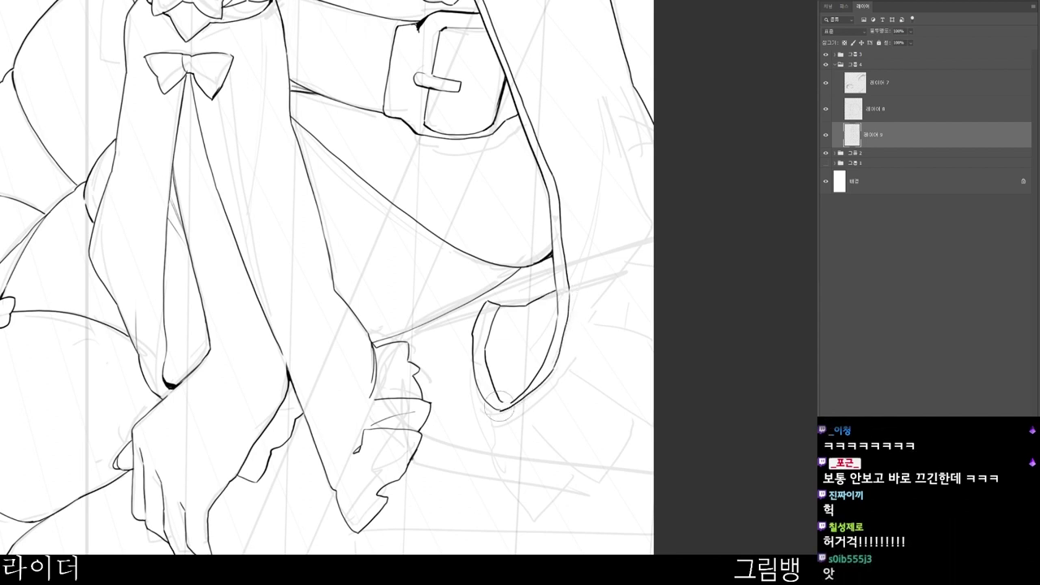
key("b")
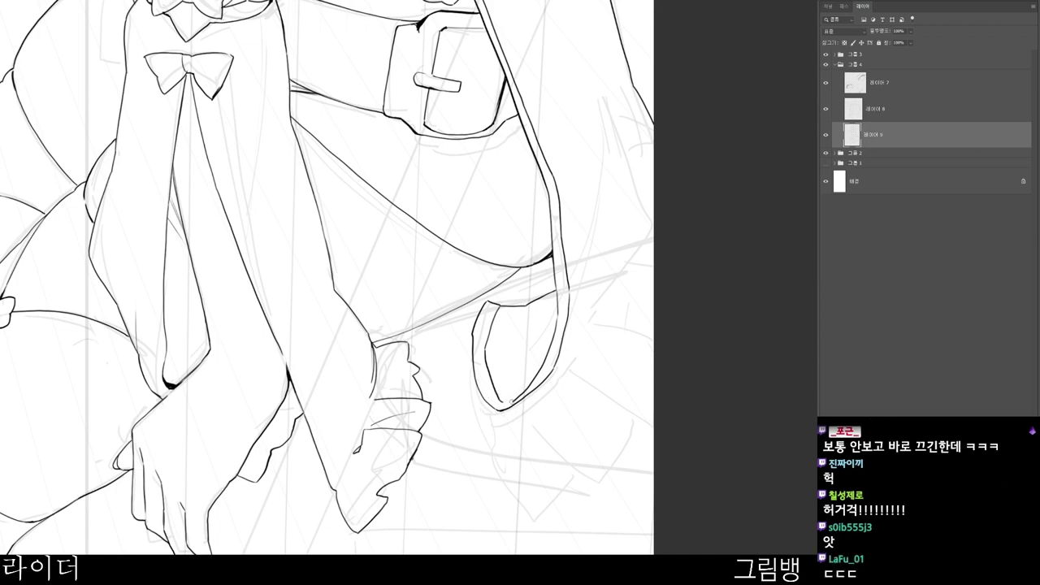
- Ink the jacket's hem curving from the top of the looped fold down to a rounded curl beside the ruffled cuff
scroll(553, 364, "down", 2)
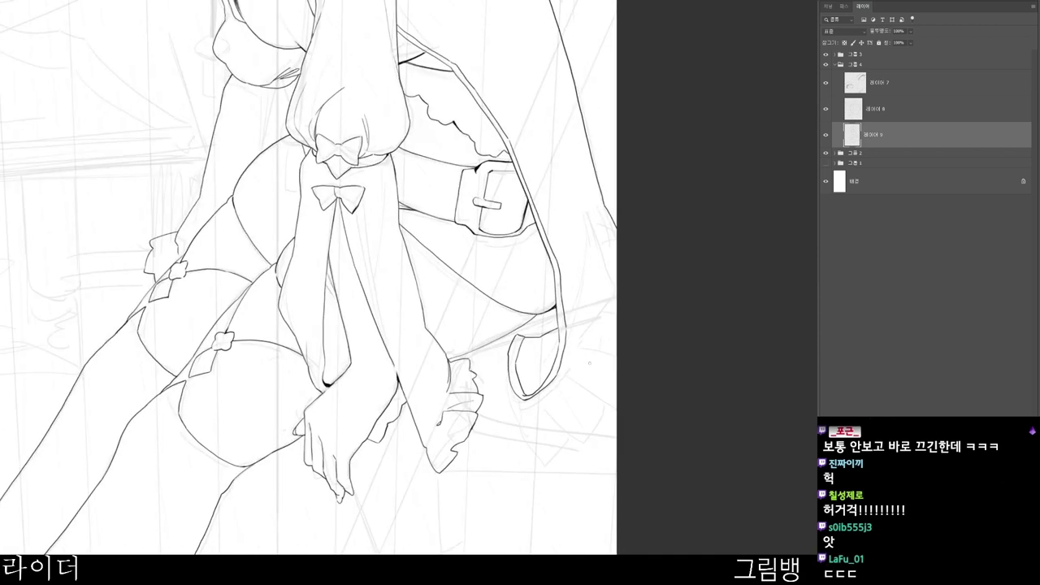
left_click_drag(513, 390, 509, 299)
mouse_move(495, 357)
left_mouse_down()
mouse_move(477, 366)
mouse_move(518, 374)
left_mouse_up()
scroll(493, 373, "up", 2)
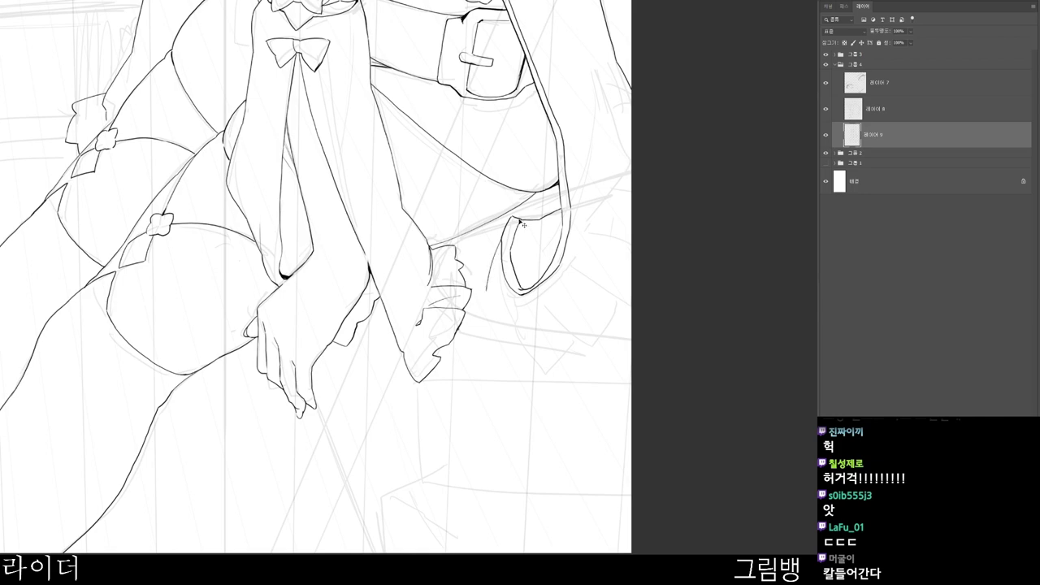
scroll(615, 272, "down", 2)
scroll(543, 276, "up", 3)
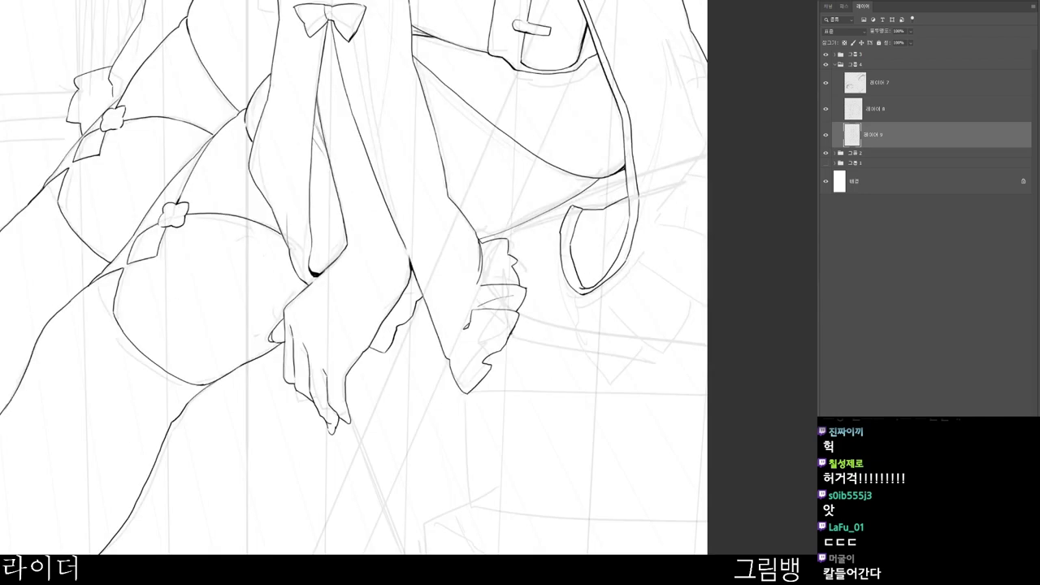
left_click_drag(567, 212, 530, 277)
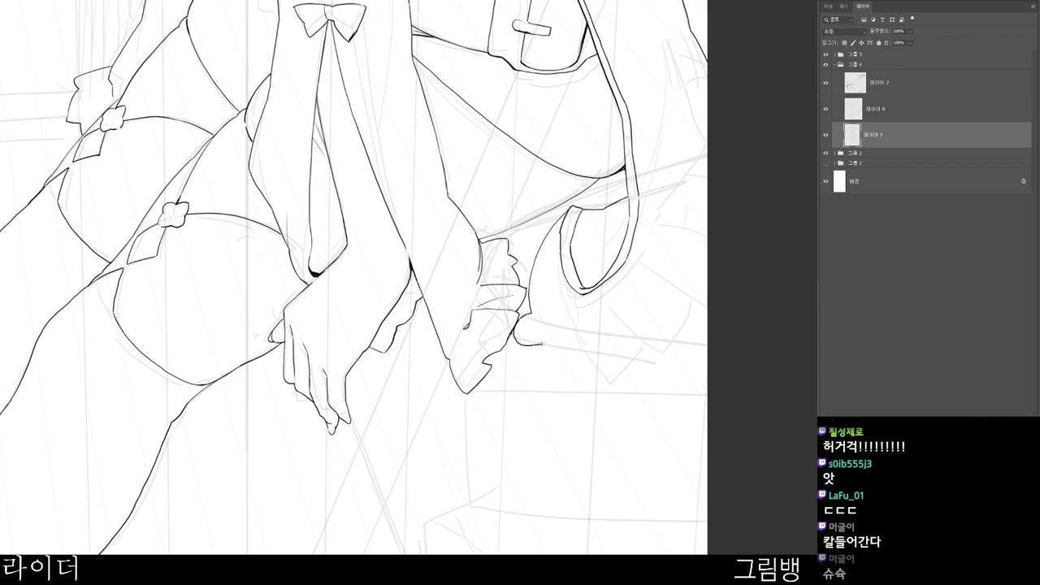
scroll(553, 336, "up", 2)
left_click_drag(510, 319, 498, 336)
scroll(568, 338, "down", 2)
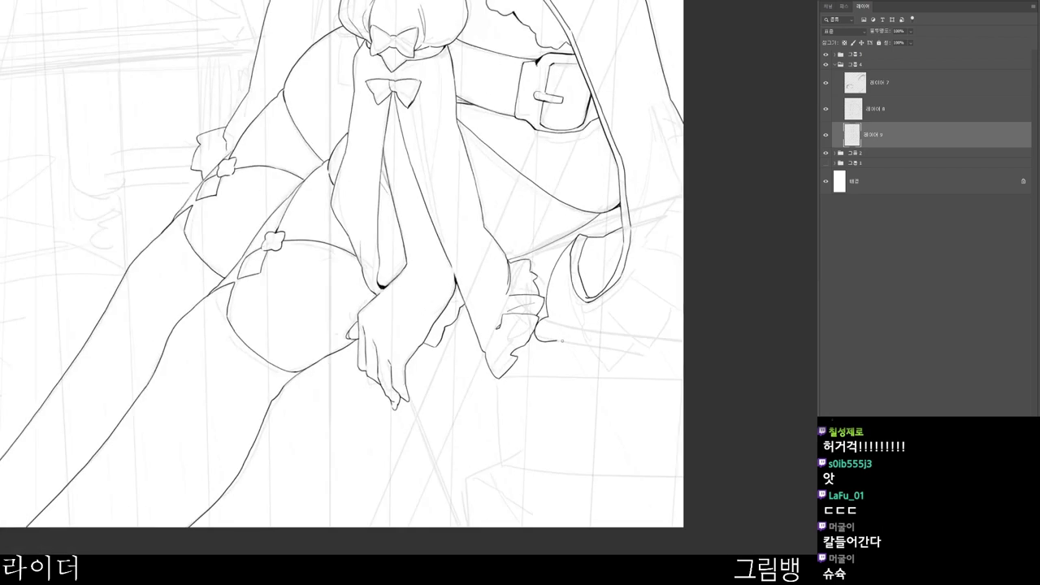
- Ink the small inner curl of the hem by the cuff and a parallel inner line up to the looped fold
left_click_drag(619, 326, 550, 348)
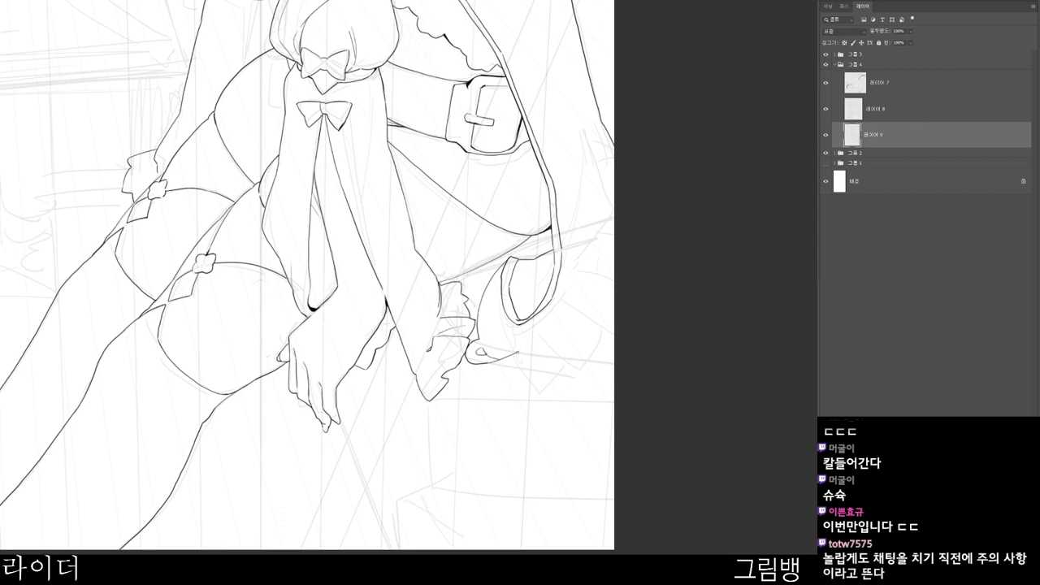
scroll(499, 358, "up", 2)
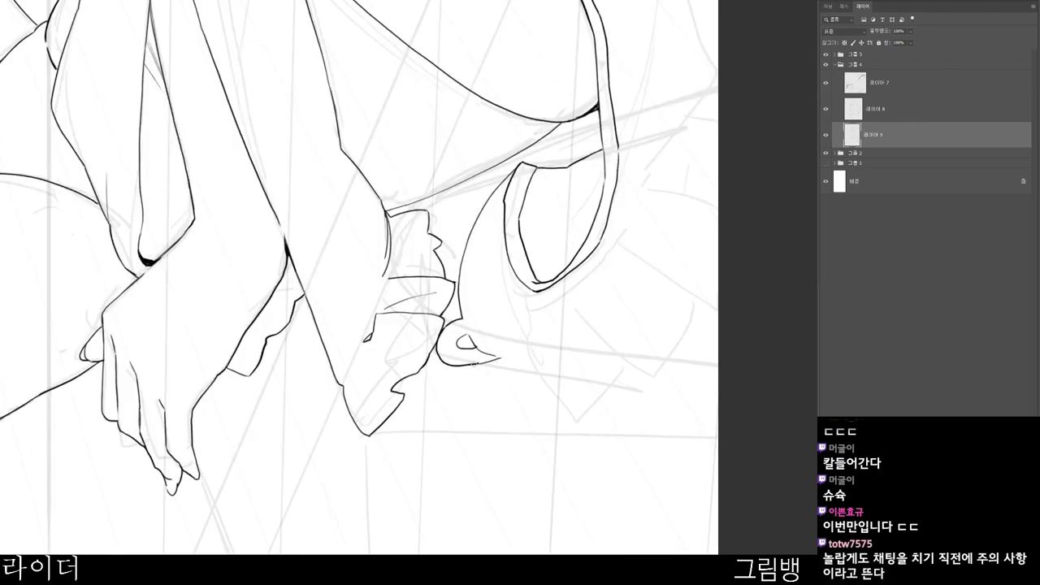
mouse_move(499, 358)
left_mouse_down()
mouse_move(575, 320)
mouse_move(545, 337)
mouse_move(506, 332)
left_mouse_up()
scroll(562, 334, "down", 2)
scroll(521, 343, "up", 1)
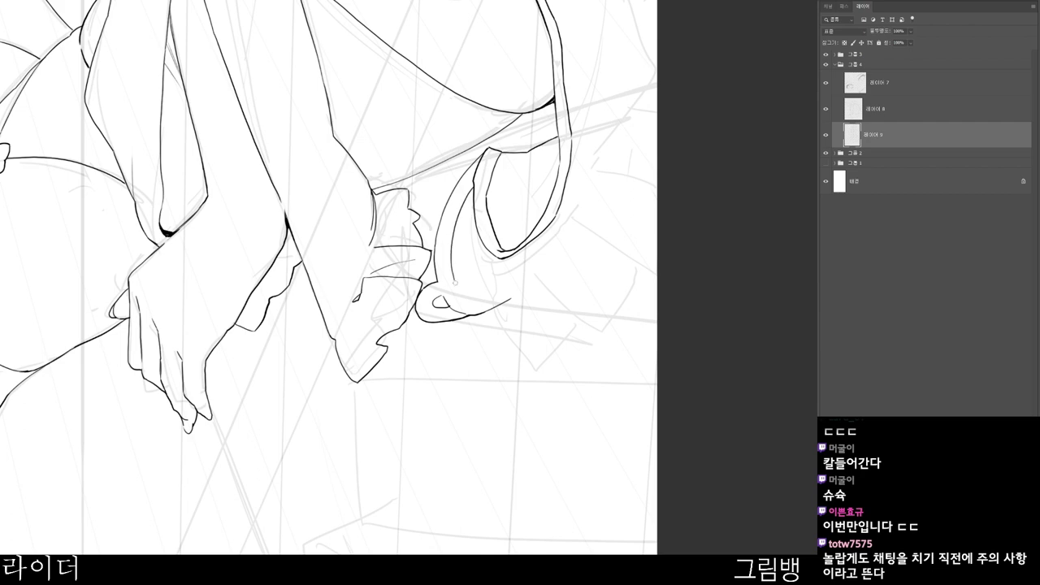
scroll(535, 314, "down", 1)
left_click_drag(534, 314, 521, 372)
scroll(541, 355, "down", 1)
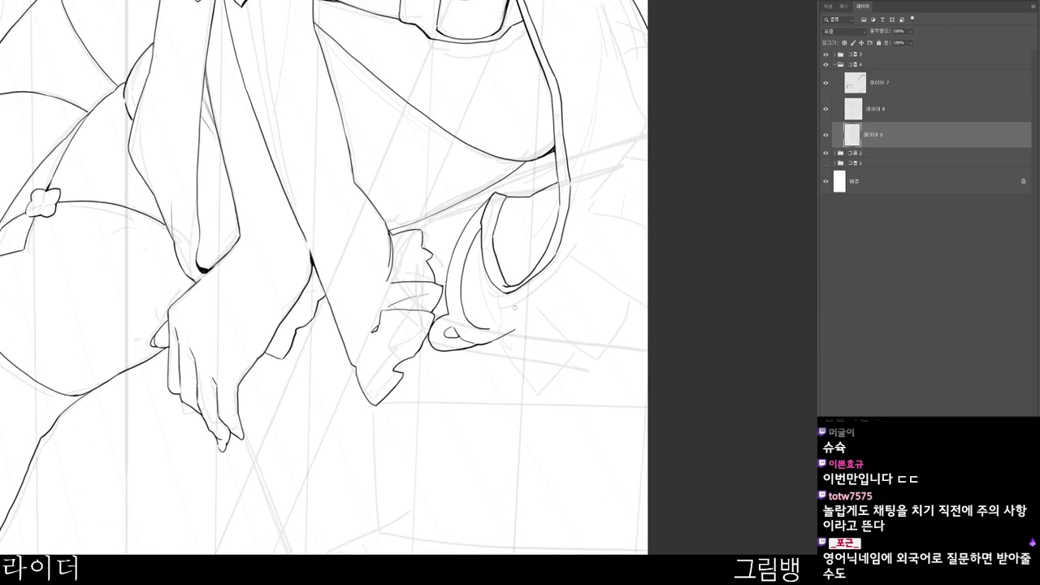
- Ink the jacket hem's two sweeping outer curves from beneath the looped fold up to the canvas's side edge
mouse_move(493, 326)
left_mouse_down()
mouse_move(540, 307)
mouse_move(625, 236)
mouse_move(632, 196)
left_mouse_up()
scroll(551, 322, "down", 1)
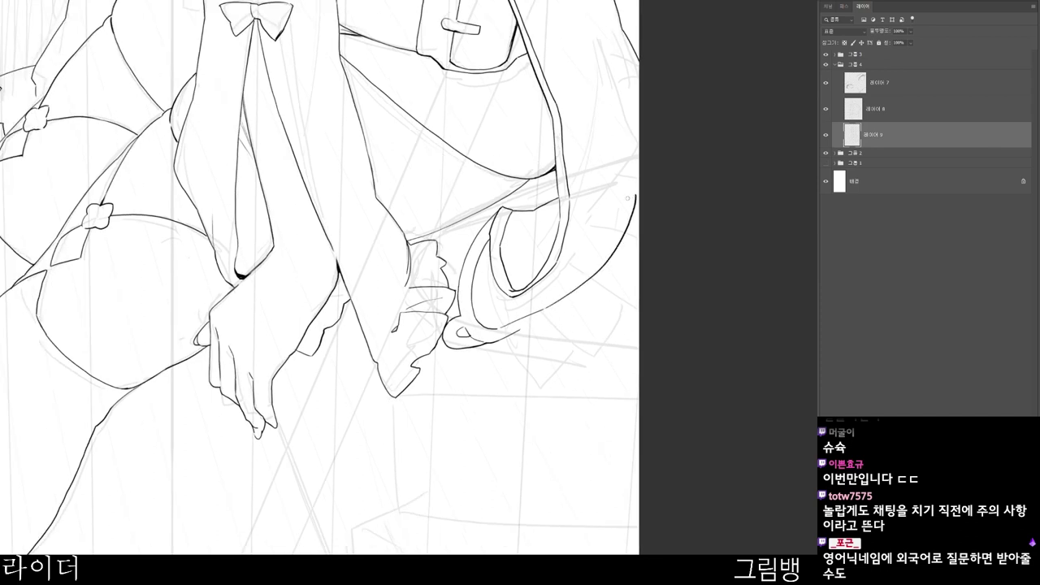
mouse_move(536, 286)
left_mouse_down()
mouse_move(597, 230)
mouse_move(638, 170)
left_mouse_up()
key("e")
mouse_move(640, 212)
left_mouse_down()
mouse_move(615, 247)
mouse_move(642, 215)
mouse_move(629, 242)
mouse_move(643, 189)
mouse_move(615, 242)
mouse_move(642, 203)
left_mouse_up()
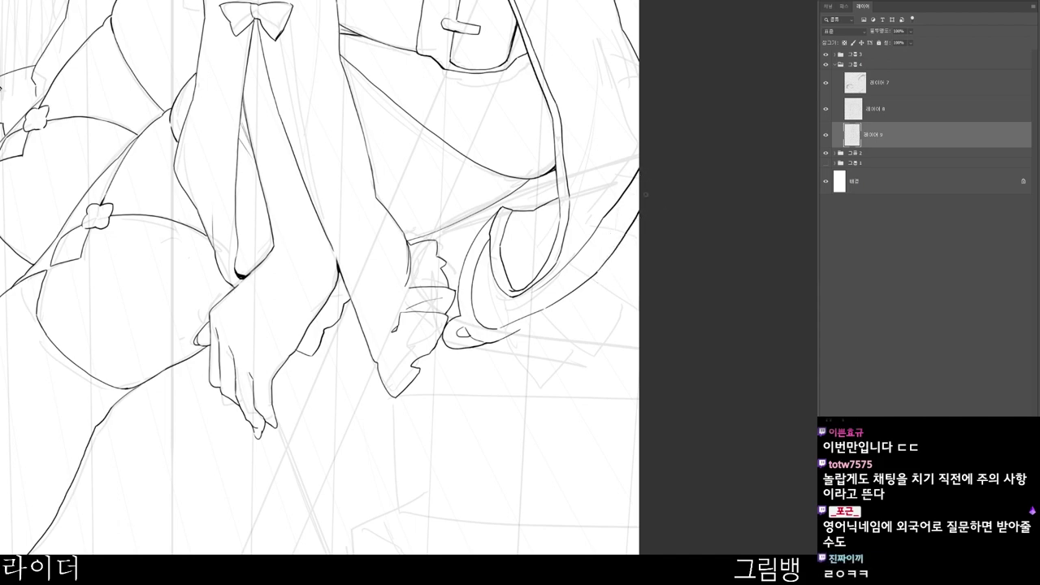
- Undo the last strokes of the jacket hem's outer edge and re-ink its lower curve sweeping out to the canvas's side edge
scroll(589, 257, "down", 2)
scroll(546, 205, "up", 5)
left_click_drag(545, 193, 534, 223)
scroll(586, 173, "down", 4)
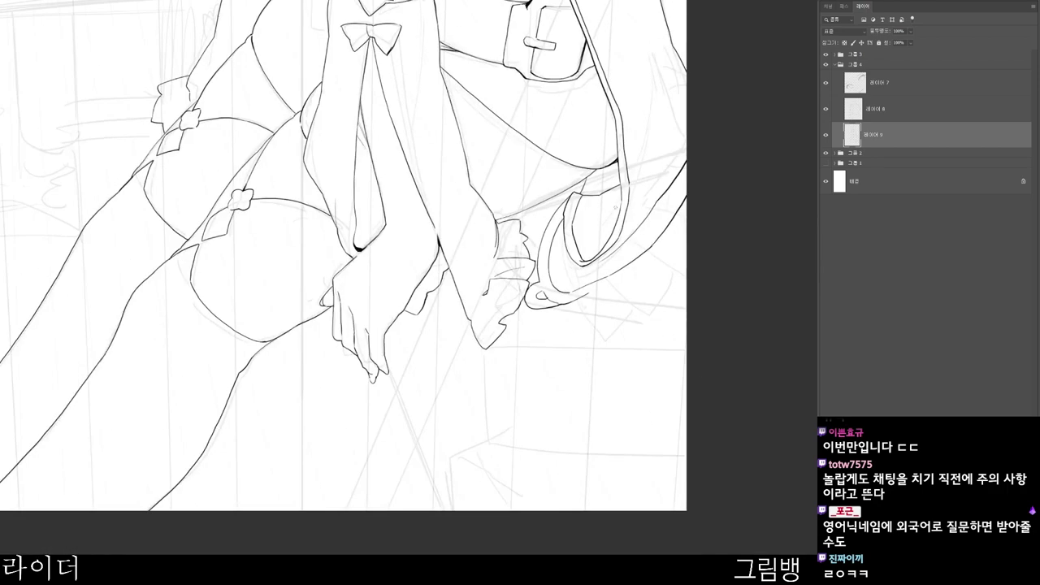
left_click_drag(628, 454, 576, 471)
key("ctrl+z")
key("ctrl+z")
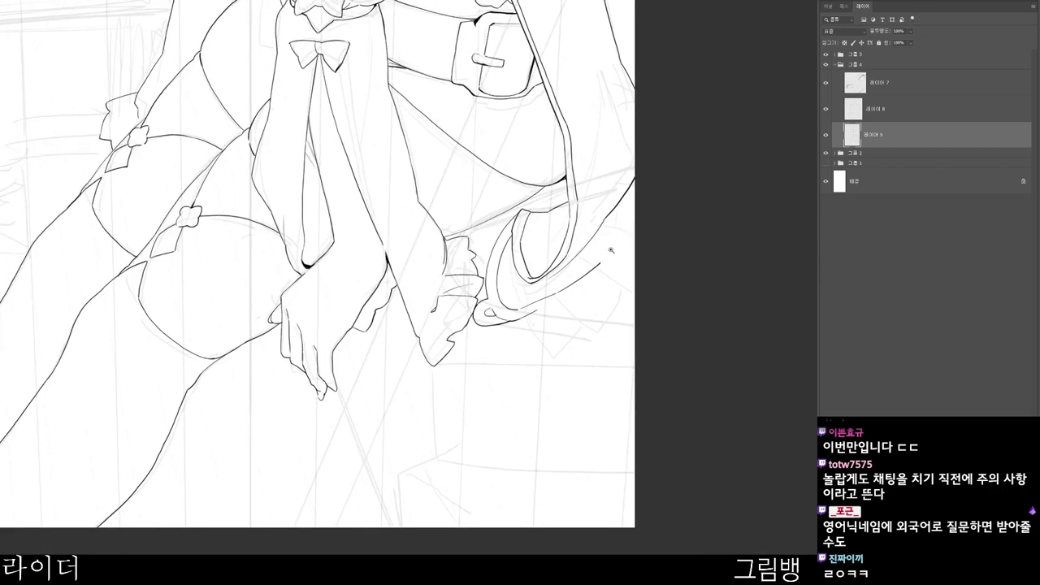
left_click_drag(517, 307, 642, 237)
left_click_drag(587, 286, 634, 244)
left_click_drag(650, 339, 683, 334)
- Erase the stray overlaps along the hem's lower curve and ink a parallel inner line beside it
key("e")
mouse_move(569, 269)
left_mouse_down()
mouse_move(663, 195)
mouse_move(641, 205)
left_mouse_up()
left_click_drag(532, 284, 552, 277)
mouse_move(504, 309)
left_mouse_down()
mouse_move(594, 264)
mouse_move(632, 232)
left_mouse_up()
key("b")
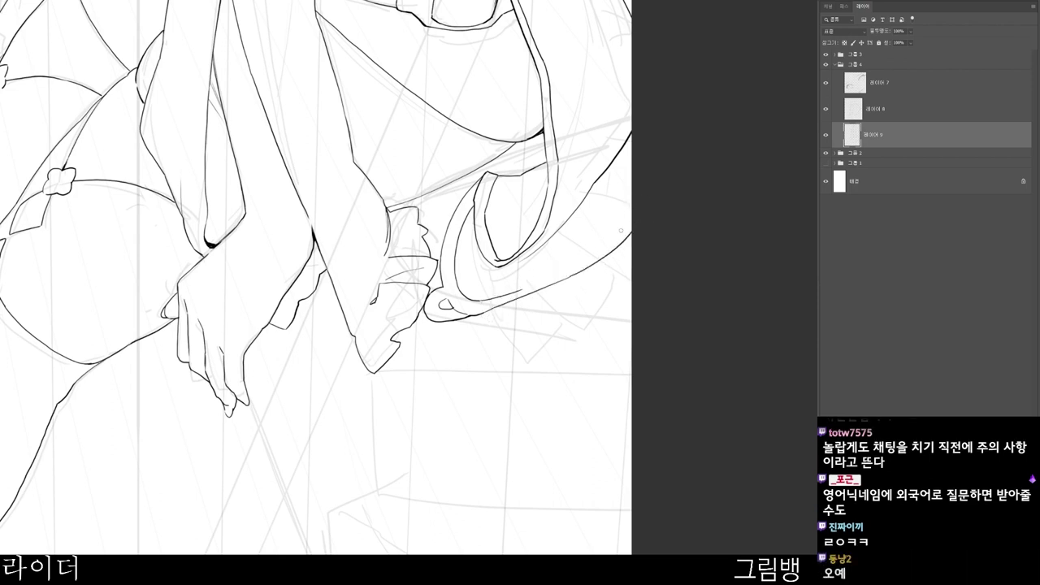
mouse_move(521, 289)
left_mouse_down()
mouse_move(600, 254)
mouse_move(641, 213)
mouse_move(617, 198)
left_mouse_up()
- Ink the jagged, pointed fabric edge beneath the hem, running from the rounded curl out to the canvas's side edge
scroll(648, 219, "down", 2)
scroll(522, 308, "up", 2)
left_click_drag(505, 334, 498, 297)
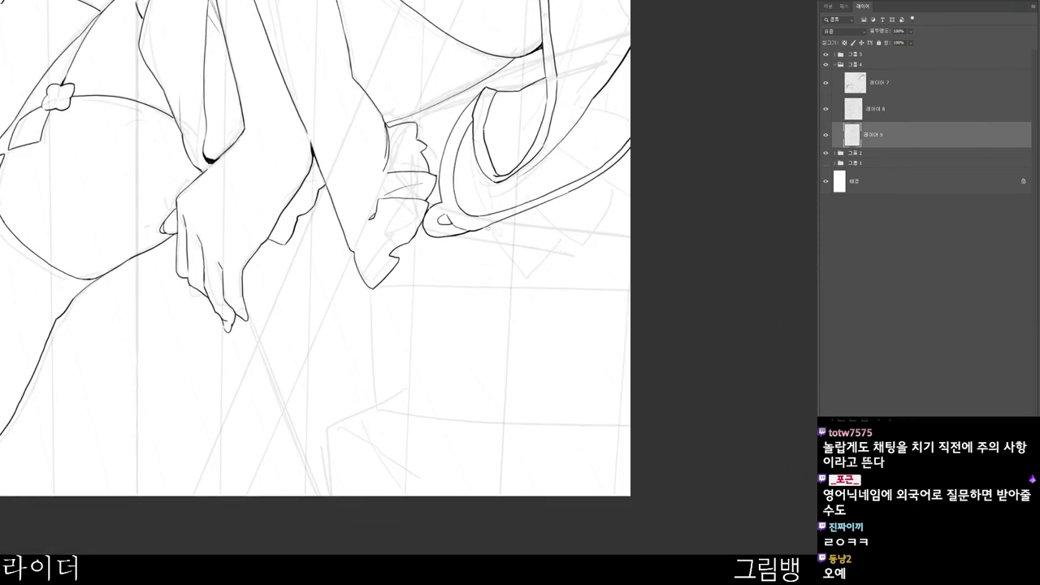
mouse_move(479, 230)
left_mouse_down()
mouse_move(535, 296)
mouse_move(557, 267)
left_mouse_up()
mouse_move(569, 256)
left_mouse_down()
mouse_move(595, 248)
mouse_move(609, 222)
left_mouse_up()
key("ctrl+z")
mouse_move(567, 254)
left_mouse_down()
mouse_move(591, 273)
mouse_move(625, 232)
mouse_move(634, 242)
left_mouse_up()
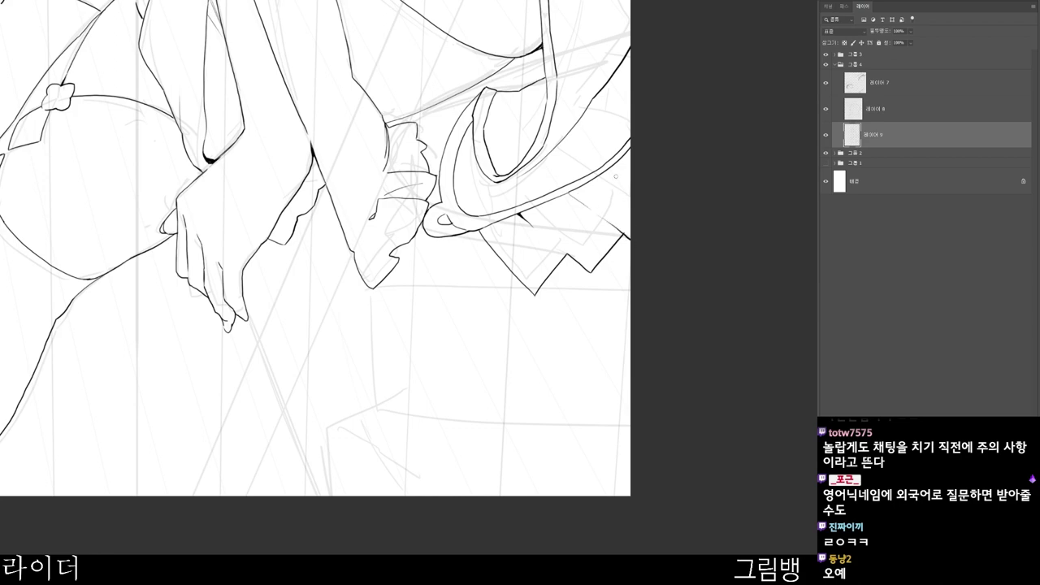
left_click_drag(664, 182, 635, 165)
left_click_drag(616, 384, 590, 501)
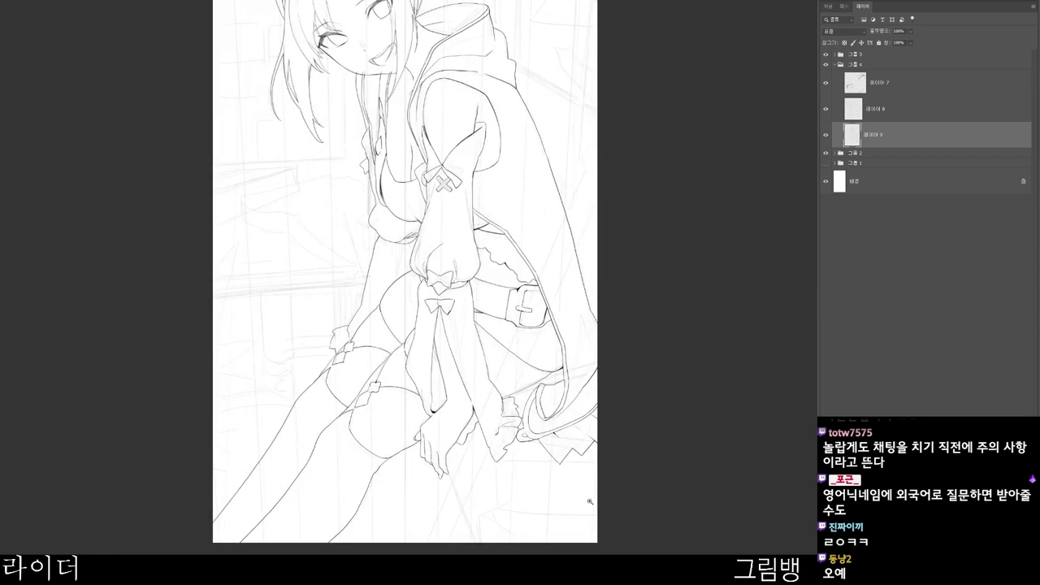
- Add a new layer above 레이어 7 and doodle an oval head, scribbled neck and shoulder line in the empty background
left_click(882, 82)
key("ctrl+shift+n")
mouse_move(276, 175)
left_mouse_down()
mouse_move(297, 118)
mouse_move(318, 187)
mouse_move(280, 167)
mouse_move(329, 130)
left_mouse_up()
key("ctrl+z")
mouse_move(286, 163)
left_mouse_down()
mouse_move(333, 151)
mouse_move(296, 178)
mouse_move(301, 196)
mouse_move(330, 191)
mouse_move(292, 173)
mouse_move(327, 177)
left_mouse_up()
key("ctrl+z")
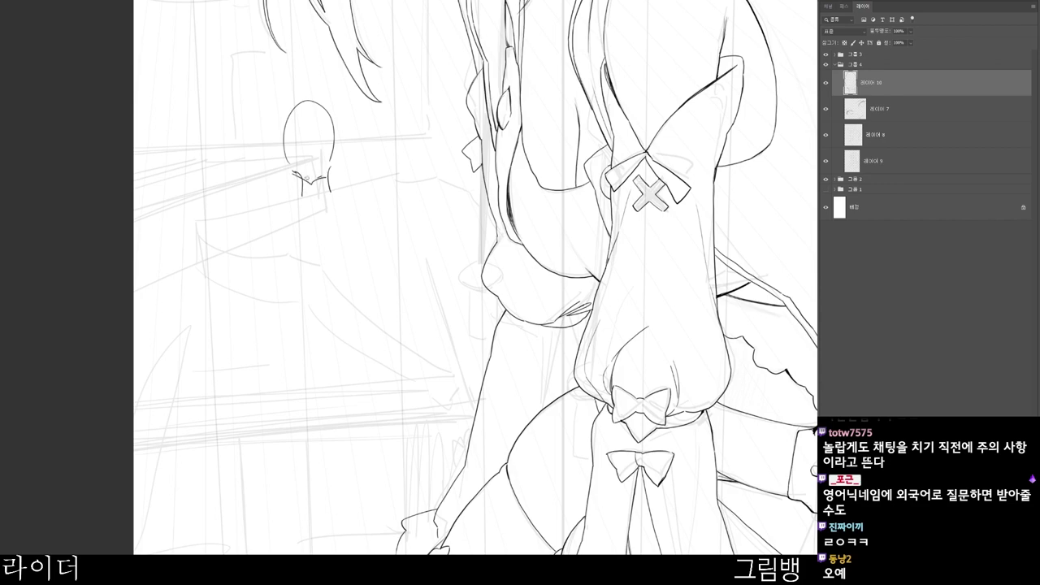
mouse_move(298, 197)
left_mouse_down()
mouse_move(234, 243)
mouse_move(267, 290)
left_mouse_up()
mouse_move(265, 230)
left_mouse_down()
mouse_move(280, 242)
mouse_move(344, 244)
left_mouse_up()
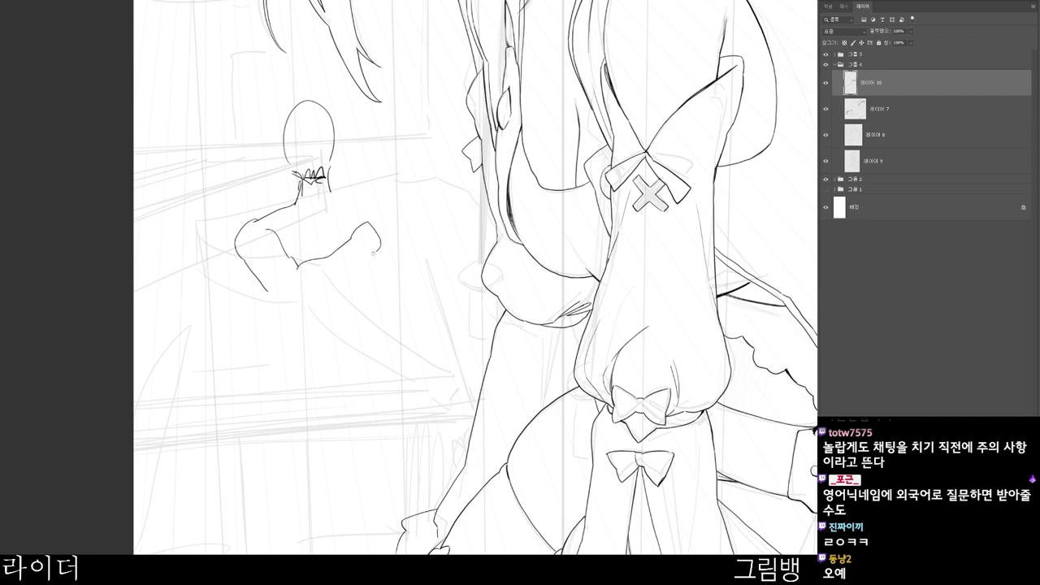
- Doodle the small figure's shoulders, arms crossed over the chest, and the sides of its torso
mouse_move(259, 230)
left_mouse_down()
mouse_move(287, 232)
mouse_move(283, 265)
left_mouse_up()
mouse_move(281, 261)
left_mouse_down()
mouse_move(323, 300)
mouse_move(298, 252)
mouse_move(344, 269)
mouse_move(338, 296)
mouse_move(363, 287)
left_mouse_up()
left_click_drag(335, 307, 366, 319)
left_click_drag(390, 270, 366, 311)
left_click_drag(333, 203, 396, 221)
left_click_drag(396, 221, 394, 258)
mouse_move(271, 297)
left_mouse_down()
mouse_move(281, 315)
mouse_move(315, 299)
left_mouse_up()
left_click_drag(251, 288, 262, 363)
key("ctrl+z")
left_click_drag(254, 275, 281, 348)
left_click_drag(368, 290, 371, 338)
mouse_move(372, 229)
left_mouse_down()
mouse_move(429, 179)
mouse_move(442, 190)
mouse_move(387, 255)
left_mouse_up()
- Draw long straight claws extending outward from both fists of the doodled figure
left_click_drag(387, 242, 449, 197)
mouse_move(260, 248)
left_mouse_down()
mouse_move(205, 179)
mouse_move(215, 168)
left_mouse_up()
left_click_drag(277, 229, 223, 151)
scroll(379, 167, "down", 1)
left_click_drag(423, 325, 446, 301)
mouse_move(360, 330)
left_mouse_down()
mouse_move(371, 274)
mouse_move(393, 270)
left_mouse_up()
key("ctrl+z")
scroll(389, 173, "up", 1)
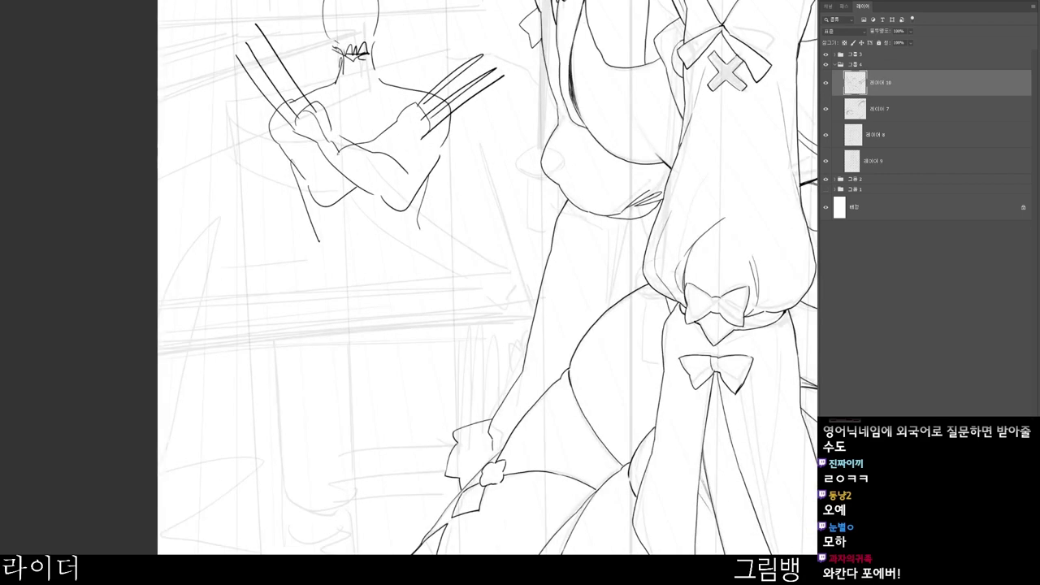
- Cross out the doodled figure with two diagonal strokes over its head and chest
scroll(488, 276, "down", 2)
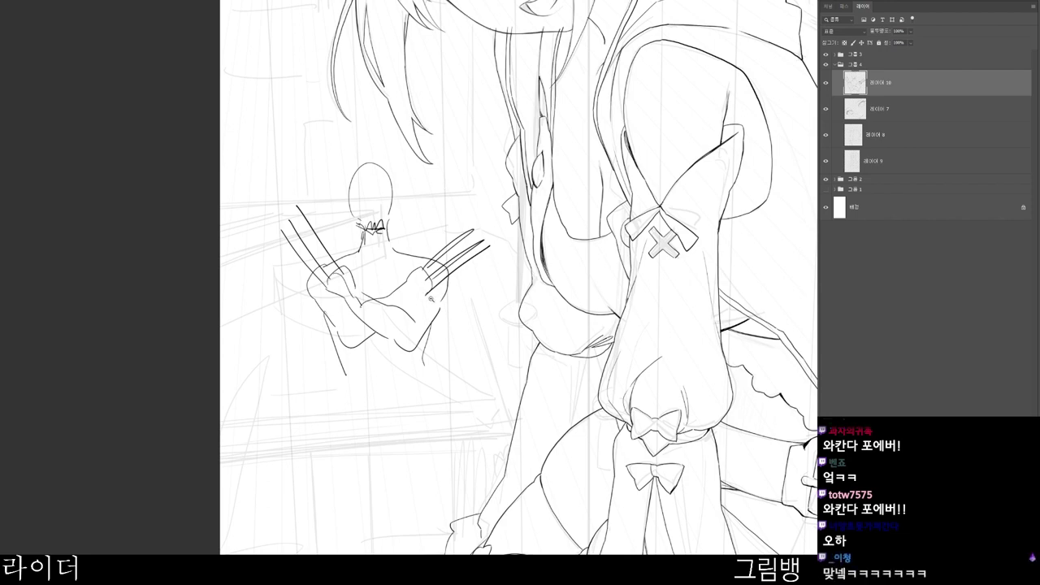
scroll(437, 303, "up", 1)
scroll(494, 370, "down", 1)
left_click_drag(583, 507, 536, 482)
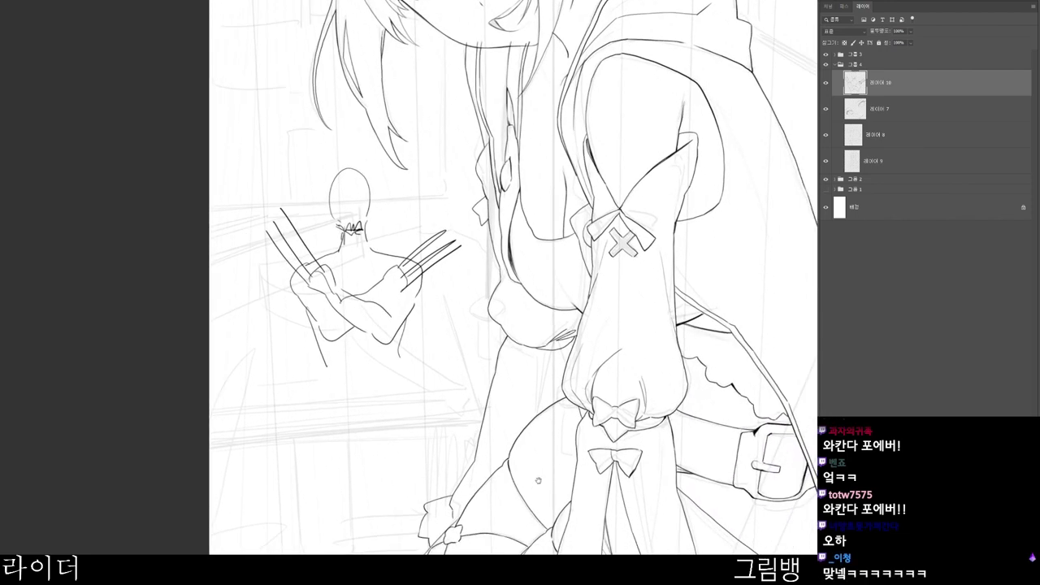
left_click_drag(389, 231, 403, 228)
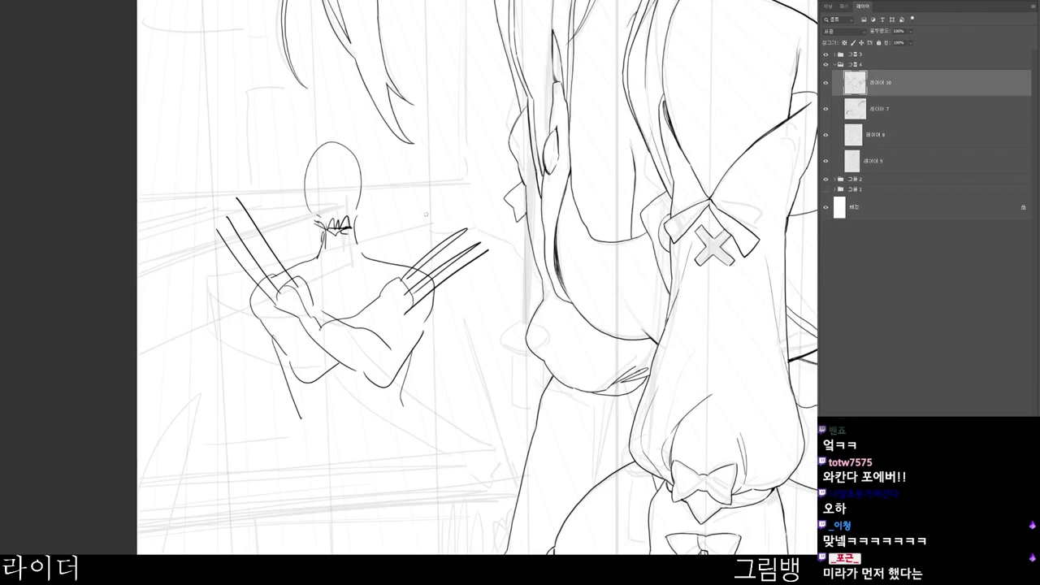
scroll(507, 332, "down", 1)
left_click_drag(598, 437, 559, 381)
left_click_drag(681, 212, 643, 210)
left_click_drag(619, 342, 624, 312)
left_click_drag(391, 159, 340, 240)
left_click_drag(340, 188, 380, 216)
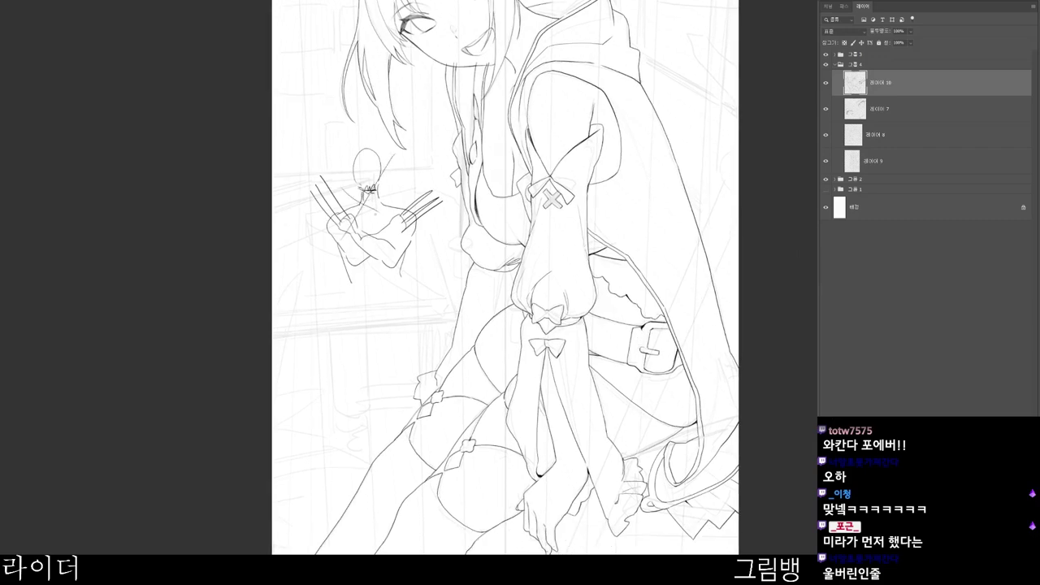
- Erase the whole clawed doodle figure with a very large eraser
left_click(385, 314, "ctrl")
left_click_drag(396, 402, 417, 324)
left_click_drag(586, 337, 551, 418)
left_click(602, 366, "alt")
left_click_drag(658, 327, 602, 251)
key("e")
left_click_drag(312, 80, 426, 134)
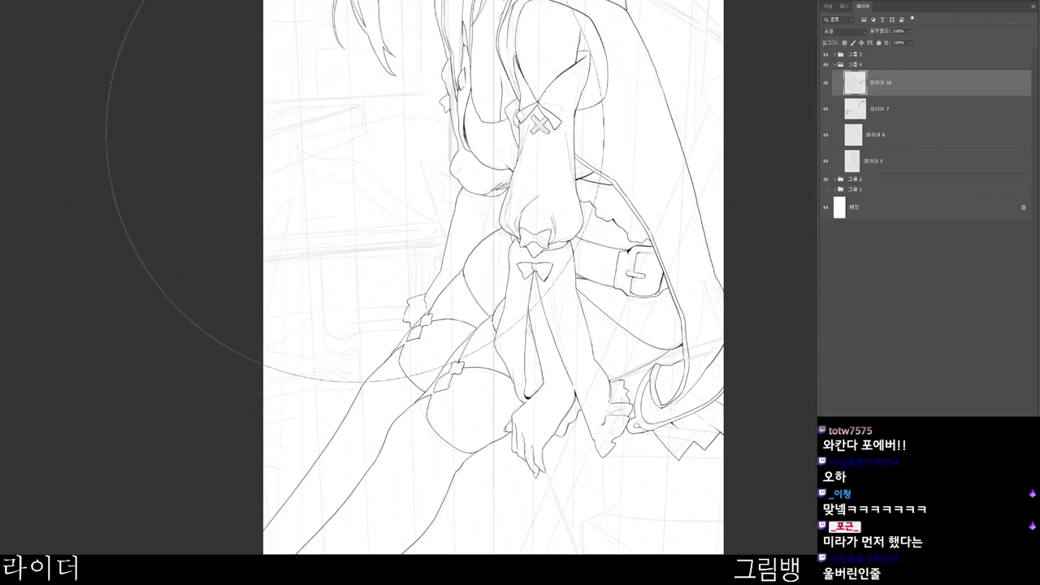
- Doodle a crouching figure's round head, back, raised arm and the straight arm planted on the ground
scroll(425, 188, "up", 2)
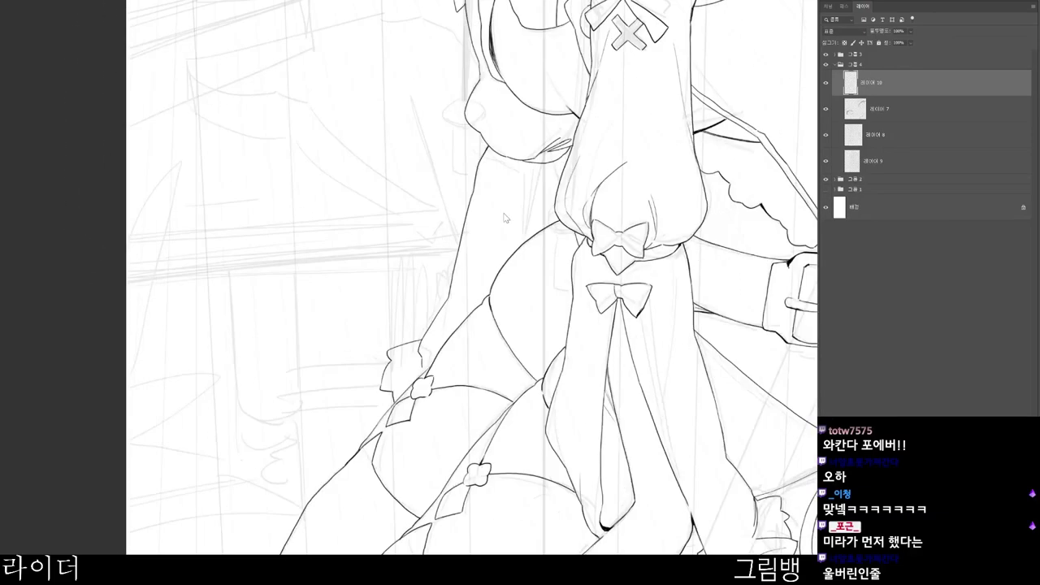
mouse_move(309, 129)
left_mouse_down()
mouse_move(322, 159)
mouse_move(294, 139)
mouse_move(355, 176)
mouse_move(370, 168)
mouse_move(374, 191)
mouse_move(306, 234)
left_mouse_up()
key("ctrl+z")
left_click_drag(336, 158, 328, 263)
left_click_drag(291, 133, 297, 130)
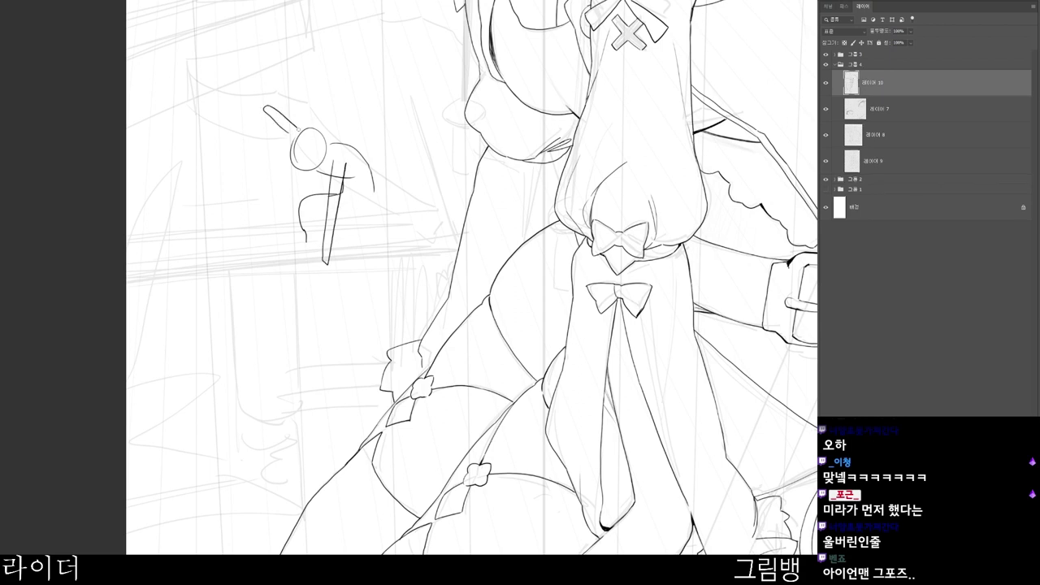
- Add the crouching doodle's bent and stretched legs and a ground line beneath it
left_click_drag(301, 228, 335, 247)
mouse_move(316, 210)
left_mouse_down()
mouse_move(326, 226)
mouse_move(361, 218)
mouse_move(387, 236)
left_mouse_up()
left_click_drag(373, 191, 433, 253)
left_click_drag(402, 246, 439, 270)
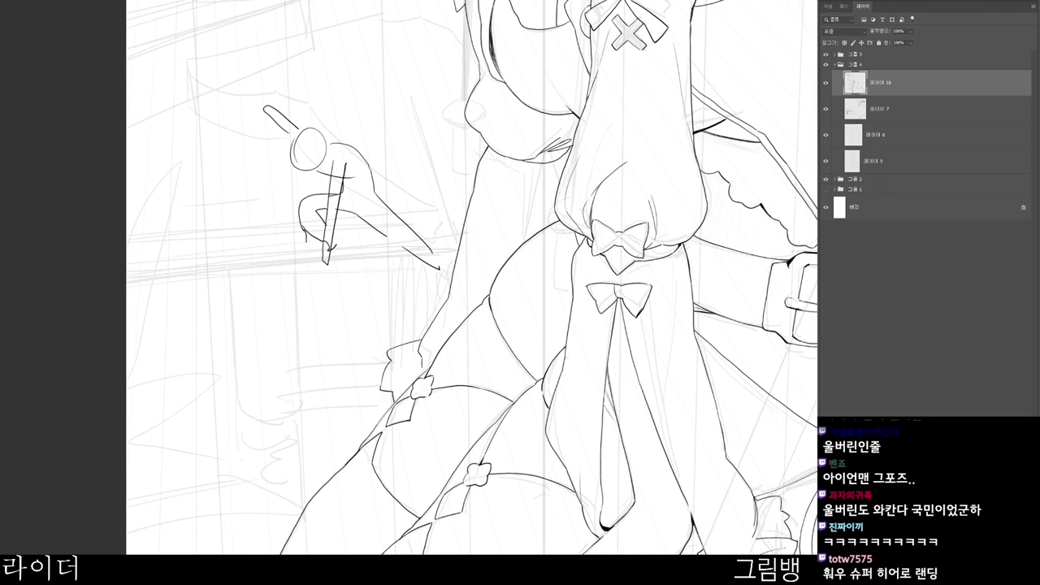
scroll(475, 431, "down", 2)
left_click_drag(364, 288, 440, 291)
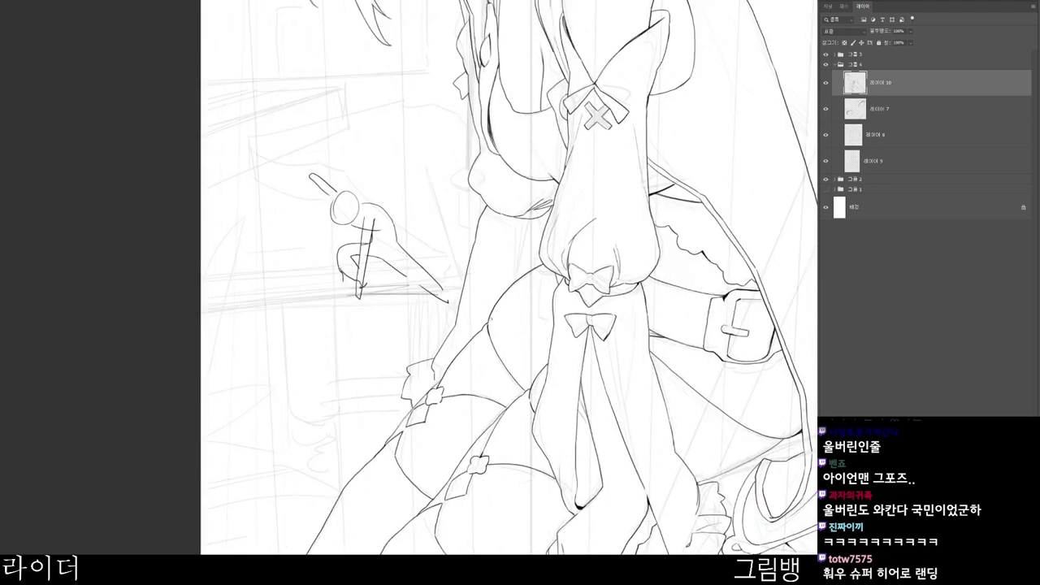
scroll(576, 464, "up", 2)
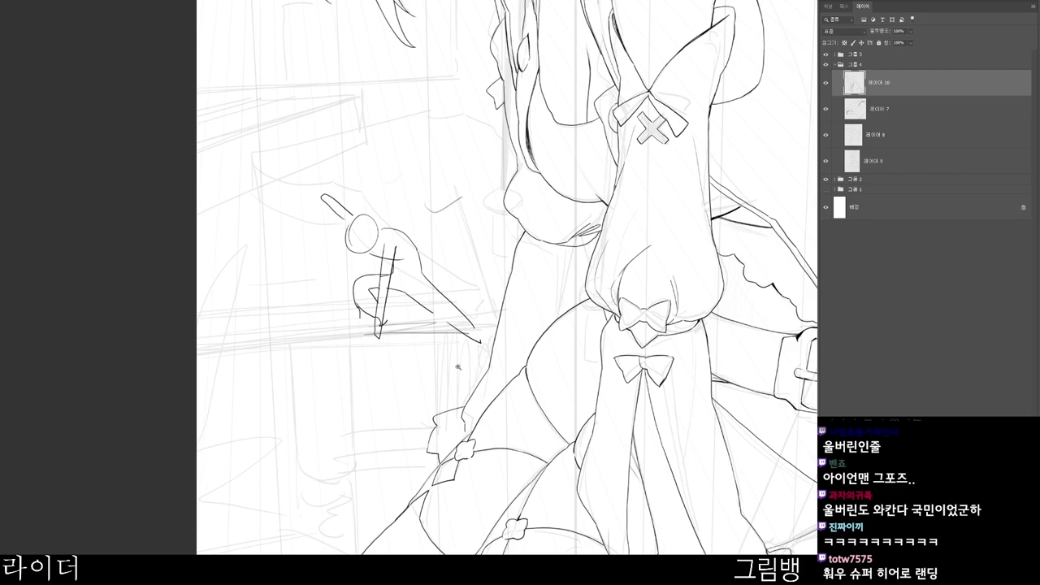
- Delete the layer holding the crouching doodle
scroll(448, 356, "down", 3)
left_click_drag(580, 406, 532, 345)
scroll(523, 465, "up", 4)
scroll(521, 463, "down", 2)
scroll(527, 461, "down", 2)
left_click_drag(509, 522, 506, 431)
left_click_drag(535, 439, 525, 471)
left_click_drag(411, 142, 478, 154)
scroll(478, 154, "down", 3)
key("Delete")
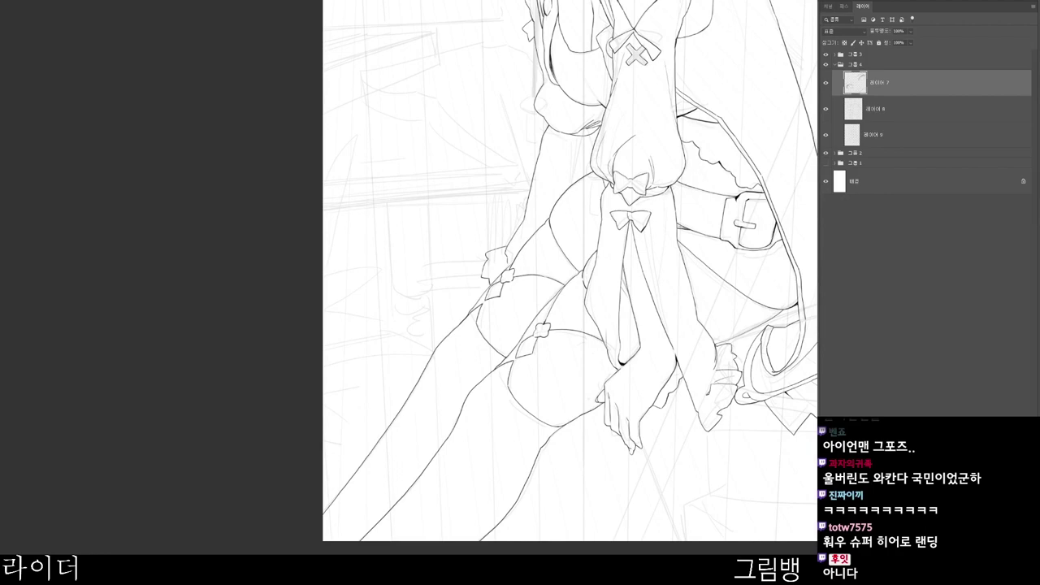
- Select 레이어 9 and switch its visibility off and on to check which lines it holds
left_click(888, 109)
left_click_drag(720, 199, 622, 362)
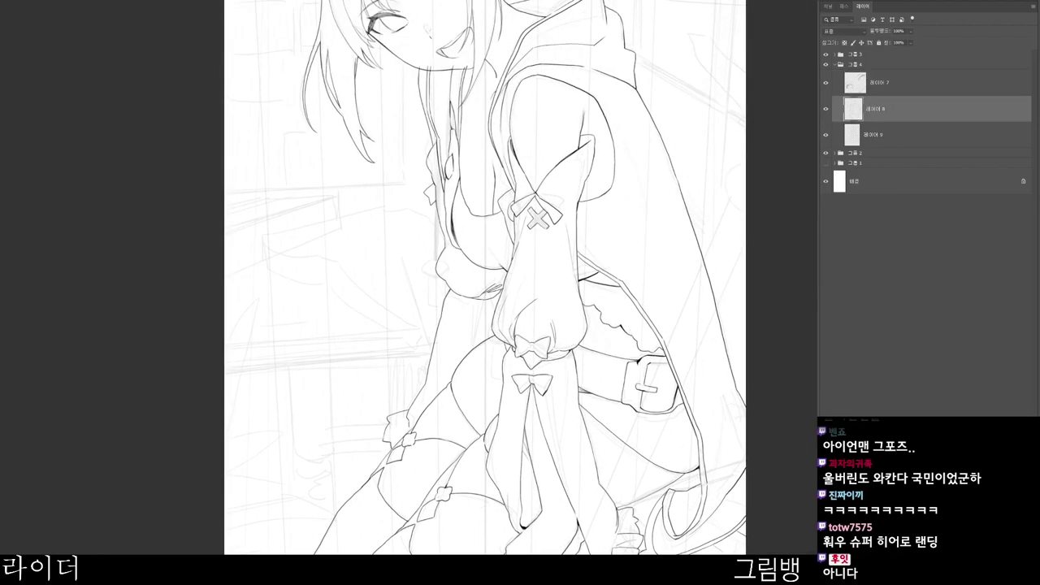
left_click(886, 135)
left_click(826, 135)
left_click(826, 135)
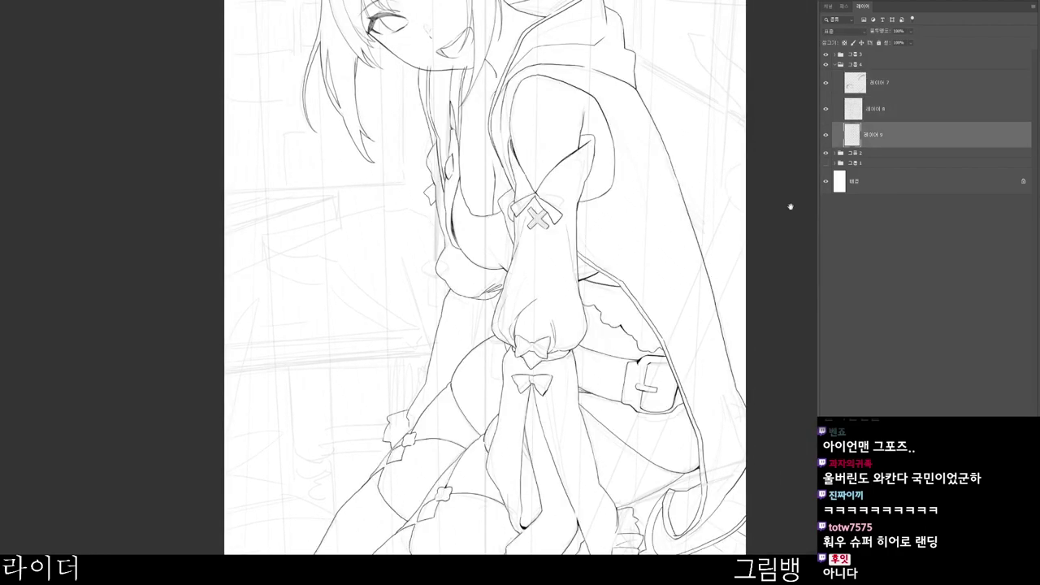
left_click_drag(733, 243, 648, 286)
scroll(646, 285, "down", 2)
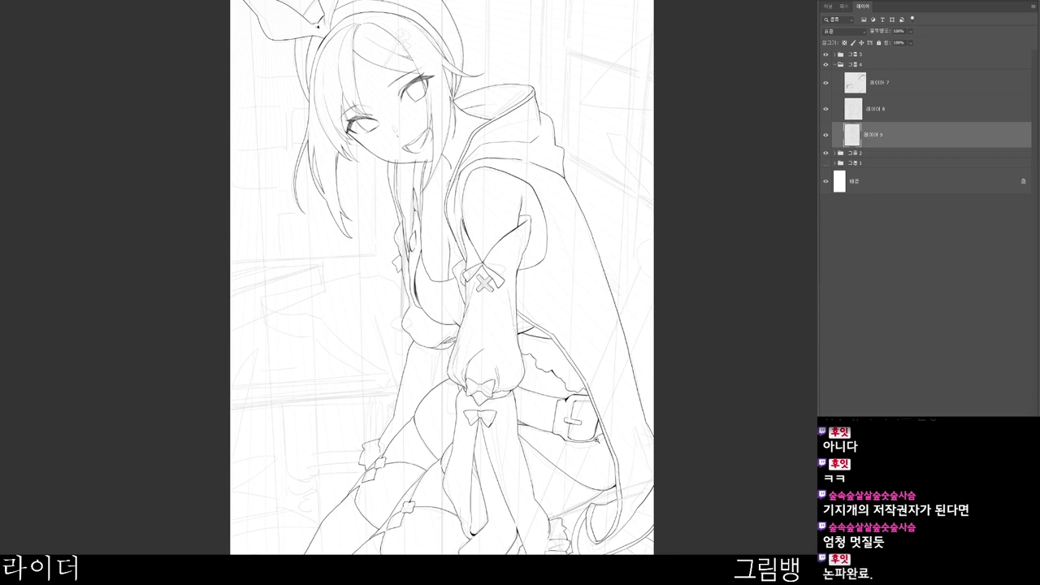
left_click(825, 135)
left_click(826, 135)
- Examine the jacket hem and ruffled cuff up close, toggling the visibility of 레이어 9 for comparison
left_click_drag(613, 325, 526, 239)
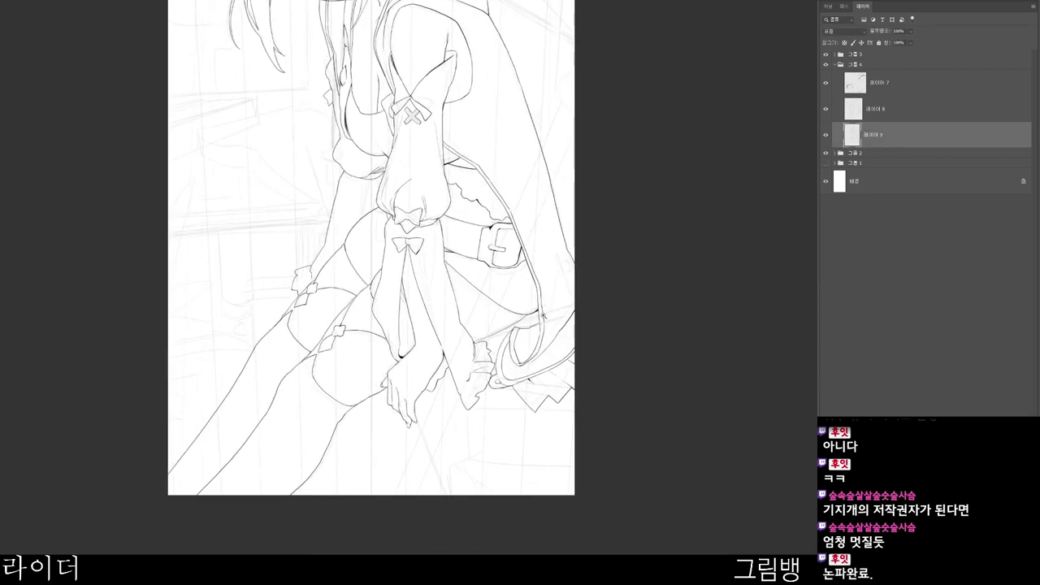
left_click_drag(550, 308, 548, 371)
left_click_drag(550, 369, 558, 331)
left_click(826, 135)
left_click(826, 135)
left_click_drag(468, 428, 536, 295)
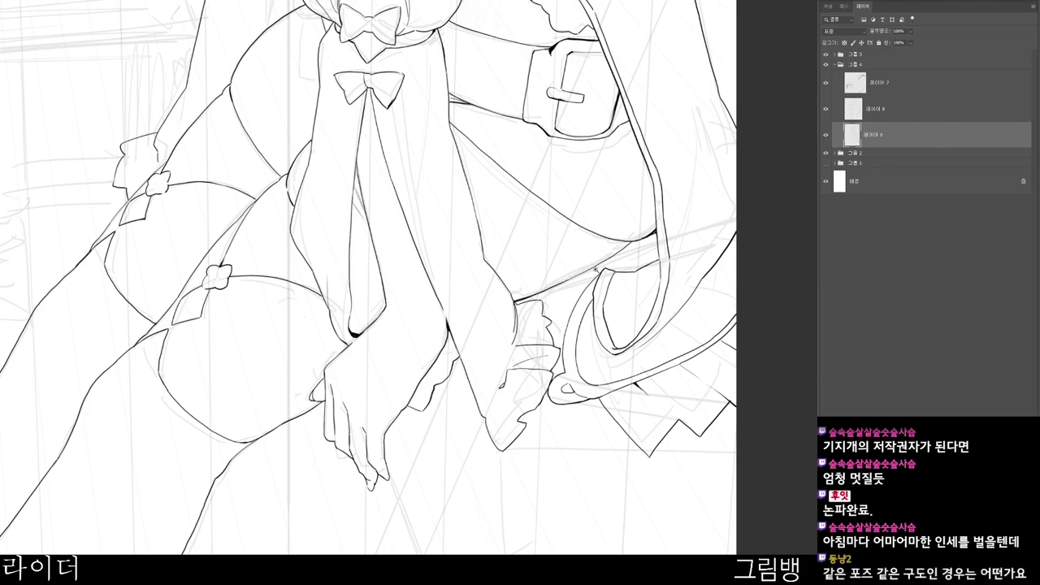
scroll(550, 299, "up", 3)
scroll(578, 387, "down", 1)
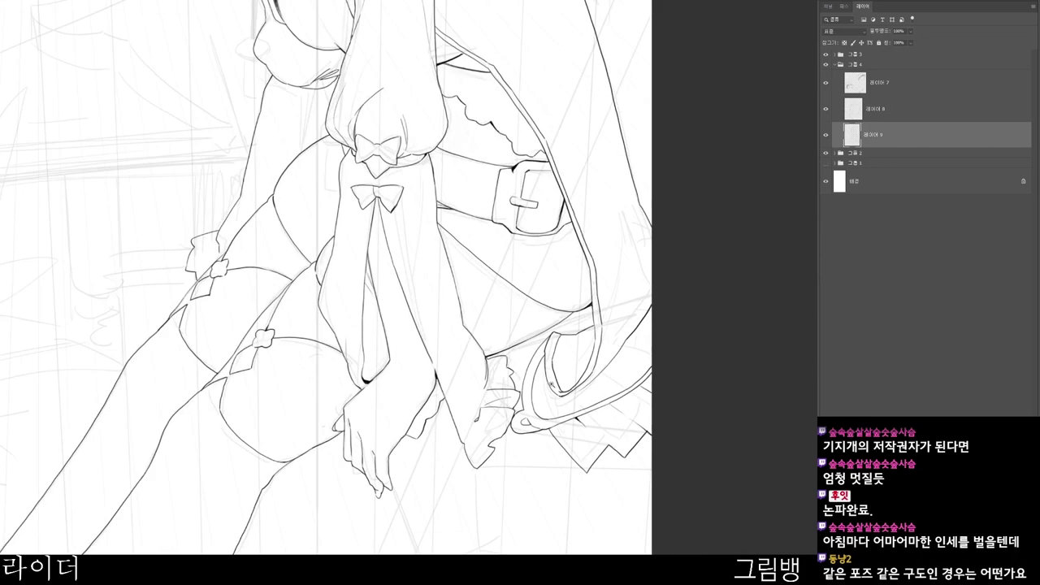
- Add a new layer and doodle a rectangular frame with a simple round-headed figure in the empty background
left_click_drag(598, 249, 605, 390)
left_click_drag(368, 356, 617, 296)
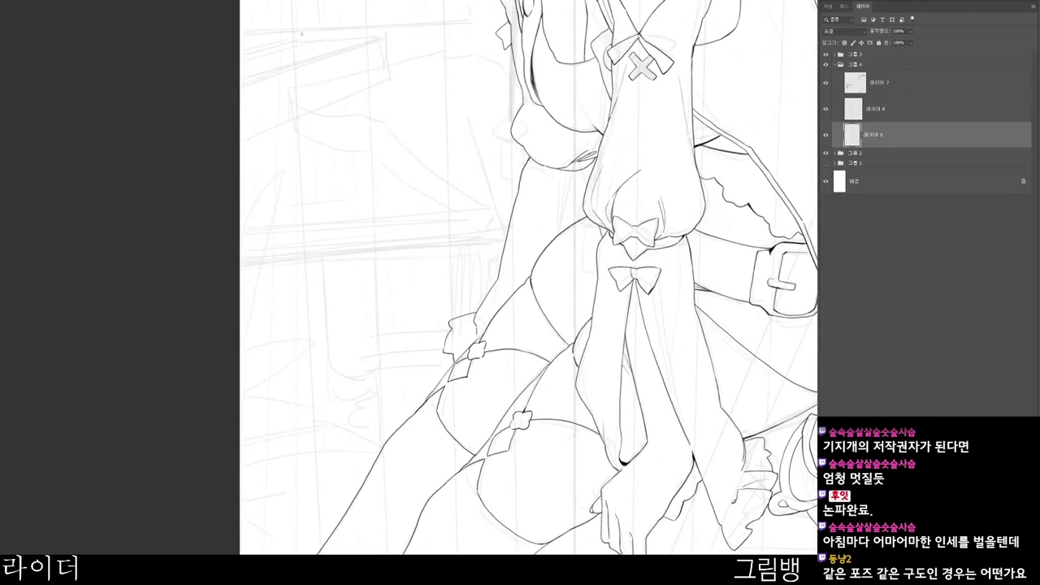
key("ctrl+shift+n")
key("Return")
mouse_move(300, 49)
left_mouse_down()
mouse_move(308, 128)
mouse_move(361, 75)
mouse_move(362, 128)
left_mouse_up()
left_click_drag(332, 50, 330, 70)
mouse_move(325, 91)
left_mouse_down()
mouse_move(328, 109)
mouse_move(344, 109)
left_mouse_up()
mouse_move(325, 116)
left_mouse_down()
mouse_move(350, 112)
mouse_move(330, 136)
left_mouse_up()
mouse_move(348, 112)
left_mouse_down()
mouse_move(352, 128)
mouse_move(403, 107)
left_mouse_up()
- Doodle a second rectangular frame beside the first with another simple figure in a similar pose
left_click_drag(388, 1, 403, 130)
left_click_drag(485, 2, 487, 107)
left_click_drag(415, 138, 450, 127)
mouse_move(445, 2)
left_mouse_down()
mouse_move(433, 22)
mouse_move(428, 84)
left_mouse_up()
mouse_move(444, 31)
left_mouse_down()
mouse_move(428, 84)
mouse_move(457, 81)
left_mouse_up()
mouse_move(426, 94)
left_mouse_down()
mouse_move(422, 134)
mouse_move(471, 112)
left_mouse_up()
left_click_drag(445, 89, 460, 215)
- Label the two frames 1 and 2 with an arrow pointing from 2 to 1, and circle the second frame
left_click_drag(425, 65, 449, 74)
left_click_drag(307, 82, 313, 106)
mouse_move(412, 76)
left_mouse_down()
mouse_move(343, 72)
mouse_move(362, 89)
left_mouse_up()
mouse_move(430, 259)
left_mouse_down()
mouse_move(414, 236)
mouse_move(493, 234)
mouse_move(474, 266)
left_mouse_up()
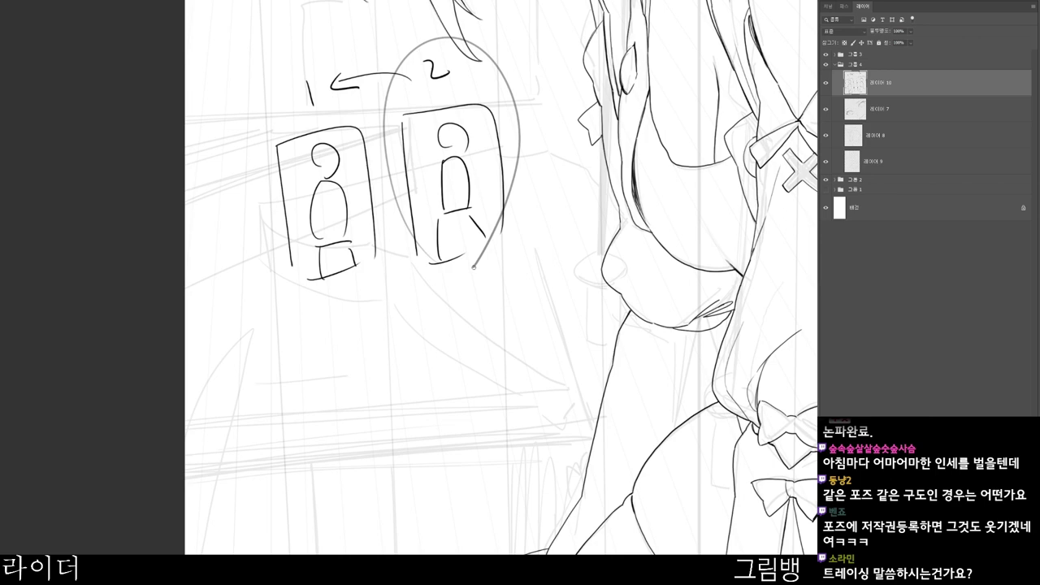
- Cross out the first framed figure and add extra strokes around the lower part of the second
left_click_drag(359, 123, 273, 306)
left_click_drag(259, 128, 406, 277)
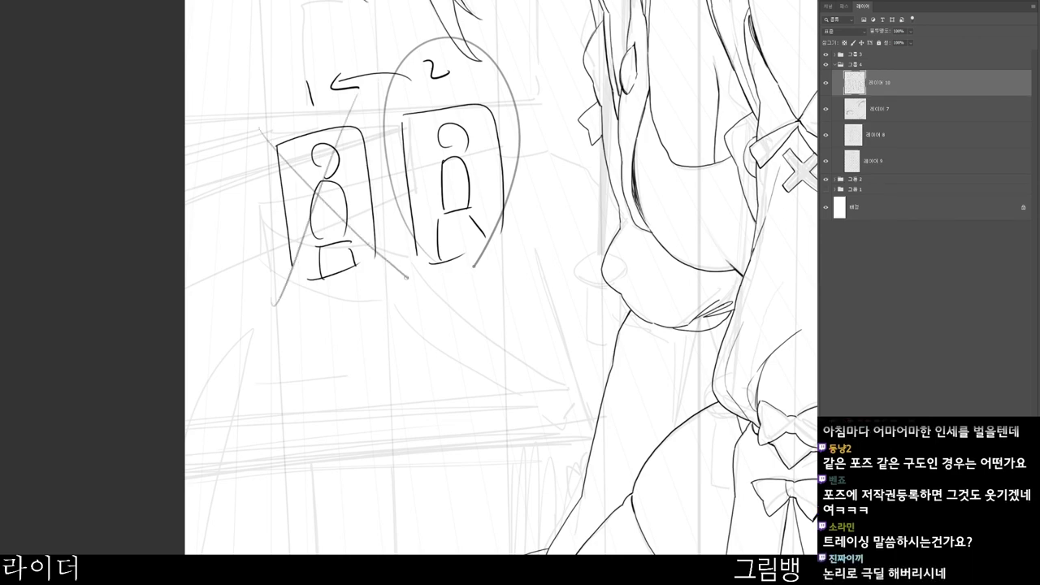
mouse_move(402, 226)
left_mouse_down()
mouse_move(449, 36)
mouse_move(495, 274)
left_mouse_up()
left_click_drag(496, 328, 486, 304)
left_click_drag(437, 265, 497, 259)
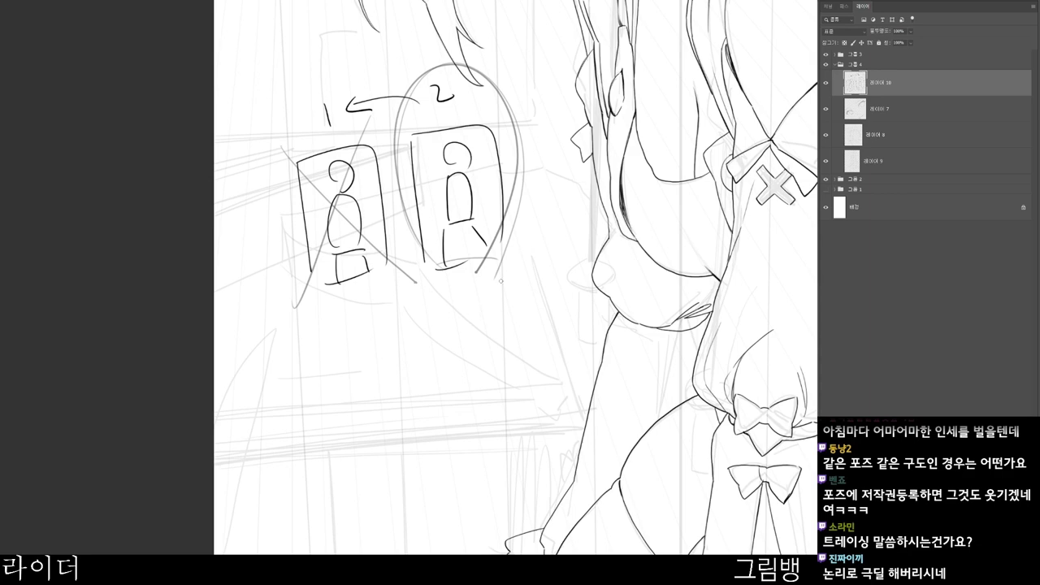
- Delete the layer holding the two framed doodles
left_click_drag(487, 400, 441, 367)
scroll(462, 366, "down", 1)
left_click_drag(510, 438, 466, 406)
scroll(492, 421, "down", 1)
left_click_drag(516, 525, 492, 460)
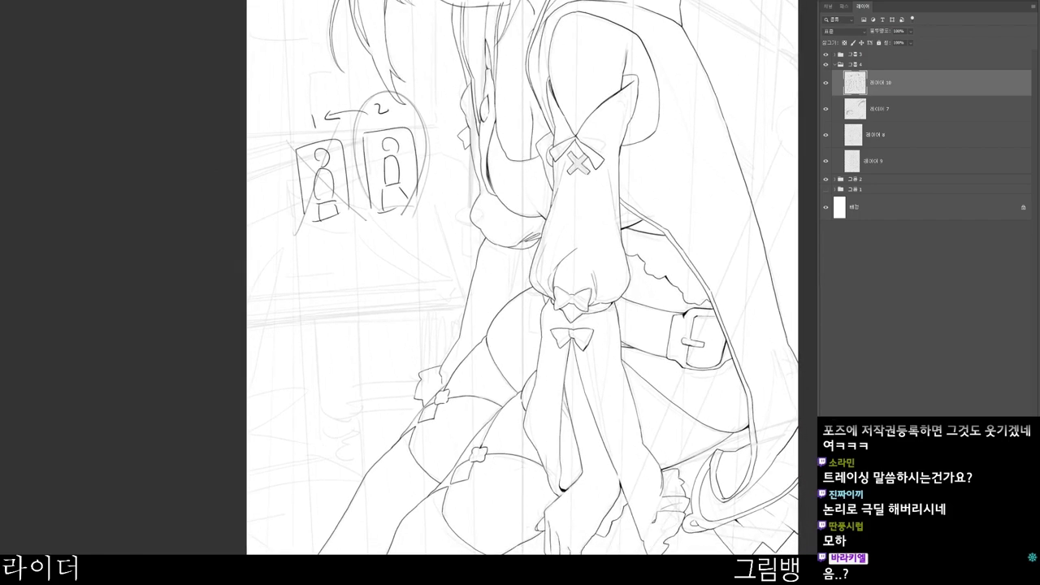
left_click_drag(772, 47, 739, 121)
scroll(750, 123, "down", 1)
left_click_drag(699, 211, 715, 163)
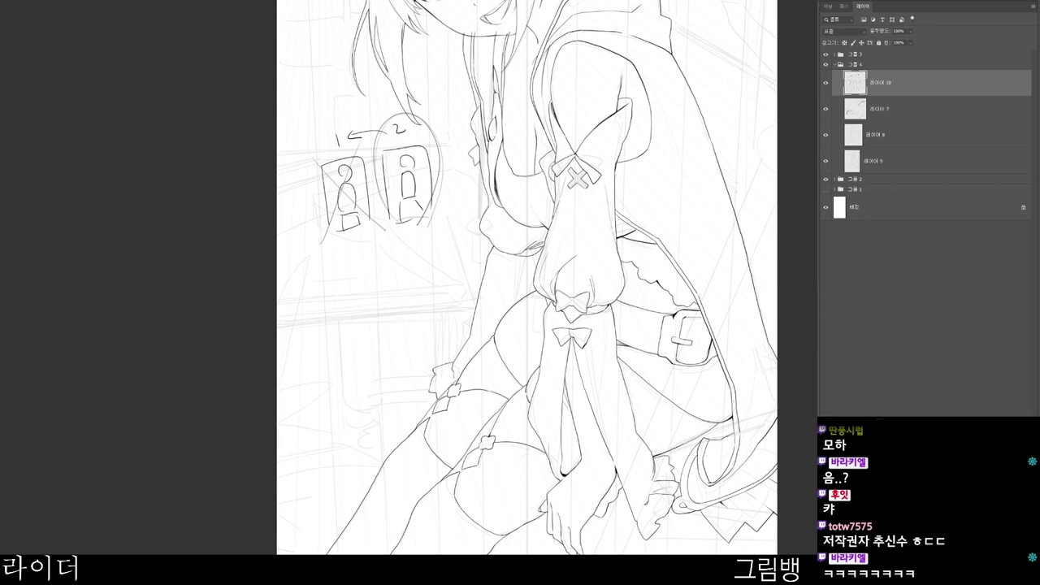
key("Delete")
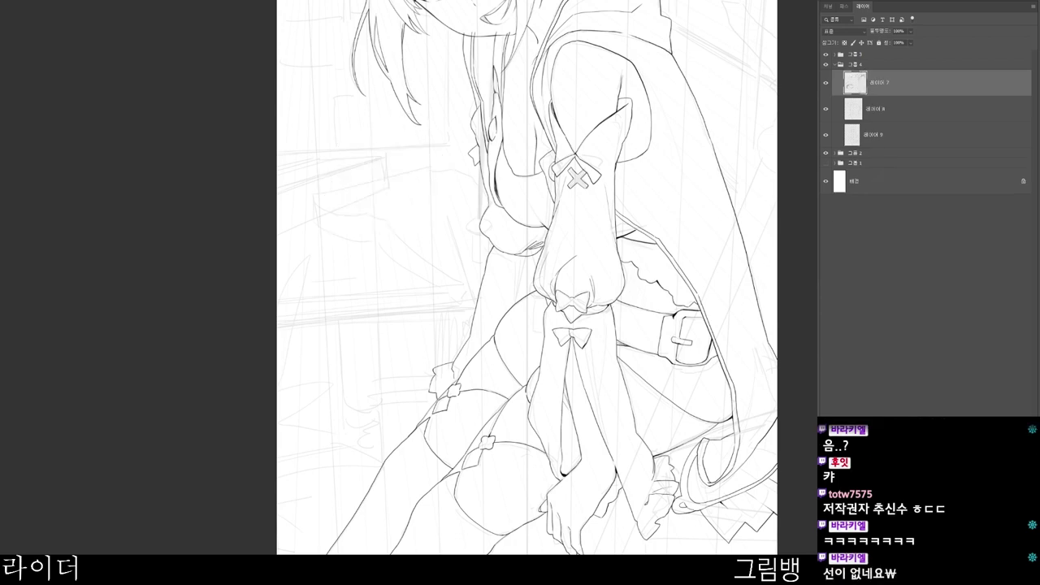
- Make 레이어 9 the active layer again and bring the character's arms and legs into view
left_click(932, 135)
left_click(689, 200, "alt")
left_click_drag(678, 310, 663, 204)
left_click(622, 235, "ctrl")
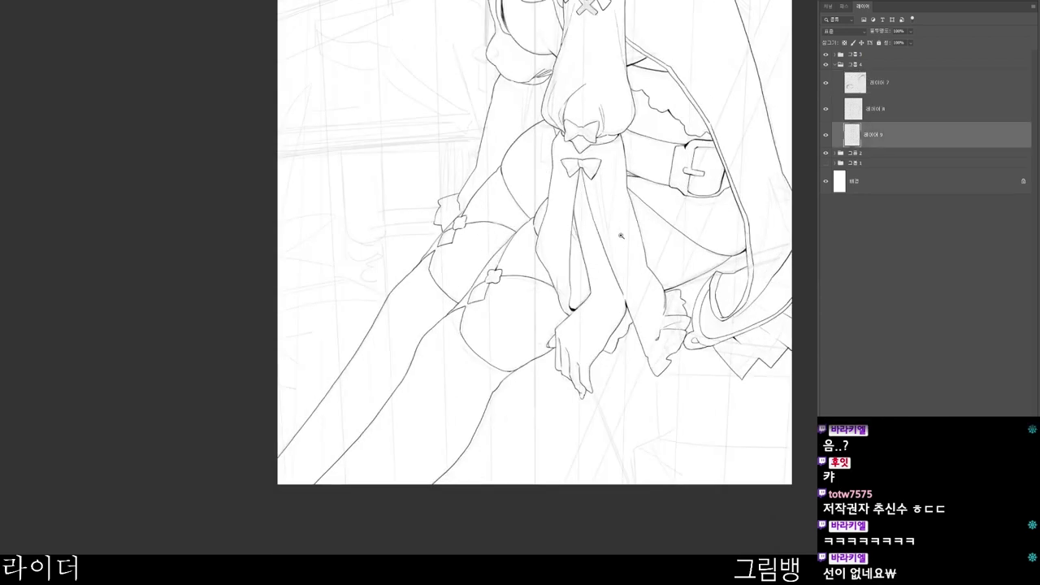
left_click_drag(622, 236, 611, 282)
left_click_drag(569, 314, 579, 309)
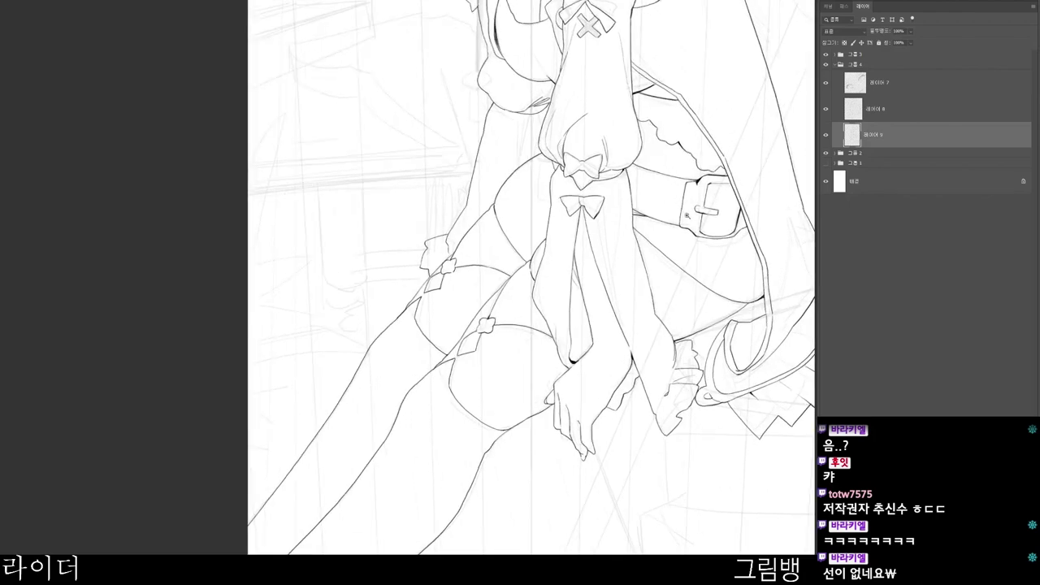
- Ink the lower inner edge of the hanging sleeve opening just above the character's wrist
scroll(744, 463, "up", 2)
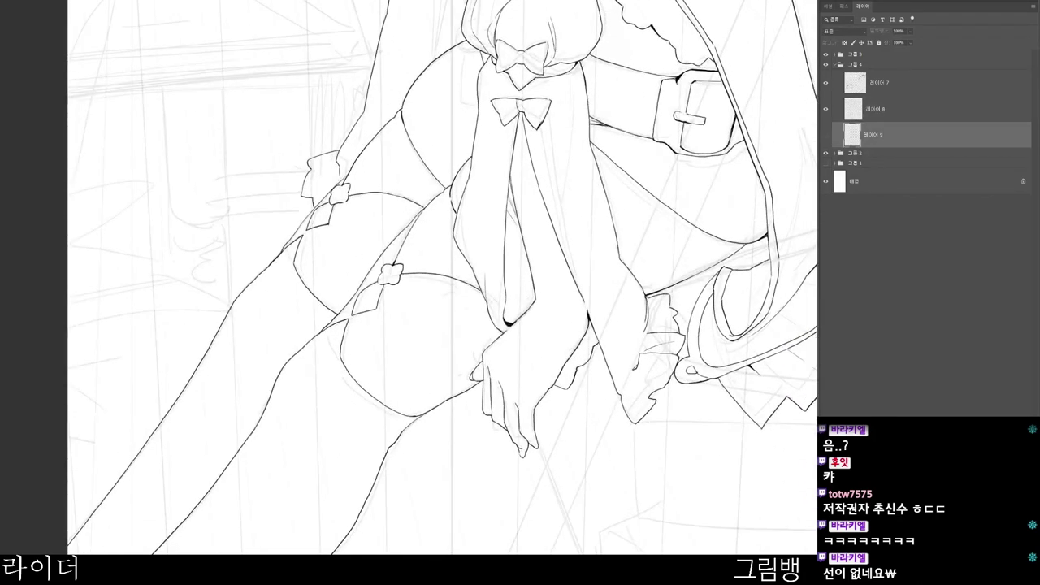
scroll(549, 289, "up", 2)
scroll(548, 290, "up", 1)
key("b")
mouse_move(529, 270)
left_mouse_down()
mouse_move(547, 329)
mouse_move(537, 303)
left_mouse_up()
key("e")
key("b")
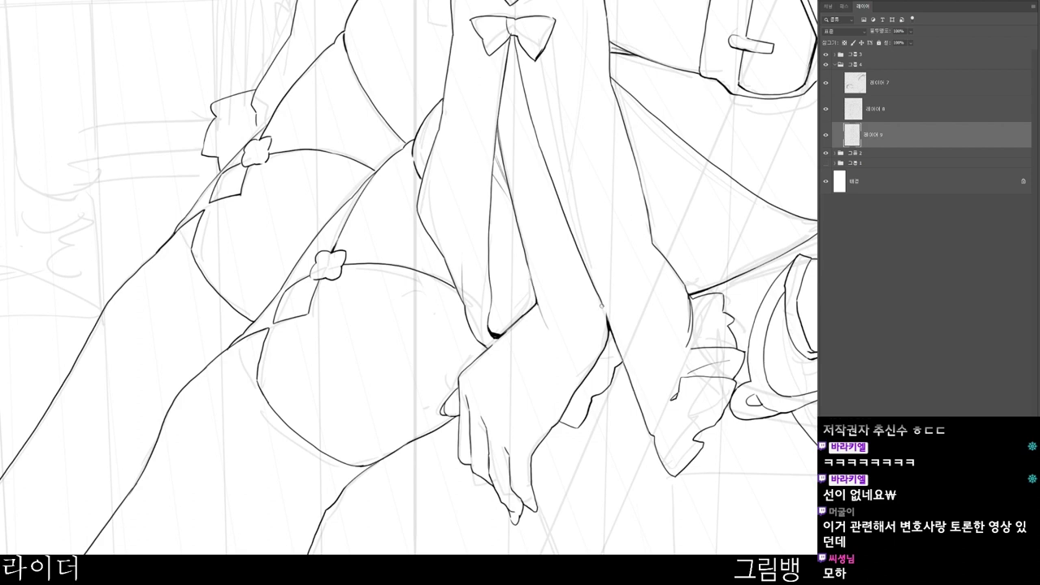
- Erase and redraw the long front edge of the lower sleeve so it joins cleanly at the wrist
left_click_drag(592, 283, 626, 351)
key("e")
left_click_drag(588, 290, 557, 264)
key("b")
left_click_drag(528, 201, 569, 305)
key("e")
key("b")
mouse_move(557, 270)
left_mouse_down()
mouse_move(587, 328)
mouse_move(578, 324)
left_mouse_up()
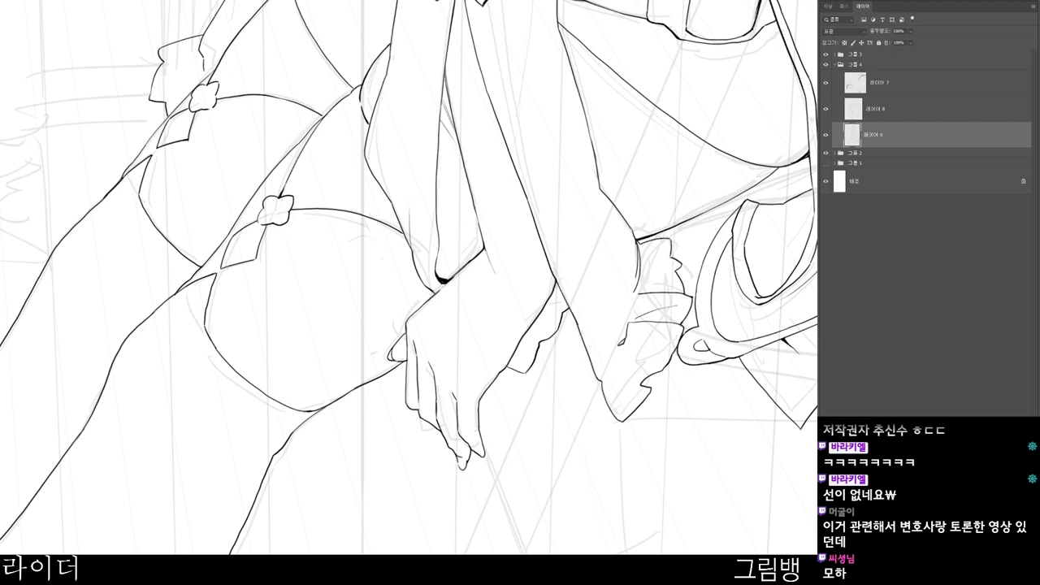
- Clean up the outline of the lower sleeve bow with the eraser
scroll(611, 284, "down", 3)
left_click_drag(649, 401, 645, 548)
scroll(538, 307, "up", 3)
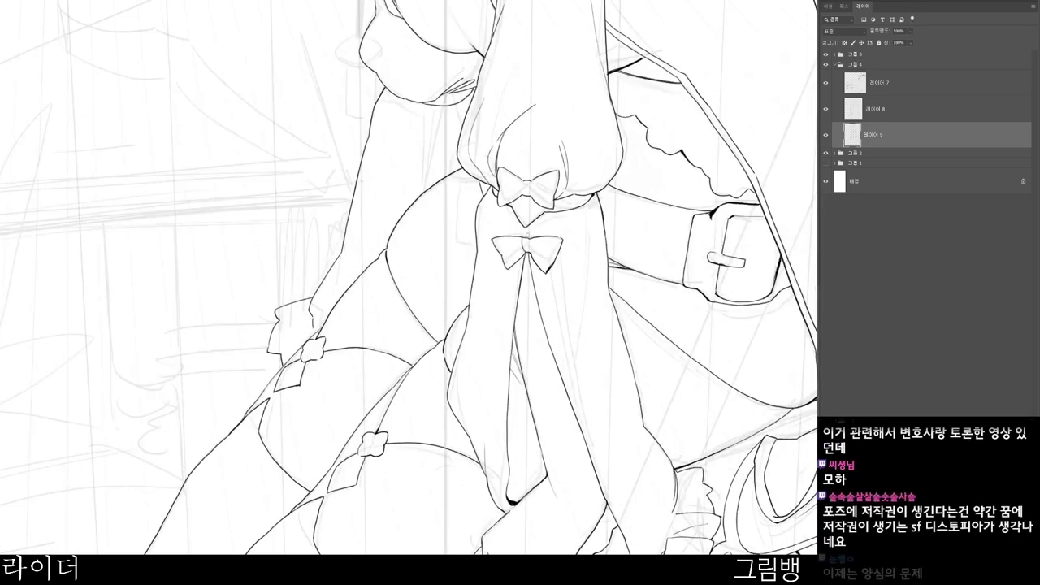
scroll(528, 309, "up", 1)
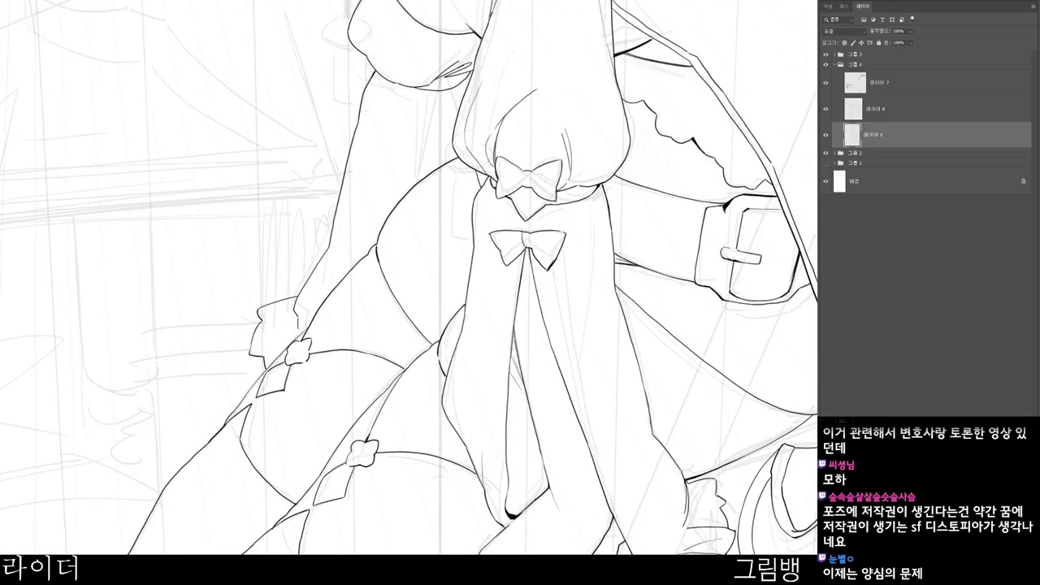
left_click_drag(518, 407, 568, 367)
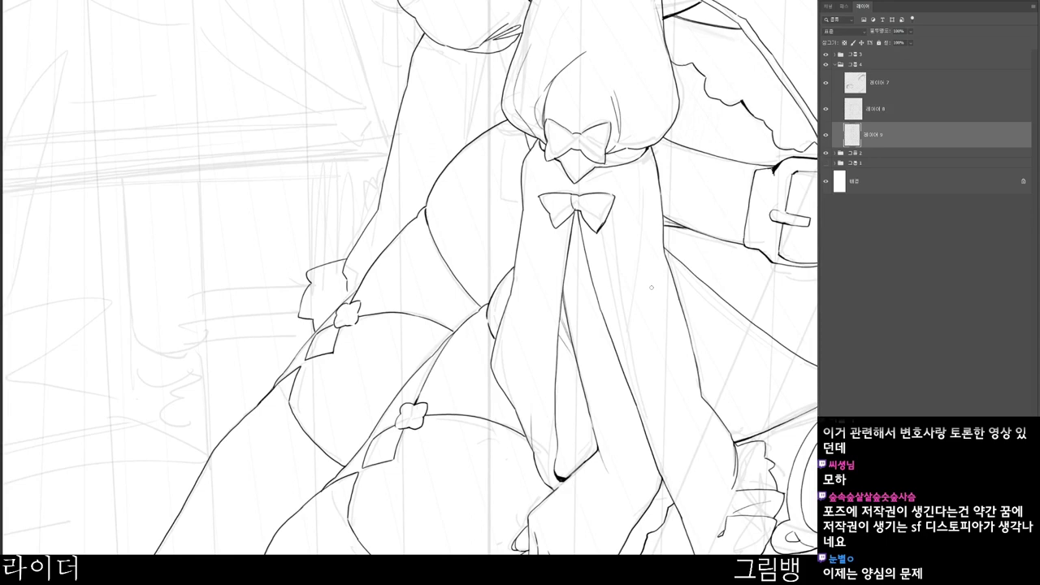
scroll(605, 277, "up", 2)
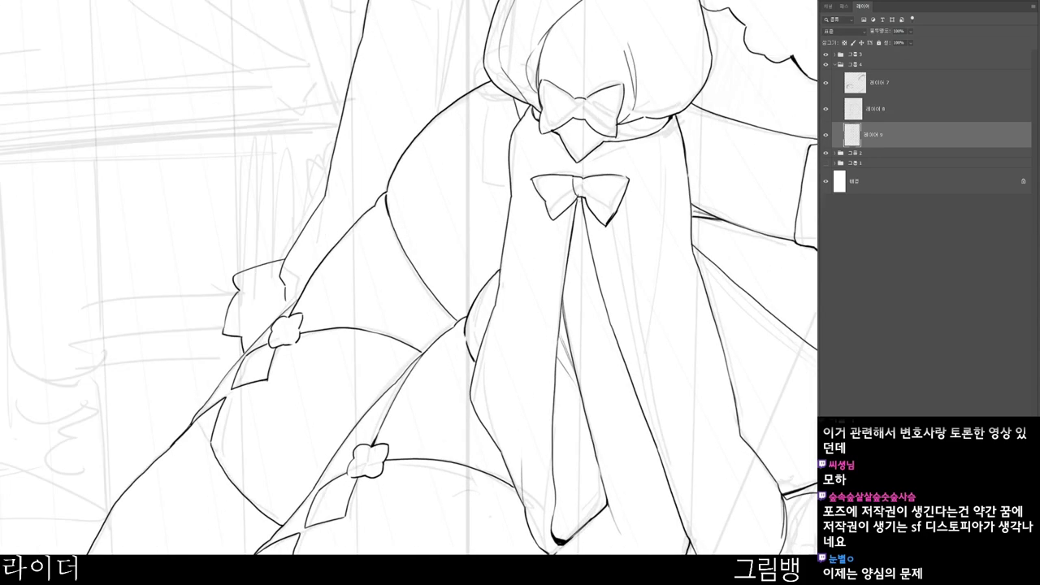
key("b")
key("e")
mouse_move(608, 222)
left_mouse_down()
mouse_move(623, 196)
mouse_move(587, 221)
left_mouse_up()
key("b")
- Ink a fold line running down the lower sleeve from beneath the puffed cuff, undoing and redrawing the stroke
left_click_drag(701, 330, 639, 434)
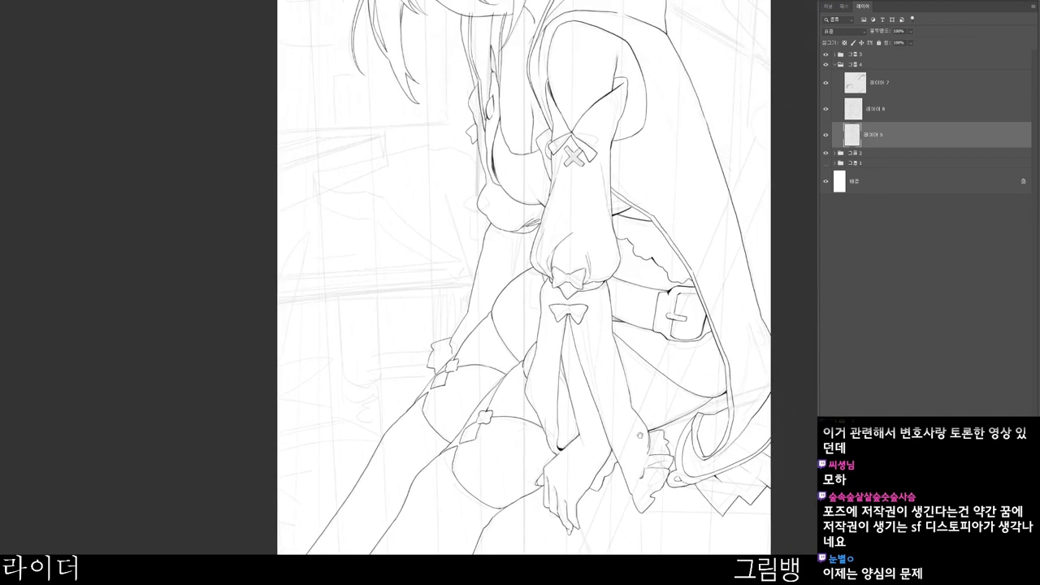
left_click_drag(599, 335, 660, 325)
left_click_drag(597, 229, 619, 318)
key("ctrl+z")
key("ctrl+z")
left_click_drag(592, 234, 627, 343)
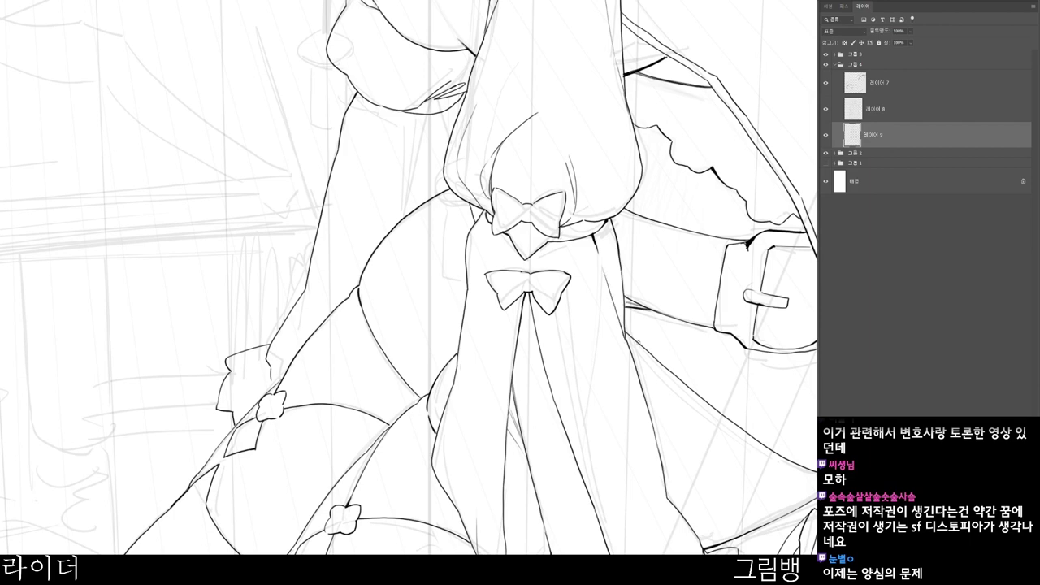
- Examine the line art of the whole figure from the head down to the hands and legs
scroll(628, 343, "down", 3)
left_click(616, 481, "alt")
left_click_drag(658, 583, 626, 529)
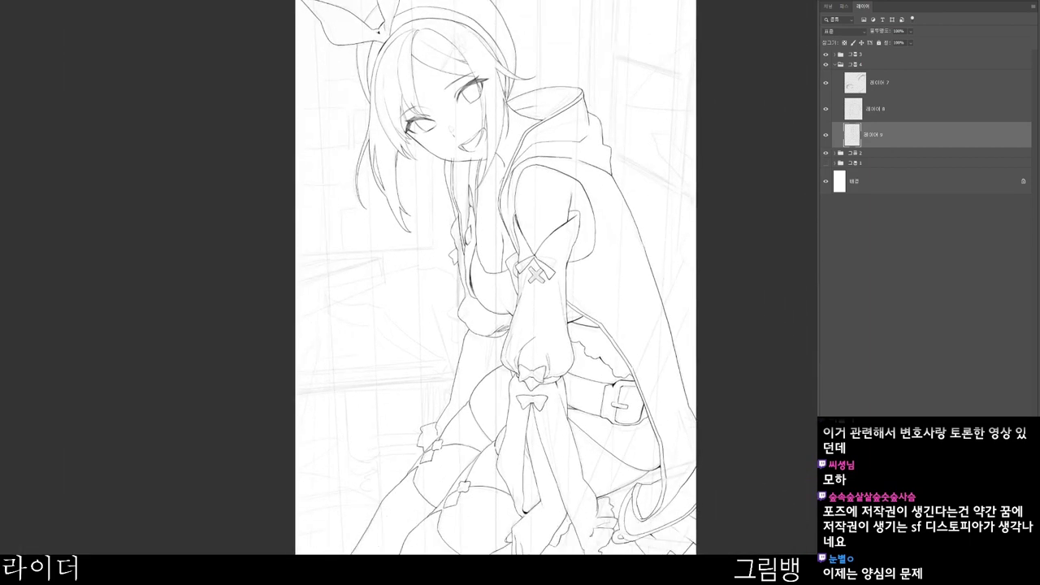
scroll(495, 278, "up", 2)
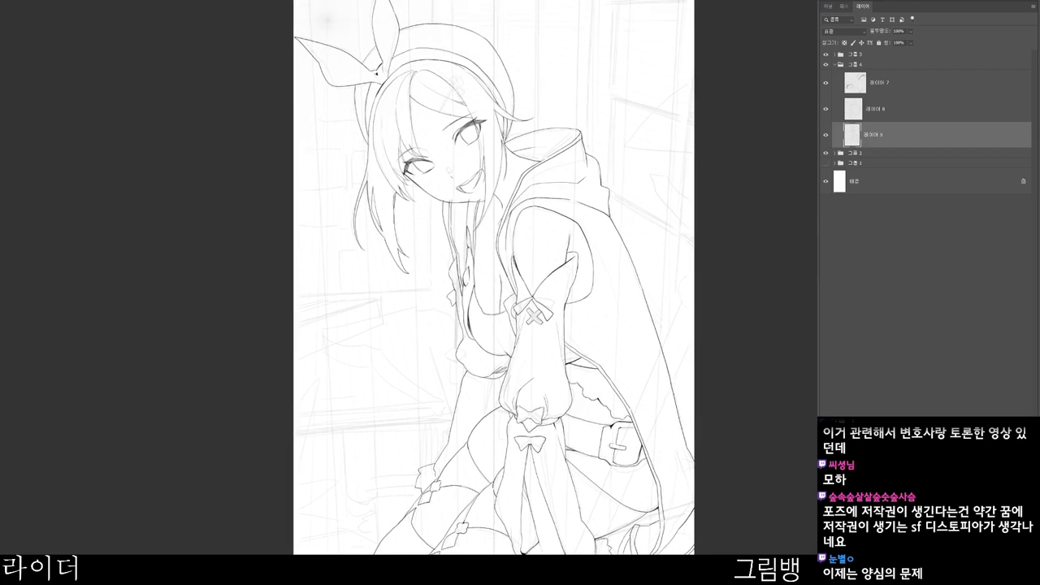
left_click_drag(527, 223, 576, 238)
mouse_move(543, 407)
left_mouse_down()
mouse_move(562, 416)
mouse_move(539, 407)
left_mouse_up()
scroll(589, 538, "down", 2)
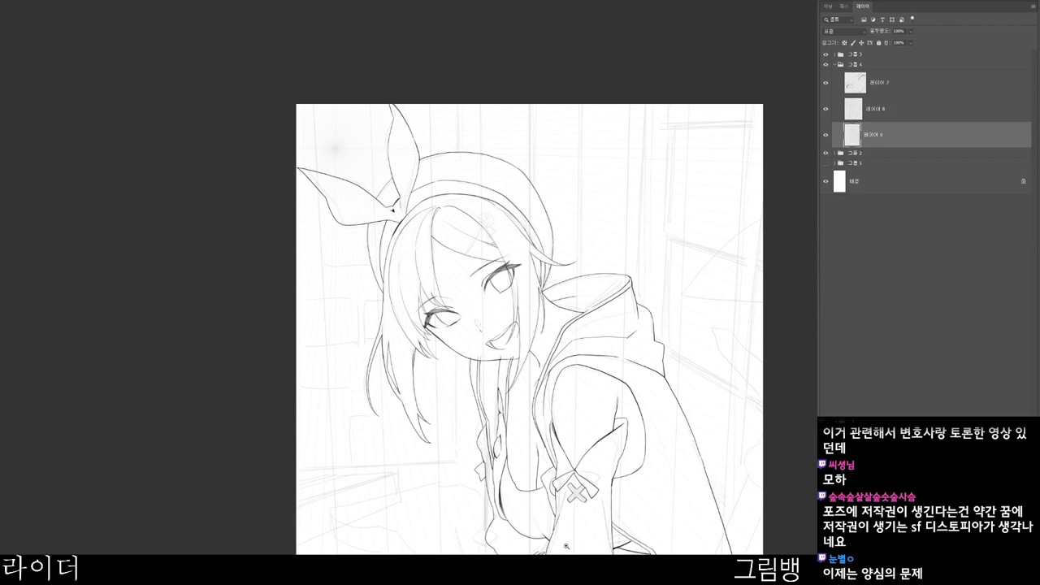
left_click_drag(619, 500, 526, 407)
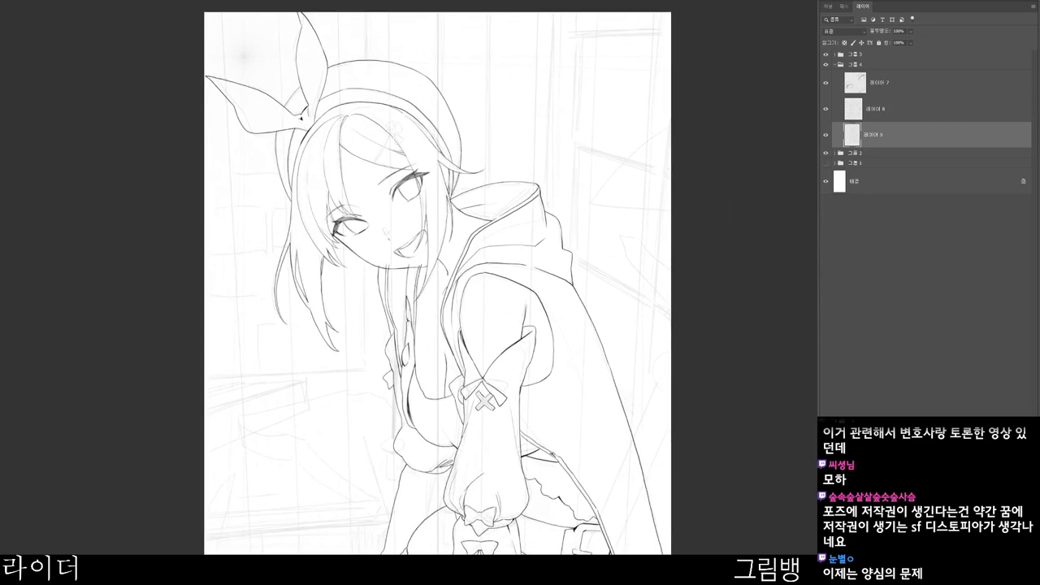
left_click_drag(563, 541, 595, 436)
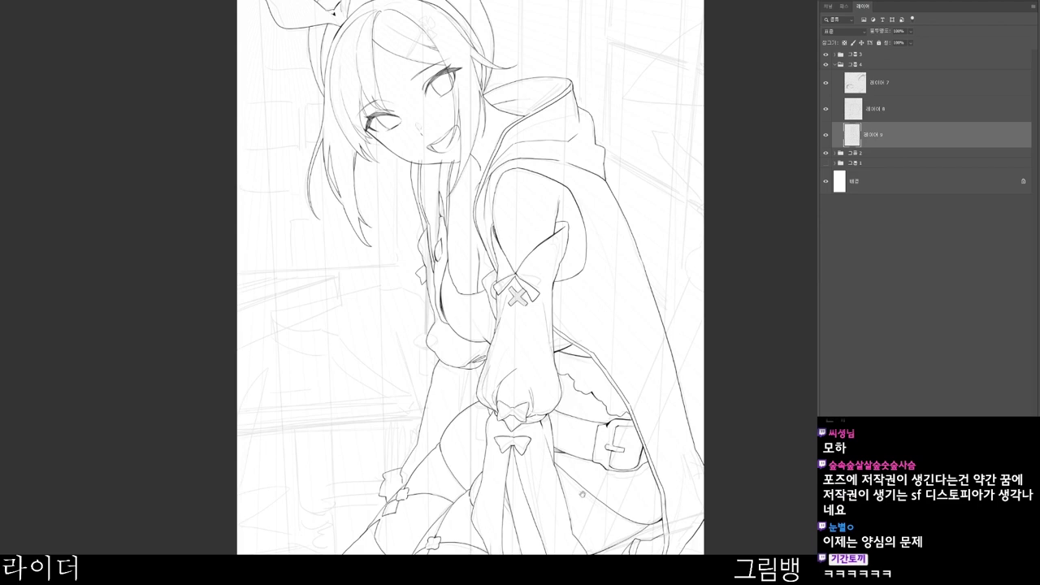
left_click_drag(611, 539, 607, 470)
scroll(615, 483, "down", 2)
left_click_drag(625, 571, 616, 532)
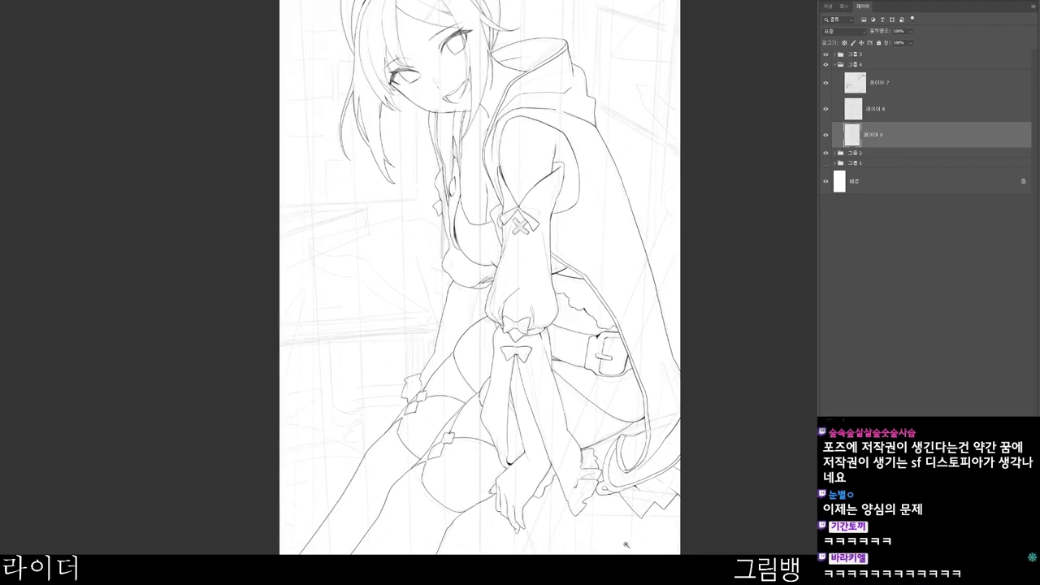
- Fade the rough sketch by lowering the opacity of 그룹 2, and compare the drawing with 레이어 9 hidden and shown
left_click(861, 153)
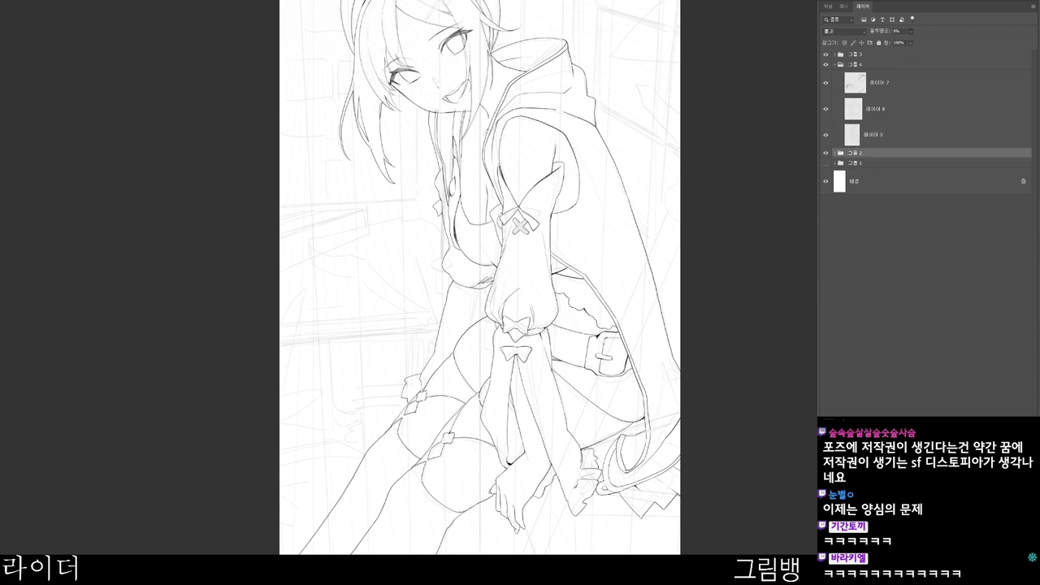
left_click_drag(880, 31, 876, 31)
left_click(873, 134)
left_click(876, 109)
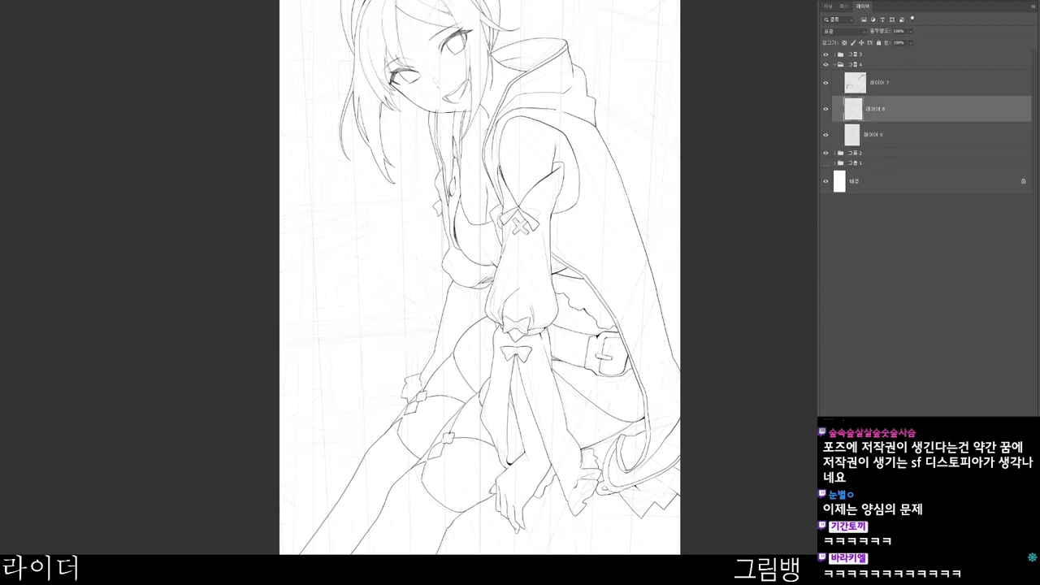
left_click(874, 135)
left_click(826, 135)
left_click(826, 135)
- Recheck the opacity of sketch group 그룹 2 against the line art and make 레이어 9 the active layer again
left_click(857, 153)
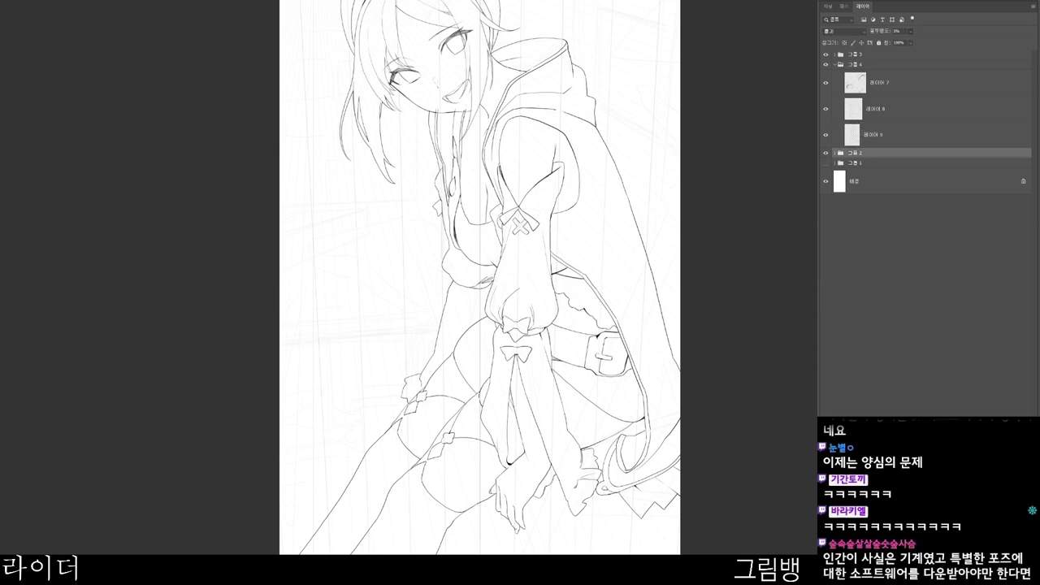
left_click(874, 135)
left_click(600, 231)
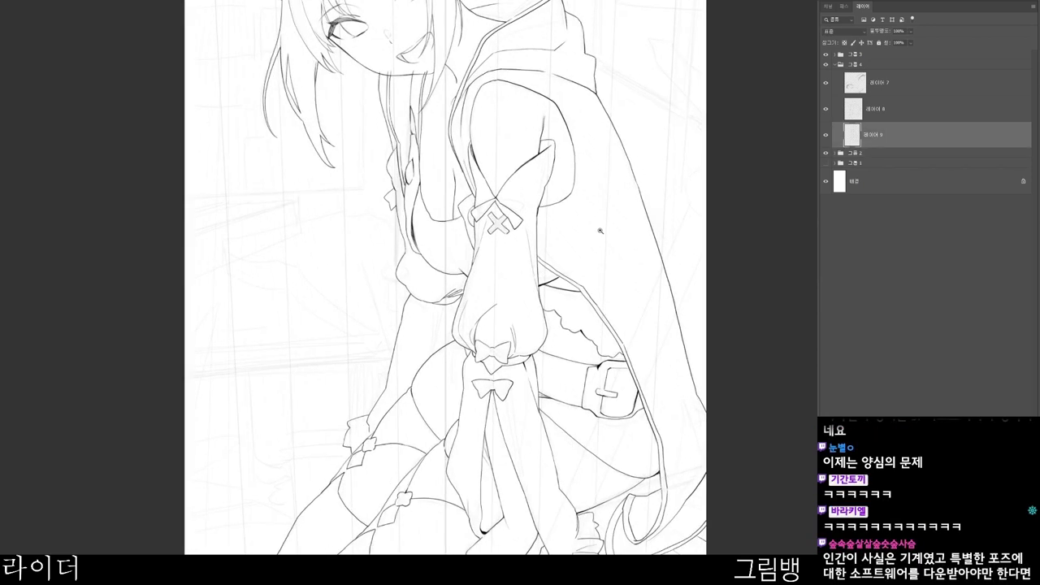
left_click(631, 388, "alt")
left_click(858, 152)
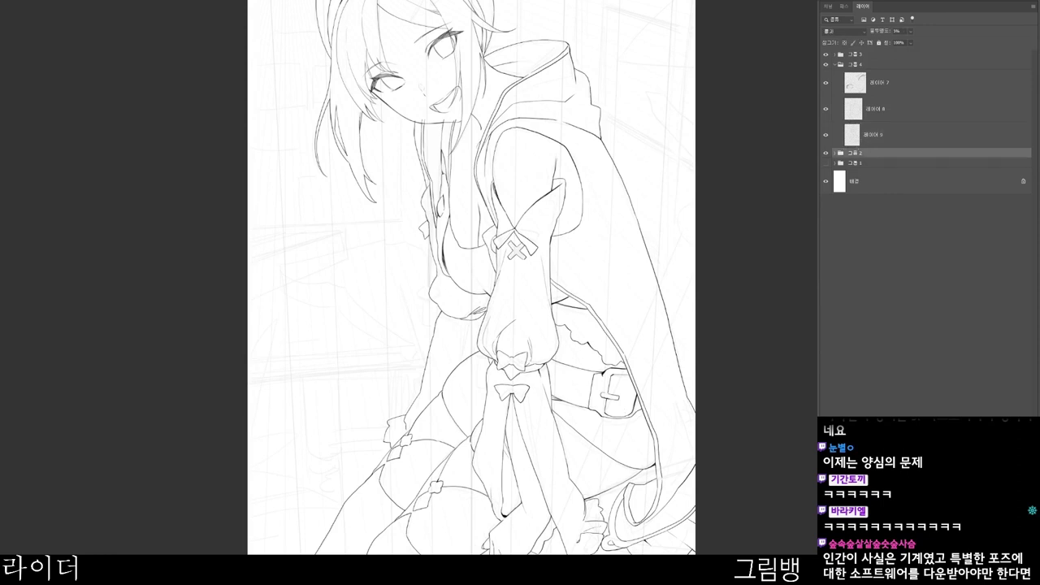
left_click(863, 136)
- Ink the short torso lines in the gap between the far arm and the puffed sleeve
left_click_drag(676, 276, 659, 304)
left_click_drag(621, 479, 555, 350)
left_click_drag(476, 183, 487, 273)
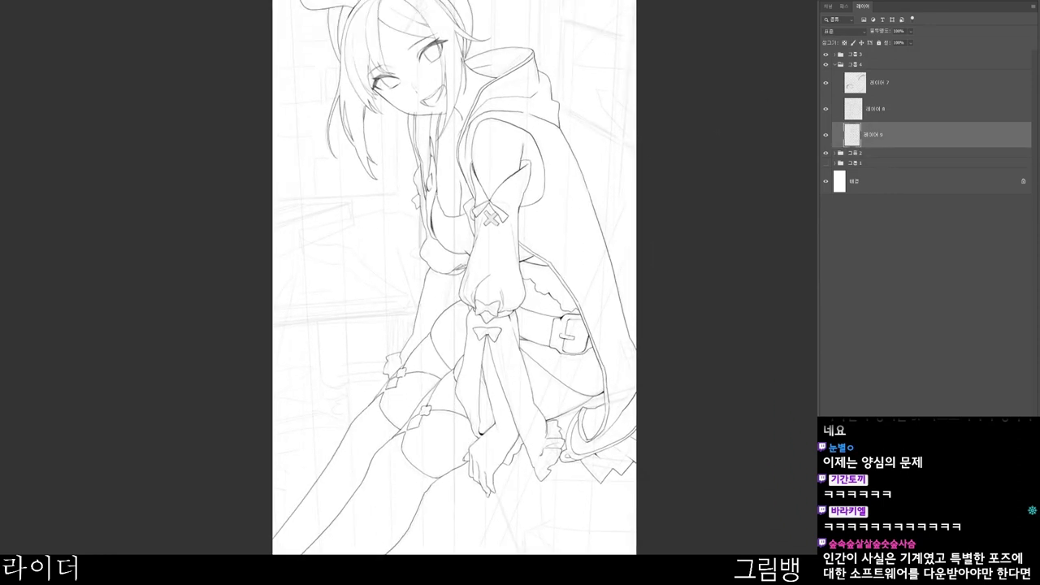
scroll(443, 264, "up", 4)
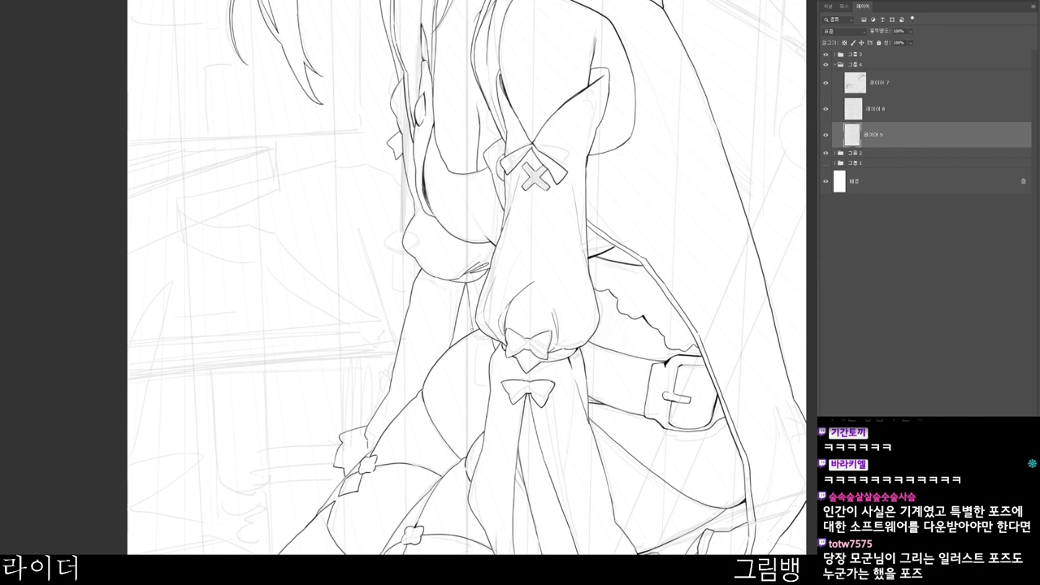
scroll(488, 329, "up", 2)
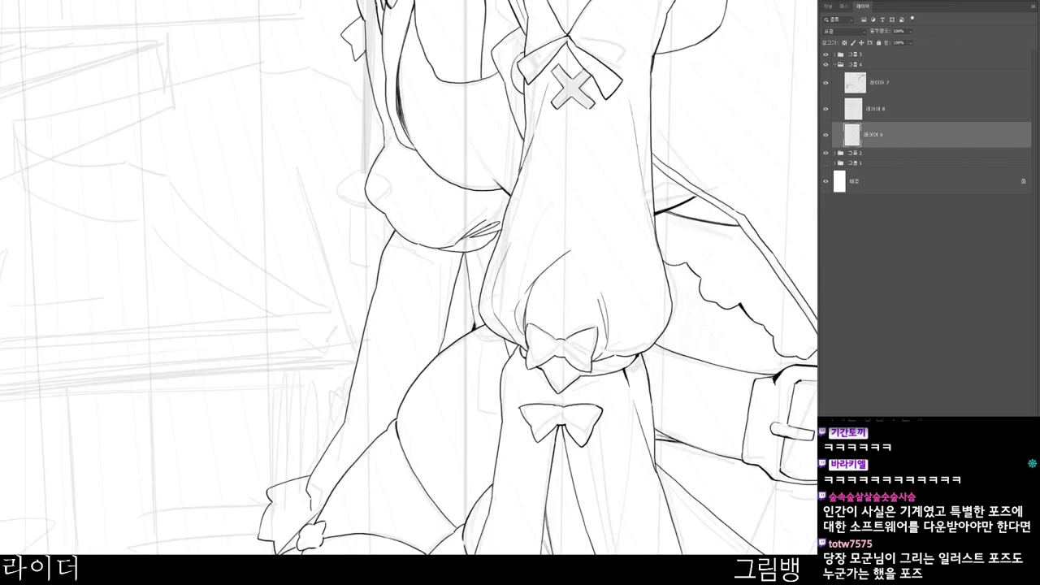
scroll(574, 190, "down", 2)
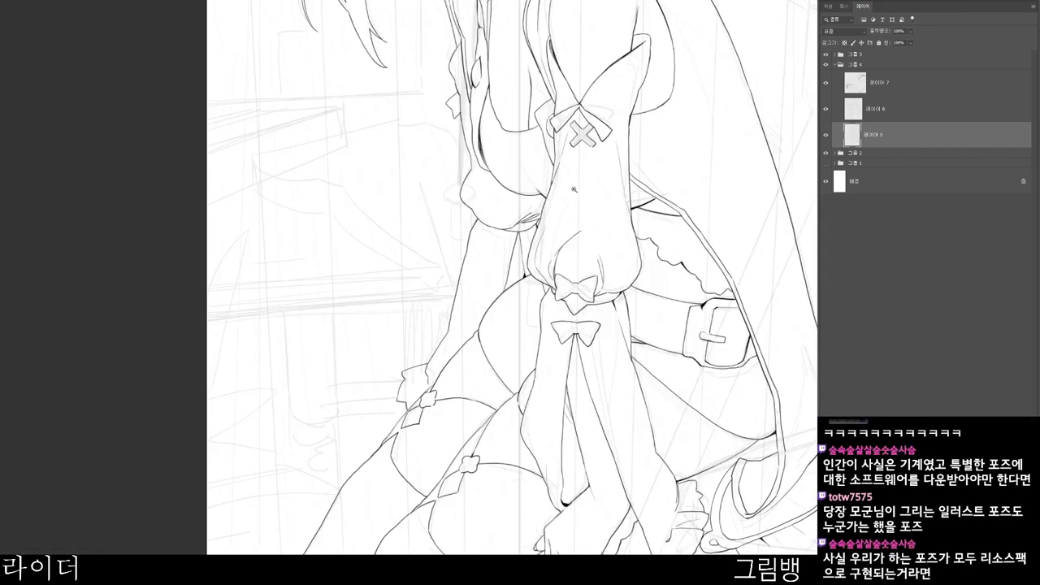
- Examine the hood, shoulder and full figure to review the inked lines
left_click_drag(629, 499, 622, 499)
left_click_drag(677, 363, 589, 499)
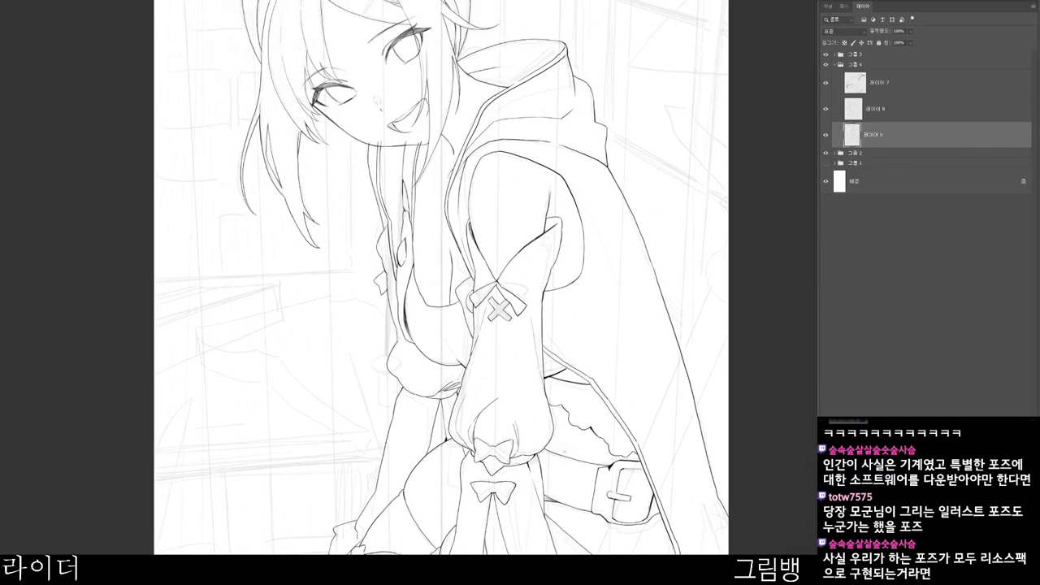
left_click_drag(478, 148, 516, 155)
scroll(516, 153, "up", 1)
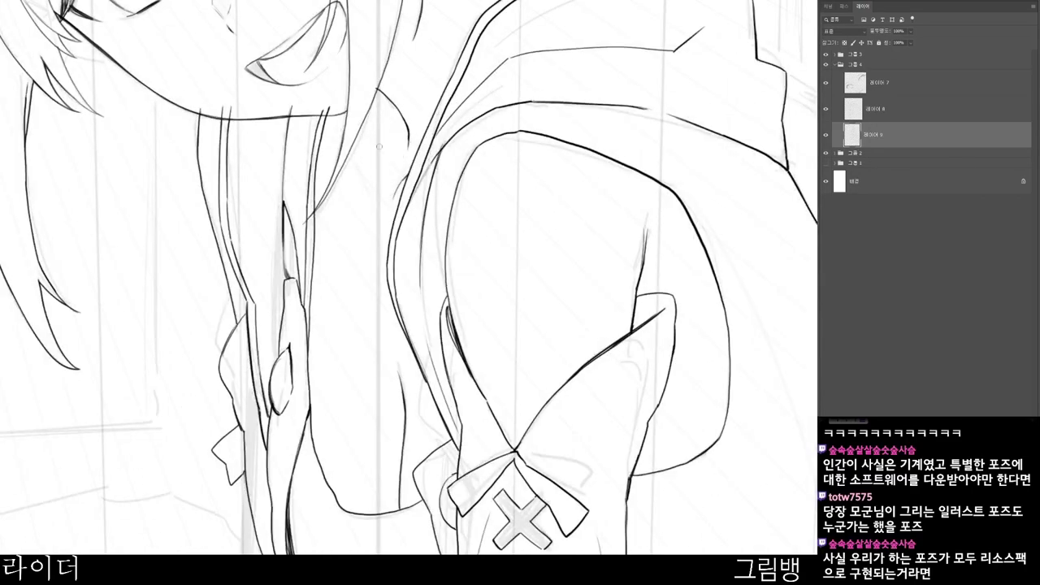
key("ctrl+0")
left_click_drag(536, 528, 589, 363)
left_click_drag(628, 407, 607, 391)
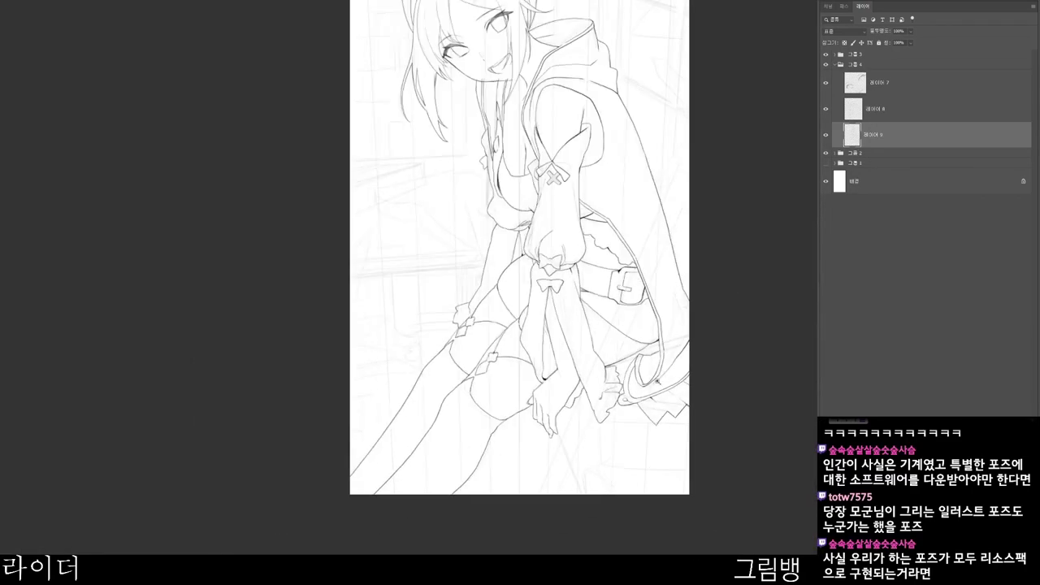
left_click_drag(619, 450, 559, 544)
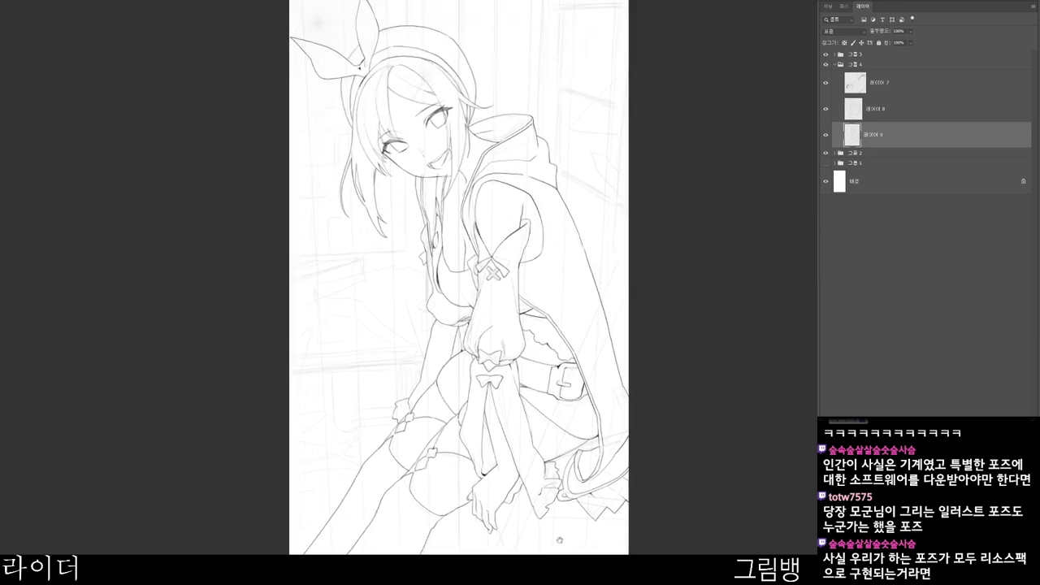
- Ink a small ruffle behind the far forearm above its cuff, and compare the drawing with 레이어 9 hidden and shown
left_click_drag(486, 315, 520, 317)
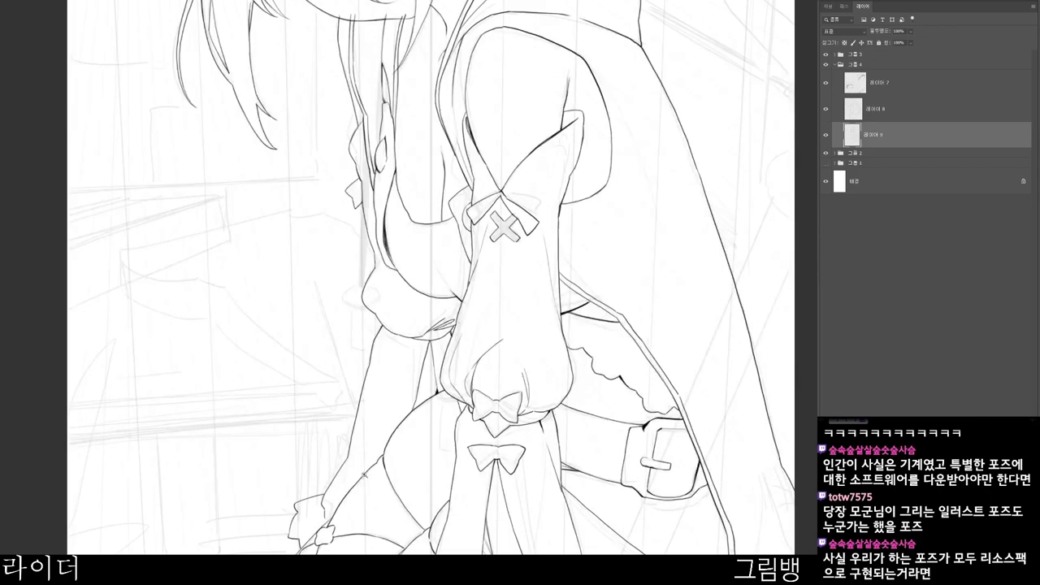
left_click_drag(346, 501, 376, 424)
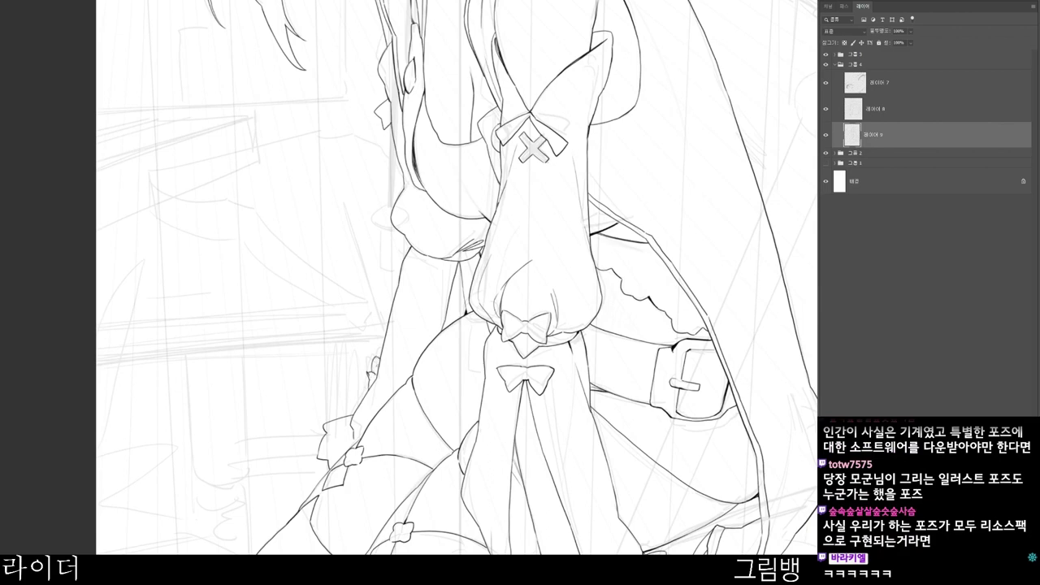
left_click_drag(531, 299, 510, 299)
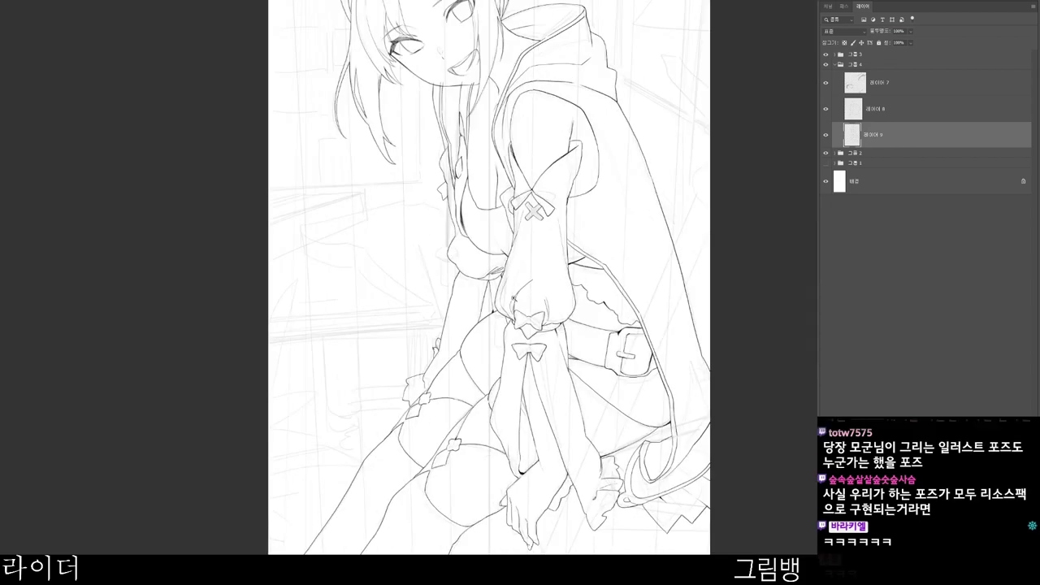
left_click_drag(631, 549, 588, 536)
left_click_drag(575, 577, 553, 584)
left_click(825, 135)
key("ctrl+comma")
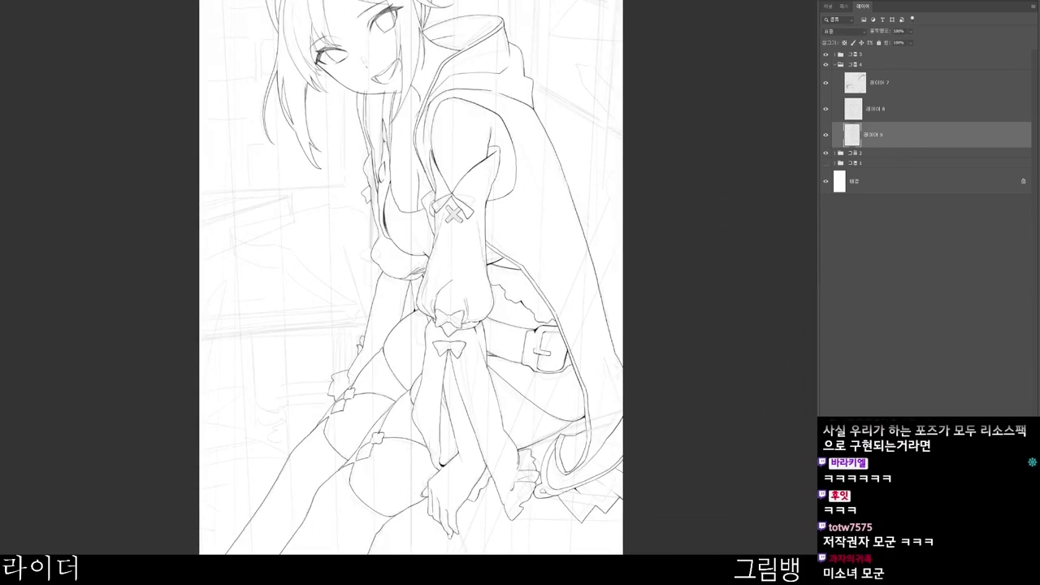
- Make 레이어 8 the active layer with the face and hood in close view, toggling its visibility to check its lines
scroll(491, 4, "up", 2)
scroll(437, 113, "up", 3)
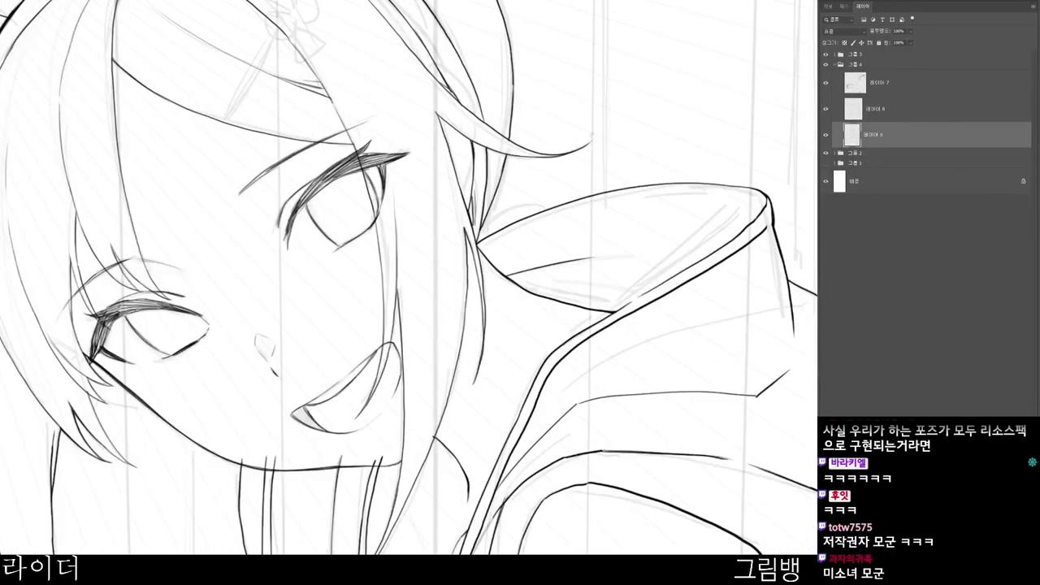
key("alt+bracketright")
key("ctrl+comma")
key("ctrl+comma")
key("alt+bracketleft")
key("alt+bracketright")
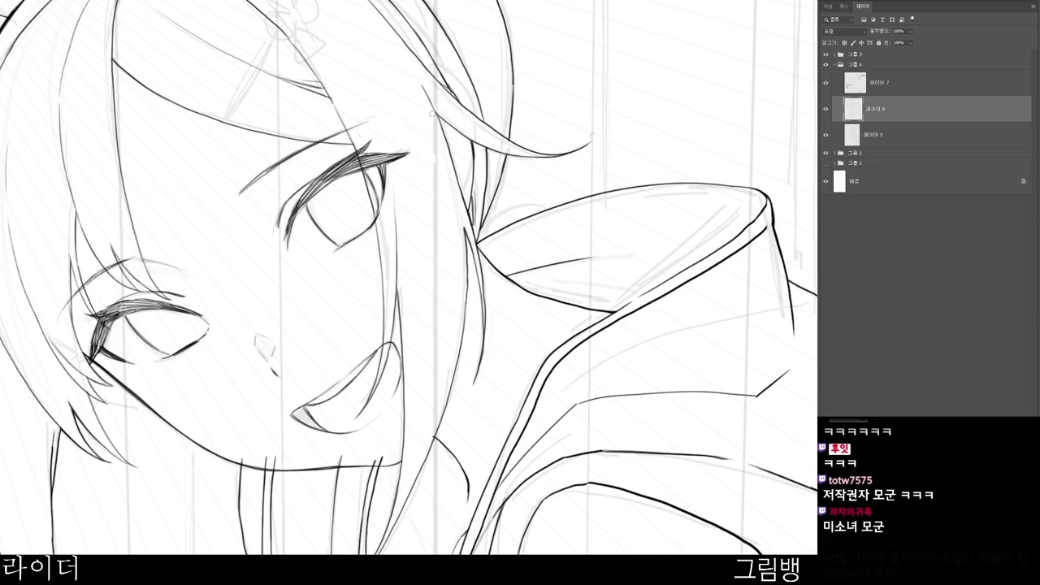
scroll(358, 130, "down", 4)
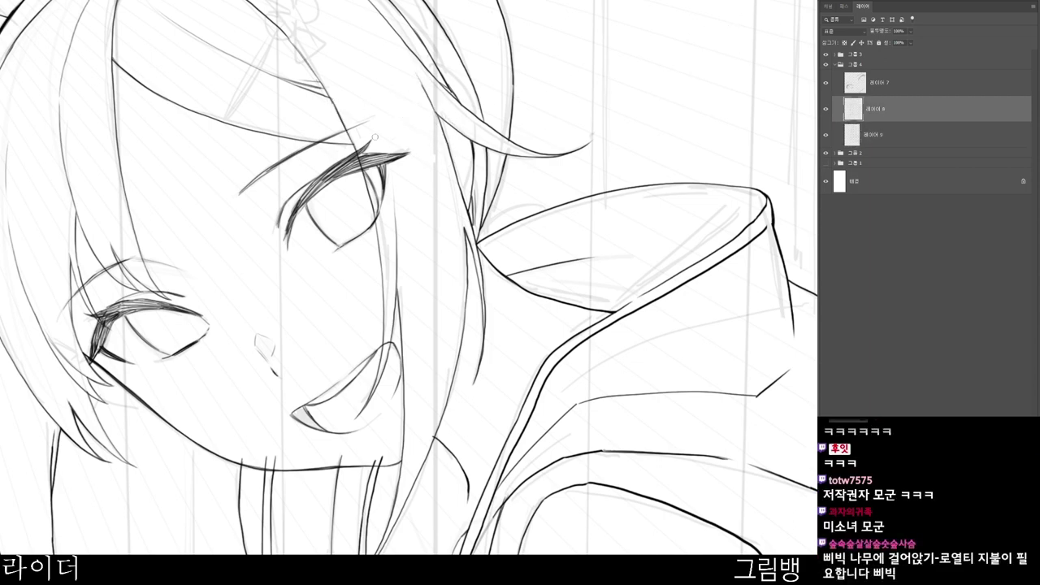
- Make 레이어 9 the active layer and erase the old fold line running across the hood from its front edge
scroll(380, 143, "down", 1)
left_click_drag(548, 457, 597, 392)
scroll(518, 239, "up", 3)
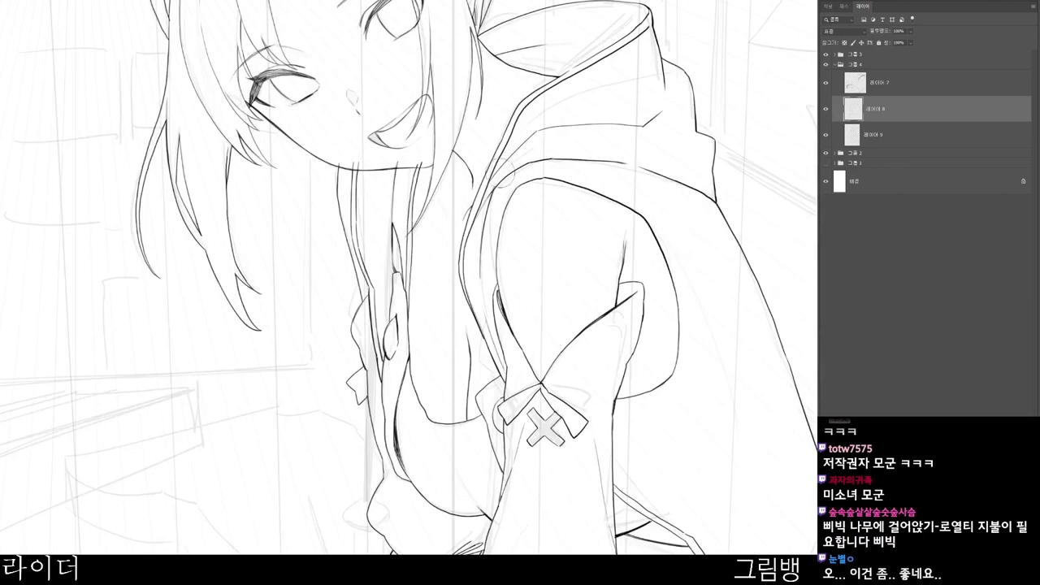
left_click(882, 134)
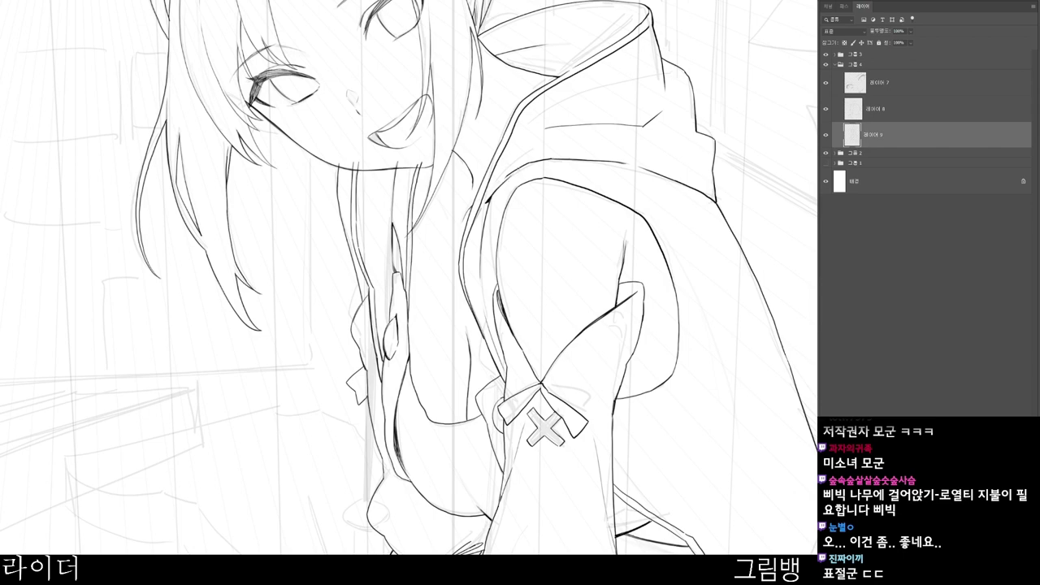
mouse_move(533, 167)
left_mouse_down()
mouse_move(575, 143)
mouse_move(605, 144)
left_mouse_up()
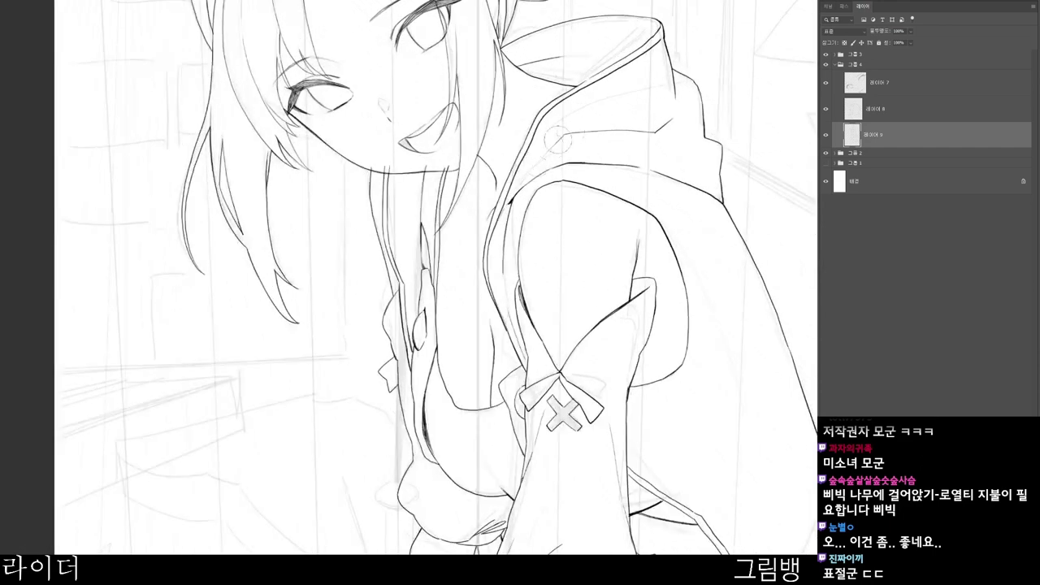
mouse_move(662, 126)
left_mouse_down()
mouse_move(546, 149)
mouse_move(523, 177)
mouse_move(572, 141)
mouse_move(681, 139)
left_mouse_up()
key("ctrl+z")
left_click_drag(686, 223, 665, 211)
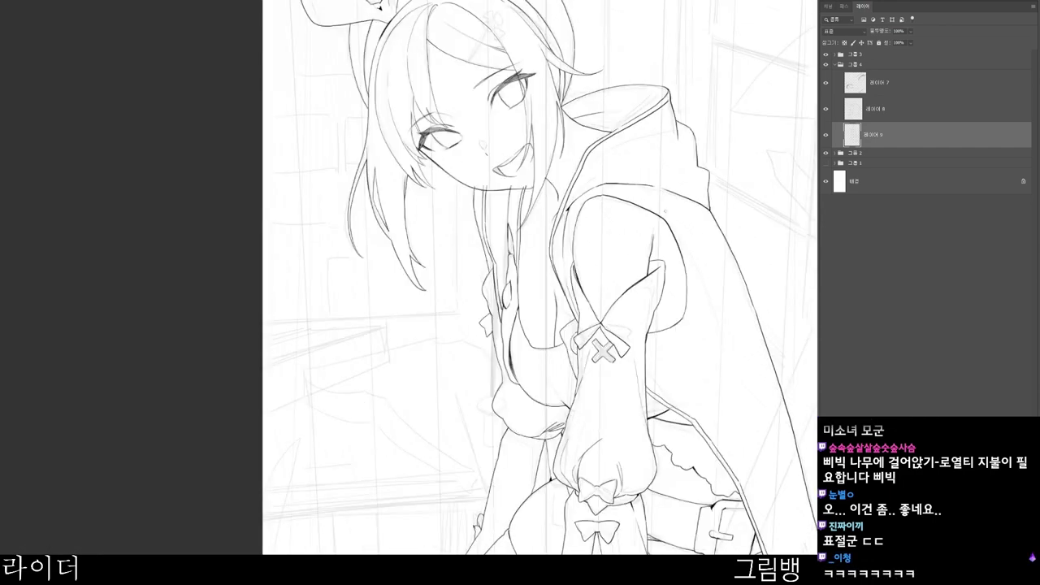
- Ink a new short curved fold line inside the hood, below its opening edge
scroll(676, 344, "down", 2)
scroll(657, 209, "up", 3)
mouse_move(537, 263)
left_mouse_down()
mouse_move(586, 214)
mouse_move(664, 191)
left_mouse_up()
key("ctrl+z")
left_click_drag(557, 240, 596, 212)
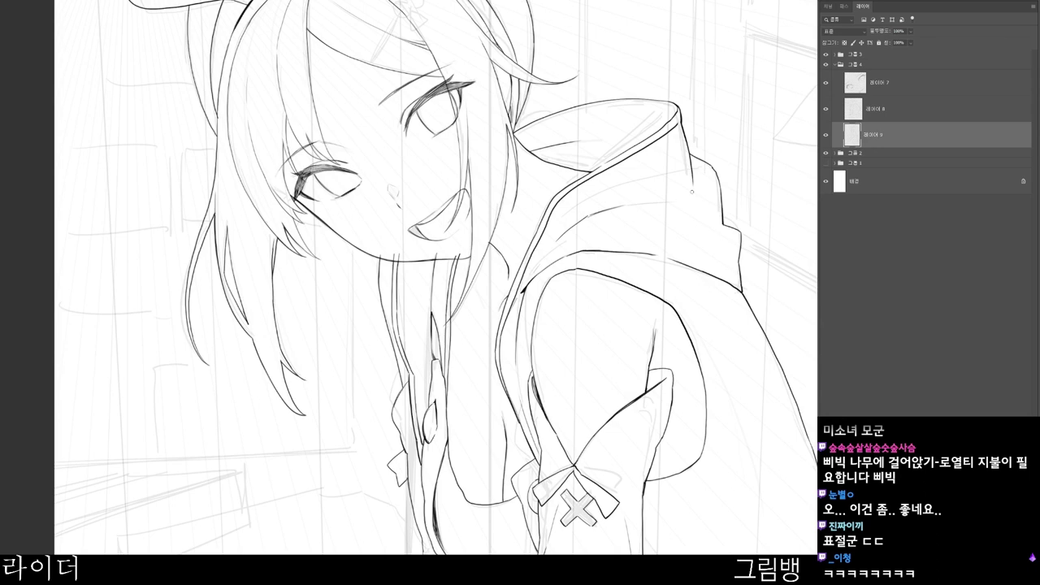
scroll(694, 197, "down", 3)
left_click_drag(701, 199, 546, 166)
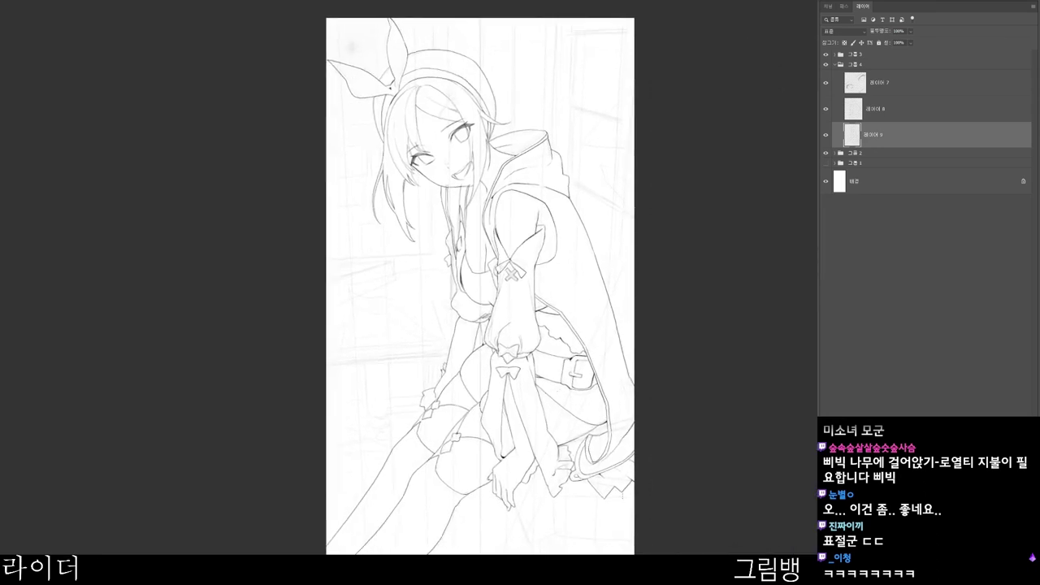
- Erase and redraw the hood's rear outline down to the point where it meets the back of the jacket
scroll(565, 162, "up", 5)
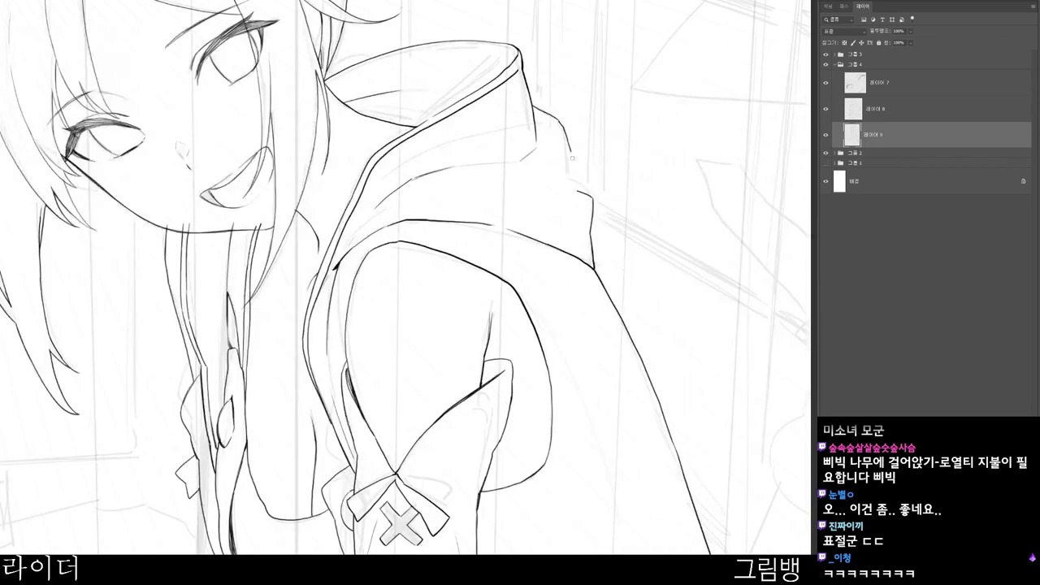
scroll(648, 205, "down", 5)
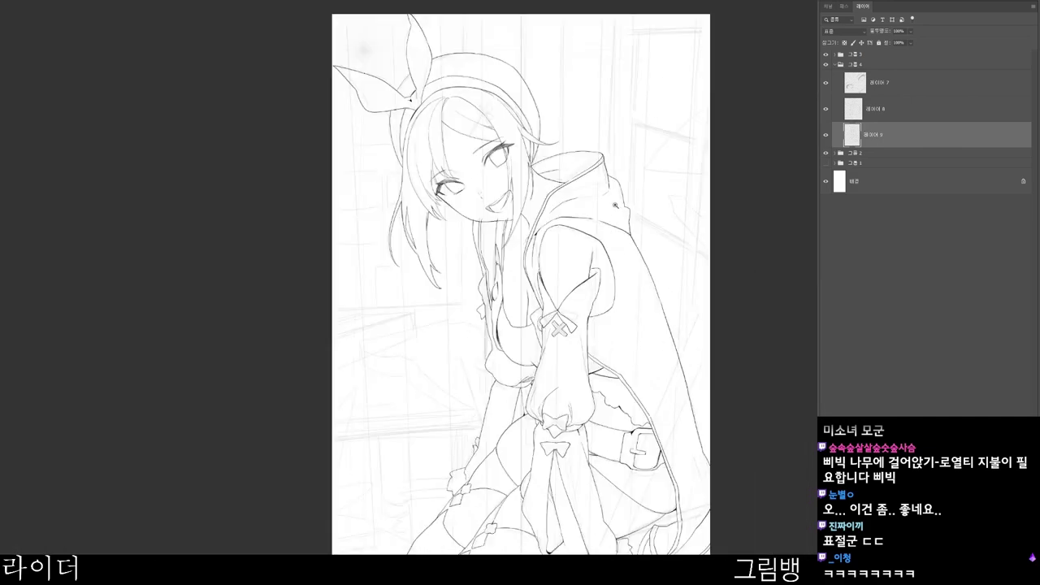
scroll(664, 346, "up", 2)
mouse_move(679, 110)
left_mouse_down()
mouse_move(598, 263)
mouse_move(594, 254)
left_mouse_up()
scroll(566, 142, "up", 5)
key("e")
left_click_drag(537, 96, 548, 115)
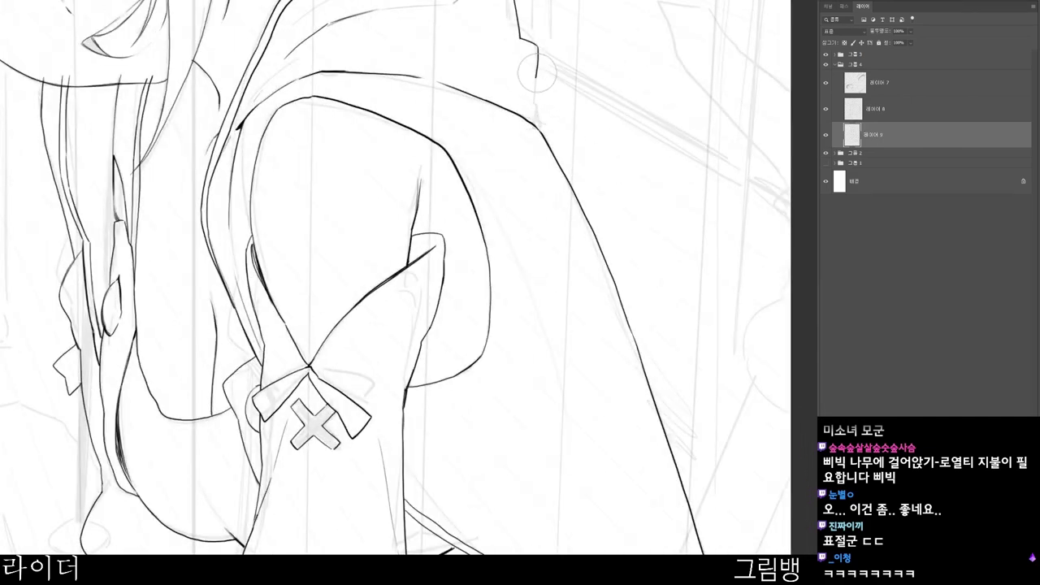
left_click_drag(537, 72, 531, 119)
scroll(569, 122, "down", 3)
scroll(559, 108, "down", 4)
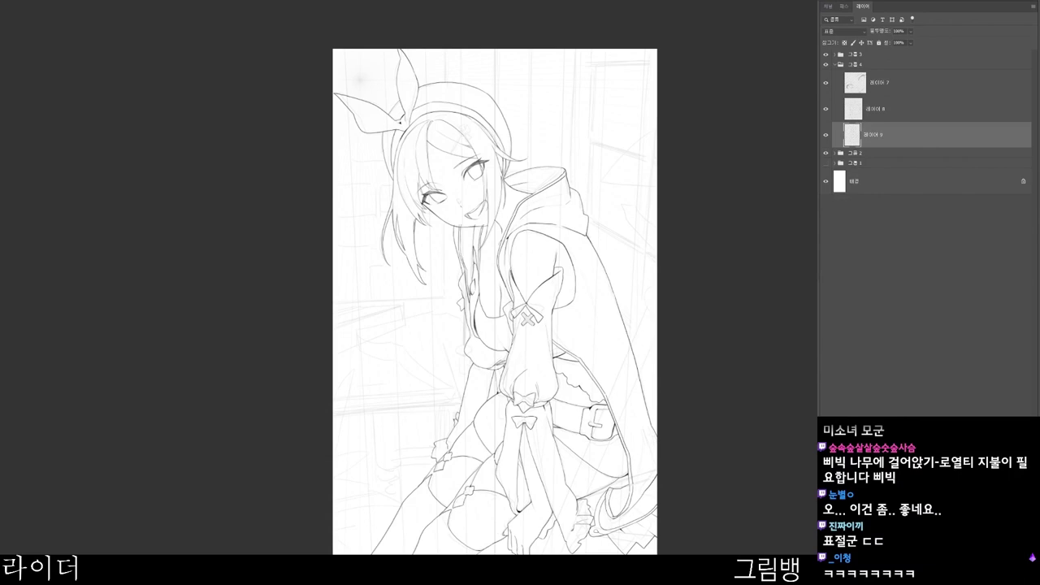
- Compare the full drawing with 레이어 8 and 레이어 9 hidden and shown in turn
left_click_drag(504, 268, 494, 330)
left_click(876, 109)
left_click(825, 109)
left_click(826, 109)
scroll(413, 325, "up", 2)
left_click_drag(568, 347, 566, 308)
left_click(874, 135)
left_click(826, 135)
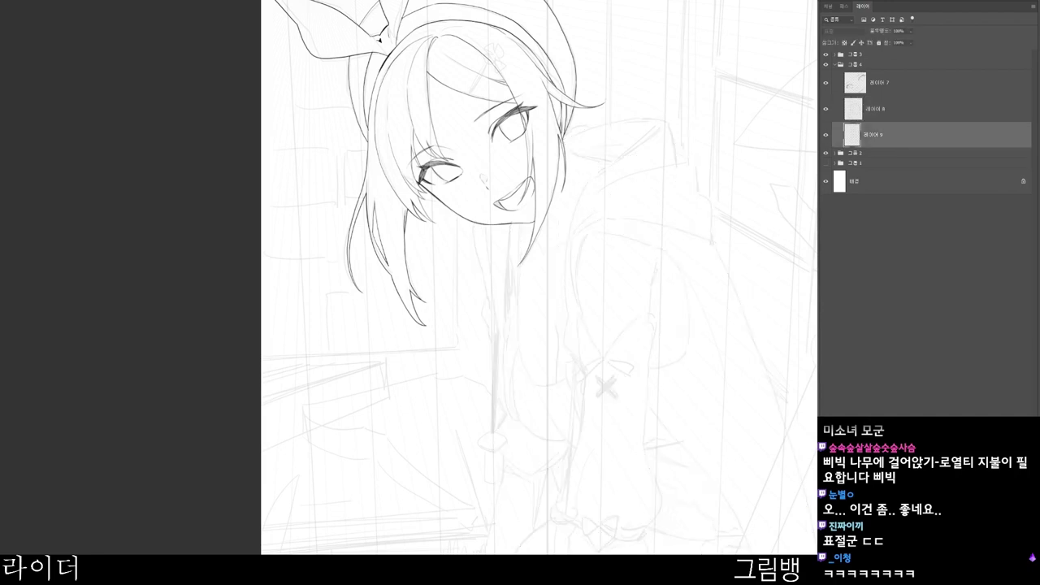
left_click(826, 135)
left_click(826, 109)
left_click(875, 109)
left_click(825, 109)
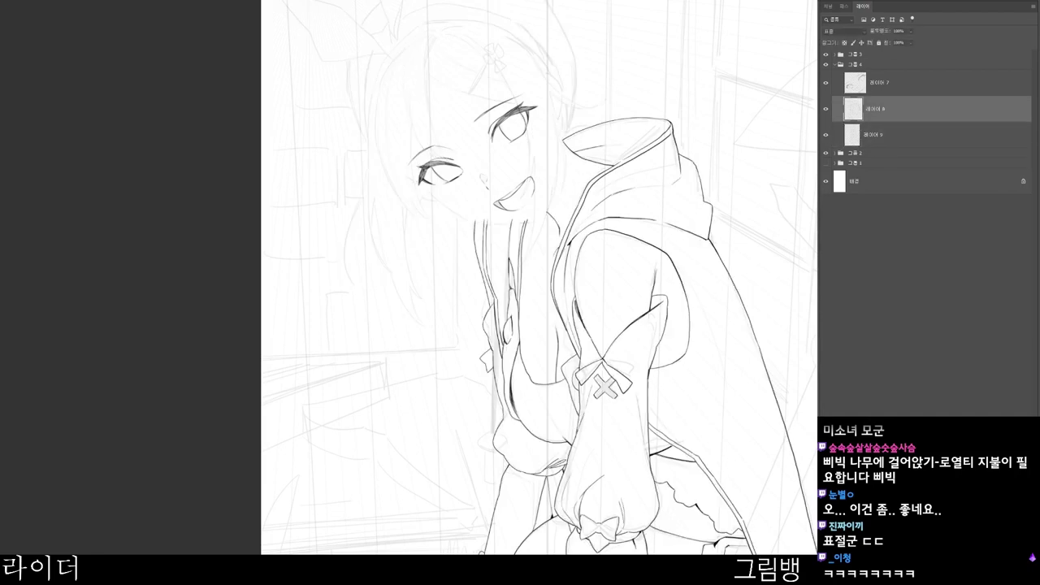
- Ink a small tuft of hair behind the neck over the hood opening on 레이어 8, and check it against the hidden layer
scroll(570, 158, "up", 4)
mouse_move(562, 104)
left_mouse_down()
mouse_move(661, 109)
mouse_move(637, 90)
mouse_move(673, 124)
mouse_move(690, 114)
mouse_move(667, 140)
mouse_move(679, 137)
mouse_move(596, 193)
left_mouse_up()
scroll(676, 169, "down", 3)
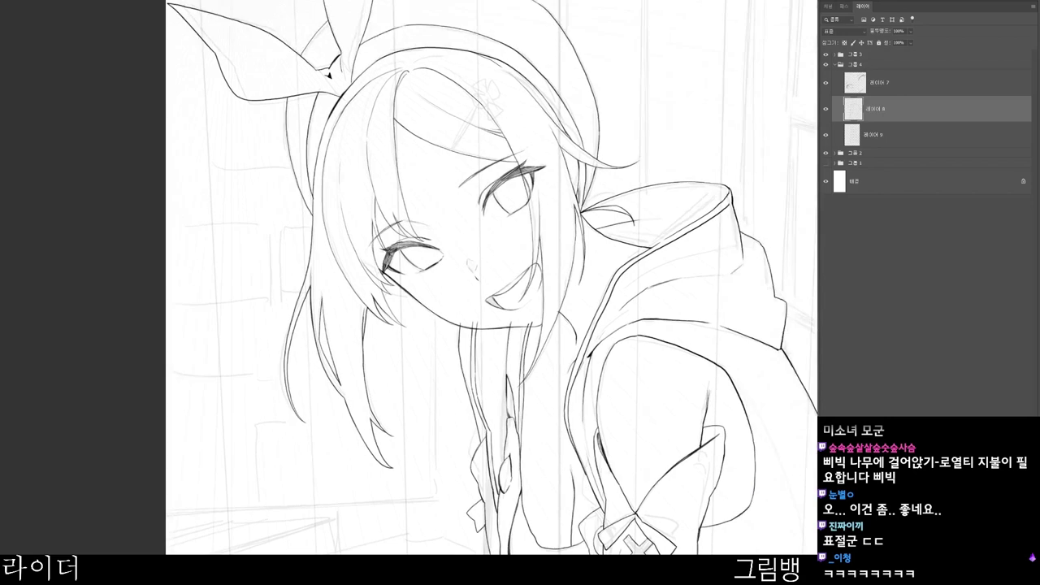
left_click(825, 109)
left_click(825, 109)
- Examine the face and side hair in a tilted view, checking the lines on 레이어 9 and 레이어 8
left_click_drag(508, 126, 539, 194)
left_click_drag(483, 213, 497, 218)
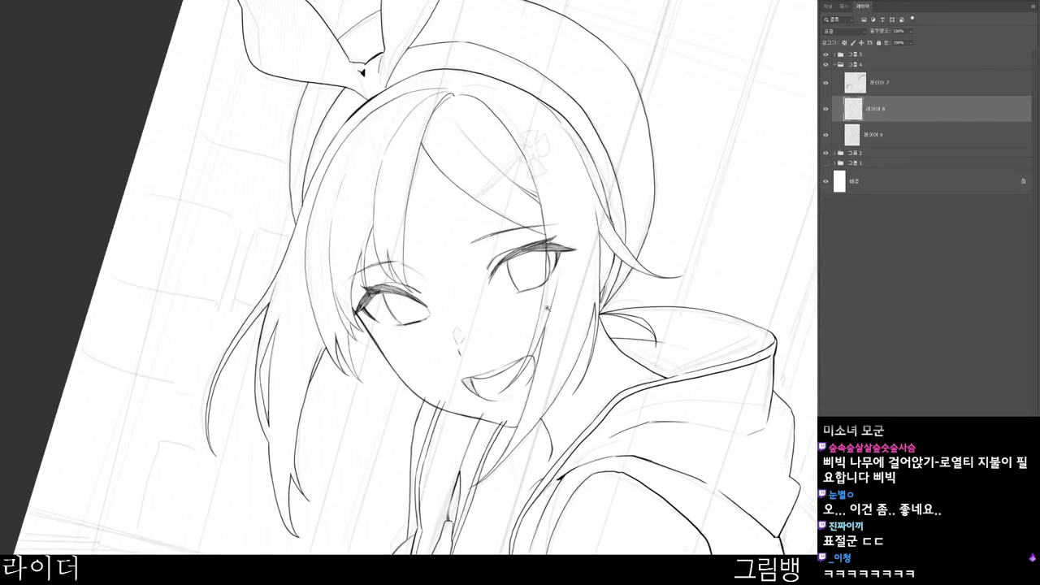
left_click_drag(547, 308, 606, 315)
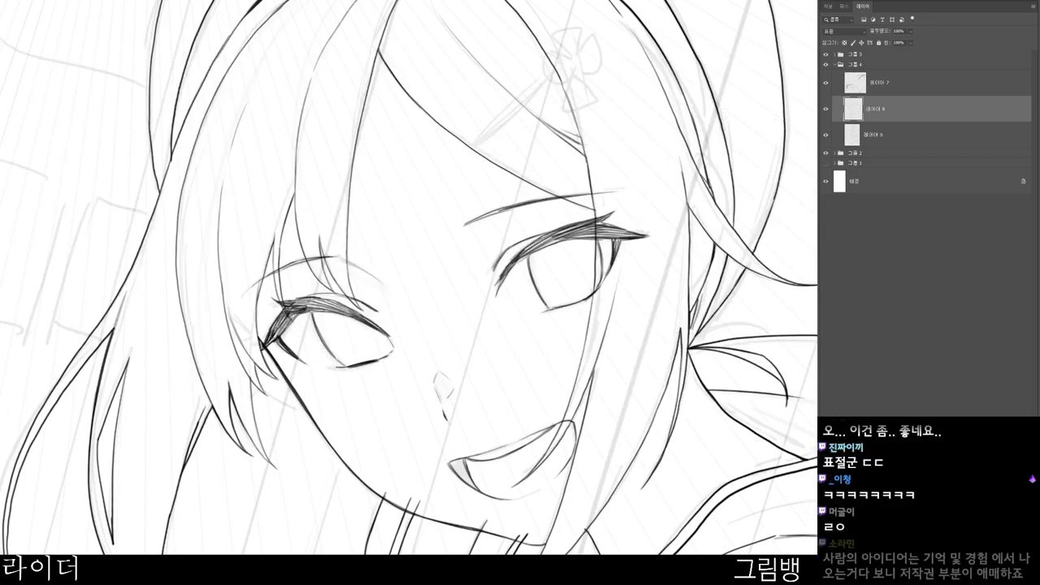
left_click_drag(697, 195, 666, 200)
left_click_drag(690, 247, 643, 221)
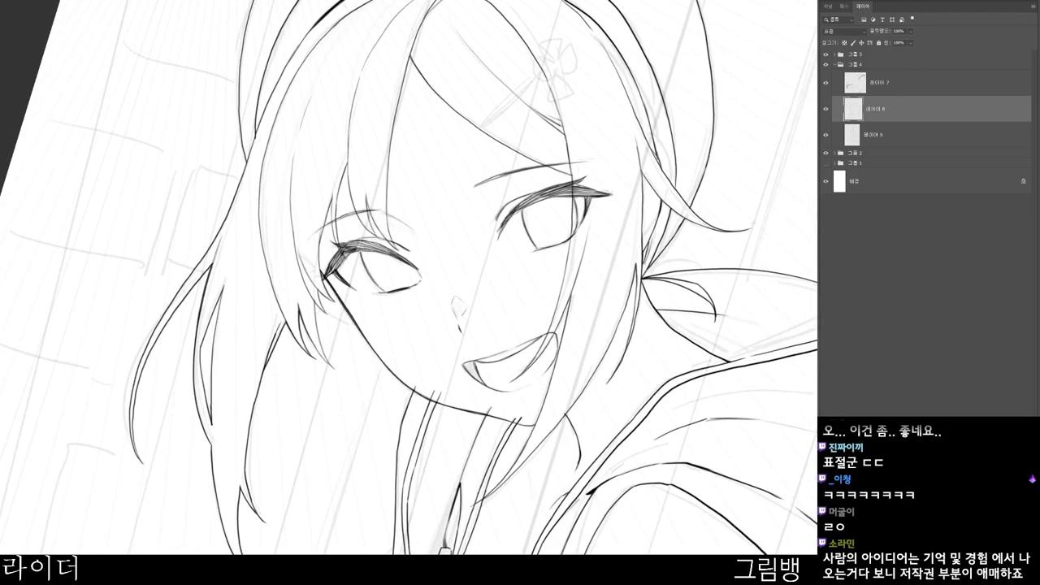
left_click(826, 135)
left_click(825, 109)
left_click(826, 109)
- Make 레이어 7 the active layer and extend the inner end of the eyebrow nearest the hood
left_click(880, 82)
left_click(826, 83)
left_click(826, 83)
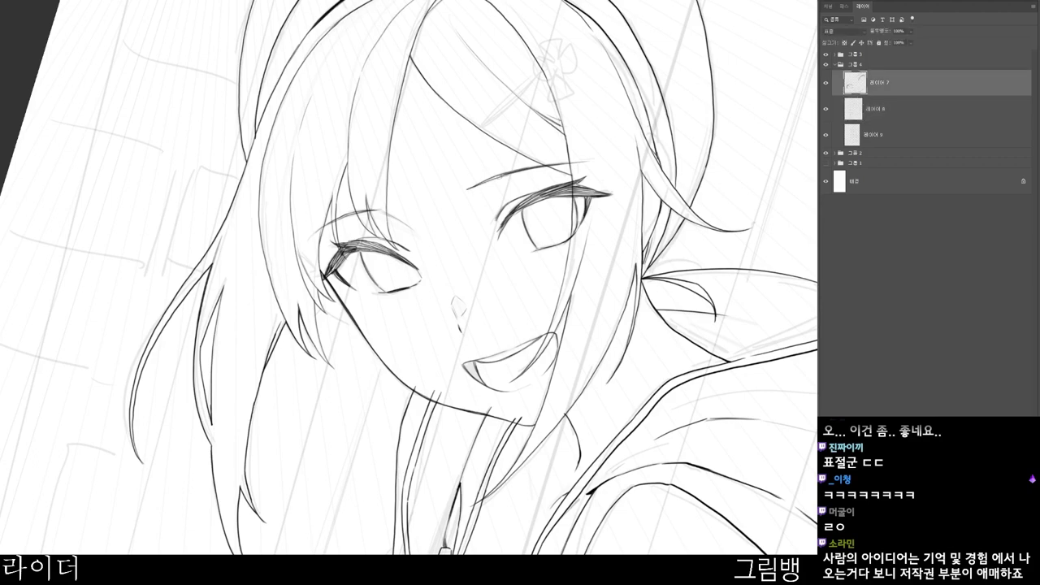
left_click_drag(471, 187, 506, 173)
left_click_drag(641, 242, 583, 297)
- Return to 레이어 8 and ink the narrow straight bar of the hairpin across the bangs
left_click(878, 109)
left_click(826, 109)
left_click(826, 108)
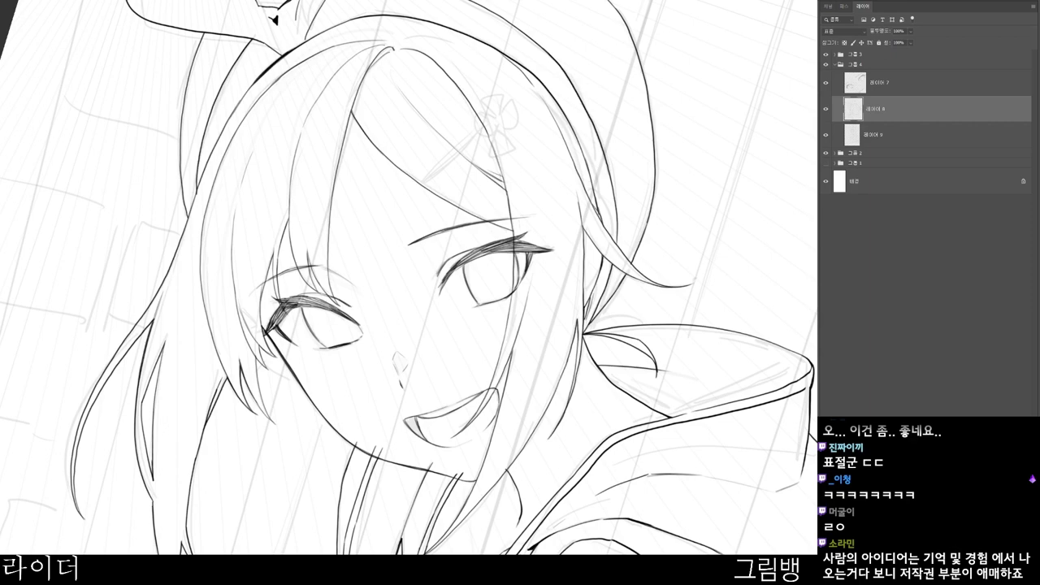
left_click_drag(520, 294, 521, 384)
left_click_drag(584, 372, 574, 336)
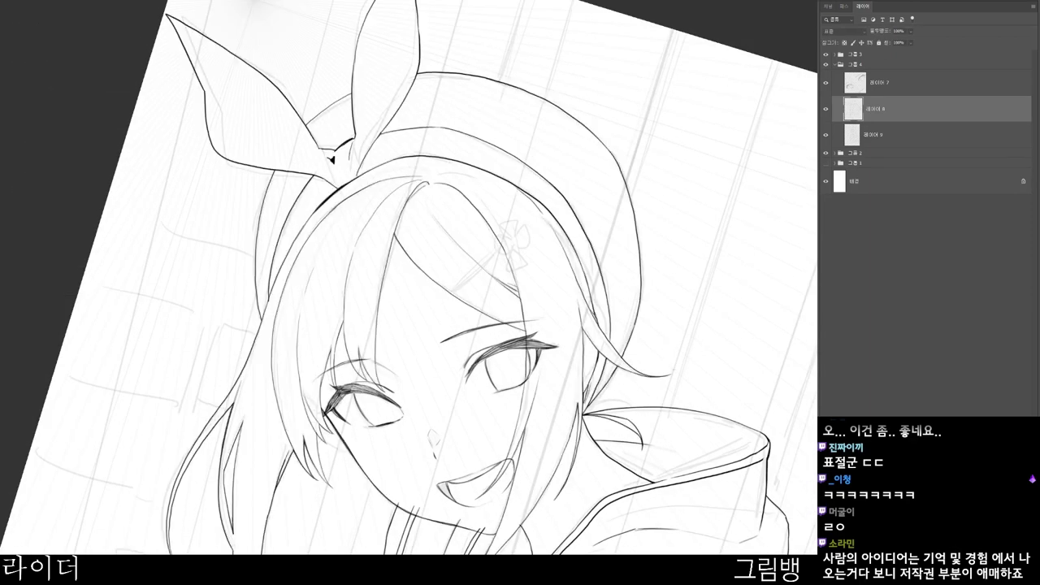
scroll(472, 267, "up", 2)
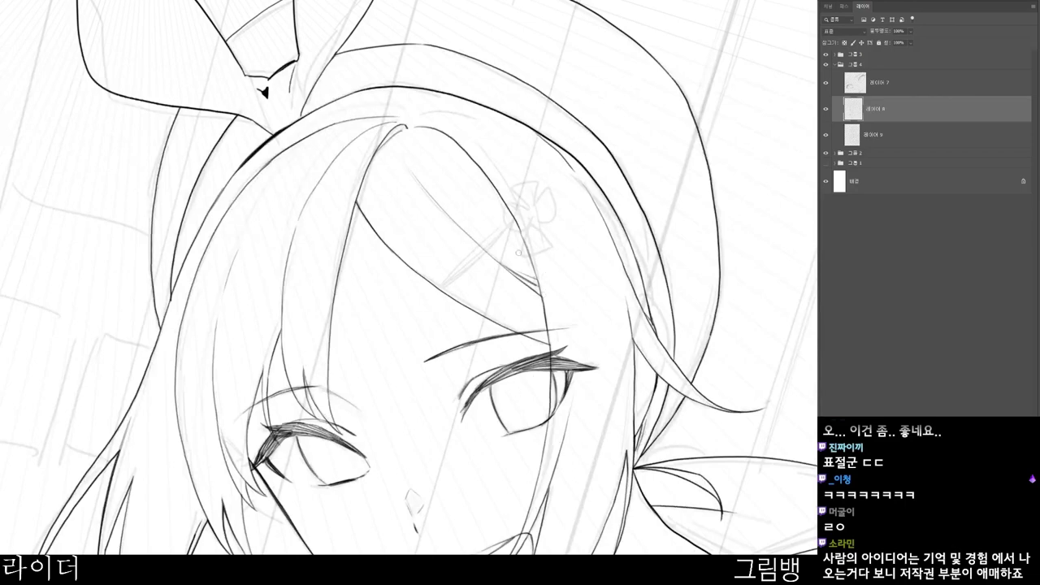
key("e")
key("b")
mouse_move(435, 287)
left_mouse_down()
mouse_move(450, 289)
mouse_move(493, 236)
left_mouse_up()
key("ctrl+z")
key("ctrl+z")
key("ctrl+z")
mouse_move(435, 289)
left_mouse_down()
mouse_move(490, 240)
mouse_move(447, 287)
mouse_move(492, 252)
mouse_move(511, 223)
left_mouse_up()
key("e")
key("b")
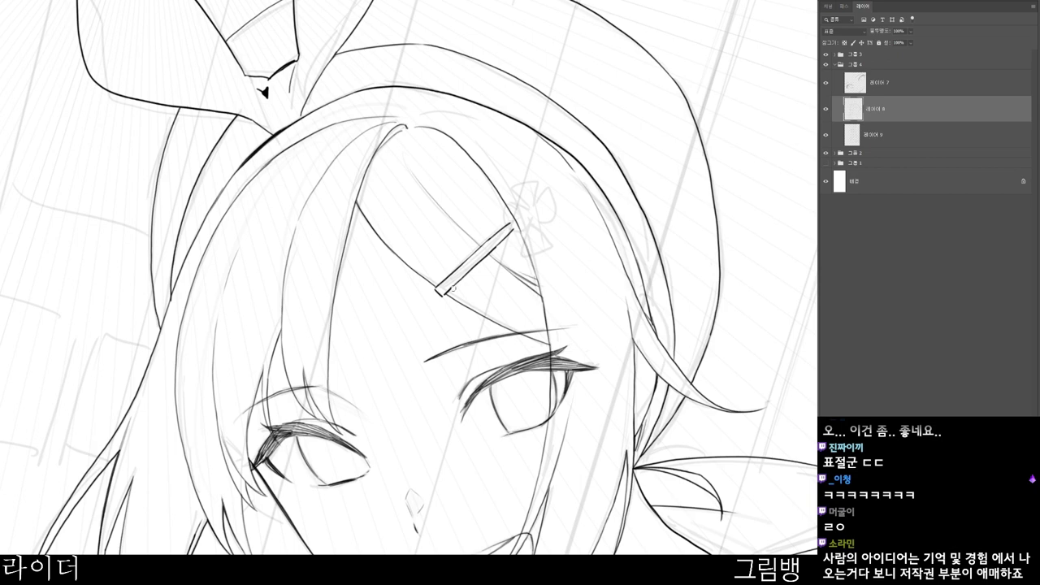
- Ink the four-leaf clover ornament at the upper end of the hairpin, erasing the lines that cross it
key("e")
mouse_move(518, 224)
left_mouse_down()
mouse_move(521, 240)
mouse_move(520, 209)
mouse_move(507, 196)
mouse_move(523, 178)
mouse_move(532, 203)
mouse_move(556, 202)
mouse_move(537, 219)
mouse_move(555, 244)
left_mouse_up()
key("b")
key("e")
key("b")
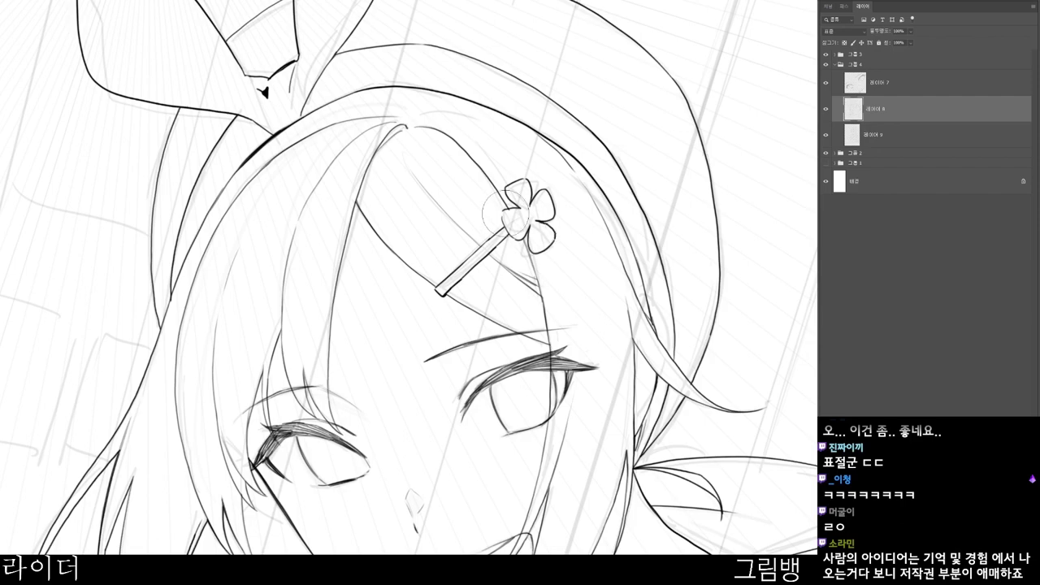
mouse_move(501, 215)
left_mouse_down()
mouse_move(515, 242)
mouse_move(557, 238)
mouse_move(570, 261)
left_mouse_up()
scroll(577, 258, "down", 5)
scroll(558, 265, "up", 8)
scroll(570, 260, "down", 6)
key("Escape")
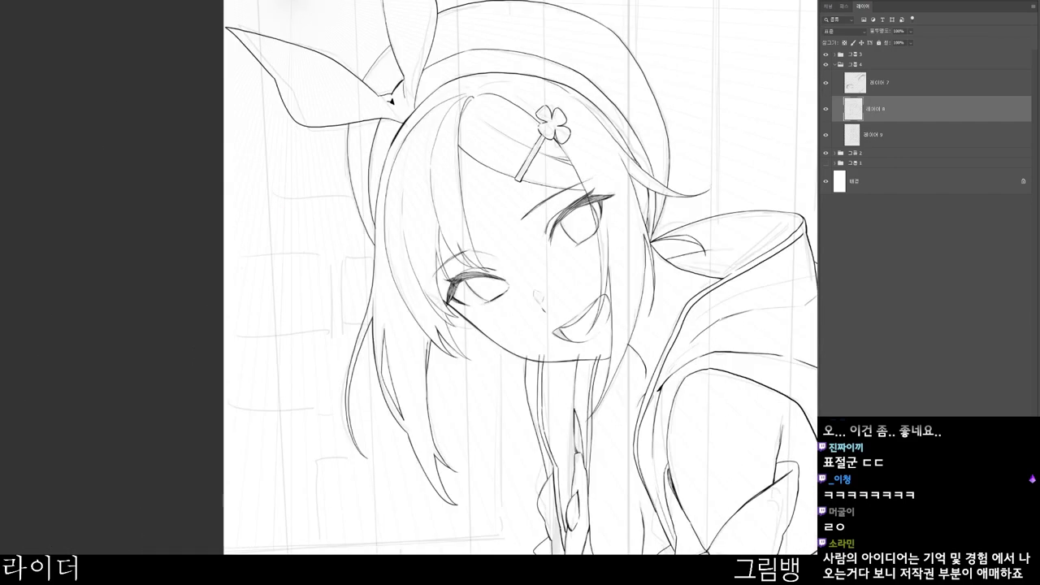
- Make 레이어 9 the active layer around the hood and compare the line art with it hidden and shown
left_click_drag(727, 454, 677, 374)
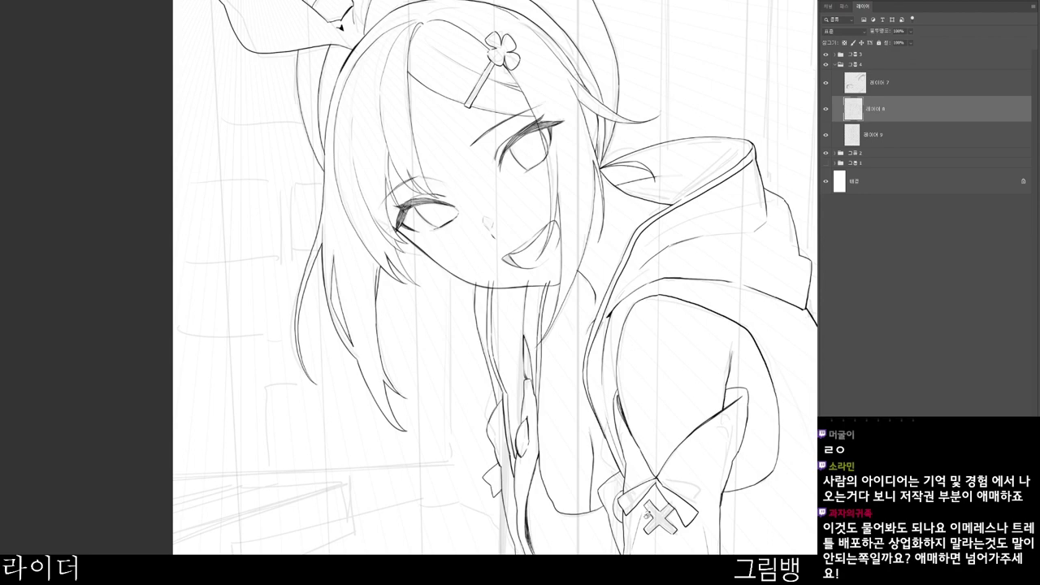
left_click_drag(670, 435, 413, 476)
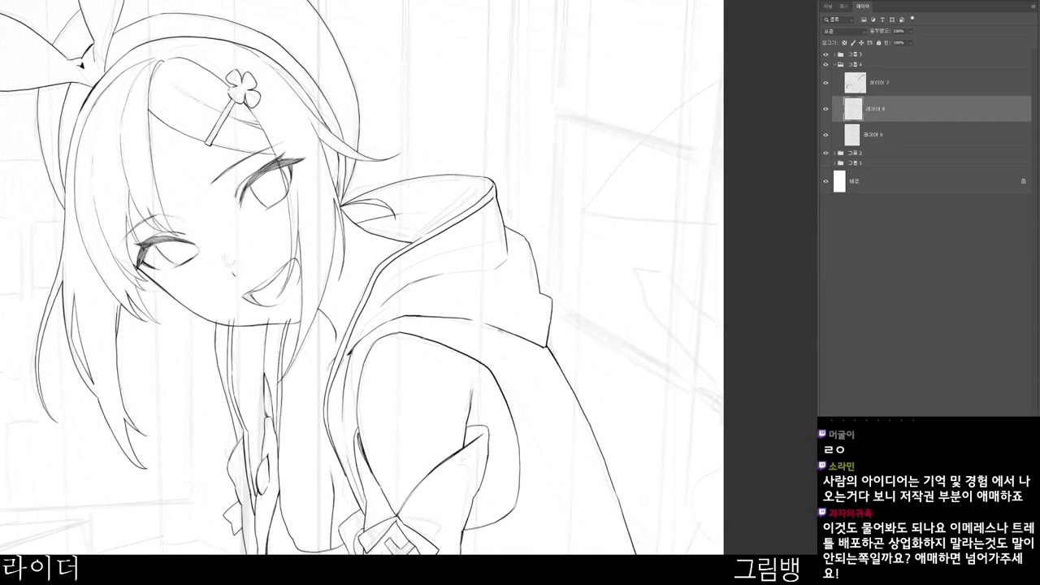
scroll(481, 284, "up", 6)
left_click_drag(578, 194, 595, 228)
key("ctrl+z")
left_click(874, 135)
left_click(826, 135)
left_click(825, 135)
key("e")
key("b")
scroll(627, 210, "down", 3)
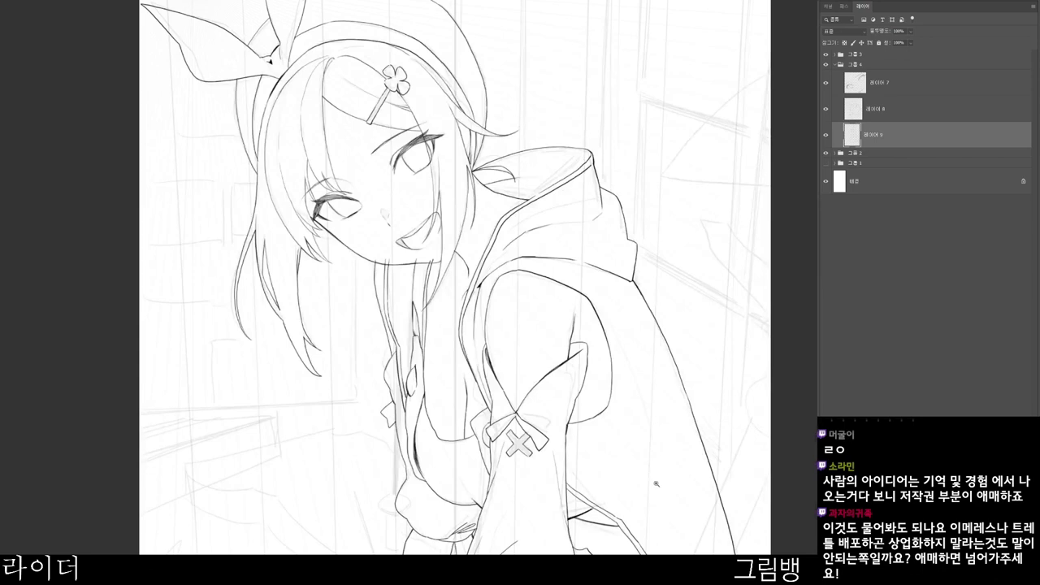
- Examine the hood, sleeves and full figure, comparing the drawing with the body line layer hidden and shown
scroll(579, 172, "up", 3)
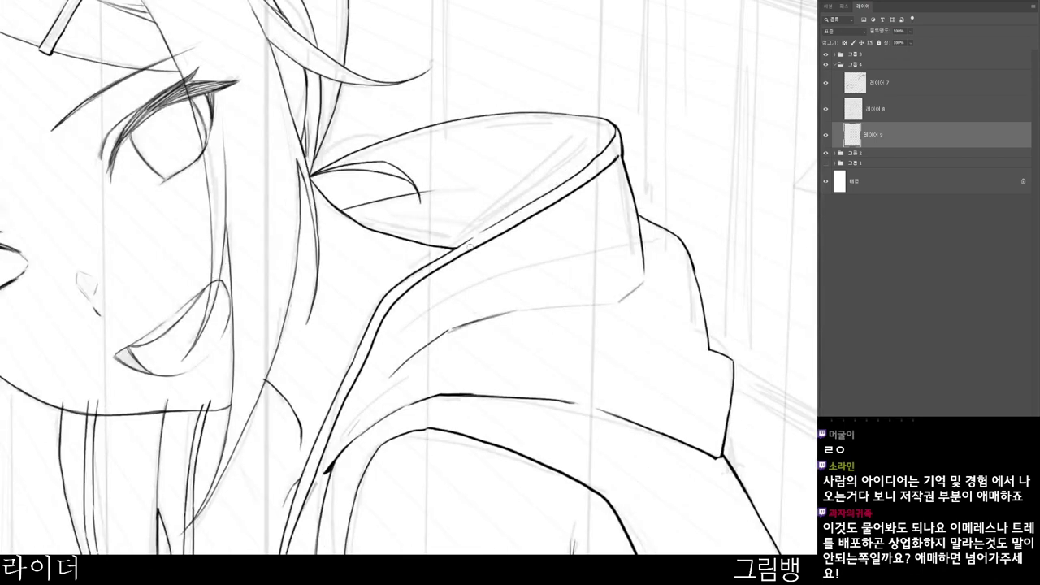
scroll(533, 203, "down", 2)
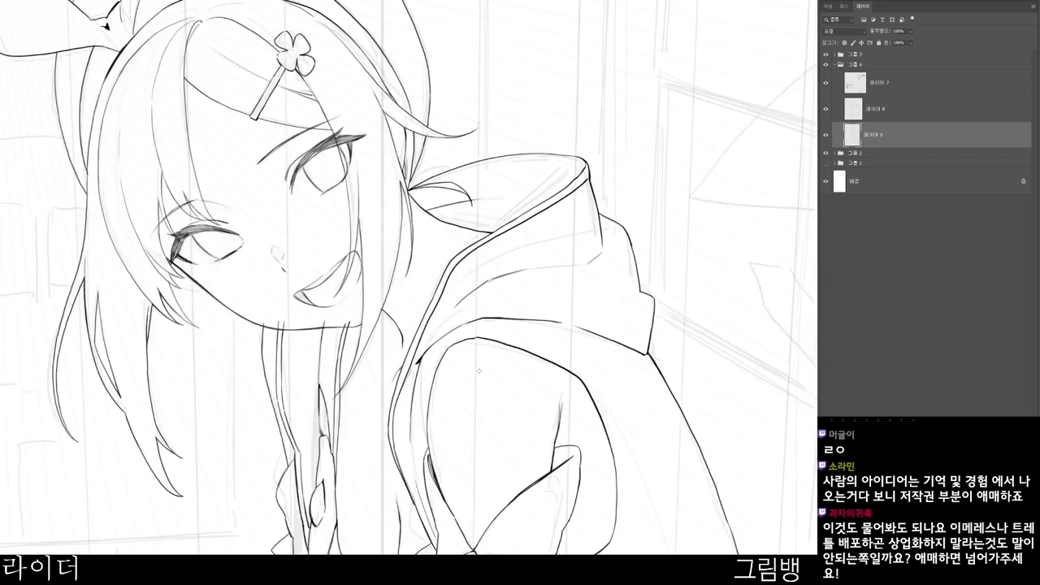
scroll(478, 359, "down", 2)
scroll(468, 501, "down", 5)
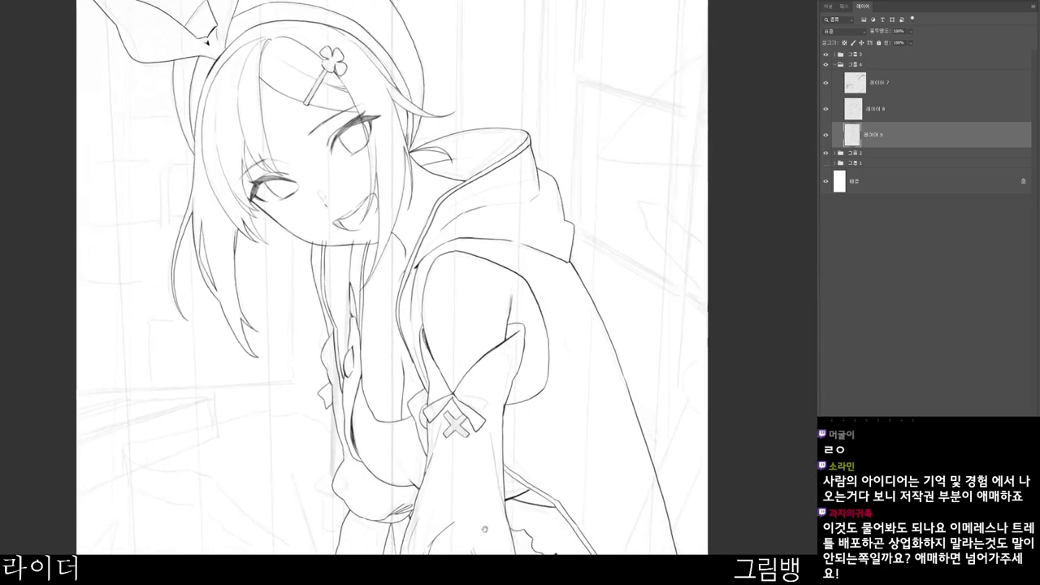
left_click_drag(526, 510, 562, 466)
scroll(537, 505, "down", 3)
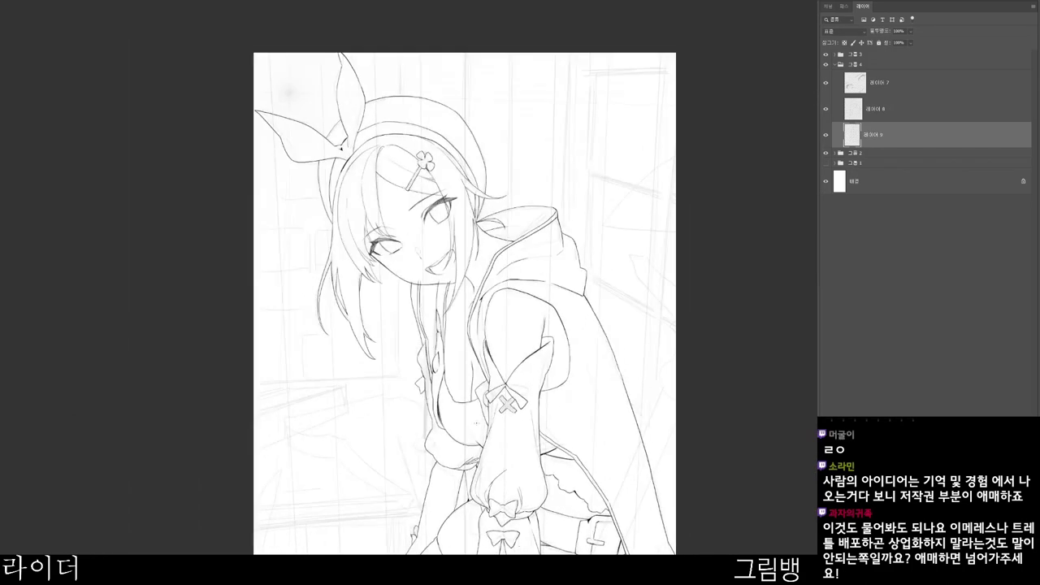
scroll(365, 72, "up", 4)
scroll(399, 69, "down", 5)
left_click_drag(536, 390, 545, 335)
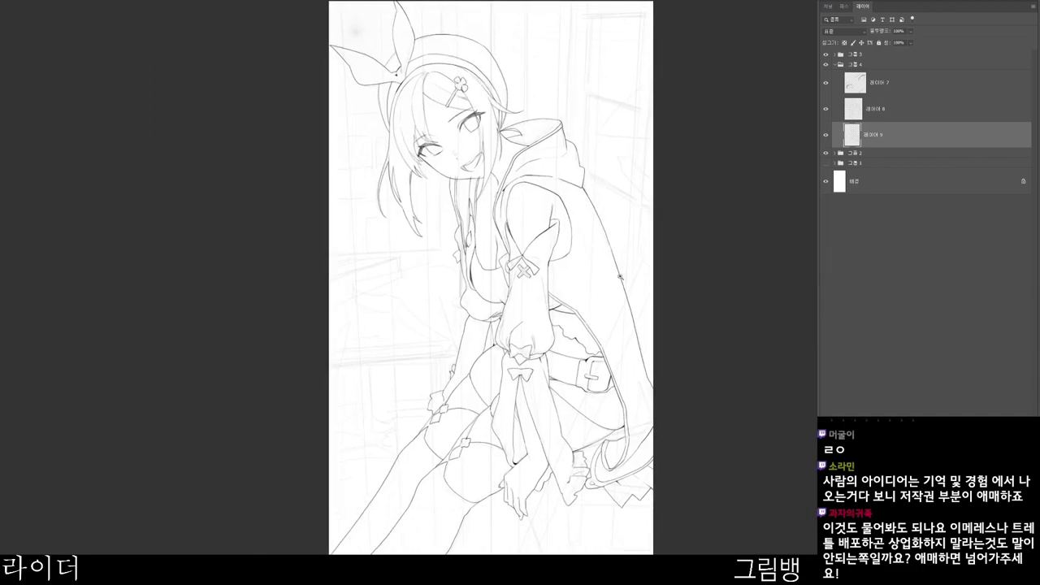
left_click(826, 135)
left_click(825, 135)
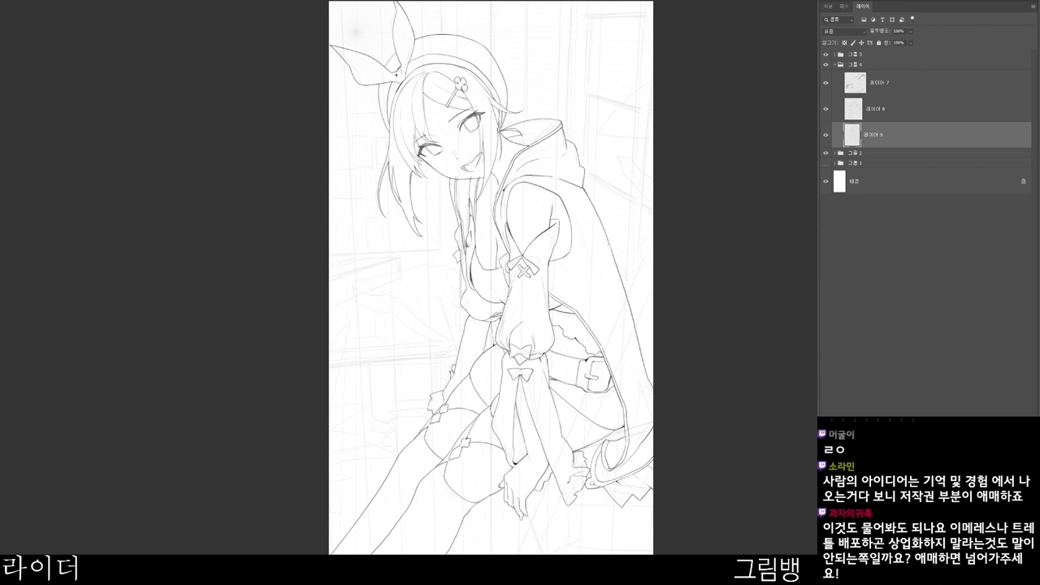
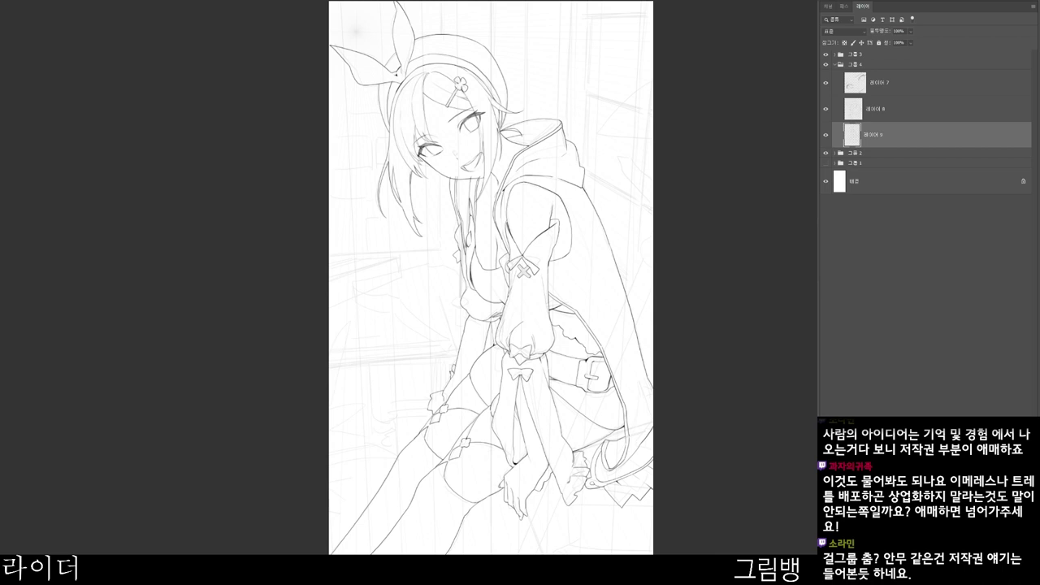
- Compare the drawing with 레이어 8 hidden and shown, and return to 레이어 9 with the lower sleeve and legs in a tilted view
left_click(893, 109)
left_click(825, 109)
left_click(826, 109)
left_click_drag(551, 328, 575, 303)
key("alt+bracketleft")
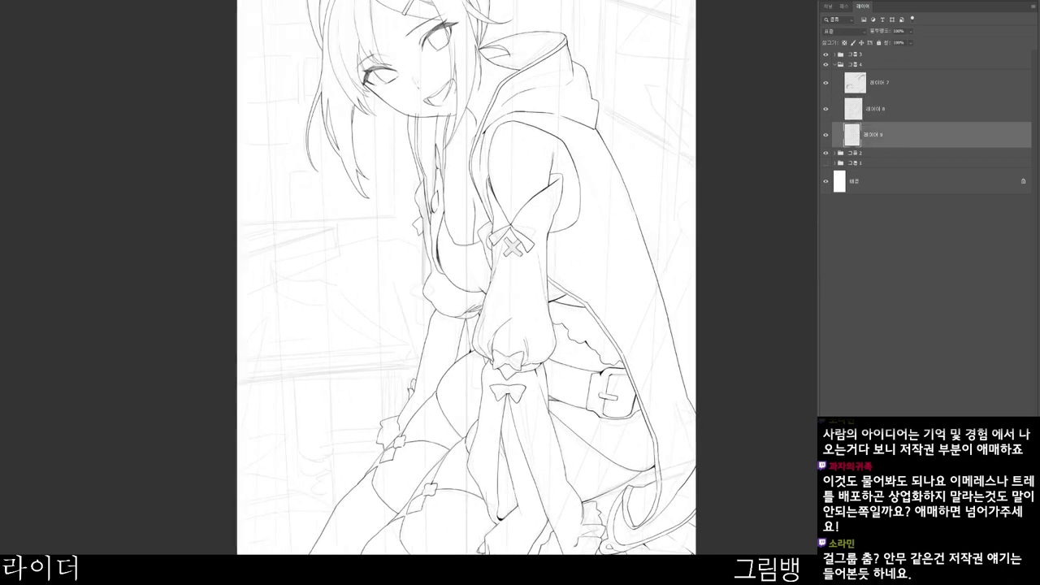
scroll(542, 438, "up", 2)
left_click_drag(542, 437, 601, 302)
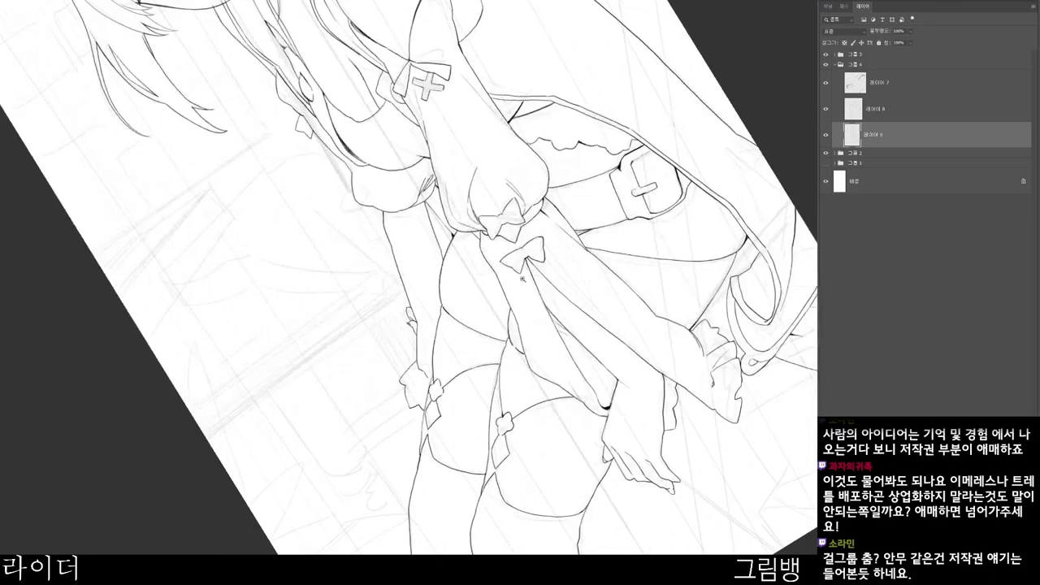
- Examine the line art of the sleeve cuff, its bows, the belt and the upper legs at different angles
left_click_drag(520, 327, 539, 328)
left_click_drag(528, 282, 537, 335)
mouse_move(436, 305)
left_mouse_down()
mouse_move(430, 323)
mouse_move(473, 286)
left_mouse_up()
key("b")
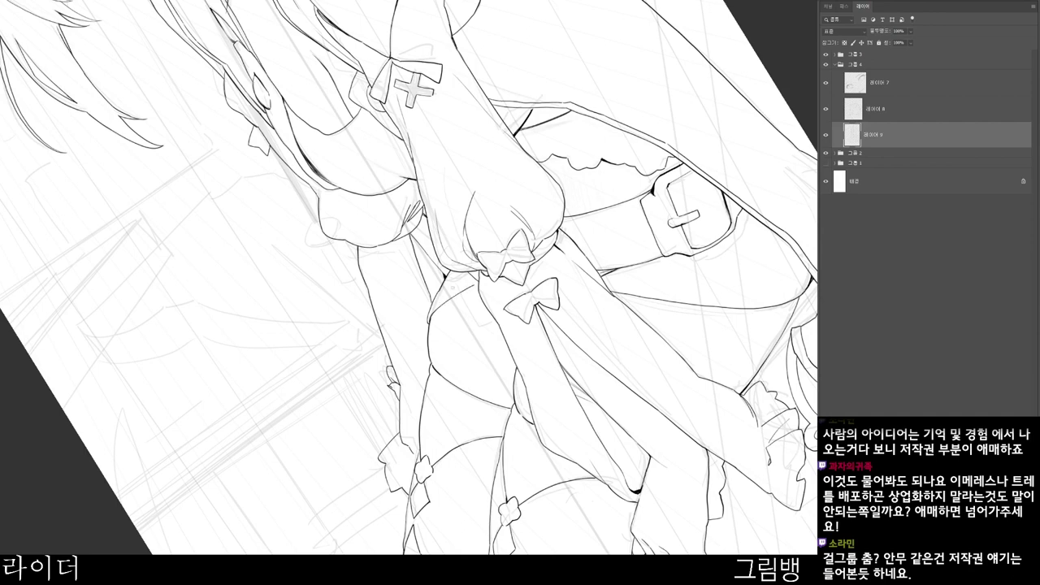
scroll(455, 288, "up", 3)
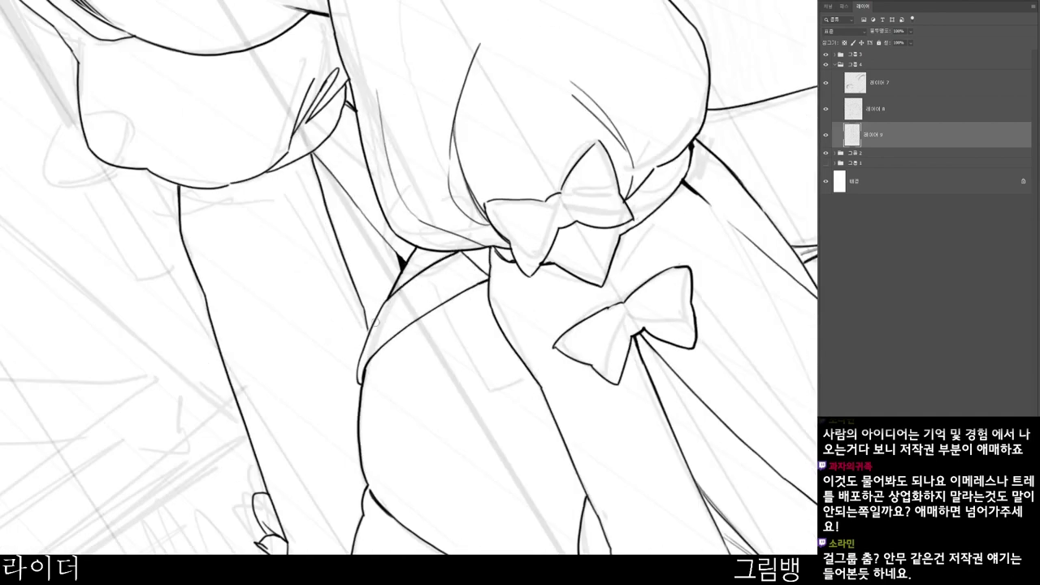
scroll(434, 266, "down", 3)
left_click_drag(561, 267, 599, 390)
left_click_drag(599, 390, 569, 465)
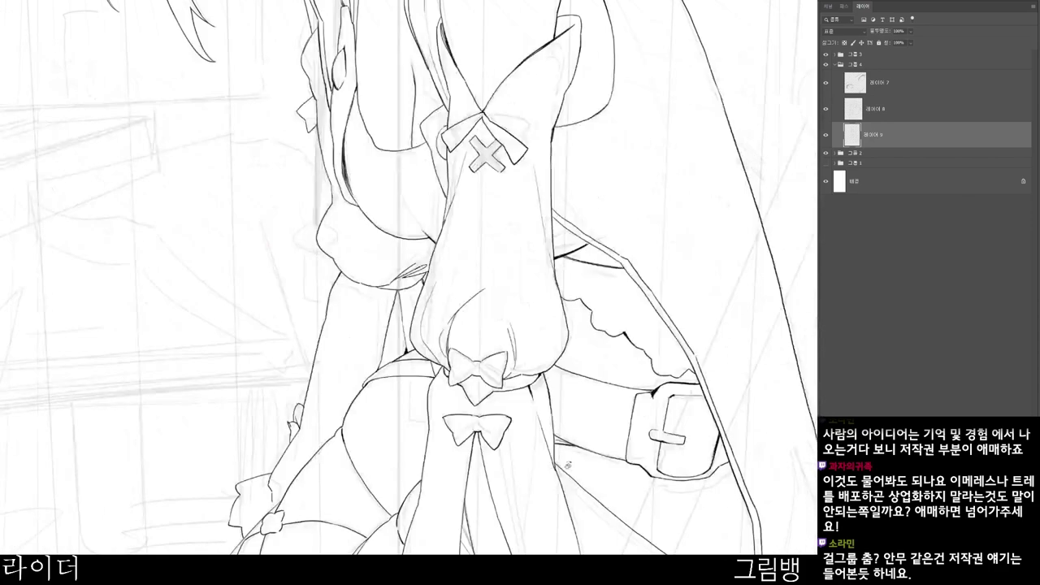
scroll(598, 483, "down", 3)
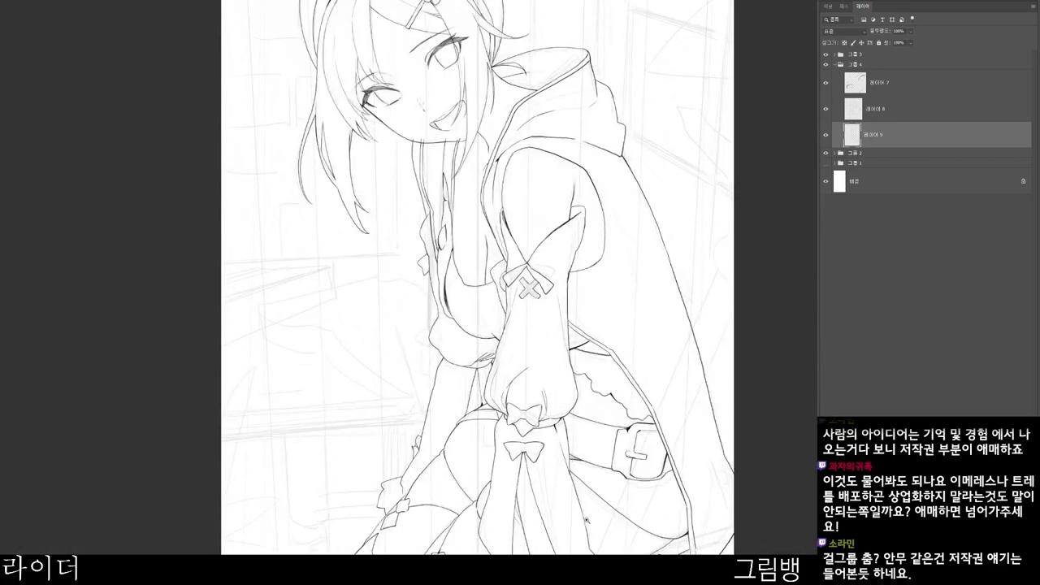
- Check the full figure and shoulder, comparing the drawing with 레이어 9 hidden and shown
key("ctrl+0")
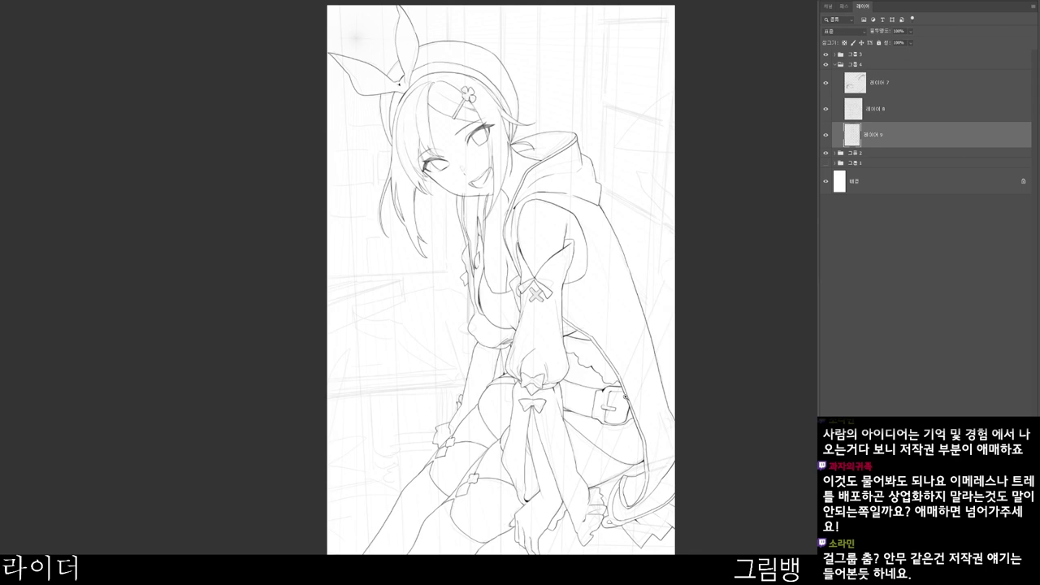
scroll(703, 278, "up", 2)
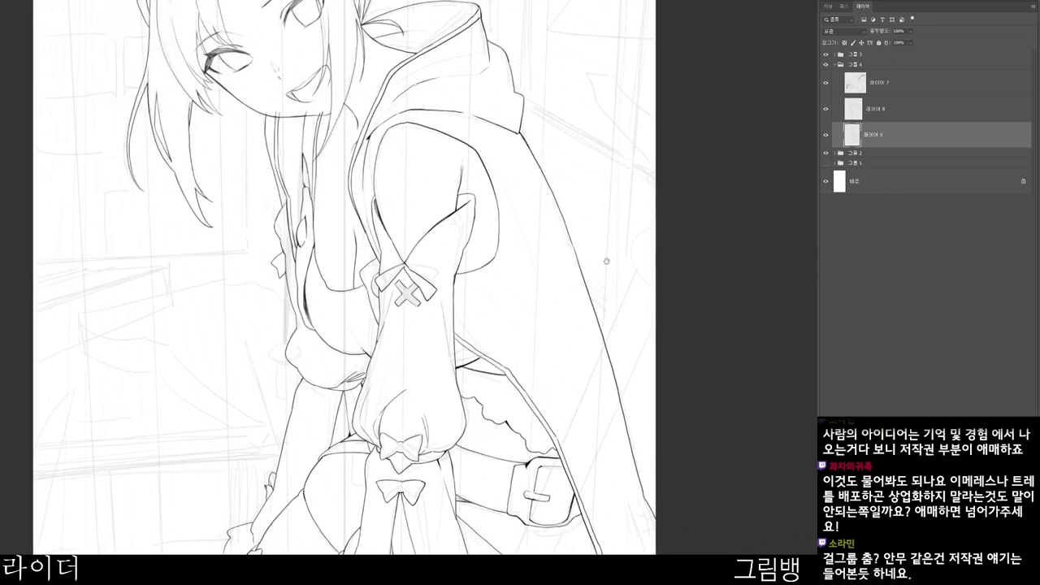
scroll(532, 144, "up", 2)
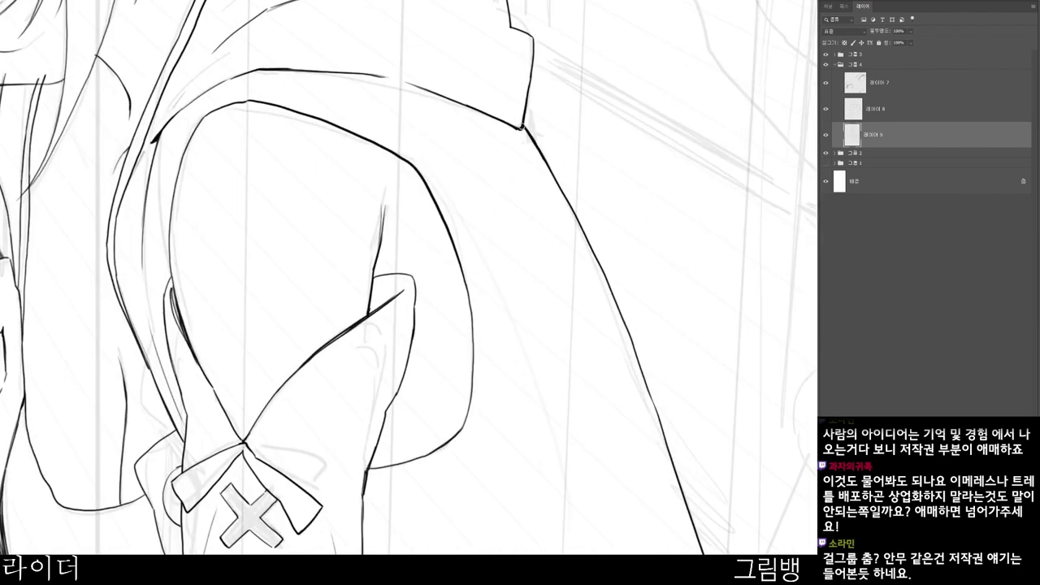
scroll(542, 93, "down", 3)
left_click(825, 135)
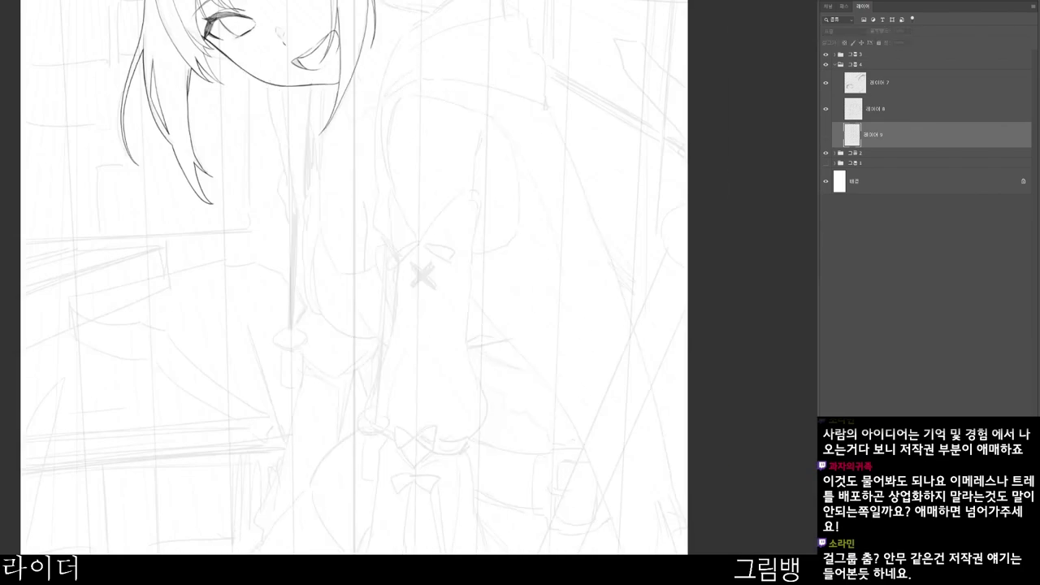
left_click(825, 135)
scroll(593, 224, "down", 2)
scroll(593, 222, "up", 4)
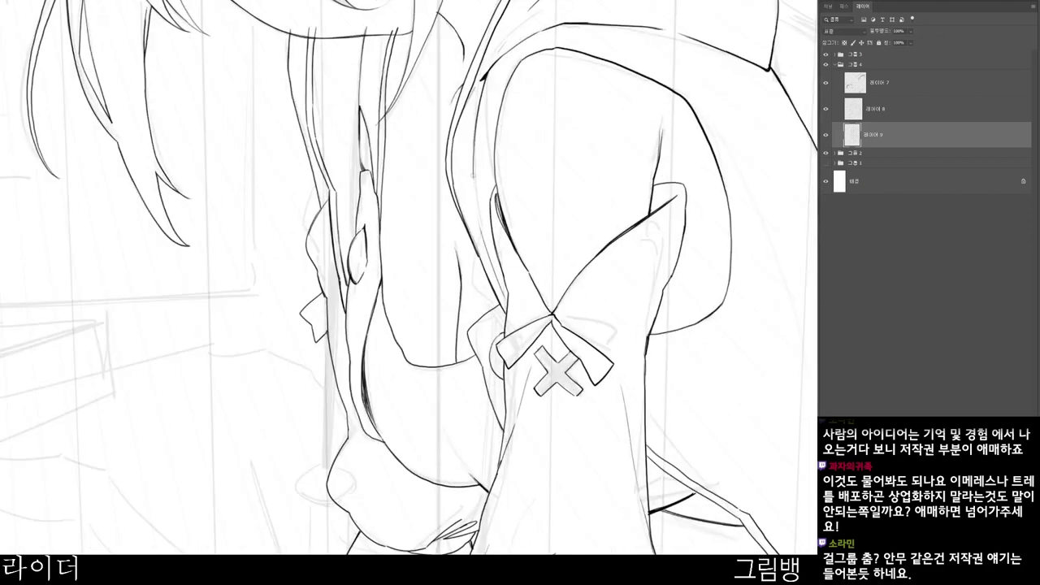
scroll(479, 155, "down", 1)
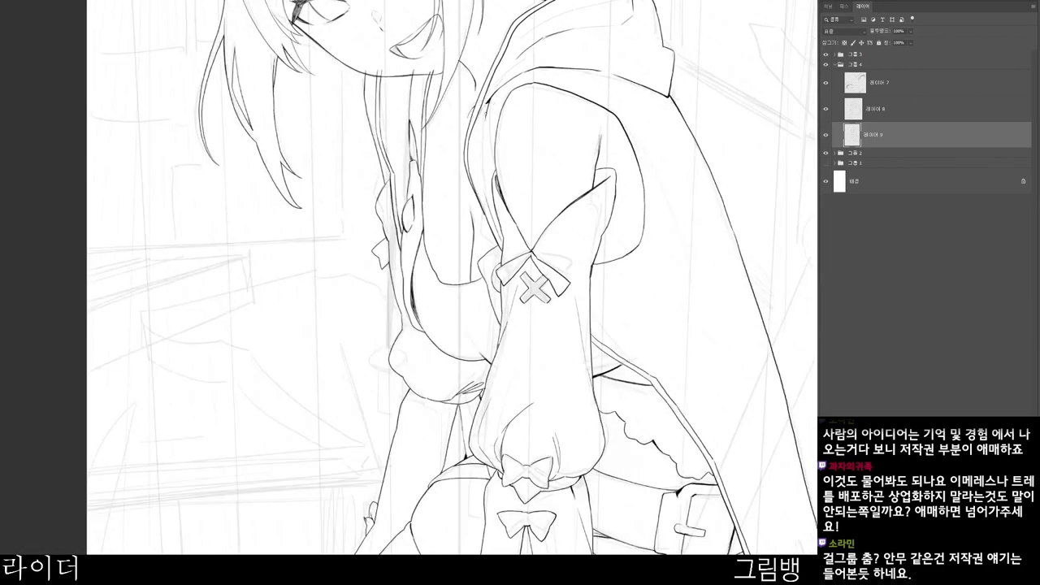
- Examine the chest, sleeve, cloak edge and lower body for parts of the line art that are still missing
scroll(484, 137, "up", 2)
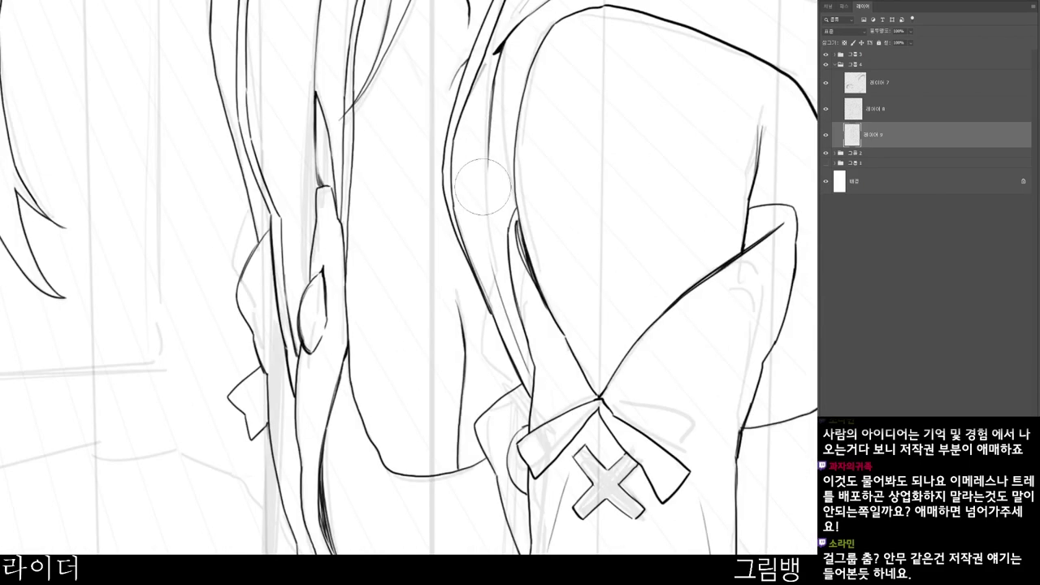
scroll(476, 186, "down", 1)
scroll(476, 186, "down", 2)
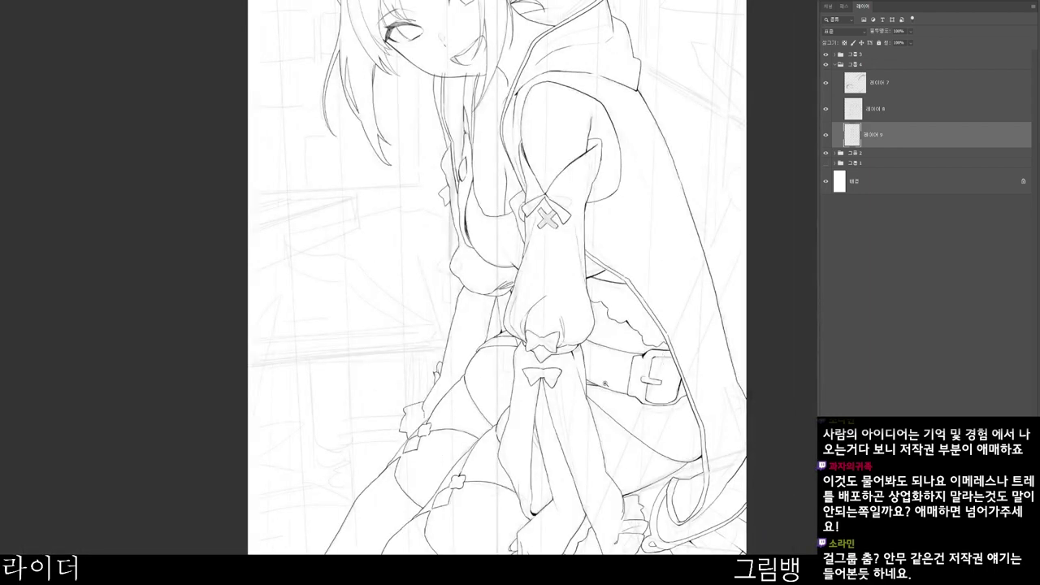
scroll(605, 385, "up", 1)
left_click_drag(572, 469, 537, 392)
scroll(607, 475, "down", 1)
left_click_drag(676, 447, 624, 517)
scroll(626, 517, "down", 1)
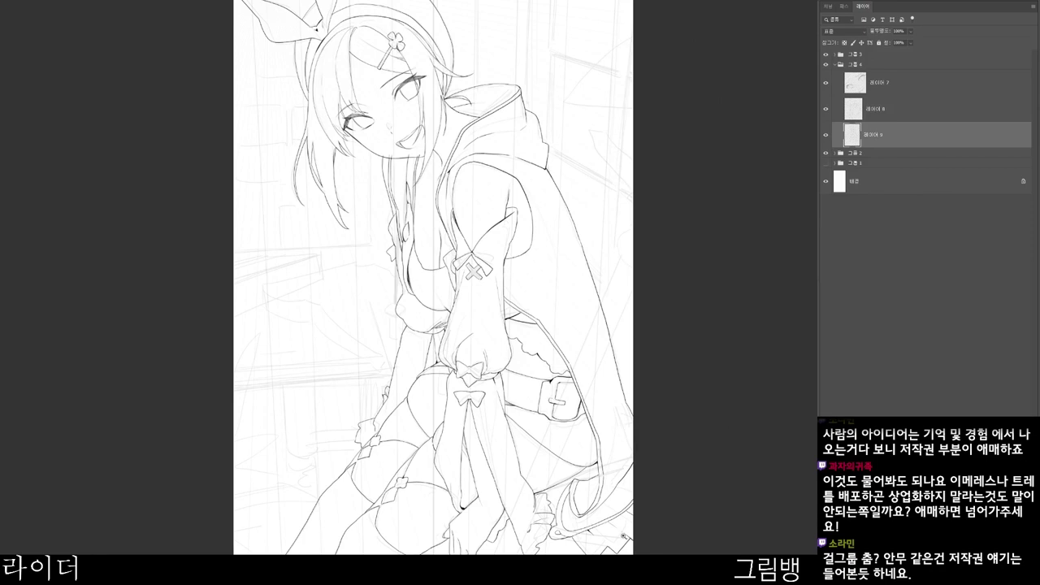
mouse_move(601, 312)
left_mouse_down()
mouse_move(518, 305)
mouse_move(514, 319)
mouse_move(562, 458)
left_mouse_up()
scroll(514, 319, "up", 2)
scroll(512, 319, "up", 1)
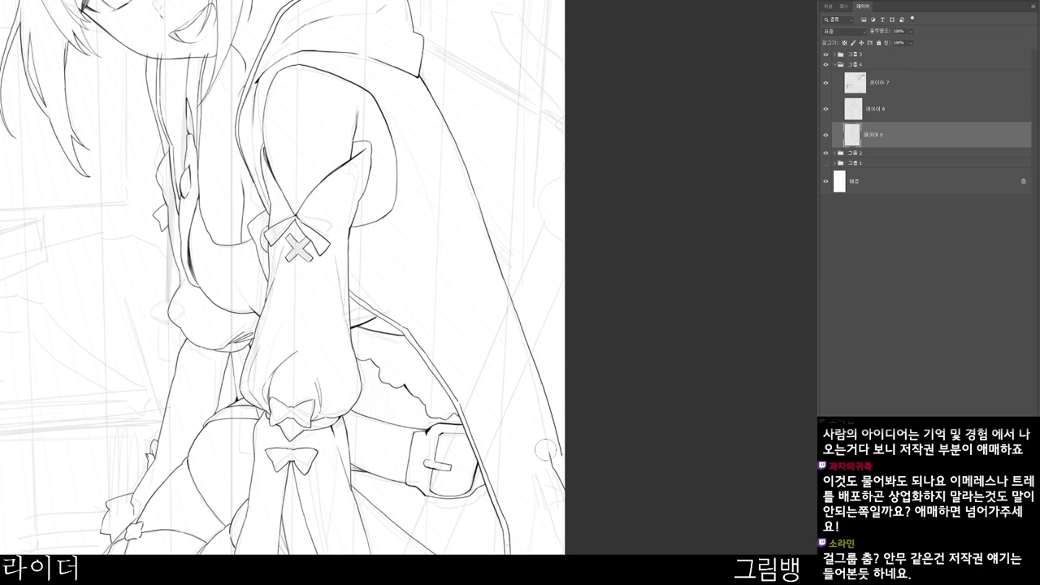
scroll(564, 457, "down", 3)
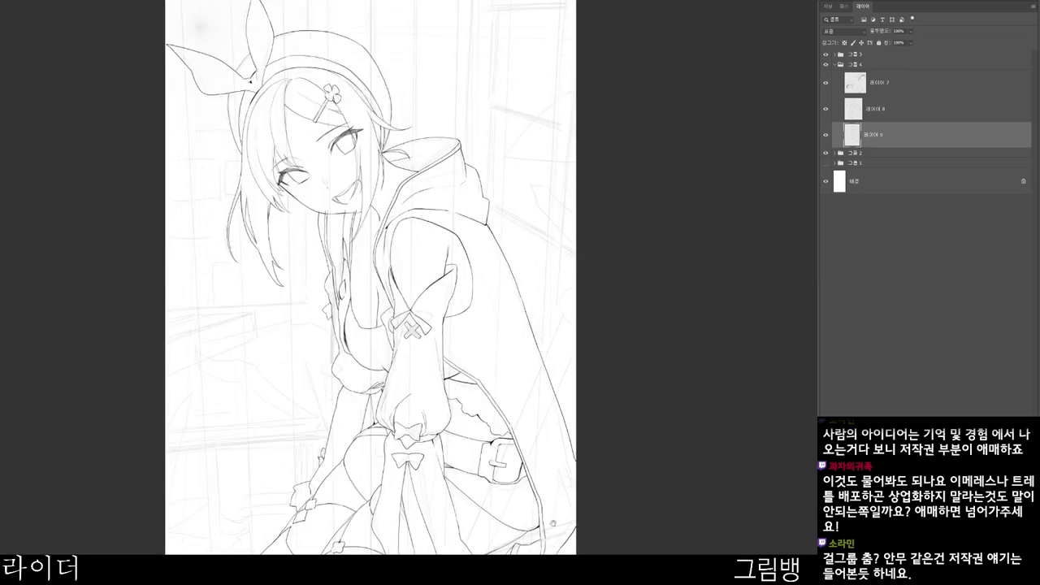
scroll(546, 379, "up", 1)
left_click_drag(588, 538, 590, 555)
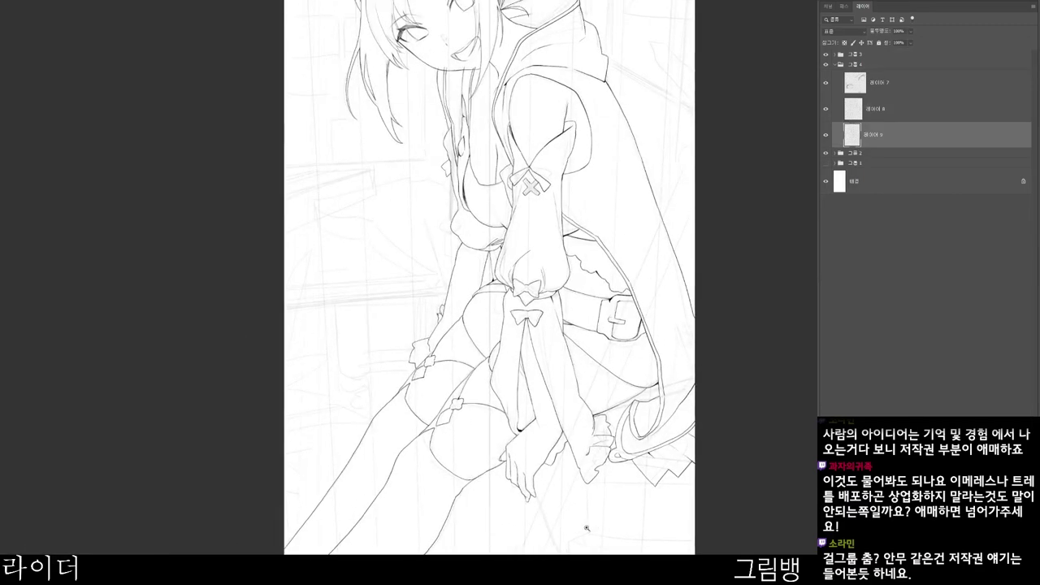
scroll(512, 244, "up", 2)
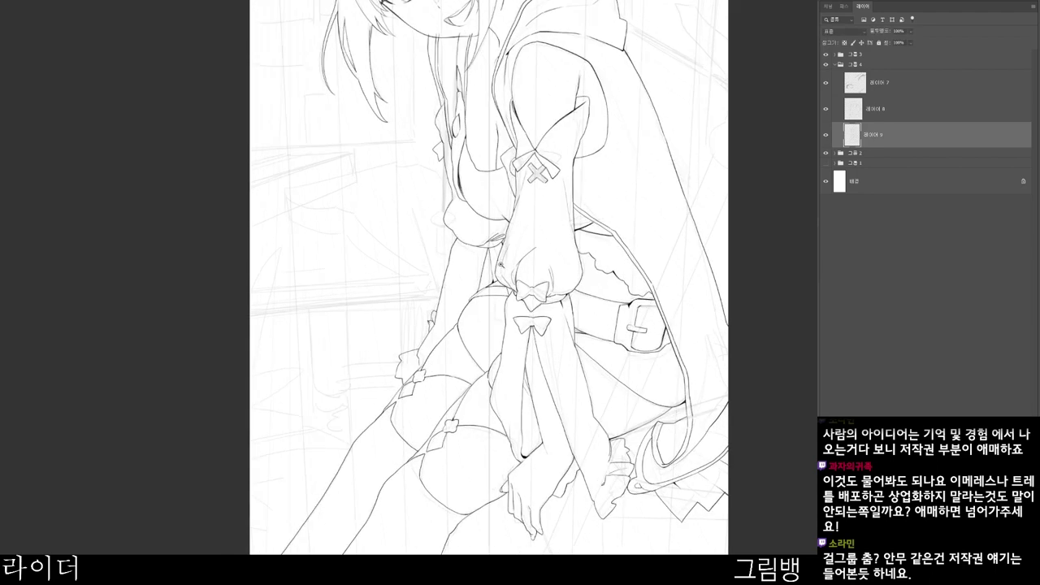
- Add a new layer between 레이어 8 and 레이어 9
key("ctrl+shift+n")
key("Return")
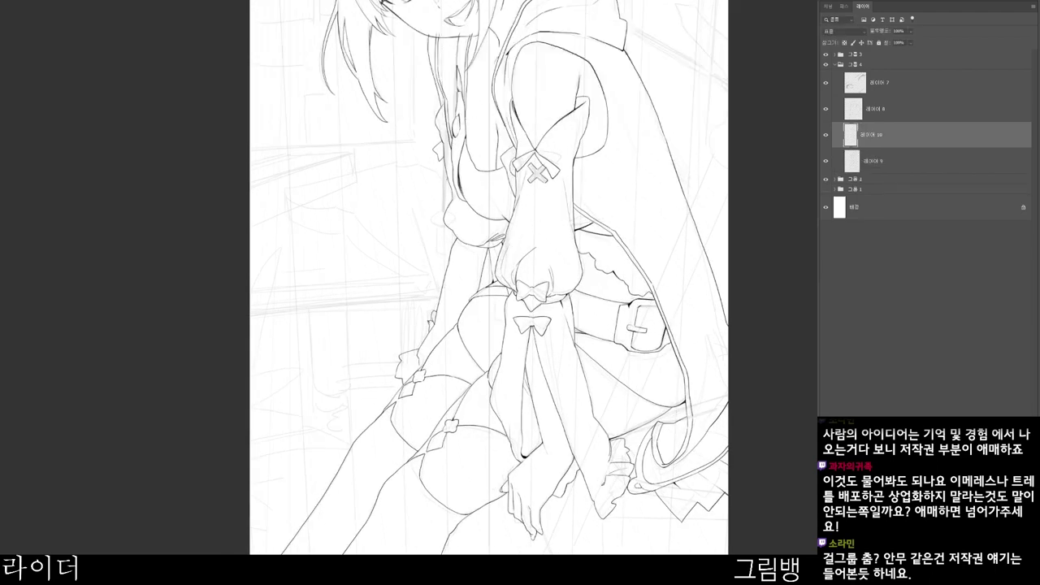
scroll(460, 208, "up", 2)
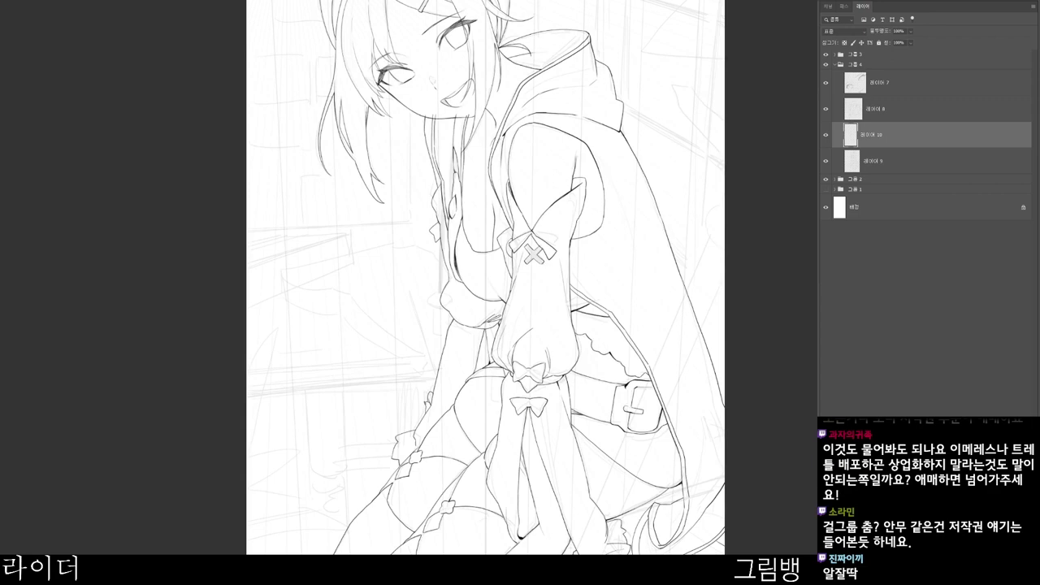
key("ctrl+bracketright")
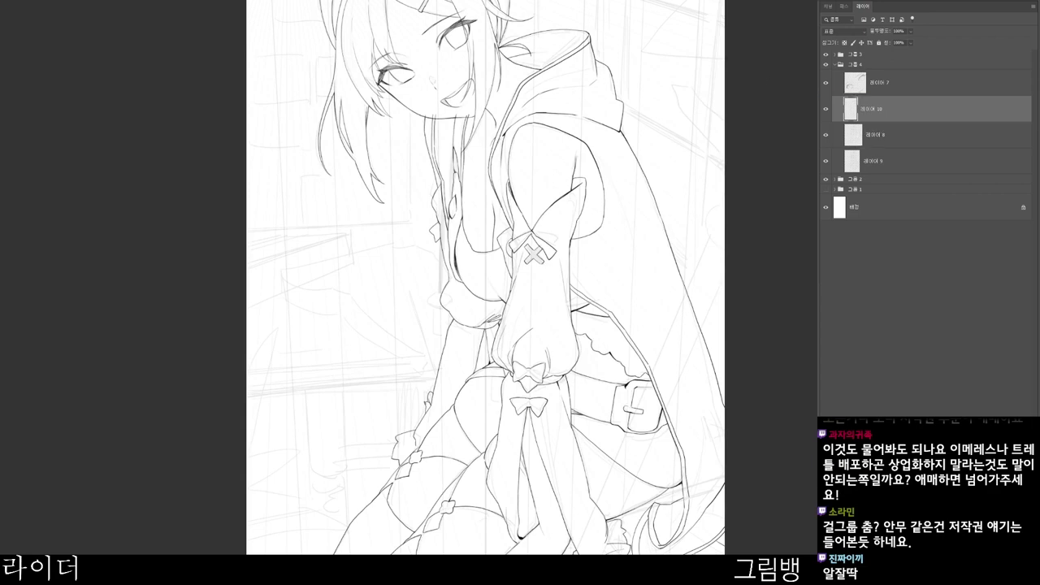
key("ctrl+bracketleft")
- Ink the long vertical lines of the hood's drawstring beside the upper arm, undoing strokes that stray
scroll(475, 206, "up", 2)
left_click_drag(474, 265, 372, 203)
left_click_drag(397, 107, 389, 227)
key("ctrl+z")
left_click_drag(400, 109, 402, 220)
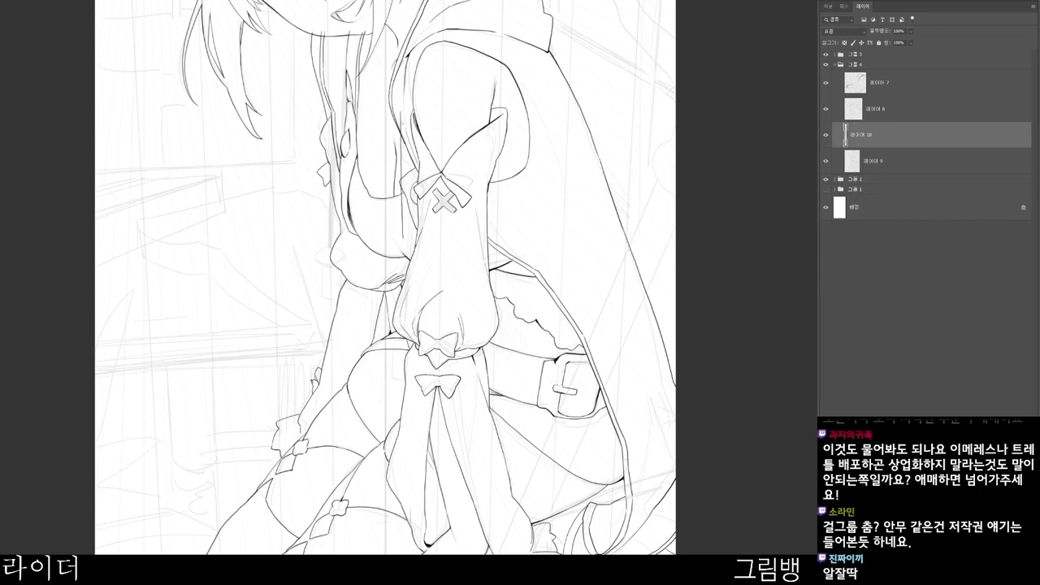
mouse_move(405, 112)
left_mouse_down()
mouse_move(407, 242)
mouse_move(423, 226)
left_mouse_up()
key("ctrl+z")
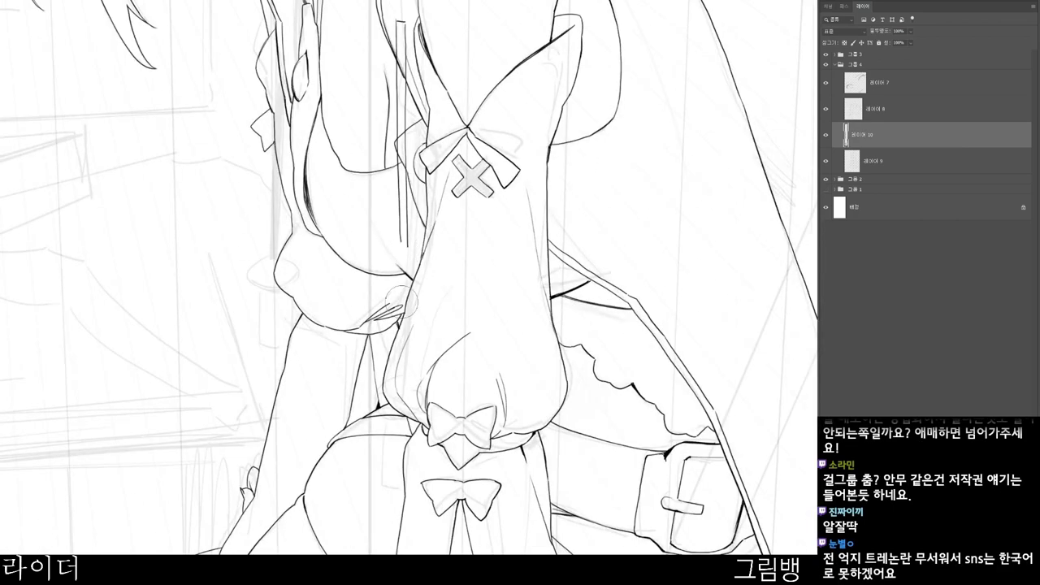
- Refine the drawstring into a narrow cord with closed ends hanging from the hood edge to the chest
scroll(433, 279, "down", 1)
left_click_drag(506, 377, 500, 254)
mouse_move(451, 280)
left_mouse_down()
mouse_move(442, 322)
mouse_move(401, 253)
mouse_move(402, 279)
mouse_move(405, 271)
left_mouse_up()
scroll(431, 261, "down", 1)
left_click_drag(469, 363, 424, 411)
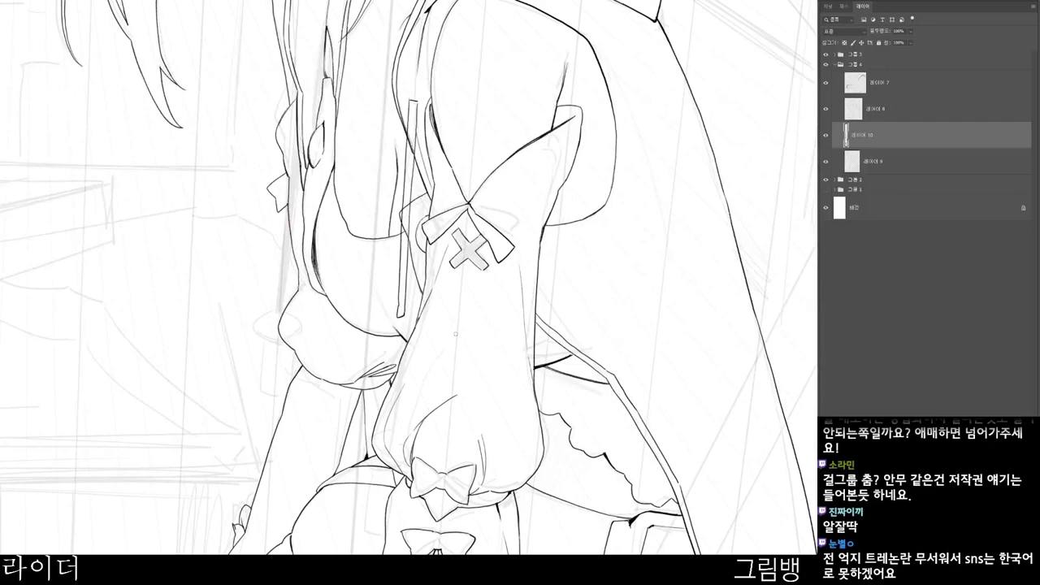
- Ink a flat oval bead at the lower end of the drawstring, erasing and redrawing its outline
left_click_drag(453, 330, 462, 286)
scroll(426, 368, "up", 1)
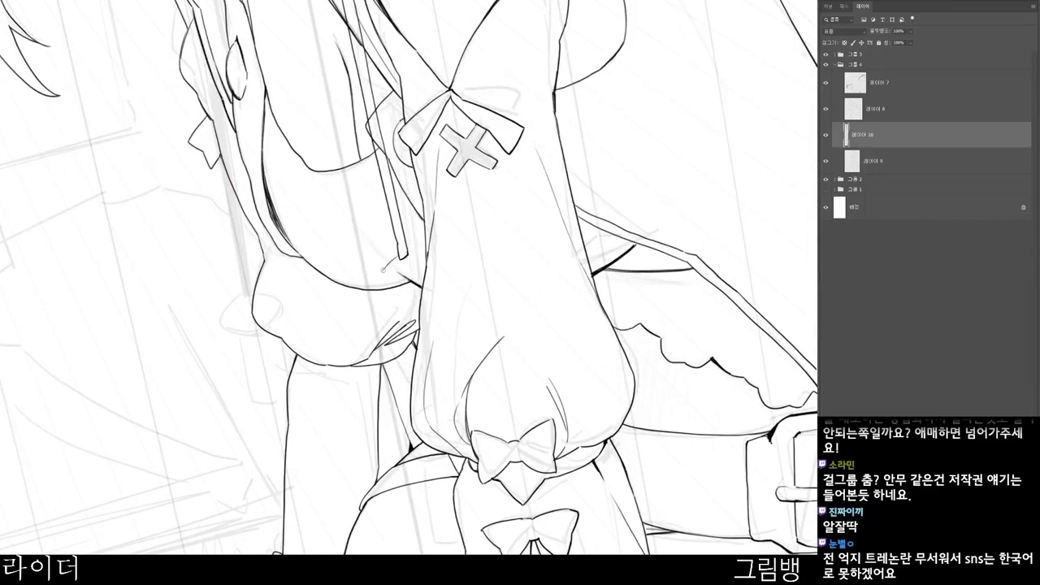
mouse_move(389, 257)
left_mouse_down()
mouse_move(406, 276)
mouse_move(411, 251)
mouse_move(426, 258)
mouse_move(397, 284)
mouse_move(418, 277)
mouse_move(383, 273)
mouse_move(389, 283)
mouse_move(382, 273)
mouse_move(430, 258)
left_mouse_up()
key("e")
key("b")
key("e")
mouse_move(372, 274)
left_mouse_down()
mouse_move(402, 282)
mouse_move(429, 259)
mouse_move(420, 281)
mouse_move(432, 264)
mouse_move(404, 284)
mouse_move(433, 272)
left_mouse_up()
key("b")
key("e")
key("b")
key("ctrl+z")
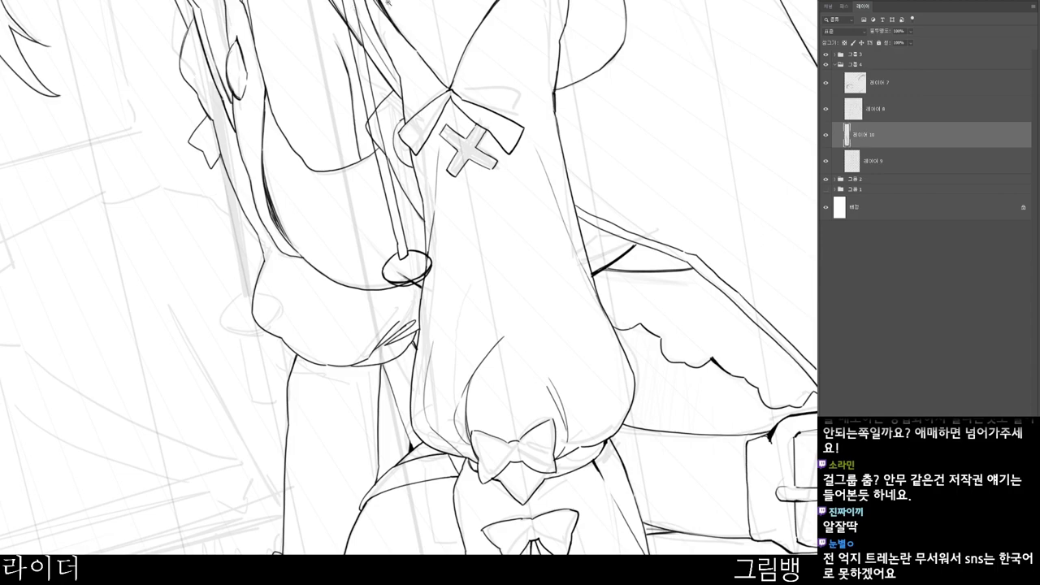
- Start inking the tassel that hangs below the drawstring's oval bead, beside the puffed sleeve
scroll(386, 2, "down", 2)
left_click_drag(501, 139, 475, 220)
scroll(411, 195, "up", 3)
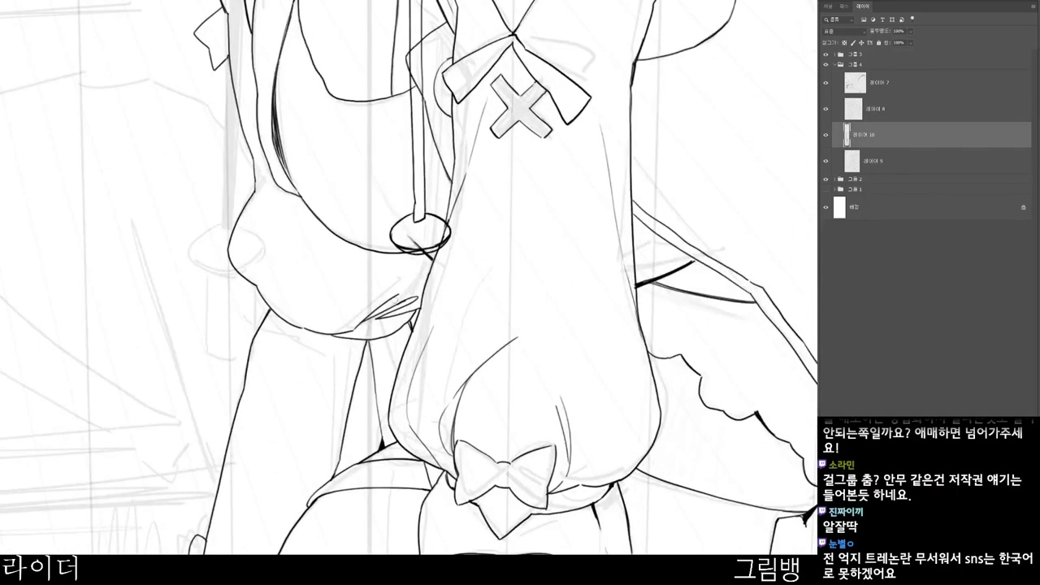
mouse_move(411, 257)
left_mouse_down()
mouse_move(400, 303)
mouse_move(417, 311)
left_mouse_up()
scroll(489, 239, "down", 3)
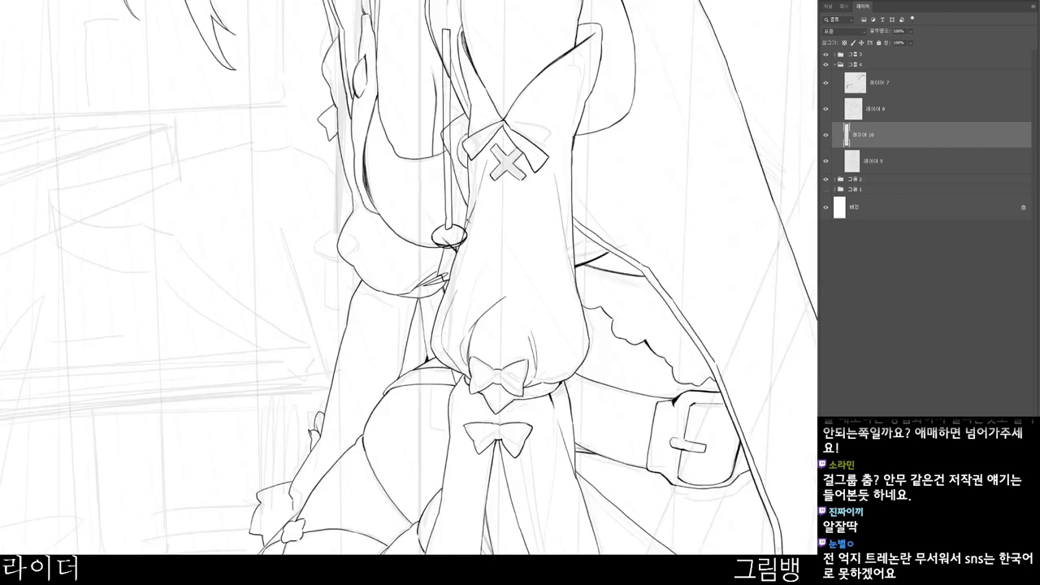
- Ink the bead and the short tassel at the lower end of the hood cord beside the sleeve
scroll(452, 253, "up", 4)
left_click_drag(467, 234, 472, 296)
left_click_drag(426, 235, 406, 296)
scroll(475, 267, "down", 3)
scroll(470, 444, "up", 2)
left_click_drag(469, 444, 504, 416)
left_click_drag(269, 273, 361, 274)
- Ink the second hood cord on the far side of the chest as two long parallel vertical lines
scroll(409, 278, "down", 3)
left_click_drag(335, 136, 332, 295)
key("ctrl+z")
left_click_drag(335, 137, 333, 308)
left_click_drag(337, 137, 338, 311)
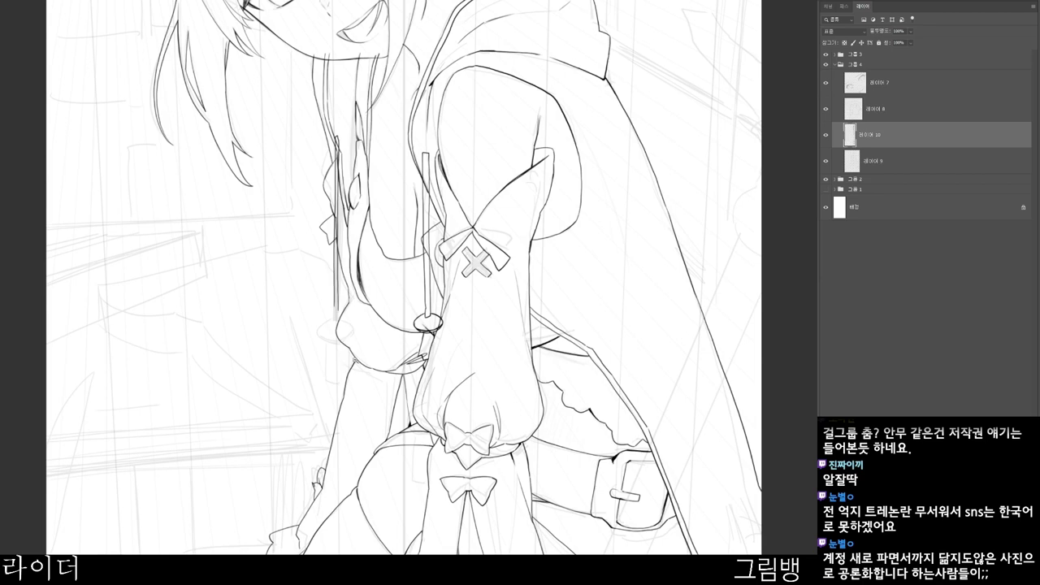
scroll(347, 360, "up", 2)
left_click_drag(352, 378, 377, 388)
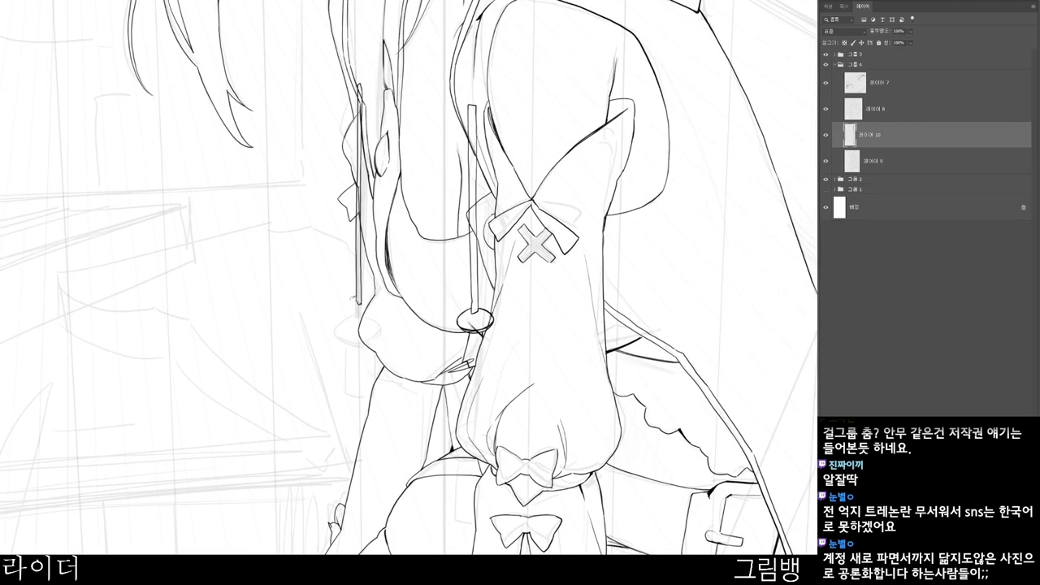
- Draw an oval bead around the lower end of the far-side hood cord
mouse_move(345, 311)
left_mouse_down()
mouse_move(393, 312)
mouse_move(333, 301)
mouse_move(351, 334)
mouse_move(379, 335)
left_mouse_up()
mouse_move(379, 286)
left_mouse_down()
mouse_move(408, 293)
mouse_move(412, 315)
mouse_move(378, 334)
left_mouse_up()
left_click_drag(627, 333, 615, 332)
key("ctrl+z")
key("ctrl+z")
mouse_move(413, 293)
left_mouse_down()
mouse_move(391, 304)
mouse_move(413, 329)
mouse_move(430, 330)
mouse_move(447, 304)
mouse_move(448, 322)
mouse_move(430, 329)
left_mouse_up()
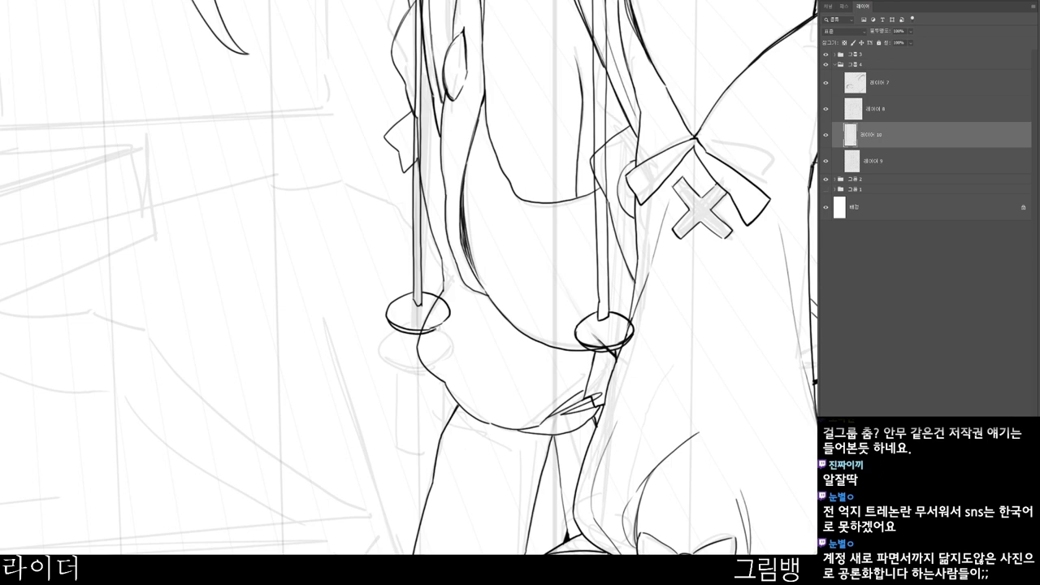
- Erase the doubled lower rim of the far-side bead and ink a ragged-ended tassel hanging beneath it
key("e")
mouse_move(394, 334)
left_mouse_down()
mouse_move(394, 320)
mouse_move(415, 327)
mouse_move(438, 315)
mouse_move(399, 369)
mouse_move(426, 397)
mouse_move(442, 386)
mouse_move(439, 336)
left_mouse_up()
key("b")
scroll(559, 330, "down", 5)
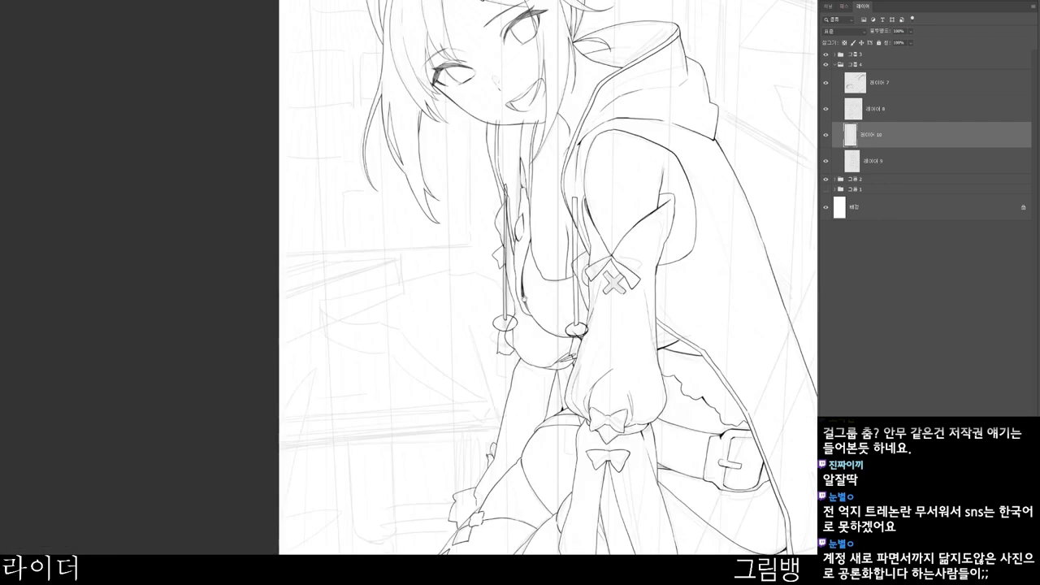
left_click_drag(626, 434, 589, 438)
left_click_drag(626, 495, 511, 383)
left_click_drag(520, 423, 530, 452)
scroll(529, 451, "up", 2)
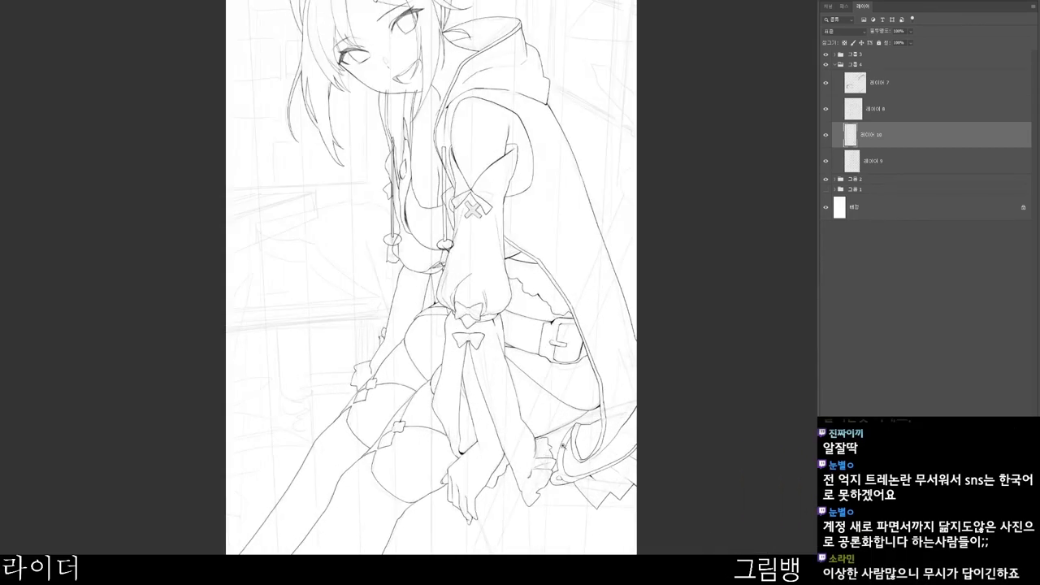
- Erase the stray lines around the bead of the cord beside the sleeve
mouse_move(407, 271)
left_mouse_down()
mouse_move(444, 270)
mouse_move(443, 301)
left_mouse_up()
key("e")
key("b")
key("e")
mouse_move(441, 265)
left_mouse_down()
mouse_move(443, 308)
mouse_move(442, 273)
left_mouse_up()
key("b")
key("ctrl+0")
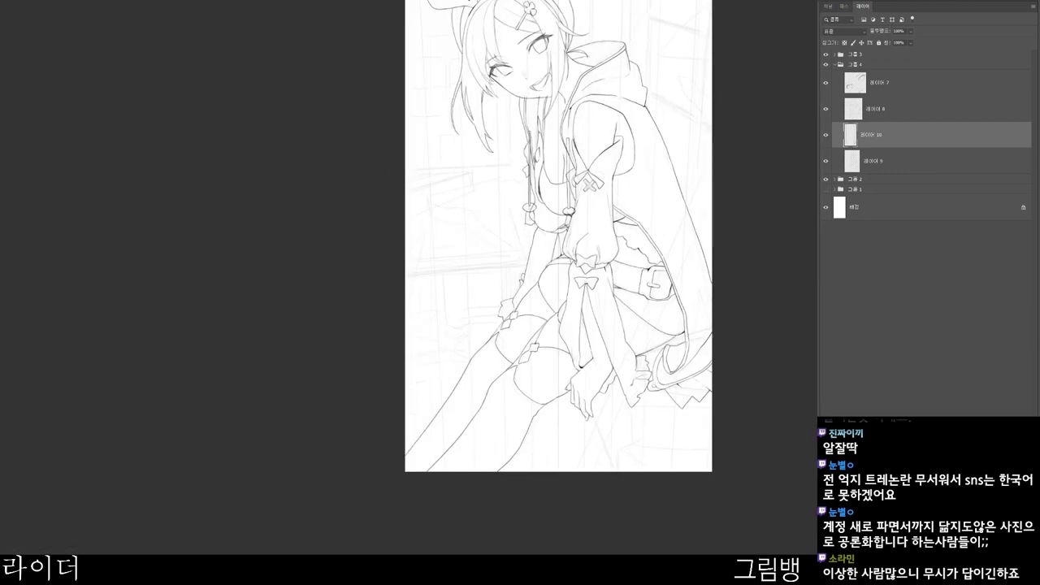
- Redraw the lower rim of the sleeve-side bead so that it forms one clean oval
left_click_drag(518, 203, 581, 197)
left_click_drag(701, 259, 412, 294)
left_click_drag(519, 302, 560, 301)
key("e")
mouse_move(412, 256)
left_mouse_down()
mouse_move(443, 285)
mouse_move(503, 272)
left_mouse_up()
key("b")
mouse_move(406, 270)
left_mouse_down()
mouse_move(429, 300)
mouse_move(514, 283)
left_mouse_up()
key("e")
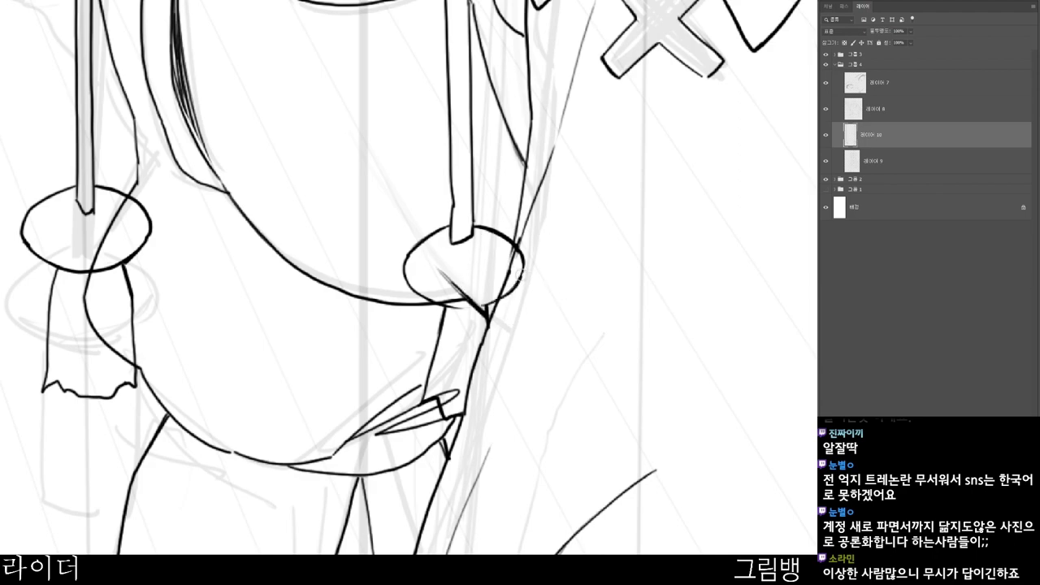
scroll(580, 253, "down", 4)
scroll(630, 263, "down", 4)
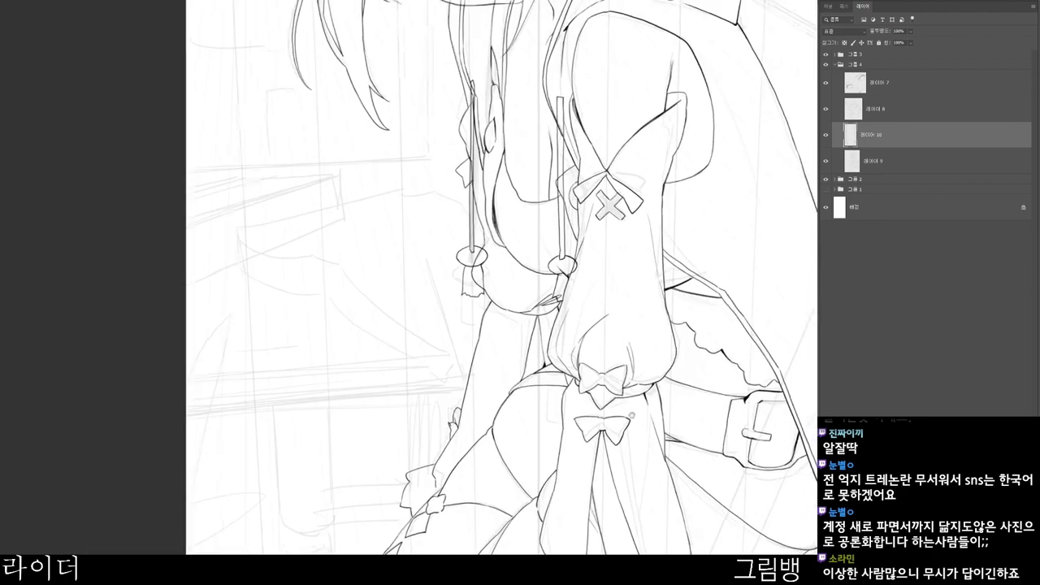
- Select the four line-art layers in 그룹 4 and give them a red colour label
key("alt+bracketleft")
key("alt+shift+bracketright")
key("alt+shift+bracketright")
key("alt+shift+bracketright")
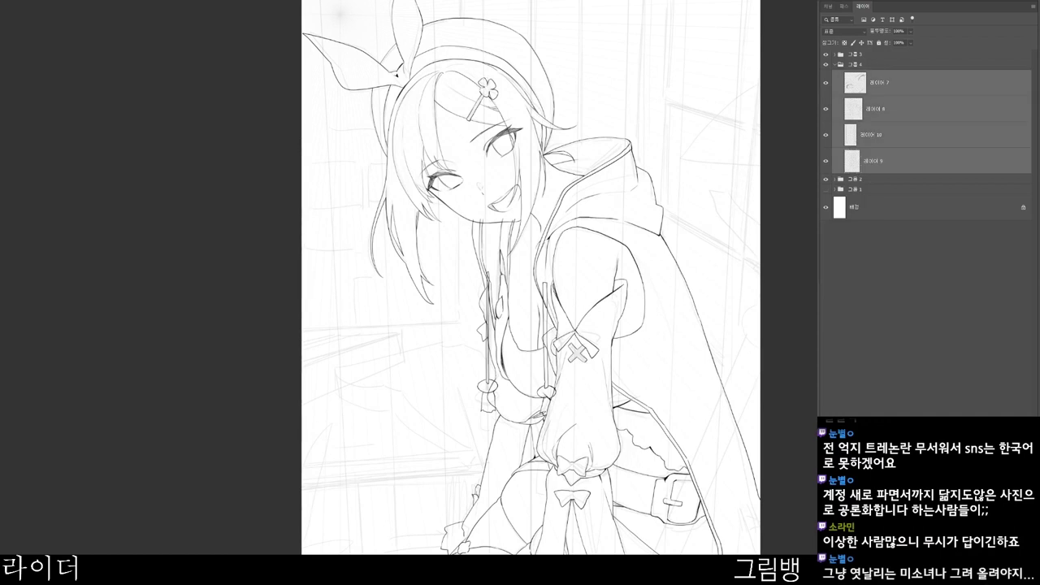
left_click(876, 109)
scroll(713, 174, "down", 2)
left_click_drag(715, 268, 642, 209)
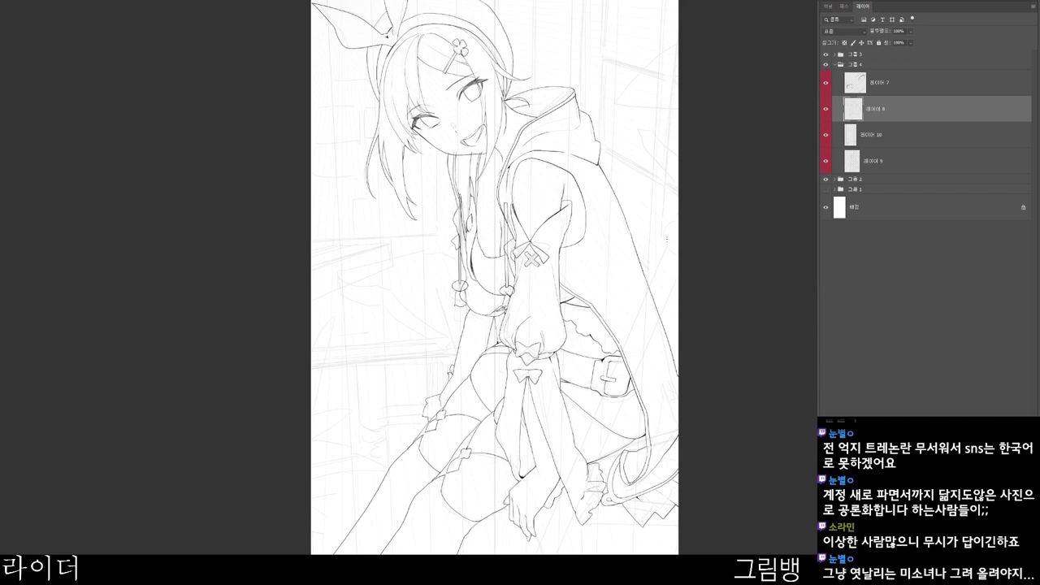
scroll(667, 237, "down", 2)
scroll(653, 182, "down", 2)
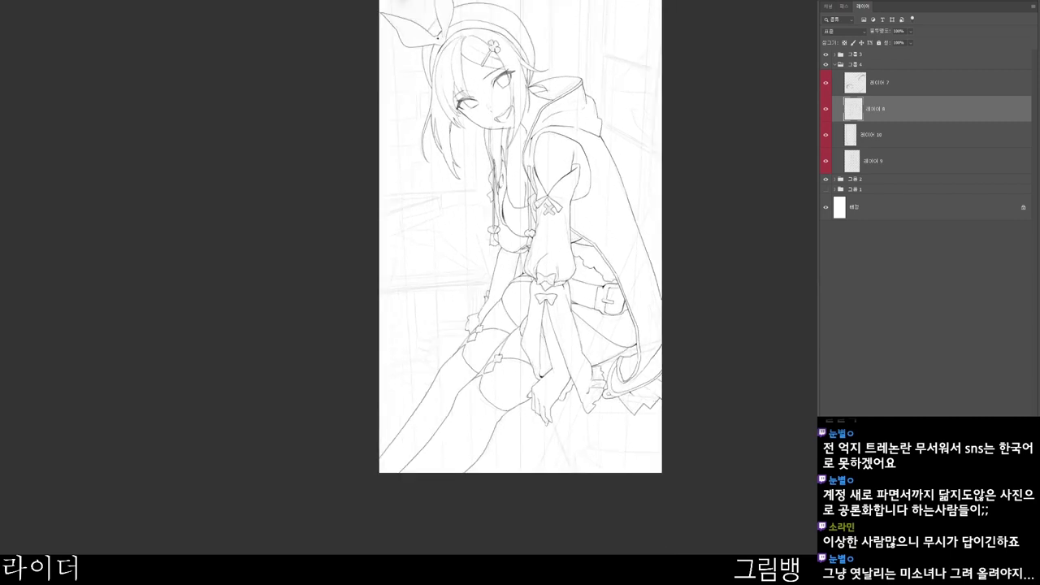
- Add a new layer above the top line-art layer in 그룹 4
left_click_drag(585, 495, 544, 542)
left_click(879, 82)
left_click(875, 109)
key("alt+bracketright")
key("ctrl+shift+n")
key("Return")
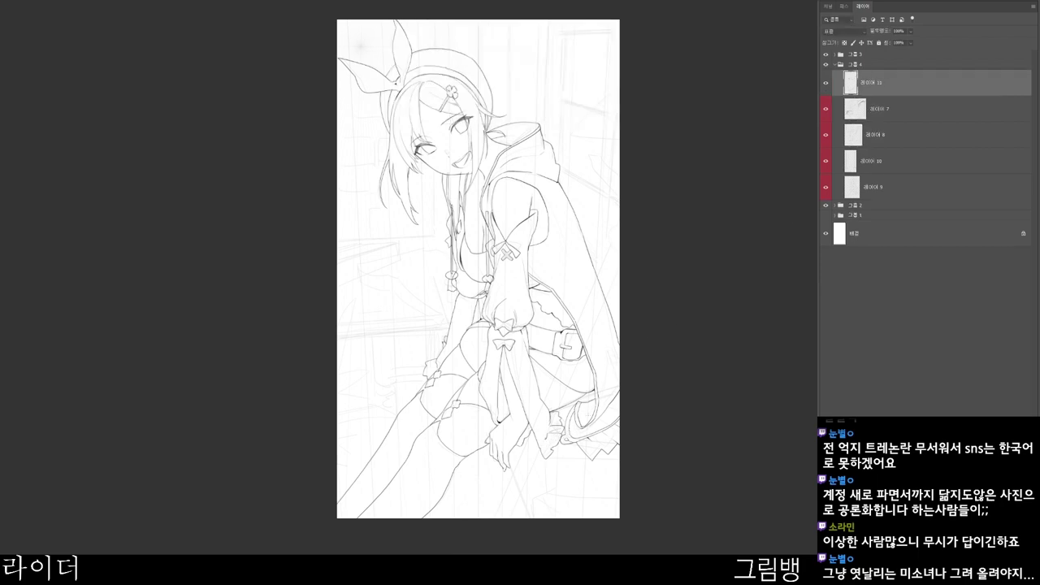
- Rotate the canvas and draw the weapon shaft's first long straight edge across the cloak and belt, redoing it until it fits
left_click_drag(603, 466, 584, 212)
scroll(557, 437, "up", 1)
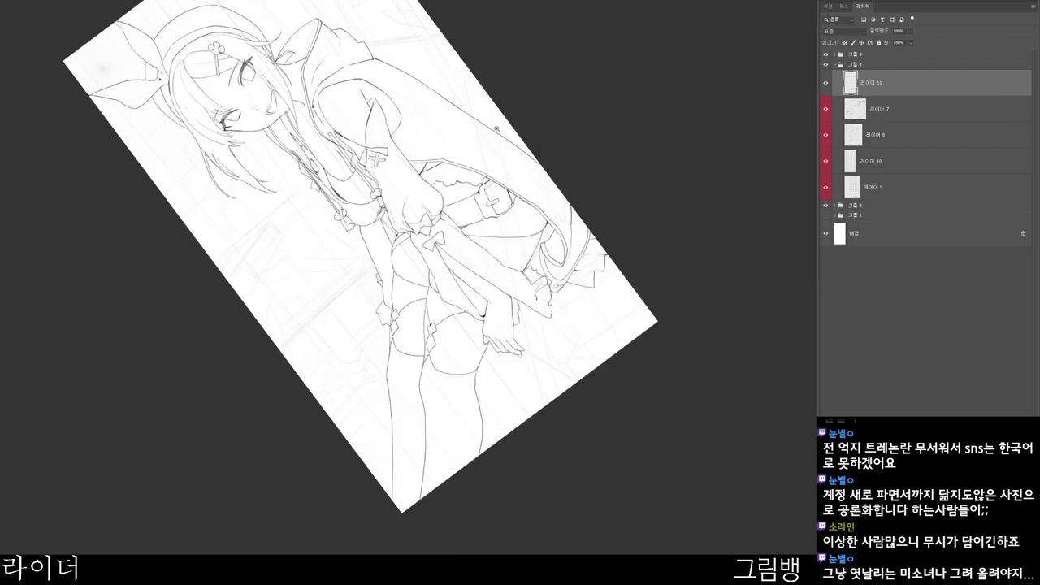
scroll(497, 117, "up", 2)
left_click_drag(539, 166, 568, 255)
left_click_drag(473, 66, 472, 455)
key("ctrl+z")
left_click_drag(585, 285, 575, 324)
left_click_drag(497, 95, 499, 554)
left_click_drag(585, 377, 567, 348)
key("ctrl+z")
left_click_drag(492, 89, 492, 554)
left_click_drag(522, 351, 523, 341)
key("ctrl+z")
left_click_drag(548, 137, 552, 140)
left_click_drag(495, 87, 495, 554)
left_click_drag(593, 485, 602, 463)
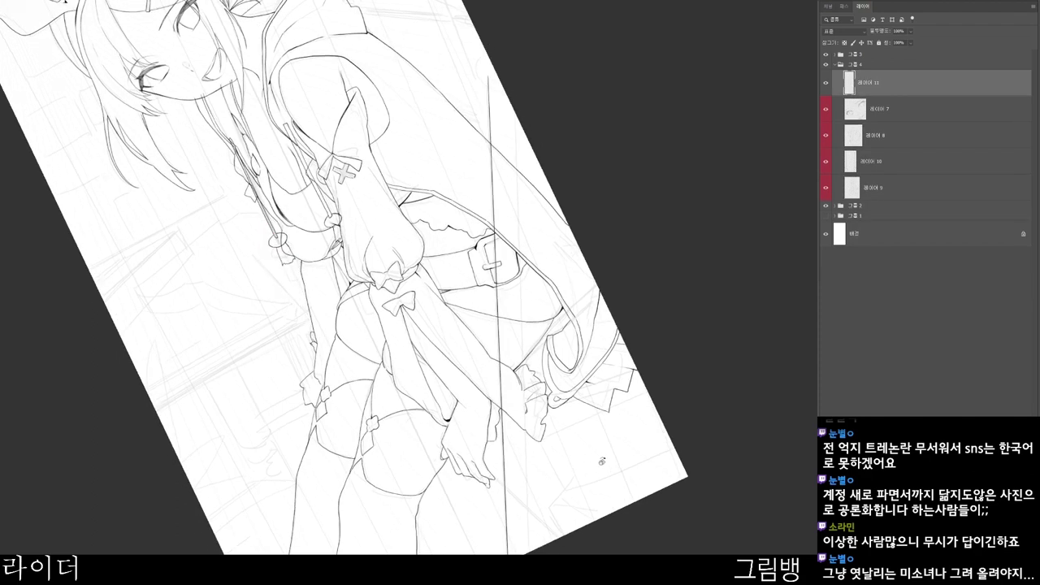
left_click_drag(514, 93, 516, 553)
scroll(516, 325, "down", 2)
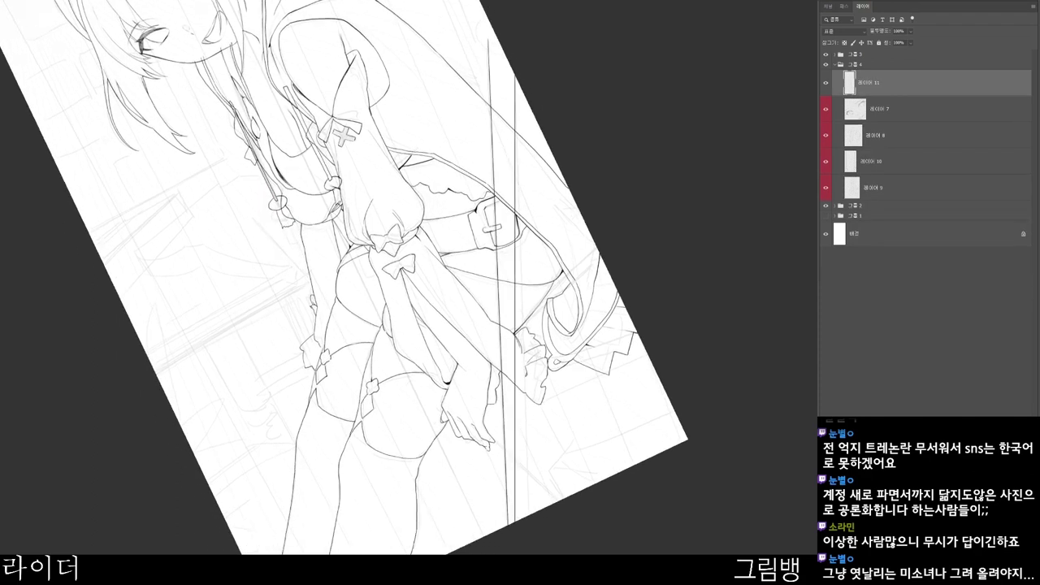
key("ctrl+z")
key("ctrl+z")
key("ctrl+shift+z")
left_click_drag(570, 127, 575, 144)
left_click_drag(522, 48, 521, 524)
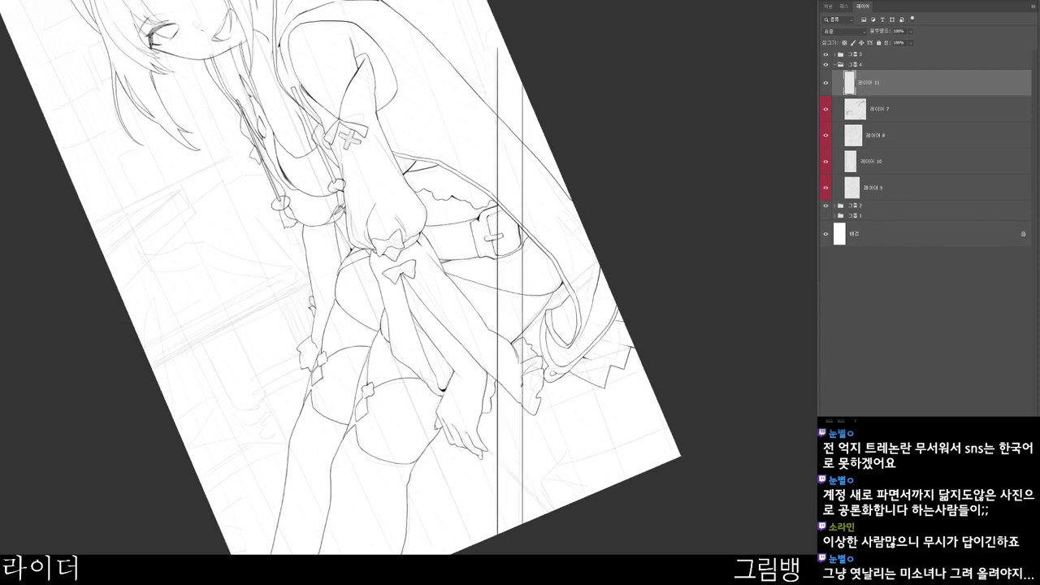
key("ctrl+z")
- Draw the second long straight edge of the weapon shaft alongside the first one
left_click_drag(618, 399, 624, 380)
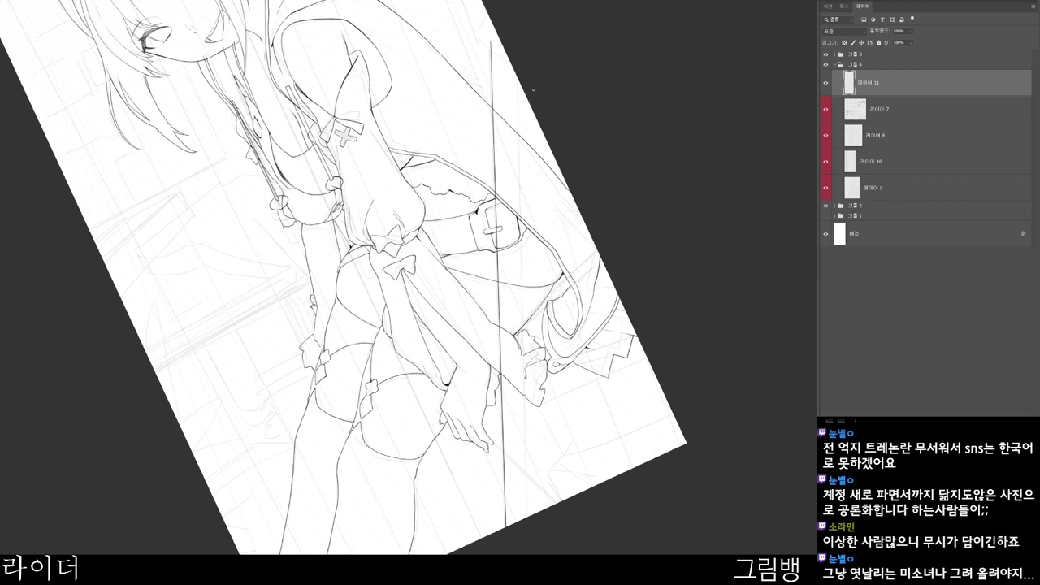
left_click_drag(515, 160, 518, 556)
key("ctrl+z")
left_click_drag(590, 185, 587, 195)
left_click_drag(523, 106, 524, 555)
key("ctrl+z")
left_click_drag(573, 263, 574, 257)
left_click_drag(519, 53, 521, 495)
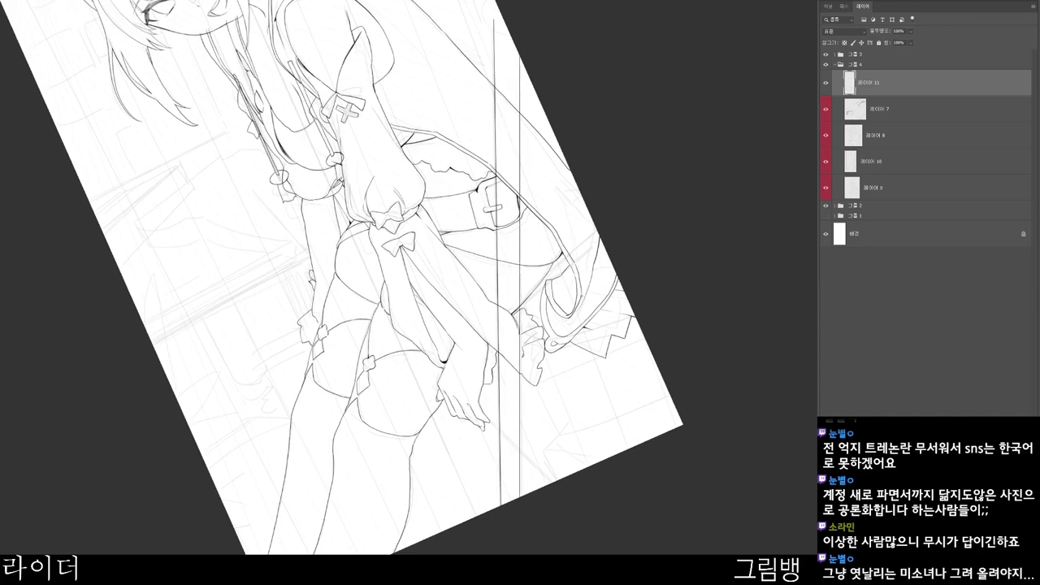
- Erase the surplus upper ends of the shaft lines near the canvas edge behind the cloak
key("Escape")
scroll(566, 136, "up", 3)
key("e")
left_click_drag(605, 95, 596, 100)
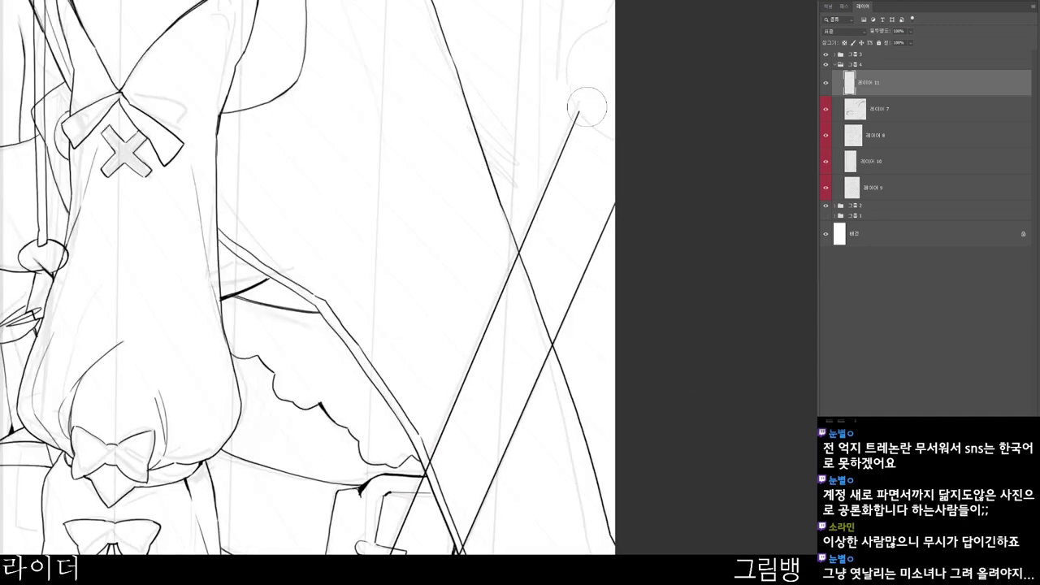
left_click_drag(629, 135, 620, 114)
- Ink a rounded knob at the upper end of the weapon shaft, cut off by the canvas edge
left_click_drag(738, 73, 520, 274)
left_click_drag(465, 344, 505, 315)
mouse_move(477, 230)
left_mouse_down()
mouse_move(399, 349)
mouse_move(377, 351)
mouse_move(393, 394)
left_mouse_up()
mouse_move(382, 323)
left_mouse_down()
mouse_move(402, 286)
mouse_move(389, 303)
mouse_move(407, 287)
mouse_move(453, 285)
left_mouse_up()
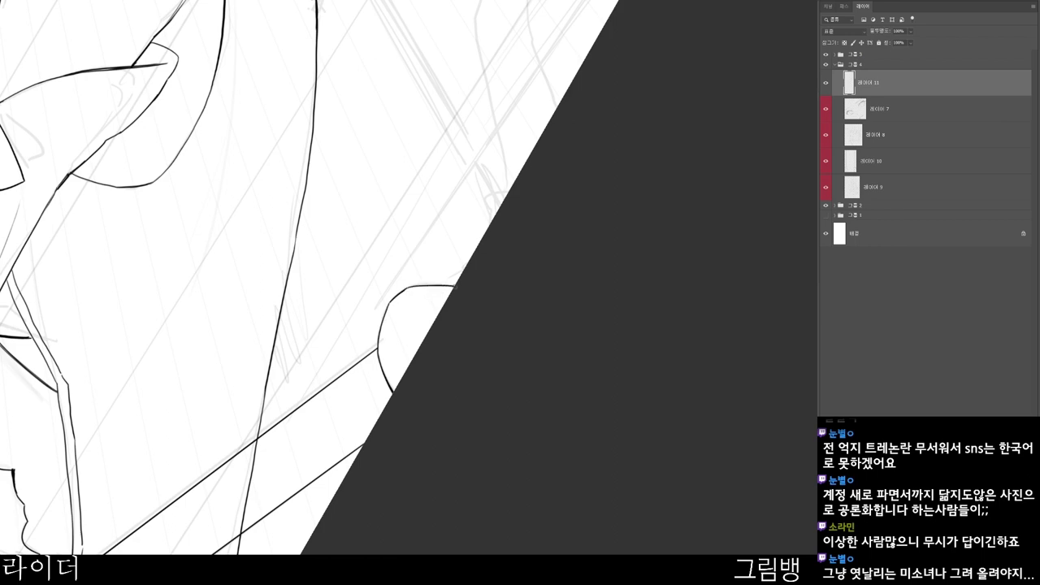
key("r")
left_click_drag(468, 323, 470, 177)
key("Escape")
left_click_drag(546, 280, 503, 345)
scroll(503, 344, "down", 1)
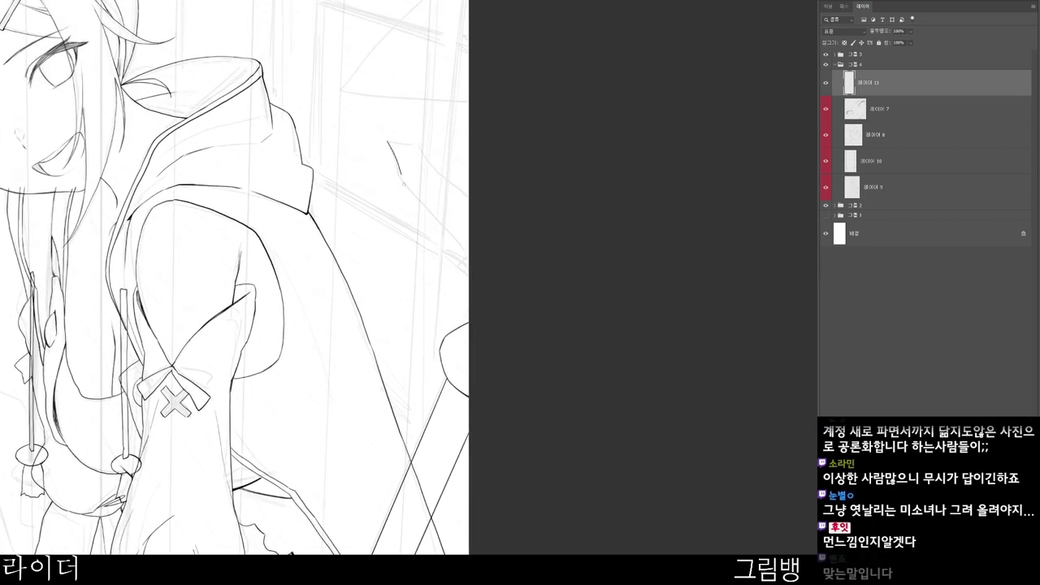
left_click_drag(388, 142, 469, 260)
scroll(501, 320, "up", 3)
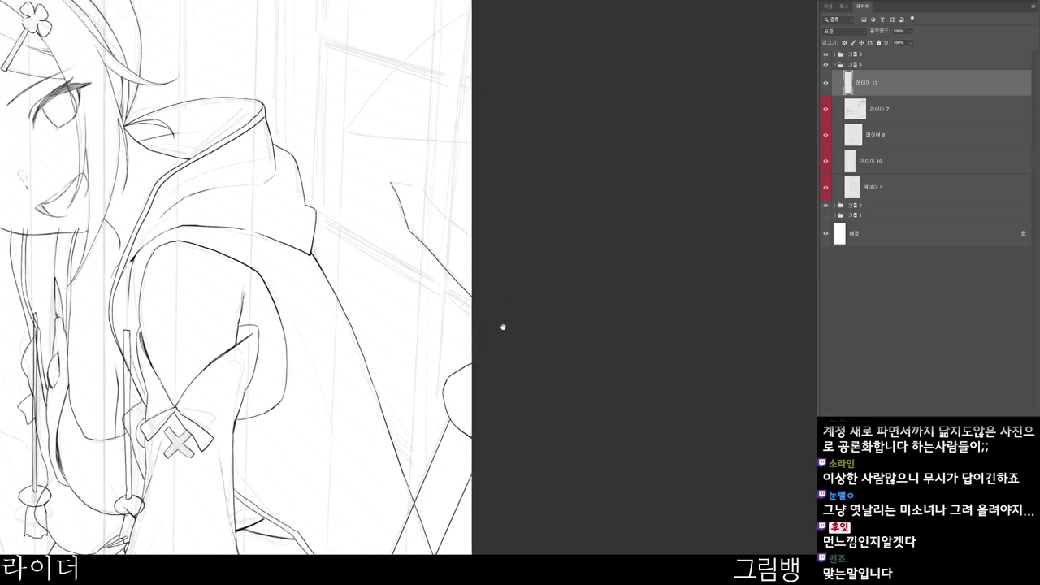
key("ctrl+z")
key("ctrl+z")
left_click_drag(394, 210, 413, 264)
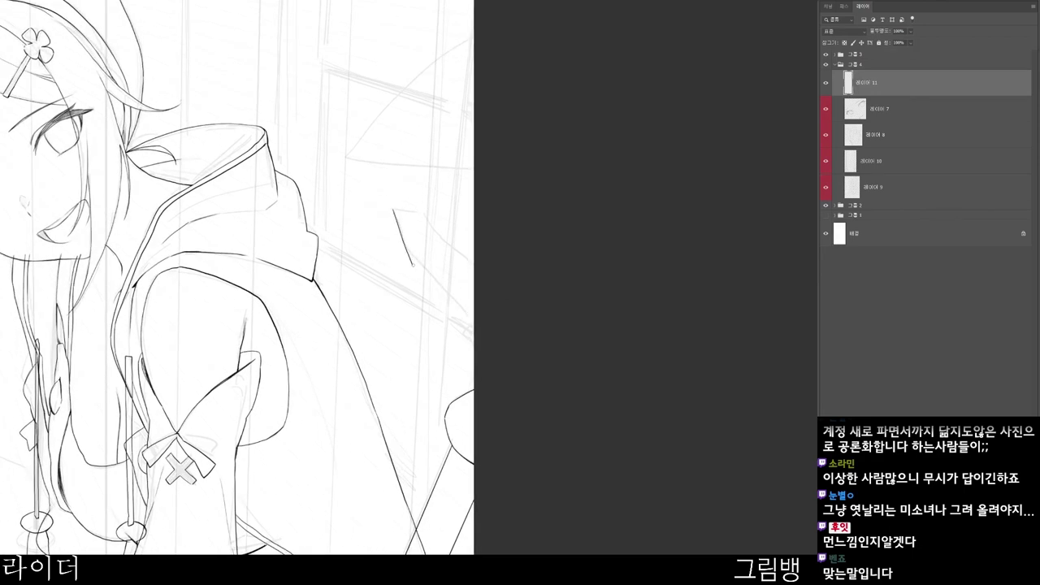
key("ctrl+z")
left_click_drag(393, 210, 415, 275)
key("ctrl+z")
left_click_drag(394, 213, 415, 275)
key("ctrl+z")
left_click_drag(394, 209, 415, 276)
left_click_drag(400, 207, 444, 217)
key("ctrl+z")
mouse_move(485, 395)
left_mouse_down()
mouse_move(555, 355)
mouse_move(467, 422)
left_mouse_up()
key("r")
key("e")
mouse_move(390, 282)
left_mouse_down()
mouse_move(425, 221)
mouse_move(458, 217)
left_mouse_up()
- Start inking the small collar beside the sketched blade behind the hood, trimming the strokes with a smaller eraser
key("b")
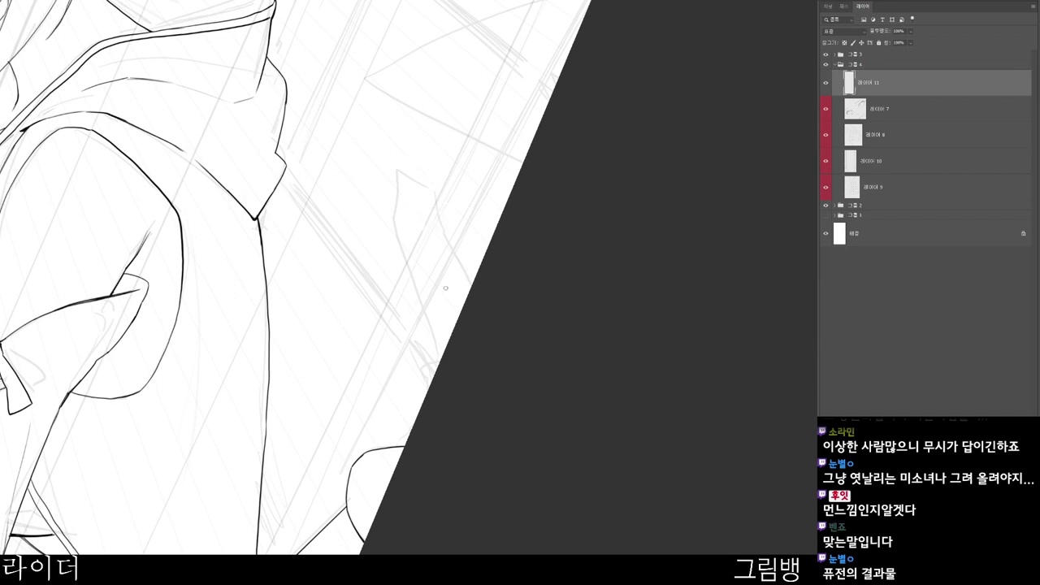
mouse_move(425, 278)
left_mouse_down()
mouse_move(435, 254)
mouse_move(456, 253)
mouse_move(426, 264)
mouse_move(430, 251)
mouse_move(419, 274)
mouse_move(455, 253)
left_mouse_up()
key("e")
key("b")
key("e")
key("[")
key("[")
key("[")
key("e")
key("b")
key("e")
key("b")
- Ink the pointed hexagonal collar and the two parallel shaft edges running from it to the canvas edge
key("ctrl+z")
mouse_move(451, 268)
left_mouse_down()
mouse_move(466, 295)
mouse_move(453, 327)
left_mouse_up()
key("ctrl+z")
key("e")
mouse_move(420, 276)
left_mouse_down()
mouse_move(426, 285)
mouse_move(451, 199)
mouse_move(390, 184)
mouse_move(392, 205)
mouse_move(398, 149)
mouse_move(394, 204)
mouse_move(414, 220)
mouse_move(424, 207)
left_mouse_up()
key("r")
scroll(431, 195, "up", 3)
key("e")
key("b")
key("ctrl+z")
key("e")
key("b")
left_click_drag(474, 294, 542, 296)
key("Escape")
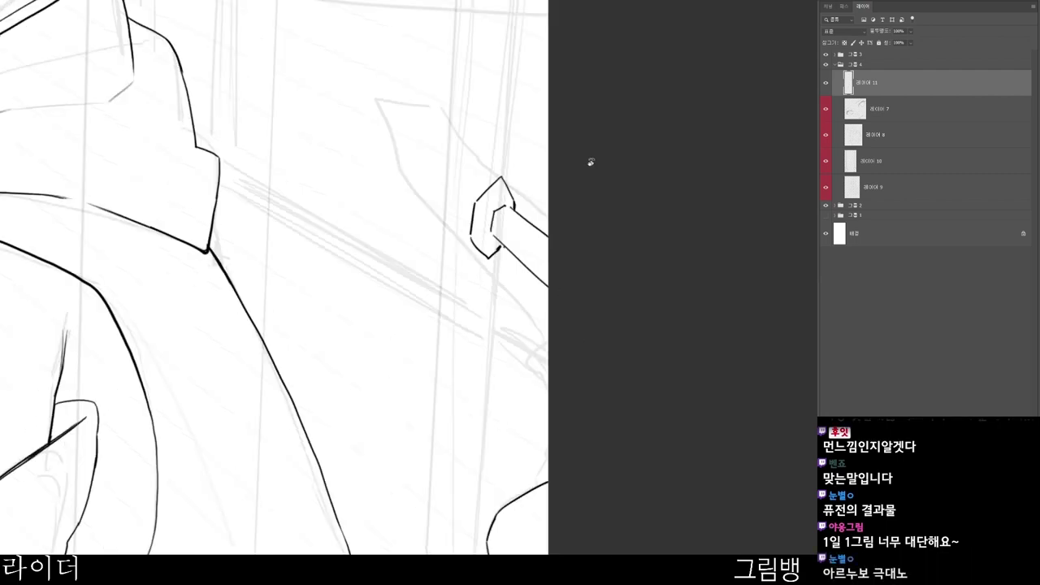
- Clean up the collar's corners and the shaft end inside it by erasing and redrawing short line segments
key("e")
mouse_move(469, 245)
left_mouse_down()
mouse_move(489, 257)
mouse_move(505, 246)
left_mouse_up()
key("b")
key("e")
key("b")
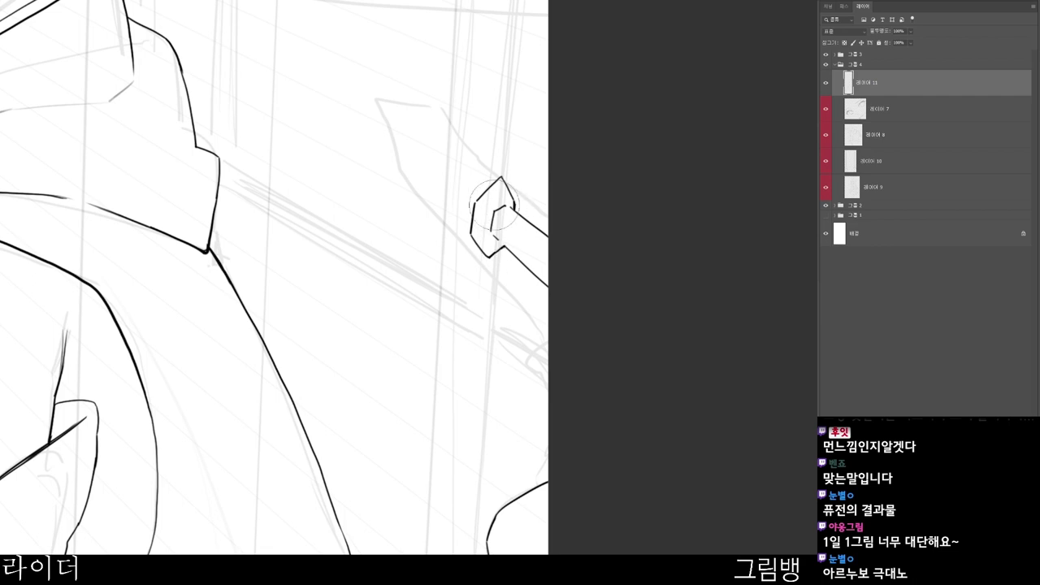
key("e")
mouse_move(506, 172)
left_mouse_down()
mouse_move(474, 194)
mouse_move(529, 170)
left_mouse_up()
key("b")
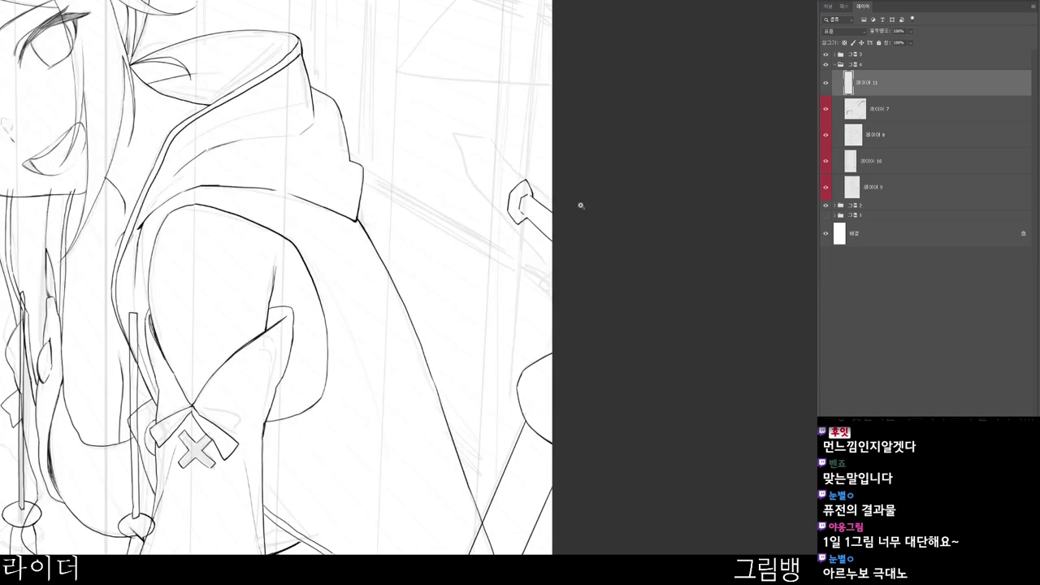
- Ink the short angled base edge of the small blade beside the hexagonal collar, redoing the stroke until it fits
scroll(482, 275, "up", 1)
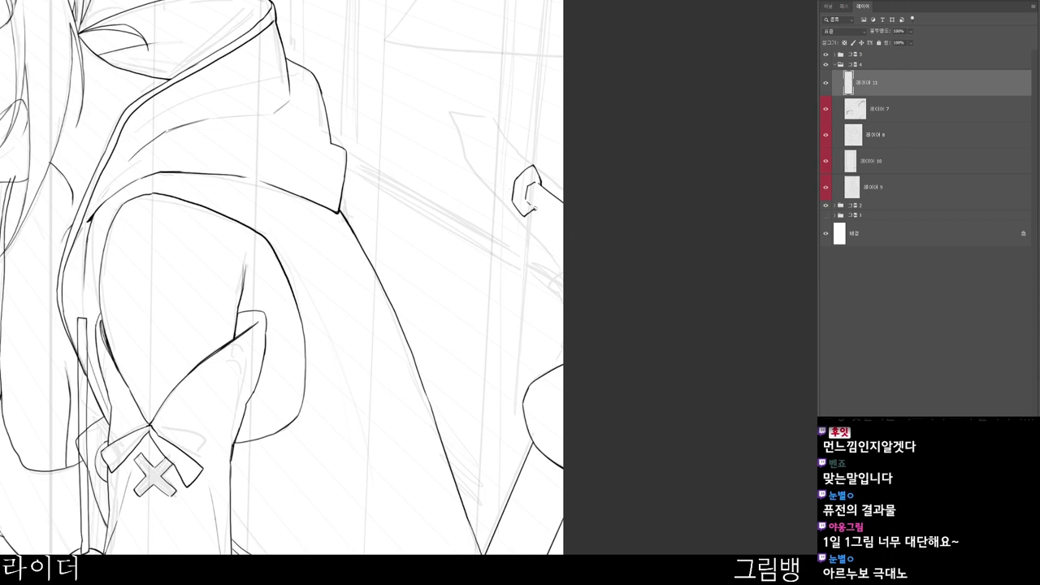
left_click_drag(577, 226, 486, 233)
left_click_drag(455, 213, 478, 207)
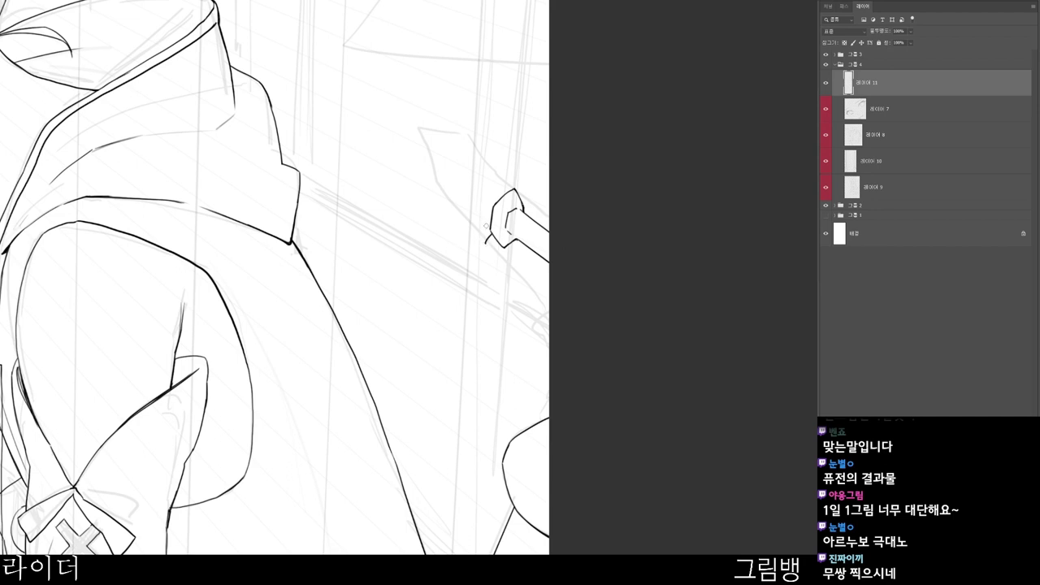
left_click_drag(482, 211, 497, 166)
key("ctrl+z")
left_click_drag(478, 226, 488, 186)
key("ctrl+z")
mouse_move(479, 222)
left_mouse_down()
mouse_move(483, 191)
mouse_move(502, 170)
left_mouse_up()
key("ctrl+z")
mouse_move(480, 224)
left_mouse_down()
mouse_move(484, 189)
mouse_move(502, 173)
left_mouse_up()
- Ink the small blade's curved lower edge from the collar out to its pointed tip
left_click_drag(438, 196, 485, 242)
left_click_drag(437, 196, 420, 149)
key("ctrl+z")
left_click_drag(438, 198, 416, 158)
key("ctrl+z")
left_click_drag(437, 196, 416, 151)
key("ctrl+z")
left_click_drag(439, 198, 418, 151)
key("ctrl+z")
left_click_drag(442, 202, 416, 155)
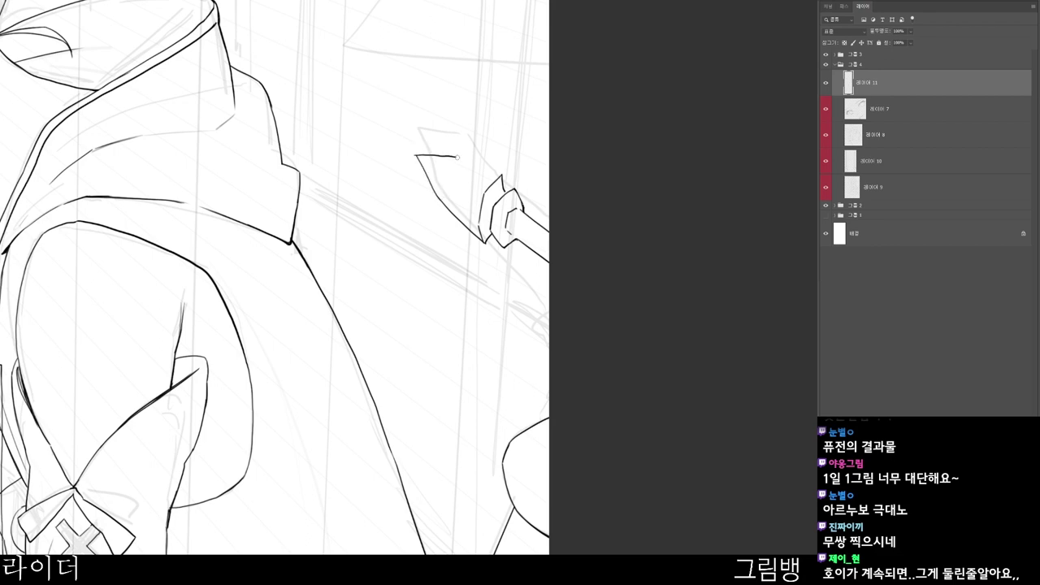
- Ink the small blade's upper edge from the tip back to the base, erasing and redrawing it into a cleaner angle
left_click_drag(418, 154, 446, 154)
key("ctrl+z")
left_click_drag(418, 153, 501, 172)
left_click_drag(507, 91, 477, 81)
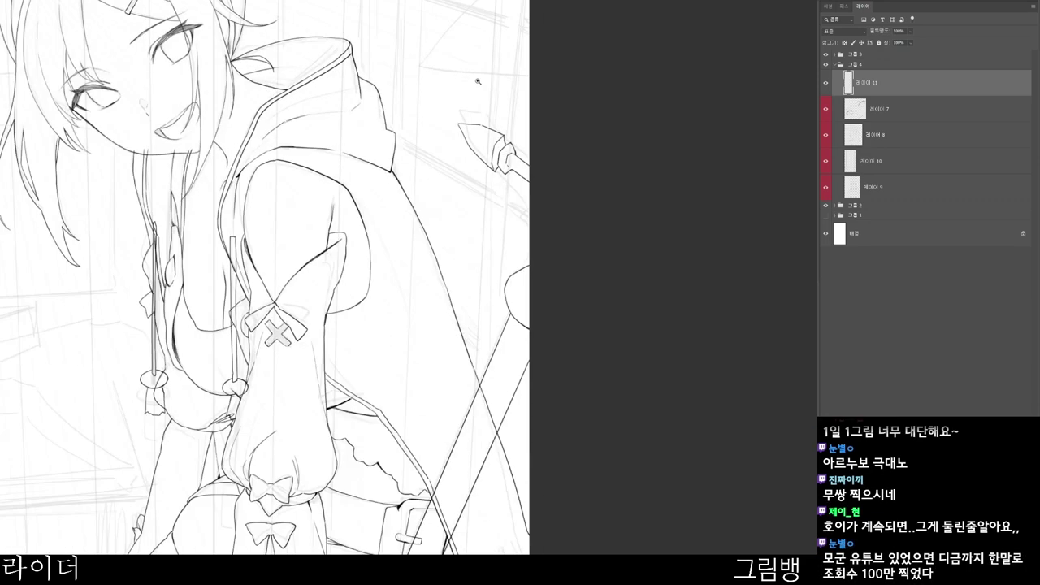
left_click_drag(455, 222, 467, 220)
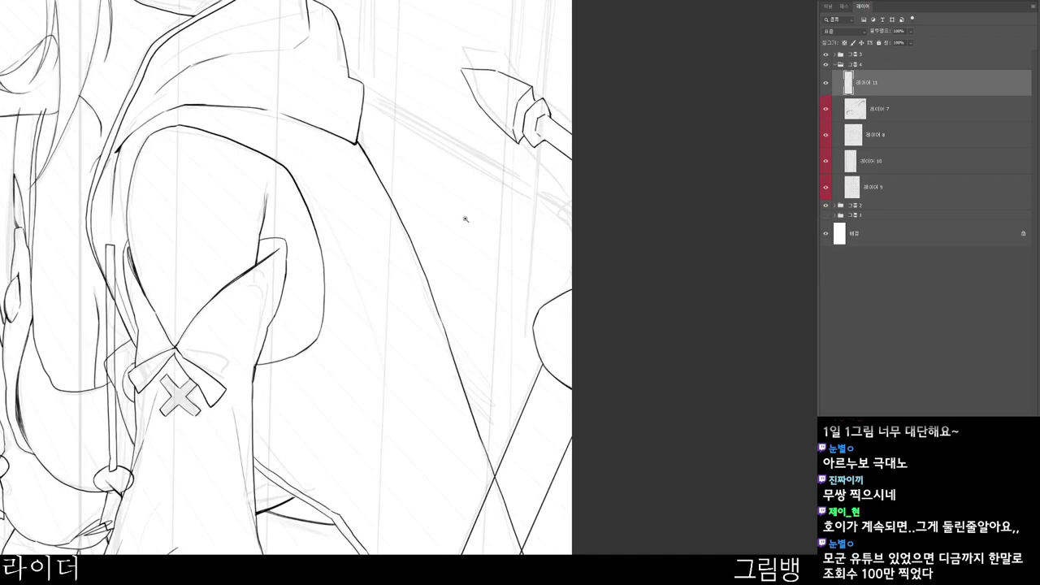
left_click_drag(517, 292, 491, 250)
left_click_drag(481, 263, 564, 348)
key("e")
left_click_drag(485, 157, 539, 132)
key("b")
left_click_drag(488, 158, 534, 135)
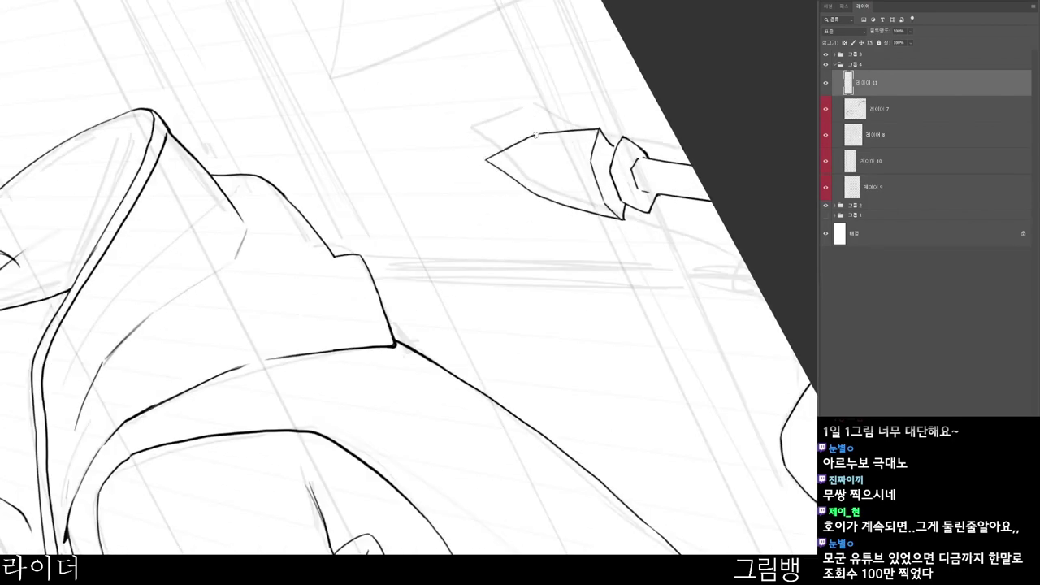
- Ink the inner bevel outline inside the small blade, parallel to its outer edges
key("r")
left_click_drag(586, 307, 530, 176)
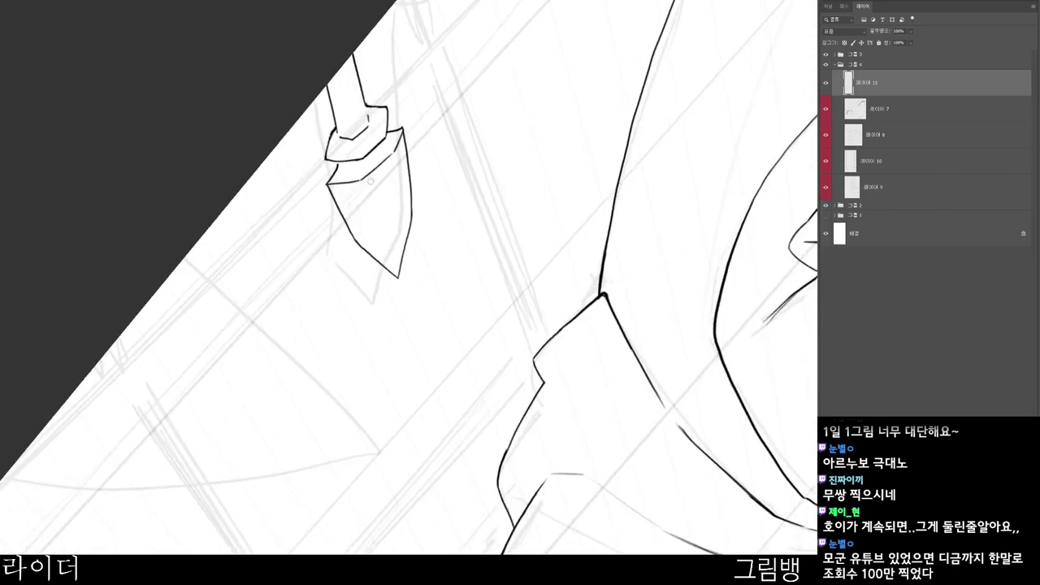
mouse_move(363, 178)
left_mouse_down()
mouse_move(393, 238)
mouse_move(392, 153)
left_mouse_up()
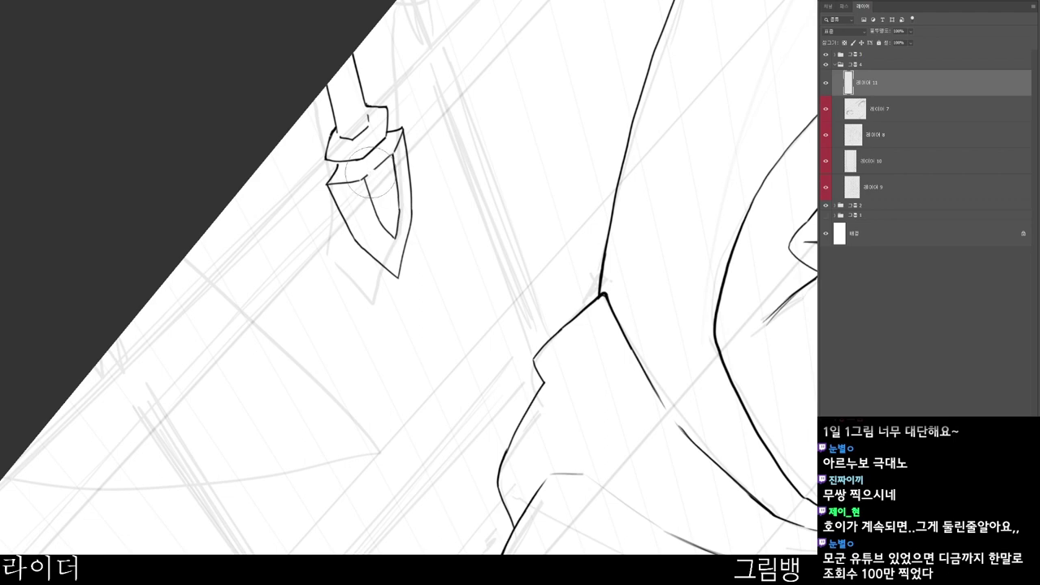
- Lasso the small blade, shift it slightly, deselect it, and redraw the short line joining it to the collar
key("l")
mouse_move(333, 166)
left_mouse_down()
mouse_move(320, 213)
mouse_move(444, 260)
mouse_move(420, 116)
mouse_move(389, 151)
mouse_move(327, 169)
left_mouse_up()
left_click_drag(397, 197, 393, 197)
key("ctrl+d")
key("b")
left_click_drag(330, 159, 328, 172)
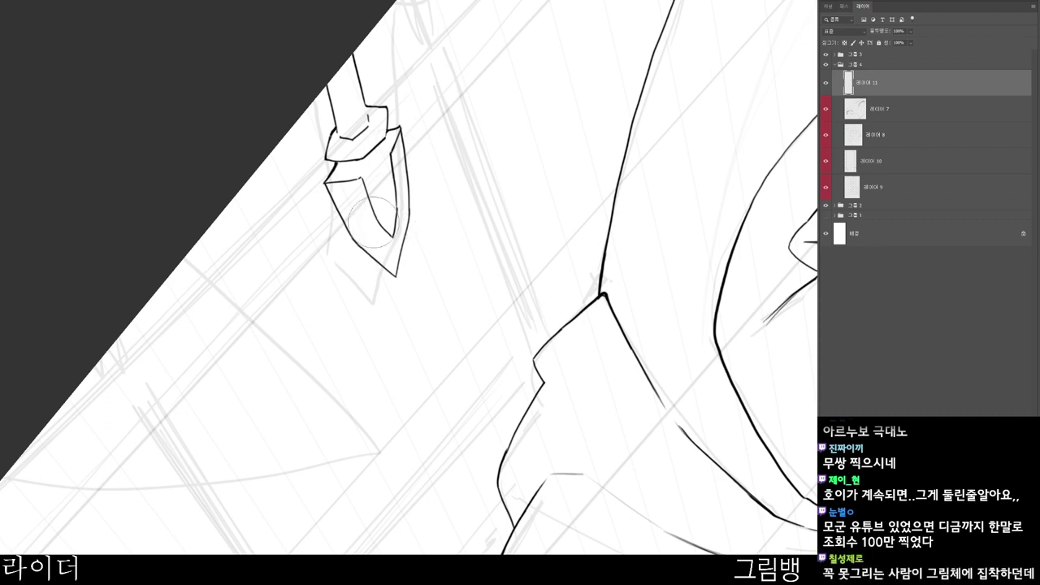
mouse_move(379, 222)
left_mouse_down()
mouse_move(400, 258)
mouse_move(409, 223)
left_mouse_up()
key("e")
key("b")
- Erase and redraw the end of the weapon knob's outline where it meets the canvas edge
scroll(440, 206, "down", 3)
scroll(501, 198, "down", 2)
key("r")
left_click_drag(662, 195, 163, 439)
left_click_drag(433, 525, 802, 364)
left_click_drag(652, 394, 610, 464)
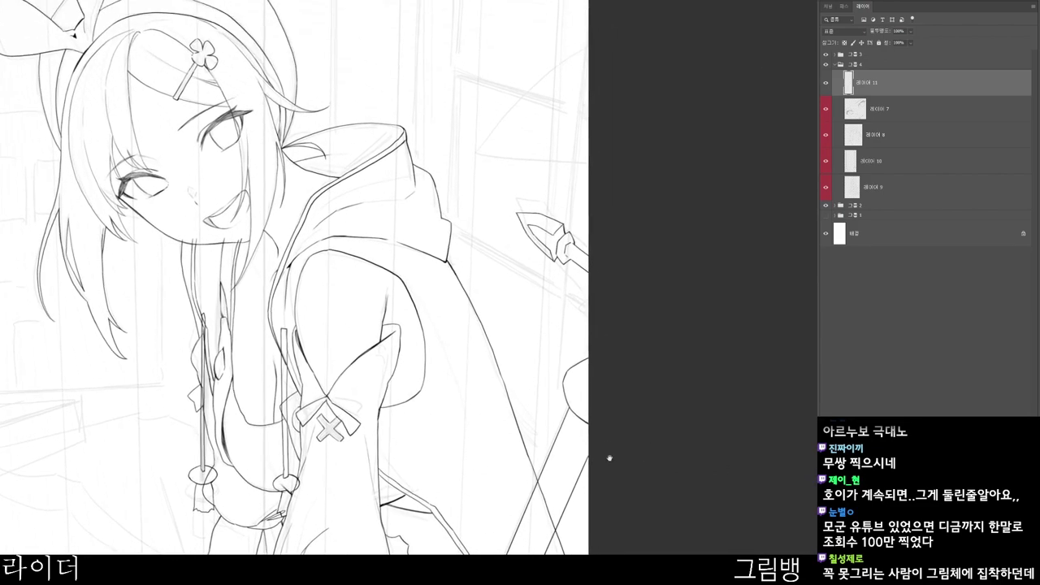
scroll(590, 305, "up", 3)
key("e")
left_click_drag(609, 400, 603, 404)
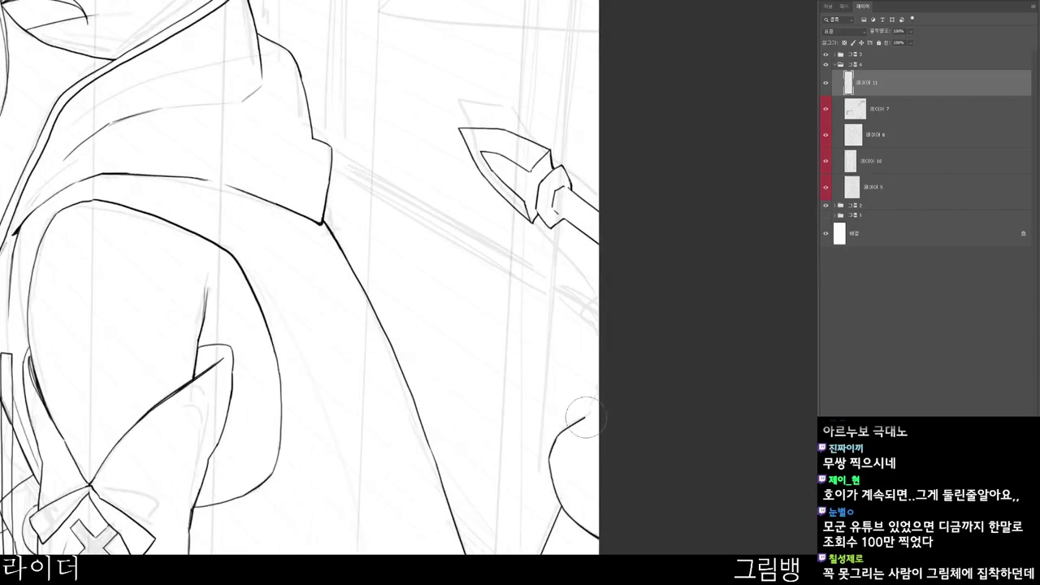
mouse_move(588, 481)
left_mouse_down()
mouse_move(597, 407)
mouse_move(572, 434)
mouse_move(572, 453)
mouse_move(613, 485)
left_mouse_up()
key("b")
key("ctrl+z")
key("ctrl+z")
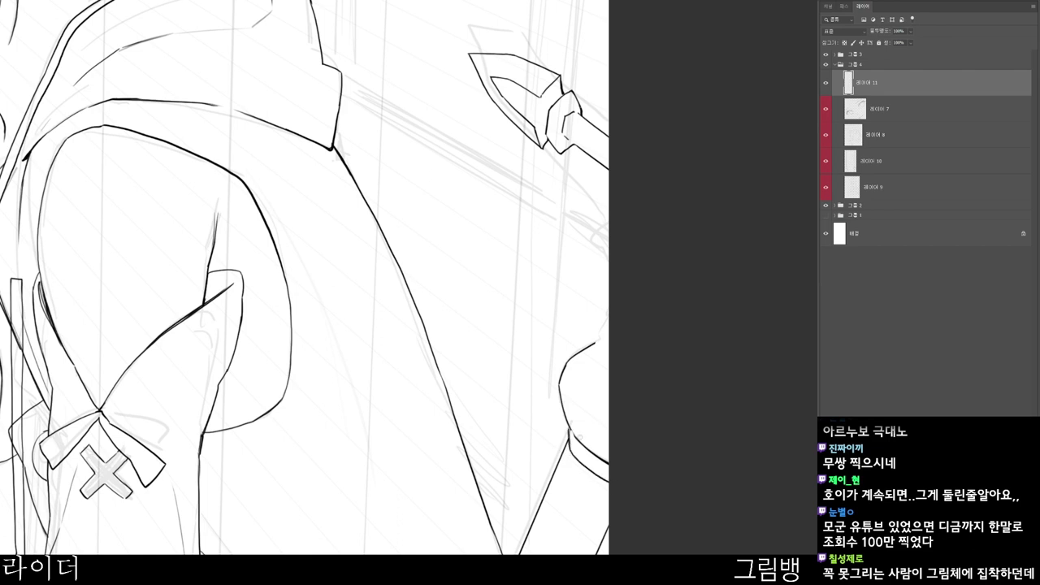
key("e")
mouse_move(606, 339)
left_mouse_down()
mouse_move(615, 341)
mouse_move(593, 347)
mouse_move(604, 346)
left_mouse_up()
key("b")
left_click_drag(650, 319, 637, 294)
- Ink the long curved upper edge of the large blade above the small one, running from its point to the canvas edge
left_click_drag(676, 456, 578, 406)
scroll(577, 390, "up", 3)
mouse_move(596, 301)
left_mouse_down()
mouse_move(603, 319)
mouse_move(624, 285)
mouse_move(639, 452)
mouse_move(658, 428)
left_mouse_up()
scroll(566, 430, "up", 2)
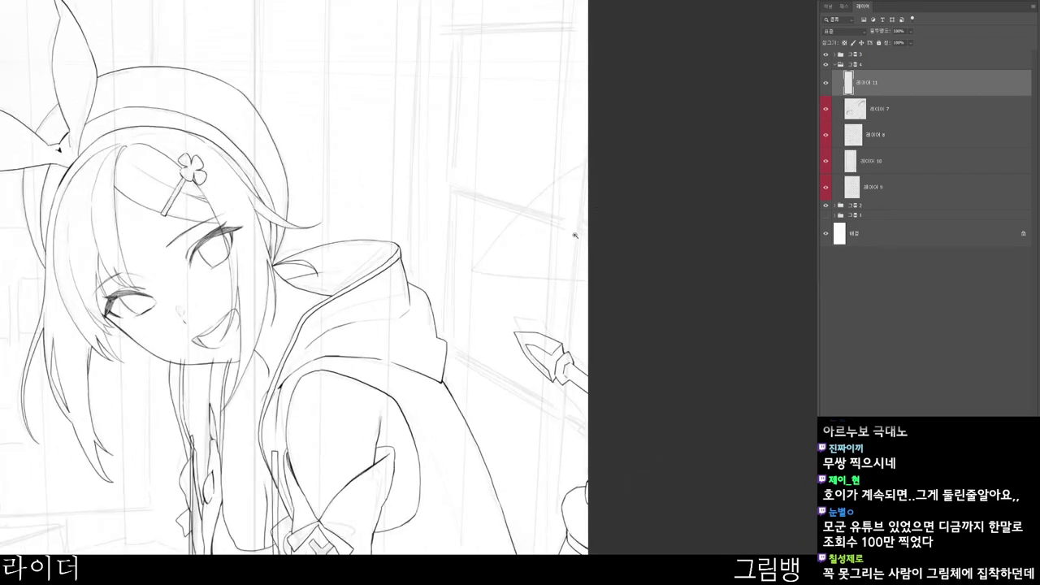
left_click_drag(590, 158, 475, 264)
key("ctrl+z")
key("ctrl+z")
mouse_move(585, 170)
left_mouse_down()
mouse_move(467, 278)
mouse_move(587, 289)
left_mouse_up()
scroll(532, 303, "up", 3)
key("ctrl+z")
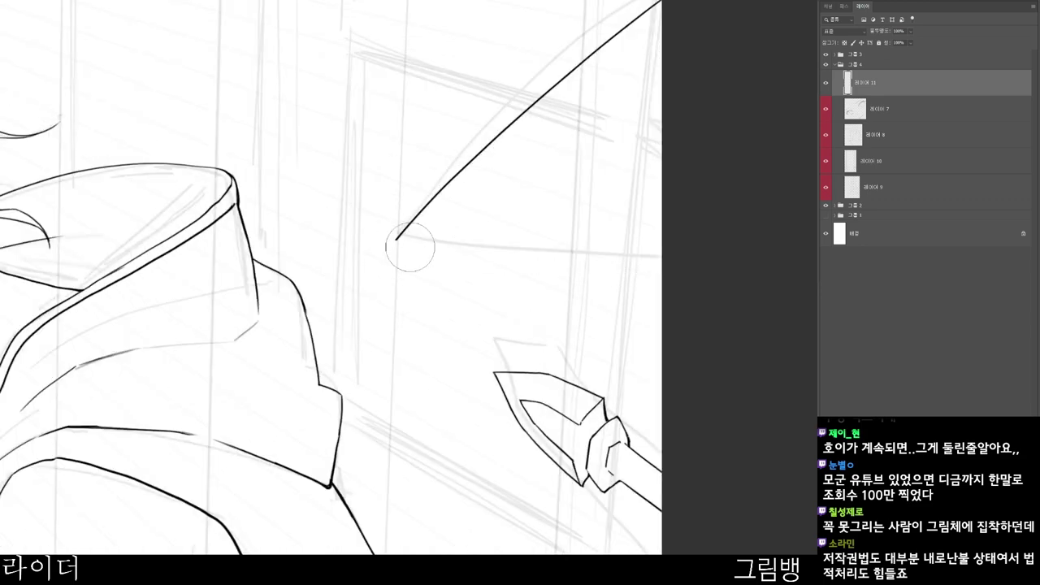
- Ink the large blade's lower edge out to the canvas edge and the curved inner contour above it, erasing and redrawing uneven parts
left_click_drag(397, 239, 646, 240)
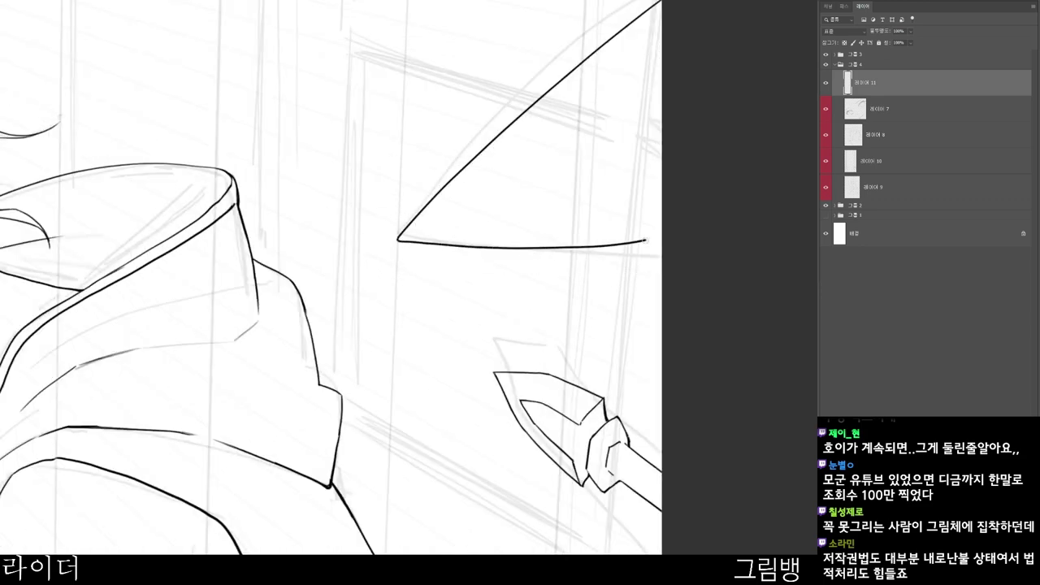
key("e")
left_click_drag(527, 247, 650, 234)
key("b")
mouse_move(500, 248)
left_mouse_down()
mouse_move(663, 247)
mouse_move(632, 207)
left_mouse_up()
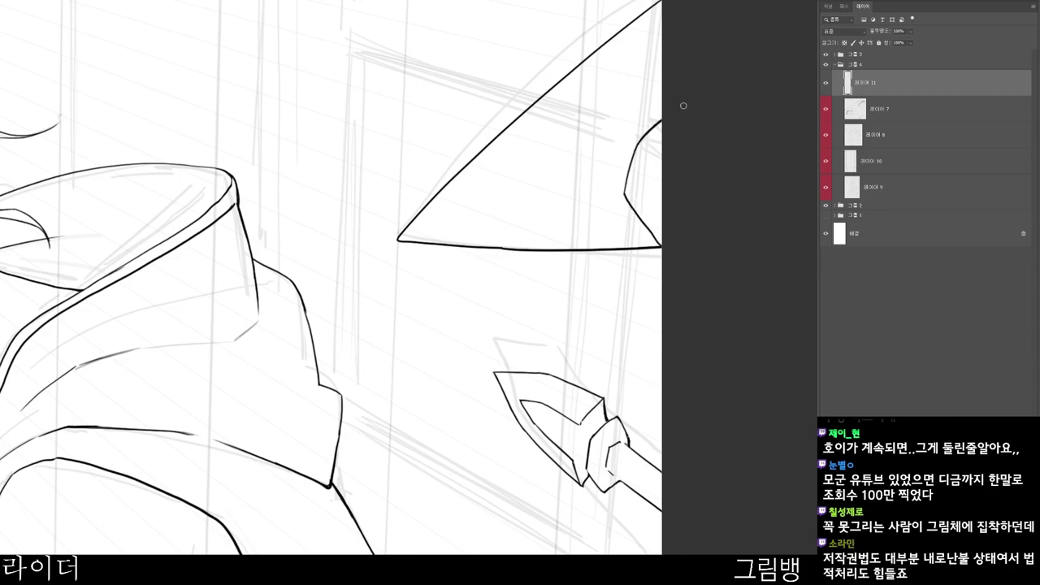
- Examine the weapon line art along the canvas edge against the whole figure, in rotated and upright views
key("ctrl+0")
left_click_drag(662, 415, 672, 341)
key("r")
left_click_drag(720, 216, 683, 435)
mouse_move(723, 281)
left_mouse_down()
mouse_move(741, 281)
mouse_move(490, 328)
left_mouse_up()
key("e")
mouse_move(603, 281)
left_mouse_down()
mouse_move(592, 323)
mouse_move(600, 264)
mouse_move(630, 240)
mouse_move(601, 237)
left_mouse_up()
key("r")
left_click_drag(497, 516, 725, 240)
left_click_drag(697, 385, 672, 396)
left_click_drag(627, 548, 685, 353)
mouse_move(641, 518)
left_mouse_down()
mouse_move(626, 521)
mouse_move(618, 463)
left_mouse_up()
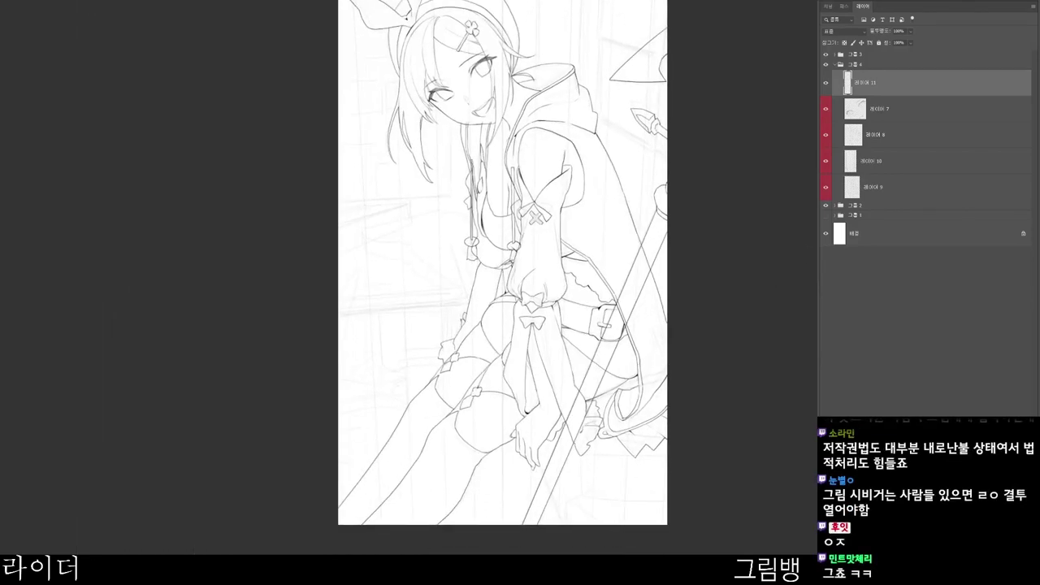
- Mark the weapon layer 레이어 11 with the red color label and check the content of the layer two below it
left_click(902, 109)
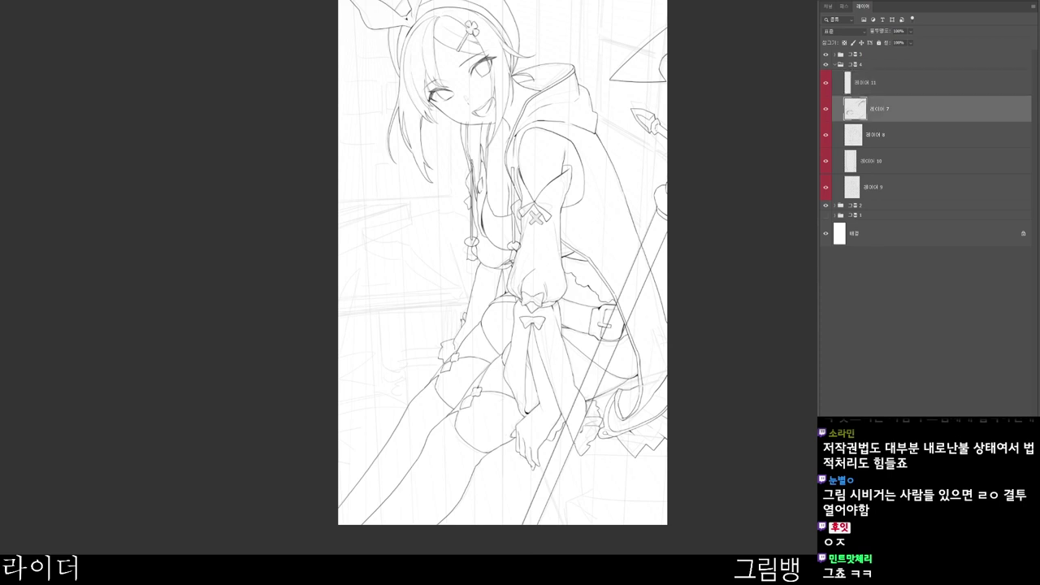
left_click(902, 83)
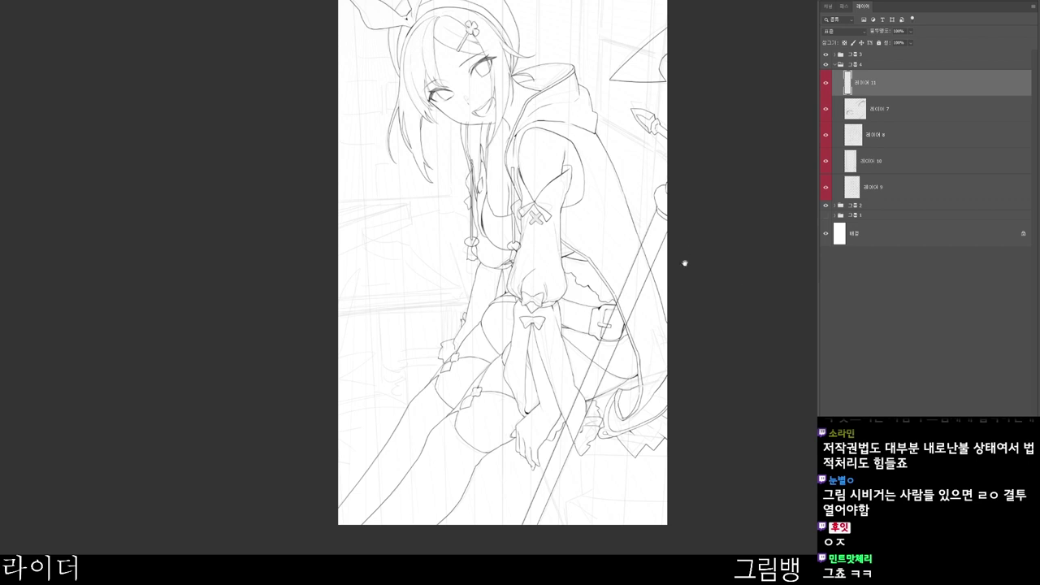
left_click_drag(686, 260, 687, 307)
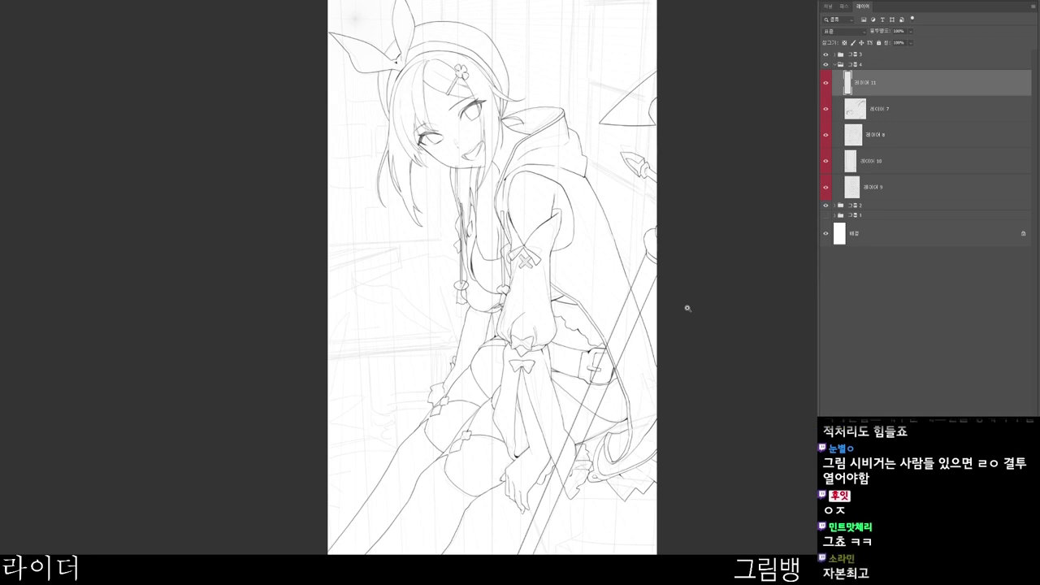
key("alt+bracketleft")
key("alt+bracketleft")
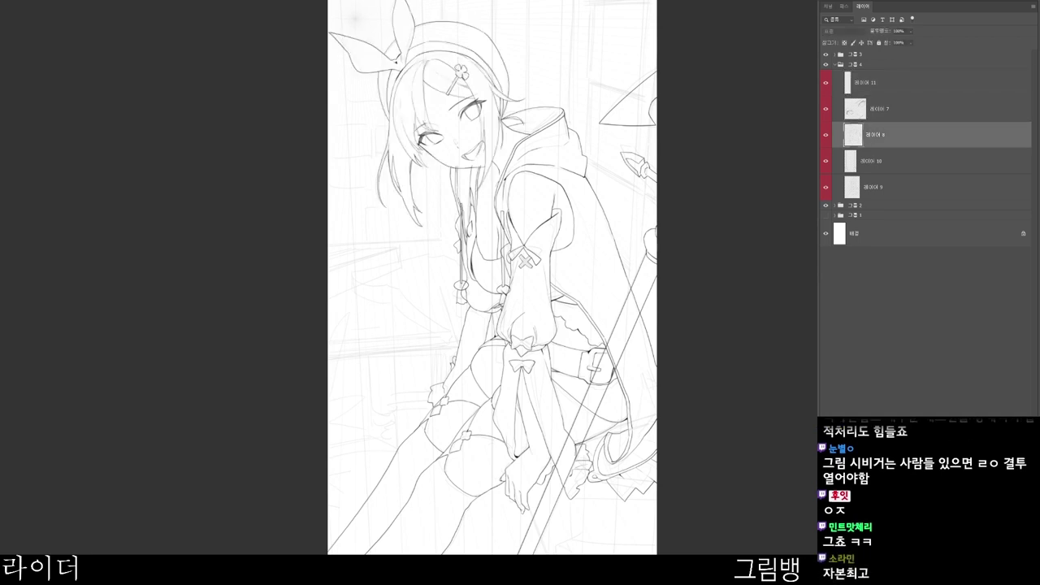
key("ctrl+comma")
key("ctrl+comma")
- Try to retouch the hair strands beside the cheek
left_click_drag(471, 132, 492, 132)
left_click_drag(586, 127, 600, 170)
key("ctrl+plus")
key("ctrl+plus")
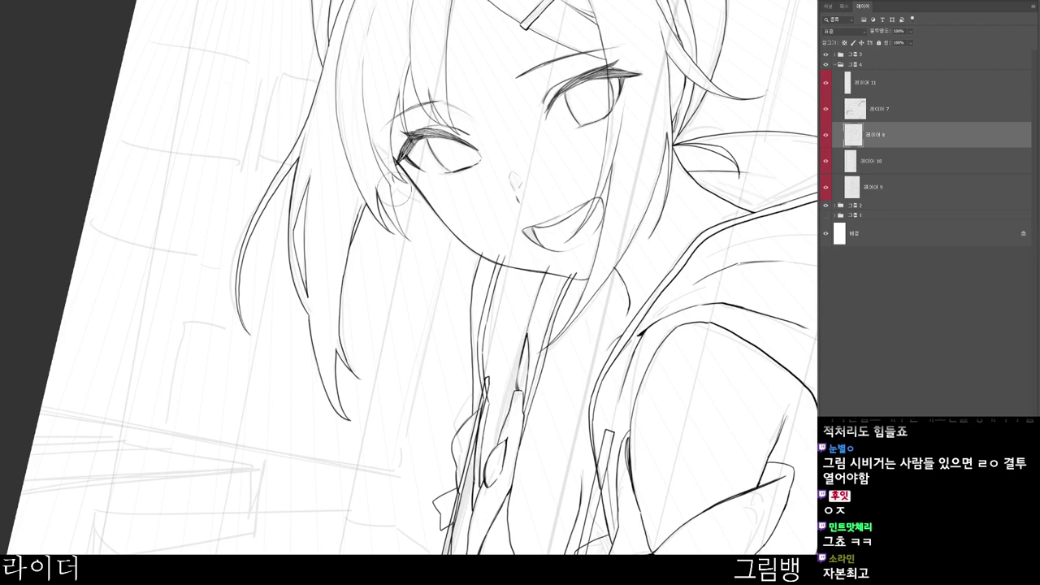
scroll(410, 189, "up", 1)
left_click_drag(413, 190, 423, 191)
mouse_move(435, 199)
left_mouse_down()
mouse_move(459, 213)
mouse_move(427, 250)
mouse_move(418, 229)
mouse_move(432, 256)
left_mouse_up()
key("ctrl+z")
key("ctrl+z")
mouse_move(414, 208)
left_mouse_down()
mouse_move(427, 255)
mouse_move(404, 262)
mouse_move(398, 277)
mouse_move(394, 266)
mouse_move(423, 315)
left_mouse_up()
scroll(443, 262, "down", 3)
key("Escape")
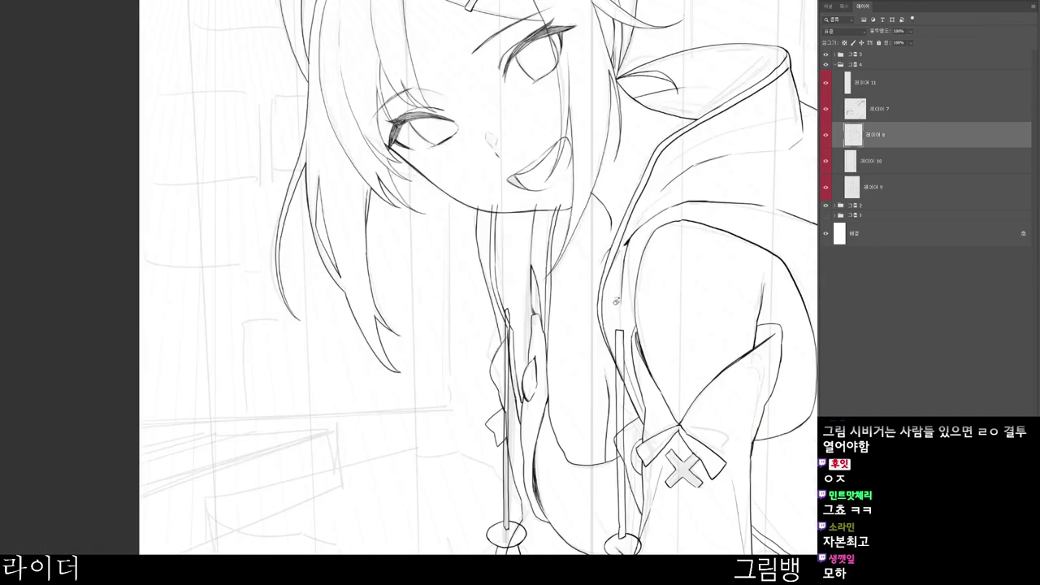
- Examine the face, hood, sleeve and full-figure line art up close and as a whole
left_click_drag(559, 266, 464, 271)
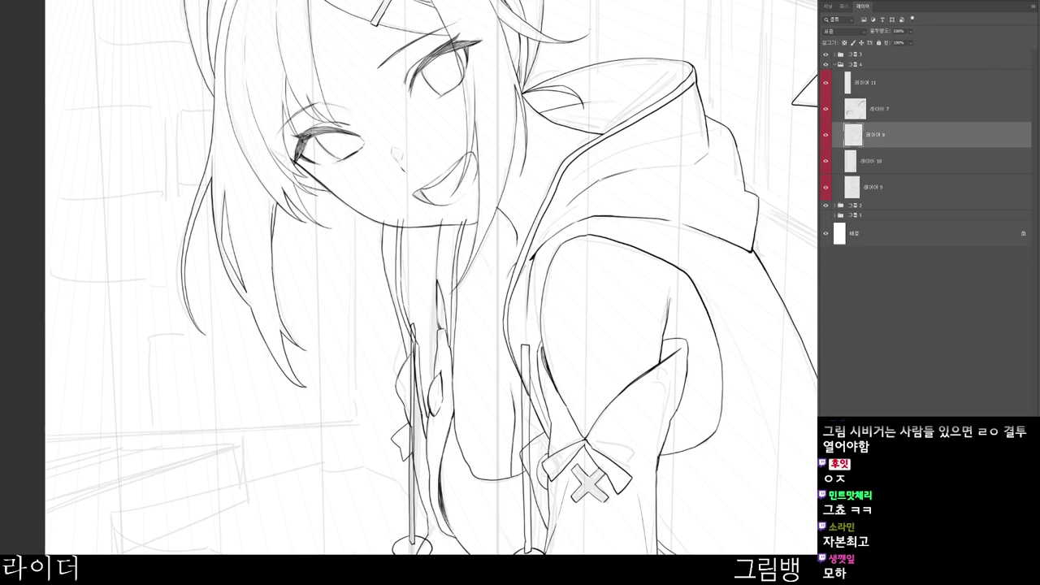
left_click_drag(396, 305, 453, 256)
scroll(575, 286, "down", 1)
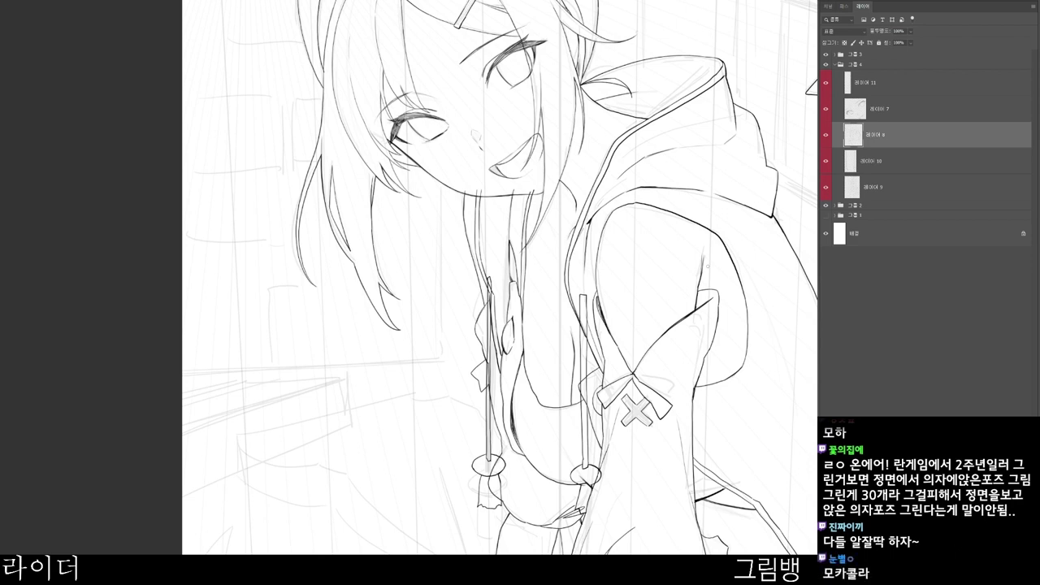
left_click_drag(647, 315, 560, 325)
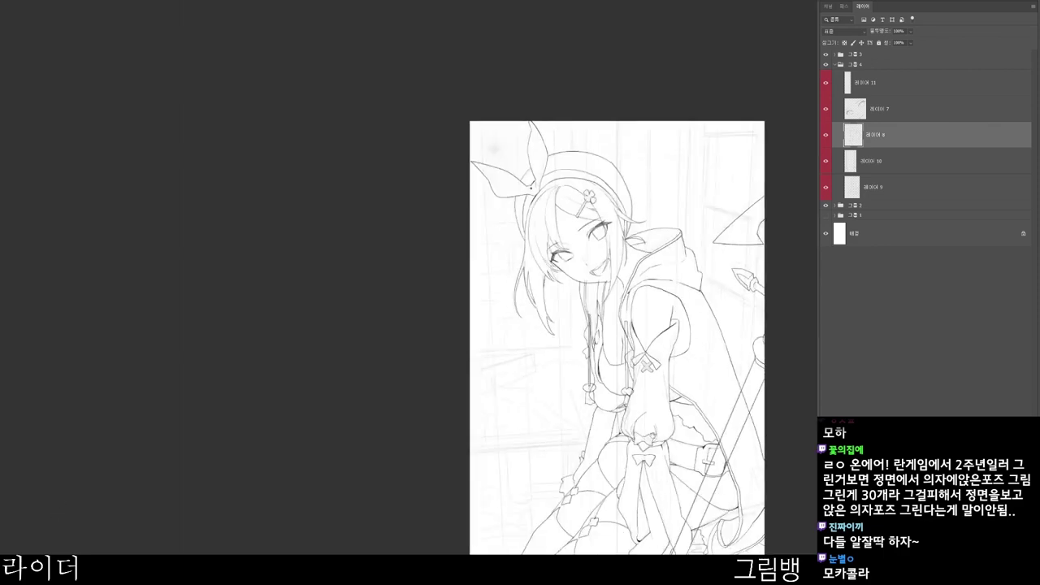
left_click_drag(656, 569, 623, 401)
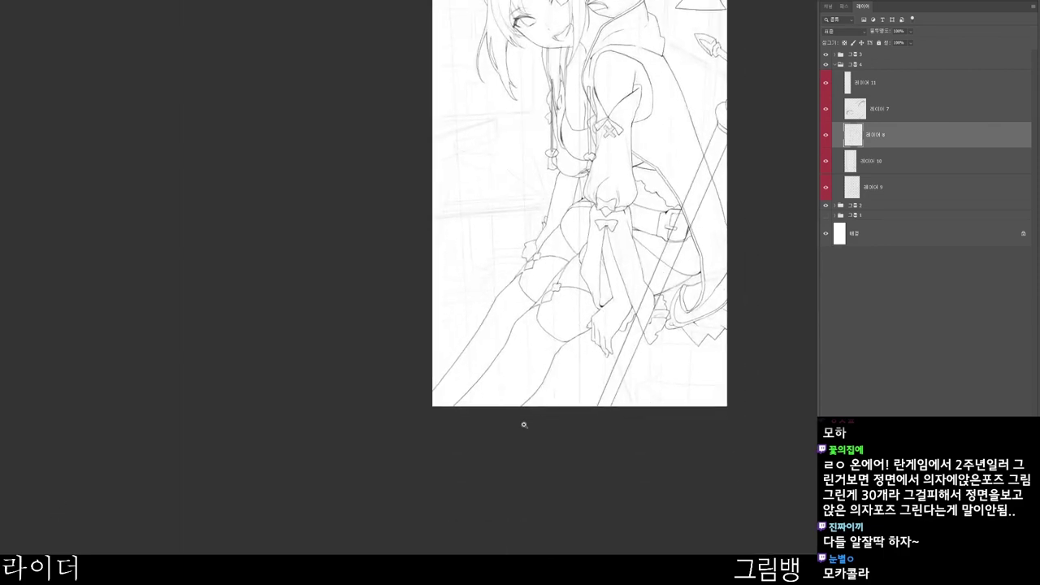
left_click(526, 426)
left_click_drag(582, 385, 437, 554)
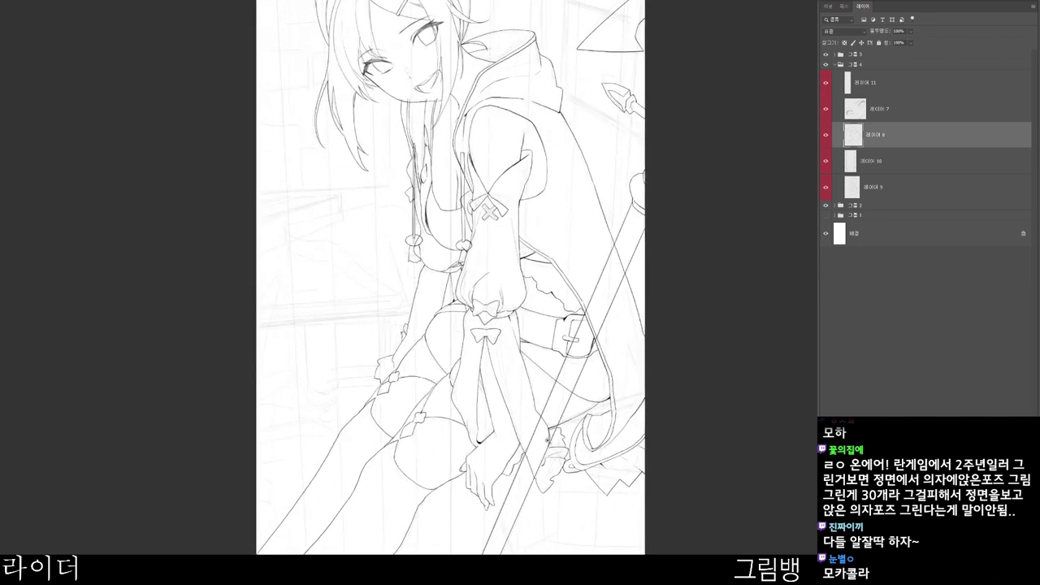
left_click_drag(552, 465, 505, 465)
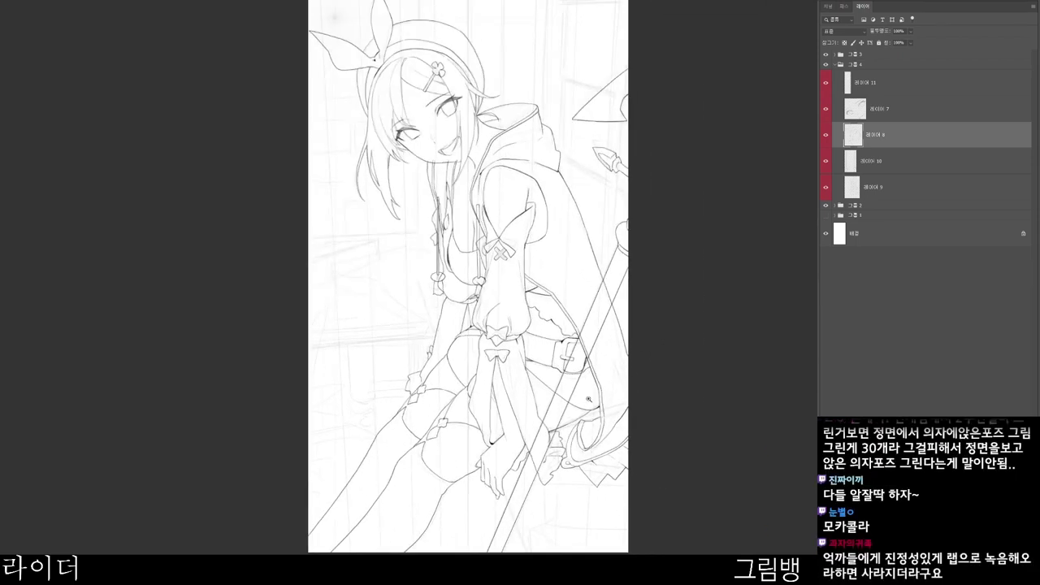
left_click_drag(610, 542, 607, 522)
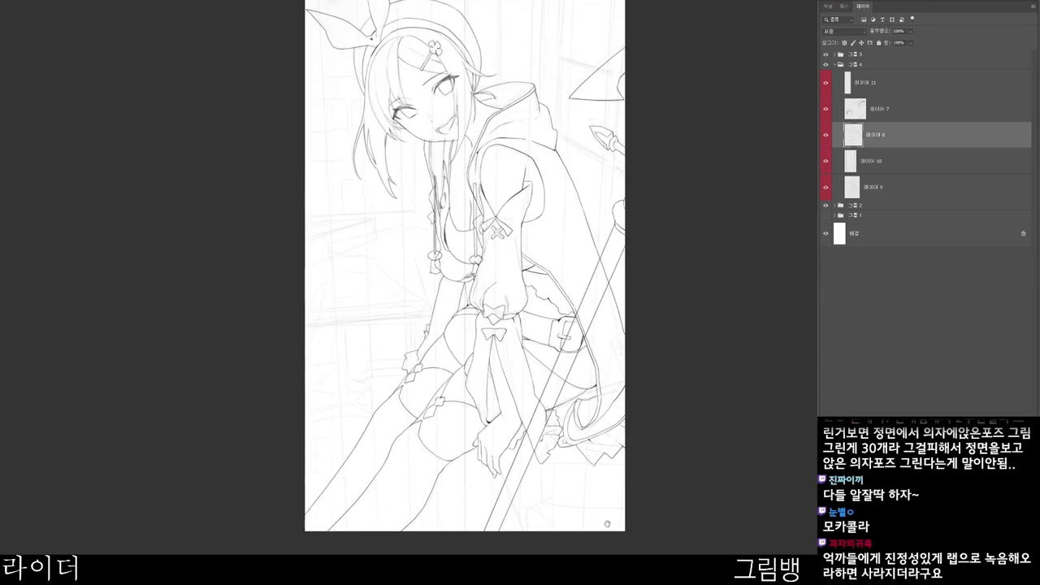
left_click_drag(547, 476, 561, 475)
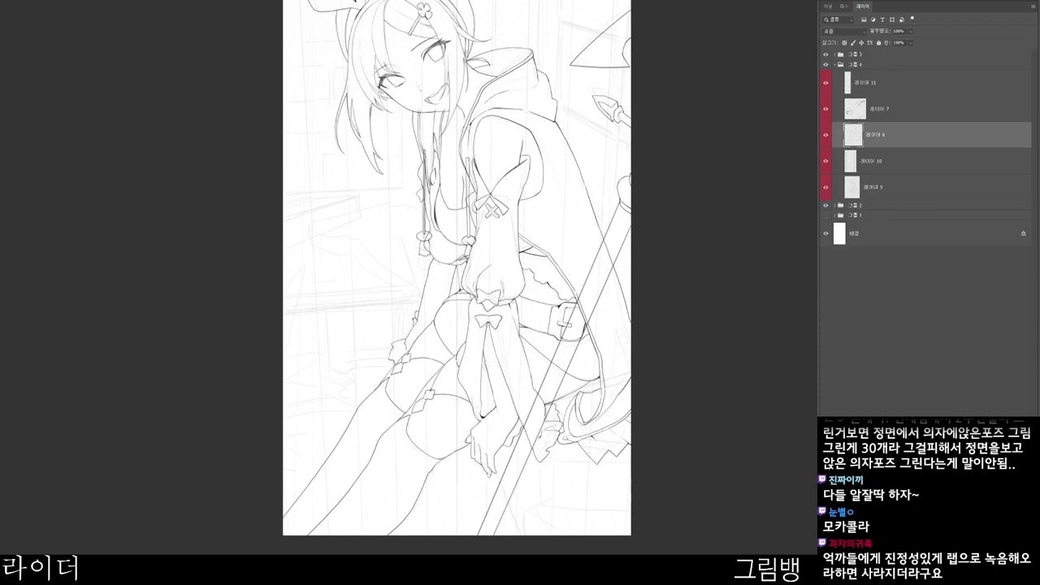
- Check the lowest line layer, 레이어 9, by toggling its visibility, and add a new layer directly above it
left_click(885, 187)
left_click(825, 186)
left_click(826, 187)
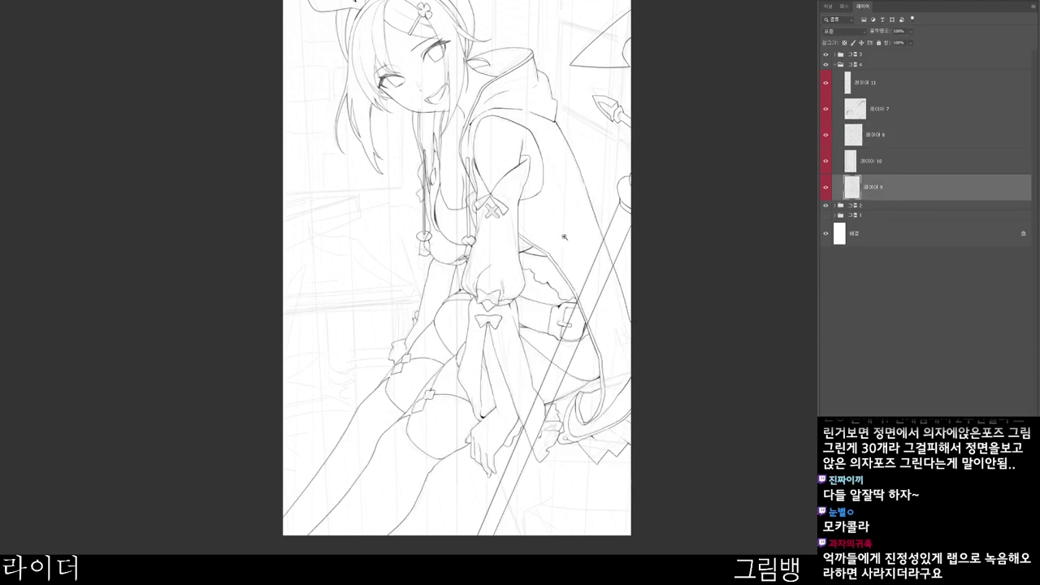
left_click(885, 161)
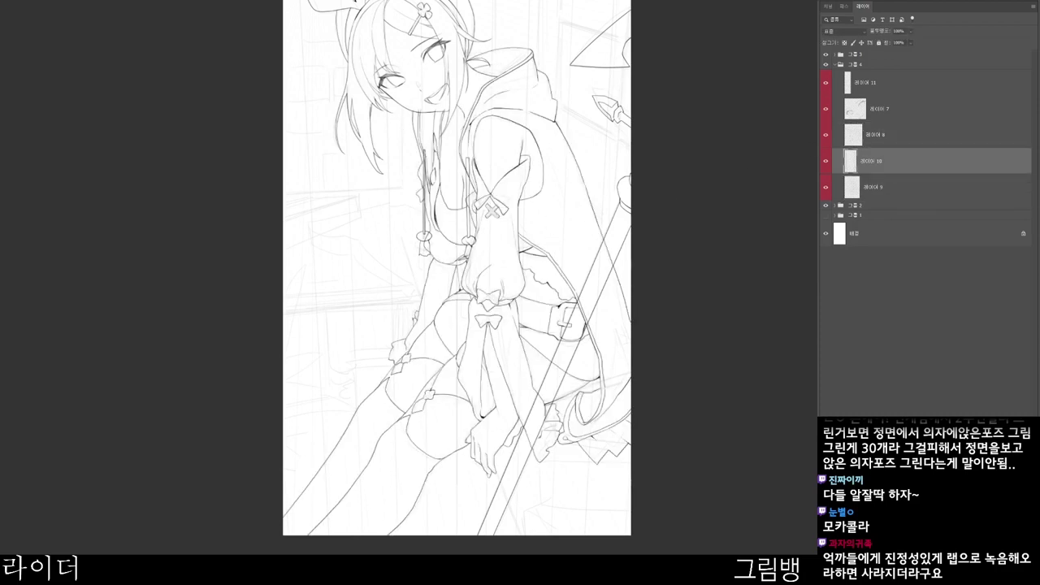
left_click(886, 187)
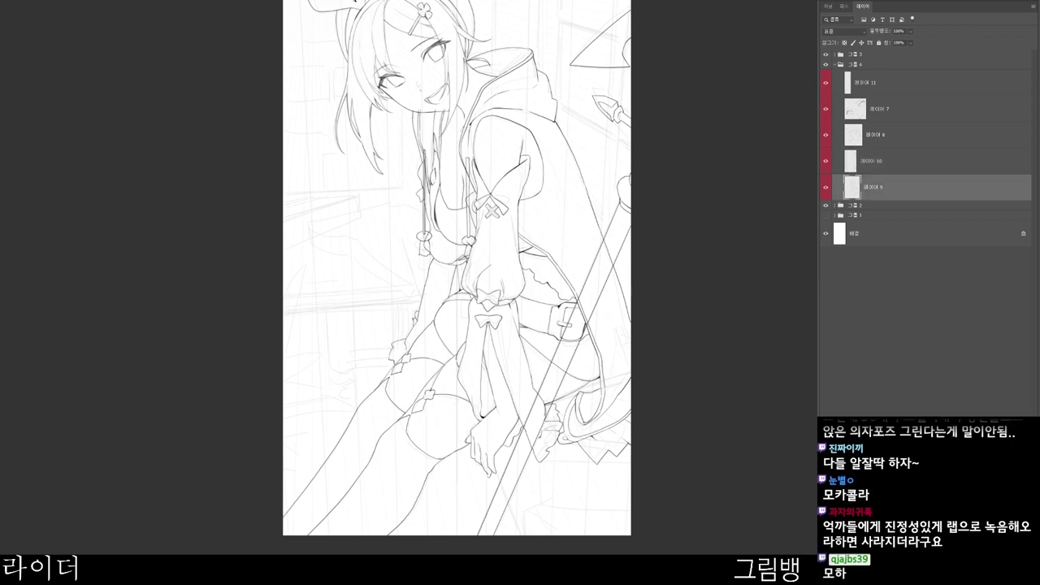
key("ctrl+shift+n")
key("Return")
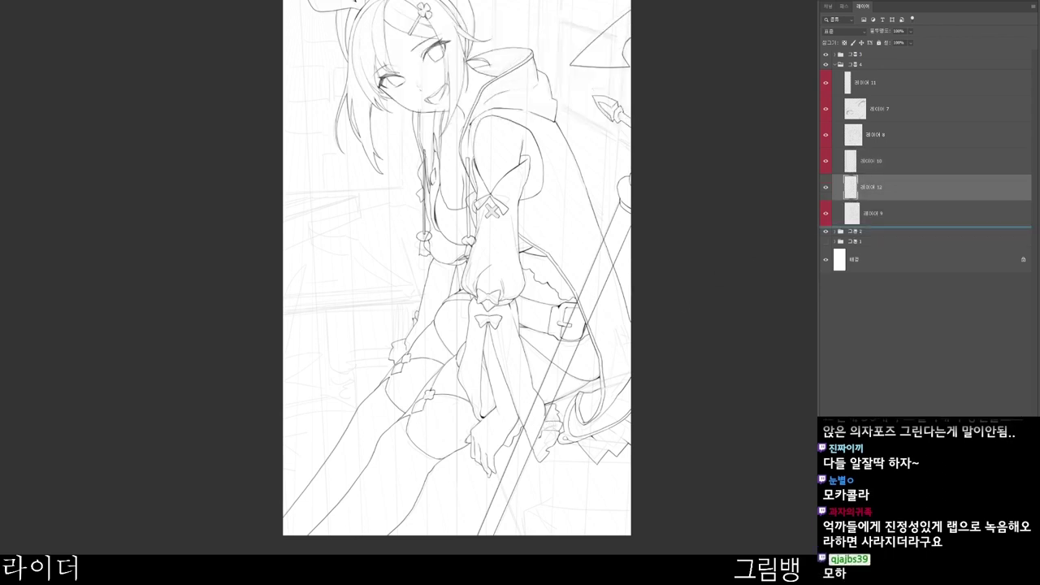
- Move the new layer 레이어 12 below the line layer 레이어 9
key("ctrl+[")
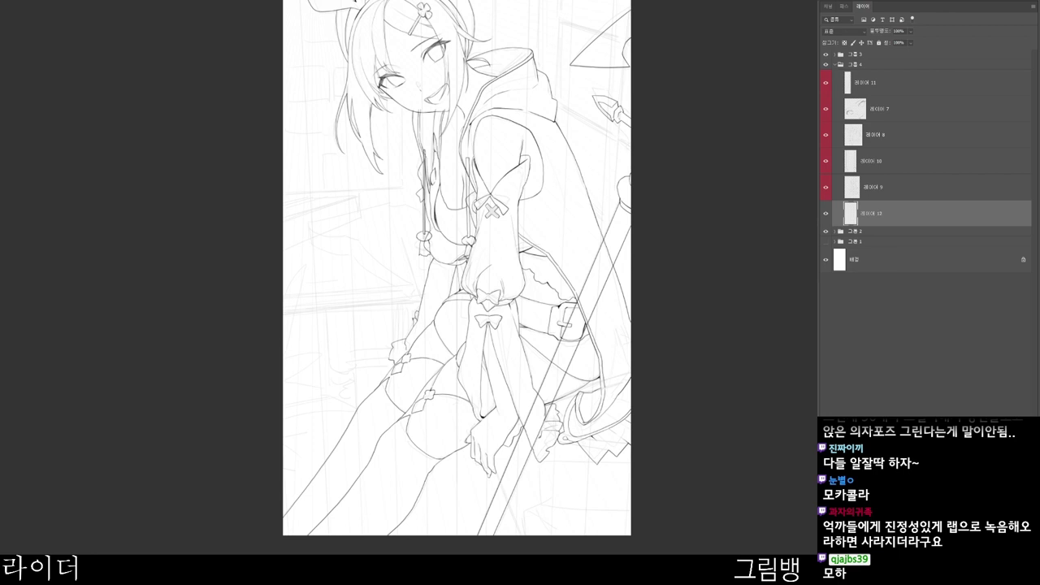
- Add a layer above 레이어 11 and handwrite the equation a+2 = x+2 in the empty area beside the figure's chest
left_click(886, 83)
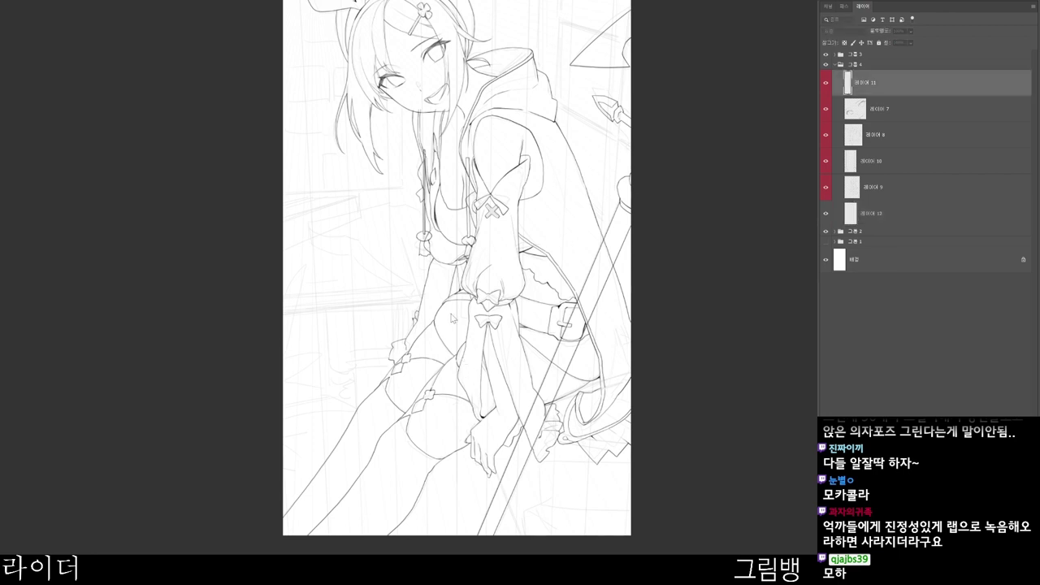
key("ctrl+shift+alt+n")
scroll(348, 233, "up", 2)
left_click_drag(348, 234, 336, 241)
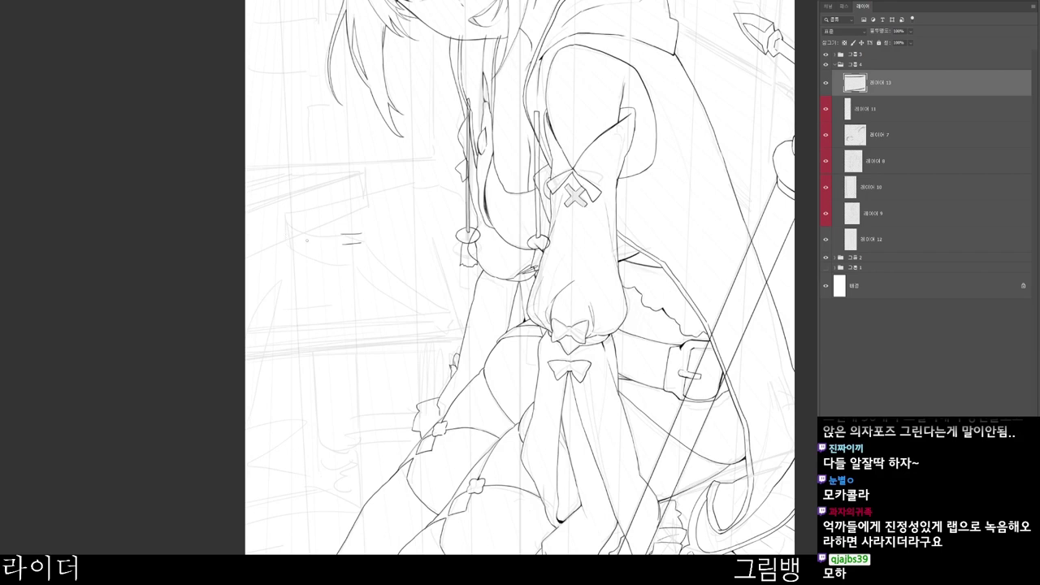
left_click_drag(296, 238, 302, 250)
mouse_move(304, 245)
left_mouse_down()
mouse_move(319, 244)
mouse_move(312, 252)
left_mouse_up()
mouse_move(321, 237)
left_mouse_down()
mouse_move(338, 251)
mouse_move(406, 240)
left_mouse_up()
mouse_move(398, 233)
left_mouse_down()
mouse_move(399, 248)
mouse_move(428, 247)
mouse_move(417, 249)
left_mouse_up()
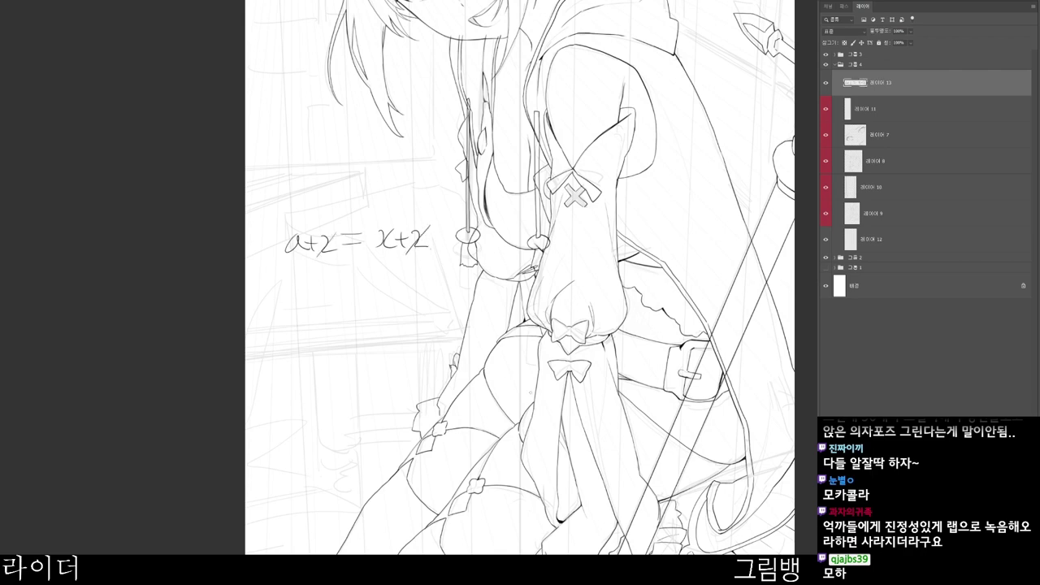
- Circle both 2s in the handwritten equation and strike horizontal lines through them
scroll(540, 406, "down", 2)
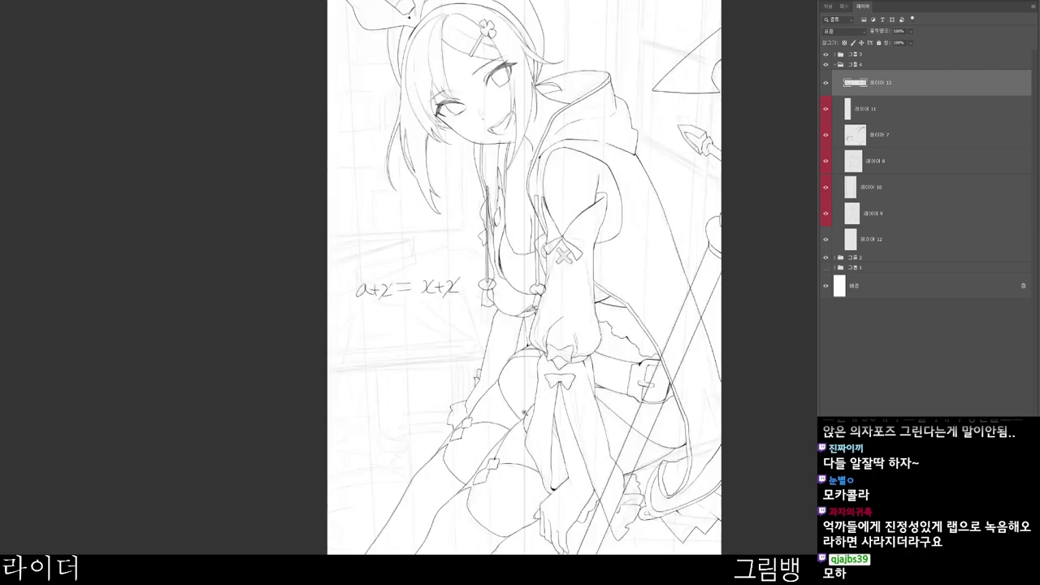
scroll(523, 411, "up", 1)
key("ctrl+z")
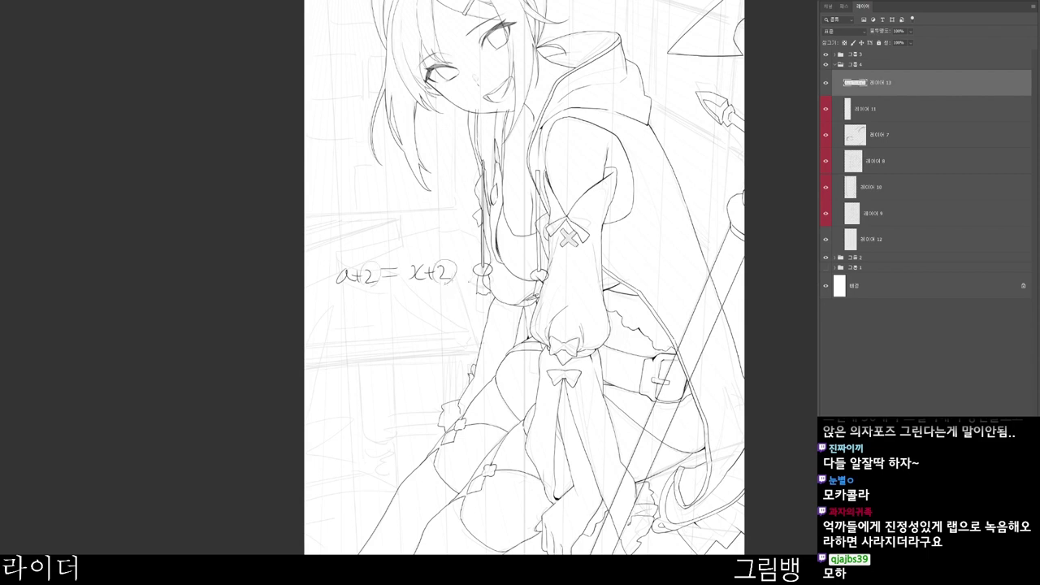
left_click_drag(484, 262, 519, 278)
mouse_move(355, 277)
left_mouse_down()
mouse_move(499, 272)
mouse_move(492, 277)
left_mouse_up()
scroll(433, 290, "up", 3)
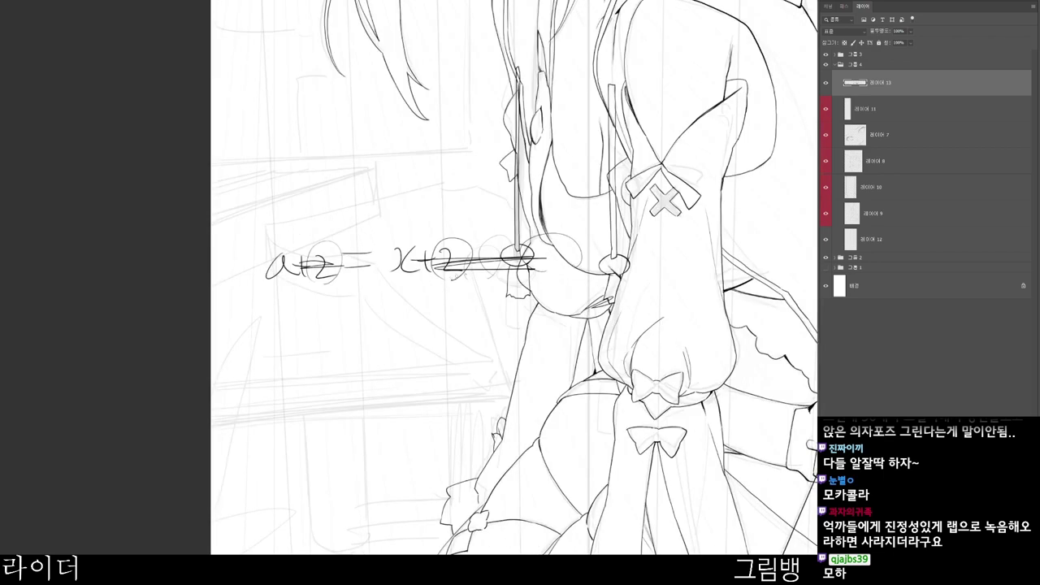
left_click_drag(316, 244, 309, 281)
left_click_drag(328, 242, 338, 285)
mouse_move(444, 231)
left_mouse_down()
mouse_move(461, 230)
mouse_move(466, 217)
left_mouse_up()
scroll(467, 301, "down", 2)
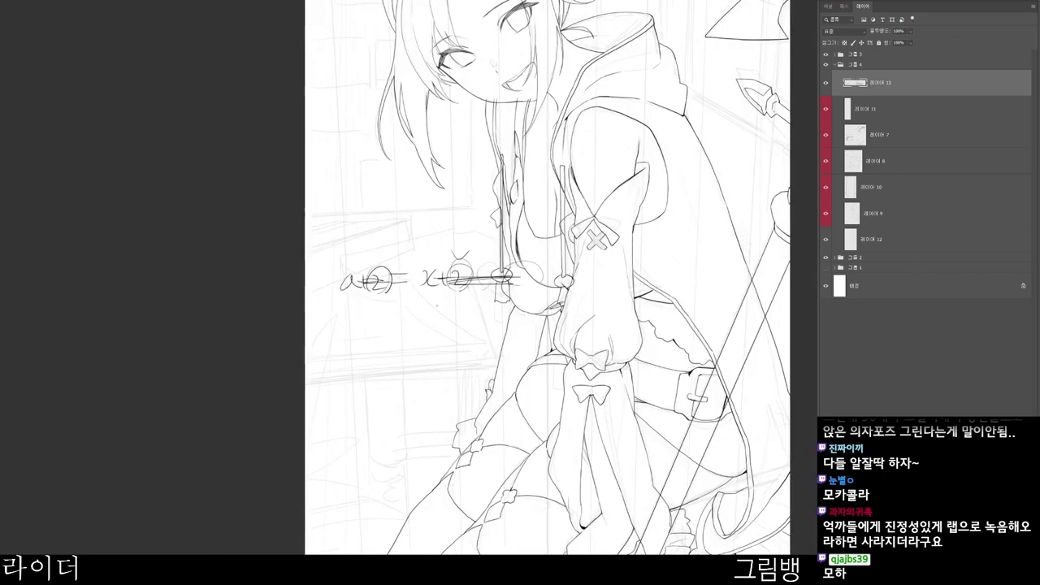
- Delete the scribble layer holding the handwritten equation
scroll(460, 332, "down", 2)
scroll(492, 342, "up", 1)
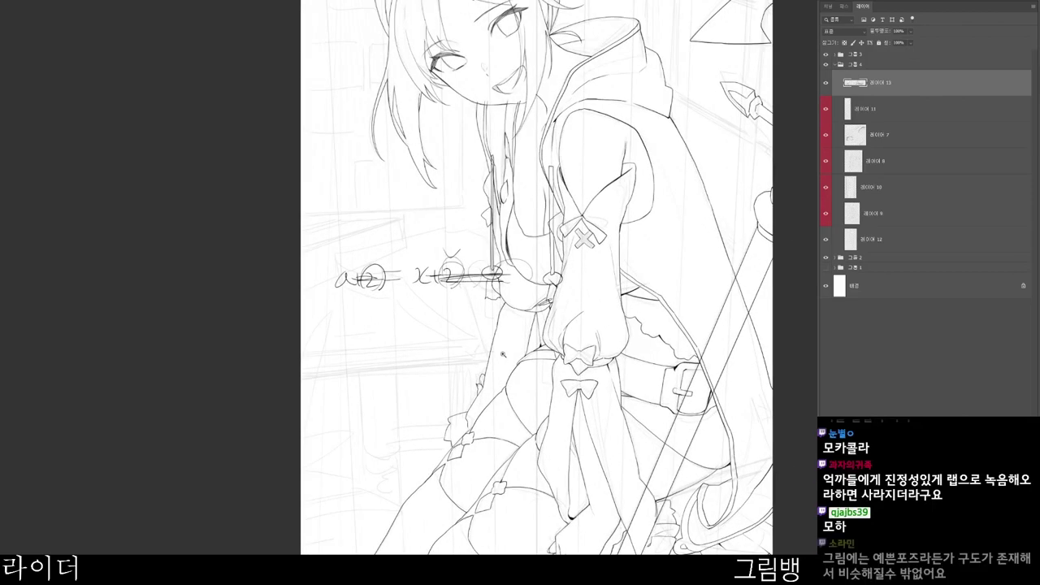
scroll(507, 357, "down", 1)
left_click_drag(549, 426, 543, 389)
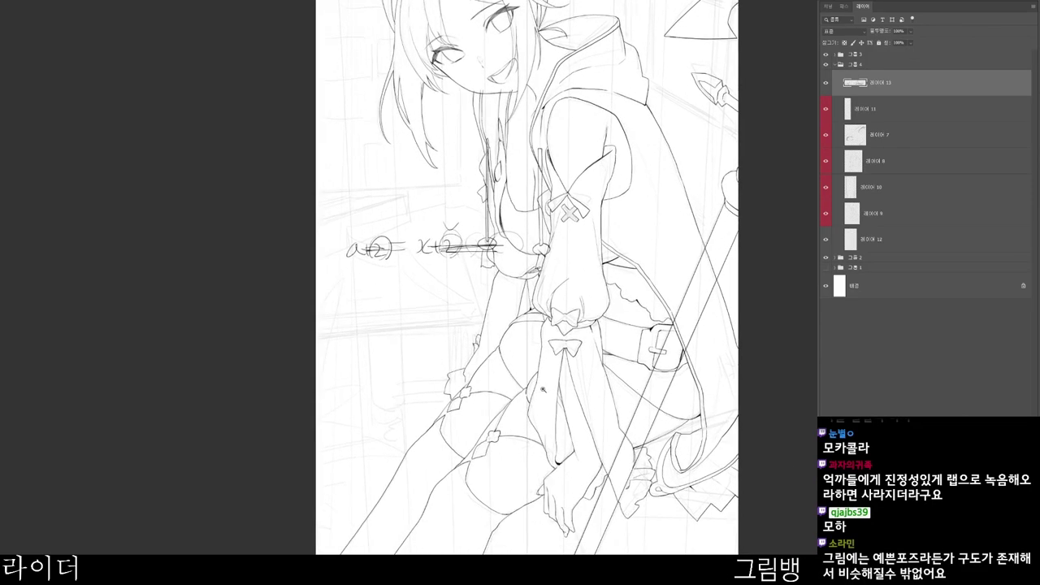
key("Delete")
- Put 레이어 12 in its own group, move that group out to directly below 그룹 4, and select 레이어 12 inside it
left_click(902, 212)
left_click(825, 213)
scroll(699, 301, "down", 2)
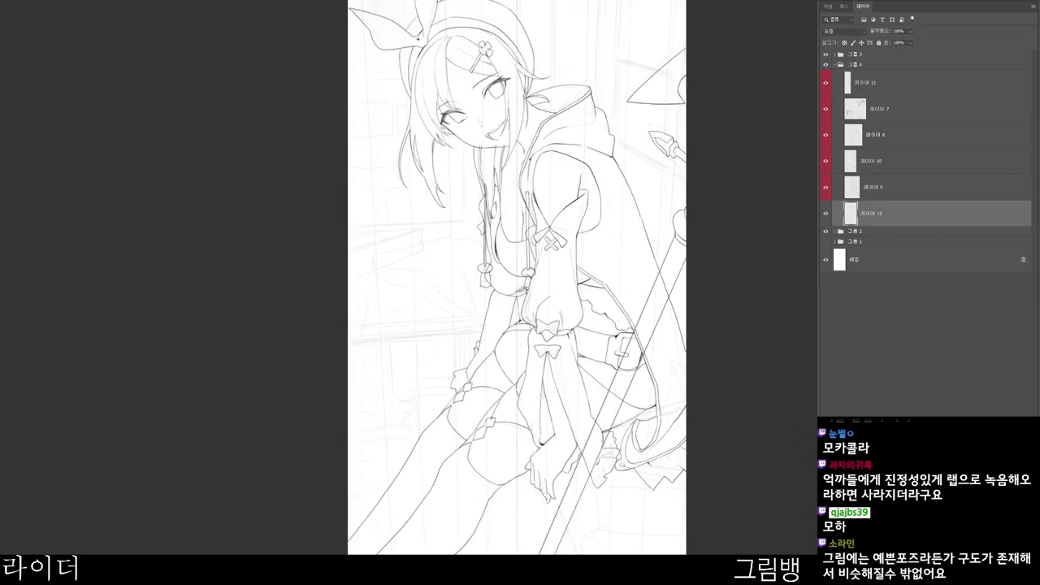
key("ctrl+g")
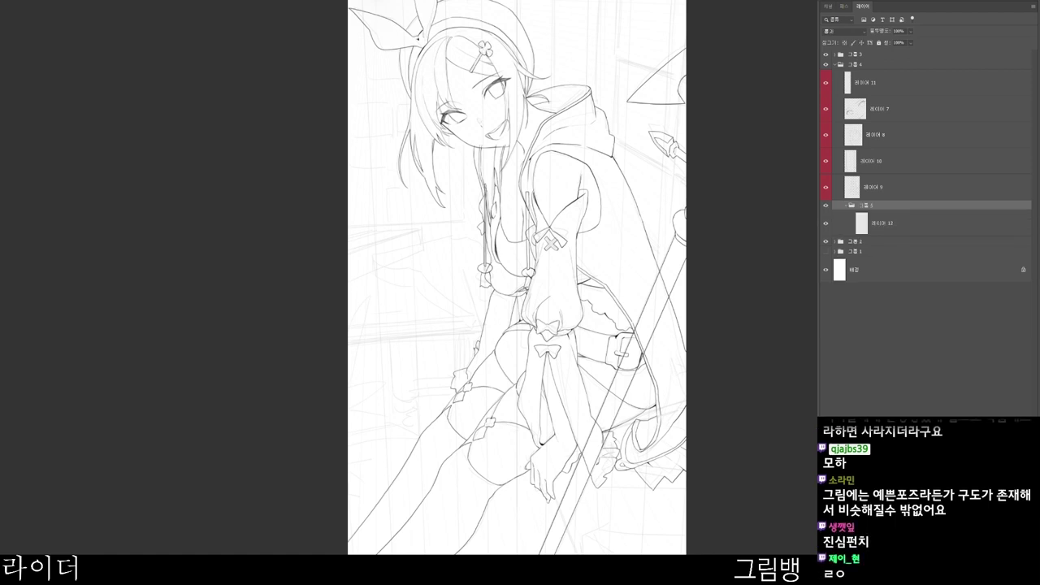
left_click(846, 205)
left_click_drag(866, 205, 866, 211)
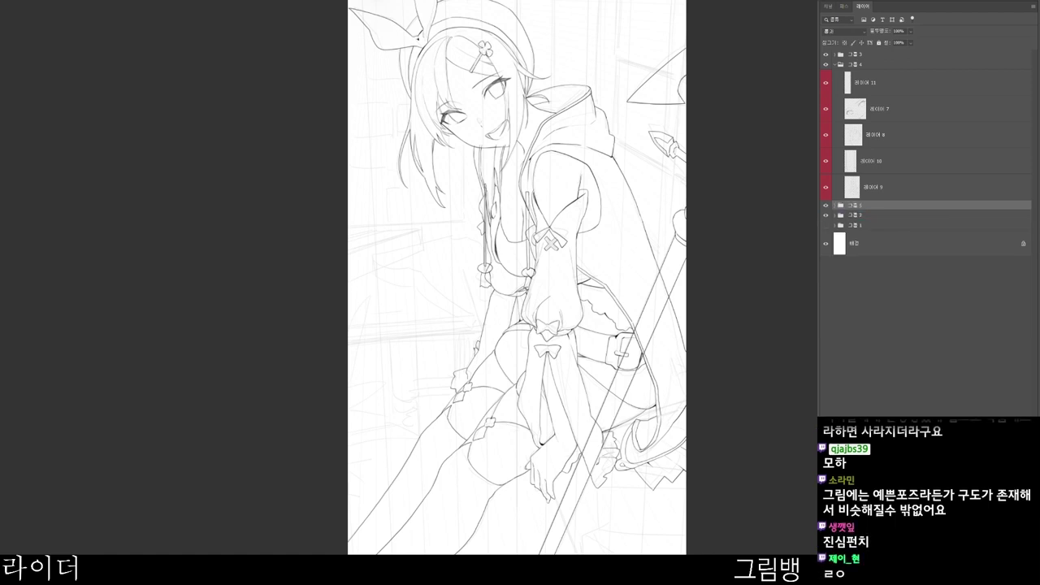
left_click(835, 206)
left_click(876, 224)
left_click_drag(579, 394, 586, 417)
scroll(553, 358, "down", 4)
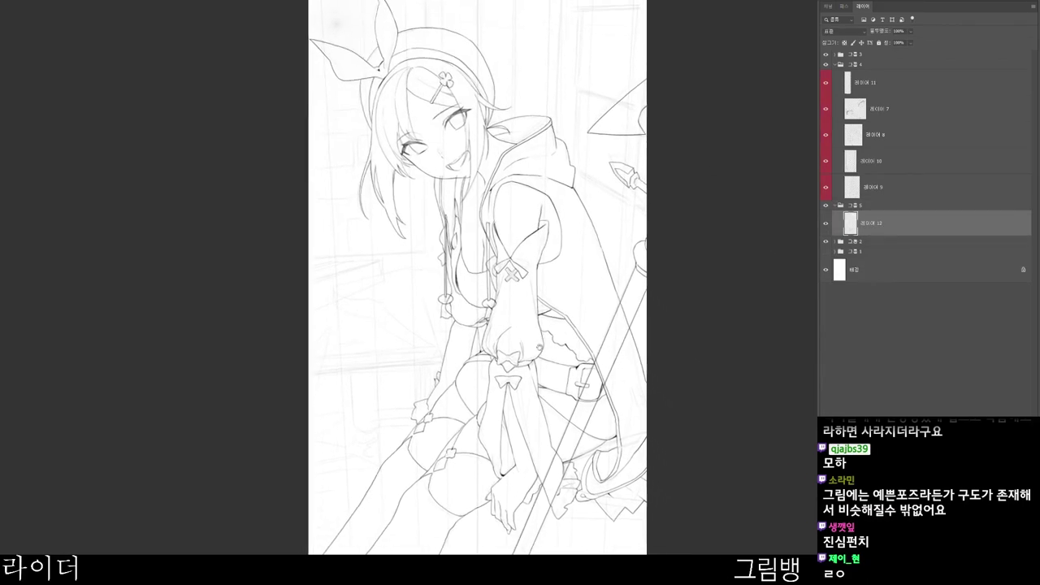
left_click_drag(468, 54, 480, 18)
mouse_move(410, 2)
left_mouse_down()
mouse_move(408, 39)
mouse_move(445, 42)
left_mouse_up()
key("ctrl+z")
key("ctrl+z")
key("ctrl+z")
left_click_drag(526, 44, 534, 48)
left_click_drag(427, 2, 427, 263)
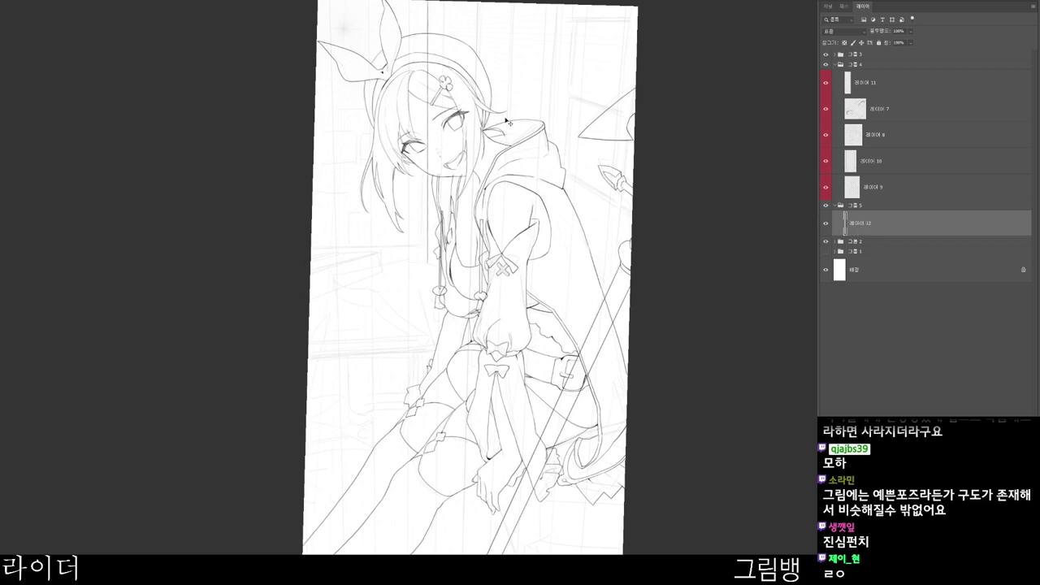
key("ctrl+z")
- Draw two close parallel vertical background lines from the page's upper edge down through the character's hat and face area
key("r")
left_click_drag(528, 89, 528, 86)
left_click_drag(424, 1, 424, 253)
left_click_drag(424, 52, 425, 263)
key("r")
left_click_drag(582, 62, 579, 49)
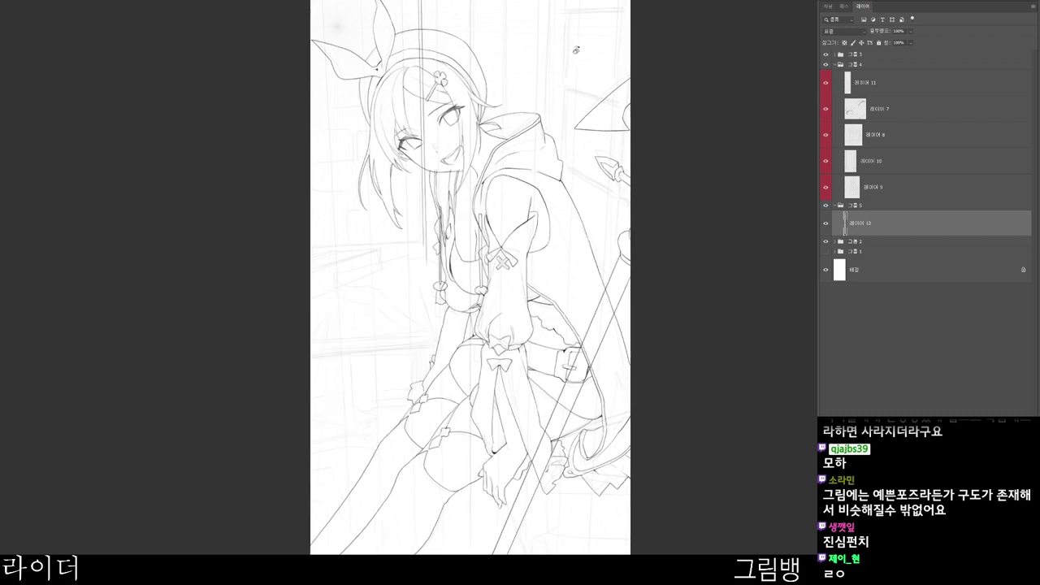
- Draw a long vertical background line from the page's upper edge through the hood down to the sleeve bow
left_click_drag(541, 9, 501, 1)
left_click_drag(501, 84, 502, 233)
key("ctrl+z")
key("r")
left_click_drag(558, 73, 558, 53)
left_click_drag(502, 1, 501, 243)
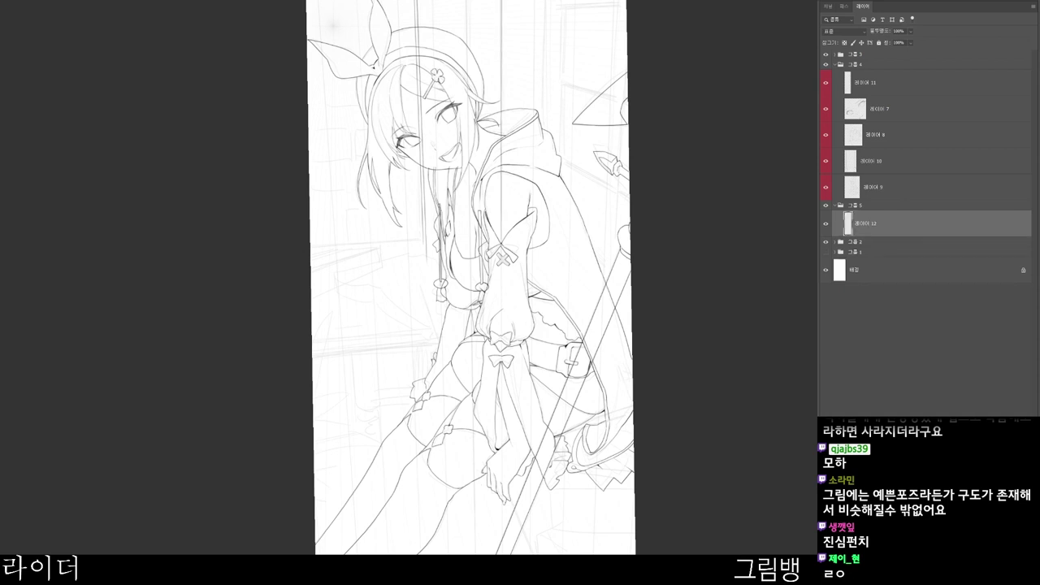
key("Escape")
mouse_move(551, 29)
left_mouse_down()
mouse_move(546, 44)
mouse_move(582, 19)
mouse_move(532, 156)
mouse_move(535, 276)
mouse_move(555, 34)
mouse_move(540, 95)
mouse_move(540, 273)
left_mouse_up()
scroll(553, 37, "up", 2)
key("ctrl+z")
key("r")
key("ctrl+z")
key("r")
left_click_drag(592, 16, 534, 260)
left_click_drag(574, 4, 585, 39)
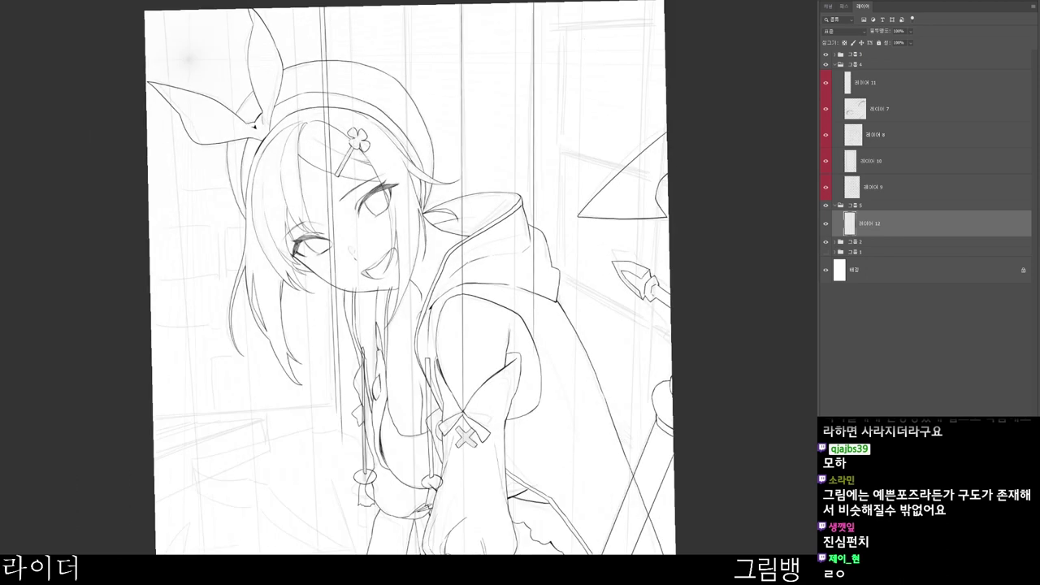
mouse_move(566, 67)
left_mouse_down()
mouse_move(595, 81)
mouse_move(598, 59)
mouse_move(572, 81)
left_mouse_up()
key("ctrl+z")
- Draw two close vertical lines behind the hood and a third beside them toward the weapon, and check 레이어 12 by toggling its visibility
left_click_drag(536, 1, 536, 353)
left_click_drag(610, 106, 558, 56)
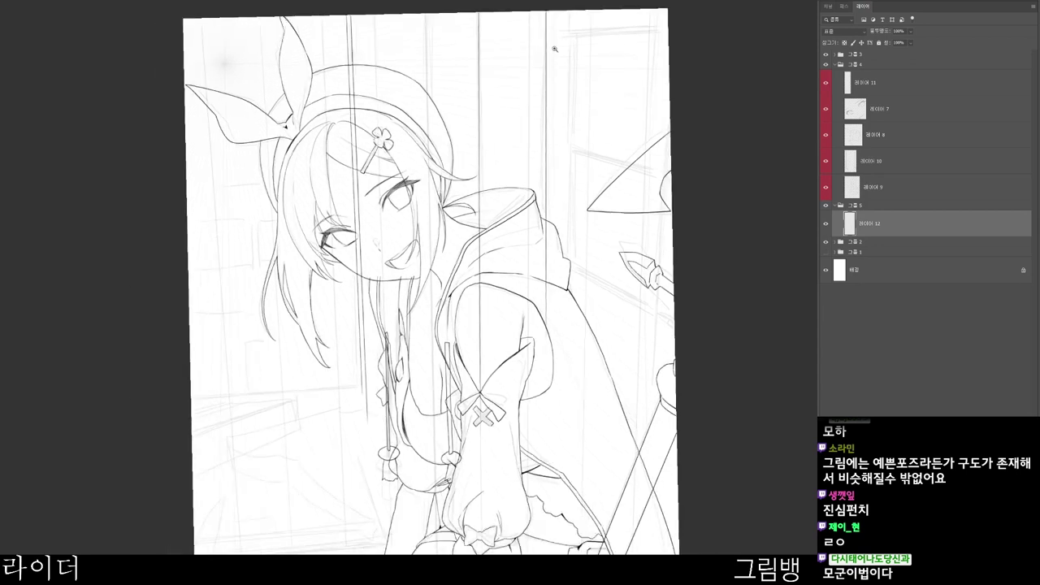
left_click_drag(549, 10, 550, 324)
left_click_drag(587, 225, 575, 211)
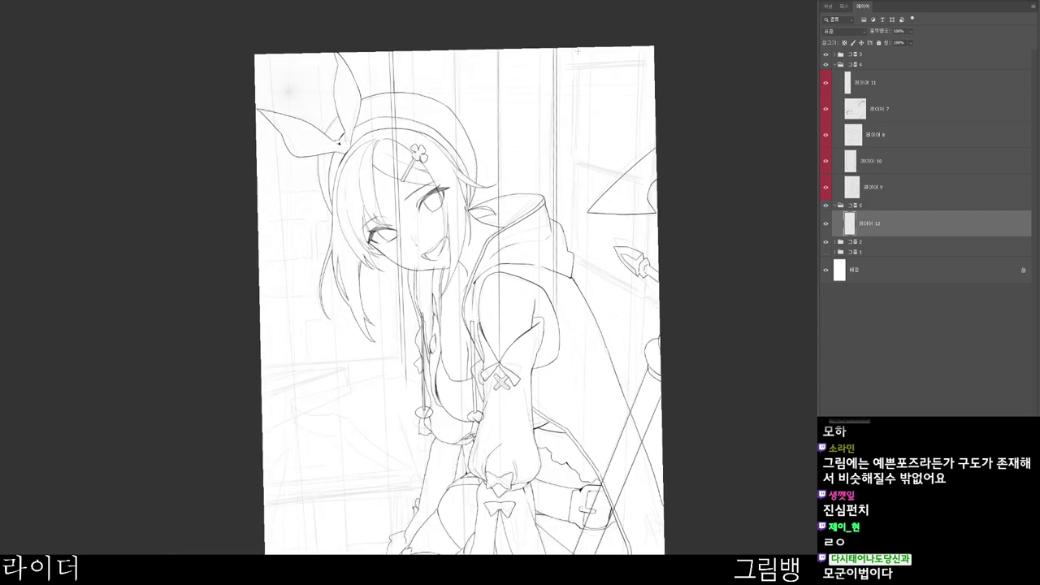
left_click_drag(598, 54, 578, 313)
key("ctrl+z")
mouse_move(593, 72)
left_mouse_down()
mouse_move(578, 117)
mouse_move(577, 322)
left_mouse_up()
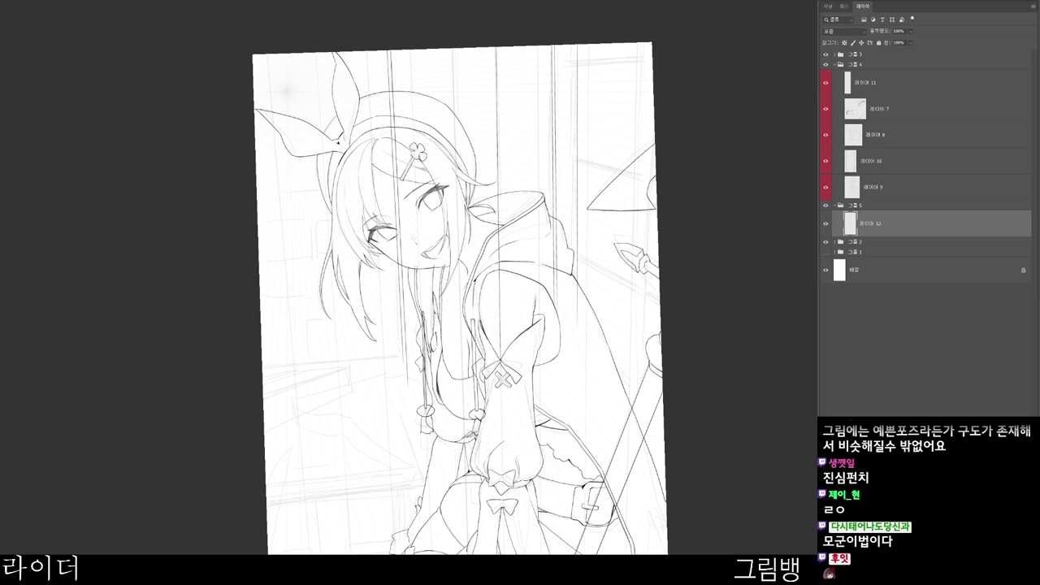
left_click(825, 223)
left_click(826, 223)
- Draw another long vertical background line parallel to the last one, passing the inner corner of the triangular blade
key("r")
left_click_drag(707, 237, 675, 300)
left_click_drag(657, 253, 614, 228)
left_click_drag(576, 126, 609, 135)
key("r")
key("Escape")
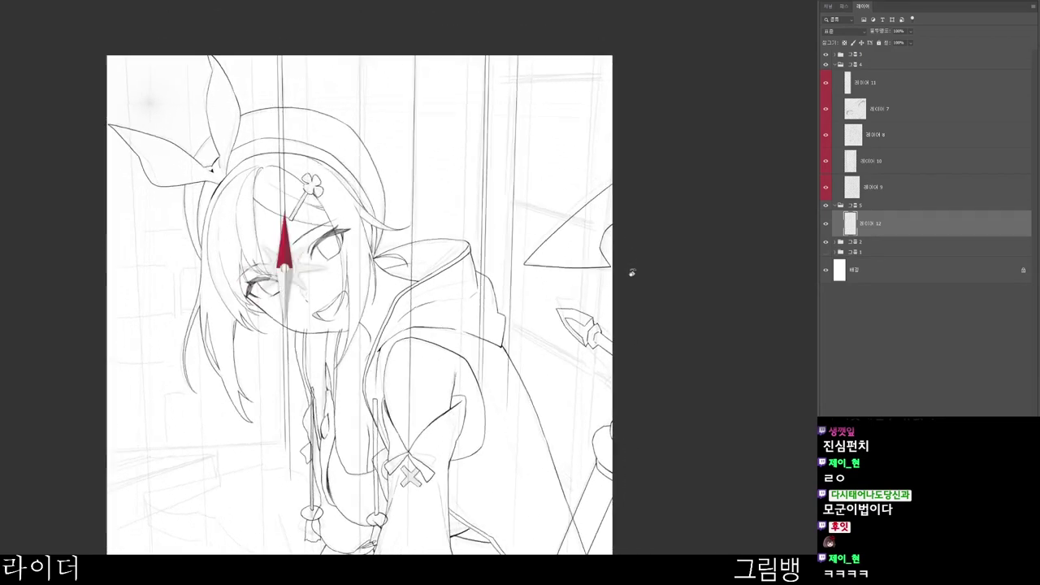
left_click_drag(630, 285, 627, 297)
left_click_drag(631, 350, 607, 196)
key("Escape")
left_click_drag(586, 135, 590, 116)
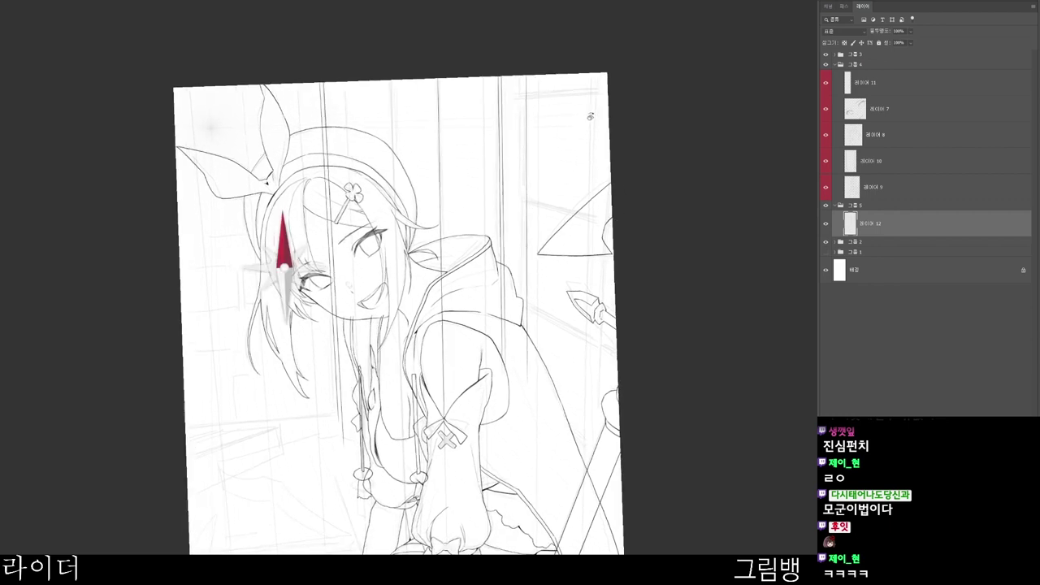
left_click_drag(538, 74, 538, 364)
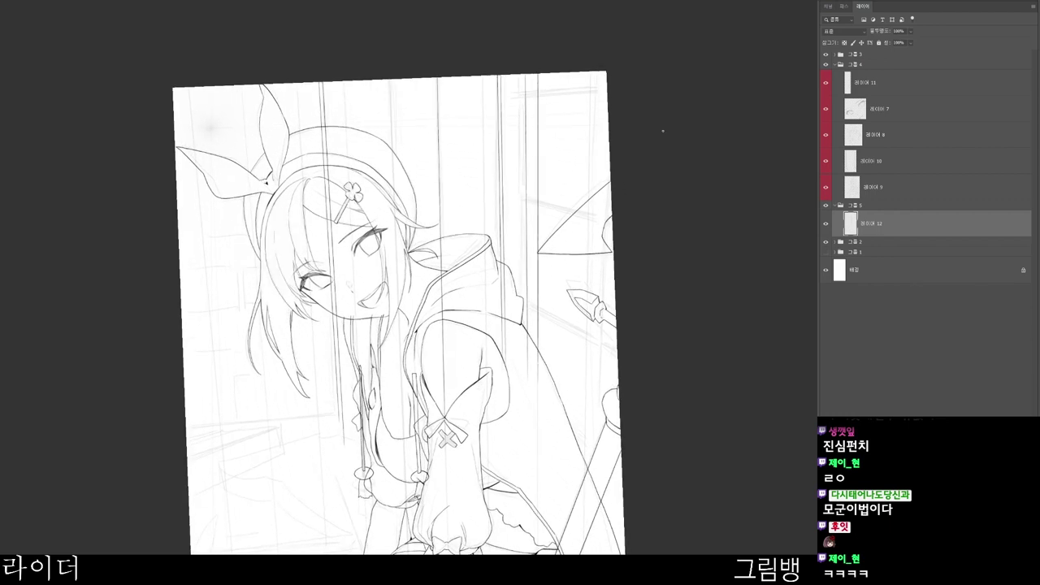
left_click_drag(617, 206, 600, 201)
left_click_drag(597, 112, 594, 99)
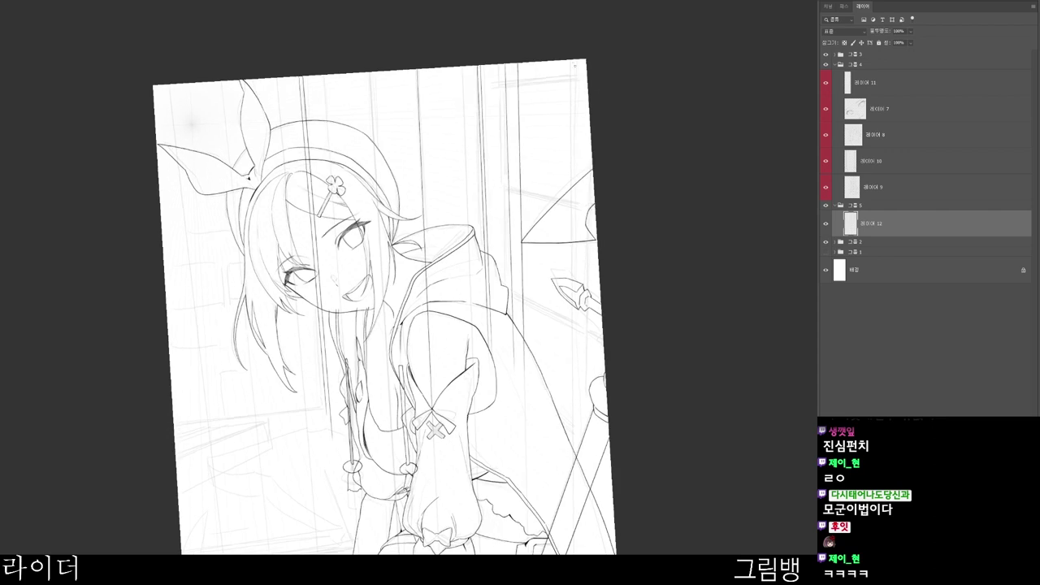
scroll(594, 99, "up", 2)
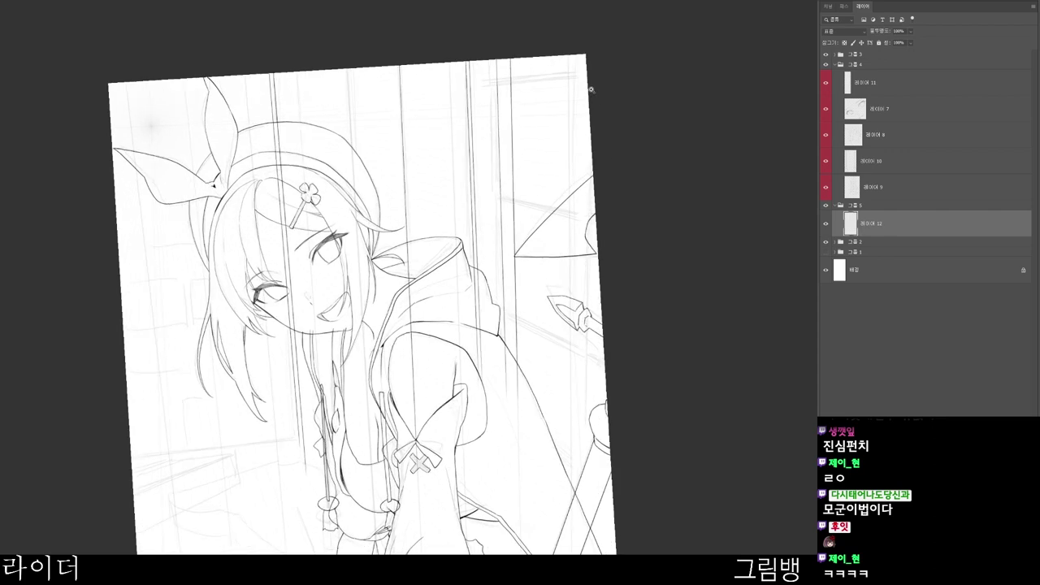
left_click_drag(594, 87, 597, 92)
left_click_drag(570, 55, 570, 434)
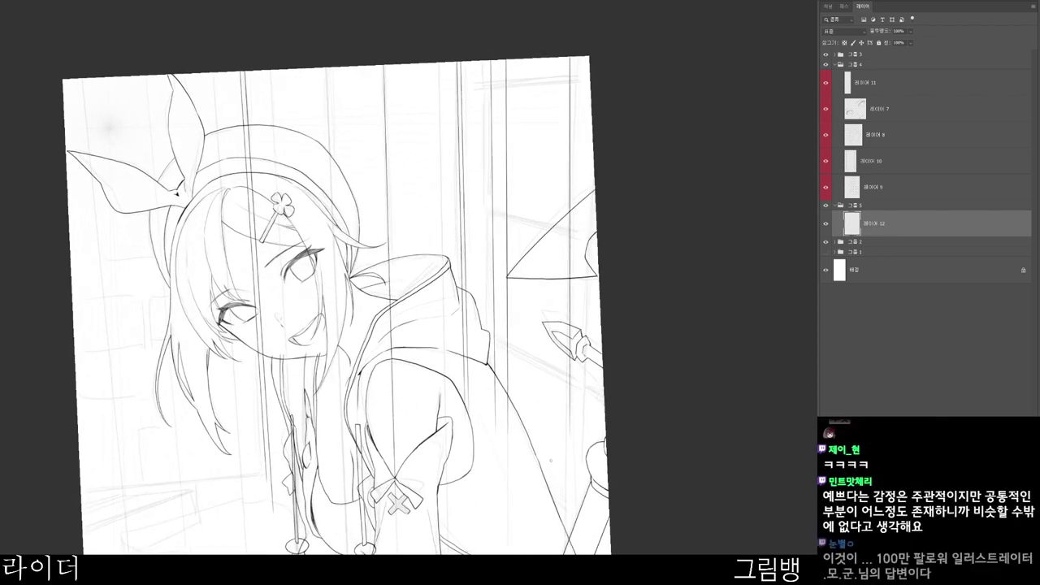
scroll(587, 404, "down", 2)
left_click_drag(601, 337, 562, 312)
left_click(550, 242, "ctrl")
key("ctrl+z")
left_click_drag(574, 180, 572, 172)
left_click_drag(528, 18, 527, 522)
key("ctrl+z")
- Draw two long vertical background lines near the page's outer edge, passing through the weapon's blade area
left_click_drag(575, 154, 576, 156)
left_click_drag(529, 17, 529, 525)
left_click_drag(576, 119, 555, 530)
key("ctrl+z")
left_click_drag(561, 113, 555, 79)
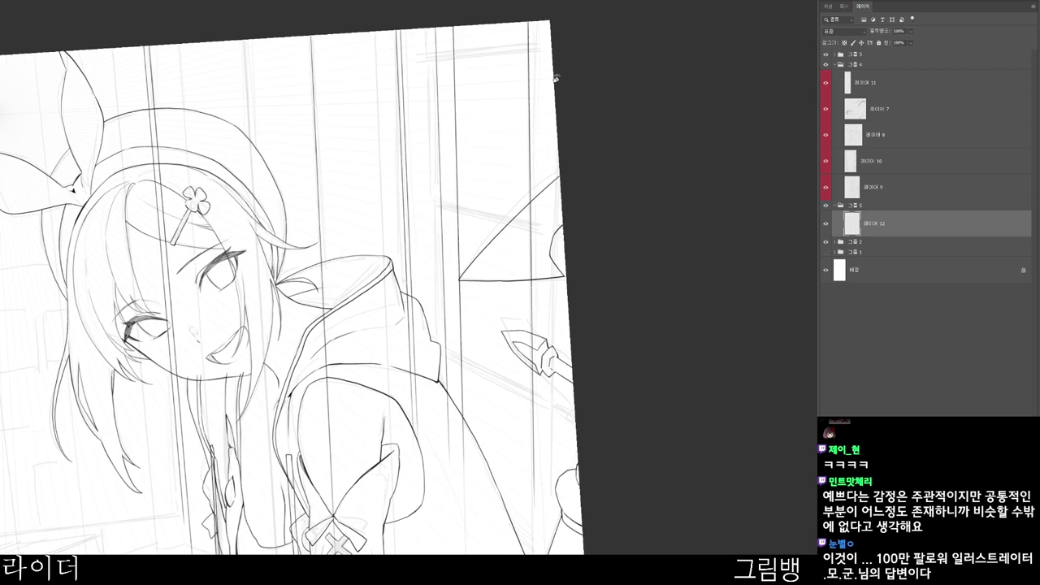
left_click_drag(555, 162, 557, 533)
key("ctrl+z")
left_click_drag(605, 317, 604, 313)
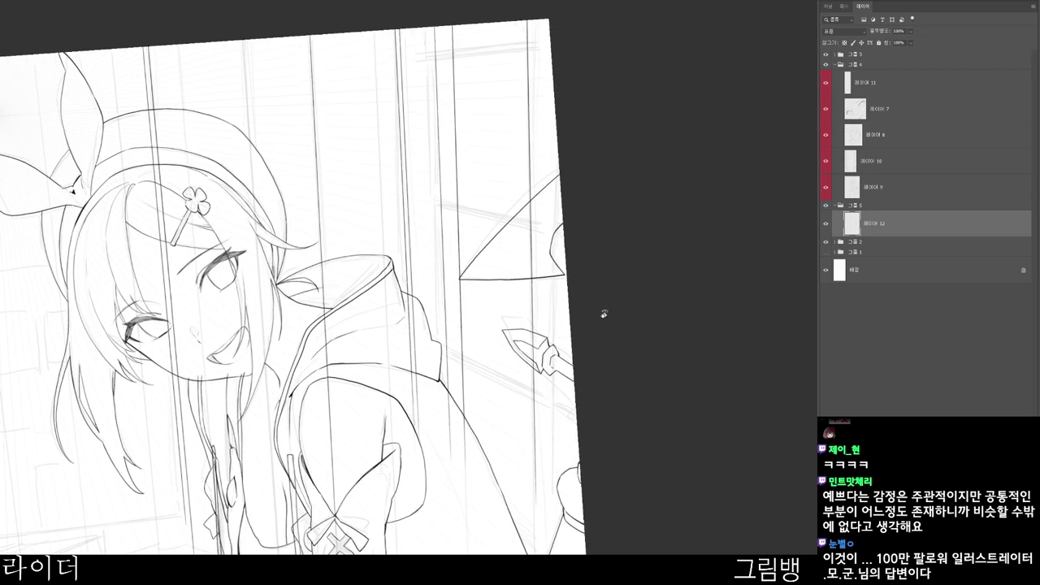
left_click_drag(556, 139, 558, 550)
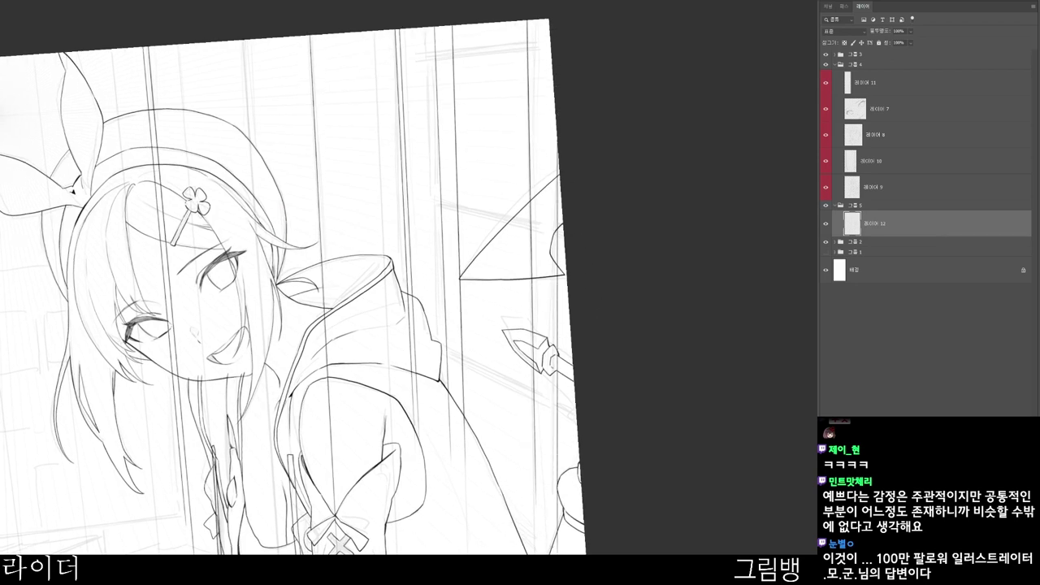
- Draw a short line joining the lower end of the vertical background line beside the weapon to the cloak's edge
left_click_drag(580, 499, 568, 486)
left_click_drag(627, 502, 585, 418)
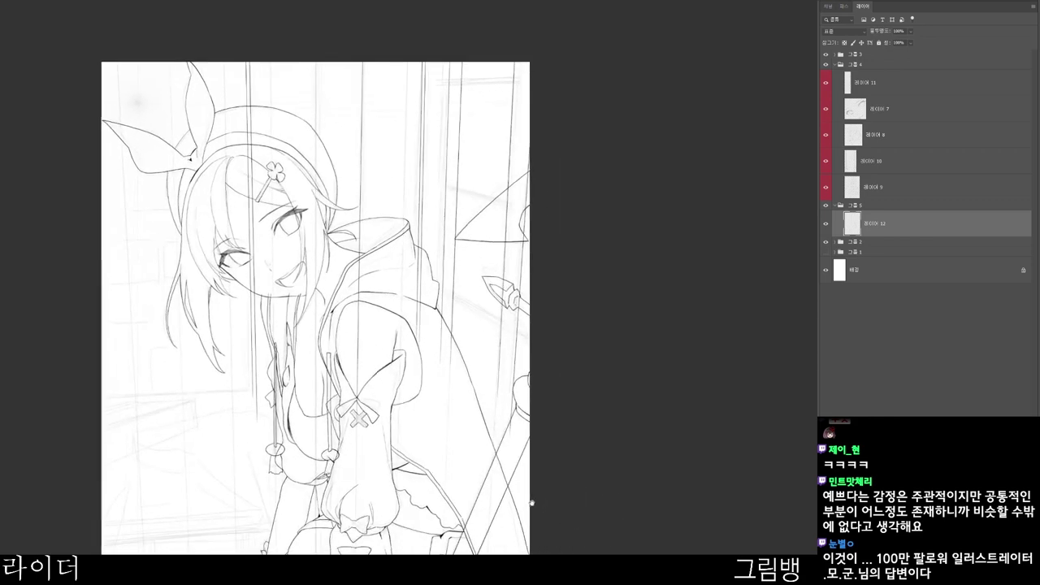
left_click_drag(542, 533, 514, 508)
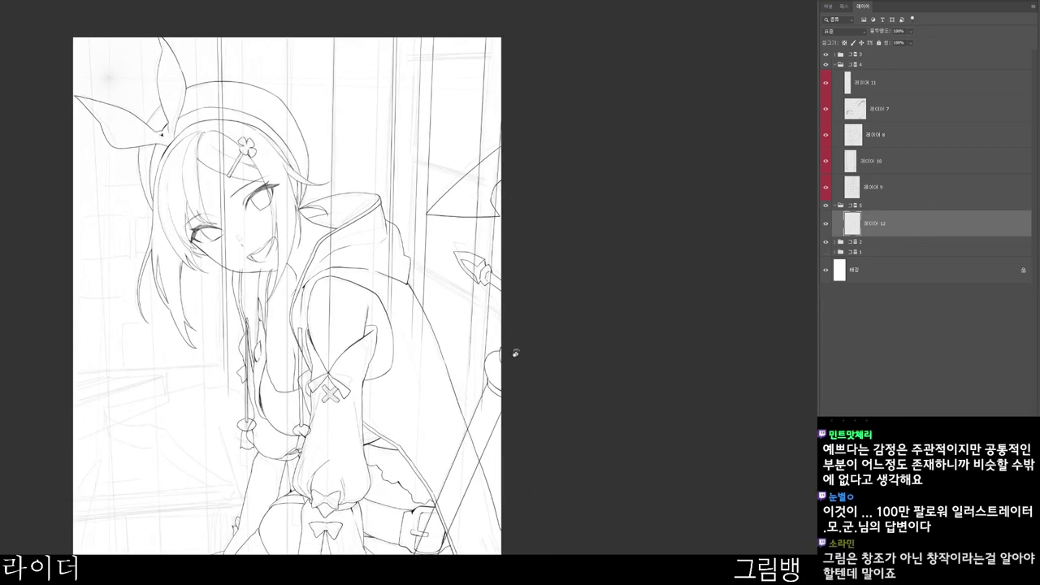
left_click_drag(573, 378, 520, 435)
left_click(465, 459)
left_click_drag(440, 314, 418, 301)
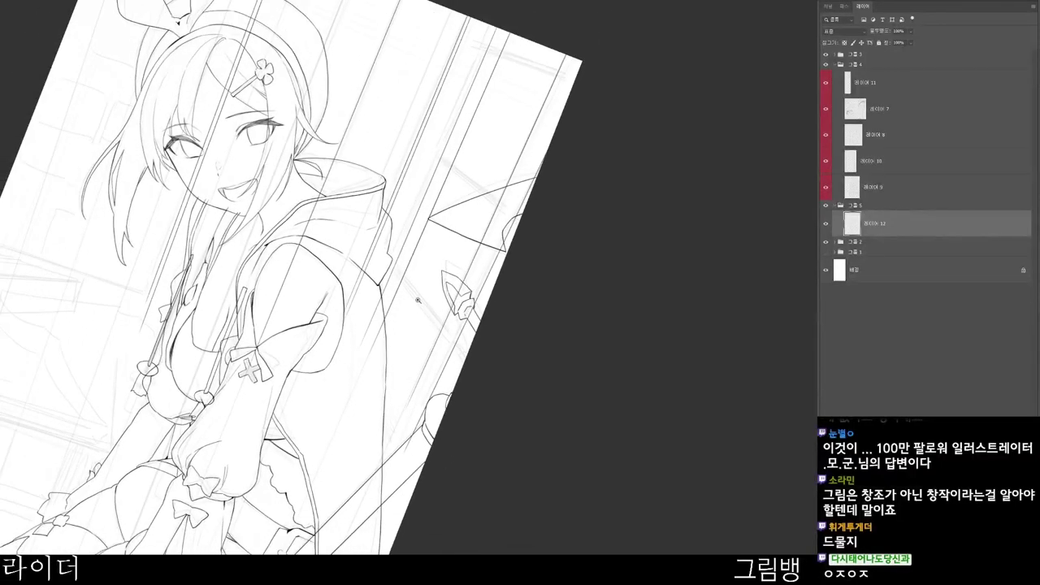
left_click_drag(372, 324, 393, 334)
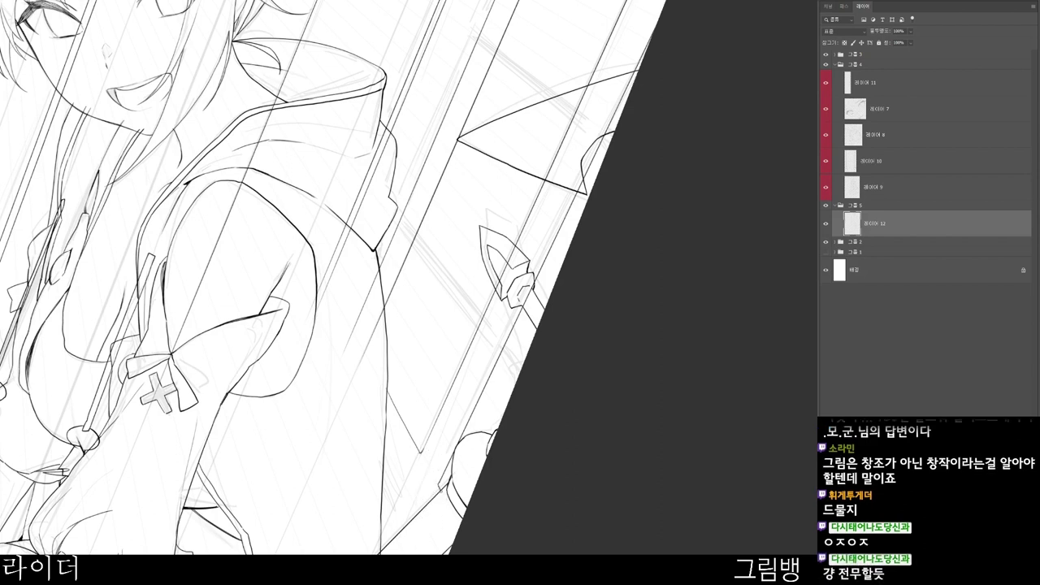
- Examine the background lines around the cloak, blade and arrow-shaped weapon tip from several view angles
scroll(463, 487, "down", 2)
left_click_drag(460, 485, 565, 407)
left_click_drag(576, 521, 576, 400)
scroll(519, 354, "up", 2)
left_click_drag(565, 326, 561, 288)
scroll(486, 258, "up", 3)
left_click_drag(483, 243, 504, 183)
scroll(504, 236, "down", 3)
left_click_drag(508, 254, 427, 345)
scroll(372, 262, "up", 3)
scroll(474, 274, "down", 1)
mouse_move(474, 274)
left_mouse_down()
mouse_move(420, 297)
mouse_move(420, 260)
left_mouse_up()
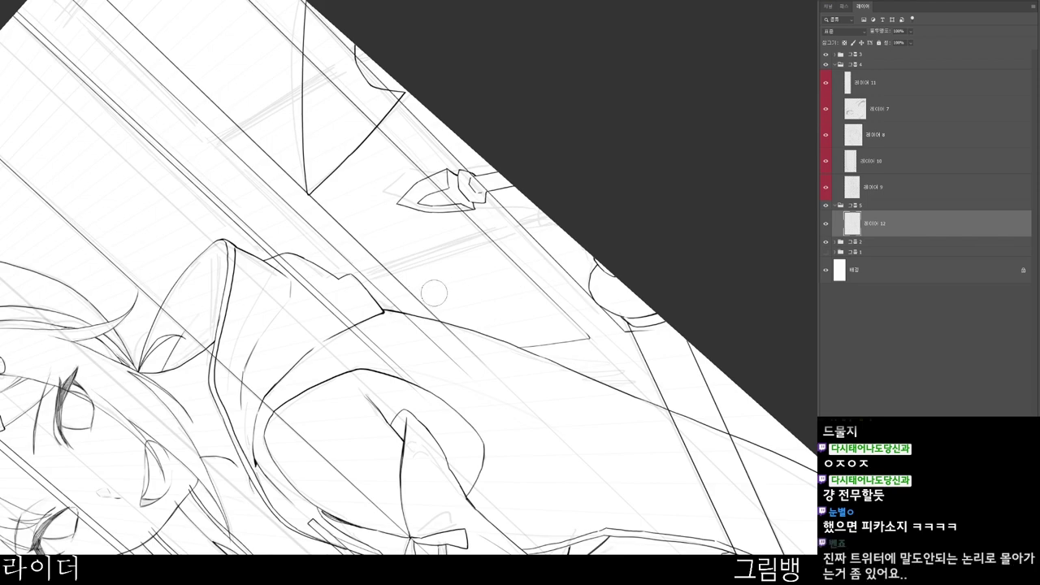
- Draw a straight crossbar line from the cloak to the page edge below the arrow-shaped weapon tip, and erase the overlapping frame line end
mouse_move(481, 304)
left_mouse_down()
mouse_move(485, 352)
mouse_move(406, 447)
mouse_move(512, 397)
mouse_move(489, 433)
left_mouse_up()
left_click_drag(488, 433, 529, 372)
scroll(488, 318, "up", 1)
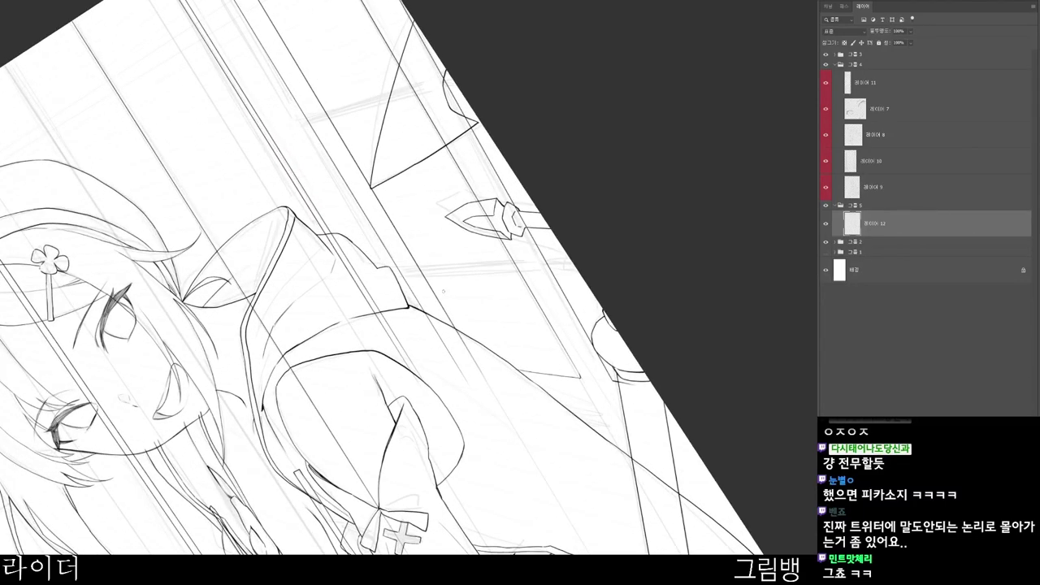
scroll(441, 276, "up", 2)
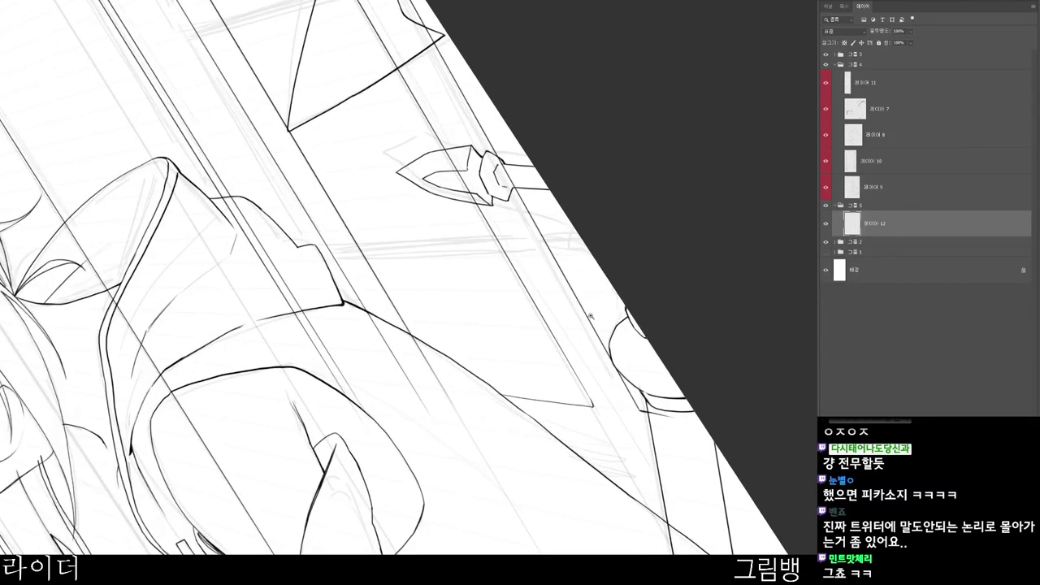
left_click_drag(365, 258, 504, 259)
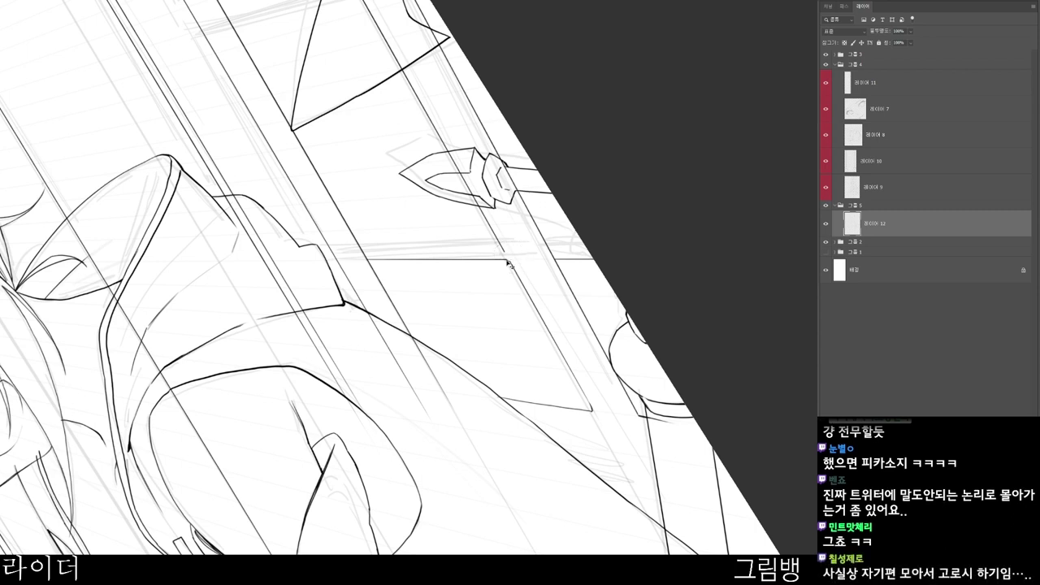
key("e")
left_click_drag(367, 258, 361, 248)
- Draw a second crossbar line beside the first near the arrow-shaped tip, and erase the frame lines running between the two
left_click_drag(351, 230, 575, 230)
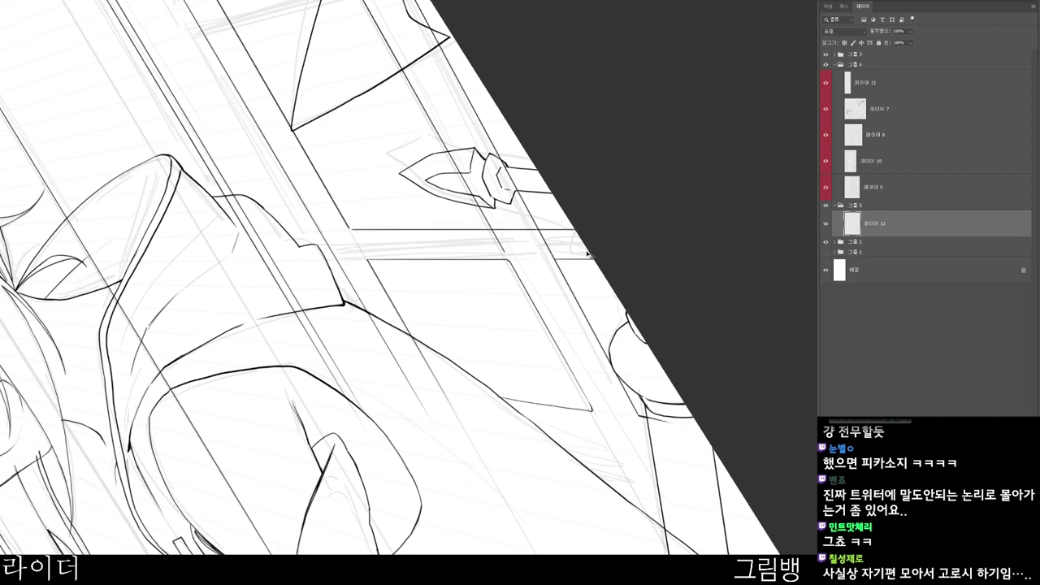
key("ctrl+z")
mouse_move(351, 231)
left_mouse_down()
mouse_move(533, 233)
mouse_move(499, 235)
left_mouse_up()
key("e")
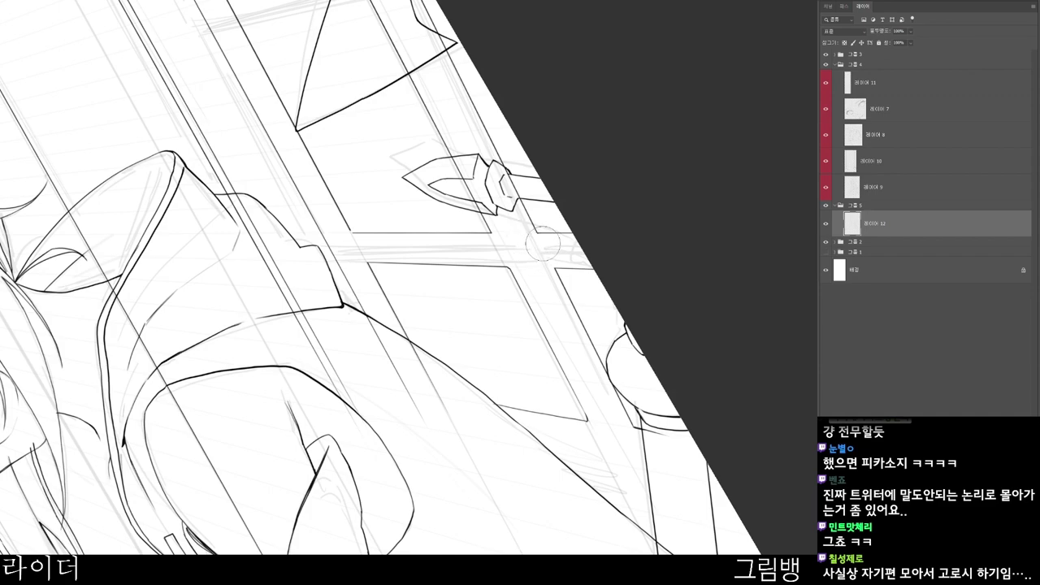
left_click_drag(559, 211, 524, 212)
mouse_move(435, 225)
left_mouse_down()
mouse_move(444, 270)
mouse_move(431, 337)
left_mouse_up()
- Examine the window frame lines around the hood, triangular blade and page corner from several view angles
left_click_drag(394, 323, 408, 325)
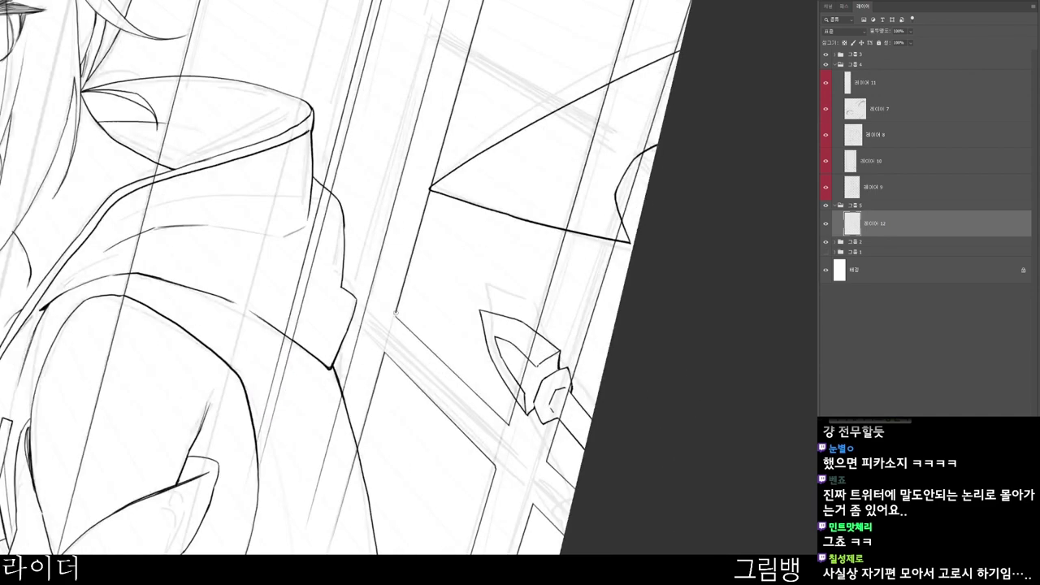
left_click_drag(458, 242, 435, 229)
key("Escape")
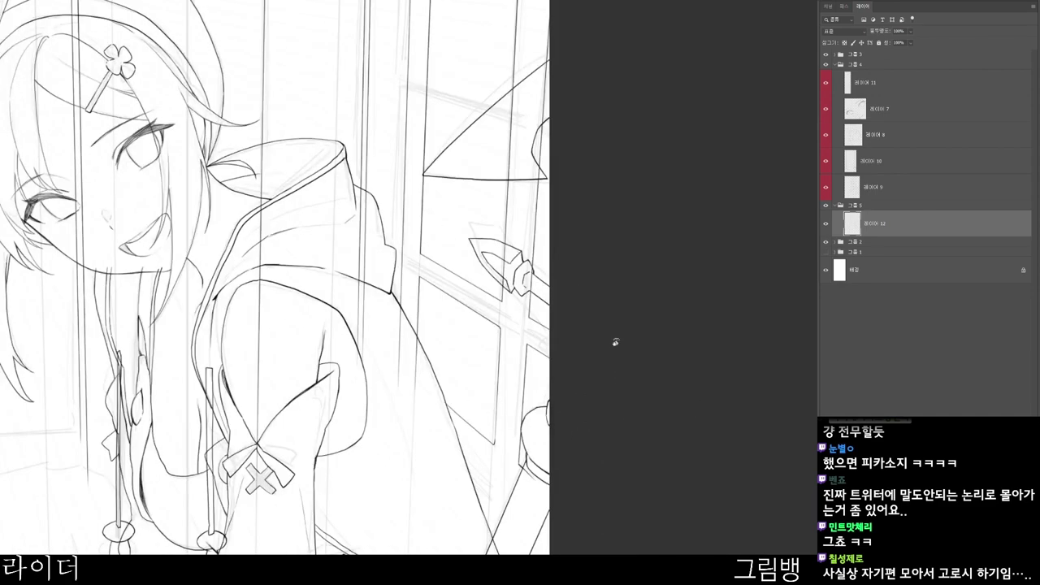
left_click_drag(645, 541, 631, 532)
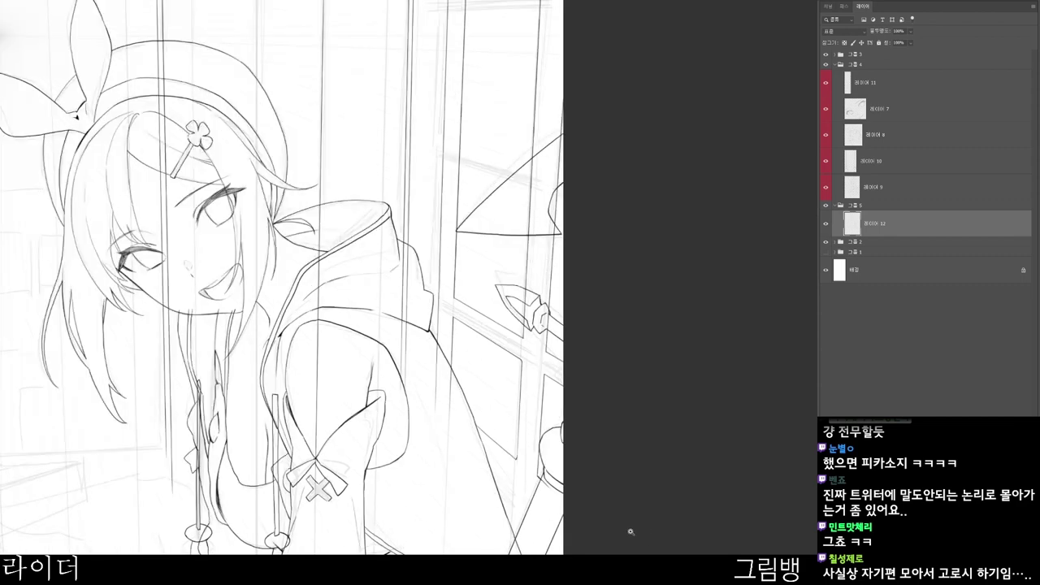
left_click_drag(602, 291, 372, 356)
left_click_drag(352, 345, 389, 312)
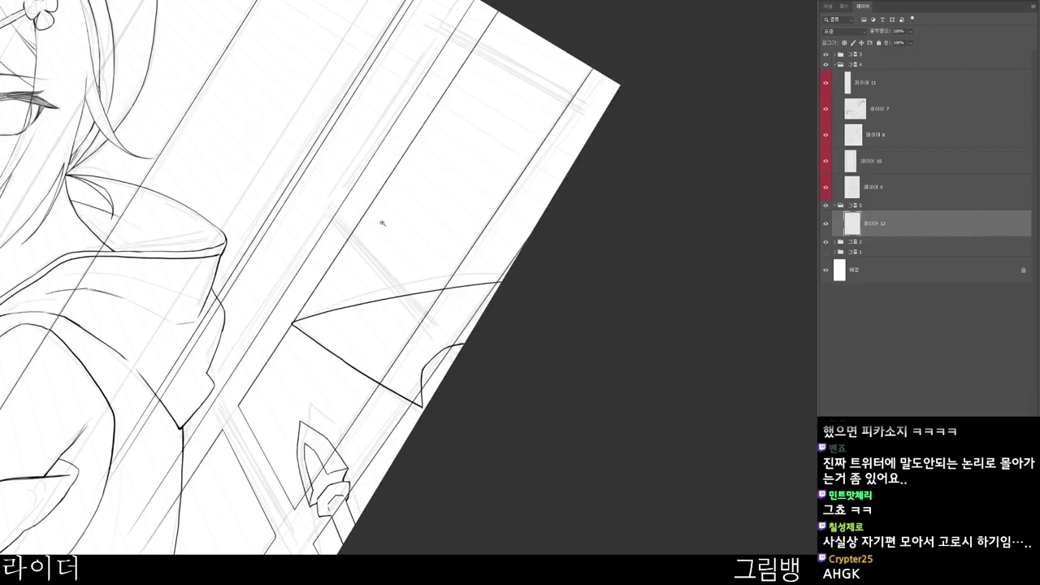
left_click_drag(429, 192, 462, 247)
left_click_drag(356, 281, 390, 271)
left_click_drag(494, 233, 469, 274)
left_click_drag(445, 307, 456, 280)
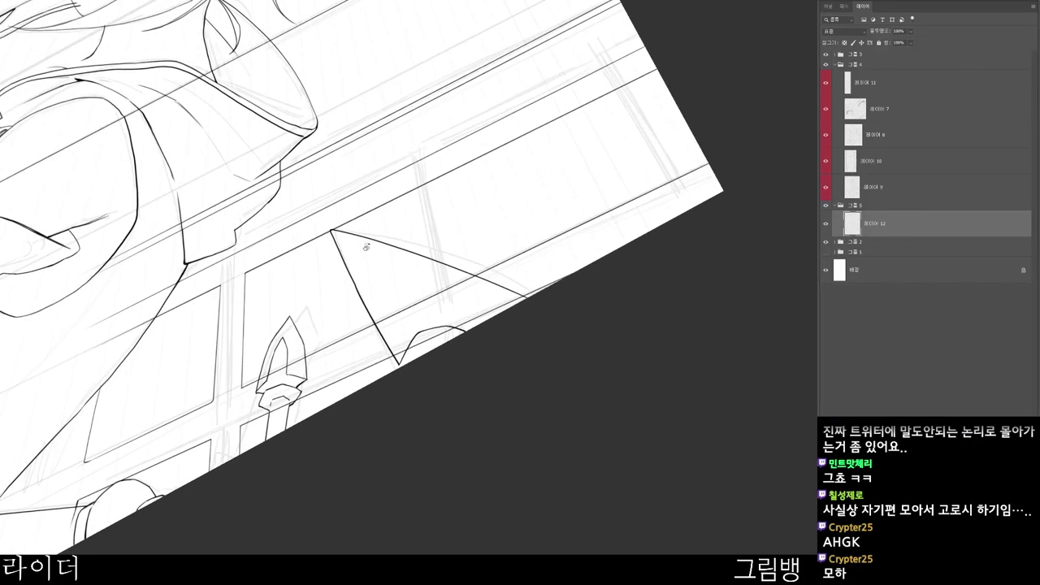
- Draw two parallel crossbar lines across the window frame through the triangular blade area
mouse_move(459, 179)
left_mouse_down()
mouse_move(427, 211)
mouse_move(455, 229)
left_mouse_up()
left_click_drag(426, 274, 425, 373)
key("ctrl+z")
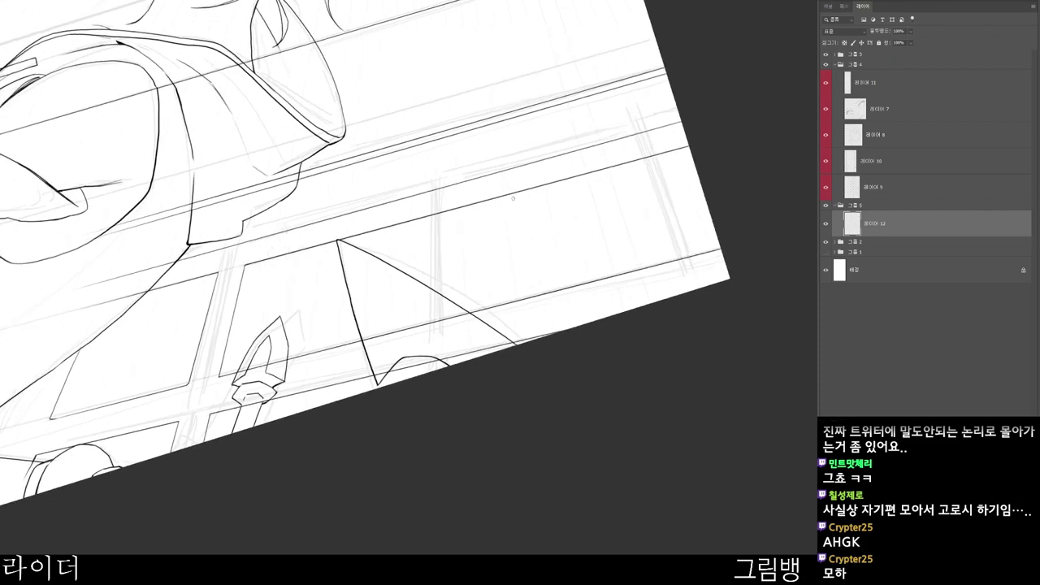
left_click_drag(514, 202, 516, 204)
left_click_drag(426, 219, 425, 368)
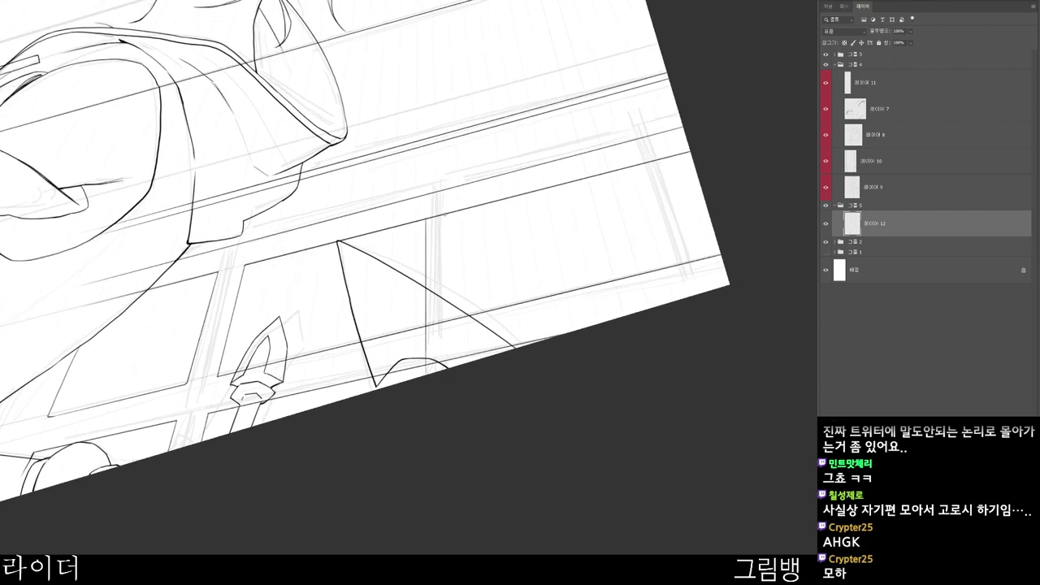
left_click_drag(445, 213, 446, 370)
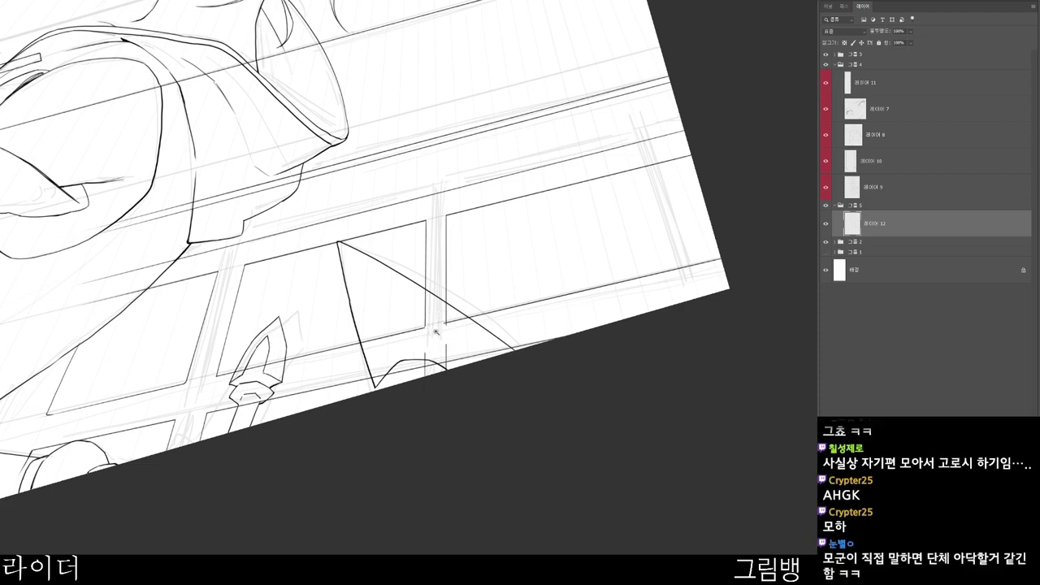
- Erase the line segments where the new crossbar crosses the frame lines near the triangular blade, leaving clean pane corners
left_click_drag(437, 331, 455, 330)
left_click_drag(481, 430, 492, 401)
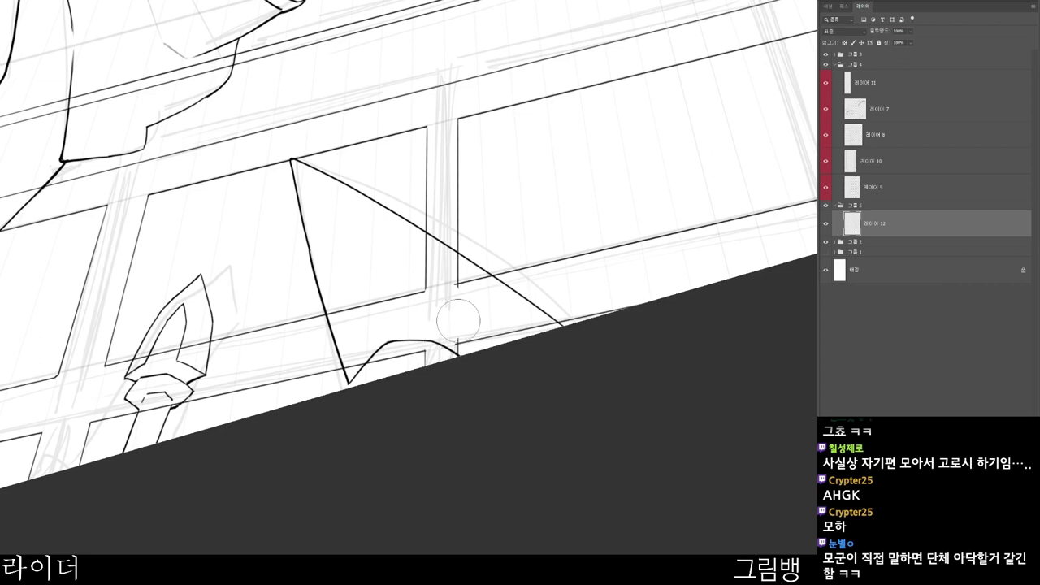
left_click(446, 293)
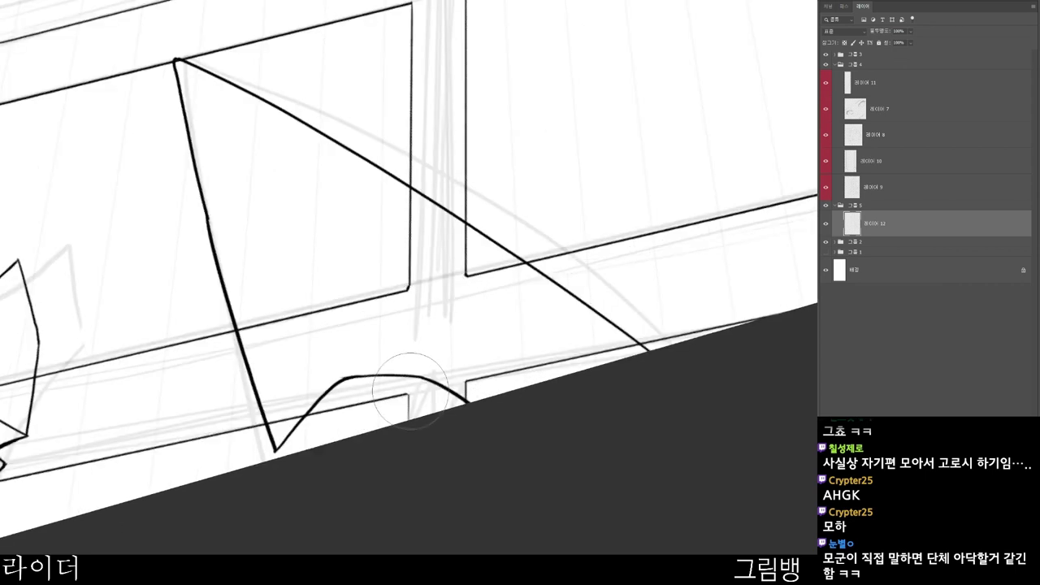
left_click(512, 333, "alt")
left_click_drag(583, 344, 374, 441)
- Draw two more parallel crossbar lines across the window frame near the page's upper corner
left_click_drag(475, 387, 402, 411)
left_click_drag(390, 337, 405, 333)
left_click_drag(478, 281, 476, 296)
mouse_move(399, 322)
left_mouse_down()
mouse_move(406, 310)
mouse_move(386, 286)
mouse_move(404, 262)
mouse_move(360, 295)
left_mouse_up()
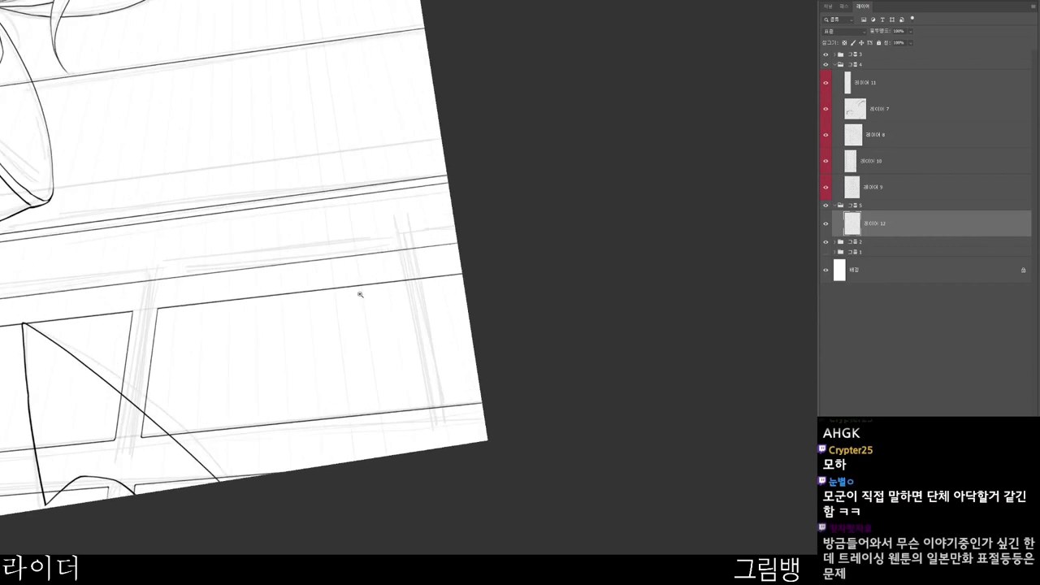
left_click_drag(460, 270, 497, 333)
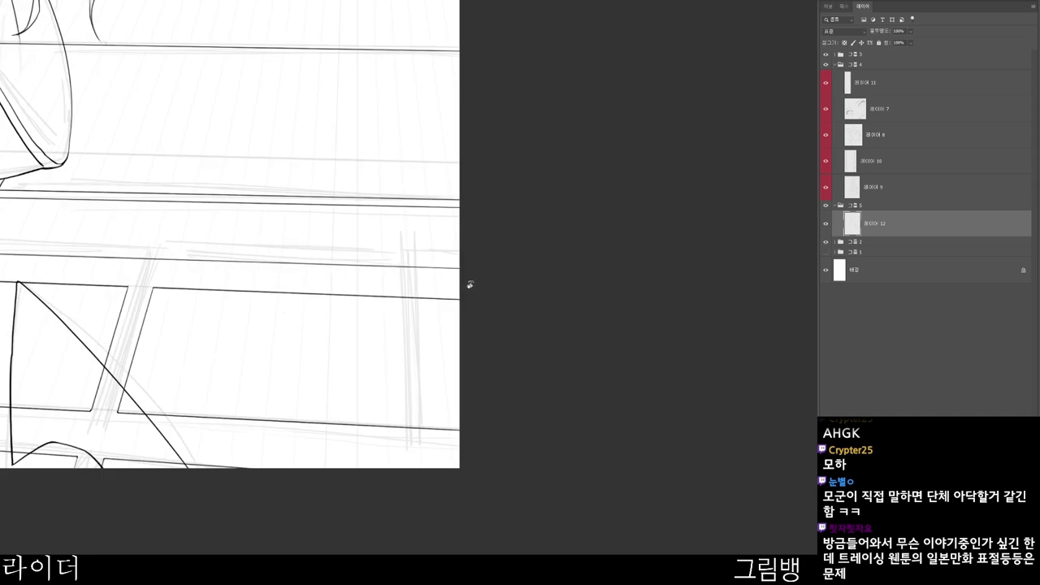
left_click_drag(469, 284, 424, 290)
left_click_drag(410, 353, 462, 319)
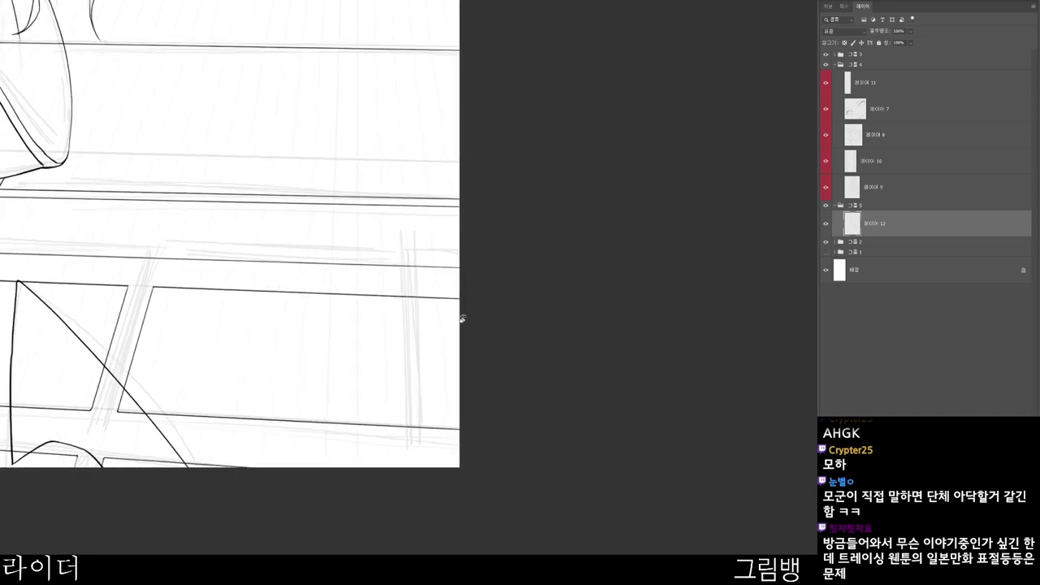
left_click_drag(356, 295, 355, 448)
mouse_move(419, 291)
left_mouse_down()
mouse_move(384, 310)
mouse_move(383, 457)
left_mouse_up()
key("ctrl+z")
left_click_drag(391, 304, 382, 445)
- Erase the overlapping line segments around the crossbar near the page's upper corner
left_click(364, 305, "ctrl")
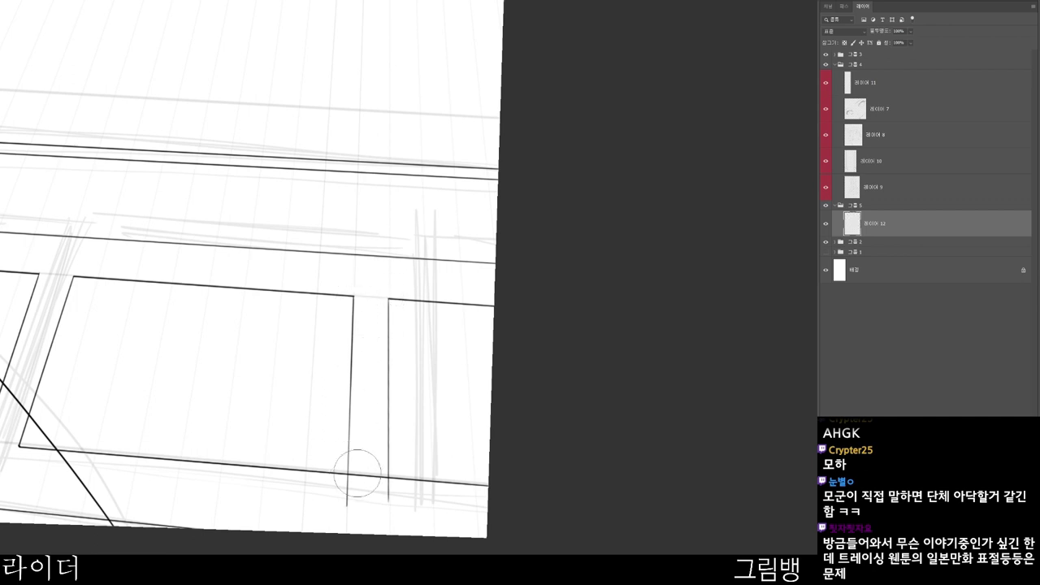
mouse_move(360, 464)
left_mouse_down()
mouse_move(348, 490)
mouse_move(367, 465)
mouse_move(387, 492)
mouse_move(379, 479)
left_mouse_up()
left_click_drag(467, 455, 440, 434)
- Examine the whole line art and the sketched background on the open side beside the character's face
left_click_drag(415, 480, 561, 254)
key("Escape")
left_click(525, 415)
left_click(465, 483)
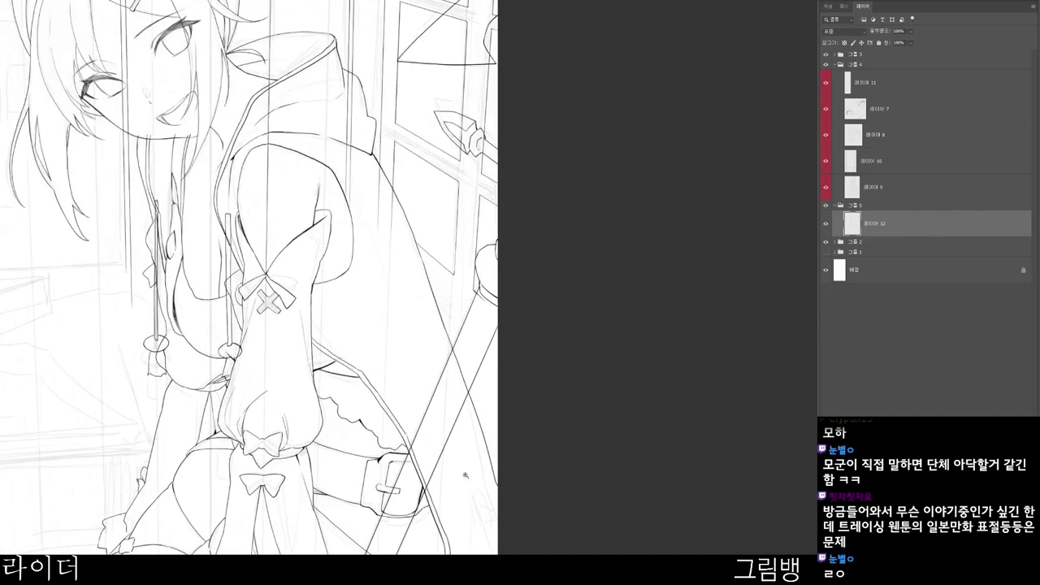
scroll(466, 475, "down", 5)
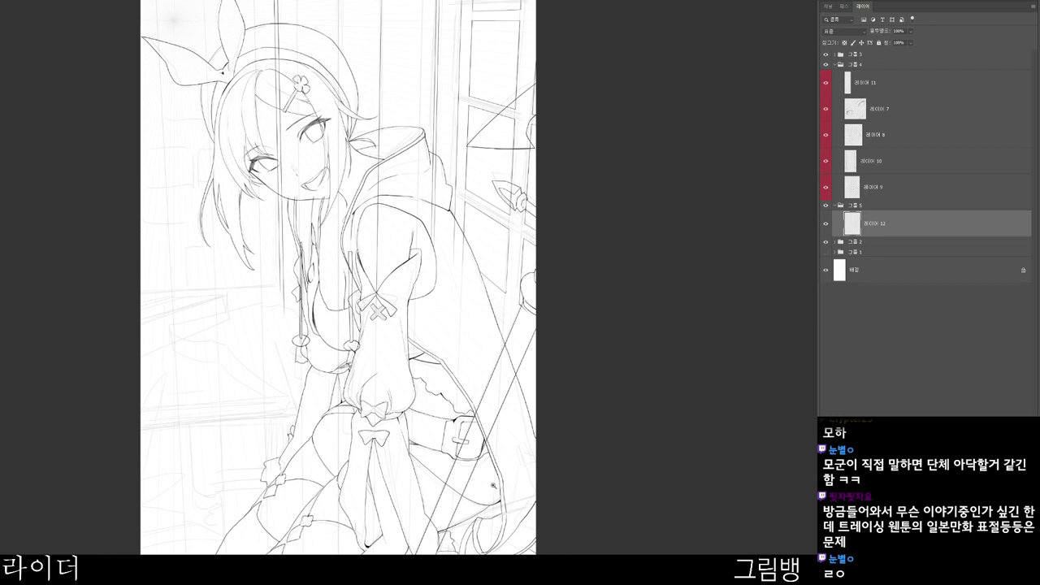
scroll(493, 485, "up", 3)
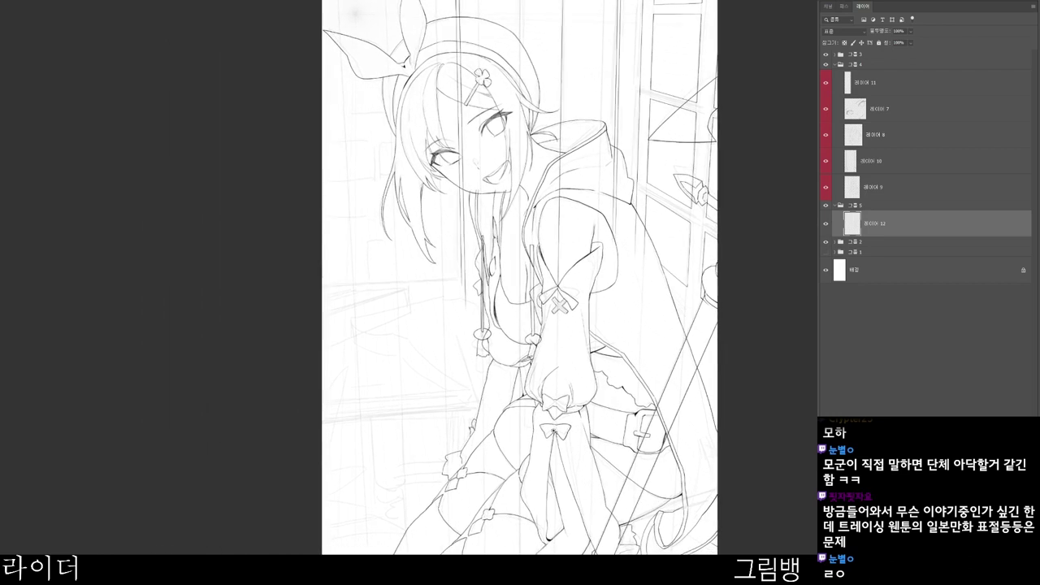
key("r")
left_click_drag(644, 380, 637, 400)
left_click_drag(465, 278, 468, 349)
key("Escape")
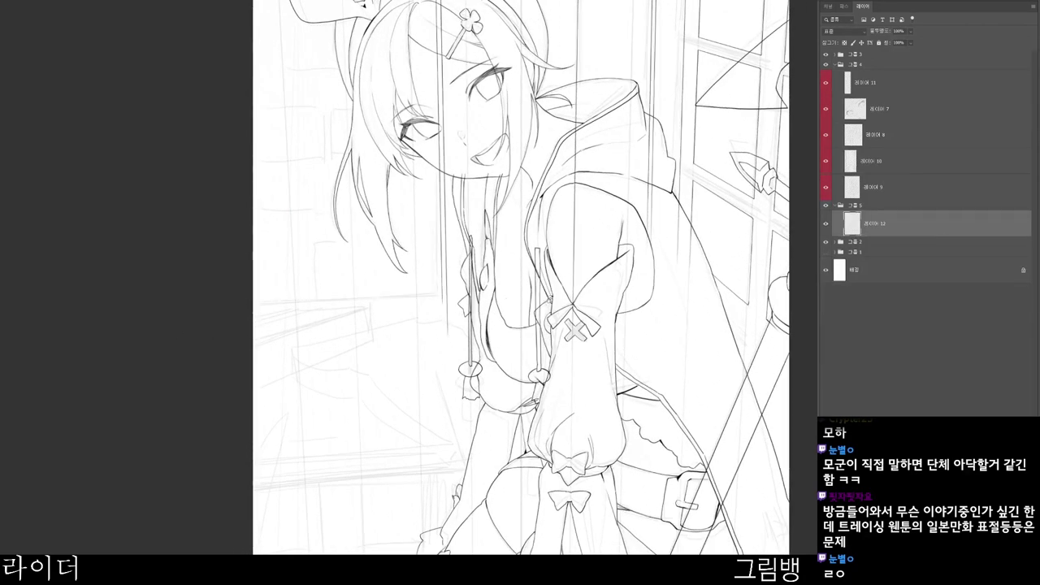
- Draw a straight horizontal background line from the vertical lines below the character's face out to the page edge
key("r")
left_click_drag(549, 299, 548, 301)
left_click_drag(441, 300, 251, 301)
key("ctrl+z")
key("r")
left_click_drag(504, 316, 504, 324)
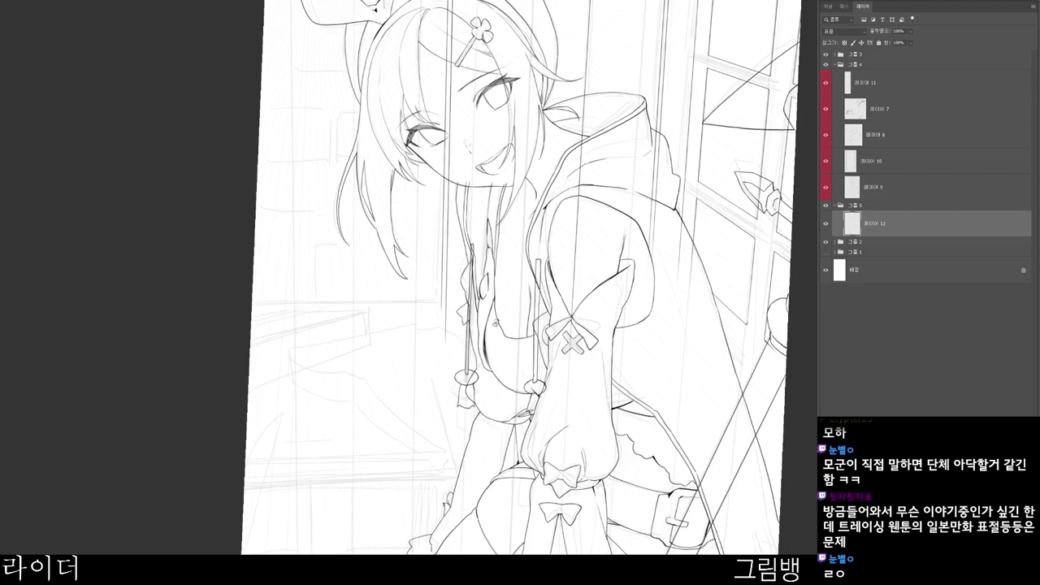
left_click_drag(442, 304, 251, 304)
key("ctrl+z")
left_click_drag(441, 305, 252, 304)
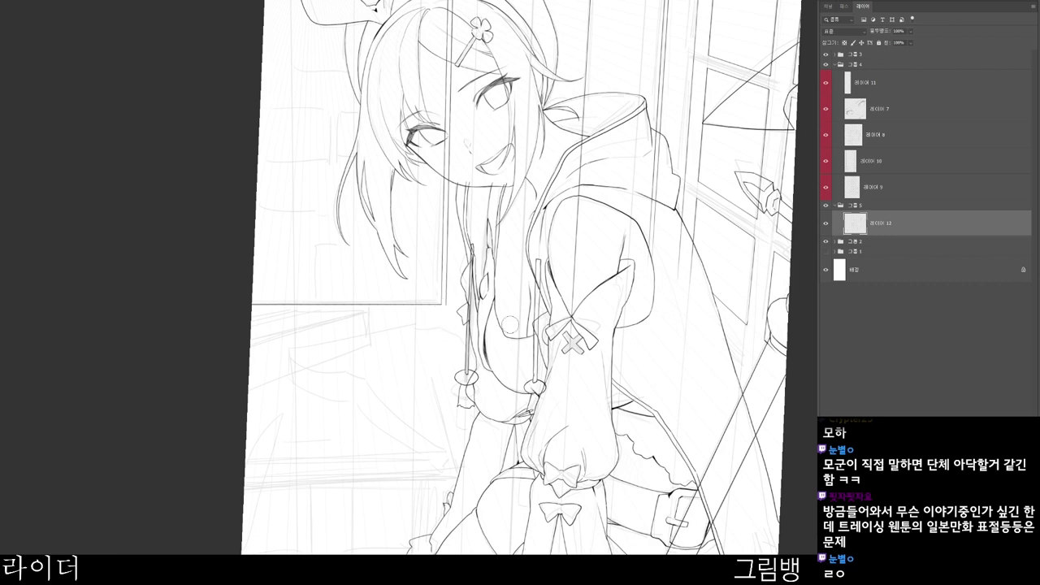
- Draw a second horizontal line just below the last one out to the page edge, with a short diagonal from its inner end
left_click_drag(442, 308, 156, 331)
key("ctrl+z")
scroll(475, 332, "down", 1)
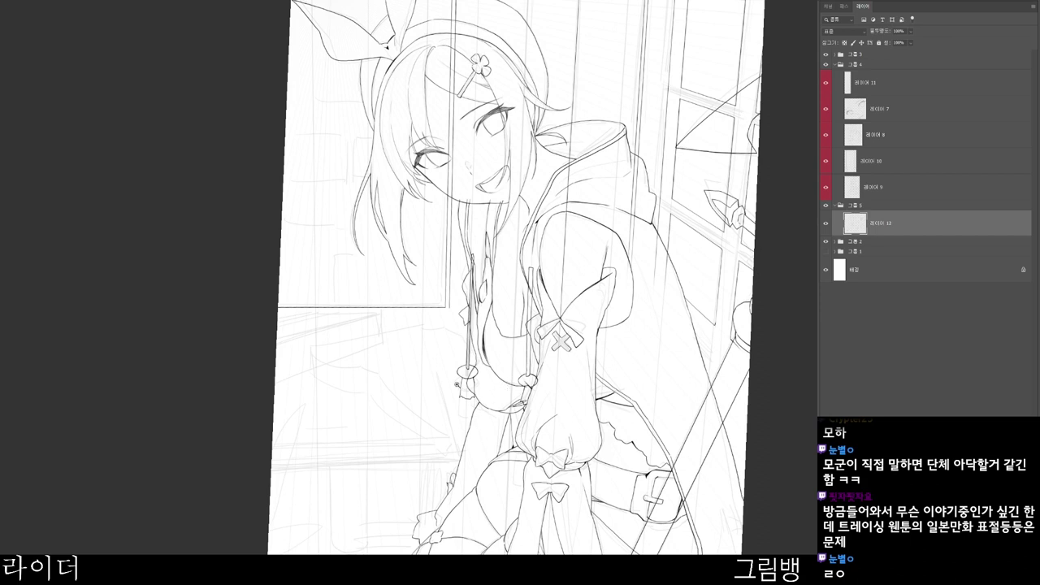
scroll(452, 329, "up", 2)
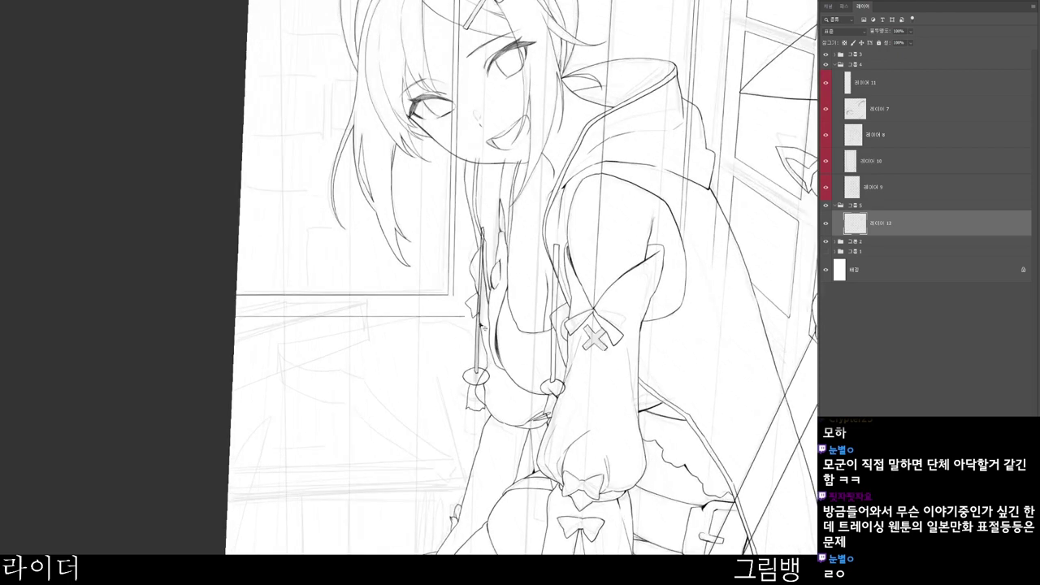
left_click_drag(452, 313, 96, 367)
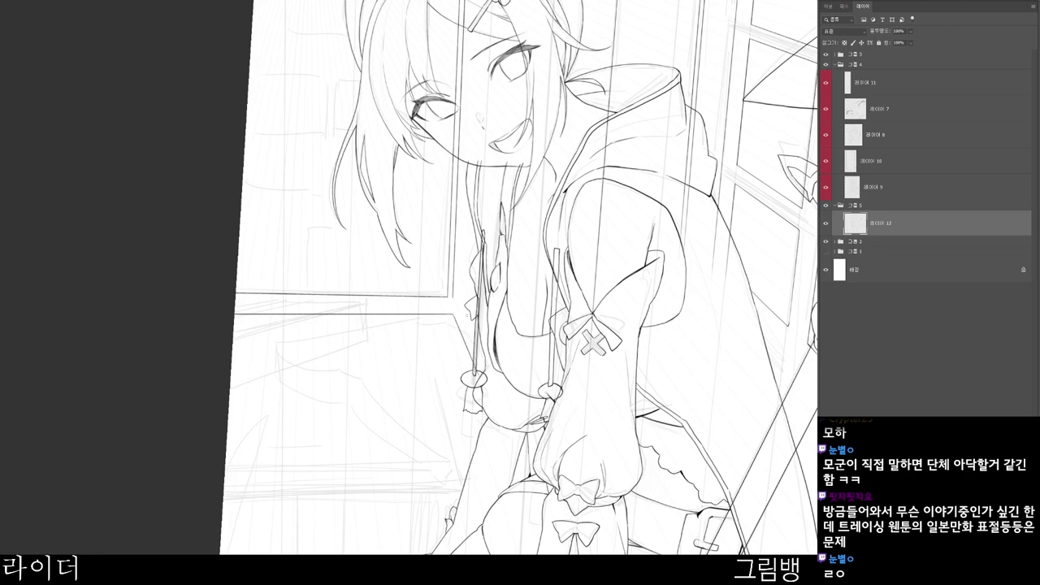
- Trim the short diagonal's lower end and join it to the character's chest with a short horizontal line
scroll(538, 313, "down", 3)
key("r")
left_click_drag(562, 416, 581, 370)
scroll(493, 331, "up", 4)
key("e")
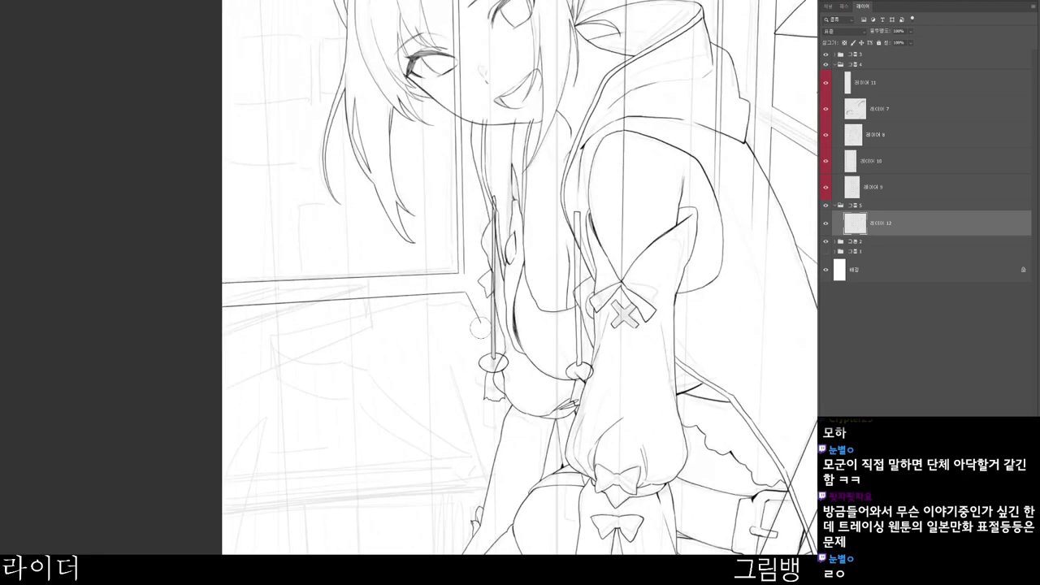
mouse_move(480, 320)
left_mouse_down()
mouse_move(510, 325)
mouse_move(533, 312)
left_mouse_up()
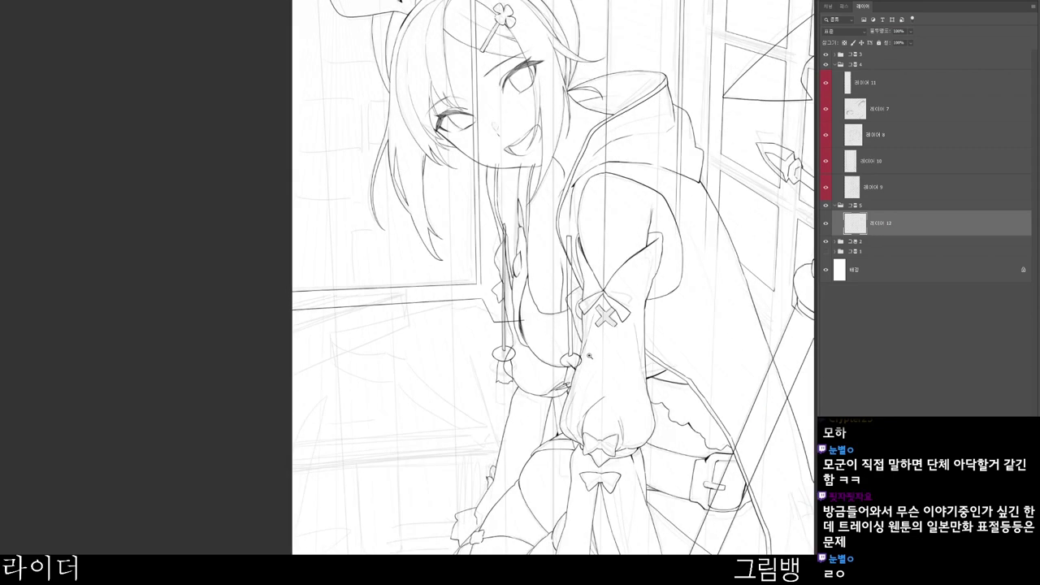
left_click_drag(548, 407, 479, 326)
left_click_drag(529, 386, 513, 383)
left_click_drag(531, 508, 530, 457)
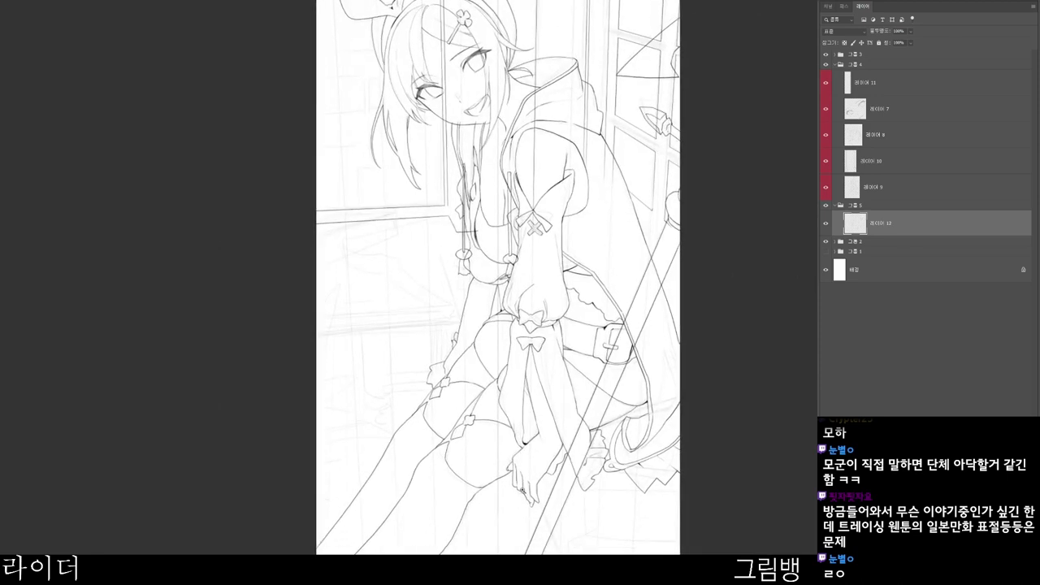
scroll(481, 305, "up", 2)
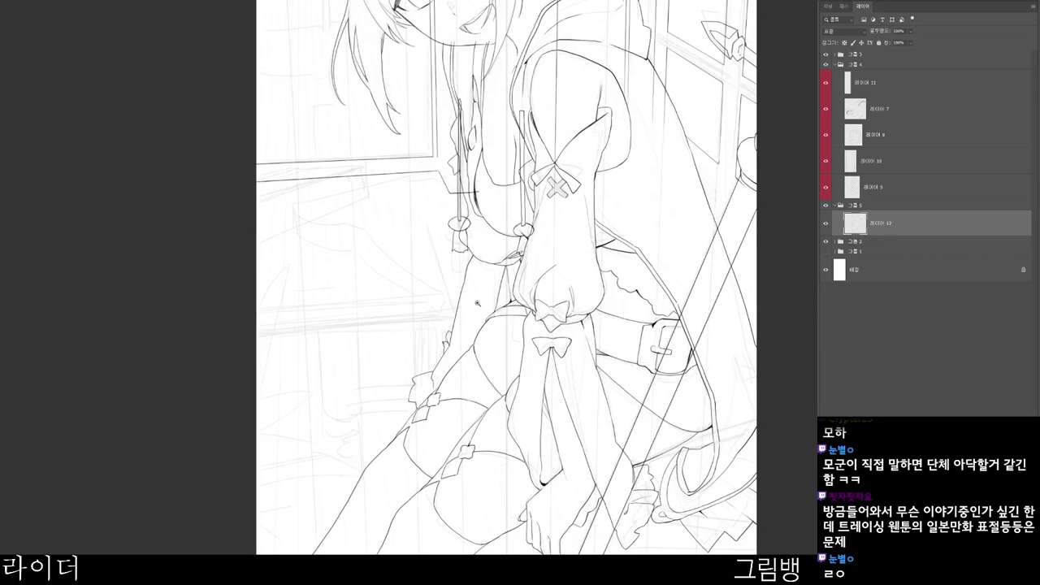
scroll(499, 337, "down", 4)
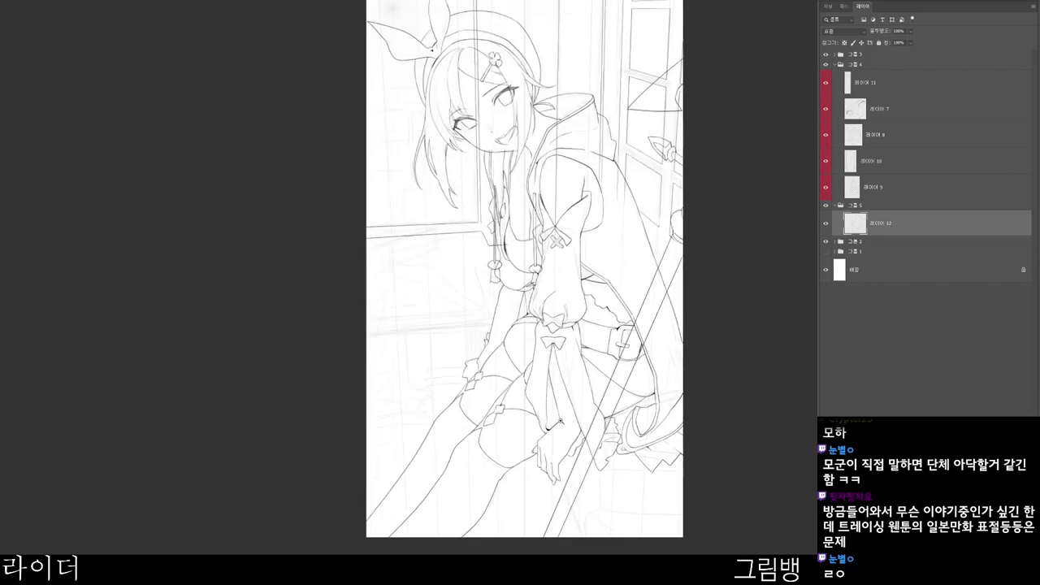
key("r")
left_click_drag(582, 372, 494, 371)
left_click_drag(517, 336, 364, 338)
key("ctrl+z")
key("r")
mouse_move(486, 327)
left_mouse_down()
mouse_move(483, 338)
mouse_move(363, 337)
left_mouse_up()
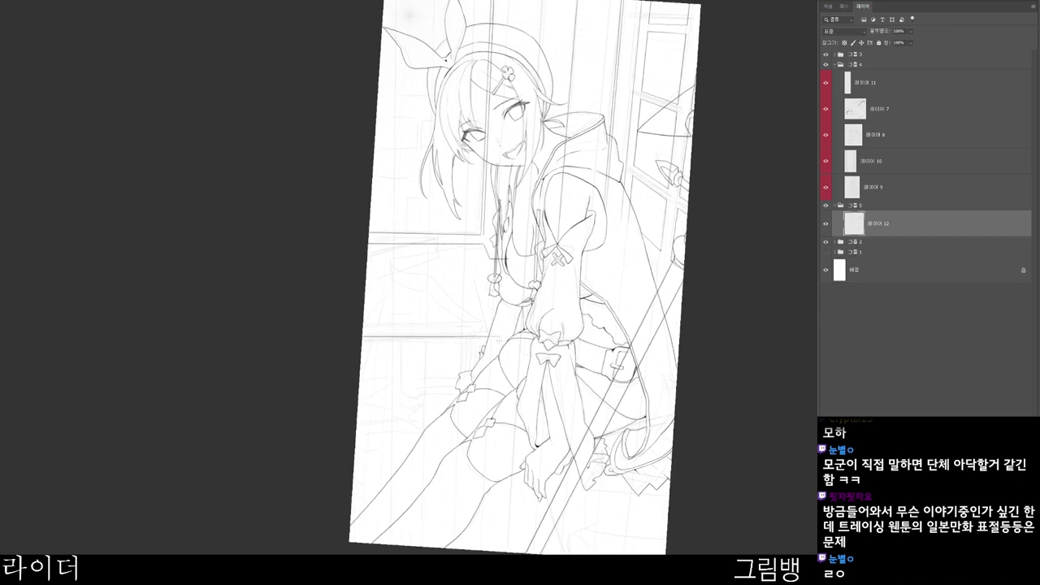
key("r")
left_click_drag(629, 360, 626, 364)
key("ctrl+z")
- Draw a long horizontal background line from the page edge across to the character's thighs, along the sketched lower edge
key("ctrl+space")
mouse_move(448, 349)
left_mouse_down()
mouse_move(352, 341)
mouse_move(531, 341)
left_mouse_up()
key("ctrl+space")
left_click_drag(529, 380, 608, 376)
left_click_drag(351, 339, 581, 340)
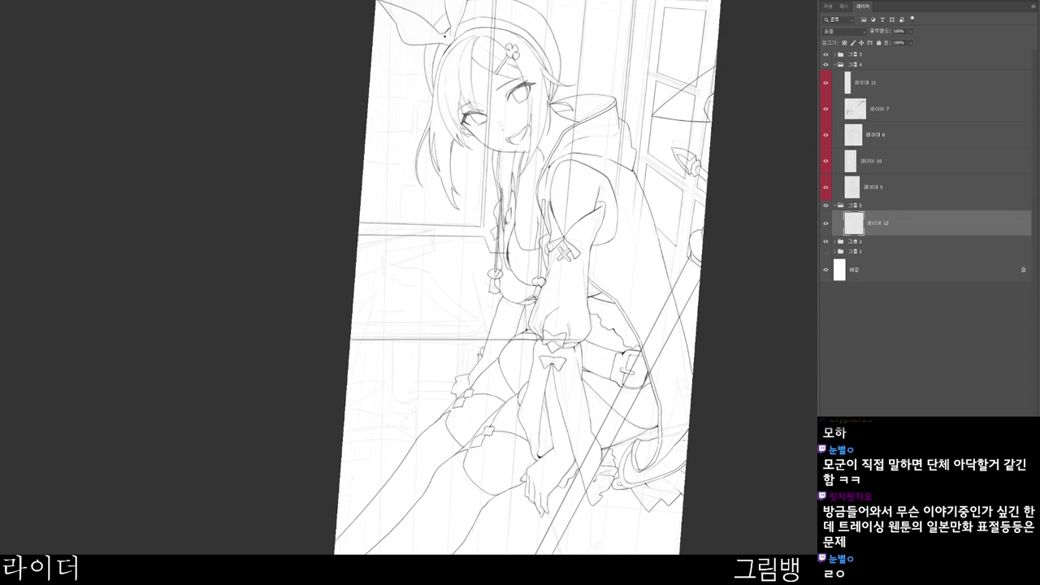
- Draw a straight diagonal background line from the inner end of the thigh-level horizontal line down to the page's lower edge
key("Escape")
left_click_drag(638, 508, 477, 465)
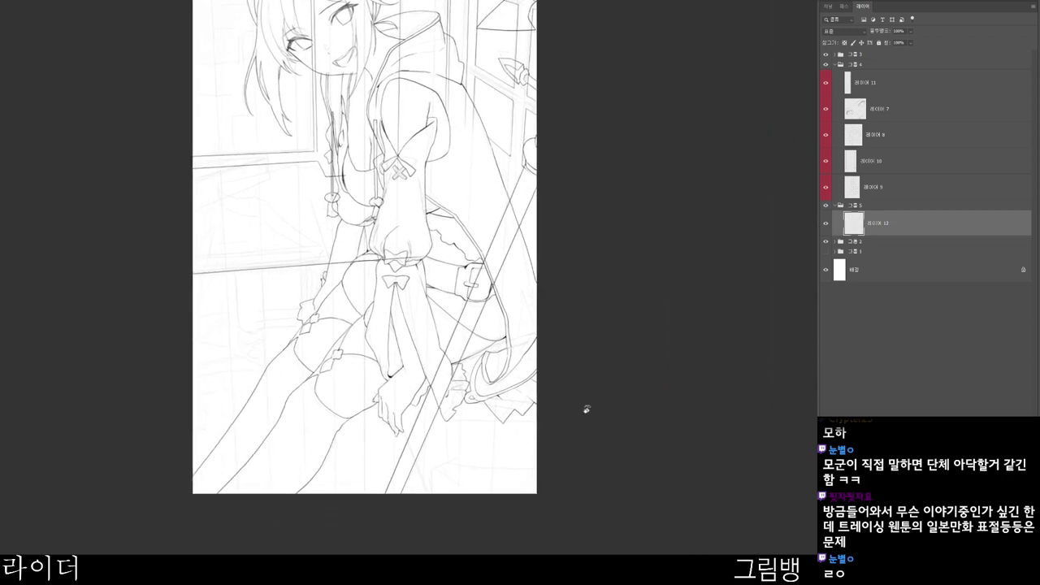
left_click_drag(532, 422, 494, 431)
left_click_drag(496, 219, 525, 218)
left_click_drag(494, 179, 495, 230)
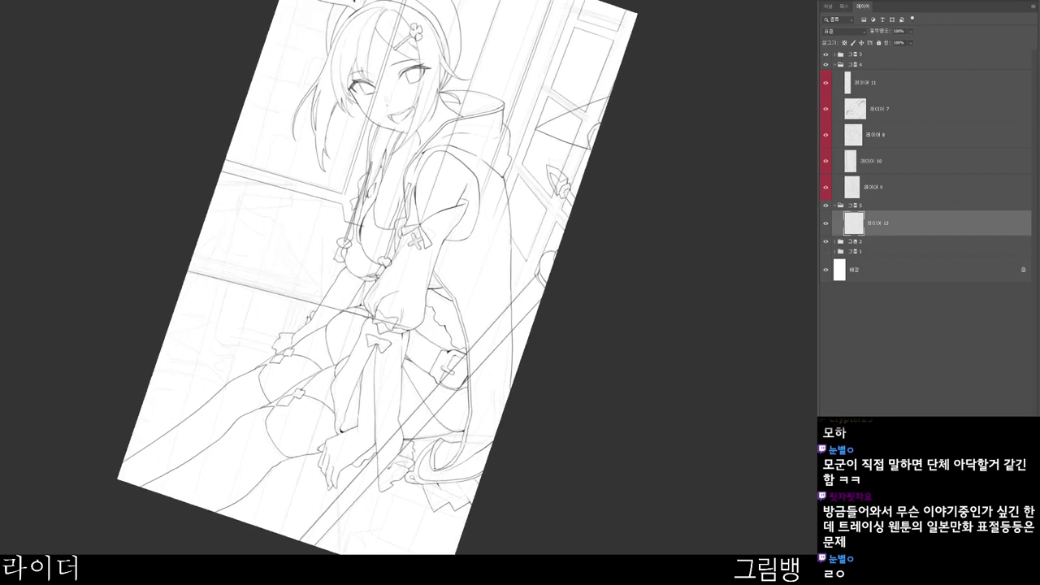
left_click_drag(324, 303, 323, 538)
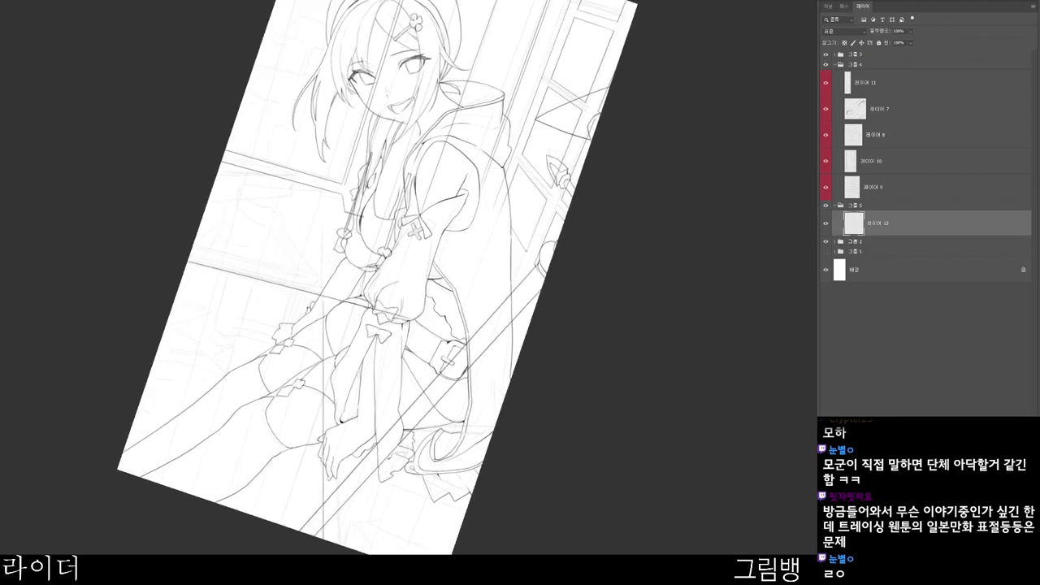
key("ctrl+z")
left_click_drag(565, 371, 558, 382)
left_click_drag(320, 296, 320, 550)
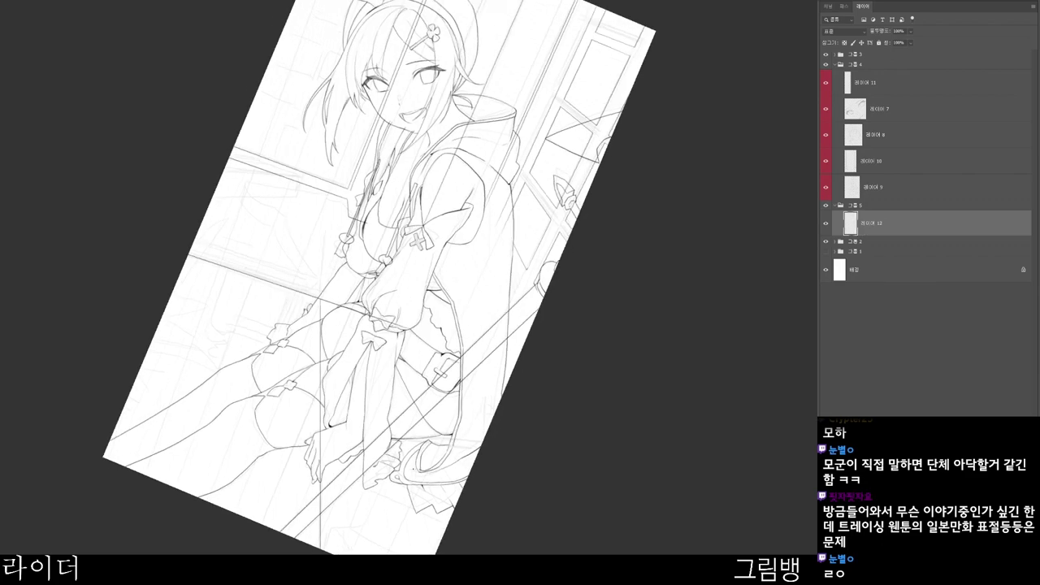
left_click_drag(433, 514, 481, 355)
key("Escape")
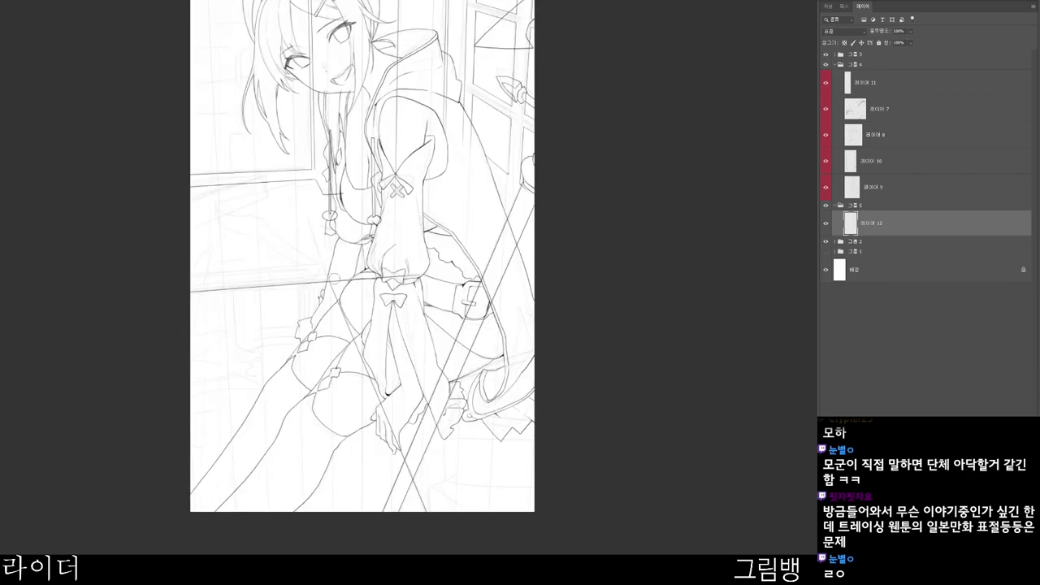
- Draw a second straight diagonal line close beside and parallel to the first, down to the page's lower edge
left_click_drag(361, 331, 569, 335)
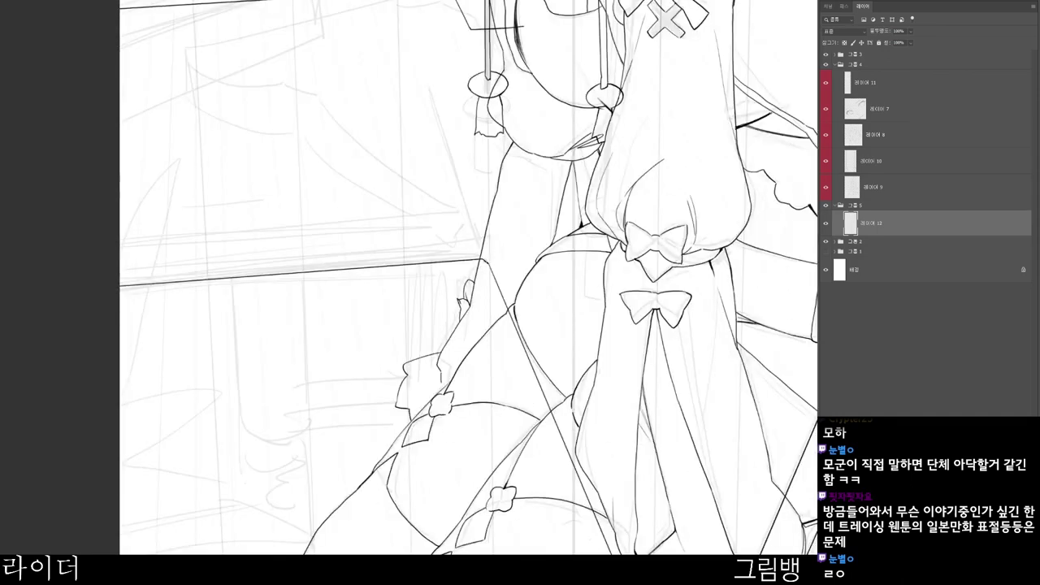
scroll(519, 253, "down", 3)
left_click_drag(627, 552, 537, 483)
left_click_drag(539, 375, 561, 373)
left_click_drag(565, 360, 477, 391)
left_click_drag(552, 304, 542, 342)
mouse_move(442, 181)
left_mouse_down()
mouse_move(497, 236)
mouse_move(504, 215)
left_mouse_up()
mouse_move(407, 210)
left_mouse_down()
mouse_move(405, 505)
mouse_move(409, 210)
mouse_move(405, 496)
left_mouse_up()
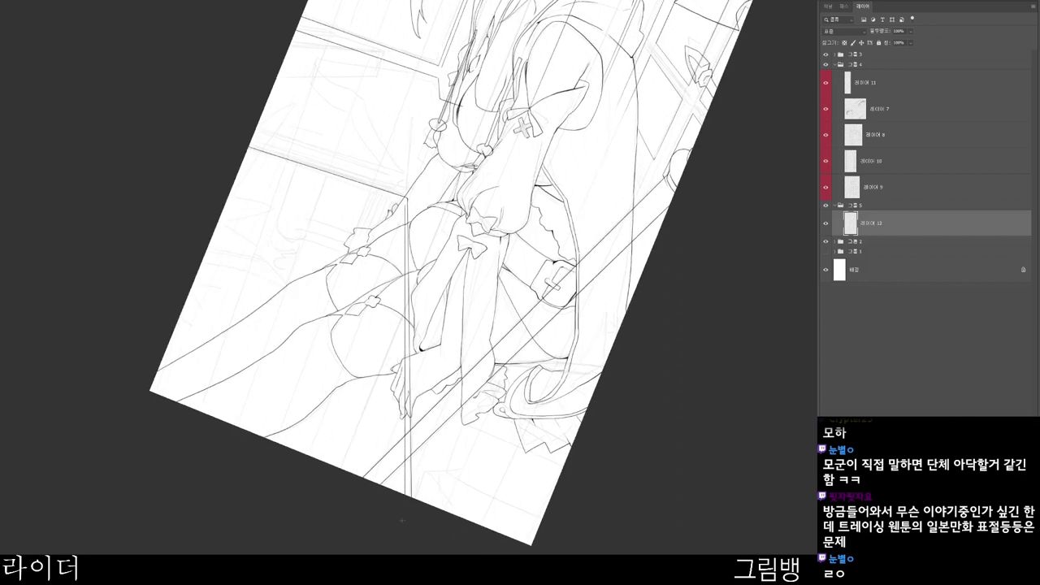
key("ctrl+z")
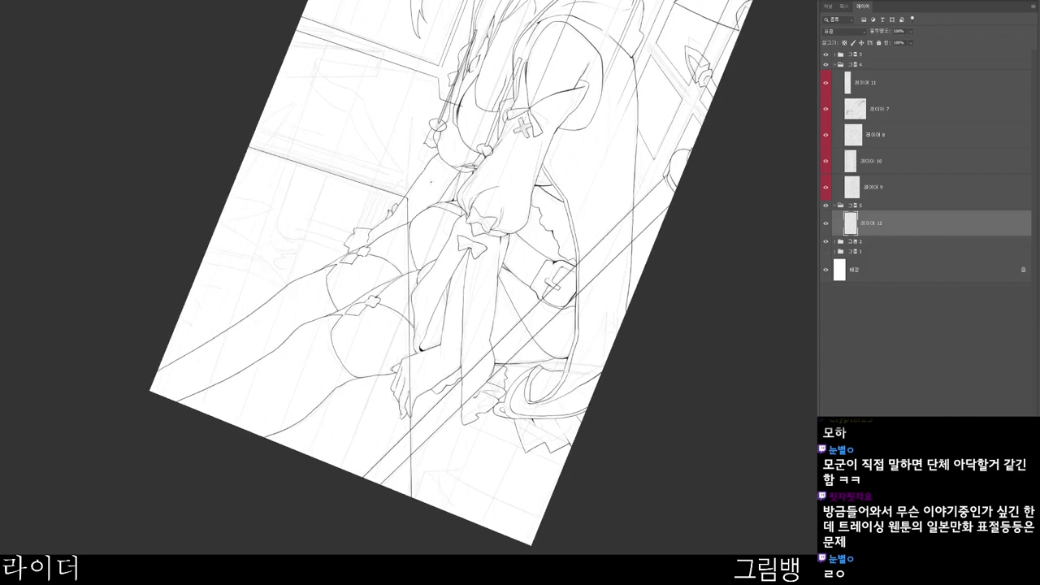
left_click_drag(489, 156, 491, 159)
left_click_drag(405, 213, 406, 497)
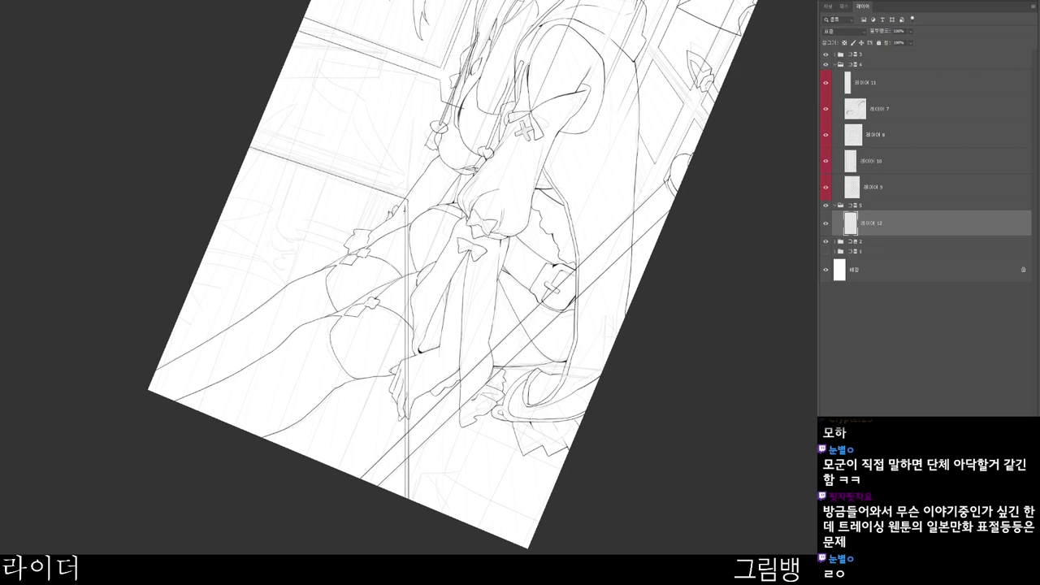
left_click_drag(454, 247, 470, 172)
left_click_drag(477, 252, 624, 314)
left_click_drag(568, 263, 577, 268)
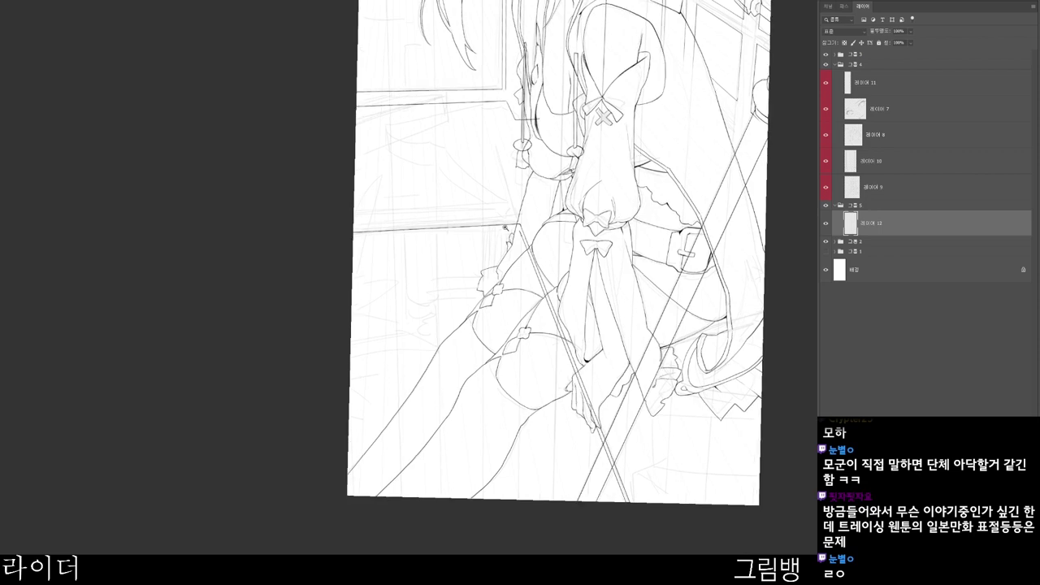
scroll(507, 227, "up", 2)
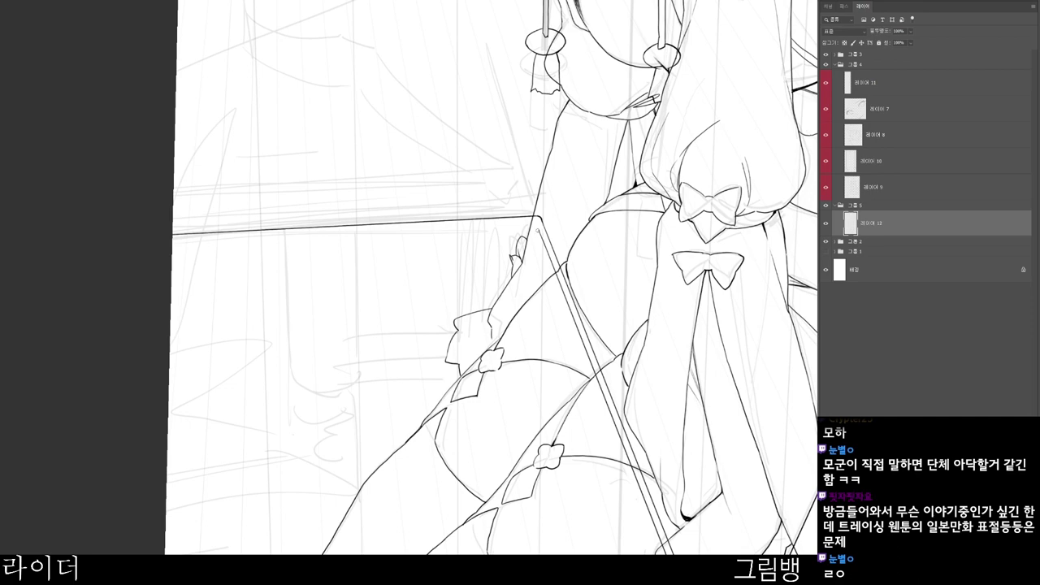
scroll(537, 231, "down", 1)
left_click_drag(736, 267, 613, 354)
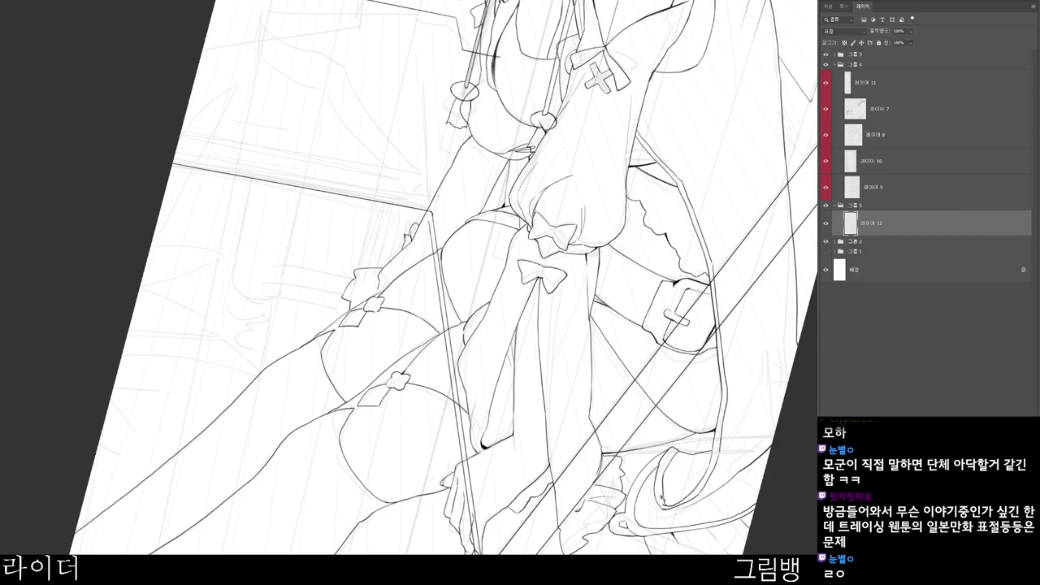
scroll(661, 497, "down", 2)
key("r")
left_click_drag(566, 354, 583, 298)
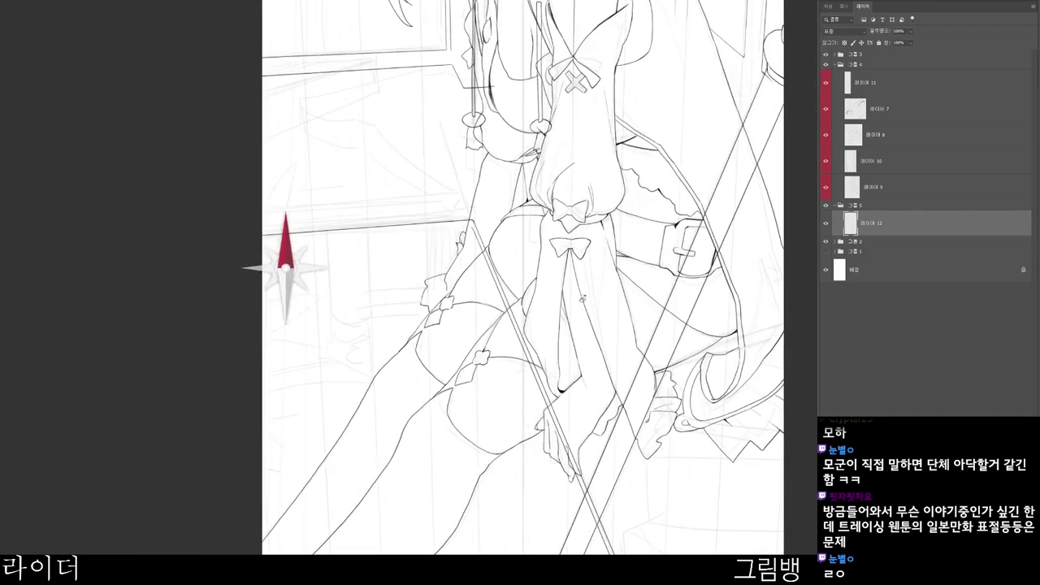
mouse_move(669, 266)
left_mouse_down()
mouse_move(648, 415)
mouse_move(635, 414)
left_mouse_up()
key("r")
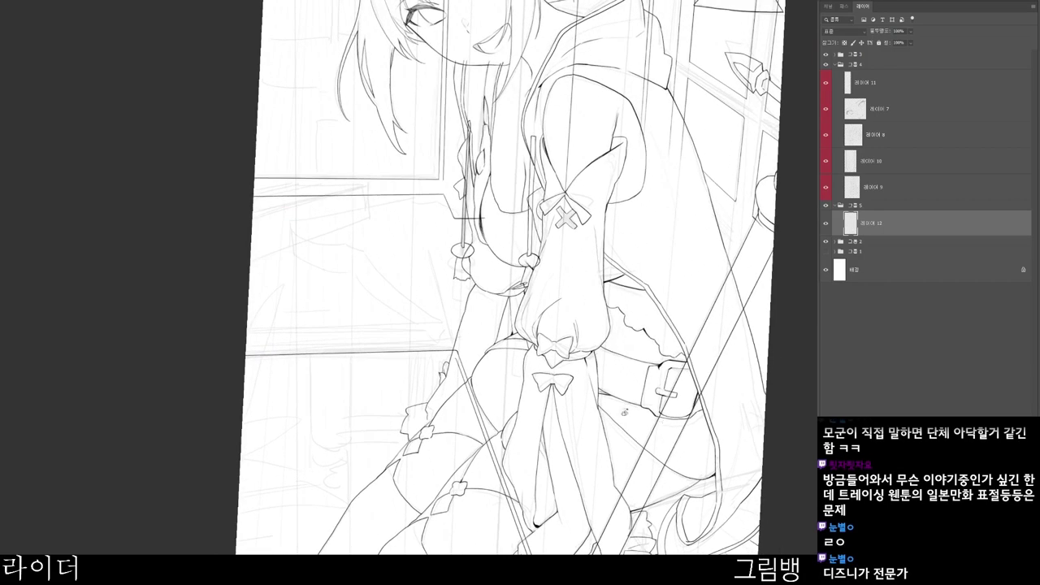
left_click_drag(455, 358, 269, 358)
scroll(458, 358, "up", 2)
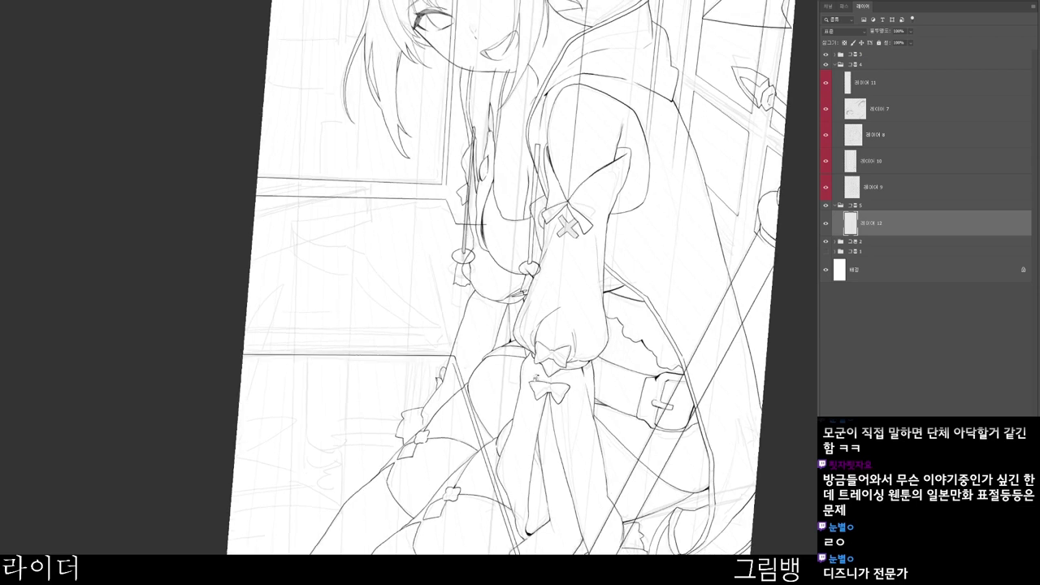
left_click_drag(431, 367, 151, 365)
key("ctrl+z")
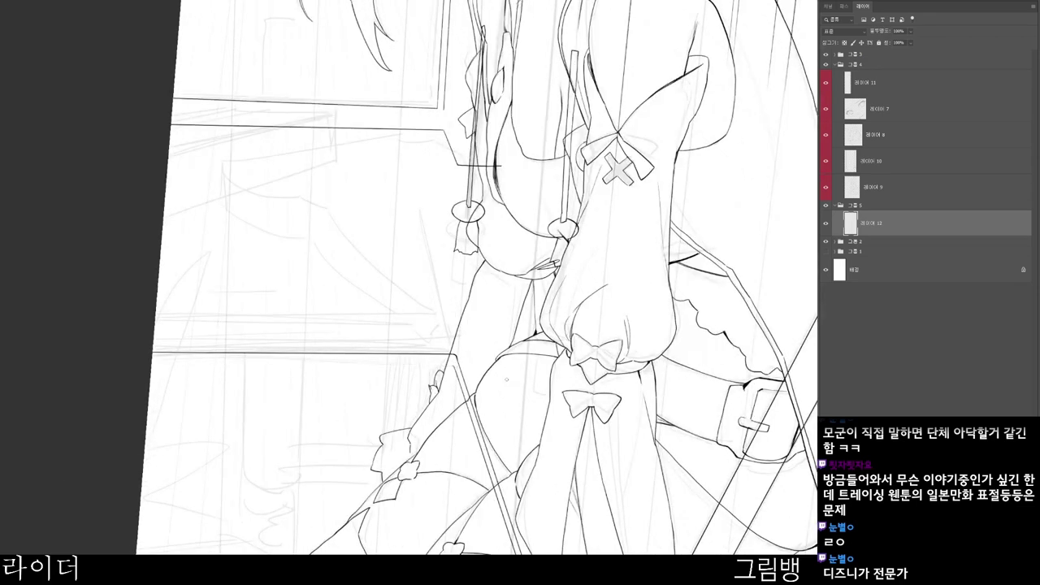
key("r")
left_click_drag(539, 380, 537, 383)
left_click_drag(450, 367, 150, 370)
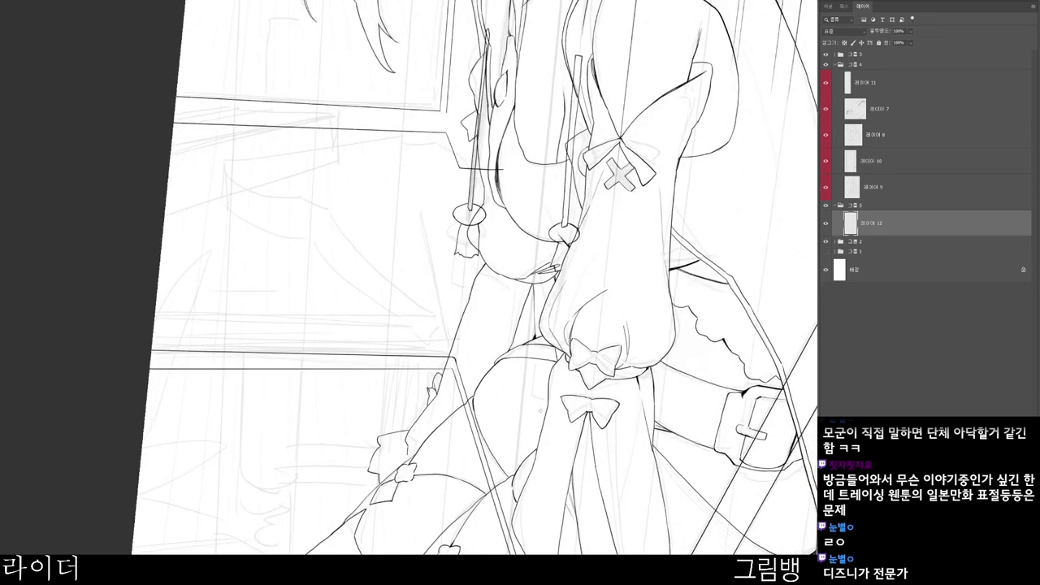
key("r")
left_click_drag(536, 410, 544, 392)
key("ctrl+z")
left_click_drag(458, 356, 156, 357)
key("ctrl+z")
key("r")
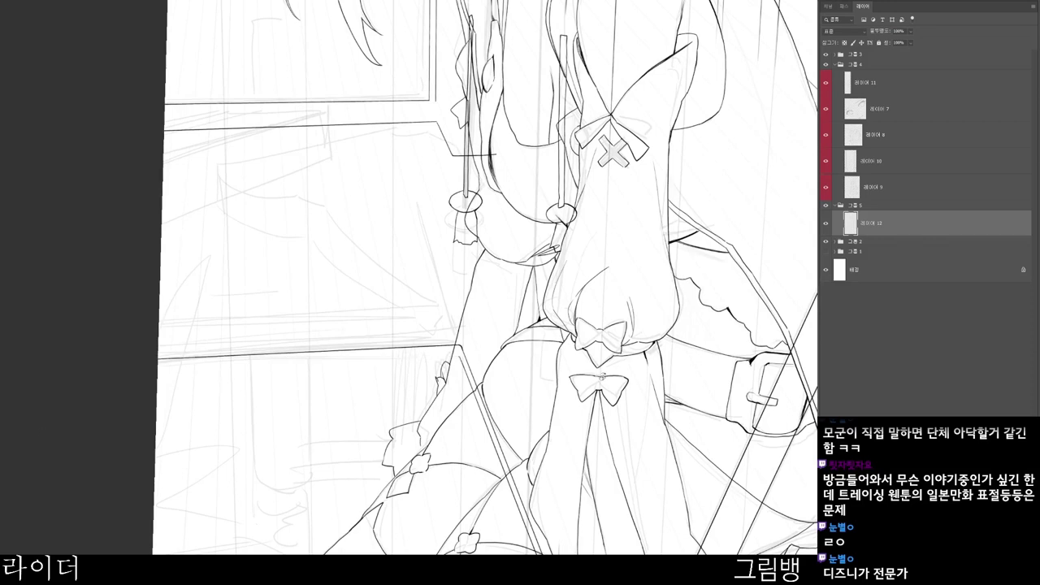
left_click_drag(523, 381, 519, 386)
left_click_drag(459, 358, 39, 462)
key("ctrl+z")
key("r")
left_click_drag(532, 384, 527, 393)
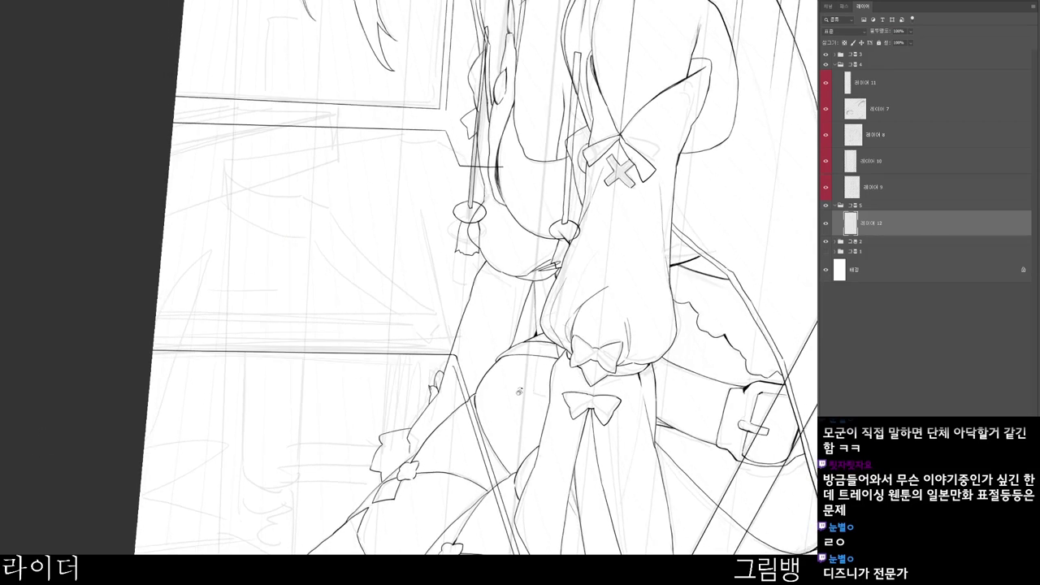
left_click_drag(456, 366, 82, 426)
key("ctrl+z")
left_click_drag(377, 414, 517, 394)
mouse_move(455, 362)
left_mouse_down()
mouse_move(279, 366)
mouse_move(127, 402)
left_mouse_up()
key("ctrl+z")
key("r")
- Draw a second horizontal line just below the thigh-level one, from the inner diagonal line's upper end out to the page edge
left_click_drag(539, 383, 537, 387)
left_click_drag(455, 365, 153, 365)
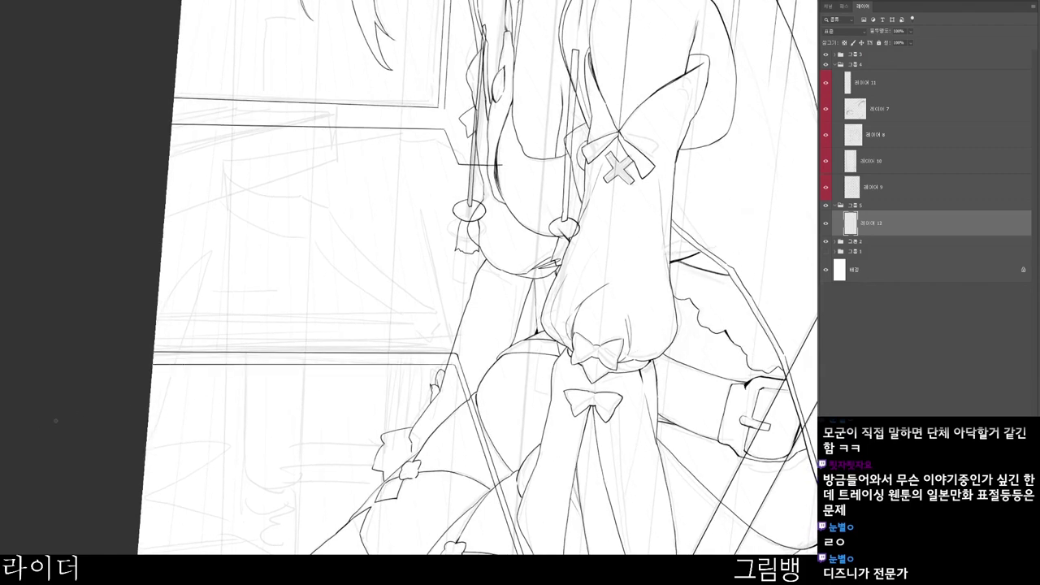
left_click_drag(557, 420, 542, 405)
key("Escape")
left_click_drag(626, 518, 600, 443)
left_click_drag(503, 281, 568, 268)
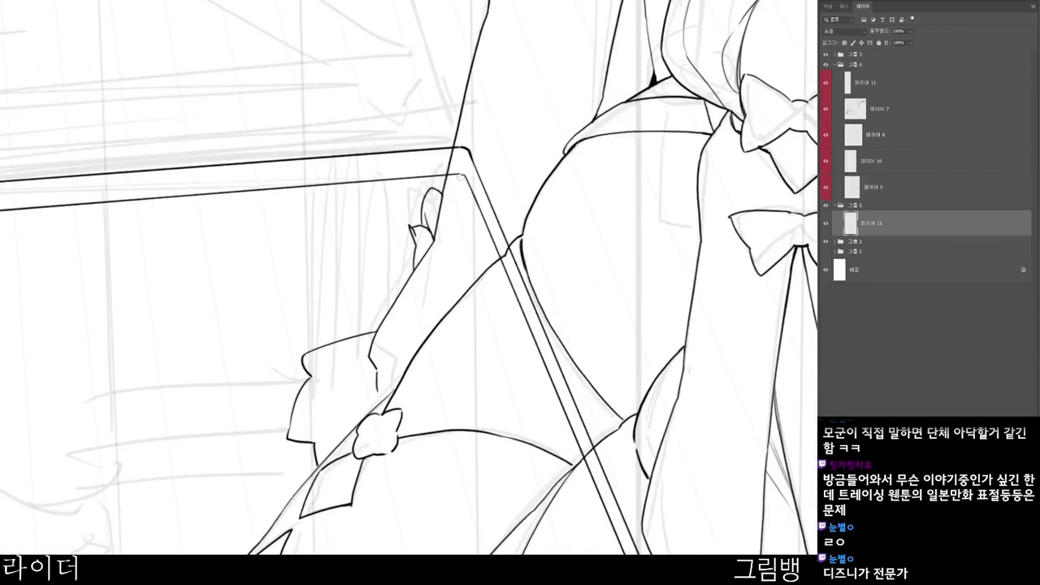
left_click_drag(633, 195, 573, 209)
left_click_drag(634, 546, 528, 491)
scroll(537, 488, "down", 2)
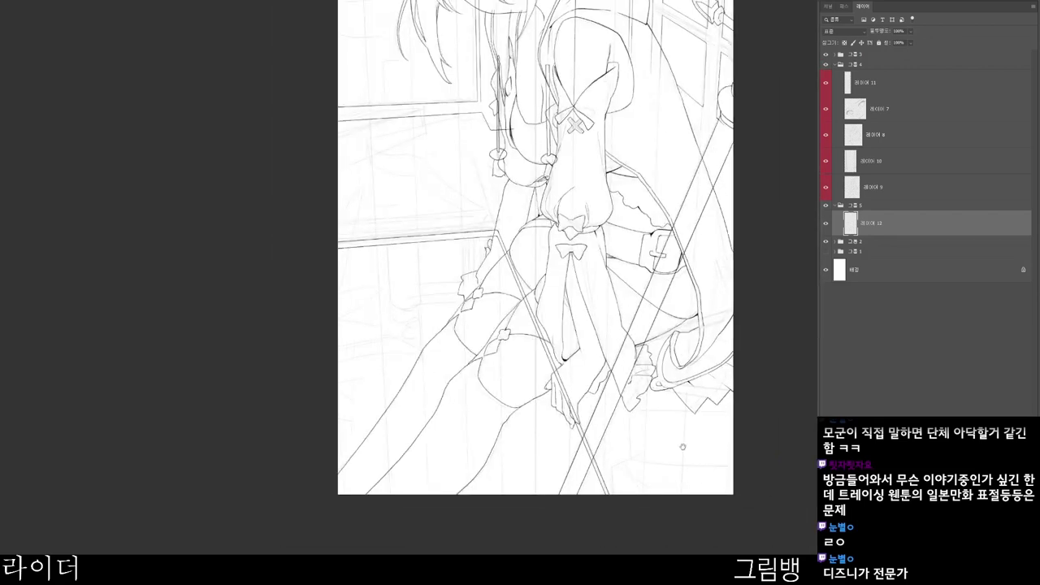
- Add a new empty layer above the background line layer in group 그룹 5
left_click_drag(698, 379, 659, 505)
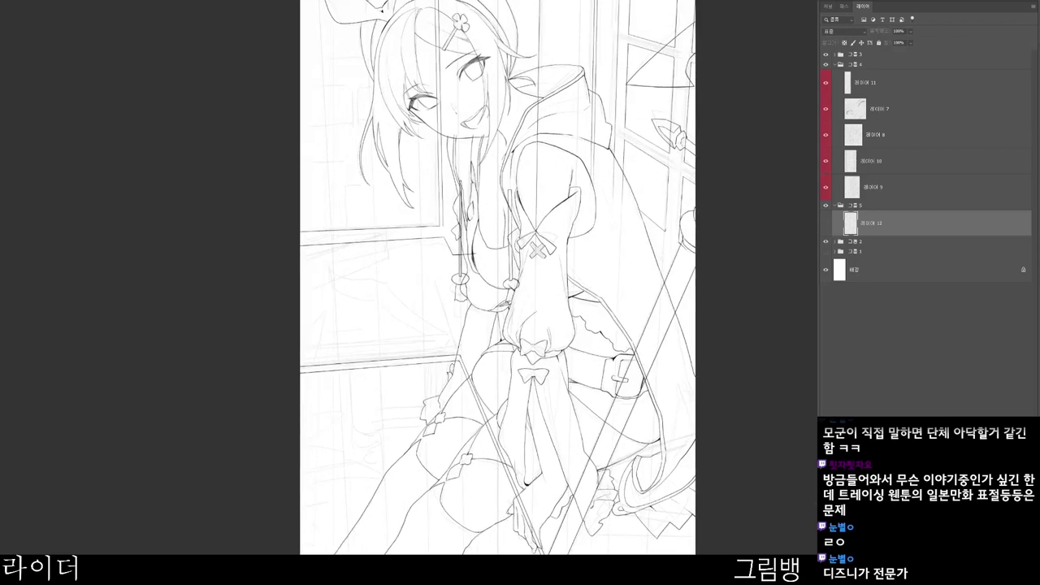
left_click_drag(627, 392, 619, 290)
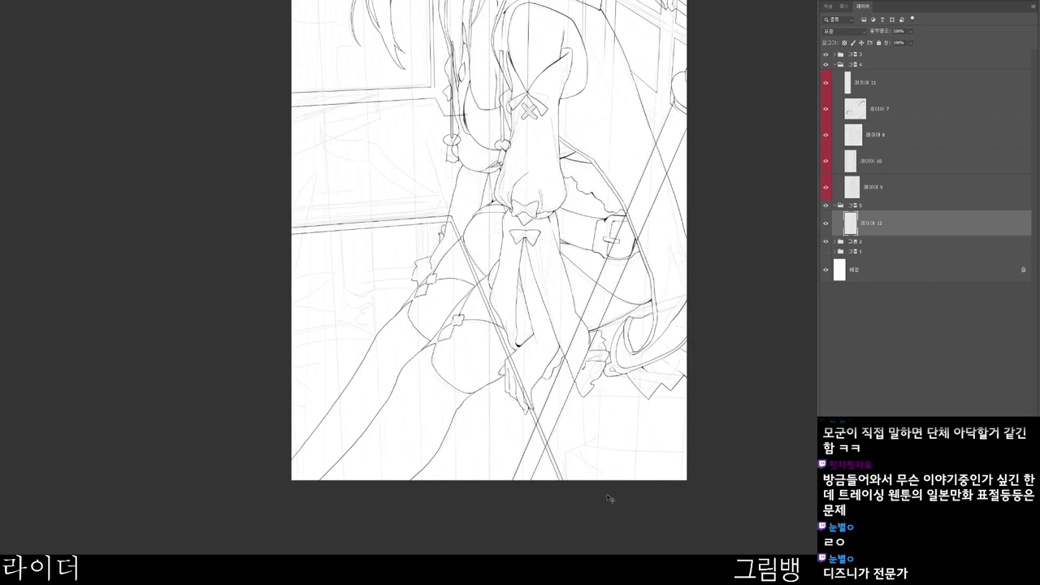
key("ctrl+shift+alt+n")
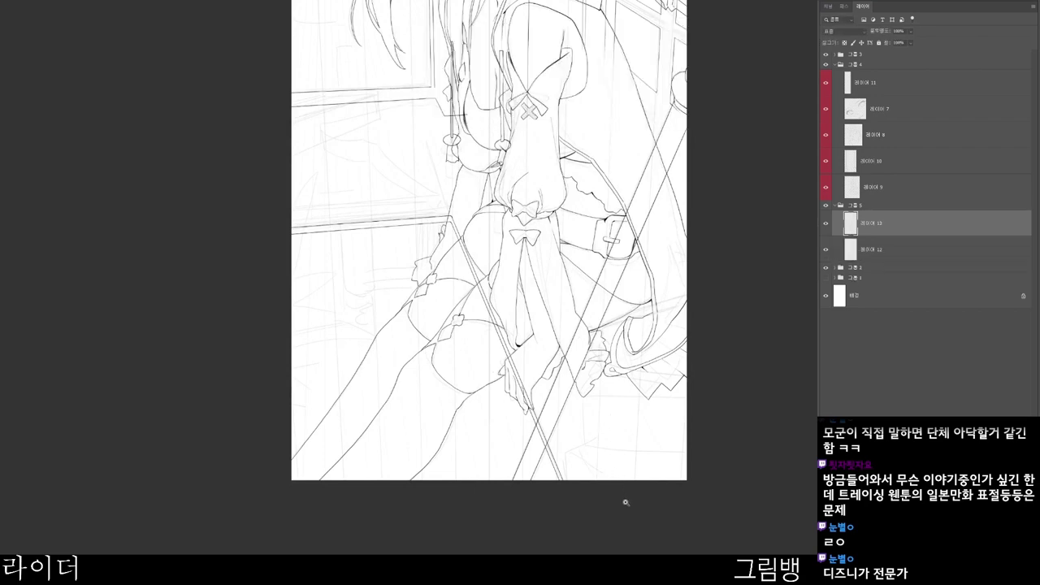
left_click(619, 519)
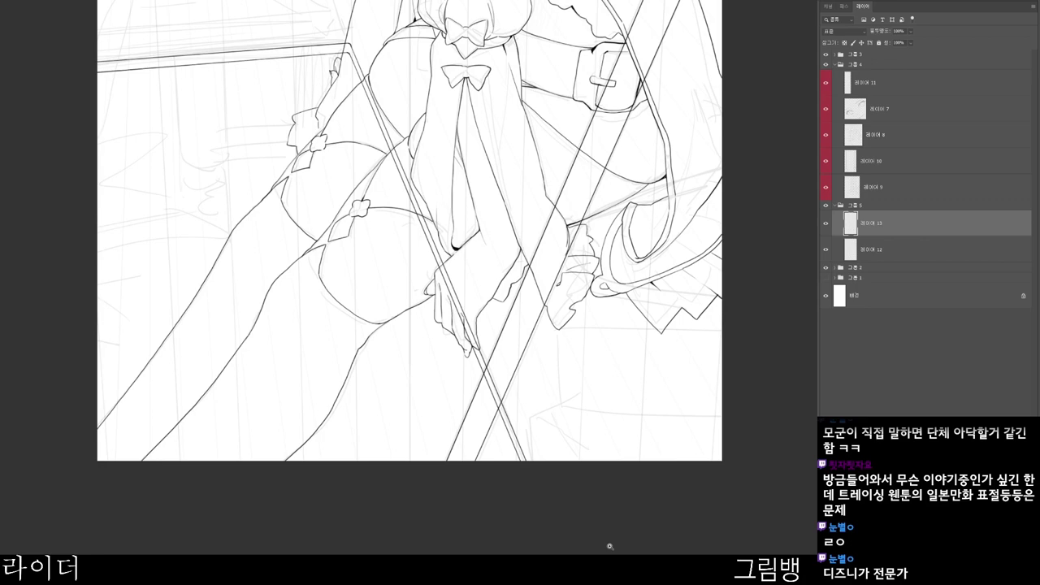
left_click(610, 546, "alt")
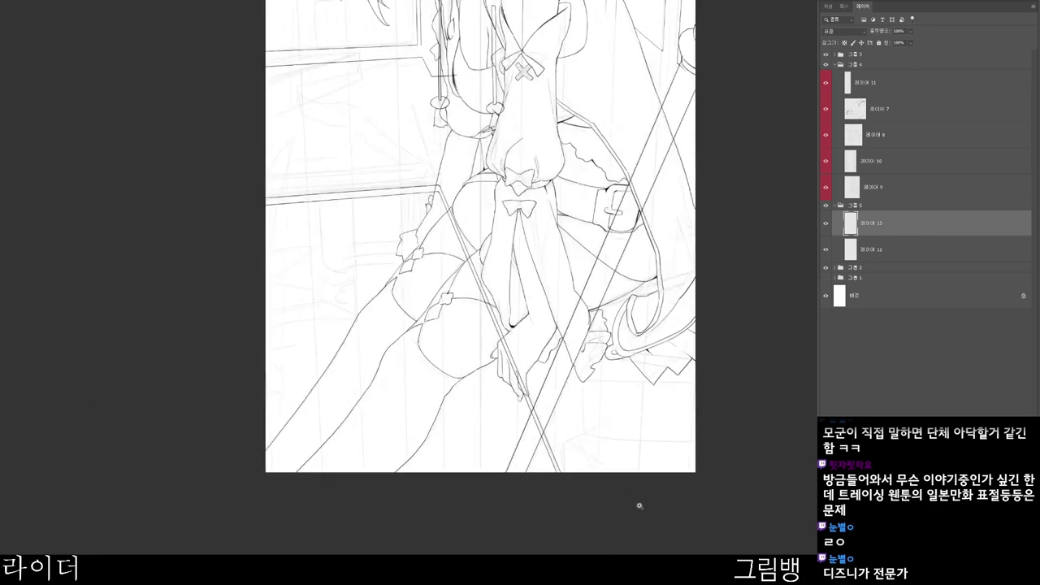
left_click_drag(660, 544, 627, 539)
left_click_drag(566, 457, 575, 436)
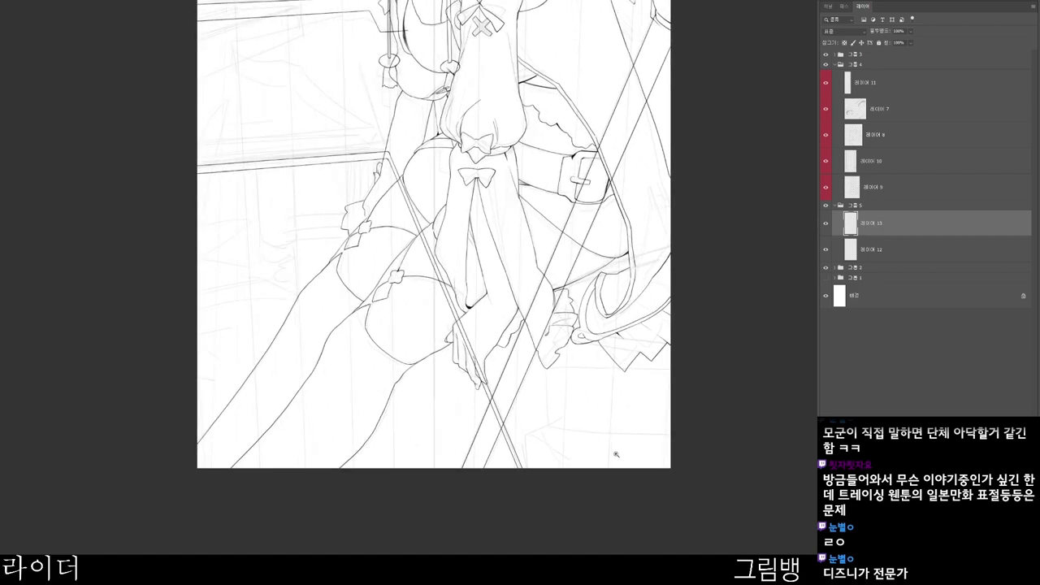
left_click(630, 355)
left_click_drag(636, 382, 640, 414)
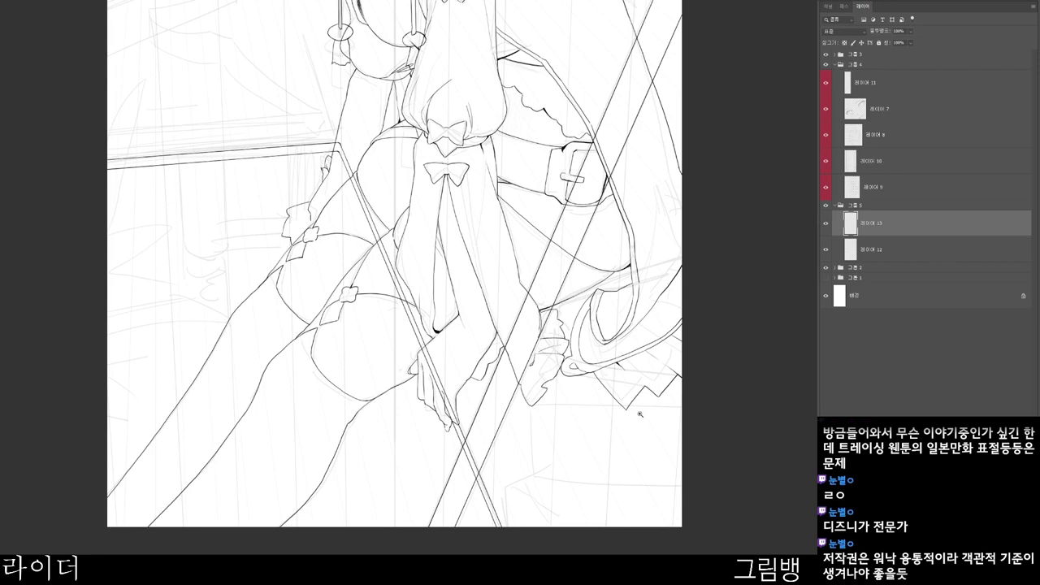
left_click_drag(559, 412, 563, 417)
left_click_drag(626, 397, 624, 344)
- Hide the upper two layers inside group 그룹 2, and collapse and hide the character line-art group 그룹 4
left_click(835, 268)
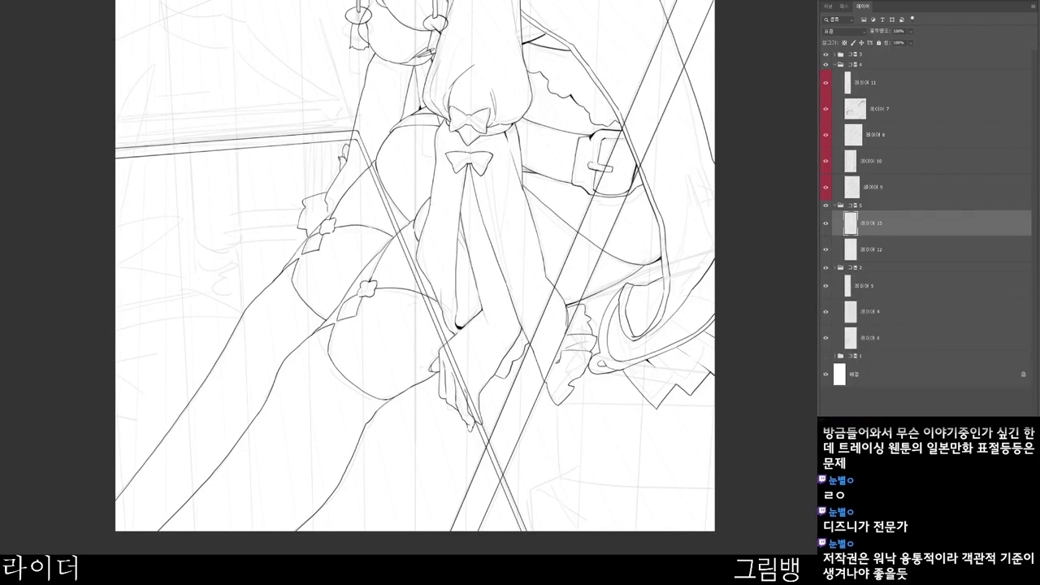
left_click(825, 286)
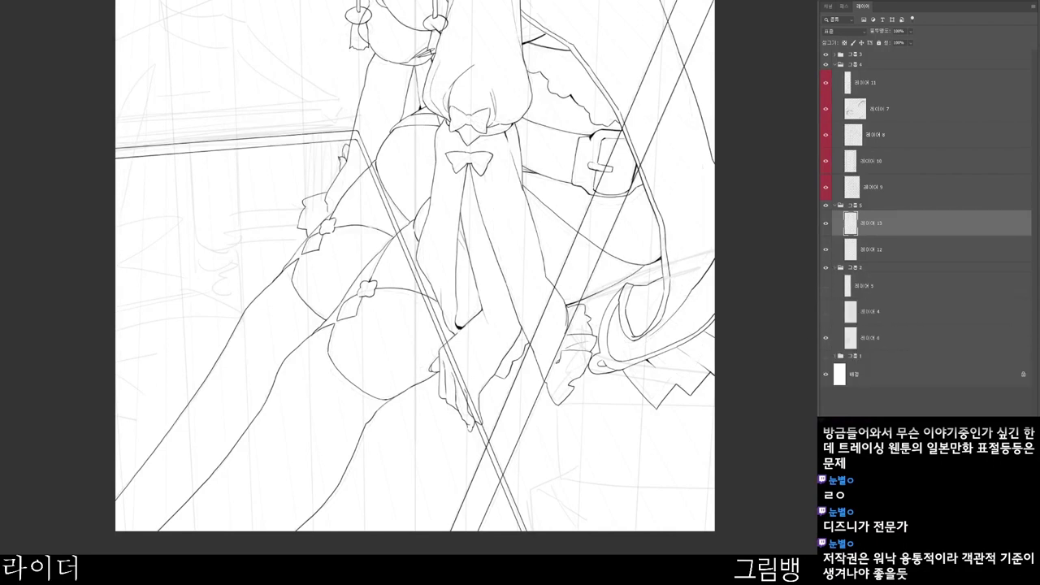
left_click(874, 187)
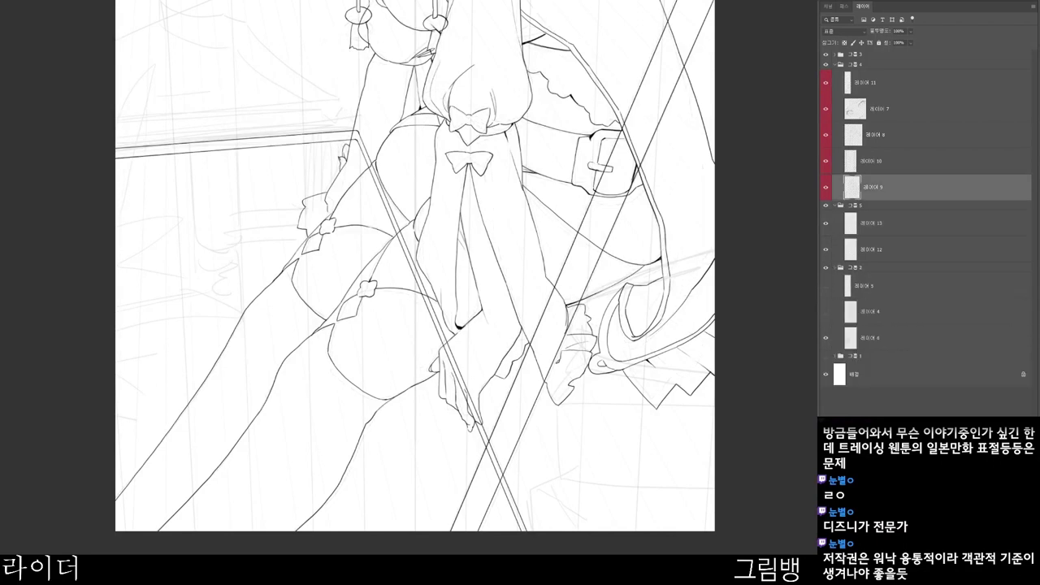
left_click(834, 65)
left_click(826, 64)
left_click(886, 156)
left_click_drag(697, 292, 685, 278)
left_click_drag(722, 342, 668, 383)
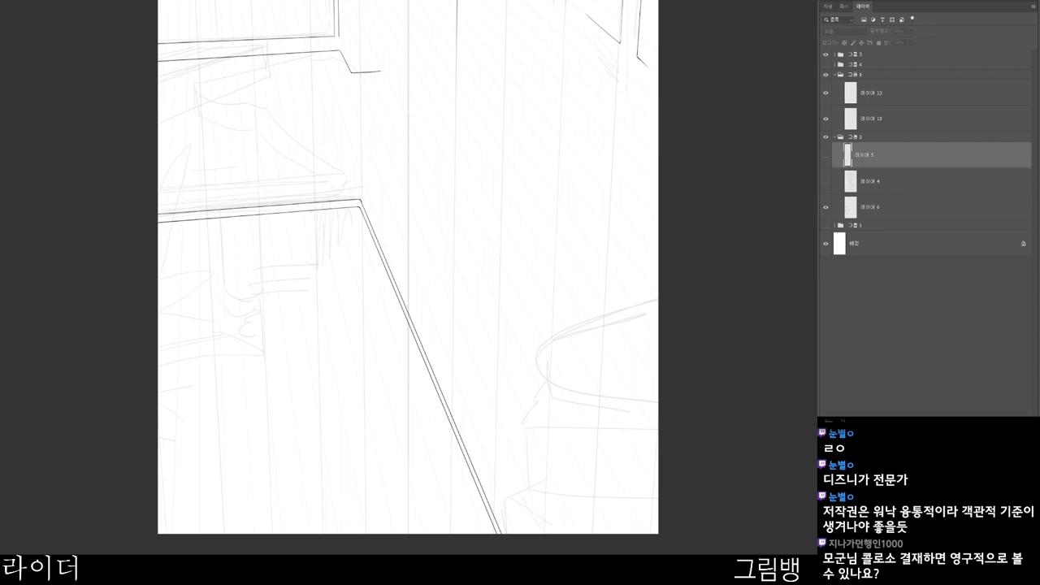
- Collapse group 그룹 2 and make the new empty layer in group 그룹 5 the active one
left_click(835, 138)
left_click(886, 118)
left_click(826, 119)
left_click(826, 119)
left_click(886, 92)
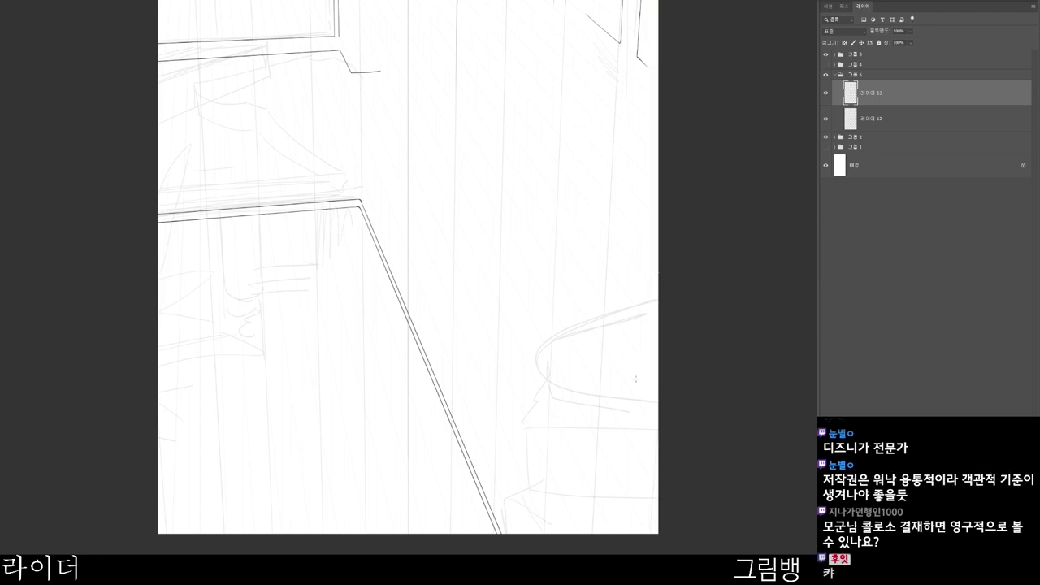
- Ink the bottom object's double-curved left side near the page's lower-right corner and join it to a short slanted top edge
left_click_drag(656, 413, 591, 403)
mouse_move(543, 514)
left_mouse_down()
mouse_move(527, 514)
mouse_move(546, 514)
mouse_move(515, 554)
left_mouse_up()
key("ctrl+z")
mouse_move(516, 502)
left_mouse_down()
mouse_move(517, 556)
mouse_move(511, 491)
mouse_move(521, 457)
left_mouse_up()
key("ctrl+z")
mouse_move(497, 383)
left_mouse_down()
mouse_move(493, 425)
mouse_move(529, 391)
mouse_move(488, 468)
left_mouse_up()
key("ctrl+z")
left_click_drag(505, 377, 497, 469)
mouse_move(498, 406)
left_mouse_down()
mouse_move(496, 468)
mouse_move(504, 437)
left_mouse_up()
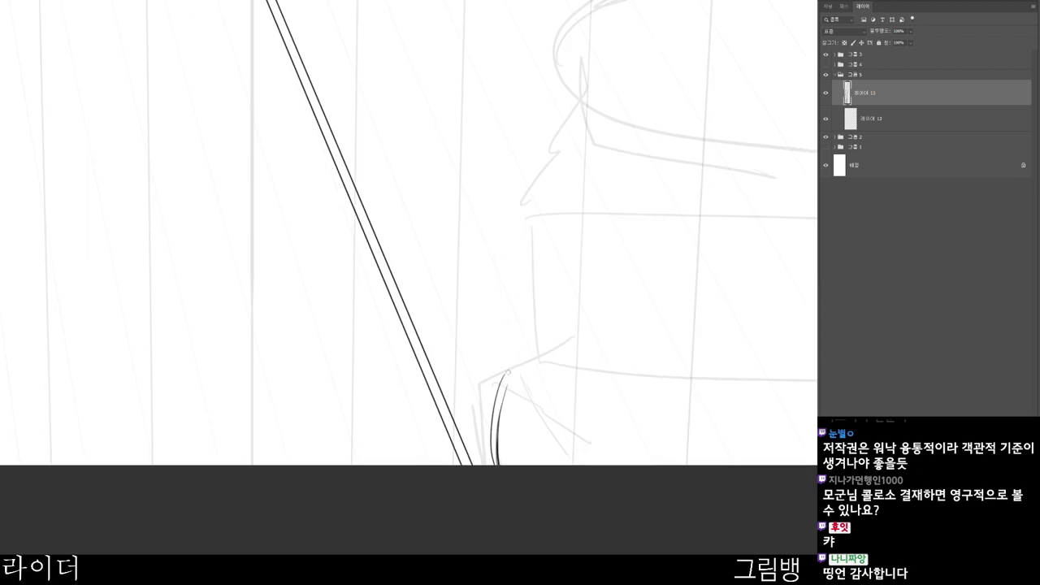
left_click_drag(511, 368, 516, 366)
mouse_move(600, 327)
left_mouse_down()
mouse_move(571, 334)
mouse_move(594, 327)
left_mouse_up()
left_click_drag(533, 365, 540, 360)
- Ink the curved left side of the middle stacked object, running down to meet the bottom object's top edge
left_click_drag(543, 177, 538, 362)
key("ctrl+z")
mouse_move(544, 178)
left_mouse_down()
mouse_move(530, 285)
mouse_move(541, 204)
mouse_move(542, 370)
left_mouse_up()
key("ctrl+z")
scroll(570, 368, "down", 2)
key("r")
left_click_drag(581, 472, 596, 390)
scroll(615, 414, "down", 2)
left_click_drag(662, 363, 583, 460)
scroll(582, 460, "down", 1)
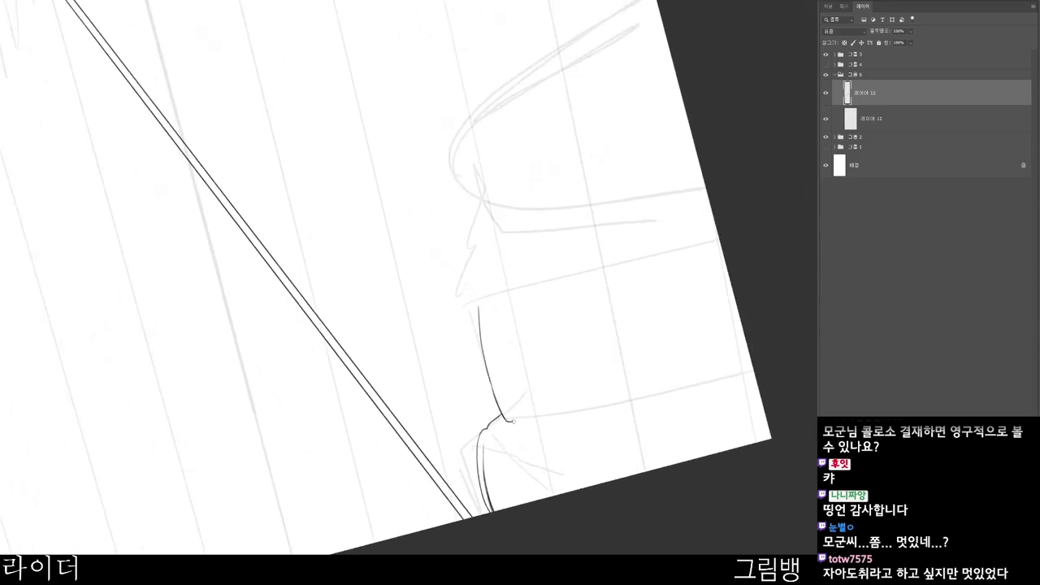
- Draw the middle object's lower edge out to the page's right edge, then erase and redraw its outer half
left_click_drag(530, 419, 758, 390)
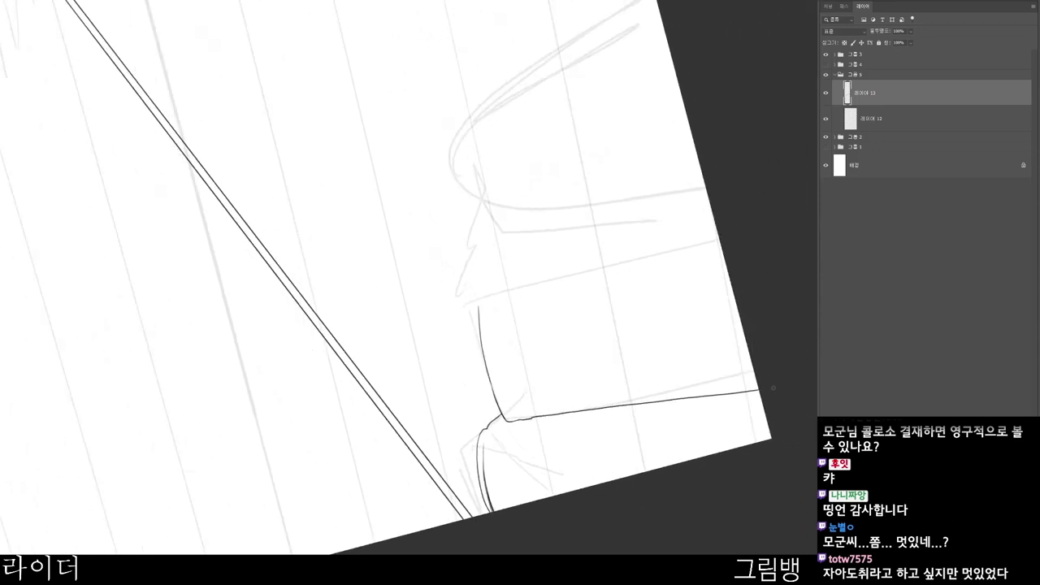
scroll(677, 397, "down", 2)
scroll(688, 409, "up", 3)
key("e")
left_click_drag(648, 400, 803, 381)
key("b")
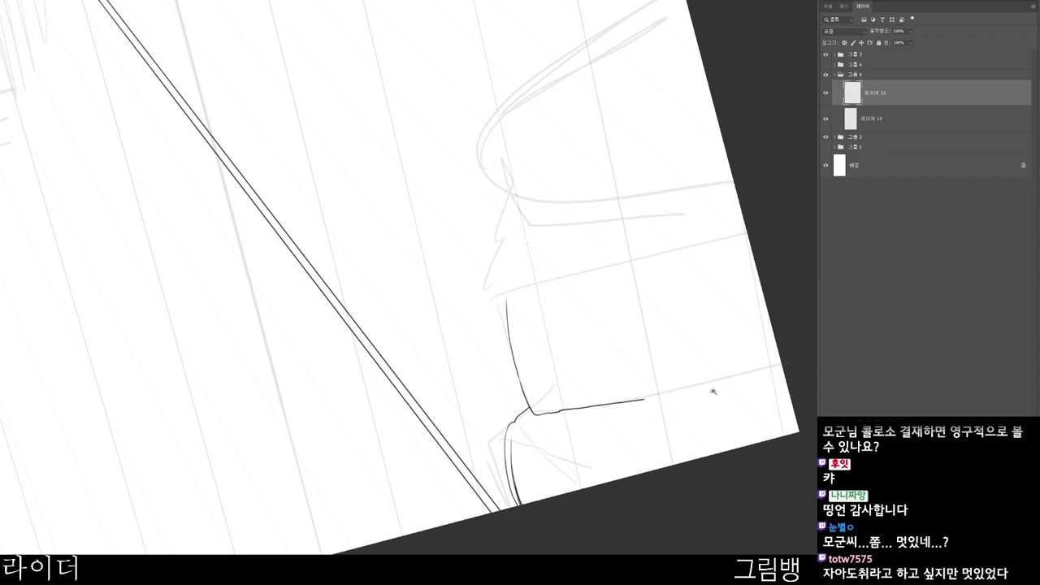
scroll(689, 388, "up", 1)
left_click_drag(636, 399, 805, 375)
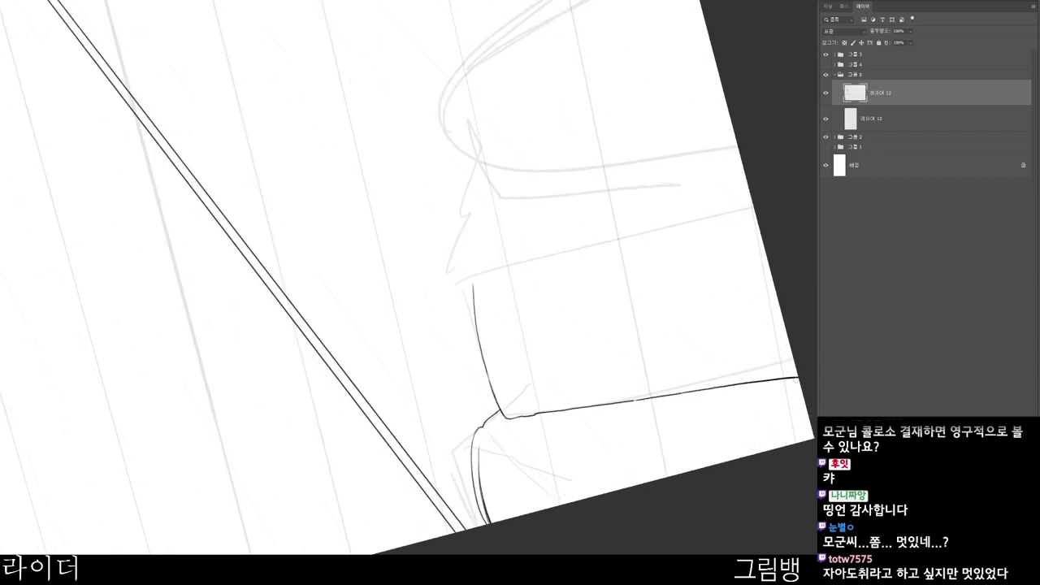
- Clean up the outer end of the middle object's lower edge and thicken it towards the page's right edge
scroll(792, 374, "down", 2)
left_click_drag(776, 413, 631, 492)
scroll(746, 472, "up", 3)
key("e")
left_click_drag(733, 537, 777, 536)
key("b")
mouse_move(705, 522)
left_mouse_down()
mouse_move(774, 528)
mouse_move(719, 516)
left_mouse_up()
- Extend the middle object's left side with a diagonal line rising to the notch below the upper object
left_click_drag(561, 346, 489, 269)
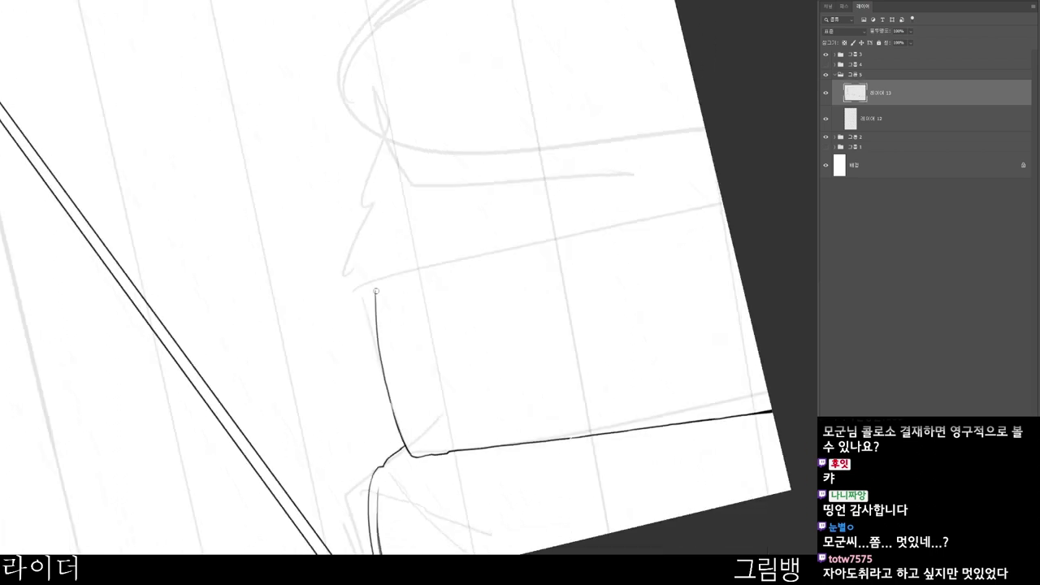
scroll(402, 280, "down", 3)
left_click_drag(550, 232, 580, 393)
scroll(597, 358, "down", 3)
scroll(474, 334, "up", 5)
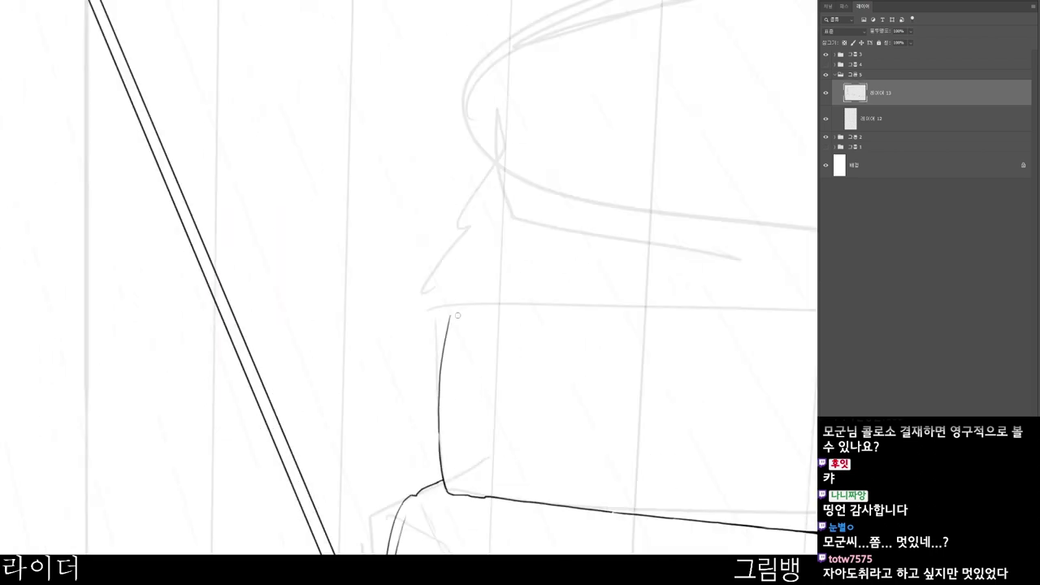
left_click_drag(452, 314, 515, 221)
scroll(551, 214, "down", 2)
scroll(550, 214, "up", 3)
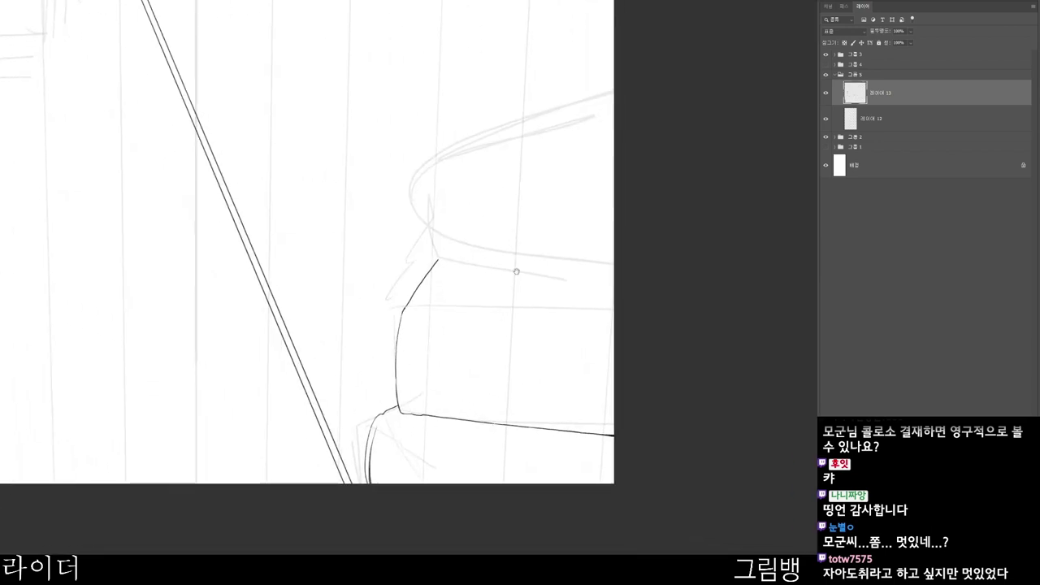
scroll(436, 225, "up", 2)
left_click_drag(438, 273, 445, 262)
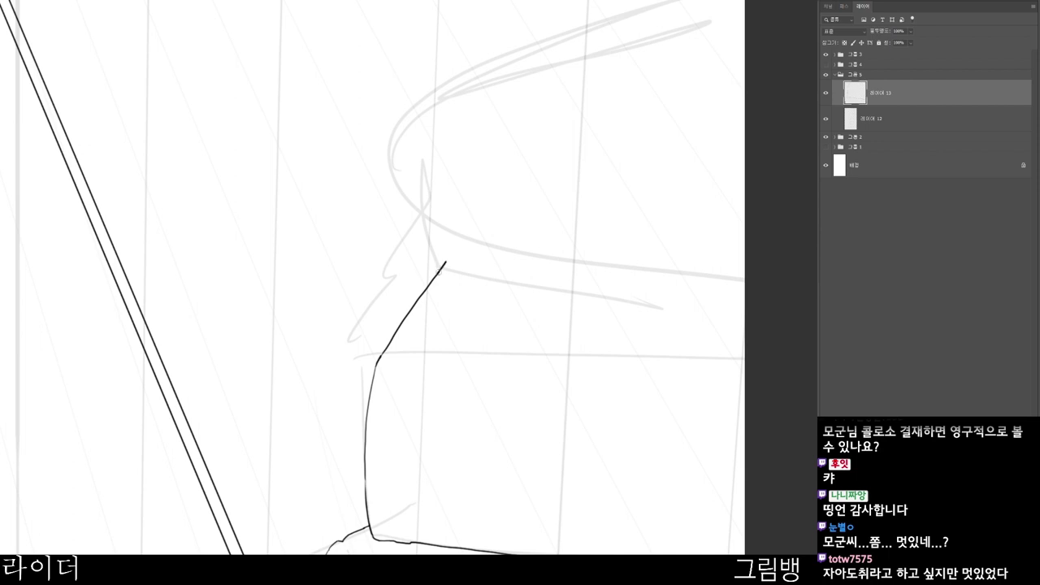
- Ink the upper stacked object's curved left side from the notch up to its sketched top edge
scroll(480, 255, "down", 3)
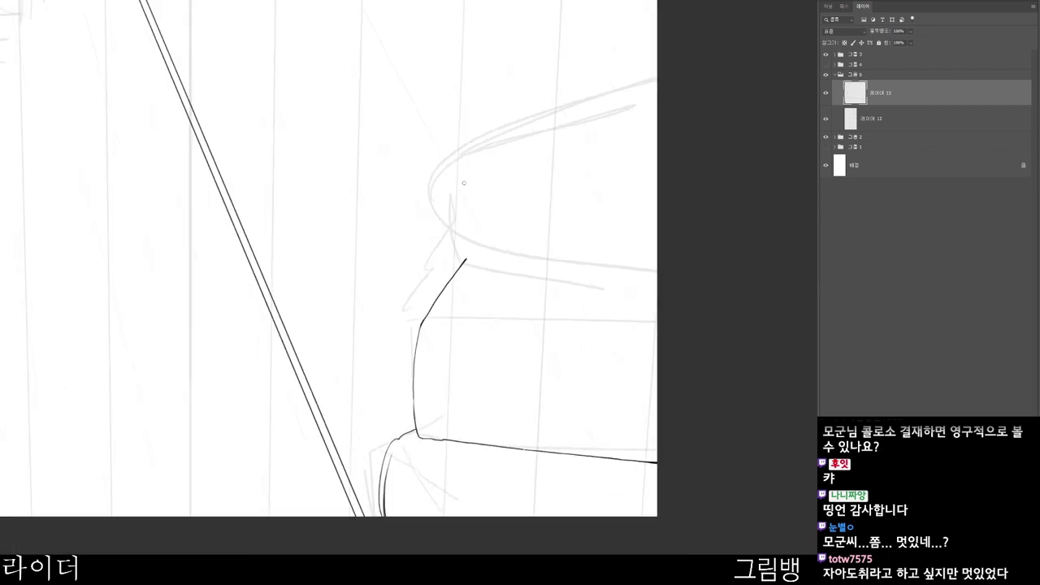
left_click_drag(463, 174, 461, 250)
key("ctrl+z")
key("ctrl+z")
mouse_move(469, 156)
left_mouse_down()
mouse_move(457, 216)
mouse_move(466, 259)
left_mouse_up()
scroll(483, 273, "down", 3)
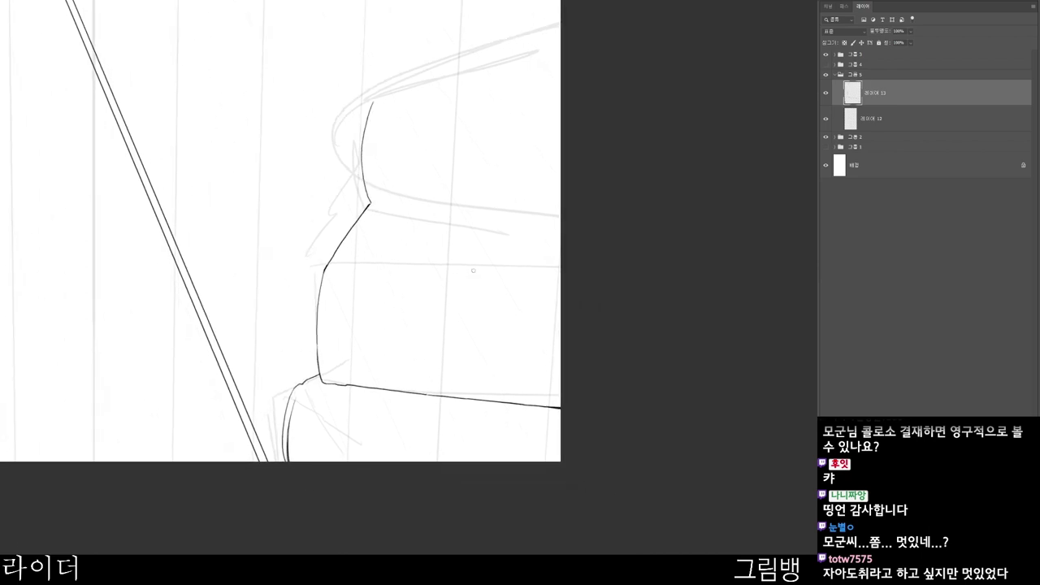
- Draw a diagonal line from the notch between the two objects down to the lower edge at the page's right side
left_click_drag(404, 230, 429, 260)
key("ctrl+z")
left_click_drag(386, 209, 478, 312)
key("ctrl+z")
left_click_drag(390, 211, 552, 383)
- Ink the upper object's top edge out to the page's right edge and add a small raised bump on it
left_click_drag(422, 181, 466, 257)
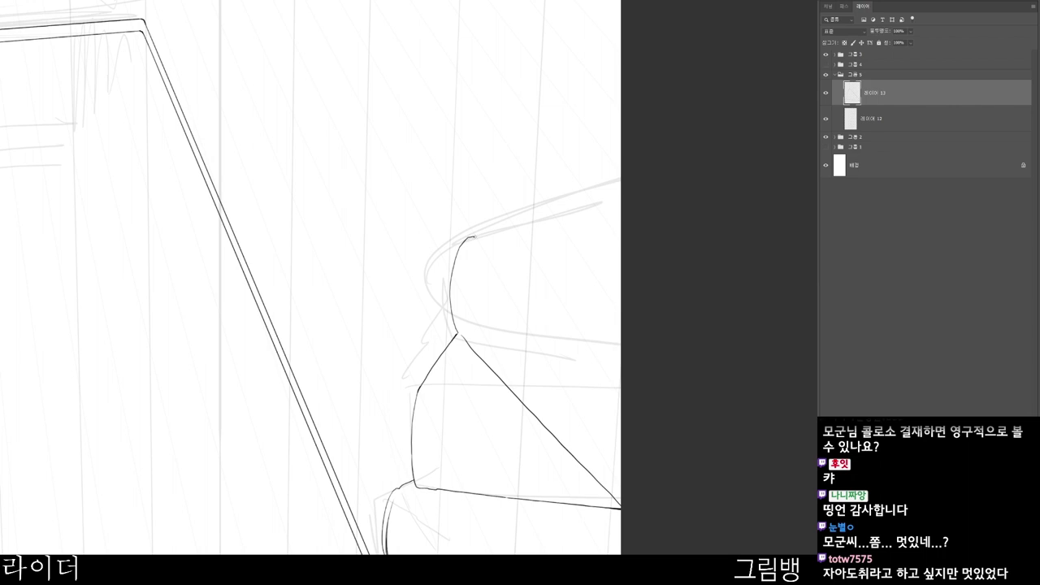
mouse_move(526, 225)
left_mouse_down()
mouse_move(631, 208)
mouse_move(631, 196)
left_mouse_up()
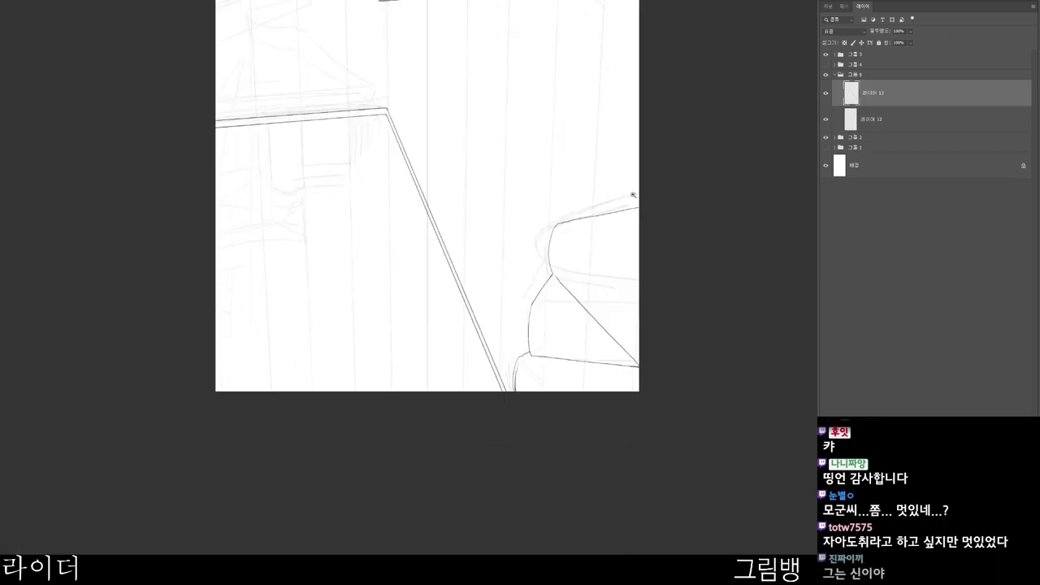
left_click_drag(619, 434, 543, 461)
left_click(508, 398)
left_click(488, 265)
left_click_drag(531, 94, 509, 79)
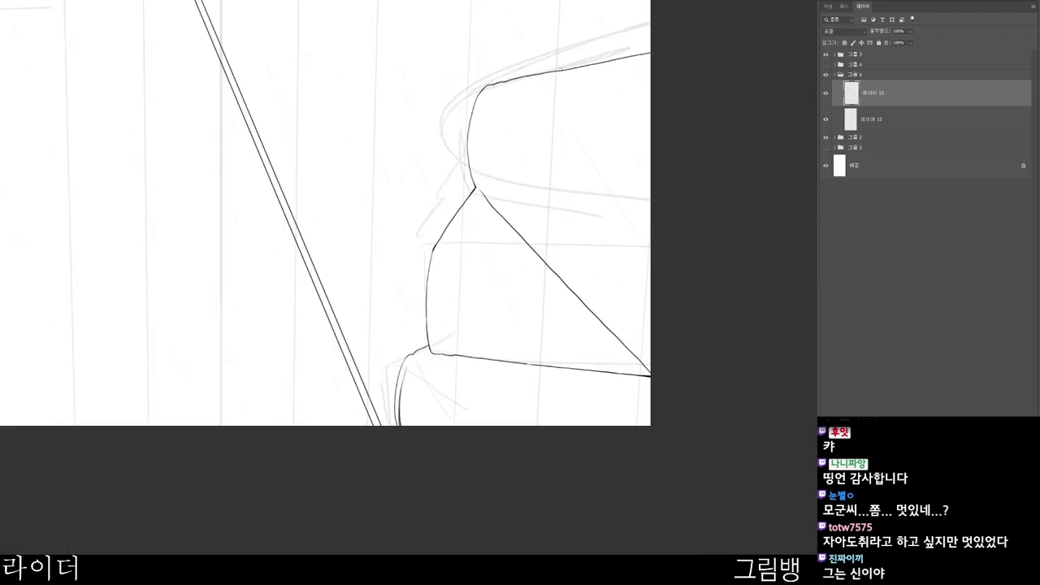
left_click_drag(585, 60, 639, 55)
left_click_drag(585, 177, 586, 354)
mouse_move(622, 242)
left_mouse_down()
mouse_move(653, 230)
mouse_move(618, 238)
mouse_move(672, 228)
mouse_move(629, 238)
left_mouse_up()
scroll(479, 309, "down", 4)
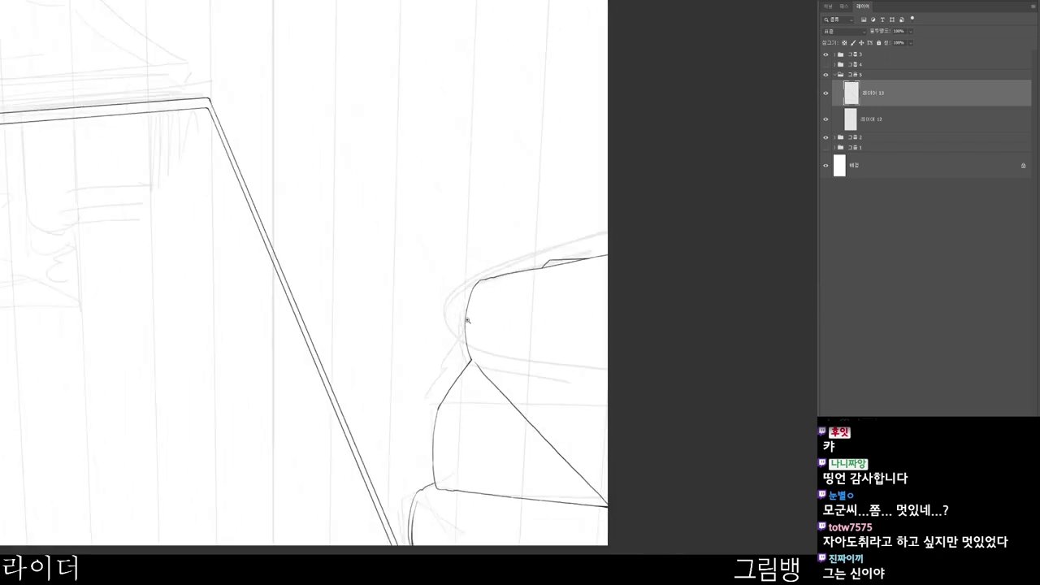
- Show the character group 그룹 4 and move the stacked-object line layer into a new group 그룹 6 above it
left_click_drag(533, 515, 591, 449)
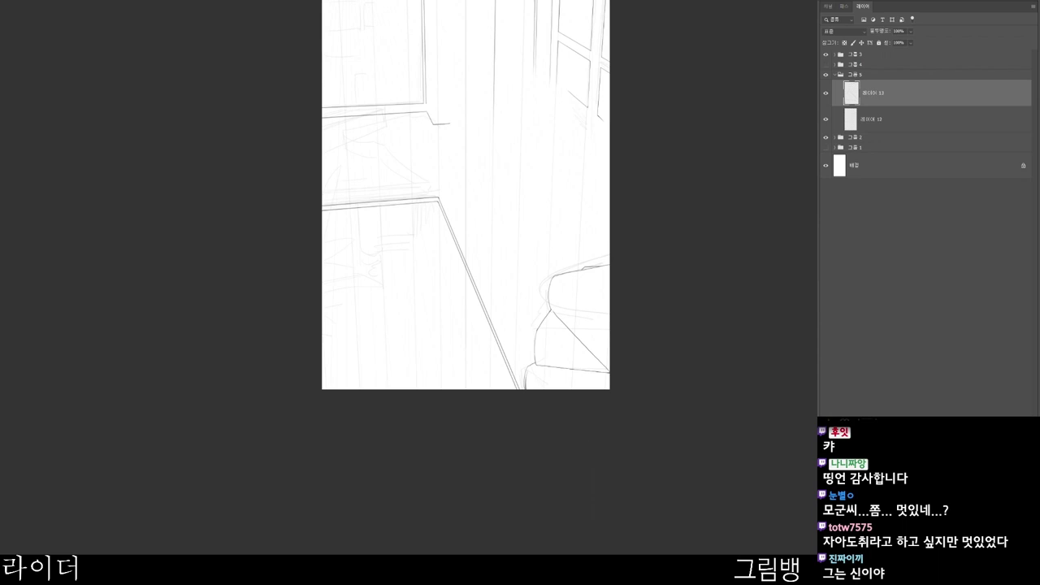
left_click(825, 64)
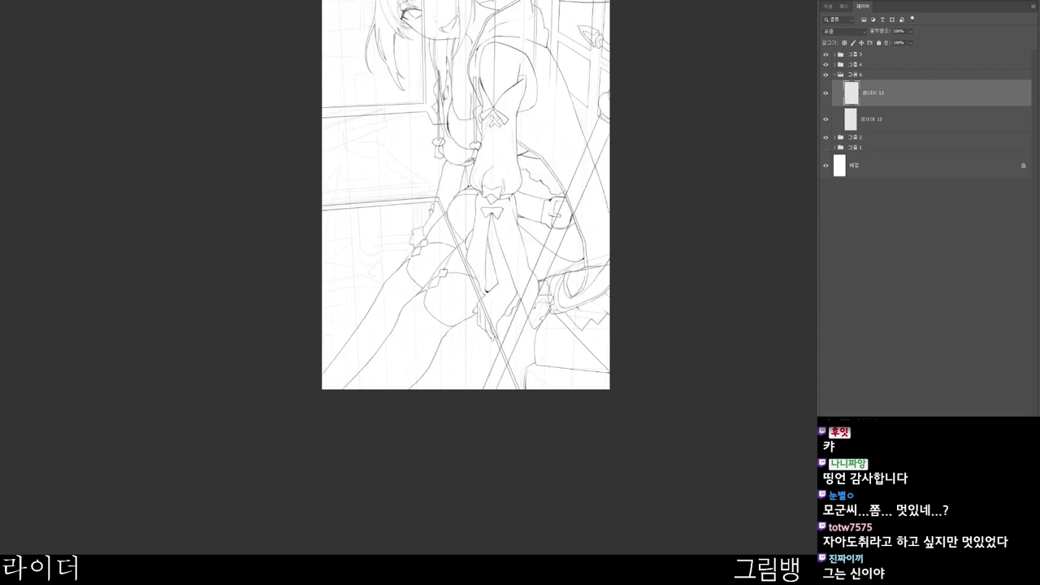
left_click_drag(881, 93, 882, 60)
key("ctrl+g")
left_click(882, 82)
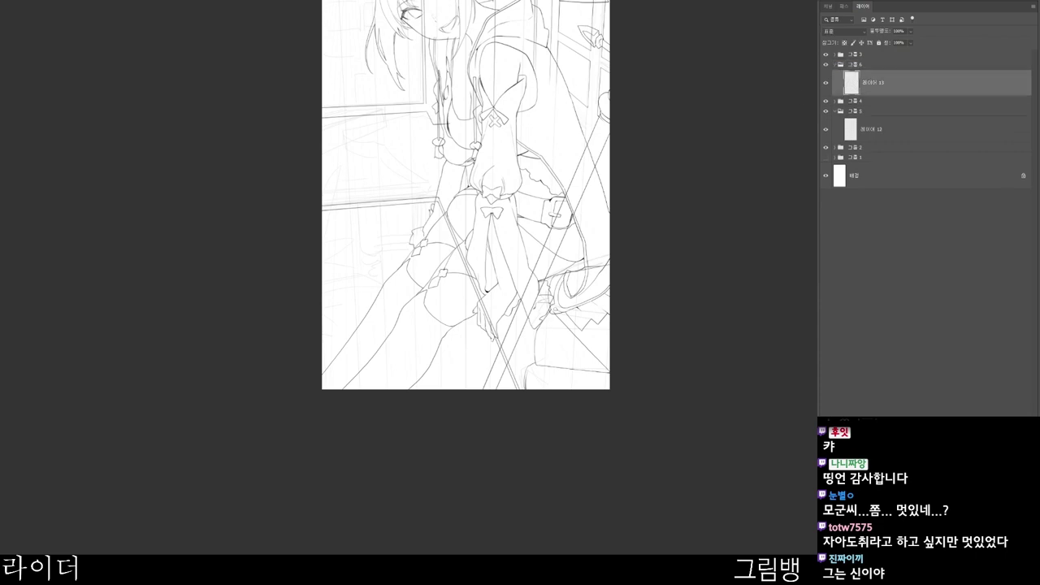
- Enlarge the stacked-object line art slightly towards its upper-left corner with Free Transform
left_click_drag(604, 280, 621, 278)
left_click_drag(579, 357, 585, 329)
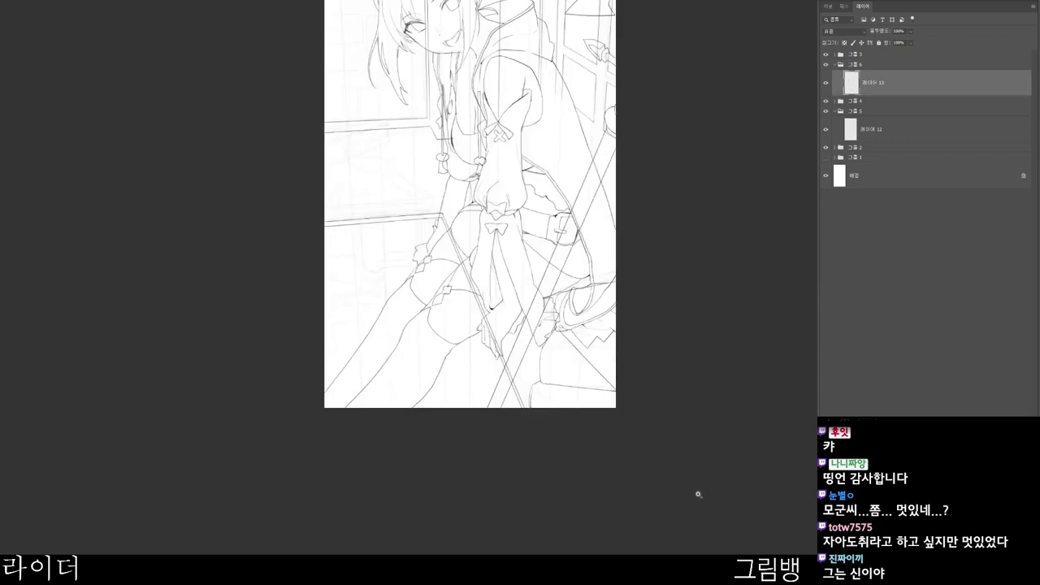
key("ctrl+t")
left_click_drag(531, 284, 524, 264)
key("Return")
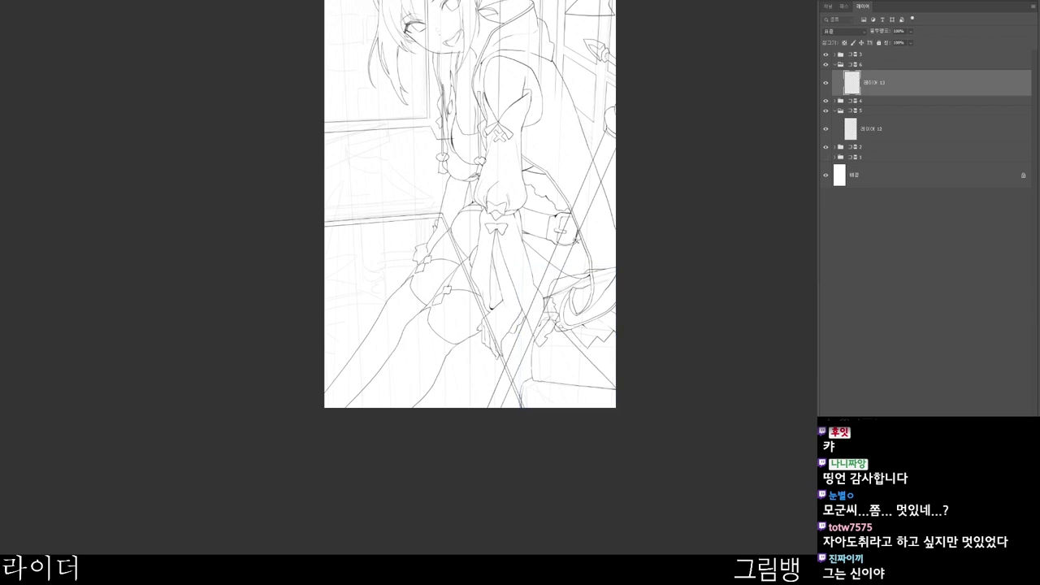
left_click_drag(577, 228, 592, 233)
left_click_drag(638, 272, 622, 276)
left_click_drag(621, 440, 619, 457)
- Give the line layer in group 그룹 6 a red colour label and add a new layer above group 그룹 5's background line layer
left_click(873, 129)
left_click(875, 83)
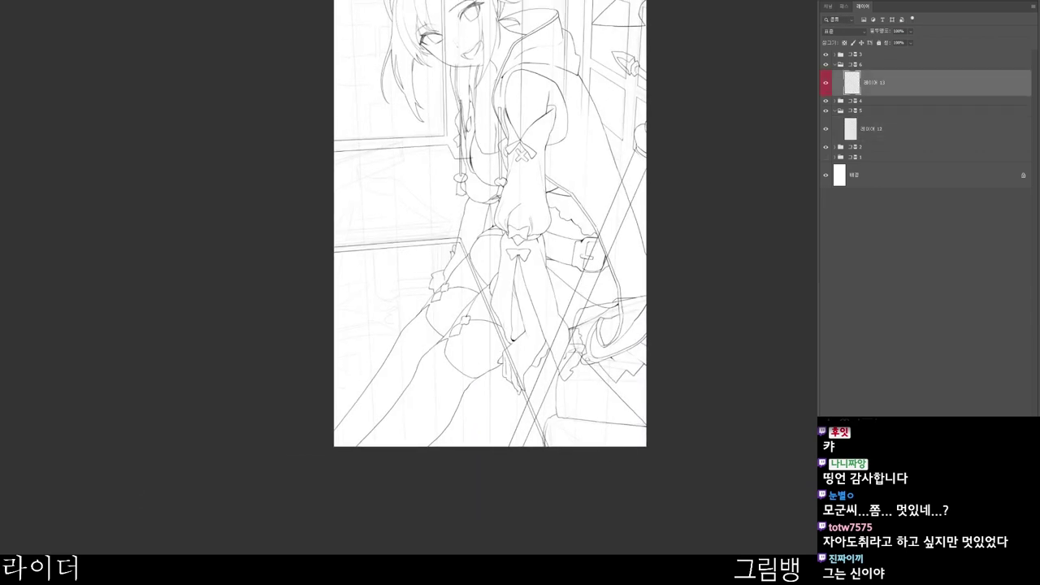
left_click(872, 129)
left_click(826, 129)
left_click(825, 129)
left_click_drag(567, 253, 685, 236)
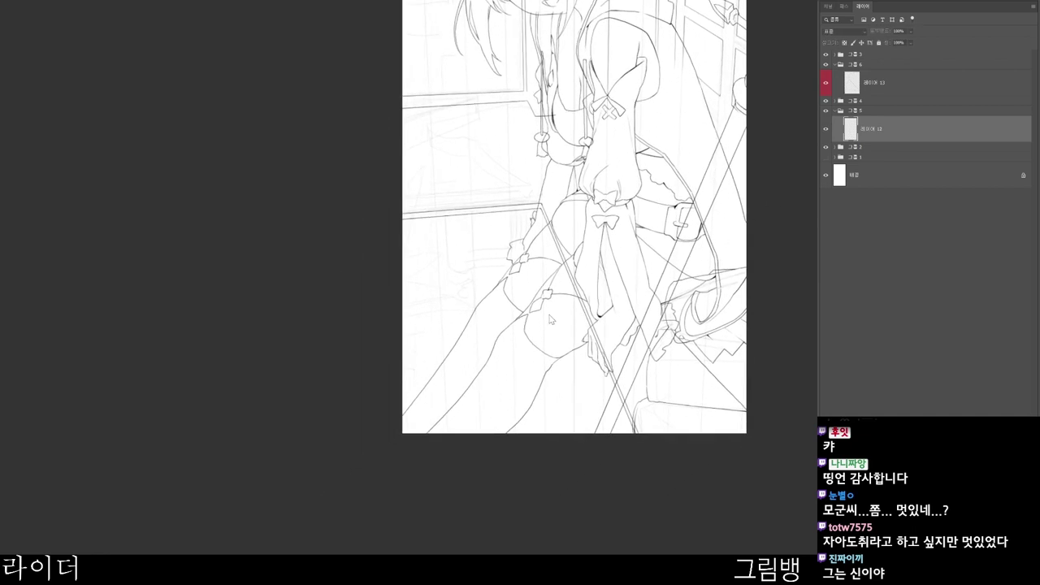
key("ctrl+shift+alt+n")
- Ink the lower outline of the pillow-like object beside the character's chest, from its left tip through the lower corner to her torso
left_click_drag(496, 148, 502, 131)
left_click_drag(506, 263, 557, 424)
left_click_drag(535, 341, 523, 365)
left_click_drag(444, 316, 447, 333)
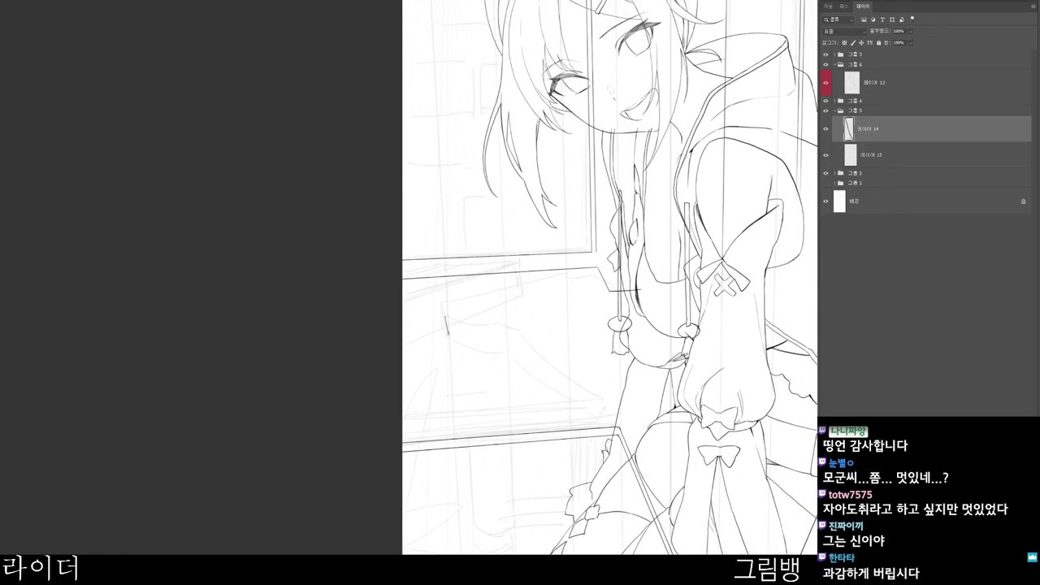
mouse_move(512, 360)
left_mouse_down()
mouse_move(596, 413)
mouse_move(527, 387)
mouse_move(560, 355)
left_mouse_up()
key("e")
key("b")
left_click_drag(517, 393, 583, 334)
key("ctrl+z")
left_click_drag(516, 347, 494, 342)
scroll(378, 308, "up", 1)
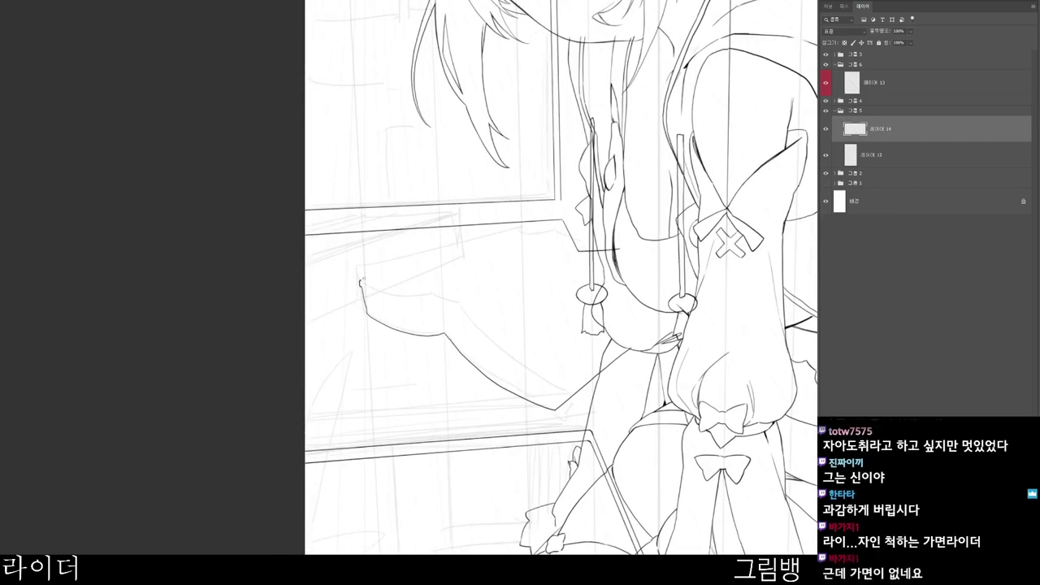
- Draw the pillow-like object's top edge and inner fold lines, with a small triangular fold at the end of its left flap
mouse_move(369, 278)
left_mouse_down()
mouse_move(504, 233)
mouse_move(540, 233)
left_mouse_up()
left_click_drag(364, 288, 442, 313)
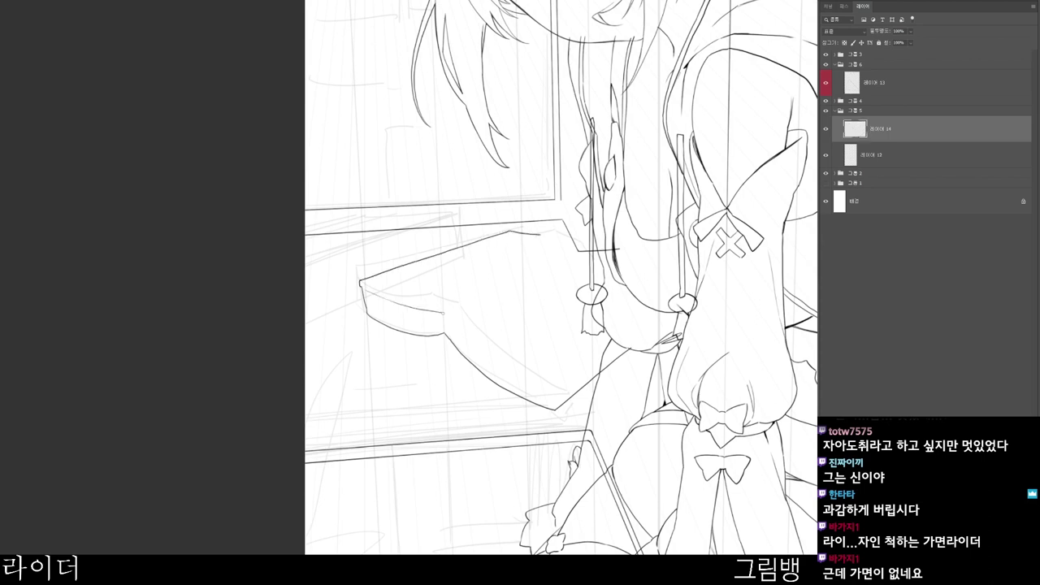
key("ctrl+z")
left_click_drag(362, 287, 421, 309)
mouse_move(434, 300)
left_mouse_down()
mouse_move(555, 246)
mouse_move(438, 293)
mouse_move(532, 249)
mouse_move(540, 234)
left_mouse_up()
key("ctrl+z")
key("e")
key("b")
key("ctrl+z")
key("e")
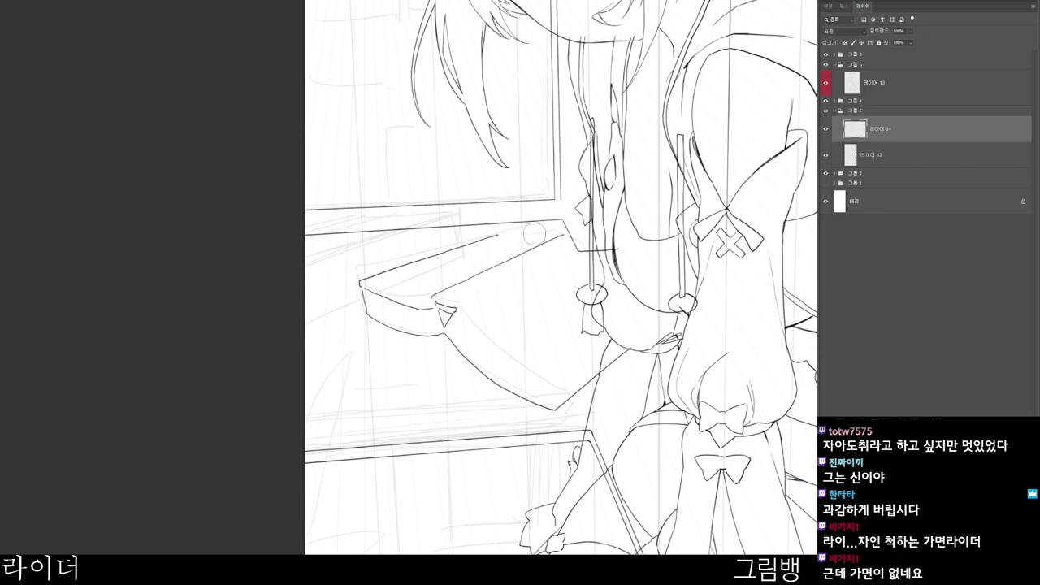
- Rework the pillow-like object's top edge, extending it with a small crease to the character's torso
scroll(537, 237, "down", 2)
mouse_move(447, 262)
left_mouse_down()
mouse_move(499, 237)
mouse_move(421, 260)
mouse_move(470, 240)
left_mouse_up()
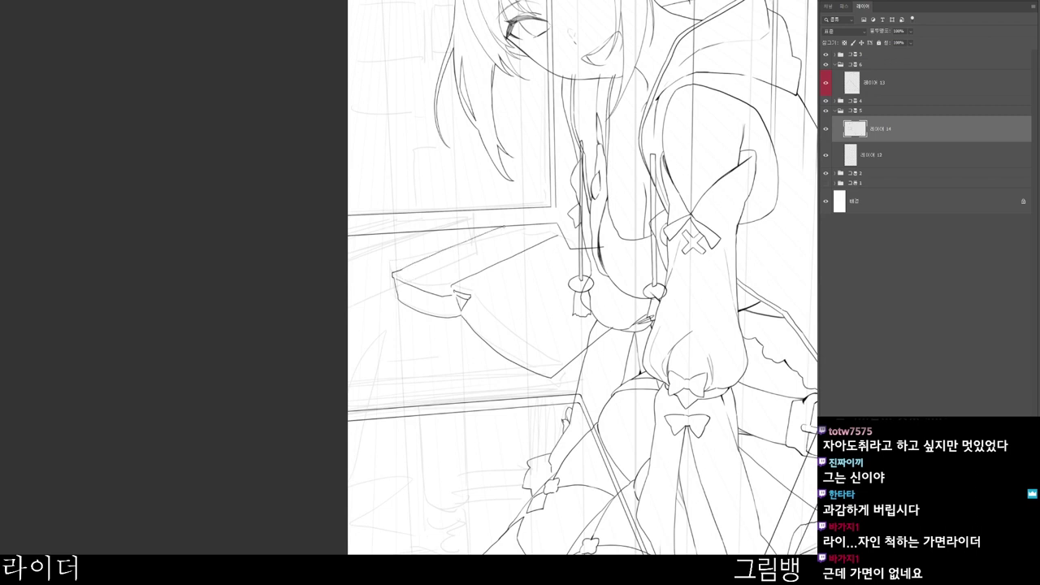
key("ctrl+z")
mouse_move(396, 269)
left_mouse_down()
mouse_move(499, 231)
mouse_move(550, 238)
mouse_move(511, 261)
mouse_move(539, 240)
mouse_move(619, 260)
mouse_move(643, 285)
left_mouse_up()
key("e")
key("b")
key("ctrl+z")
key("ctrl+z")
key("ctrl+z")
left_click_drag(627, 307, 594, 337)
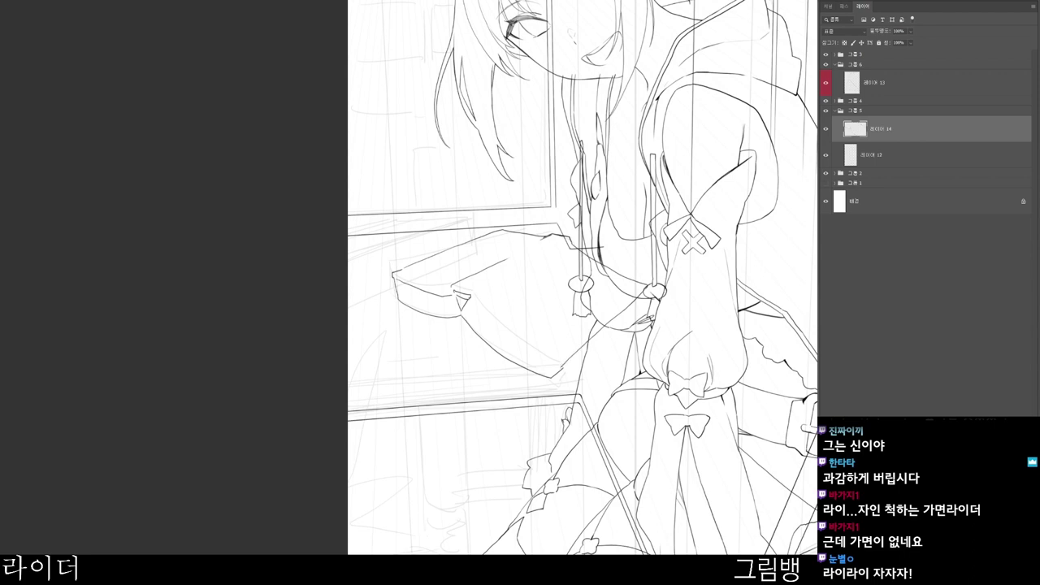
- Erase the rough lower corner of the pillow-like object and redraw it to close its outline
left_click_drag(468, 299, 359, 310)
mouse_move(467, 369)
left_mouse_down()
mouse_move(528, 370)
mouse_move(430, 395)
left_mouse_up()
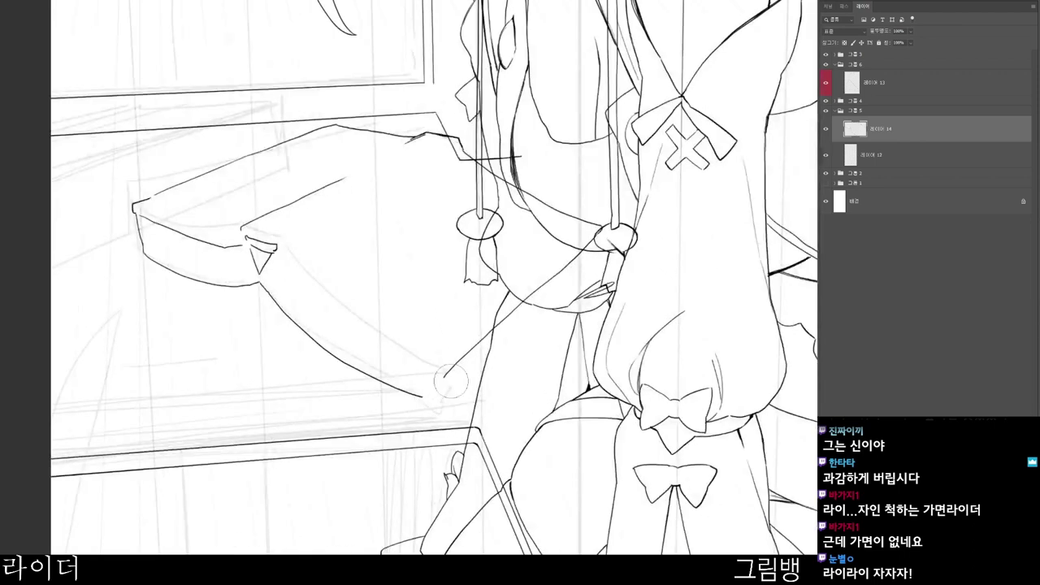
scroll(434, 278, "down", 5)
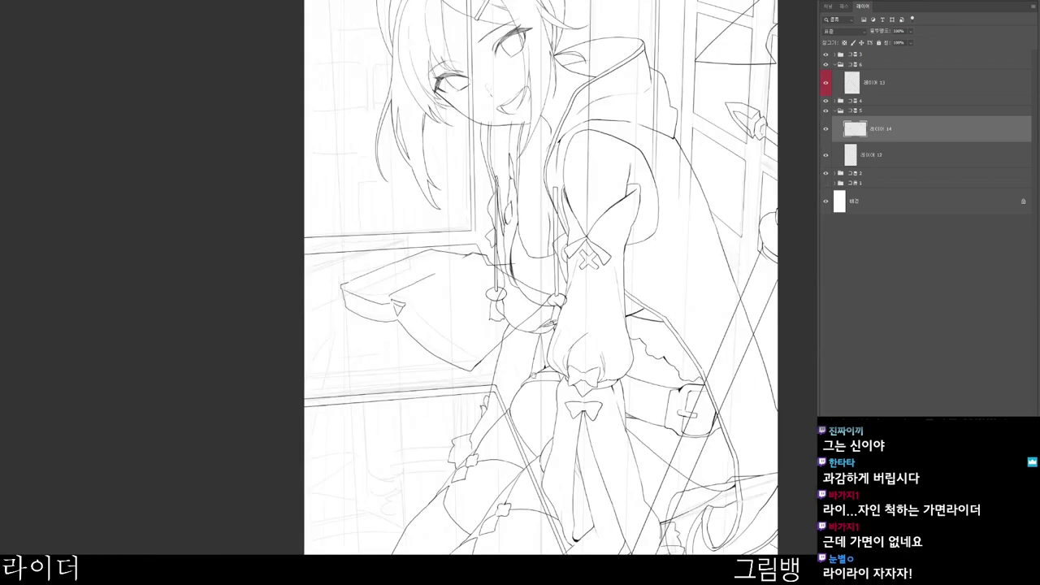
scroll(381, 317, "up", 3)
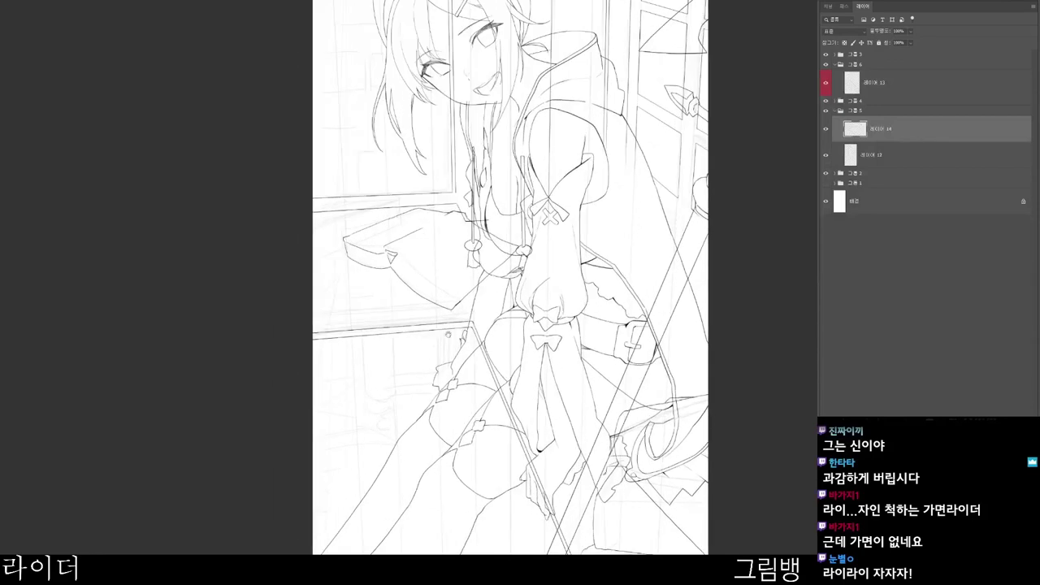
key("b")
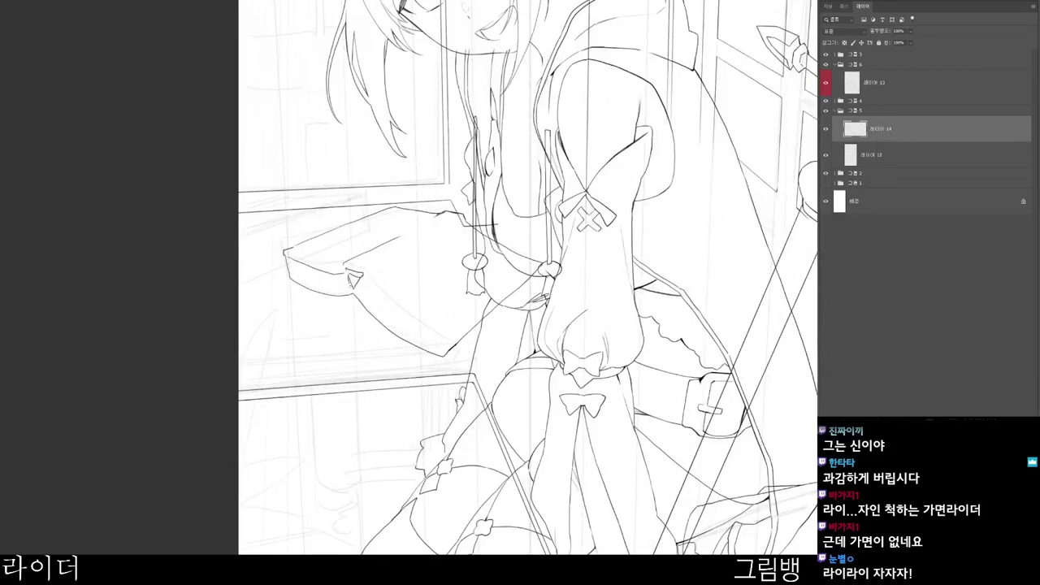
scroll(393, 264, "down", 2)
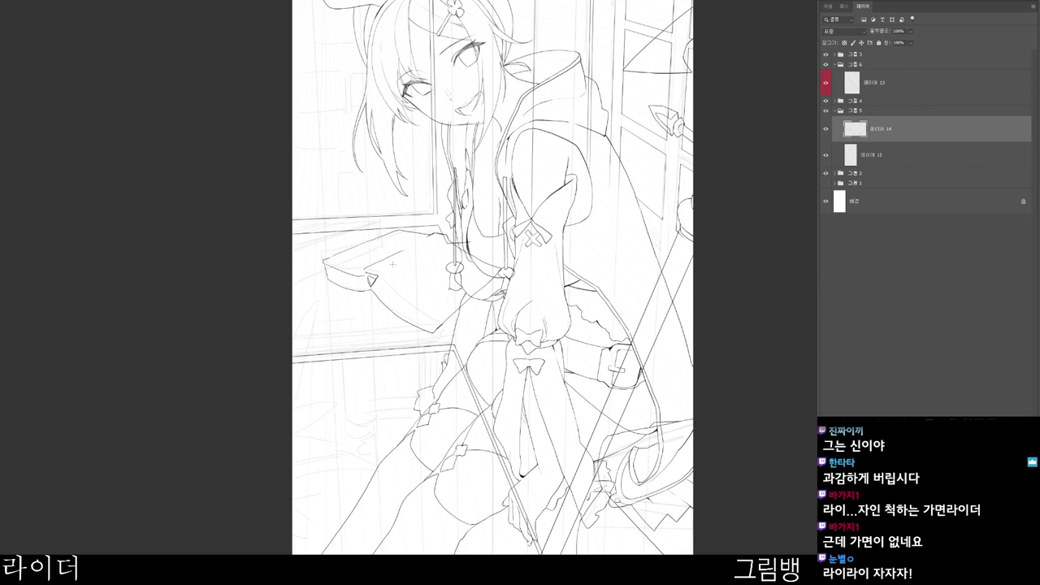
- Draw a slanted line from the pillow-like object's left tip down to the page's left edge
scroll(487, 428, "down", 2)
left_click_drag(387, 421, 415, 366)
scroll(413, 366, "up", 2)
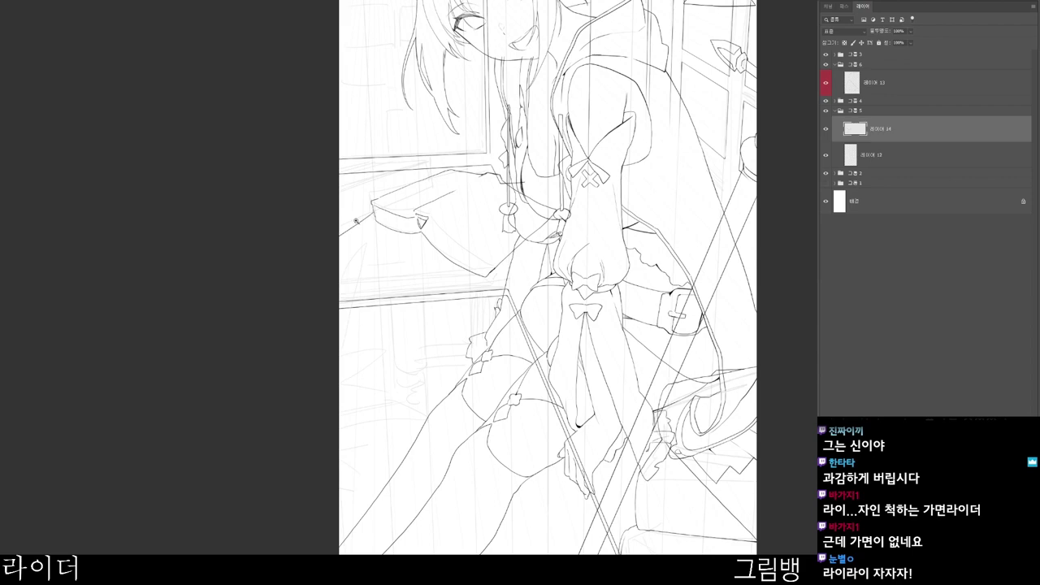
scroll(357, 220, "up", 3)
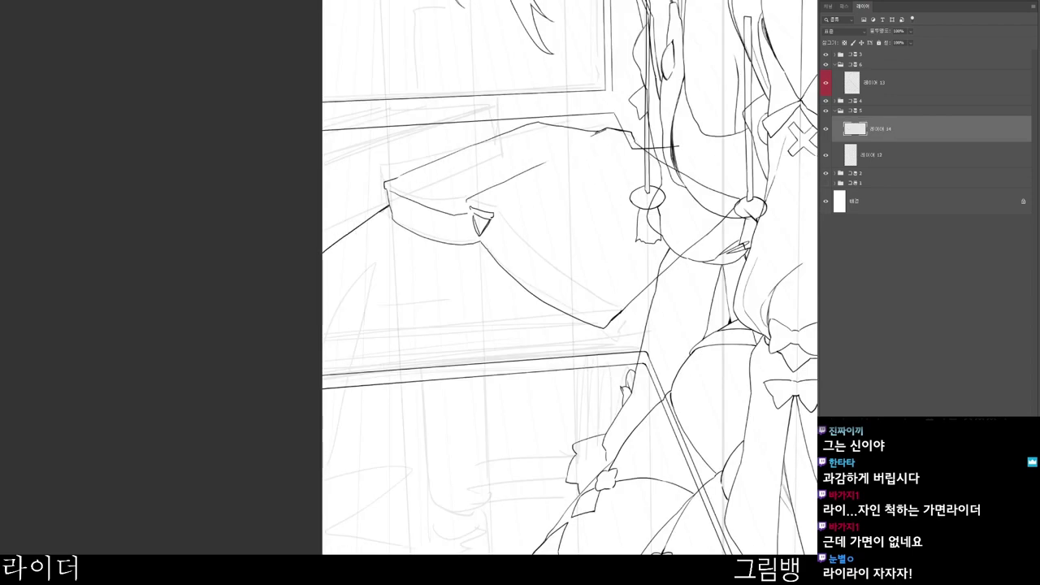
- Draw a box corner behind the pillow-like object, with a short upright from its top edge and a line out to the page's left edge
left_click_drag(451, 153, 451, 124)
key("ctrl+z")
scroll(465, 103, "down", 1)
mouse_move(460, 119)
left_mouse_down()
mouse_move(541, 220)
mouse_move(569, 241)
mouse_move(560, 229)
mouse_move(439, 219)
left_mouse_up()
mouse_move(594, 297)
left_mouse_down()
mouse_move(528, 170)
mouse_move(411, 178)
left_mouse_up()
key("ctrl+z")
mouse_move(529, 145)
left_mouse_down()
mouse_move(415, 176)
mouse_move(565, 149)
mouse_move(550, 133)
left_mouse_up()
key("e")
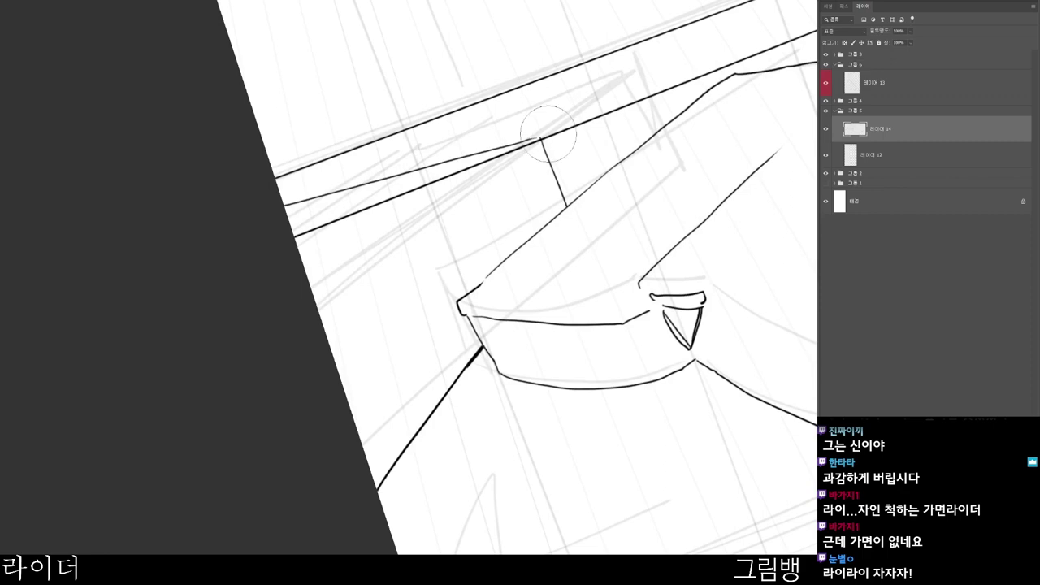
scroll(550, 131, "down", 3)
left_click_drag(537, 320, 518, 343)
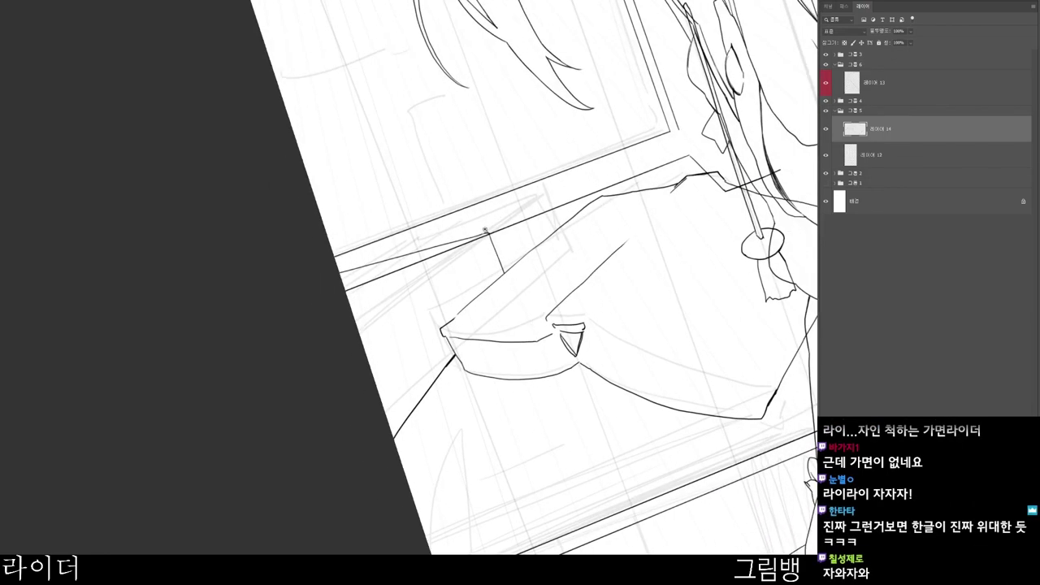
- Clean up the box corner and the joint where the slanted line meets the pillow-like object's left side
scroll(485, 234, "up", 2)
scroll(548, 268, "down", 1)
left_click_drag(550, 269, 533, 248)
key("Escape")
left_click_drag(497, 528, 480, 470)
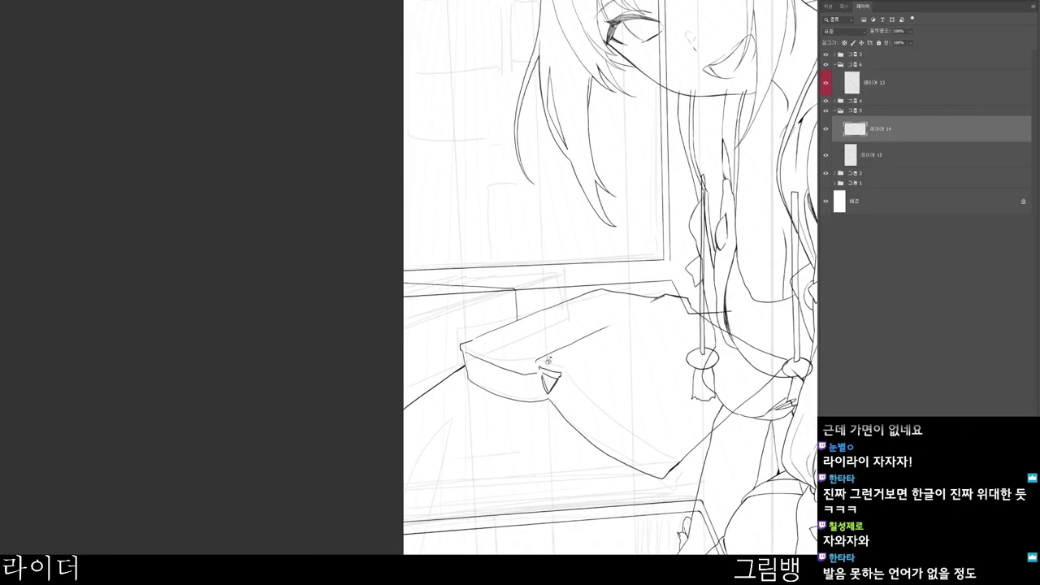
scroll(441, 419, "up", 2)
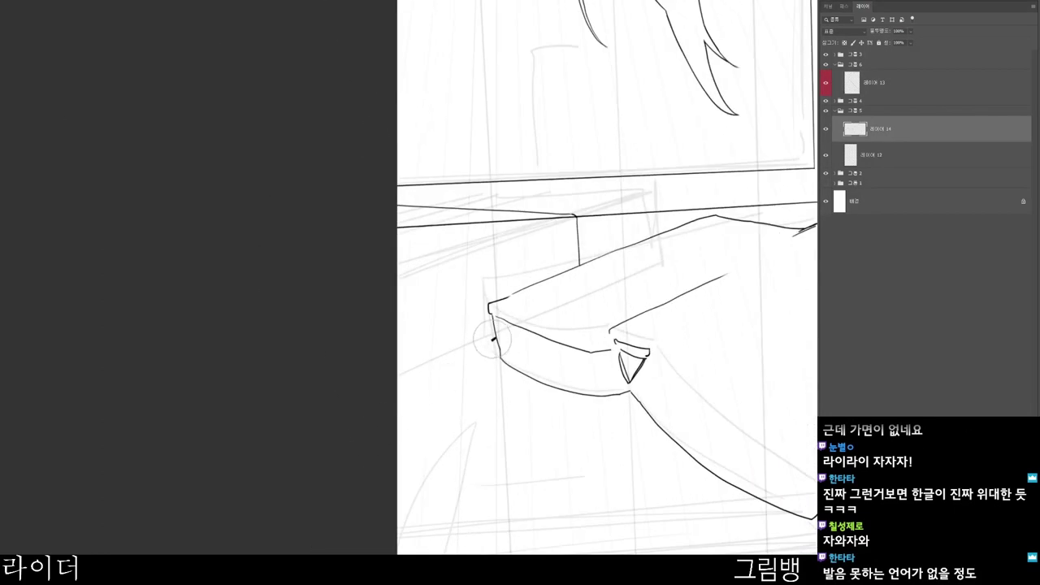
scroll(593, 317, "down", 2)
- Erase the overlapping stub at the small crease in the pillow-like object's top edge so the outline runs cleanly
mouse_move(713, 415)
left_mouse_down()
mouse_move(490, 411)
mouse_move(496, 400)
left_mouse_up()
scroll(591, 440, "down", 2)
left_click_drag(650, 509, 586, 414)
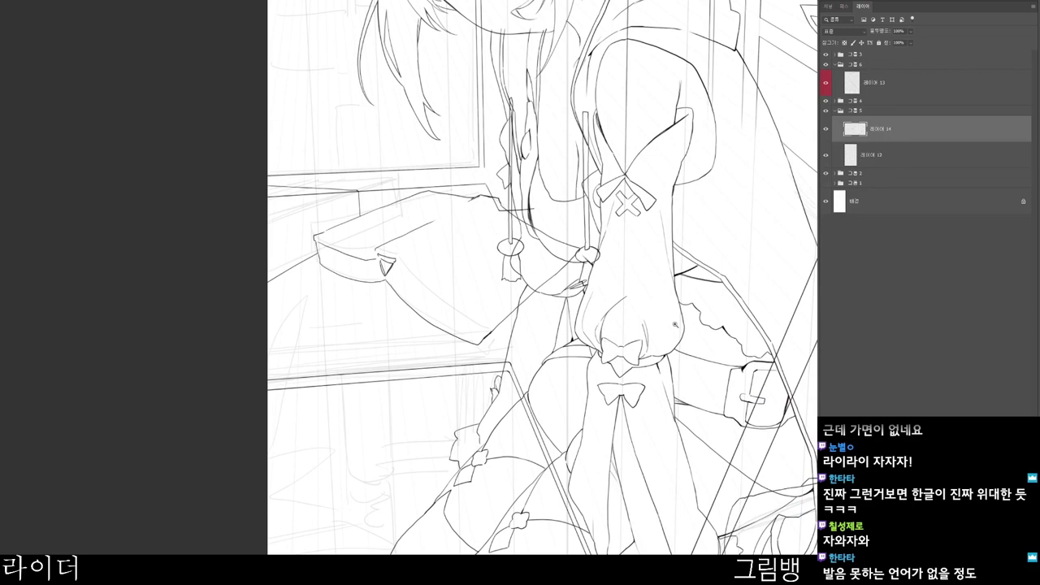
scroll(478, 233, "up", 3)
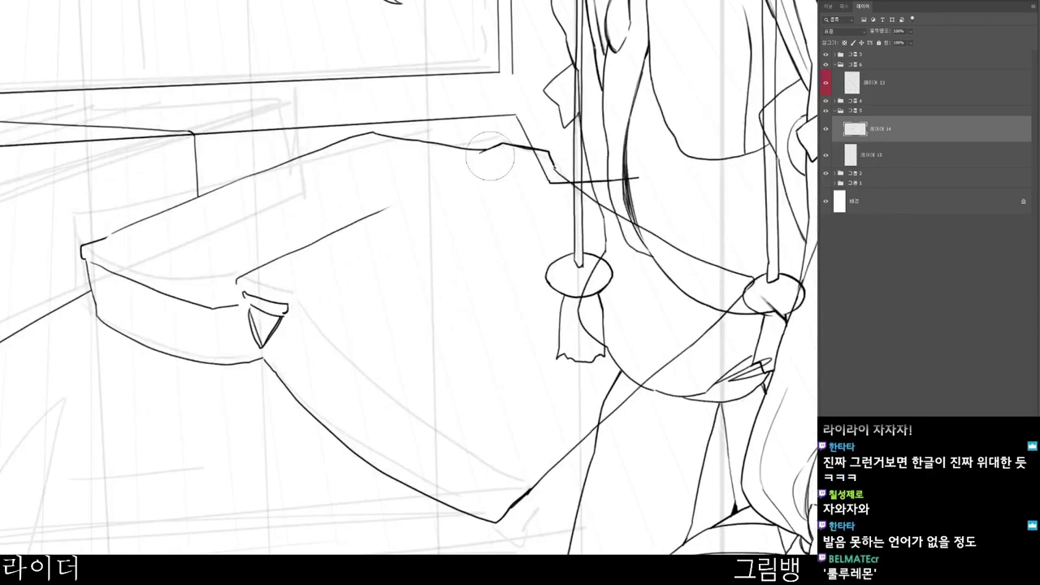
scroll(506, 159, "up", 2)
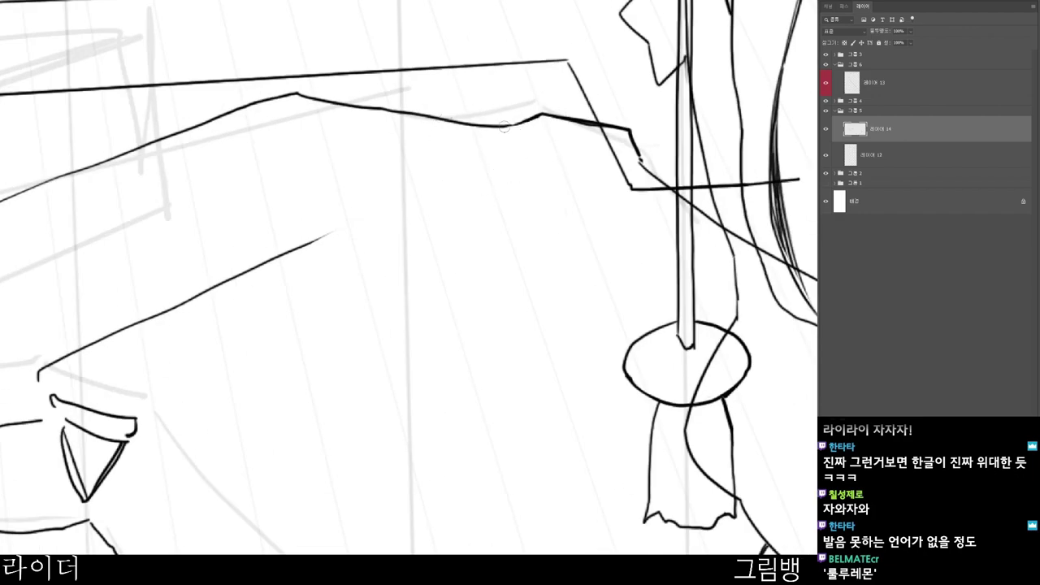
scroll(521, 98, "down", 4)
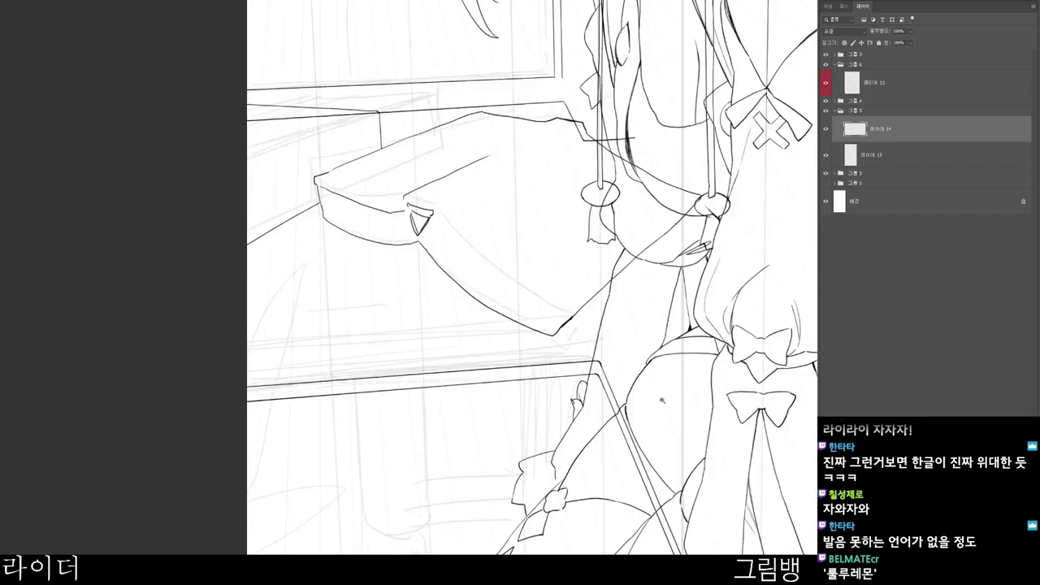
scroll(664, 397, "up", 1)
scroll(642, 398, "down", 2)
mouse_move(642, 429)
left_mouse_down()
mouse_move(606, 320)
mouse_move(608, 296)
left_mouse_up()
left_click_drag(458, 278, 459, 314)
mouse_move(458, 278)
left_mouse_down()
mouse_move(472, 275)
mouse_move(477, 288)
left_mouse_up()
mouse_move(494, 274)
left_mouse_down()
mouse_move(498, 318)
mouse_move(494, 294)
left_mouse_up()
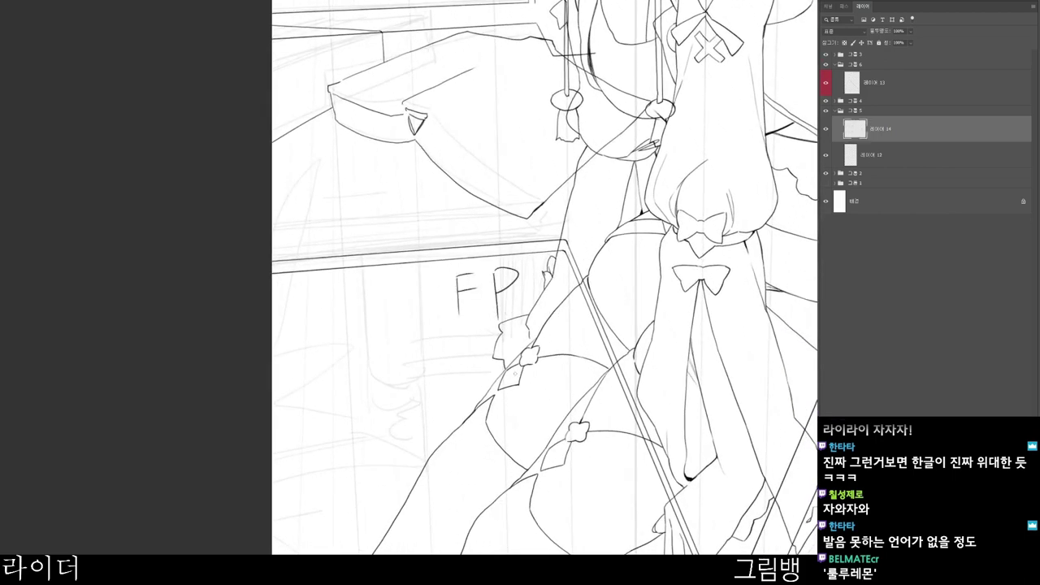
mouse_move(460, 332)
left_mouse_down()
mouse_move(467, 347)
mouse_move(527, 324)
mouse_move(508, 342)
left_mouse_up()
left_click_drag(515, 327, 514, 342)
left_click_drag(503, 344, 529, 343)
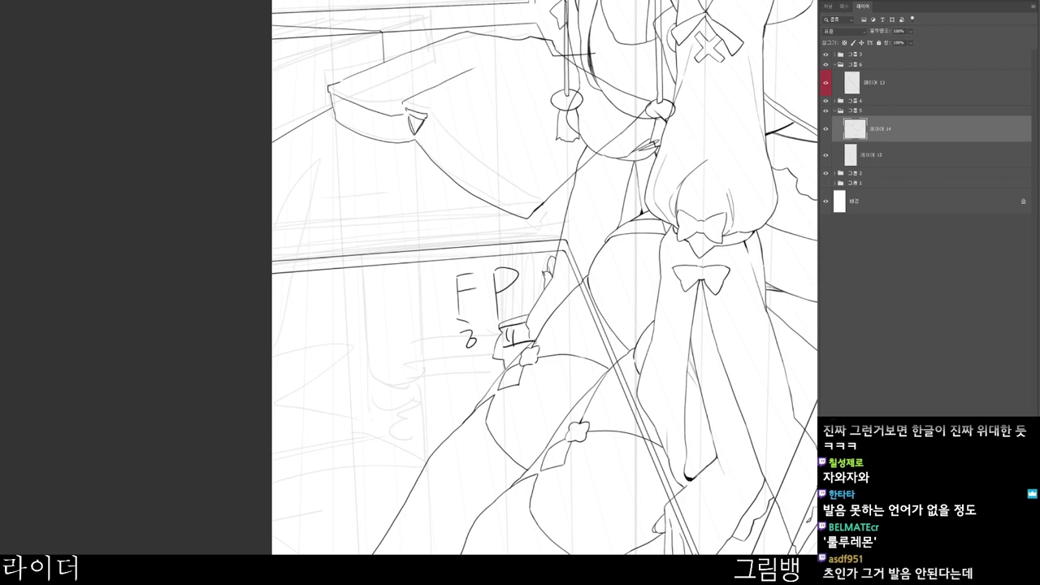
left_click_drag(566, 385, 526, 358)
left_click_drag(526, 357, 519, 350)
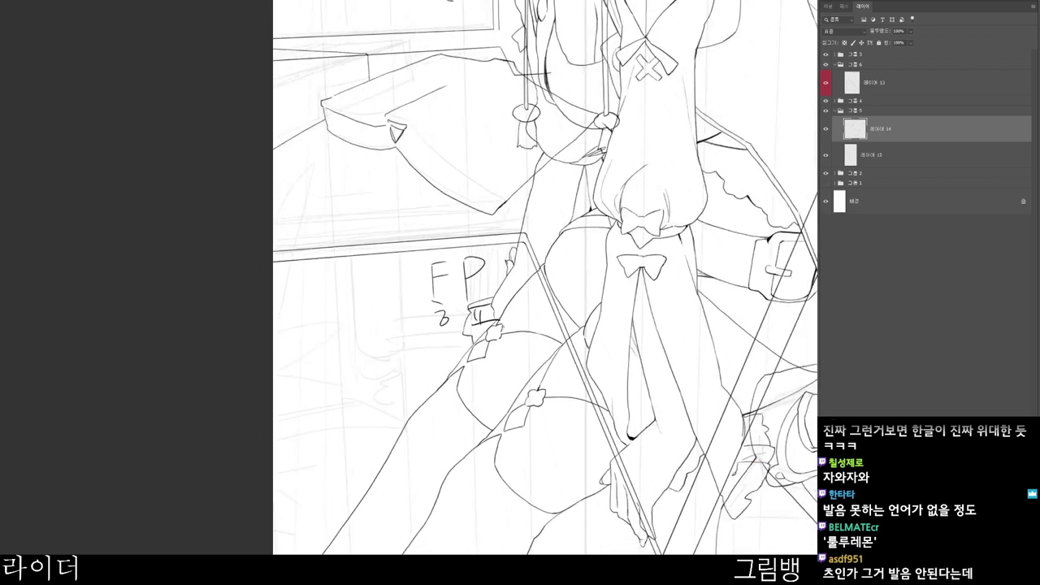
left_click_drag(404, 352, 408, 374)
left_click_drag(415, 364, 429, 366)
left_click_drag(341, 400, 382, 405)
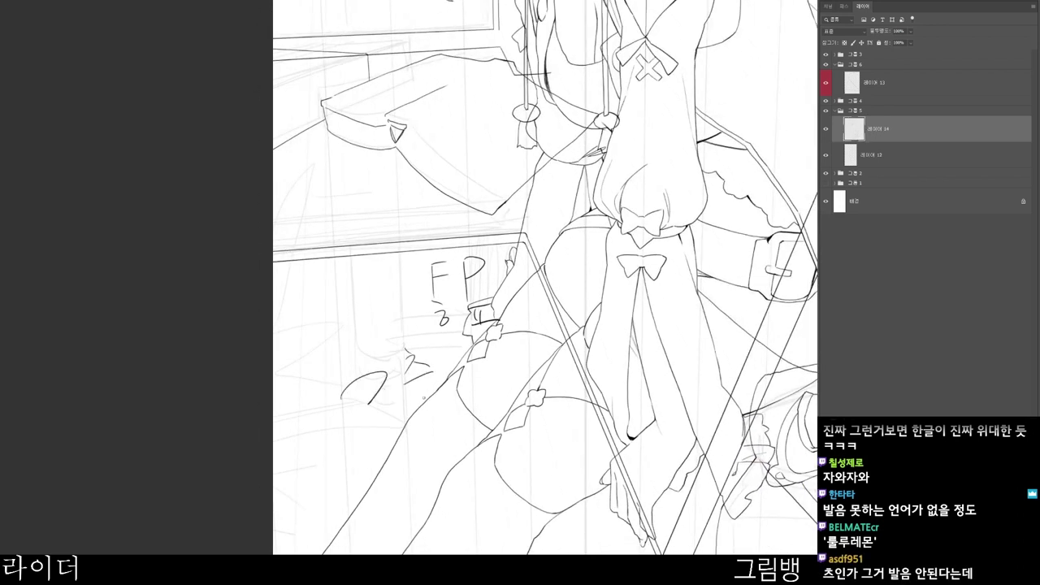
scroll(423, 370, "down", 1)
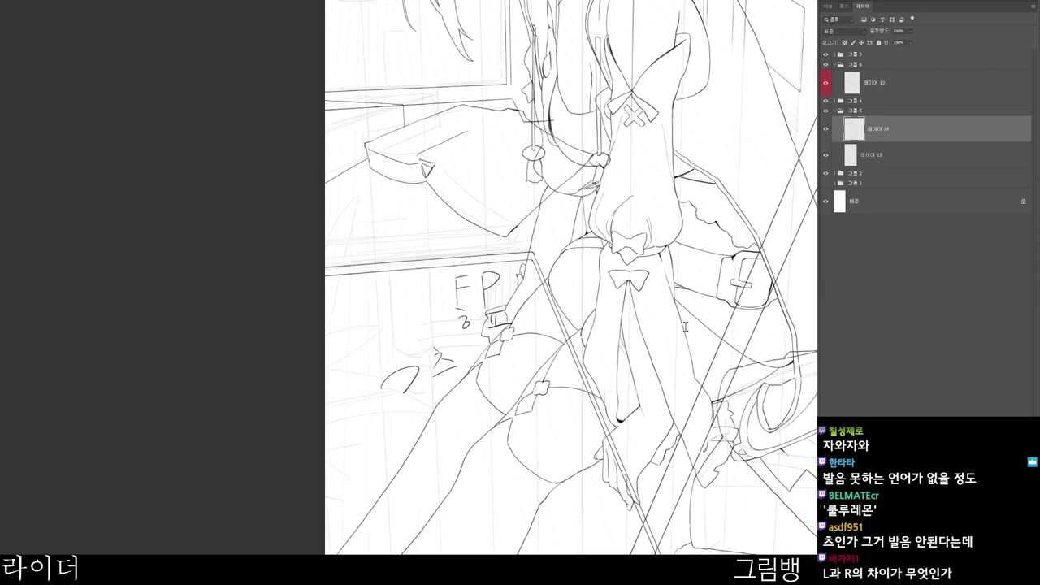
mouse_move(367, 297)
left_mouse_down()
mouse_move(393, 325)
mouse_move(424, 324)
left_mouse_up()
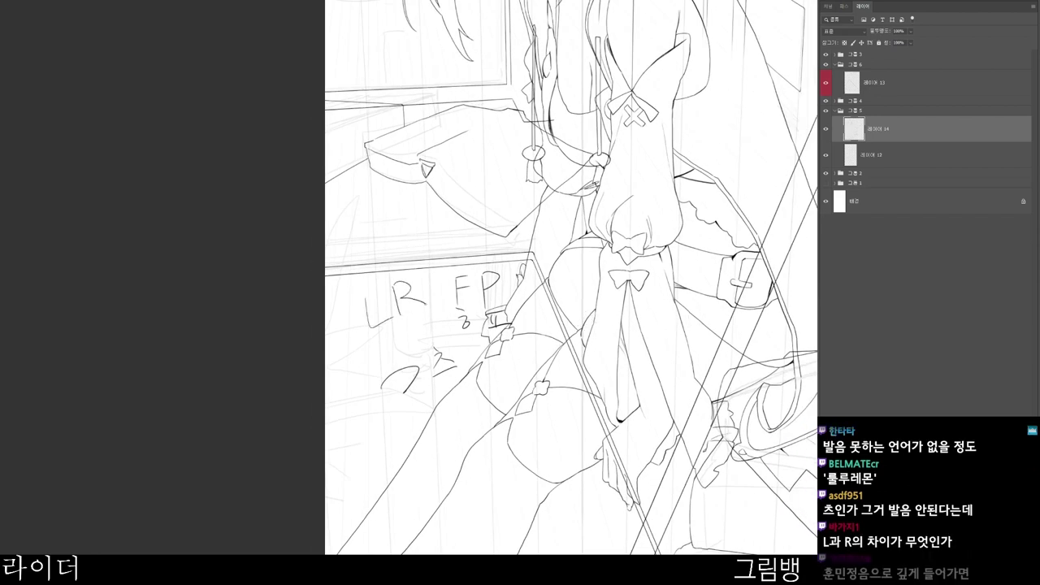
mouse_move(386, 426)
left_mouse_down()
mouse_move(463, 366)
mouse_move(486, 324)
mouse_move(440, 315)
mouse_move(362, 333)
mouse_move(408, 312)
mouse_move(485, 319)
left_mouse_up()
left_click_drag(502, 261, 588, 209)
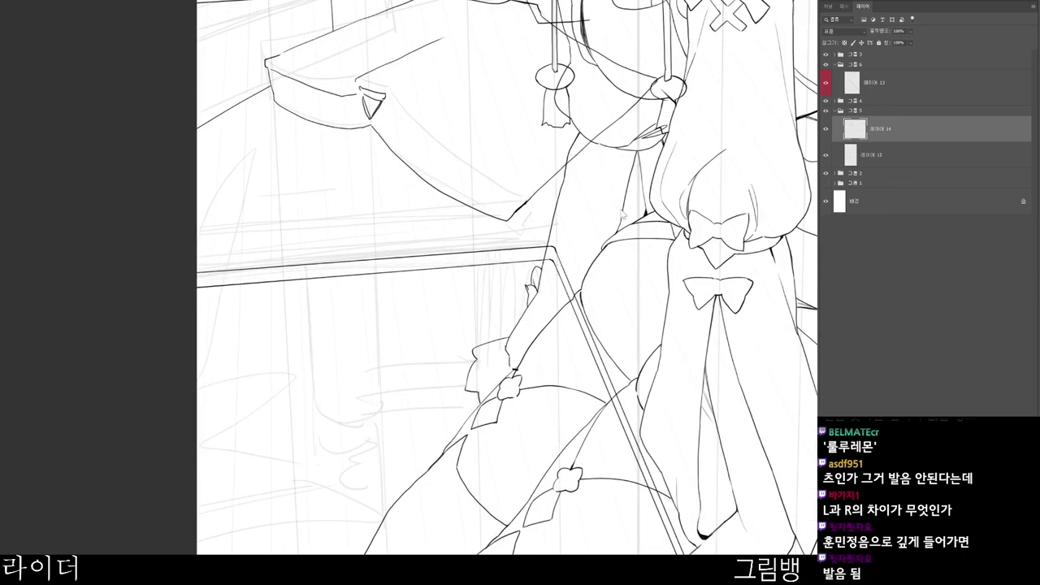
- Redraw the pillow-like object's short lower edge from its bottom corner up to the character's torso and trim the excess
mouse_move(516, 206)
left_mouse_down()
mouse_move(433, 188)
mouse_move(501, 219)
mouse_move(489, 321)
left_mouse_up()
key("r")
left_click(444, 255)
key("b")
mouse_move(444, 243)
left_mouse_down()
mouse_move(493, 319)
mouse_move(290, 244)
mouse_move(491, 209)
mouse_move(611, 79)
left_mouse_up()
key("r")
key("b")
key("e")
left_click_drag(657, 54, 644, 38)
key("r")
left_click_drag(632, 412, 531, 543)
left_click_drag(632, 487, 605, 472)
- Create a new layer beneath the two line-art layers in the open background group
left_click(825, 129)
left_click(825, 129)
left_click_drag(569, 342, 710, 276)
left_click_drag(554, 419, 506, 404)
left_click_drag(579, 385, 517, 451)
left_click_drag(588, 460, 560, 412)
left_click(874, 155)
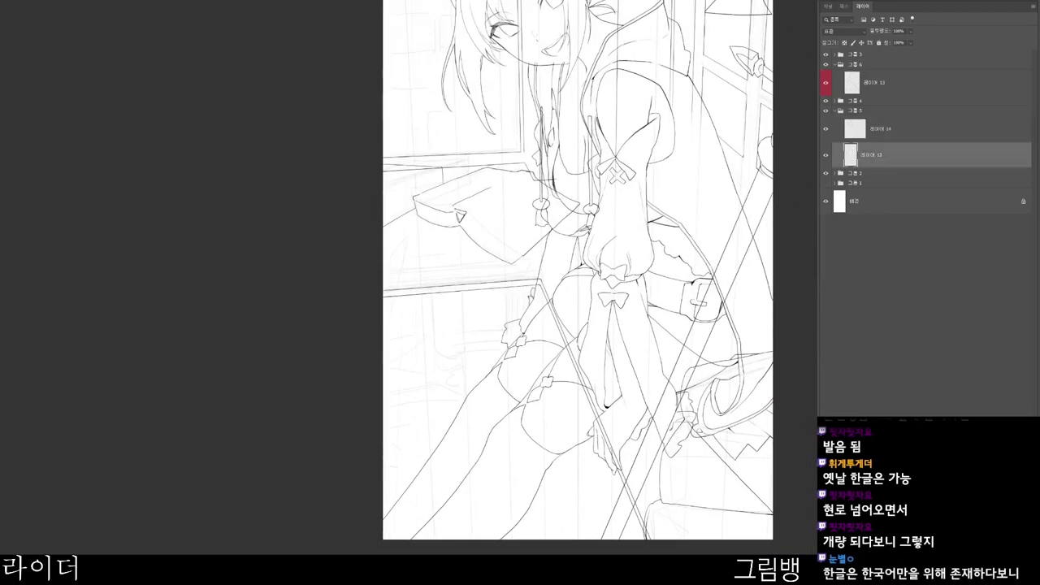
key("ctrl+shift+alt+n")
key("ctrl+bracketleft")
key("ctrl+plus")
- Draw the left side of a table leg below the double horizontal edge, curving inward at its lower end
left_click_drag(517, 324, 477, 271)
key("ctrl+plus")
left_click_drag(393, 229, 399, 315)
key("ctrl+z")
key("ctrl+z")
left_click(457, 305, "ctrl")
left_click_drag(479, 342, 434, 292)
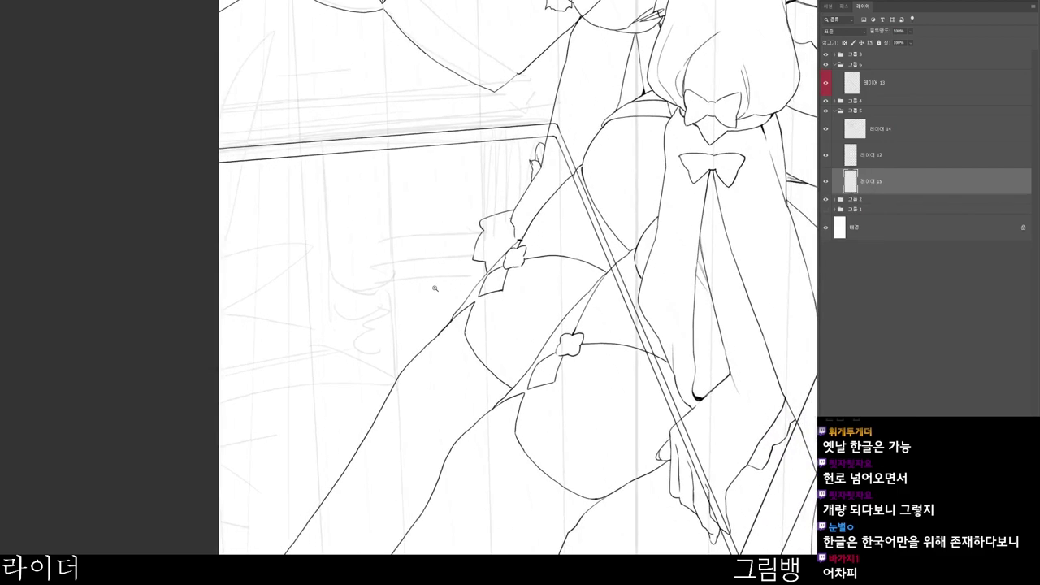
left_click_drag(324, 155, 329, 275)
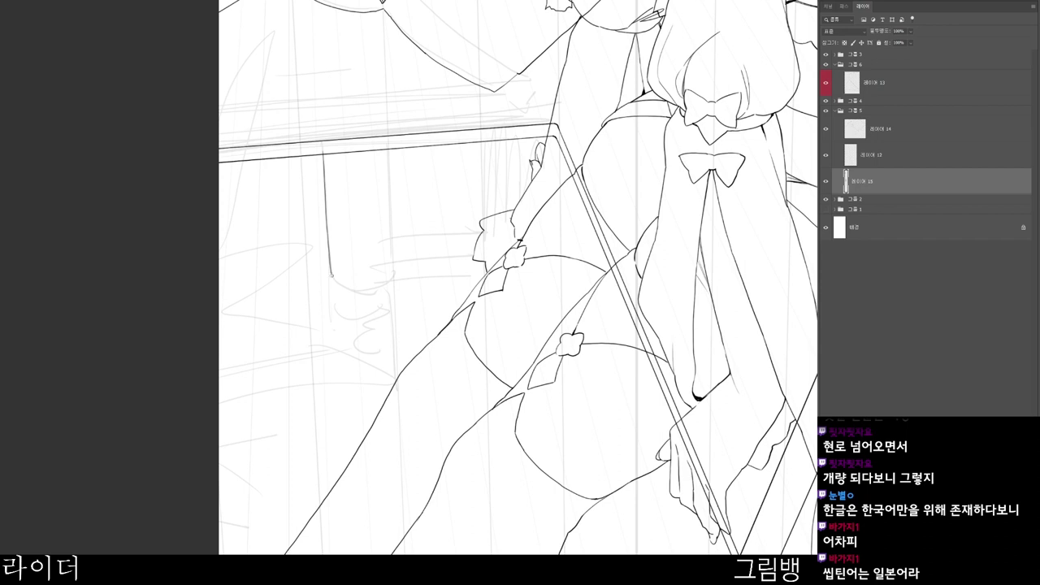
key("ctrl+z")
left_click_drag(326, 231, 342, 289)
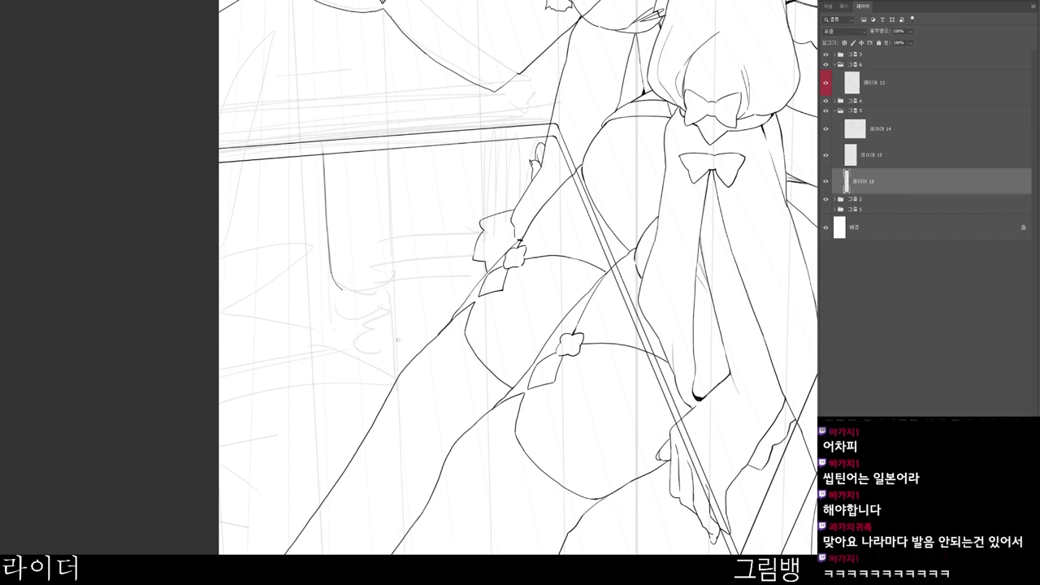
- Draw the leg section's rounded lower end and its straight right side up to the double horizontal edge
left_click_drag(416, 371, 435, 403)
key("ctrl+z")
mouse_move(366, 324)
left_mouse_down()
mouse_move(401, 323)
mouse_move(411, 309)
mouse_move(395, 326)
mouse_move(411, 308)
left_mouse_up()
key("ctrl+z")
key("ctrl+z")
key("ctrl+z")
key("ctrl+z")
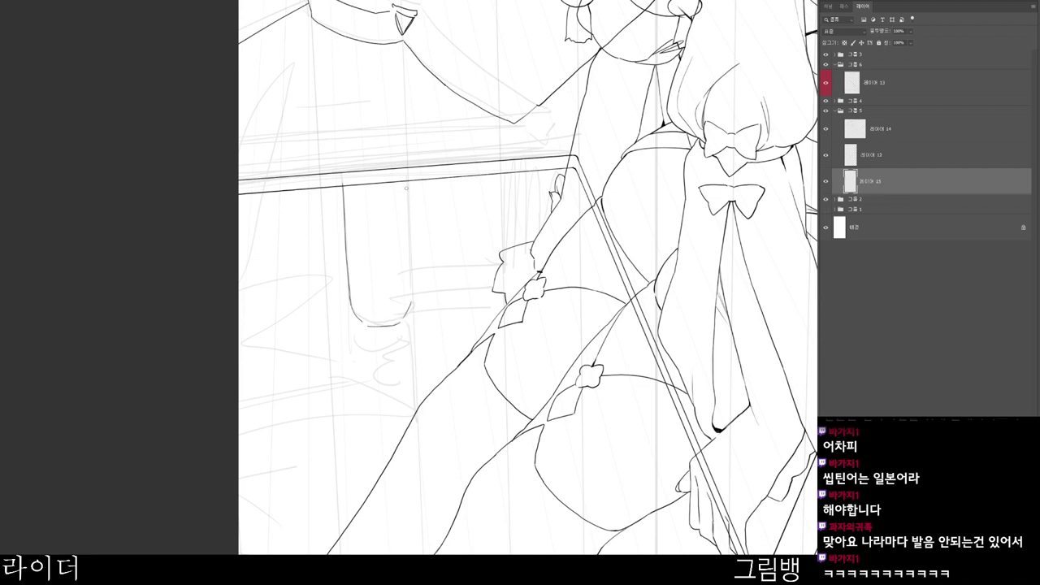
left_click_drag(408, 180, 410, 265)
key("ctrl+z")
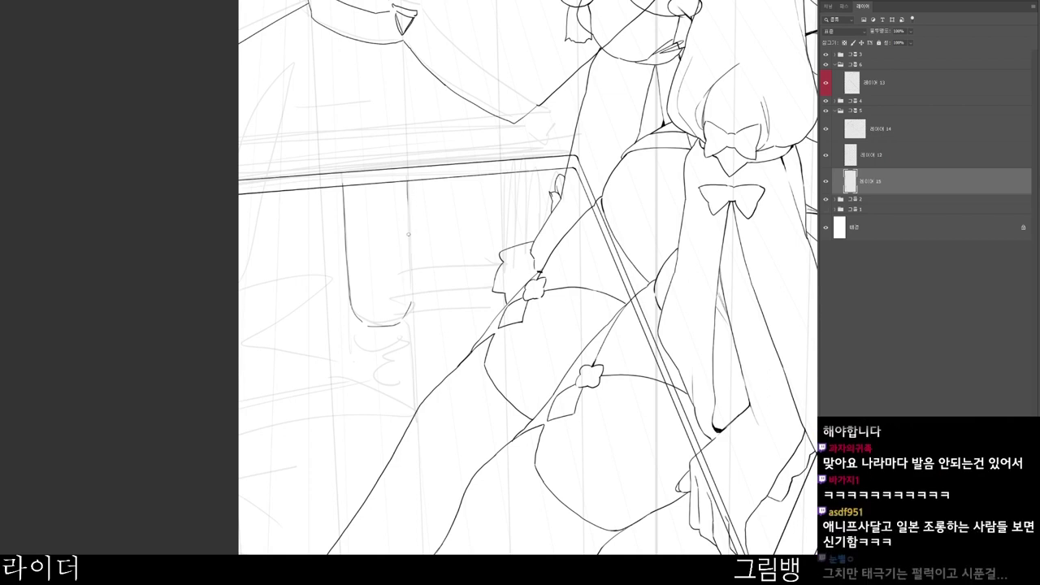
left_click_drag(408, 181, 410, 233)
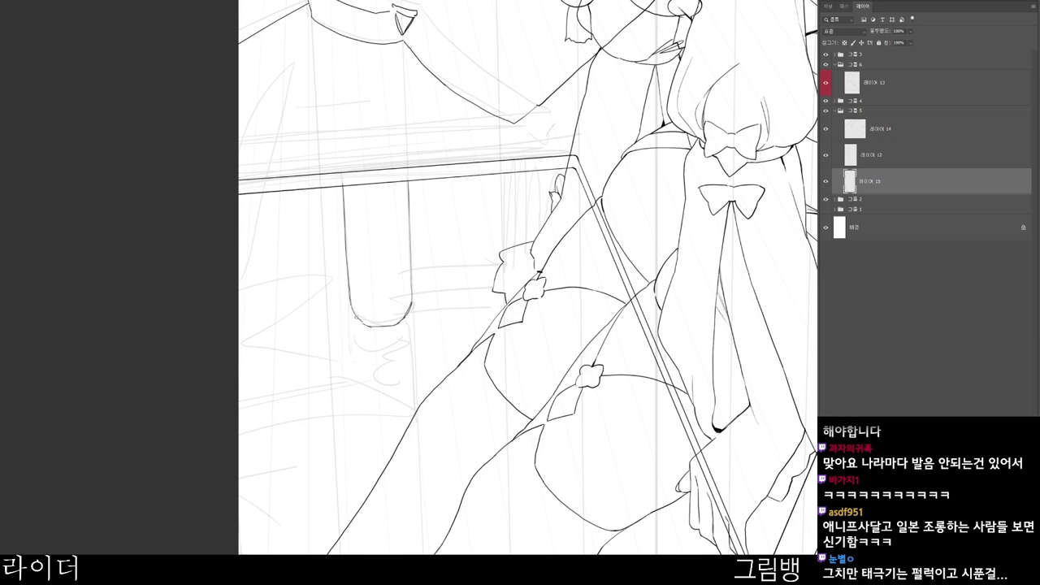
- Clean up the leg section's rounded end and shape it with a second curved line just inside the rim
scroll(370, 325, "up", 3)
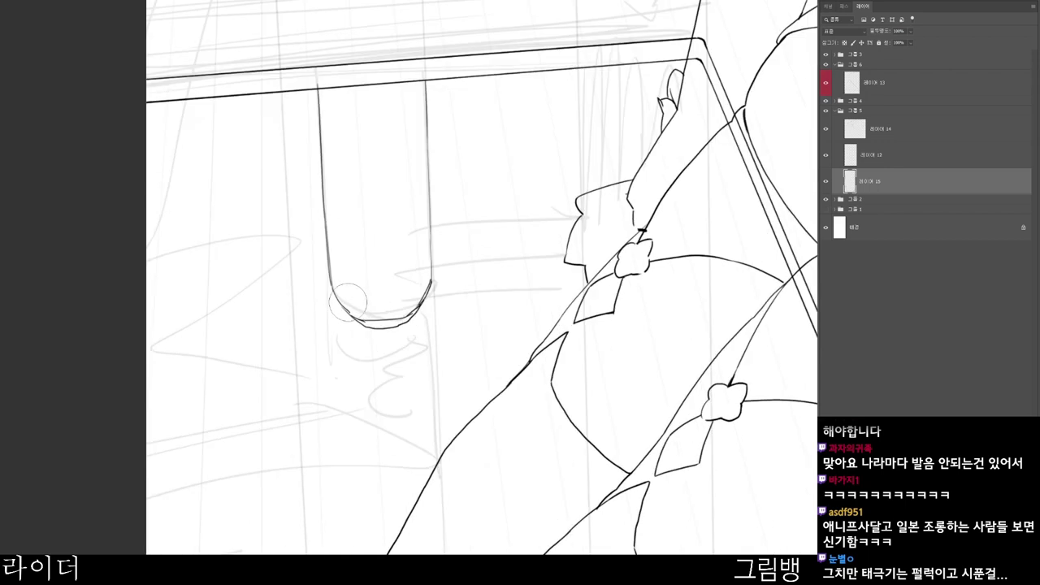
mouse_move(367, 320)
left_mouse_down()
mouse_move(332, 294)
mouse_move(367, 327)
mouse_move(421, 296)
mouse_move(410, 327)
mouse_move(431, 283)
left_mouse_up()
key("b")
key("e")
key("b")
key("e")
key("b")
key("e")
key("b")
mouse_move(350, 312)
left_mouse_down()
mouse_move(398, 316)
mouse_move(431, 287)
mouse_move(445, 304)
left_mouse_up()
left_click_drag(399, 436, 418, 358)
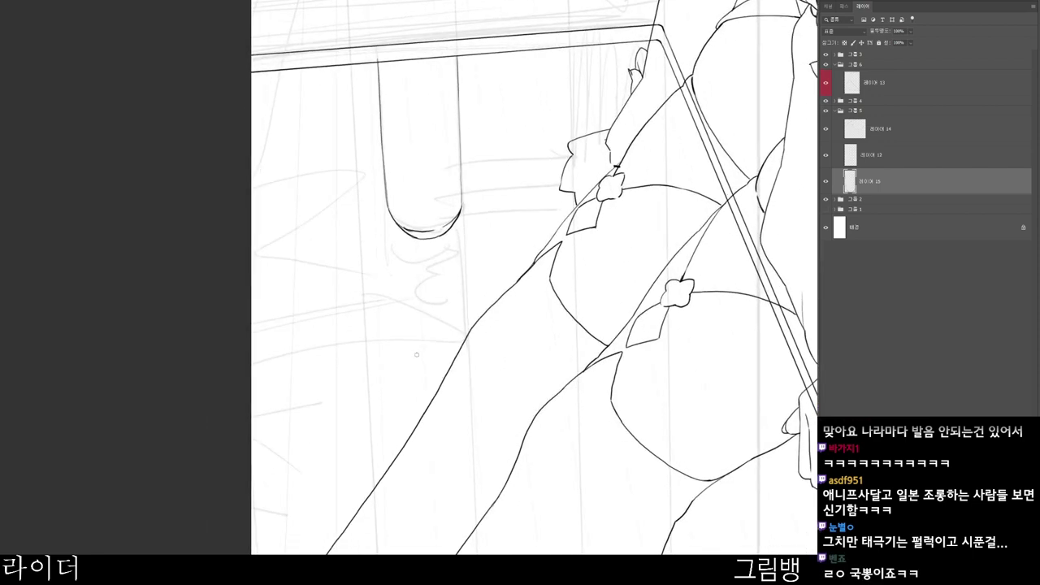
- Draw a rounded ring moulding around the leg directly beneath the curved end, erasing the overlapping strokes
left_click_drag(407, 321, 388, 277)
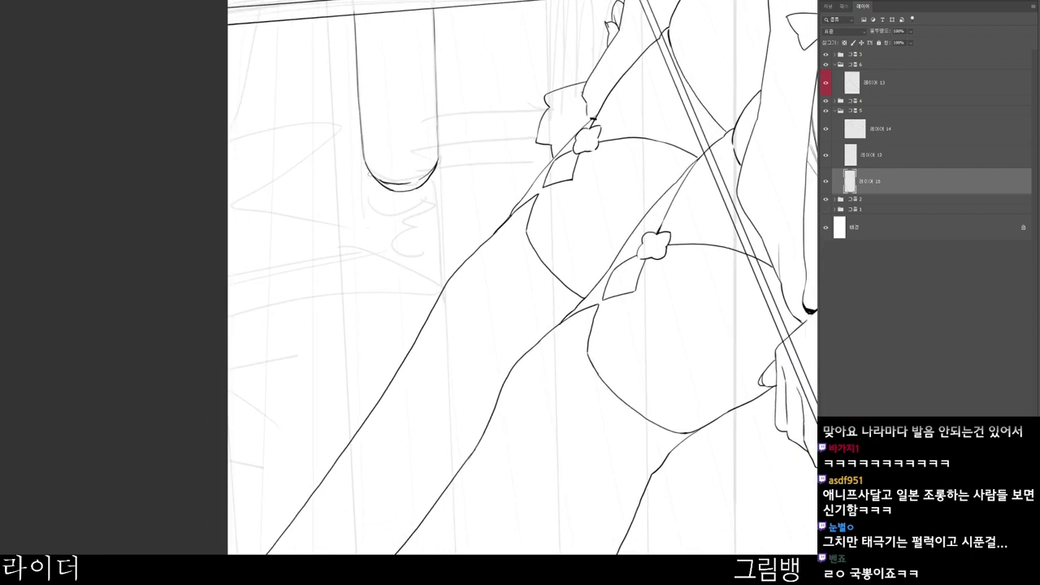
mouse_move(372, 208)
left_mouse_down()
mouse_move(444, 205)
mouse_move(421, 211)
left_mouse_up()
key("e")
key("b")
key("e")
mouse_move(363, 182)
left_mouse_down()
mouse_move(369, 193)
mouse_move(370, 175)
mouse_move(393, 218)
mouse_move(436, 198)
mouse_move(439, 172)
mouse_move(442, 184)
left_mouse_up()
key("b")
key("e")
key("b")
key("e")
key("b")
key("e")
key("b")
key("ctrl+z")
key("ctrl+z")
key("e")
key("e")
key("b")
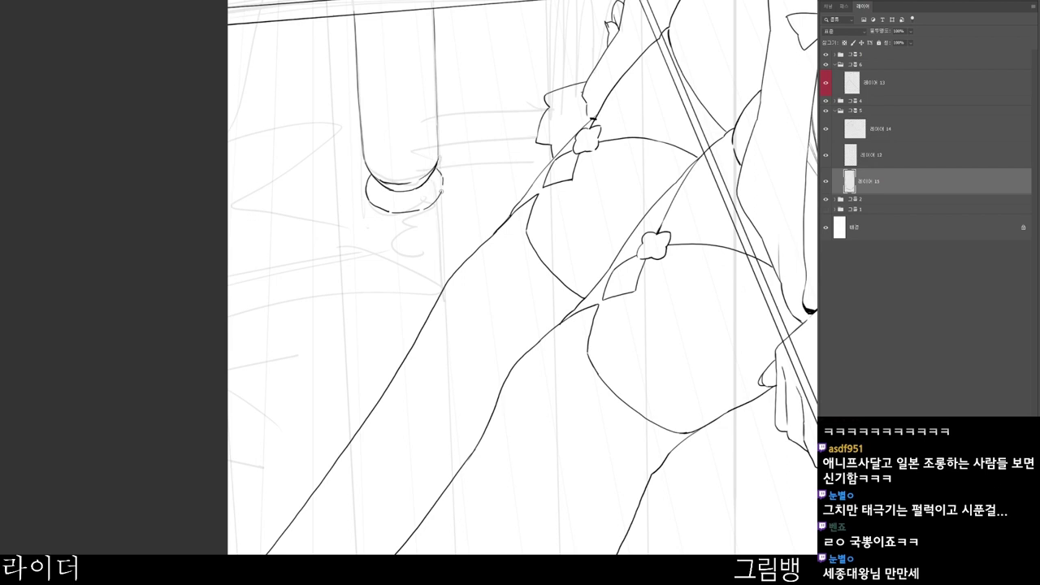
- Draw the short shoulders and both sides of the next leg section starting below the ring moulding
left_click_drag(463, 274, 495, 335)
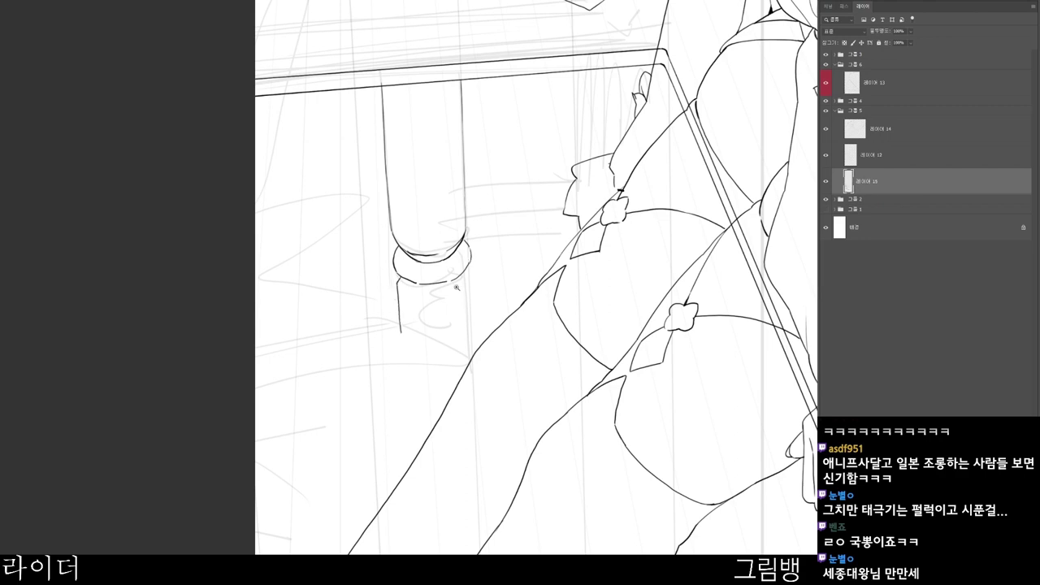
scroll(461, 293, "down", 1)
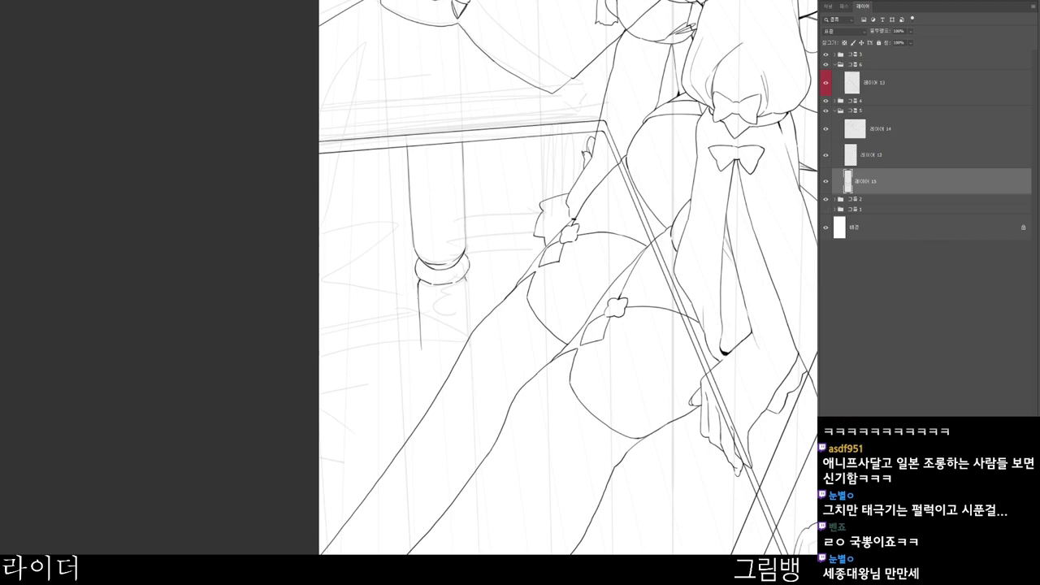
mouse_move(469, 327)
left_mouse_down()
mouse_move(470, 356)
mouse_move(479, 355)
left_mouse_up()
left_click_drag(522, 545, 514, 495)
left_click_drag(443, 270, 469, 259)
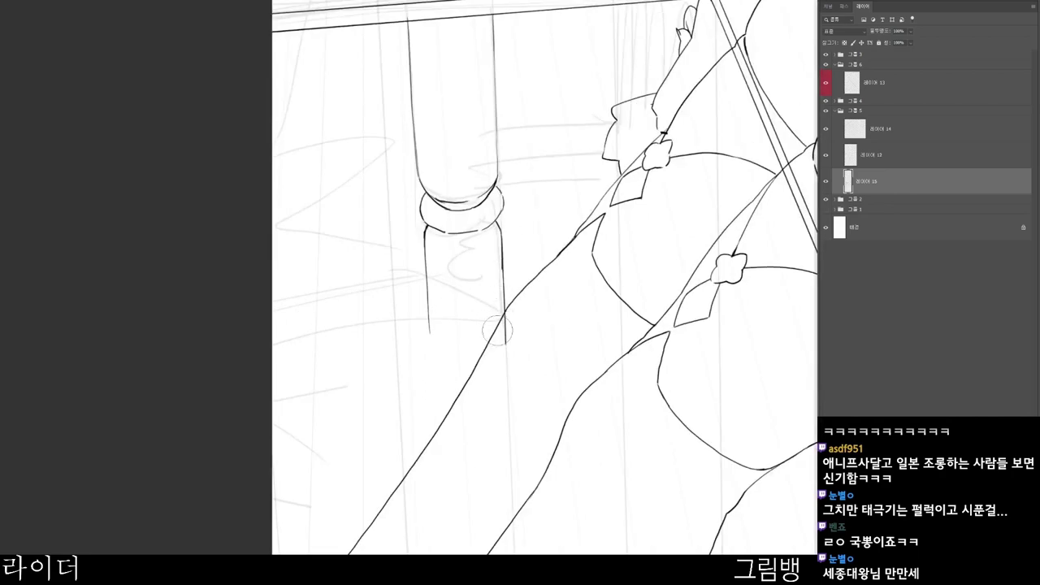
- Extend both sides of the lower leg section as long straight lines down towards the bottom of the page
scroll(499, 325, "down", 1)
left_click_drag(523, 343, 473, 321)
mouse_move(641, 361)
left_mouse_down()
mouse_move(595, 420)
mouse_move(612, 427)
mouse_move(564, 423)
left_mouse_up()
left_click_drag(587, 332, 590, 324)
left_click_drag(342, 276, 342, 331)
mouse_move(346, 371)
left_mouse_down()
mouse_move(559, 325)
mouse_move(607, 421)
left_mouse_up()
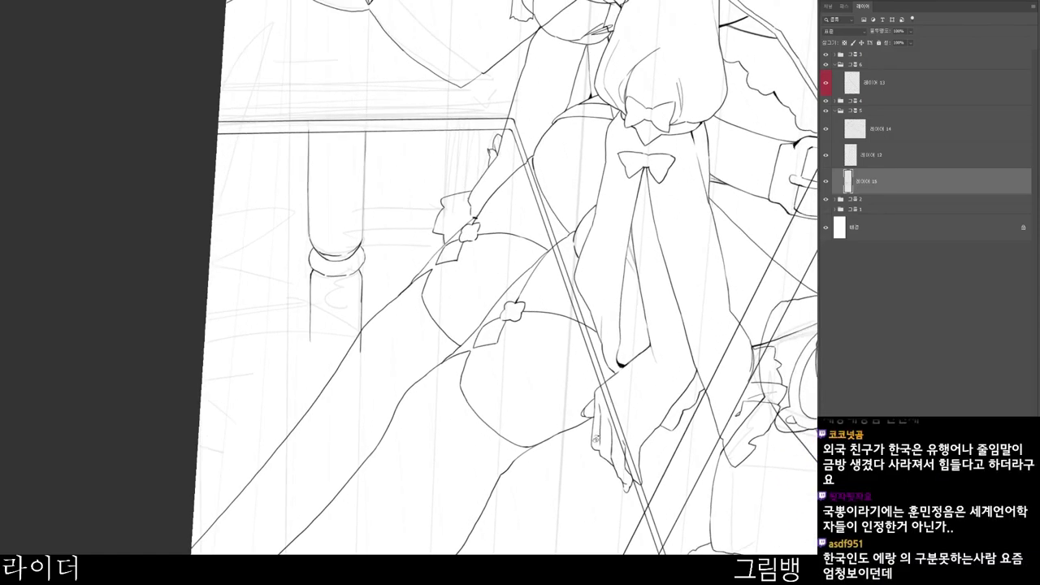
left_click_drag(543, 510, 516, 399)
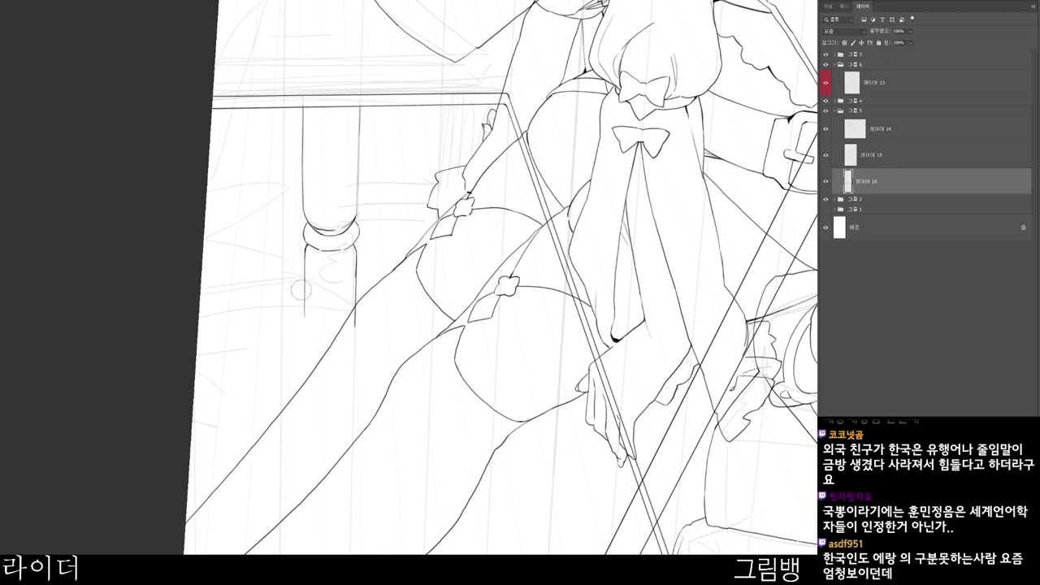
left_click_drag(489, 254, 512, 250)
left_click_drag(306, 288, 304, 556)
key("ctrl+z")
left_click_drag(325, 455, 320, 455)
left_click_drag(305, 299, 306, 549)
key("ctrl+z")
left_click_drag(448, 271, 448, 275)
left_click_drag(305, 299, 304, 554)
left_click_drag(387, 299, 356, 551)
left_click_drag(406, 325, 406, 319)
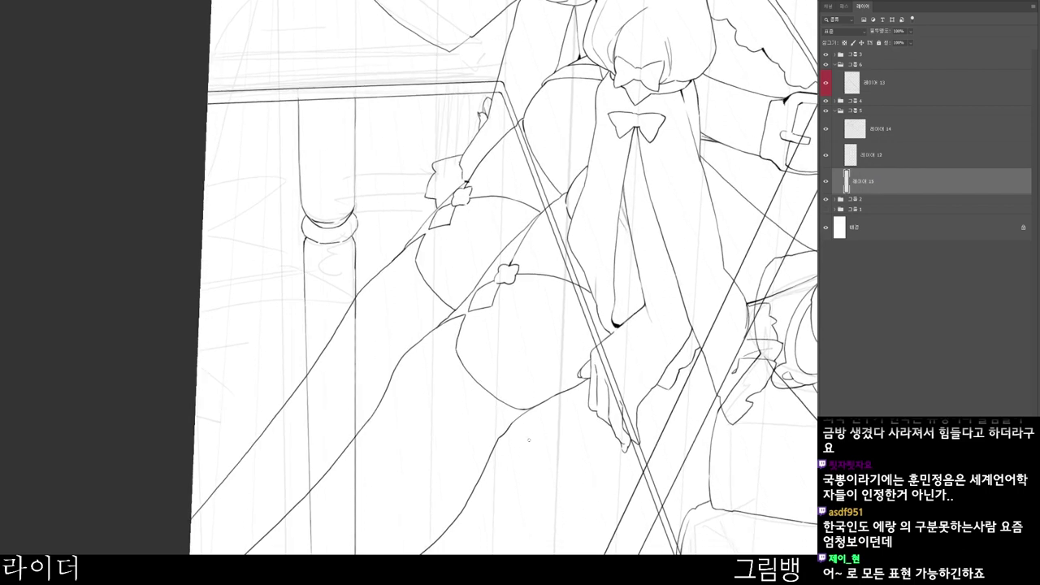
- Rework the lower rim of the leg's ring moulding where it meets the section below
left_click_drag(357, 274, 406, 274)
key("e")
left_click_drag(355, 207, 352, 178)
key("b")
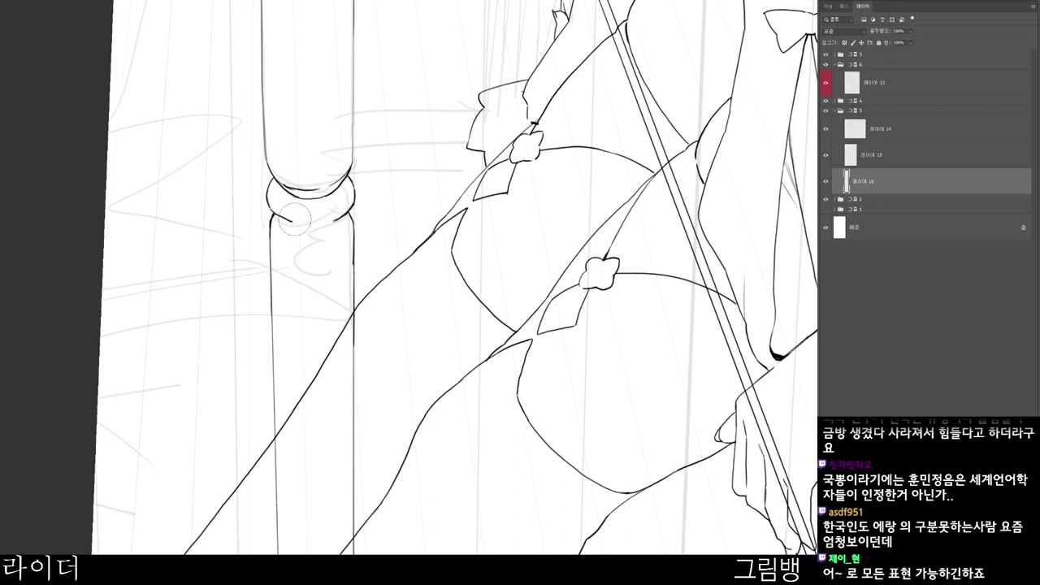
key("ctrl+z")
left_click_drag(296, 224, 319, 226)
key("ctrl+z")
key("ctrl+z")
scroll(374, 204, "down", 3)
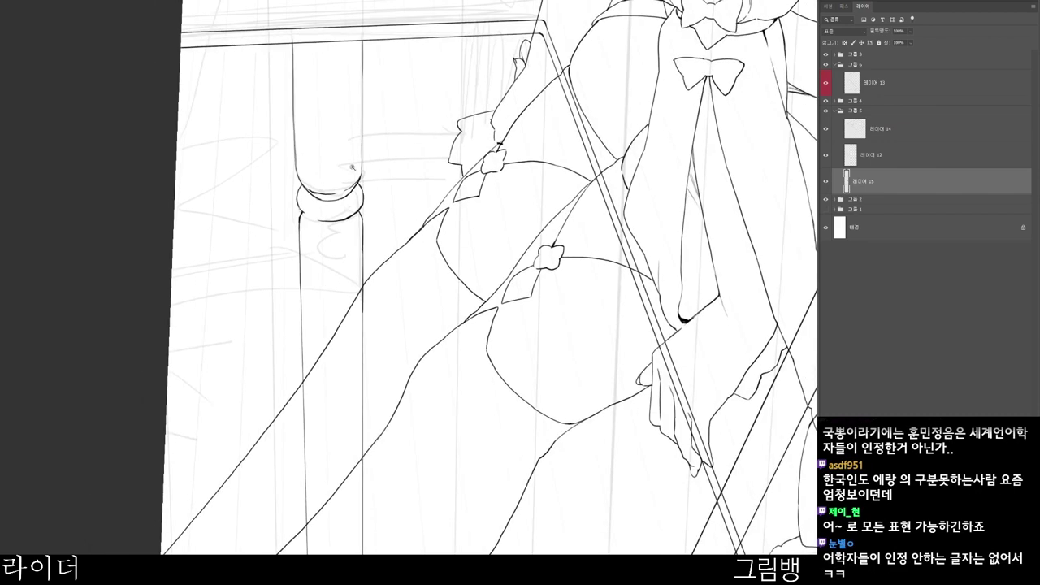
scroll(357, 178, "up", 2)
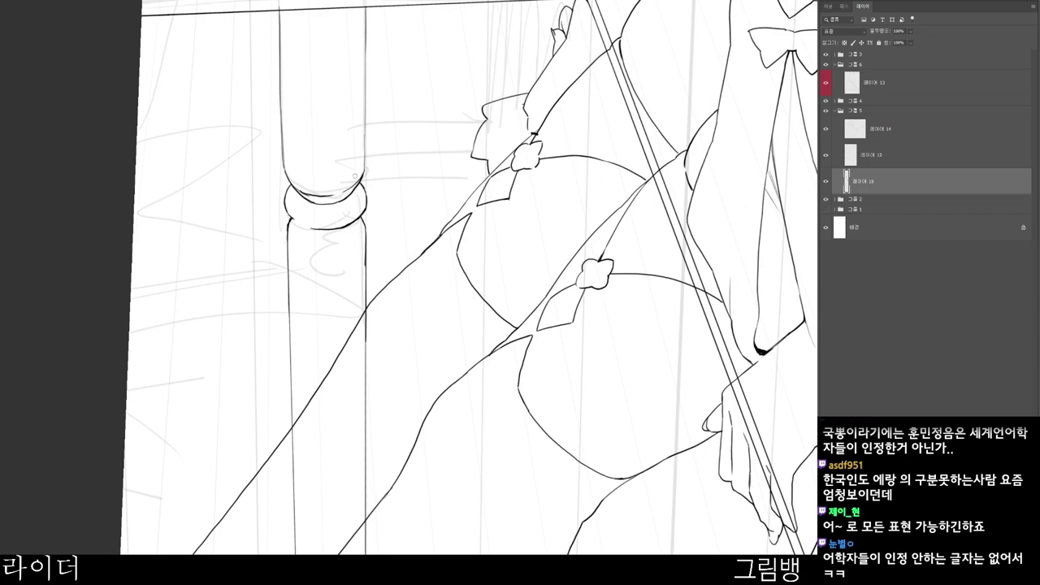
- Touch up the curved end above the table leg's ring moulding, erasing the middle of the overlapping rim lines
scroll(355, 173, "up", 2)
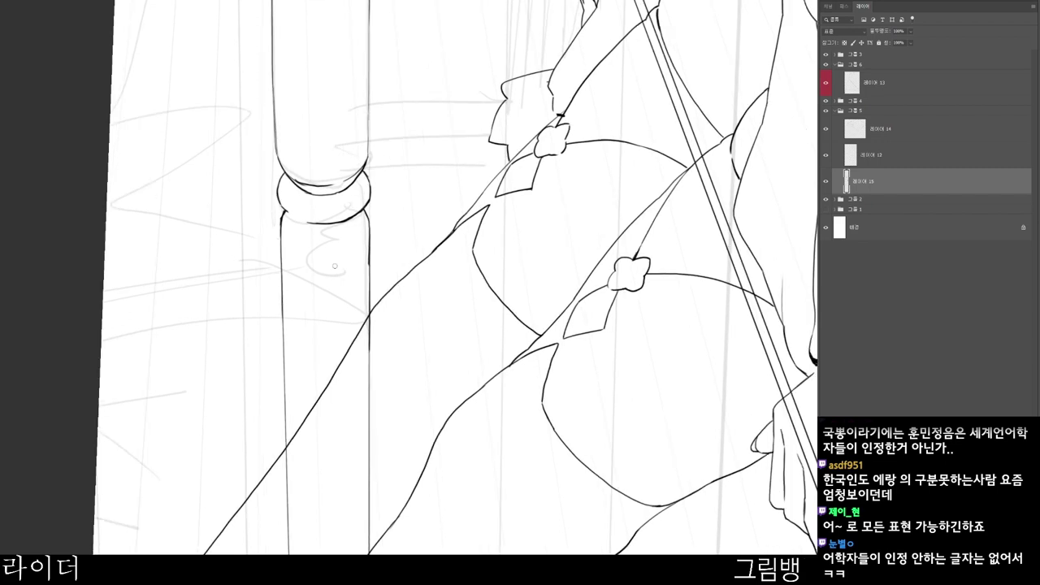
scroll(276, 207, "up", 3)
left_click_drag(308, 205, 298, 211)
key("b")
left_click_drag(390, 90, 325, 98)
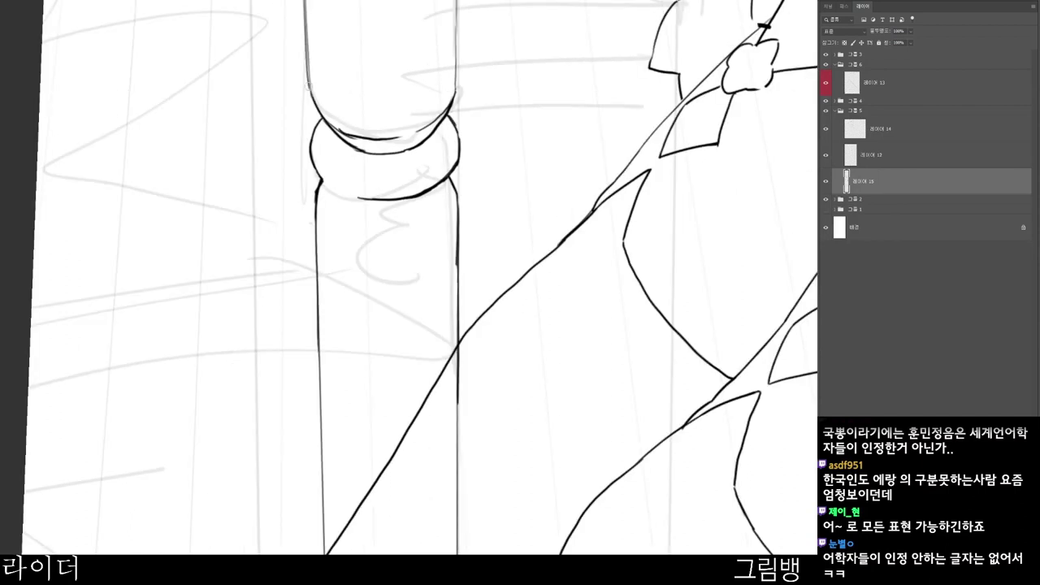
left_click_drag(453, 104, 462, 49)
mouse_move(476, 49)
left_mouse_down()
mouse_move(476, 129)
mouse_move(447, 219)
left_mouse_up()
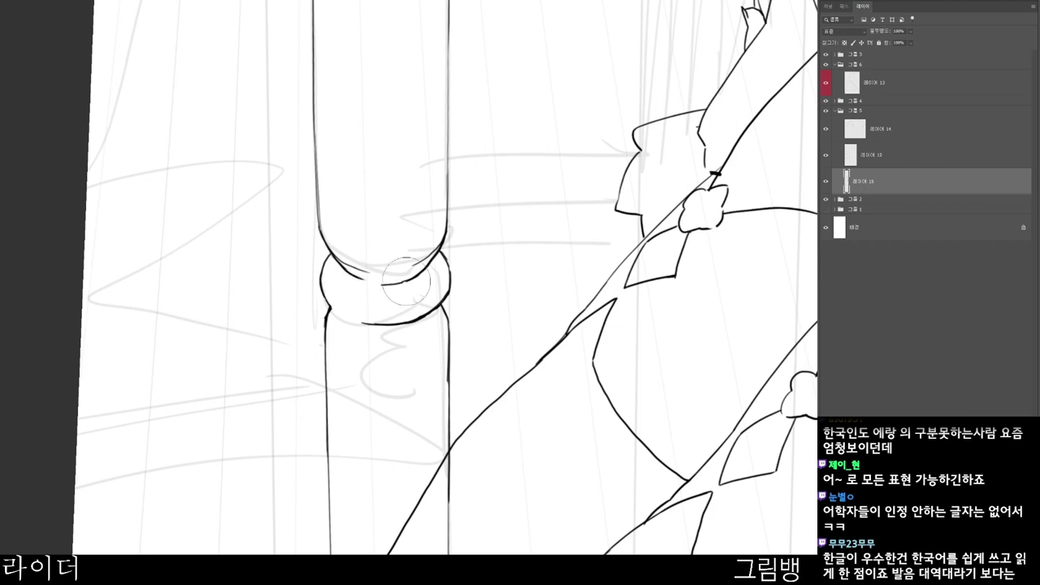
key("b")
left_click_drag(409, 281, 381, 282)
key("r")
left_click_drag(484, 311, 488, 241)
left_click_drag(375, 243, 402, 230)
left_click_drag(503, 252, 439, 254)
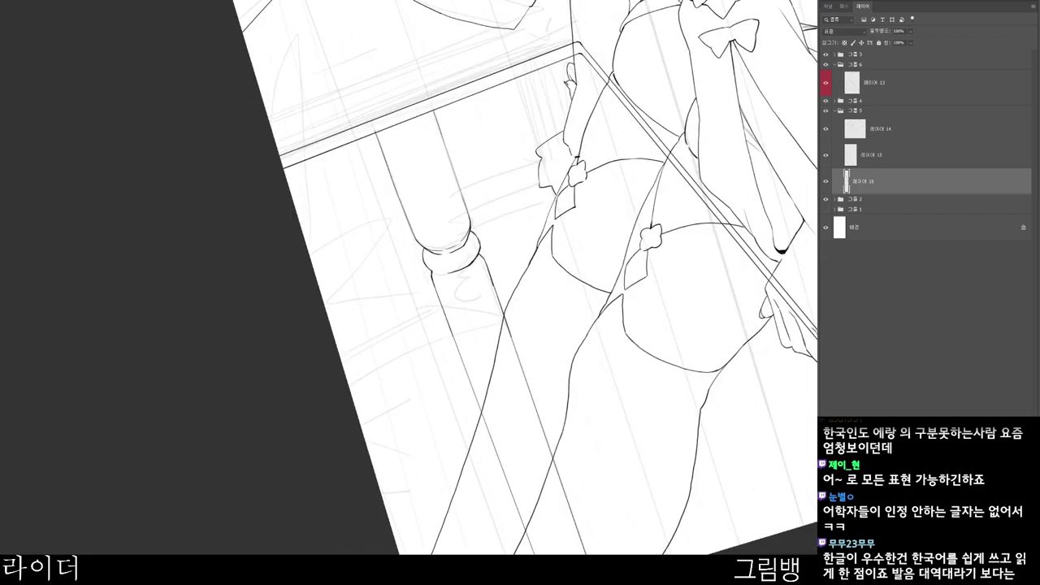
left_click(588, 436, "alt")
key("Escape")
left_click_drag(601, 517, 550, 536)
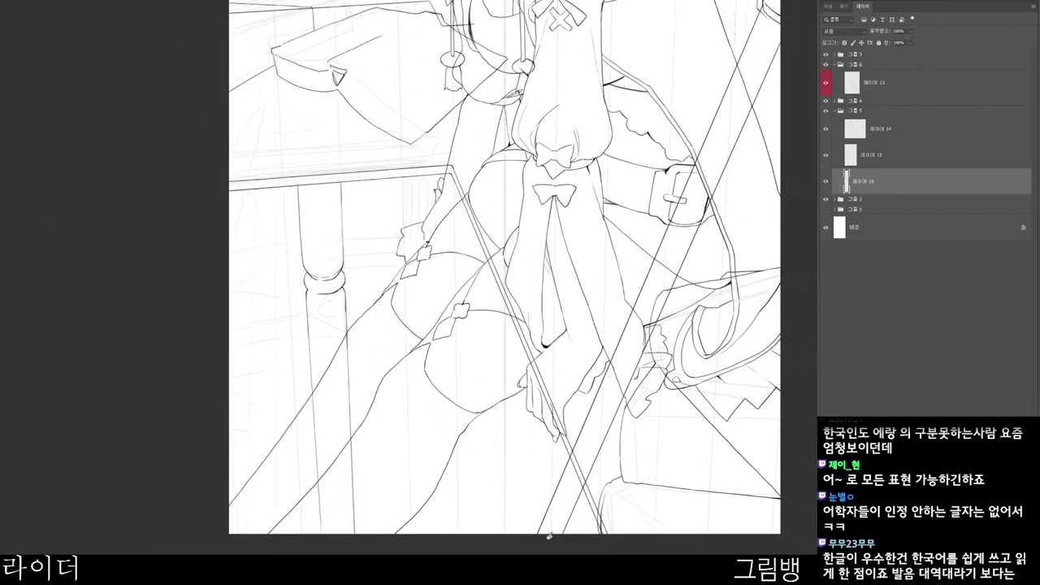
scroll(549, 536, "down", 1)
scroll(472, 361, "up", 2)
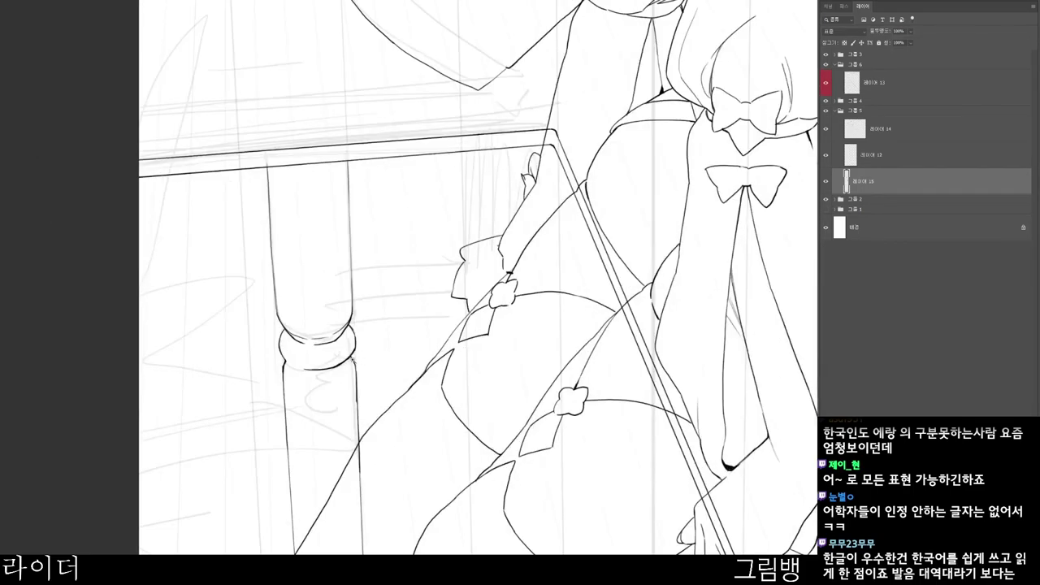
- Clean up the ring moulding's lower rim, erasing the line near its ends so only a short central stroke remains
scroll(357, 357, "up", 1)
mouse_move(284, 361)
left_mouse_down()
mouse_move(315, 359)
mouse_move(329, 369)
mouse_move(295, 373)
mouse_move(335, 369)
mouse_move(316, 373)
mouse_move(363, 328)
mouse_move(354, 351)
left_mouse_up()
key("b")
mouse_move(457, 347)
left_mouse_down()
mouse_move(430, 321)
mouse_move(434, 295)
mouse_move(445, 293)
left_mouse_up()
key("e")
left_click_drag(303, 335, 275, 335)
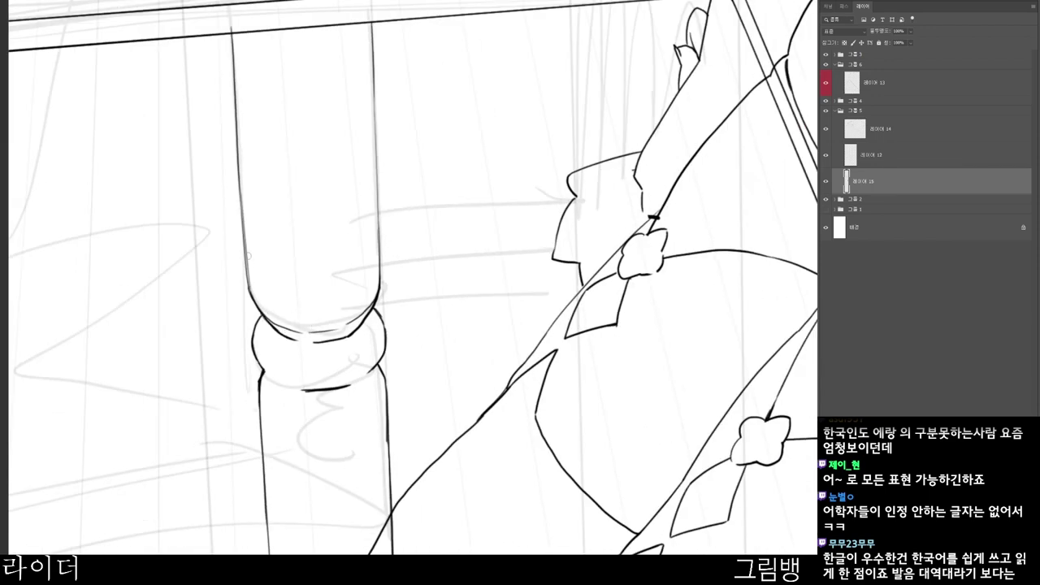
- Erase and redraw the left edge of the upper leg section down into its curved end
left_click_drag(229, 111, 234, 250)
key("b")
left_click_drag(237, 111, 244, 232)
left_click_drag(245, 268, 259, 310)
left_click_drag(360, 257, 276, 256)
- Add a new layer at the top of the background objects' group, show the layer below it, and make the new layer active
mouse_move(507, 542)
left_mouse_down()
mouse_move(412, 464)
mouse_move(452, 460)
mouse_move(419, 454)
left_mouse_up()
key("ctrl+shift+n")
key("Return")
left_click_drag(873, 181, 874, 117)
left_click(880, 154)
key("ctrl+t")
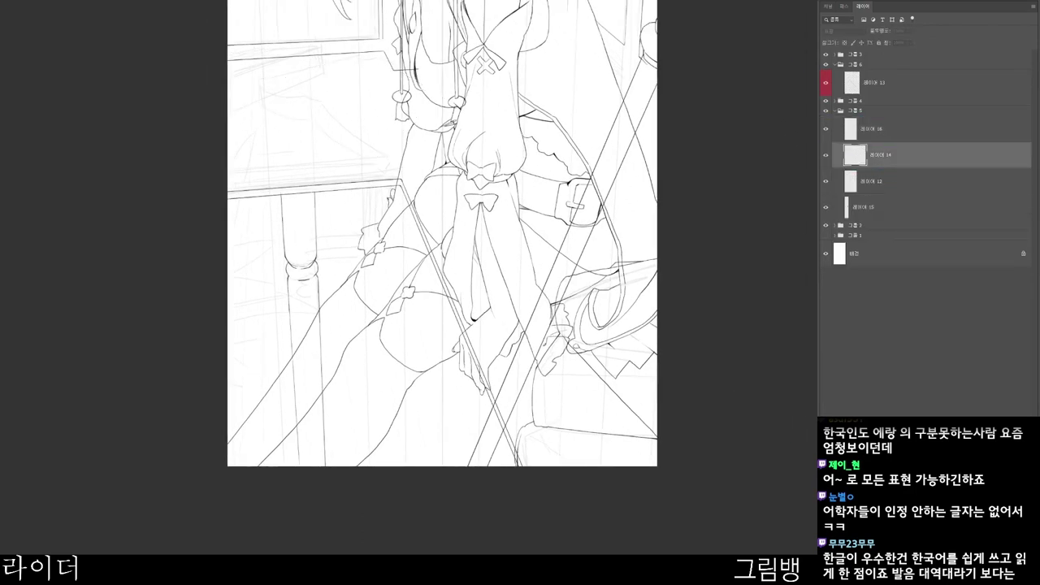
left_click(826, 154)
left_click(874, 129)
- Draw the first long pointed plant leaves curving from the page's left edge across the upper table leg
left_click_drag(650, 197, 630, 194)
left_click_drag(379, 299, 375, 364)
left_click_drag(375, 364, 390, 360)
left_click_drag(400, 443, 386, 412)
left_click_drag(375, 406, 417, 421)
mouse_move(287, 209)
left_mouse_down()
mouse_move(345, 131)
mouse_move(324, 175)
left_mouse_up()
key("ctrl+z")
mouse_move(285, 210)
left_mouse_down()
mouse_move(324, 130)
mouse_move(327, 151)
mouse_move(291, 197)
mouse_move(290, 251)
mouse_move(353, 250)
left_mouse_up()
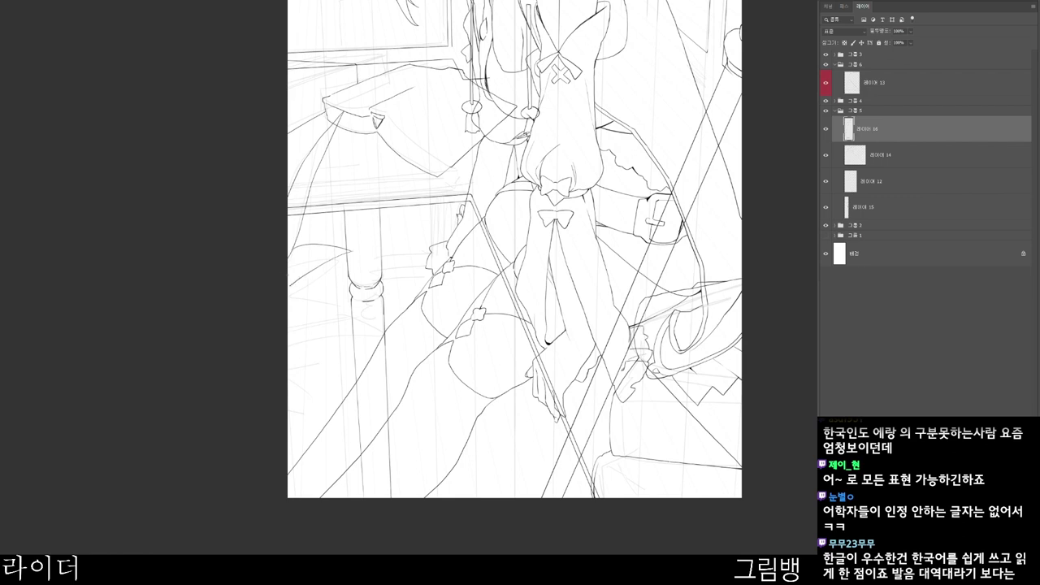
mouse_move(298, 281)
left_mouse_down()
mouse_move(348, 271)
mouse_move(346, 260)
left_mouse_up()
left_click_drag(290, 308, 371, 254)
mouse_move(316, 302)
left_mouse_down()
mouse_move(351, 267)
mouse_move(384, 307)
left_mouse_up()
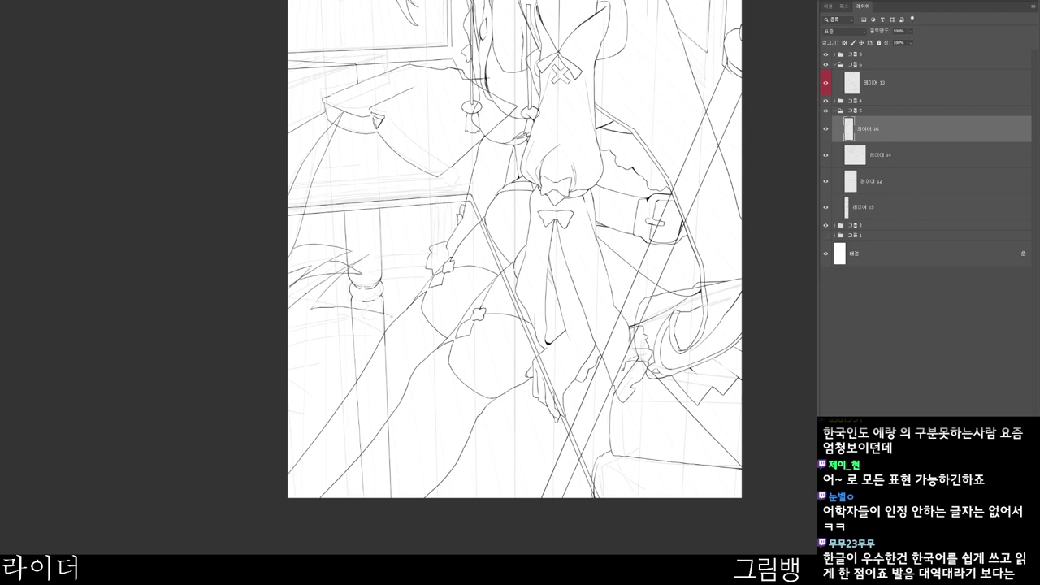
mouse_move(304, 351)
left_mouse_down()
mouse_move(351, 323)
mouse_move(349, 356)
mouse_move(381, 359)
left_mouse_up()
left_click_drag(326, 390, 375, 368)
mouse_move(301, 404)
left_mouse_down()
mouse_move(353, 449)
mouse_move(363, 477)
left_mouse_up()
left_click_drag(361, 476, 288, 489)
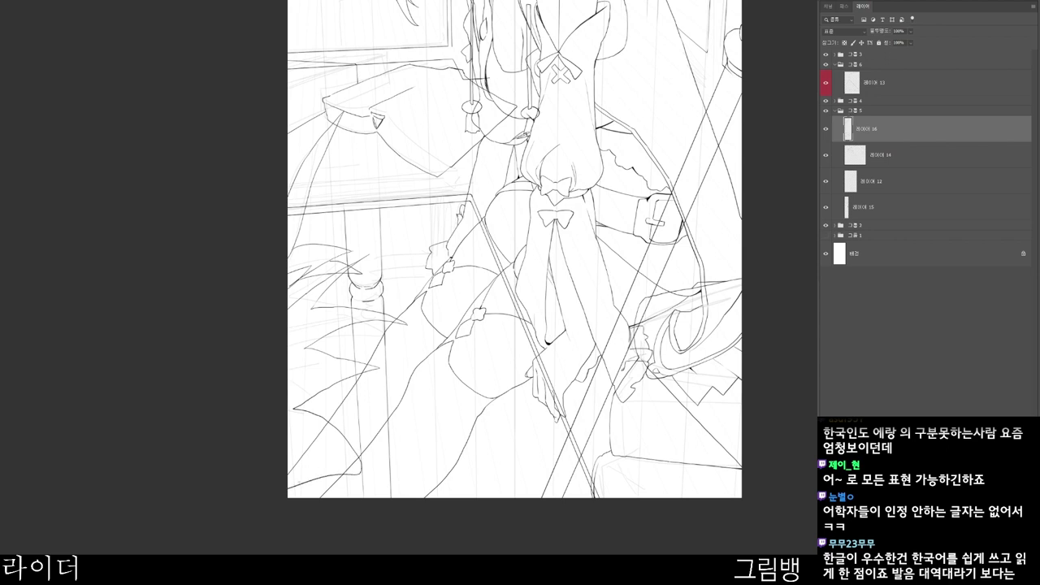
key("ctrl+z")
key("ctrl+z")
key("ctrl+z")
key("ctrl+z")
key("ctrl+z")
key("ctrl+z")
key("ctrl+z")
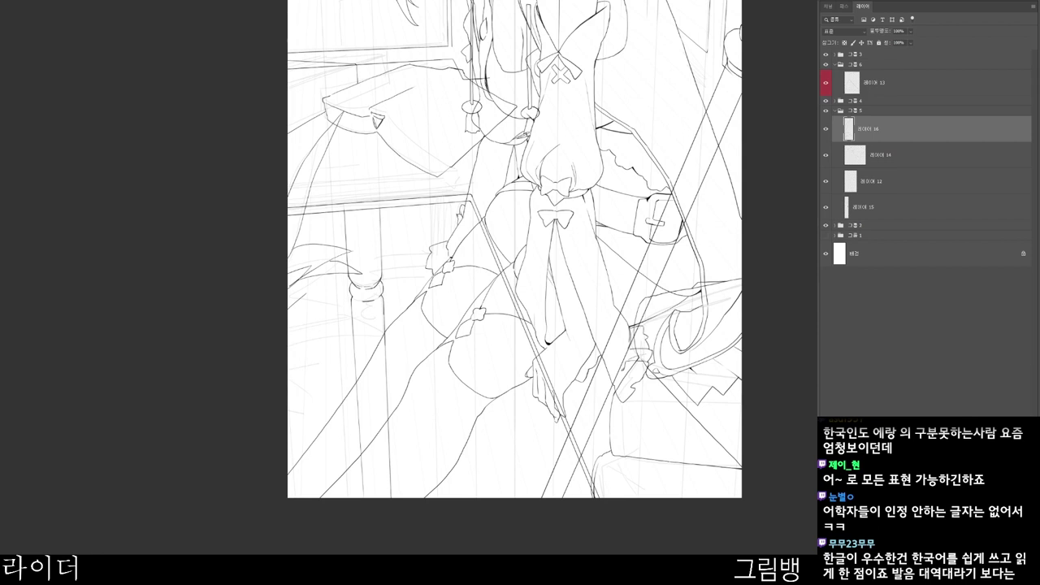
- Draw a broad rounded leaf across the ring moulding and a smaller pointed leaf below it, closing the pointed tip cleanly
left_click_drag(479, 447, 458, 439)
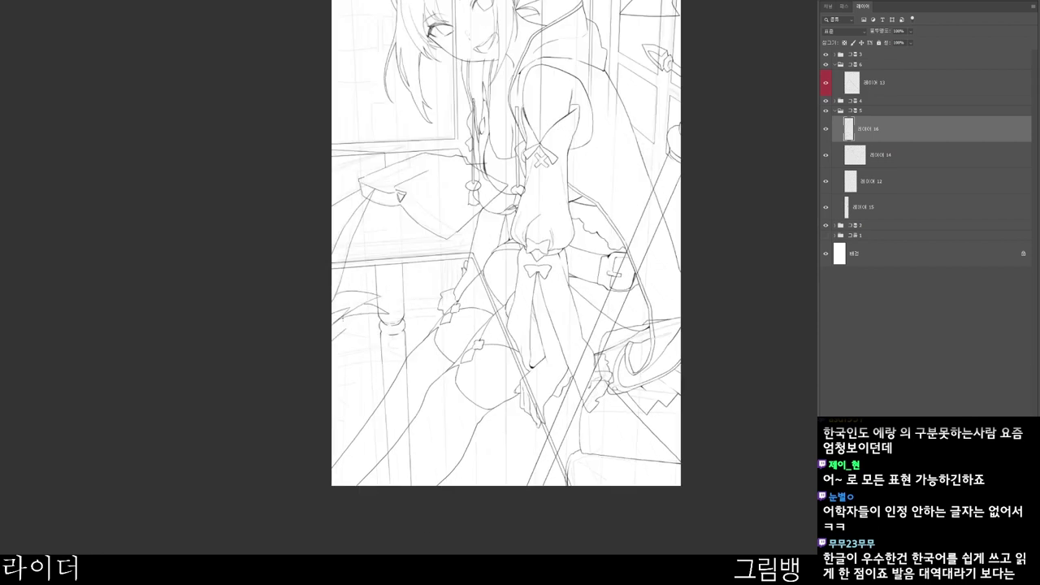
mouse_move(338, 321)
left_mouse_down()
mouse_move(406, 349)
mouse_move(367, 360)
mouse_move(341, 346)
left_mouse_up()
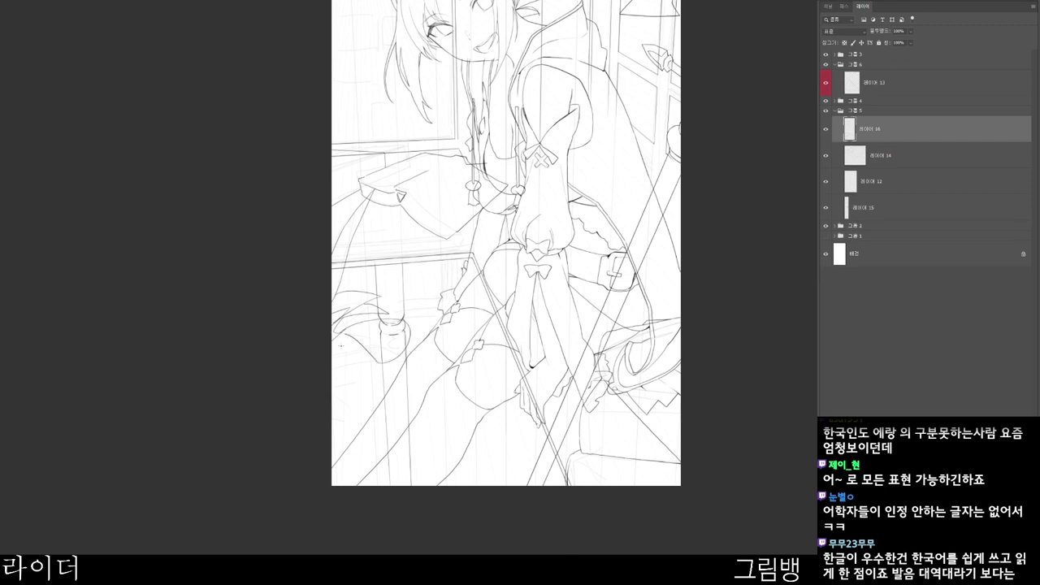
key("ctrl+z")
mouse_move(345, 334)
left_mouse_down()
mouse_move(328, 363)
mouse_move(382, 357)
left_mouse_up()
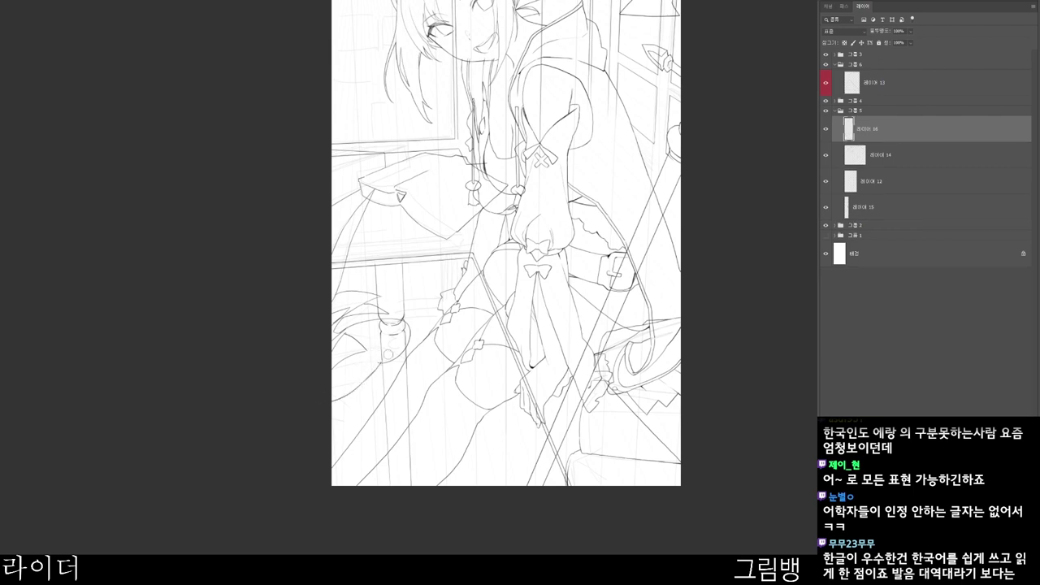
scroll(378, 357, "up", 5)
mouse_move(427, 342)
left_mouse_down()
mouse_move(415, 356)
mouse_move(423, 352)
left_mouse_up()
key("b")
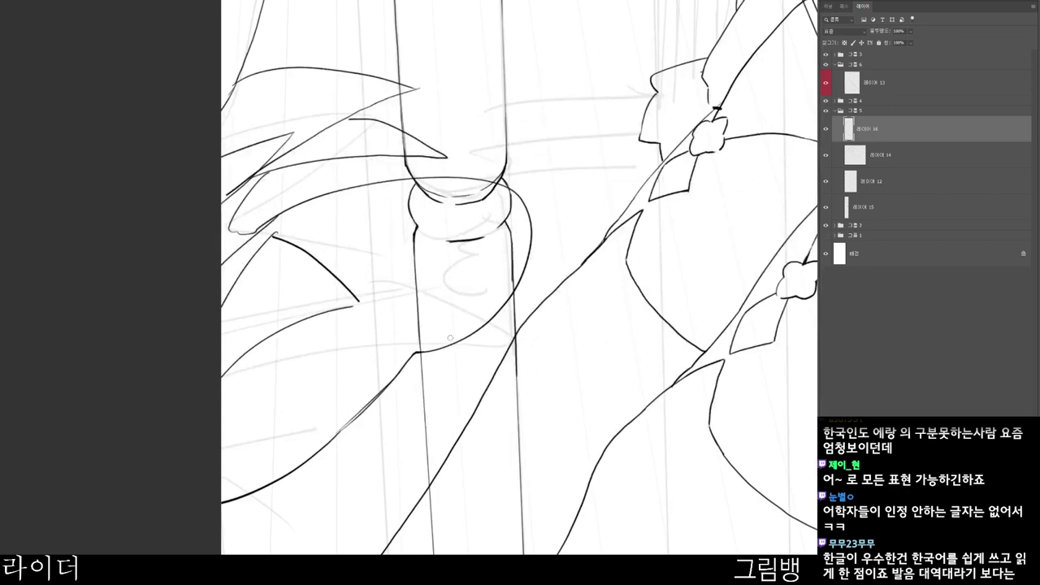
left_click_drag(351, 307, 362, 305)
left_click_drag(357, 299, 363, 304)
- Rework the two upper leaf ends over the leg, one curving to the ring moulding and one with a narrow rounded tip
scroll(277, 235, "down", 2)
scroll(412, 243, "down", 2)
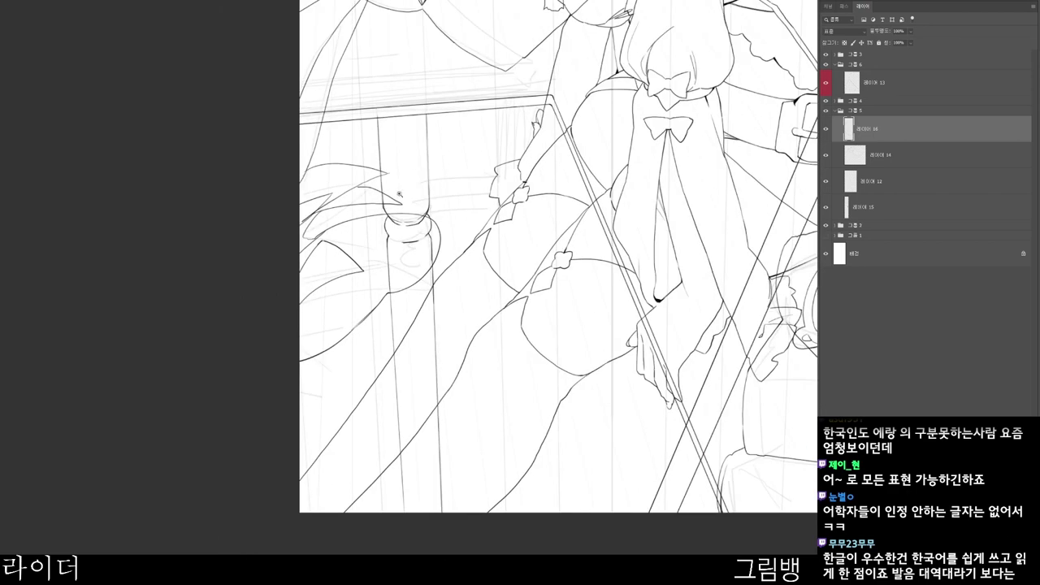
scroll(387, 193, "up", 2)
mouse_move(384, 223)
left_mouse_down()
mouse_move(395, 229)
mouse_move(325, 186)
left_mouse_up()
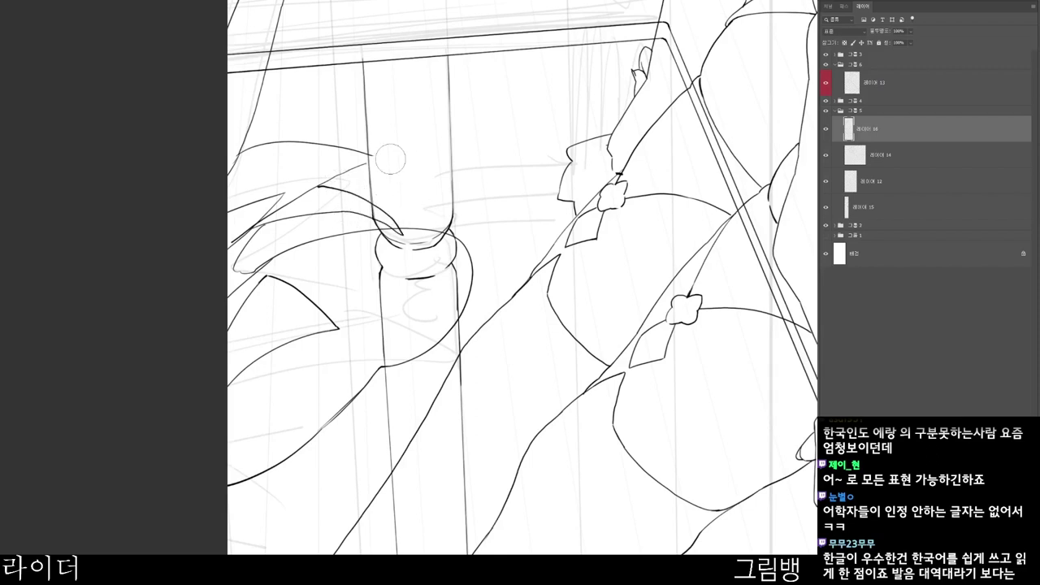
mouse_move(373, 157)
left_mouse_down()
mouse_move(423, 157)
mouse_move(362, 162)
mouse_move(358, 188)
mouse_move(360, 169)
left_mouse_up()
scroll(406, 159, "down", 1)
scroll(350, 166, "up", 2)
key("e")
key("b")
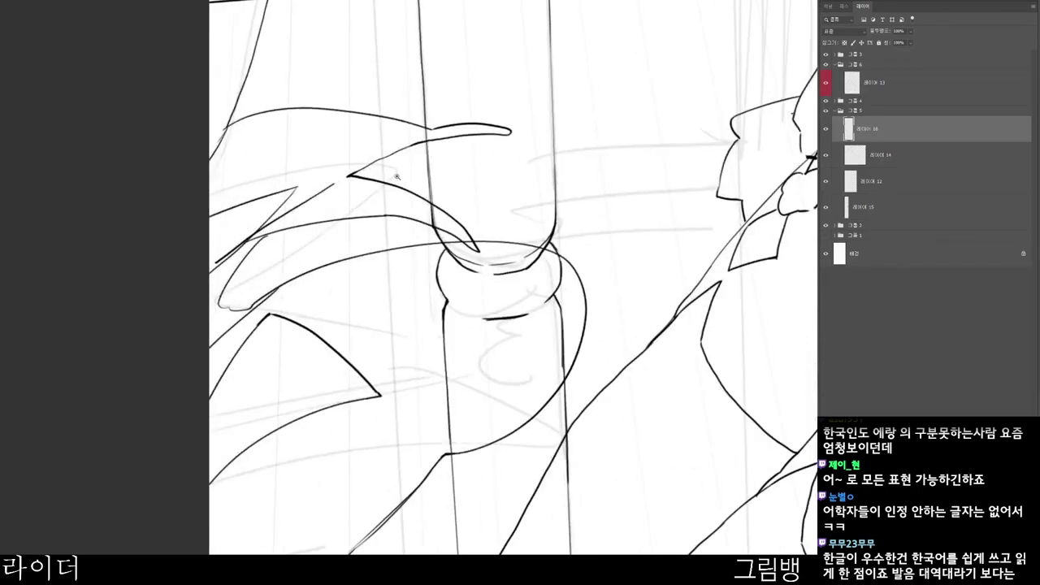
scroll(351, 172, "down", 3)
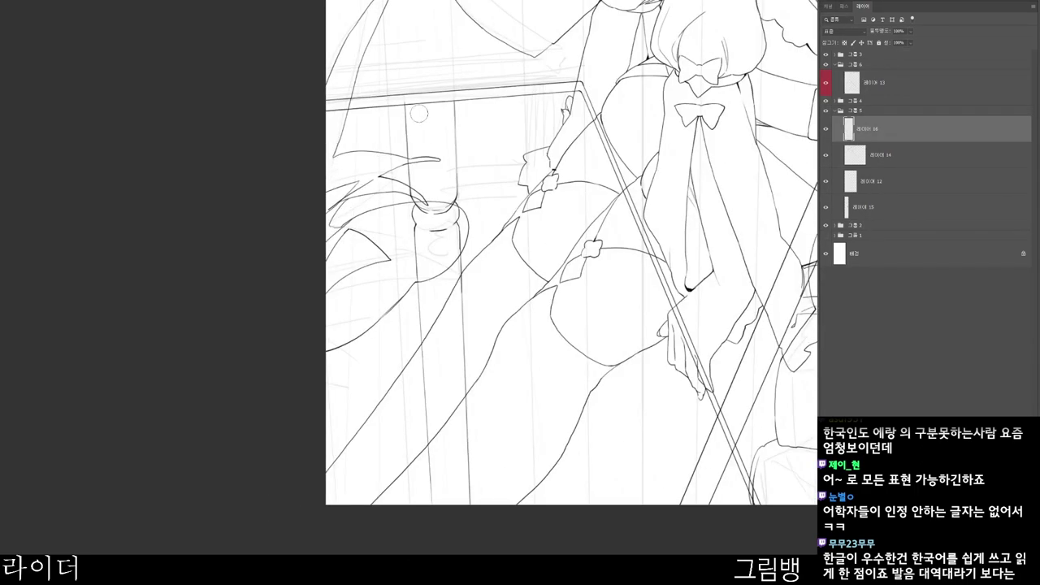
- Draw the drooping lower tip of the broad leaf across the leg and erase the overlap where its edges meet
scroll(472, 170, "down", 3)
left_click_drag(425, 352, 356, 291)
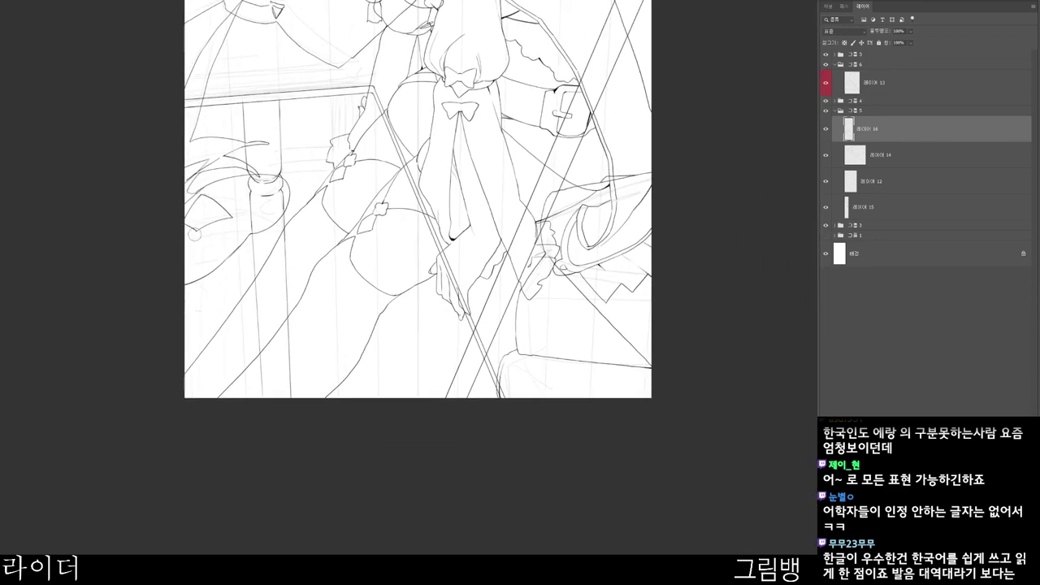
scroll(236, 262, "down", 1)
left_click_drag(223, 265, 243, 315)
key("ctrl+z")
left_click_drag(228, 258, 258, 296)
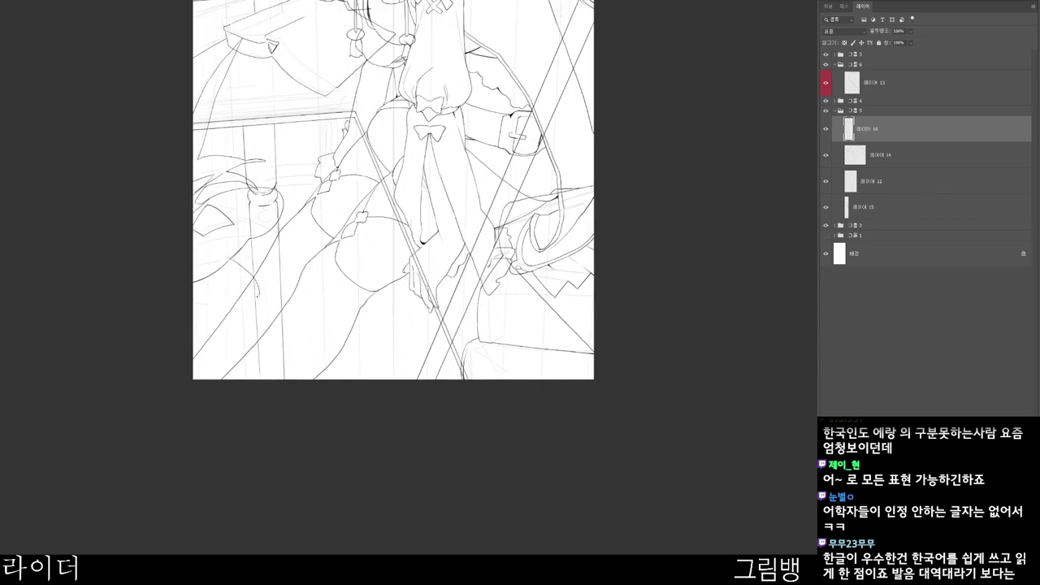
scroll(226, 254, "up", 3)
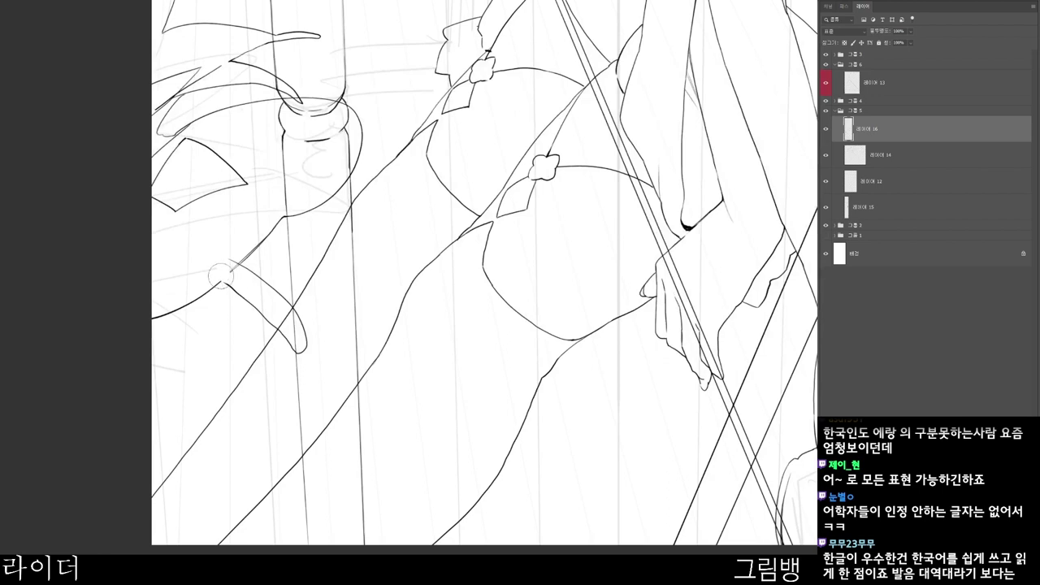
left_click_drag(233, 270, 222, 281)
- Draw the lowest leaves in the page's bottom-left corner, including a large curled leaf and a pointed folded tip
scroll(295, 228, "down", 3)
left_click_drag(310, 379, 355, 401)
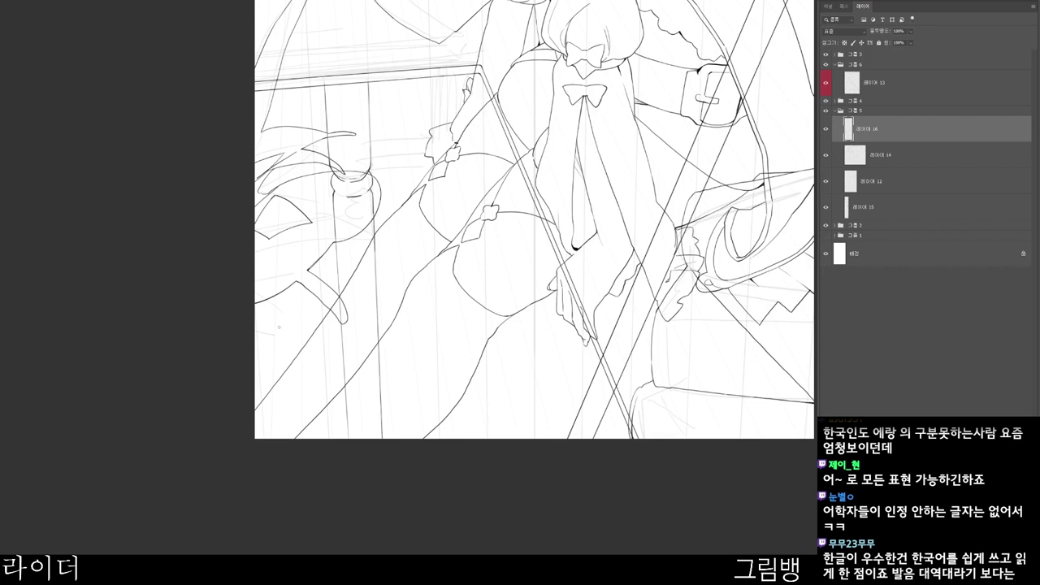
left_click_drag(280, 393, 341, 407)
key("ctrl+z")
left_click_drag(255, 361, 330, 315)
mouse_move(329, 315)
left_mouse_down()
mouse_move(296, 349)
mouse_move(334, 414)
mouse_move(255, 359)
mouse_move(327, 306)
left_mouse_up()
key("ctrl+z")
key("ctrl+z")
key("ctrl+z")
mouse_move(328, 307)
left_mouse_down()
mouse_move(278, 343)
mouse_move(388, 395)
mouse_move(352, 432)
mouse_move(277, 359)
mouse_move(306, 382)
left_mouse_up()
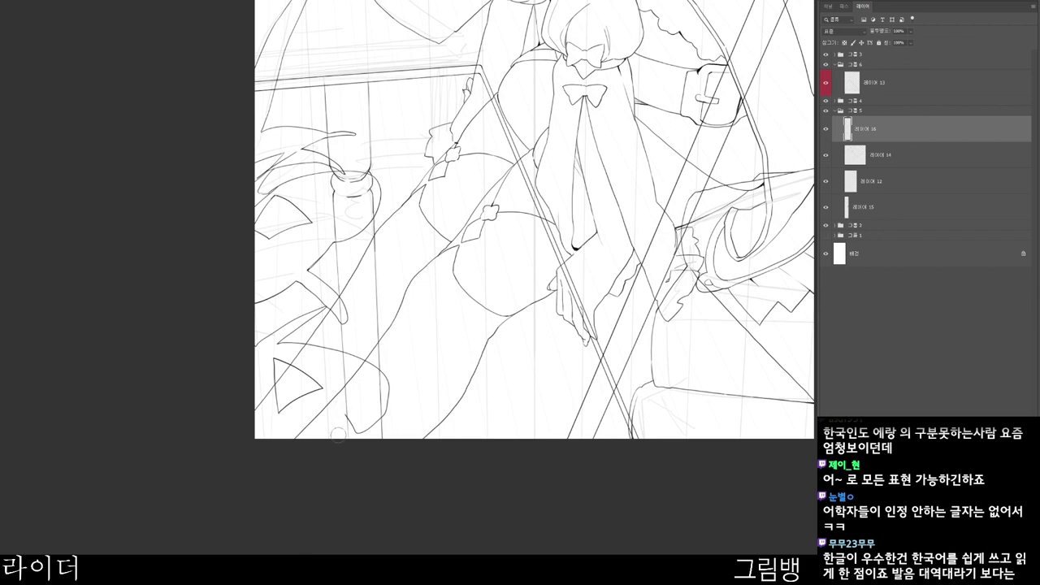
scroll(349, 422, "up", 2)
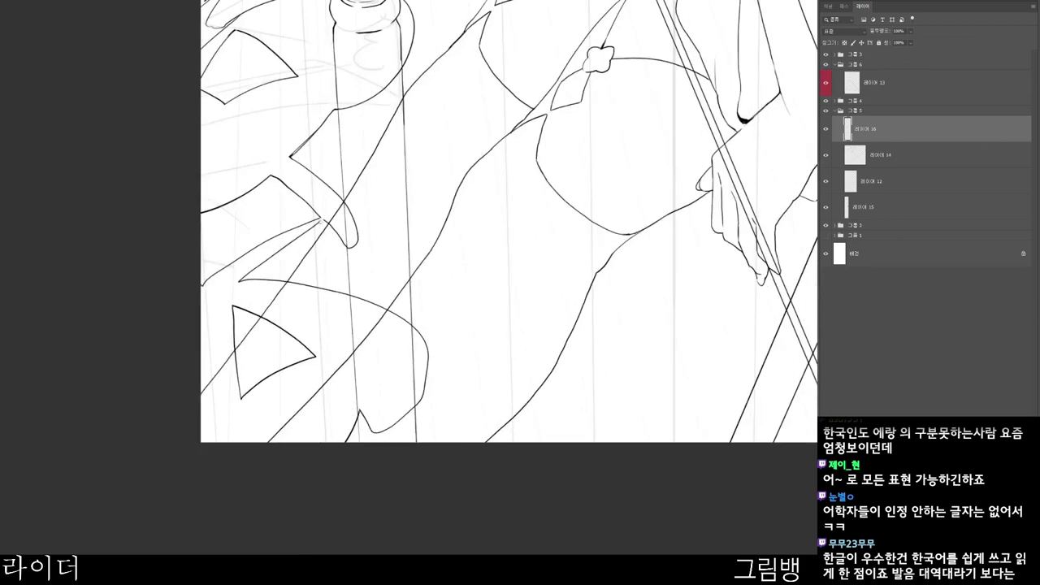
scroll(398, 217, "down", 3)
left_click_drag(516, 412, 434, 513)
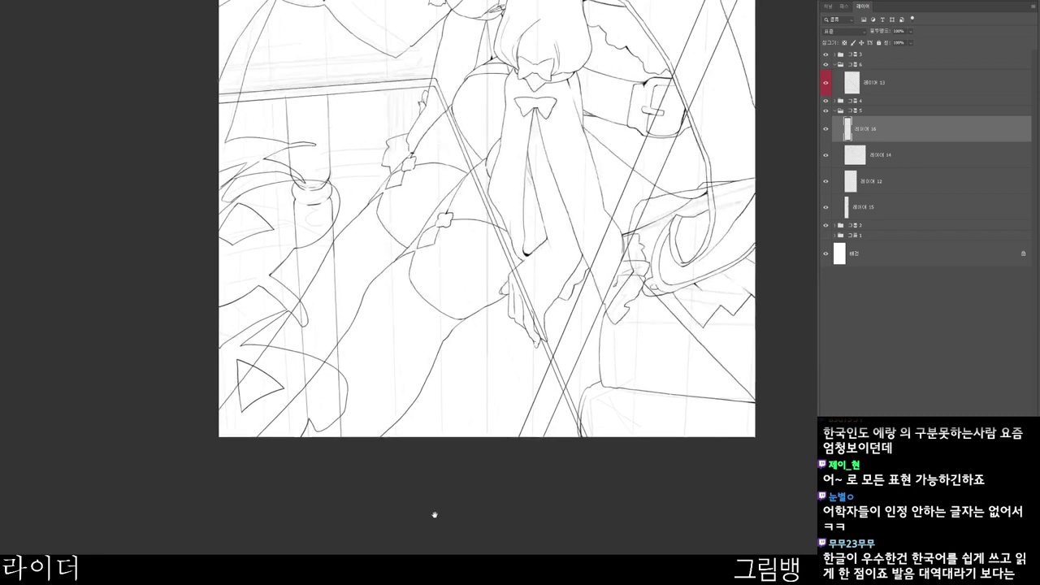
- Redraw the tip of the tall leaf above the table edge so its two sides meet in a point
left_click_drag(239, 59, 335, 80)
left_click_drag(368, 204, 404, 333)
scroll(297, 204, "up", 2)
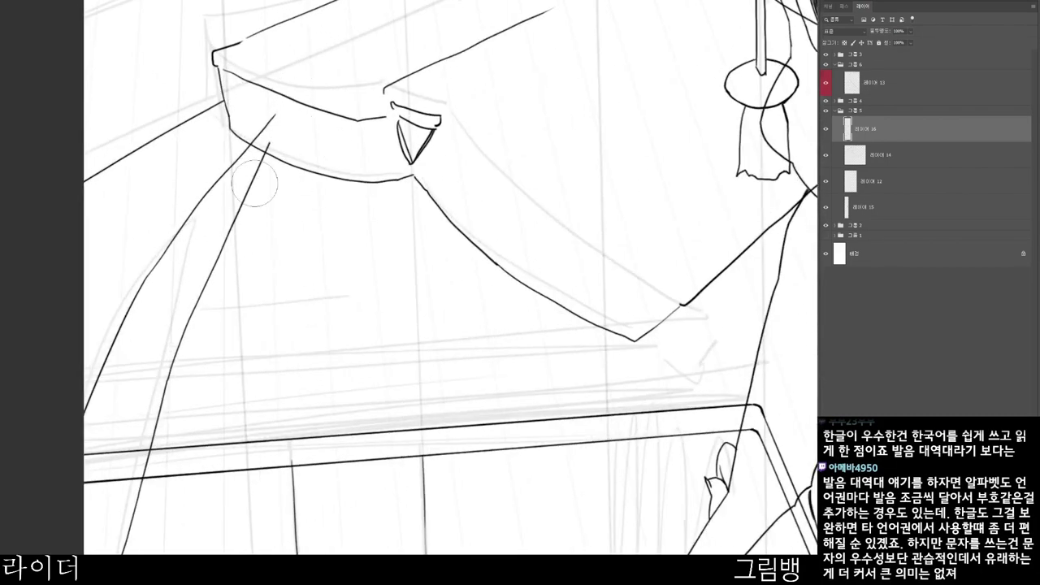
left_click_drag(193, 303, 259, 134)
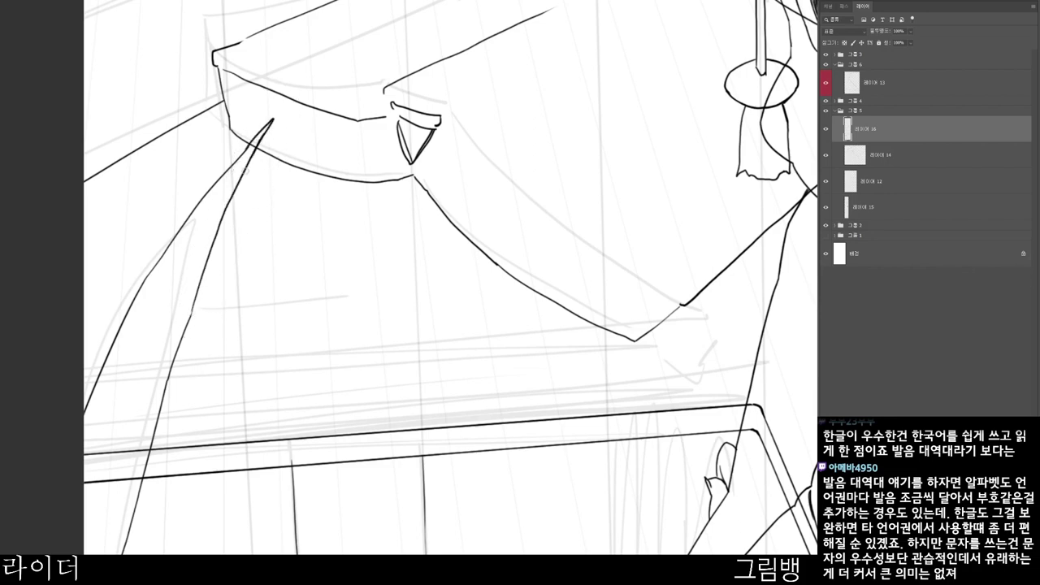
- Create a new layer for more leaves and place it directly beneath the existing leaf layer
key("ctrl+0")
scroll(455, 362, "up", 3)
scroll(425, 304, "up", 2)
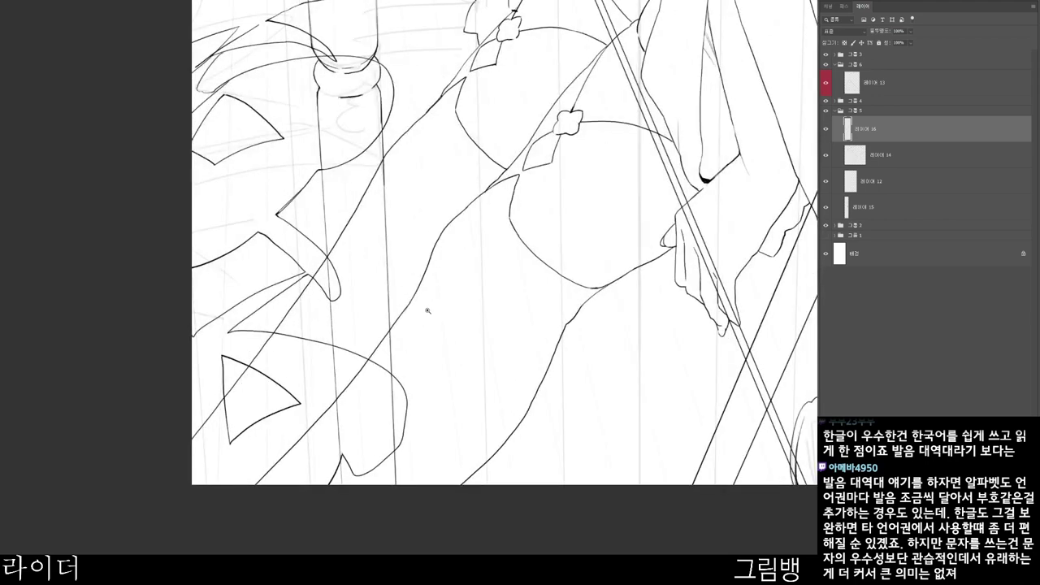
scroll(424, 328, "down", 1)
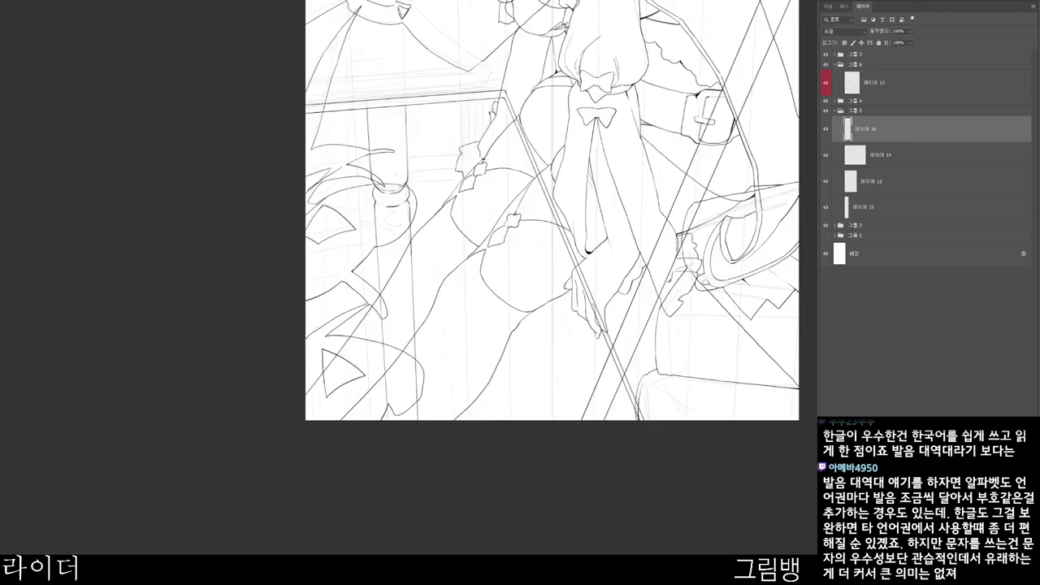
key("ctrl+shift+alt+n")
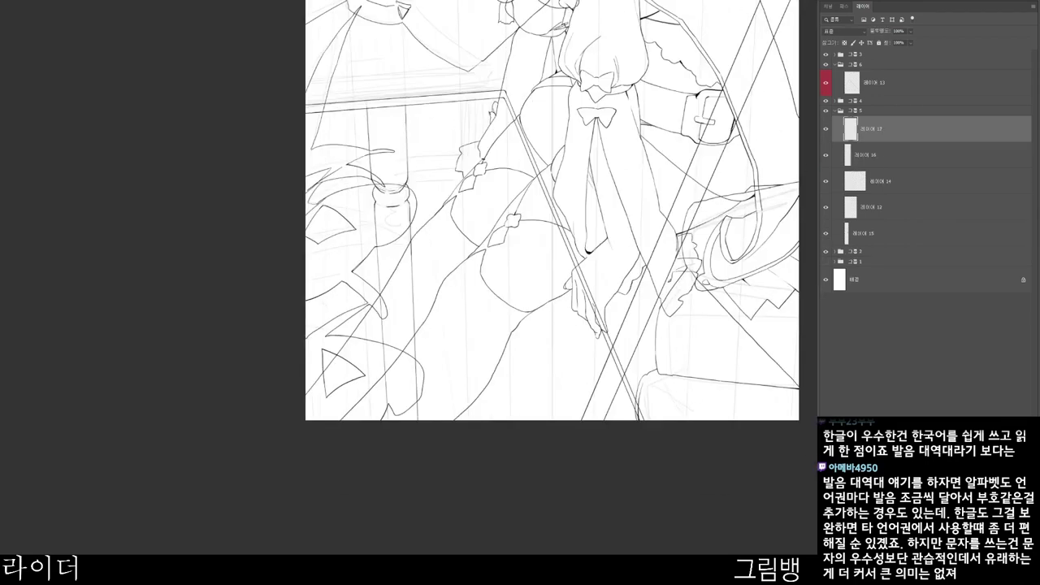
key("ctrl+bracketleft")
- Draw additional curved leaves behind the first ones, including a short leaf across the leg and drooping ones at the left edge
scroll(406, 228, "up", 2)
mouse_move(330, 209)
left_mouse_down()
mouse_move(297, 225)
mouse_move(252, 284)
left_mouse_up()
key("ctrl+z")
mouse_move(252, 234)
left_mouse_down()
mouse_move(338, 199)
mouse_move(281, 285)
mouse_move(253, 306)
left_mouse_up()
mouse_move(354, 278)
left_mouse_down()
mouse_move(366, 301)
mouse_move(351, 278)
left_mouse_up()
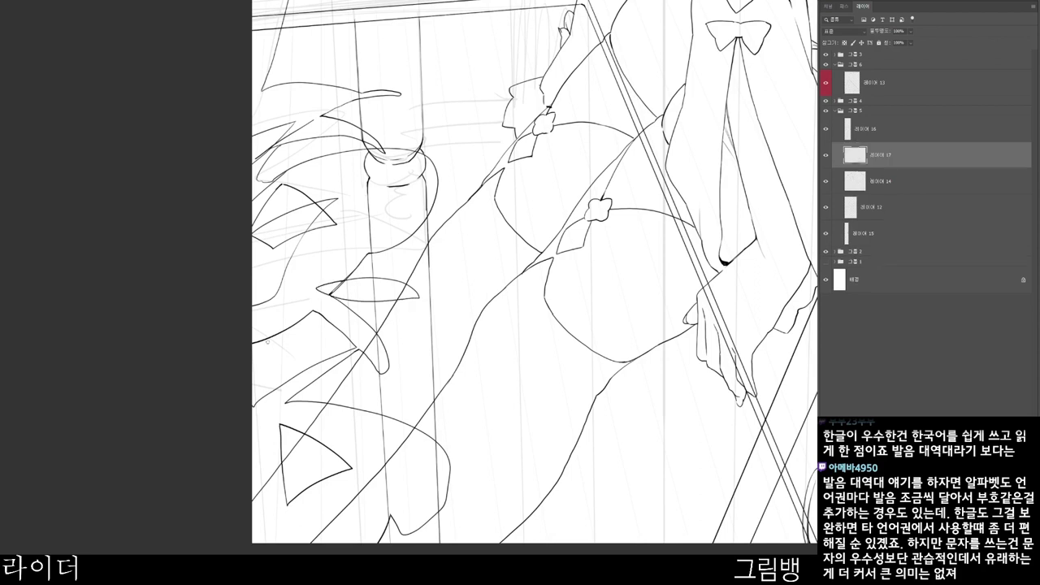
mouse_move(252, 354)
left_mouse_down()
mouse_move(351, 421)
mouse_move(320, 336)
mouse_move(222, 333)
left_mouse_up()
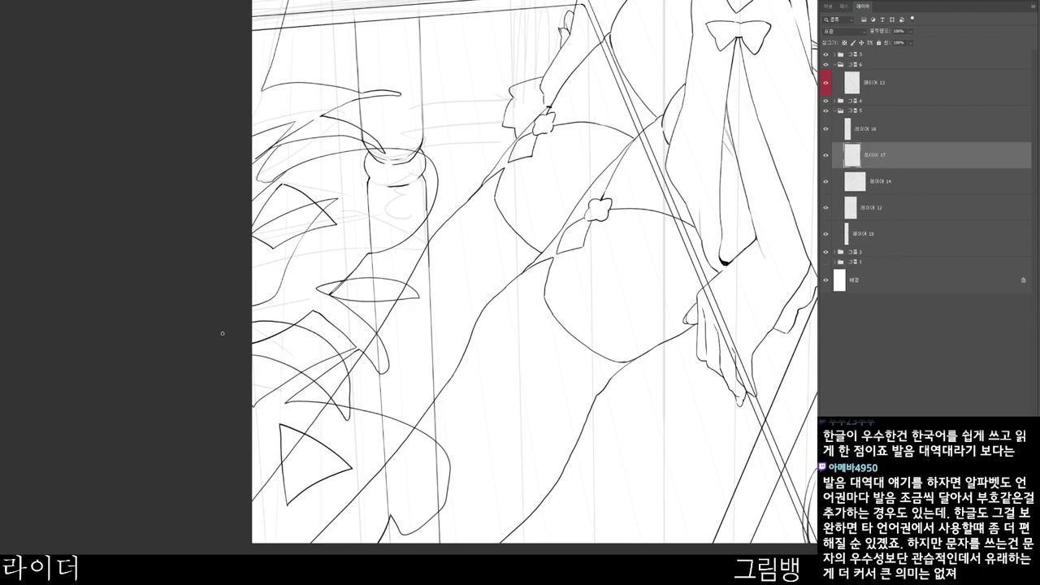
left_click(670, 435, "alt")
left_click_drag(655, 431, 597, 454)
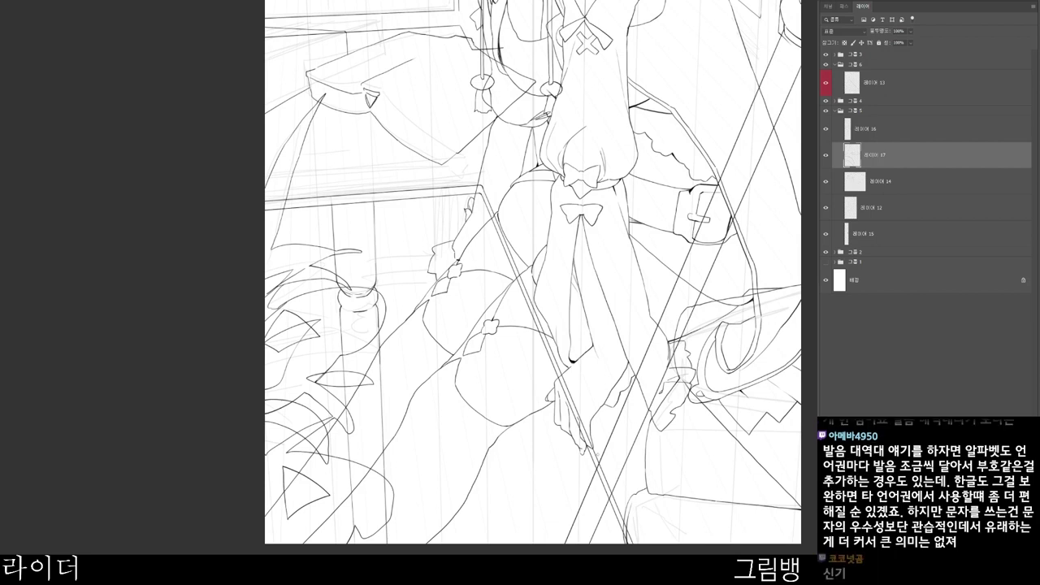
- Label the five line-art layers in group 5, from Layer 16 down to Layer 15, with the red colour
scroll(679, 543, "down", 3)
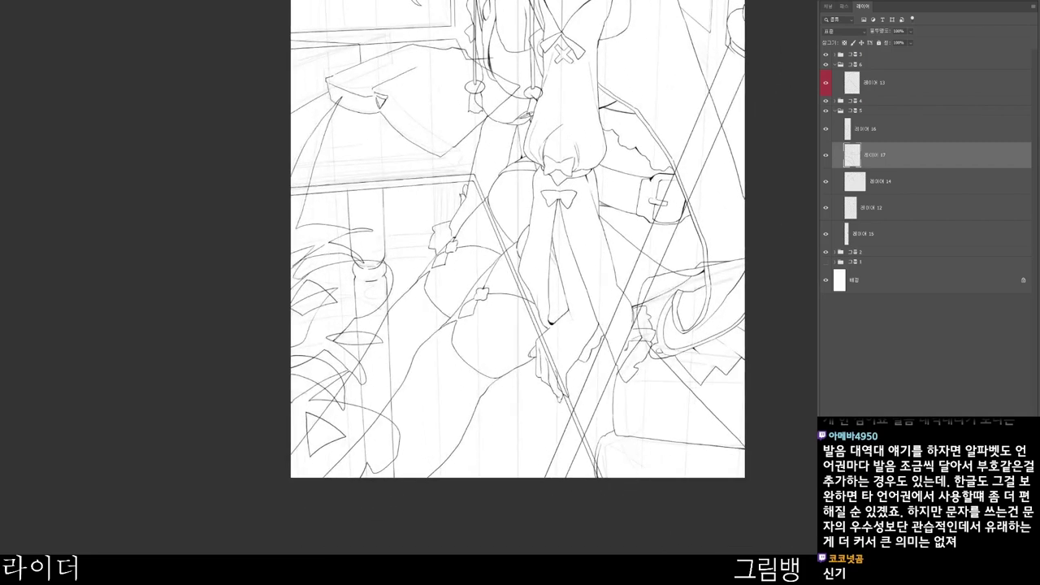
left_click(894, 129)
left_click(894, 234, "shift")
left_click(894, 181)
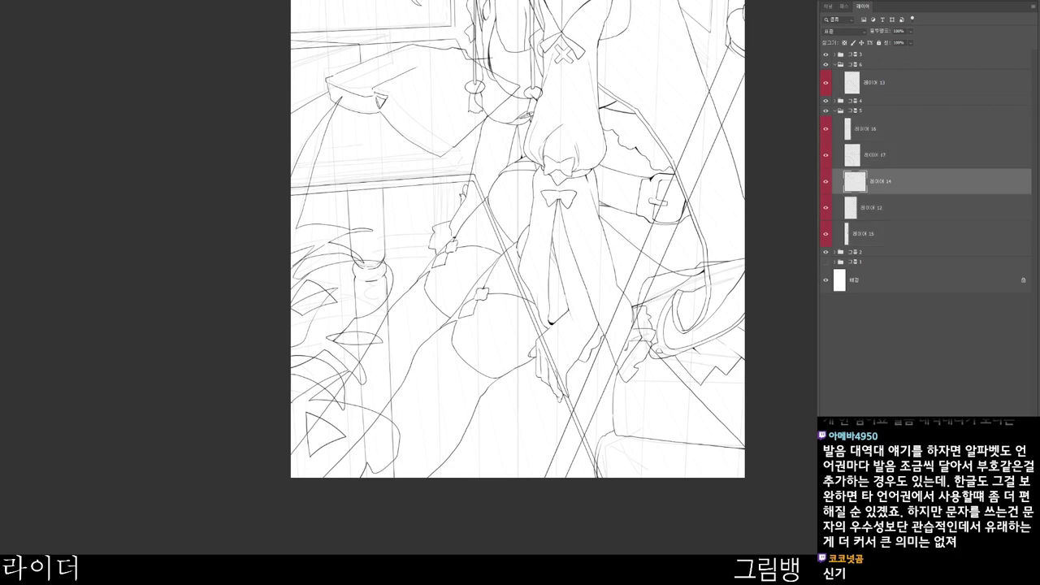
left_click(826, 181)
left_click(825, 181)
scroll(687, 224, "down", 3)
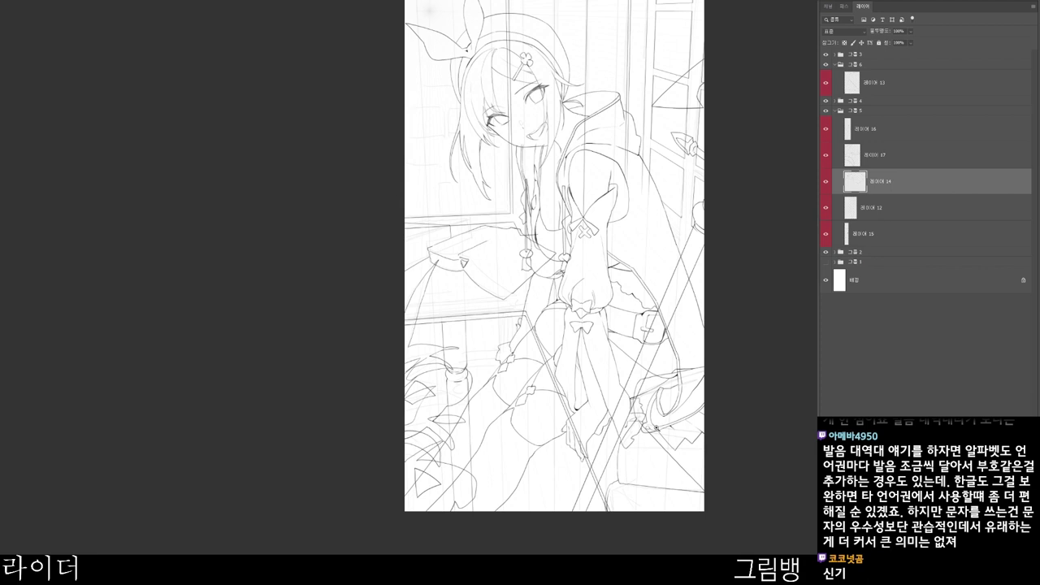
- Hide group 2 with the rough sketch and expand group 4 to list its line layers
left_click_drag(747, 287, 764, 286)
left_click(856, 252)
left_click(826, 252)
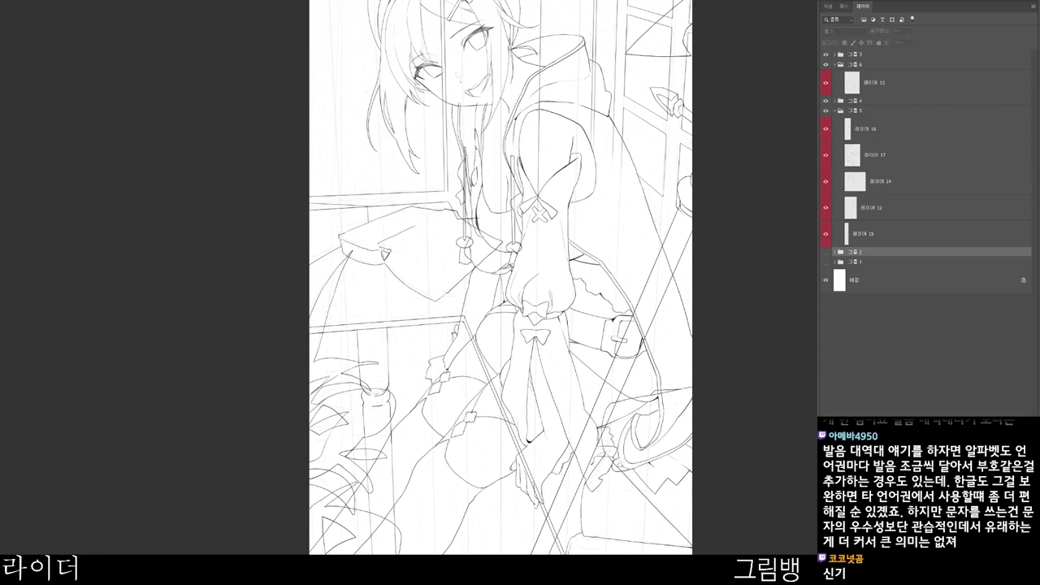
left_click(856, 110)
left_click(834, 101)
left_click(886, 83)
left_click_drag(650, 245, 643, 244)
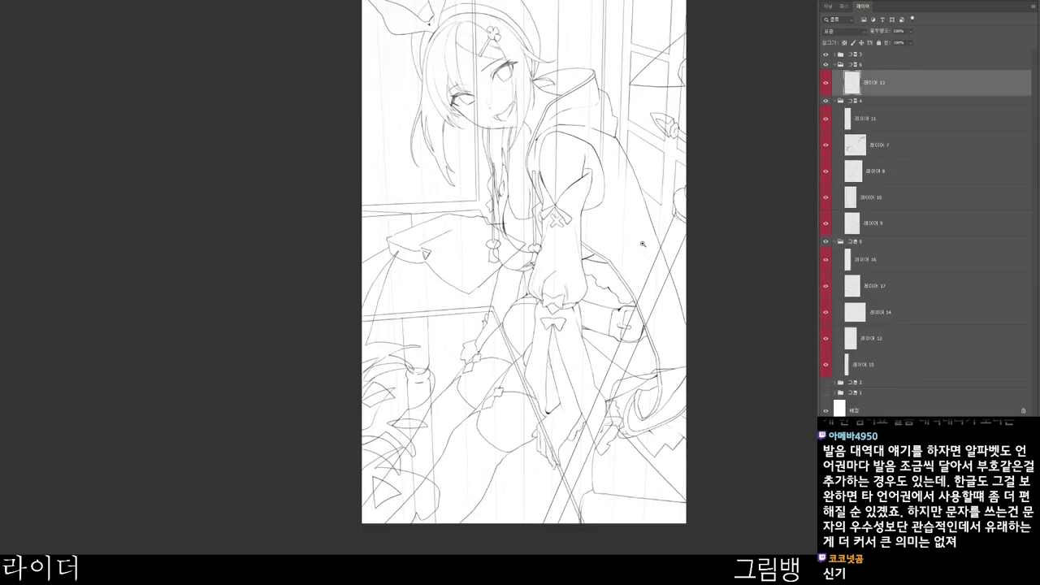
- Move the two leaf layers, Layer 16 and Layer 17, from group 5 into group 6 beneath Layer 13
left_click(866, 260)
left_click(826, 260)
left_click(825, 260)
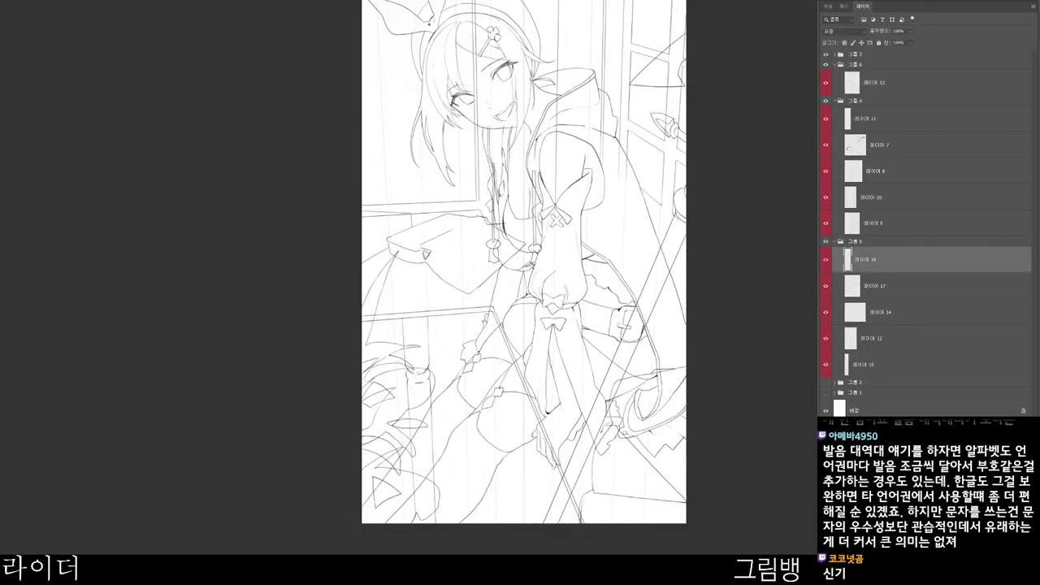
left_click(874, 285, "shift")
left_click_drag(873, 285, 873, 71)
left_click_drag(874, 109, 874, 149)
left_click(870, 109)
left_click(874, 135)
left_click(869, 109)
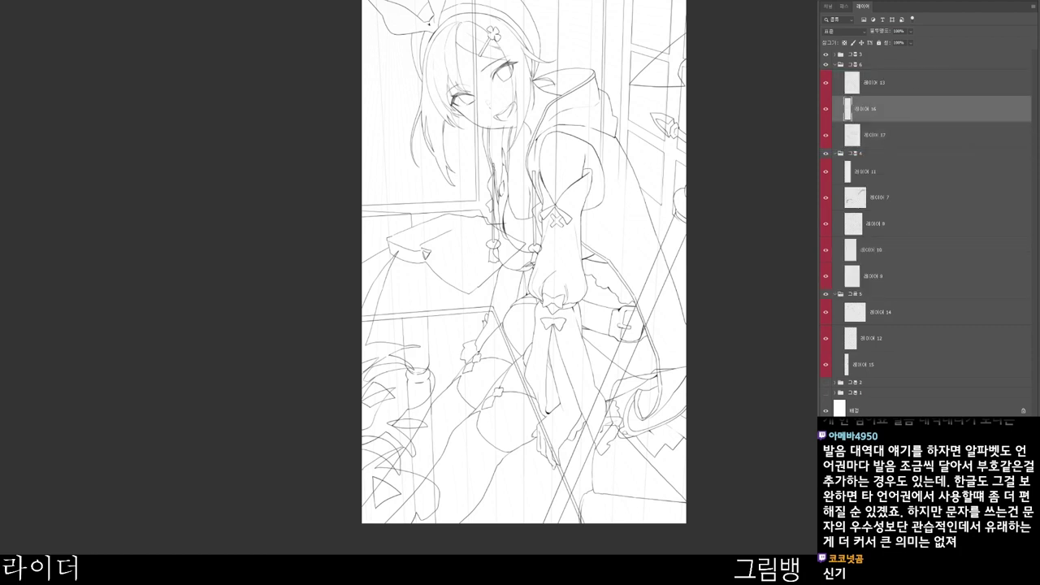
- Collapse groups 4 and 5 and hide everything except the furniture lines on Layer 13 in group 6
left_click(834, 152)
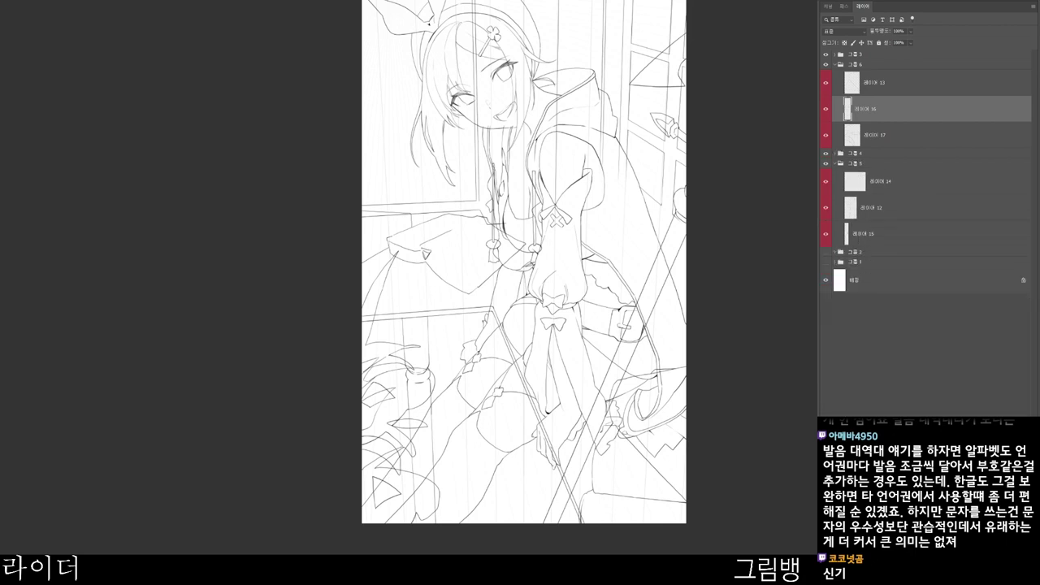
left_click(834, 164)
left_click(826, 163)
left_click(825, 154)
left_click(826, 54)
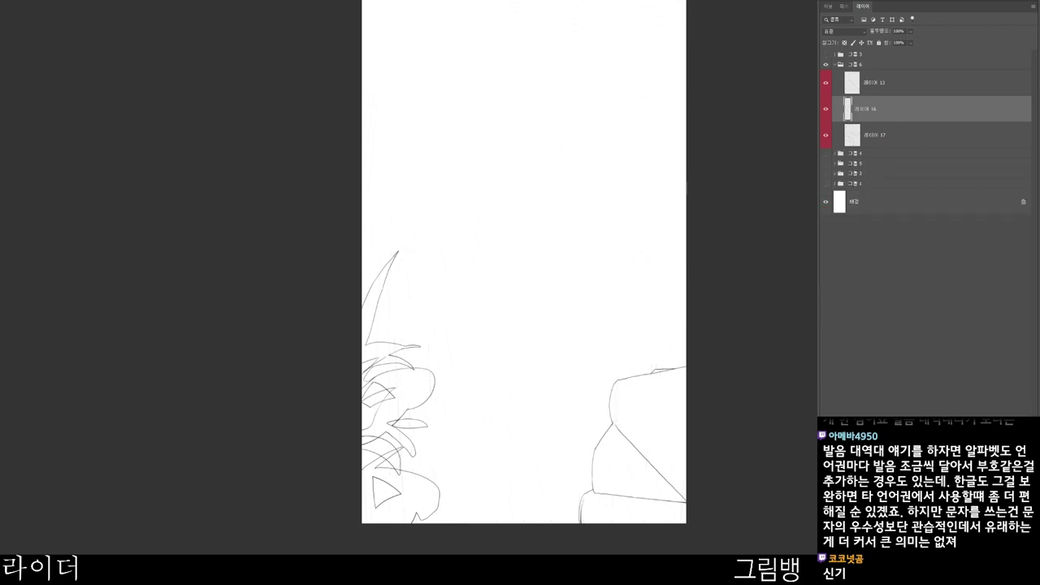
left_click(862, 64)
left_click(873, 109)
left_click(825, 109)
left_click(826, 135)
- Create a new layer beneath Layer 13 and make a selection from the outer outline of the furniture
left_click(875, 135)
mouse_move(609, 251)
left_mouse_down()
mouse_move(627, 246)
mouse_move(576, 199)
left_mouse_up()
key("ctrl+shift+alt+n")
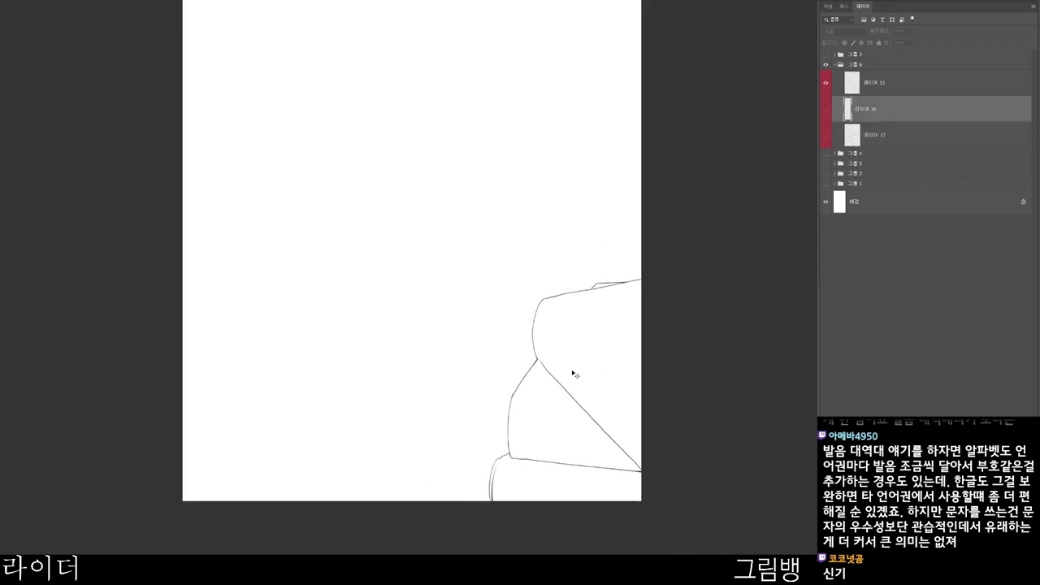
left_click(607, 273)
scroll(559, 341, "up", 2)
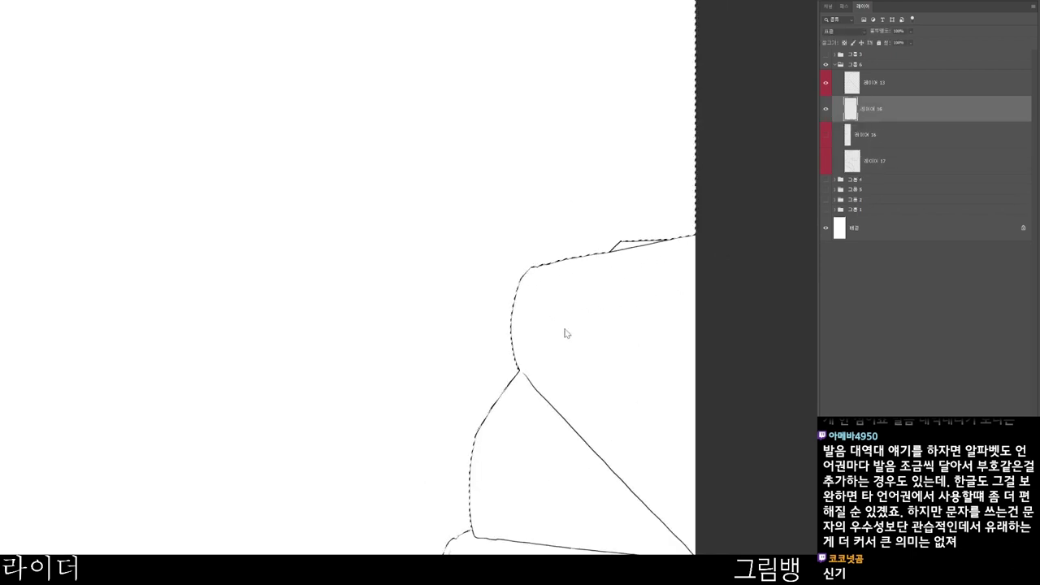
- Fill the furniture silhouette with grey #b8b8b8 and clip the Layer 13 line art to that fill
key("n")
left_click(401, 89)
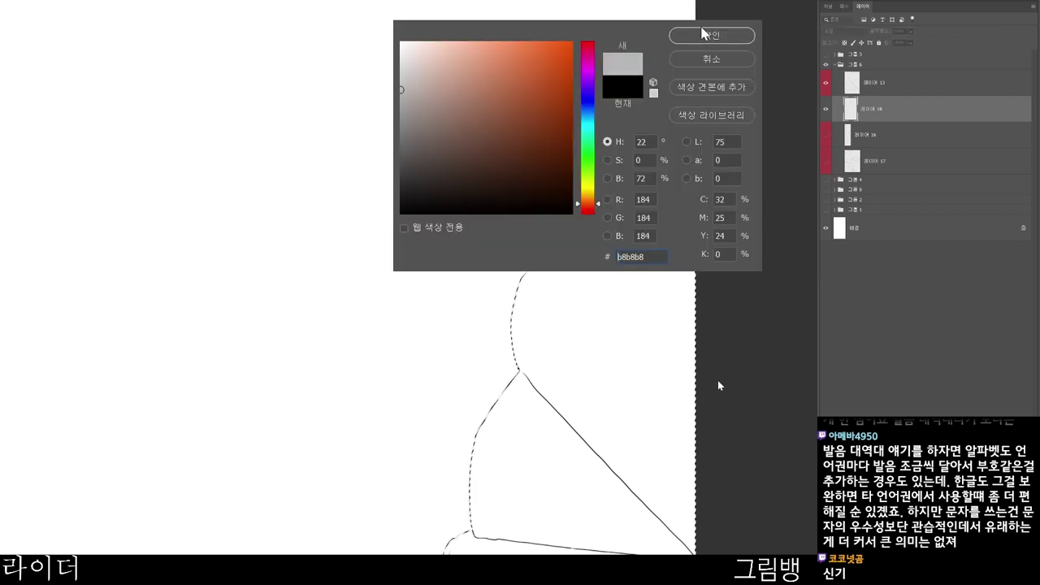
left_click(699, 35)
key("alt+Delete")
key("ctrl+d")
key("alt+bracketright")
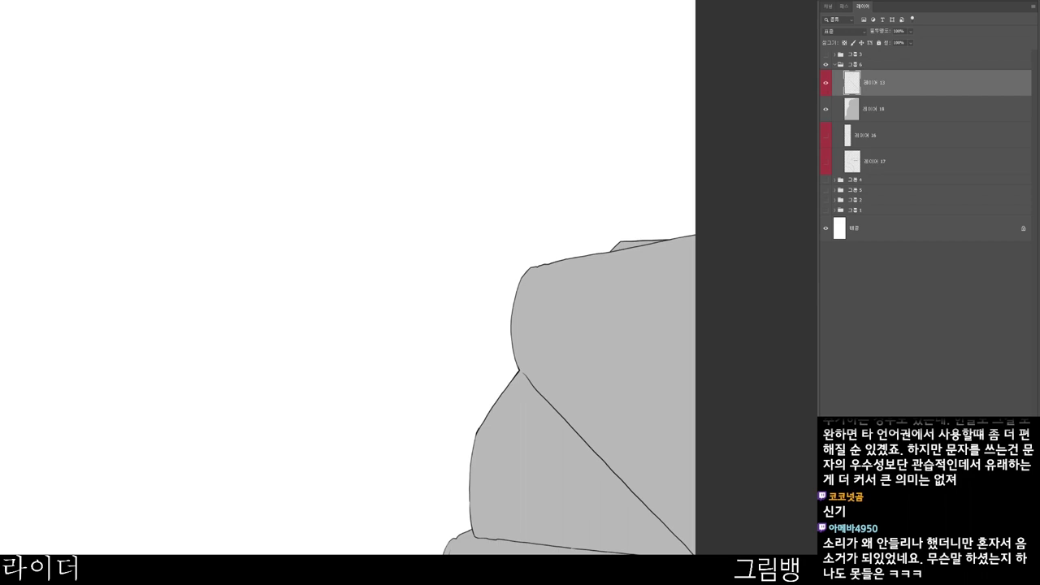
key("ctrl+alt+g")
scroll(617, 329, "down", 2)
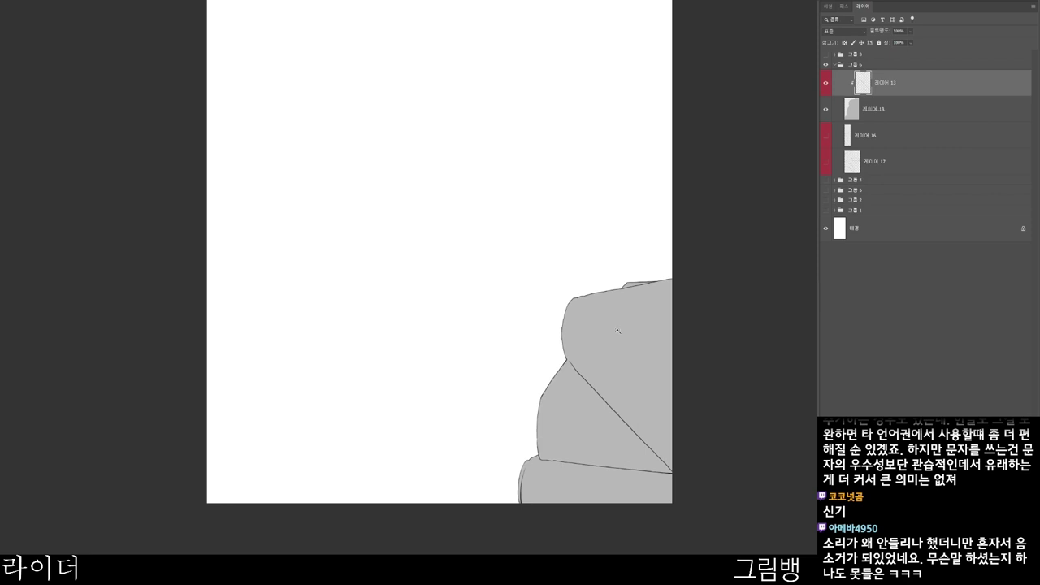
- Isolate the front leaves on Layer 16, create a new layer beneath them, and select around their outlines, including the enclosed gaps
left_click(902, 109)
left_click(902, 136)
left_click(826, 136)
left_click(825, 109)
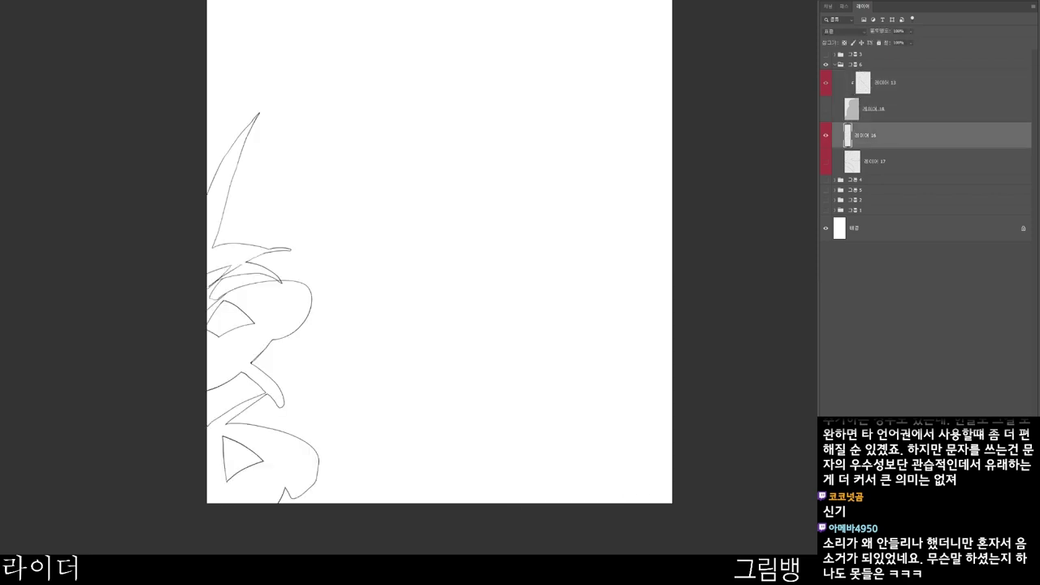
left_click_drag(631, 258, 744, 229)
key("alt+bracketleft")
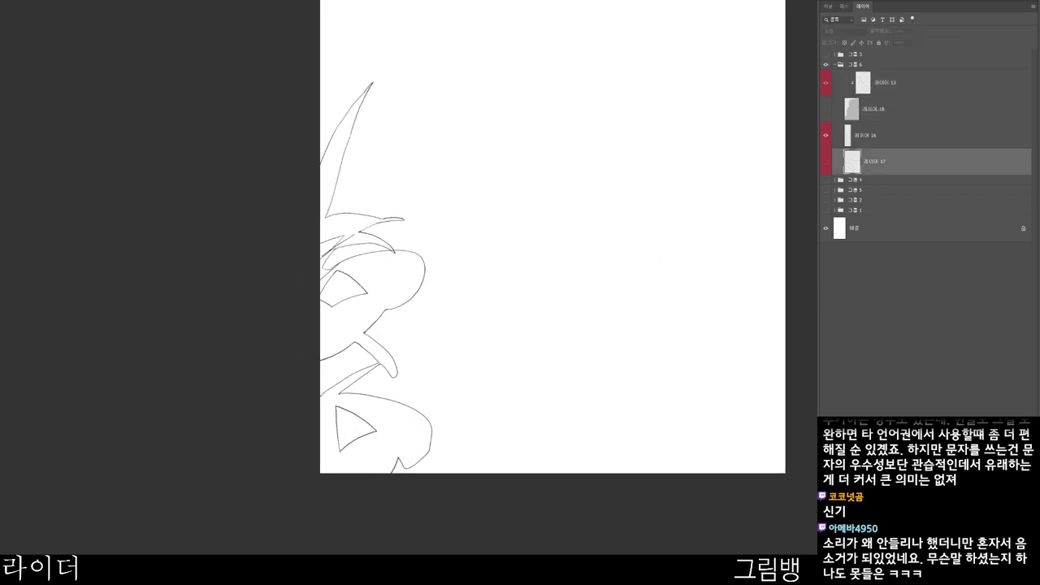
key("ctrl+shift+alt+n")
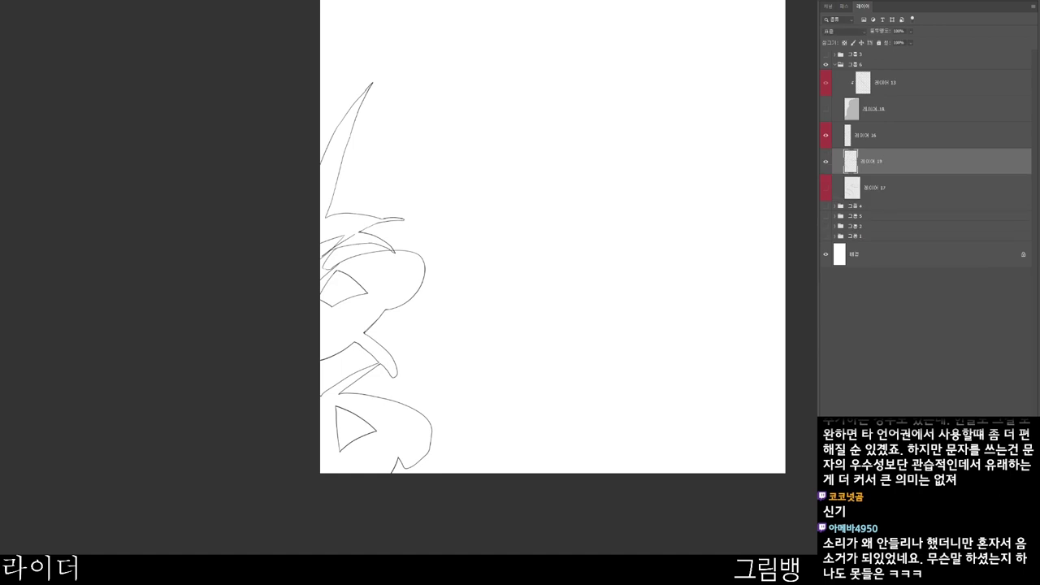
scroll(386, 219, "up", 3)
left_click(390, 192)
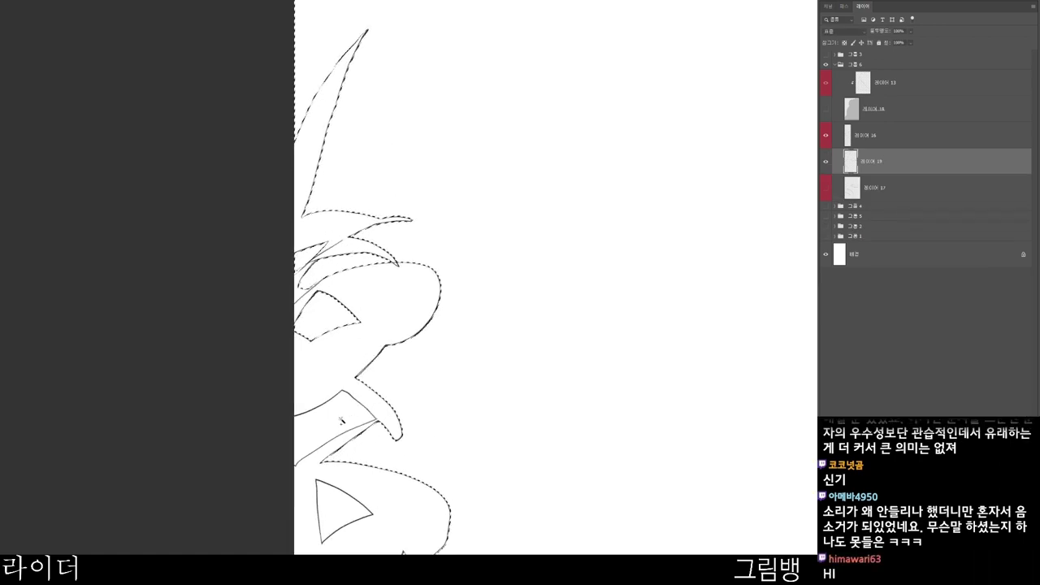
scroll(425, 395, "down", 2)
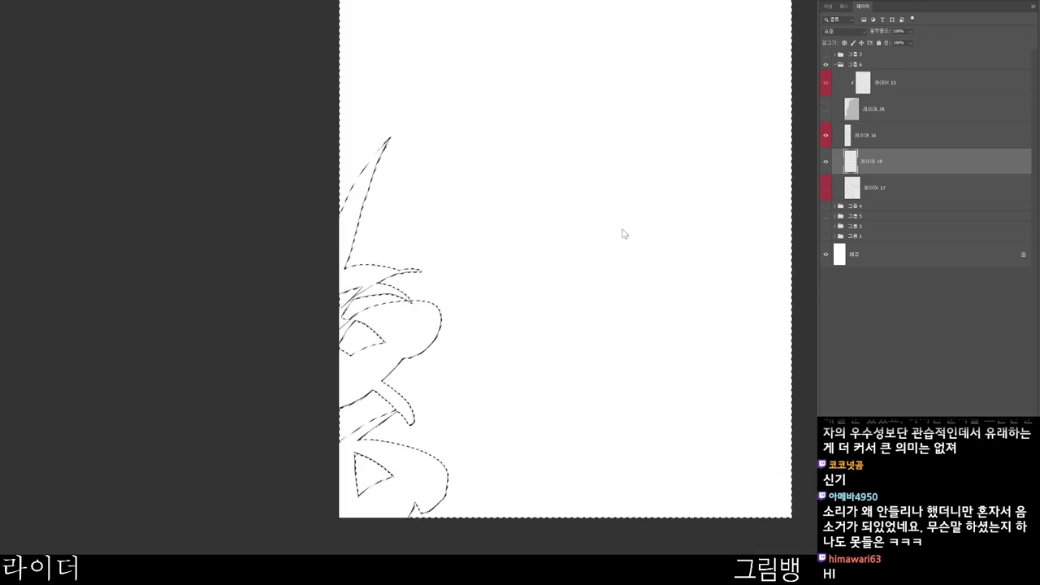
- Fill the front leaves' silhouette with the same grey and clip the Layer 16 lines to it
key("alt+BackSpace")
key("ctrl+d")
left_click(894, 136)
key("ctrl+alt+g")
- Isolate the back leaves on Layer 17 and place a new layer directly beneath them
left_click(893, 162)
left_click(894, 188)
left_click(825, 161)
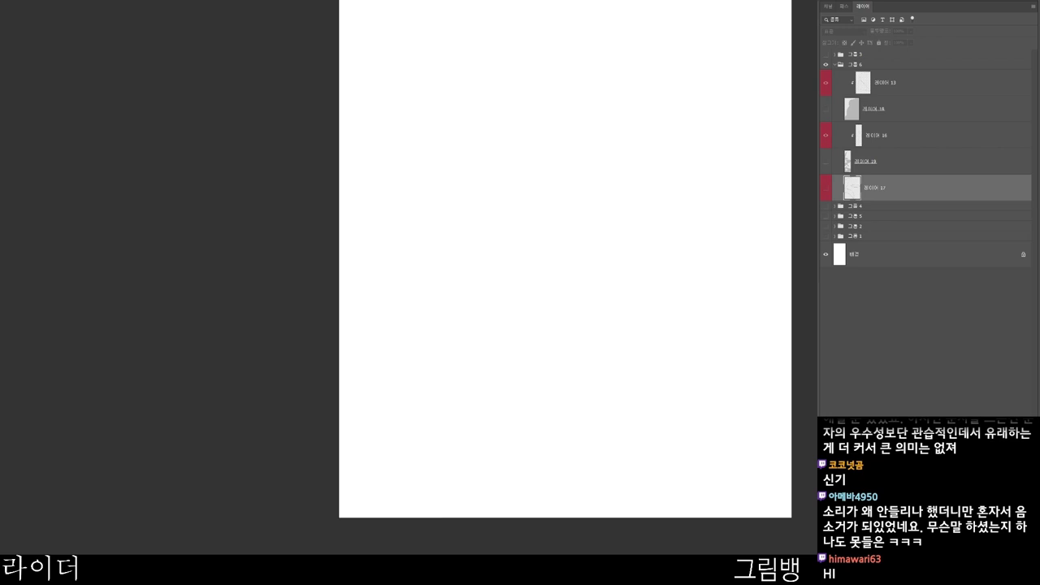
key("ctrl+shift+alt+n")
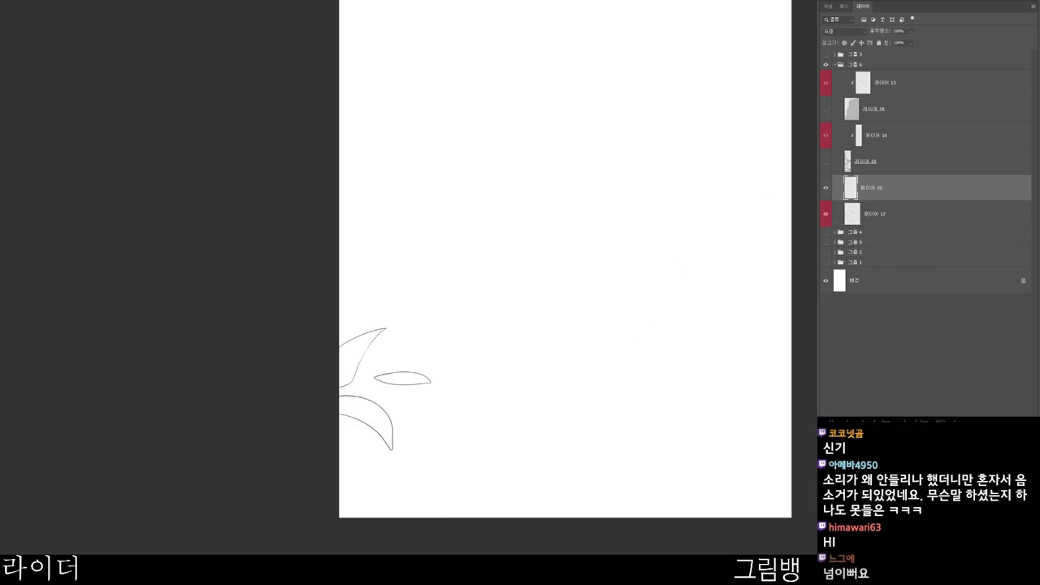
key("ctrl+bracketleft")
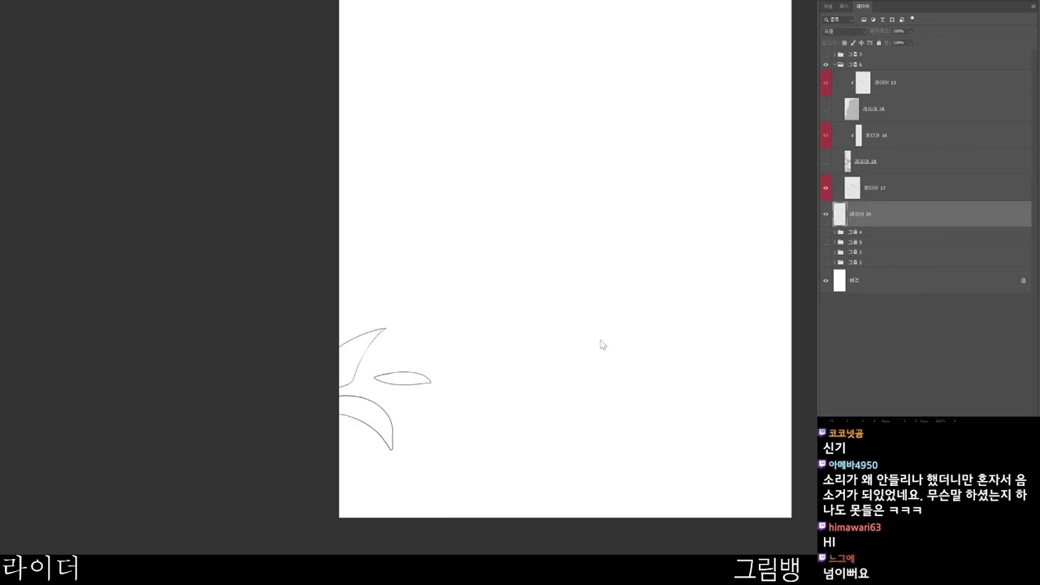
- Select the back leaves' silhouette by their outlines and fill it with a darker grey on the new layer
left_click(607, 335)
key("n")
left_click(708, 37)
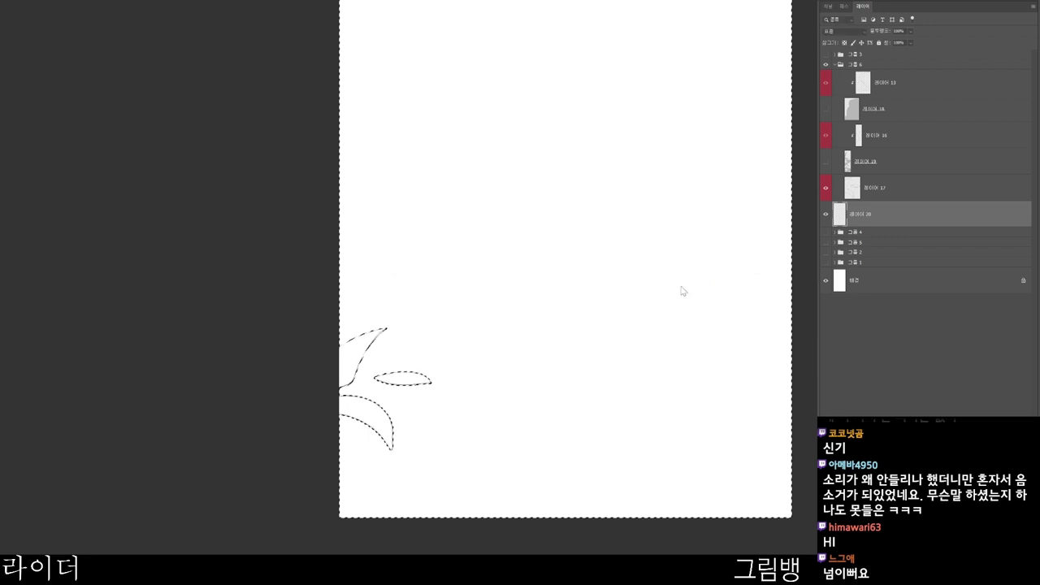
key("alt+BackSpace")
key("ctrl+d")
key("alt+bracketright")
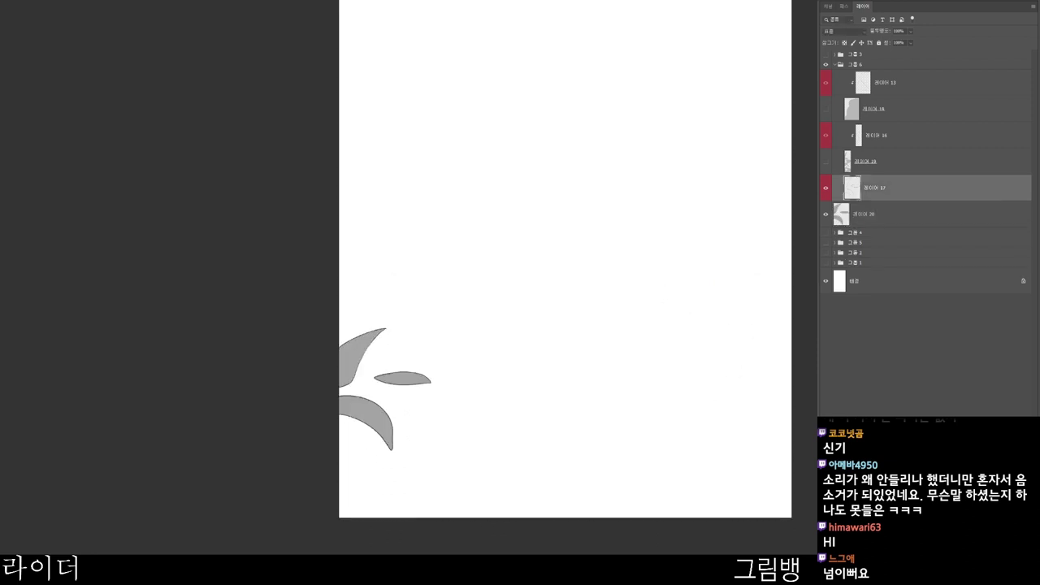
- Show the front leaves' fill again, move the back leaves' fill into group 6, and clip Layer 17 to it
left_click(863, 214)
left_click(865, 161)
left_click(825, 162)
left_click_drag(863, 214, 866, 176)
left_click_drag(874, 188, 874, 229)
left_click(875, 187)
key("ctrl+alt+g")
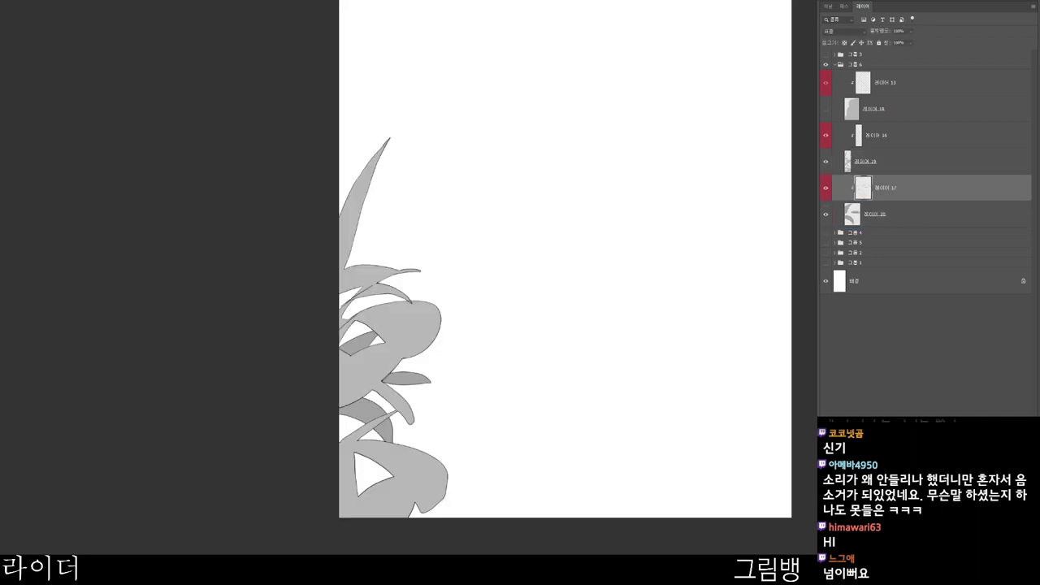
- Collapse group 6 with its furniture and leaf fills visible, and expand group 4
key("alt+bracketright")
left_click(835, 65)
scroll(739, 195, "down", 3)
left_click_drag(731, 235, 674, 267)
left_click(835, 75)
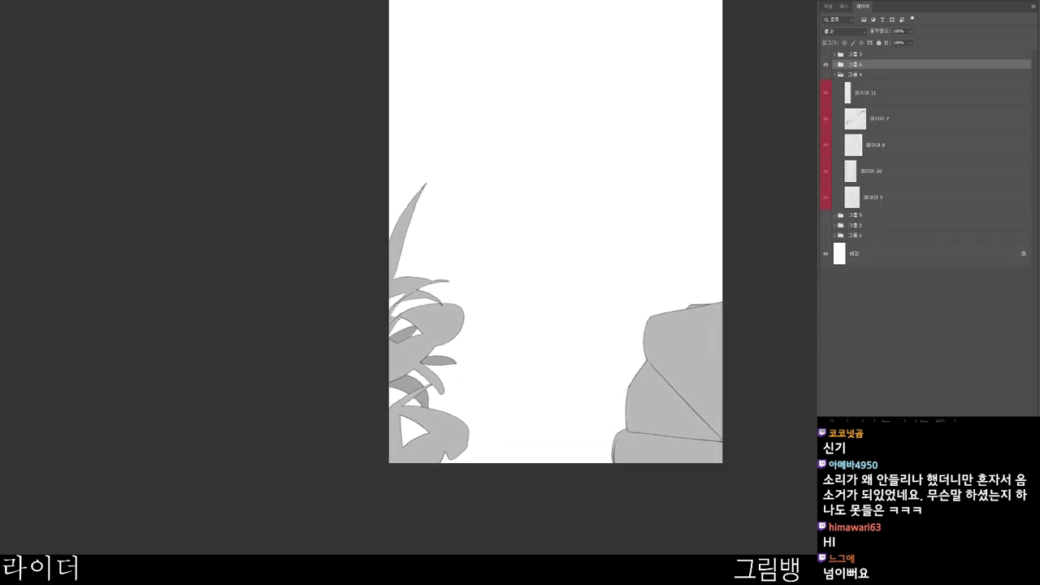
- Show only the weapon lines on Layer 11 in group 4 and create a new layer beneath them
left_click(867, 92)
left_click(825, 75)
left_click_drag(691, 195, 646, 248)
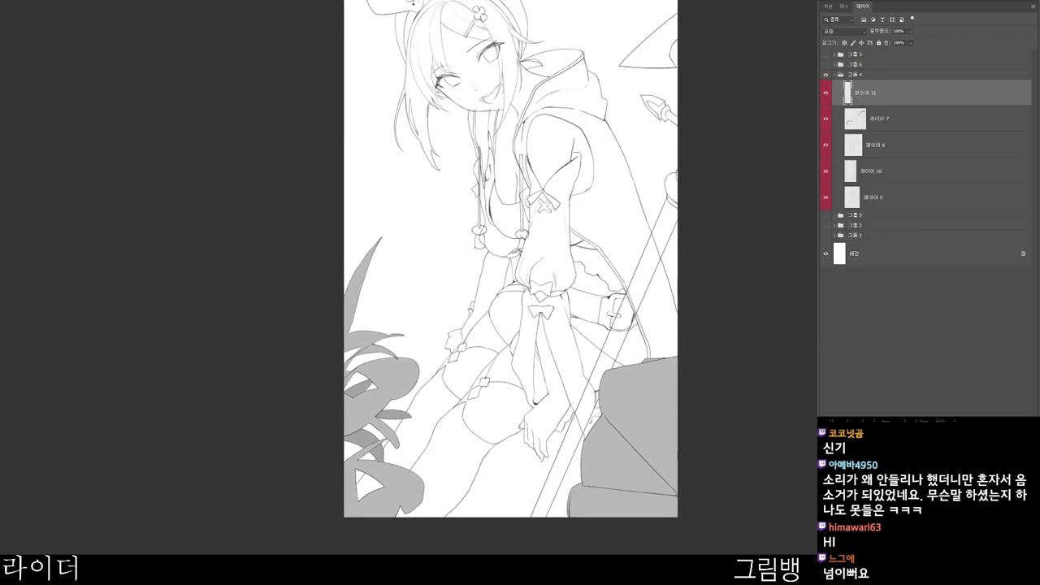
left_click(880, 118)
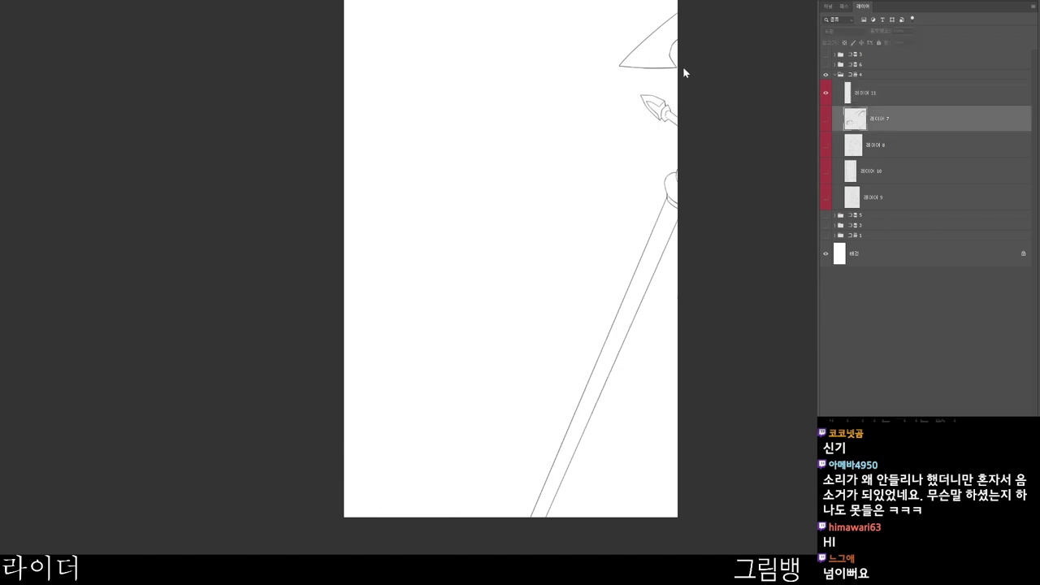
key("ctrl+shift+alt+n")
left_click(650, 223)
left_click_drag(640, 260, 659, 255)
key("ctrl+d")
- Select all the empty canvas around the weapon's blade, small spearhead and long shaft, on both sides of the shaft
left_click_drag(695, 187, 665, 276)
left_click_drag(634, 130, 663, 134)
left_click_drag(675, 83, 696, 79)
left_click_drag(687, 78, 673, 124)
left_click_drag(685, 287, 668, 267)
left_click(532, 378)
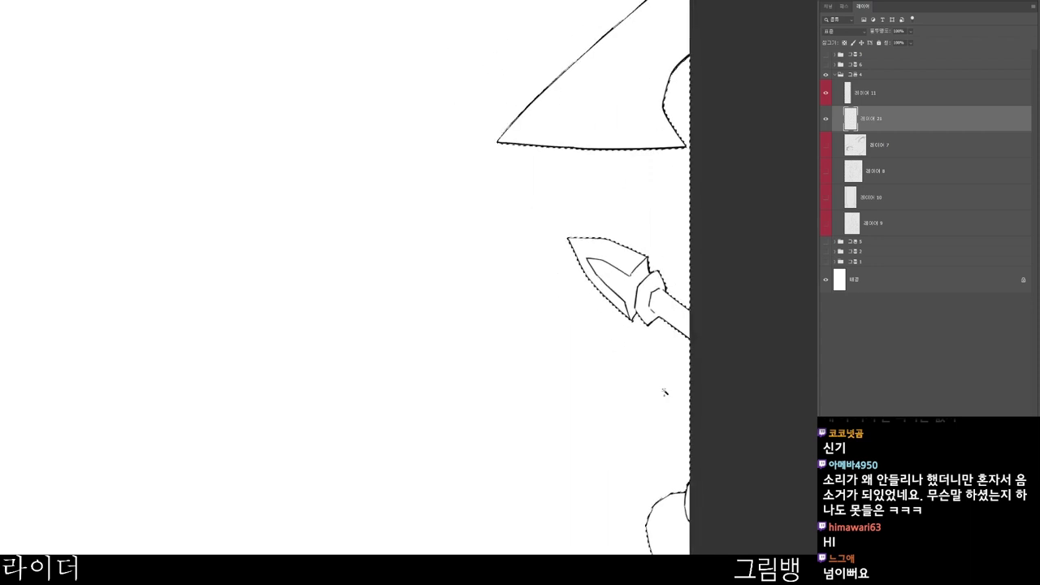
left_click_drag(664, 473, 613, 460)
left_click_drag(633, 523, 662, 316)
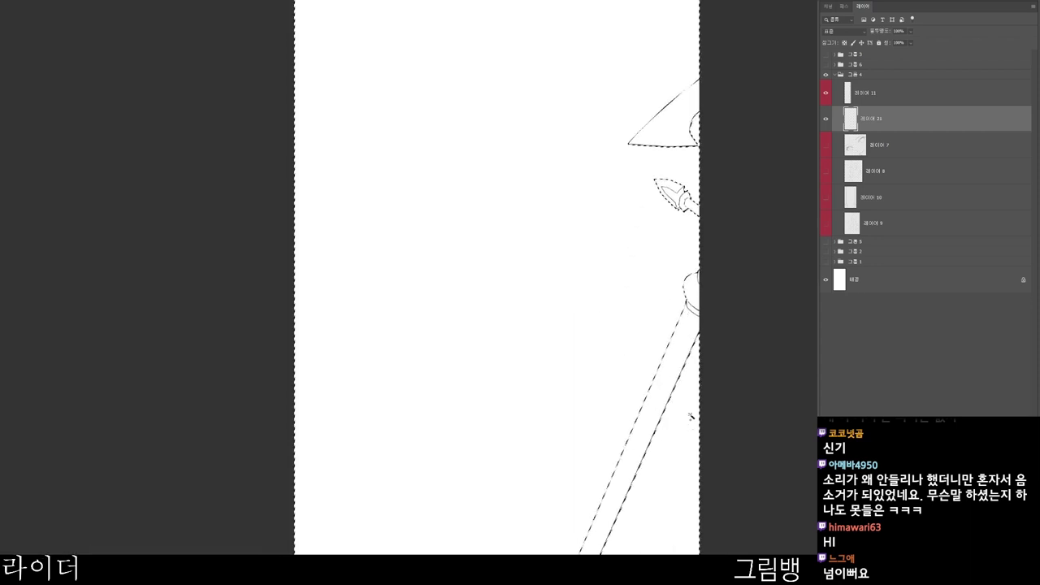
scroll(695, 426, "down", 1)
- Invert the selection, fill the weapon silhouette with the current grey, and clip the Layer 11 lines to it
key("ctrl+shift+i")
key("alt+Delete")
key("ctrl+d")
key("alt+bracketright")
key("ctrl+alt+g")
- Isolate the head and hat lines on Layers 7 and 8 and create a new layer beneath Layer 8
left_click(879, 145)
left_click(826, 145)
left_click(826, 118)
left_click(875, 170)
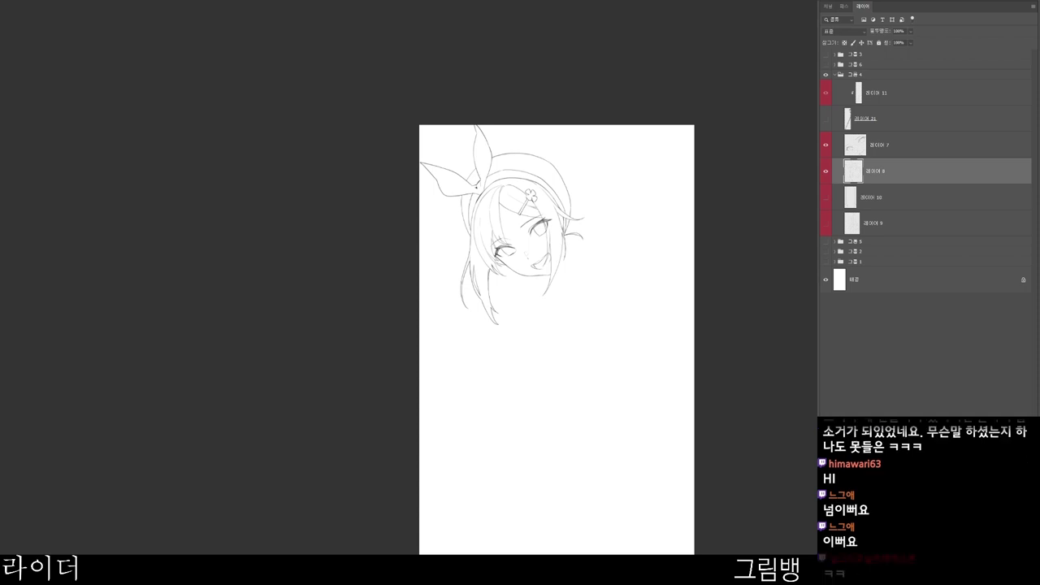
key("alt+[")
key("ctrl+alt+shift+n")
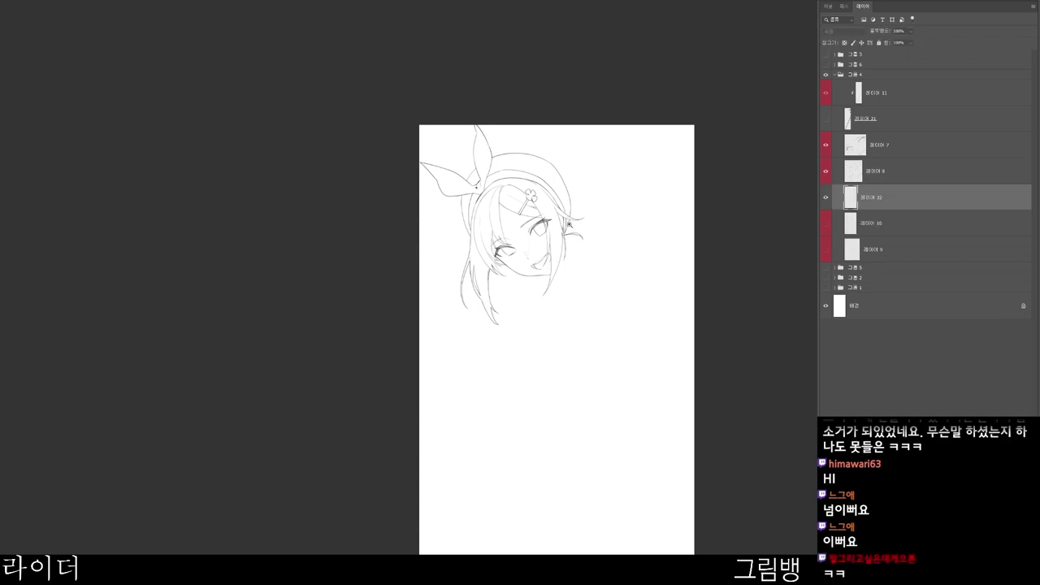
- Select all the empty canvas around the head, hat ribbon and loose hair strands
scroll(568, 223, "up", 5)
left_click(613, 151)
scroll(638, 169, "down", 1)
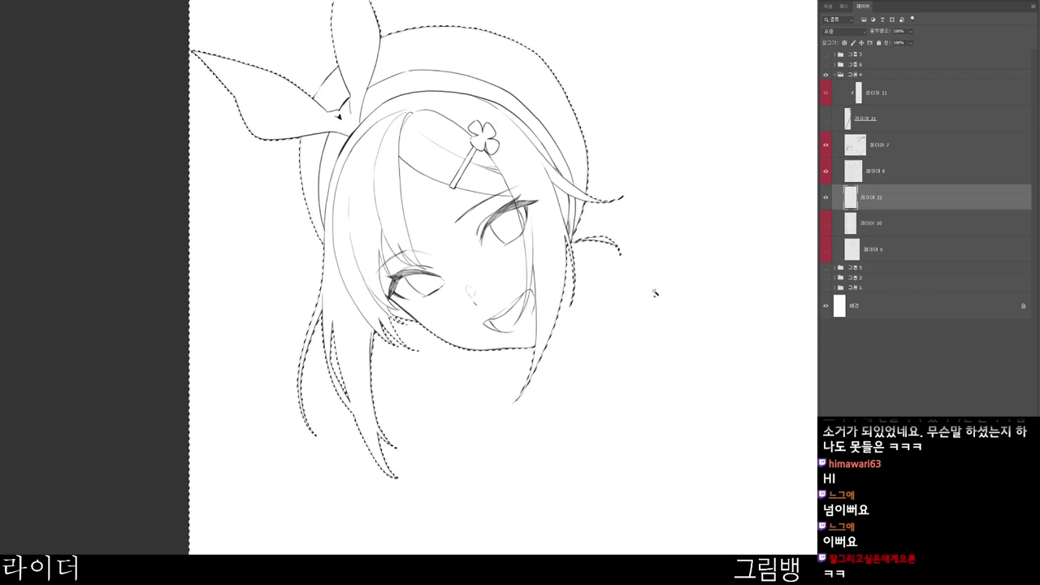
key("ctrl+d")
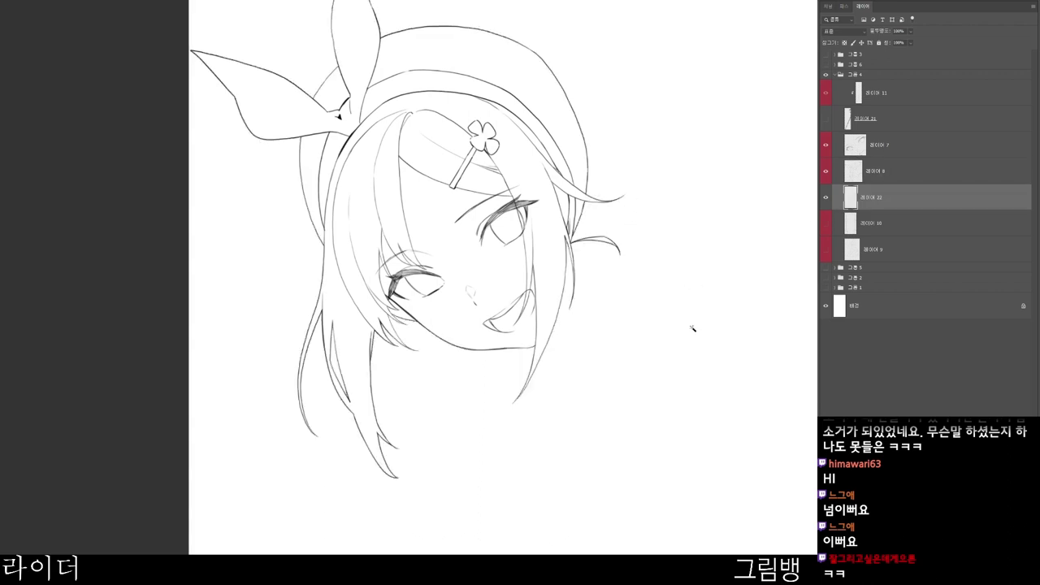
mouse_move(685, 316)
left_mouse_down()
mouse_move(664, 322)
mouse_move(671, 315)
left_mouse_up()
left_click(653, 304)
left_click_drag(495, 310, 531, 301)
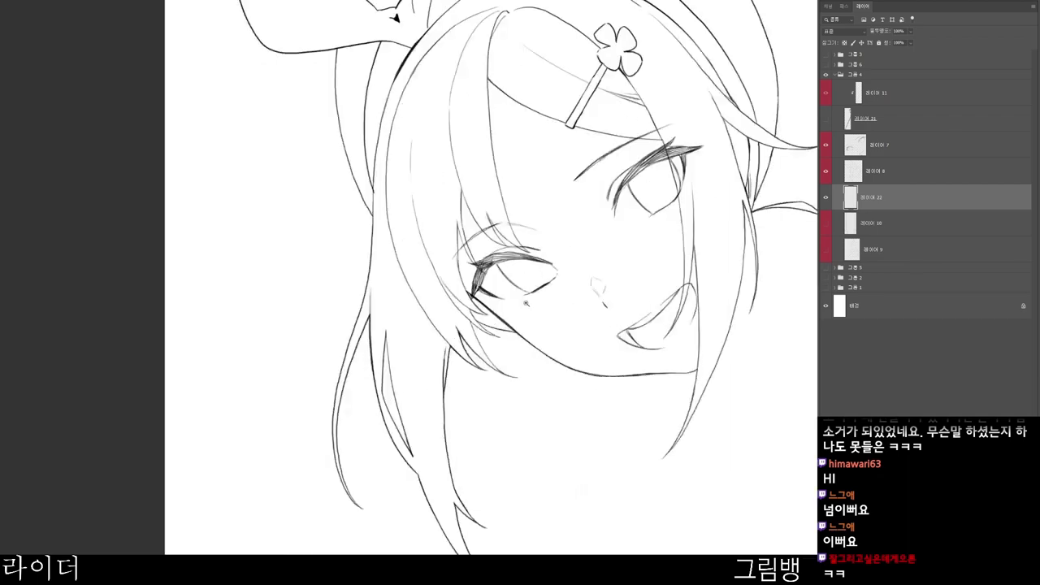
scroll(730, 230, "down", 6)
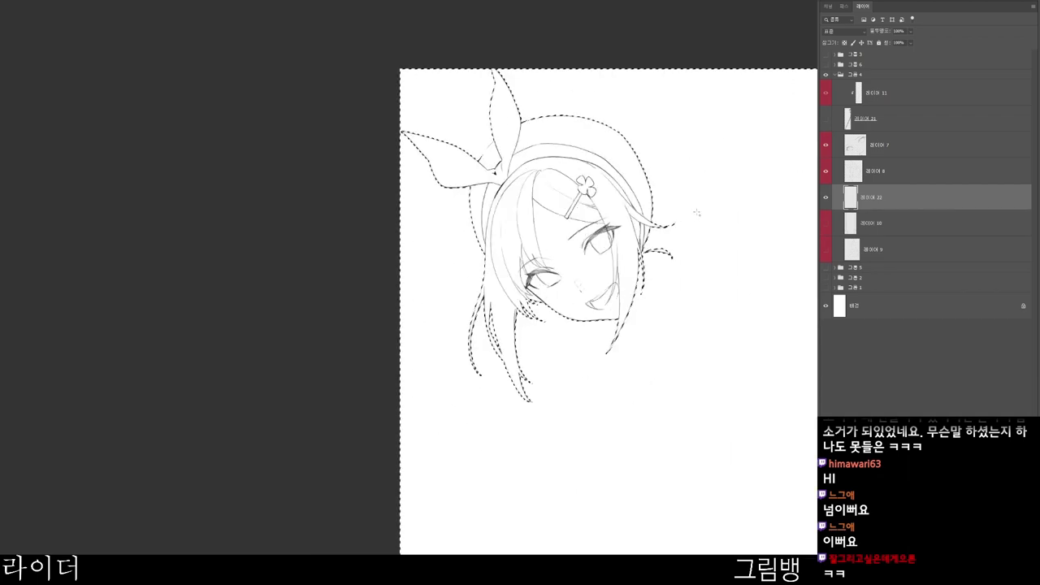
- Invert the selection, fill the head and hat silhouette with the current grey, and clip the Layer 7 and 8 lines to it
key("ctrl+shift+i")
key("alt+Delete")
key("ctrl+d")
left_click_drag(631, 513, 551, 419)
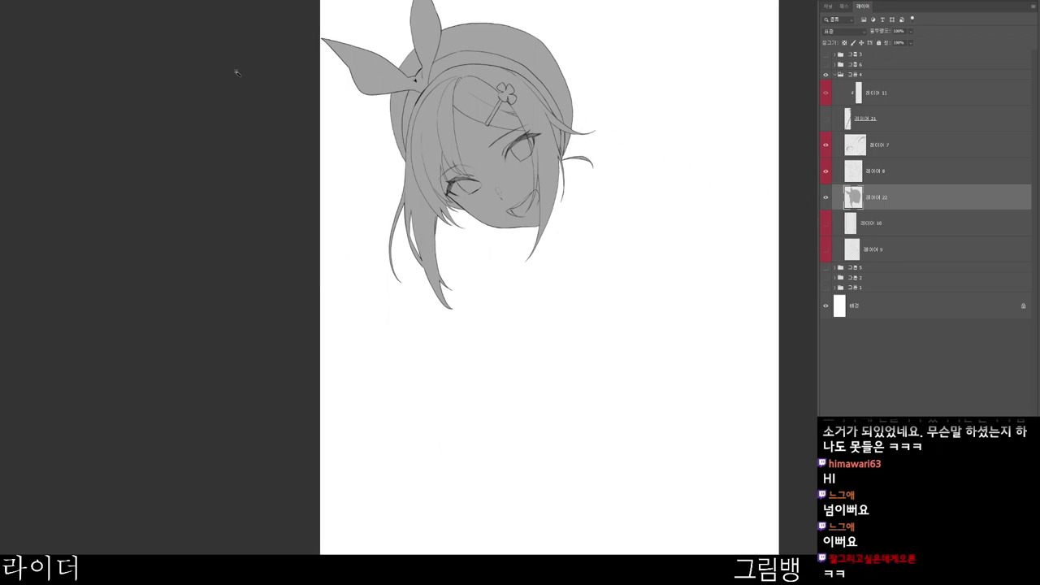
left_click(910, 172)
left_click(911, 146, "shift")
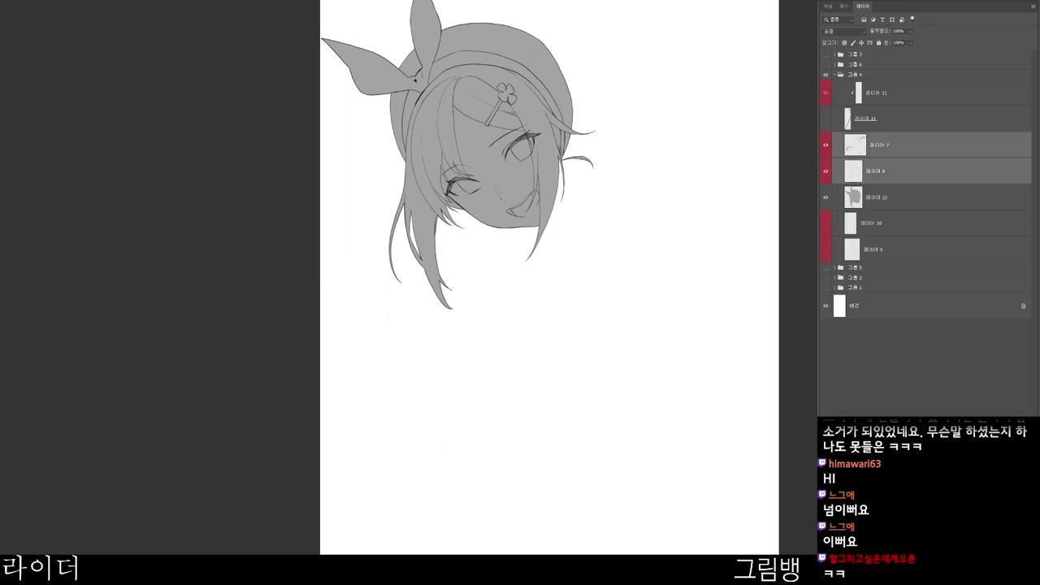
key("ctrl+alt+g")
- Hide the head silhouette, show only the cord and tassel lines on Layer 10, and create a new layer beneath them
left_click(910, 197)
left_click(825, 198)
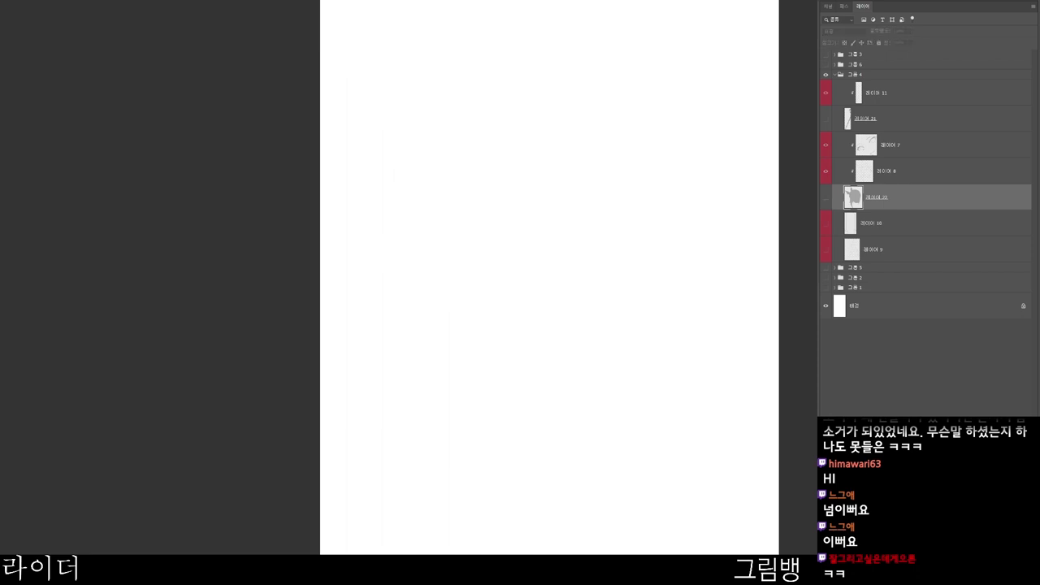
left_click(910, 223)
left_click(825, 223)
left_click(910, 249)
left_click_drag(666, 345, 633, 201)
left_click(578, 312, "ctrl")
left_click(910, 224)
key("ctrl+shift+alt+n")
- Fill the cord and tassel silhouettes with the current grey by inverting the surrounding selection, and clip the Layer 10 lines to them
scroll(522, 271, "up", 3)
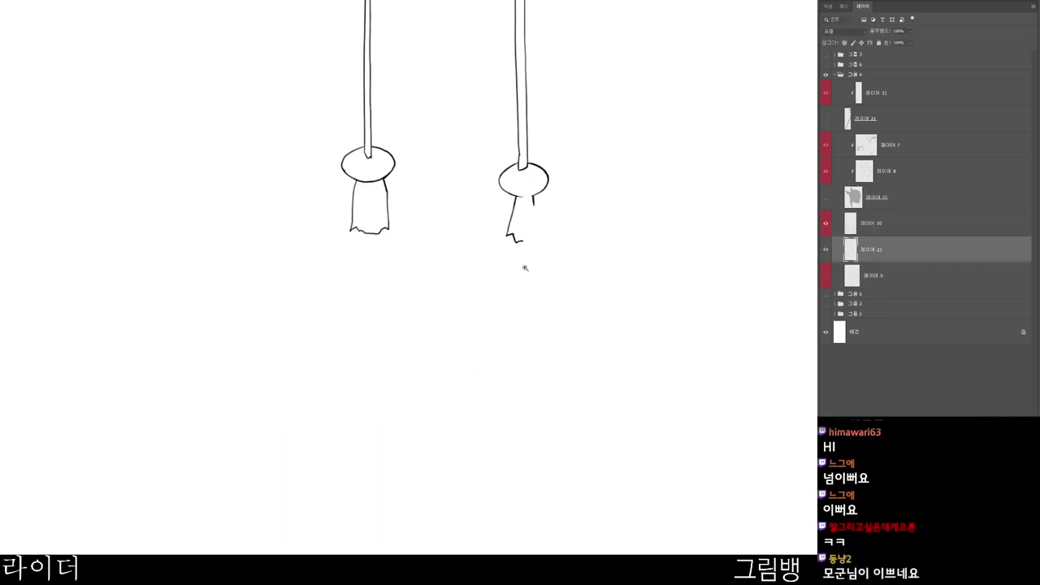
left_click_drag(565, 172, 528, 172)
left_click(583, 94)
key("ctrl+shift+i")
key("alt+BackSpace")
key("ctrl+d")
key("alt+bracketright")
key("ctrl+alt+g")
- Hide the cord base, show only the hooded body lines on Layer 9, and create a new layer beneath them
key("alt+bracketleft")
key("alt+bracketleft")
left_click(825, 276)
left_click(825, 249)
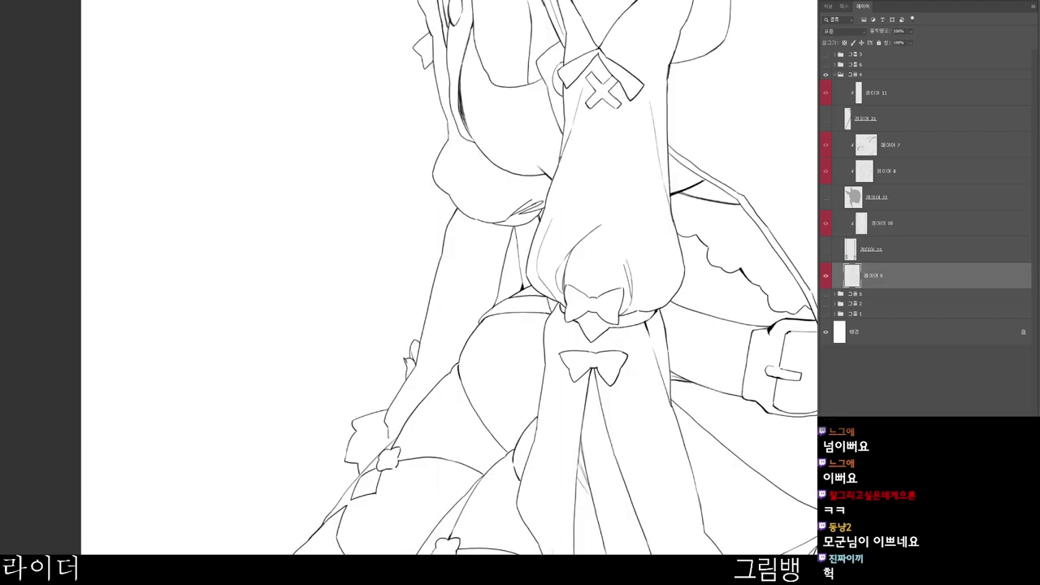
scroll(804, 309, "down", 3)
left_click_drag(805, 309, 665, 439)
scroll(706, 345, "down", 2)
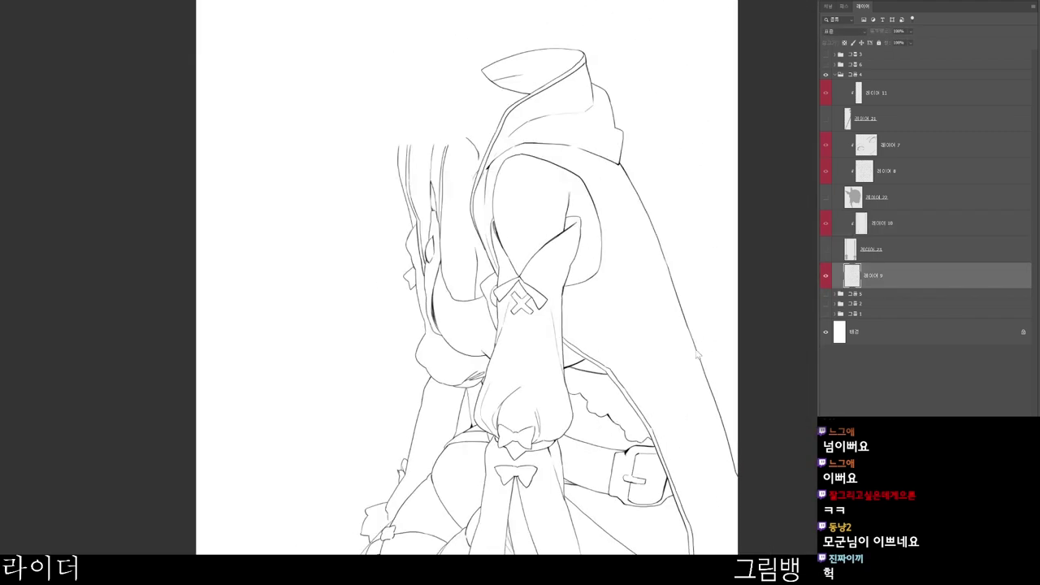
left_click(709, 39)
left_click(902, 250)
left_click(902, 276)
key("ctrl+shift+alt+n")
left_click_drag(902, 275, 902, 314)
key("ctrl+bracketleft")
- Draw a curve on the new layer closing the open gap between the hair and the hood's peak
scroll(471, 134, "up", 3)
left_click_drag(349, 153, 486, 40)
key("ctrl+z")
mouse_move(349, 152)
left_mouse_down()
mouse_move(395, 72)
mouse_move(498, 15)
left_mouse_up()
scroll(624, 14, "down", 3)
- Try to select the empty canvas beside the body and the area beneath the legs and hands
left_click_drag(772, 255, 726, 159)
left_click(726, 159)
scroll(517, 208, "up", 4)
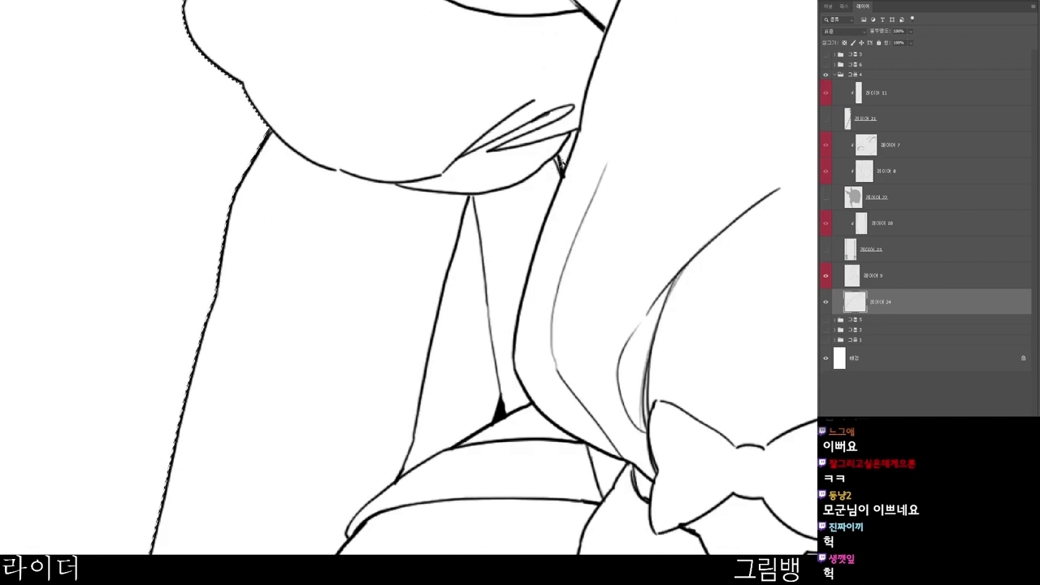
scroll(631, 206, "down", 4)
left_click_drag(636, 374, 619, 180)
left_click(682, 456, "shift")
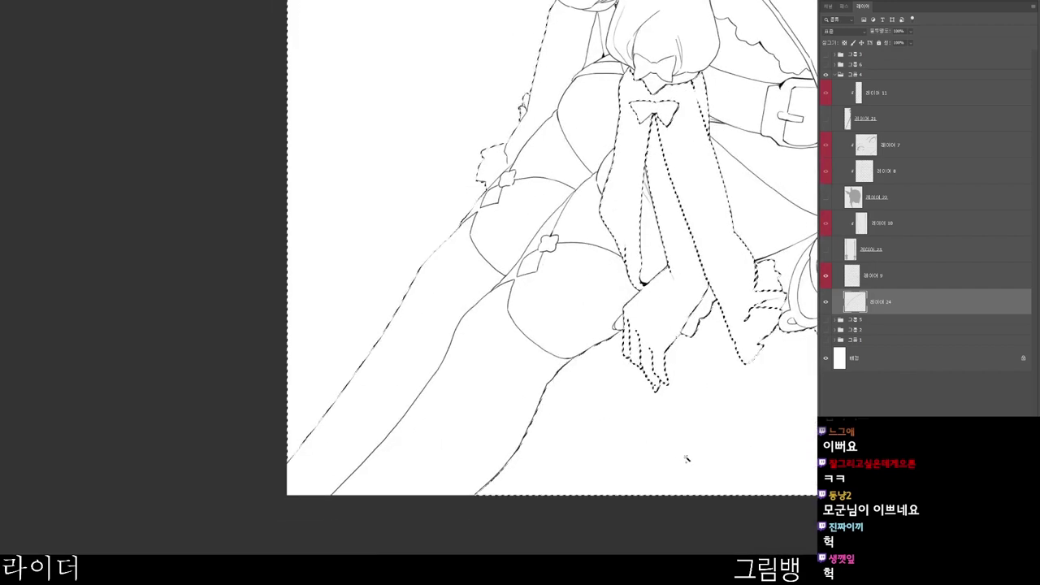
scroll(681, 456, "up", 5)
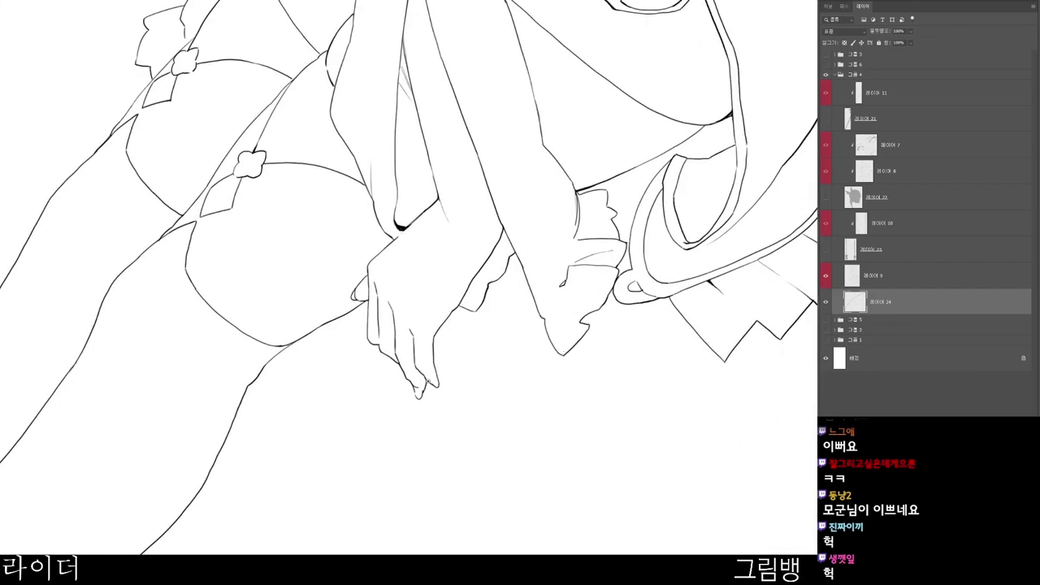
scroll(417, 392, "down", 3)
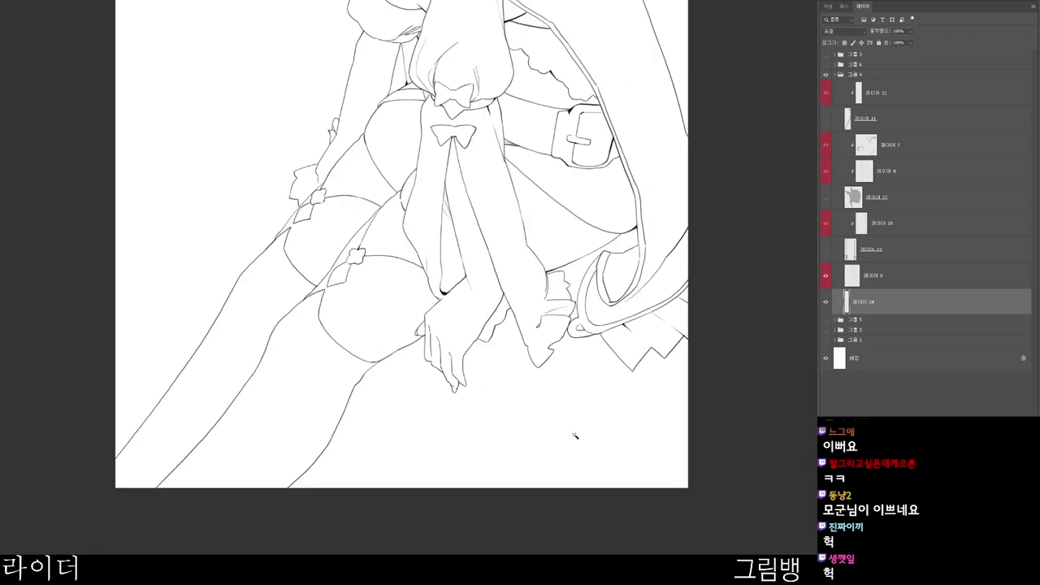
- Select all the empty canvas around the hooded body, cloak, arms and legs without including the sleeve interiors
scroll(654, 238, "up", 2)
left_click_drag(655, 239, 632, 423)
scroll(580, 366, "up", 4)
scroll(617, 370, "down", 4)
left_click(643, 79, "shift")
scroll(524, 201, "up", 4)
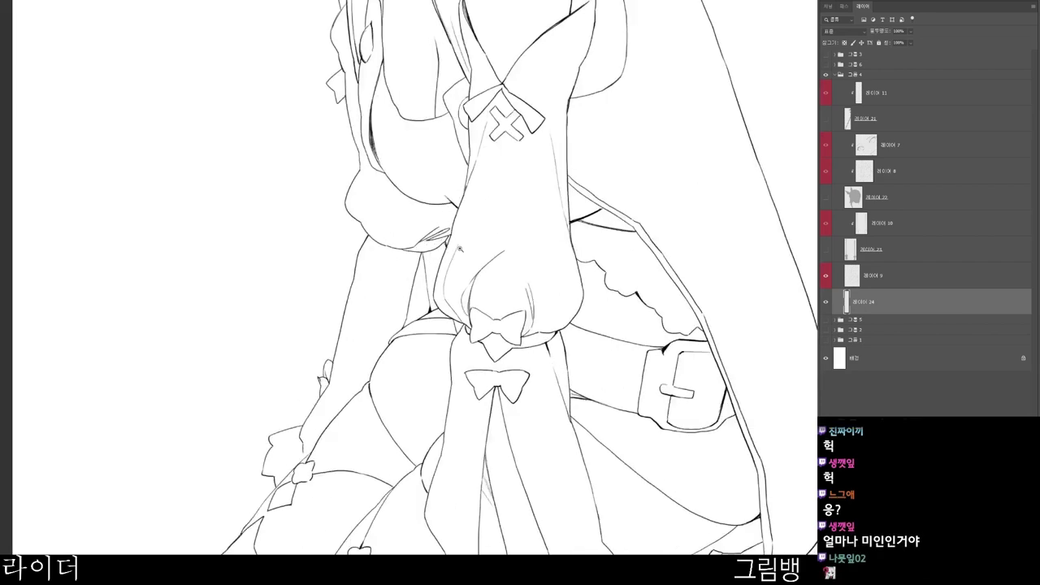
scroll(524, 202, "down", 6)
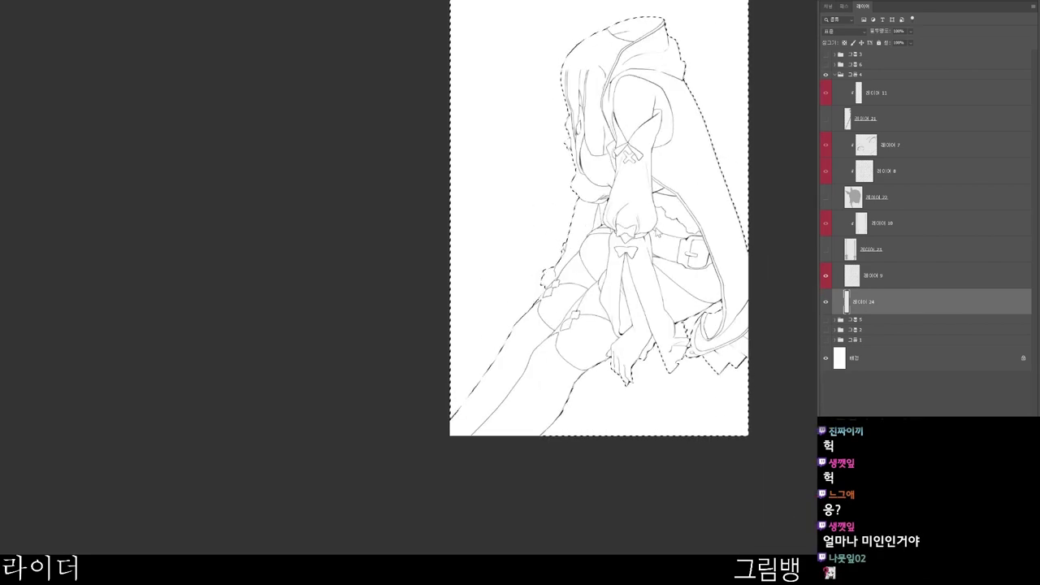
- Fill the hooded body silhouette with the current grey and clip the Layer 9 lines to it
key("alt+BackSpace")
key("ctrl+d")
left_click_drag(617, 269, 558, 396)
left_click_drag(501, 346, 553, 349)
left_click_drag(629, 384, 560, 367)
left_click_drag(678, 473, 606, 454)
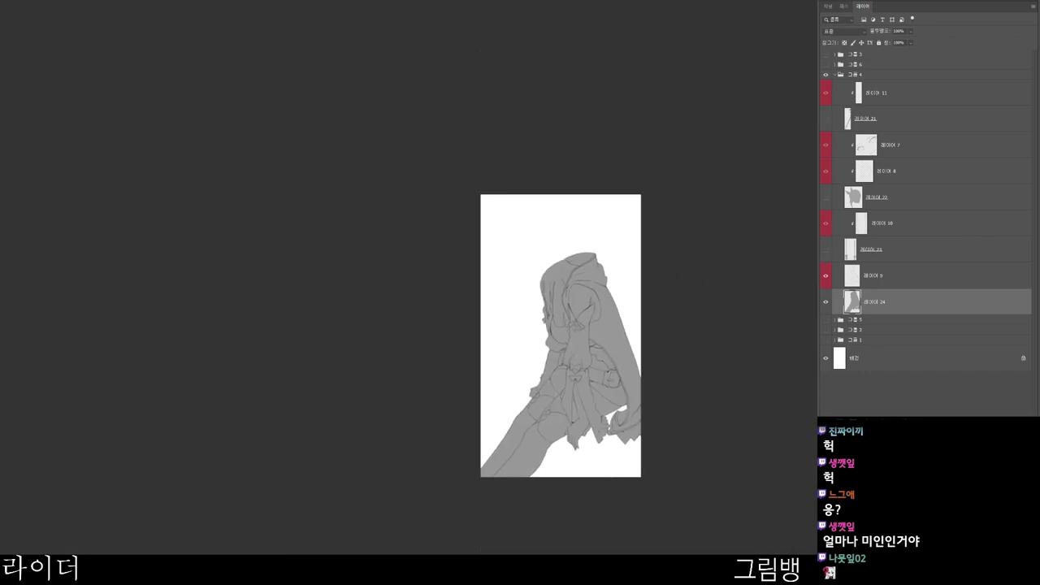
key("alt+bracketright")
key("ctrl+alt+g")
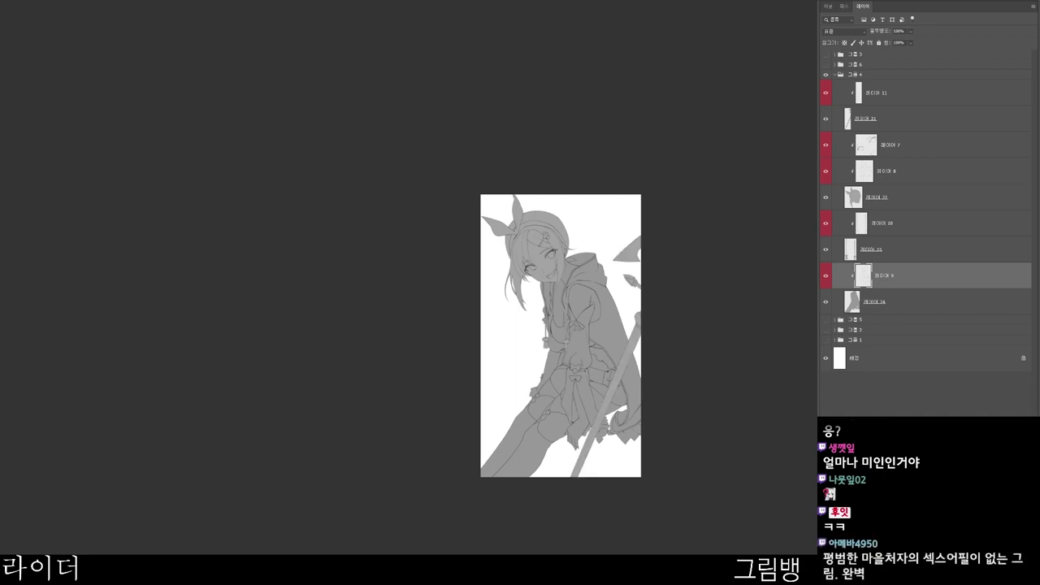
- Examine the combined grey silhouettes of the head, weapon, cords and body, including the tassels in close-up
scroll(603, 399, "up", 5)
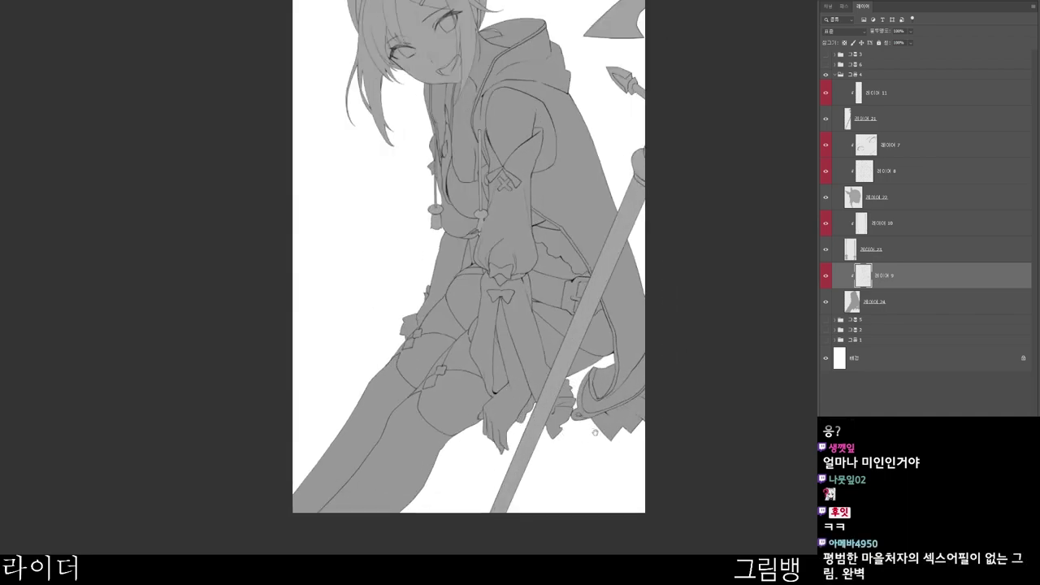
scroll(607, 505, "down", 1)
left_click_drag(602, 521, 609, 486)
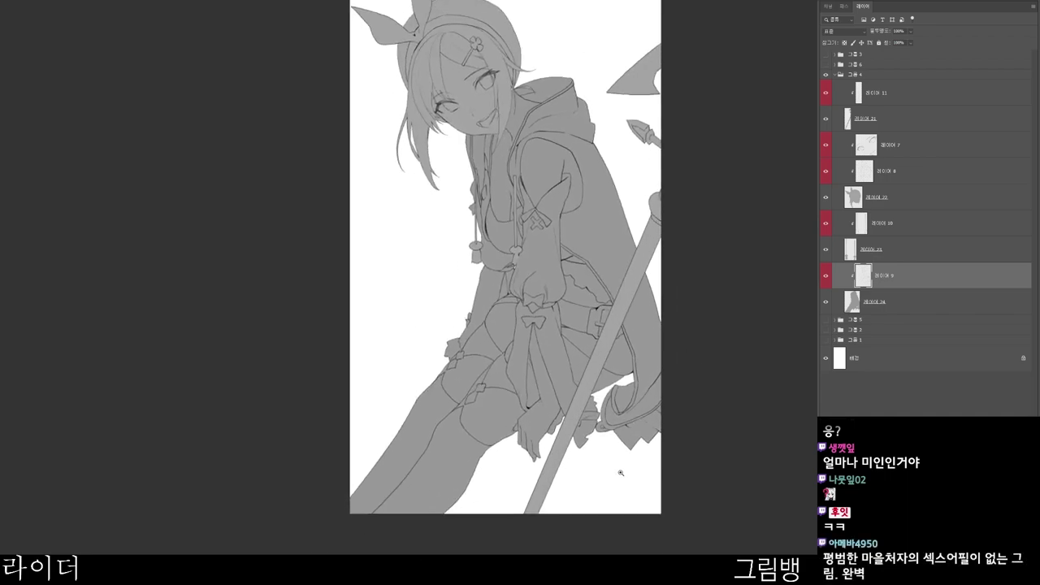
scroll(524, 265, "up", 5)
scroll(593, 257, "down", 4)
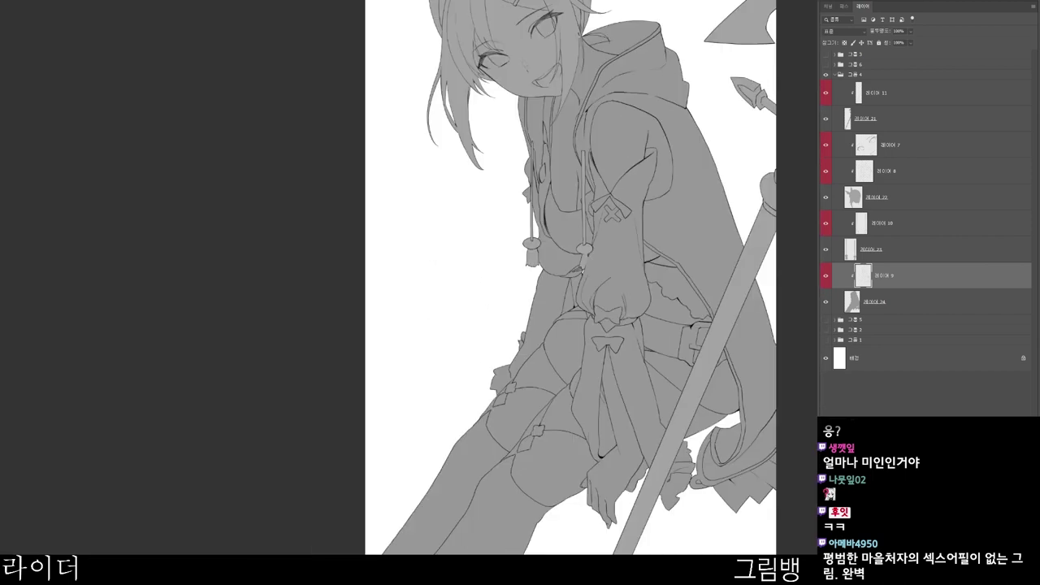
left_click(910, 197)
left_click(902, 119)
left_click(902, 249)
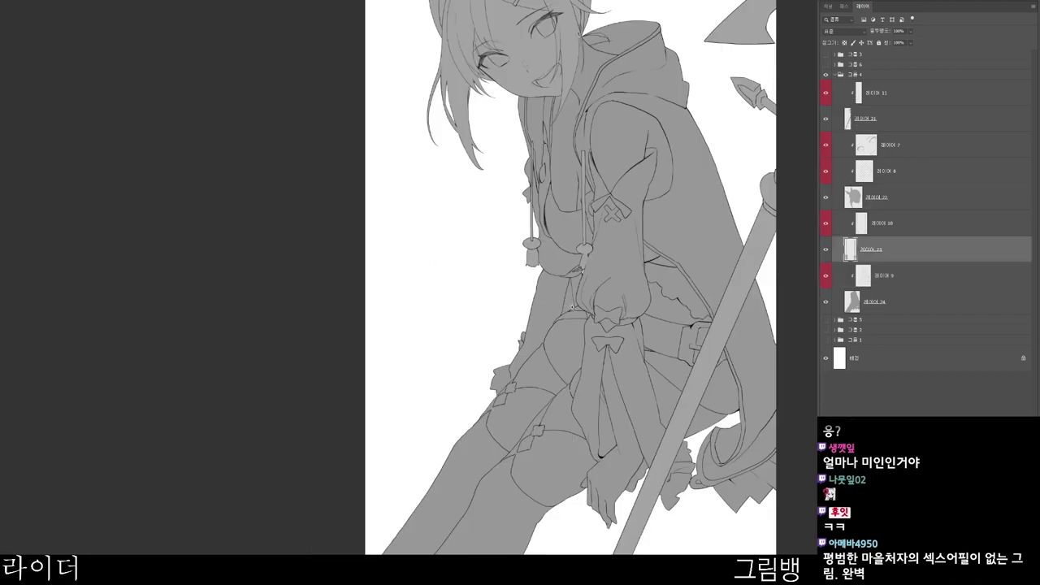
scroll(578, 317, "up", 3)
scroll(602, 158, "up", 3)
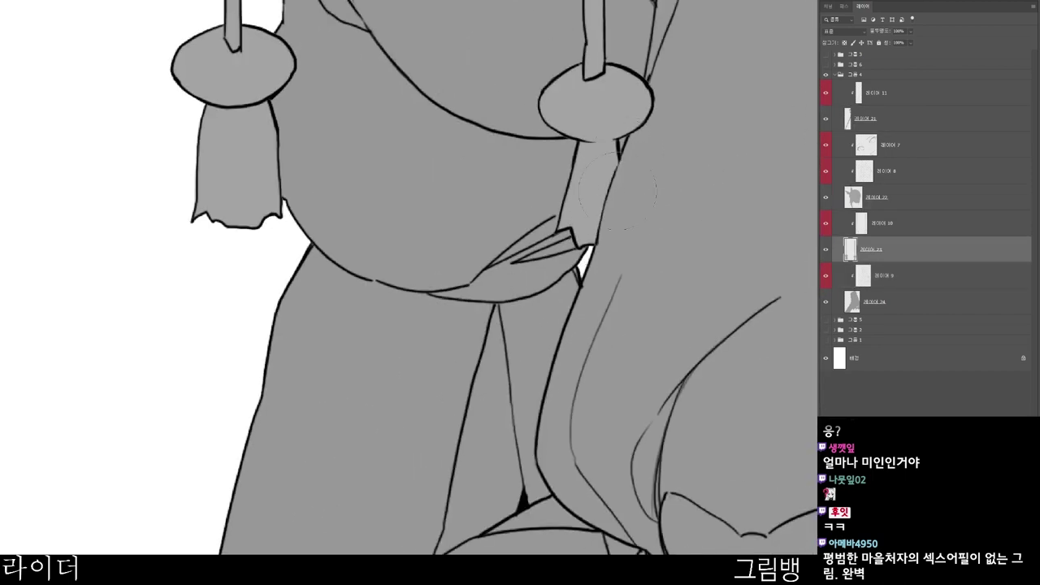
scroll(660, 191, "down", 3)
left_click_drag(655, 202, 532, 371)
scroll(619, 528, "down", 4)
left_click_drag(624, 549, 578, 488)
left_click(890, 301)
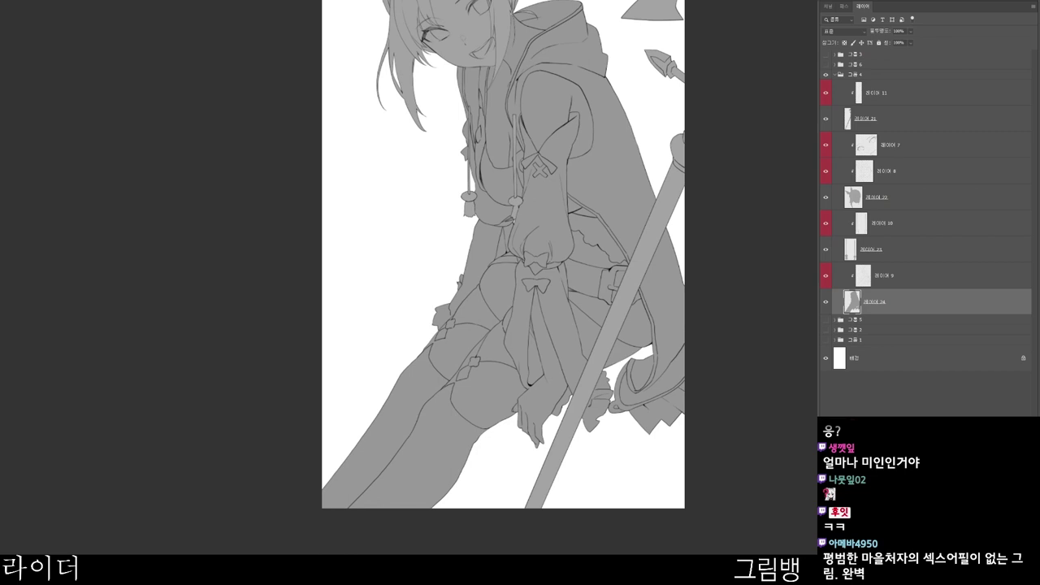
- Collapse and hide group 4, isolate the folded cloth lines on Layer 14 in group 5, and create a new layer beneath them
left_click(886, 276)
left_click(835, 75)
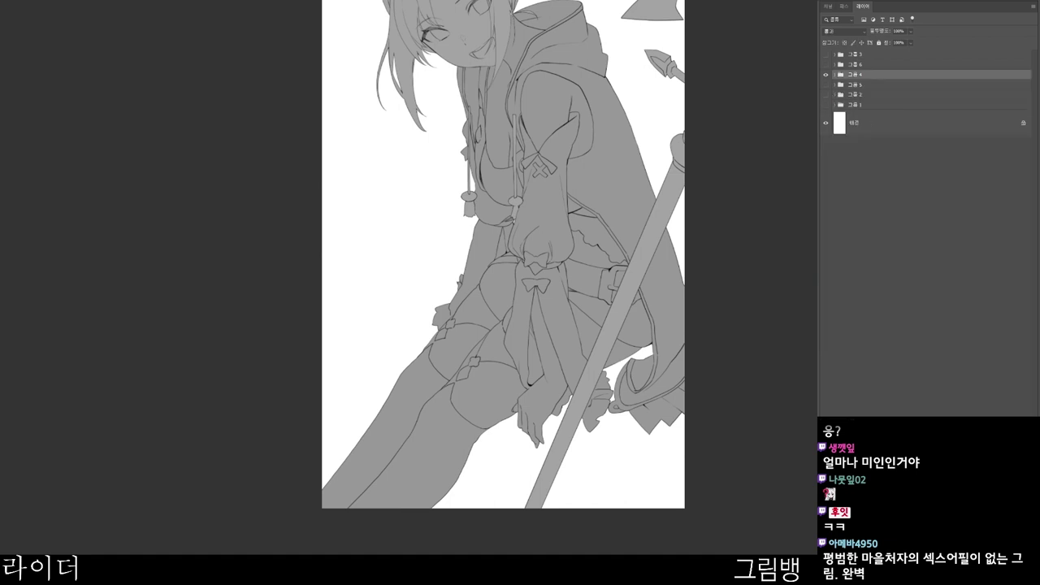
left_click(826, 84)
left_click(826, 65)
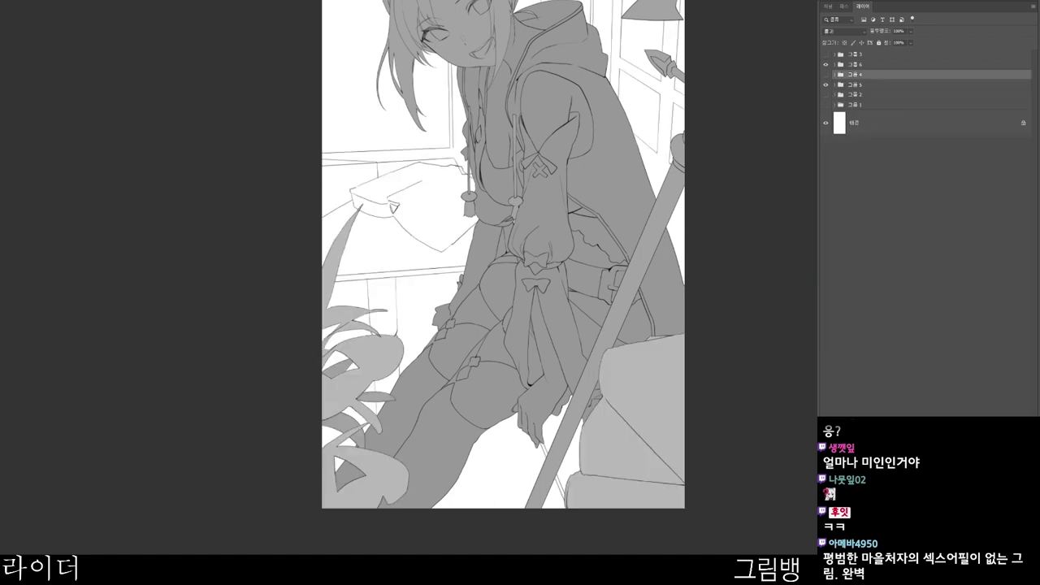
left_click(825, 64)
left_click(834, 84)
left_click(885, 129)
left_click(826, 129)
left_click(826, 155)
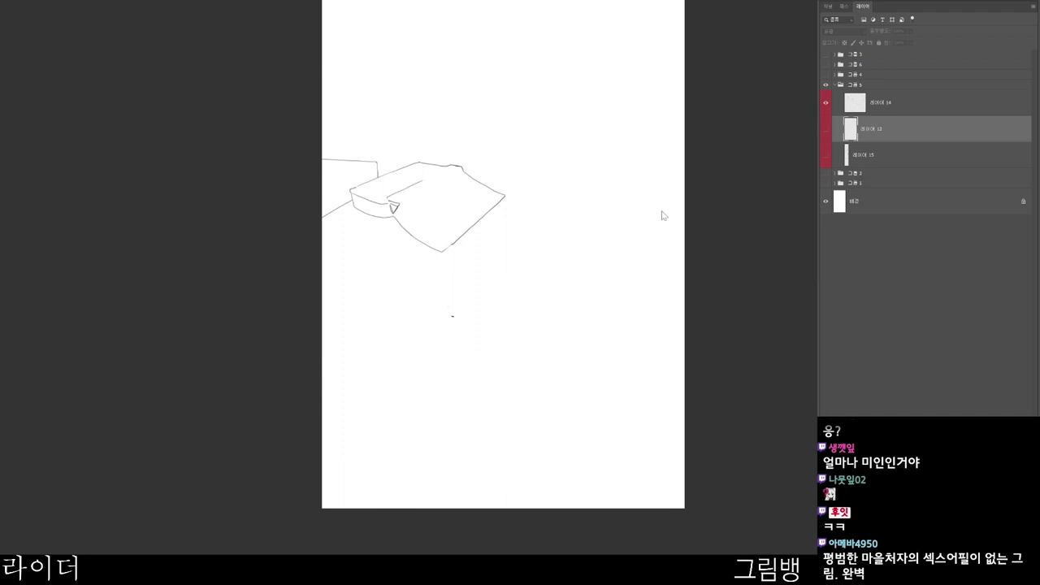
key("ctrl+shift+alt+n")
- Erase the stray mark below the folded cloth on Layer 14
mouse_move(456, 155)
left_mouse_down()
mouse_move(466, 157)
mouse_move(471, 194)
left_mouse_up()
scroll(450, 404, "up", 1)
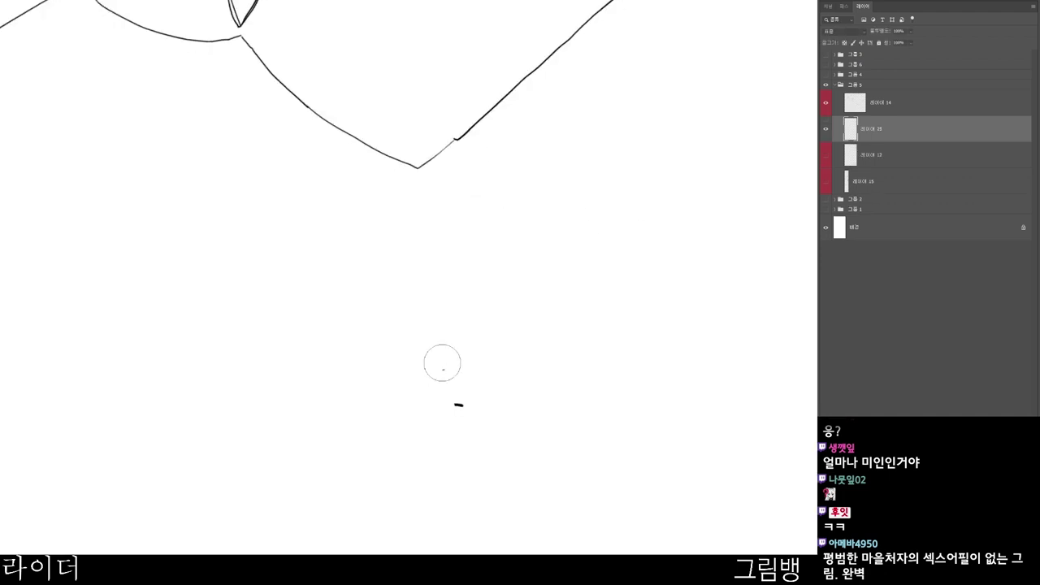
key("alt+bracketright")
key("ctrl+z")
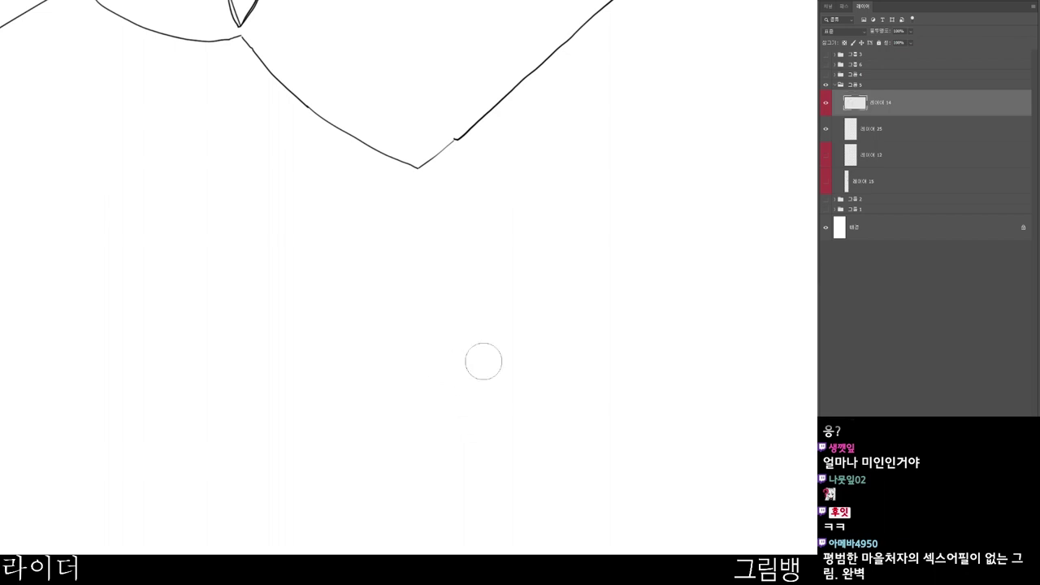
scroll(474, 367, "down", 1)
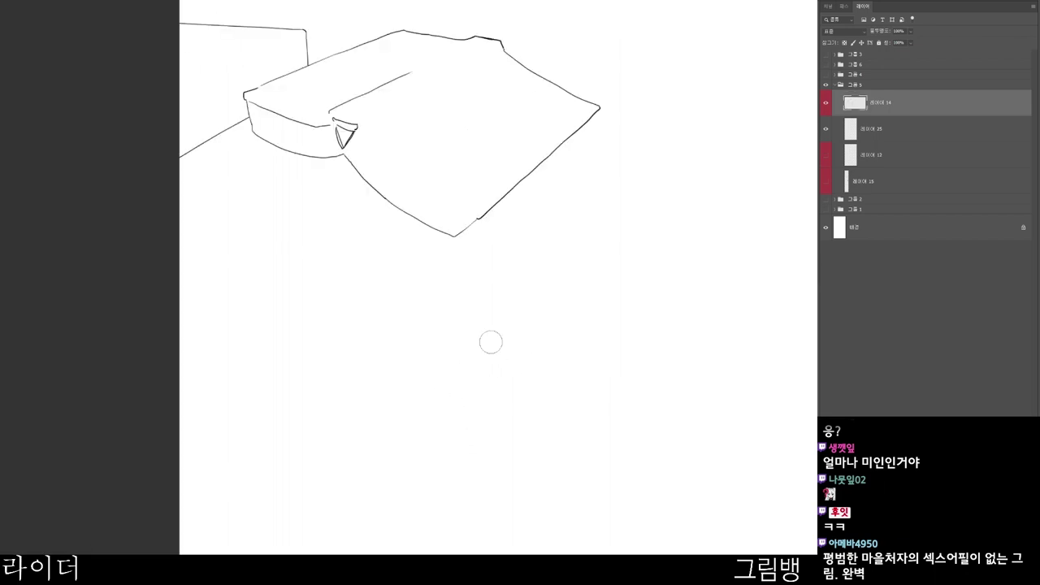
- Select the empty canvas around the folded cloth and the panel beside it, working on the new base layer
key("alt+bracketleft")
scroll(491, 342, "up", 2)
key("w")
left_click(589, 384)
scroll(623, 429, "down", 3)
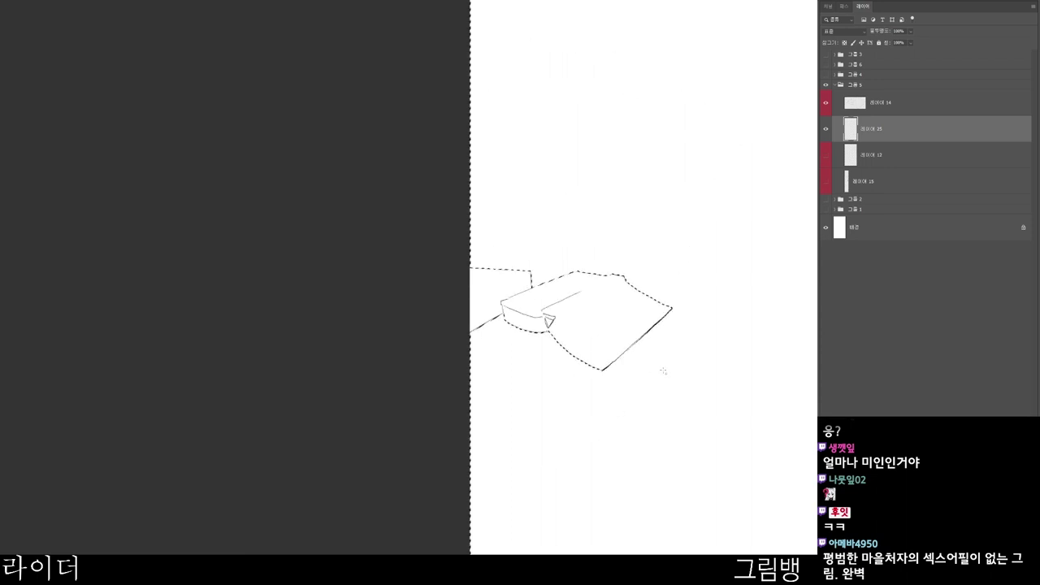
- Fill the folded cloth silhouette with the current grey and clip the Layer 14 lines to it
key("alt+BackSpace")
key("ctrl+d")
left_click_drag(695, 441, 585, 338)
key("alt+bracketright")
key("ctrl+alt+g")
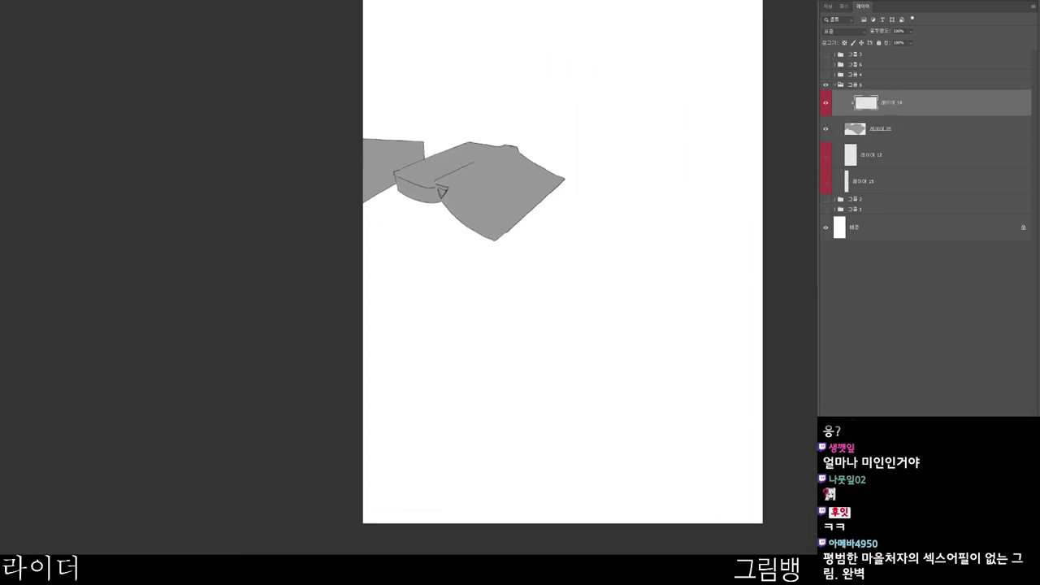
- Hide the cloth base, show only the window and desk lines in group 5, and create a new layer beneath them
left_click(876, 155)
left_click(825, 155)
left_click(825, 129)
left_click(876, 181)
left_click(876, 155)
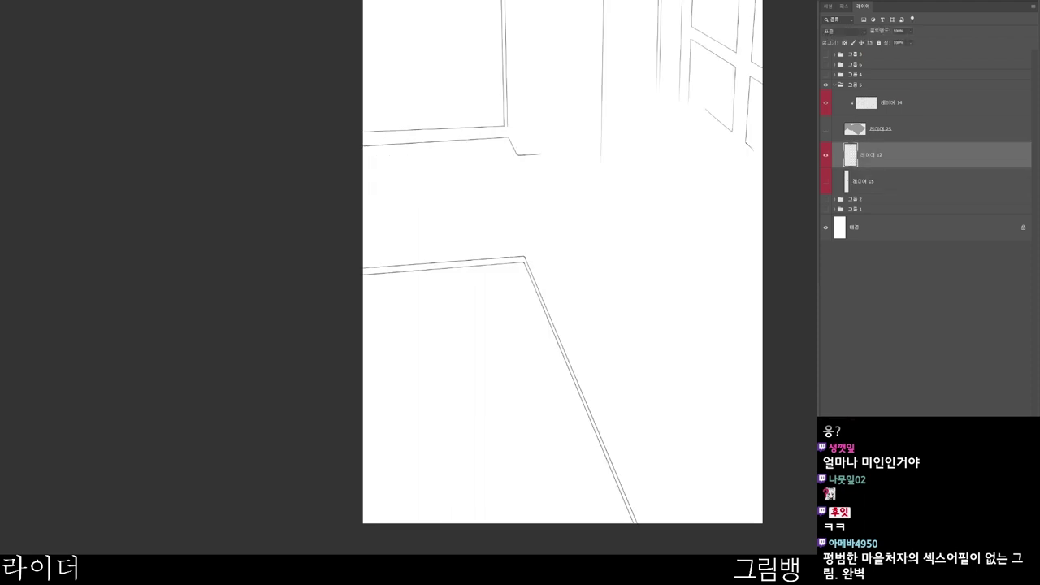
left_click_drag(769, 196, 704, 272)
key("n")
left_click_drag(444, 123, 398, 96)
left_click(674, 36)
key("alt+bracketleft")
key("ctrl+shift+n")
key("Return")
scroll(650, 130, "up", 5)
left_click_drag(618, 230, 661, 277)
key("w")
left_click(691, 222)
left_click(708, 104, "shift")
left_click(782, 260, "shift")
key("ctrl+d")
- Close the gaps in the lower window panes' outlines and select the panes, the area below the desk and the large wall panel
left_click_drag(775, 422, 571, 350)
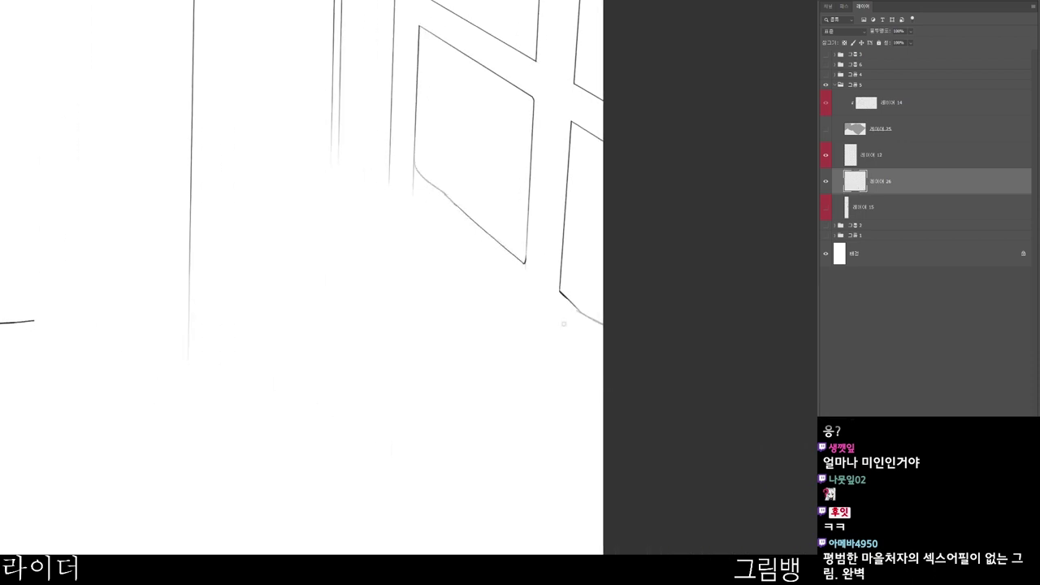
scroll(590, 284, "down", 2)
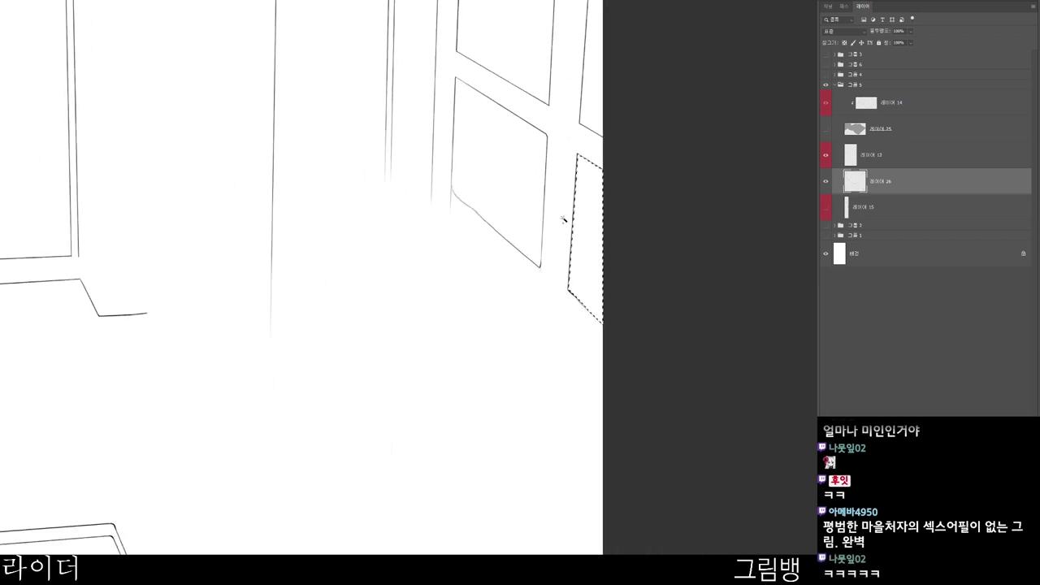
left_click(534, 62, "shift")
left_click(592, 56, "shift")
left_click_drag(573, 2, 602, 287)
left_click(627, 109, "shift")
left_click(561, 98, "shift")
scroll(547, 190, "down", 4)
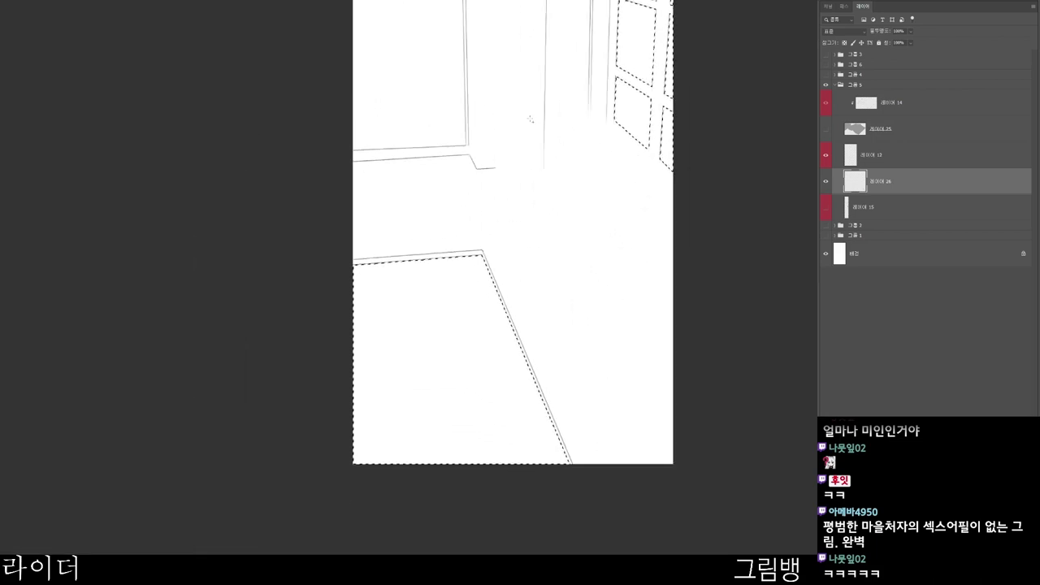
left_click(453, 66, "shift")
- Fill the inverted selection with the current grey, clip the window and desk lines to it, and show the cloth base again
key("ctrl+shift+i")
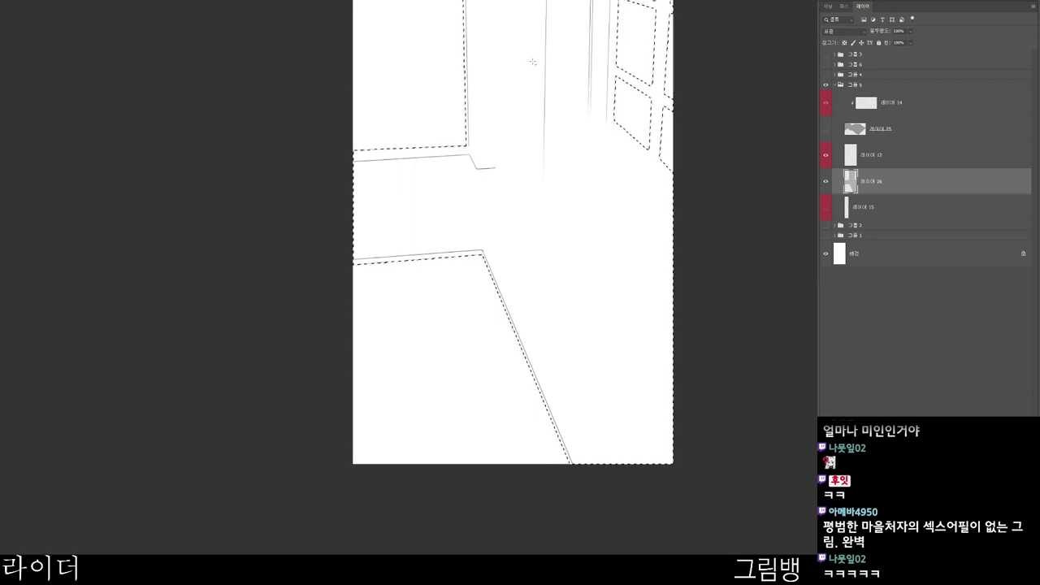
key("alt+Delete")
key("ctrl+d")
left_click(902, 155)
key("ctrl+alt+g")
left_click(902, 181)
left_click(825, 129)
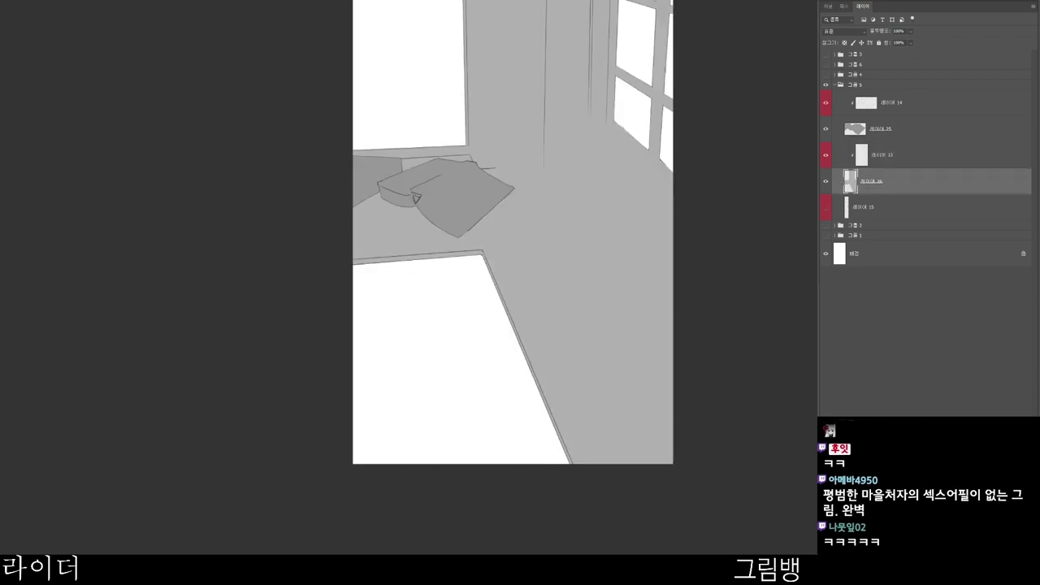
- Show only the table-leg lines in group 5 and create a new layer beneath them
left_click(902, 208)
left_click(826, 207)
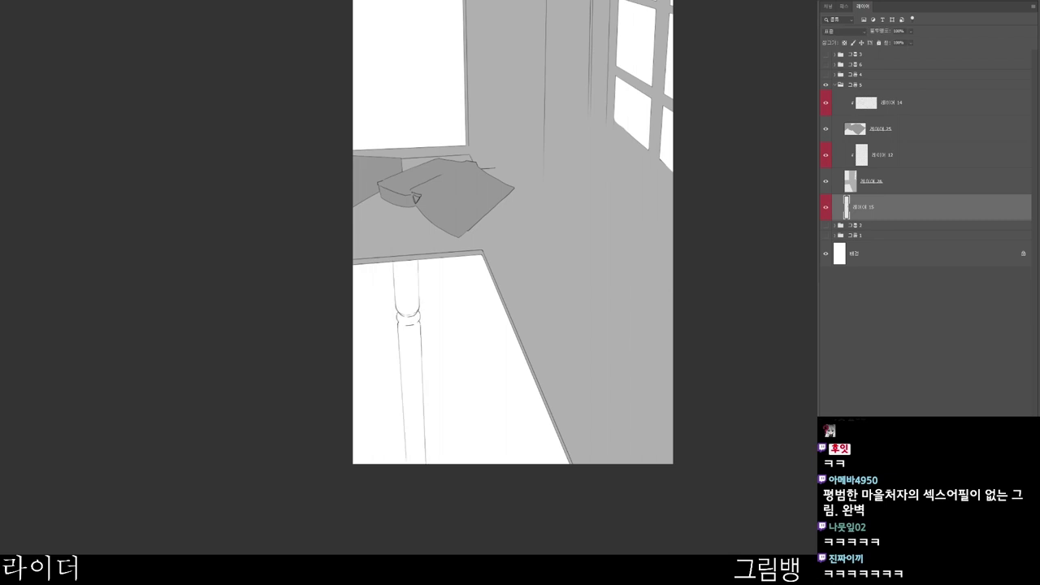
left_click(826, 181)
left_click(826, 129)
key("ctrl+shift+n")
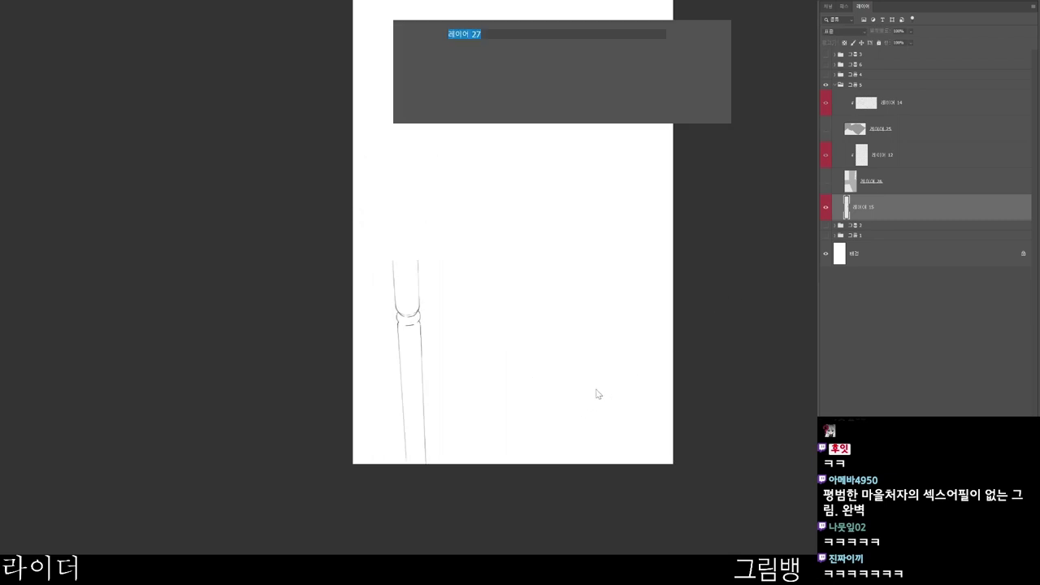
key("Return")
key("ctrl+[")
- Close the open ends of the table leg, fill its silhouette with the current grey and clip the leg lines to it
left_click_drag(401, 277, 437, 264)
mouse_move(379, 238)
left_mouse_down()
mouse_move(412, 179)
mouse_move(449, 232)
left_mouse_up()
scroll(509, 205, "down", 2)
left_click(537, 244)
key("alt+BackSpace")
key("ctrl+d")
left_click(893, 208)
key("ctrl+alt+g")
- Show the desk and cloth bases again together with groups 4 and 6
left_click(894, 182)
left_click(826, 182)
left_click(825, 129)
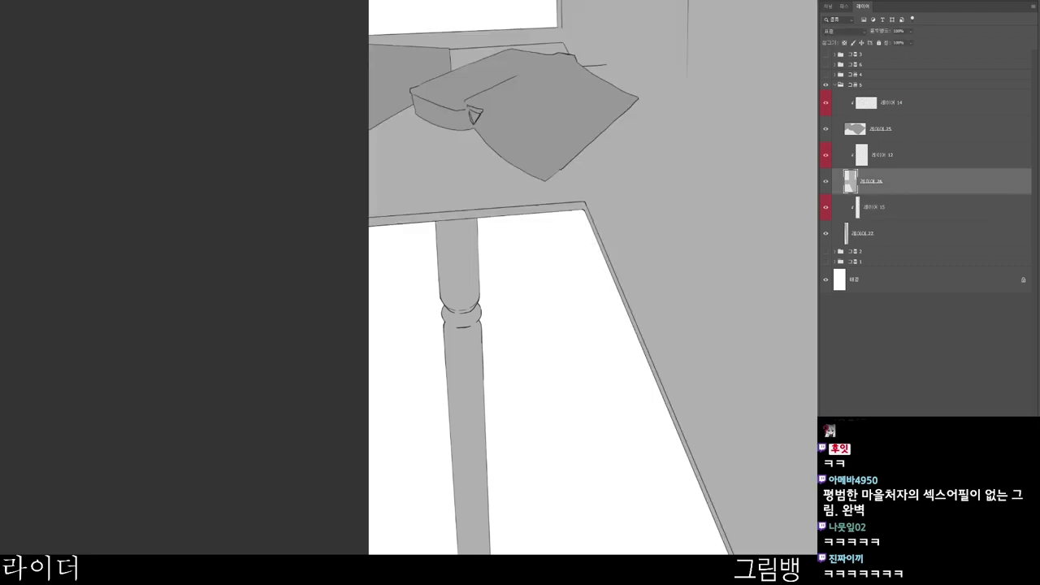
left_click(894, 233)
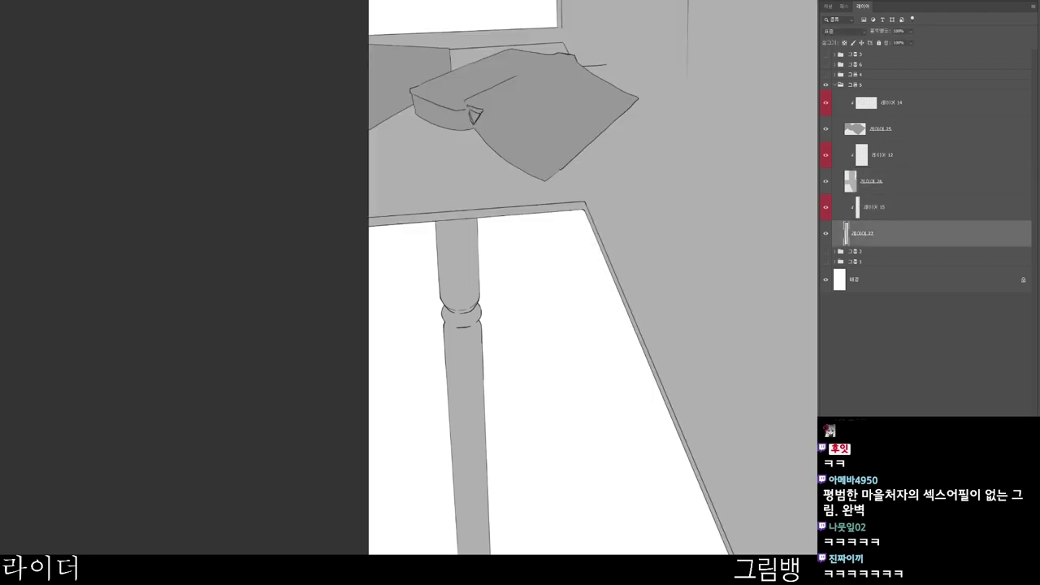
left_click(826, 64)
scroll(658, 153, "down", 2)
left_click_drag(738, 344, 664, 434)
scroll(664, 433, "down", 1)
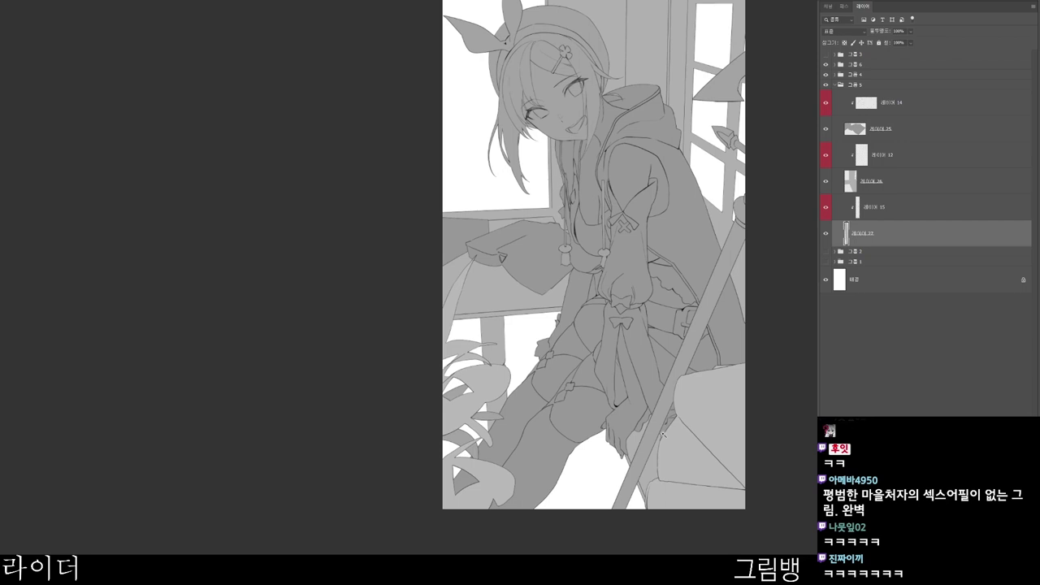
left_click_drag(732, 473, 666, 467)
mouse_move(747, 322)
left_mouse_down()
mouse_move(780, 323)
mouse_move(764, 322)
left_mouse_up()
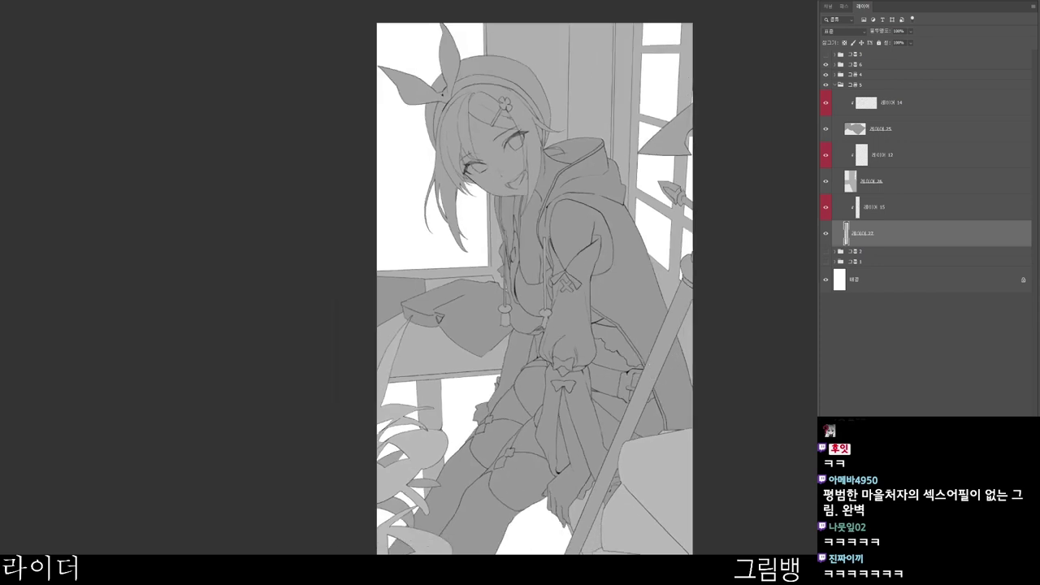
- Create a new layer beneath the table-leg base and set the foreground colour to light grey c5c5c5
key("ctrl+shift+alt+n")
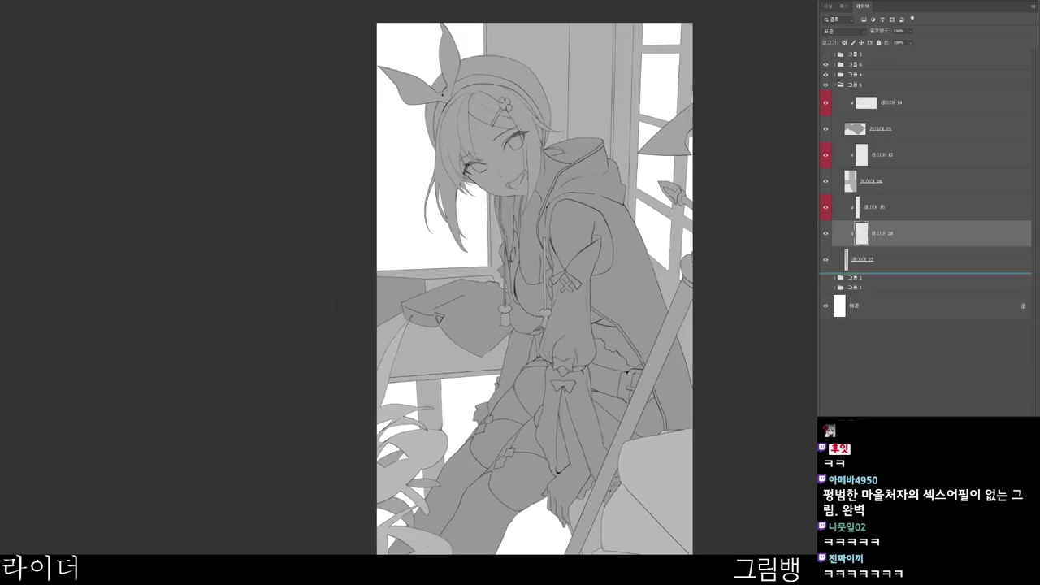
key("ctrl+bracketleft")
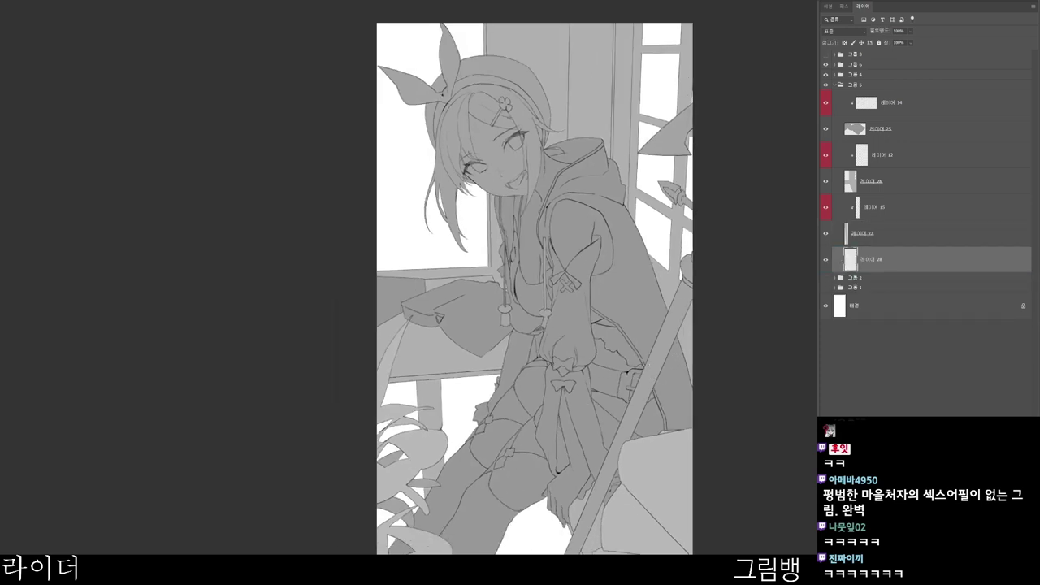
left_click_drag(665, 341, 708, 286)
key("n")
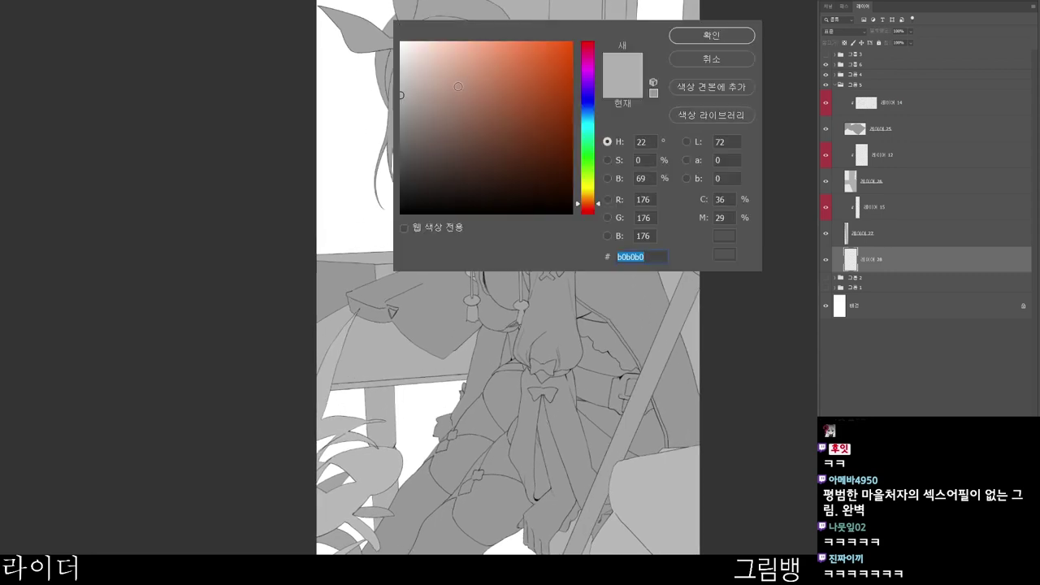
left_click_drag(399, 101, 399, 80)
left_click(689, 32)
- Paint the empty wall panel behind the character light grey on the new bottom layer of group 5
scroll(681, 244, "down", 3)
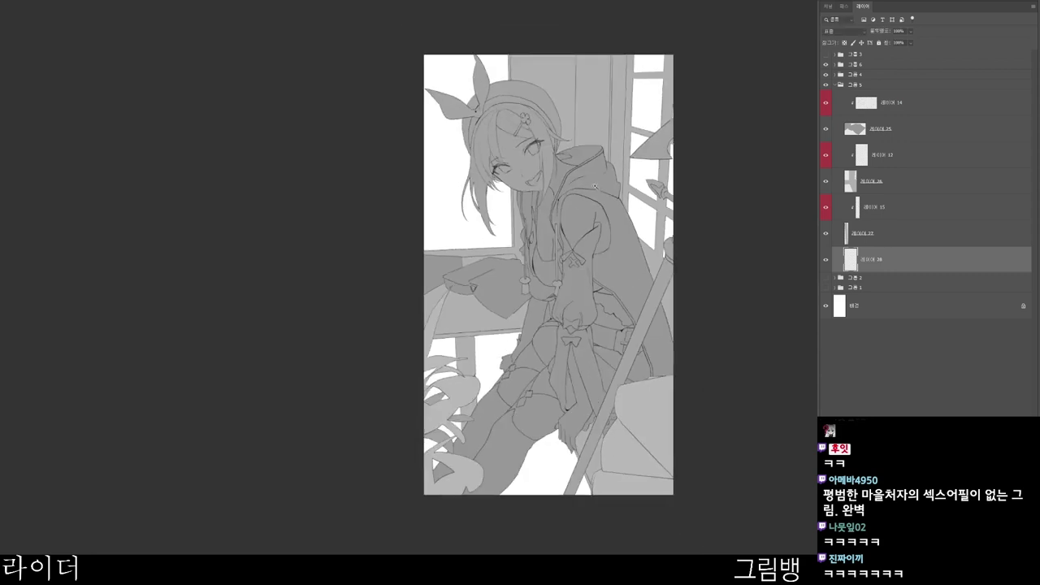
scroll(681, 180, "up", 2)
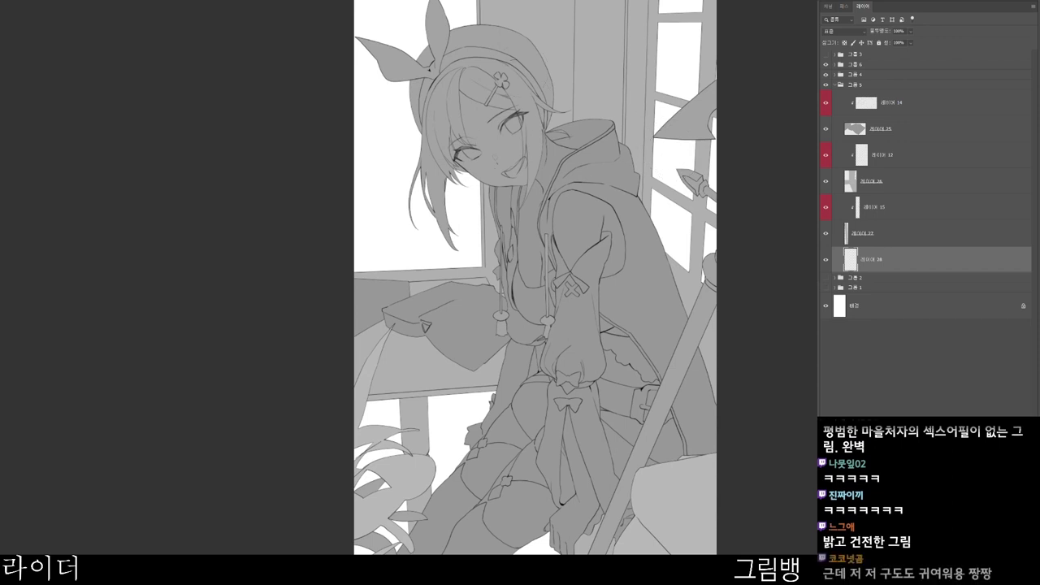
scroll(501, 208, "down", 1)
left_click_drag(502, 207, 473, 170)
mouse_move(365, 20)
left_mouse_down()
mouse_move(357, 31)
mouse_move(384, 122)
mouse_move(422, 181)
mouse_move(424, 97)
mouse_move(437, 191)
mouse_move(437, 8)
left_mouse_up()
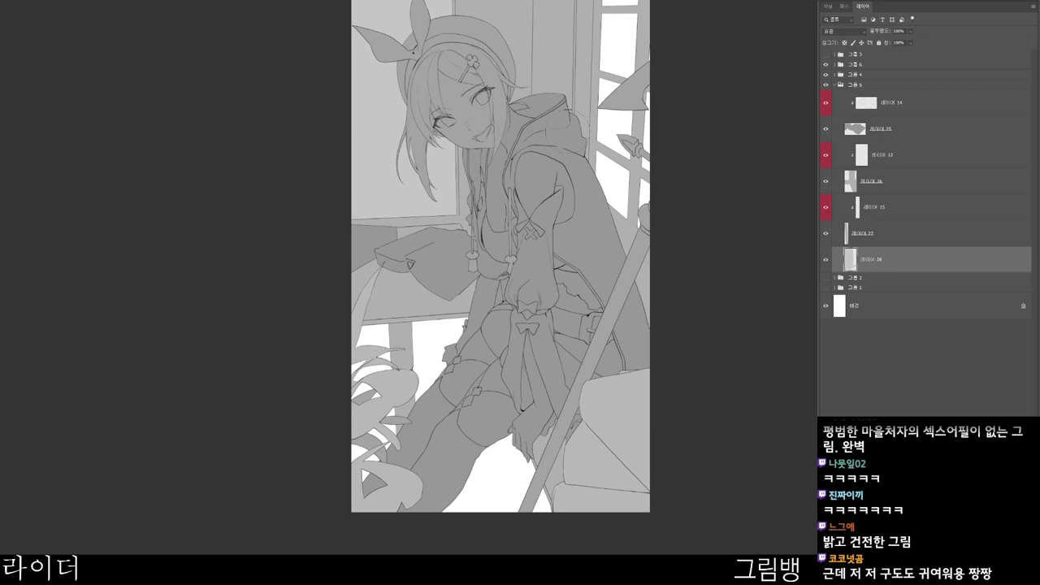
- Pick a darker grey and create a new layer above the light grey wall layer
key("ctrl+u")
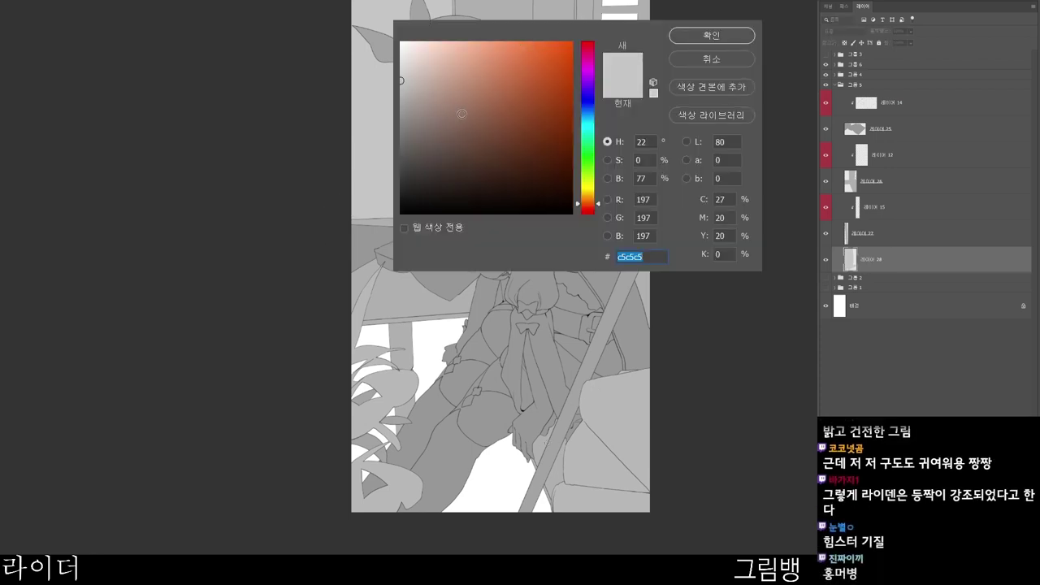
left_click_drag(460, 117, 410, 122)
left_click(712, 35)
key("ctrl+shift+n")
key("Return")
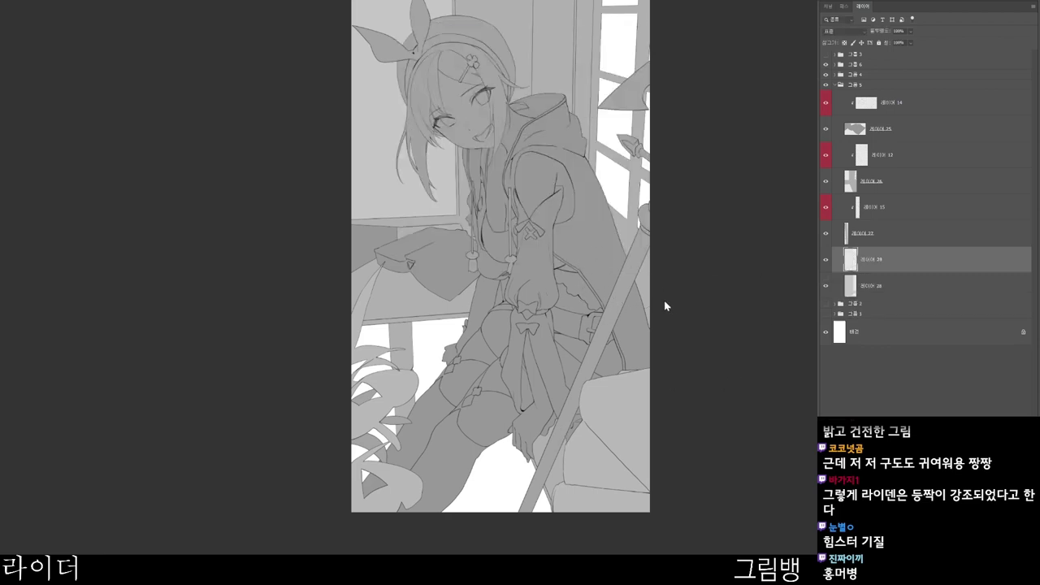
- Paint the floor area under the desk and around the character's legs dark grey
mouse_move(353, 353)
left_mouse_down()
mouse_move(431, 337)
mouse_move(390, 392)
mouse_move(382, 372)
left_mouse_up()
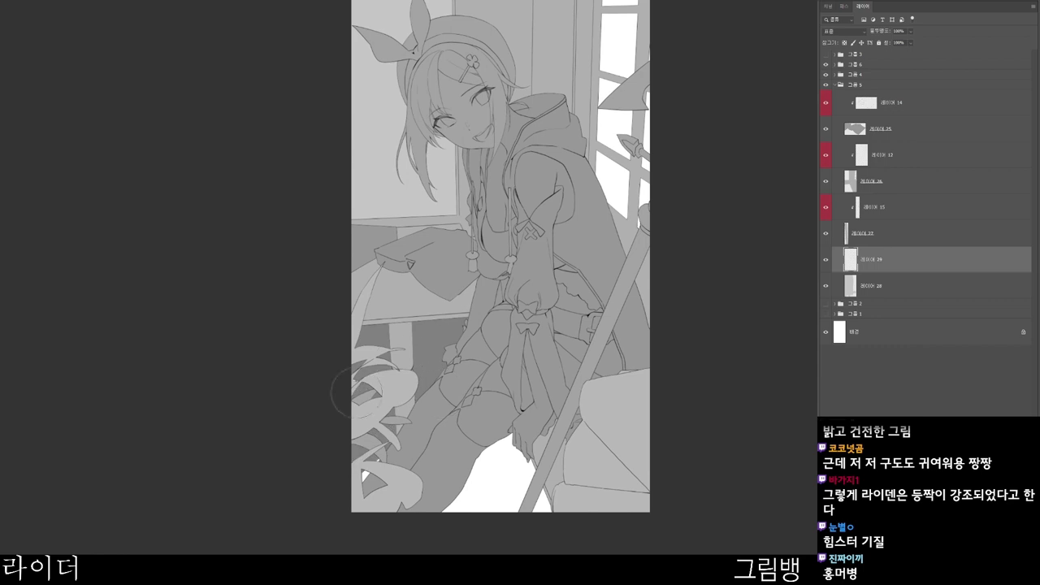
mouse_move(366, 476)
left_mouse_down()
mouse_move(491, 463)
mouse_move(504, 487)
mouse_move(561, 520)
mouse_move(559, 554)
left_mouse_up()
scroll(573, 493, "up", 2)
scroll(574, 533, "up", 1)
scroll(573, 534, "down", 2)
- Label the wall and floor fill layers yellow and reselect the table-leg base layer
left_click(902, 286, "shift")
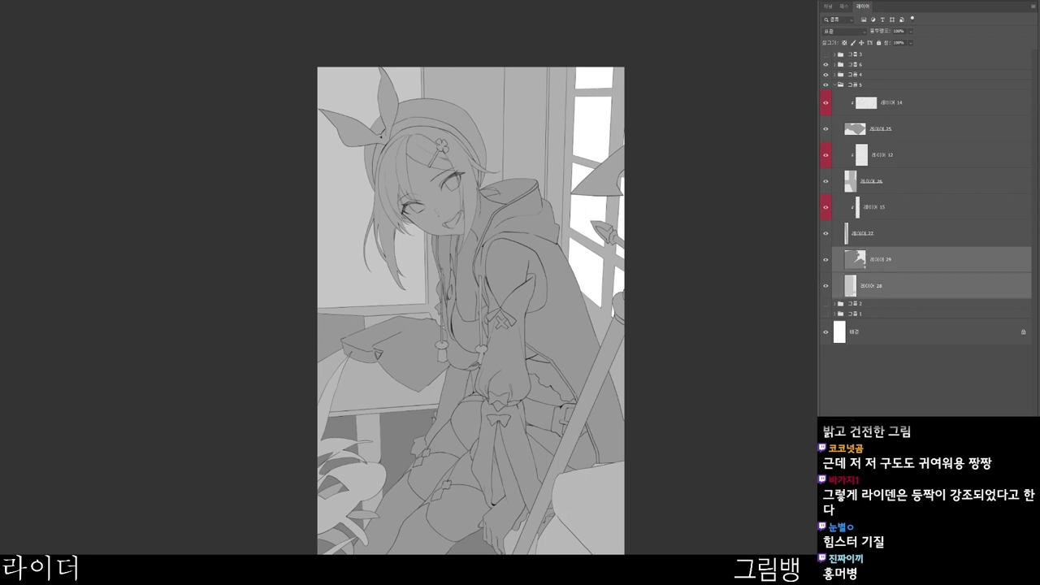
right_click(826, 285)
left_click(849, 341)
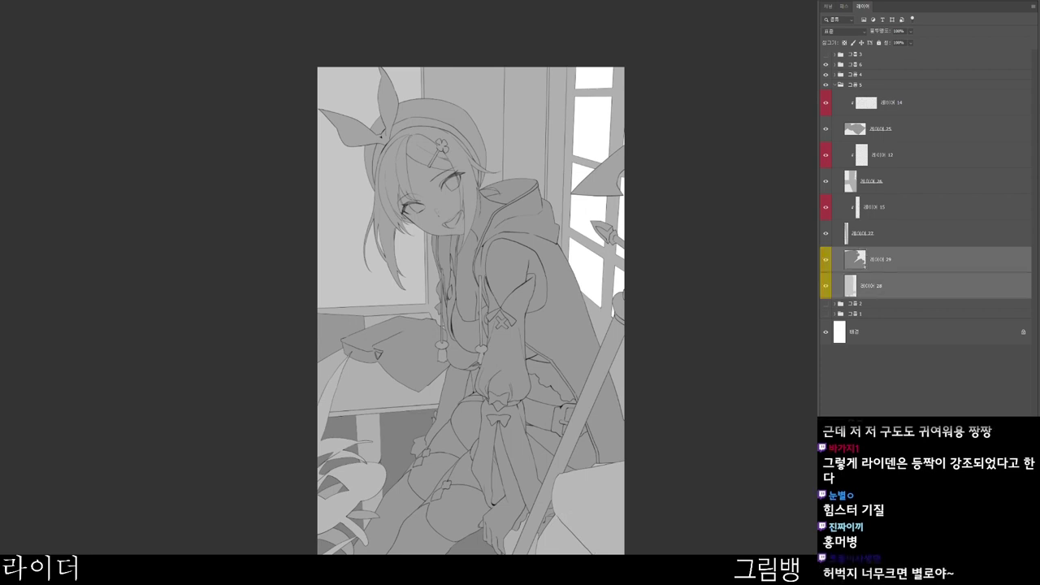
left_click(902, 233)
left_click_drag(665, 442, 582, 383)
scroll(502, 439, "up", 2)
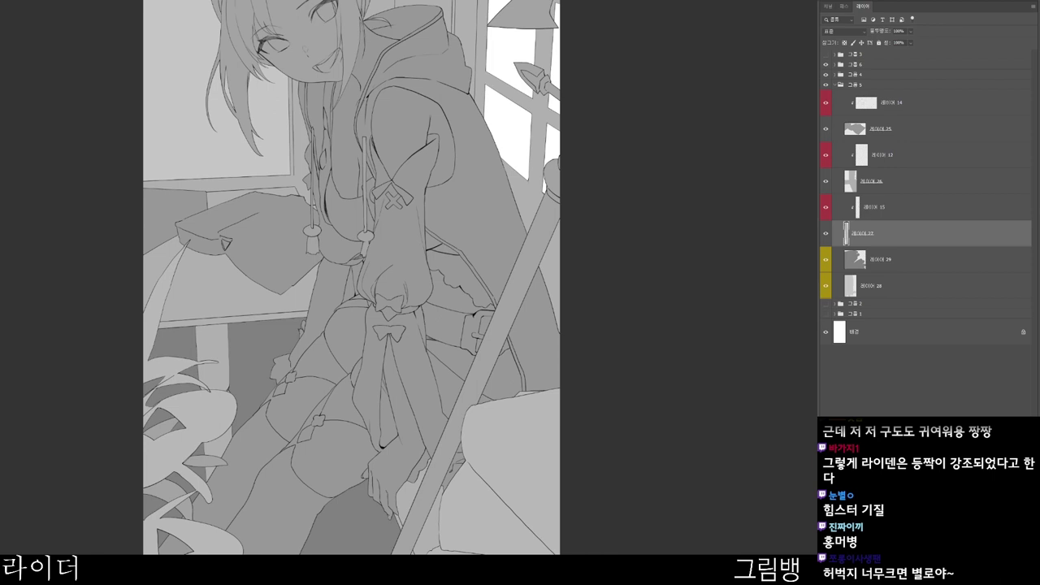
scroll(294, 319, "up", 2)
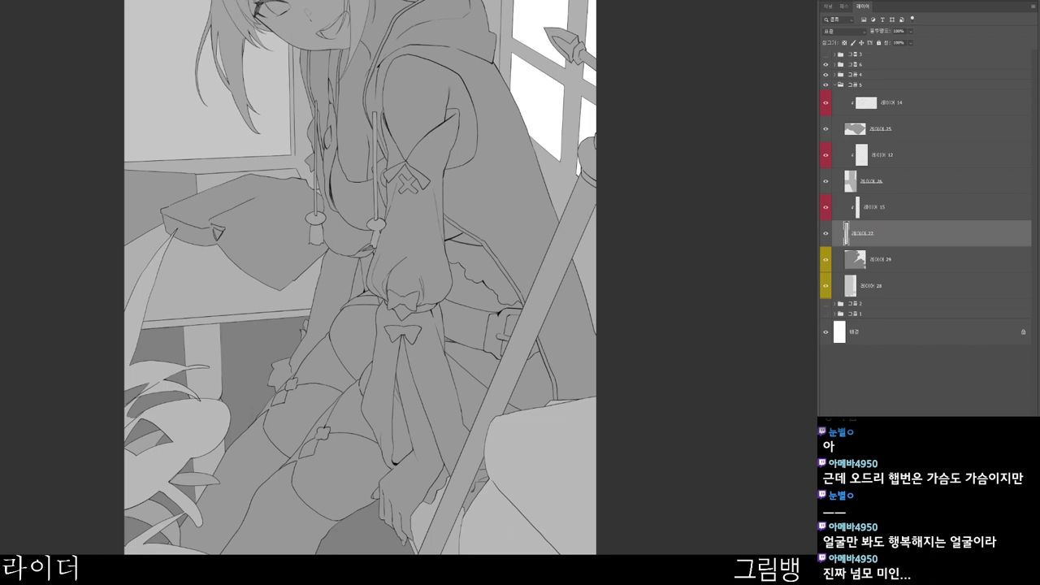
- Collapse group 5, expand group 4 and add a new clipped layer directly above the character's head base
left_click(835, 85)
left_click(834, 75)
left_click(877, 93)
left_click(877, 197)
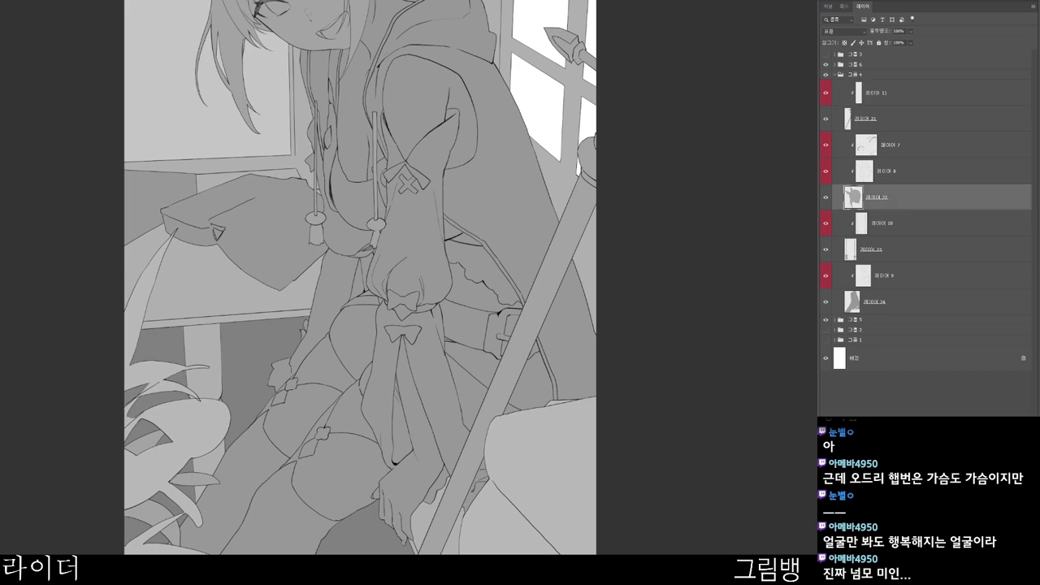
key("ctrl+shift+alt+n")
- Set the foreground colour to the pale skin tone fff5e8
scroll(512, 374, "up", 5)
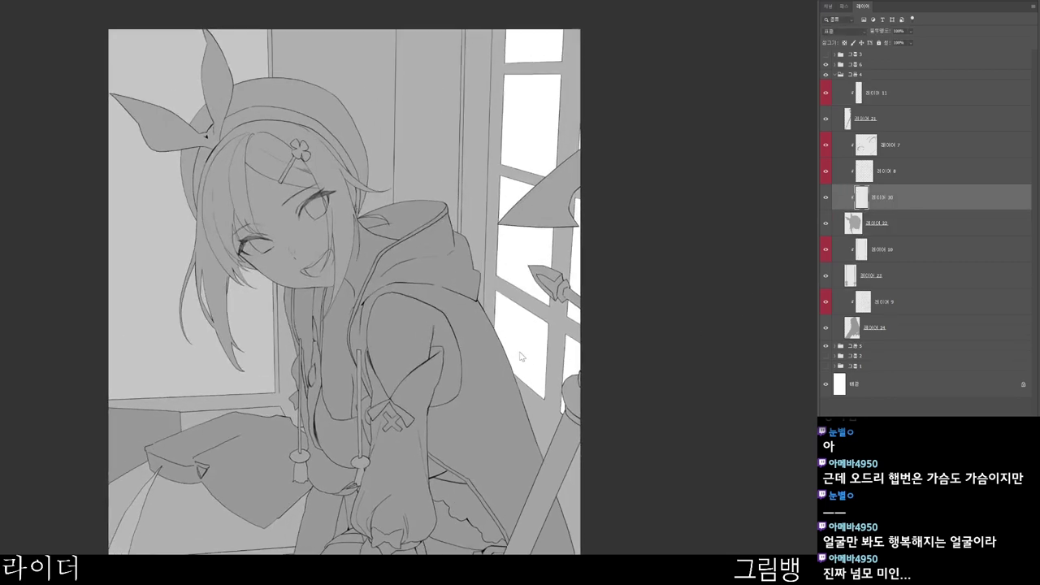
key("n")
left_click(416, 41)
left_click(587, 197)
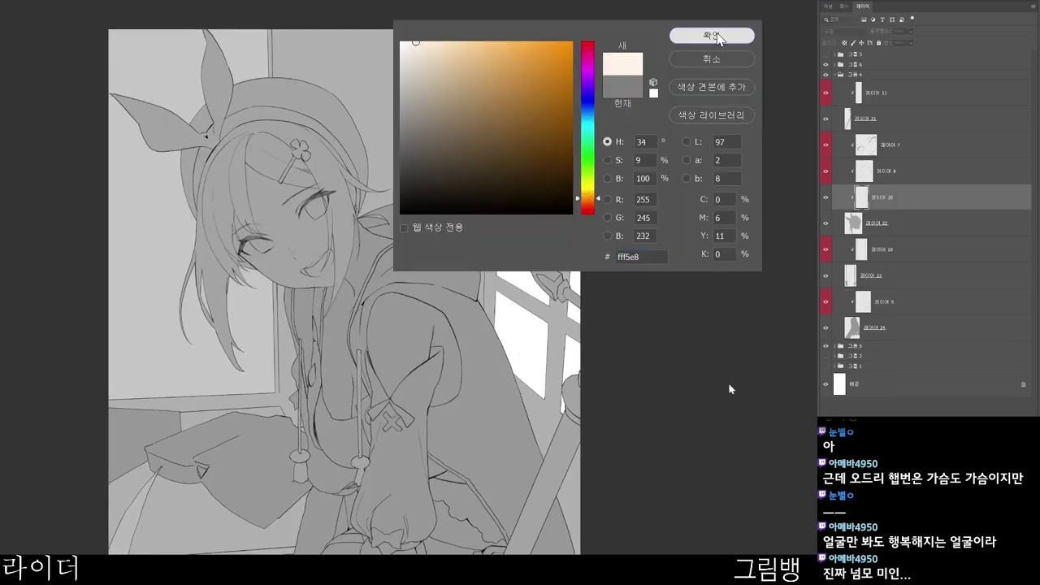
left_click(718, 38)
- Paint the character's face and ear area with the pale skin tone on the clipped layer
left_click_drag(423, 283, 419, 246)
mouse_move(247, 226)
left_mouse_down()
mouse_move(259, 146)
mouse_move(346, 172)
mouse_move(296, 160)
mouse_move(324, 211)
left_mouse_up()
left_click_drag(325, 222, 368, 220)
left_click_drag(345, 122, 400, 327)
left_click_drag(453, 264, 456, 209)
mouse_move(457, 241)
left_mouse_down()
mouse_move(399, 235)
mouse_move(384, 300)
mouse_move(368, 280)
mouse_move(412, 274)
left_mouse_up()
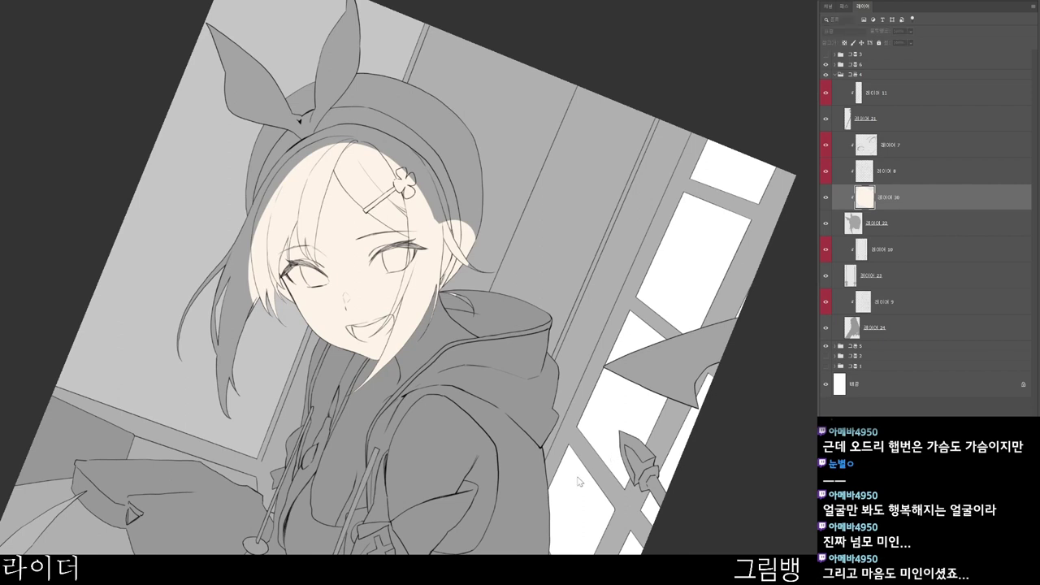
- Add another clipped layer above the skin layer and pick a light brown for the hair
key("ctrl+shift+alt+n")
key("n")
left_click(466, 77)
left_click(478, 85)
left_click(707, 35)
- Paint the long outer hair strands and the lock beside the mouth light brown
mouse_move(258, 240)
left_mouse_down()
mouse_move(213, 382)
mouse_move(238, 350)
left_mouse_up()
mouse_move(262, 264)
left_mouse_down()
mouse_move(232, 291)
mouse_move(280, 192)
mouse_move(272, 309)
left_mouse_up()
left_click_drag(414, 308, 387, 362)
mouse_move(422, 278)
left_mouse_down()
mouse_move(398, 318)
mouse_move(435, 288)
left_mouse_up()
- Extend the brown down the side lock beside the mouth to its tip below the chin
scroll(422, 348, "up", 3)
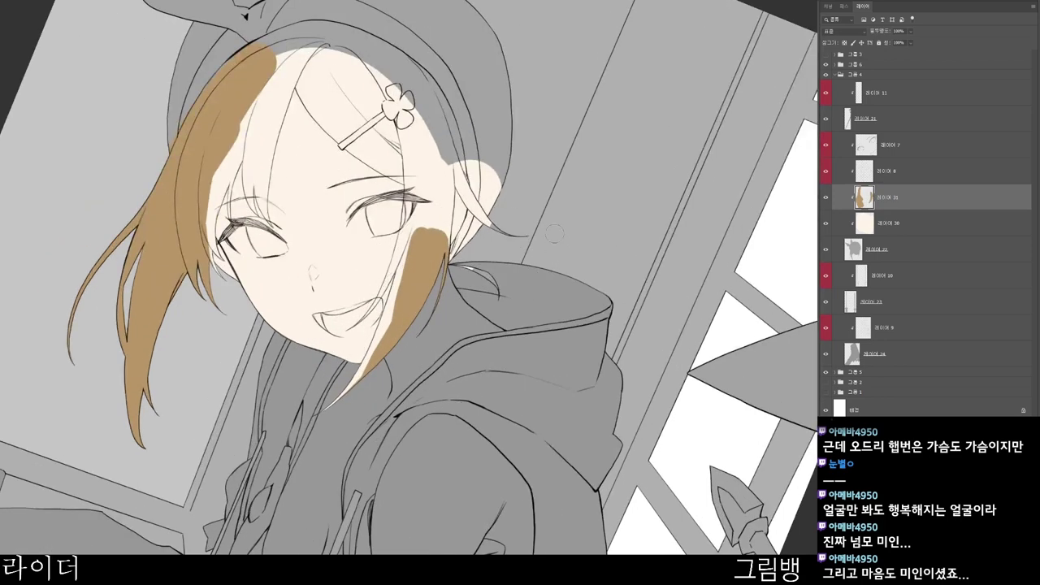
scroll(451, 297, "up", 4)
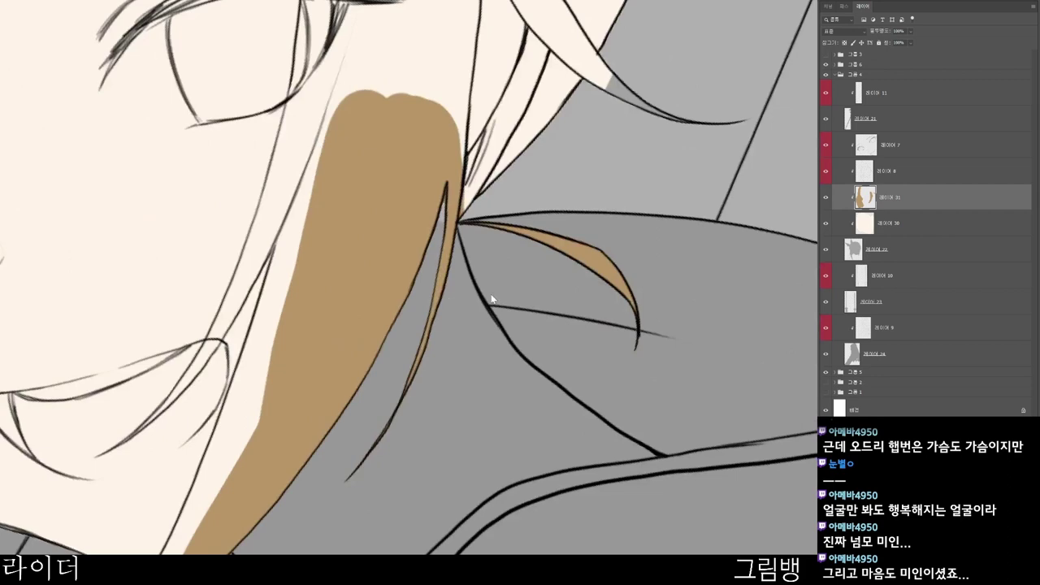
left_click(491, 299, "ctrl")
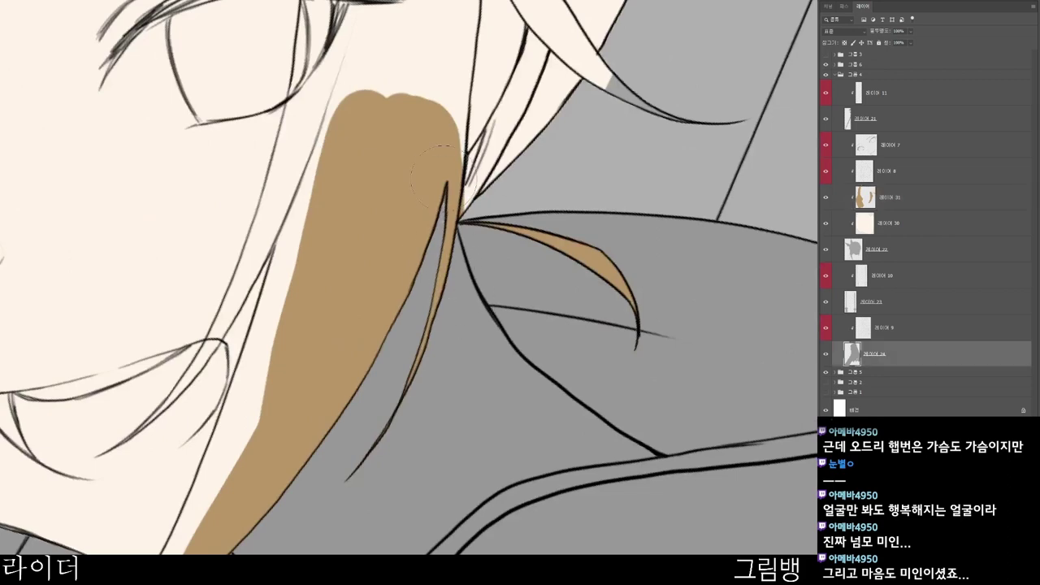
left_click(475, 193, "ctrl")
scroll(475, 193, "down", 2)
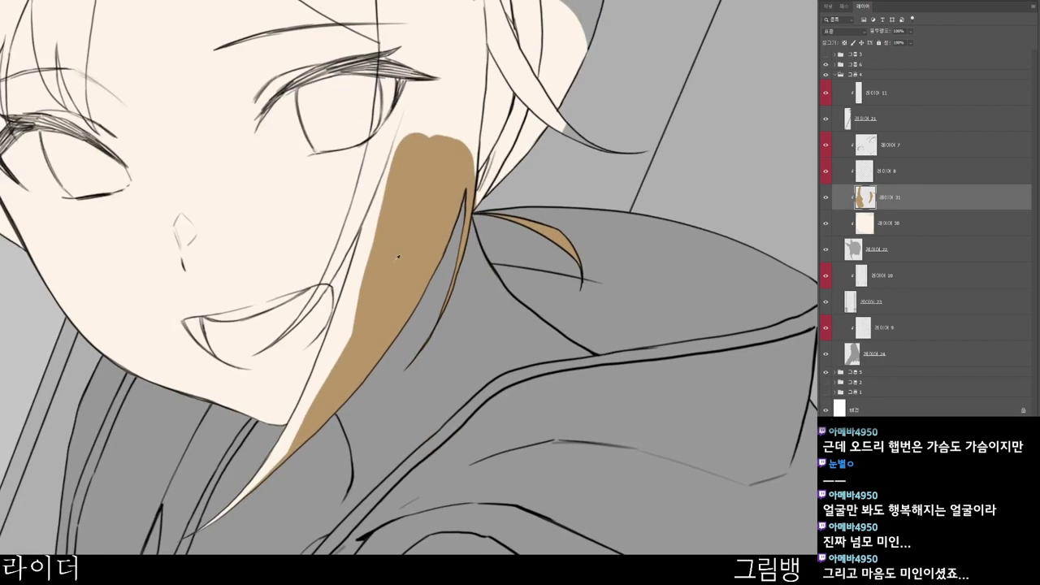
mouse_move(348, 360)
left_mouse_down()
mouse_move(220, 527)
mouse_move(187, 531)
left_mouse_up()
left_click_drag(324, 402, 266, 488)
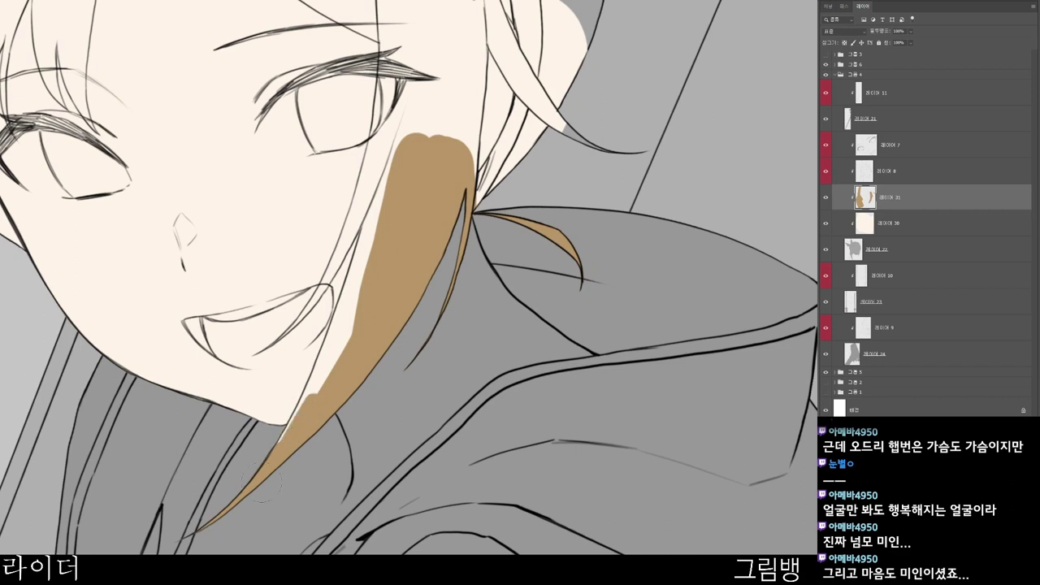
left_click_drag(318, 386, 291, 458)
- Extend the light brown up the side lock to the temple and fill the thin strands beside and across the ear
mouse_move(286, 418)
left_mouse_down()
mouse_move(322, 380)
mouse_move(291, 421)
mouse_move(333, 329)
mouse_move(358, 311)
mouse_move(364, 284)
mouse_move(330, 355)
mouse_move(370, 258)
mouse_move(358, 281)
mouse_move(399, 138)
mouse_move(390, 192)
mouse_move(403, 198)
mouse_move(451, 132)
mouse_move(466, 75)
mouse_move(456, 267)
left_mouse_up()
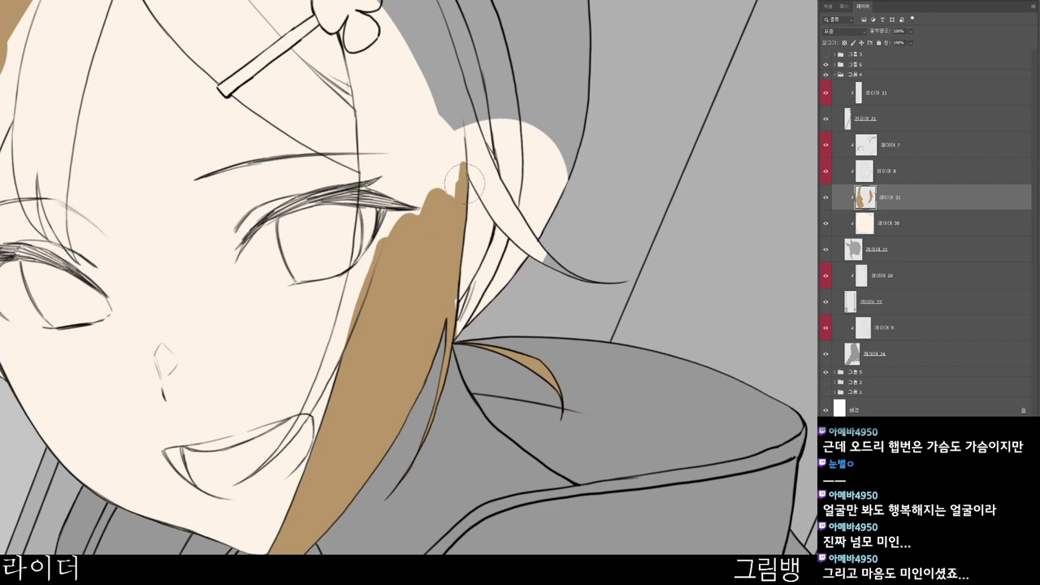
mouse_move(451, 312)
left_mouse_down()
mouse_move(504, 226)
mouse_move(460, 317)
left_mouse_up()
left_click_drag(528, 397, 546, 297)
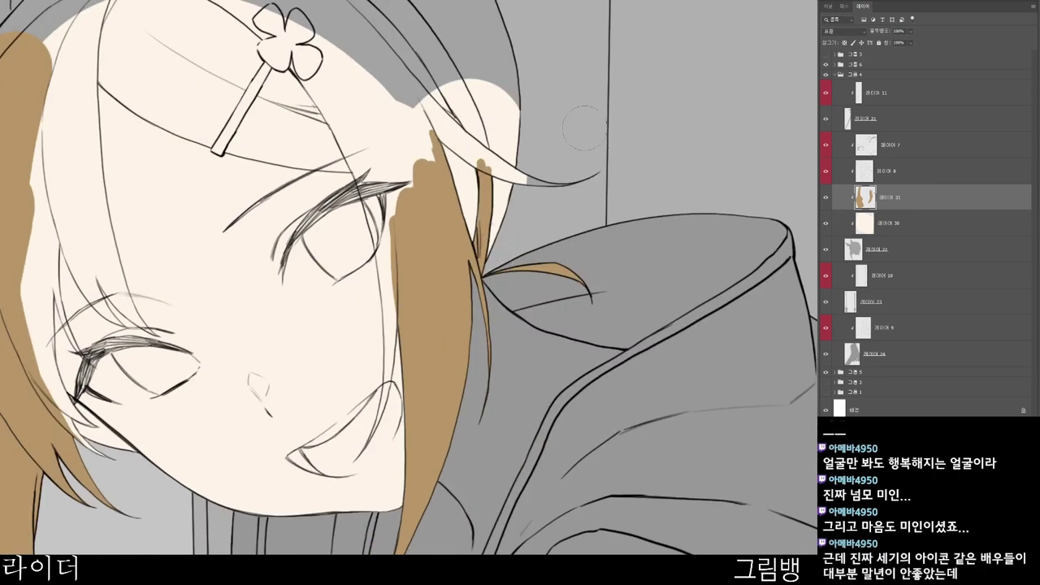
left_click_drag(571, 309, 481, 466)
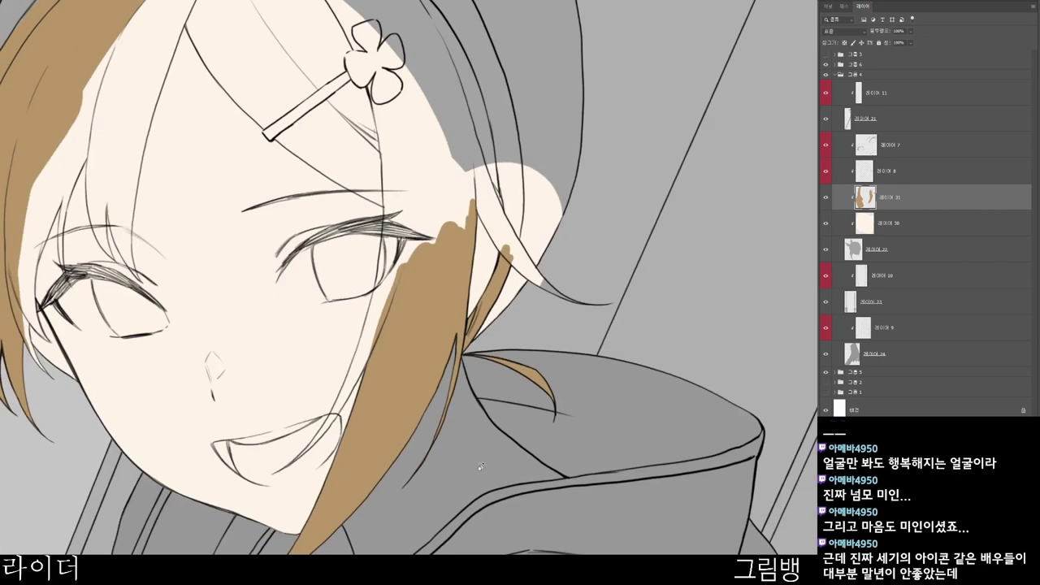
mouse_move(478, 208)
left_mouse_down()
mouse_move(494, 229)
mouse_move(476, 199)
mouse_move(543, 286)
mouse_move(475, 195)
left_mouse_up()
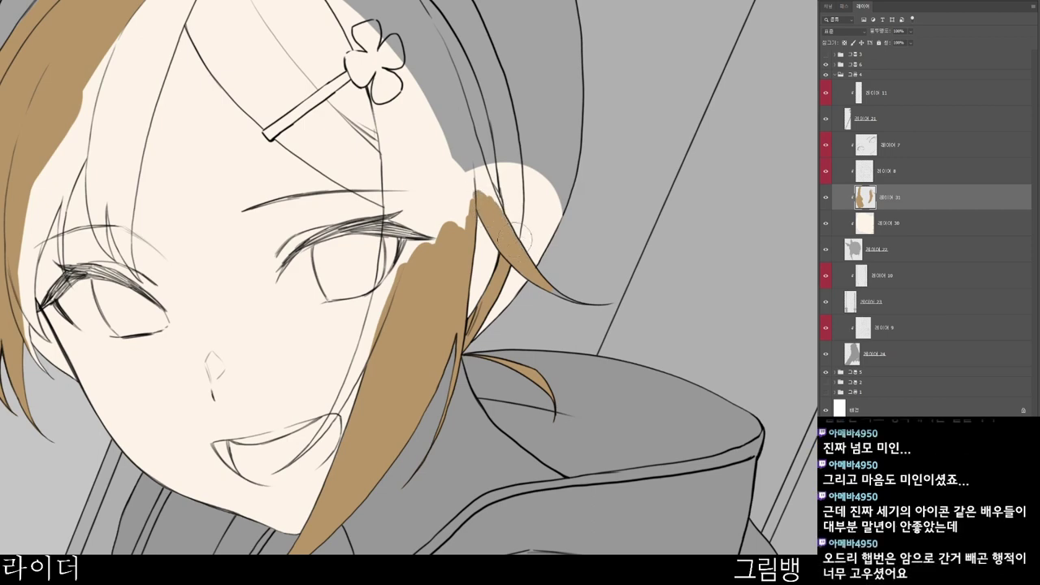
scroll(601, 300, "down", 1)
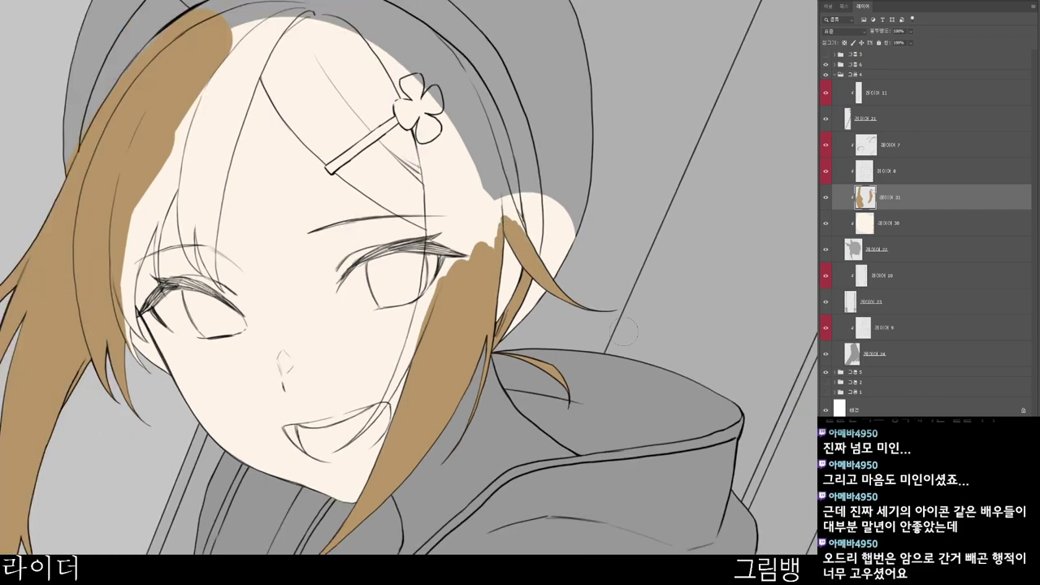
- Widen the light brown of the long outer hair inward toward the forehead and eye, undoing one stray stroke
mouse_move(514, 551)
left_mouse_down()
mouse_move(557, 464)
mouse_move(520, 504)
mouse_move(489, 395)
mouse_move(521, 340)
mouse_move(737, 132)
left_mouse_up()
mouse_move(279, 94)
left_mouse_down()
mouse_move(309, 182)
mouse_move(306, 173)
left_mouse_up()
key("ctrl+z")
mouse_move(272, 122)
left_mouse_down()
mouse_move(293, 175)
mouse_move(285, 195)
left_mouse_up()
mouse_move(136, 388)
left_mouse_down()
mouse_move(146, 554)
mouse_move(144, 545)
left_mouse_up()
mouse_move(301, 297)
left_mouse_down()
mouse_move(285, 215)
mouse_move(325, 110)
mouse_move(311, 135)
mouse_move(319, 162)
mouse_move(325, 97)
mouse_move(304, 122)
mouse_move(344, 28)
left_mouse_up()
scroll(345, 31, "up", 5)
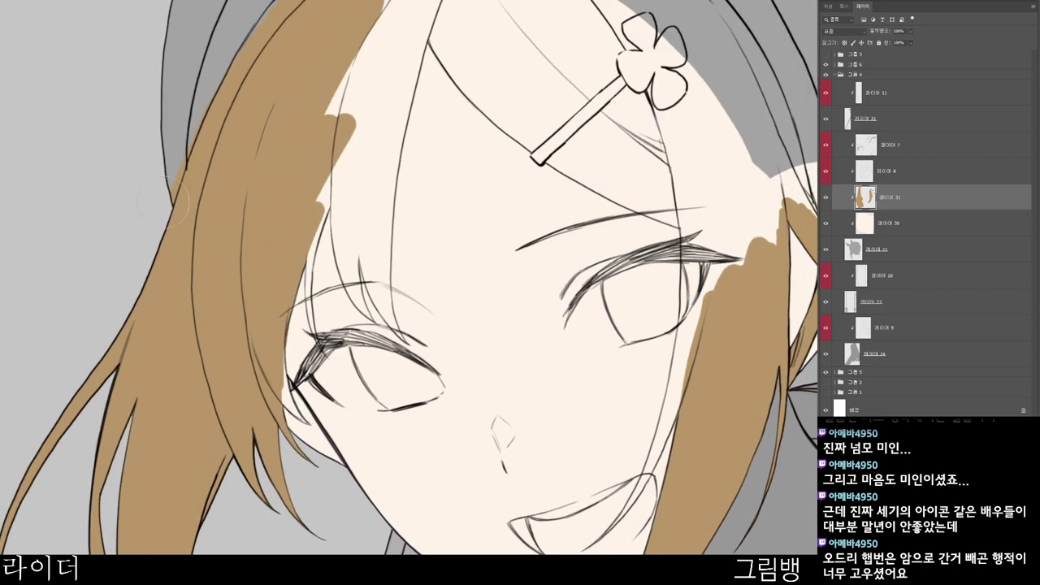
- Fill the upper part of the long outer hair light brown along the hood's inner edge toward the parting
scroll(207, 133, "up", 2, "alt")
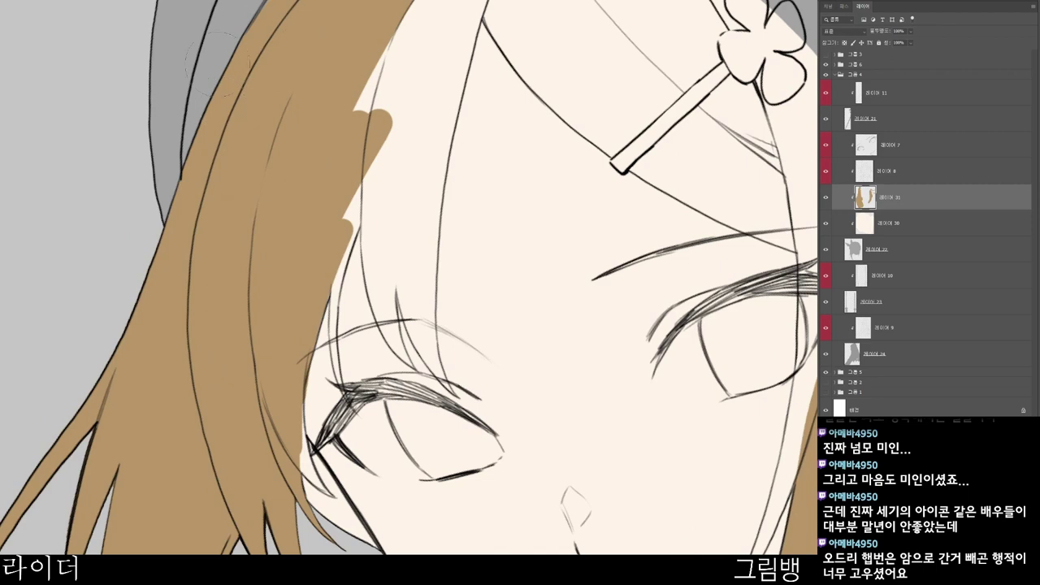
scroll(388, 92, "up", 5)
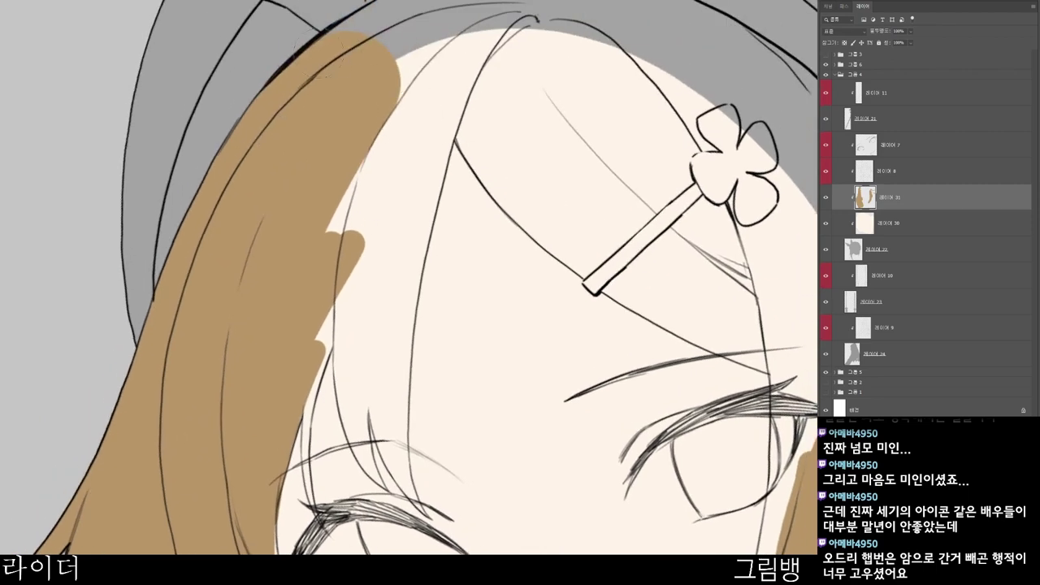
scroll(481, 143, "down", 2, "alt")
mouse_move(387, 46)
left_mouse_down()
mouse_move(477, 10)
mouse_move(427, 62)
mouse_move(426, 99)
left_mouse_up()
scroll(388, 57, "up", 6, "alt")
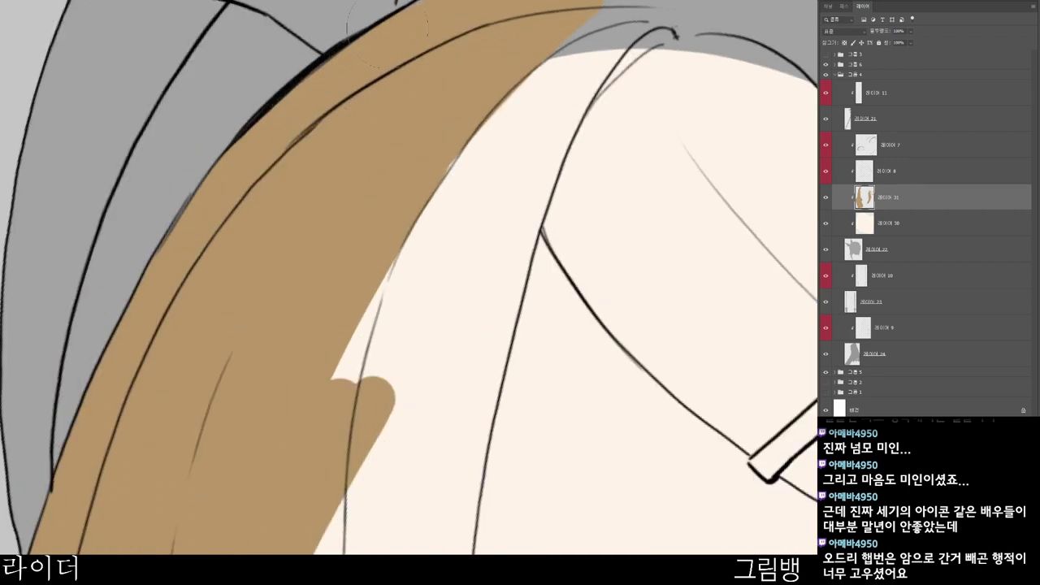
- Paint the brown hair base colour down the long side bangs framing the forehead, up to the line art
left_click_drag(641, 16, 500, 113)
left_click_drag(412, 220, 723, 6)
left_click_drag(642, 80, 364, 351)
left_click_drag(485, 218, 392, 350)
left_click_drag(555, 435, 505, 210)
scroll(506, 210, "down", 4, "alt")
scroll(382, 390, "up", 5, "alt")
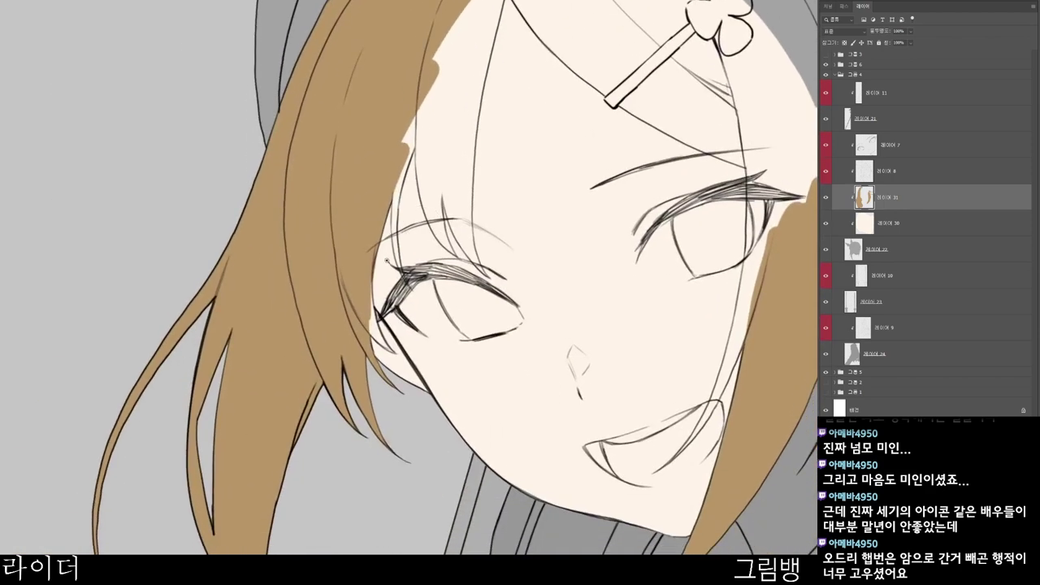
- Colour the thin bang strands above and beside the eye near the long loose hair brown, keeping to their outlines
mouse_move(370, 387)
left_mouse_down()
mouse_move(403, 415)
mouse_move(372, 394)
mouse_move(357, 314)
left_mouse_up()
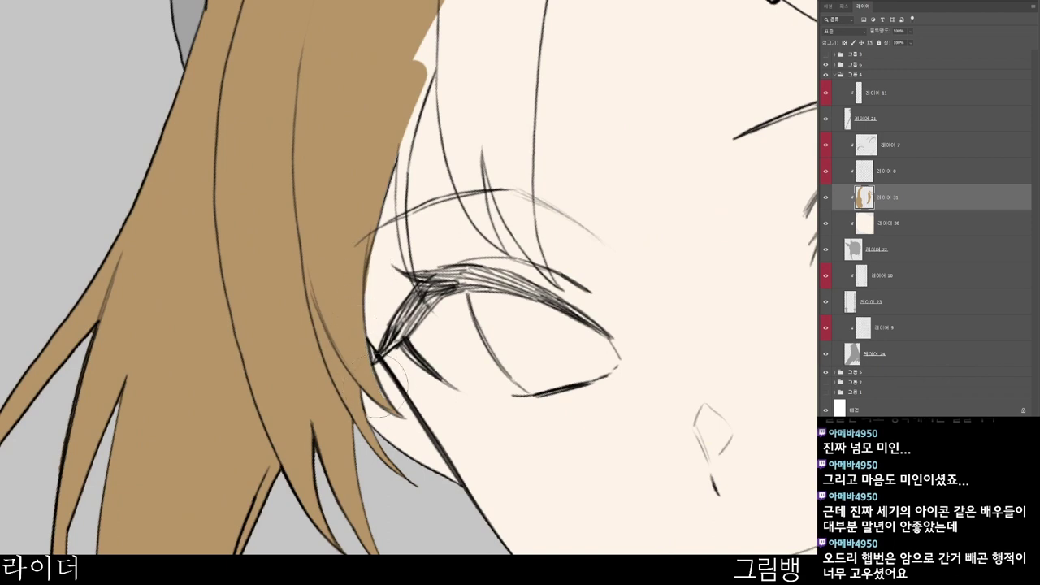
left_click_drag(413, 116, 401, 208)
left_click_drag(399, 162, 409, 264)
mouse_move(426, 166)
left_mouse_down()
mouse_move(450, 4)
mouse_move(495, 42)
mouse_move(441, 203)
mouse_move(471, 199)
left_mouse_up()
left_click_drag(481, 382, 438, 387)
mouse_move(390, 311)
left_mouse_down()
mouse_move(371, 372)
mouse_move(380, 383)
mouse_move(372, 314)
mouse_move(373, 370)
mouse_move(404, 259)
mouse_move(373, 338)
mouse_move(394, 257)
mouse_move(379, 313)
left_mouse_up()
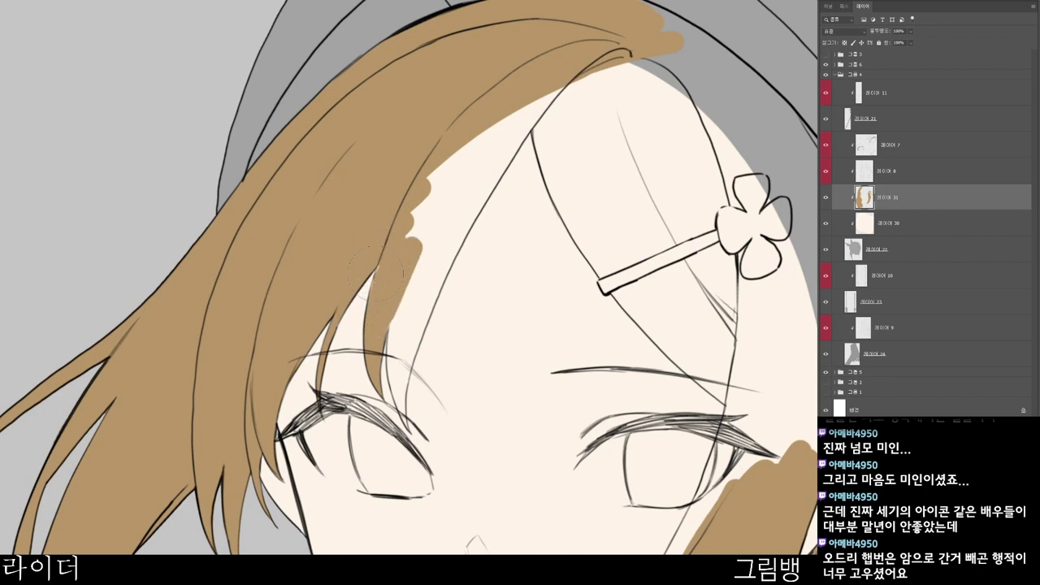
- Fill the swept bangs with brown up to the parting line and clean up their edge along the forehead
mouse_move(387, 261)
left_mouse_down()
mouse_move(397, 301)
mouse_move(406, 410)
left_mouse_up()
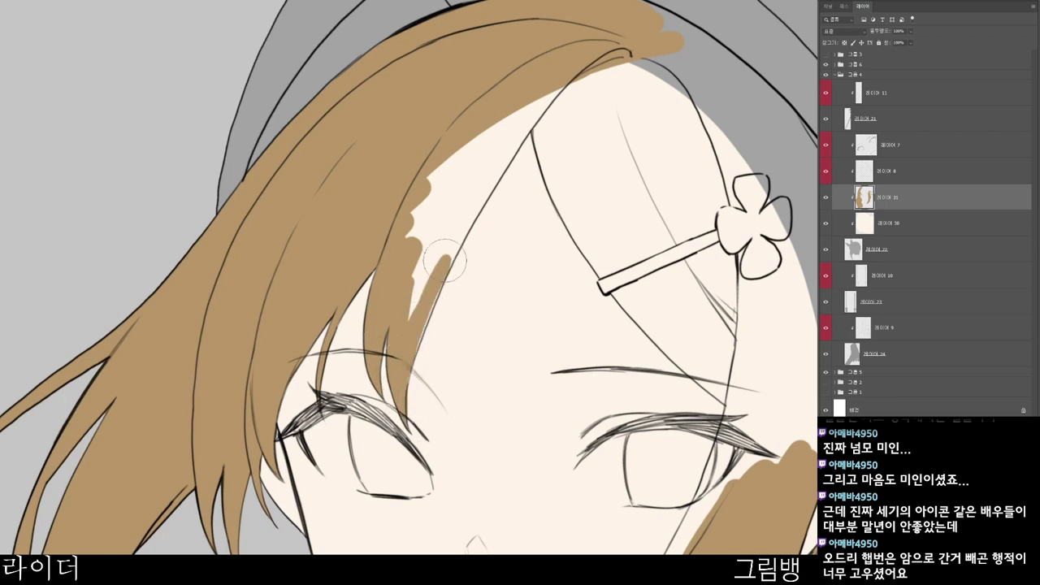
left_click_drag(446, 189, 418, 281)
mouse_move(427, 234)
left_mouse_down()
mouse_move(466, 156)
mouse_move(536, 107)
mouse_move(498, 174)
left_mouse_up()
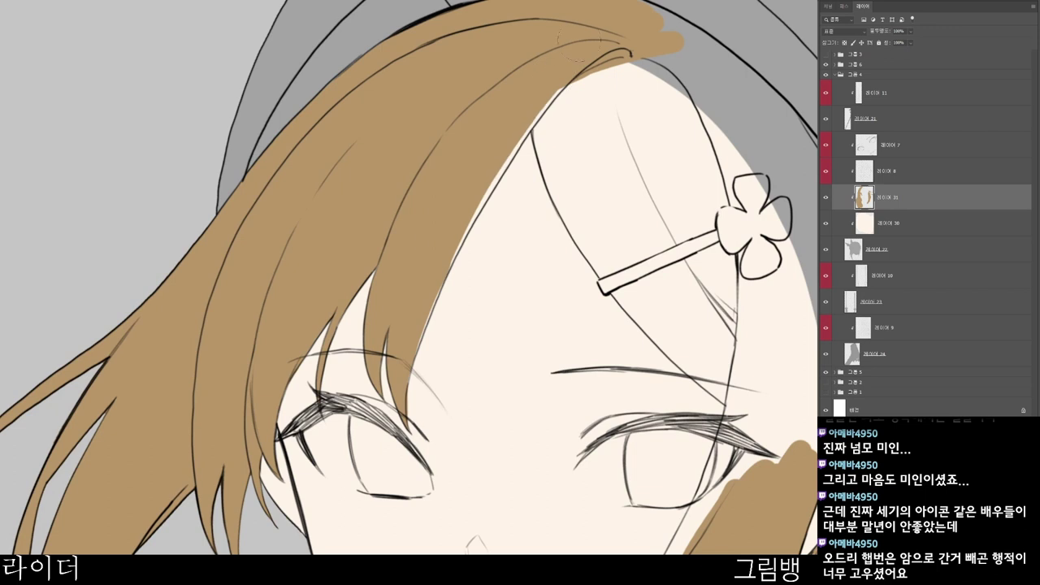
scroll(484, 212, "up", 1)
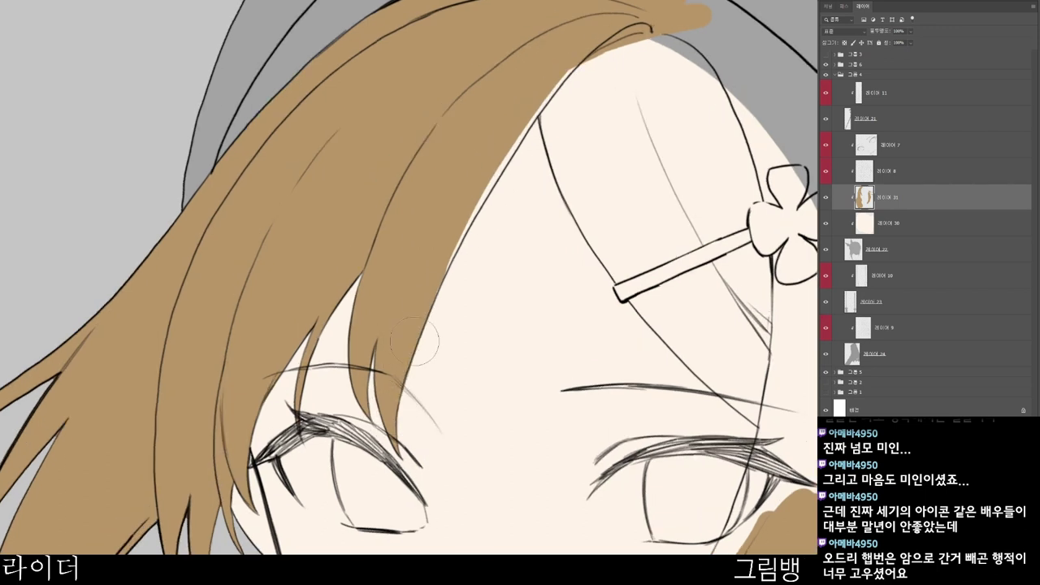
left_click_drag(444, 258, 492, 172)
key("e")
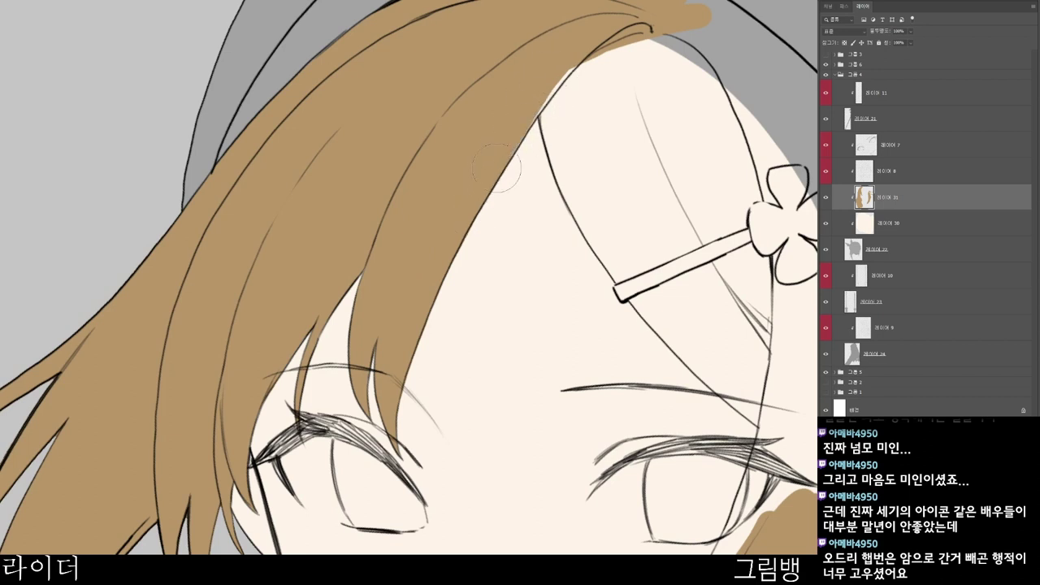
- Fill the bangs held by the clover hairpin with brown and extend the colour into the side hair near the ear
left_click_drag(541, 114, 572, 191)
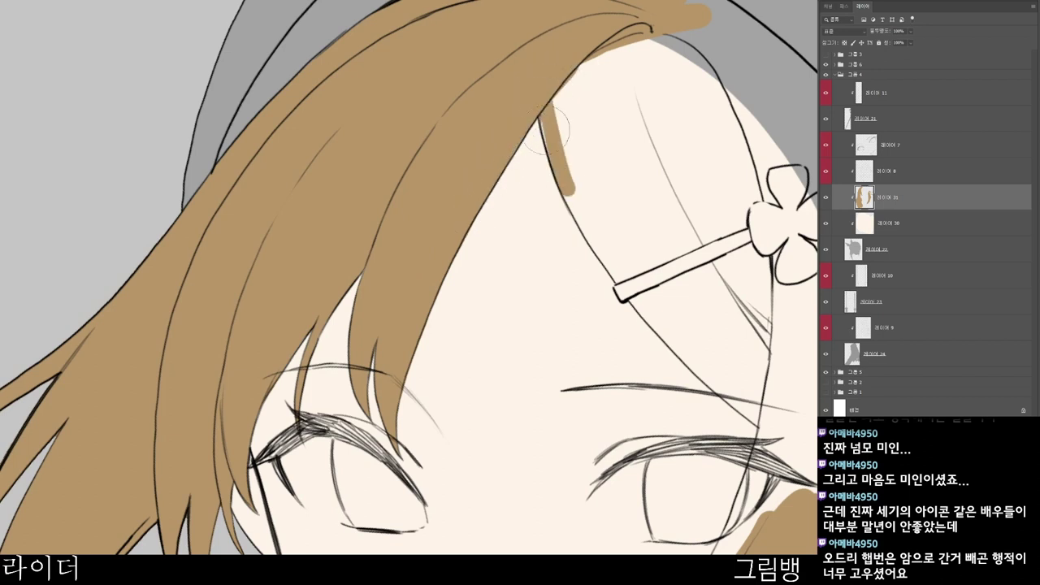
mouse_move(550, 83)
left_mouse_down()
mouse_move(598, 132)
mouse_move(656, 135)
mouse_move(453, 152)
mouse_move(439, 167)
left_mouse_up()
scroll(386, 181, "down", 1)
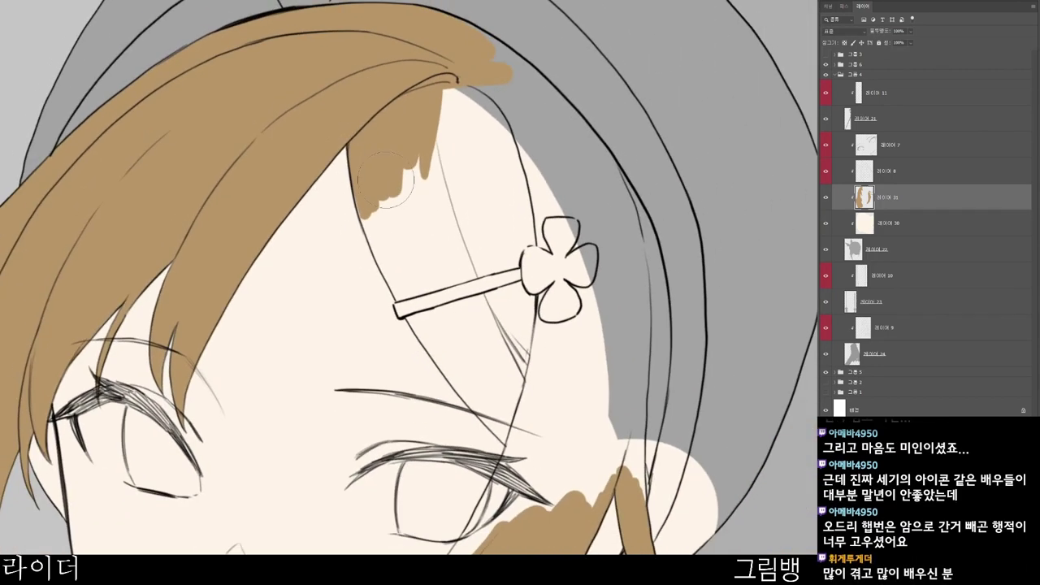
mouse_move(368, 221)
left_mouse_down()
mouse_move(402, 288)
mouse_move(358, 211)
mouse_move(385, 265)
mouse_move(390, 213)
mouse_move(413, 302)
mouse_move(406, 277)
mouse_move(416, 269)
mouse_move(435, 309)
mouse_move(464, 313)
mouse_move(475, 268)
mouse_move(488, 306)
mouse_move(520, 122)
mouse_move(514, 138)
mouse_move(549, 227)
mouse_move(560, 375)
mouse_move(608, 342)
mouse_move(621, 452)
mouse_move(609, 315)
mouse_move(621, 296)
left_mouse_up()
left_click_drag(612, 258, 619, 237)
left_click_drag(630, 234, 636, 317)
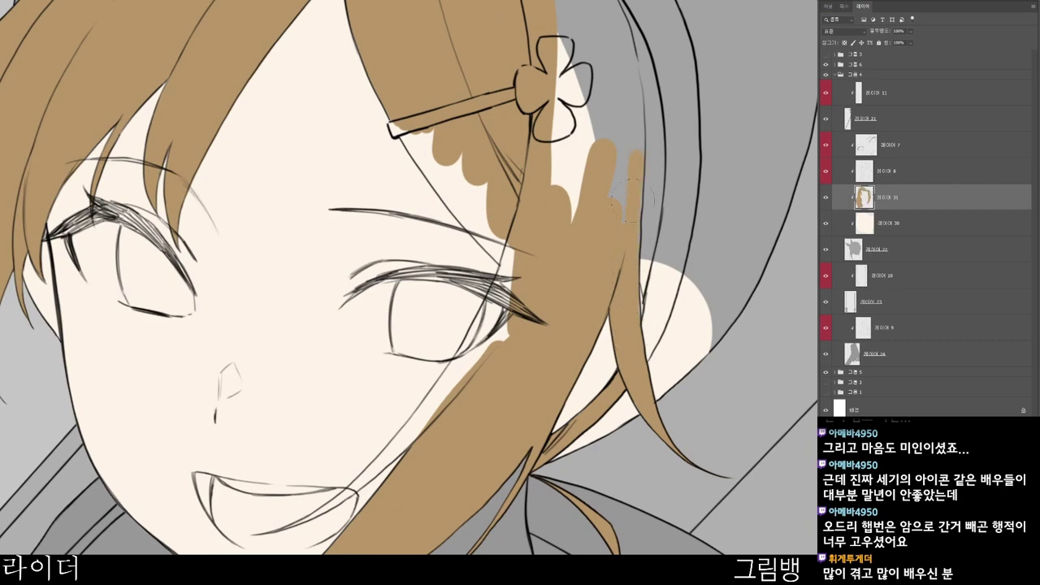
- Colour the thin hair strand crossing the corner of the mouth brown down to its tip
left_click_drag(396, 485, 485, 318)
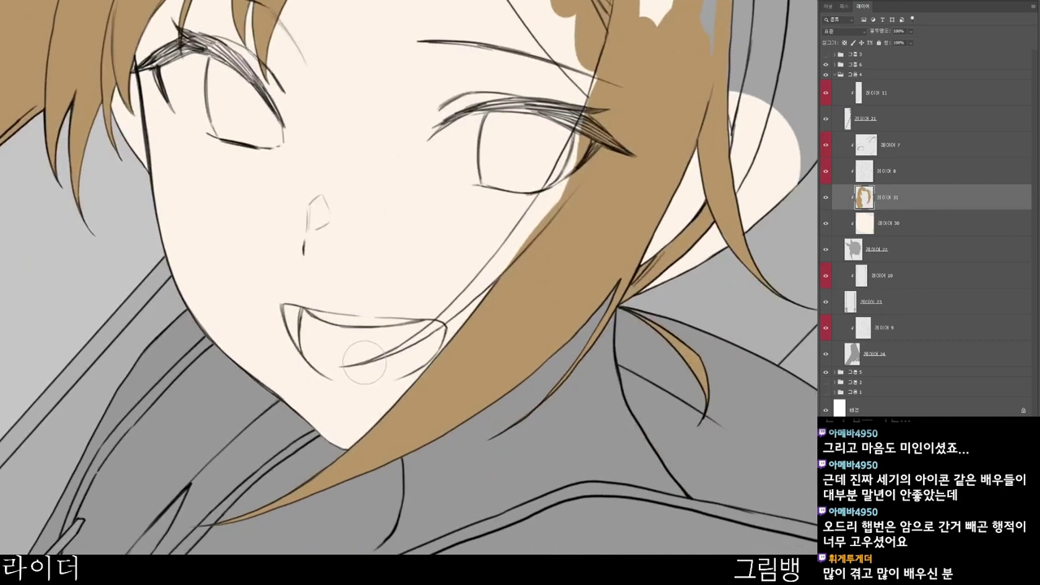
left_click_drag(419, 338, 537, 306)
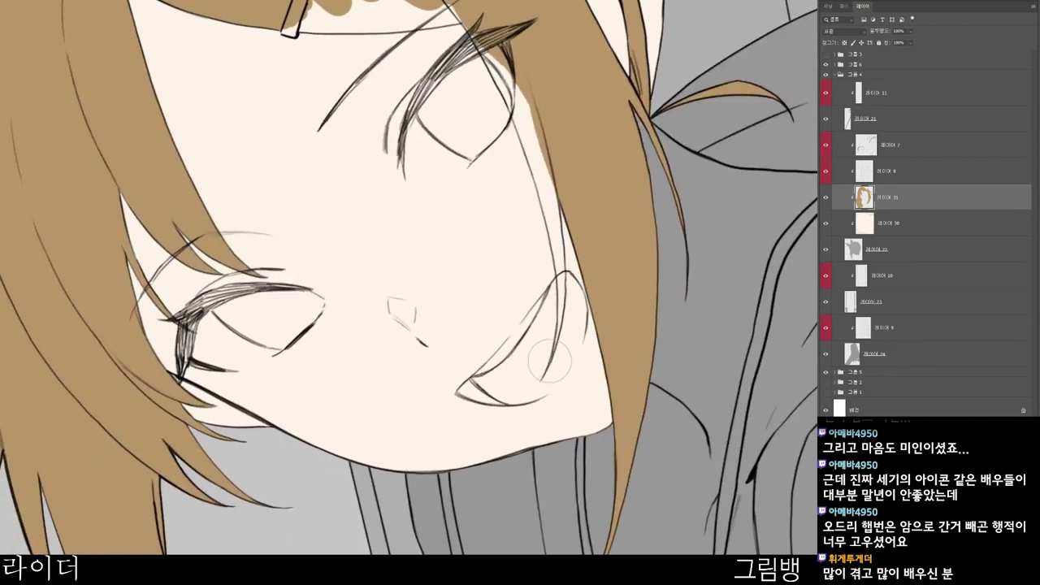
mouse_move(556, 343)
left_mouse_down()
mouse_move(559, 286)
mouse_move(564, 307)
mouse_move(535, 160)
mouse_move(542, 240)
left_mouse_up()
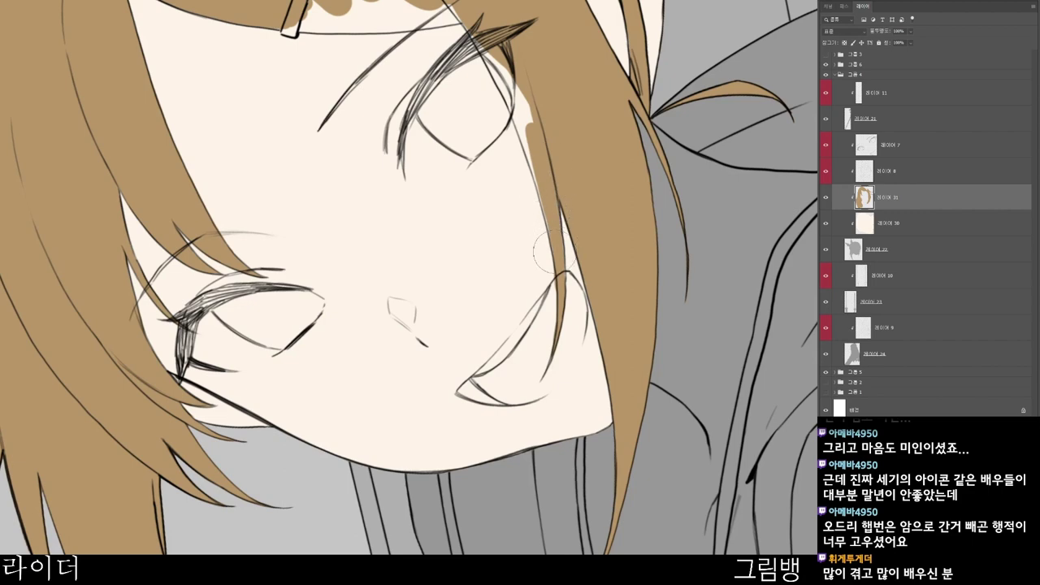
scroll(556, 266, "up", 2)
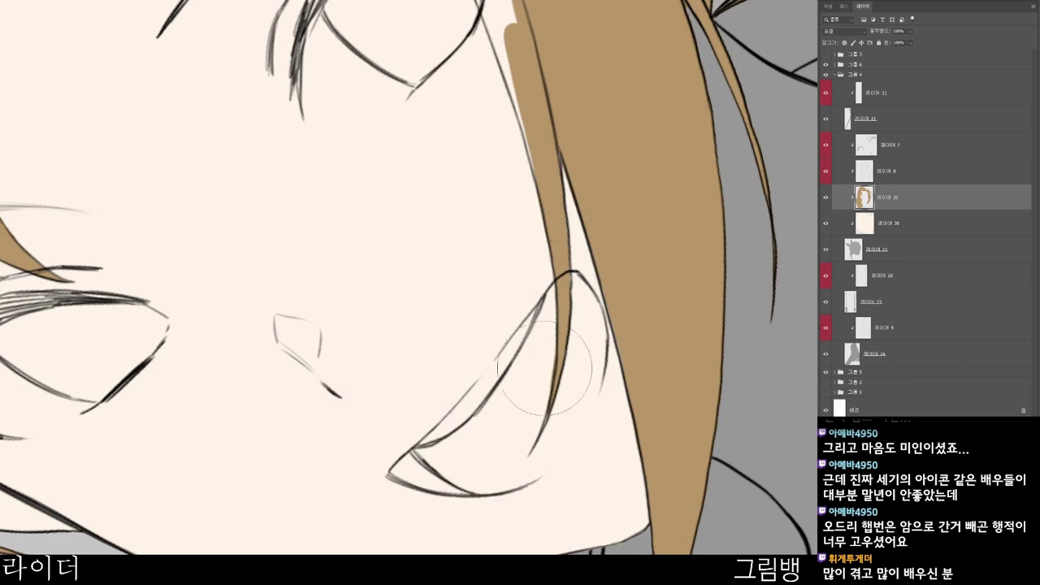
left_click_drag(587, 334, 620, 382)
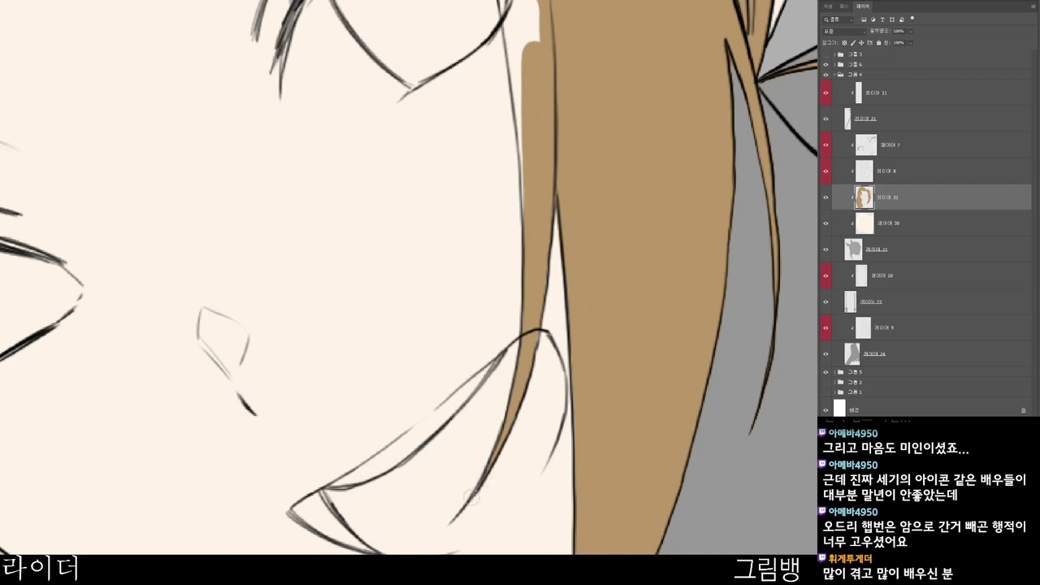
- Fill the skin-coloured gap in the side hair beside the outer corner of the eye with brown
scroll(528, 398, "down", 1)
mouse_move(524, 234)
left_mouse_down()
mouse_move(515, 147)
mouse_move(527, 196)
mouse_move(560, 179)
mouse_move(567, 246)
left_mouse_up()
key("ctrl+z")
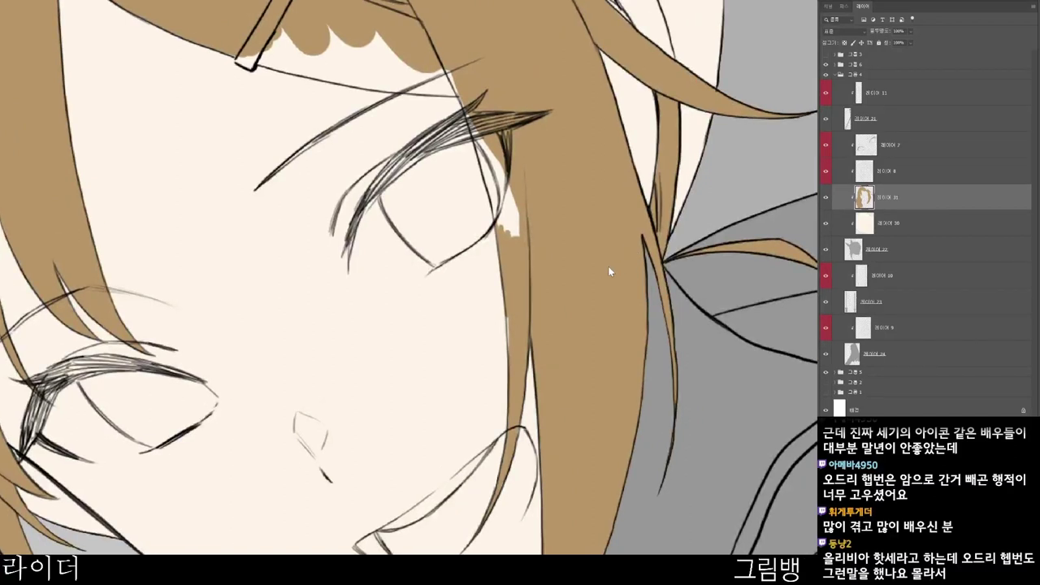
left_click_drag(509, 232, 488, 147)
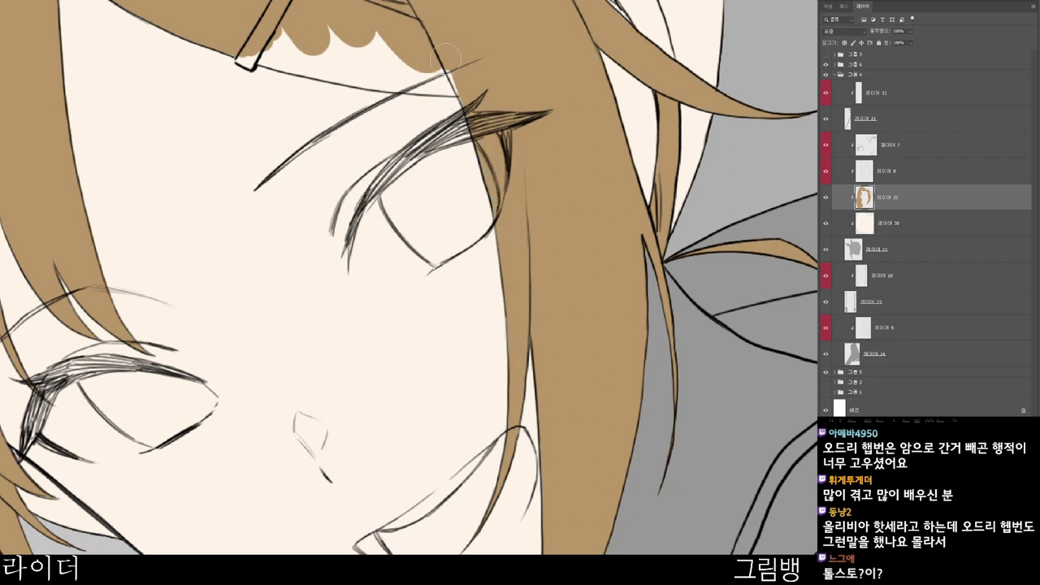
- Fill the lower edge of the bangs beneath the hairpin with brown, down to the line above the eye
key("r")
mouse_move(450, 77)
left_mouse_down()
mouse_move(502, 183)
mouse_move(520, 292)
left_mouse_up()
mouse_move(447, 128)
left_mouse_down()
mouse_move(459, 175)
mouse_move(447, 109)
left_mouse_up()
mouse_move(452, 159)
left_mouse_down()
mouse_move(469, 208)
mouse_move(471, 148)
mouse_move(490, 227)
left_mouse_up()
mouse_move(491, 227)
left_mouse_down()
mouse_move(485, 122)
mouse_move(516, 277)
mouse_move(494, 262)
left_mouse_up()
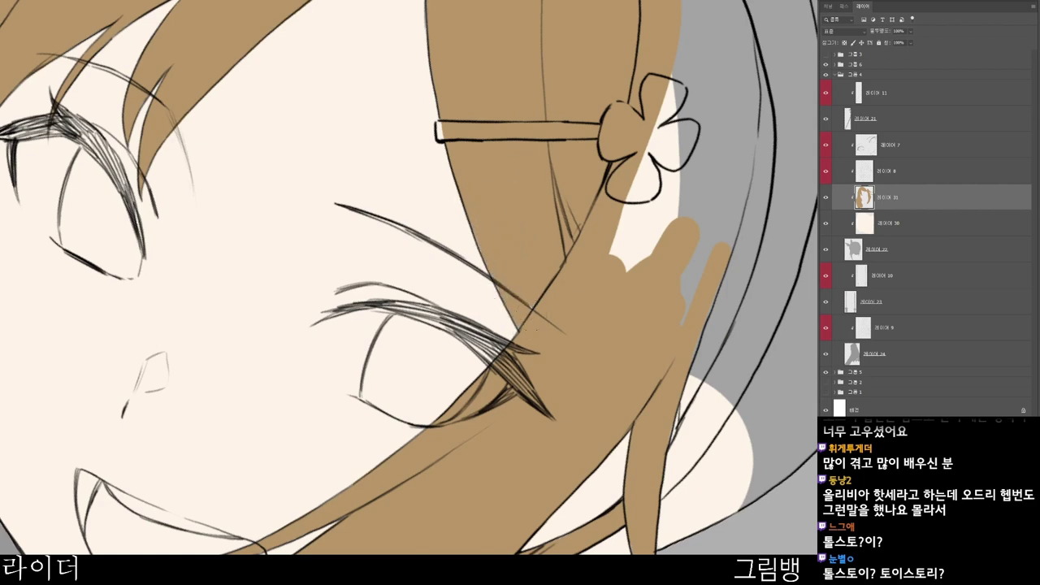
- Fill the hair behind the clover hairpin with brown, out towards the hat brim
mouse_move(608, 261)
left_mouse_down()
mouse_move(649, 191)
mouse_move(673, 221)
left_mouse_up()
scroll(610, 341, "down", 4)
scroll(637, 278, "up", 3)
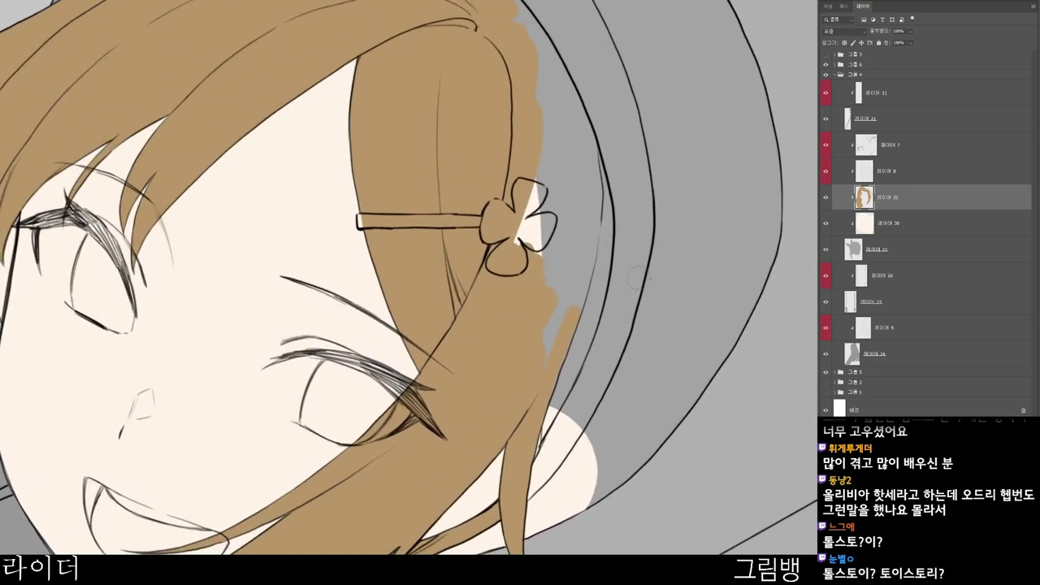
mouse_move(528, 339)
left_mouse_down()
mouse_move(543, 314)
mouse_move(537, 164)
mouse_move(517, 99)
mouse_move(526, 99)
left_mouse_up()
scroll(527, 99, "down", 2)
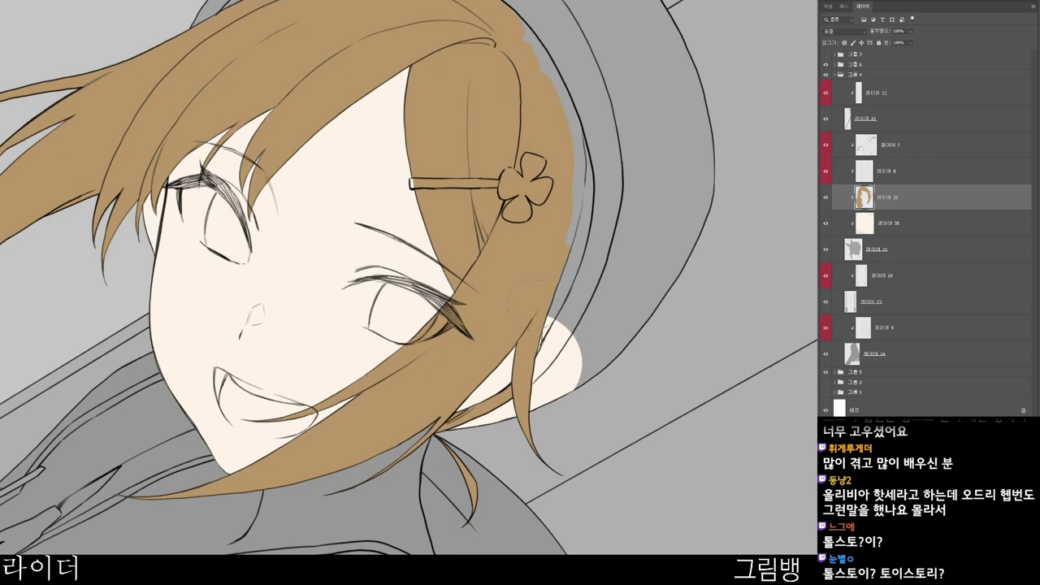
- Paint the remaining grey gap between the side hair and the hat brim brown
mouse_move(540, 258)
left_mouse_down()
mouse_move(560, 276)
mouse_move(431, 90)
left_mouse_up()
left_click_drag(199, 90, 568, 215)
mouse_move(459, 215)
left_mouse_down()
mouse_move(536, 163)
mouse_move(681, 162)
mouse_move(555, 287)
mouse_move(512, 398)
left_mouse_up()
mouse_move(524, 398)
left_mouse_down()
mouse_move(560, 264)
mouse_move(333, 309)
left_mouse_up()
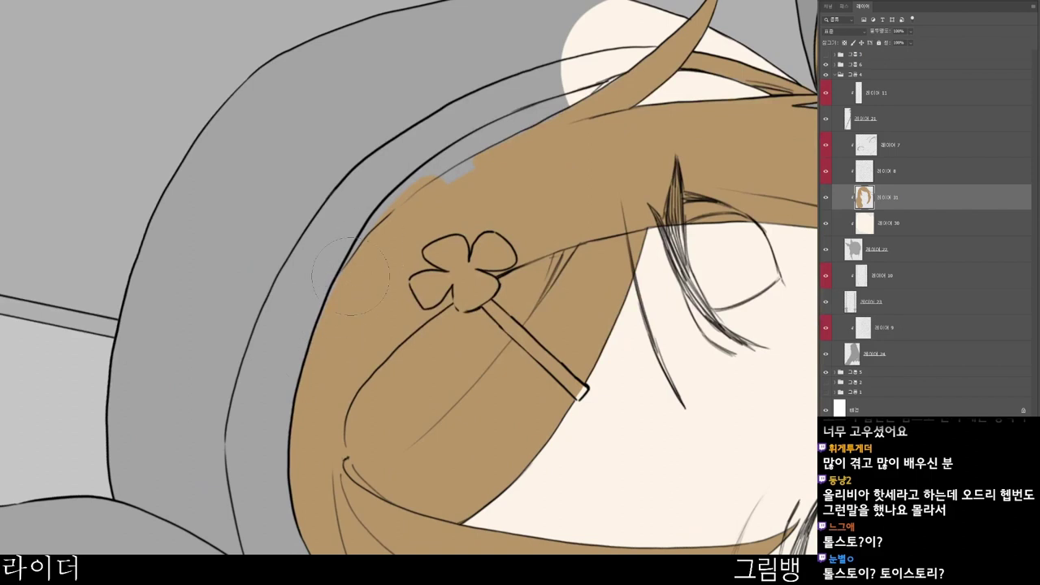
mouse_move(425, 184)
left_mouse_down()
mouse_move(509, 138)
mouse_move(475, 157)
left_mouse_up()
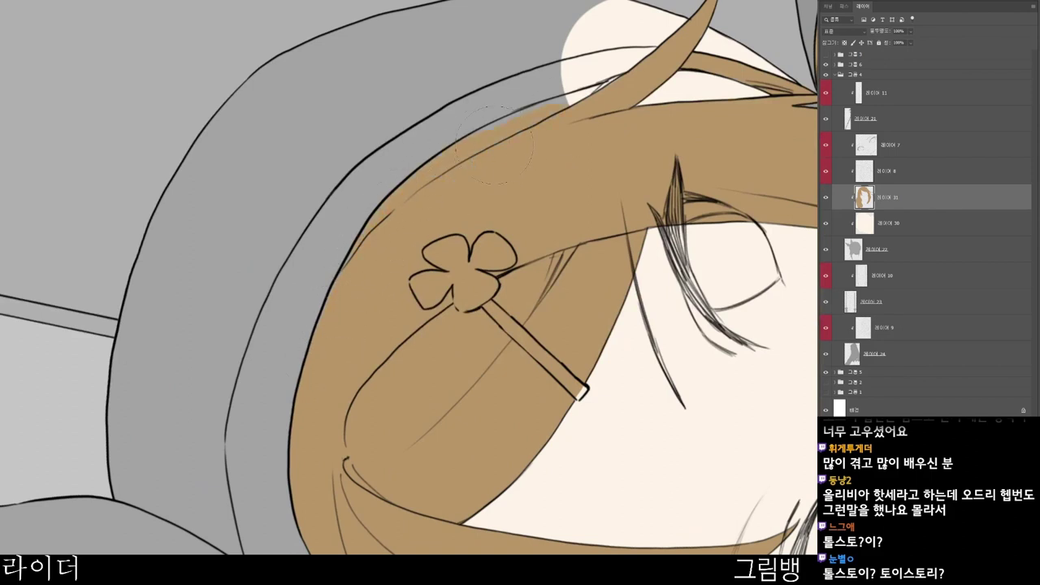
- Clean up the brown edge along the hat brim and the small gap where the loose strand leaves the hair near the ear
left_click_drag(595, 111, 540, 185)
left_click_drag(529, 166, 619, 135)
left_click_drag(622, 137, 597, 149)
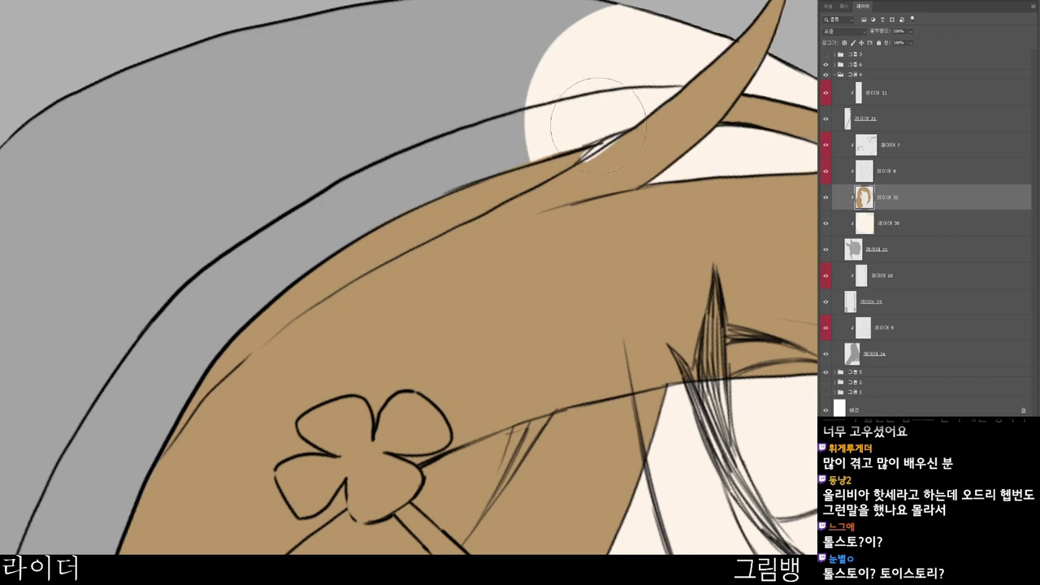
left_click_drag(539, 136, 584, 128)
key("b")
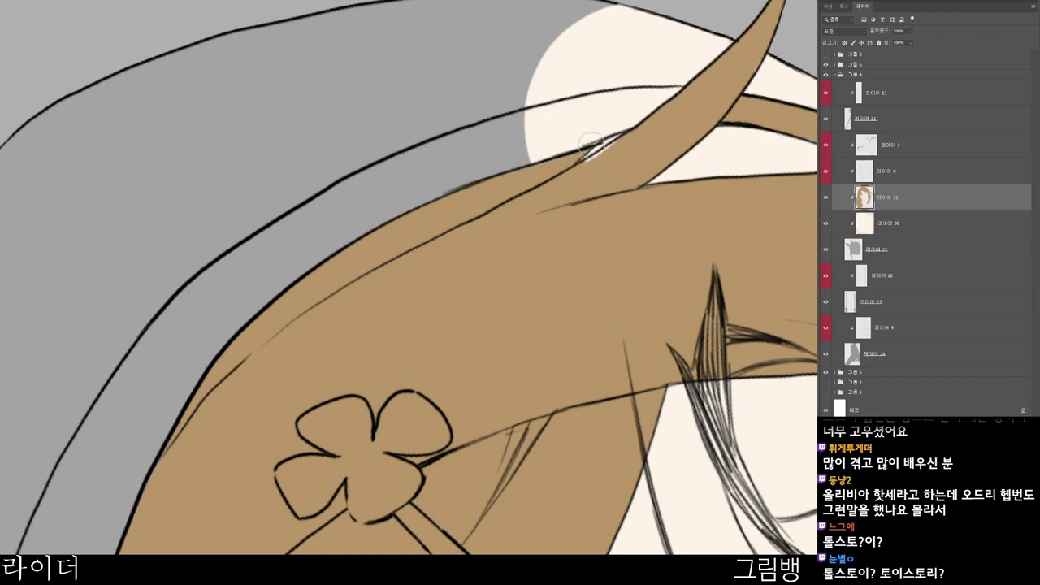
key("e")
mouse_move(573, 168)
left_mouse_down()
mouse_move(629, 145)
mouse_move(569, 158)
mouse_move(623, 303)
mouse_move(507, 525)
left_mouse_up()
- Add a new clipped layer between the skin base layer and the brown hair layer
key("b")
key("r")
left_click_drag(507, 525, 528, 113)
left_click_drag(652, 370, 631, 432)
left_click(888, 223)
key("ctrl+shift+n")
key("Return")
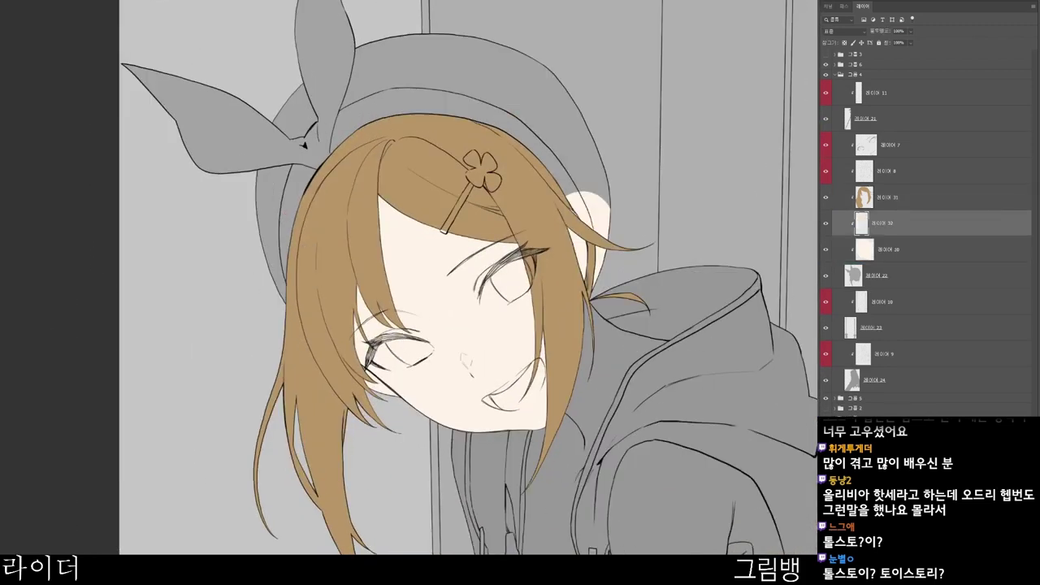
- Set the painting colour to dark grey and paint the upper parts of both hat ribbon loops
key("n")
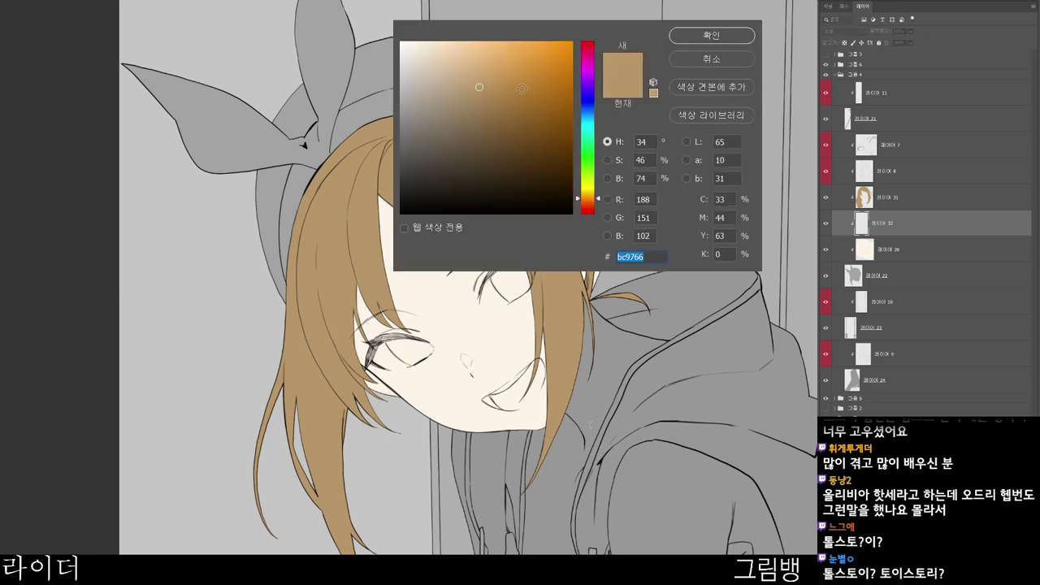
left_click_drag(439, 132, 401, 162)
left_click(710, 39)
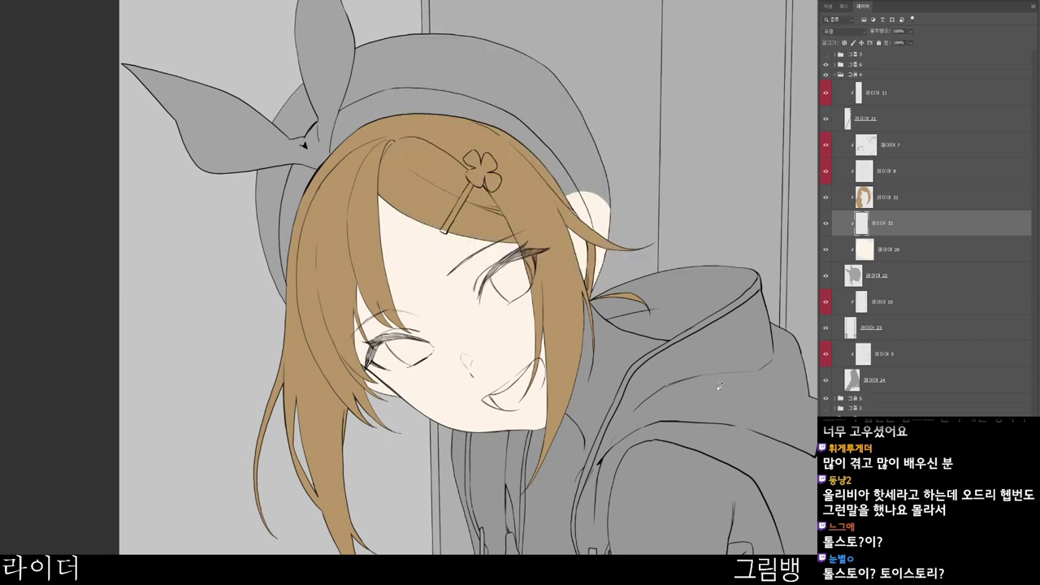
left_click_drag(527, 232, 537, 301)
left_click_drag(429, 267, 495, 265)
left_click_drag(552, 241, 486, 367)
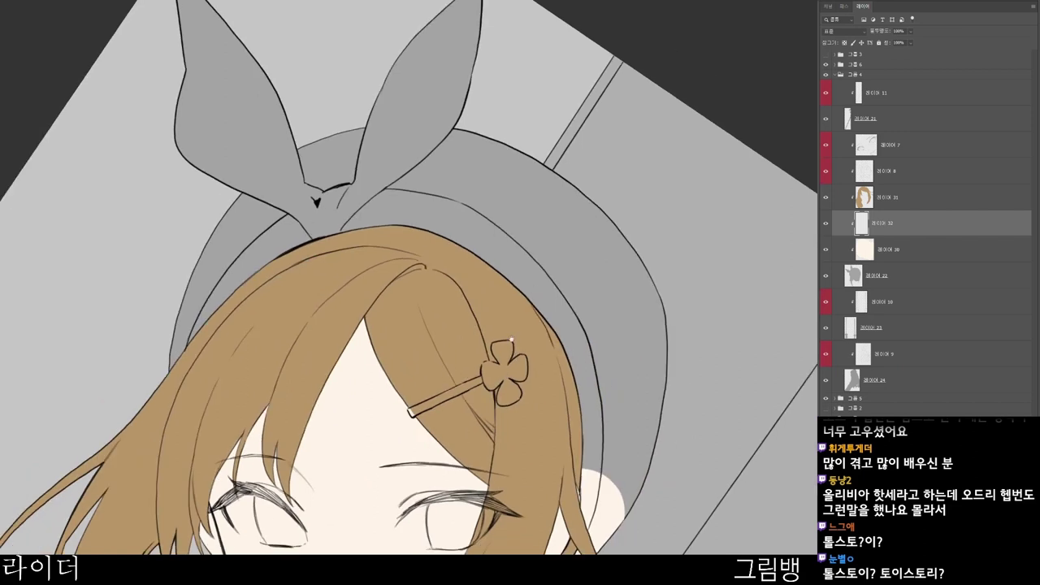
left_click_drag(501, 313, 529, 352)
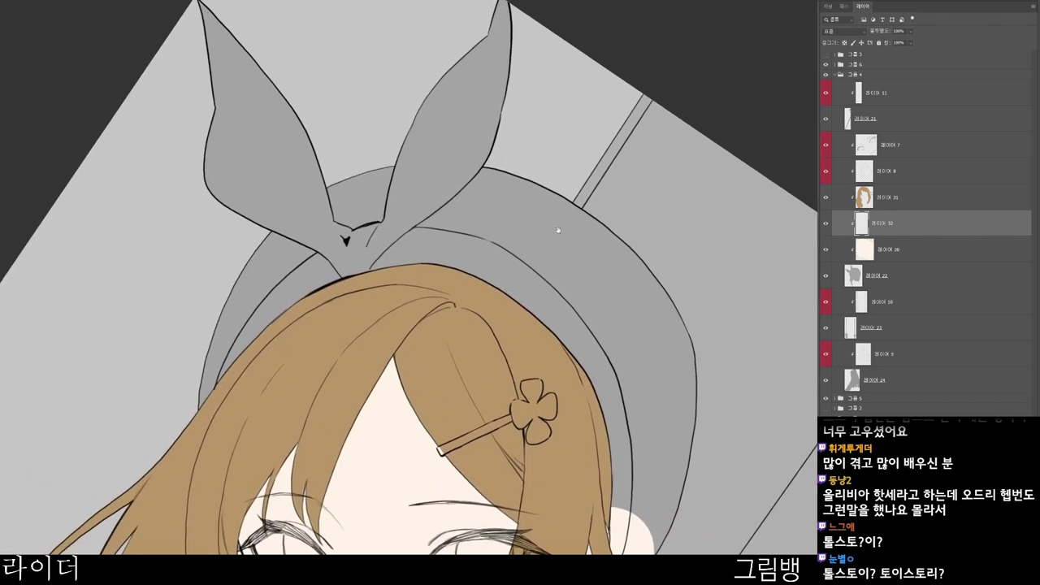
mouse_move(168, 153)
left_mouse_down()
mouse_move(192, 86)
mouse_move(325, 103)
mouse_move(506, 38)
mouse_move(490, 63)
left_mouse_up()
key("r")
left_click_drag(450, 249, 448, 289)
left_click_drag(363, 291, 390, 291)
left_click_drag(323, 308, 481, 233)
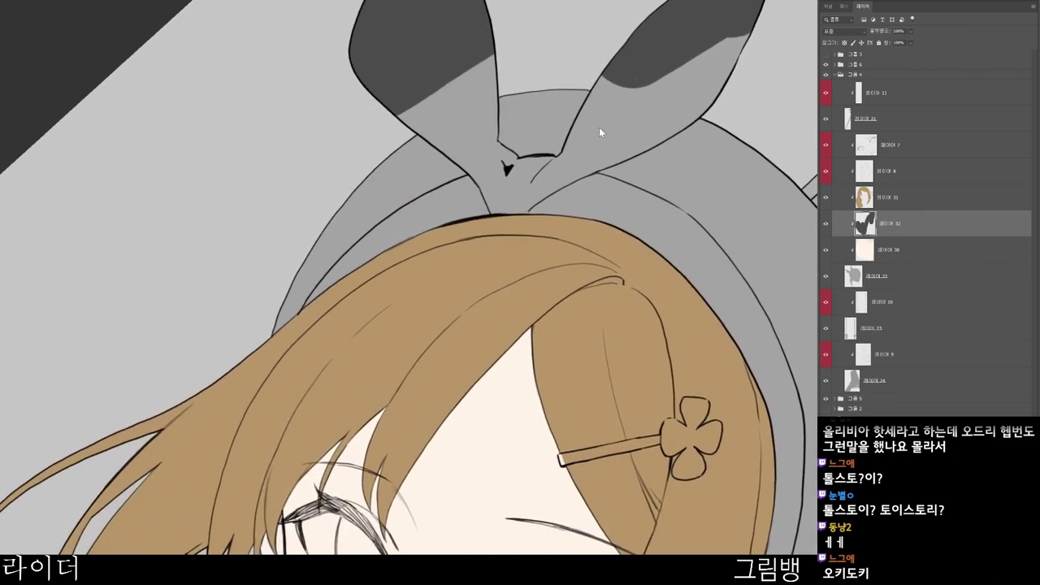
- Fill the rest of one ribbon loop and the knot with dark grey, erasing the overspill above the knot
mouse_move(392, 85)
left_mouse_down()
mouse_move(462, 141)
mouse_move(413, 106)
mouse_move(465, 130)
mouse_move(423, 117)
mouse_move(459, 144)
mouse_move(464, 92)
mouse_move(484, 136)
mouse_move(493, 45)
mouse_move(488, 175)
mouse_move(457, 148)
mouse_move(494, 186)
mouse_move(510, 171)
mouse_move(559, 207)
mouse_move(537, 179)
mouse_move(552, 176)
mouse_move(489, 148)
mouse_move(526, 182)
left_mouse_up()
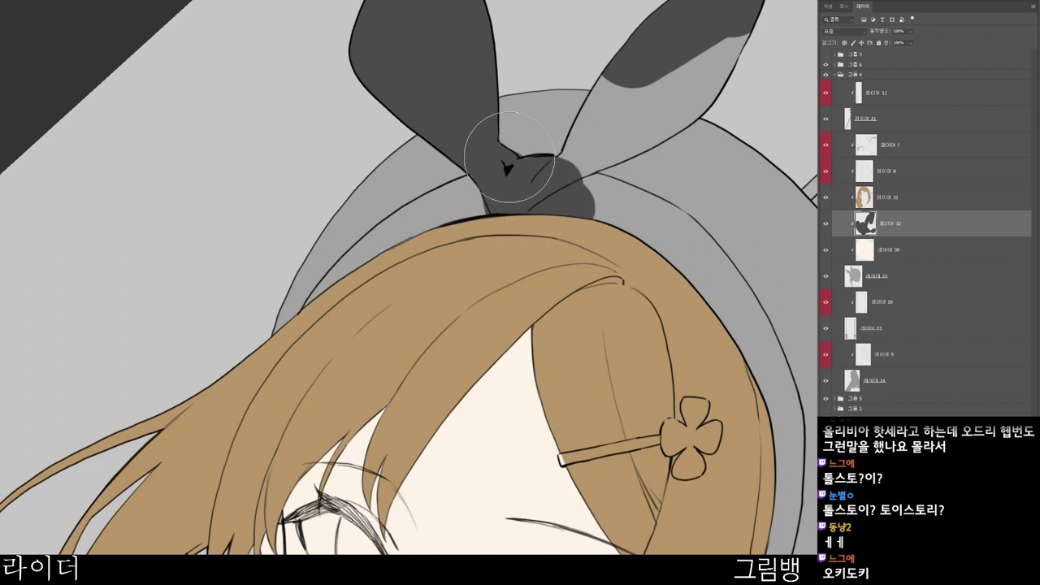
scroll(499, 143, "up", 5)
key("e")
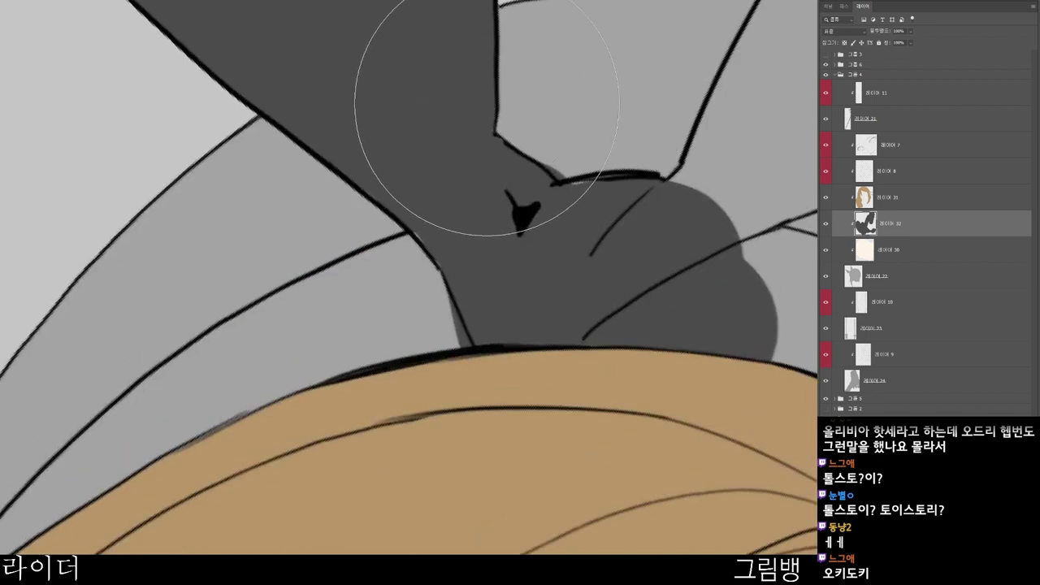
key("e")
left_click_drag(543, 163, 565, 176)
scroll(598, 146, "down", 5)
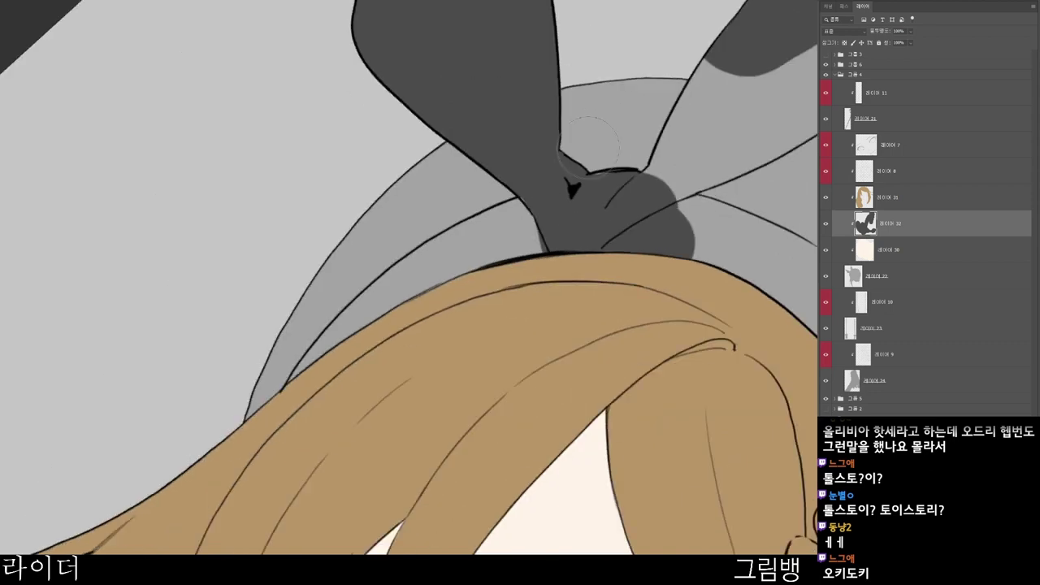
- Paint the inner hat band beside the long side hair dark grey, within its outline
key("r")
left_click_drag(482, 408, 611, 110)
mouse_move(429, 60)
left_mouse_down()
mouse_move(395, 60)
mouse_move(395, 32)
mouse_move(379, 102)
left_mouse_up()
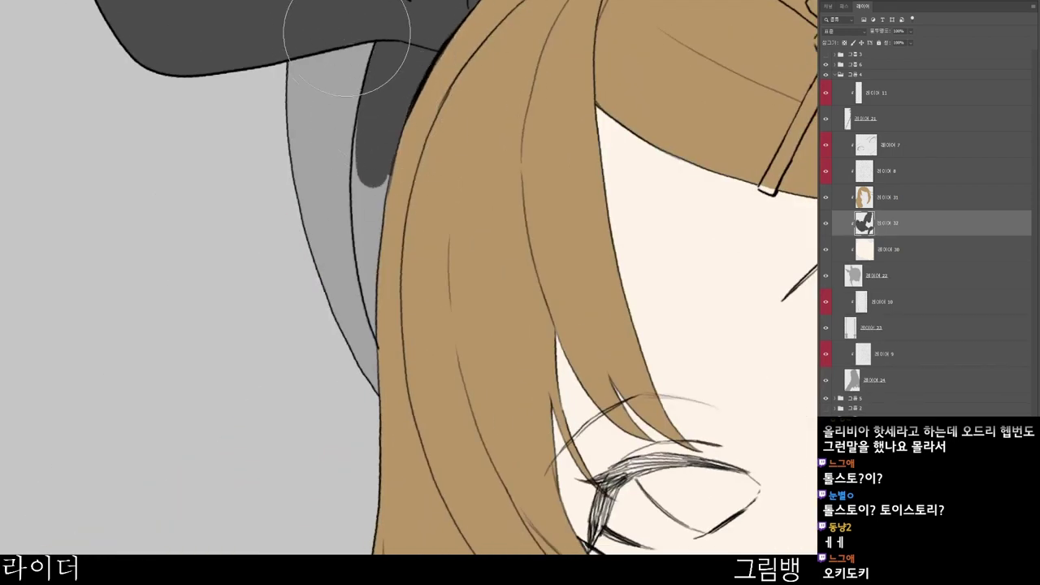
mouse_move(374, 159)
left_mouse_down()
mouse_move(375, 228)
mouse_move(383, 91)
mouse_move(373, 234)
mouse_move(377, 107)
mouse_move(372, 221)
mouse_move(384, 312)
mouse_move(369, 242)
mouse_move(350, 277)
left_mouse_up()
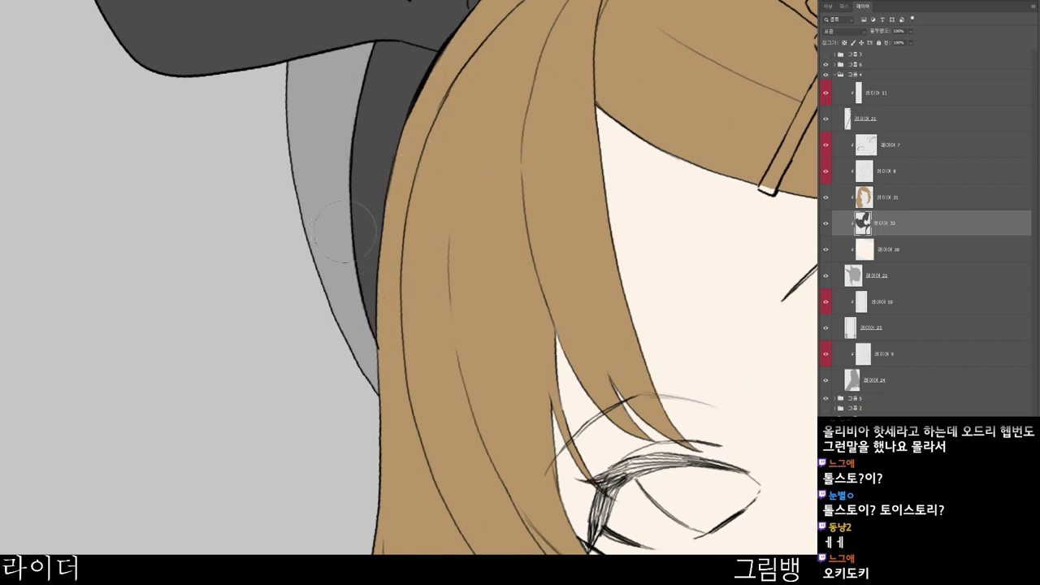
- Fill the area around the ribbon knot and the start of the hat band above the hair with dark grey
scroll(375, 202, "down", 3)
left_click_drag(378, 195, 493, 200)
left_click_drag(418, 520, 418, 213)
mouse_move(367, 239)
left_mouse_down()
mouse_move(354, 191)
mouse_move(373, 218)
left_mouse_up()
left_click_drag(437, 234, 416, 367)
key("ctrl+z")
left_click_drag(550, 287, 507, 174)
left_click_drag(507, 174, 544, 307)
mouse_move(295, 212)
left_mouse_down()
mouse_move(340, 221)
mouse_move(358, 248)
left_mouse_up()
left_click_drag(427, 288, 412, 285)
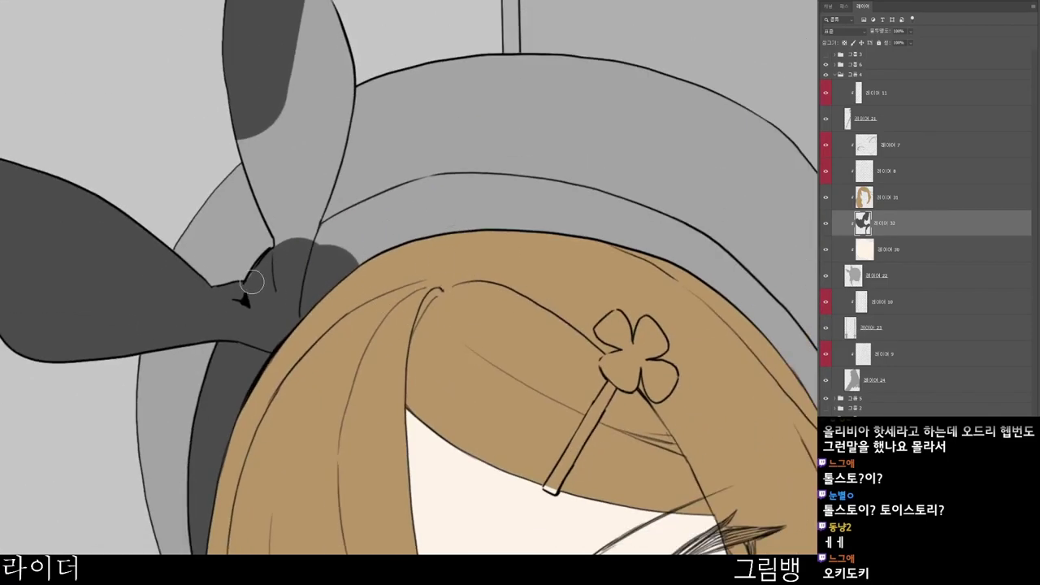
- Fill the rest of the upright ribbon loop with dark grey, from its tip down to the knot
left_click_drag(281, 229, 245, 124)
mouse_move(275, 231)
left_mouse_down()
mouse_move(245, 159)
mouse_move(285, 342)
left_mouse_up()
left_click_drag(346, 223, 378, 14)
mouse_move(356, 243)
left_mouse_down()
mouse_move(333, 131)
mouse_move(380, 35)
mouse_move(372, 80)
mouse_move(397, 75)
left_mouse_up()
scroll(439, 68, "down", 2)
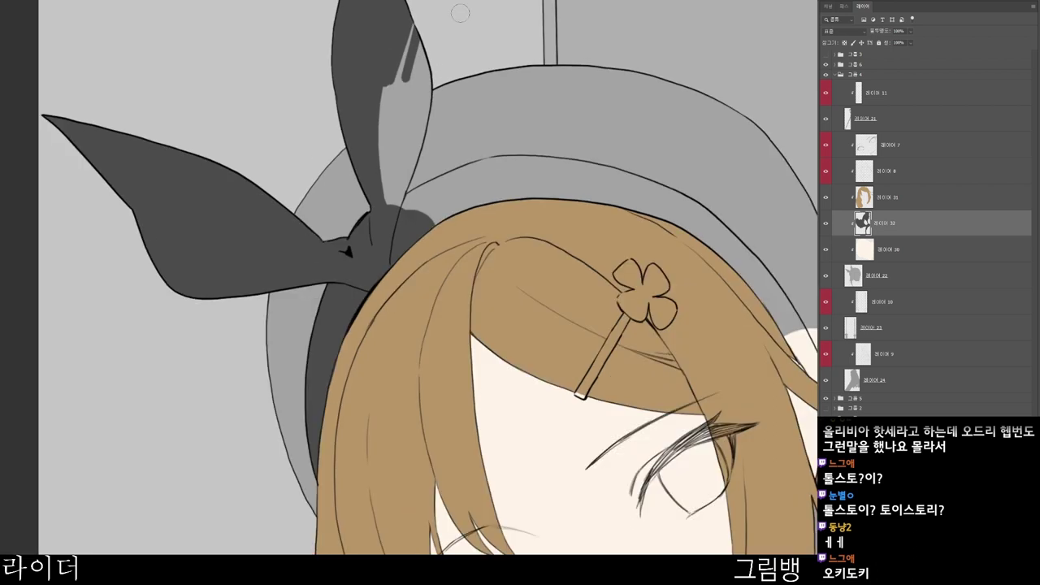
left_click_drag(404, 20, 423, 69)
mouse_move(422, 152)
left_mouse_down()
mouse_move(428, 89)
mouse_move(398, 204)
mouse_move(416, 142)
left_mouse_up()
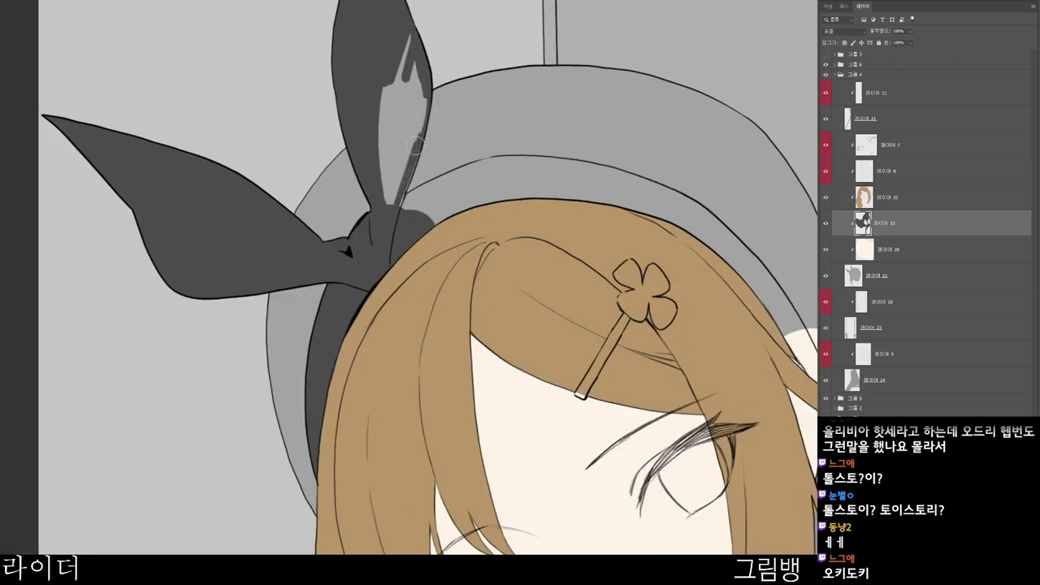
scroll(422, 110, "down", 1)
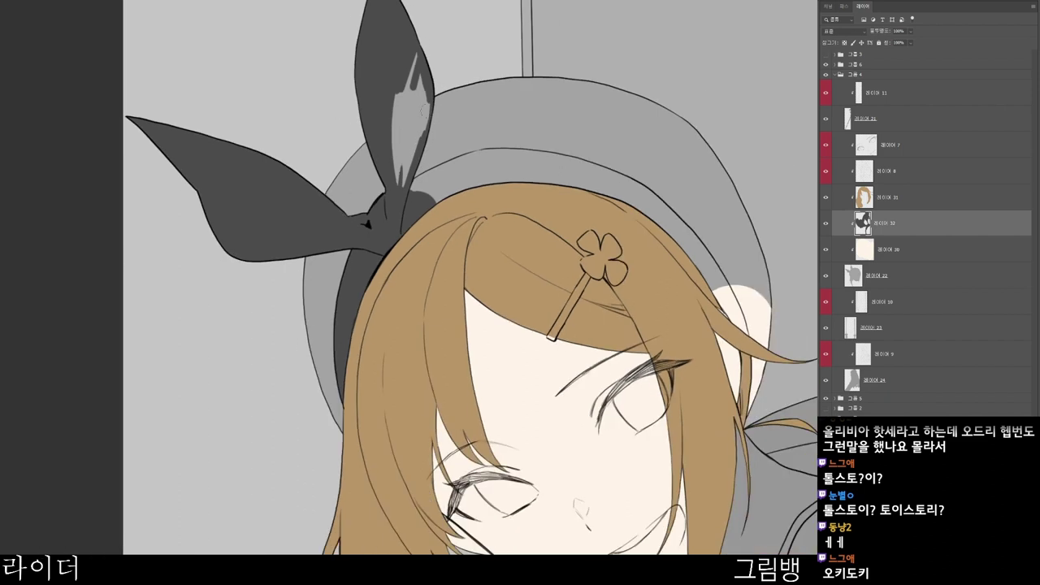
mouse_move(438, 72)
left_mouse_down()
mouse_move(406, 105)
mouse_move(414, 97)
mouse_move(414, 111)
left_mouse_up()
- Paint the hat band dark grey along the crown of the hair, from the ribbon knot past the clover hairpin
mouse_move(471, 251)
left_mouse_down()
mouse_move(431, 382)
mouse_move(451, 415)
mouse_move(512, 333)
left_mouse_up()
scroll(443, 280, "up", 2)
mouse_move(332, 320)
left_mouse_down()
mouse_move(353, 240)
mouse_move(334, 298)
mouse_move(358, 247)
mouse_move(421, 184)
mouse_move(357, 216)
mouse_move(343, 253)
mouse_move(382, 192)
mouse_move(508, 107)
mouse_move(468, 116)
mouse_move(518, 112)
mouse_move(478, 130)
mouse_move(533, 113)
left_mouse_up()
scroll(507, 140, "up", 2)
scroll(441, 182, "up", 1)
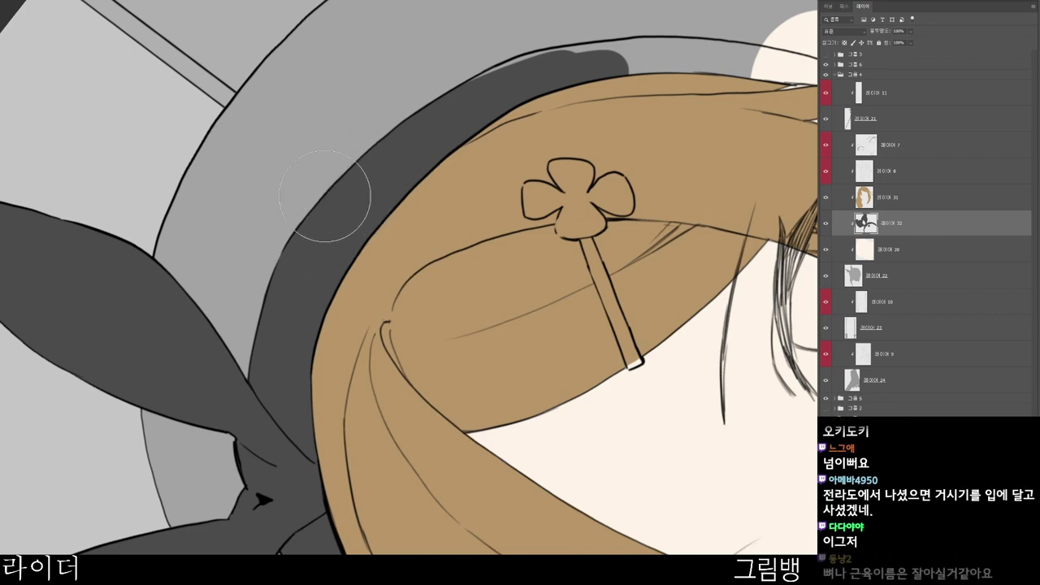
left_click_drag(460, 205, 311, 439)
mouse_move(425, 454)
left_mouse_down()
mouse_move(508, 316)
mouse_move(469, 386)
left_mouse_up()
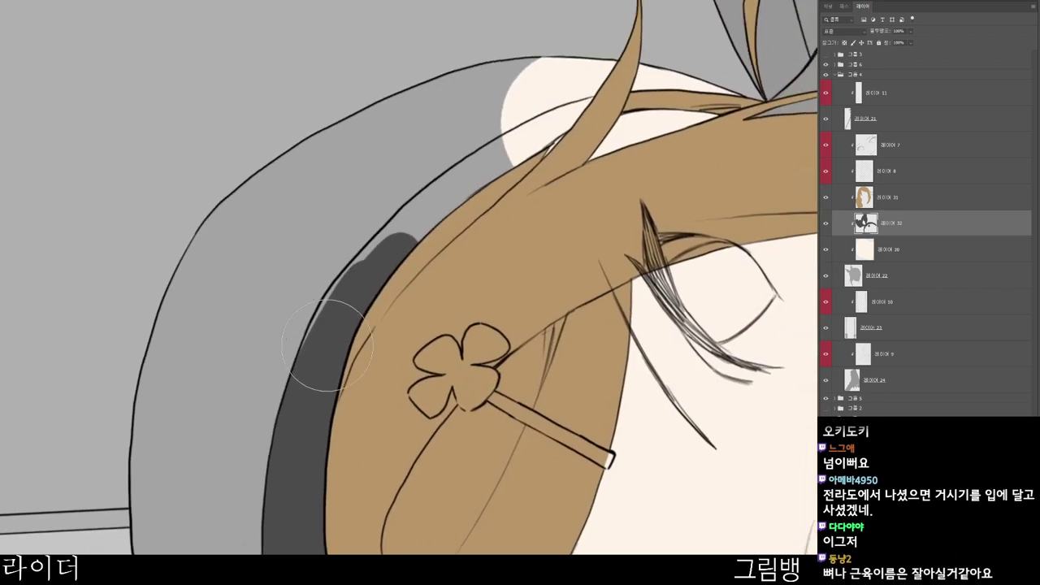
- Continue the dark grey hat band down the far side of the head to the loose hair strand
mouse_move(348, 276)
left_mouse_down()
mouse_move(347, 300)
mouse_move(379, 244)
mouse_move(585, 115)
left_mouse_up()
mouse_move(534, 202)
left_mouse_down()
mouse_move(427, 354)
mouse_move(504, 299)
left_mouse_up()
left_click_drag(503, 299, 498, 239)
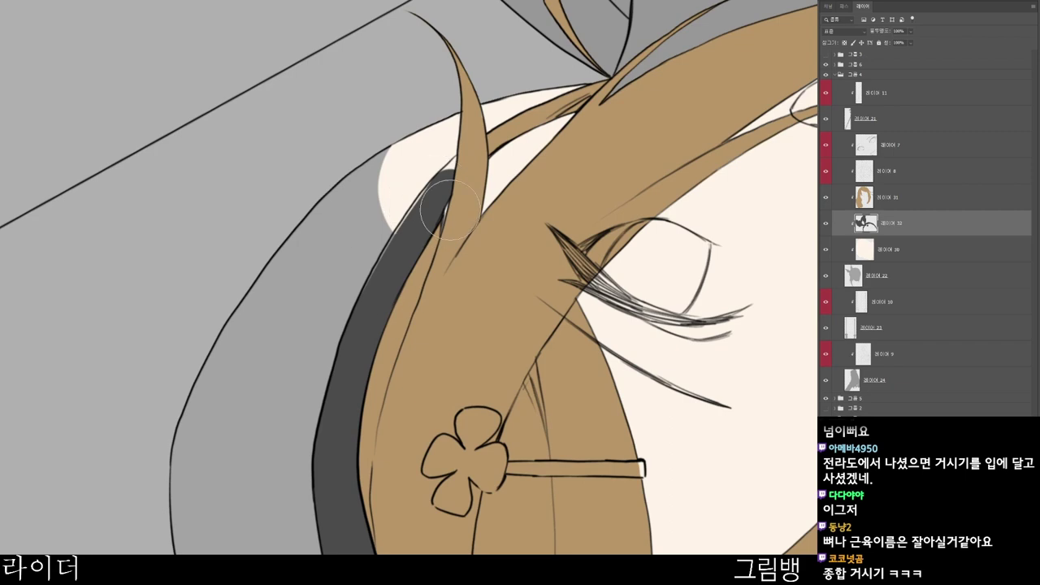
mouse_move(443, 238)
left_mouse_down()
mouse_move(406, 240)
mouse_move(386, 268)
mouse_move(431, 183)
mouse_move(478, 149)
left_mouse_up()
left_click_drag(566, 107, 536, 93)
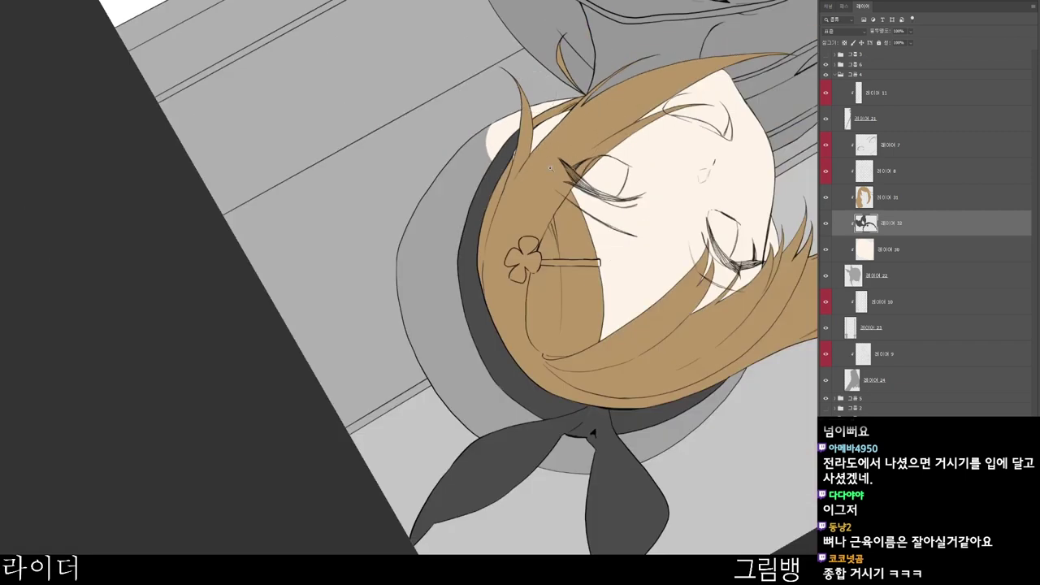
- Switch to the brown hair layer and erase the brown from the narrow band strip behind the loose strand
scroll(540, 146, "up", 3)
scroll(408, 325, "up", 2)
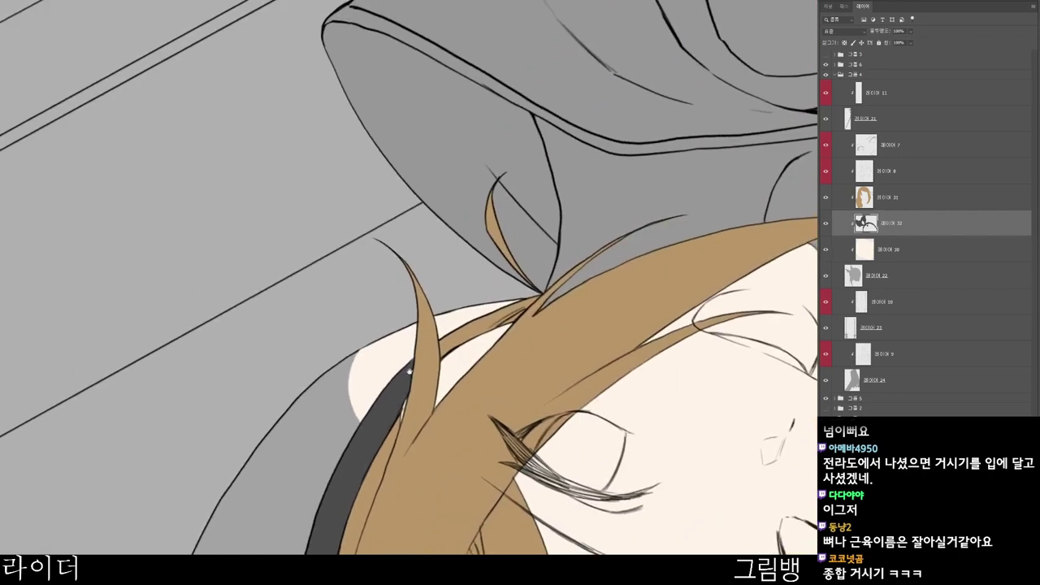
left_click_drag(410, 372, 417, 350)
left_click(487, 309, "ctrl")
left_click_drag(463, 313, 459, 341)
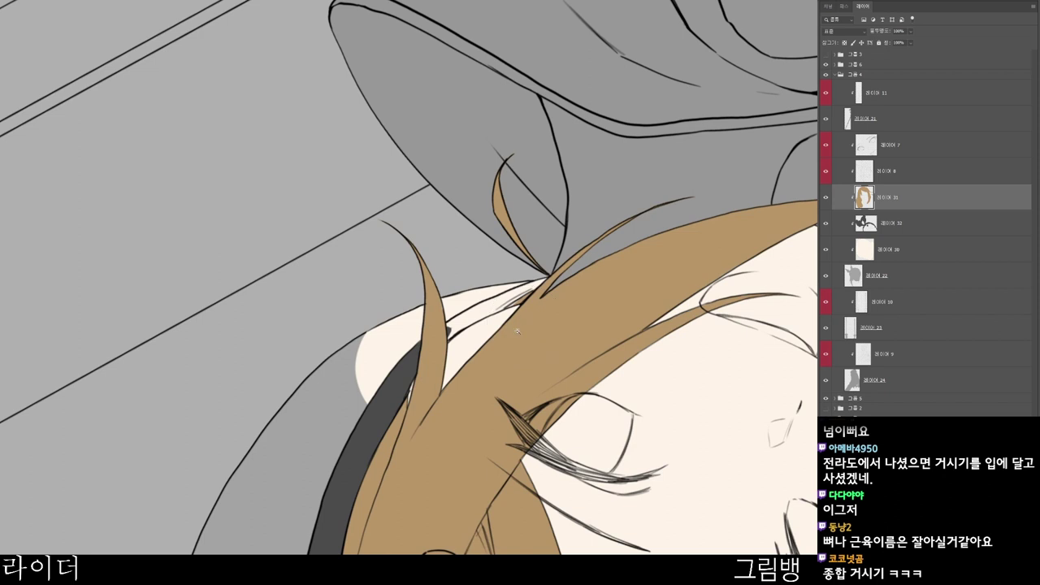
- Return to the dark grey layer and paint the narrow band strip between the loose strand and the hood
scroll(527, 324, "up", 1)
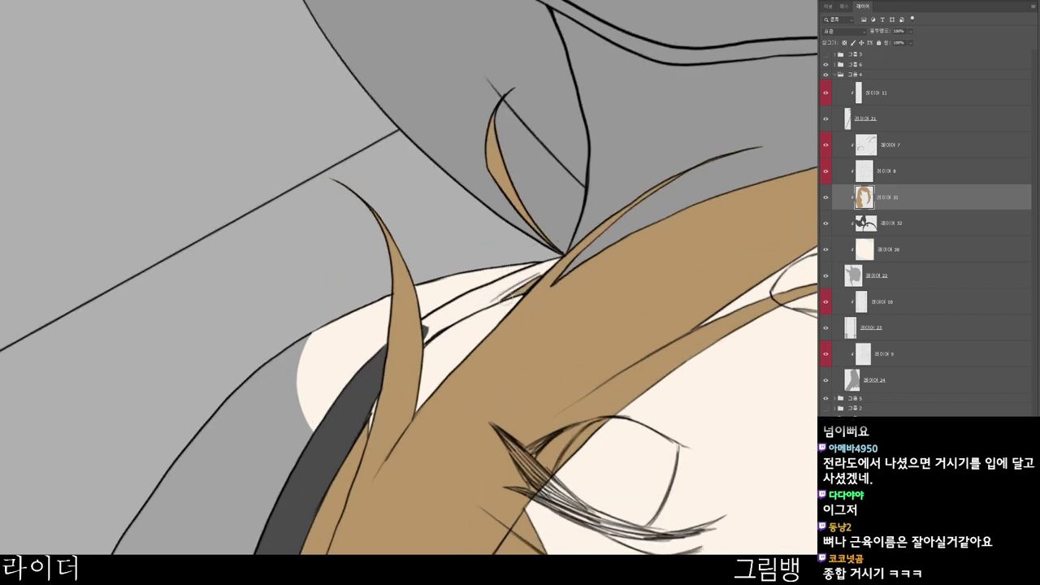
scroll(535, 283, "down", 1)
key("alt+bracketleft")
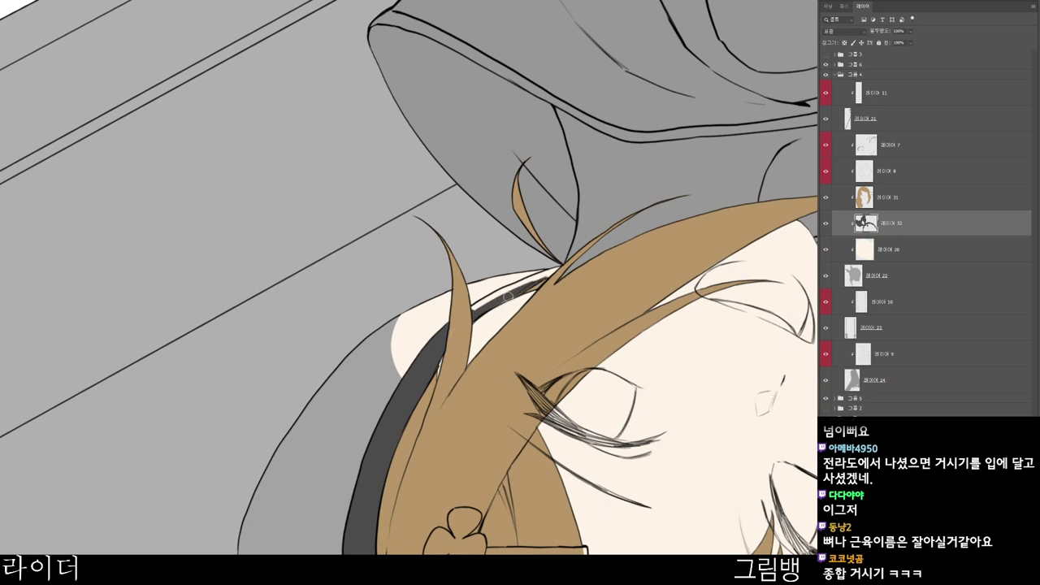
left_click_drag(542, 281, 514, 286)
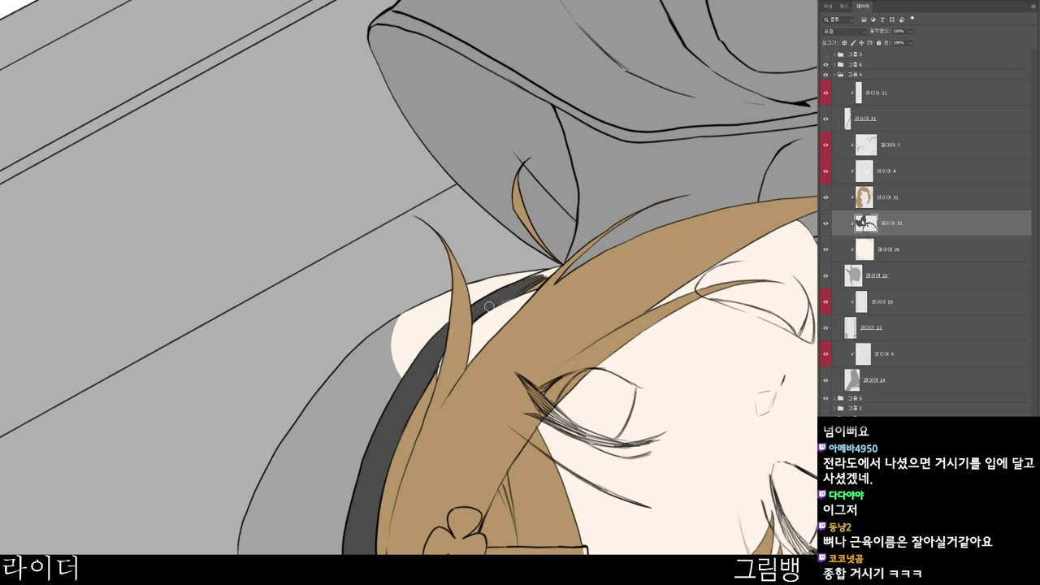
scroll(526, 286, "up", 3)
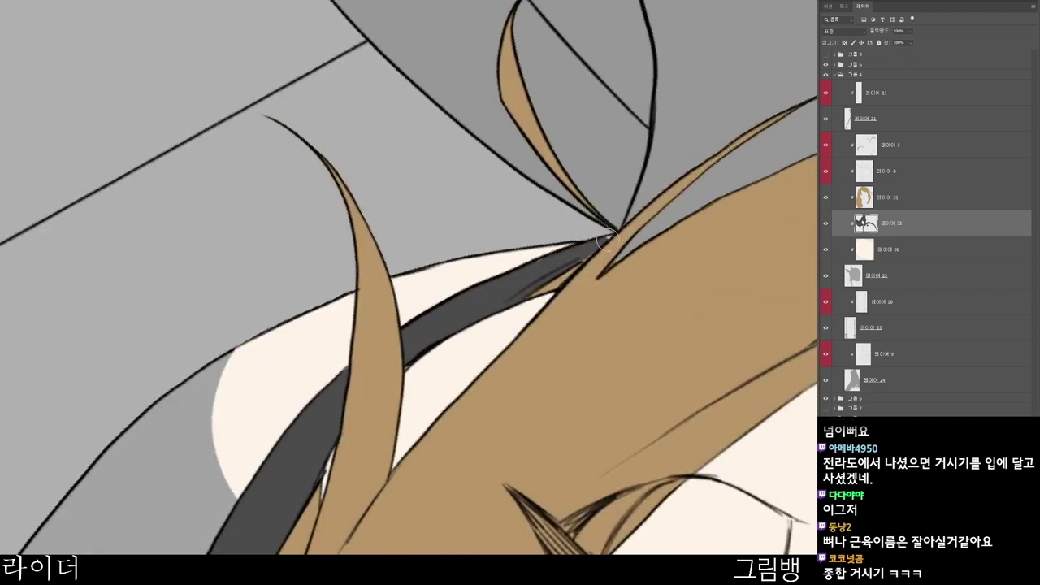
scroll(638, 286, "down", 5)
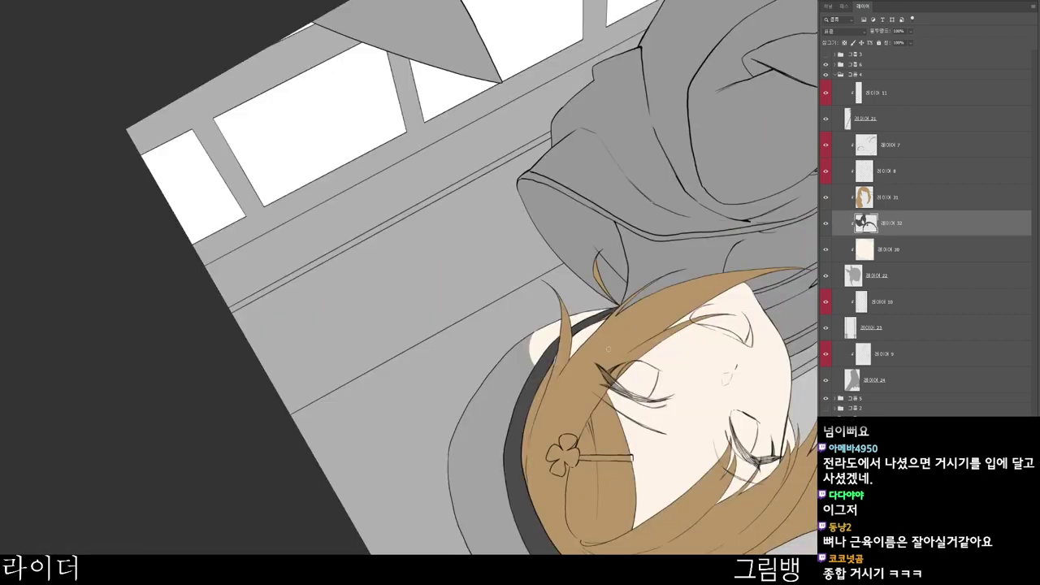
- Add a new clipped layer directly above the skin base layer and set the painting colour to off-white
left_click_drag(536, 162, 523, 399)
left_click_drag(429, 394, 578, 85)
left_click_drag(578, 392, 305, 554)
left_click_drag(342, 545, 448, 409)
left_click(889, 249)
key("ctrl+shift+n")
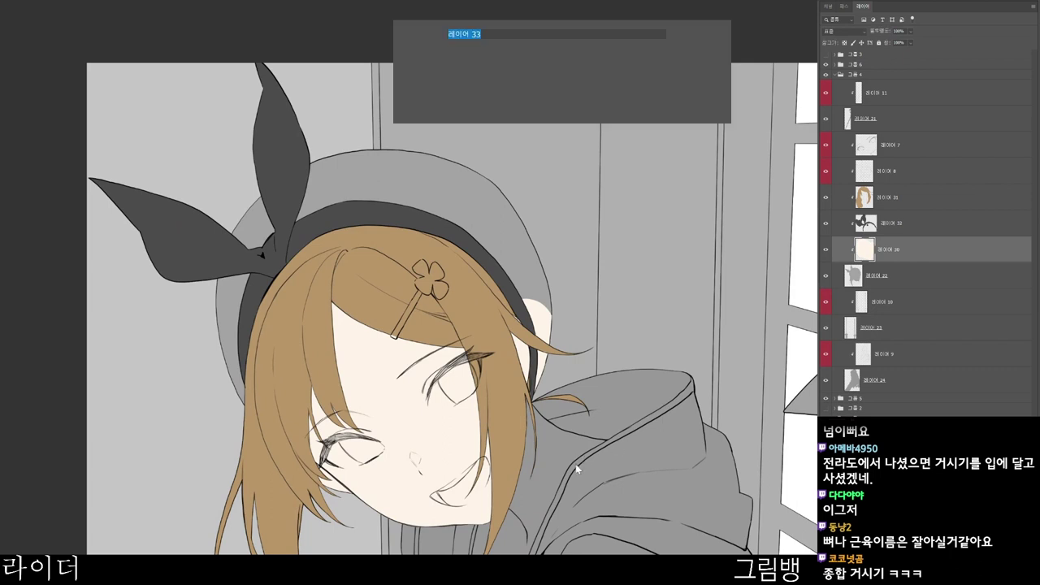
key("Return")
key("n")
left_click_drag(412, 68, 404, 47)
left_click(711, 37)
left_click_drag(726, 385, 763, 299)
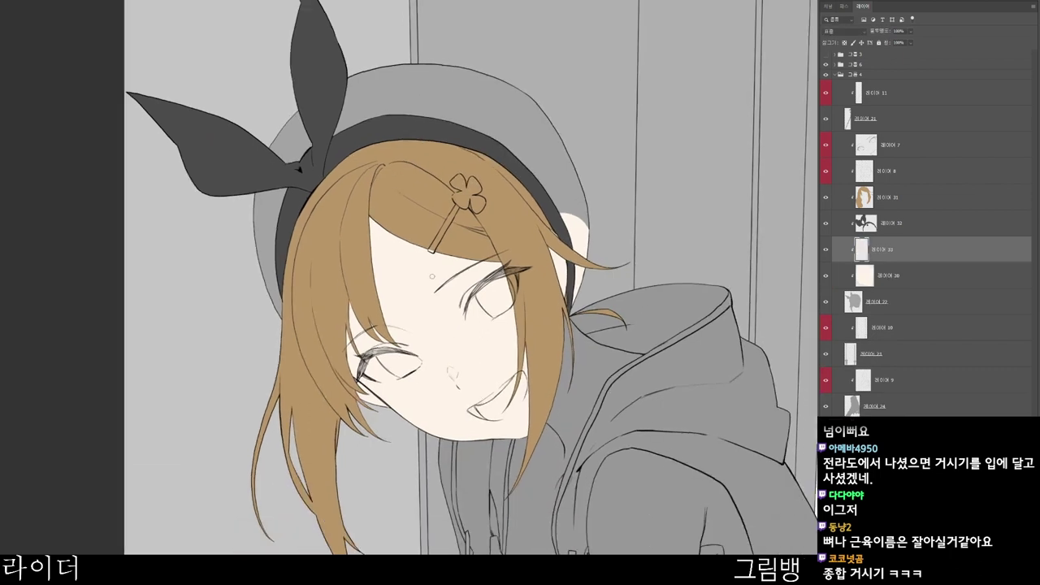
- Paint the whole beret outside the dark band off-white, covering the skin-coloured patch at its edge
mouse_move(271, 251)
left_mouse_down()
mouse_move(273, 304)
mouse_move(272, 244)
mouse_move(305, 145)
mouse_move(297, 171)
mouse_move(337, 139)
mouse_move(440, 93)
mouse_move(440, 118)
mouse_move(492, 114)
mouse_move(494, 134)
mouse_move(502, 83)
mouse_move(542, 96)
mouse_move(557, 195)
mouse_move(577, 217)
left_mouse_up()
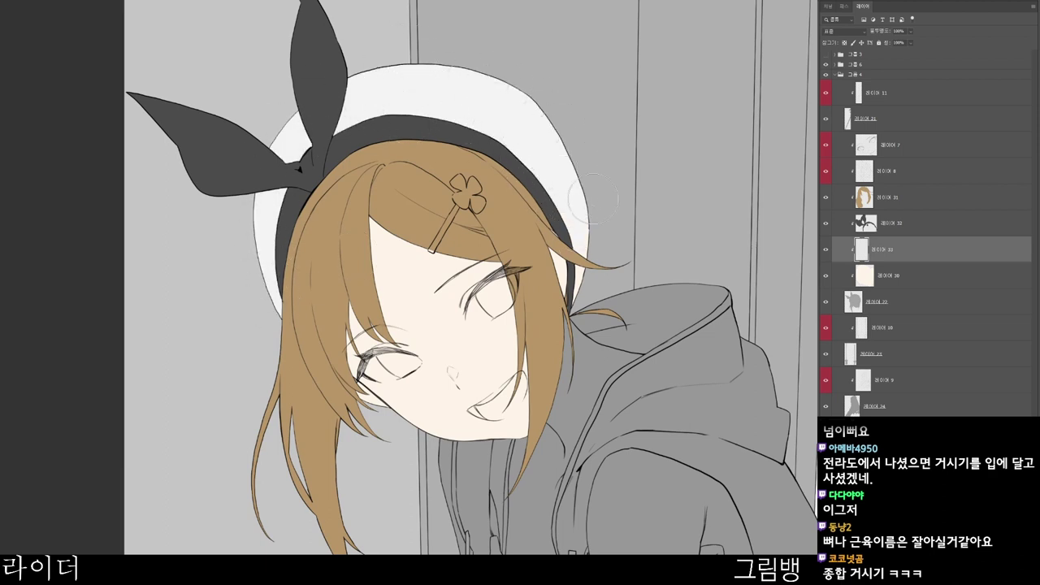
scroll(593, 197, "up", 3)
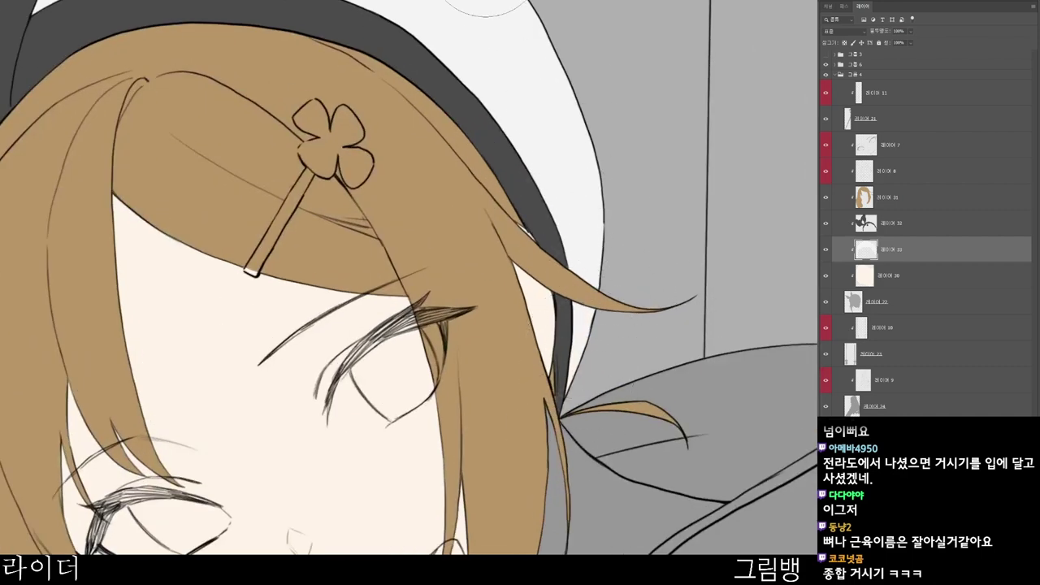
scroll(523, 46, "down", 3)
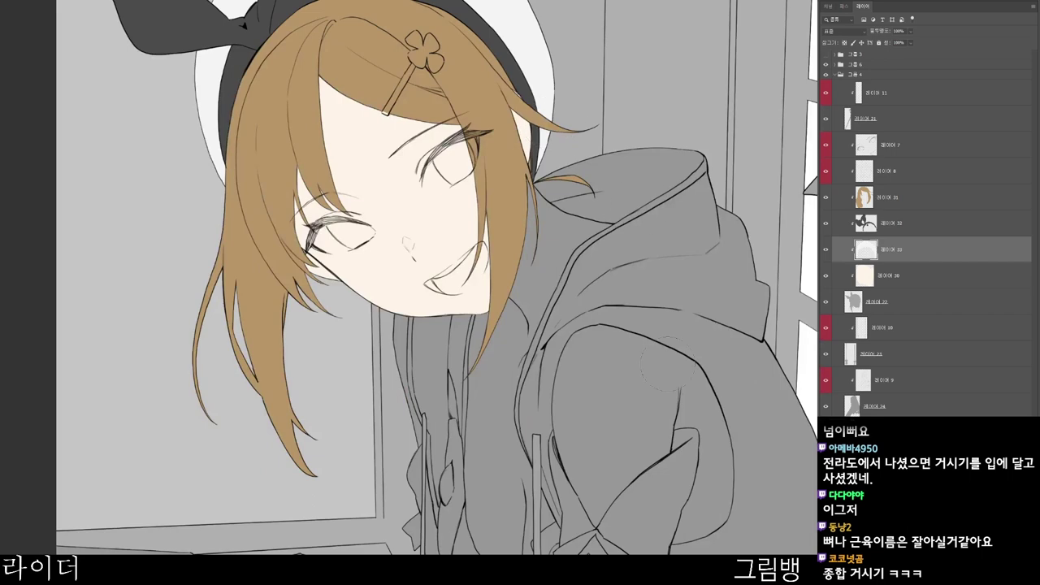
scroll(615, 342, "up", 3)
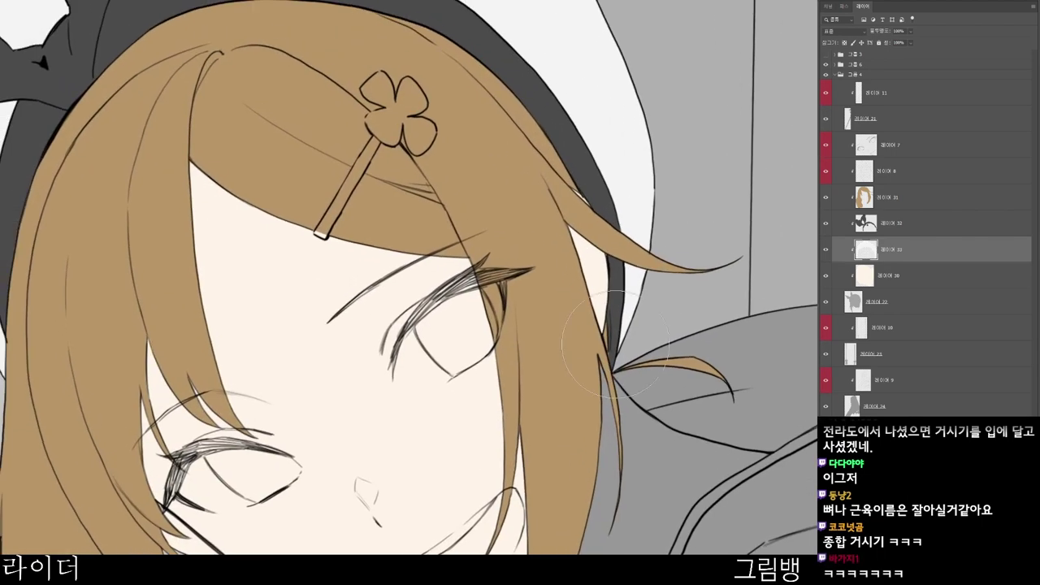
- Add a new clipped layer above the brown hair layer and set the painting colour to light grey
left_click(892, 224)
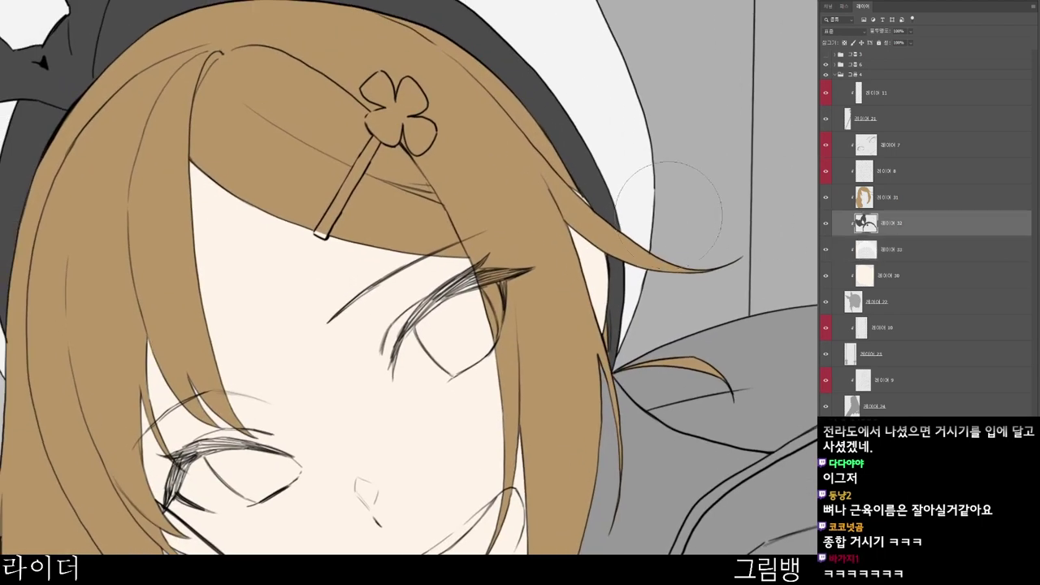
scroll(685, 522, "down", 1)
left_click(887, 198)
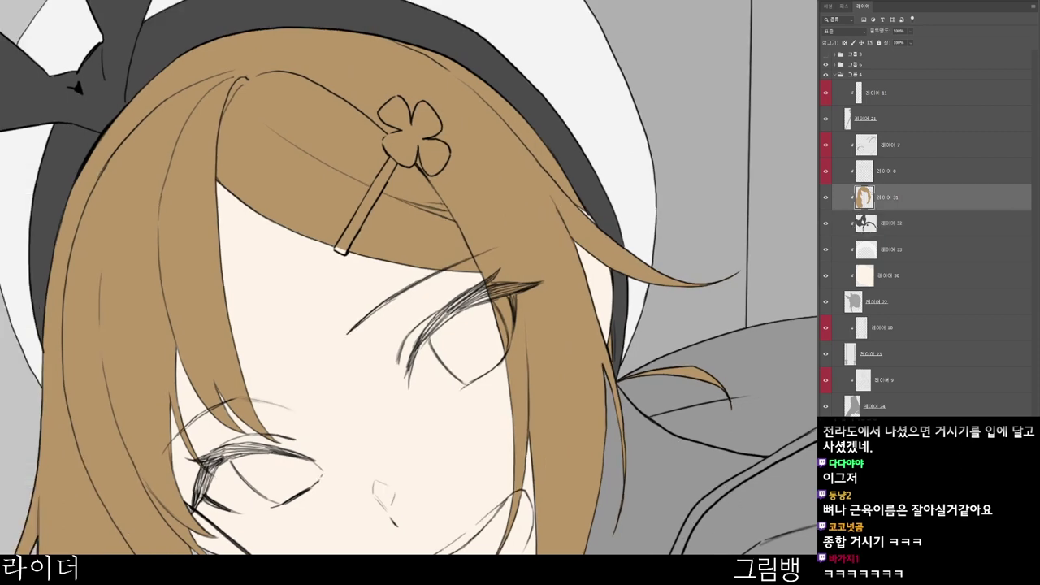
key("ctrl+shift+alt+n")
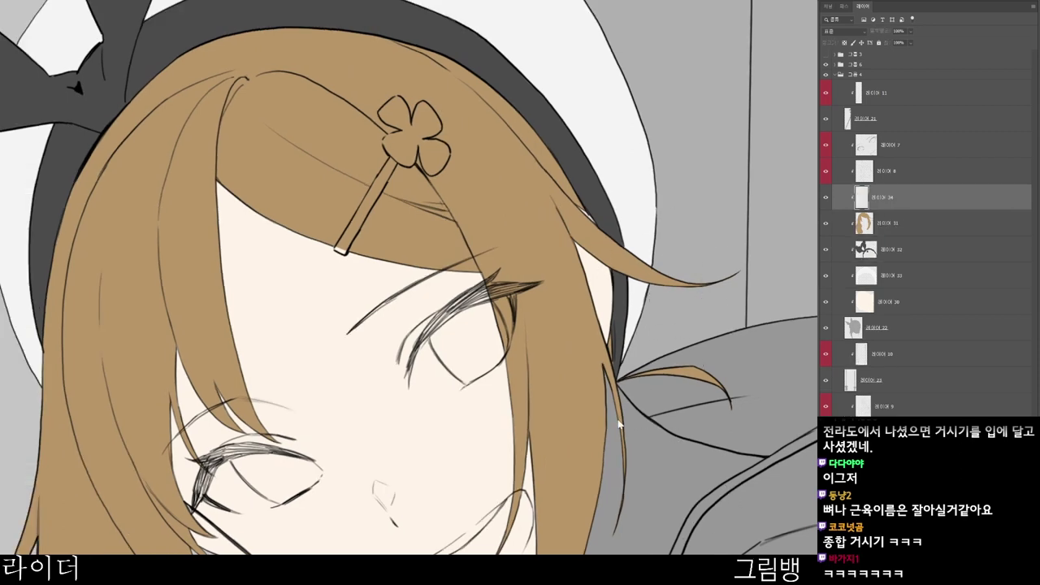
key("n")
left_click(402, 66)
left_click(723, 35)
- Paint the hairpin's bar and the clover leaf joined to it light grey
scroll(406, 203, "up", 4)
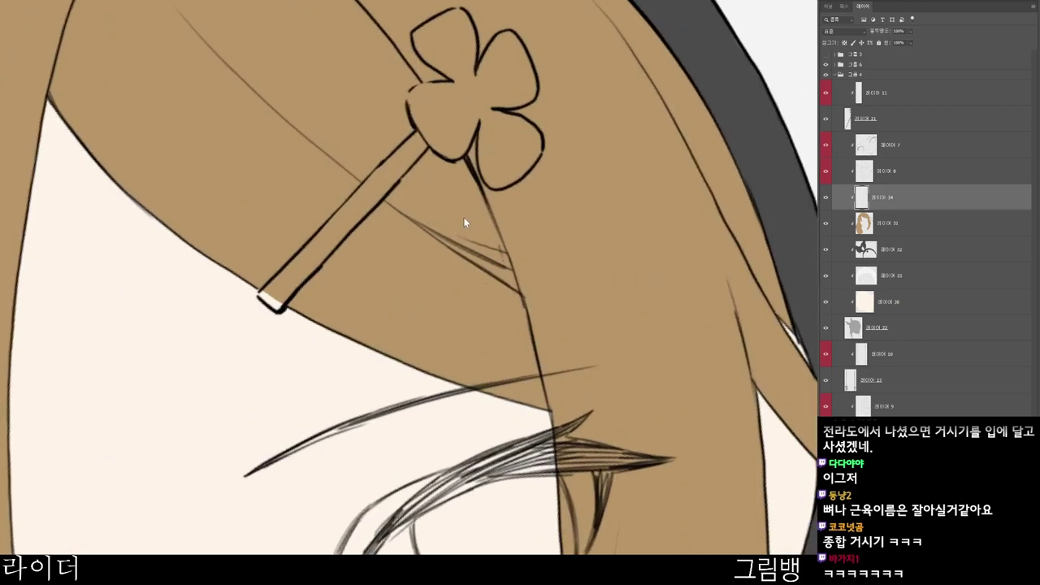
mouse_move(269, 297)
left_mouse_down()
mouse_move(316, 259)
mouse_move(267, 294)
mouse_move(320, 248)
mouse_move(289, 286)
mouse_move(385, 177)
mouse_move(312, 265)
mouse_move(388, 161)
left_mouse_up()
mouse_move(443, 110)
left_mouse_down()
mouse_move(423, 104)
mouse_move(427, 96)
mouse_move(465, 99)
mouse_move(447, 130)
mouse_move(465, 126)
mouse_move(475, 99)
mouse_move(400, 292)
left_mouse_up()
scroll(431, 250, "down", 1)
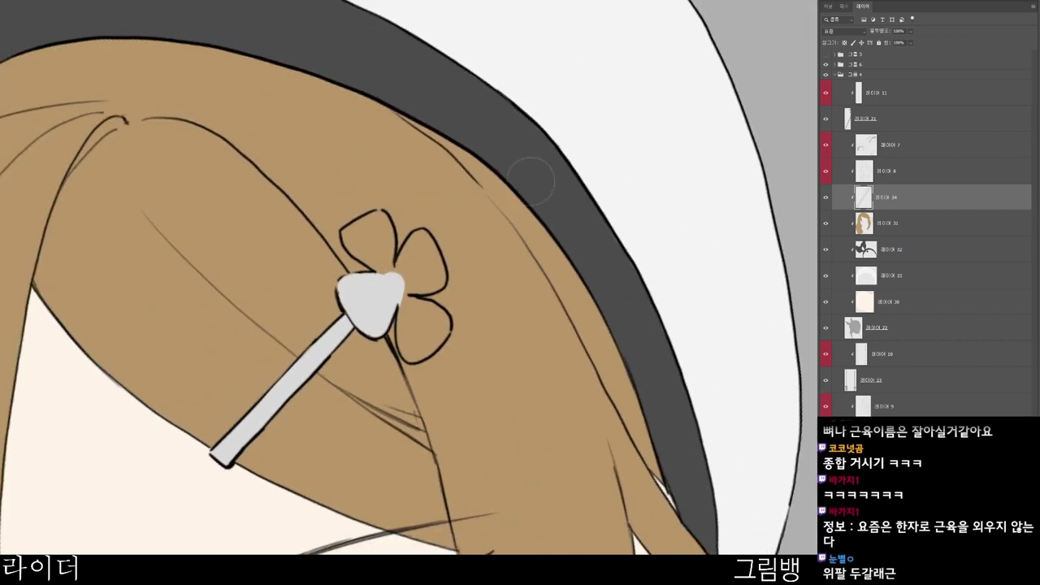
- Fill the clover's centre and its three remaining leaves with light grey
scroll(421, 246, "up", 2)
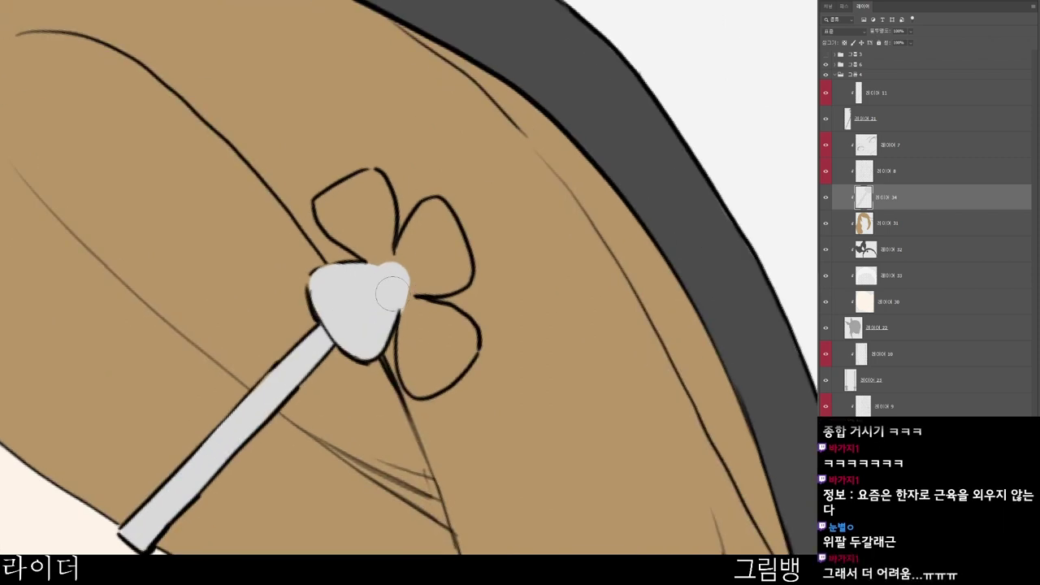
mouse_move(382, 274)
left_mouse_down()
mouse_move(327, 209)
mouse_move(338, 196)
mouse_move(358, 232)
mouse_move(368, 181)
mouse_move(371, 234)
mouse_move(387, 266)
mouse_move(398, 268)
mouse_move(427, 218)
mouse_move(437, 217)
mouse_move(420, 260)
mouse_move(425, 284)
mouse_move(443, 281)
mouse_move(442, 248)
mouse_move(451, 261)
mouse_move(458, 251)
mouse_move(457, 272)
mouse_move(456, 259)
mouse_move(414, 288)
mouse_move(416, 382)
mouse_move(440, 371)
mouse_move(426, 330)
mouse_move(433, 373)
mouse_move(420, 313)
mouse_move(459, 329)
mouse_move(438, 346)
mouse_move(463, 336)
left_mouse_up()
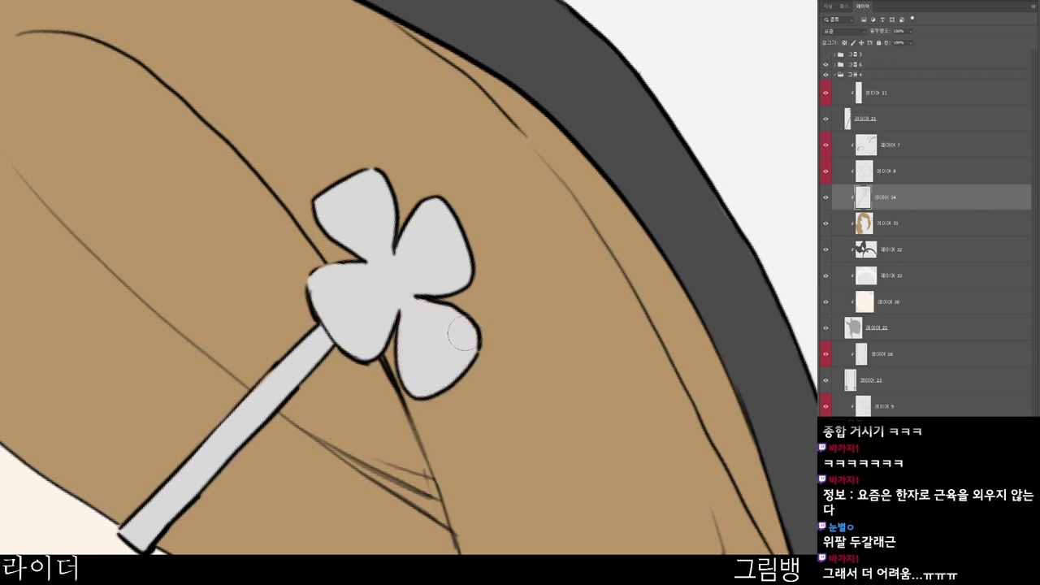
key("ctrl+minus")
key("ctrl+minus")
key("ctrl+minus")
key("ctrl+minus")
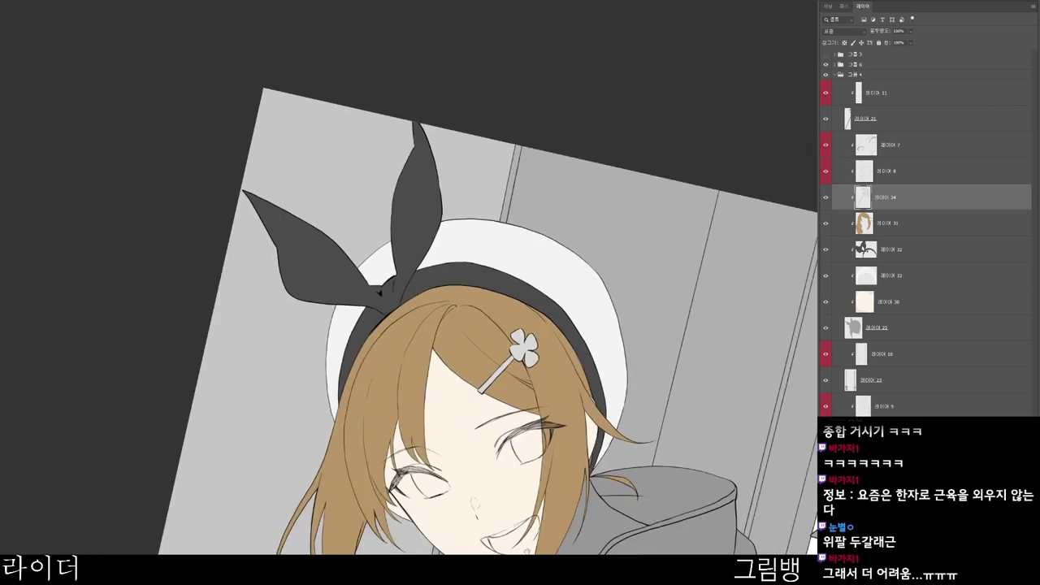
- Add another new clipped layer between the skin base layer and the off-white beret layer
left_click_drag(532, 543, 460, 509)
left_click(902, 301)
key("ctrl+shift+n")
key("Return")
- Paint the eye on the long-fringe side white with the skin base layer hidden, erasing the overspill outside its outline
scroll(469, 481, "up", 3)
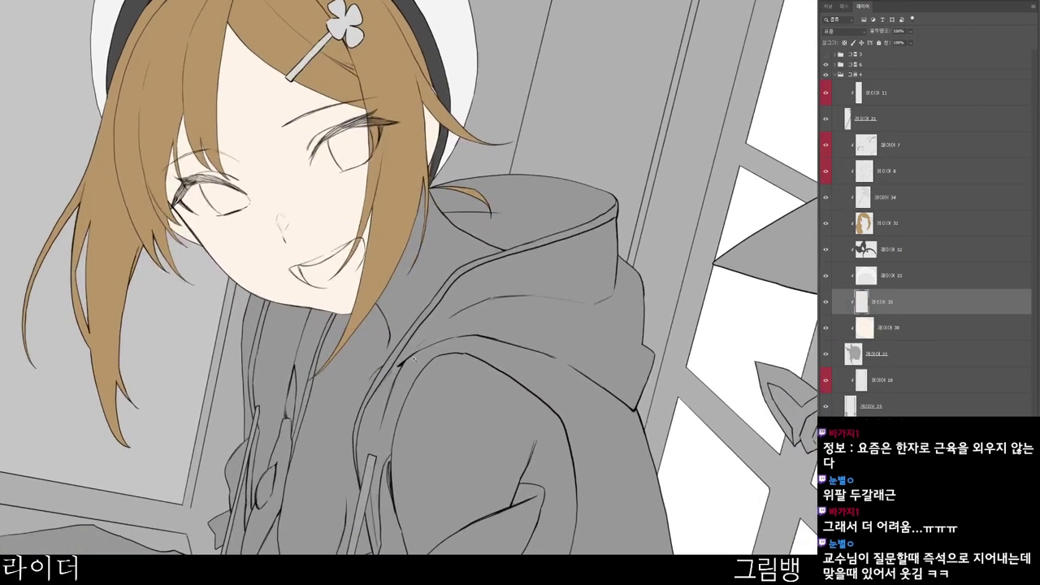
scroll(260, 187, "up", 2)
key("r")
left_click_drag(260, 186, 297, 177)
scroll(298, 177, "up", 3)
scroll(181, 199, "up", 2)
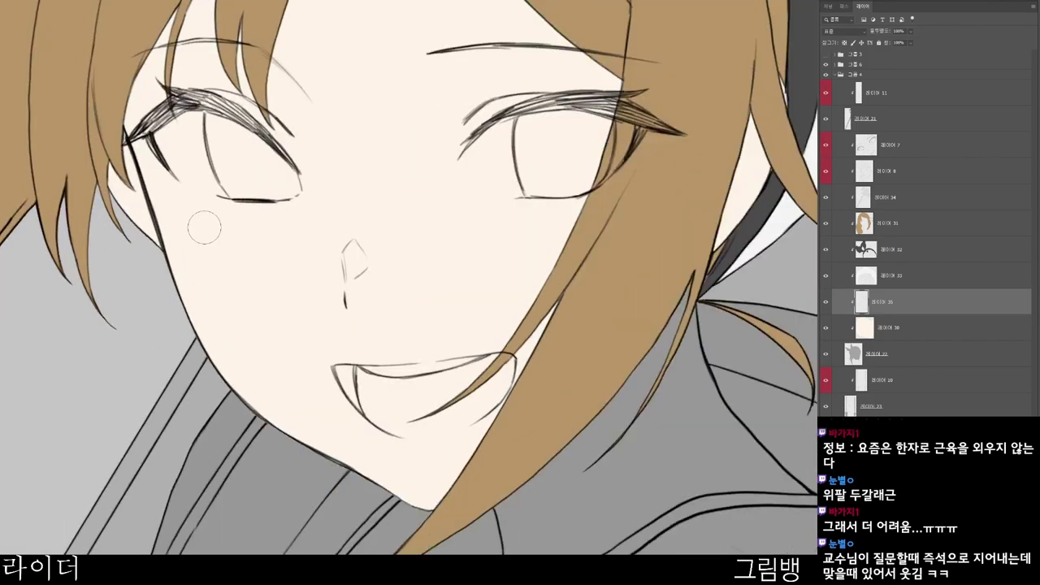
mouse_move(162, 134)
left_mouse_down()
mouse_move(203, 187)
mouse_move(168, 140)
mouse_move(180, 146)
mouse_move(188, 123)
mouse_move(204, 124)
mouse_move(234, 166)
left_mouse_up()
key("r")
left_click_drag(368, 137, 407, 179)
scroll(244, 161, "up", 2)
key("e")
mouse_move(249, 214)
left_mouse_down()
mouse_move(206, 183)
mouse_move(195, 169)
mouse_move(250, 216)
mouse_move(194, 149)
mouse_move(254, 192)
mouse_move(280, 196)
mouse_move(290, 178)
mouse_move(287, 190)
mouse_move(256, 186)
mouse_move(327, 211)
mouse_move(274, 148)
mouse_move(275, 106)
mouse_move(317, 185)
mouse_move(333, 188)
mouse_move(335, 208)
mouse_move(328, 179)
mouse_move(329, 213)
mouse_move(344, 211)
mouse_move(330, 163)
left_mouse_up()
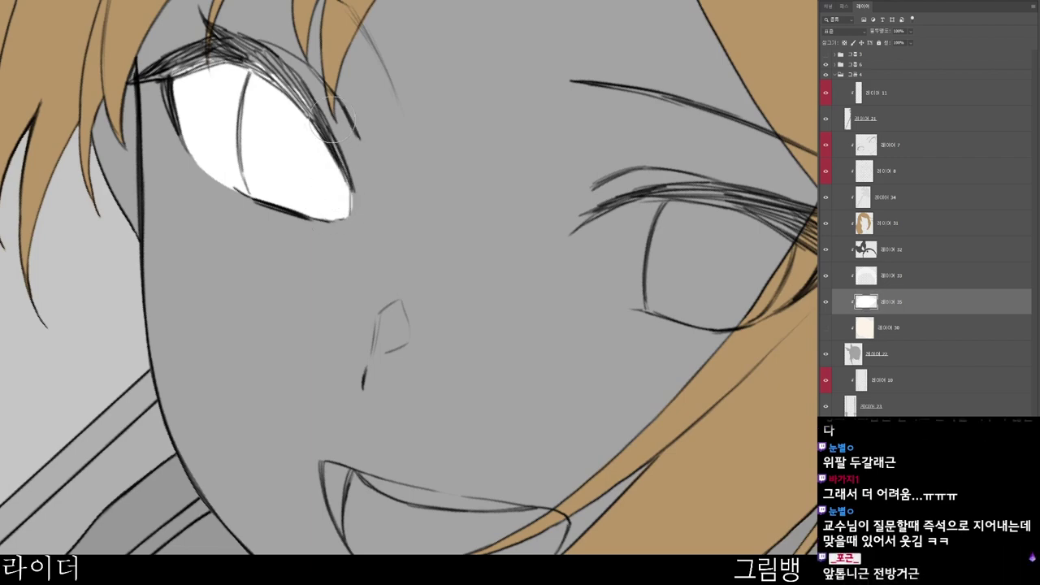
- Fill the other eye, below the hairpin, with white and trim the lower edge to the eye's outline
left_click_drag(569, 409, 619, 460)
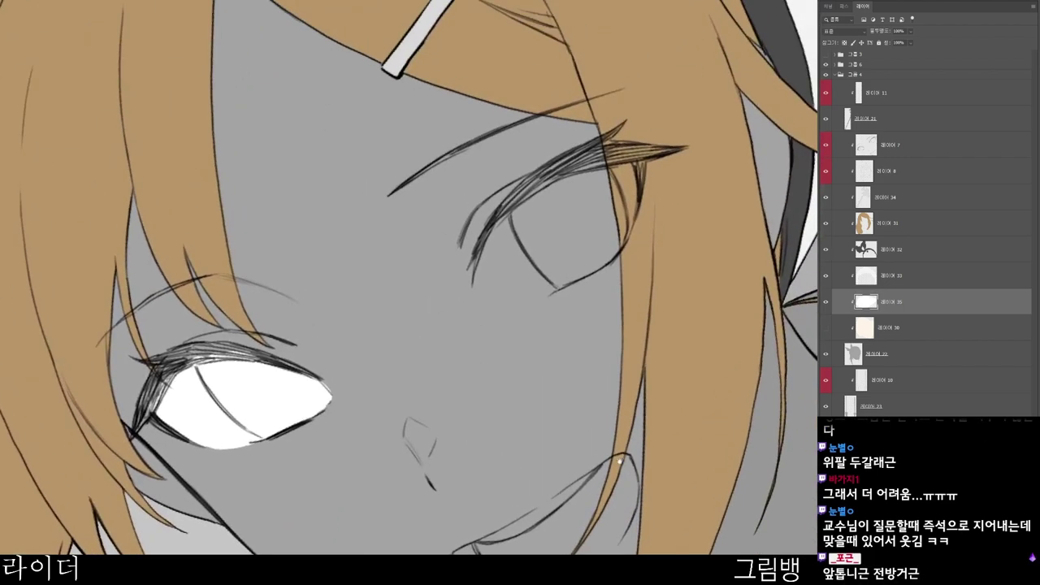
mouse_move(513, 237)
left_mouse_down()
mouse_move(485, 301)
mouse_move(507, 284)
mouse_move(504, 311)
mouse_move(564, 276)
mouse_move(543, 305)
left_mouse_up()
mouse_move(490, 261)
left_mouse_down()
mouse_move(507, 338)
mouse_move(501, 320)
mouse_move(524, 327)
mouse_move(603, 289)
mouse_move(511, 303)
left_mouse_up()
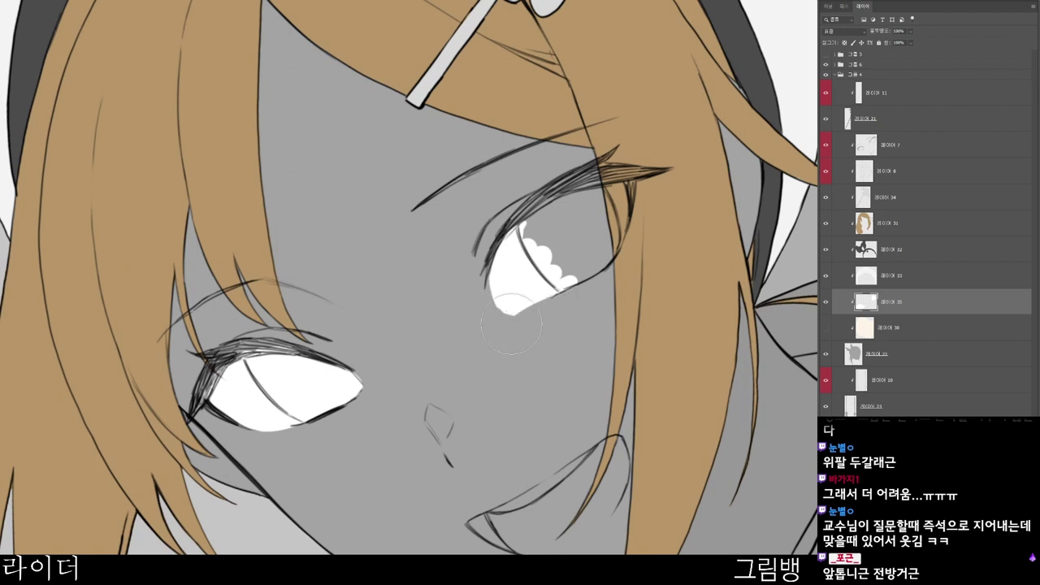
mouse_move(527, 266)
left_mouse_down()
mouse_move(530, 230)
mouse_move(518, 241)
mouse_move(591, 220)
mouse_move(570, 245)
mouse_move(605, 240)
mouse_move(590, 261)
left_mouse_up()
scroll(590, 258, "up", 2)
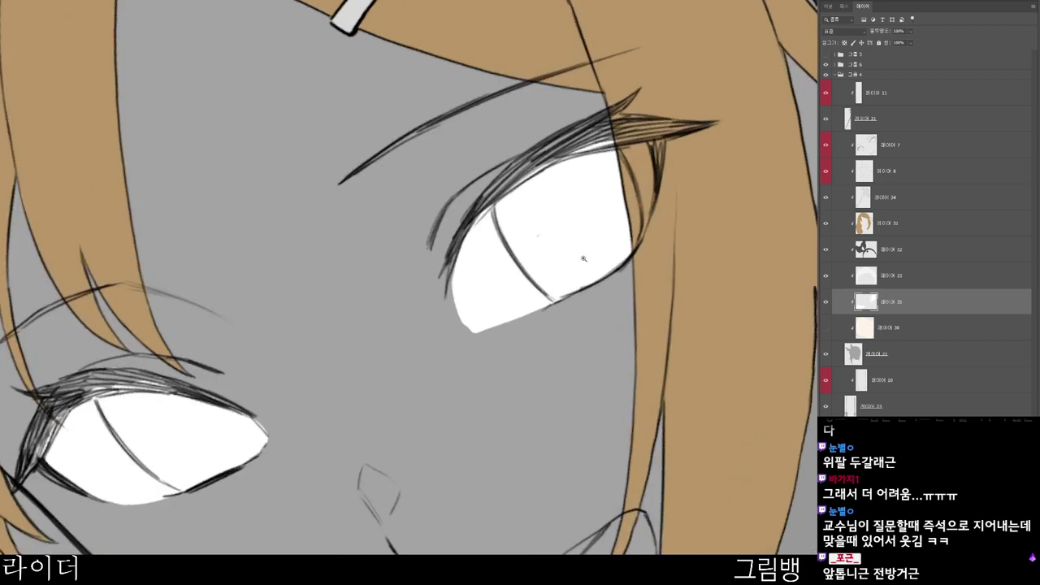
- Trim the white at the lower inner corner of the eye below the hairpin
left_click_drag(521, 189, 465, 302)
scroll(471, 321, "down", 1)
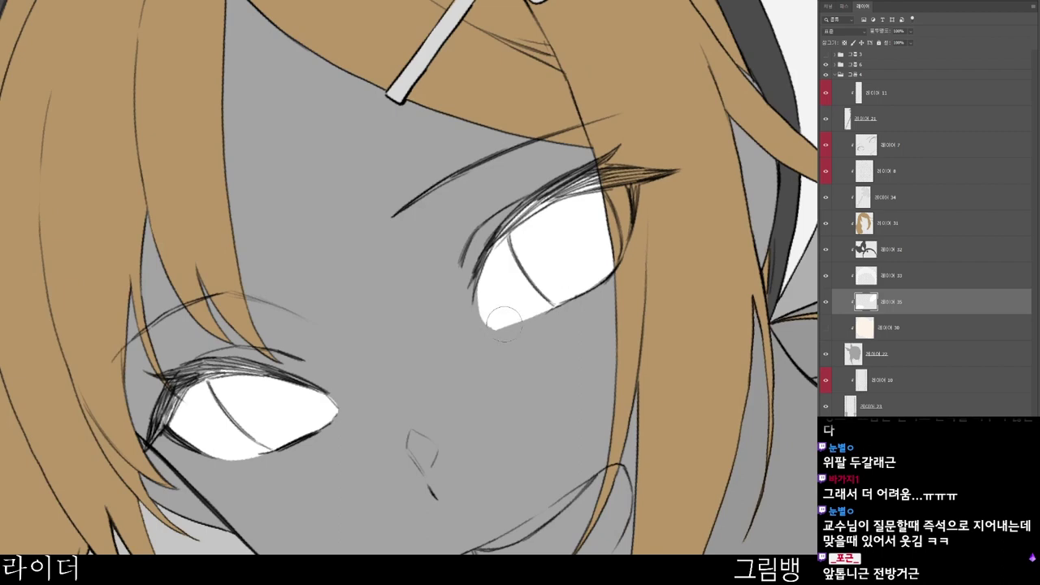
scroll(603, 321, "down", 2)
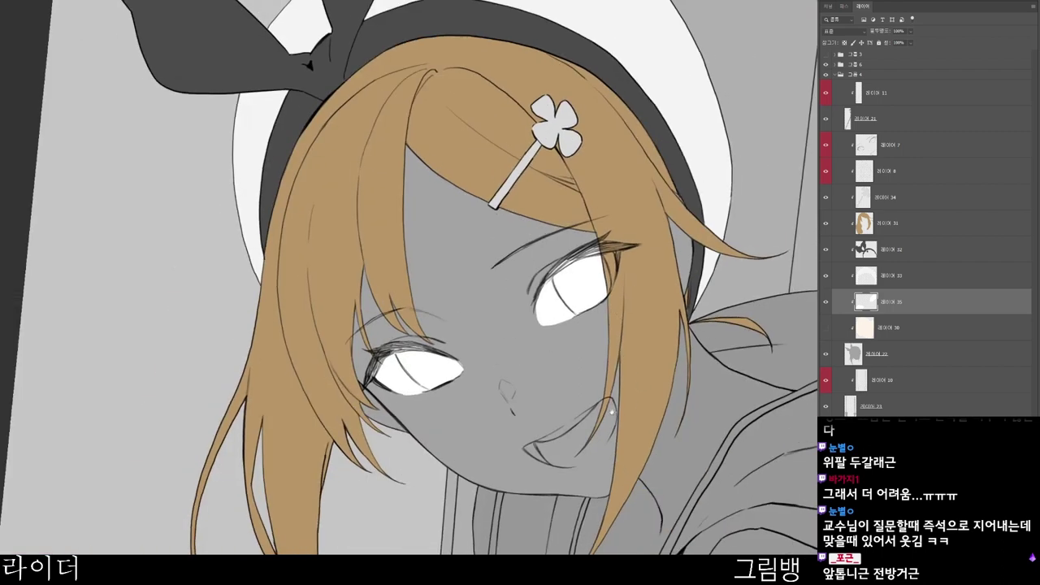
left_click_drag(603, 320, 527, 262)
scroll(476, 244, "up", 2)
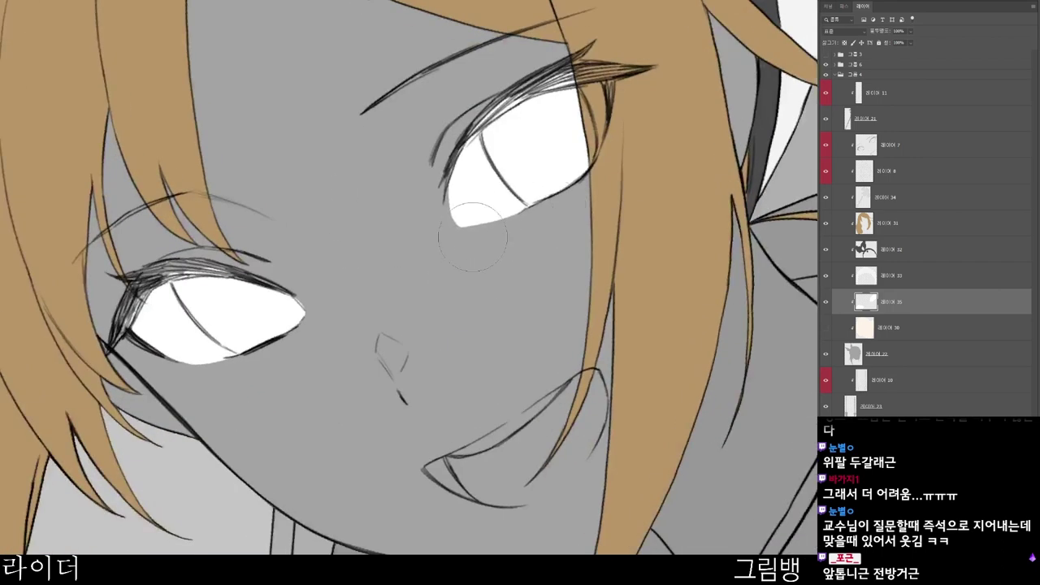
scroll(494, 237, "down", 2)
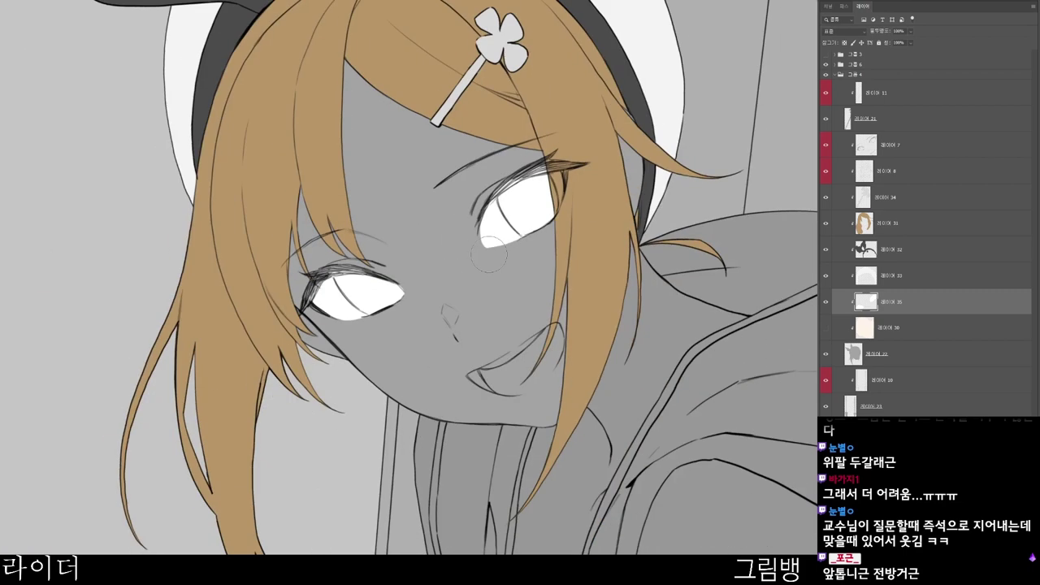
- Fill the open mouth with a muted reddish purple on the same clipped layer as the eye whites
left_click_drag(561, 473, 525, 428)
key("n")
left_click_drag(425, 102, 446, 120)
left_click(704, 38)
left_click(889, 327)
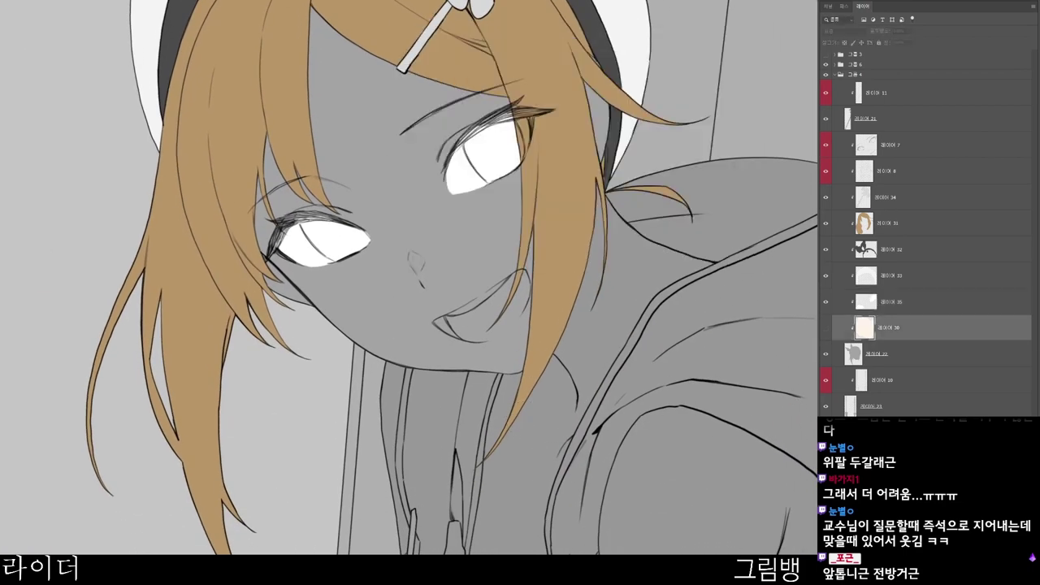
key("alt+bracketright")
scroll(544, 406, "up", 2)
left_click_drag(380, 234, 353, 214)
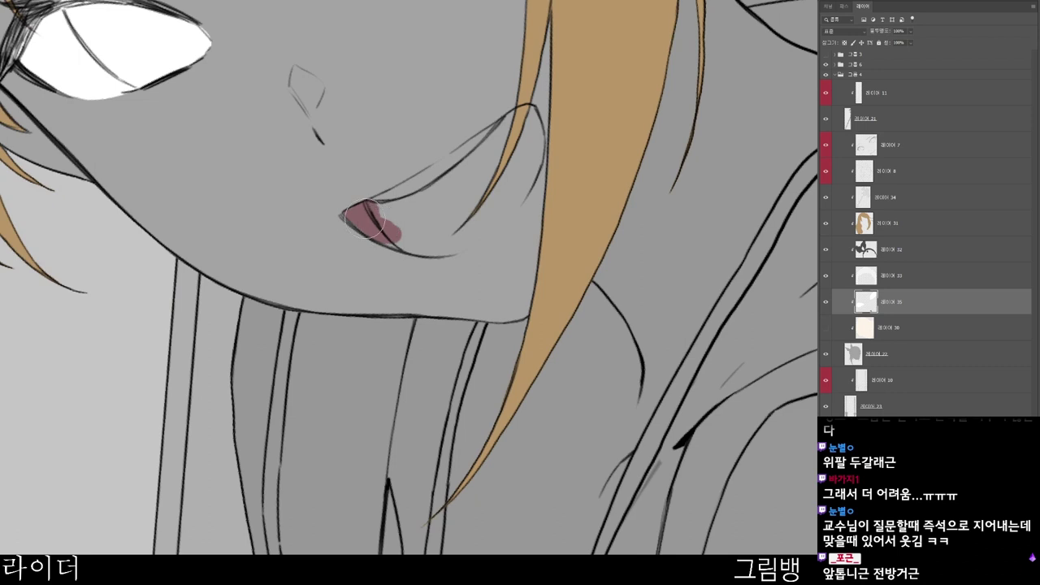
mouse_move(374, 211)
left_mouse_down()
mouse_move(438, 234)
mouse_move(410, 224)
mouse_move(419, 200)
mouse_move(501, 159)
mouse_move(512, 175)
mouse_move(490, 169)
mouse_move(330, 262)
mouse_move(406, 272)
mouse_move(392, 261)
mouse_move(311, 257)
mouse_move(419, 267)
mouse_move(384, 263)
mouse_move(374, 277)
mouse_move(468, 252)
mouse_move(407, 280)
mouse_move(475, 258)
mouse_move(533, 201)
mouse_move(497, 247)
mouse_move(551, 125)
mouse_move(560, 130)
mouse_move(490, 169)
mouse_move(497, 125)
mouse_move(472, 141)
mouse_move(549, 75)
mouse_move(548, 100)
mouse_move(559, 63)
mouse_move(568, 112)
mouse_move(580, 86)
left_mouse_up()
scroll(486, 194, "up", 1)
left_click_drag(576, 125, 576, 69)
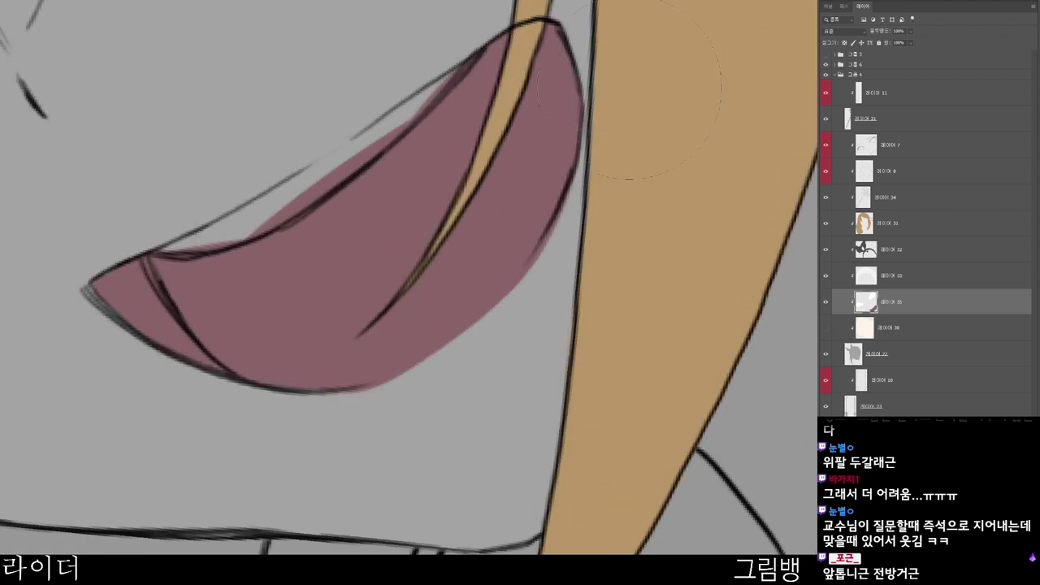
- Reshape the mouth fill's lower edge beneath the hair strand into a smooth curve
scroll(640, 174, "down", 1)
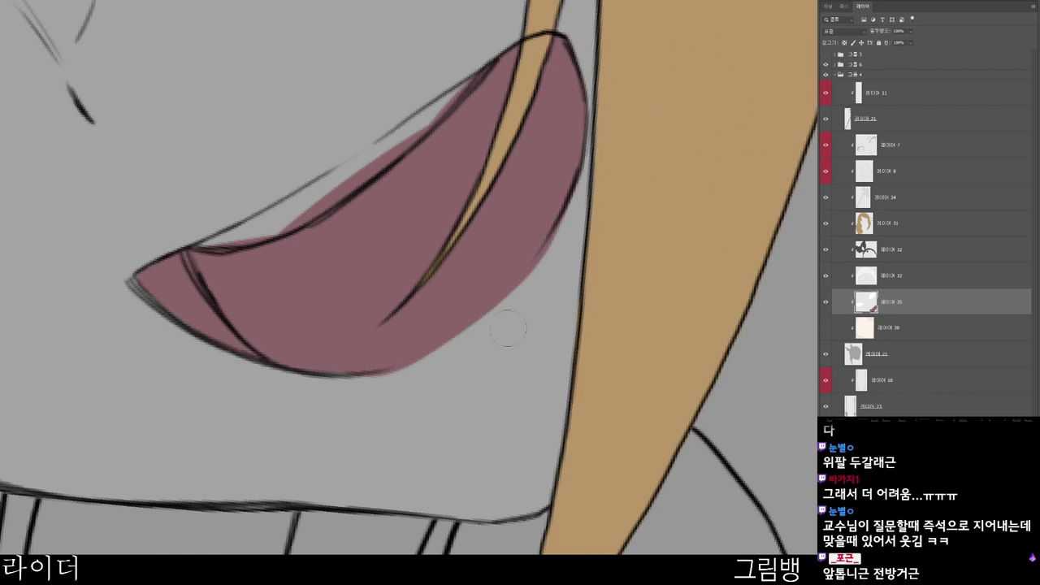
left_click_drag(556, 248, 594, 178)
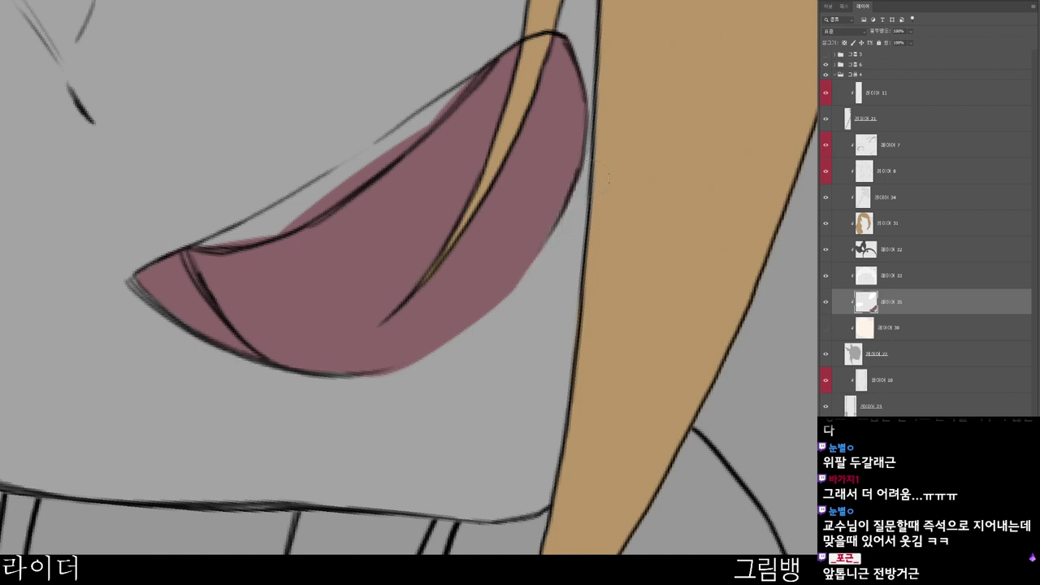
mouse_move(521, 291)
left_mouse_down()
mouse_move(477, 331)
mouse_move(379, 383)
left_mouse_up()
left_click_drag(370, 385, 489, 316)
key("r")
mouse_move(533, 372)
left_mouse_down()
mouse_move(425, 493)
mouse_move(398, 498)
left_mouse_up()
left_click_drag(460, 461, 451, 452)
left_click_drag(429, 412, 447, 406)
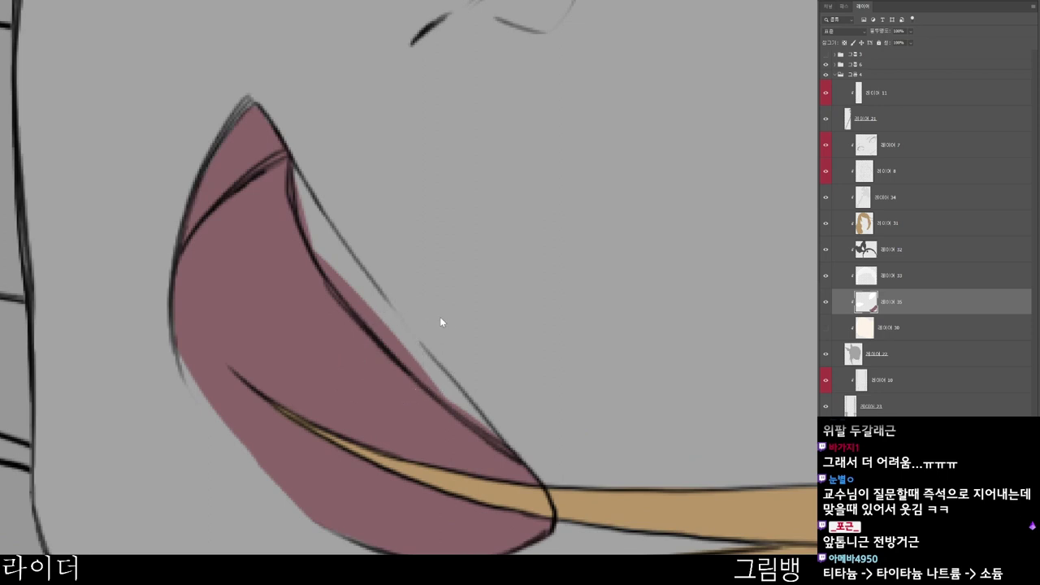
mouse_move(190, 352)
left_mouse_down()
mouse_move(257, 460)
mouse_move(201, 393)
mouse_move(348, 528)
left_mouse_up()
scroll(368, 327, "down", 1)
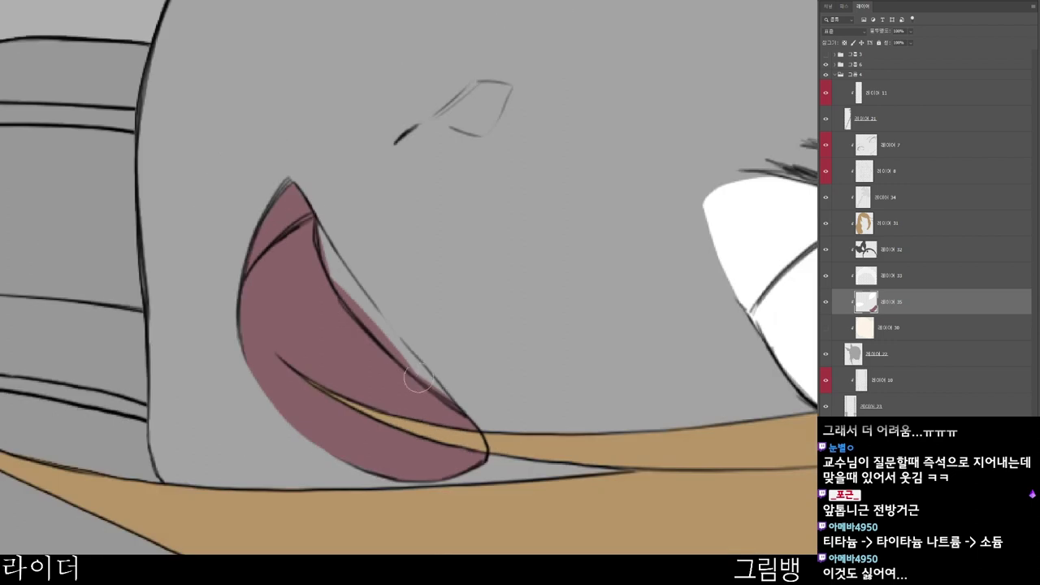
mouse_move(420, 376)
left_mouse_down()
mouse_move(447, 375)
mouse_move(437, 343)
mouse_move(434, 426)
mouse_move(455, 320)
left_mouse_up()
scroll(435, 426, "up", 1)
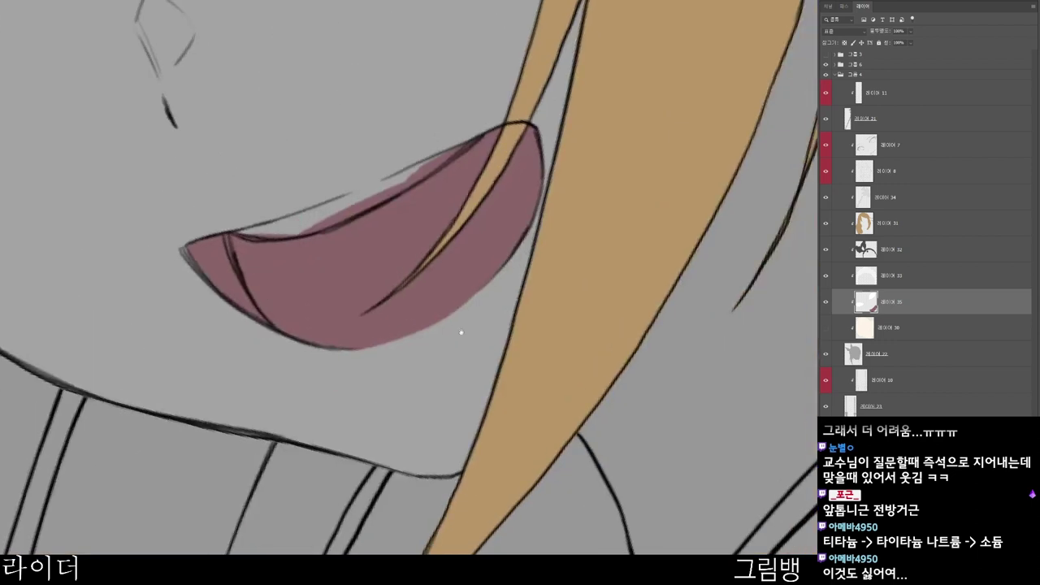
- Add a new clipped layer above the mouth and eye-white layer, and choose white as the paint colour
left_click_drag(277, 241, 419, 296)
scroll(418, 295, "up", 2)
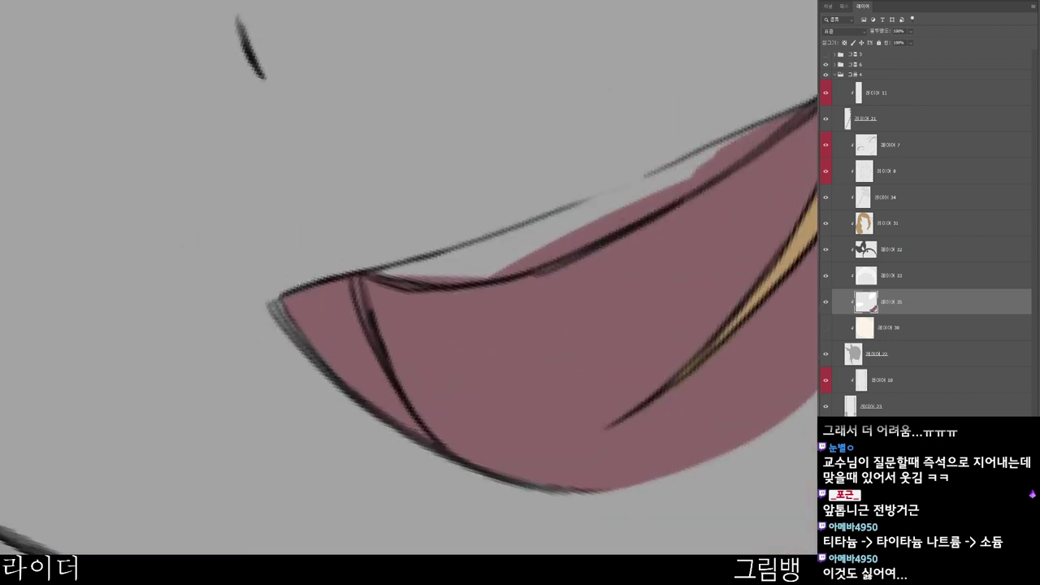
key("alt+bracketright")
key("alt+bracketleft")
key("ctrl+shift+alt+n")
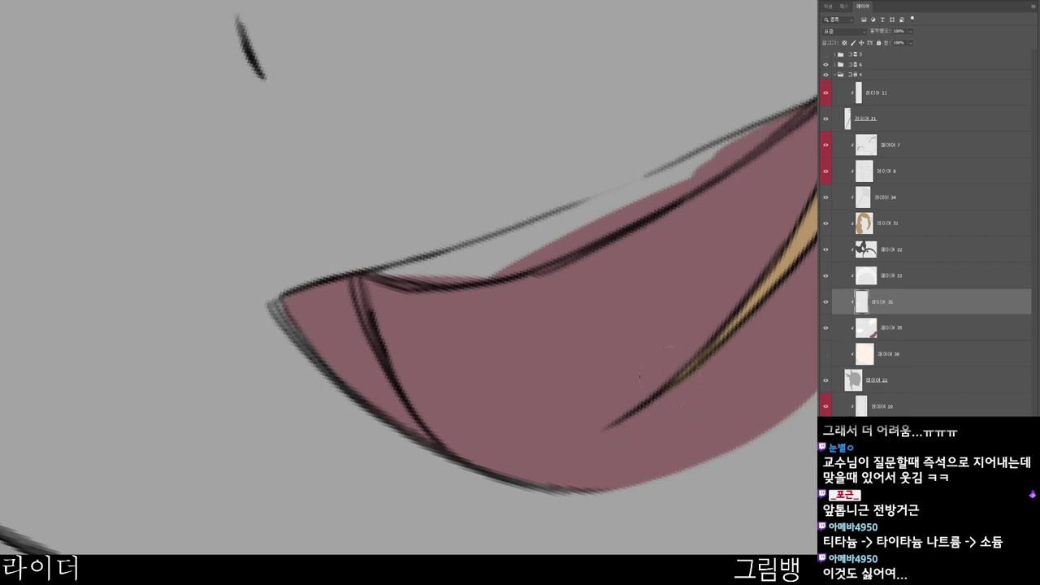
key("n")
left_click_drag(423, 65, 396, 39)
left_click(716, 37)
- Paint the upper teeth white between the lip line and the curved tooth line
left_click_drag(381, 273, 543, 246)
left_click_drag(447, 275, 592, 229)
key("ctrl+z")
left_click_drag(487, 262, 597, 227)
left_click_drag(455, 265, 666, 193)
left_click_drag(596, 221, 685, 189)
left_click_drag(591, 229, 630, 218)
left_click_drag(666, 181, 443, 257)
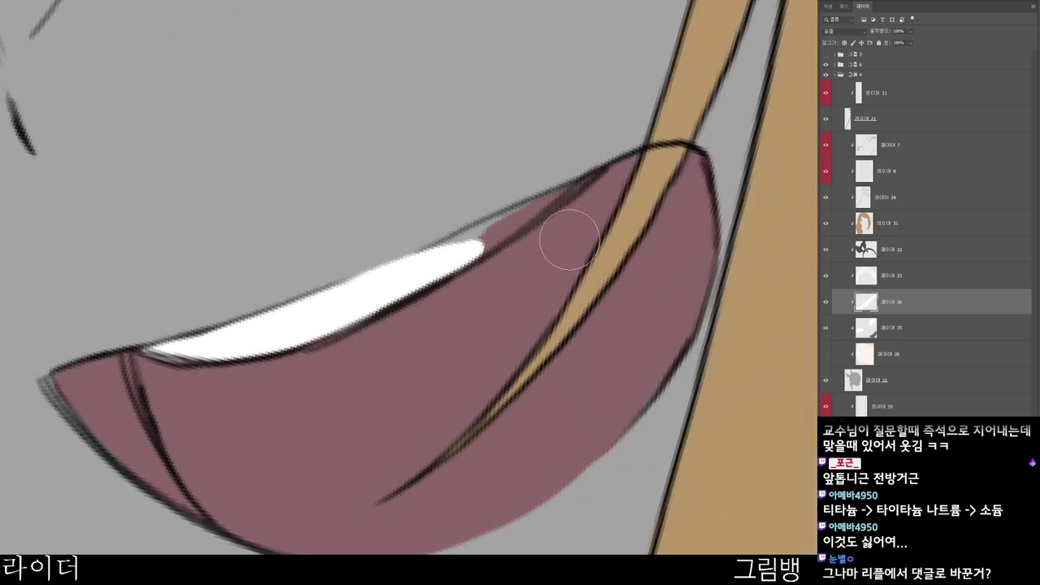
left_click_drag(576, 230, 524, 230)
left_click_drag(456, 272, 603, 190)
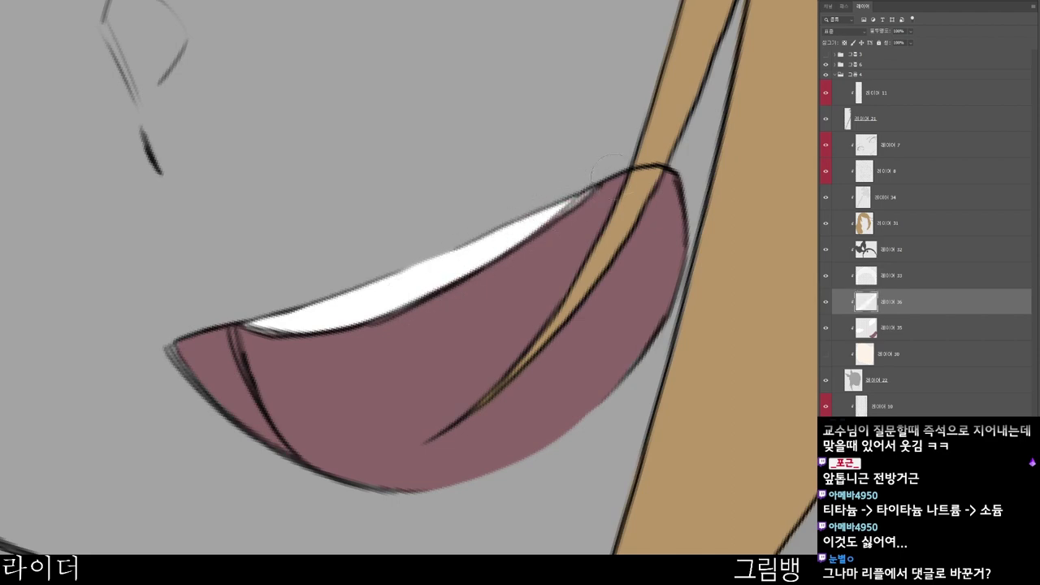
- Add a clipped layer between the eye-white layer and the teeth layer, and choose orange as the paint colour
scroll(653, 177, "down", 6)
left_click_drag(642, 328, 607, 403)
scroll(385, 243, "up", 6)
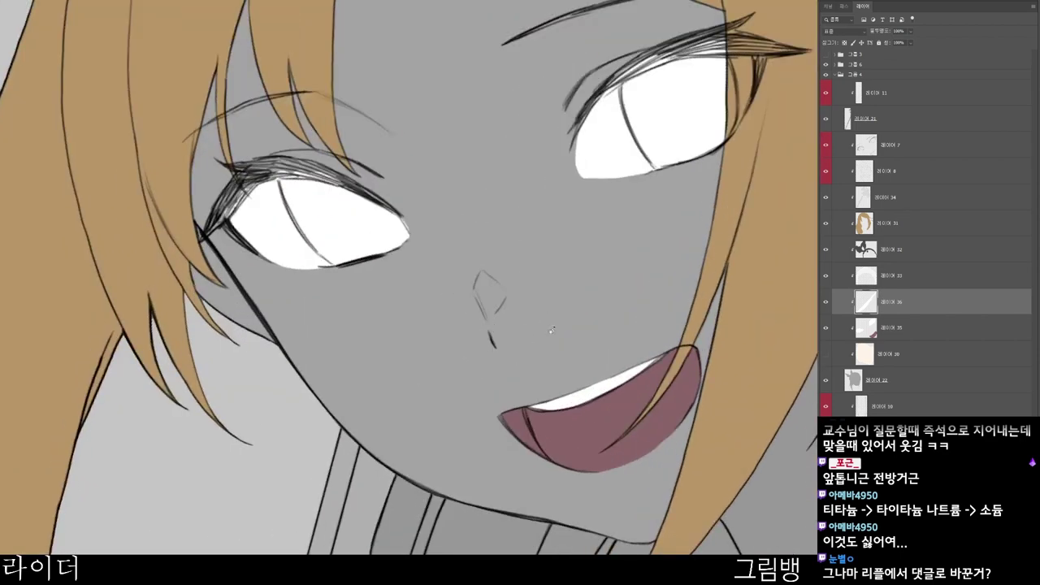
key("alt+[")
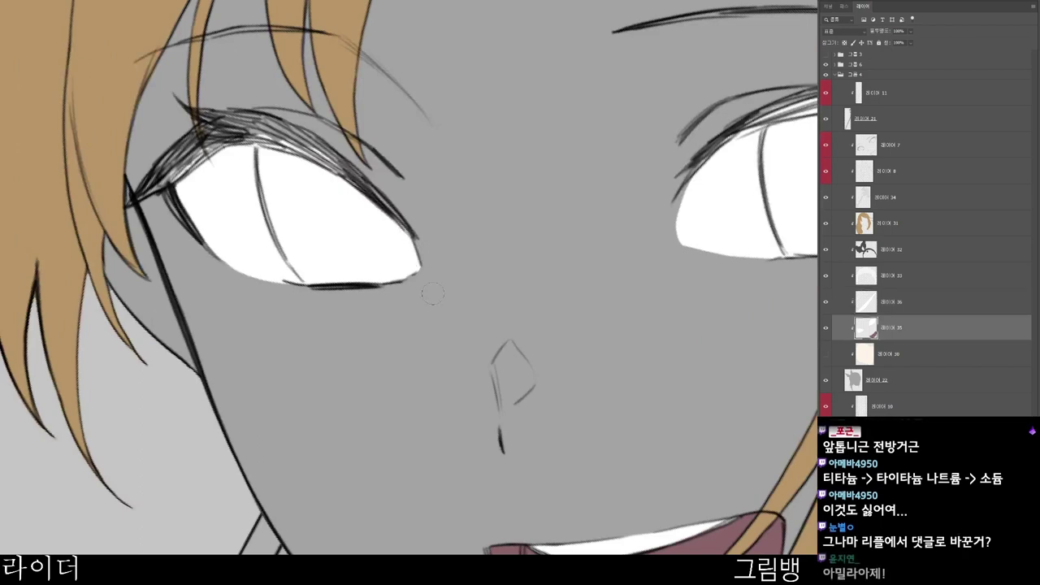
scroll(424, 244, "down", 3)
key("ctrl+shift+n")
key("Return")
key("n")
left_click(495, 65)
left_click(588, 203)
left_click(711, 34)
left_click(709, 35)
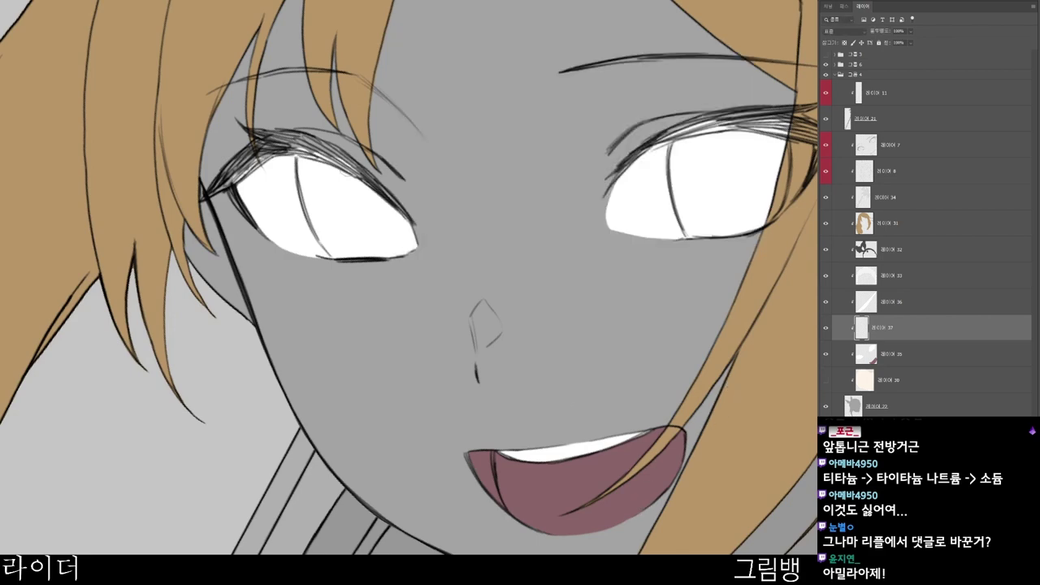
- Fill the iris of the eye on the long-fringe side with orange up to its outline
scroll(377, 190, "up", 2)
left_click_drag(273, 130, 323, 273)
left_click_drag(277, 181, 321, 276)
left_click_drag(281, 139, 312, 257)
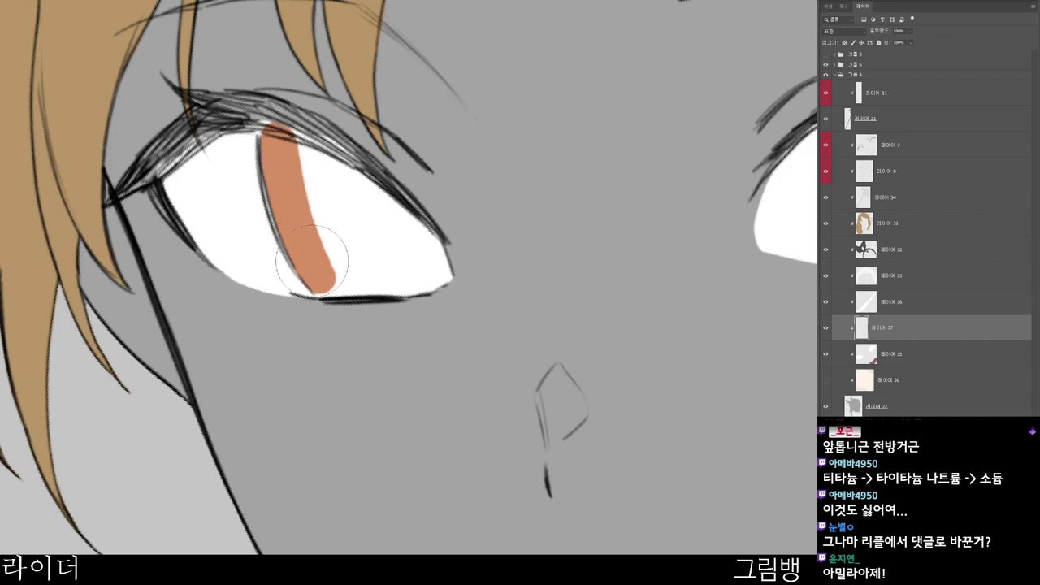
mouse_move(275, 164)
left_mouse_down()
mouse_move(317, 276)
mouse_move(372, 255)
mouse_move(349, 212)
mouse_move(406, 244)
mouse_move(382, 268)
mouse_move(410, 280)
mouse_move(431, 276)
mouse_move(438, 258)
mouse_move(448, 276)
left_mouse_up()
scroll(444, 272, "up", 3)
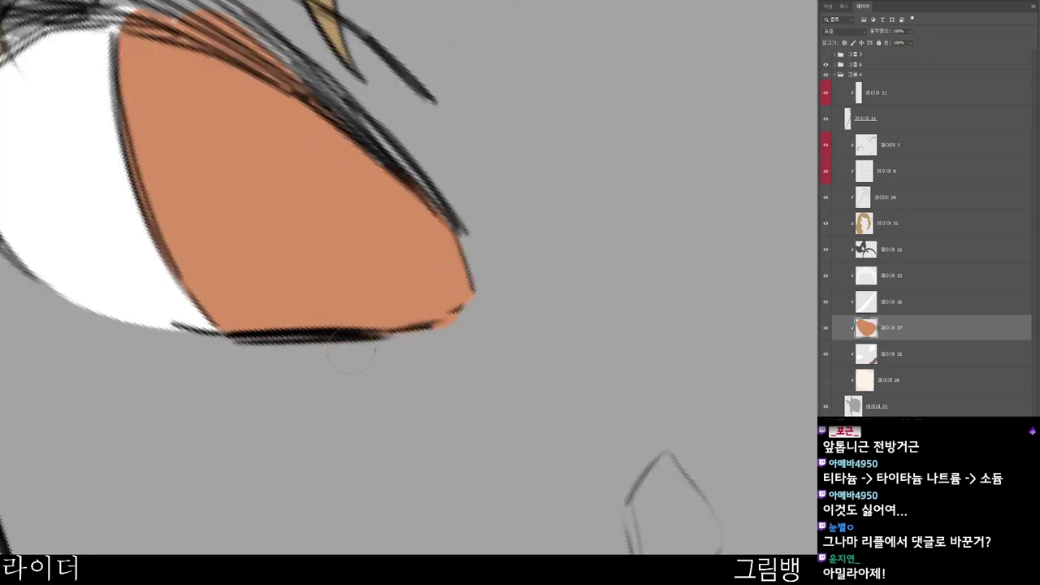
scroll(462, 361, "down", 3)
- Fill the iris of the eye below the hairpin with the same orange
left_click_drag(550, 413, 381, 450)
mouse_move(469, 244)
left_mouse_down()
mouse_move(464, 215)
mouse_move(442, 260)
mouse_move(463, 337)
mouse_move(487, 244)
mouse_move(512, 211)
mouse_move(487, 304)
left_mouse_up()
mouse_move(537, 290)
left_mouse_down()
mouse_move(541, 323)
mouse_move(505, 336)
mouse_move(513, 342)
mouse_move(576, 317)
mouse_move(548, 328)
mouse_move(570, 227)
mouse_move(596, 225)
mouse_move(569, 211)
left_mouse_up()
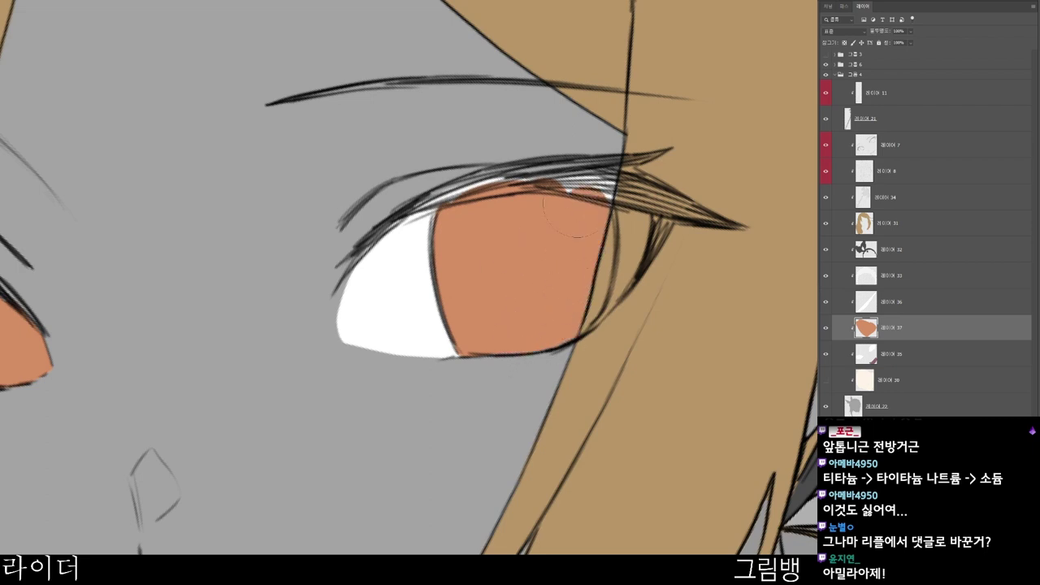
left_click_drag(634, 383, 600, 295)
- Show the skin base layer again and give all clipped layers from it up to the hairpin layer an orange label
key("r")
left_click_drag(642, 488, 731, 391)
key("r")
left_click(889, 381)
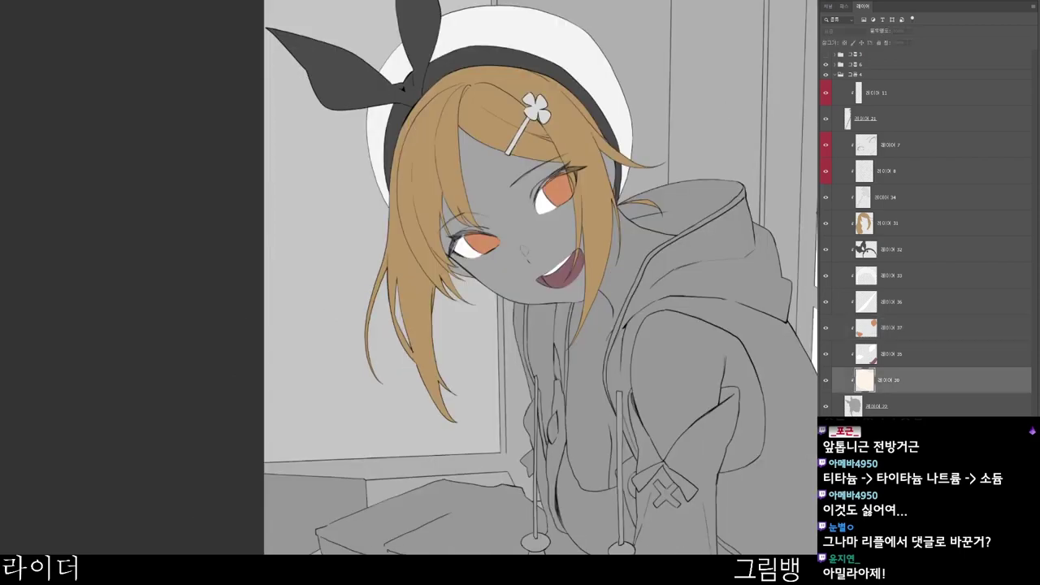
left_click(826, 380)
left_click(894, 197, "shift")
left_click(853, 244)
- Select the layer below the grey head base layer and paint the neck and chest pale skin colour
left_click(894, 118)
left_click_drag(778, 411, 624, 367)
scroll(647, 321, "down", 2)
left_click_drag(759, 442, 739, 371)
left_click(894, 405)
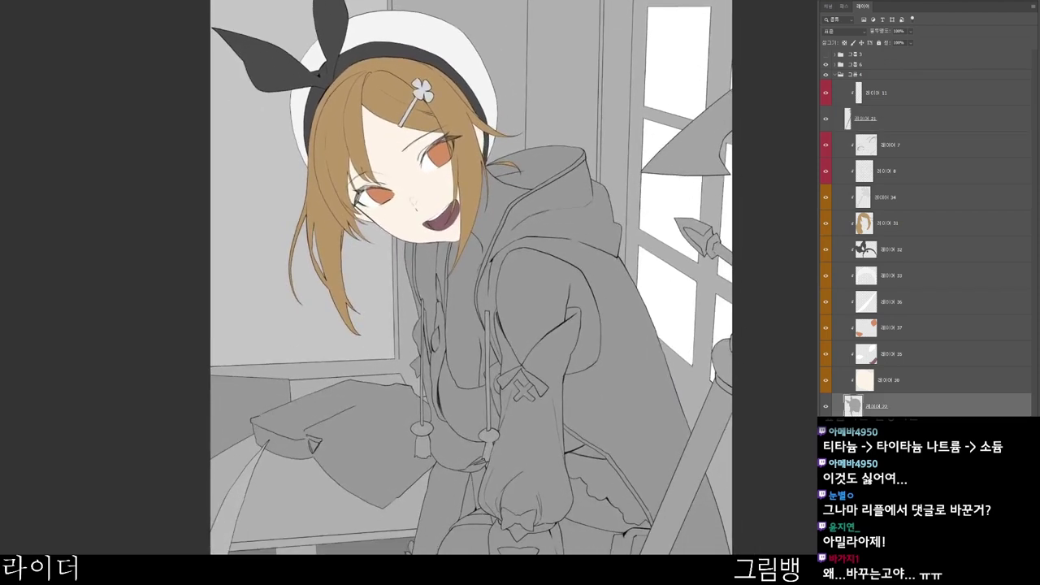
left_click(893, 380)
left_click(894, 431)
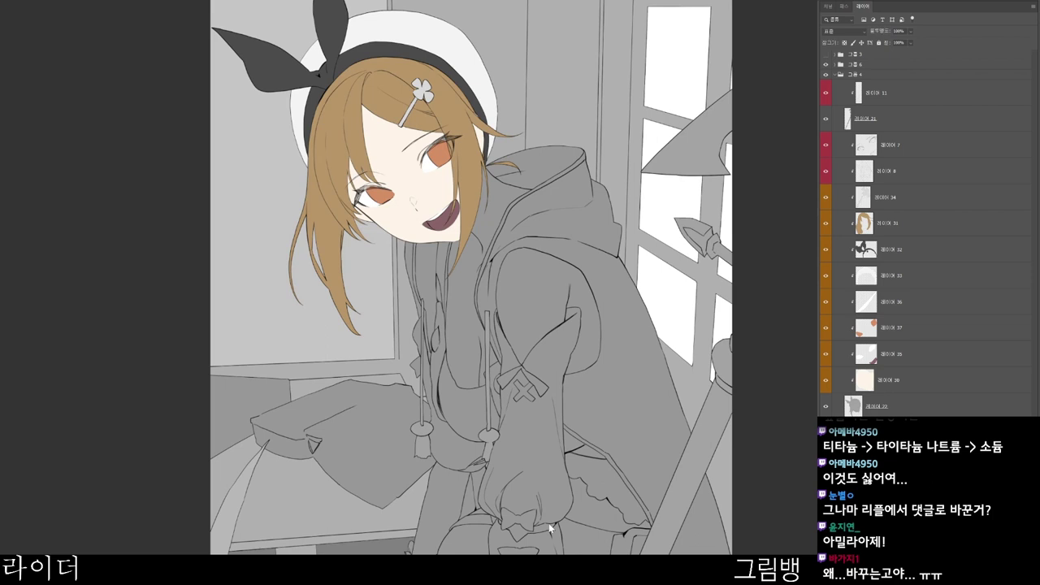
scroll(522, 222, "down", 2)
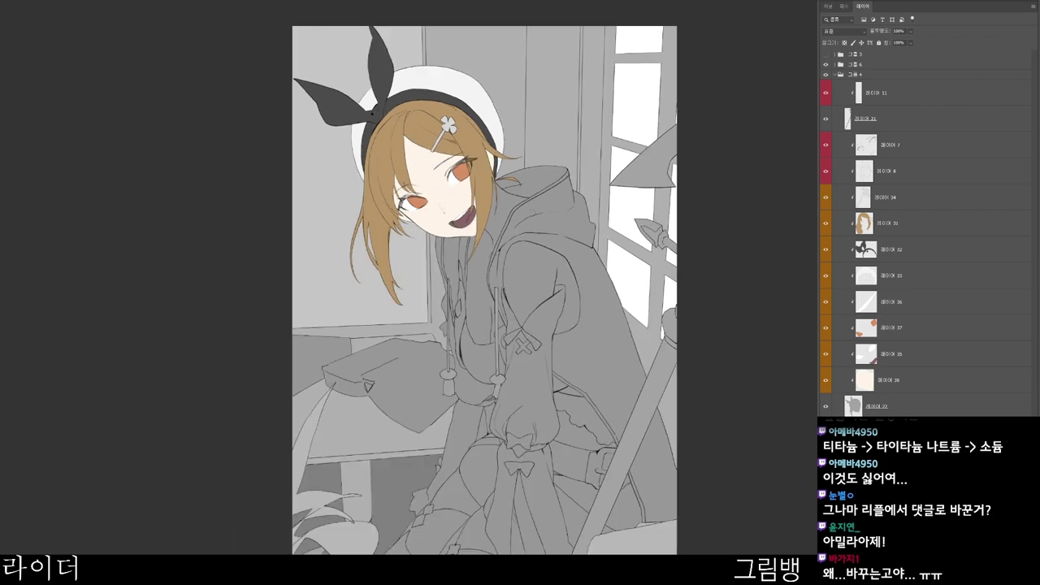
left_click_drag(486, 213, 467, 346)
left_click_drag(497, 183, 454, 309)
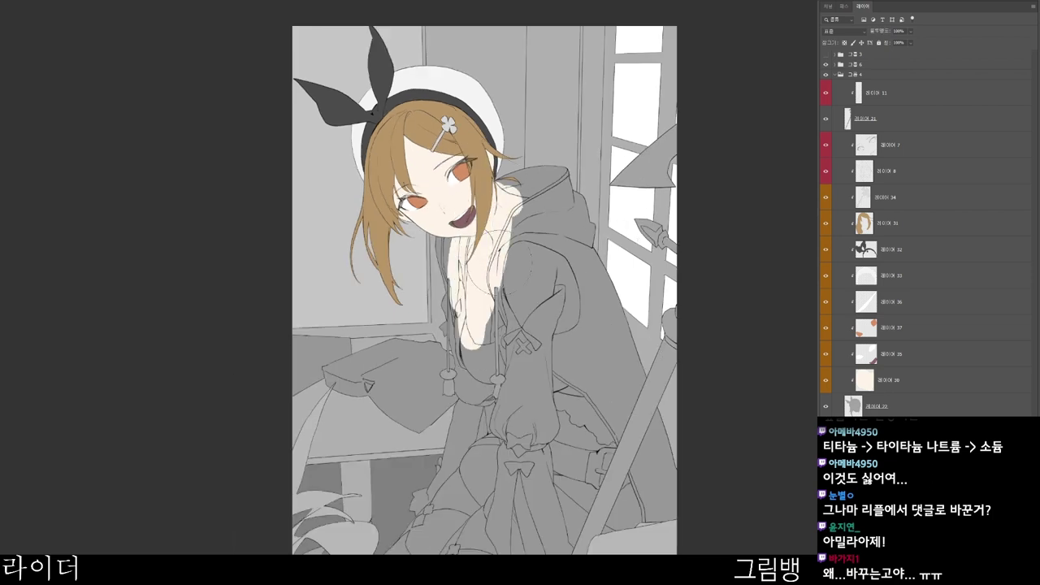
- Extend the pale skin colour over the near shoulder, upper arm and adjoining part of the hood
left_click_drag(536, 171, 488, 297)
left_click_drag(524, 211, 490, 329)
left_click_drag(520, 249, 499, 330)
left_click_drag(512, 325, 497, 206)
mouse_move(518, 132)
left_mouse_down()
mouse_move(545, 197)
mouse_move(550, 152)
mouse_move(520, 203)
mouse_move(546, 207)
mouse_move(505, 210)
left_mouse_up()
left_click_drag(437, 192, 512, 197)
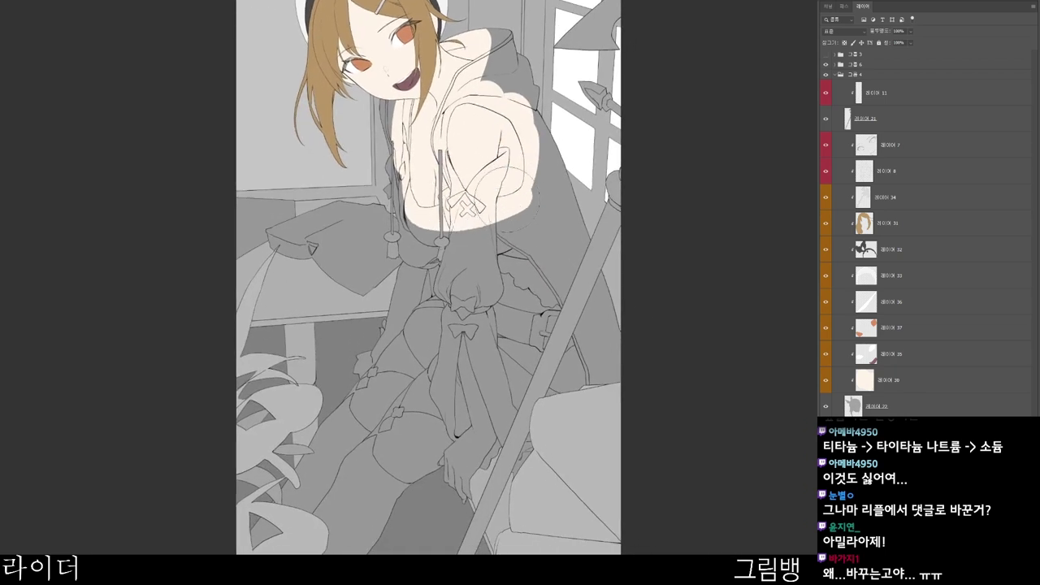
- Paint the pale skin colour over the waist, both hands, the near forearm, the upper thigh and the skirt area
left_click_drag(429, 270, 425, 313)
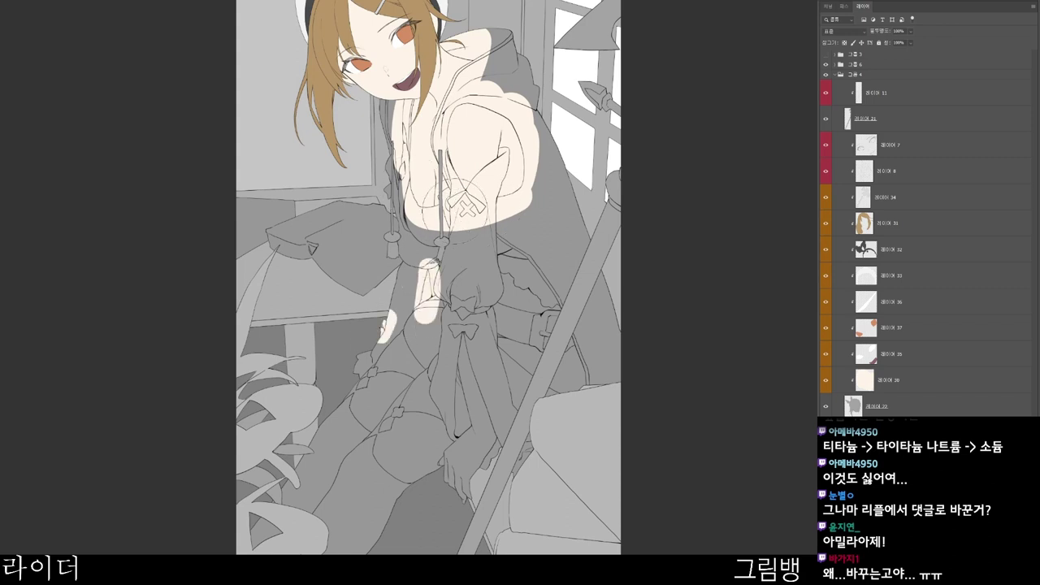
left_click_drag(455, 244, 436, 224)
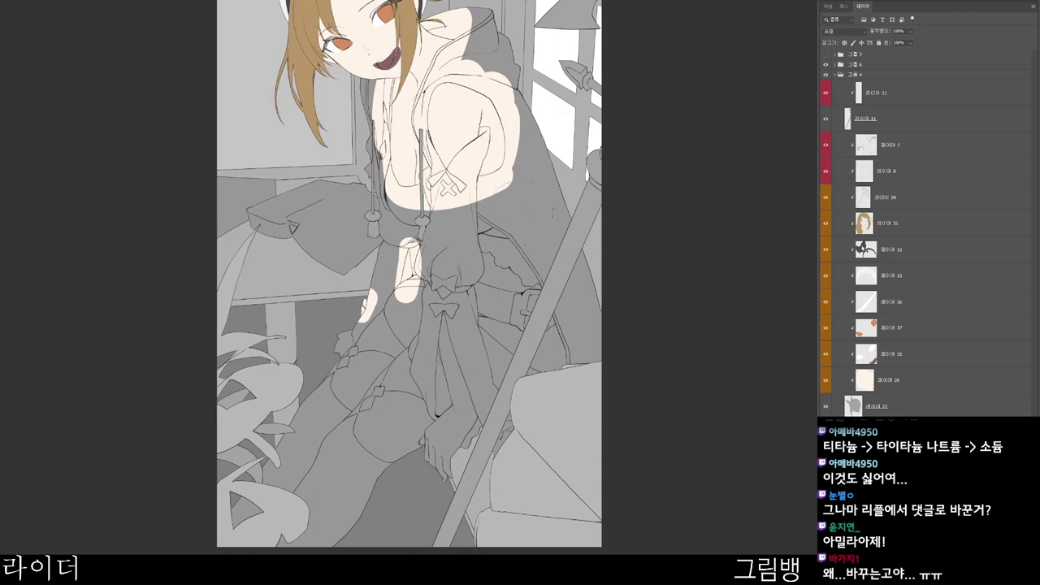
mouse_move(430, 443)
left_mouse_down()
mouse_move(447, 424)
mouse_move(409, 402)
left_mouse_up()
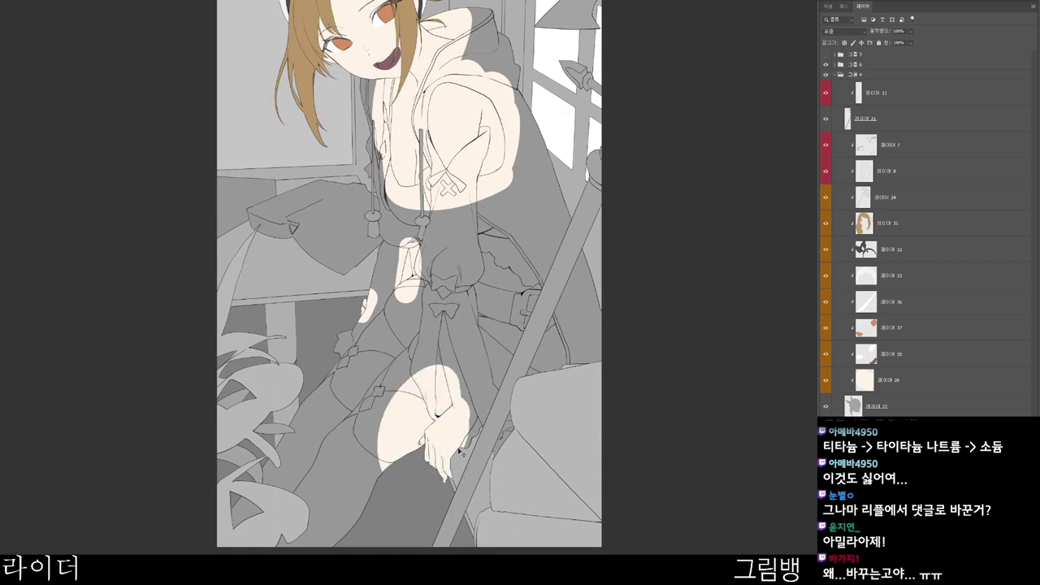
key("ctrl+z")
mouse_move(434, 455)
left_mouse_down()
mouse_move(458, 411)
mouse_move(455, 418)
mouse_move(454, 329)
mouse_move(418, 332)
mouse_move(402, 305)
mouse_move(407, 334)
mouse_move(428, 288)
mouse_move(425, 313)
mouse_move(512, 295)
mouse_move(493, 370)
mouse_move(522, 367)
mouse_move(541, 390)
left_mouse_up()
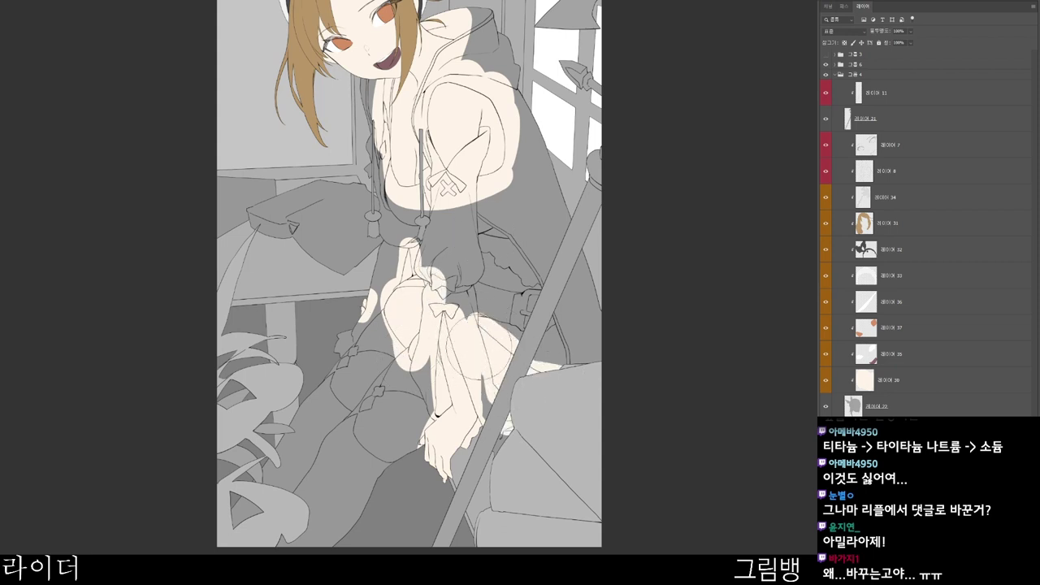
left_click_drag(479, 345, 549, 377)
mouse_move(487, 257)
left_mouse_down()
mouse_move(487, 279)
mouse_move(542, 285)
mouse_move(536, 372)
left_mouse_up()
scroll(504, 390, "up", 2)
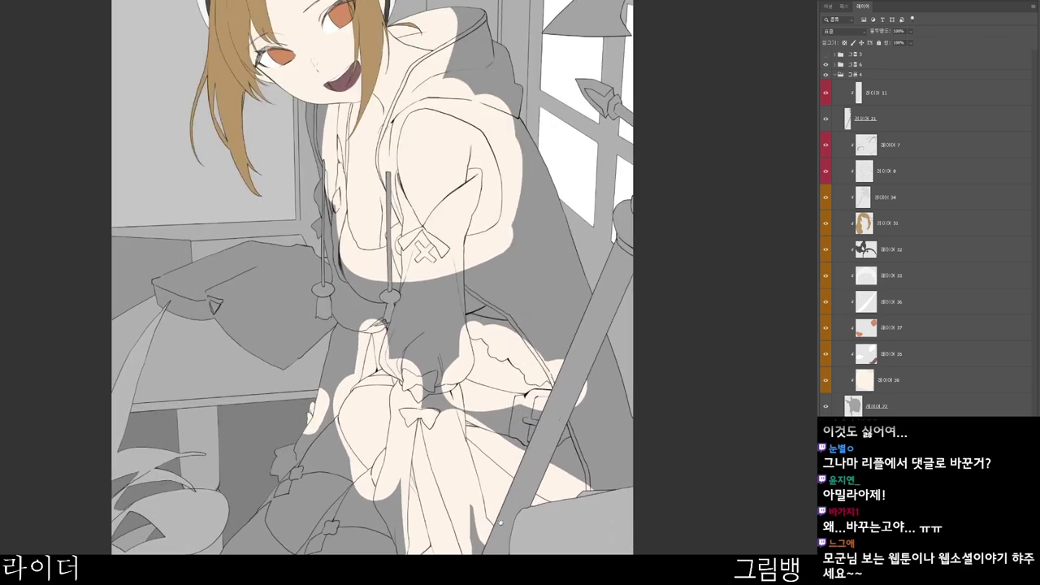
- Change the painting colour from the pale skin tone to a pale yellow hue for the jacket
scroll(496, 528, "down", 3)
mouse_move(479, 313)
left_mouse_down()
mouse_move(468, 292)
mouse_move(492, 283)
left_mouse_up()
left_click_drag(431, 76, 468, 224)
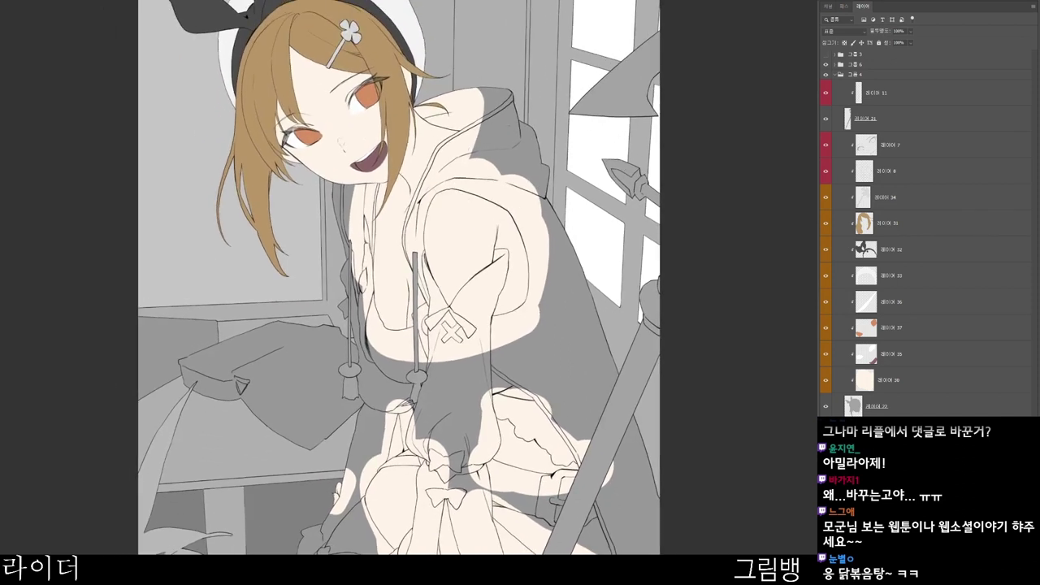
key("n")
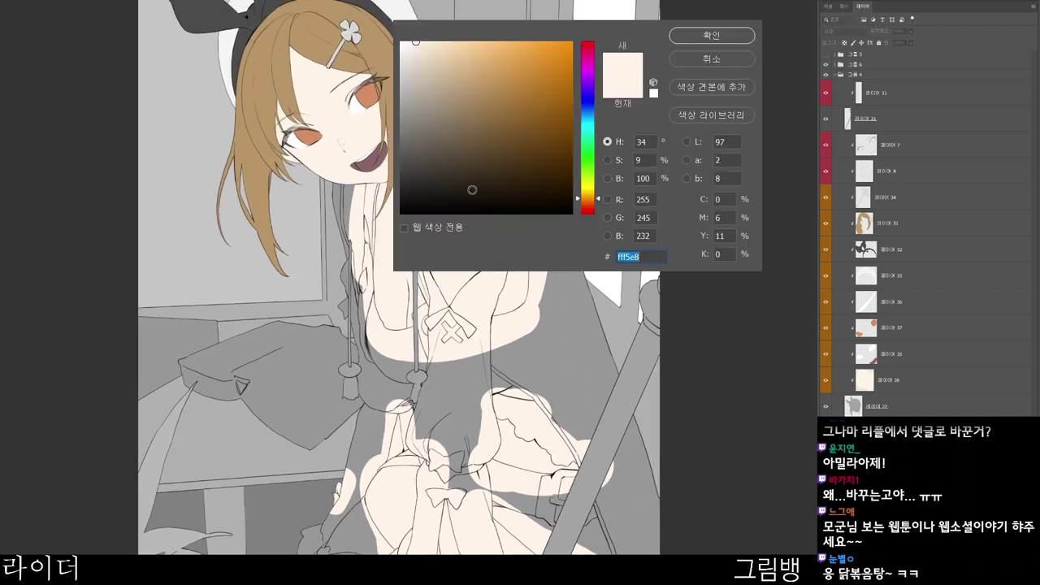
left_click(482, 46)
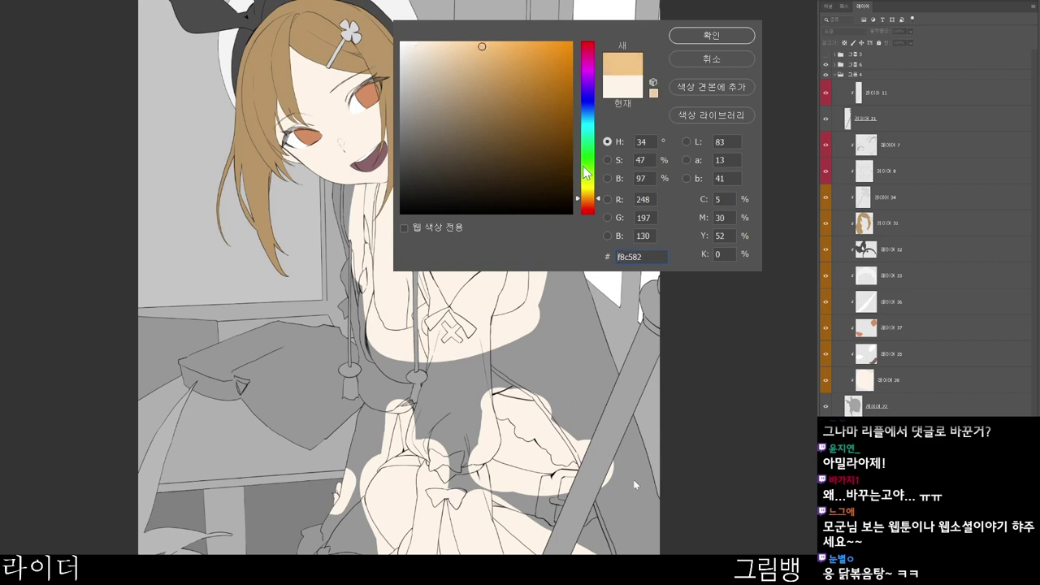
left_click(591, 192)
left_click(716, 36)
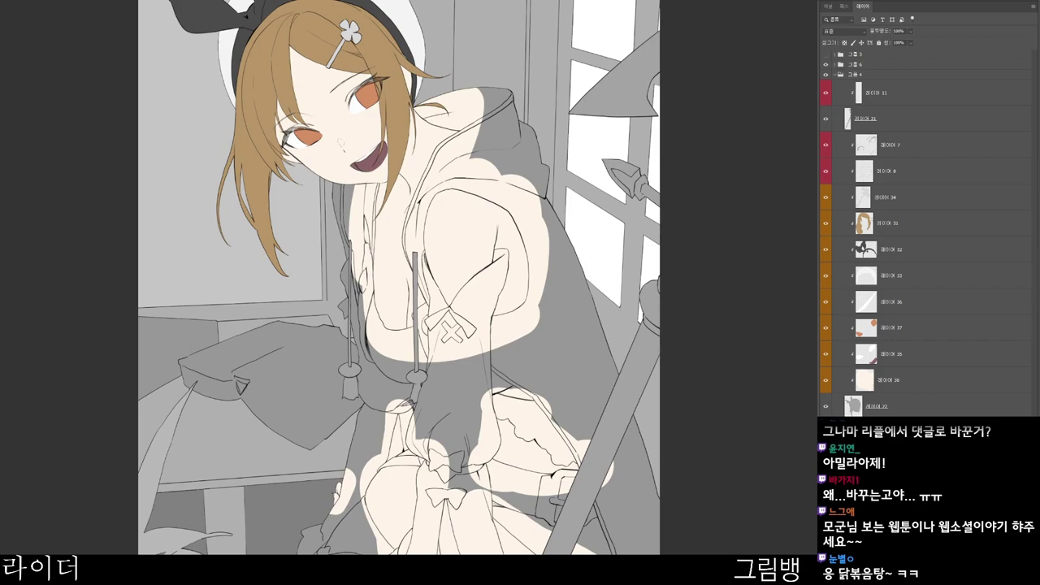
- Paint the outer side of the hood and the back of the jacket pale yellow over the skin colour
scroll(457, 161, "up", 2)
mouse_move(500, 88)
left_mouse_down()
mouse_move(518, 89)
mouse_move(532, 139)
mouse_move(634, 216)
mouse_move(680, 380)
mouse_move(480, 170)
left_mouse_up()
scroll(525, 161, "up", 3)
scroll(480, 171, "down", 2)
scroll(447, 138, "down", 2)
mouse_move(412, 151)
left_mouse_down()
mouse_move(420, 272)
mouse_move(456, 244)
mouse_move(438, 237)
mouse_move(469, 358)
mouse_move(505, 388)
mouse_move(493, 272)
mouse_move(554, 516)
mouse_move(546, 487)
mouse_move(528, 492)
mouse_move(542, 569)
mouse_move(559, 546)
left_mouse_up()
left_click_drag(405, 49, 427, 271)
mouse_move(520, 276)
left_mouse_down()
mouse_move(504, 295)
mouse_move(565, 308)
mouse_move(543, 266)
mouse_move(548, 488)
left_mouse_up()
left_click_drag(566, 293, 554, 339)
left_click_drag(522, 294, 533, 293)
scroll(533, 294, "up", 1)
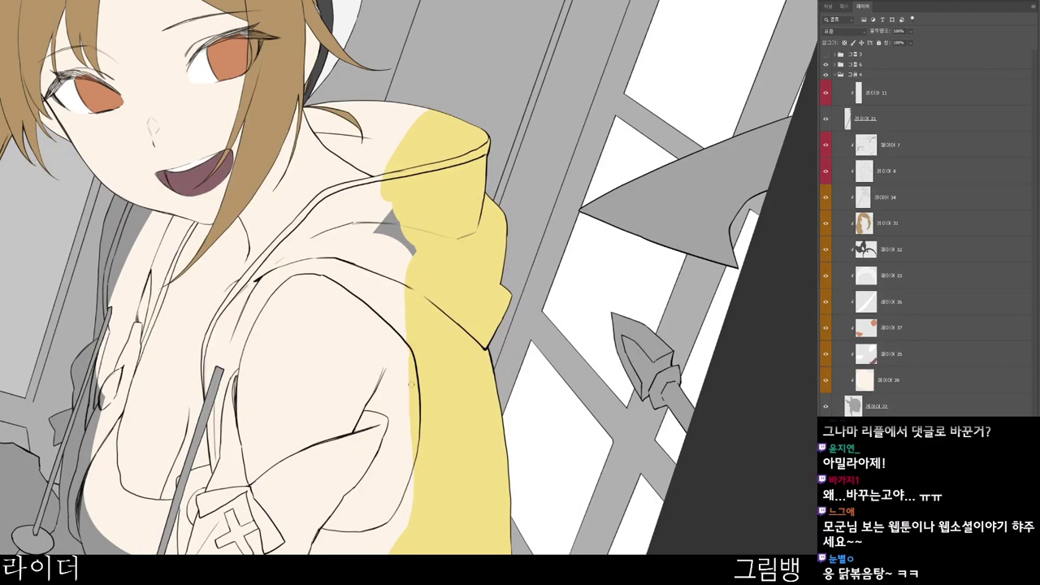
- Cover the grey gap in the hood's folds above the shoulder with the pale yellow
mouse_move(404, 354)
left_mouse_down()
mouse_move(410, 490)
mouse_move(404, 327)
left_mouse_up()
mouse_move(361, 245)
left_mouse_down()
mouse_move(405, 296)
mouse_move(402, 223)
left_mouse_up()
left_click_drag(455, 255, 539, 309)
left_click(440, 266, "ctrl")
left_click(394, 138, "ctrl")
- Fill the hood lining beside the neck with pale yellow and hide the pale skin paint on the body
left_click_drag(367, 115, 418, 192)
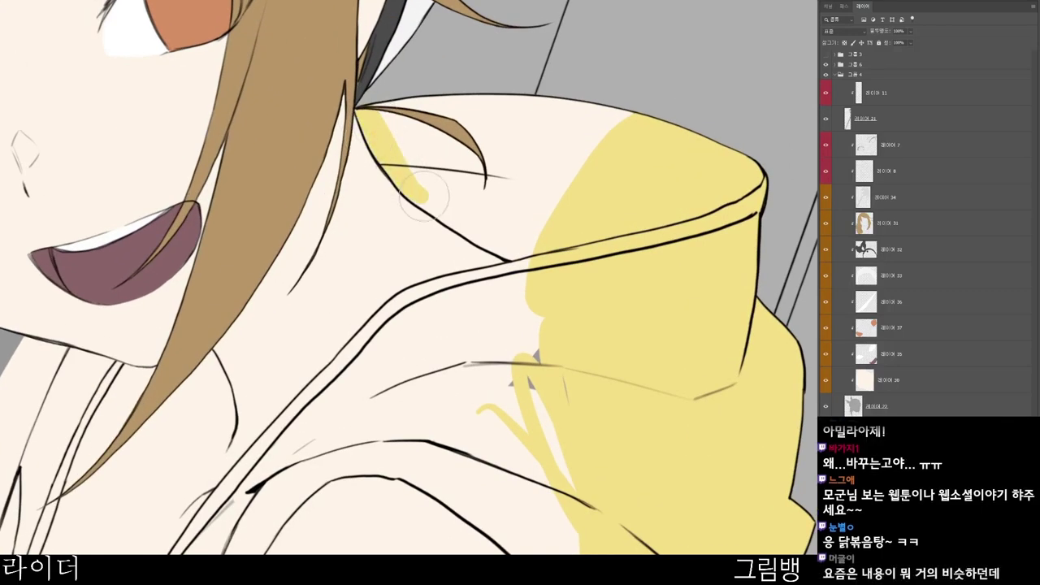
key("ctrl+z")
key("r")
left_click_drag(555, 403, 454, 519)
mouse_move(439, 274)
left_mouse_down()
mouse_move(496, 356)
mouse_move(503, 381)
mouse_move(477, 334)
mouse_move(451, 213)
mouse_move(477, 203)
mouse_move(471, 229)
mouse_move(515, 379)
mouse_move(500, 177)
mouse_move(507, 324)
mouse_move(526, 392)
mouse_move(545, 252)
mouse_move(568, 254)
mouse_move(612, 225)
mouse_move(603, 297)
mouse_move(648, 295)
mouse_move(680, 333)
mouse_move(545, 546)
mouse_move(632, 184)
left_mouse_up()
scroll(729, 338, "down", 2)
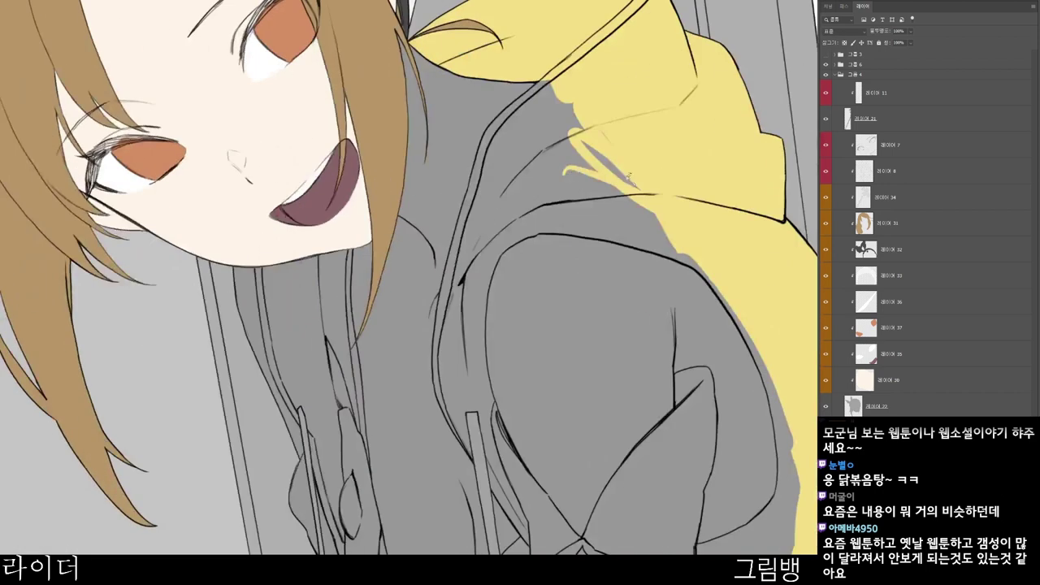
- Extend the pale yellow along the hood's front edge and over the shoulder down to the sleeve opening
left_click_drag(498, 154, 555, 90)
mouse_move(505, 129)
left_mouse_down()
mouse_move(483, 212)
mouse_move(530, 163)
mouse_move(528, 143)
mouse_move(616, 84)
mouse_move(586, 149)
left_mouse_up()
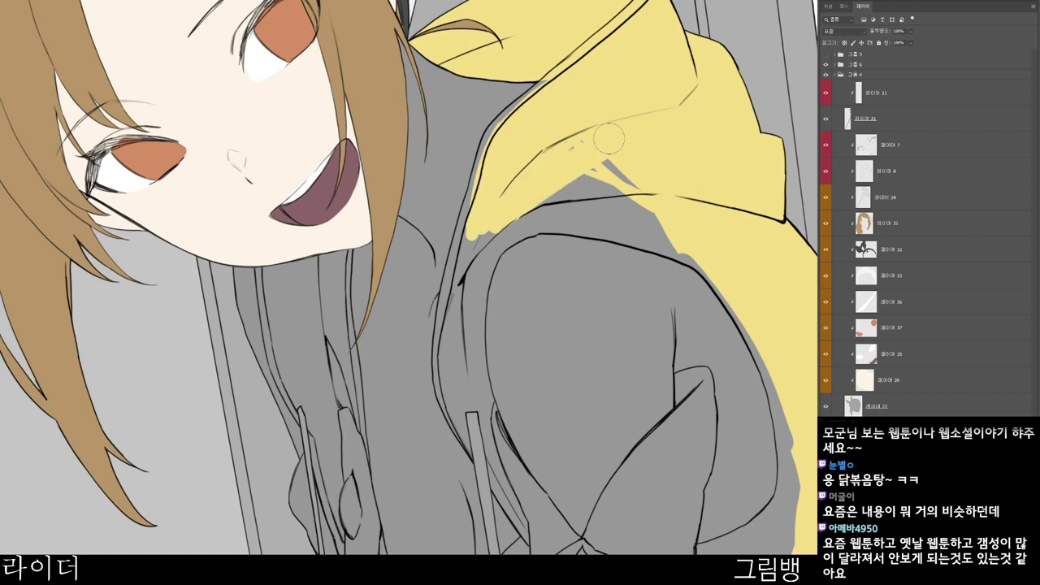
mouse_move(487, 191)
left_mouse_down()
mouse_move(447, 345)
mouse_move(579, 173)
mouse_move(658, 154)
mouse_move(674, 175)
mouse_move(598, 190)
mouse_move(480, 251)
left_mouse_up()
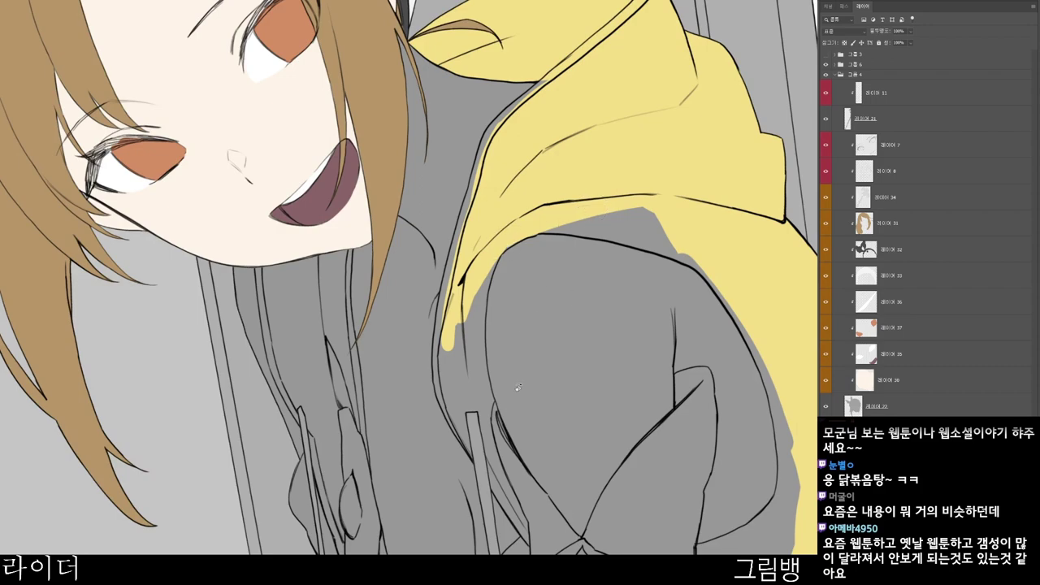
left_click_drag(522, 378, 539, 360)
left_click_drag(560, 203, 479, 423)
left_click_drag(524, 365, 566, 288)
mouse_move(569, 215)
left_mouse_down()
mouse_move(523, 354)
mouse_move(536, 339)
left_mouse_up()
mouse_move(403, 453)
left_mouse_down()
mouse_move(487, 294)
mouse_move(467, 290)
mouse_move(511, 280)
left_mouse_up()
scroll(511, 279, "up", 1)
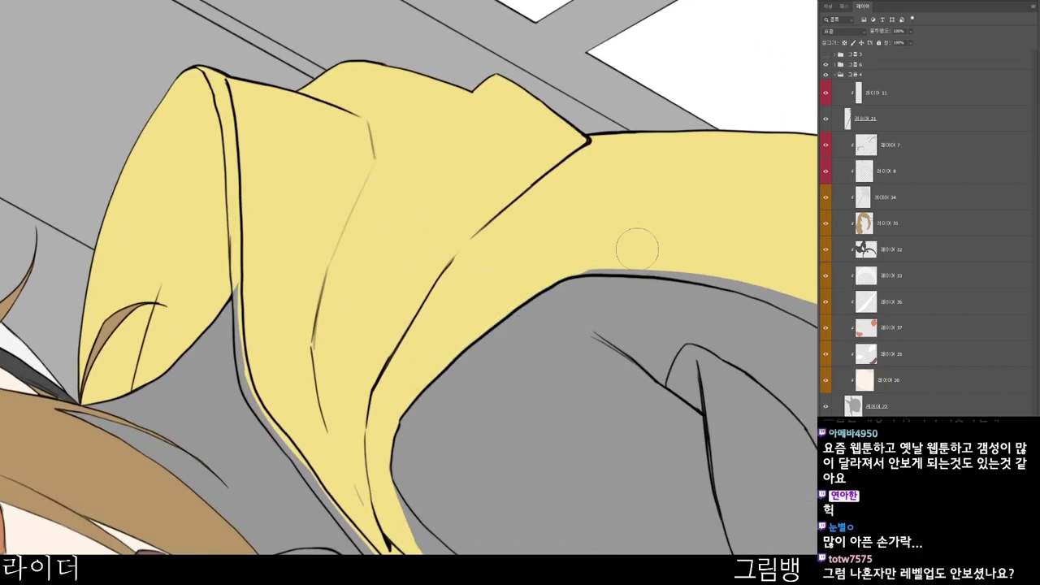
- Reduce the brush size and fill the yellow up to the line art around the curved sleeve opening
key("bracketleft")
key("bracketleft")
key("bracketleft")
left_click_drag(572, 260, 617, 251)
left_click_drag(764, 271, 722, 267)
mouse_move(709, 323)
left_mouse_down()
mouse_move(507, 379)
mouse_move(593, 295)
left_mouse_up()
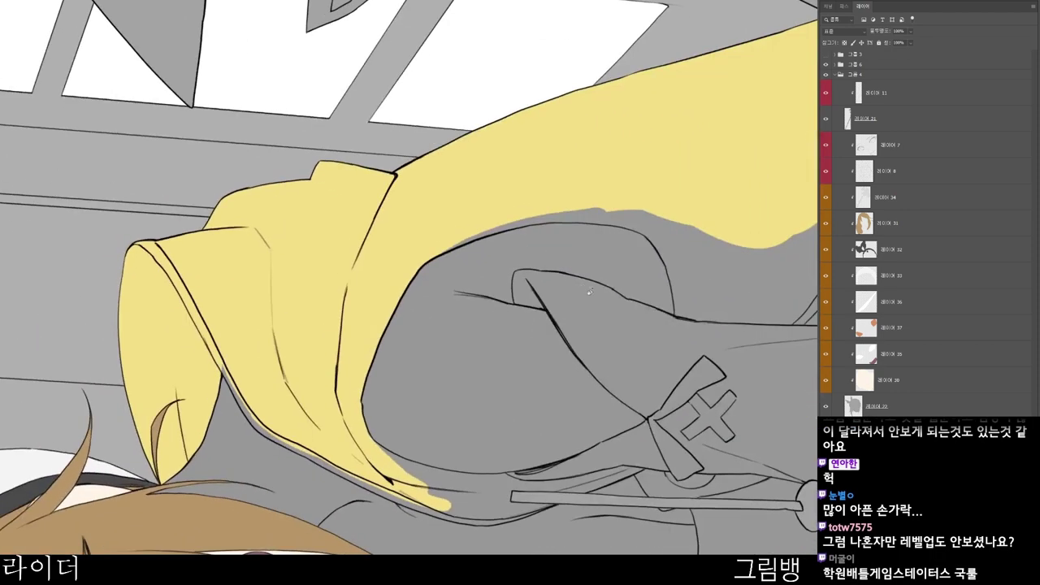
mouse_move(524, 218)
left_mouse_down()
mouse_move(507, 213)
mouse_move(626, 205)
mouse_move(674, 214)
left_mouse_up()
mouse_move(571, 210)
left_mouse_down()
mouse_move(681, 219)
mouse_move(667, 213)
mouse_move(439, 520)
left_mouse_up()
mouse_move(366, 544)
left_mouse_down()
mouse_move(416, 397)
mouse_move(358, 431)
mouse_move(464, 327)
left_mouse_up()
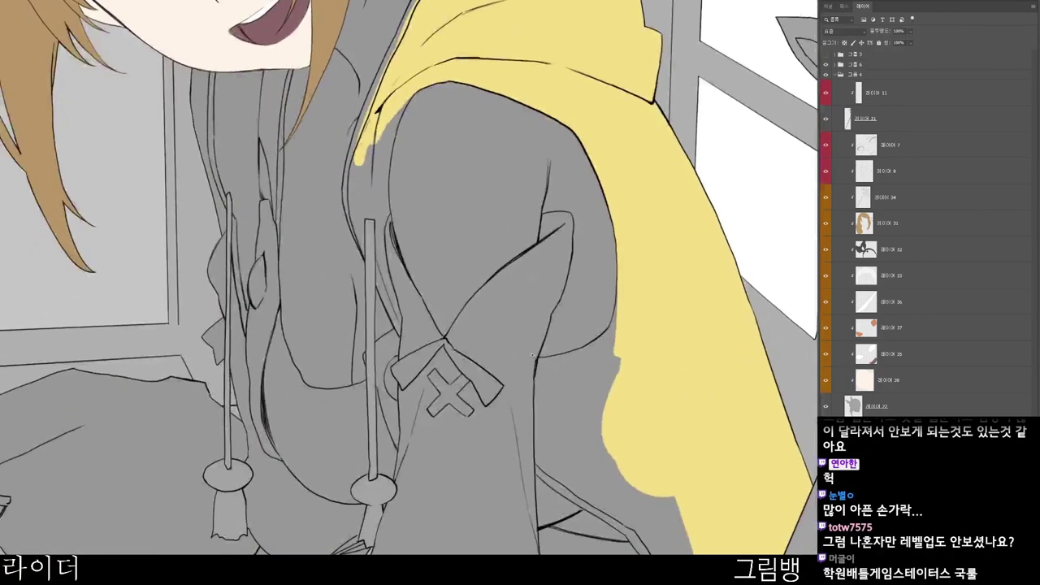
- Paint the jacket's front strip yellow between the neckline and the sleeve opening, down to the near drawstring
left_click_drag(406, 213, 424, 216)
left_click_drag(407, 91, 443, 77)
mouse_move(439, 8)
left_mouse_down()
mouse_move(378, 89)
mouse_move(276, 268)
mouse_move(293, 161)
mouse_move(292, 406)
mouse_move(299, 341)
mouse_move(341, 398)
mouse_move(355, 122)
left_mouse_up()
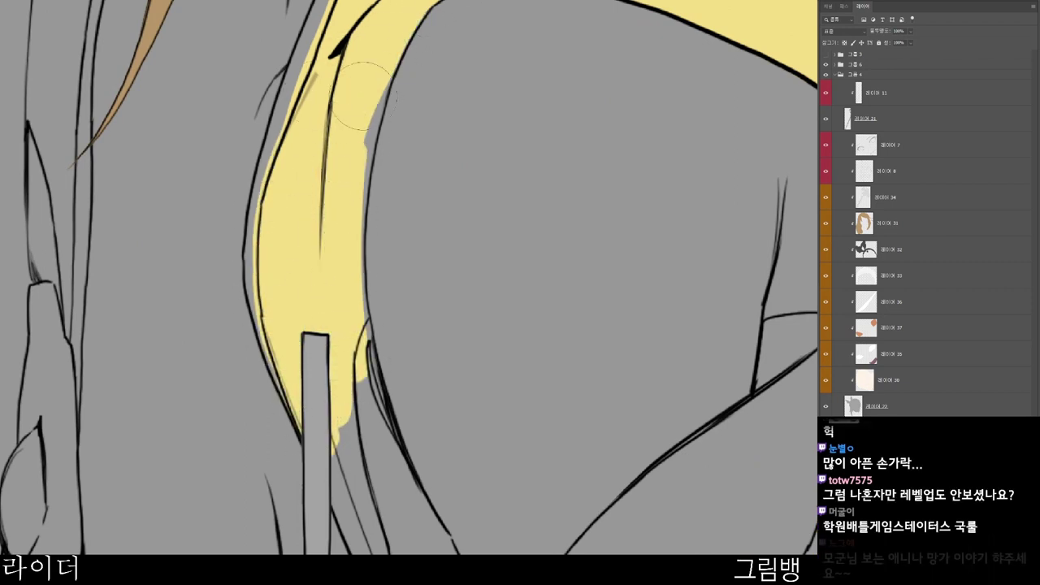
scroll(475, 108, "down", 3)
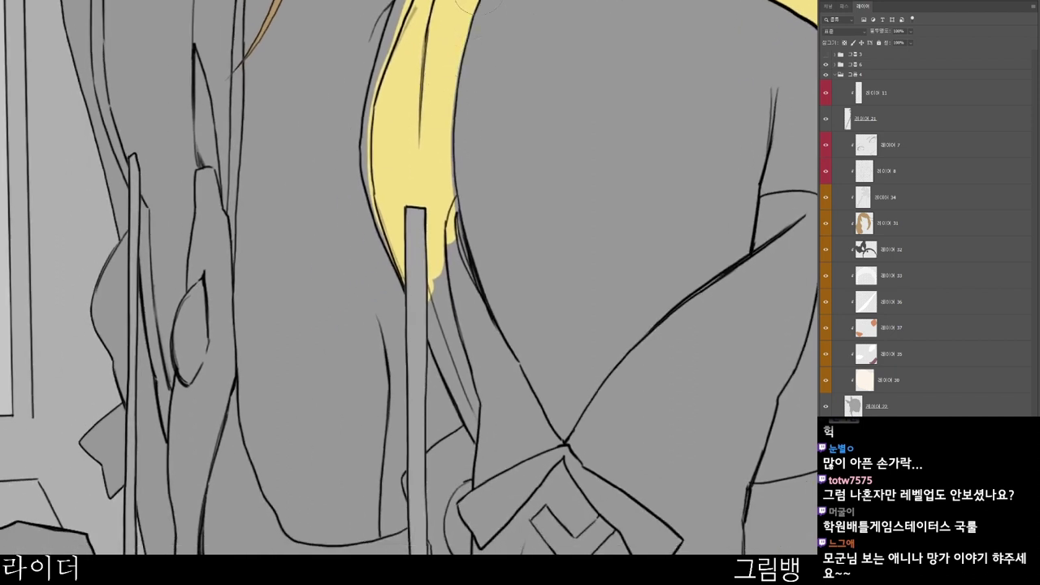
- Continue the yellow down the narrow tip of the jacket front behind the near drawstring to the sleeve bow
left_click_drag(454, 71, 458, 244)
mouse_move(447, 122)
left_mouse_down()
mouse_move(460, 236)
mouse_move(442, 325)
mouse_move(475, 422)
mouse_move(442, 291)
left_mouse_up()
scroll(437, 281, "down", 2)
left_click_drag(554, 509, 484, 482)
scroll(409, 224, "up", 2)
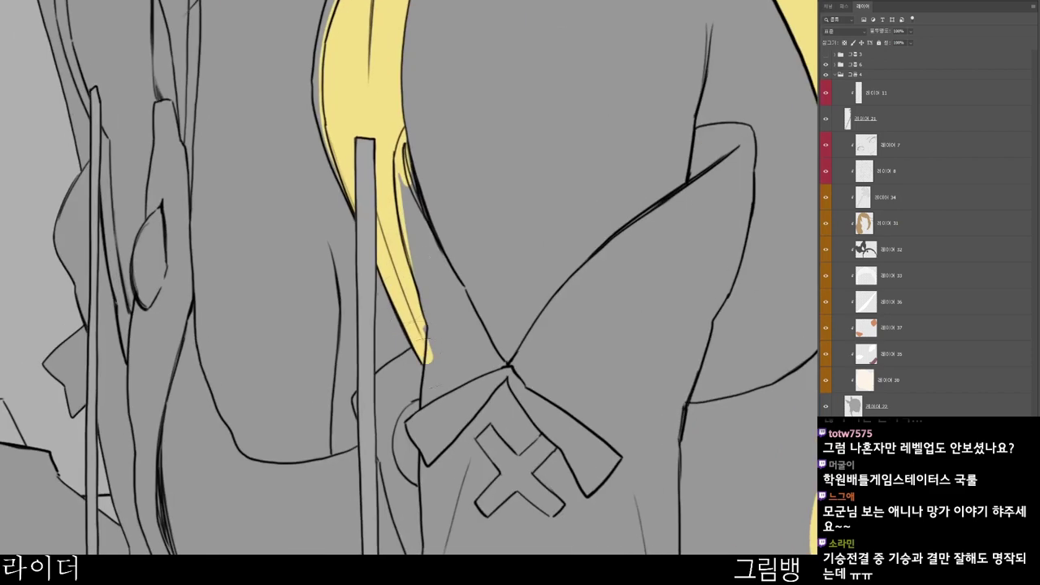
mouse_move(430, 324)
left_mouse_down()
mouse_move(399, 167)
mouse_move(369, 217)
left_mouse_up()
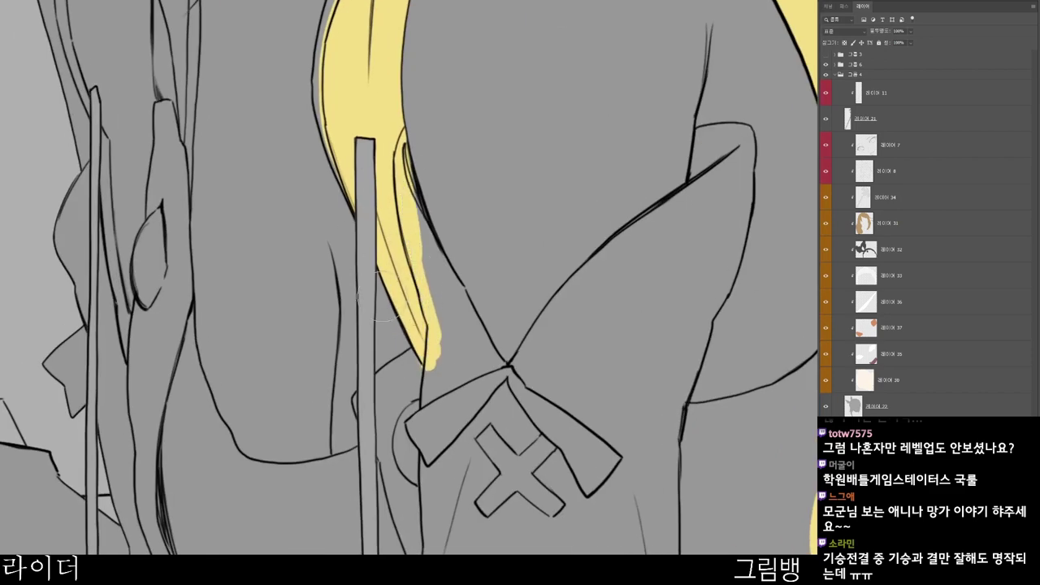
scroll(427, 333, "down", 5)
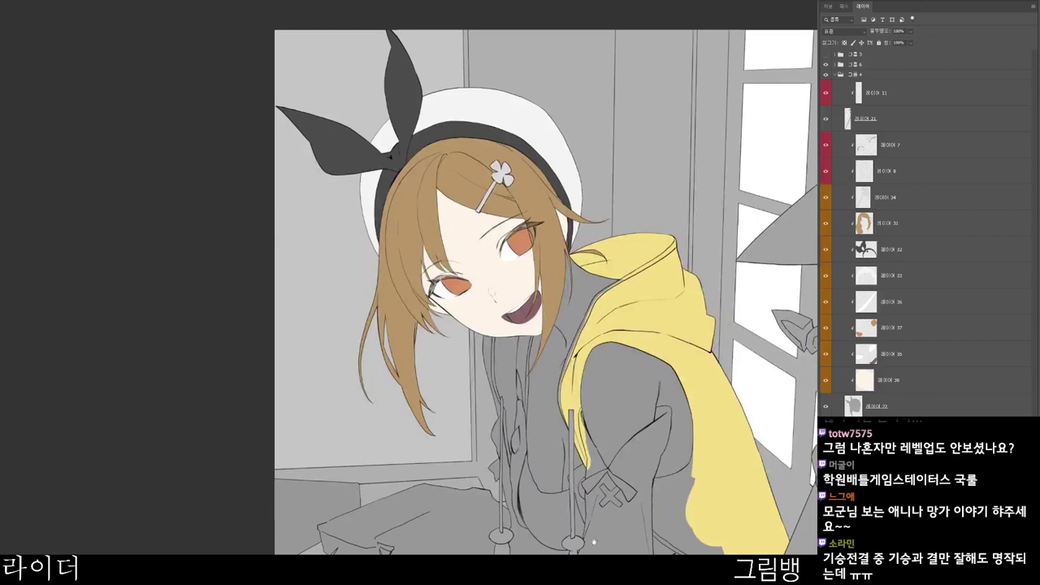
- Fill the jacket area beneath the sleeve opening with yellow up to the edge of the near sleeve
left_click_drag(594, 542, 187, 388)
left_click_drag(460, 520, 543, 318)
scroll(299, 242, "up", 1)
scroll(301, 242, "up", 3)
left_click_drag(491, 65, 449, 217)
scroll(438, 94, "up", 2)
mouse_move(461, 63)
left_mouse_down()
mouse_move(453, 62)
mouse_move(464, 97)
mouse_move(414, 236)
mouse_move(391, 232)
mouse_move(453, 134)
mouse_move(415, 177)
mouse_move(415, 95)
left_mouse_up()
mouse_move(356, 118)
left_mouse_down()
mouse_move(347, 108)
mouse_move(296, 122)
mouse_move(253, 207)
mouse_move(278, 146)
left_mouse_up()
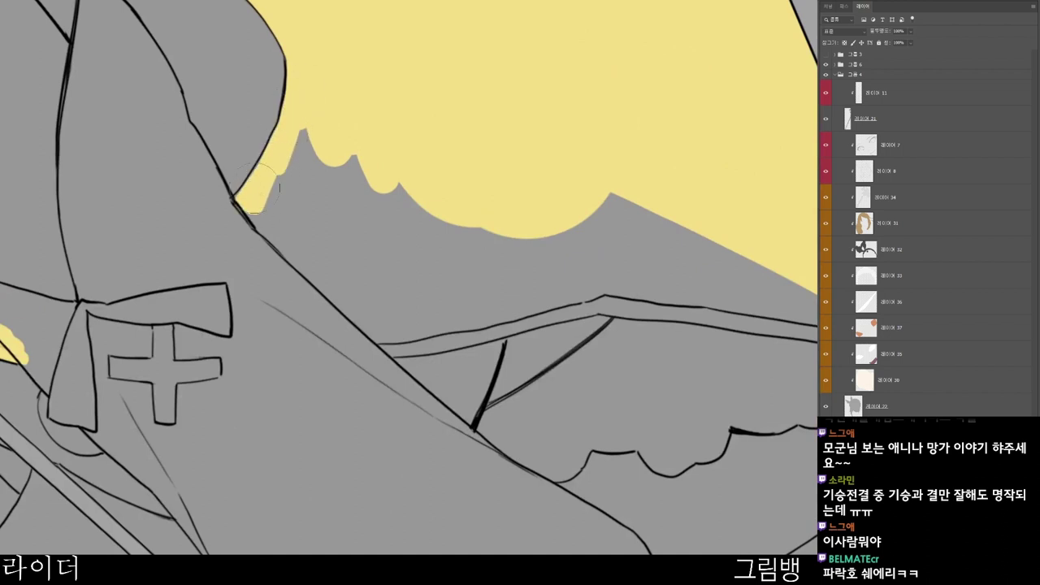
mouse_move(240, 196)
left_mouse_down()
mouse_move(280, 174)
mouse_move(280, 229)
mouse_move(312, 254)
mouse_move(326, 192)
mouse_move(325, 239)
mouse_move(480, 197)
left_mouse_up()
- Extend the yellow along the near sleeve down to the start of the jacket's hem trim
scroll(504, 199, "down", 2)
left_click_drag(536, 276, 298, 464)
left_click_drag(435, 440, 308, 274)
scroll(185, 186, "up", 2)
left_click_drag(186, 72, 150, 166)
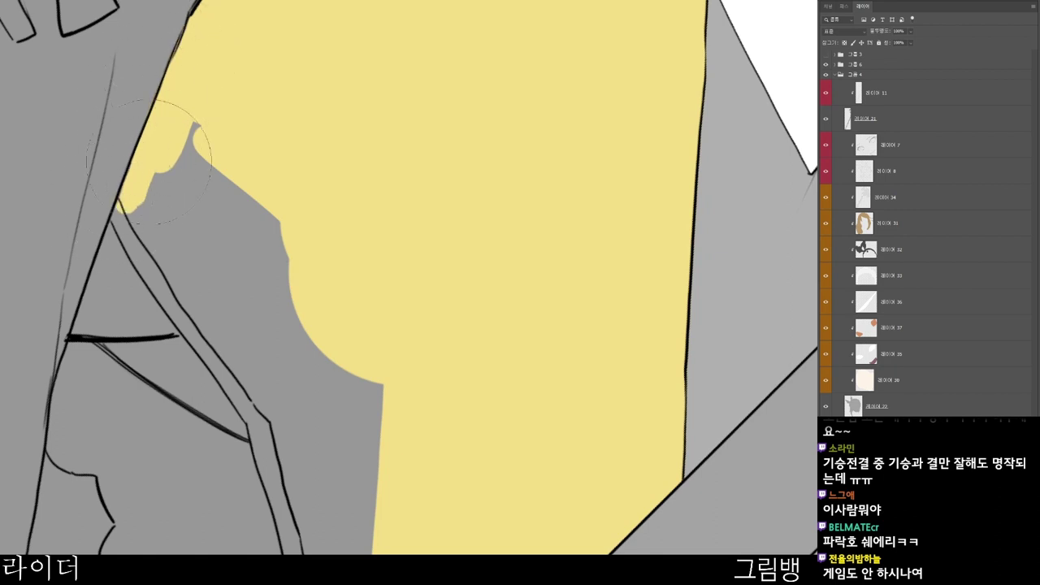
mouse_move(126, 207)
left_mouse_down()
mouse_move(243, 365)
mouse_move(197, 128)
mouse_move(186, 197)
mouse_move(250, 346)
mouse_move(278, 290)
mouse_move(317, 434)
mouse_move(324, 353)
left_mouse_up()
- Fill the remaining grey along the jacket's inner hem with yellow, above and below the diagonal staff
scroll(366, 366, "down", 3)
scroll(323, 352, "down", 4)
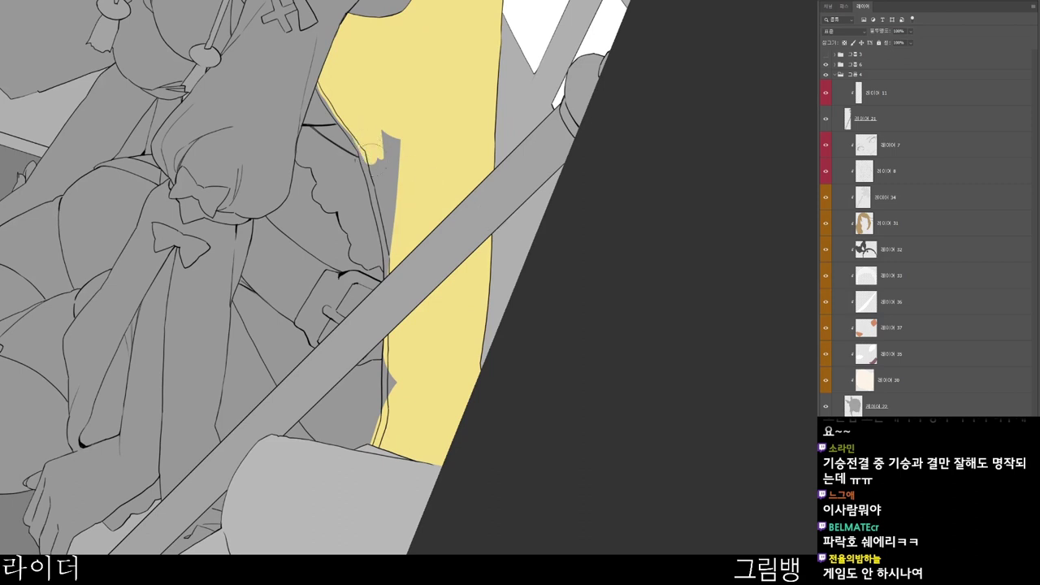
mouse_move(398, 189)
left_mouse_down()
mouse_move(395, 204)
mouse_move(388, 195)
mouse_move(396, 264)
left_mouse_up()
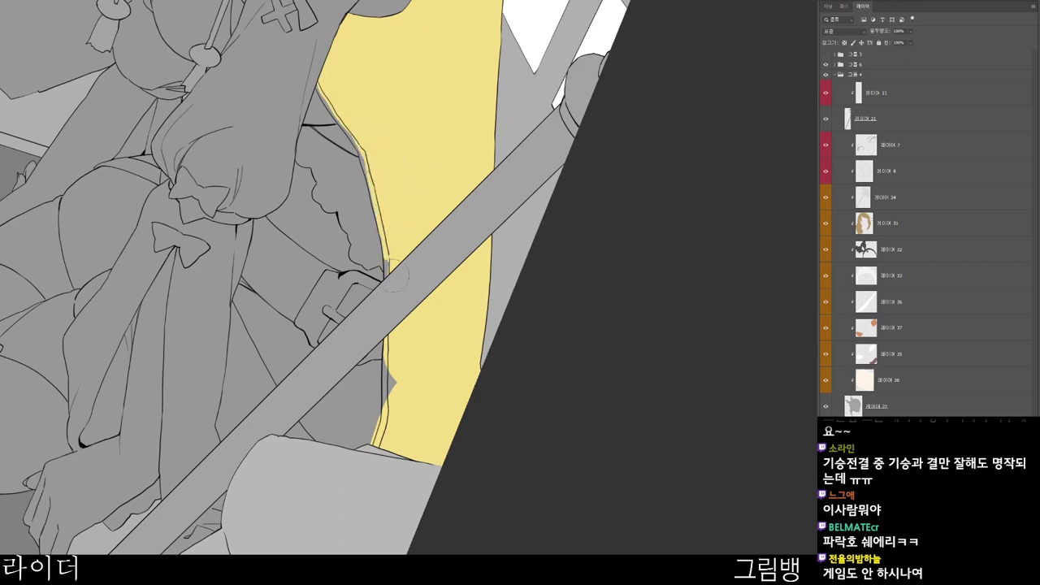
scroll(384, 213, "up", 3)
left_click_drag(356, 178, 379, 344)
left_click_drag(378, 468, 400, 503)
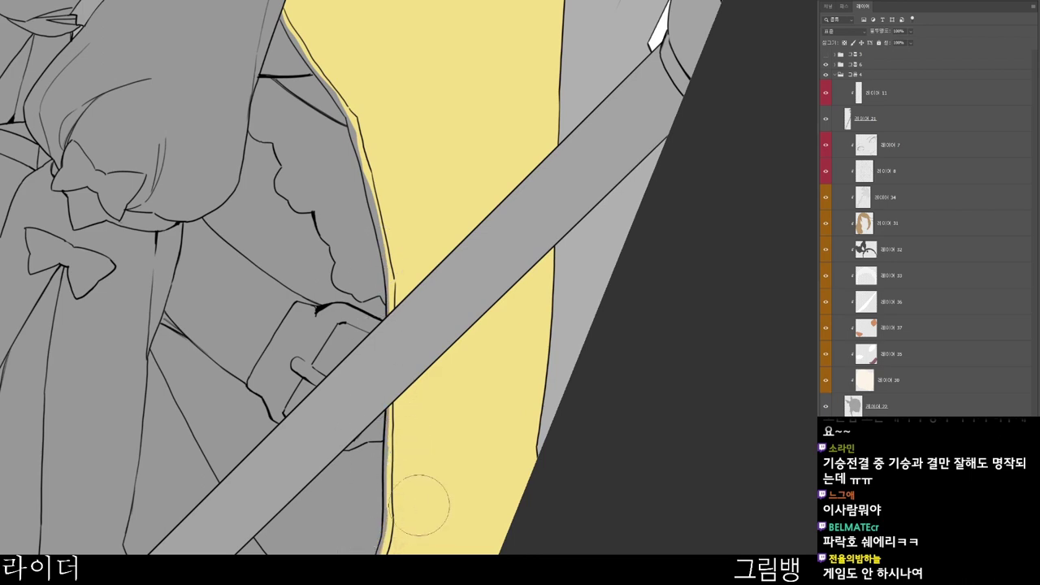
scroll(468, 504, "down", 3)
left_click_drag(492, 472, 552, 390)
left_click_drag(419, 285, 545, 417)
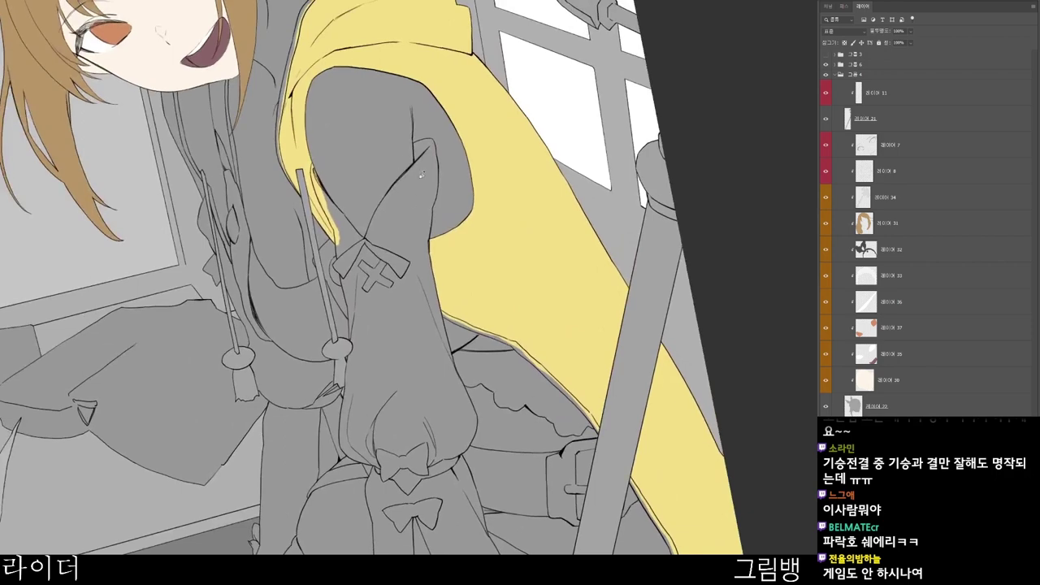
- Paint the far front strip of the jacket yellow from under the chin down past the far drawstring
left_click_drag(413, 156, 411, 201)
left_click_drag(317, 203, 374, 203)
left_click_drag(216, 86, 224, 215)
left_click_drag(213, 161, 280, 232)
mouse_move(217, 146)
left_mouse_down()
mouse_move(232, 106)
mouse_move(274, 108)
mouse_move(273, 244)
left_mouse_up()
mouse_move(260, 307)
left_mouse_down()
mouse_move(234, 309)
mouse_move(234, 242)
mouse_move(242, 300)
mouse_move(268, 348)
mouse_move(267, 161)
left_mouse_up()
left_click_drag(276, 235, 278, 348)
mouse_move(282, 138)
left_mouse_down()
mouse_move(269, 289)
mouse_move(290, 130)
mouse_move(266, 329)
mouse_move(248, 347)
left_mouse_up()
left_click_drag(264, 404, 266, 386)
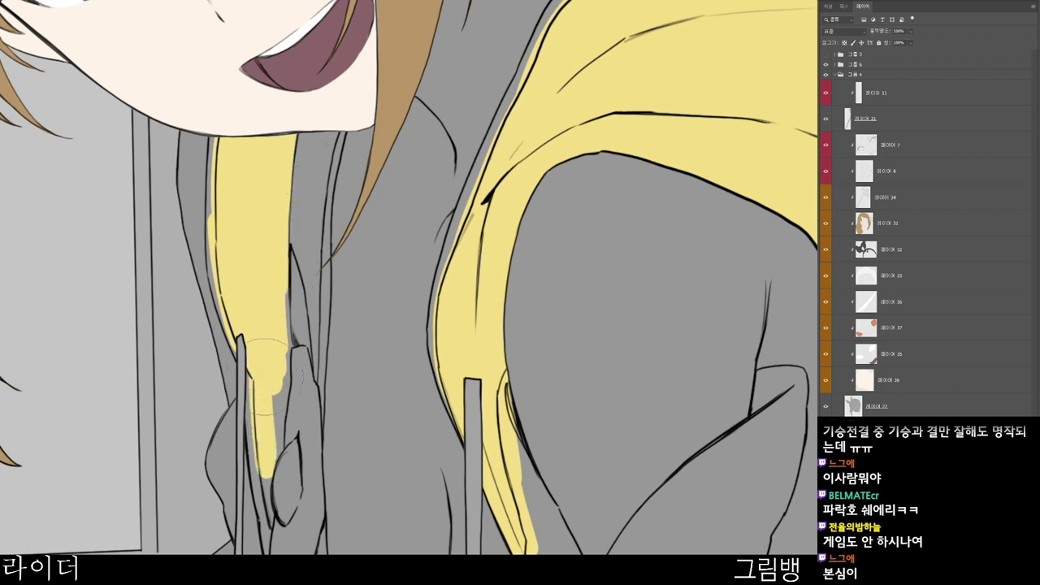
mouse_move(266, 455)
left_mouse_down()
mouse_move(264, 512)
mouse_move(284, 423)
mouse_move(269, 353)
mouse_move(266, 284)
mouse_move(272, 333)
mouse_move(273, 290)
left_mouse_up()
key("ctrl+z")
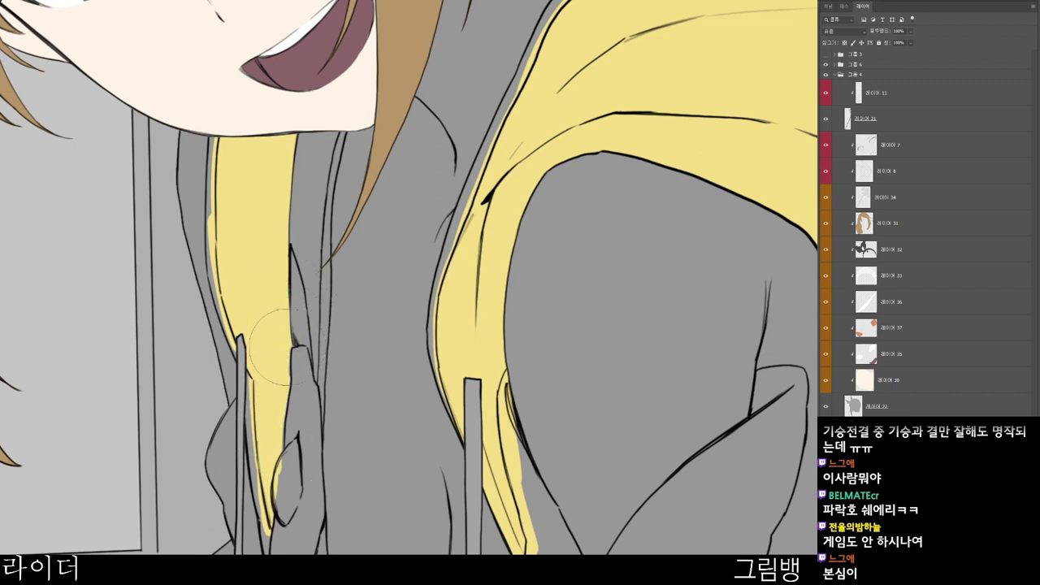
- Check the yellow jacket areas against the line art along both front strips, the sleeve and the hem
scroll(268, 337, "down", 4)
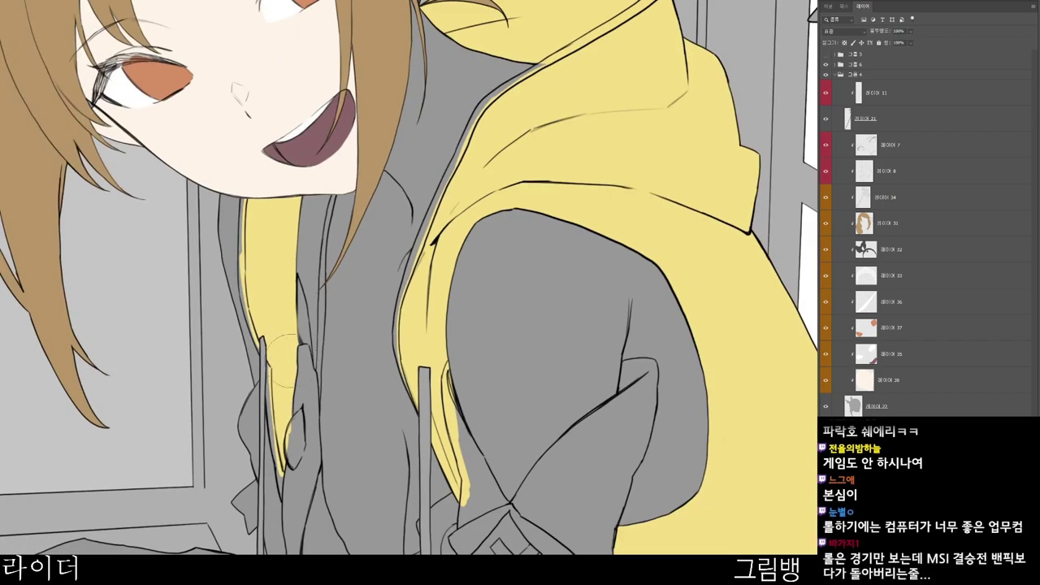
scroll(289, 341, "up", 3)
scroll(299, 333, "up", 2)
scroll(305, 317, "down", 5)
left_click_drag(399, 544, 317, 337)
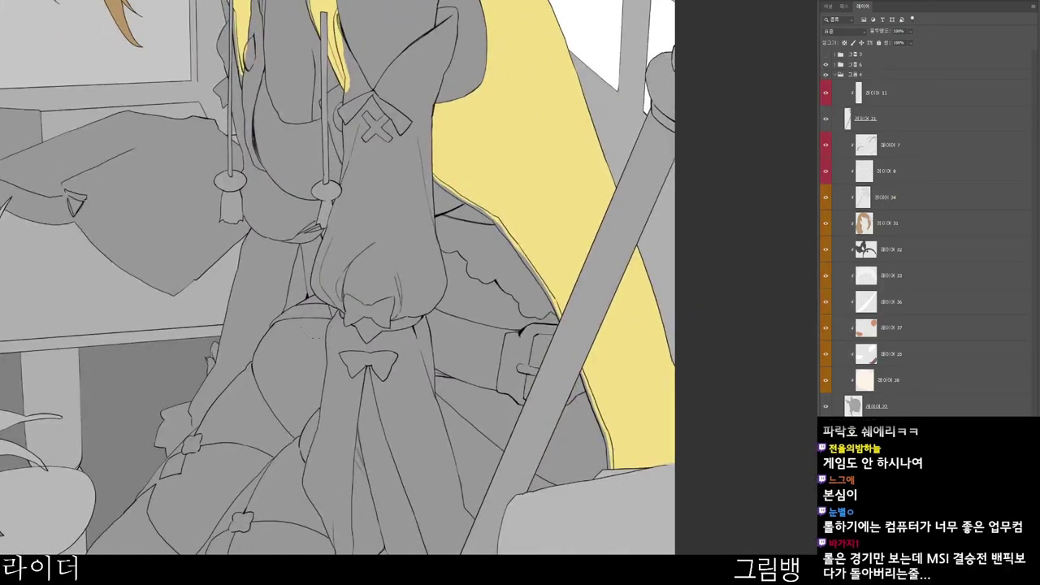
scroll(315, 323, "up", 6)
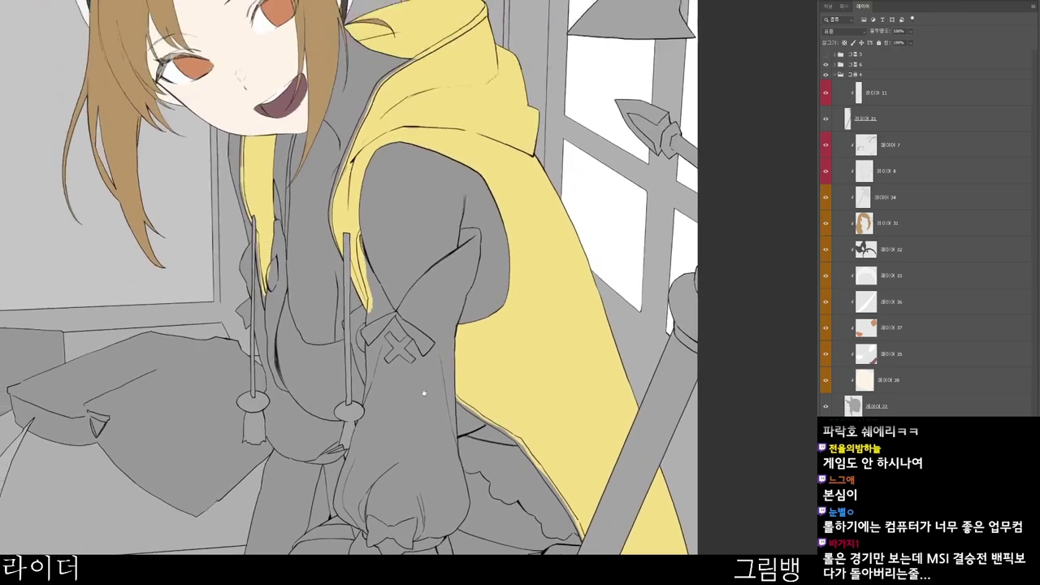
scroll(250, 227, "up", 2)
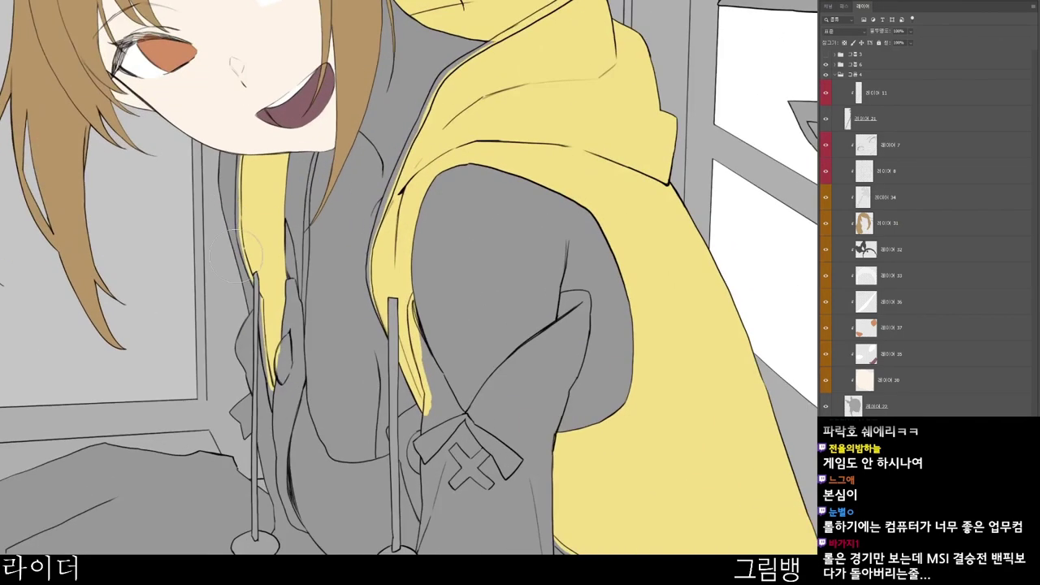
scroll(263, 199, "down", 3)
scroll(260, 262, "up", 2)
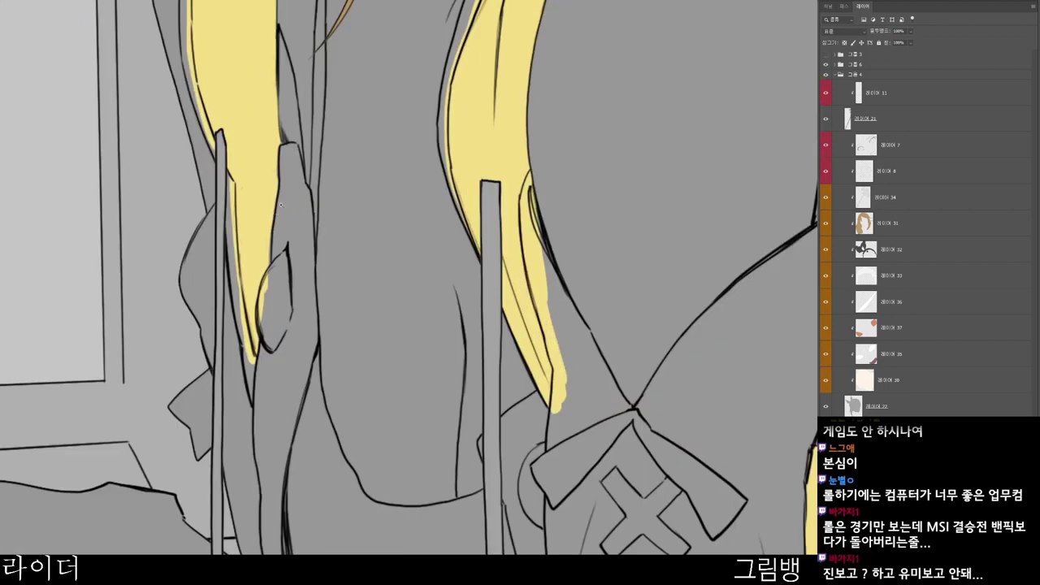
scroll(598, 158, "down", 2)
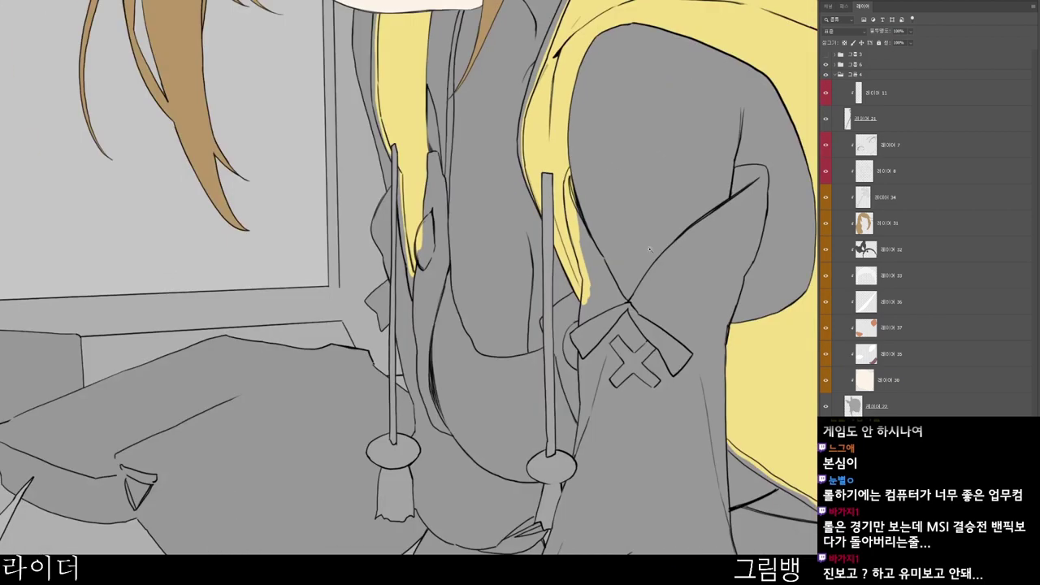
left_click_drag(468, 286, 448, 353)
scroll(408, 270, "up", 3)
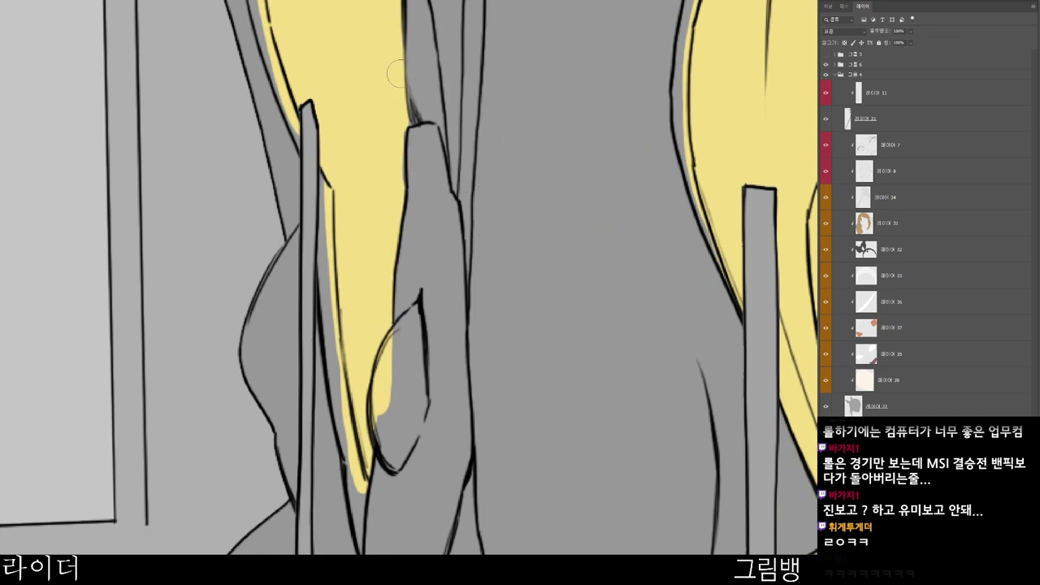
key("e")
left_click(418, 113)
key("ctrl+z")
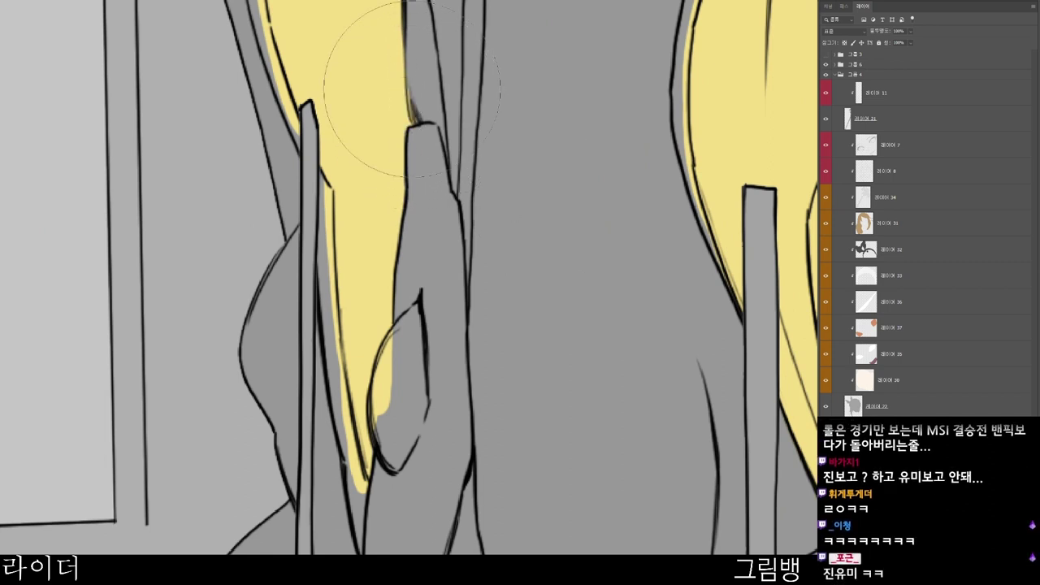
scroll(419, 77, "down", 1)
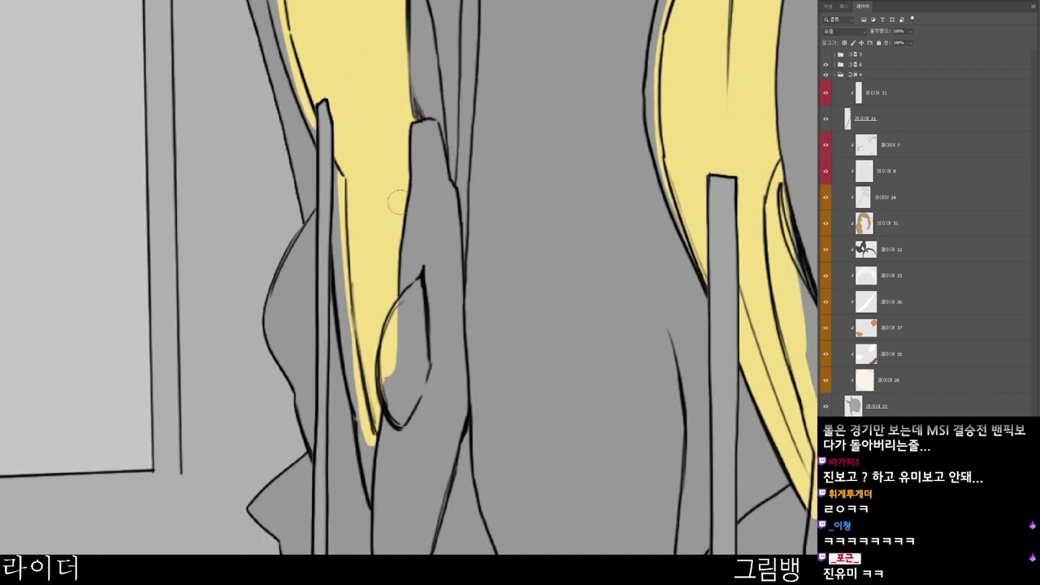
scroll(381, 397, "down", 4)
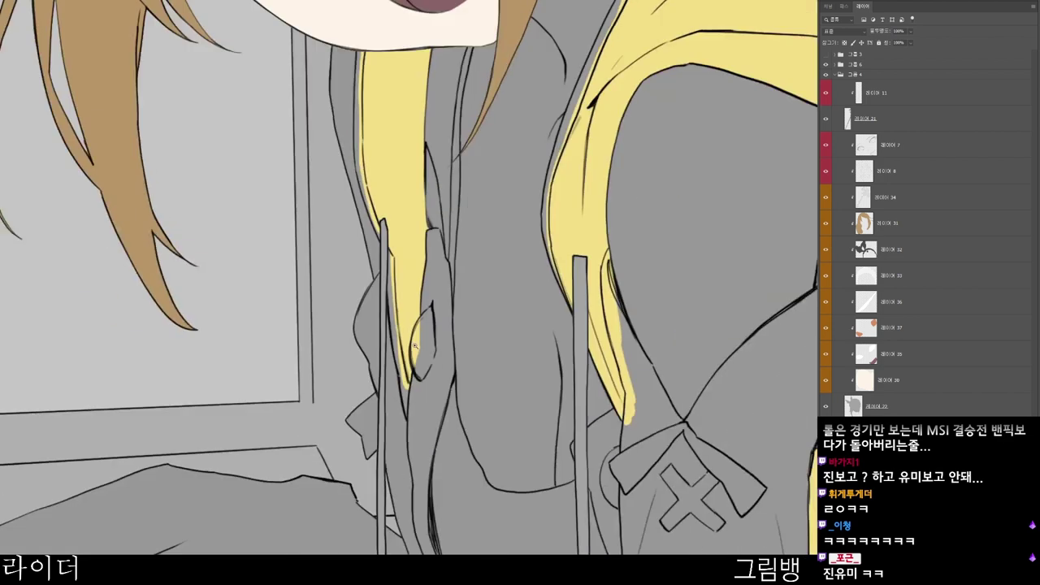
- Try the skin colour over the chest, near arm and legs, and undo it
left_click_drag(395, 203, 399, 254)
left_click_drag(497, 349, 437, 448)
scroll(512, 495, "down", 2)
left_click_drag(531, 581, 506, 502)
key("Delete")
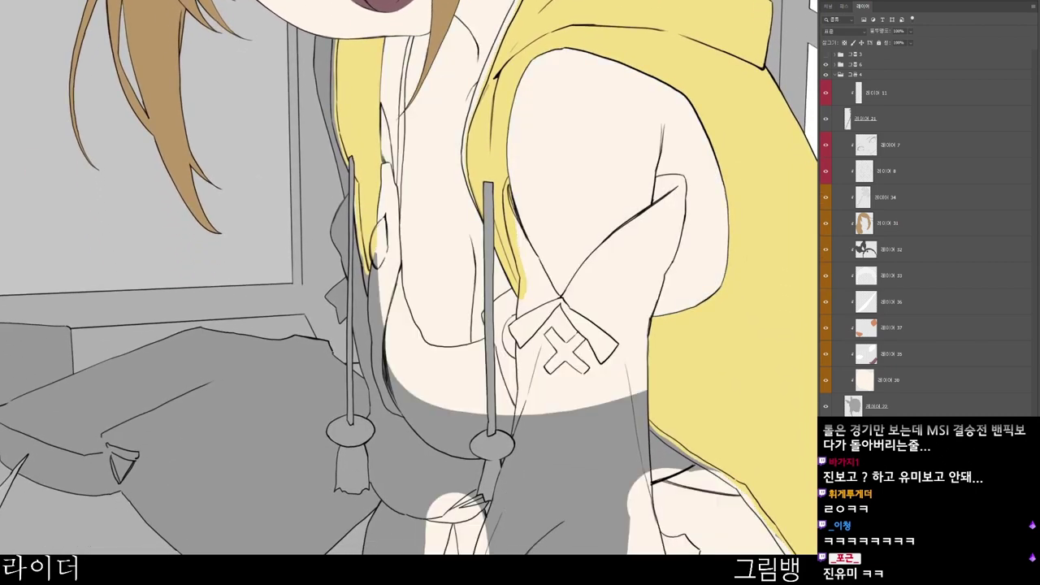
scroll(498, 146, "down", 1)
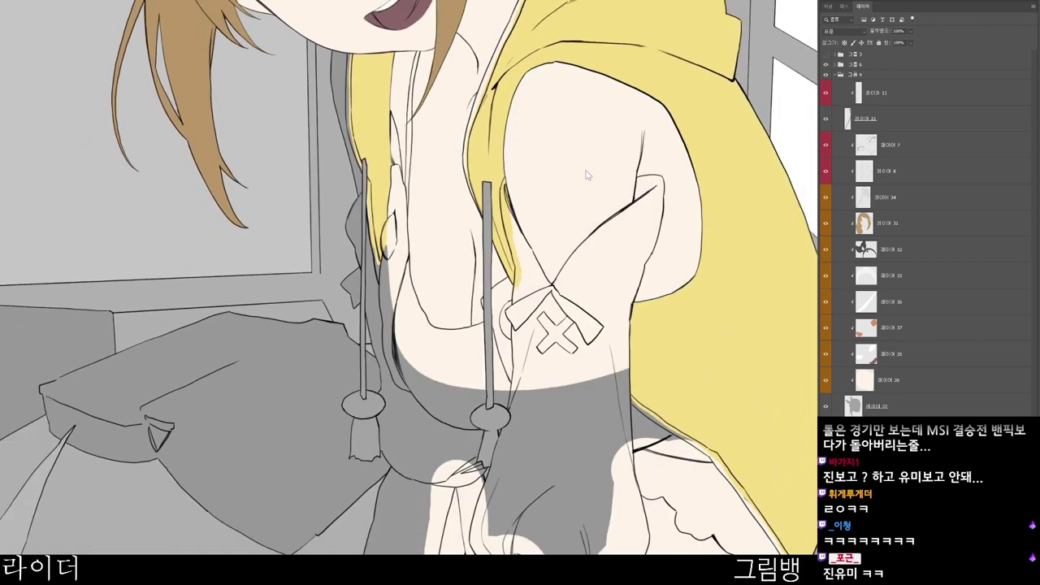
scroll(472, 362, "down", 3)
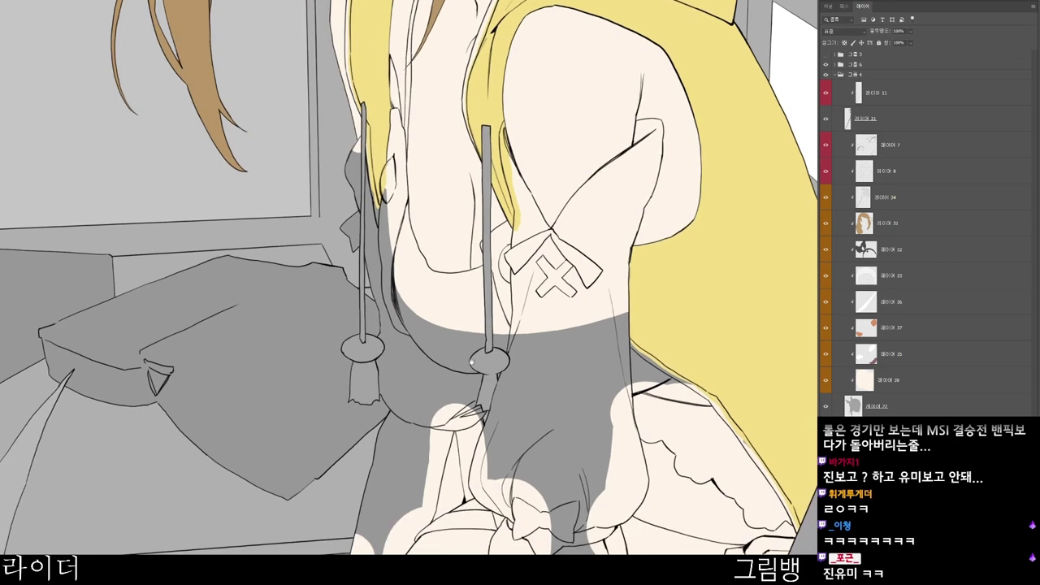
scroll(497, 398, "down", 3)
left_click_drag(471, 552, 492, 529)
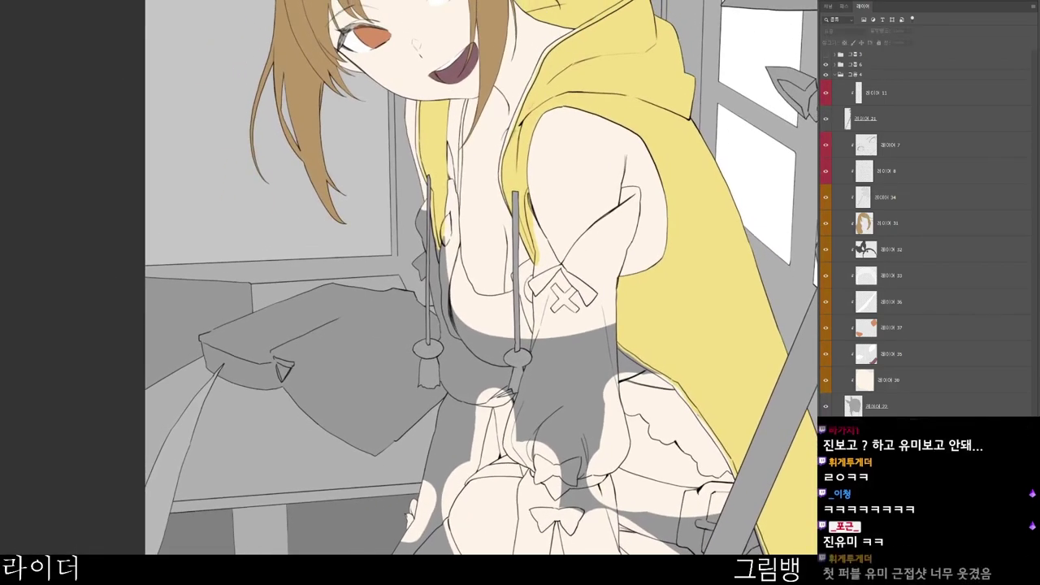
key("ctrl+z")
left_click_drag(635, 446, 548, 492)
scroll(549, 492, "up", 2)
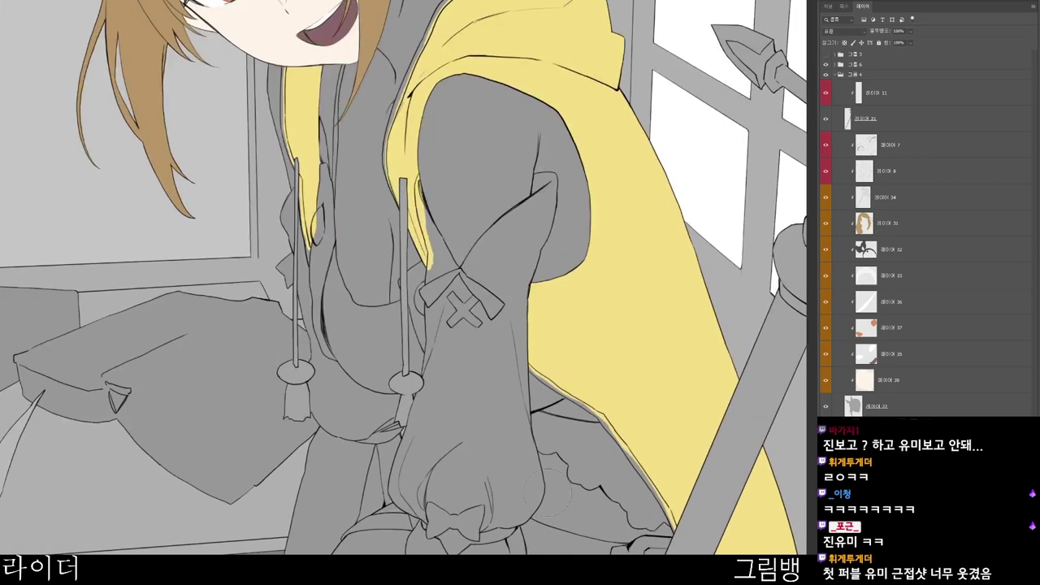
scroll(471, 488, "down", 2)
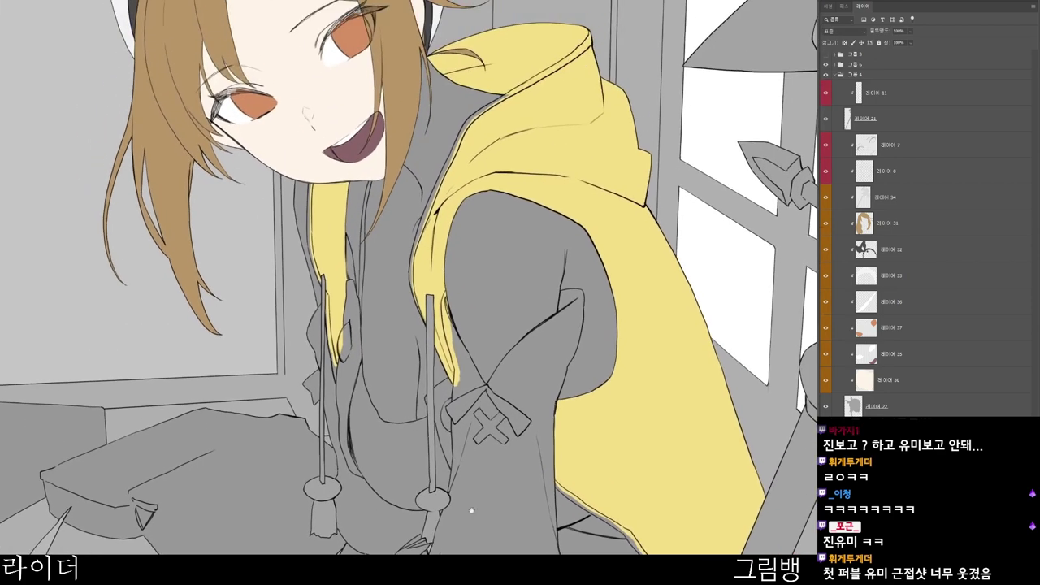
- Choose a pale lavender painting colour and add a new layer for the inner garment's base colour
scroll(472, 488, "up", 3)
key("n")
left_click(411, 65)
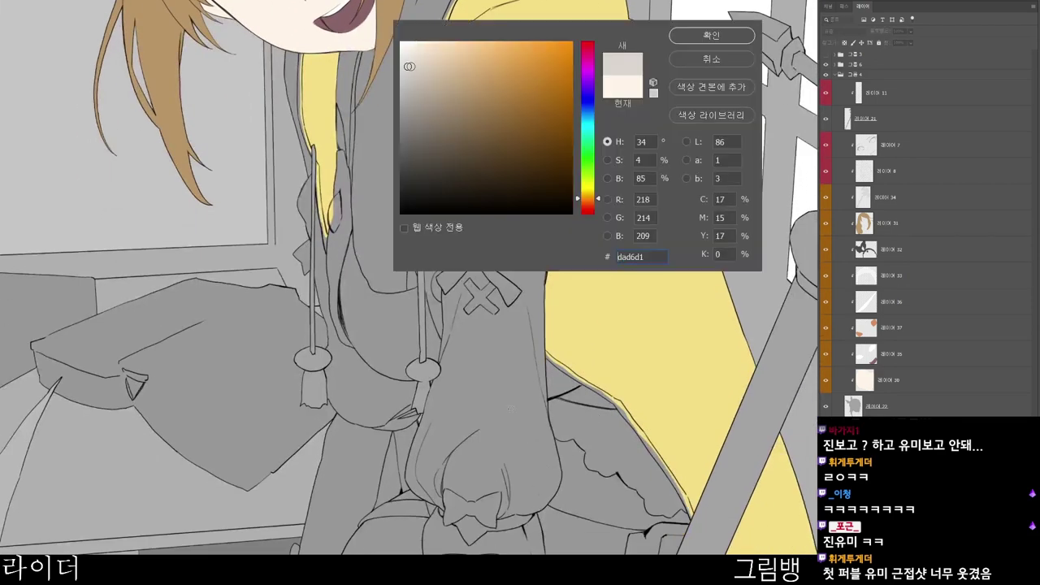
left_click(588, 103)
left_click(429, 62)
left_click(669, 35)
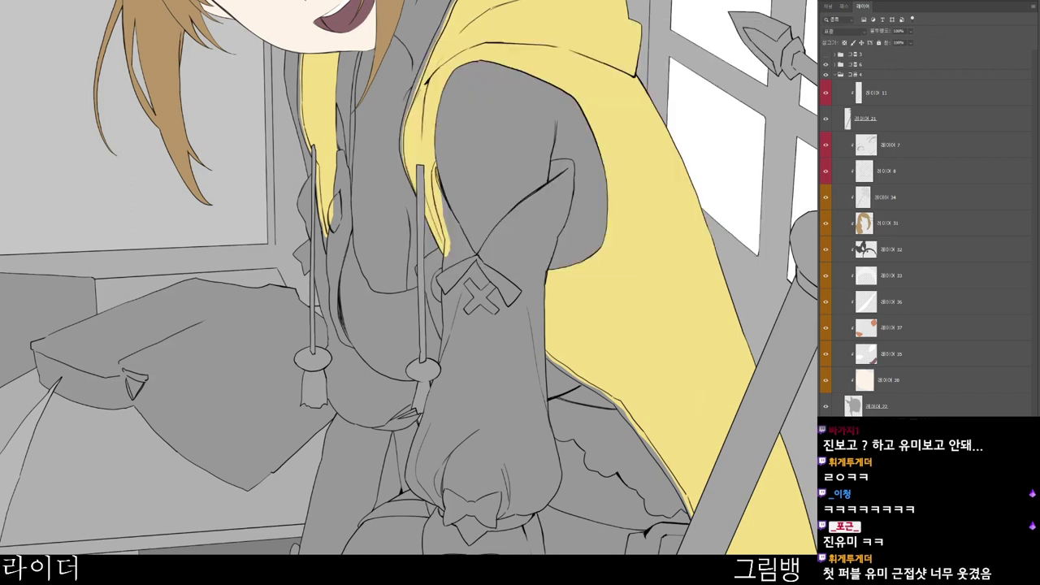
key("ctrl+shift+n")
key("Return")
- Paint the inner strip beside the far jacket front lavender, down to its pointed lower end at the chest curve
scroll(359, 162, "up", 2)
mouse_move(333, 153)
left_mouse_down()
mouse_move(325, 329)
mouse_move(324, 315)
mouse_move(333, 381)
mouse_move(361, 275)
left_mouse_up()
scroll(317, 325, "up", 2)
scroll(367, 284, "down", 2)
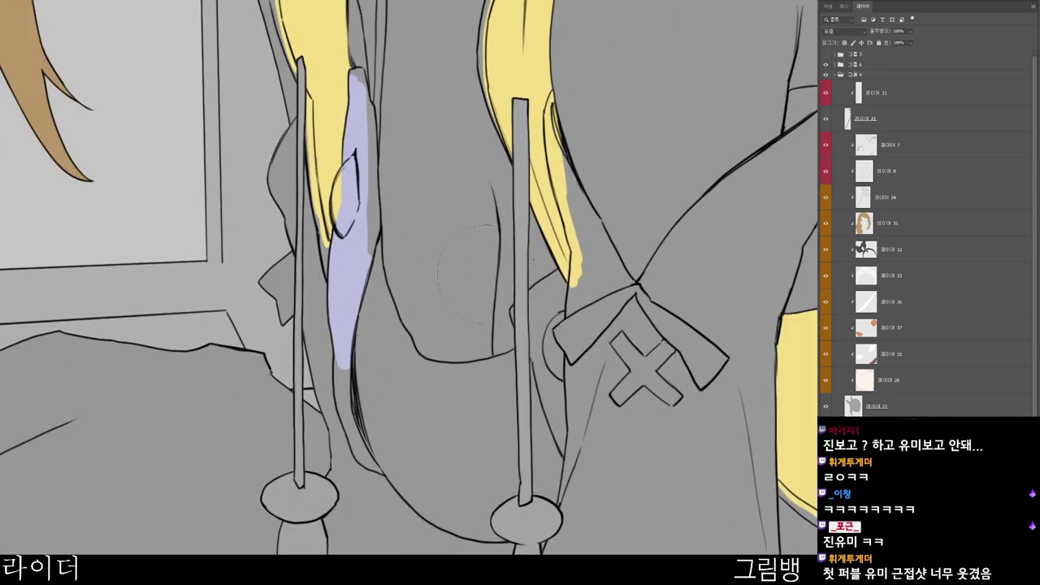
mouse_move(352, 359)
left_mouse_down()
mouse_move(343, 411)
mouse_move(358, 443)
left_mouse_up()
scroll(340, 368, "up", 2)
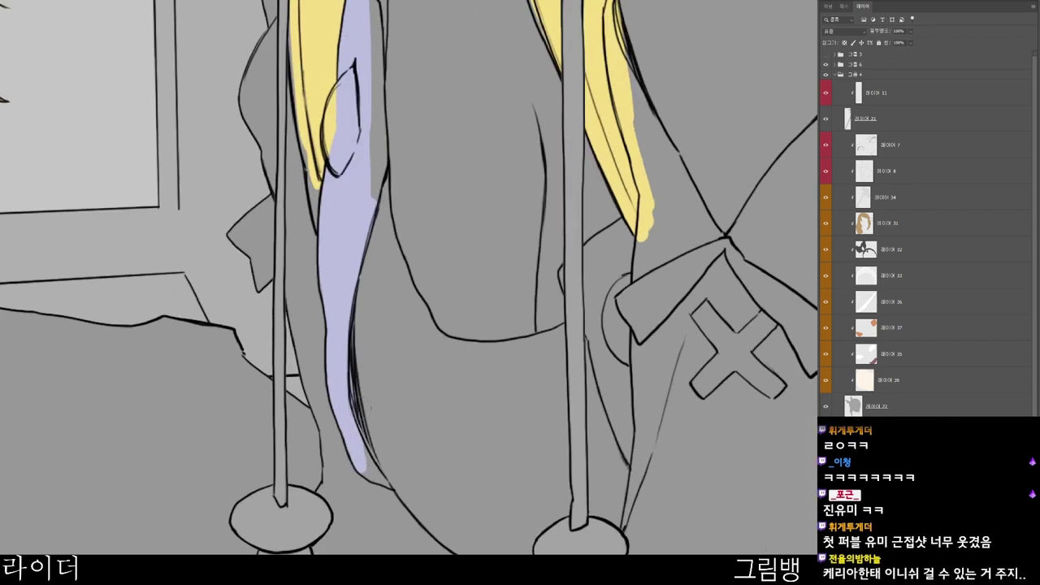
scroll(282, 327, "up", 1)
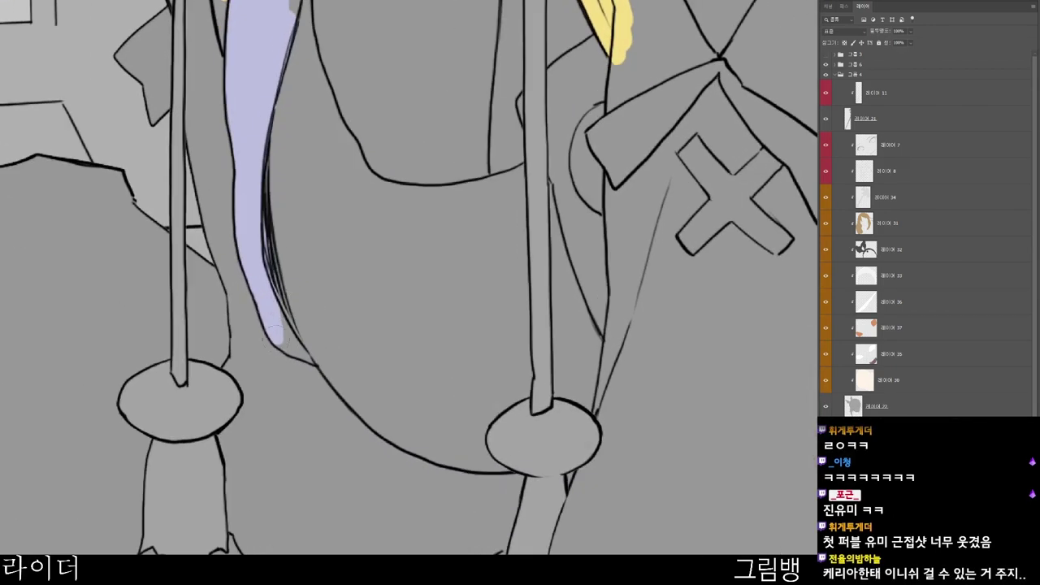
left_click_drag(304, 353, 308, 358)
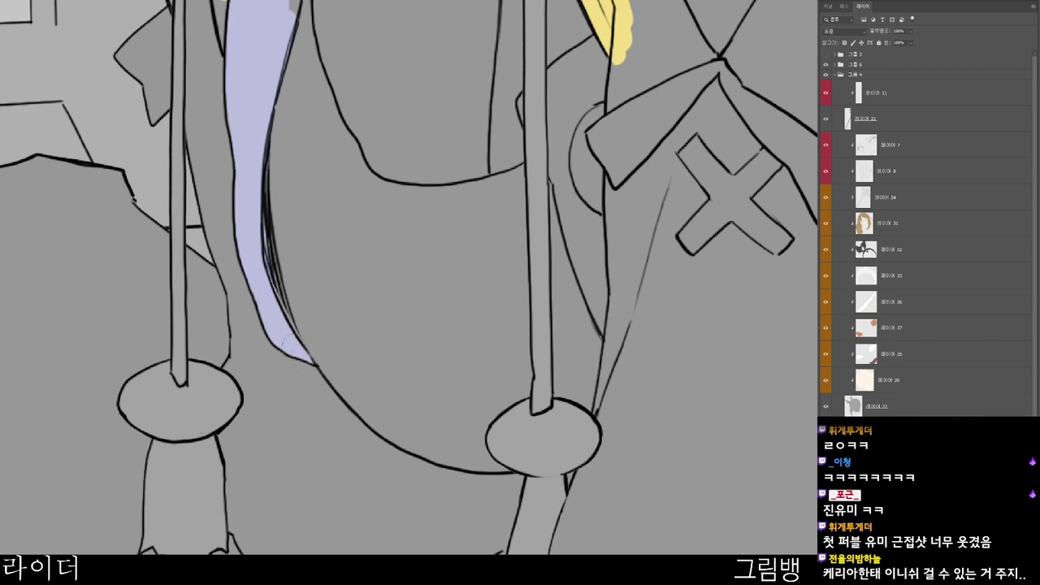
scroll(272, 225, "down", 1)
- Fill the remaining grey along the upper and chest-side edges of the far inner strip with lavender
scroll(273, 204, "up", 3)
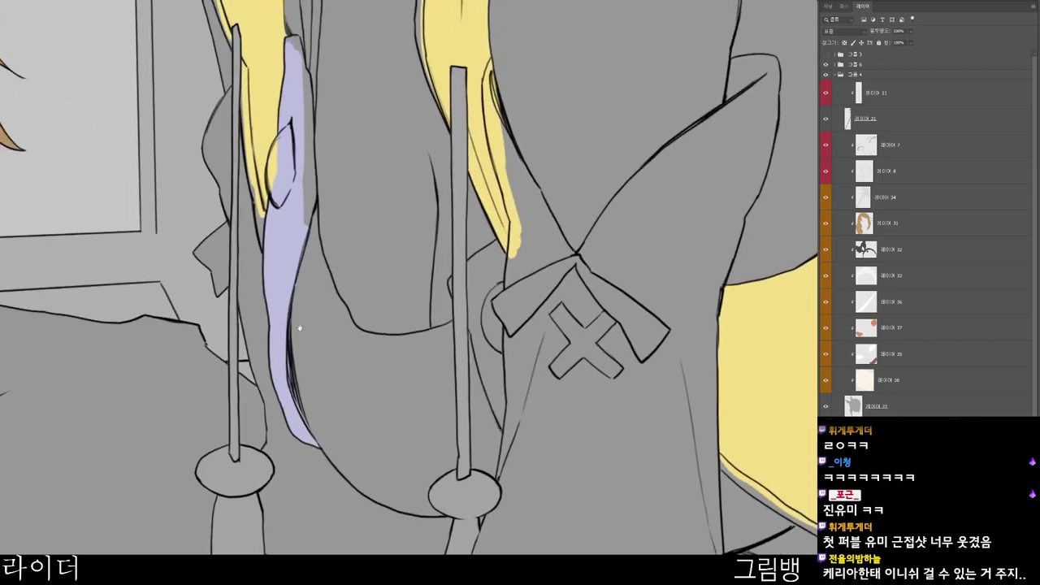
scroll(310, 200, "up", 1)
mouse_move(304, 192)
left_mouse_down()
mouse_move(303, 127)
mouse_move(308, 208)
left_mouse_up()
scroll(313, 147, "up", 2)
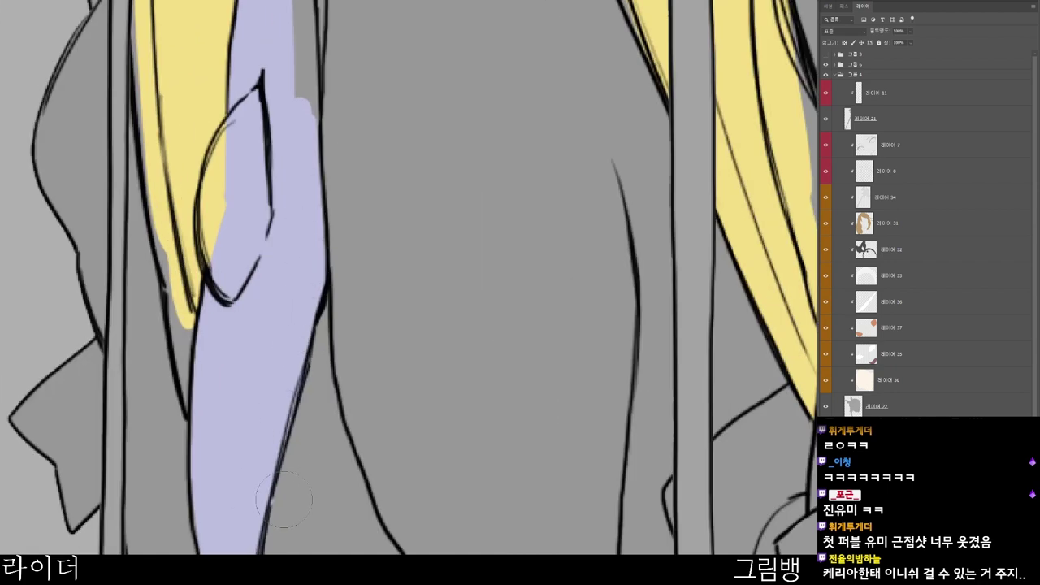
scroll(325, 388, "down", 2)
left_click_drag(336, 233, 323, 355)
scroll(283, 262, "up", 2)
mouse_move(281, 264)
left_mouse_down()
mouse_move(308, 351)
mouse_move(307, 313)
mouse_move(324, 464)
left_mouse_up()
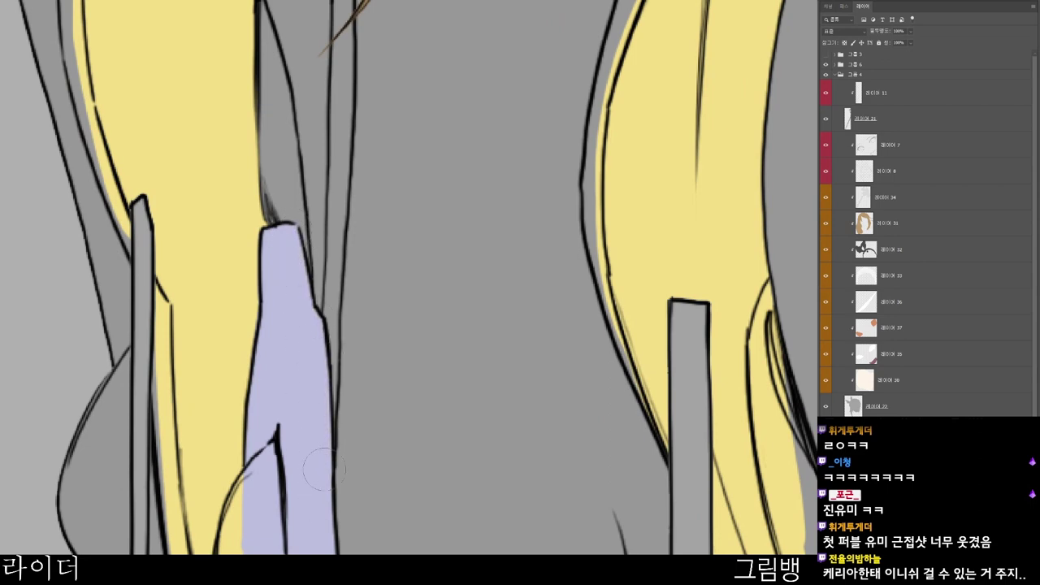
- Paint the inner garment area between the near drawstring and the bow-tied sleeve lavender, down to its pointed tip
scroll(366, 317, "down", 3)
scroll(318, 252, "up", 4)
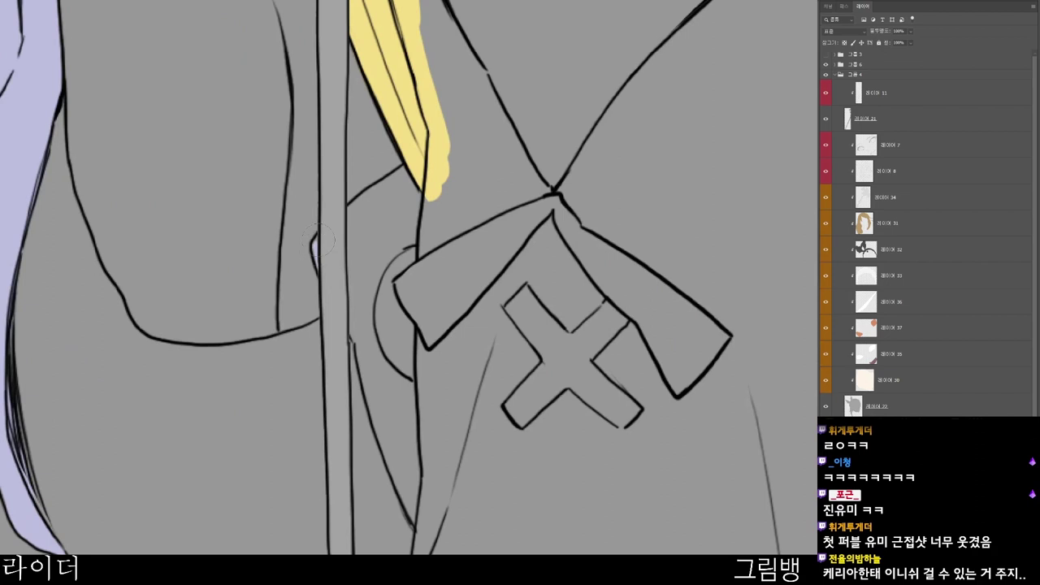
mouse_move(319, 241)
left_mouse_down()
mouse_move(344, 237)
mouse_move(373, 213)
left_mouse_up()
mouse_move(403, 178)
left_mouse_down()
mouse_move(357, 284)
mouse_move(365, 356)
mouse_move(379, 242)
mouse_move(408, 231)
mouse_move(413, 250)
left_mouse_up()
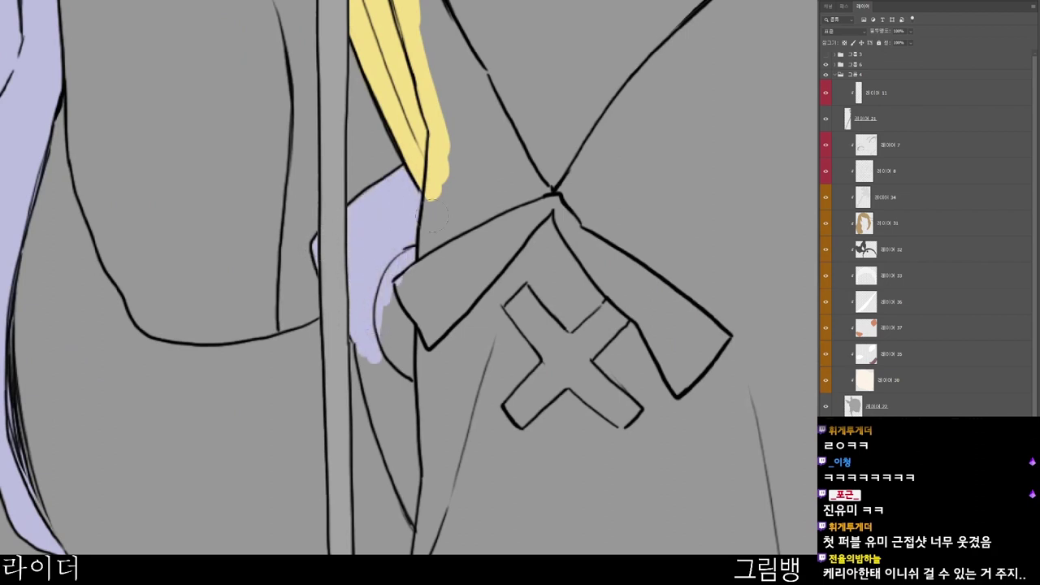
scroll(422, 243, "down", 1)
mouse_move(373, 337)
left_mouse_down()
mouse_move(392, 407)
mouse_move(373, 322)
mouse_move(393, 369)
mouse_move(399, 319)
mouse_move(407, 407)
mouse_move(399, 334)
mouse_move(395, 369)
mouse_move(406, 387)
mouse_move(407, 334)
mouse_move(408, 437)
left_mouse_up()
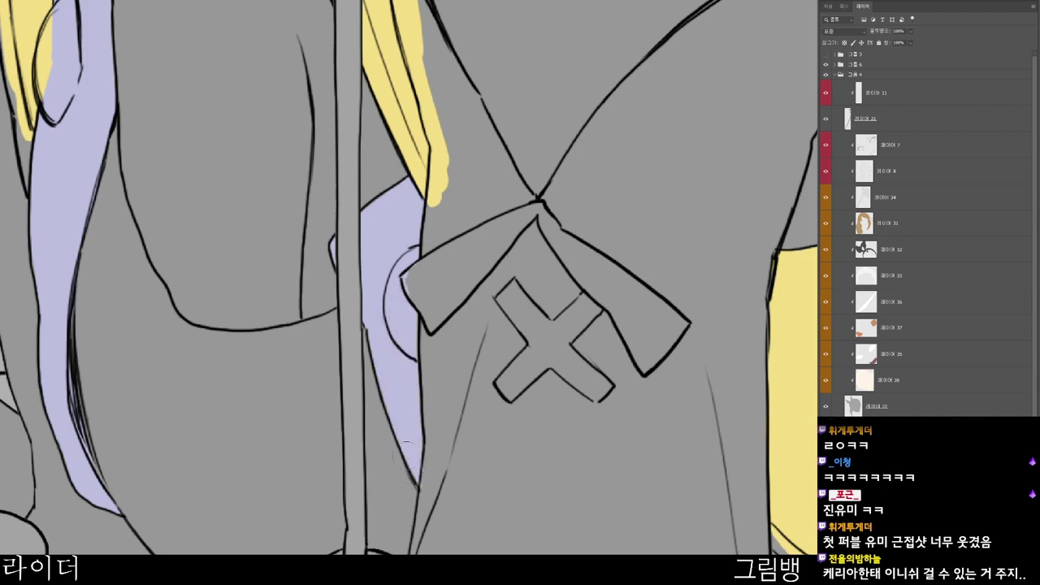
scroll(553, 342, "down", 5)
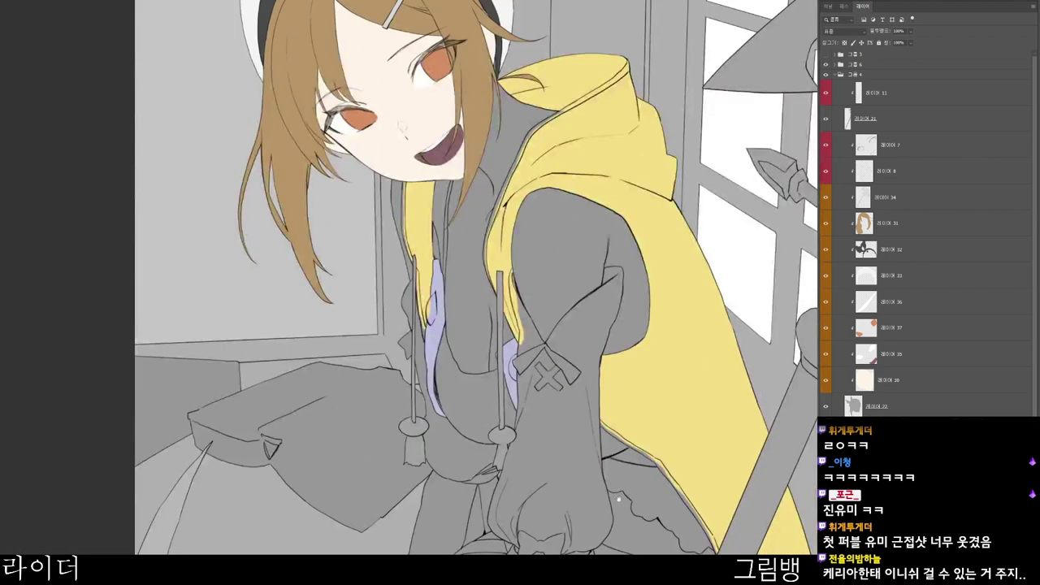
- Paint the small triangle between the near sleeve and the yellow jacket's hem lavender, down to the thick fold line
left_click_drag(619, 499, 528, 433)
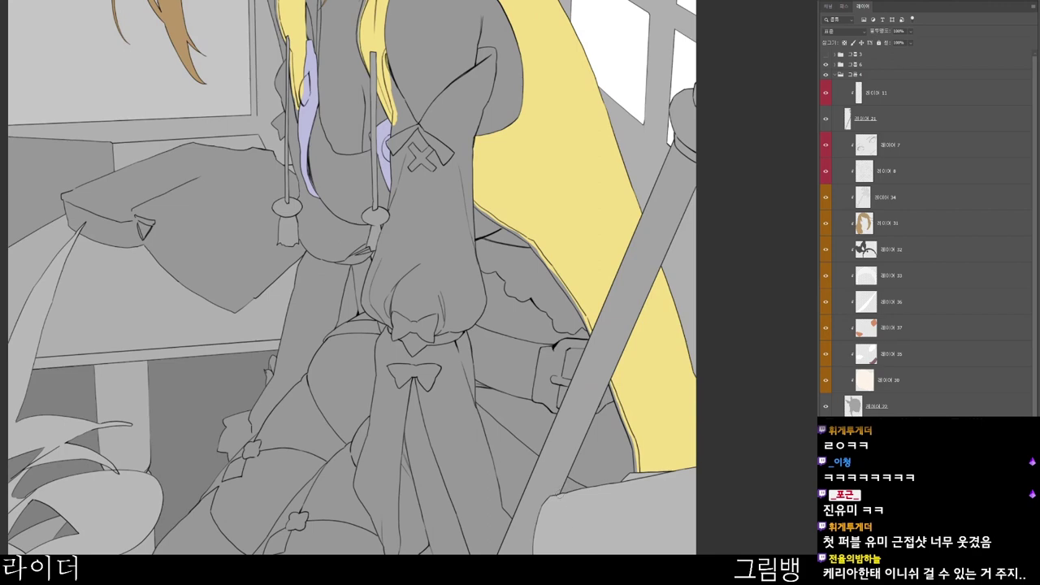
scroll(552, 244, "up", 5)
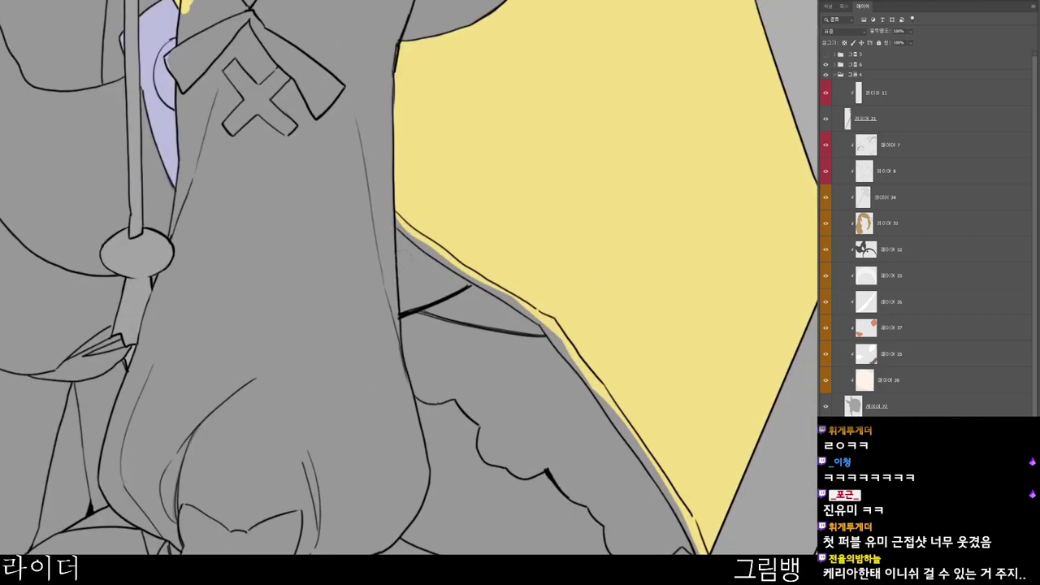
mouse_move(411, 299)
left_mouse_down()
mouse_move(438, 290)
mouse_move(416, 268)
mouse_move(435, 264)
mouse_move(421, 256)
left_mouse_up()
left_click_drag(428, 293, 452, 282)
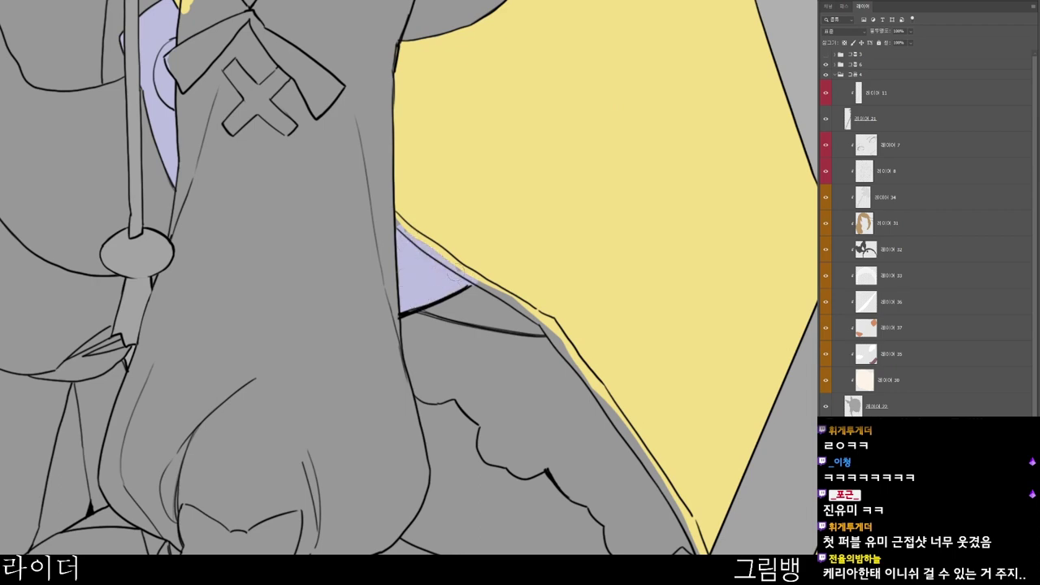
scroll(544, 221, "down", 5)
- Extend the lavender under the yellow hem past the thick fold line to the corner of the waist seam
left_click_drag(498, 430, 564, 249)
scroll(559, 275, "up", 2)
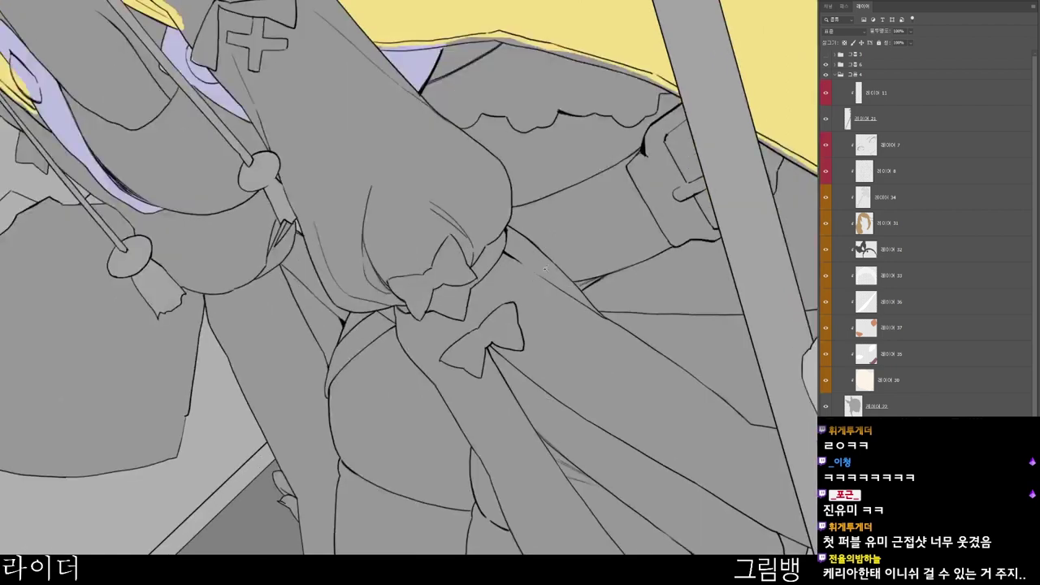
left_click_drag(440, 65, 493, 34)
scroll(468, 55, "up", 2)
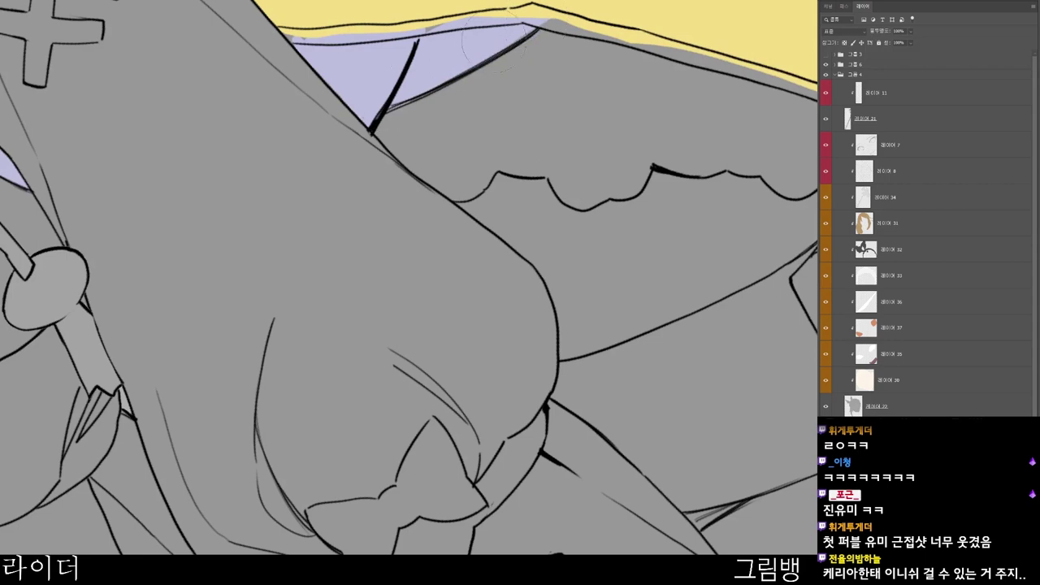
scroll(550, 6, "down", 3)
left_click_drag(611, 130, 576, 390)
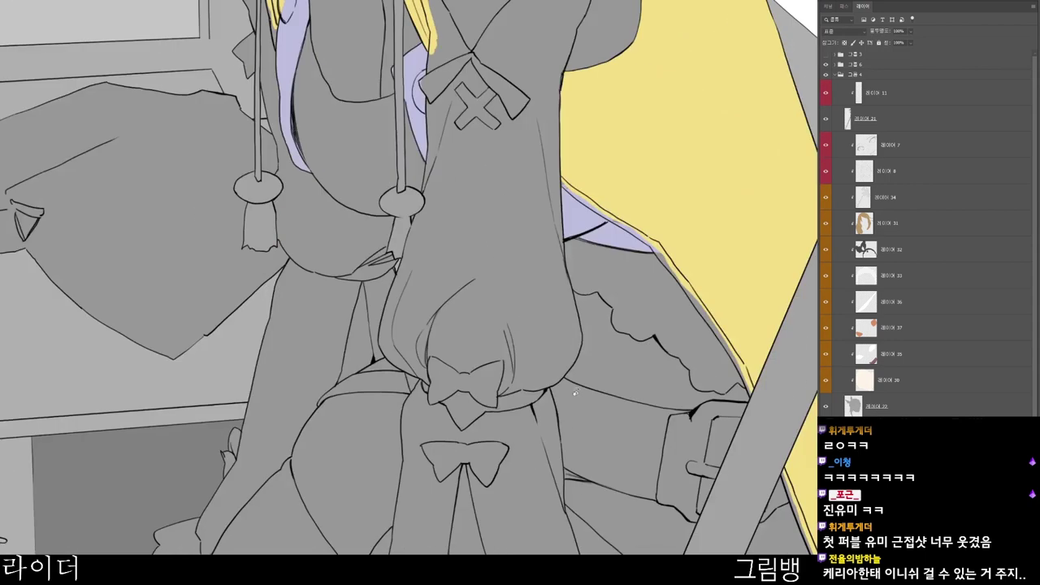
- Choose a near-white painting colour and add a new layer for the shirt's base colour
scroll(573, 390, "down", 2)
left_click_drag(650, 454, 567, 366)
key("n")
left_click_drag(455, 89, 400, 57)
left_click(699, 37)
key("ctrl+shift+n")
key("Return")
- Paint the far side of the shirt front near-white alongside the lavender strip
left_click_drag(331, 107, 387, 107)
left_click_drag(273, 17, 284, 150)
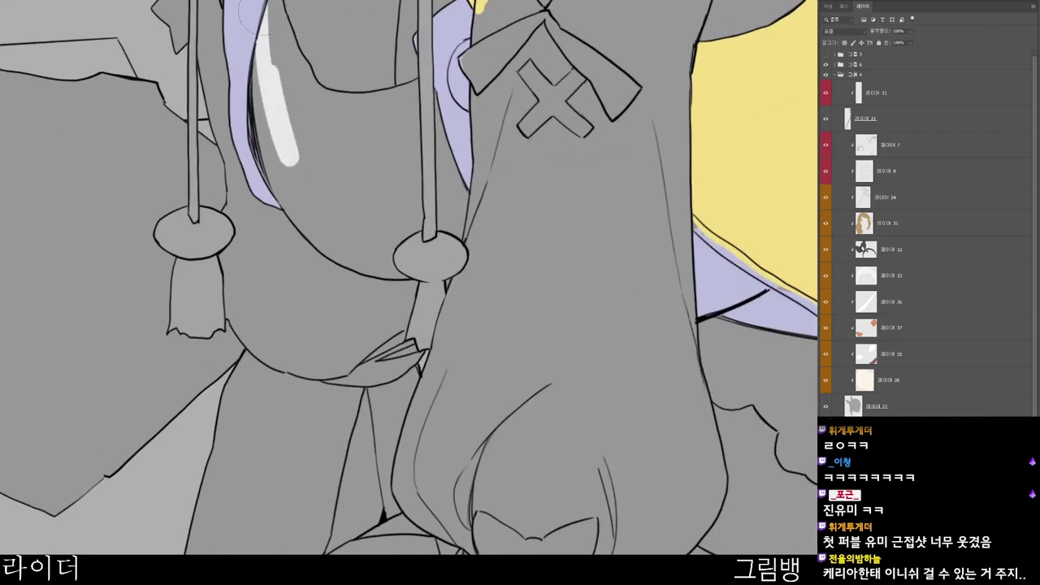
left_click_drag(271, 73, 307, 203)
left_click_drag(273, 146, 334, 247)
left_click_drag(254, 121, 312, 231)
left_click_drag(281, 33, 315, 195)
left_click_drag(276, 10, 308, 148)
left_click_drag(285, 33, 311, 121)
mouse_move(279, 10)
left_mouse_down()
mouse_move(303, 102)
mouse_move(302, 80)
left_mouse_up()
- Fill the rest of the lower shirt front near-white across to the near sleeve and down to the chest curve
mouse_move(282, 37)
left_mouse_down()
mouse_move(314, 89)
mouse_move(306, 79)
mouse_move(310, 140)
mouse_move(338, 177)
left_mouse_up()
mouse_move(376, 215)
left_mouse_down()
mouse_move(392, 279)
mouse_move(367, 279)
mouse_move(352, 225)
left_mouse_up()
mouse_move(312, 186)
left_mouse_down()
mouse_move(347, 264)
mouse_move(314, 221)
mouse_move(359, 267)
mouse_move(362, 242)
mouse_move(354, 256)
mouse_move(372, 286)
mouse_move(339, 258)
mouse_move(331, 232)
mouse_move(387, 132)
mouse_move(411, 176)
mouse_move(433, 184)
mouse_move(403, 284)
mouse_move(450, 248)
mouse_move(446, 260)
mouse_move(442, 217)
mouse_move(486, 175)
left_mouse_up()
key("r")
mouse_move(523, 225)
left_mouse_down()
mouse_move(422, 103)
mouse_move(544, 218)
left_mouse_up()
mouse_move(416, 284)
left_mouse_down()
mouse_move(459, 269)
mouse_move(476, 237)
mouse_move(382, 260)
left_mouse_up()
key("Escape")
left_click_drag(601, 544, 533, 373)
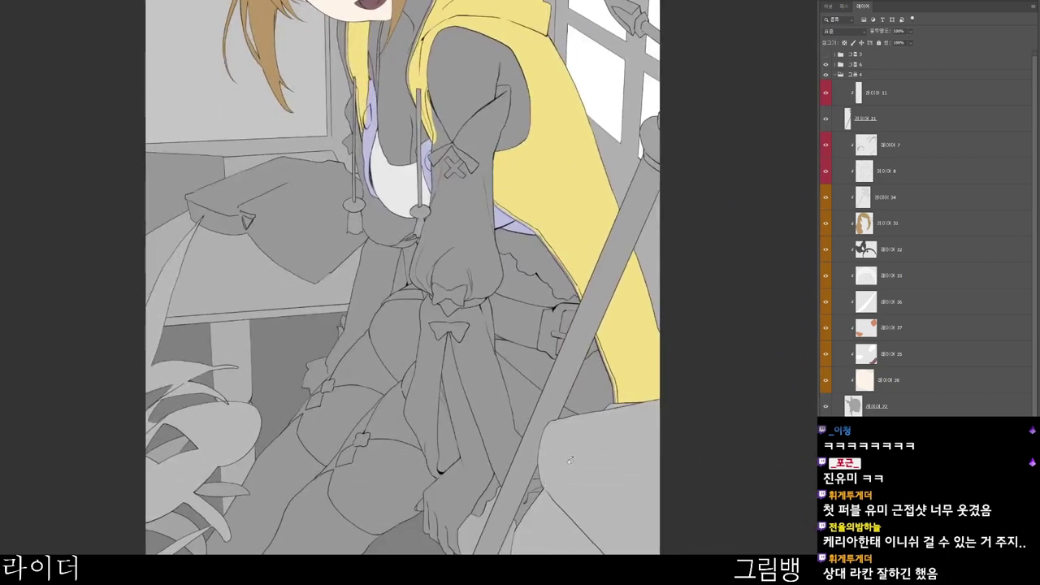
- Extend the near-white up the narrow strip beside the far jacket front to the chin
mouse_move(449, 169)
left_mouse_down()
mouse_move(480, 165)
mouse_move(512, 291)
left_mouse_up()
scroll(329, 109, "up", 2)
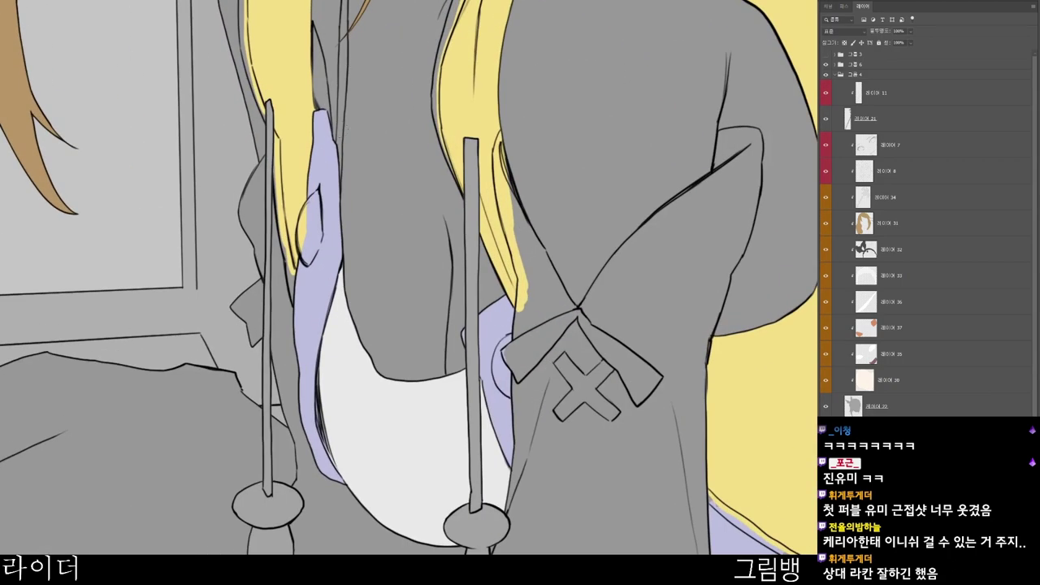
mouse_move(347, 130)
left_mouse_down()
mouse_move(342, 312)
mouse_move(338, 243)
left_mouse_up()
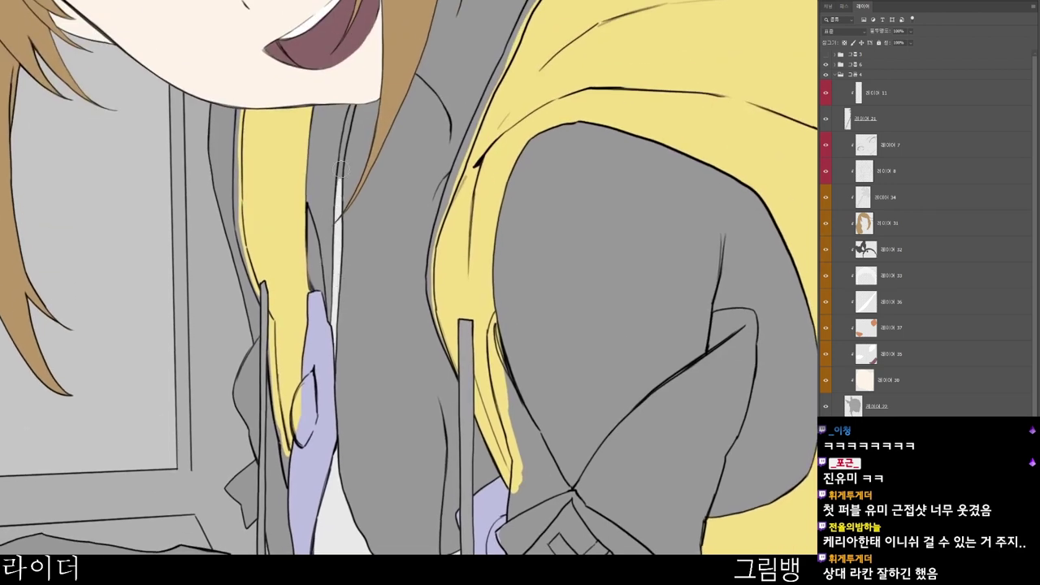
scroll(349, 123, "up", 2)
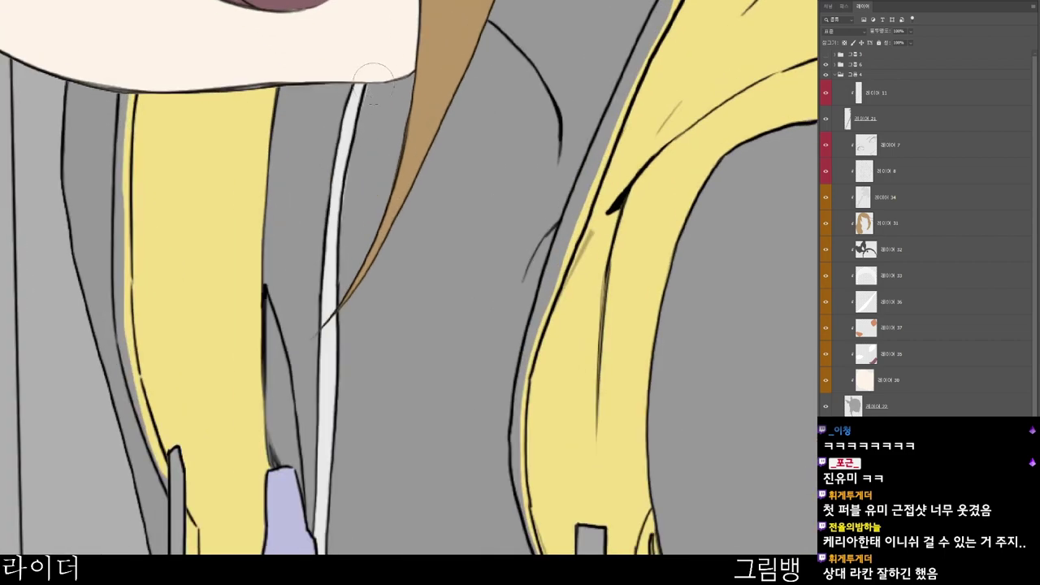
scroll(359, 143, "down", 4)
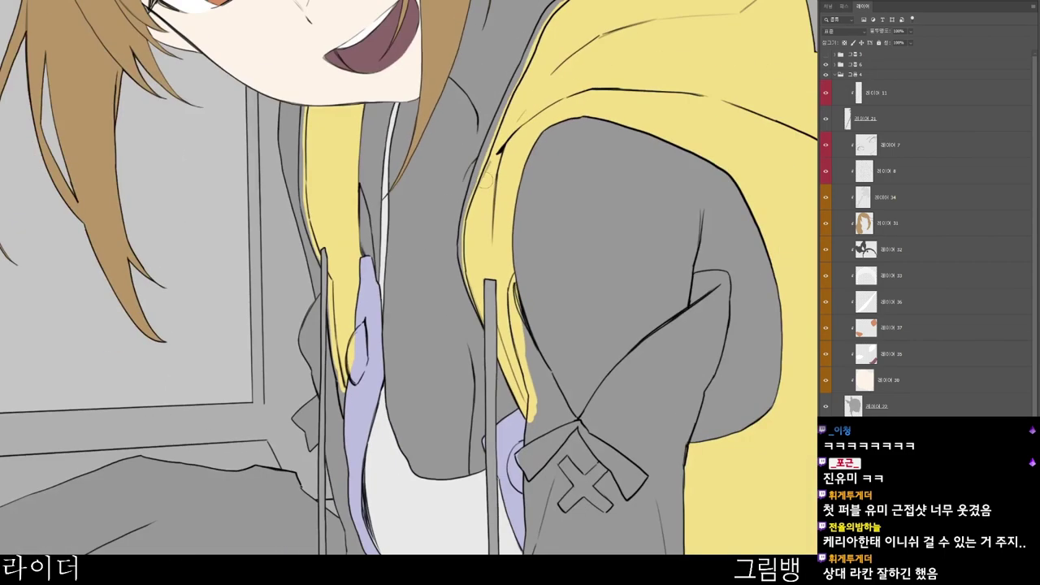
- Start painting the area below the lavender hem patch near-white, beside the near sleeve above the scalloped edge
scroll(377, 232, "up", 4)
scroll(423, 226, "down", 6)
left_click_drag(761, 372, 699, 237)
scroll(480, 218, "up", 3)
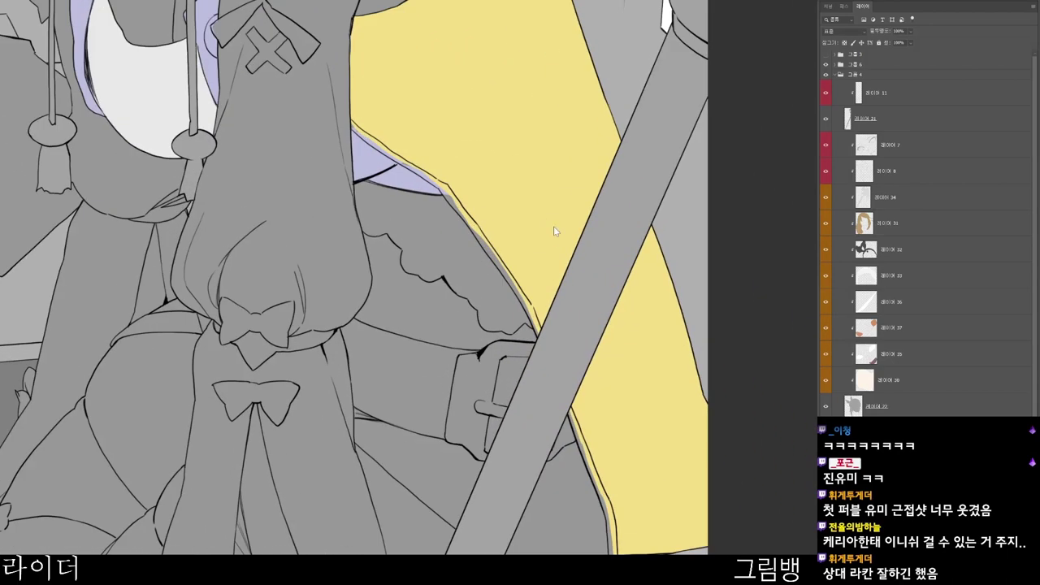
mouse_move(360, 185)
left_mouse_down()
mouse_move(376, 215)
mouse_move(382, 190)
mouse_move(411, 203)
left_mouse_up()
scroll(333, 151, "up", 3)
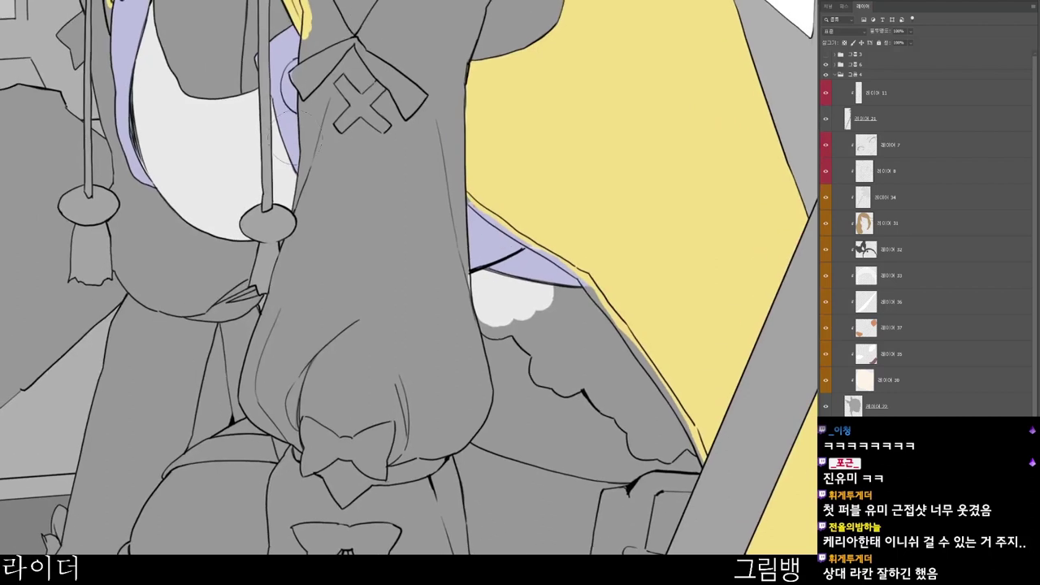
- Extend both lavender patches beside the near sleeve past its outline onto the sleeve
mouse_move(284, 167)
left_mouse_down()
mouse_move(305, 134)
mouse_move(310, 32)
left_mouse_up()
left_click_drag(460, 202, 462, 257)
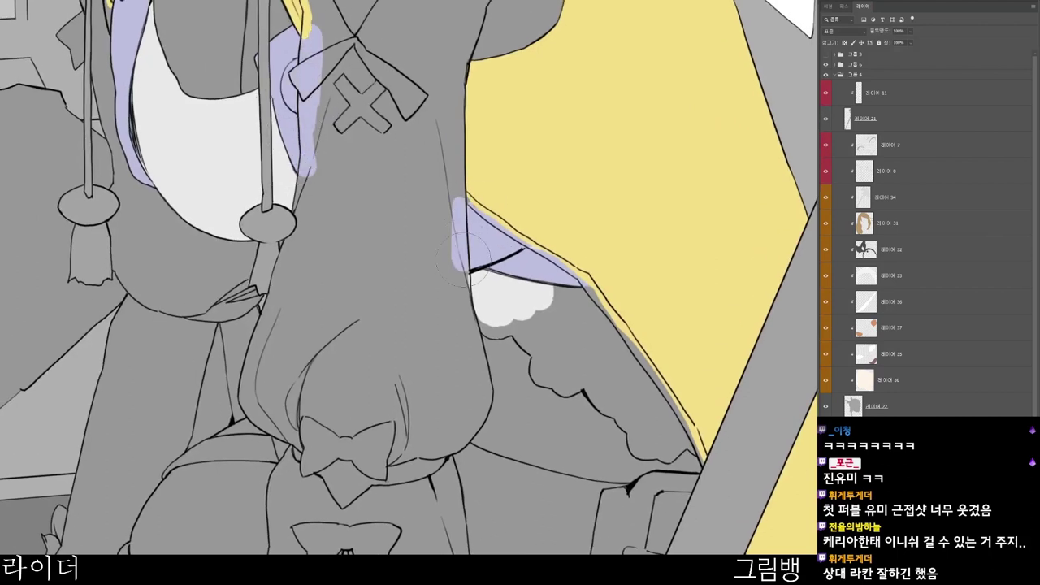
scroll(512, 299, "up", 3)
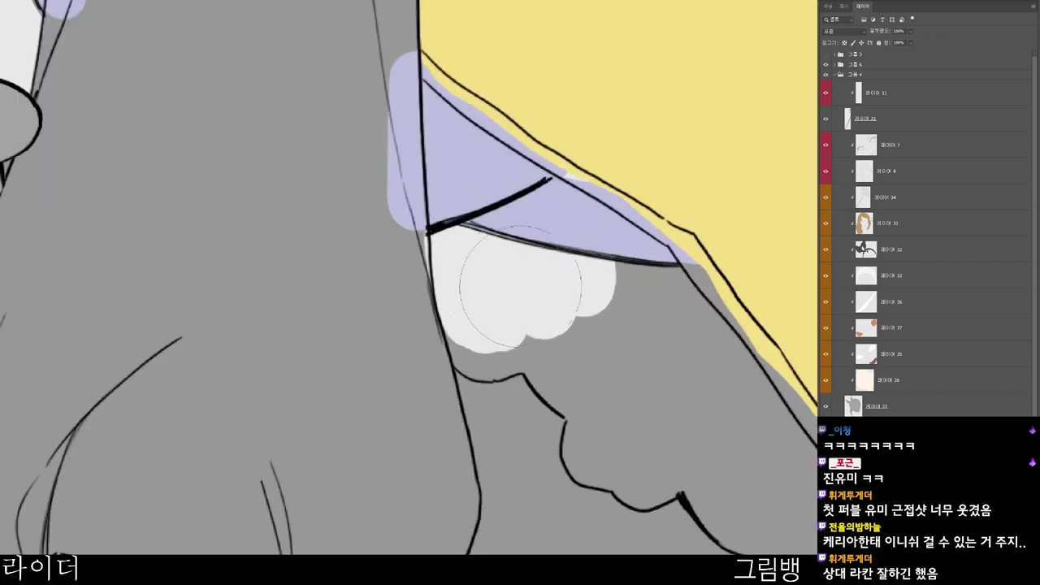
- Fill the rest of the area below the lavender hem patch near-white, along the scalloped edge down to the jacket's lower edge
mouse_move(516, 289)
left_mouse_down()
mouse_move(488, 349)
mouse_move(524, 323)
left_mouse_up()
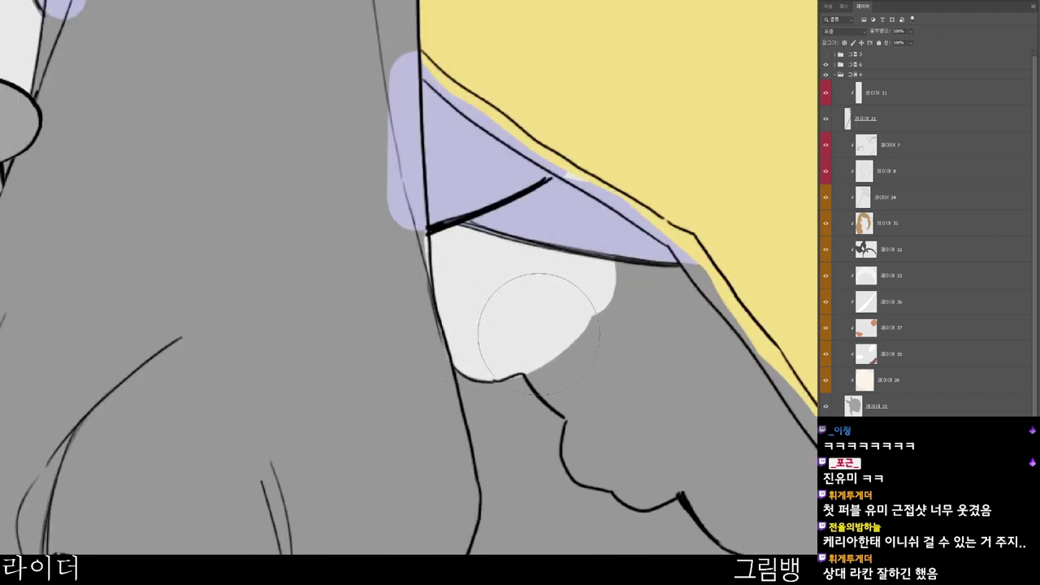
scroll(559, 383, "down", 1)
scroll(520, 379, "down", 2)
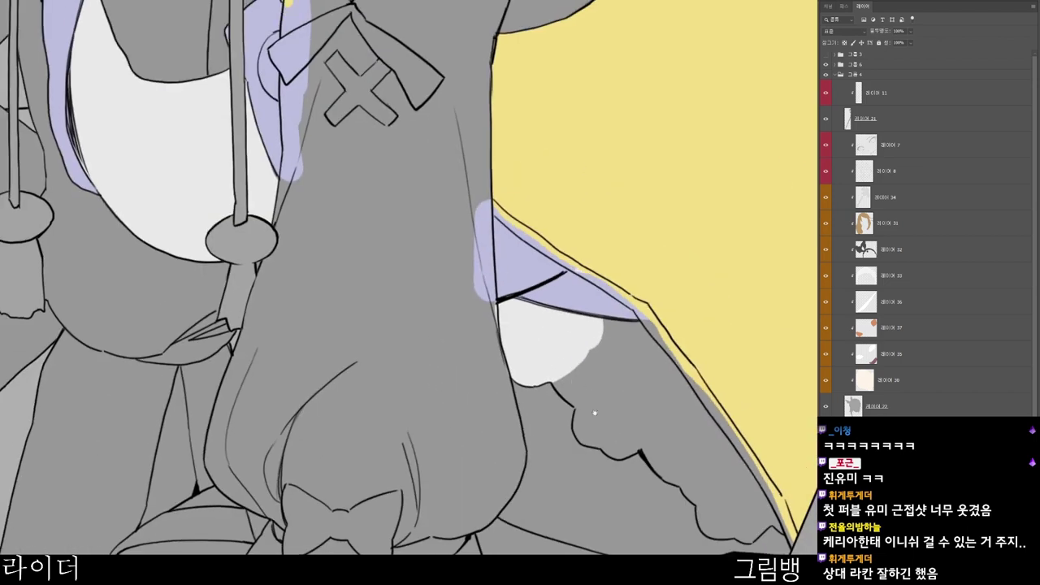
mouse_move(372, 277)
left_mouse_down()
mouse_move(399, 294)
mouse_move(459, 216)
mouse_move(406, 314)
mouse_move(414, 297)
mouse_move(390, 272)
mouse_move(404, 336)
mouse_move(431, 341)
mouse_move(459, 325)
mouse_move(486, 359)
mouse_move(476, 366)
mouse_move(465, 290)
mouse_move(525, 293)
mouse_move(509, 375)
left_mouse_up()
mouse_move(519, 390)
left_mouse_down()
mouse_move(541, 404)
mouse_move(533, 424)
mouse_move(520, 414)
mouse_move(541, 431)
mouse_move(525, 430)
mouse_move(555, 411)
mouse_move(546, 417)
mouse_move(559, 426)
mouse_move(559, 394)
mouse_move(584, 409)
left_mouse_up()
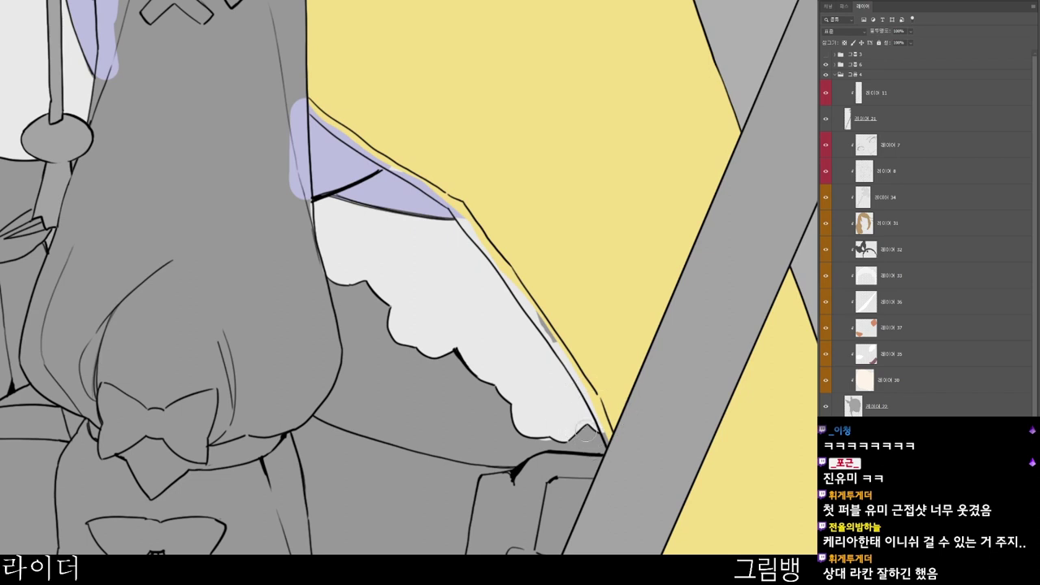
scroll(604, 416, "down", 2)
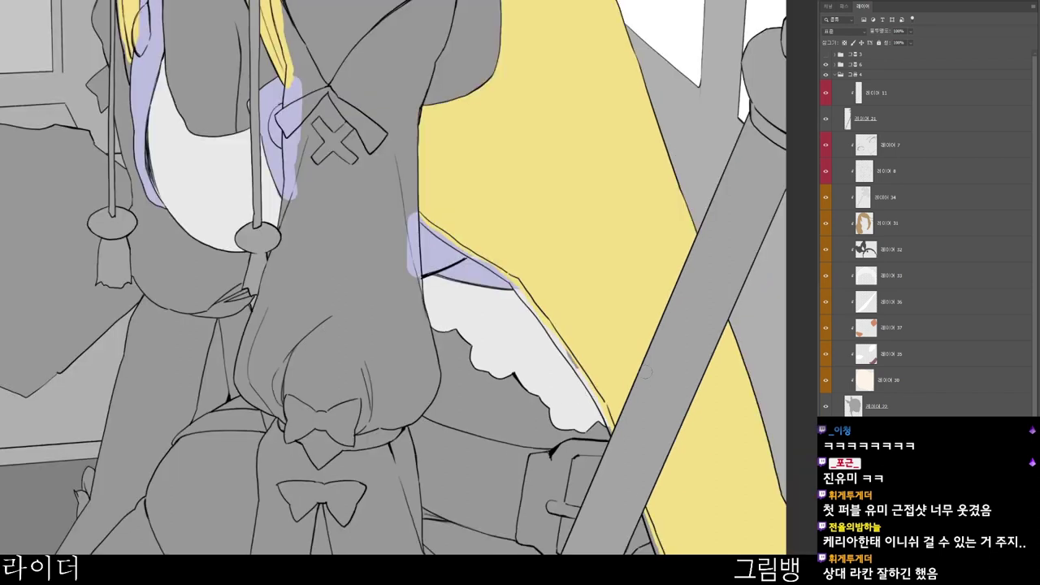
scroll(644, 369, "down", 2)
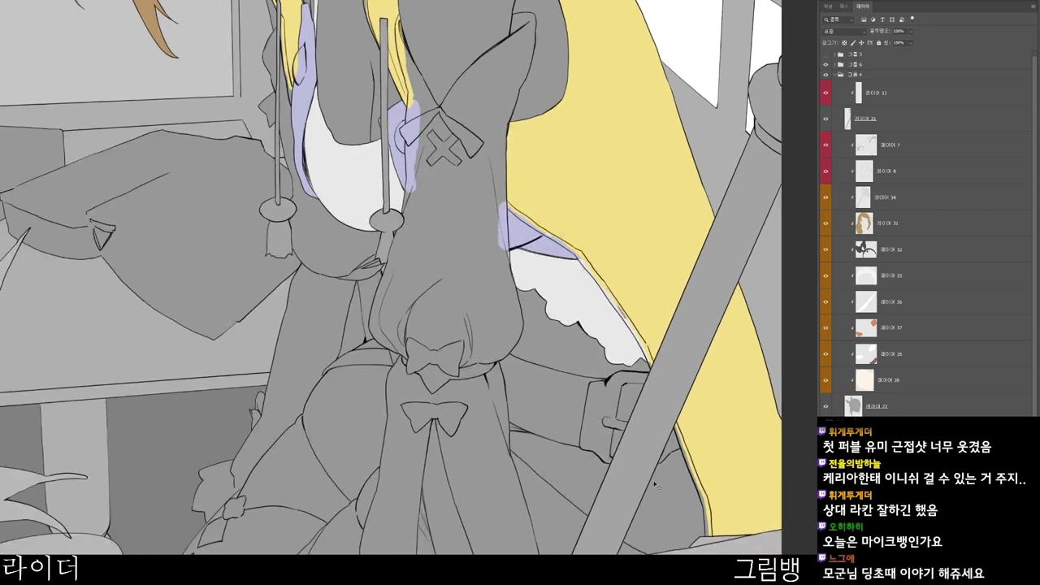
- Set the brush colour to ffffff and start a white strip on the near sleeve's upper part beside the yellow jacket front
type("n")
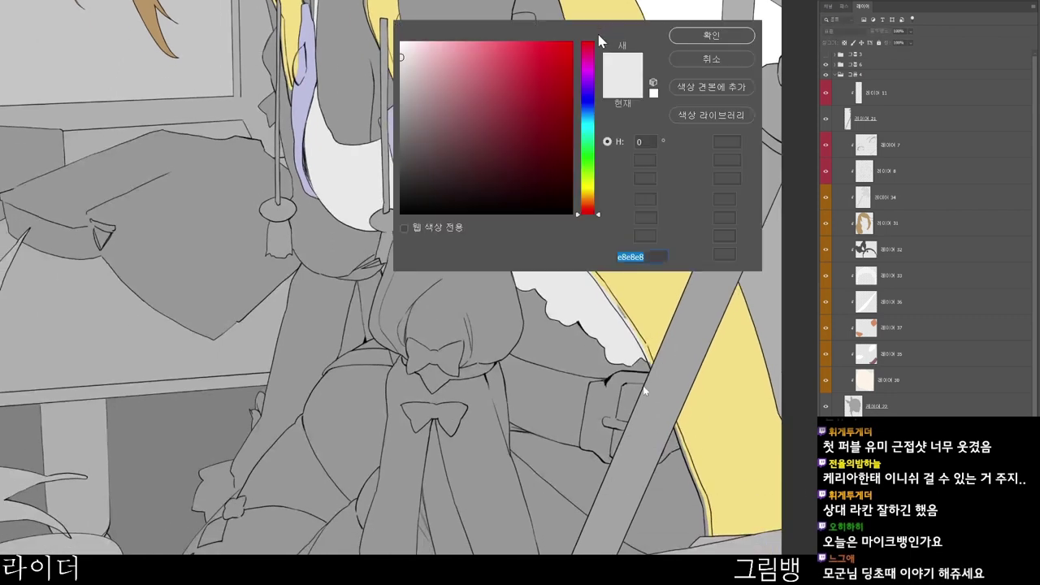
type("ffffff")
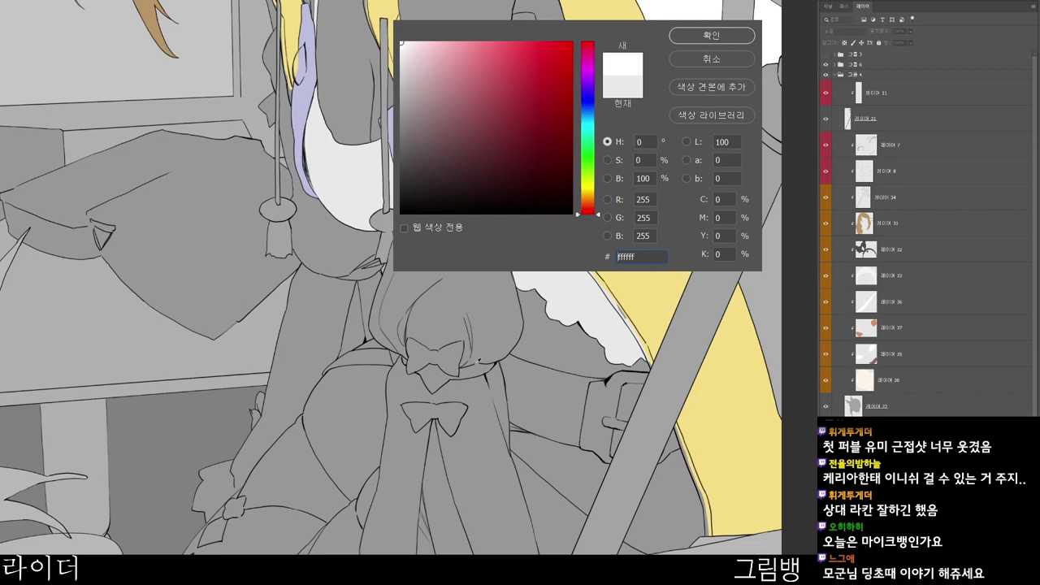
left_click(715, 37)
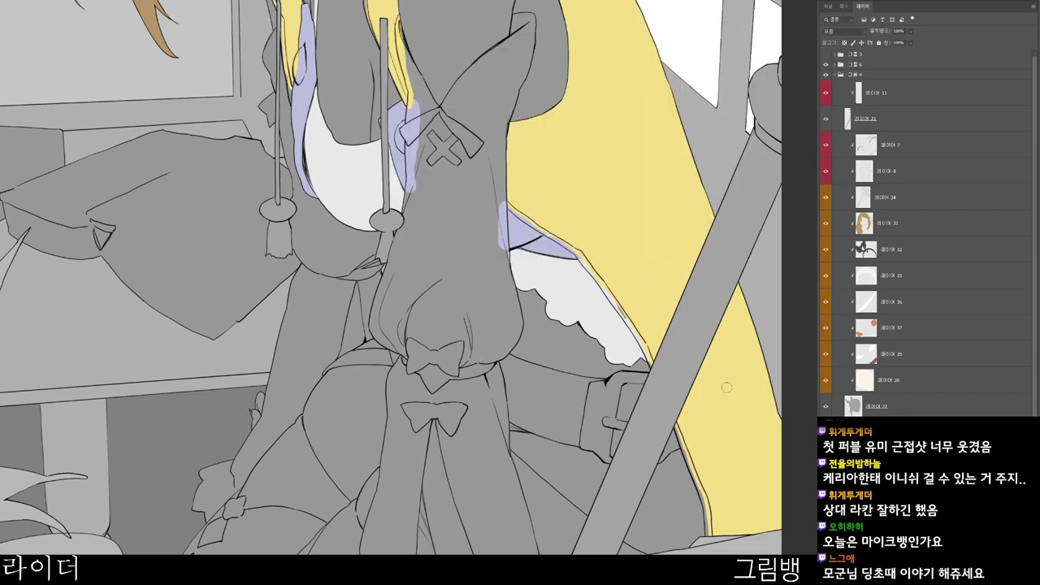
left_click_drag(535, 275, 541, 401)
left_click_drag(534, 581, 541, 496)
left_click_drag(537, 340, 515, 431)
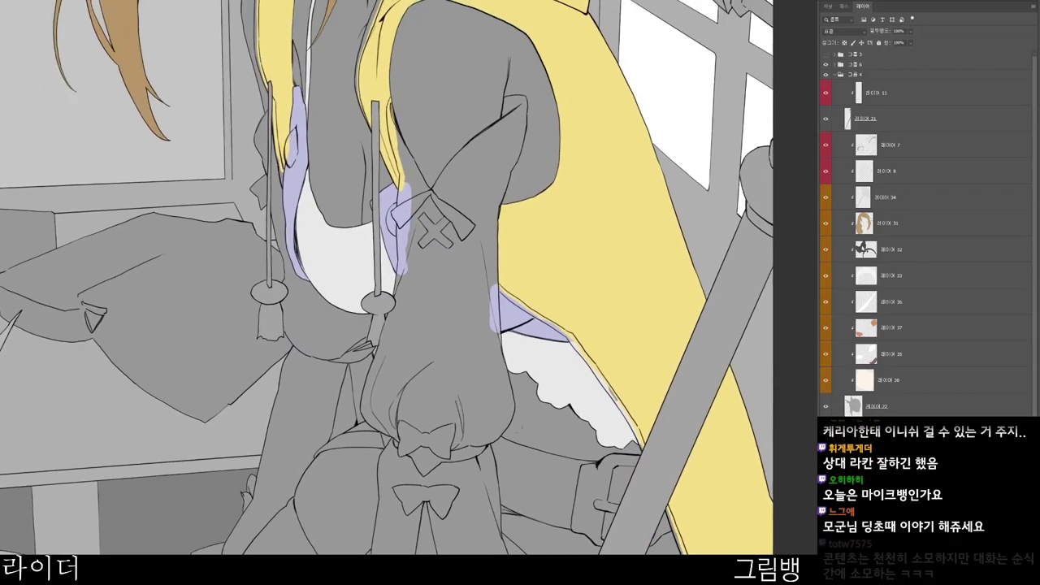
scroll(462, 333, "up", 1)
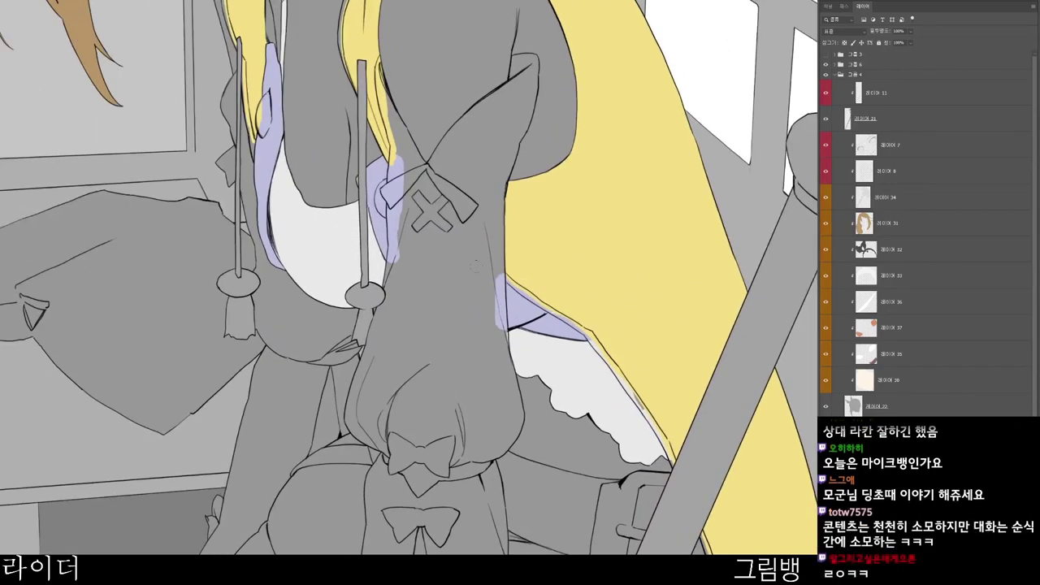
scroll(438, 222, "up", 2)
left_click_drag(373, 12, 389, 122)
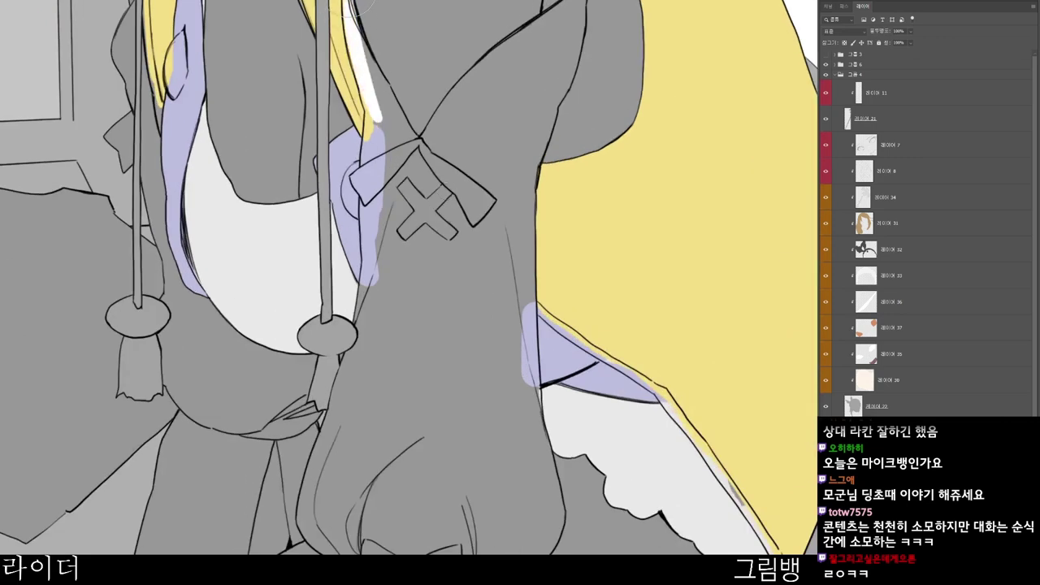
scroll(352, 16, "up", 2)
left_click_drag(463, 36, 479, 186)
left_click_drag(356, 180, 357, 110)
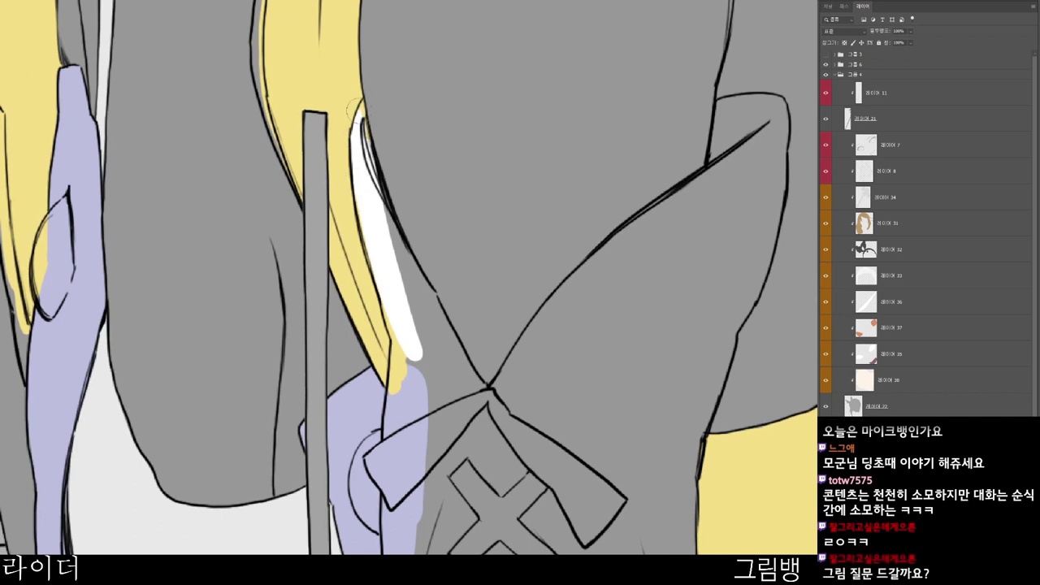
- Fill the sleeve's upper flap white down to the ribbon knot and paint a white band along the other edge of the V opening
scroll(356, 106, "up", 2)
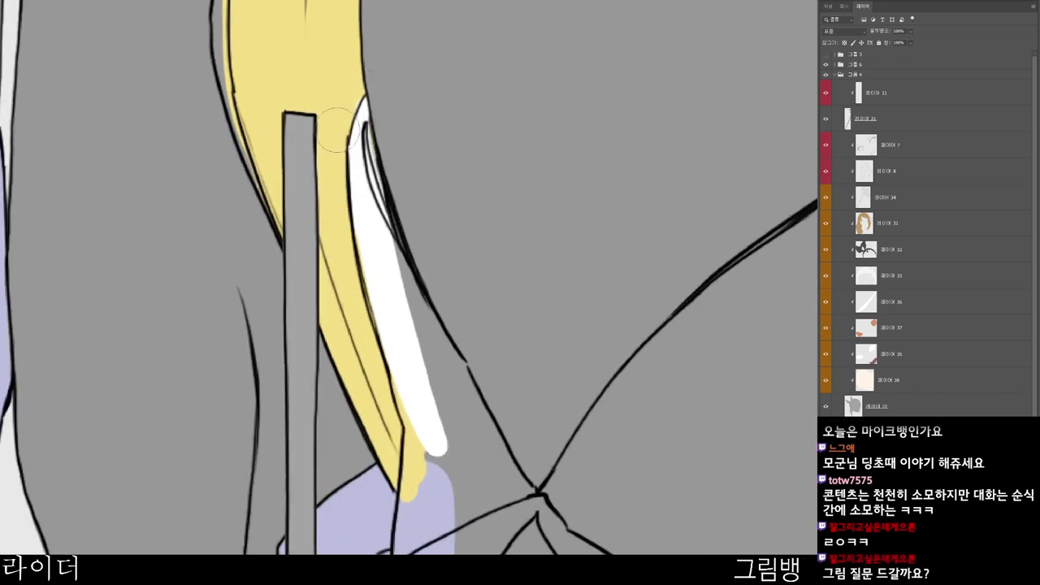
mouse_move(379, 209)
left_mouse_down()
mouse_move(375, 308)
mouse_move(434, 375)
left_mouse_up()
mouse_move(411, 284)
left_mouse_down()
mouse_move(447, 372)
mouse_move(457, 369)
left_mouse_up()
mouse_move(437, 331)
left_mouse_down()
mouse_move(465, 380)
mouse_move(431, 278)
mouse_move(404, 55)
left_mouse_up()
left_click_drag(362, 99, 374, 132)
mouse_move(363, 81)
left_mouse_down()
mouse_move(387, 87)
mouse_move(415, 149)
mouse_move(444, 170)
mouse_move(439, 146)
mouse_move(454, 161)
mouse_move(436, 112)
left_mouse_up()
left_click_drag(457, 156, 489, 199)
left_click_drag(563, 187, 479, 191)
mouse_move(669, 313)
left_mouse_down()
mouse_move(541, 507)
mouse_move(591, 392)
left_mouse_up()
left_click_drag(474, 306, 504, 306)
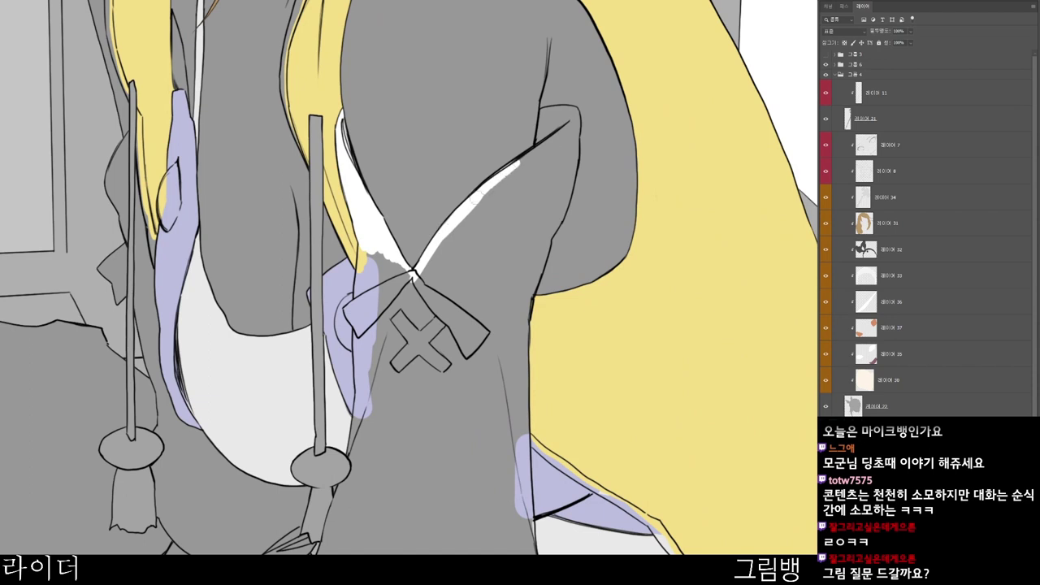
- Paint the folded tip at the top of the near sleeve white and carry the white down the sleeve's outer edge
scroll(504, 181, "up", 4)
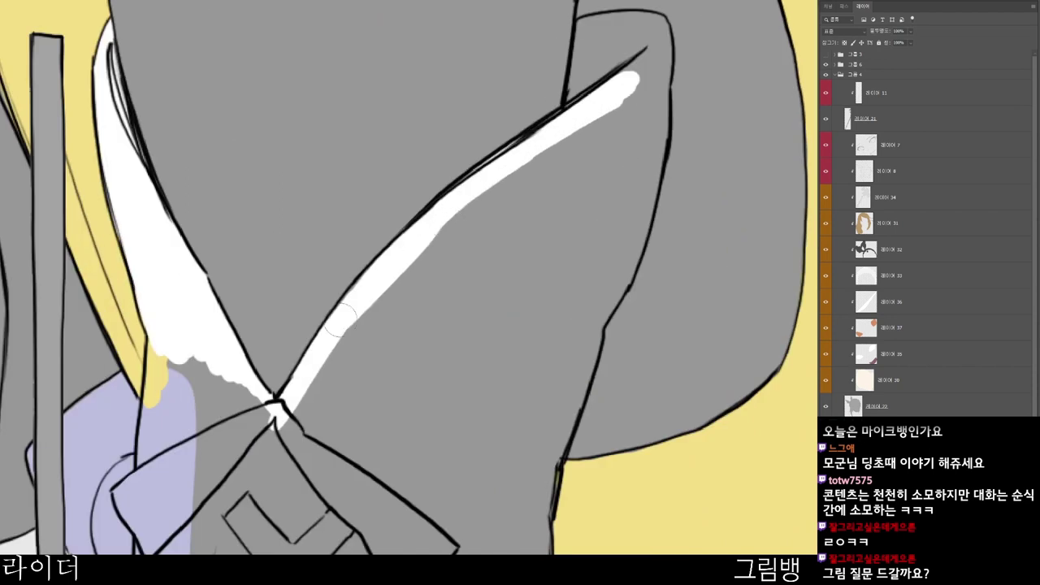
mouse_move(592, 29)
left_mouse_down()
mouse_move(573, 116)
mouse_move(585, 34)
mouse_move(598, 20)
mouse_move(580, 73)
mouse_move(595, 37)
mouse_move(582, 99)
left_mouse_up()
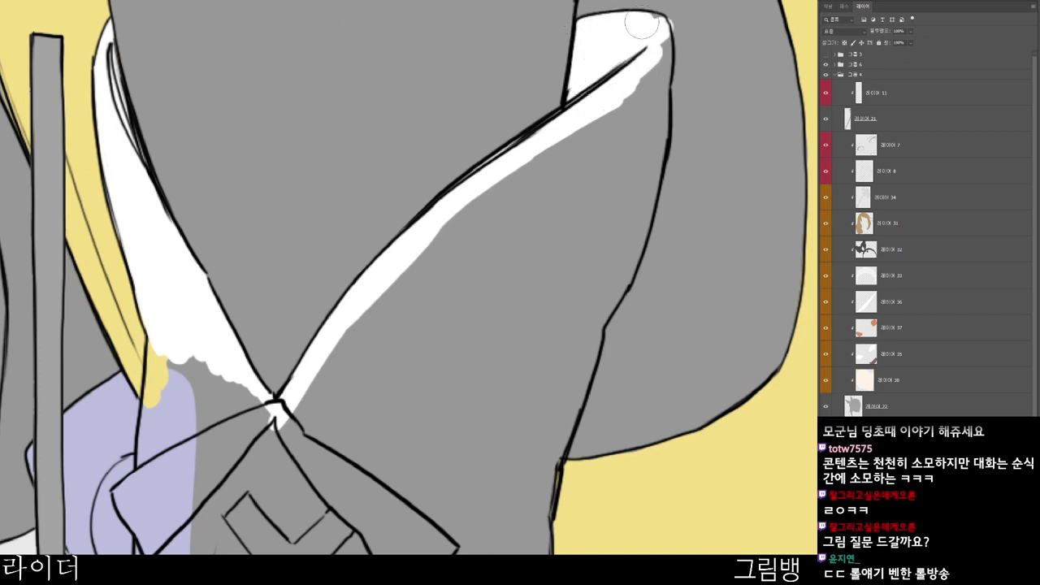
mouse_move(652, 68)
left_mouse_down()
mouse_move(607, 8)
mouse_move(647, 5)
mouse_move(613, 13)
mouse_move(680, 24)
mouse_move(633, 22)
mouse_move(656, 24)
mouse_move(635, 23)
mouse_move(661, 30)
left_mouse_up()
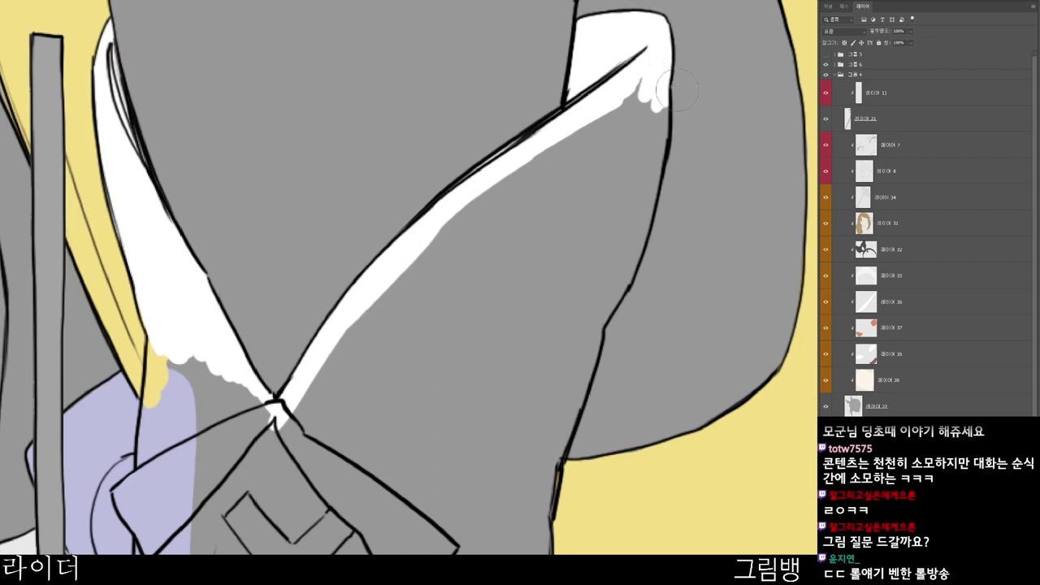
scroll(674, 89, "down", 2)
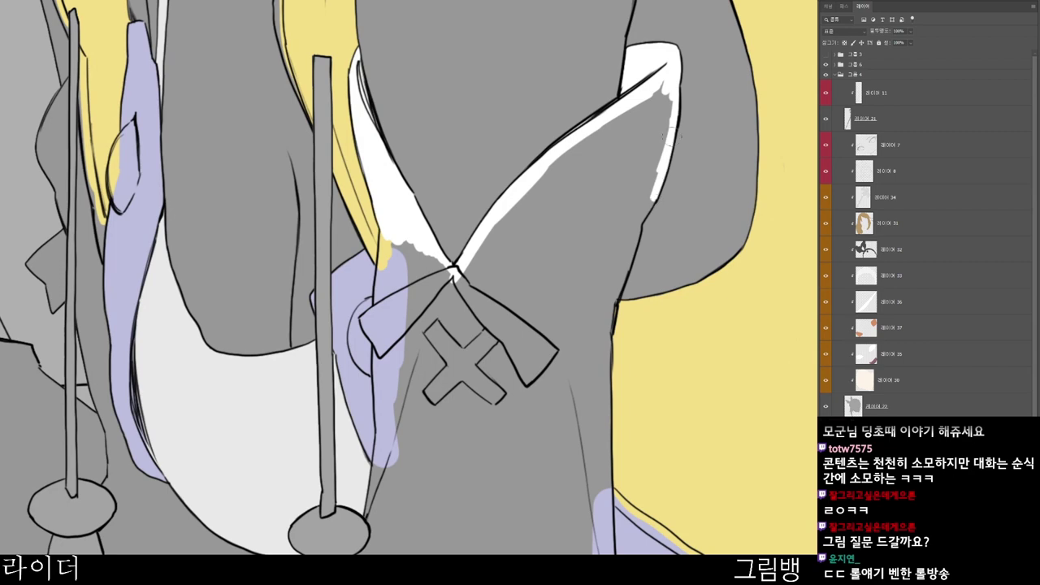
left_click_drag(619, 281, 604, 398)
left_click_drag(621, 458, 554, 326)
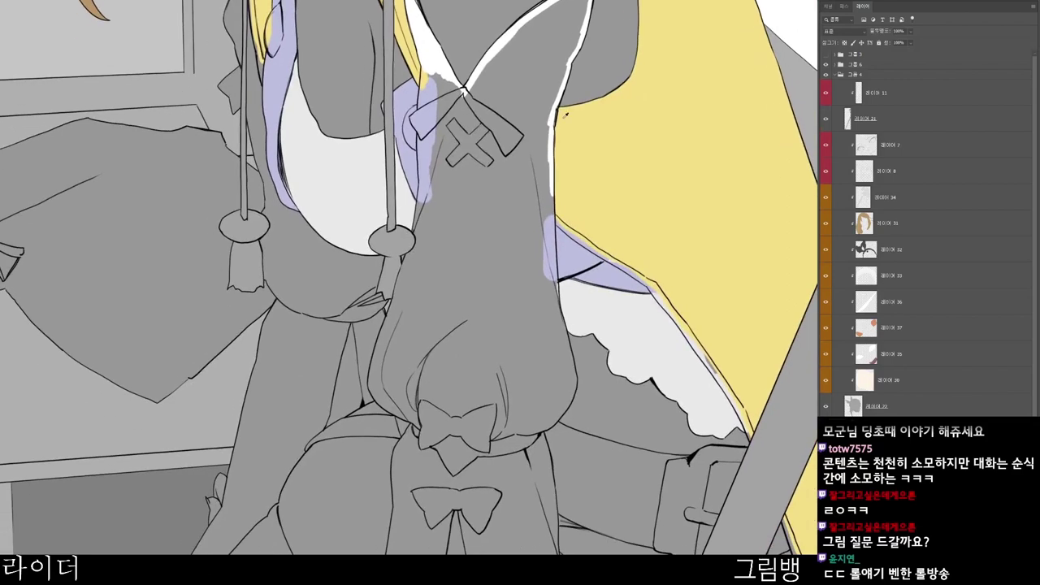
- Fill the upper half of the near sleeve white with broad strokes, covering the ribbon and the X mark
scroll(567, 116, "up", 1)
mouse_move(550, 193)
left_mouse_down()
mouse_move(567, 124)
mouse_move(551, 111)
mouse_move(562, 214)
mouse_move(544, 114)
mouse_move(504, 366)
mouse_move(504, 175)
mouse_move(532, 44)
left_mouse_up()
left_click(552, 109, "alt")
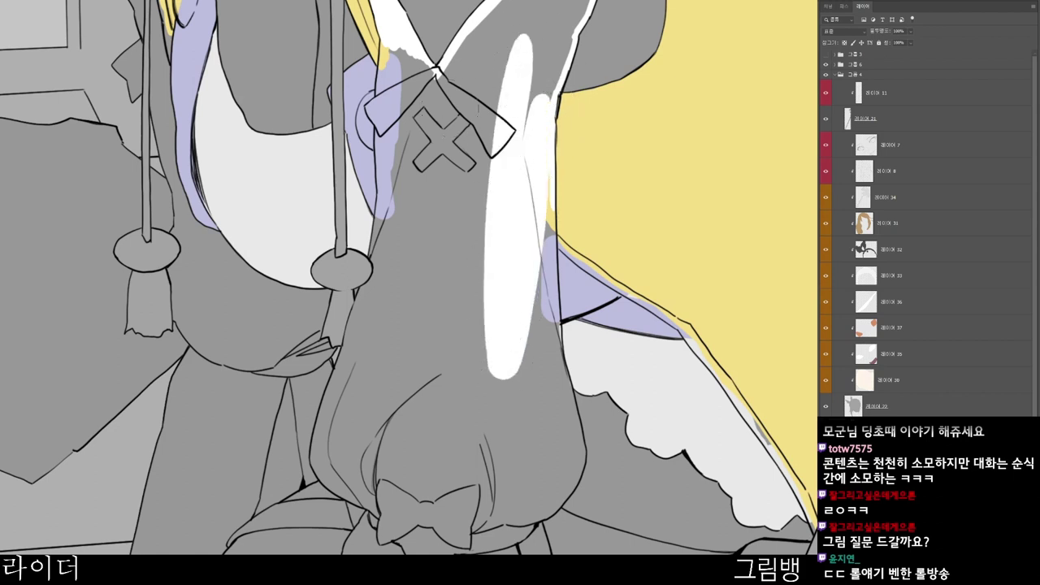
left_click_drag(474, 23, 432, 118)
left_click_drag(400, 44, 388, 170)
mouse_move(390, 40)
left_mouse_down()
mouse_move(408, 105)
mouse_move(405, 65)
mouse_move(419, 114)
mouse_move(408, 57)
mouse_move(451, 114)
mouse_move(476, 61)
mouse_move(529, 4)
mouse_move(546, 13)
mouse_move(471, 101)
mouse_move(408, 330)
mouse_move(455, 126)
mouse_move(464, 347)
mouse_move(484, 298)
mouse_move(496, 385)
left_mouse_up()
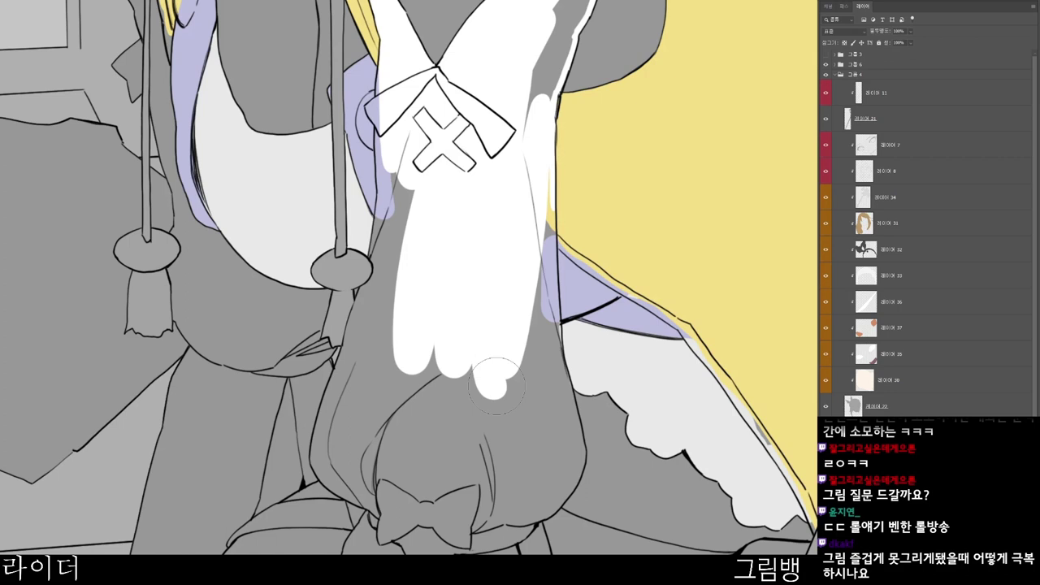
mouse_move(380, 180)
left_mouse_down()
mouse_move(368, 180)
mouse_move(416, 177)
left_mouse_up()
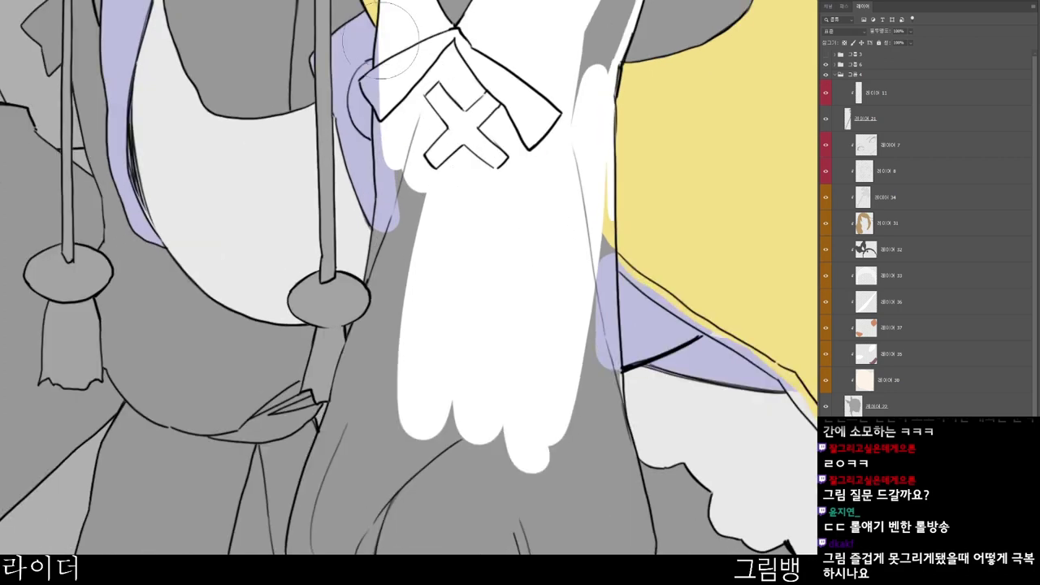
- Extend the white to both side outlines of the near sleeve and down to the start of the puffed cuff
mouse_move(388, 56)
left_mouse_down()
mouse_move(393, 195)
mouse_move(415, 271)
mouse_move(390, 187)
mouse_move(366, 345)
mouse_move(395, 311)
mouse_move(375, 439)
left_mouse_up()
left_click_drag(532, 121, 428, 400)
mouse_move(469, 304)
left_mouse_down()
mouse_move(490, 333)
mouse_move(508, 244)
mouse_move(495, 204)
mouse_move(546, 142)
mouse_move(529, 250)
mouse_move(487, 236)
left_mouse_up()
mouse_move(487, 237)
left_mouse_down()
mouse_move(492, 77)
mouse_move(520, 181)
left_mouse_up()
mouse_move(529, 135)
left_mouse_down()
mouse_move(543, 77)
mouse_move(532, 174)
mouse_move(547, 91)
mouse_move(454, 261)
left_mouse_up()
left_click_drag(467, 67, 461, 179)
mouse_move(465, 45)
left_mouse_down()
mouse_move(468, 156)
mouse_move(468, 50)
mouse_move(463, 150)
mouse_move(475, 329)
mouse_move(487, 375)
left_mouse_up()
left_click_drag(463, 427, 600, 243)
left_click_drag(427, 218, 473, 233)
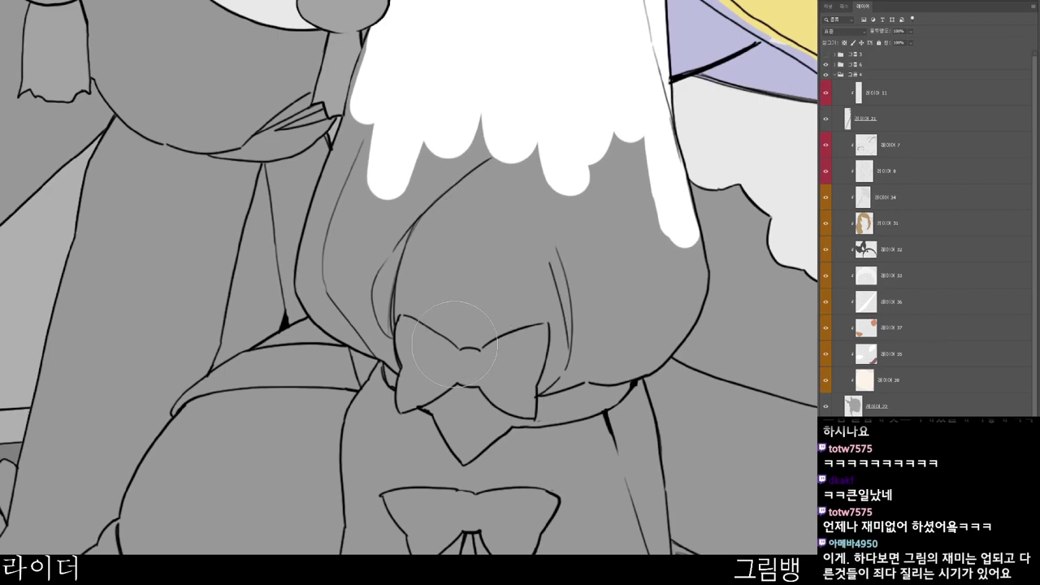
- Fill the puffed part of the near sleeve white from side to side, down to just above the cuff bow
left_click_drag(459, 355, 385, 391)
left_click(441, 305, "alt")
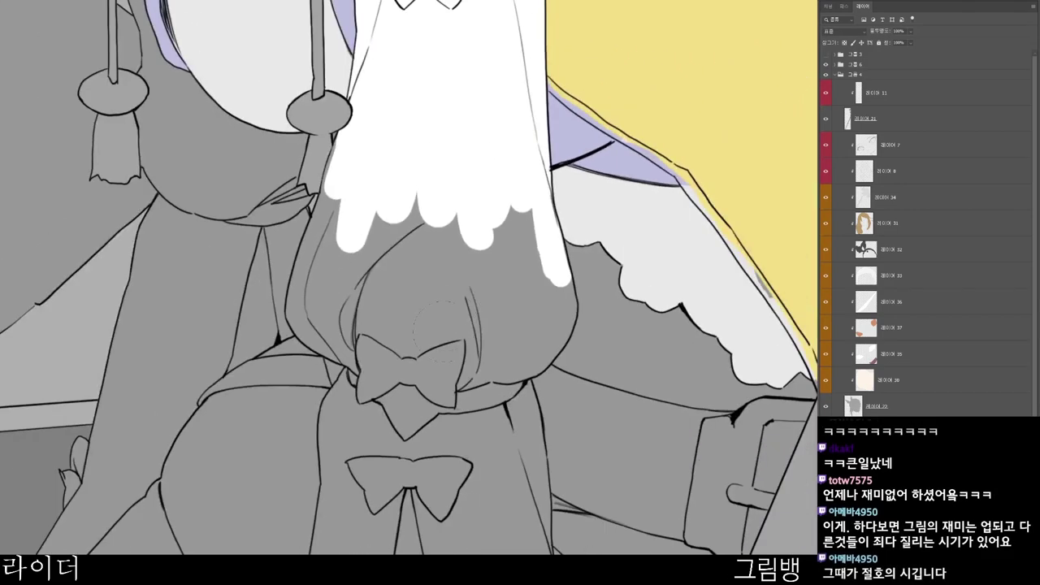
left_click_drag(429, 293, 415, 327)
left_click(358, 191)
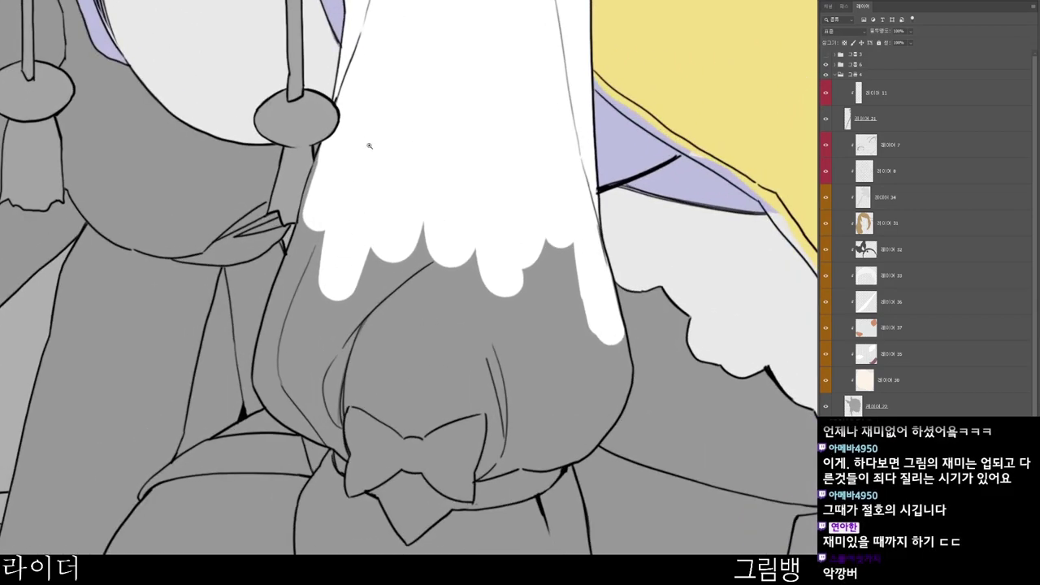
mouse_move(324, 169)
left_mouse_down()
mouse_move(268, 376)
mouse_move(288, 411)
mouse_move(272, 349)
mouse_move(325, 325)
mouse_move(422, 362)
mouse_move(492, 283)
left_mouse_up()
mouse_move(495, 411)
left_mouse_down()
mouse_move(446, 379)
mouse_move(427, 343)
left_mouse_up()
scroll(476, 325, "down", 1)
left_click_drag(532, 446, 452, 370)
scroll(311, 281, "up", 2)
mouse_move(252, 226)
left_mouse_down()
mouse_move(325, 224)
mouse_move(394, 57)
left_mouse_up()
left_click_drag(398, 172, 427, 41)
mouse_move(426, 41)
left_mouse_down()
mouse_move(419, 211)
mouse_move(467, 195)
mouse_move(483, 203)
mouse_move(495, 154)
mouse_move(520, 213)
left_mouse_up()
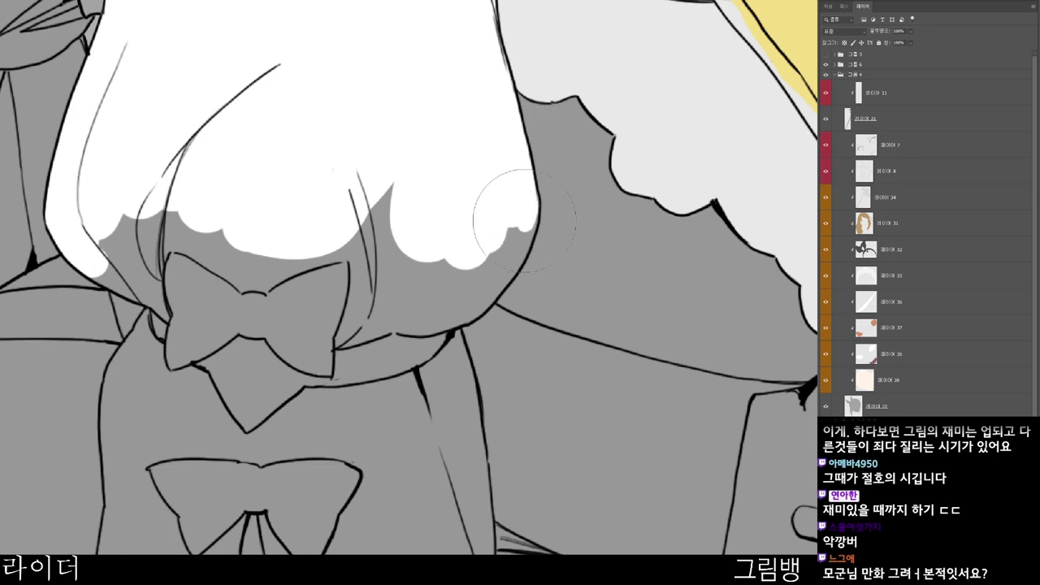
- Fill the puff's lower edge and the cuff bow white and start the hanging cuff around the second bow
mouse_move(525, 219)
left_mouse_down()
mouse_move(480, 260)
mouse_move(469, 284)
mouse_move(488, 251)
mouse_move(492, 273)
mouse_move(456, 313)
mouse_move(342, 352)
mouse_move(325, 296)
mouse_move(232, 187)
mouse_move(106, 260)
mouse_move(175, 305)
mouse_move(207, 280)
mouse_move(244, 325)
mouse_move(317, 358)
mouse_move(334, 390)
left_mouse_up()
scroll(161, 320, "down", 4)
left_click_drag(279, 344, 325, 257)
scroll(262, 210, "up", 2)
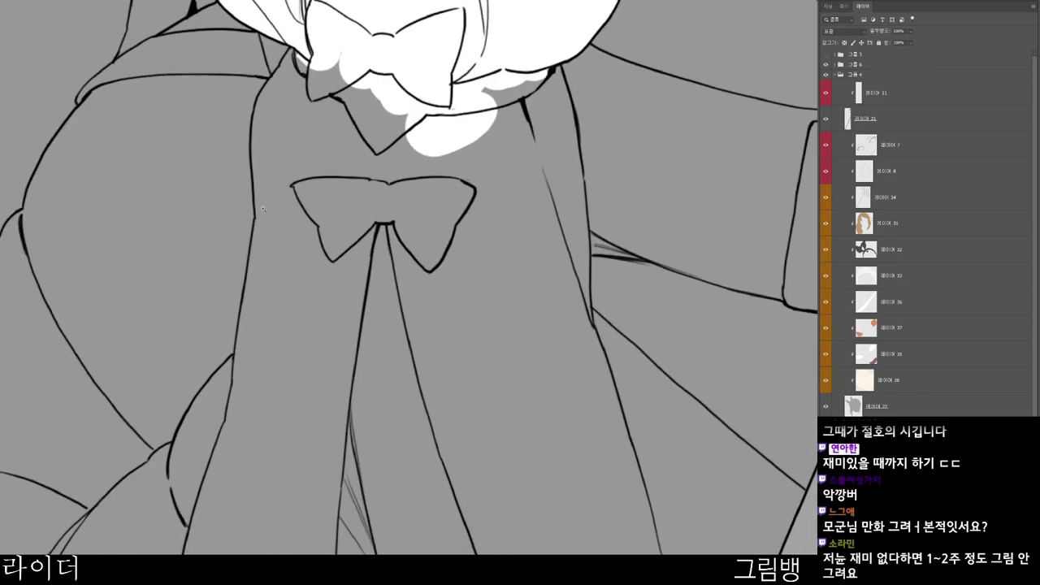
mouse_move(299, 57)
left_mouse_down()
mouse_move(268, 106)
mouse_move(270, 213)
mouse_move(301, 97)
mouse_move(341, 187)
mouse_move(354, 88)
mouse_move(430, 104)
left_mouse_up()
left_click_drag(329, 325, 379, 174)
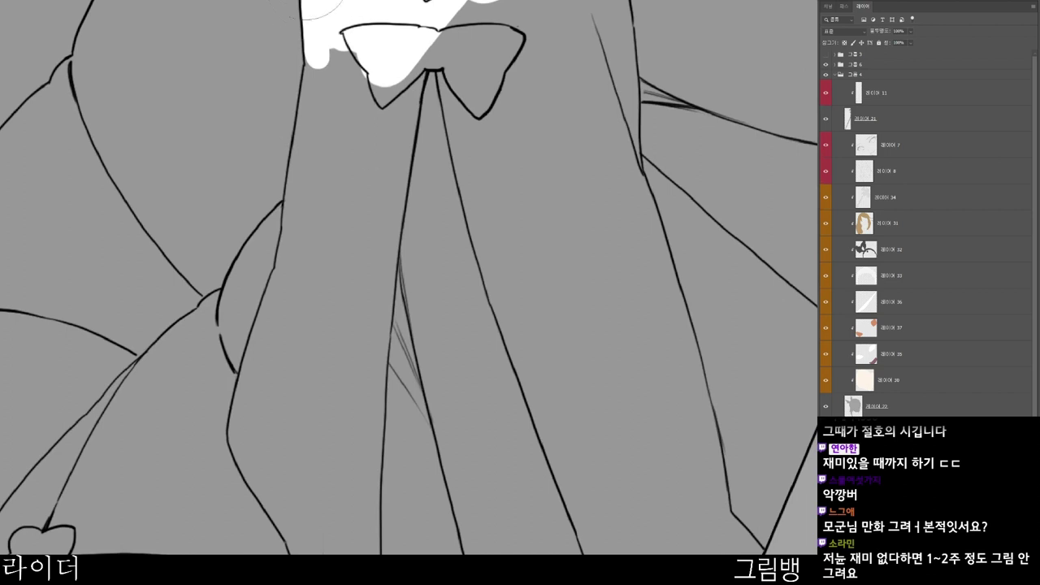
- Paint the near sleeve's hanging cuff panel white from the second bow down along its outer outline
mouse_move(313, 1)
left_mouse_down()
mouse_move(321, 146)
mouse_move(334, 81)
mouse_move(358, 171)
mouse_move(340, 394)
left_mouse_up()
scroll(374, 414, "down", 2)
mouse_move(367, 492)
left_mouse_down()
mouse_move(367, 362)
mouse_move(388, 406)
left_mouse_up()
scroll(378, 485, "down", 1)
scroll(356, 29, "up", 4)
mouse_move(367, 24)
left_mouse_down()
mouse_move(367, 98)
mouse_move(338, 213)
mouse_move(358, 162)
mouse_move(325, 224)
mouse_move(370, 358)
mouse_move(325, 300)
mouse_move(325, 227)
mouse_move(291, 385)
mouse_move(313, 440)
left_mouse_up()
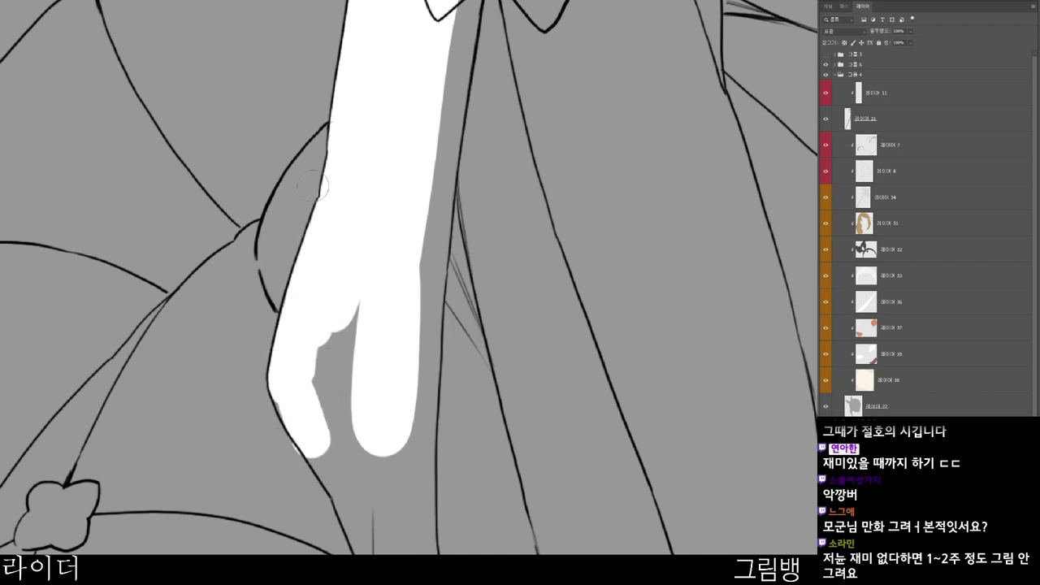
left_click_drag(327, 268, 344, 153)
mouse_move(297, 248)
left_mouse_down()
mouse_move(315, 260)
mouse_move(316, 322)
left_mouse_up()
- Fill the gaps in the hanging cuff panel white and extend the fill down to its pointed lower tip above the hand
left_click(329, 306, "ctrl+alt")
left_click(330, 306, "ctrl+alt")
left_click(332, 306, "ctrl")
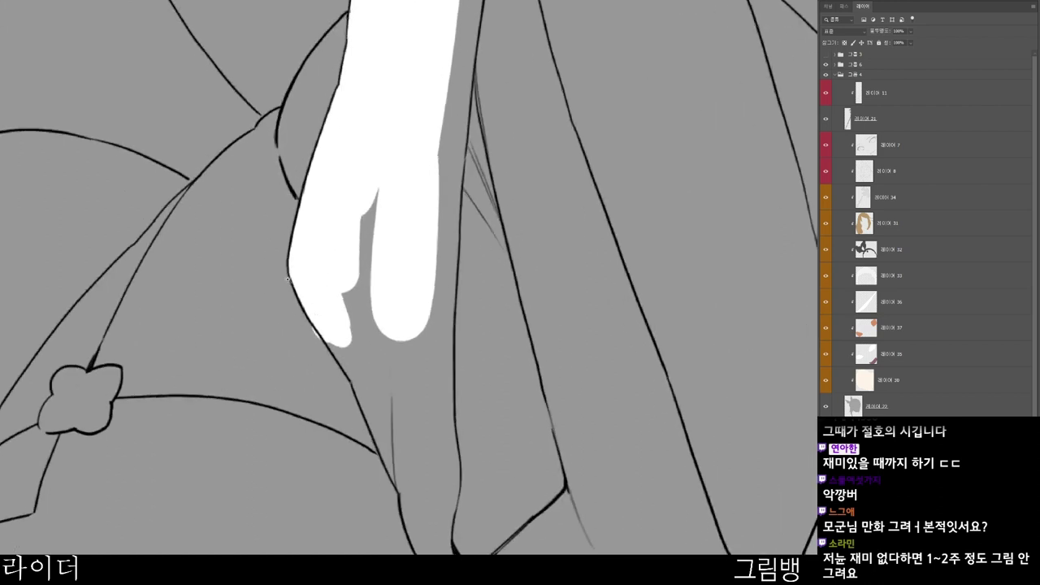
left_click_drag(332, 316, 368, 381)
mouse_move(387, 330)
left_mouse_down()
mouse_move(369, 295)
mouse_move(398, 361)
left_mouse_up()
left_click_drag(404, 227, 410, 450)
left_click_drag(377, 382, 434, 541)
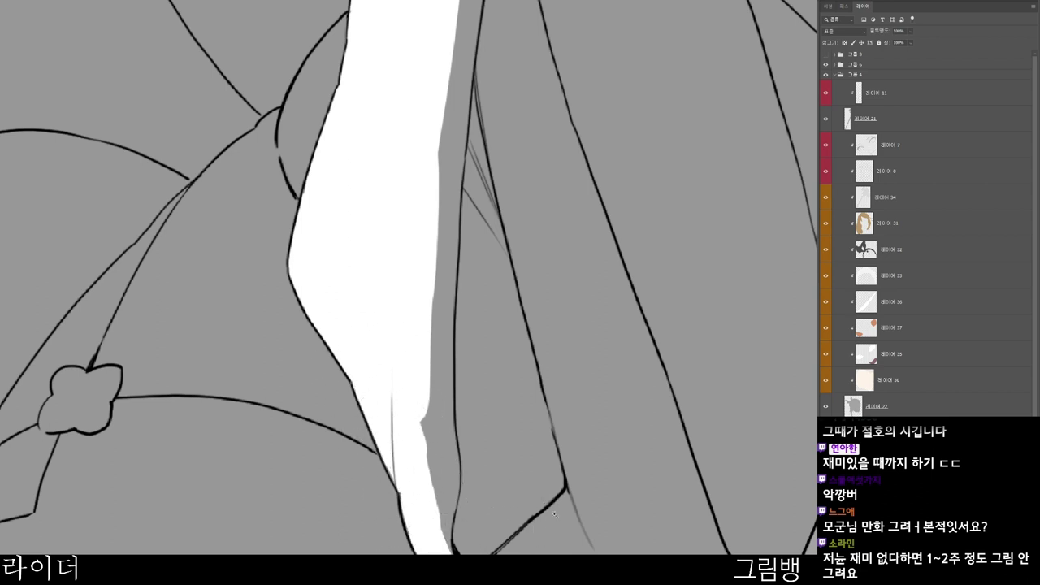
scroll(565, 524, "down", 4)
left_click_drag(590, 541, 641, 307)
scroll(567, 378, "up", 3)
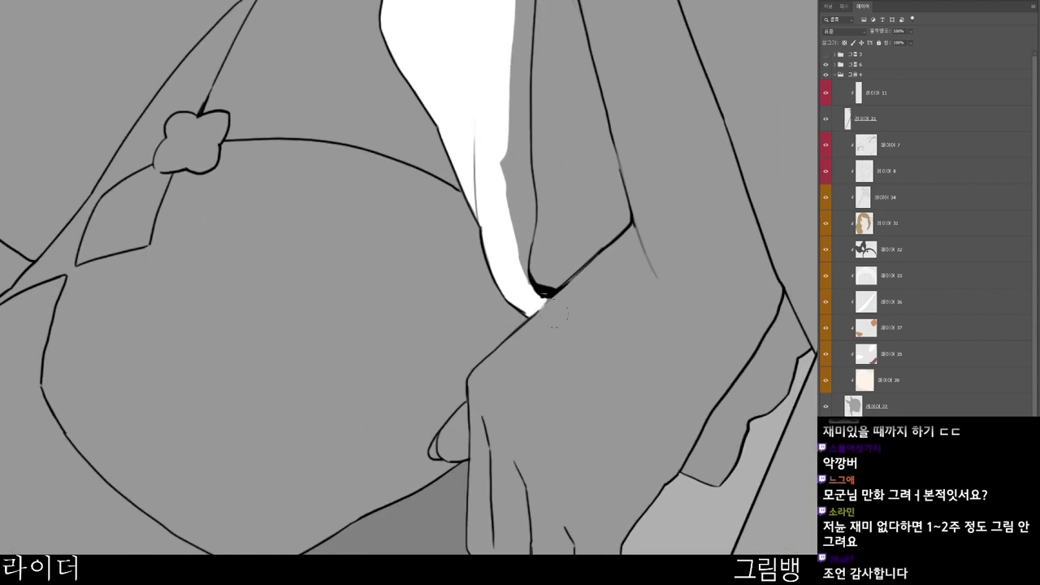
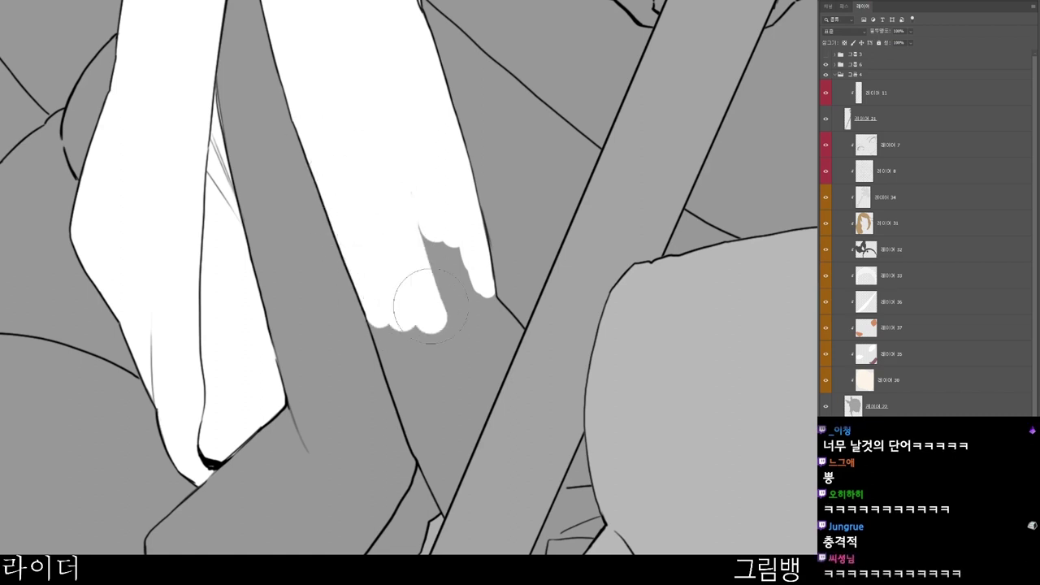
- Extend the white fill of the hanging cuff's outer strip down its inner outline to the edge of the diagonal pole
scroll(535, 348, "down", 3)
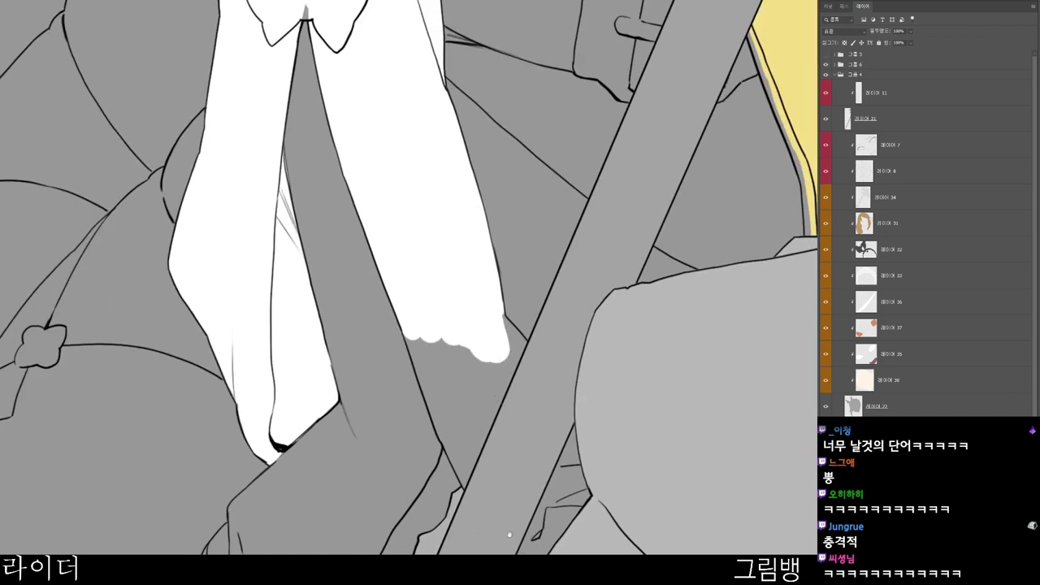
left_click_drag(508, 536, 462, 441)
left_click_drag(562, 321, 552, 344)
scroll(365, 309, "up", 1)
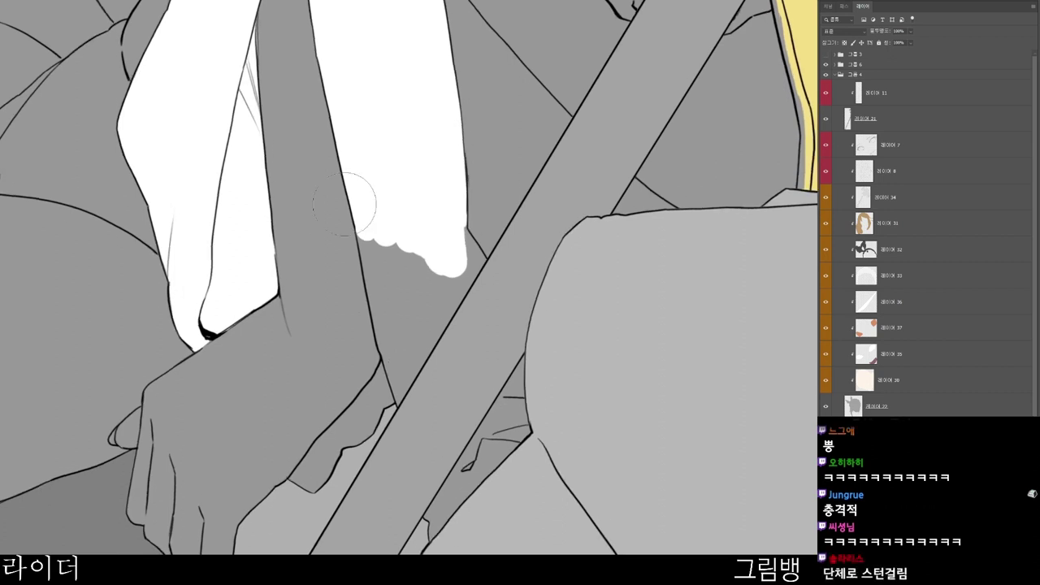
left_click_drag(370, 218, 380, 303)
left_click_drag(367, 234, 399, 394)
left_click_drag(382, 335, 397, 401)
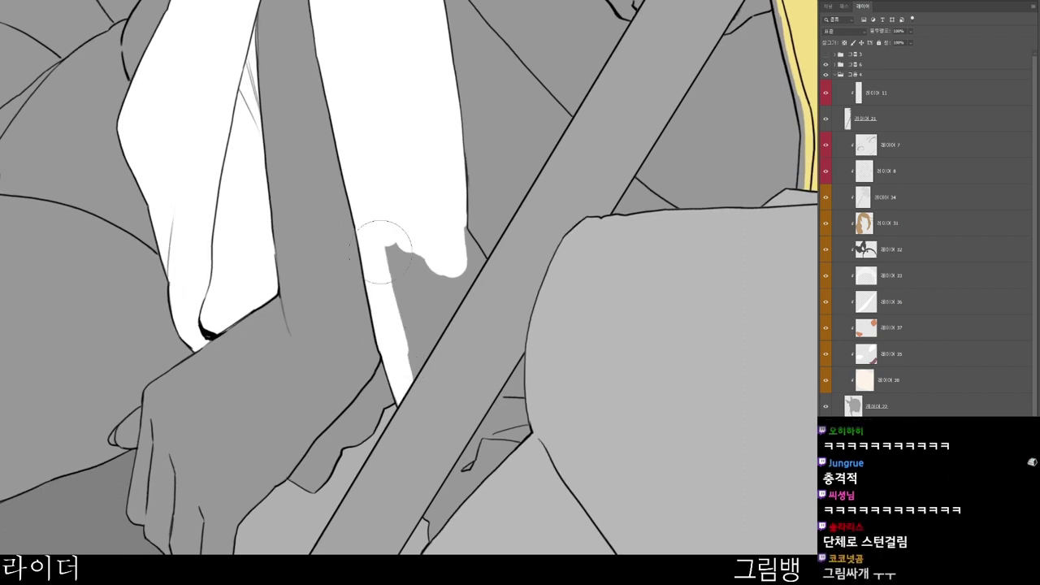
mouse_move(387, 348)
left_mouse_down()
mouse_move(406, 342)
mouse_move(441, 252)
mouse_move(459, 239)
mouse_move(447, 225)
mouse_move(483, 275)
left_mouse_up()
scroll(535, 344, "down", 2)
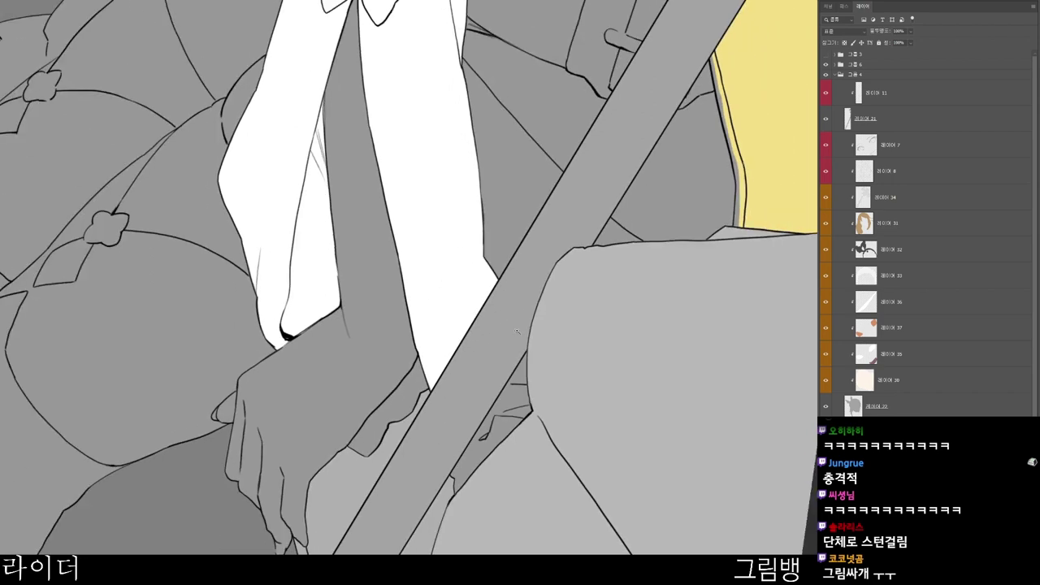
- Fill the small frilled piece of the cuff beside the wrist white, between the hand and the diagonal pole
mouse_move(517, 331)
left_mouse_down()
mouse_move(520, 256)
mouse_move(504, 215)
left_mouse_up()
mouse_move(453, 281)
left_mouse_down()
mouse_move(455, 329)
mouse_move(460, 263)
mouse_move(456, 271)
left_mouse_up()
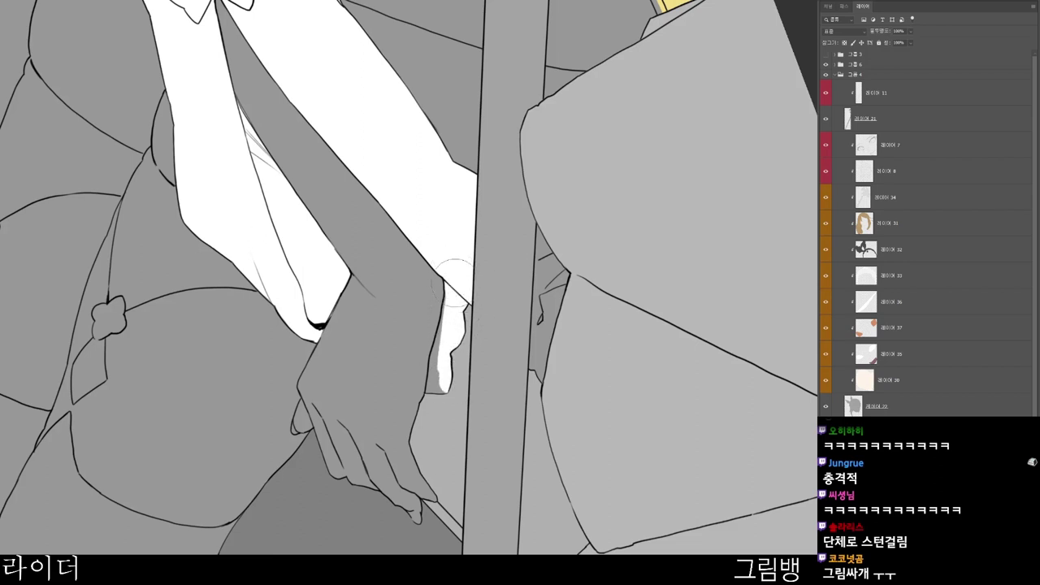
mouse_move(443, 358)
left_mouse_down()
mouse_move(453, 324)
mouse_move(444, 374)
left_mouse_up()
scroll(465, 347, "down", 1)
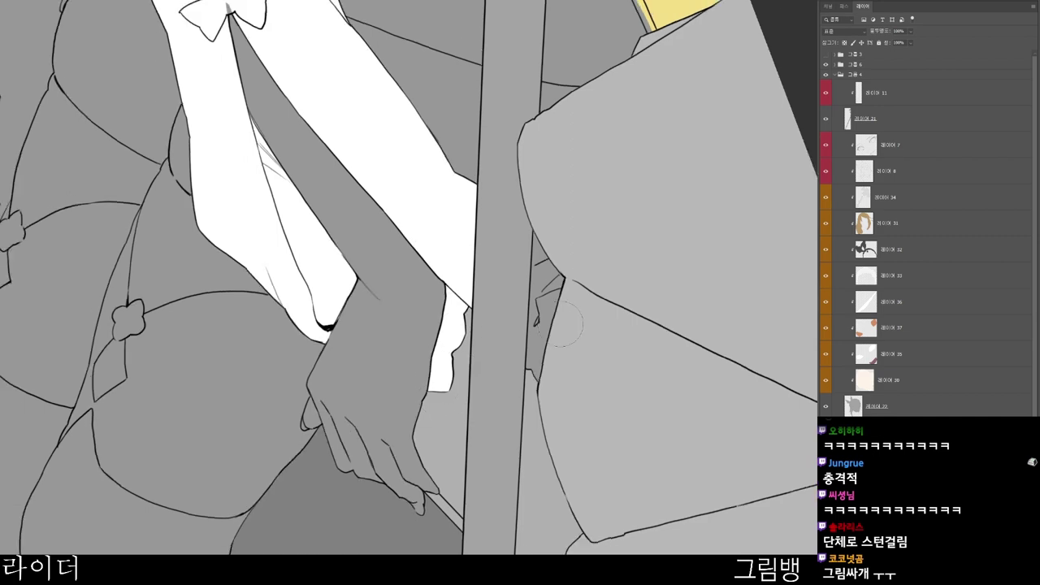
key("r")
left_click_drag(568, 343, 564, 400)
scroll(565, 402, "down", 1)
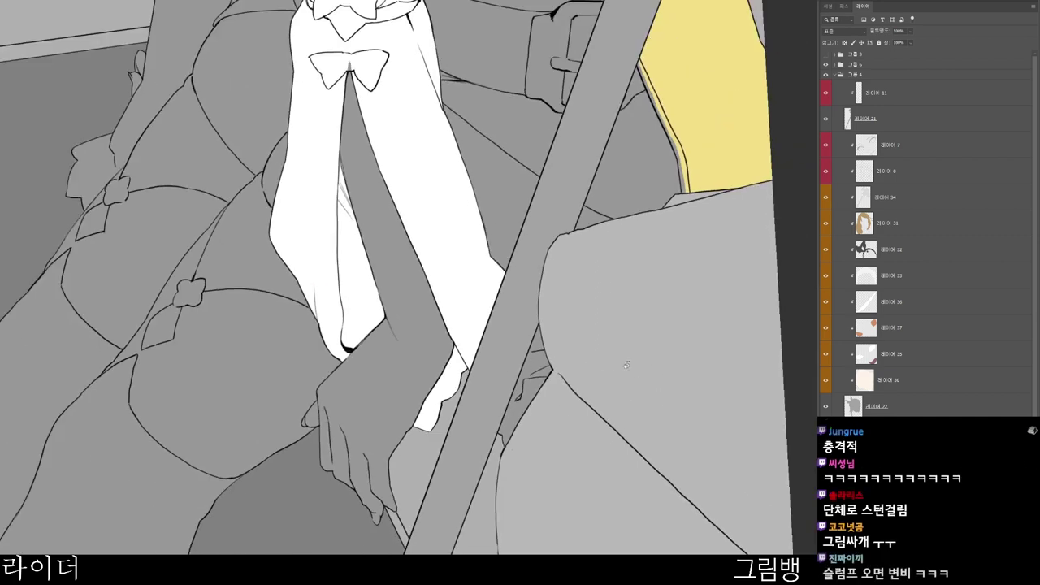
- Fill the small gap at the knot of the cuff's second bow white
left_click_drag(429, 138, 443, 190)
scroll(366, 174, "up", 3)
scroll(386, 134, "down", 5)
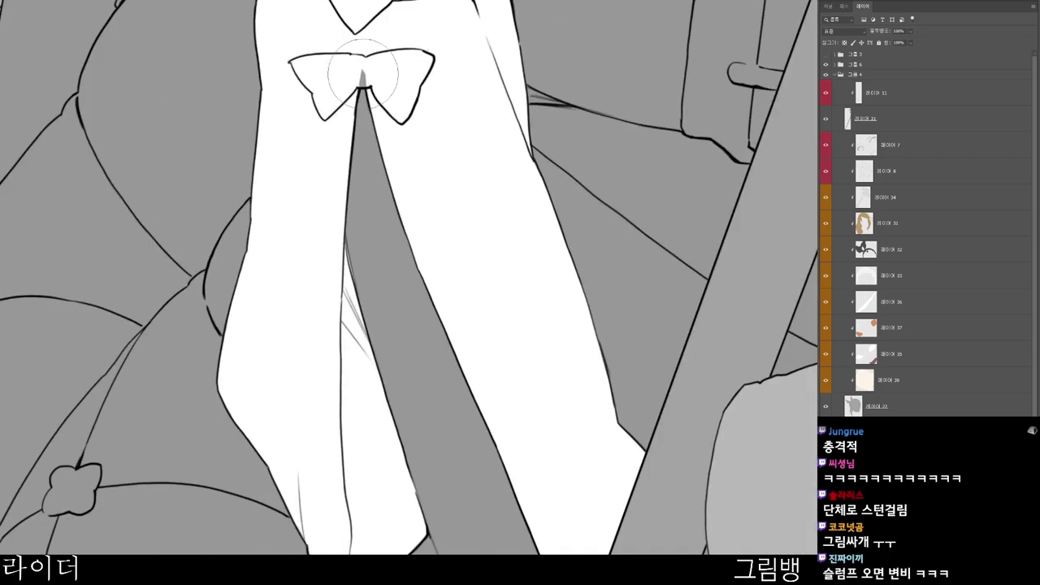
scroll(504, 288, "up", 4)
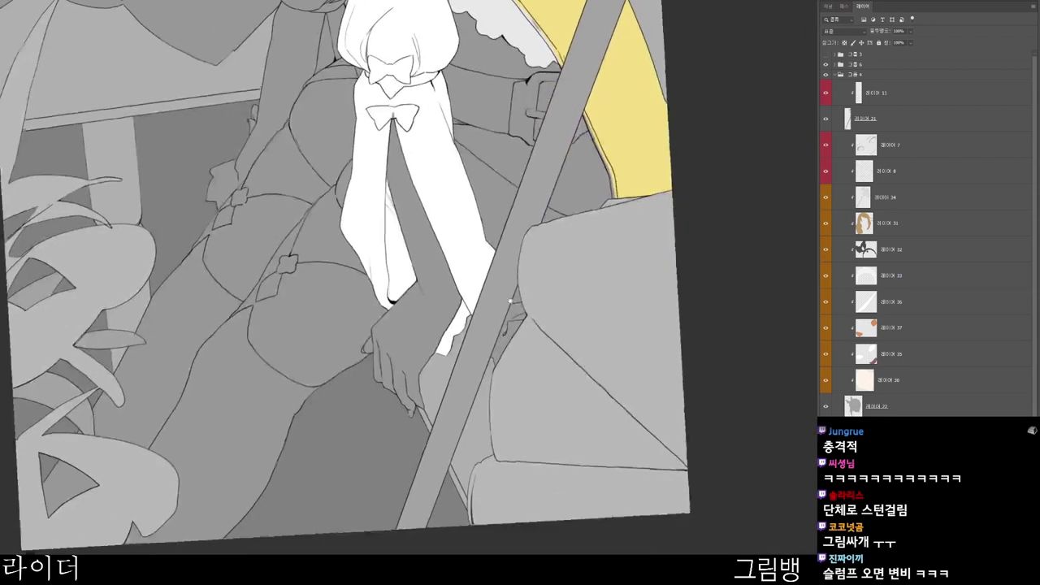
- Hide the diagonal pole's layer and paint the cuff part behind it white down to its folded end
left_click_drag(510, 363, 529, 333)
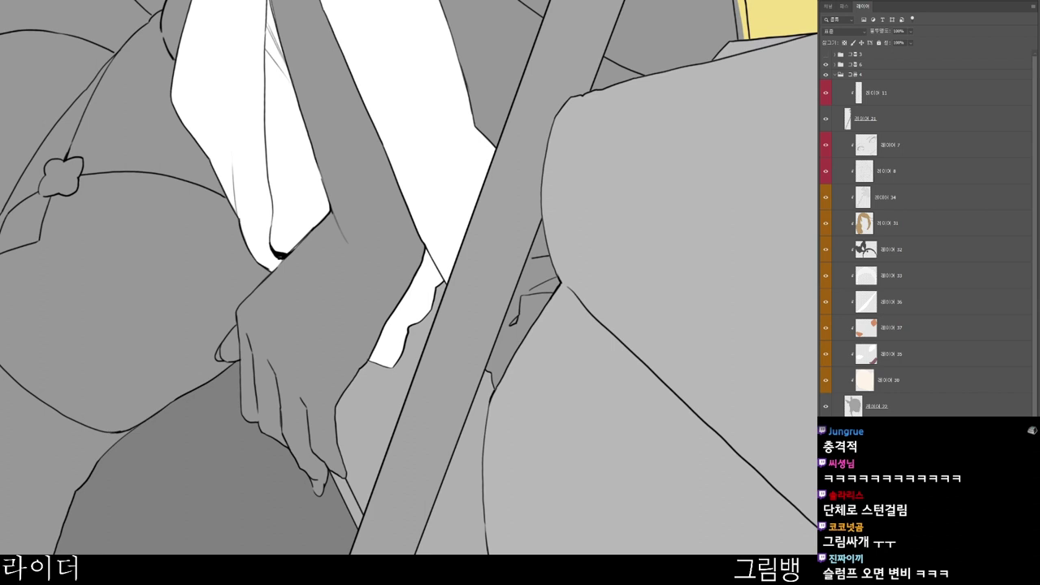
left_click(826, 118)
mouse_move(450, 250)
left_mouse_down()
mouse_move(481, 363)
mouse_move(563, 298)
mouse_move(508, 267)
mouse_move(459, 396)
left_mouse_up()
mouse_move(441, 347)
left_mouse_down()
mouse_move(474, 455)
mouse_move(460, 362)
left_mouse_up()
scroll(463, 390, "up", 2)
mouse_move(421, 291)
left_mouse_down()
mouse_move(429, 398)
mouse_move(432, 291)
mouse_move(446, 292)
mouse_move(470, 328)
left_mouse_up()
mouse_move(559, 306)
left_mouse_down()
mouse_move(466, 308)
mouse_move(455, 337)
left_mouse_up()
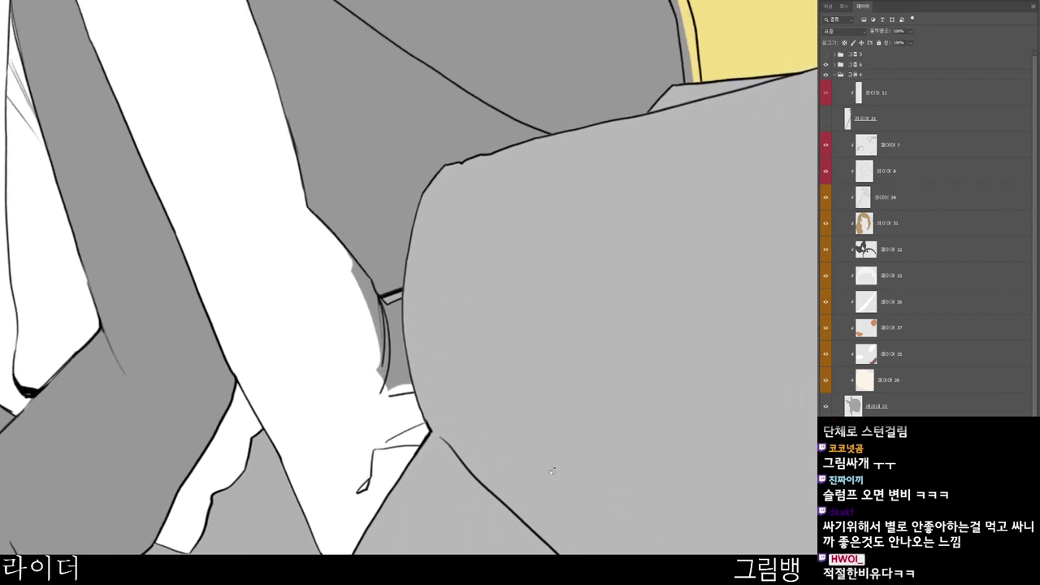
- Fill the remaining grey gaps at the cuff's lower end white, up to the edge of the large grey cushion
left_click_drag(553, 471, 485, 463)
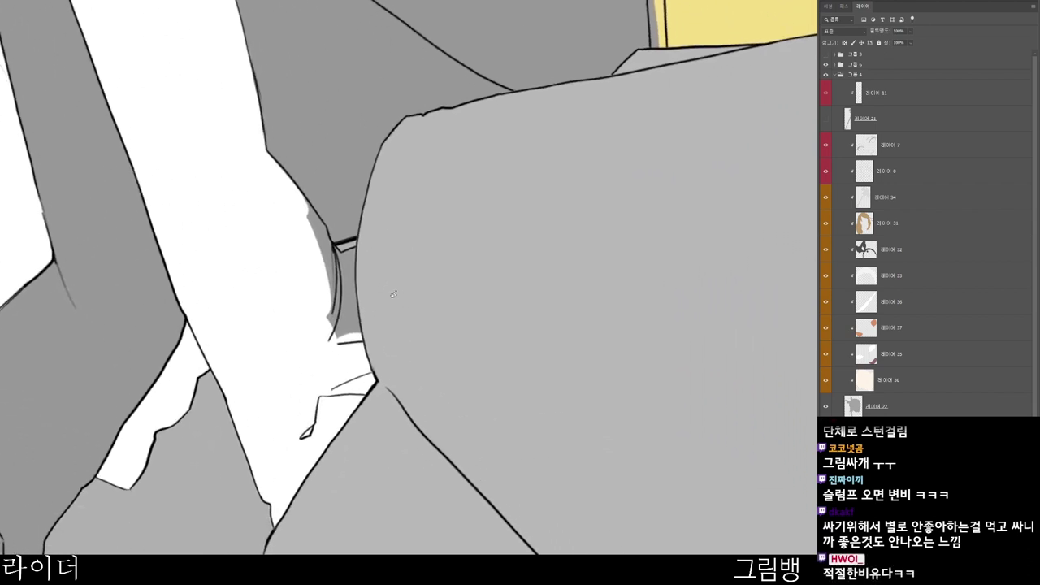
mouse_move(304, 213)
left_mouse_down()
mouse_move(318, 250)
mouse_move(297, 196)
mouse_move(316, 226)
mouse_move(324, 348)
mouse_move(329, 260)
mouse_move(363, 254)
mouse_move(356, 341)
left_mouse_up()
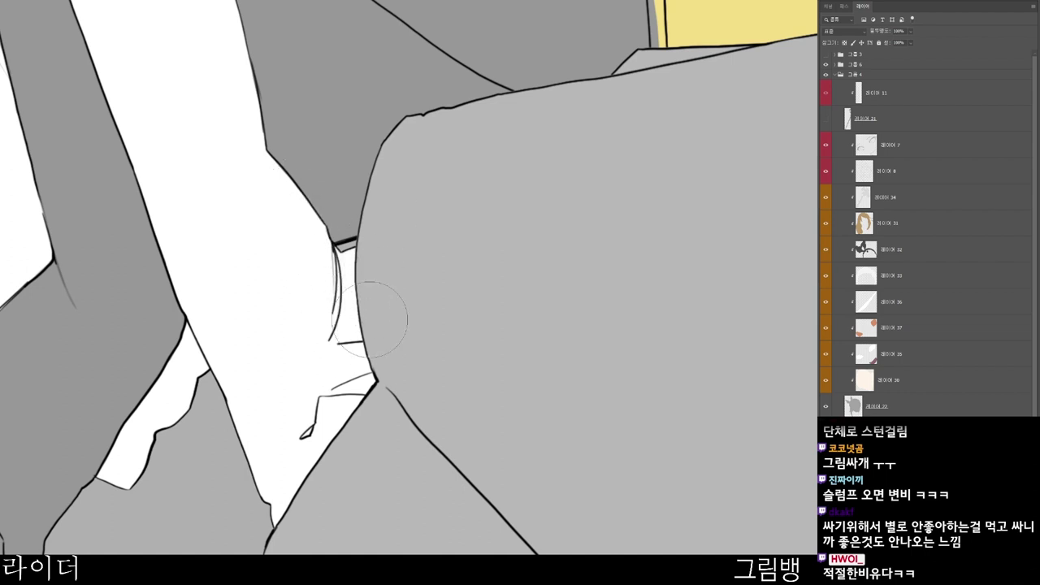
scroll(501, 395, "down", 5)
scroll(501, 394, "up", 2)
scroll(500, 395, "left", 3)
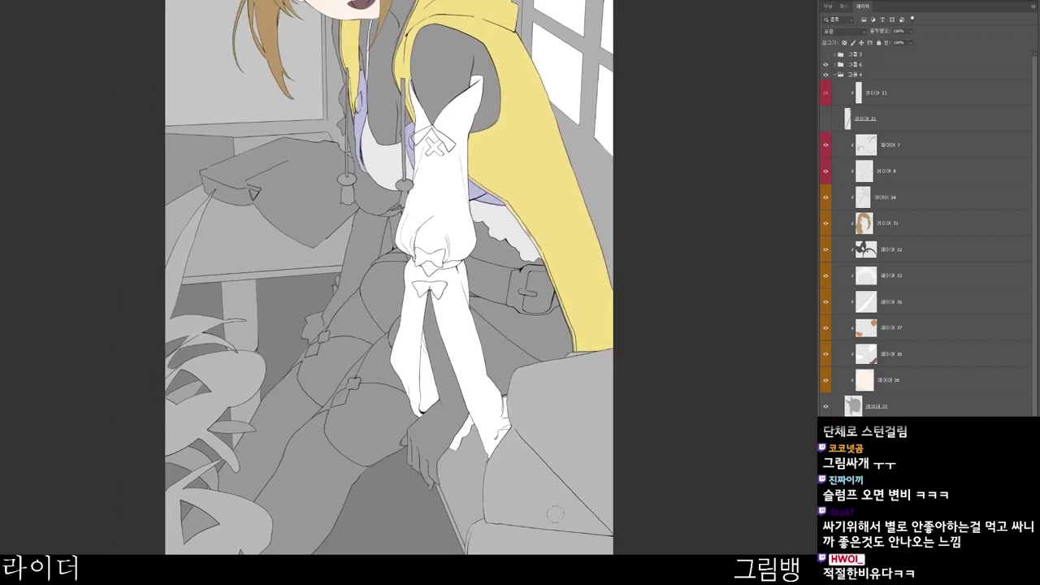
- Check the white sleeve and hanging cuff against the rest of the figure, close up and from further away
left_click_drag(581, 484, 557, 570)
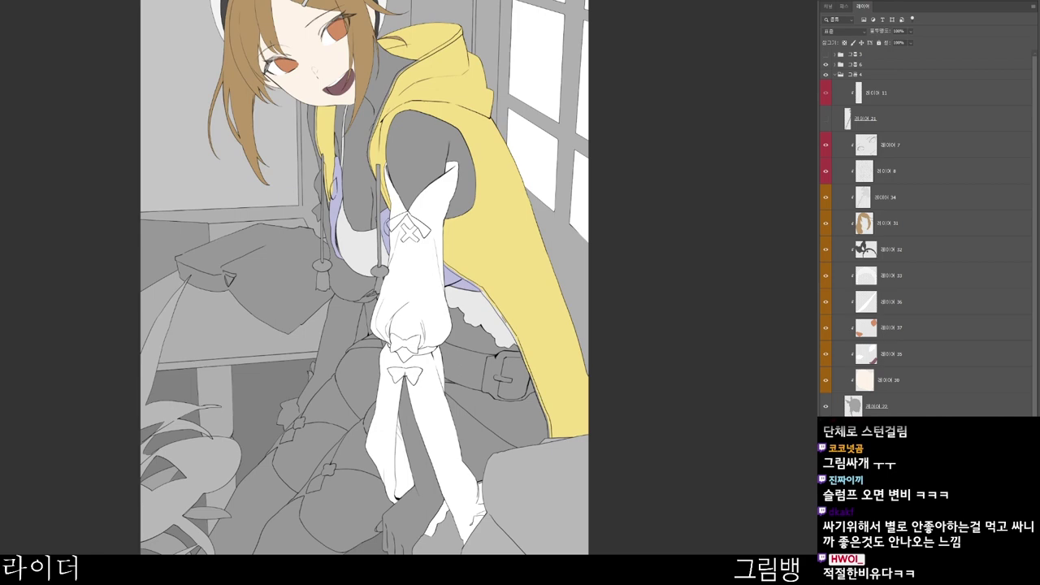
scroll(364, 278, "down", 2)
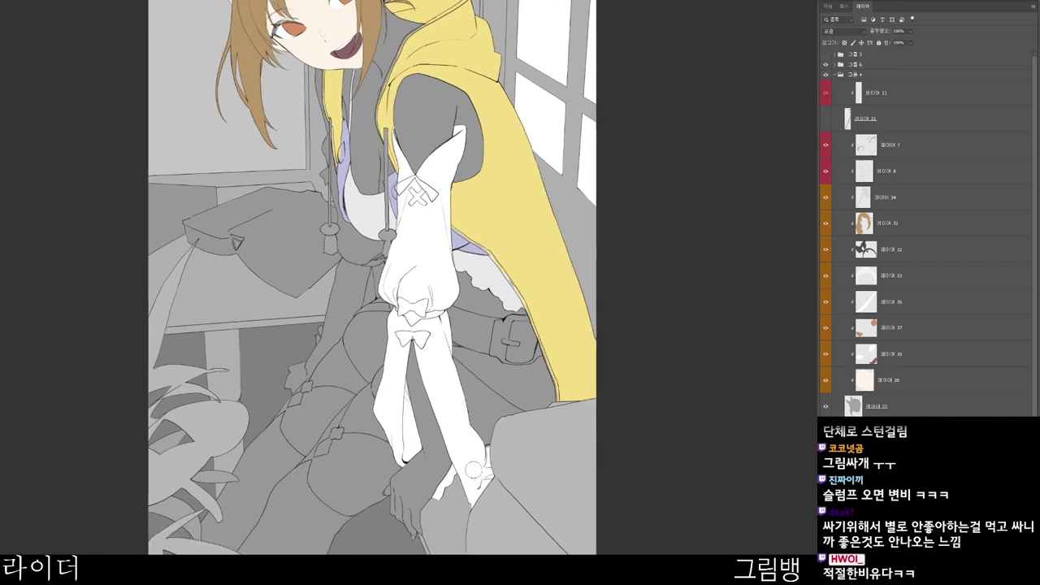
scroll(528, 471, "up", 4)
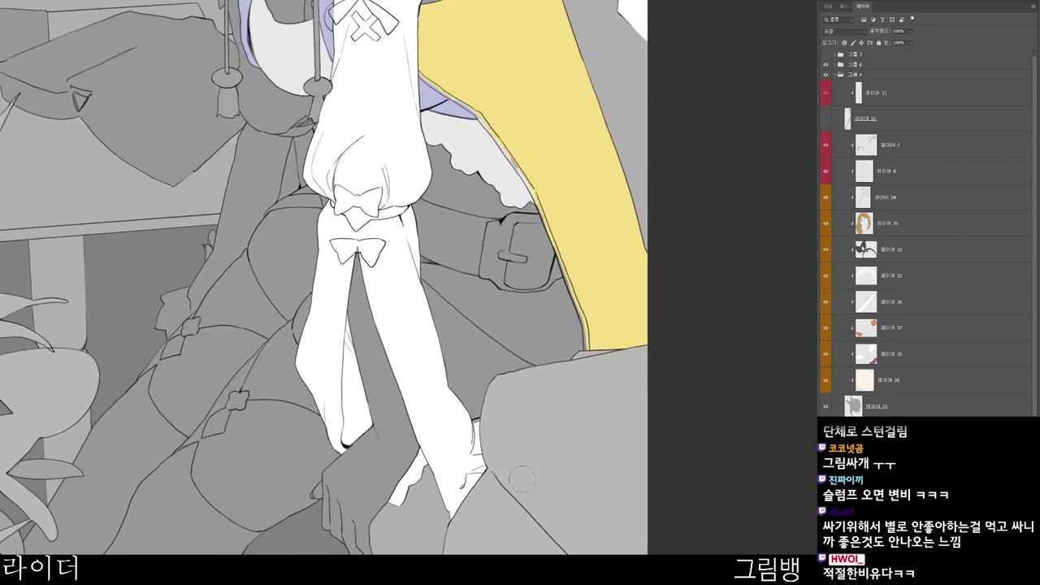
scroll(523, 479, "down", 3)
left_click_drag(591, 535, 579, 501)
scroll(441, 352, "up", 3)
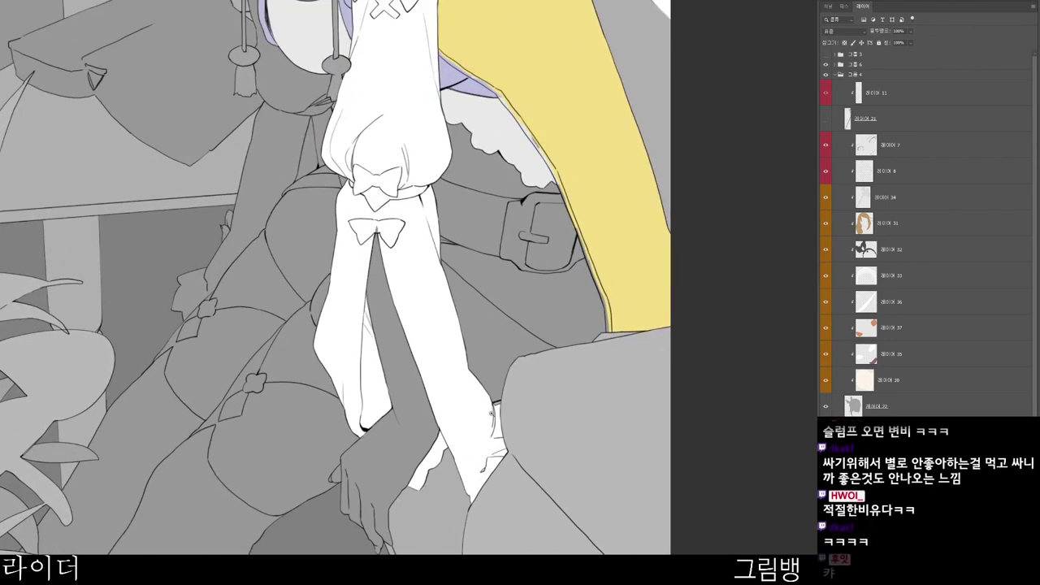
scroll(549, 463, "up", 2)
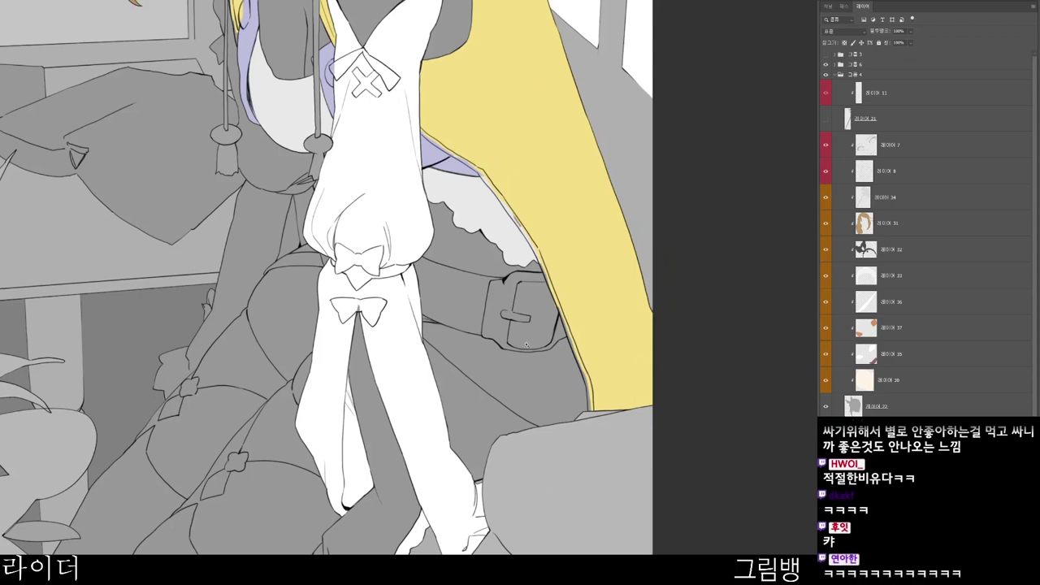
scroll(527, 344, "down", 3)
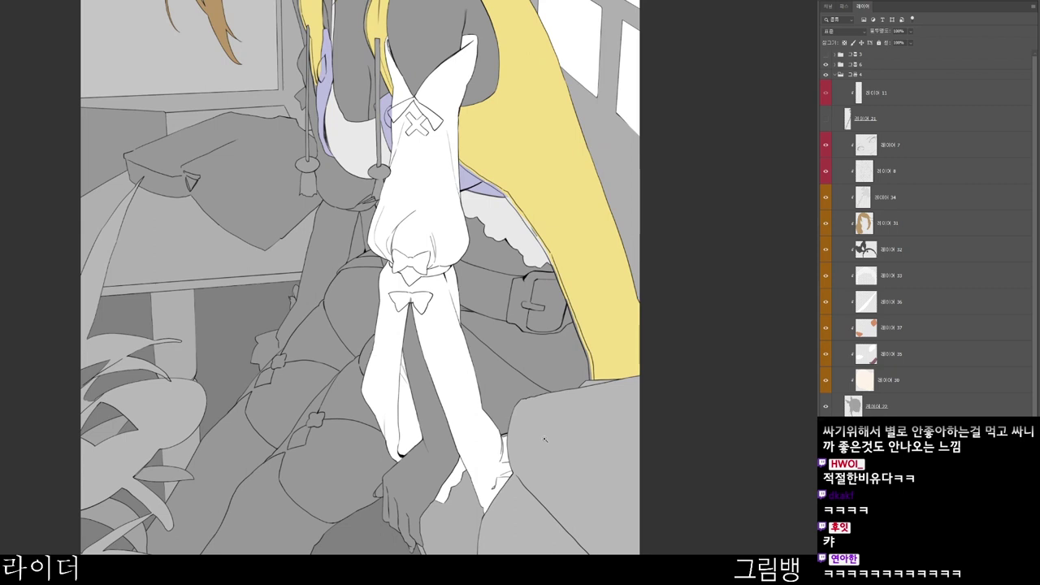
scroll(545, 440, "down", 3)
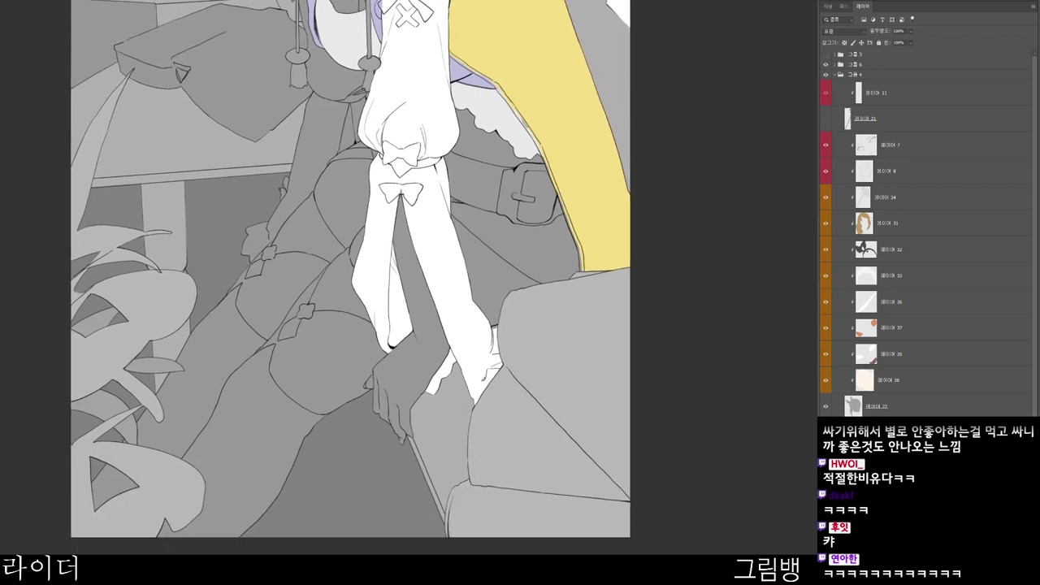
scroll(926, 243, "down", 2)
left_click_drag(645, 249, 641, 403)
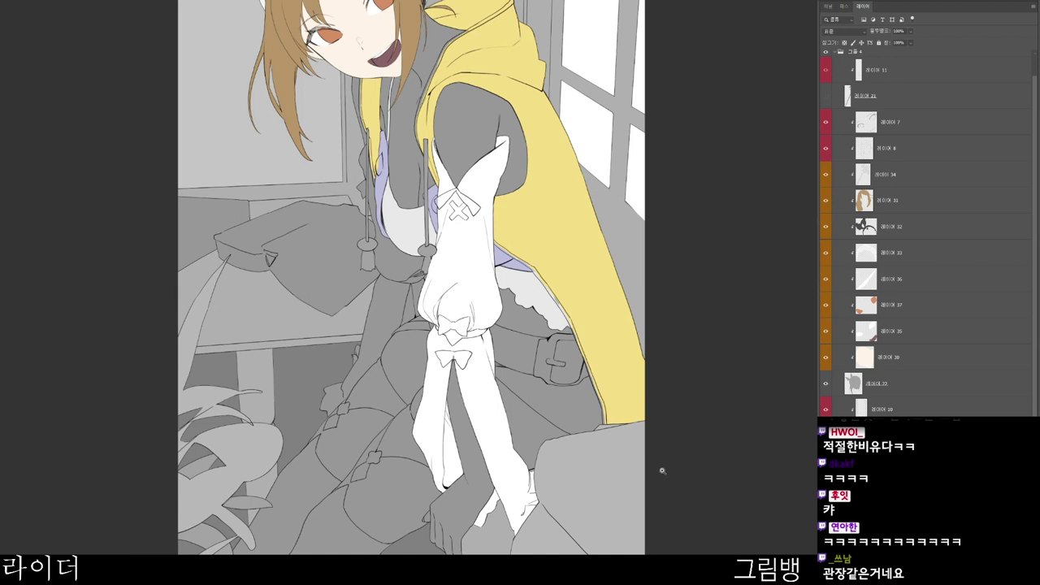
left_click_drag(520, 478, 474, 435)
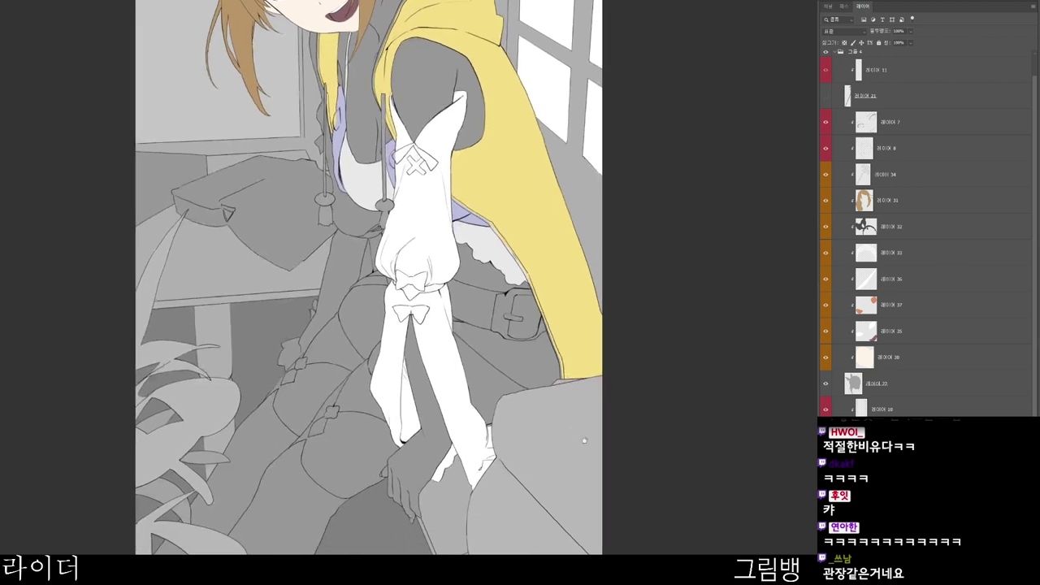
left_click(474, 434)
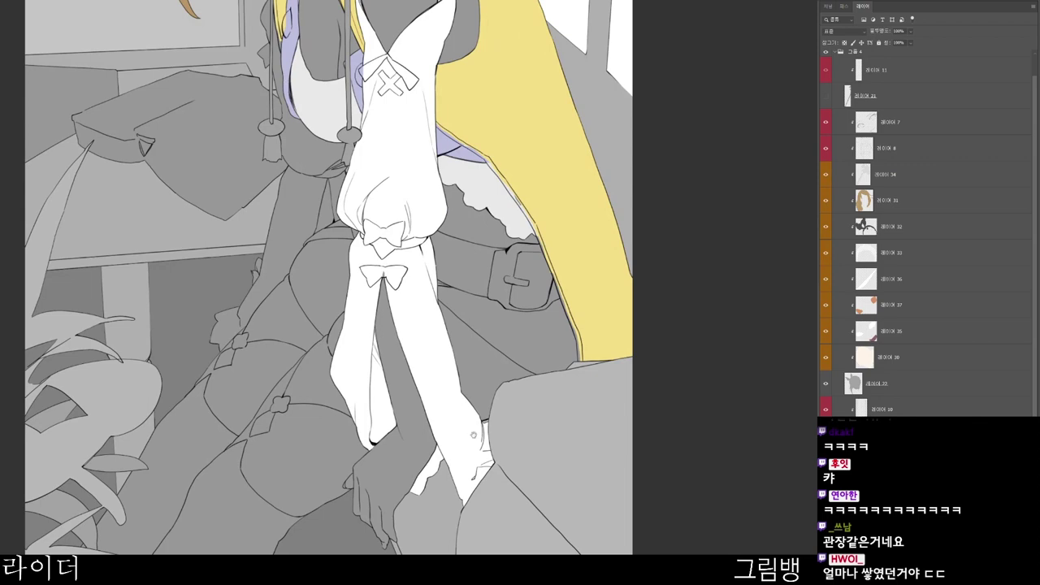
left_click_drag(588, 514, 632, 491)
left_click(632, 493, "alt")
left_click_drag(613, 528, 628, 478)
left_click(627, 481)
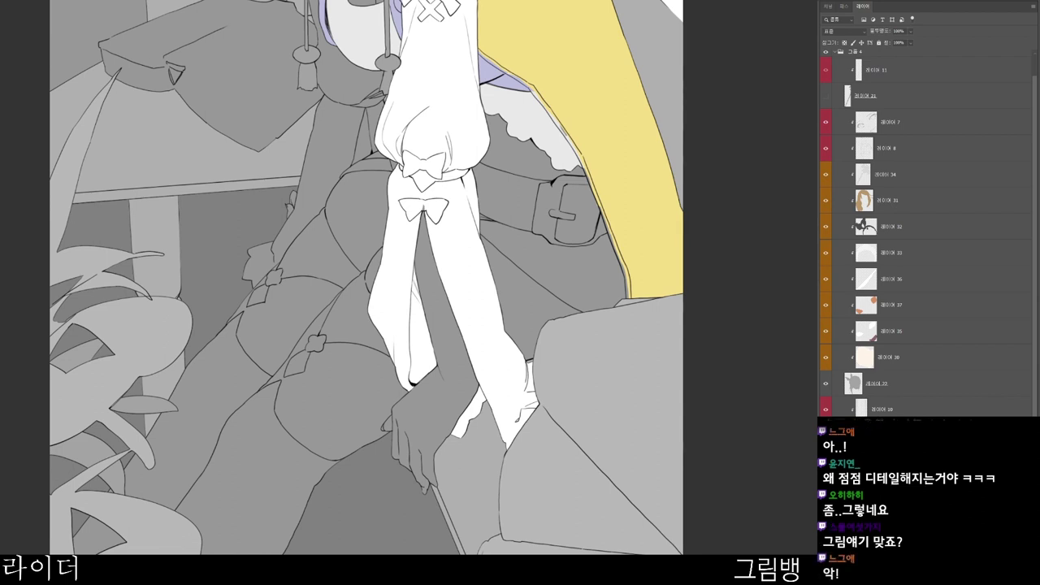
- Paint the pale skin base colour over the near arm, hand, waist and upper thighs around the sleeve, undoing the last stroke
left_click_drag(704, 426, 715, 487)
left_click_drag(597, 492, 668, 403)
mouse_move(701, 476)
left_mouse_down()
mouse_move(686, 515)
mouse_move(720, 524)
left_mouse_up()
key("ctrl+z")
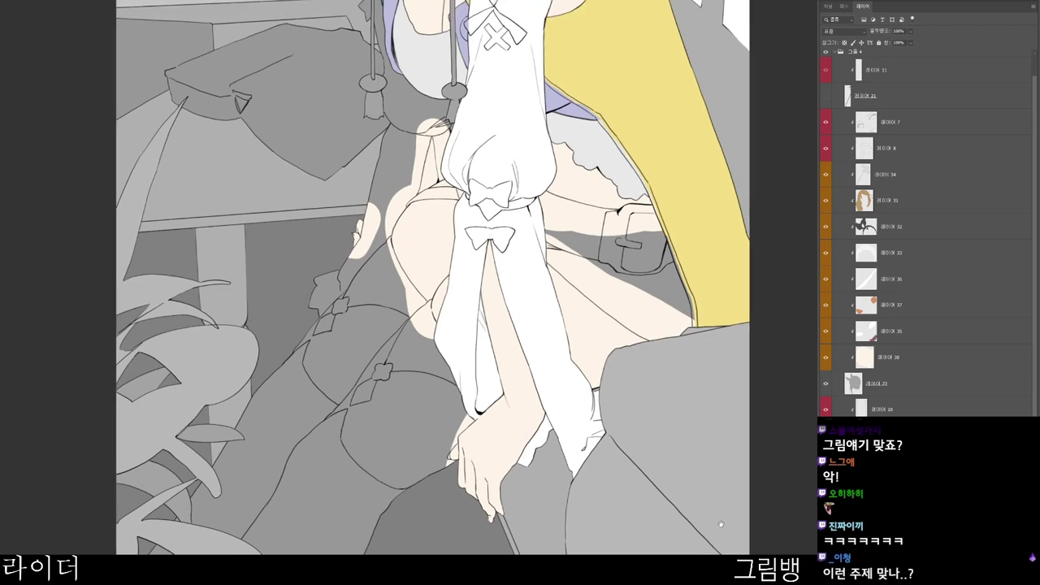
left_click_drag(660, 486, 663, 553)
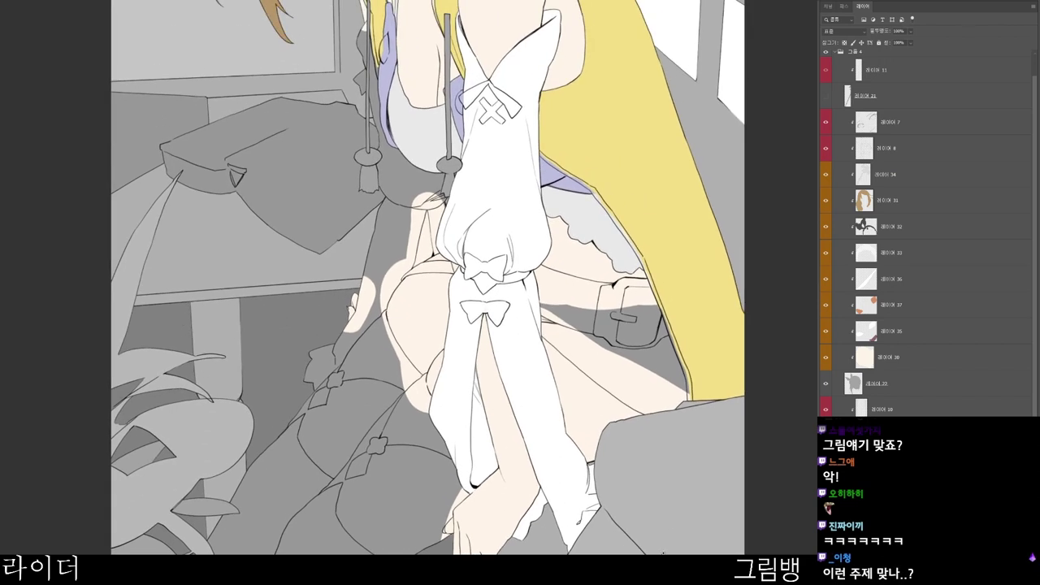
- Create a new layer and start painting the area under the belt crimson, beside the hanging cuff
key("n")
left_click(690, 39)
key("ctrl+shift+n")
key("Return")
mouse_move(536, 318)
left_mouse_down()
mouse_move(591, 364)
mouse_move(563, 355)
mouse_move(581, 371)
mouse_move(561, 351)
mouse_move(590, 379)
mouse_move(573, 341)
mouse_move(608, 242)
mouse_move(656, 417)
mouse_move(569, 532)
mouse_move(498, 365)
left_mouse_up()
scroll(571, 370, "up", 1)
key("r")
left_click_drag(377, 172, 382, 220)
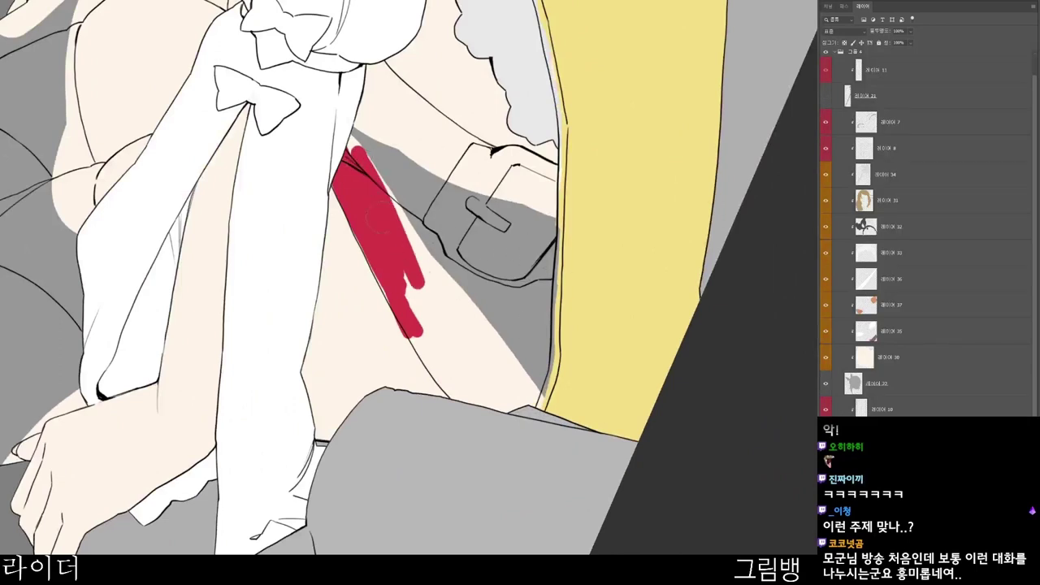
- Fill the area below the belt buckle crimson, from the sleeve across to the yellow coat and down to the cushion
left_click_drag(469, 195, 467, 194)
mouse_move(366, 154)
left_mouse_down()
mouse_move(423, 175)
mouse_move(495, 382)
mouse_move(429, 313)
mouse_move(496, 423)
mouse_move(573, 301)
mouse_move(542, 423)
left_mouse_up()
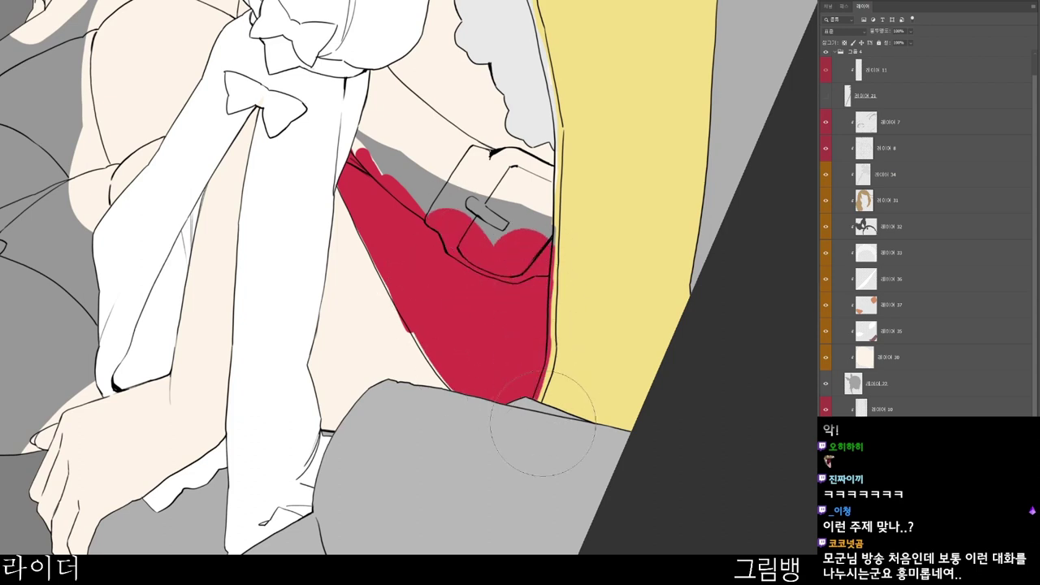
scroll(411, 301, "up", 2)
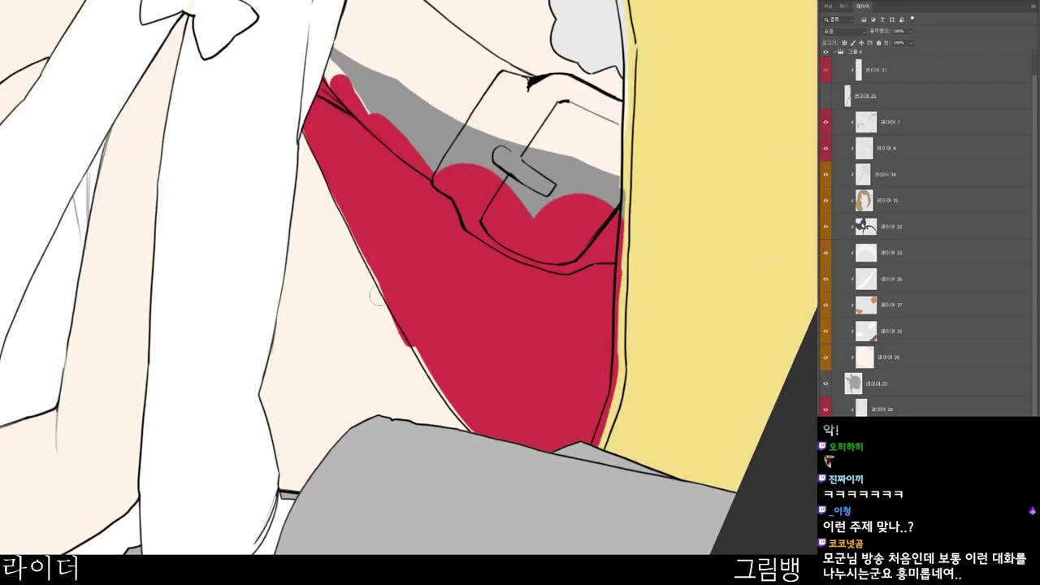
right_click(407, 162)
left_click(461, 181)
left_click_drag(314, 88, 312, 124)
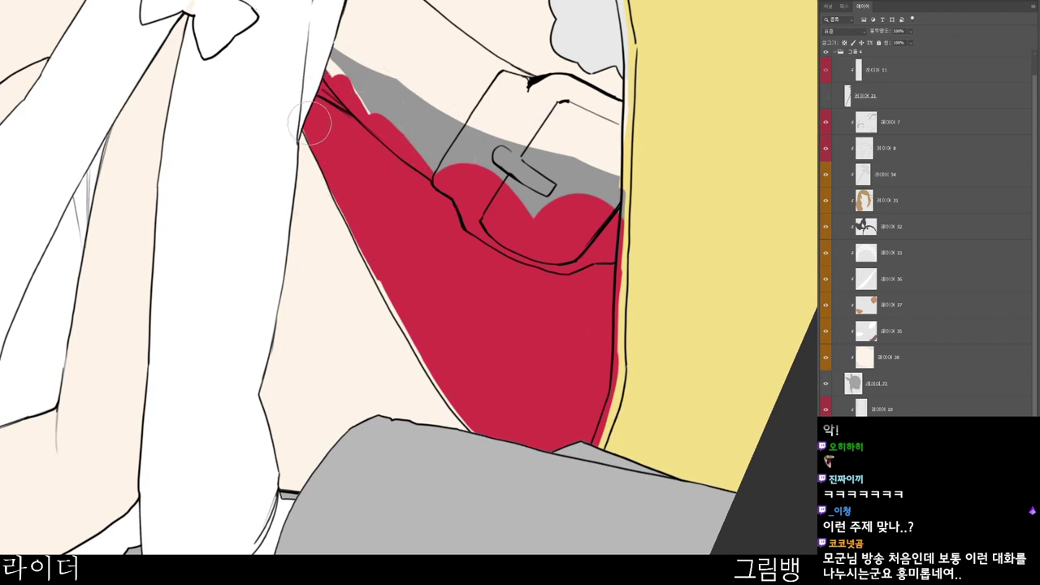
- Extend the crimson fill to its lower slanted outline, covering the pale gaps from the sleeve down to the cushion
scroll(313, 143, "up", 1)
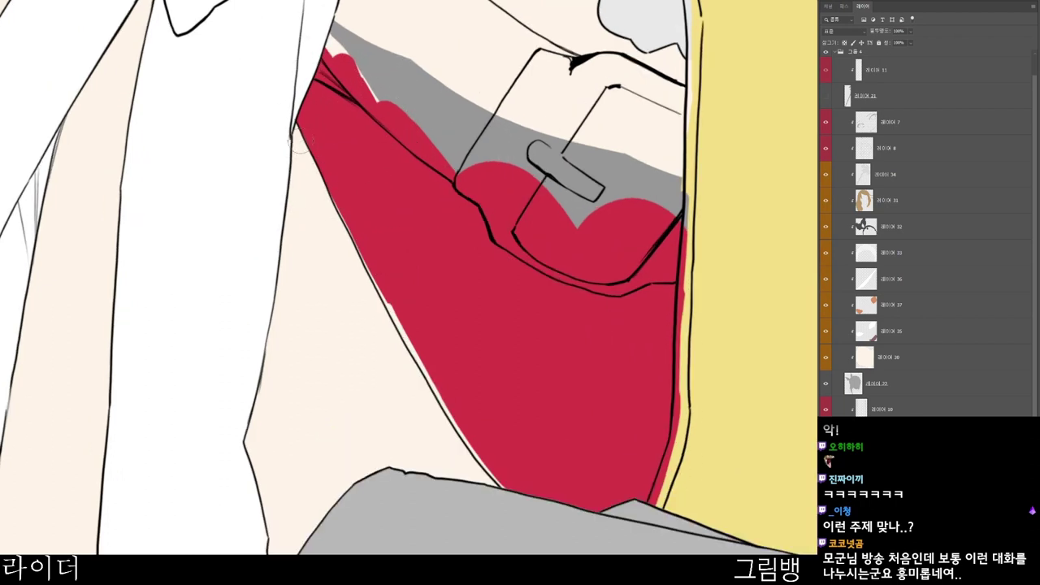
key("]")
key("]")
mouse_move(357, 235)
left_mouse_down()
mouse_move(371, 279)
mouse_move(385, 274)
mouse_move(417, 344)
mouse_move(426, 394)
mouse_move(427, 326)
mouse_move(415, 303)
left_mouse_up()
key("[")
key("[")
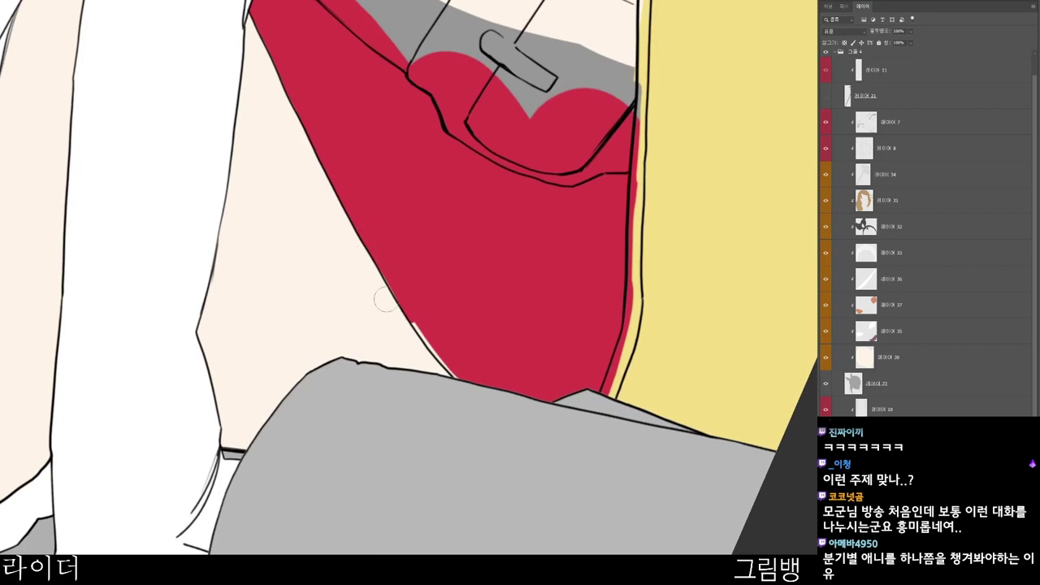
key("]")
key("]")
left_click_drag(399, 290, 462, 368)
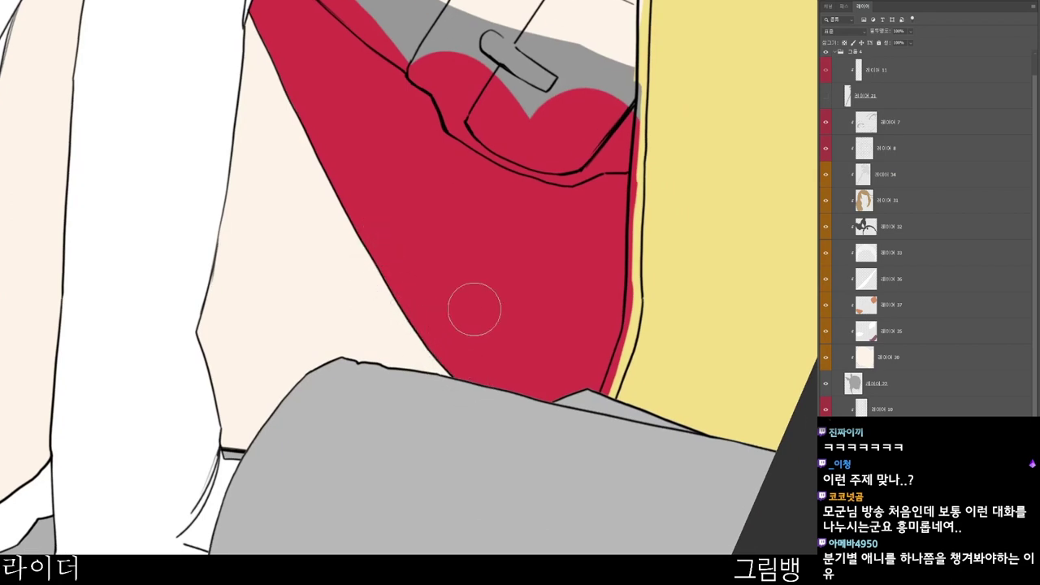
scroll(487, 291, "down", 3)
left_click_drag(564, 183, 621, 401)
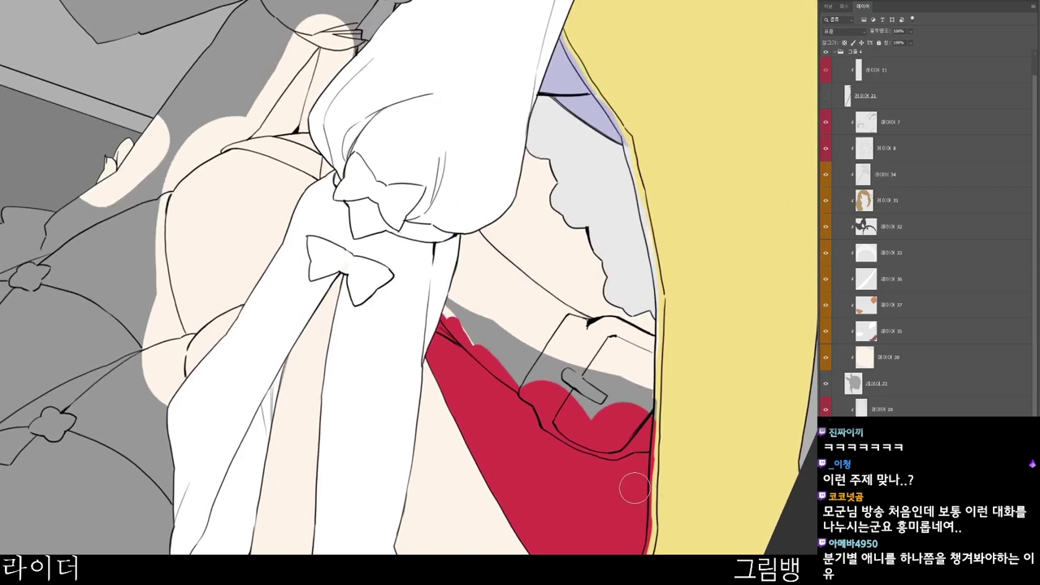
- Paint the narrow hip strip on the other side of the sleeve crimson, filling it up to its upper outline
mouse_move(343, 218)
left_mouse_down()
mouse_move(390, 270)
mouse_move(450, 228)
left_mouse_up()
mouse_move(362, 273)
left_mouse_down()
mouse_move(357, 293)
mouse_move(427, 223)
left_mouse_up()
left_click_drag(386, 252, 436, 217)
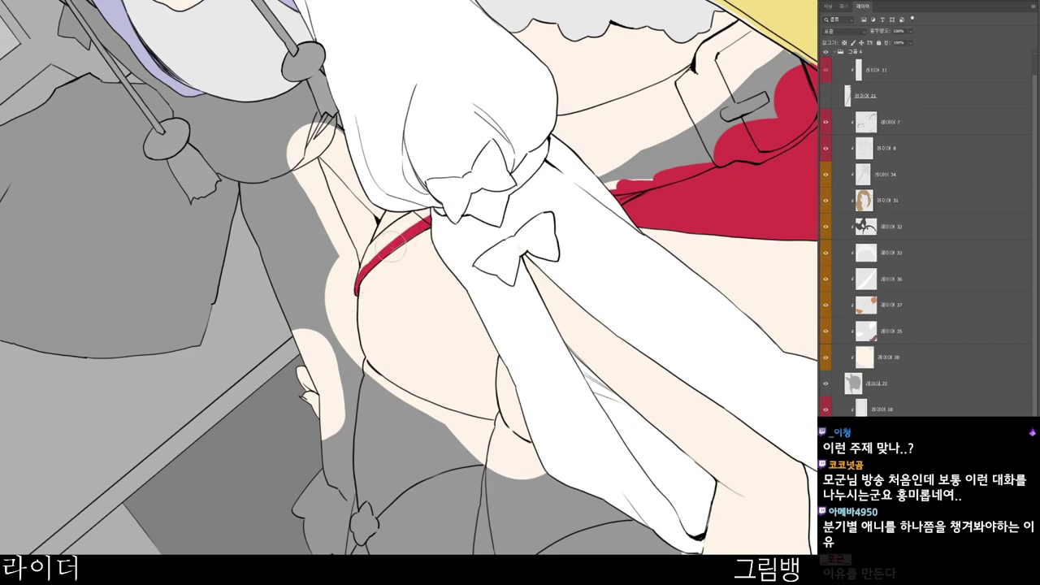
left_click_drag(477, 334, 538, 385)
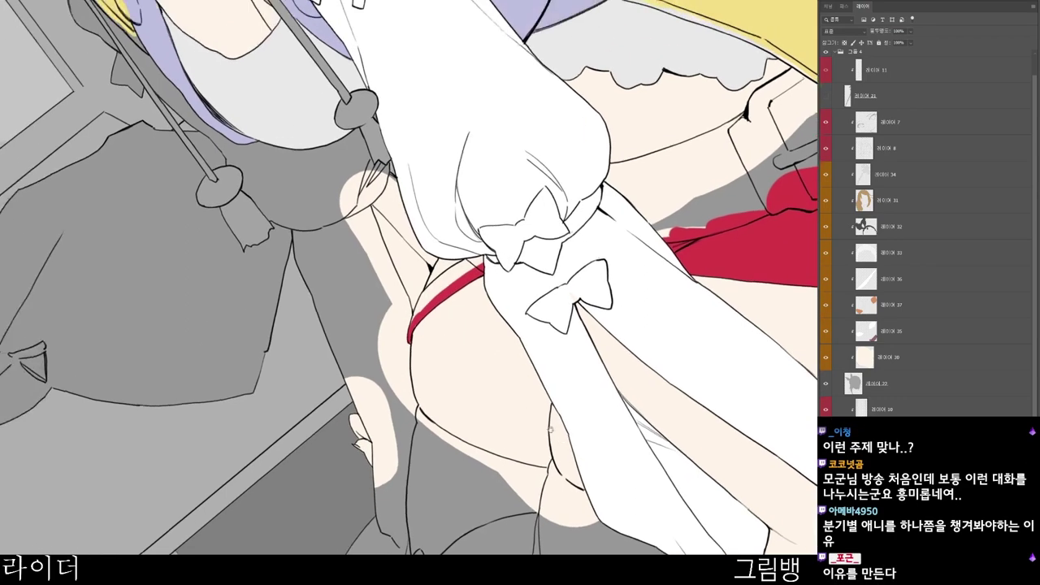
left_click_drag(503, 350, 585, 354)
left_click_drag(426, 363, 462, 317)
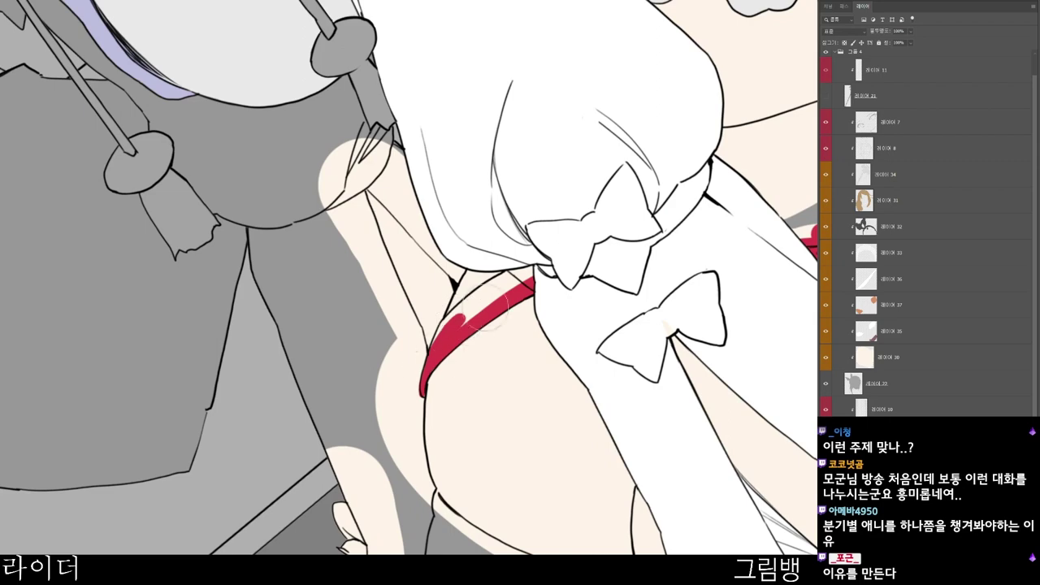
mouse_move(432, 361)
left_mouse_down()
mouse_move(457, 315)
mouse_move(496, 284)
mouse_move(455, 325)
mouse_move(496, 280)
mouse_move(542, 261)
left_mouse_up()
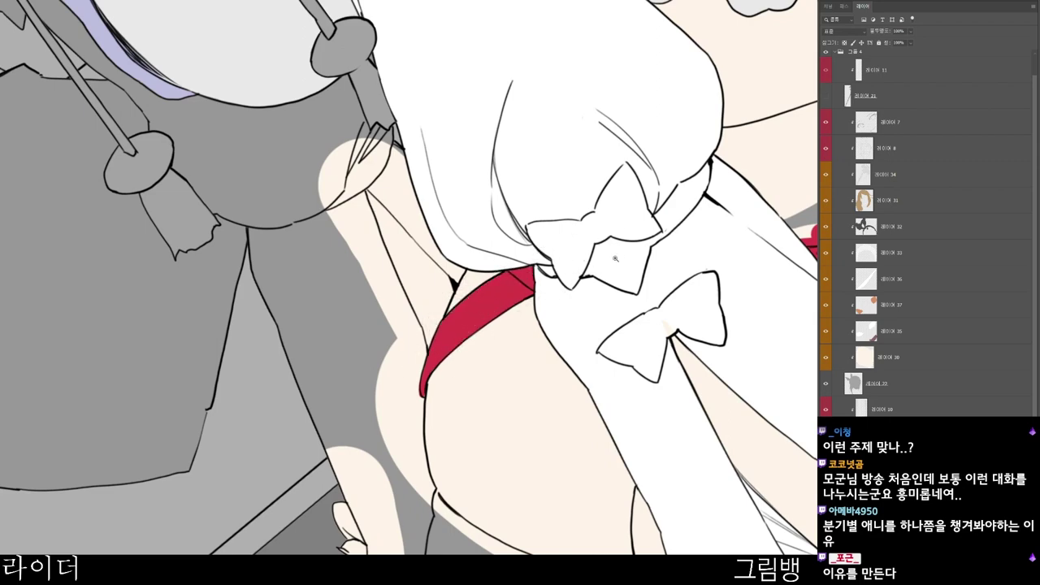
- Set the painting colour to dark grey-brown #564c4c and save the file
left_click_drag(616, 255, 580, 235)
key("Escape")
mouse_move(599, 546)
left_mouse_down()
mouse_move(590, 493)
mouse_move(636, 534)
left_mouse_up()
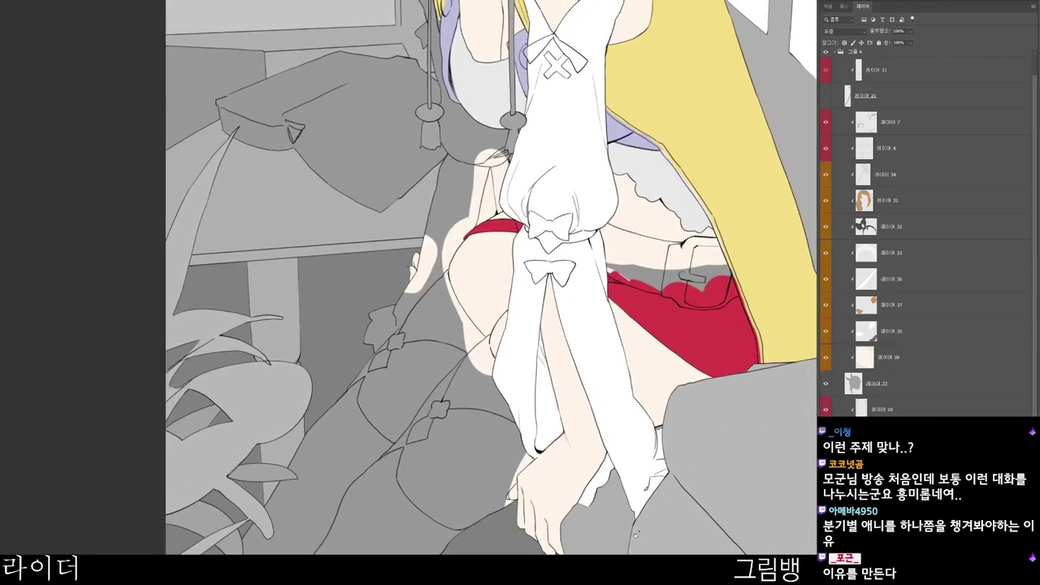
key("n")
left_click_drag(433, 140, 420, 156)
left_click(713, 39)
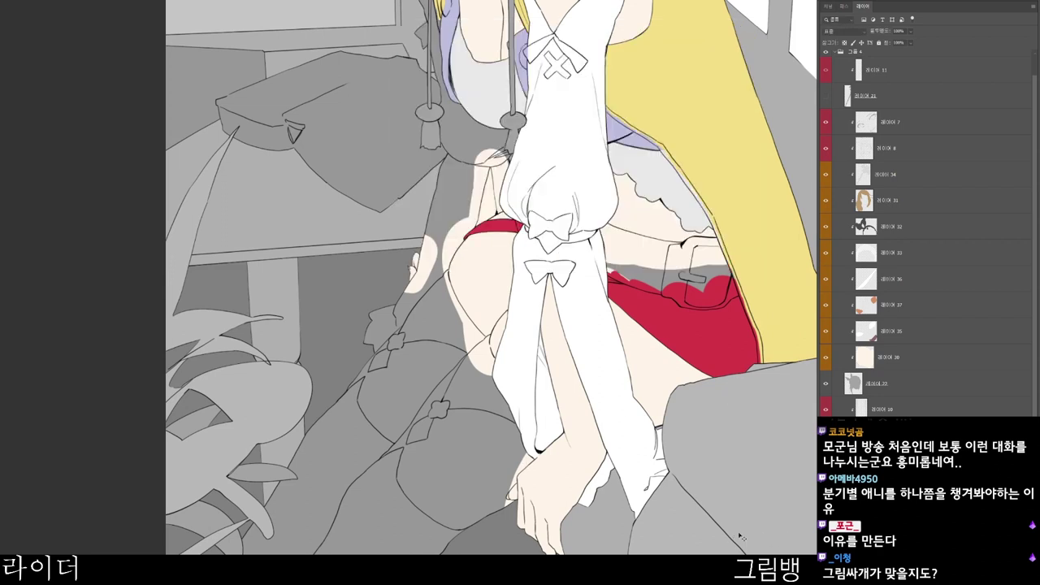
key("ctrl+s")
scroll(742, 460, "up", 3)
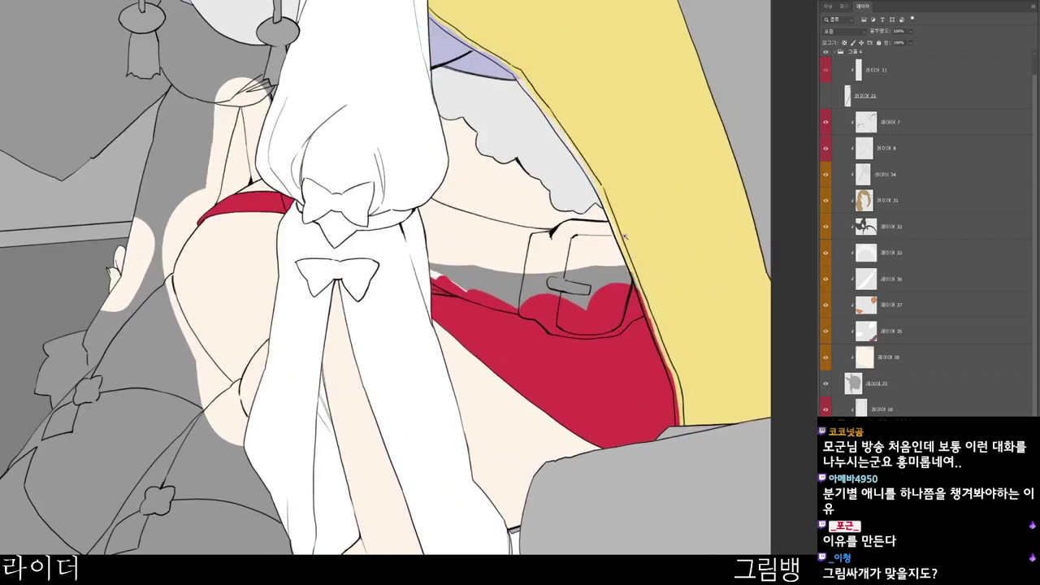
- Paint the belt band dark grey-brown from the sleeve to the buckle frame, undoing the first trial stroke
key("r")
left_click_drag(618, 237, 583, 360)
key("z")
left_click_drag(434, 382, 461, 377)
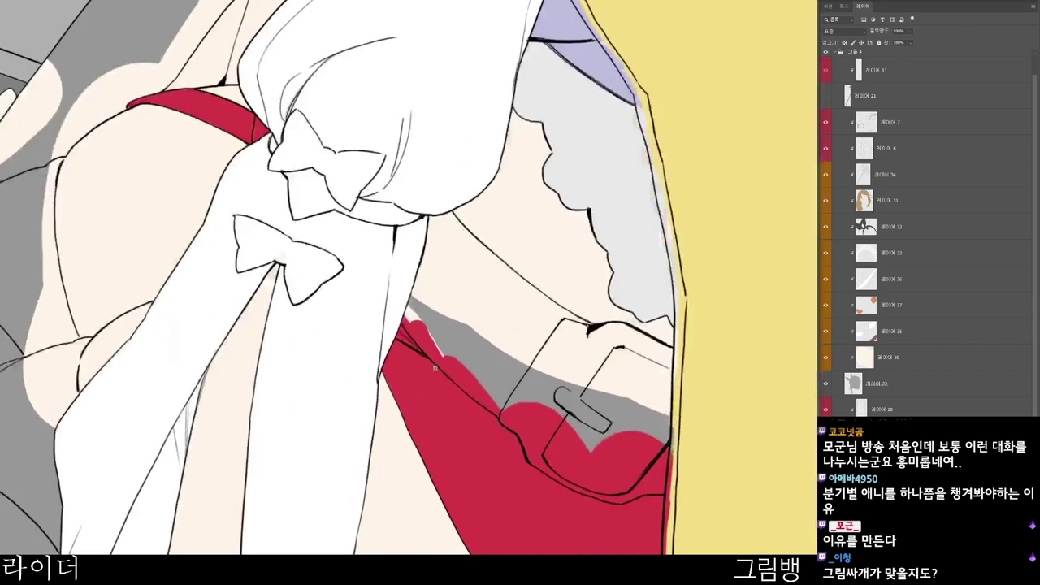
key("r")
left_click_drag(507, 270, 492, 300)
key("z")
left_click_drag(406, 311, 464, 395)
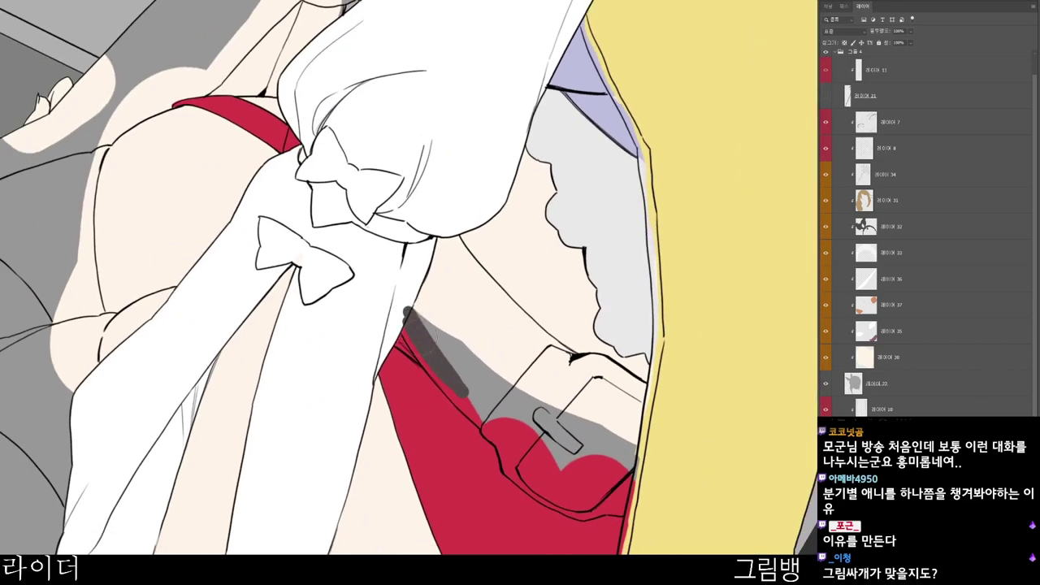
key("ctrl+z")
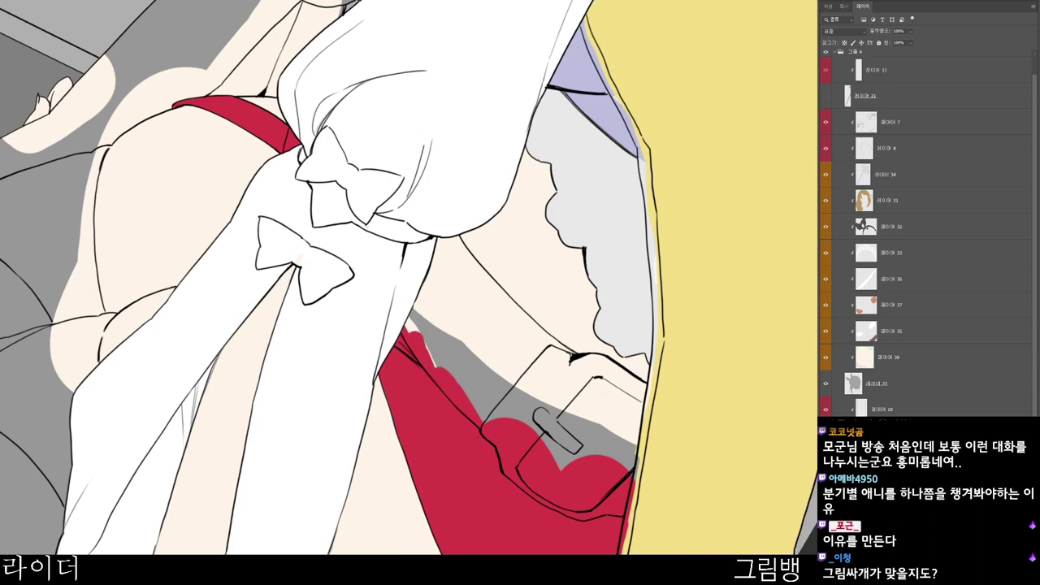
mouse_move(427, 301)
left_mouse_down()
mouse_move(463, 346)
mouse_move(410, 313)
mouse_move(493, 424)
mouse_move(502, 406)
mouse_move(442, 296)
mouse_move(487, 342)
mouse_move(421, 260)
mouse_move(495, 344)
mouse_move(440, 239)
mouse_move(461, 305)
mouse_move(438, 256)
mouse_move(447, 244)
mouse_move(464, 288)
mouse_move(489, 291)
mouse_move(455, 243)
mouse_move(568, 367)
mouse_move(535, 358)
mouse_move(539, 349)
mouse_move(579, 381)
mouse_move(609, 385)
left_mouse_up()
scroll(491, 290, "up", 2)
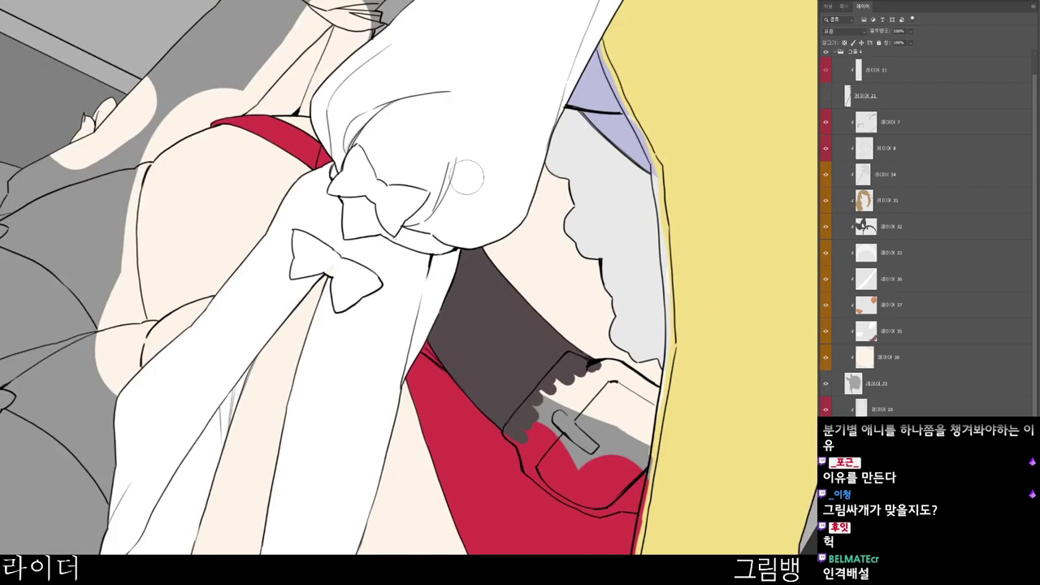
- Fill the belt end inside the buckle with the dark grey-brown, out to the yellow coat's edge
key("ctrl+plus")
left_click_drag(549, 284, 504, 212)
left_click_drag(590, 373, 469, 145)
mouse_move(392, 238)
left_mouse_down()
mouse_move(398, 260)
mouse_move(456, 293)
mouse_move(490, 290)
mouse_move(525, 250)
mouse_move(483, 298)
mouse_move(482, 272)
mouse_move(460, 286)
mouse_move(476, 229)
mouse_move(429, 276)
mouse_move(450, 260)
mouse_move(432, 268)
mouse_move(396, 241)
mouse_move(427, 233)
mouse_move(515, 154)
mouse_move(523, 187)
mouse_move(534, 170)
mouse_move(559, 187)
left_mouse_up()
scroll(564, 212, "up", 2)
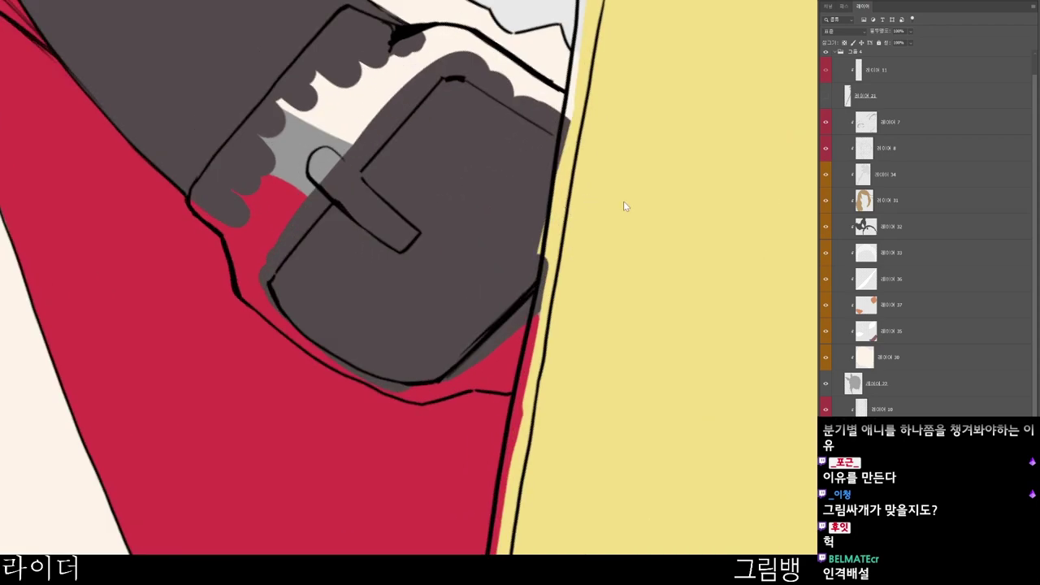
mouse_move(528, 280)
left_mouse_down()
mouse_move(551, 178)
mouse_move(516, 325)
left_mouse_up()
left_click_drag(558, 258, 526, 258)
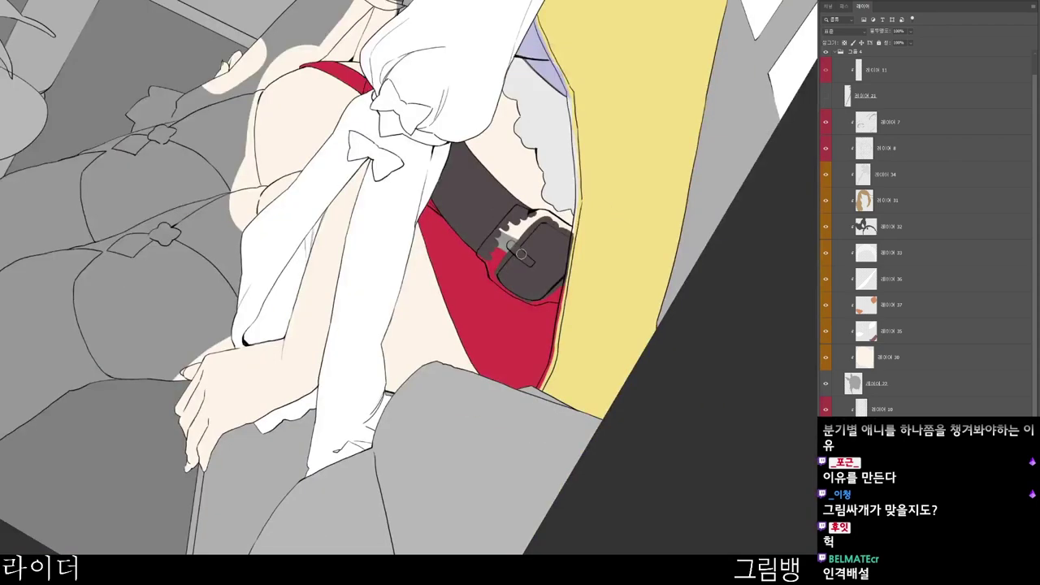
- Create a new layer clipped to the previous layer for the buckle colour
left_click_drag(473, 495, 621, 270)
left_click_drag(519, 372, 670, 535)
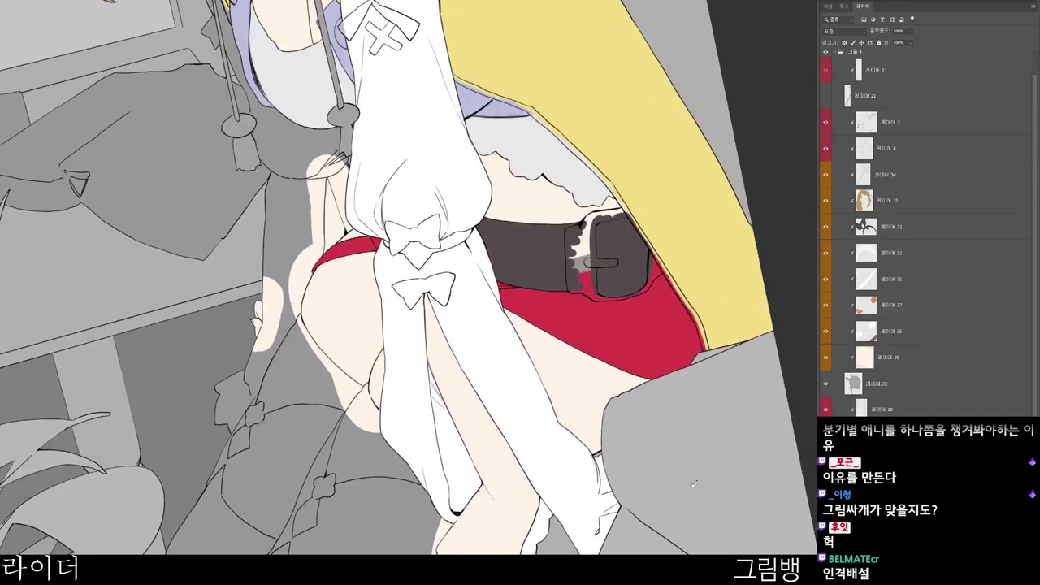
left_click_drag(695, 481, 609, 532)
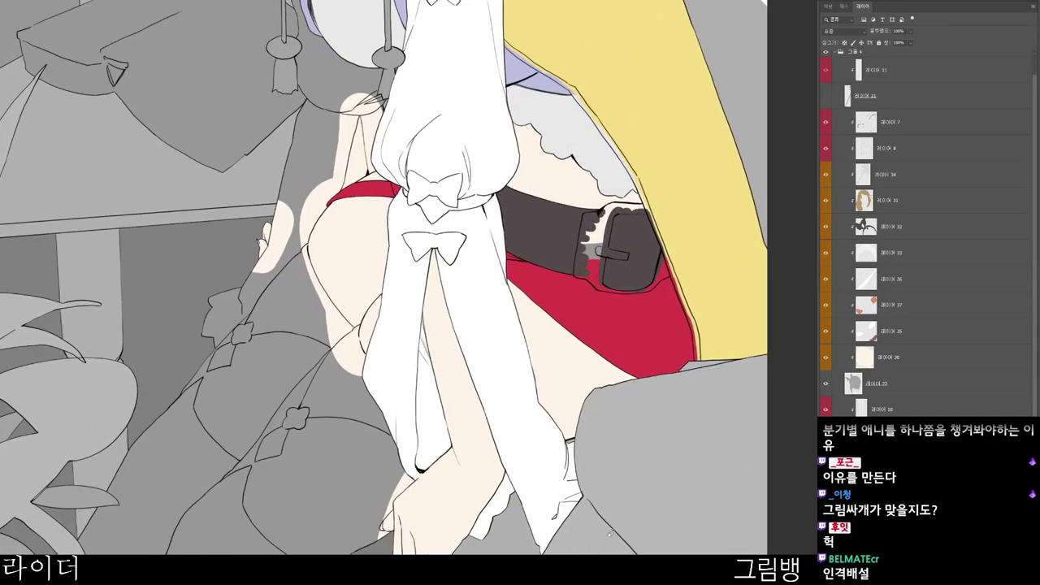
scroll(605, 485, "up", 5)
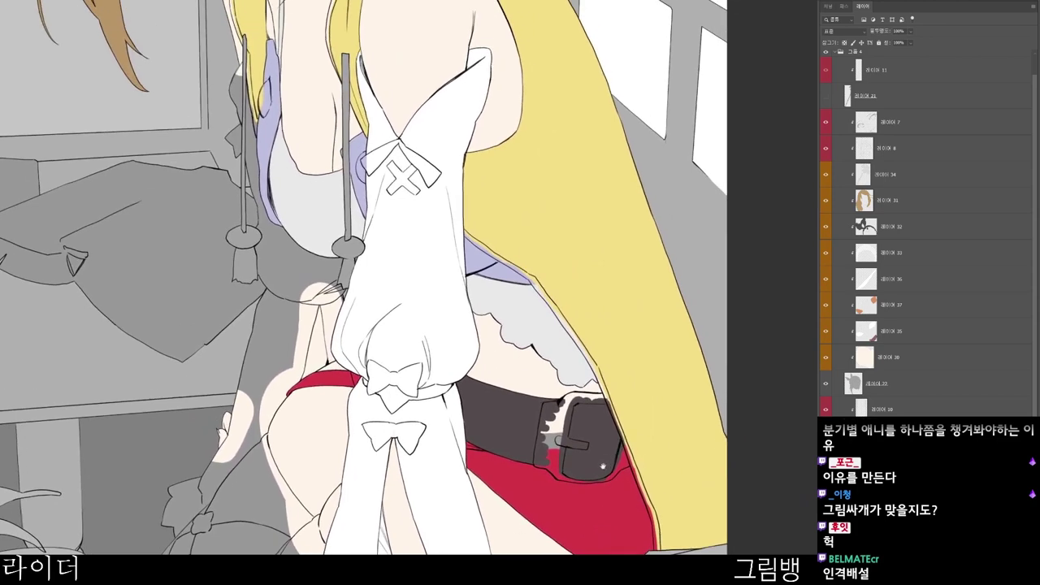
left_click_drag(562, 508, 621, 468)
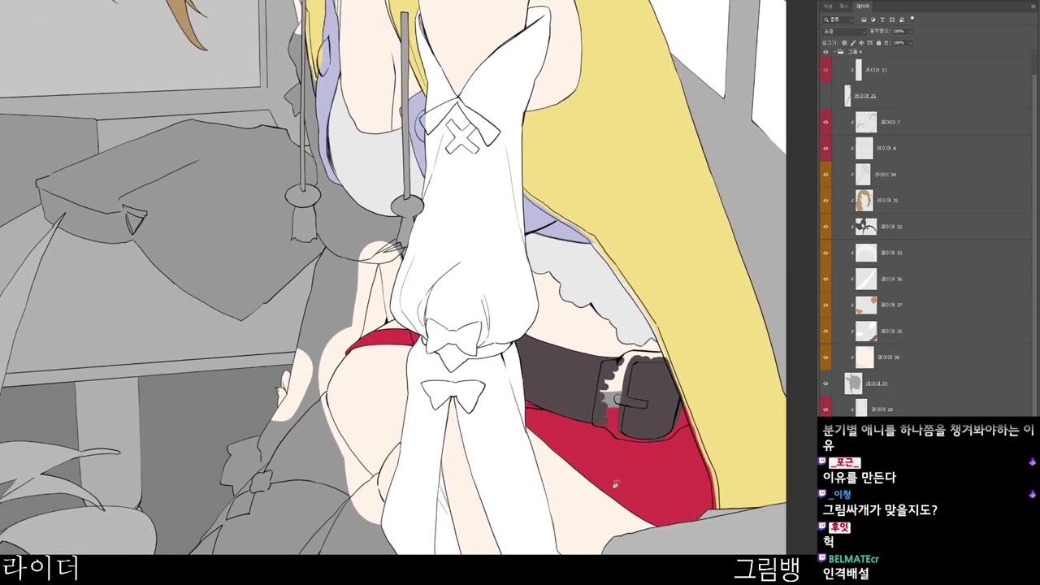
left_click_drag(595, 520, 544, 448)
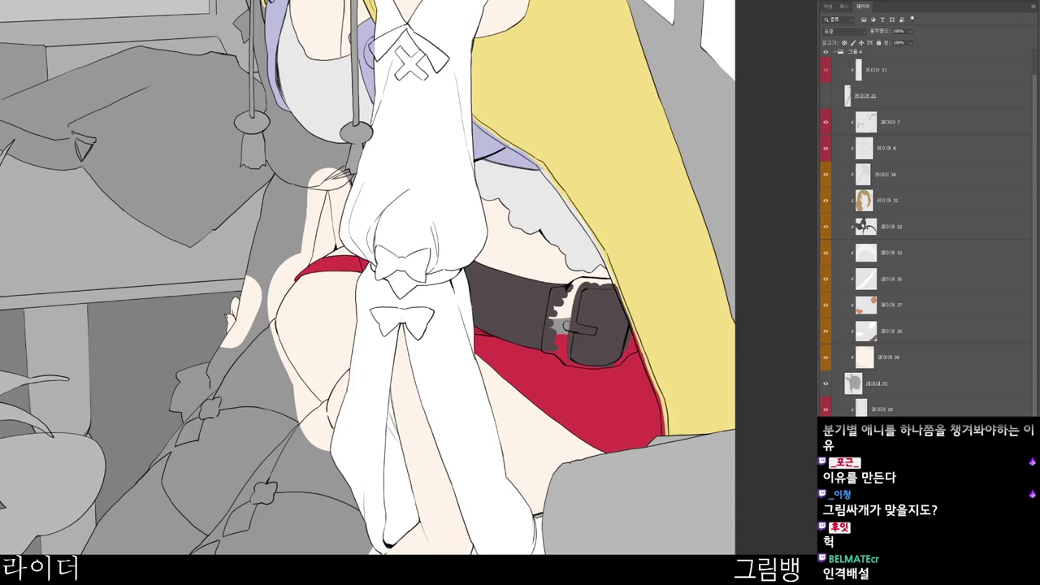
key("ctrl+shift+n")
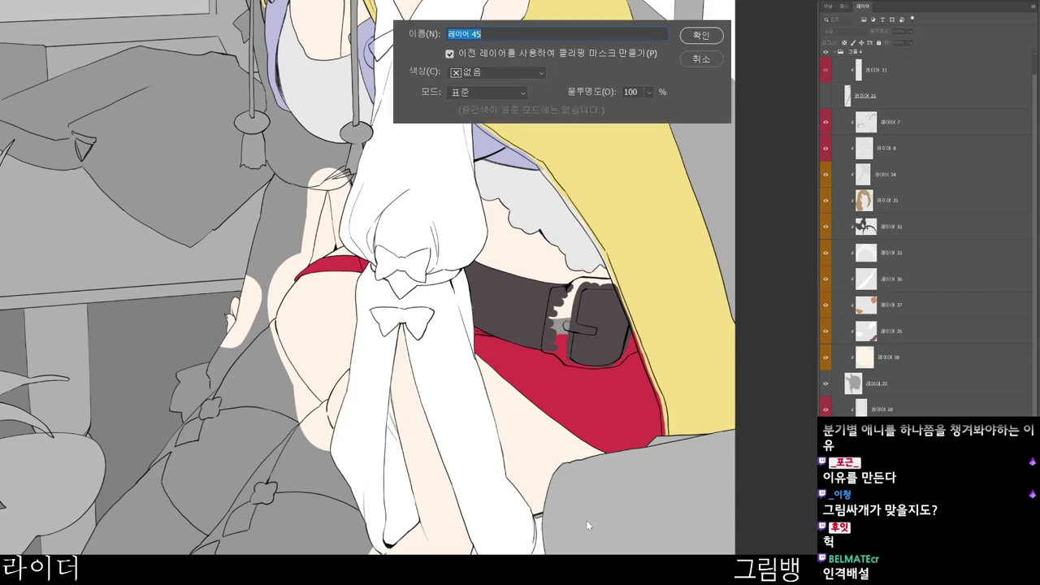
key("Return")
- Set the painting colour to warm grey #a2998e and try it with a stroke on the buckle frame
key("n")
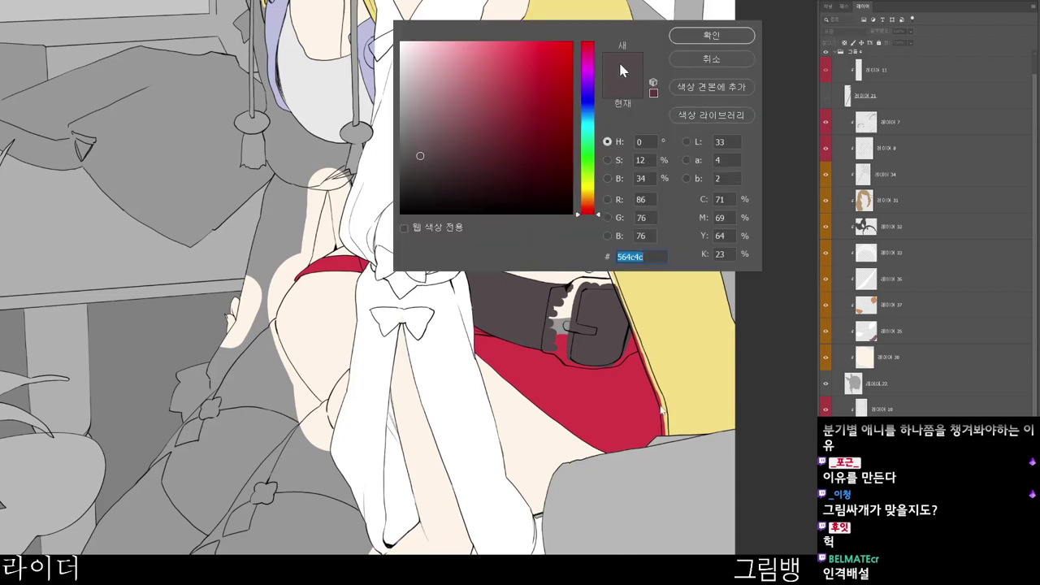
left_click(712, 36)
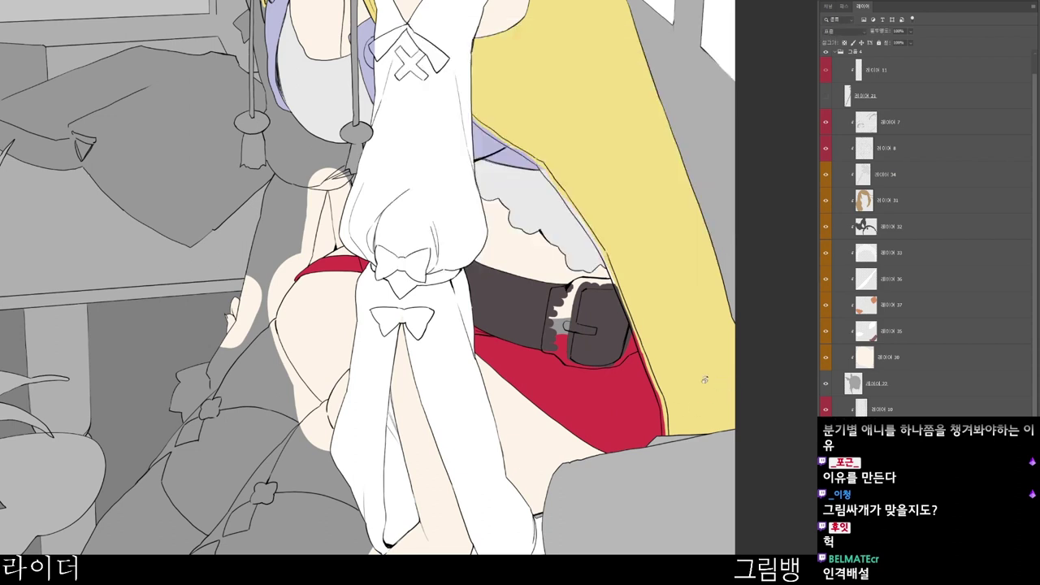
key("n")
left_click(420, 102)
left_click(589, 199)
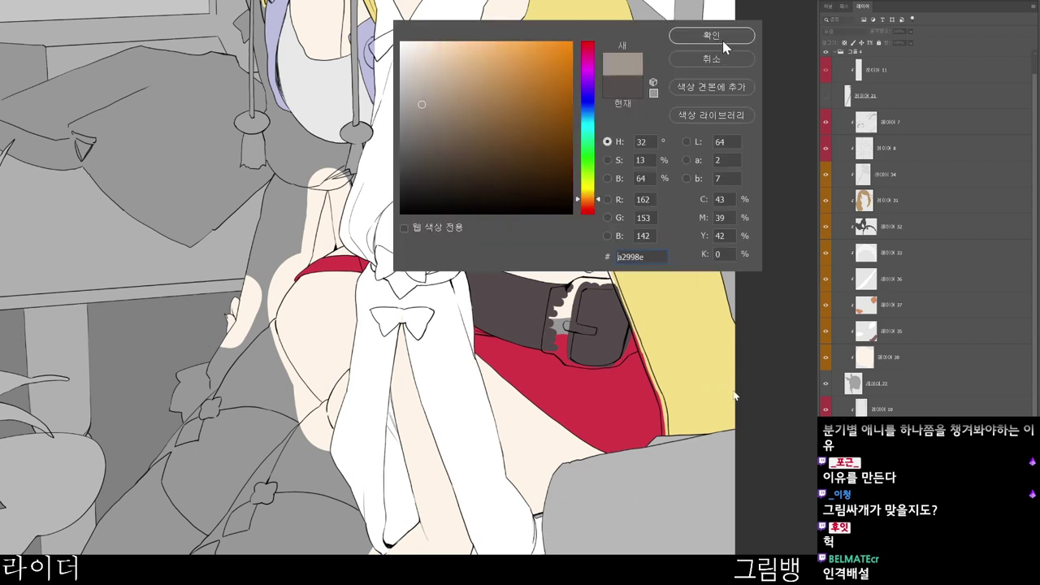
left_click(722, 40)
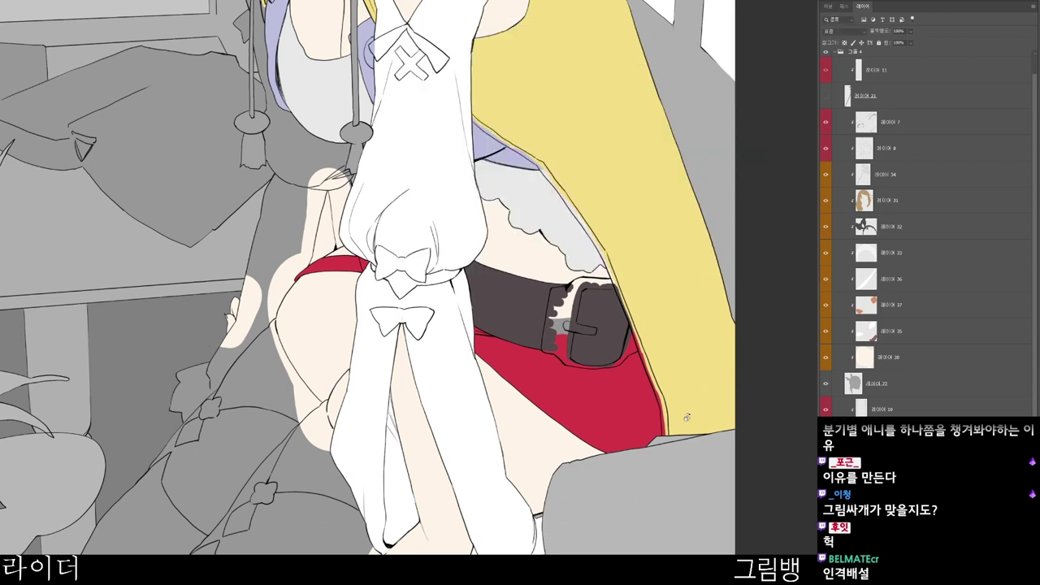
left_click(577, 373, "ctrl")
left_click_drag(553, 269, 553, 264)
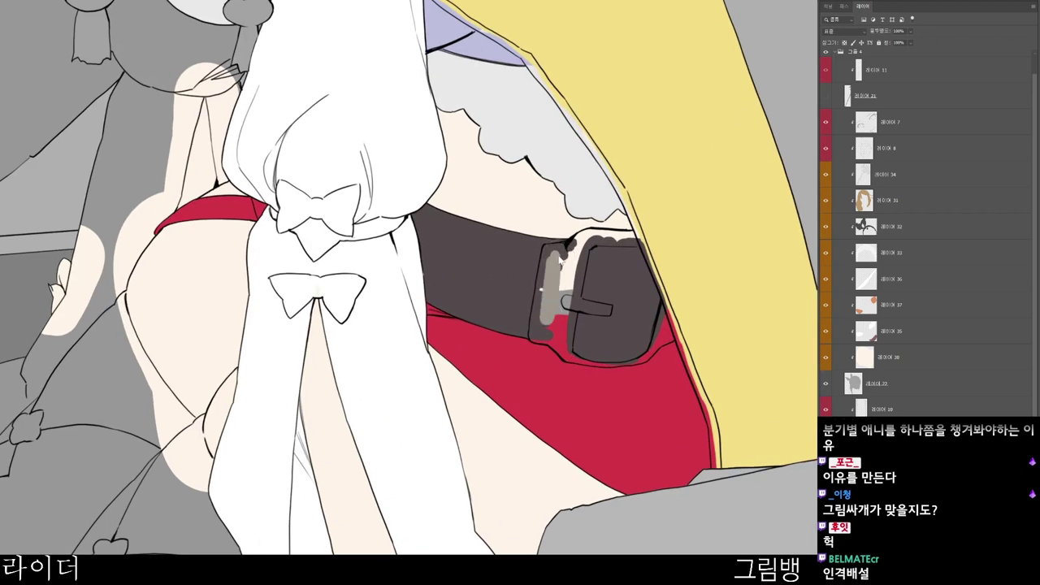
- Set the painting colour to tan #e4bf94 and paint the buckle frame's wide vertical bar and upper bar
key("n")
left_click(459, 71)
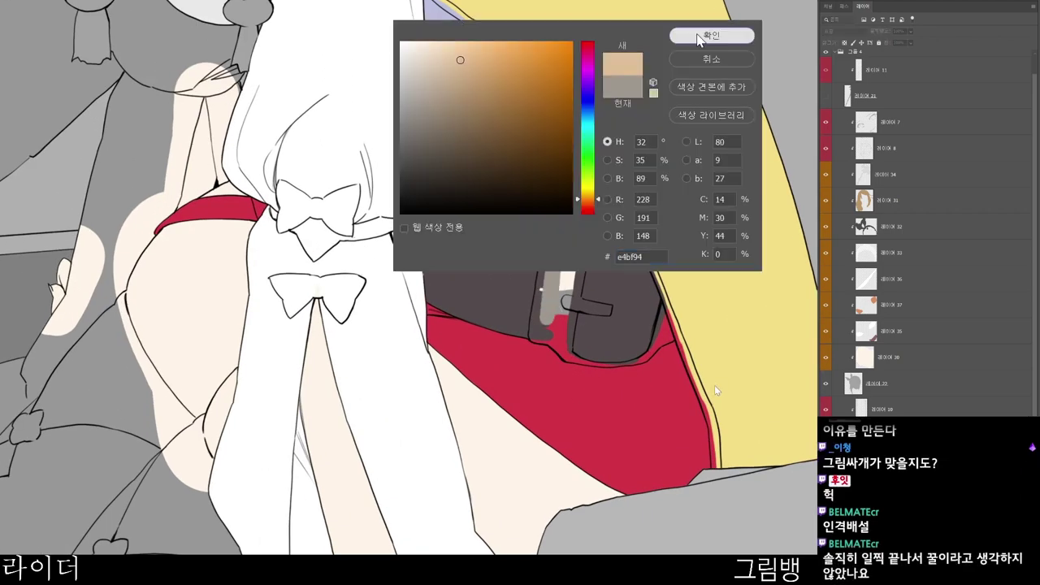
left_click(711, 36)
scroll(559, 260, "up", 2)
mouse_move(558, 236)
left_mouse_down()
mouse_move(551, 288)
mouse_move(541, 220)
mouse_move(569, 220)
mouse_move(565, 248)
mouse_move(581, 229)
mouse_move(589, 299)
mouse_move(602, 262)
mouse_move(595, 317)
mouse_move(607, 254)
mouse_move(602, 293)
mouse_move(576, 308)
mouse_move(543, 374)
mouse_move(526, 368)
mouse_move(524, 329)
mouse_move(516, 385)
mouse_move(529, 393)
mouse_move(520, 395)
mouse_move(559, 400)
mouse_move(553, 344)
mouse_move(559, 382)
mouse_move(584, 390)
left_mouse_up()
mouse_move(586, 226)
left_mouse_down()
mouse_move(628, 199)
mouse_move(568, 223)
mouse_move(591, 214)
mouse_move(547, 213)
mouse_move(612, 200)
mouse_move(628, 209)
mouse_move(613, 224)
mouse_move(664, 207)
mouse_move(635, 231)
mouse_move(645, 210)
mouse_move(691, 207)
mouse_move(639, 203)
mouse_move(642, 193)
mouse_move(626, 189)
mouse_move(609, 200)
mouse_move(724, 212)
left_mouse_up()
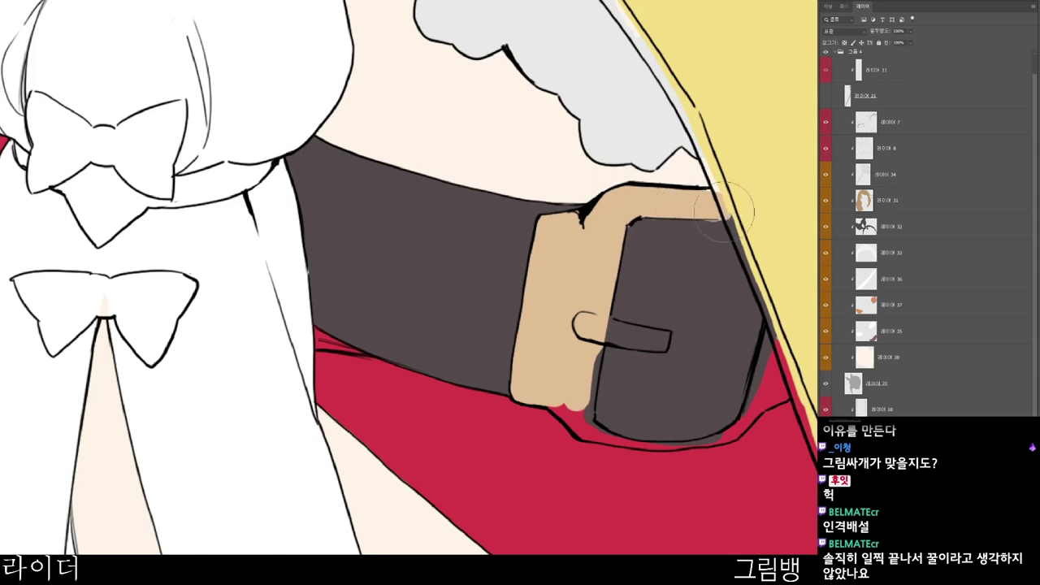
- Extend the tan along the buckle frame's lower edge, curving around the dark belt end
left_click_drag(664, 241, 557, 195)
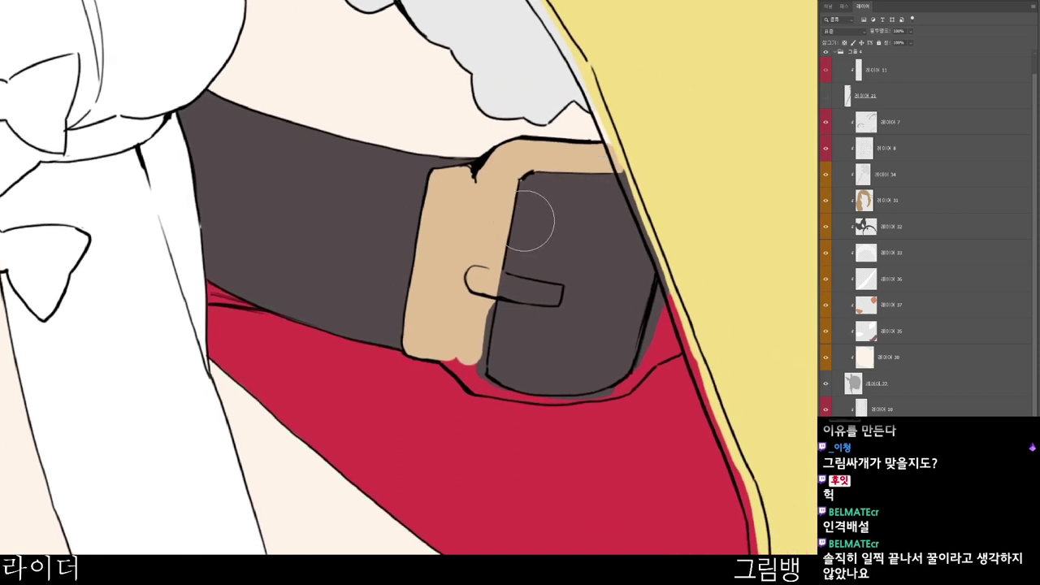
left_click_drag(486, 284, 484, 320)
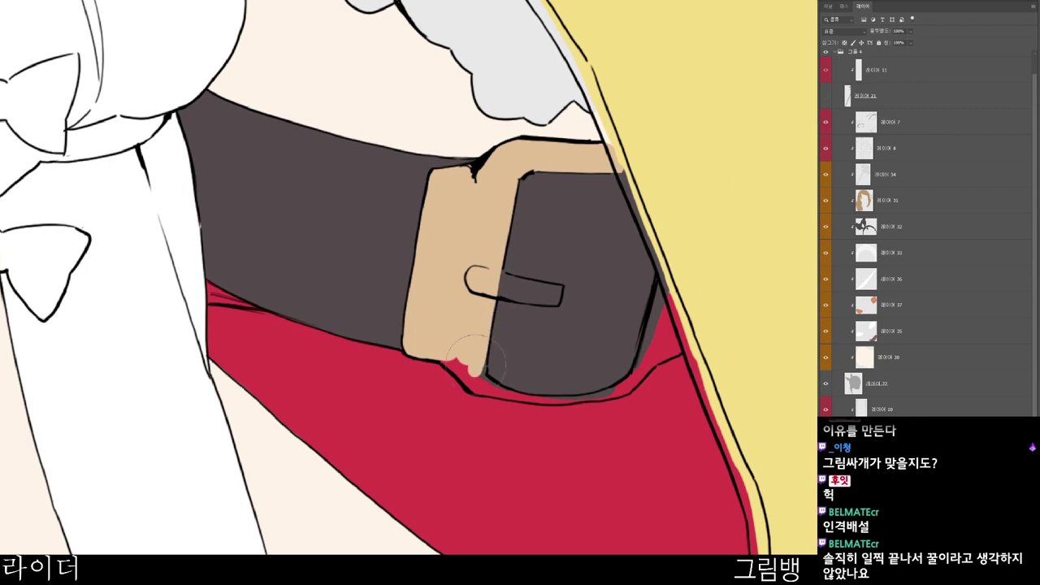
left_click_drag(592, 441, 447, 512)
mouse_move(451, 422)
left_mouse_down()
mouse_move(438, 386)
mouse_move(364, 347)
mouse_move(395, 403)
mouse_move(401, 363)
left_mouse_up()
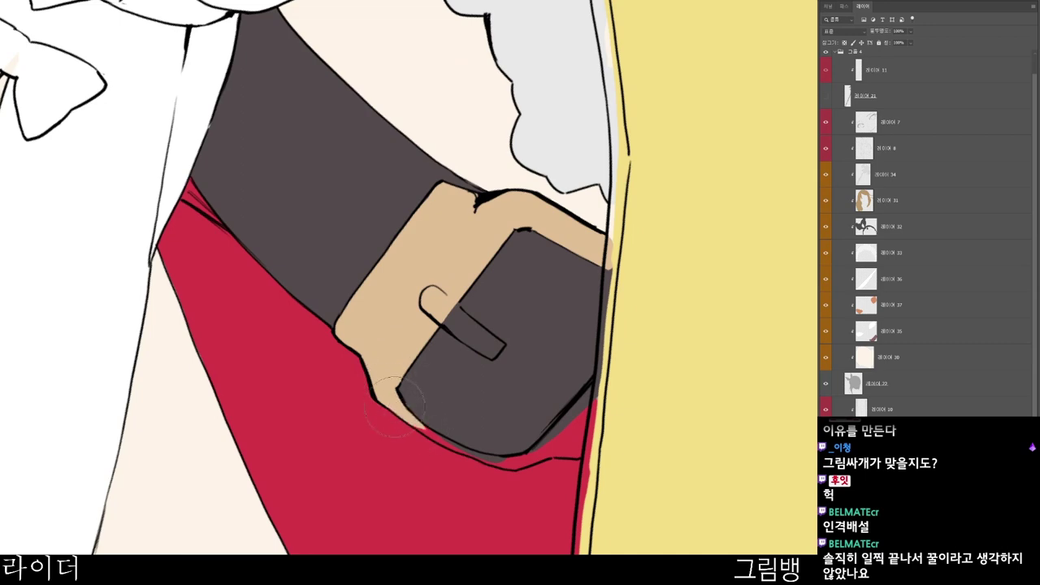
key("r")
left_click_drag(572, 542, 617, 386)
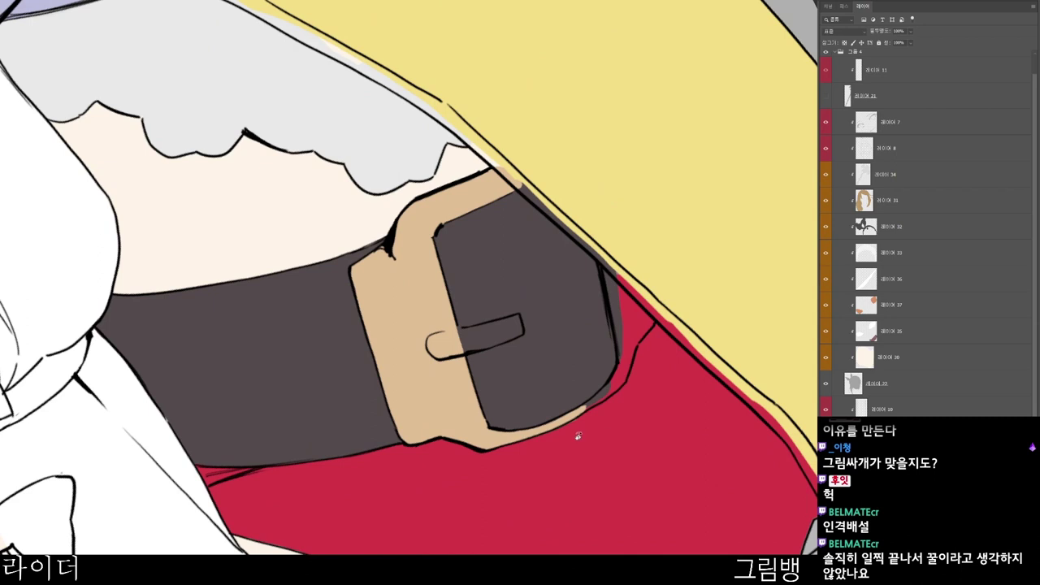
scroll(565, 431, "up", 2)
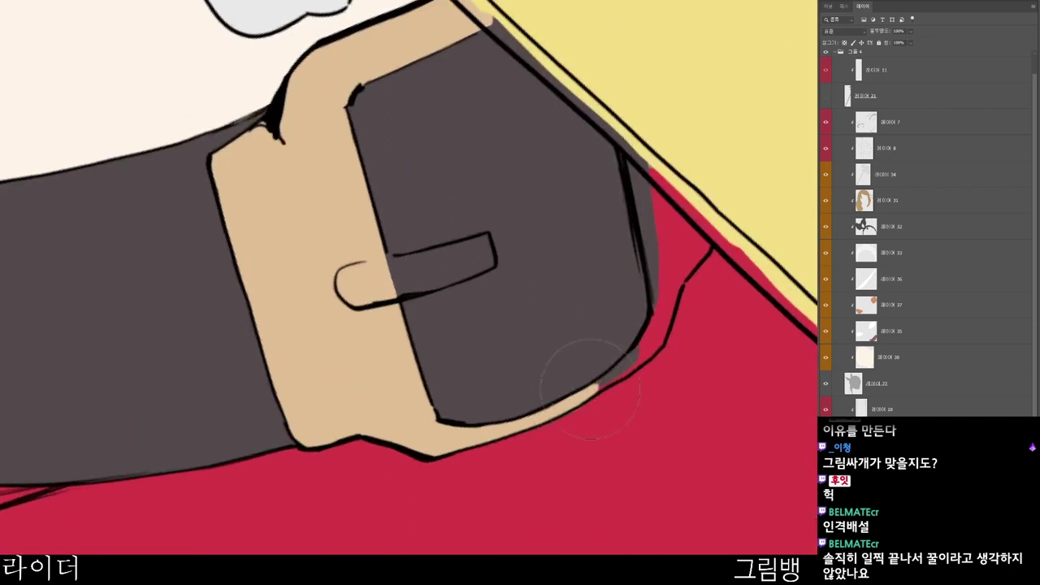
mouse_move(624, 362)
left_mouse_down()
mouse_move(653, 348)
mouse_move(663, 319)
left_mouse_up()
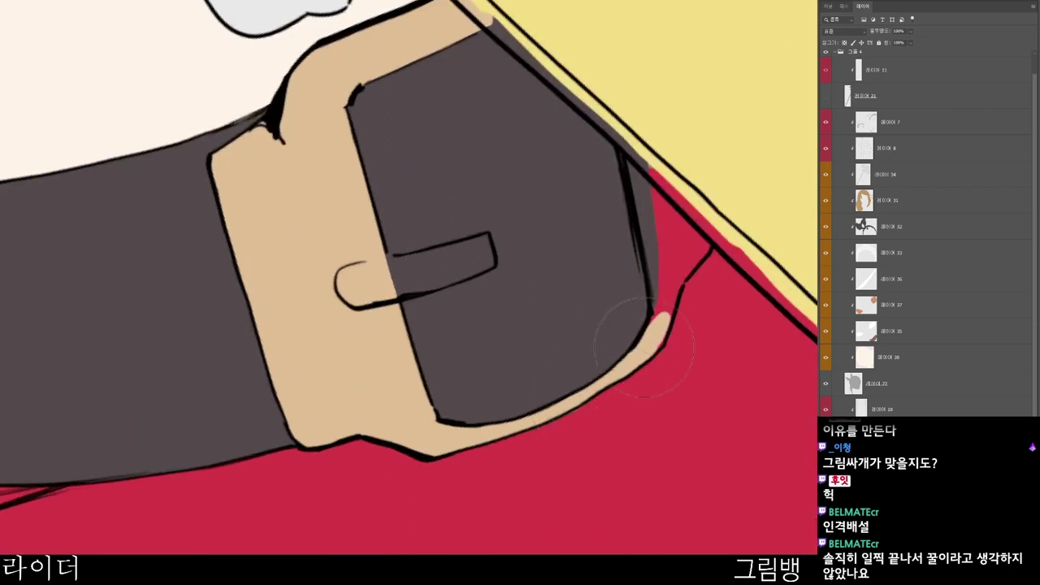
- Fill the remaining side of the buckle frame beside the yellow coat with tan
scroll(665, 300, "down", 1)
key("r")
left_click_drag(651, 402, 584, 520)
key("space")
left_click_drag(585, 520, 566, 358)
mouse_move(594, 244)
left_mouse_down()
mouse_move(620, 211)
mouse_move(616, 223)
mouse_move(630, 140)
mouse_move(625, 194)
left_mouse_up()
left_click_drag(633, 228, 590, 295)
mouse_move(638, 233)
left_mouse_down()
mouse_move(632, 154)
mouse_move(652, 210)
mouse_move(636, 222)
mouse_move(666, 212)
mouse_move(634, 240)
mouse_move(649, 235)
mouse_move(644, 179)
mouse_move(651, 195)
mouse_move(634, 140)
mouse_move(667, 202)
mouse_move(677, 199)
mouse_move(666, 183)
mouse_move(630, 293)
left_mouse_up()
- Paint the buckle's prong tan across the dark belt end
left_click_drag(562, 417, 569, 159)
left_click_drag(374, 171, 486, 104)
mouse_move(407, 44)
left_mouse_down()
mouse_move(455, 17)
mouse_move(447, 28)
left_mouse_up()
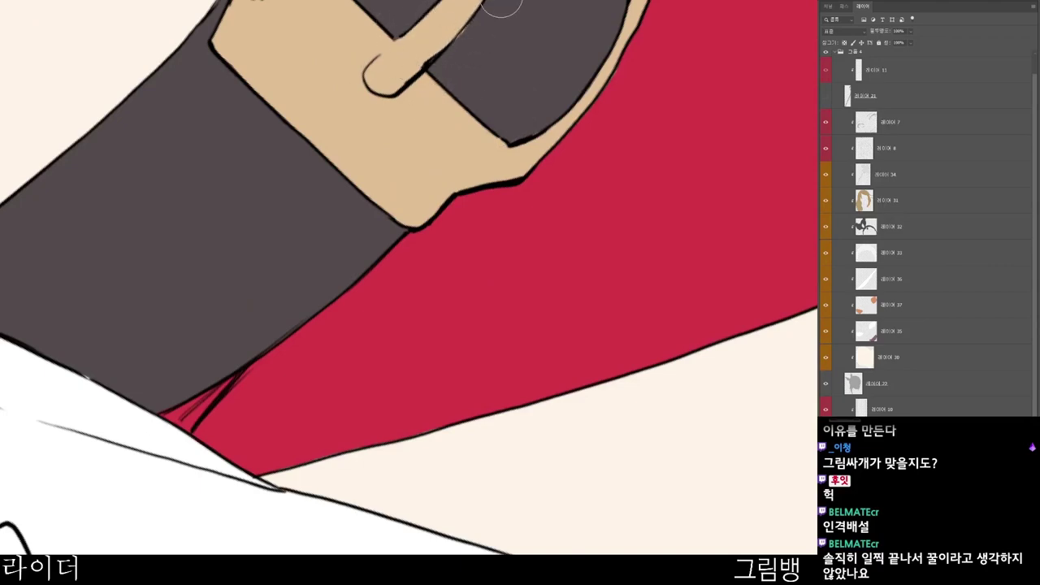
left_click_drag(581, 32, 500, 74)
left_click_drag(636, 169, 634, 357)
left_click_drag(626, 322, 659, 320)
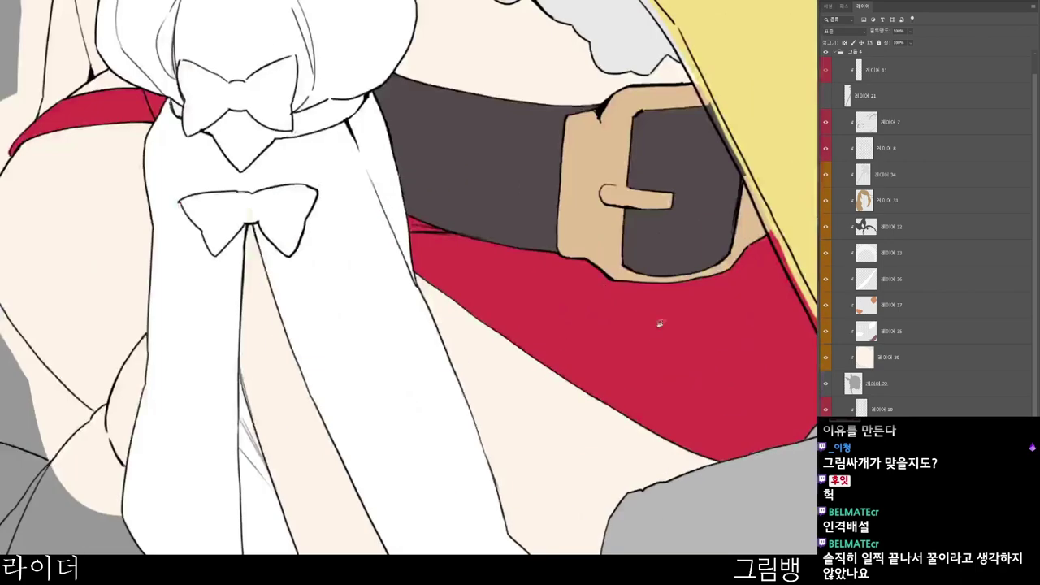
left_click_drag(573, 266, 553, 275)
left_click_drag(631, 372, 622, 394)
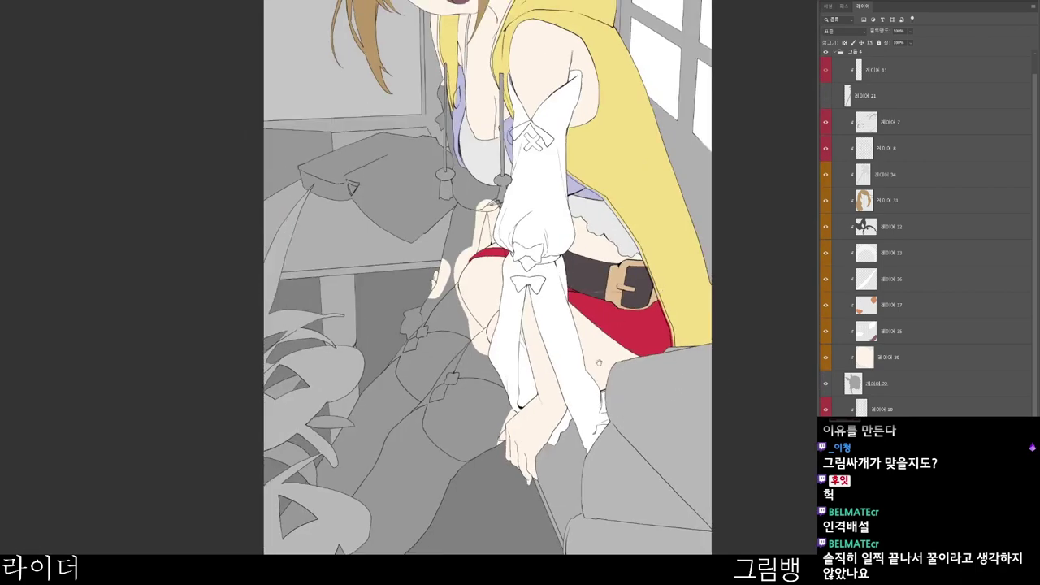
- Set the painting colour to off-white #fafafa and paint the stocking tops on both thighs around the flower ornaments and diamond cutouts
left_click_drag(611, 283, 596, 354)
left_click_drag(555, 578, 582, 520)
type("n")
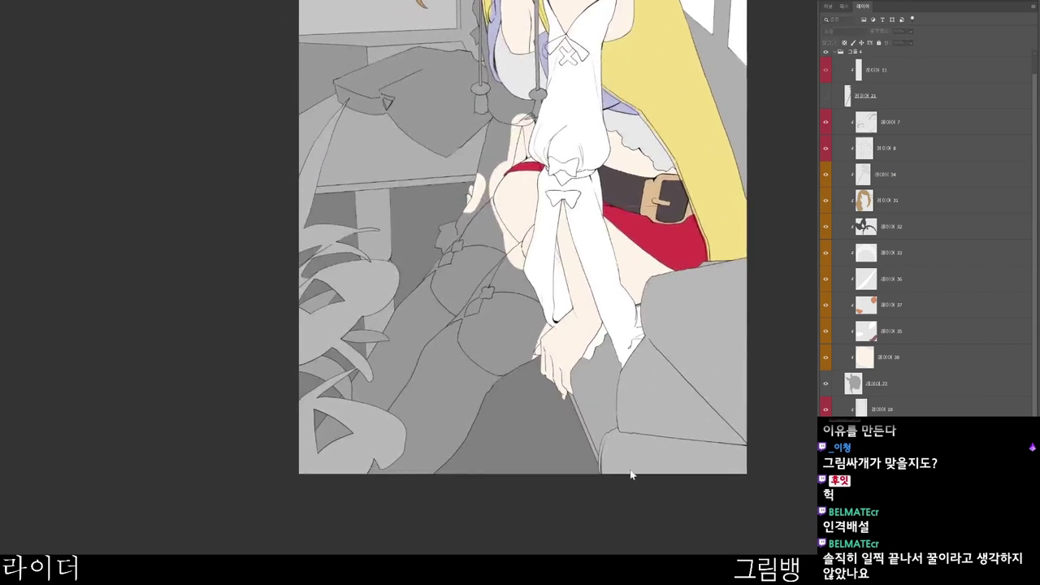
type("fafafa")
left_click(736, 37)
scroll(926, 236, "down", 3)
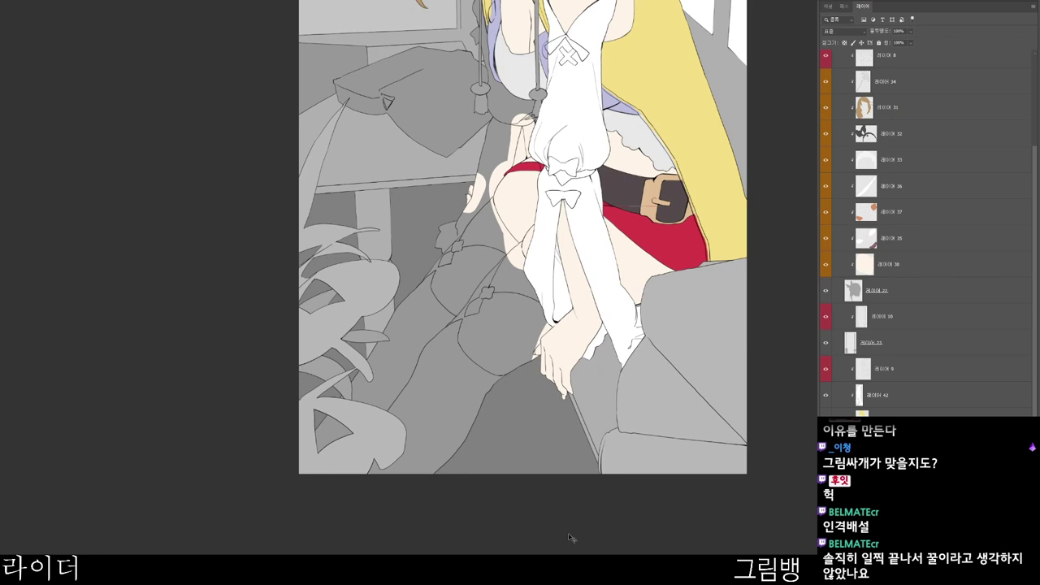
left_click(549, 397)
scroll(512, 220, "up", 2)
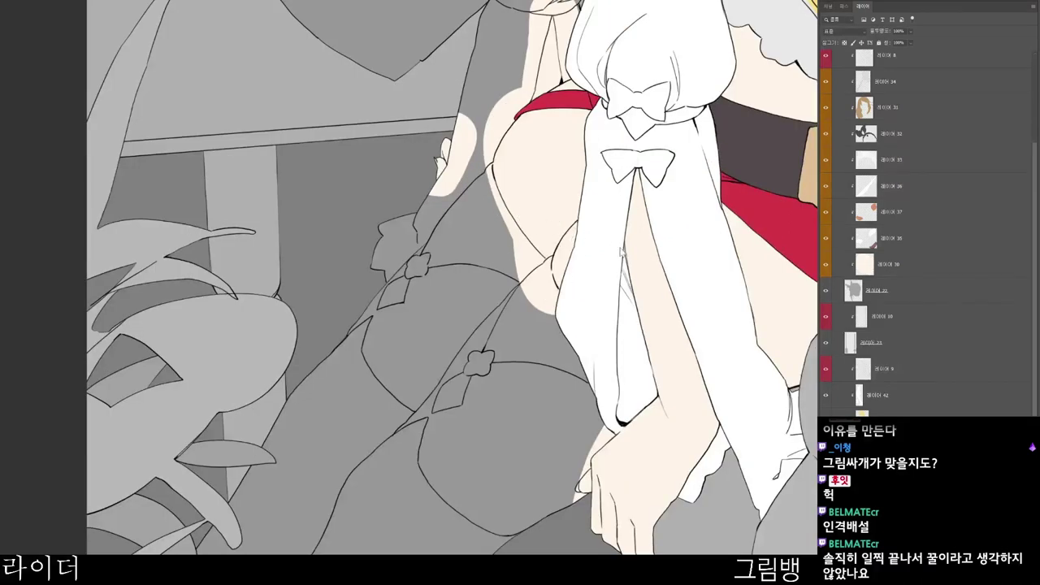
mouse_move(410, 269)
left_mouse_down()
mouse_move(382, 309)
mouse_move(420, 293)
left_mouse_up()
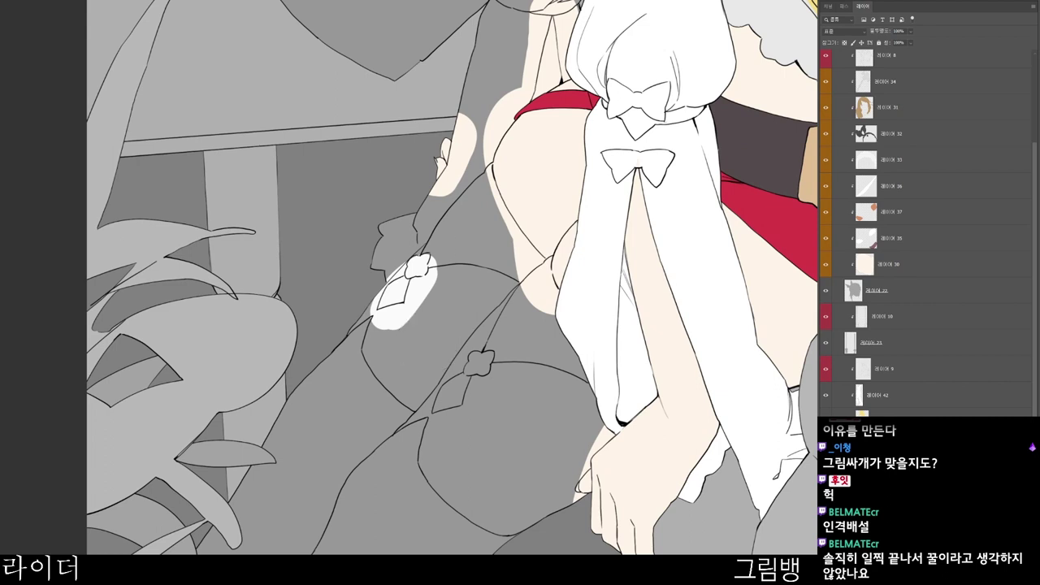
left_click_drag(363, 338, 402, 337)
mouse_move(416, 459)
left_mouse_down()
mouse_move(404, 426)
mouse_move(467, 382)
mouse_move(459, 390)
mouse_move(422, 284)
mouse_move(459, 218)
mouse_move(493, 281)
left_mouse_up()
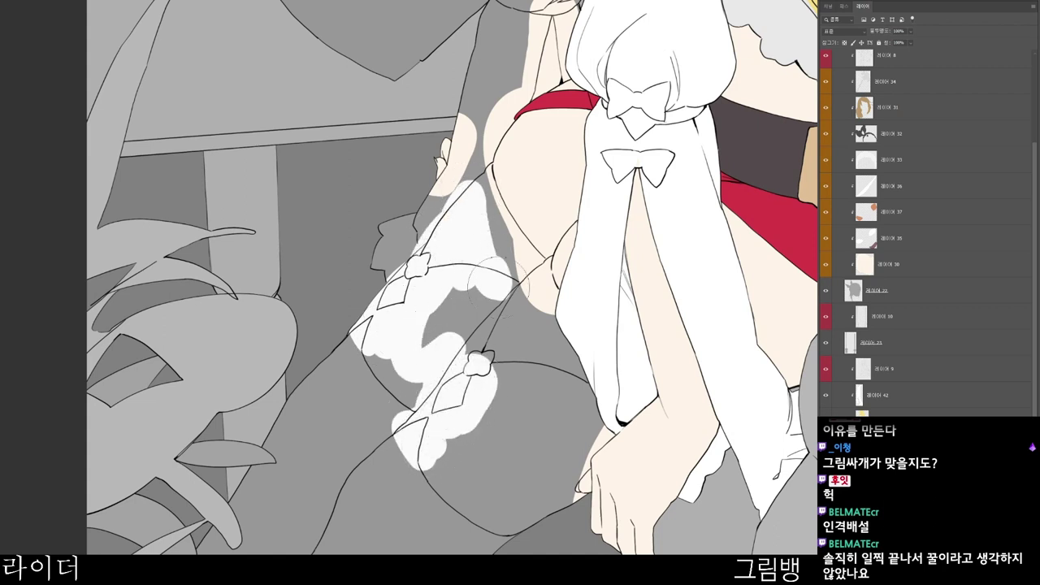
- Extend the off-white over the far thigh and along the near thigh's curved band line to the hanging sleeve
scroll(426, 225, "up", 5)
mouse_move(362, 309)
left_mouse_down()
mouse_move(441, 205)
mouse_move(518, 130)
mouse_move(509, 146)
mouse_move(520, 215)
mouse_move(546, 259)
mouse_move(543, 418)
mouse_move(603, 419)
mouse_move(607, 453)
mouse_move(582, 385)
mouse_move(672, 473)
left_mouse_up()
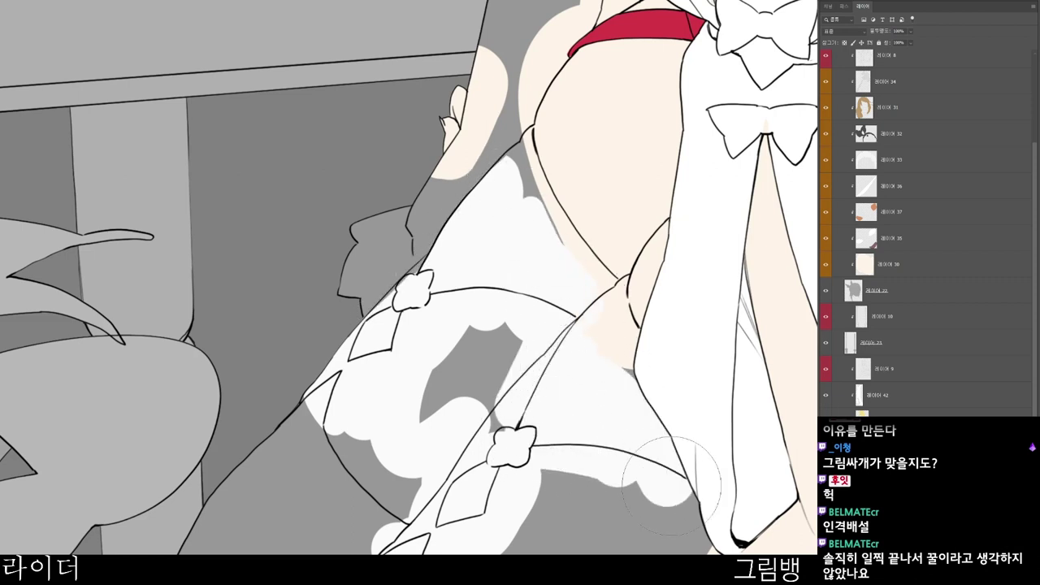
left_click_drag(656, 398, 514, 490)
- Hide the skin base colour and paint the near thigh's upper end off-white beside the white sleeve
scroll(514, 443, "up", 4)
left_click_drag(418, 386, 451, 422)
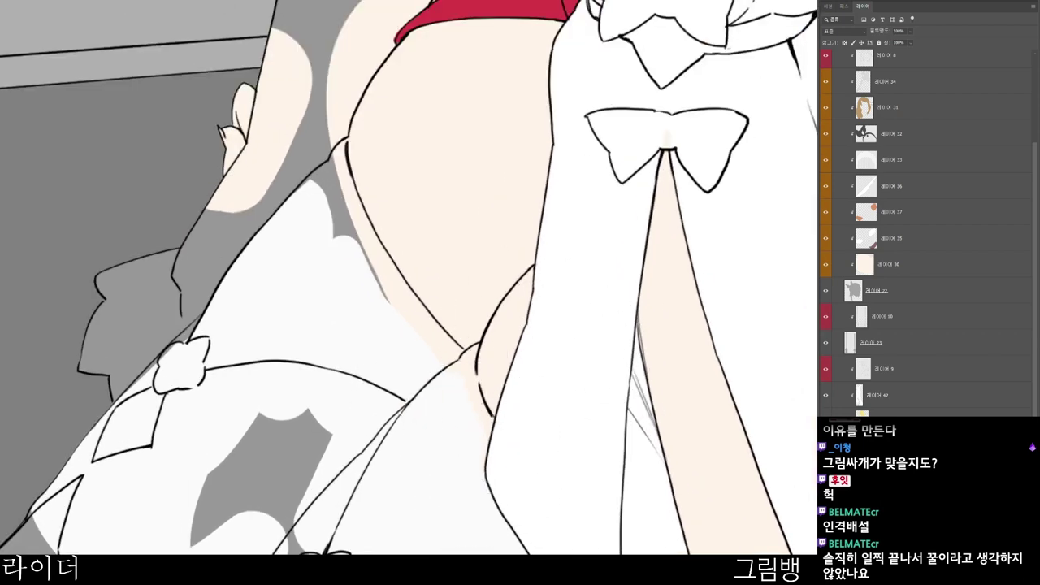
left_click(825, 474)
scroll(453, 379, "up", 3)
mouse_move(451, 374)
left_mouse_down()
mouse_move(474, 354)
mouse_move(472, 383)
mouse_move(481, 382)
mouse_move(518, 468)
left_mouse_up()
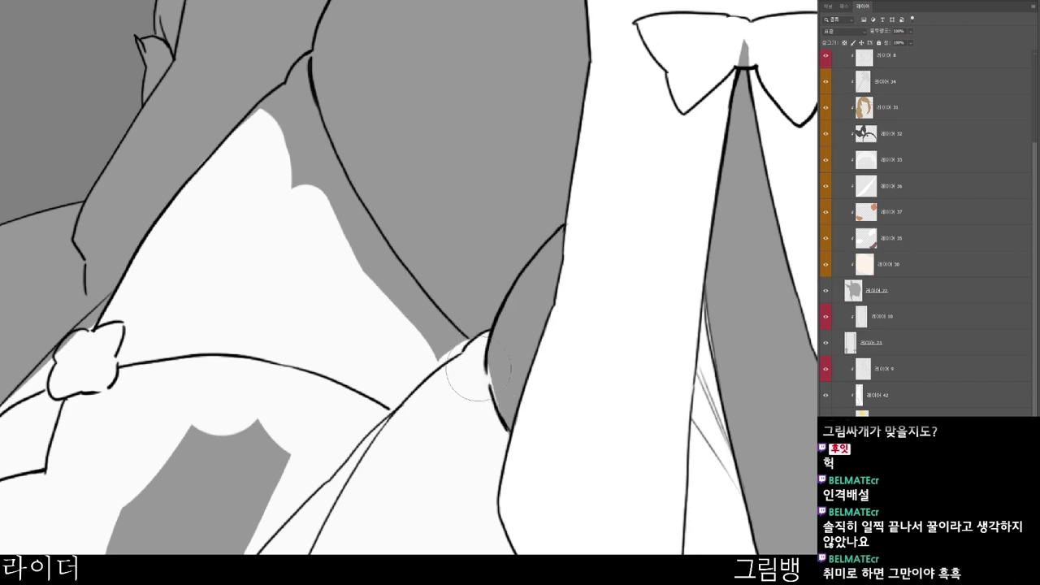
key("bracketleft")
scroll(510, 365, "down", 5)
left_click_drag(395, 238, 444, 327)
mouse_move(374, 207)
left_mouse_down()
mouse_move(389, 223)
mouse_move(380, 217)
mouse_move(376, 265)
mouse_move(396, 269)
left_mouse_up()
key("ctrl+z")
key("ctrl+z")
- Cover the pointed upper corner of the far thigh with off-white up to the hip outline
scroll(389, 221, "up", 5)
key("bracketright")
left_click_drag(385, 179, 425, 324)
left_click_drag(403, 236, 442, 346)
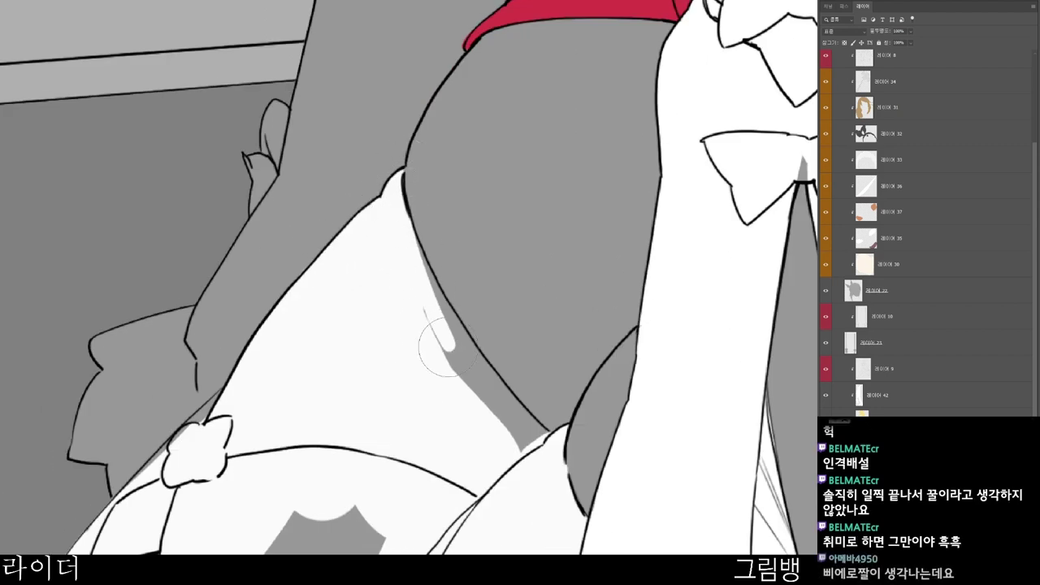
- Fill the grey gap along the far thigh's hip outline with off-white down to the near thigh
scroll(444, 290, "down", 5)
key("r")
left_click_drag(507, 260, 508, 305)
left_click_drag(537, 423, 471, 253)
scroll(465, 283, "up", 3)
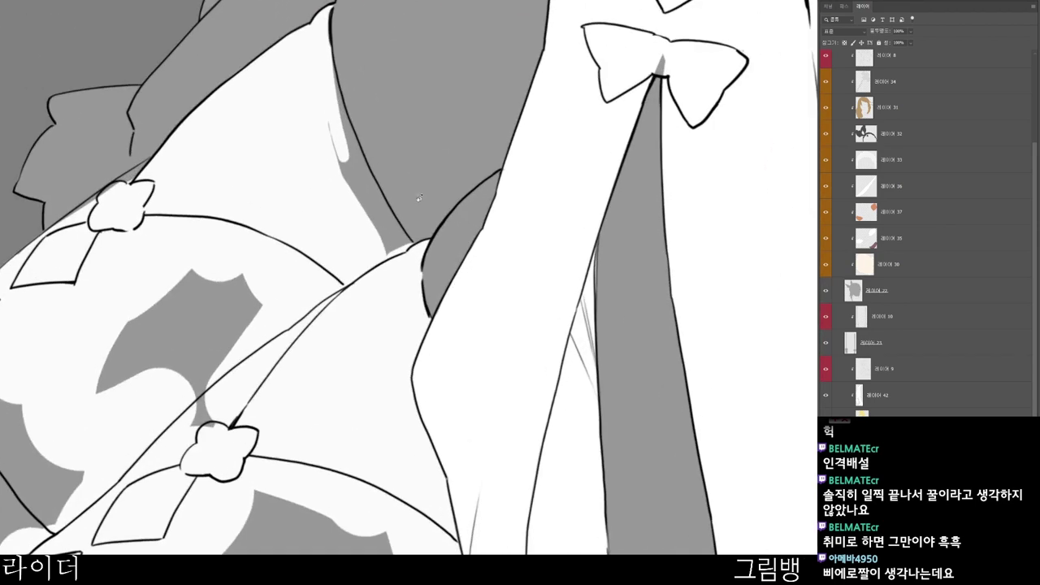
mouse_move(343, 139)
left_mouse_down()
mouse_move(377, 223)
mouse_move(323, 76)
mouse_move(393, 229)
left_mouse_up()
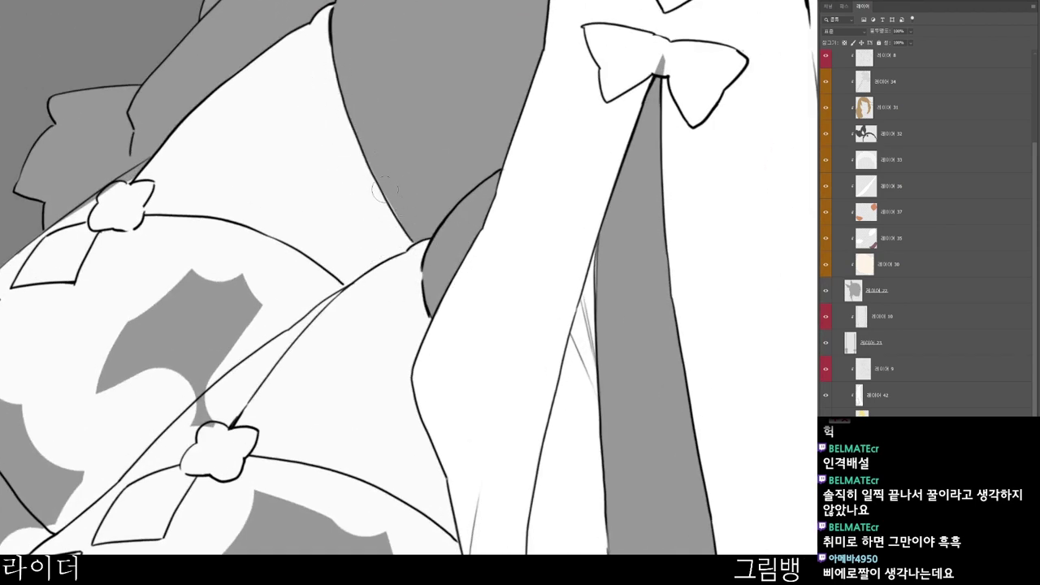
- Fill the grey hole on the far thigh and widen the off-white below the near thigh's band line to the sleeve
scroll(424, 128, "down", 2)
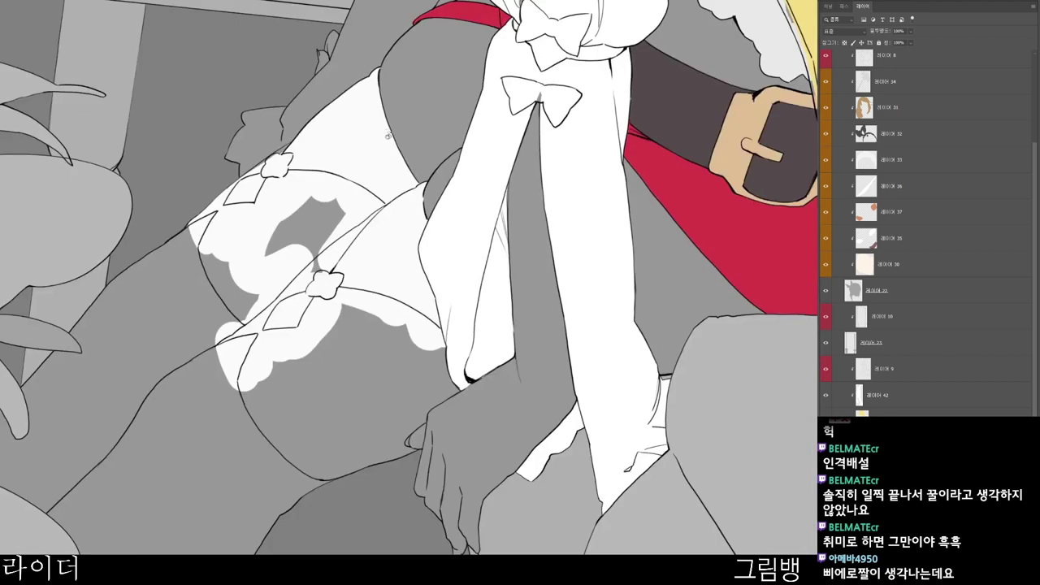
scroll(631, 352, "up", 1)
left_click_drag(597, 503, 795, 442)
scroll(742, 470, "down", 1)
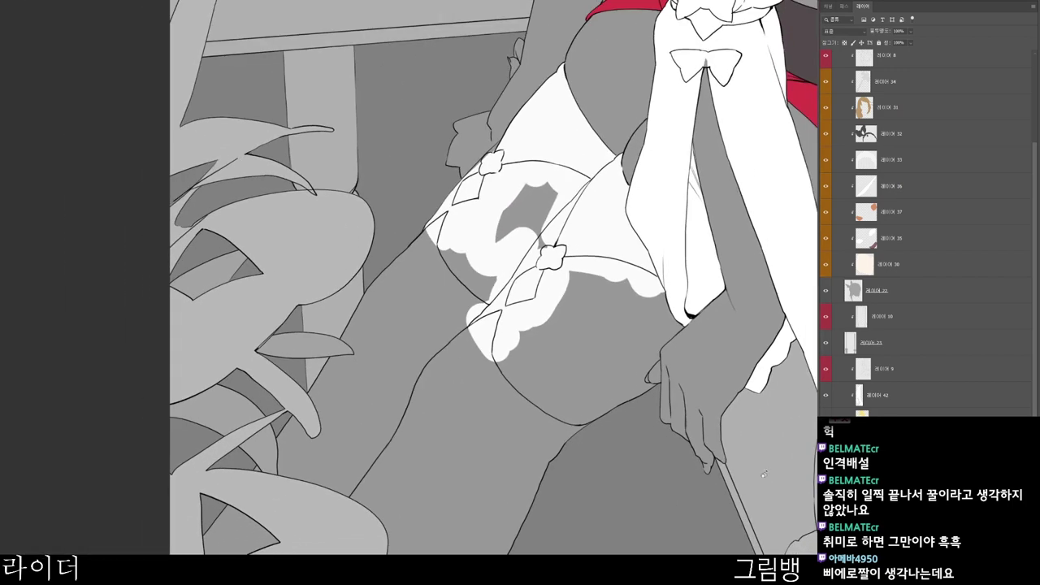
scroll(560, 299, "up", 1)
mouse_move(541, 166)
left_mouse_down()
mouse_move(483, 241)
mouse_move(581, 215)
left_mouse_up()
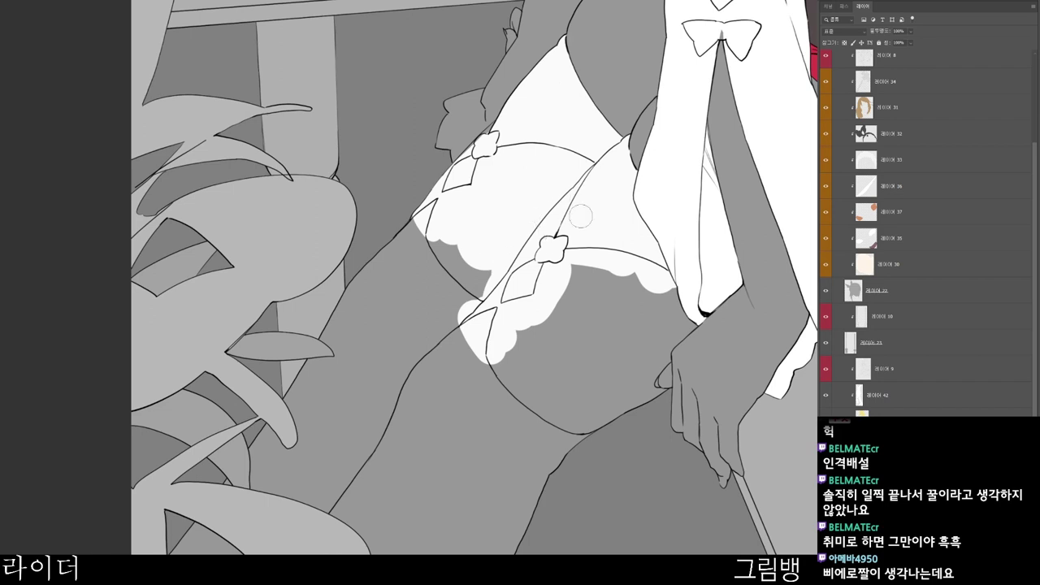
mouse_move(599, 260)
left_mouse_down()
mouse_move(638, 286)
mouse_move(675, 291)
left_mouse_up()
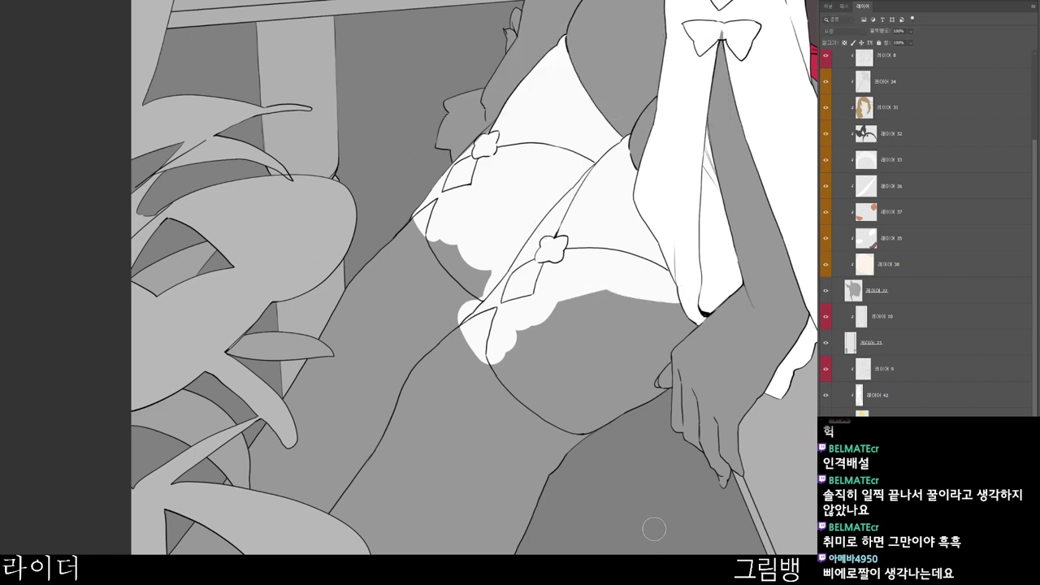
- Change the painting colour to dark grey and block in both stocking legs up onto the thighs
key("n")
left_click_drag(416, 141, 400, 158)
left_click(728, 41)
scroll(574, 465, "up", 2)
scroll(575, 475, "down", 4)
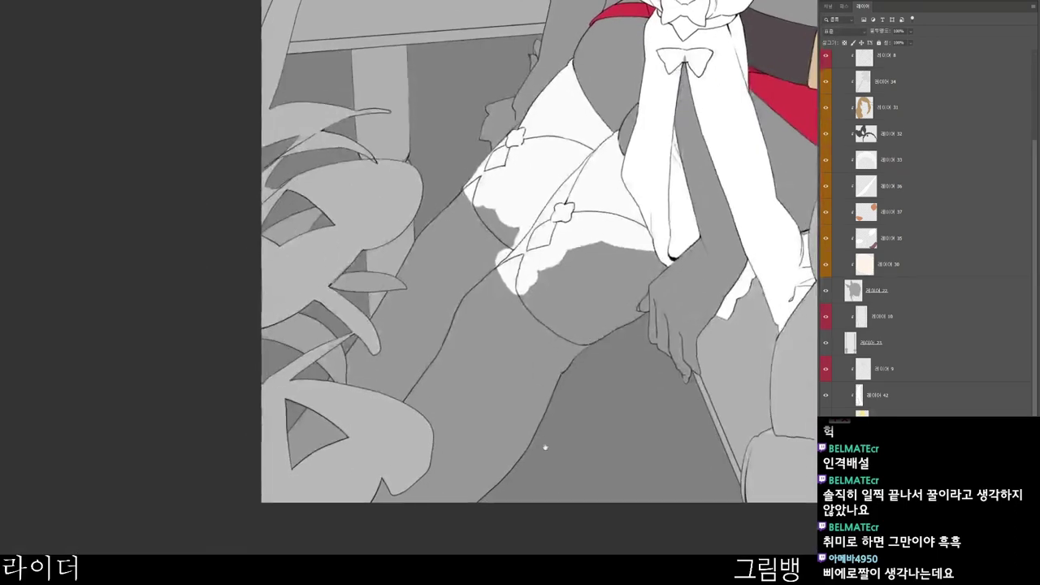
mouse_move(357, 337)
left_mouse_down()
mouse_move(435, 386)
mouse_move(509, 517)
left_mouse_up()
mouse_move(398, 451)
left_mouse_down()
mouse_move(488, 520)
mouse_move(455, 528)
mouse_move(520, 357)
mouse_move(398, 292)
mouse_move(443, 240)
mouse_move(482, 271)
mouse_move(509, 316)
mouse_move(561, 296)
mouse_move(629, 305)
mouse_move(633, 323)
mouse_move(711, 317)
left_mouse_up()
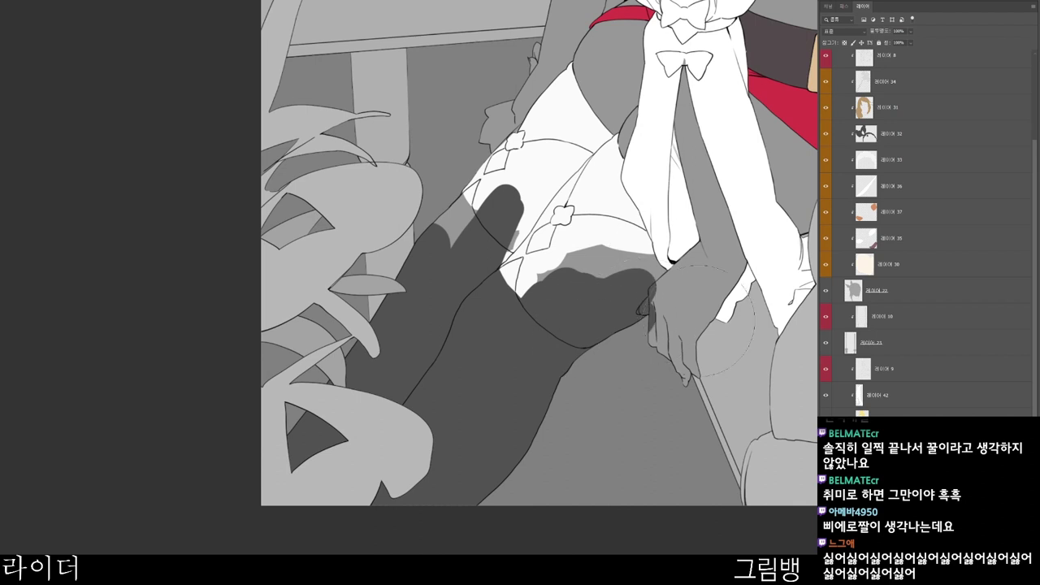
- Clear the dark grey overlap from the fingers and back of the hand resting beside the near thigh
scroll(657, 310, "up", 3)
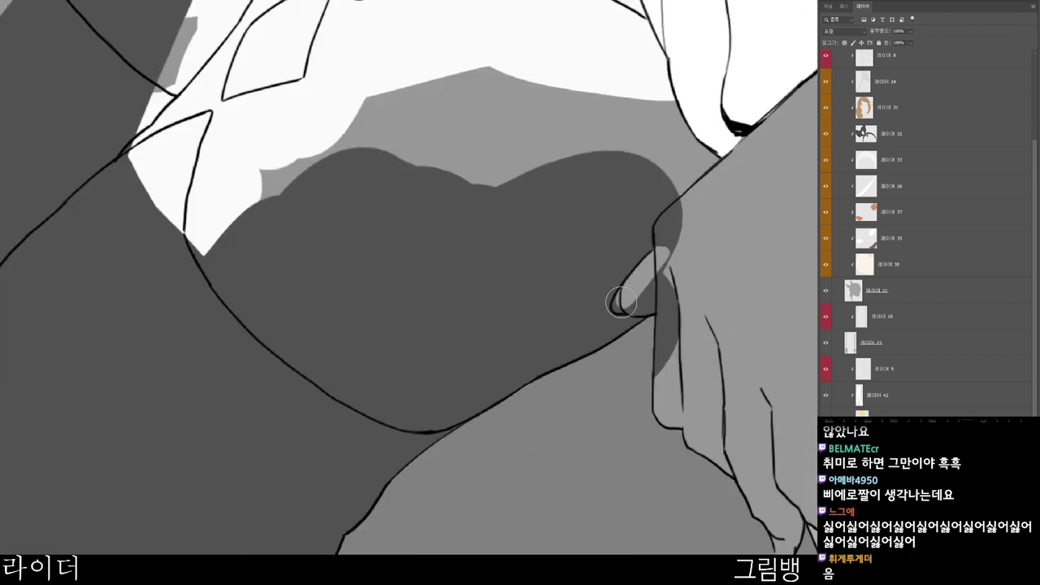
mouse_move(617, 306)
left_mouse_down()
mouse_move(634, 302)
mouse_move(661, 262)
left_mouse_up()
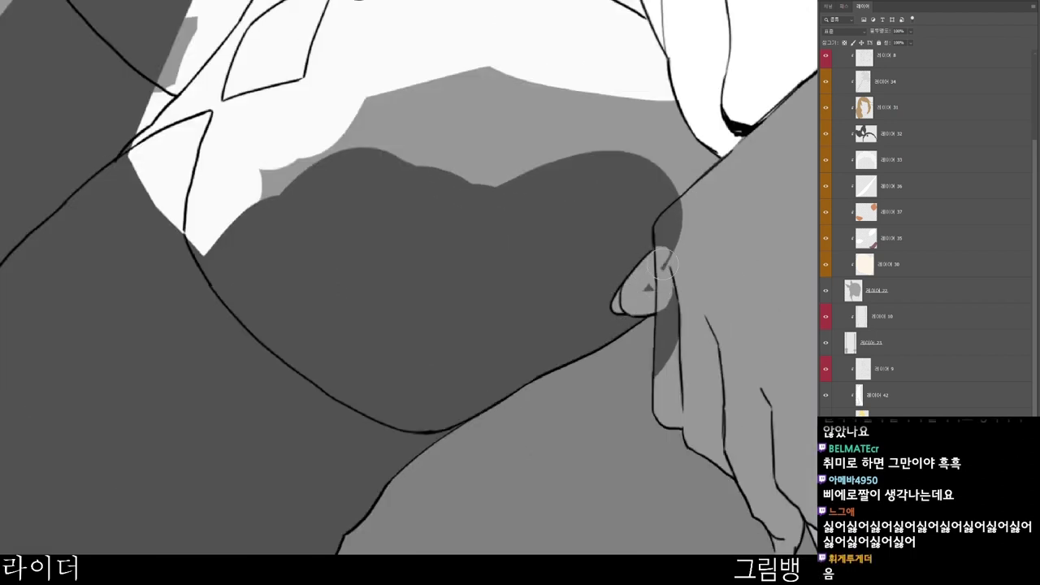
mouse_move(680, 303)
left_mouse_down()
mouse_move(552, 334)
mouse_move(534, 415)
left_mouse_up()
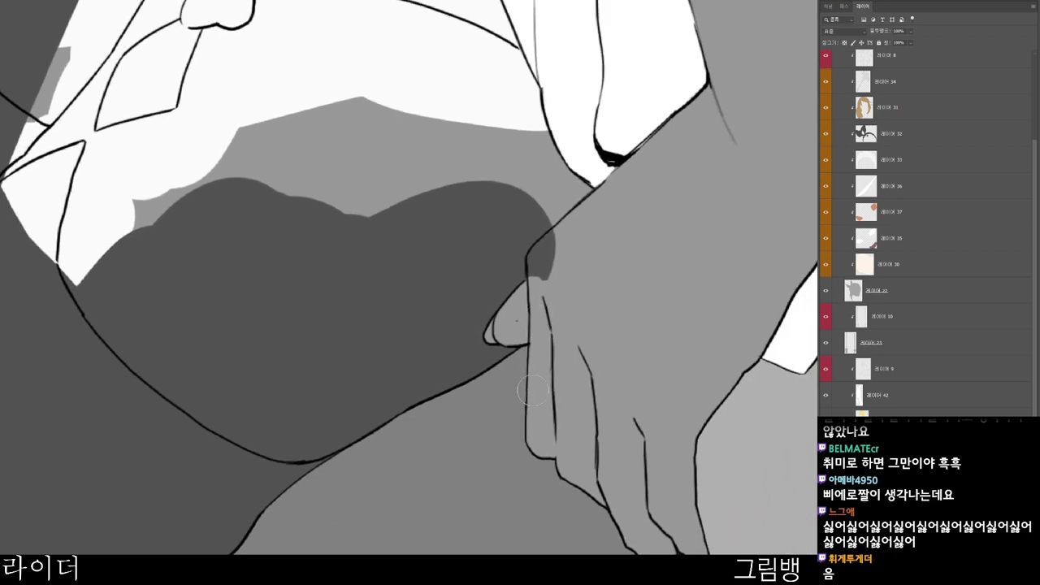
mouse_move(555, 269)
left_mouse_down()
mouse_move(537, 268)
mouse_move(563, 234)
left_mouse_up()
scroll(561, 231, "down", 2)
- Extend the dark grey across the near thigh toward its band line and around the diamond cutout
key("b")
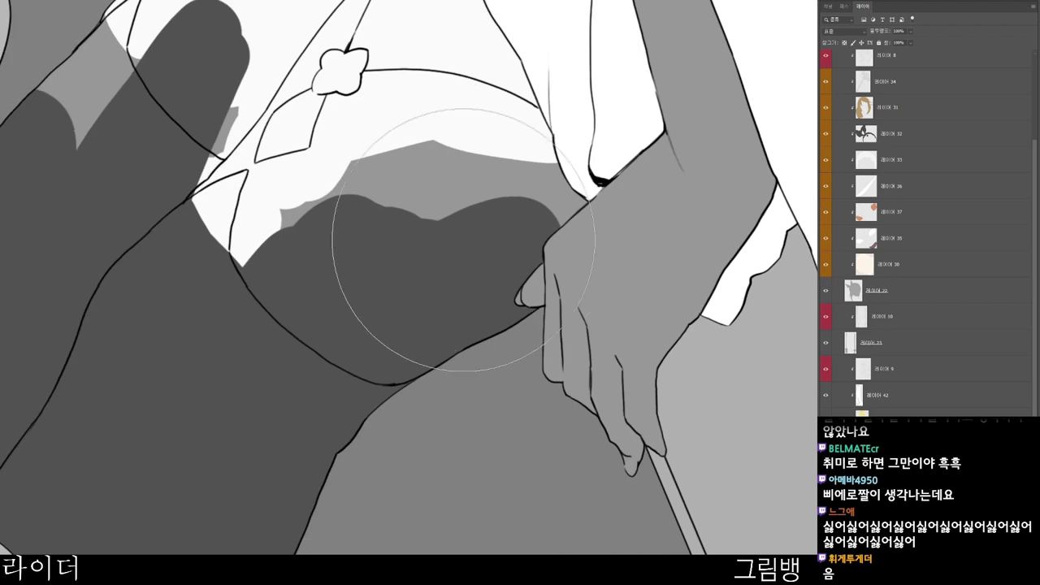
mouse_move(464, 239)
left_mouse_down()
mouse_move(399, 167)
mouse_move(283, 208)
left_mouse_up()
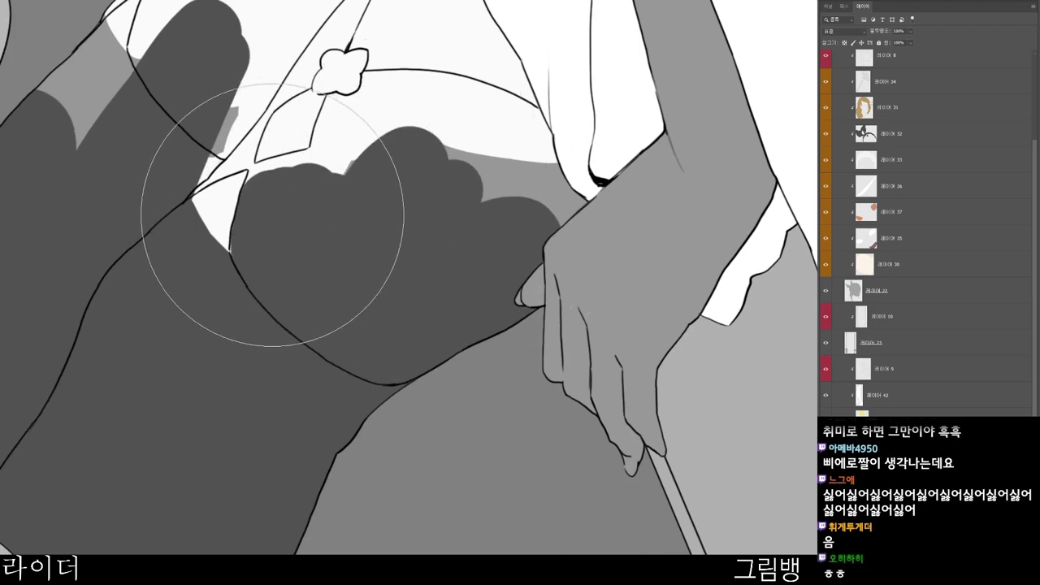
mouse_move(351, 287)
left_mouse_down()
mouse_move(557, 383)
mouse_move(648, 444)
left_mouse_up()
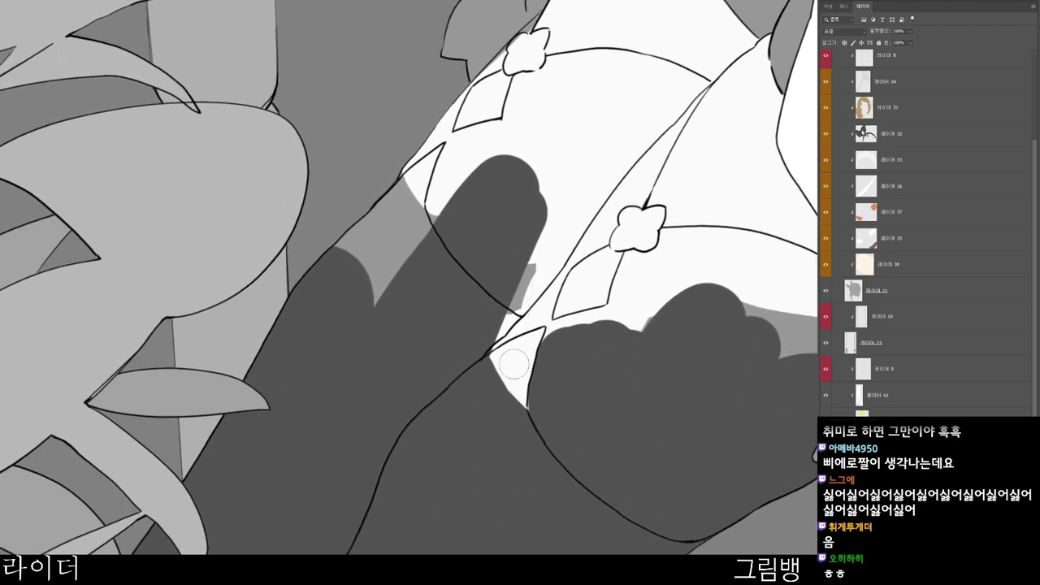
- Paint dark grey in the gap between the thighs, beside the near thigh's diamond cutouts up to its flower ornament
mouse_move(493, 348)
left_mouse_down()
mouse_move(560, 313)
mouse_move(522, 322)
mouse_move(593, 239)
left_mouse_up()
left_click_drag(559, 279, 618, 236)
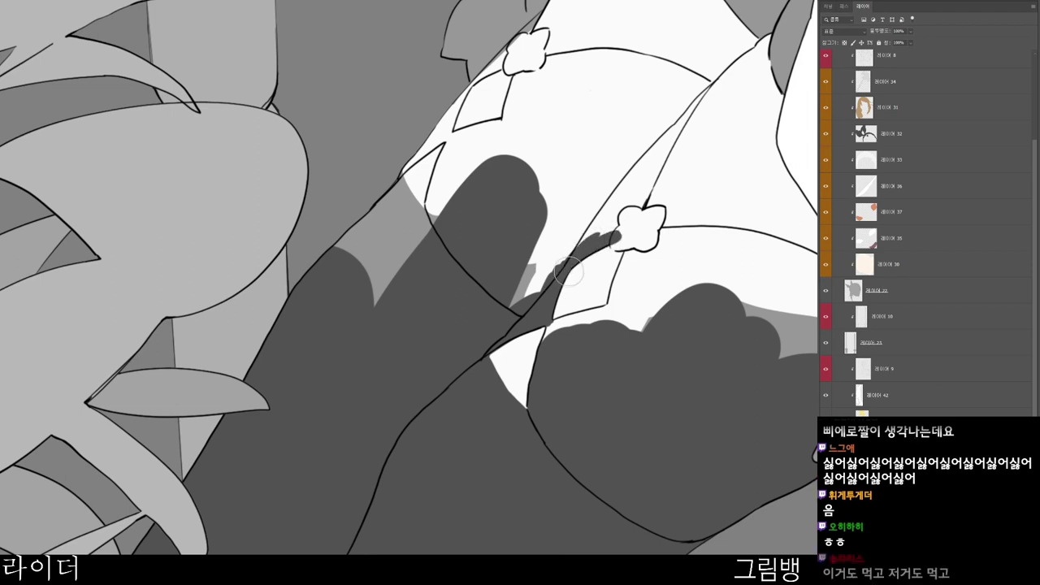
left_click_drag(571, 263, 530, 322)
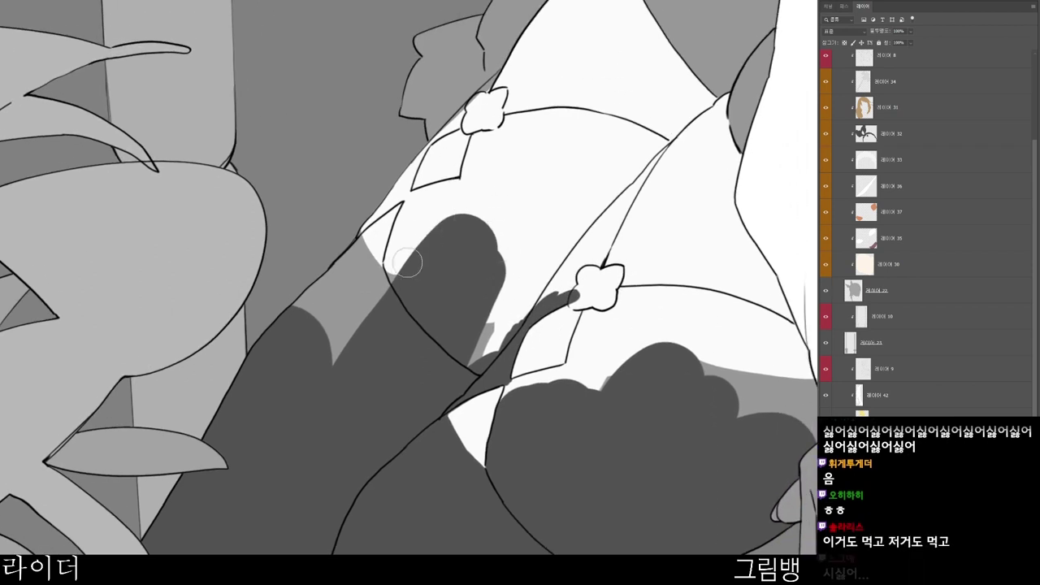
- Fill the far stocking's remaining grey patch with dark grey and paint around its diamond cutouts to the outer edge
key("ctrl+z")
left_click_drag(354, 240, 383, 278)
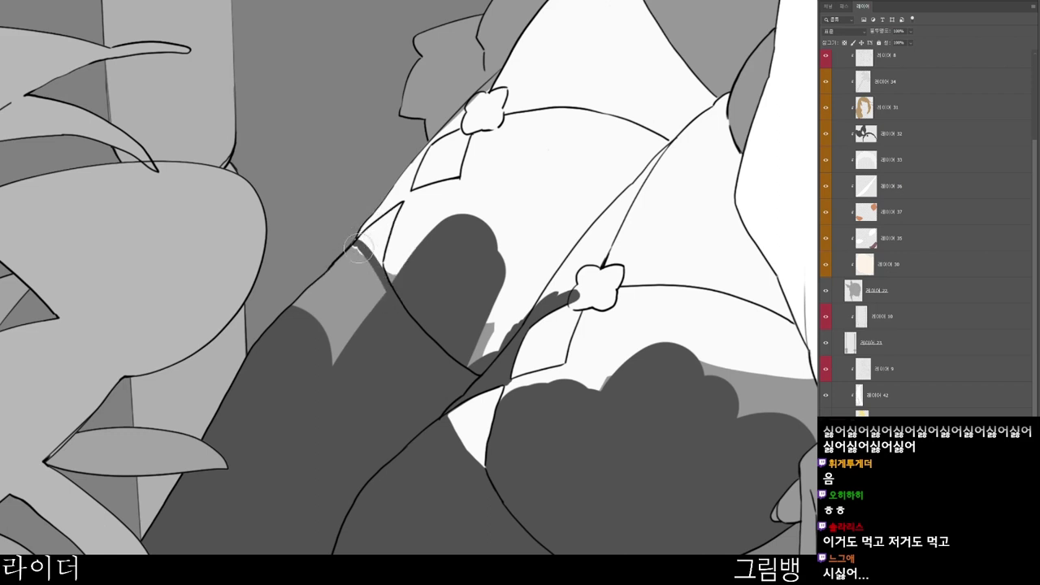
mouse_move(358, 248)
left_mouse_down()
mouse_move(330, 271)
mouse_move(334, 302)
mouse_move(336, 258)
mouse_move(357, 330)
mouse_move(349, 262)
mouse_move(377, 316)
mouse_move(368, 280)
mouse_move(395, 286)
mouse_move(405, 218)
mouse_move(433, 205)
mouse_move(419, 258)
mouse_move(475, 241)
mouse_move(457, 324)
mouse_move(490, 343)
left_mouse_up()
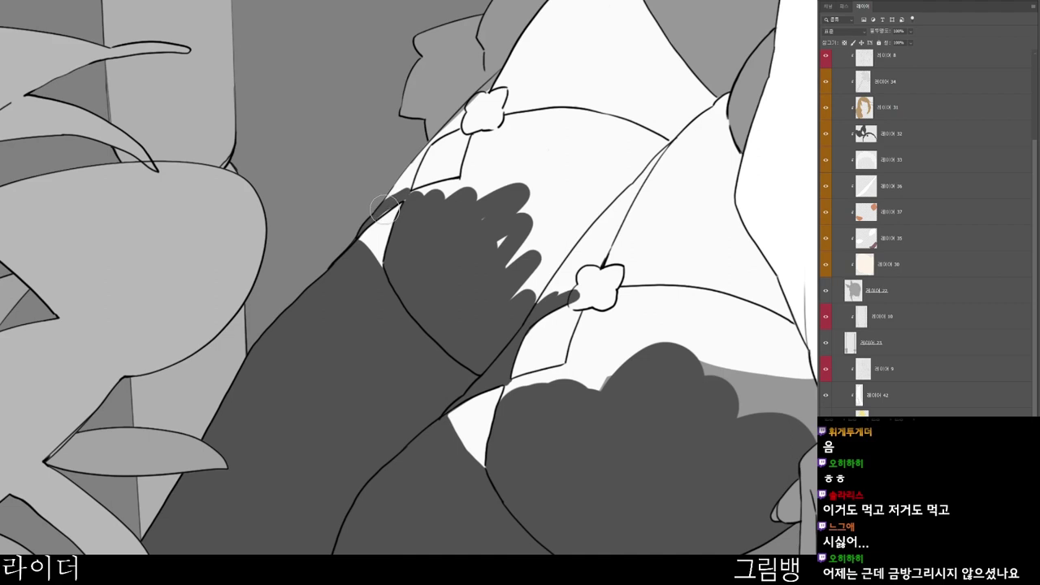
left_click_drag(385, 210, 406, 170)
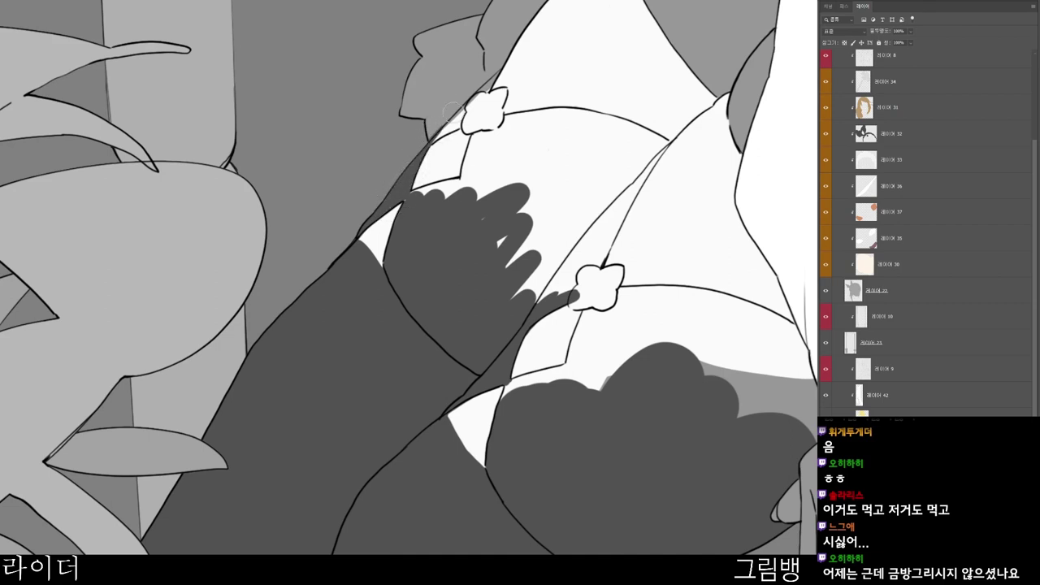
- Carry the dark grey beside the far thigh's upper diamond cutout and along the outer edge behind its flower ornament
scroll(450, 120, "up", 2)
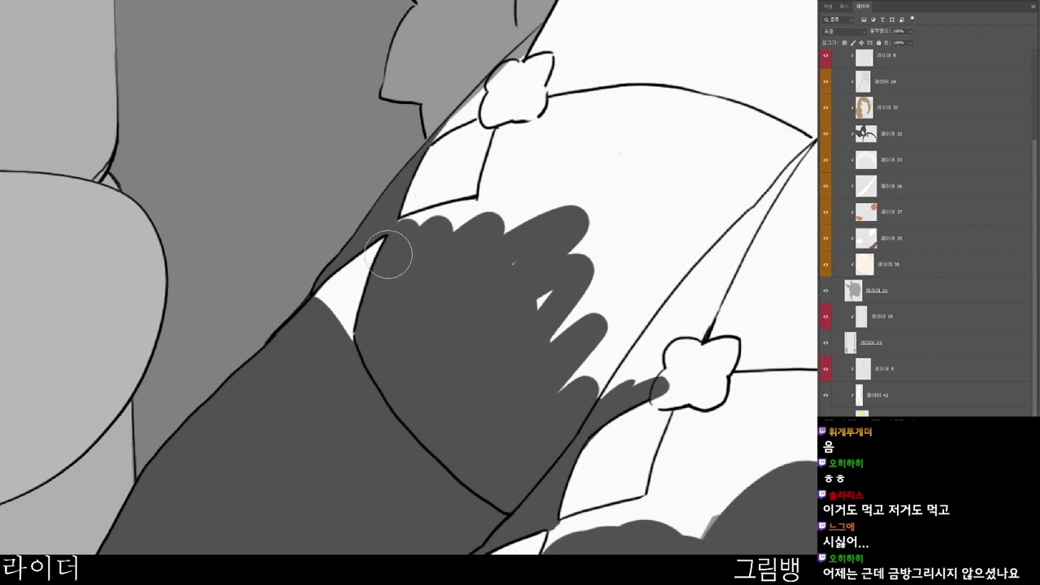
mouse_move(400, 232)
left_mouse_down()
mouse_move(484, 199)
mouse_move(483, 232)
mouse_move(511, 163)
mouse_move(494, 161)
mouse_move(520, 134)
mouse_move(517, 179)
left_mouse_up()
mouse_move(527, 225)
left_mouse_down()
mouse_move(509, 446)
mouse_move(522, 430)
left_mouse_up()
mouse_move(440, 340)
left_mouse_down()
mouse_move(499, 308)
mouse_move(447, 332)
left_mouse_up()
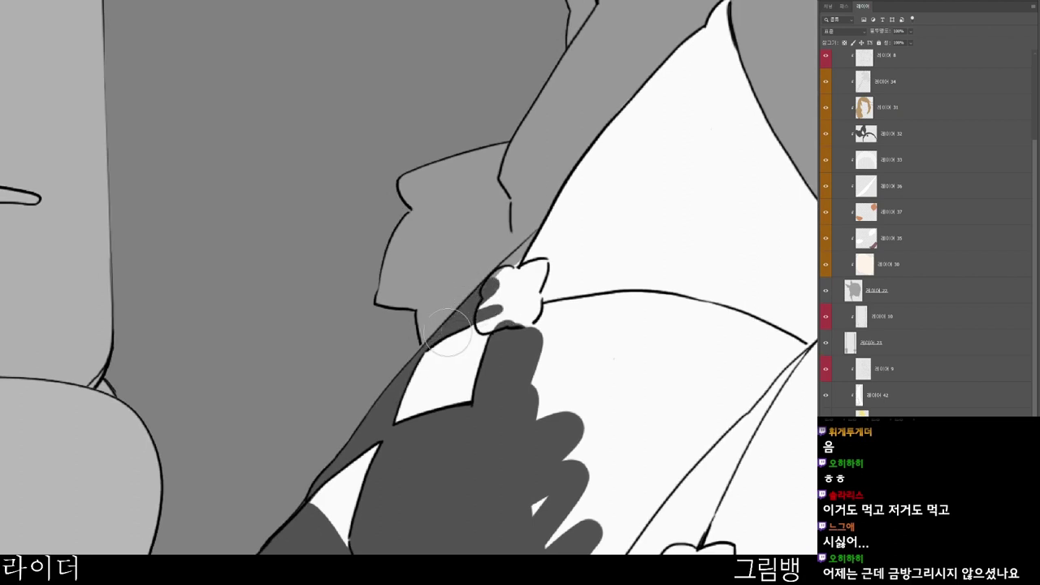
left_click_drag(492, 296, 511, 260)
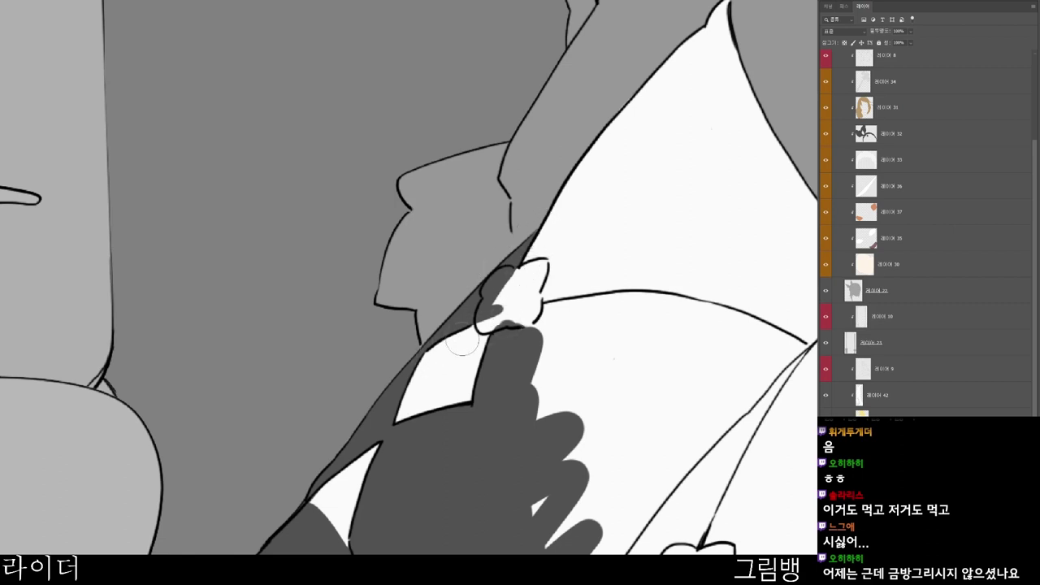
- Spread the dark grey from the far thigh's flower ornament along the curved band line and across to the near thigh
left_click_drag(510, 322, 621, 319)
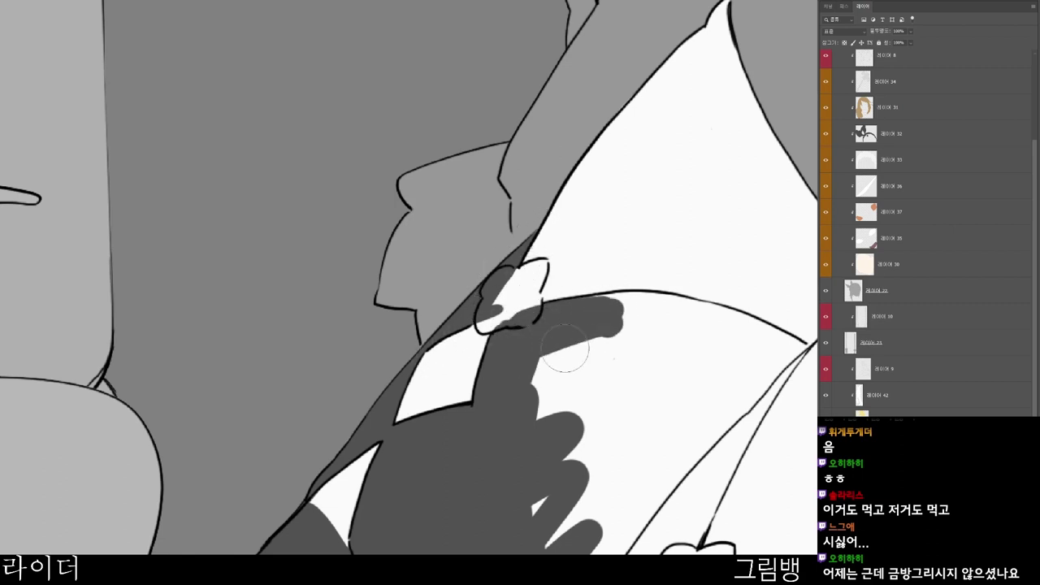
mouse_move(565, 348)
left_mouse_down()
mouse_move(505, 440)
mouse_move(552, 444)
mouse_move(511, 534)
mouse_move(605, 466)
mouse_move(564, 537)
mouse_move(621, 506)
left_mouse_up()
left_click_drag(634, 580, 543, 430)
scroll(543, 430, "down", 2)
mouse_move(579, 319)
left_mouse_down()
mouse_move(508, 424)
mouse_move(559, 362)
mouse_move(563, 403)
mouse_move(565, 373)
mouse_move(638, 292)
mouse_move(633, 312)
left_mouse_up()
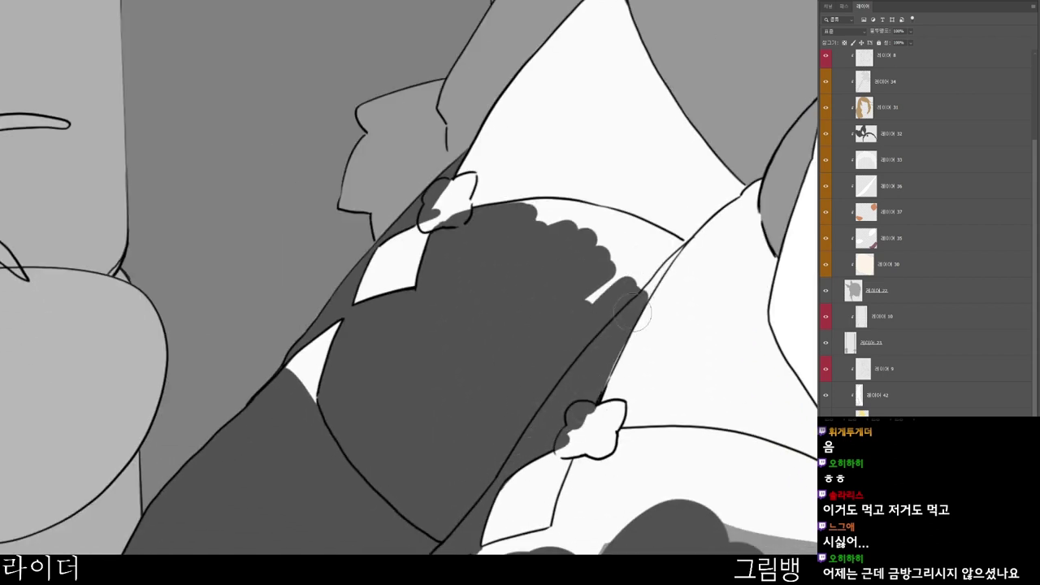
- Run the dark grey up the narrow strip between the thighs to the end of the far thigh's band line
left_click_drag(603, 369, 688, 240)
mouse_move(657, 277)
left_mouse_down()
mouse_move(685, 239)
mouse_move(655, 273)
left_mouse_up()
left_click_drag(572, 488, 661, 364)
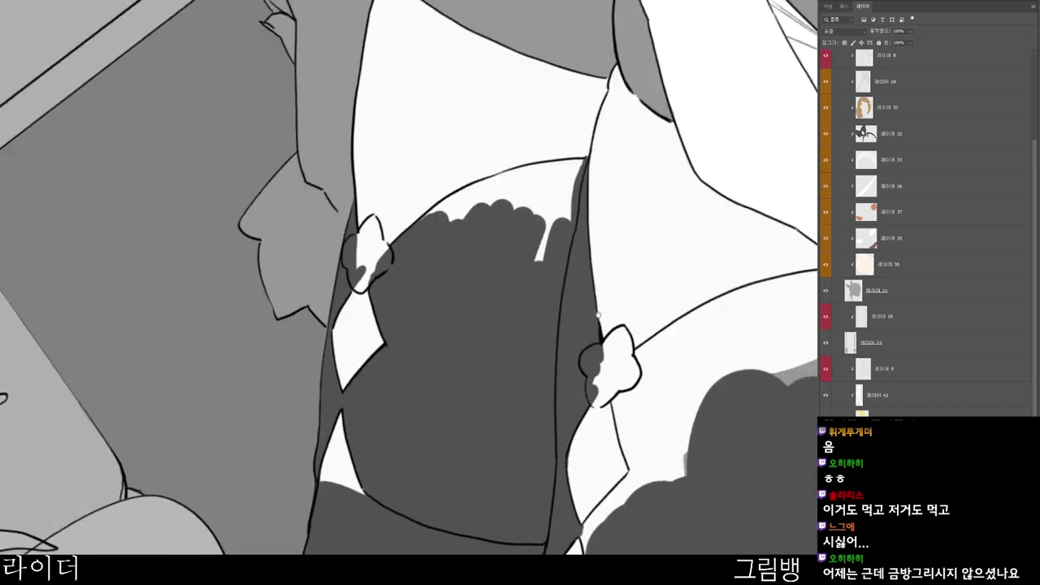
- Fill the remaining off-white patches beneath the far thigh's band line with dark grey up to the inner corner
left_click_drag(585, 155, 626, 162)
mouse_move(315, 347)
left_mouse_down()
mouse_move(424, 260)
mouse_move(322, 329)
mouse_move(371, 317)
mouse_move(424, 284)
mouse_move(306, 336)
mouse_move(498, 241)
mouse_move(386, 278)
mouse_move(501, 236)
mouse_move(444, 253)
mouse_move(551, 232)
mouse_move(470, 288)
mouse_move(493, 306)
mouse_move(506, 371)
left_mouse_up()
scroll(529, 275, "down", 1)
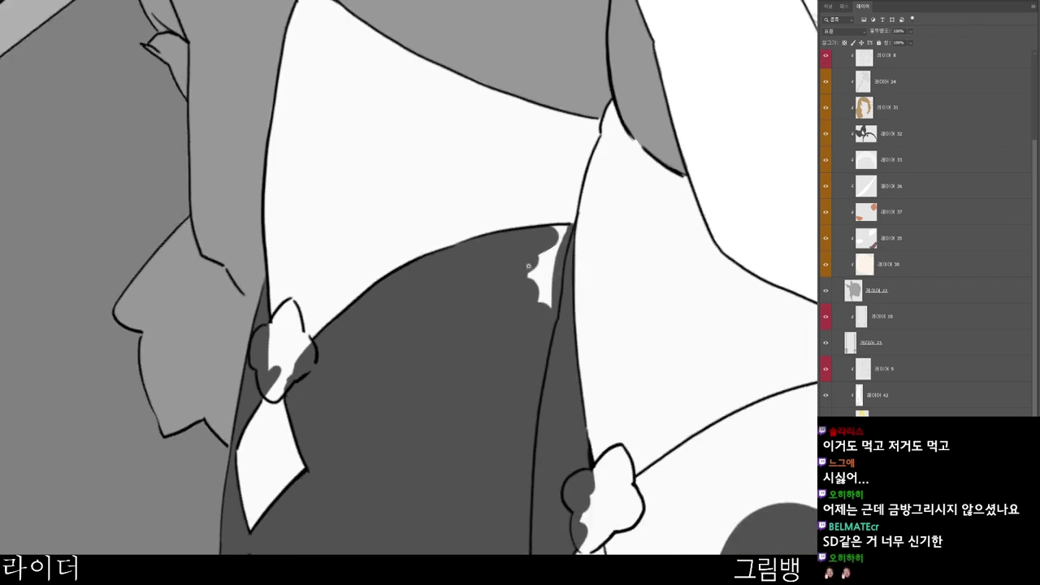
mouse_move(532, 268)
left_mouse_down()
mouse_move(541, 300)
mouse_move(552, 232)
mouse_move(558, 248)
left_mouse_up()
scroll(605, 240, "down", 3)
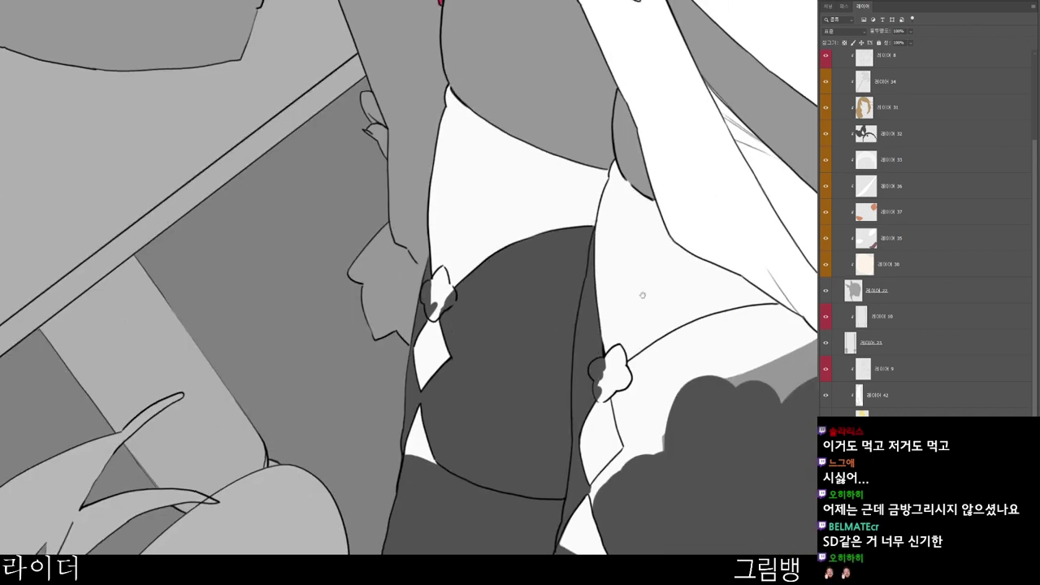
- Paint dark grey beside the near thigh's flower ornament and around its upper diamond cutout
left_click_drag(643, 295, 608, 135)
mouse_move(578, 234)
left_mouse_down()
mouse_move(591, 283)
mouse_move(584, 260)
mouse_move(608, 291)
left_mouse_up()
scroll(605, 315, "up", 2)
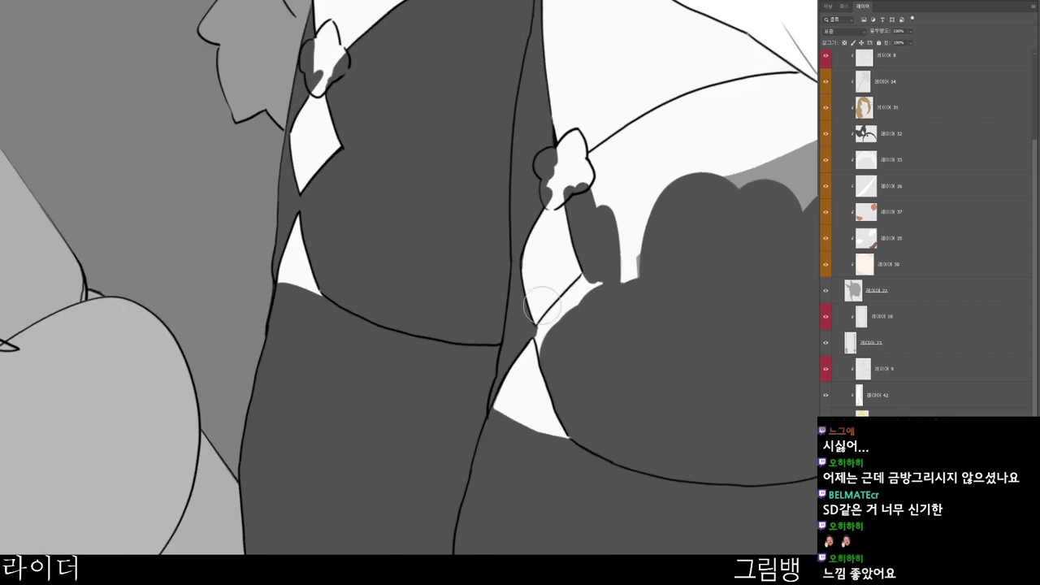
mouse_move(569, 302)
left_mouse_down()
mouse_move(545, 332)
mouse_move(598, 270)
mouse_move(674, 252)
left_mouse_up()
scroll(616, 325, "up", 2)
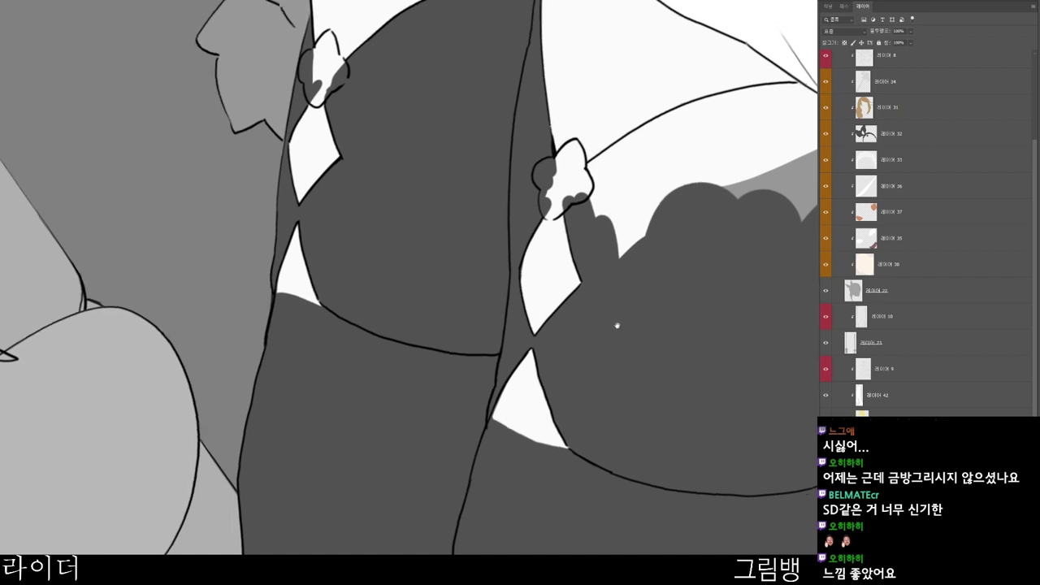
left_click_drag(556, 288, 537, 356)
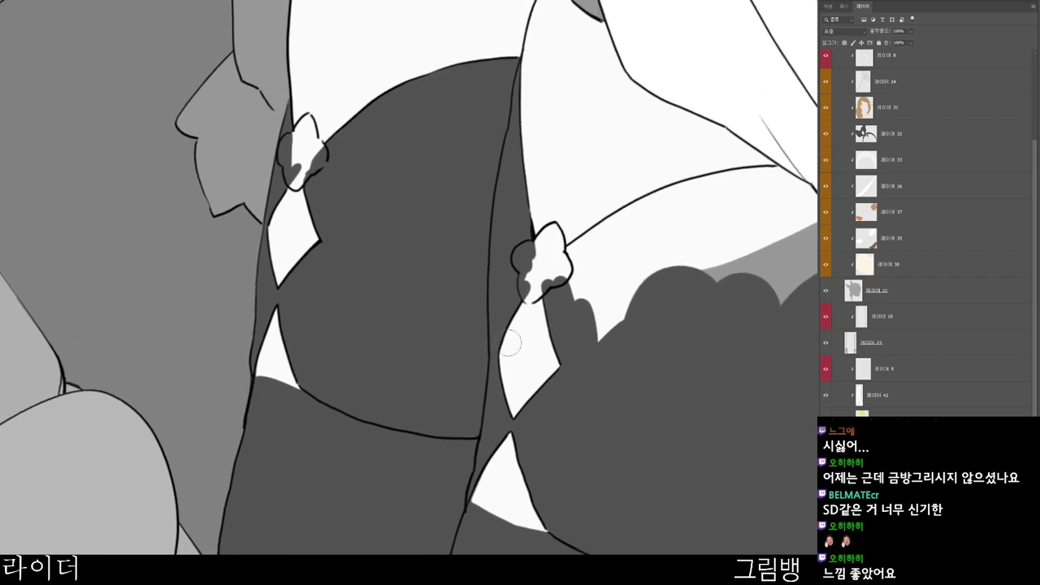
left_click_drag(606, 279, 585, 268)
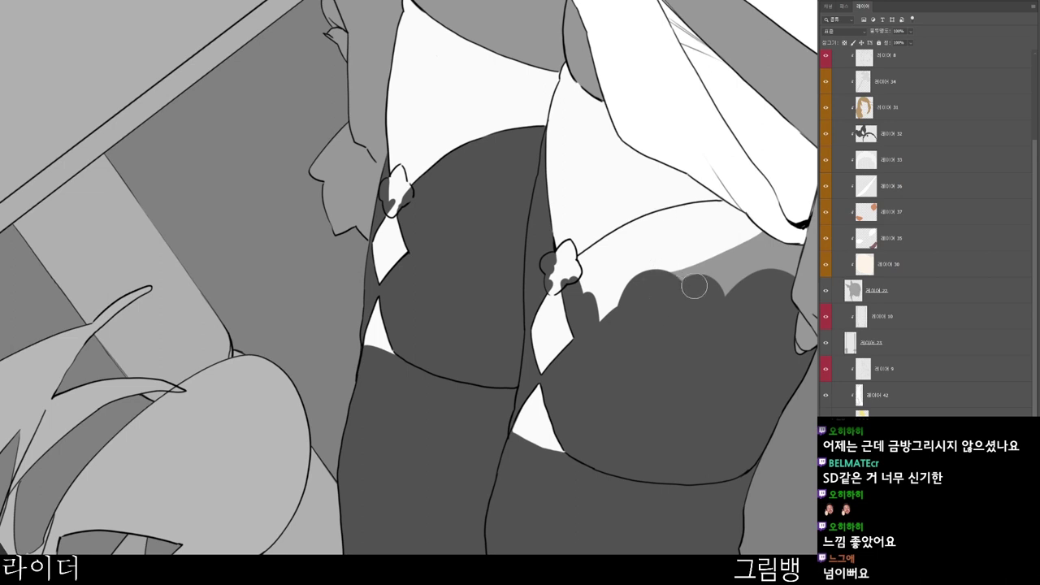
- Extend the dark grey up to the near thigh's curved band line and close the thin gap along it
mouse_move(617, 293)
left_mouse_down()
mouse_move(608, 281)
mouse_move(723, 276)
mouse_move(709, 280)
mouse_move(731, 268)
mouse_move(756, 294)
left_mouse_up()
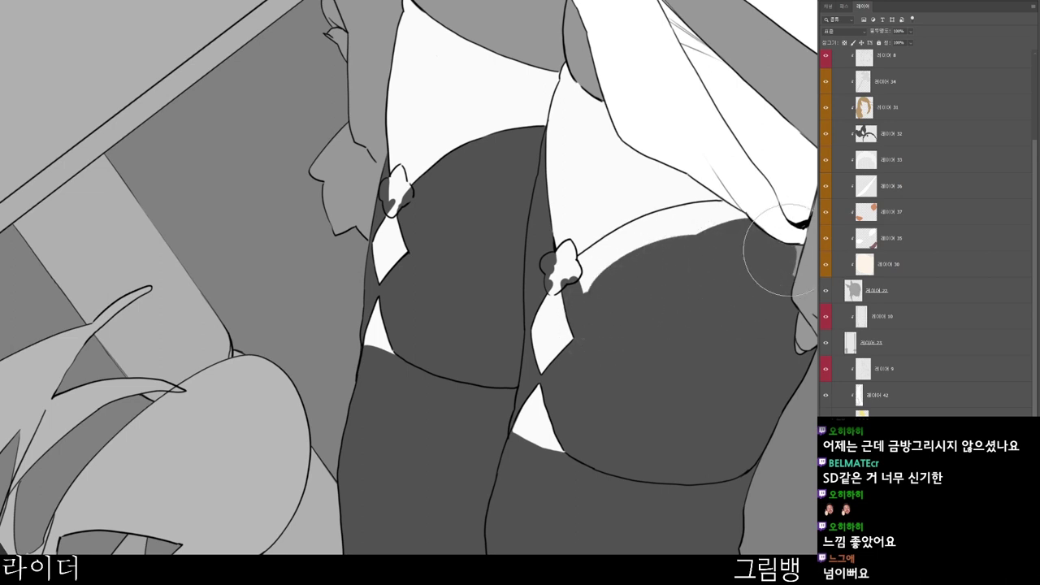
mouse_move(778, 250)
left_mouse_down()
mouse_move(785, 280)
mouse_move(799, 239)
mouse_move(670, 285)
mouse_move(632, 256)
mouse_move(604, 276)
mouse_move(584, 271)
mouse_move(623, 244)
mouse_move(738, 219)
left_mouse_up()
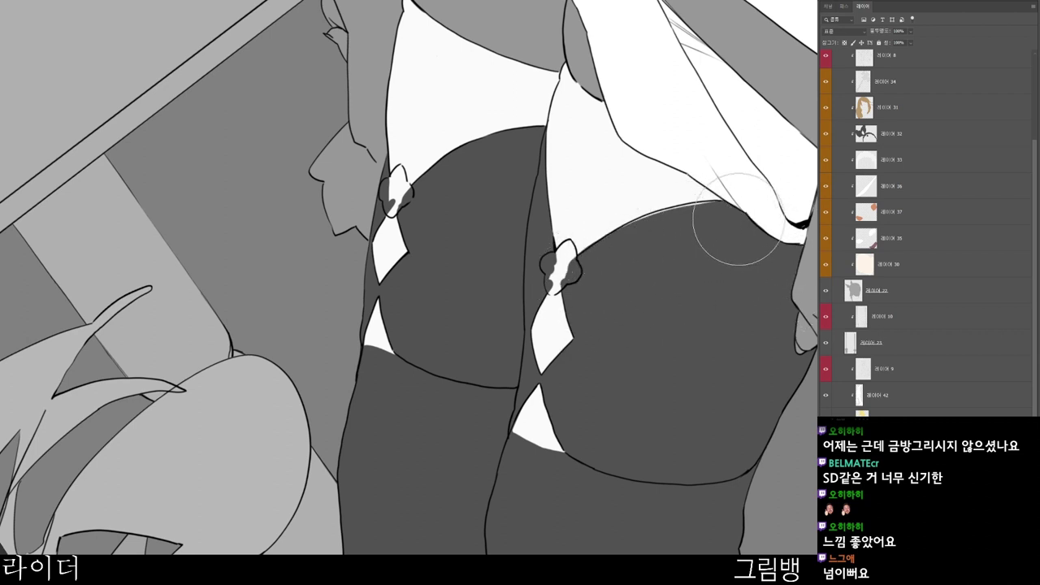
left_click_drag(713, 413, 611, 464)
scroll(655, 373, "up", 3)
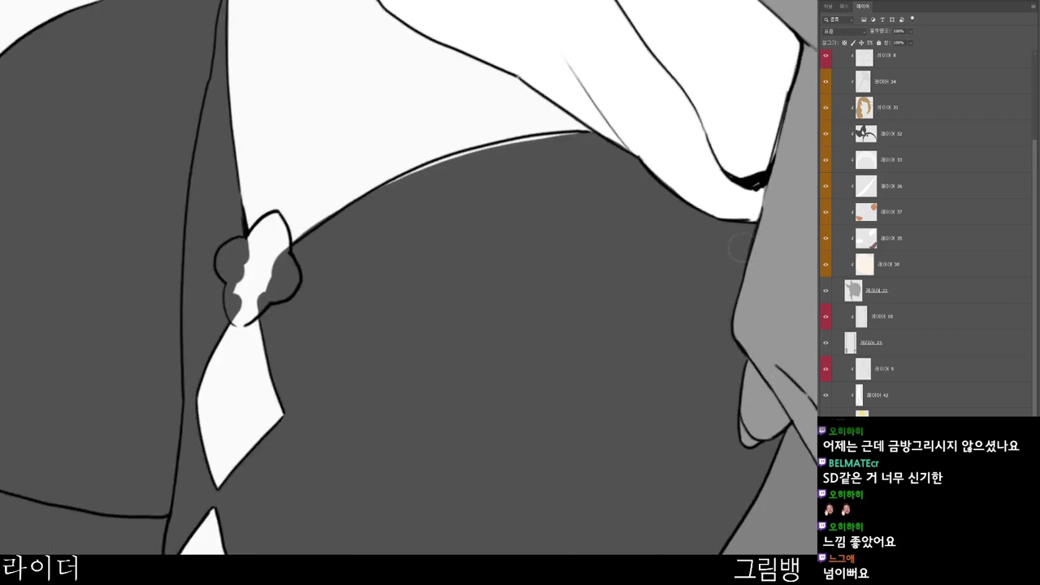
key("r")
mouse_move(435, 296)
left_mouse_down()
mouse_move(416, 268)
mouse_move(345, 229)
left_mouse_up()
left_click_drag(281, 242, 322, 172)
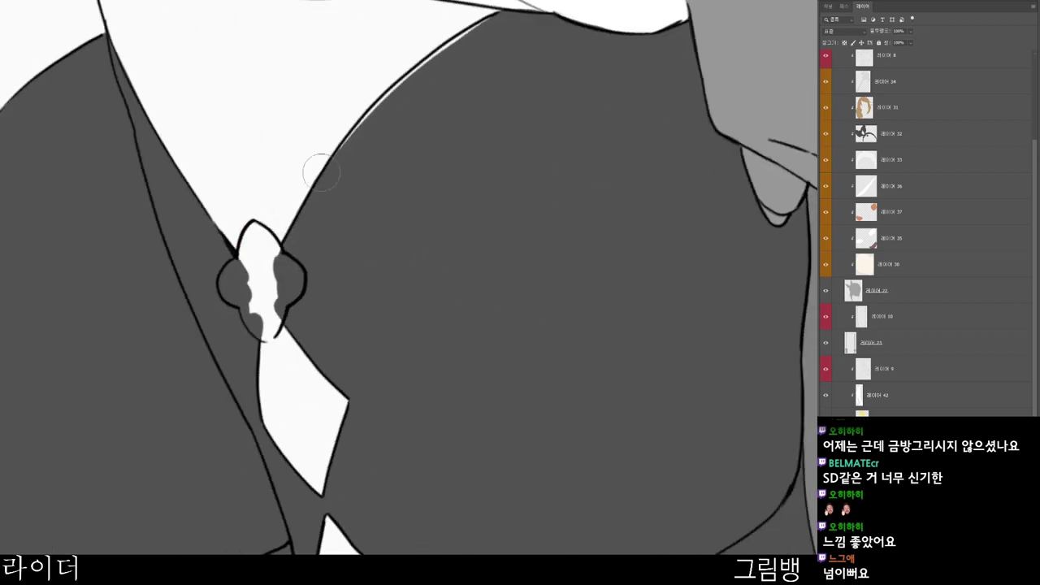
left_click_drag(403, 94, 364, 127)
mouse_move(396, 94)
left_mouse_down()
mouse_move(448, 52)
mouse_move(386, 106)
mouse_move(471, 37)
left_mouse_up()
- Create a new layer for the girl's white clothing and set the painting colour to ffffff
scroll(543, 19, "down", 4)
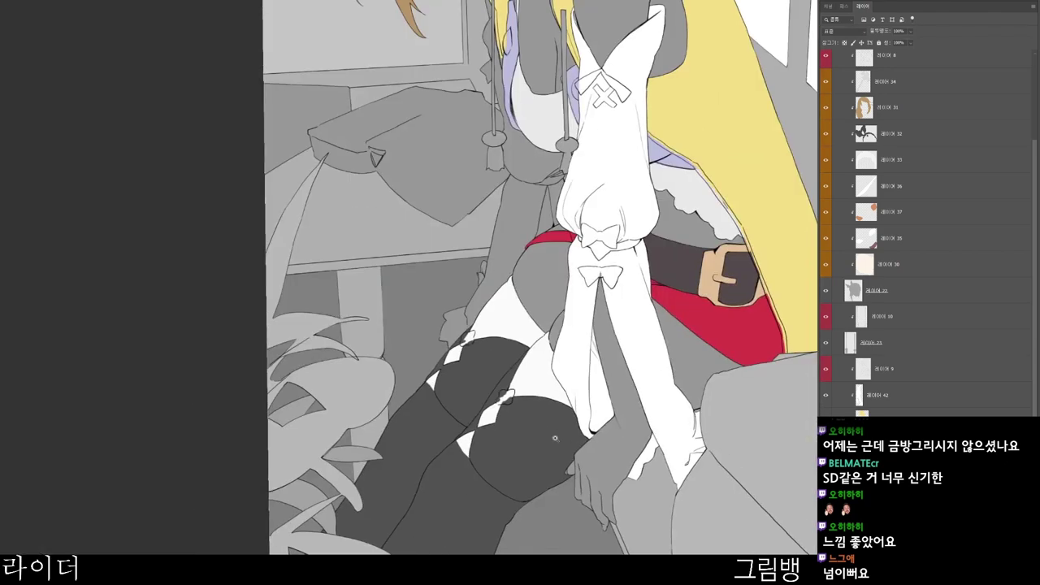
left_click_drag(664, 451, 566, 482)
left_click_drag(618, 571, 623, 536)
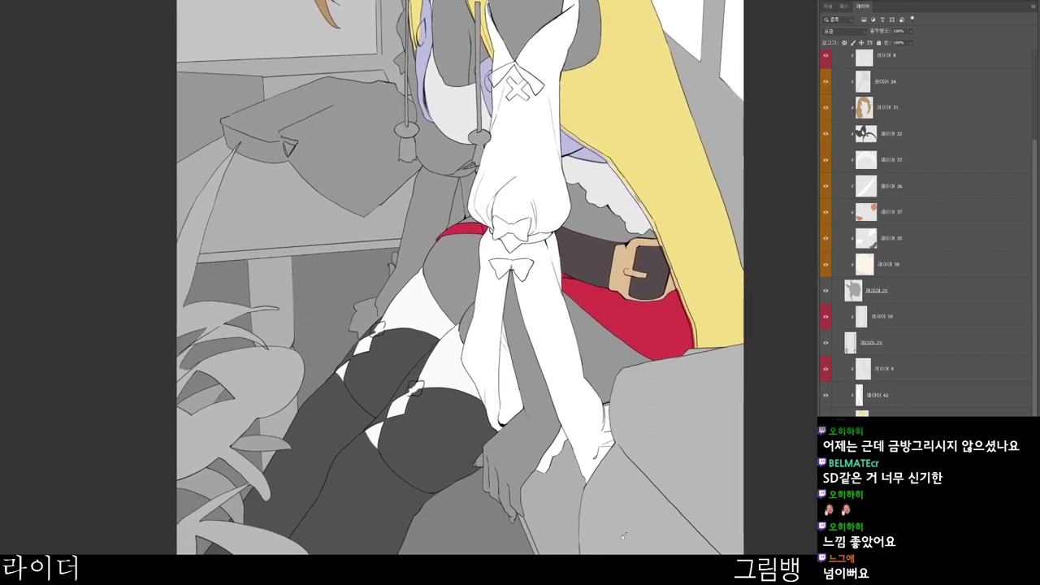
left_click(491, 458, "ctrl")
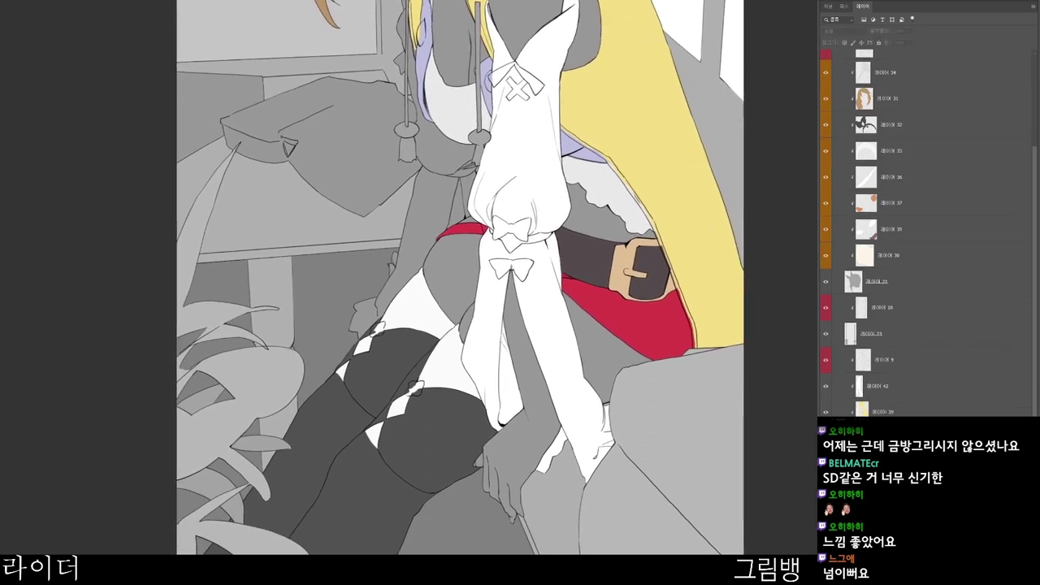
key("ctrl+shift+n")
key("Return")
type("n")
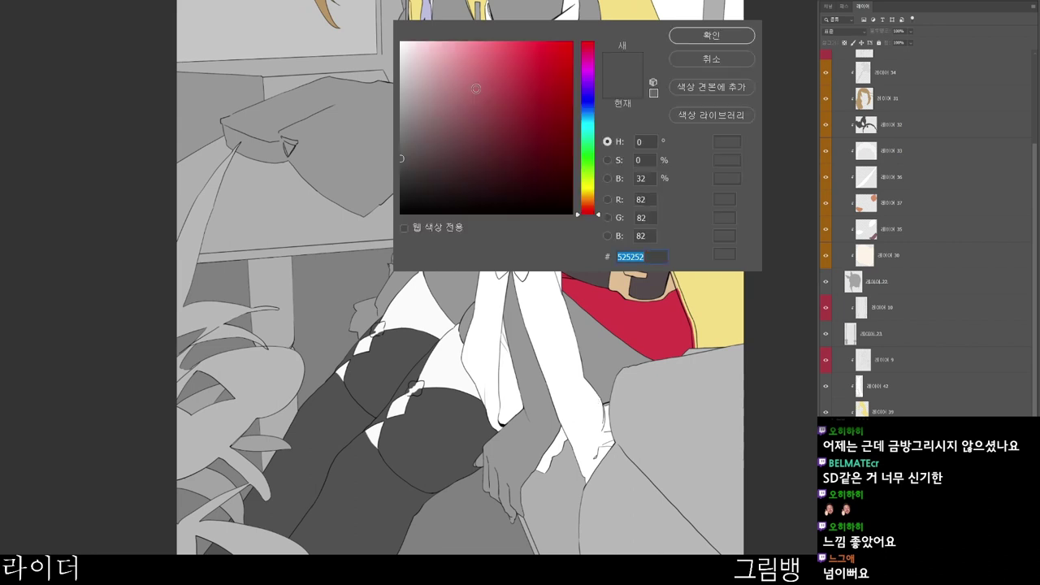
type("ffffff")
left_click(715, 37)
key("Return")
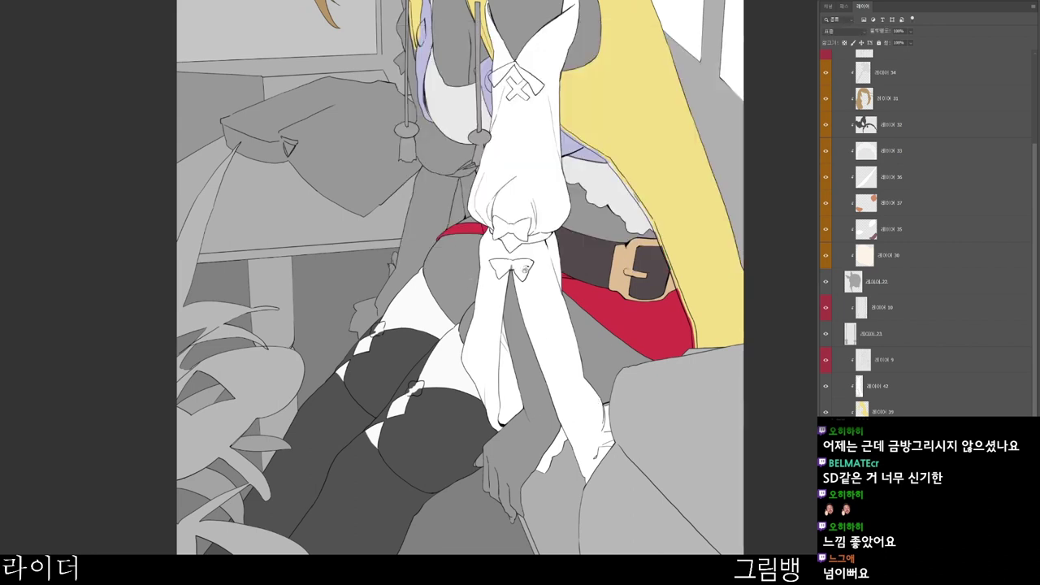
- Paint the far hand's ruffled cuff and the lower forearm white, following the outer arm line
scroll(467, 277, "up", 2)
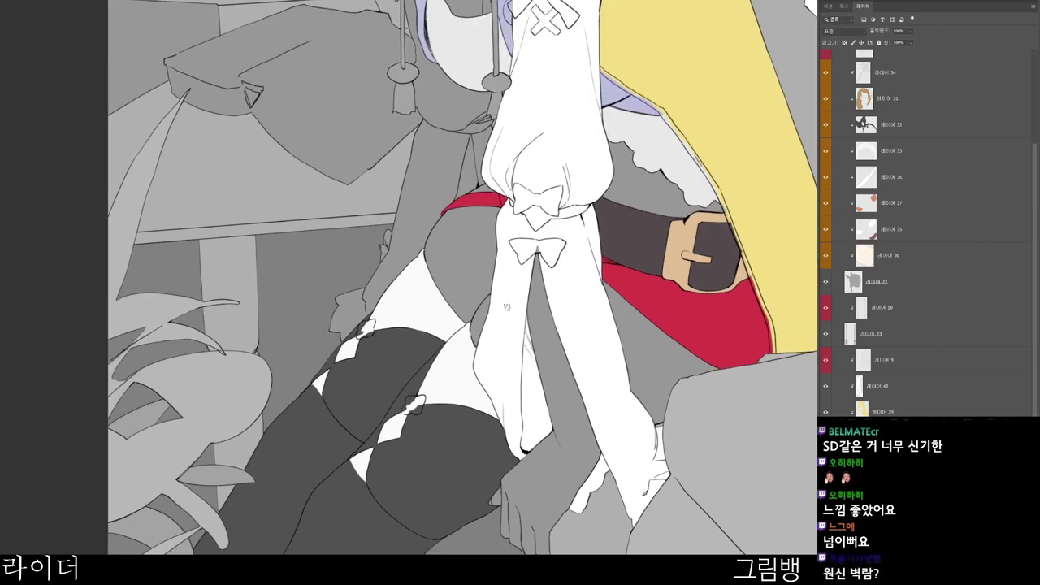
mouse_move(348, 339)
left_mouse_down()
mouse_move(354, 299)
mouse_move(405, 270)
mouse_move(375, 297)
left_mouse_up()
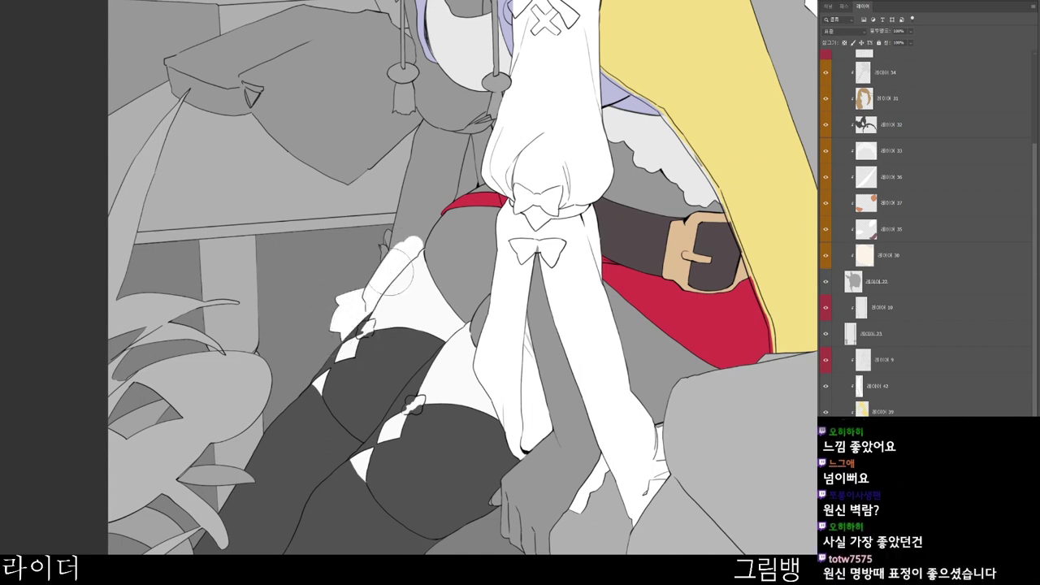
scroll(436, 215, "up", 2)
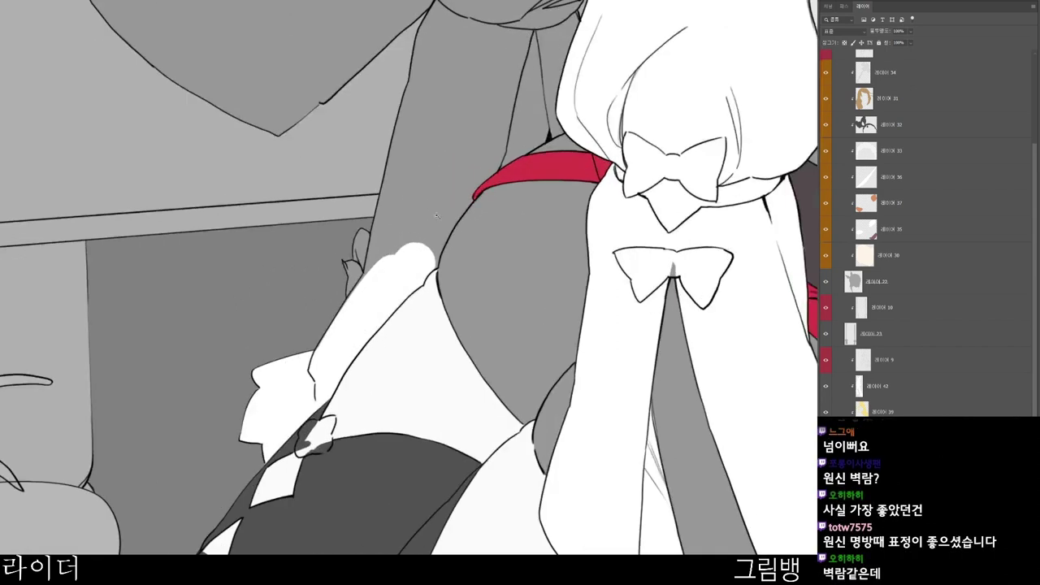
mouse_move(381, 264)
left_mouse_down()
mouse_move(344, 331)
mouse_move(365, 302)
left_mouse_up()
left_click_drag(390, 240, 377, 282)
- Spread the white across the far arm's full width beside the hip up to the red waistband
mouse_move(396, 172)
left_mouse_down()
mouse_move(387, 260)
mouse_move(396, 281)
left_mouse_up()
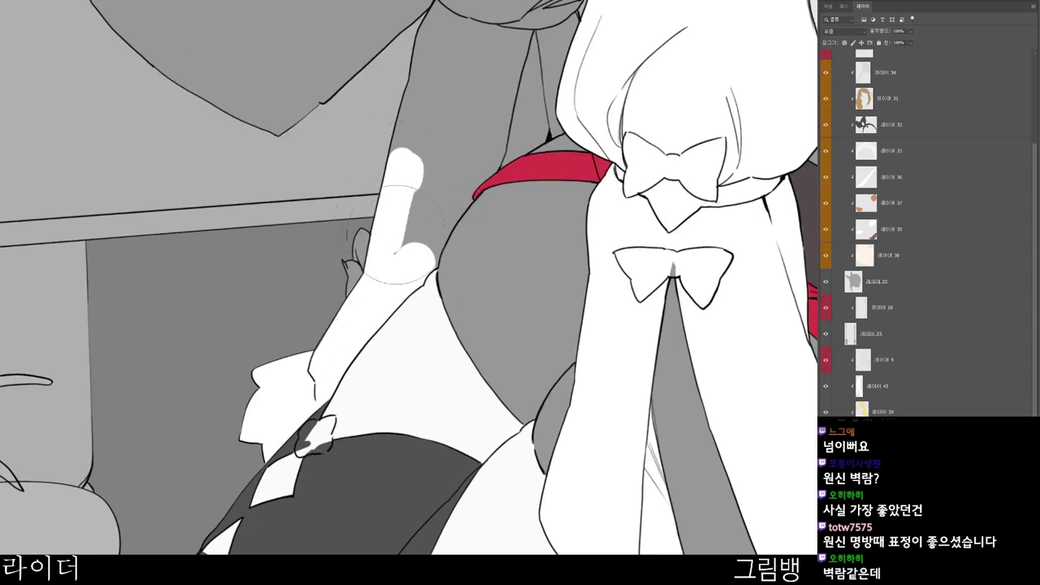
left_click_drag(428, 159, 398, 277)
mouse_move(443, 165)
left_mouse_down()
mouse_move(410, 282)
mouse_move(413, 264)
left_mouse_up()
left_click_drag(466, 180, 431, 245)
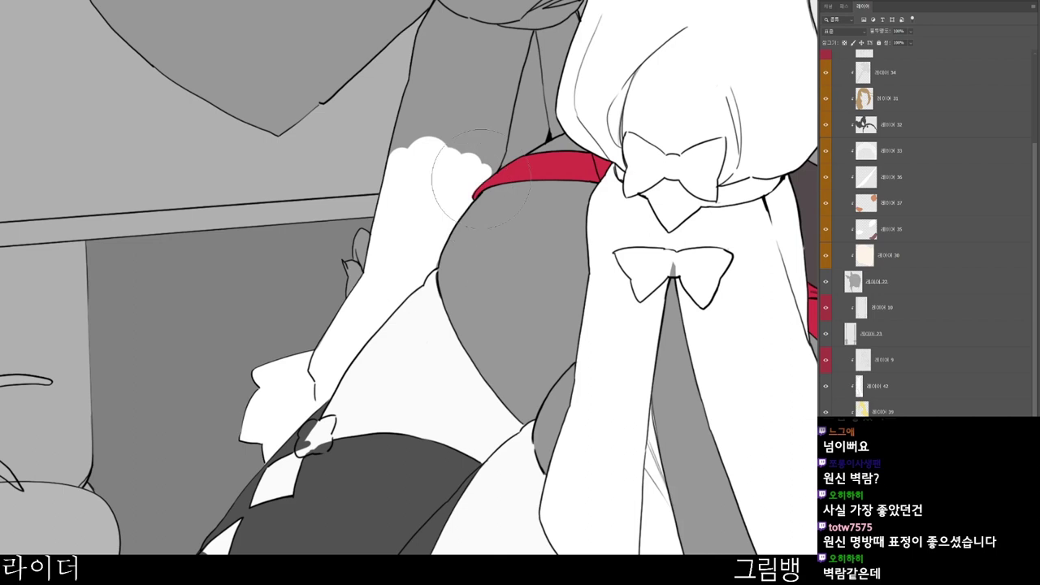
left_click_drag(510, 151, 454, 244)
scroll(439, 258, "up", 5)
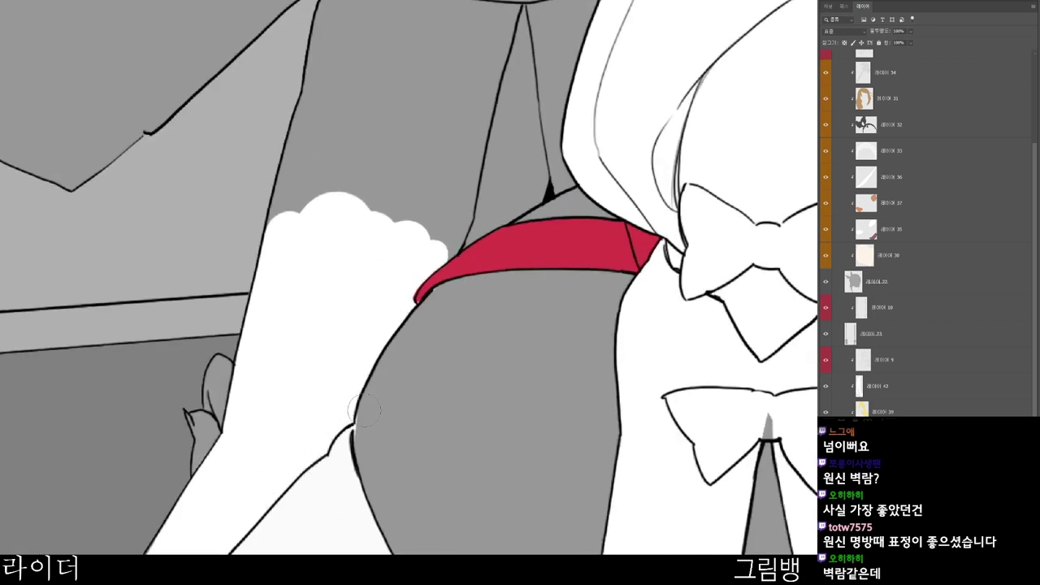
left_click_drag(361, 445, 364, 415)
key("ctrl+z")
scroll(433, 297, "up", 2)
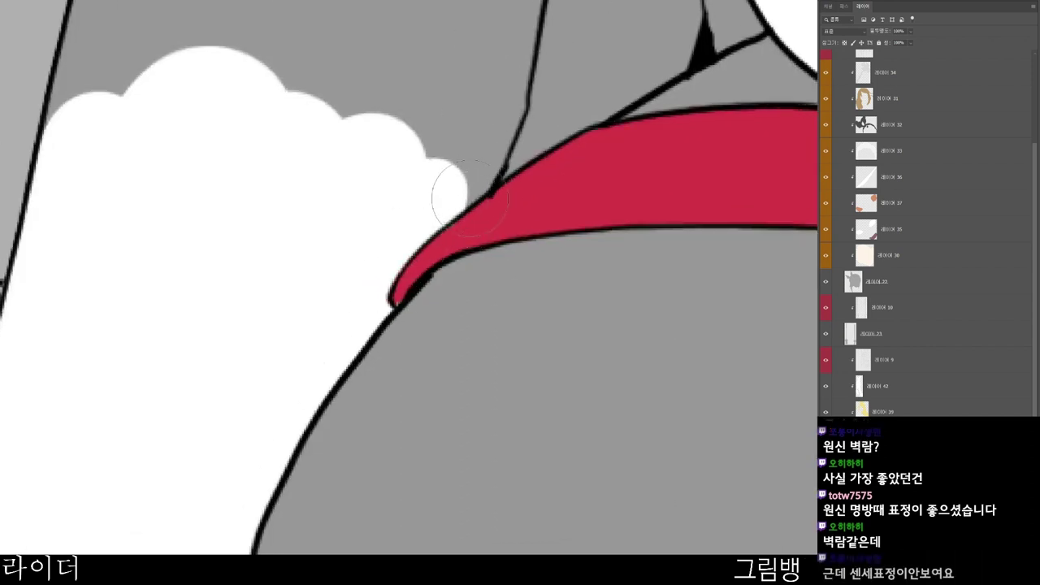
scroll(490, 193, "down", 1)
scroll(574, 204, "down", 1)
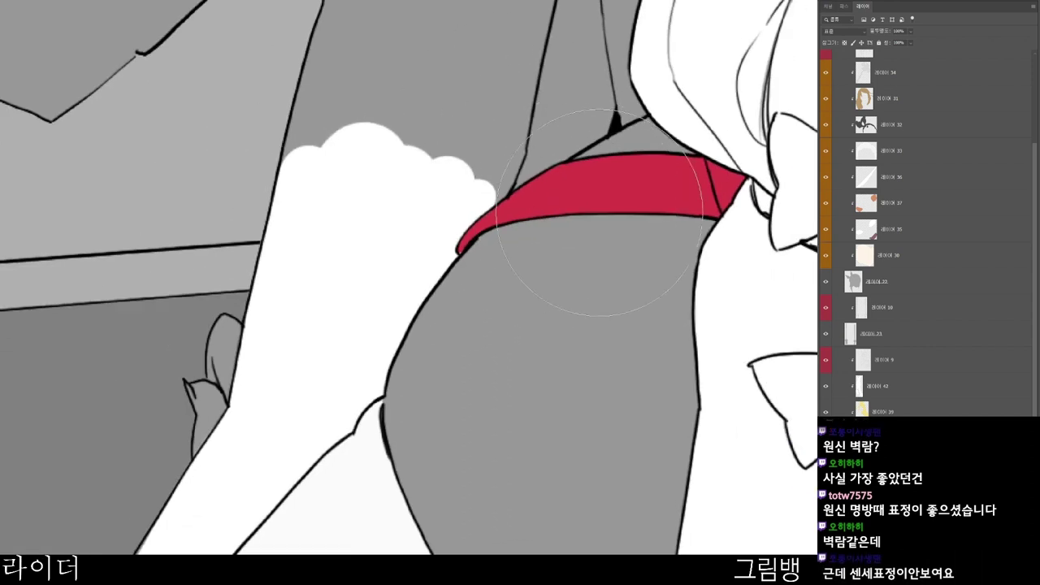
scroll(470, 242, "up", 2)
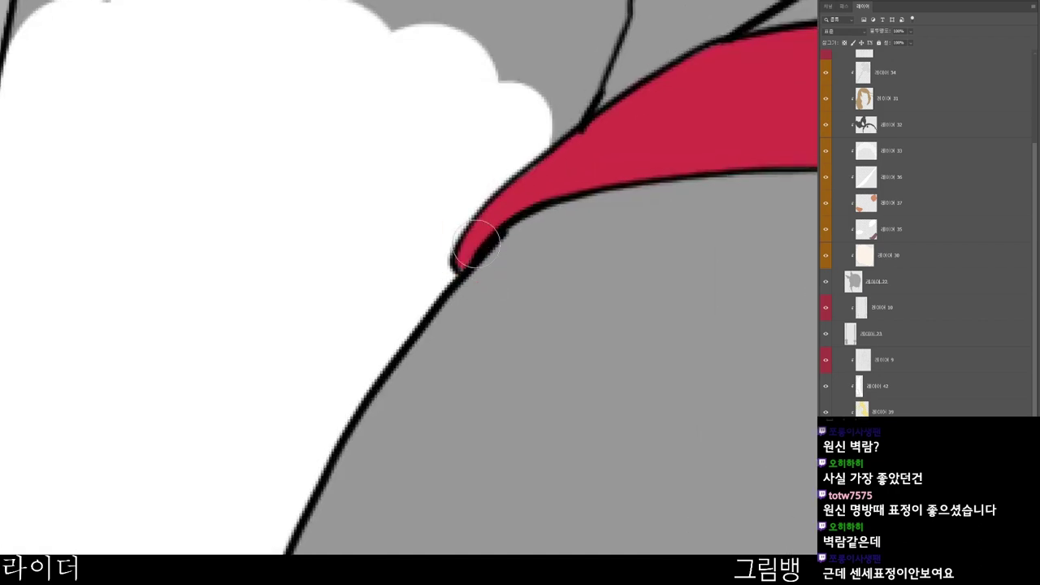
scroll(566, 182, "down", 2)
- Carry the white up the far arm, behind the tassel and along the hanging cord to the shoulder
left_click_drag(524, 221, 422, 546)
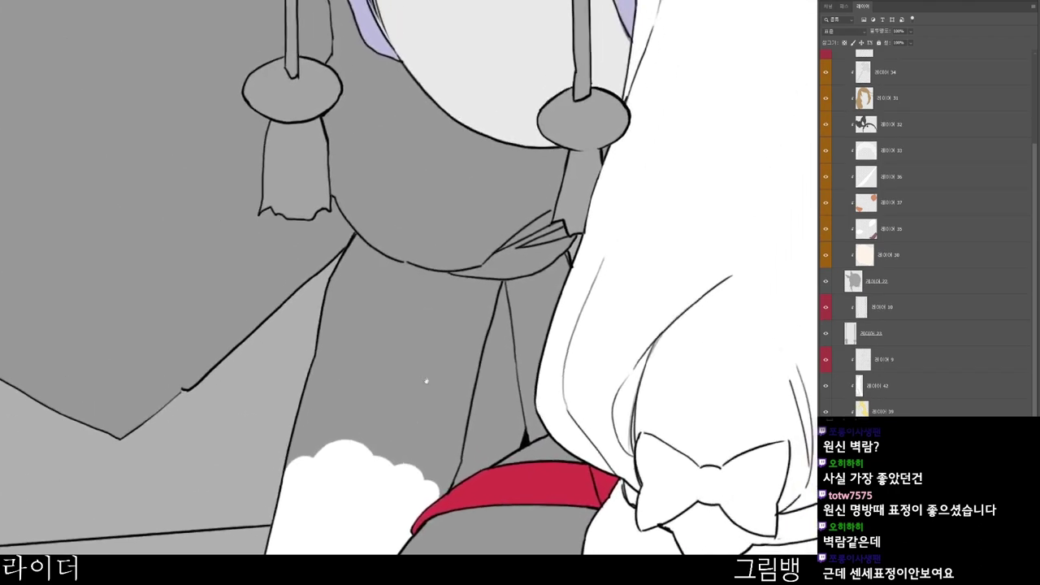
scroll(472, 333, "down", 1)
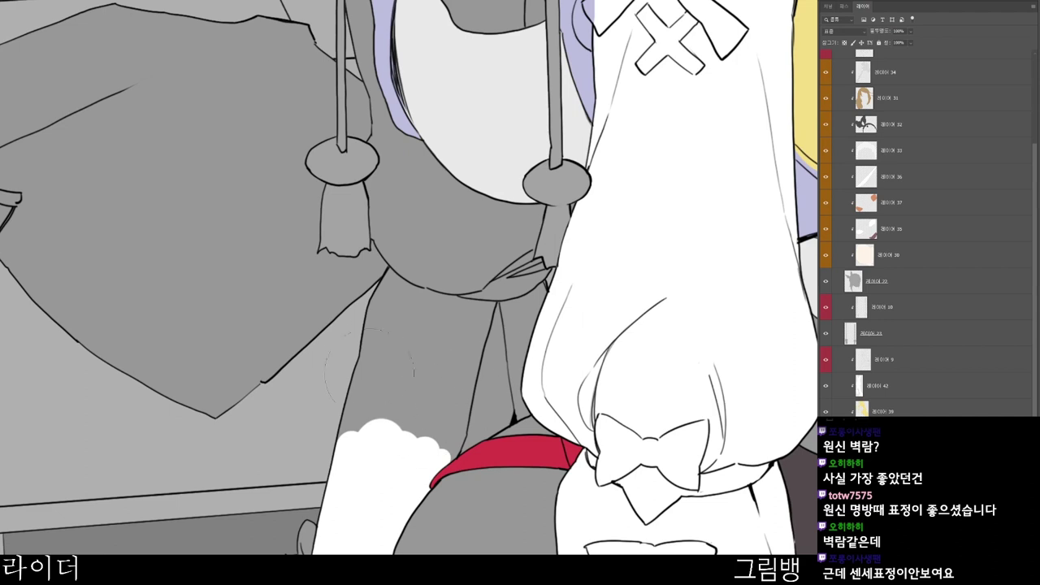
mouse_move(333, 445)
left_mouse_down()
mouse_move(445, 248)
mouse_move(430, 442)
mouse_move(470, 286)
mouse_move(408, 245)
mouse_move(348, 125)
mouse_move(418, 219)
left_mouse_up()
left_click_drag(434, 184, 460, 375)
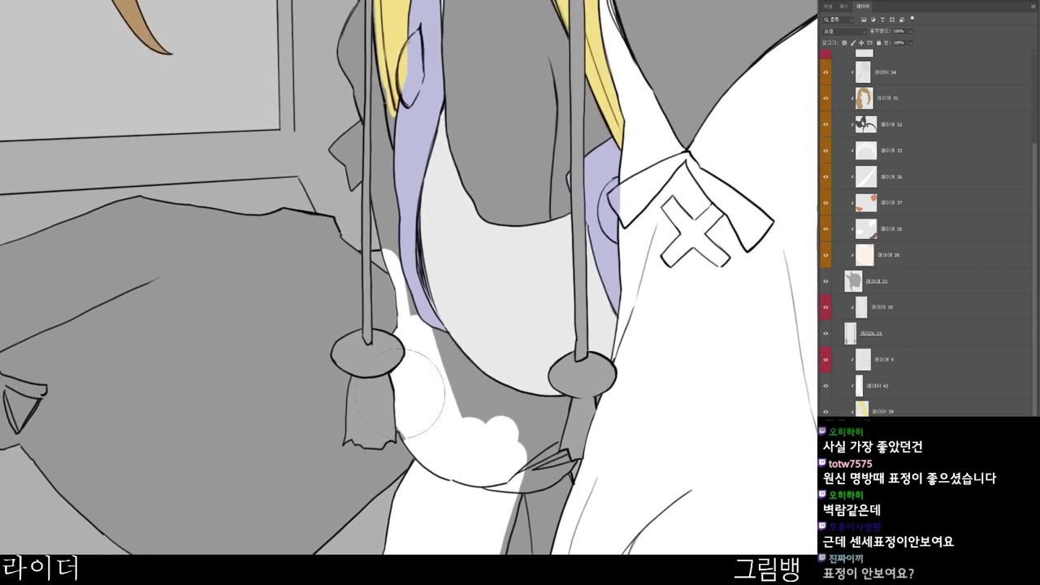
left_click_drag(399, 392, 396, 361)
mouse_move(382, 180)
left_mouse_down()
mouse_move(377, 138)
mouse_move(389, 227)
mouse_move(375, 117)
left_mouse_up()
mouse_move(384, 45)
left_mouse_down()
mouse_move(397, 202)
mouse_move(402, 193)
left_mouse_up()
mouse_move(372, 236)
left_mouse_down()
mouse_move(379, 165)
mouse_move(398, 261)
left_mouse_up()
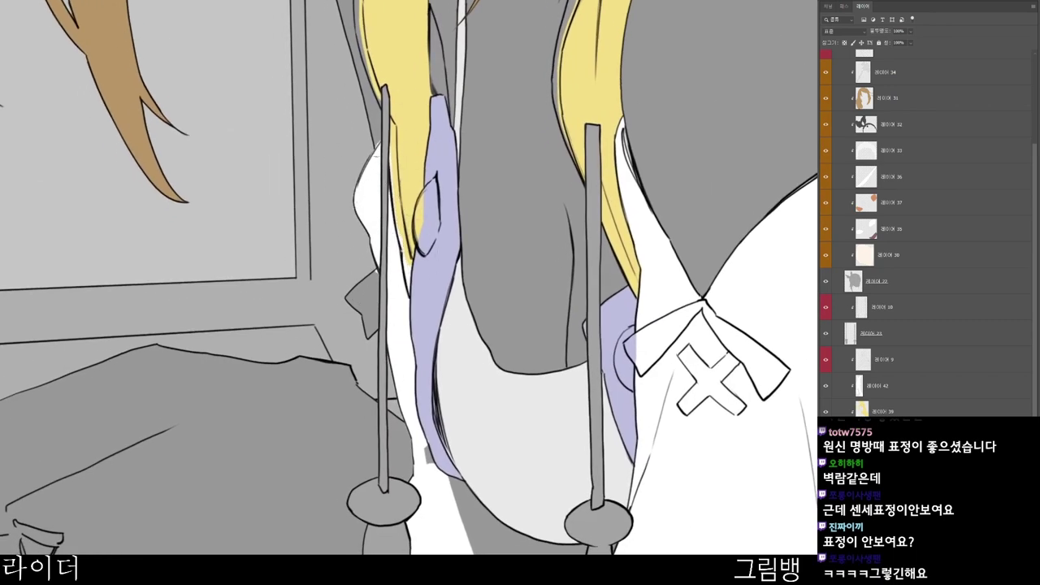
- Enlarge the brush and fill the grey left beneath the light grey chest panel, including the gathered folds, with white
left_click_drag(490, 388, 455, 269)
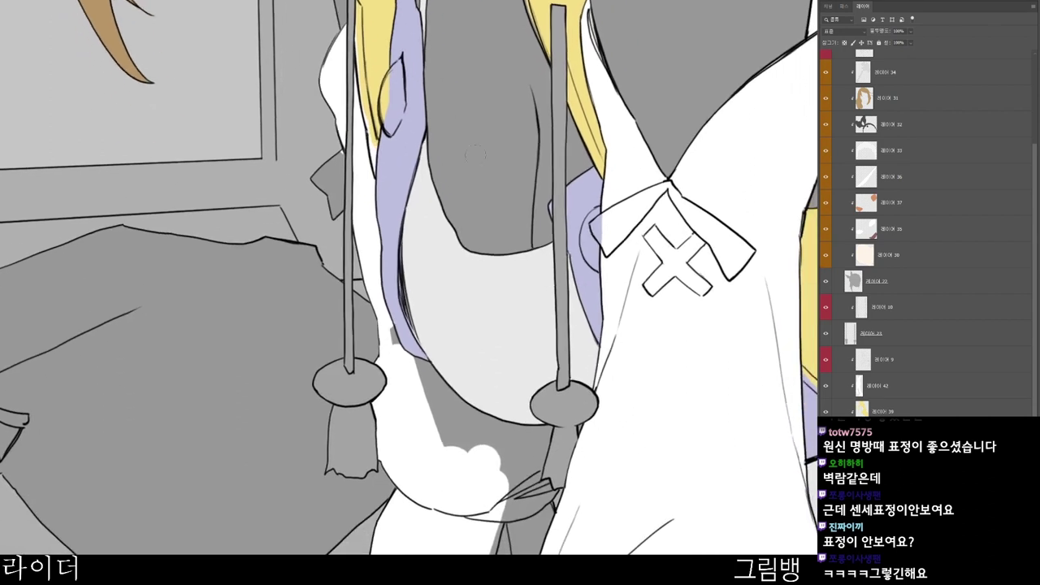
key("]")
key("]")
key("]")
key("]")
left_click_drag(401, 317, 399, 379)
mouse_move(413, 432)
left_mouse_down()
mouse_move(460, 453)
mouse_move(465, 471)
left_mouse_up()
mouse_move(461, 396)
left_mouse_down()
mouse_move(488, 431)
mouse_move(471, 442)
mouse_move(512, 487)
mouse_move(532, 475)
left_mouse_up()
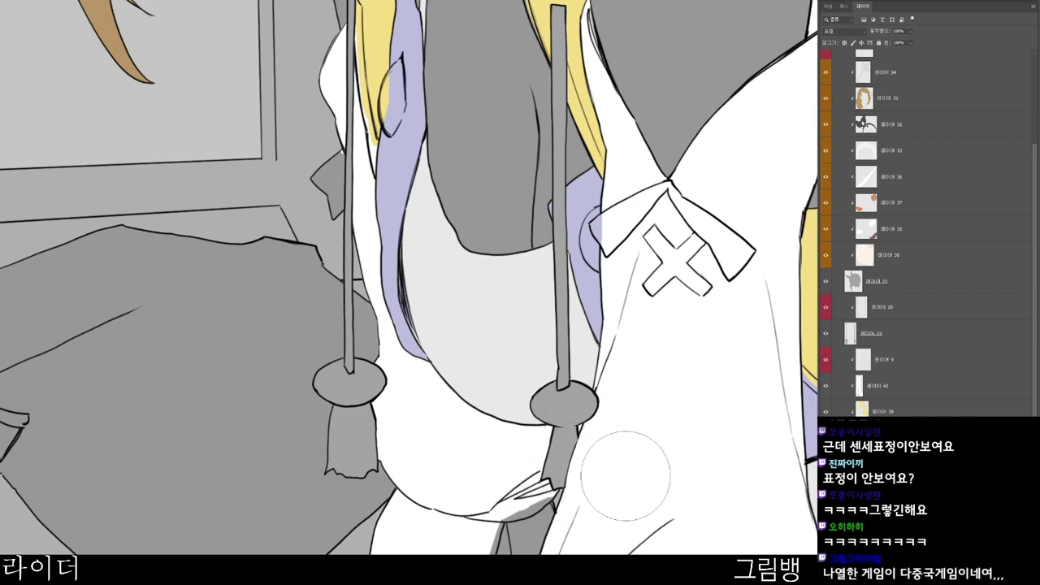
- Whiten the leftover grey strip along the far arm's inner edge down to the red waistband
mouse_move(569, 561)
left_mouse_down()
mouse_move(526, 451)
mouse_move(601, 321)
left_mouse_up()
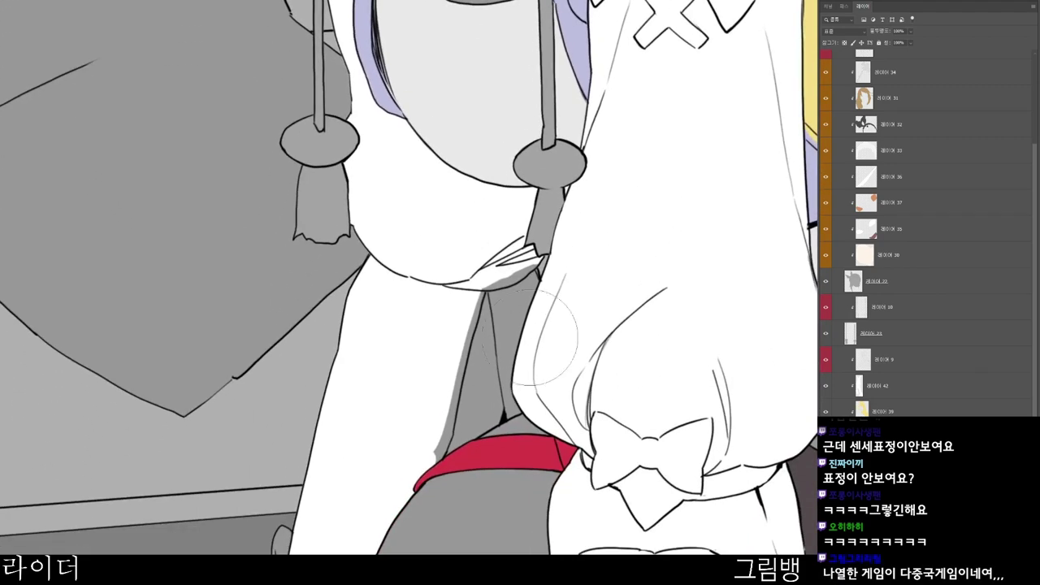
scroll(455, 452, "up", 1)
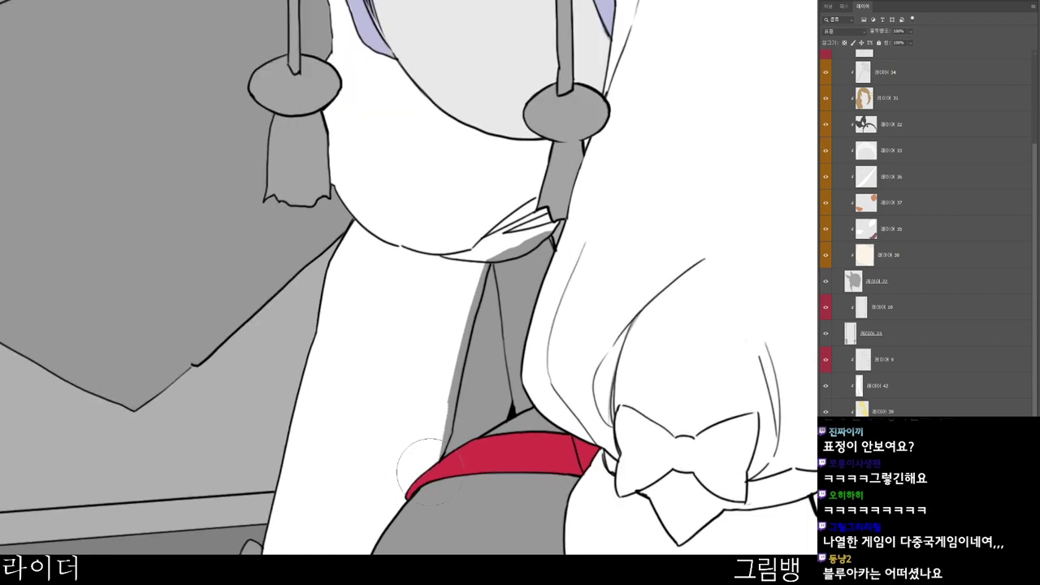
mouse_move(426, 459)
left_mouse_down()
mouse_move(467, 314)
mouse_move(442, 366)
mouse_move(516, 309)
left_mouse_up()
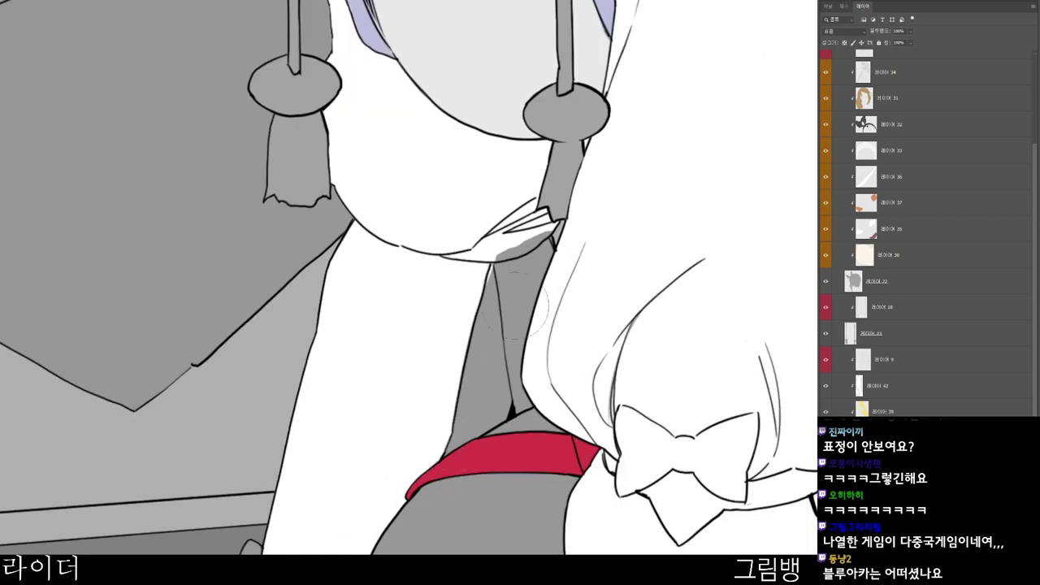
- Paint the underside of the gathered folds and the narrow wedge beside the near puffed sleeve white
scroll(498, 346, "up", 2)
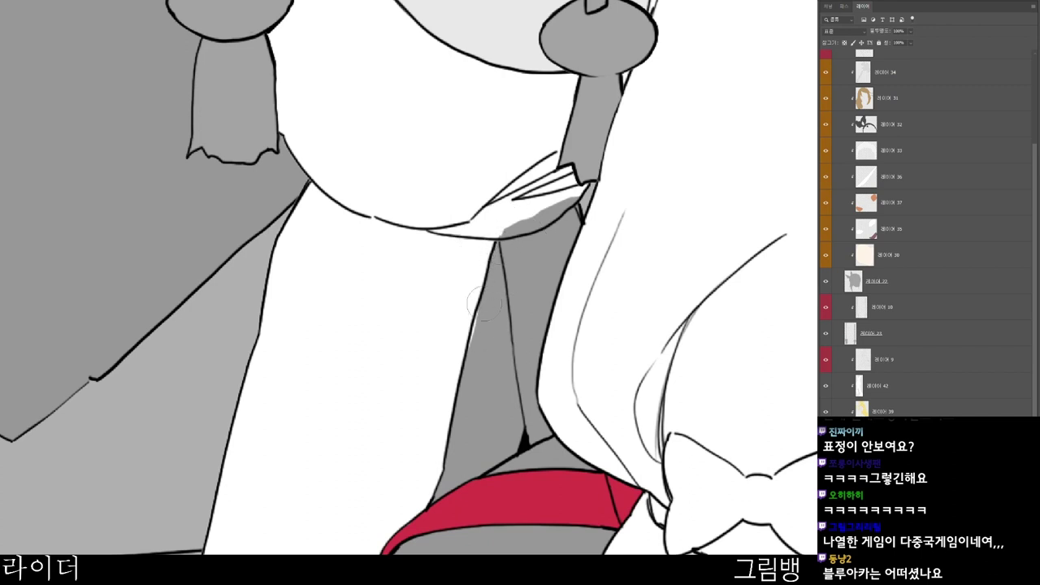
left_click_drag(511, 217, 531, 393)
mouse_move(530, 346)
left_mouse_down()
mouse_move(543, 411)
mouse_move(540, 227)
mouse_move(559, 261)
left_mouse_up()
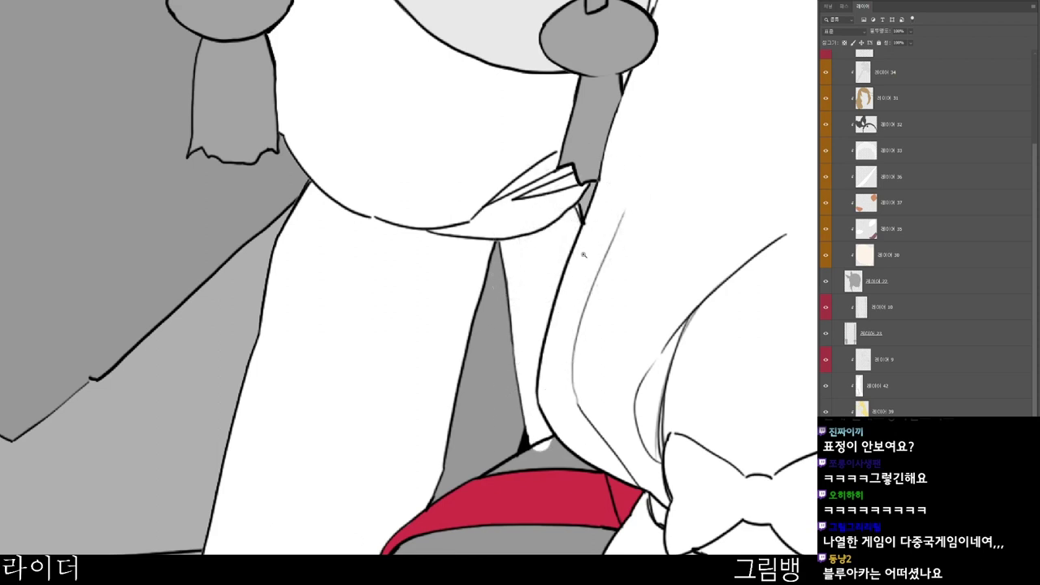
- Pick a dark grey and fill the small ribbon tail sticking out from the far arm behind the hanging cord
scroll(592, 254, "down", 2)
scroll(640, 395, "down", 1)
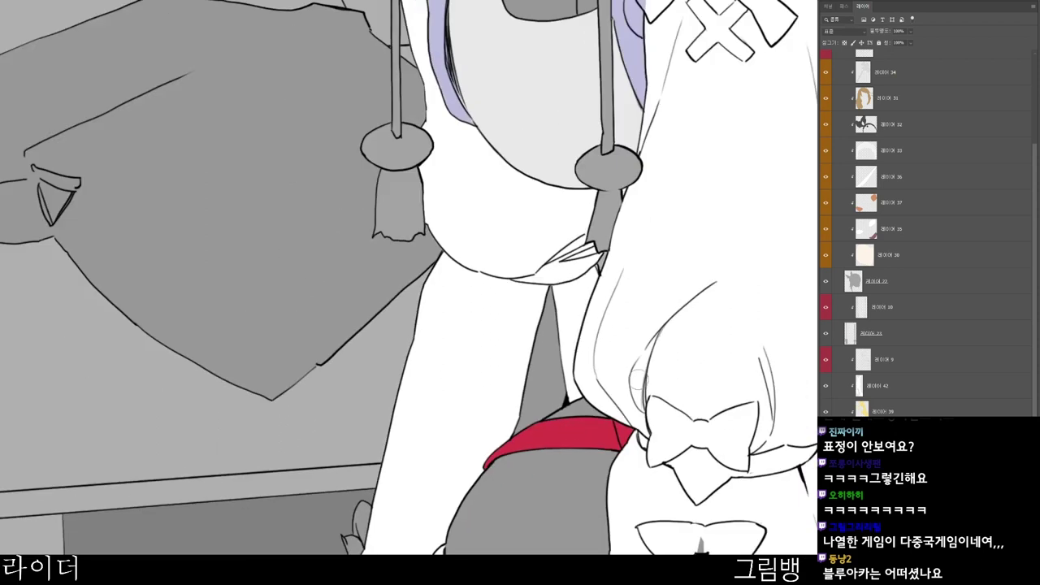
scroll(657, 396, "down", 1)
left_click_drag(675, 304, 576, 514)
left_click_drag(334, 256, 352, 148)
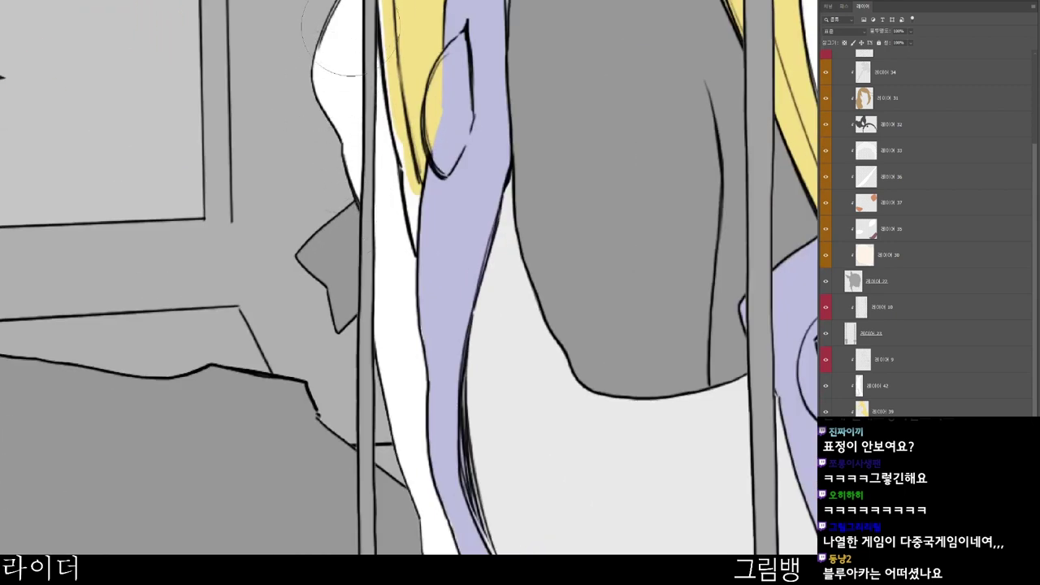
scroll(341, 37, "down", 1)
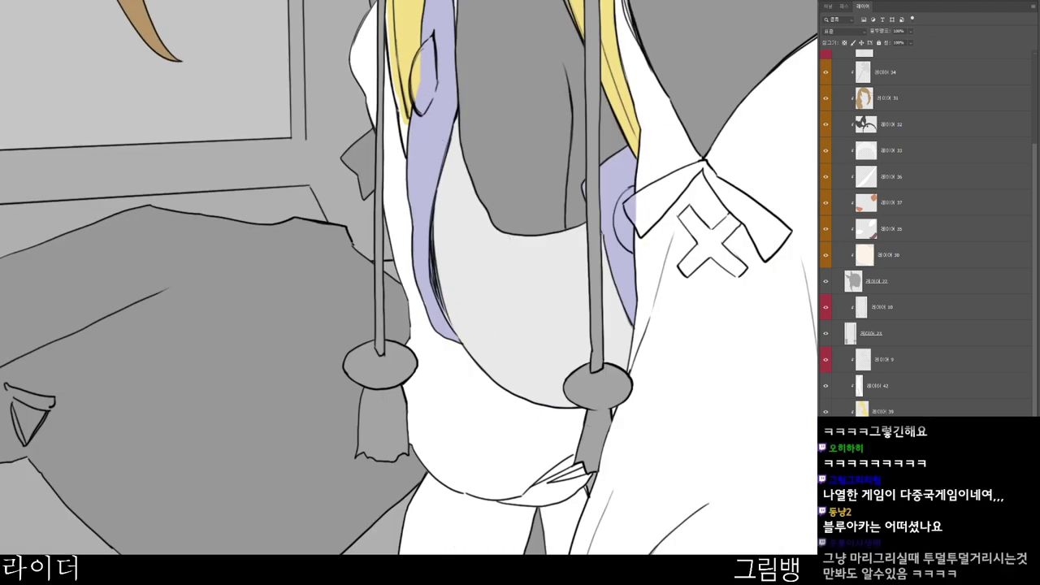
scroll(926, 236, "down", 3)
scroll(926, 236, "down", 1)
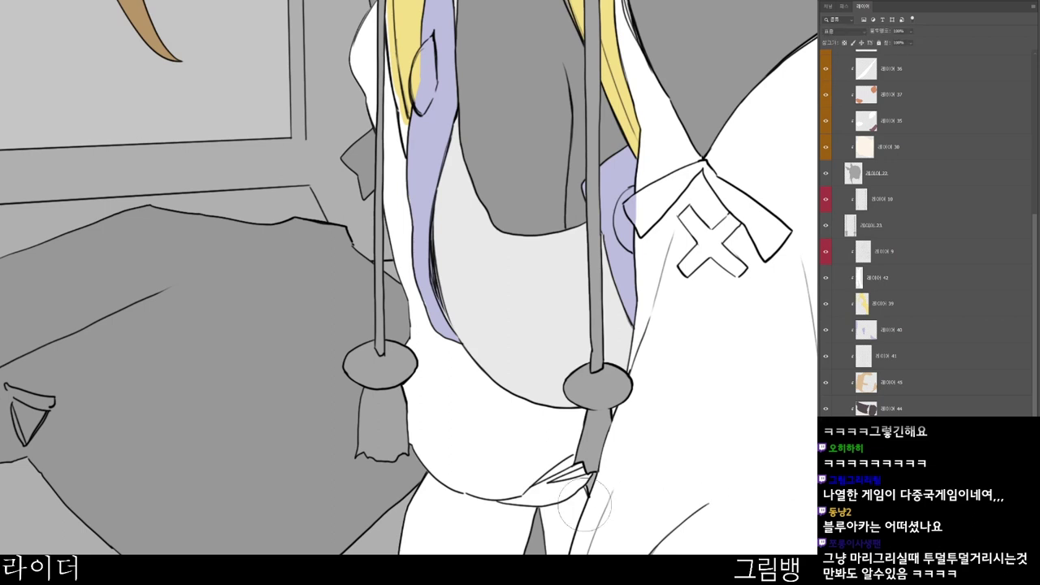
key("n")
left_click(401, 152)
left_click(710, 36)
mouse_move(353, 154)
left_mouse_down()
mouse_move(344, 167)
mouse_move(377, 195)
left_mouse_up()
- Add a new layer directly above the white clothing layer and fill the inner tail of the near shoulder's ribbon dark grey
left_click_drag(490, 166, 400, 100)
left_click_drag(671, 197, 620, 247)
left_click_drag(630, 197, 536, 394)
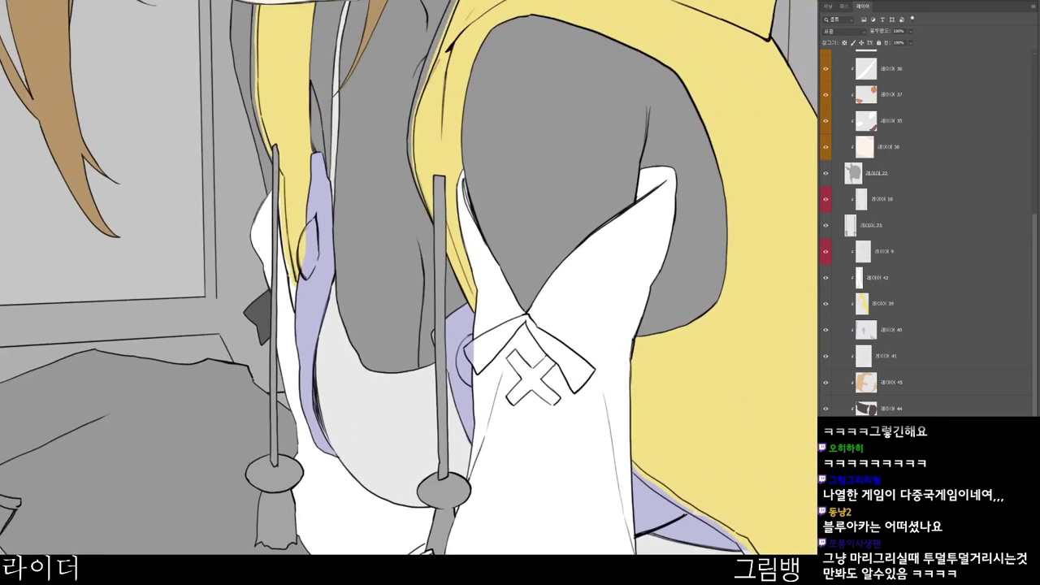
left_click(624, 329, "ctrl")
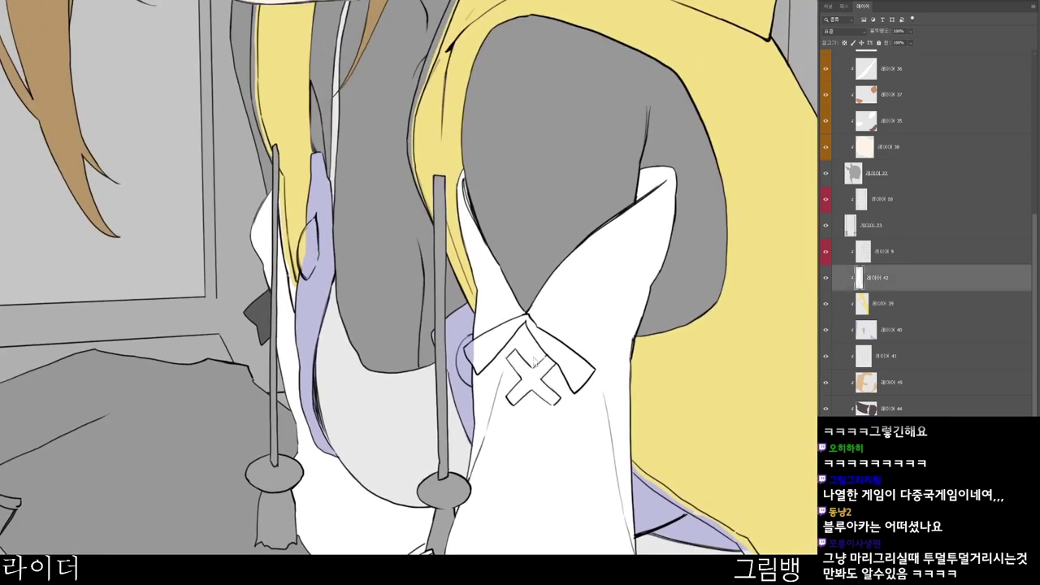
key("ctrl+shift+alt+n")
mouse_move(470, 352)
left_mouse_down()
mouse_move(524, 353)
mouse_move(473, 355)
mouse_move(492, 335)
mouse_move(498, 380)
mouse_move(486, 400)
mouse_move(484, 376)
mouse_move(538, 317)
mouse_move(522, 297)
mouse_move(558, 290)
left_mouse_up()
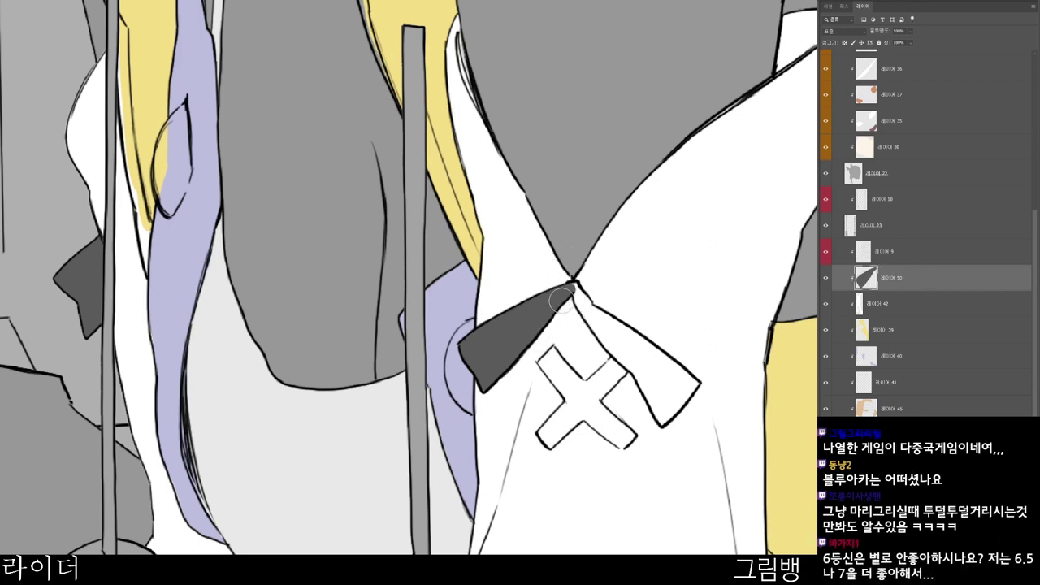
- Fill the near shoulder ribbon's outer tail with the same dark grey, up to where both tails meet
left_click_drag(579, 293, 596, 320)
left_click_drag(581, 359, 437, 310)
scroll(390, 301, "up", 2)
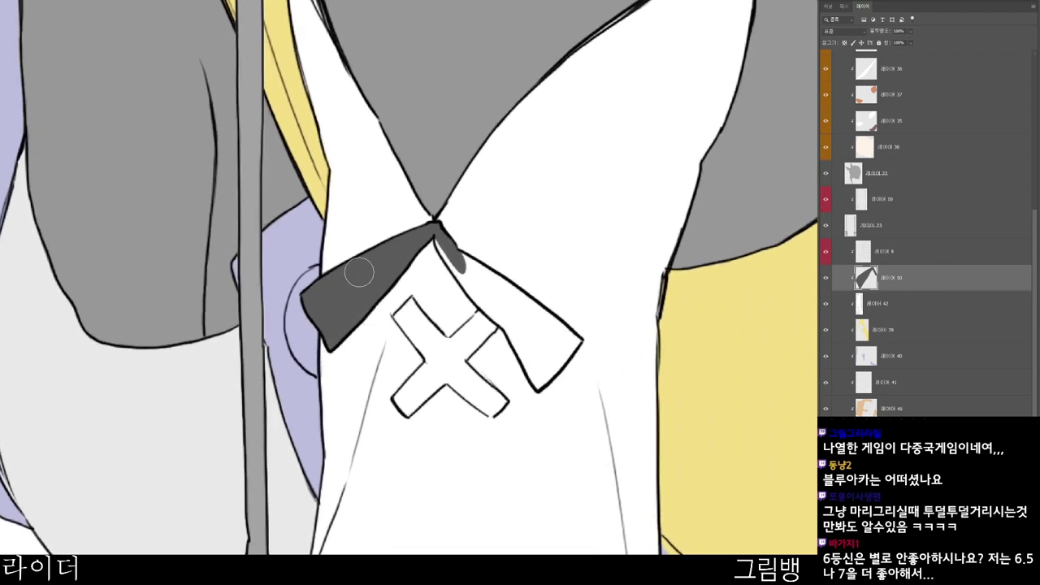
left_click_drag(503, 240, 485, 369)
scroll(463, 292, "up", 3)
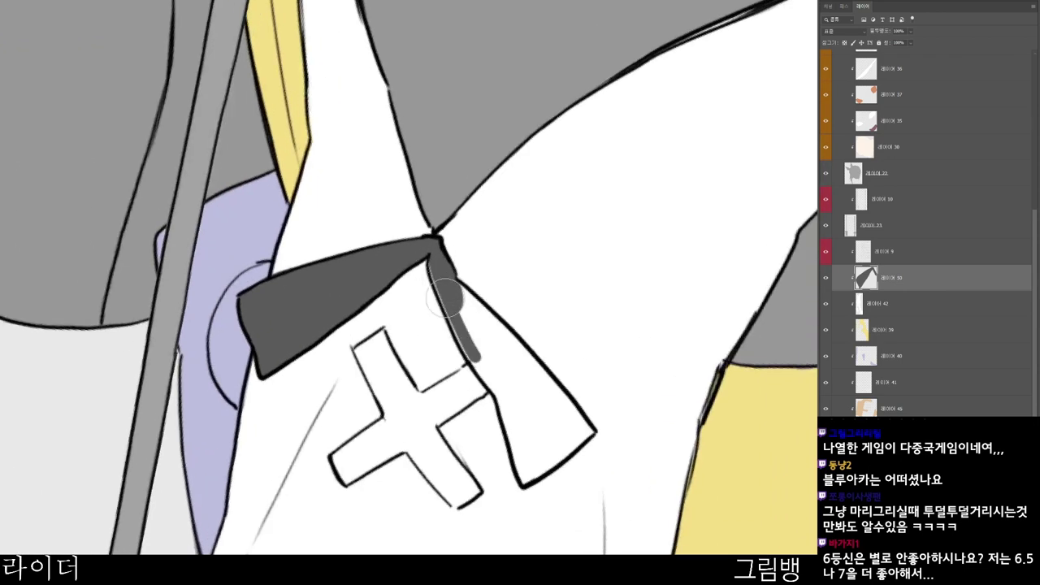
mouse_move(439, 273)
left_mouse_down()
mouse_move(468, 349)
mouse_move(444, 288)
mouse_move(478, 318)
mouse_move(472, 358)
mouse_move(489, 344)
mouse_move(486, 315)
mouse_move(551, 415)
mouse_move(488, 271)
mouse_move(501, 313)
mouse_move(514, 310)
mouse_move(492, 231)
mouse_move(498, 214)
mouse_move(490, 220)
mouse_move(536, 274)
mouse_move(531, 255)
mouse_move(558, 273)
mouse_move(517, 313)
mouse_move(559, 278)
mouse_move(567, 313)
mouse_move(522, 100)
left_mouse_up()
scroll(560, 230, "down", 1)
key("r")
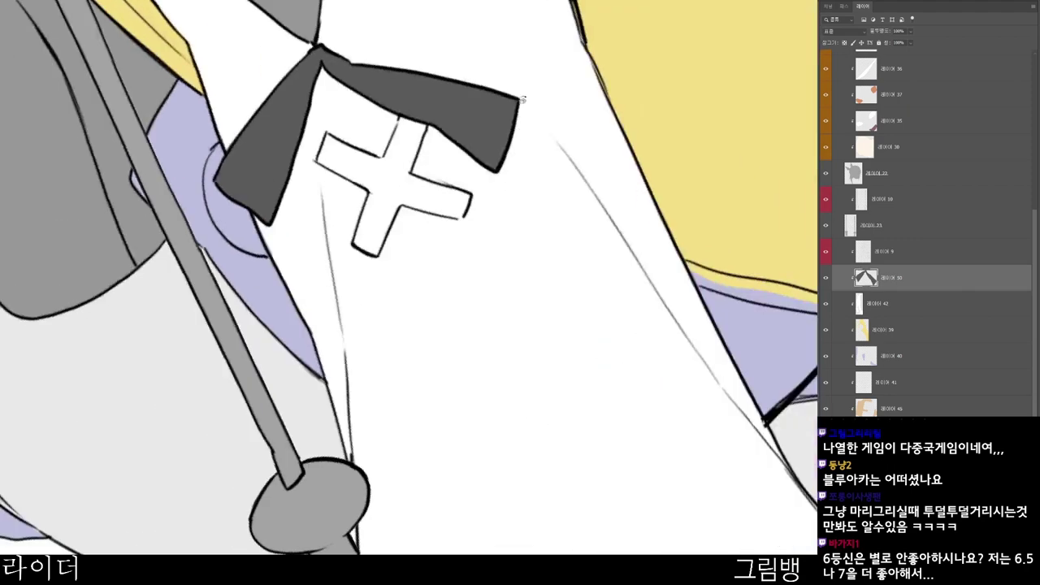
- Paint all four arms of the cross emblem beneath the shoulder ribbon dark grey
left_click_drag(331, 155, 390, 192)
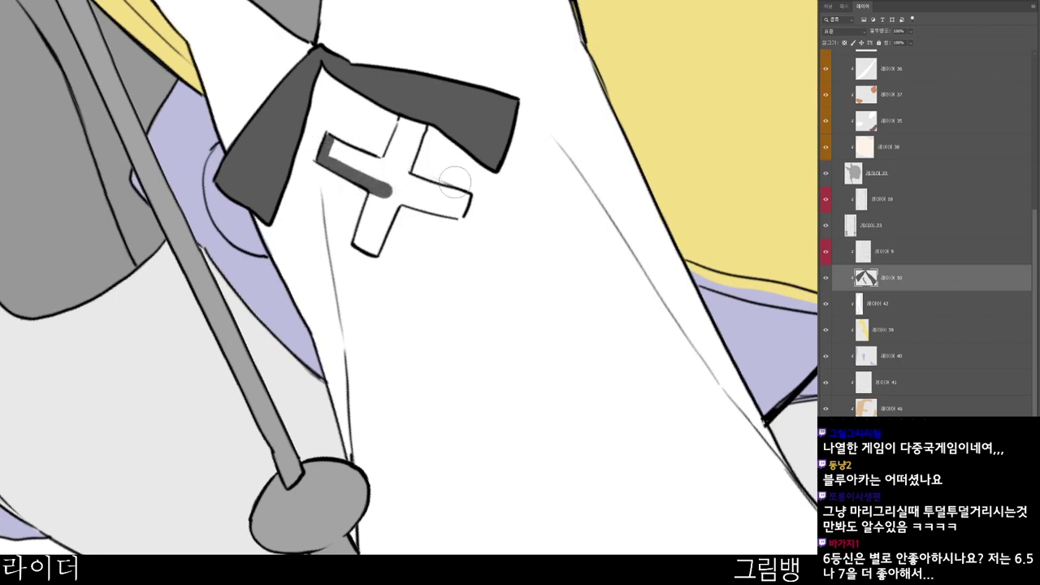
key("r")
left_click_drag(494, 302, 436, 408)
scroll(422, 281, "up", 1)
mouse_move(372, 170)
left_mouse_down()
mouse_move(410, 232)
mouse_move(384, 158)
mouse_move(430, 236)
mouse_move(422, 189)
mouse_move(409, 193)
mouse_move(433, 160)
mouse_move(465, 140)
left_mouse_up()
key("r")
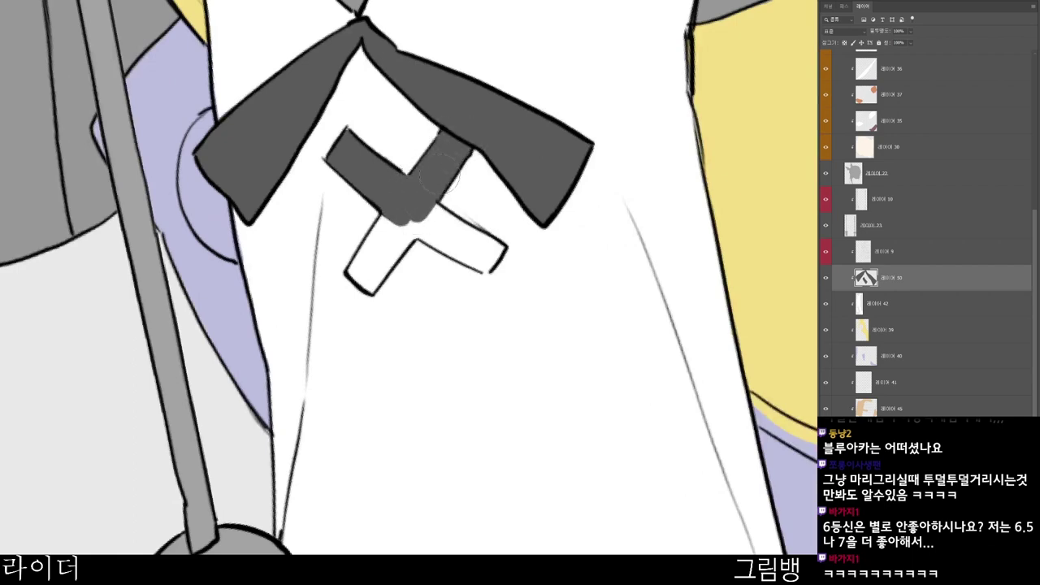
mouse_move(407, 218)
left_mouse_down()
mouse_move(367, 258)
mouse_move(362, 244)
mouse_move(348, 278)
mouse_move(381, 268)
mouse_move(368, 277)
mouse_move(423, 215)
left_mouse_up()
key("r")
left_click_drag(506, 268, 435, 412)
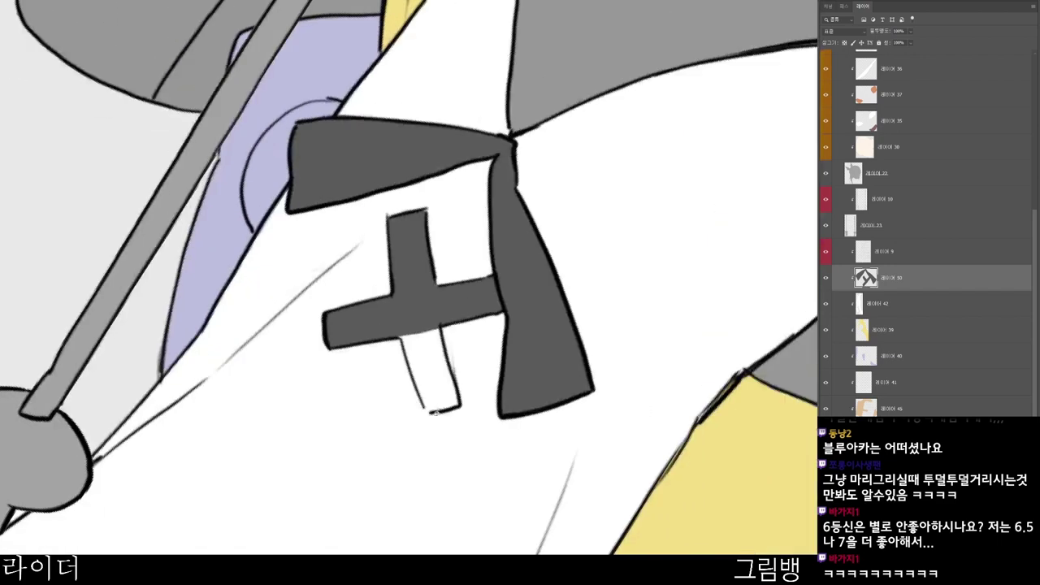
mouse_move(406, 344)
left_mouse_down()
mouse_move(411, 371)
mouse_move(411, 335)
mouse_move(425, 410)
mouse_move(436, 379)
mouse_move(428, 387)
mouse_move(441, 401)
mouse_move(447, 393)
left_mouse_up()
- Fill the inner wing and knot of the bow on the puffed sleeve's cuff dark grey and start its outer wing
scroll(505, 281, "down", 5)
scroll(578, 330, "down", 3)
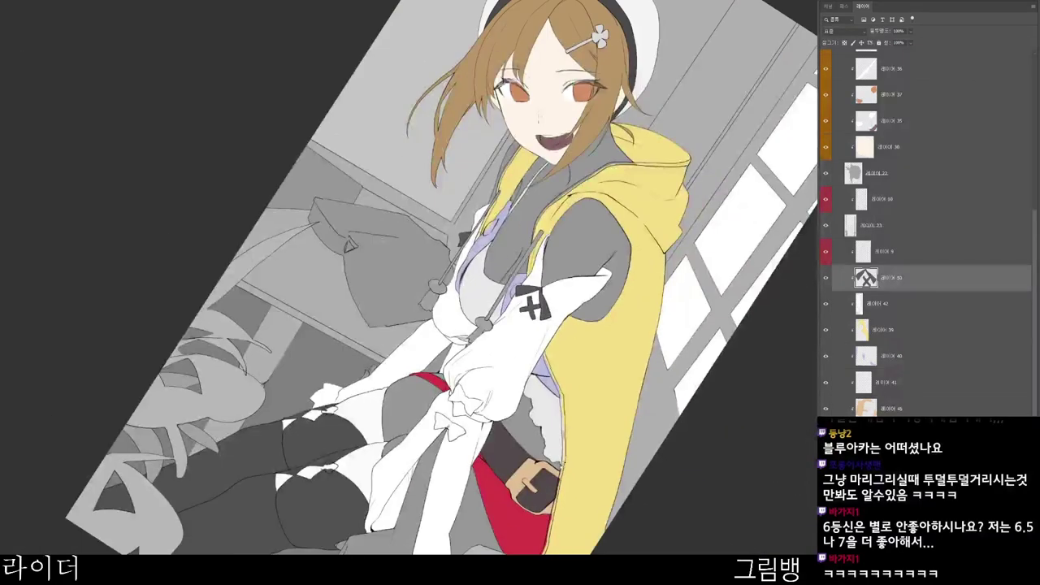
key("r")
left_click_drag(563, 467, 668, 354)
scroll(667, 355, "down", 3)
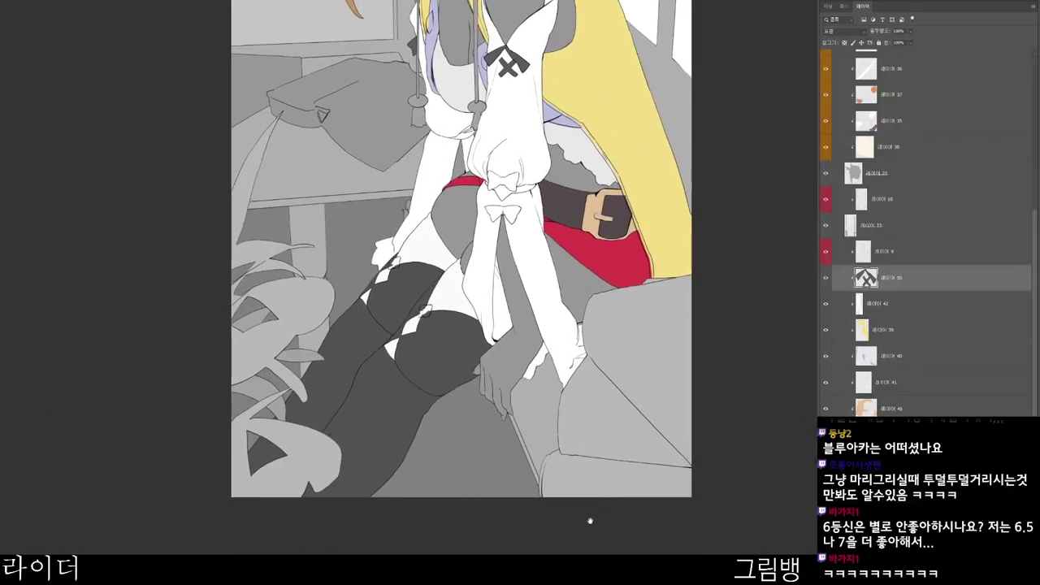
left_click_drag(566, 373, 528, 520)
left_click_drag(444, 391, 501, 370)
left_click_drag(533, 457, 515, 553)
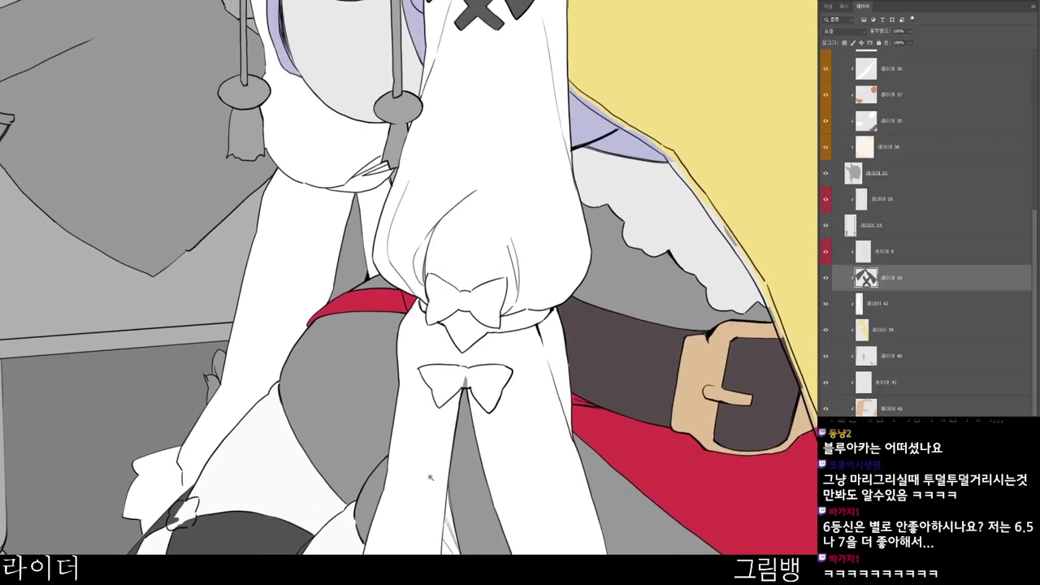
scroll(431, 478, "up", 2)
left_click_drag(626, 419, 570, 546)
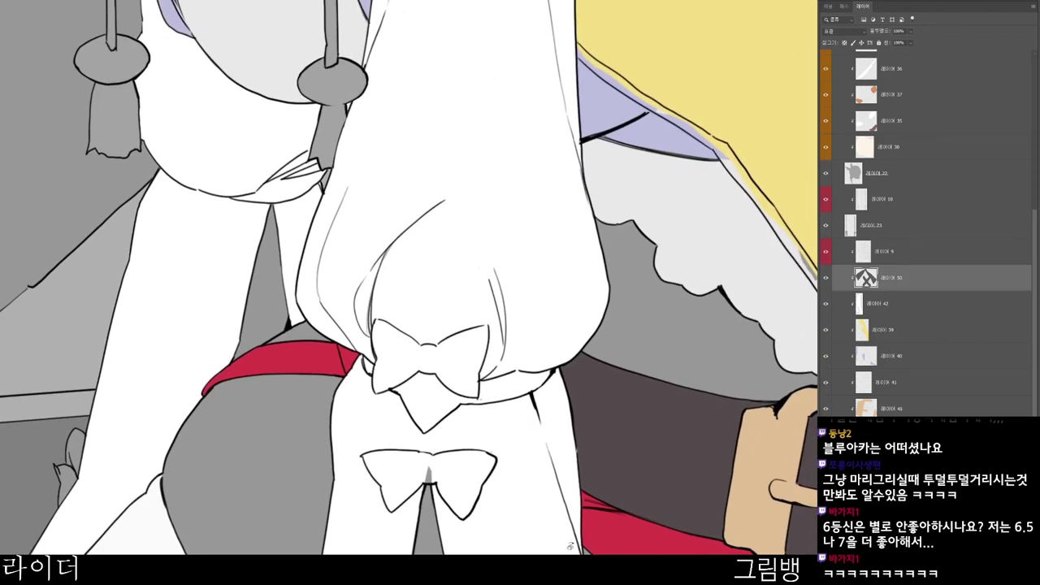
left_click_drag(357, 426, 402, 410)
left_click_drag(440, 297, 443, 276)
mouse_move(378, 257)
left_mouse_down()
mouse_move(416, 298)
mouse_move(383, 258)
mouse_move(416, 299)
mouse_move(428, 348)
mouse_move(447, 275)
mouse_move(453, 287)
mouse_move(441, 319)
mouse_move(451, 279)
mouse_move(445, 290)
mouse_move(416, 277)
left_mouse_up()
mouse_move(375, 251)
left_mouse_down()
mouse_move(461, 260)
mouse_move(479, 248)
mouse_move(499, 259)
mouse_move(492, 284)
mouse_move(504, 272)
mouse_move(561, 272)
mouse_move(524, 195)
mouse_move(532, 174)
mouse_move(518, 241)
mouse_move(540, 225)
left_mouse_up()
left_click_drag(571, 162, 573, 305)
left_click_drag(522, 463, 555, 440)
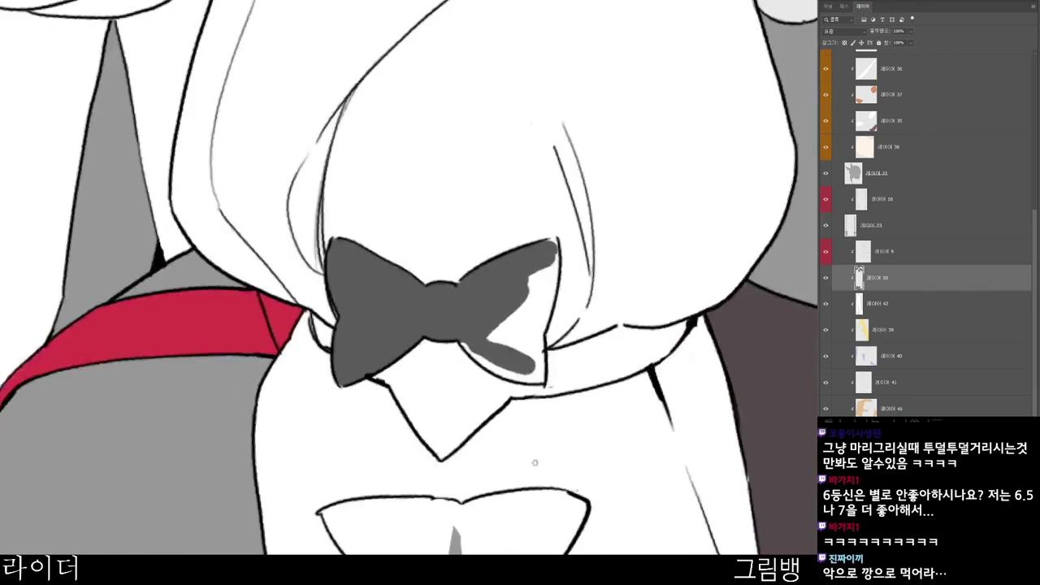
- Fill the remaining white area of the cuff bow's outer wing with dark grey
left_click_drag(639, 497, 384, 515)
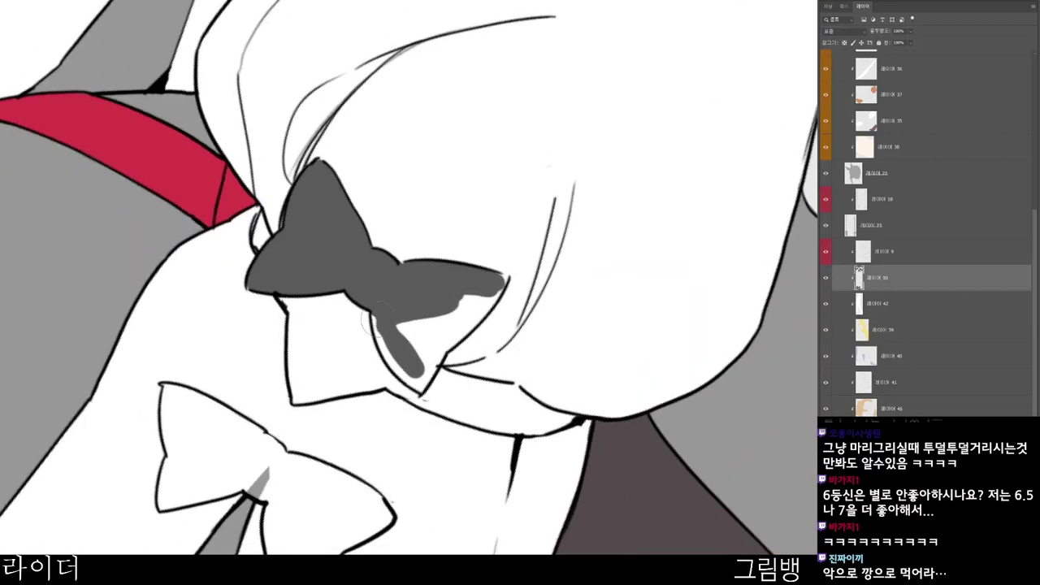
mouse_move(368, 319)
left_mouse_down()
mouse_move(406, 365)
mouse_move(377, 311)
mouse_move(393, 353)
mouse_move(419, 385)
mouse_move(401, 354)
mouse_move(412, 354)
mouse_move(422, 377)
mouse_move(442, 335)
mouse_move(503, 277)
left_mouse_up()
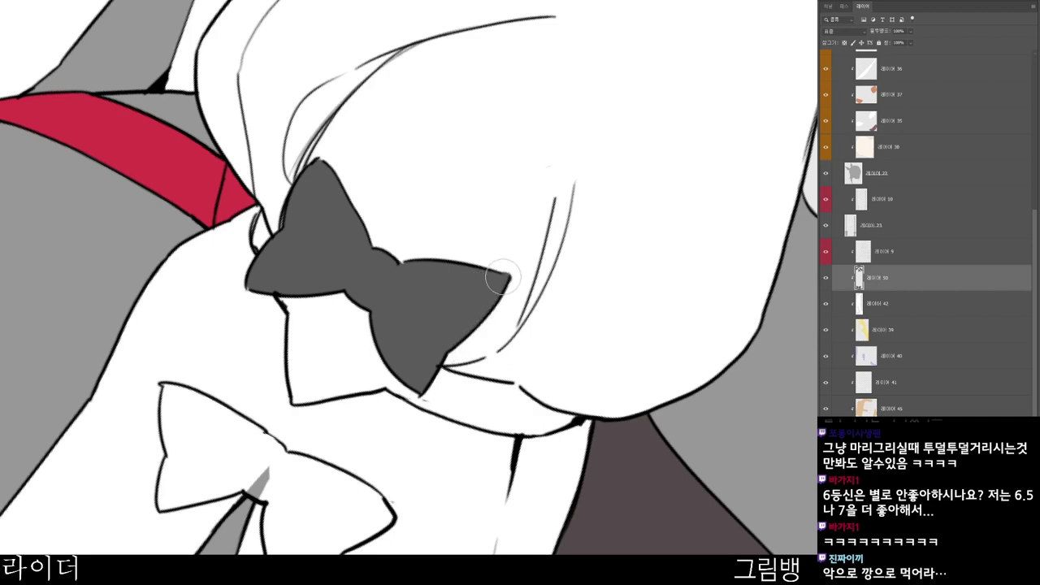
left_click(535, 262, "alt")
- Paint the inner wing and knot of the lower bow beneath the cuff dark grey
mouse_move(489, 431)
left_mouse_down()
mouse_move(530, 358)
mouse_move(543, 242)
left_mouse_up()
left_click_drag(554, 343, 521, 355)
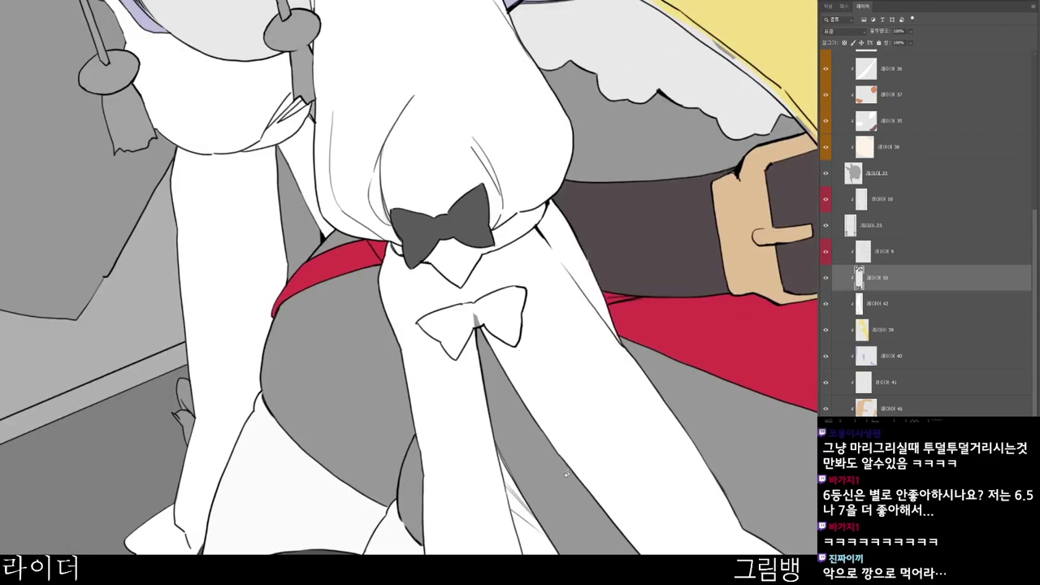
left_click_drag(543, 544, 533, 523)
scroll(481, 275, "up", 4)
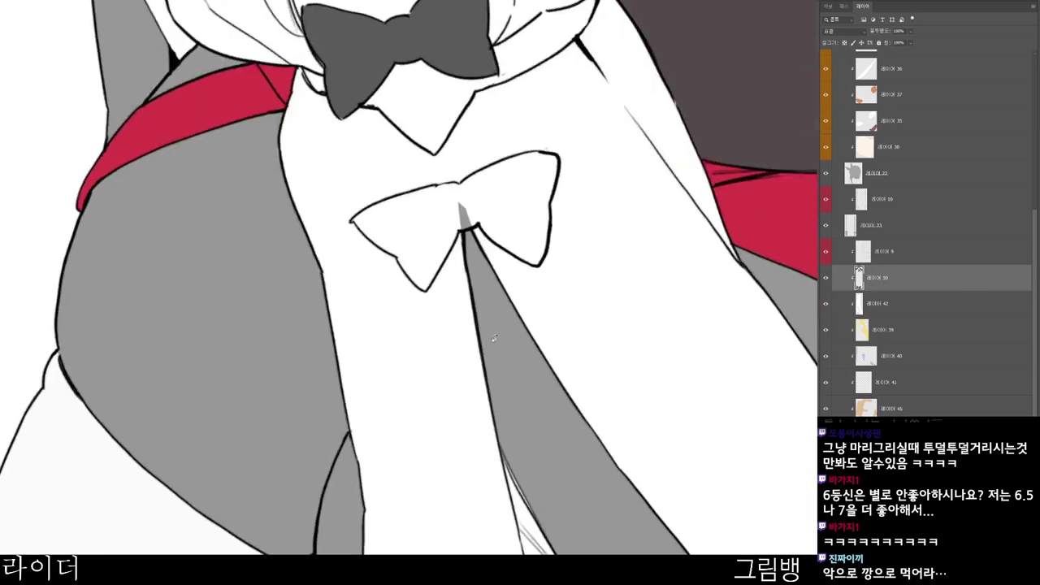
left_click_drag(343, 210, 394, 240)
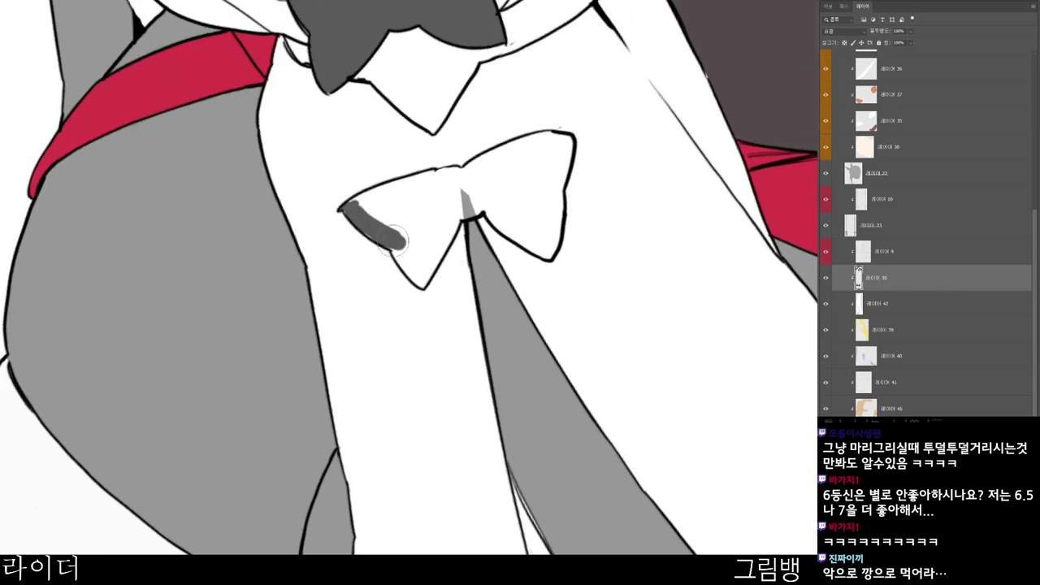
mouse_move(351, 209)
left_mouse_down()
mouse_move(387, 213)
mouse_move(393, 225)
mouse_move(424, 189)
mouse_move(451, 184)
mouse_move(406, 228)
mouse_move(402, 260)
mouse_move(414, 273)
left_mouse_up()
mouse_move(418, 204)
left_mouse_down()
mouse_move(407, 268)
mouse_move(424, 281)
mouse_move(427, 248)
mouse_move(425, 265)
mouse_move(473, 185)
mouse_move(445, 188)
mouse_move(446, 177)
mouse_move(470, 178)
mouse_move(487, 201)
left_mouse_up()
scroll(505, 203, "down", 3)
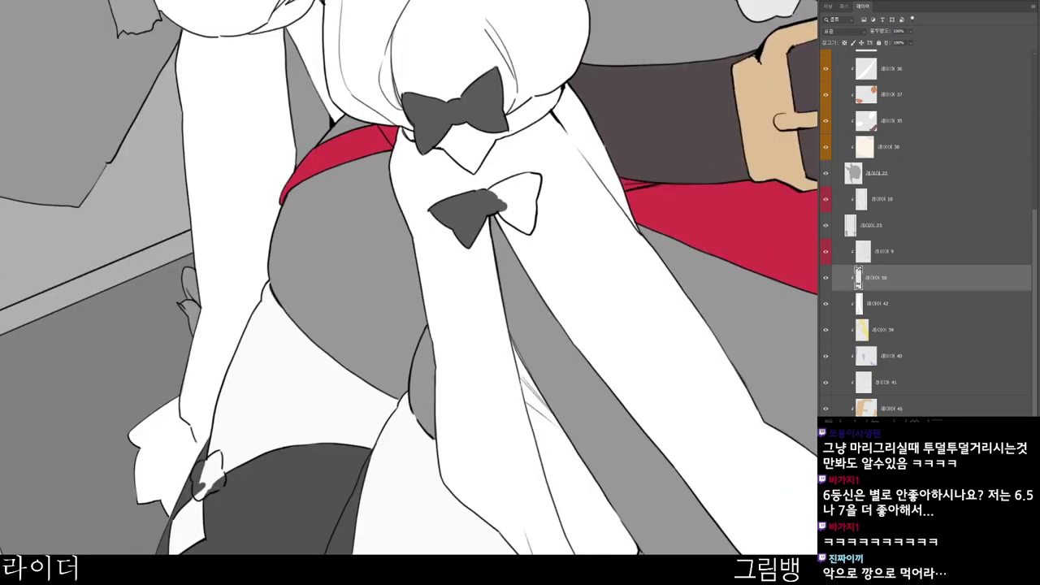
- On a new layer above the colour layers, sketch a red wavy line over the background, labelled 대두 at its crest and 소두 at its trough
left_click(885, 252)
key("ctrl+alt+shift+n")
left_click_drag(429, 483, 548, 428)
key("n")
left_click(553, 51)
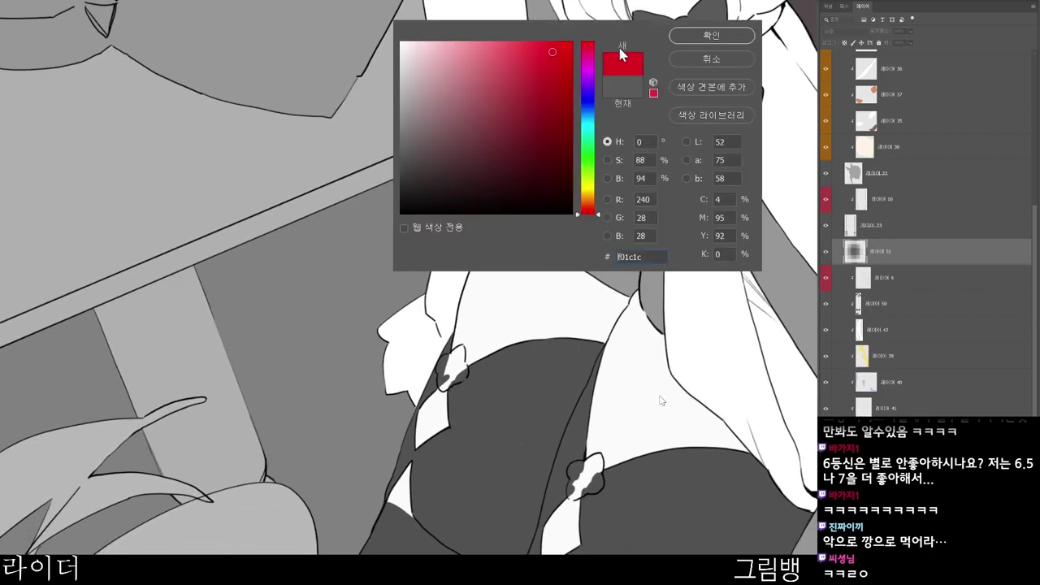
left_click(691, 29)
mouse_move(44, 253)
left_mouse_down()
mouse_move(85, 131)
mouse_move(145, 124)
mouse_move(222, 189)
mouse_move(267, 125)
mouse_move(273, 26)
mouse_move(321, 15)
mouse_move(402, 113)
left_mouse_up()
left_click_drag(57, 78, 68, 74)
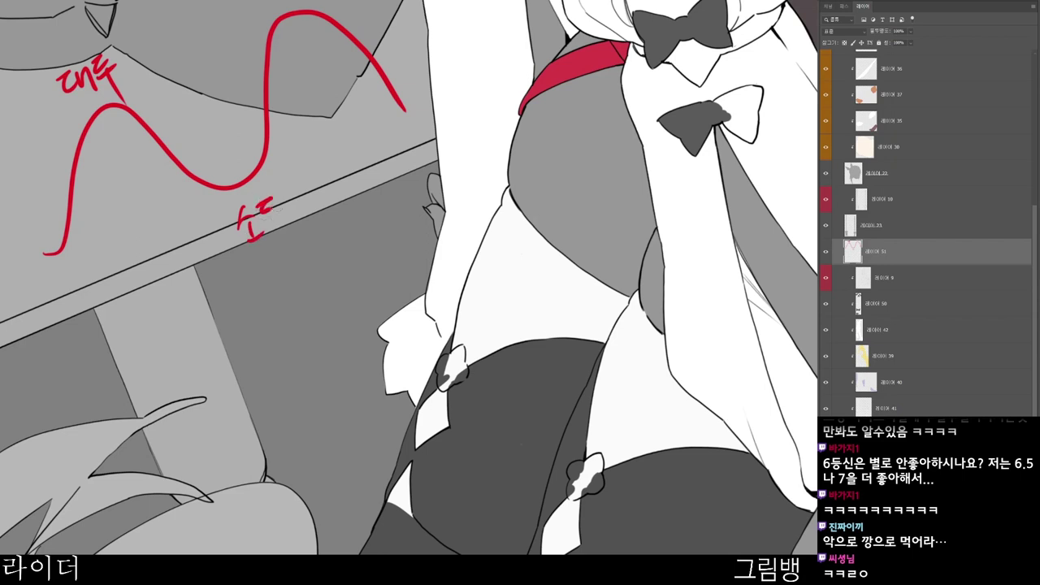
- Choose blue, draw a second wave slightly offset from the red one, and mark and circle the spot near their far ends
key("n")
left_click(586, 103)
left_click(531, 44)
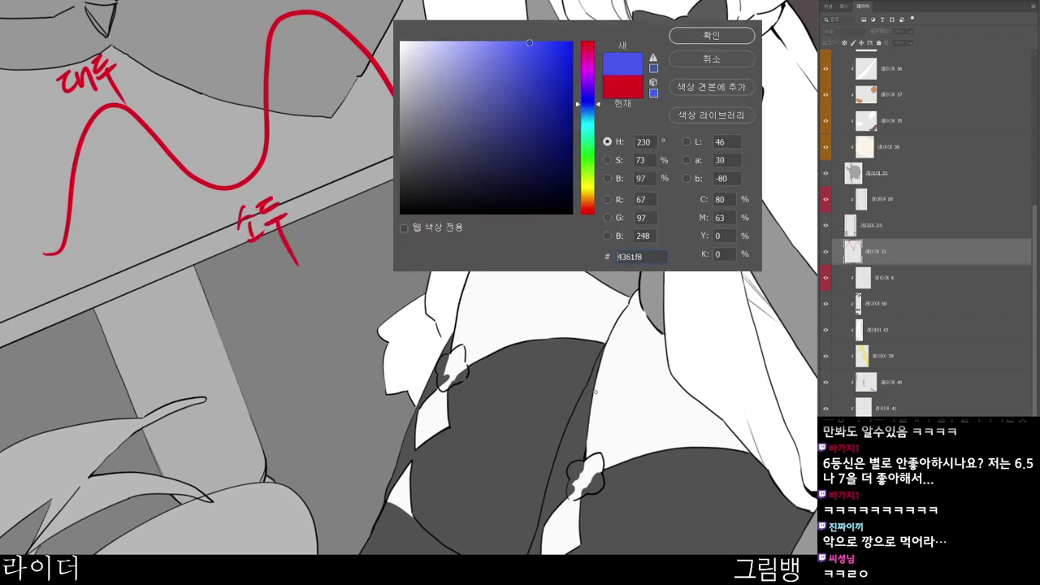
left_click(709, 34)
left_click_drag(373, 348, 391, 414)
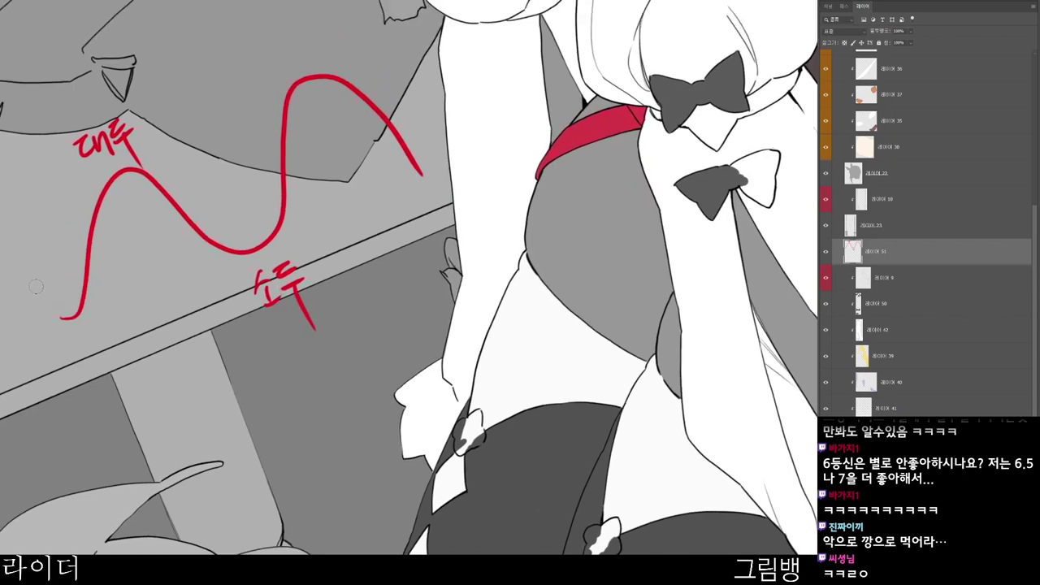
mouse_move(36, 284)
left_mouse_down()
mouse_move(62, 211)
mouse_move(134, 198)
mouse_move(183, 236)
mouse_move(91, 199)
mouse_move(154, 249)
mouse_move(213, 272)
mouse_move(240, 231)
mouse_move(261, 121)
mouse_move(313, 94)
mouse_move(384, 134)
mouse_move(419, 181)
left_mouse_up()
key("ctrl+z")
left_click_drag(390, 239, 416, 288)
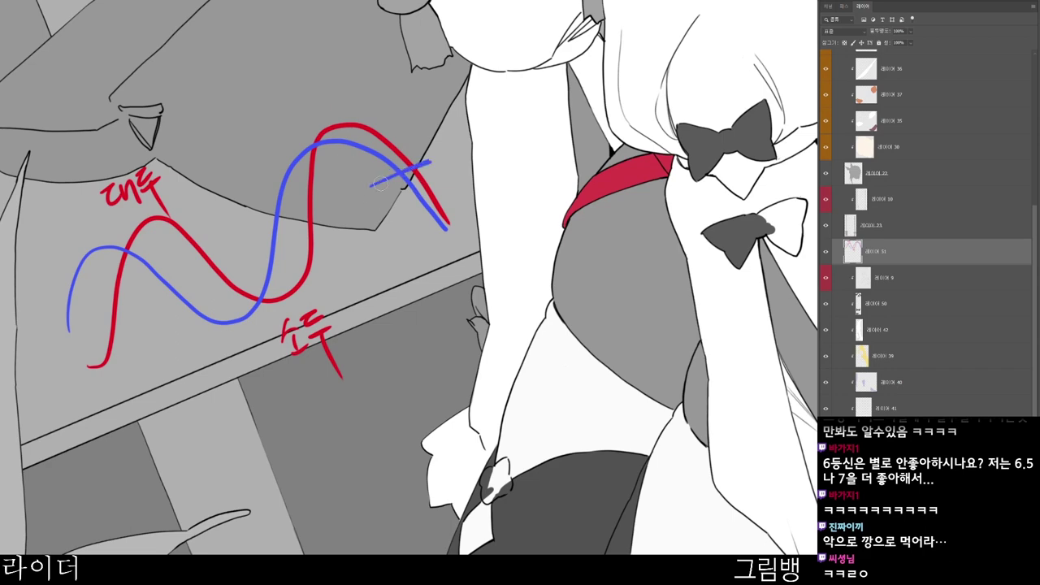
left_click_drag(358, 190, 444, 161)
scroll(522, 258, "down", 1)
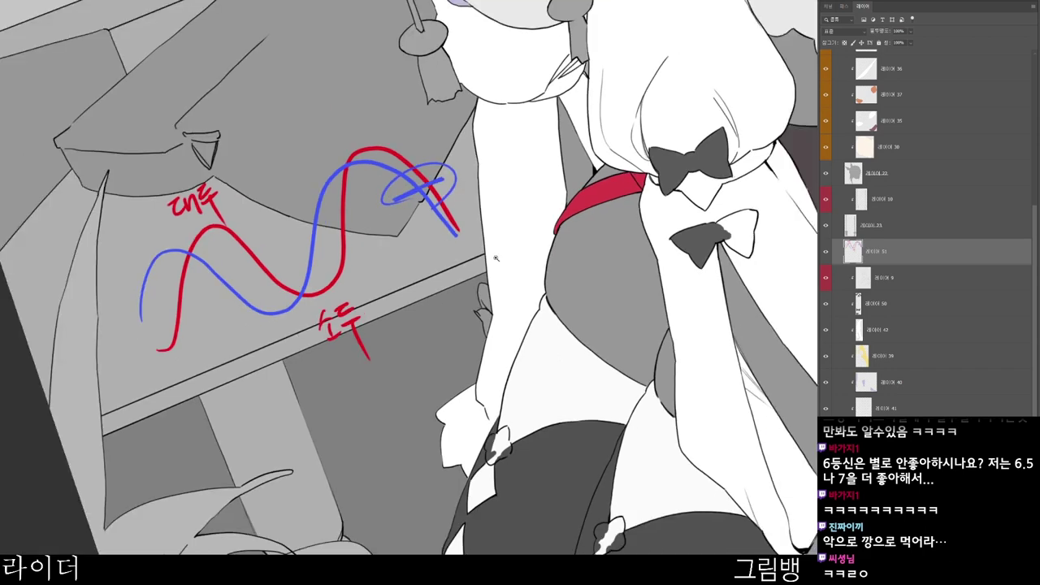
left_click_drag(542, 478, 461, 381)
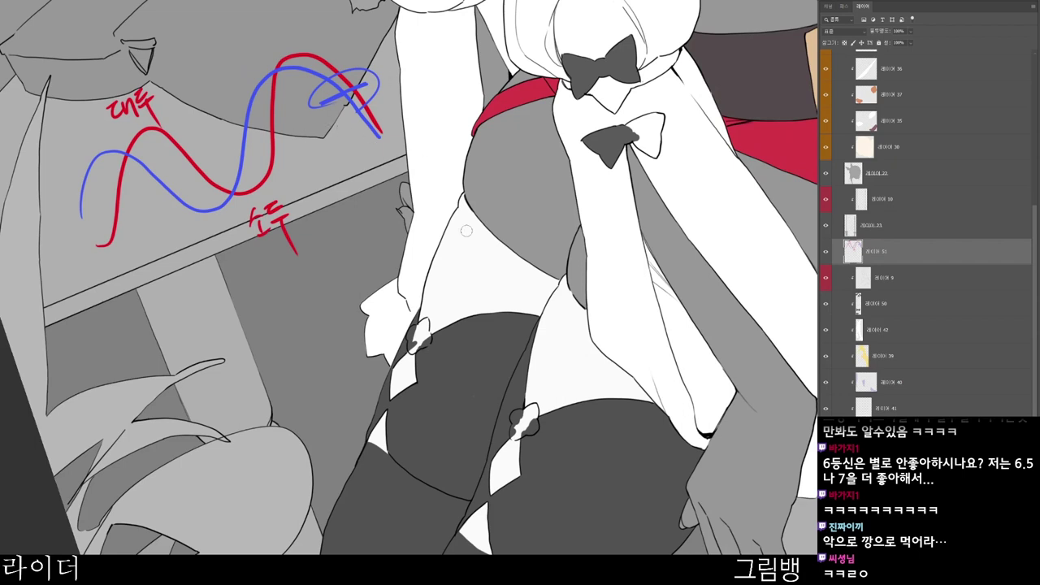
left_click_drag(638, 450, 633, 475)
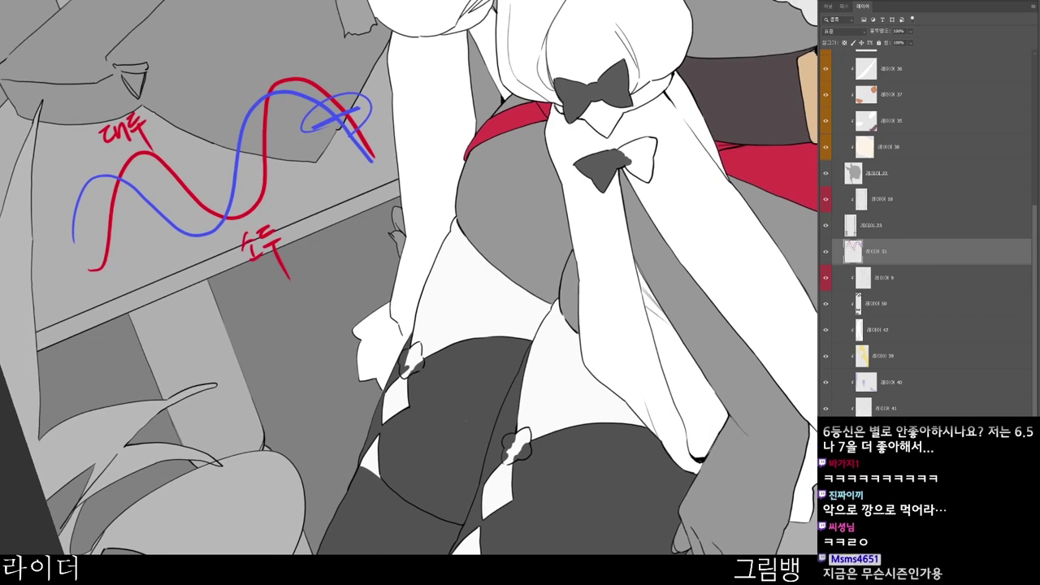
- Delete the annotation layer holding the red and blue wave curves and handwritten notes
key("Delete")
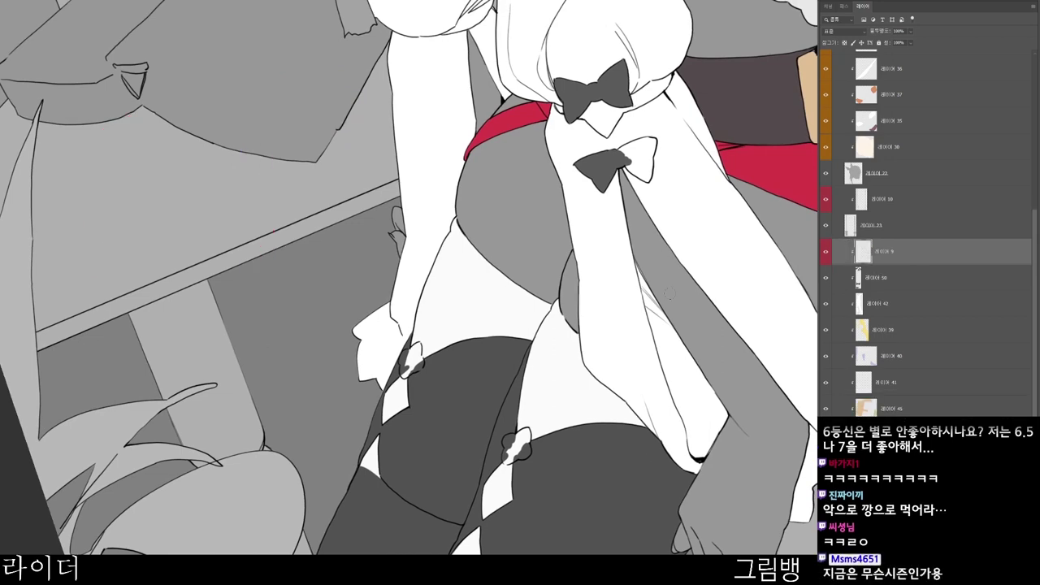
left_click_drag(669, 294, 644, 290)
left_click_drag(630, 451, 541, 555)
mouse_move(626, 521)
left_mouse_down()
mouse_move(617, 530)
mouse_move(635, 527)
left_mouse_up()
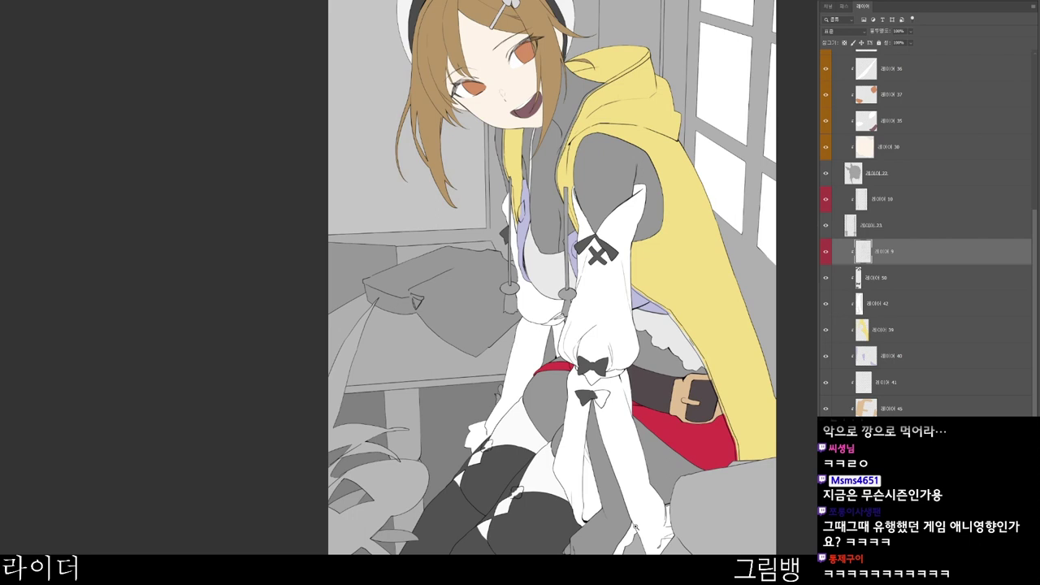
scroll(601, 361, "up", 1)
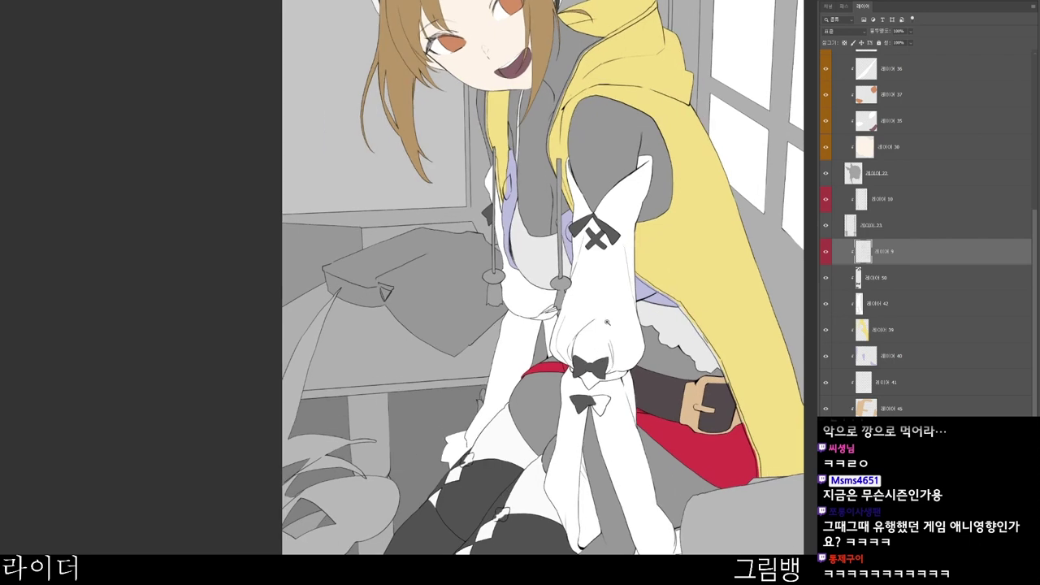
scroll(620, 382, "down", 2)
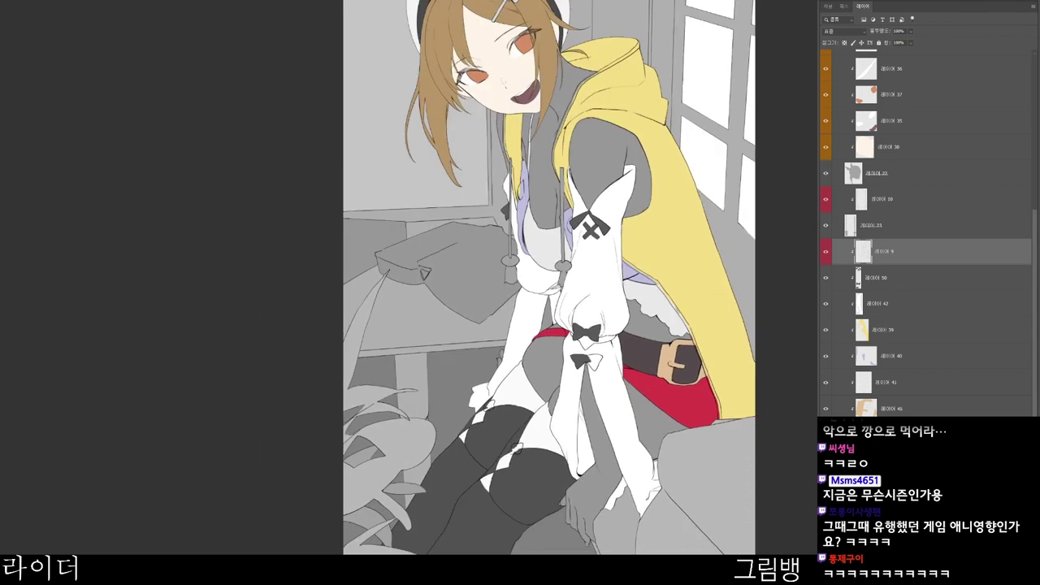
- Select the dark bow layer and fill the unpainted white half of the lower sleeve bow with dark grey
key("alt+bracketleft")
key("alt+bracketright")
key("alt+bracketleft")
left_click_drag(730, 287, 668, 227)
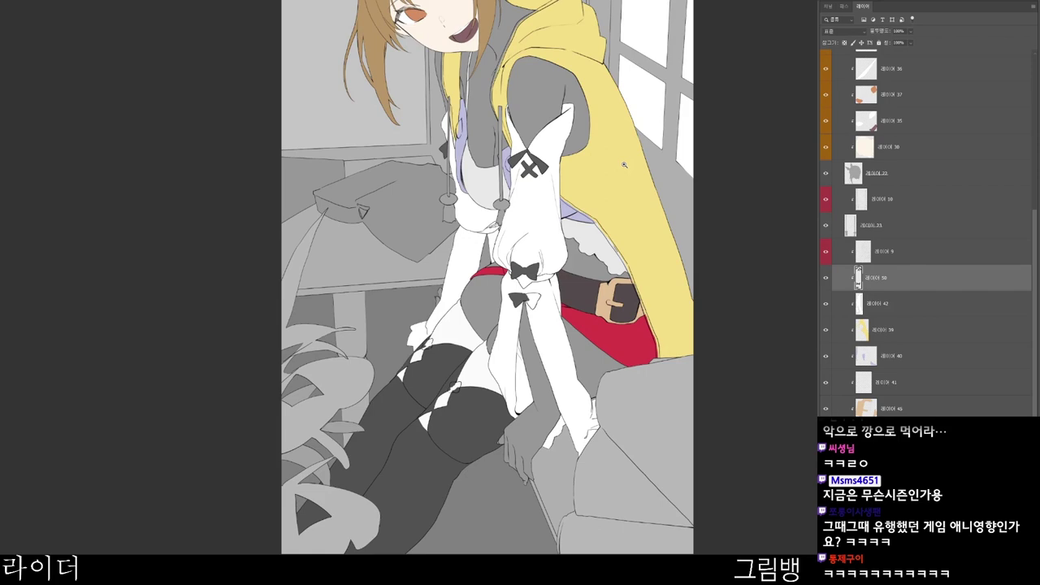
left_click_drag(598, 263, 554, 245)
left_click_drag(448, 186, 469, 179)
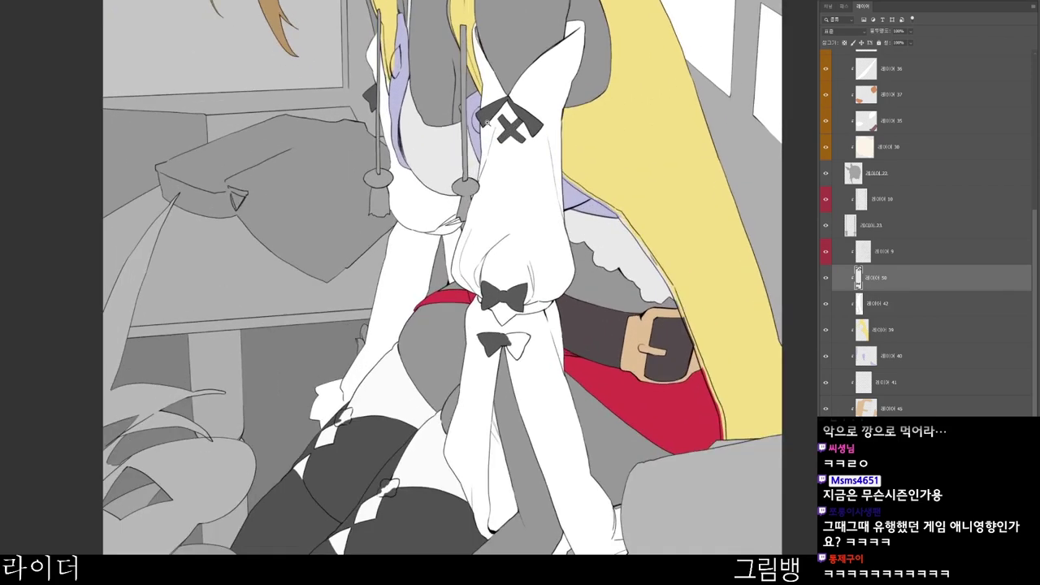
scroll(511, 353, "up", 2)
scroll(528, 349, "up", 3)
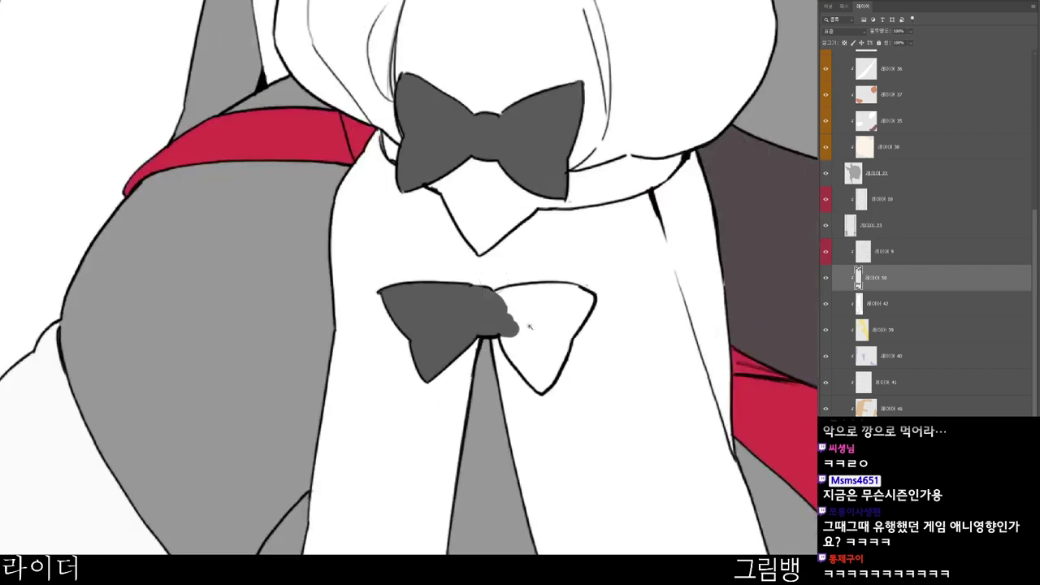
mouse_move(499, 325)
left_mouse_down()
mouse_move(546, 389)
mouse_move(532, 350)
mouse_move(546, 314)
mouse_move(536, 301)
mouse_move(571, 298)
mouse_move(549, 312)
mouse_move(551, 354)
mouse_move(585, 300)
left_mouse_up()
scroll(620, 293, "down", 1)
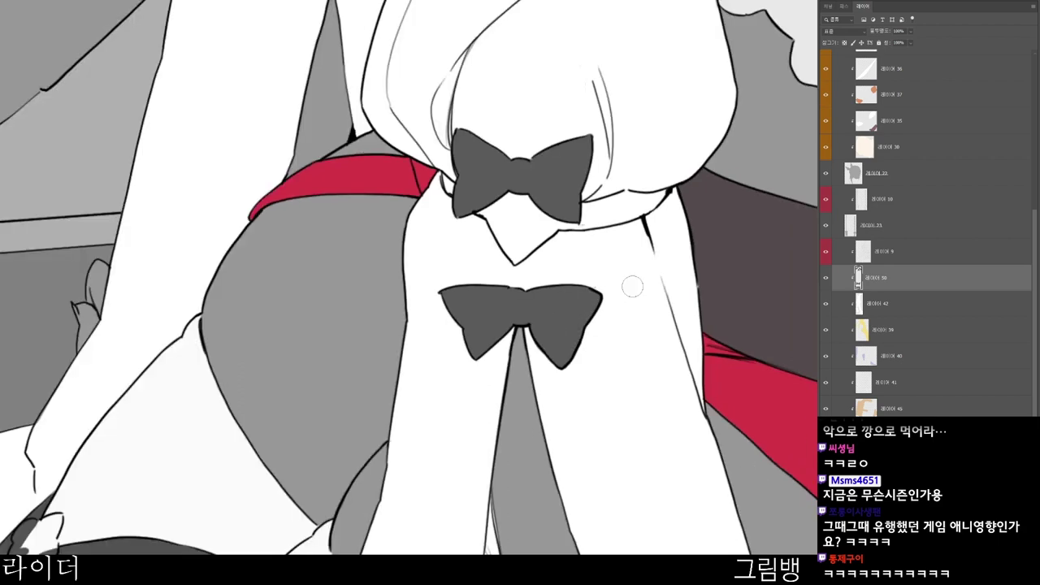
scroll(614, 302, "down", 4)
- Add a new clipped layer directly below the bow layer and choose a muted tan as the painting colour
left_click_drag(608, 472, 525, 457)
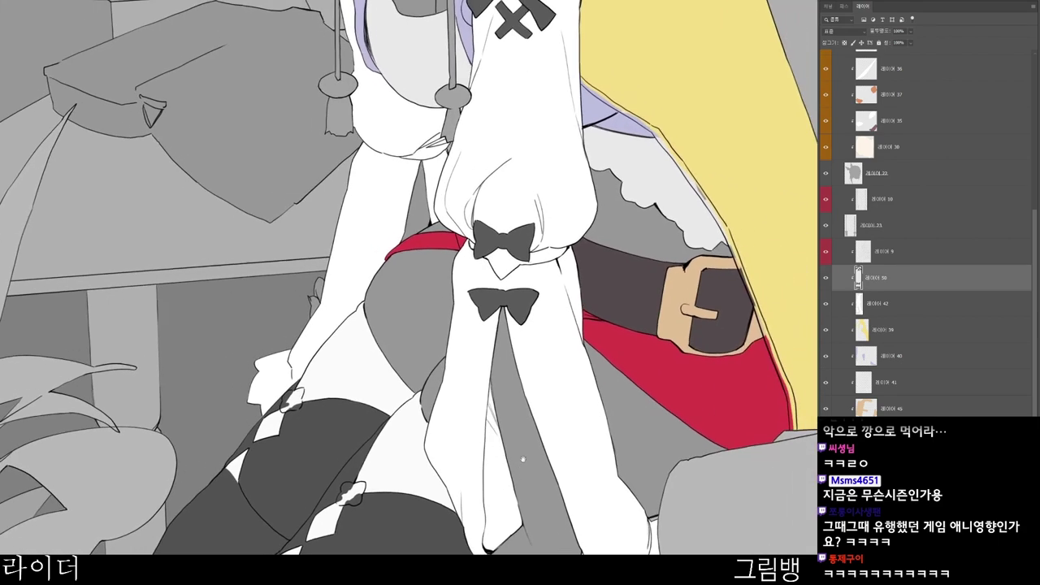
left_click(581, 439, "ctrl")
key("ctrl+shift+n")
key("Return")
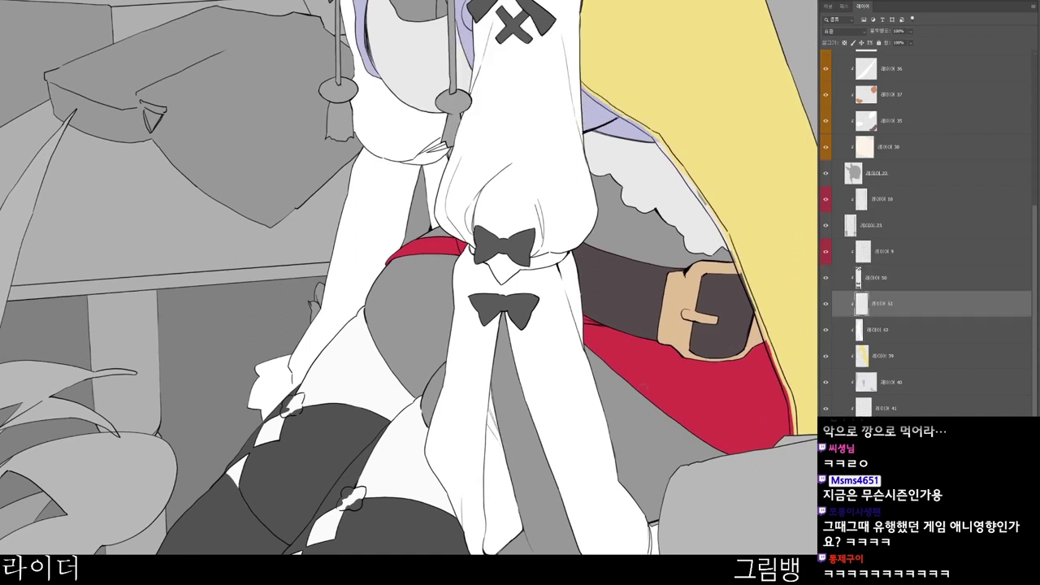
key("n")
left_click(450, 78)
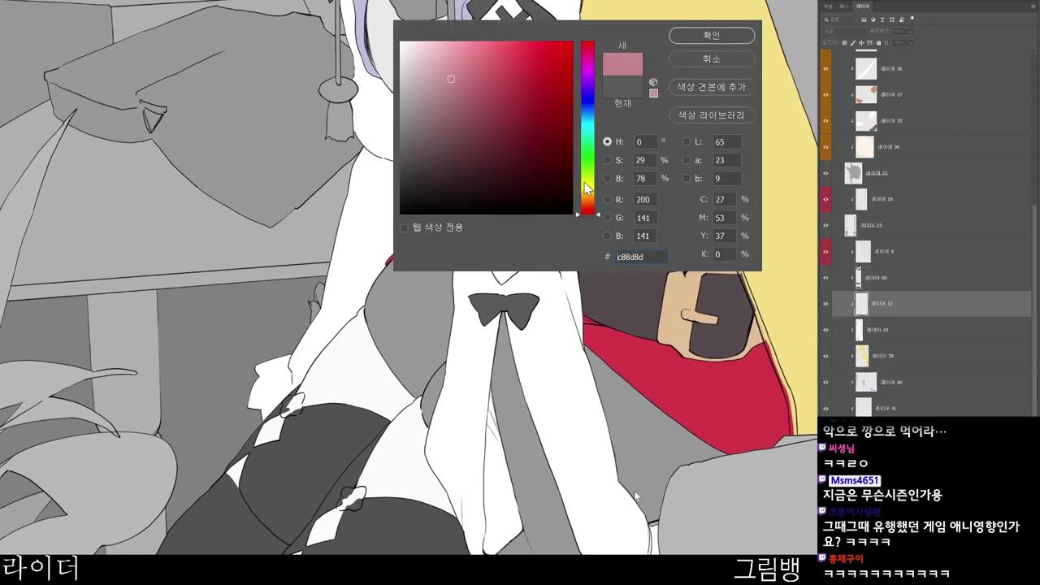
left_click(588, 195)
left_click(465, 74)
left_click(712, 35)
- Paint the sleeve's cuff band and pointed tip beneath the upper bow tan
scroll(428, 225, "up", 3)
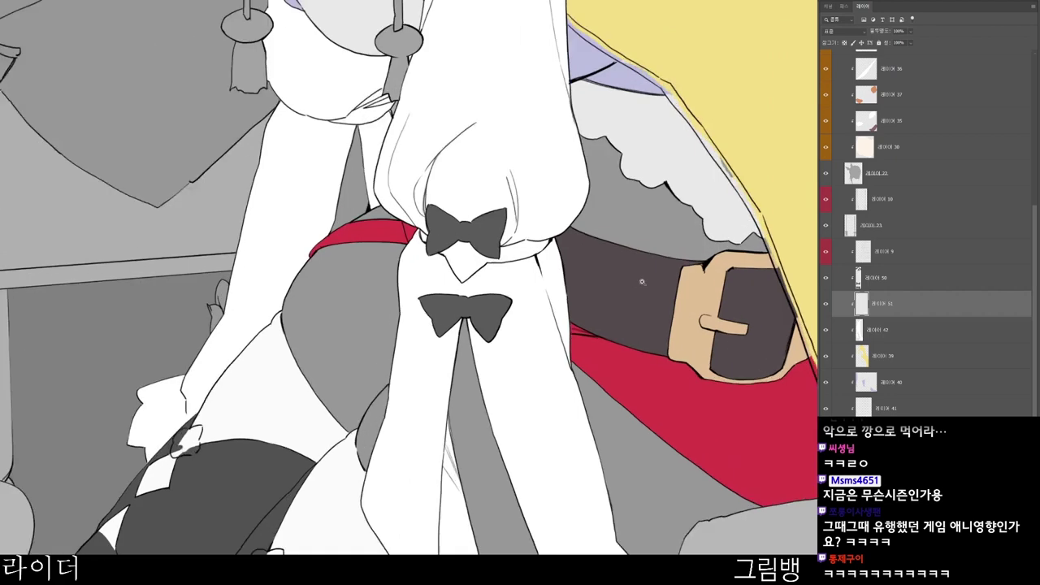
mouse_move(387, 213)
left_mouse_down()
mouse_move(445, 254)
mouse_move(455, 290)
mouse_move(467, 232)
mouse_move(481, 260)
mouse_move(494, 259)
mouse_move(537, 249)
mouse_move(559, 217)
left_mouse_up()
key("r")
mouse_move(559, 217)
left_mouse_down()
mouse_move(507, 222)
mouse_move(593, 204)
left_mouse_up()
scroll(646, 201, "down", 8)
key("Escape")
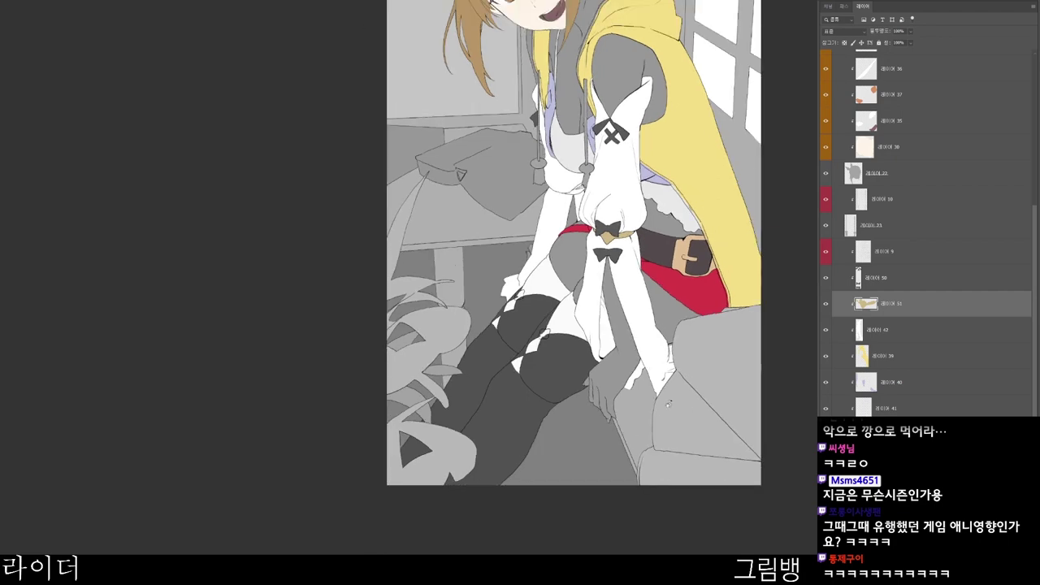
- Fill the oval button on the left lavender lapel with tan up to its outline
left_click_drag(661, 435, 601, 446)
scroll(601, 446, "up", 4)
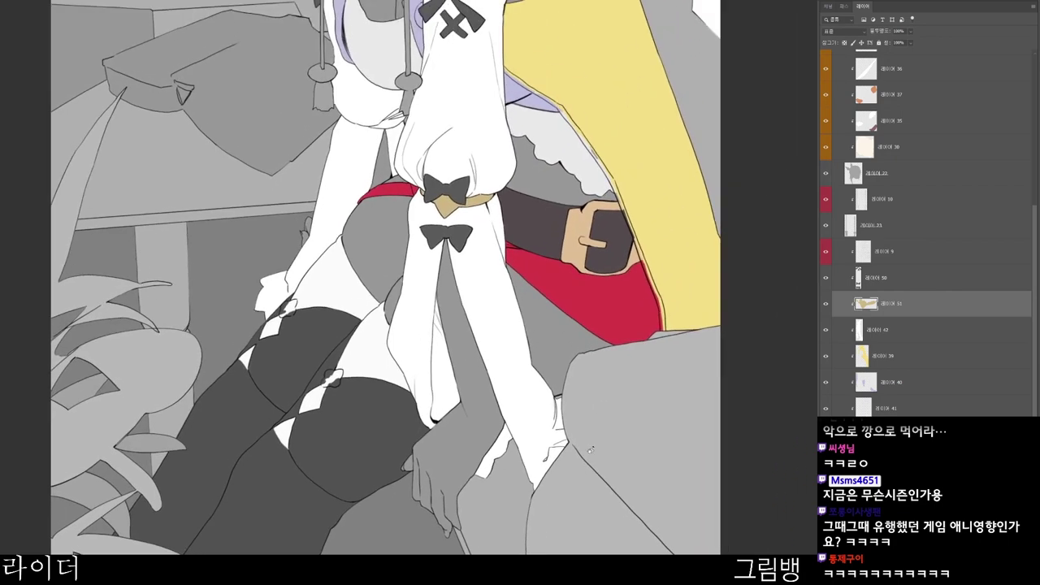
left_click_drag(574, 391, 556, 490)
left_click_drag(515, 353, 519, 353)
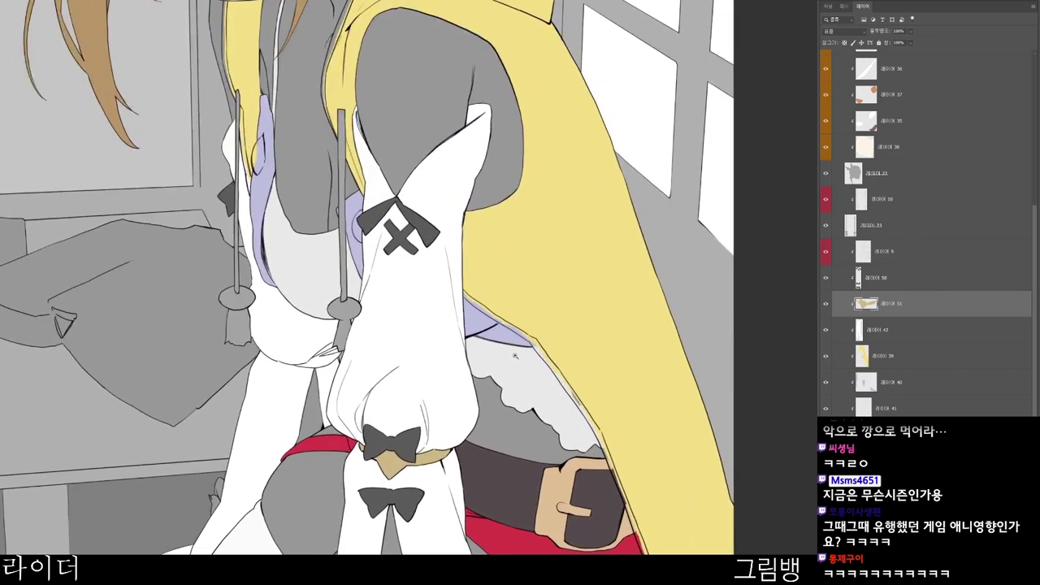
left_click_drag(542, 292, 537, 293)
left_click_drag(448, 406, 544, 435)
left_click_drag(563, 532, 563, 499)
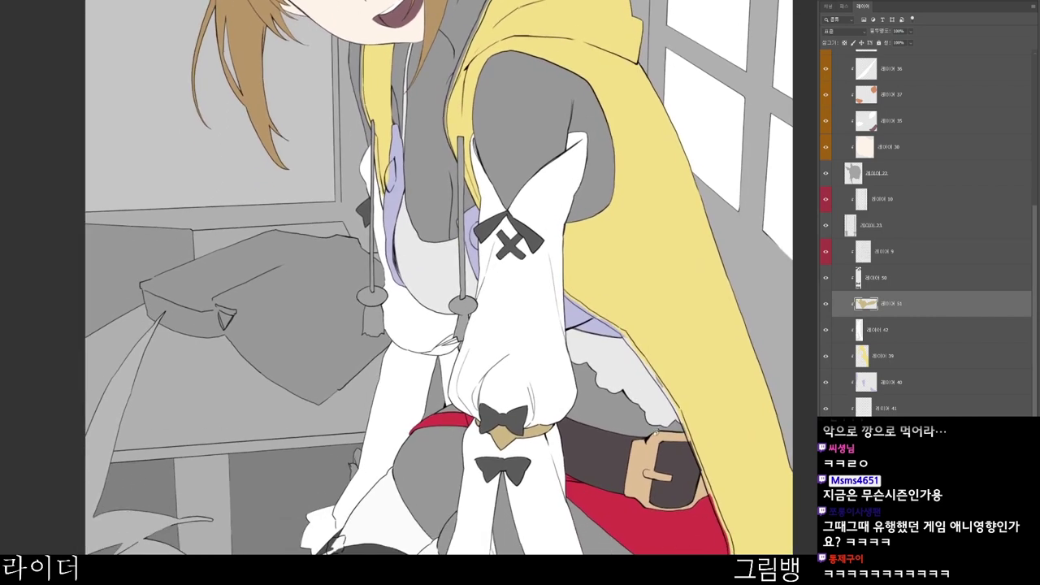
scroll(448, 290, "up", 3)
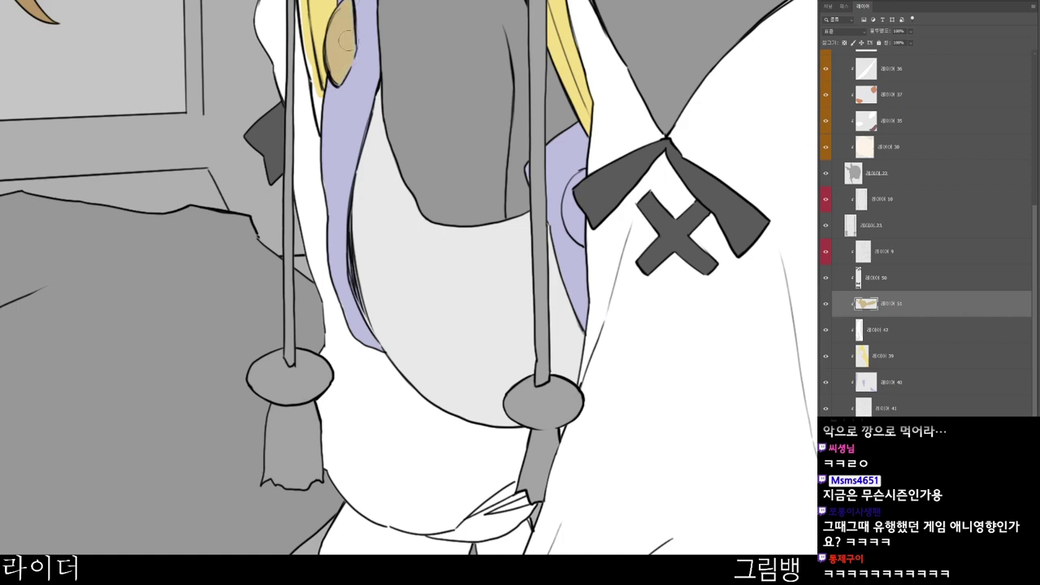
scroll(358, 48, "up", 4)
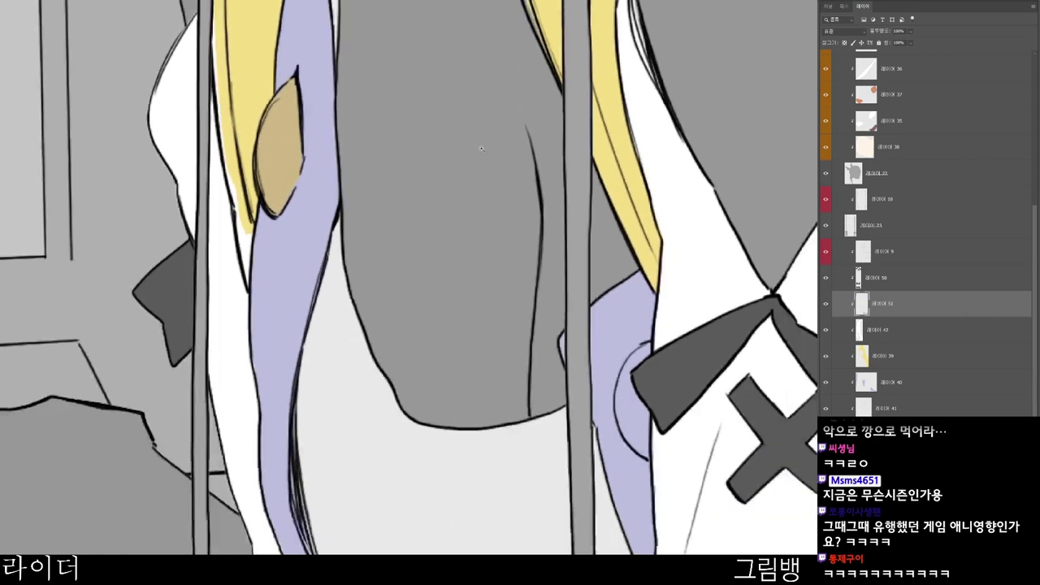
scroll(481, 149, "down", 1)
scroll(317, 96, "up", 4)
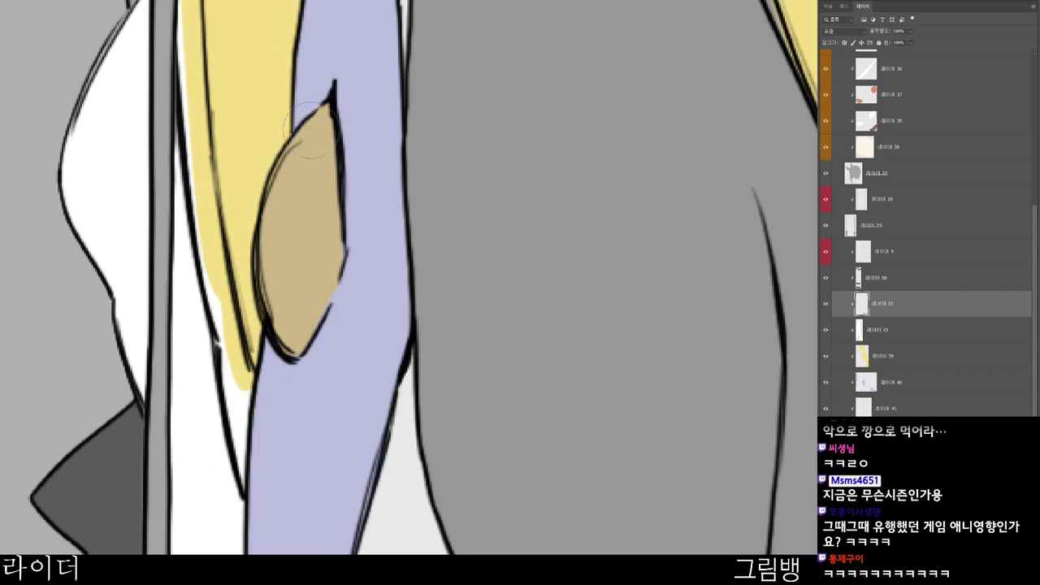
scroll(311, 130, "down", 3)
- Fill the partly hidden round button on the right lavender lapel with tan, beside the sleeve's ribbon
left_click_drag(577, 310, 399, 114)
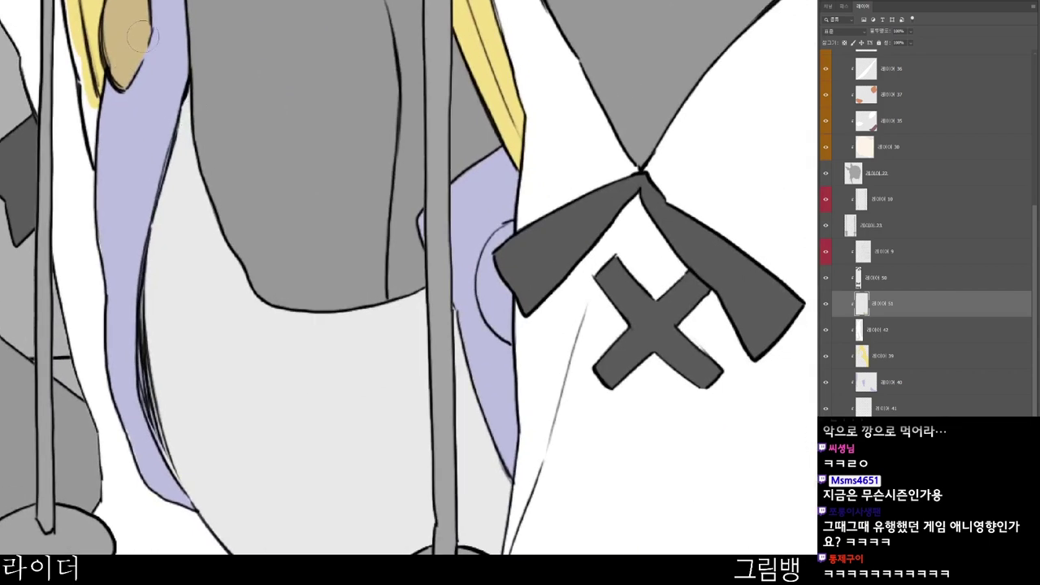
scroll(328, 48, "down", 2)
scroll(577, 147, "up", 2)
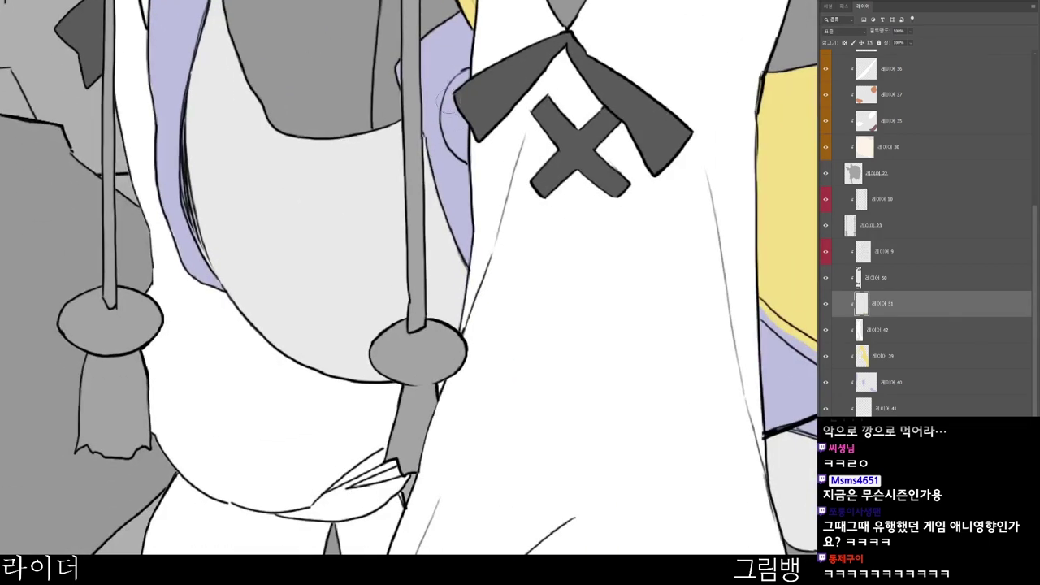
scroll(458, 108, "up", 2)
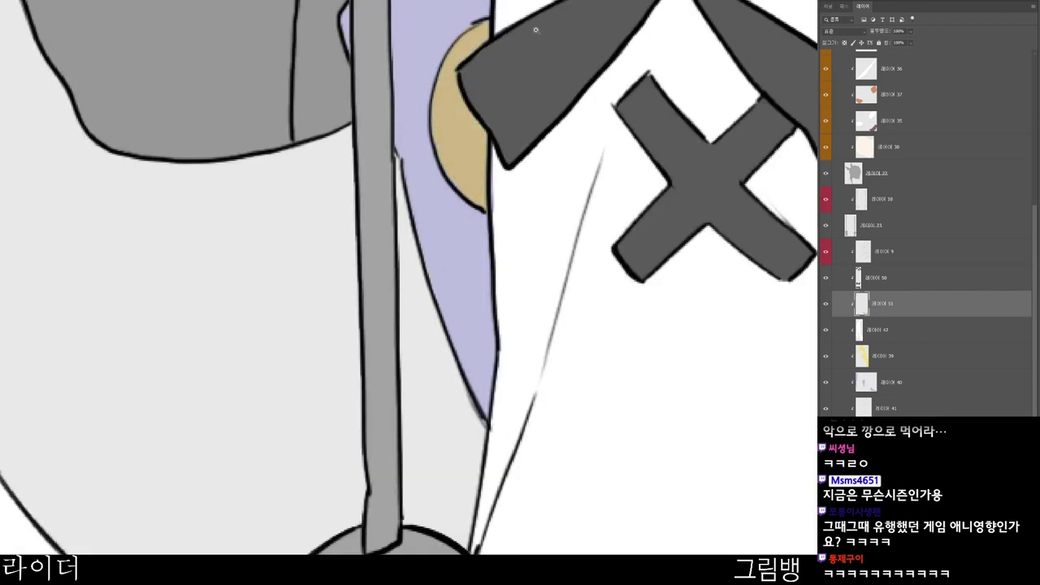
scroll(534, 28, "down", 3)
scroll(589, 105, "up", 2)
- Paint the narrow trim along the left front edge of the yellow hooded garment tan, up to the chin
left_click_drag(606, 261, 560, 498)
left_click_drag(543, 552, 561, 485)
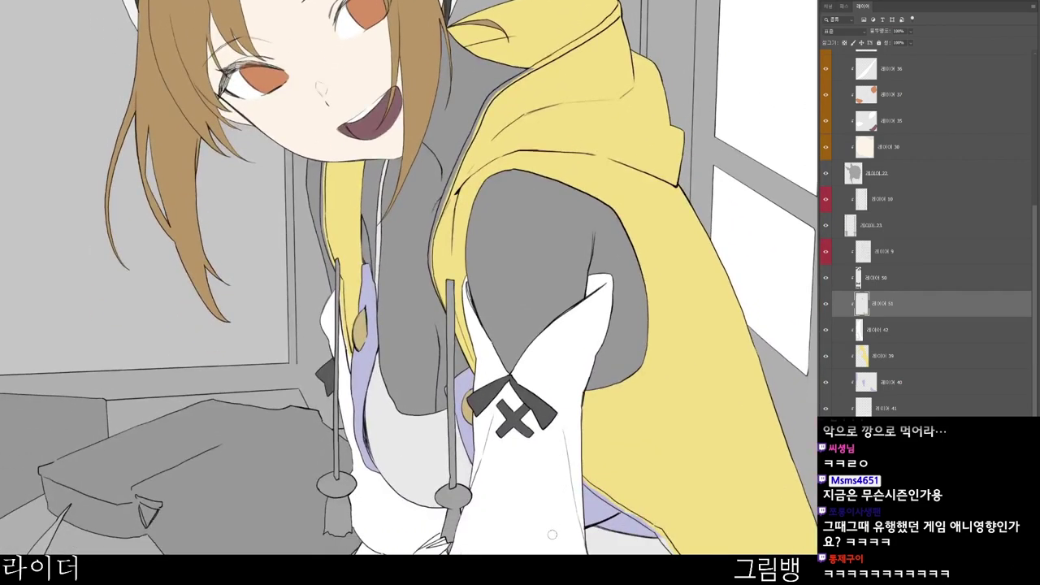
scroll(550, 540, "down", 2)
left_click_drag(353, 273, 411, 268)
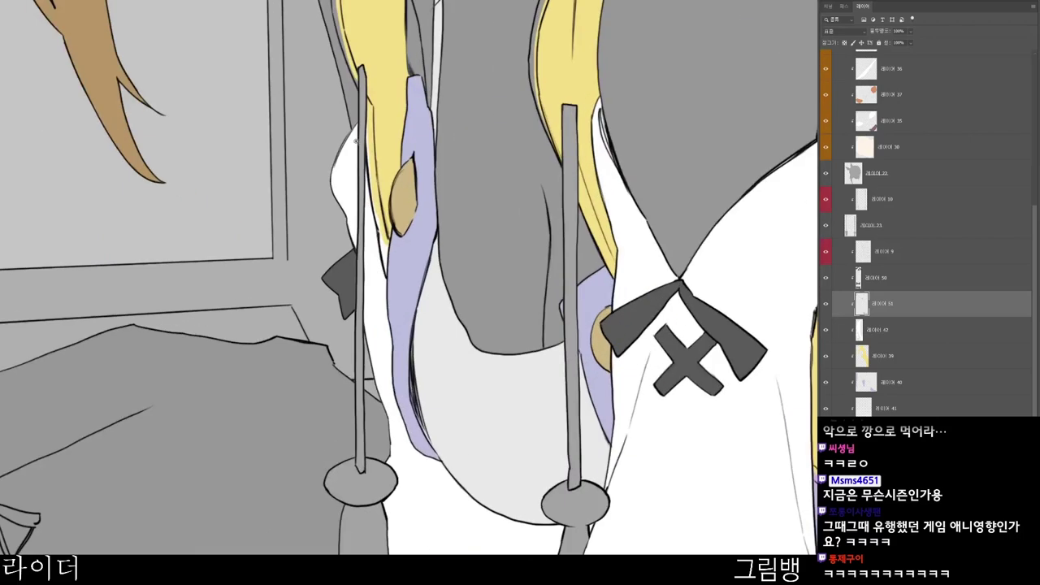
scroll(372, 174, "up", 1)
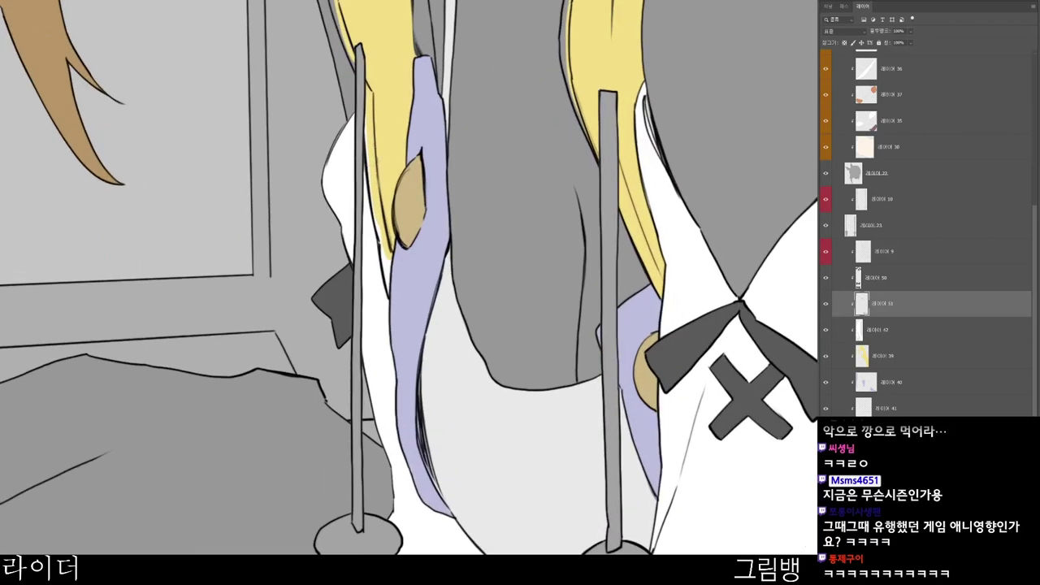
left_click(826, 304)
left_click(825, 304)
mouse_move(372, 199)
left_mouse_down()
mouse_move(377, 244)
mouse_move(379, 213)
mouse_move(392, 257)
mouse_move(389, 289)
left_mouse_up()
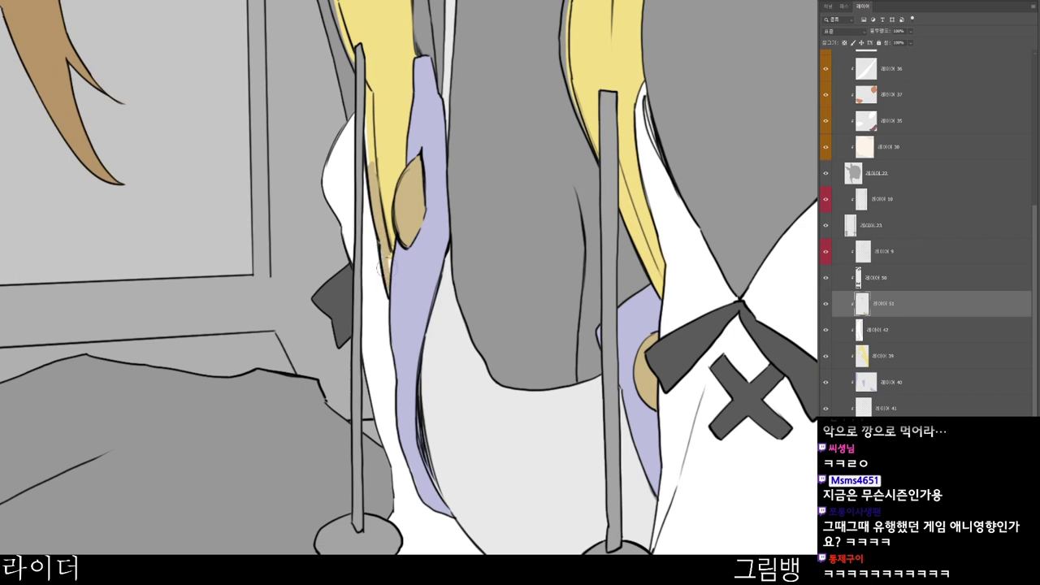
mouse_move(372, 164)
left_mouse_down()
mouse_move(373, 98)
mouse_move(368, 114)
mouse_move(369, 89)
mouse_move(359, 96)
mouse_move(335, 8)
mouse_move(343, 37)
mouse_move(331, 6)
left_mouse_up()
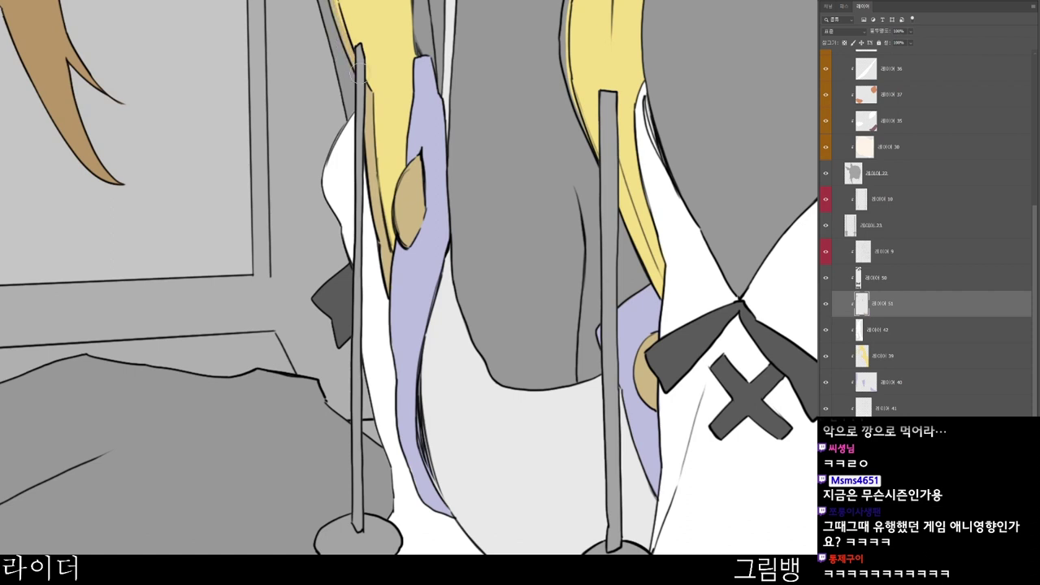
left_click_drag(352, 70, 337, 4)
mouse_move(337, 8)
left_mouse_down()
mouse_move(391, 248)
mouse_move(378, 73)
left_mouse_up()
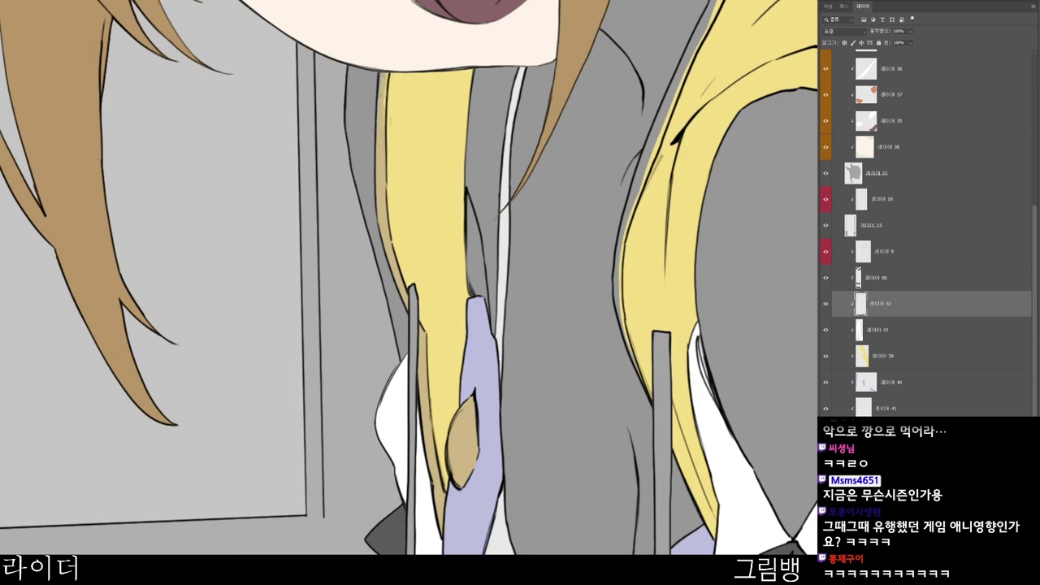
scroll(384, 108, "up", 2)
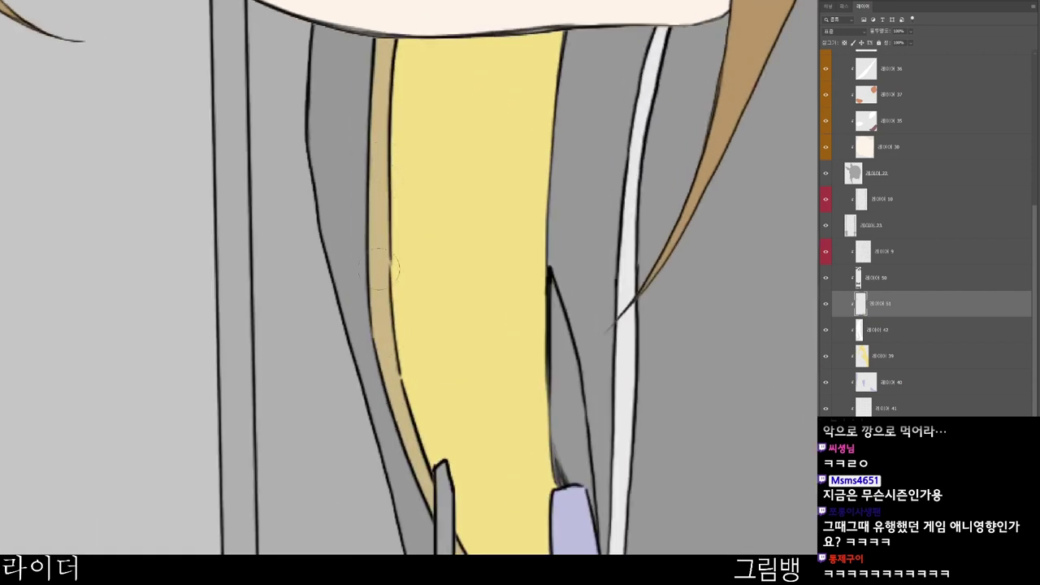
- Paint the trim along the inner edge of the garment's right front tan, from the drawstring up towards the hood
scroll(410, 279, "down", 3)
left_click_drag(650, 457, 483, 365)
left_click_drag(600, 449, 515, 316)
scroll(394, 121, "up", 1)
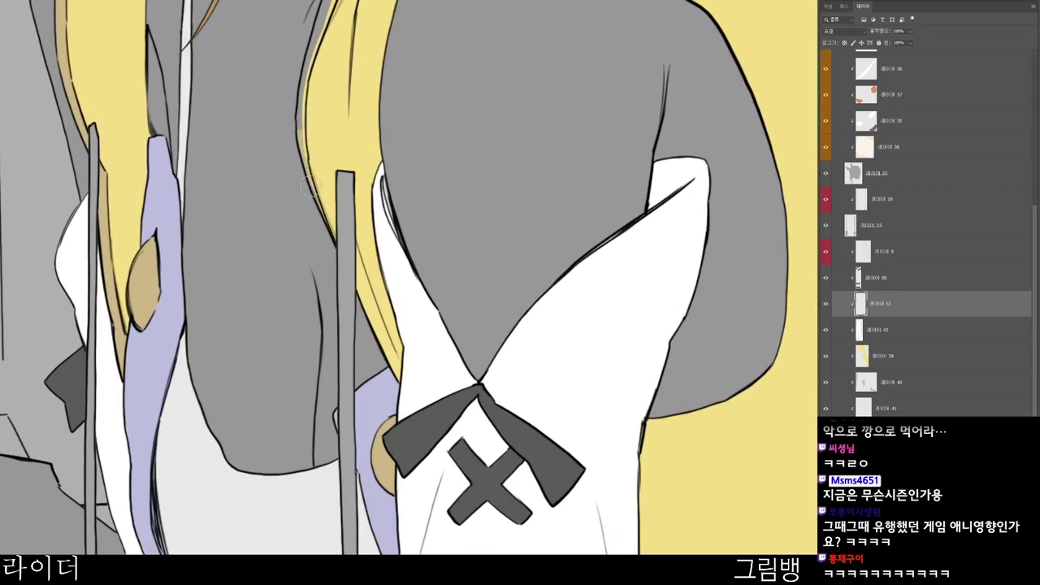
left_click_drag(317, 180, 361, 309)
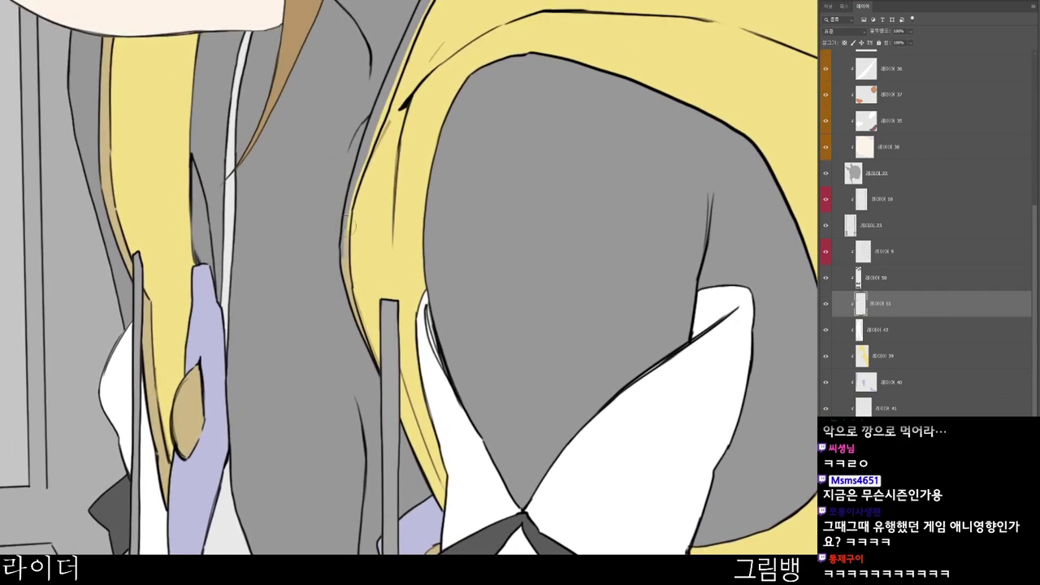
mouse_move(347, 270)
left_mouse_down()
mouse_move(352, 193)
mouse_move(391, 99)
mouse_move(377, 125)
left_mouse_up()
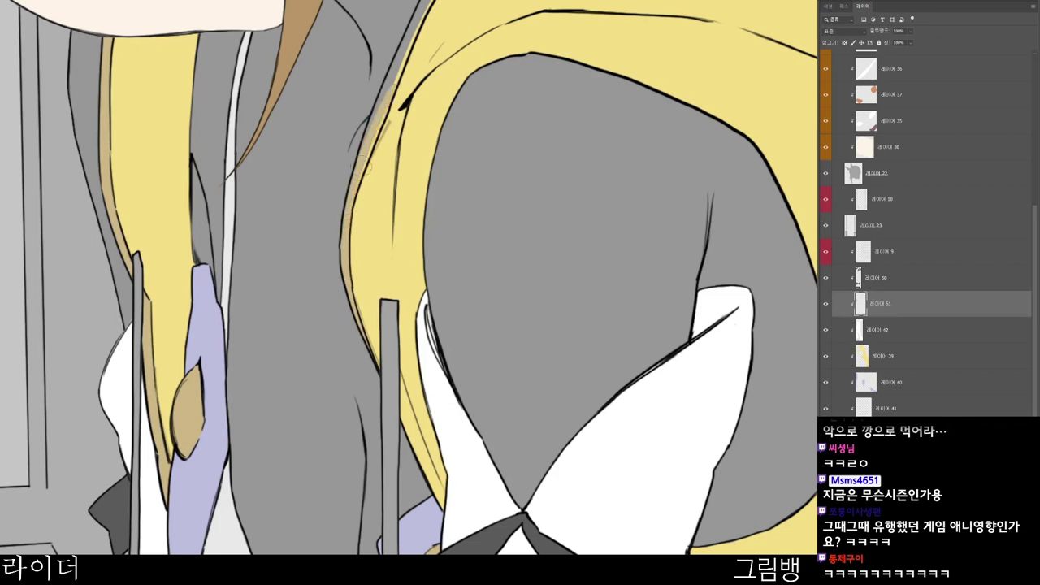
mouse_move(364, 178)
left_mouse_down()
mouse_move(388, 85)
mouse_move(409, 272)
mouse_move(403, 331)
mouse_move(392, 271)
mouse_move(405, 234)
left_mouse_up()
- Continue the tan trim along the hood opening's folded rim up to its upper corner
mouse_move(374, 334)
left_mouse_down()
mouse_move(428, 207)
mouse_move(372, 300)
mouse_move(463, 126)
mouse_move(519, 85)
mouse_move(437, 273)
mouse_move(482, 237)
mouse_move(511, 231)
mouse_move(465, 268)
left_mouse_up()
mouse_move(396, 304)
left_mouse_down()
mouse_move(411, 283)
mouse_move(371, 318)
mouse_move(491, 235)
left_mouse_up()
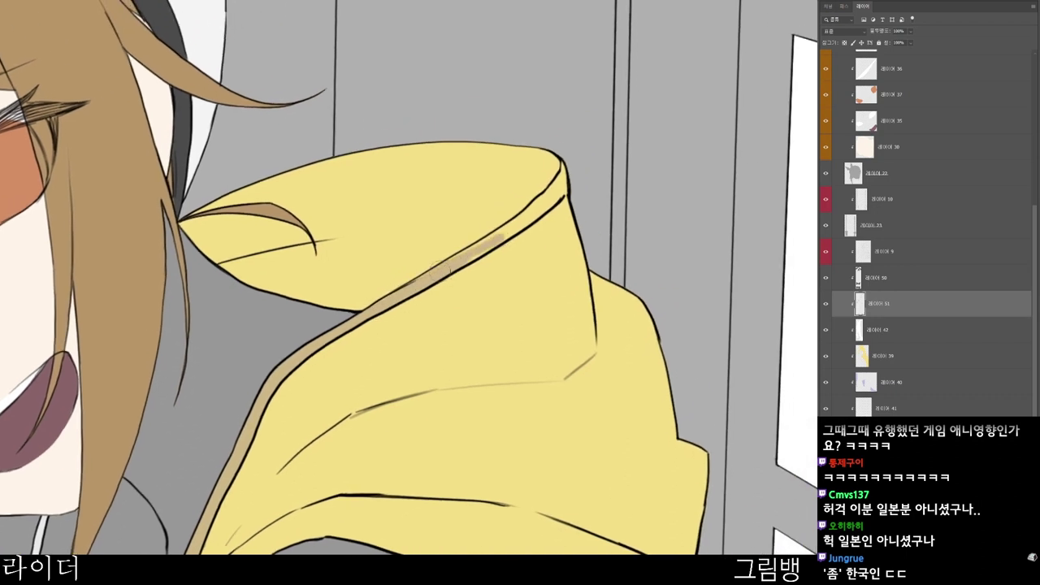
left_click_drag(438, 268, 500, 232)
mouse_move(461, 264)
left_mouse_down()
mouse_move(527, 224)
mouse_move(502, 241)
mouse_move(500, 229)
mouse_move(552, 192)
mouse_move(568, 162)
mouse_move(567, 186)
left_mouse_up()
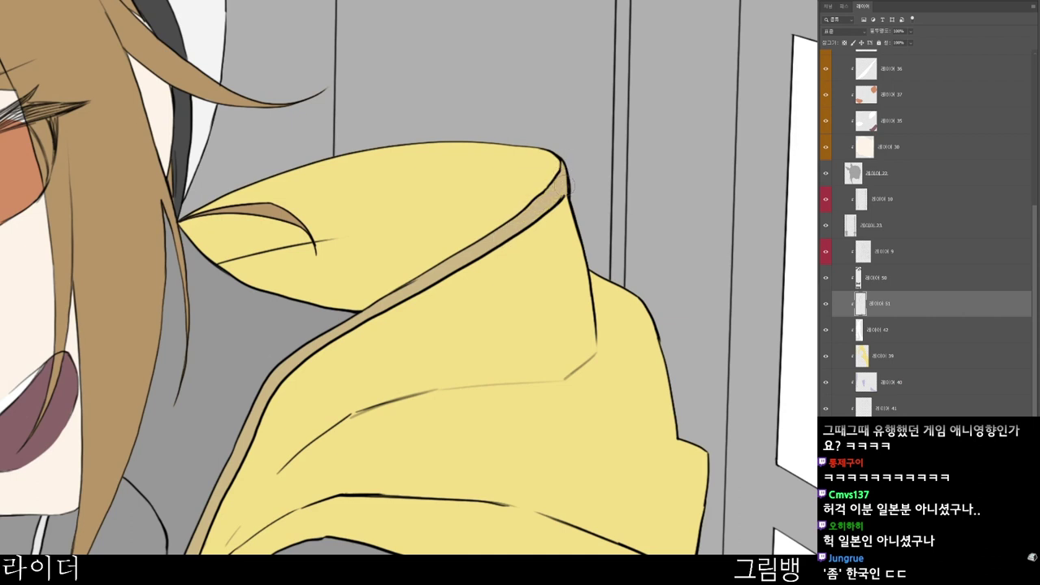
- Paint the lower trim strip on the garment's right front tan, below and beside the drawstring
scroll(560, 167, "down", 5)
left_click_drag(492, 408, 429, 223)
scroll(488, 341, "up", 5)
left_click_drag(378, 25, 351, 183)
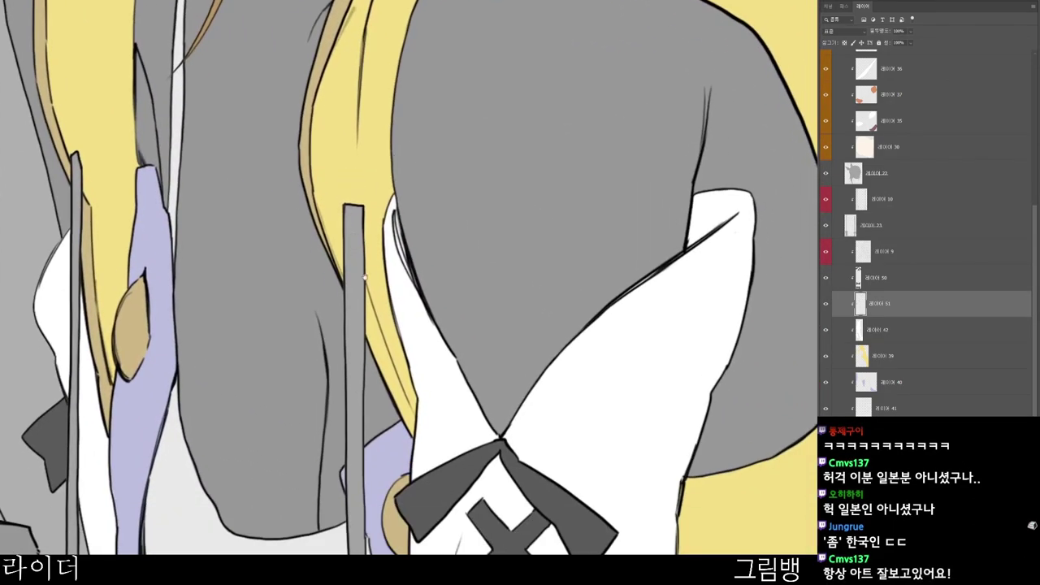
- Paint the trim along the yellow garment's lower front edge tan, from beside the white sleeve across the lavender lining to the corner
left_click_drag(364, 277, 345, 217)
scroll(407, 361, "down", 2)
left_click_drag(608, 525, 452, 334)
scroll(561, 463, "down", 2)
left_click_drag(531, 464, 435, 345)
scroll(436, 346, "up", 3)
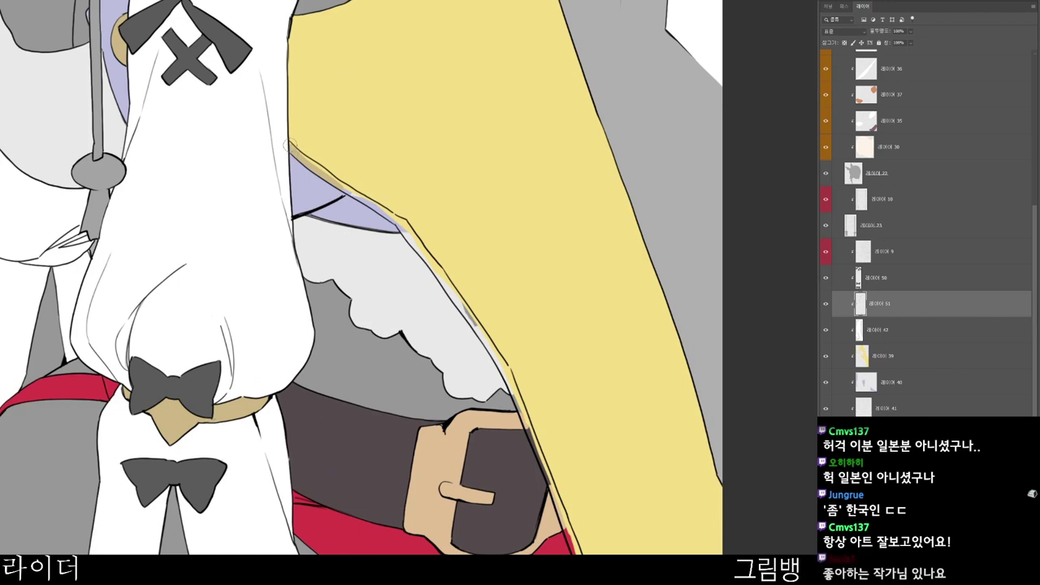
scroll(298, 150, "up", 2)
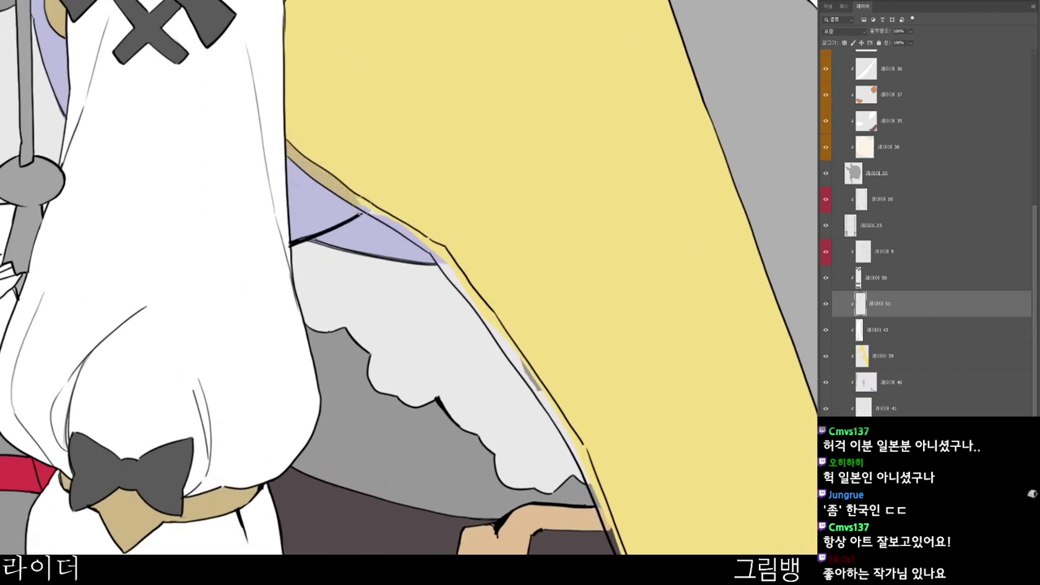
left_click_drag(362, 203, 452, 264)
scroll(408, 222, "up", 1)
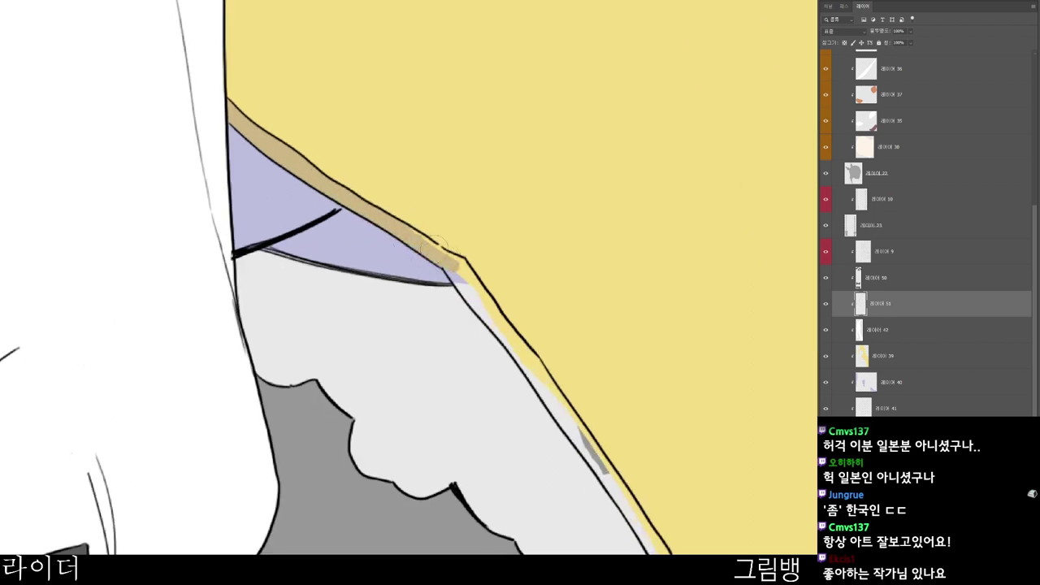
mouse_move(410, 232)
left_mouse_down()
mouse_move(421, 232)
mouse_move(397, 187)
mouse_move(450, 273)
mouse_move(371, 129)
mouse_move(419, 193)
left_mouse_up()
- Continue the tan trim down the garment's front edge alongside the light grey scalloped ruffle
mouse_move(379, 145)
left_mouse_down()
mouse_move(411, 187)
mouse_move(387, 132)
mouse_move(441, 231)
left_mouse_up()
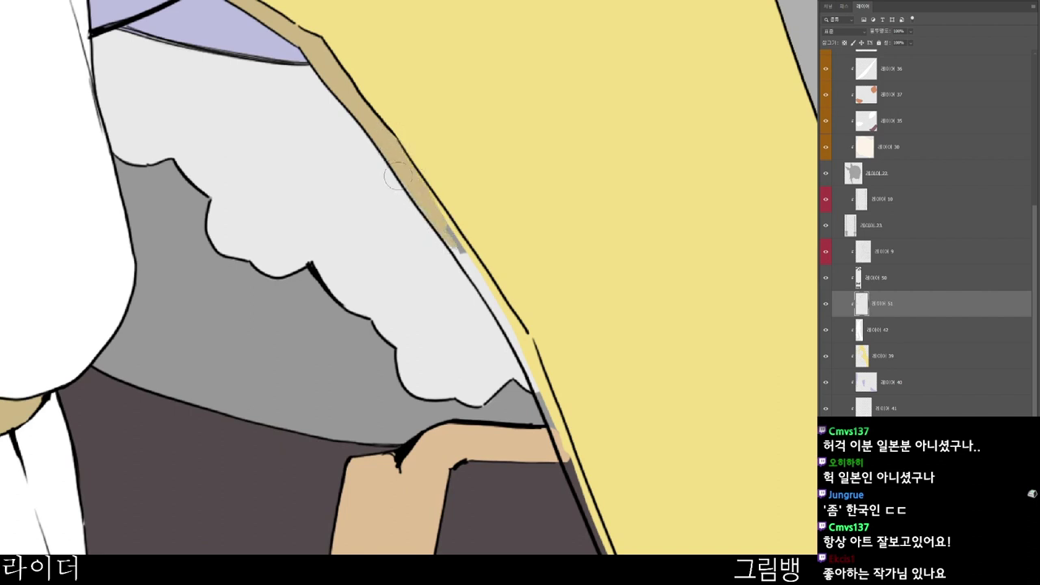
mouse_move(437, 195)
left_mouse_down()
mouse_move(464, 264)
mouse_move(488, 284)
left_mouse_up()
left_click_drag(448, 232, 511, 334)
left_click_drag(461, 271, 515, 344)
left_click_drag(485, 289, 512, 329)
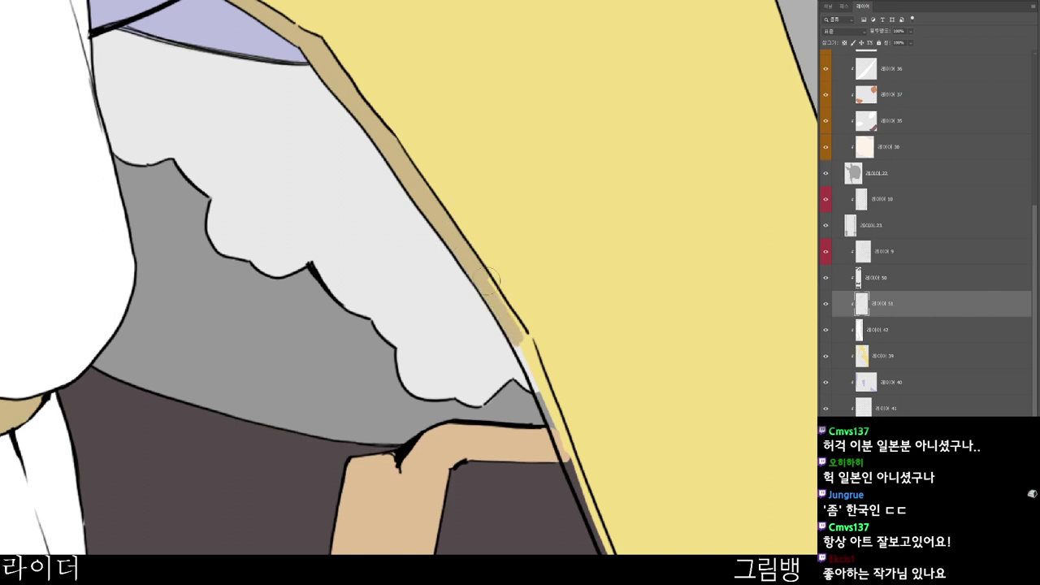
left_click_drag(488, 265, 505, 311)
- Extend the tan trim along the garment's front edge past the brown belt and its buckle
left_click_drag(518, 478, 430, 259)
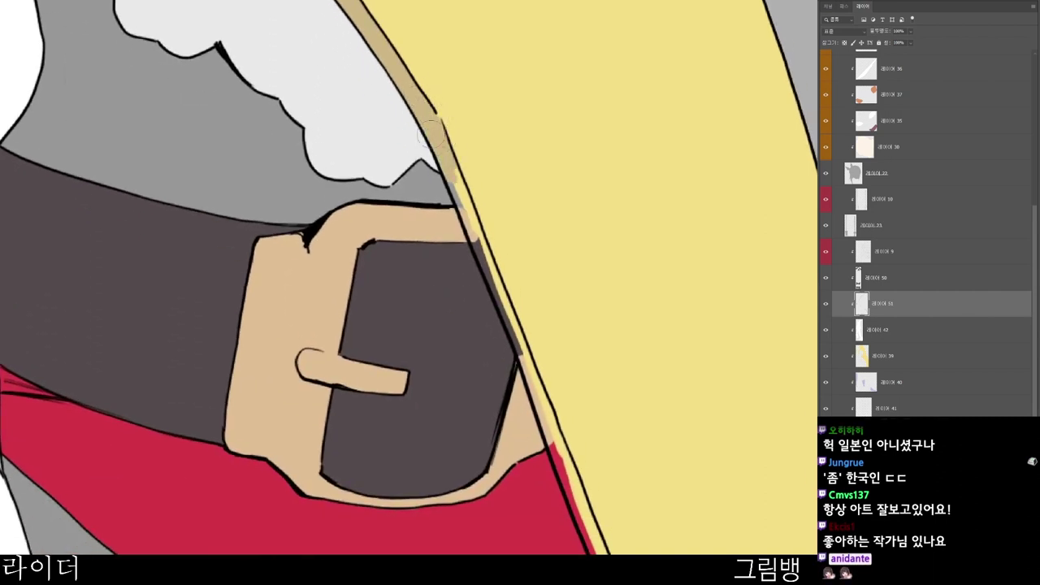
left_click_drag(455, 181, 493, 284)
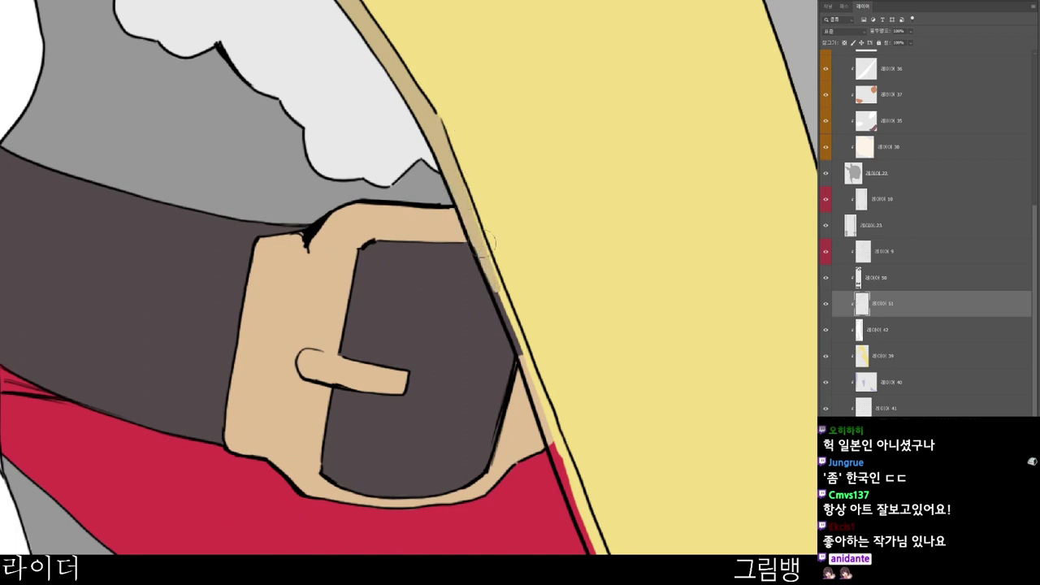
mouse_move(469, 200)
left_mouse_down()
mouse_move(486, 249)
mouse_move(433, 86)
left_mouse_up()
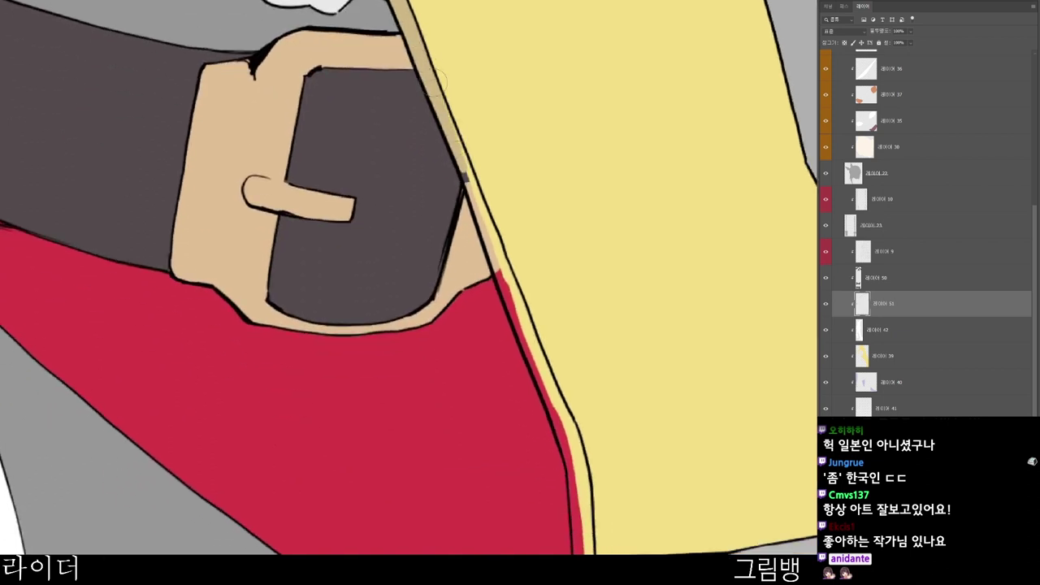
left_click_drag(459, 191, 497, 253)
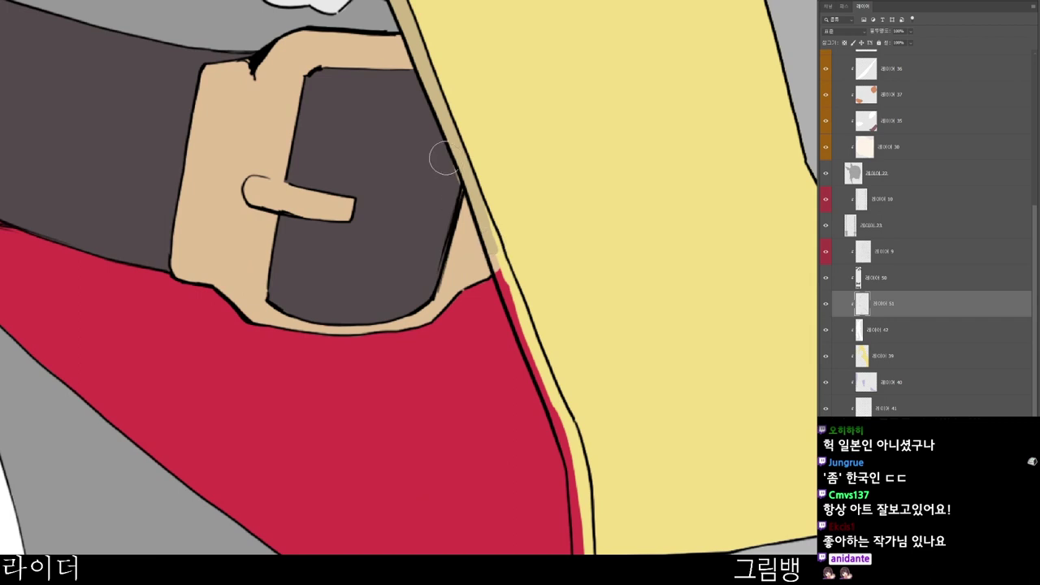
left_click_drag(478, 209, 515, 303)
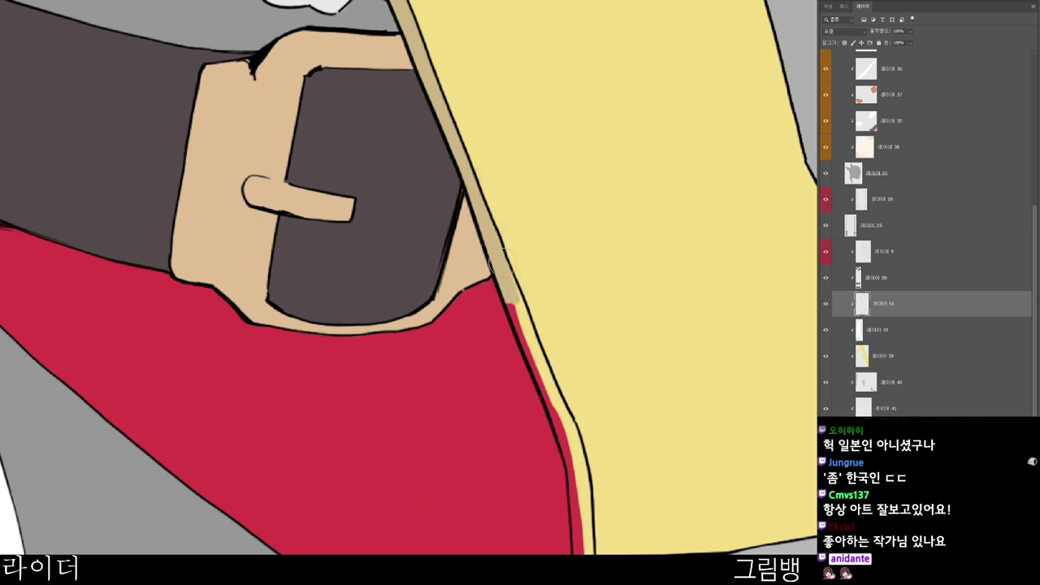
- Finish the tan trim down the garment's front edge beside the red skirt to the hem
left_click_drag(497, 269, 533, 346)
mouse_move(510, 302)
left_mouse_down()
mouse_move(538, 374)
mouse_move(529, 325)
mouse_move(564, 431)
left_mouse_up()
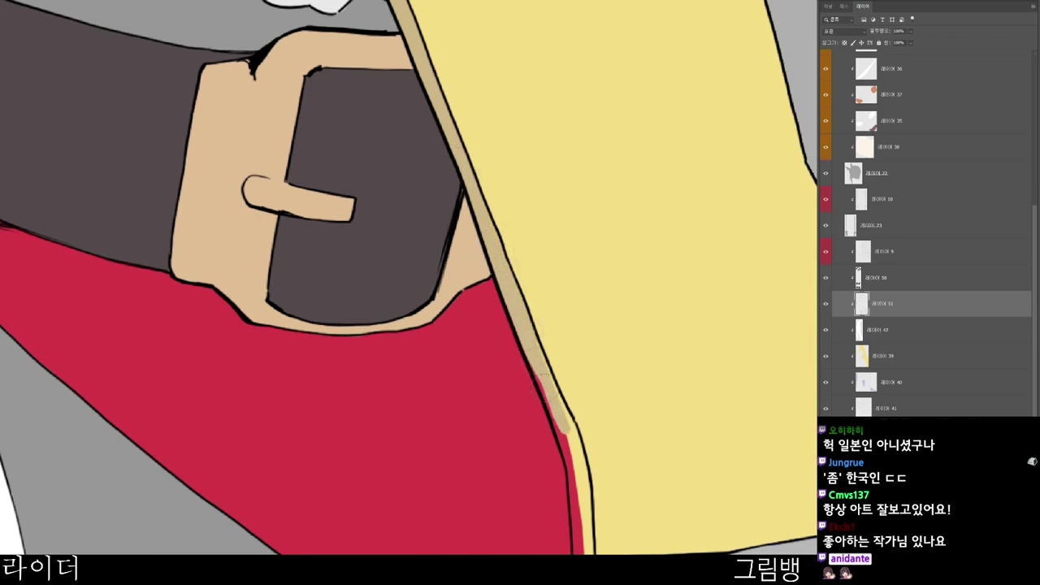
left_click_drag(540, 366, 567, 428)
left_click_drag(536, 345, 548, 377)
left_click_drag(605, 512, 555, 363)
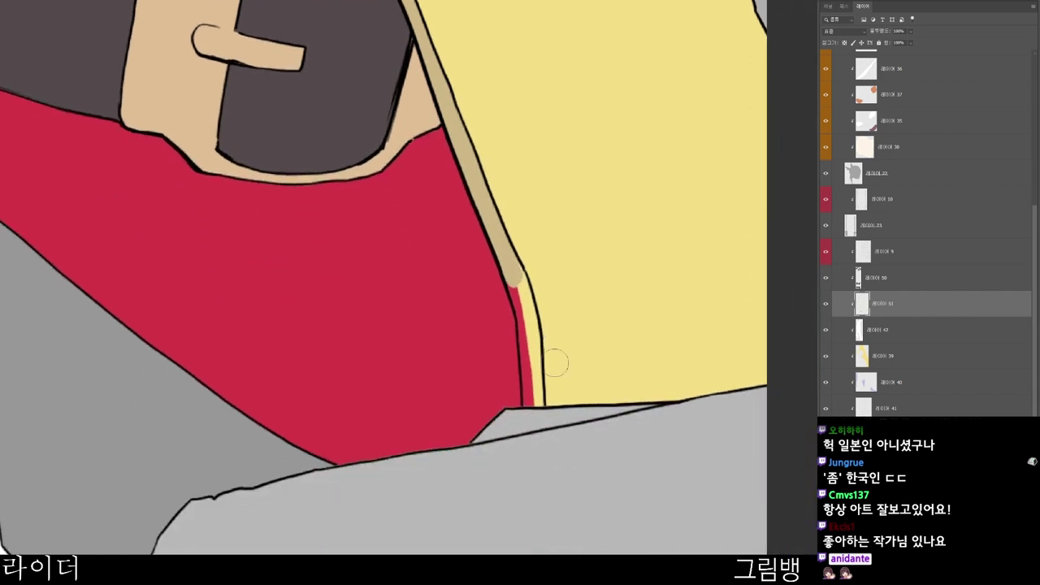
mouse_move(515, 276)
left_mouse_down()
mouse_move(528, 322)
mouse_move(530, 400)
left_mouse_up()
left_click_drag(520, 364, 525, 406)
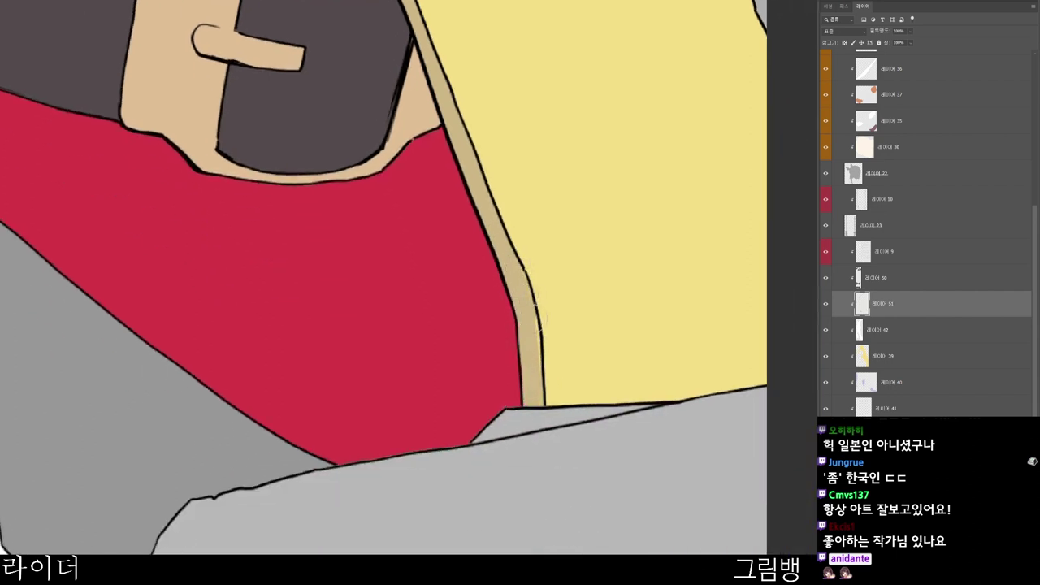
left_click_drag(584, 315, 544, 504)
left_click_drag(580, 508, 567, 508)
left_click_drag(557, 553, 598, 511)
scroll(598, 510, "down", 2)
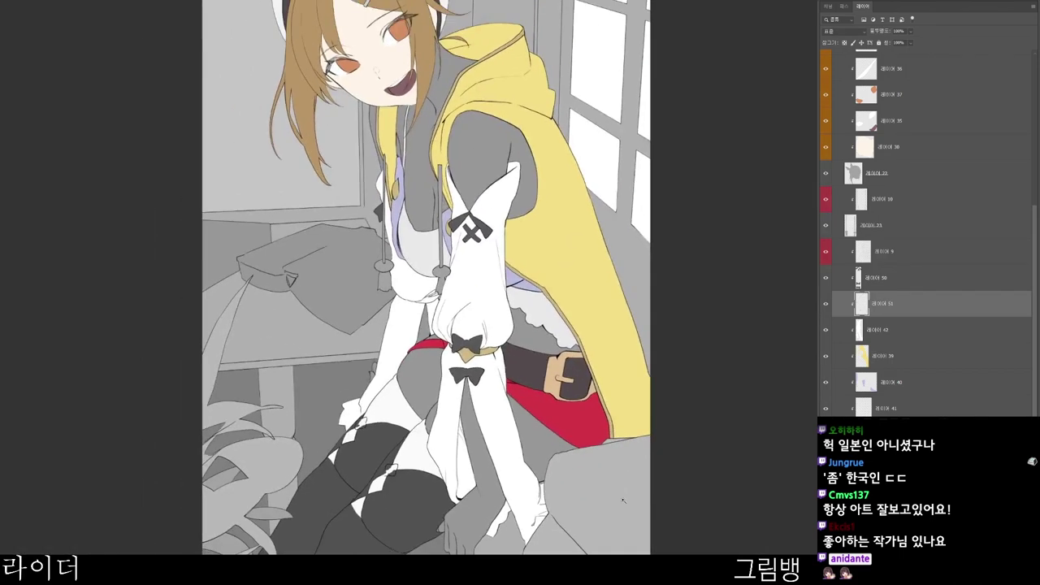
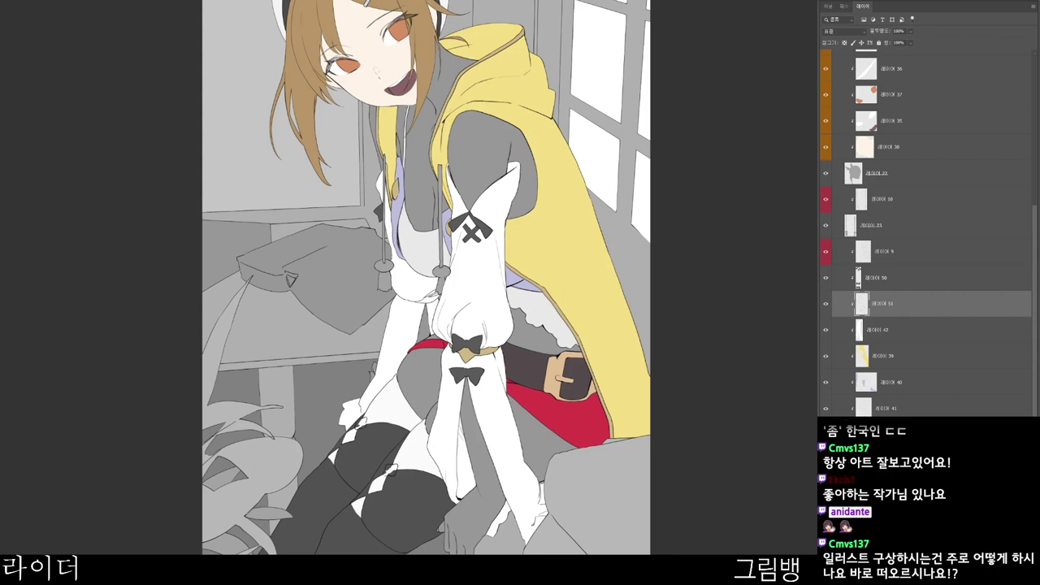
- Paint the small ornament at the top of the farther black stocking tan, up to its outline
left_click_drag(606, 500, 590, 500)
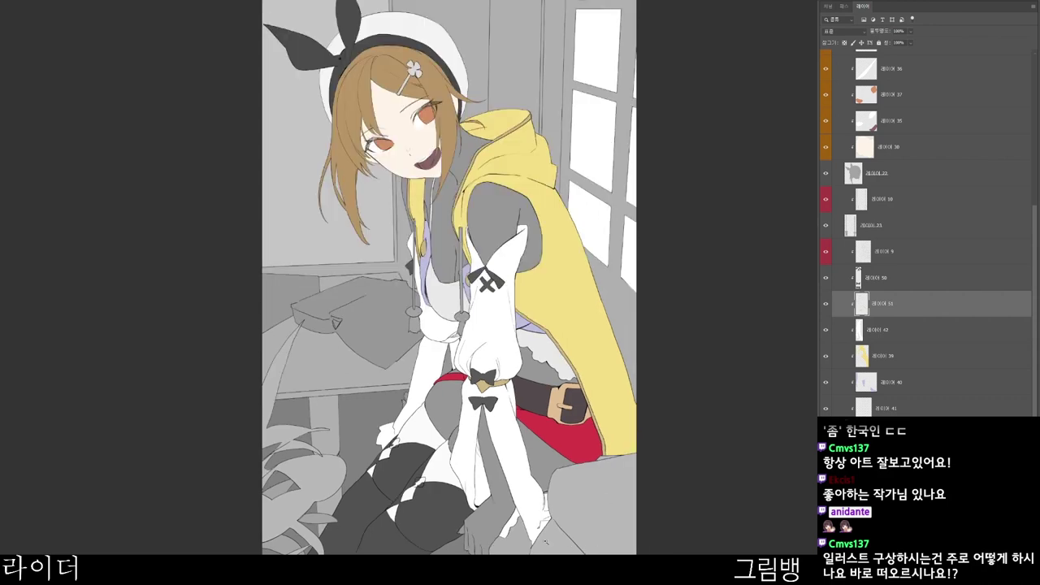
left_click_drag(442, 542, 459, 446)
scroll(459, 343, "down", 3)
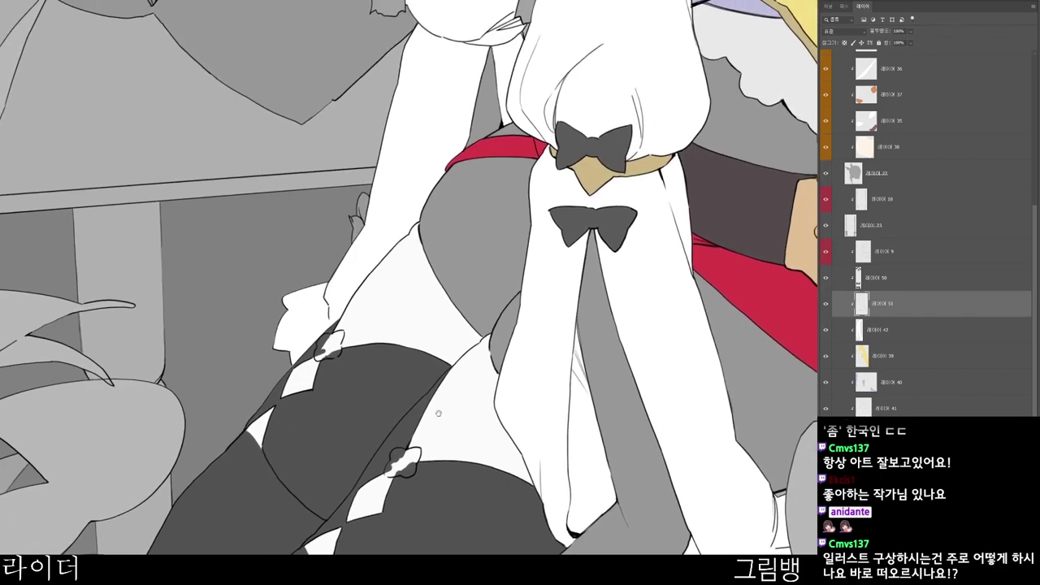
scroll(311, 349, "up", 5)
mouse_move(311, 349)
left_mouse_down()
mouse_move(314, 361)
mouse_move(317, 335)
mouse_move(350, 323)
mouse_move(317, 367)
mouse_move(345, 351)
mouse_move(358, 325)
left_mouse_up()
scroll(337, 341, "up", 2)
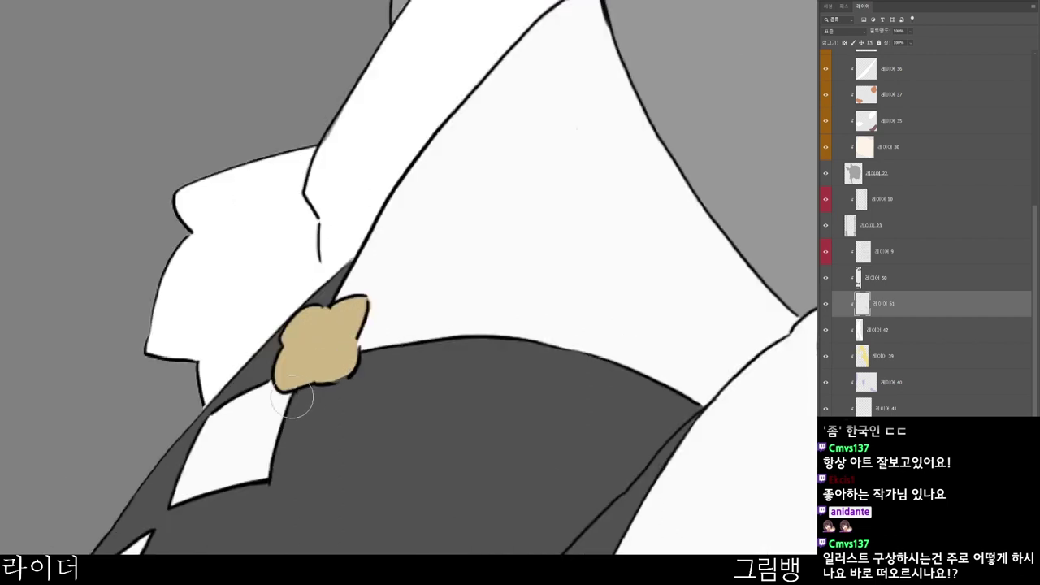
left_click_drag(292, 396, 310, 392)
scroll(387, 328, "down", 3)
- Paint the matching ornament at the top of the nearer black stocking tan, filling all four lobes
left_click_drag(429, 378, 404, 221)
scroll(419, 390, "up", 2)
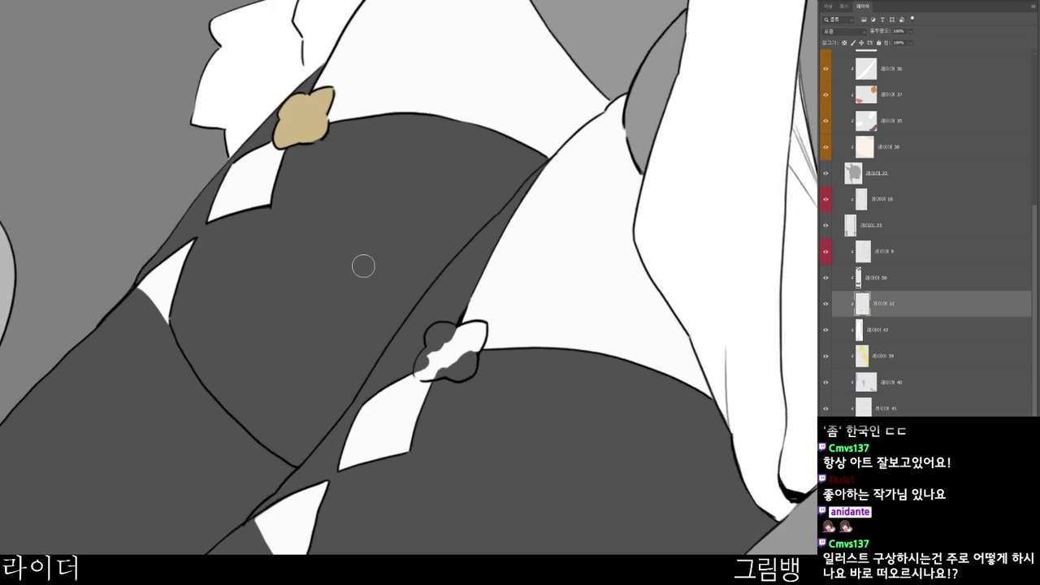
scroll(376, 246, "up", 1)
mouse_move(439, 367)
left_mouse_down()
mouse_move(437, 340)
mouse_move(456, 345)
mouse_move(422, 376)
mouse_move(475, 332)
mouse_move(484, 341)
left_mouse_up()
key("ctrl+z")
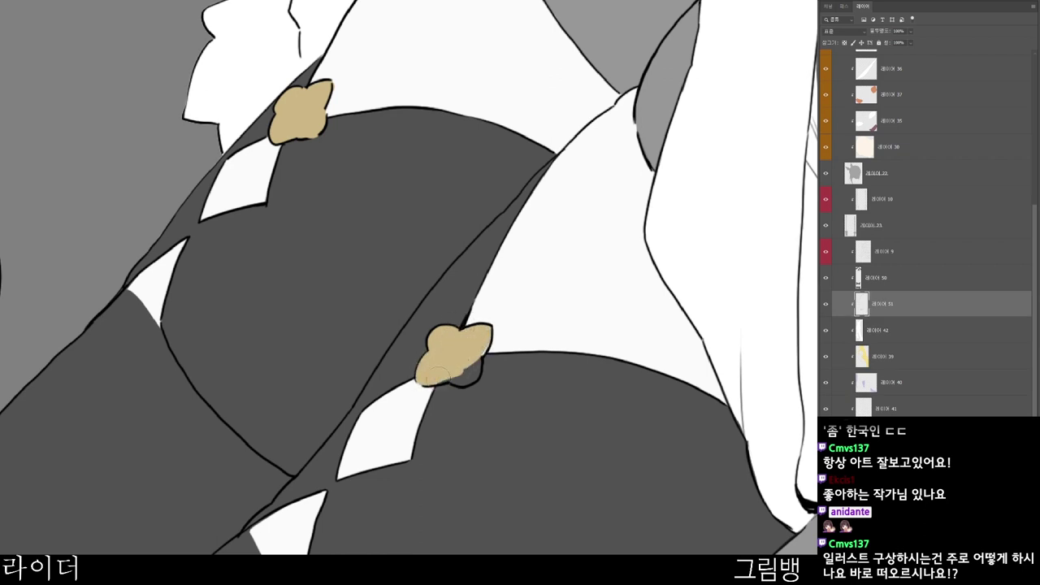
mouse_move(436, 372)
left_mouse_down()
mouse_move(470, 376)
mouse_move(477, 350)
left_mouse_up()
scroll(473, 355, "down", 5)
scroll(504, 381, "up", 5)
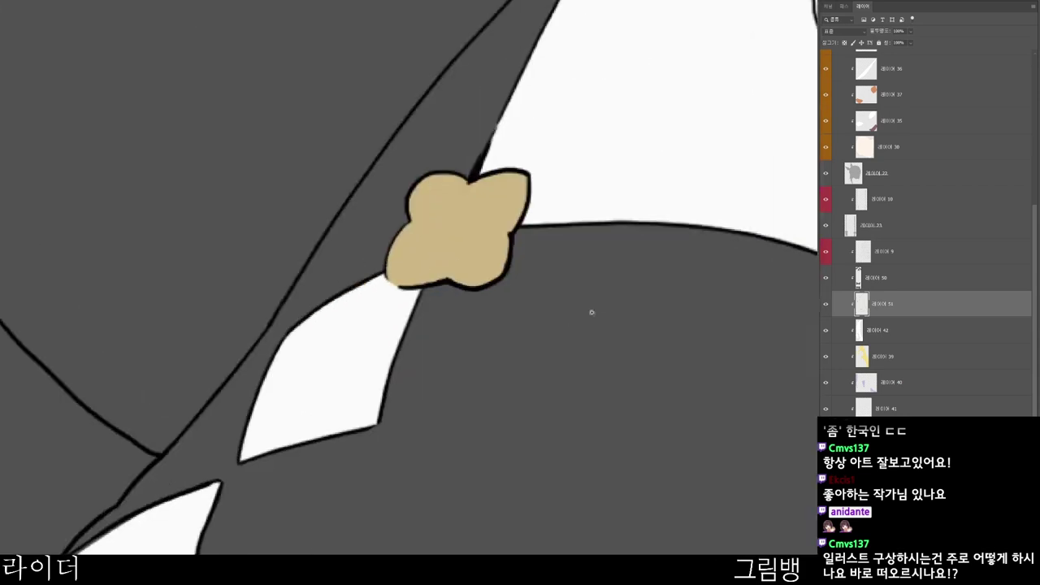
scroll(570, 285, "down", 7)
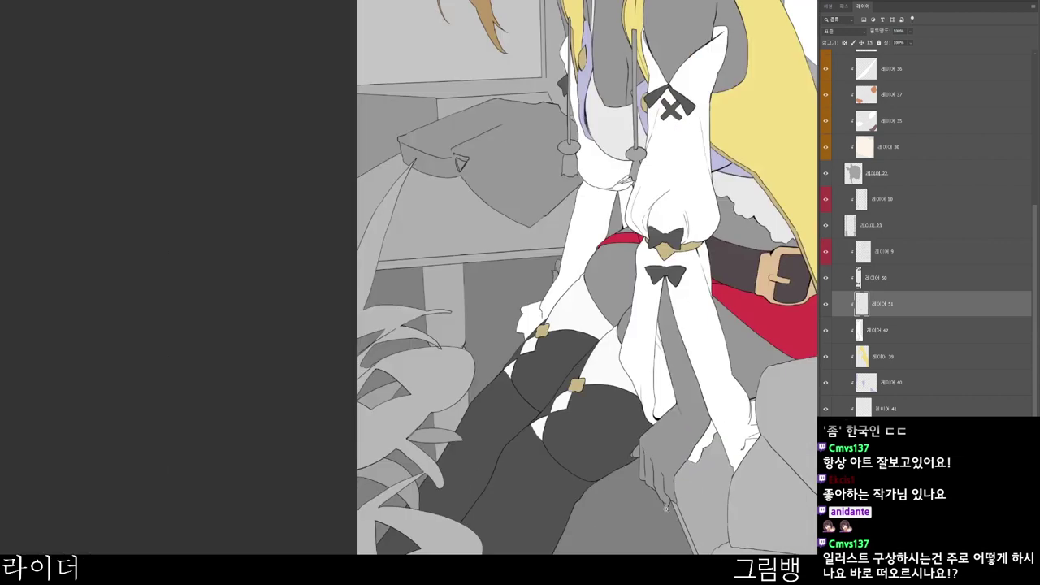
- Select the drawstrings' grey base layer and add a new layer clipped to it
left_click_drag(642, 292, 499, 494)
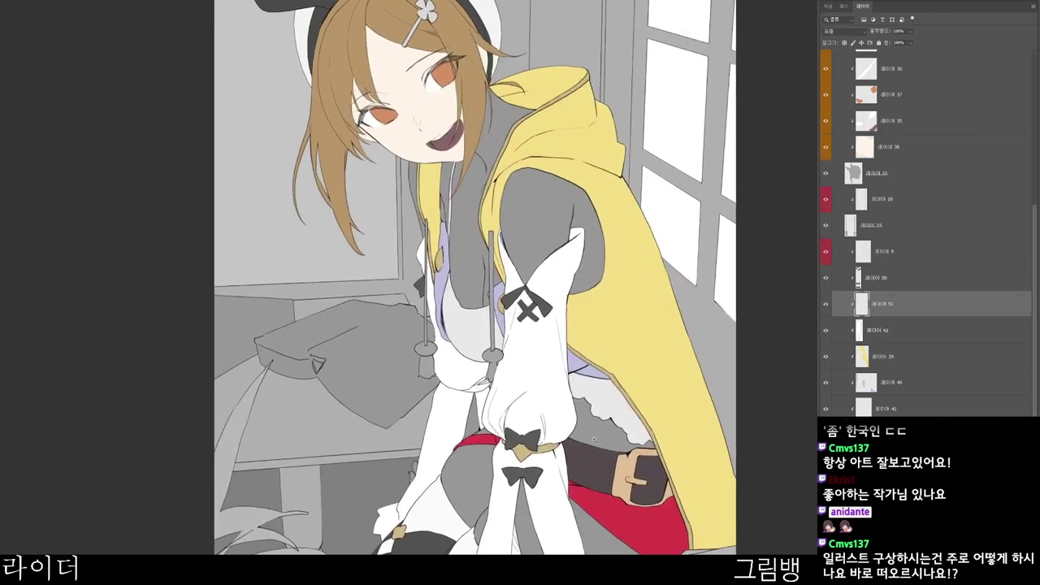
scroll(583, 424, "up", 5)
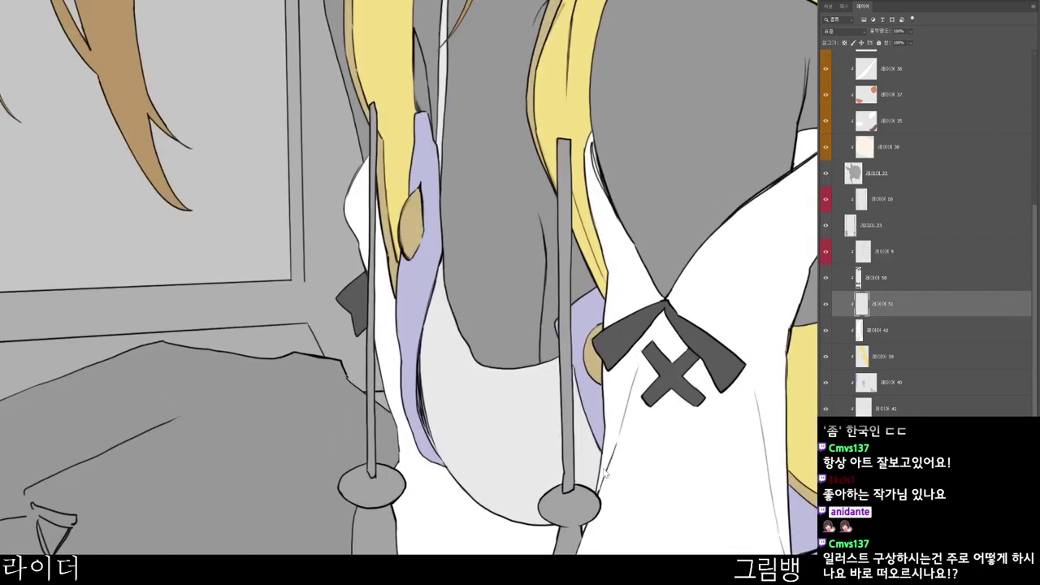
left_click(605, 473, "ctrl")
left_click_drag(605, 473, 543, 339)
scroll(562, 513, "down", 2)
key("ctrl+shift+n")
key("Return")
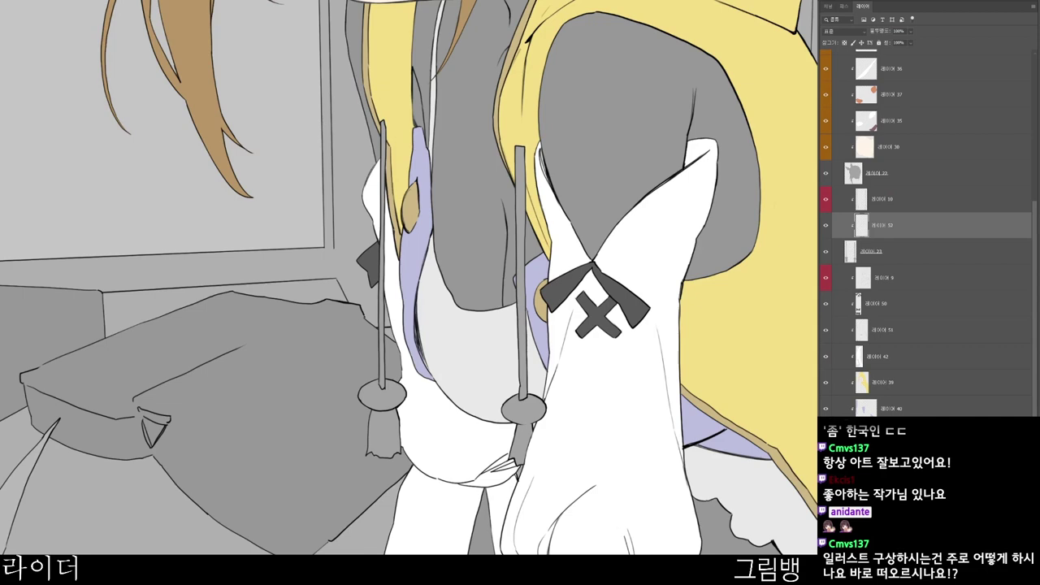
- Sample the garment's yellow and paint both hanging drawstring cords with it
left_click(530, 131, "alt")
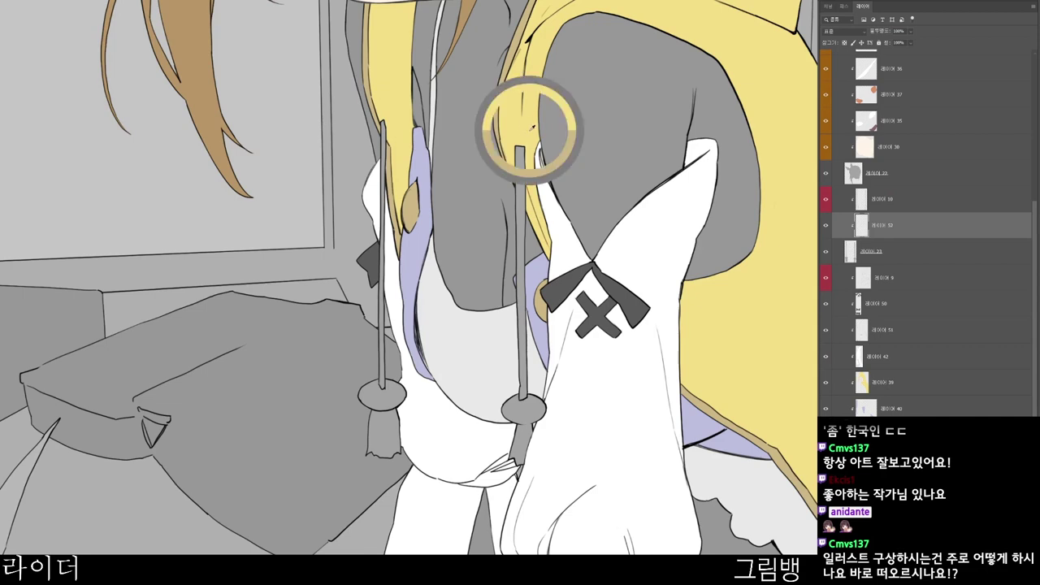
scroll(538, 264, "down", 2)
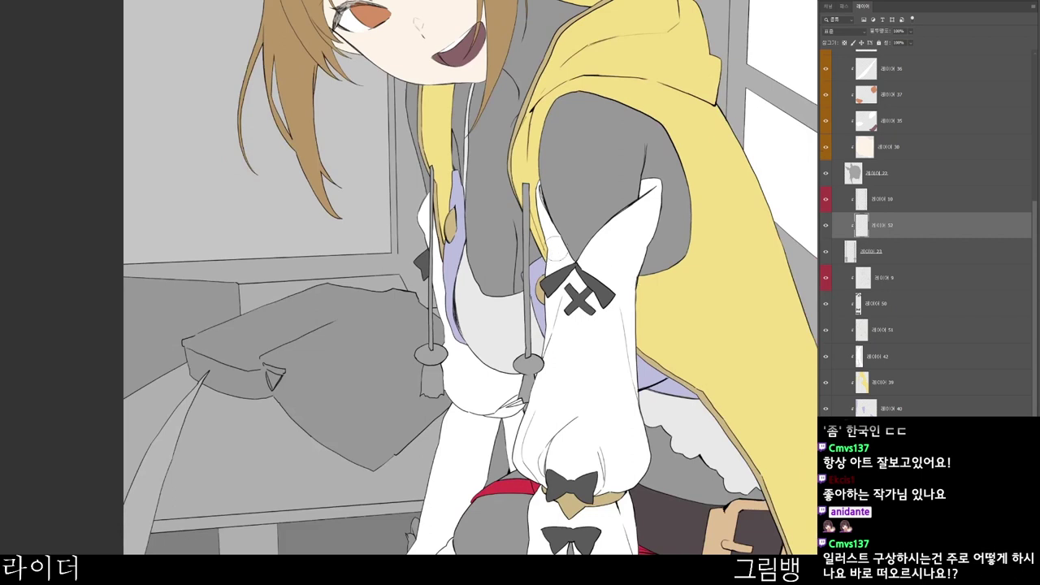
left_click_drag(431, 168, 432, 317)
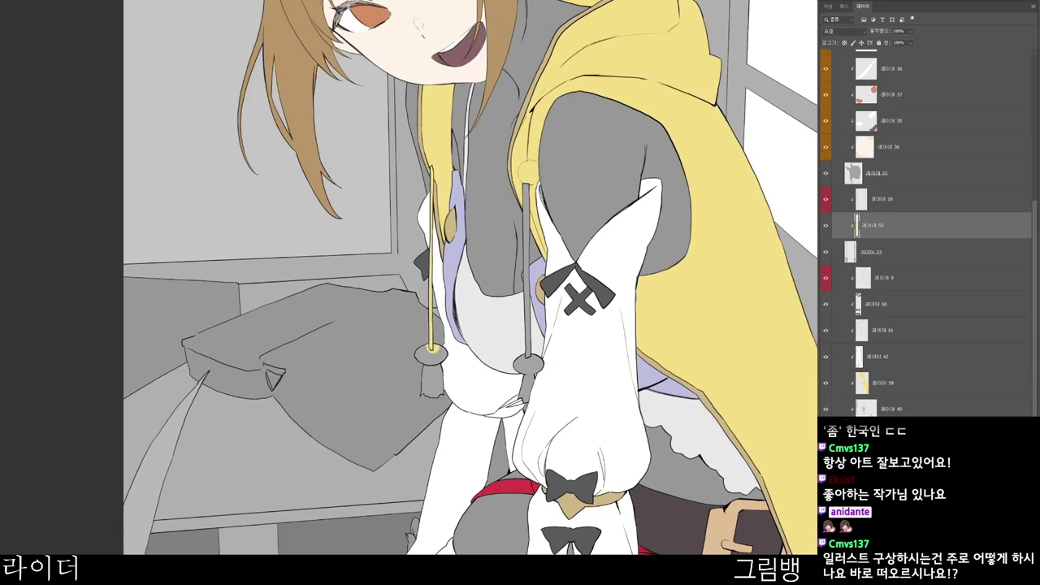
left_click_drag(527, 163, 528, 356)
- Choose a dark olive brush colour and add another clipped layer above the yellow cord layer
scroll(538, 391, "up", 3)
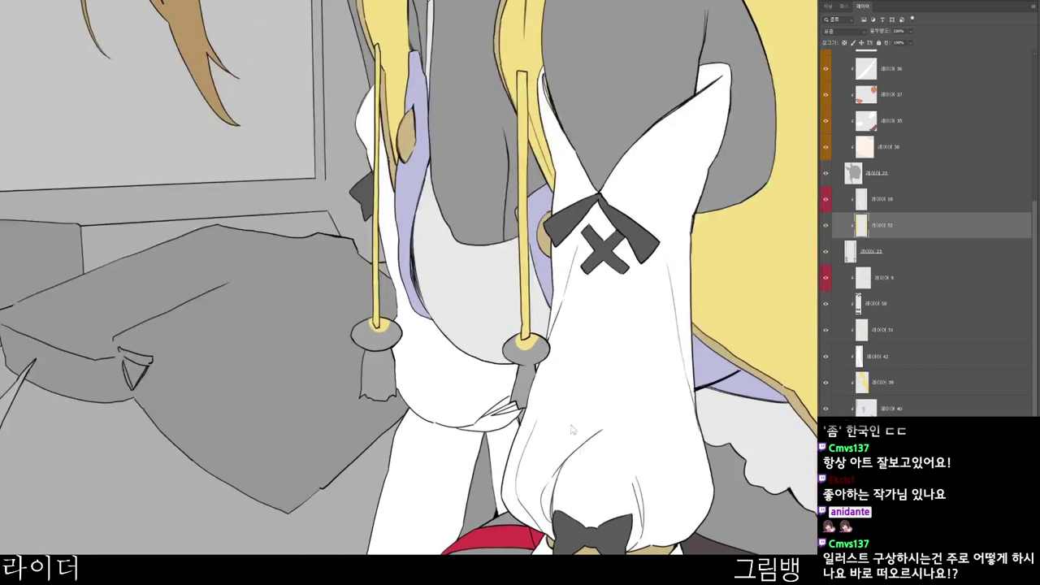
key("n")
left_click(498, 118)
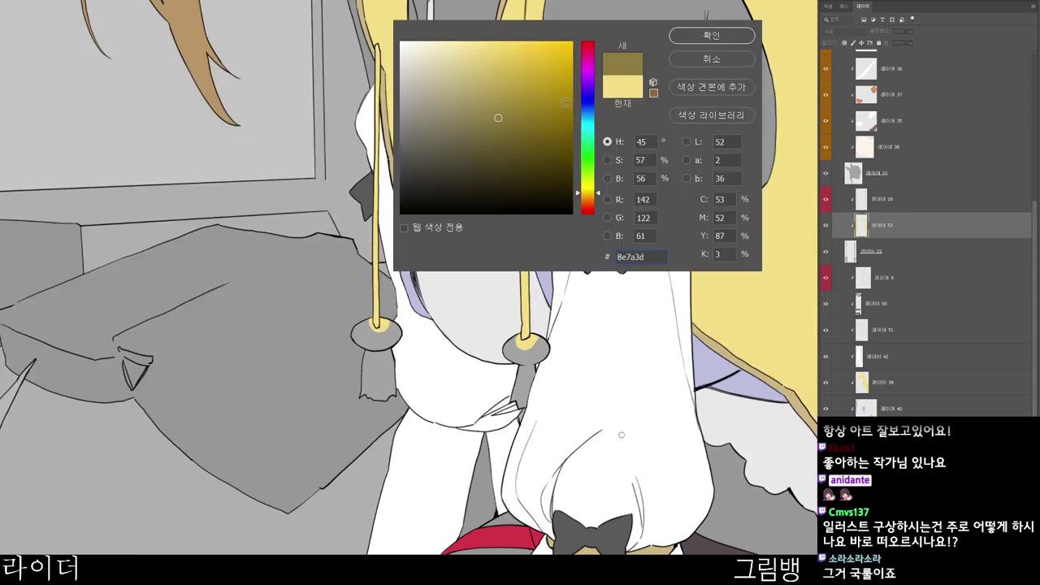
left_click(499, 130)
left_click(714, 36)
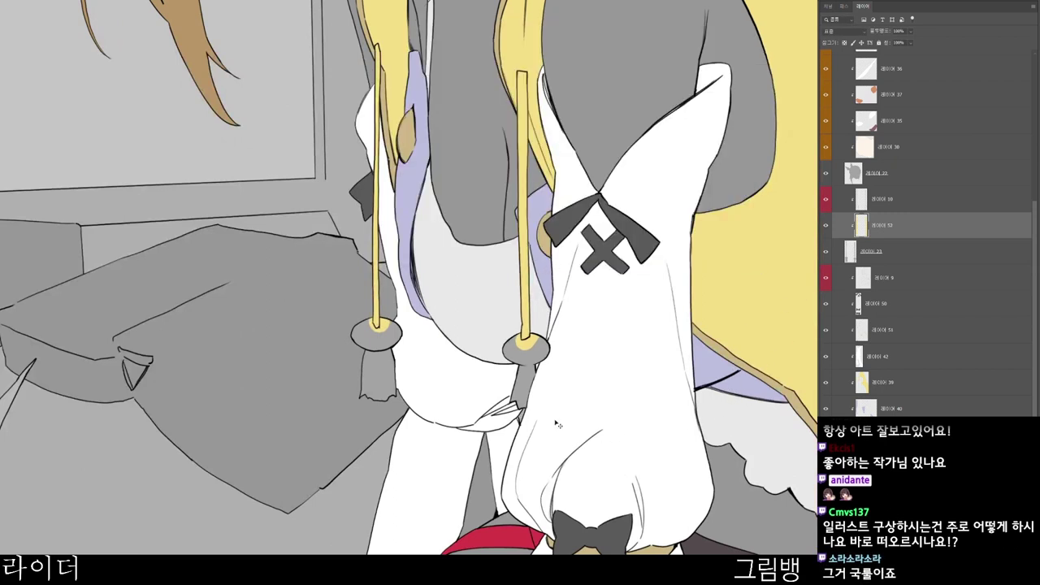
key("ctrl+shift+n")
key("Return")
- Paint the oval beads at the ends of both drawstrings dark olive and clean up the paint around them
scroll(403, 374, "up", 3)
mouse_move(307, 297)
left_mouse_down()
mouse_move(348, 317)
mouse_move(397, 294)
mouse_move(403, 307)
mouse_move(374, 317)
left_mouse_up()
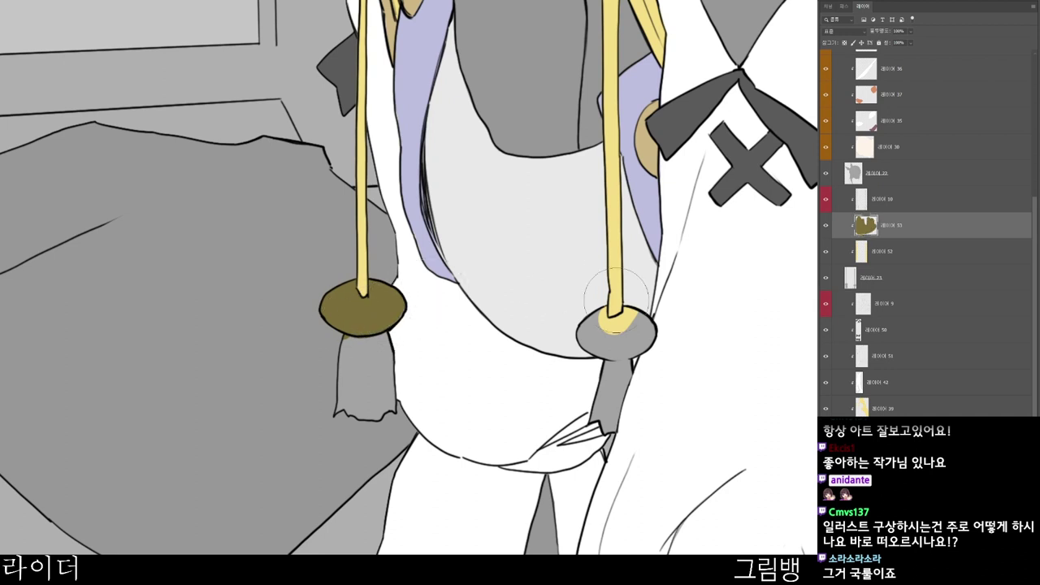
mouse_move(575, 321)
left_mouse_down()
mouse_move(601, 300)
mouse_move(612, 328)
mouse_move(633, 314)
mouse_move(605, 337)
mouse_move(645, 336)
mouse_move(645, 325)
mouse_move(615, 344)
mouse_move(650, 337)
left_mouse_up()
key("e")
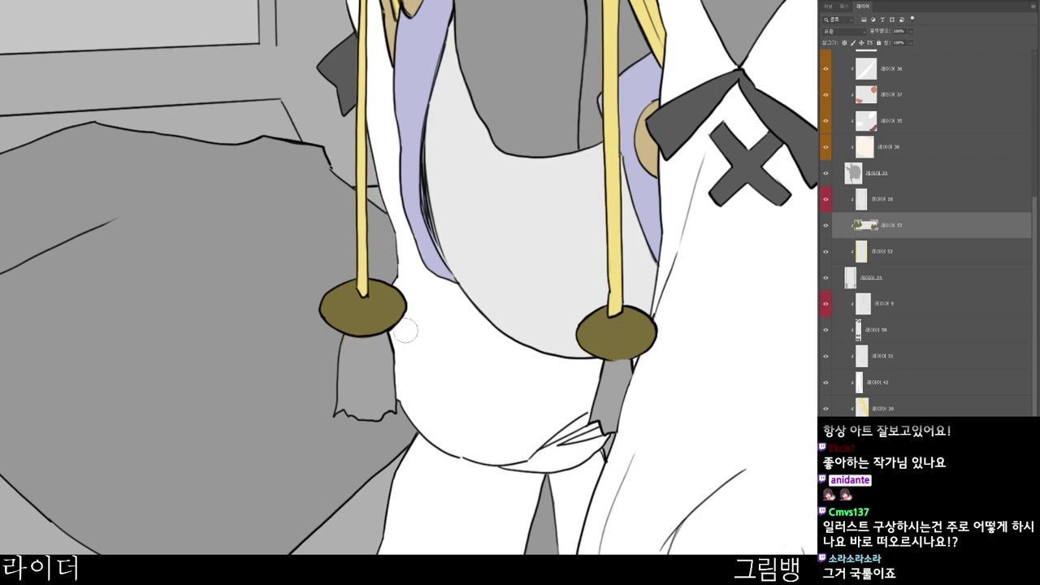
- Choose a dark red brush colour and add a new clipped layer between the olive bead layer and the yellow cord layer
scroll(406, 331, "down", 3)
scroll(405, 325, "up", 5)
scroll(530, 313, "down", 3)
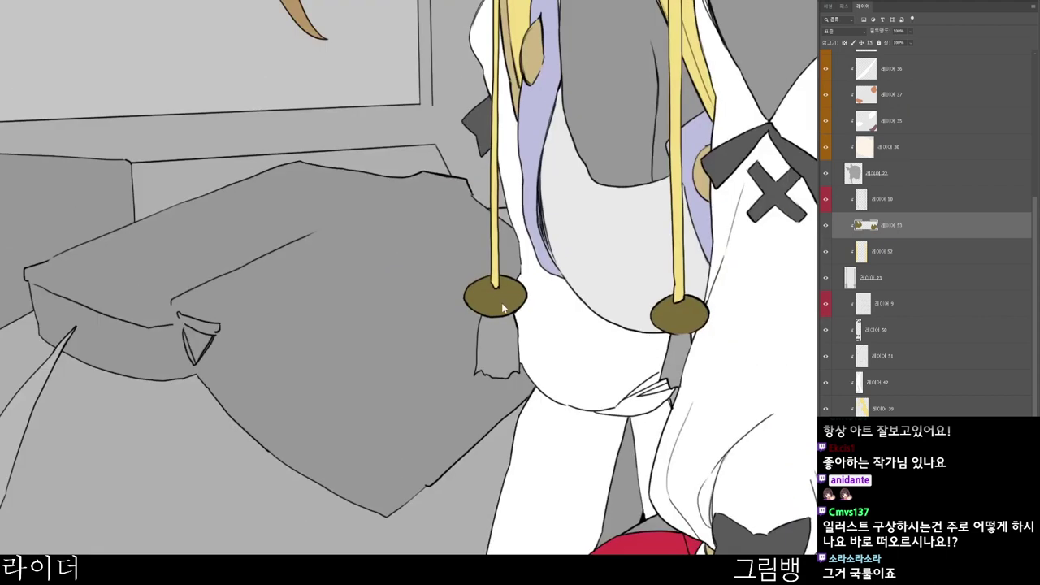
key("n")
left_click(586, 210)
left_click(548, 84)
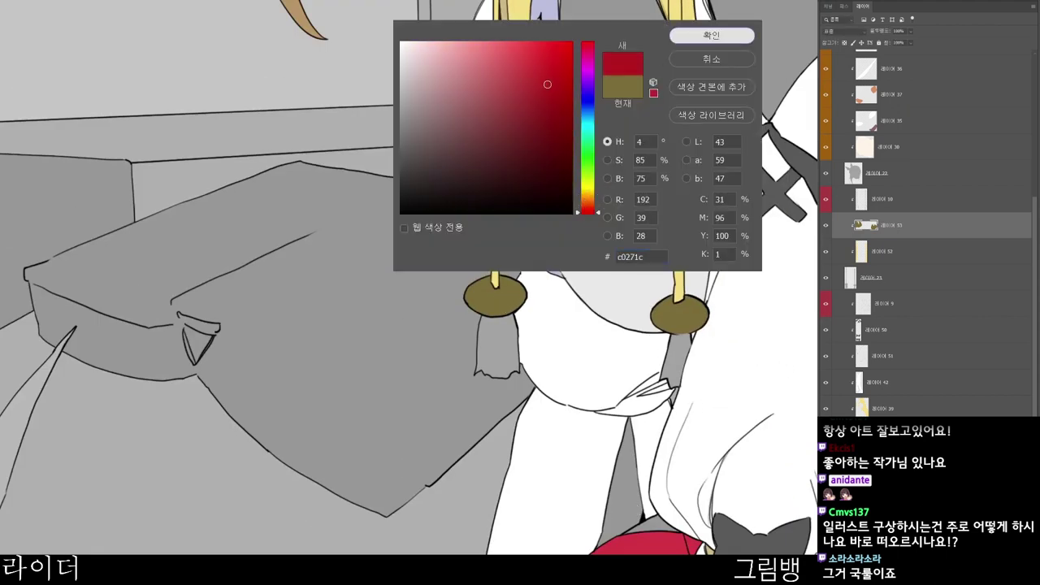
left_click(719, 40)
key("ctrl+shift+alt+n")
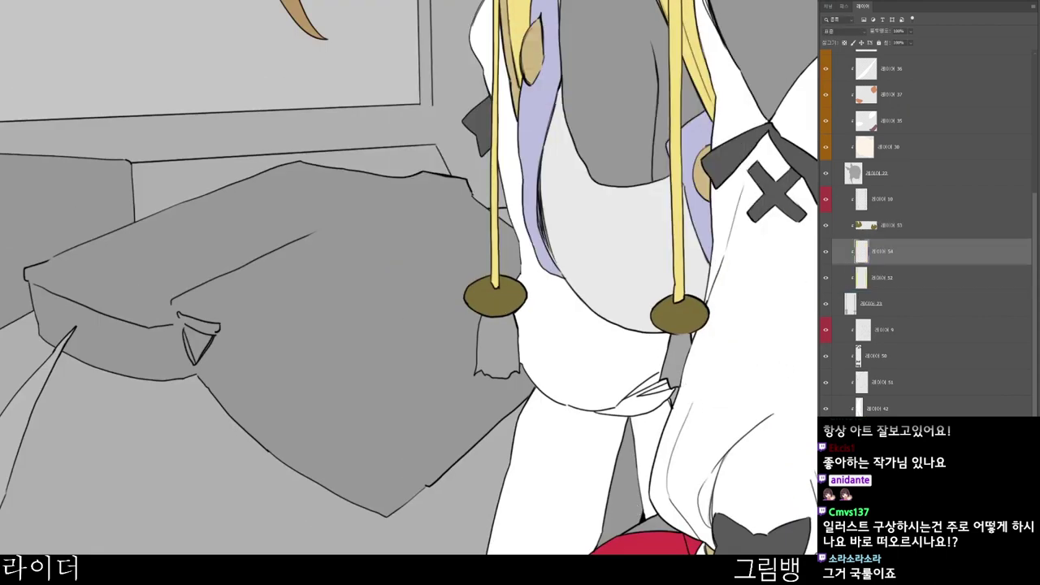
key("ctrl+bracketleft")
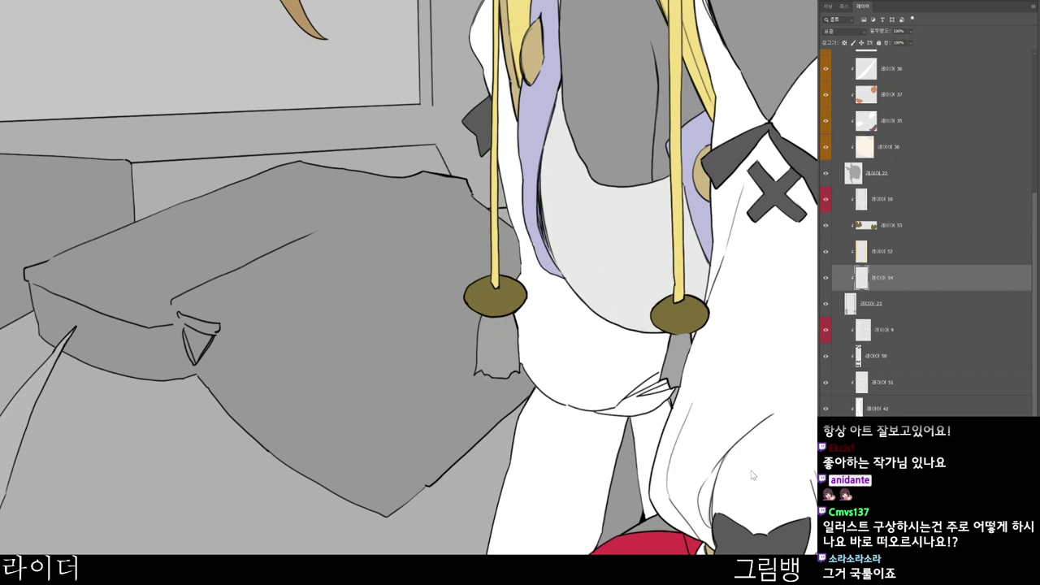
key("F9")
left_click(728, 37)
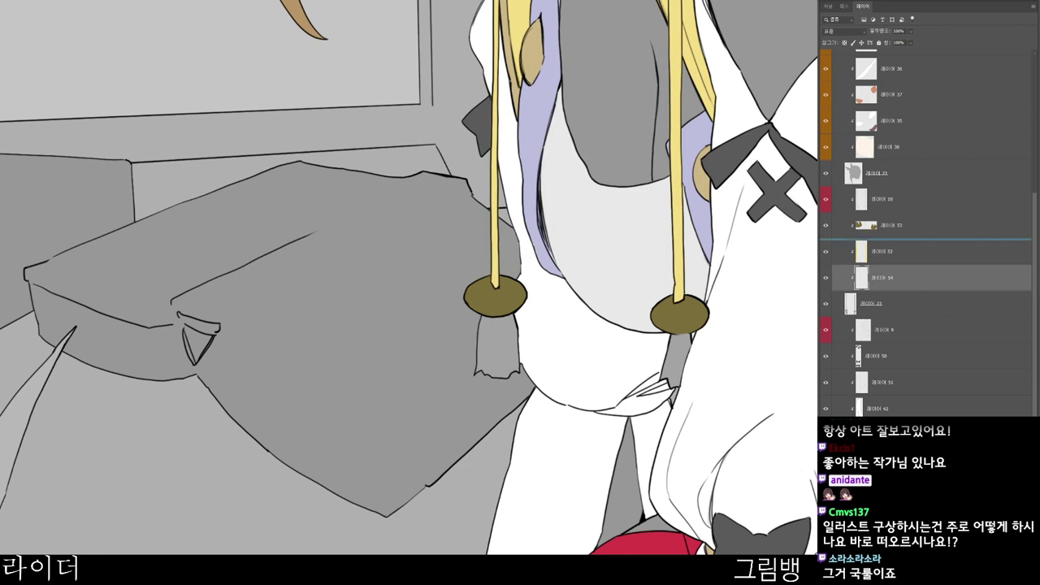
key("ctrl+bracketright")
- Enlarge the brush and paint the tassels hanging below both drawstring beads dark red
key("bracketright")
key("bracketright")
key("bracketright")
mouse_move(481, 325)
left_mouse_down()
mouse_move(480, 354)
mouse_move(521, 385)
left_mouse_up()
mouse_move(668, 340)
left_mouse_down()
mouse_move(663, 394)
mouse_move(685, 345)
left_mouse_up()
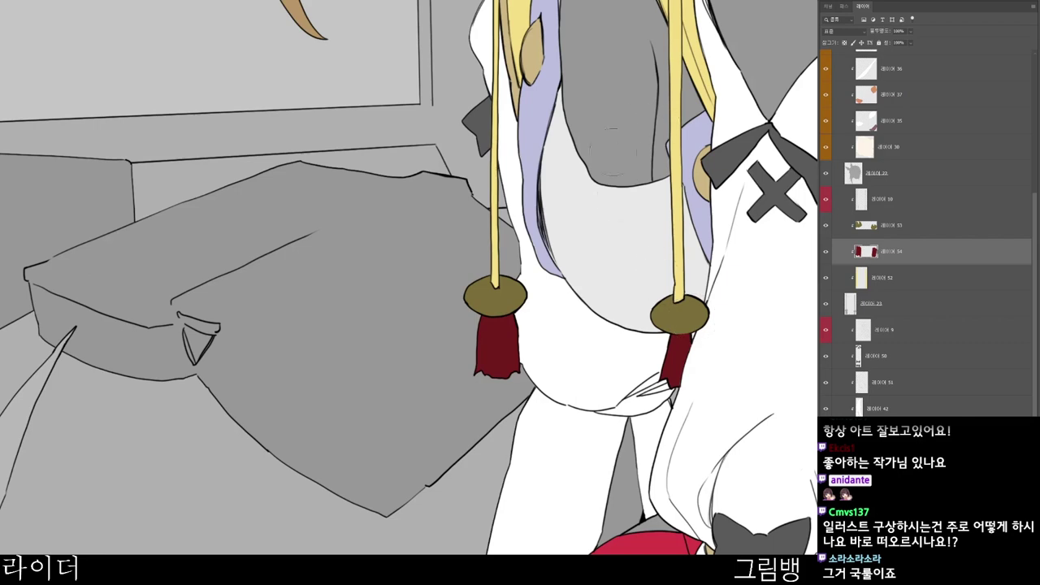
scroll(656, 217, "down", 6)
left_click_drag(648, 256, 564, 281)
scroll(637, 249, "down", 1)
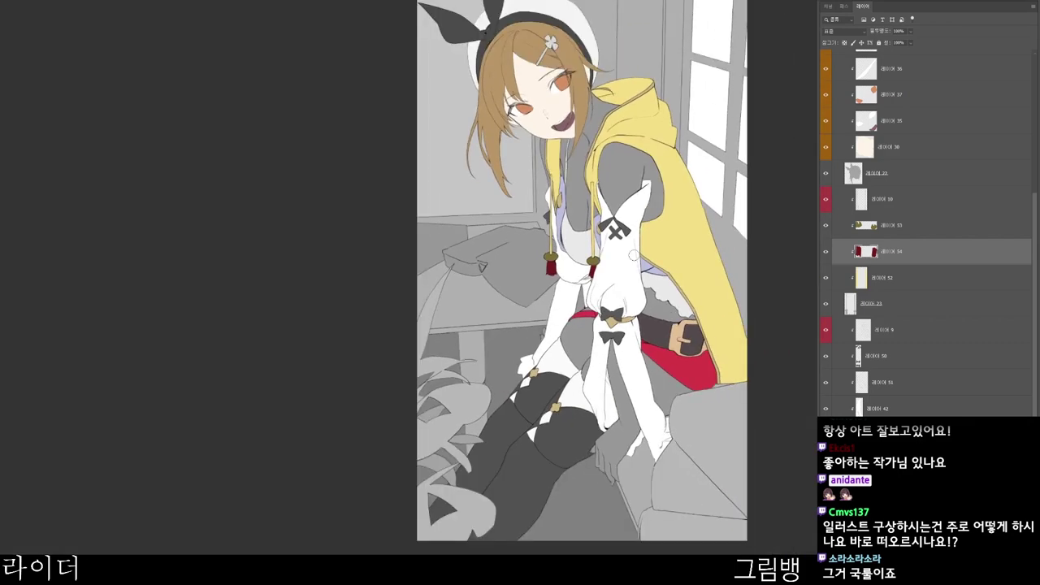
- Select the three drawstring colour layers for beads, tassels and cords and label them orange
key("alt+bracketright")
key("alt+shift+bracketleft")
key("alt+shift+bracketleft")
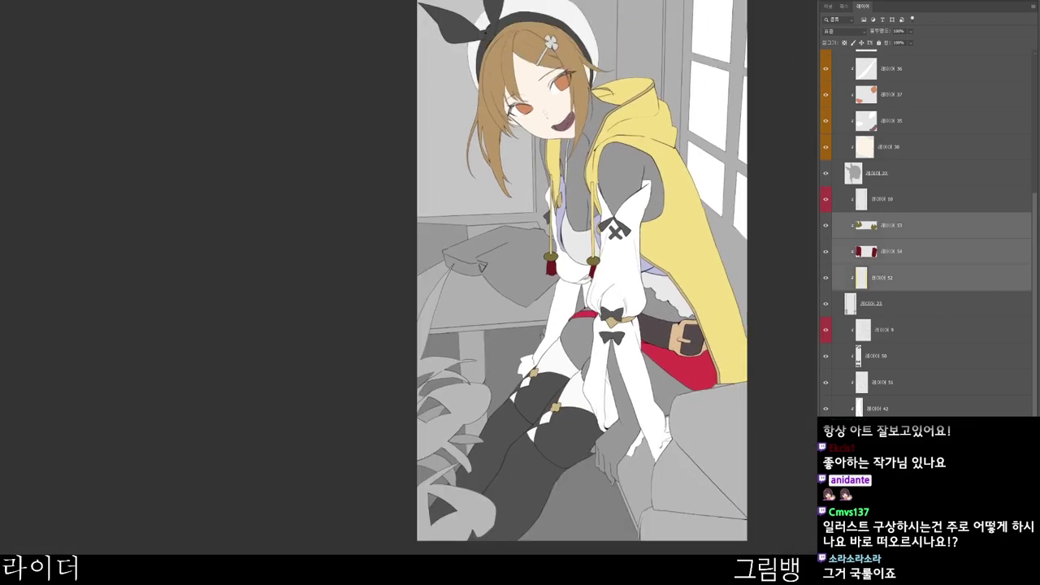
left_click(861, 301)
scroll(926, 268, "down", 2)
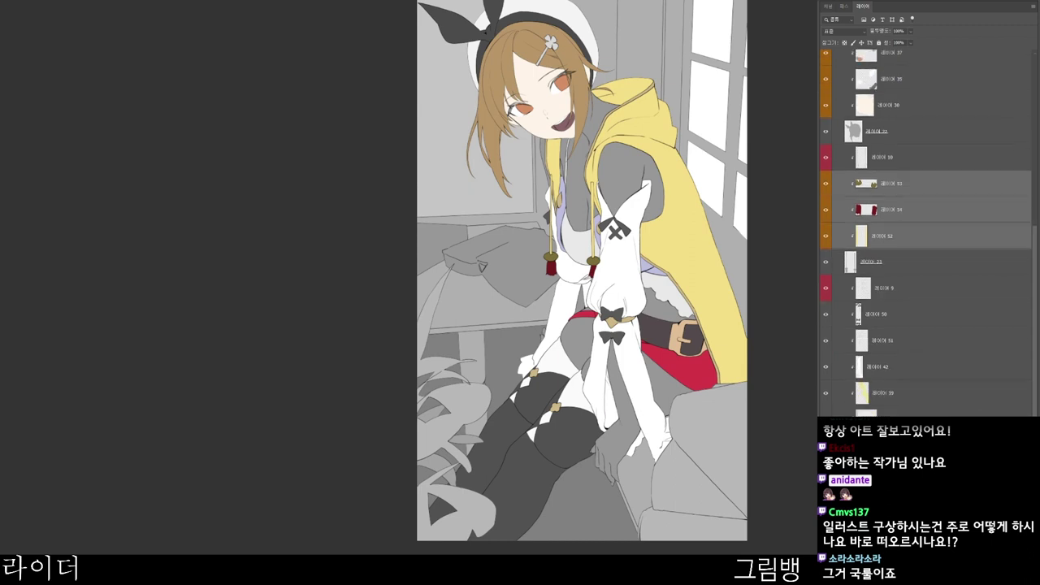
- Show the hidden skin colour layer and label all of the body and garment colour layers below the line layer orange
left_click(910, 267)
scroll(927, 244, "down", 2)
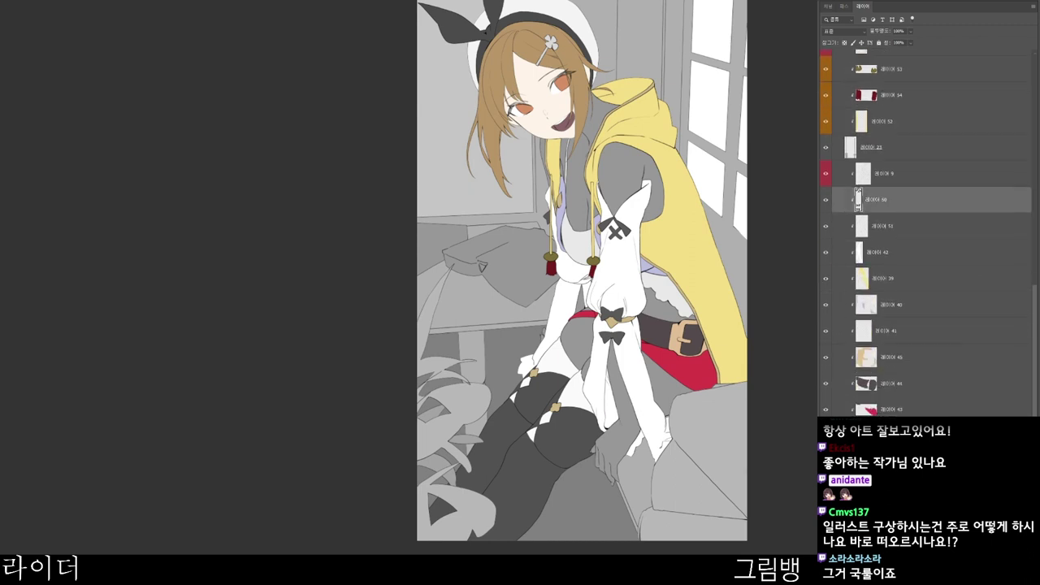
left_click(825, 437)
left_click(893, 437, "shift")
key("F2")
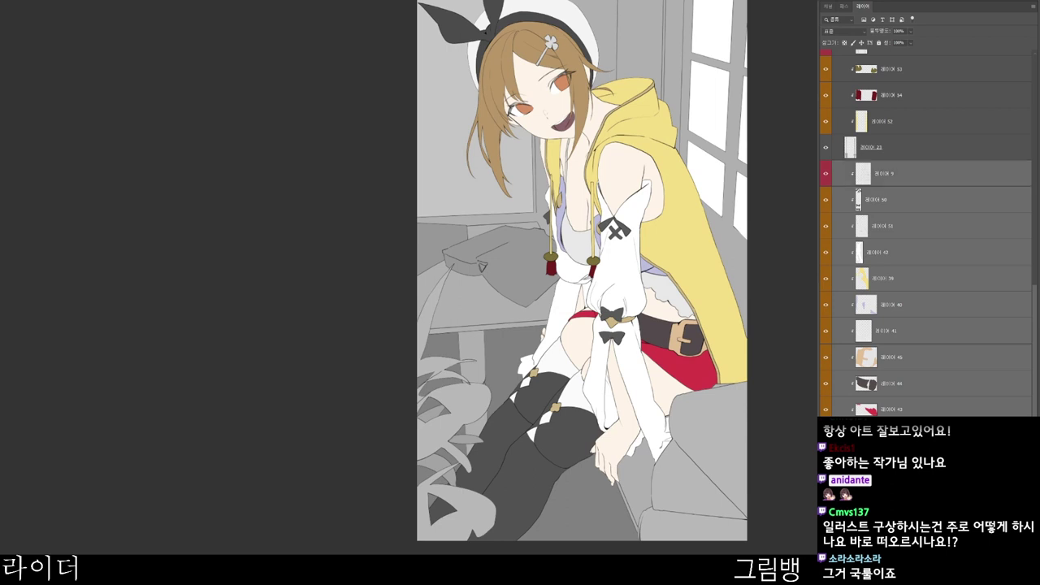
- Make the hidden staff base layer at the top of the character group visible
scroll(926, 236, "up", 5)
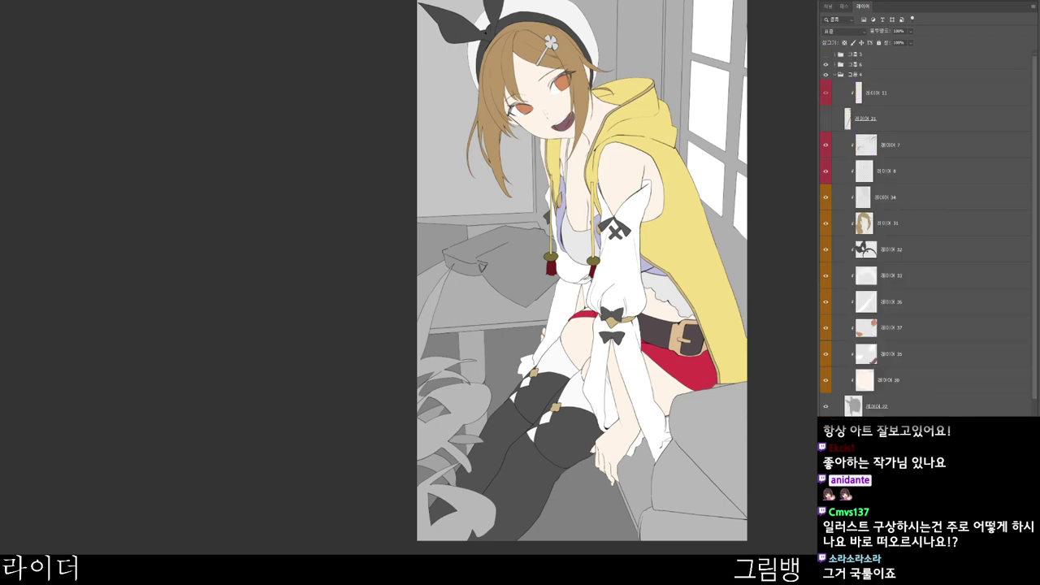
left_click(926, 92, "shift")
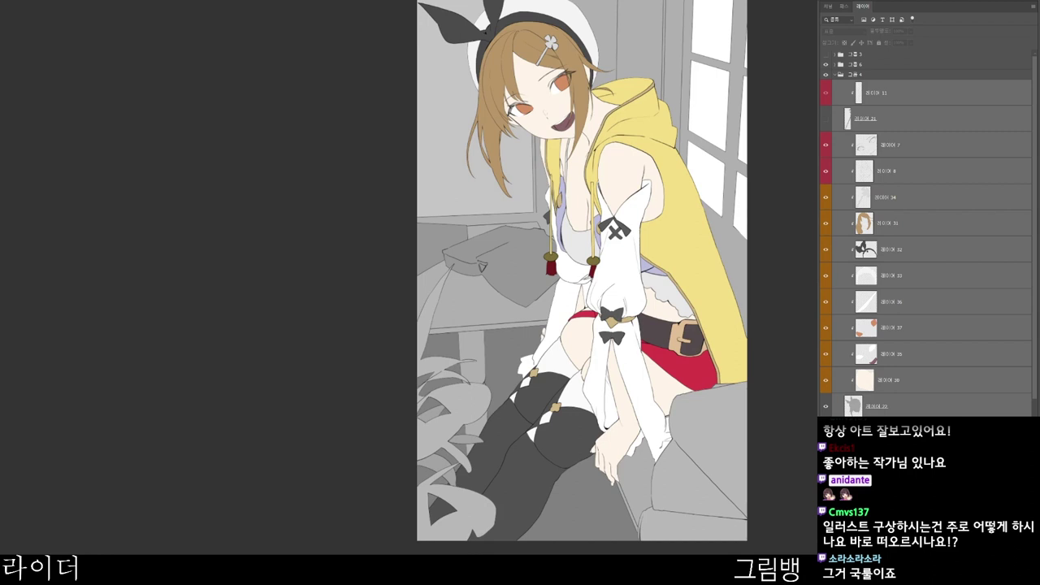
left_click(826, 119)
- Select all layers inside the character group and lock their transparent pixels
left_click(927, 92)
scroll(926, 236, "down", 5)
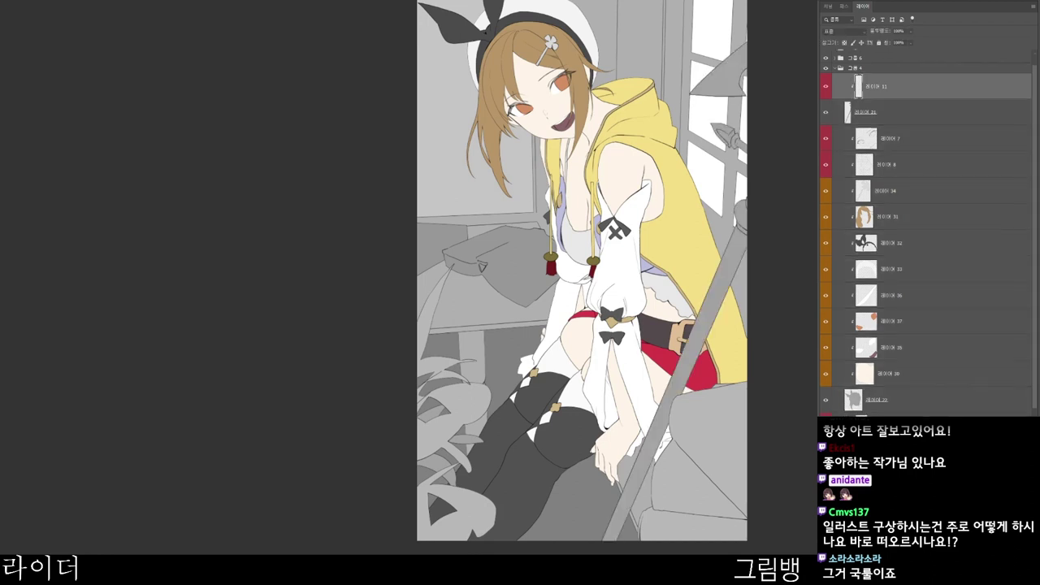
scroll(926, 236, "down", 4)
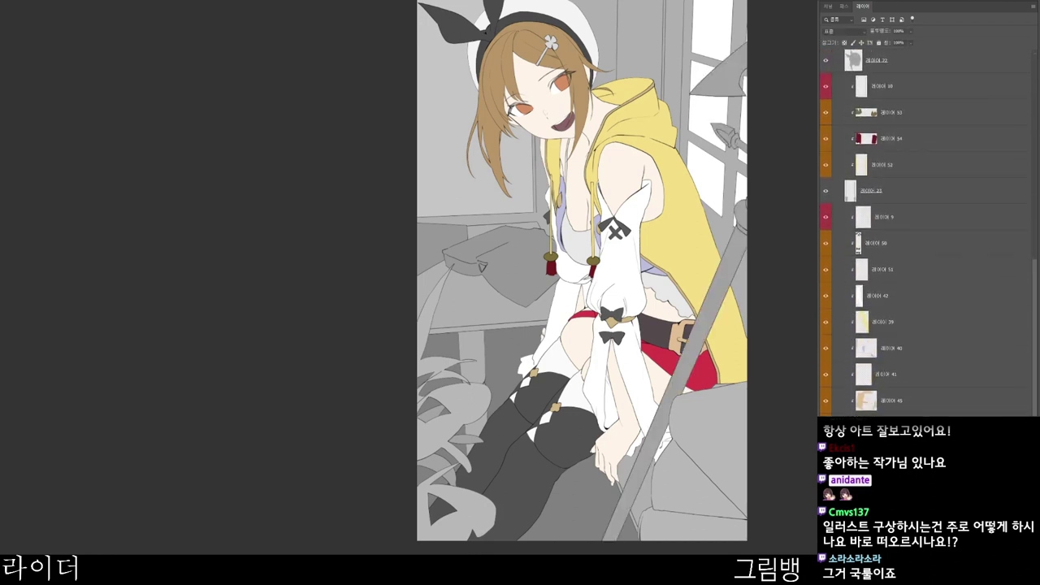
left_click(926, 400, "shift")
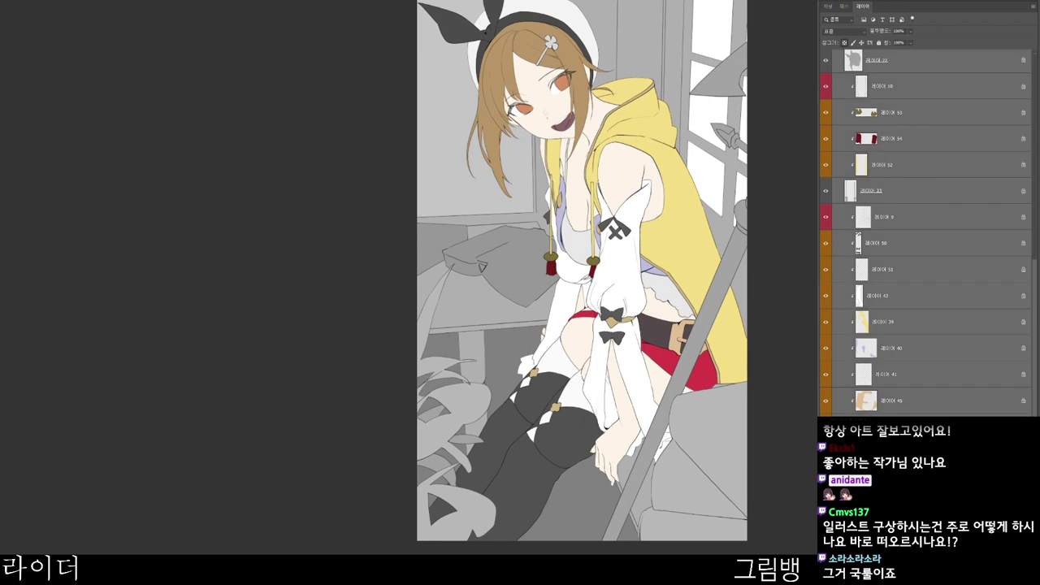
scroll(926, 235, "up", 10)
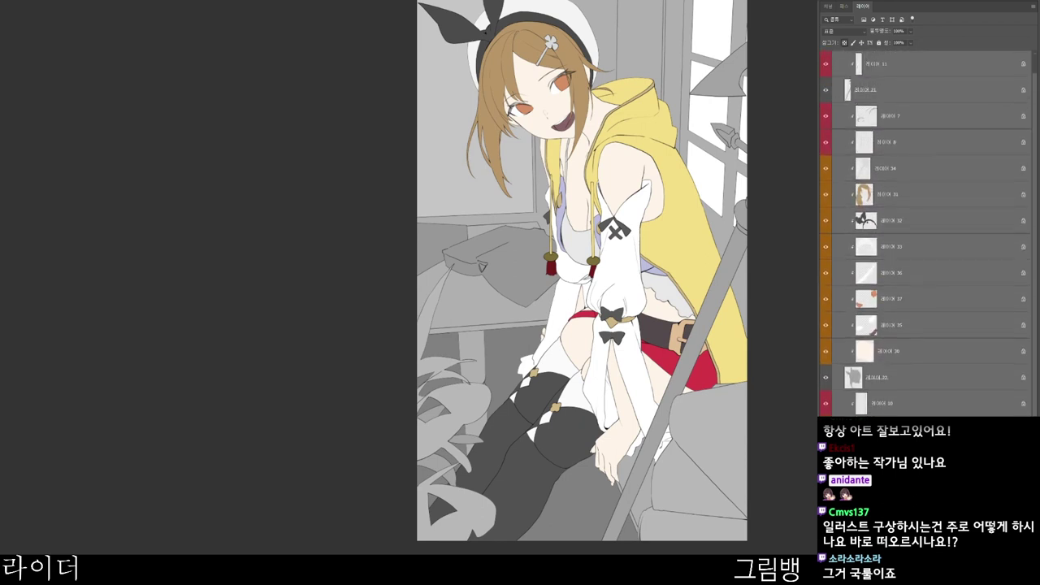
- Add a new layer clipped to the staff's base layer and choose the light golden orange fbd99e as brush colour
scroll(926, 235, "up", 2)
key("ctrl+shift+alt+n")
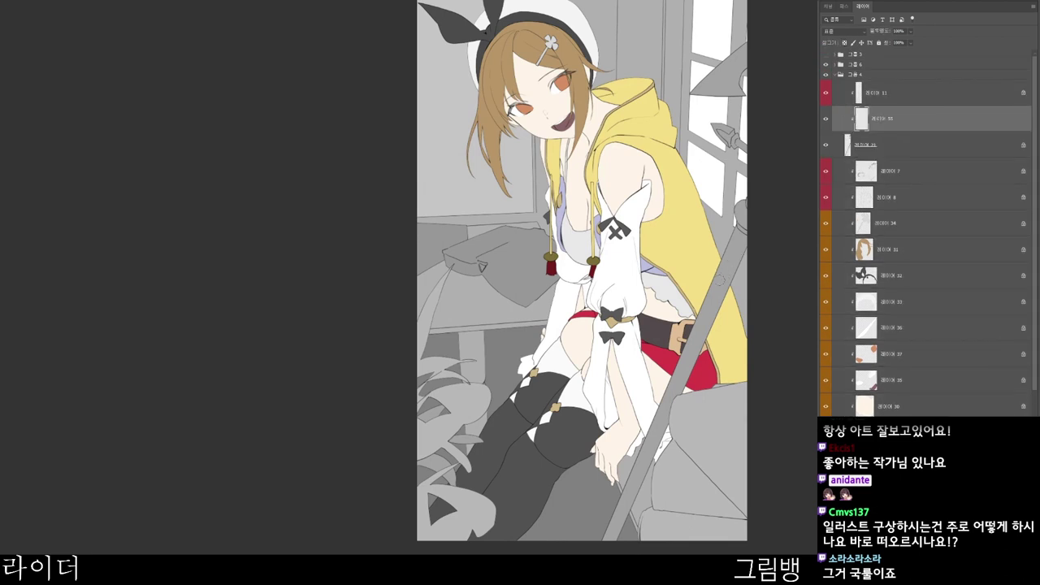
left_click_drag(760, 280, 690, 265)
type("nfbd99e")
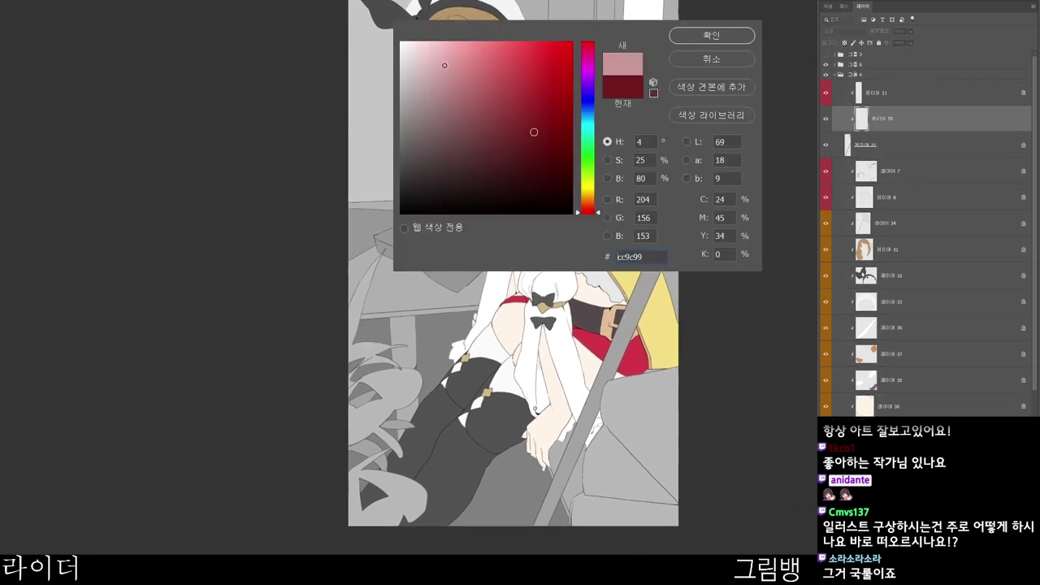
left_click(714, 35)
- Paint the staff's crescent-shaped head and the pointed ornament below it light golden orange
left_click_drag(708, 233, 671, 297)
left_click_drag(554, 251, 558, 245)
scroll(559, 245, "up", 1)
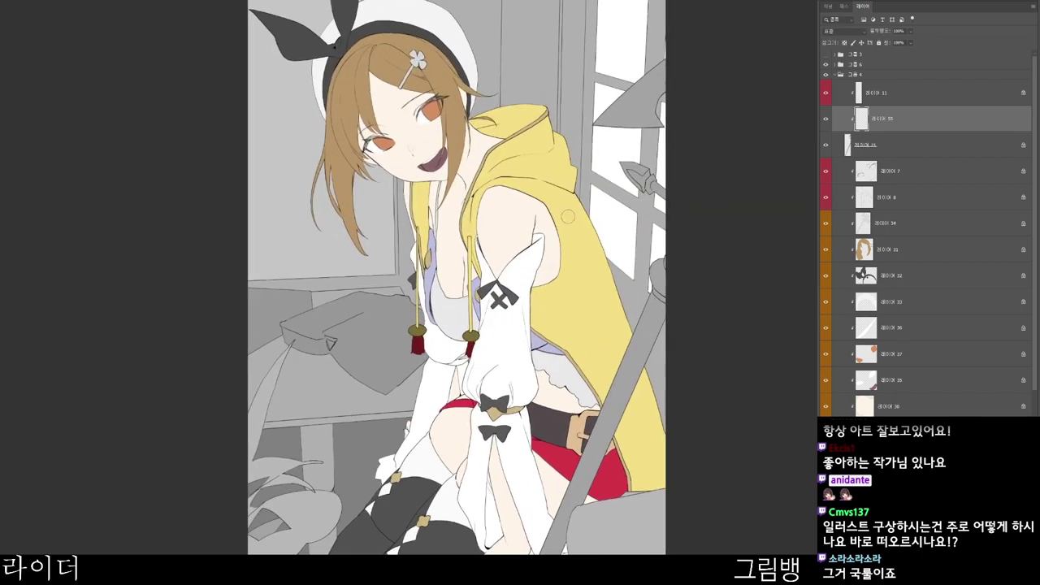
scroll(674, 207, "up", 2)
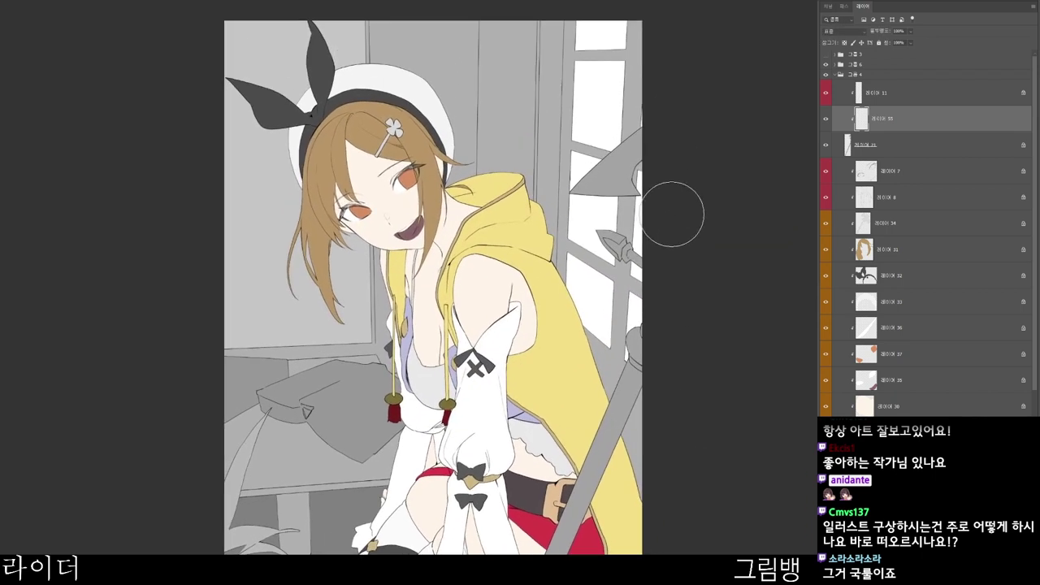
mouse_move(561, 210)
left_mouse_down()
mouse_move(612, 167)
mouse_move(603, 195)
mouse_move(630, 160)
left_mouse_up()
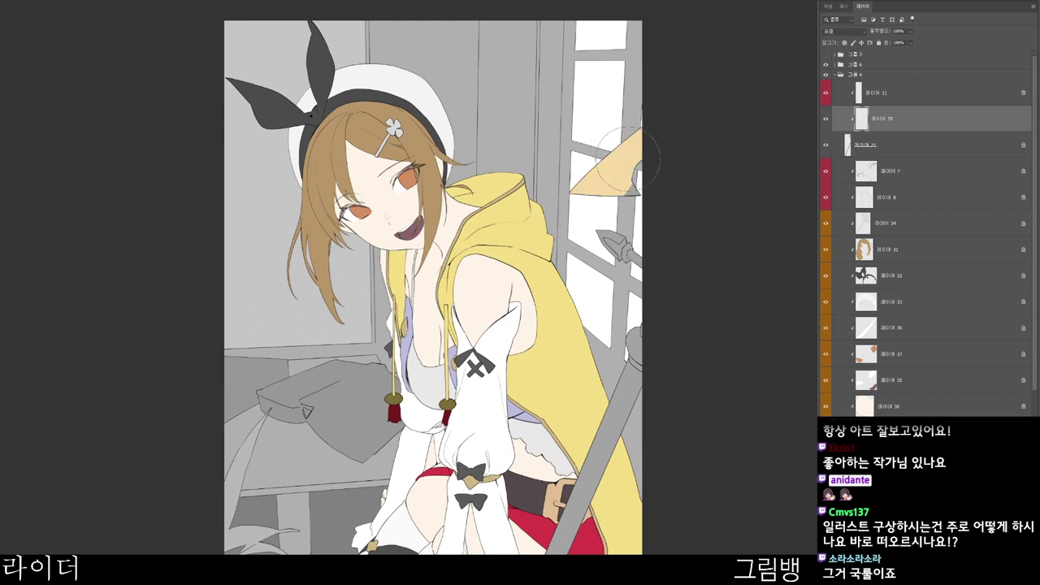
mouse_move(605, 230)
left_mouse_down()
mouse_move(622, 213)
mouse_move(626, 260)
mouse_move(646, 251)
left_mouse_up()
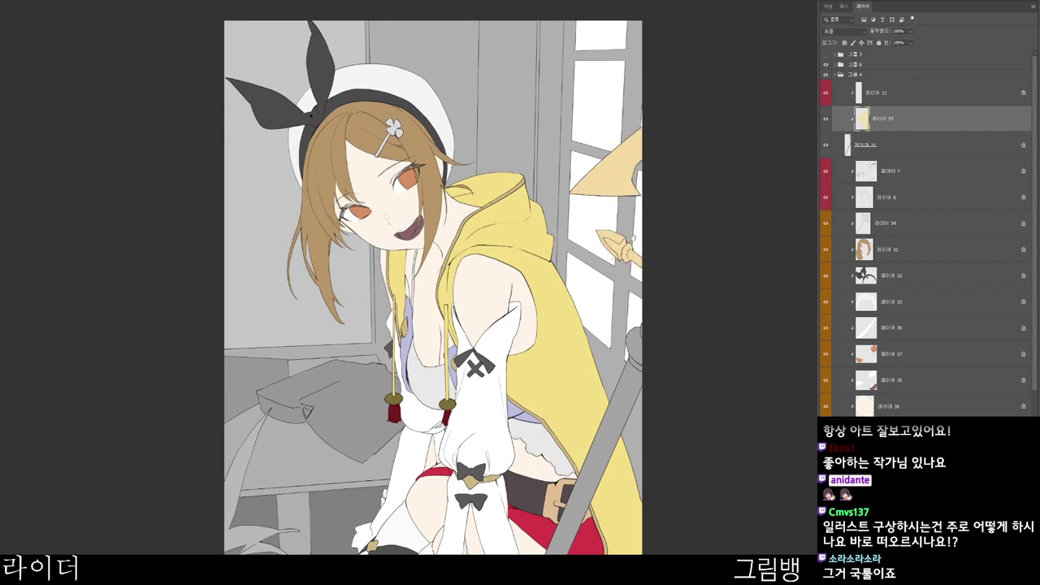
- Paint the rounded knob at the upper end of the staff's shaft light golden orange and clean up its lower edge
scroll(633, 237, "down", 2)
scroll(633, 238, "down", 3)
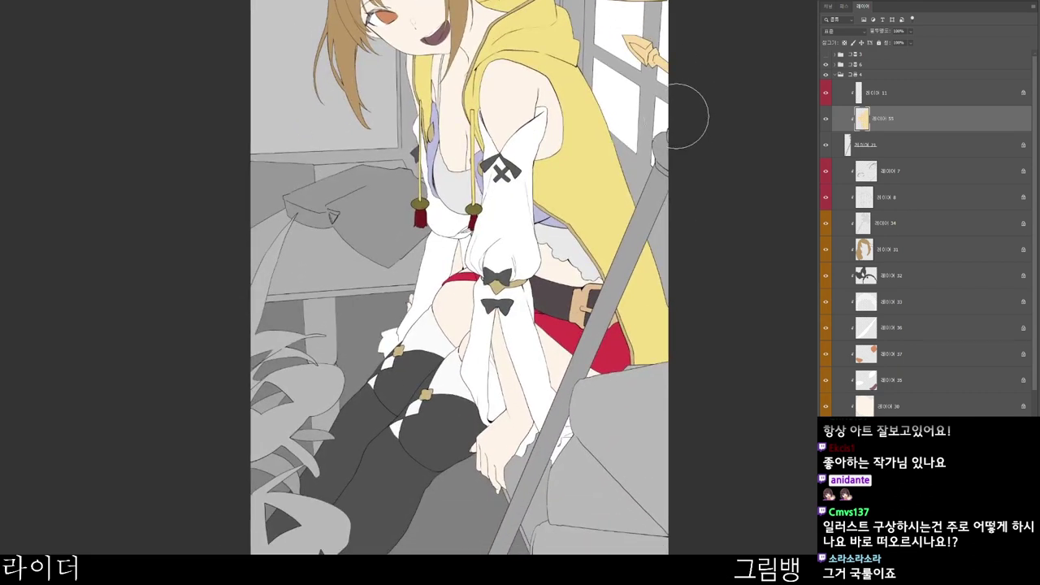
scroll(681, 130, "up", 2)
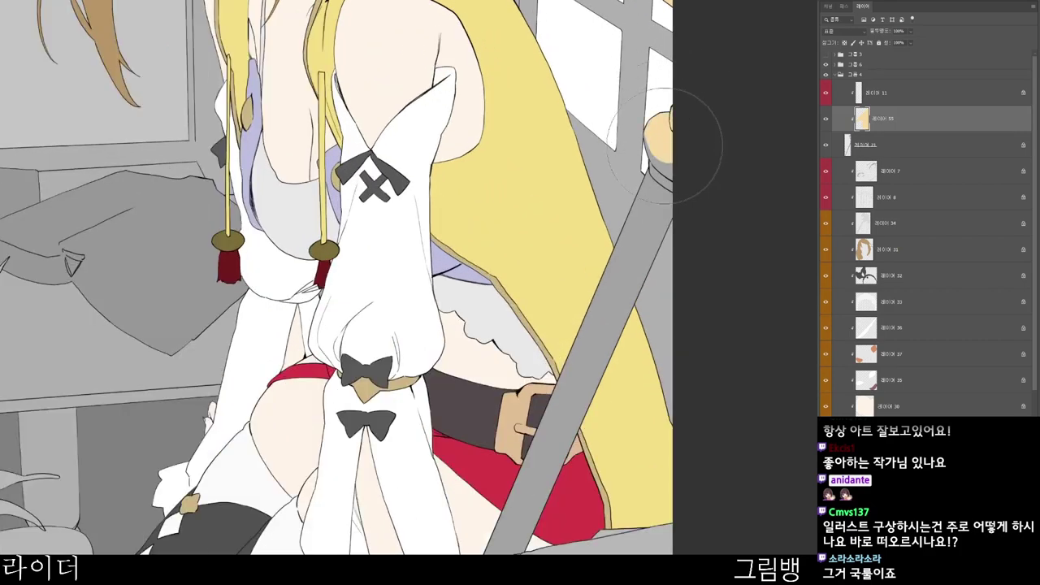
mouse_move(664, 146)
left_mouse_down()
mouse_move(668, 158)
mouse_move(653, 159)
mouse_move(677, 182)
mouse_move(696, 125)
mouse_move(731, 220)
mouse_move(646, 215)
mouse_move(688, 220)
left_mouse_up()
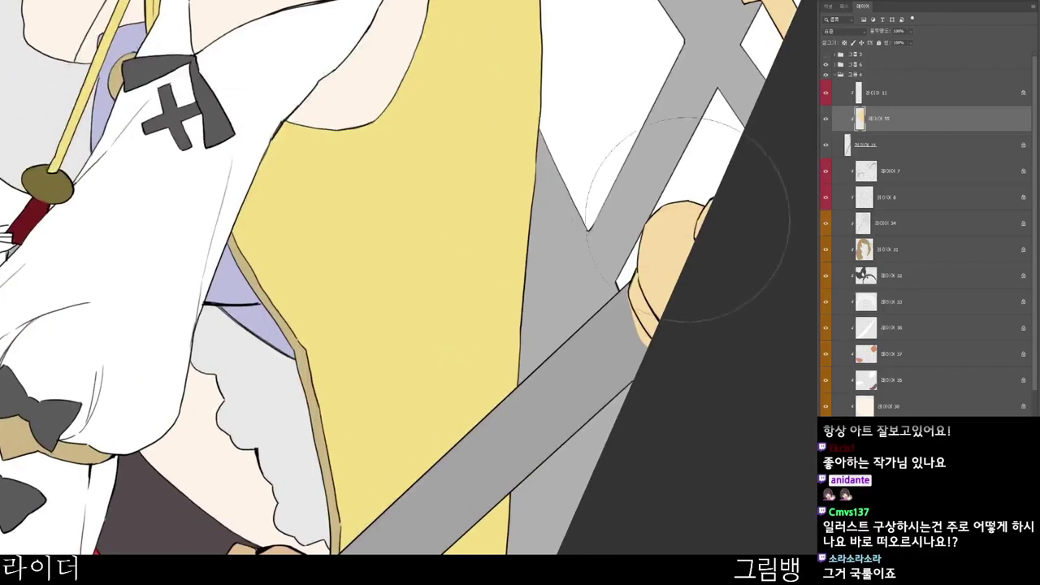
scroll(738, 232, "up", 2)
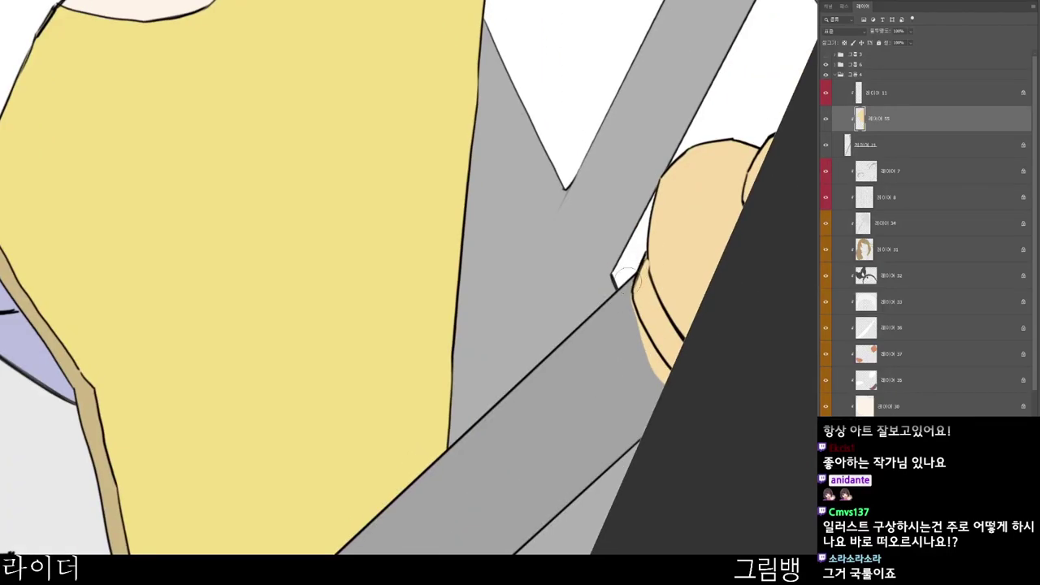
left_click_drag(627, 280, 645, 348)
scroll(650, 333, "down", 6)
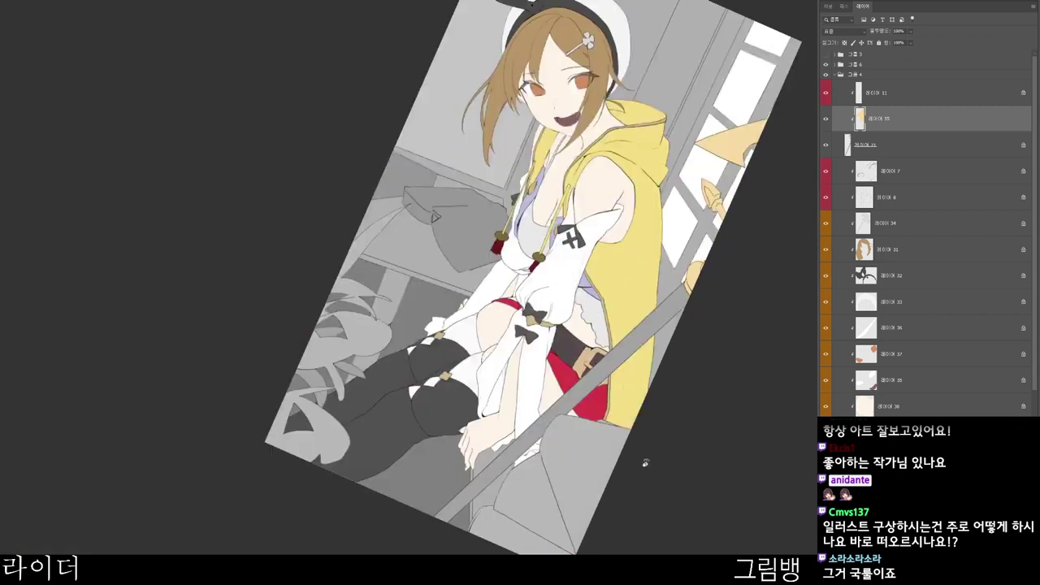
left_click_drag(646, 463, 662, 277)
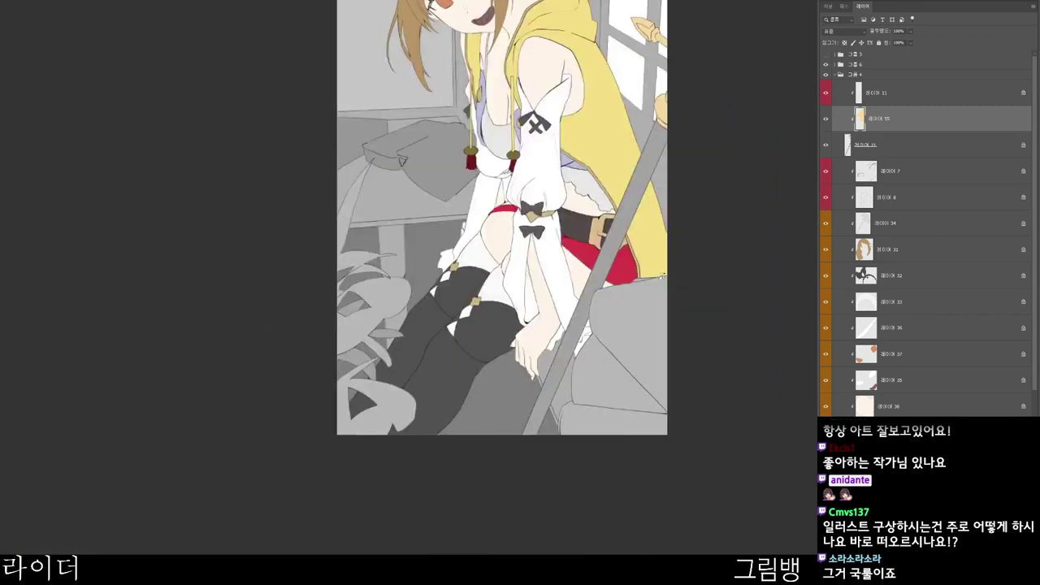
- Add another clipped layer directly above the staff's base layer and choose the dark grey 474747 as brush colour
left_click(865, 145)
key("ctrl+shift+alt+n")
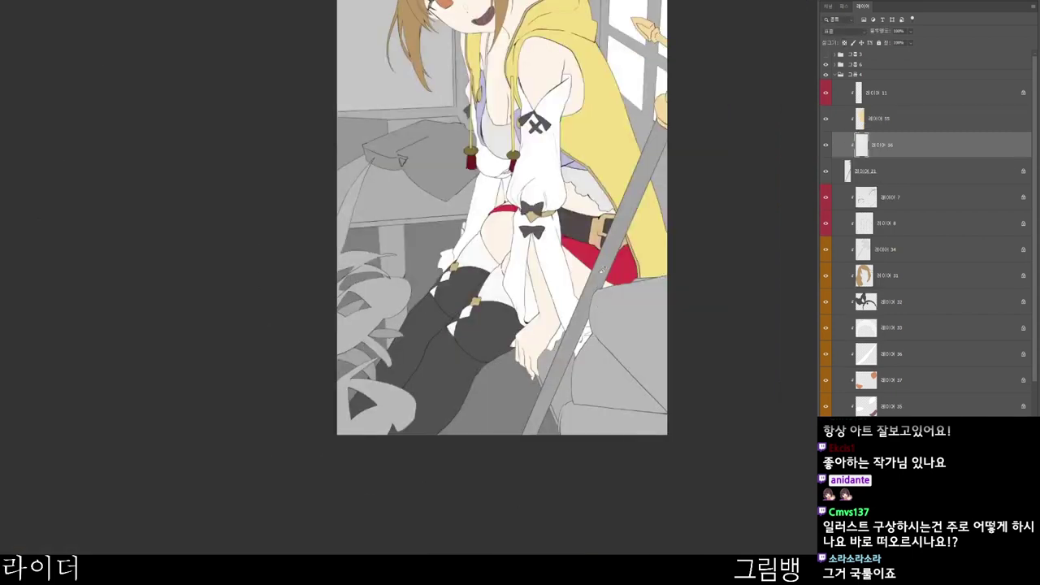
key("n")
left_click_drag(455, 140, 402, 166)
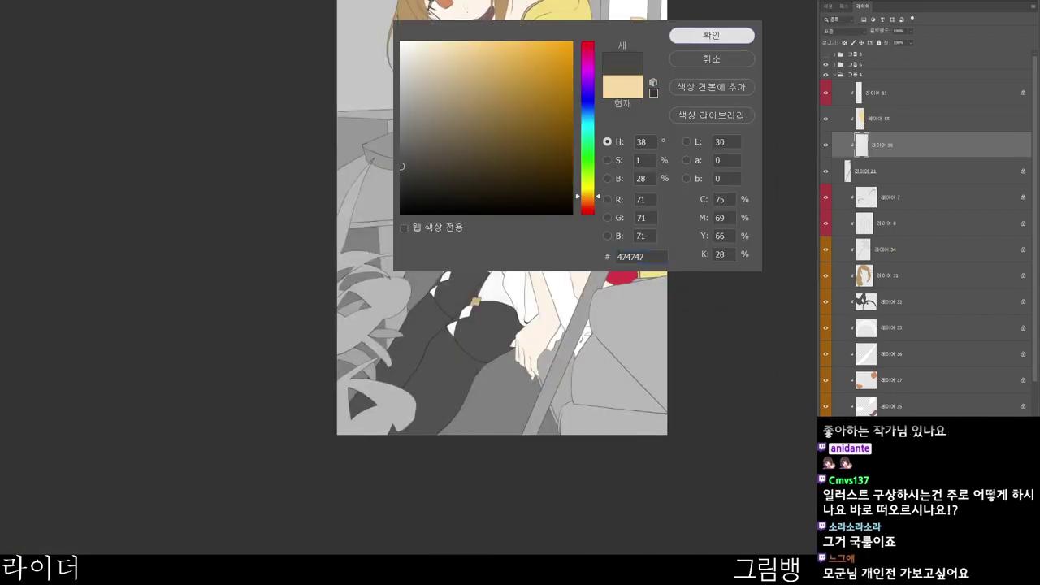
left_click(712, 35)
- Paint the staff's long diagonal shaft dark grey
left_click_drag(669, 287, 651, 360)
left_click_drag(667, 313, 618, 318)
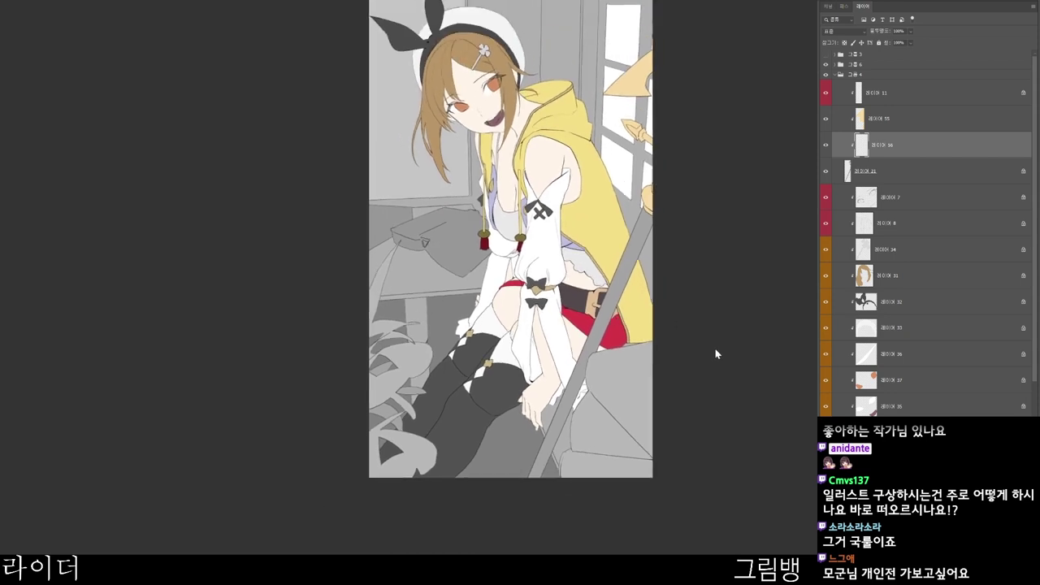
mouse_move(562, 414)
left_mouse_down()
mouse_move(630, 282)
mouse_move(687, 210)
mouse_move(631, 305)
left_mouse_up()
- Label both staff colour layers orange and lock their transparent pixels
left_click(910, 118, "shift")
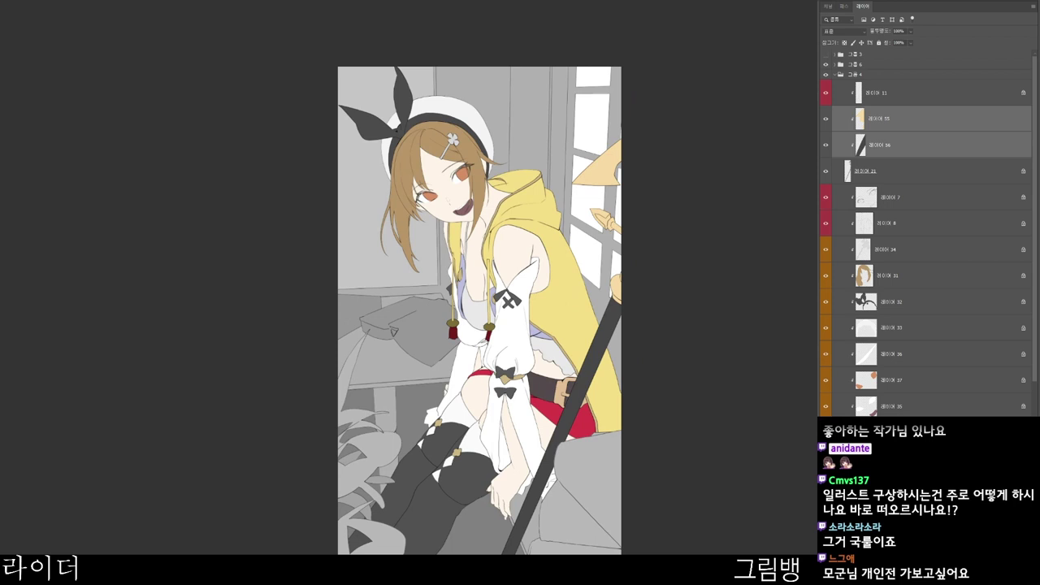
left_click(854, 162)
left_click(910, 92)
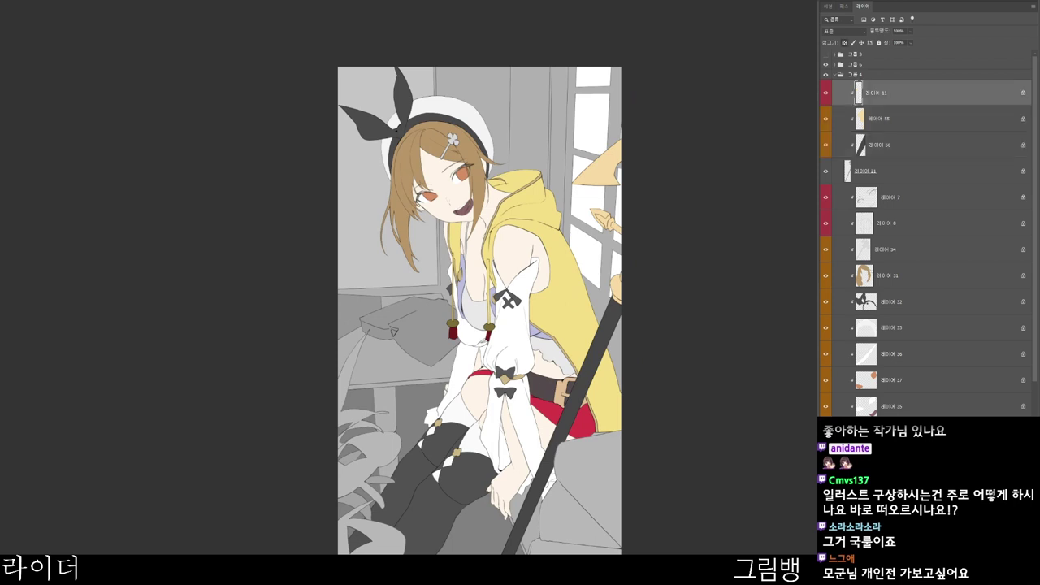
- Collapse the character's layer group and expand the background group 그룹 5
left_click(835, 75)
left_click(834, 85)
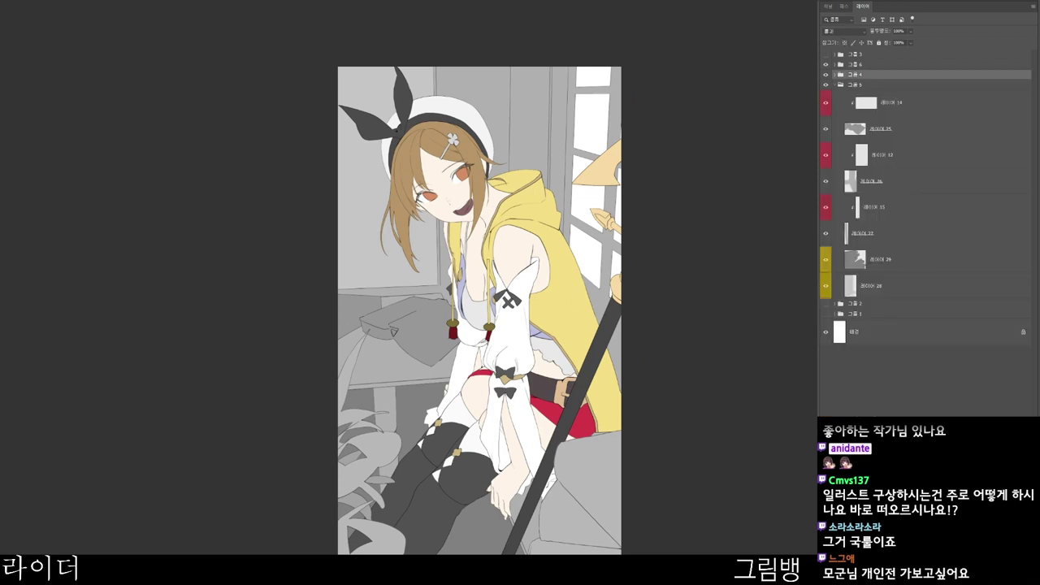
- Add a clipped layer directly above the draped cloth's grey base layer and choose a dark red brush colour
left_click(910, 129)
left_click(826, 129)
left_click(826, 130)
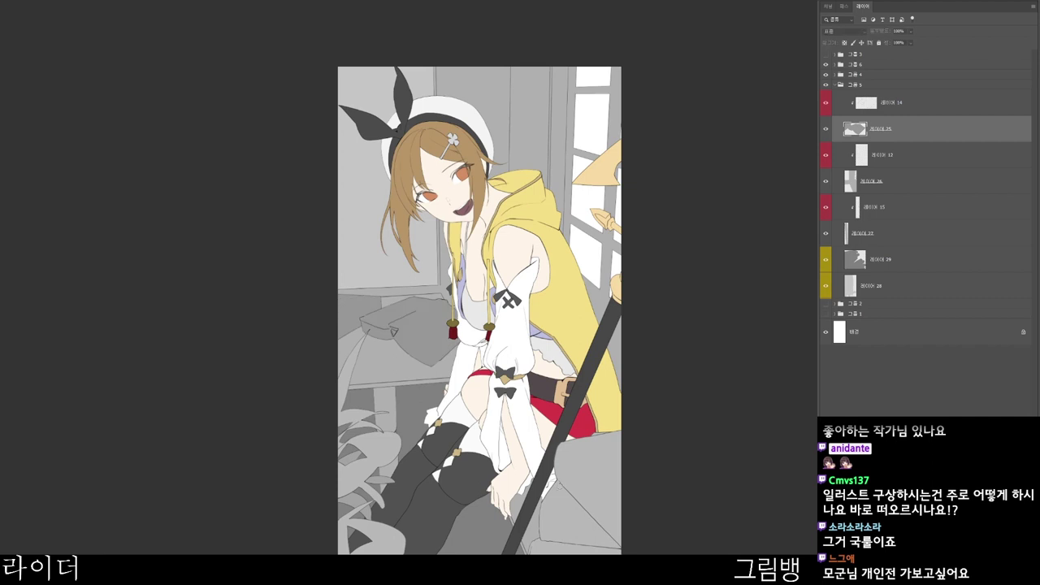
key("n")
left_click_drag(417, 77, 480, 121)
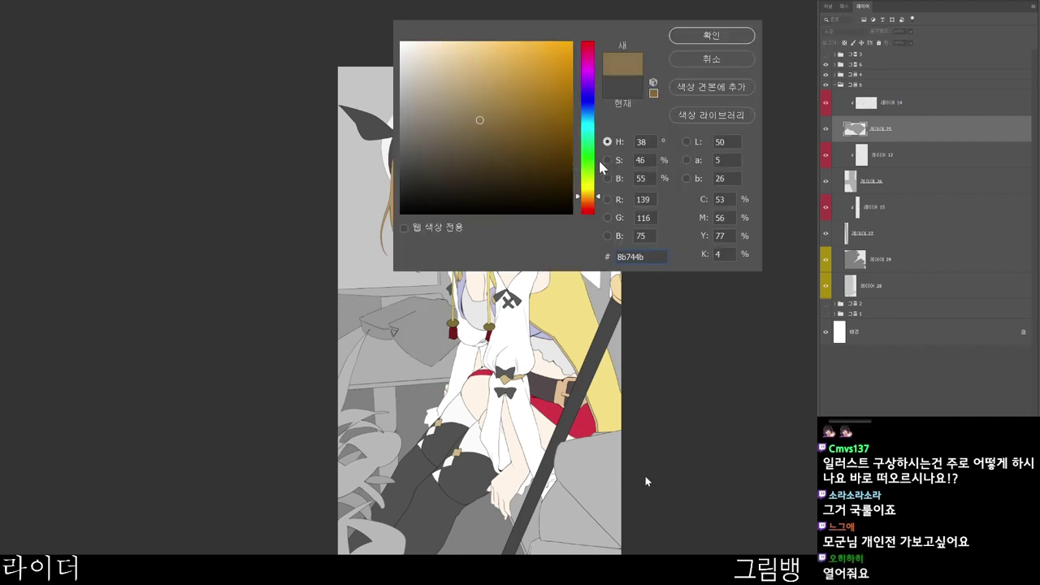
left_click_drag(588, 195, 588, 210)
left_click_drag(527, 109, 541, 101)
left_click(712, 31)
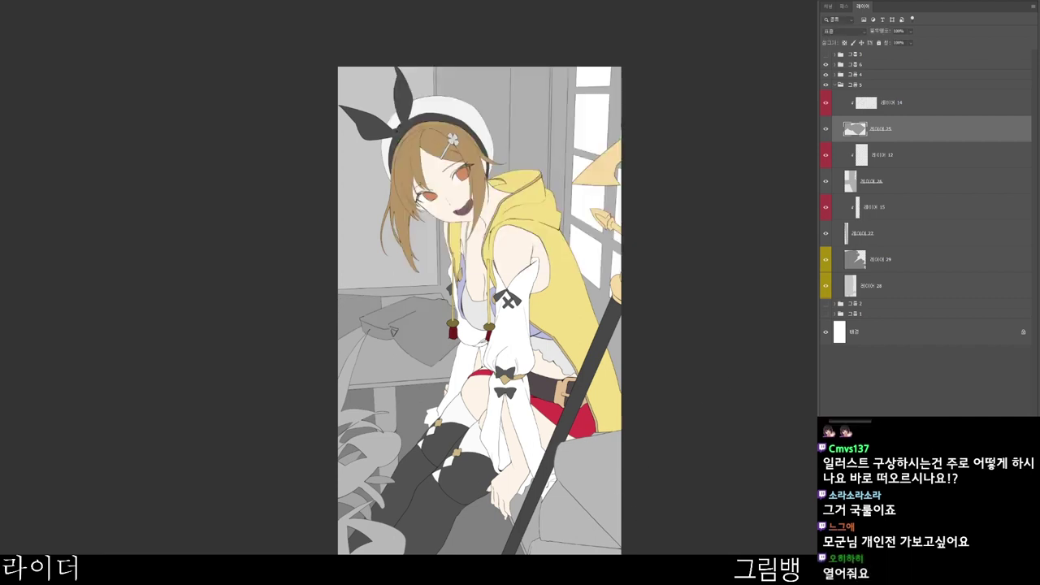
key("ctrl+shift+alt+n")
- Paint the flat cloth piece at the canvas's left edge, behind the draped cloth, dark red
left_click_drag(366, 195, 418, 166)
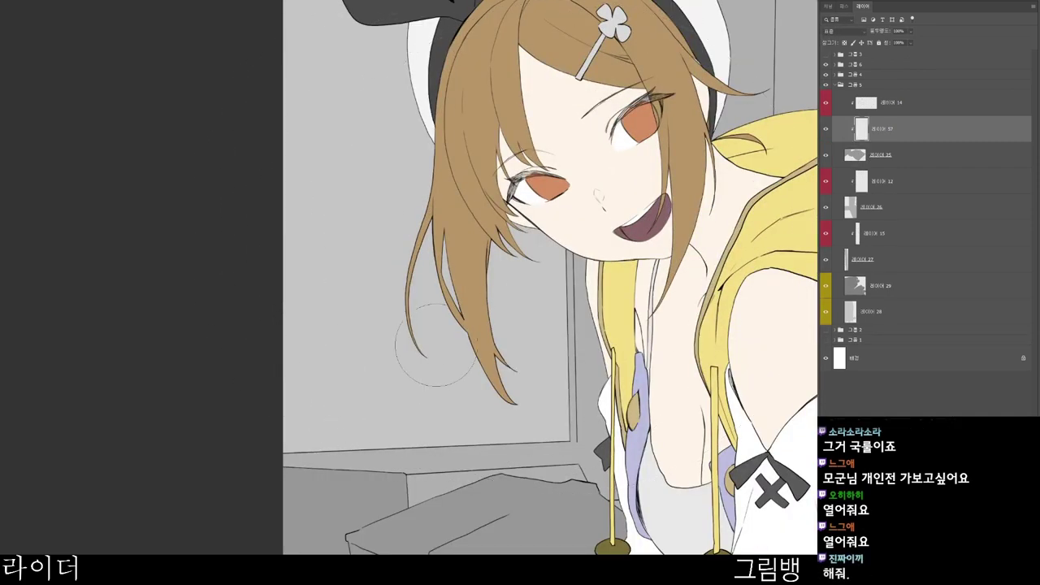
left_click_drag(432, 386, 440, 204)
left_click_drag(479, 311, 467, 312)
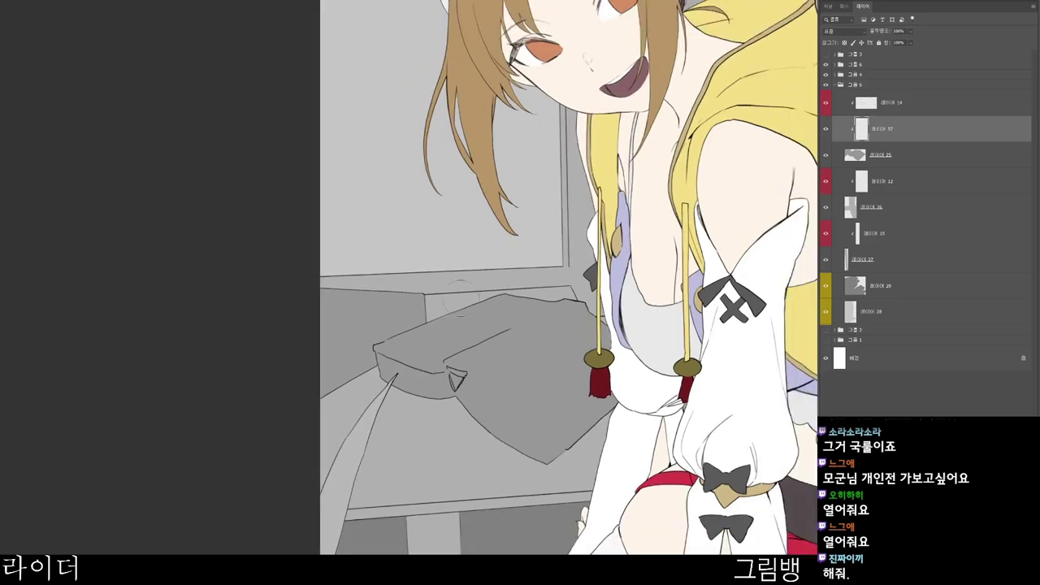
left_click_drag(303, 339, 419, 288)
mouse_move(419, 287)
left_mouse_down()
mouse_move(281, 351)
mouse_move(278, 336)
mouse_move(252, 322)
left_mouse_up()
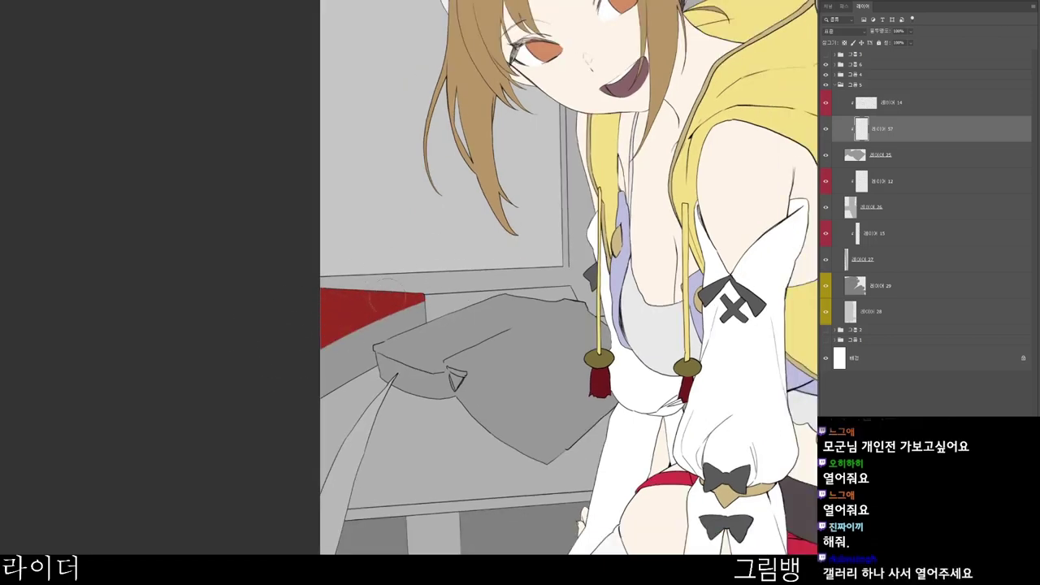
mouse_move(385, 301)
left_mouse_down()
mouse_move(329, 366)
mouse_move(342, 378)
mouse_move(365, 341)
mouse_move(379, 346)
mouse_move(392, 328)
mouse_move(480, 309)
mouse_move(504, 269)
mouse_move(581, 264)
left_mouse_up()
- Paint the draped cloth's top edge, folds and middle surface dark red, following the line above its hem band
key("[")
key("]")
left_click_drag(637, 334, 331, 330)
key("ctrl+minus")
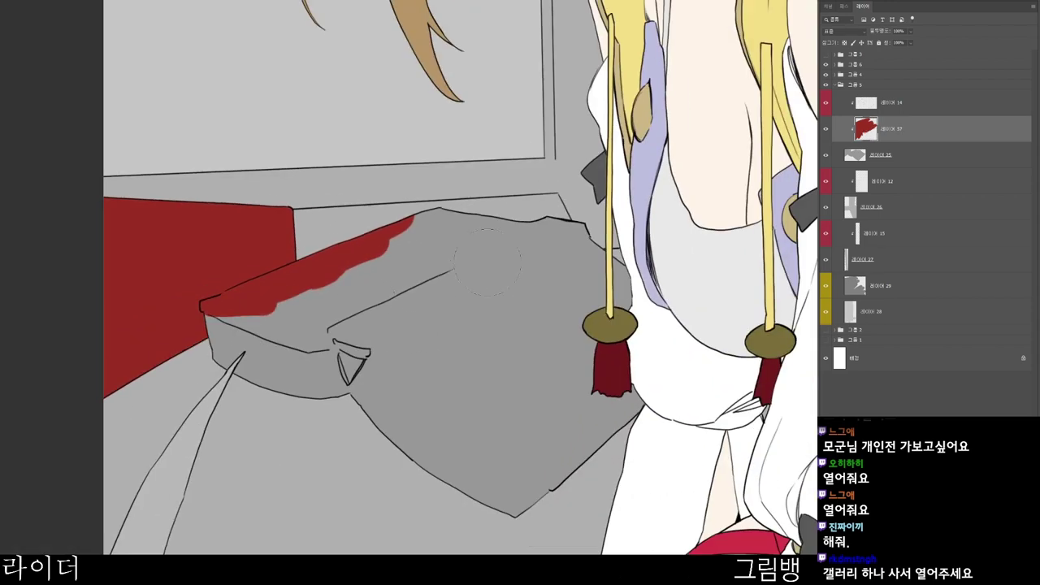
left_click_drag(291, 266, 415, 148)
left_click_drag(415, 148, 292, 268)
left_click_drag(225, 258, 224, 283)
key("[")
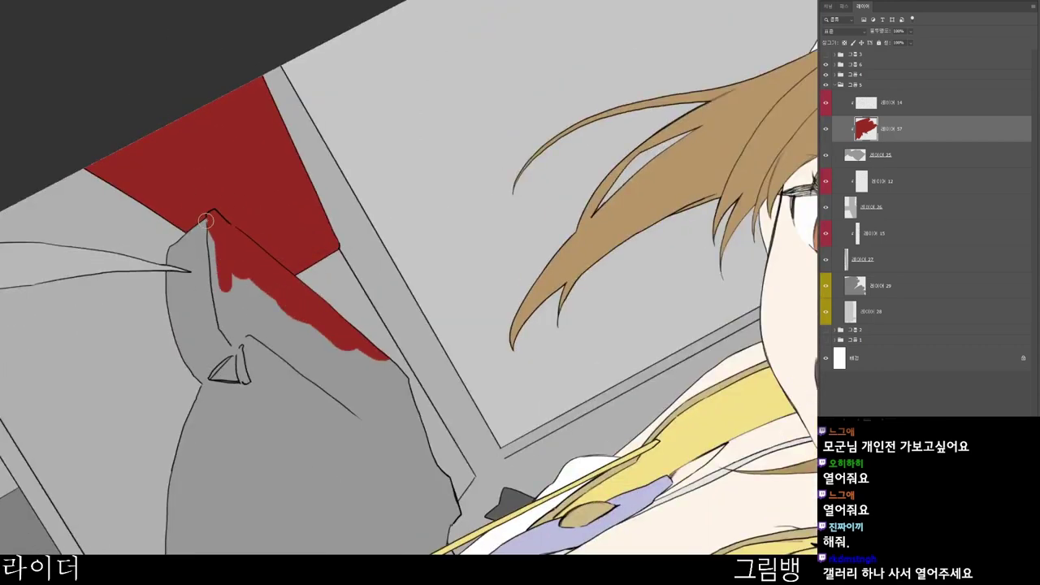
mouse_move(210, 216)
left_mouse_down()
mouse_move(226, 322)
mouse_move(236, 337)
mouse_move(244, 296)
mouse_move(268, 358)
mouse_move(248, 348)
mouse_move(266, 411)
mouse_move(260, 366)
mouse_move(244, 407)
mouse_move(234, 555)
mouse_move(258, 406)
mouse_move(234, 554)
mouse_move(280, 407)
left_mouse_up()
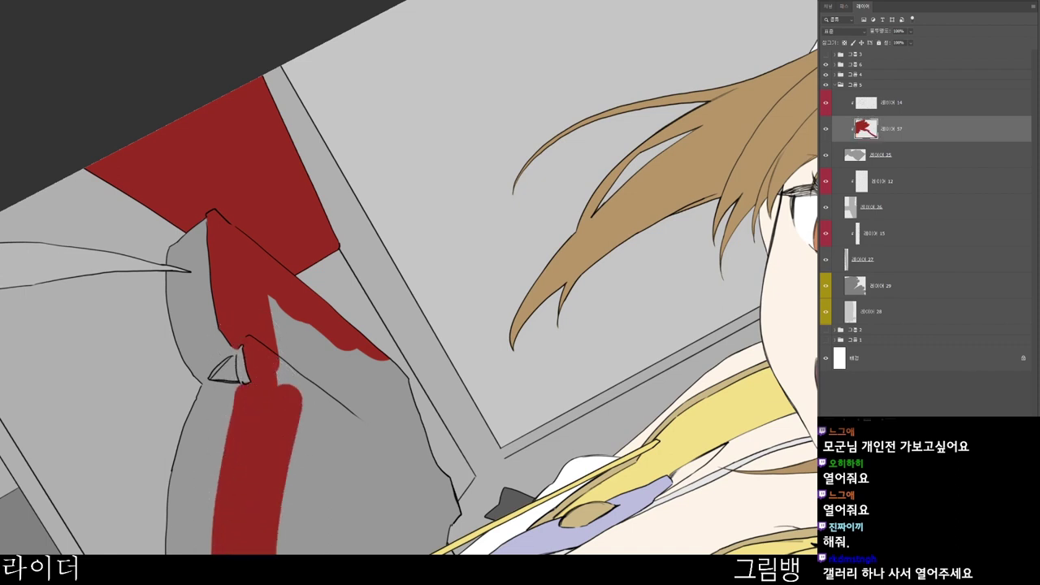
mouse_move(276, 309)
left_mouse_down()
mouse_move(297, 455)
mouse_move(348, 360)
mouse_move(398, 309)
left_mouse_up()
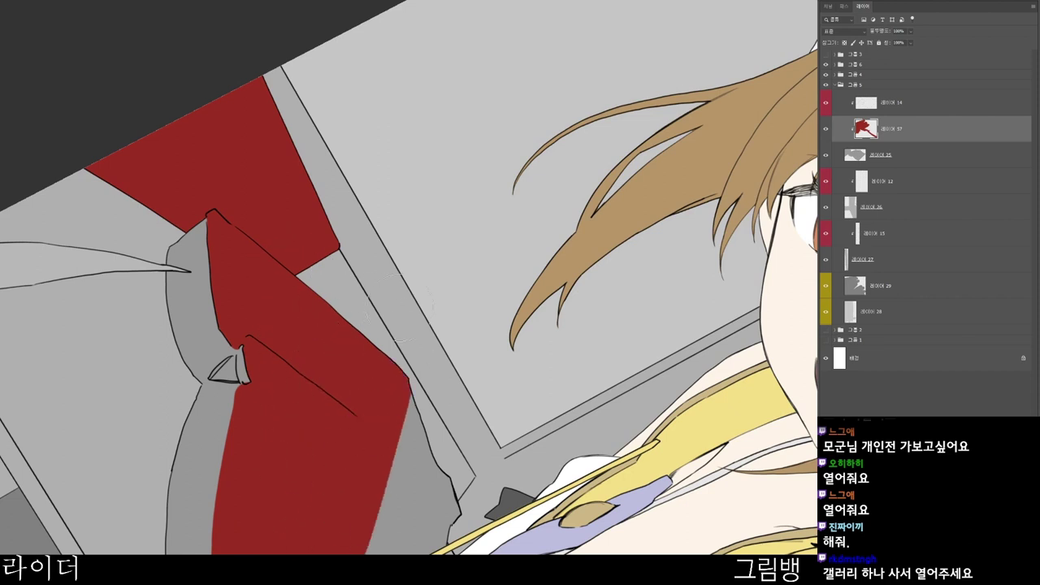
left_click_drag(390, 535, 428, 413)
mouse_move(409, 334)
left_mouse_down()
mouse_move(347, 463)
mouse_move(469, 357)
mouse_move(529, 339)
mouse_move(370, 545)
mouse_move(339, 520)
left_mouse_up()
- Fill the rest of the draped cloth dark red up to its far corner, leaving the hem band unpainted
key("r")
mouse_move(487, 506)
left_mouse_down()
mouse_move(559, 117)
mouse_move(482, 25)
left_mouse_up()
left_click_drag(520, 423, 537, 392)
mouse_move(471, 349)
left_mouse_down()
mouse_move(494, 361)
mouse_move(497, 383)
left_mouse_up()
left_click_drag(523, 362, 466, 447)
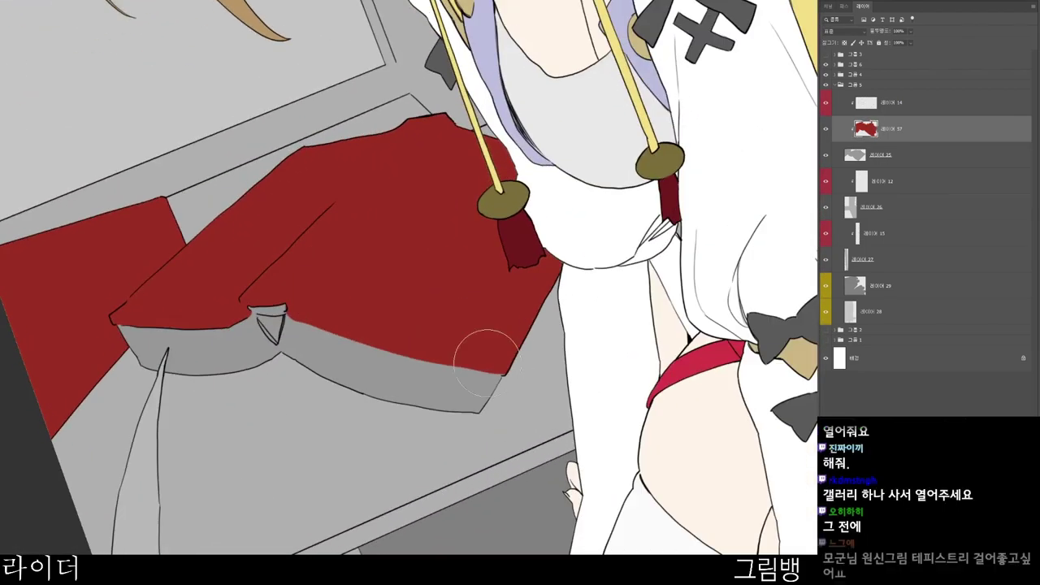
left_click_drag(518, 398, 532, 236)
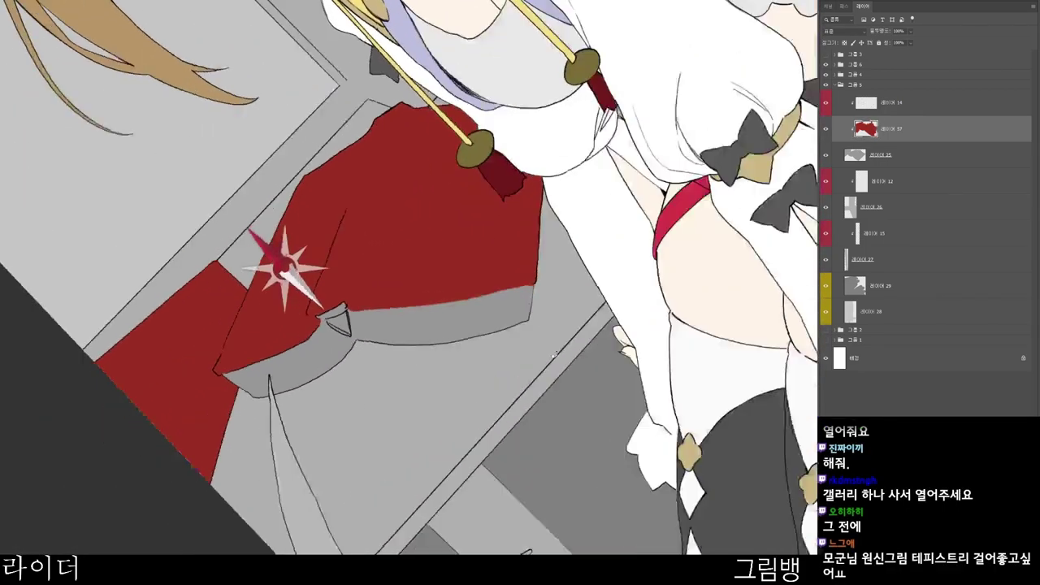
mouse_move(490, 321)
left_mouse_down()
mouse_move(499, 267)
mouse_move(484, 301)
left_mouse_up()
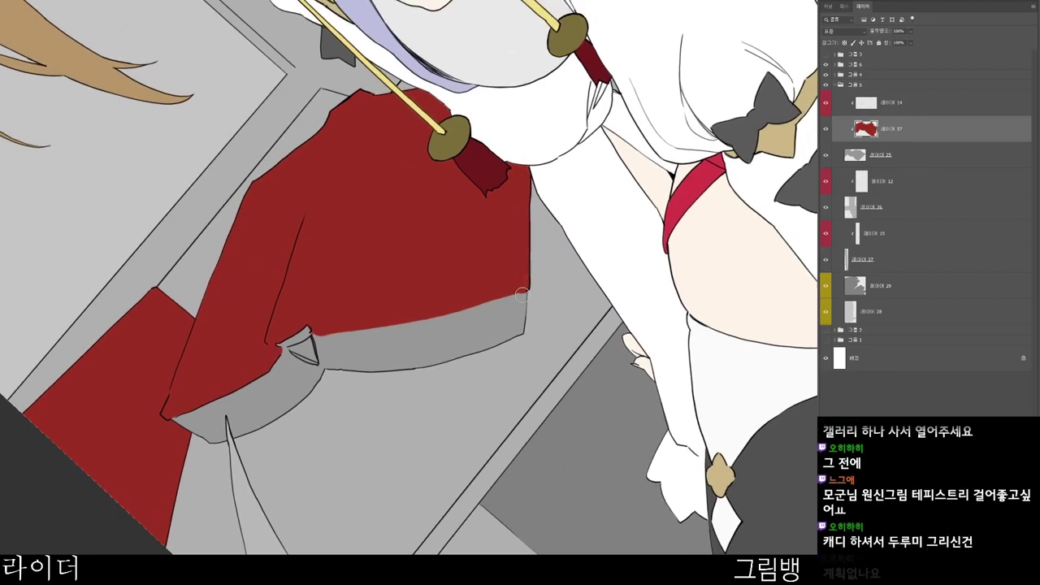
left_click_drag(543, 289, 371, 472)
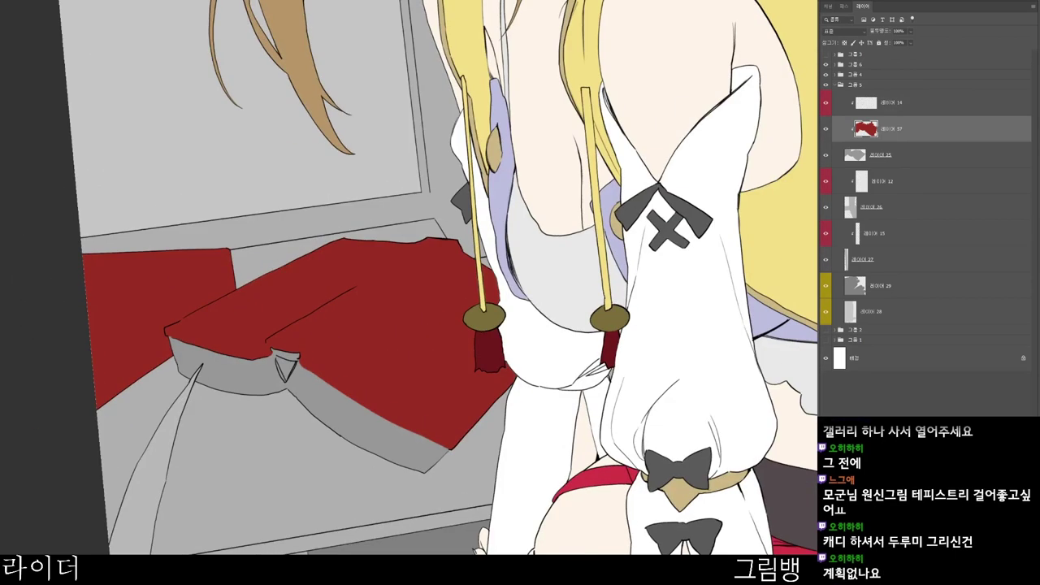
- Add another clipped layer below the red one and paint the cloth's hem band and small knot white
key("ctrl+shift+n")
key("Return")
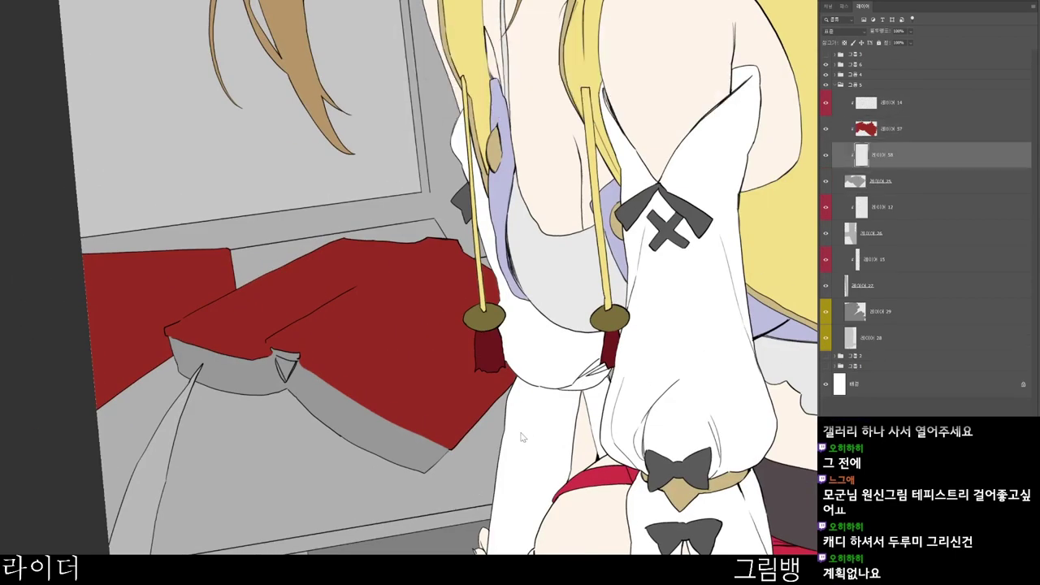
key("n")
left_click_drag(418, 63, 395, 38)
left_click(698, 39)
mouse_move(175, 336)
left_mouse_down()
mouse_move(268, 362)
mouse_move(409, 449)
left_mouse_up()
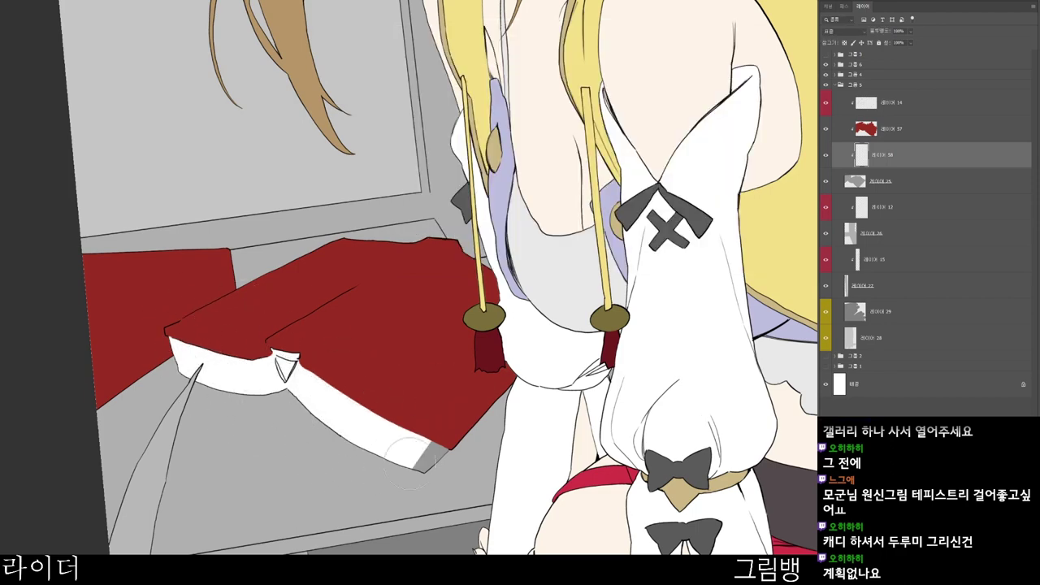
scroll(535, 387, "down", 3)
key("Escape")
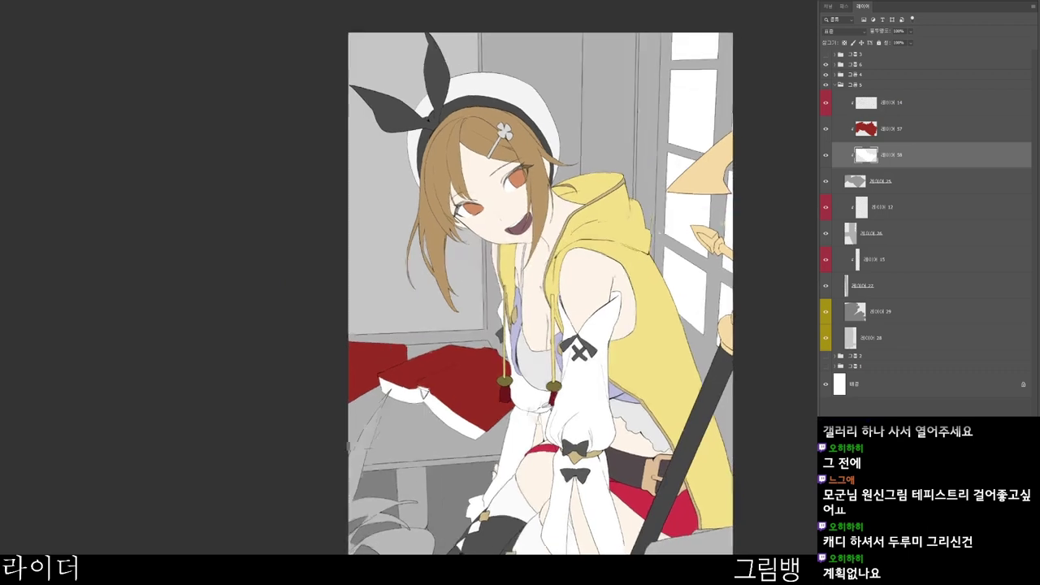
- Choose the dark brown 4c281f as brush colour
left_click_drag(535, 512, 452, 406)
key("n")
left_click(501, 163)
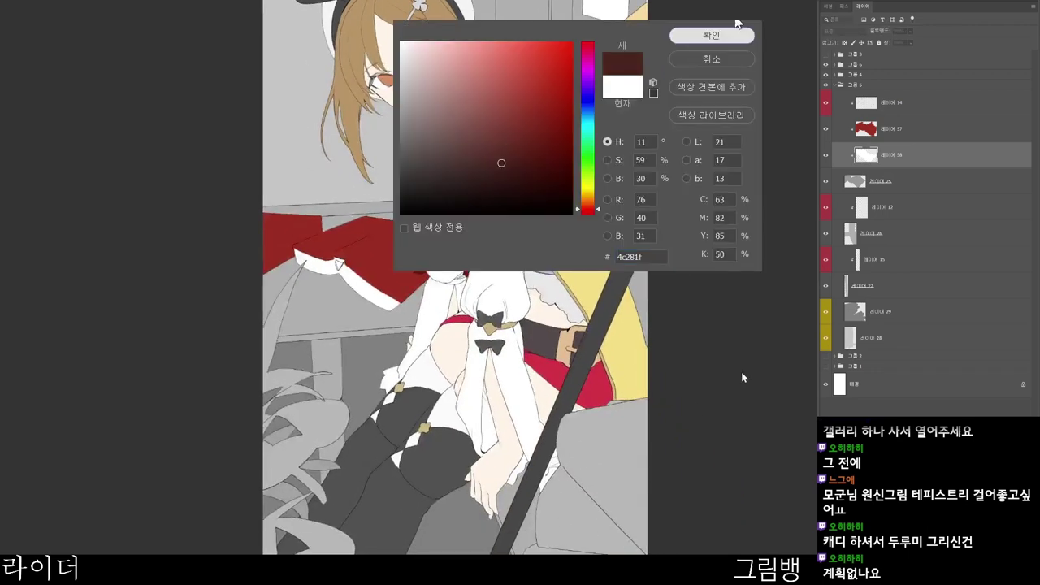
left_click(736, 31)
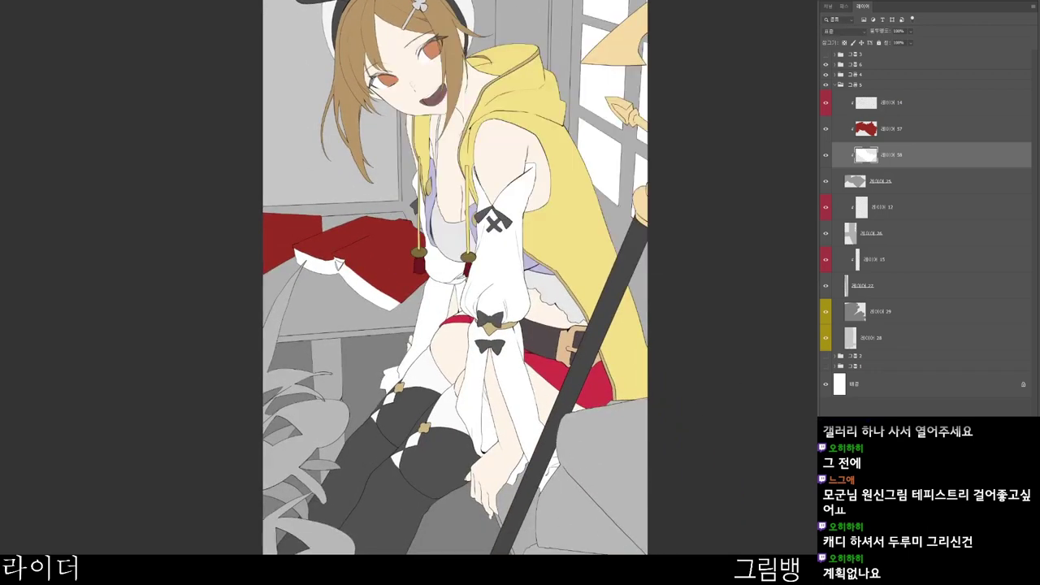
- Add a clipped layer directly above the base layer that holds the wall and window frame
left_click(902, 208)
left_click(902, 233)
left_click(826, 233)
left_click(826, 233)
left_click_drag(650, 307, 628, 298)
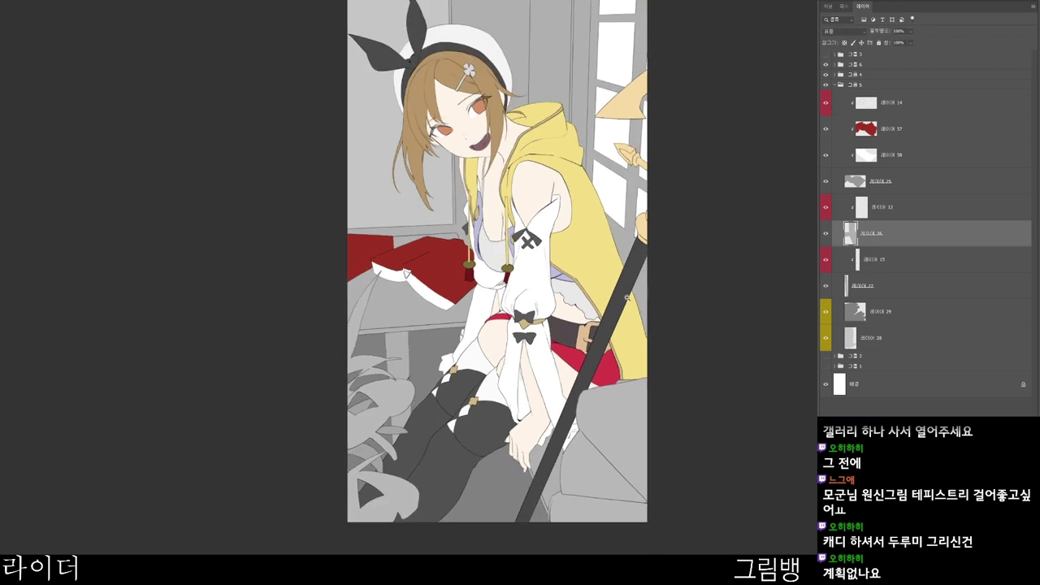
key("n")
left_click_drag(403, 93, 397, 110)
left_click(695, 39)
key("ctrl+shift+n")
key("Return")
scroll(569, 432, "up", 2)
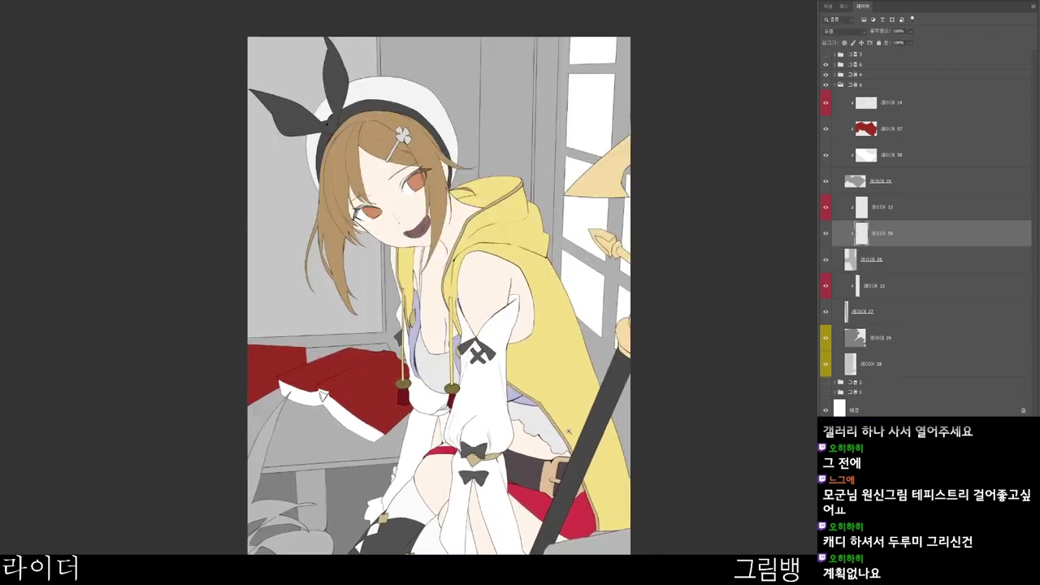
- Try the light grey b1b1b1 as the window frame's colour
key("n")
left_click(497, 420)
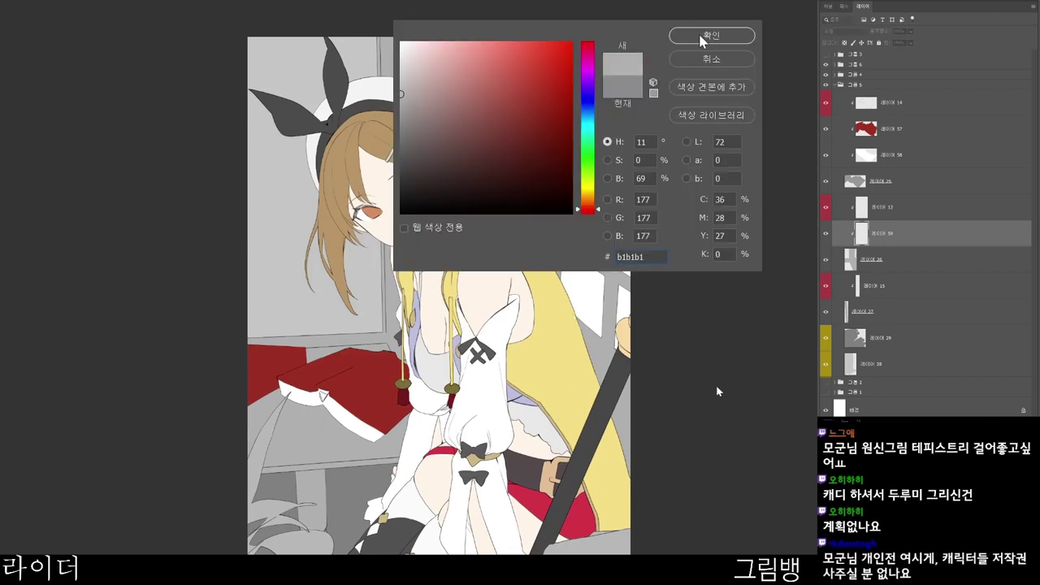
left_click(703, 40)
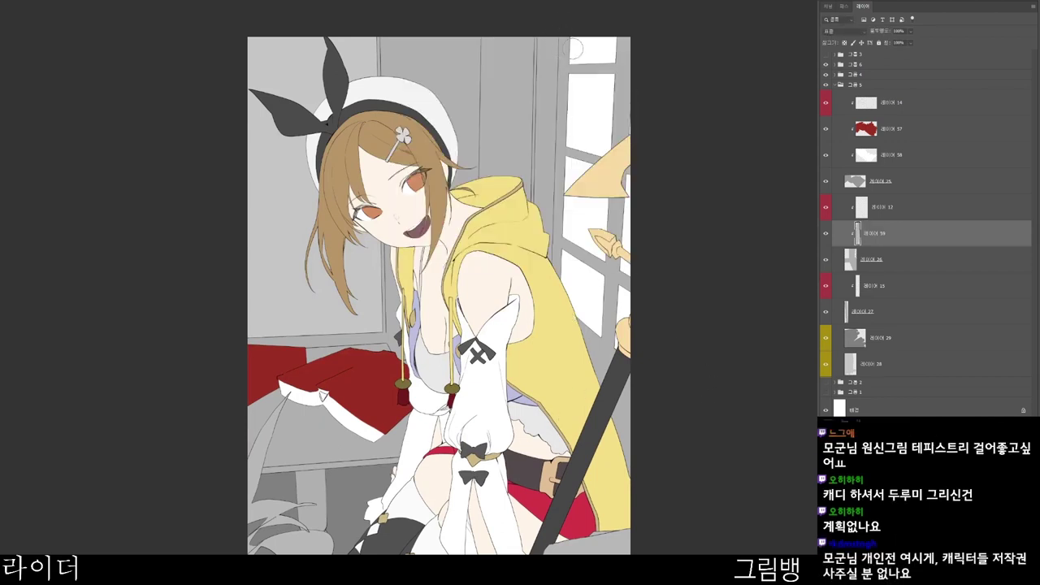
- Choose the muted red-brown a9766a as brush colour and paint the window frame's posts and crossbars
key("F5")
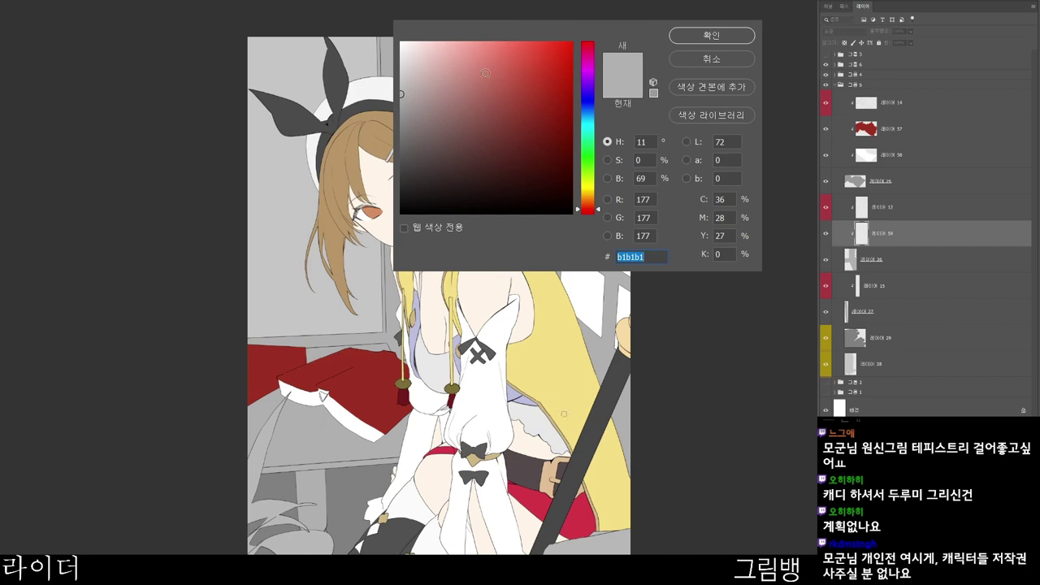
left_click(472, 101)
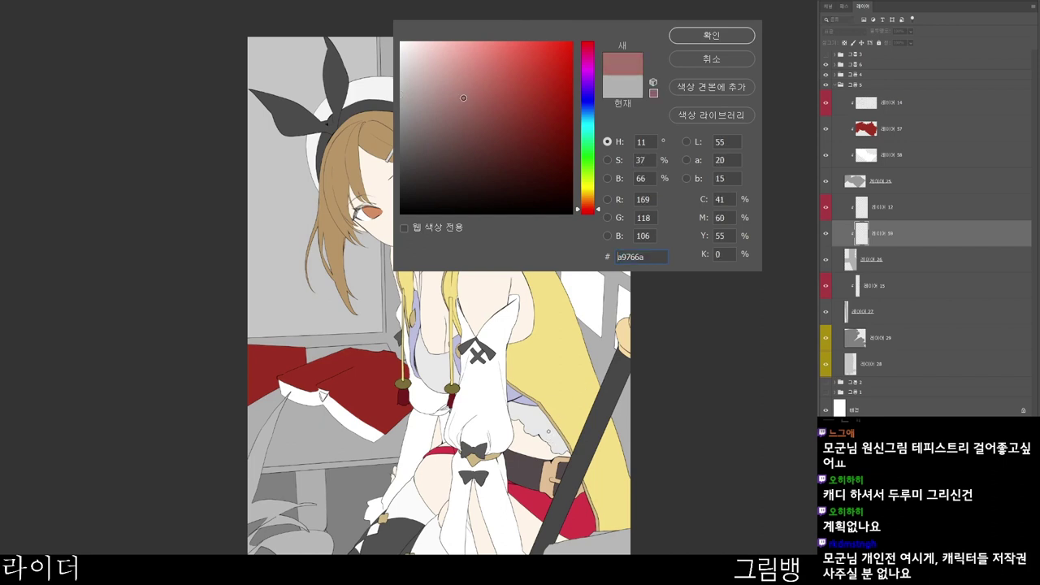
left_click(711, 35)
mouse_move(554, 37)
left_mouse_down()
mouse_move(552, 122)
mouse_move(556, 32)
mouse_move(574, 247)
left_mouse_up()
left_click_drag(560, 40, 552, 231)
left_click_drag(574, 70, 605, 70)
left_click_drag(621, 143, 626, 39)
left_click_drag(617, 253, 621, 287)
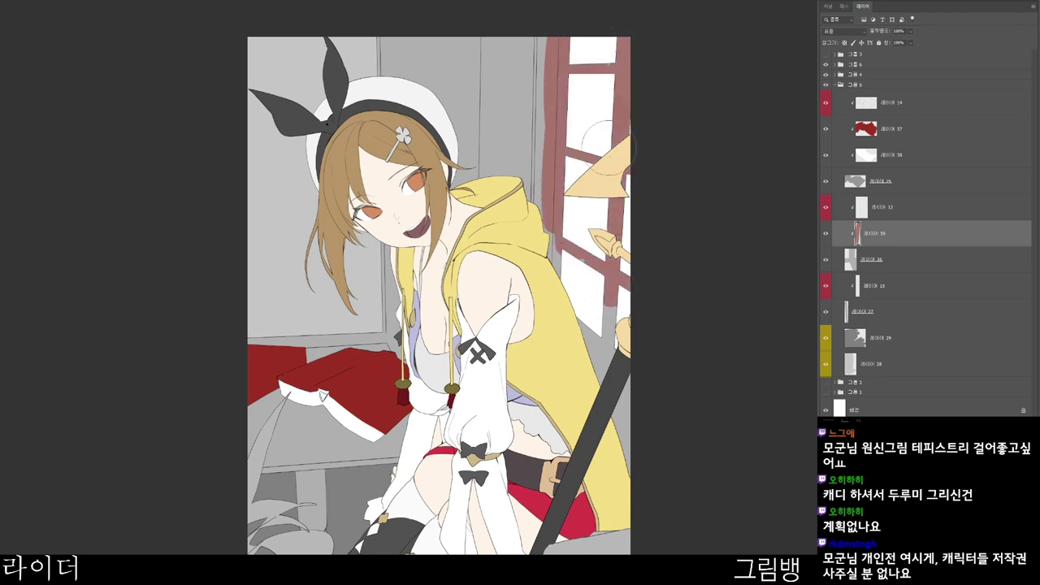
mouse_move(585, 224)
left_mouse_down()
mouse_move(568, 284)
mouse_move(603, 329)
left_mouse_up()
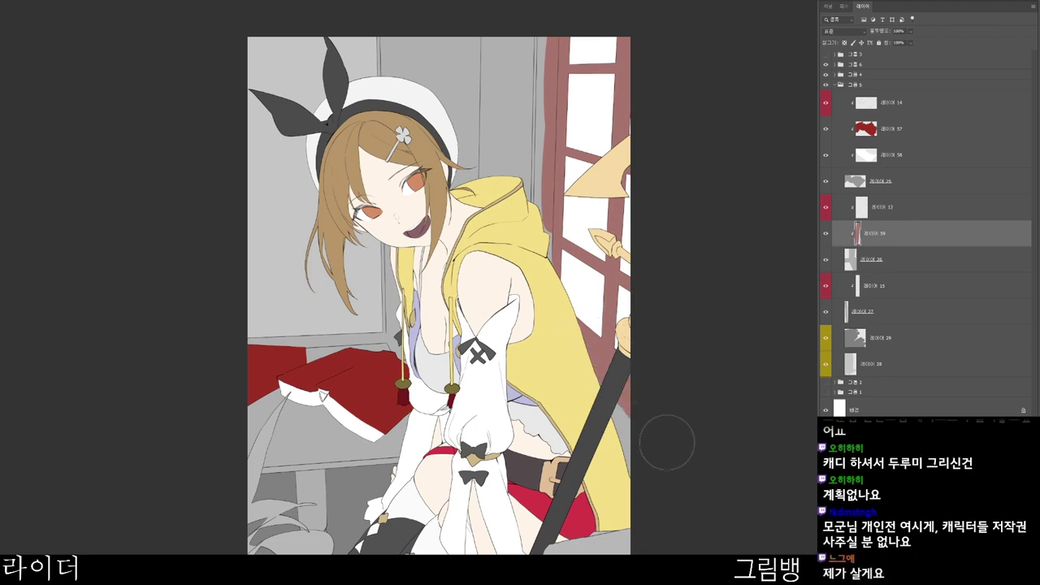
- Paint the muted red-brown along the outer edge of the window frame's left post, up to the canvas's upper edge
left_click_drag(541, 207, 540, 37)
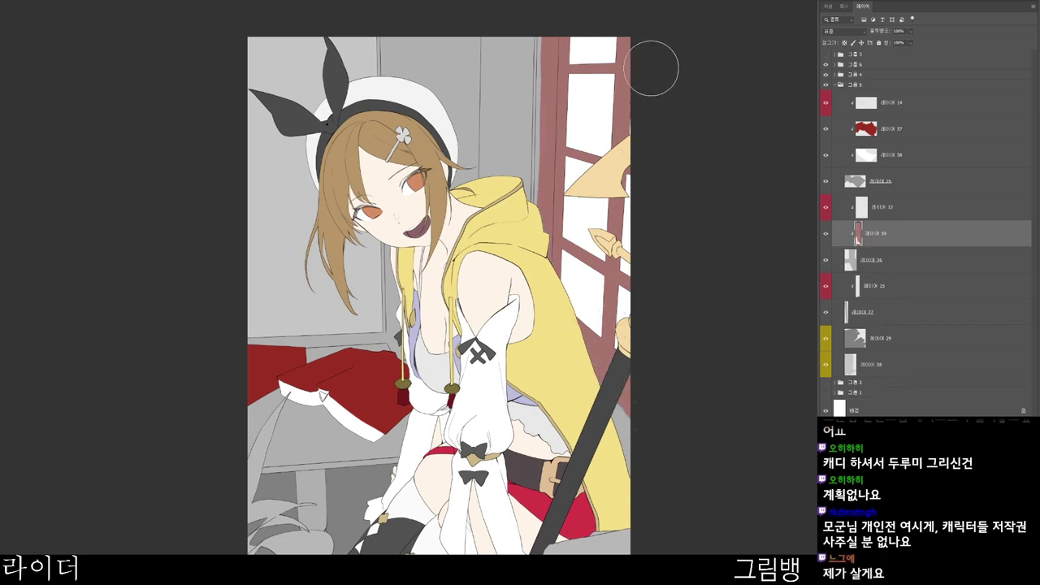
mouse_move(547, 10)
left_mouse_down()
mouse_move(538, 69)
mouse_move(532, 4)
left_mouse_up()
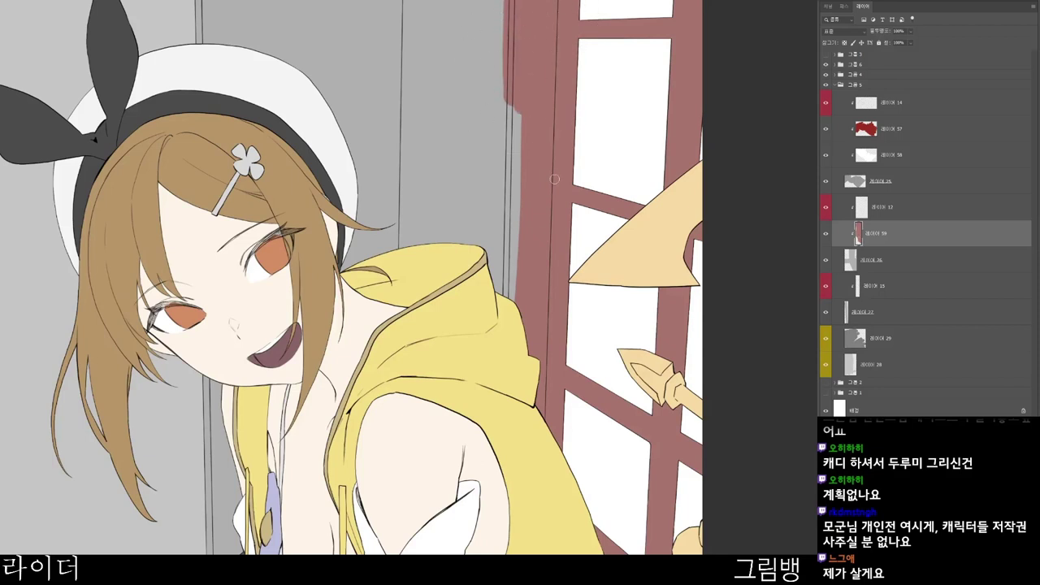
left_click_drag(550, 181, 528, 308)
scroll(541, 276, "up", 1)
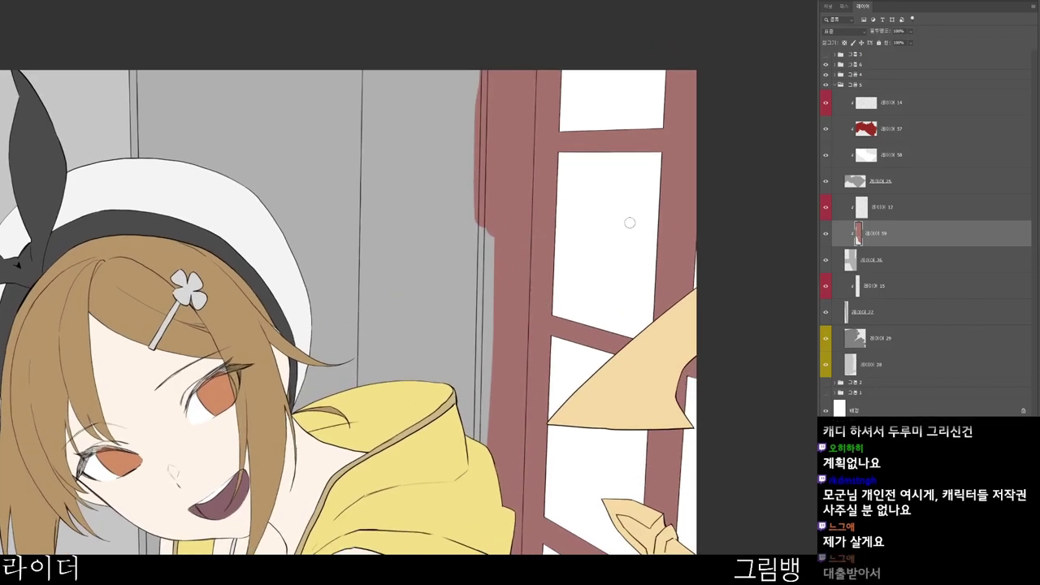
scroll(594, 215, "up", 1)
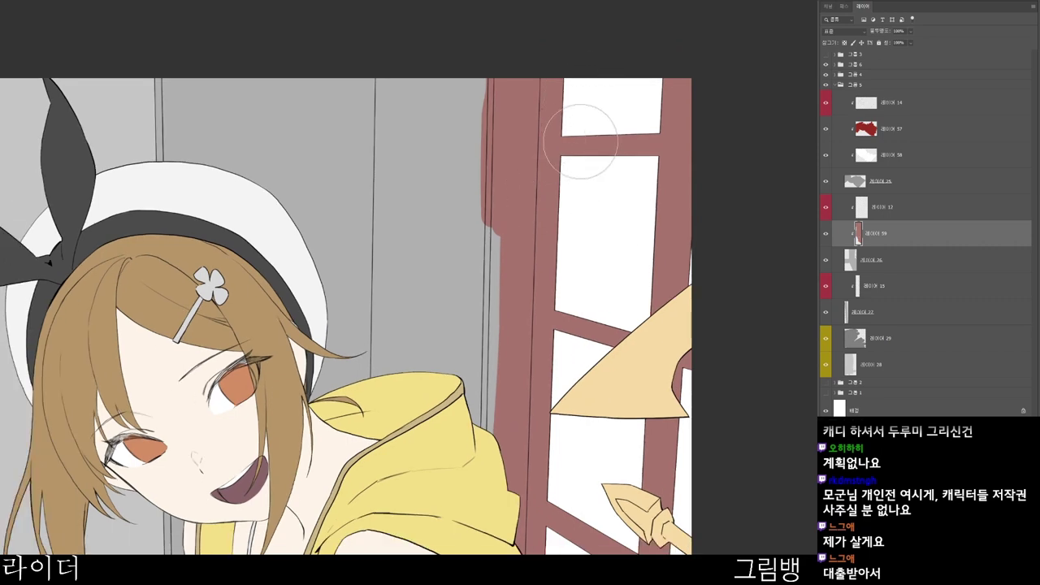
scroll(475, 215, "up", 3)
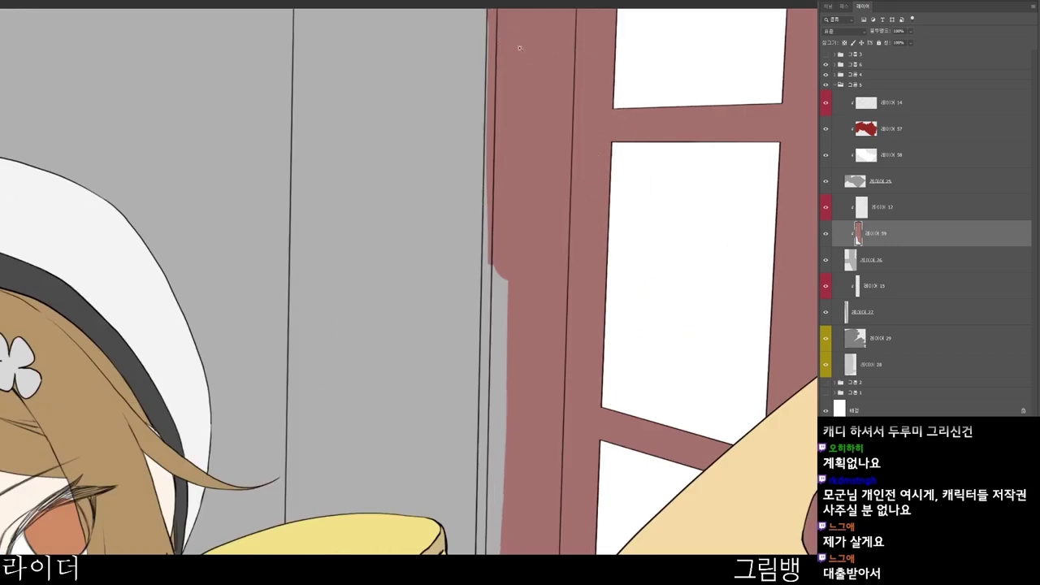
scroll(519, 48, "down", 3)
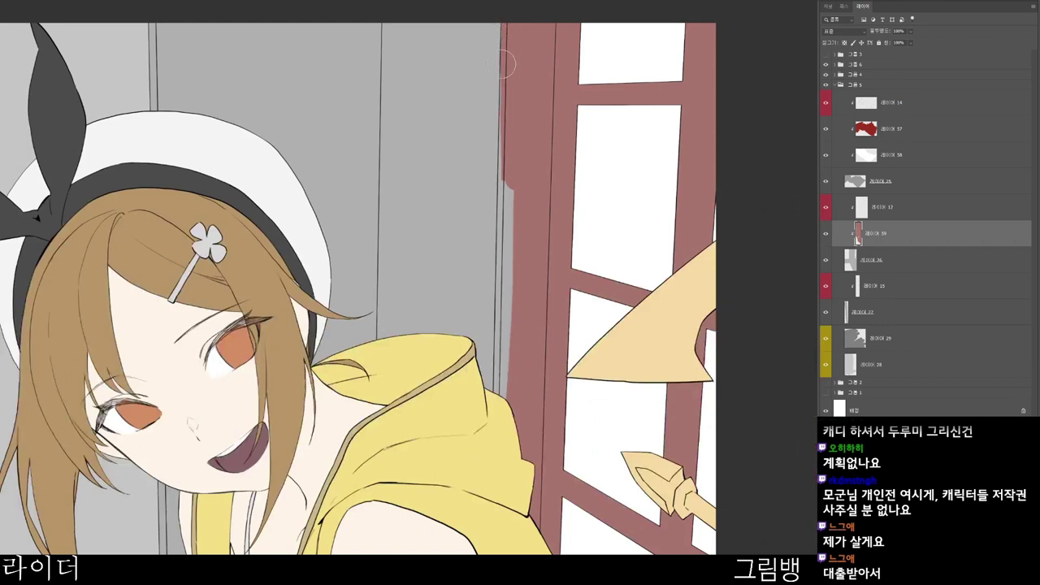
scroll(504, 65, "up", 4)
left_click_drag(520, 96, 518, 109)
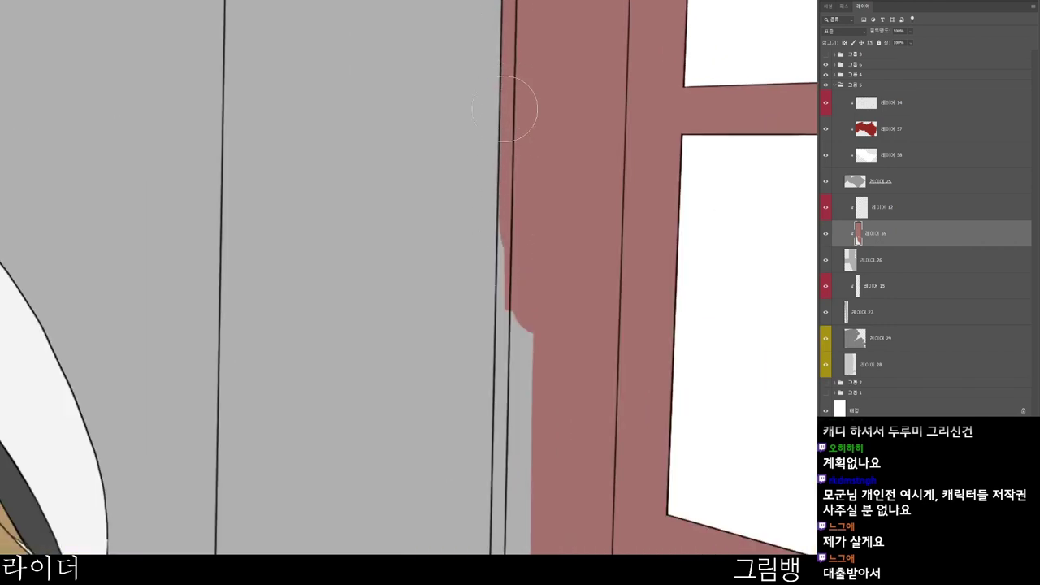
scroll(526, 106, "down", 4)
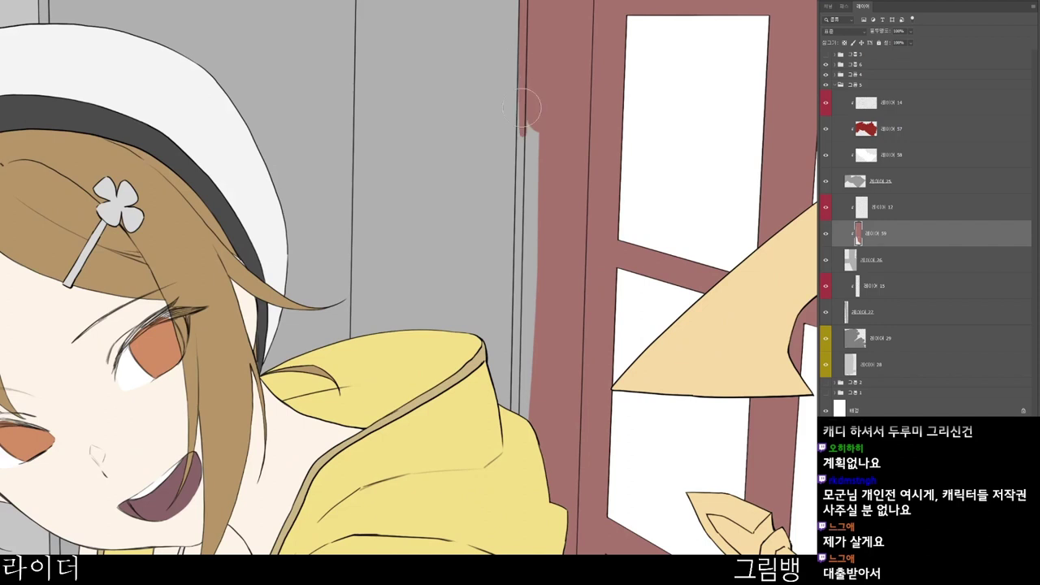
mouse_move(527, 105)
left_mouse_down()
mouse_move(522, 241)
mouse_move(531, 150)
mouse_move(538, 208)
left_mouse_up()
- Select the window frame's left post with a straight-edged outline along its outer line and fill it with the muted red-brown
scroll(541, 277, "down", 5)
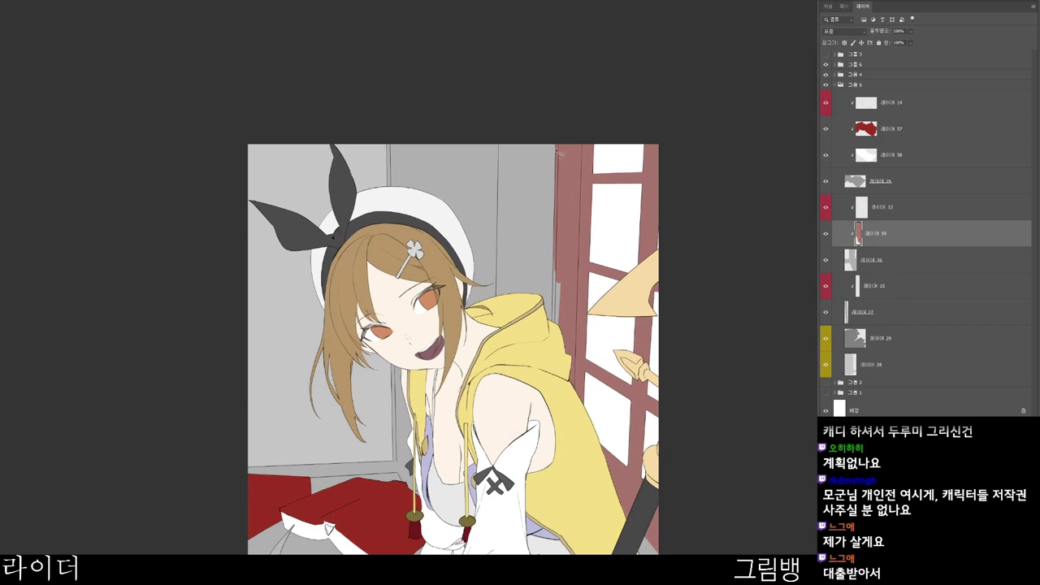
scroll(559, 150, "up", 2)
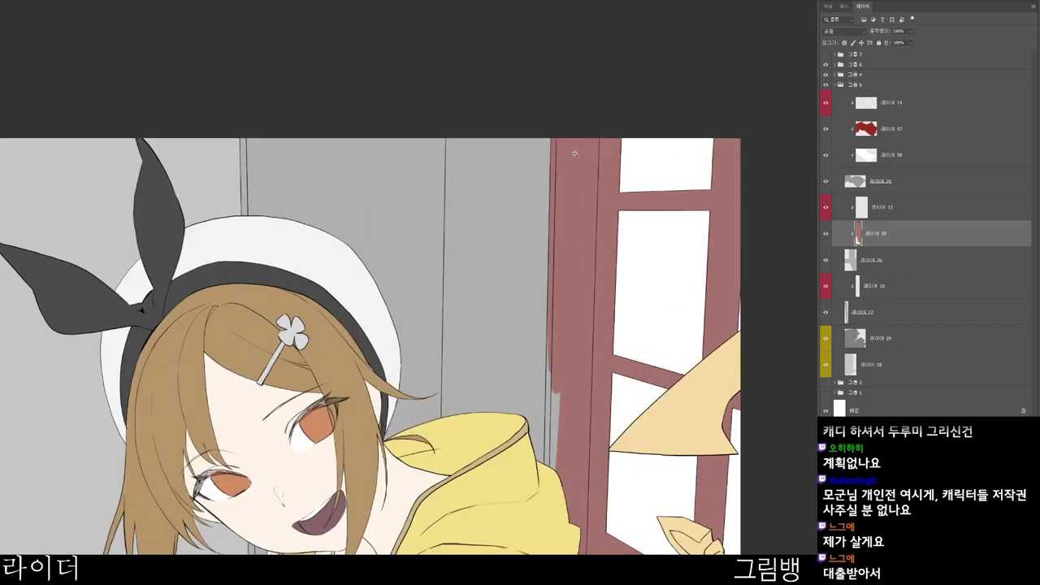
mouse_move(554, 157)
left_mouse_down()
mouse_move(545, 553)
mouse_move(632, 93)
left_mouse_up()
key("alt+BackSpace")
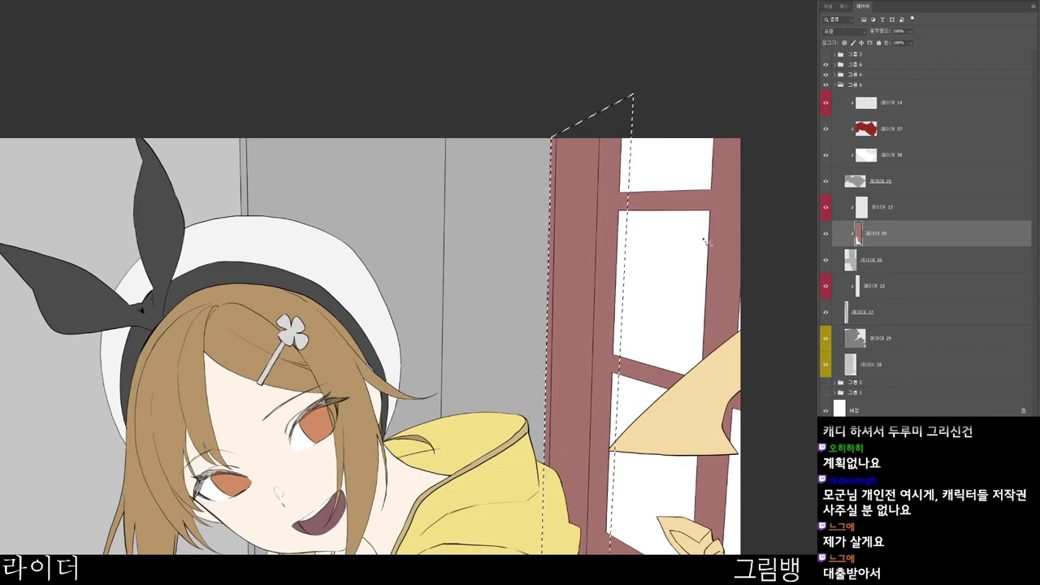
key("ctrl+d")
- Add a clipped layer directly above the wall and window frame's base layer and choose a neutral mid grey as brush colour
left_click_drag(618, 520, 654, 145)
scroll(650, 473, "down", 2)
left_click_drag(650, 473, 478, 336)
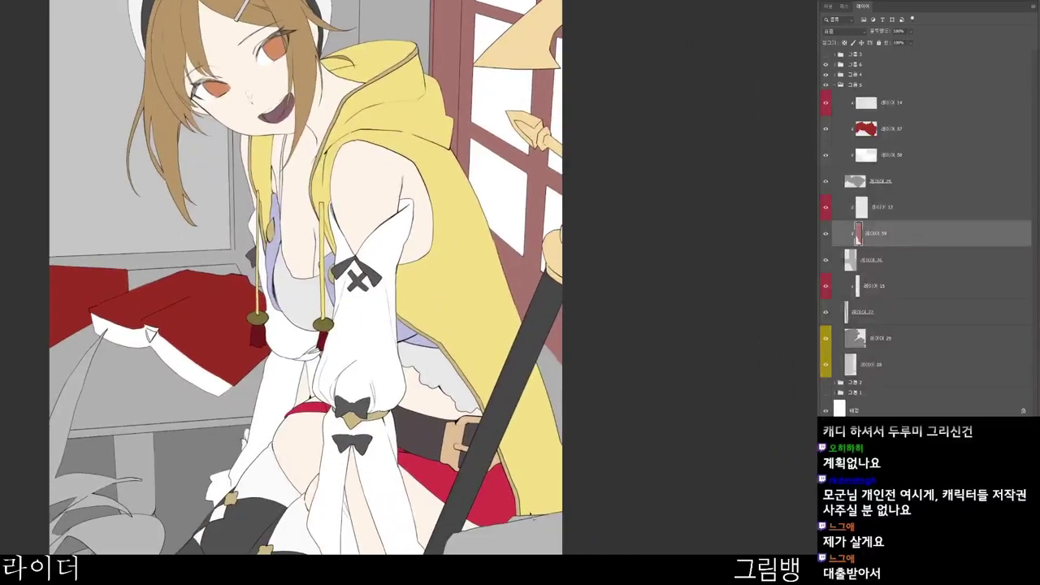
scroll(584, 356, "down", 2)
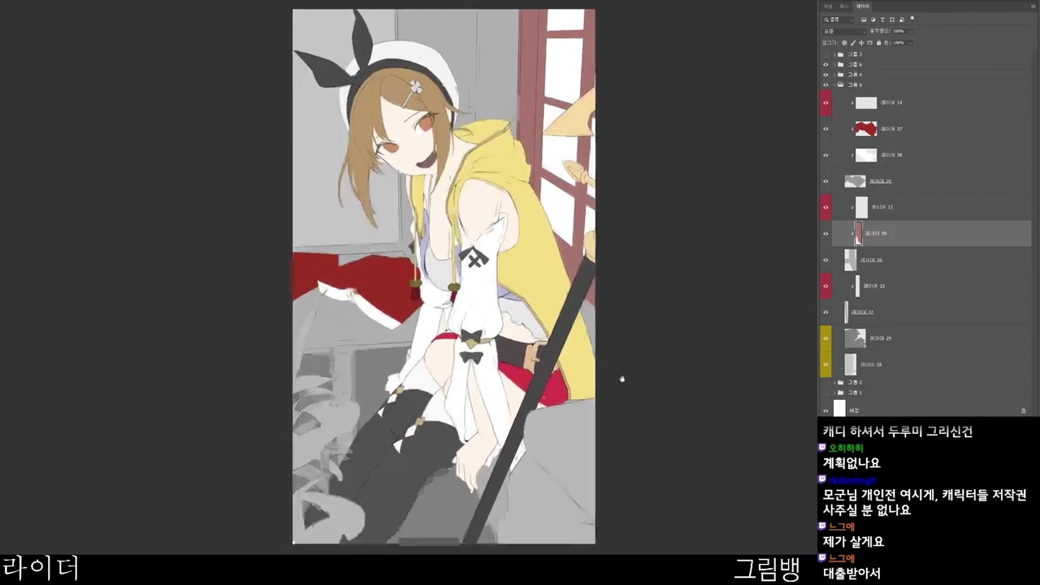
left_click(902, 260)
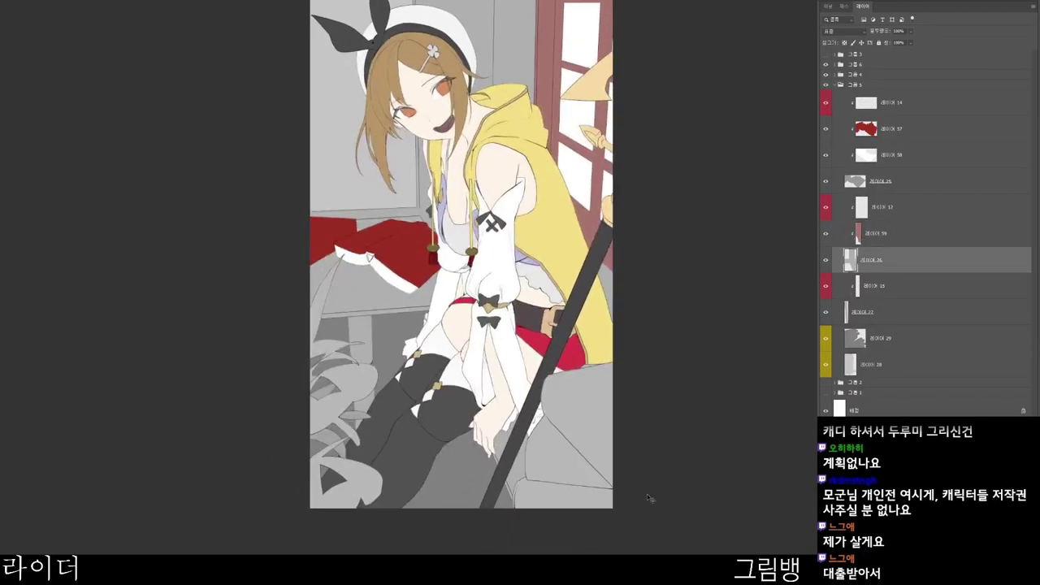
key("ctrl+shift+alt+n")
key("n")
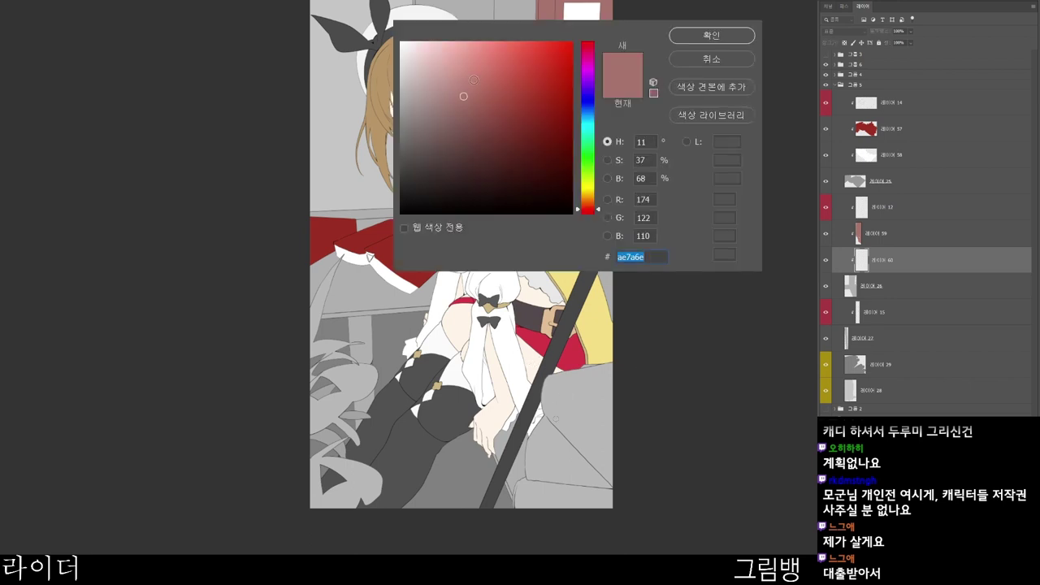
left_click(401, 111)
left_click(687, 40)
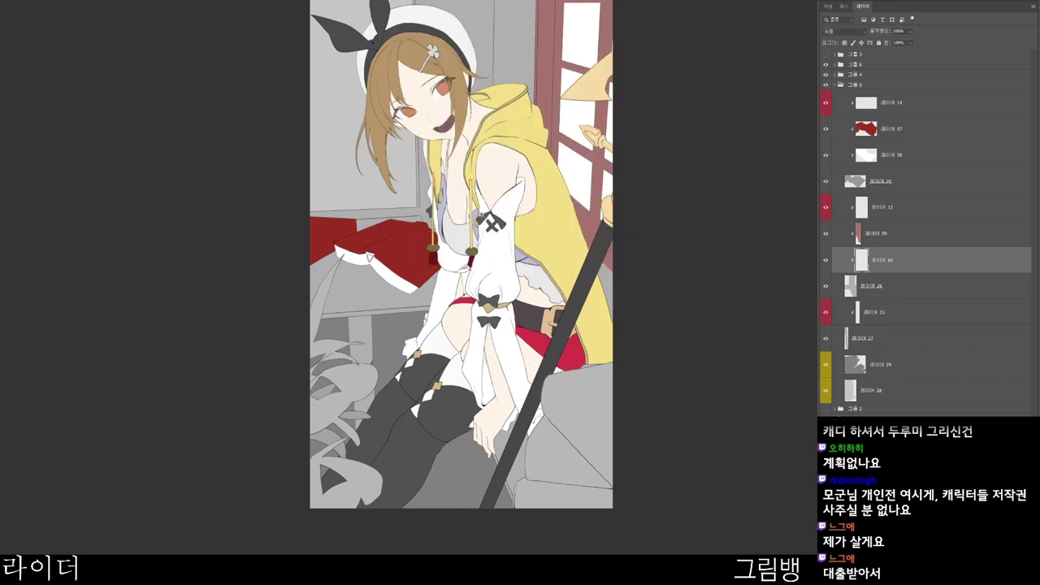
- Outline the table under the red cloth with a polygonal selection, fill it with the mid grey and deselect
left_click_drag(482, 217, 568, 215)
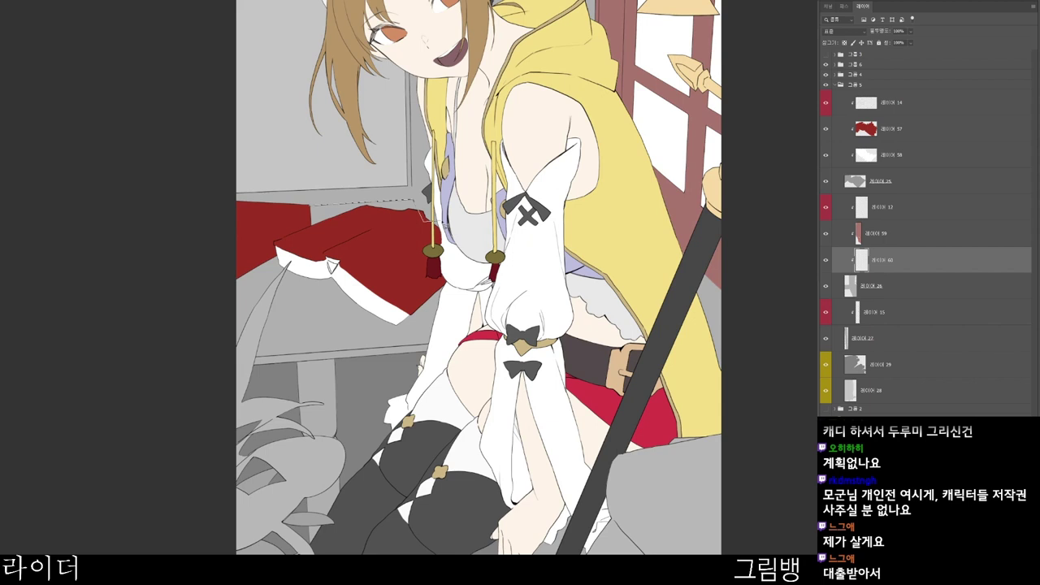
left_click(676, 241)
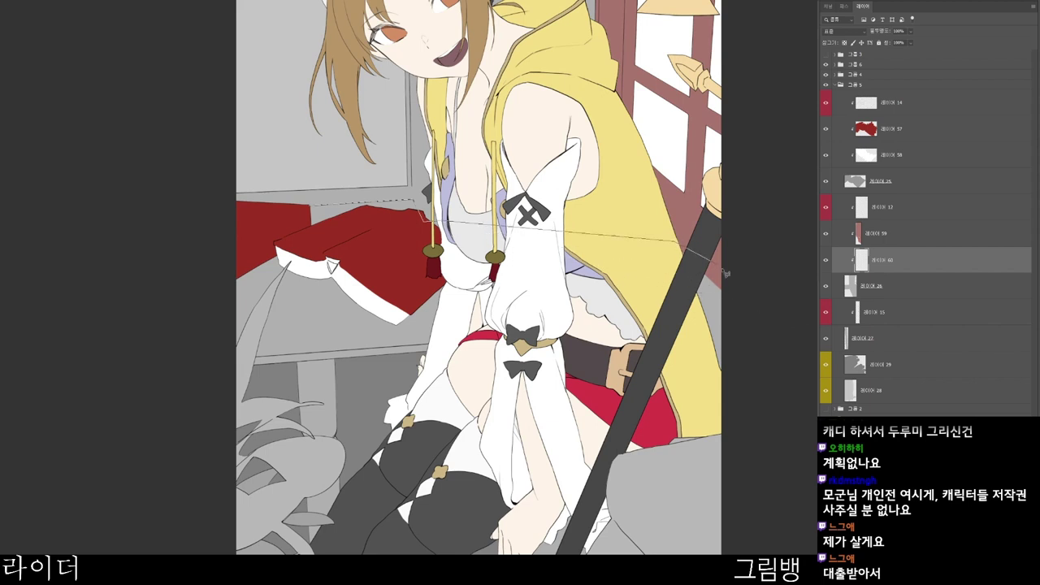
left_click(786, 307)
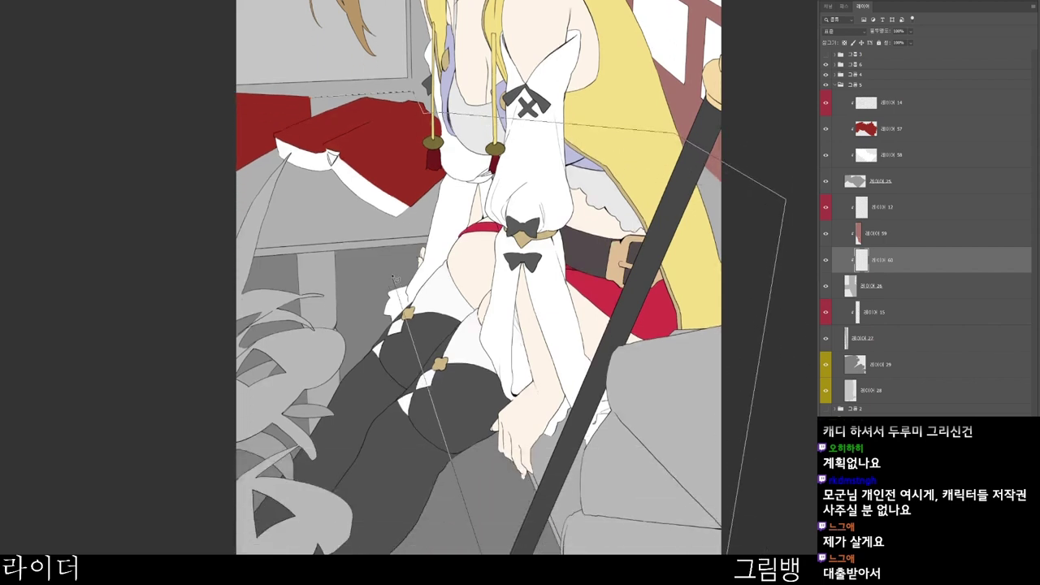
left_click(395, 277)
left_click(135, 283)
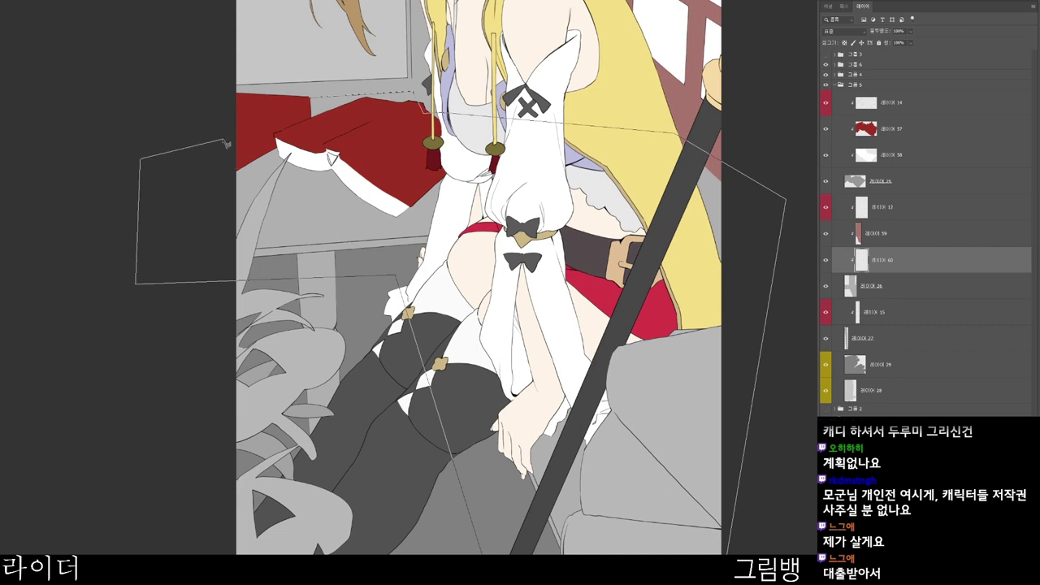
left_click(309, 97)
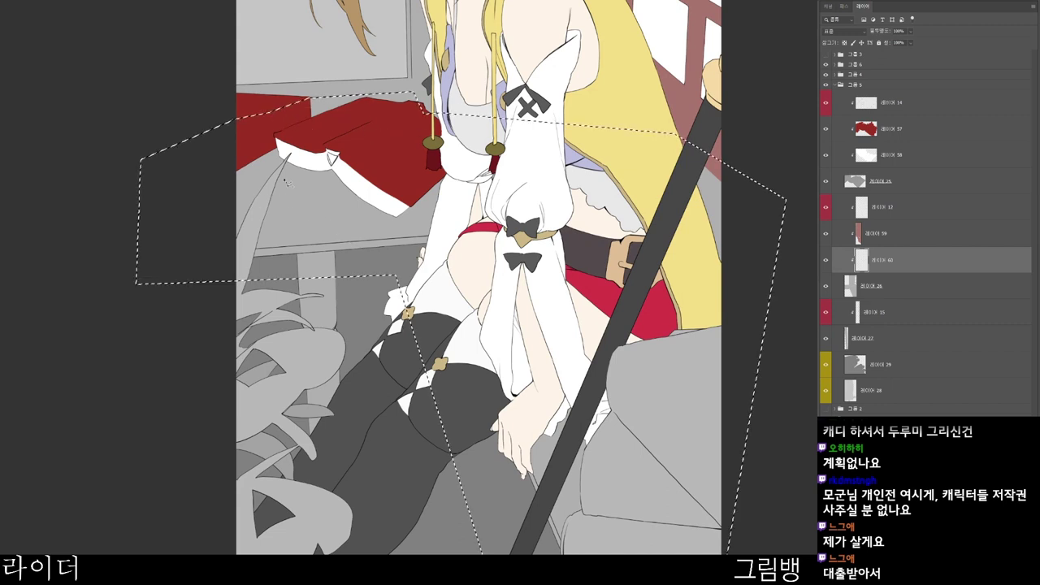
key("alt+Delete")
key("ctrl+d")
- Choose the light grey b0b0b0 as brush colour and add another clipped layer directly above the wall's base layer
left_click_drag(649, 456, 601, 455)
key("n")
left_click(401, 95)
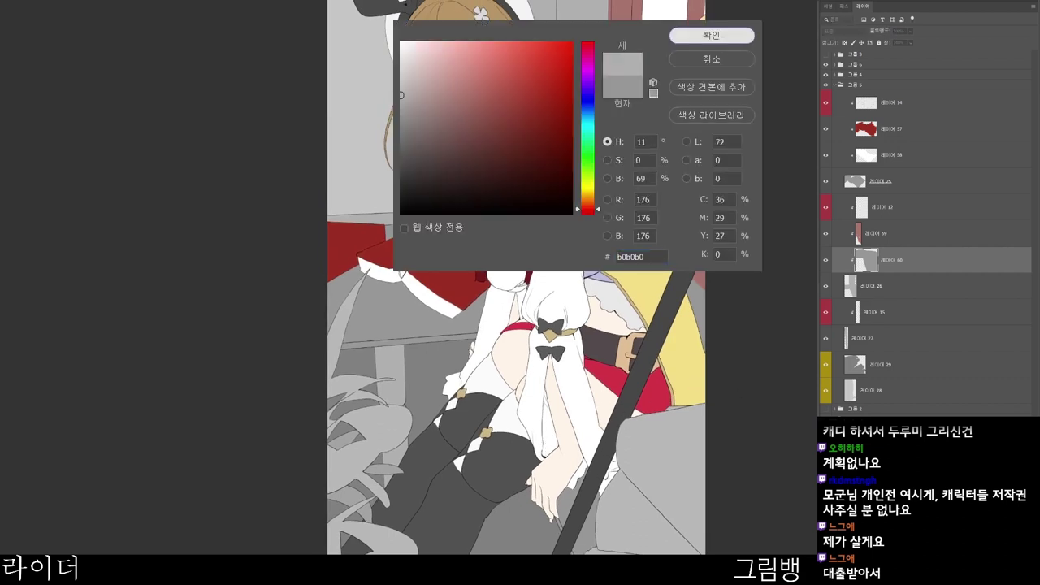
left_click(710, 35)
left_click(893, 286)
key("ctrl+shift+n")
key("Return")
left_click_drag(566, 342, 480, 336)
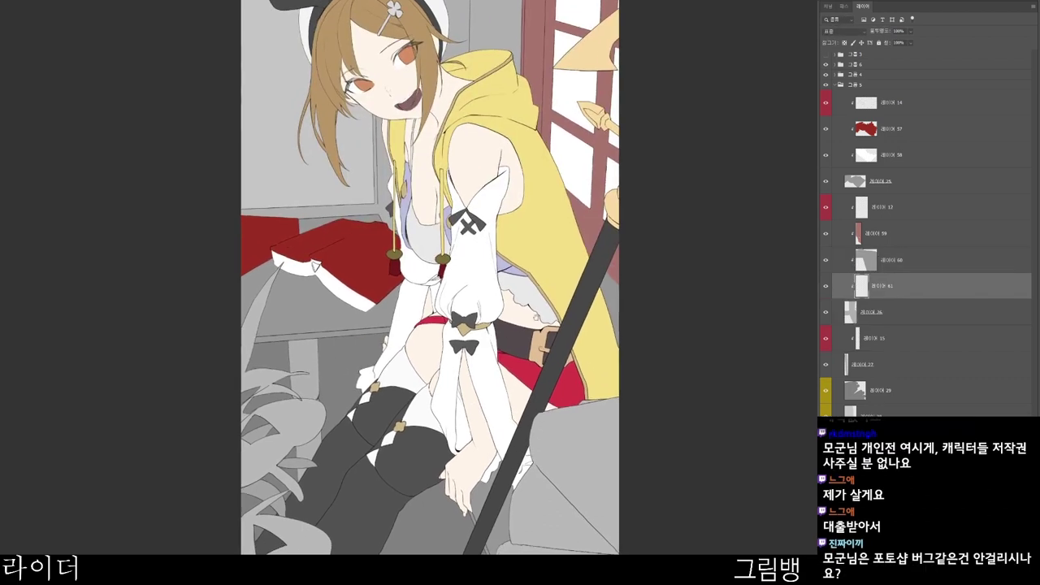
- Try the light grey b0b0b0 as the wall's colour on the new clipped layer
key("alt+Delete")
key("ctrl+z")
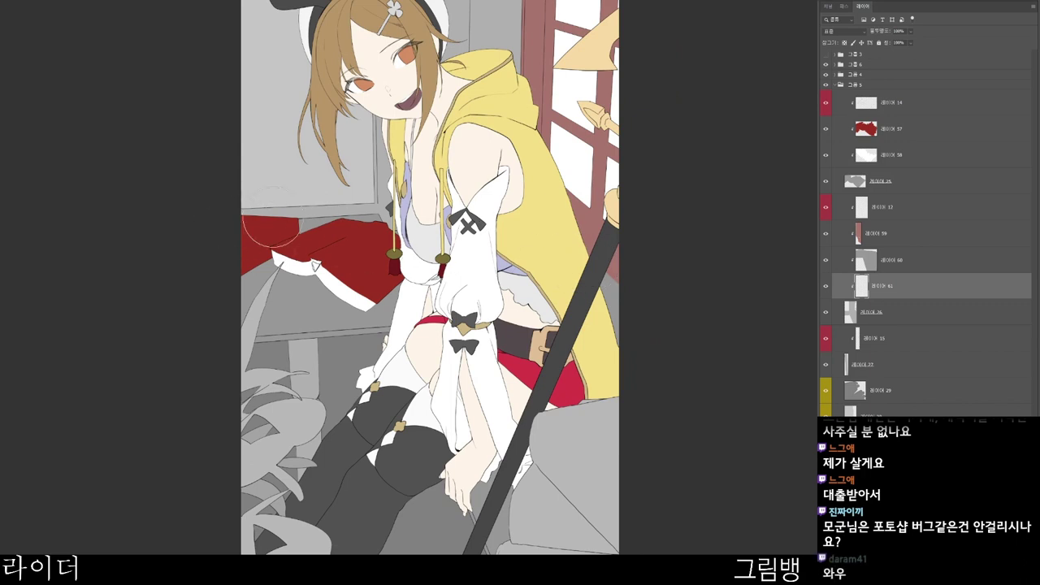
left_click_drag(304, 238, 385, 253)
- Choose the near-white fcfcfc as brush colour and cover the wall behind the character with it
key("n")
left_click(402, 44)
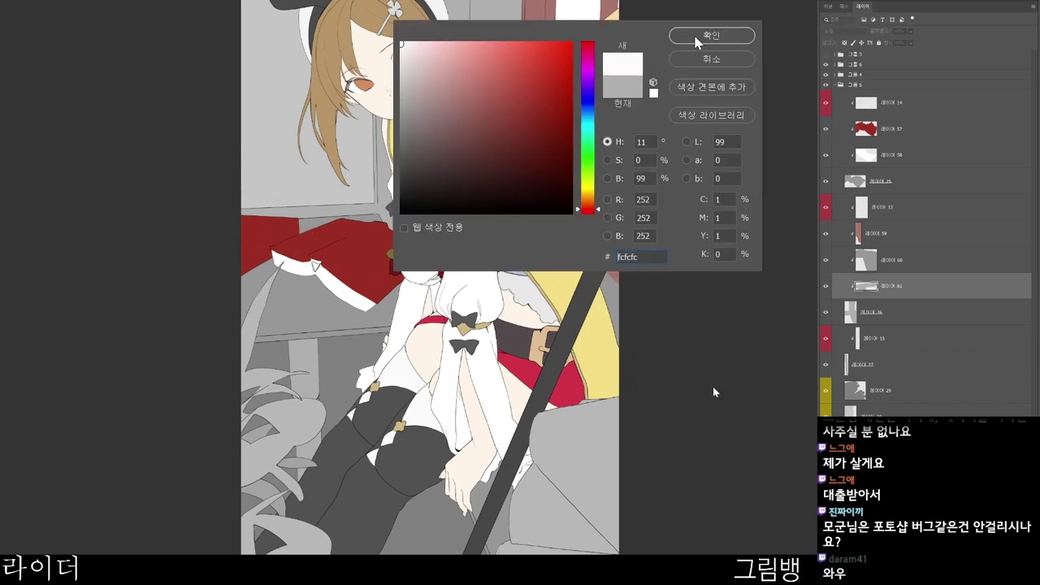
left_click(709, 35)
key("Return")
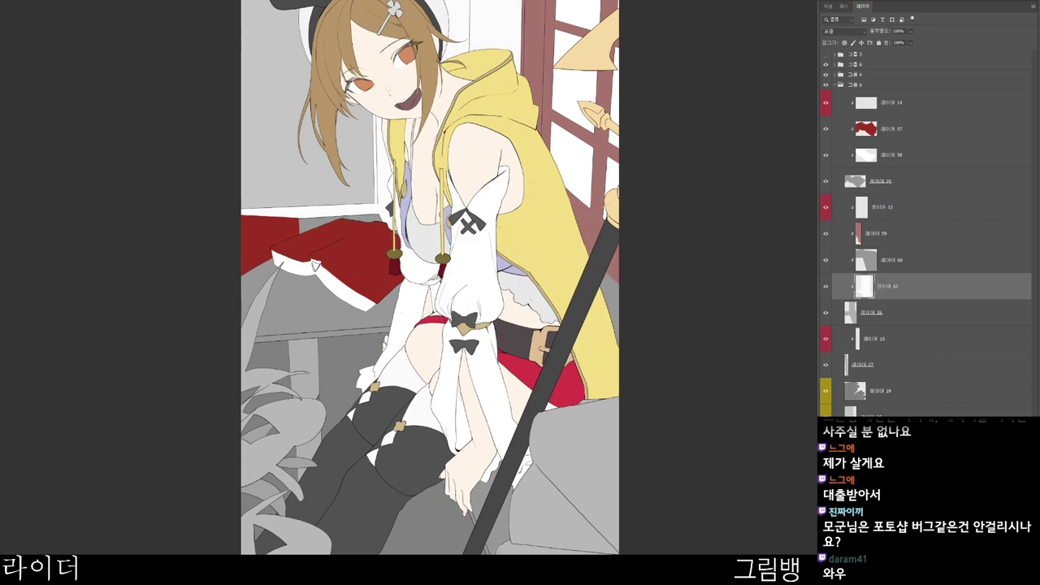
- Add a clipped layer directly above the table leg's base layer and try the near-white on the leg
left_click(894, 391)
key("alt+bracketright")
key("alt+bracketright")
scroll(590, 377, "down", 1)
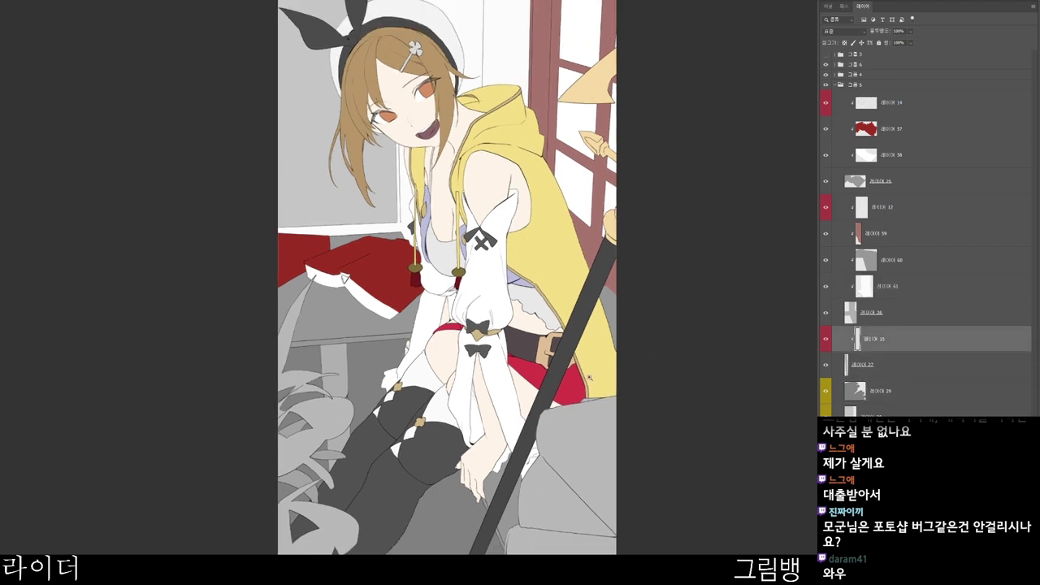
key("alt+bracketleft")
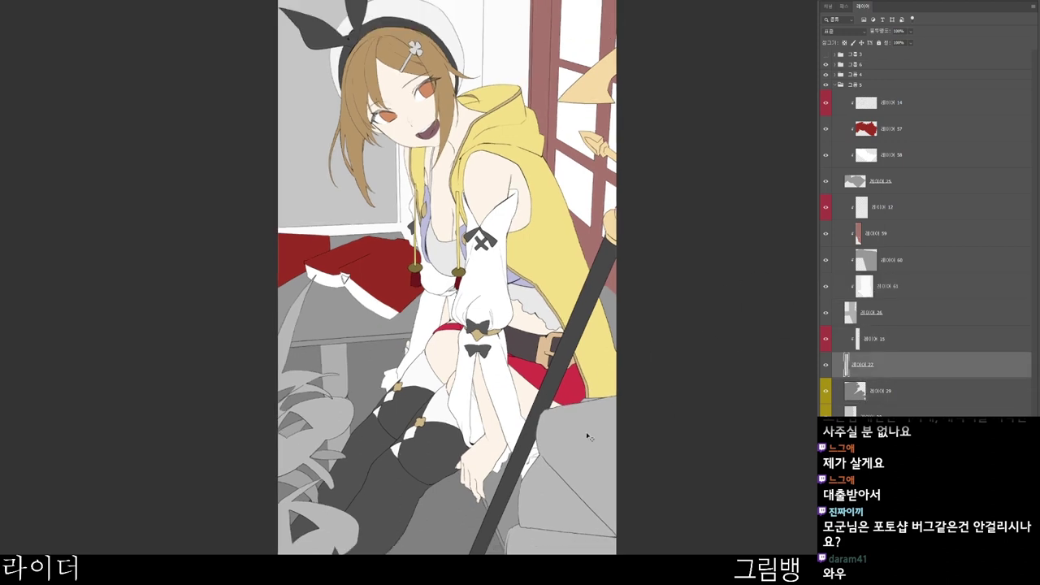
key("ctrl+shift+alt+n")
left_click_drag(511, 393, 499, 320)
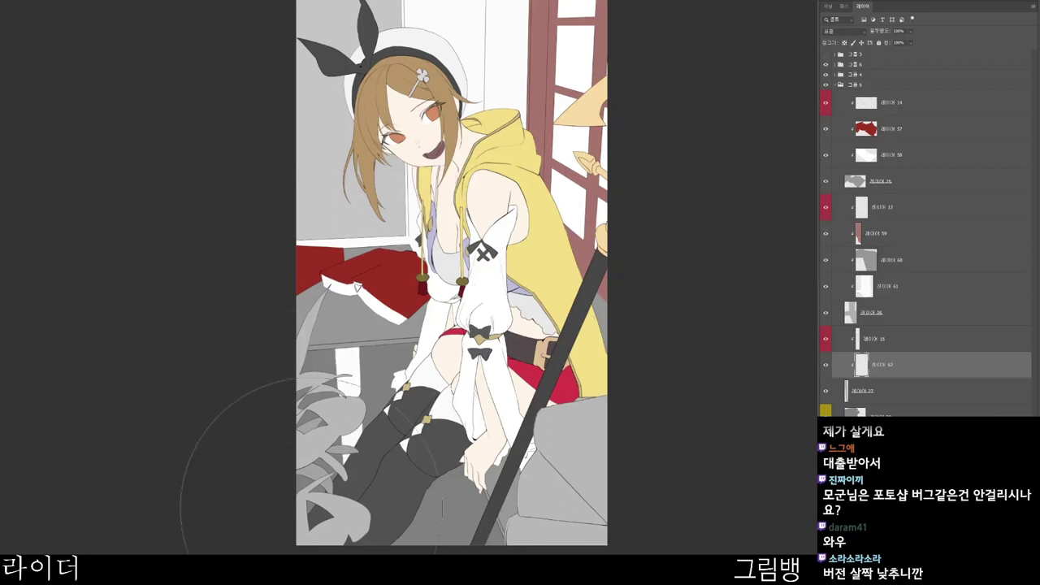
- Choose a muted red as brush colour and paint the table leg with it
key("n")
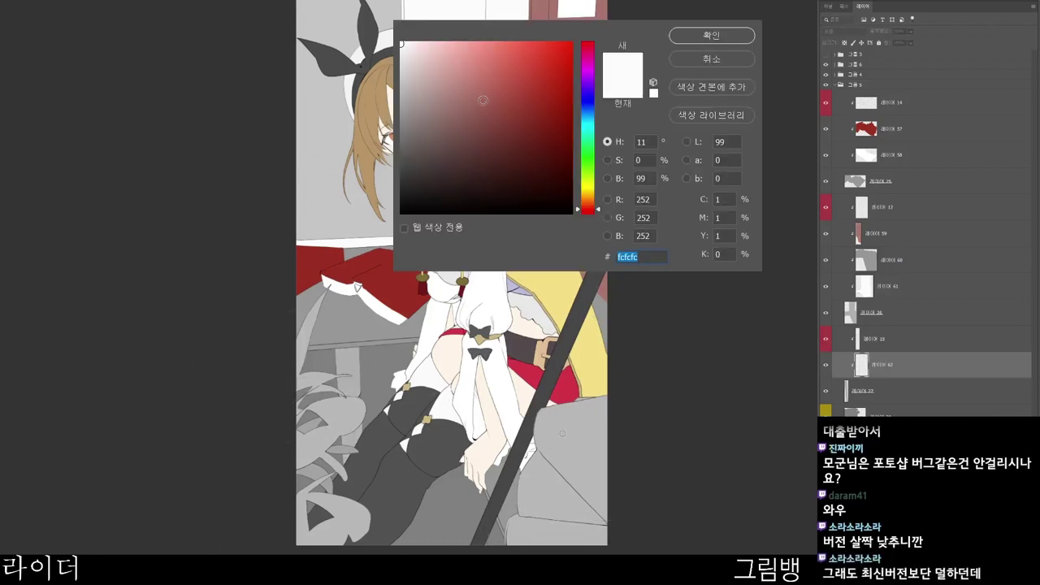
left_click(492, 102)
left_click(488, 81)
left_click(683, 39)
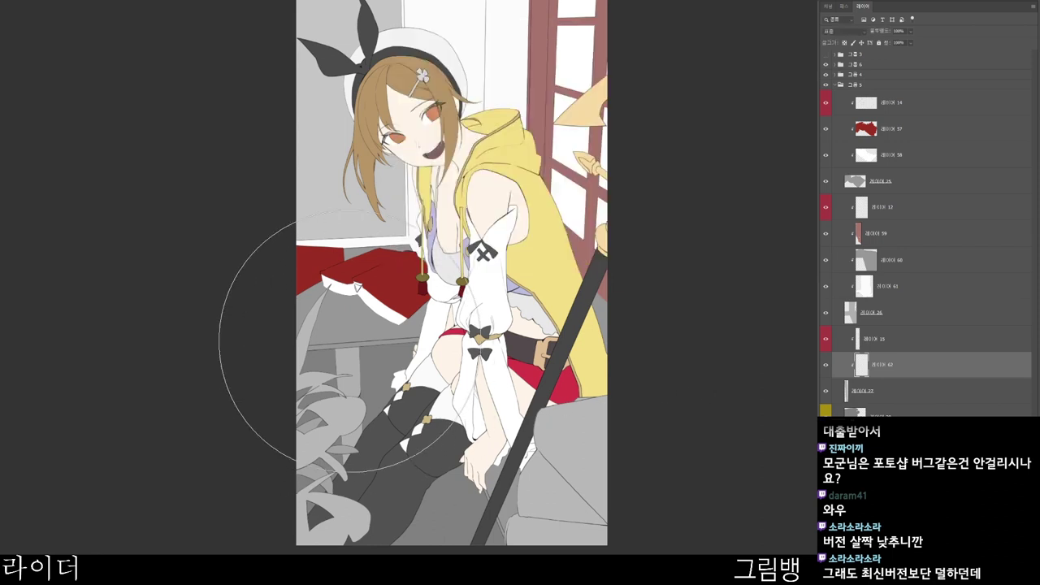
mouse_move(338, 345)
left_mouse_down()
mouse_move(313, 463)
mouse_move(305, 455)
left_mouse_up()
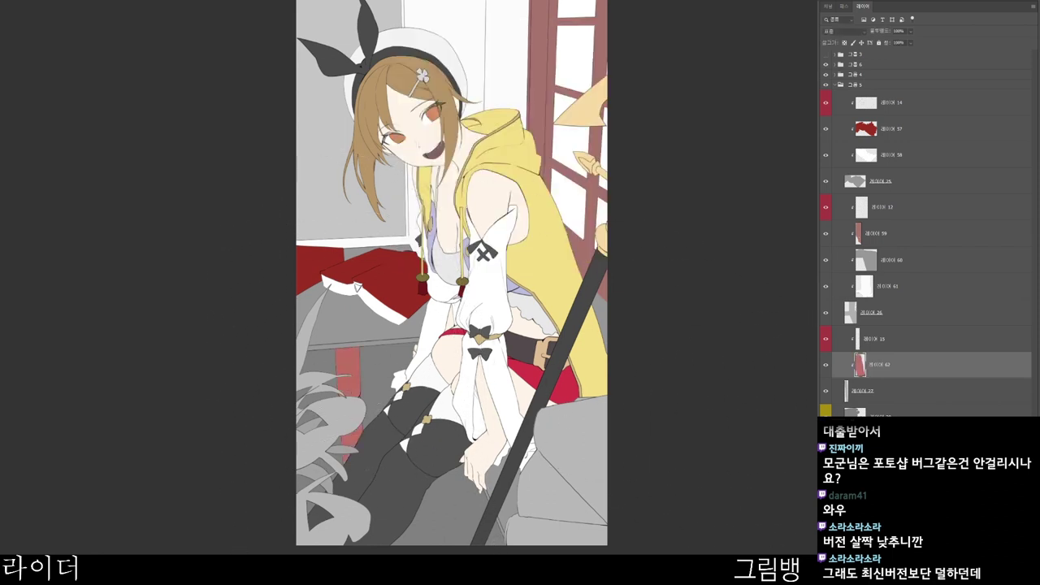
- Select the six new clipped colour layers, label them orange and lock their transparent pixels
left_click(926, 286, "ctrl")
left_click(926, 260, "ctrl")
left_click(926, 233, "ctrl")
left_click(926, 155, "ctrl")
left_click(926, 129, "ctrl")
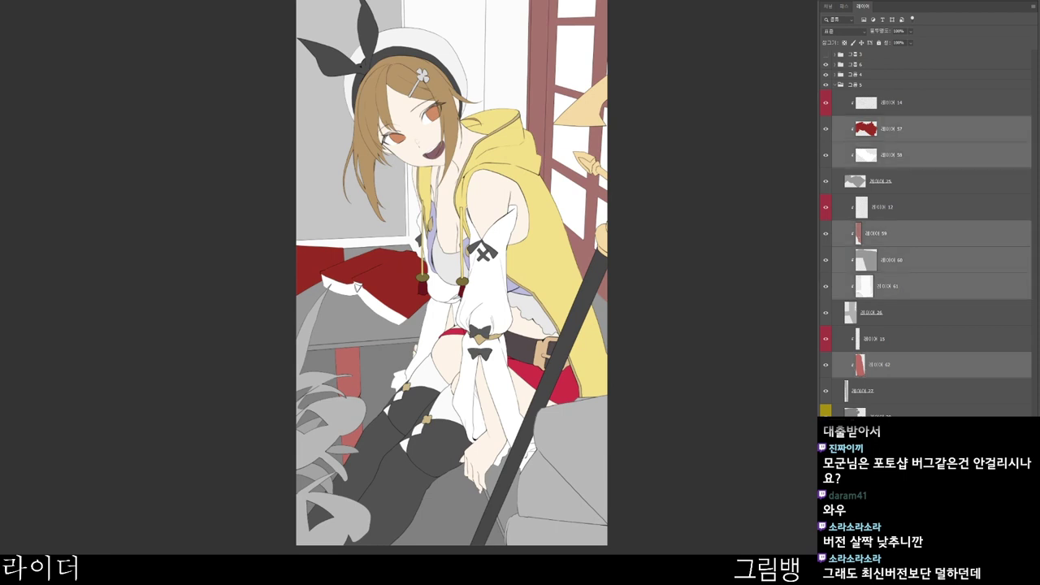
left_click(853, 180)
left_click(845, 43)
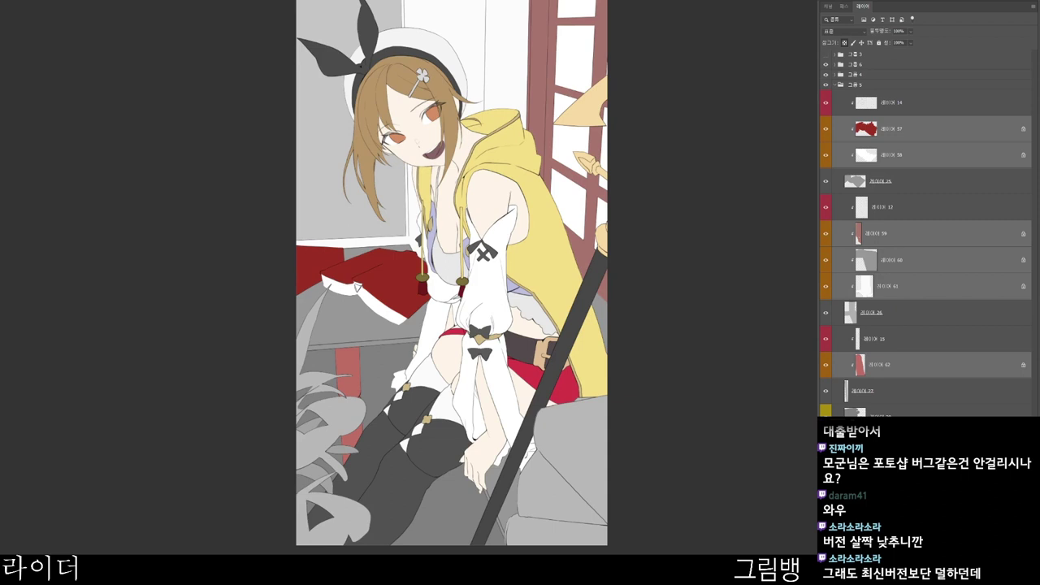
- On the floor's layer, set the brush colour to the greyish brown 745750 and paint the floor with it
left_click(826, 414)
left_click(825, 413)
left_click(926, 411)
key("n")
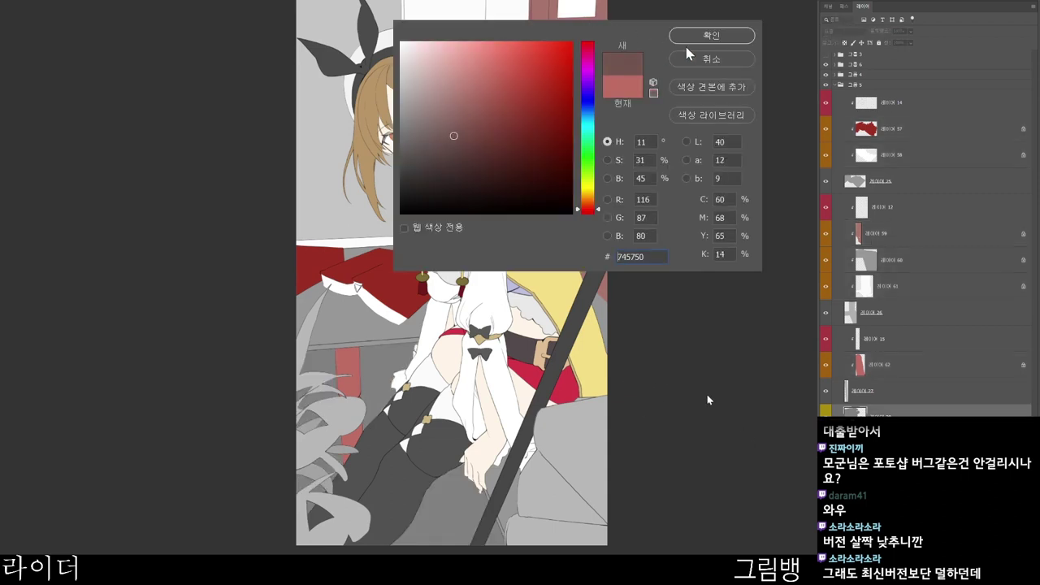
left_click(709, 36)
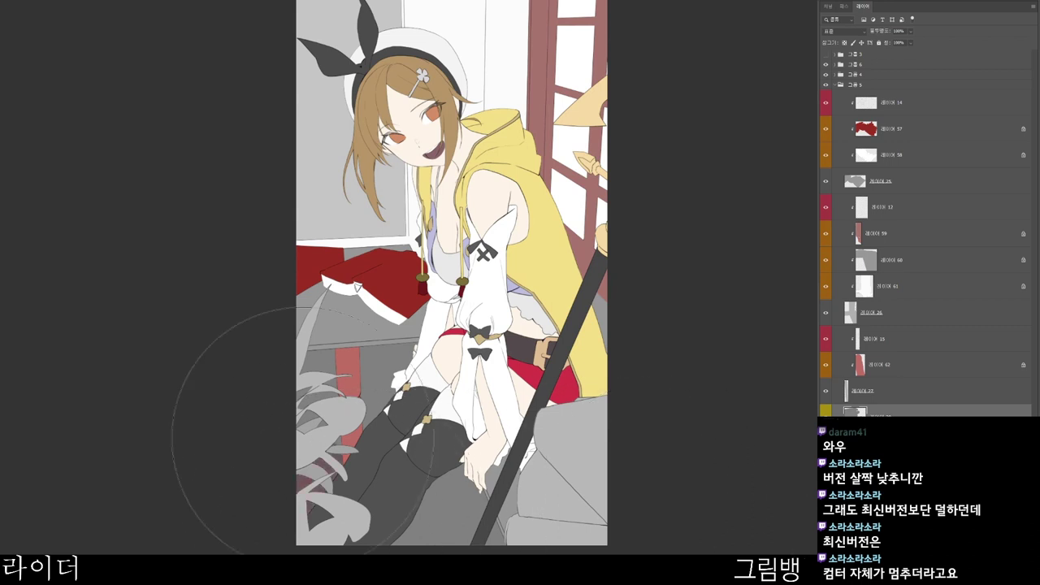
mouse_move(267, 417)
left_mouse_down()
mouse_move(420, 512)
mouse_move(504, 524)
left_mouse_up()
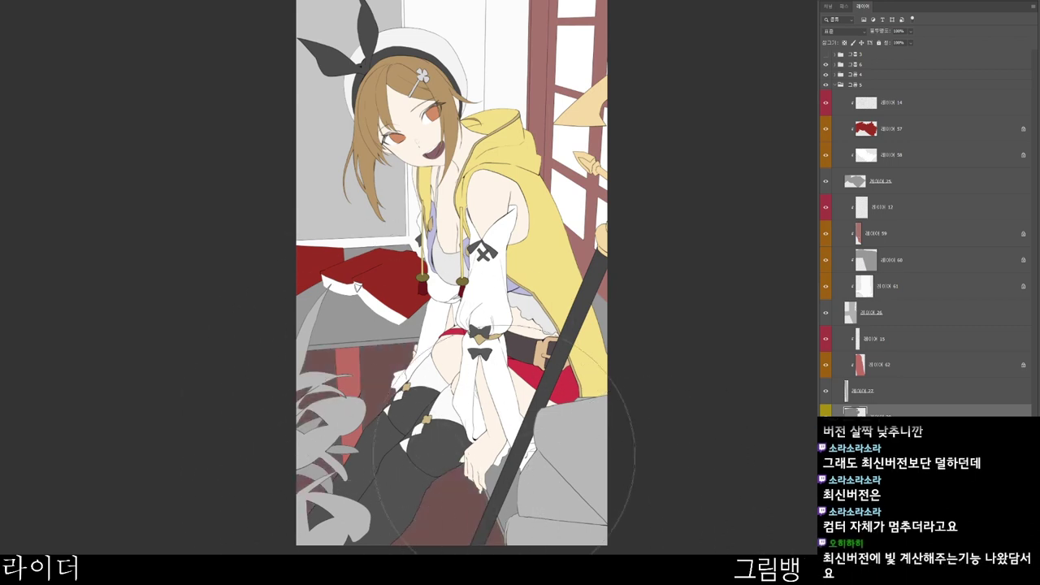
left_click_drag(622, 501, 617, 545)
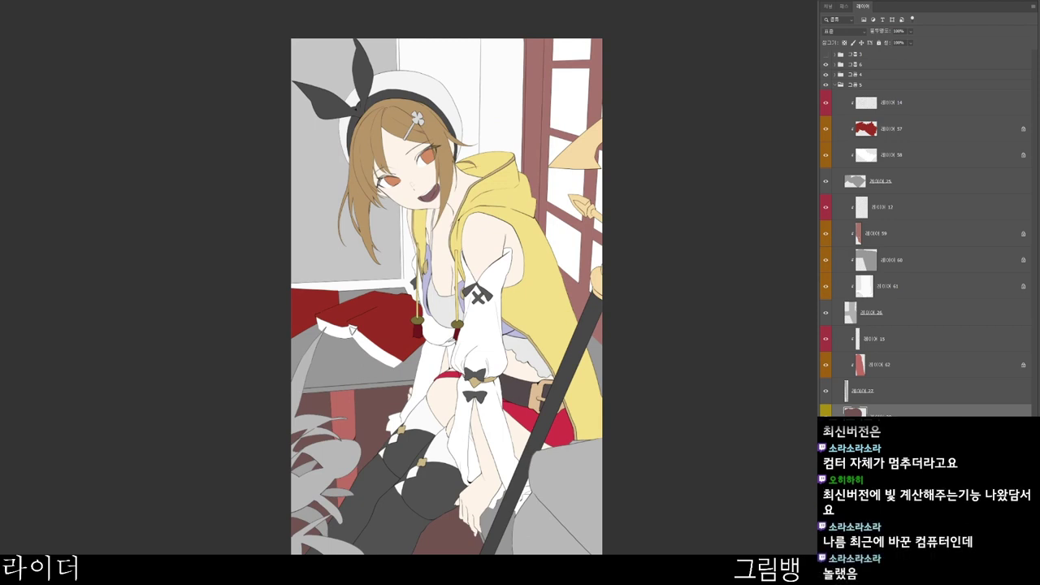
- Open the foreground layer group and add a clipped layer directly above the armchair's base layer
left_click(834, 85)
left_click(834, 64)
left_click(885, 83)
left_click(886, 109)
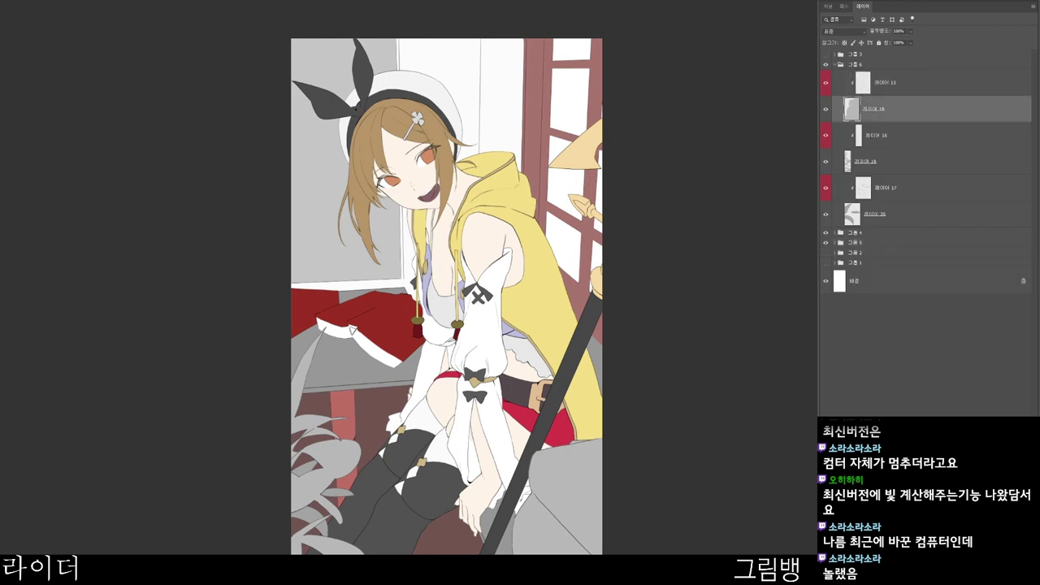
left_click_drag(626, 443, 605, 416)
key("ctrl+shift+n")
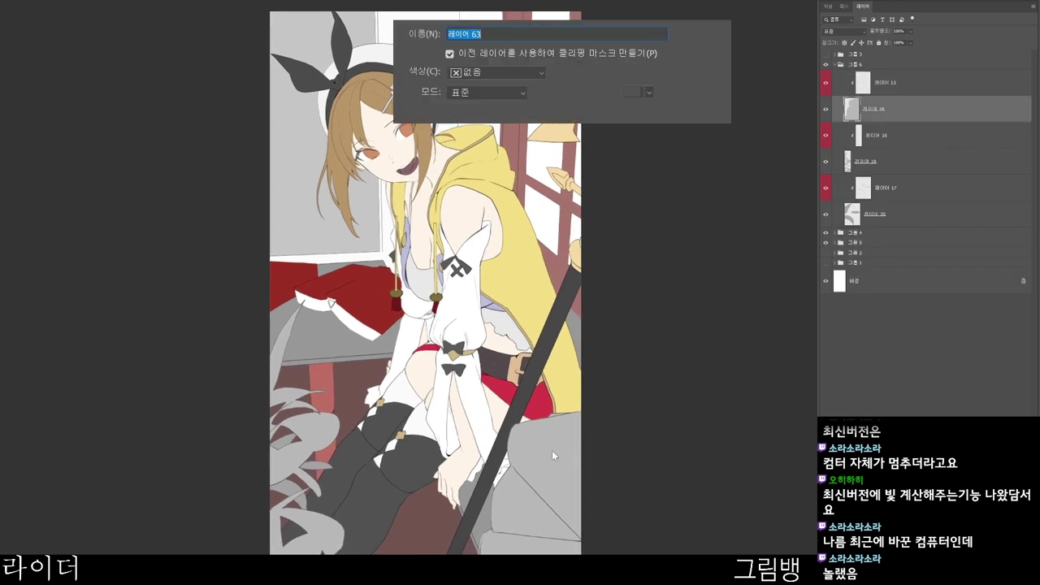
key("Return")
- Choose a muted red as brush colour and paint the whole armchair with it
key("n")
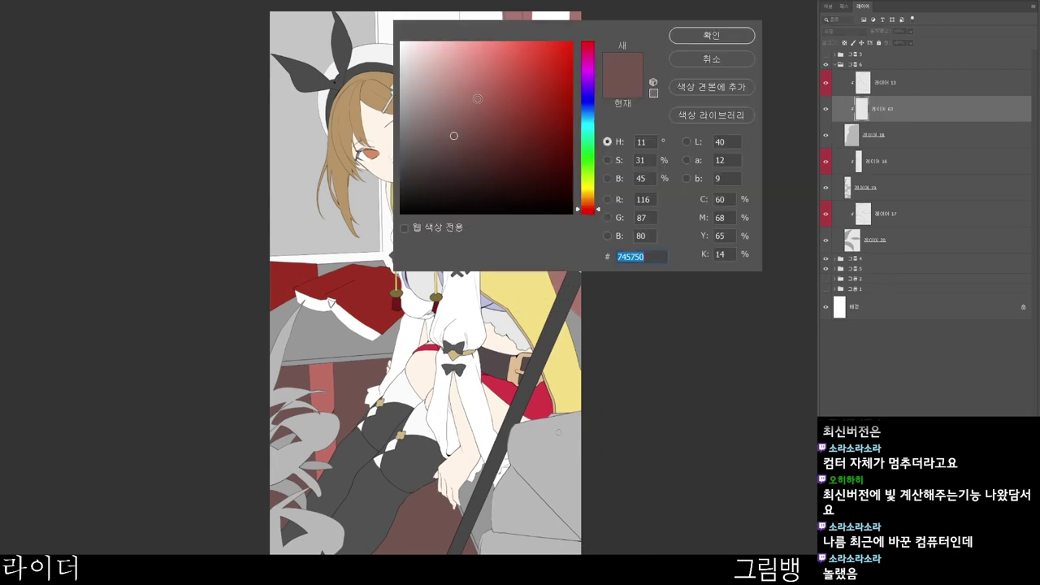
left_click(473, 100)
left_click(711, 36)
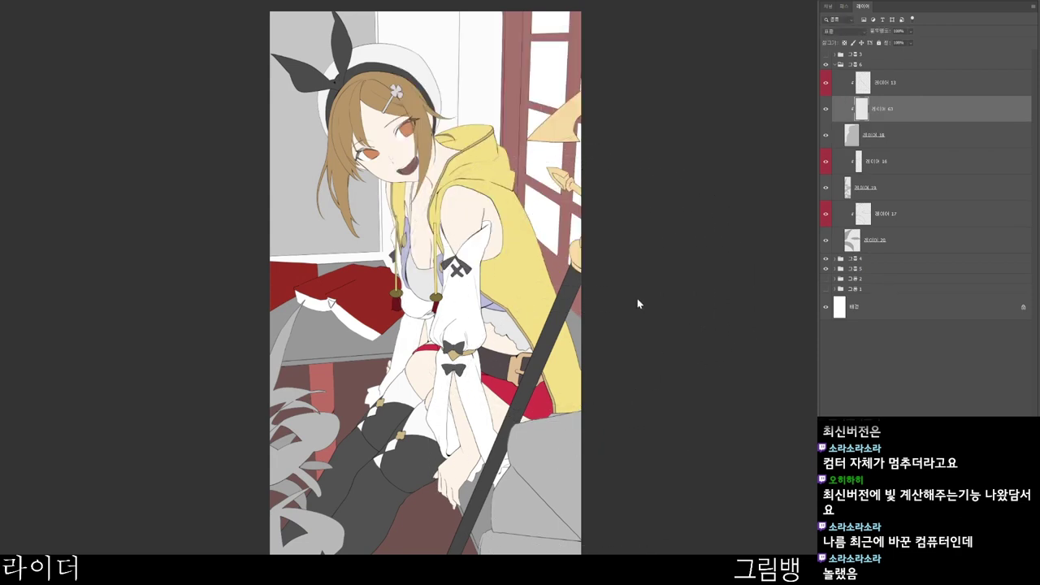
mouse_move(529, 437)
left_mouse_down()
mouse_move(506, 553)
mouse_move(610, 555)
left_mouse_up()
left_click_drag(547, 573, 572, 553)
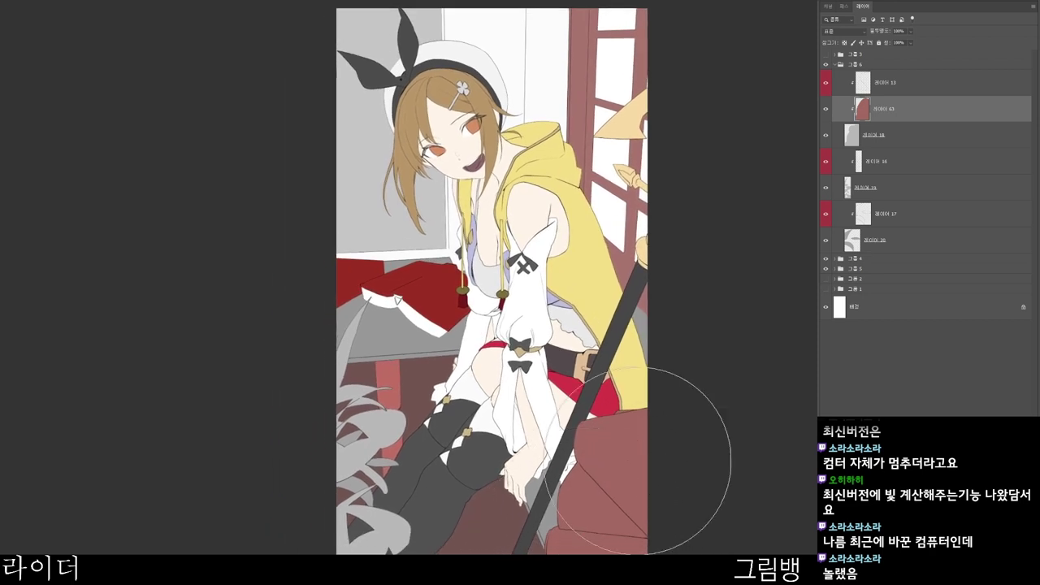
- Add a clipped layer above the front leaves' base layer and paint those leaves dark teal
left_click(886, 187)
key("n")
left_click(523, 144)
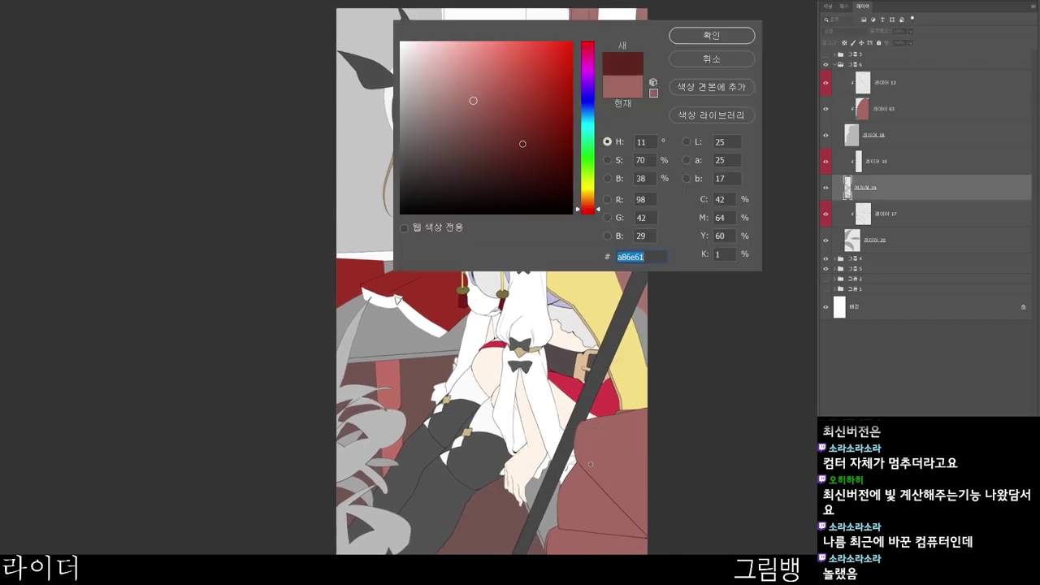
left_click(588, 123)
left_click(468, 141)
left_click(712, 35)
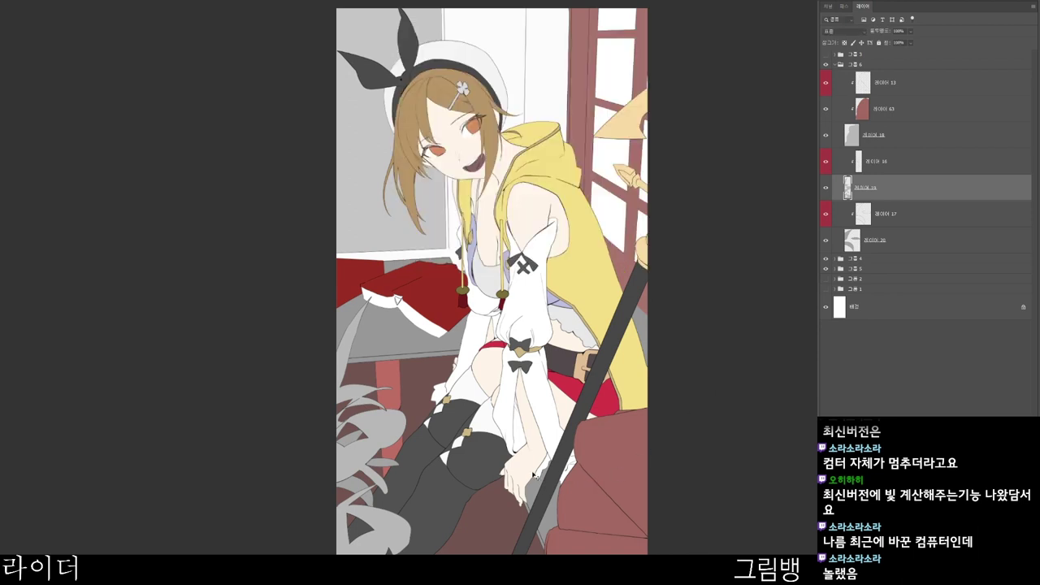
key("ctrl+alt+shift+n")
mouse_move(394, 463)
left_mouse_down()
mouse_move(328, 545)
mouse_move(399, 366)
mouse_move(378, 306)
mouse_move(359, 573)
mouse_move(477, 530)
left_mouse_up()
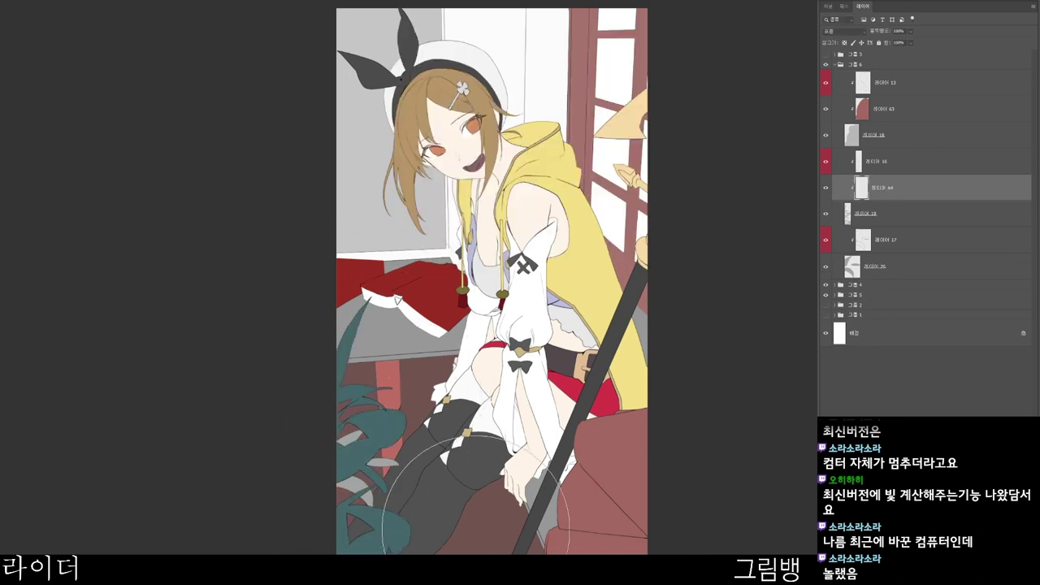
- Add a clipped layer above the rear leaves' base layer and paint those leaves dark green
left_click(902, 267)
key("ctrl+shift+n")
key("Return")
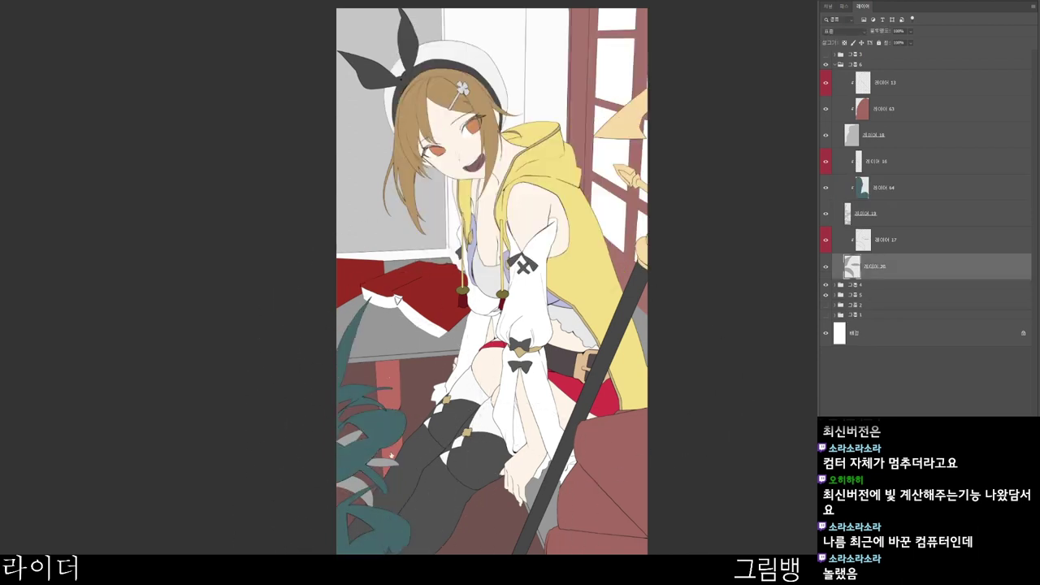
key("n")
left_click_drag(481, 103, 465, 111)
left_click_drag(587, 126, 586, 139)
left_click(466, 151)
left_click(712, 38)
mouse_move(399, 463)
left_mouse_down()
mouse_move(346, 514)
mouse_move(346, 504)
mouse_move(398, 501)
left_mouse_up()
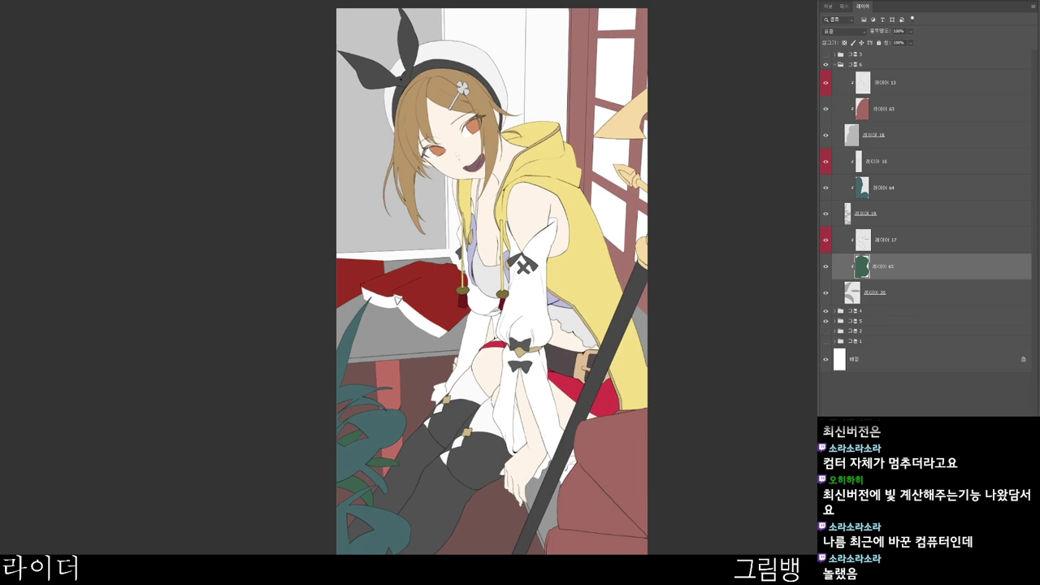
- Select all six layers of the plant and enlarge them together with Free Transform
left_click(886, 240, "shift")
left_click(876, 293)
left_click(878, 161, "shift")
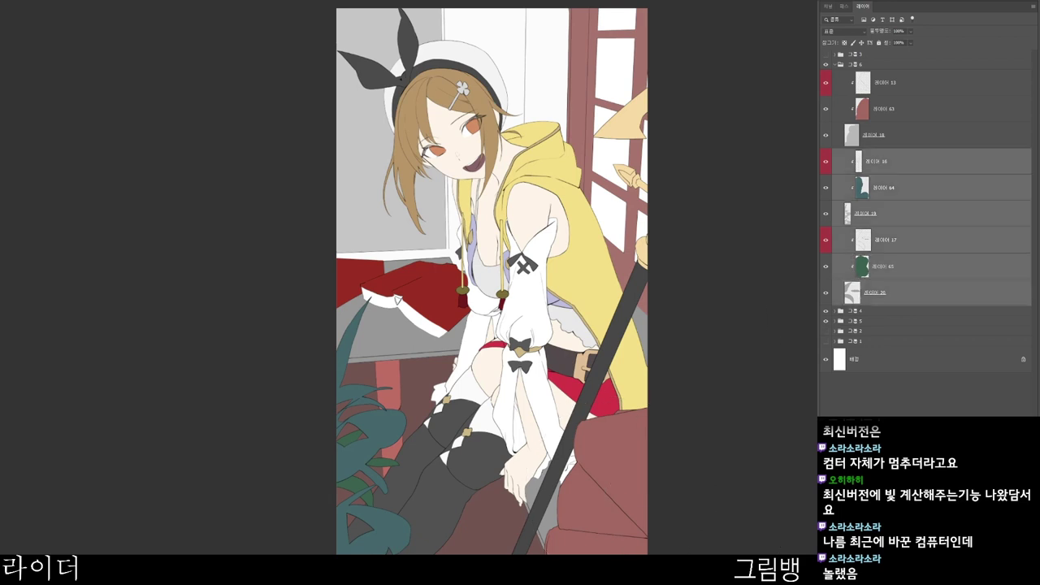
key("ctrl+t")
left_click_drag(520, 412, 555, 439)
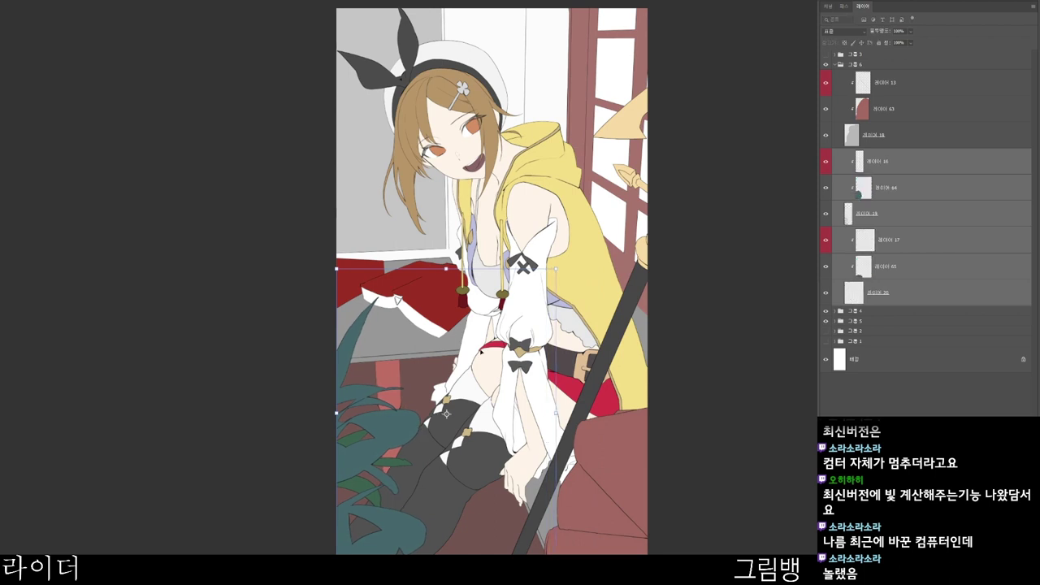
left_click_drag(556, 268, 590, 250)
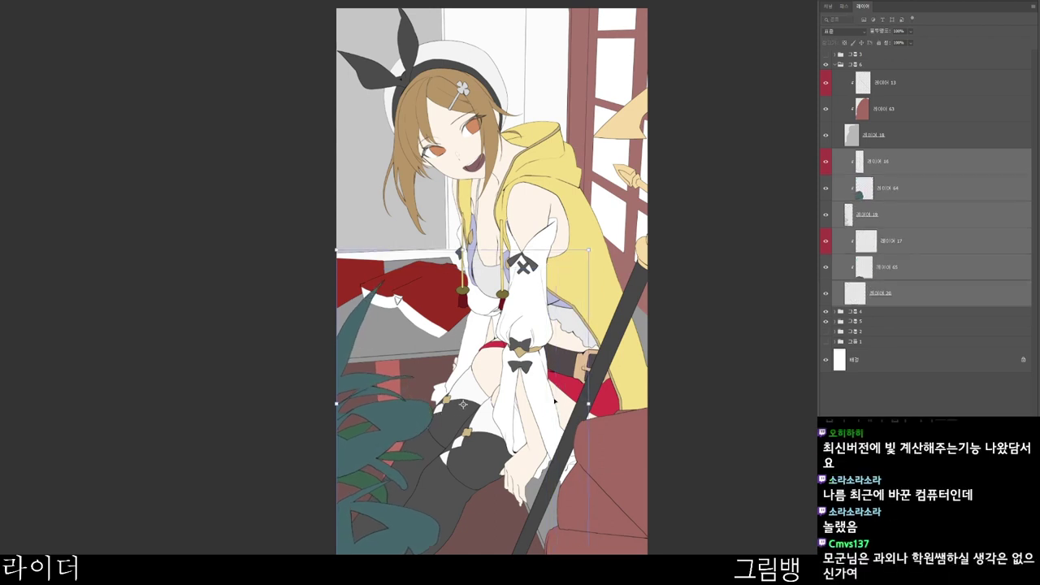
- Stretch the plant wider, shift it towards the lower left corner of the illustration and apply the transform
left_click_drag(589, 403, 564, 414)
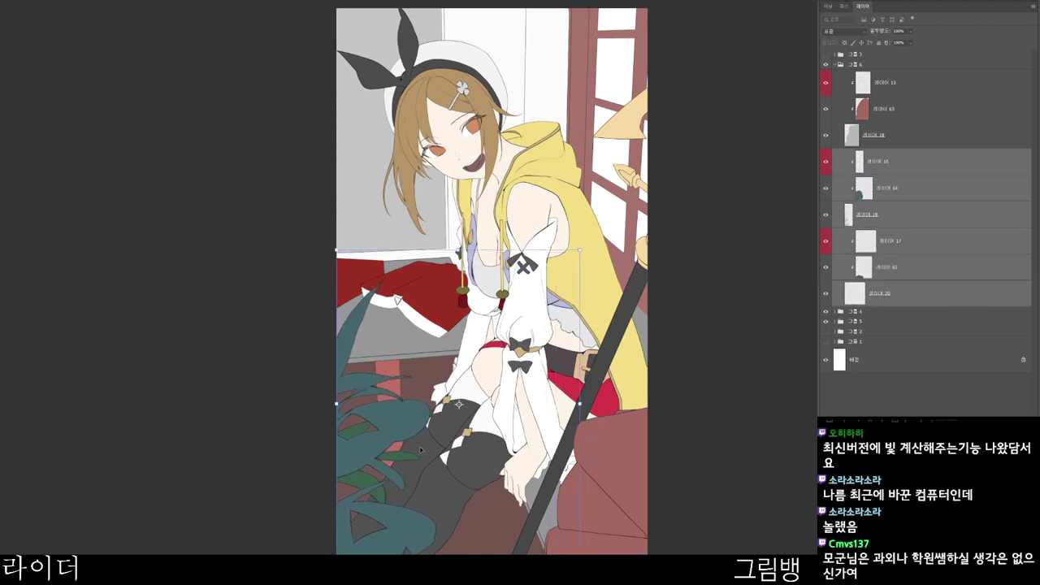
left_click_drag(580, 403, 606, 403)
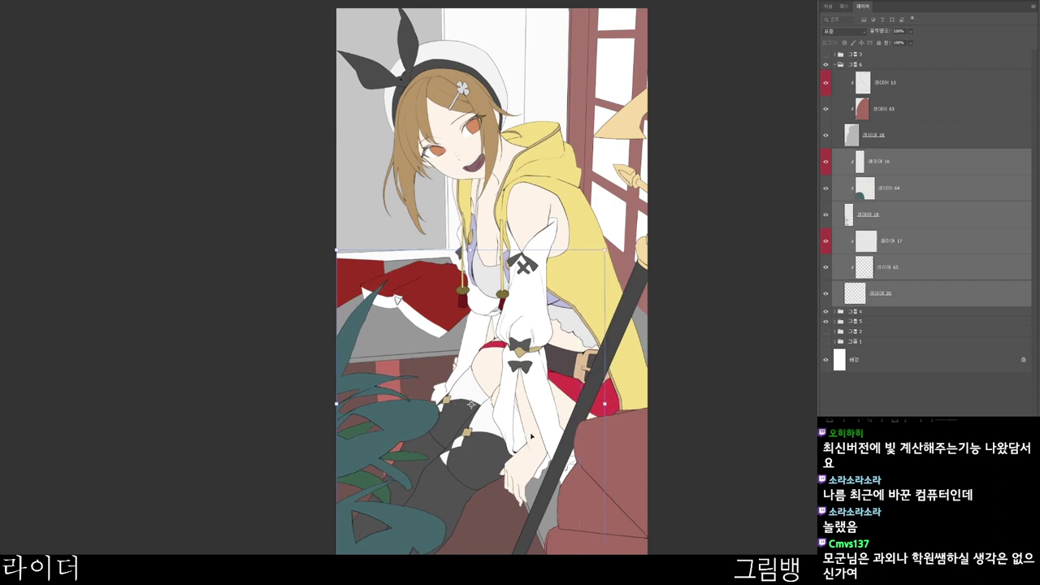
left_click_drag(461, 481, 439, 481)
mouse_move(313, 404)
left_mouse_down()
mouse_move(281, 404)
mouse_move(314, 404)
left_mouse_up()
left_click_drag(439, 482, 444, 482)
key("Return")
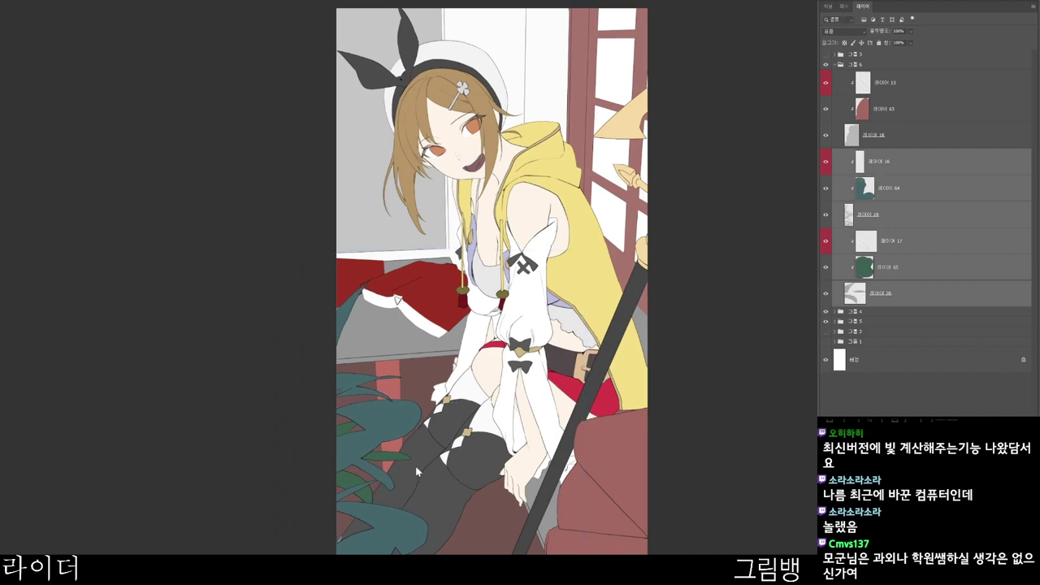
- Select the layer of the grey pane behind the character's head by picking it on the canvas
left_click(444, 487, "ctrl")
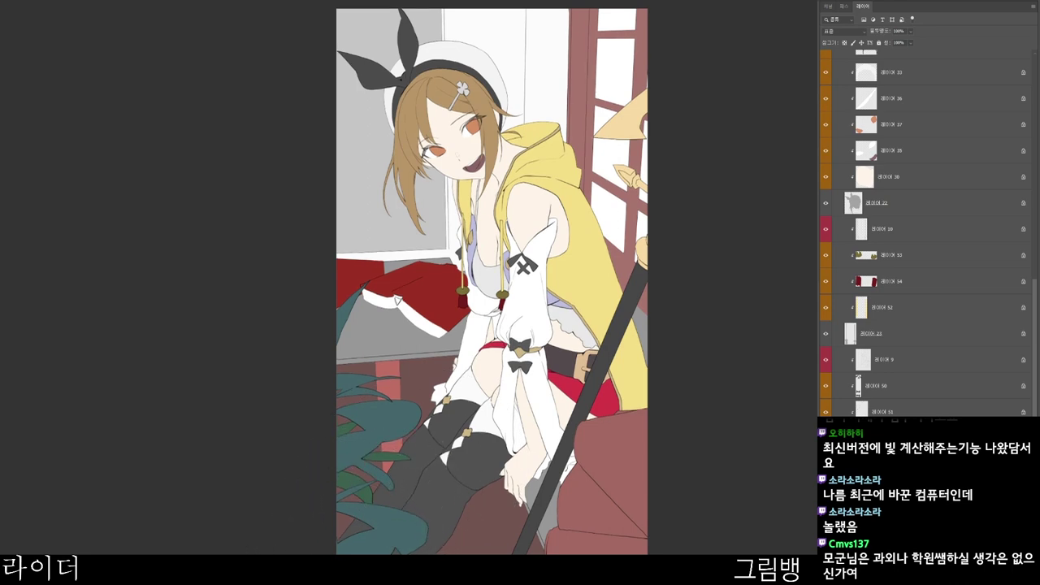
left_click_drag(472, 581, 435, 543)
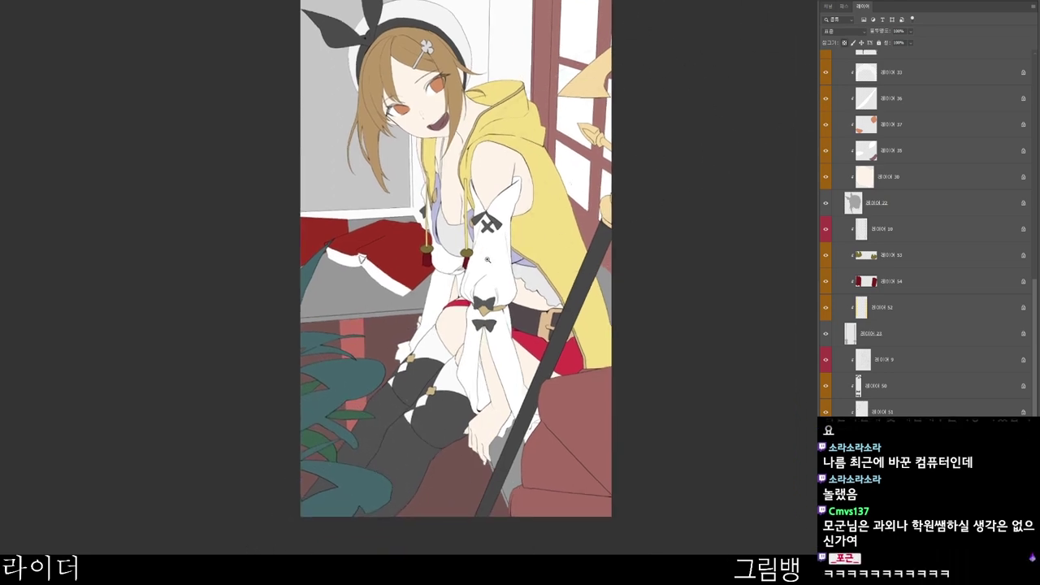
left_click_drag(487, 259, 532, 225)
left_click_drag(535, 107, 524, 149)
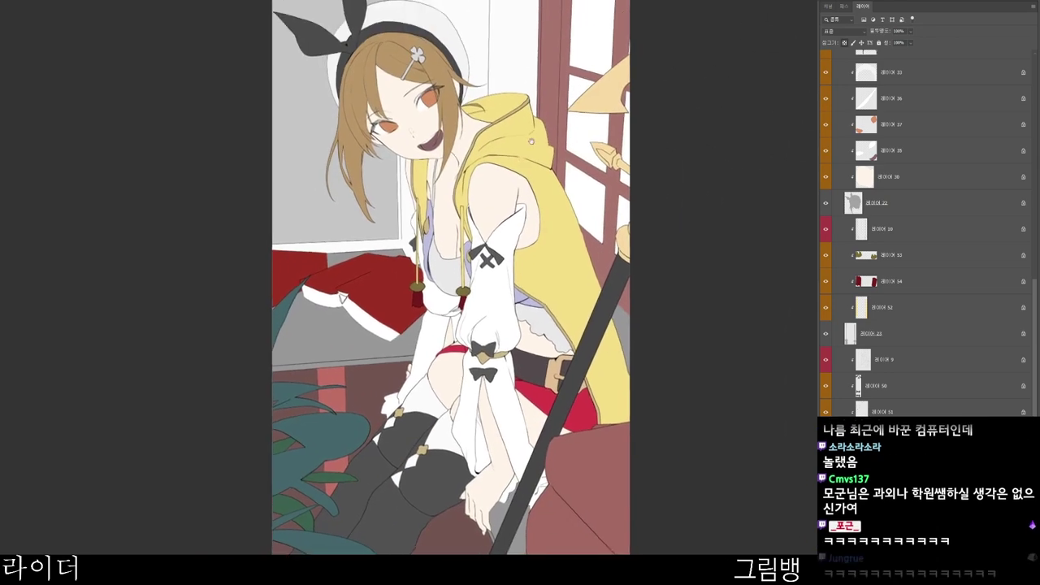
left_click(315, 96, "ctrl")
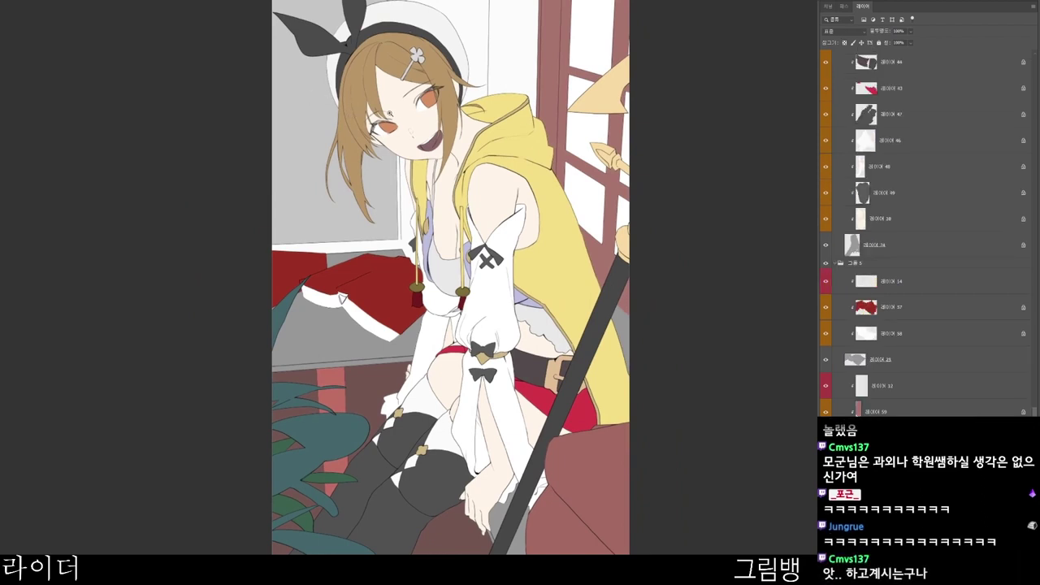
left_click_drag(396, 114, 358, 115)
- Choose a dark brown as brush colour and cover the pane behind the character with it
key("n")
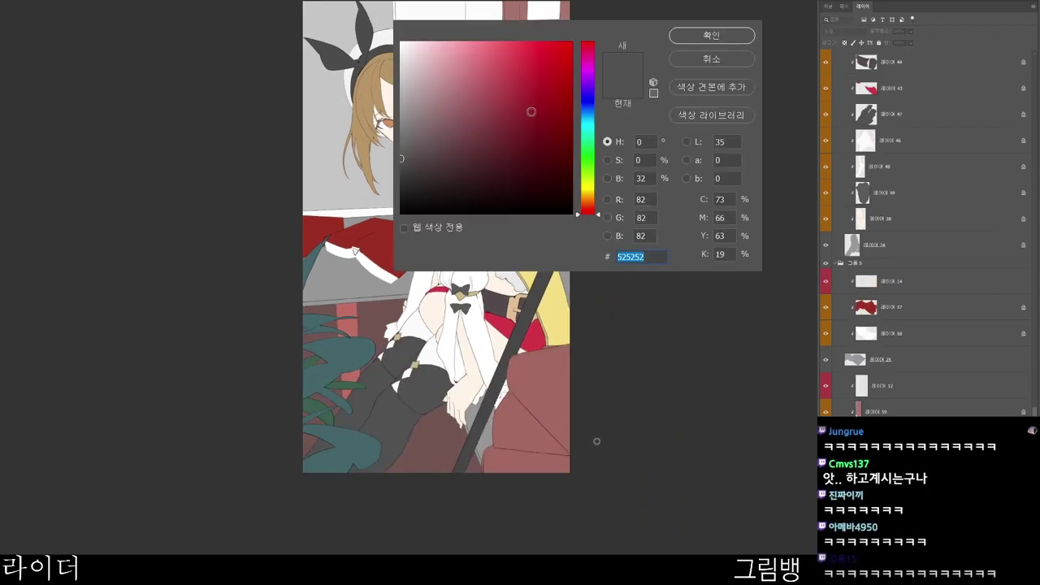
mouse_move(530, 112)
left_mouse_down()
mouse_move(510, 144)
mouse_move(473, 150)
left_mouse_up()
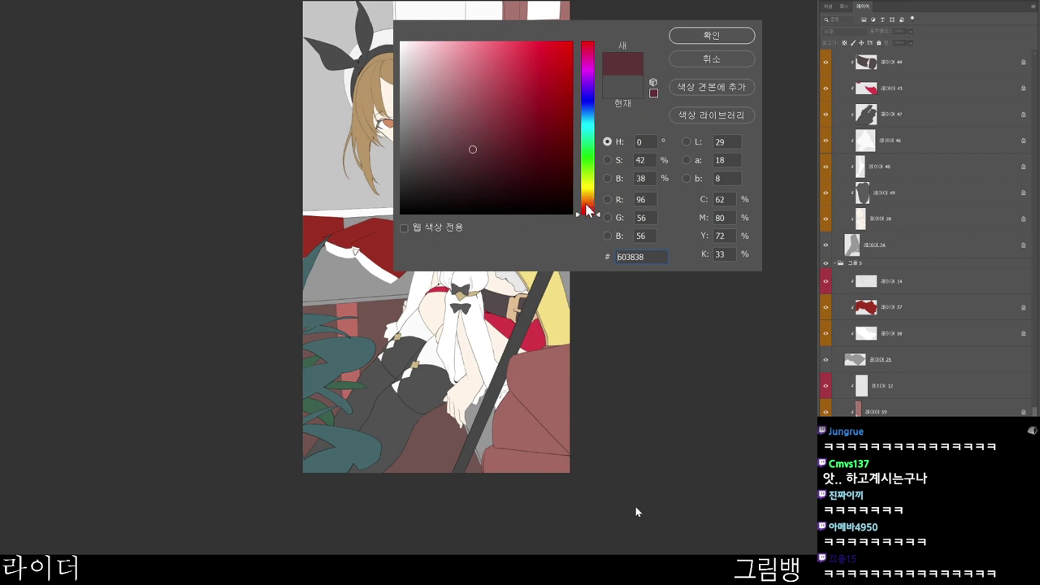
left_click(589, 208)
left_click(481, 153)
left_click(710, 39)
left_click_drag(584, 299, 567, 402)
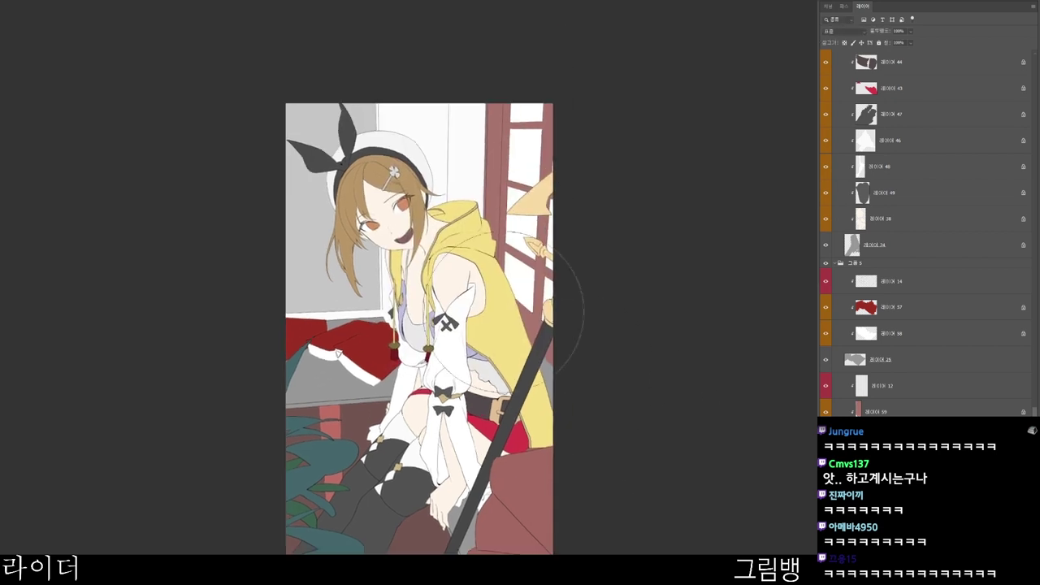
mouse_move(303, 118)
left_mouse_down()
mouse_move(304, 168)
mouse_move(333, 91)
mouse_move(352, 162)
left_mouse_up()
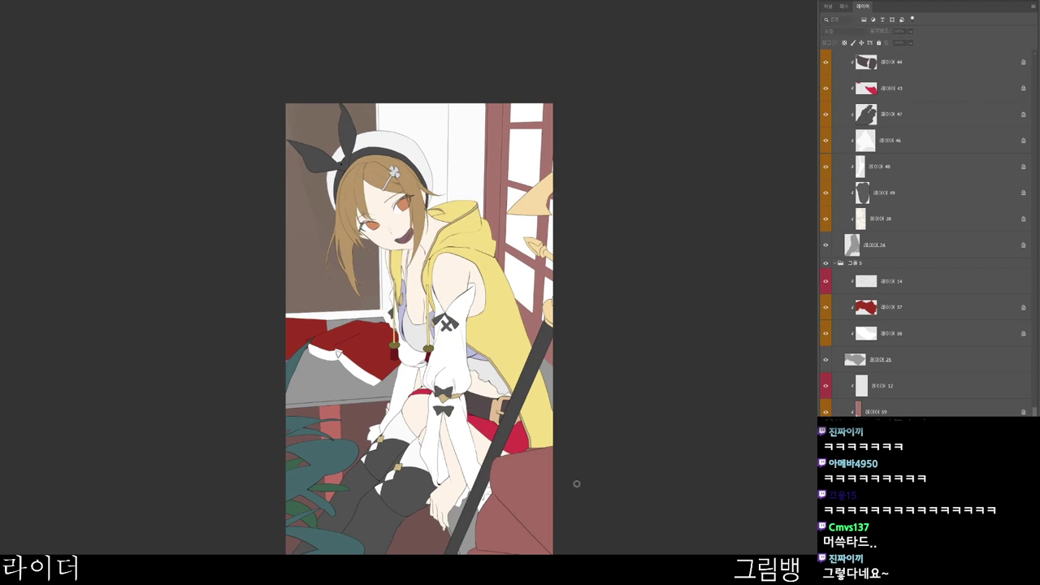
- Set the brush colour to the reddish brown 63433f and brush uneven patches of it over the brown pane
left_click(471, 132)
left_click(587, 211)
left_click_drag(467, 138, 464, 147)
left_click(706, 35)
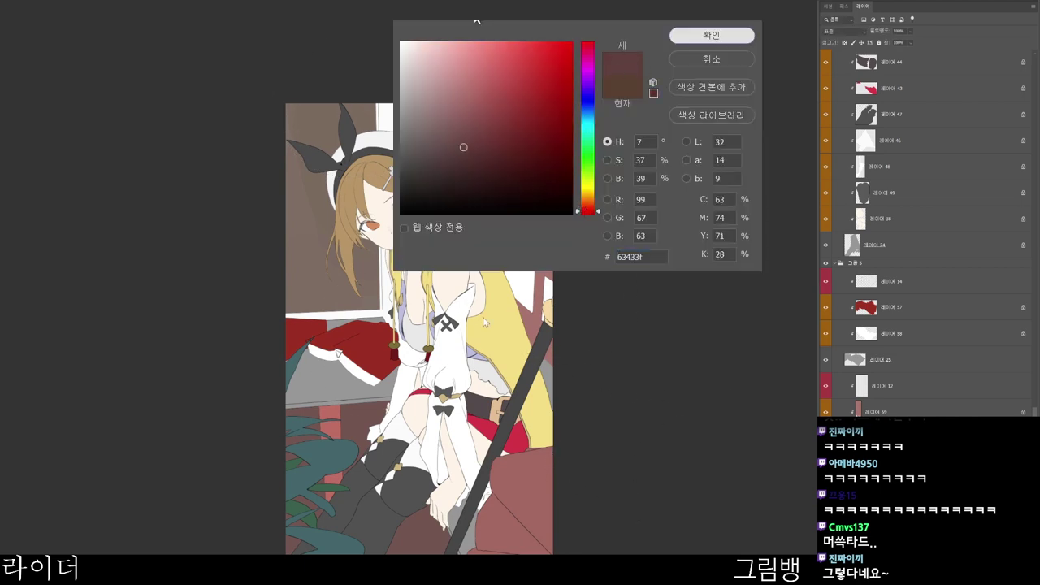
key("Return")
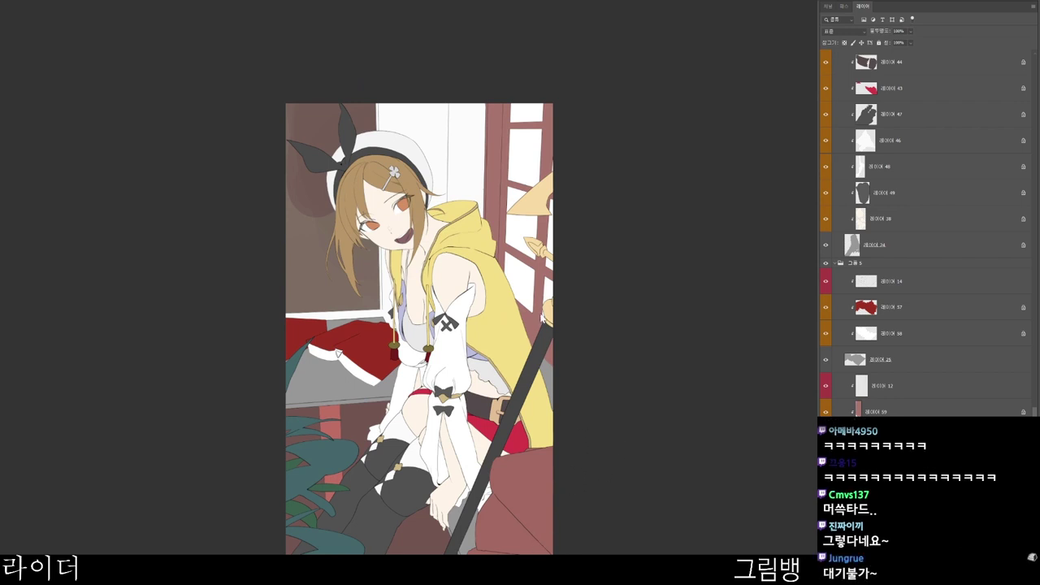
mouse_move(269, 138)
left_mouse_down()
mouse_move(292, 152)
mouse_move(312, 237)
mouse_move(347, 198)
mouse_move(358, 267)
left_mouse_up()
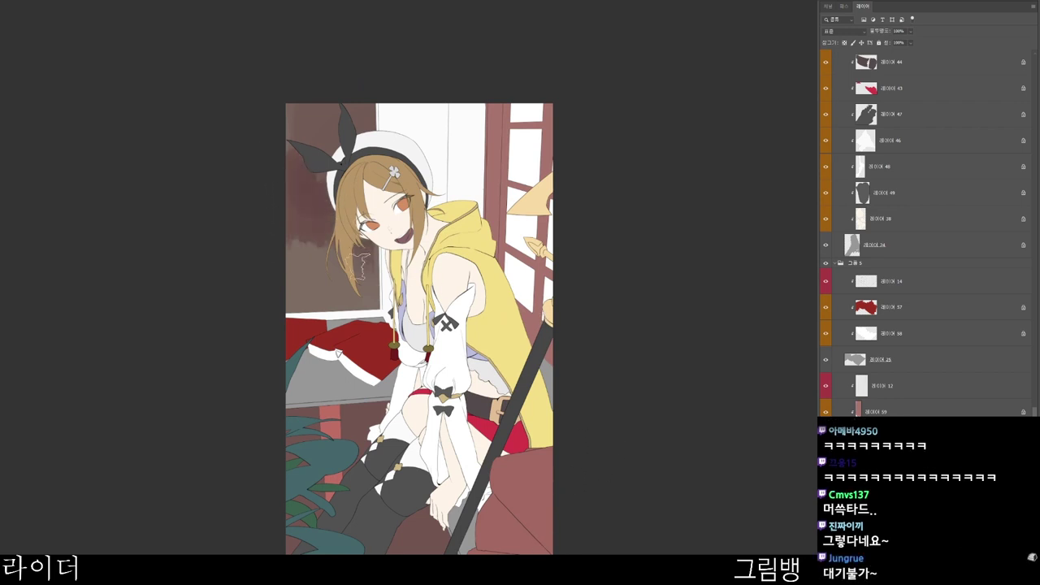
left_click_drag(317, 231, 375, 305)
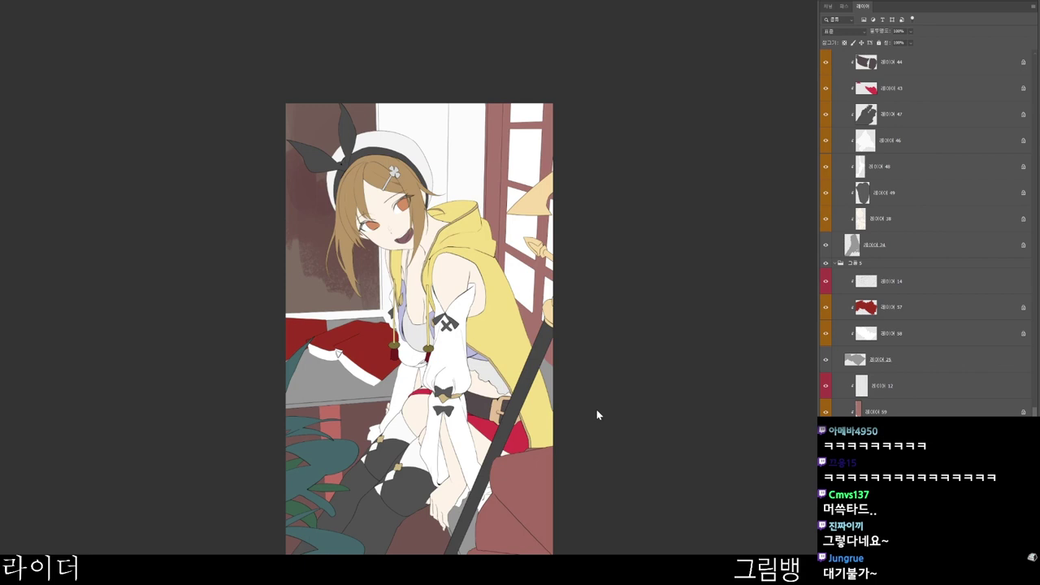
- Try the greyish brown 7b6d6a, switch to a much darker grey and brush it over the pane for a dark, mottled look
left_click(755, 518)
left_click(480, 125)
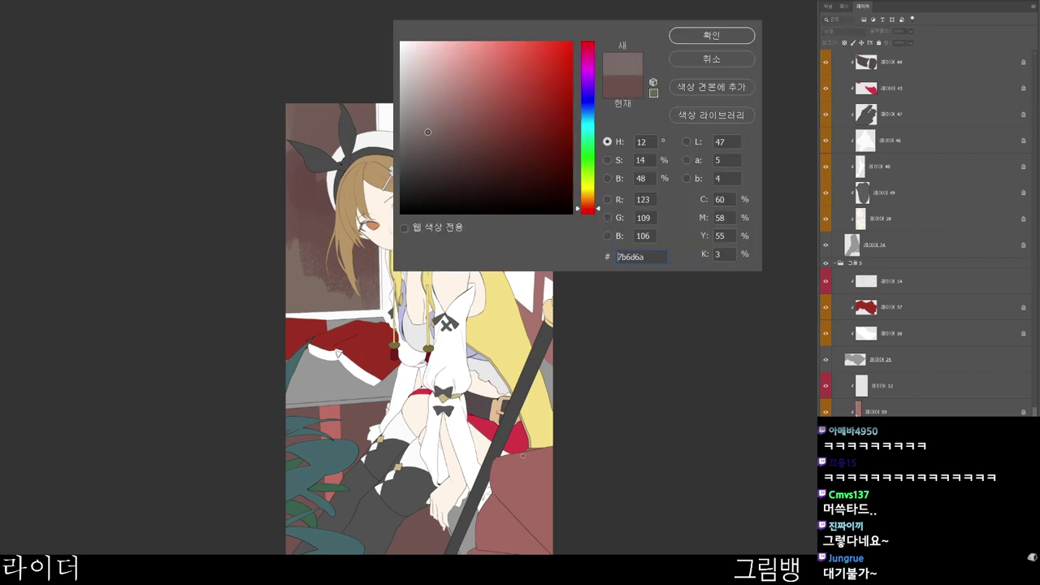
left_click(722, 36)
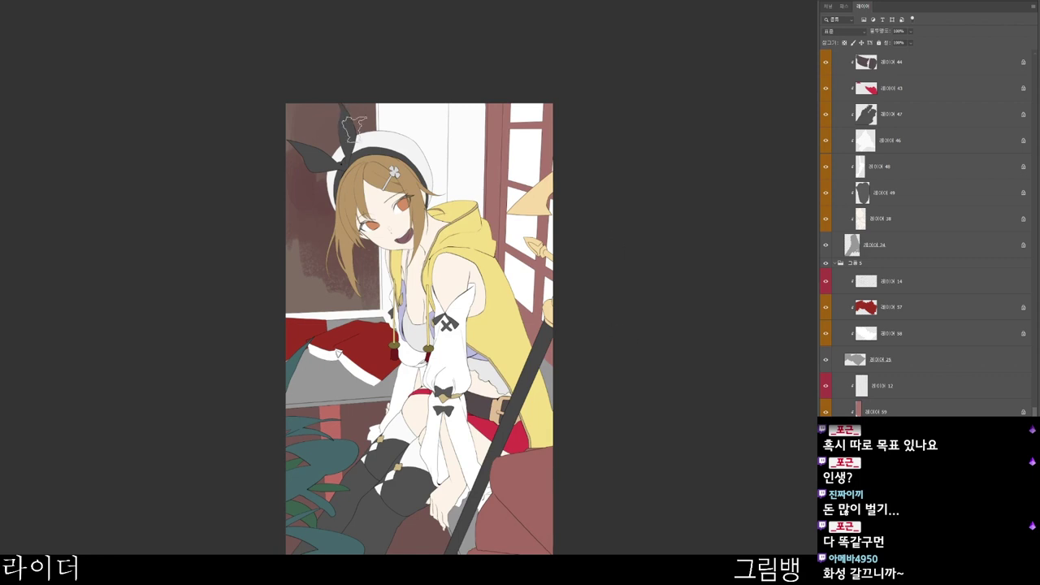
key("n")
left_click(419, 159)
left_click(722, 34)
mouse_move(288, 86)
left_mouse_down()
mouse_move(335, 93)
mouse_move(299, 267)
mouse_move(362, 294)
left_mouse_up()
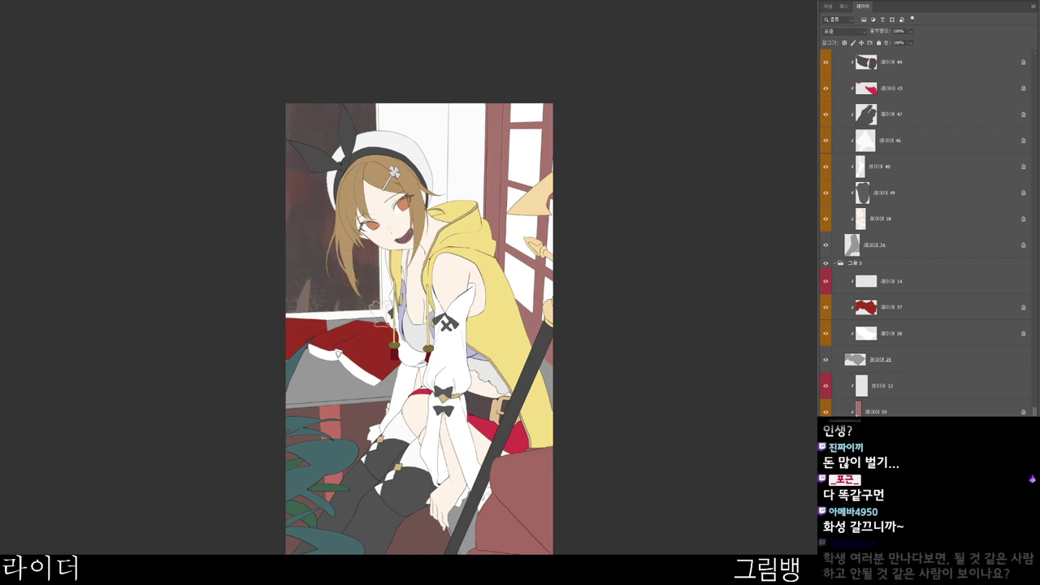
- Choose a muted reddish brown and the greyish brown 5c4d49 as brush colours and add uneven patches to the dark pane behind the character
key("n")
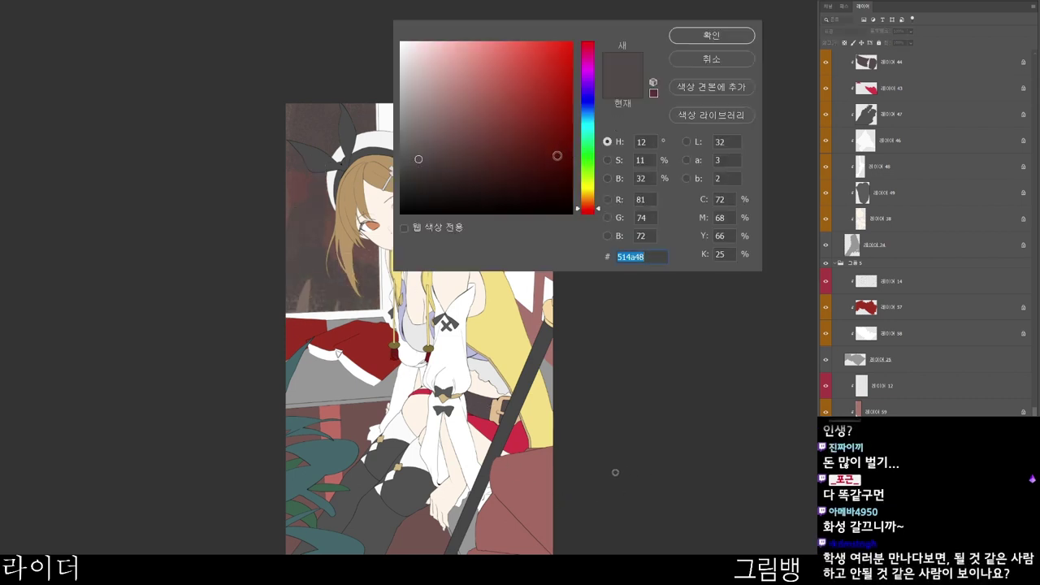
left_click(448, 152)
left_click(709, 40)
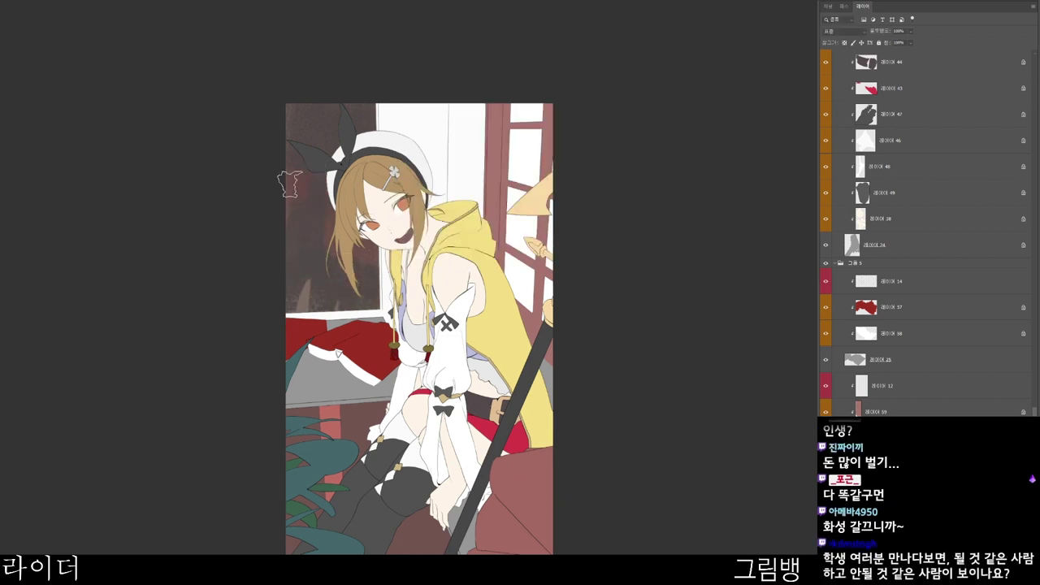
mouse_move(290, 184)
left_mouse_down()
mouse_move(307, 246)
mouse_move(329, 242)
mouse_move(330, 220)
left_mouse_up()
left_click(332, 224, "alt")
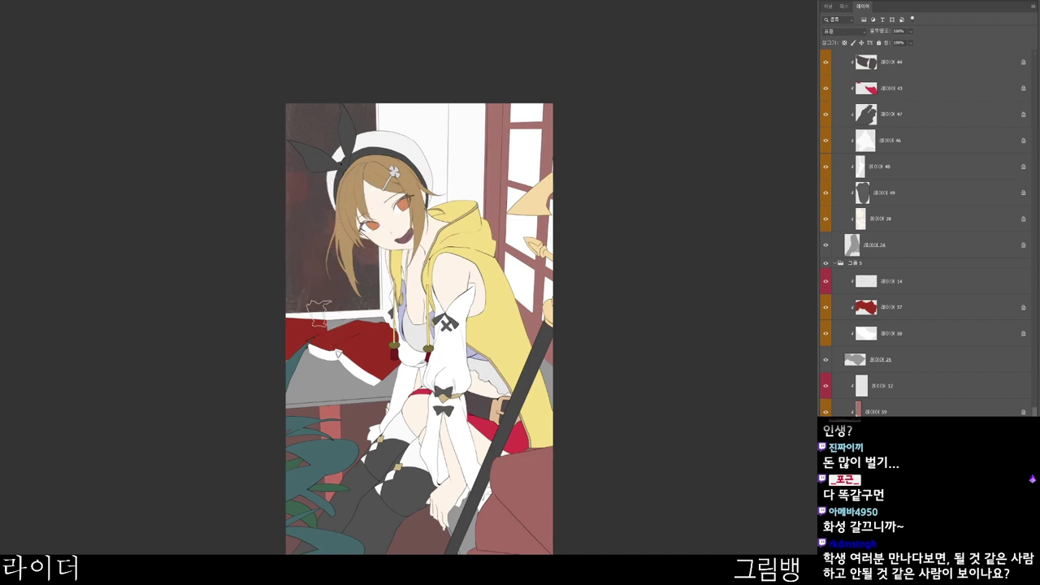
key("F6")
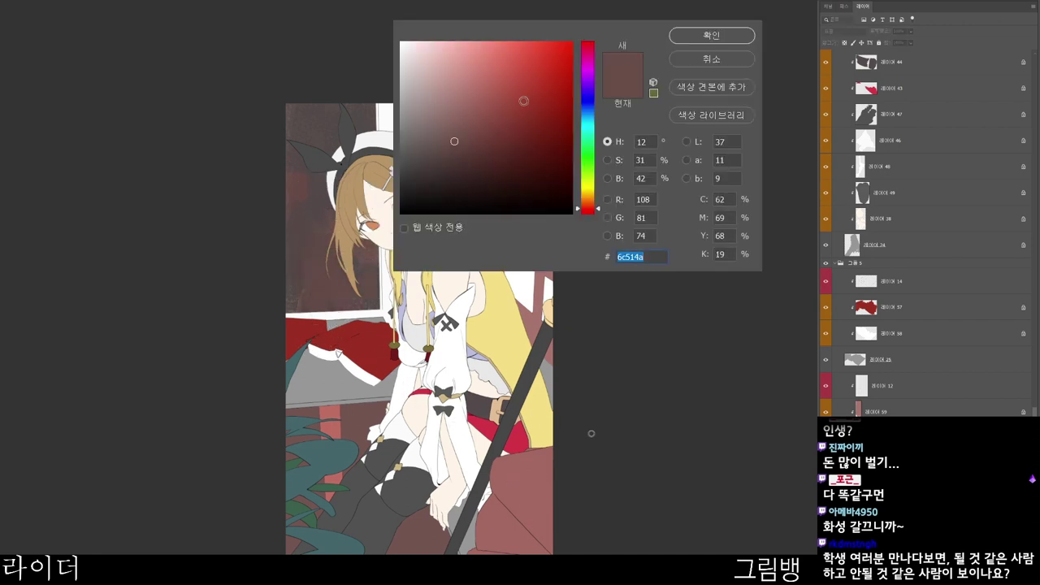
left_click(436, 152)
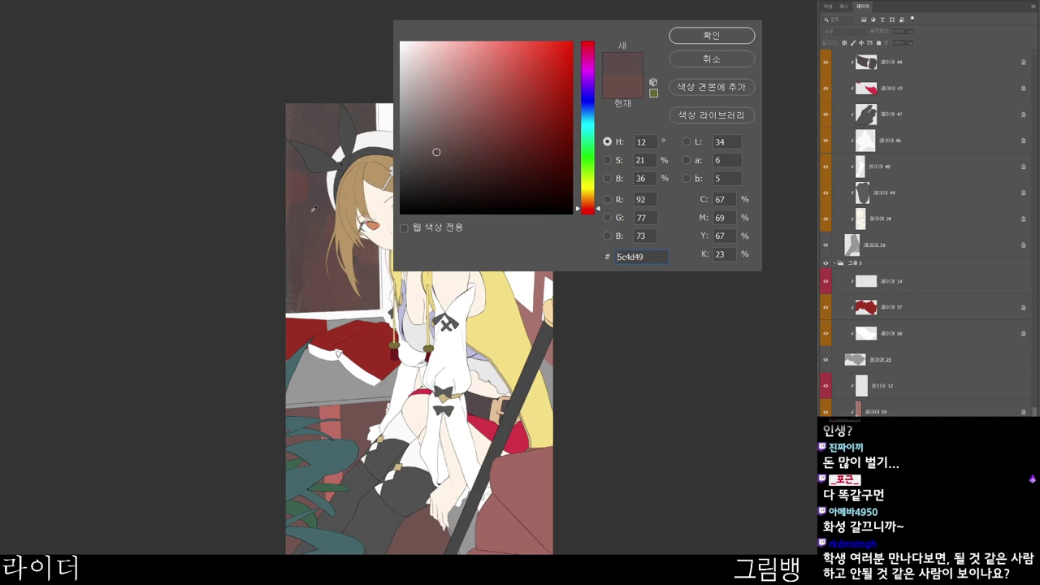
left_click(689, 39)
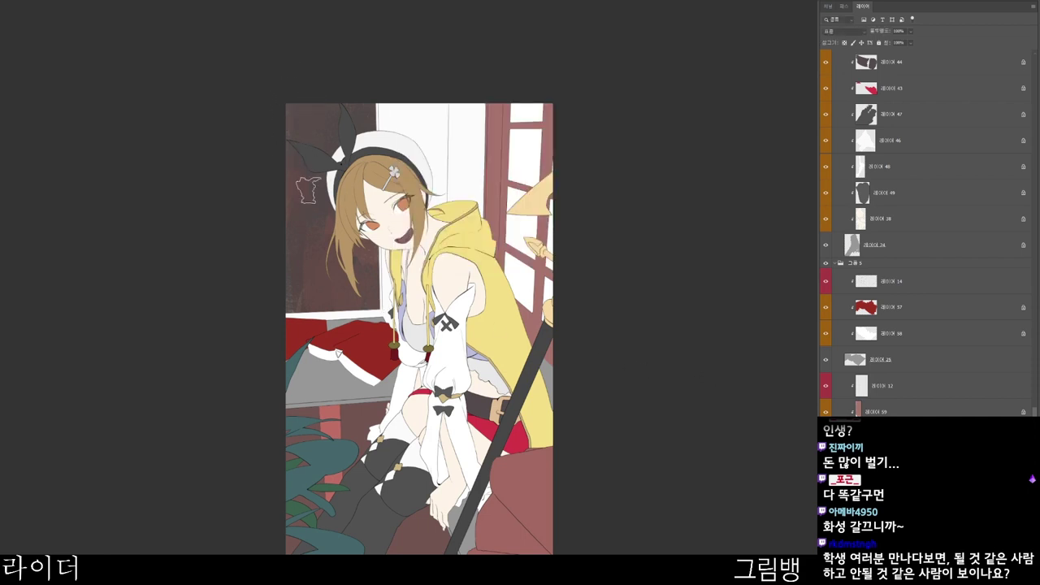
- Select the white wall's layer by picking it on the canvas and brush it greyish brown and the bluish grey 838b97
left_click(412, 124, "ctrl")
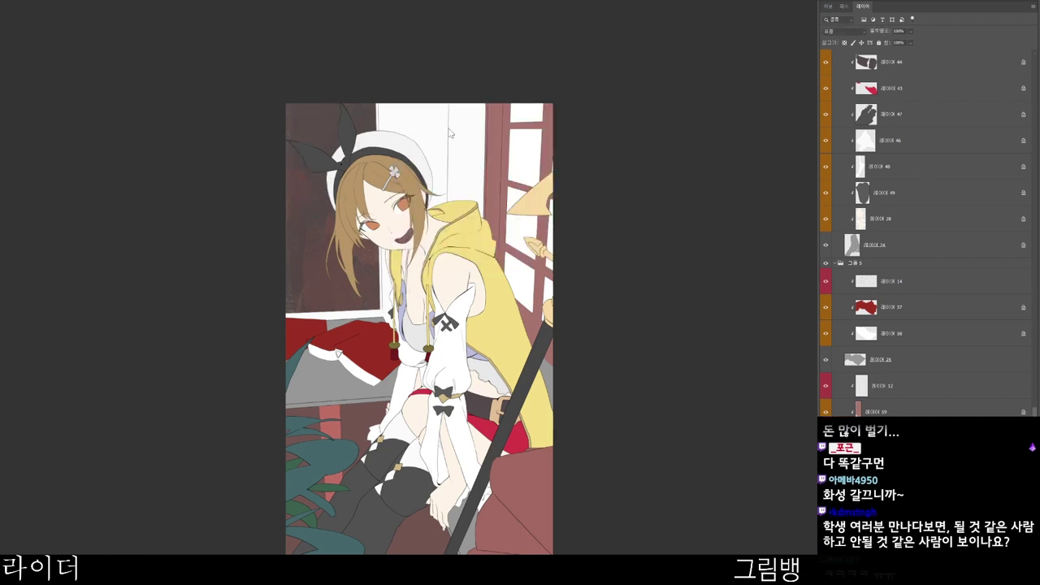
mouse_move(375, 79)
left_mouse_down()
mouse_move(390, 149)
mouse_move(418, 92)
mouse_move(455, 116)
mouse_move(491, 109)
mouse_move(495, 215)
left_mouse_up()
left_click(638, 541)
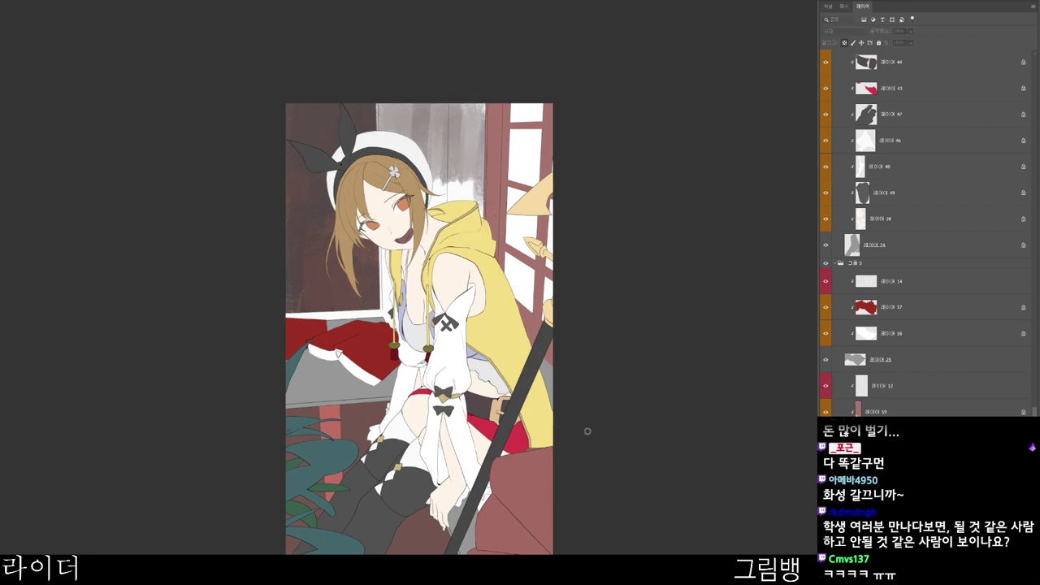
left_click(422, 112)
left_click(590, 111)
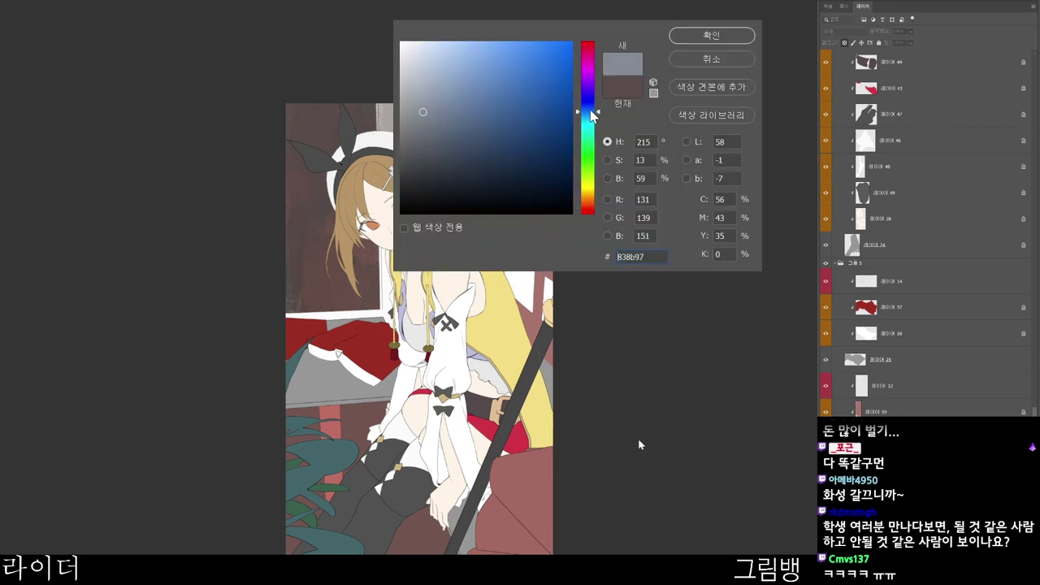
left_click(712, 35)
mouse_move(350, 328)
left_mouse_down()
mouse_move(379, 258)
mouse_move(394, 333)
mouse_move(442, 168)
mouse_move(459, 264)
mouse_move(475, 188)
left_mouse_up()
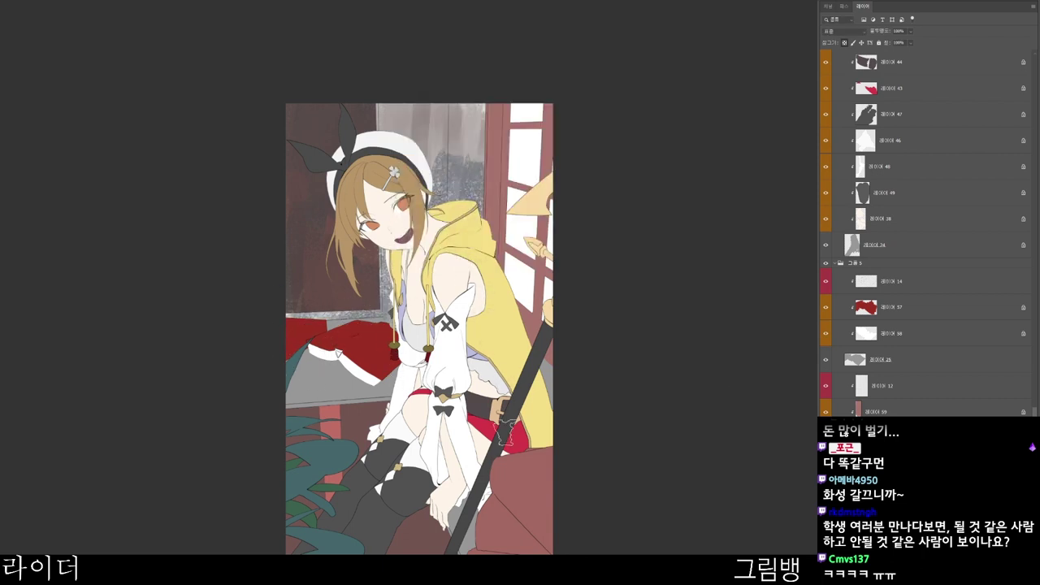
- Set the brush colour to the light blue-grey b7c0cb and brush it across the wall beside the window frame
left_click(638, 541)
left_click(416, 76)
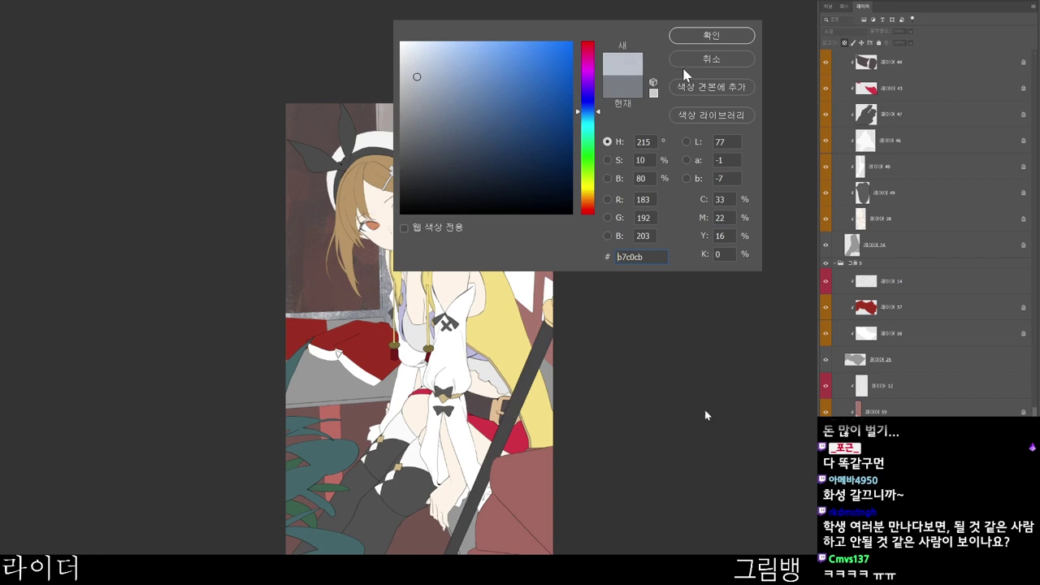
left_click(713, 38)
mouse_move(410, 150)
left_mouse_down()
mouse_move(436, 104)
mouse_move(458, 93)
mouse_move(470, 102)
mouse_move(486, 199)
left_mouse_up()
mouse_move(392, 113)
left_mouse_down()
mouse_move(408, 113)
mouse_move(433, 194)
mouse_move(460, 187)
mouse_move(484, 99)
left_mouse_up()
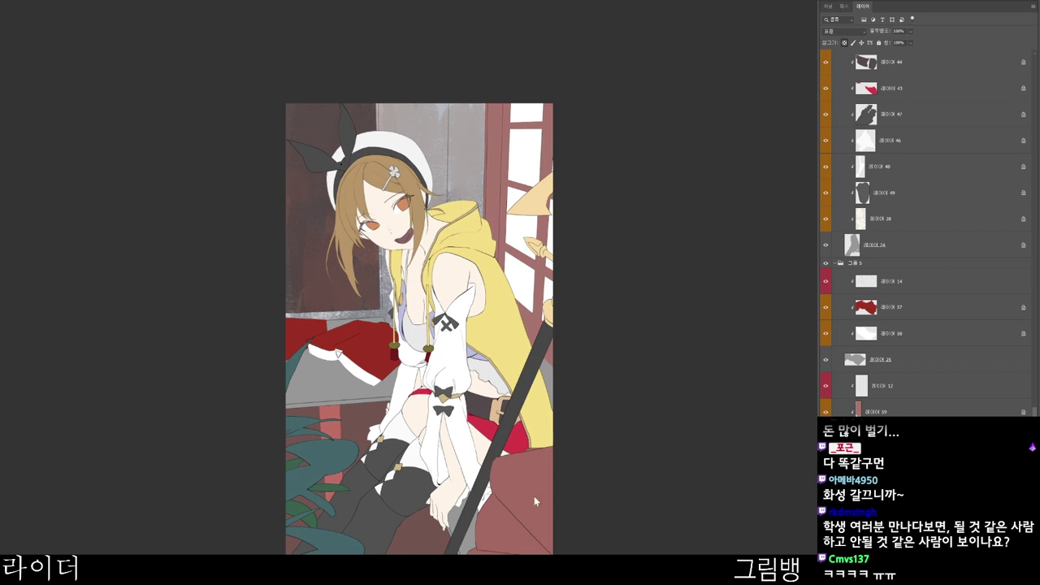
- Set the brush colour to the neutral grey 878a91 and even out the wall with it
type("n828793")
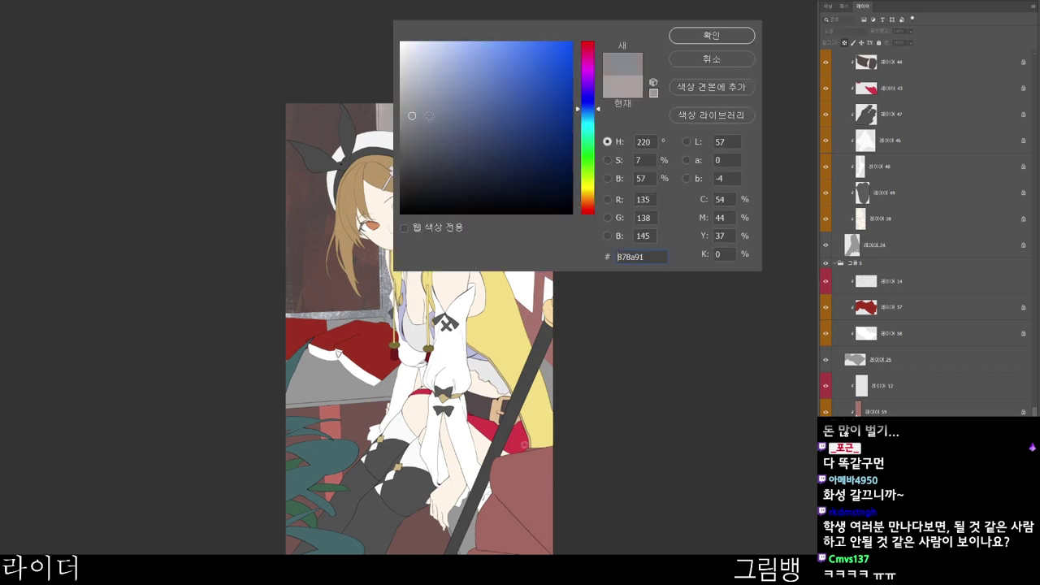
key("Return")
left_click_drag(495, 337, 483, 390)
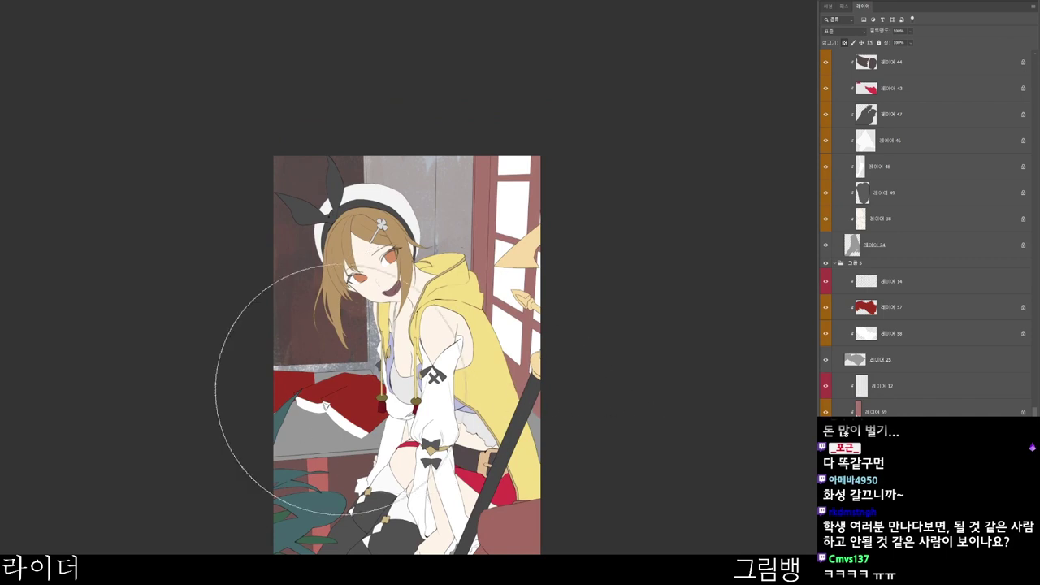
- Choose a dark purplish tone as brush colour and shade the lower part of the grey wall with it
key("n")
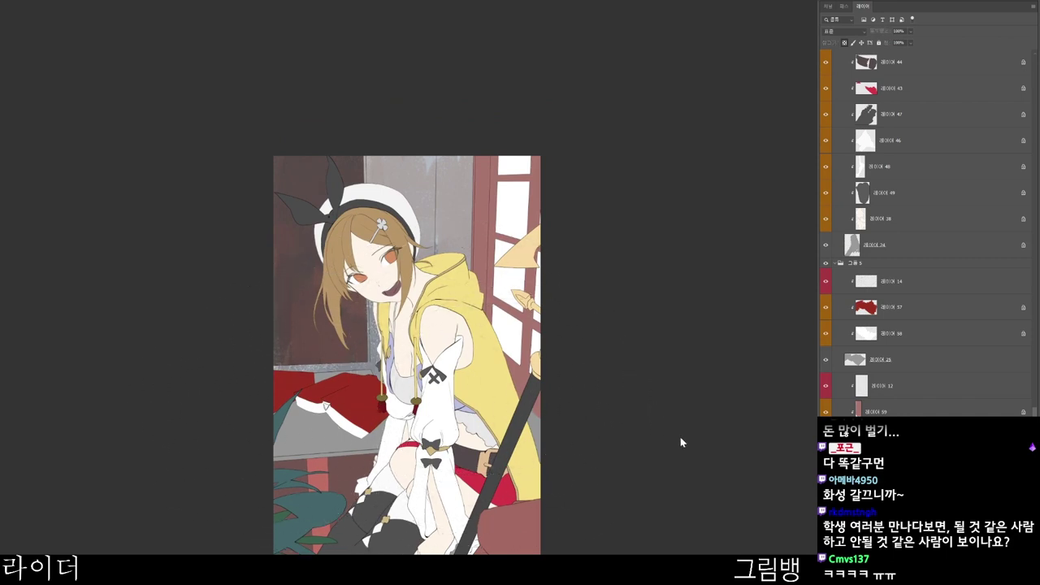
left_click(443, 168)
left_click(590, 51)
left_click(719, 38)
key("Return")
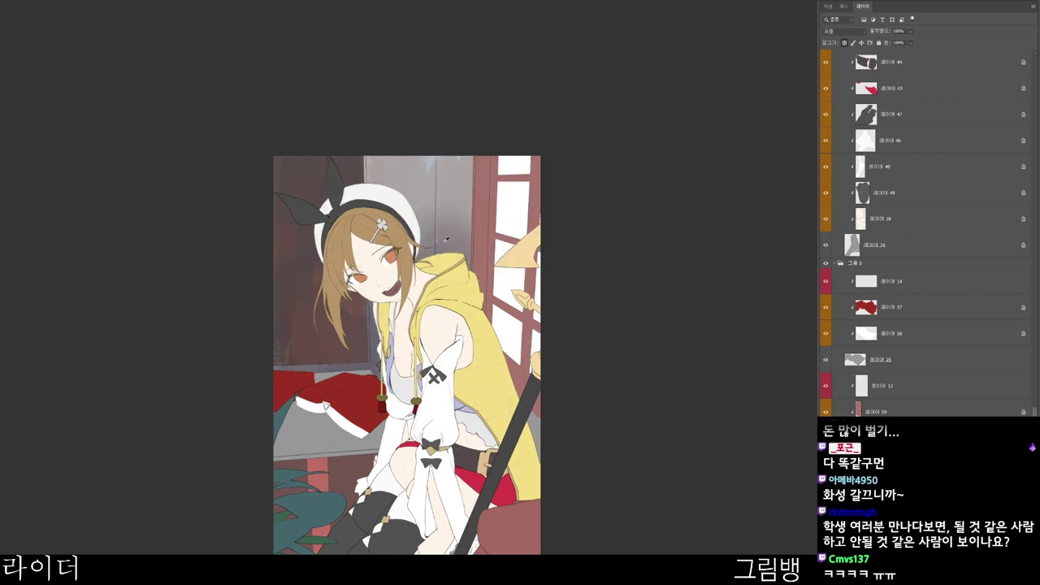
- Set the brush colour to the dark reddish brown 412a2c and cover the grey surface under the red-and-white garment
scroll(528, 258, "down", 2)
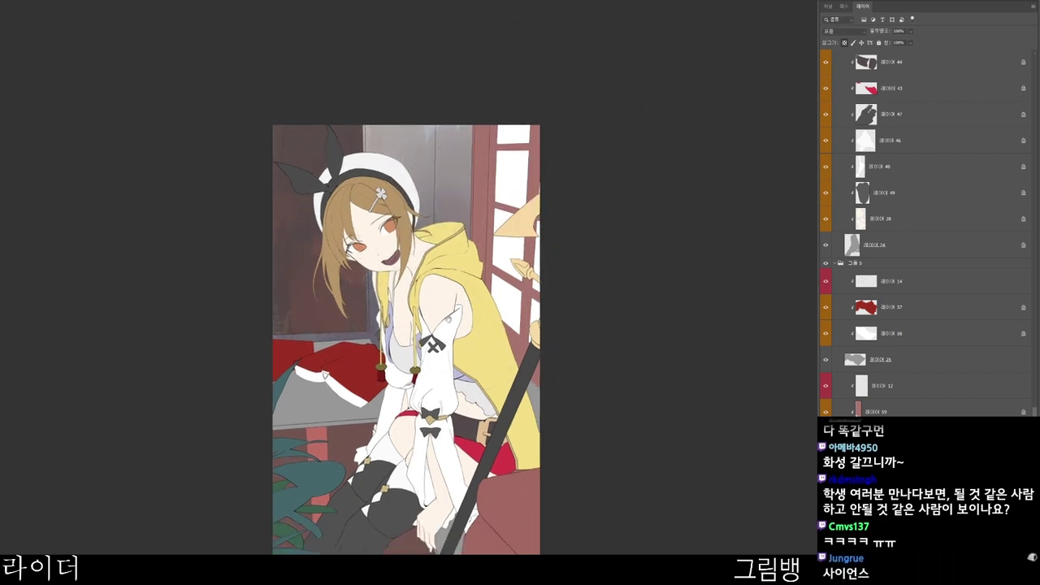
key("n")
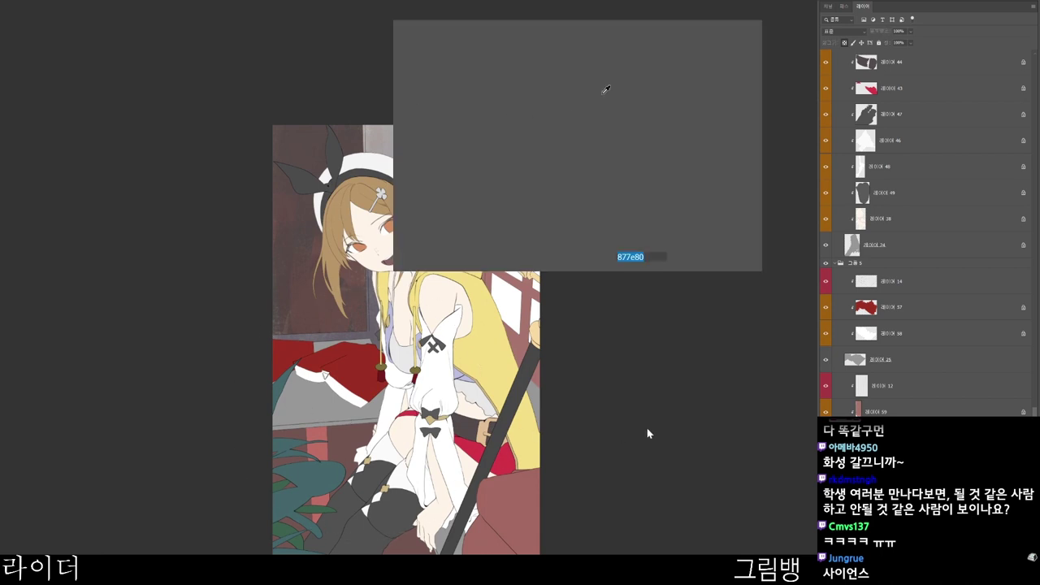
mouse_move(531, 130)
left_mouse_down()
mouse_move(464, 147)
mouse_move(462, 169)
left_mouse_up()
left_click(711, 35)
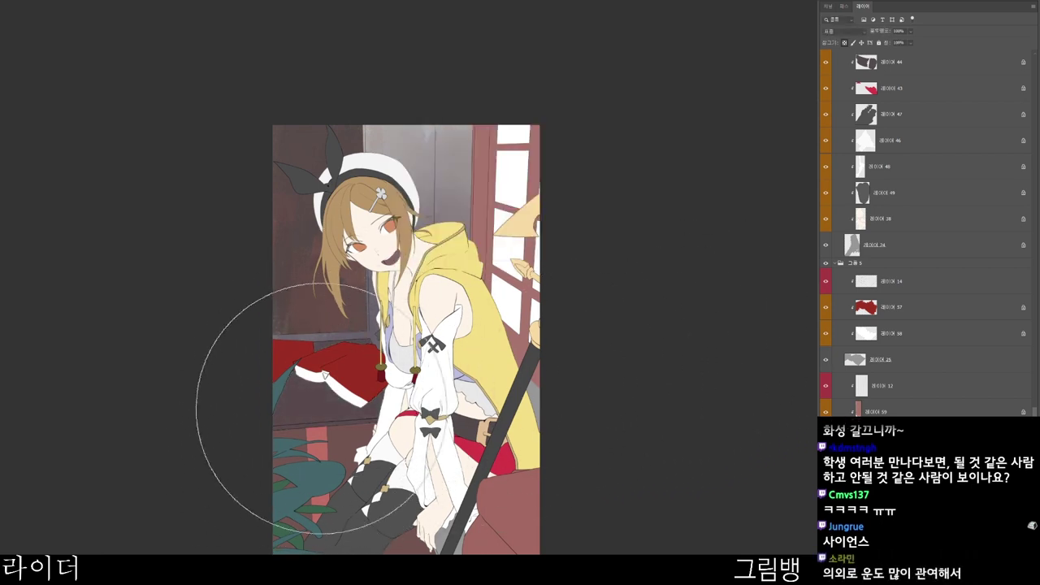
- Set the brush colour to the near-black 1d1919, switch to a dark bluish grey and brush subtle variation into the dark background surfaces
key("F1")
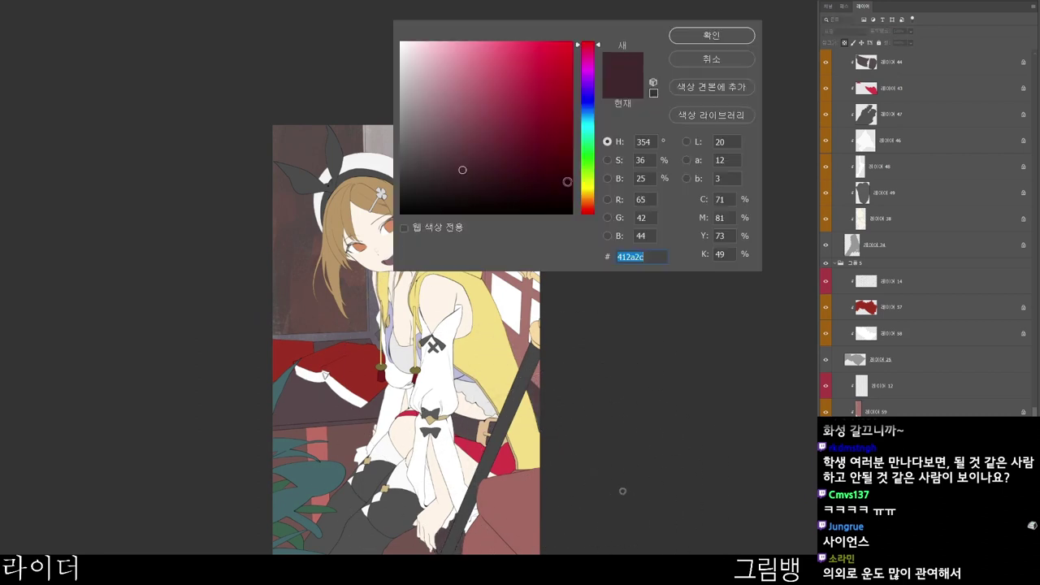
left_click(458, 170)
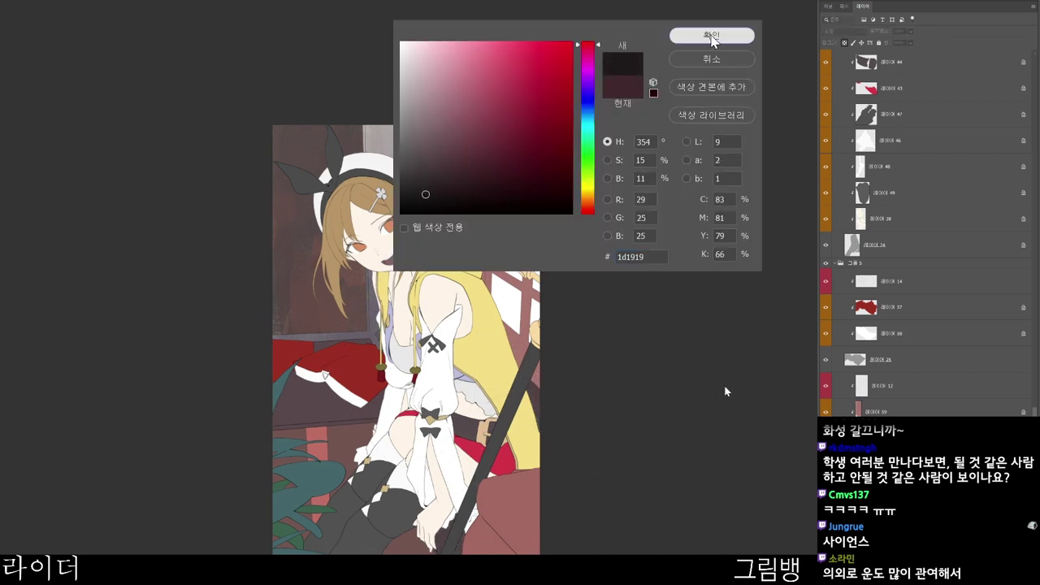
left_click(711, 35)
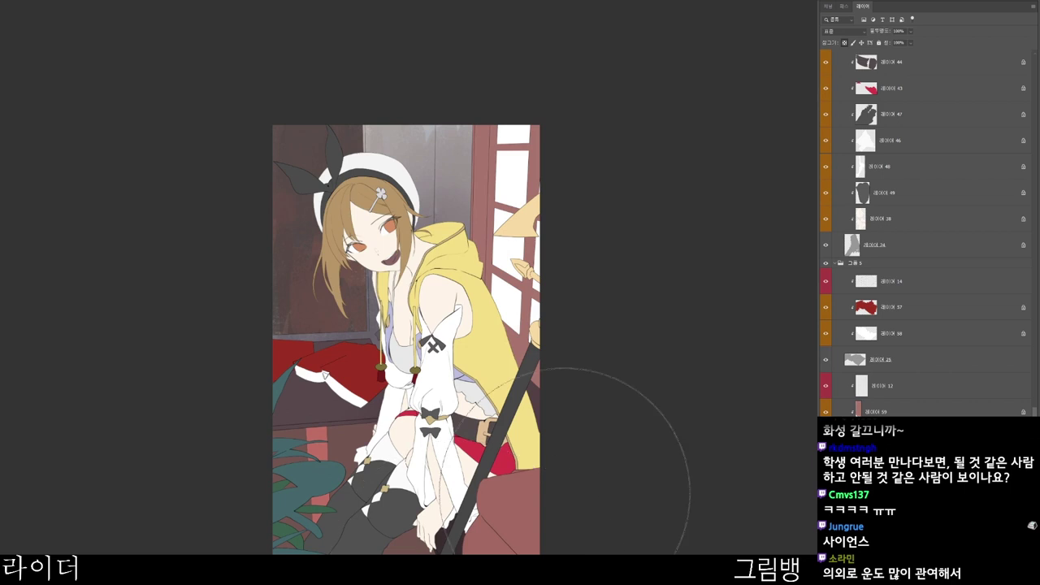
key("F1")
left_click(431, 162)
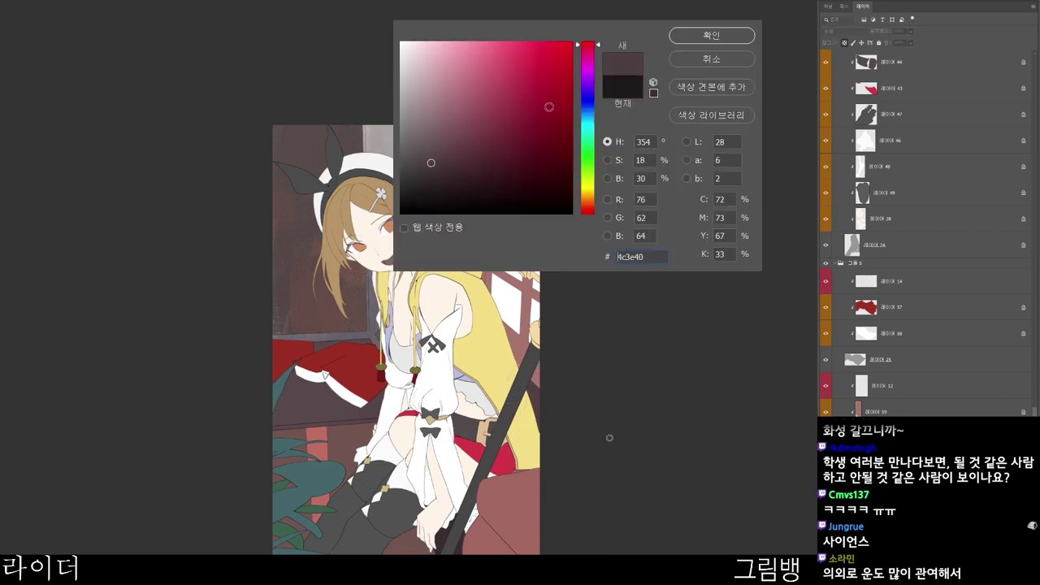
left_click(587, 107)
left_click(722, 39)
key("Return")
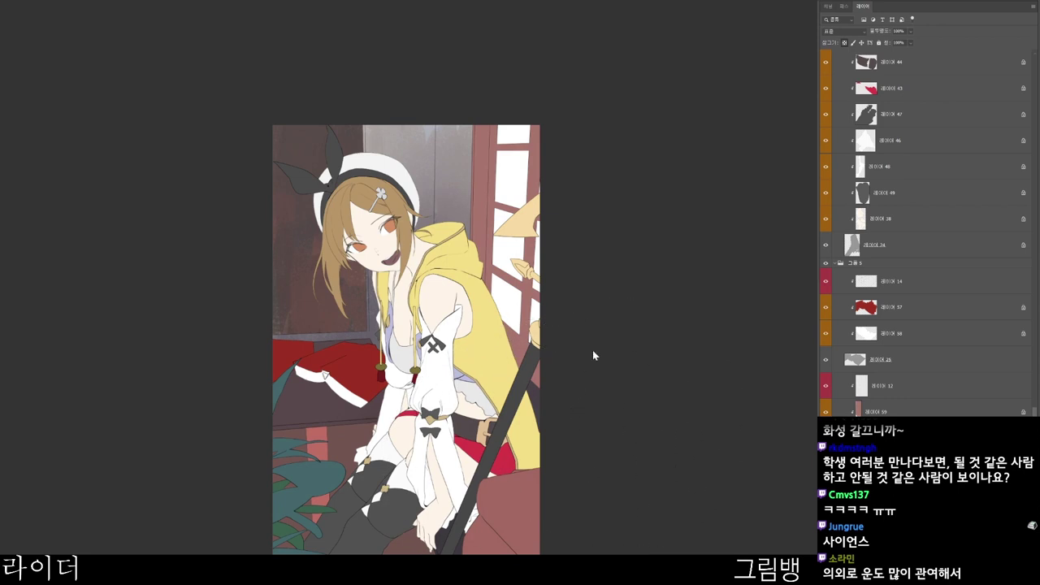
- Select the red window frame's layer by picking it on the canvas and brush the frame a dark reddish brown
scroll(488, 185, "down", 2)
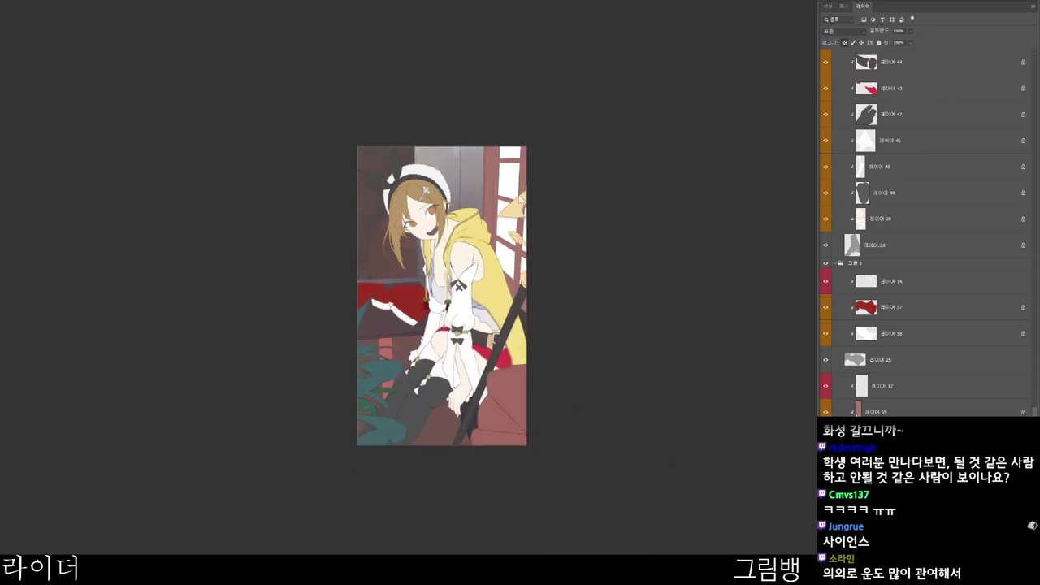
left_click(522, 200, "ctrl")
key("ctrl+u")
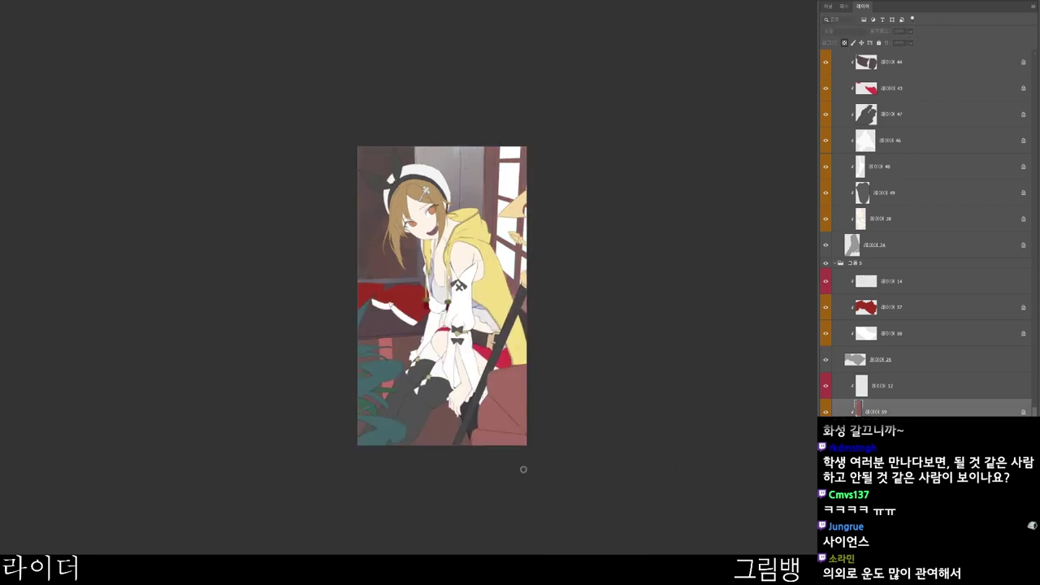
left_click(590, 214)
left_click(490, 165)
left_click(697, 37)
left_click_drag(554, 202, 533, 277)
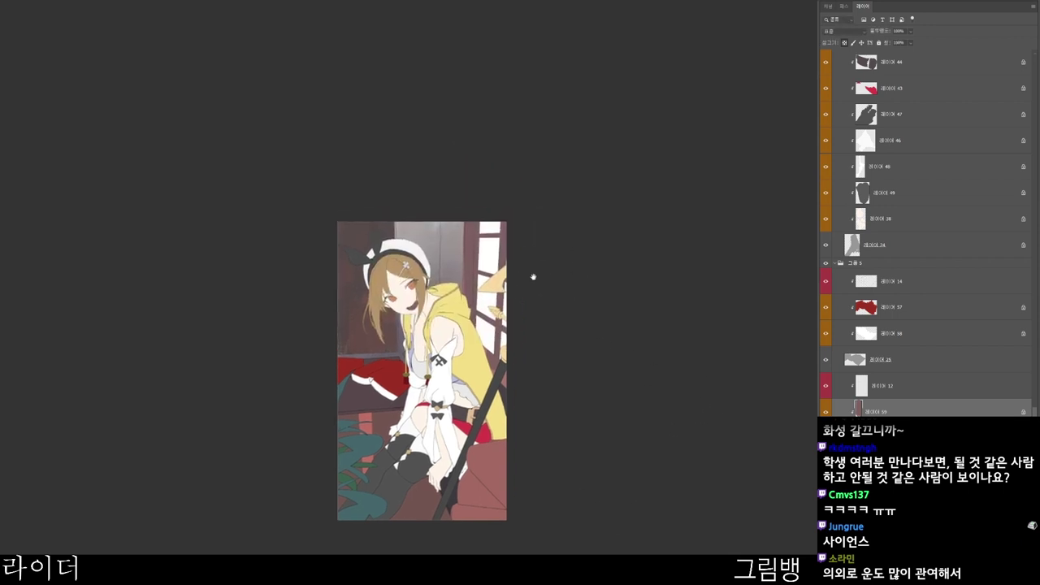
- Set the brush colour to the dark brown 3c2a1c and brush it down the window frame
scroll(533, 277, "down", 1)
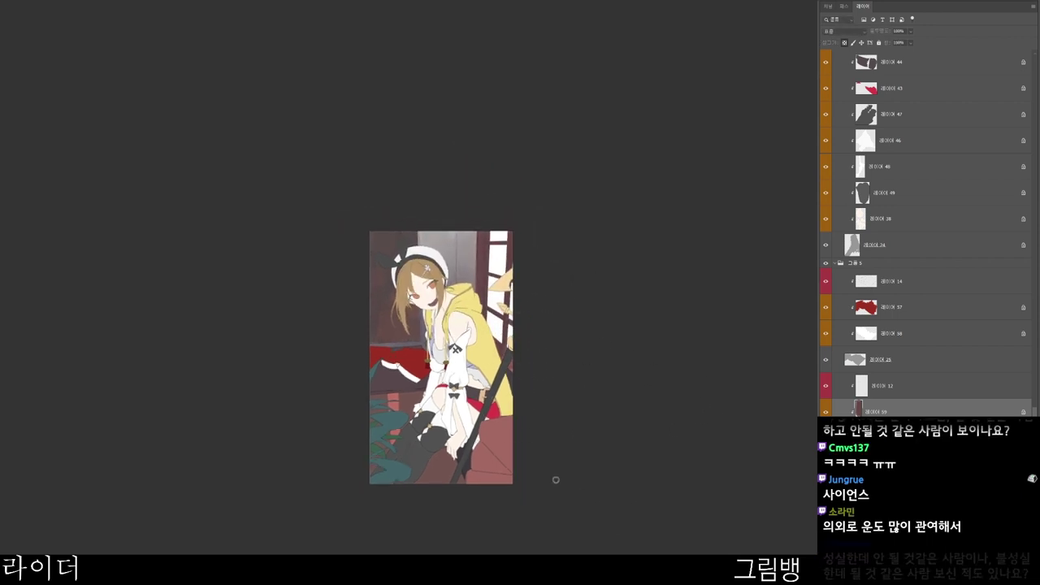
left_click(587, 204)
left_click(490, 174)
left_click(713, 42)
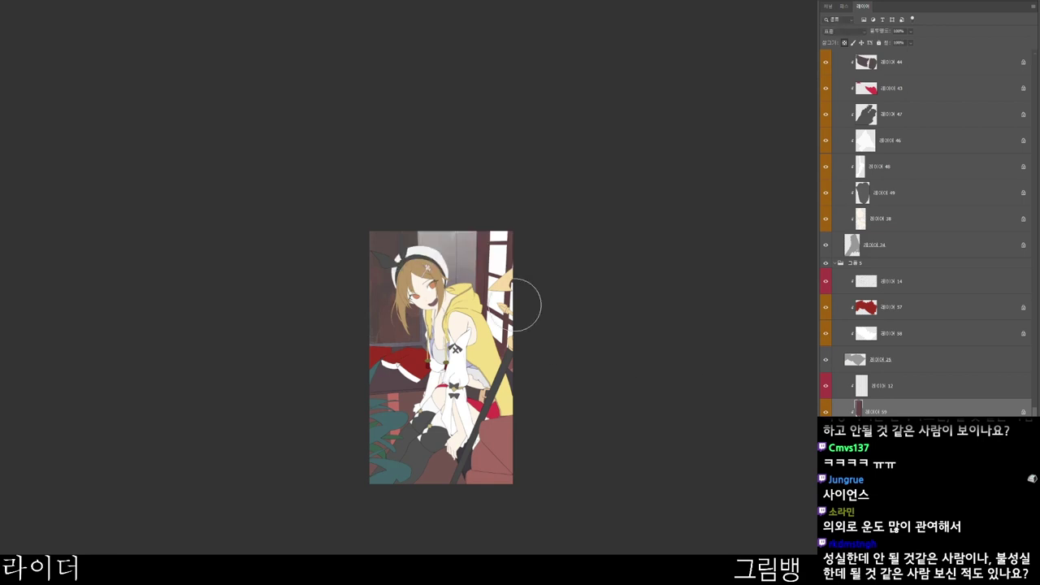
left_click_drag(479, 210, 488, 353)
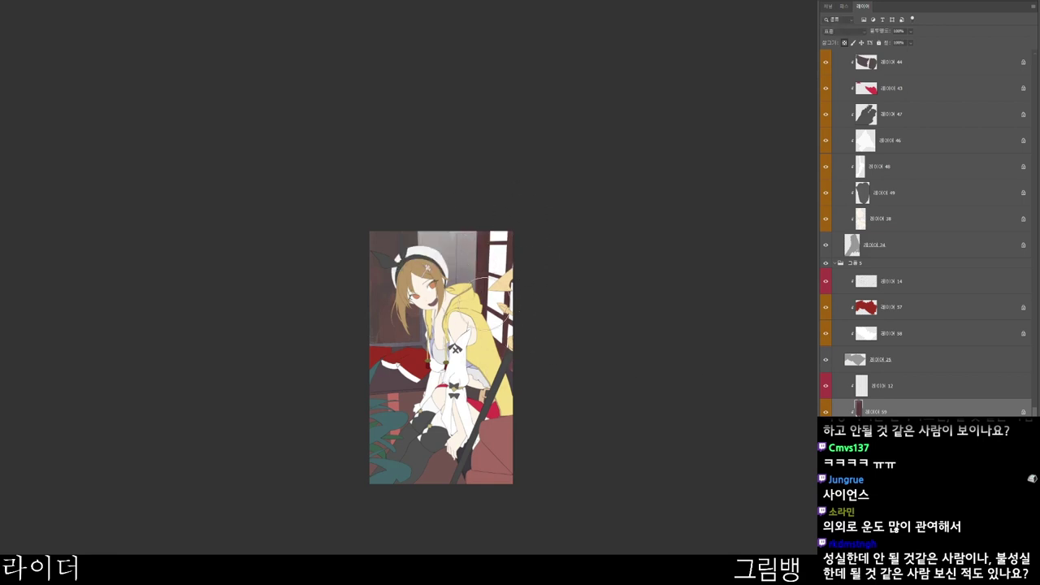
- Choose a dark brownish grey as brush colour and brush it over the window frame
key("F12")
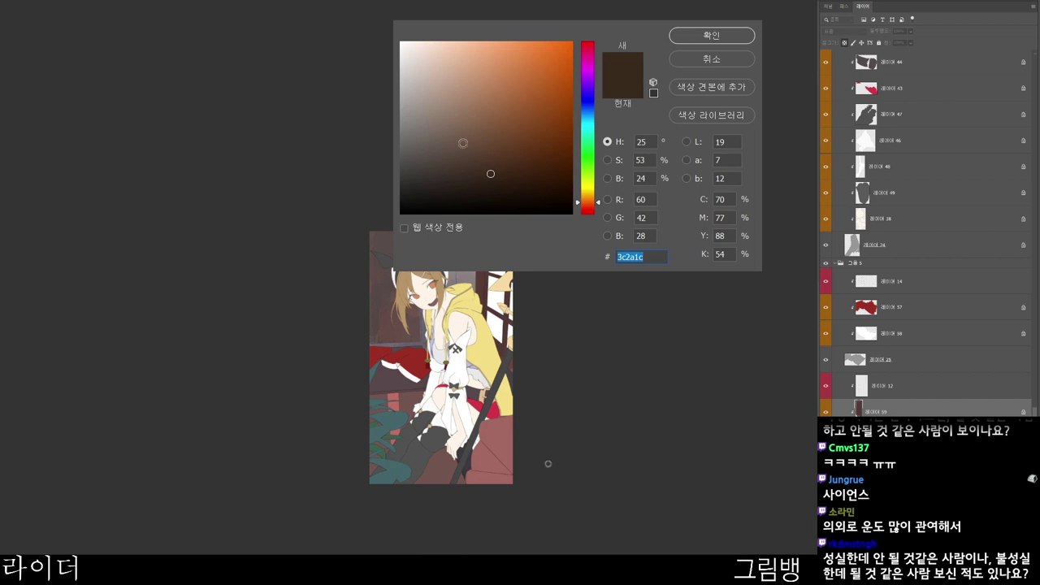
left_click(425, 157)
left_click(711, 35)
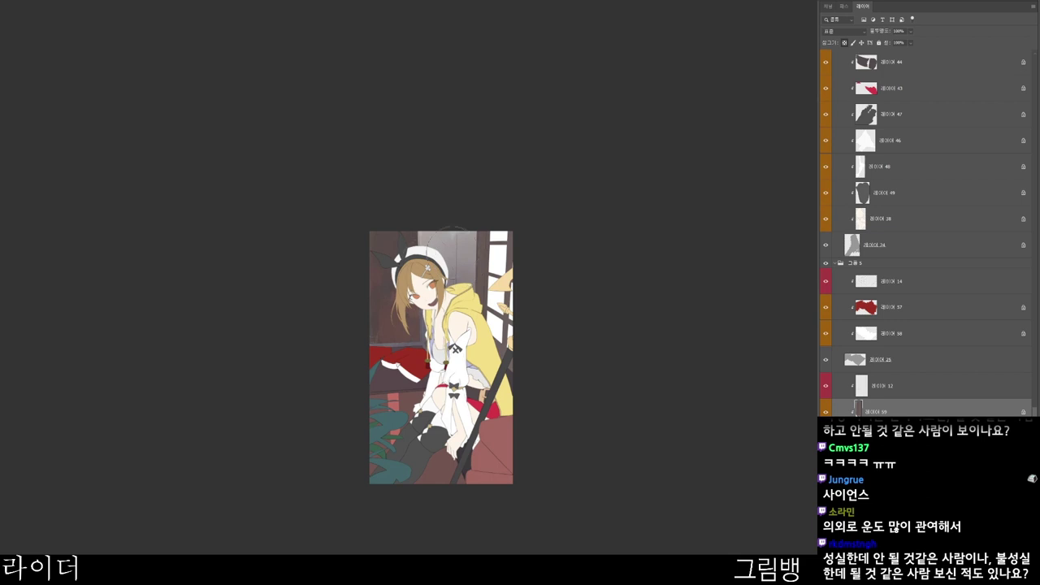
- Select the wall panel's layer by picking it on the canvas, set the brush colour to the dark brown 4c3d37 and brush the panel
left_click(477, 265, "ctrl")
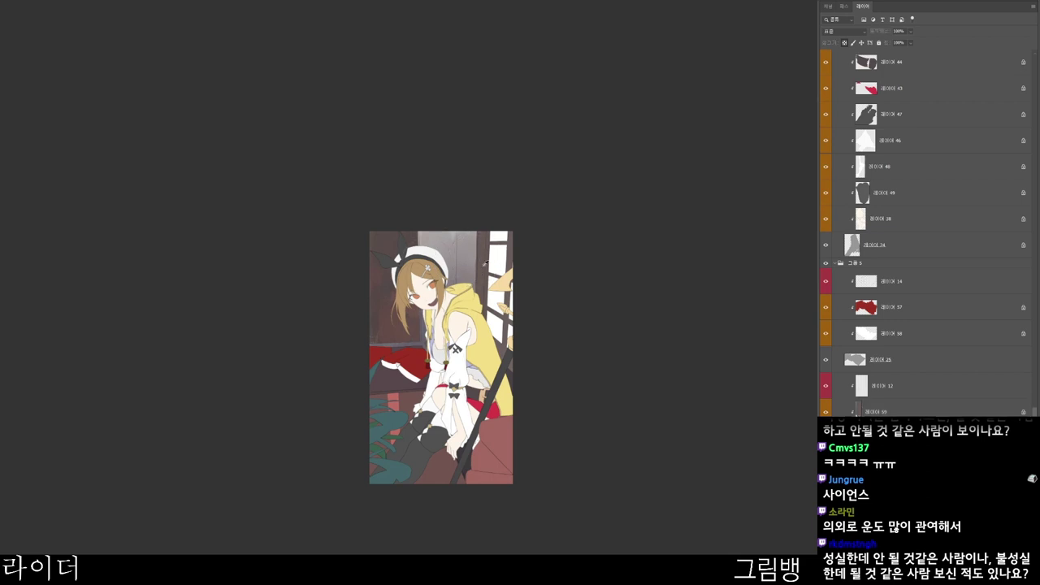
key("n")
left_click(713, 36)
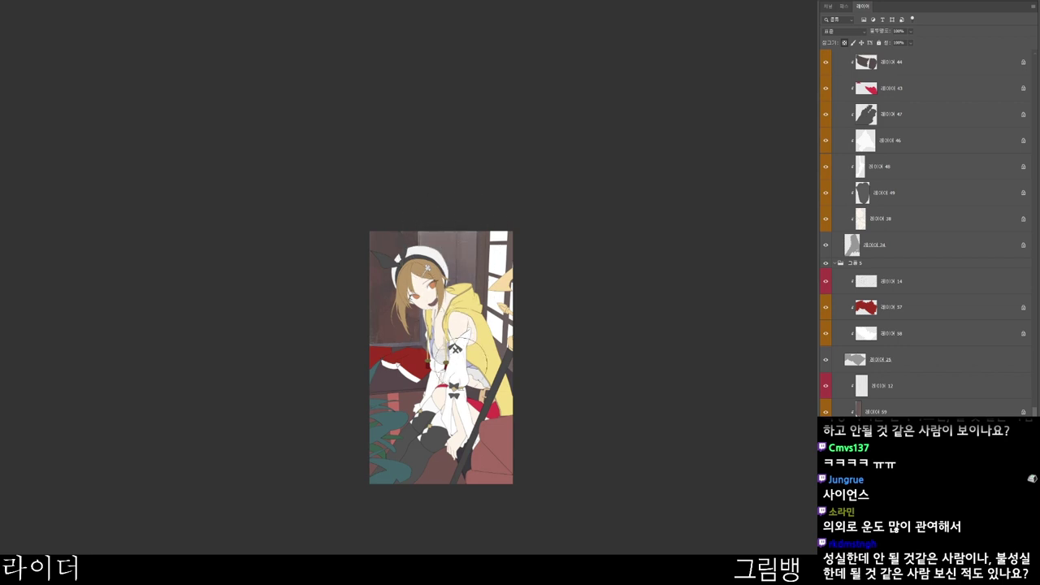
key("n")
left_click(447, 162)
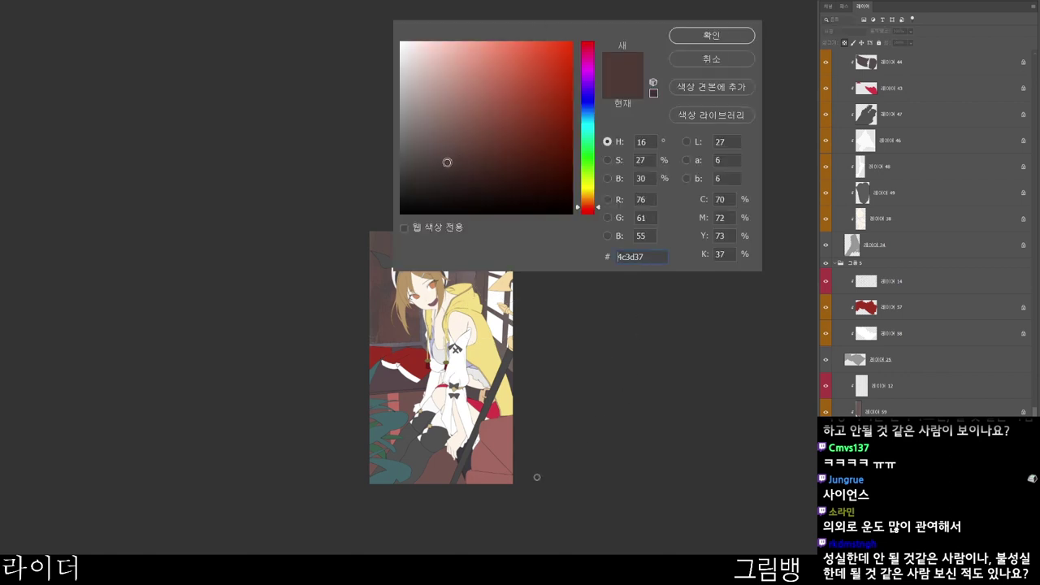
left_click(711, 35)
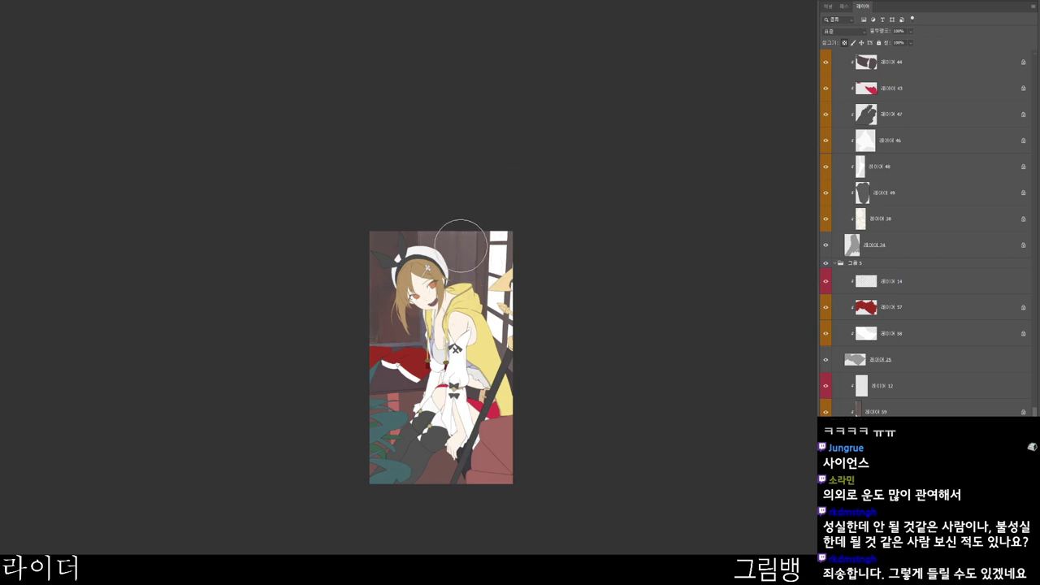
- Set the brush colour to the dark grey 5a5959 and brush subtle variation into the wall panel behind the character
scroll(468, 252, "up", 1)
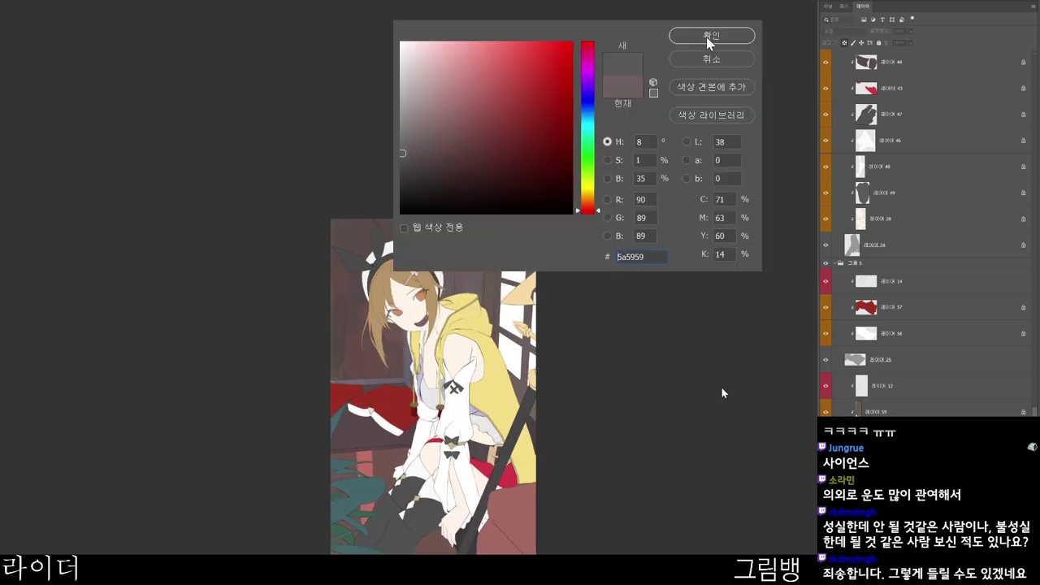
left_click(713, 34)
scroll(411, 225, "up", 1)
scroll(411, 225, "down", 1)
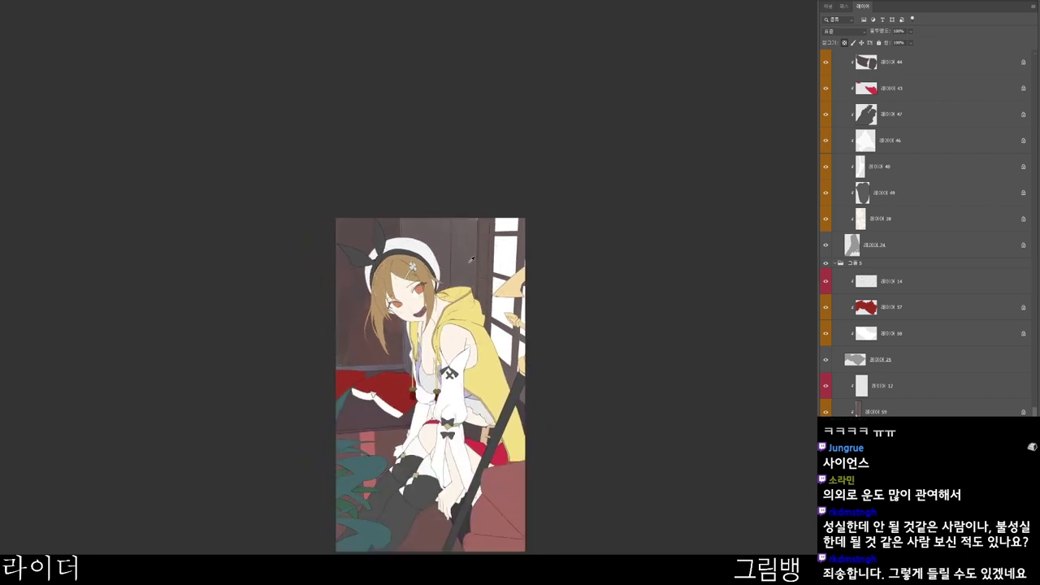
scroll(487, 221, "up", 2)
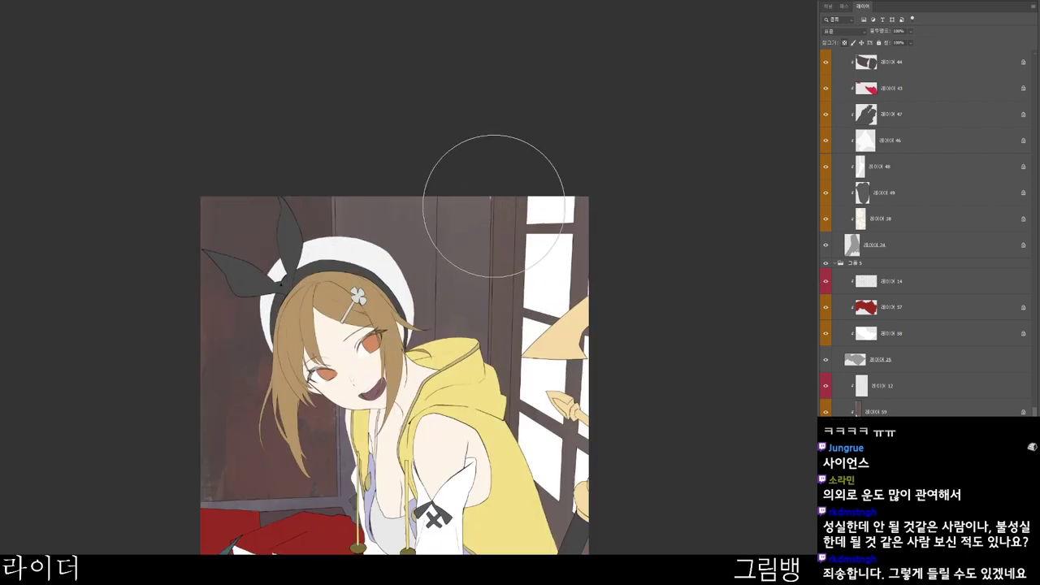
scroll(498, 188, "down", 1)
scroll(538, 223, "down", 1)
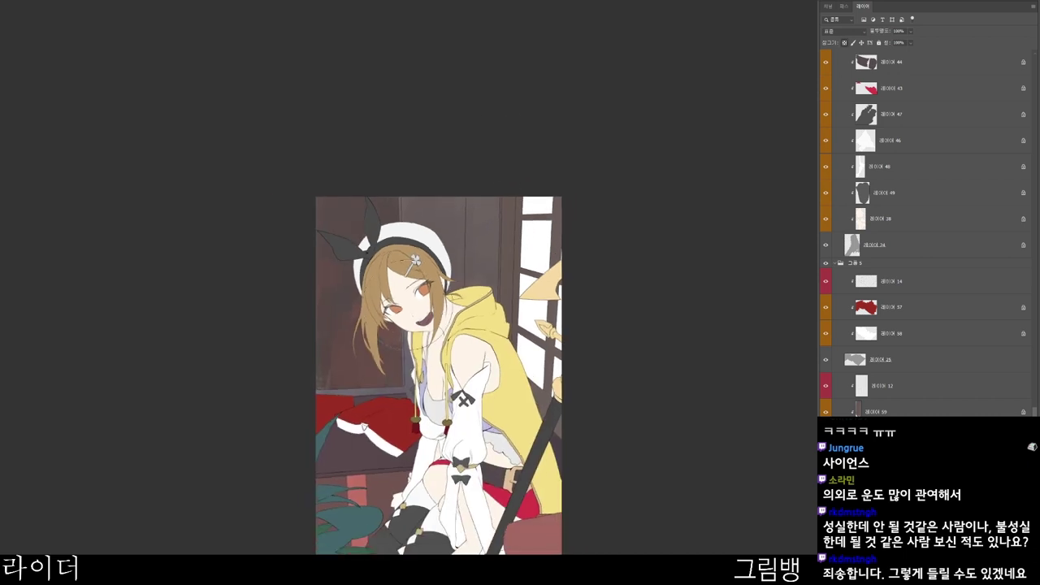
scroll(439, 367, "down", 1)
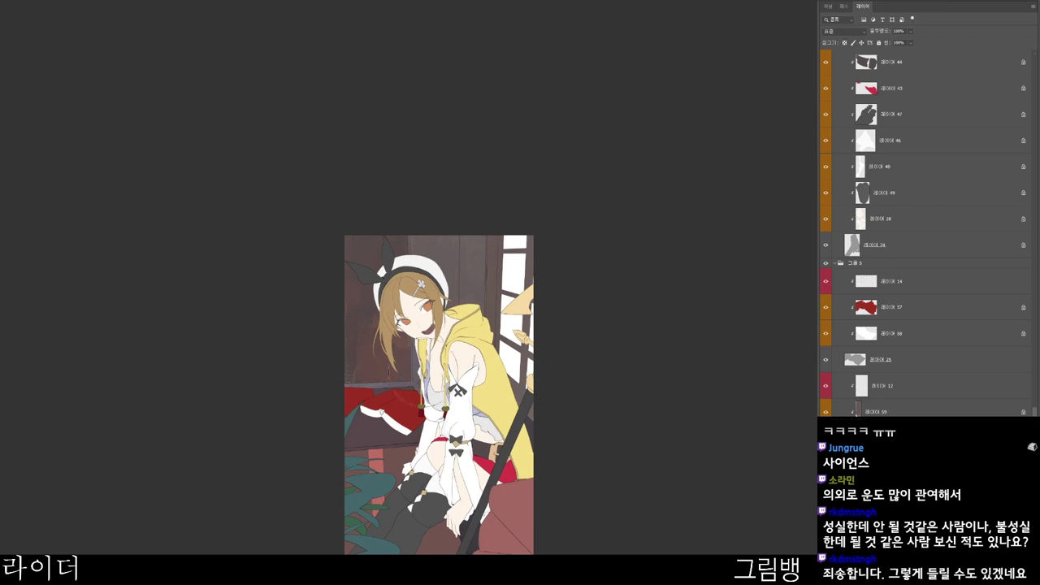
- Set the brush colour to the very dark brown 2c1c18 and brush it into the dark background surfaces
key("n")
left_click(482, 181)
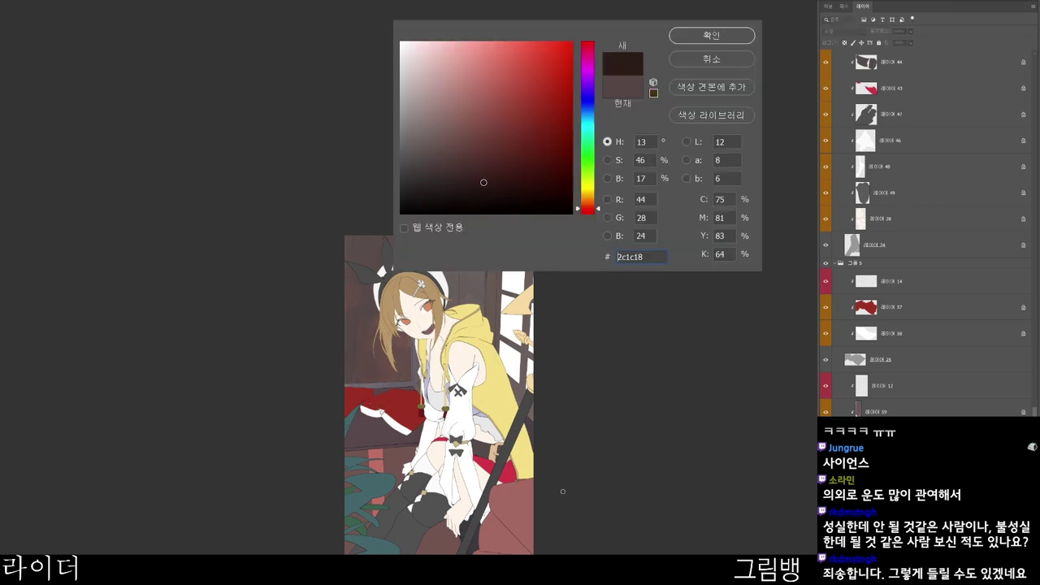
left_click(726, 38)
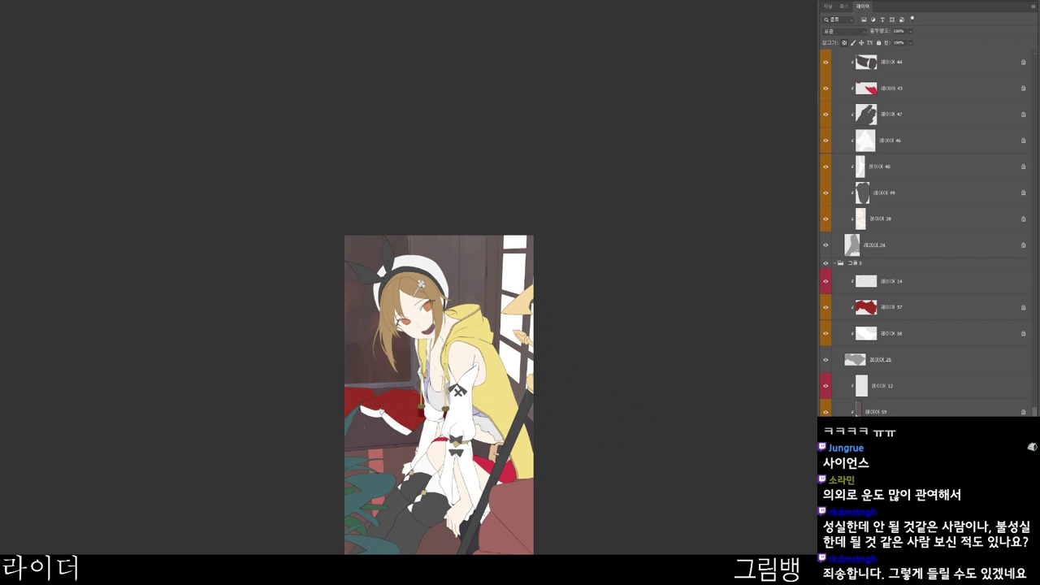
mouse_move(334, 425)
left_mouse_down()
mouse_move(395, 425)
mouse_move(354, 407)
mouse_move(409, 436)
mouse_move(421, 428)
mouse_move(539, 463)
mouse_move(534, 500)
mouse_move(353, 412)
left_mouse_up()
- Set the brush colour to the near-black 1c1615 and brush the shadowed area beneath the red cloth
left_click(616, 431)
left_click(444, 195)
left_click(732, 40)
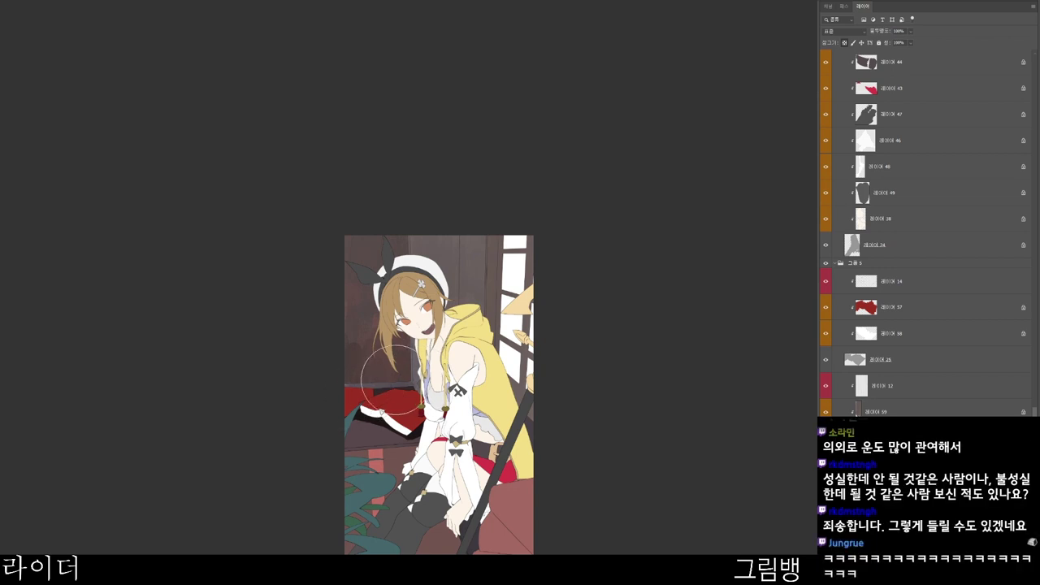
left_click_drag(398, 381, 416, 380)
left_click_drag(449, 449, 427, 403)
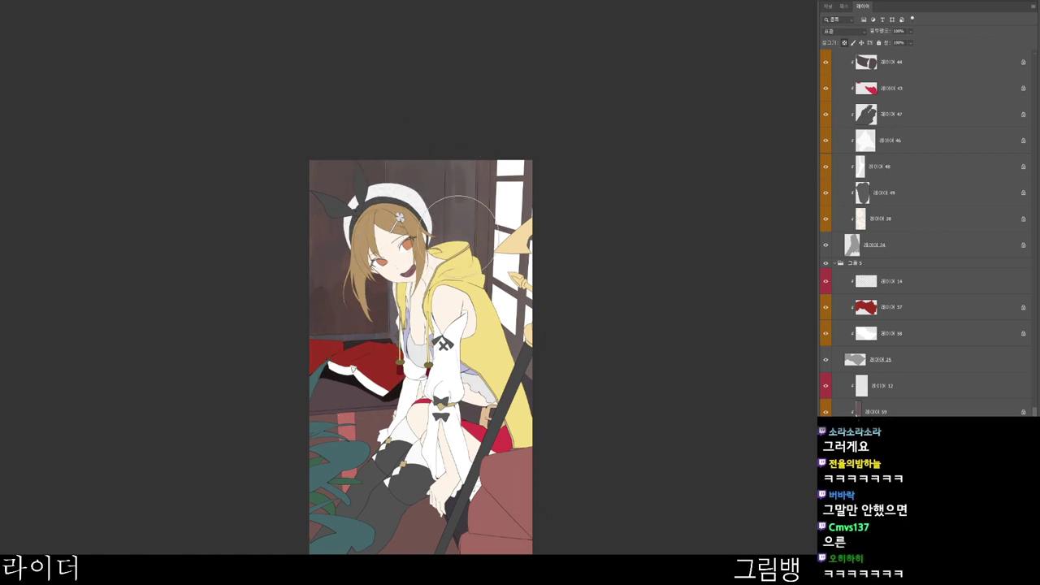
- Choose a light brownish grey as brush colour for the background surfaces
left_click_drag(494, 541, 470, 516)
key("n")
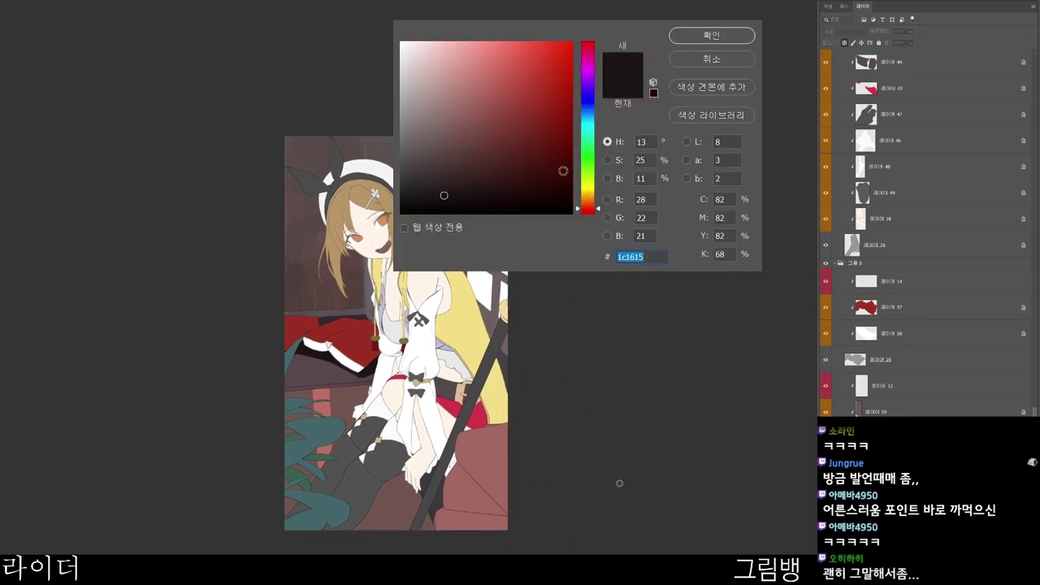
left_click(425, 113)
left_click(706, 38)
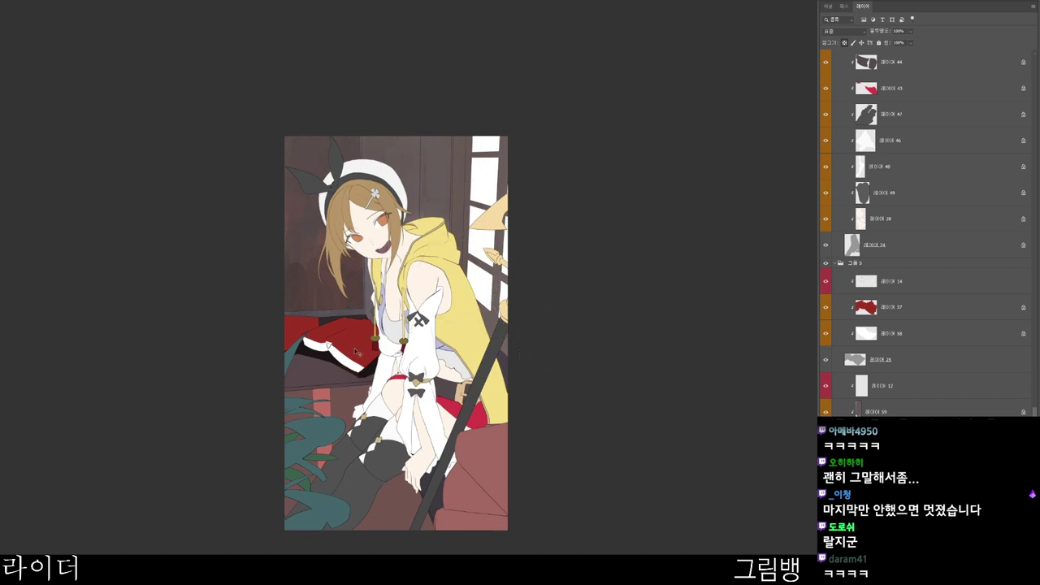
- Select the red cloth's layer by picking it on the canvas and recolour the cloth a dark reddish brown
left_click(399, 368, "ctrl")
left_click(586, 214)
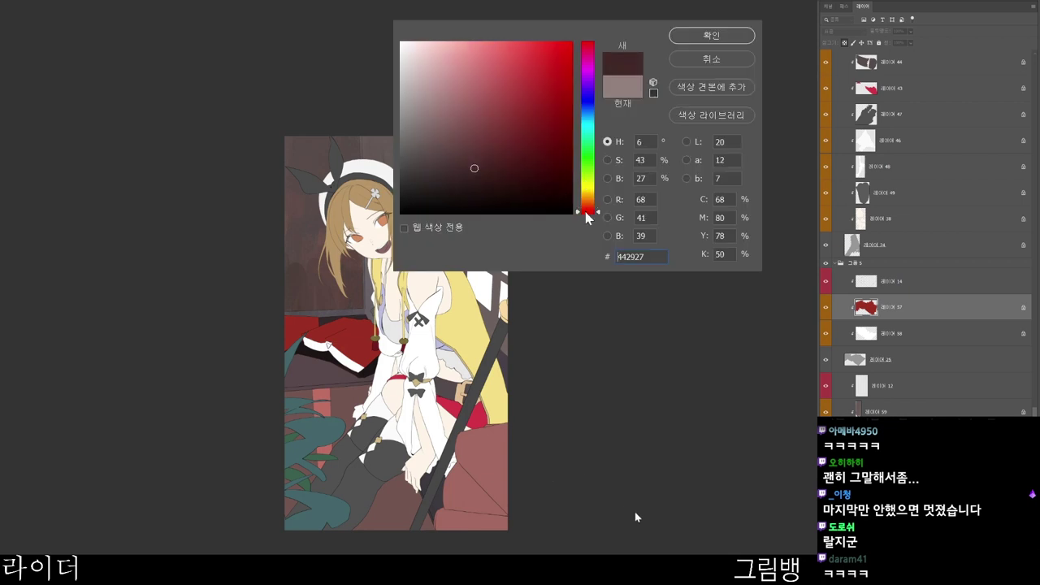
left_click(455, 165)
left_click(702, 38)
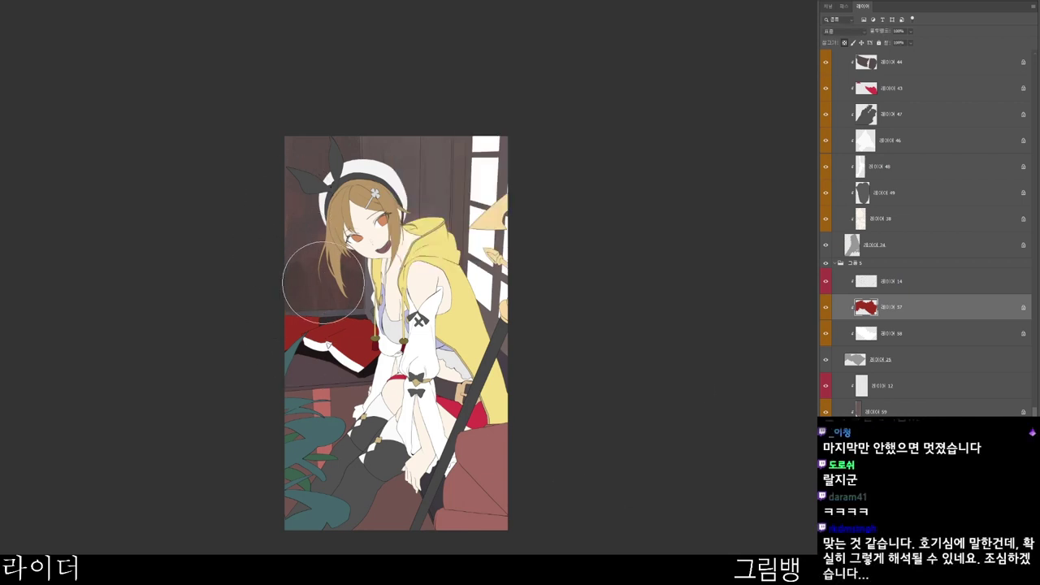
key("alt+BackSpace")
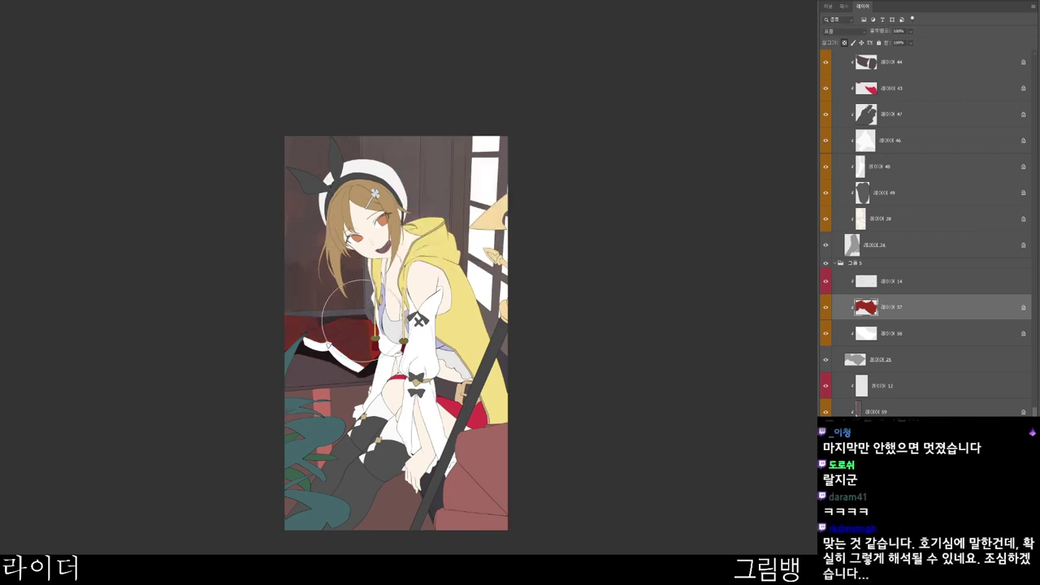
- Select the layer of the red cushion beside the character's legs and brush the cushion the same dark reddish brown
right_click(497, 476, "ctrl")
left_click(532, 482)
mouse_move(479, 476)
left_mouse_down()
mouse_move(454, 518)
mouse_move(483, 423)
mouse_move(511, 473)
mouse_move(462, 538)
mouse_move(481, 470)
mouse_move(444, 553)
left_mouse_up()
left_click(475, 442)
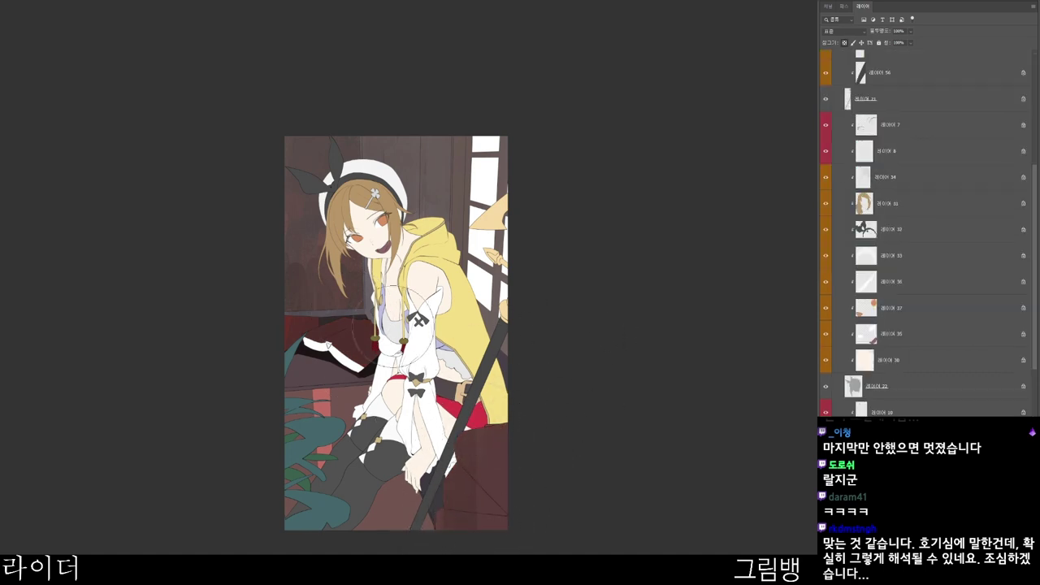
- Choose a light bluish grey as brush colour and brush it over the white sleeve nearest the viewer
key("n")
left_click(423, 91)
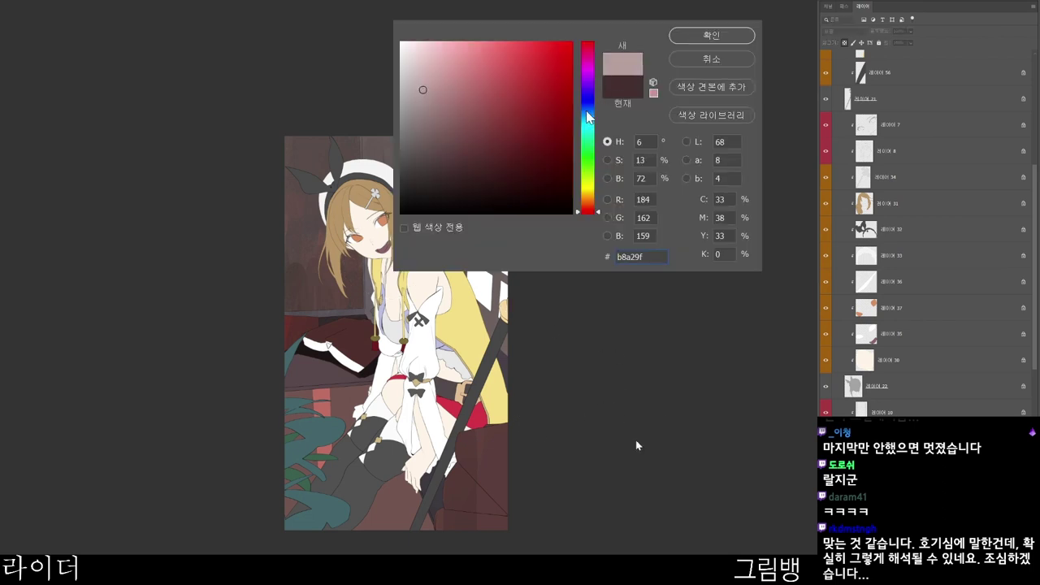
left_click(587, 112)
left_click(676, 35)
mouse_move(385, 291)
left_mouse_down()
mouse_move(395, 445)
mouse_move(424, 303)
mouse_move(430, 520)
left_mouse_up()
- Set the brush colour to the dark bluish grey 404751 and darken the character's top at the chest
left_click(433, 337, "ctrl")
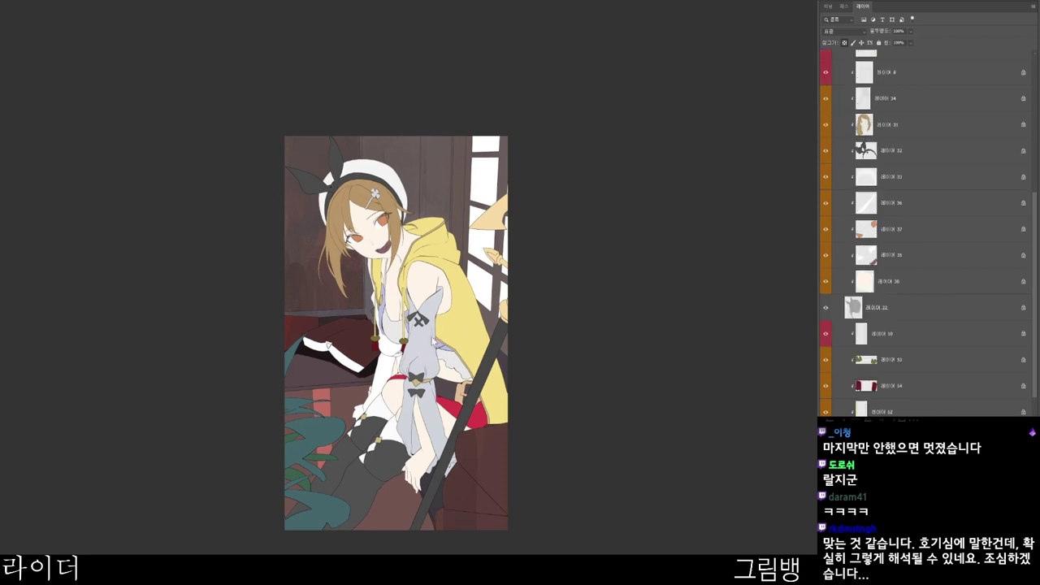
key("F12")
left_click(435, 159)
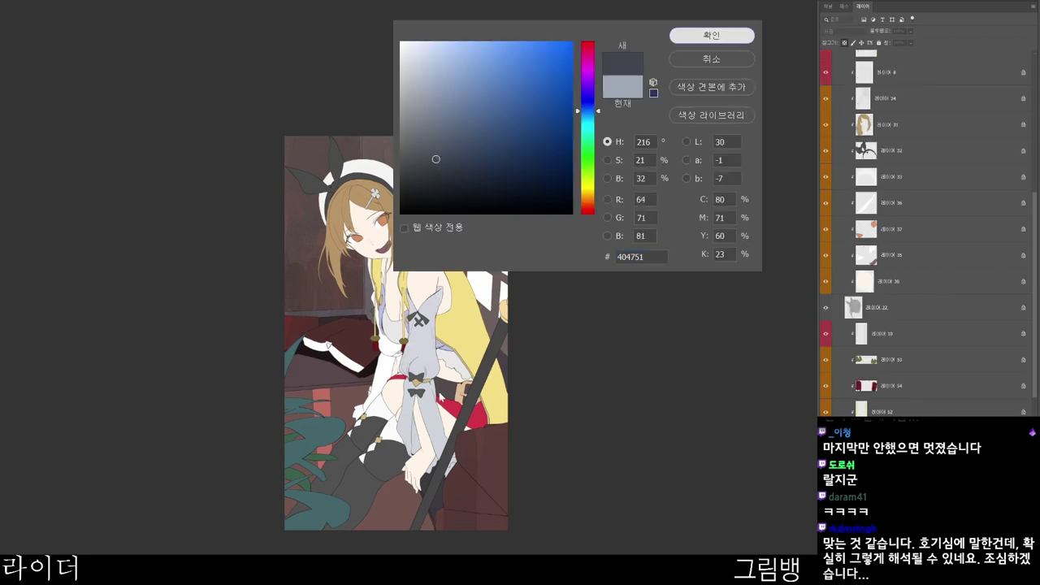
key("Return")
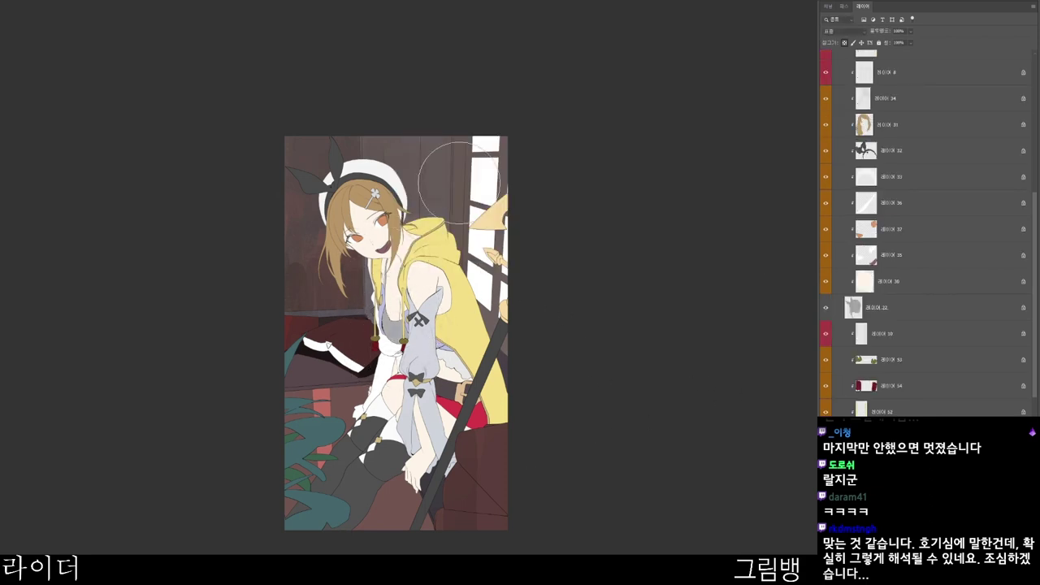
- Select the skin layer by picking the arm on the canvas, set the brush colour to d7af9f and shade the chest skin
left_click(433, 288, "ctrl")
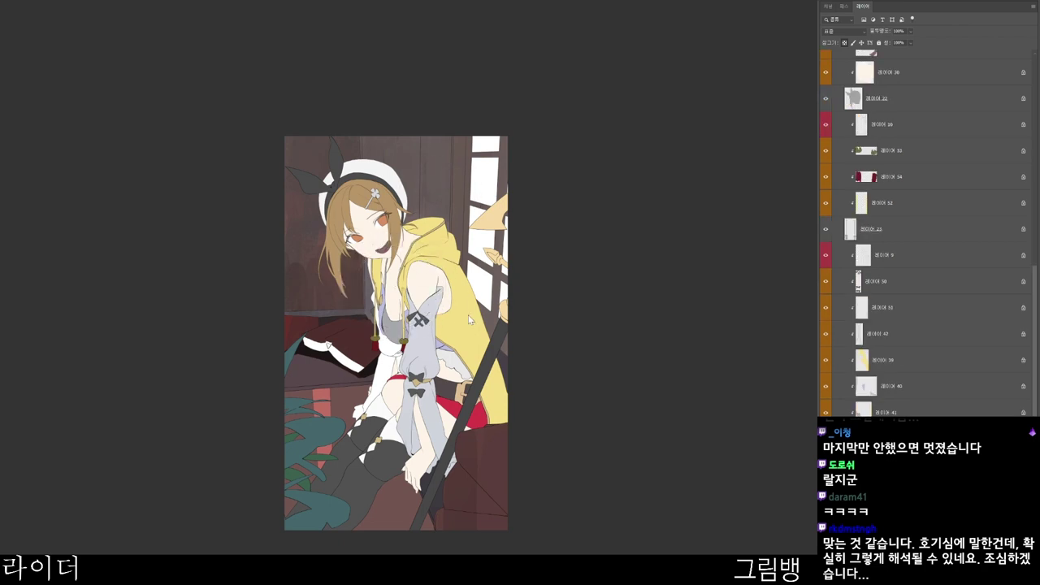
key("F12")
type("d7af9f")
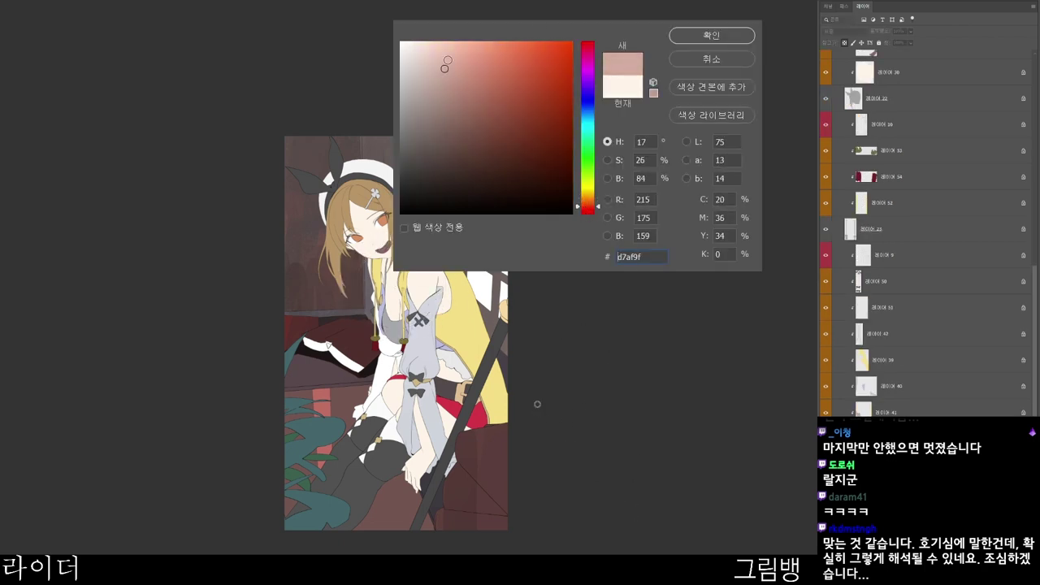
key("Return")
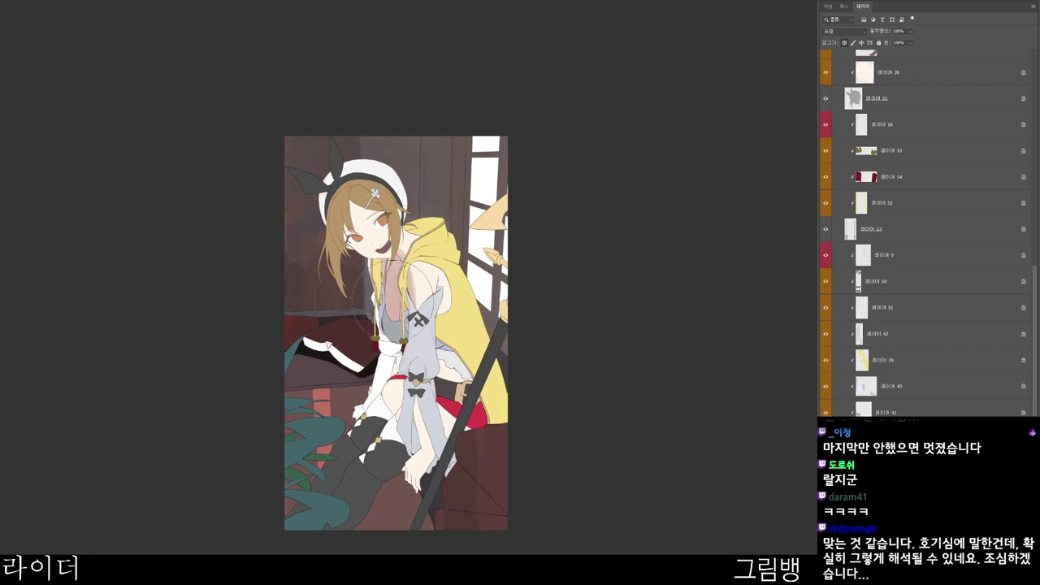
- Set the brush colour to cdac9e and brush the shaded skin of the chest and upper arm
key("F12")
type("cdac9e")
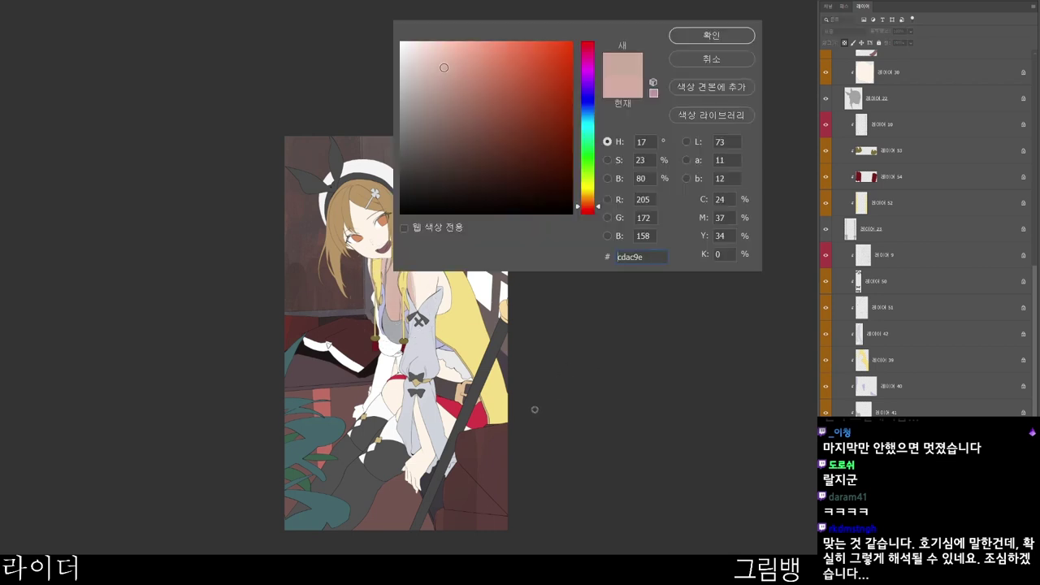
left_click(706, 37)
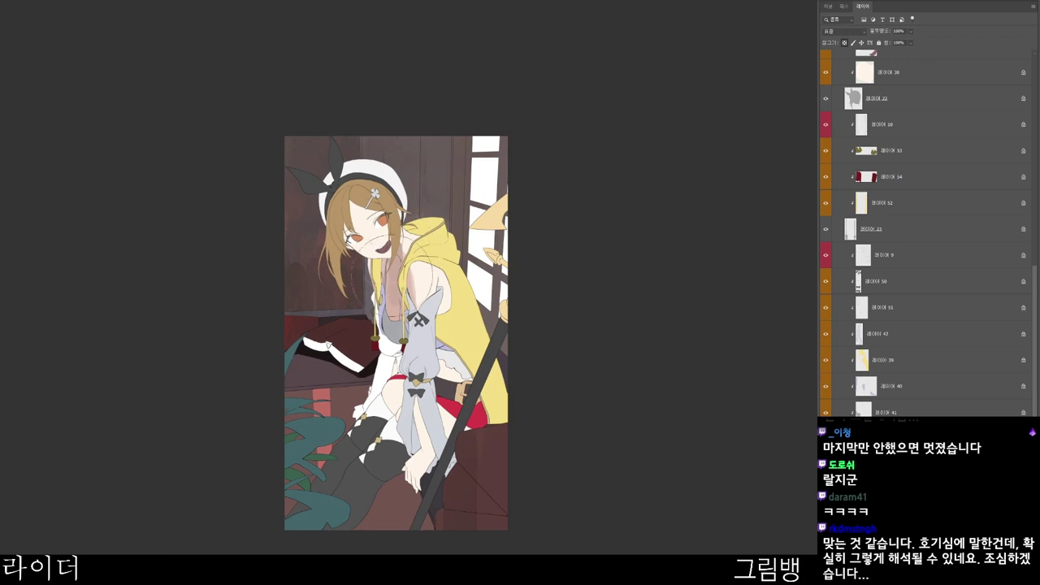
mouse_move(422, 277)
left_mouse_down()
mouse_move(408, 279)
mouse_move(415, 295)
mouse_move(436, 286)
mouse_move(440, 302)
left_mouse_up()
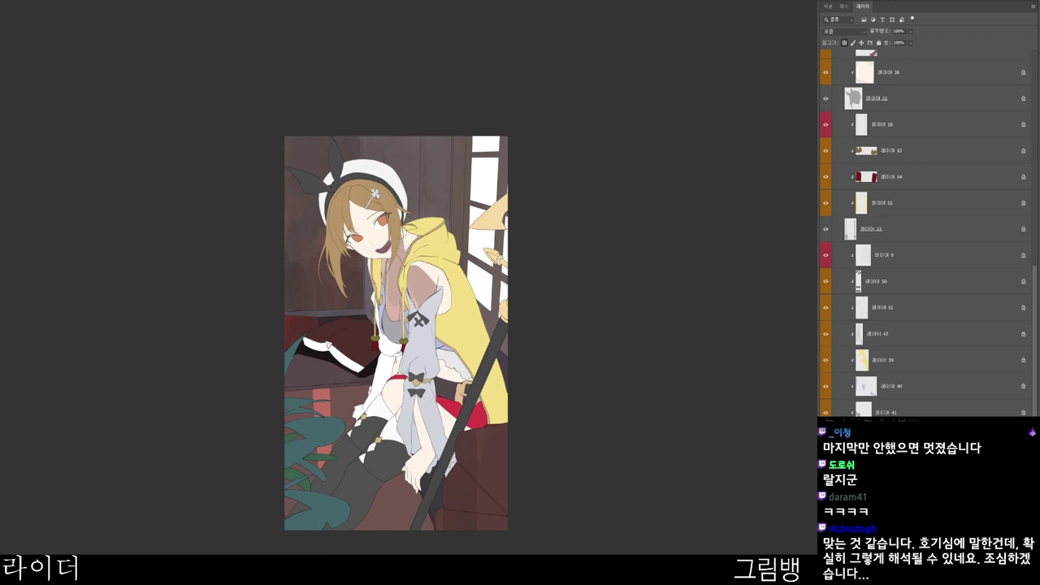
- Sample the shaded skin tone from the canvas and brush it over the thigh, forearm and hand
left_click(392, 313, "alt")
mouse_move(383, 358)
left_mouse_down()
mouse_move(395, 429)
mouse_move(445, 370)
mouse_move(447, 413)
left_mouse_up()
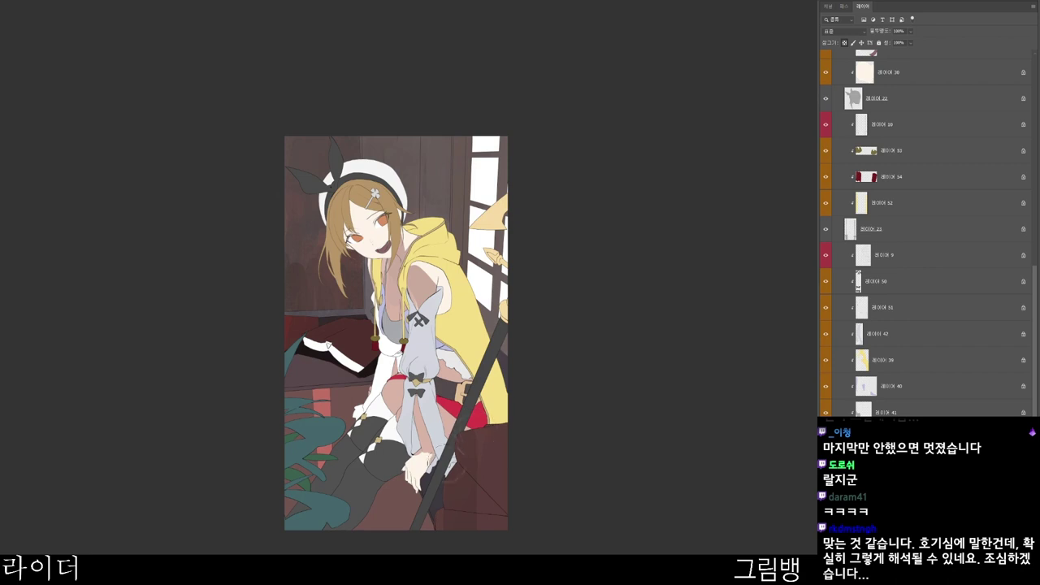
left_click_drag(429, 455, 402, 489)
left_click_drag(470, 441, 445, 517)
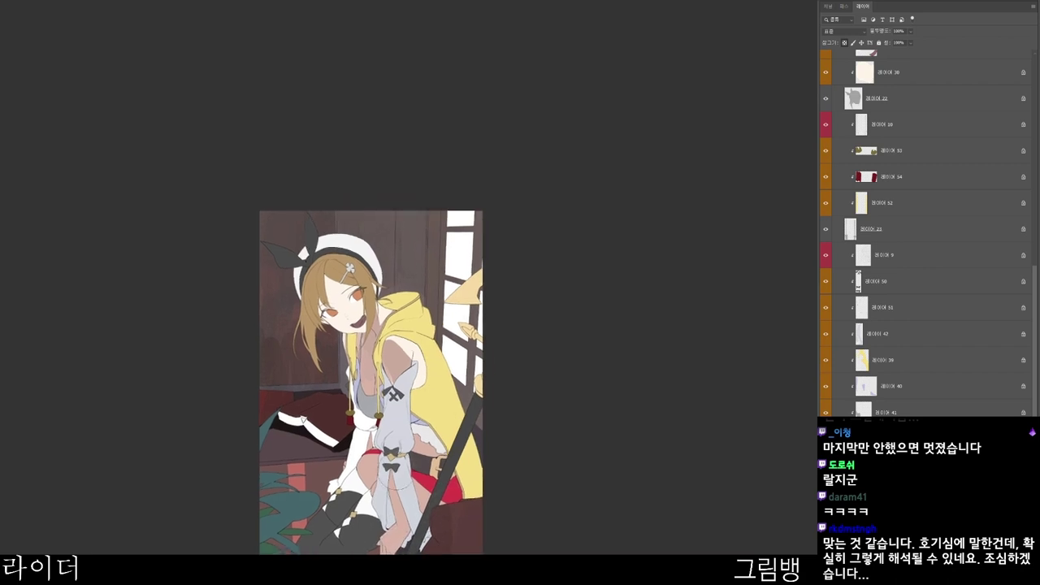
- Select the nearer sleeve's layer, set the brush colour to the brownish af8d7f and brush it over the sleeve
left_click(442, 501, "ctrl")
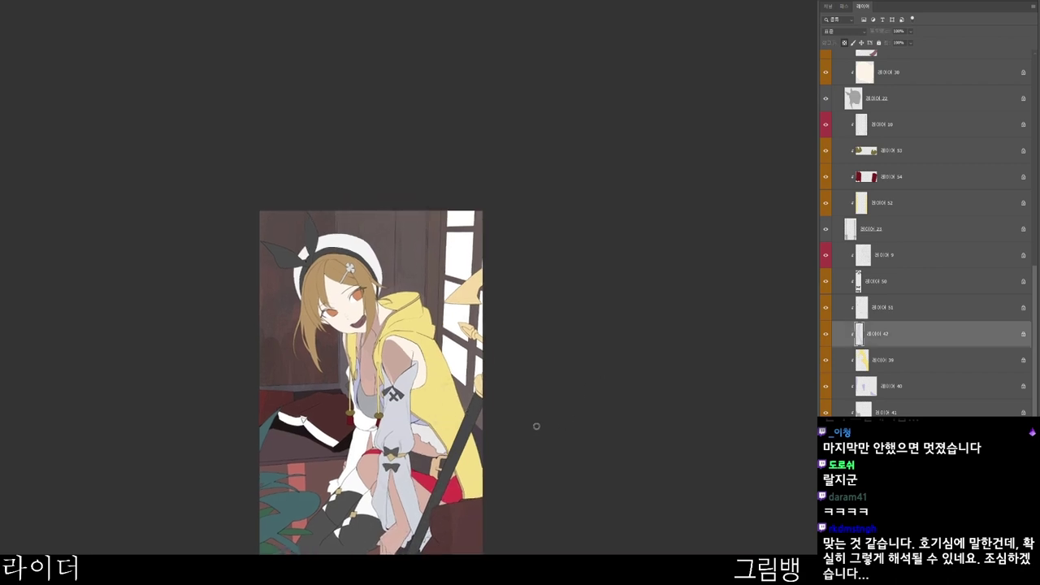
key("n")
left_click(447, 96)
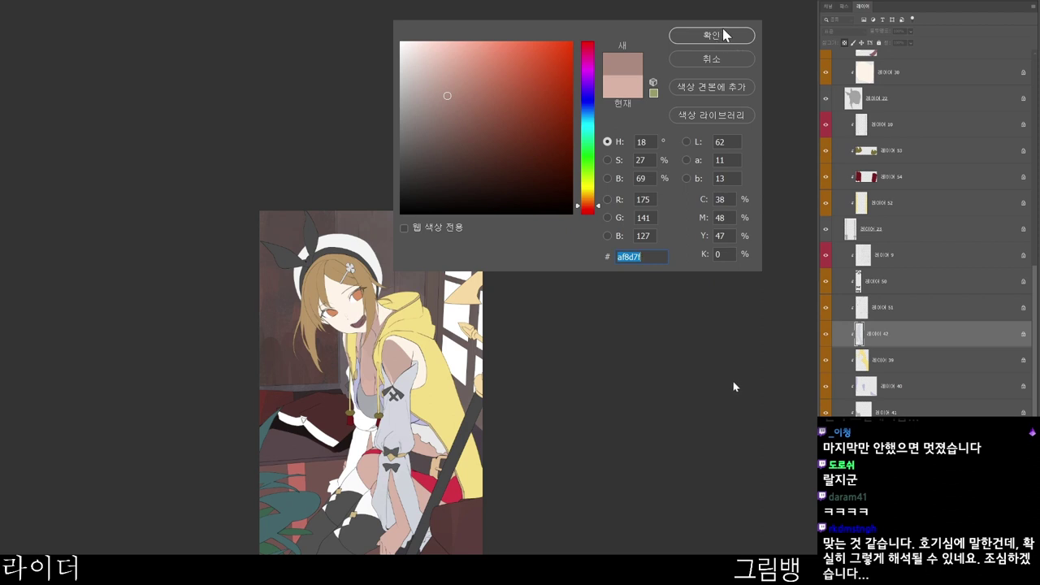
left_click(712, 36)
mouse_move(407, 393)
left_mouse_down()
mouse_move(399, 419)
mouse_move(412, 517)
mouse_move(375, 475)
left_mouse_up()
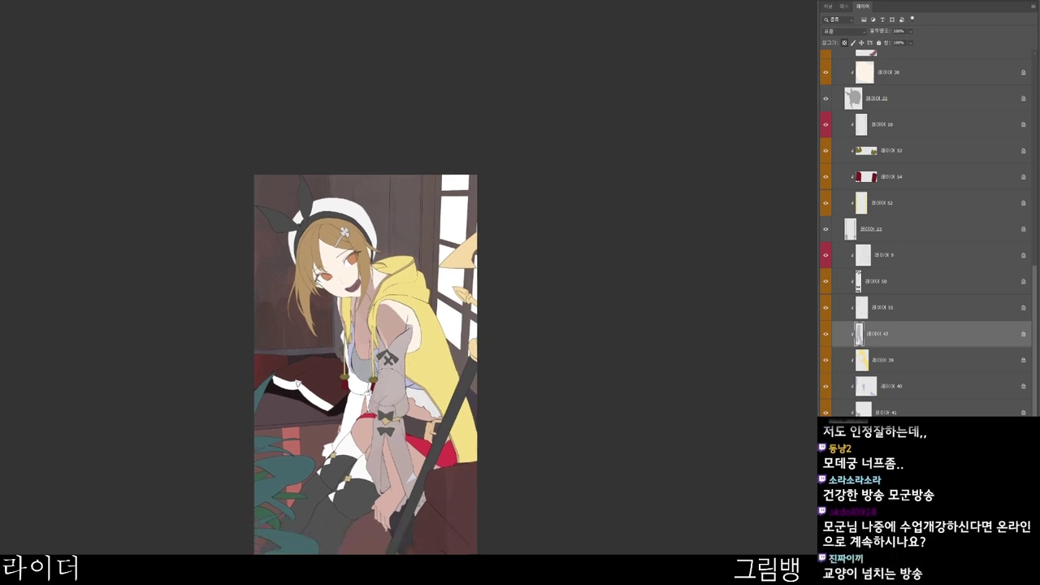
- Brush the muted sleeve tone over the farther white sleeve and the white parts of the stockings
left_click(358, 409, "ctrl")
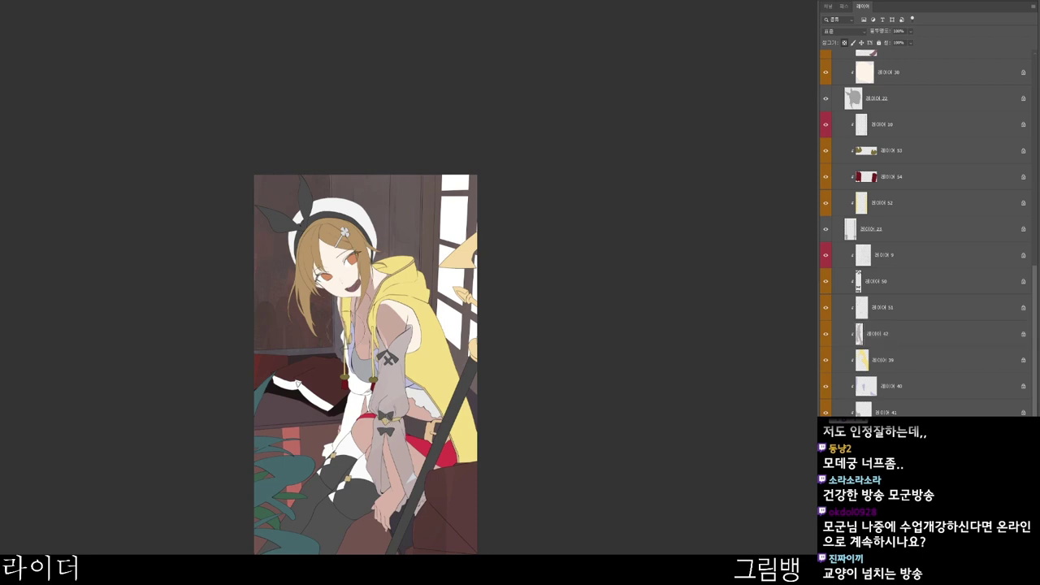
mouse_move(353, 395)
left_mouse_down()
mouse_move(363, 387)
mouse_move(327, 455)
left_mouse_up()
left_click_drag(359, 396, 347, 420)
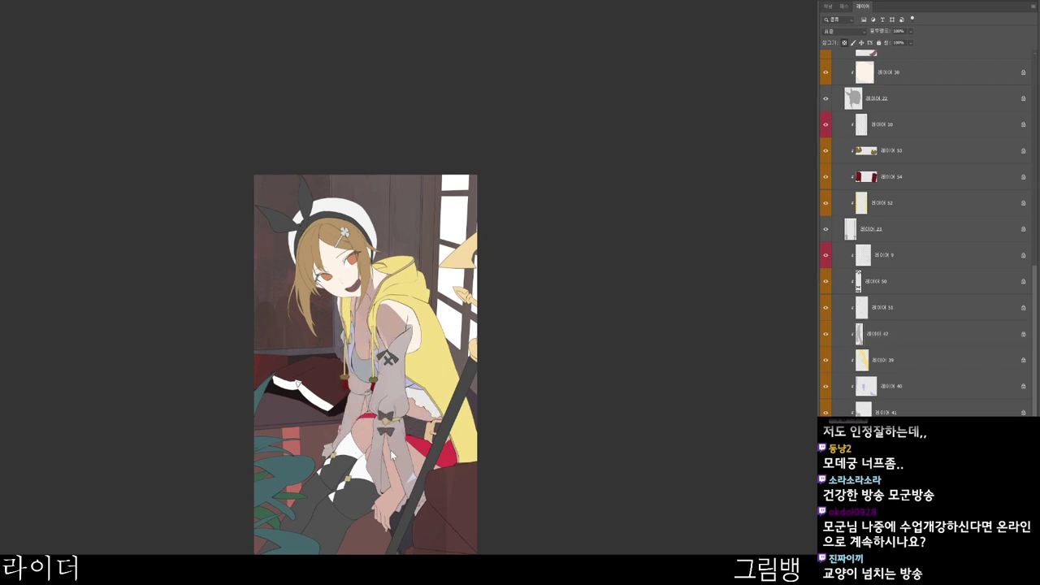
mouse_move(393, 457)
left_mouse_down()
mouse_move(346, 442)
mouse_move(360, 501)
left_mouse_up()
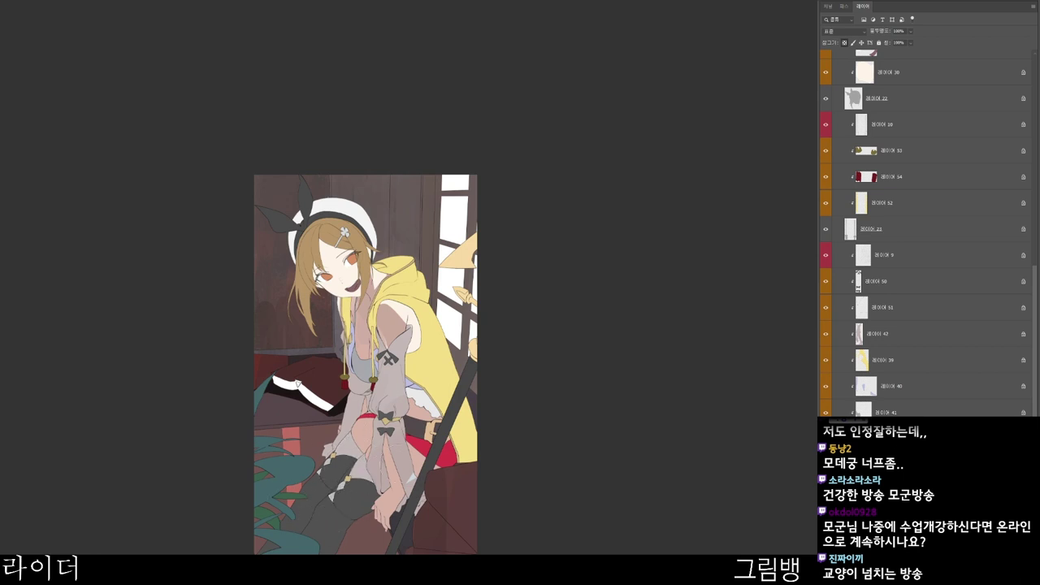
- Select the layer of the frill at the hip and shade the frill in the muted grey 9ba3a5
left_click(428, 405, "ctrl")
left_click_drag(416, 394, 439, 413)
key("n")
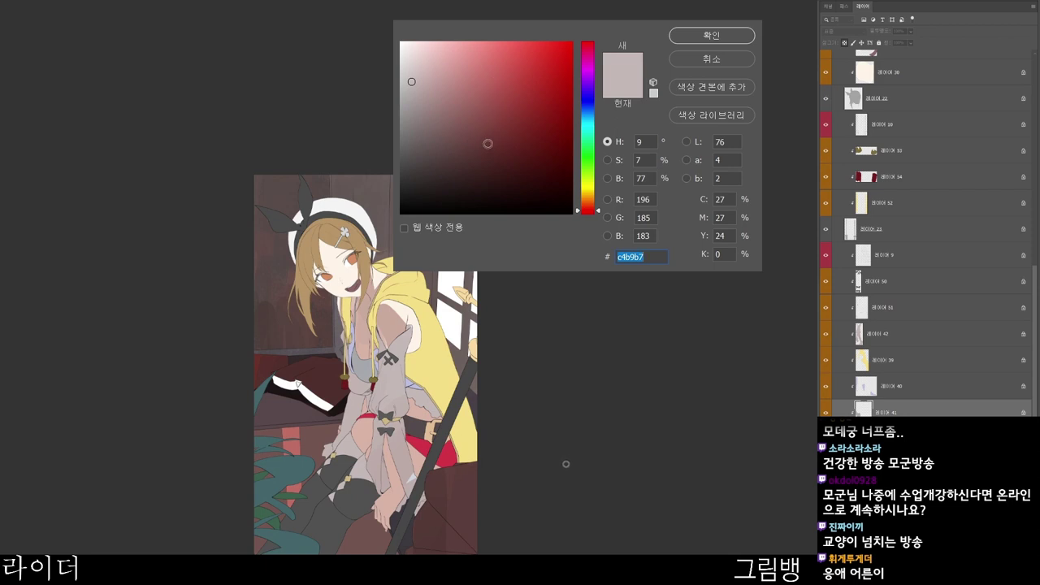
left_click(412, 102)
left_click(589, 120)
left_click(696, 39)
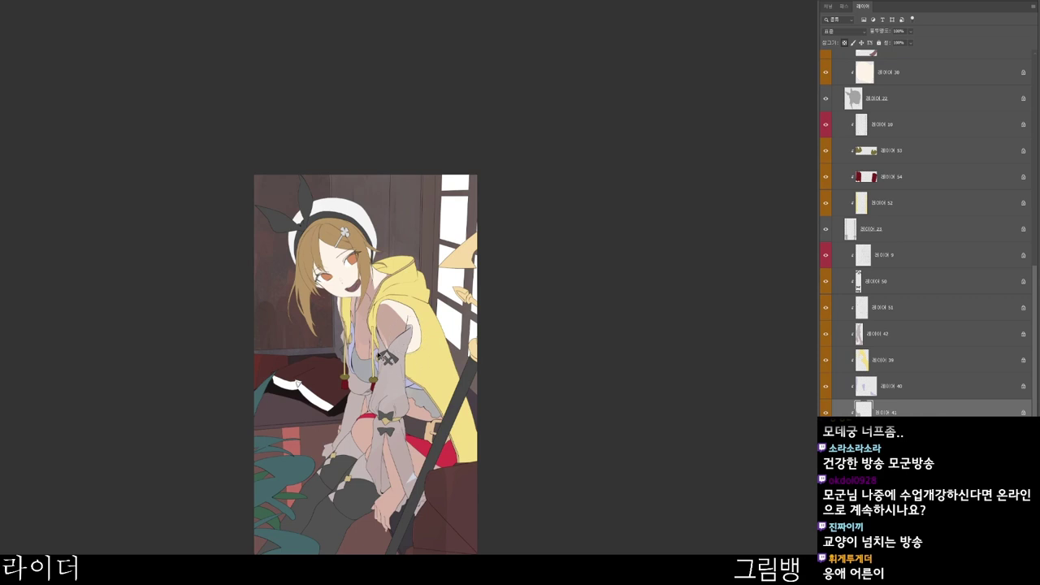
- Select the layer of the blue dress lining and shade the lining at the chest and waist in a dark slate blue
left_click(408, 379, "ctrl")
key("n")
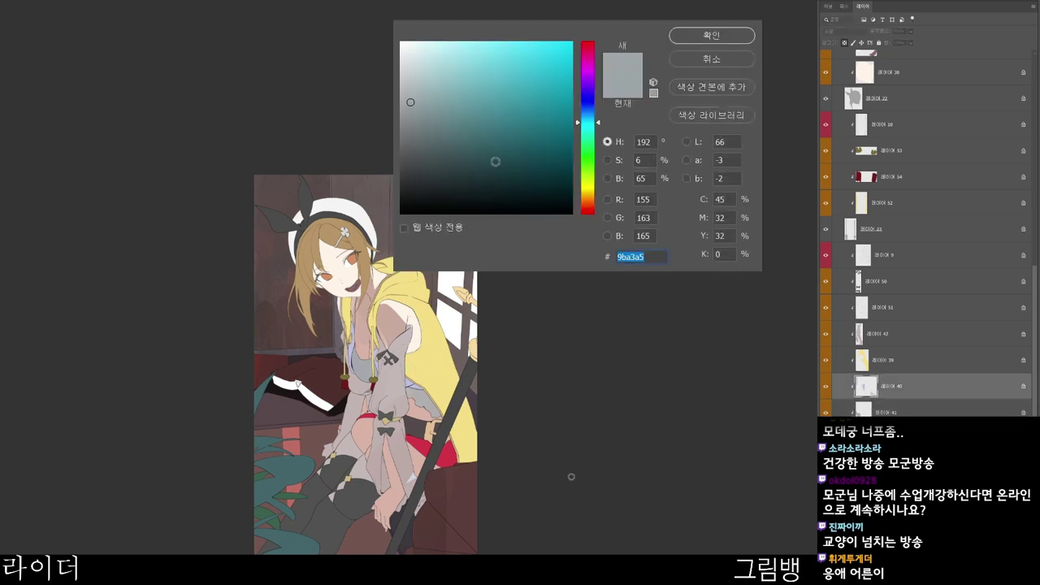
left_click(504, 139)
left_click(581, 104)
left_click(434, 156)
left_click(582, 93)
left_click(712, 38)
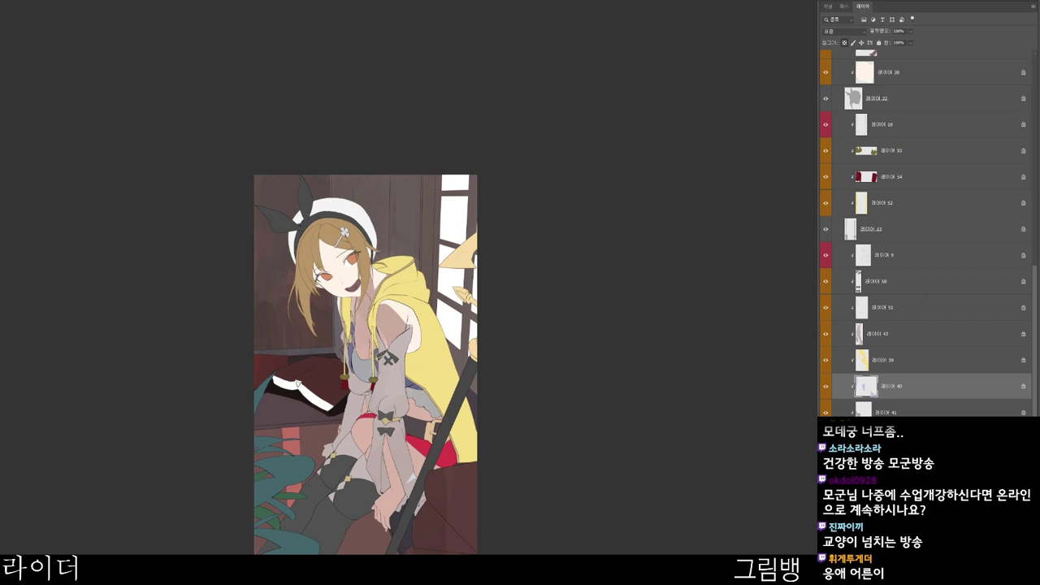
- Brush the shaded skin tone over the face and mute the eye whites, each on its own layer
left_click(388, 290, "ctrl")
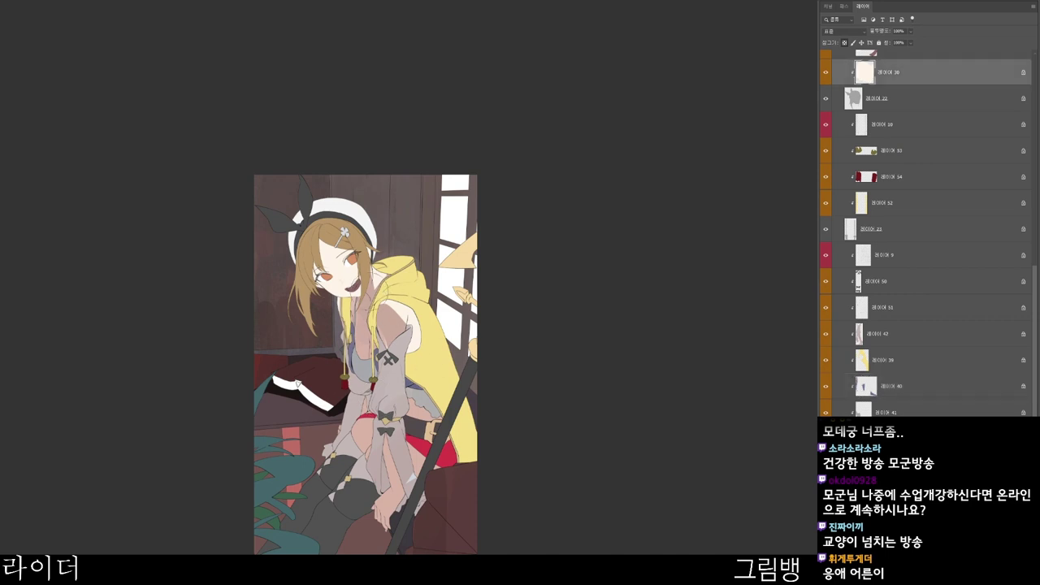
left_click_drag(350, 288, 334, 280)
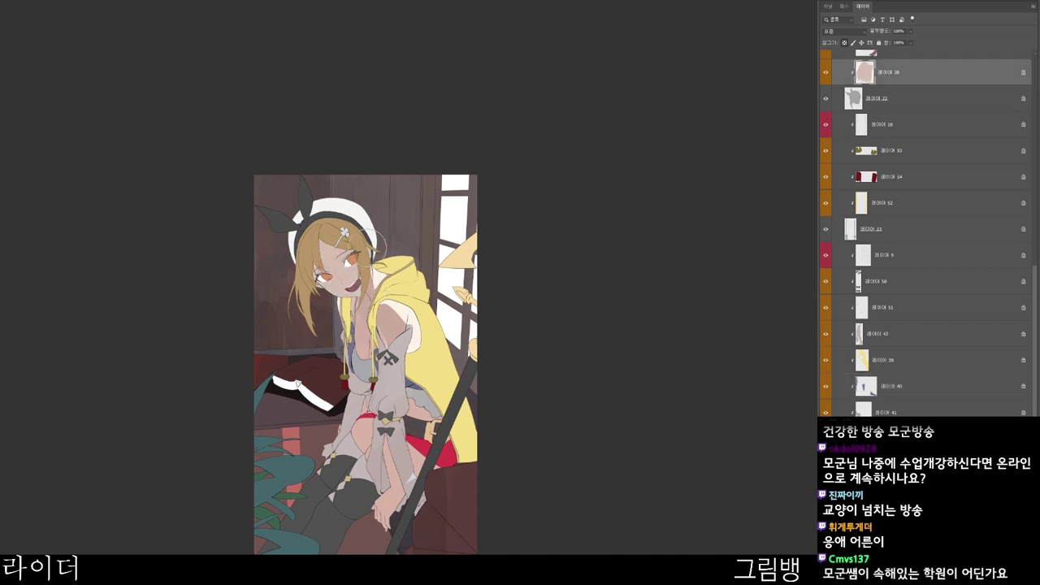
scroll(358, 252, "up", 2)
mouse_move(308, 237)
left_mouse_down()
mouse_move(307, 294)
mouse_move(334, 303)
left_mouse_up()
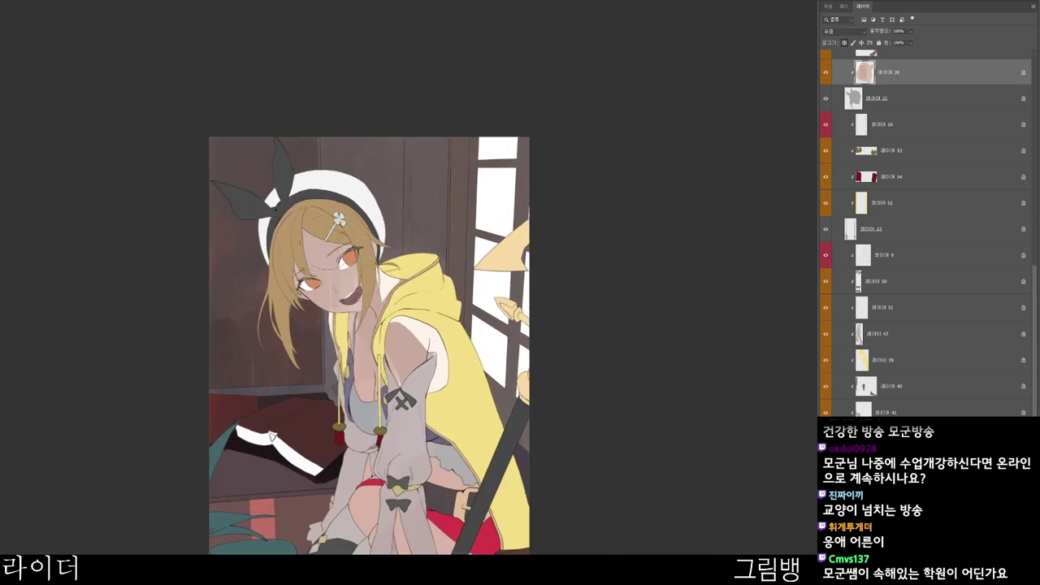
left_click(382, 278, "ctrl")
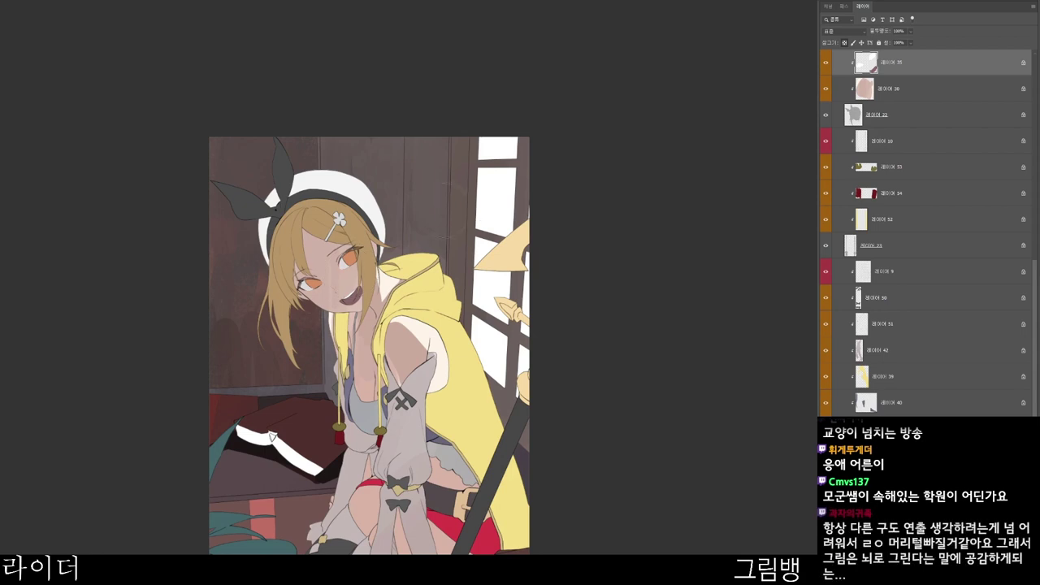
left_click_drag(419, 445, 416, 455)
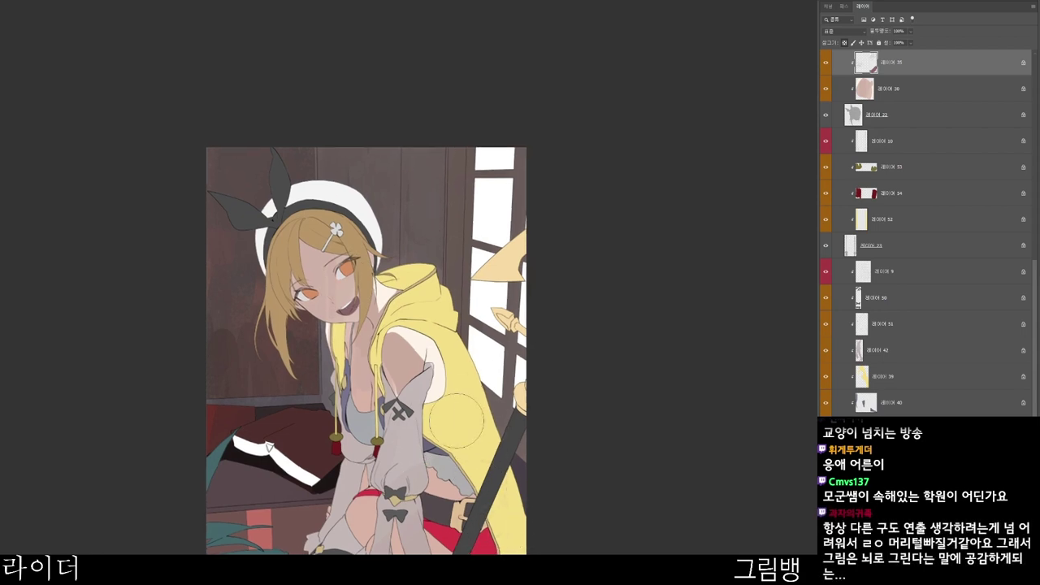
- Select the hair layer, set the brush to a dark brown and repaint the character's hair
left_click(423, 380, "alt")
left_click(387, 253, "ctrl")
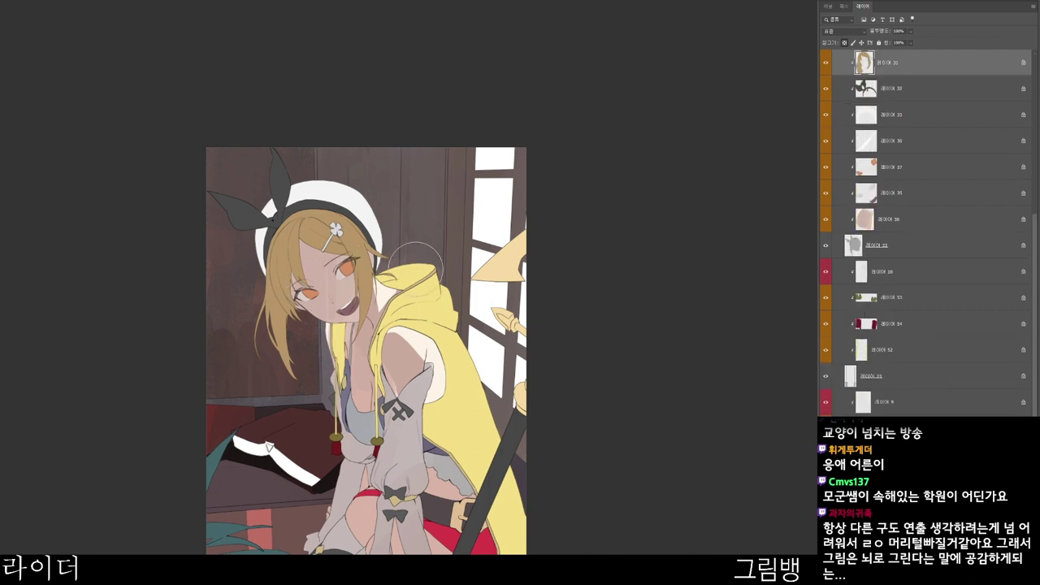
left_click_drag(420, 260, 490, 89)
key("n")
left_click(444, 172)
left_click(711, 41)
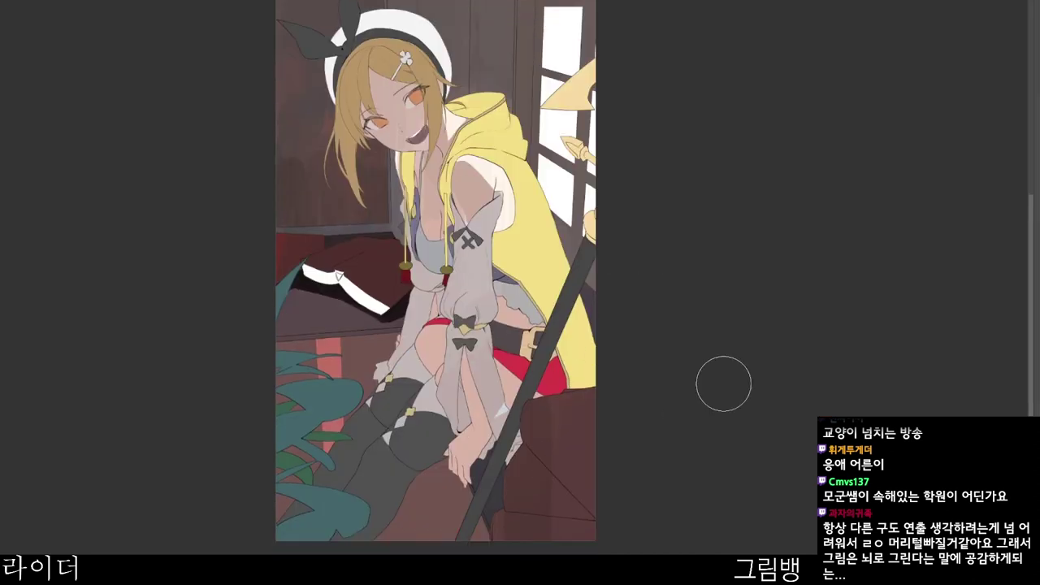
key("Tab")
mouse_move(181, 173)
left_mouse_down()
mouse_move(186, 218)
mouse_move(223, 171)
mouse_move(209, 244)
left_mouse_up()
left_click_drag(264, 318, 567, 404)
left_click_drag(657, 244, 524, 221)
- Select the yellow hoodie's layer, set the brush colour to 946240 and shade its front edges and inner side
left_click(570, 234, "ctrl")
key("n")
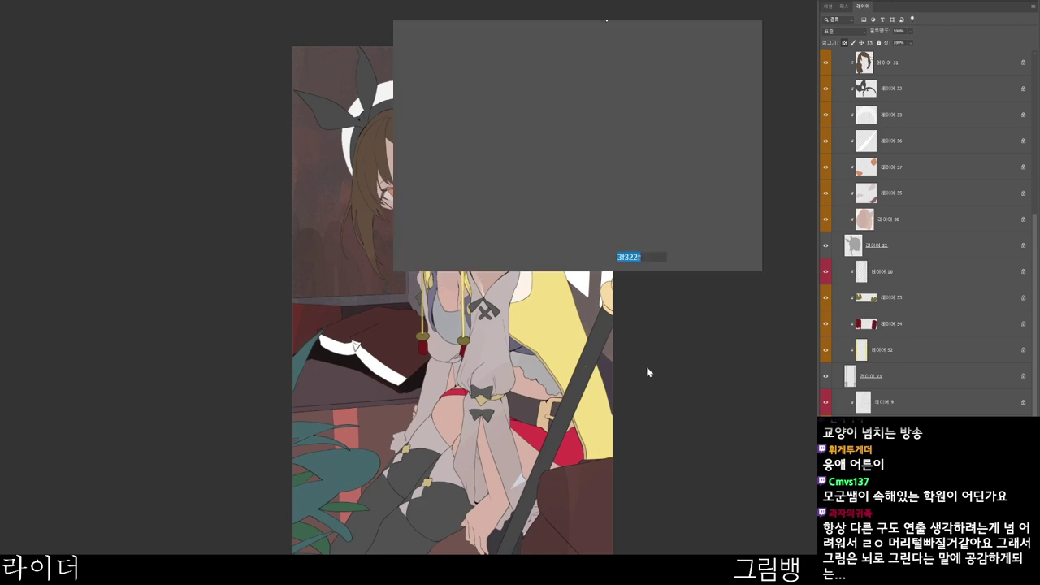
left_click(455, 122)
left_click(587, 192)
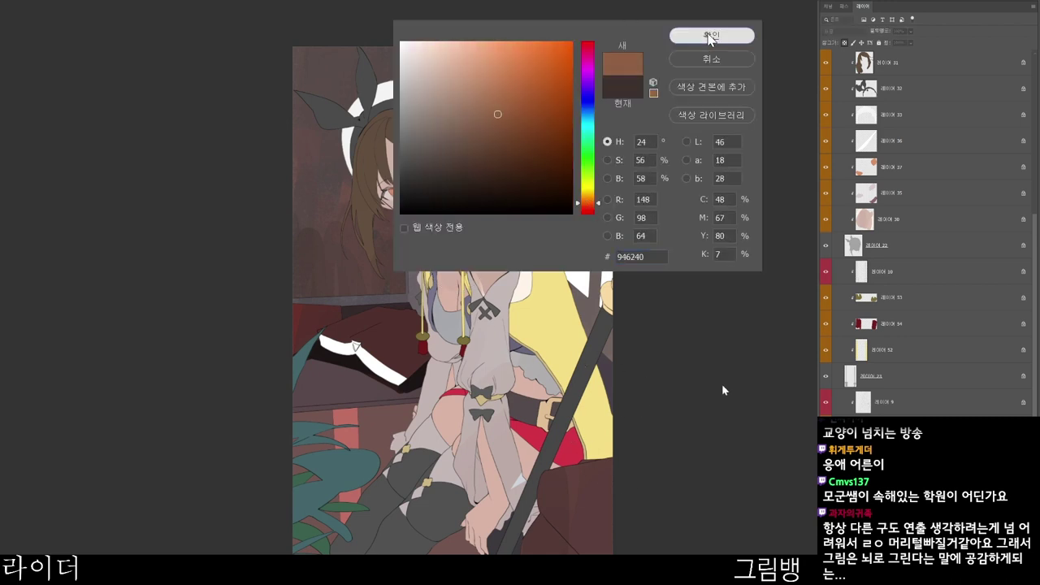
left_click(711, 35)
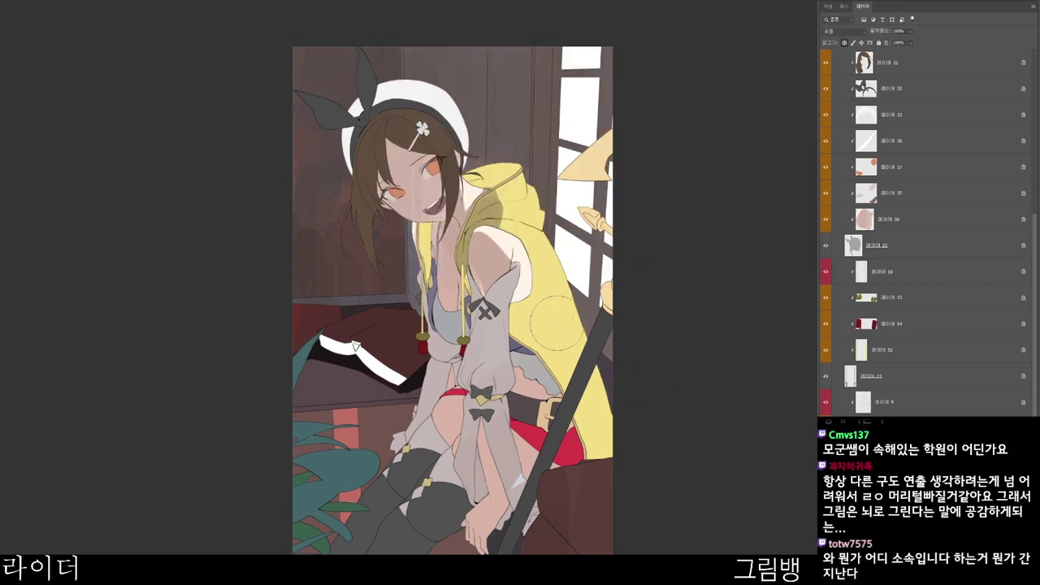
left_click_drag(424, 231, 429, 280)
mouse_move(483, 218)
left_mouse_down()
mouse_move(469, 273)
mouse_move(541, 369)
left_mouse_up()
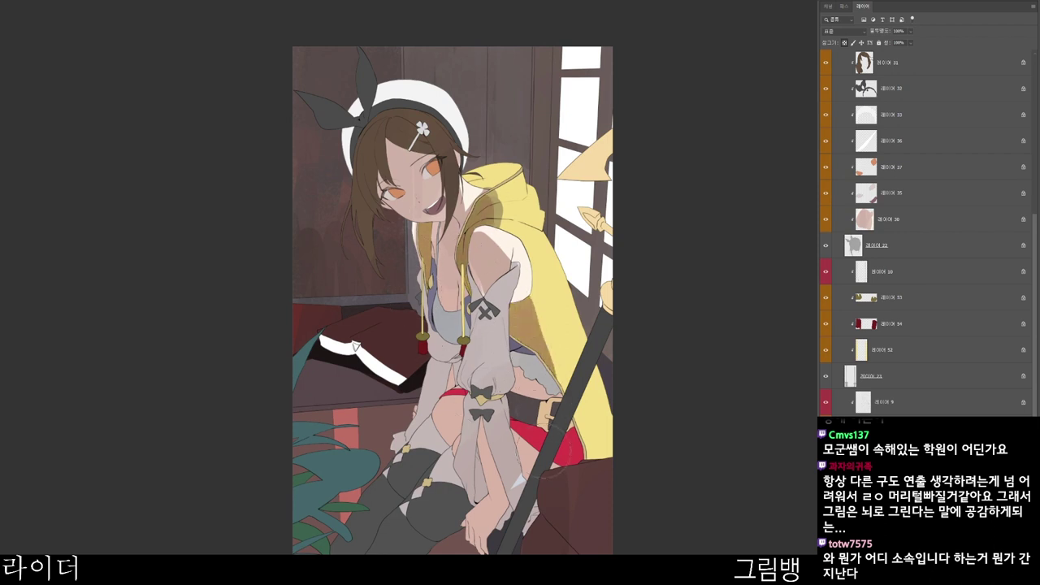
- Sample the shaded skin tone from the upper arm and brush it over part of the pale area behind the arm
left_click(524, 268, "ctrl")
left_click(495, 266, "alt")
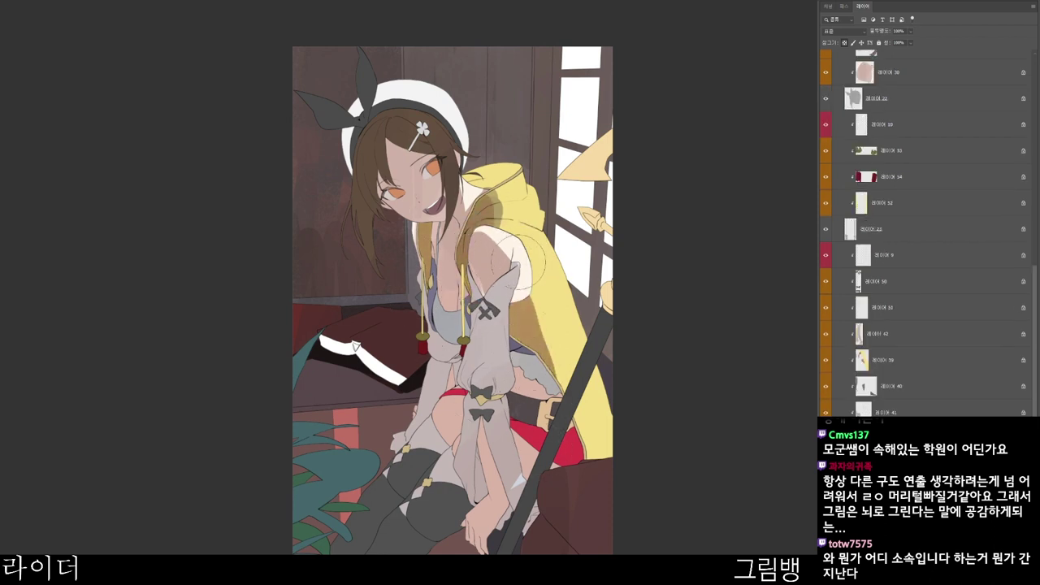
mouse_move(520, 282)
left_mouse_down()
mouse_move(517, 266)
mouse_move(524, 291)
mouse_move(529, 258)
mouse_move(510, 238)
left_mouse_up()
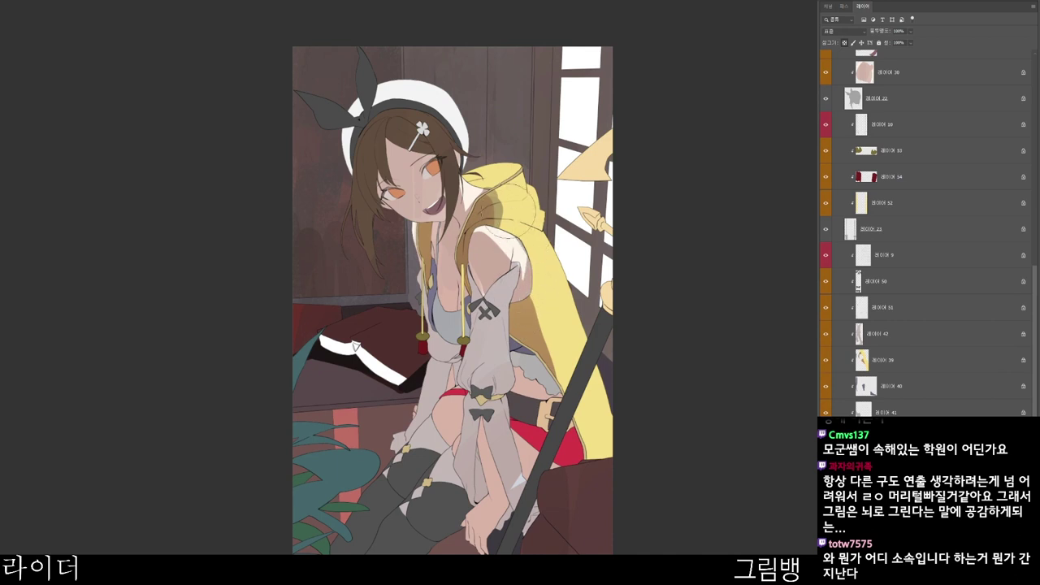
- Select the yellow hoodie's layer and brush shadow inside the hood and down the side of the garment
left_click(546, 225, "ctrl")
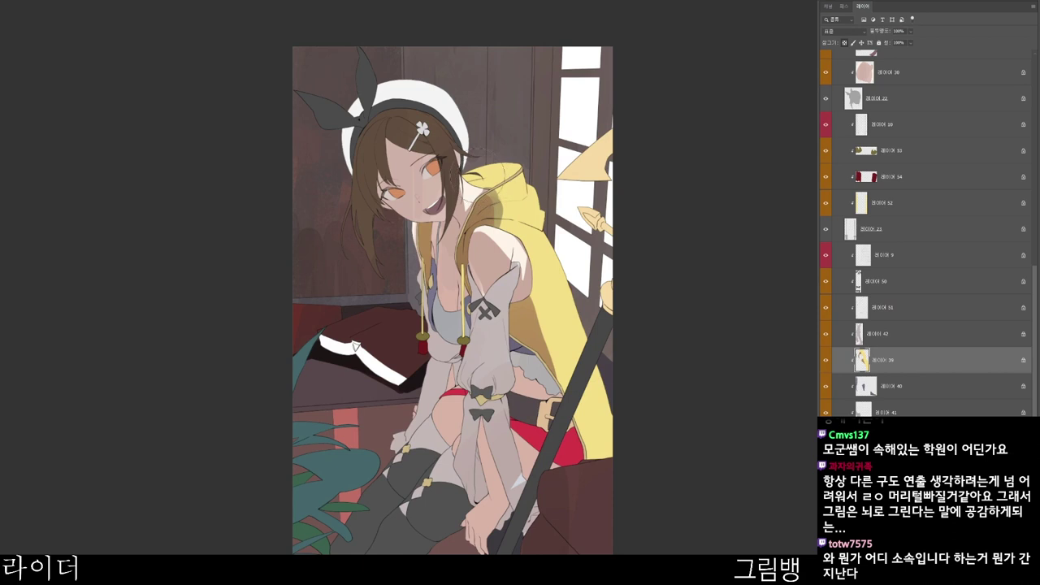
mouse_move(499, 176)
left_mouse_down()
mouse_move(516, 169)
mouse_move(499, 182)
left_mouse_up()
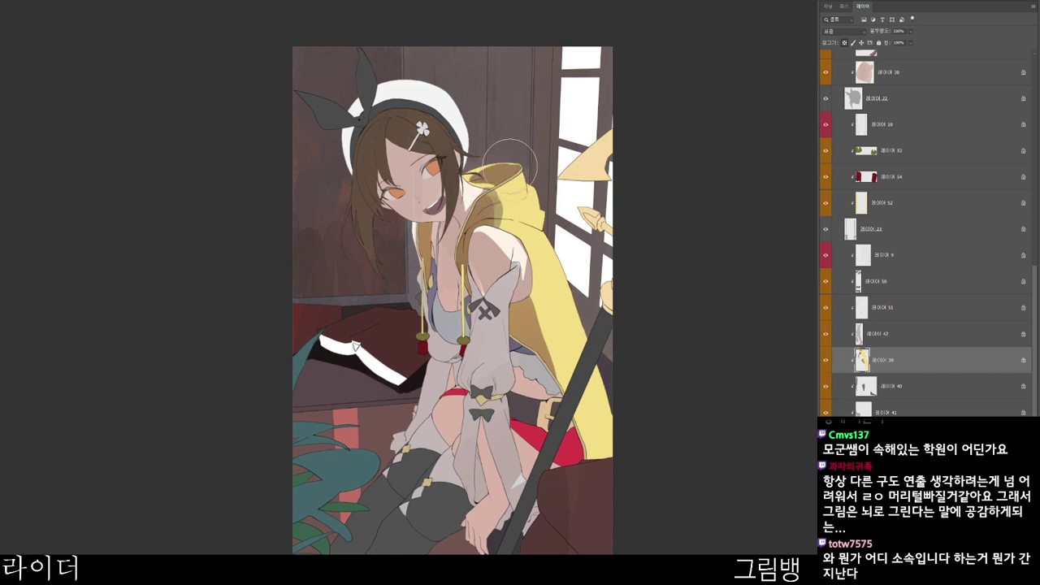
scroll(590, 157, "down", 2)
left_click_drag(646, 242, 582, 272)
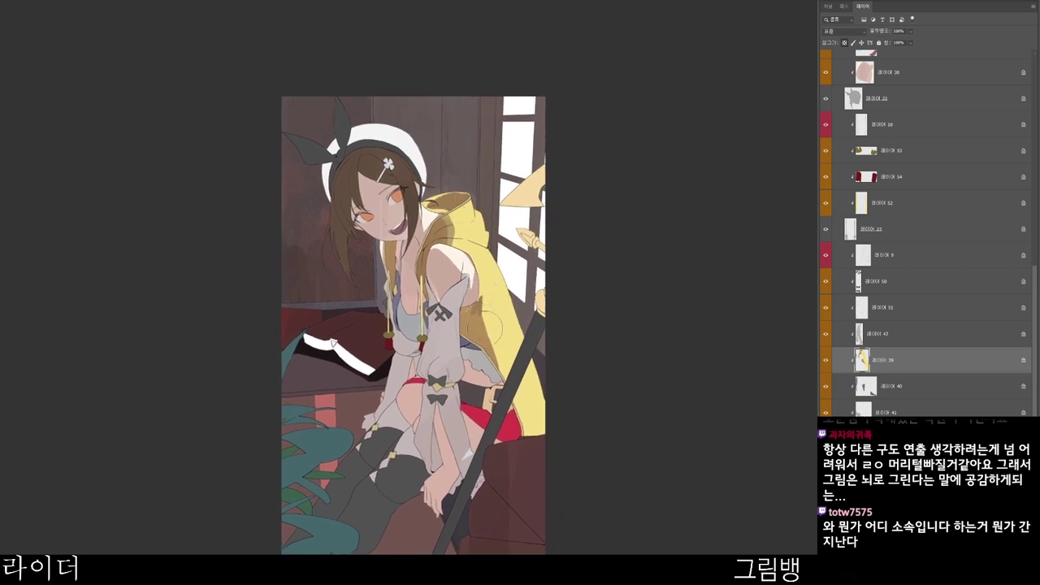
mouse_move(483, 314)
left_mouse_down()
mouse_move(503, 354)
mouse_move(481, 365)
left_mouse_up()
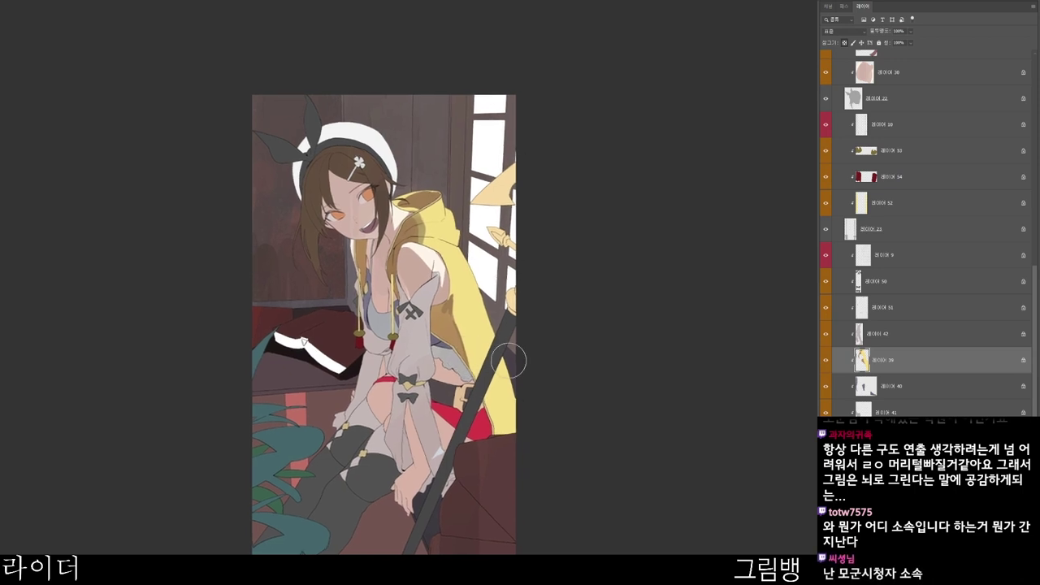
- Set the foreground colour to the dark brown 2f1b18 and fill the sleeve bows' layer with it
left_click(487, 406, "ctrl")
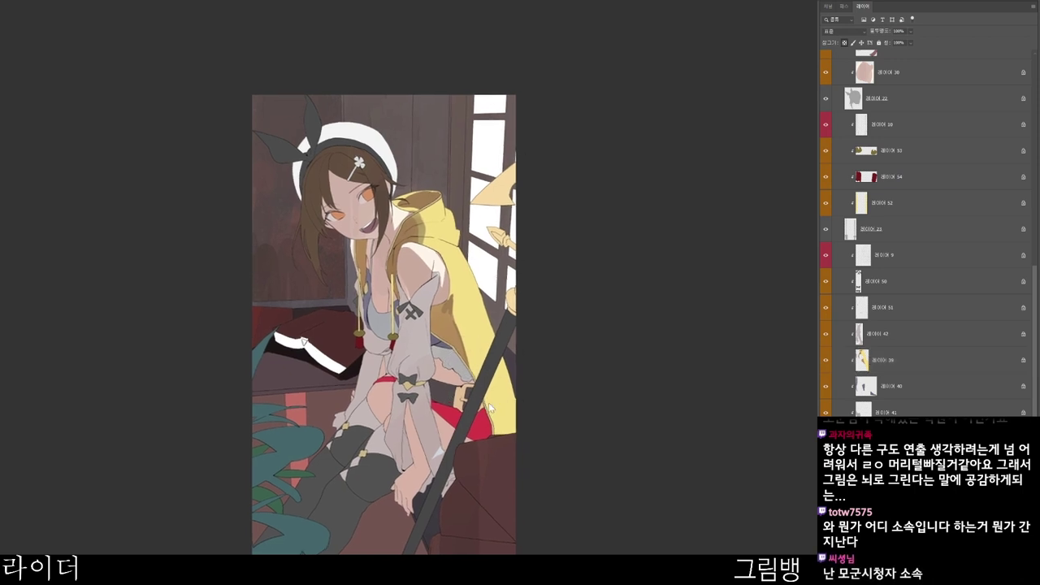
key("n")
left_click(487, 182)
left_click(588, 209)
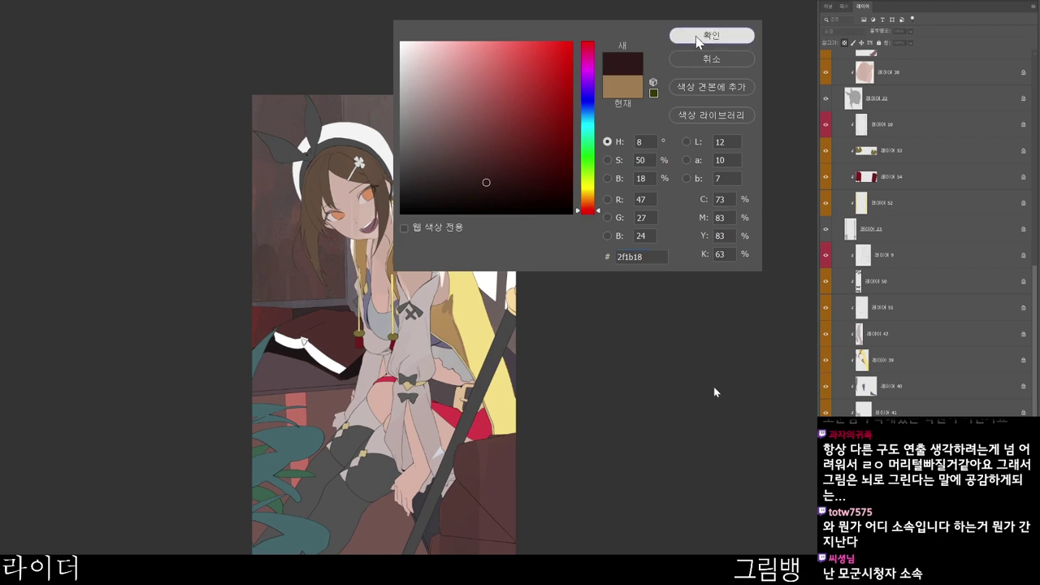
left_click(710, 35)
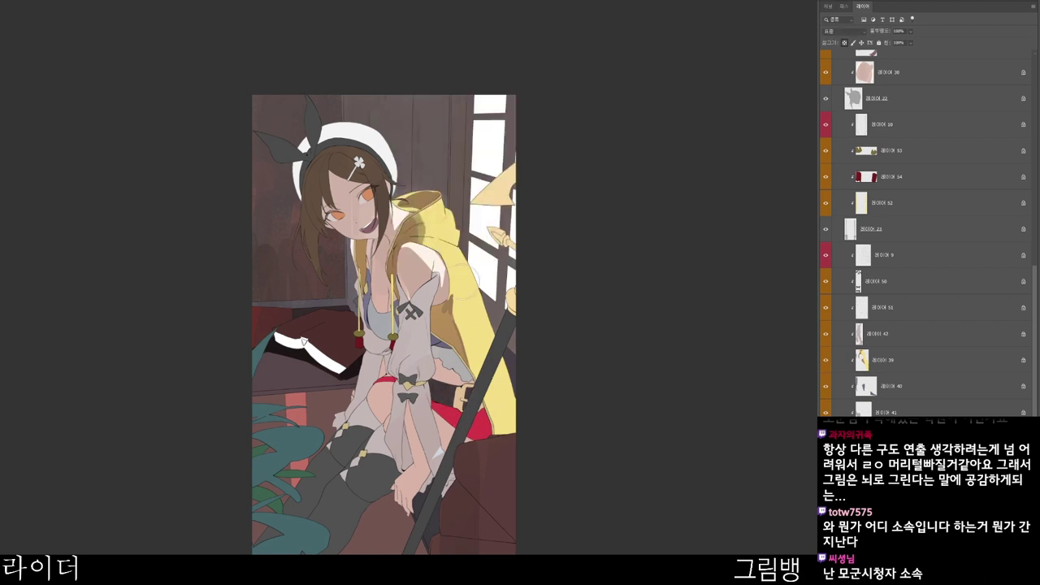
left_click(414, 314, "ctrl")
key("alt+Delete")
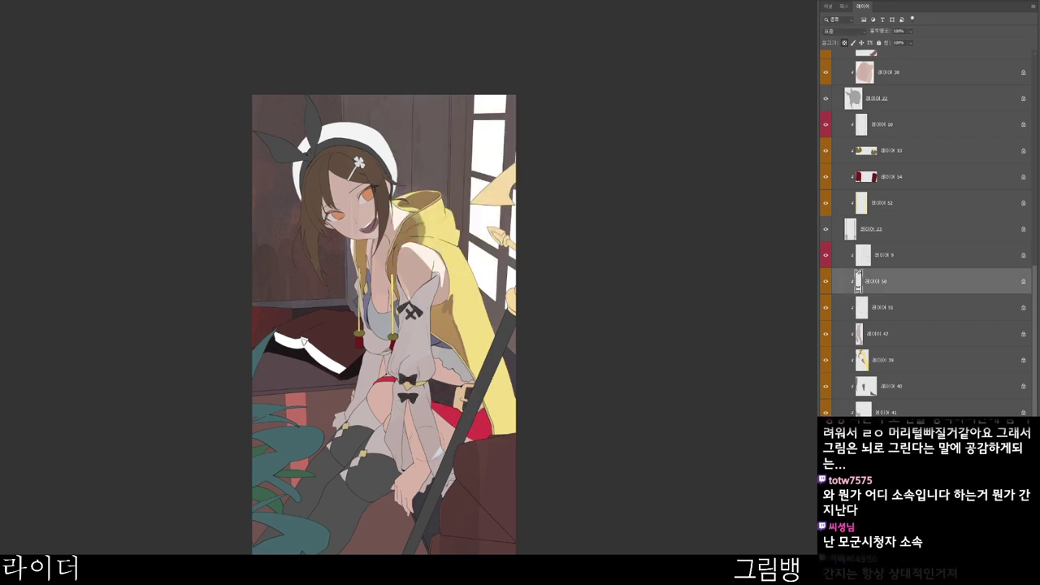
- Pick a deep red and recolour the two lower bows on the sleeve with it
key("n")
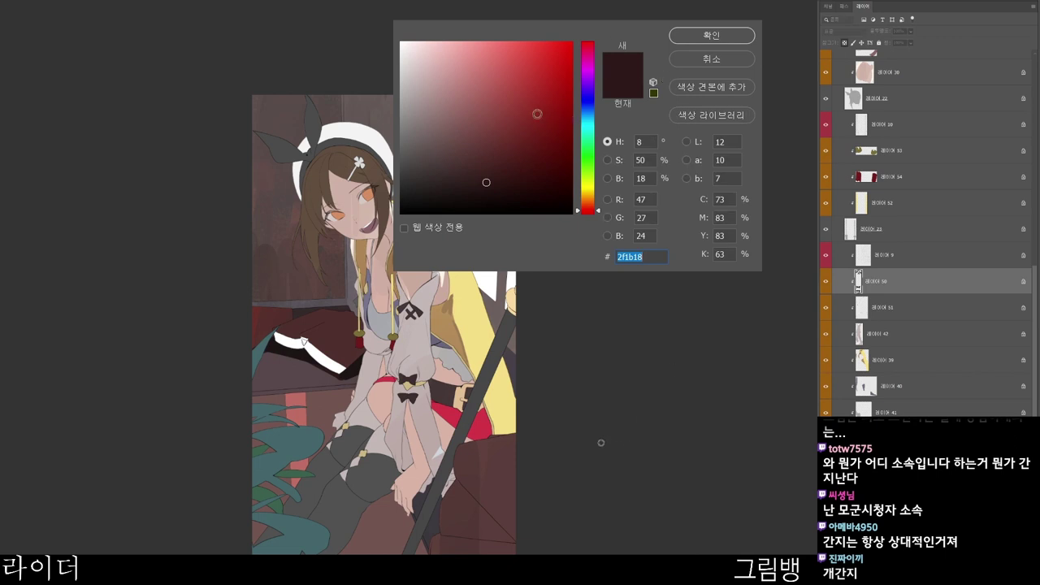
left_click(543, 122)
left_click(588, 213)
left_click(565, 108)
left_click(711, 35)
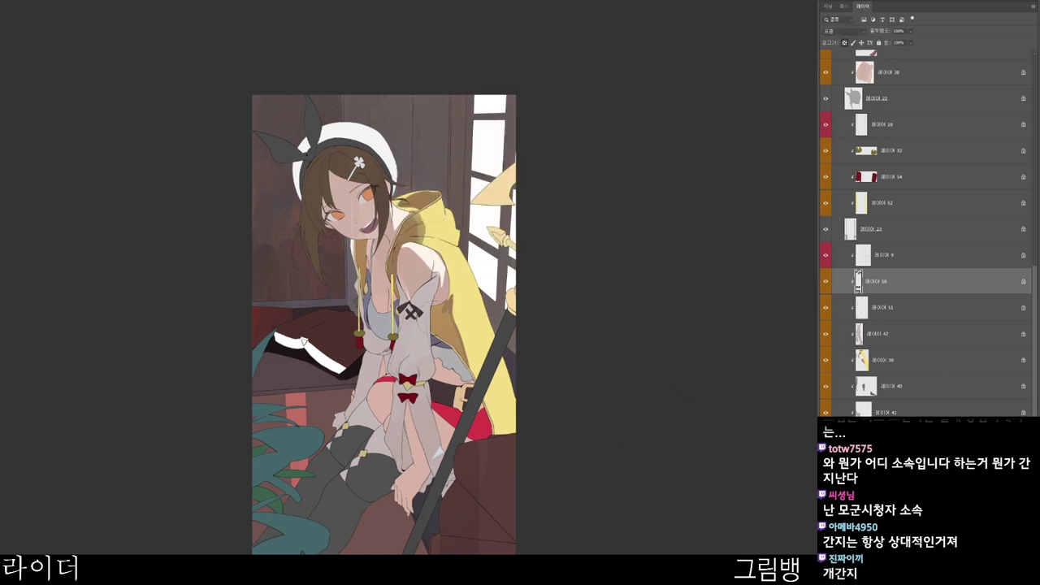
- Select the red skirt's layer and brush the deep red over the skirt on both sides of the sleeve
scroll(421, 415, "up", 2)
scroll(446, 404, "down", 1)
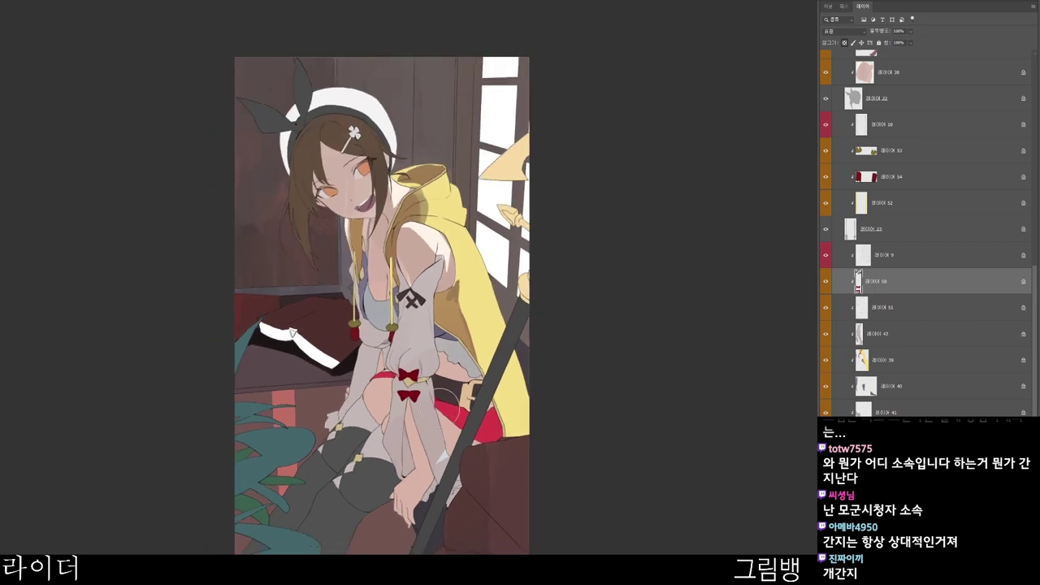
left_click(393, 375, "ctrl")
left_click_drag(396, 373, 374, 379)
left_click_drag(449, 413, 494, 426)
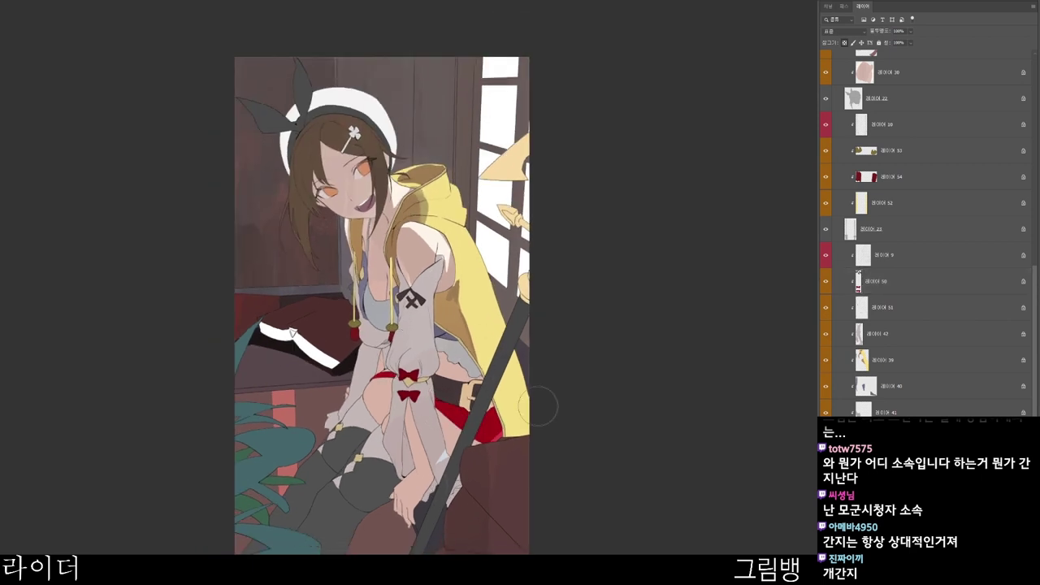
- Set the brush colour to the dark red 4f1212 and shade the skirt and the belt area at the waist
key("n")
left_click(547, 145)
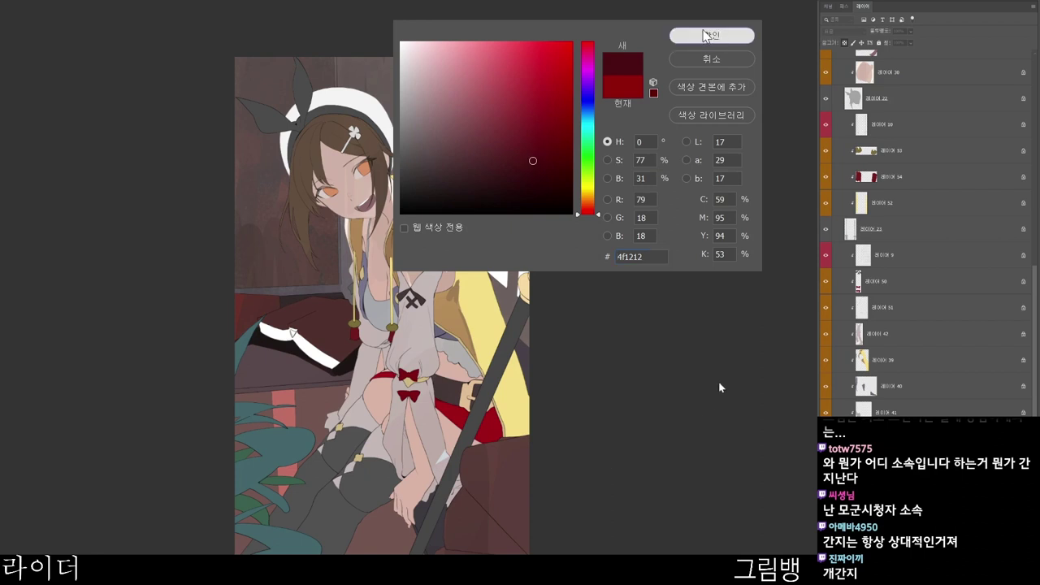
left_click(712, 35)
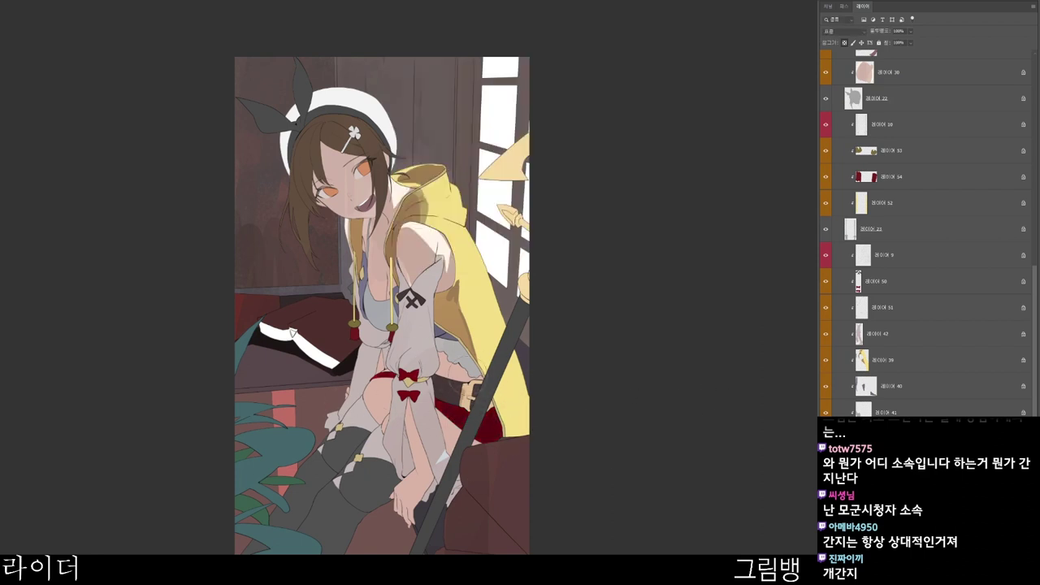
left_click_drag(459, 380, 481, 411)
scroll(492, 384, "down", 1)
scroll(424, 275, "up", 2)
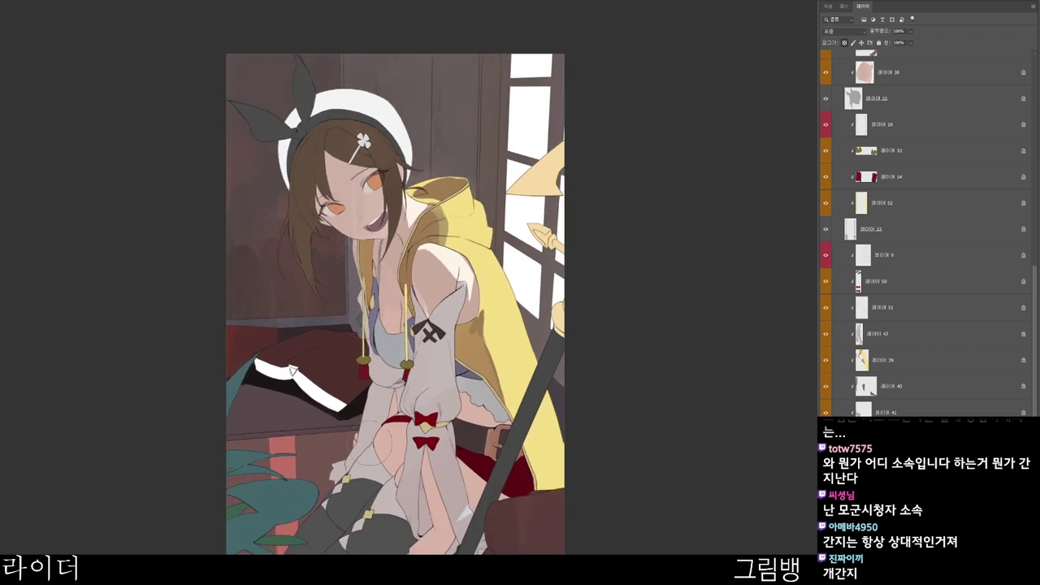
- Set the brush colour to the brown 5a3d31, select the yellow hoodie's layer and brush a stroke across the hoodie behind the upper arm
key("n")
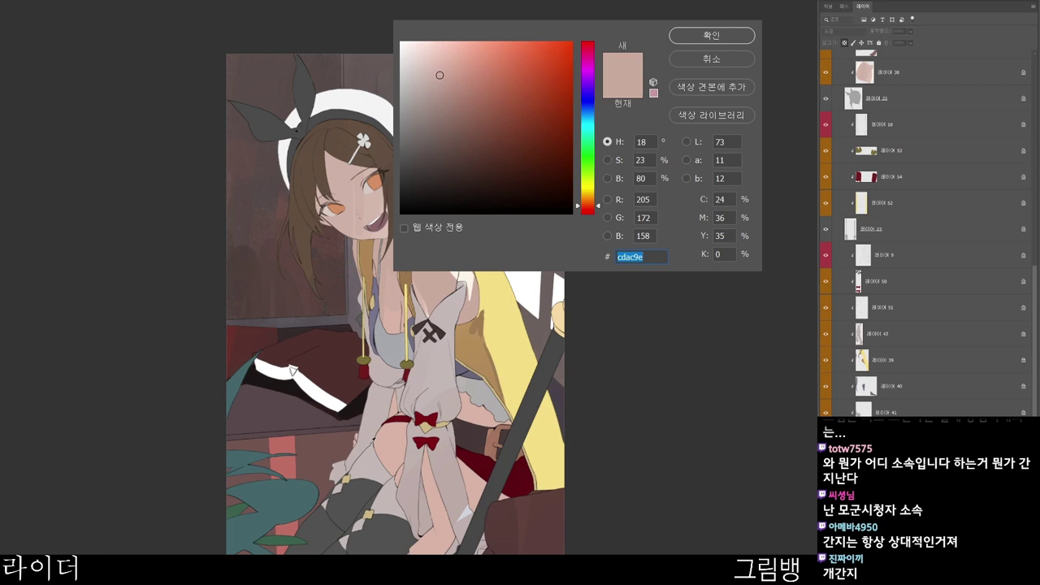
left_click_drag(468, 95, 478, 154)
left_click(728, 39)
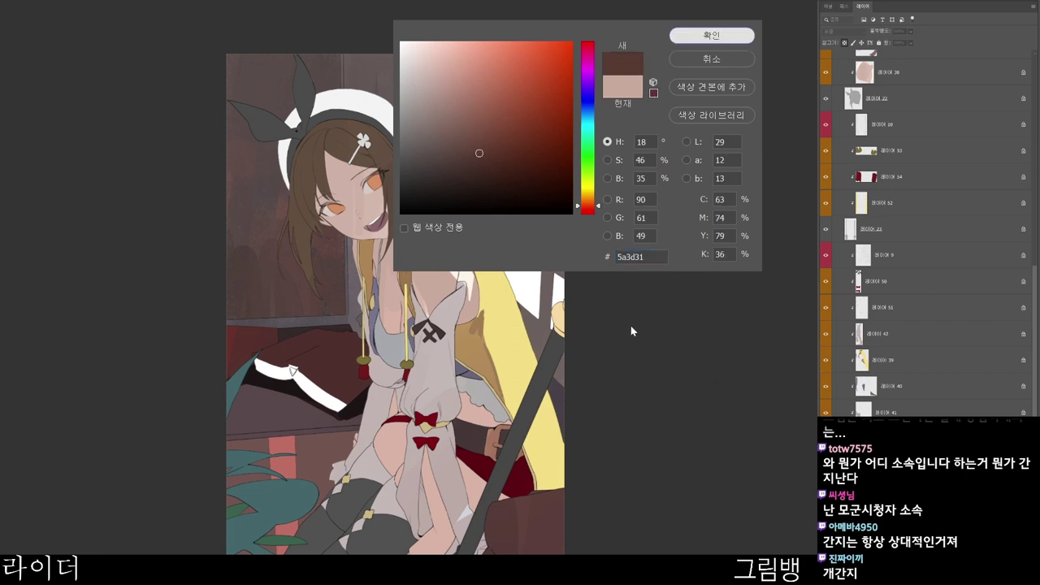
left_click(535, 374, "ctrl")
left_click_drag(556, 350, 508, 279)
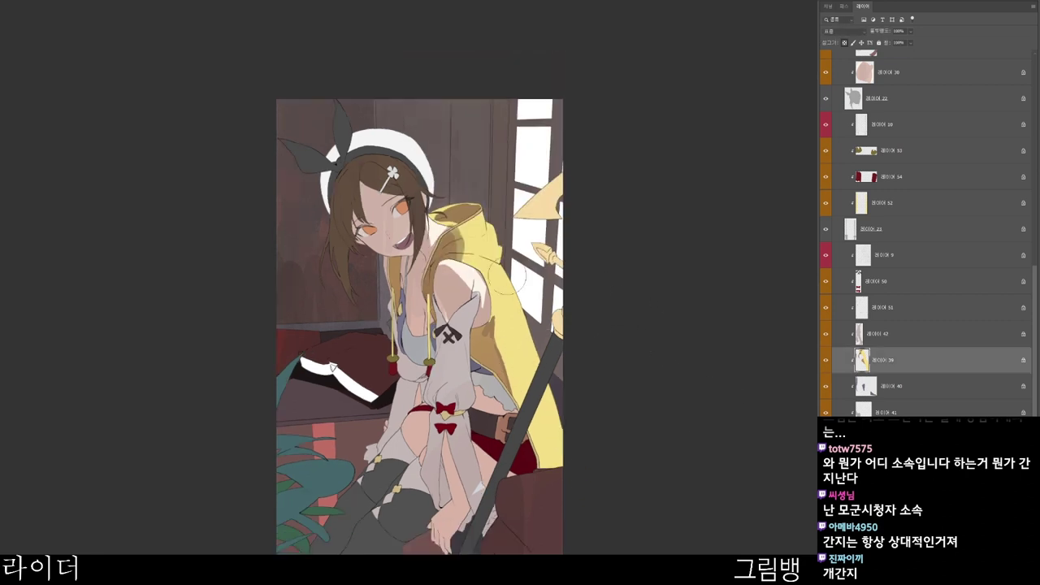
left_click_drag(498, 335, 511, 339)
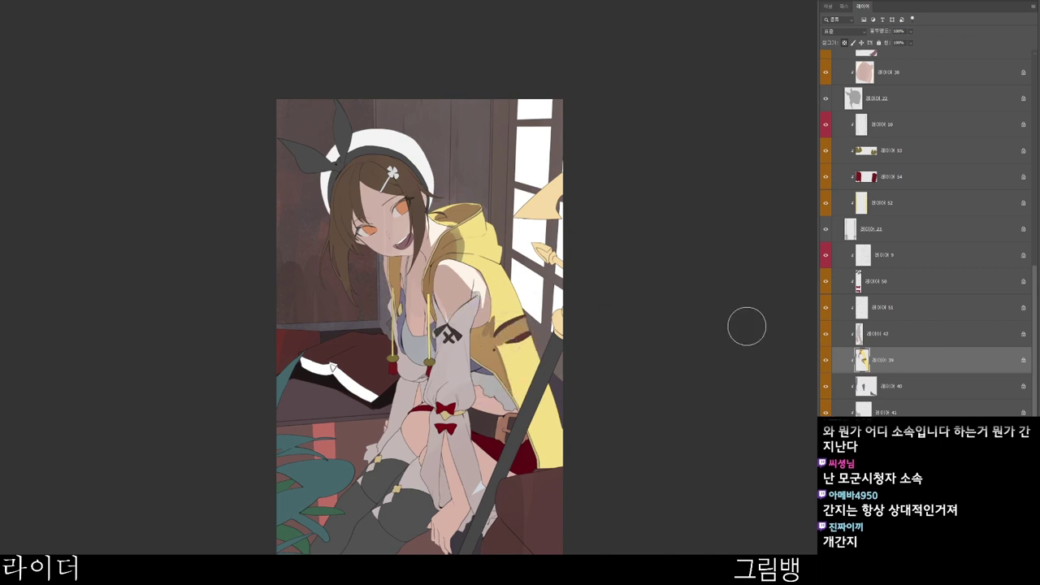
- Pick a muted purple and brush it over the hoodie's back and its shaded lining behind the sleeve
left_click(598, 449)
left_click(590, 96)
left_click_drag(473, 105, 467, 117)
left_click(739, 42)
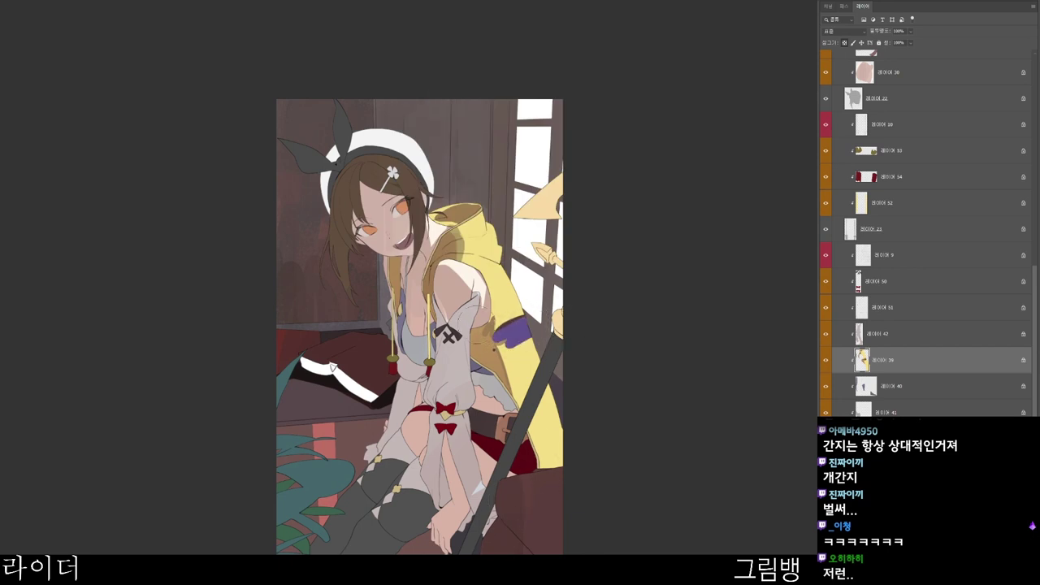
left_click_drag(487, 332, 519, 456)
- Select the skin's layer and brush the purple over the face, neck, chest, shoulder, thigh, forearm and hand
left_click(390, 223, "ctrl")
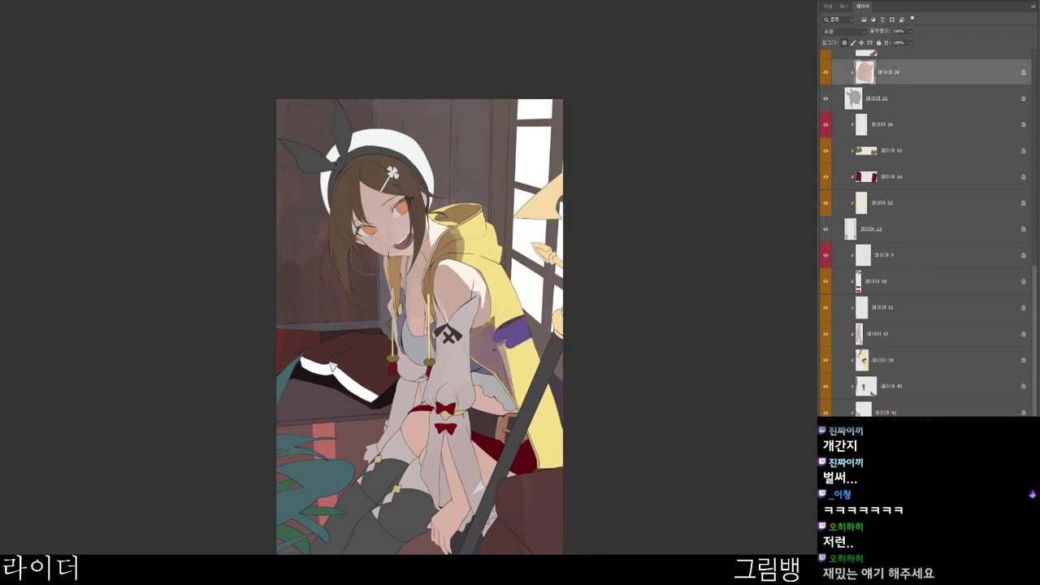
mouse_move(367, 202)
left_mouse_down()
mouse_move(402, 236)
mouse_move(413, 332)
mouse_move(426, 237)
left_mouse_up()
left_click(445, 309, "ctrl")
mouse_move(439, 263)
left_mouse_down()
mouse_move(445, 298)
mouse_move(465, 300)
left_mouse_up()
mouse_move(408, 416)
left_mouse_down()
mouse_move(416, 449)
mouse_move(428, 414)
left_mouse_up()
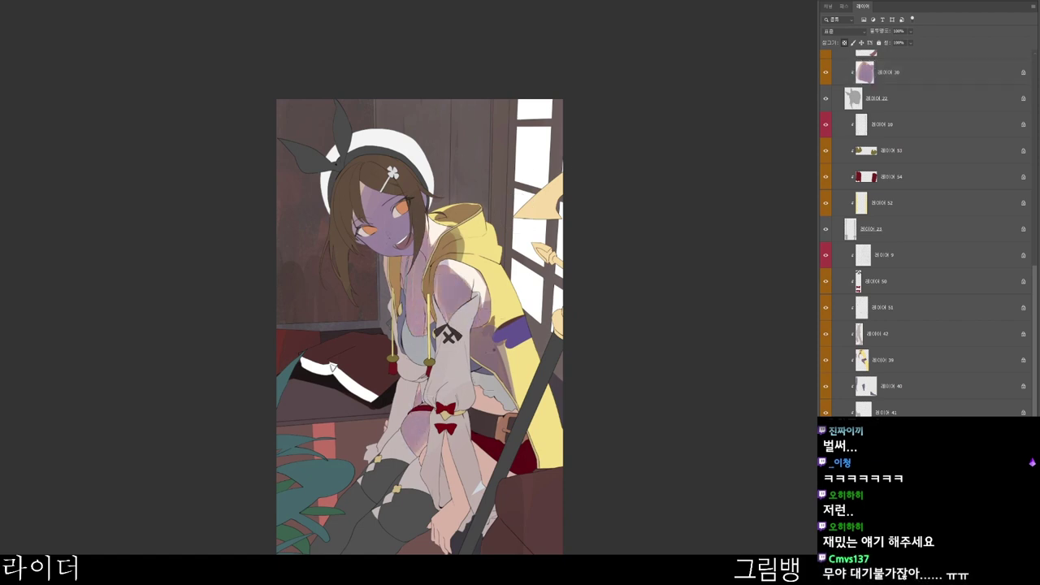
left_click_drag(476, 390, 502, 409)
left_click_drag(450, 452, 444, 528)
left_click_drag(478, 446, 492, 483)
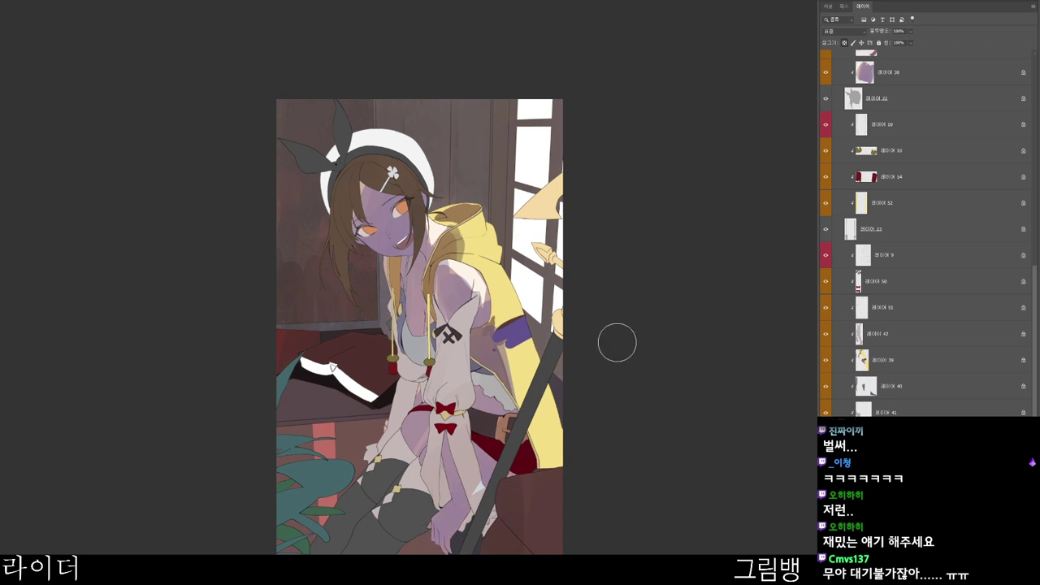
left_click_drag(418, 486, 441, 446)
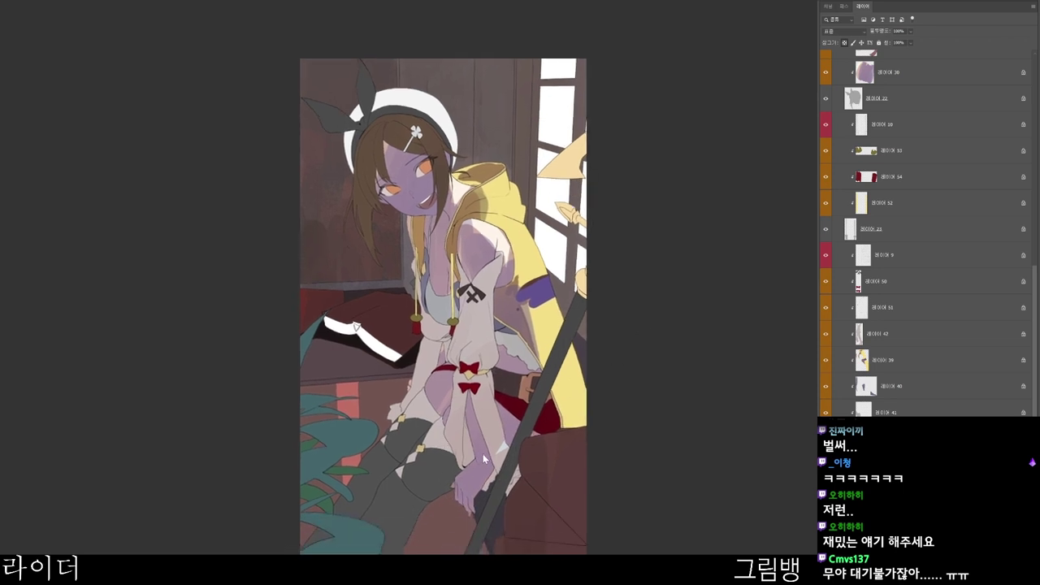
- Pick a muted blue, select the sleeves' layer and brush it down the front sleeve to the cuff
key("n")
left_click(444, 119)
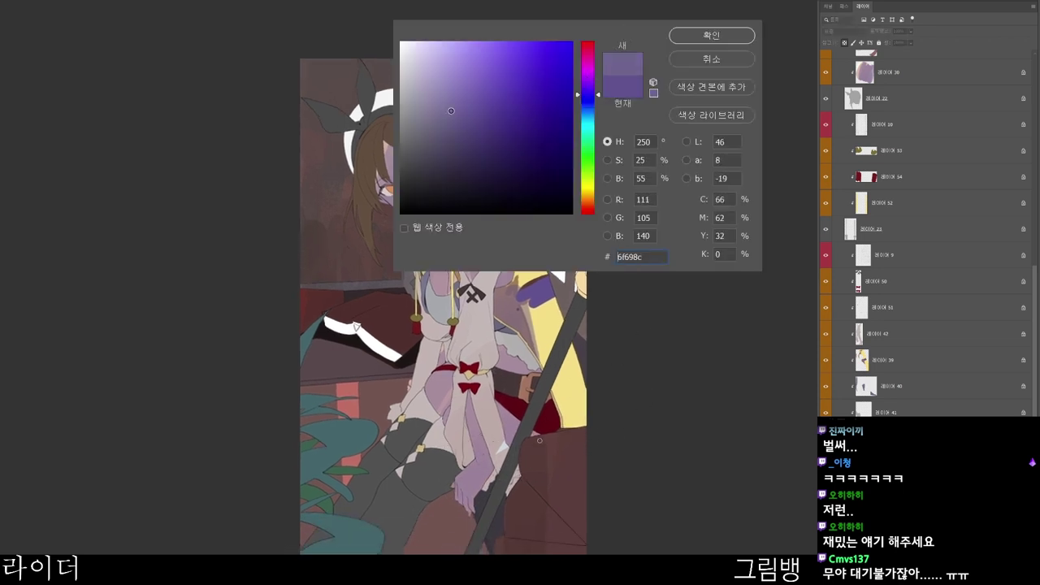
left_click(587, 109)
left_click(469, 130)
left_click(726, 38)
left_click(711, 36)
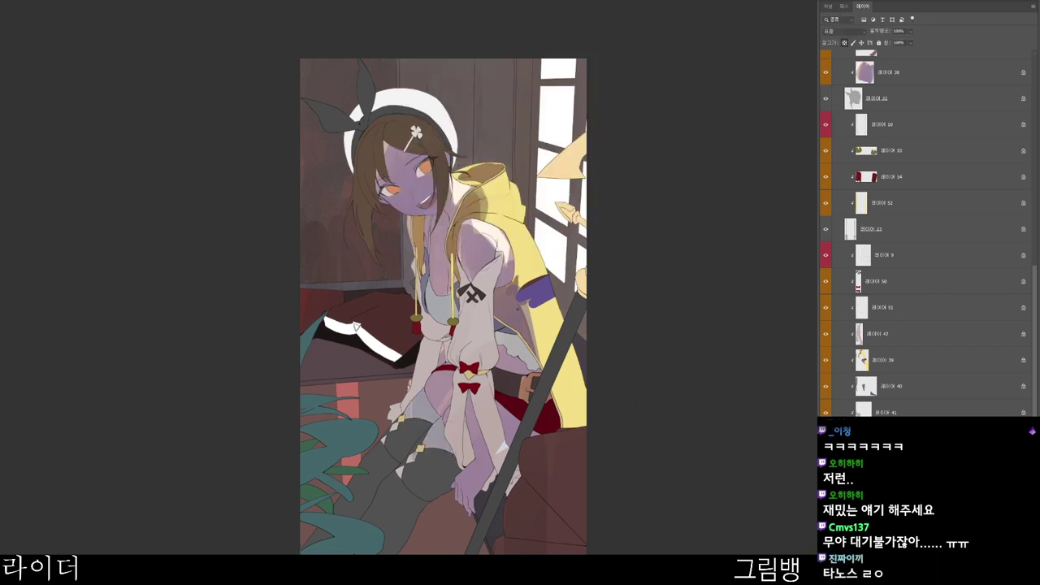
left_click(525, 350, "ctrl")
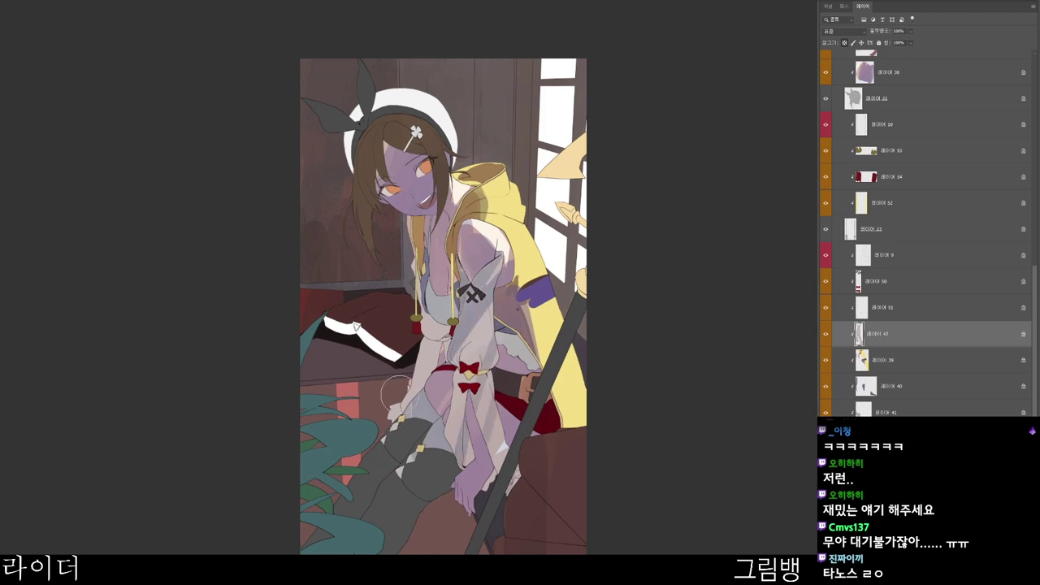
mouse_move(478, 320)
left_mouse_down()
mouse_move(486, 419)
mouse_move(471, 358)
mouse_move(494, 469)
mouse_move(485, 377)
mouse_move(495, 469)
left_mouse_up()
- Brush the muted blue over the far sleeve and the lower part of the bodice, and select the white frill's layer
left_click(433, 353, "ctrl")
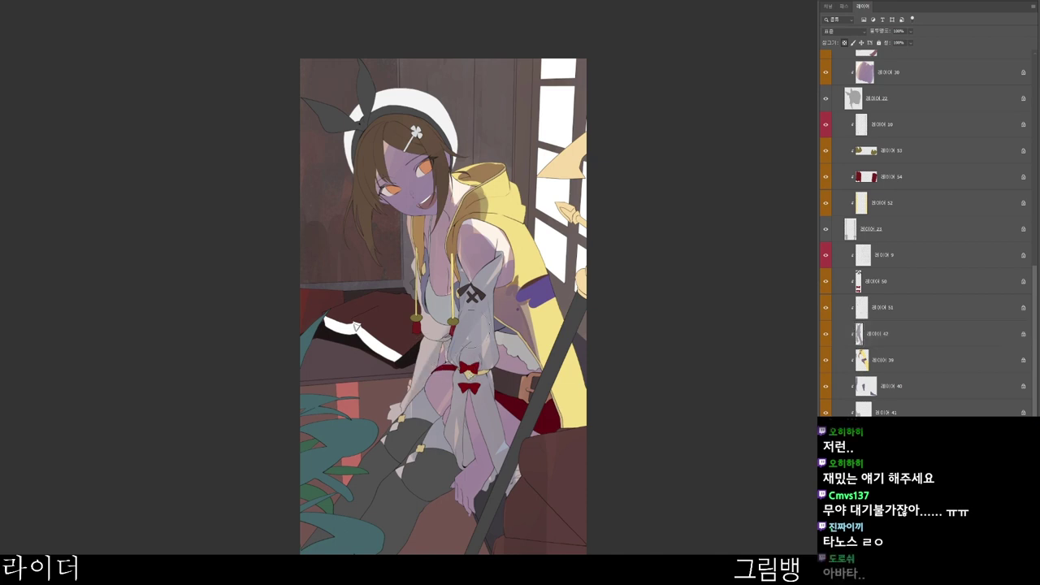
mouse_move(409, 406)
left_mouse_down()
mouse_move(427, 321)
mouse_move(418, 280)
left_mouse_up()
mouse_move(458, 318)
left_mouse_down()
mouse_move(487, 392)
mouse_move(480, 384)
left_mouse_up()
left_click(514, 393, "ctrl")
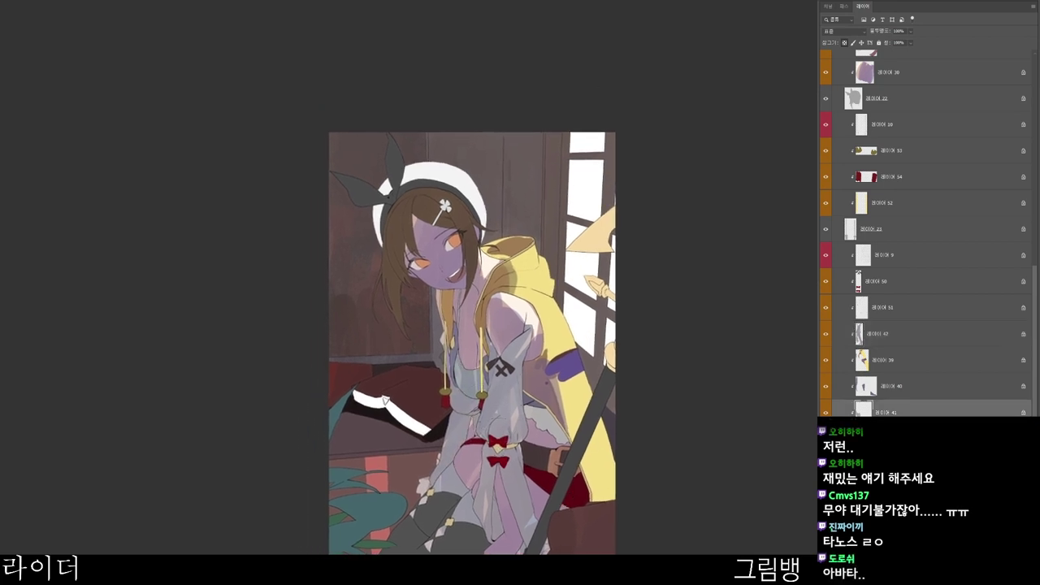
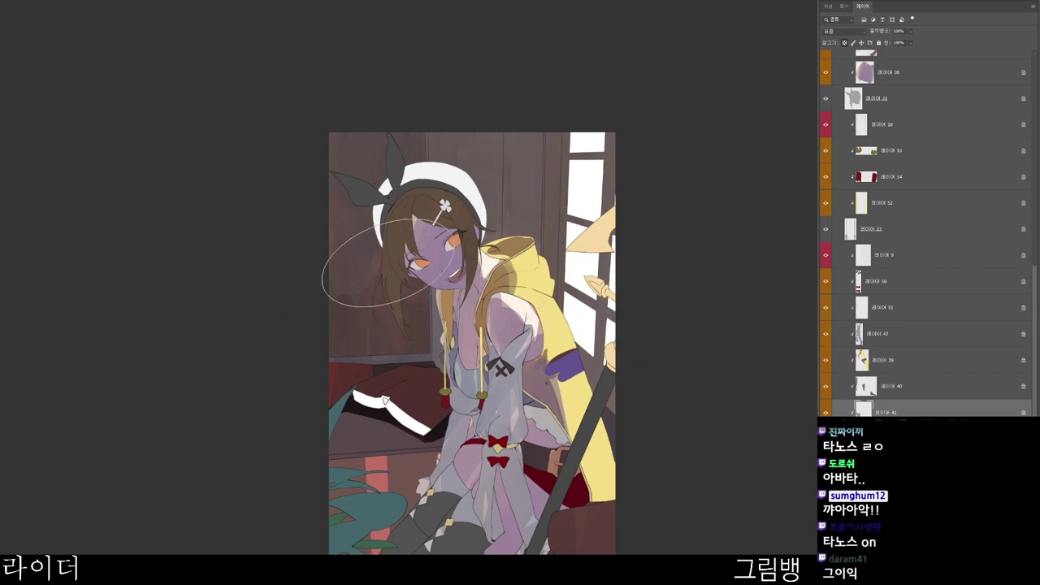
- Select the hair's layer, cover the hair in blue, and brush the dark red 3c181e over the strands and bangs
left_click(405, 241, "ctrl")
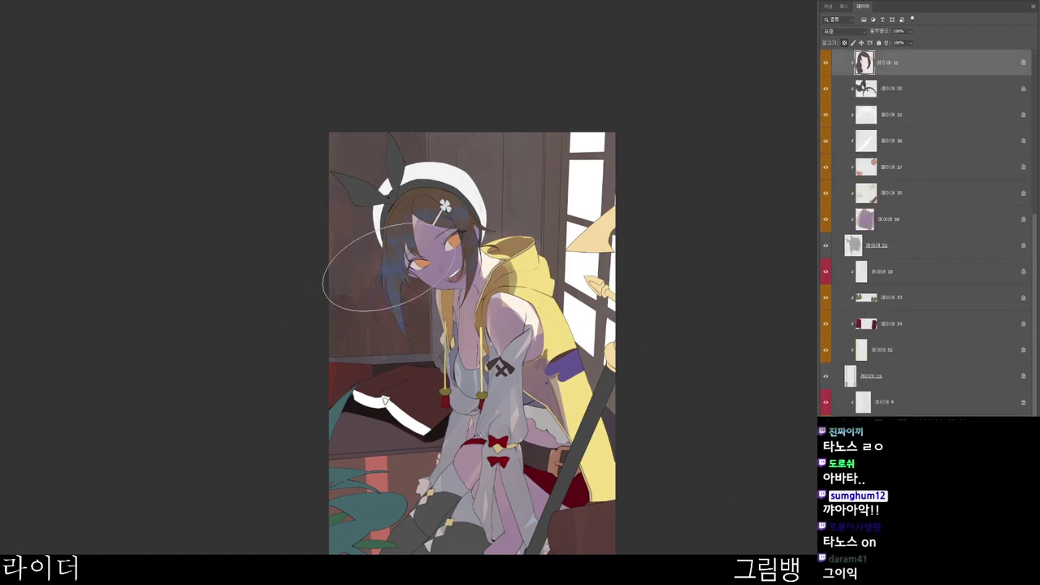
key("alt+Delete")
key("n")
left_click(504, 173)
left_click(589, 46)
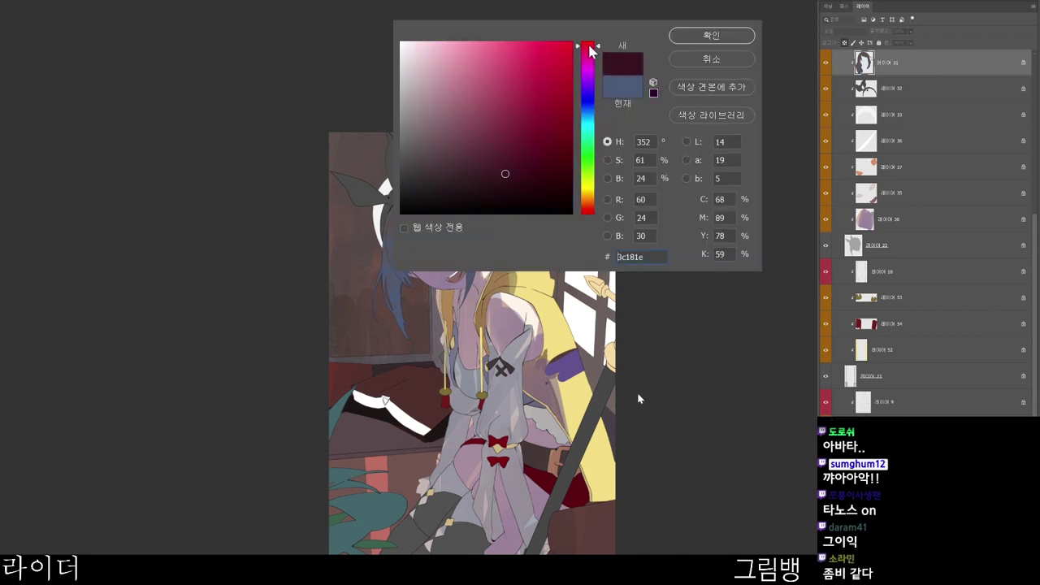
left_click(728, 41)
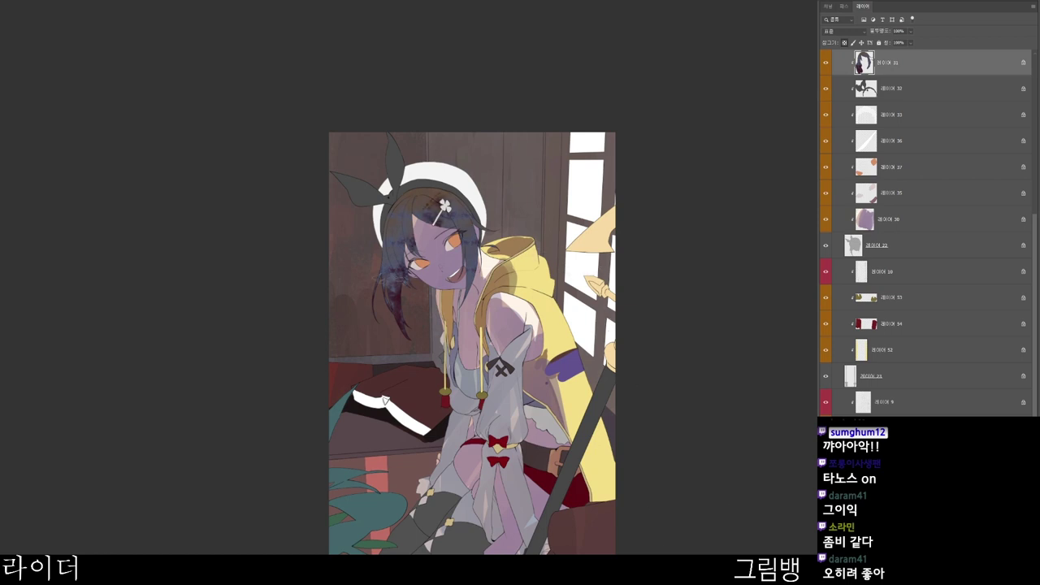
mouse_move(400, 205)
left_mouse_down()
mouse_move(401, 262)
mouse_move(464, 244)
left_mouse_up()
- Set the brush colour to the dark brown 34251b and brush it over the bangs beneath the hat
key("n")
left_click(485, 179)
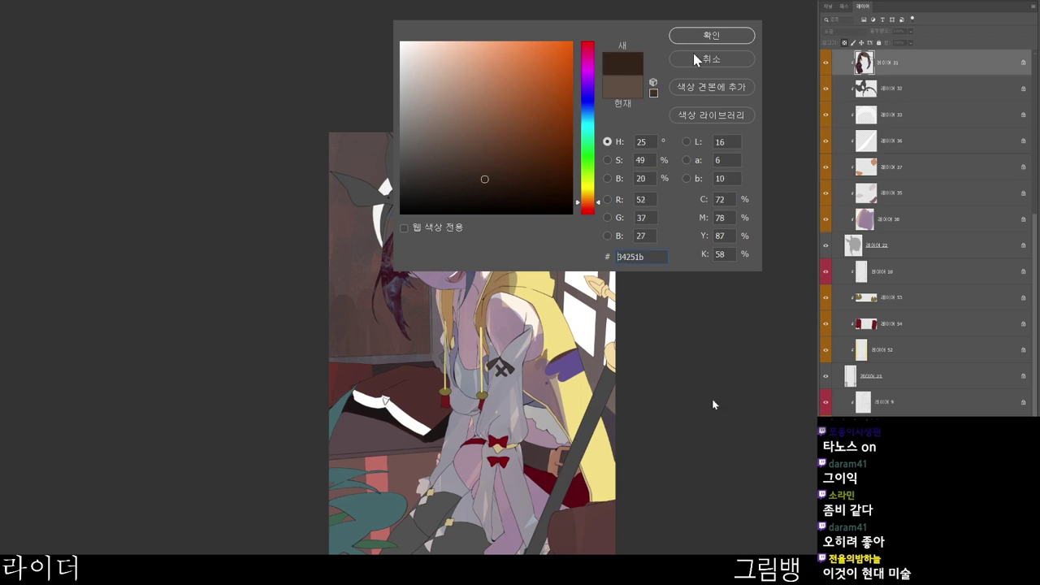
left_click(741, 40)
mouse_move(405, 203)
left_mouse_down()
mouse_move(433, 264)
mouse_move(467, 245)
left_mouse_up()
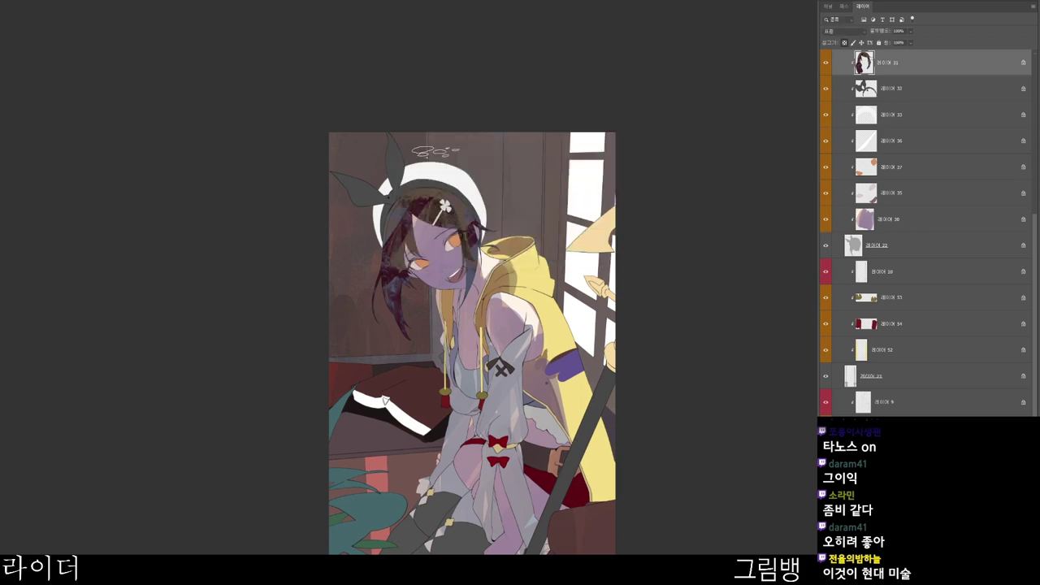
- Select the white hat's layer and brush a dark textured shade over the hat from crown to brim
left_click(466, 184, "ctrl")
left_click(463, 176, "ctrl")
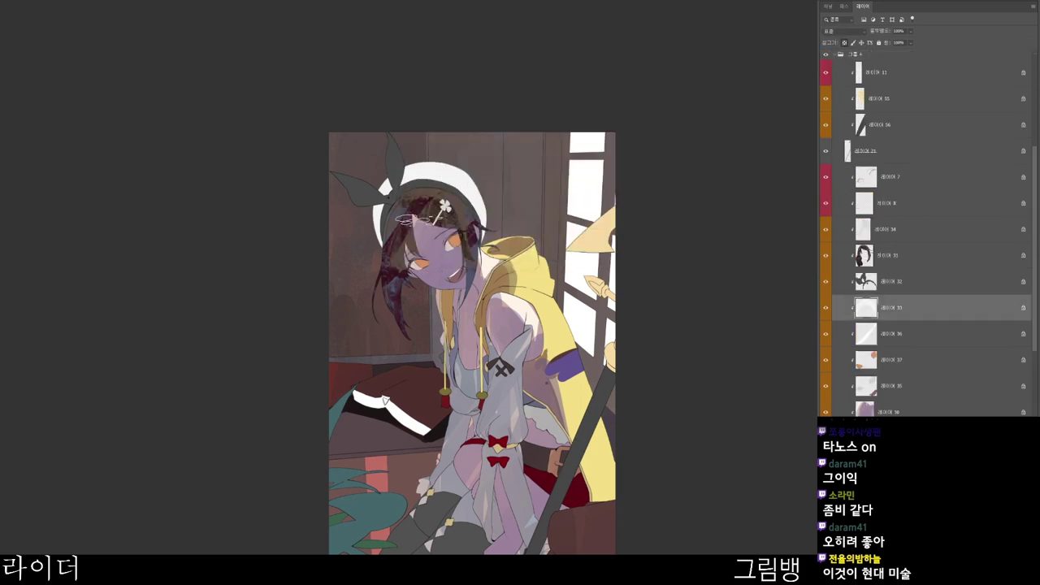
left_click_drag(416, 165, 377, 236)
mouse_move(427, 162)
left_mouse_down()
mouse_move(335, 264)
mouse_move(406, 198)
left_mouse_up()
left_click_drag(467, 171, 365, 252)
mouse_move(481, 187)
left_mouse_down()
mouse_move(460, 203)
mouse_move(450, 176)
left_mouse_up()
- Pick a lighter muted pinkish grey and brush it over the crown of the hat
key("n")
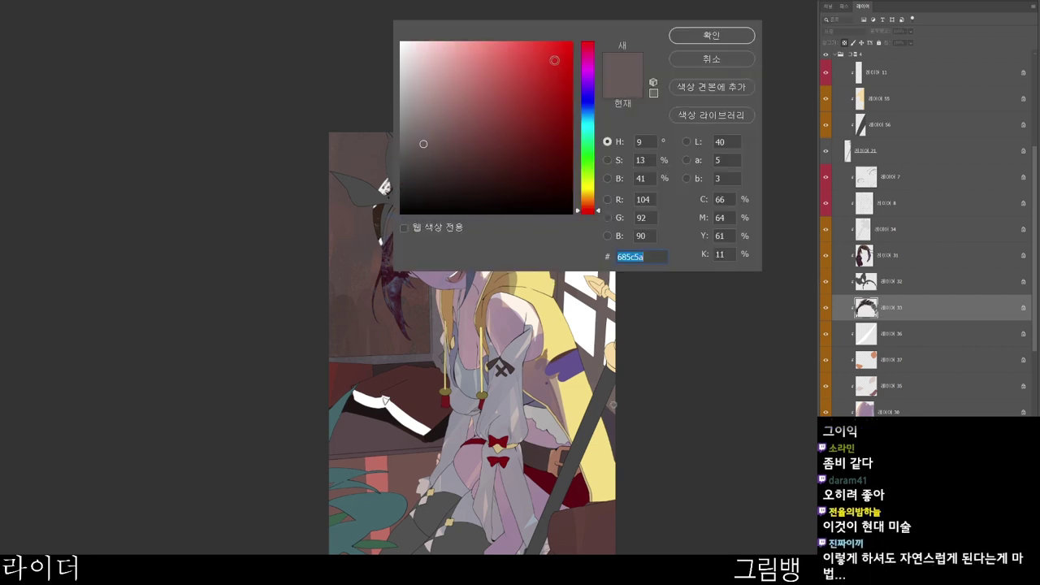
left_click(434, 116)
left_click(726, 37)
left_click_drag(445, 160, 421, 185)
mouse_move(453, 166)
left_mouse_down()
mouse_move(429, 213)
mouse_move(466, 215)
left_mouse_up()
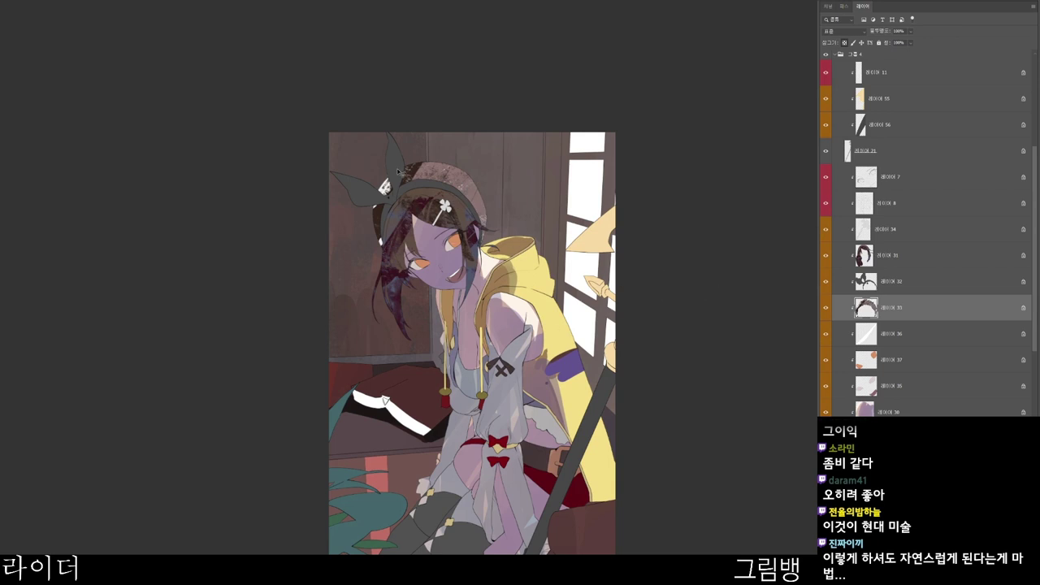
- Select the hat ribbon's layer, set the brush colour to the near-black 181514 and paint the ribbon and its bow
left_click(437, 186, "ctrl")
key("n")
left_click(428, 197)
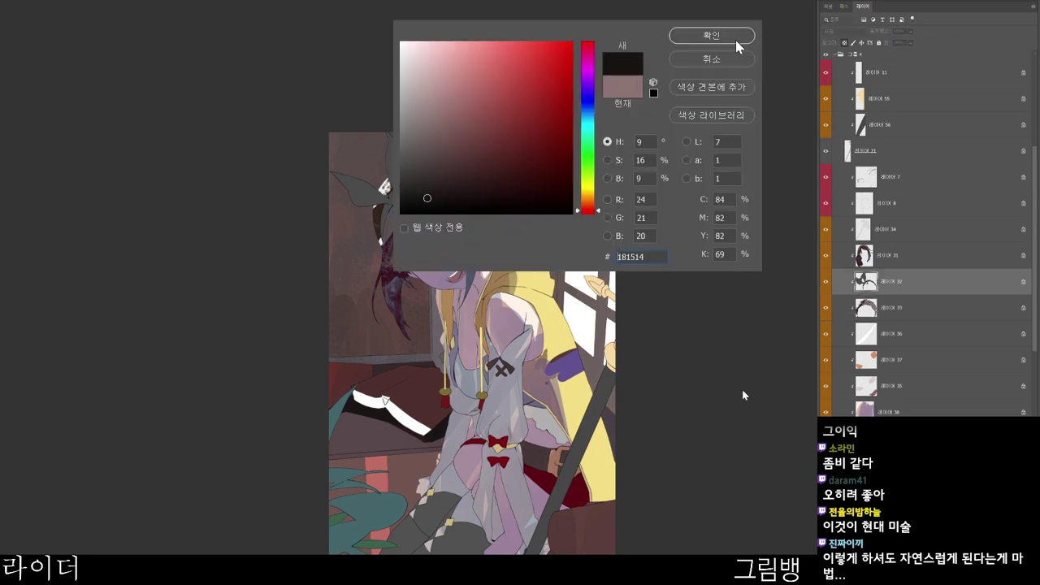
left_click(736, 41)
mouse_move(402, 163)
left_mouse_down()
mouse_move(355, 233)
mouse_move(376, 131)
mouse_move(432, 158)
mouse_move(513, 247)
left_mouse_up()
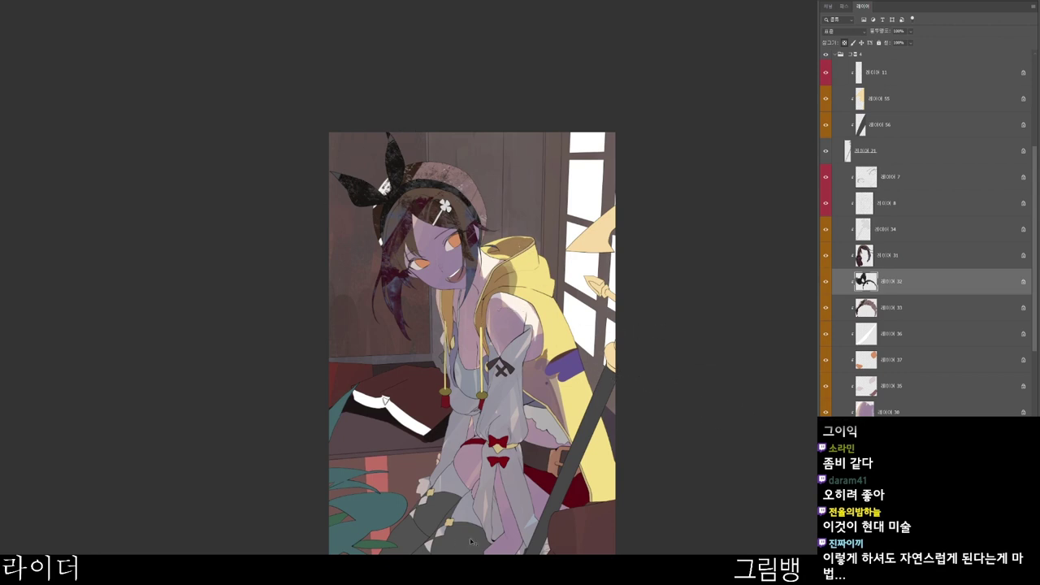
- Select the stockings' layer and paint the stockings with the near-black 181514, layering dark purple over it
left_click(462, 499, "ctrl")
mouse_move(410, 495)
left_mouse_down()
mouse_move(442, 520)
mouse_move(498, 494)
mouse_move(479, 545)
left_mouse_up()
key("n")
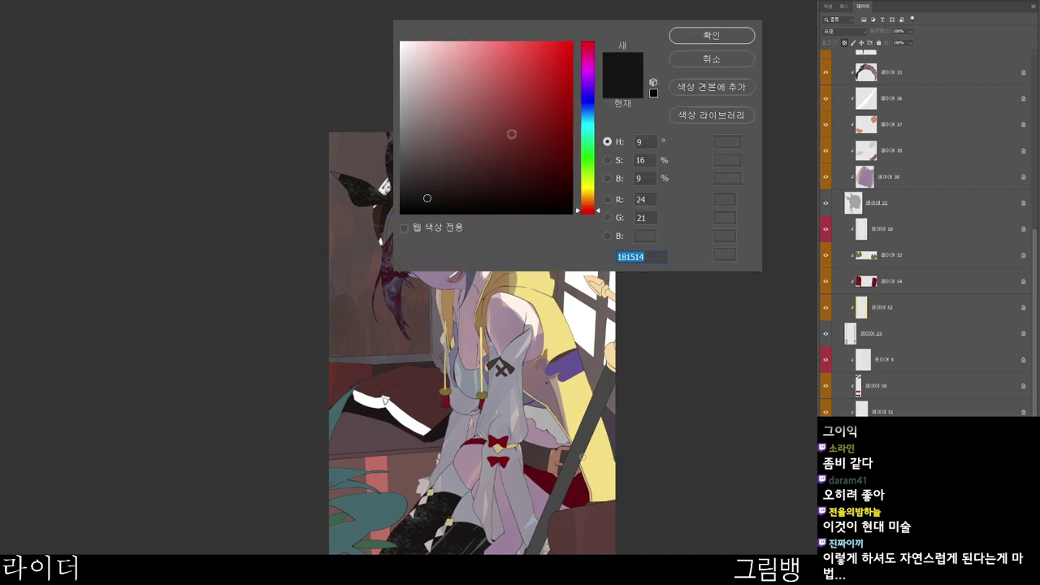
left_click(475, 148)
left_click(591, 63)
left_click(723, 36)
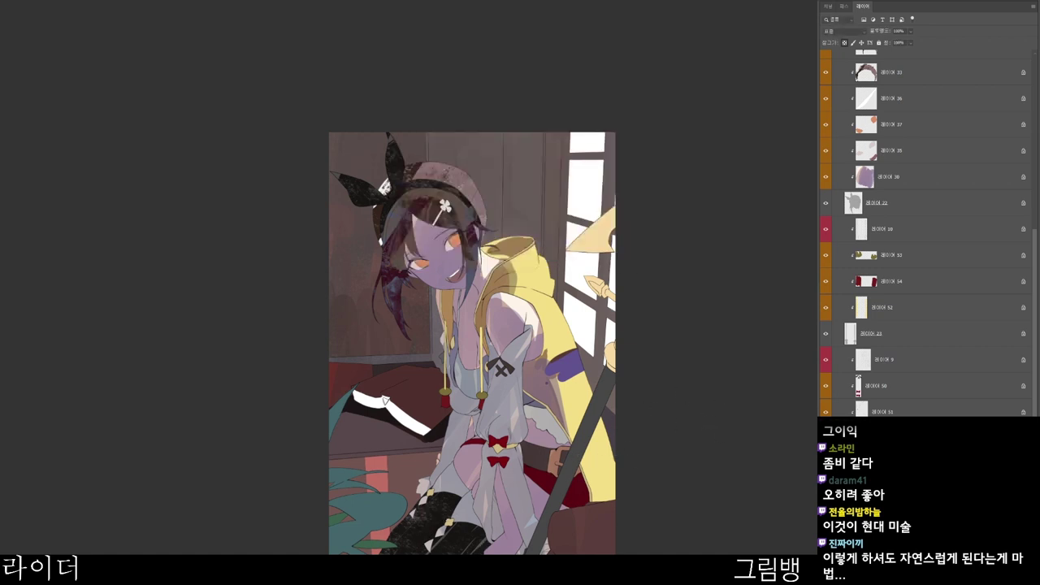
mouse_move(419, 531)
left_mouse_down()
mouse_move(440, 553)
mouse_move(488, 544)
left_mouse_up()
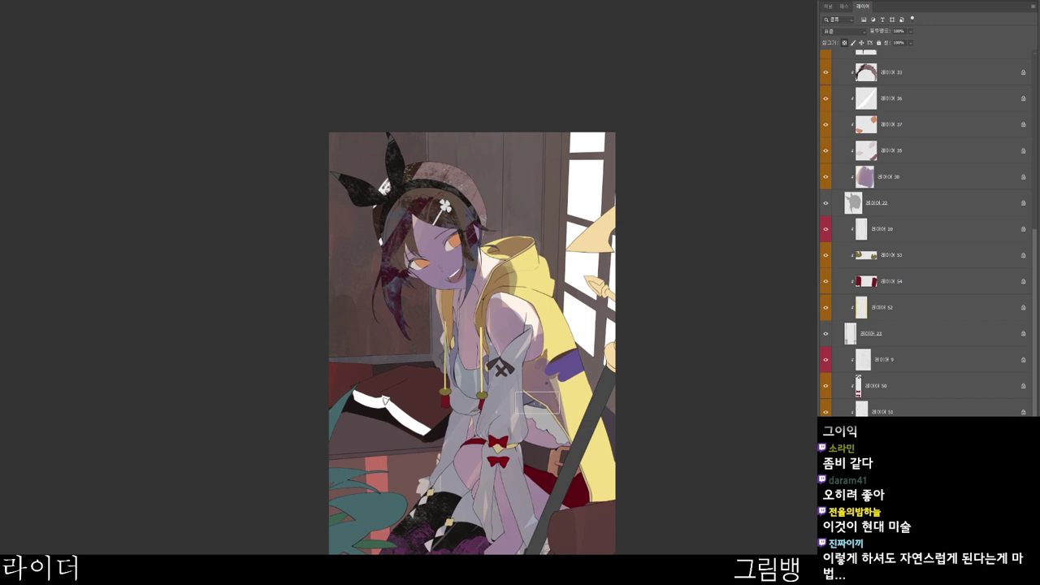
mouse_move(439, 503)
left_mouse_down()
mouse_move(421, 534)
mouse_move(467, 539)
left_mouse_up()
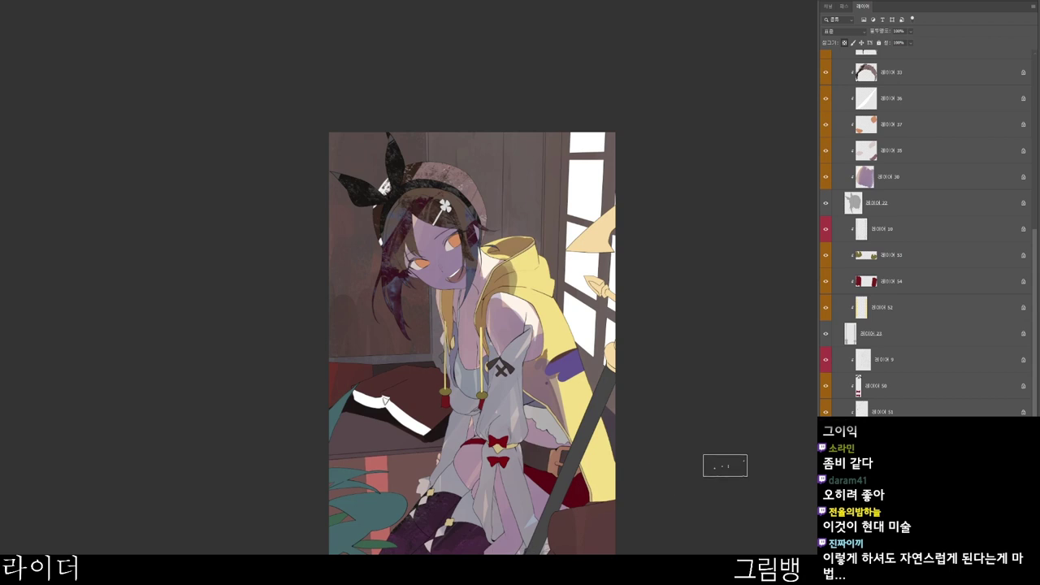
left_click(715, 36)
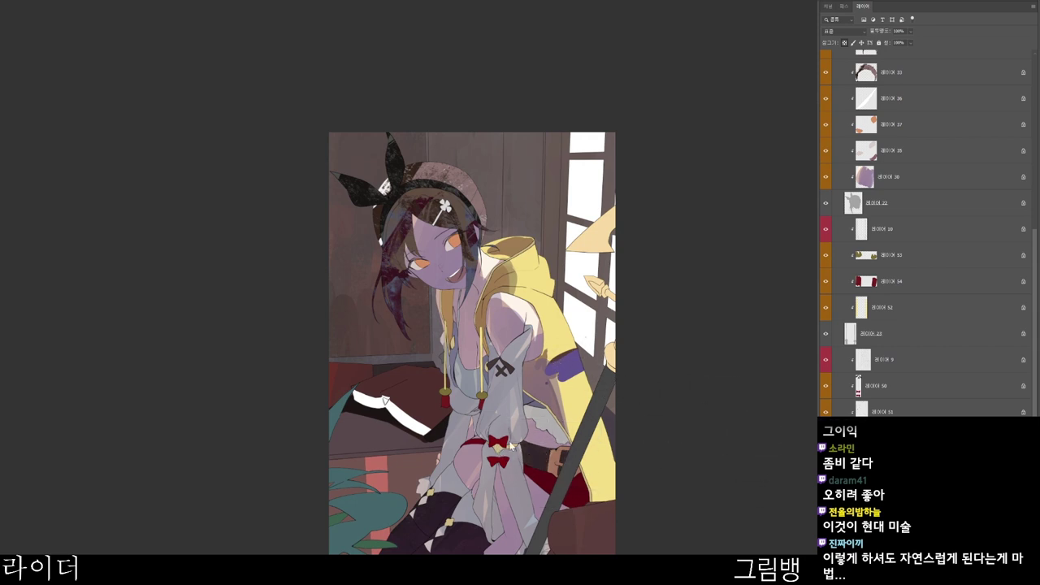
- Recolour the gold ornament between the sleeve bows in dark grey-brown and the hoodie's drawstrings in tan
left_click(527, 463, "ctrl")
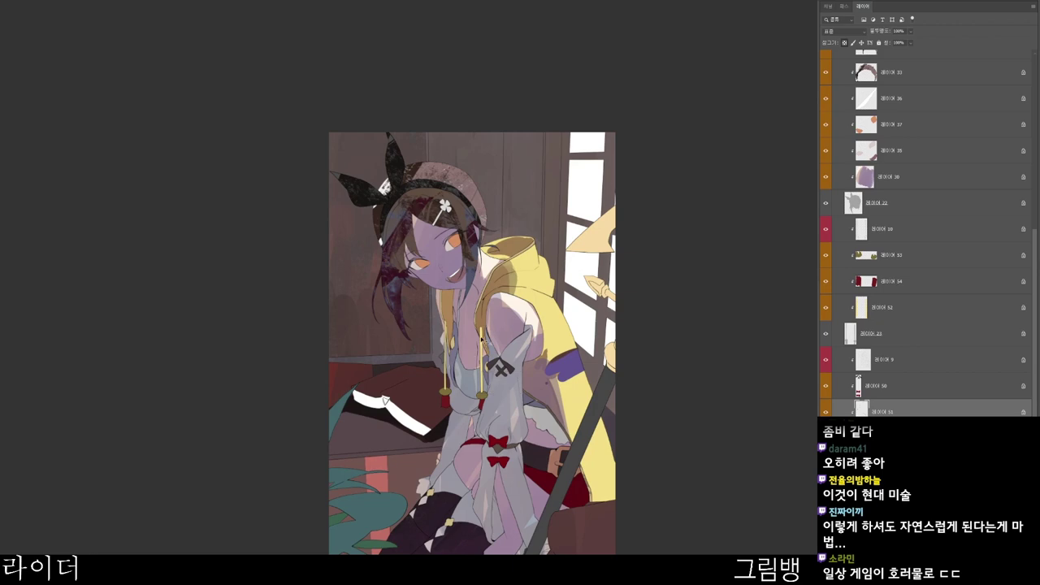
scroll(482, 338, "up", 5)
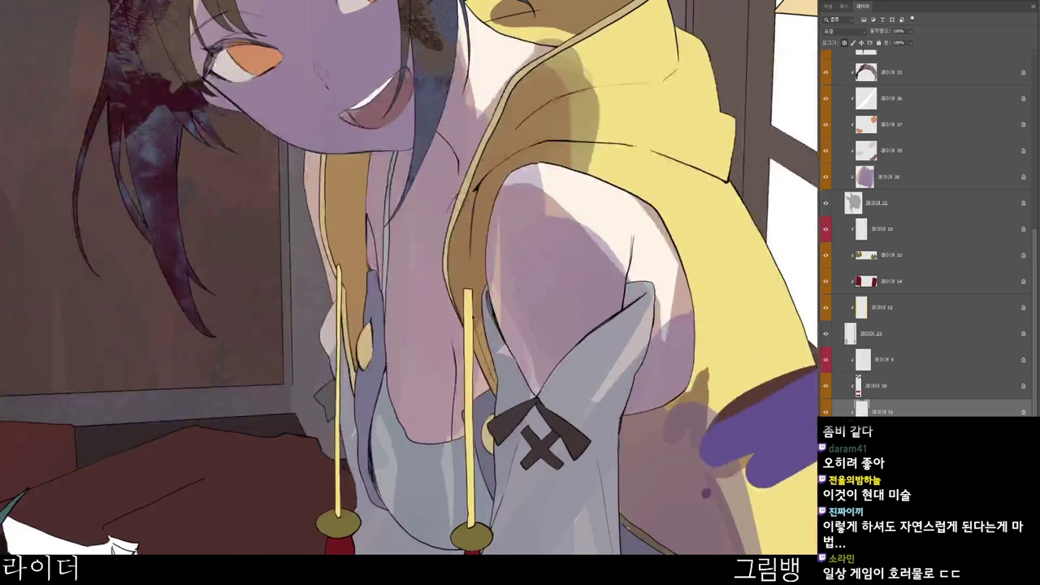
left_click(469, 324, "ctrl")
scroll(586, 315, "down", 5)
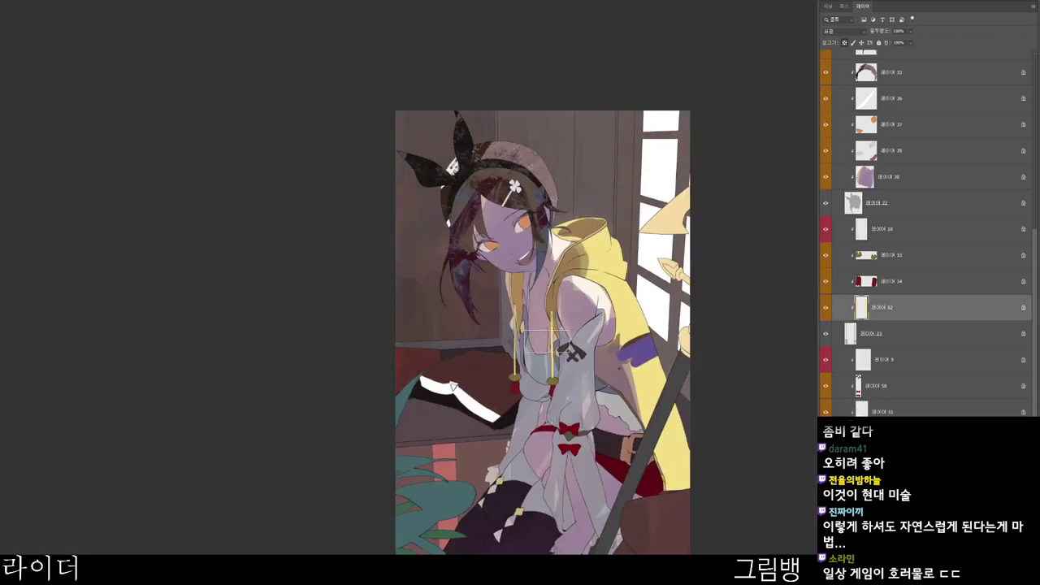
scroll(547, 352, "up", 4)
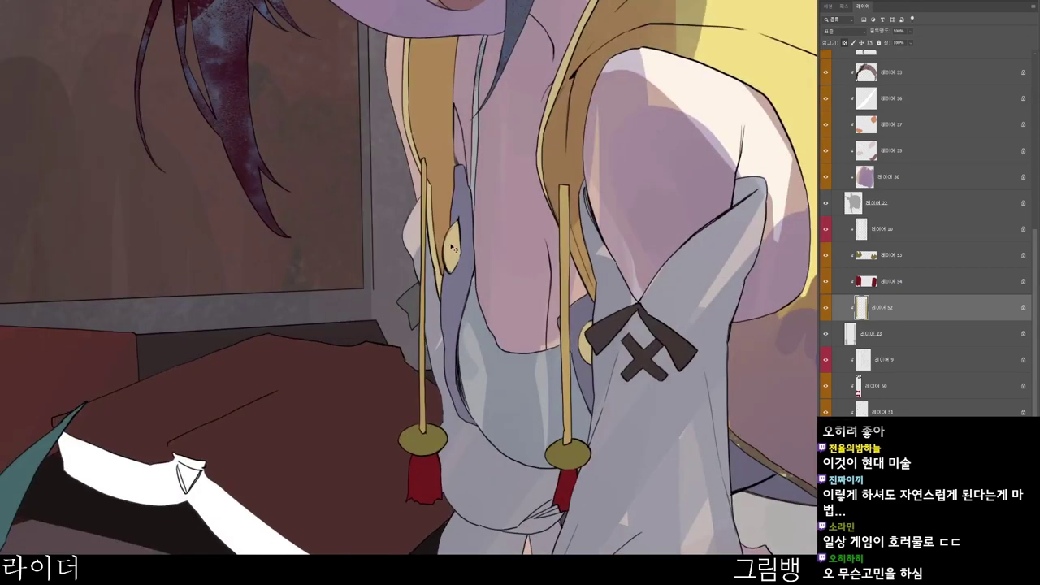
- Select the layer of the hoodie's eyelets, pick a darker muted brown and recolour the eyelets
left_click(576, 254, "ctrl")
scroll(576, 253, "down", 5)
key("n")
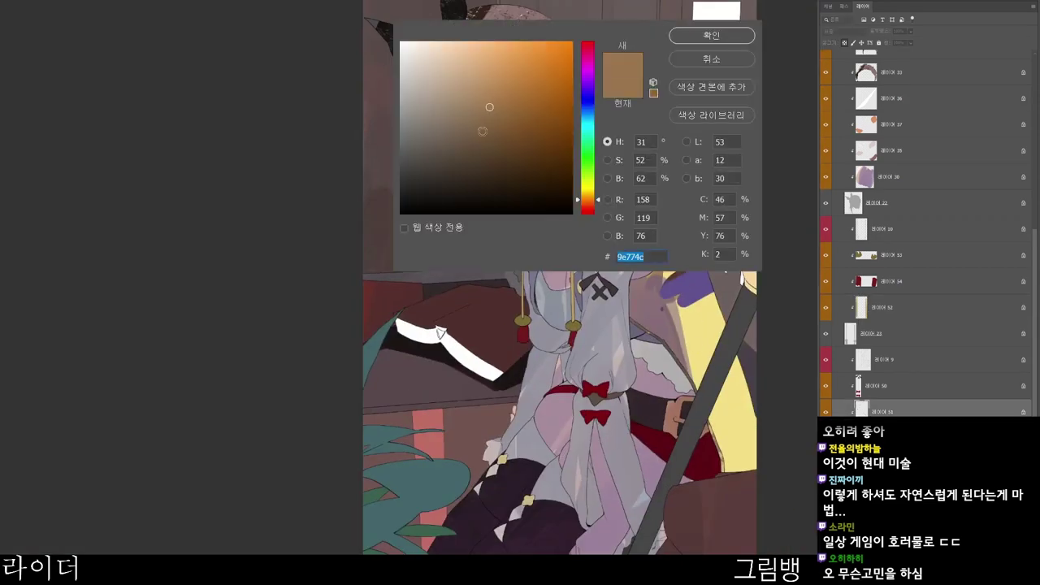
left_click(469, 146)
left_click(720, 36)
scroll(575, 252, "down", 5)
scroll(576, 253, "up", 3)
scroll(575, 252, "down", 1)
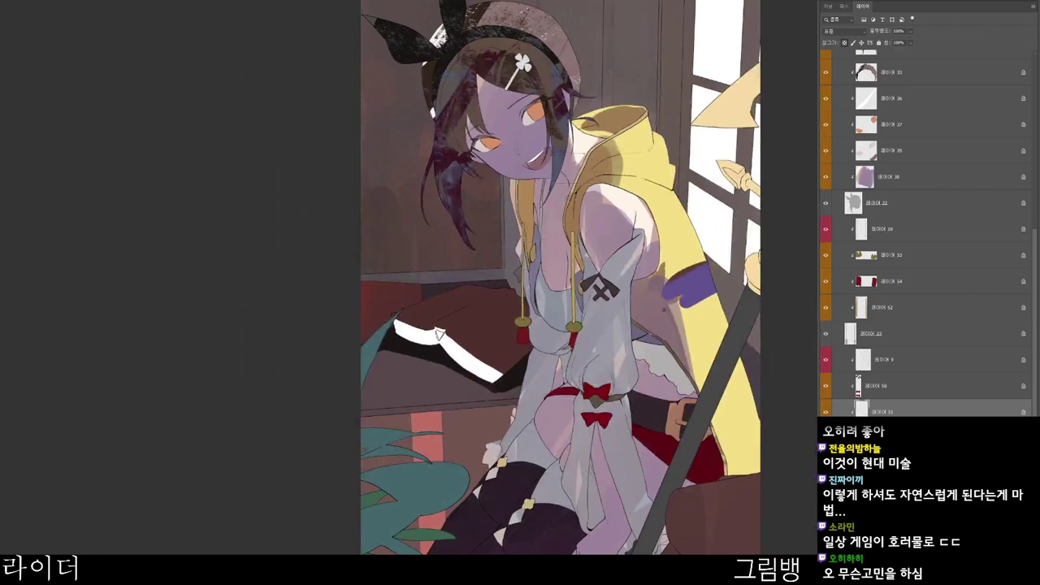
left_click_drag(618, 125, 578, 156)
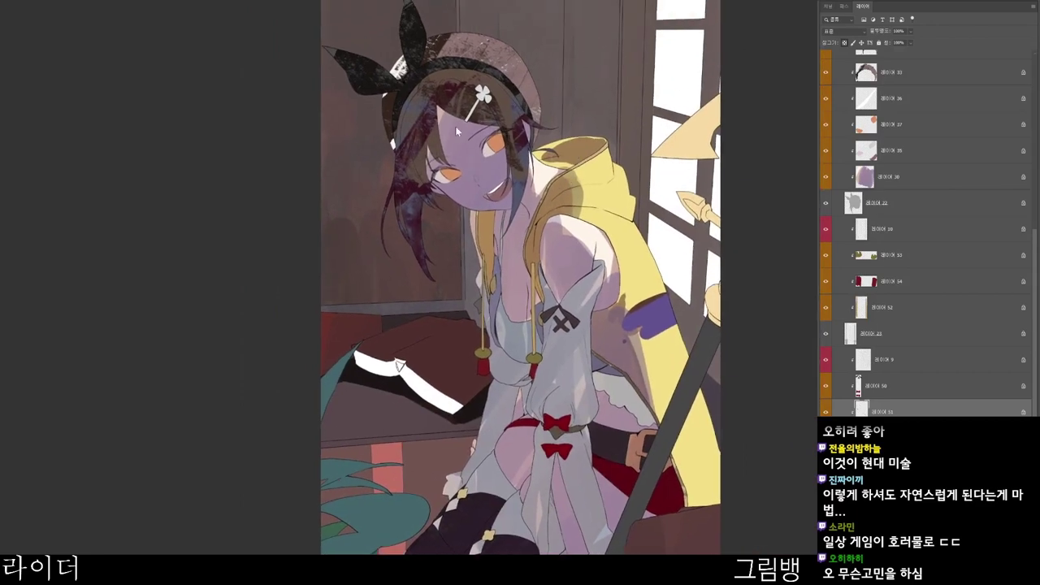
- Select the skin layer, set the brush colour to the muted pink b39aa0 and brush it over the face and chest
left_click(490, 146, "ctrl")
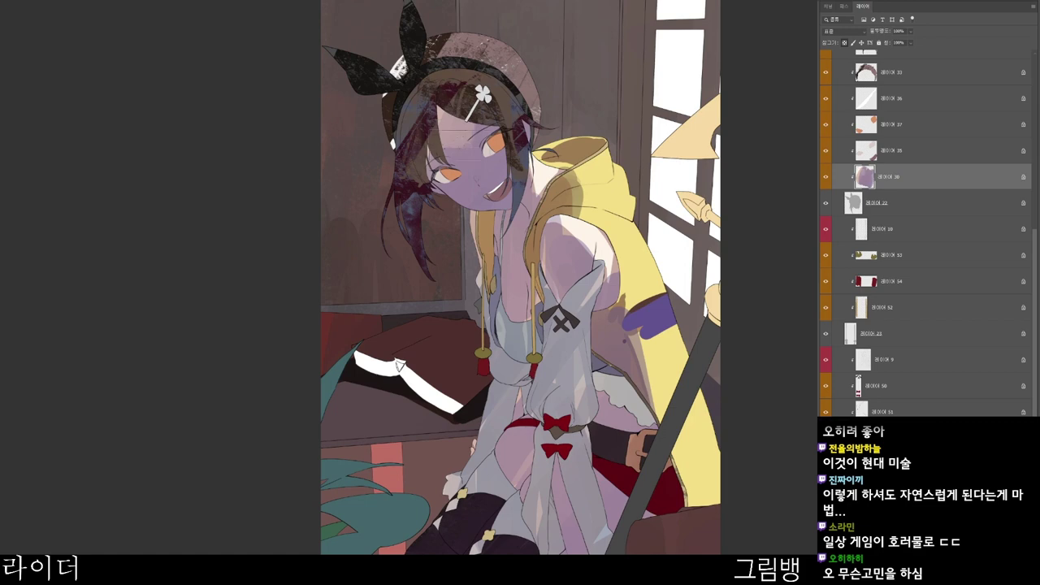
key("n")
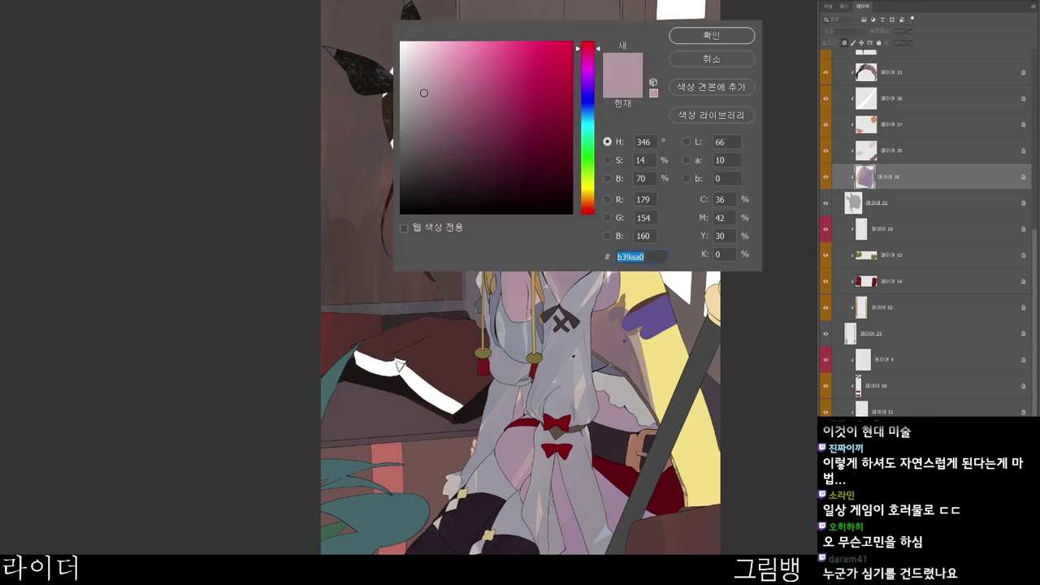
left_click(690, 35)
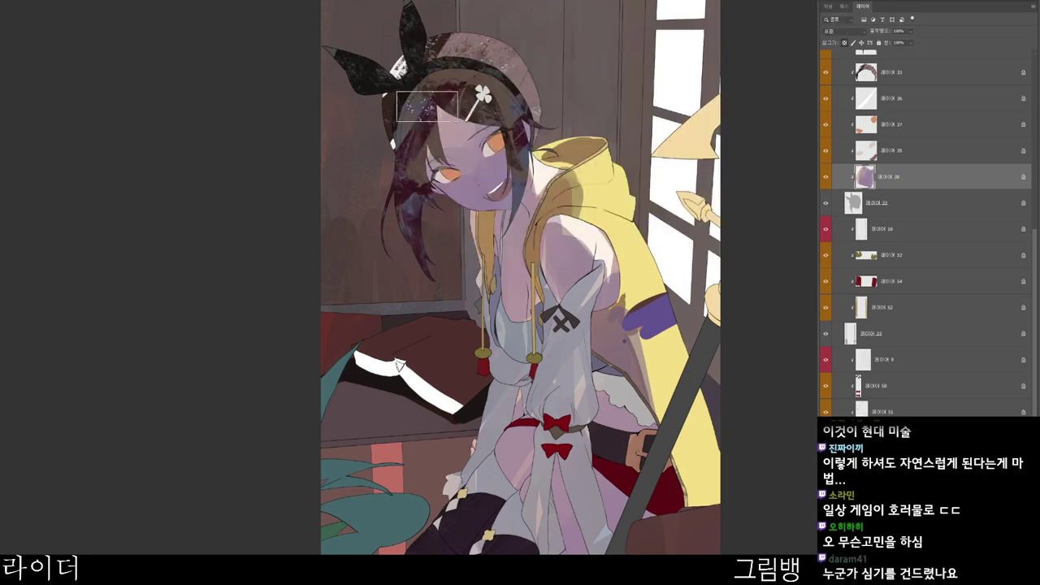
mouse_move(426, 106)
left_mouse_down()
mouse_move(450, 183)
mouse_move(500, 143)
left_mouse_up()
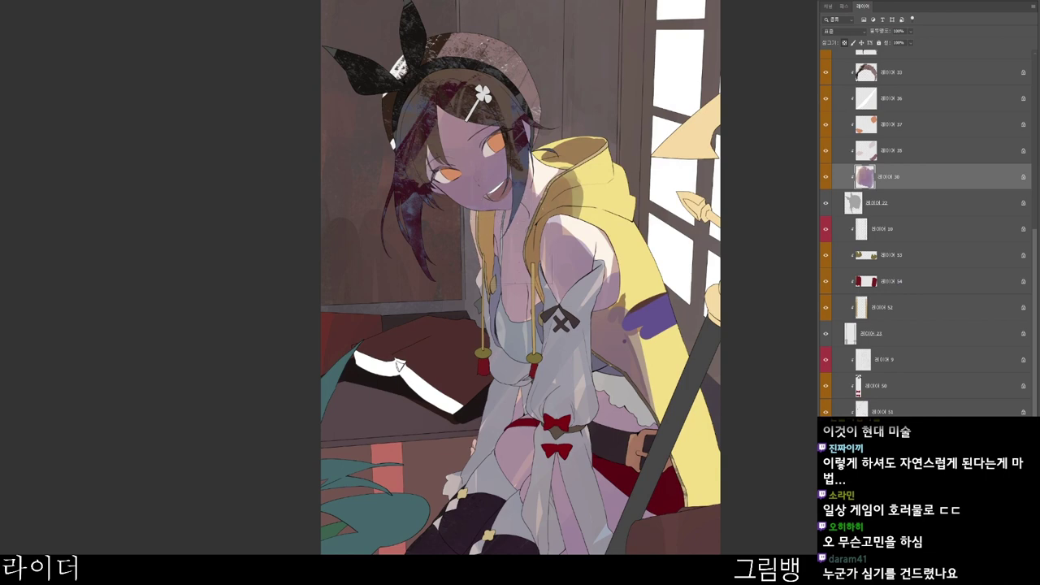
- Select the hoodie's layer, sample the mauve of its lining and paint over the purple patch spilling onto the lining
left_click(567, 264, "ctrl")
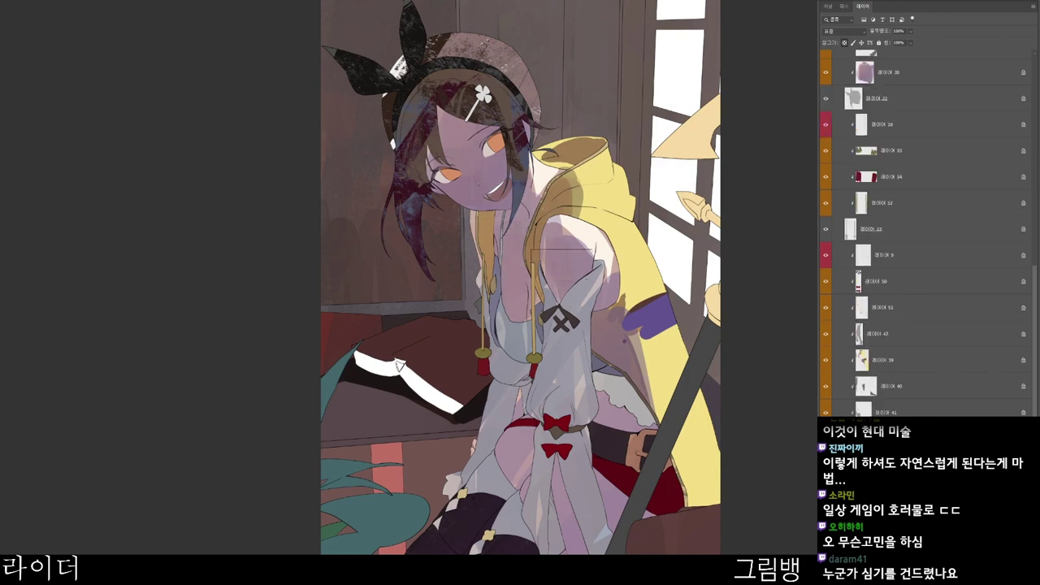
key("ctrl+minus")
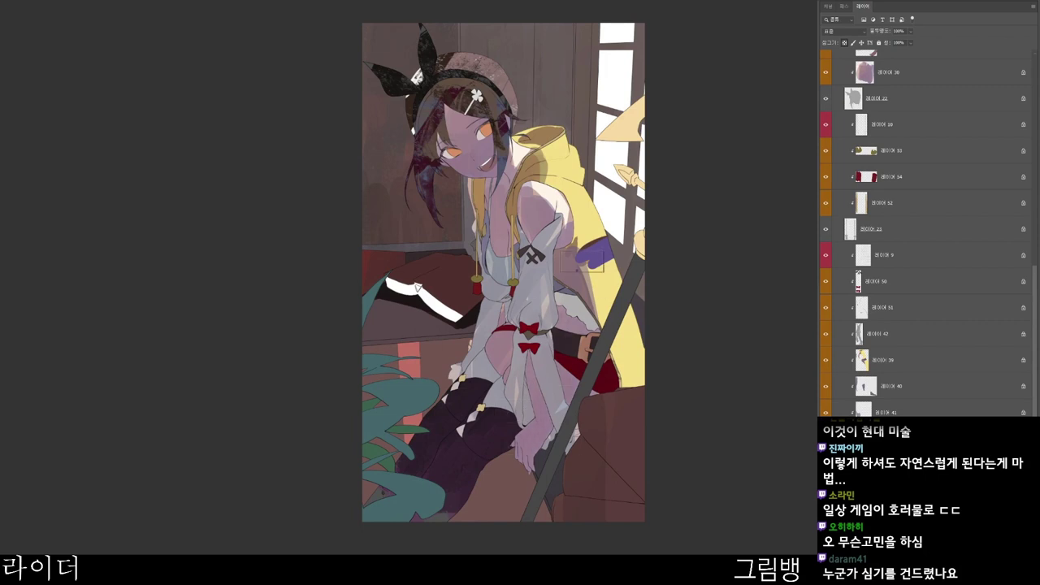
left_click(579, 272, "ctrl")
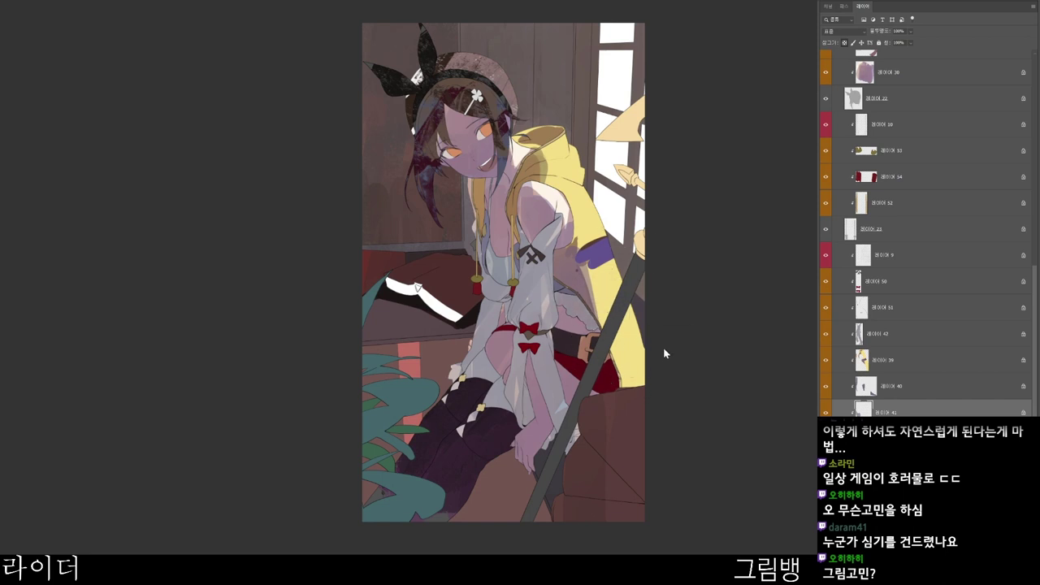
left_click(578, 282, "ctrl")
left_click(581, 276, "alt")
left_click_drag(582, 250, 581, 266)
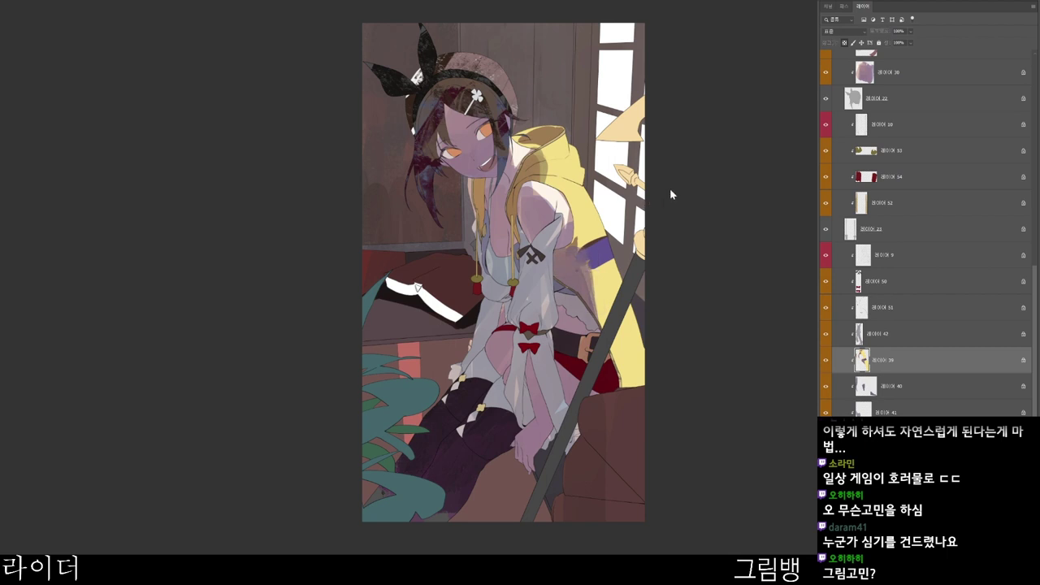
- Set the brush colour to the muted brown 856359 and brush shading streaks over the yellow hoodie
key("n")
left_click(457, 124)
left_click(593, 208)
left_click(696, 39)
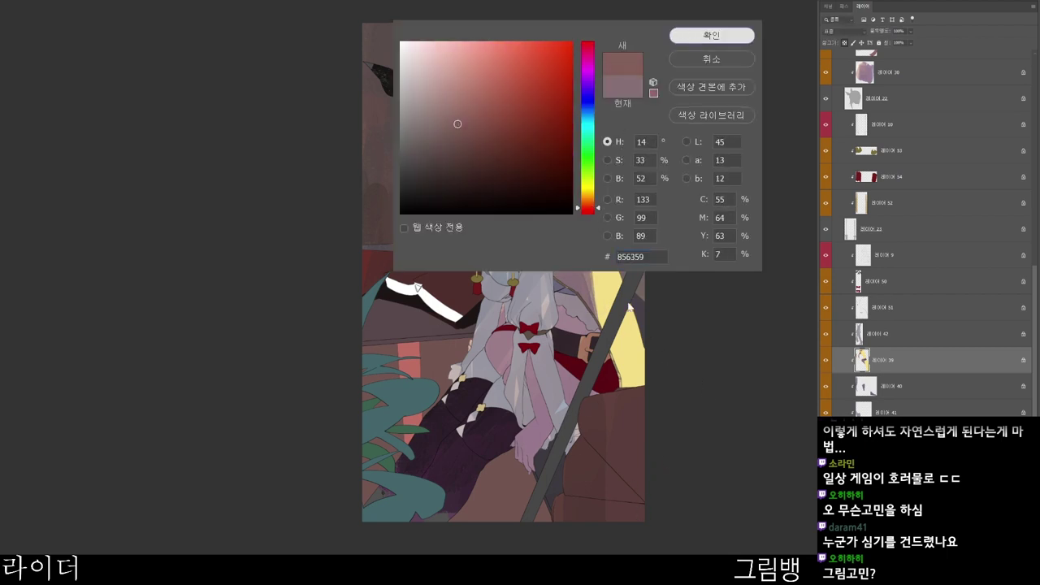
key("Return")
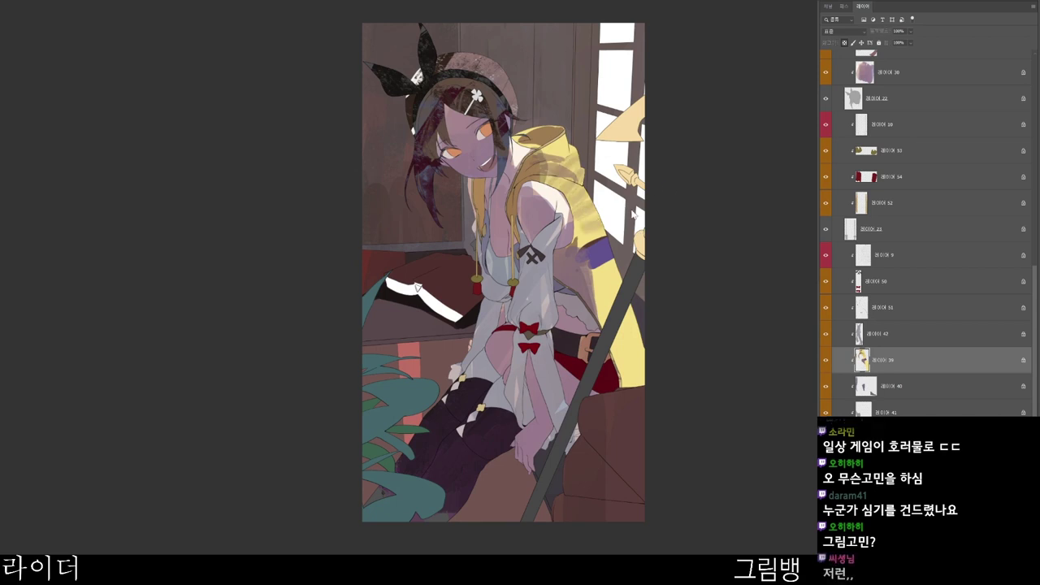
- Set the brush colour to the peach eeac80 and layer it over the hood and down the hoodie's back edge
key("n")
left_click(480, 51)
left_click(593, 203)
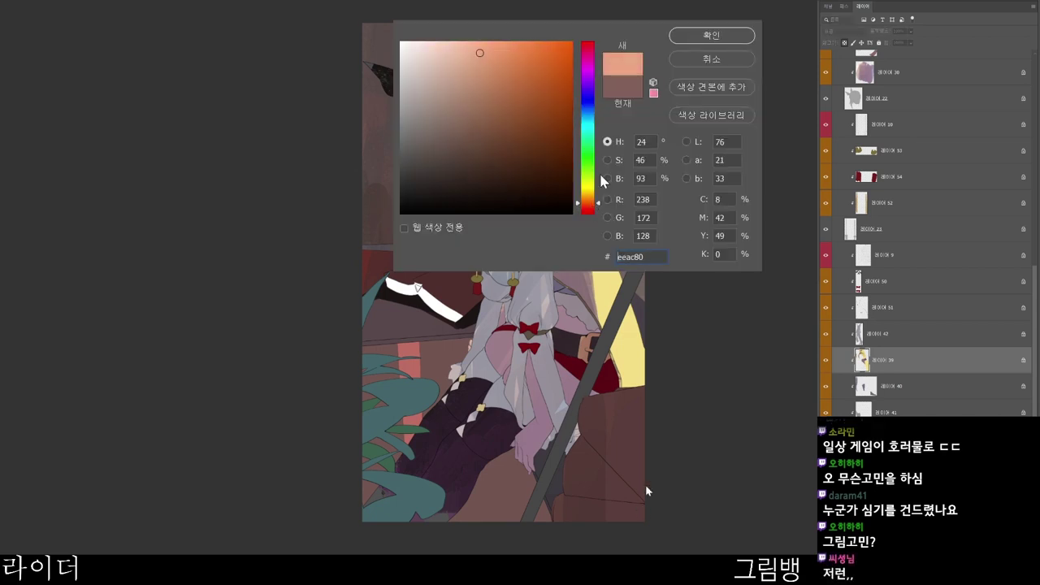
left_click(693, 35)
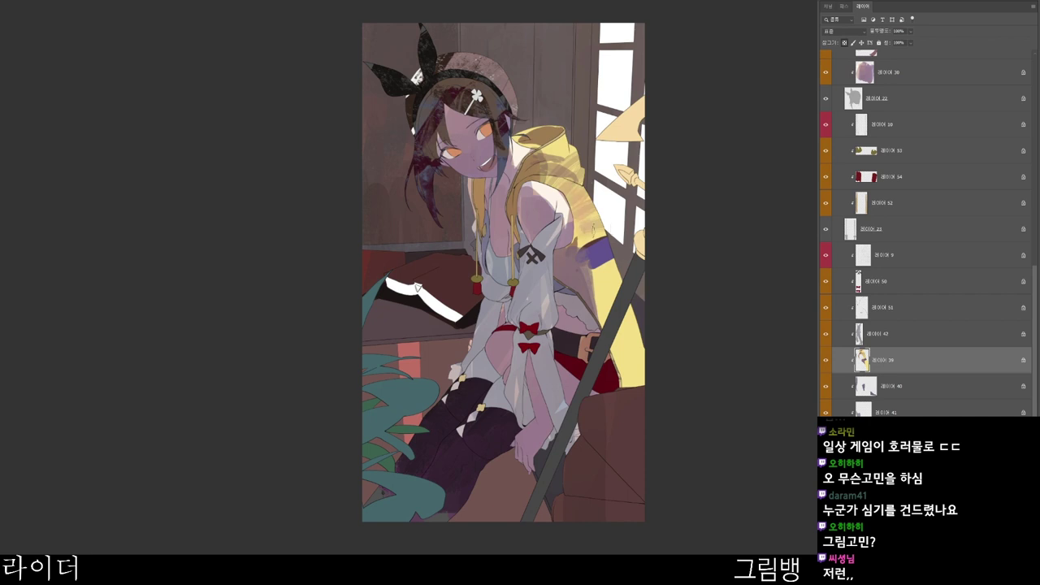
mouse_move(563, 153)
left_mouse_down()
mouse_move(550, 135)
mouse_move(545, 161)
left_mouse_up()
left_click_drag(598, 241, 619, 361)
left_click_drag(629, 307, 630, 382)
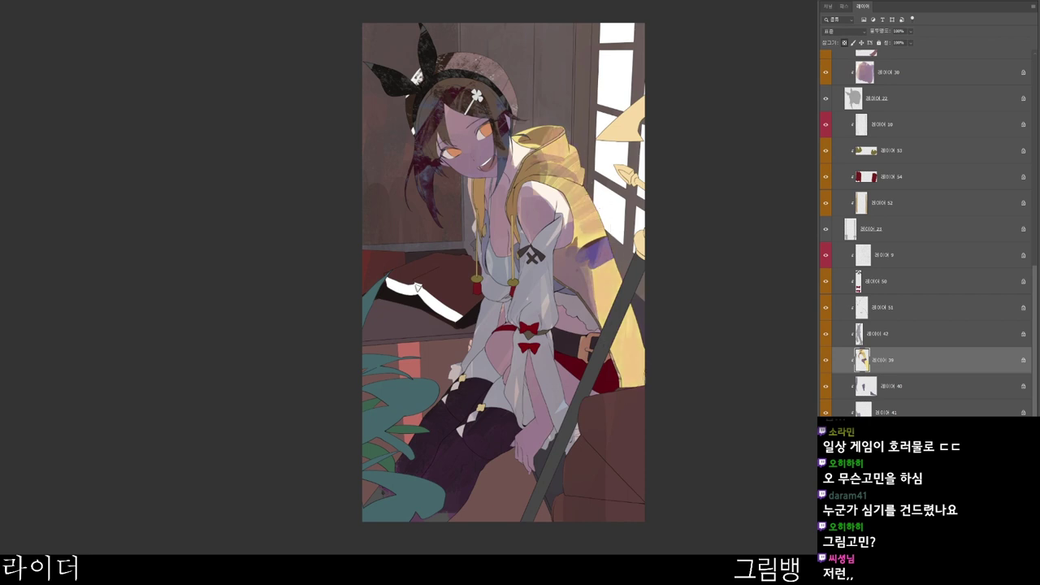
- Select the mouth's layer, set the brush colour to the blue 2854d1 and paint the inside of the mouth
scroll(450, 156, "up", 5)
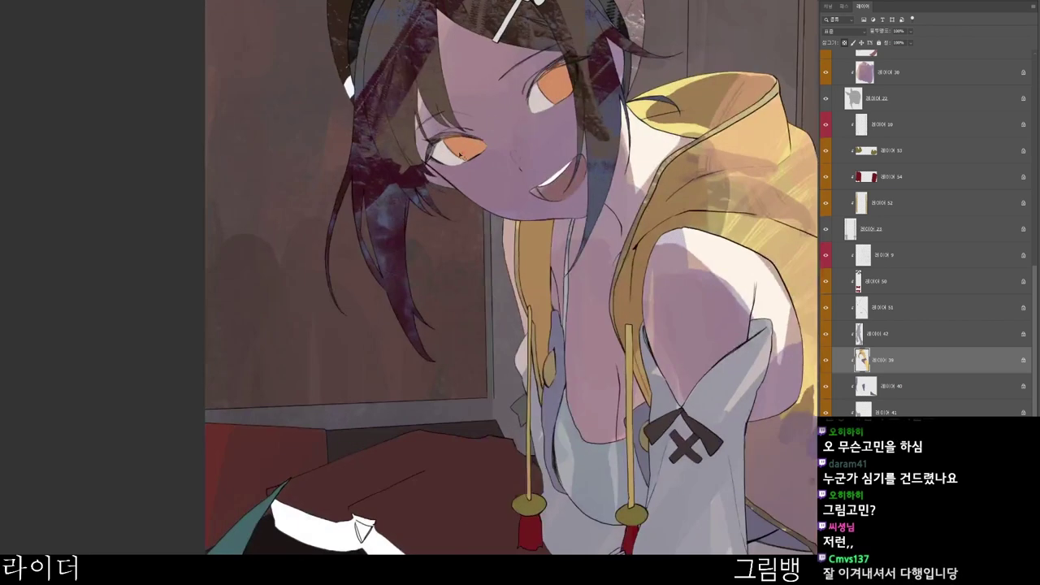
left_click(485, 167, "ctrl")
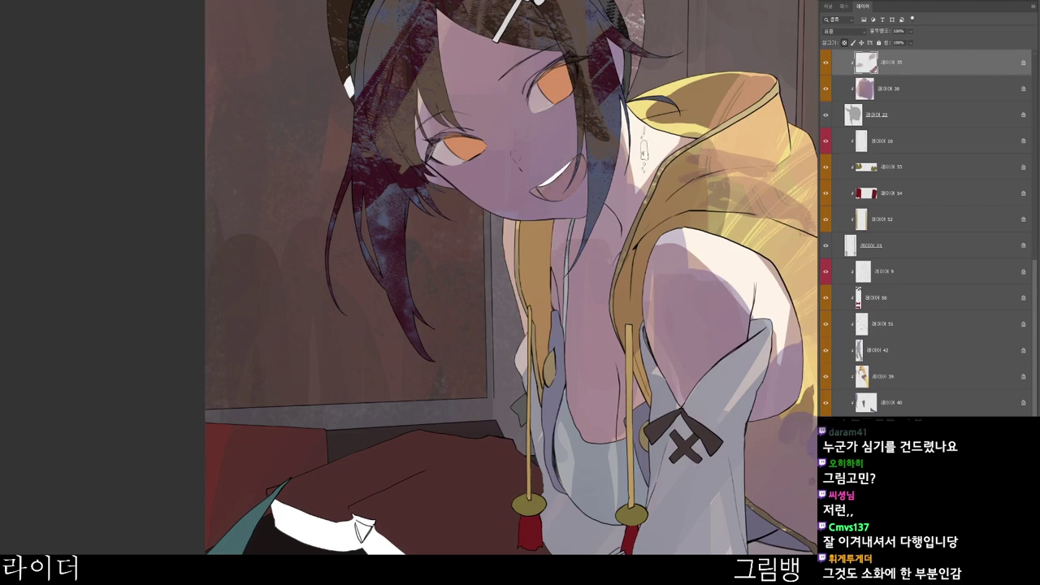
key("n")
left_click(527, 157)
left_click(588, 106)
left_click(545, 62)
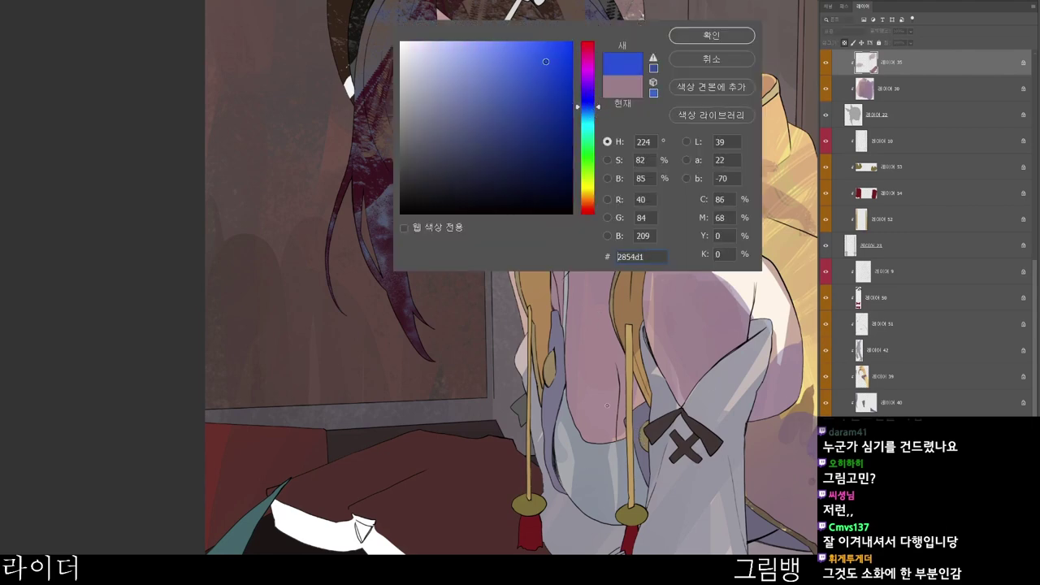
left_click(714, 38)
left_click_drag(536, 194, 578, 174)
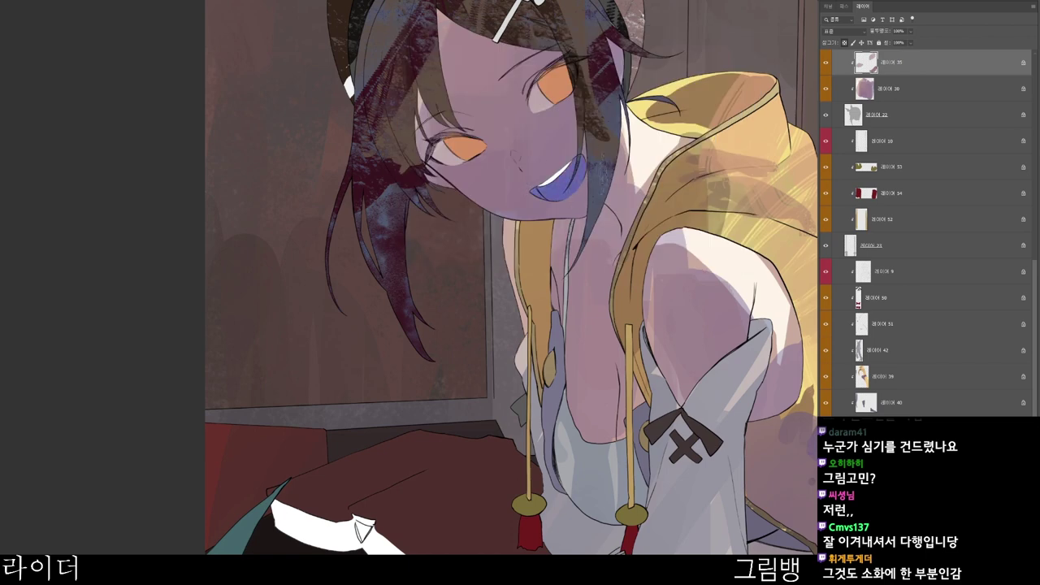
- Try a pinkish red on the teeth by selecting their layer and painting across them
scroll(569, 175, "up", 3)
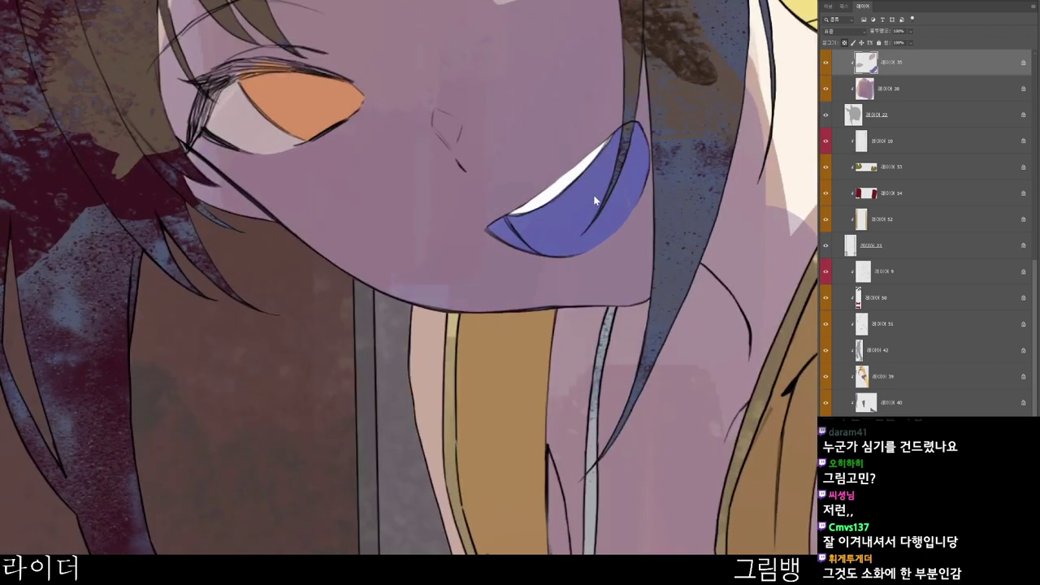
left_click(576, 172, "ctrl")
scroll(612, 196, "down", 3)
left_click(569, 83, "alt")
left_click_drag(566, 198, 601, 174)
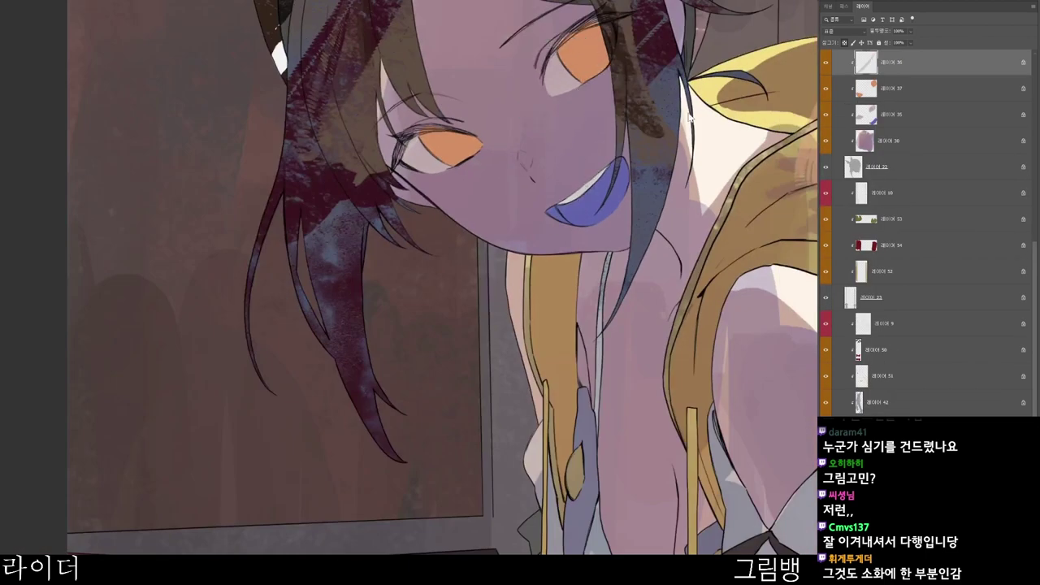
left_click(691, 38)
left_click_drag(560, 203, 609, 172)
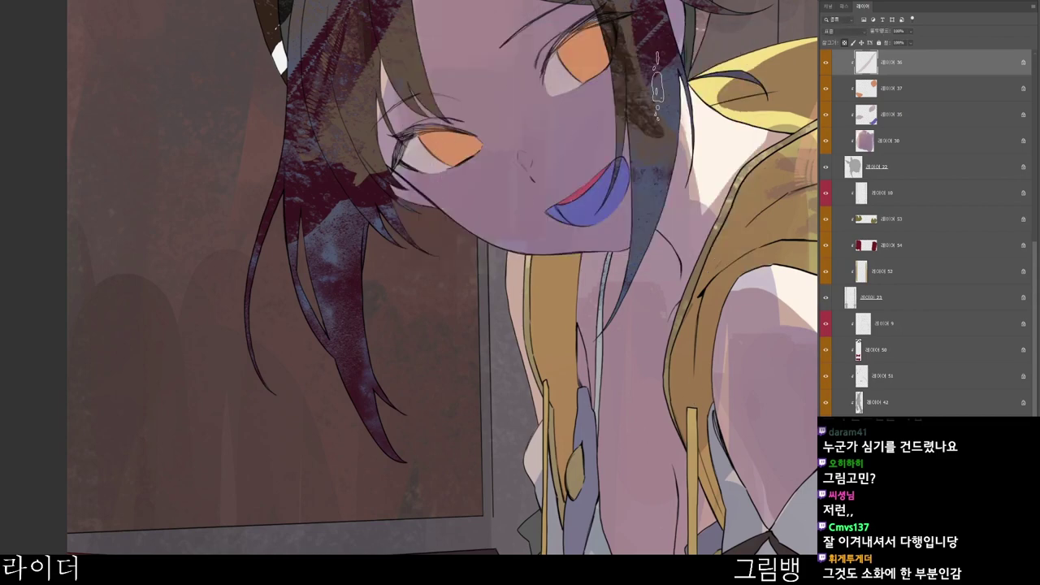
- Try the same pinkish red on the whites of both eyes and judge it against the whole figure
left_click(573, 86, "ctrl")
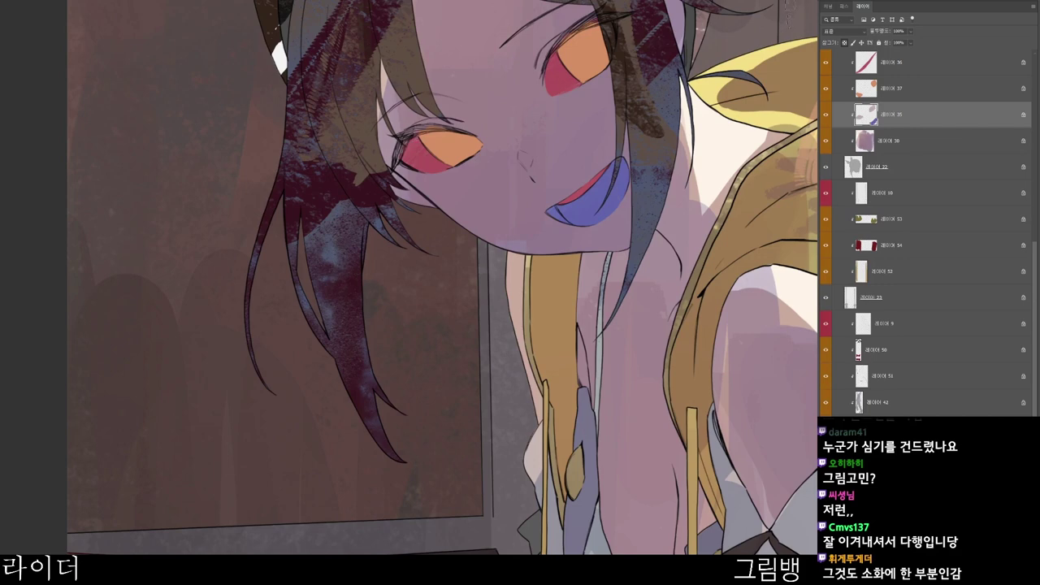
left_click_drag(772, 28, 658, 79)
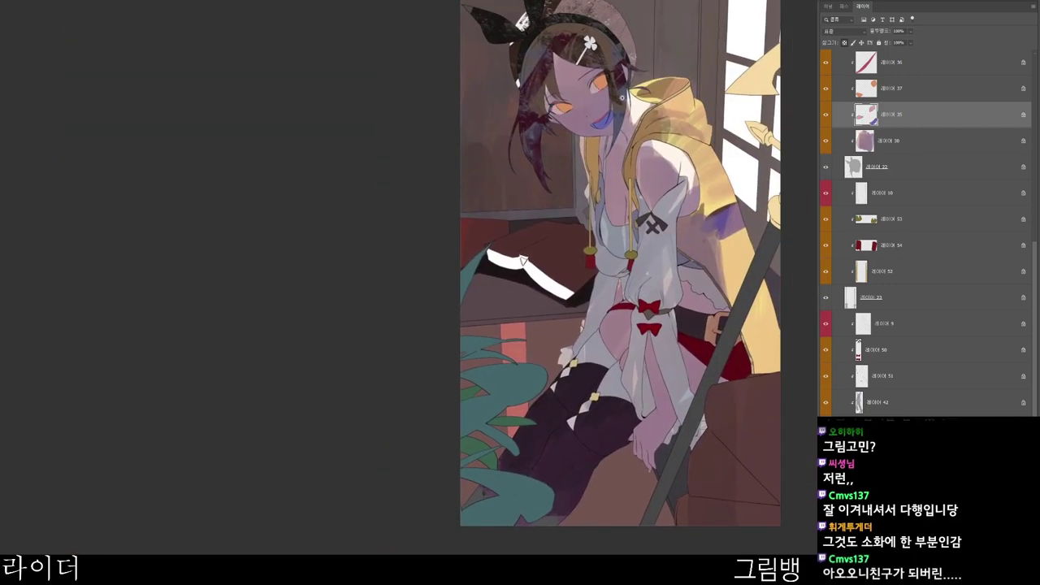
scroll(622, 96, "up", 2)
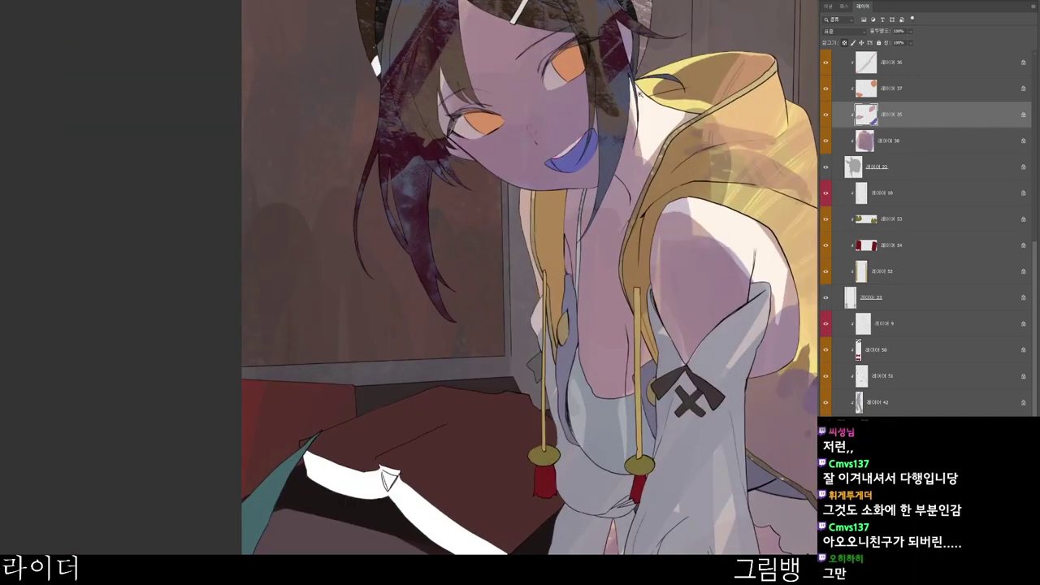
scroll(630, 93, "down", 4)
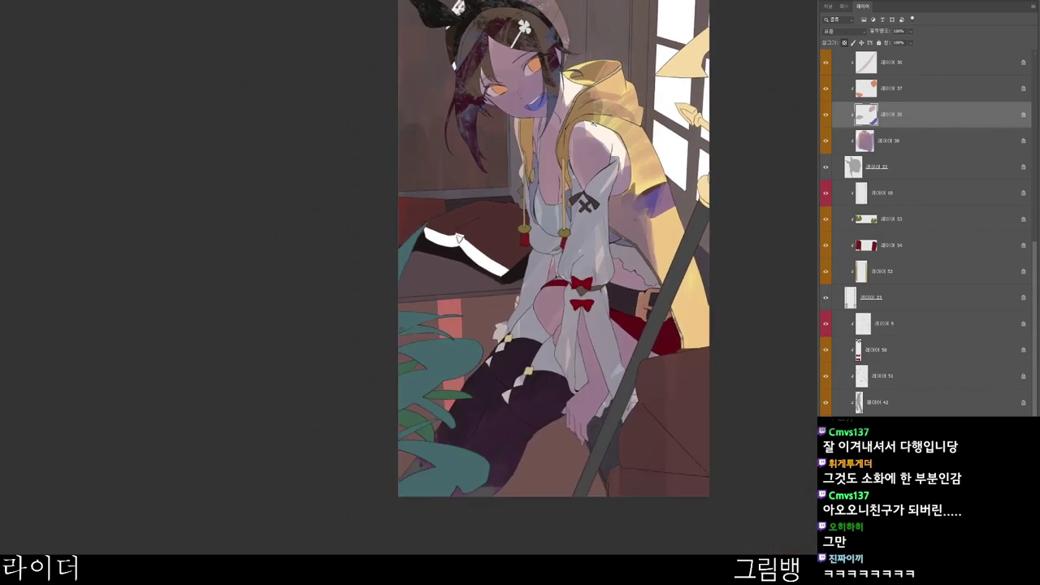
left_click_drag(623, 86, 628, 129)
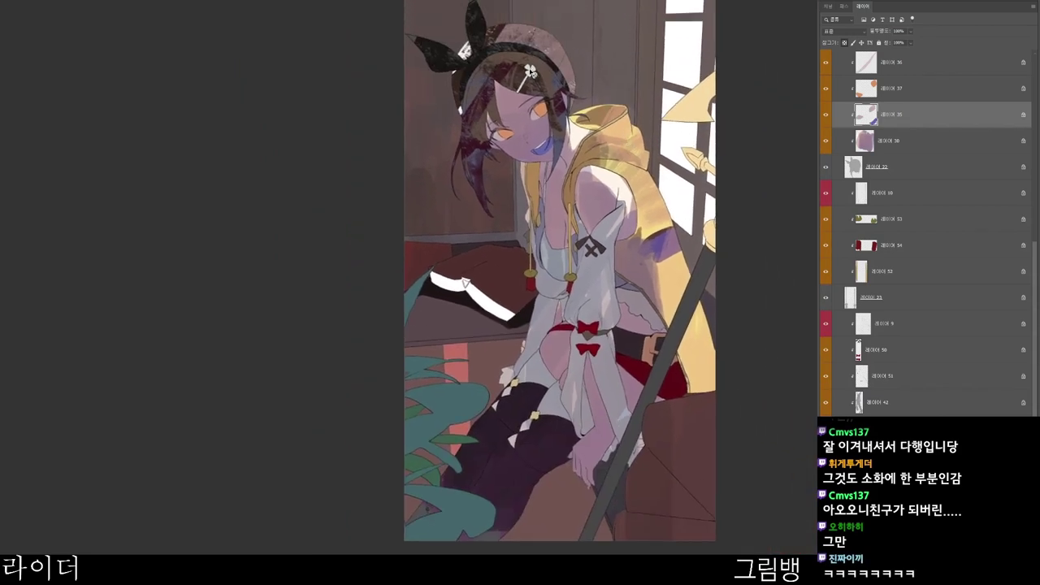
- Select the clover hair clip's layer and recolour the clip in a muted pinkish red
left_click(568, 87, "ctrl")
key("n")
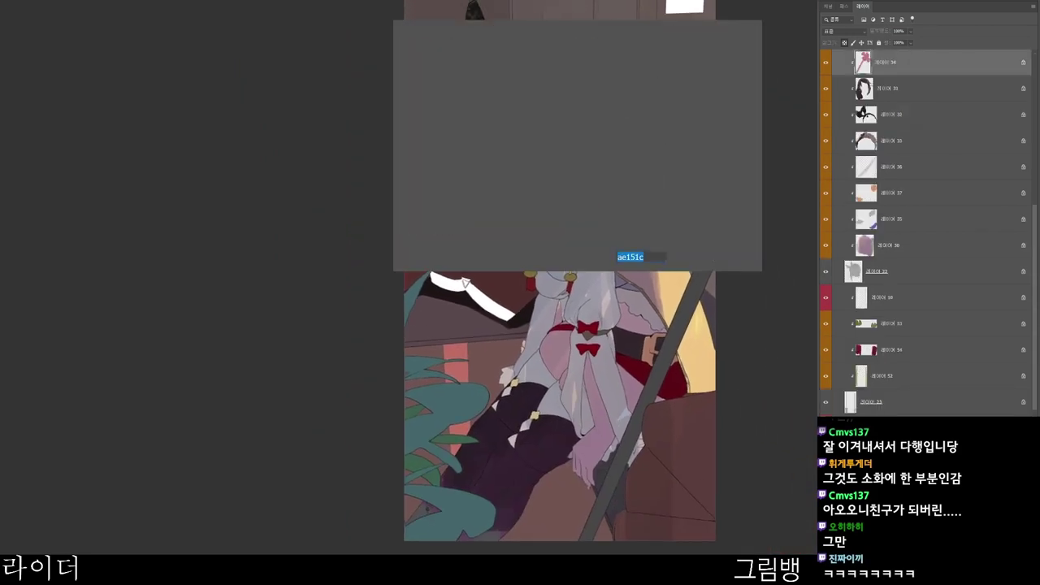
left_click(514, 149)
left_click(700, 46)
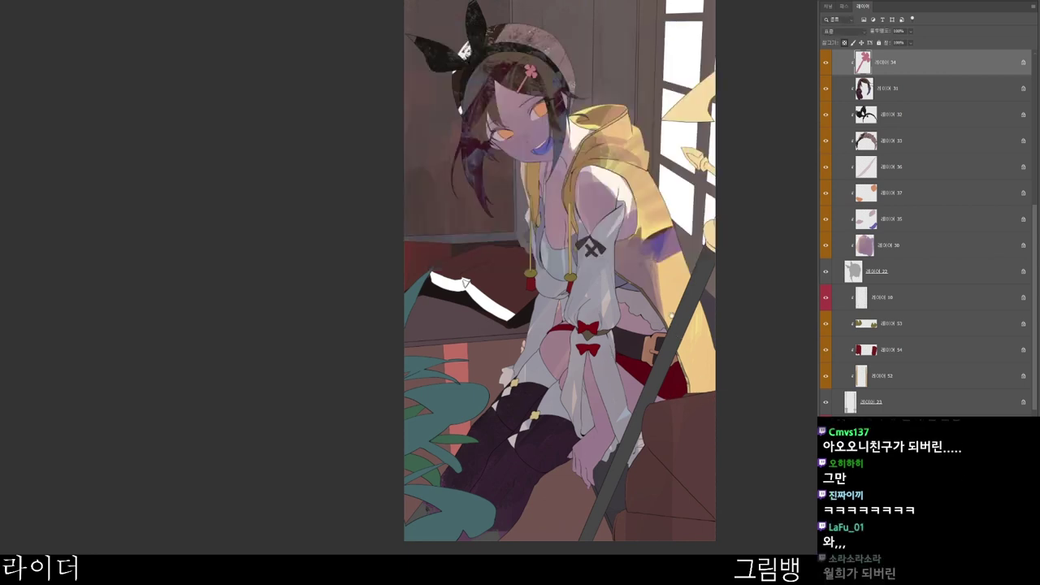
left_click_drag(700, 48, 675, 57)
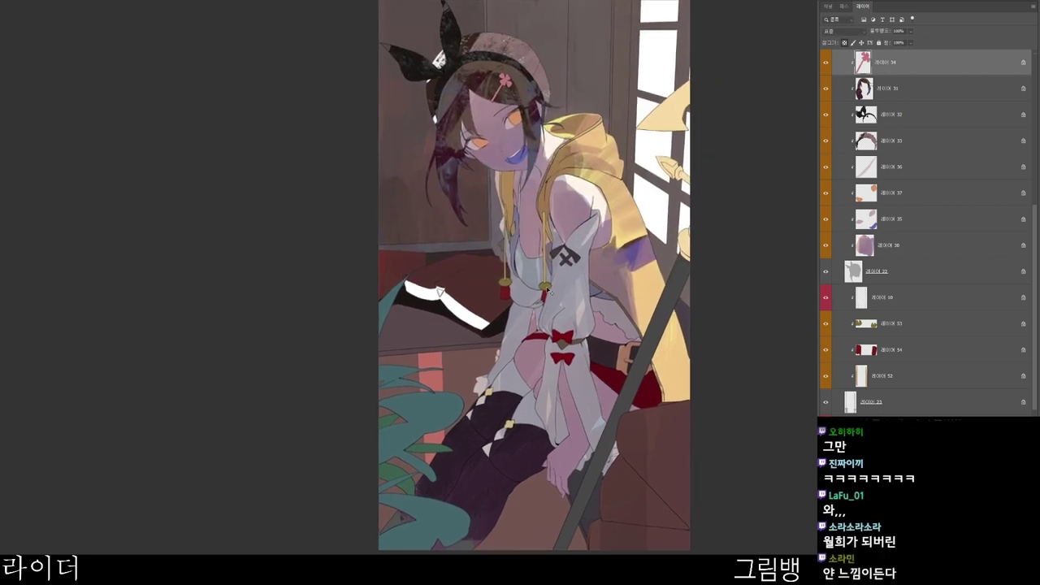
- Recolour the olive beads on the drawstrings in brown and select the layer of the red tassels
left_click(547, 289, "ctrl")
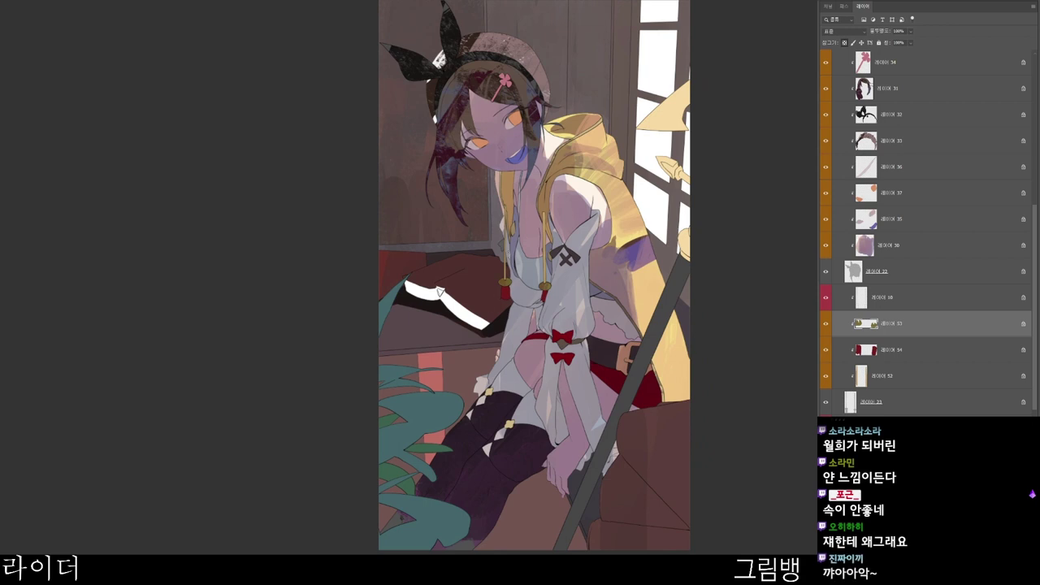
left_click(543, 298, "ctrl")
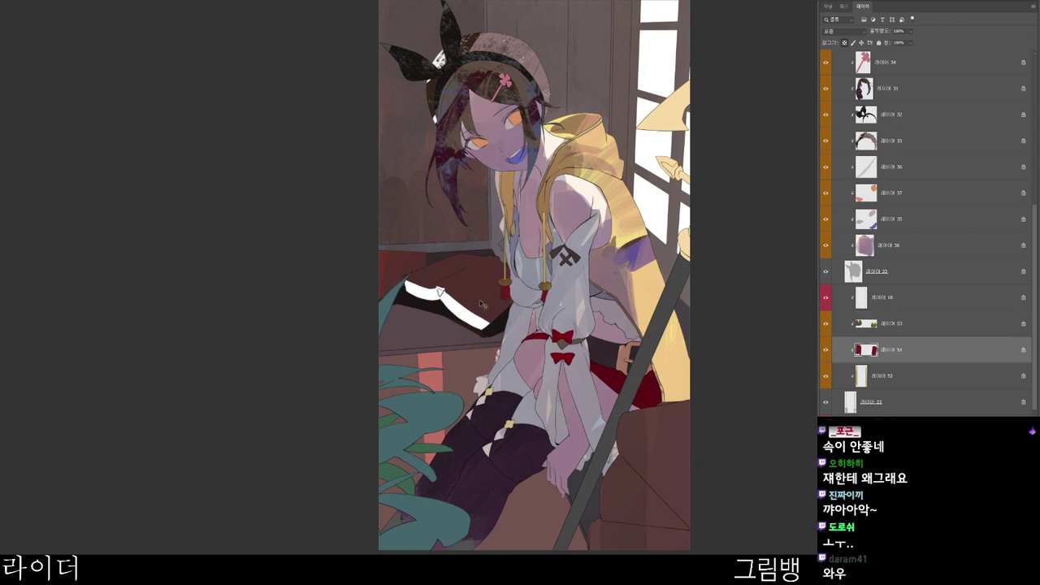
- Select the red book cover's layer and brush near-black 130a0b texture across the cover
left_click(524, 309, "ctrl")
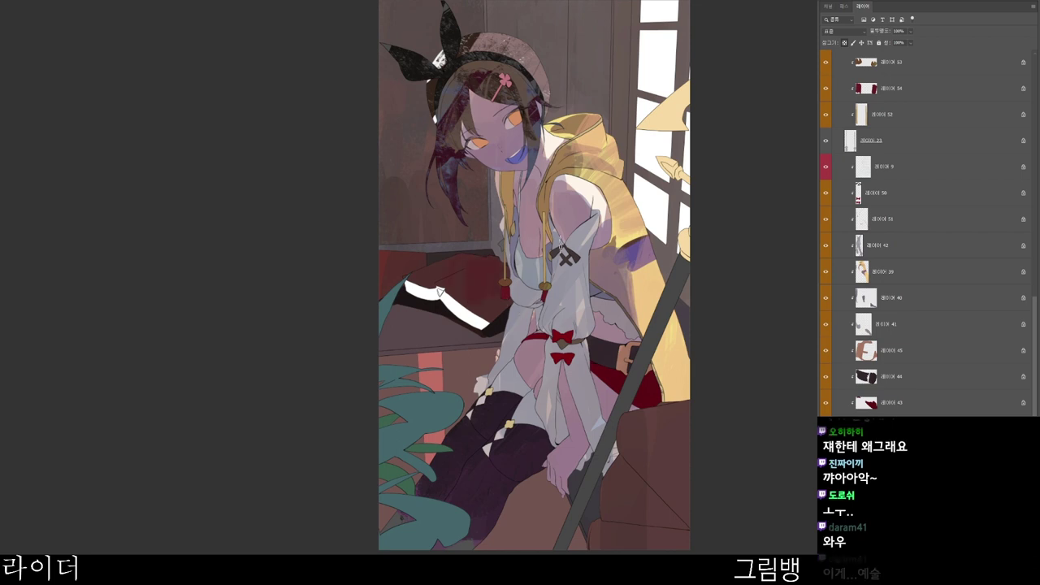
key("n")
left_click(481, 202)
key("Return")
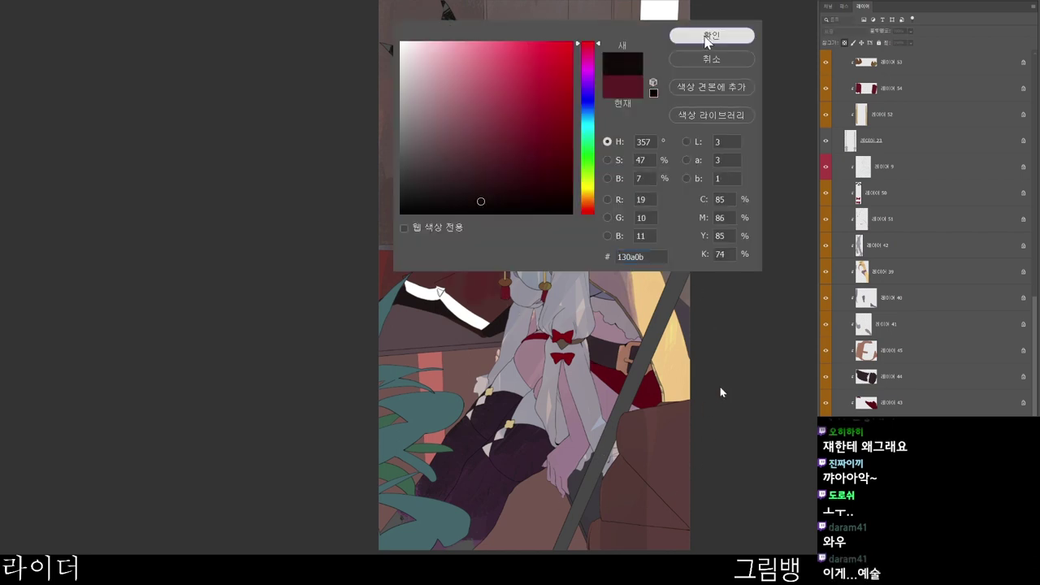
left_click_drag(391, 264, 411, 262)
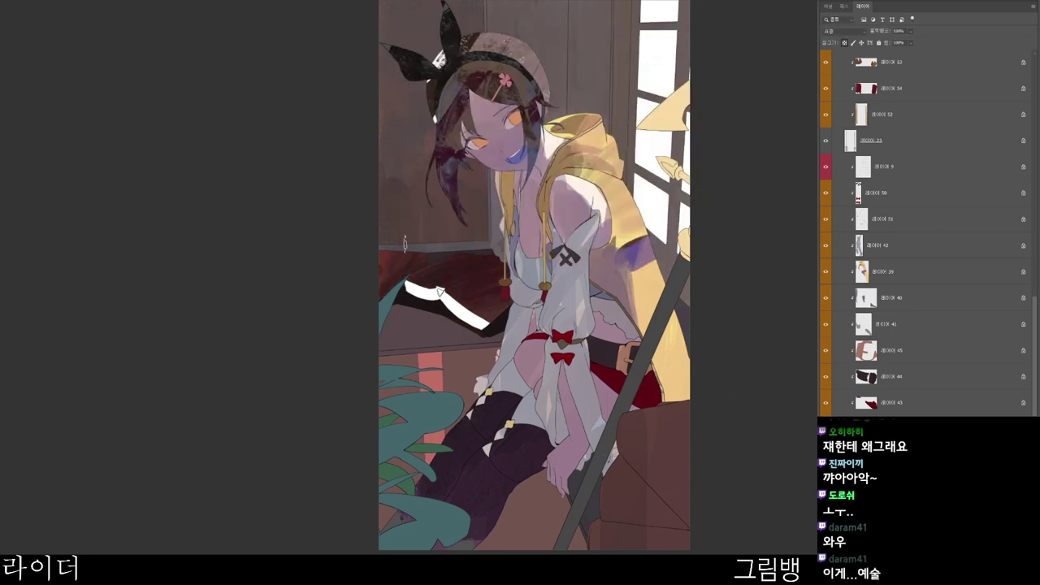
- Select the beret's layer and choose a muted dark reddish brown as its paint colour
left_click_drag(588, 254, 373, 393)
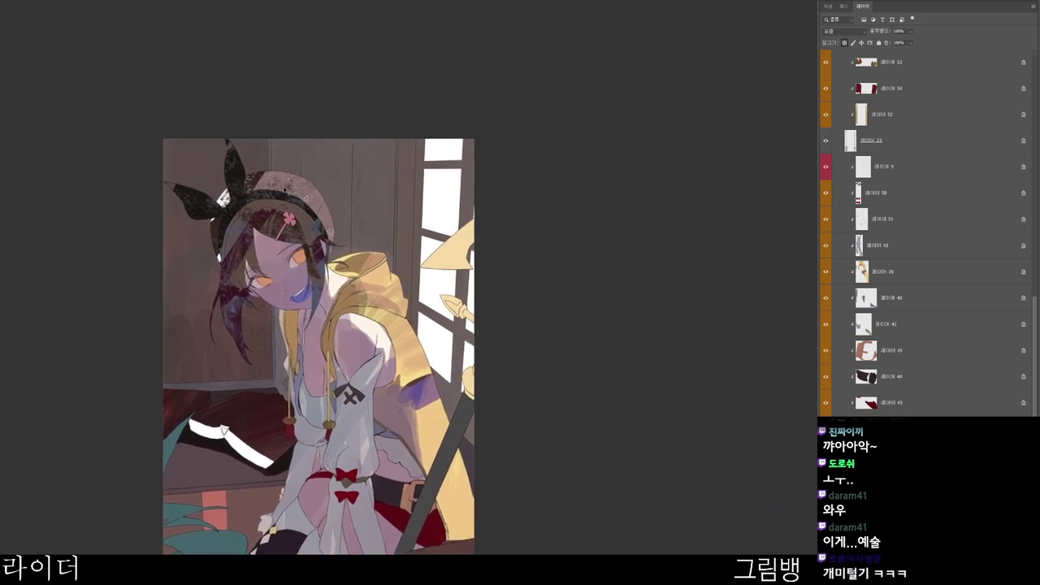
left_click(319, 196, "ctrl")
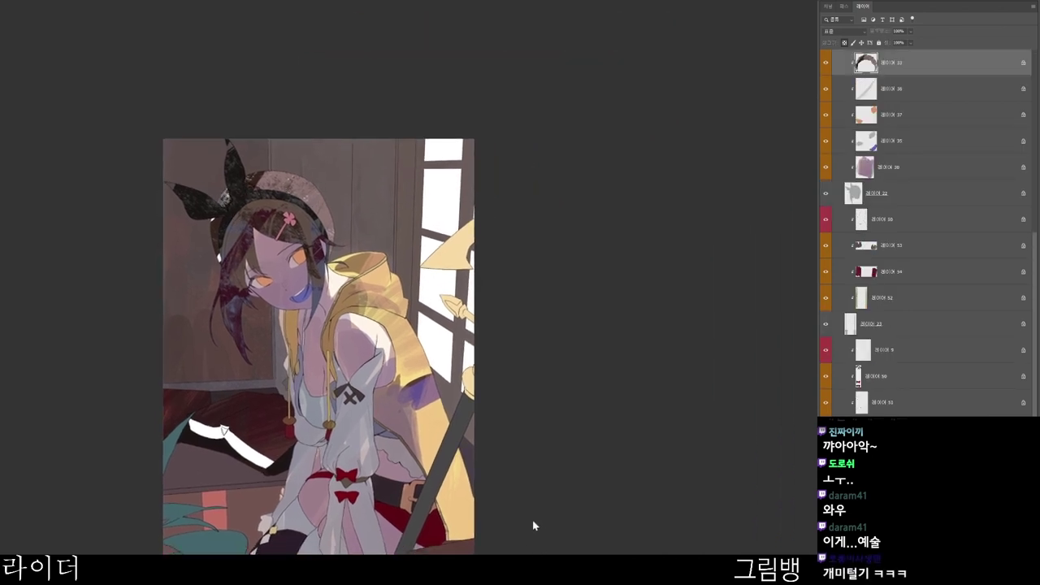
key("n")
left_click_drag(446, 156, 447, 165)
left_click(719, 46)
- Select the diagonal grey pole's layer, brush near-black 191011 along its lower end, and reopen the paint colour for editing
left_click_drag(421, 573, 397, 466)
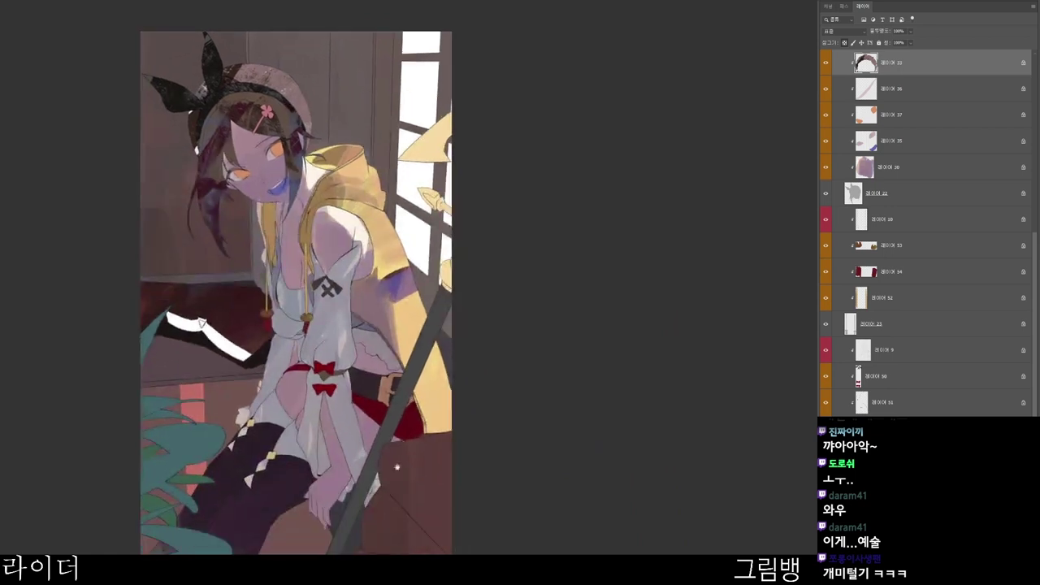
left_click(355, 507, "ctrl")
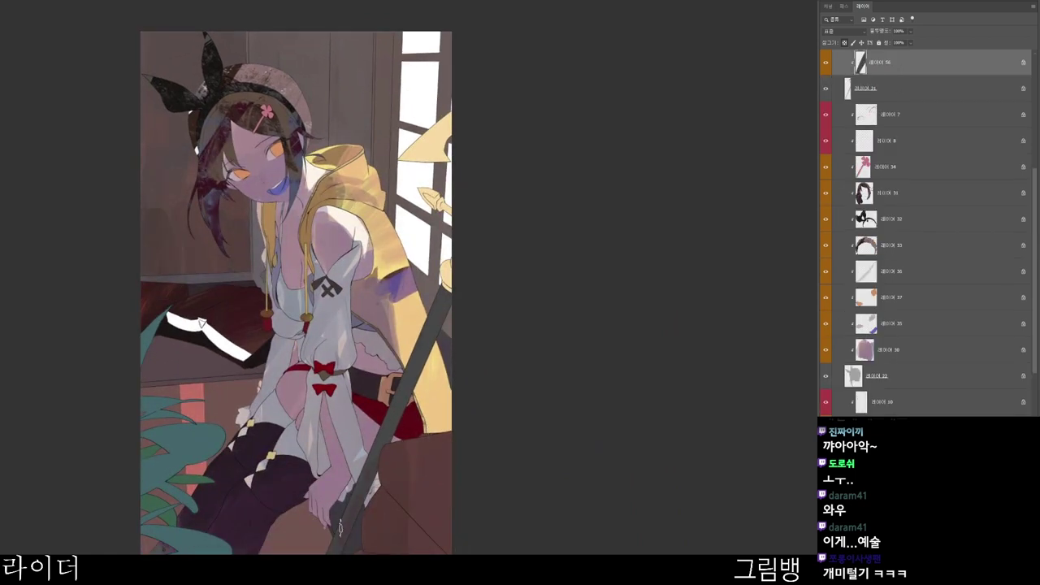
key("n")
left_click(460, 197)
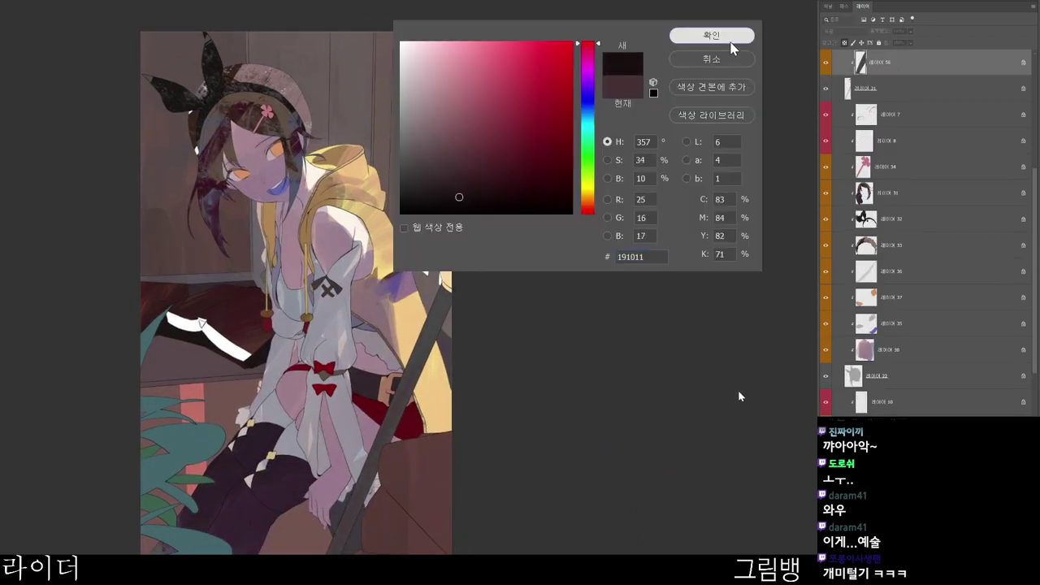
left_click(732, 45)
left_click_drag(342, 548, 358, 504)
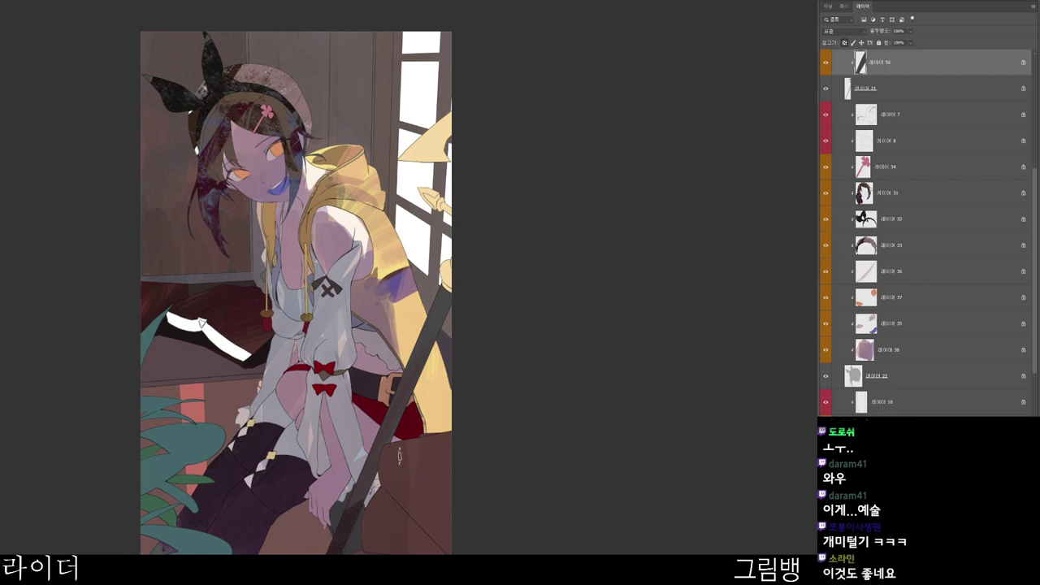
key("alt+shift+c")
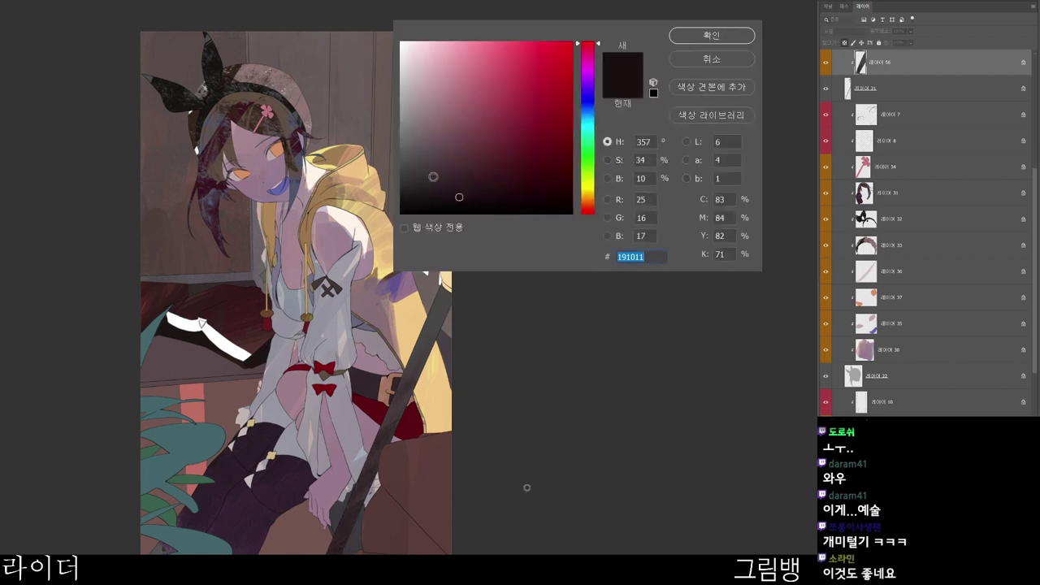
- On the layer above the staff layer, repaint the yellow staff ornaments in front of the window dark red (98393e)
key("Return")
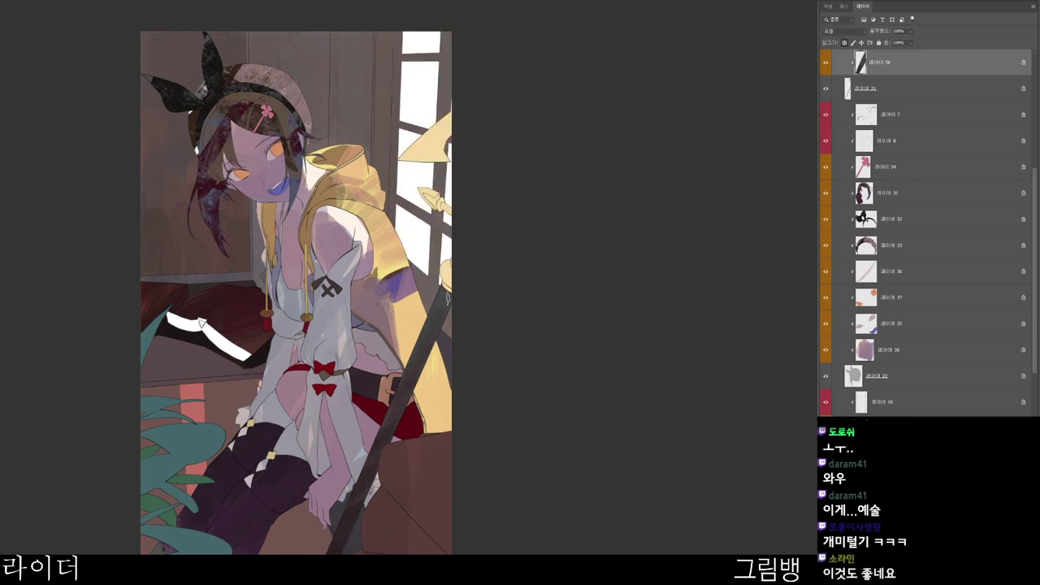
key("alt+bracketright")
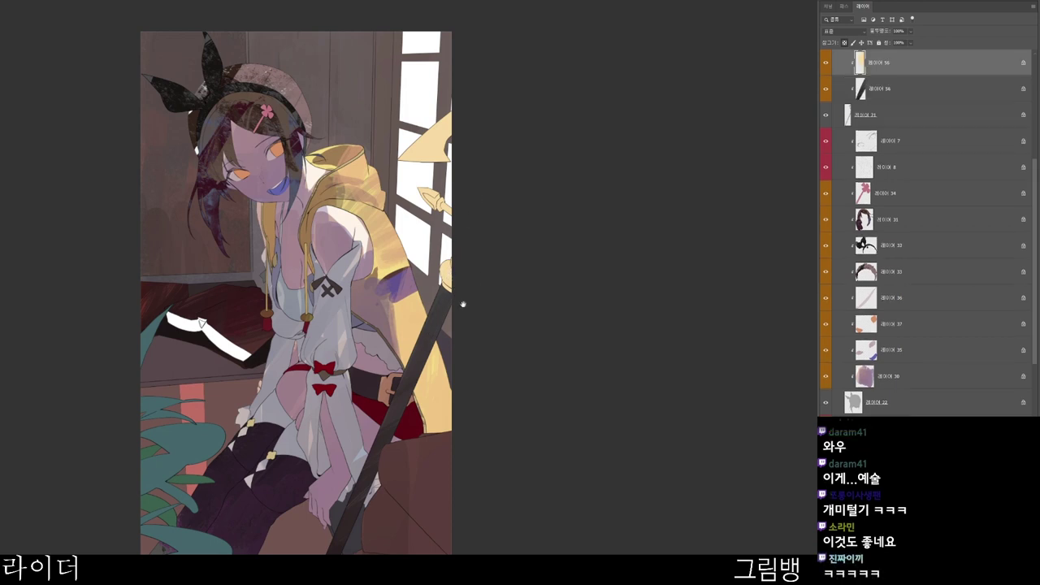
left_click_drag(462, 303, 451, 341)
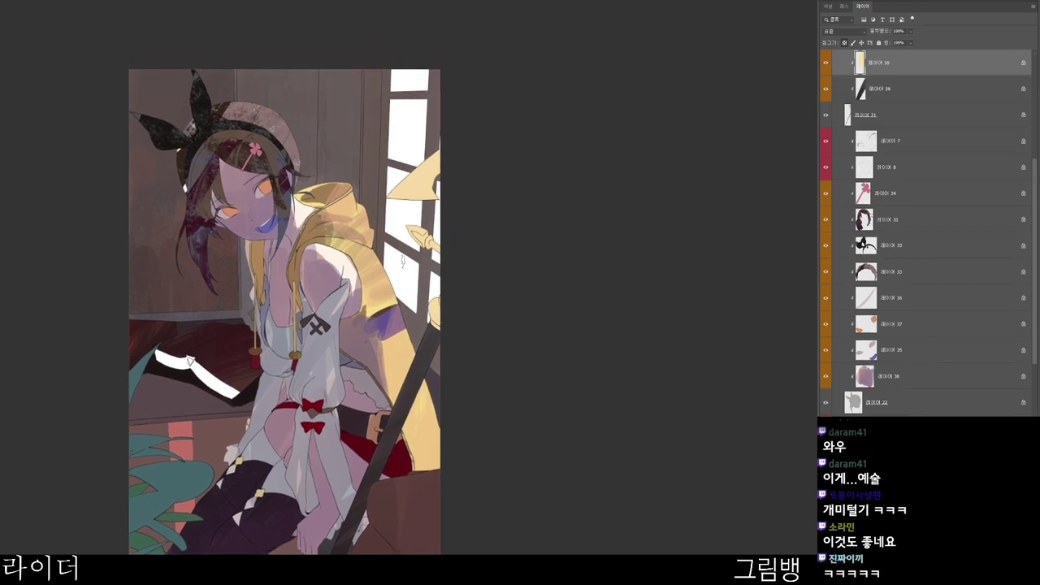
left_click_drag(434, 298, 436, 322)
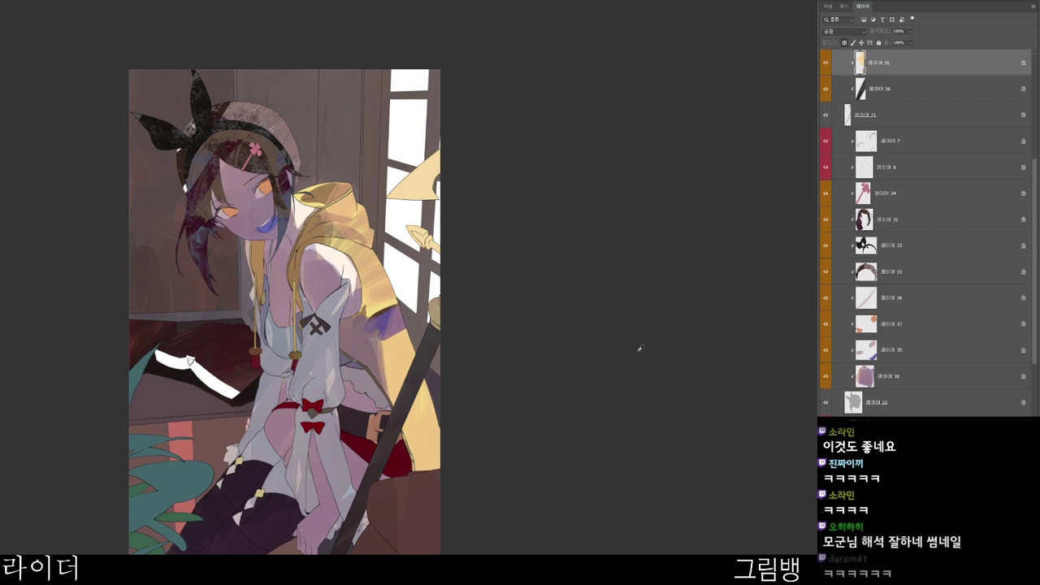
key("n")
left_click(509, 99)
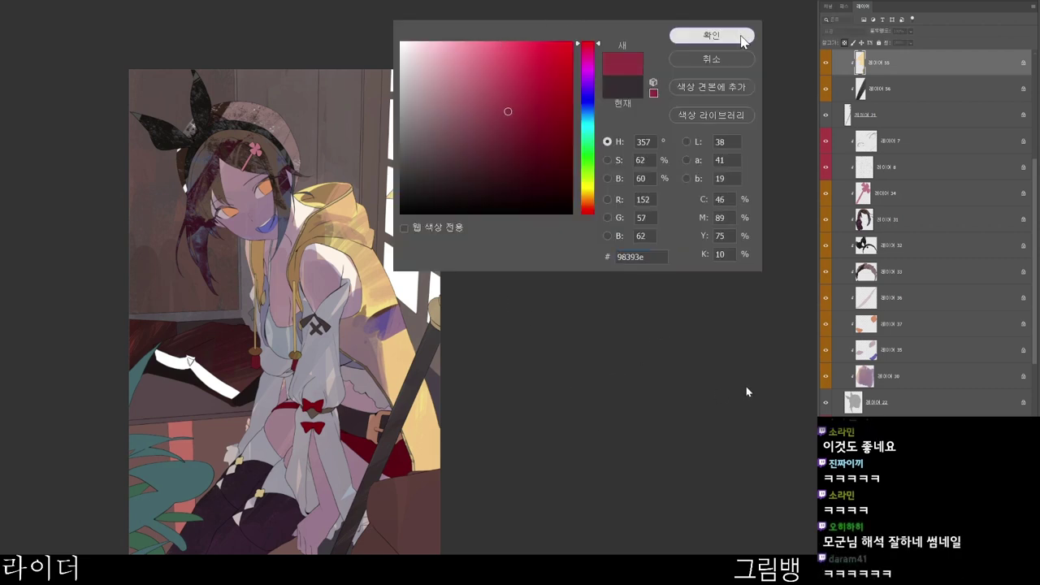
left_click(737, 36)
left_click_drag(440, 307, 435, 323)
left_click_drag(432, 245, 413, 228)
mouse_move(407, 195)
left_mouse_down()
mouse_move(466, 156)
mouse_move(424, 194)
left_mouse_up()
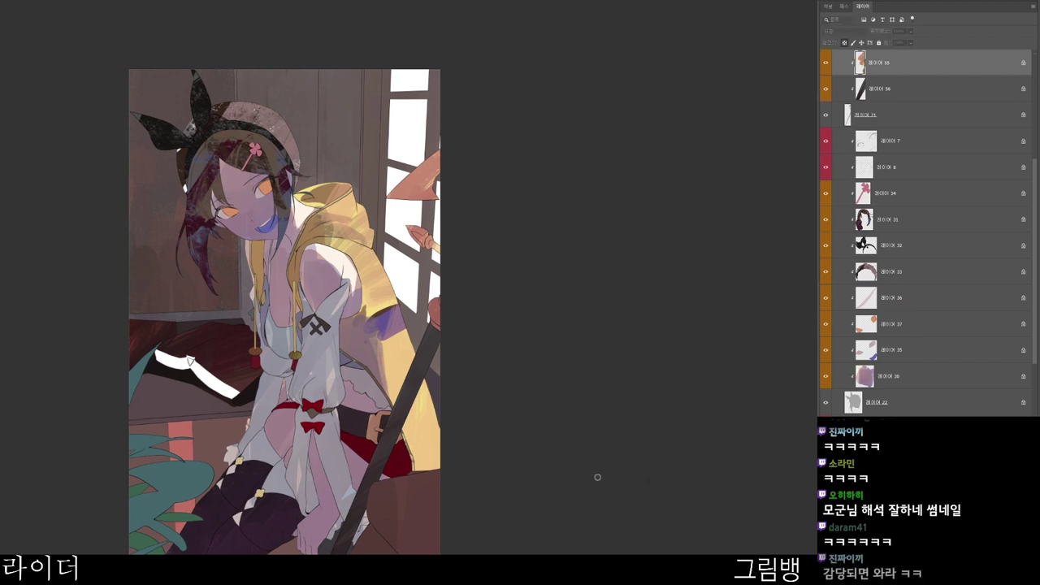
- Mix a muted brown and brush it over the red staff ornaments in front of the window
key("F6")
left_click(439, 145)
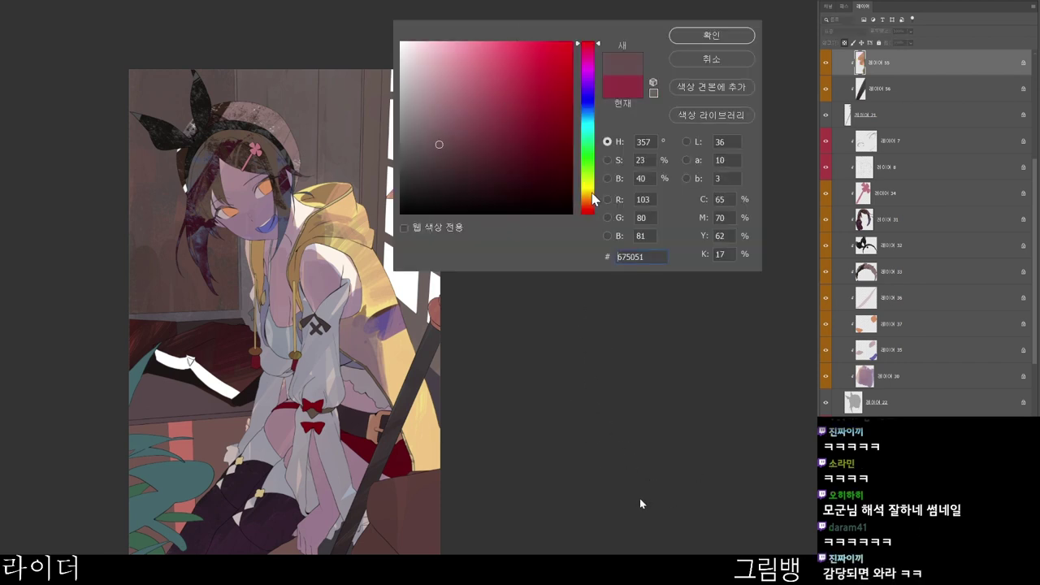
left_click(595, 199)
left_click(718, 39)
mouse_move(396, 203)
left_mouse_down()
mouse_move(449, 152)
mouse_move(454, 205)
mouse_move(441, 251)
left_mouse_up()
- Mix a muted blue and glaze it over the staff's blade, spearhead and round knob
key("F6")
left_click(487, 132)
left_click(588, 107)
left_click(487, 129)
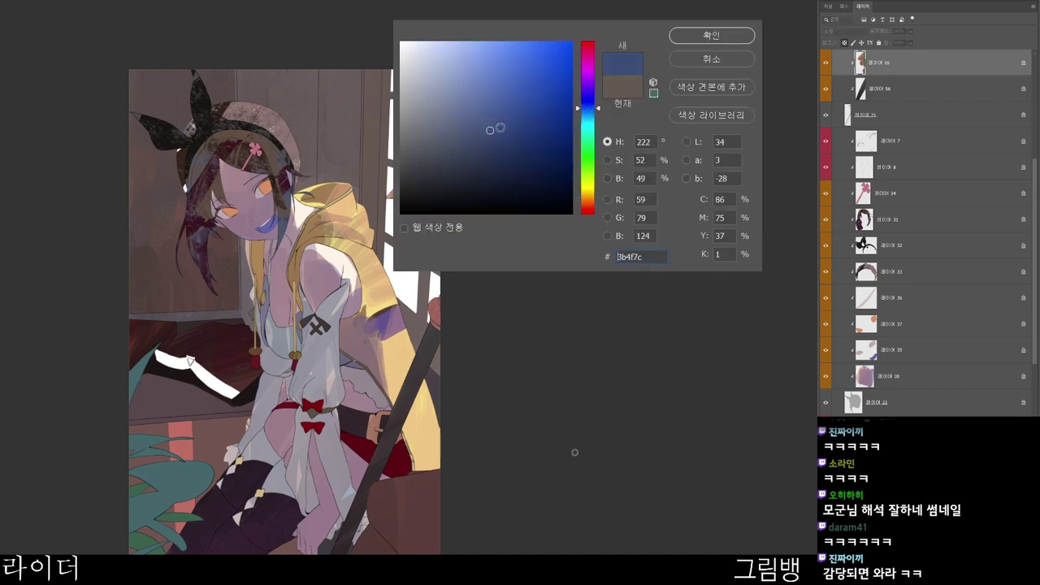
left_click(714, 37)
left_click_drag(401, 187, 437, 169)
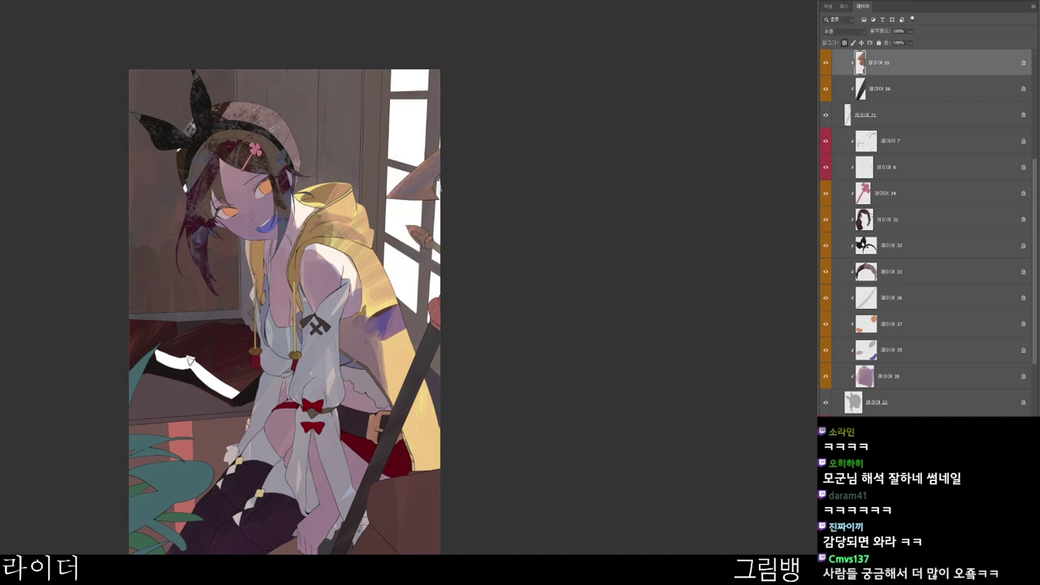
left_click_drag(421, 231, 439, 249)
left_click_drag(437, 301, 433, 325)
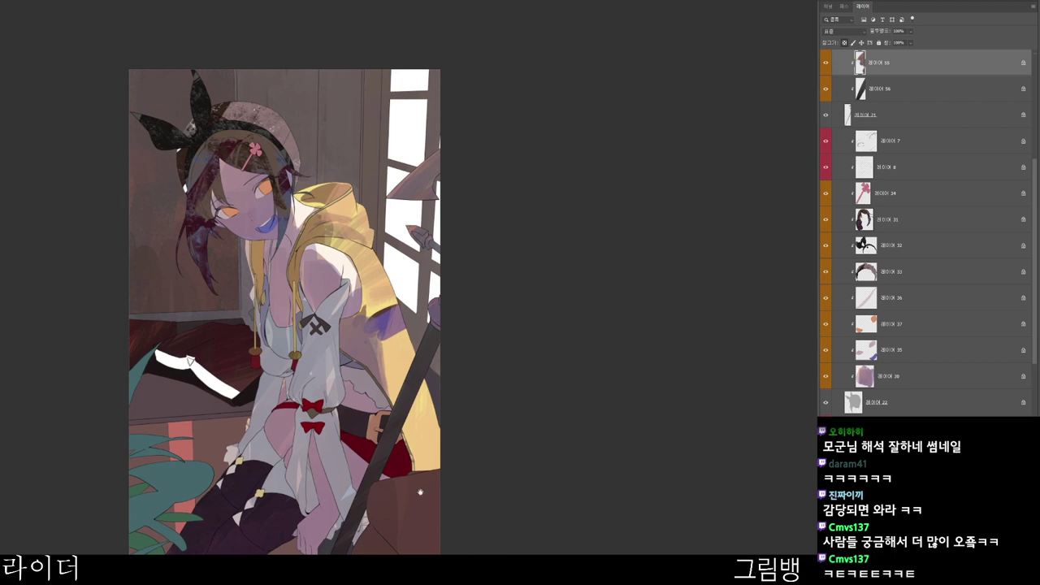
- Select the skirt frill's layer and tint the frill beside the cape with a muted grey-purple
left_click_drag(420, 491, 446, 463)
left_click(432, 375, "ctrl")
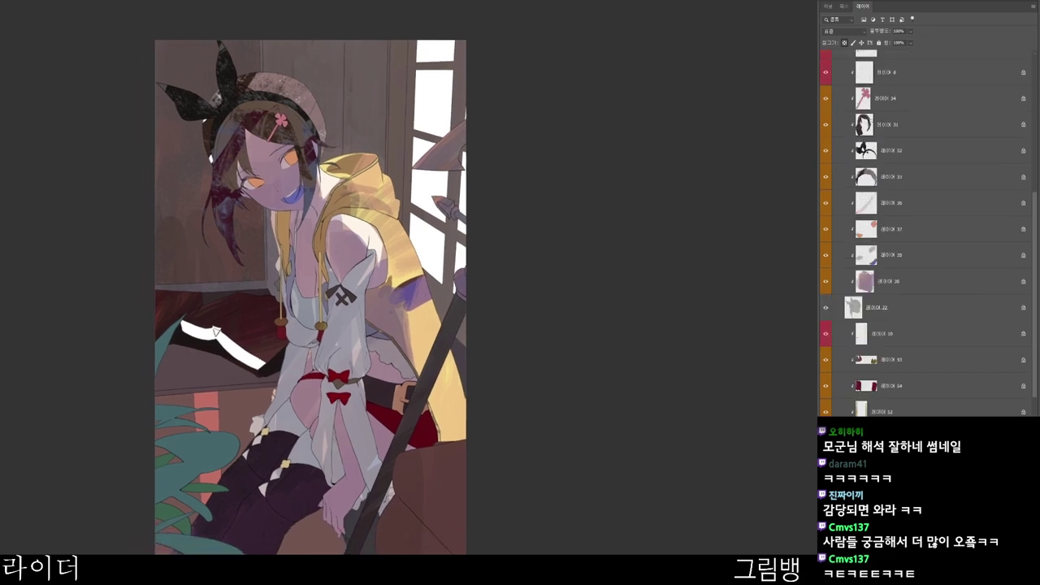
key("n")
left_click(442, 158)
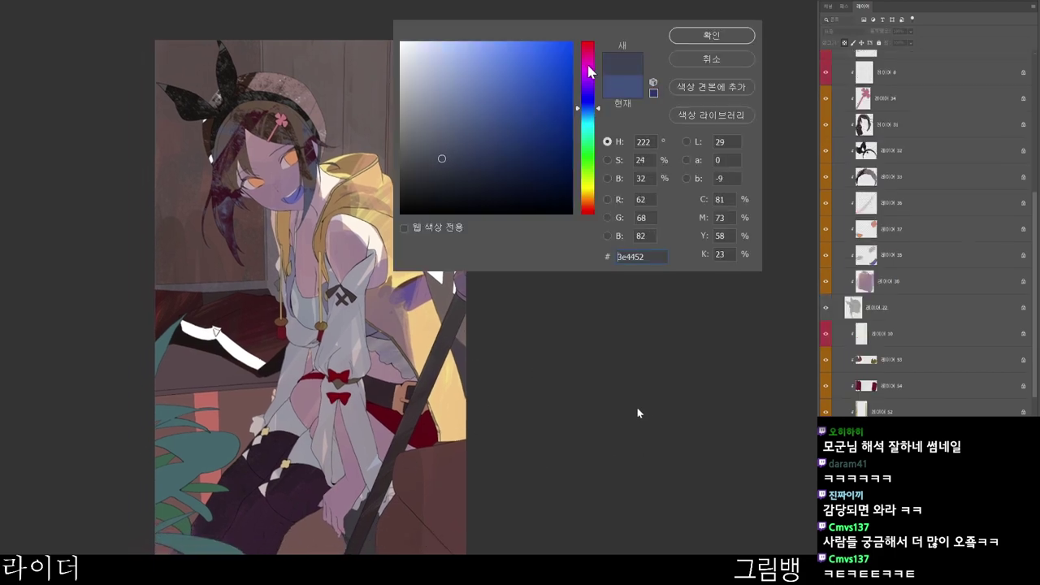
left_click(587, 60)
left_click(717, 40)
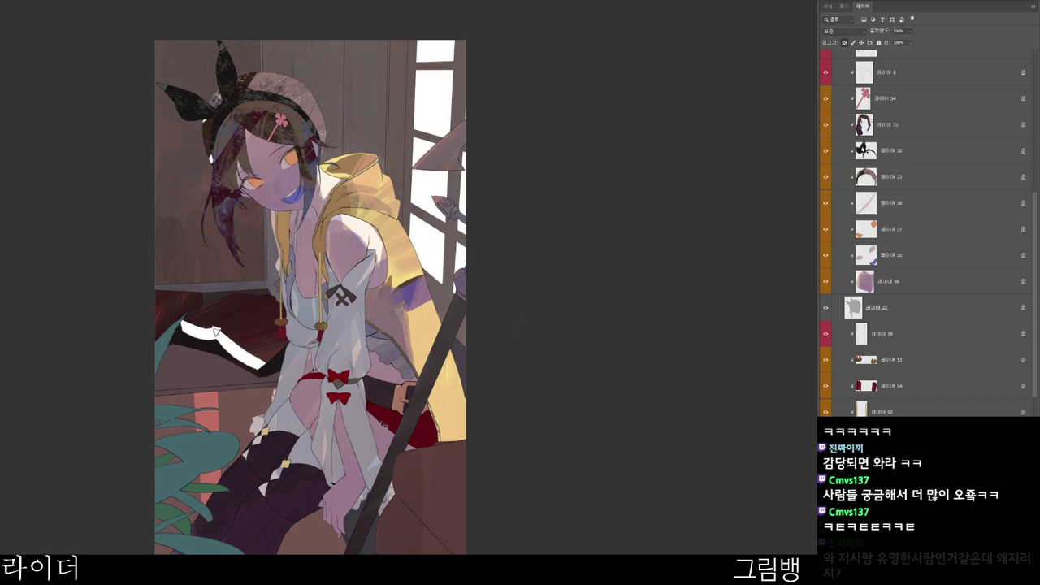
- Sample the mauve near the forearm, shift it to a muted grey-green and brush it over the shoulder and neck
left_click(383, 441, "ctrl")
left_click(381, 441, "alt")
key("n")
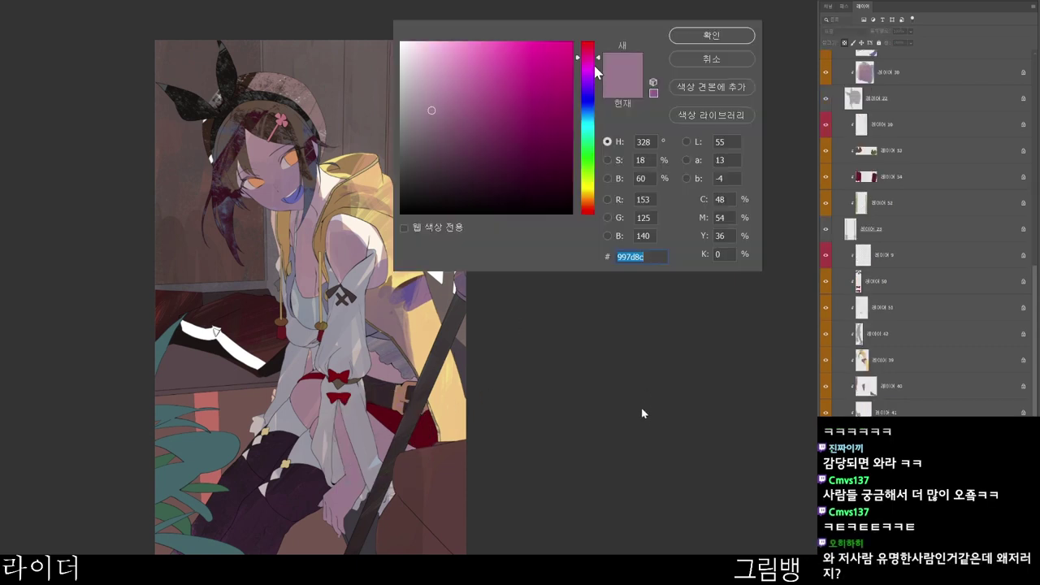
left_click(588, 149)
left_click(425, 139)
left_click(695, 41)
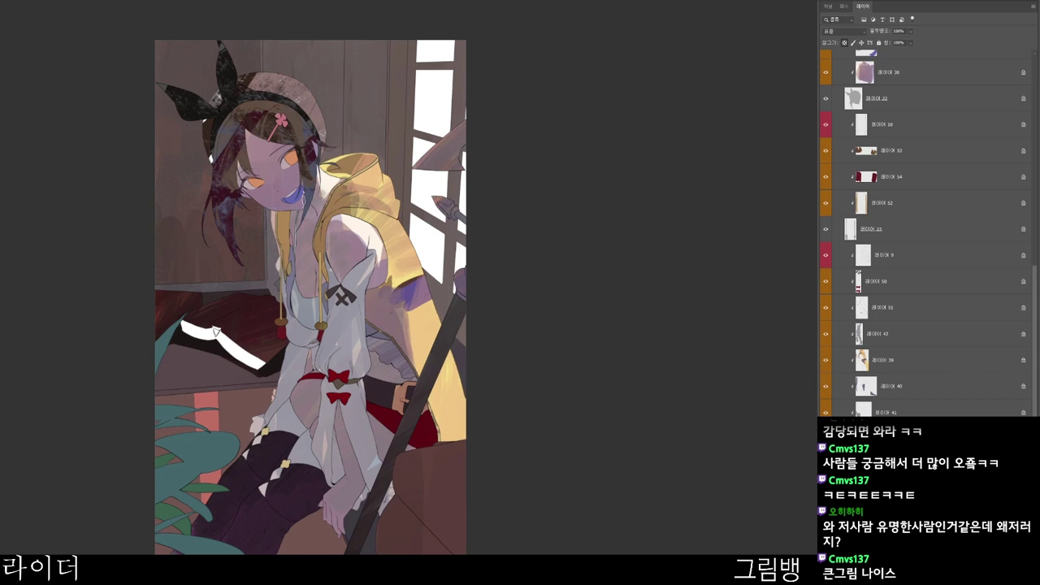
scroll(393, 536, "down", 2)
left_click_drag(394, 536, 411, 521)
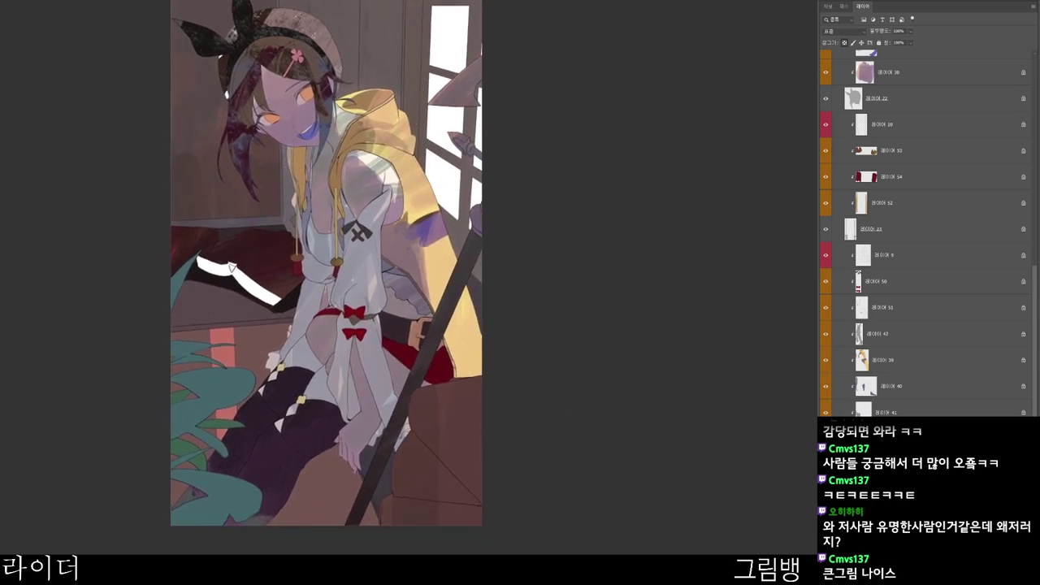
- Select the hair layer, brush grey-green over the hair near the face and darken it with 11111f
left_click(250, 86, "ctrl")
left_click_drag(261, 51, 240, 114)
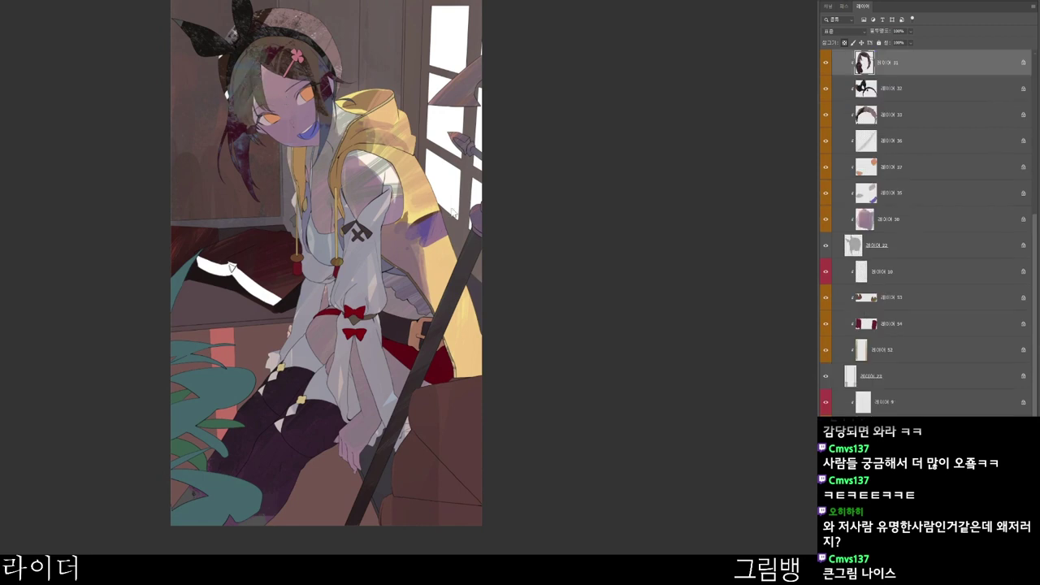
type("n11111f")
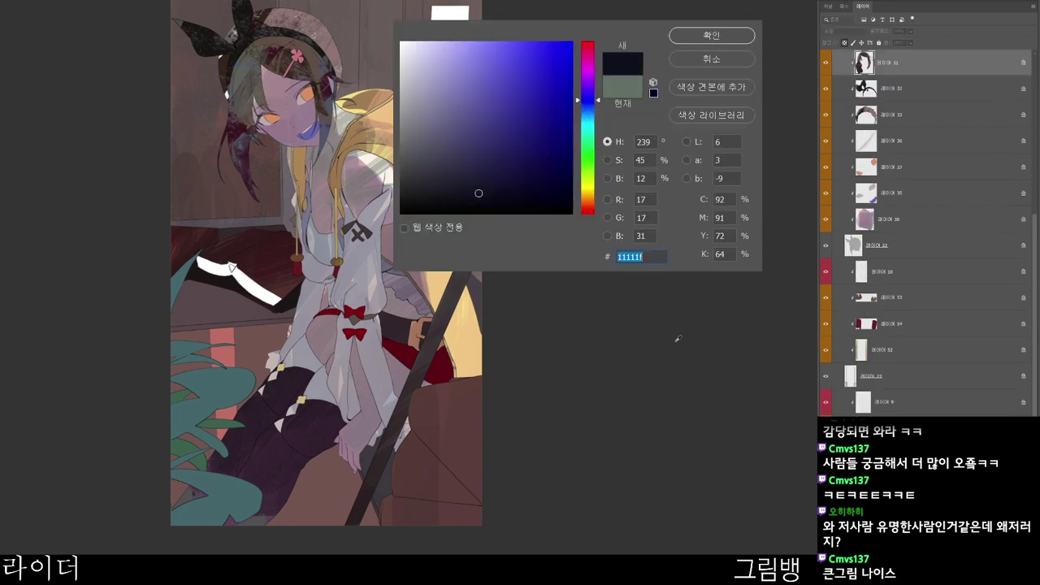
key("Return")
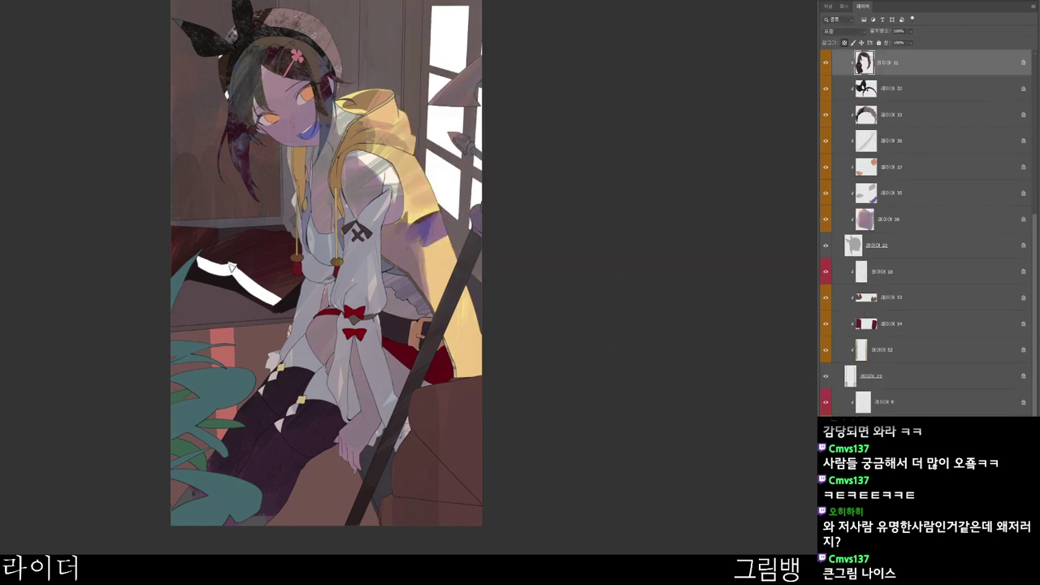
- Select the eye layer and recolour the orange irises with dark teal 08475e
left_click(301, 128, "ctrl")
key("n")
left_click_drag(506, 139, 574, 128)
left_click(588, 120)
left_click(558, 150)
key("Return")
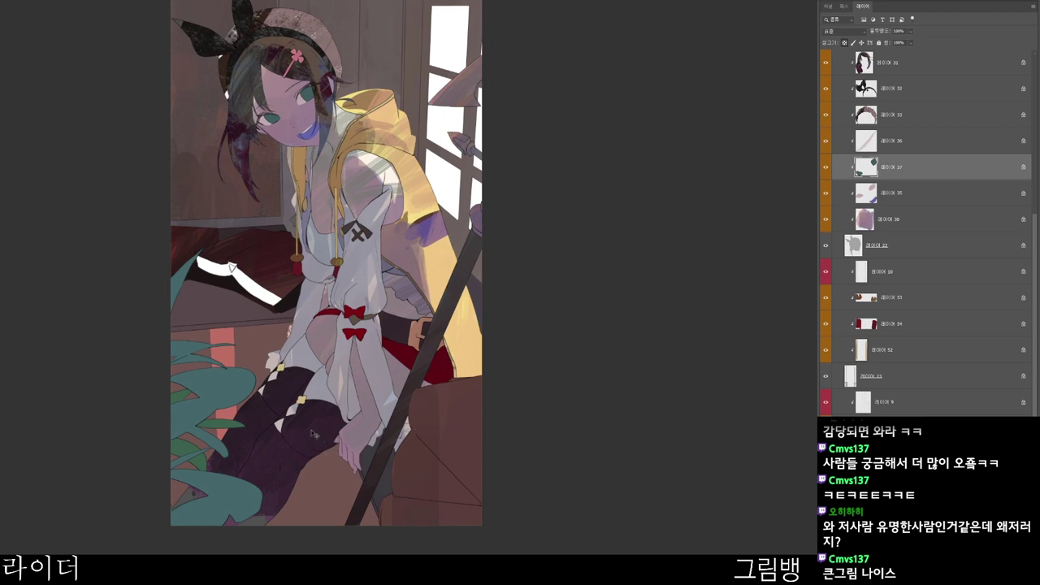
- Select the stockings' layer and paint dark teal strokes over both purple stockings
left_click(347, 435, "ctrl")
mouse_move(248, 446)
left_mouse_down()
mouse_move(306, 412)
mouse_move(332, 413)
left_mouse_up()
key("n")
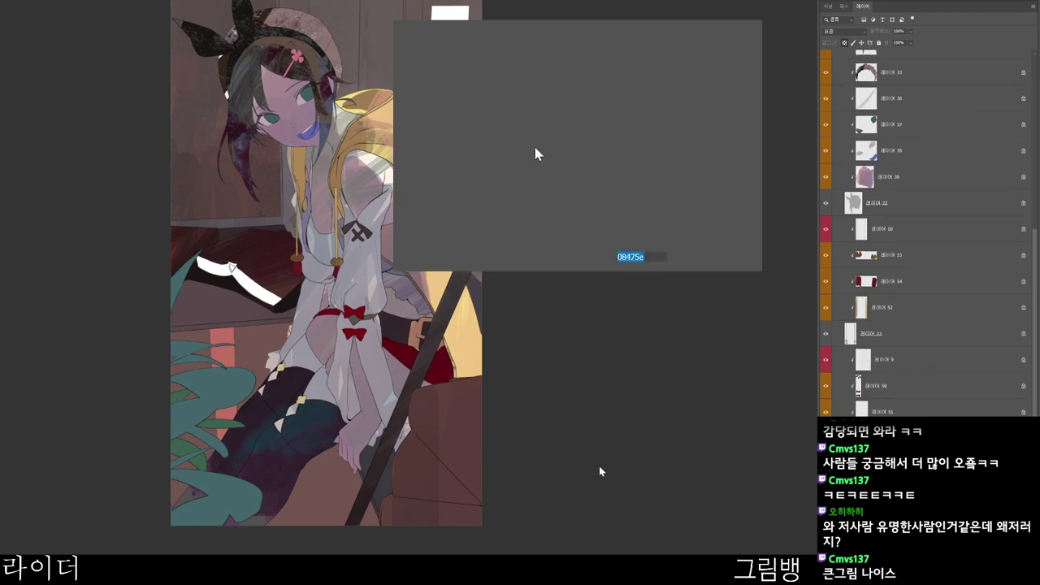
key("Return")
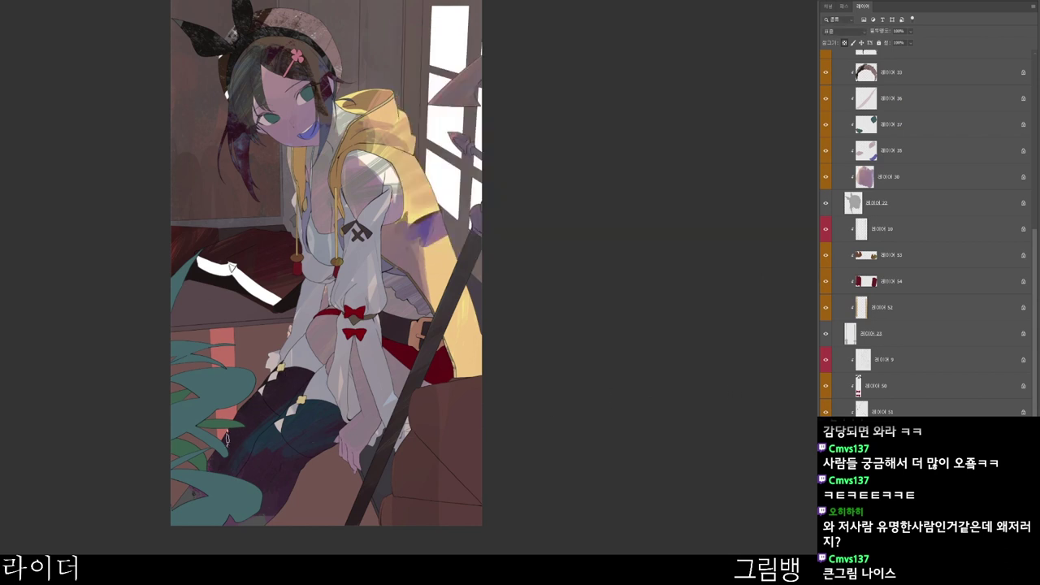
left_click_drag(241, 452, 325, 412)
left_click_drag(282, 469, 335, 436)
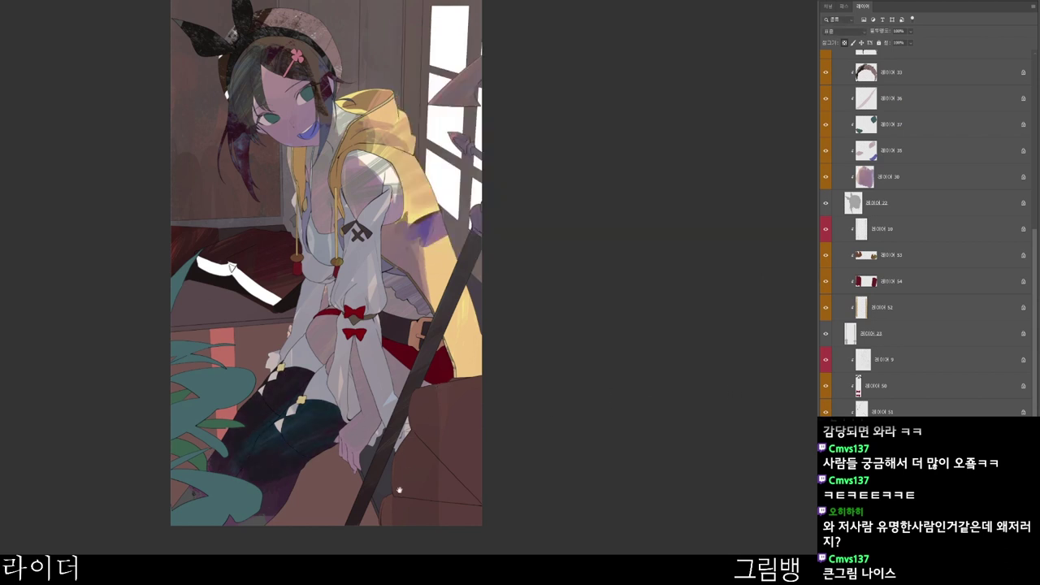
- Shade the lower end of the yellow cape beside the staff with darker, greyed strokes
left_click_drag(399, 490, 371, 531)
left_click_drag(428, 509, 417, 505)
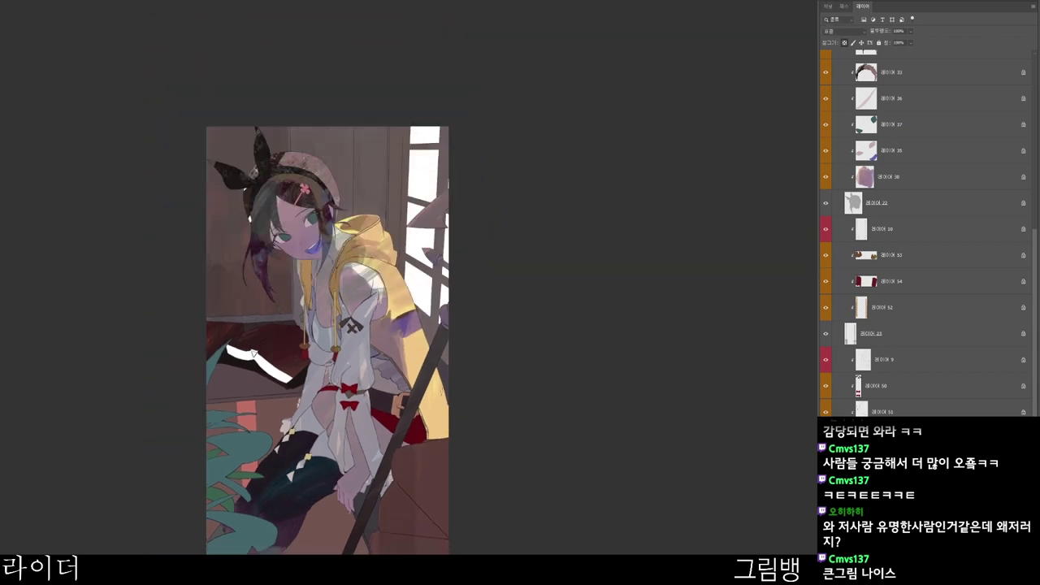
left_click_drag(424, 391, 465, 425)
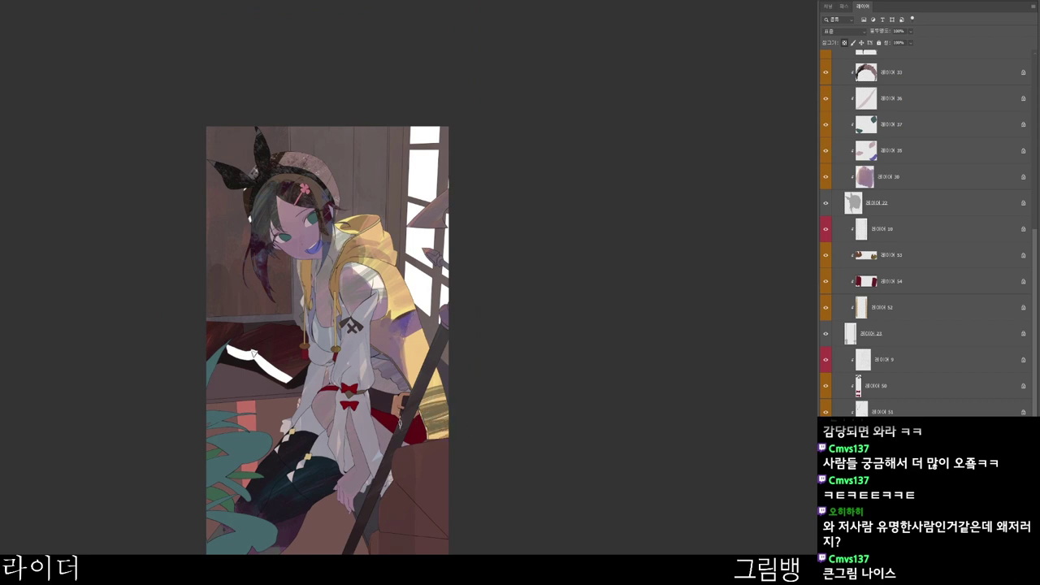
mouse_move(433, 384)
left_mouse_down()
mouse_move(416, 411)
mouse_move(468, 394)
left_mouse_up()
- Sample the cape's colour, lighten it to pale cream and brush it over the hood and upper cape
left_click(445, 371, "alt")
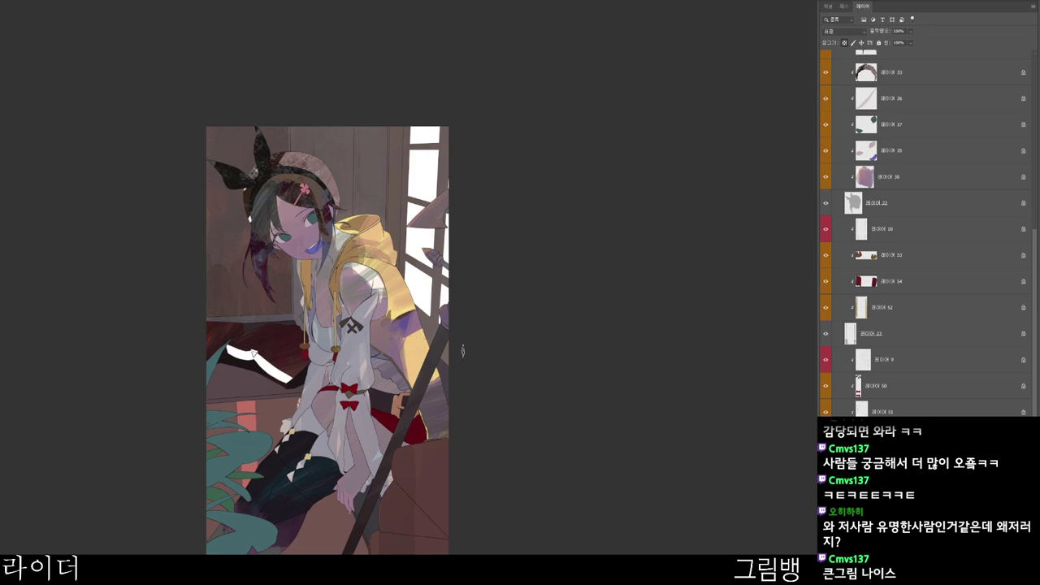
key("n")
left_click_drag(427, 57, 426, 43)
left_click(702, 34)
mouse_move(382, 264)
left_mouse_down()
mouse_move(401, 293)
mouse_move(364, 233)
left_mouse_up()
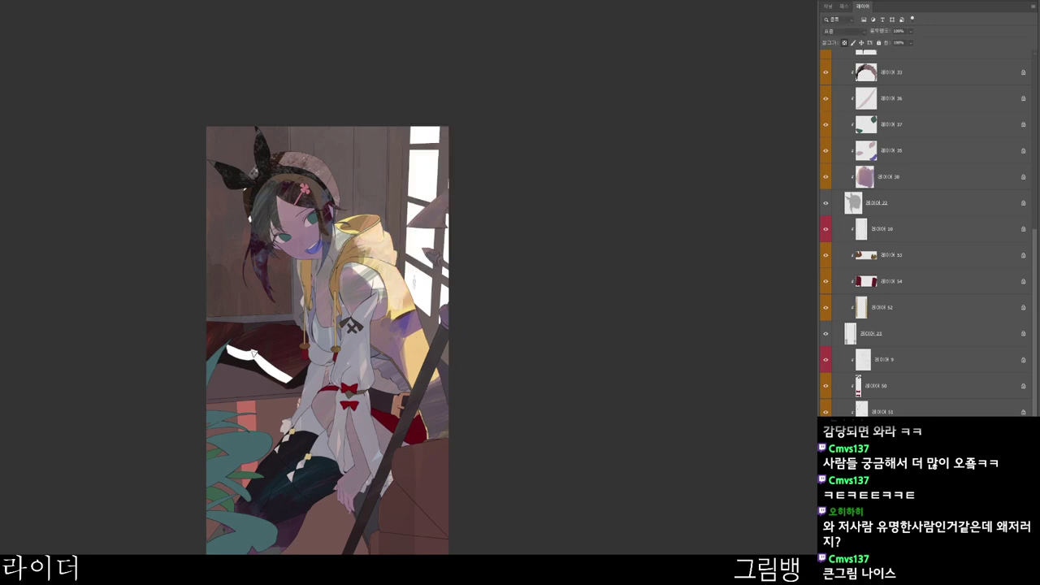
mouse_move(423, 326)
left_mouse_down()
mouse_move(397, 362)
mouse_move(406, 382)
left_mouse_up()
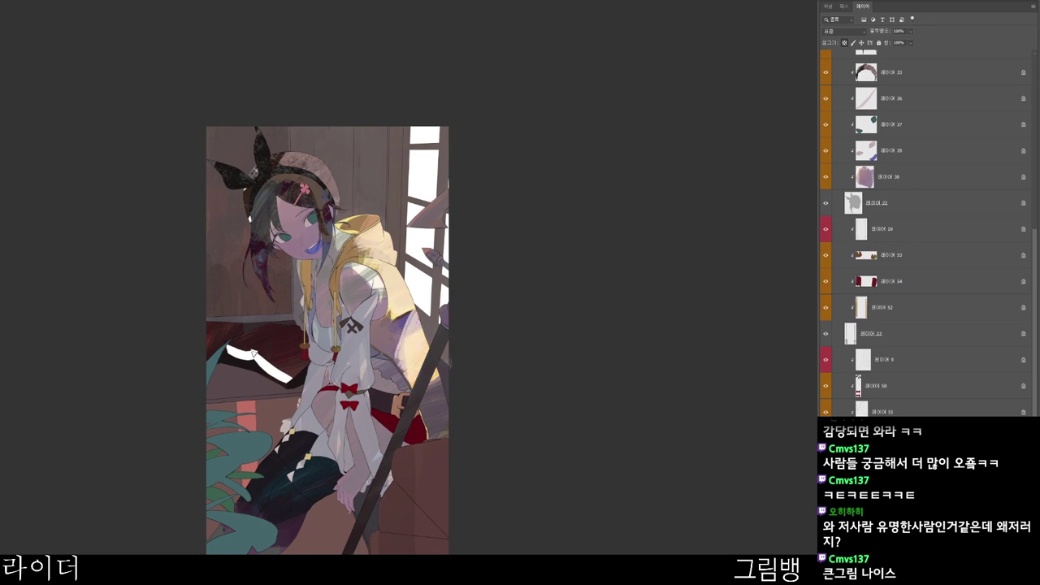
- Mix a very pale green and tint the light area of the cape with it
key("n")
left_click(498, 98)
left_click_drag(588, 169, 588, 154)
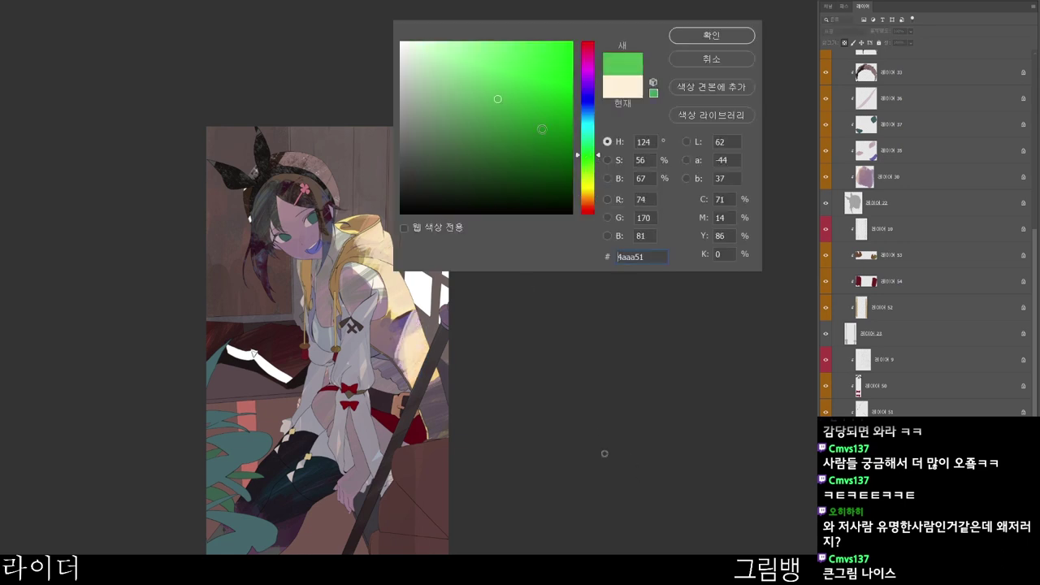
left_click(419, 57)
left_click(709, 35)
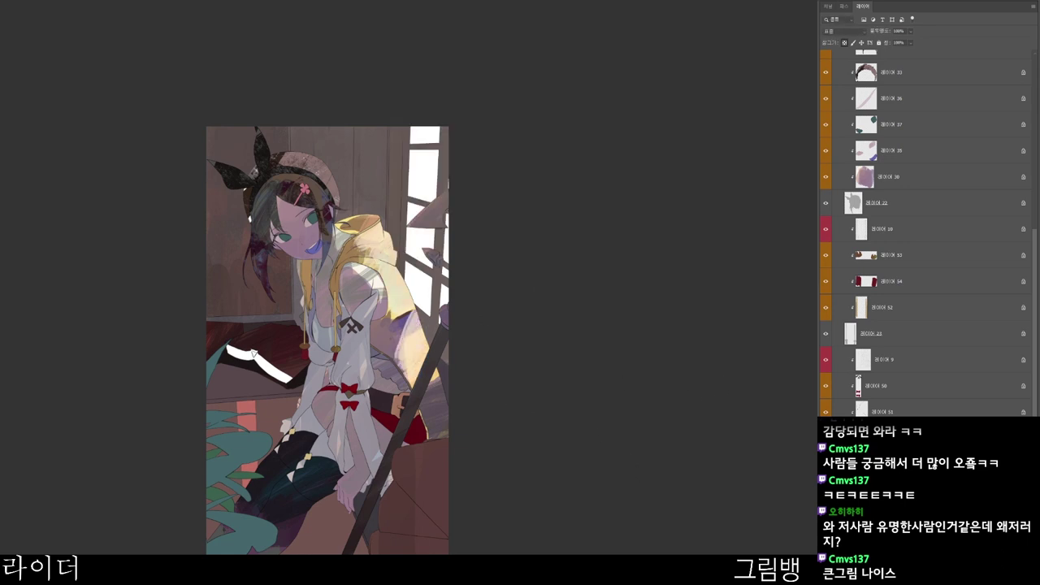
- Set the brush colour to f0f0f0 and paint light strokes down the upper sleeve
left_click_drag(457, 380, 533, 244)
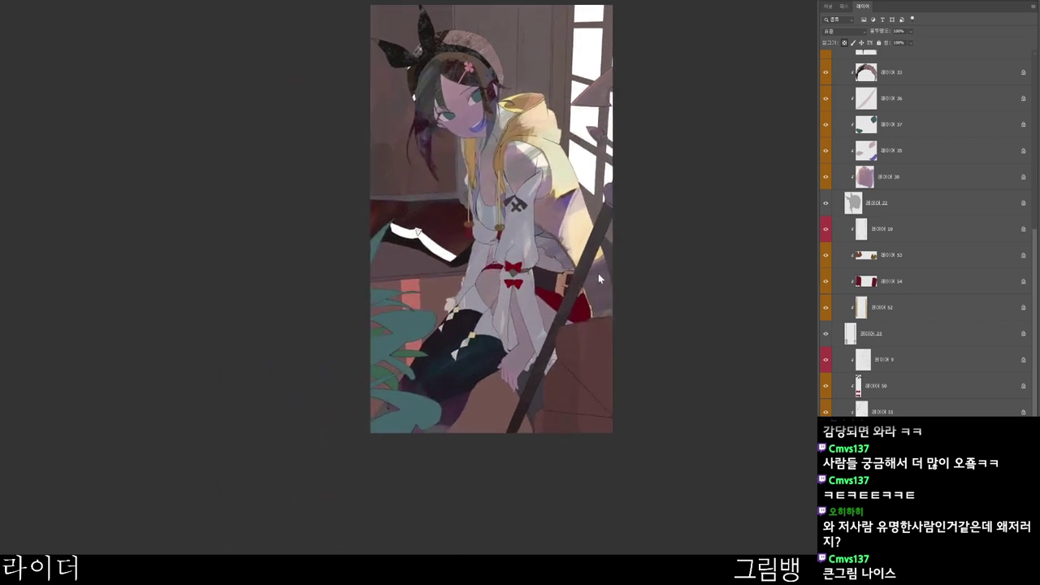
key("ctrl+F1")
type("f0f0f0")
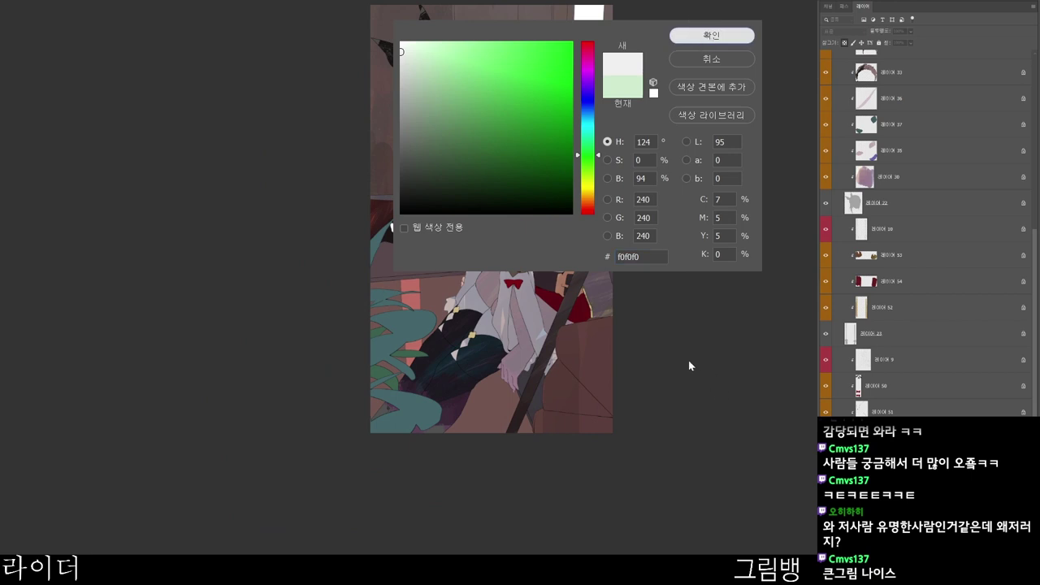
key("Return")
left_click_drag(527, 204, 537, 259)
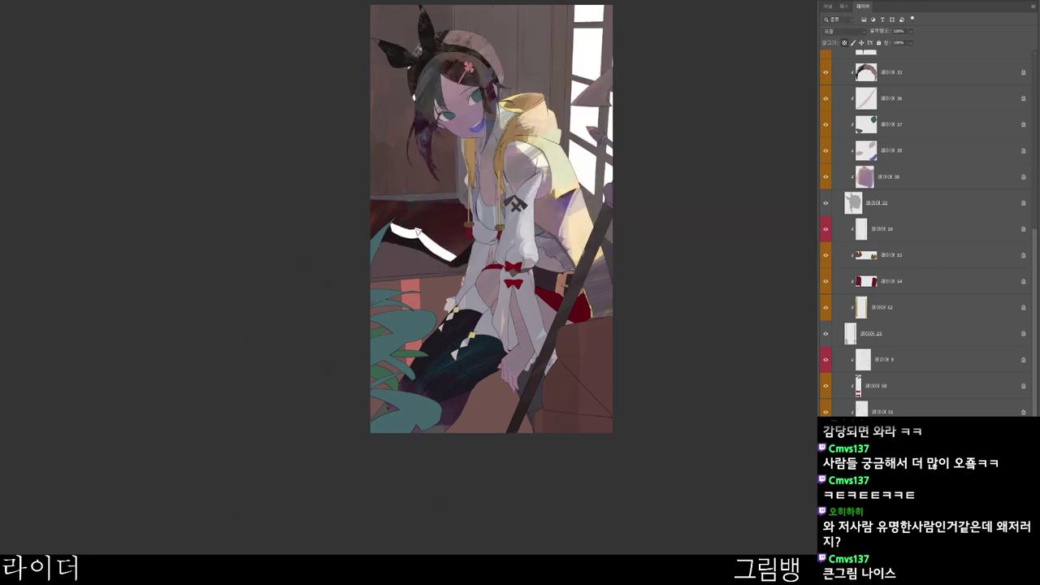
- Set the brush colour to the pinkish white f7f1f7 and add highlights to the puffed sleeve
key("ctrl+F1")
left_click(588, 155)
left_click(404, 46)
left_click(506, 388)
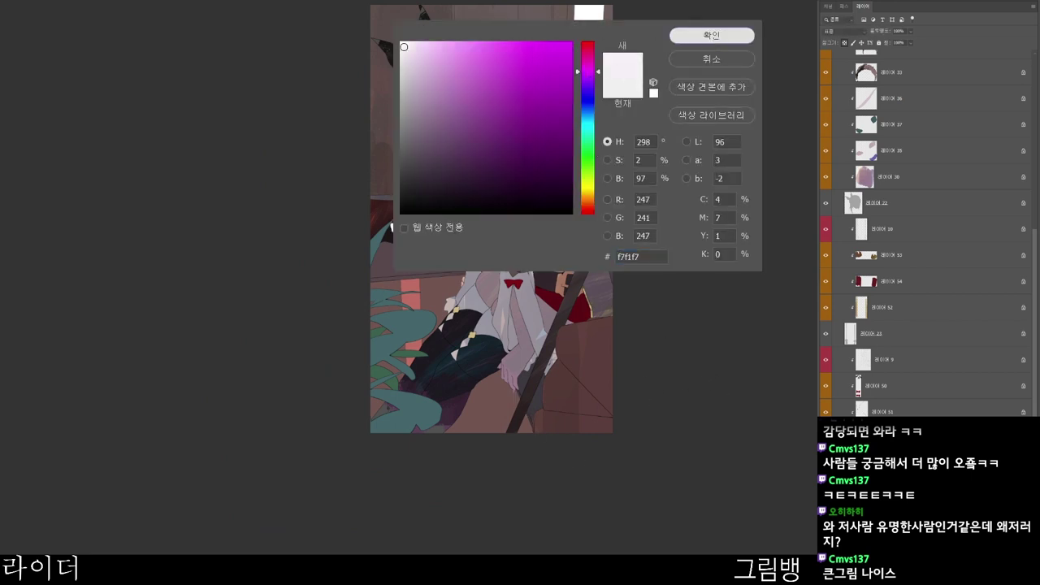
key("Return")
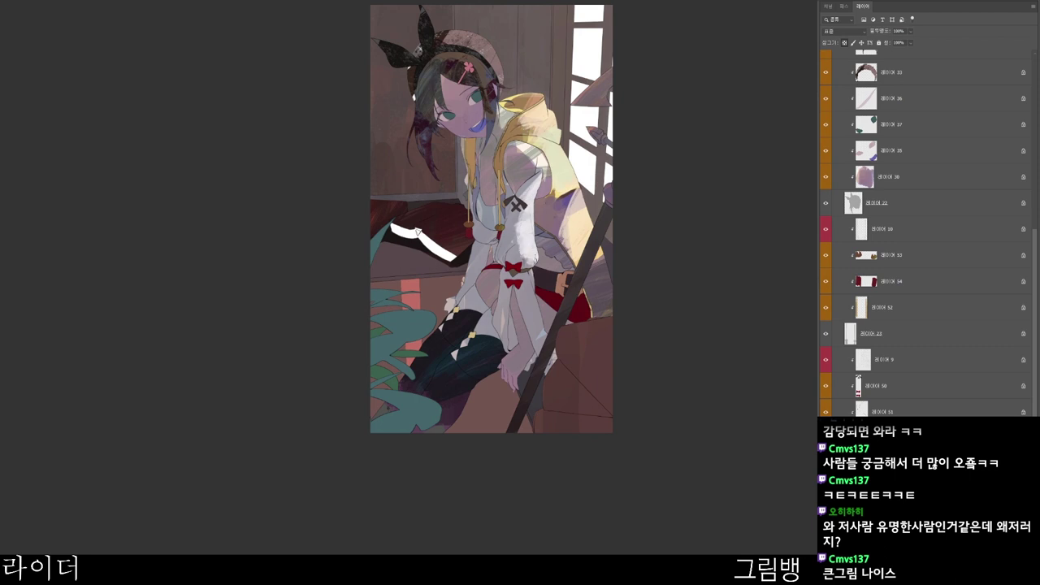
- Brush more light strokes down the lower sleeve as far as its cuff
left_click_drag(532, 281, 549, 373)
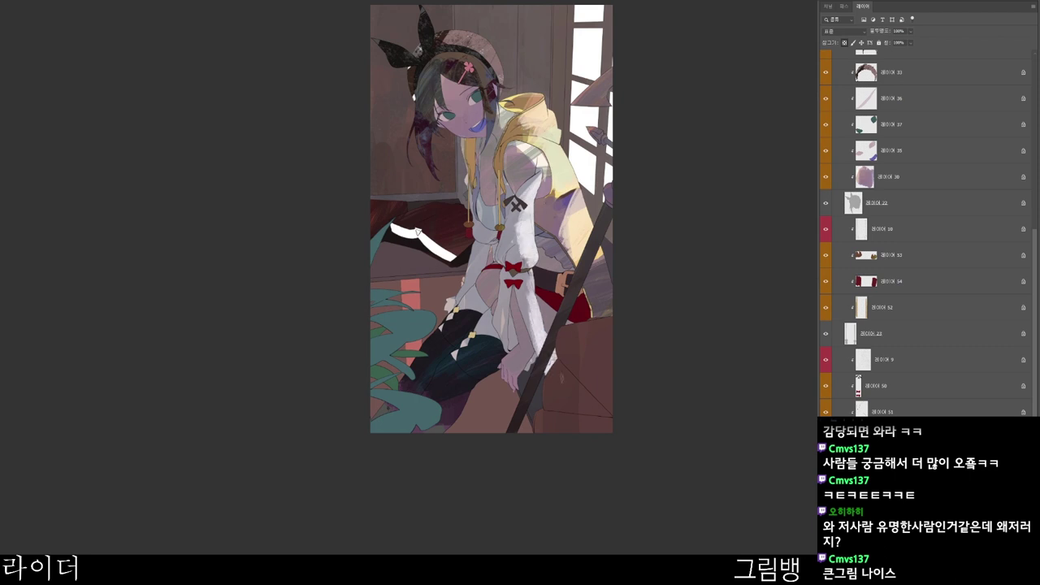
left_click_drag(554, 296, 543, 361)
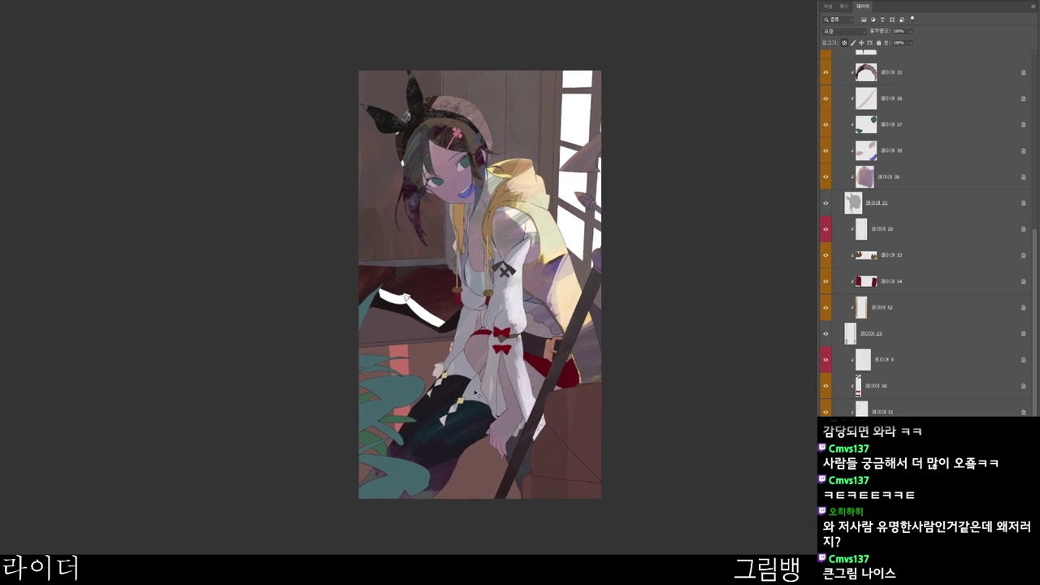
- Tone the bright white band on the dark shape behind her down to light grey
left_click(506, 406, "ctrl")
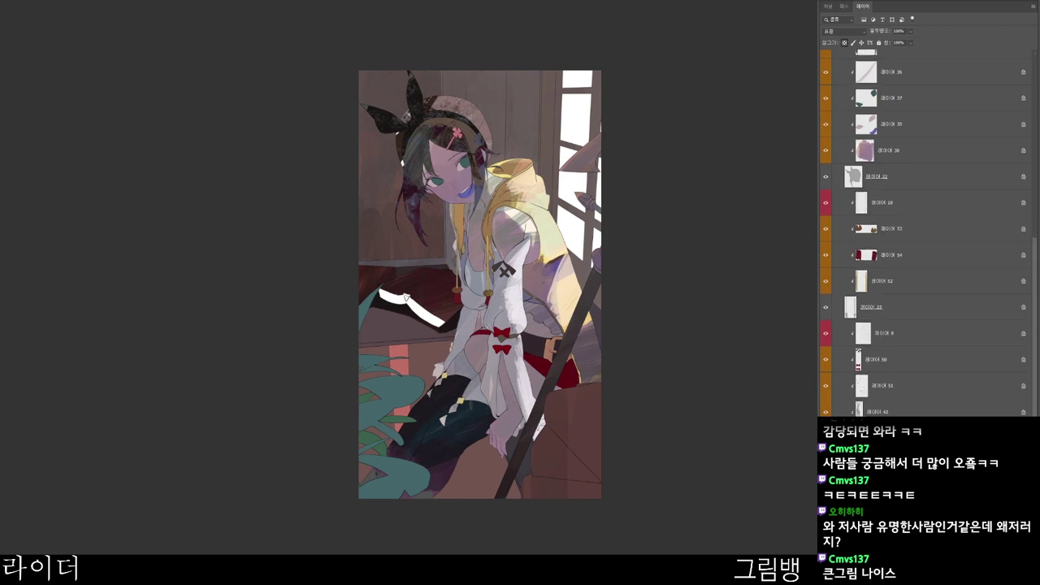
left_click_drag(596, 476, 578, 492)
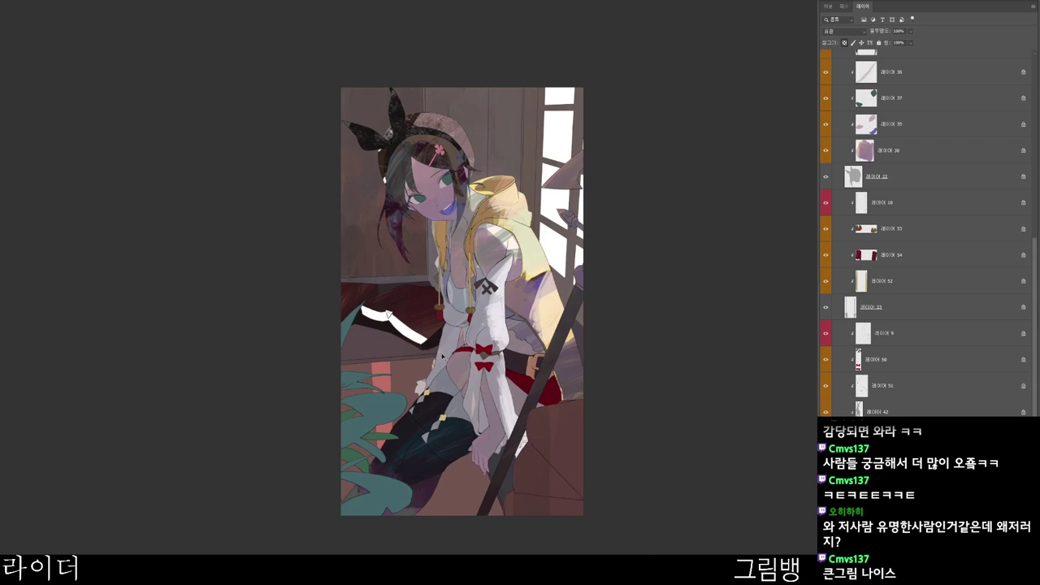
left_click(486, 363, "ctrl")
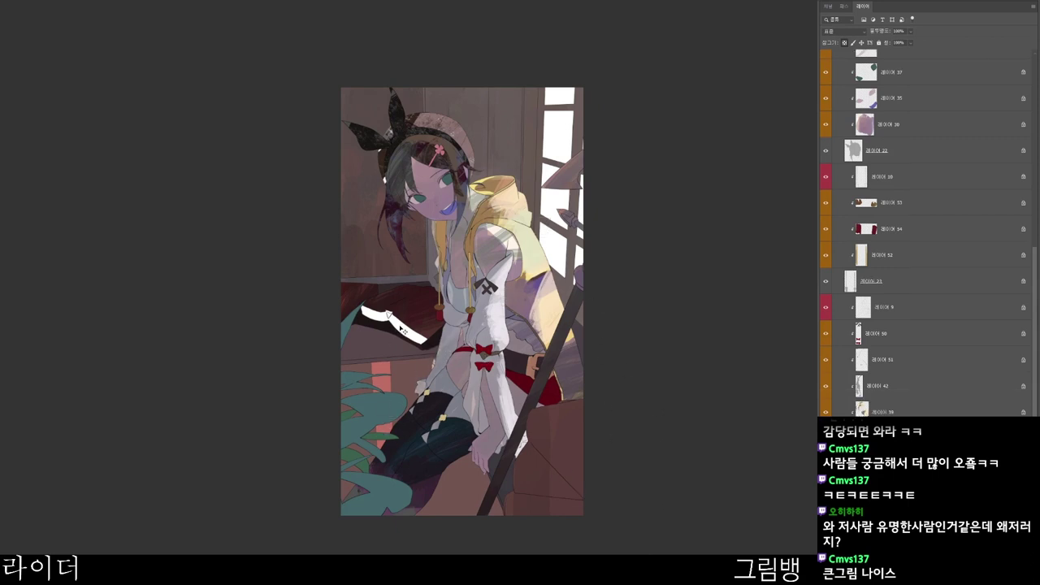
left_click(444, 344, "ctrl")
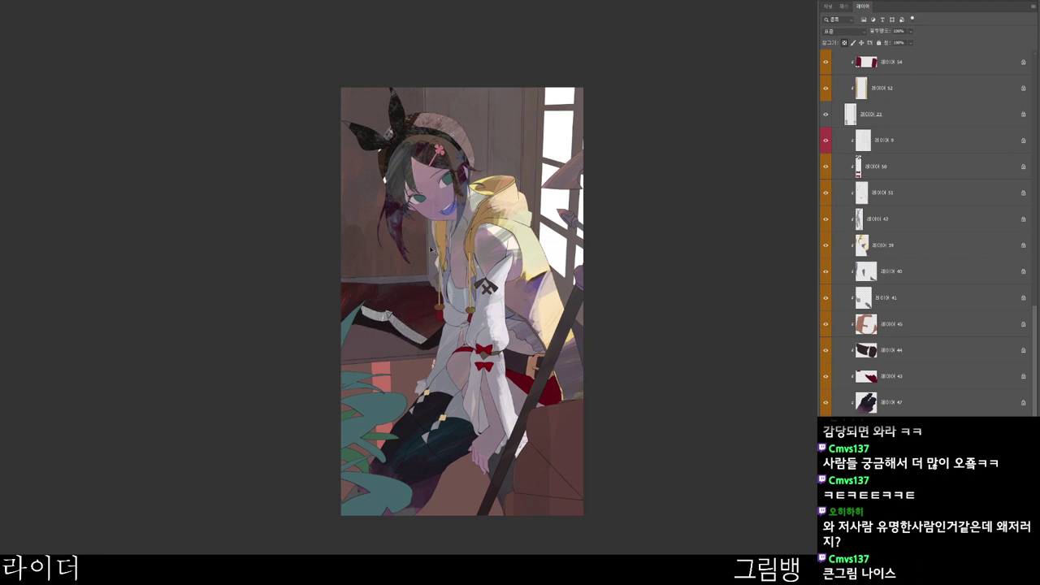
- Set the brush colour to the dark blue-grey 232a3a and cool the wall panel behind her with it
left_click(478, 259, "ctrl")
key("n")
left_click(469, 175)
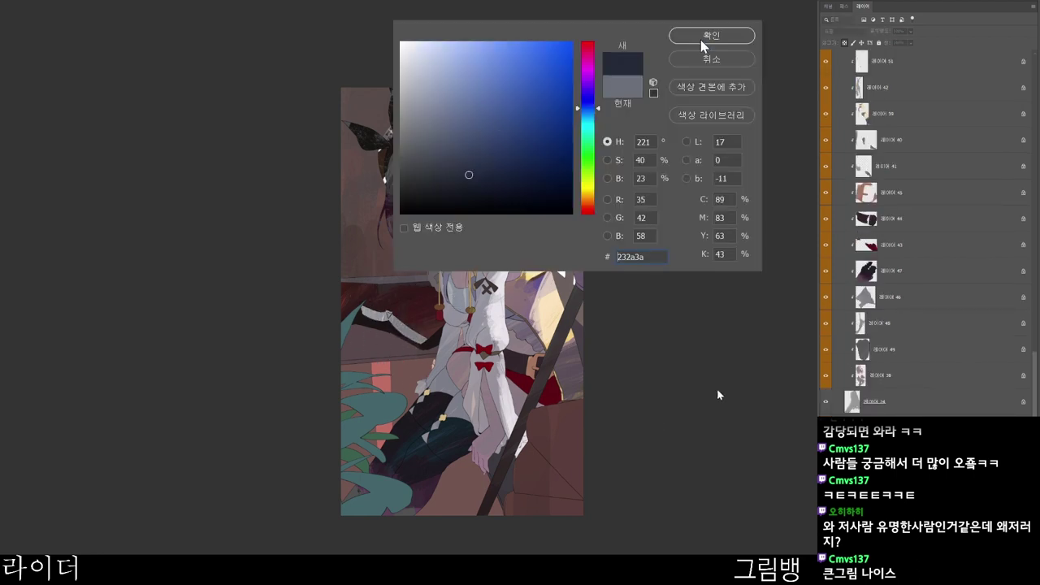
left_click(712, 33)
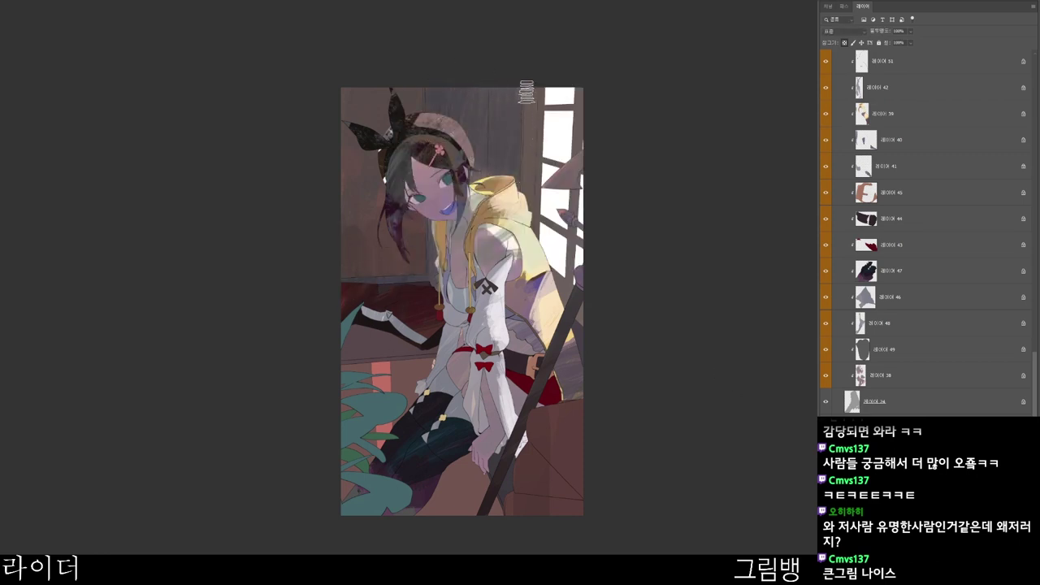
- Darken the beret and the hair ribbon with the dark blue-grey on their own layers
left_click(416, 168, "ctrl")
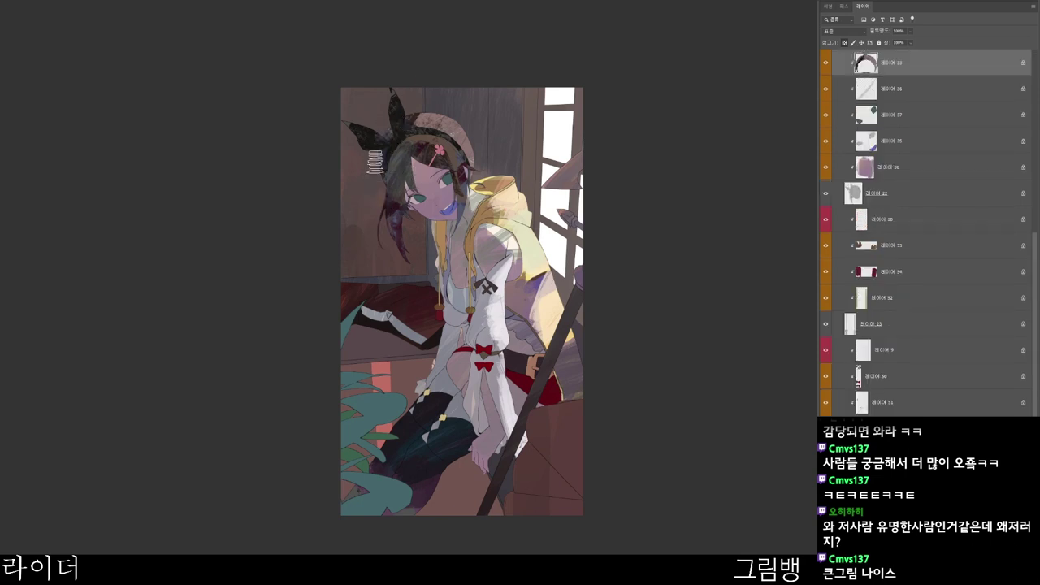
left_click(429, 121, "ctrl")
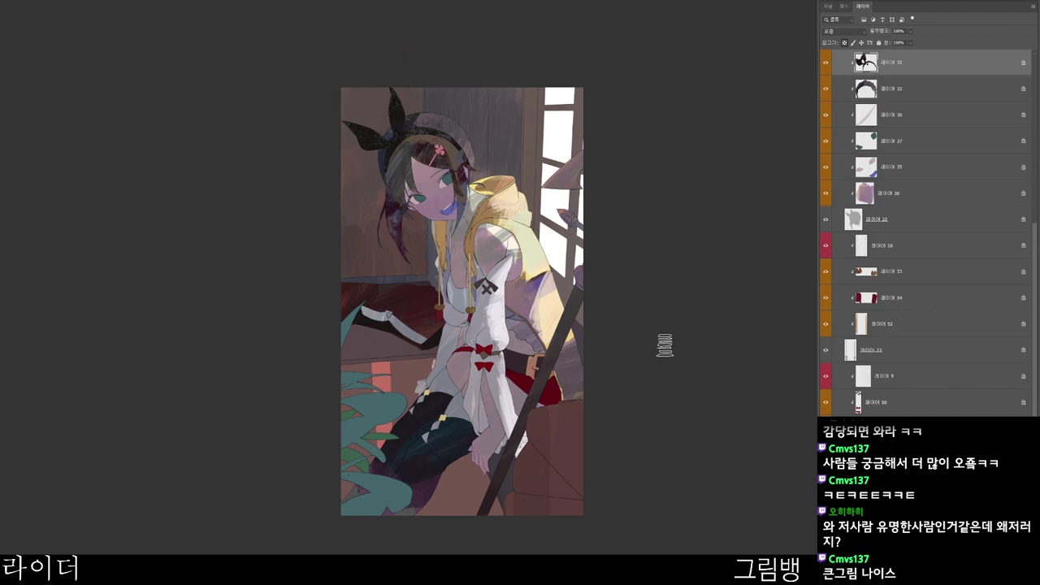
left_click_drag(449, 187, 468, 194)
left_click_drag(534, 209, 508, 200)
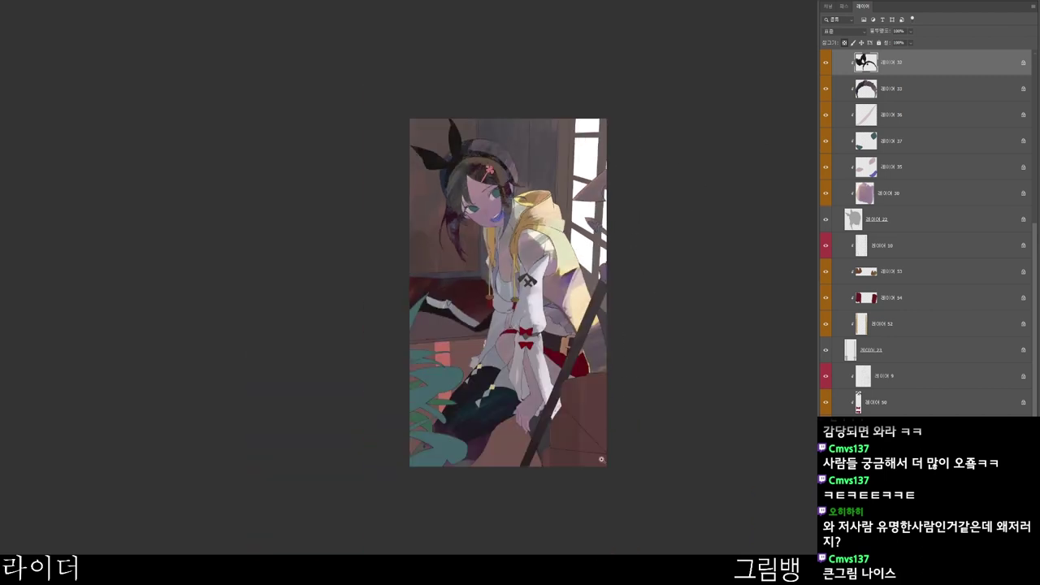
left_click_drag(601, 460, 613, 455)
- Brush the near-black 181514 over the area beneath her hand beside the staff, and darken her fringe on the hair layer
left_click(530, 428, "ctrl")
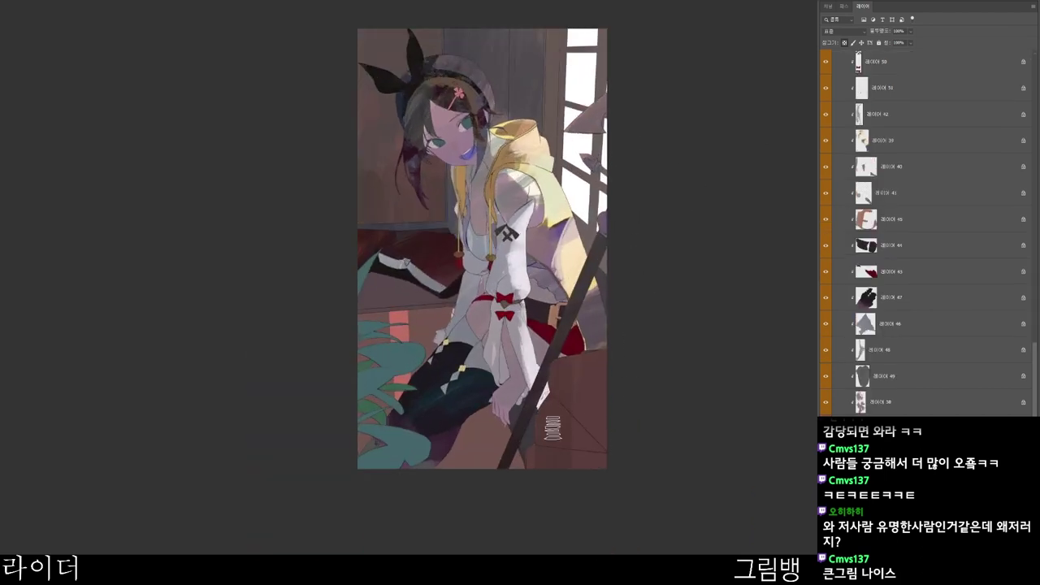
key("n")
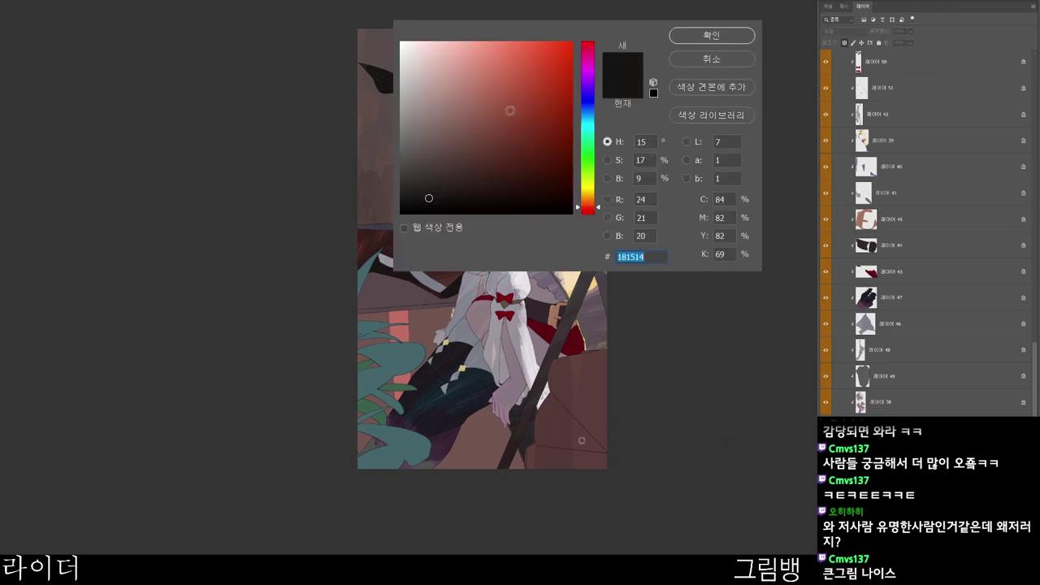
left_click(732, 36)
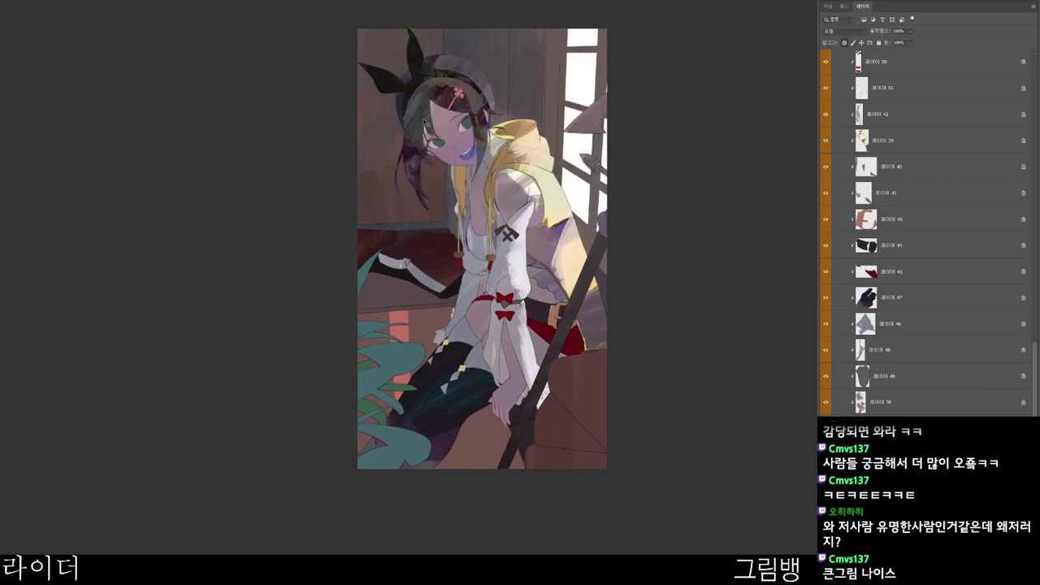
left_click(454, 126, "ctrl")
mouse_move(411, 126)
left_mouse_down()
mouse_move(413, 163)
mouse_move(439, 100)
mouse_move(471, 122)
left_mouse_up()
- Sample the cape's pale cream and paint a light highlight on the window-facing side of her hair, redoing the first stroke
left_click(535, 151, "alt")
mouse_move(450, 64)
left_mouse_down()
mouse_move(489, 115)
mouse_move(464, 73)
mouse_move(489, 148)
left_mouse_up()
left_click_drag(516, 210, 488, 314)
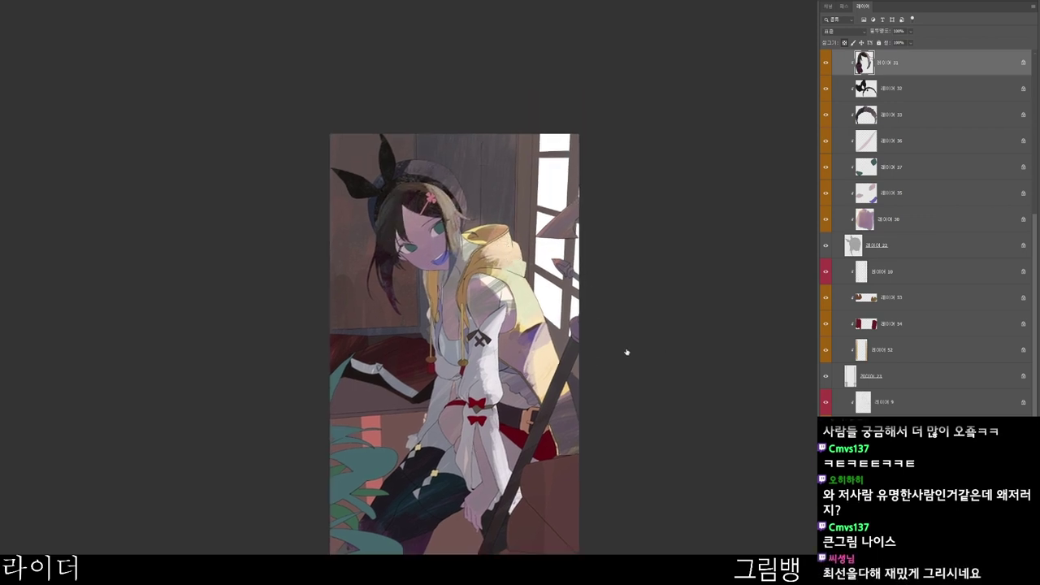
key("ctrl+z")
mouse_move(413, 186)
left_mouse_down()
mouse_move(457, 217)
mouse_move(457, 251)
left_mouse_up()
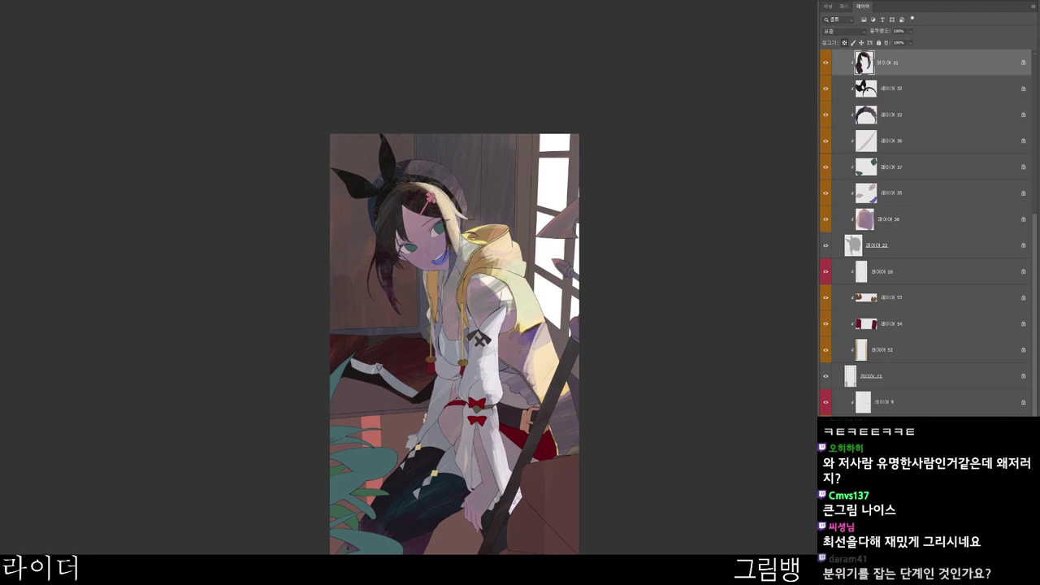
- Paint the lit side of the beret white and set the brush colour to 605454 for its shadow
left_click(485, 199, "ctrl")
mouse_move(421, 159)
left_mouse_down()
mouse_move(465, 218)
mouse_move(457, 196)
left_mouse_up()
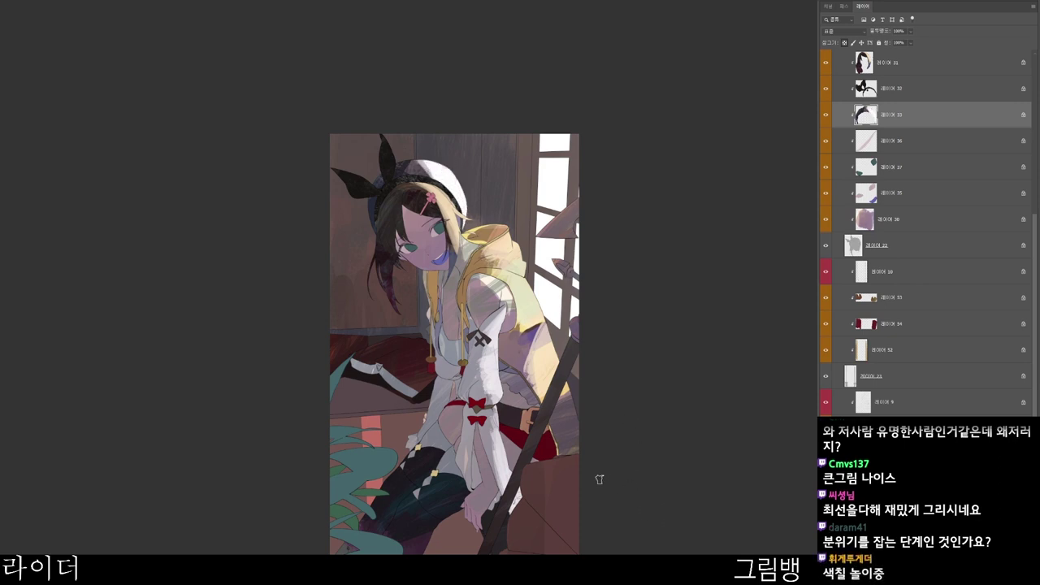
key("n")
left_click(421, 149)
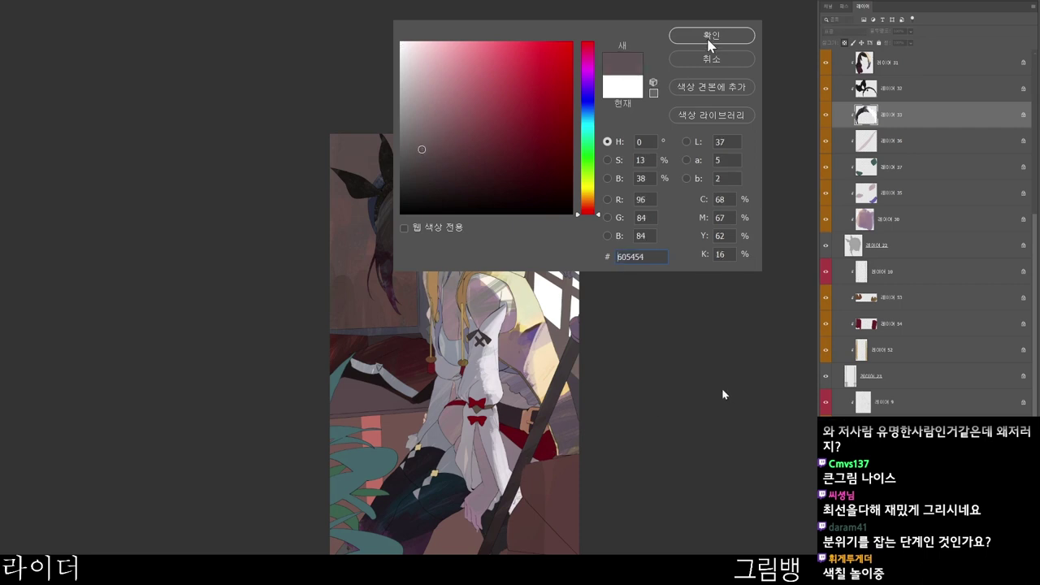
left_click(709, 39)
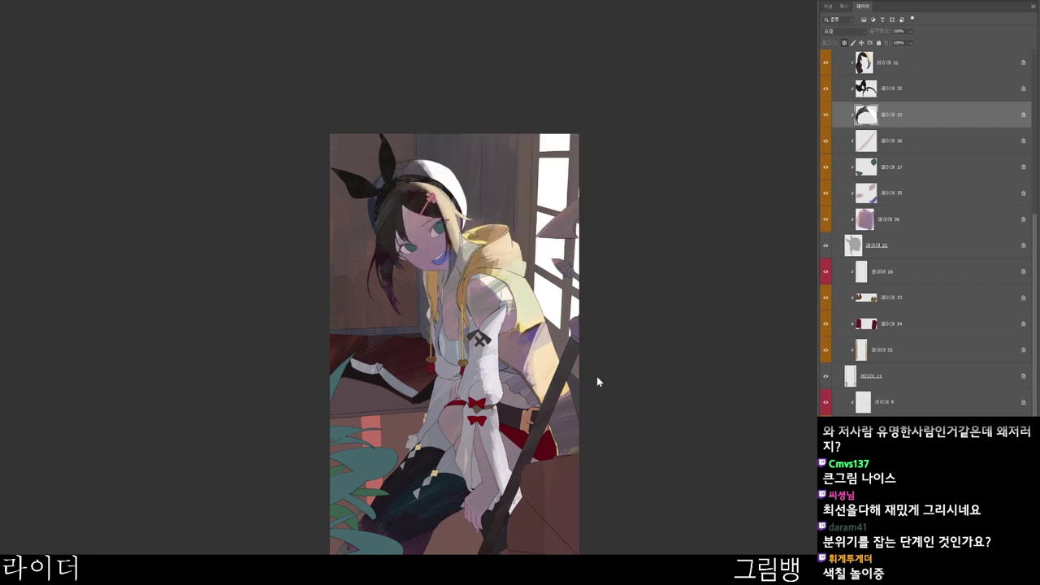
- Set the brush colour to the cool grey 686c6f and shade the beret's dark side, finishing on the ribbon layer
key("n")
left_click(421, 144)
left_click(587, 117)
left_click(410, 139)
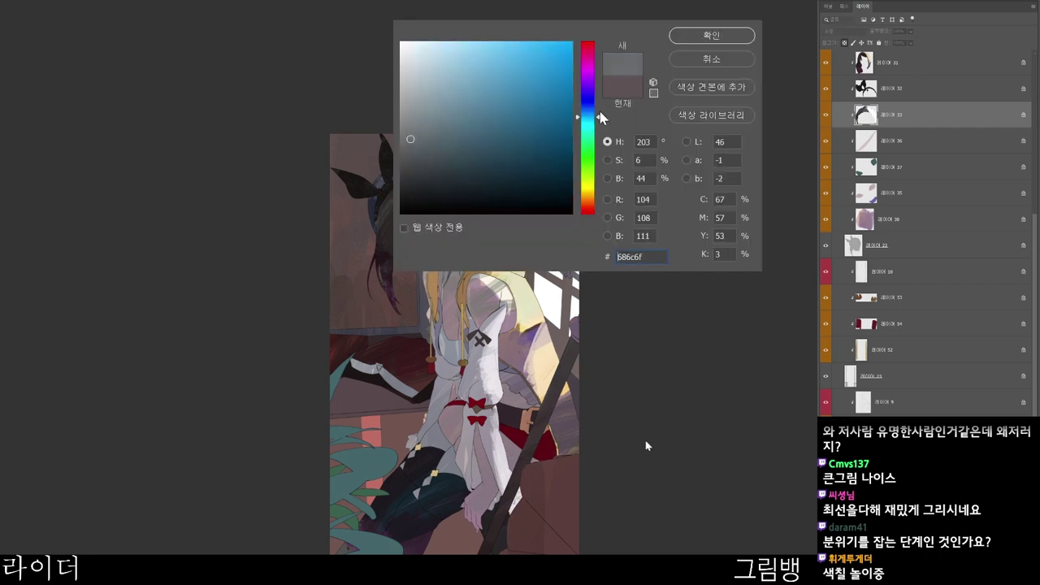
left_click(712, 35)
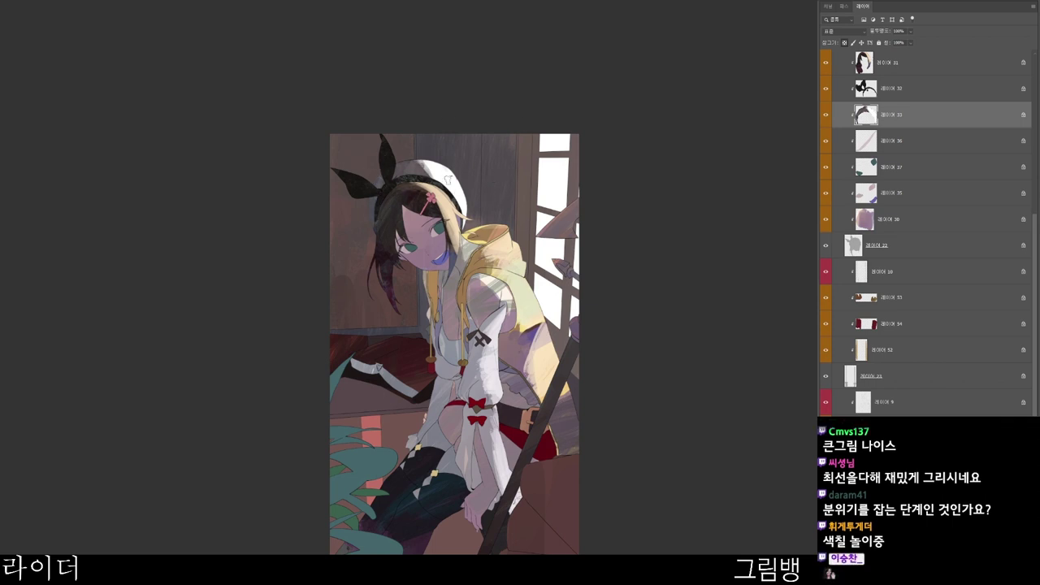
left_click(452, 198, "ctrl")
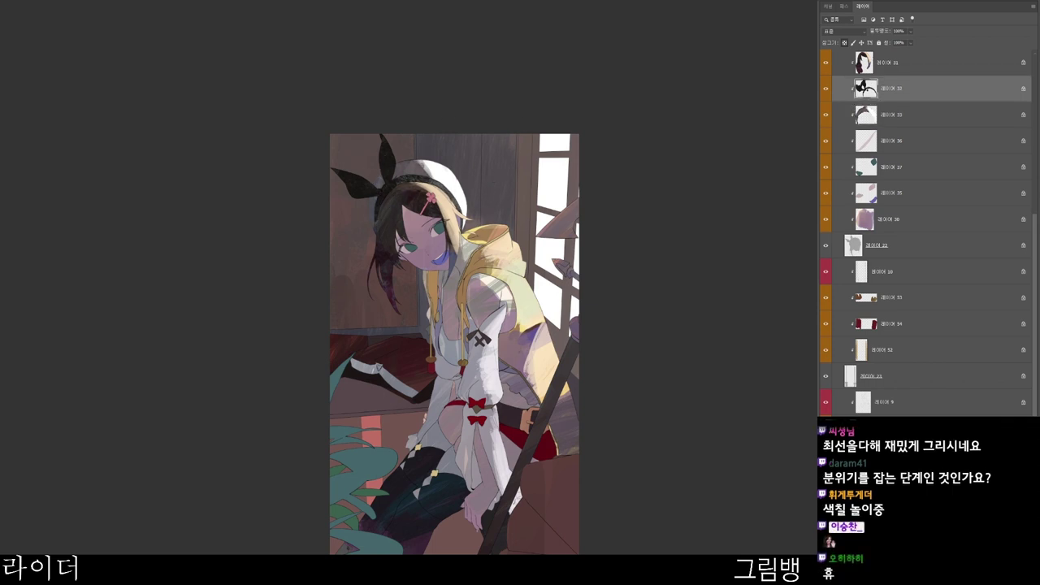
- Check the illustration's values in a greyscale proof view and return to the colour view
key("ctrl+y")
left_click_drag(568, 191, 566, 148)
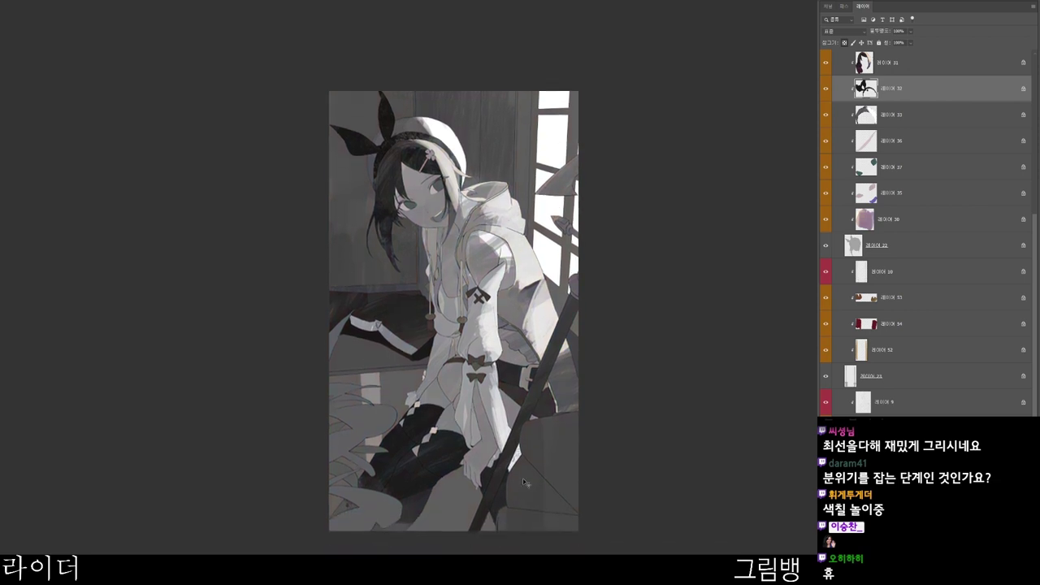
key("ctrl+y")
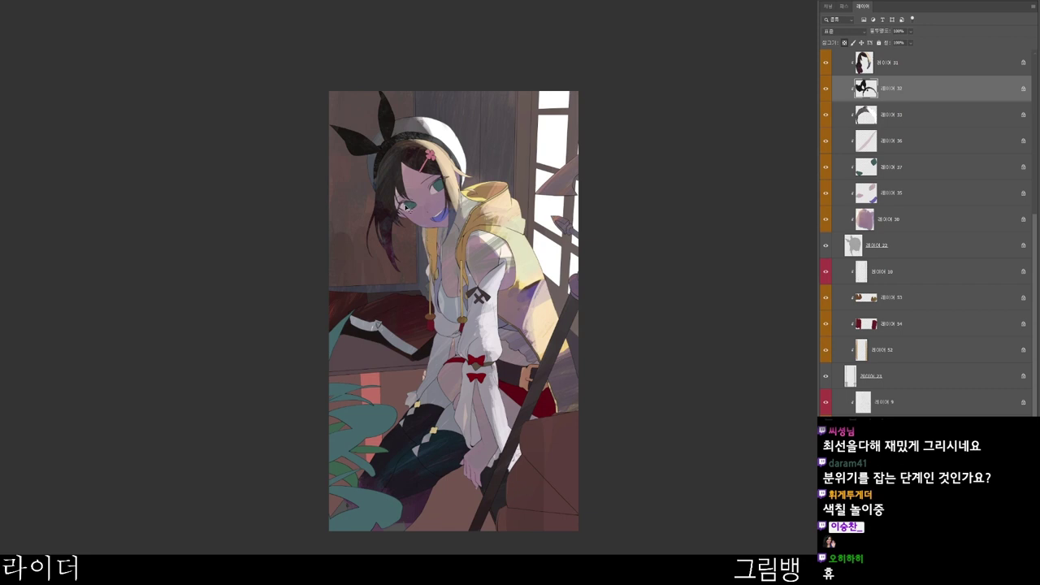
- Select the layer that holds the mouth colours
left_click(446, 215, "ctrl")
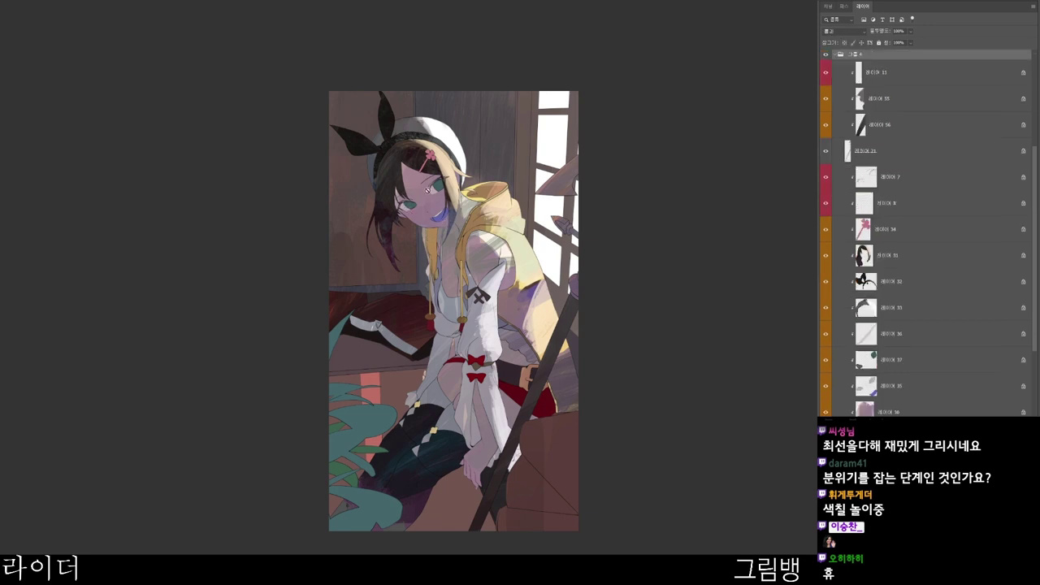
left_click(437, 220, "ctrl")
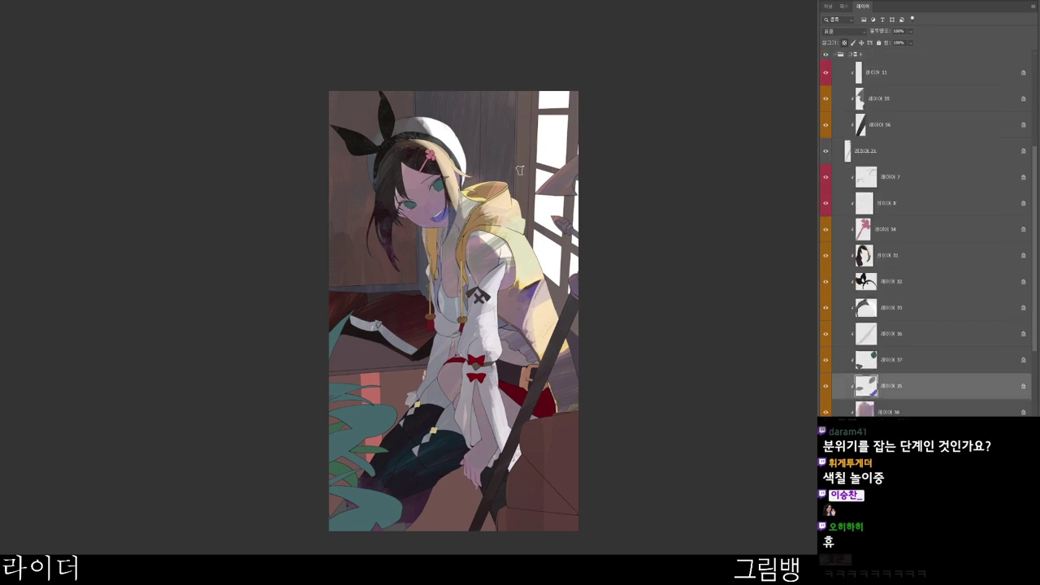
left_click_drag(514, 476, 445, 543)
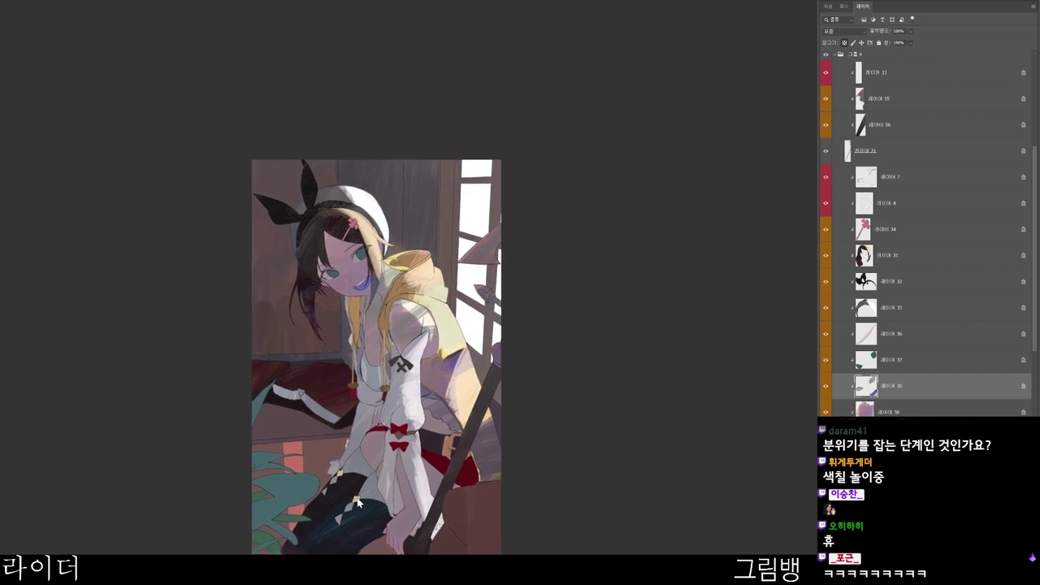
- Tone down the yellow ornaments on the stockings and set the brush colour to the brown 635044
left_click(396, 511, "ctrl")
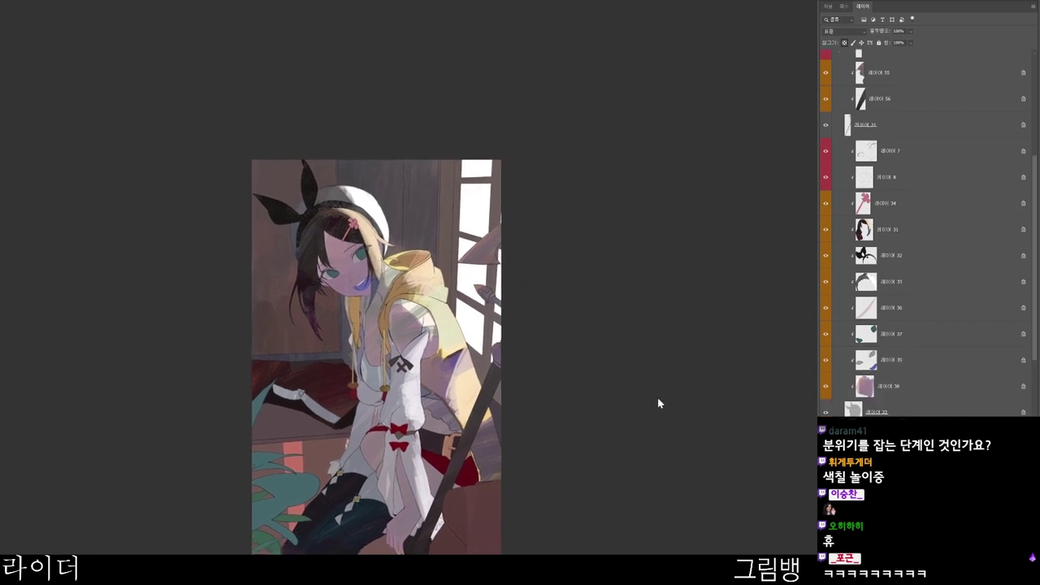
left_click(658, 398)
left_click(455, 147)
left_click(588, 203)
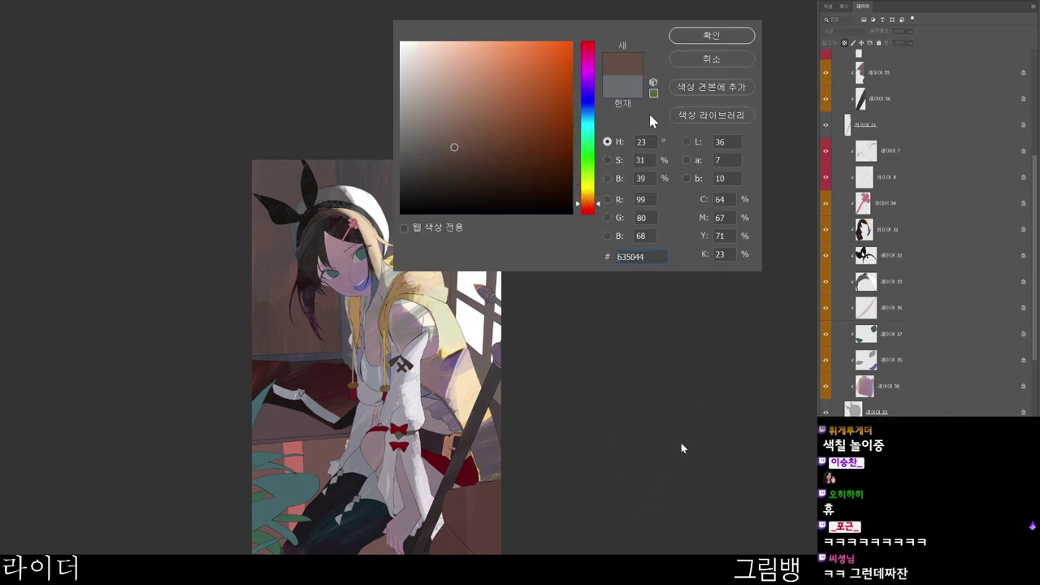
left_click(723, 35)
left_click_drag(392, 513, 403, 453)
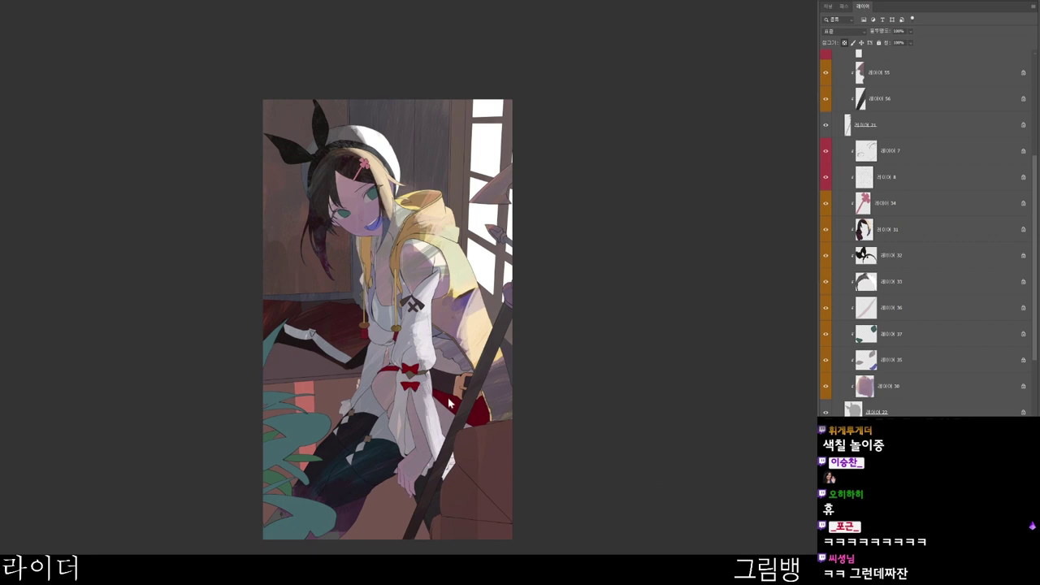
- Set the brush colour to the dark brown 2c201a and darken the red sleeve bows and the red cloth at her waist
key("n")
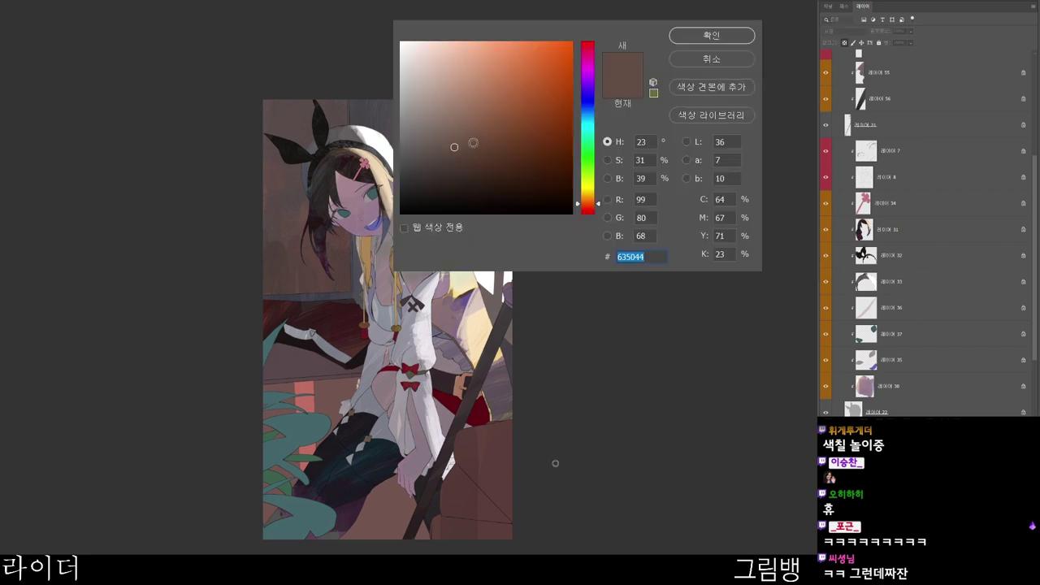
left_click(463, 162)
left_click(483, 173)
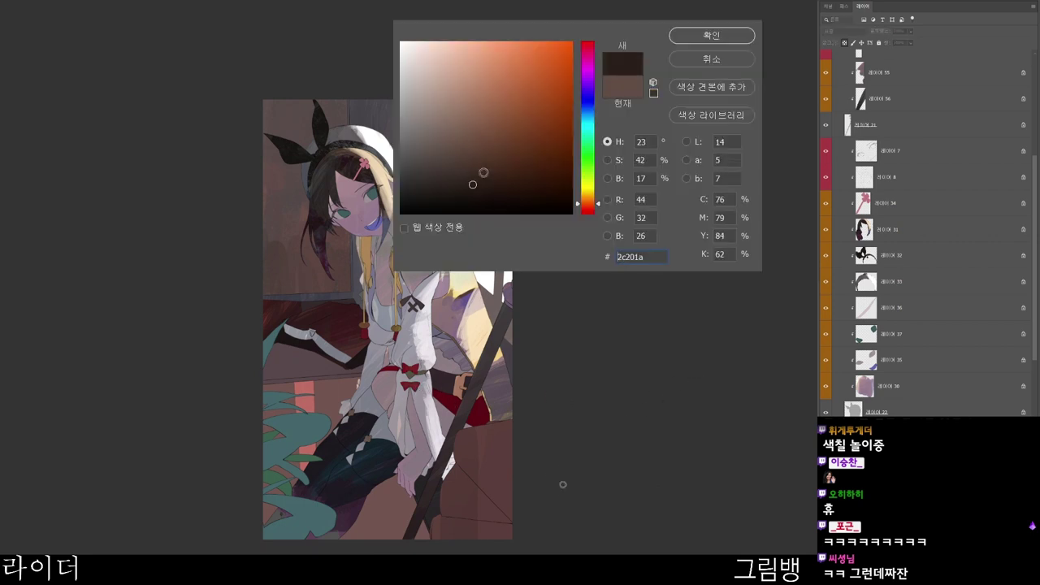
left_click(708, 41)
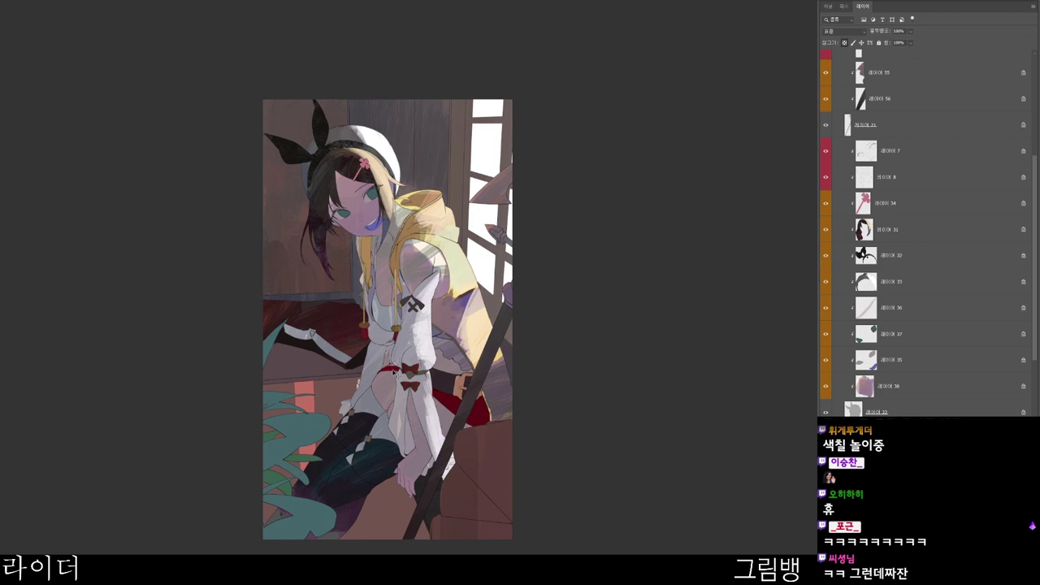
left_click(429, 377, "ctrl")
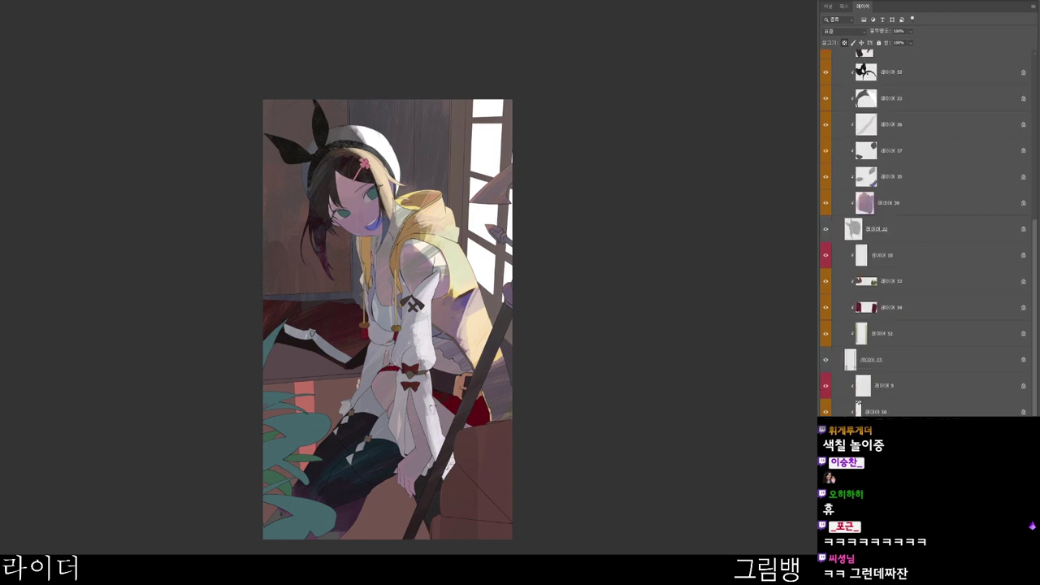
left_click_drag(527, 474, 518, 479)
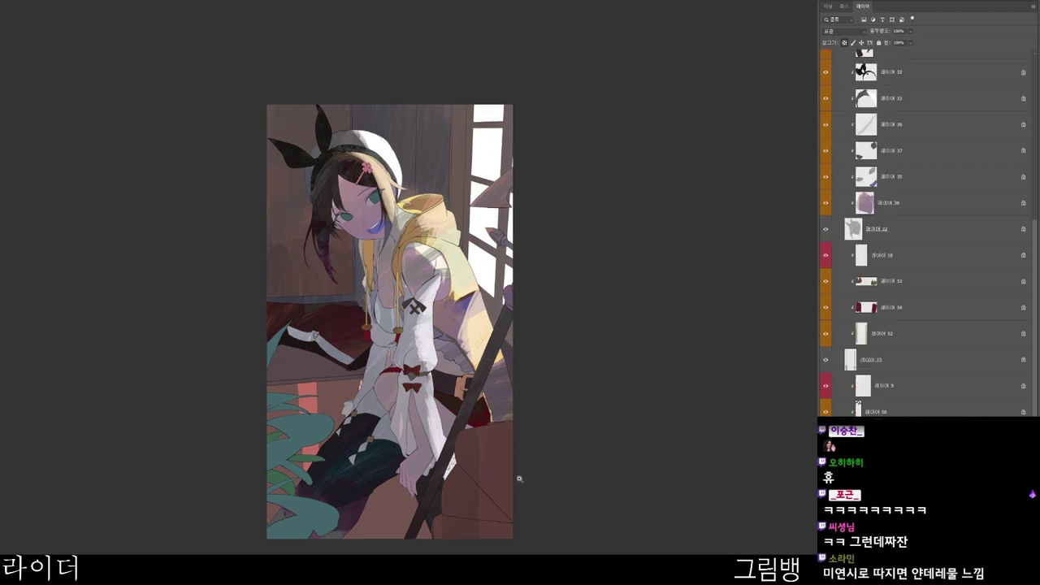
- Select the layer of the brown block in the lower right corner and shade it with the dark brown
mouse_move(513, 516)
left_mouse_down()
mouse_move(504, 535)
mouse_move(502, 504)
left_mouse_up()
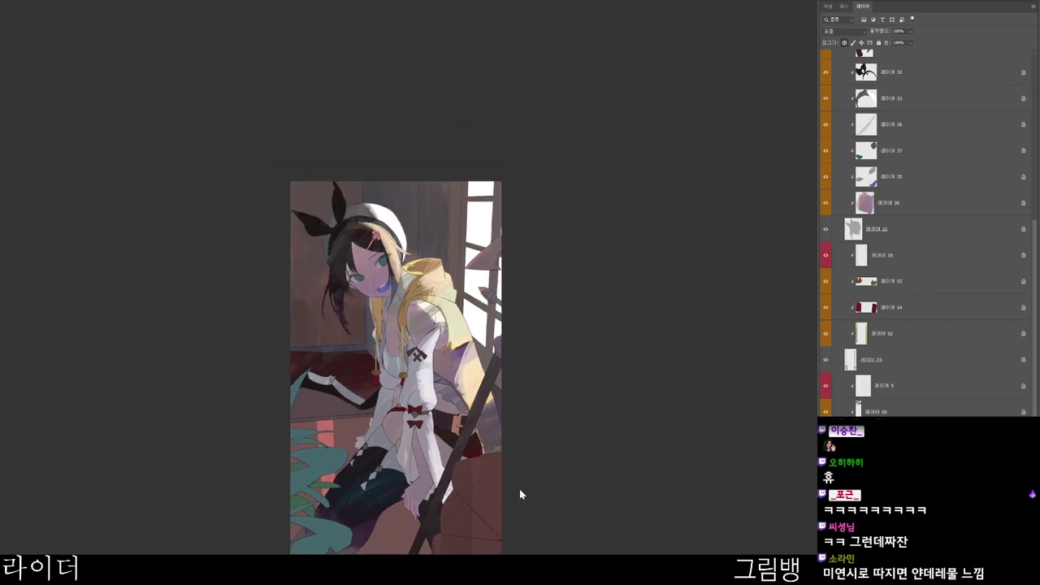
left_click(492, 491, "ctrl")
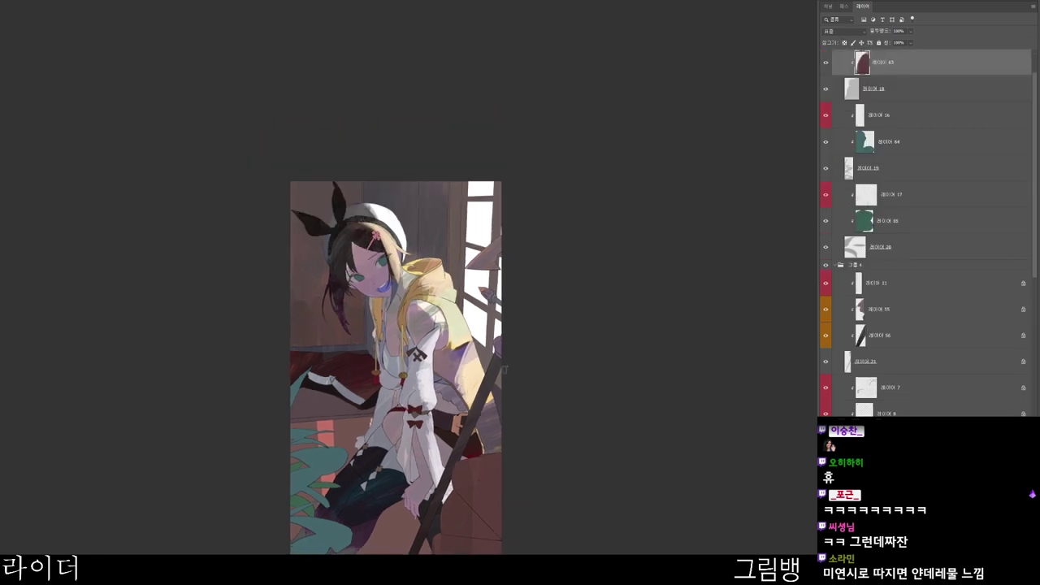
left_click(489, 427, "ctrl")
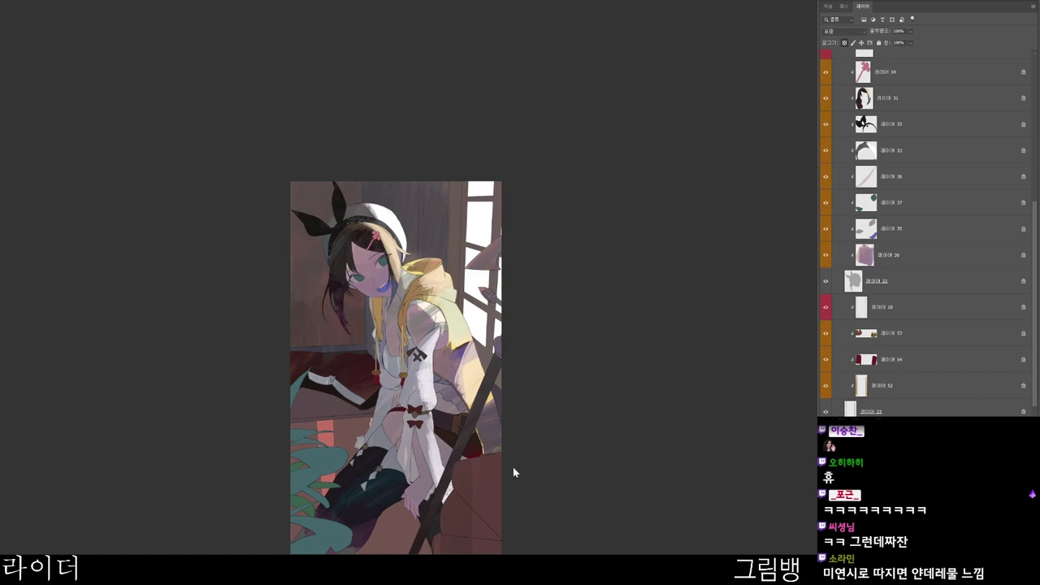
left_click(477, 483, "ctrl")
left_click_drag(461, 465, 478, 536)
- Set the brush colour to the dark red 280e0e and paint over the block in the lower right corner
key("n")
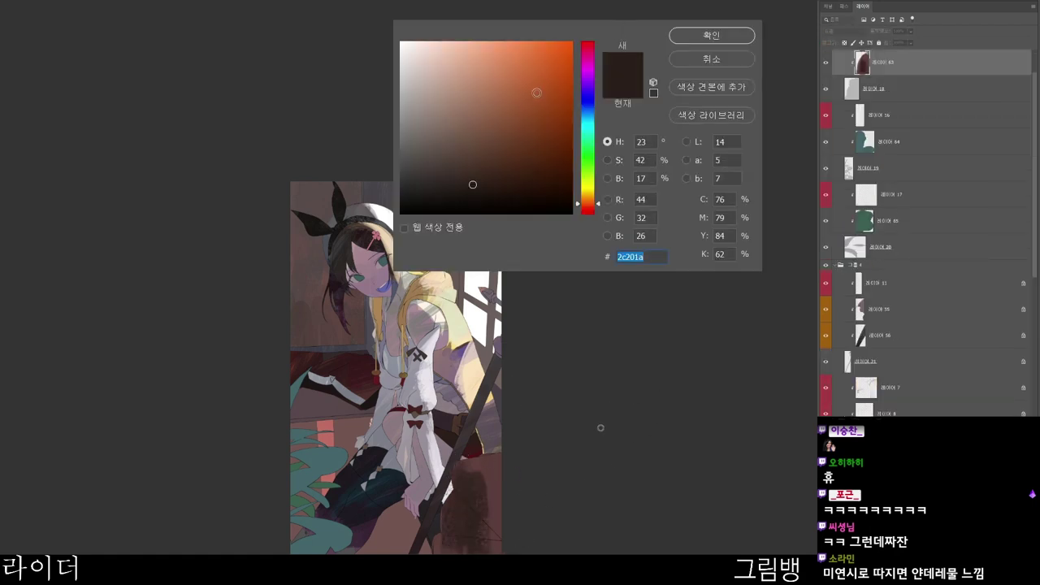
mouse_move(504, 114)
left_mouse_down()
mouse_move(518, 125)
mouse_move(512, 187)
left_mouse_up()
left_click(585, 213)
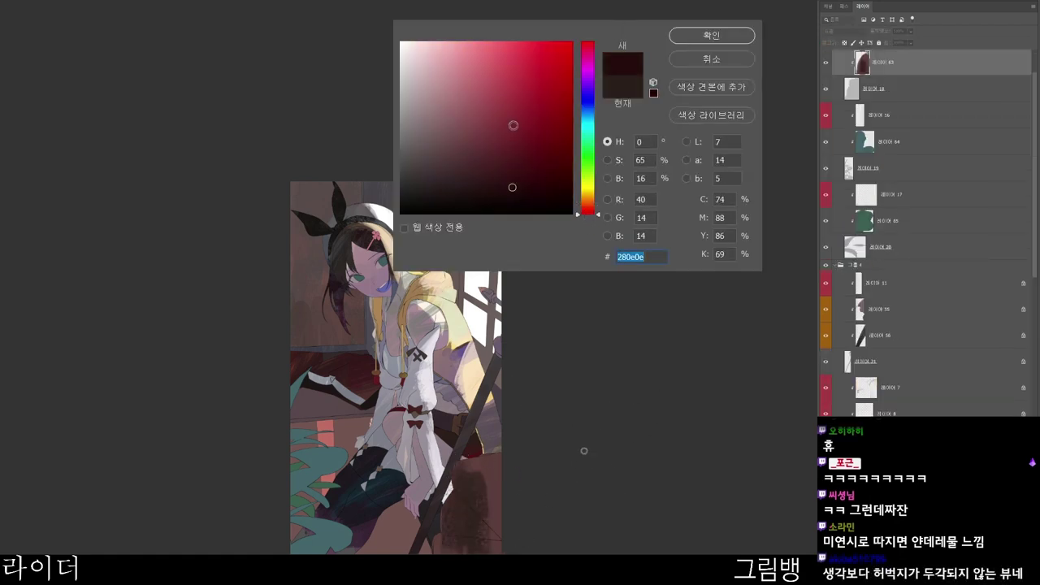
left_click(728, 36)
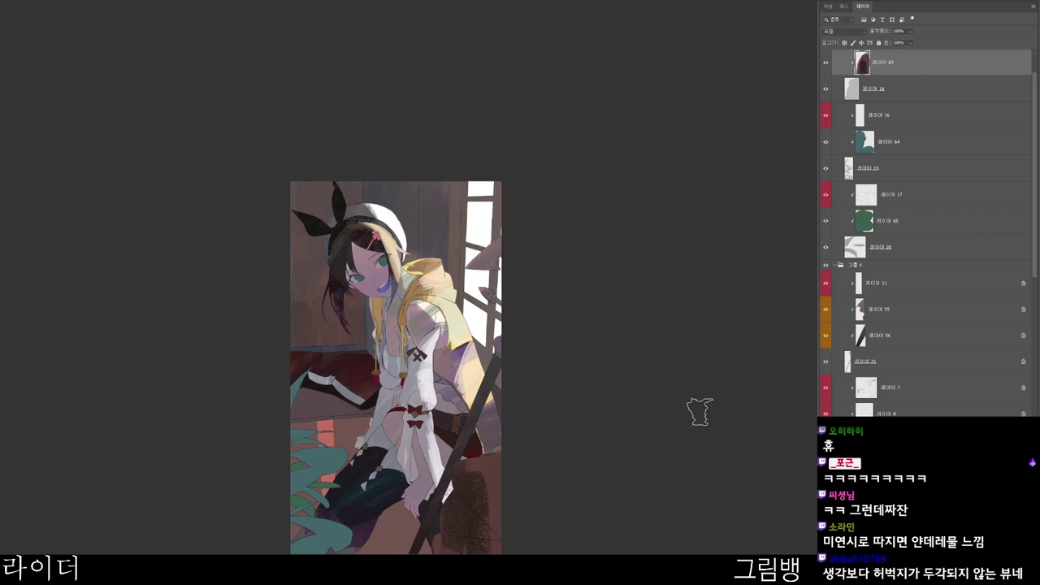
mouse_move(460, 543)
left_mouse_down()
mouse_move(432, 549)
mouse_move(468, 526)
mouse_move(505, 553)
left_mouse_up()
mouse_move(459, 456)
left_mouse_down()
mouse_move(486, 466)
mouse_move(513, 516)
left_mouse_up()
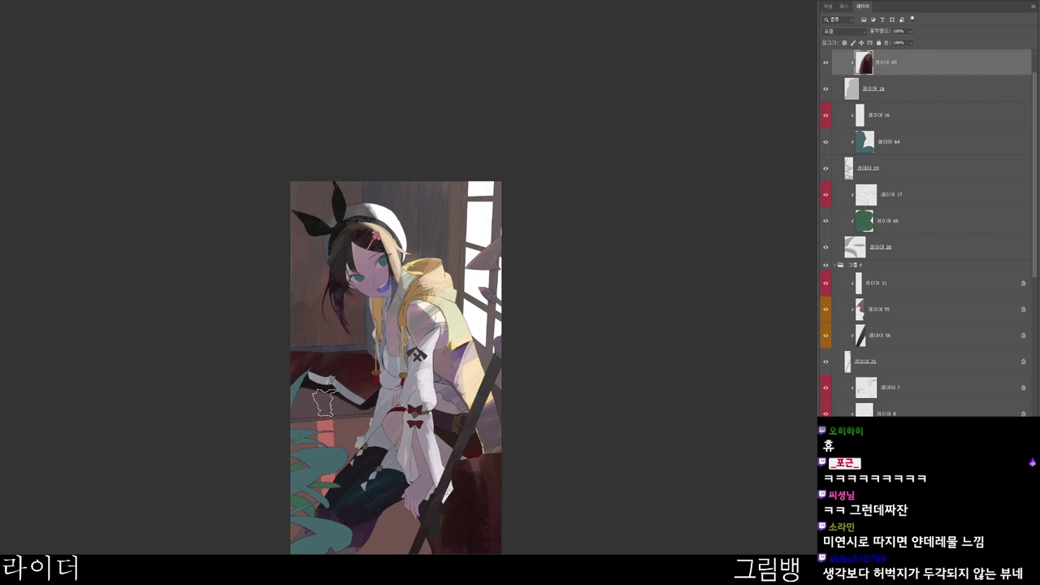
- Select the layer of the pink post below the table and darken it with the dark red
left_click(364, 414, "ctrl")
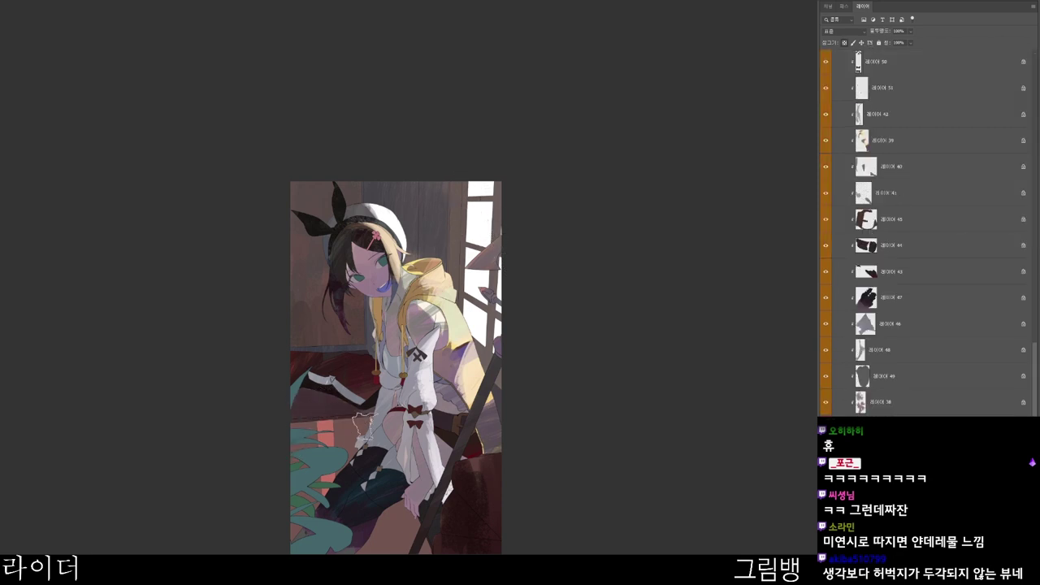
left_click(326, 436, "ctrl")
mouse_move(326, 476)
left_mouse_down()
mouse_move(321, 402)
mouse_move(318, 523)
left_mouse_up()
- Set the brush colour to the near-black 151212 and darken the brown floor around the girl's legs
key("n")
left_click_drag(425, 196, 425, 201)
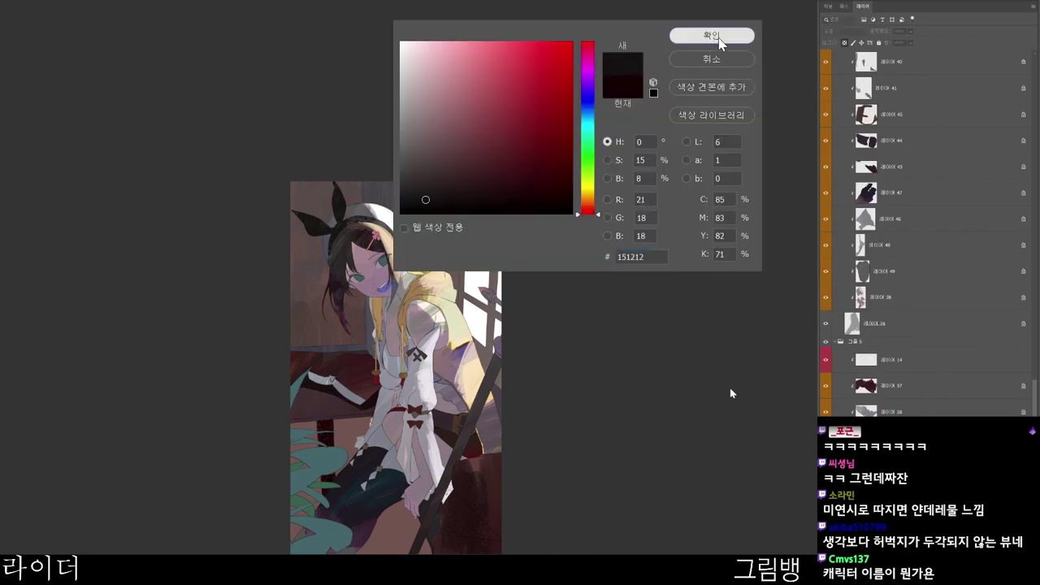
left_click(720, 39)
left_click(397, 437, "ctrl")
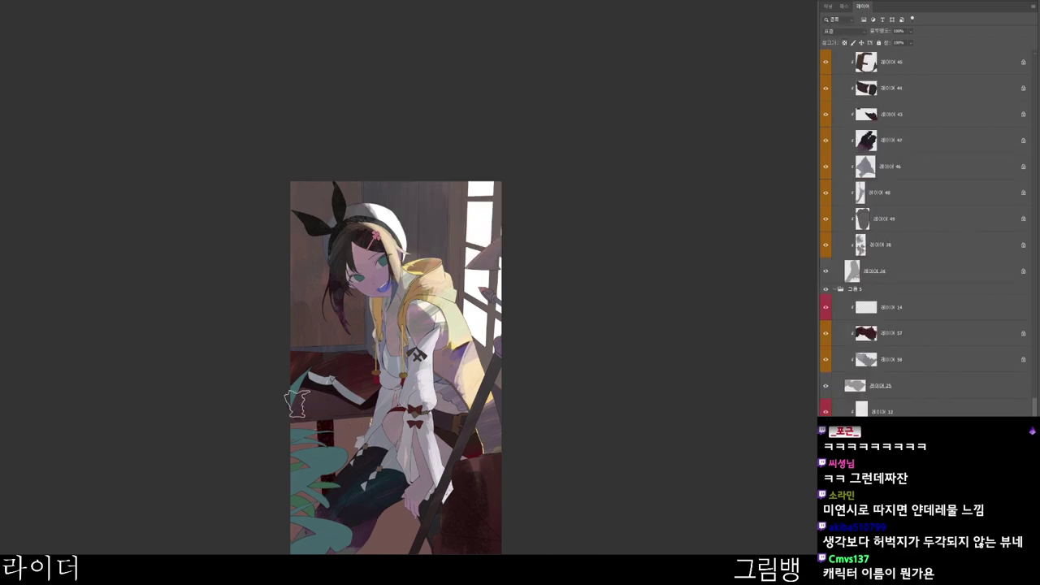
mouse_move(350, 542)
left_mouse_down()
mouse_move(417, 522)
mouse_move(443, 543)
left_mouse_up()
- Deepen the floor with a very dark red, and set the brush colour to 241a1a for its shadows
key("n")
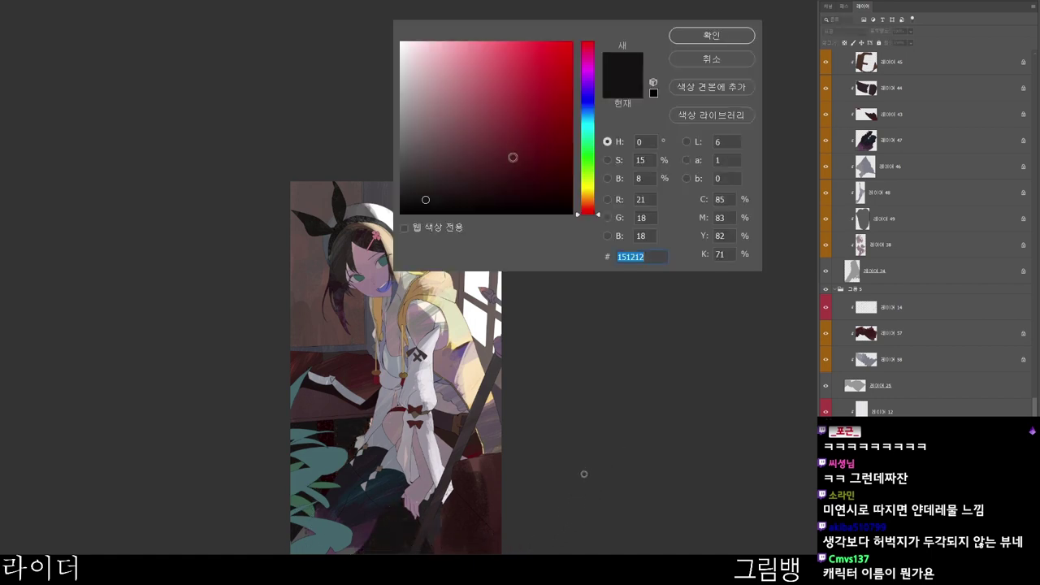
left_click(511, 200)
left_click(702, 39)
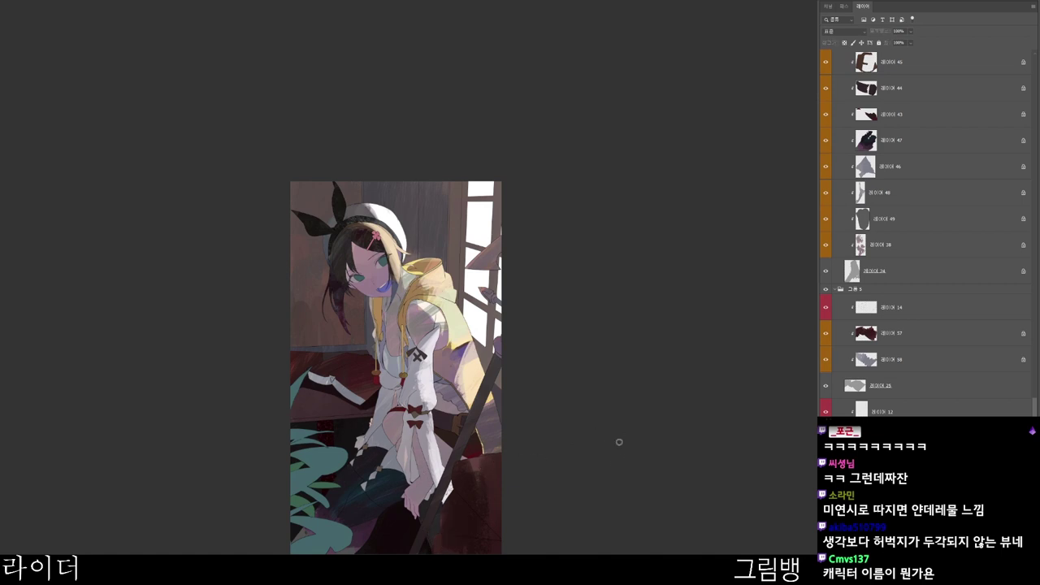
key("n")
left_click(448, 190)
left_click(728, 35)
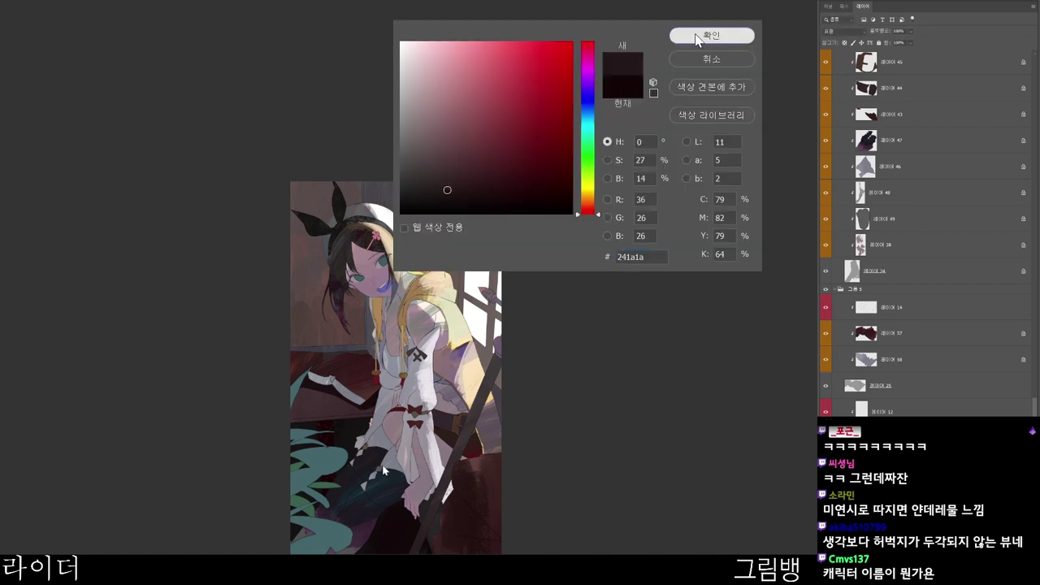
left_click(696, 35)
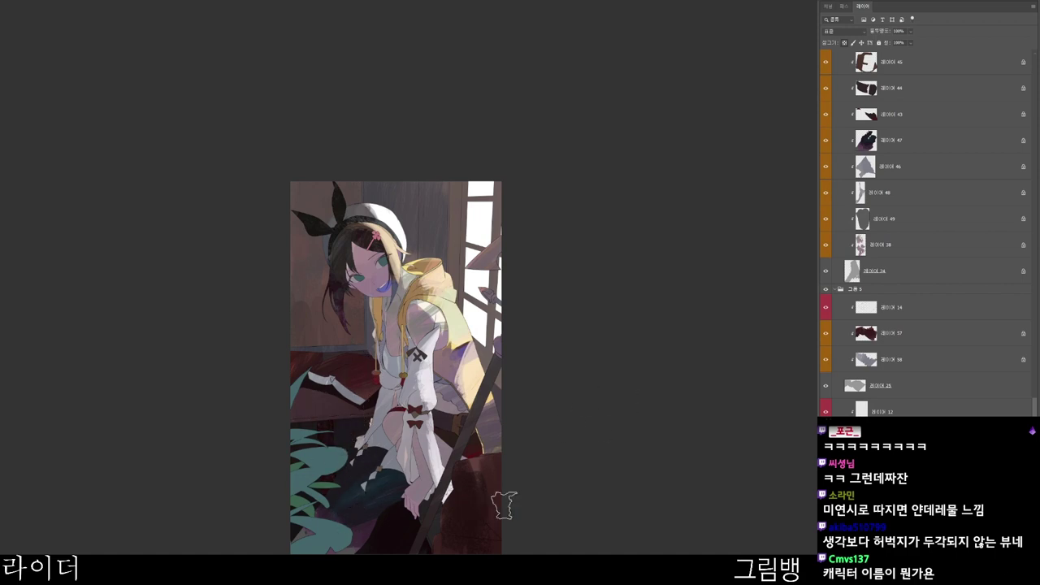
- Pick a very dark purple and shade the floor behind the leaves and the front of the table with it
key("n")
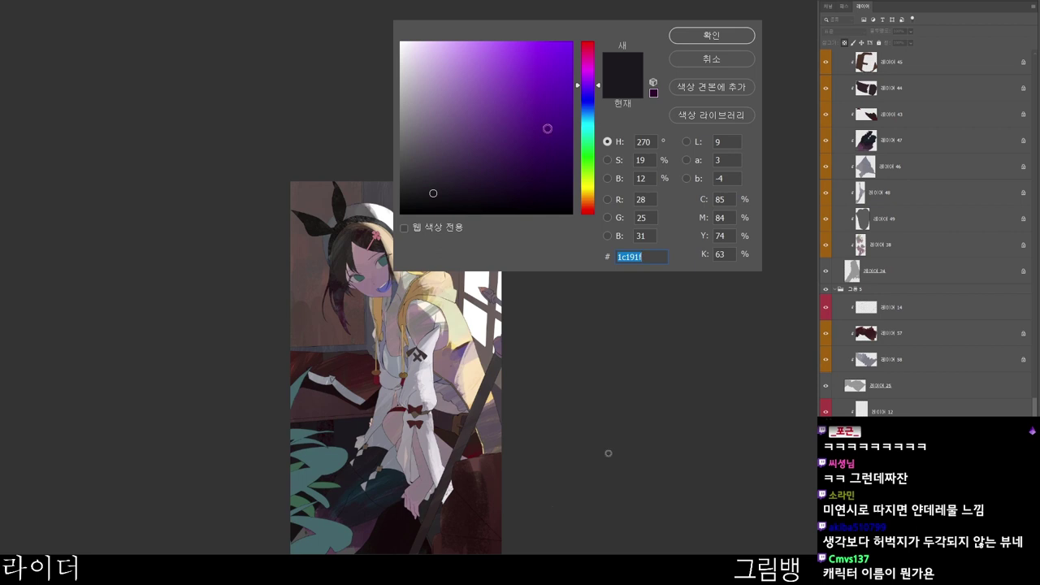
left_click(499, 196)
left_click(723, 40)
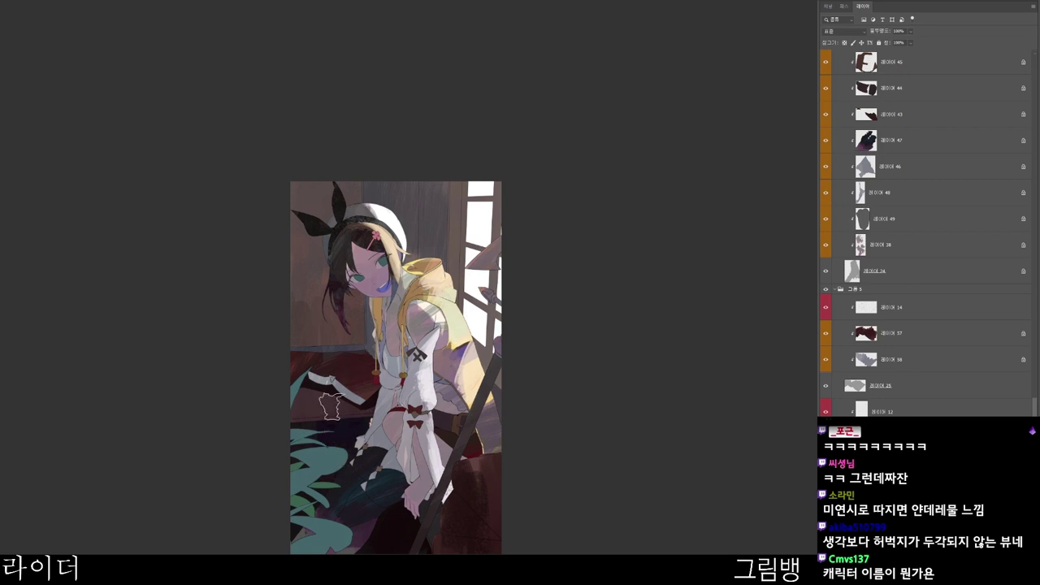
left_click(353, 414, "ctrl")
left_click_drag(302, 418, 345, 397)
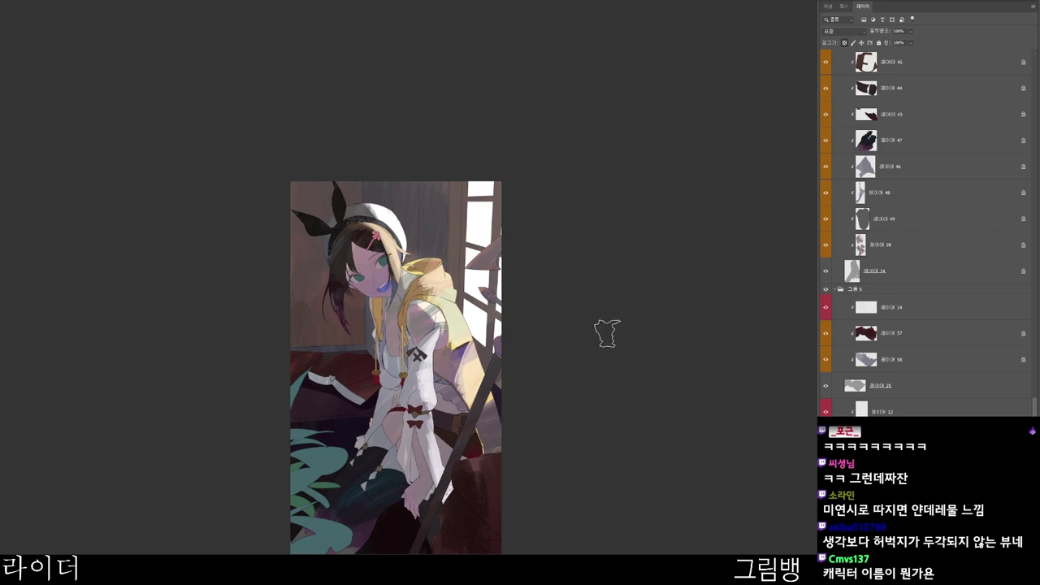
- Pick a greyish blue, tint the white dress at the chest and the far sleeve, and select the skin layer
key("n")
left_click(444, 122)
left_click(592, 118)
left_click(713, 36)
key("ctrl+shift+alt+n")
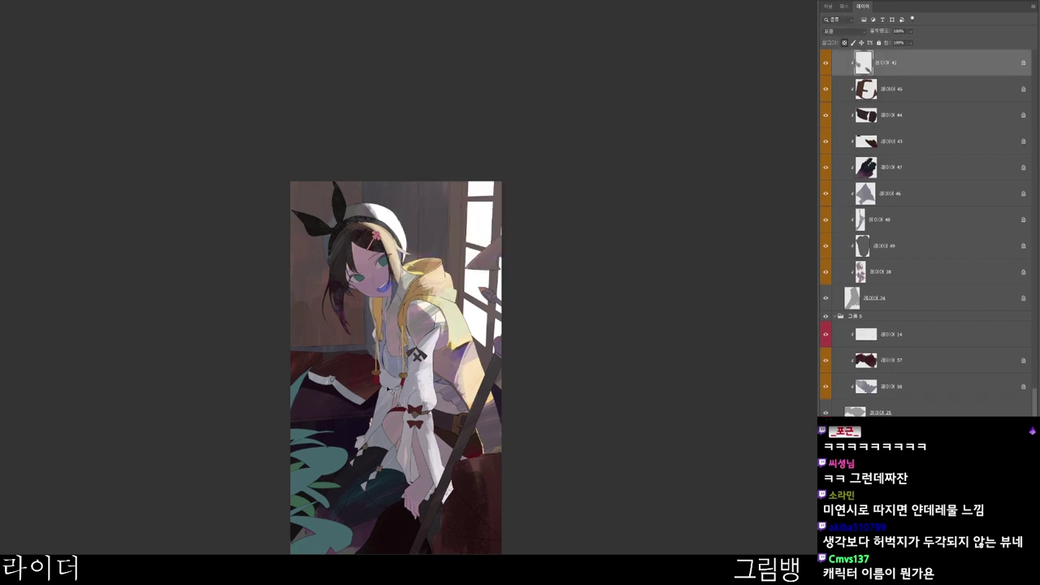
left_click(416, 405, "ctrl")
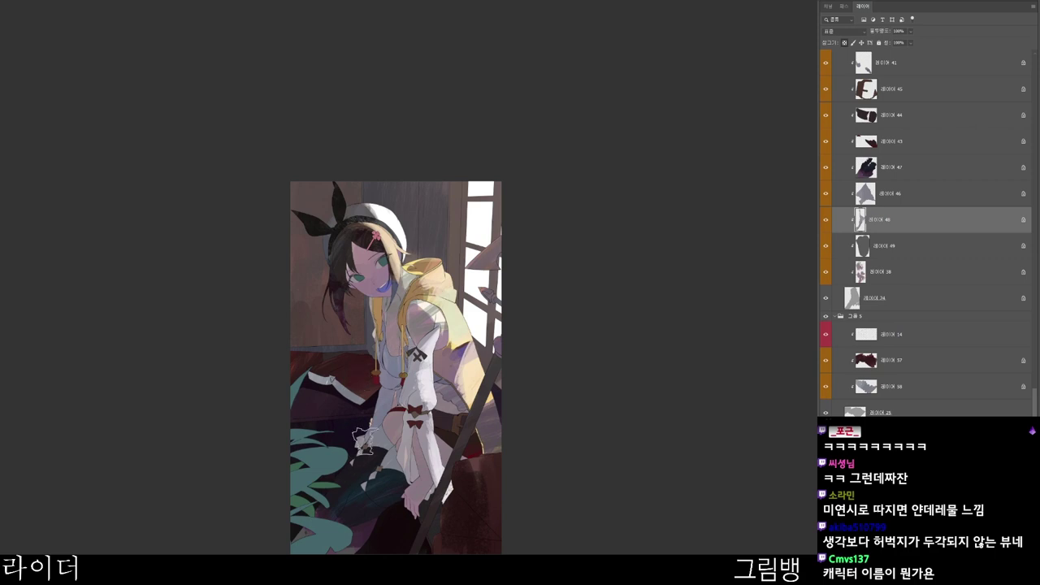
left_click(429, 419, "ctrl")
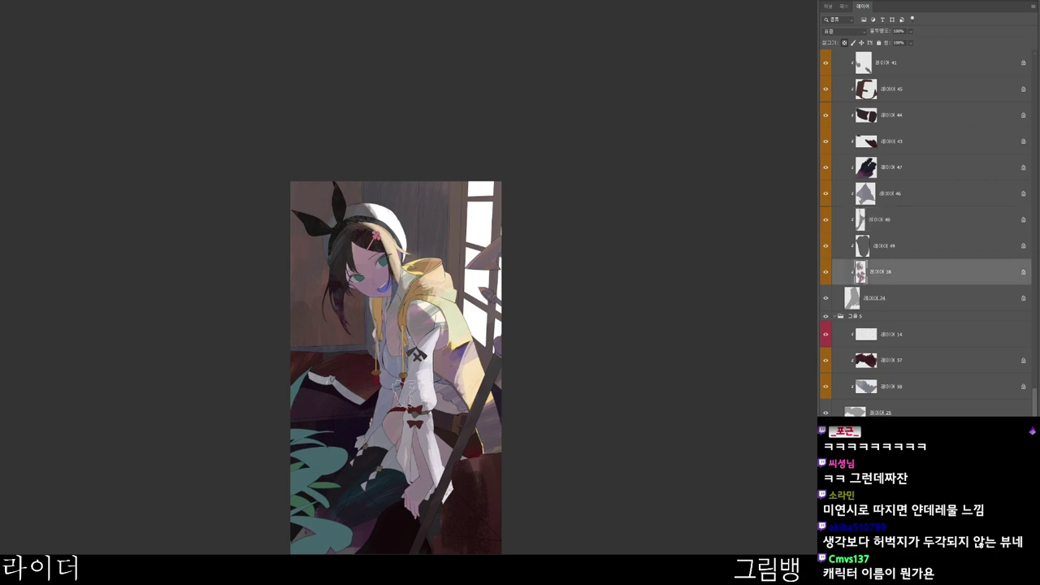
left_click(726, 36)
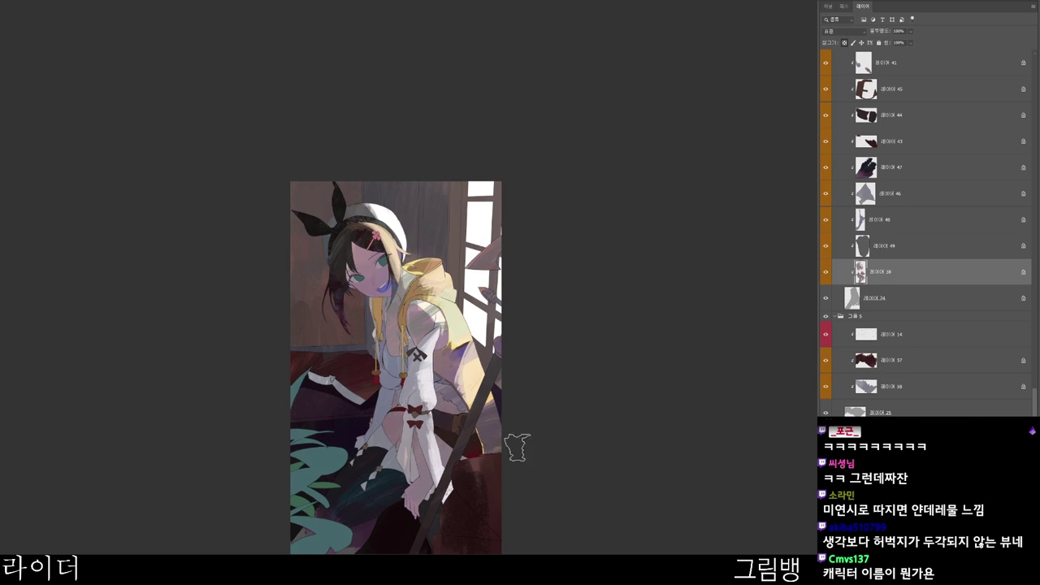
- Select the stocking layer, shade the stockings with the dark red 1f0b11, and set the brush colour to a dark bluish grey
left_click_drag(514, 584, 541, 547)
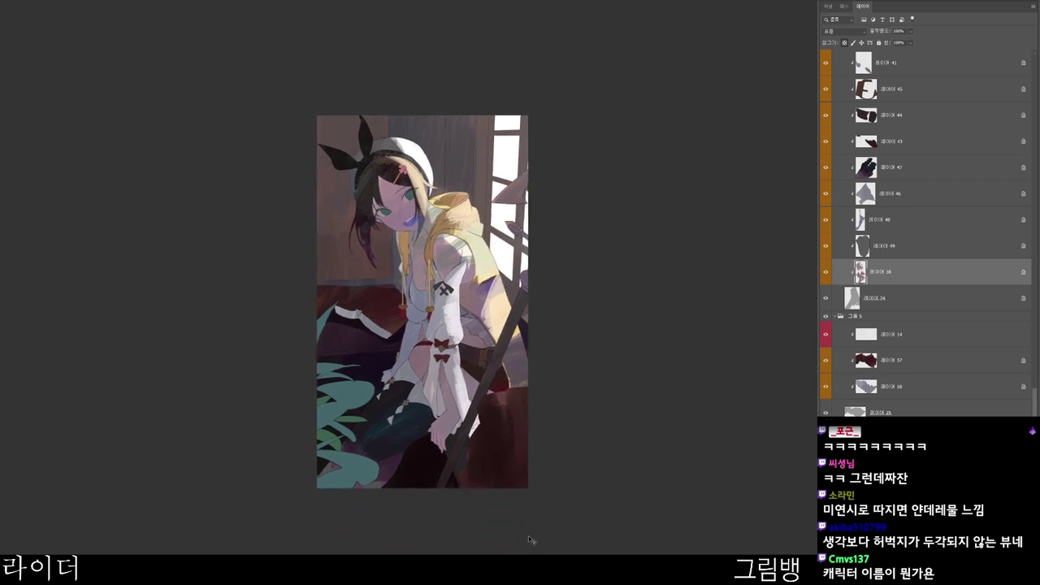
left_click(427, 463, "ctrl")
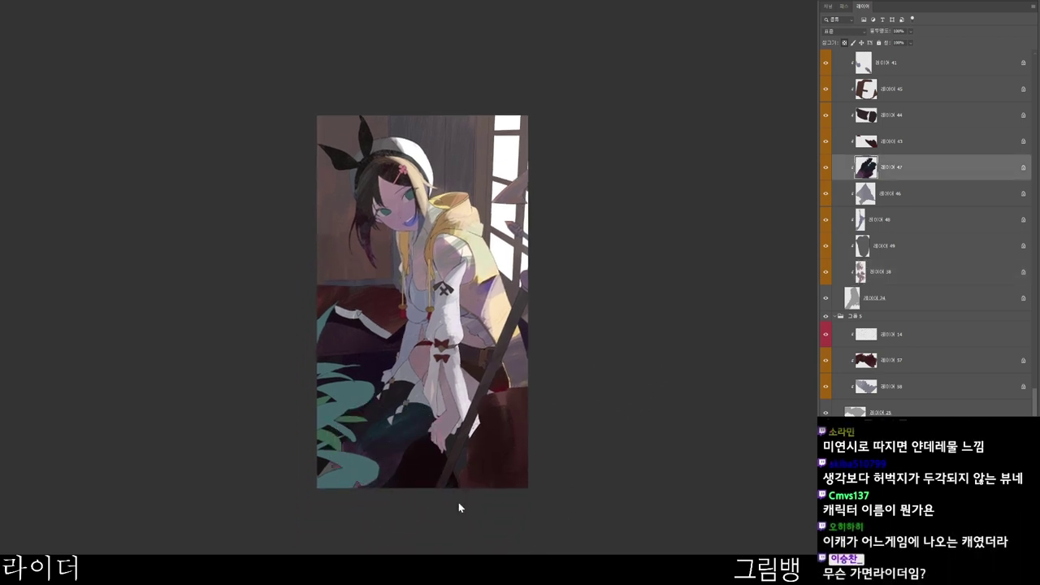
key("n")
left_click(511, 193)
left_click(592, 49)
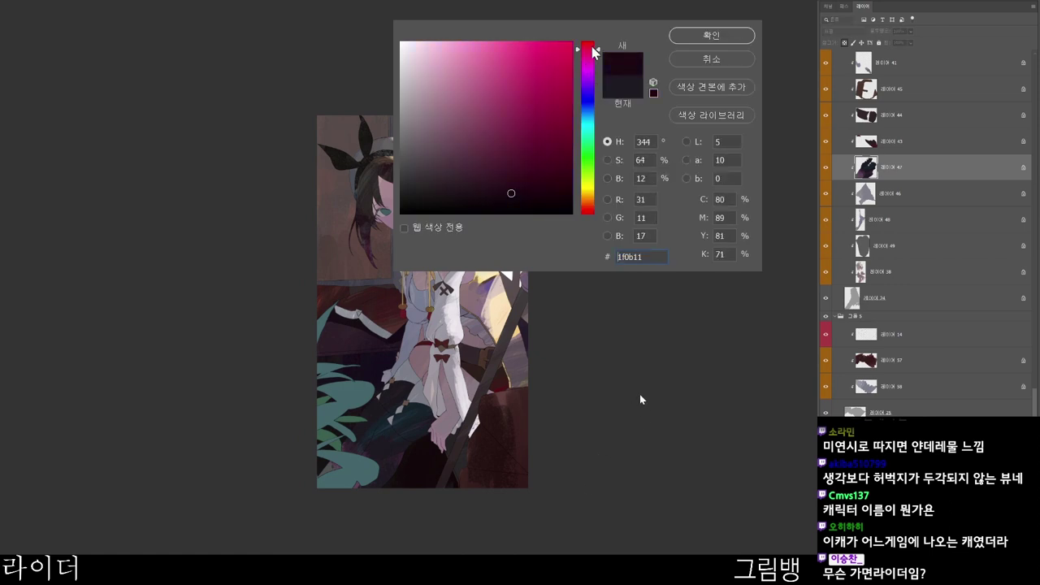
left_click(724, 39)
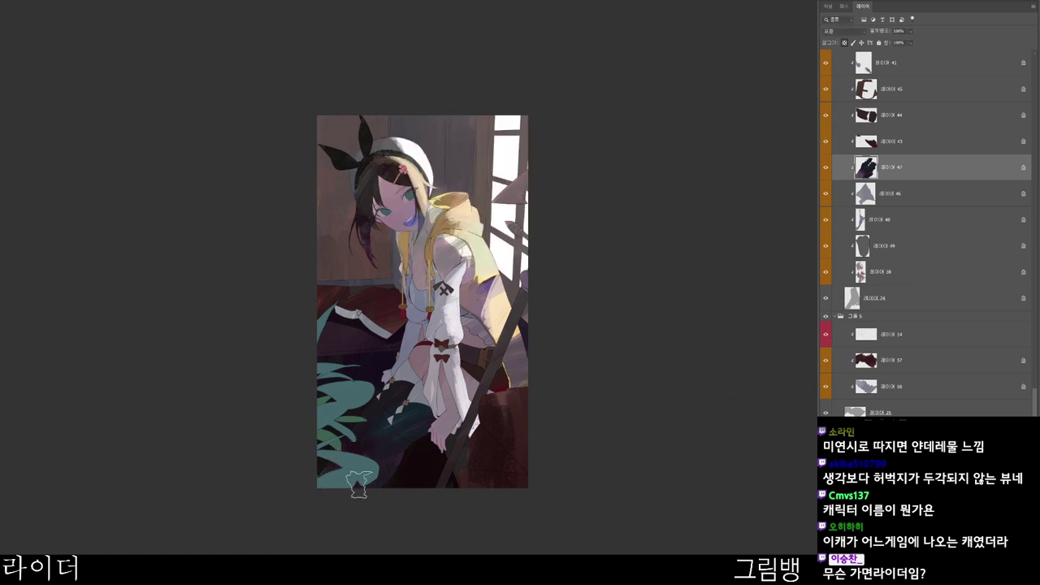
left_click(727, 489)
left_click(416, 181)
left_click(584, 104)
left_click(712, 39)
- Select the staff's layer, set the brush colour to the pale yellow e0d39d and paint a highlight along the staff's edge
left_click(510, 335, "ctrl")
key("n")
left_click(451, 63)
left_click(587, 190)
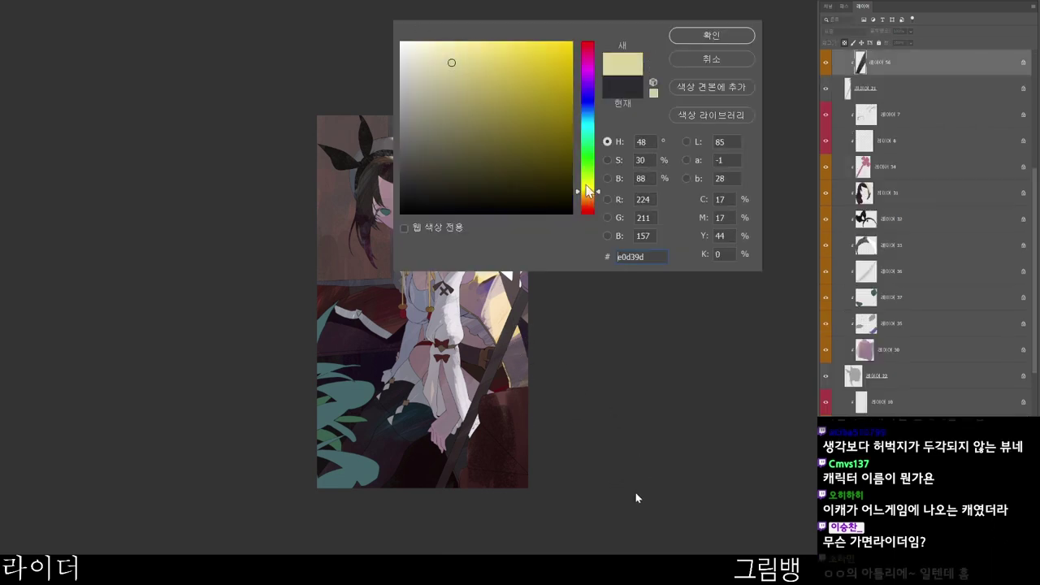
left_click(692, 36)
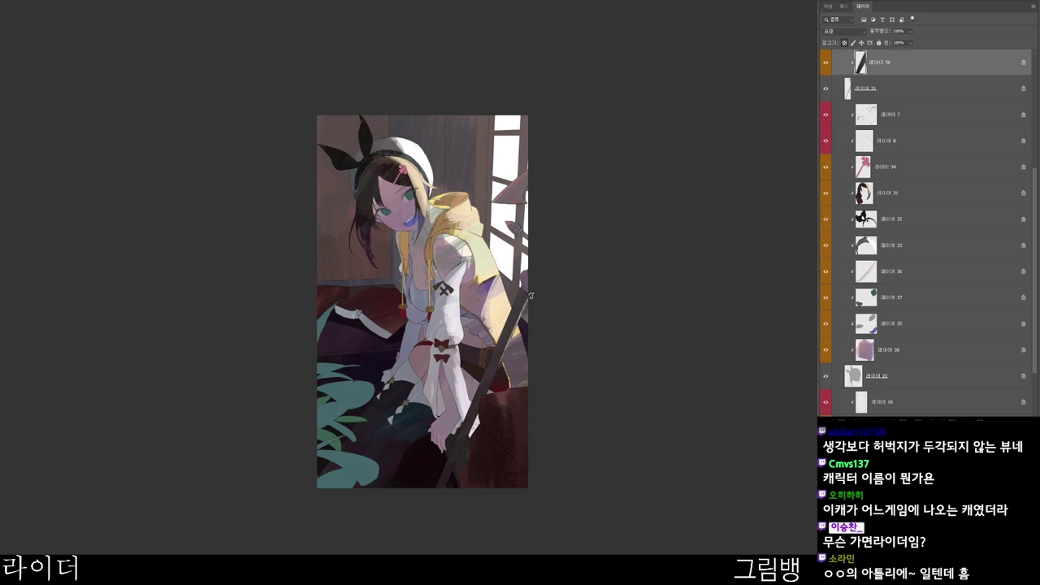
left_click_drag(524, 304, 486, 393)
left_click_drag(557, 250, 544, 323)
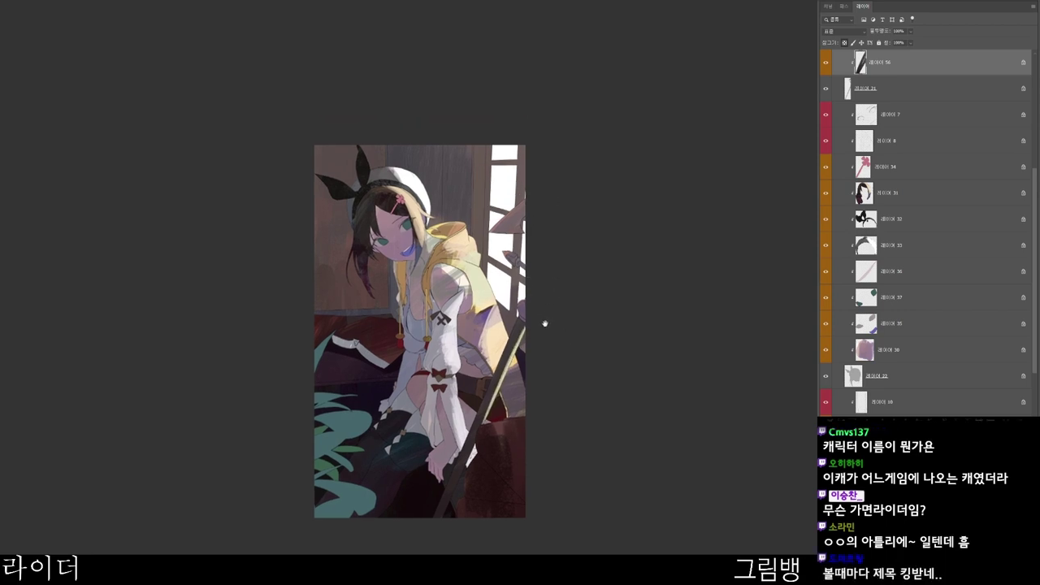
- Select the large foreground leaves' layer, brush them with the pale yellow, and darken them with the green-black 1a241f
left_click(403, 438, "ctrl")
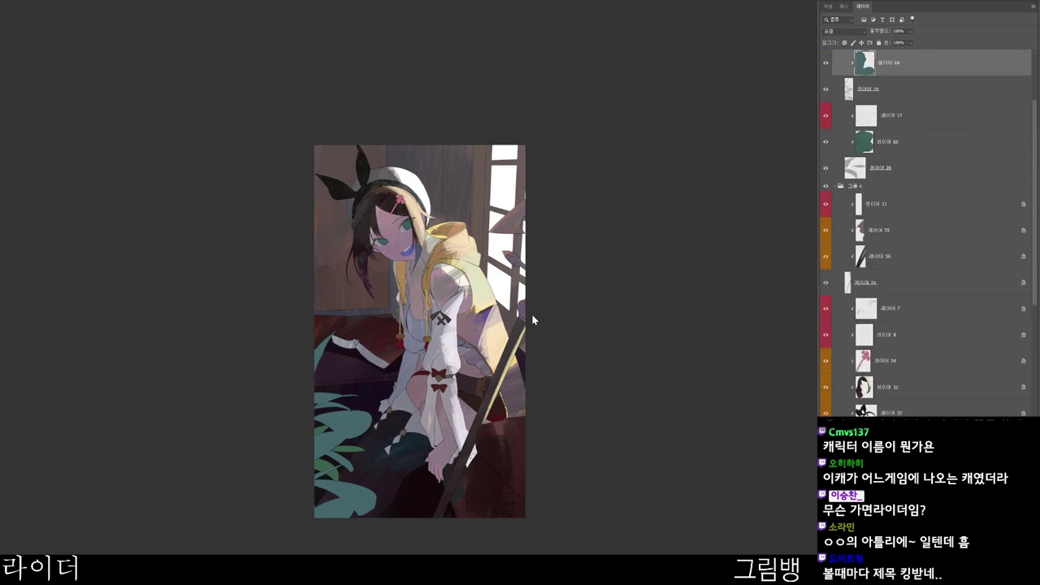
mouse_move(319, 383)
left_mouse_down()
mouse_move(345, 395)
mouse_move(382, 468)
left_mouse_up()
key("ctrl+u")
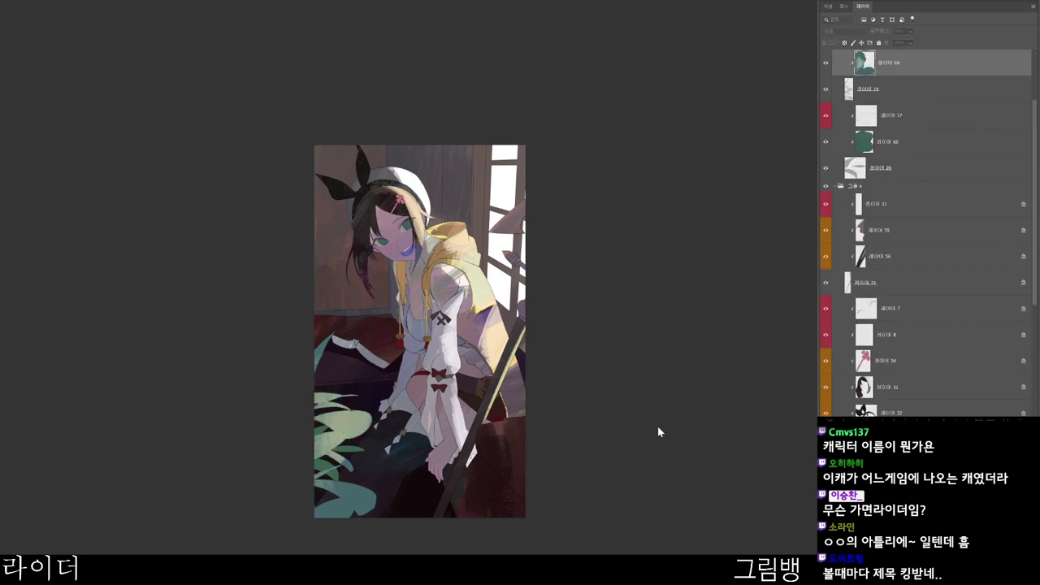
left_click(496, 174)
left_click(590, 144)
left_click(446, 191)
left_click(705, 37)
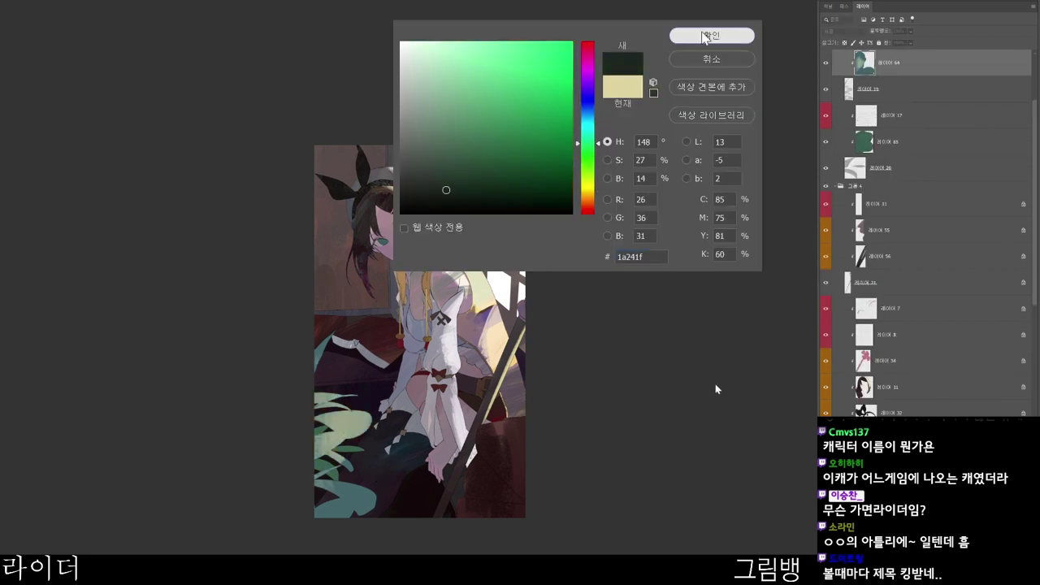
left_click(703, 36)
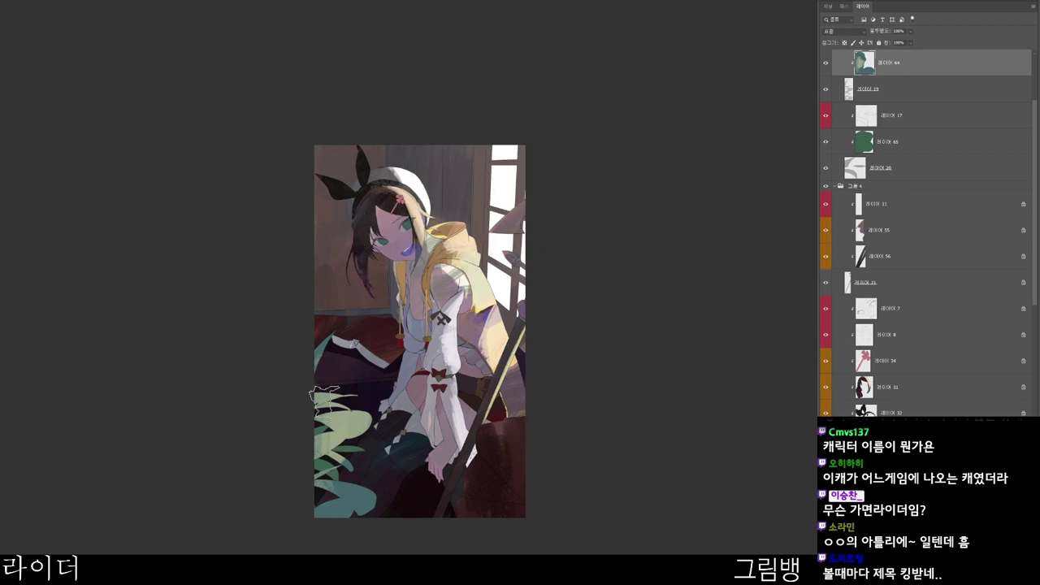
mouse_move(324, 398)
left_mouse_down()
mouse_move(328, 468)
mouse_move(368, 424)
mouse_move(397, 423)
mouse_move(348, 499)
left_mouse_up()
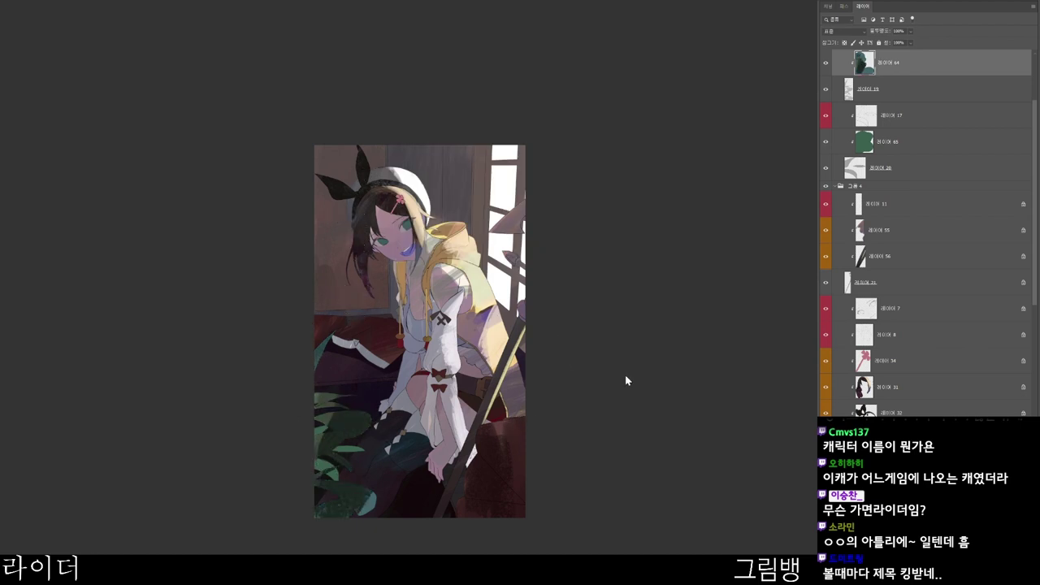
- Pick a deep saturated green for the large leaves, and select and darken the layer of the smaller leaves behind them
key("n")
left_click(485, 170)
left_click(715, 39)
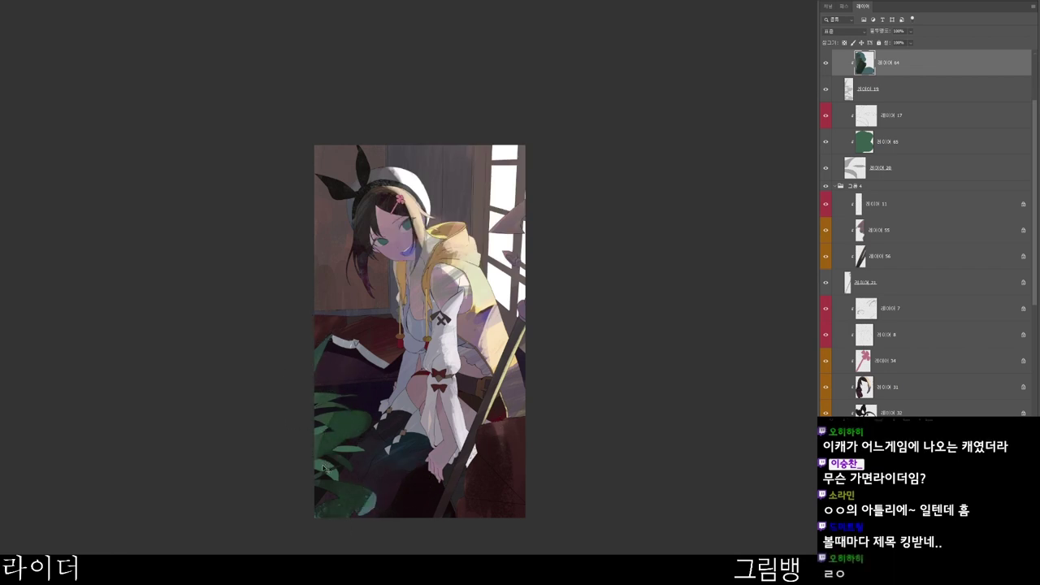
left_click(358, 476, "ctrl")
mouse_move(367, 402)
left_mouse_down()
mouse_move(341, 423)
mouse_move(370, 435)
mouse_move(472, 406)
left_mouse_up()
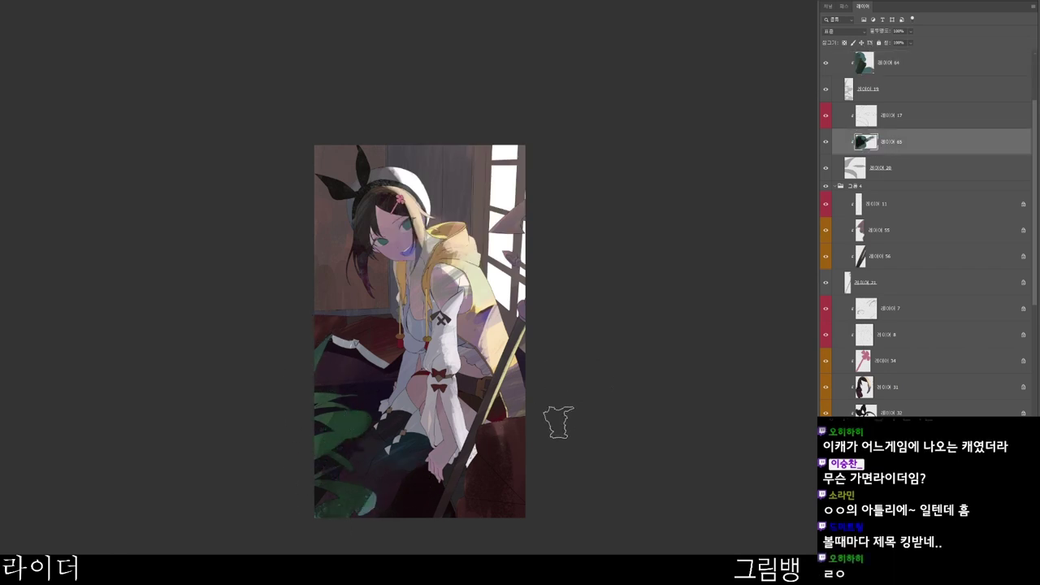
- Sample a green from the foreground leaves and brush it over the smaller leaves behind them
left_click(360, 418, "alt")
left_click_drag(312, 447, 377, 430)
left_click_drag(530, 541, 530, 532)
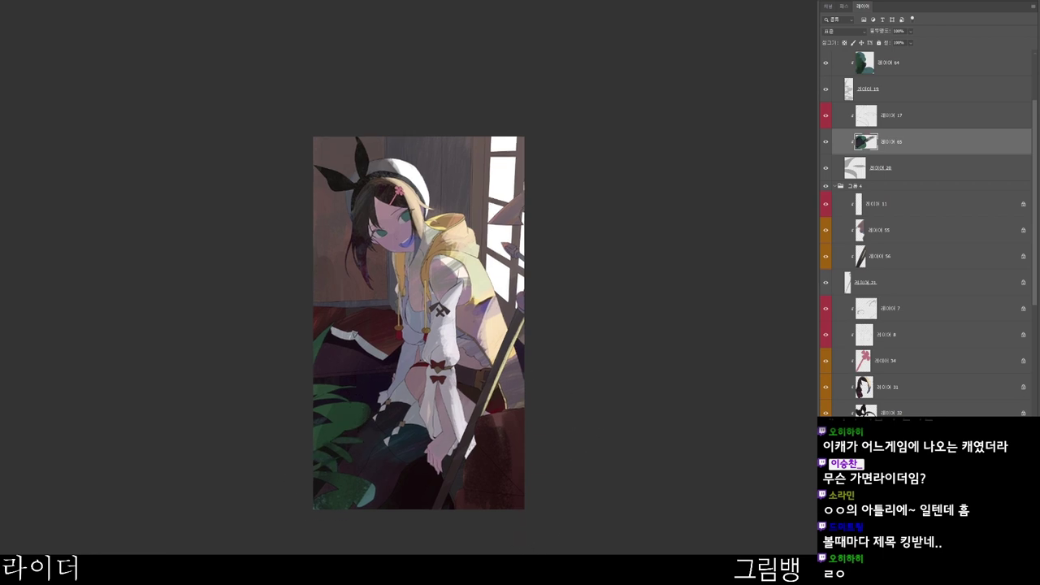
left_click_drag(754, 540, 760, 507)
- Select the background wall's layer, toggle its visibility off and on to identify it, and add a new layer above it
scroll(927, 236, "down", 10)
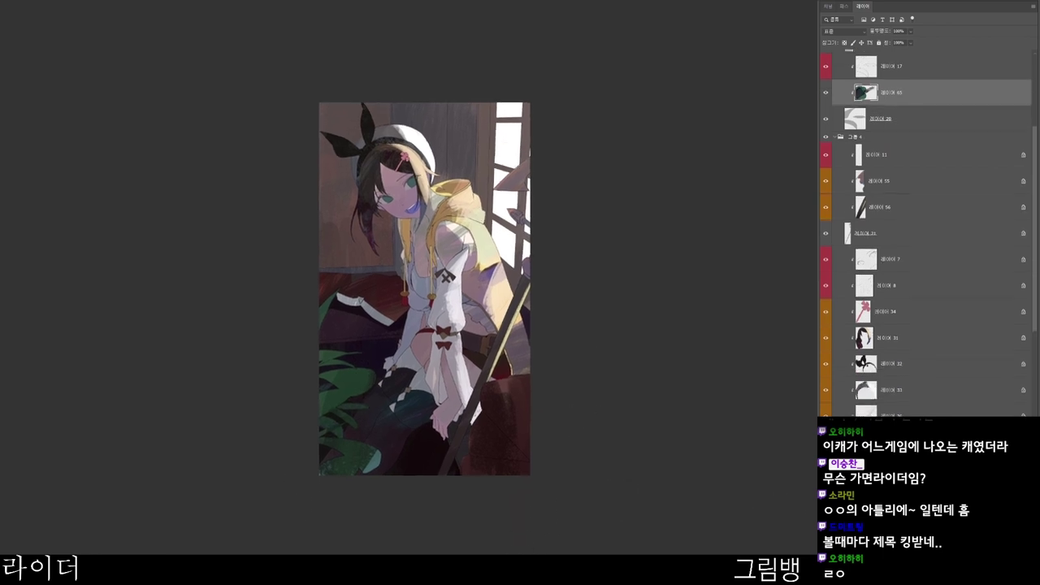
scroll(926, 236, "down", 1)
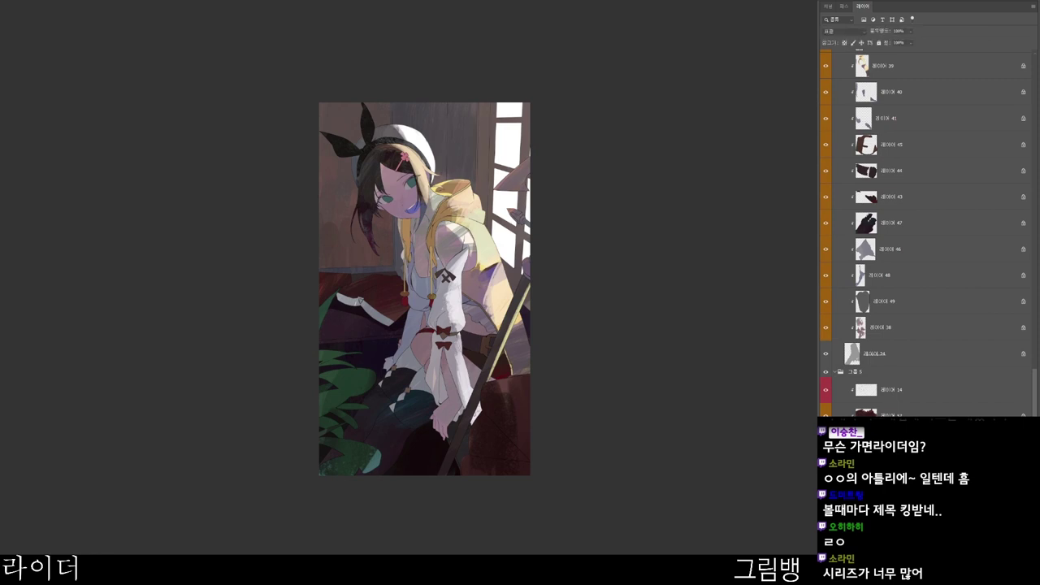
scroll(926, 235, "down", 5)
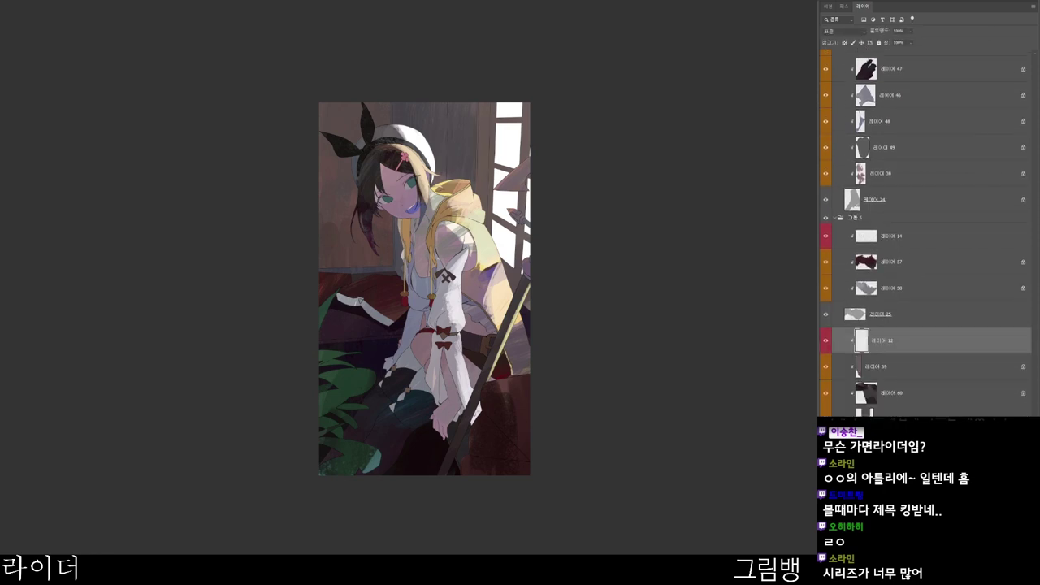
left_click(926, 471)
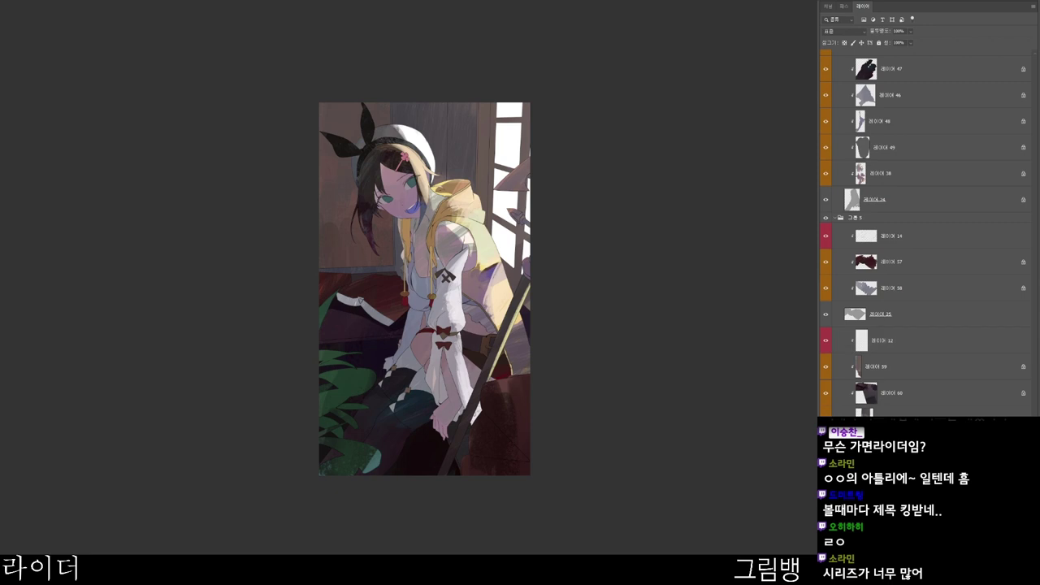
left_click(825, 472)
left_click(826, 471)
key("ctrl+shift+n")
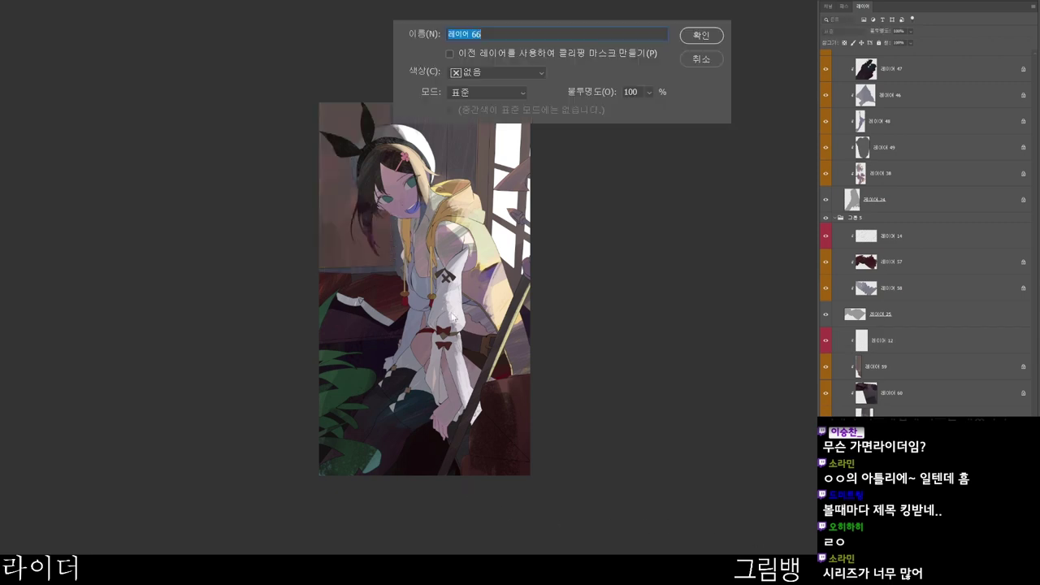
key("Return")
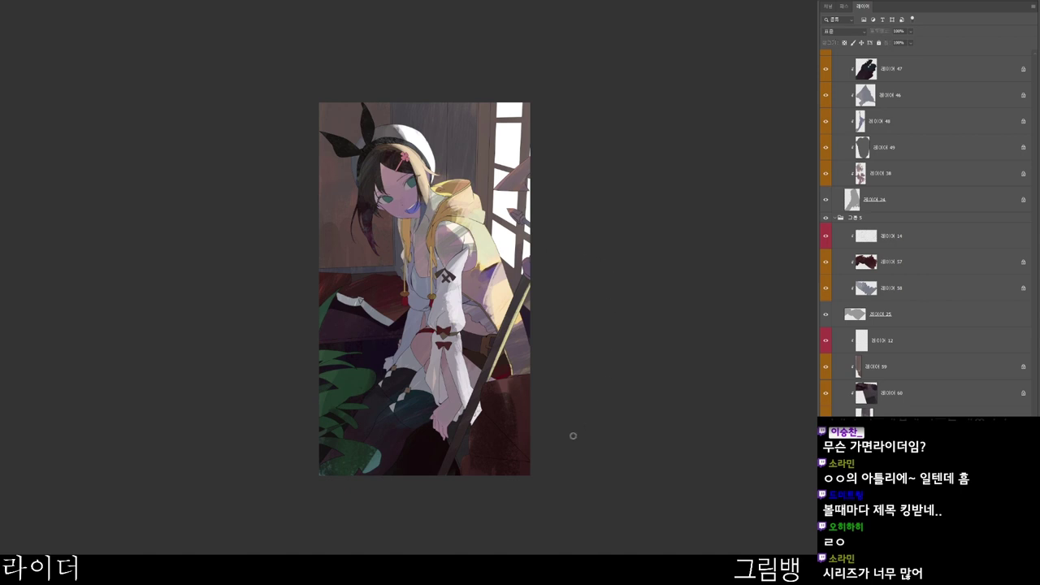
- Set the brush colour to the olive green 3b4027 and dab foliage patches on the wall around the girl's ribbon
key("n")
left_click(476, 159)
left_click(599, 180)
left_click(467, 170)
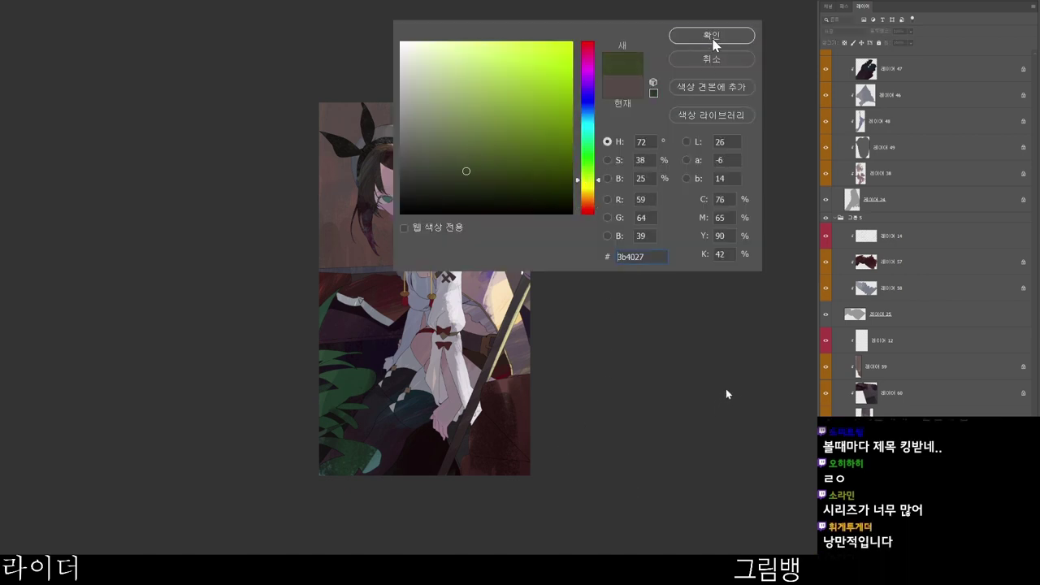
key("Return")
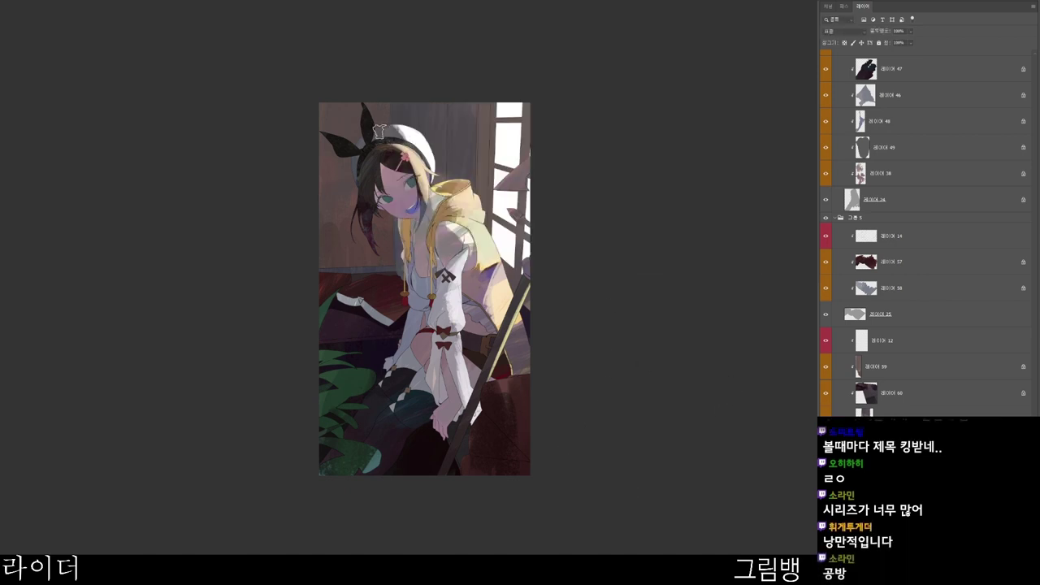
mouse_move(346, 118)
left_mouse_down()
mouse_move(333, 150)
mouse_move(356, 144)
mouse_move(387, 94)
left_mouse_up()
mouse_move(329, 201)
left_mouse_down()
mouse_move(339, 172)
mouse_move(364, 159)
mouse_move(342, 179)
mouse_move(371, 219)
left_mouse_up()
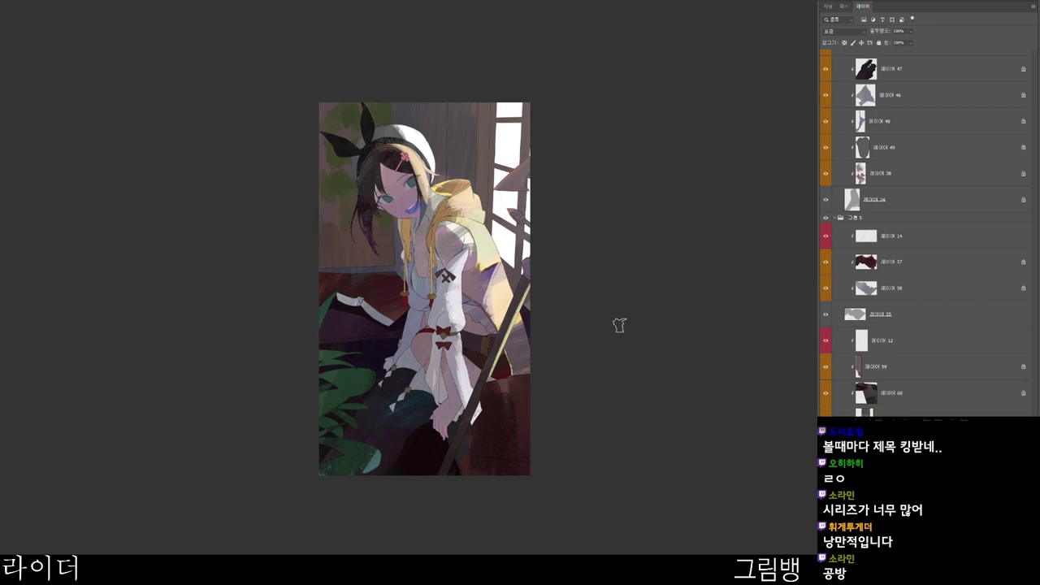
- Cover the upper wall beside the ribbon with the dull olive 393c2b and paint darker leaf shapes over it
key("n")
left_click(448, 174)
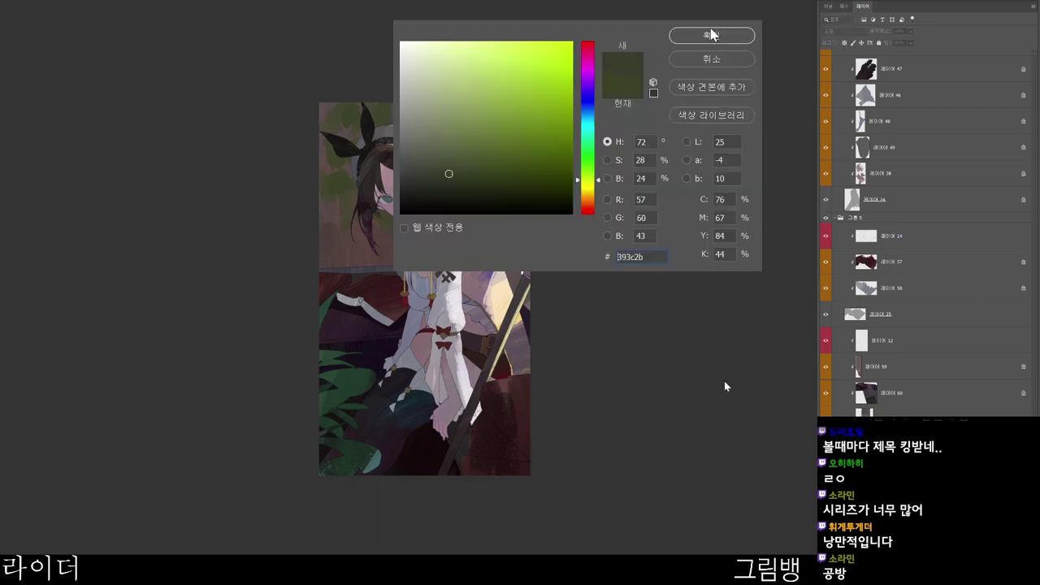
left_click(713, 34)
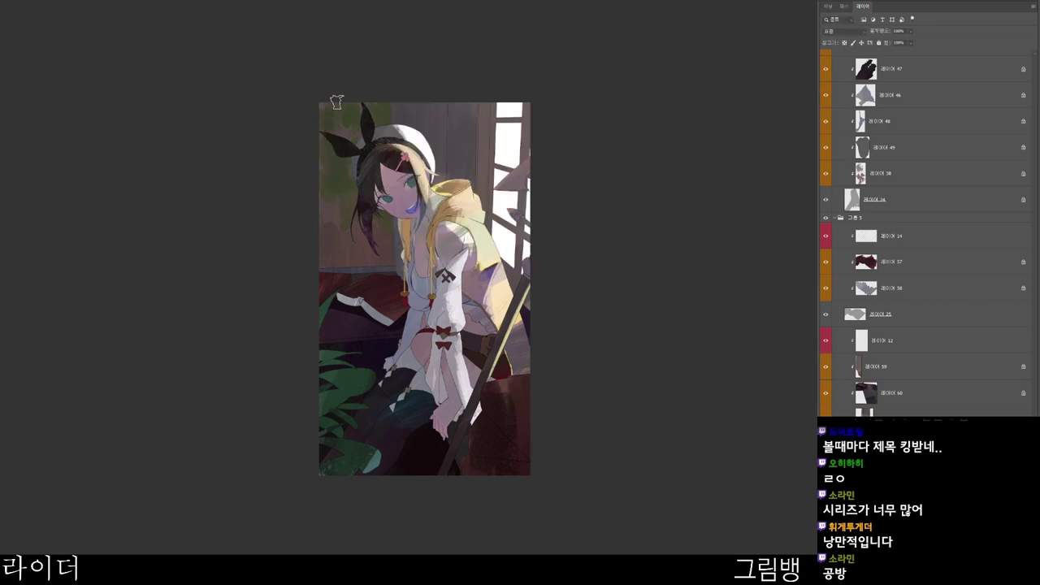
left_click_drag(458, 372, 481, 391)
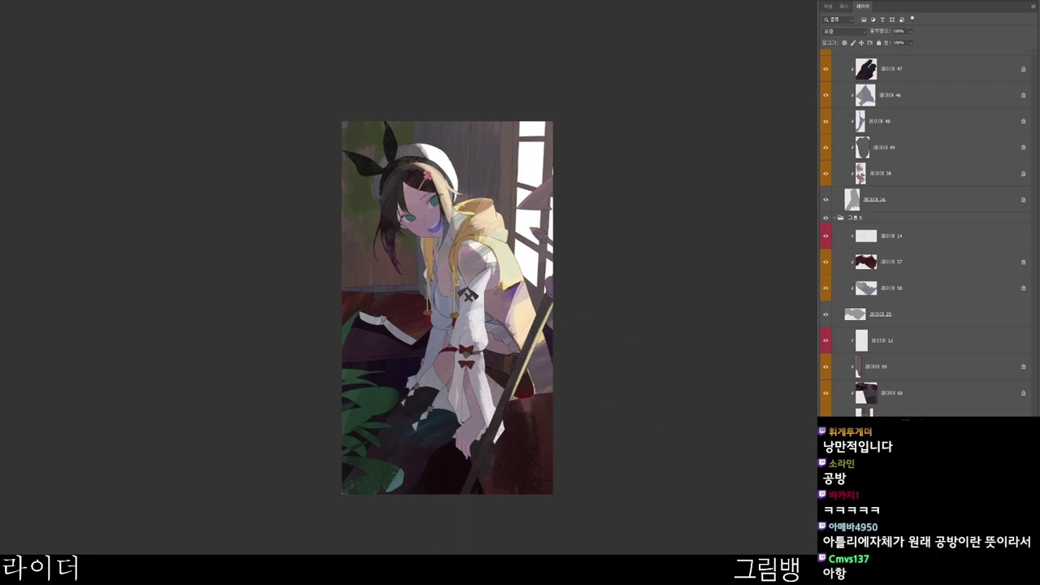
key("F12")
left_click(523, 200)
left_click(712, 34)
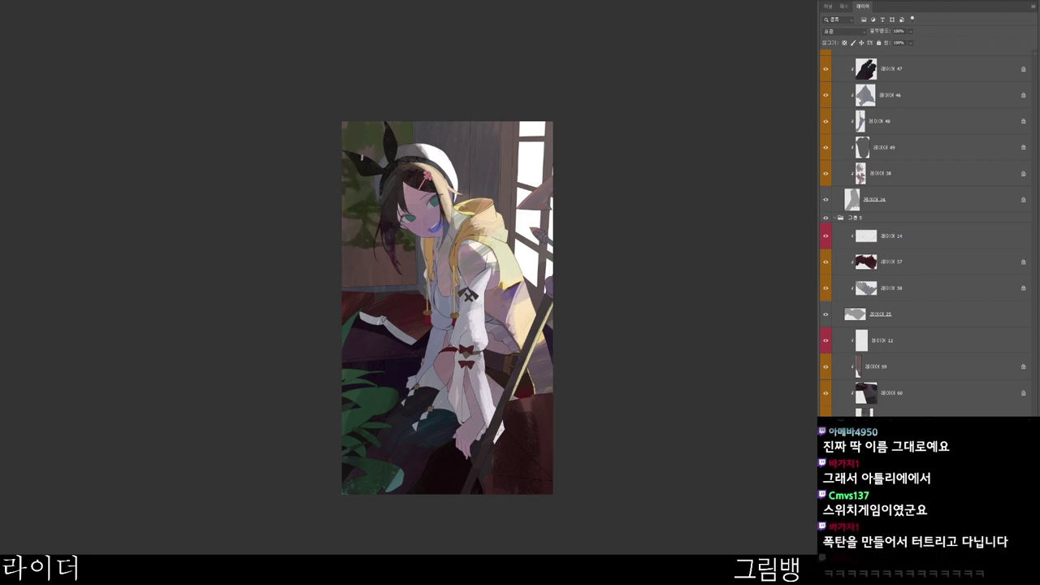
left_click_drag(364, 148, 382, 166)
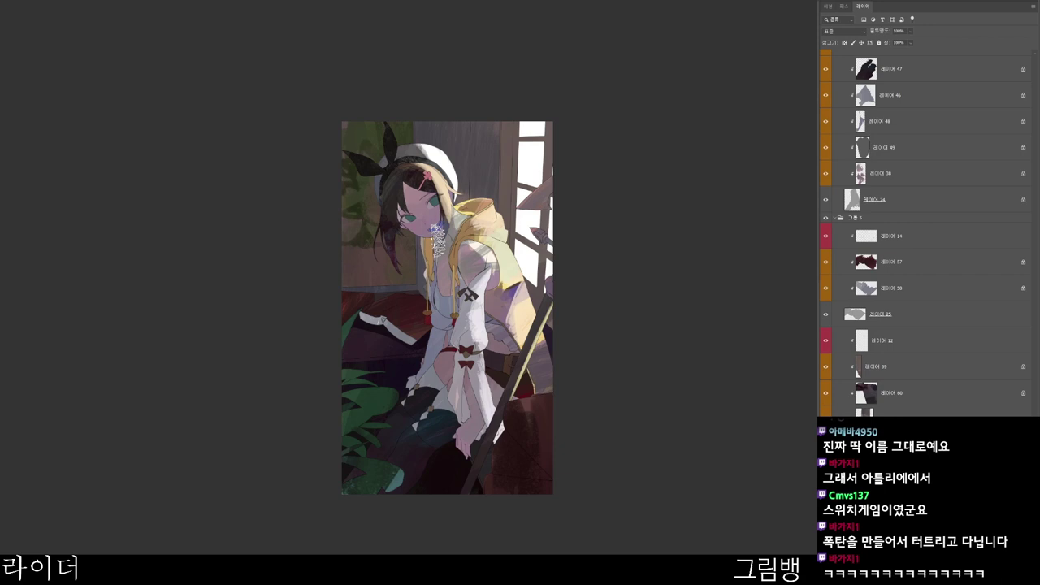
- Set the brush colour to the dark brown 352926 and shade the lower wall beside the girl's hair
key("n")
left_click_drag(447, 166, 449, 178)
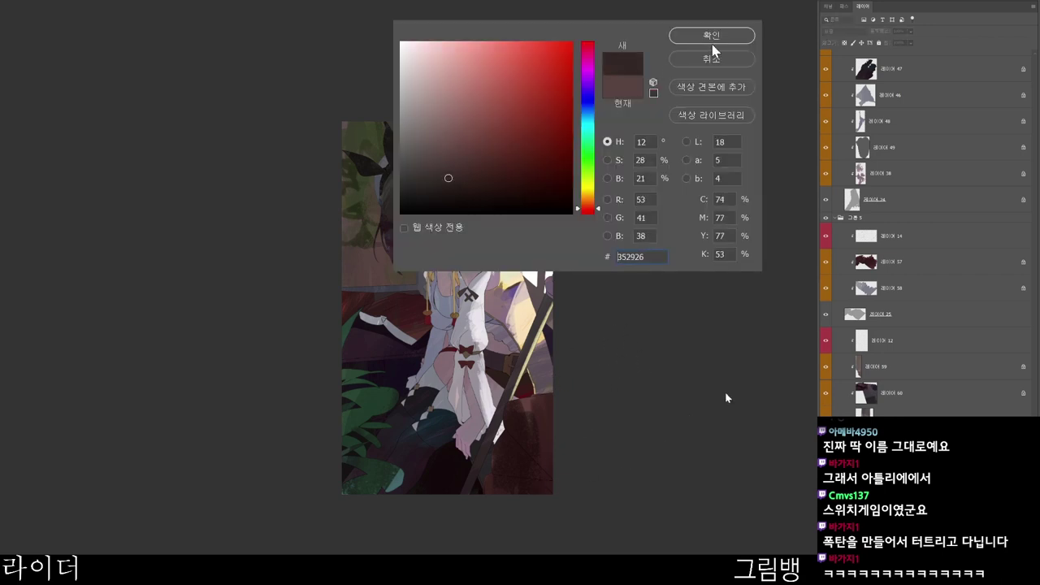
left_click(712, 40)
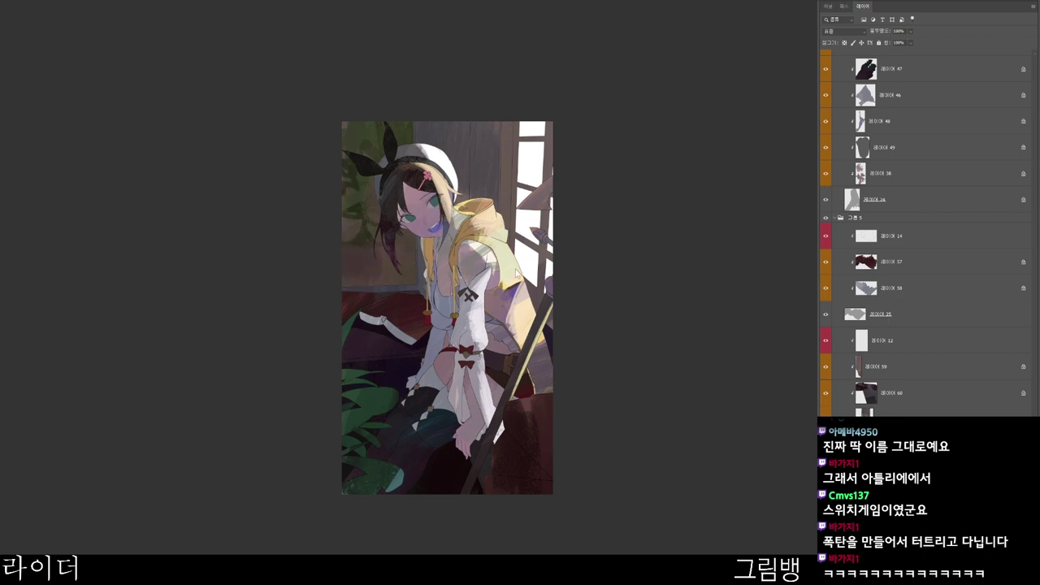
left_click_drag(396, 242, 406, 254)
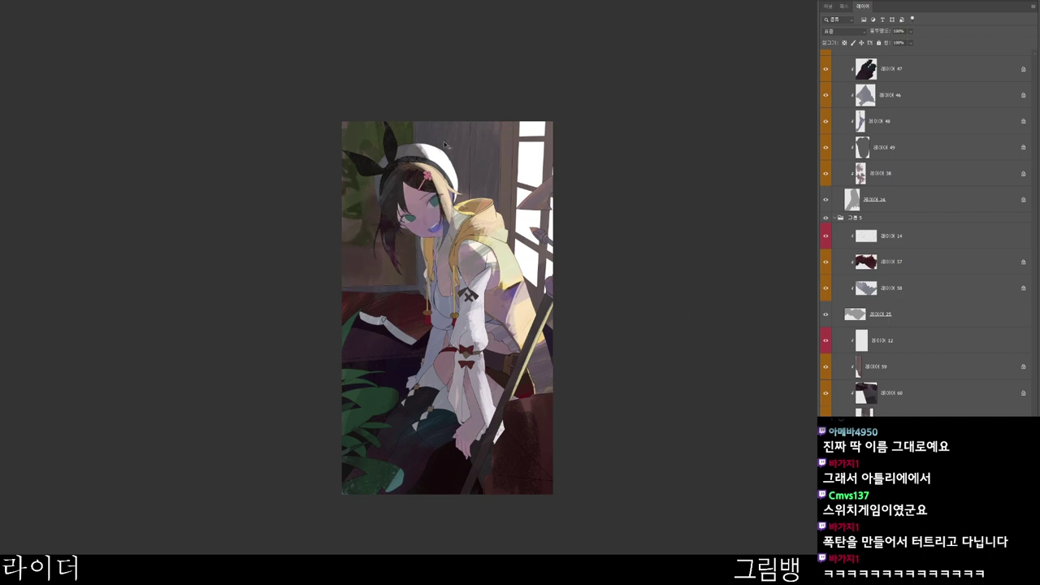
- Select the layer of the wood panelling behind the hat and repaint the panelling in darker brown tones
left_click(488, 149, "ctrl")
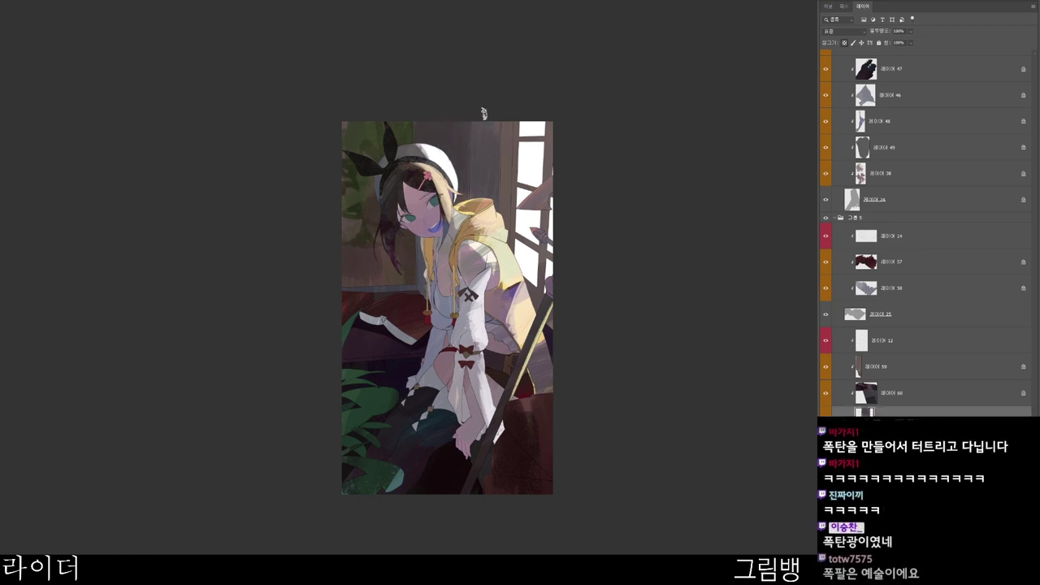
key("n")
left_click(480, 191)
left_click(704, 40)
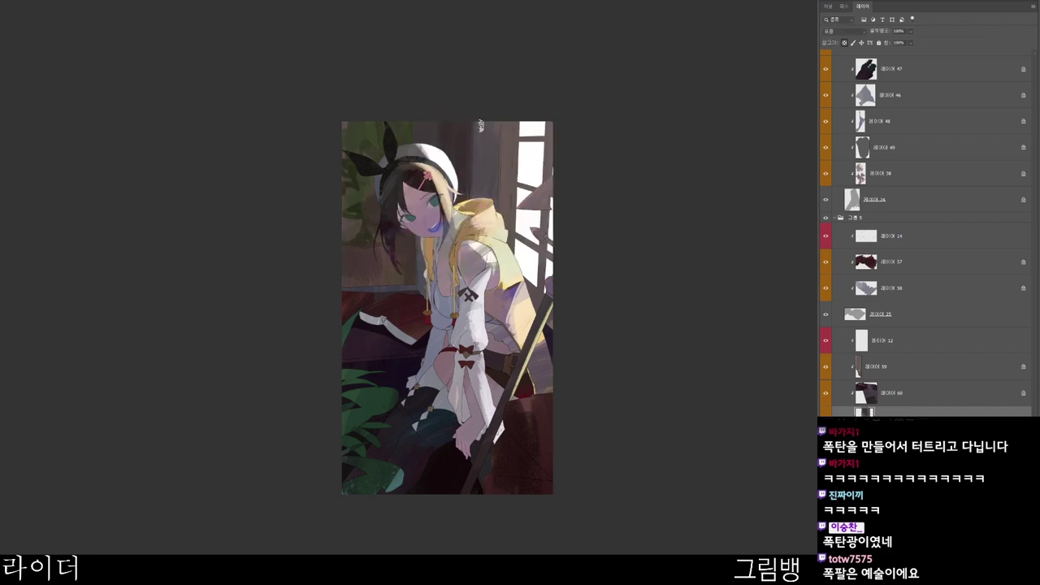
key("n")
left_click(441, 182)
left_click(713, 37)
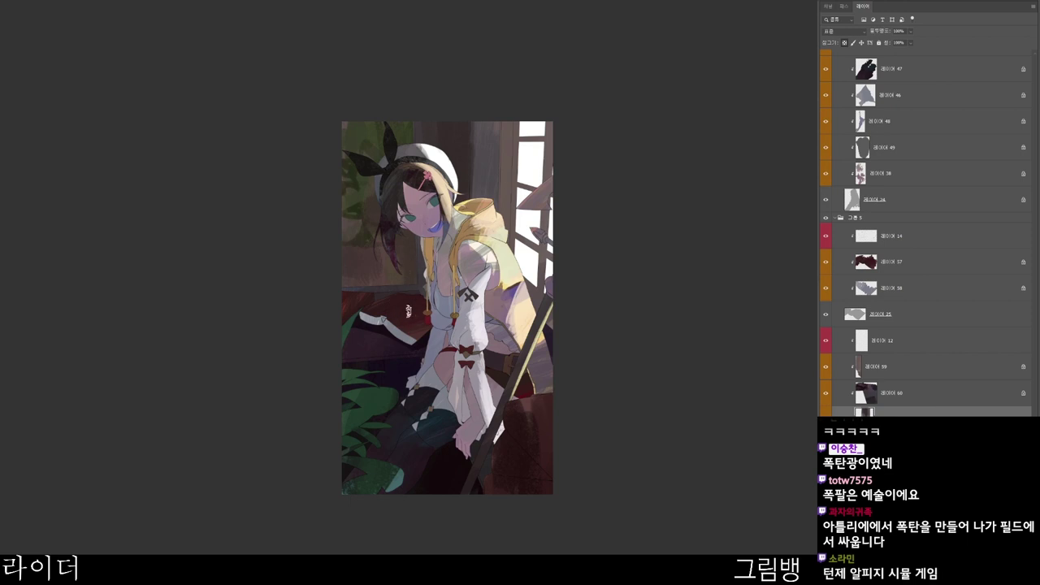
- Select and darken the open book's layer, and brush over the red floor behind the book on the floor's layer
left_click(394, 332, "ctrl")
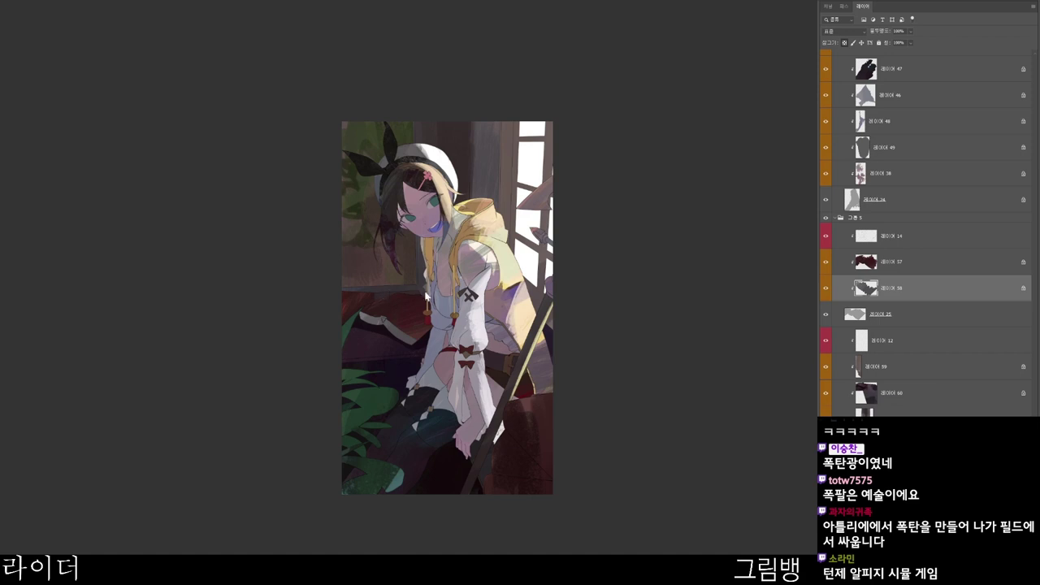
left_click(383, 323, "ctrl")
left_click_drag(390, 297, 368, 300)
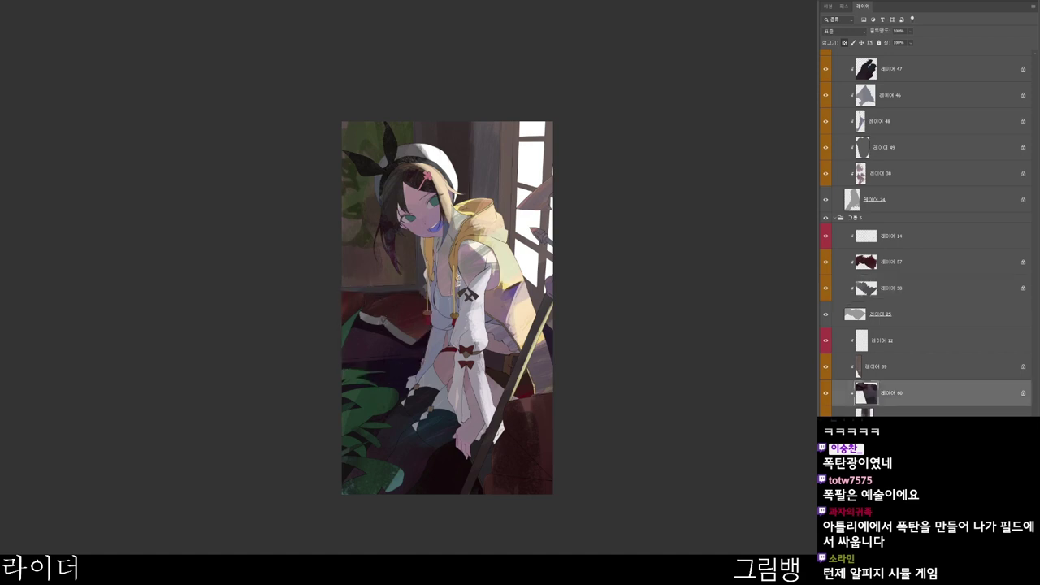
- Select the window frame's layer, darken the frame, pick a mid grey and brush it along the window's outer edge
left_click(512, 141, "ctrl")
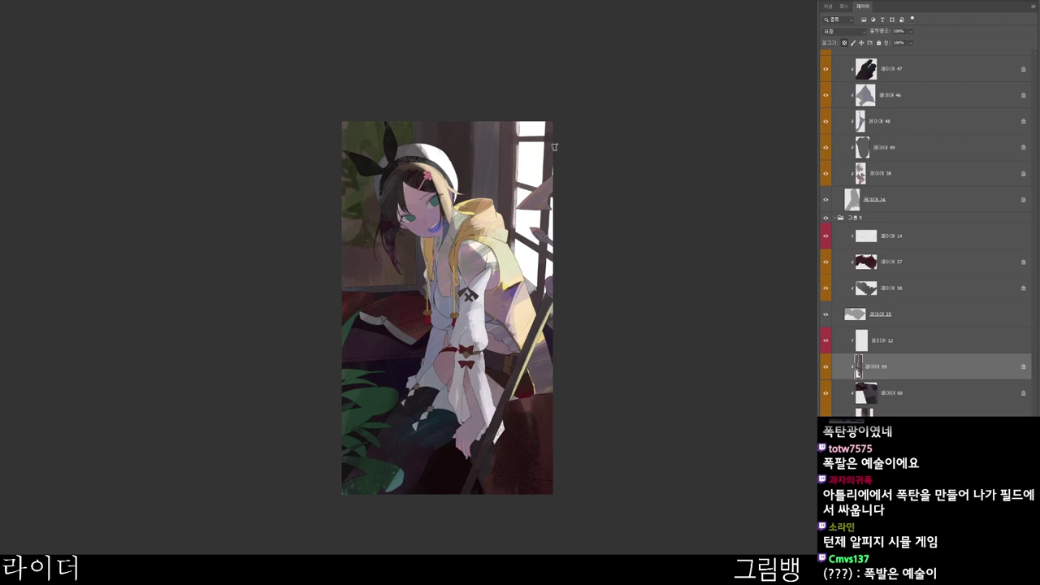
key("n")
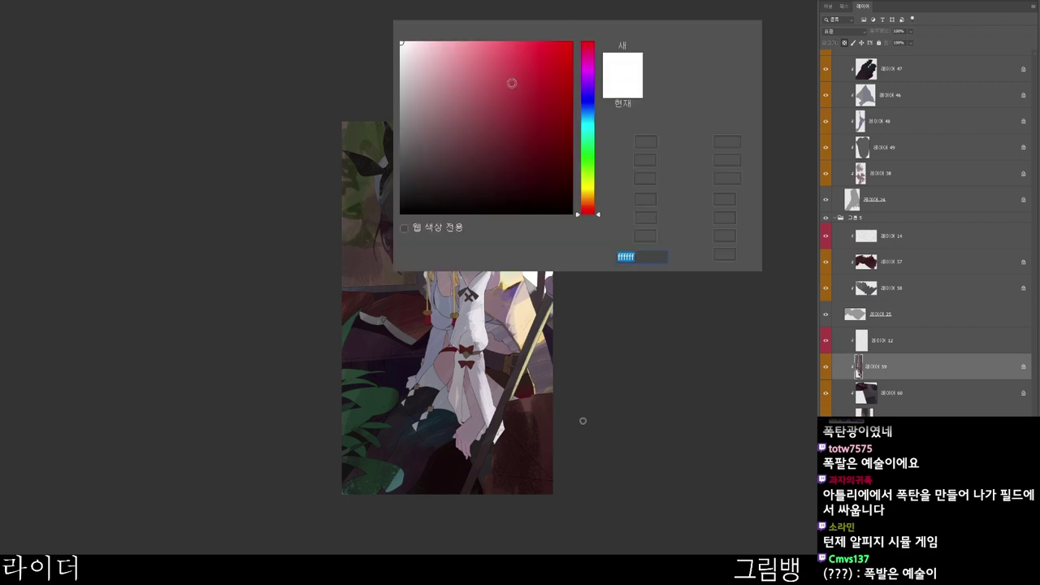
left_click(404, 133)
left_click(709, 32)
left_click_drag(545, 273, 530, 309)
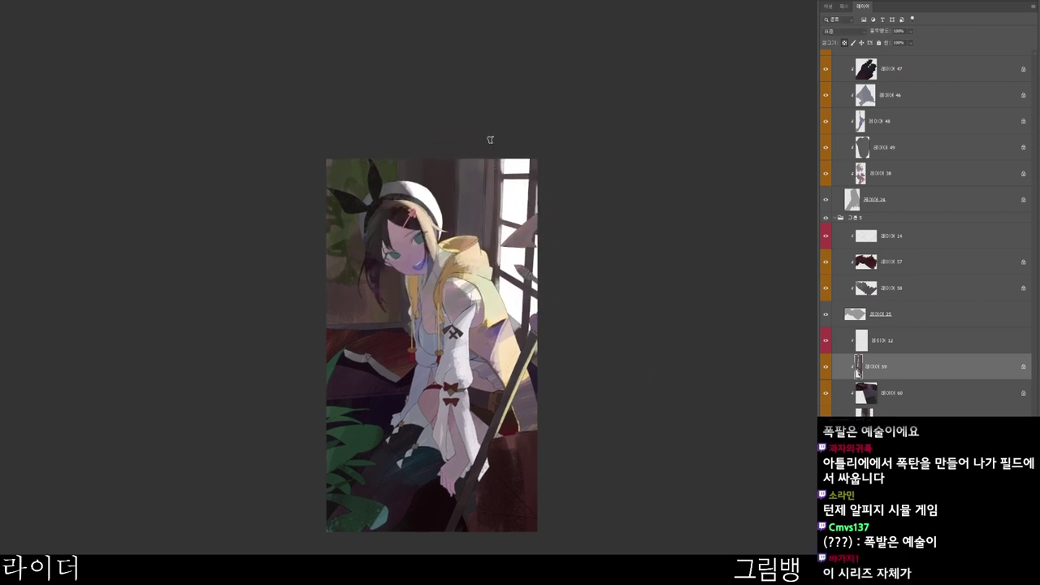
mouse_move(533, 173)
left_mouse_down()
mouse_move(502, 177)
mouse_move(531, 217)
left_mouse_up()
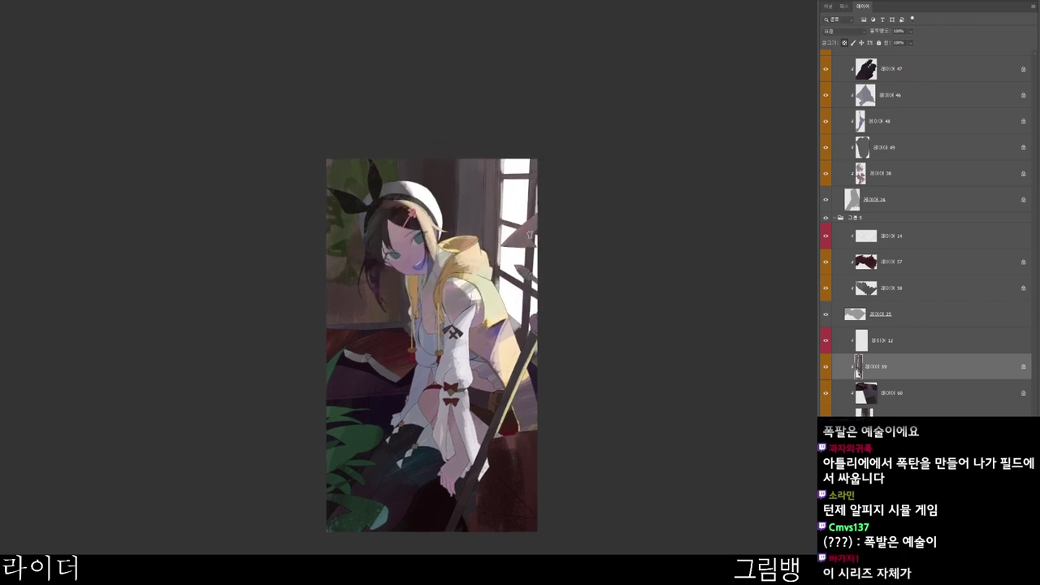
left_click_drag(529, 282, 524, 331)
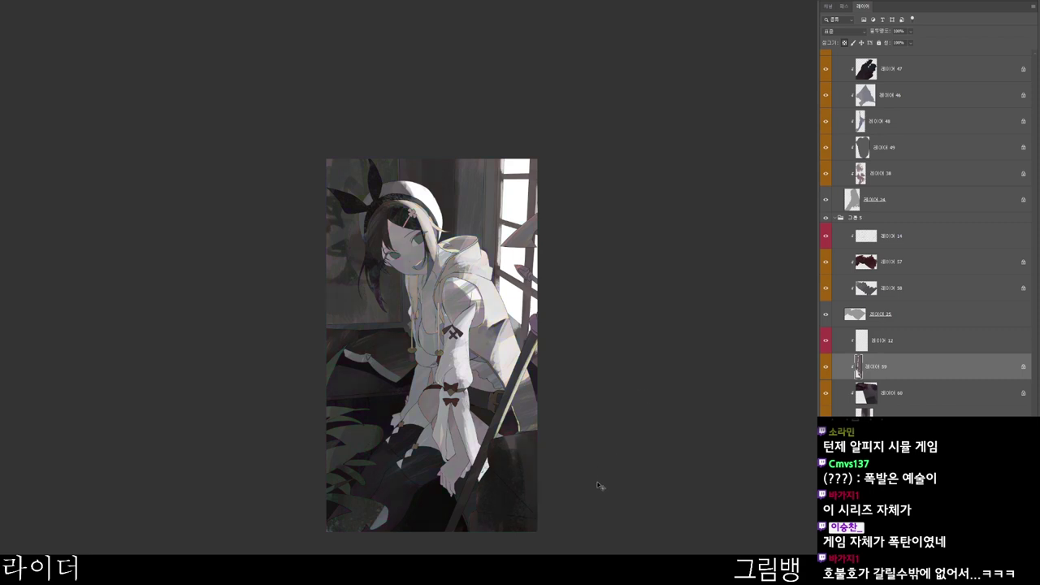
- Switch the canvas to a grayscale proof to check the illustration's tonal values
key("ctrl+y")
scroll(558, 550, "down", 1)
scroll(453, 421, "up", 3)
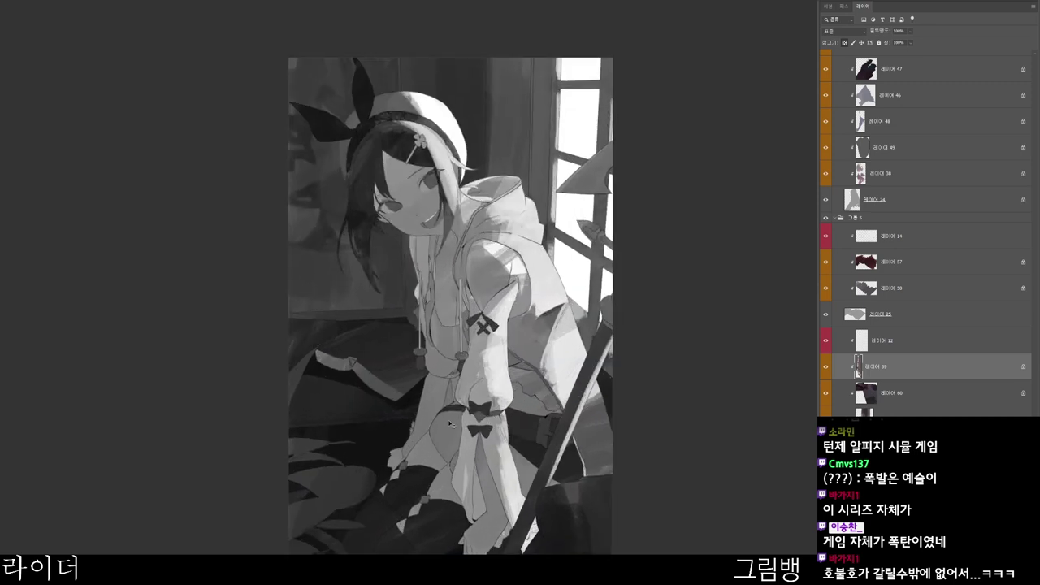
- Select the girl's skin layer, set the brush colour to the dark brown 201616 and shade her arm and thigh
left_click(494, 431, "ctrl")
scroll(535, 416, "down", 1)
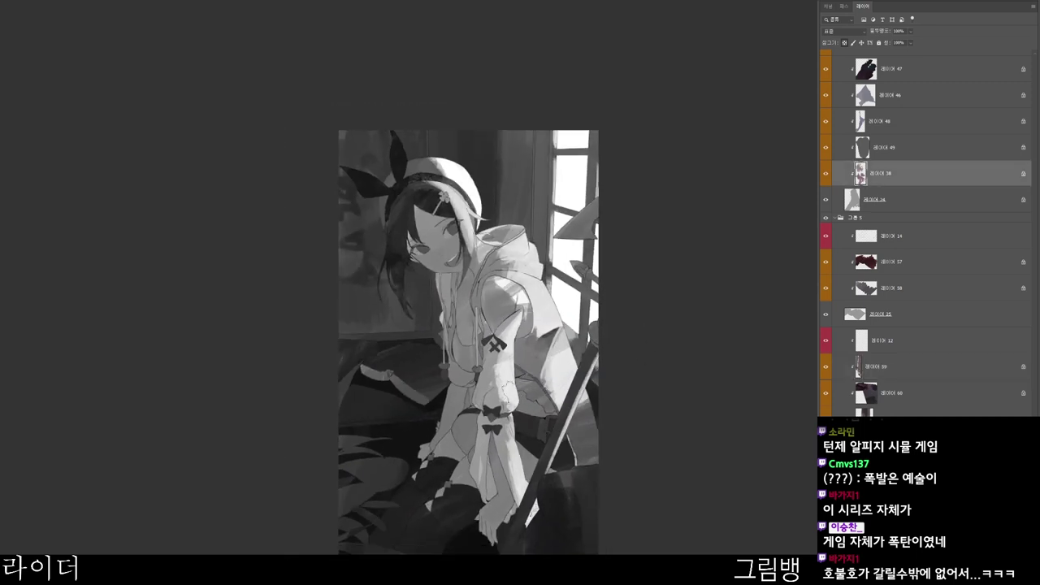
key("n")
left_click(452, 193)
left_click(707, 38)
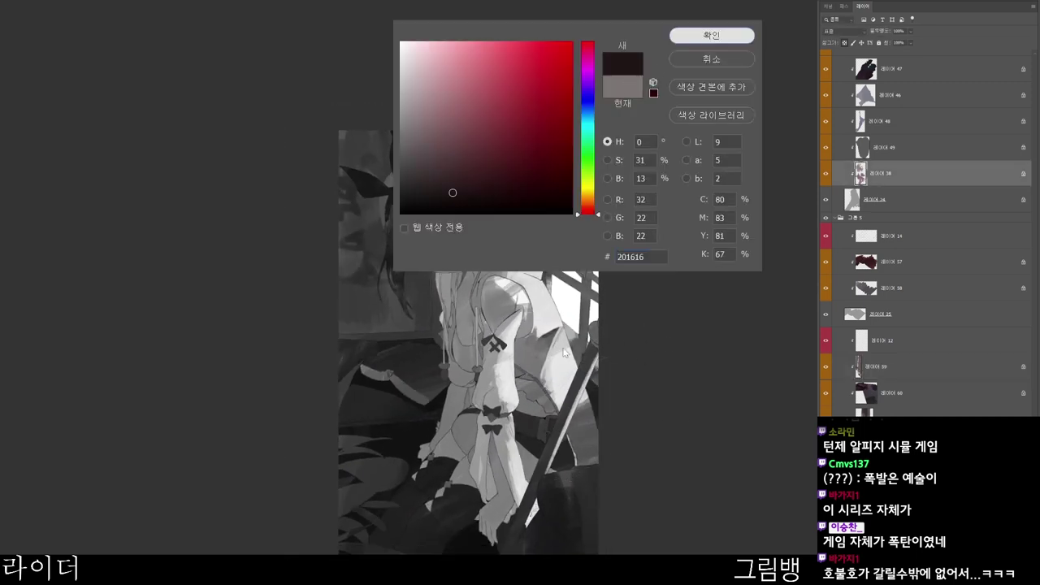
key("Return")
- Select the near sleeve's layer, set the brush colour to the pale pinkish grey e1d1d1 and brighten the sleeve
left_click(513, 405, "ctrl")
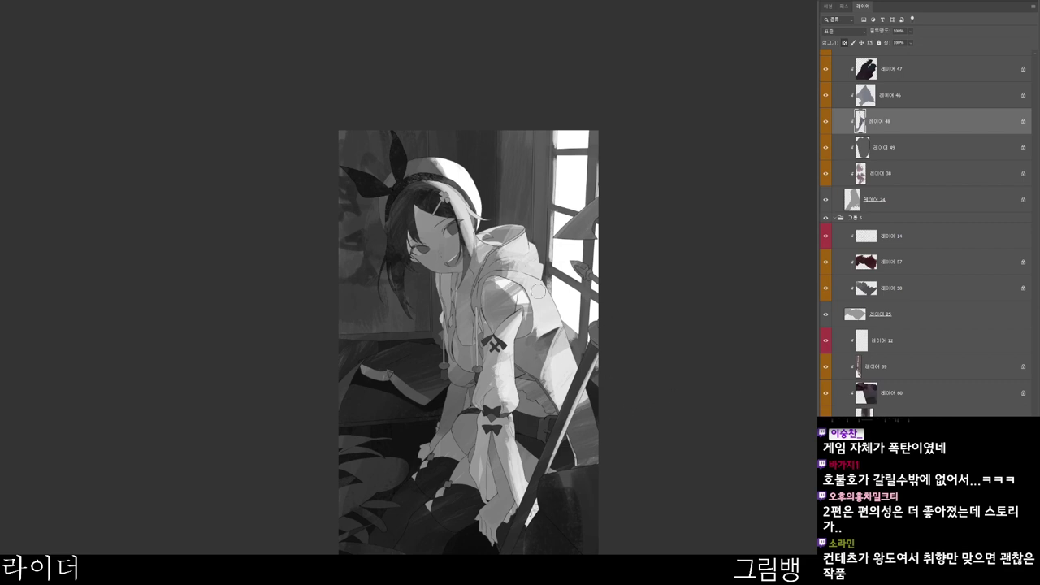
left_click(620, 384)
left_click(411, 62)
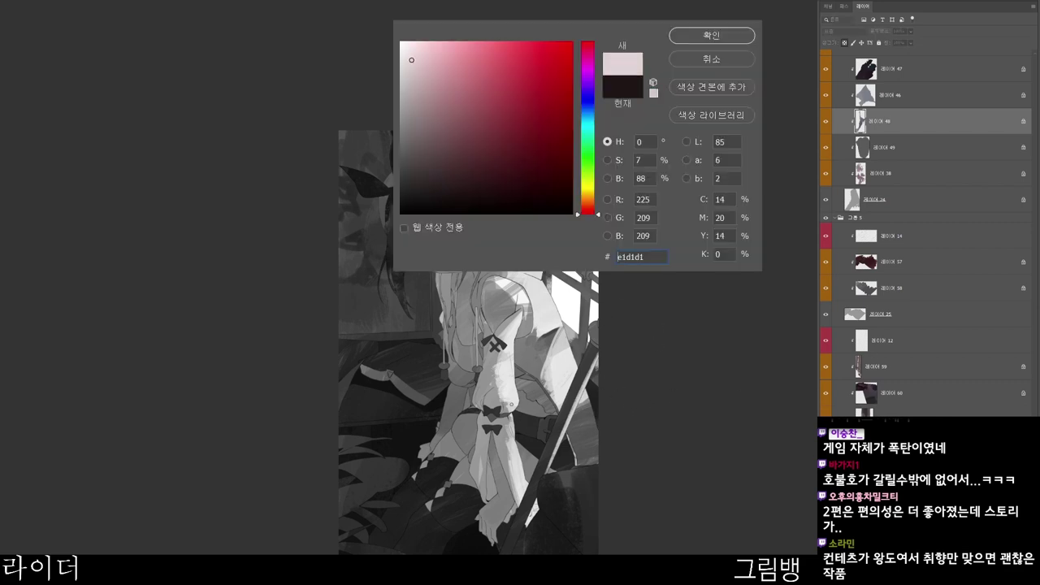
left_click(712, 34)
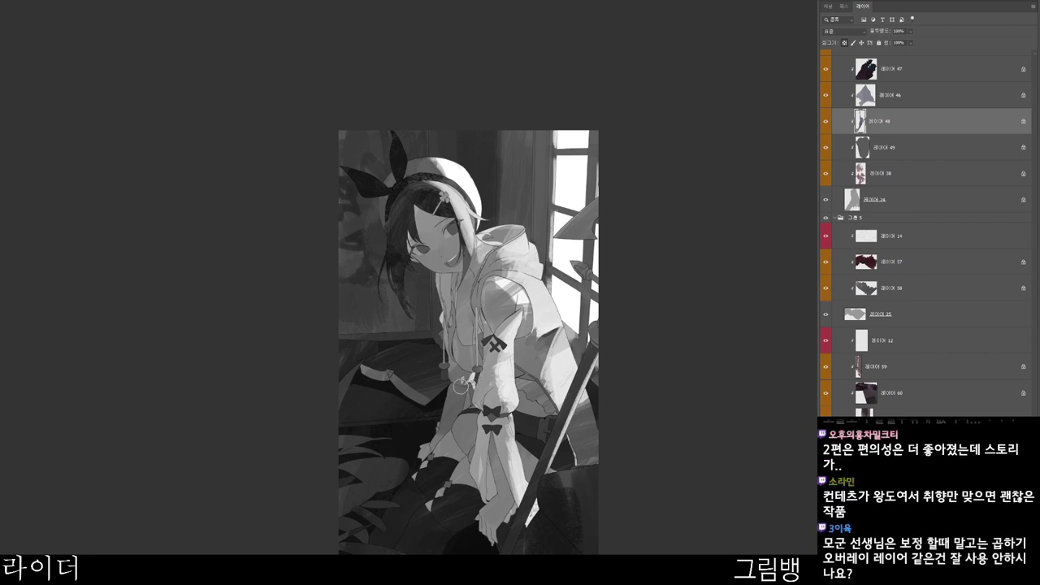
left_click_drag(466, 377, 423, 376)
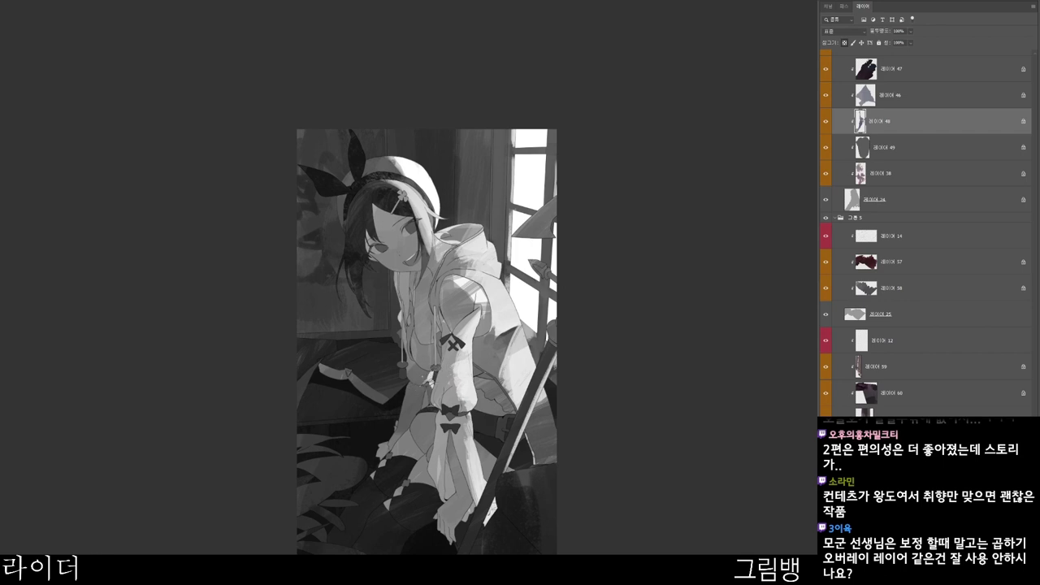
- Select the near sleeve's layer, sample a tone from it and brush a lighter patch onto the puffed part above the cuff bow
left_click(506, 397, "ctrl")
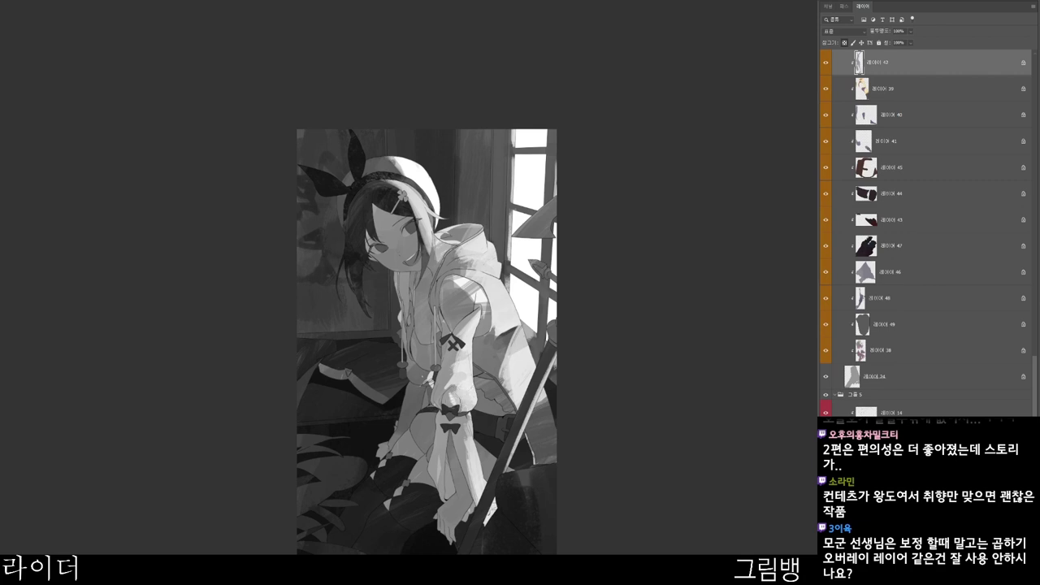
left_click(453, 388, "alt")
left_click_drag(460, 392, 461, 398)
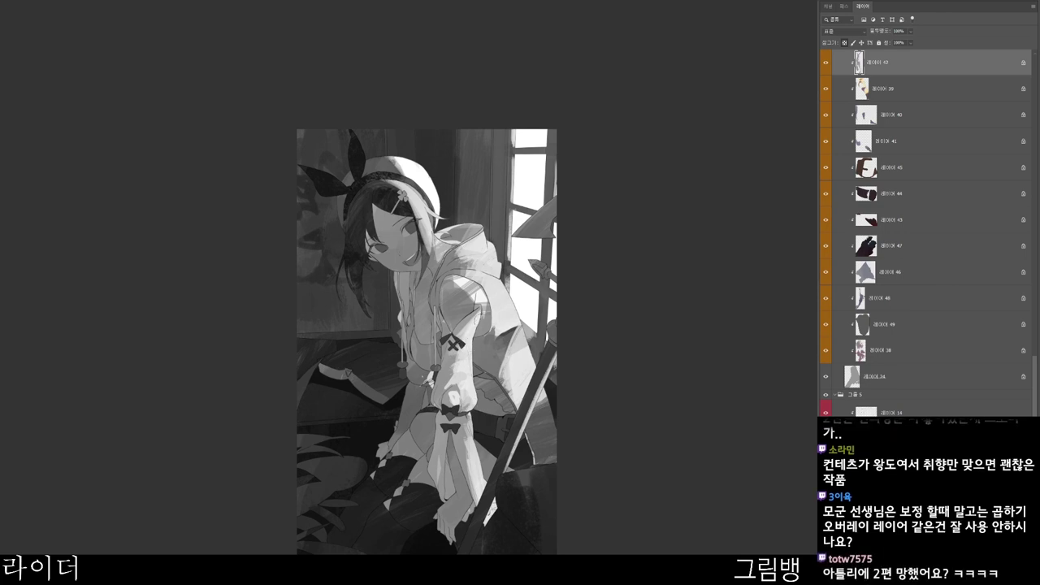
- Select the girl's skin layer, undo the first trial stroke and brighten her near shoulder and upper arm
left_click(508, 305, "ctrl")
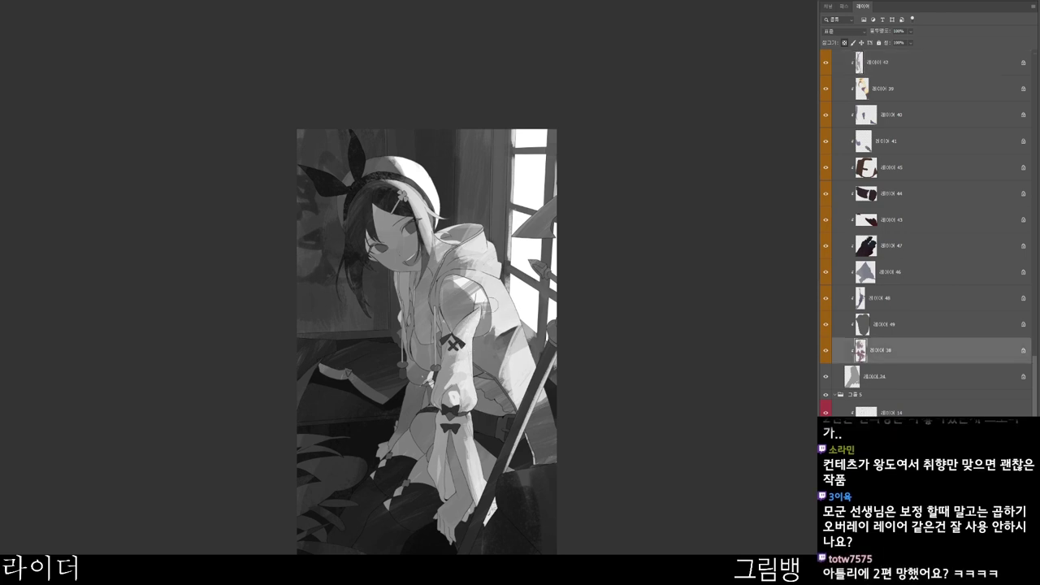
mouse_move(451, 281)
left_mouse_down()
mouse_move(476, 297)
mouse_move(452, 282)
mouse_move(479, 284)
mouse_move(476, 307)
mouse_move(491, 316)
mouse_move(483, 277)
mouse_move(463, 287)
mouse_move(462, 277)
mouse_move(464, 289)
mouse_move(460, 277)
mouse_move(462, 207)
mouse_move(447, 315)
left_mouse_up()
key("ctrl+z")
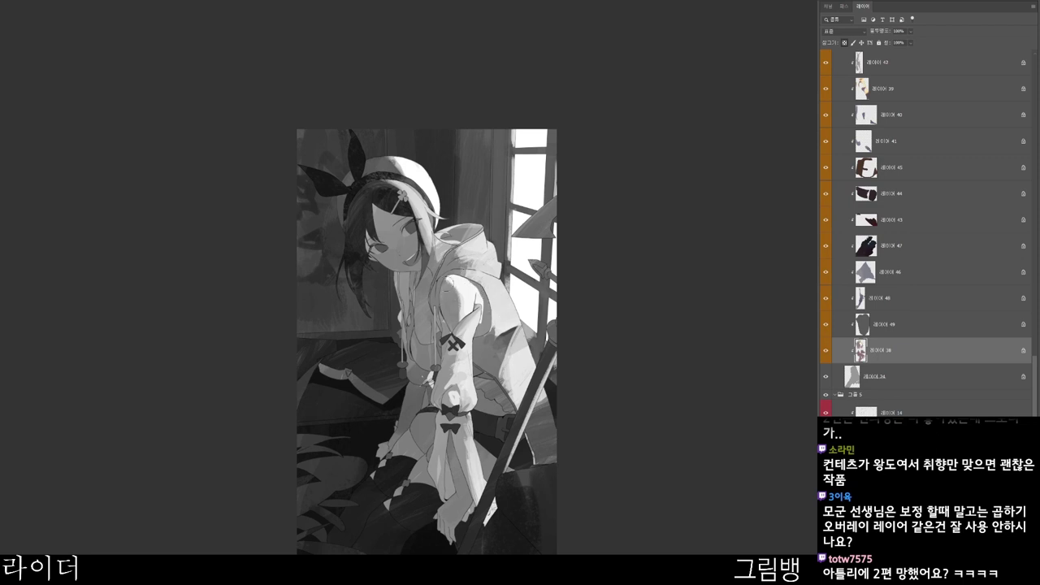
left_click_drag(458, 285, 461, 312)
- Select the jacket's layer, set the brush colour to the dark brown 574126 and shade the jacket's lower back panel
left_click(521, 275, "ctrl")
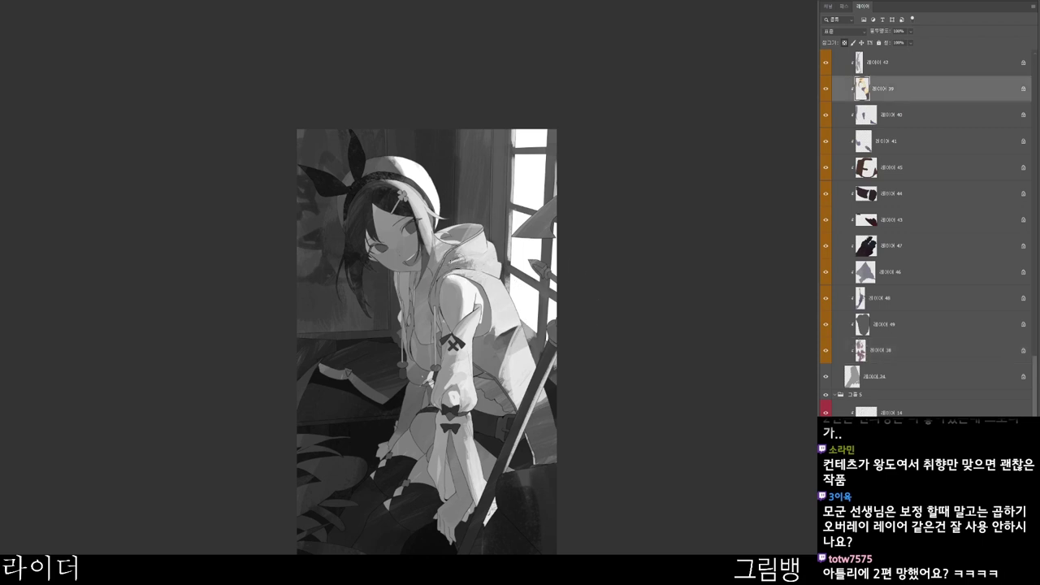
key("n")
left_click(452, 93)
left_click(713, 28)
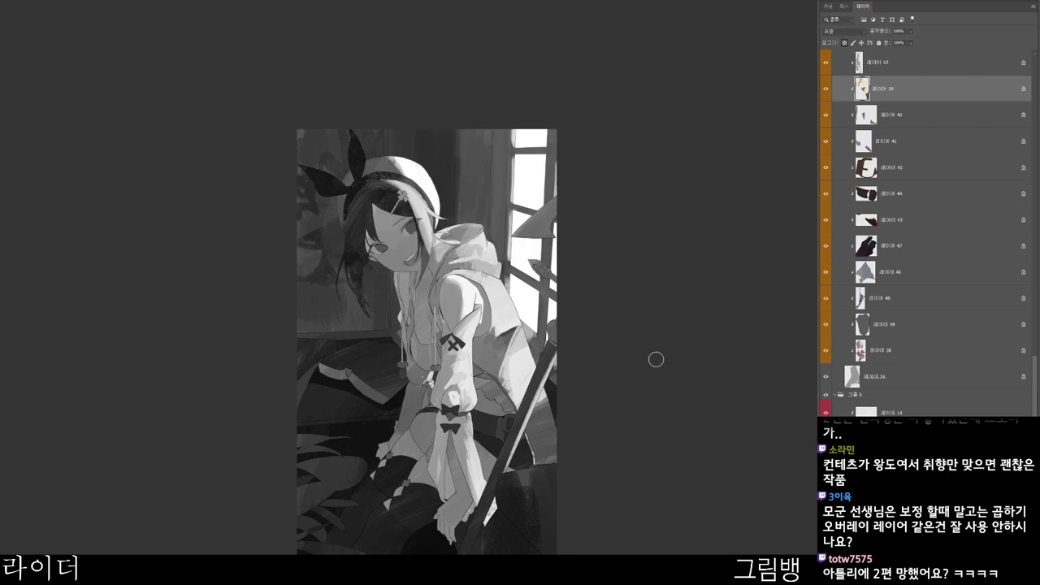
key("n")
left_click(463, 165)
left_click(497, 156)
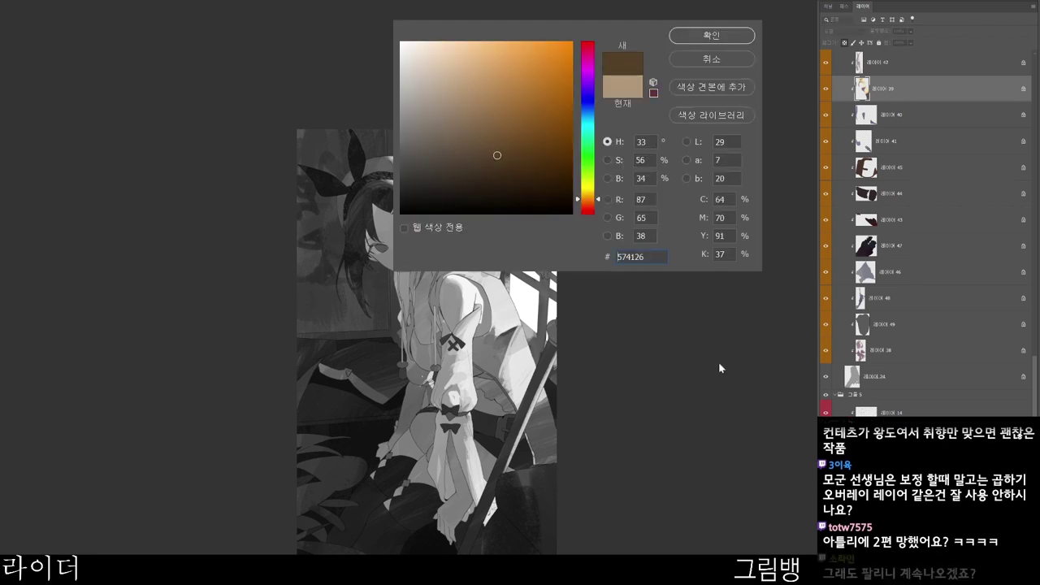
left_click(695, 37)
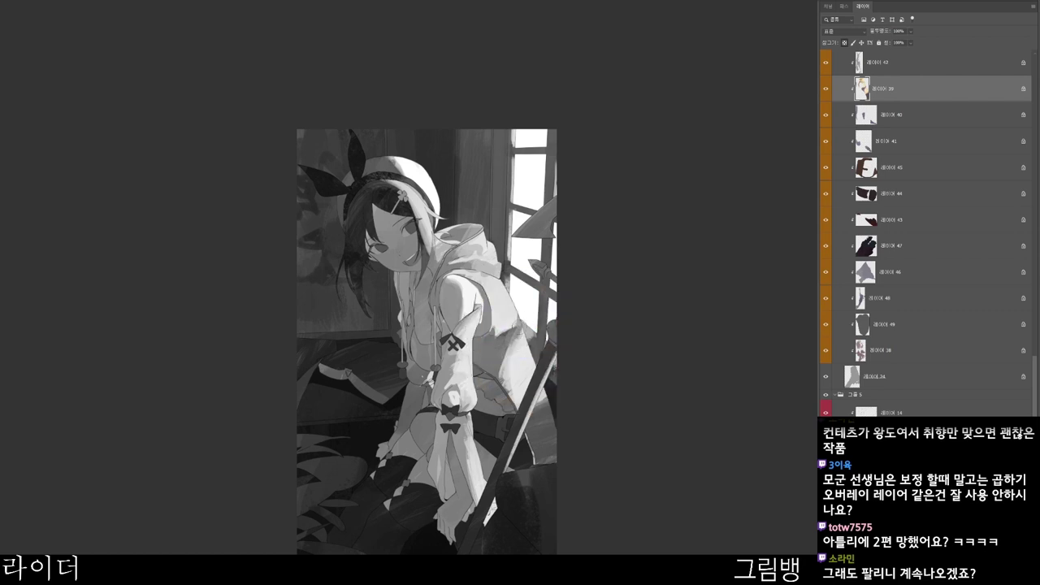
left_click_drag(503, 334, 487, 346)
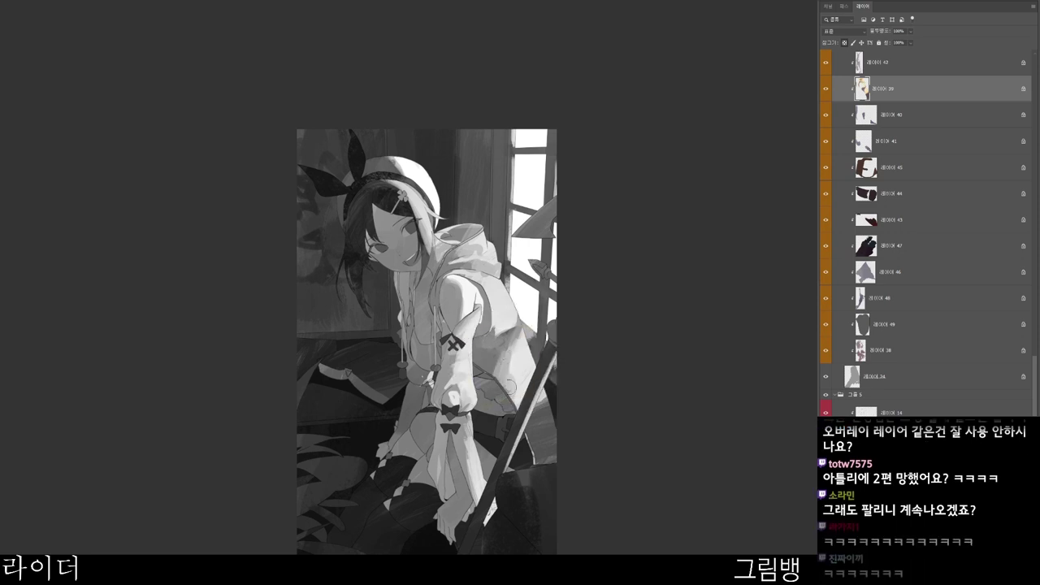
left_click_drag(510, 388, 518, 370)
- Continue blending the jacket's back panel, set the brush colour to the light tan c5b08f and touch up the hood
mouse_move(514, 411)
left_mouse_down()
mouse_move(449, 418)
mouse_move(466, 390)
left_mouse_up()
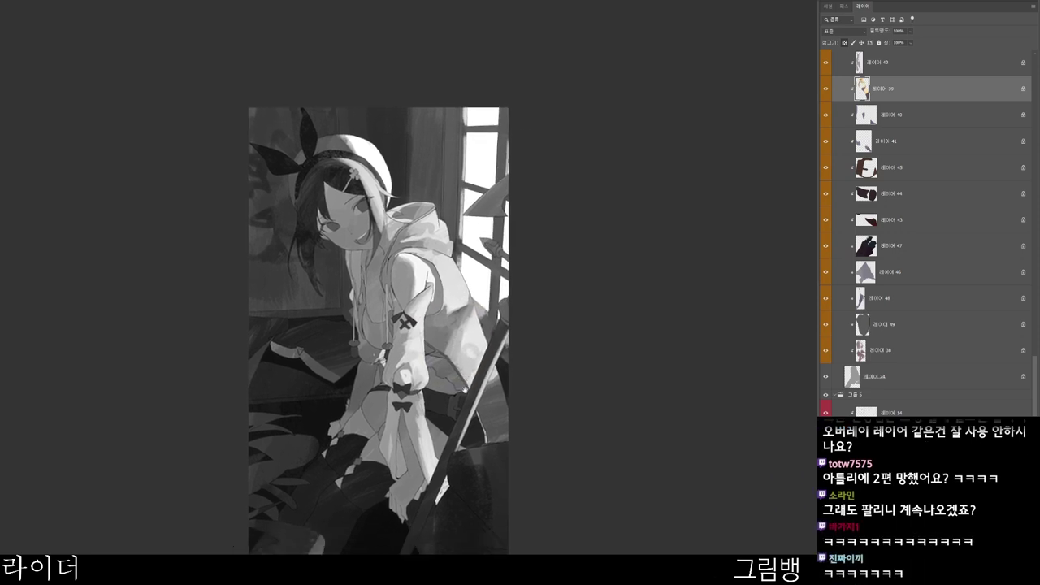
left_click_drag(466, 347, 468, 344)
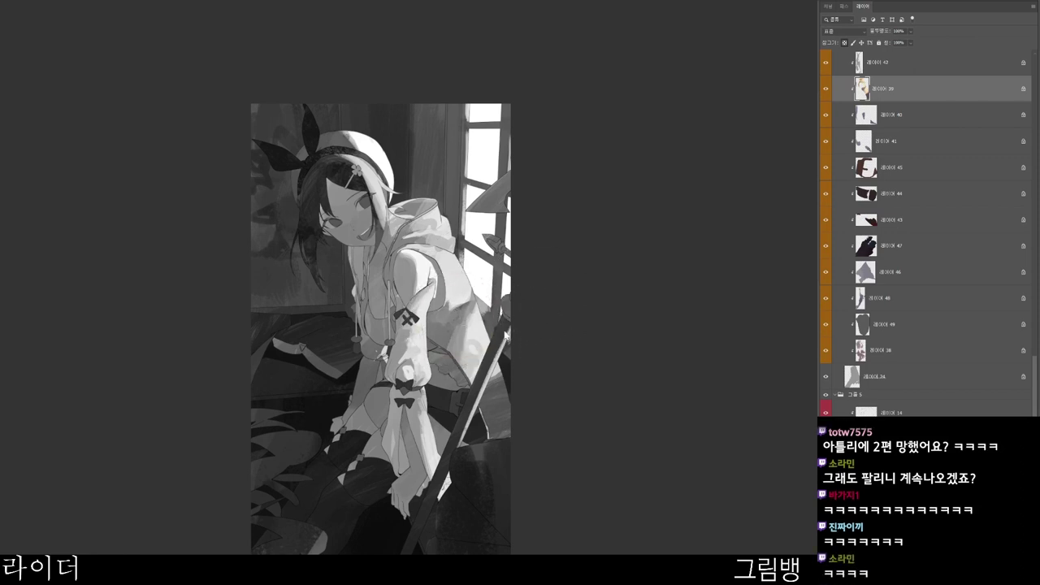
mouse_move(461, 316)
left_mouse_down()
mouse_move(462, 354)
mouse_move(465, 337)
mouse_move(483, 359)
mouse_move(490, 332)
left_mouse_up()
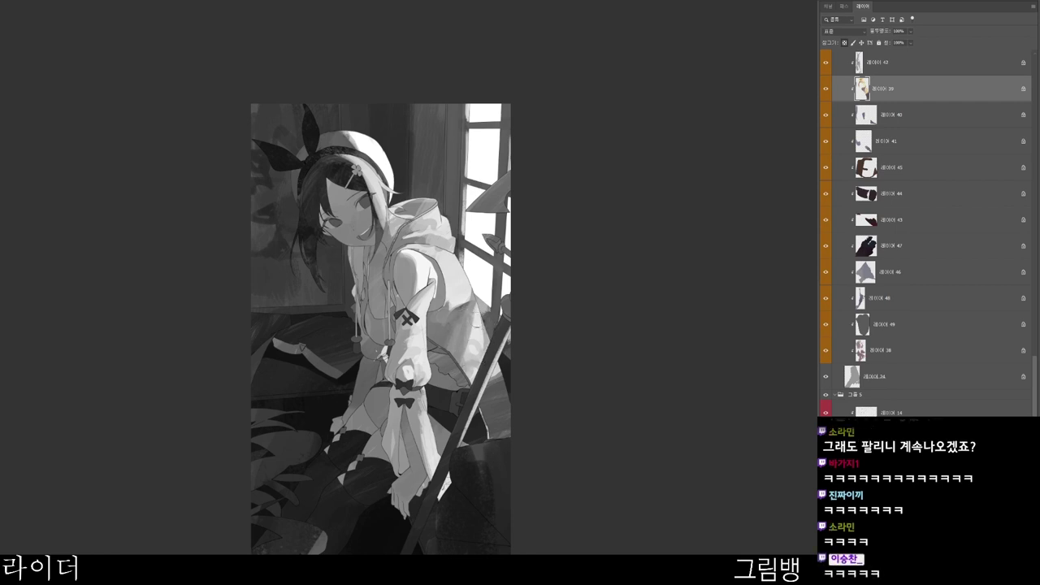
left_click(474, 325, "alt")
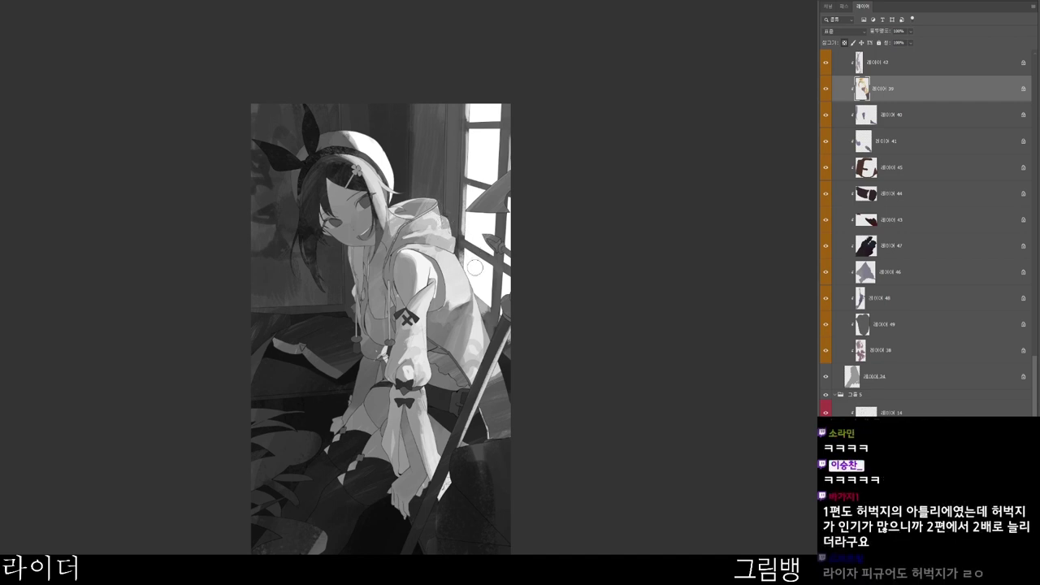
key("n")
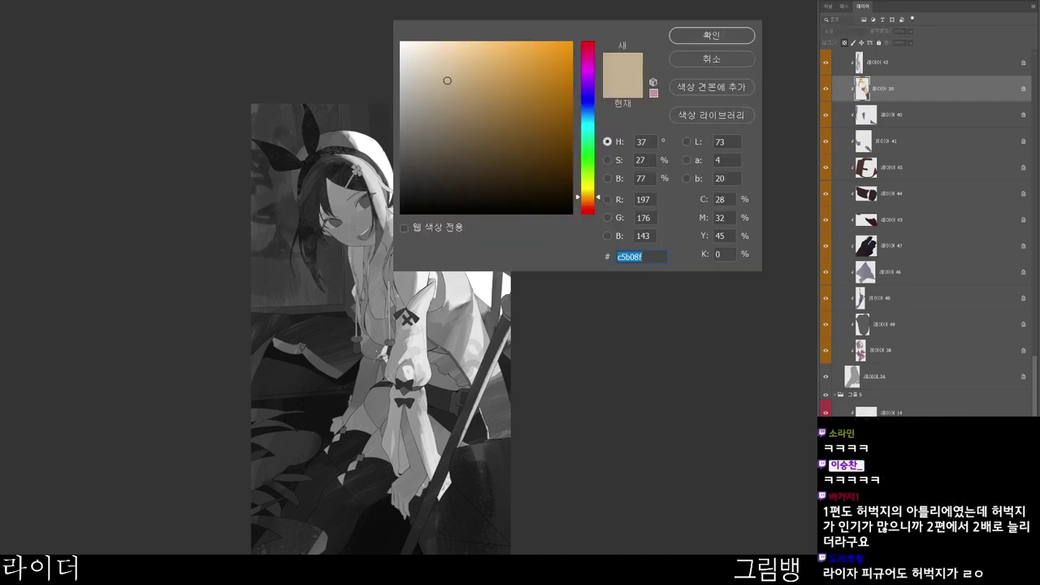
left_click(711, 35)
left_click_drag(440, 213, 443, 223)
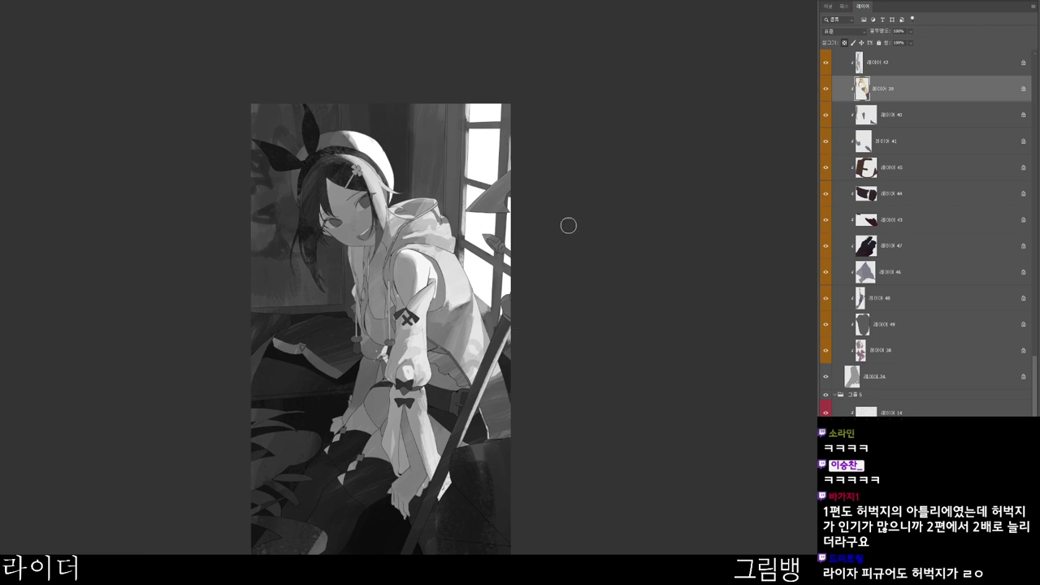
- Select the hair layer and brush along the girl's hair below the hat
left_click(397, 201, "ctrl")
left_click_drag(338, 161, 391, 198)
left_click_drag(519, 337, 569, 331)
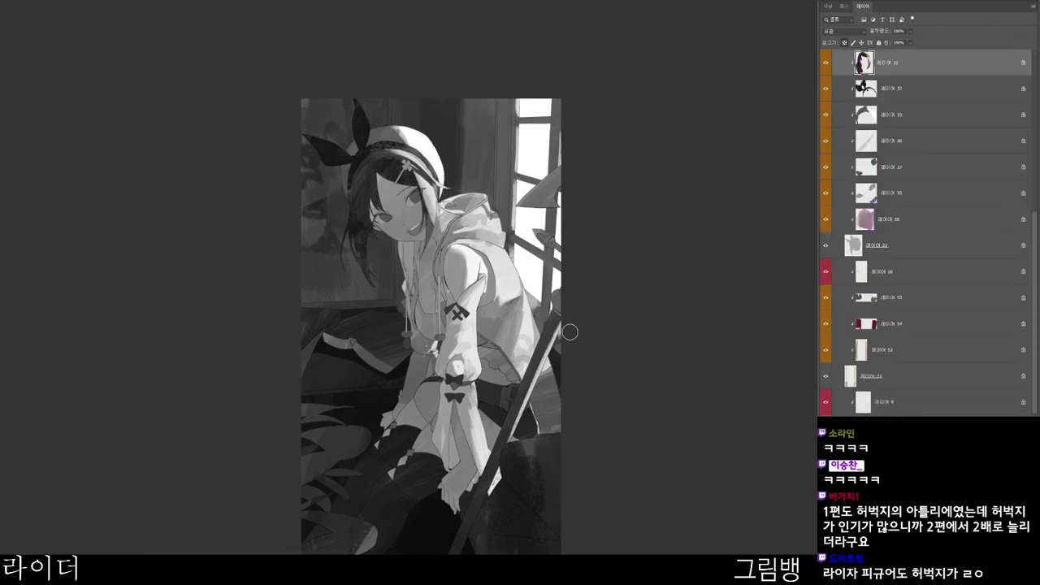
- Compare the illustration in full colour with its grayscale proof
key("ctrl+y")
left_click(588, 290, "ctrl")
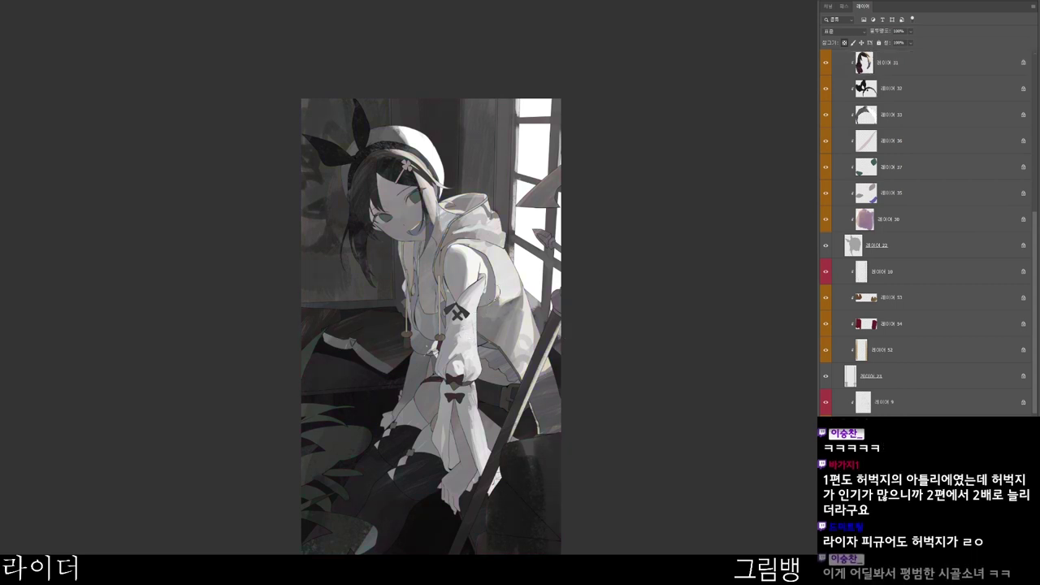
left_click(428, 325, "alt")
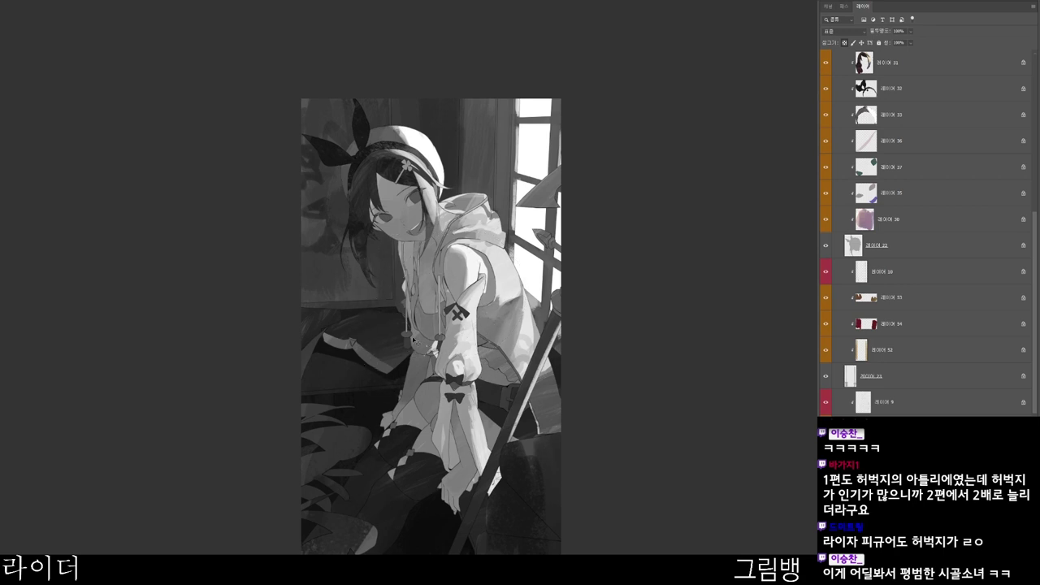
- Select the layer at the girl's thighs and set the brush colour to the dark bluish grey 494950
left_click(446, 352, "ctrl")
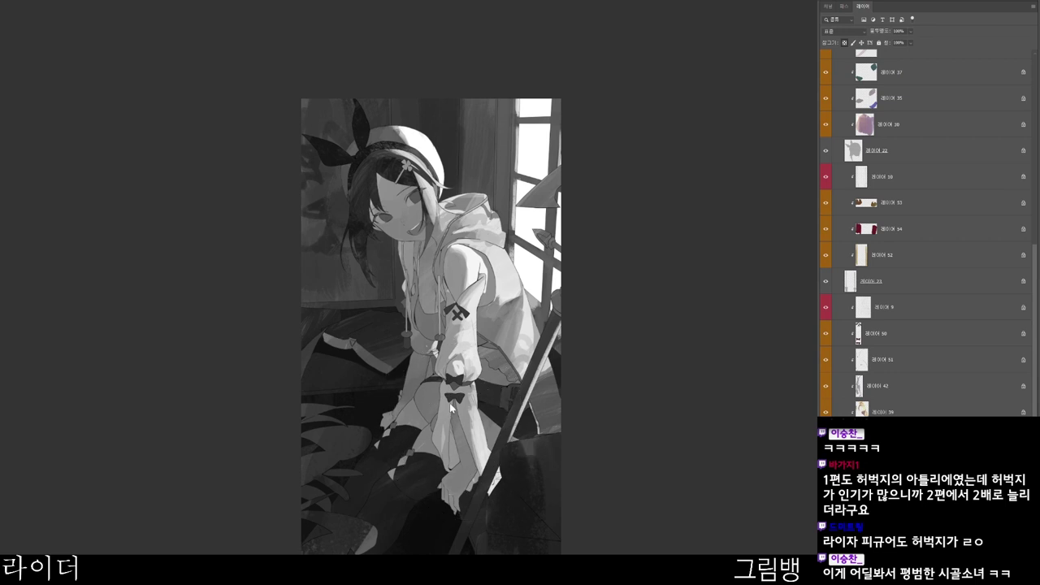
left_click(468, 410, "ctrl")
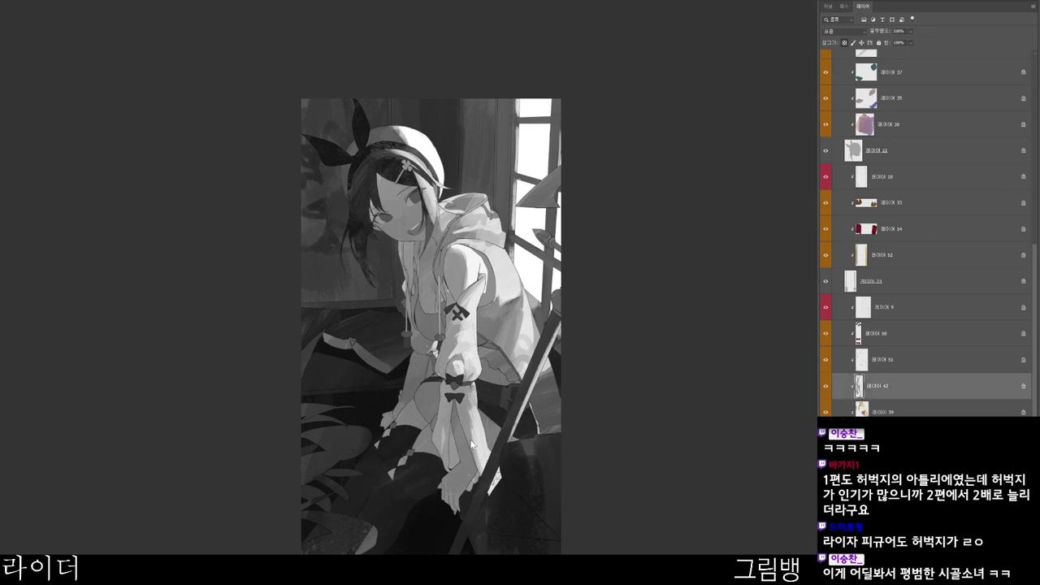
left_click(404, 433, "ctrl")
key("n")
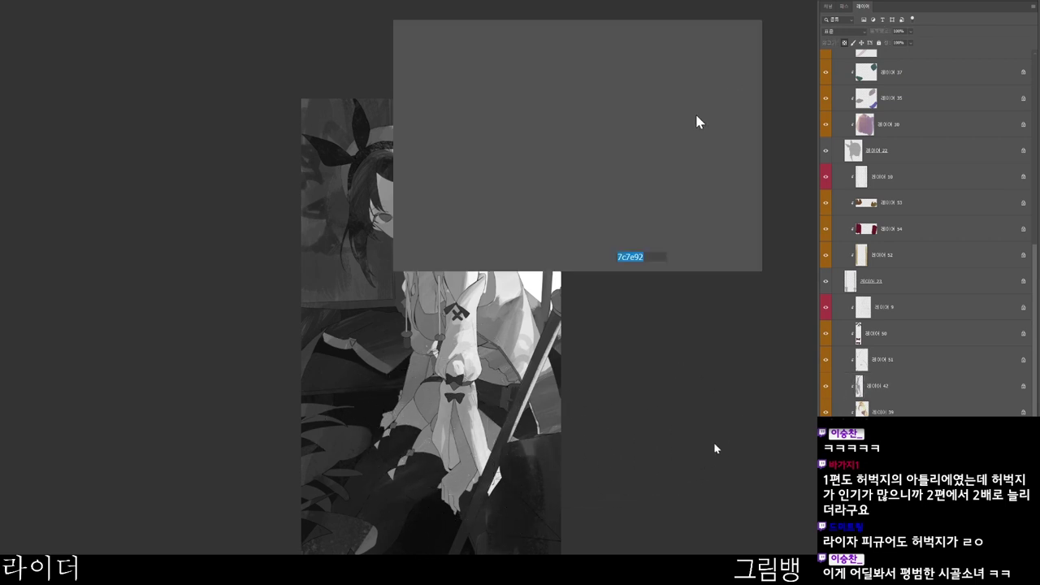
left_click(415, 160)
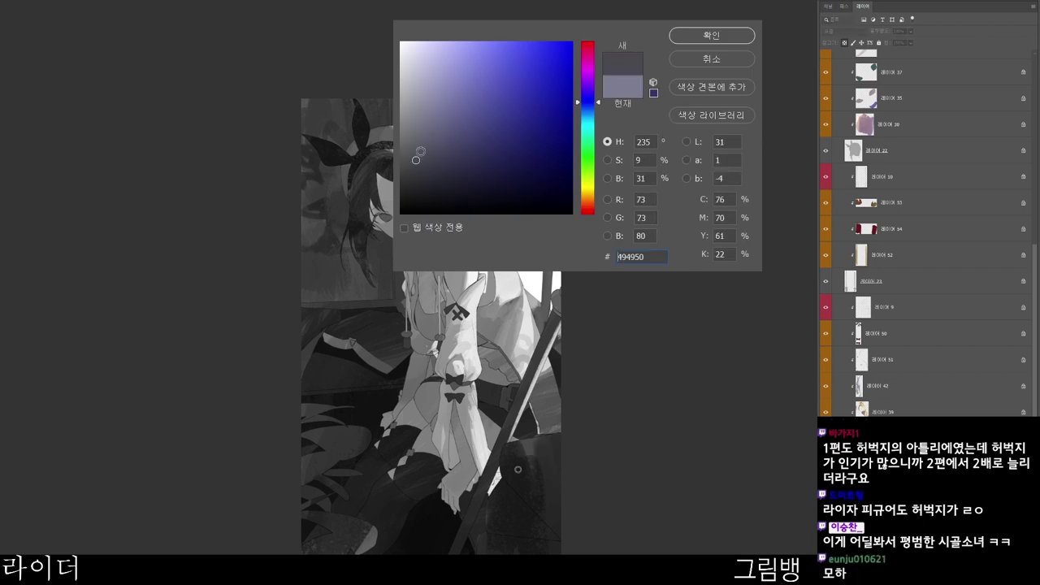
key("Return")
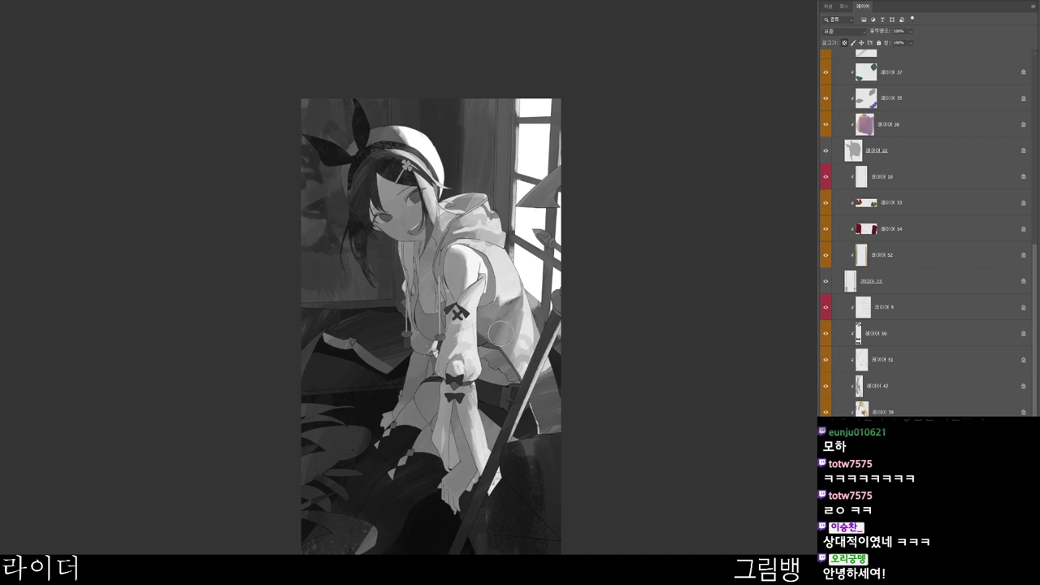
left_click_drag(543, 346, 511, 359)
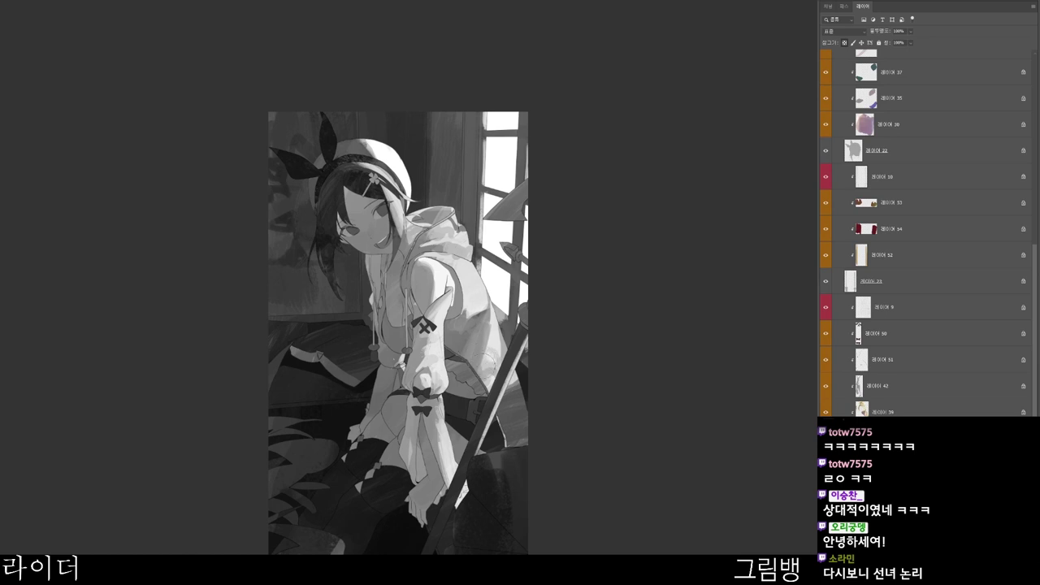
- Select the skirt's layer, shift the dark purplish grey brush colour's hue to red and shade the skirt beside the belt
left_click(494, 401, "ctrl")
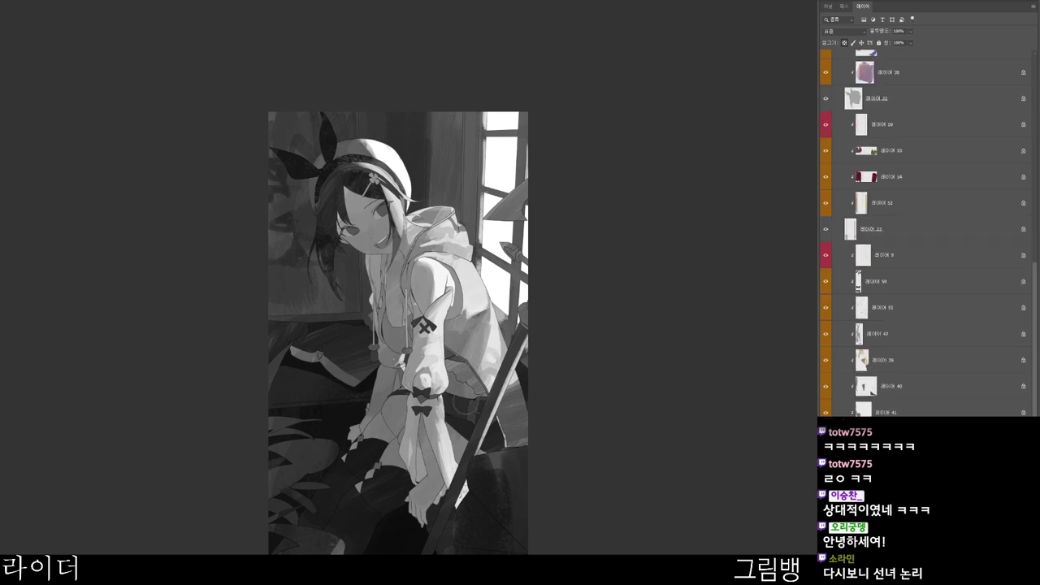
left_click(591, 308)
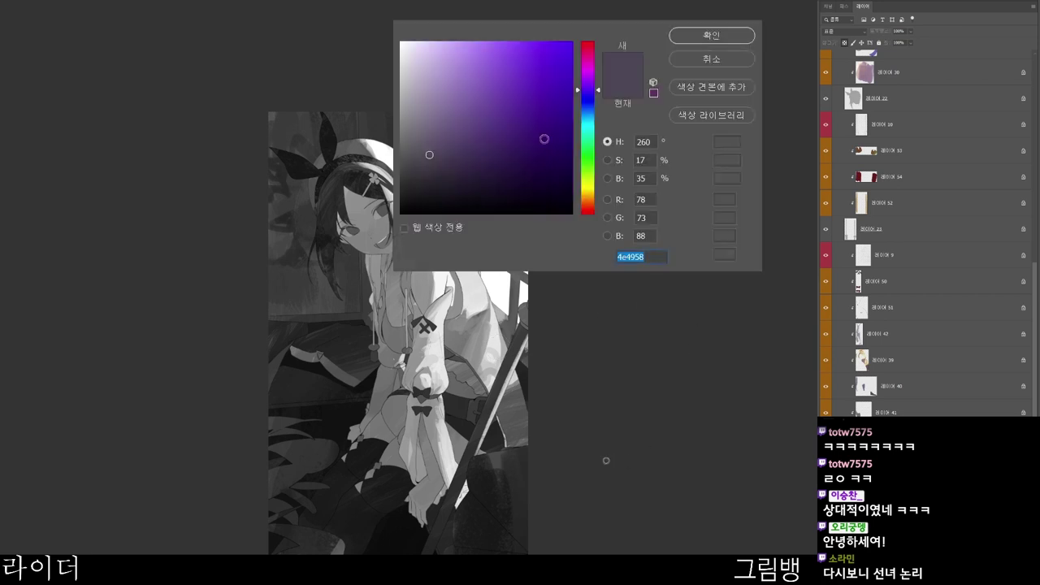
left_click(586, 118)
left_click(589, 210)
left_click(721, 37)
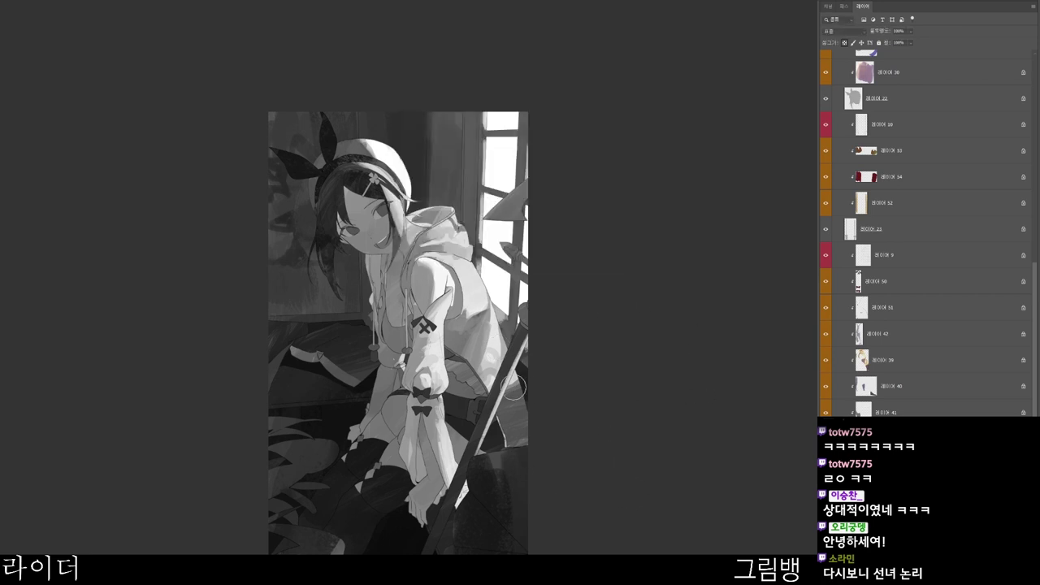
left_click_drag(481, 405, 471, 394)
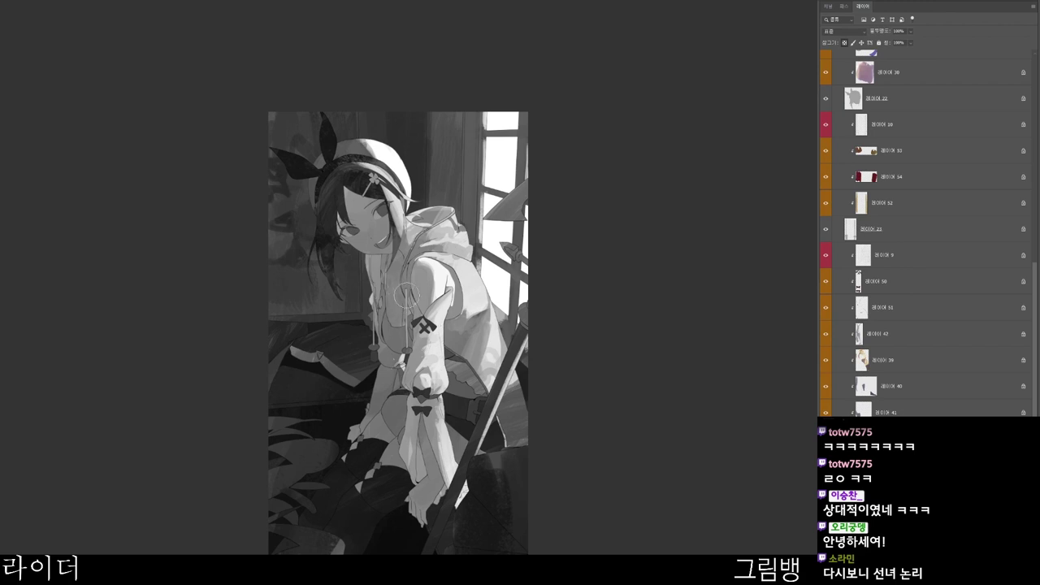
- Select the near sleeve's layer and set the brush colour to the near-white eeeeee
left_click(416, 240, "ctrl")
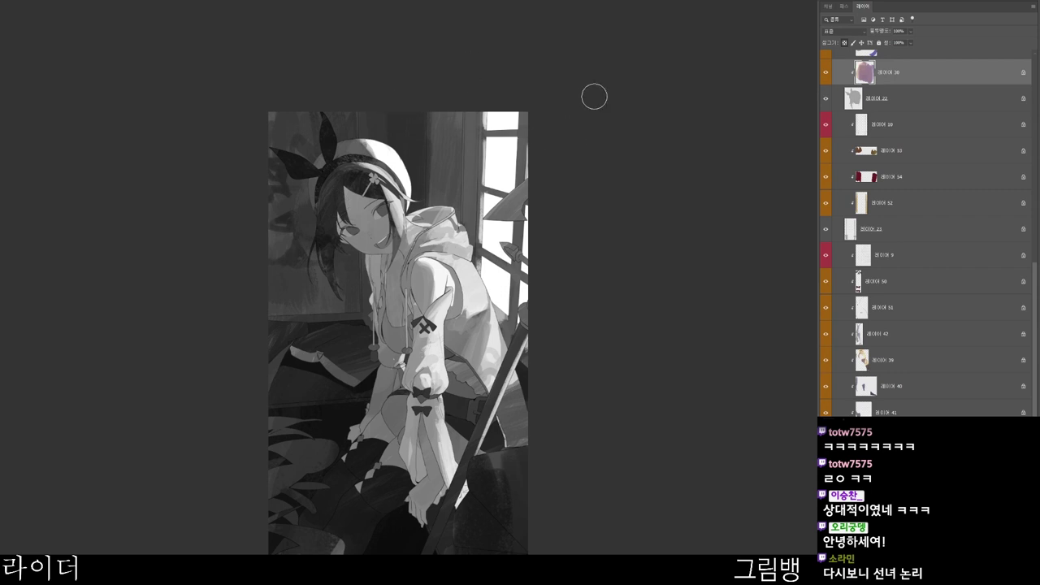
left_click_drag(597, 111, 580, 112)
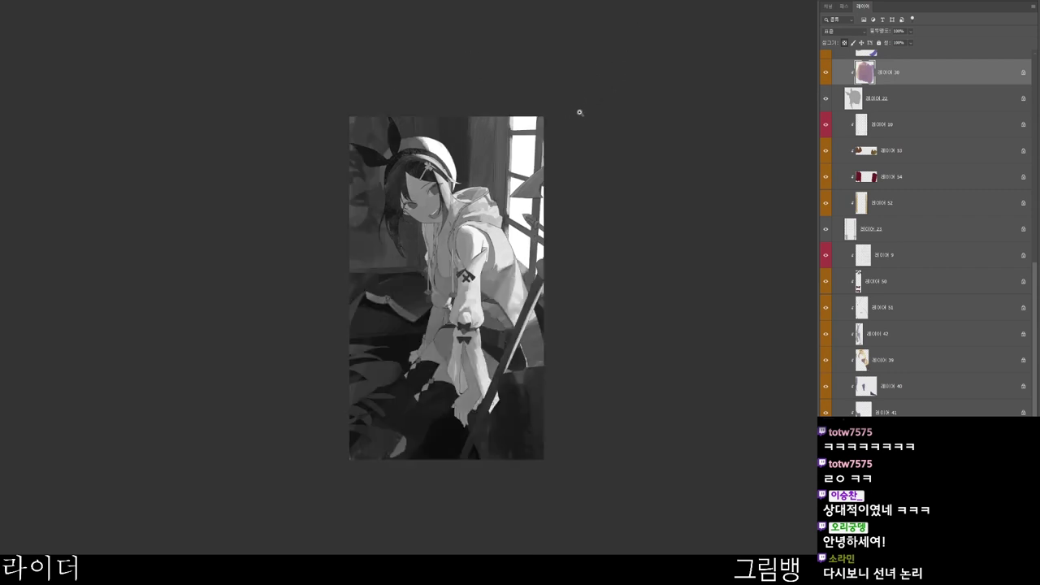
mouse_move(475, 269)
left_mouse_down()
mouse_move(495, 261)
mouse_move(484, 241)
left_mouse_up()
left_click(513, 279, "ctrl")
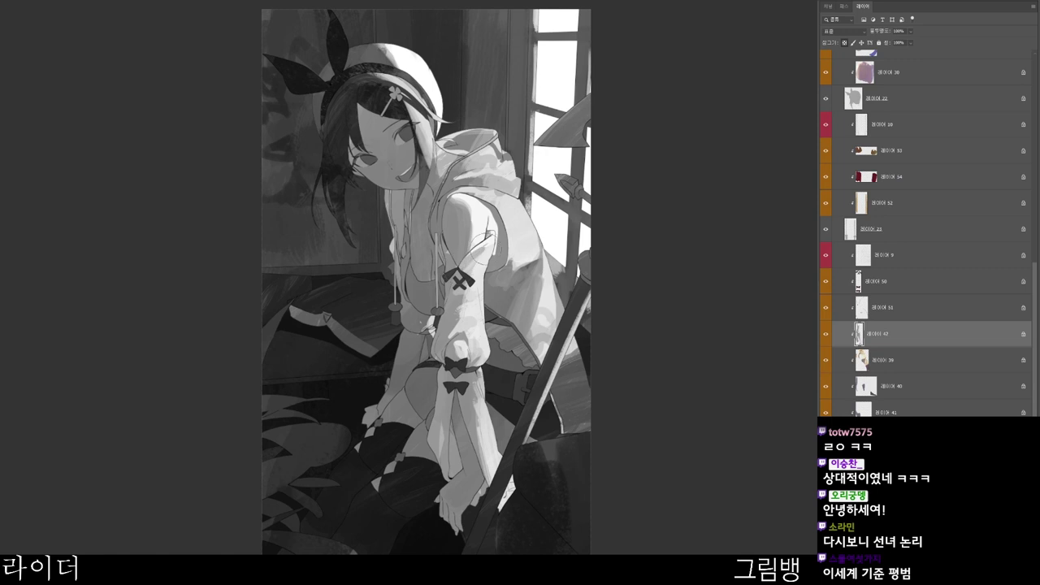
key("n")
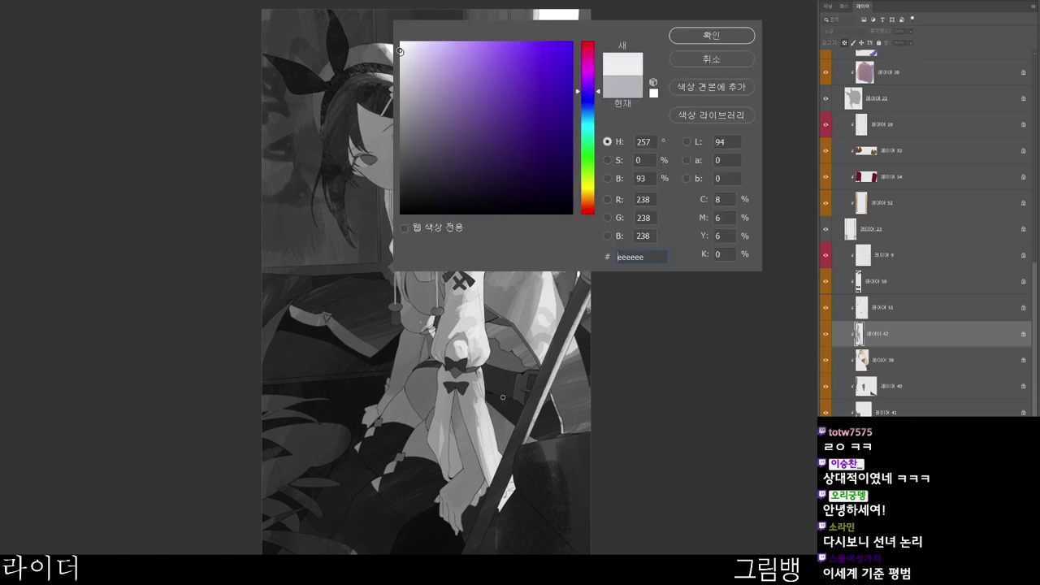
left_click(712, 35)
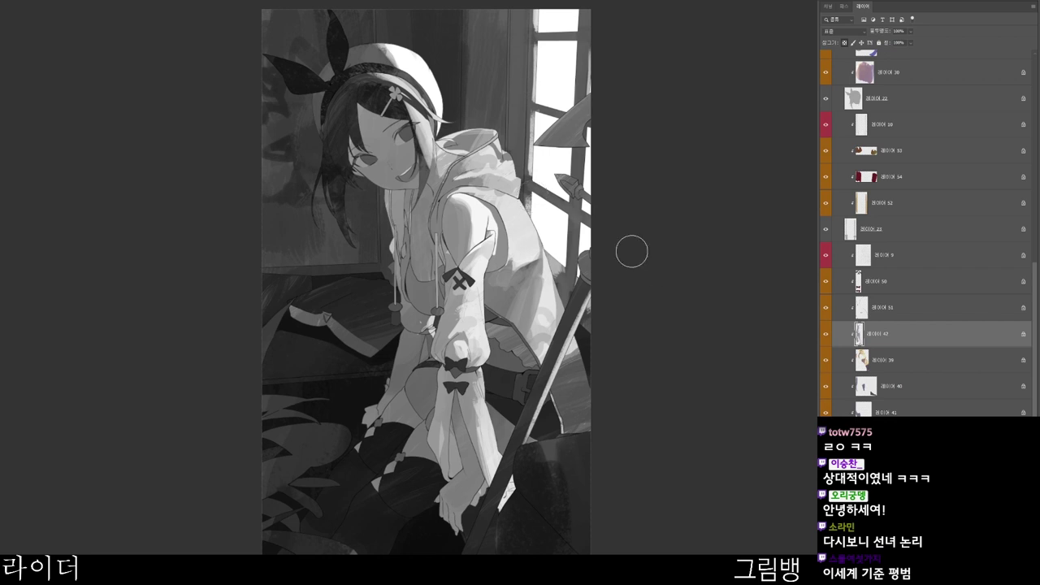
- Select the eyes' layer, set the brush colour to the dark brown 3e352f and paint both irises
left_click_drag(402, 127, 426, 125)
left_click(445, 154, "ctrl")
key("ctrl+0")
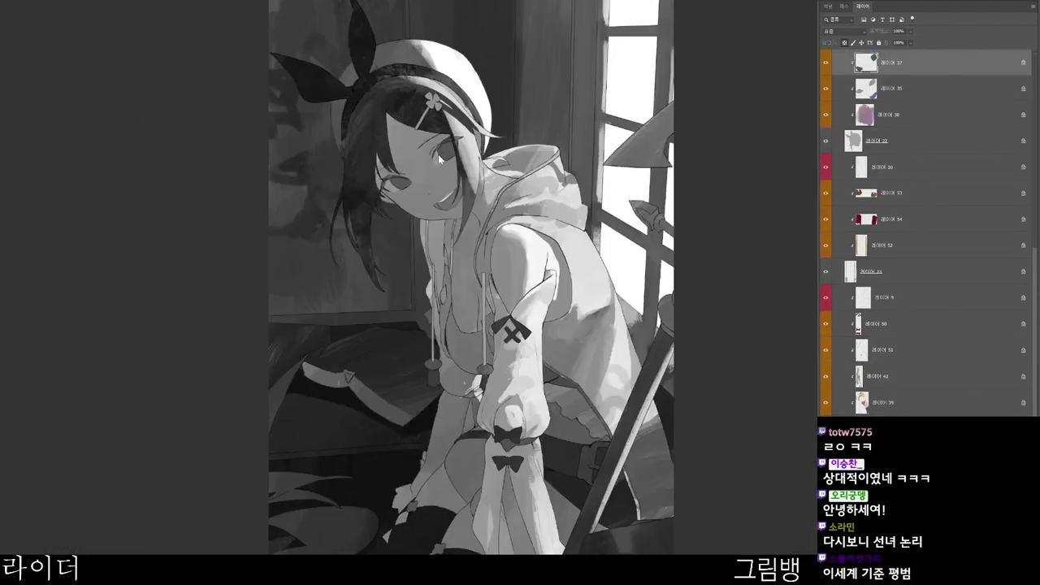
key("n")
left_click(469, 148)
left_click(587, 205)
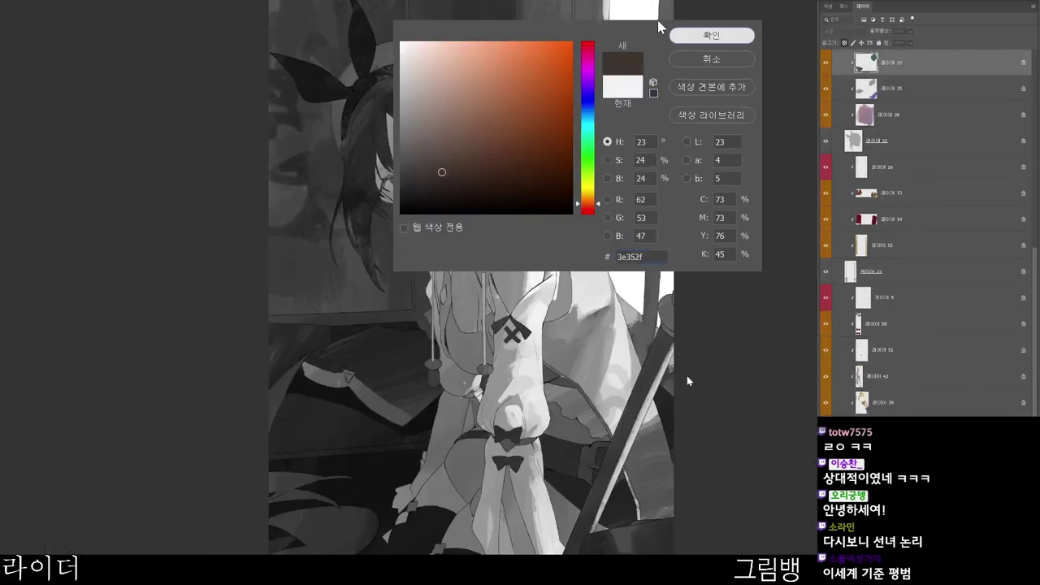
left_click(673, 32)
left_click(384, 174, "alt")
left_click_drag(392, 180, 405, 185)
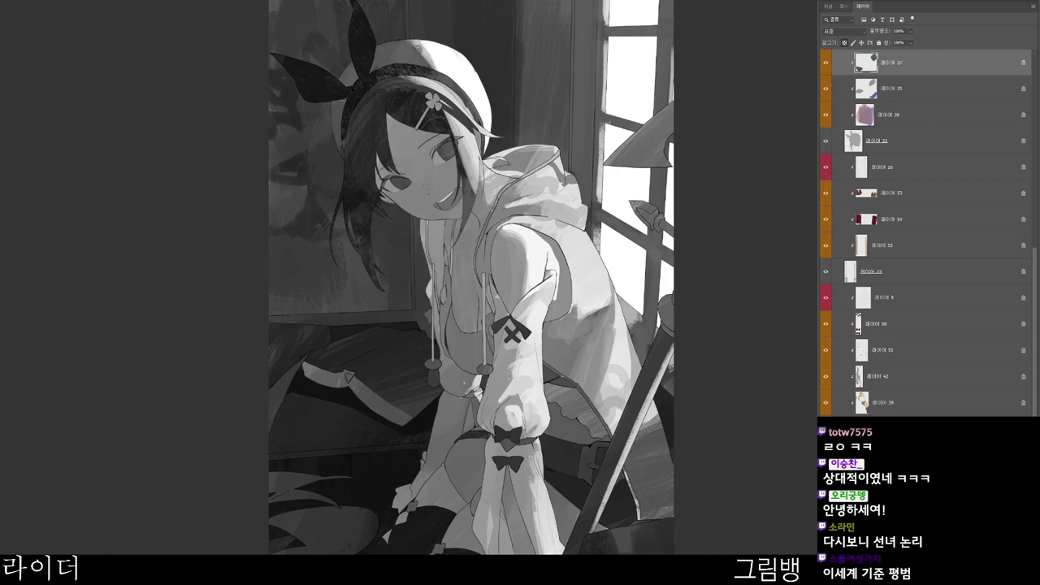
left_click_drag(444, 145, 452, 154)
- Select the mouth's layer, set the brush colour to the muted red 6b4649 and paint the inside of the mouth
left_click(453, 194, "alt")
key("alt+bracketleft")
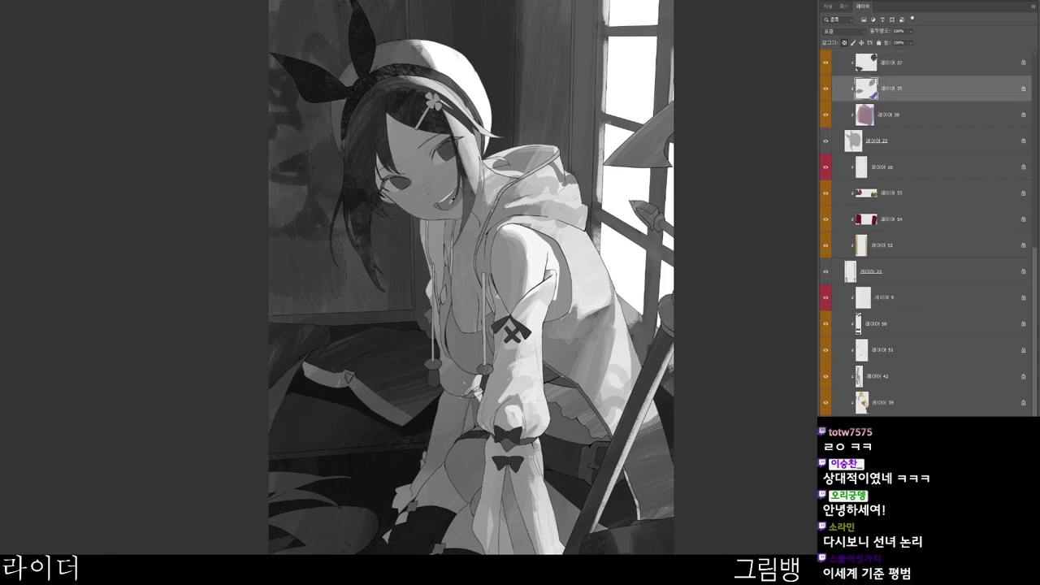
left_click(450, 196, "alt")
key("n")
left_click(585, 49)
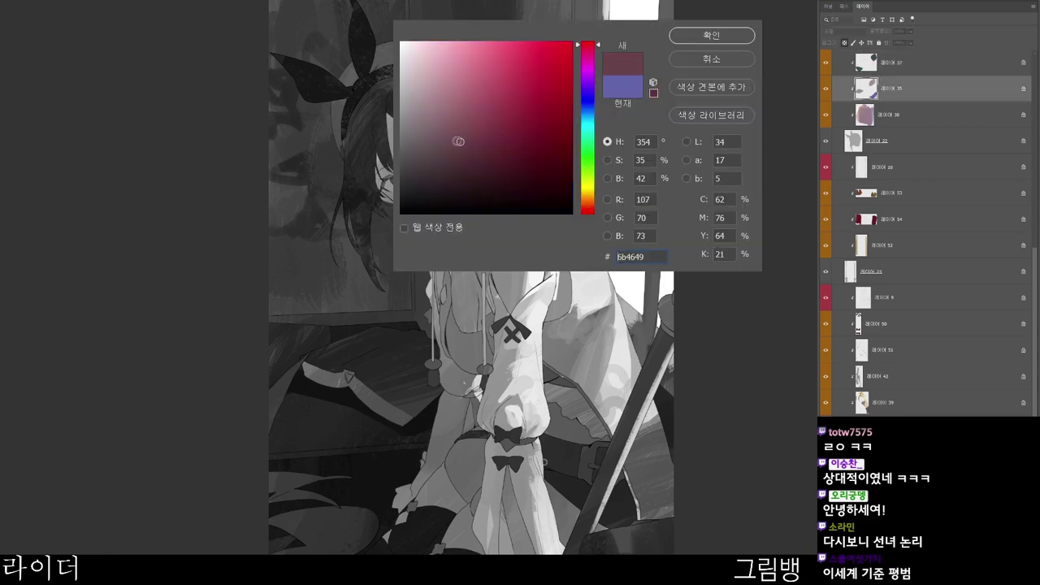
left_click(712, 35)
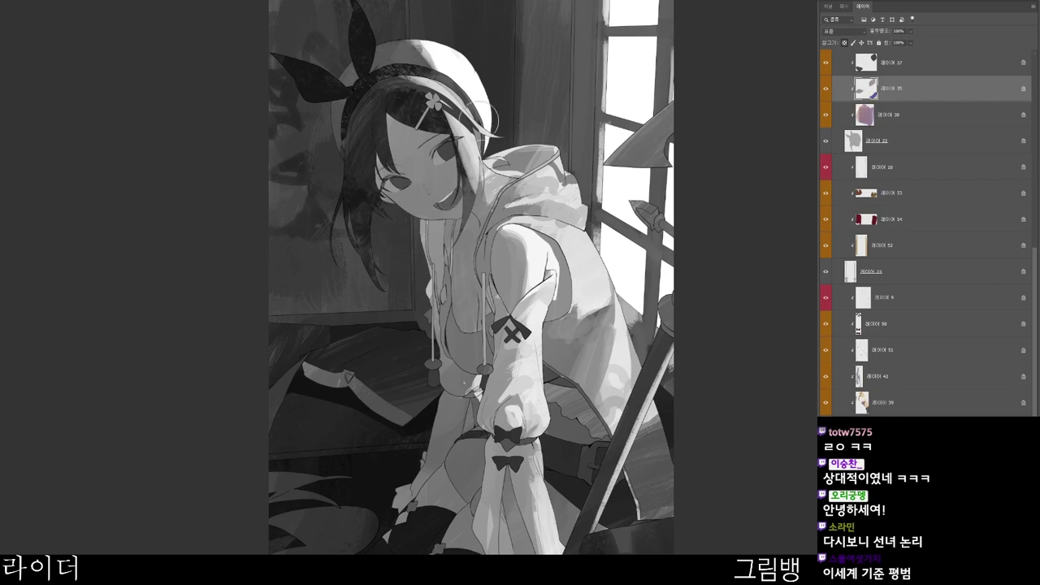
left_click_drag(428, 198, 541, 171)
- Select the eyes' layer, set the brush colour to the near-black 190d0e and darken the upper irises
left_click(484, 168, "ctrl")
scroll(541, 171, "up", 2)
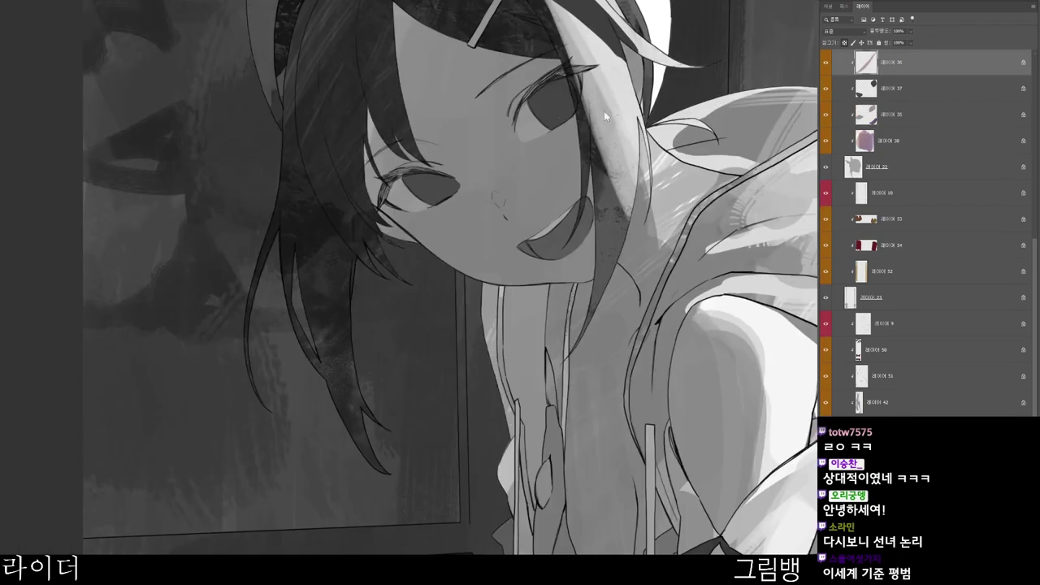
left_click(615, 203, "ctrl")
key("n")
left_click(483, 196)
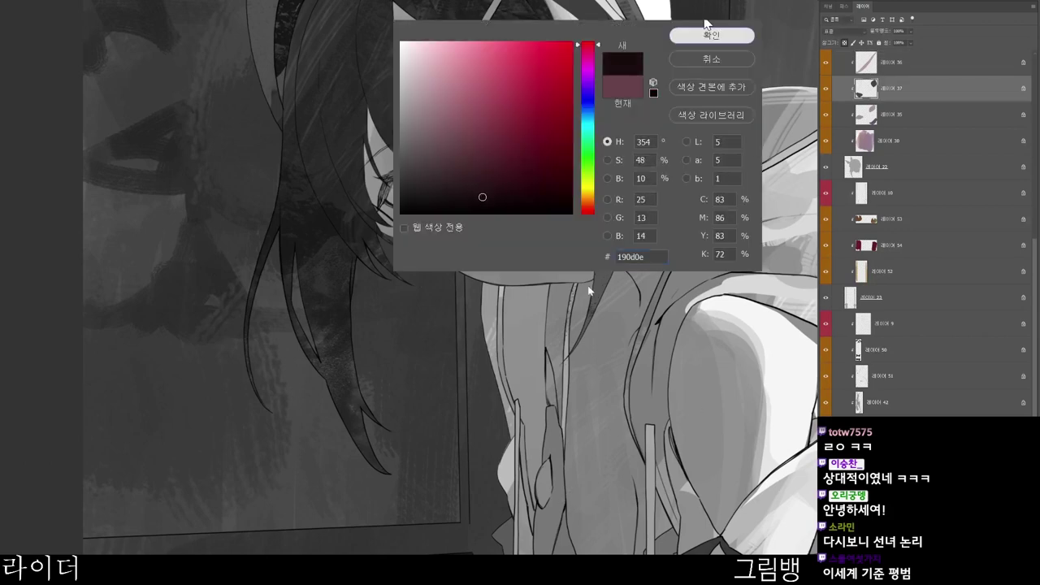
left_click(705, 34)
scroll(666, 172, "down", 2)
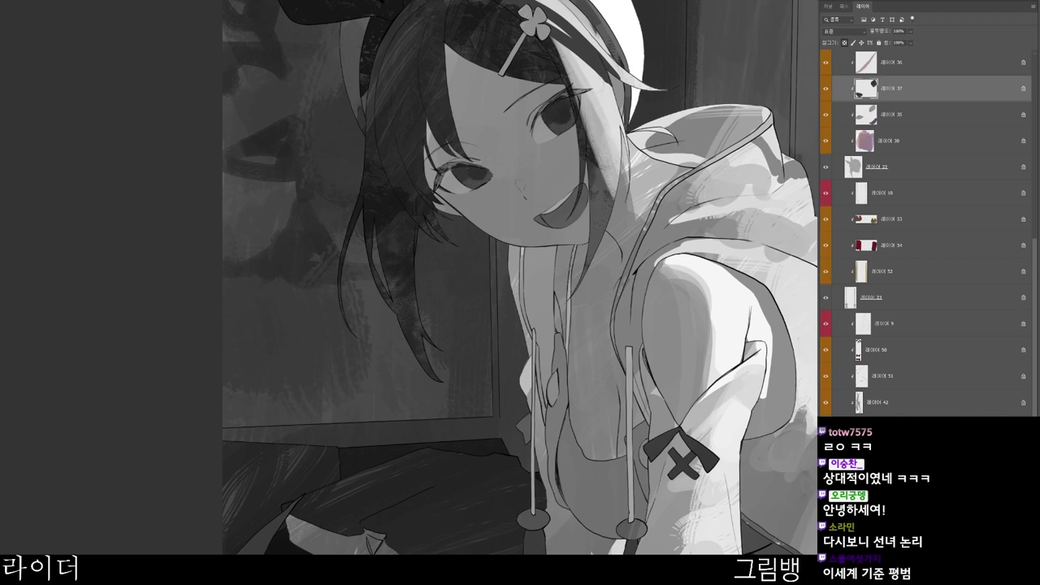
key("ctrl+0")
left_click_drag(603, 119, 452, 249)
scroll(452, 249, "up", 2)
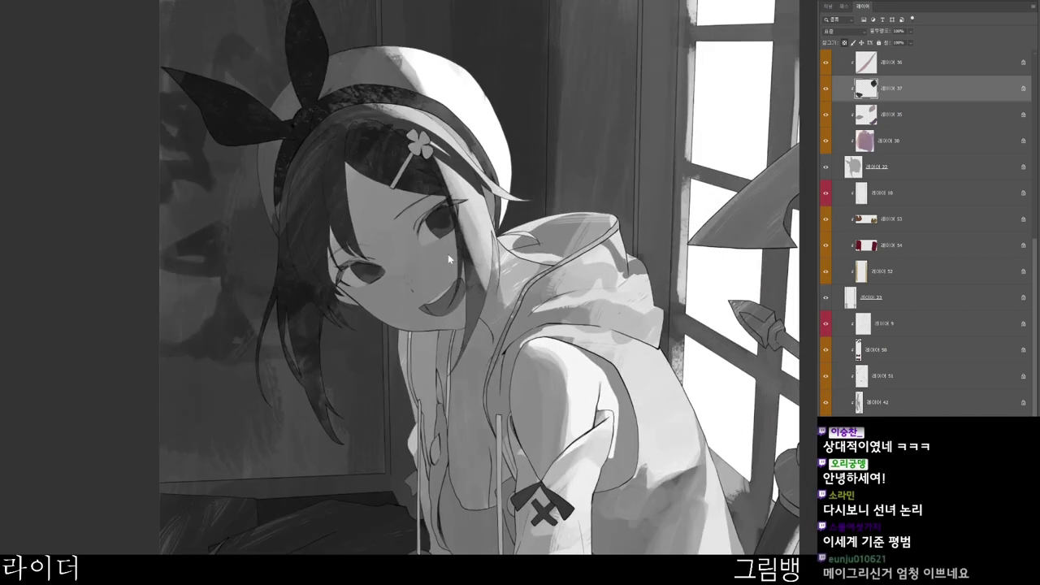
- Select the layer at the pale strip on the floor beside the girl and set the brush colour to a light muted red
left_click(486, 273, "ctrl")
scroll(519, 244, "down", 2)
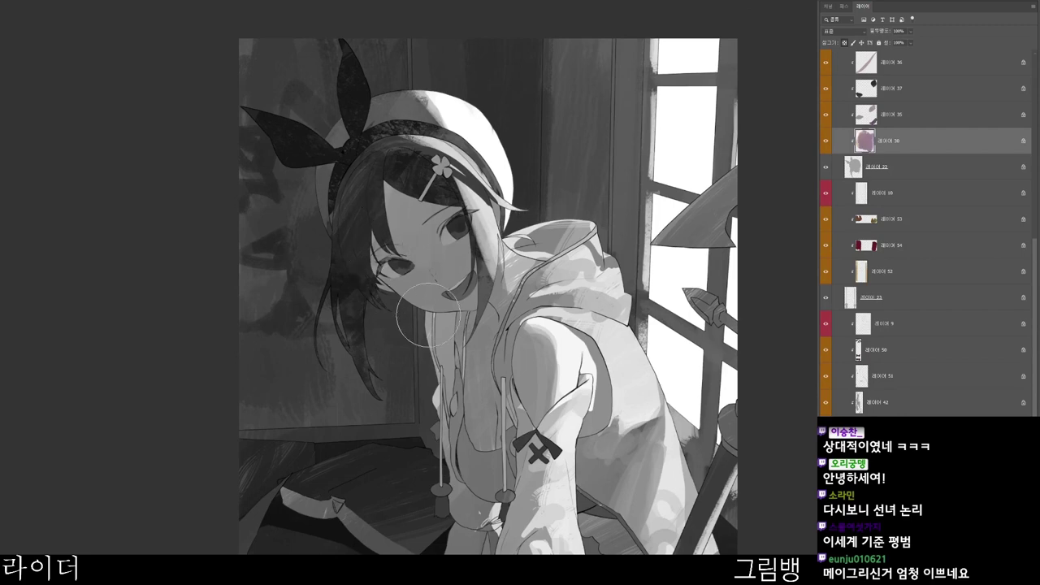
scroll(615, 186, "down", 1)
scroll(622, 195, "down", 1)
left_click_drag(624, 580, 577, 479)
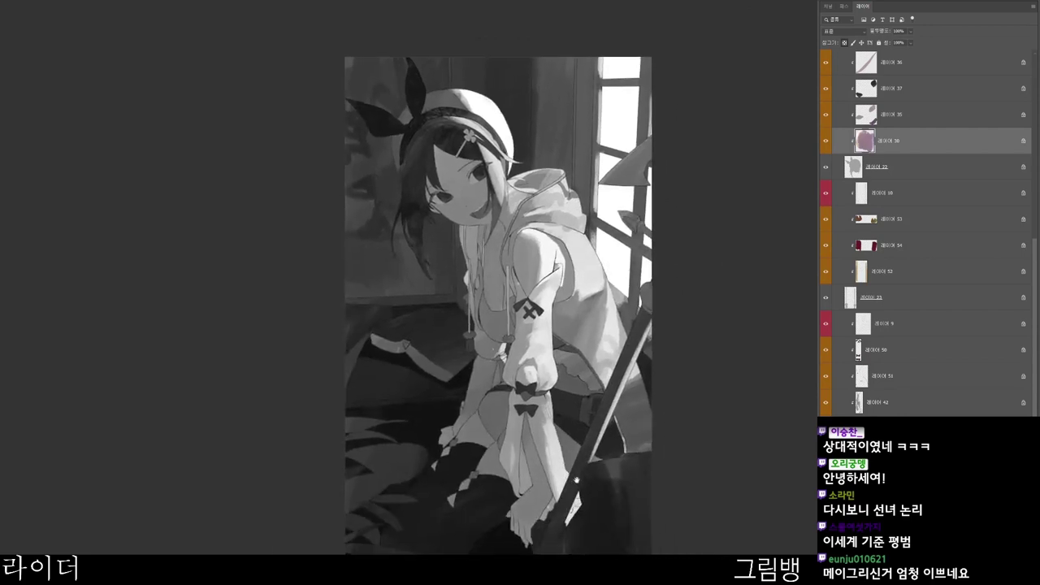
left_click(441, 364, "ctrl")
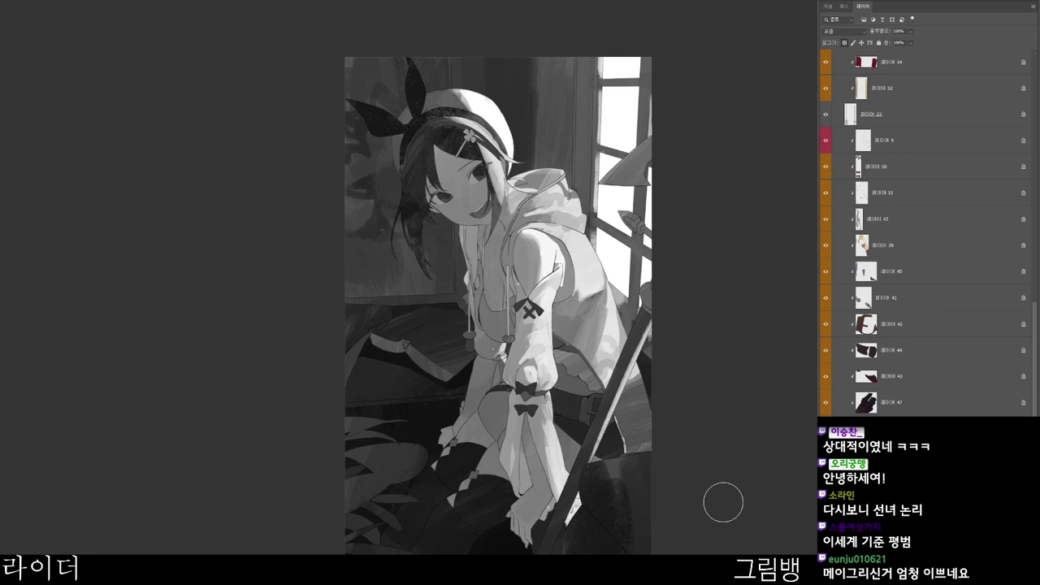
key("n")
left_click(485, 79)
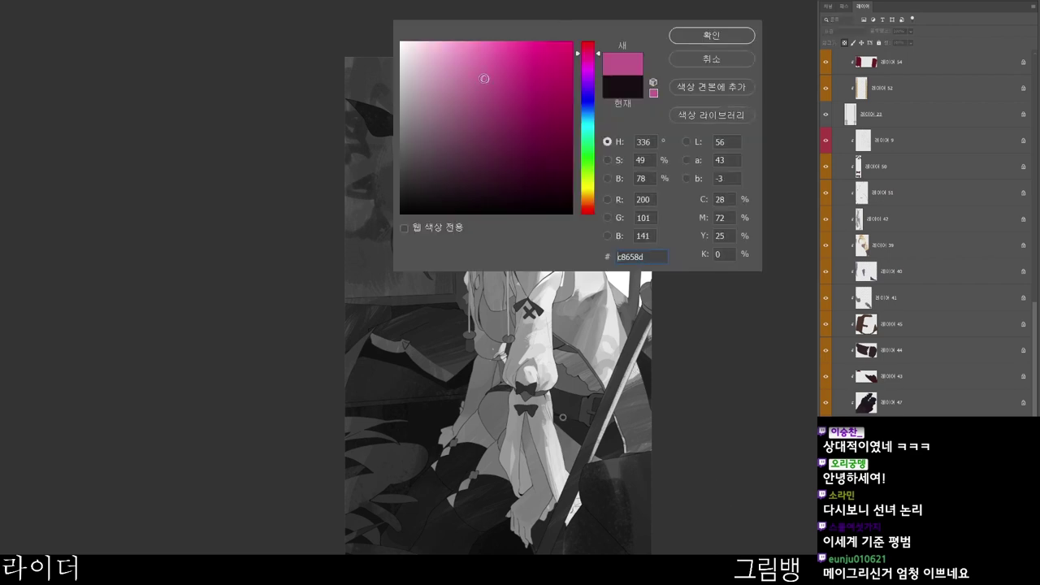
left_click(588, 213)
left_click(485, 80)
left_click(723, 34)
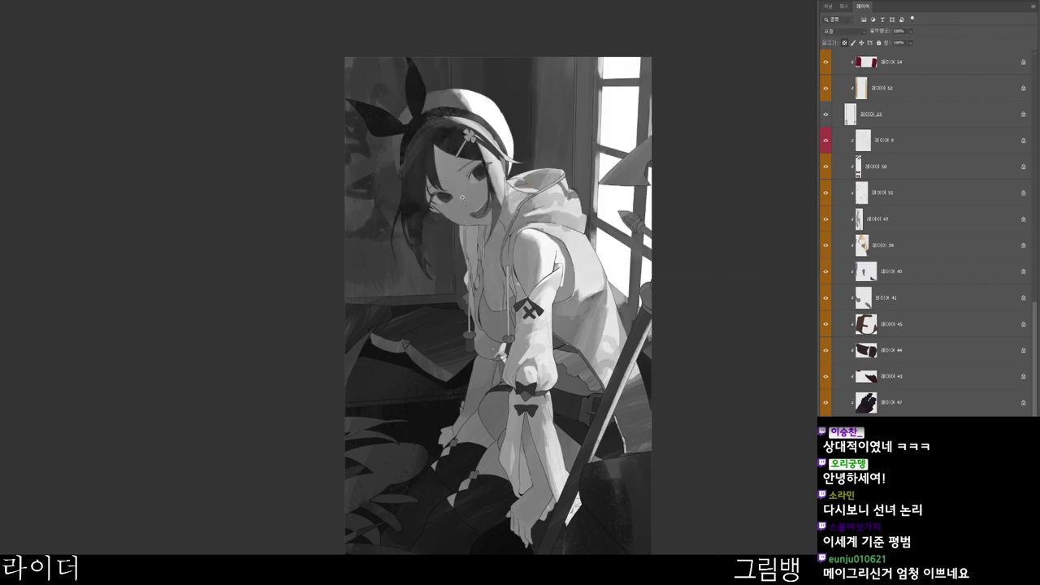
- Select the eyes' layer again and lighten the lower part of both irises
scroll(398, 195, "up", 3)
left_click(399, 196, "ctrl")
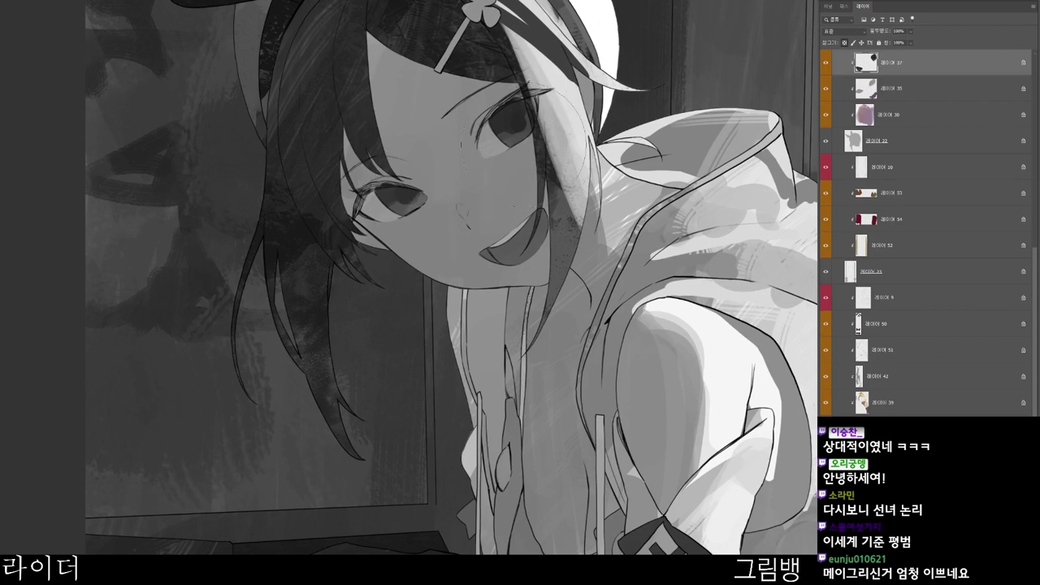
scroll(546, 107, "down", 3)
scroll(527, 152, "up", 4)
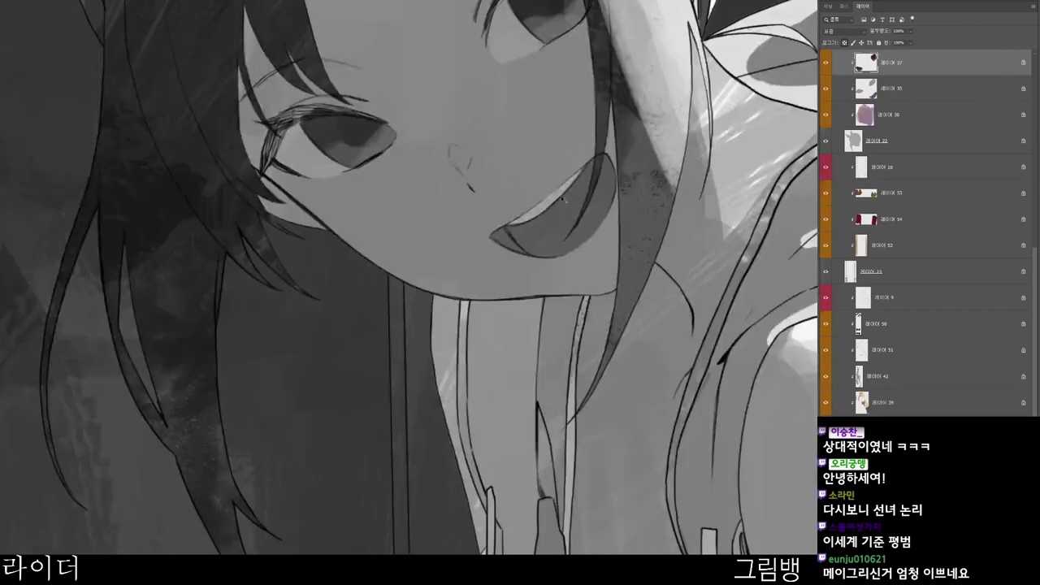
- Select the mouth's layer and set the brush colour to the reddish brown 7c534c
left_click(591, 200, "ctrl")
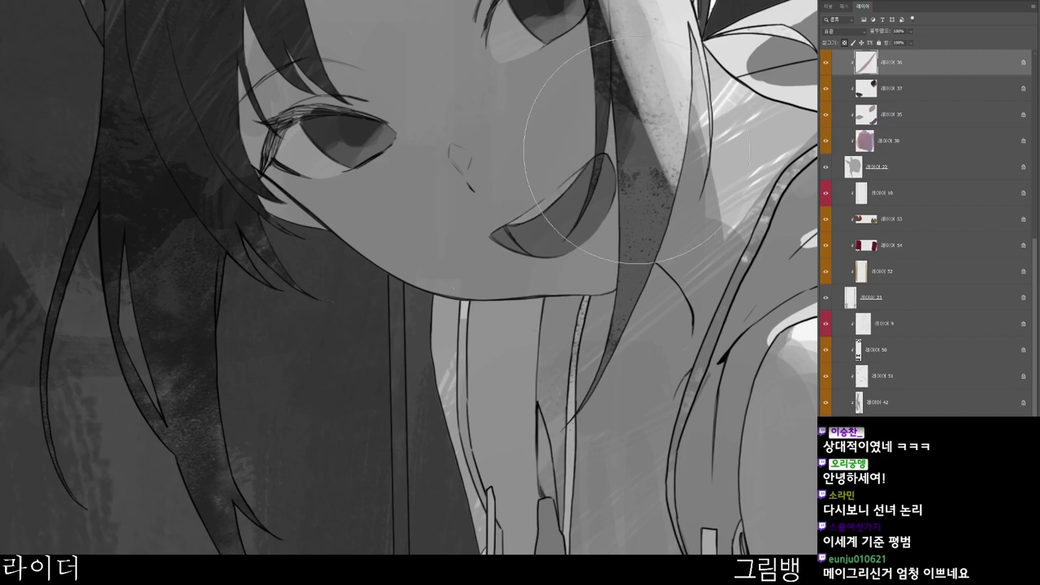
scroll(624, 157, "down", 4)
scroll(648, 205, "up", 5)
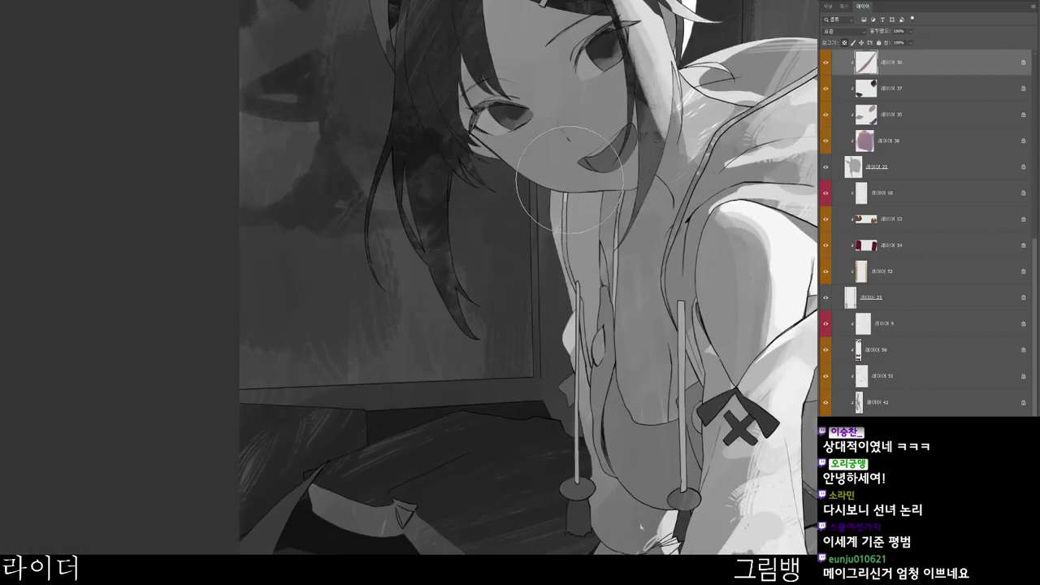
left_click(642, 177, "ctrl")
key("n")
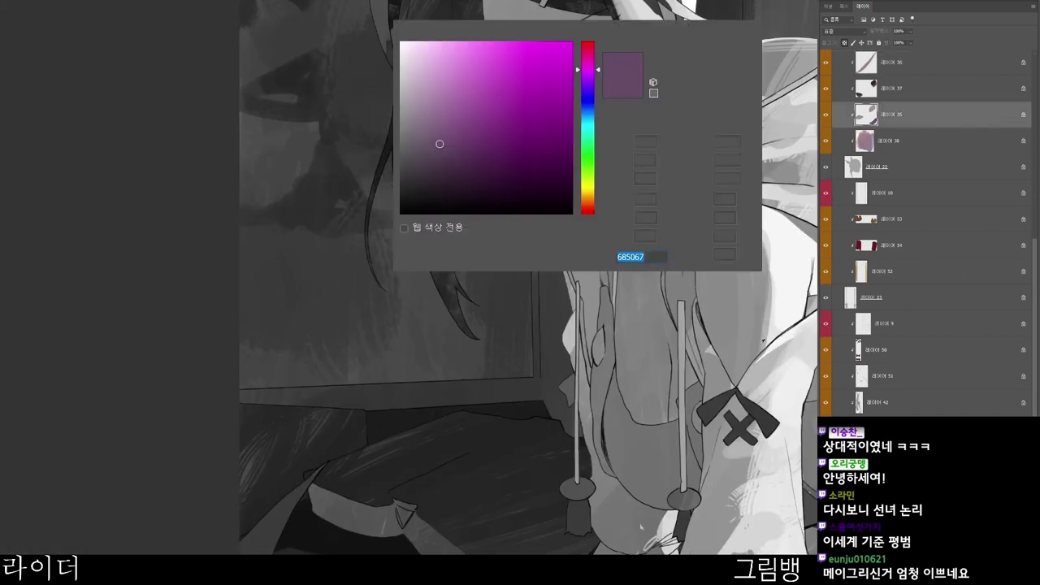
left_click(588, 50)
left_click_drag(452, 130, 466, 130)
left_click(592, 205)
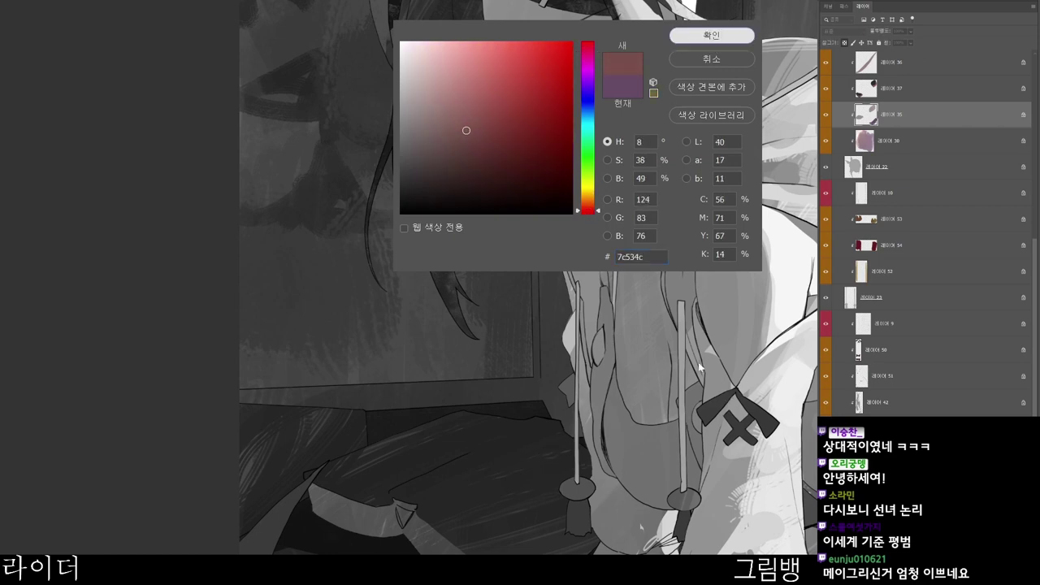
left_click(707, 36)
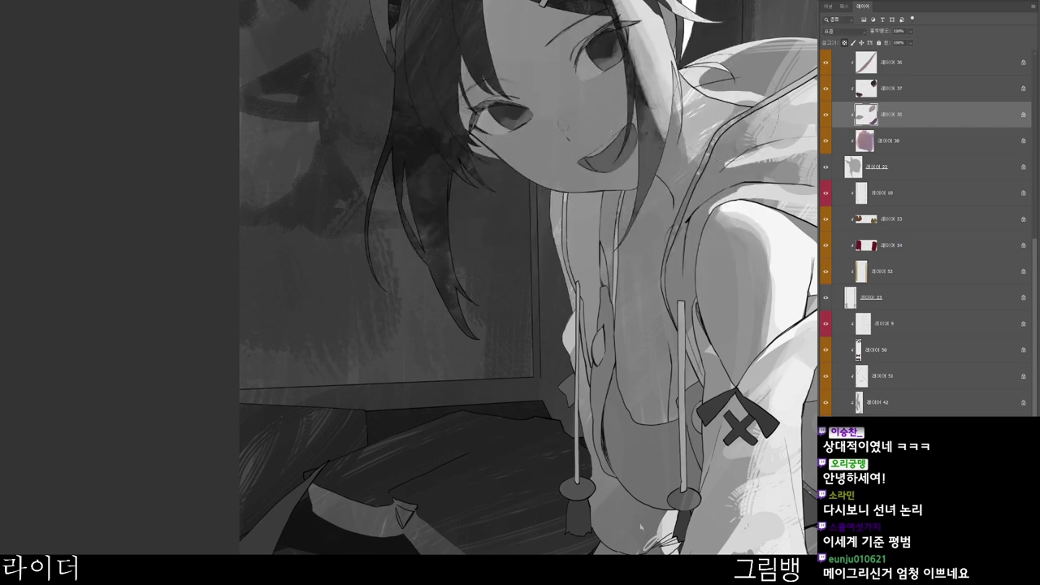
- Change the brush colour to a very dark brown with its hue shifted towards magenta and darken the inside of the mouth
scroll(693, 465, "down", 1)
key("n")
left_click(476, 182)
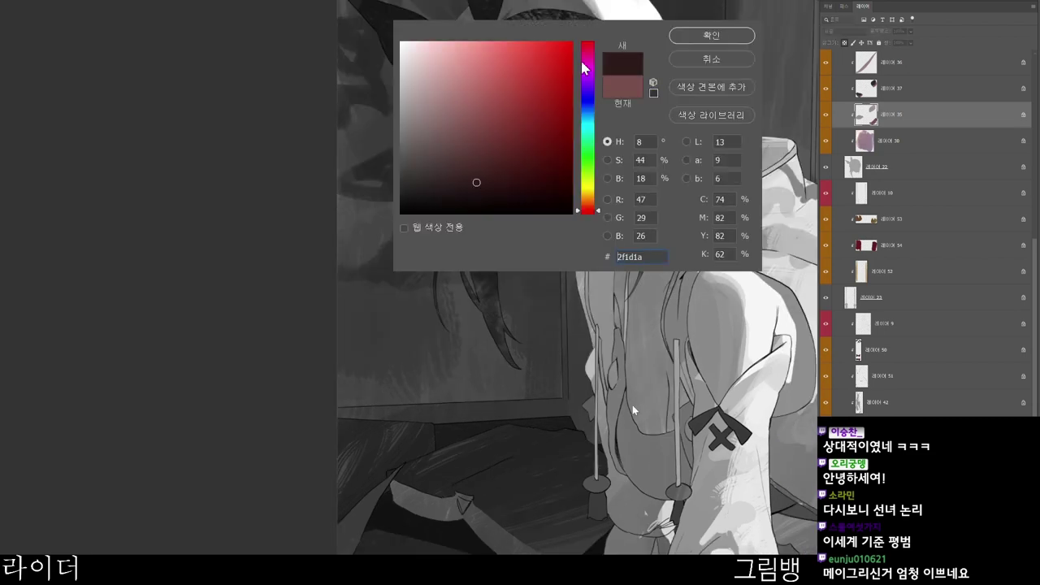
left_click(584, 60)
left_click(700, 34)
scroll(596, 240, "up", 3)
scroll(595, 240, "down", 2)
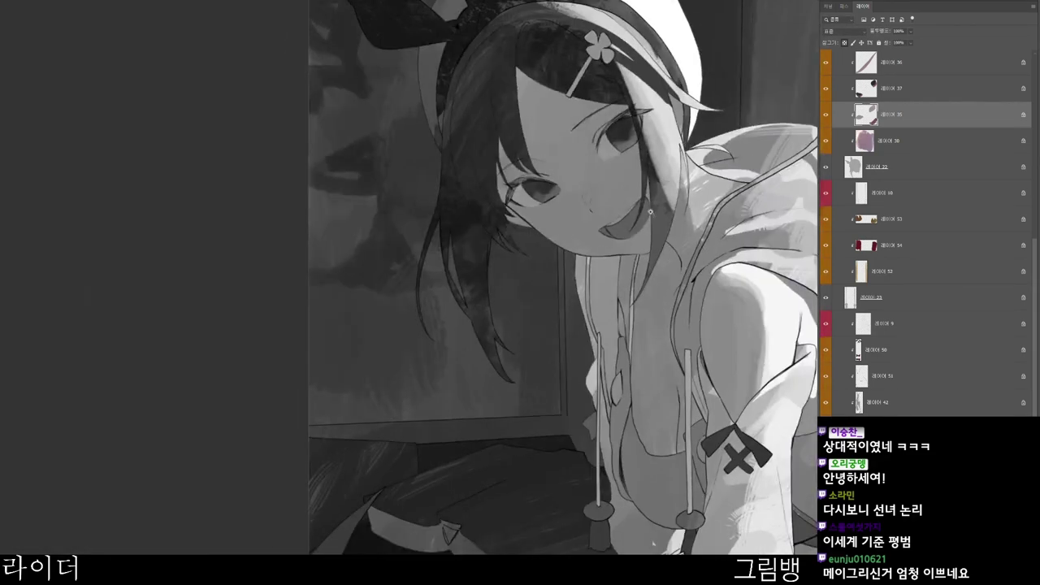
left_click_drag(588, 198, 419, 305)
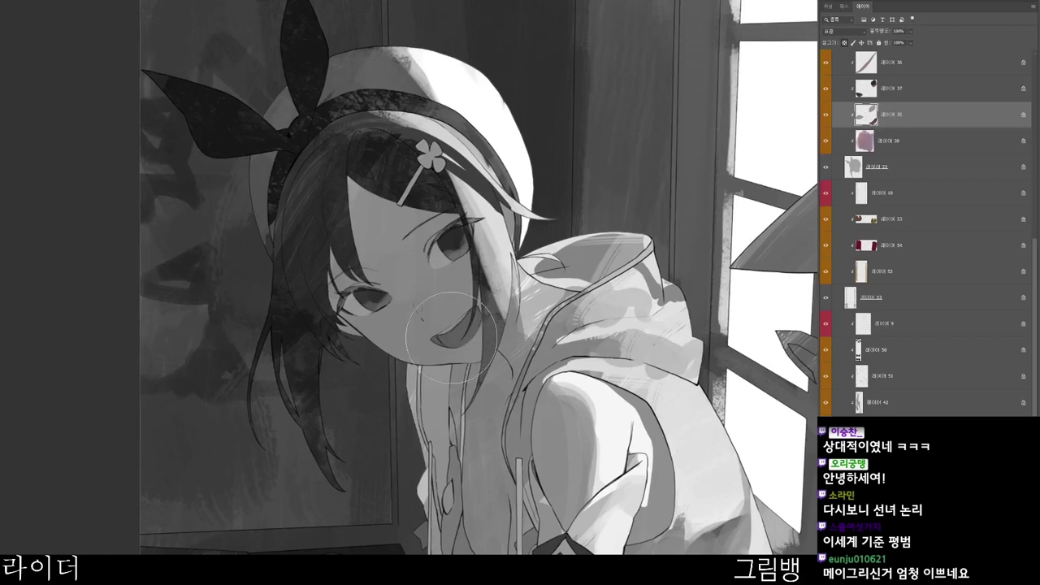
- Select the face's skin layer and paint soft shadows on the nose and beside the fringe near the eye
left_click_drag(615, 212, 605, 369)
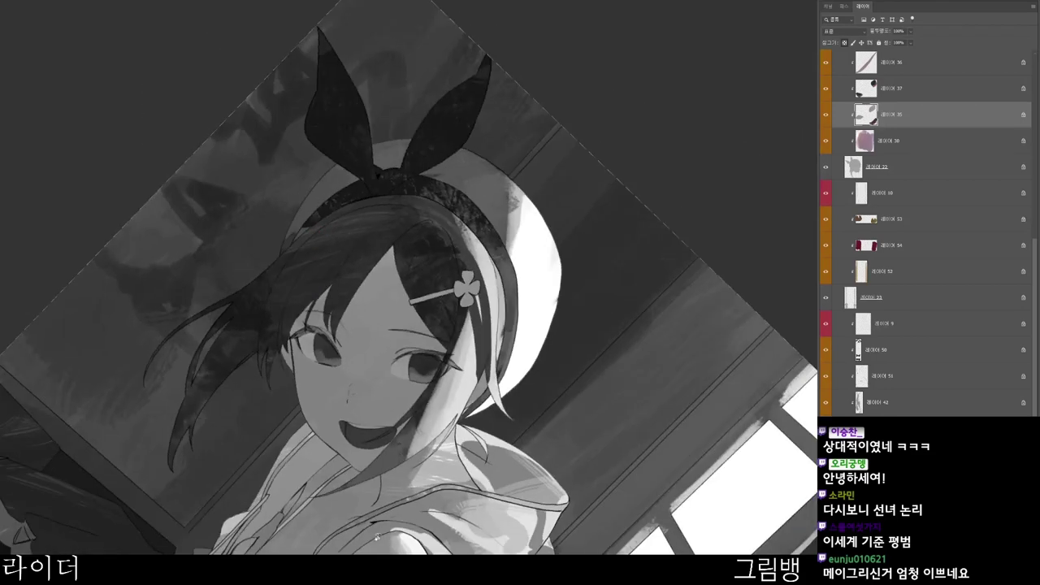
left_click(392, 375, "ctrl")
left_click_drag(444, 406, 519, 323)
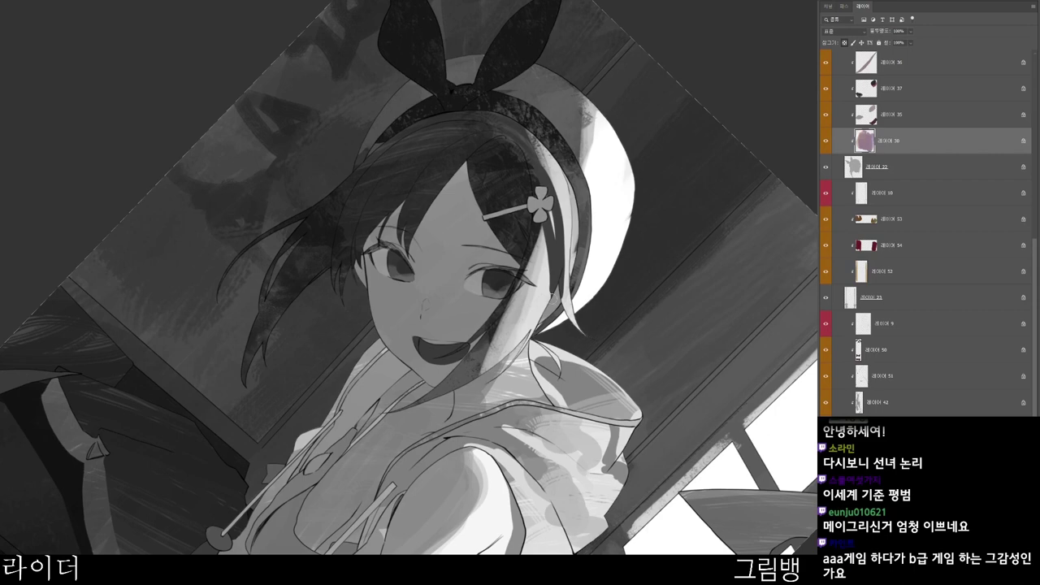
scroll(423, 299, "up", 5)
mouse_move(427, 299)
left_mouse_down()
mouse_move(428, 309)
mouse_move(445, 306)
mouse_move(427, 304)
mouse_move(436, 288)
left_mouse_up()
scroll(511, 267, "down", 3)
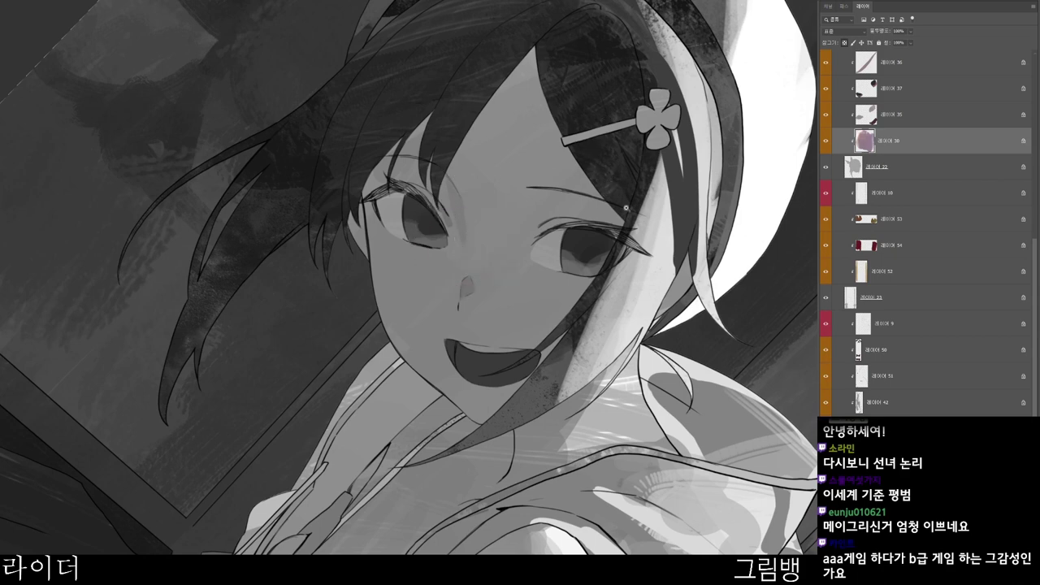
- Blend soft skin tones across the forehead and between the eyebrows
scroll(625, 208, "down", 1)
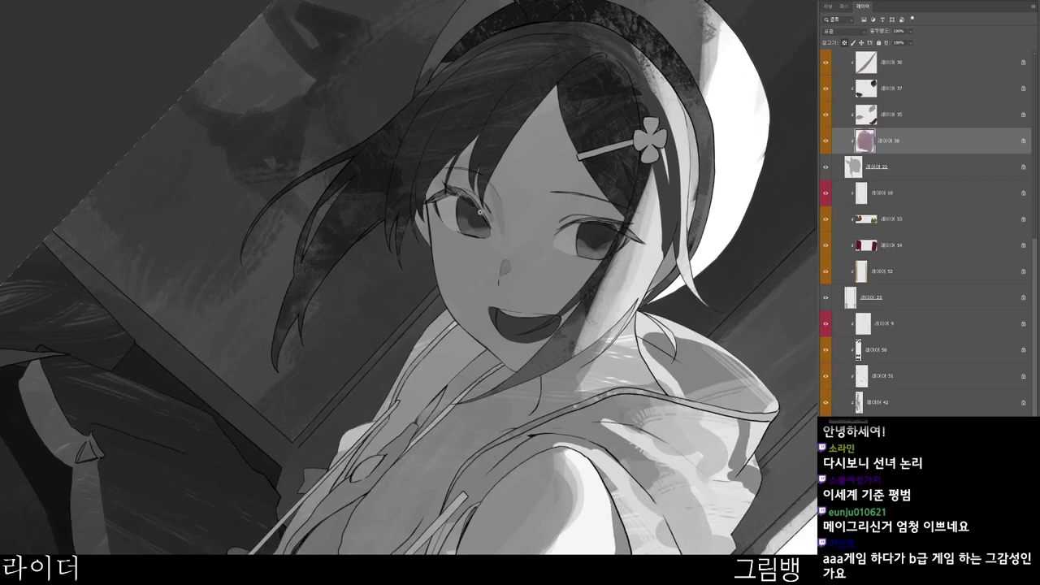
scroll(479, 221, "up", 2)
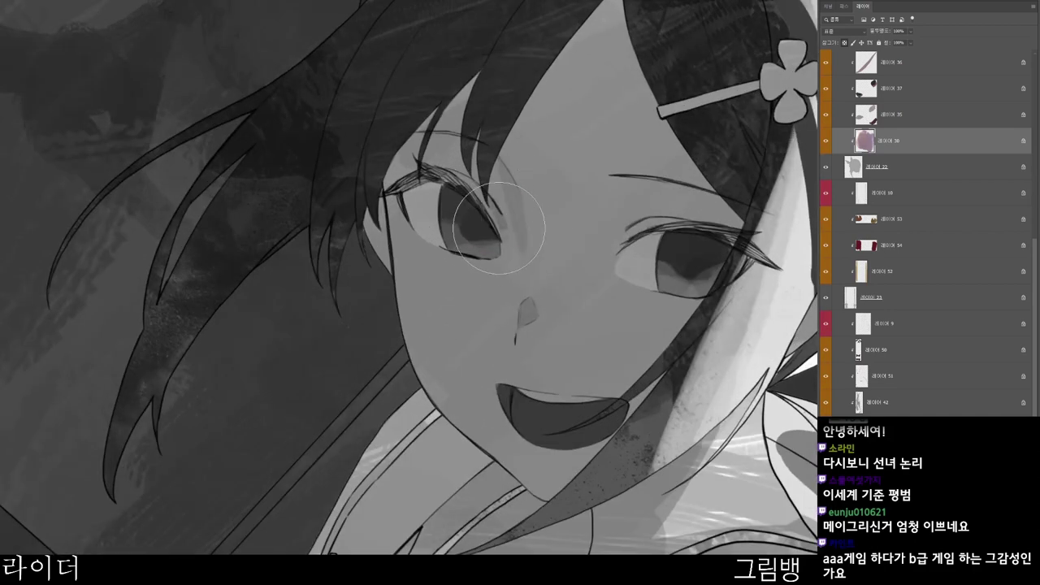
scroll(577, 208, "down", 1)
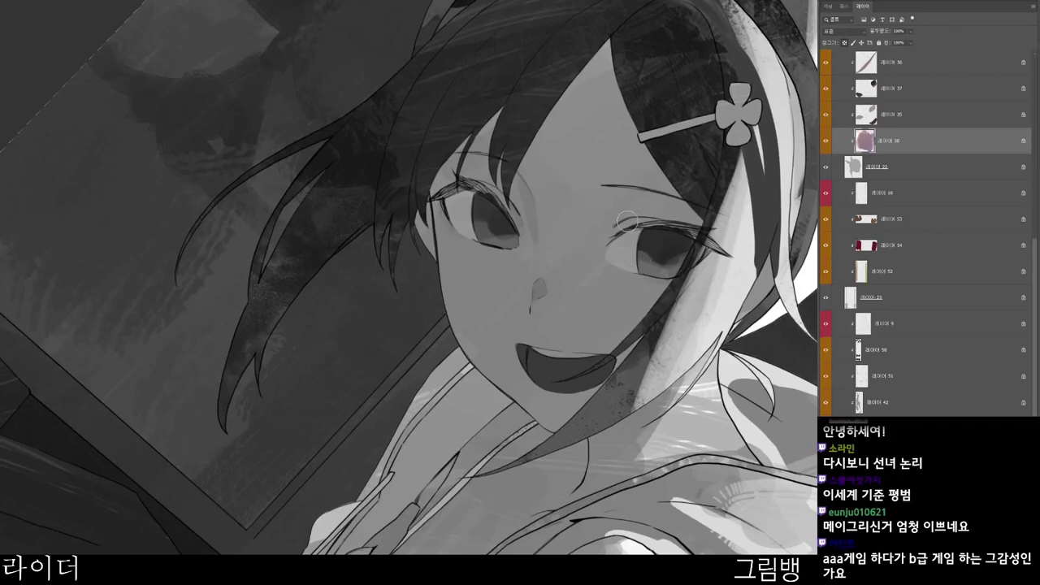
mouse_move(623, 214)
left_mouse_down()
mouse_move(635, 204)
mouse_move(638, 155)
mouse_move(558, 149)
left_mouse_up()
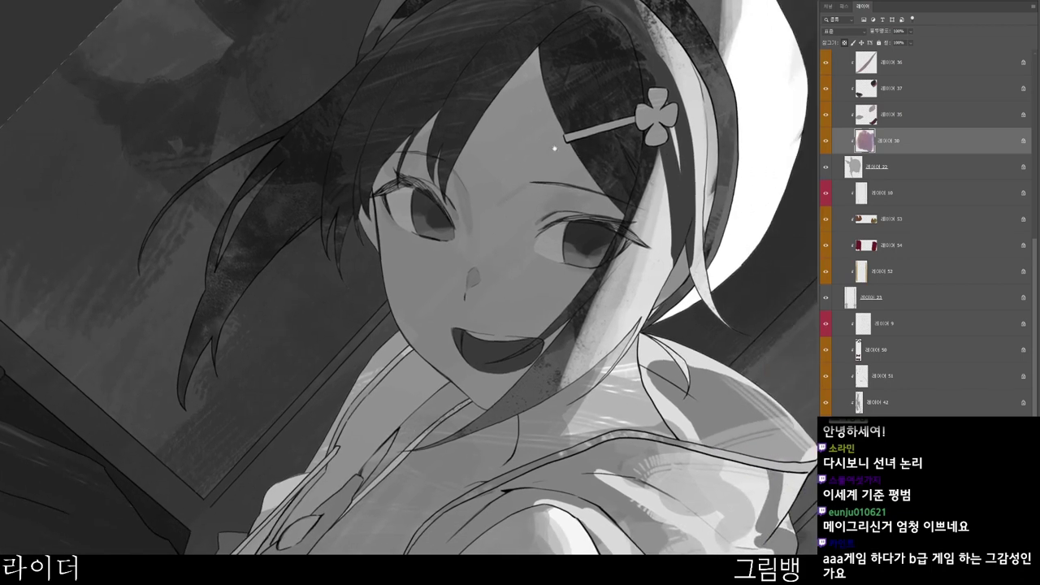
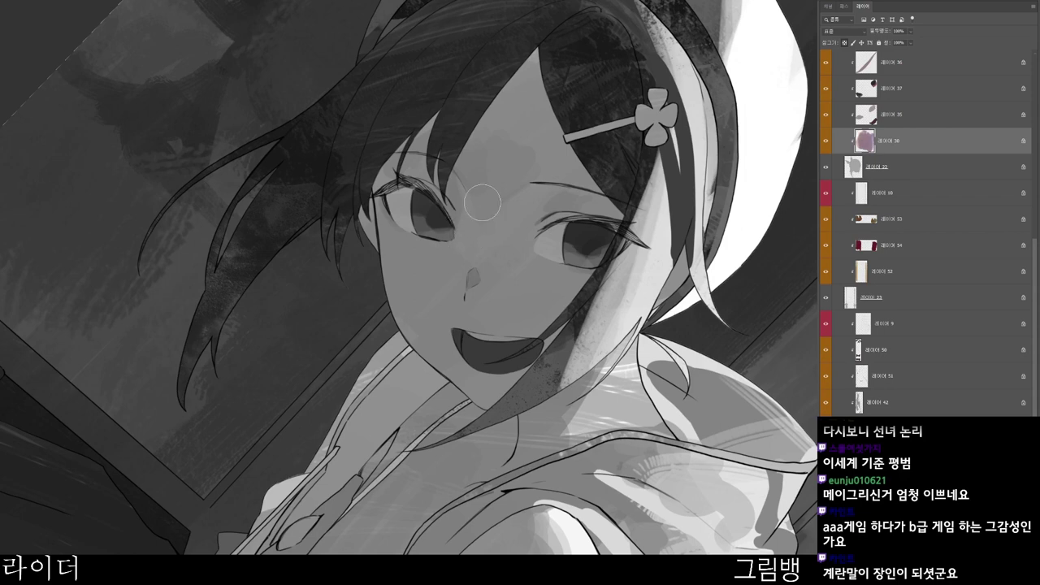
- Set the brush colour to the light red e47a7a and deepen it to a darker, more saturated red
scroll(611, 231, "down", 1)
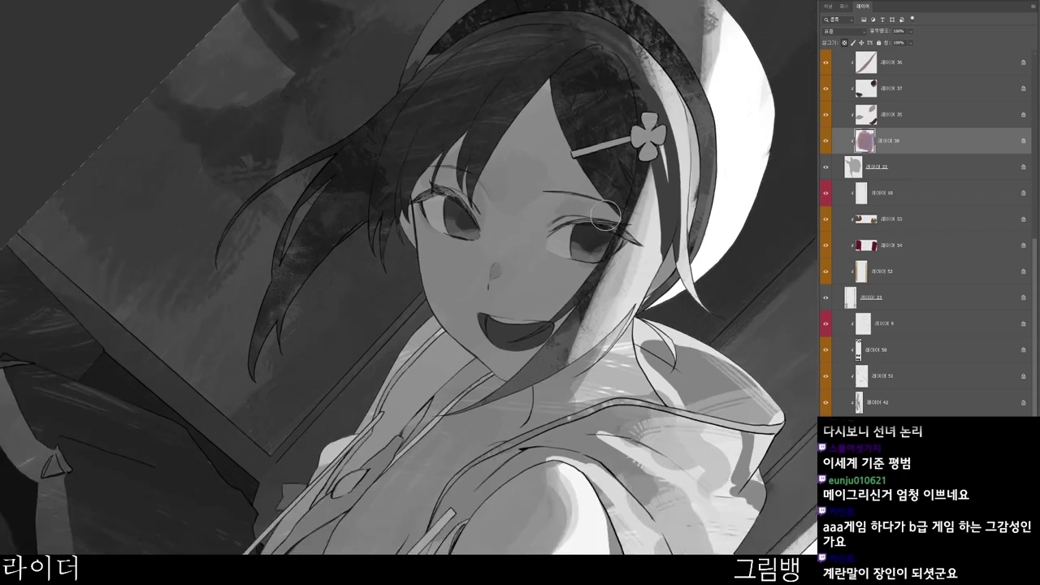
key("n")
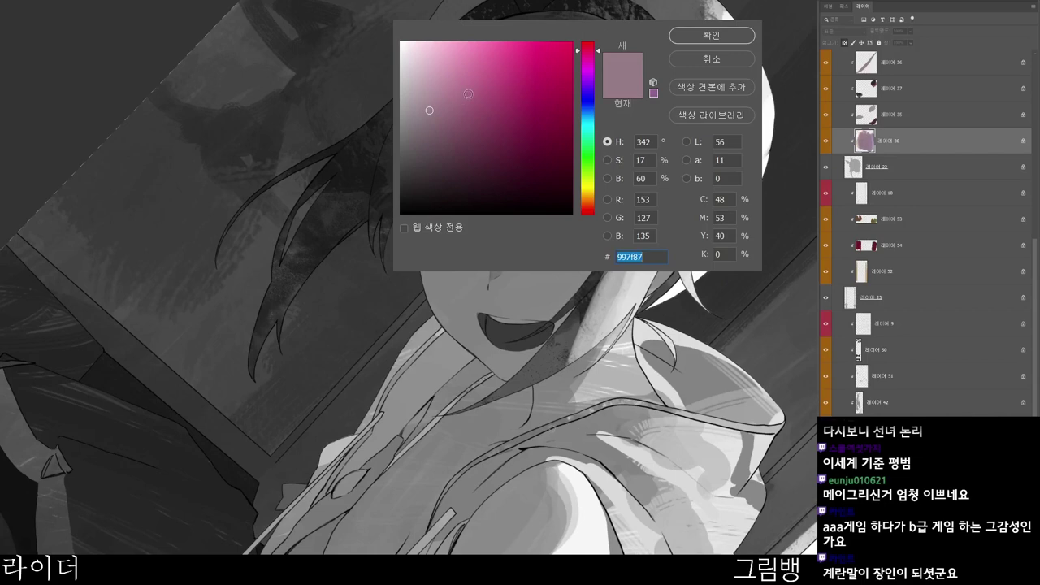
key("Return")
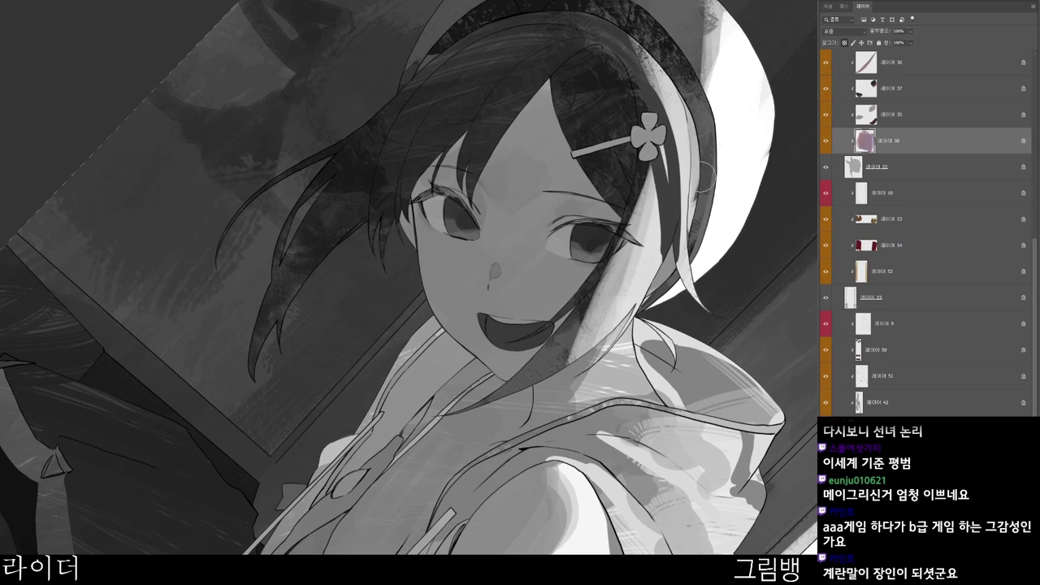
left_click_drag(727, 168, 642, 193)
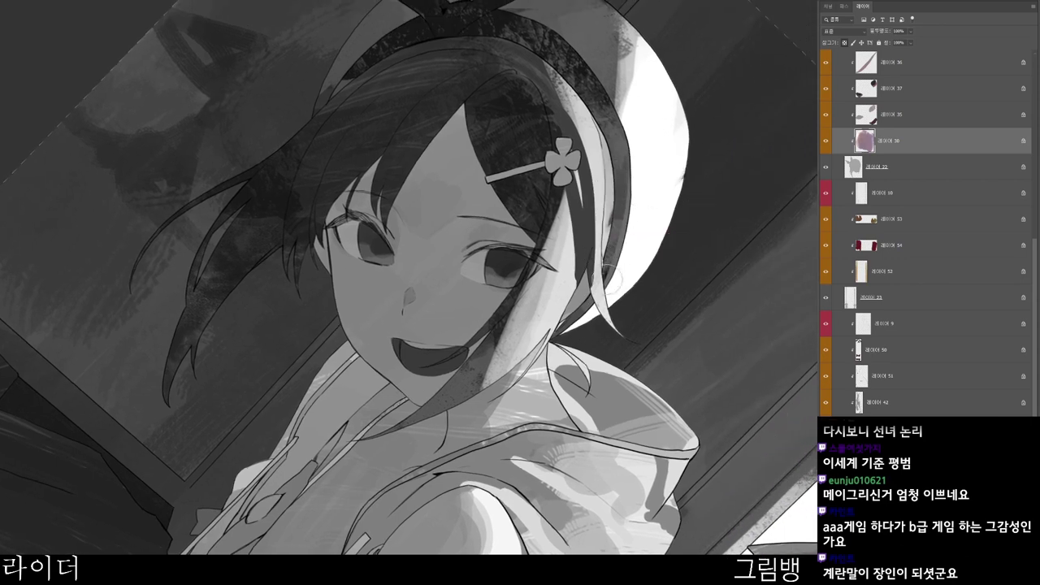
key("n")
left_click(480, 62)
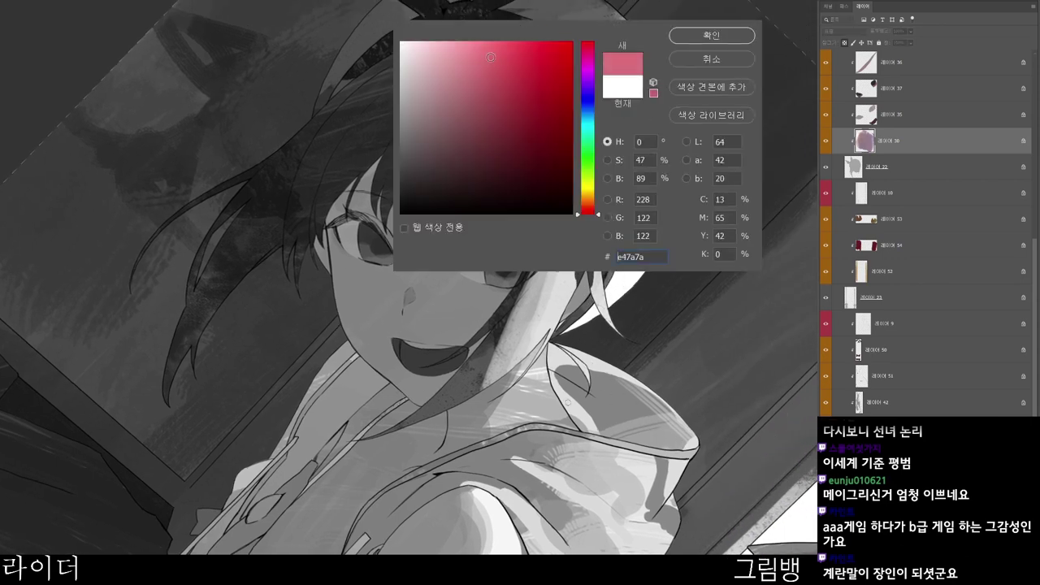
left_click(704, 33)
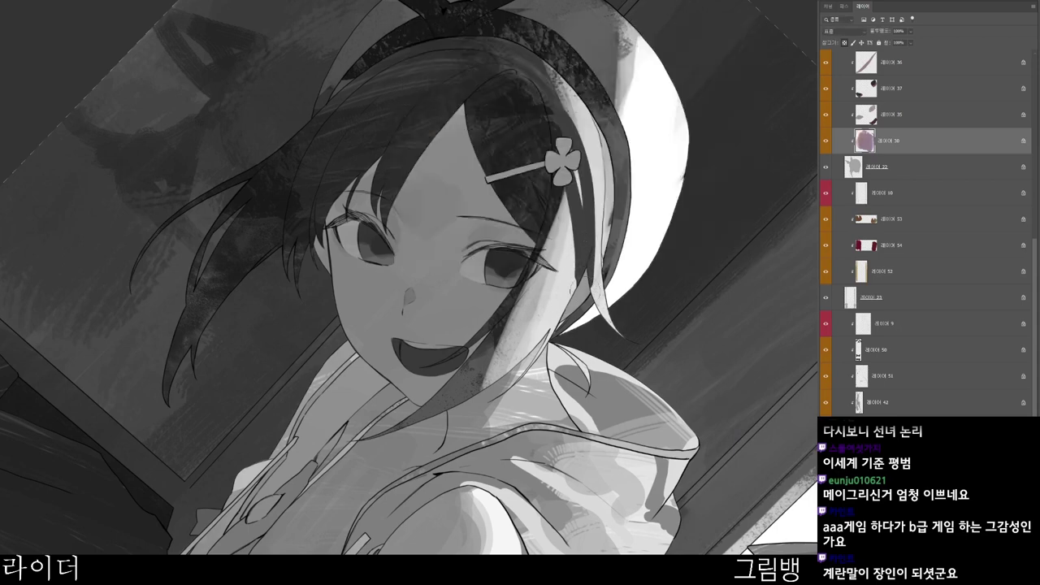
key("n")
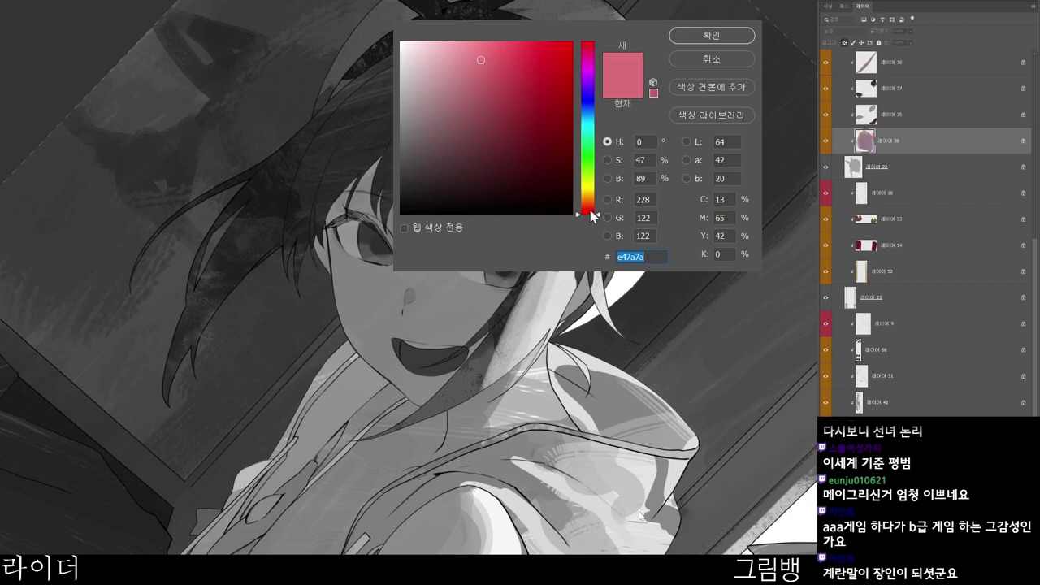
left_click(529, 77)
left_click(713, 36)
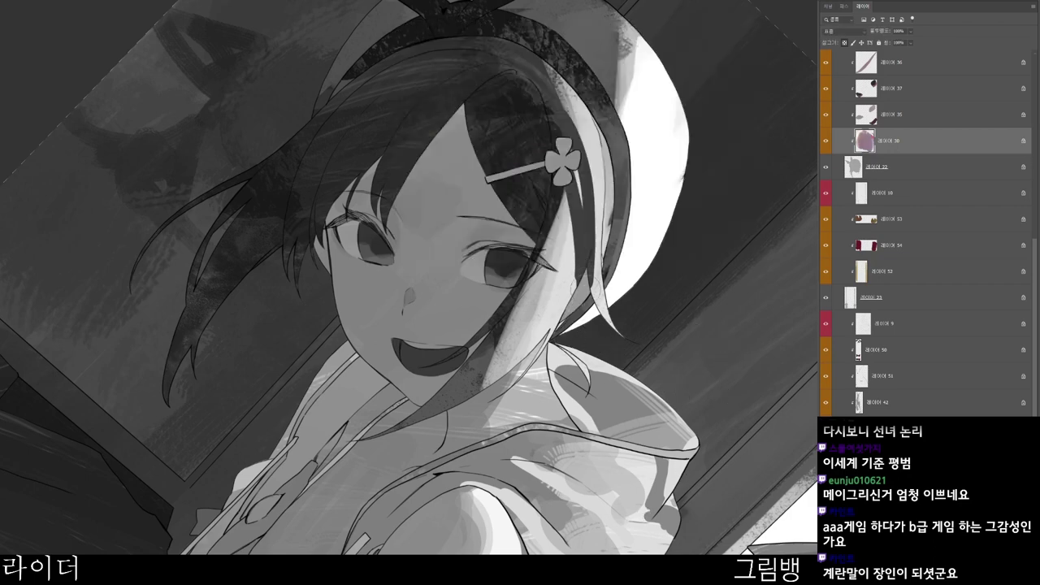
- Select the hair's layer and paint the chosen red along the lock hanging beside the cheek
key("r")
mouse_move(554, 433)
left_mouse_down()
mouse_move(573, 220)
mouse_move(559, 262)
left_mouse_up()
left_click(564, 213, "ctrl")
scroll(569, 212, "down", 2)
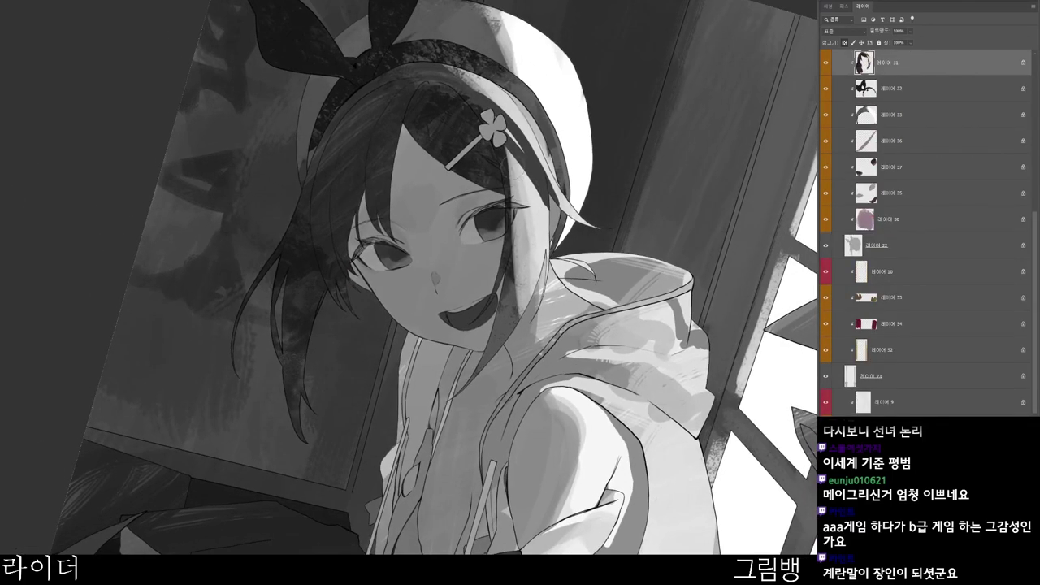
left_click_drag(512, 165, 505, 272)
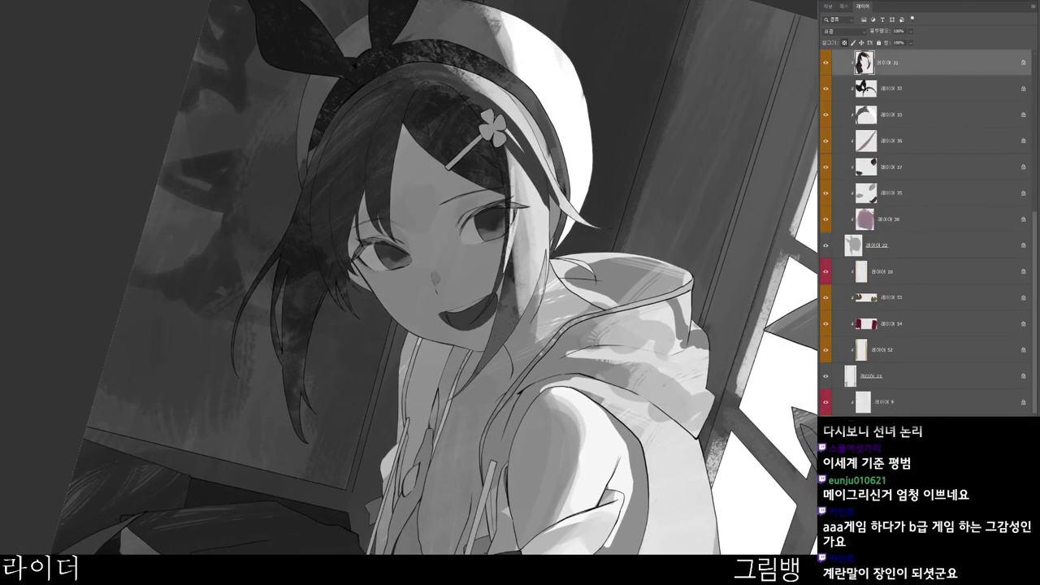
left_click_drag(512, 210, 510, 329)
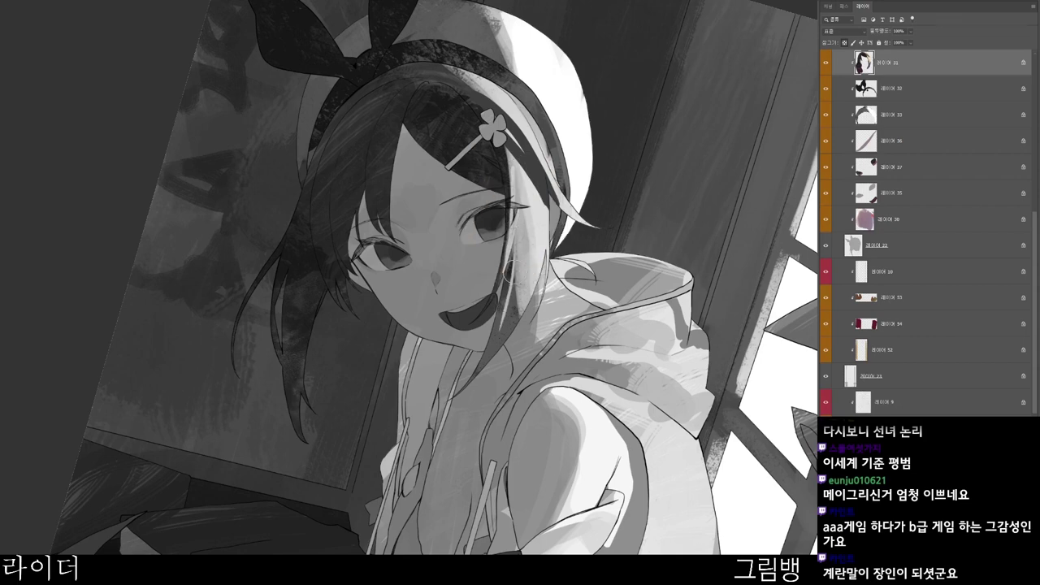
left_click_drag(512, 276, 516, 350)
- Darken the brush colour and paint more tone on the side lock next to the face
key("r")
left_click_drag(533, 416, 607, 341)
key("n")
mouse_move(458, 176)
left_mouse_down()
mouse_move(504, 294)
mouse_move(517, 198)
mouse_move(517, 227)
left_mouse_up()
left_click(717, 37)
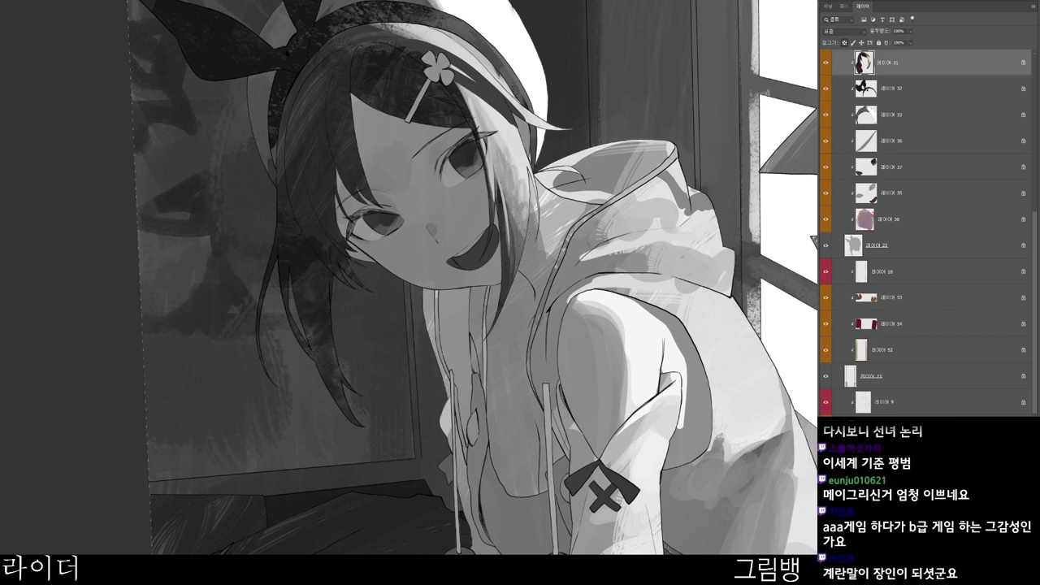
left_click_drag(515, 156, 525, 203)
key("r")
left_click_drag(470, 243, 461, 328)
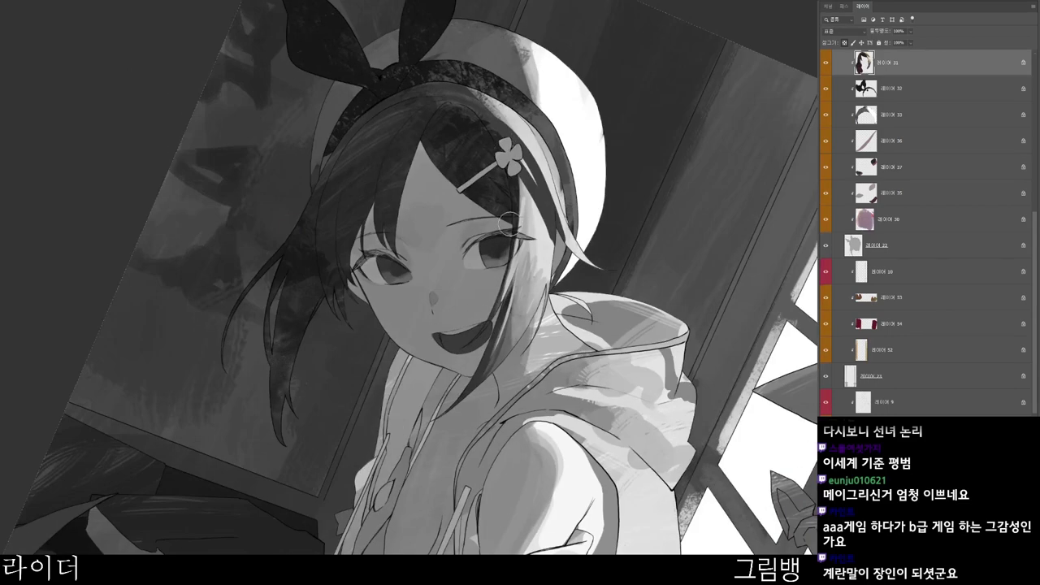
- Paint light strokes on the top of the hair, between the headband and the clover hairpin
mouse_move(480, 128)
left_mouse_down()
mouse_move(429, 84)
mouse_move(484, 99)
left_mouse_up()
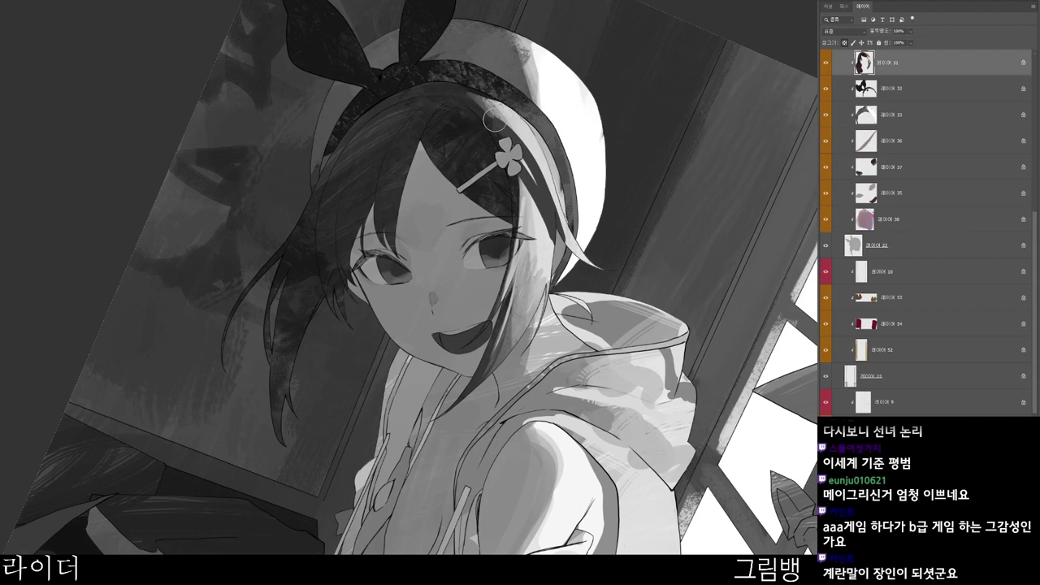
left_click_drag(456, 115, 472, 129)
mouse_move(468, 94)
left_mouse_down()
mouse_move(433, 106)
mouse_move(443, 98)
mouse_move(454, 120)
mouse_move(437, 84)
mouse_move(473, 89)
left_mouse_up()
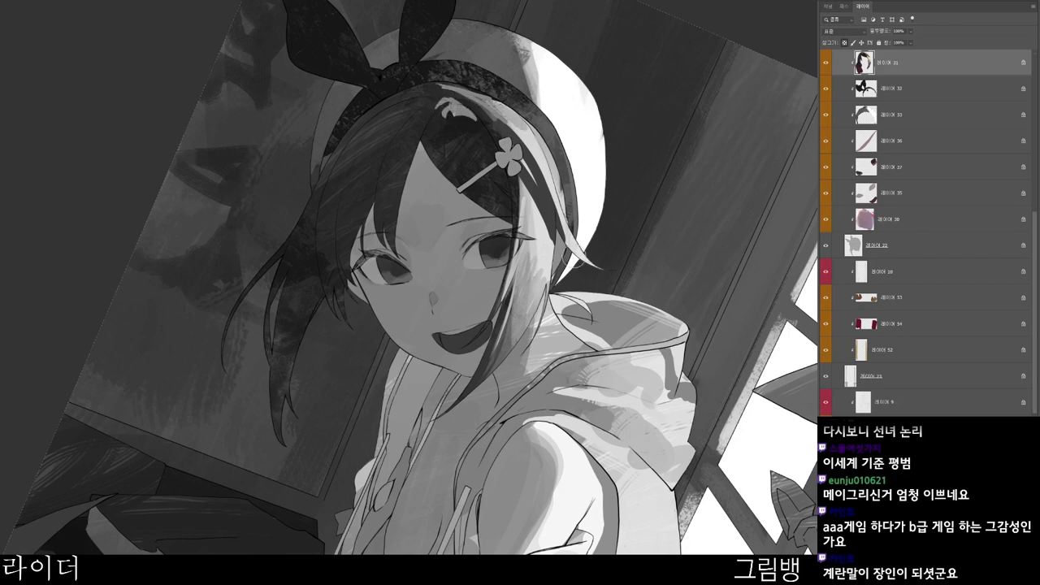
- Rework the edge of the hair's light streak beneath the headband, covering the excess with dark strokes
key("r")
left_click_drag(455, 496, 542, 130)
left_click_drag(402, 249, 575, 340)
mouse_move(342, 153)
left_mouse_down()
mouse_move(307, 181)
mouse_move(321, 180)
mouse_move(361, 133)
mouse_move(326, 190)
mouse_move(324, 155)
mouse_move(324, 208)
left_mouse_up()
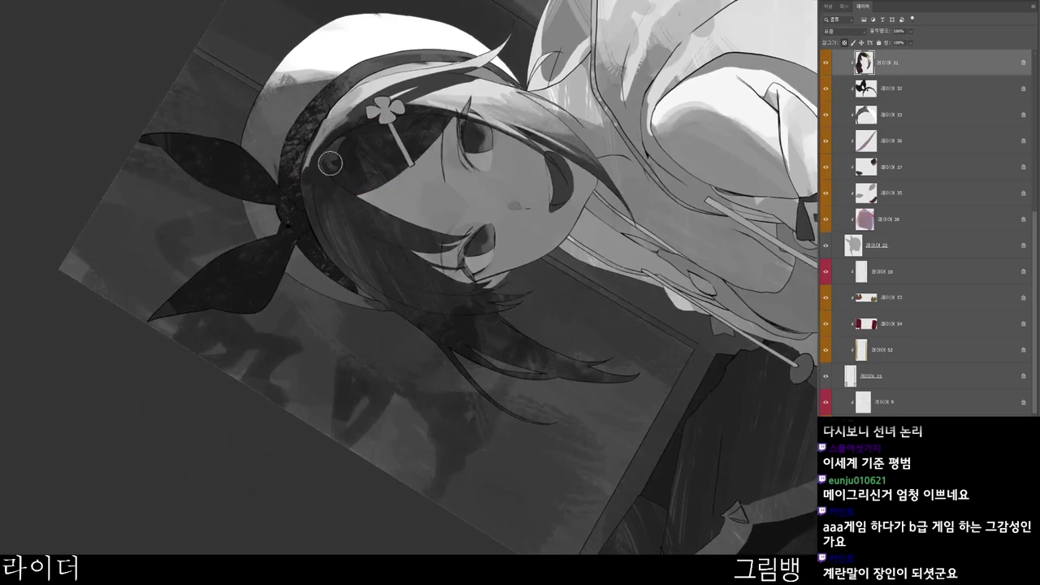
left_click_drag(318, 139, 348, 108)
mouse_move(310, 164)
left_mouse_down()
mouse_move(362, 120)
mouse_move(350, 135)
left_mouse_up()
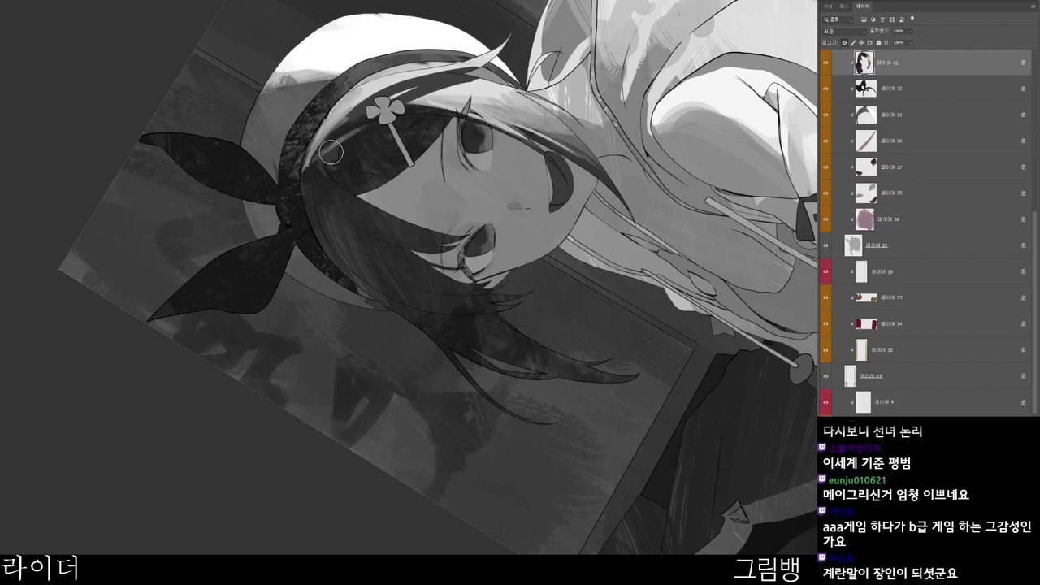
- Sample the dark hair colour and even out the shaded hair below the ribbon
scroll(505, 154, "down", 1)
key("Escape")
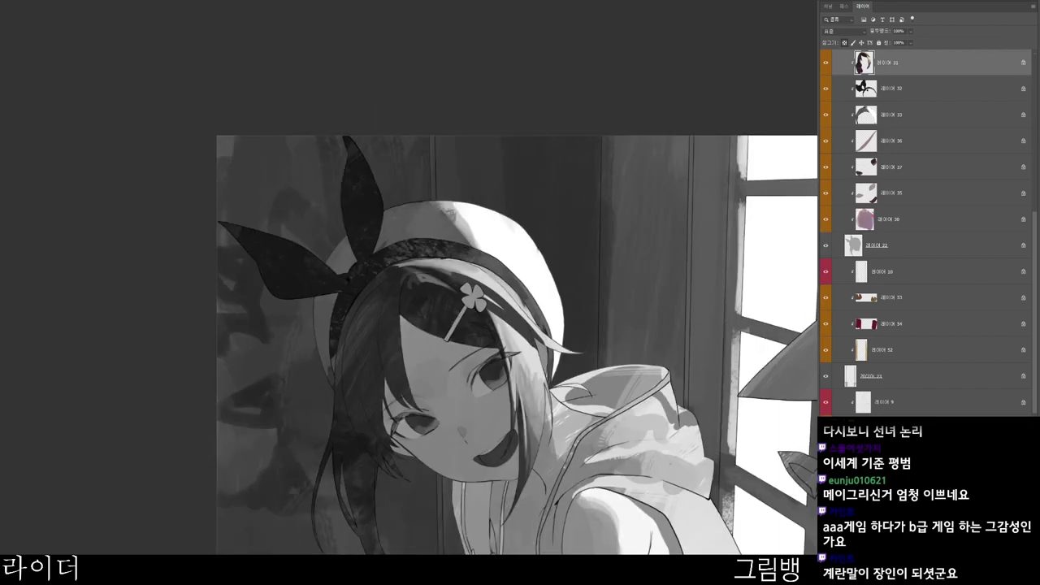
left_click_drag(520, 345, 446, 244)
left_click_drag(473, 422, 487, 364)
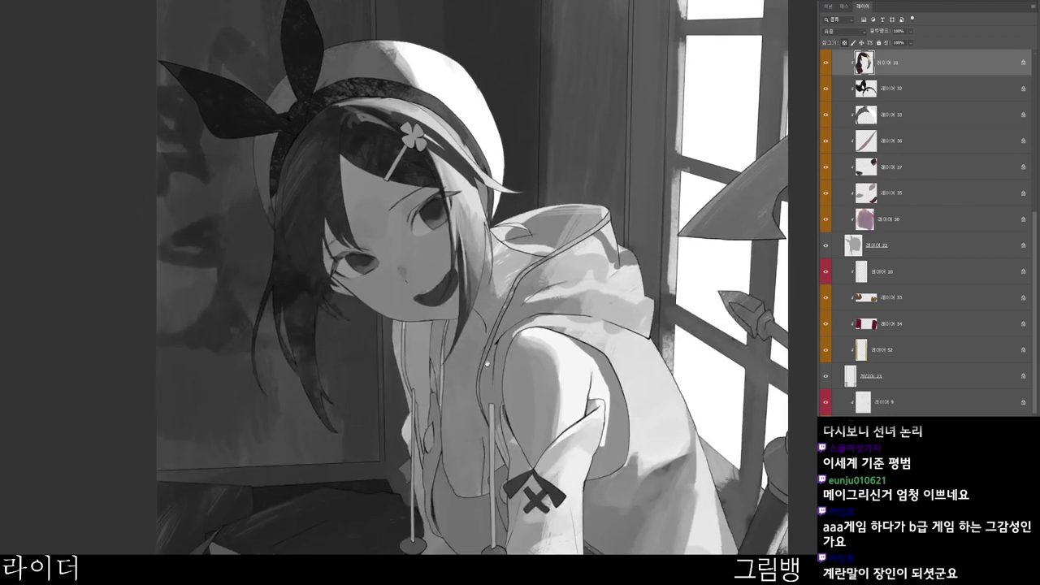
left_click(364, 146, "alt")
left_click_drag(300, 155, 291, 205)
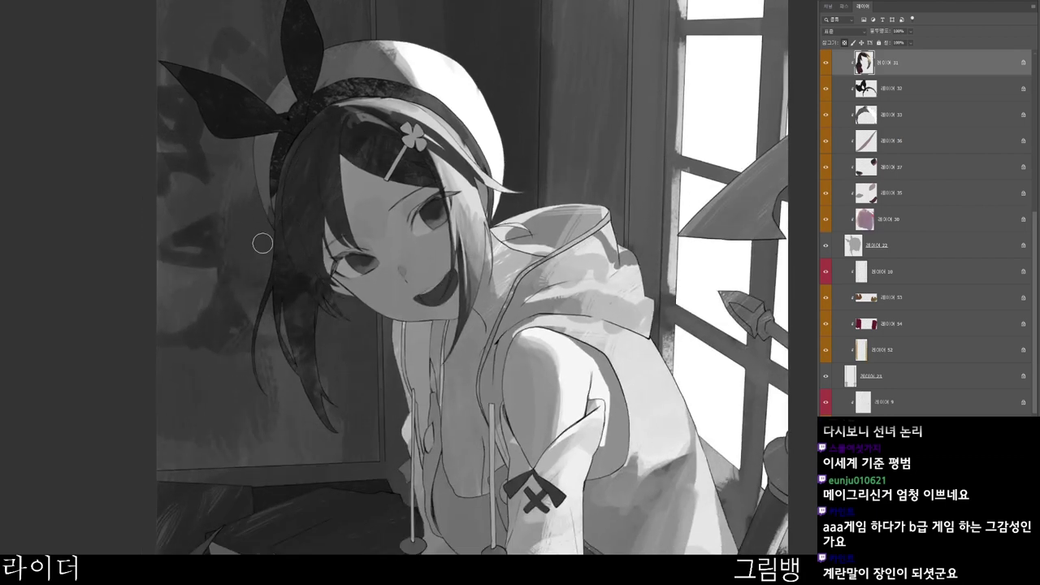
scroll(399, 233, "down", 1)
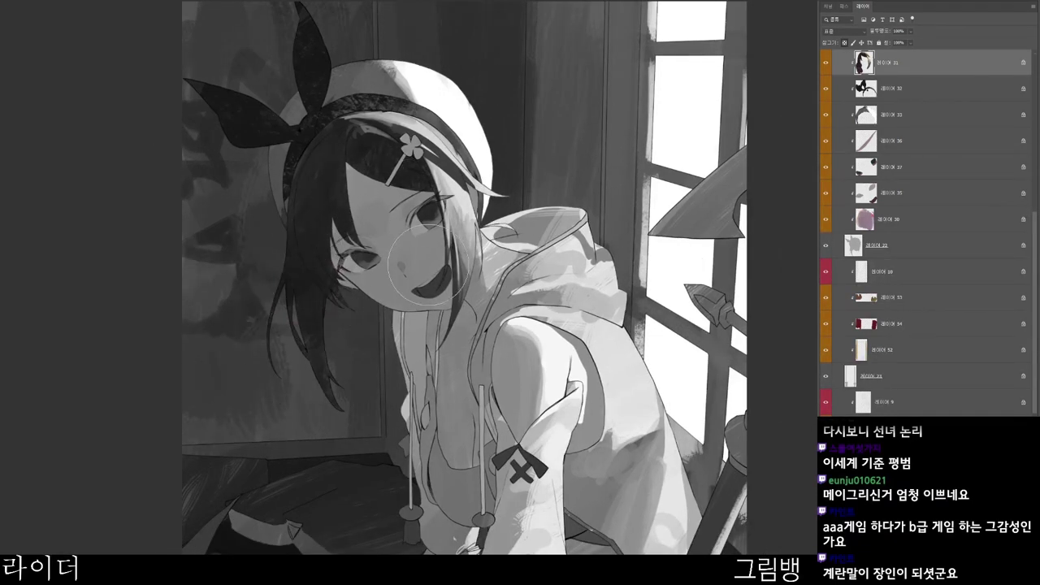
scroll(439, 244, "up", 2)
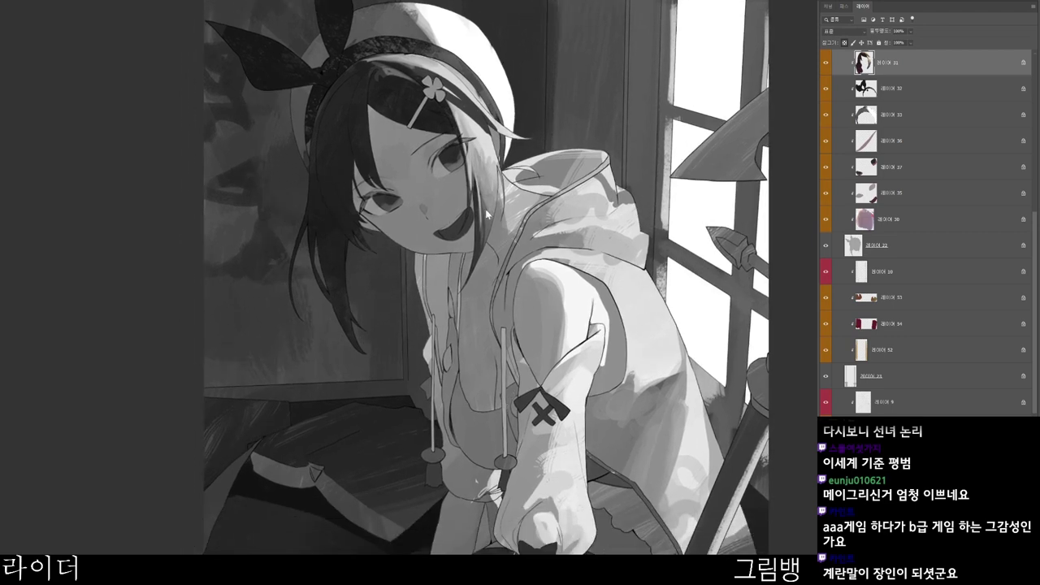
- Select the face's skin layer and shift the brush colour's hue to a slightly warm red
left_click(486, 213, "ctrl")
key("n")
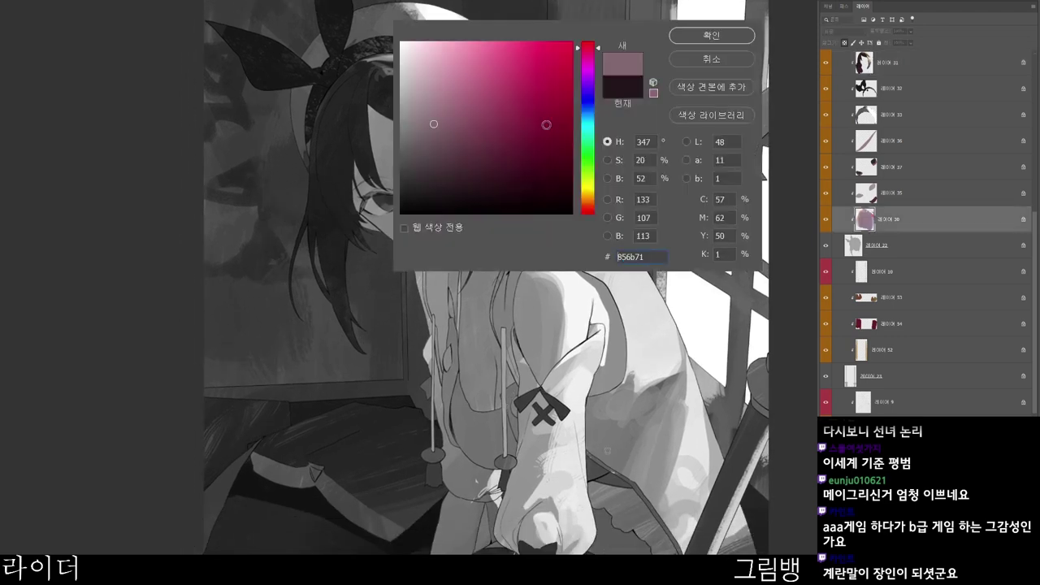
left_click(586, 206)
left_click(720, 32)
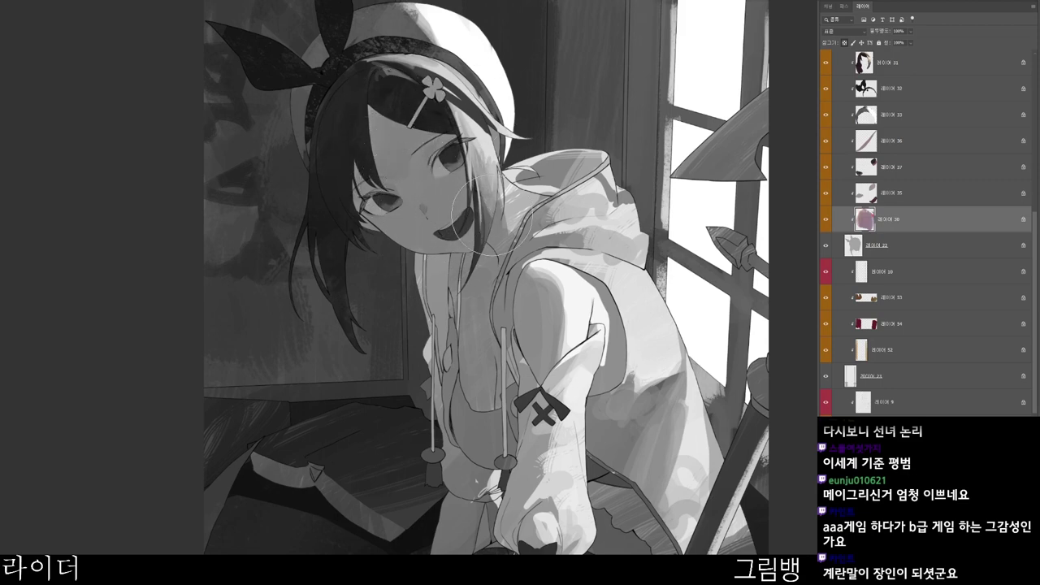
- Move the active layer up three levels from the face's skin layer
key("alt+bracketright")
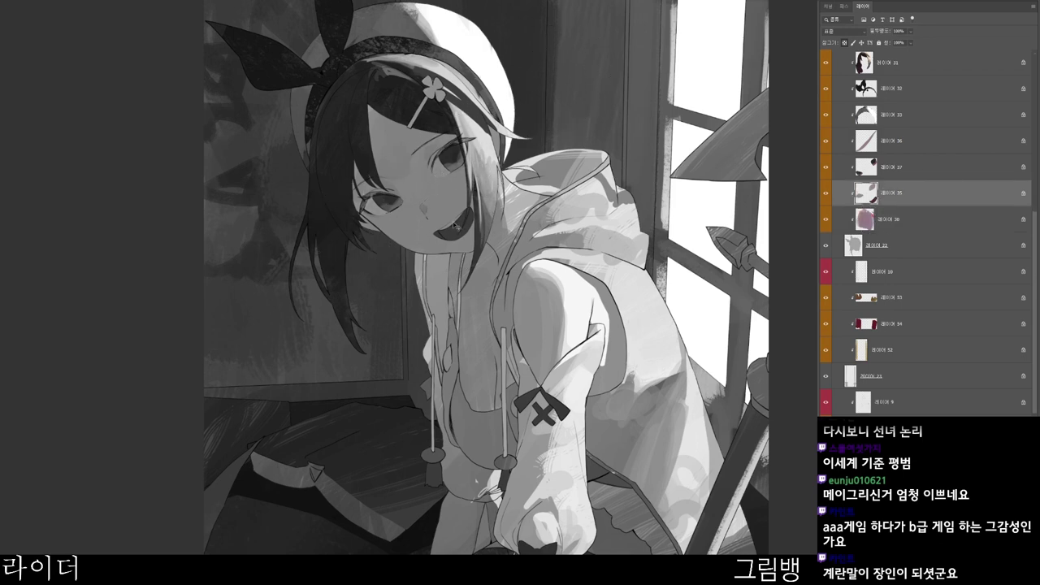
key("alt+bracketright")
key("alt+bracketright")
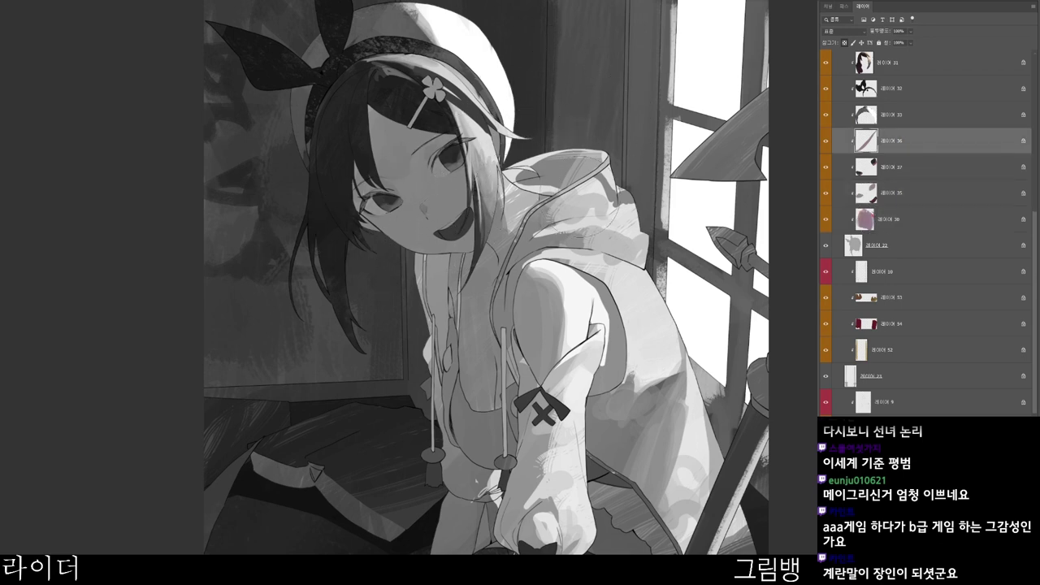
left_click_drag(676, 427, 638, 428)
left_click_drag(661, 523, 621, 369)
- Select the hoodie's layer and brush over the inner edge of the hood beside the neck
left_click(527, 157, "ctrl")
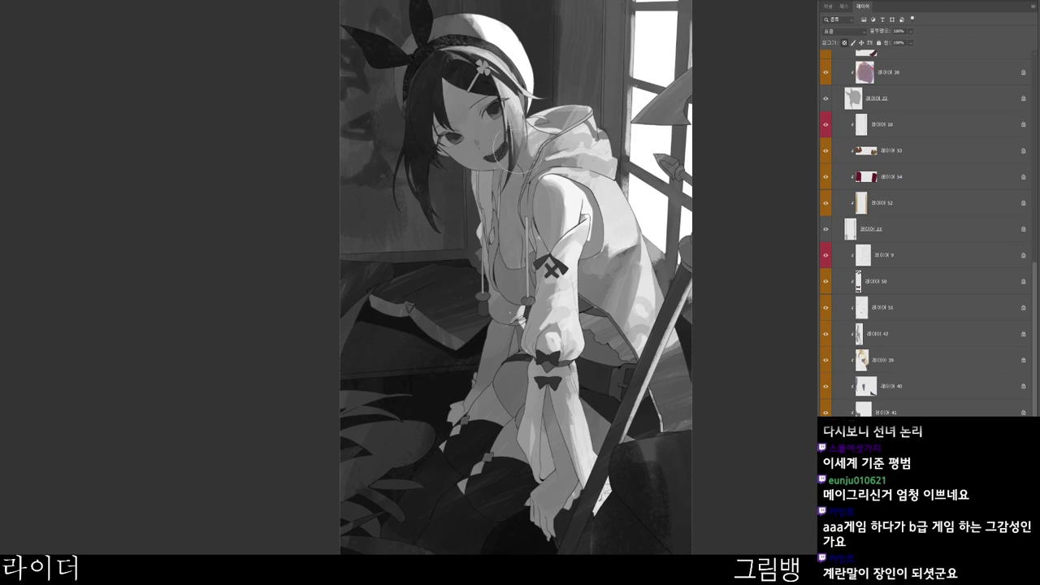
scroll(541, 144, "up", 2)
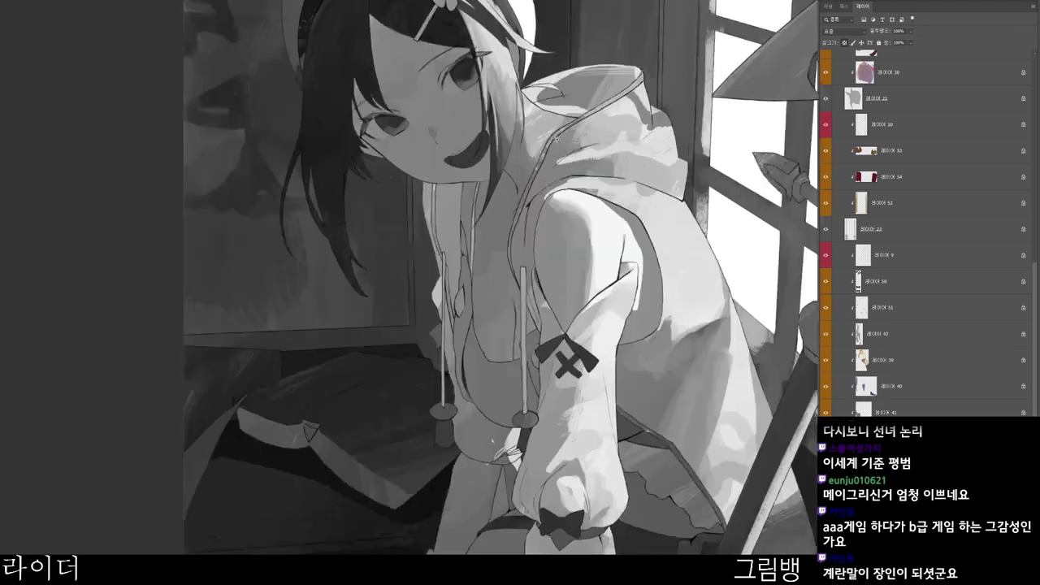
left_click_drag(557, 139, 565, 138)
scroll(497, 243, "down", 2)
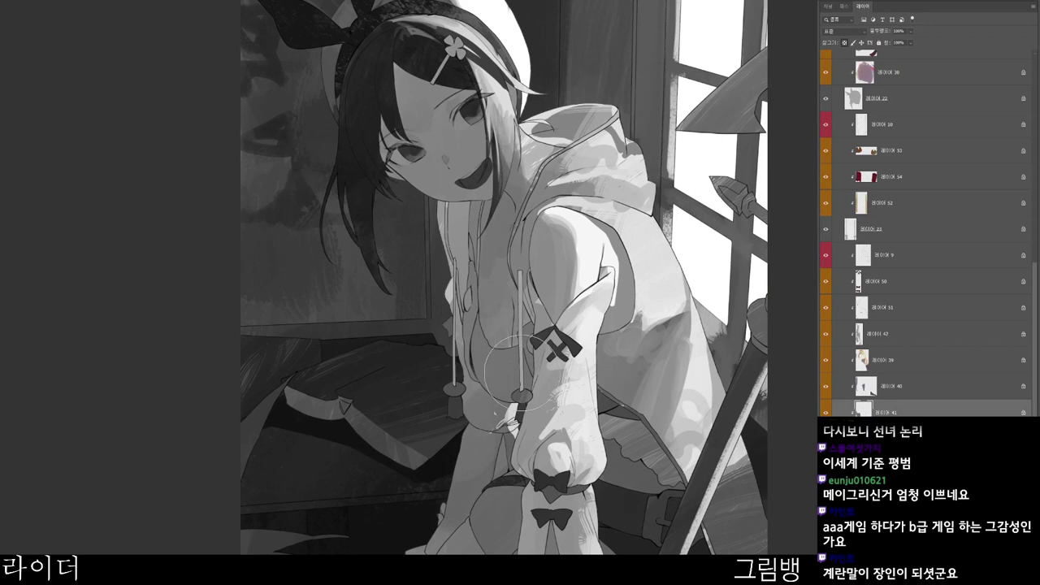
left_click_drag(556, 306, 471, 357)
left_click(493, 219, "ctrl")
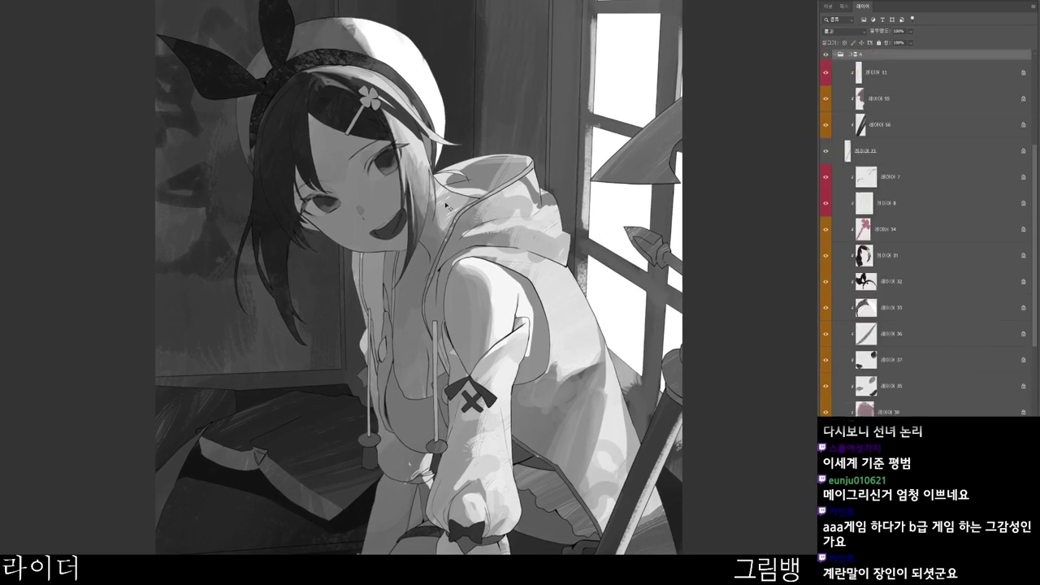
left_click(486, 221, "ctrl")
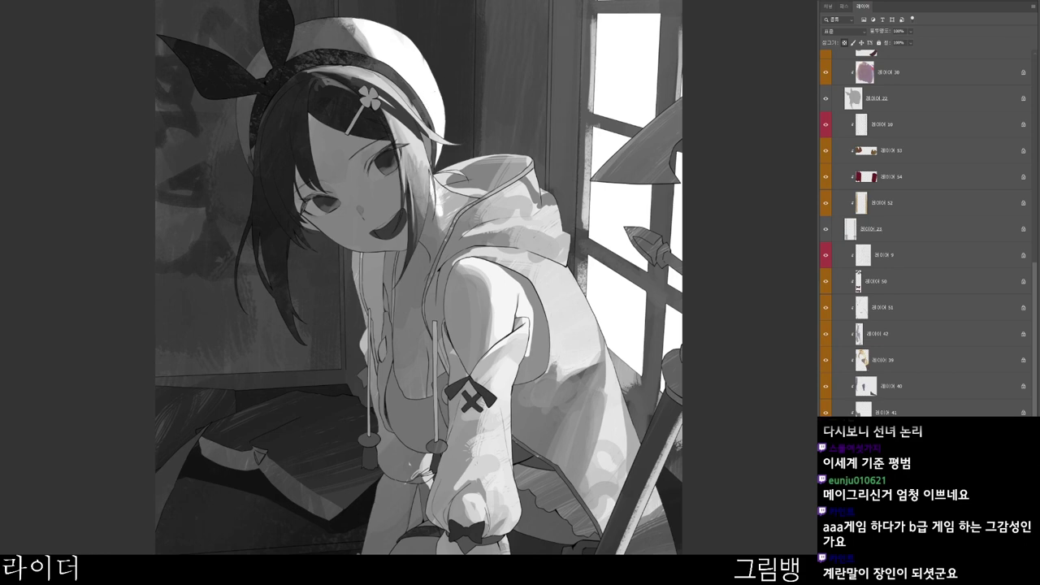
mouse_move(440, 187)
left_mouse_down()
mouse_move(438, 224)
mouse_move(463, 213)
left_mouse_up()
- Change the brush colour to the dark reddish brown 753f3b
key("n")
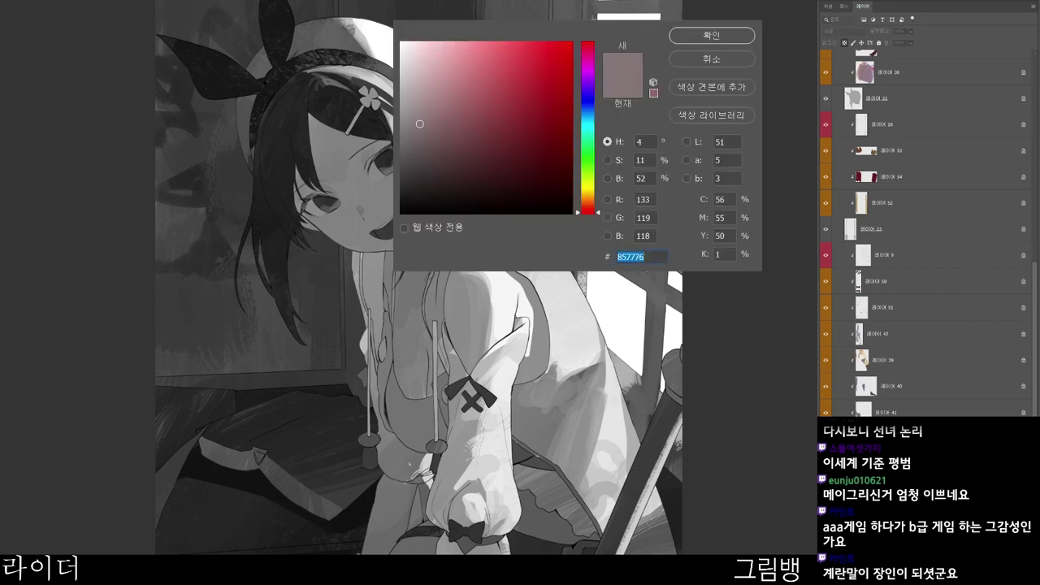
left_click(712, 36)
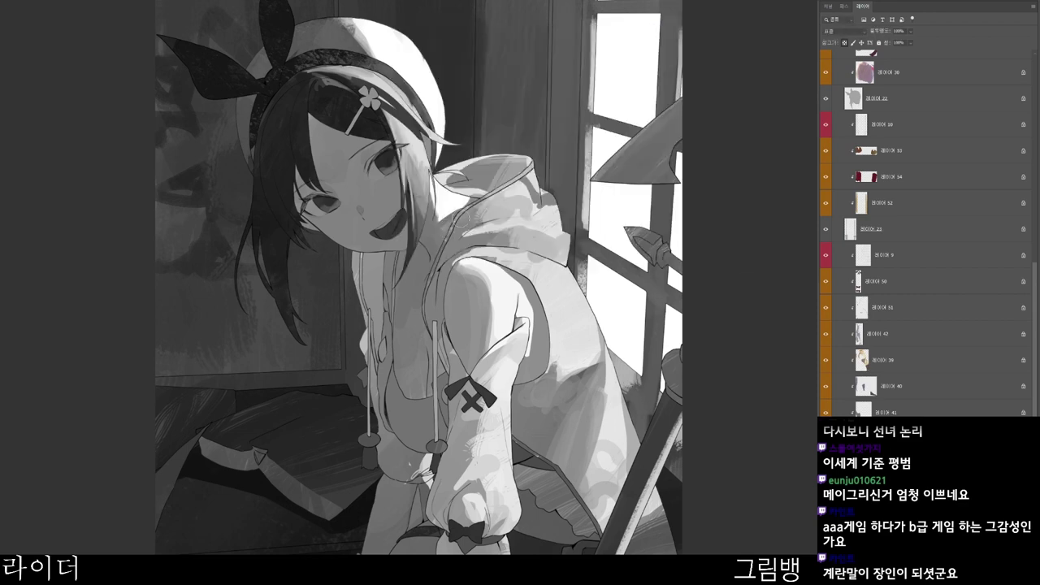
key("F6")
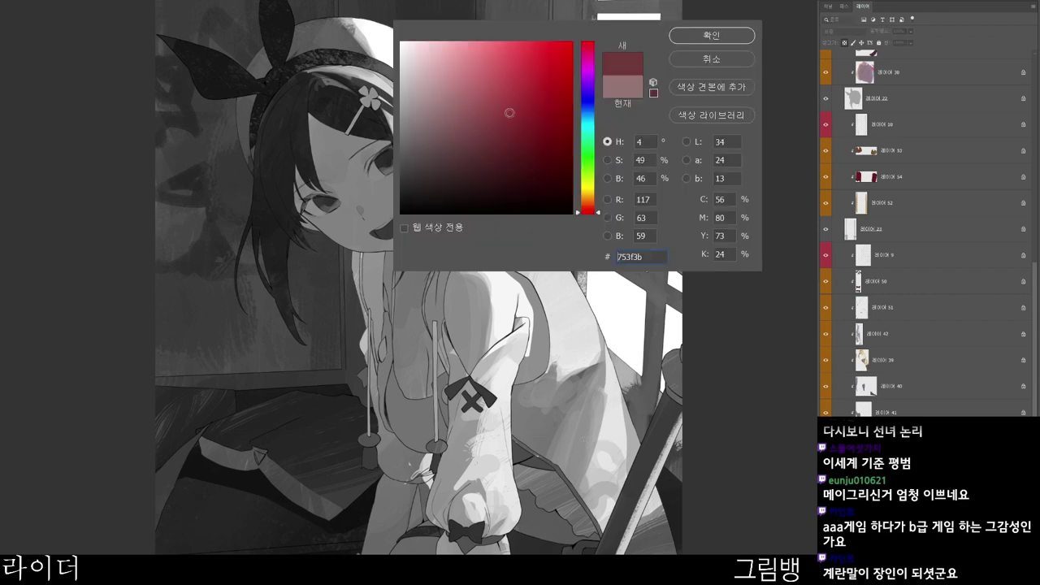
left_click(704, 36)
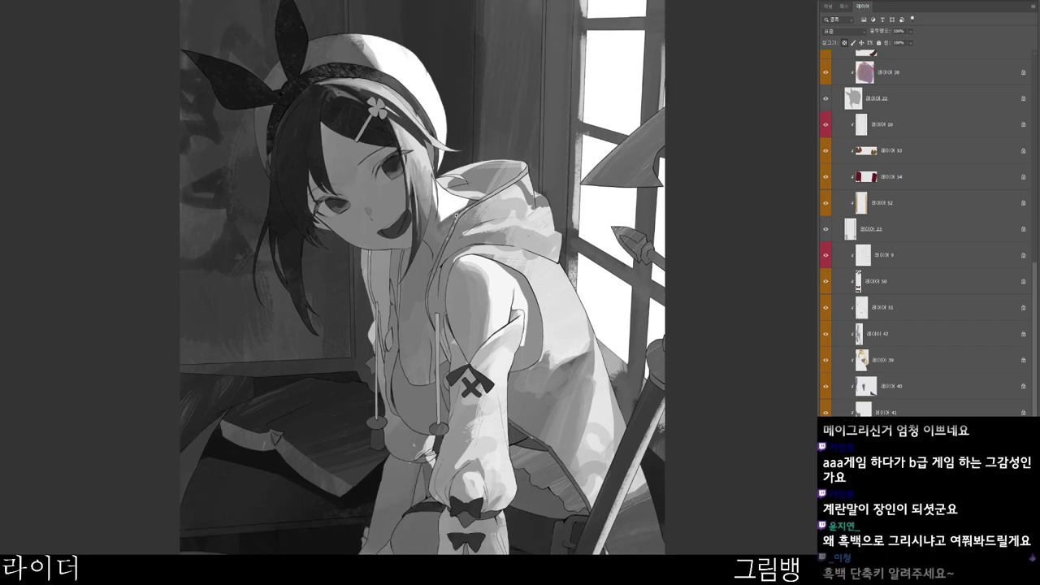
- Select the hoodie's layer and set the brush colour to the reddish brown 94543b
scroll(460, 209, "up", 1)
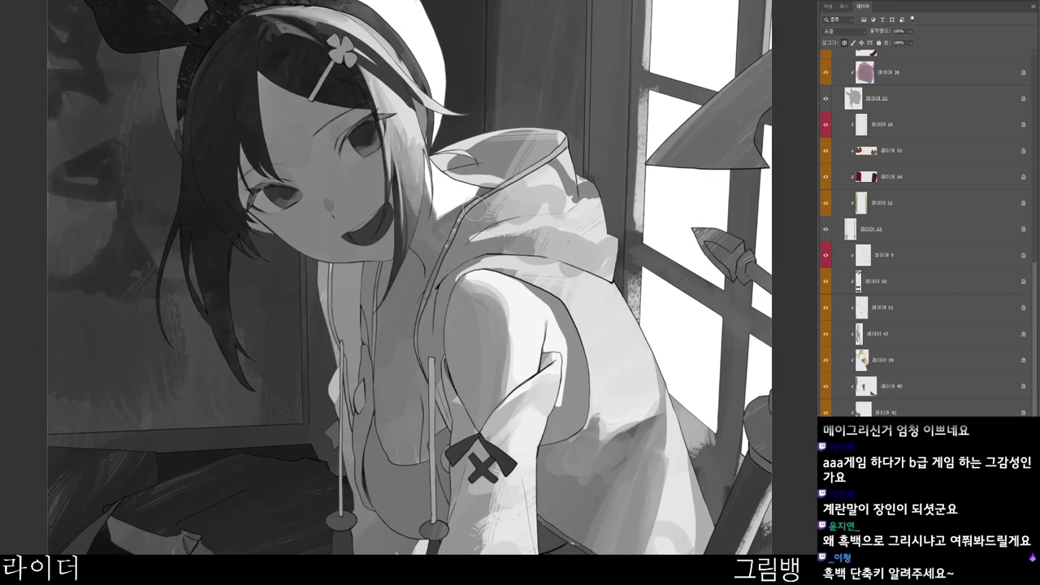
left_click(525, 189, "ctrl")
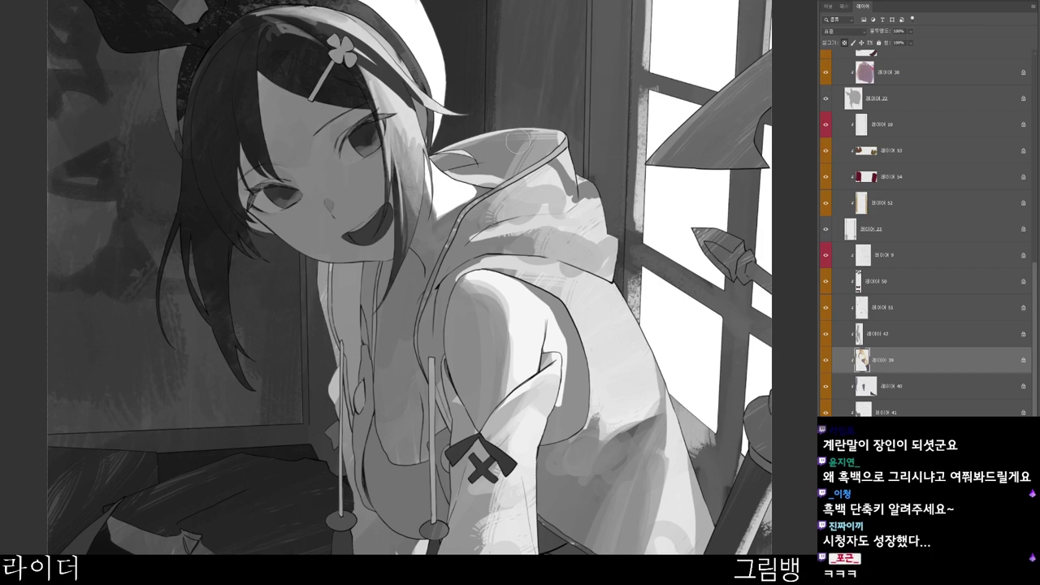
key("n")
left_click(504, 114)
left_click(588, 207)
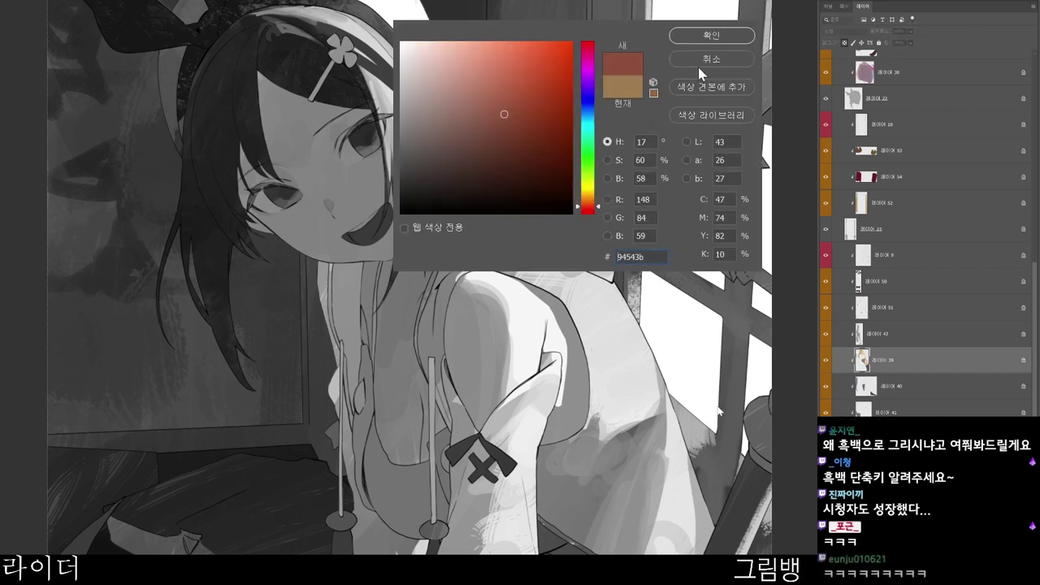
left_click(730, 37)
key("Return")
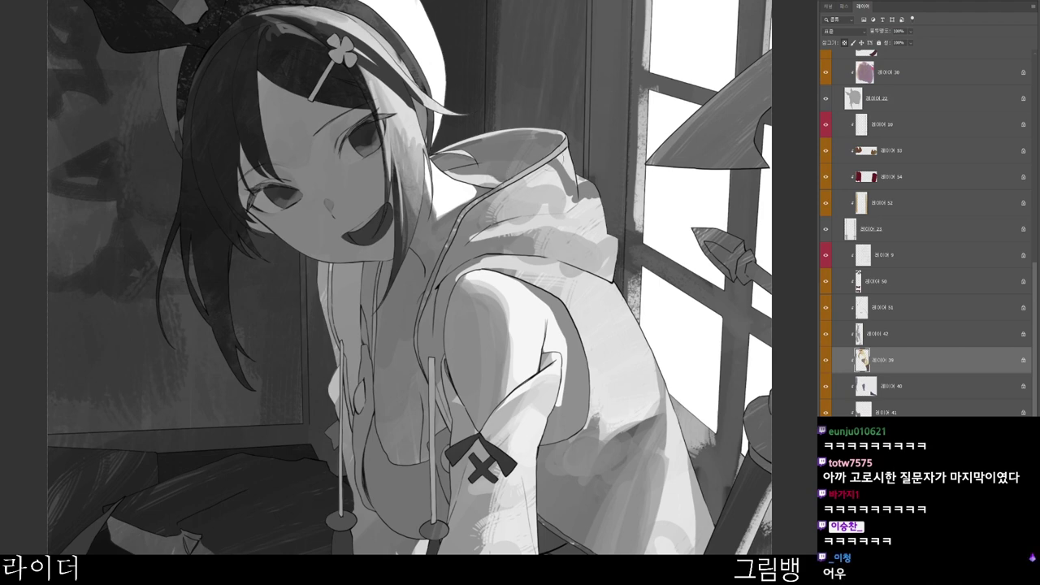
- Make Layer 51 active and adjust the shade of the brush colour
scroll(586, 157, "down", 2)
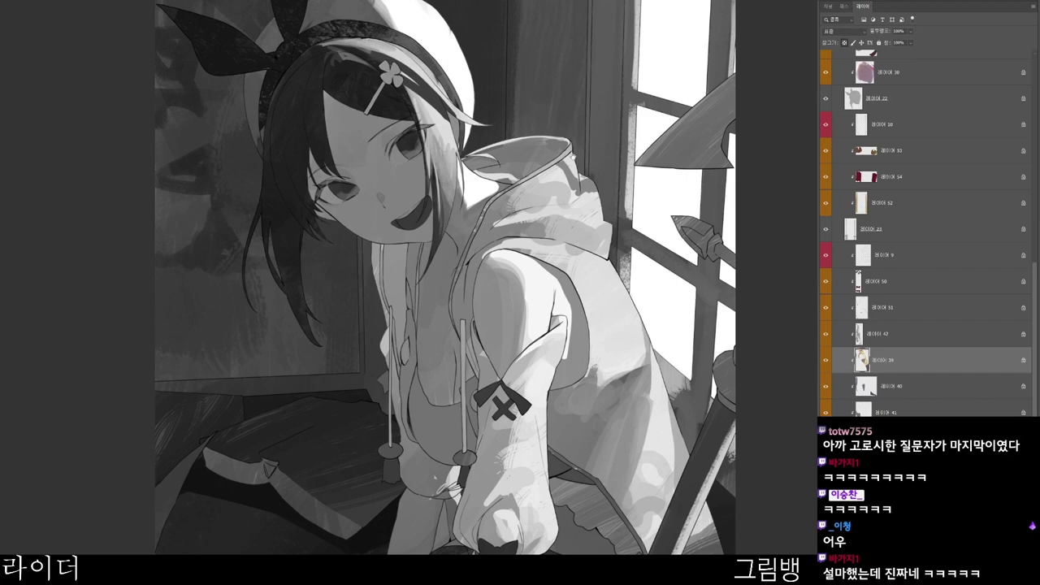
left_click_drag(578, 267, 530, 209)
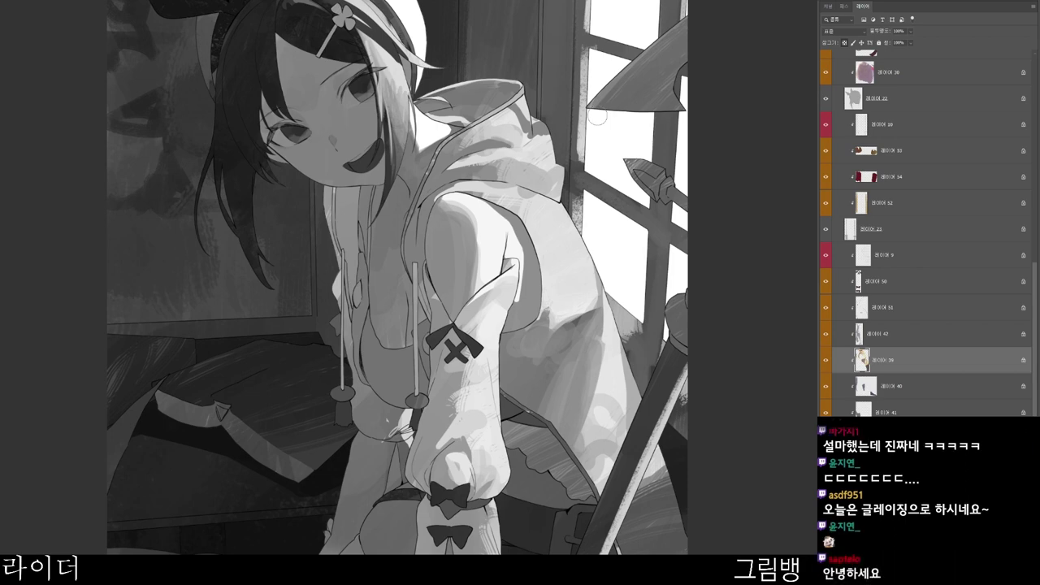
left_click_drag(438, 193, 460, 240)
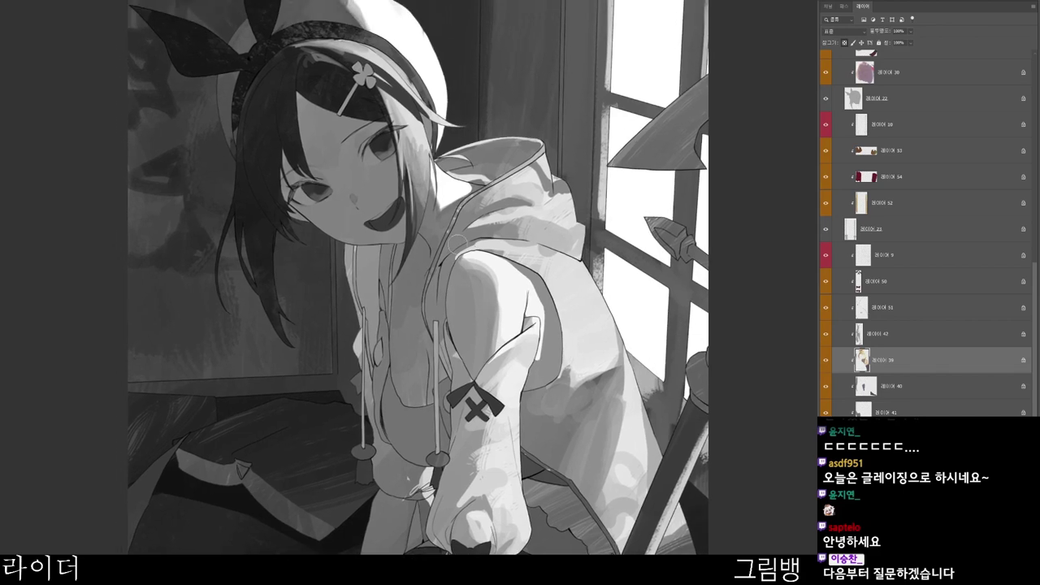
scroll(458, 238, "up", 3)
left_click(882, 307)
key("ctrl+0")
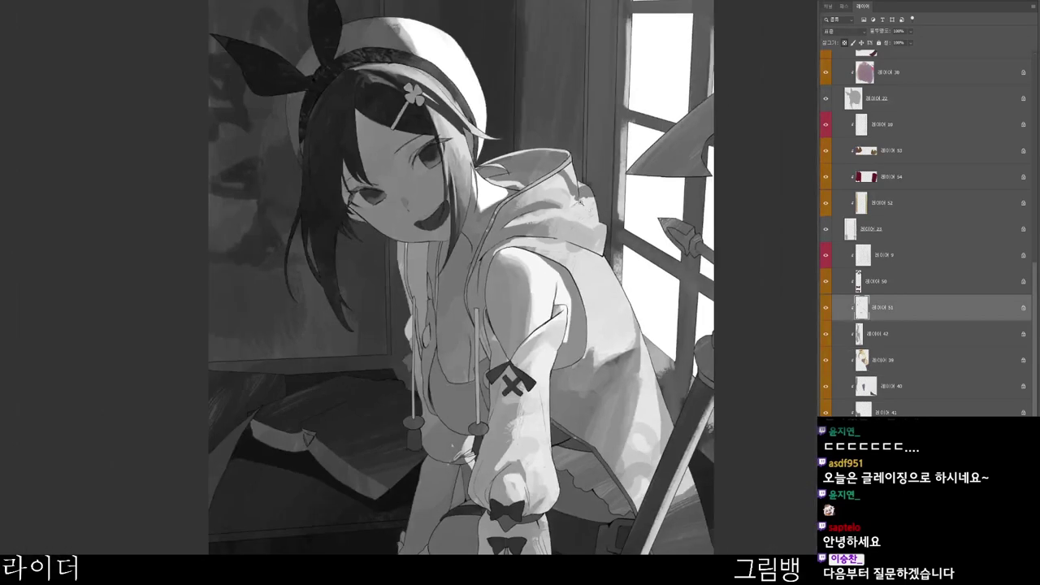
key("n")
left_click(449, 179)
left_click(676, 39)
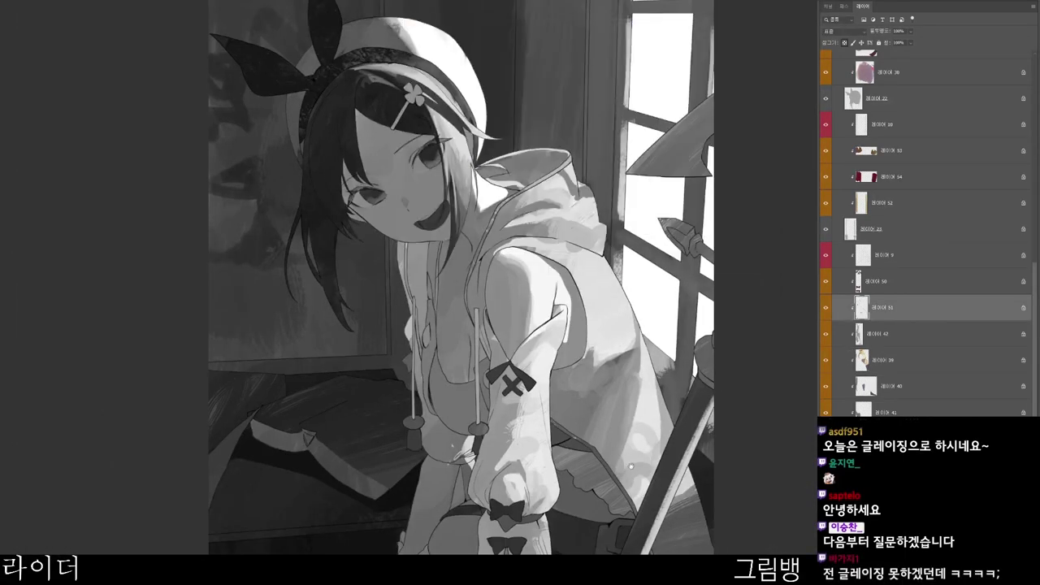
- Examine the hood, sleeve and lower part of the hoodie in close-up and in the wider composition
left_click_drag(595, 355, 545, 321)
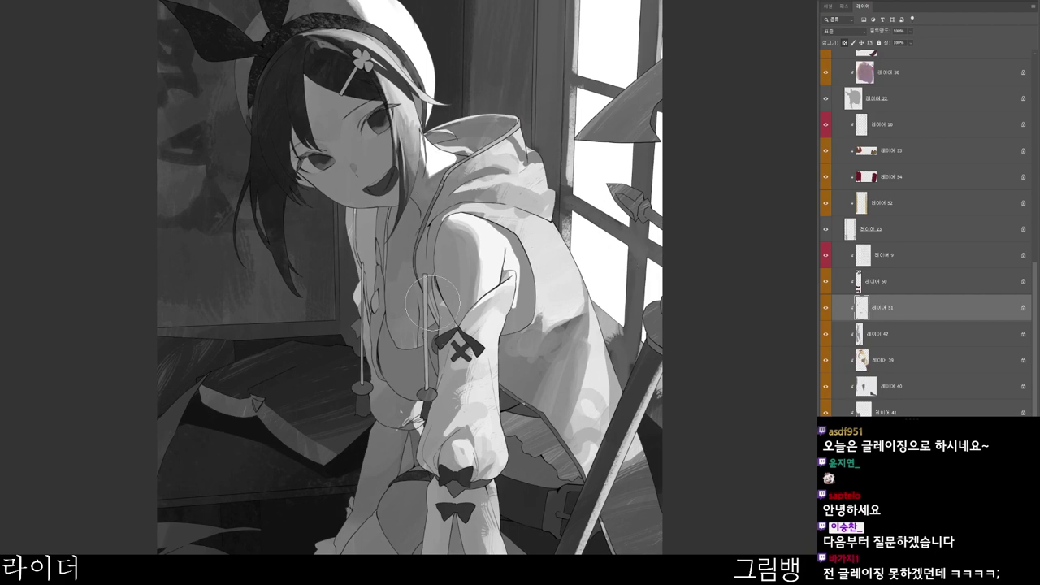
left_click_drag(431, 286, 454, 228)
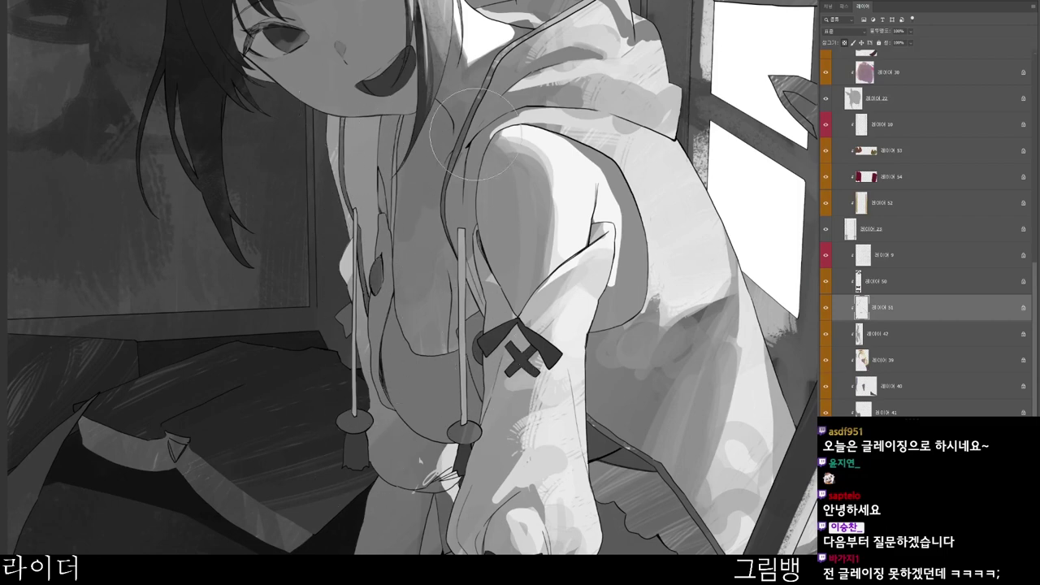
left_click_drag(730, 18, 630, 107)
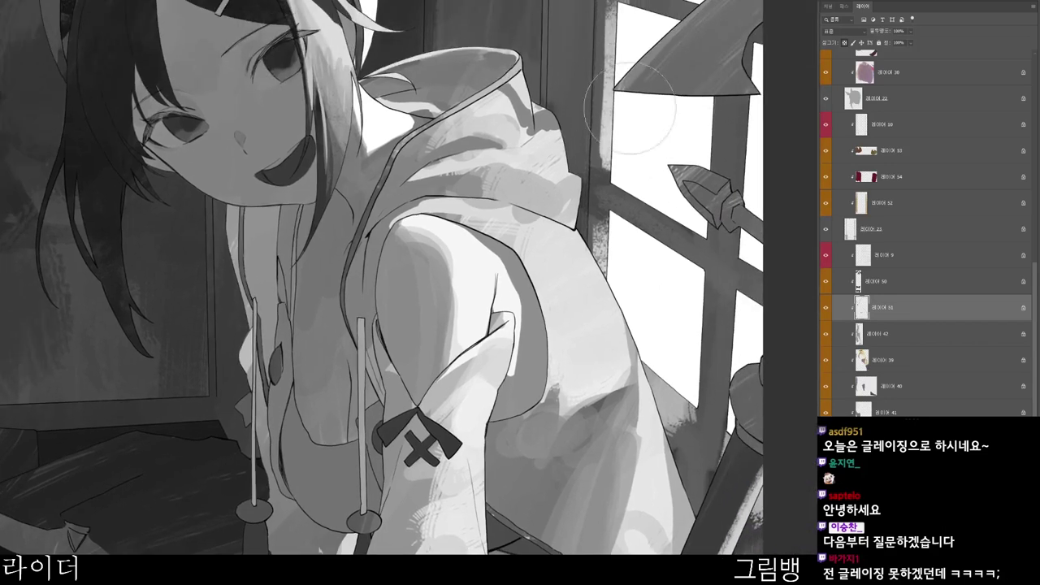
scroll(637, 120, "down", 1)
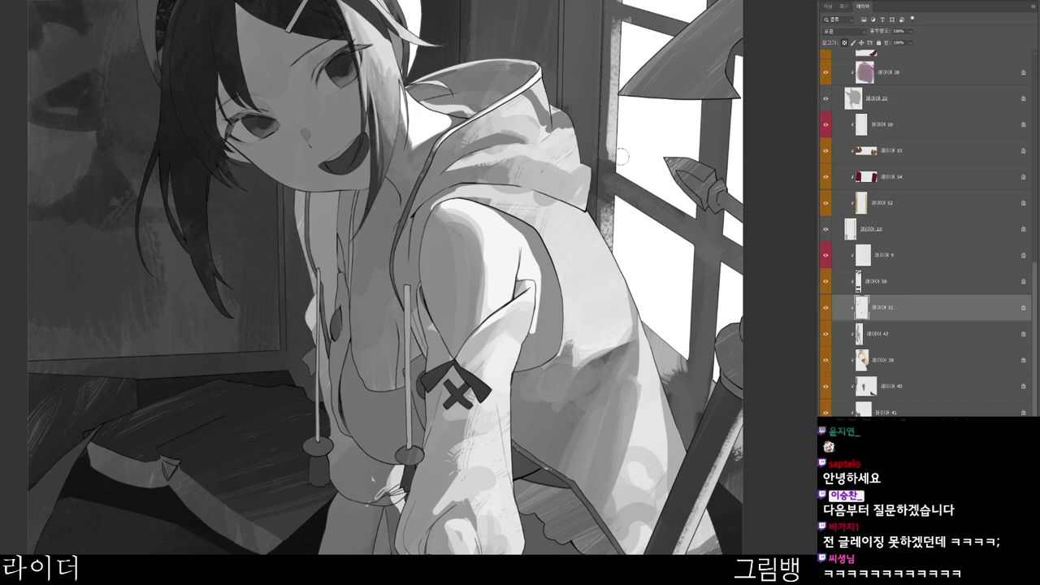
left_click_drag(623, 403, 620, 389)
left_click_drag(632, 355, 621, 345)
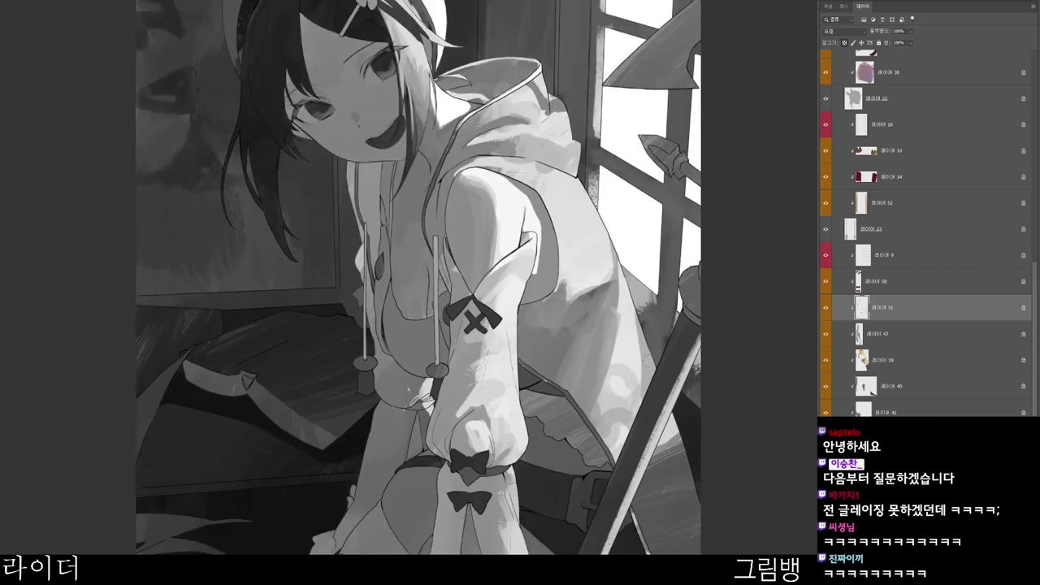
left_click_drag(649, 469, 618, 429)
scroll(617, 429, "down", 2)
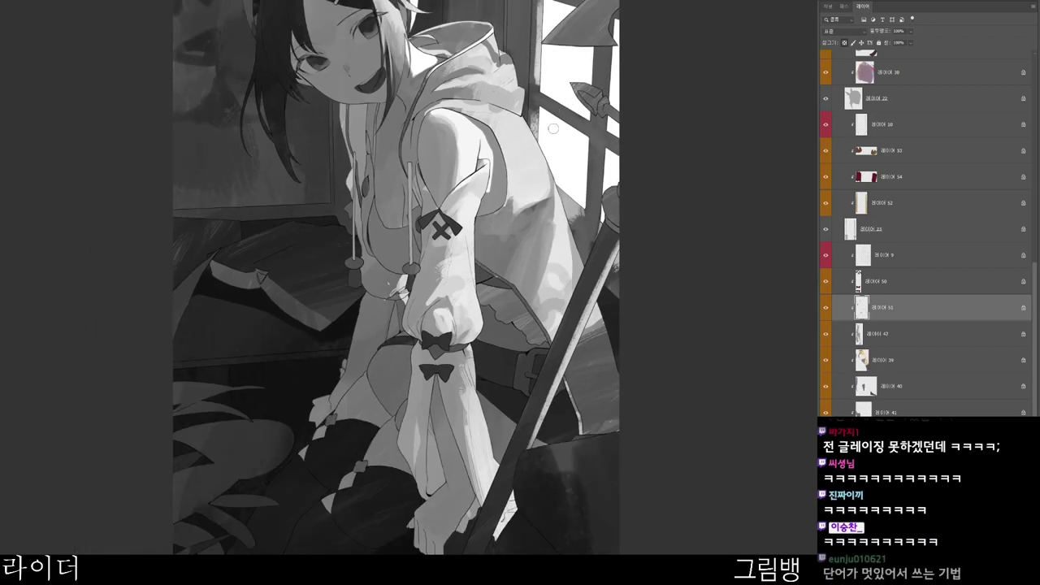
scroll(551, 130, "up", 1)
left_click_drag(498, 183, 467, 197)
- Select the hoodie's Layer 39 and refine the shading around the hood and upper back with the canvas rotated
left_click(523, 176, "ctrl")
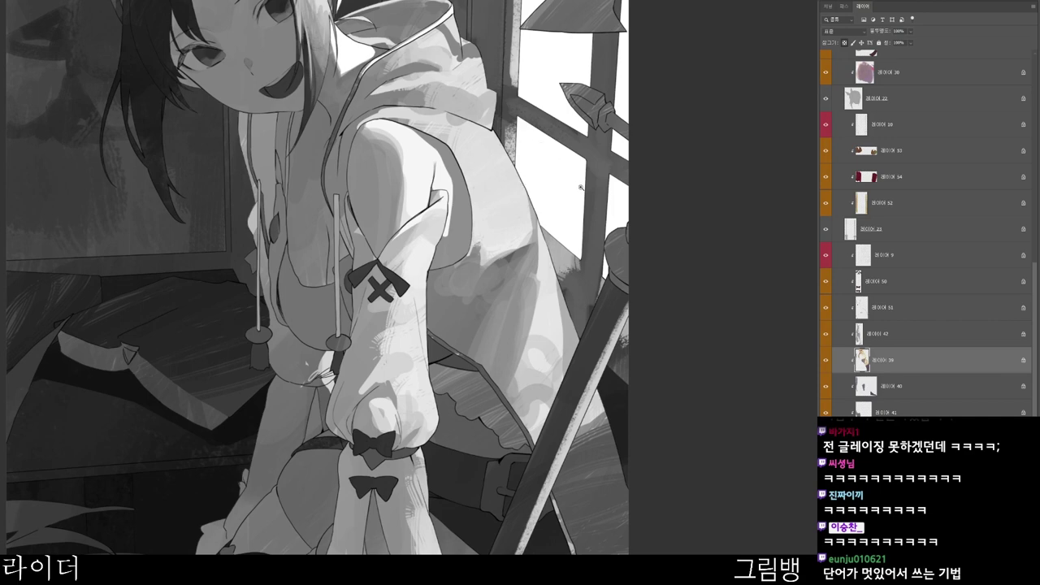
left_click_drag(581, 187, 566, 177)
left_click_drag(594, 327, 413, 499)
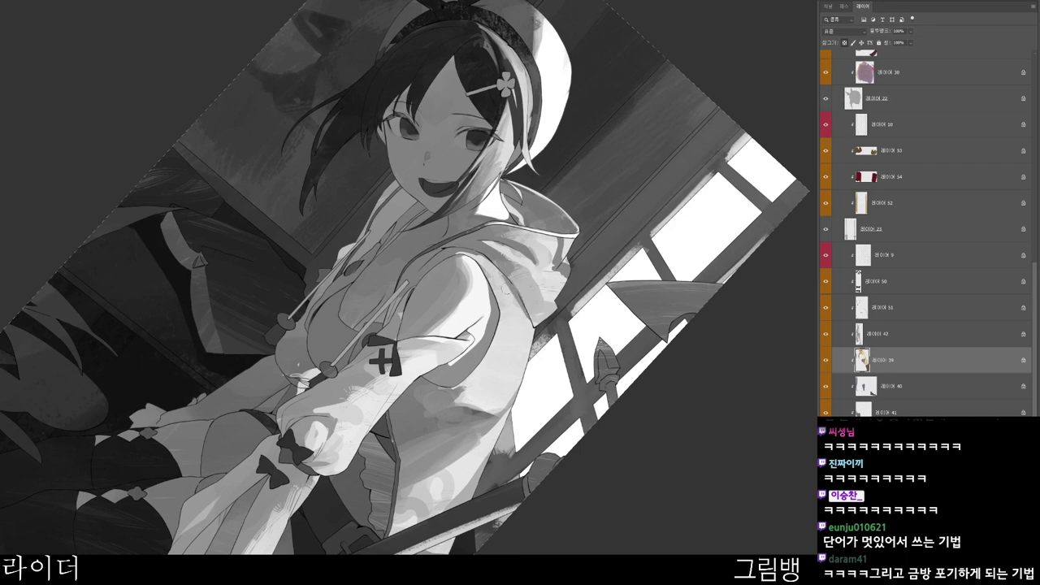
scroll(515, 321, "up", 2)
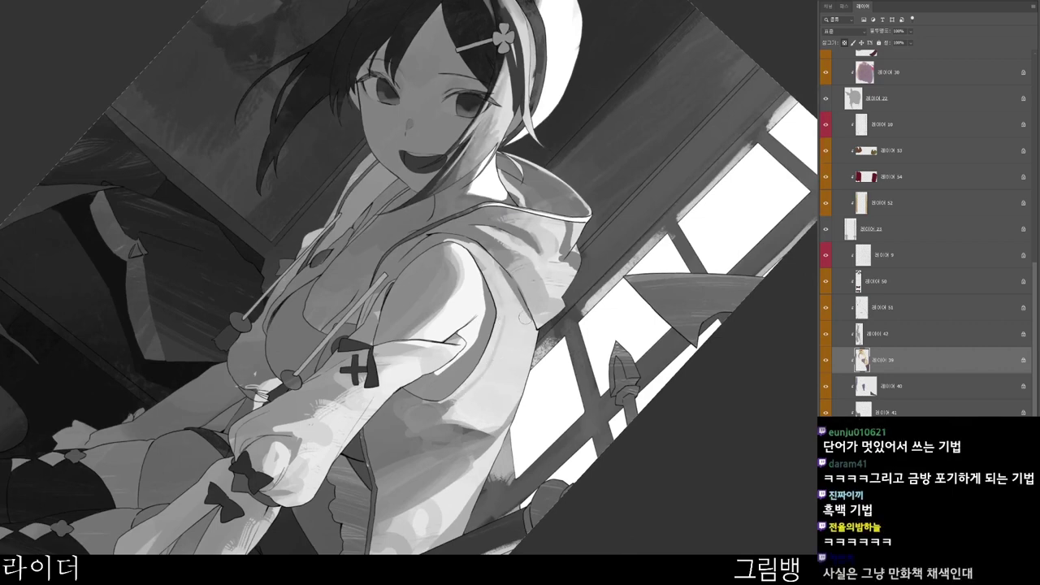
scroll(569, 479, "down", 2)
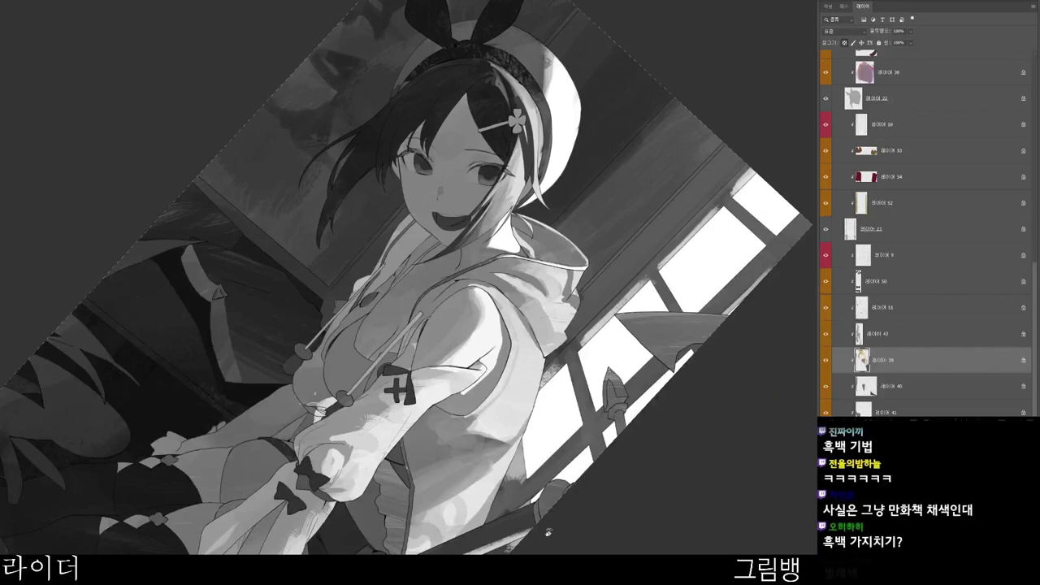
left_click_drag(568, 390, 580, 210)
scroll(564, 251, "up", 1)
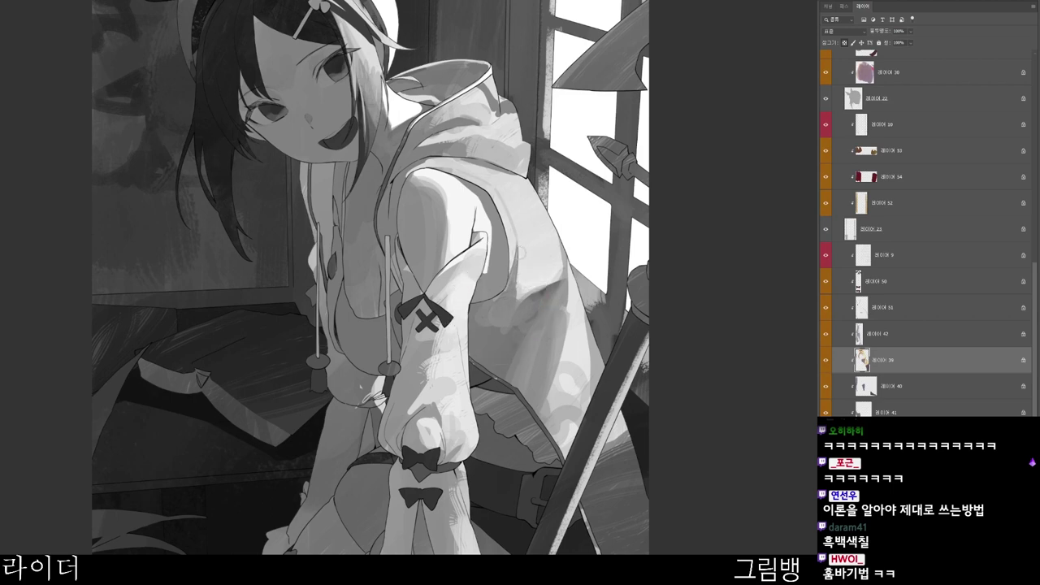
- Set the brush colour to the pale cream f8dfbb and brush lighter tones over the back of the hoodie
key("n")
left_click_drag(439, 103, 451, 95)
left_click(724, 36)
key("Return")
scroll(588, 273, "down", 1)
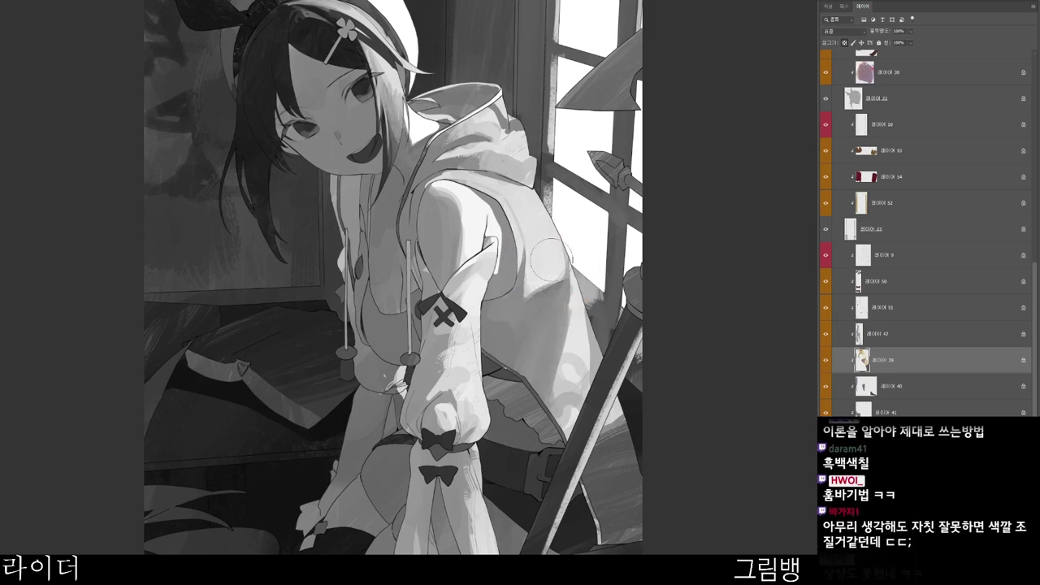
key("n")
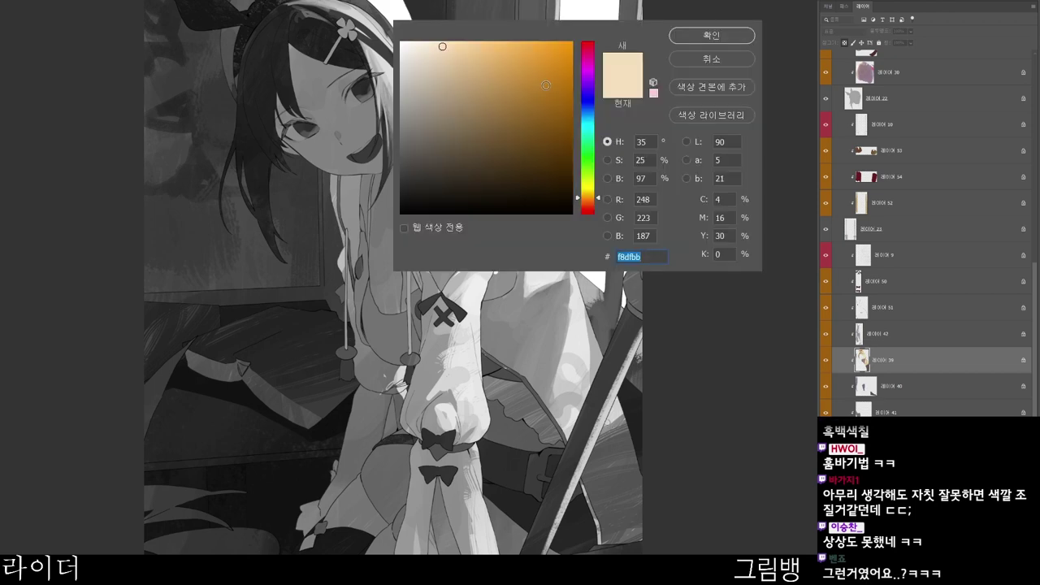
left_click(711, 35)
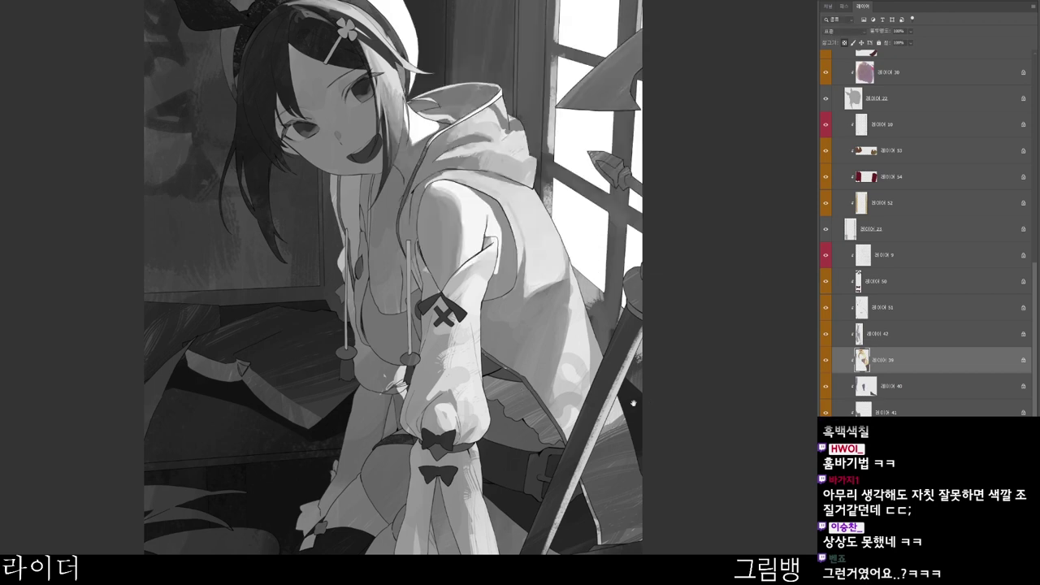
left_click_drag(601, 365, 559, 358)
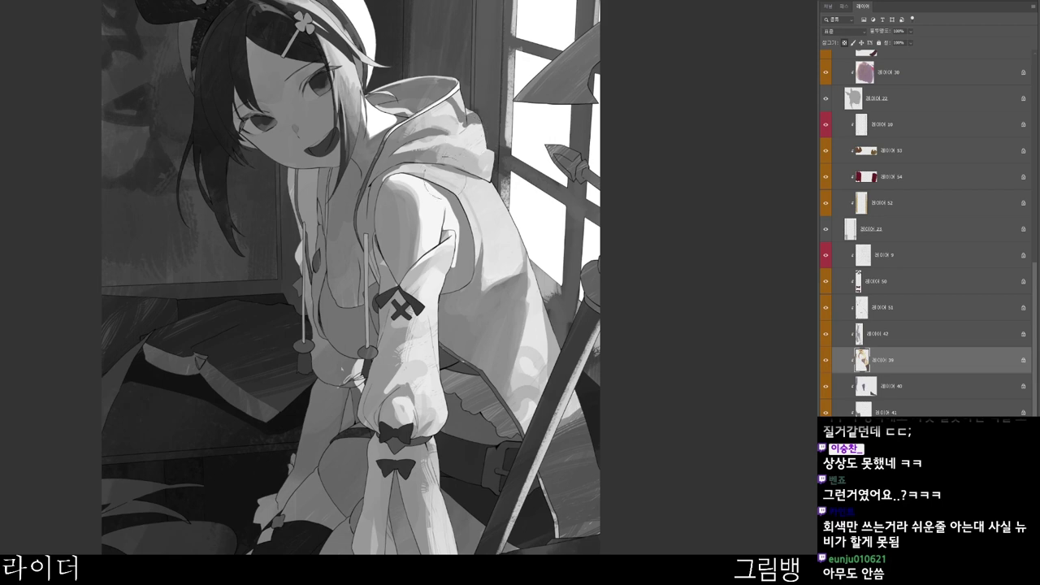
left_click_drag(508, 238, 511, 194)
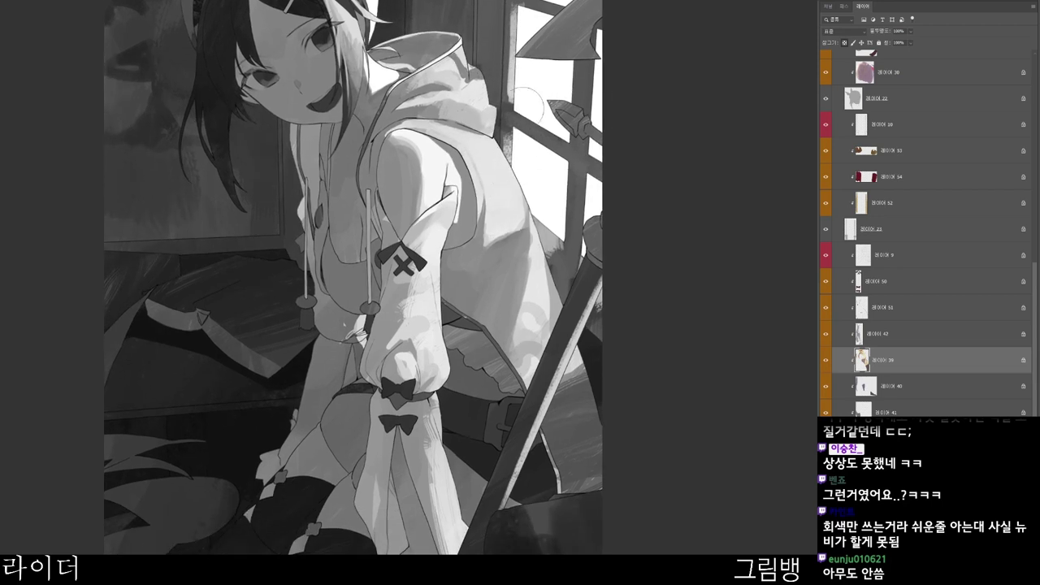
left_click_drag(428, 204, 526, 180)
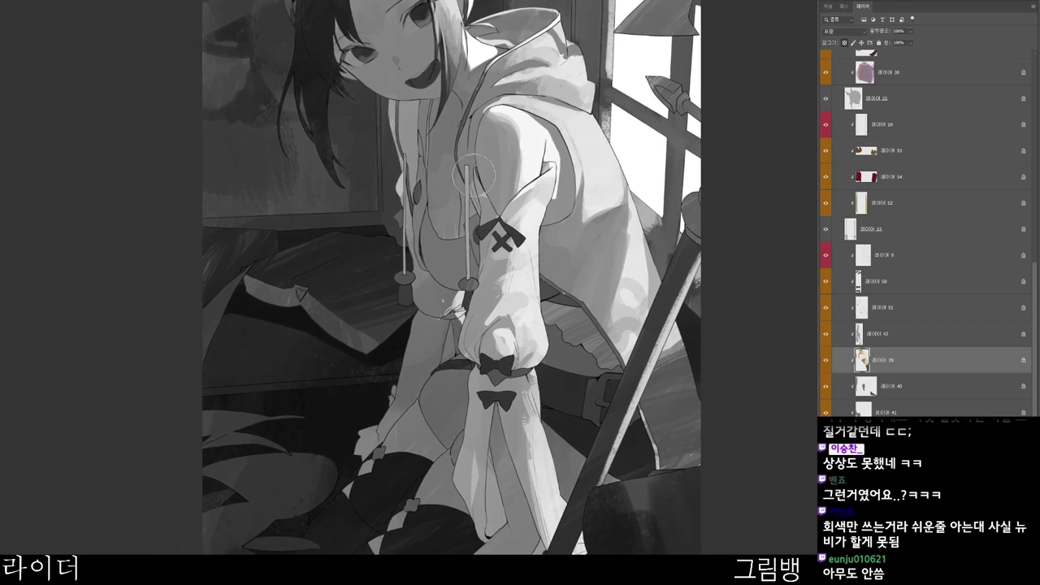
- Return to the hoodie's Layer 39 and set the brush colour to the dark brown 684924
left_click(495, 195, "ctrl")
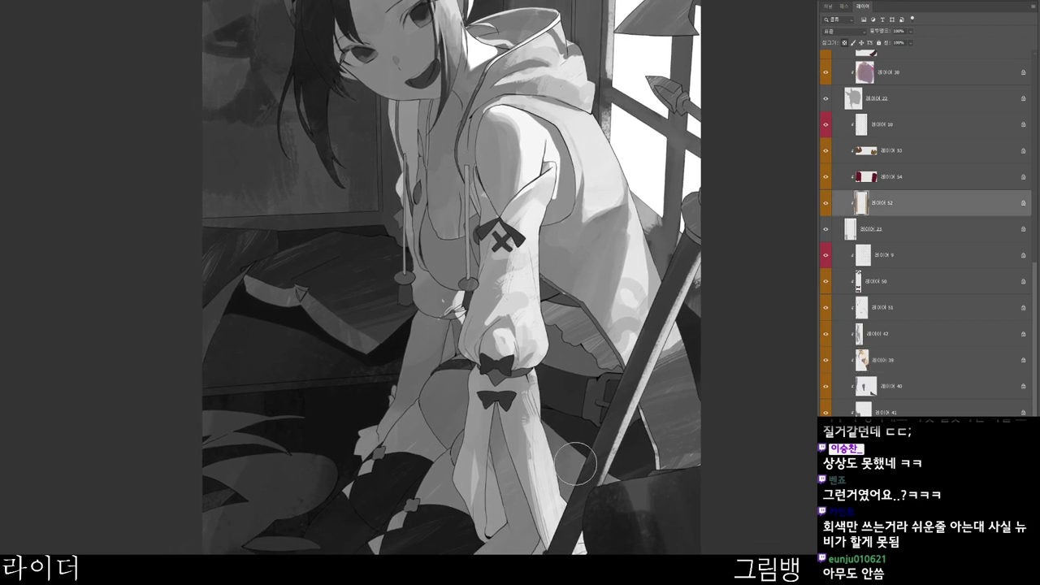
left_click(442, 142, "ctrl")
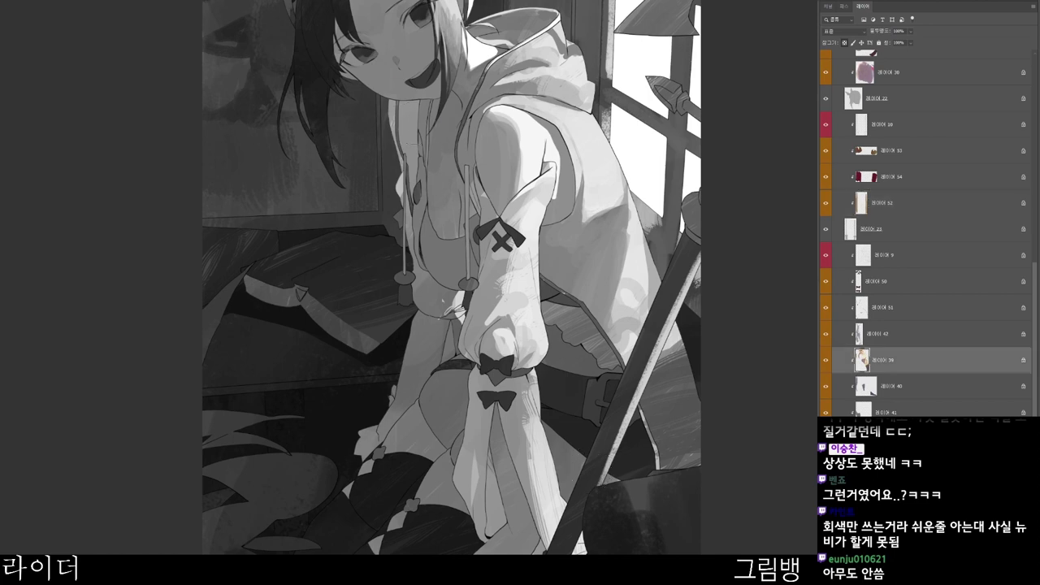
key("n")
left_click_drag(490, 94, 496, 119)
left_click(587, 200)
left_click_drag(543, 153, 520, 134)
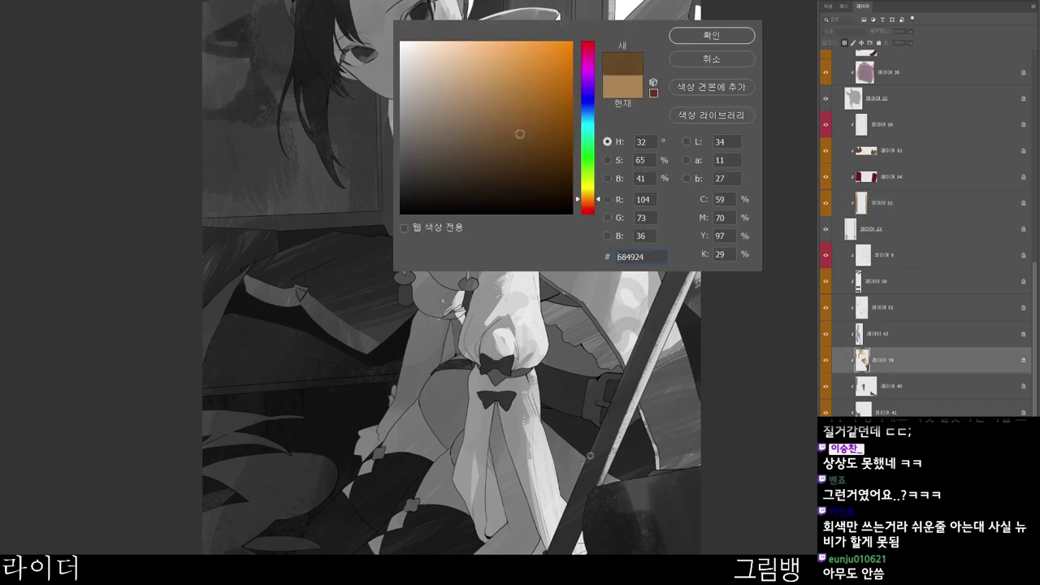
left_click(711, 35)
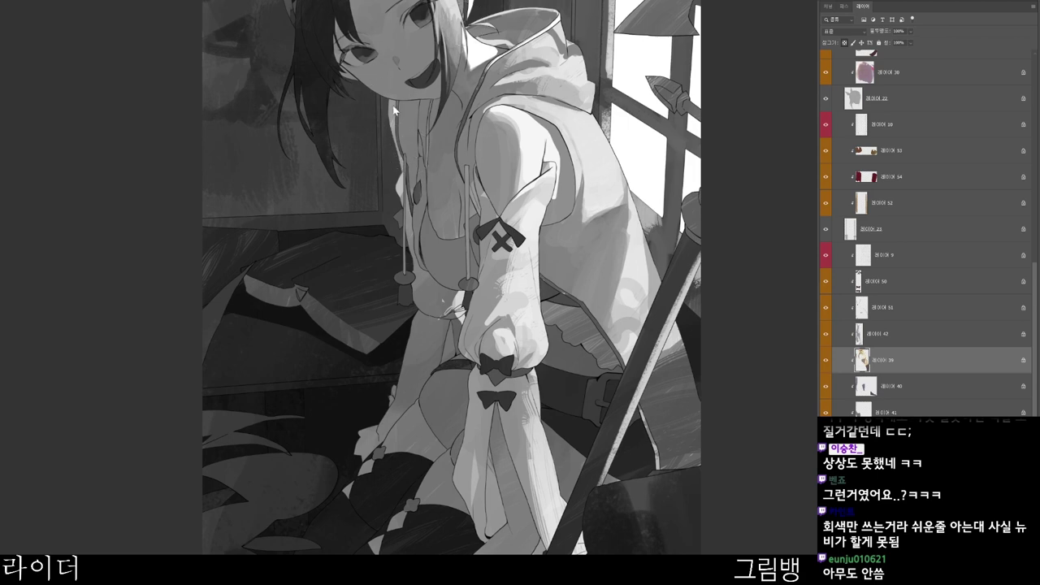
- Select the layer of the skin below the neck and set the brush colour to the dark greyish pink 504246
left_click(429, 116, "ctrl")
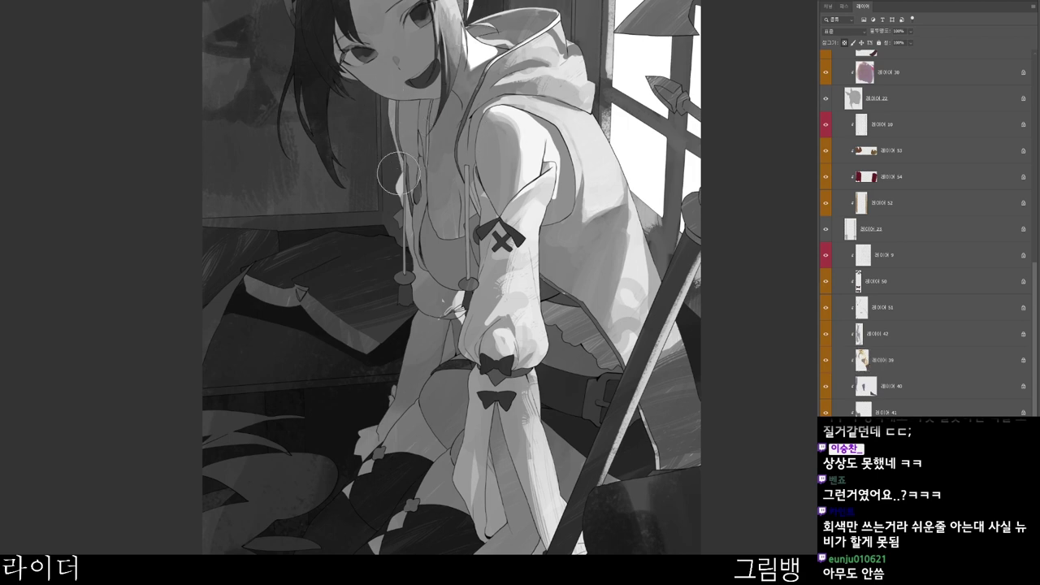
key("n")
left_click(527, 476)
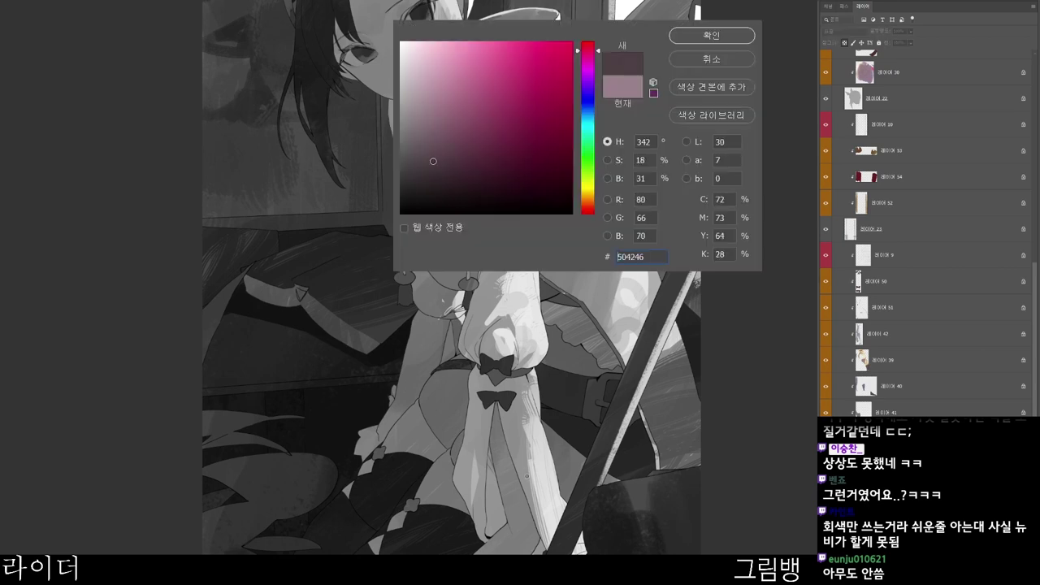
left_click(709, 36)
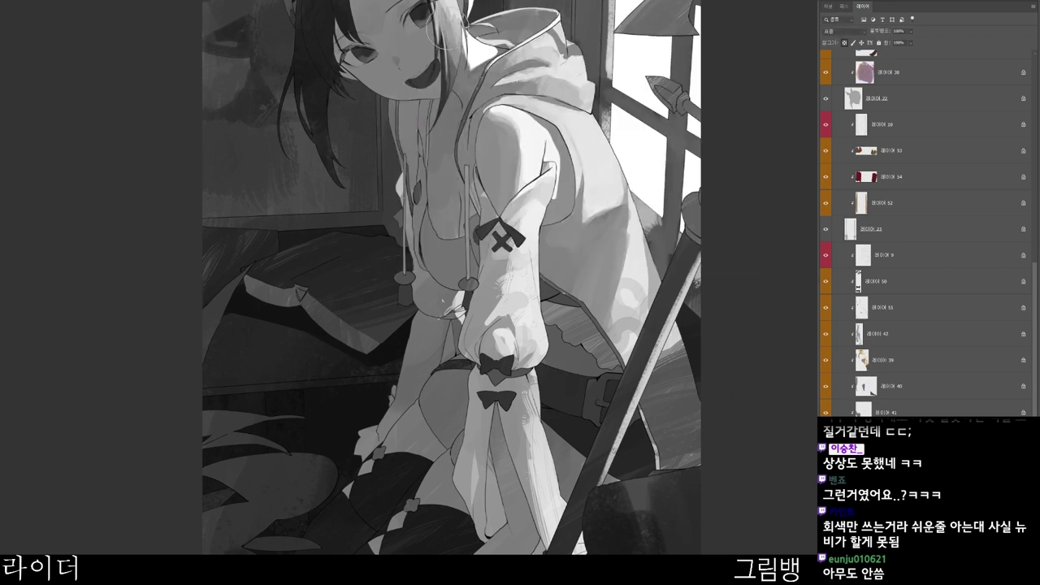
- Select the layer of the near arm's hoodie sleeve and set the brush colour to the greyish pink a99ea4
left_click(410, 132, "ctrl")
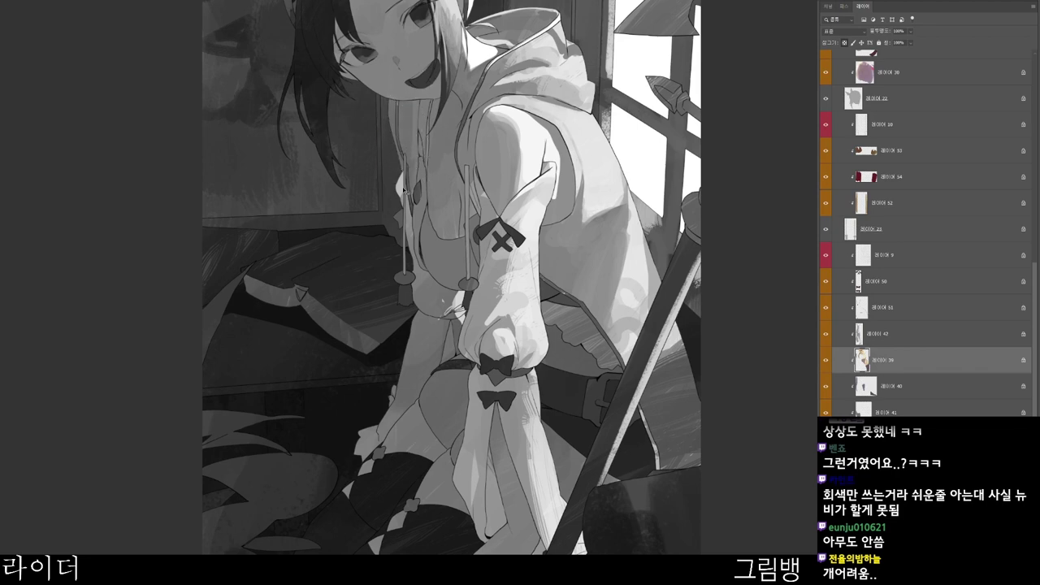
left_click(433, 190, "ctrl")
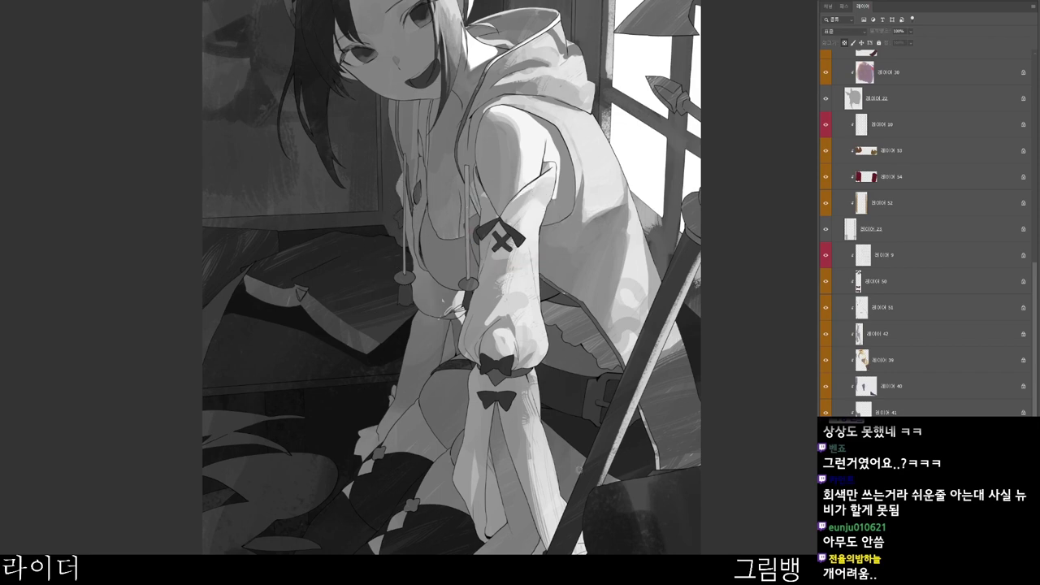
key("n")
key("Escape")
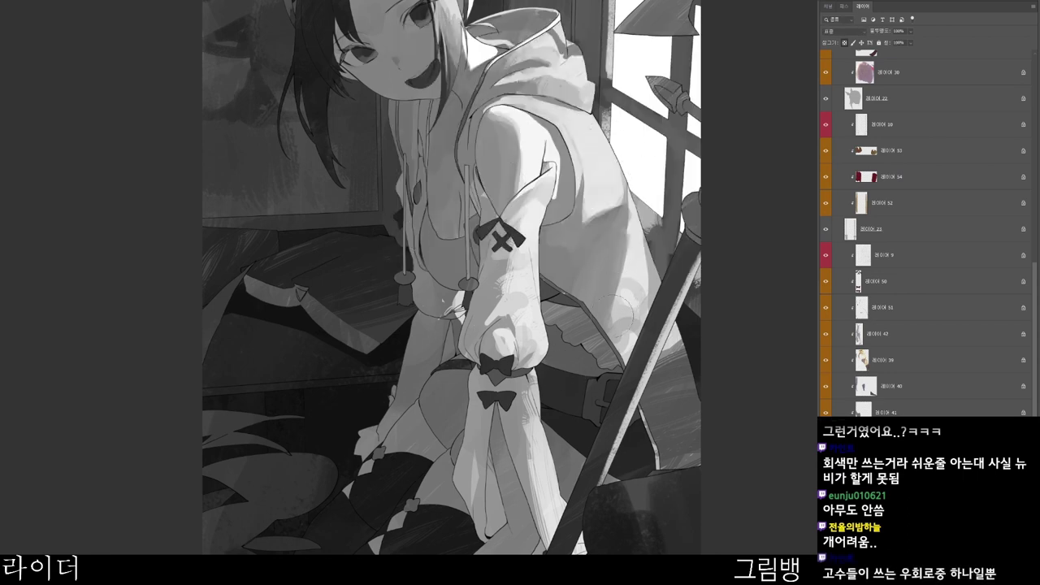
left_click(543, 278, "ctrl")
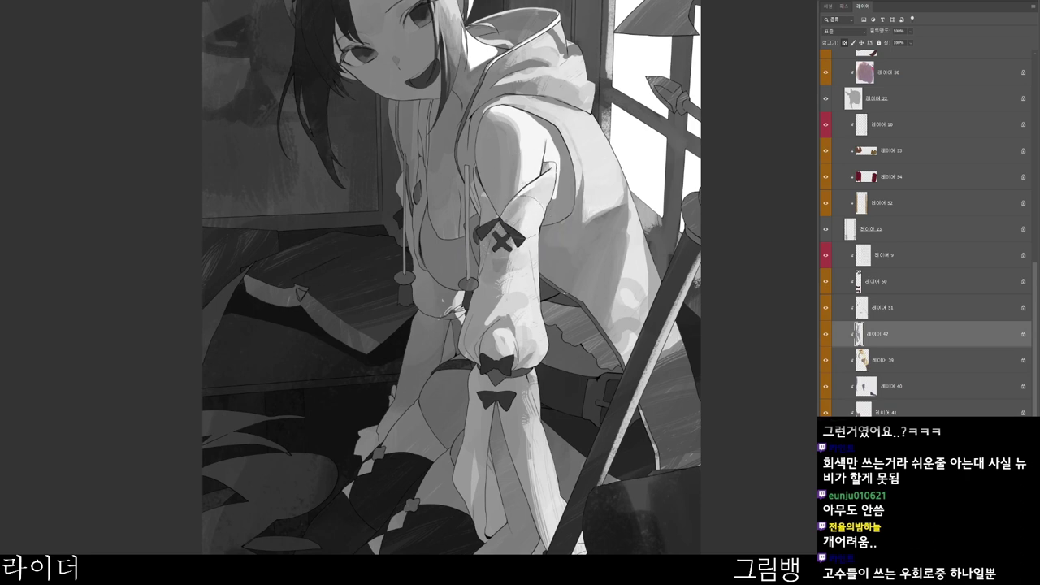
left_click_drag(514, 242, 502, 232)
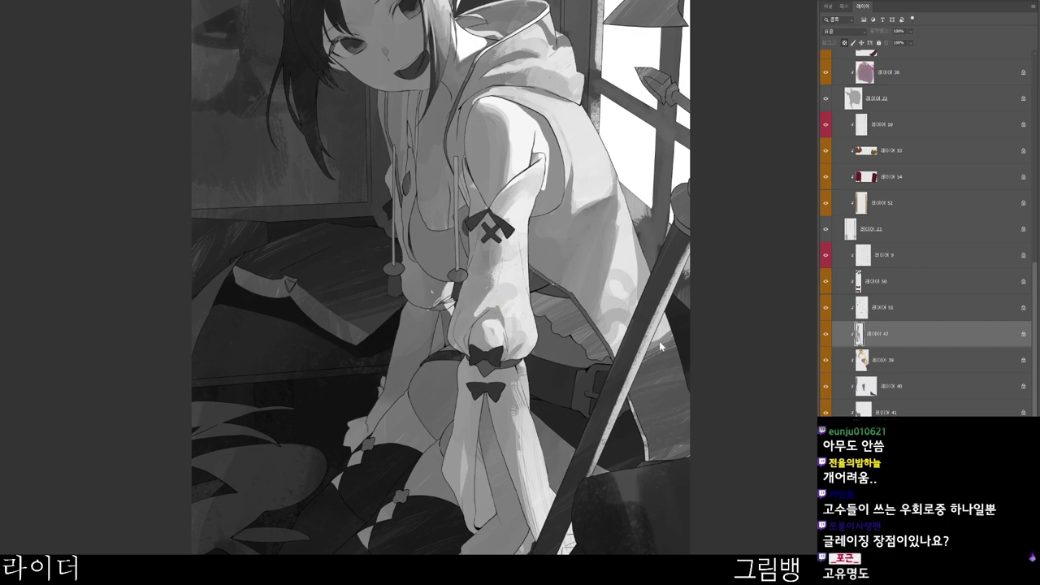
key("n")
left_click(412, 100)
left_click(589, 59)
left_click(703, 35)
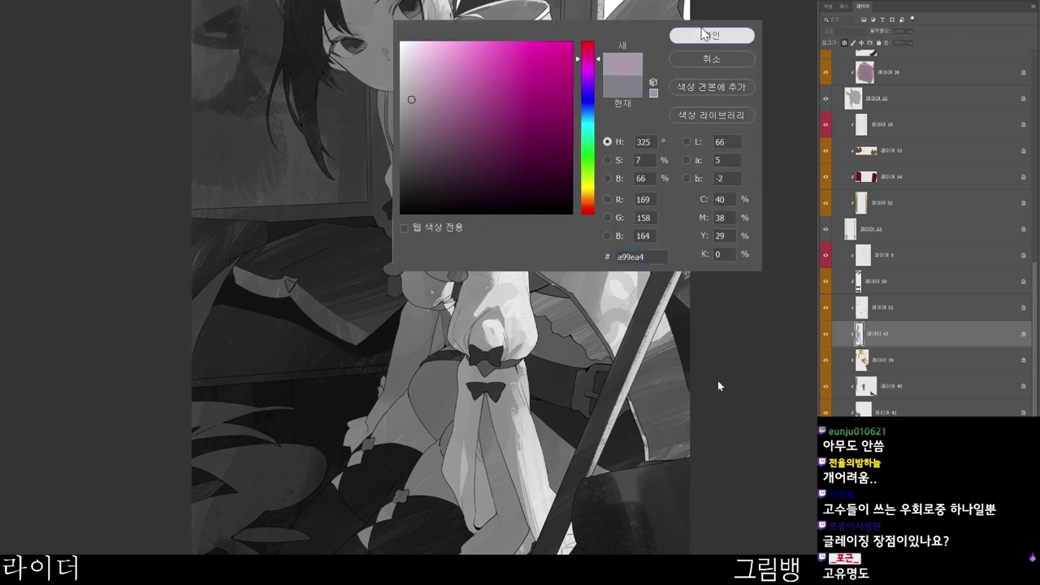
- Adjust the brush colour and refine the shading of the puffed cuff and upper sleeve with tones sampled from the artwork
left_click_drag(577, 380, 600, 333)
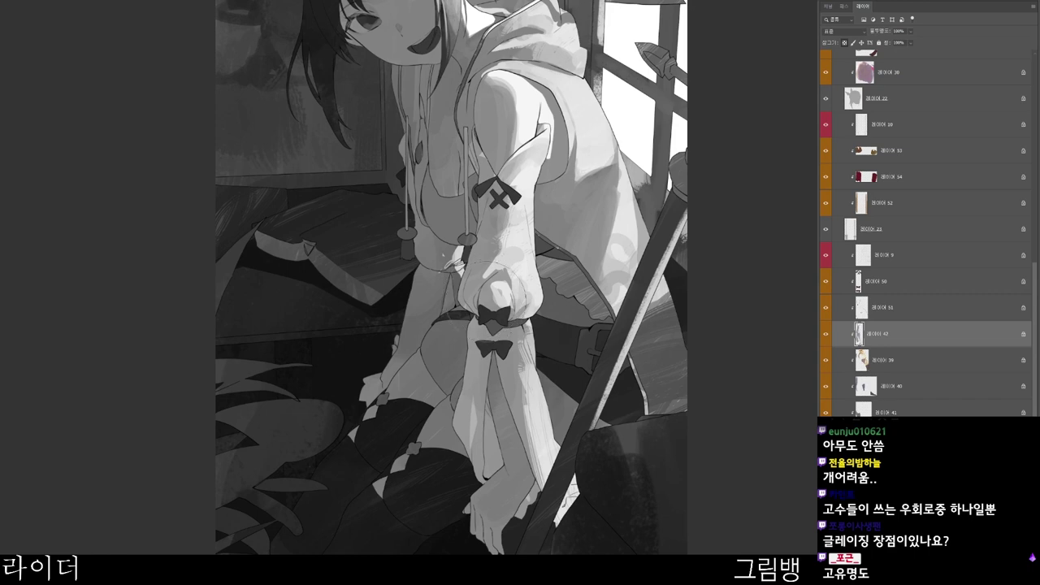
key("n")
left_click(429, 105)
left_click(711, 35)
left_click(494, 281, "alt")
left_click(528, 293, "alt")
left_click(525, 200, "alt")
left_click(494, 82, "alt")
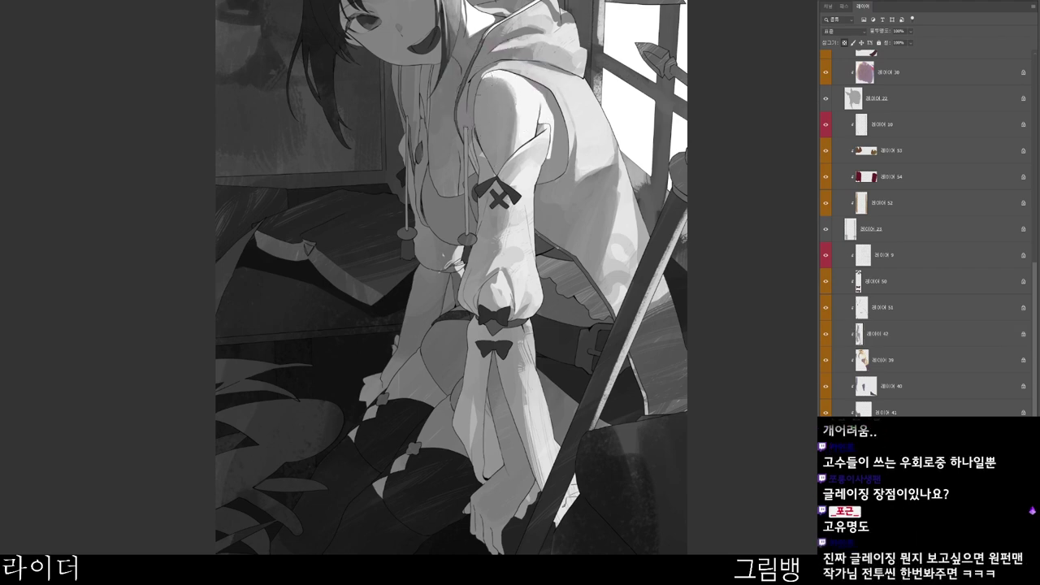
- Set the brush colour to a muted greyish brown and select the hanging sleeve's layer
left_click_drag(485, 73, 474, 123)
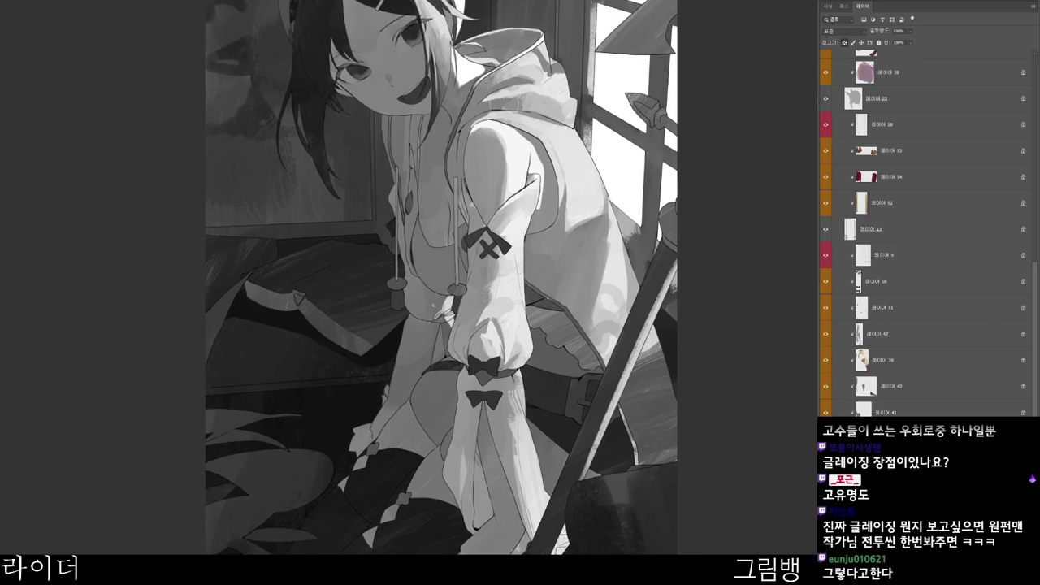
key("n")
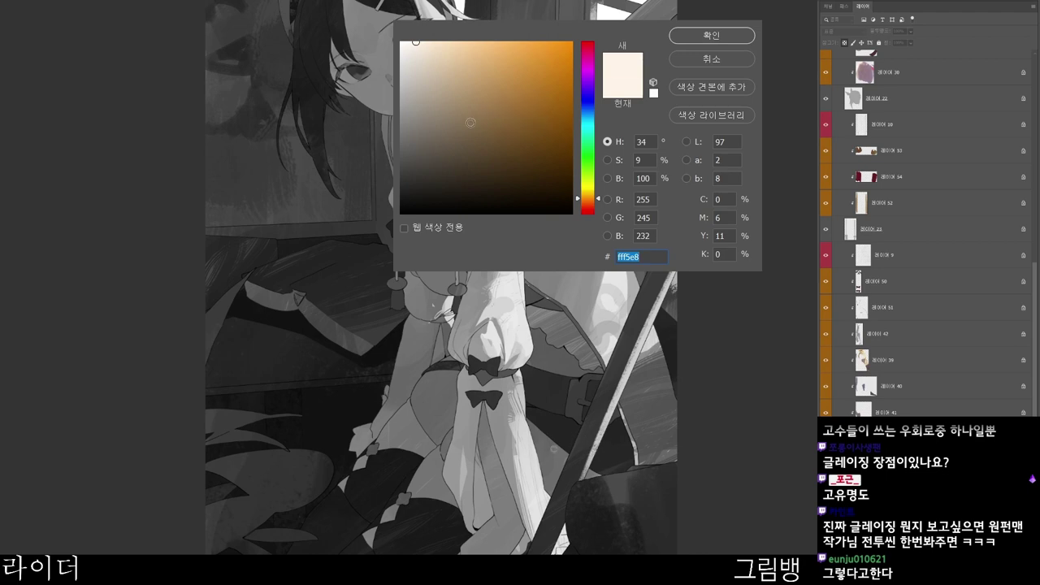
left_click(461, 125)
left_click(708, 35)
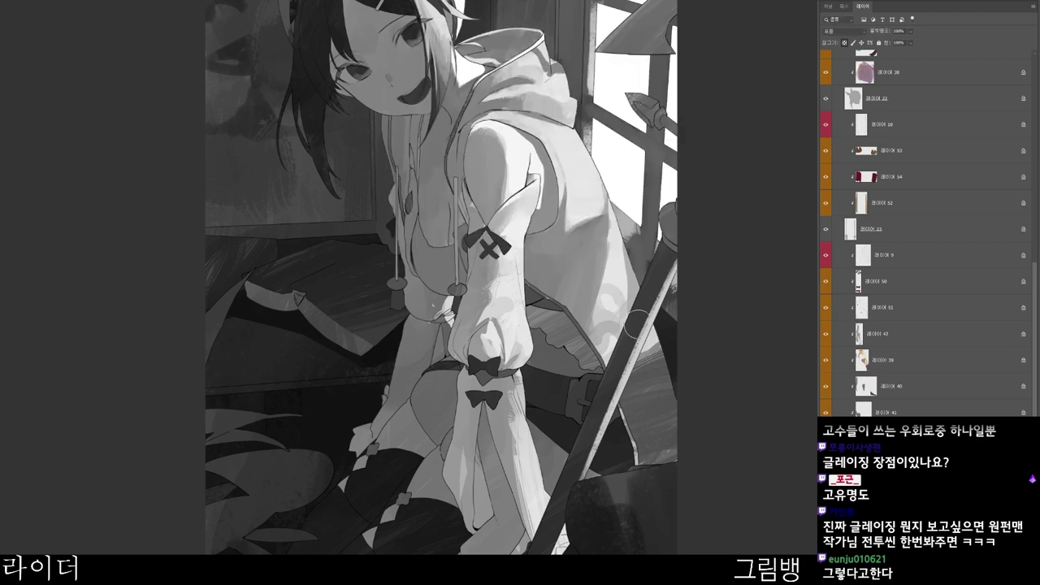
left_click_drag(535, 384, 496, 321)
left_click(507, 342, "ctrl")
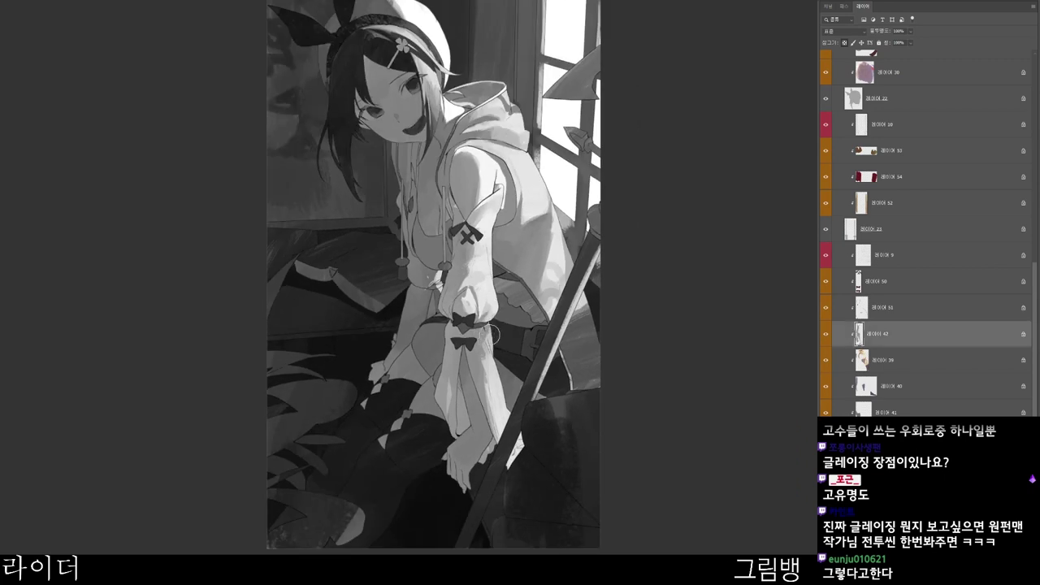
- Set the brush colour to a dark greyish violet and shade the folds inside the hanging sleeve
left_click_drag(501, 379, 446, 366)
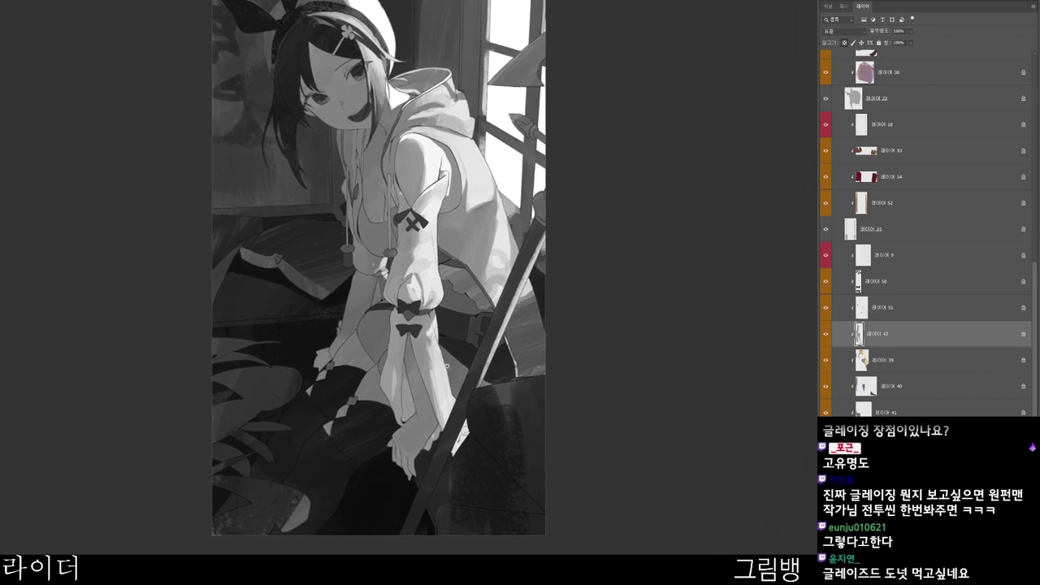
scroll(446, 367, "up", 1)
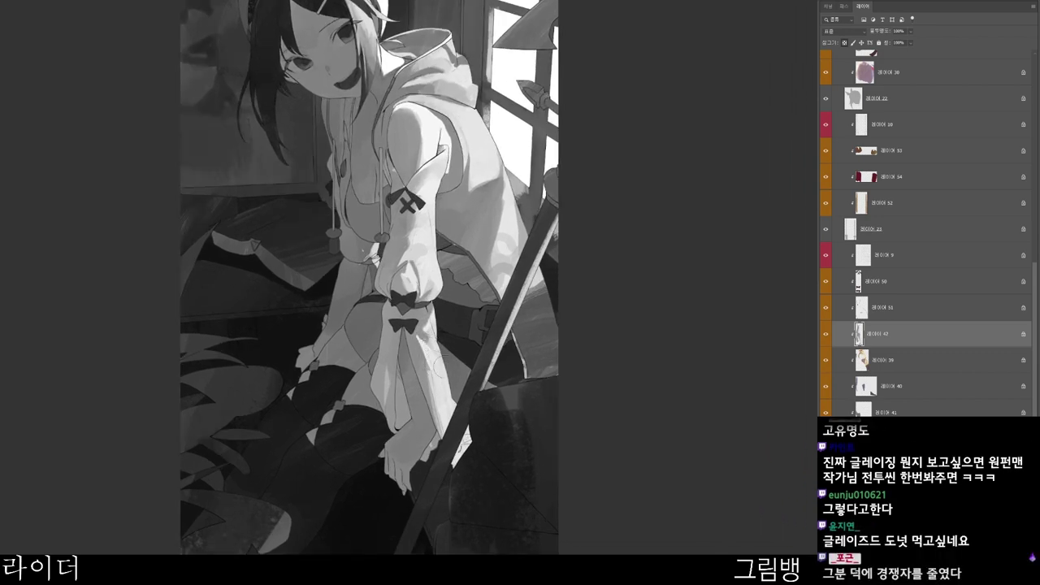
key("n")
left_click(470, 155)
left_click(589, 96)
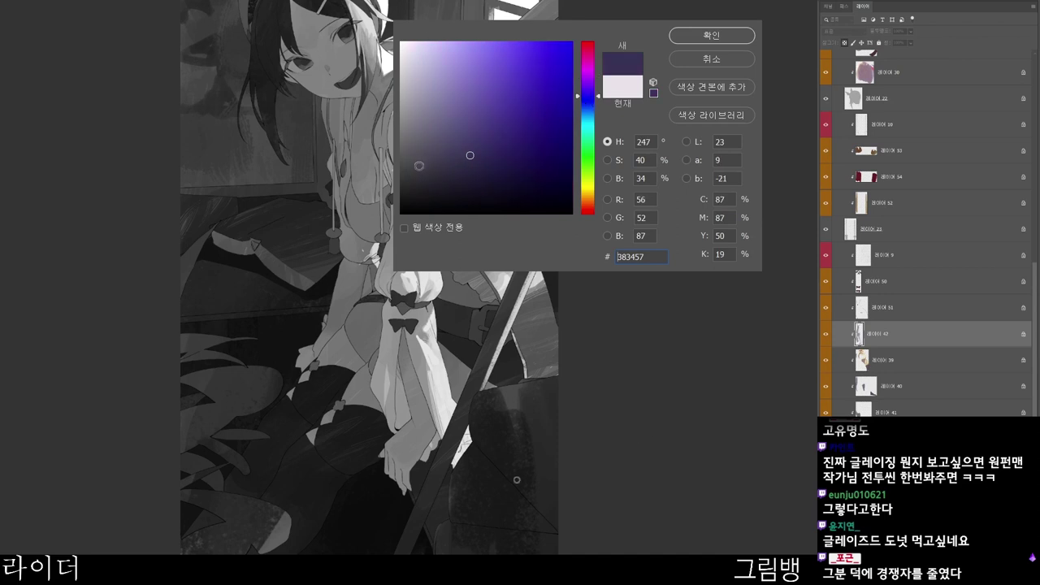
left_click(419, 166)
key("Return")
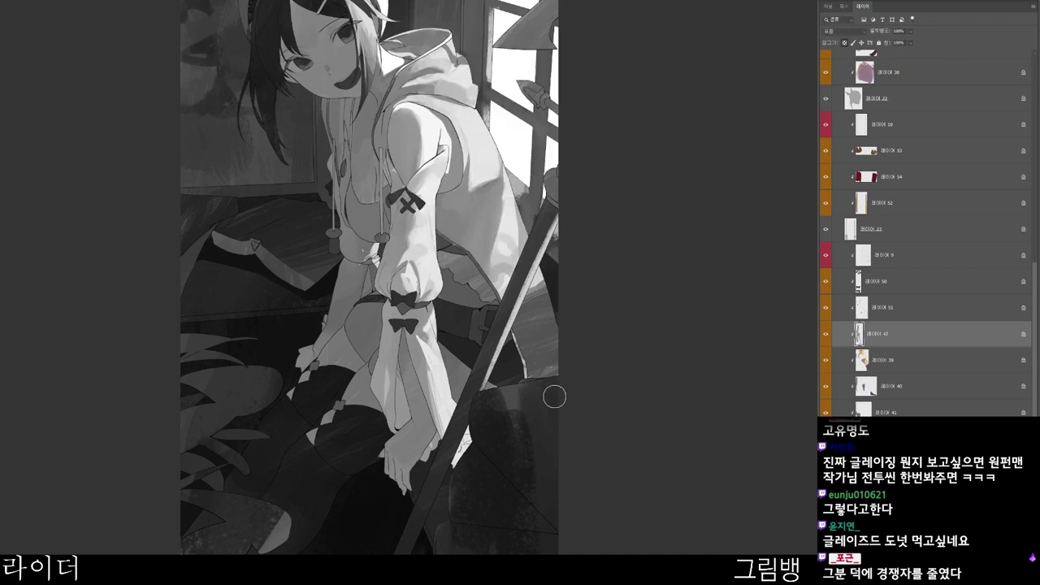
left_click_drag(423, 355, 419, 391)
key("ctrl+z")
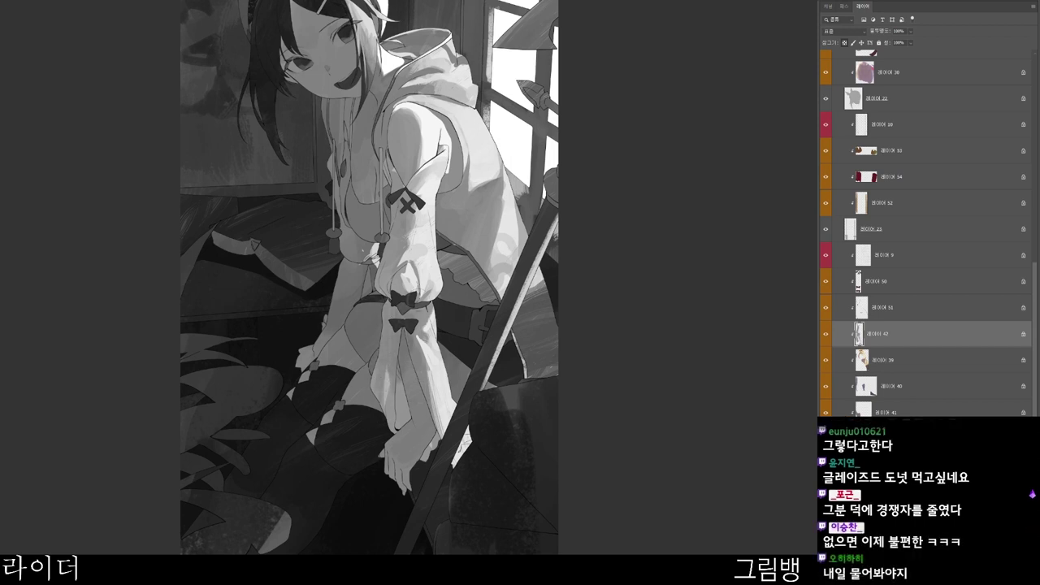
mouse_move(388, 377)
left_mouse_down()
mouse_move(388, 421)
mouse_move(401, 430)
left_mouse_up()
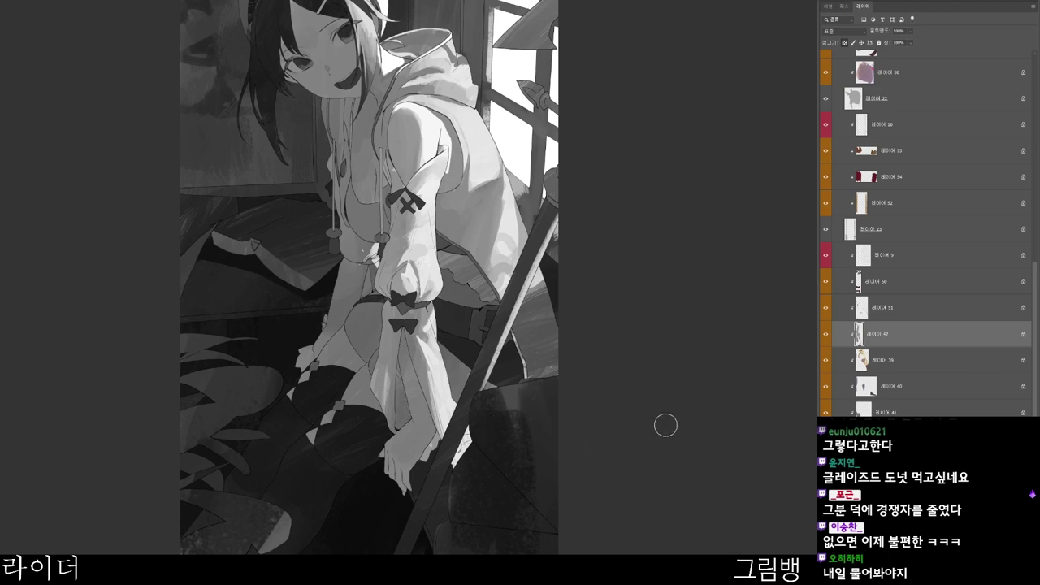
- Set the brush colour to the muted violet 574d74 and shade the lower end of the hanging sleeve near the hand
left_click_drag(431, 464, 573, 425)
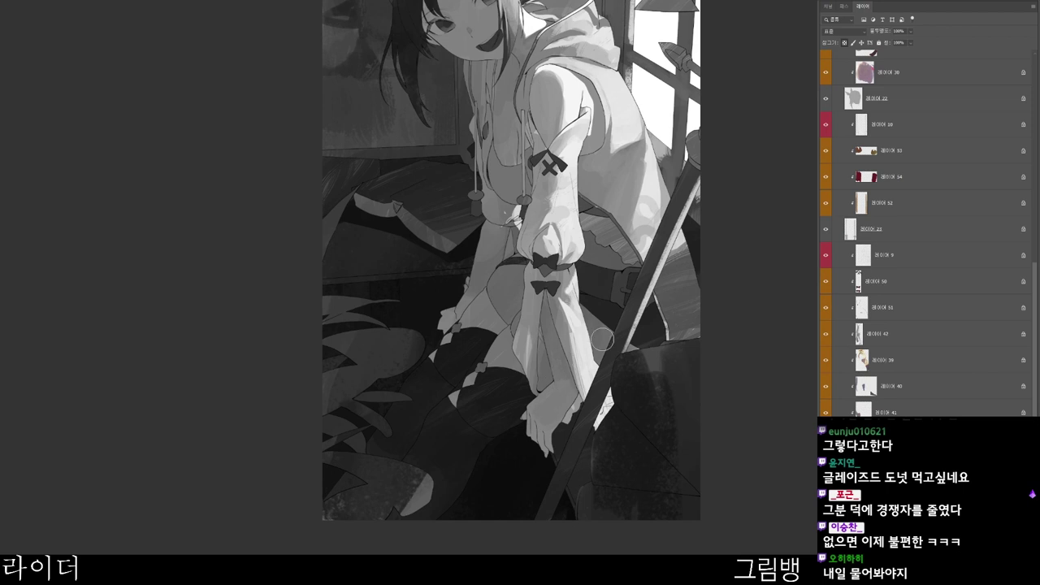
key("n")
left_click(458, 136)
left_click(587, 91)
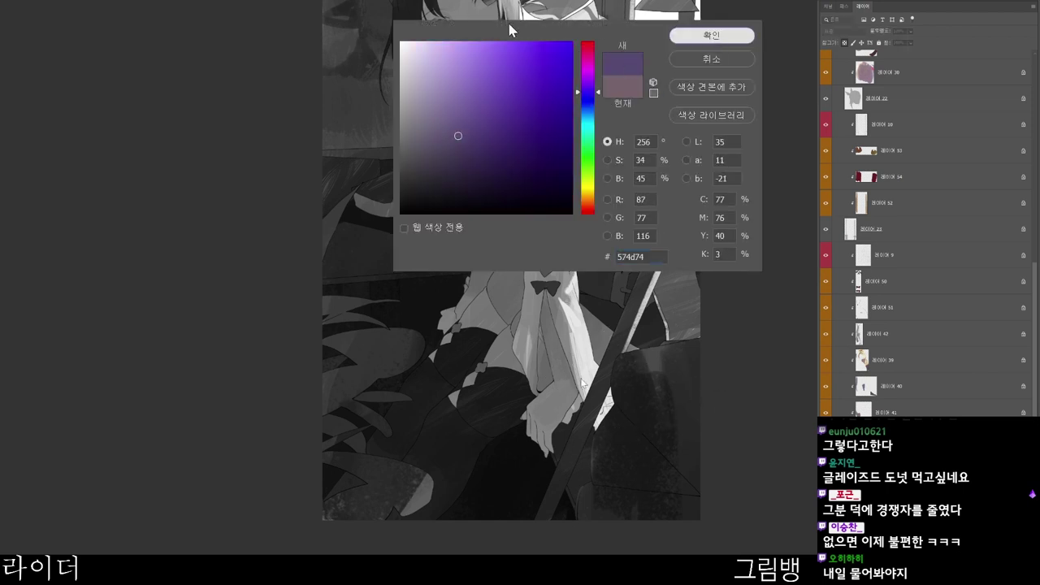
left_click(712, 37)
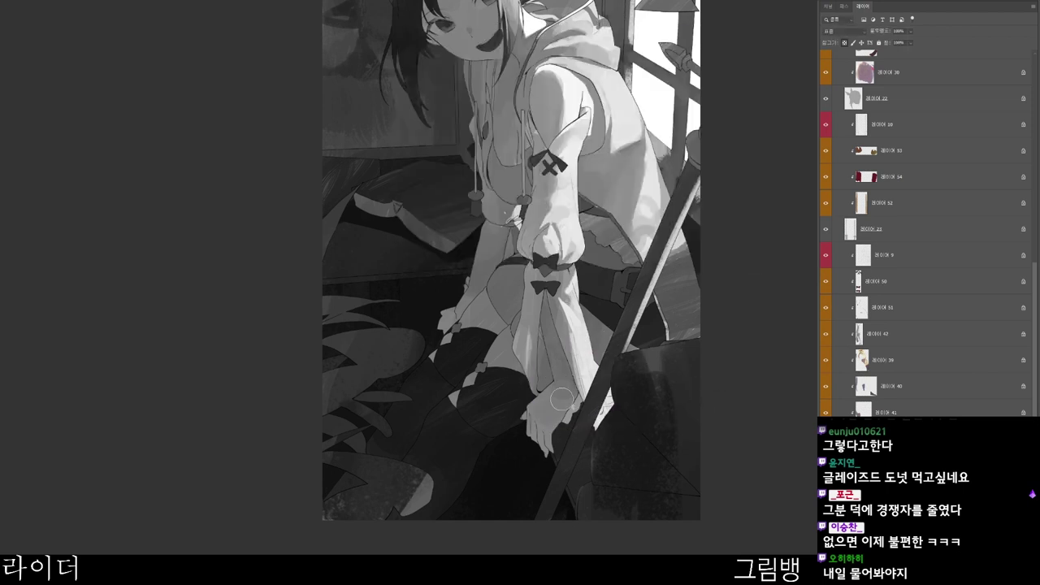
left_click_drag(612, 391, 576, 461)
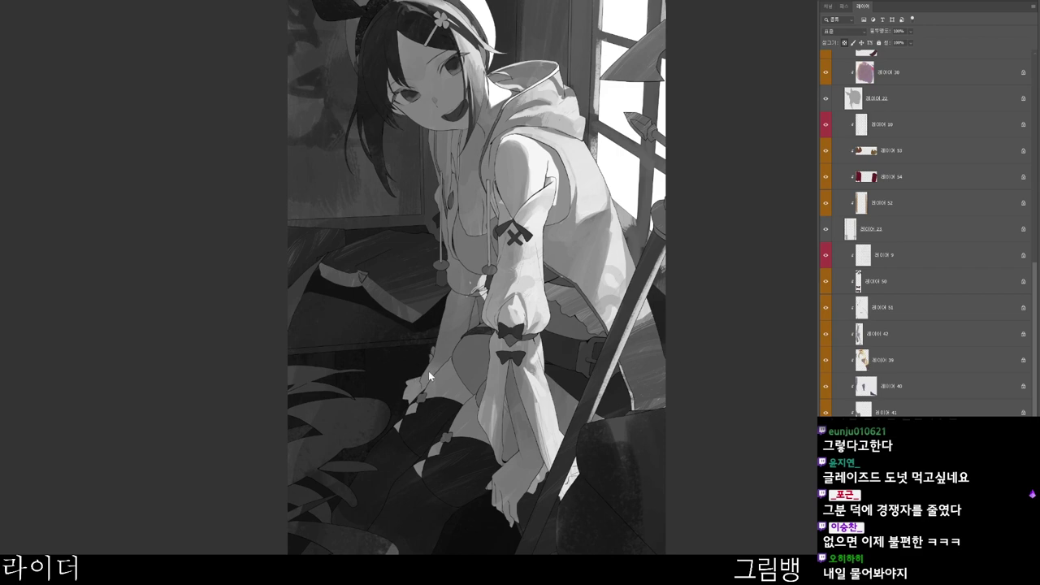
left_click_drag(603, 439, 559, 452)
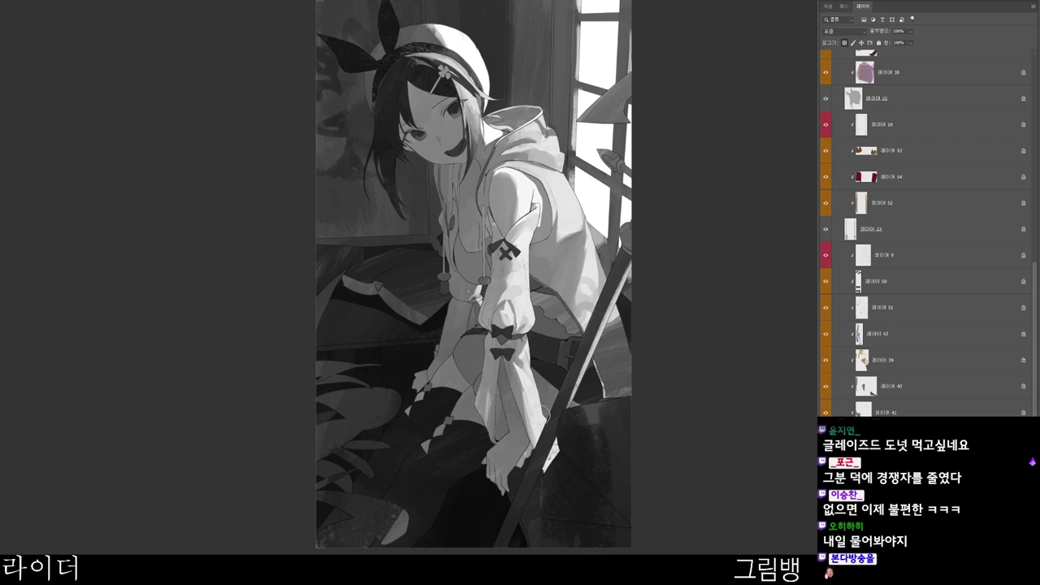
- Select Layer 41 of the top, set the brush colour to the dark greyish pink 615359 and brush over the chest
left_click(522, 385, "ctrl")
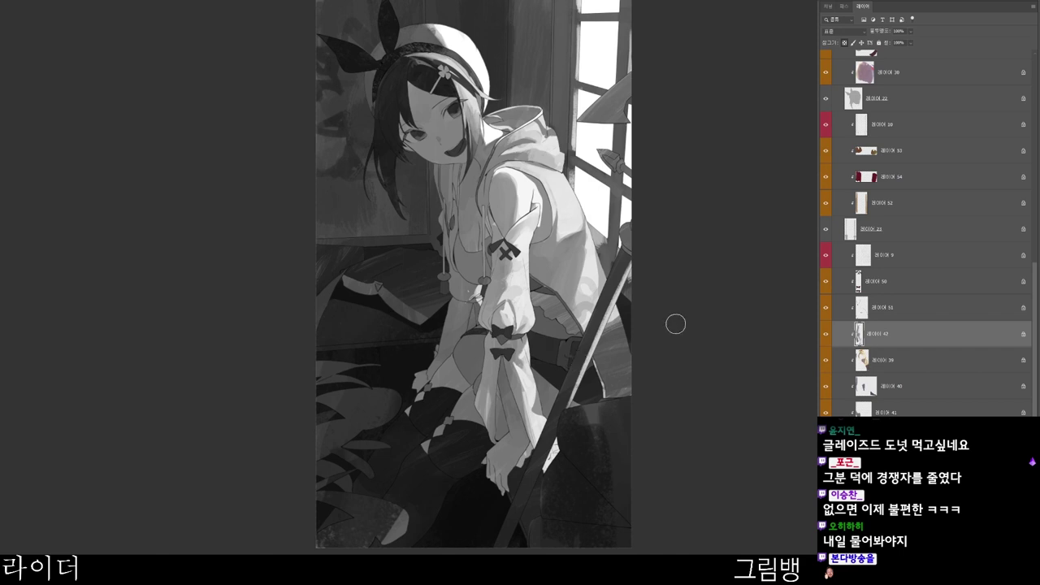
left_click(471, 264, "ctrl")
left_click(468, 265, "alt")
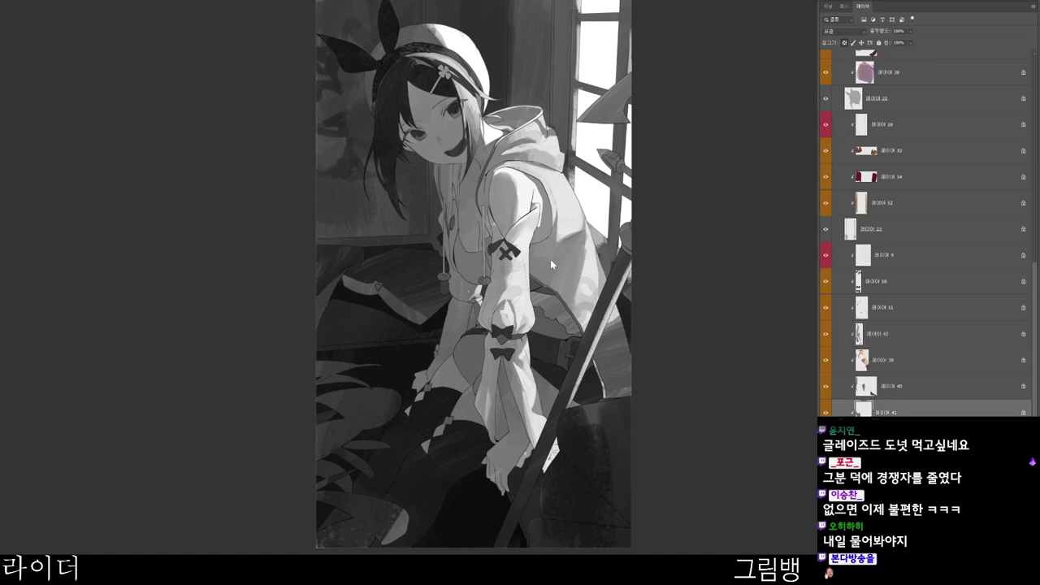
key("n")
left_click_drag(439, 134, 425, 149)
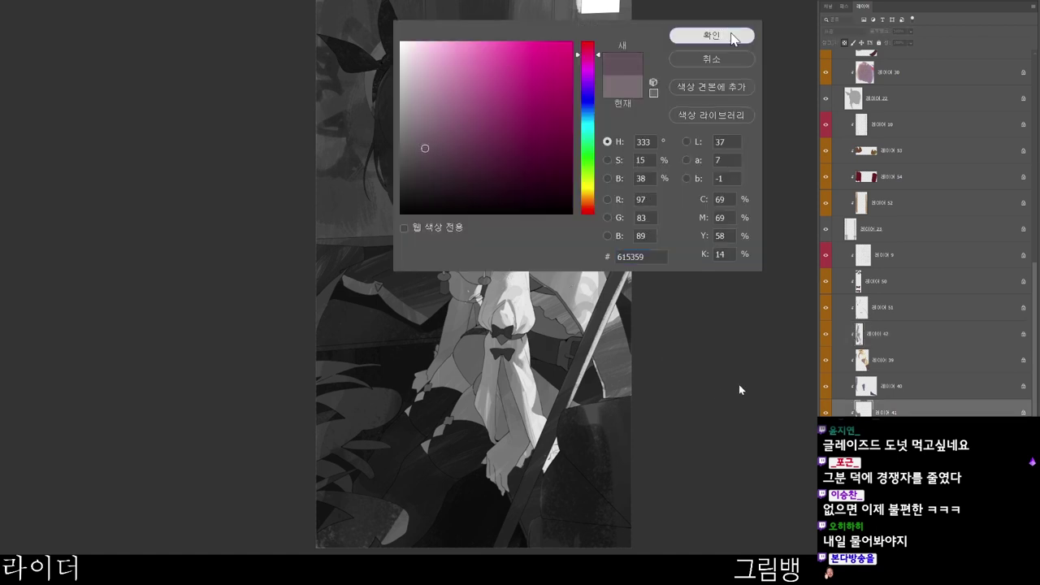
left_click(734, 37)
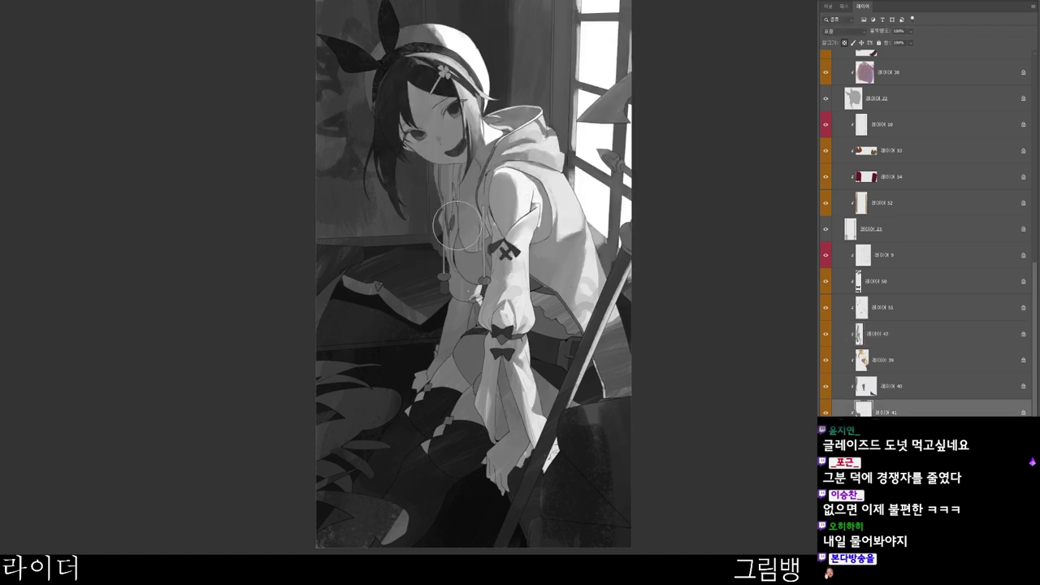
left_click_drag(457, 224, 482, 279)
- Select Layer 40 and set the brush colour to a dark greyish blue-violet
key("alt+bracketright")
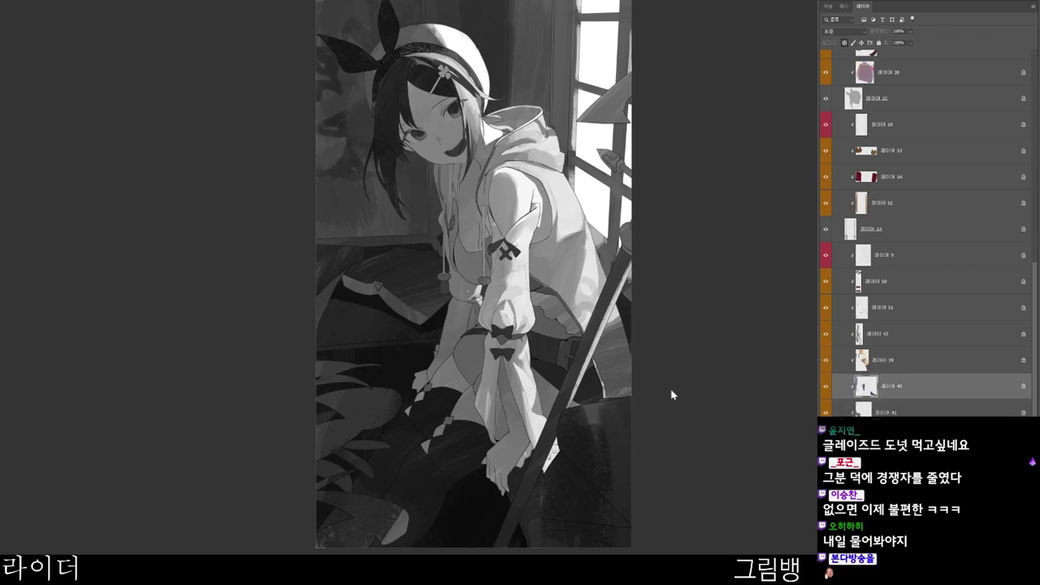
key("n")
left_click(587, 97)
left_click(450, 164)
left_click(709, 36)
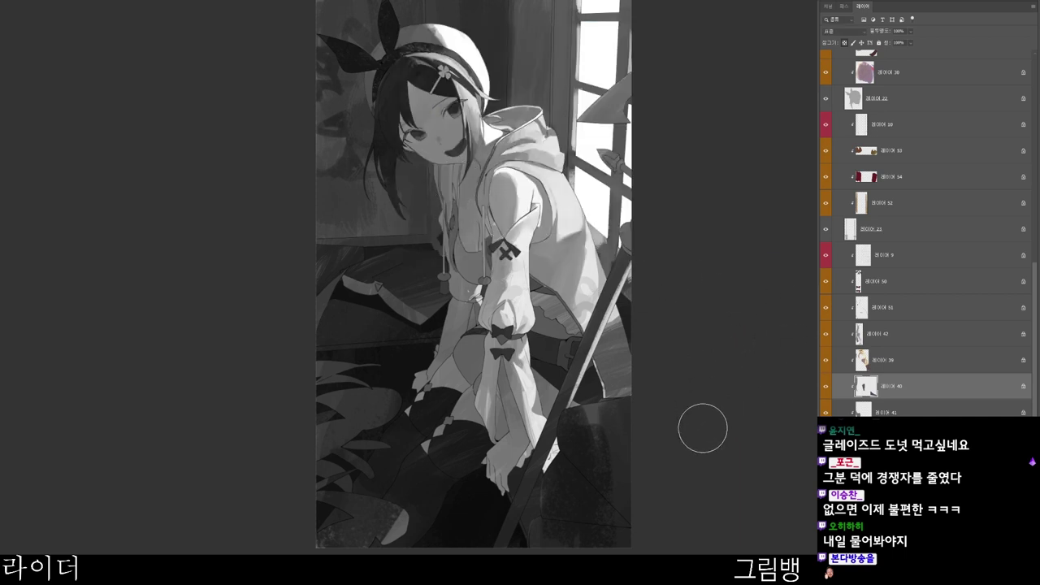
- Select the layer of the dark skirt, set the brush colour to a near-black purplish red and paint behind the sword
left_click(591, 385, "ctrl")
key("n")
left_click_drag(499, 160, 485, 195)
left_click(588, 206)
left_click(520, 194)
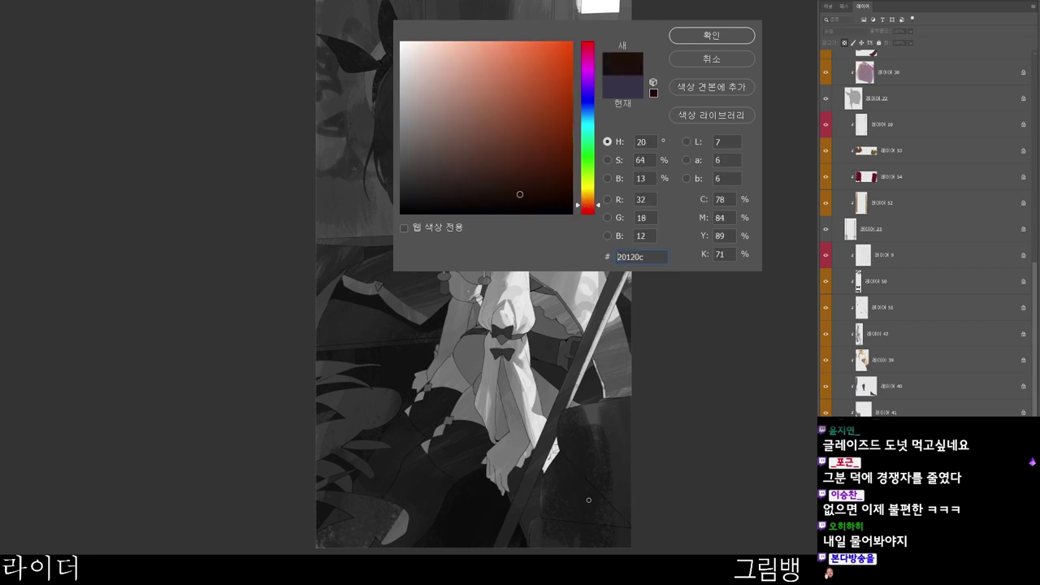
left_click(587, 52)
left_click(709, 37)
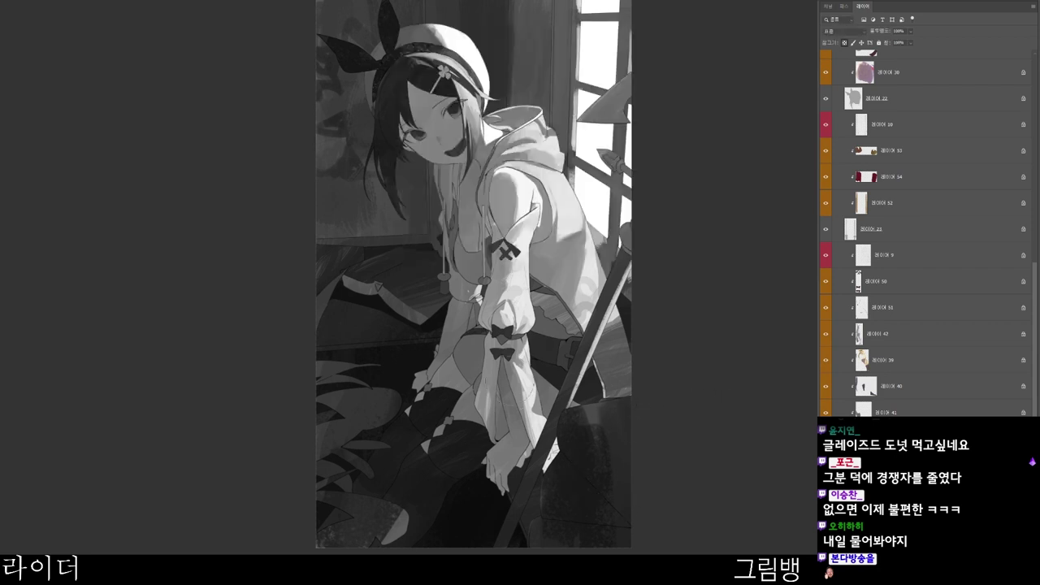
left_click_drag(575, 391, 615, 397)
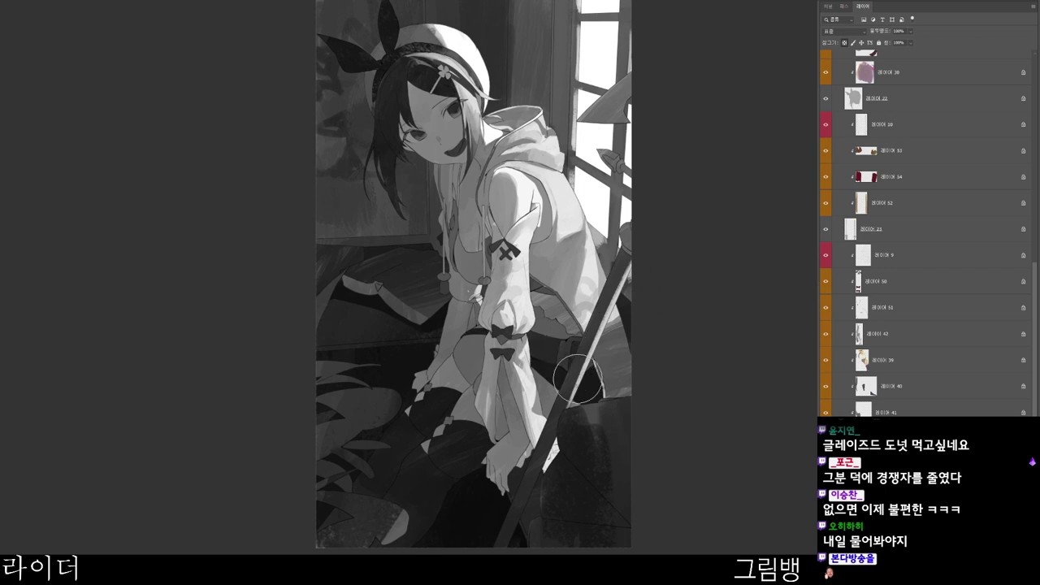
- Work through Layer 41, Layer 40 and the dark stockings' layer, deepening the shadows around the waist and legs
left_click(585, 323, "ctrl")
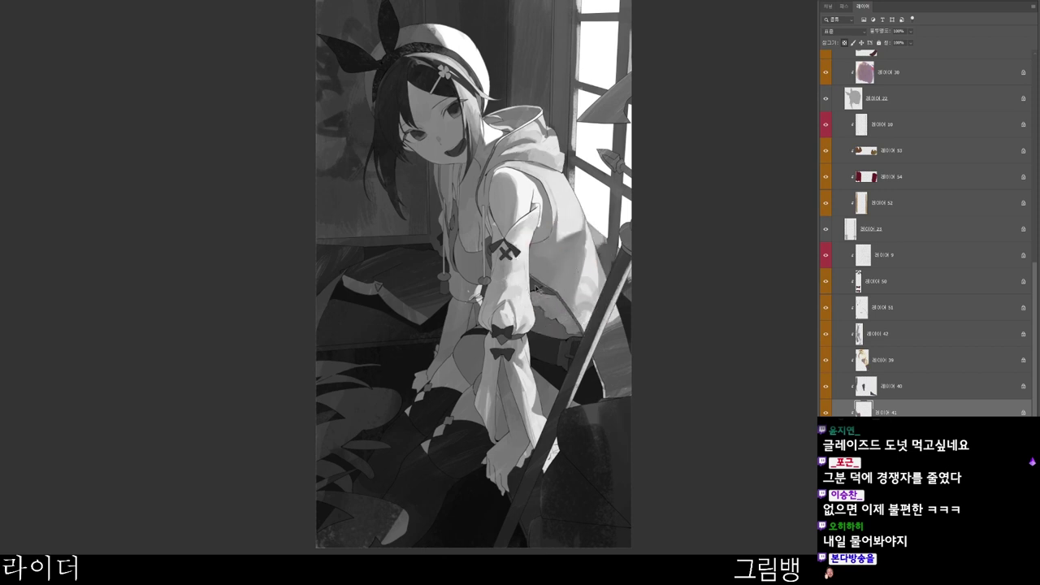
left_click(570, 291, "ctrl")
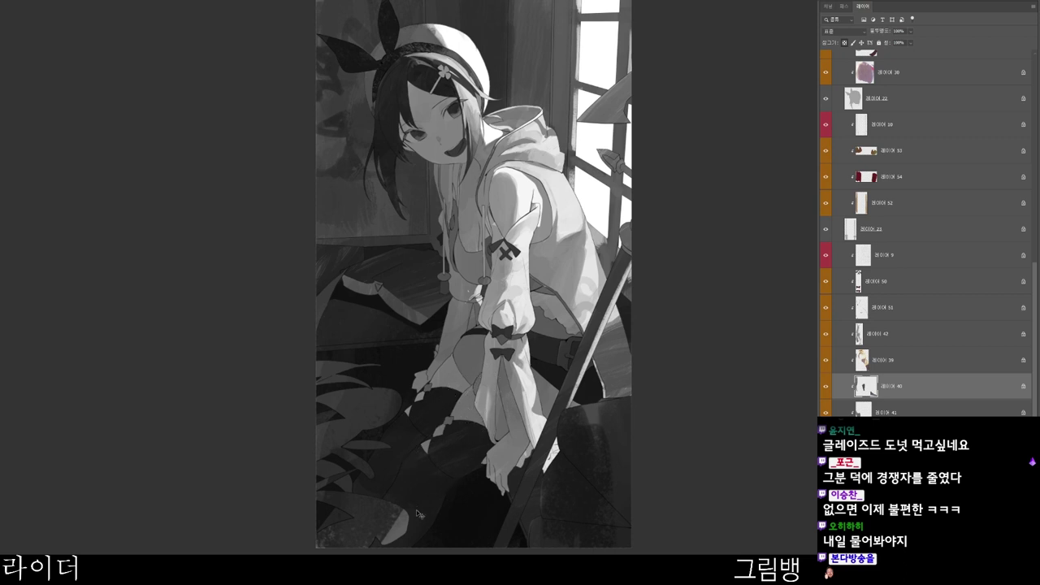
left_click(475, 478, "ctrl")
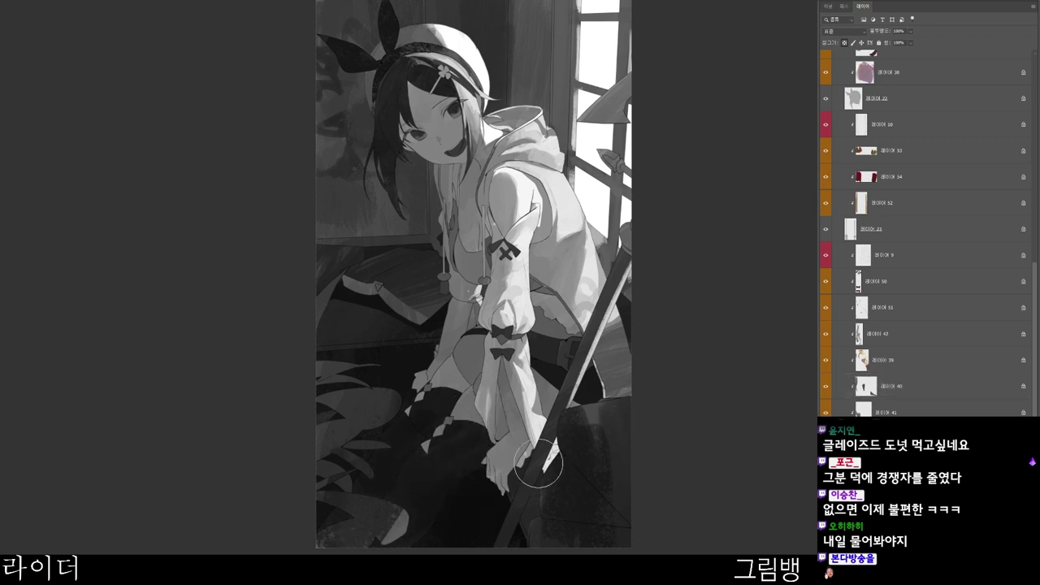
- Select Layer 39 of the skin at the neck, followed by the neighbouring layer beneath the chin
scroll(472, 152, "up", 3)
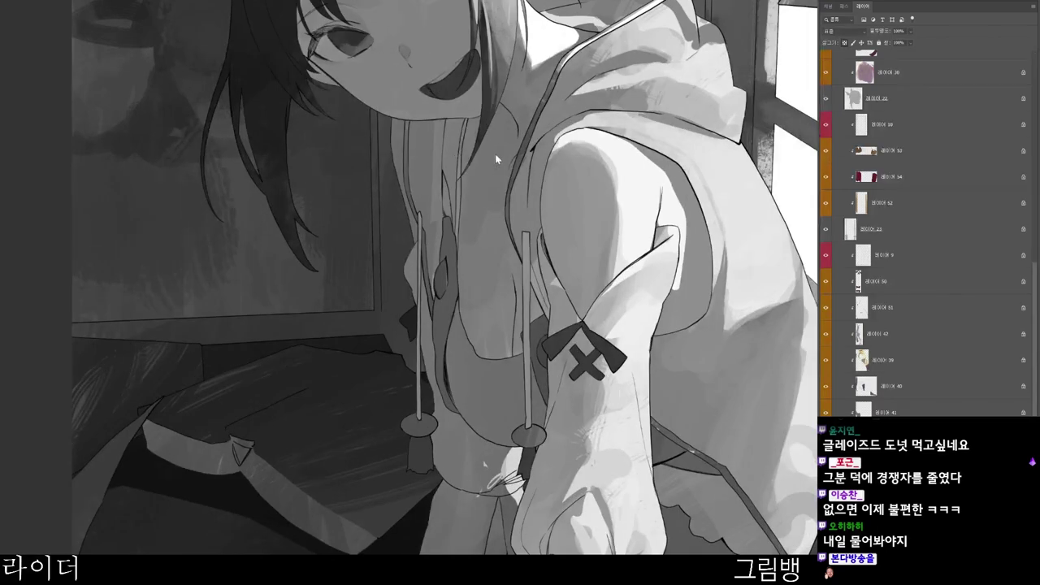
scroll(511, 156, "down", 2)
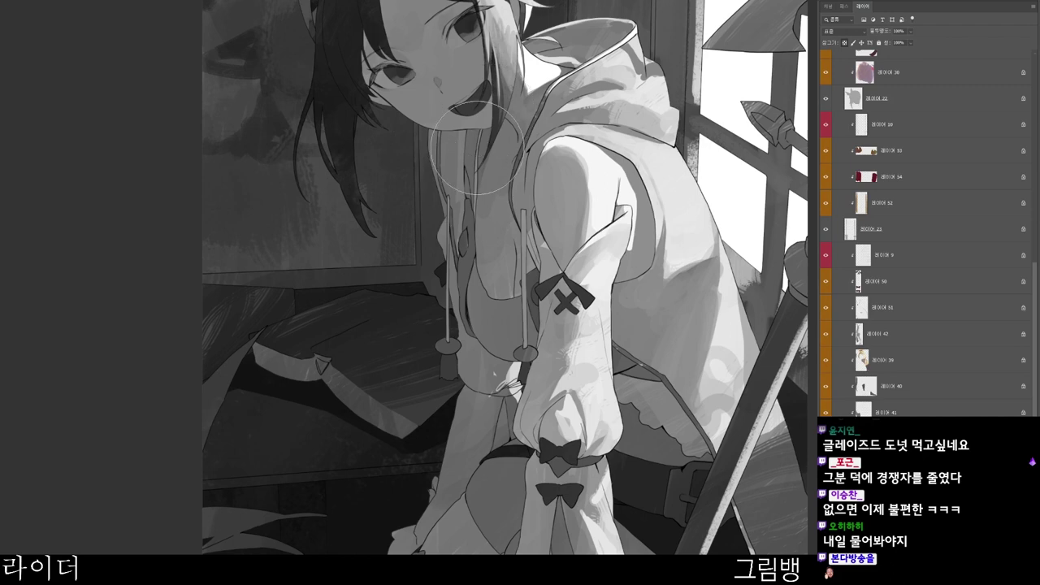
scroll(524, 110, "down", 1)
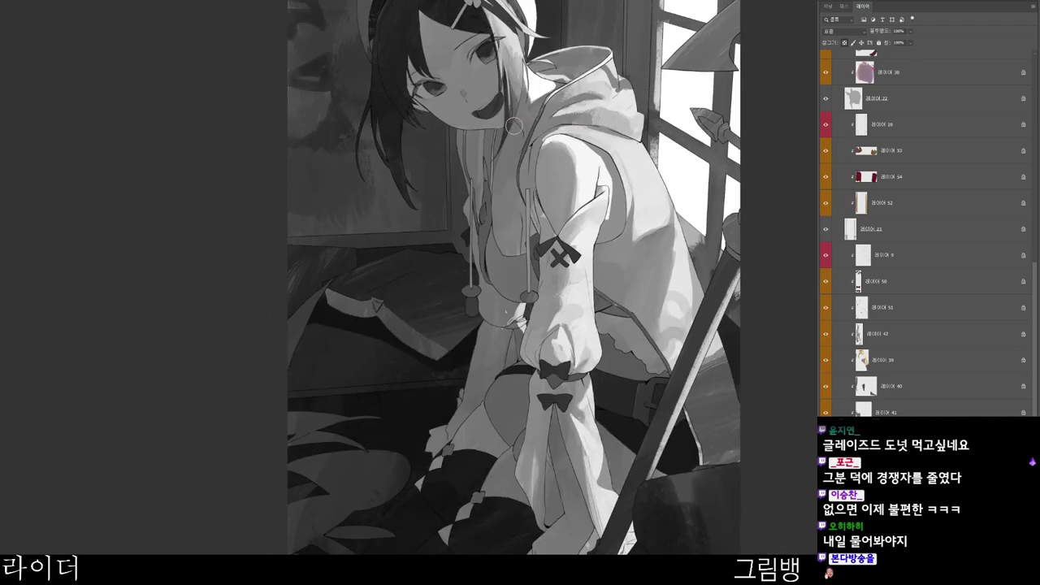
left_click(520, 159, "ctrl")
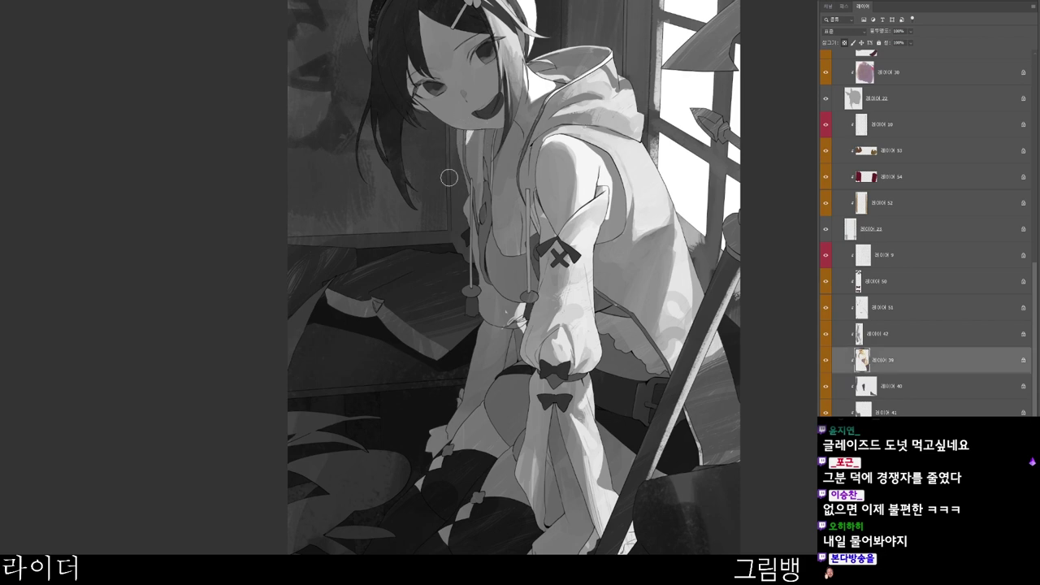
left_click(492, 149, "ctrl")
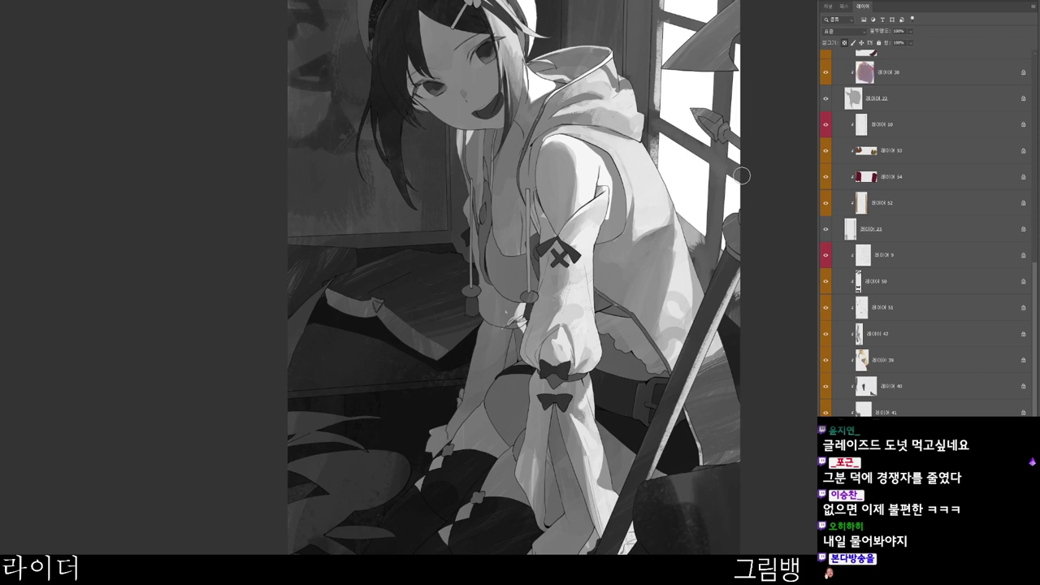
- Select Layer 31 of the hair and set the brush colour to the light peach f0c6a4
left_click(397, 151, "ctrl")
key("n")
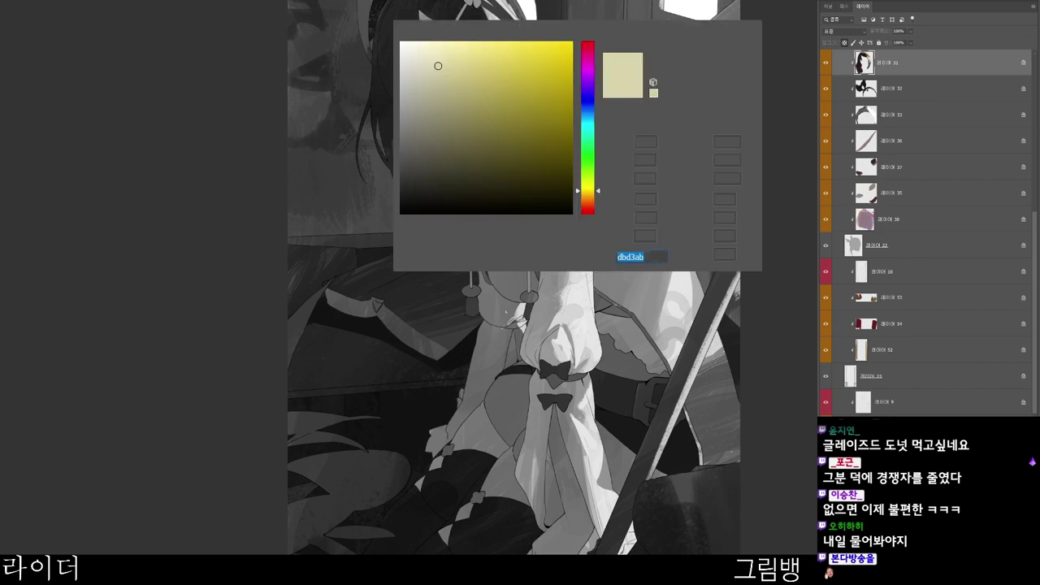
left_click(460, 70)
left_click(592, 202)
left_click(455, 52)
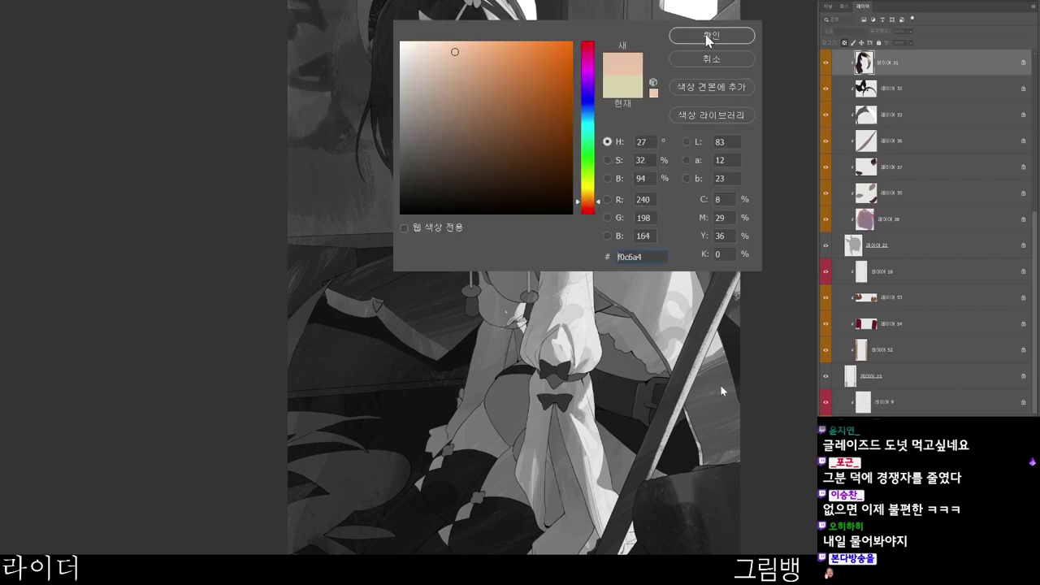
left_click(707, 36)
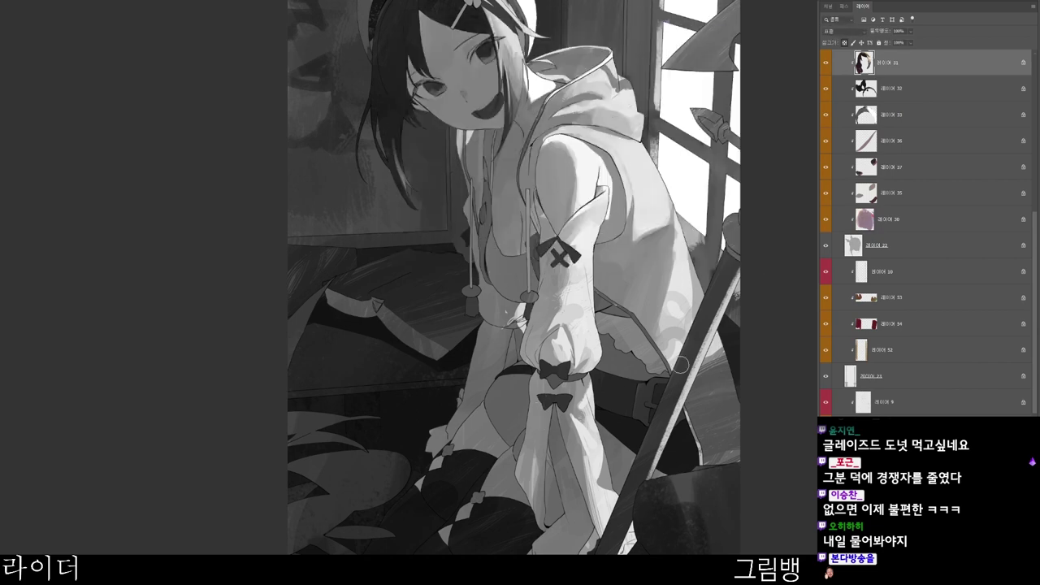
- Select the dark red layer of the foreground object, set the brush colour to a very dark red and darken the object beside the sword
left_click_drag(708, 452, 680, 453)
left_click_drag(663, 501, 584, 404)
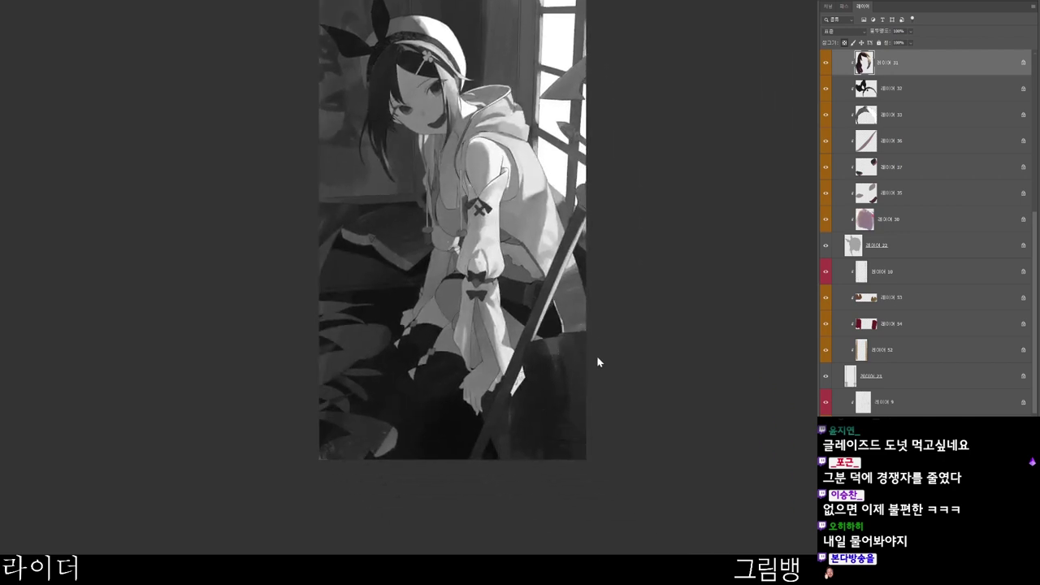
left_click(595, 360, "ctrl")
key("n")
left_click(490, 171)
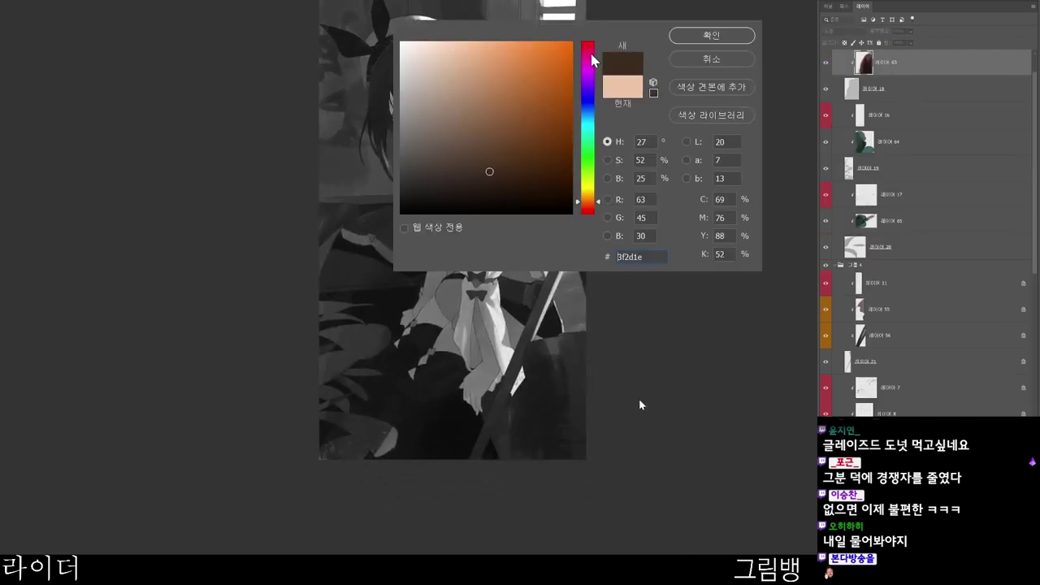
left_click(591, 52)
left_click(520, 191)
left_click(723, 40)
left_click_drag(573, 360, 566, 388)
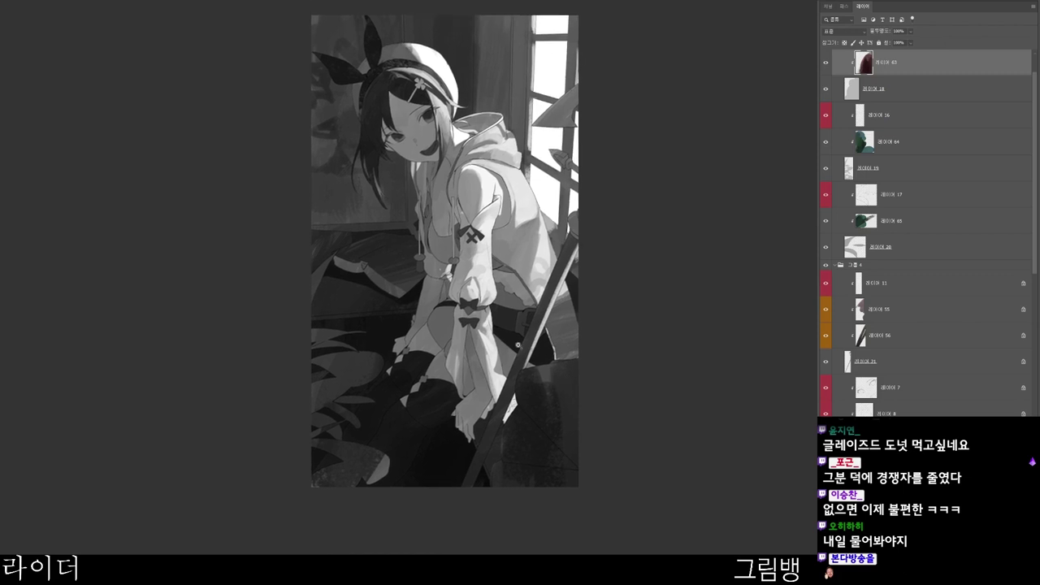
mouse_move(522, 357)
left_mouse_down()
mouse_move(544, 397)
mouse_move(548, 460)
mouse_move(559, 372)
mouse_move(570, 460)
mouse_move(530, 508)
mouse_move(590, 548)
left_mouse_up()
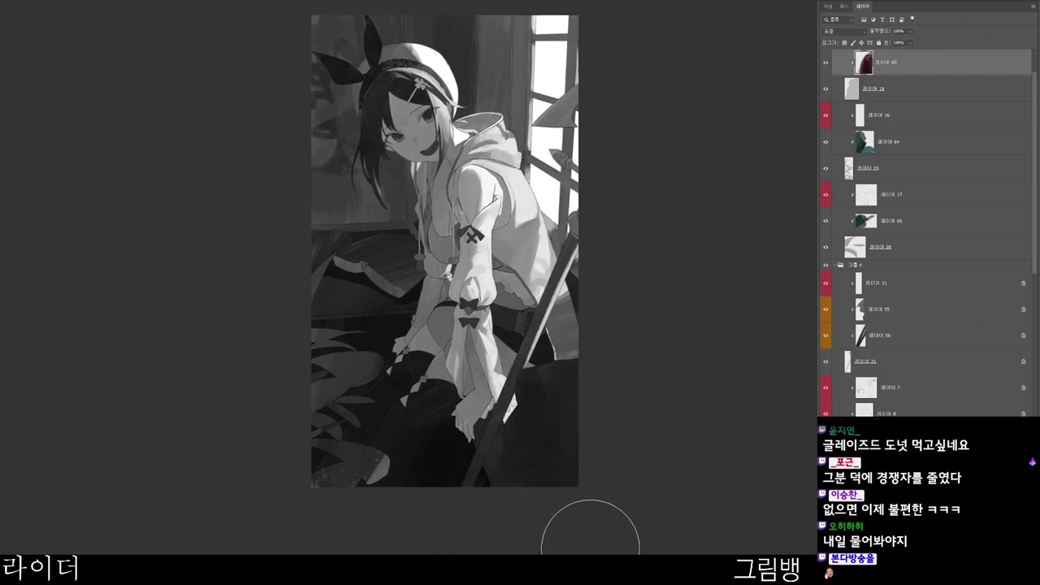
- Select a layer of the dark clothing, set the brush colour to a near-black reddish brown and paint from the stockings towards the belt
left_click(525, 444, "ctrl")
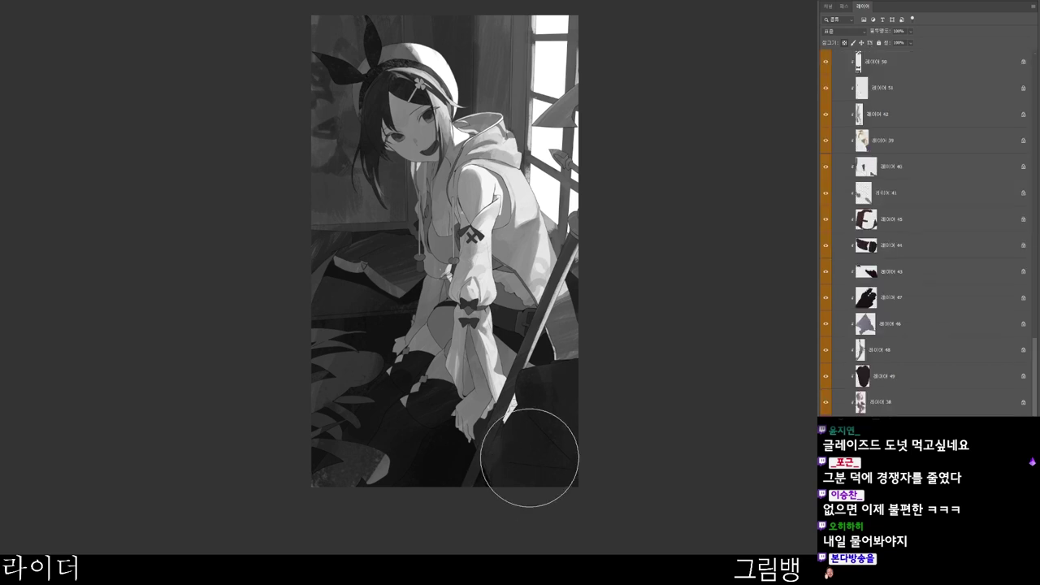
key("n")
left_click_drag(473, 130, 470, 189)
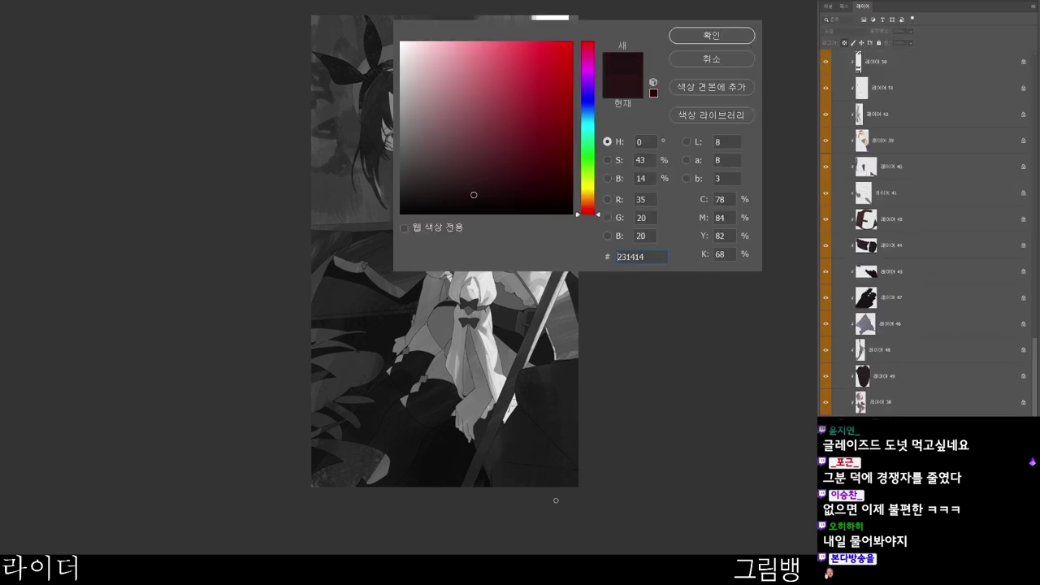
left_click(713, 37)
mouse_move(453, 420)
left_mouse_down()
mouse_move(541, 406)
mouse_move(536, 341)
left_mouse_up()
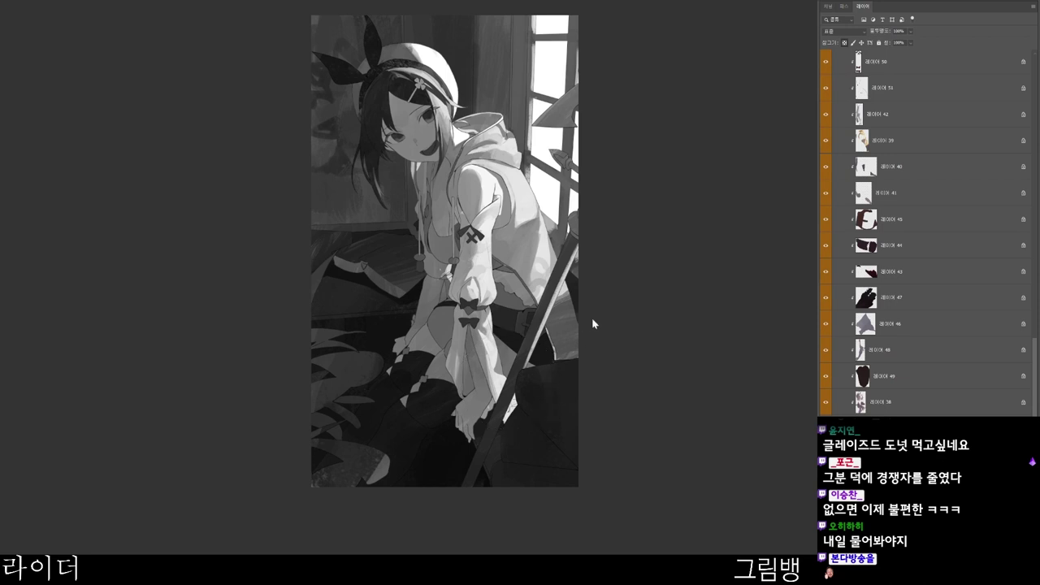
- Sample tones around the girl's resting hand and paint the dark area between the hand and the sword
left_click(512, 409, "alt")
mouse_move(509, 424)
left_mouse_down()
mouse_move(479, 457)
mouse_move(495, 463)
mouse_move(461, 497)
mouse_move(526, 419)
mouse_move(462, 455)
mouse_move(498, 450)
mouse_move(484, 468)
mouse_move(487, 482)
mouse_move(487, 460)
mouse_move(511, 448)
mouse_move(489, 453)
mouse_move(523, 443)
mouse_move(495, 452)
left_mouse_up()
left_click(502, 429, "alt")
left_click(478, 430, "alt")
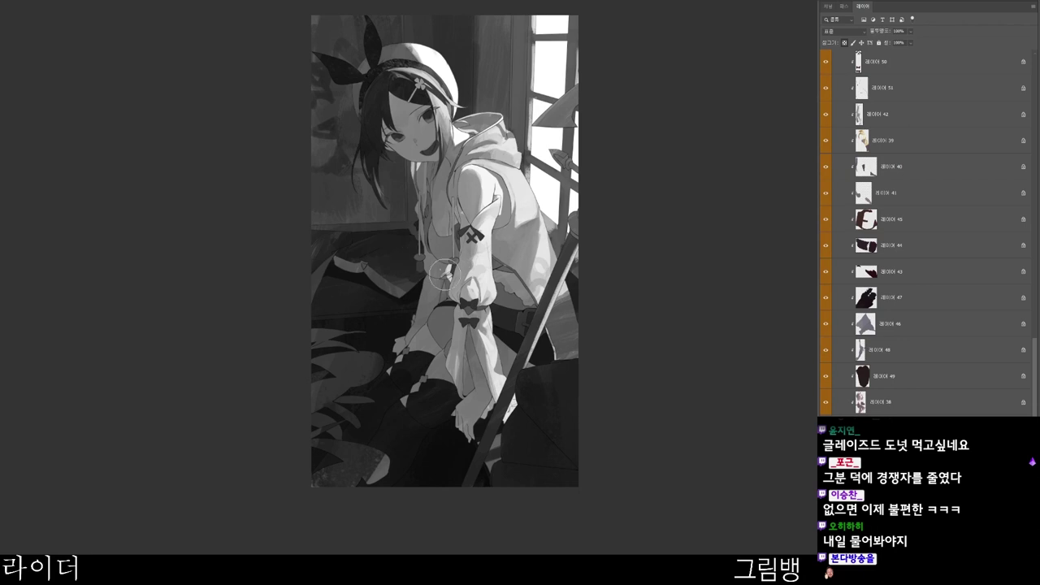
- Set the brush colour to a very dark muted blue
left_click(604, 456)
left_click(587, 102)
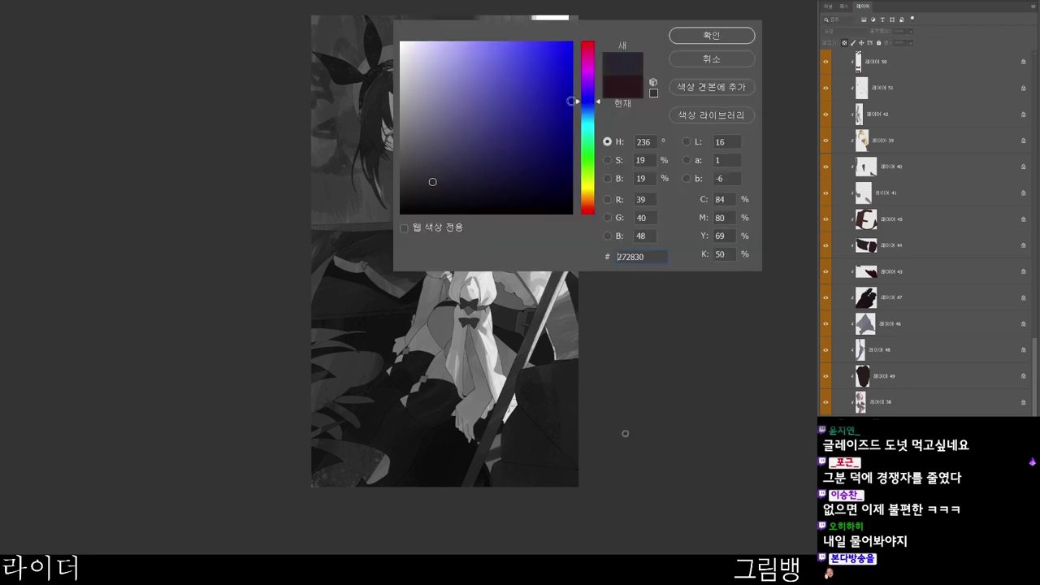
left_click(468, 184)
left_click(711, 36)
key("Return")
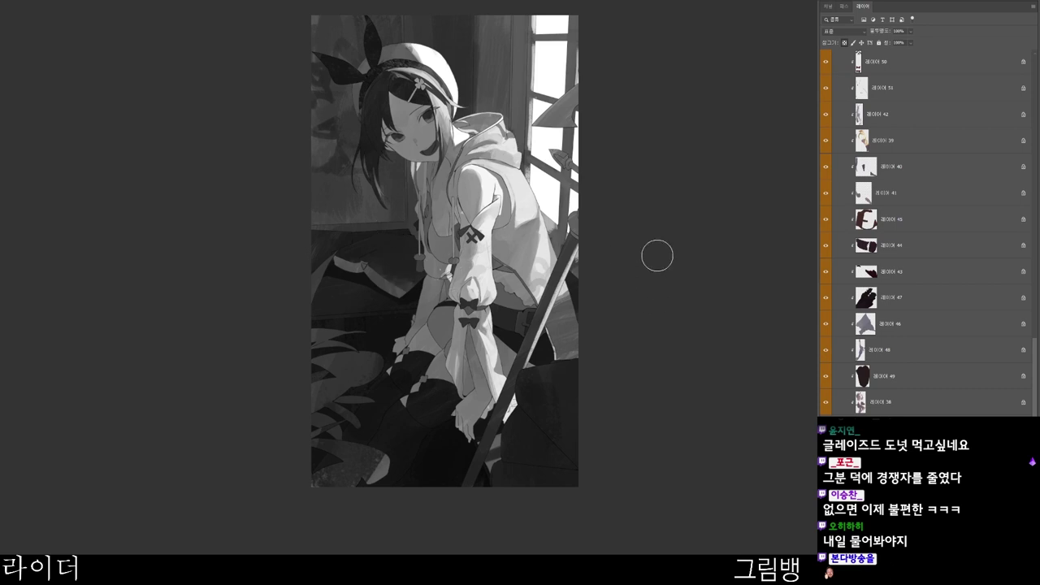
- Select the layer under the chest area and set the brush colour to the dark violet 261f33
left_click_drag(435, 291, 448, 346)
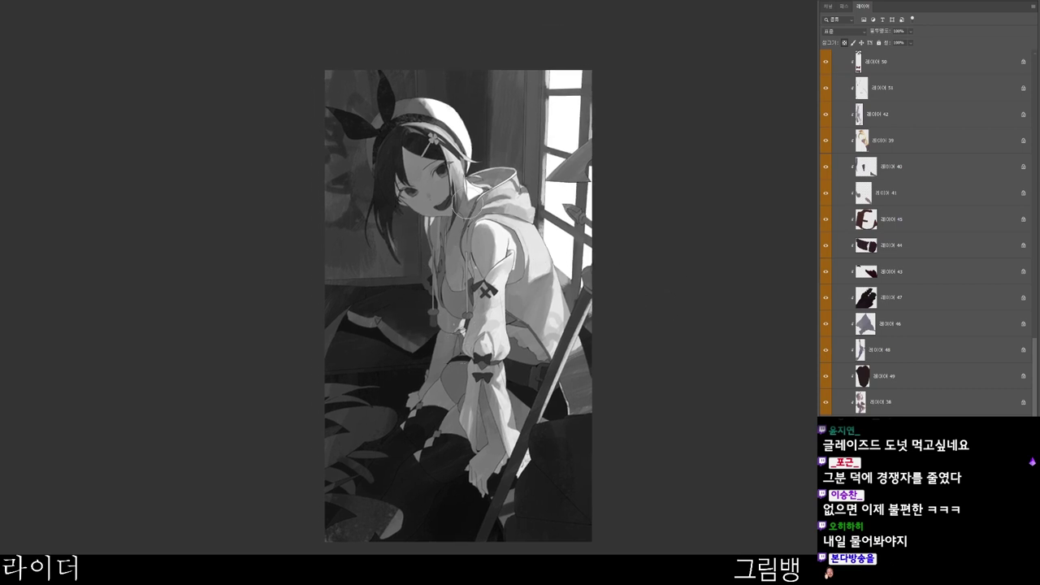
left_click(444, 292, "ctrl")
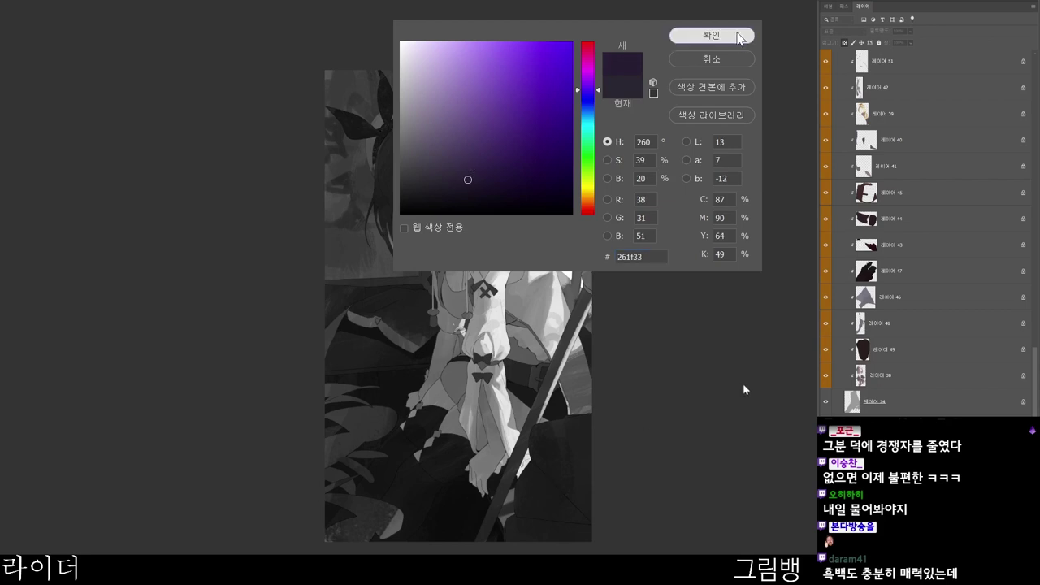
left_click(738, 37)
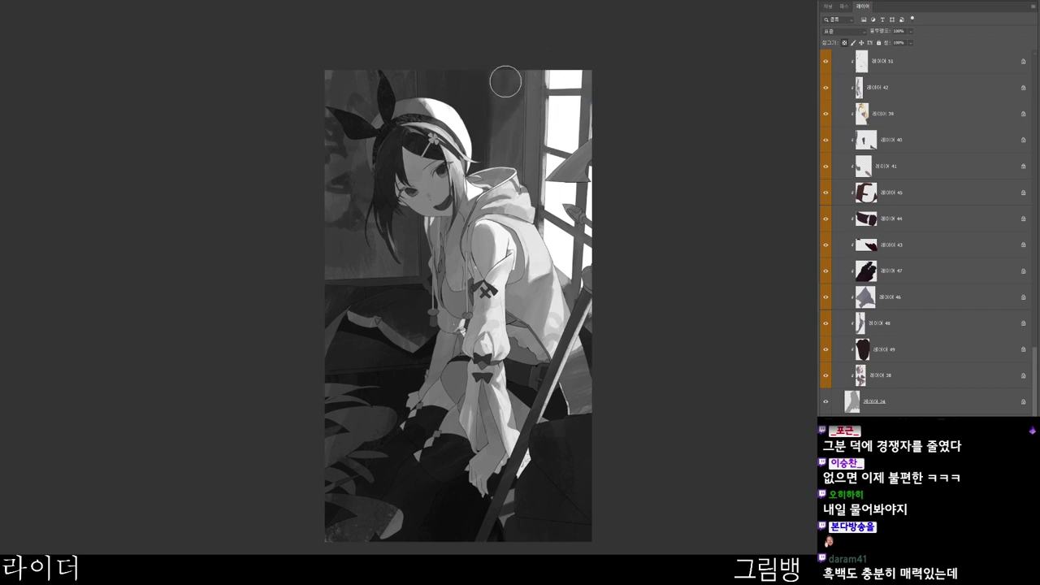
- Paint a lighter window pane with dark crossbars on the wall beside the hat, sampling the frame's tone
mouse_move(502, 88)
left_mouse_down()
mouse_move(496, 93)
mouse_move(502, 73)
mouse_move(513, 82)
mouse_move(499, 59)
mouse_move(498, 144)
mouse_move(511, 58)
mouse_move(504, 146)
mouse_move(508, 76)
mouse_move(531, 101)
mouse_move(532, 80)
mouse_move(517, 94)
mouse_move(522, 175)
left_mouse_up()
left_click(534, 88, "alt")
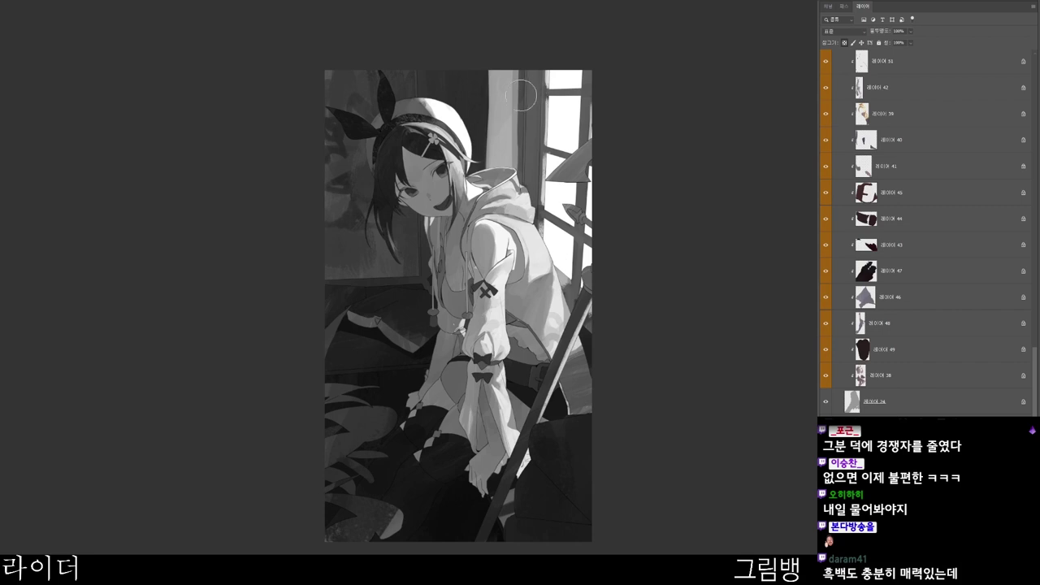
mouse_move(518, 98)
left_mouse_down()
mouse_move(487, 107)
mouse_move(520, 99)
left_mouse_up()
left_click_drag(485, 78, 482, 156)
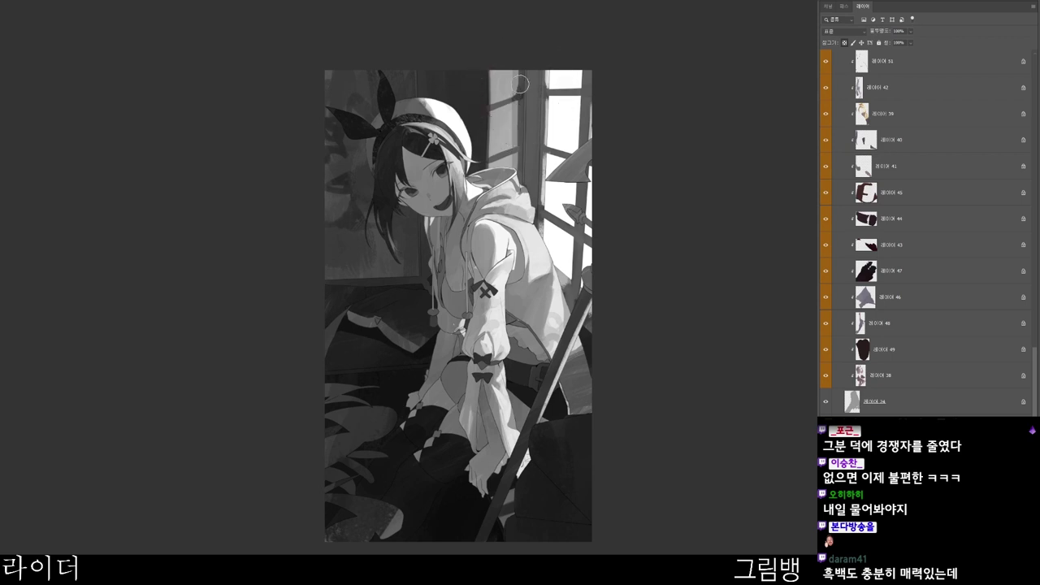
left_click_drag(518, 99, 519, 128)
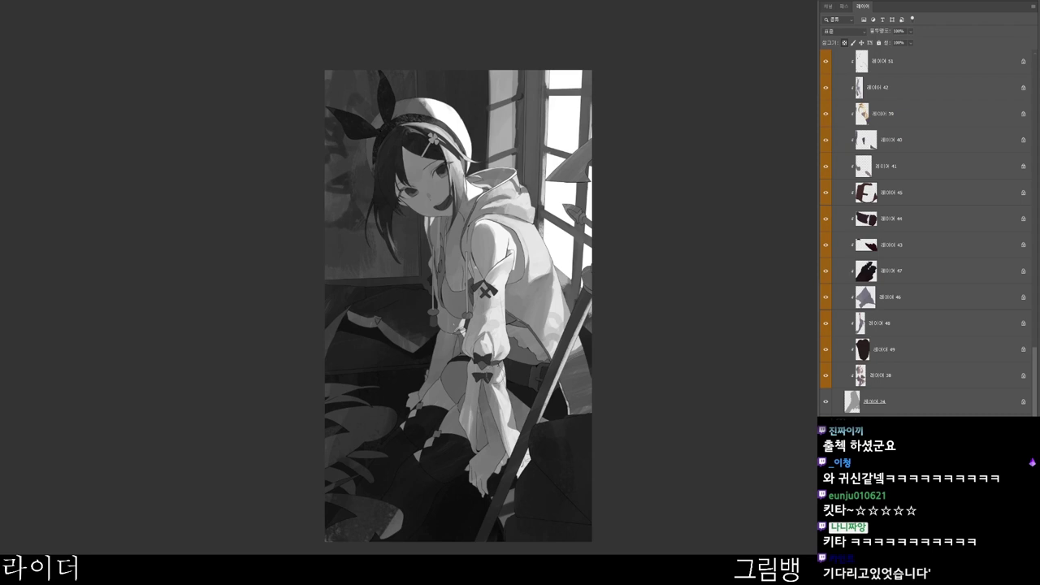
- Review the whole picture's values and set the brush colour to a dark greyish green for the background wall
scroll(472, 273, "up", 3)
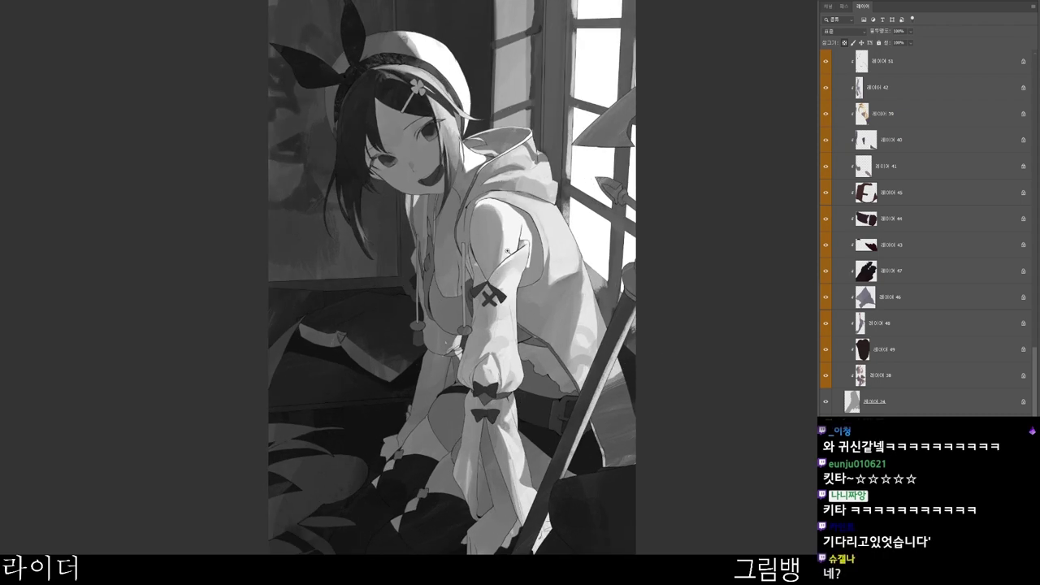
left_click_drag(460, 252, 445, 288)
scroll(444, 287, "down", 1)
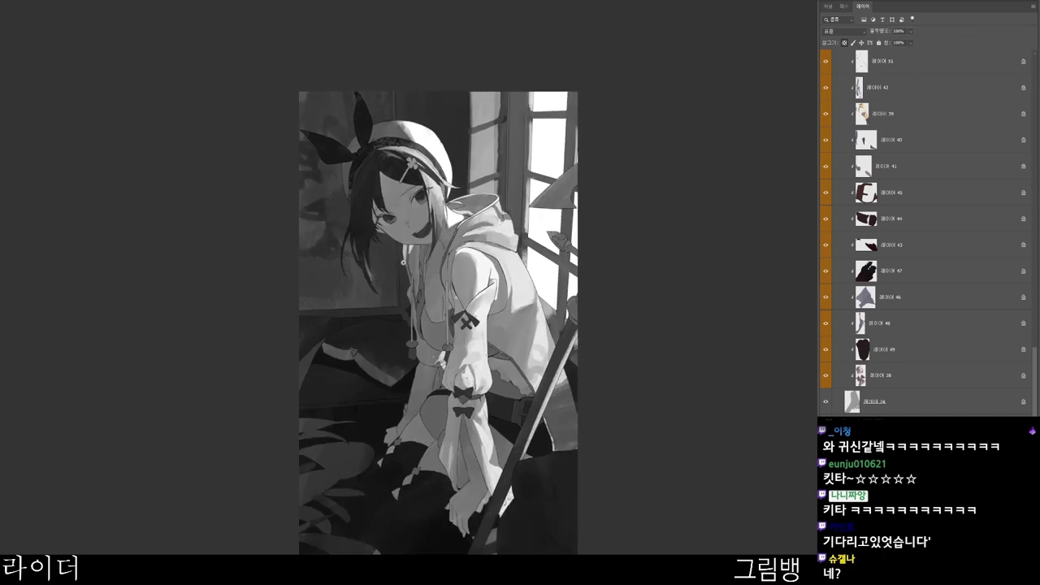
scroll(349, 246, "up", 1)
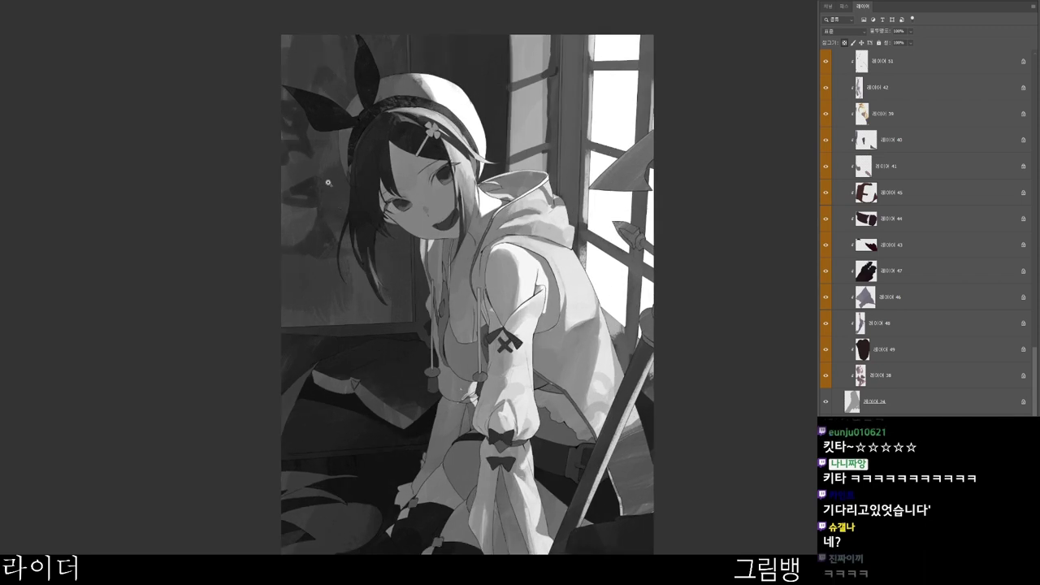
scroll(310, 199, "down", 1)
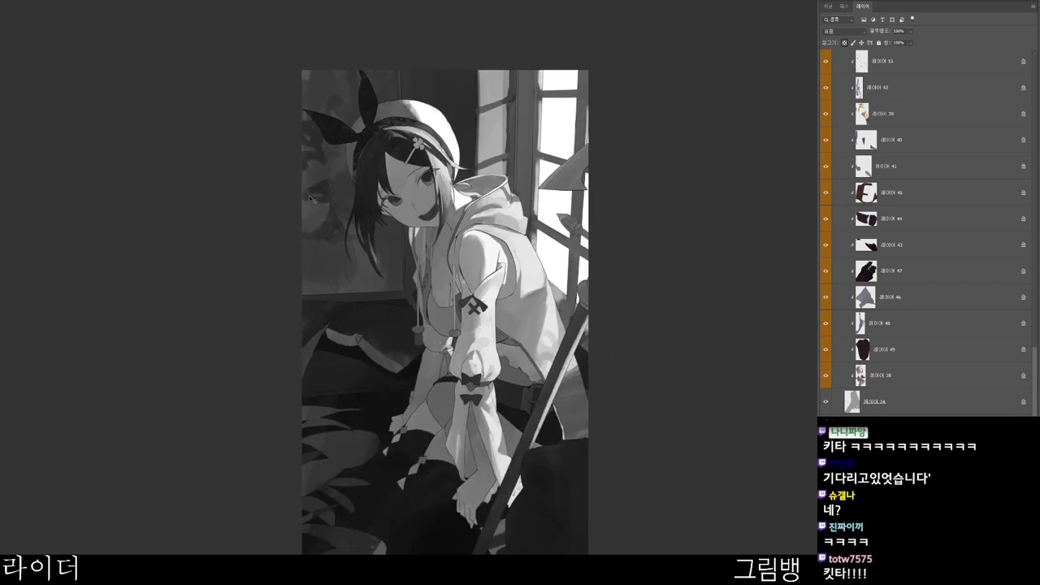
scroll(926, 235, "down", 2)
key("n")
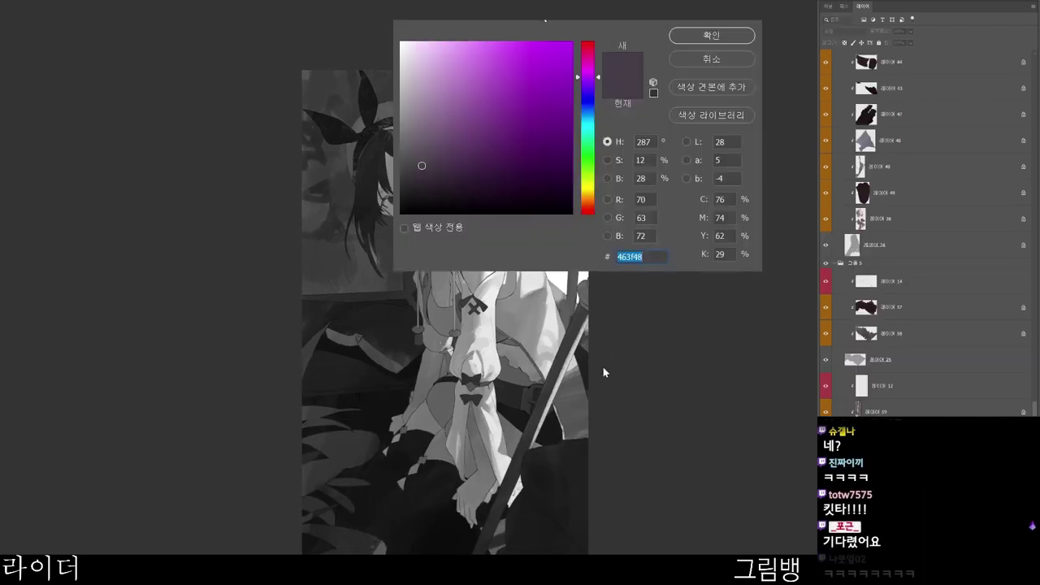
left_click(588, 50)
left_click(588, 146)
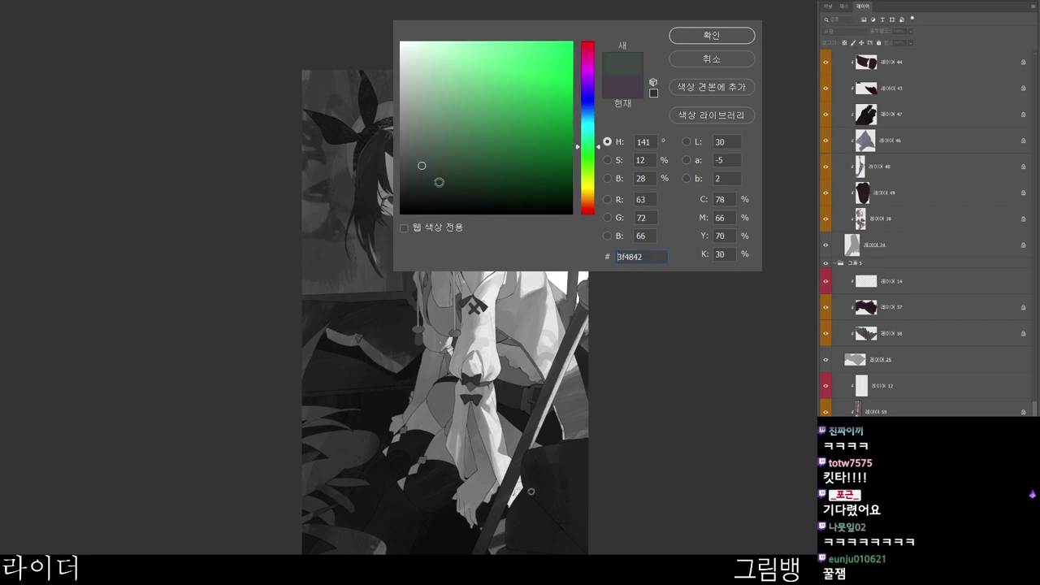
left_click(444, 197)
left_click(707, 38)
- Brush the dark tone over the framed wall panel behind the girl's hair and ribbon, sampling a nearby shade
left_click_drag(567, 299, 502, 309)
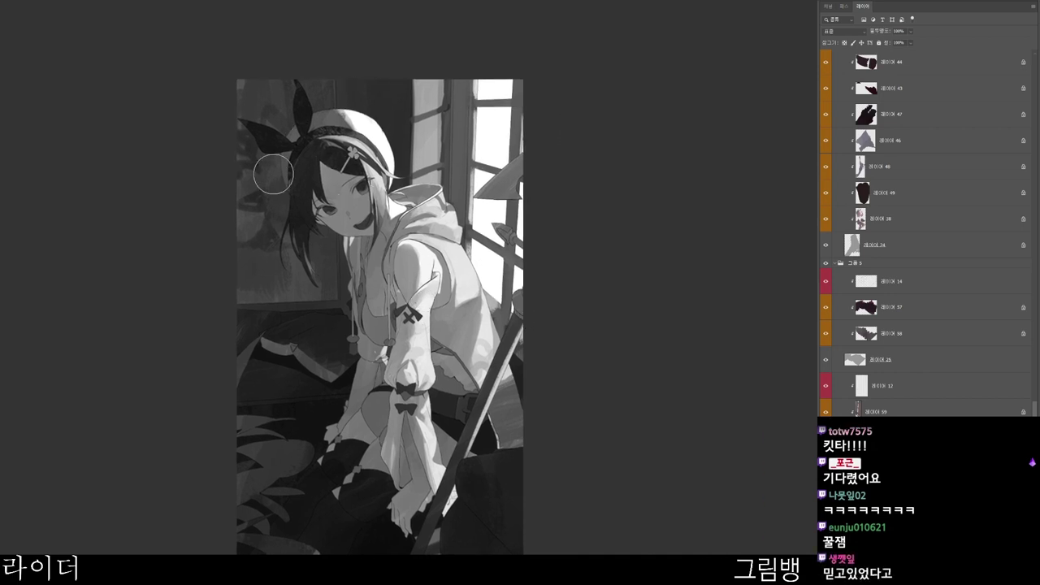
mouse_move(245, 276)
left_mouse_down()
mouse_move(287, 264)
mouse_move(304, 303)
left_mouse_up()
mouse_move(275, 212)
left_mouse_down()
mouse_move(232, 103)
mouse_move(272, 95)
mouse_move(285, 107)
left_mouse_up()
left_click(274, 110, "alt")
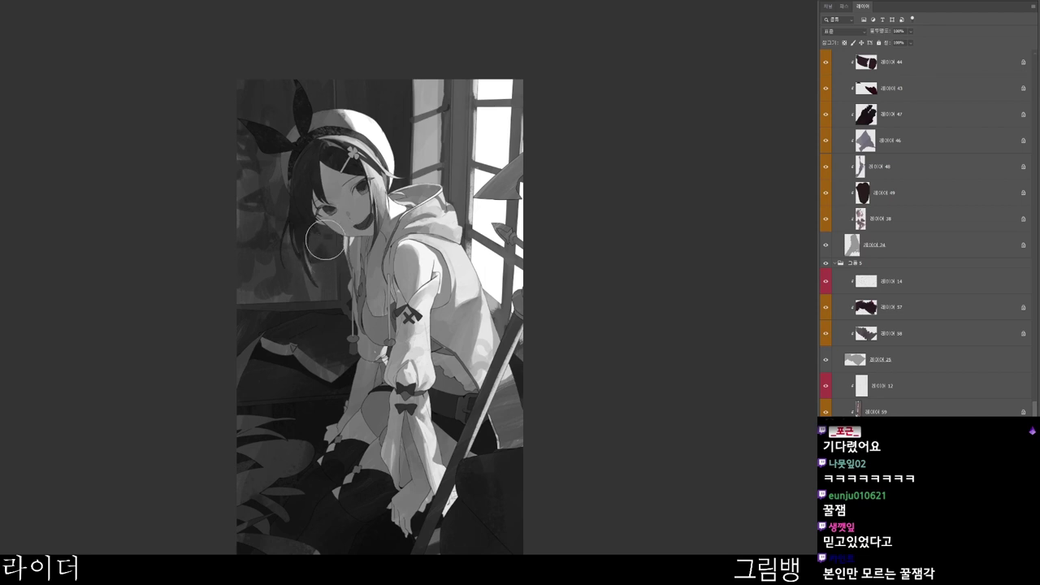
- Set the brush colour to the dark teal 123038
left_click(571, 216)
left_click(457, 174)
left_click(588, 122)
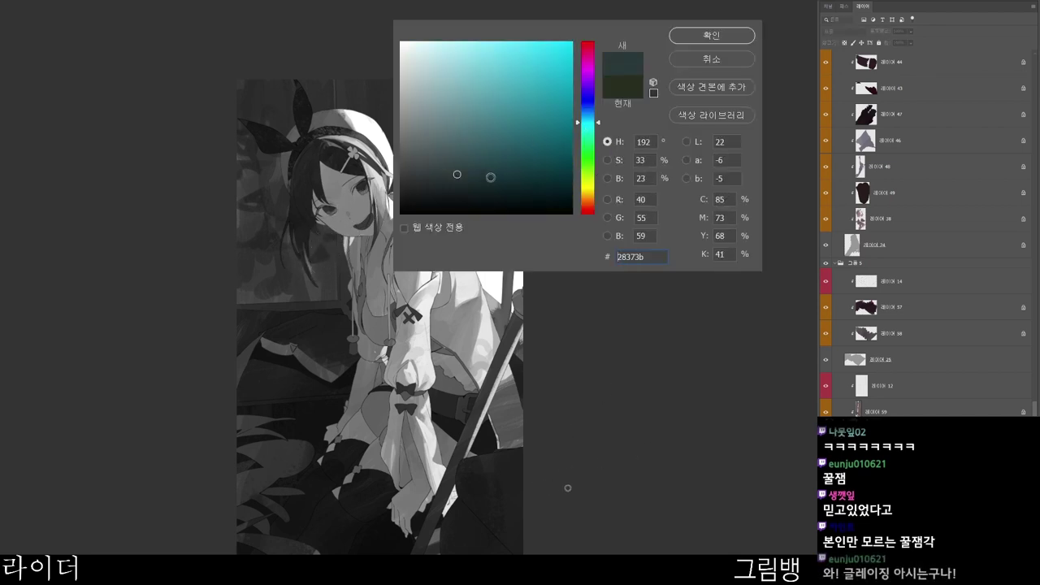
left_click(517, 176)
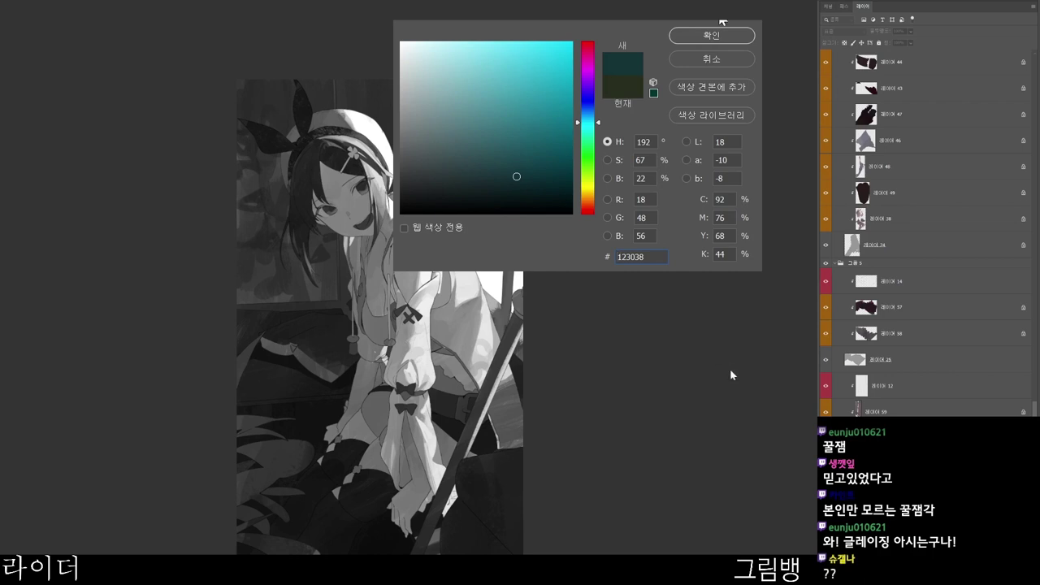
key("Return")
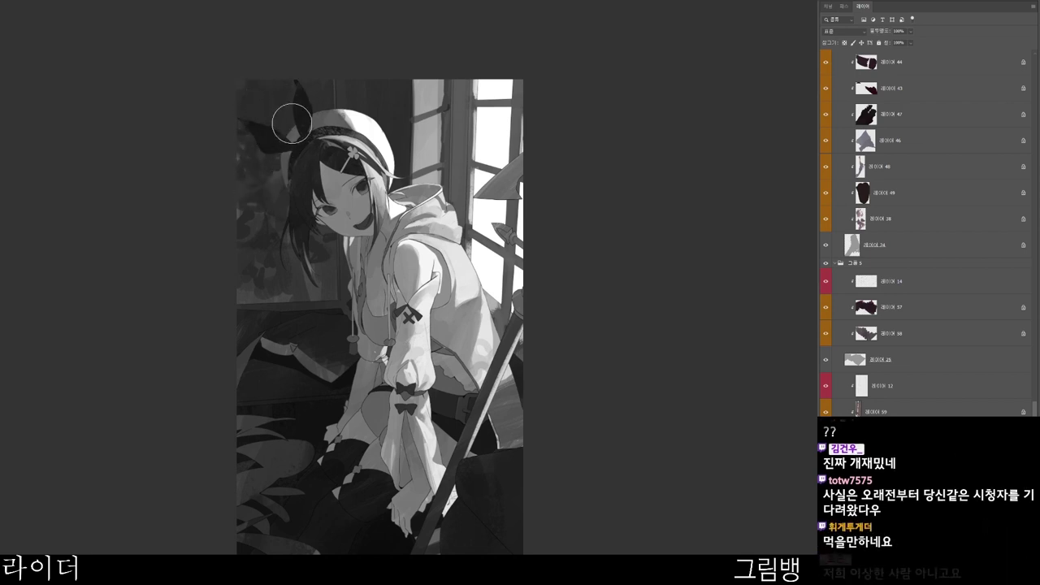
- Set the brush colour to a mid greyish green for the framed wall panel behind the girl
left_click(633, 411)
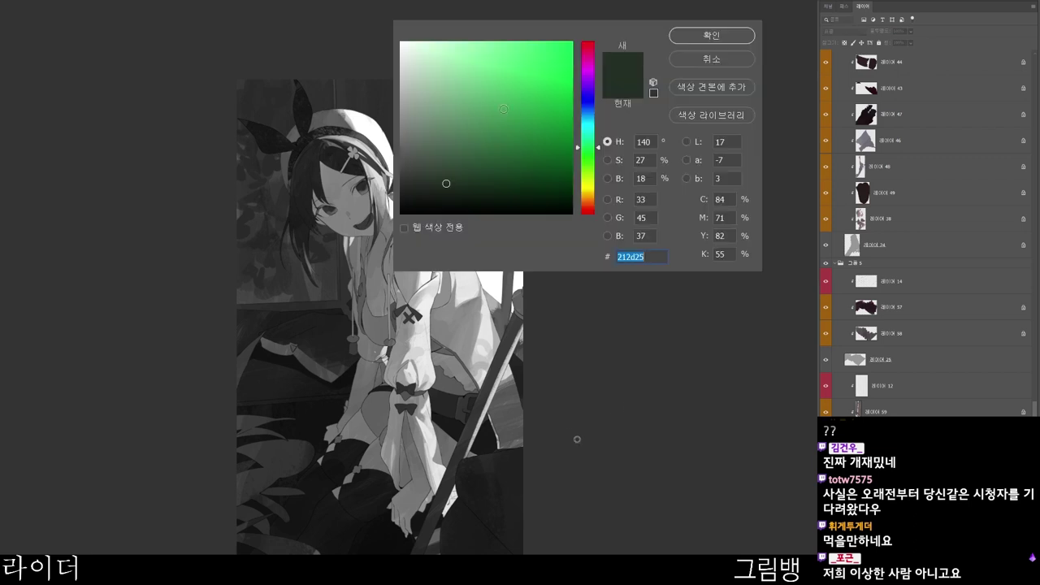
left_click(450, 136)
left_click(726, 39)
left_click_drag(422, 270, 531, 277)
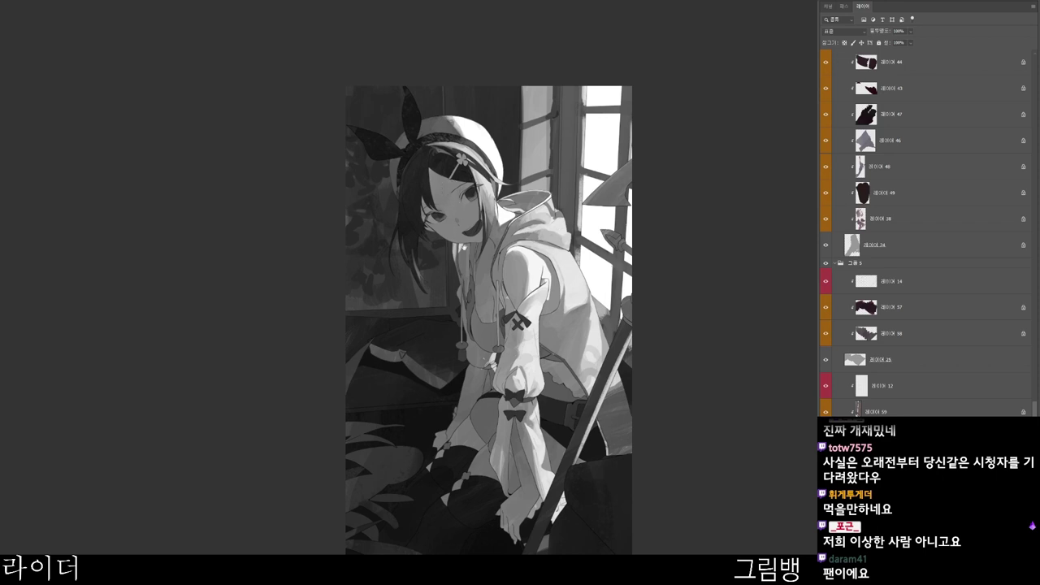
left_click_drag(464, 247, 398, 343)
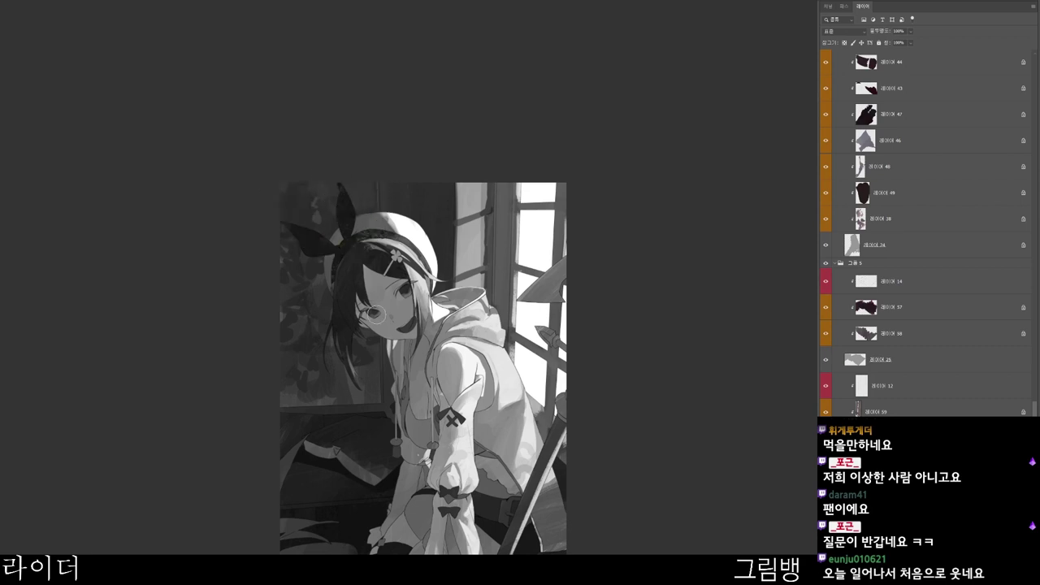
left_click_drag(486, 482, 497, 409)
- Set the brush colour to the very dark green 131811 and check the picture's values
key("n")
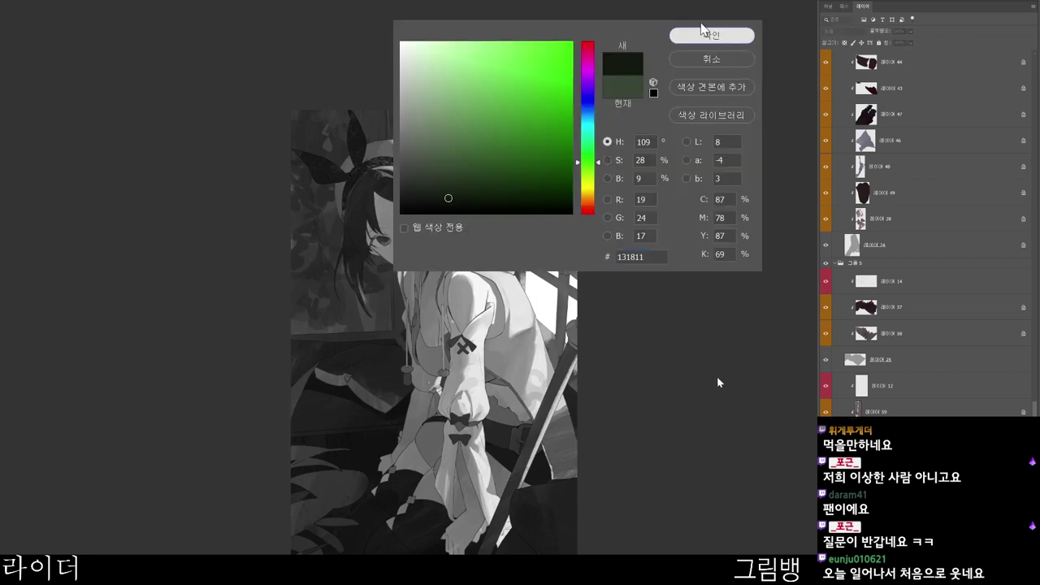
left_click(704, 32)
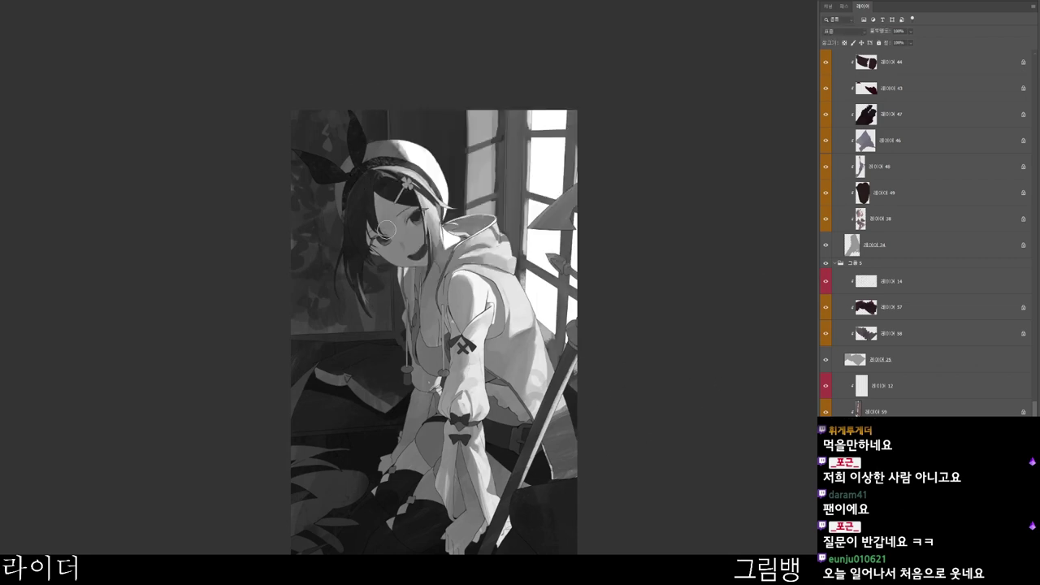
scroll(398, 124, "up", 4)
scroll(409, 119, "down", 4)
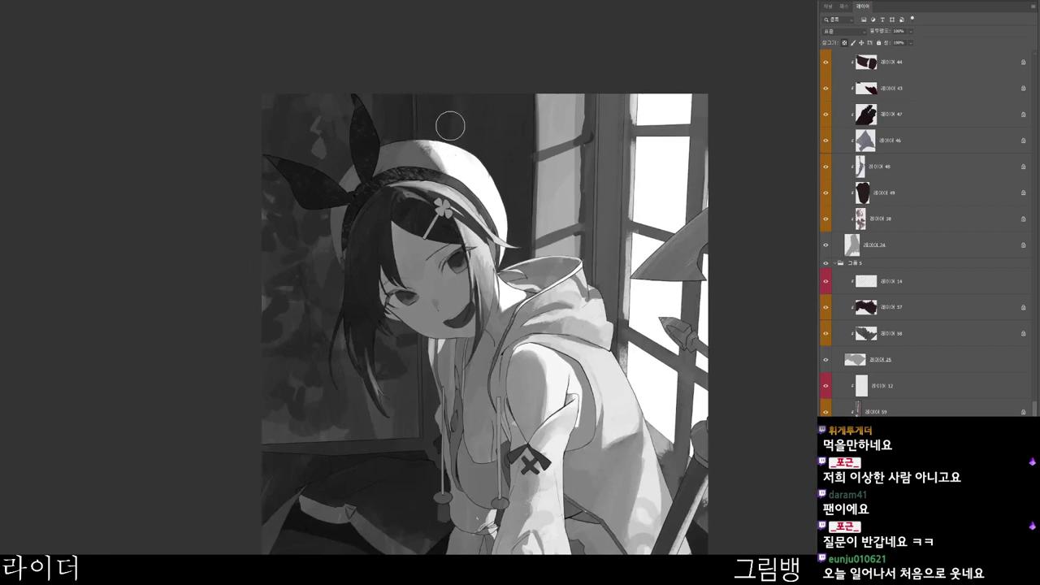
scroll(535, 179, "down", 1)
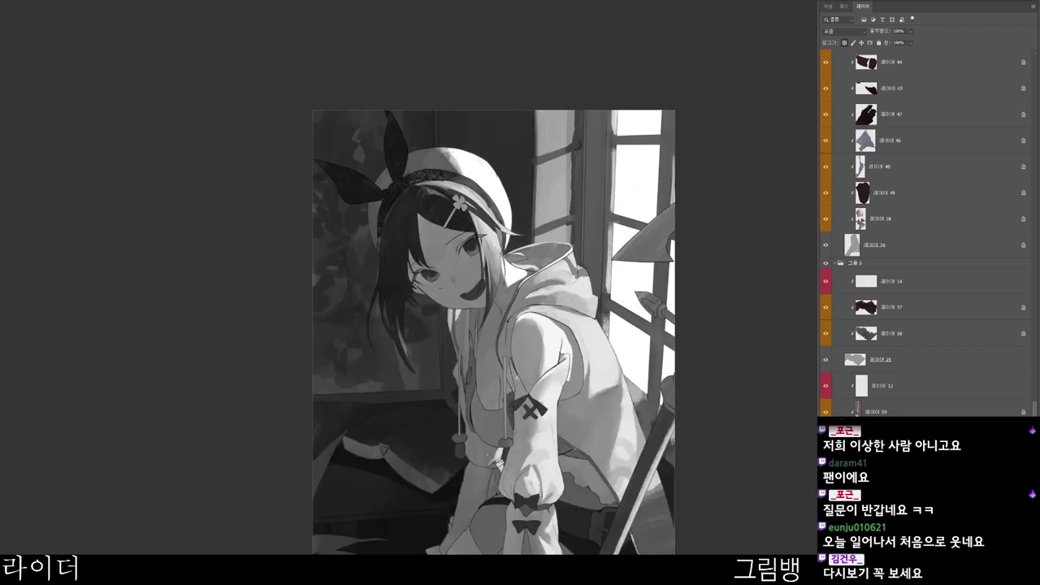
left_click_drag(413, 511, 434, 462)
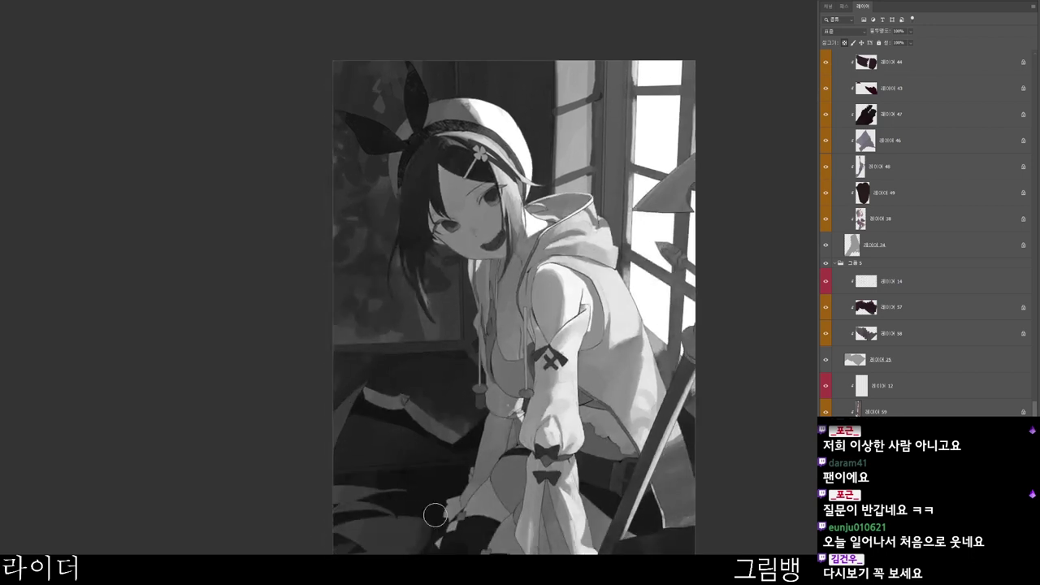
- Change the brush colour to a near-black tone and check the foreground plants, legs and rock
key("n")
left_click(483, 203)
left_click(698, 35)
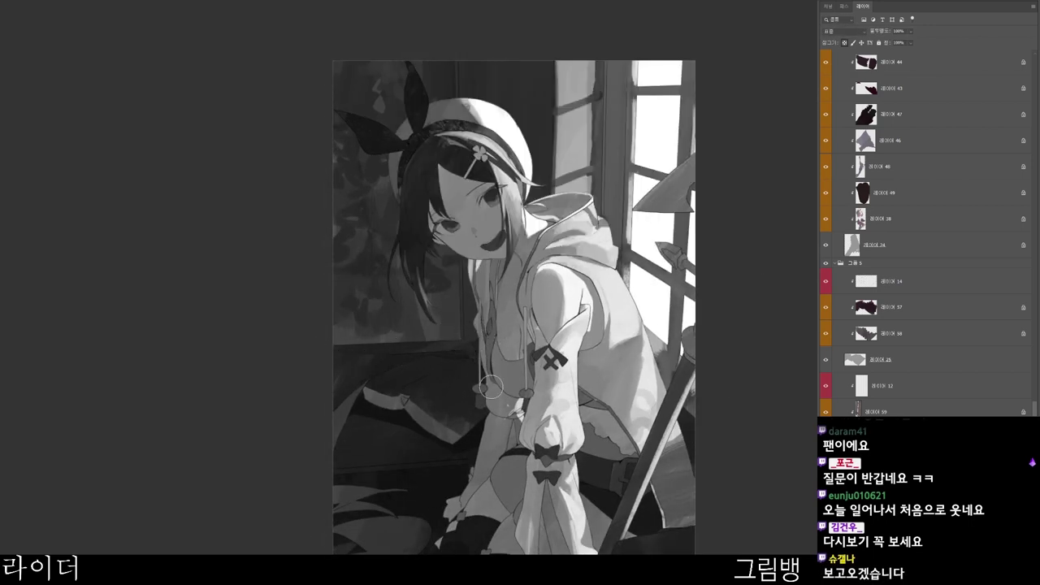
left_click_drag(581, 452, 548, 418)
scroll(567, 468, "down", 3)
left_click_drag(588, 550, 505, 486)
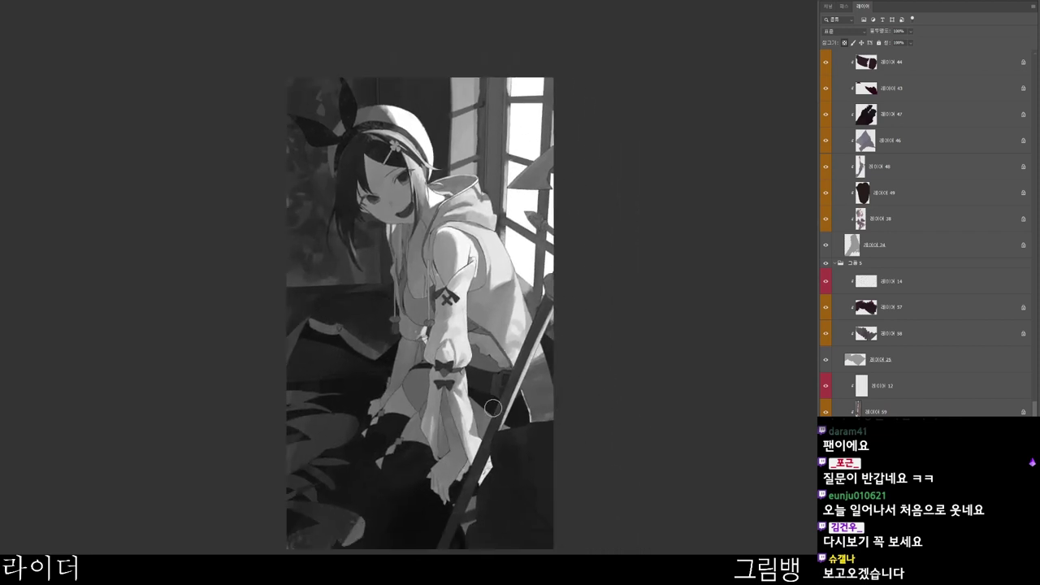
scroll(512, 435, "up", 1)
left_click_drag(566, 453, 463, 427)
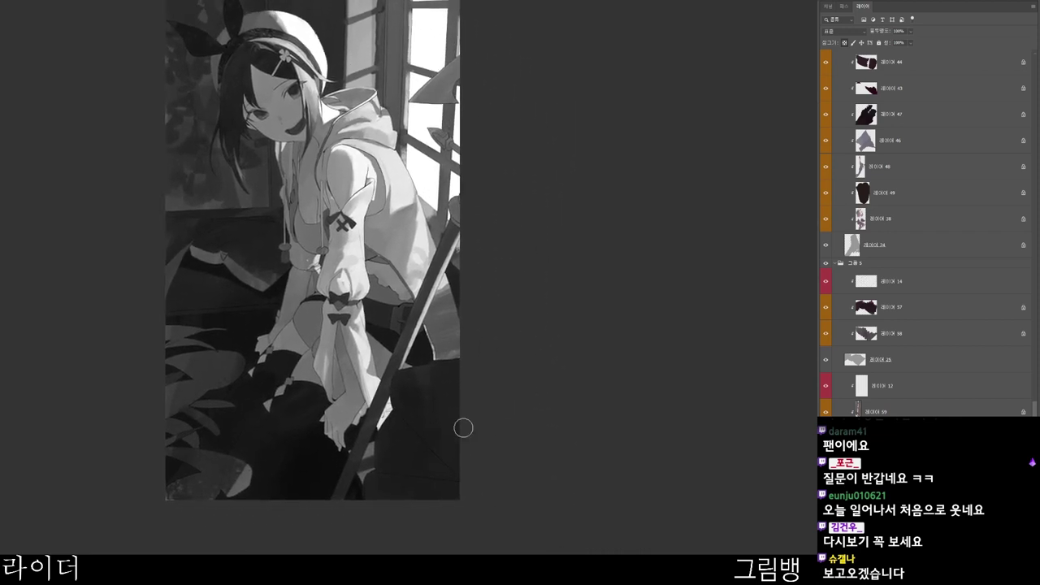
scroll(386, 385, "up", 3)
- Select the sleeve's layer and brush shading on the lower sleeve beside the dark pole
left_click(394, 356, "ctrl")
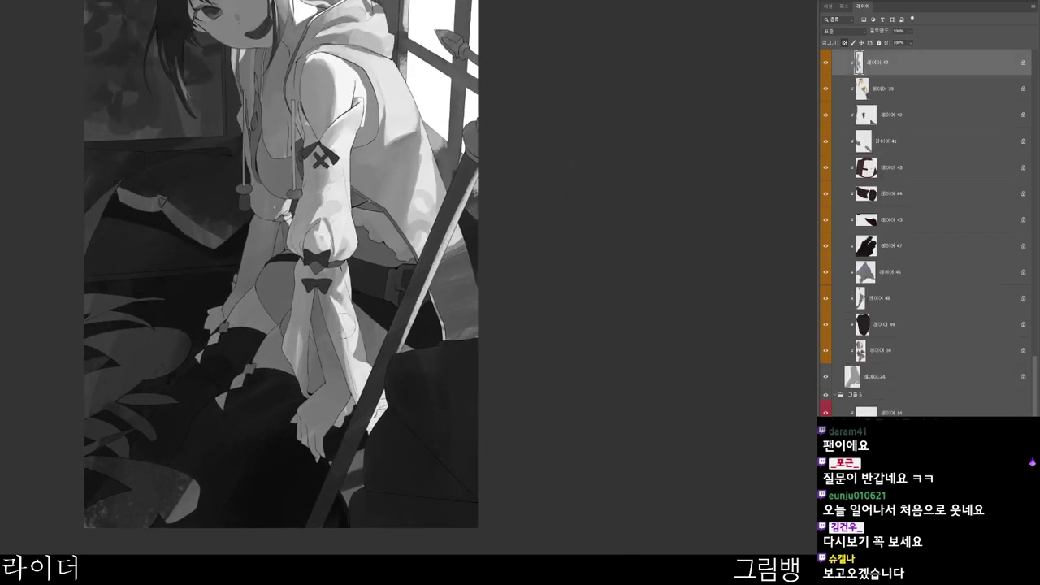
left_click_drag(346, 327, 356, 370)
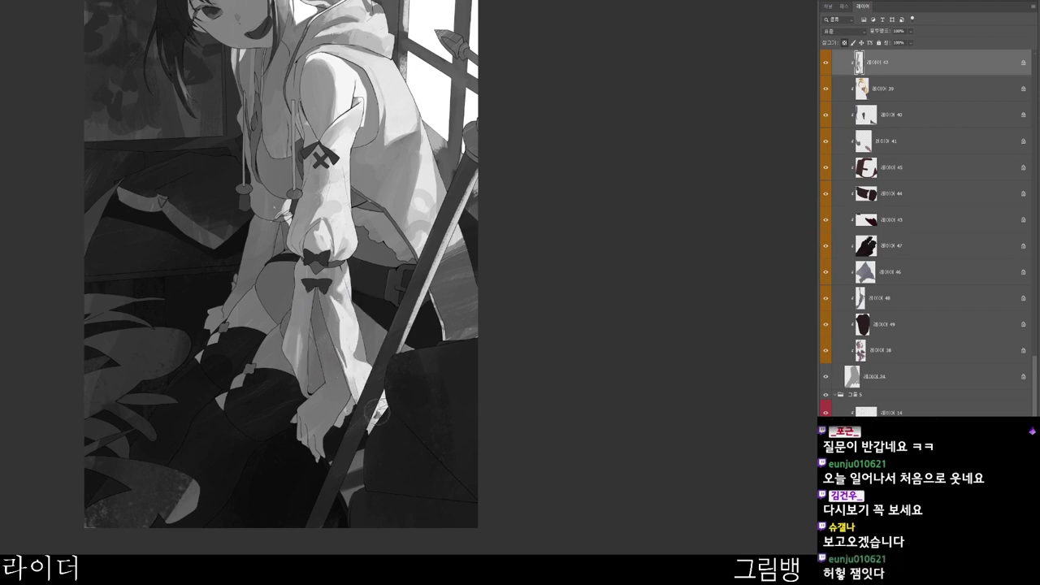
left_click_drag(390, 442, 513, 471)
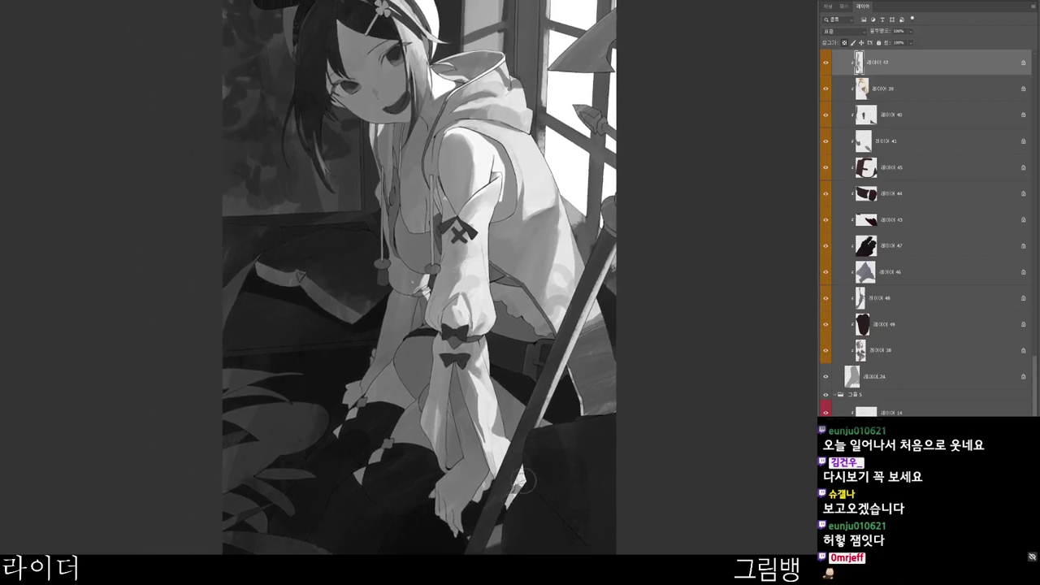
scroll(558, 479, "down", 1)
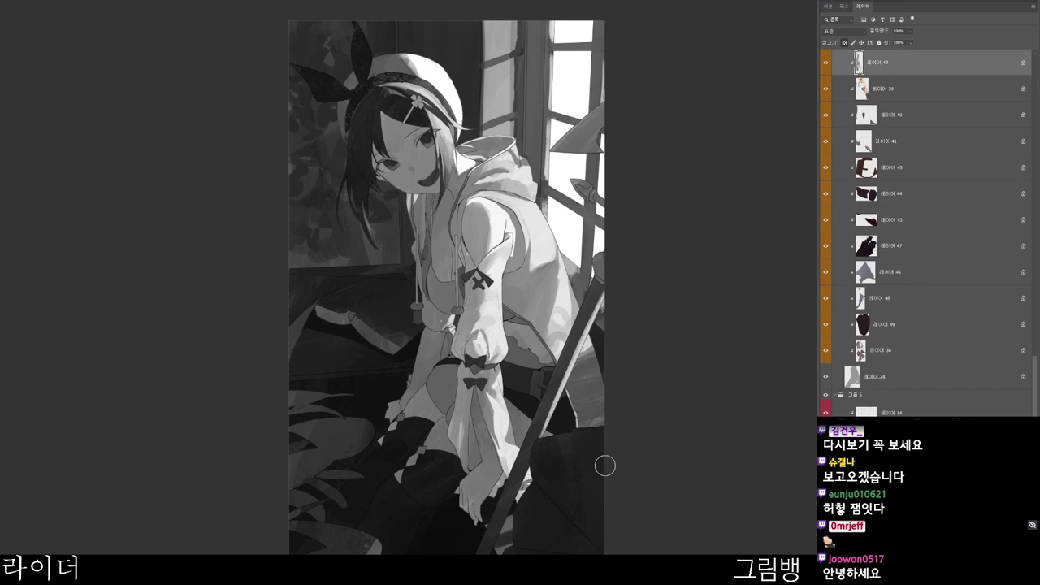
- Examine the girl's face, hair and hat up close with the canvas upright and tilted
left_click_drag(502, 133, 487, 249)
scroll(486, 250, "up", 3)
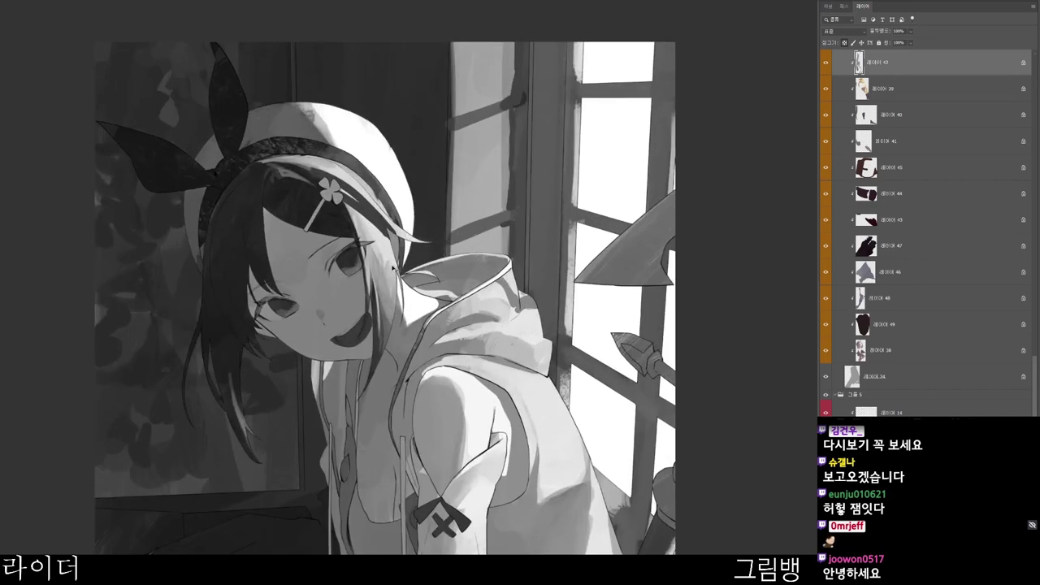
left_click(424, 283, "ctrl")
mouse_move(424, 283)
left_mouse_down()
mouse_move(494, 196)
mouse_move(457, 160)
left_mouse_up()
scroll(494, 197, "down", 1)
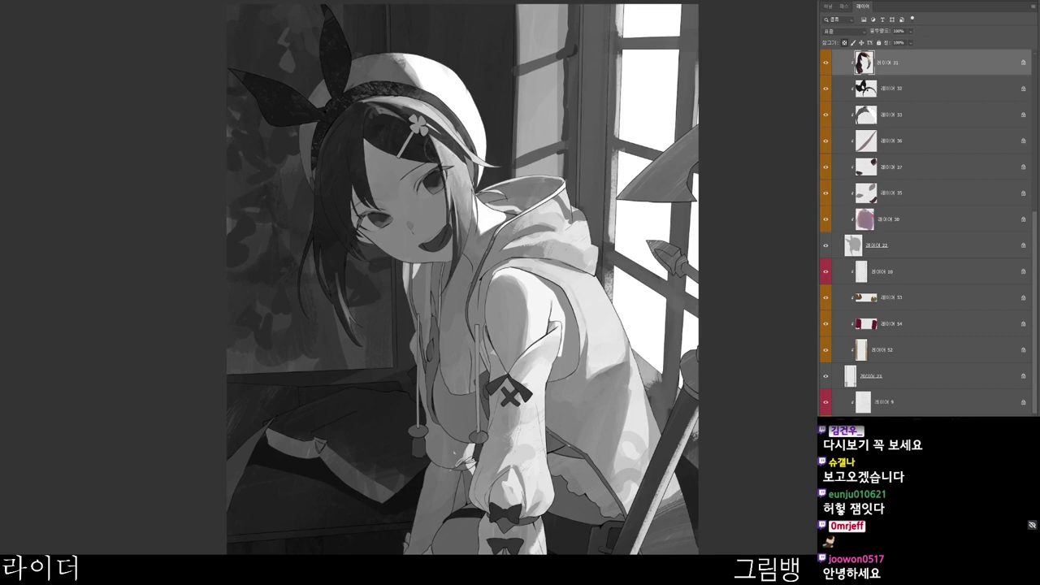
left_click_drag(473, 194, 481, 297)
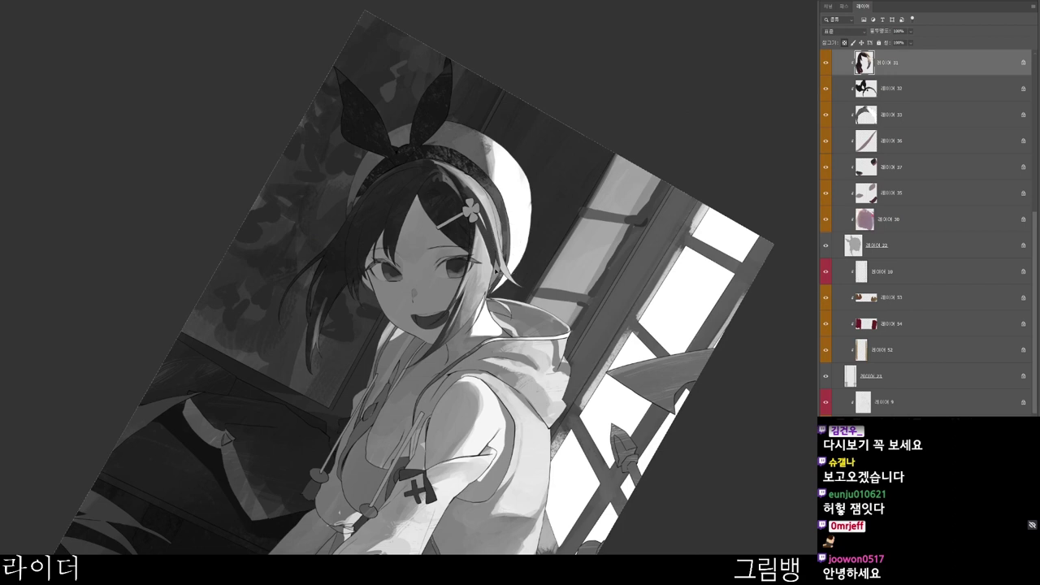
left_click(521, 282, "ctrl")
scroll(511, 282, "up", 3)
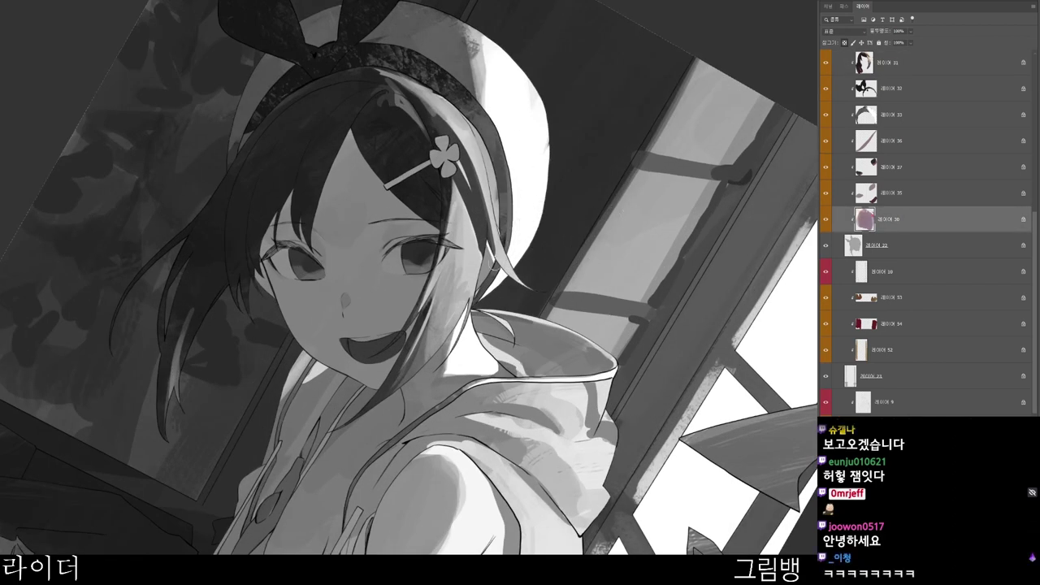
scroll(545, 249, "down", 3)
left_click_drag(441, 373, 558, 290)
left_click_drag(441, 114, 451, 208)
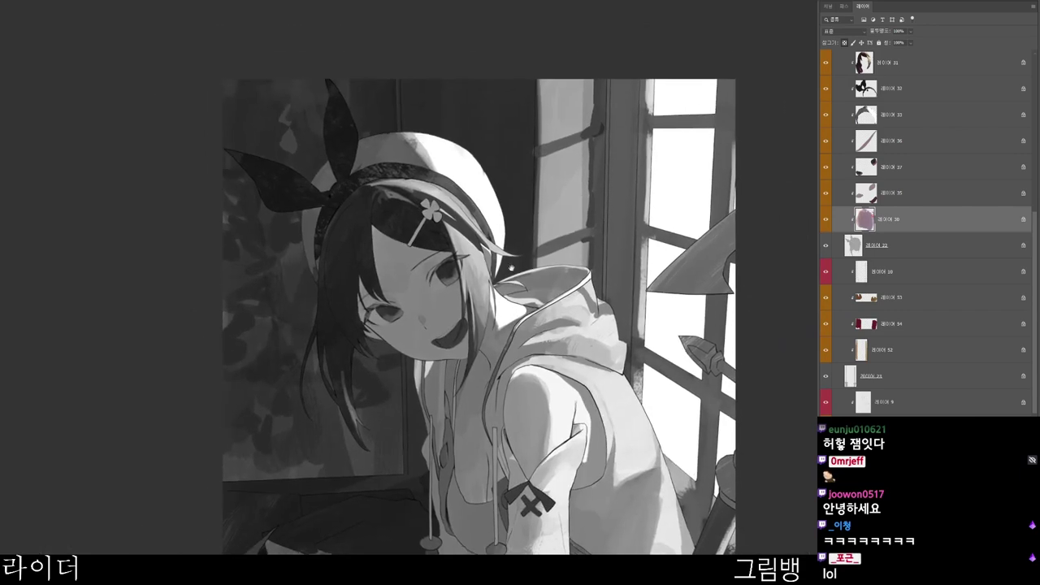
- Select the hair layer and set the brush colour to a very light grey
left_click(482, 216, "ctrl")
left_click_drag(448, 474, 545, 225)
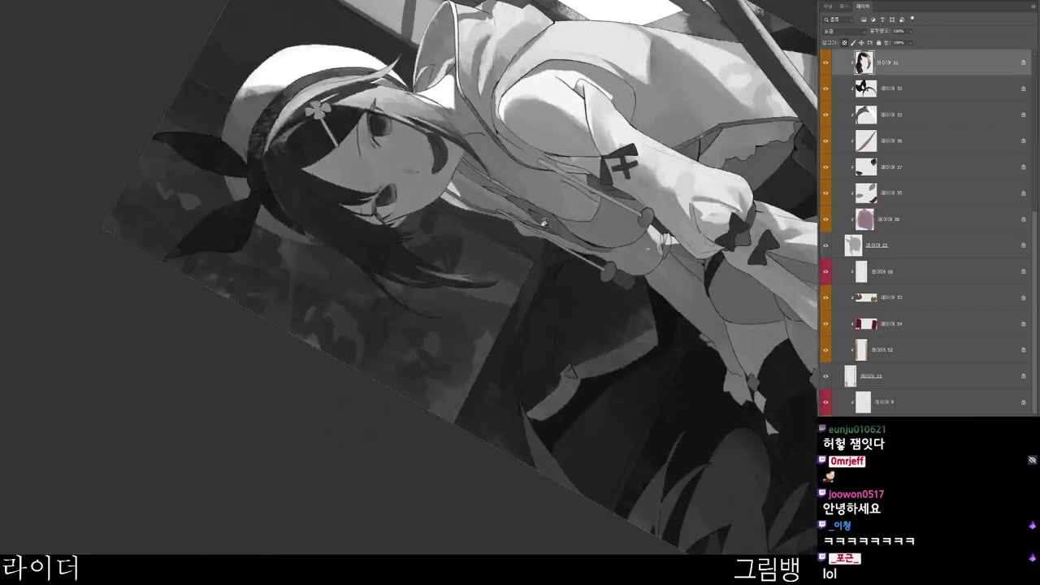
key("n")
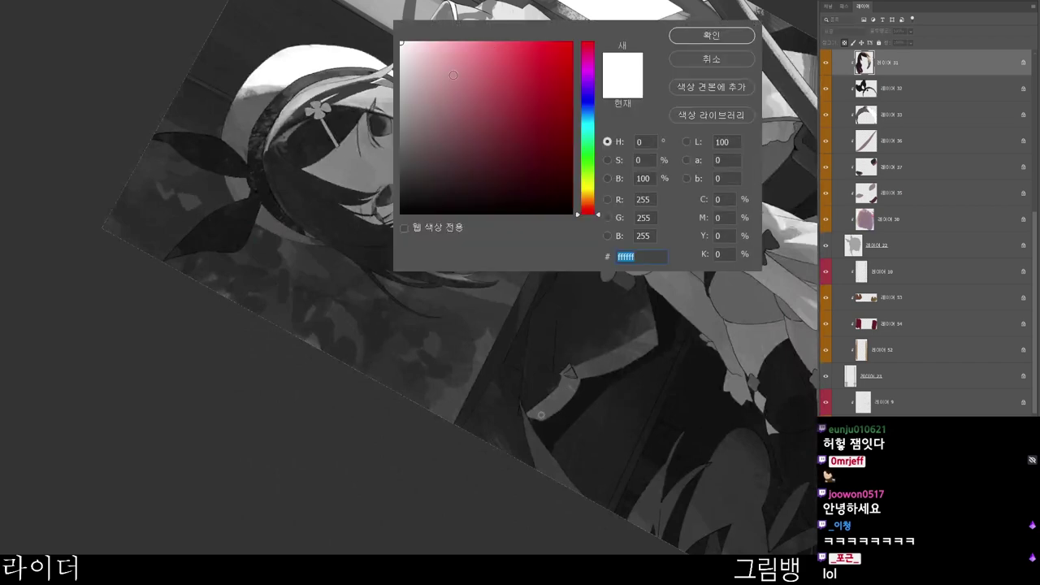
left_click_drag(453, 75, 409, 60)
left_click(690, 38)
left_click_drag(484, 309, 518, 431)
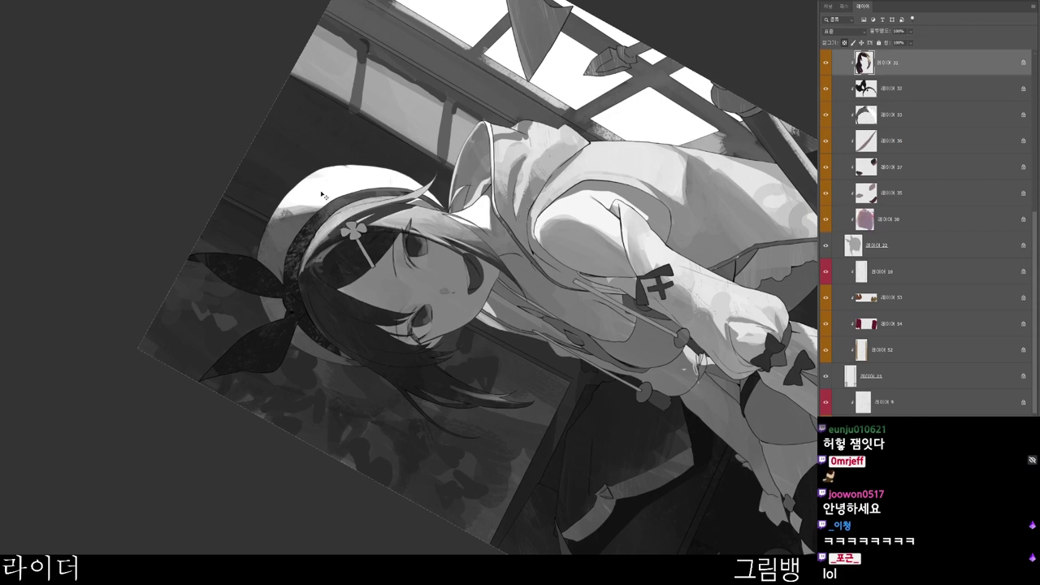
- Select the hat's layer and brush over the crown and the area around the headband and ribbon
left_click(361, 209, "ctrl")
left_click_drag(328, 191, 252, 233)
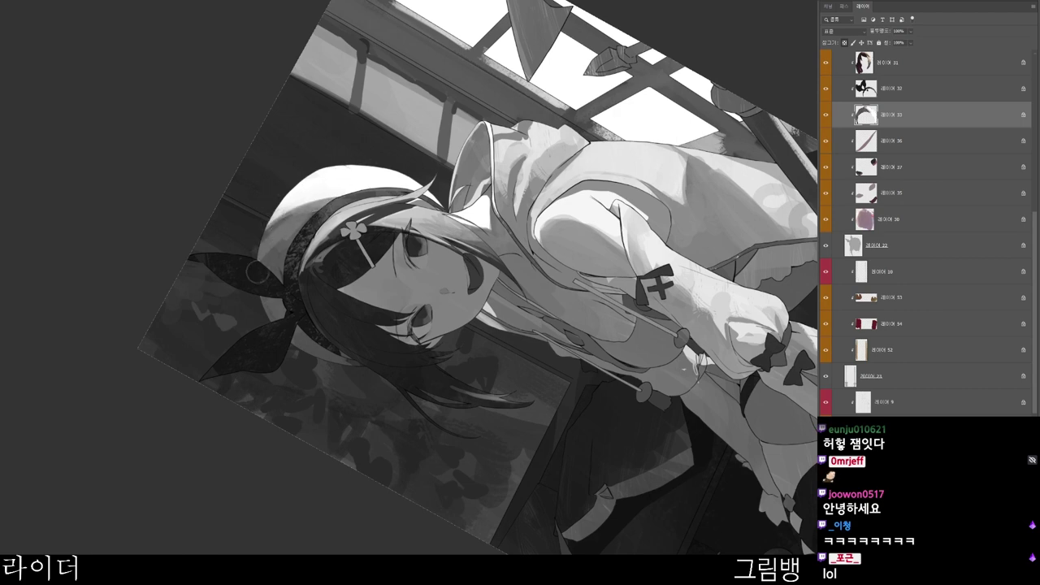
left_click_drag(263, 300, 284, 285)
left_click_drag(276, 341, 303, 316)
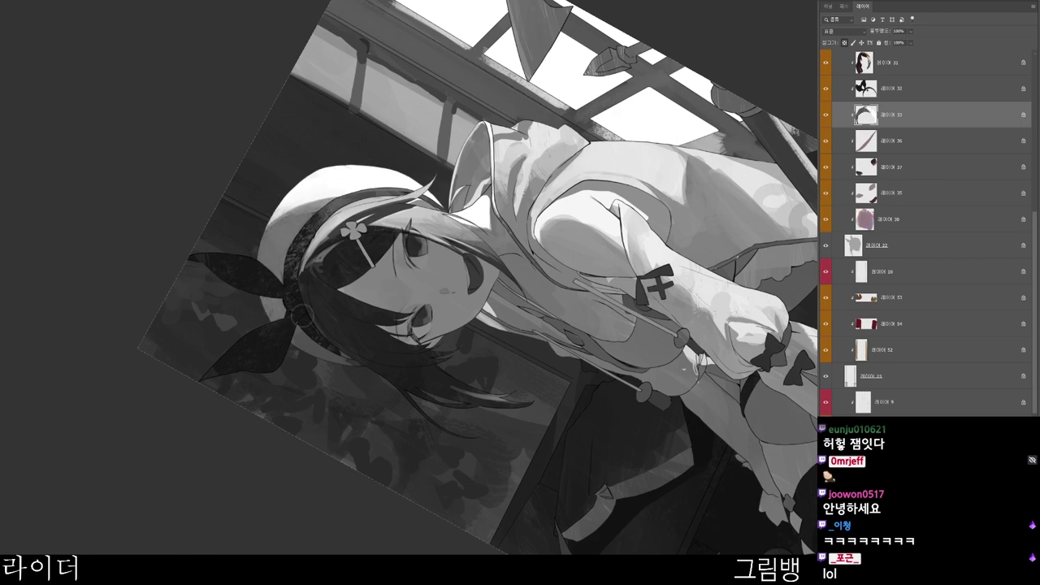
left_click_drag(298, 365, 305, 339)
left_click_drag(401, 328, 369, 325)
- Turn the canvas upright and sample tones around the headband to touch up the hat's shaded side
key("r")
mouse_move(399, 333)
left_mouse_down()
mouse_move(415, 471)
mouse_move(436, 506)
left_mouse_up()
key("space")
left_click_drag(419, 549, 484, 326)
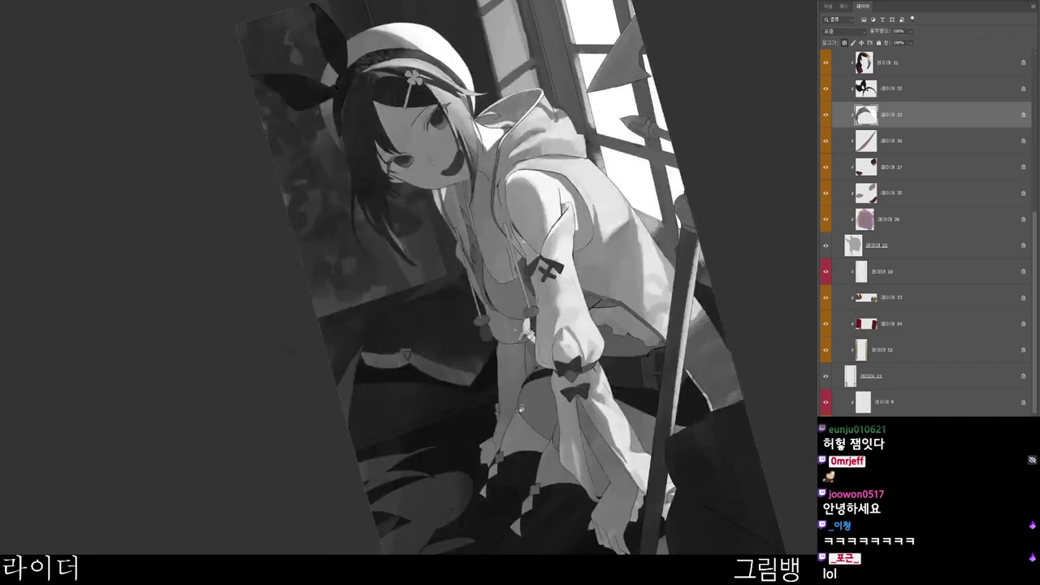
key("r")
left_click_drag(494, 175, 507, 220)
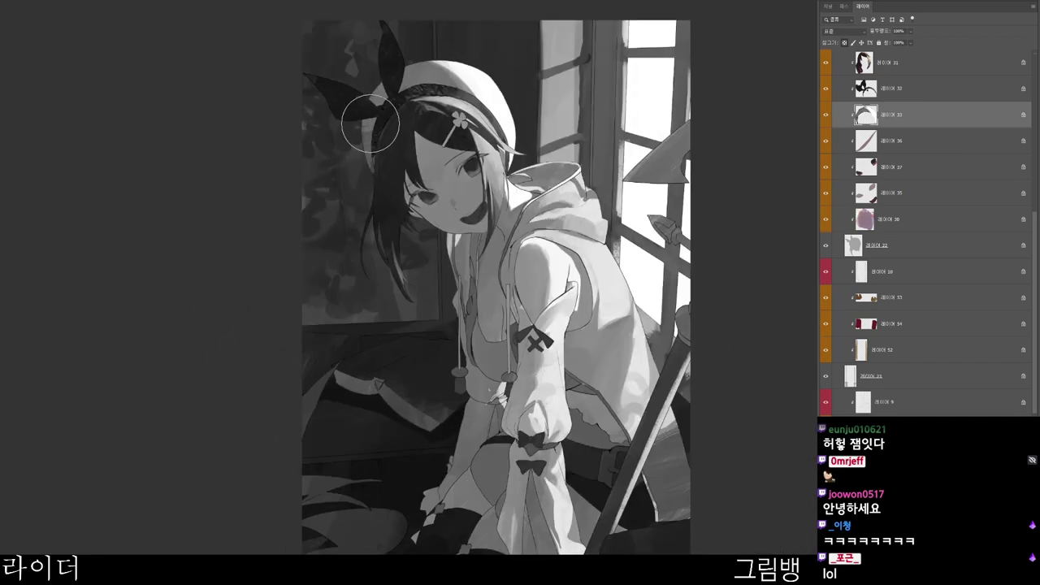
left_click(389, 145, "alt")
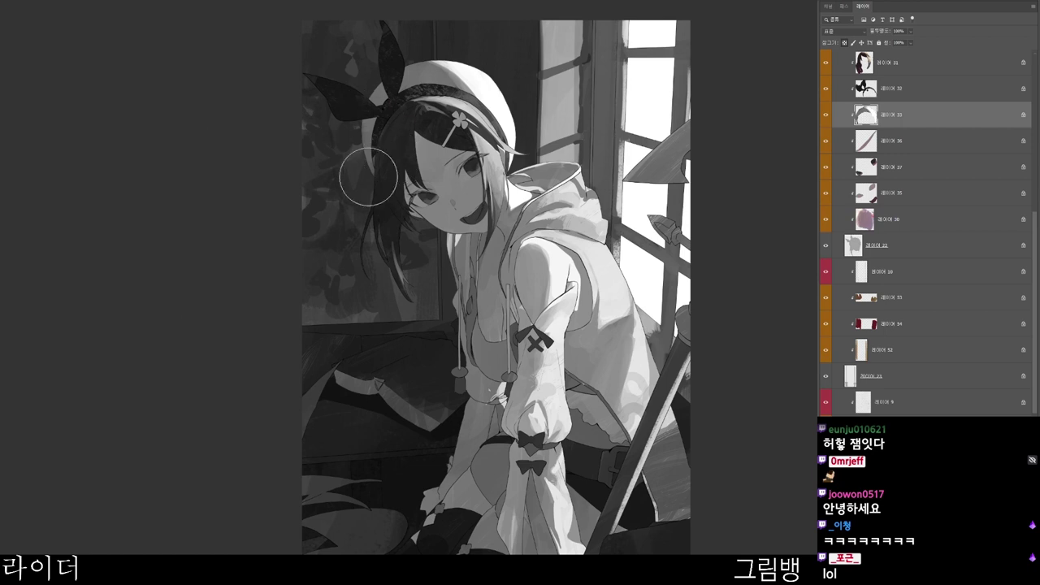
left_click(366, 128, "alt")
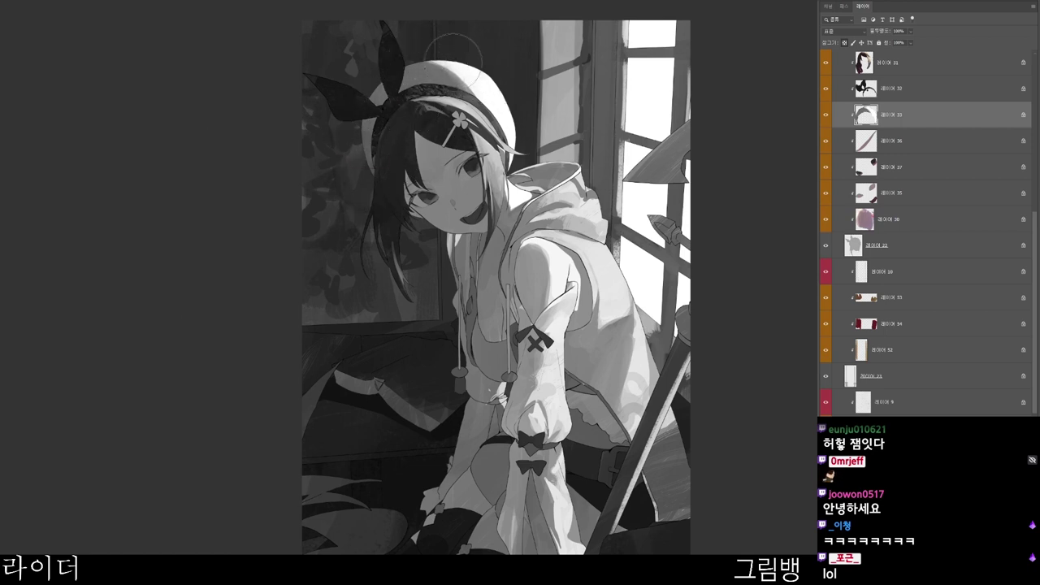
left_click_drag(584, 172, 571, 153)
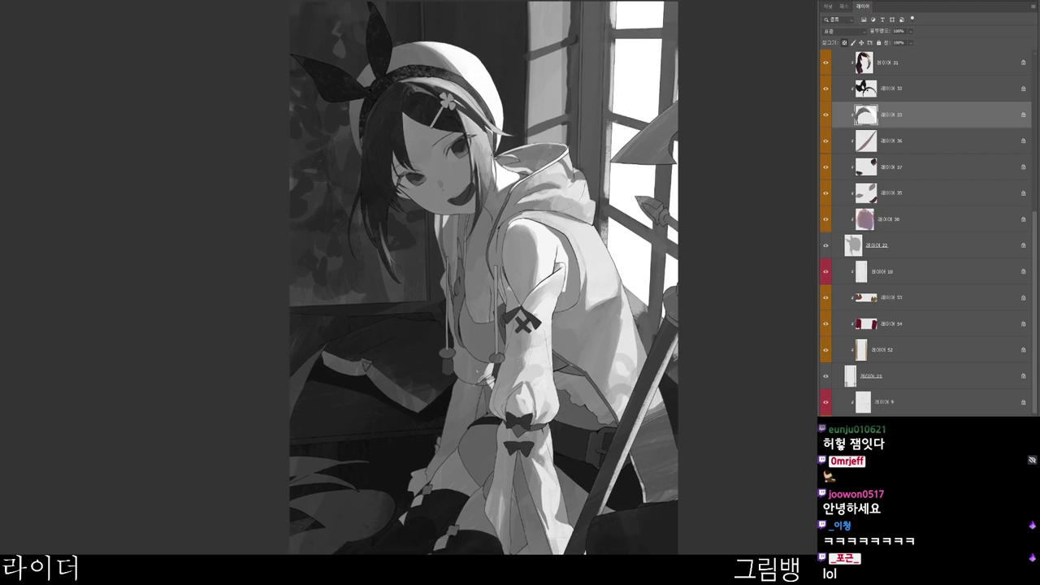
- Sample the tone beside the girl's neck and brush it where the neck meets the shoulder
scroll(926, 236, "down", 3)
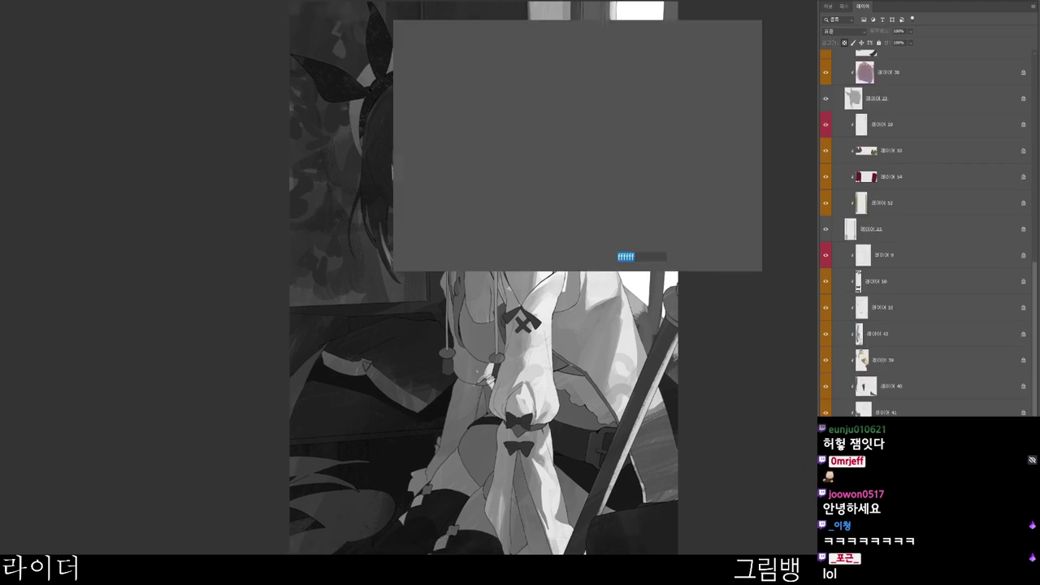
left_click(748, 36)
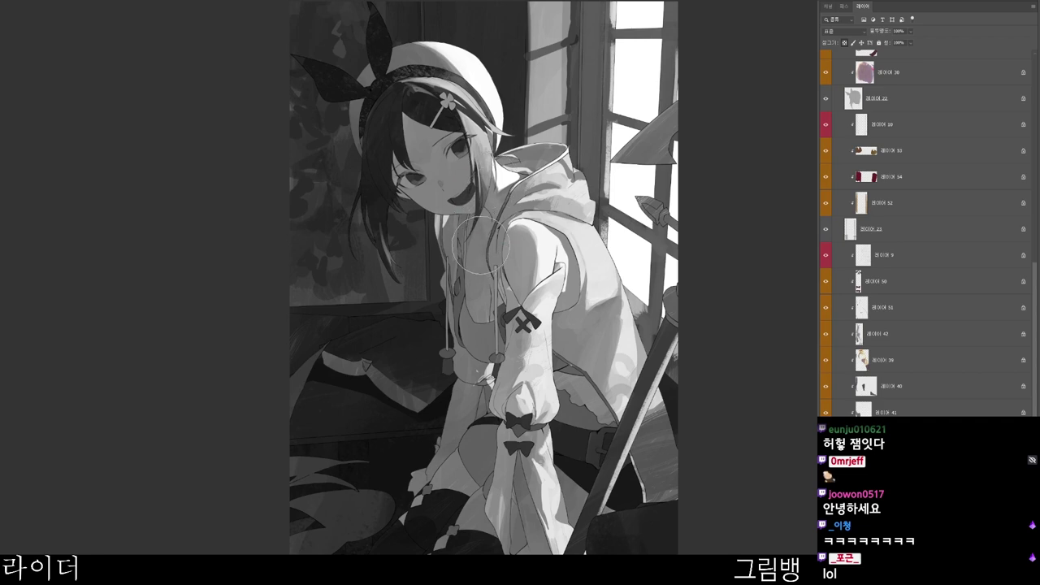
left_click(495, 203, "alt")
left_click_drag(504, 236, 495, 227)
scroll(640, 275, "down", 4)
left_click_drag(682, 355, 593, 352)
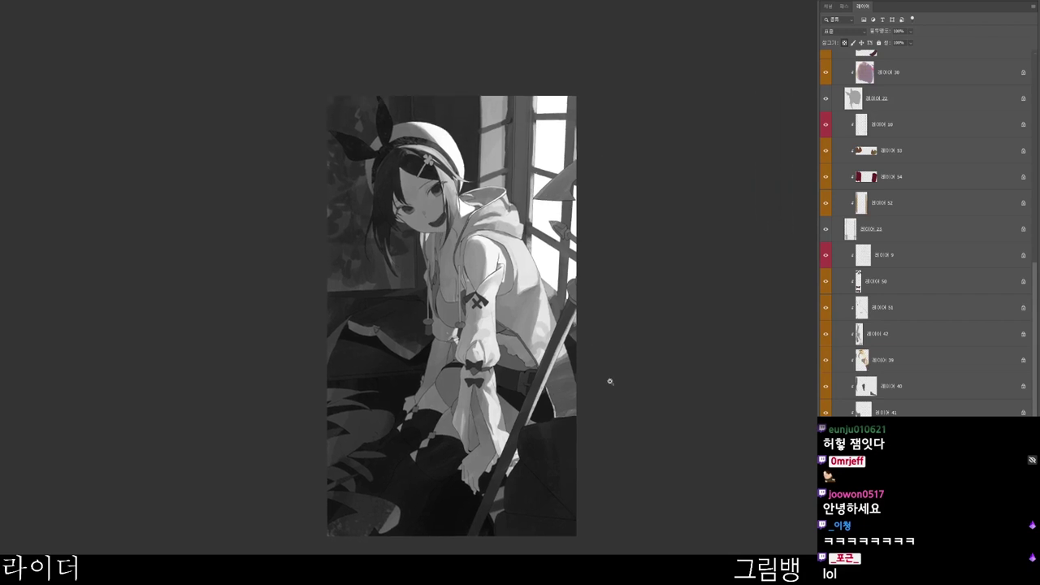
left_click_drag(585, 513, 581, 486)
scroll(557, 230, "up", 1)
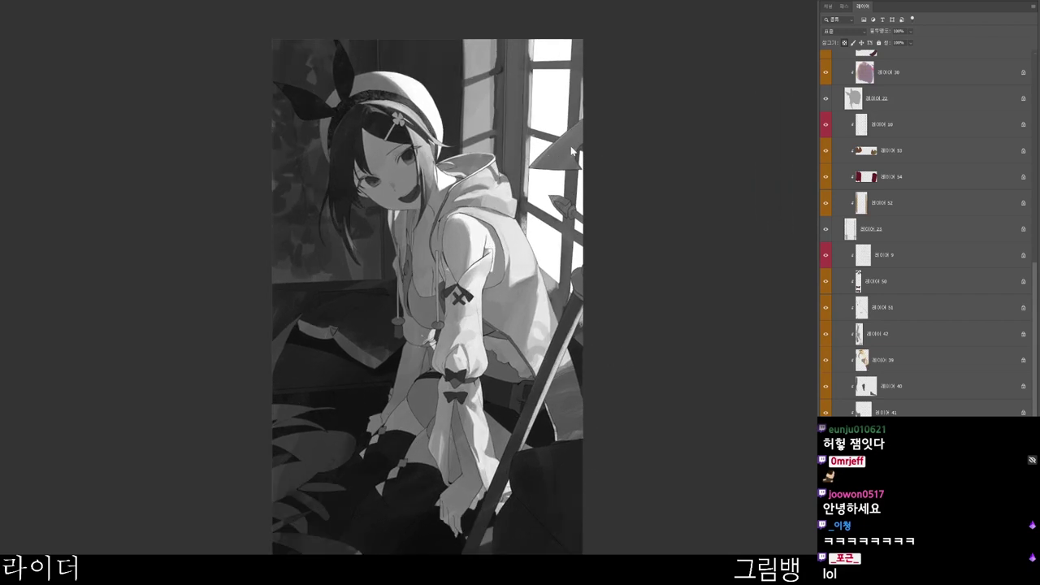
- Select the axe blade's layer and shade the blade in front of the window with a dark brown brush colour at hue 23
left_click(571, 151, "ctrl")
left_click(481, 169)
left_click(592, 203)
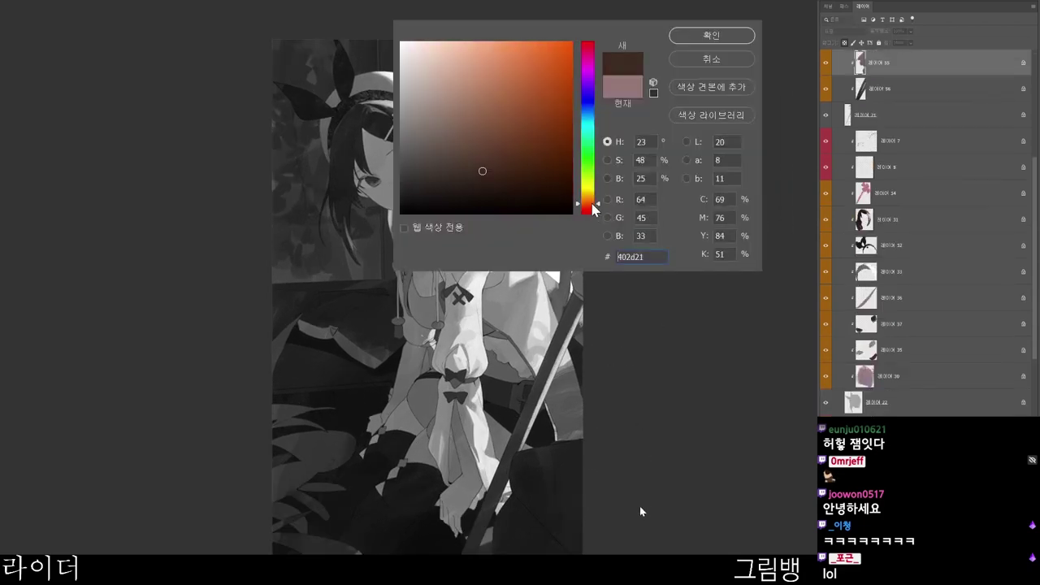
left_click(497, 197)
left_click(732, 39)
left_click_drag(585, 337, 570, 315)
left_click_drag(583, 279, 561, 246)
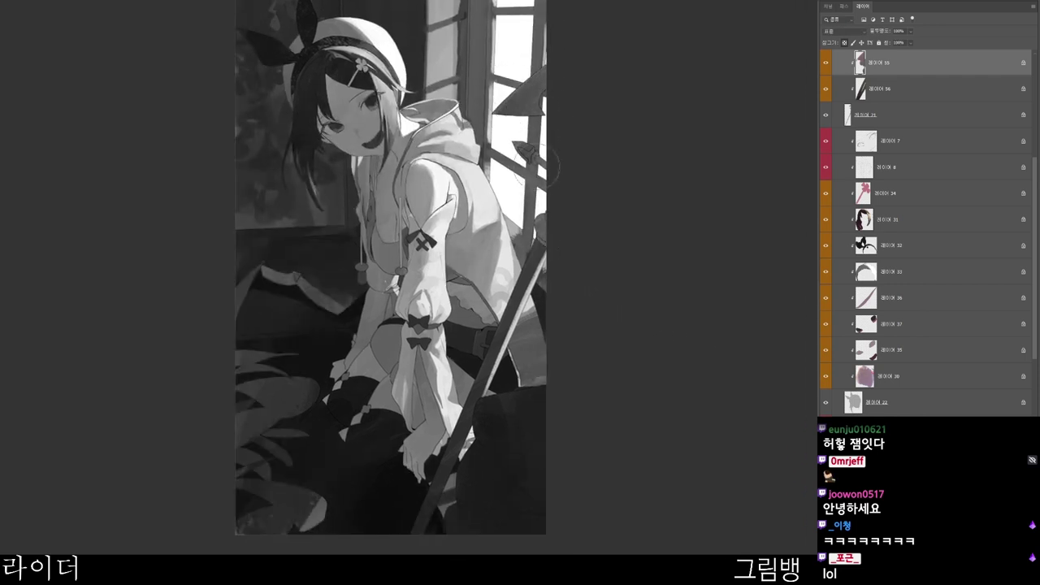
left_click_drag(569, 272, 581, 299)
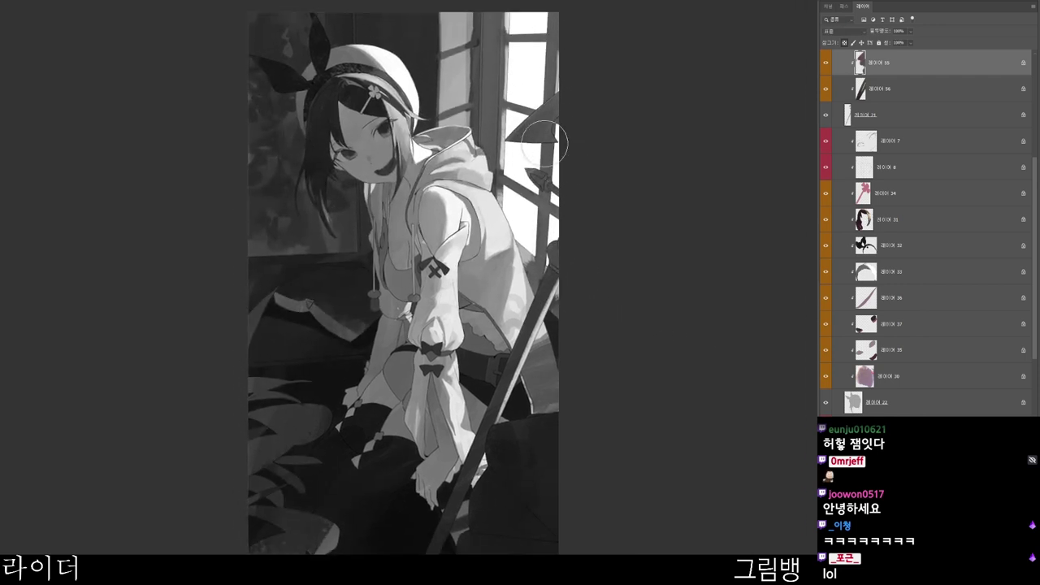
- Choose a new brush colour and paint down over the window bars behind the polearm
scroll(588, 86, "down", 6)
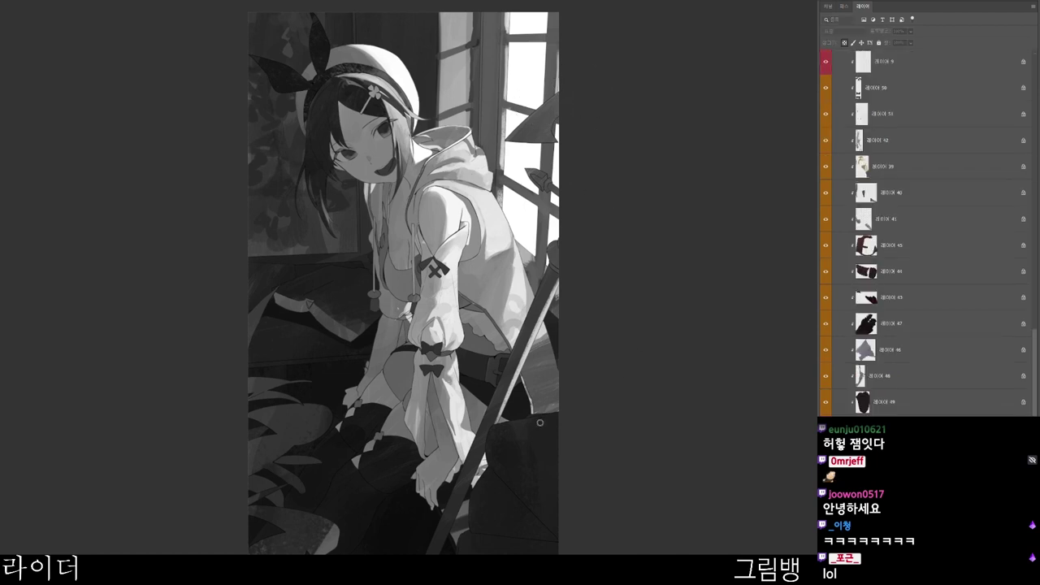
left_click(704, 36)
mouse_move(526, 45)
left_mouse_down()
mouse_move(548, 117)
mouse_move(550, 77)
mouse_move(529, 114)
mouse_move(542, 113)
mouse_move(550, 151)
mouse_move(542, 215)
mouse_move(528, 173)
mouse_move(518, 180)
mouse_move(539, 227)
left_mouse_up()
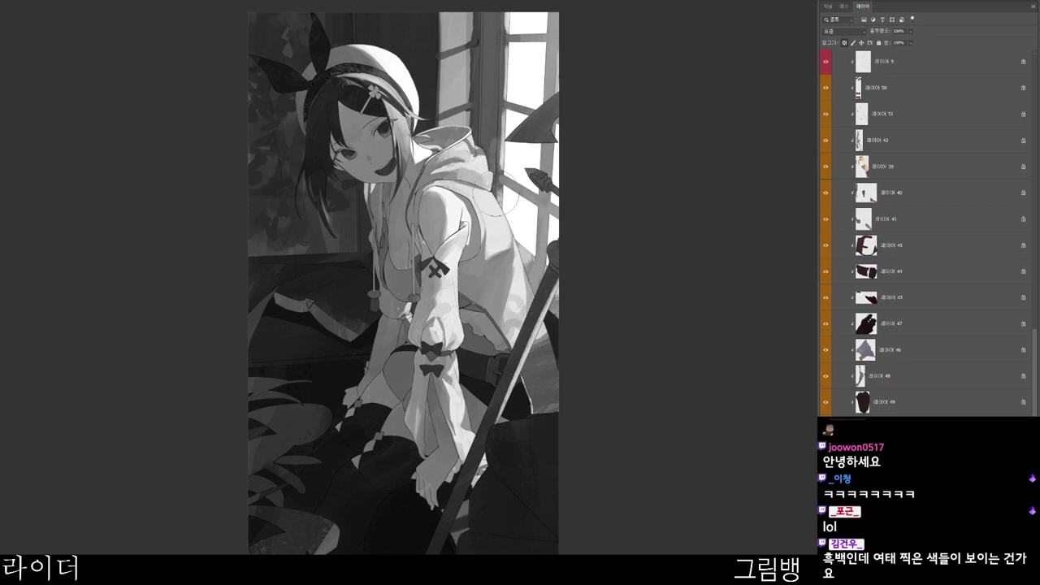
left_click(491, 105, "alt")
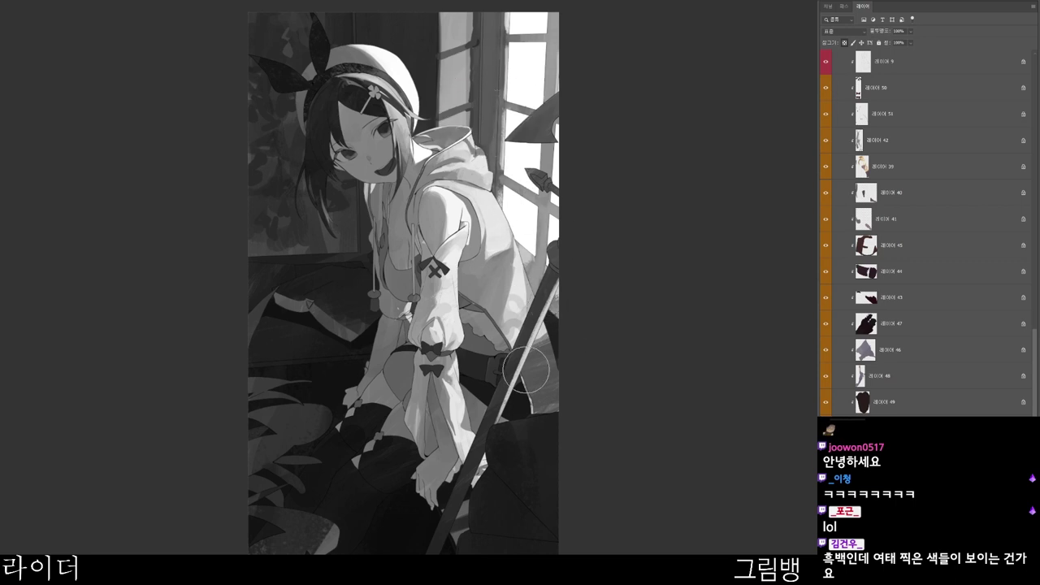
- Set the brush colour to f3dede and paint light along the inner edge of the window frame beside the hood
key("n")
left_click(418, 55)
left_click(737, 41)
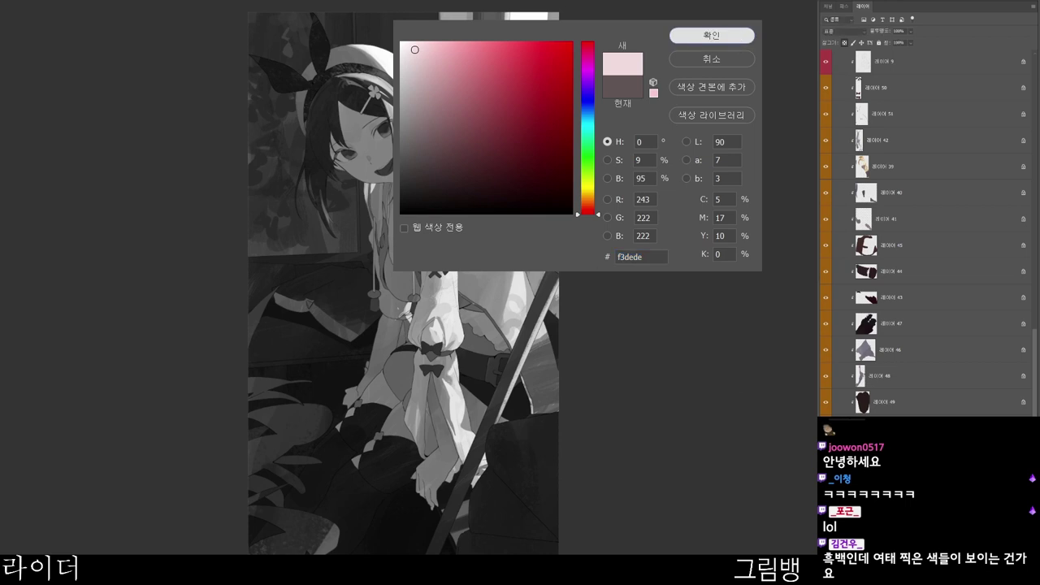
left_click(512, 117, "alt")
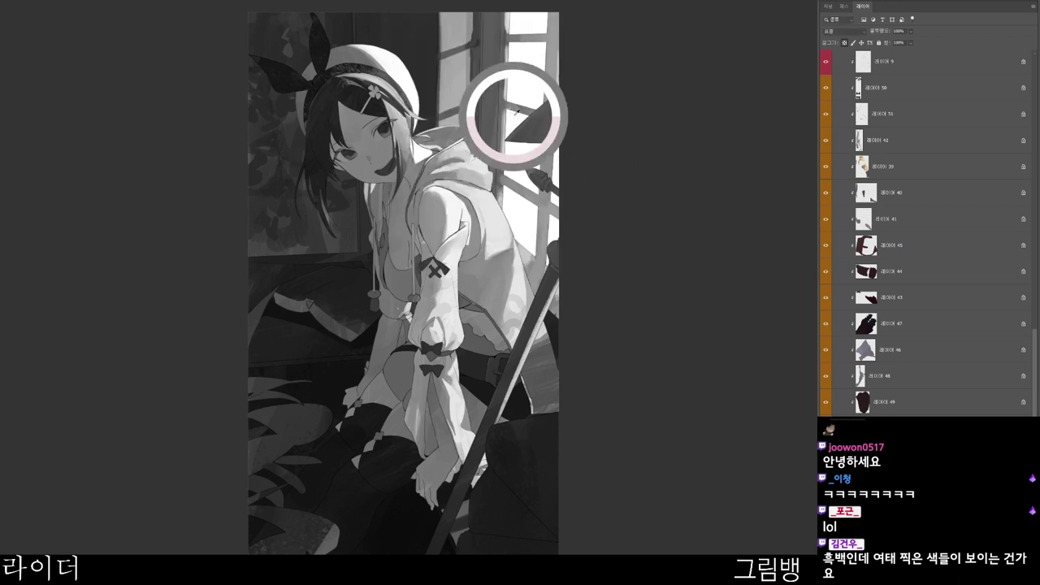
left_click_drag(506, 113, 503, 165)
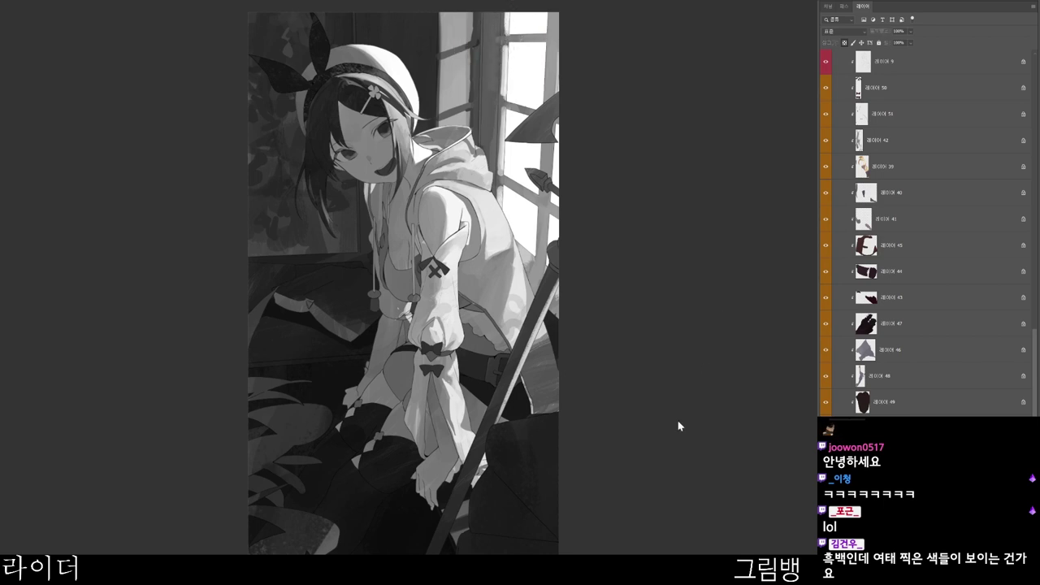
- Pick new brush colours and retouch the dark bows on the sleeve on the bows' own layer
key("n")
left_click(462, 118)
left_click(714, 47)
left_click(437, 371, "ctrl")
left_click_drag(444, 377, 476, 355)
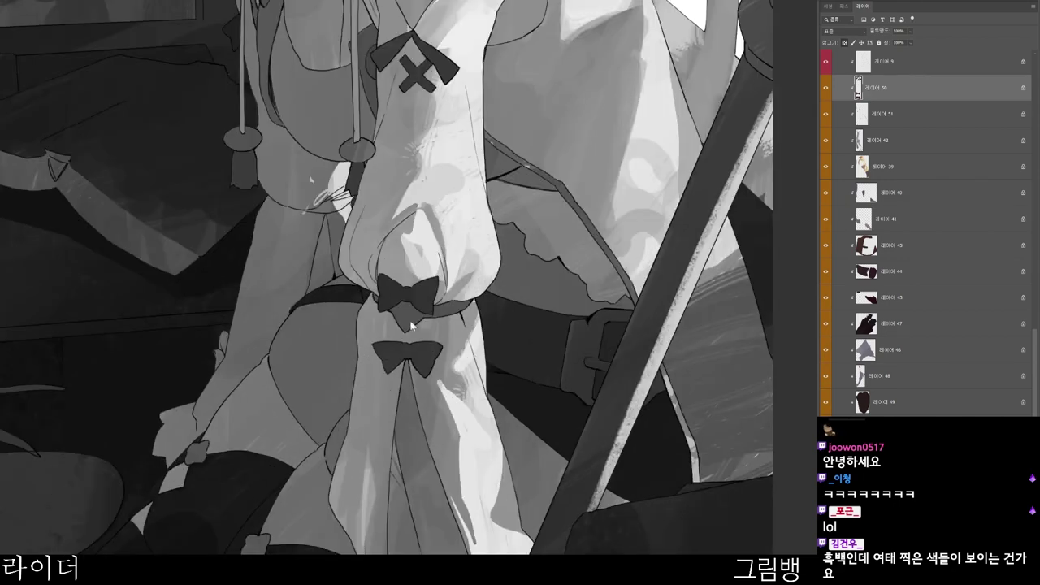
left_click(484, 336, "ctrl")
scroll(485, 338, "down", 2)
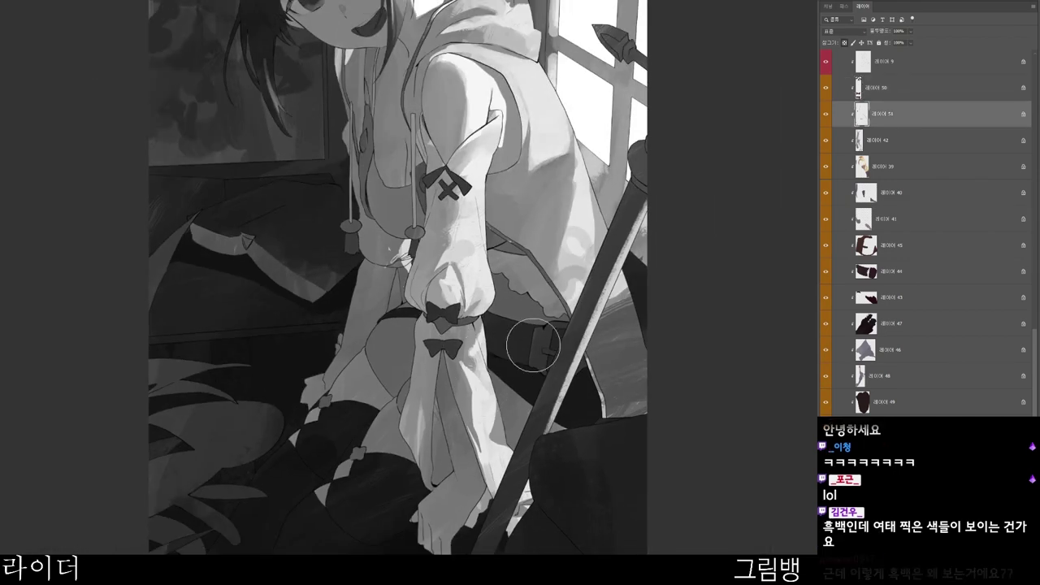
left_click(454, 320, "ctrl")
key("n")
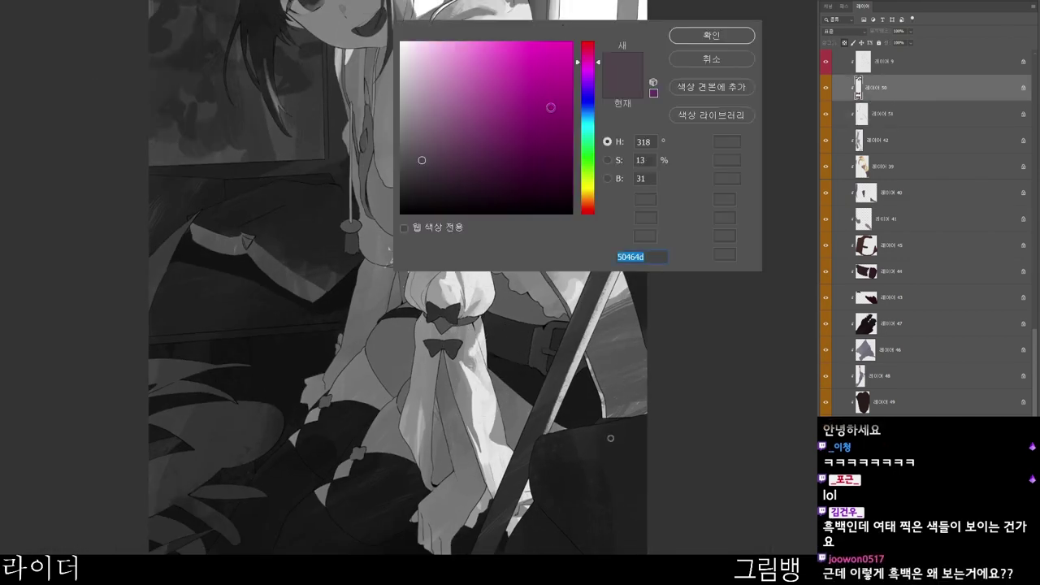
left_click(610, 438)
left_click(711, 35)
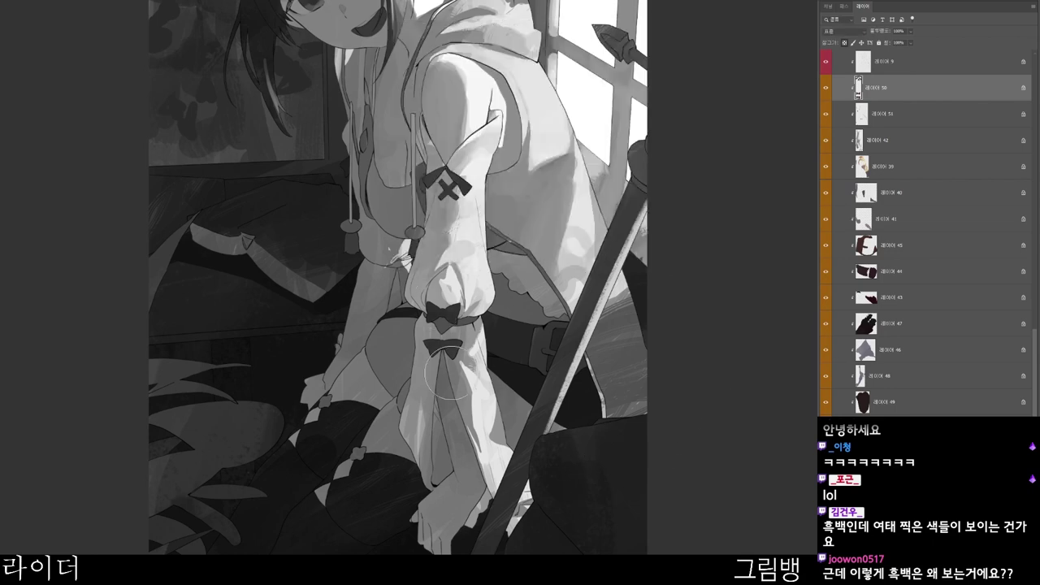
- Paint a small white highlight in each of the girl's eyes
scroll(559, 299, "up", 5)
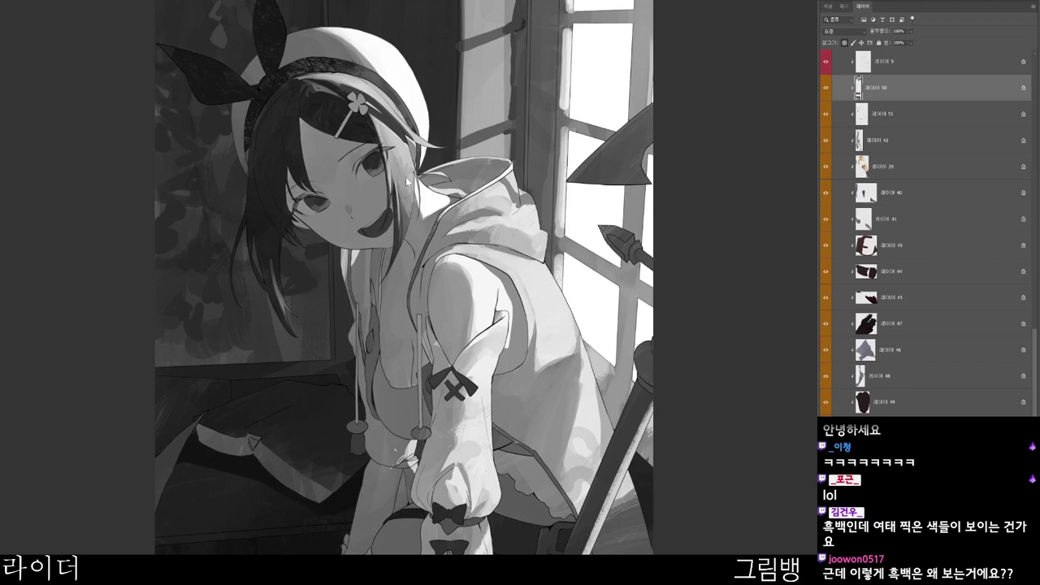
left_click(406, 178, "ctrl")
left_click_drag(377, 183, 411, 88)
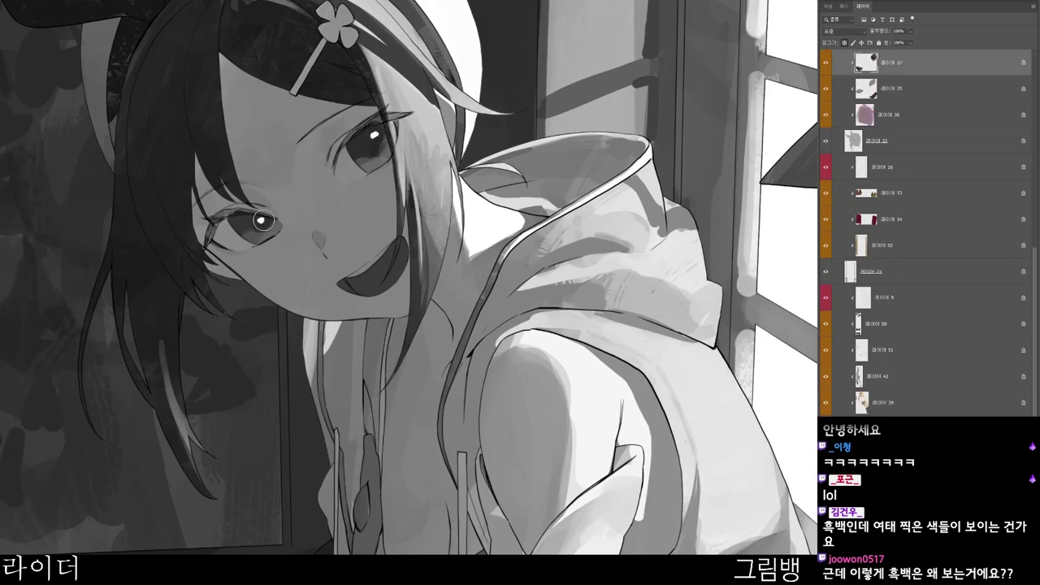
scroll(385, 121, "down", 2)
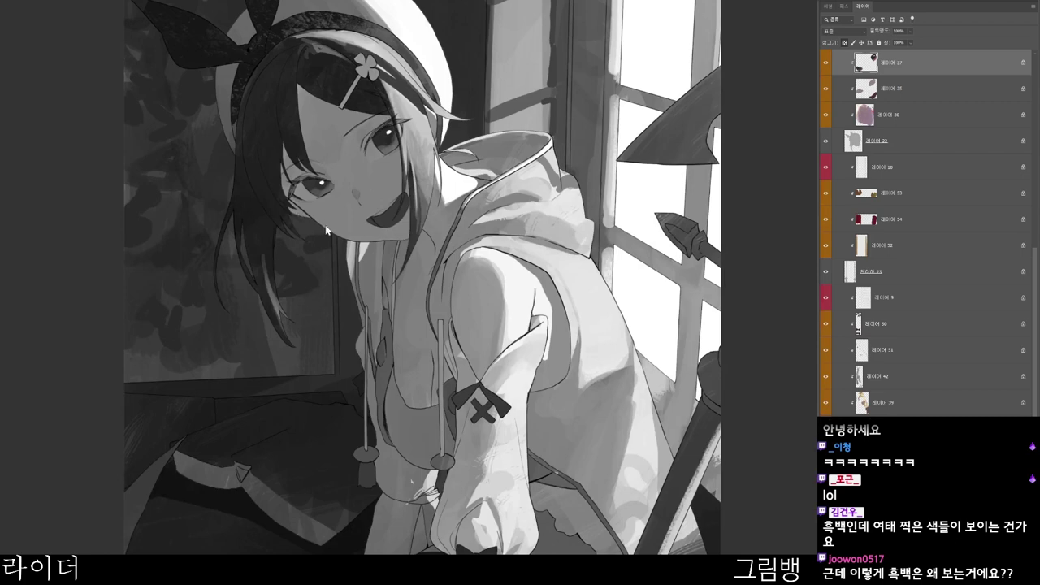
- Fill in the area between the side hair and the cheek on the hat's layer
left_click(252, 179, "ctrl")
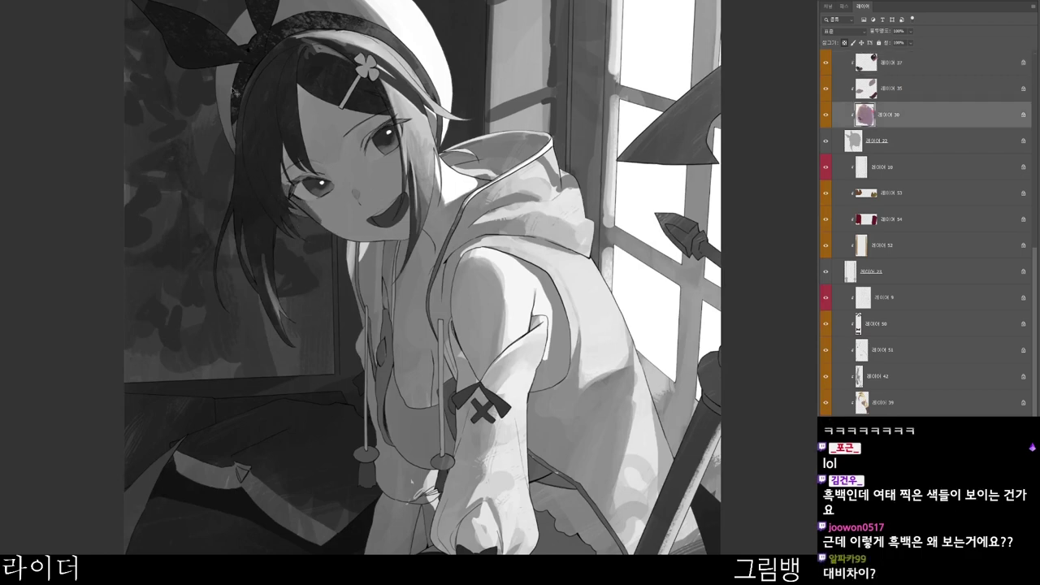
scroll(305, 213, "up", 2)
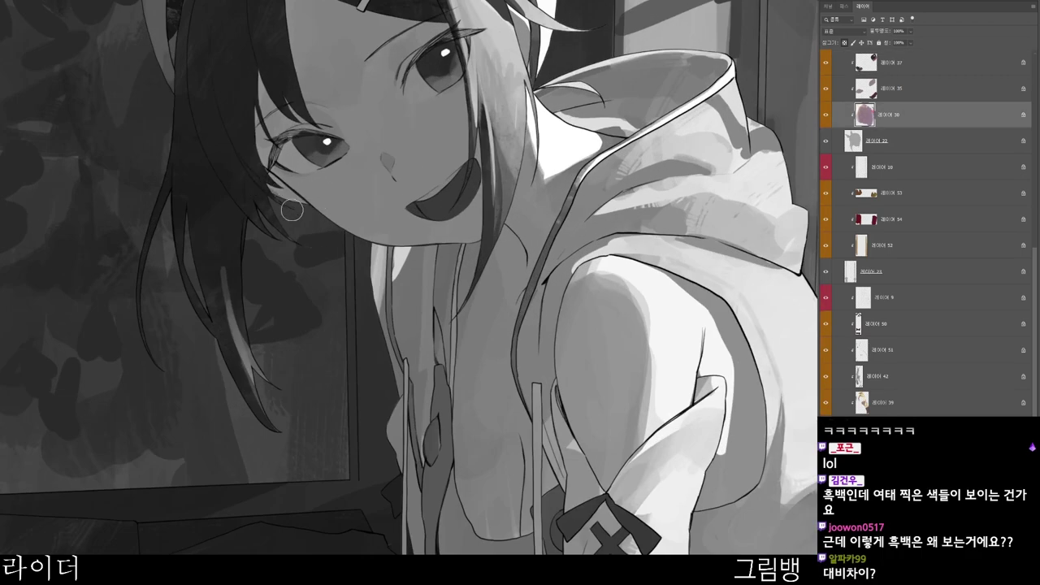
scroll(303, 81, "down", 1)
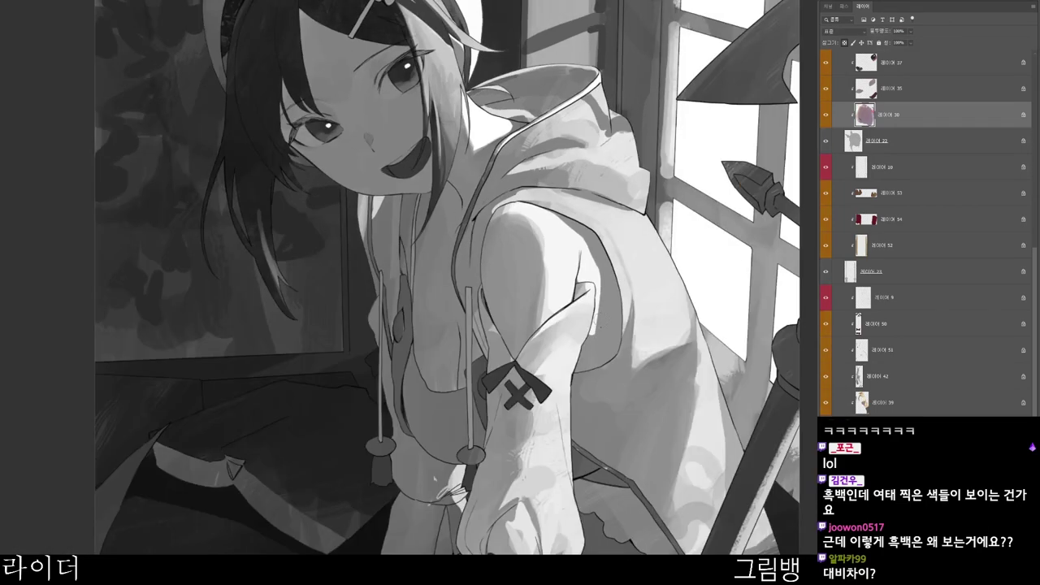
left_click_drag(604, 469, 368, 531)
left_click_drag(514, 283, 554, 374)
scroll(334, 207, "up", 2)
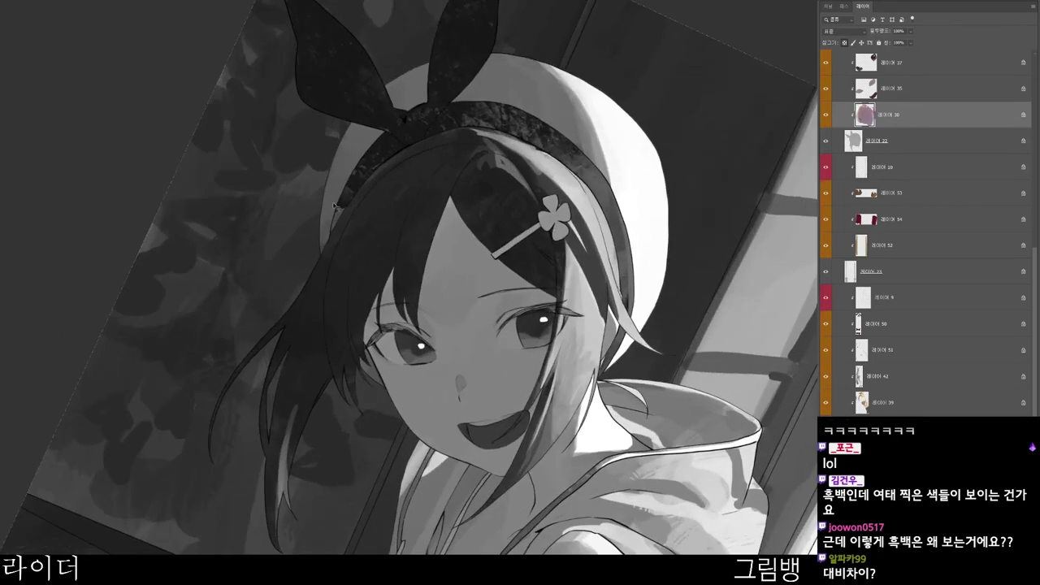
left_click(365, 221, "ctrl")
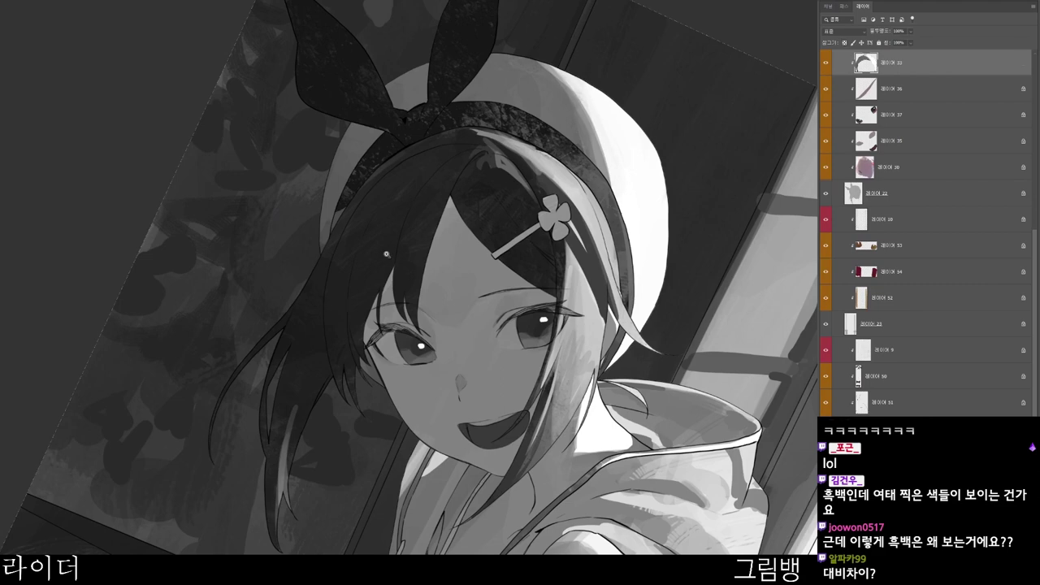
scroll(386, 254, "up", 2)
left_click_drag(336, 426, 368, 493)
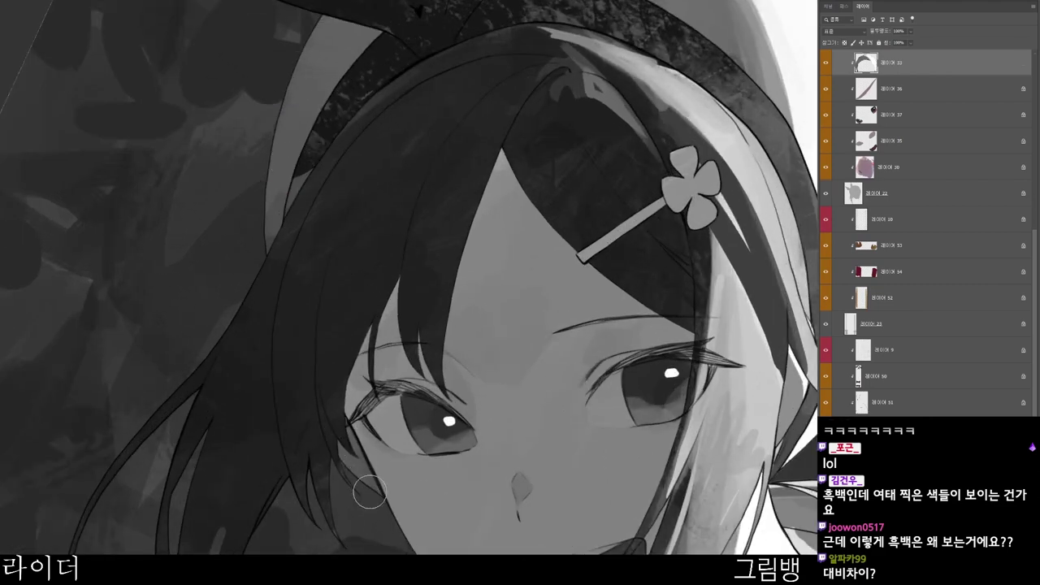
left_click_drag(346, 421, 387, 514)
scroll(360, 402, "down", 2)
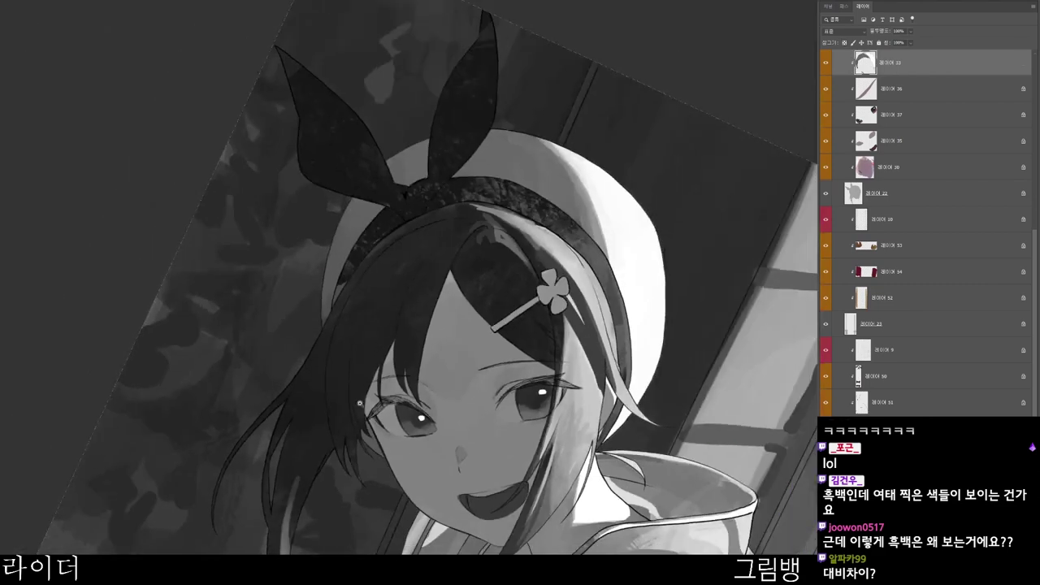
scroll(552, 406, "down", 2)
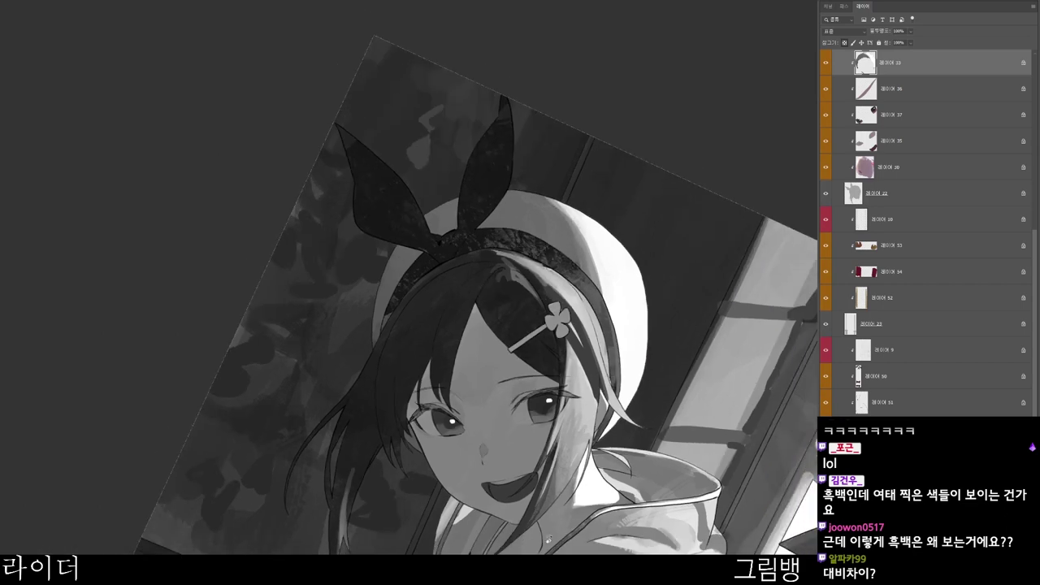
- Reset the canvas rotation, select the headband ribbon's layer and choose a dark crimson brush colour for it
key("Escape")
left_click_drag(575, 528, 575, 433)
scroll(551, 276, "down", 1)
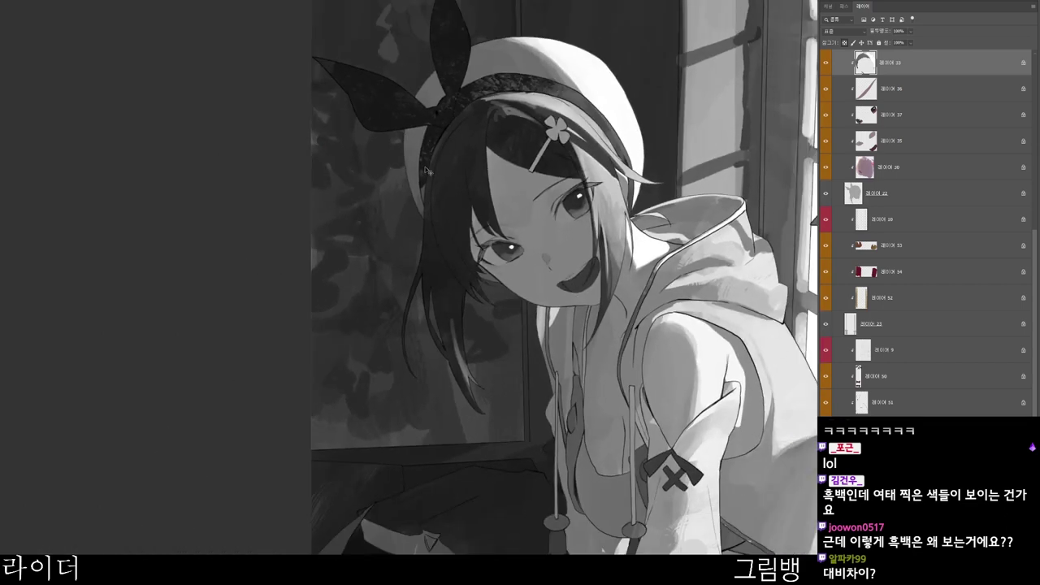
scroll(460, 183, "down", 1)
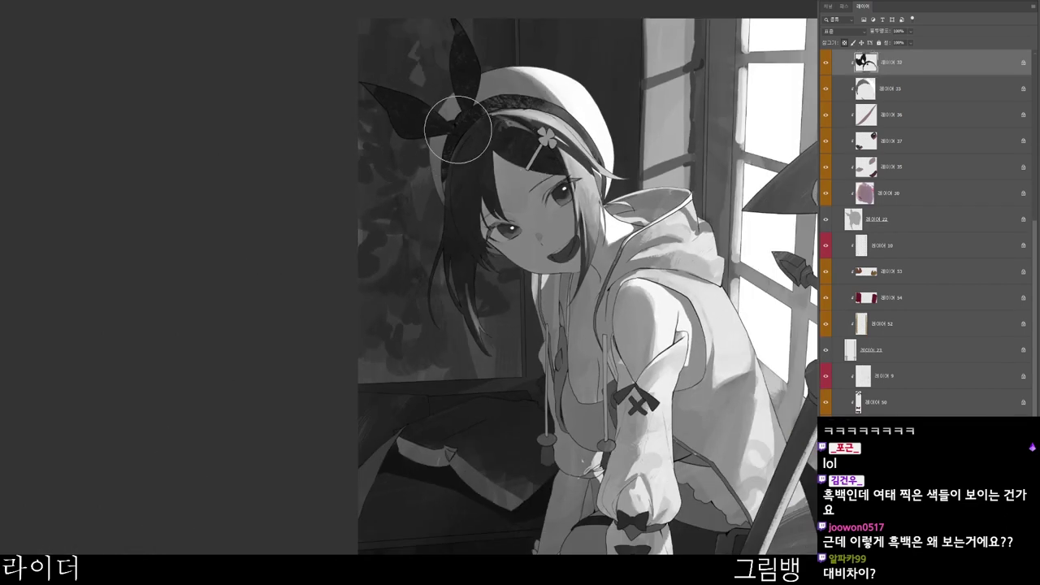
key("n")
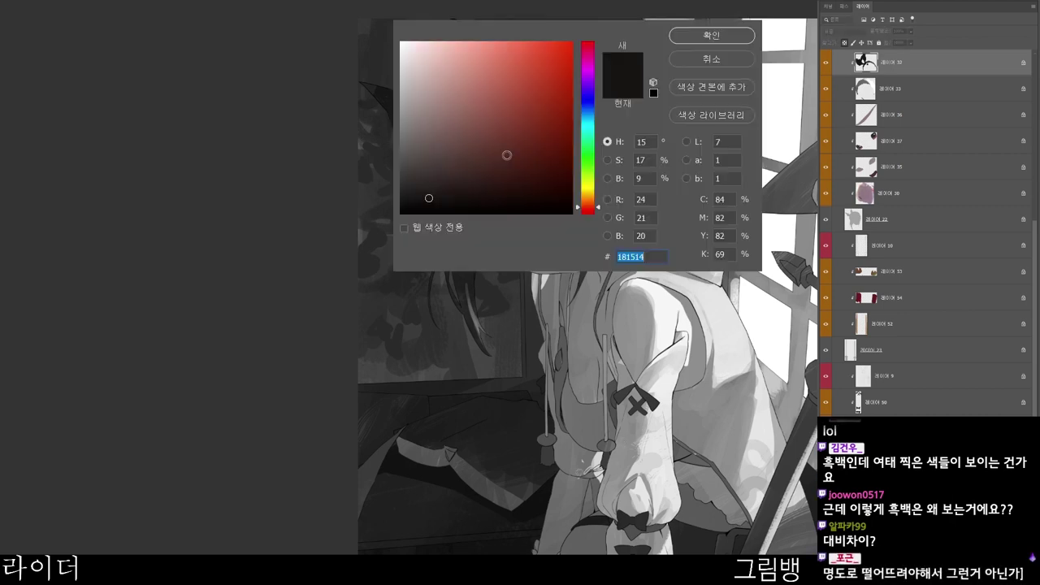
left_click(503, 186)
left_click(592, 47)
left_click(713, 36)
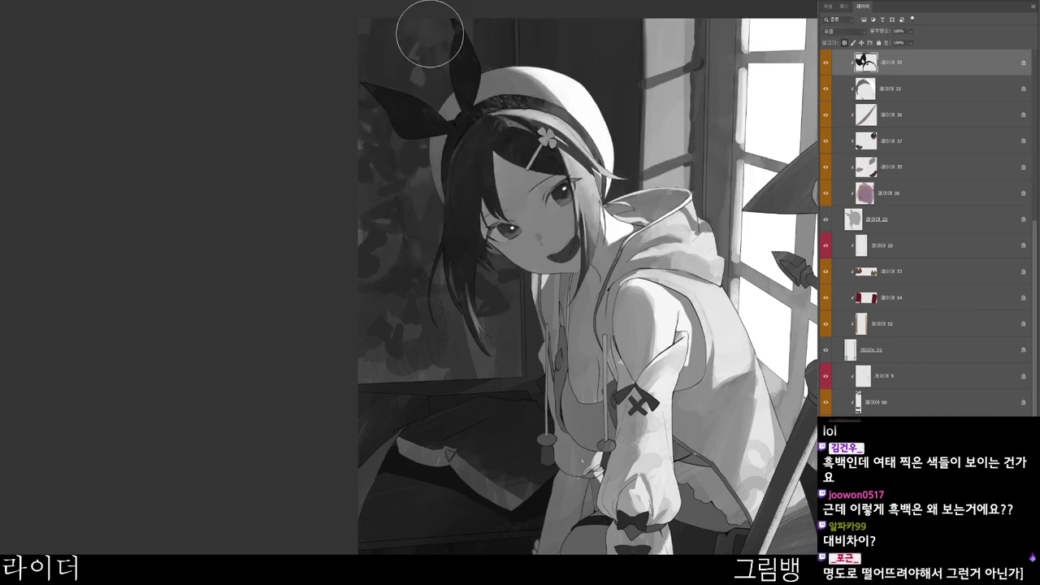
- Select the hoodie drawstring pom-poms' layer and recolour the pom-poms with tan bf8e55
left_click(607, 376, "ctrl")
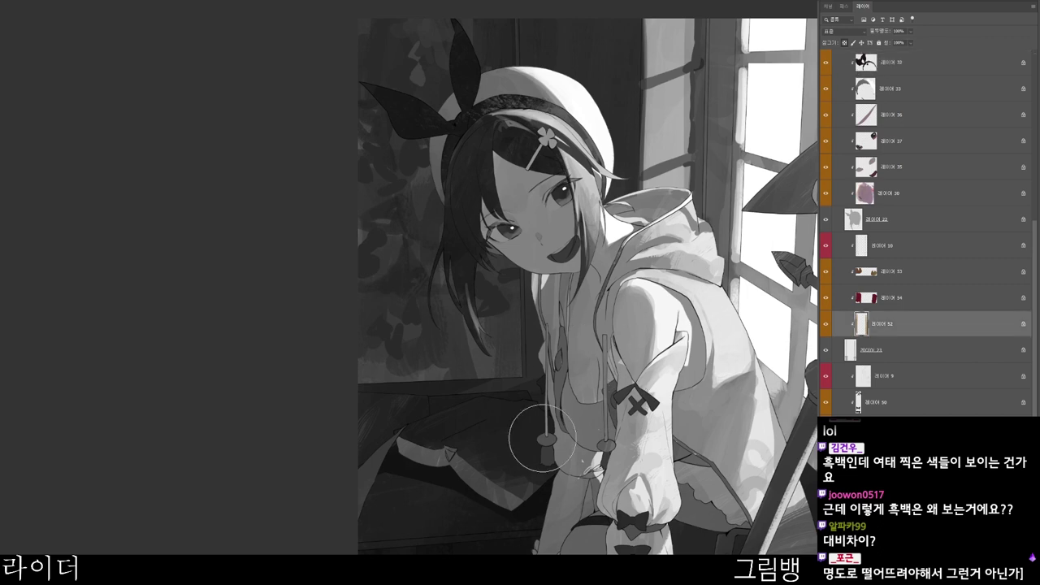
left_click_drag(558, 515, 488, 426)
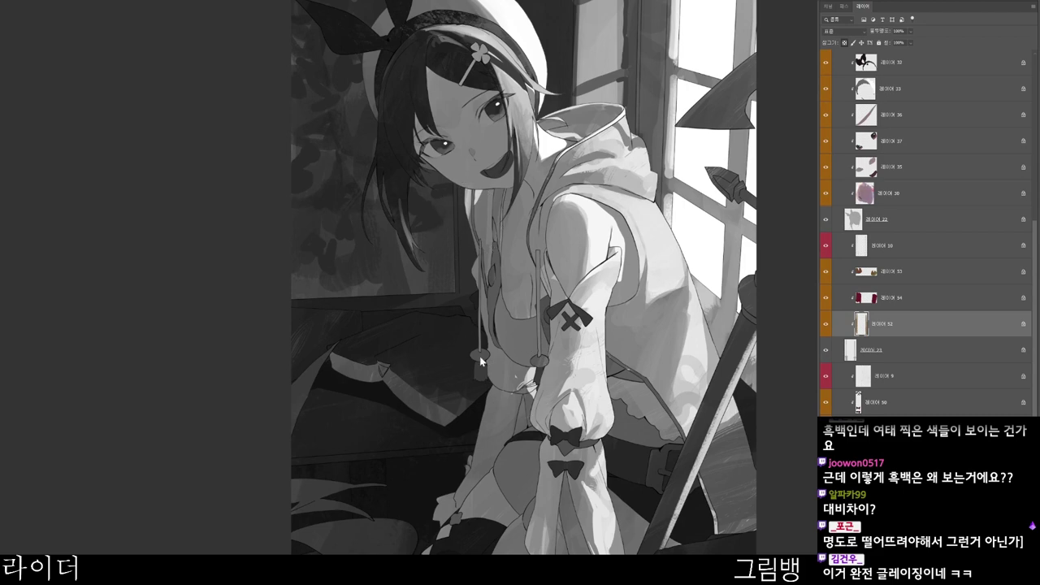
left_click(520, 372, "ctrl")
key("n")
left_click(496, 86)
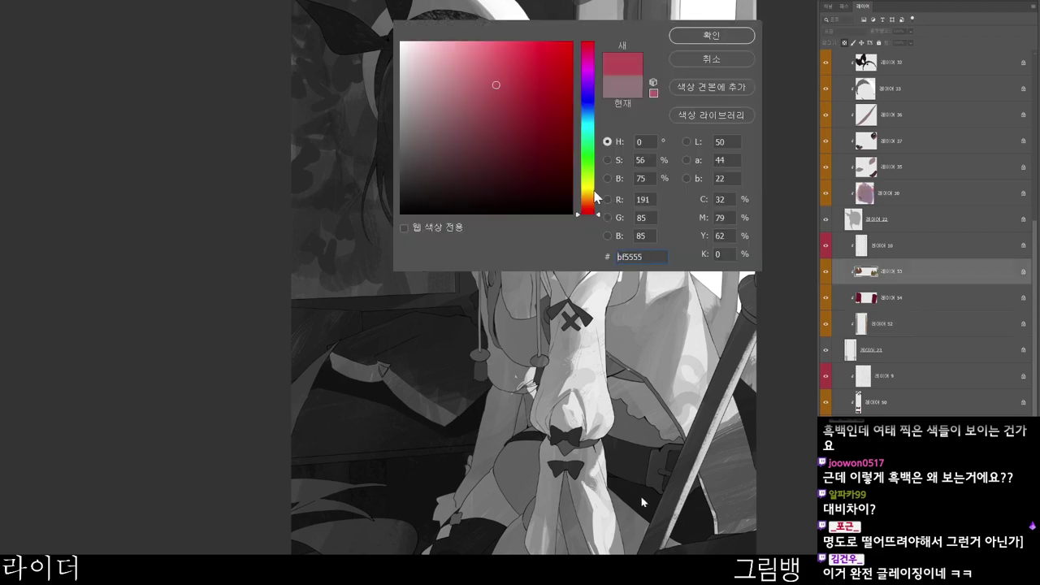
left_click(592, 198)
left_click(719, 38)
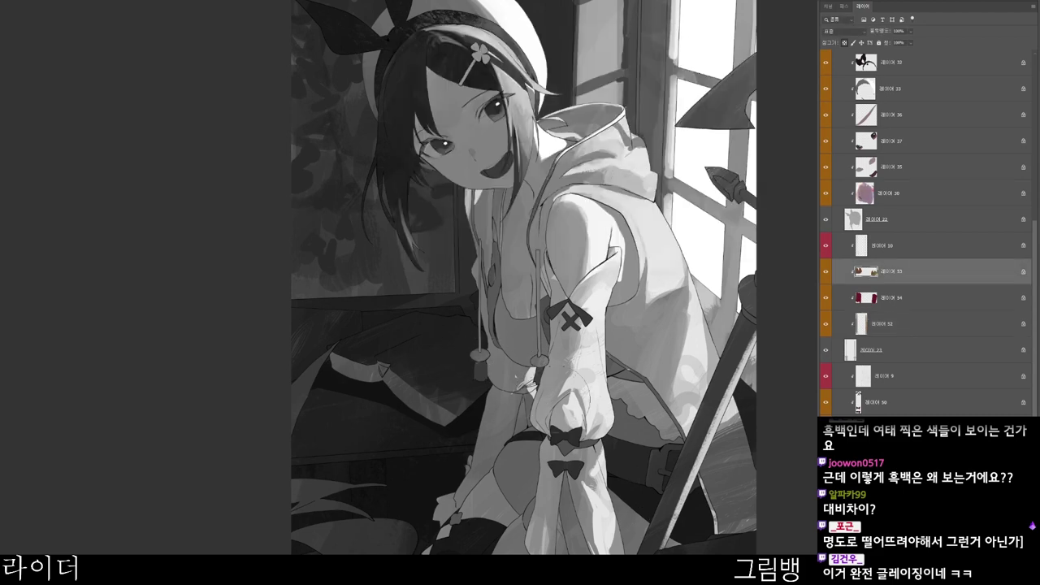
- Select the layer of the tassels under the drawstring pom-poms and shade the tassels with dark crimson 280a13
left_click(526, 385, "ctrl")
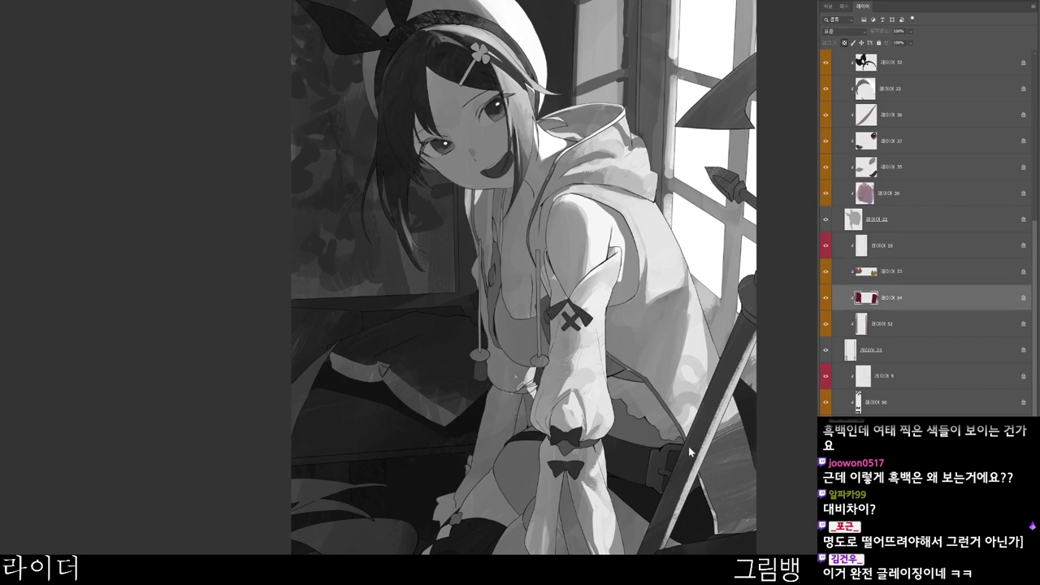
key("n")
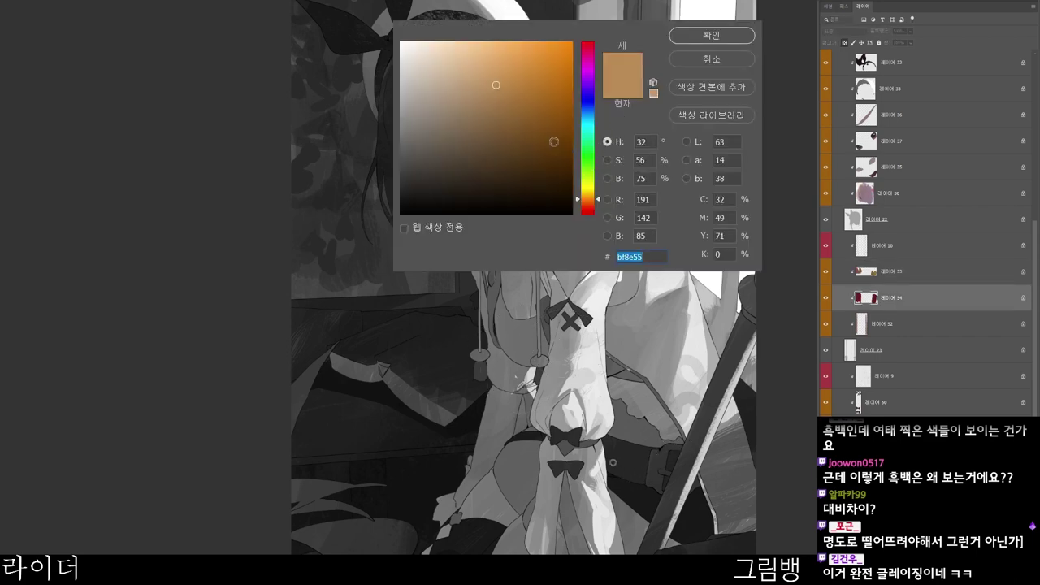
type("280a13")
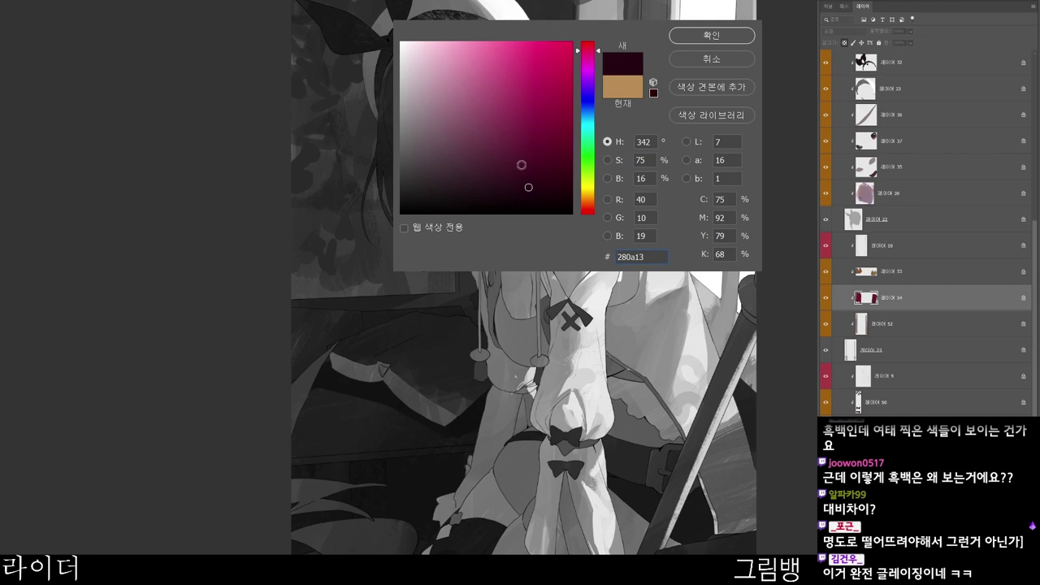
left_click(712, 36)
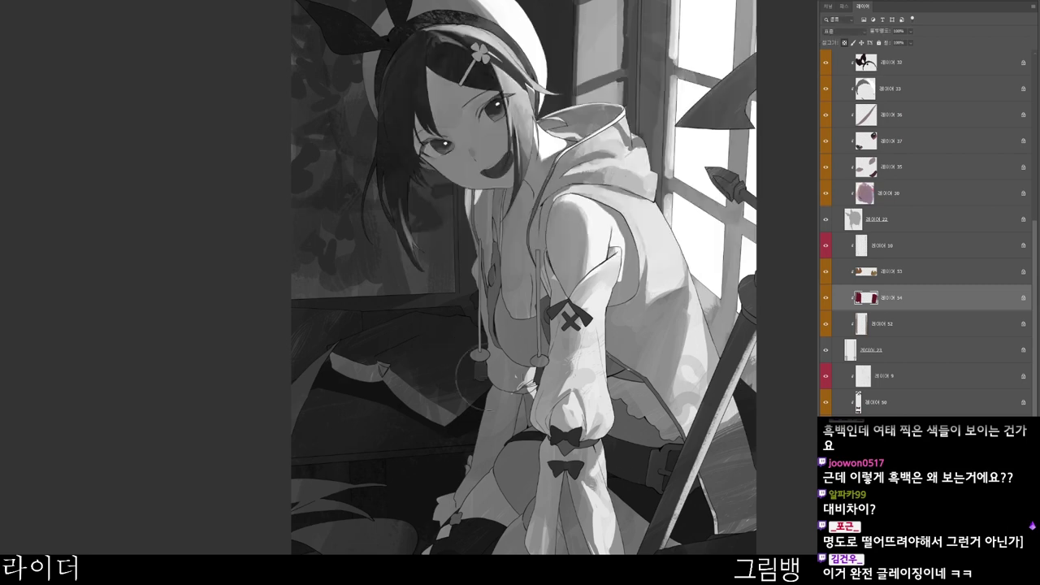
left_click_drag(587, 391, 541, 318)
scroll(568, 439, "down", 2)
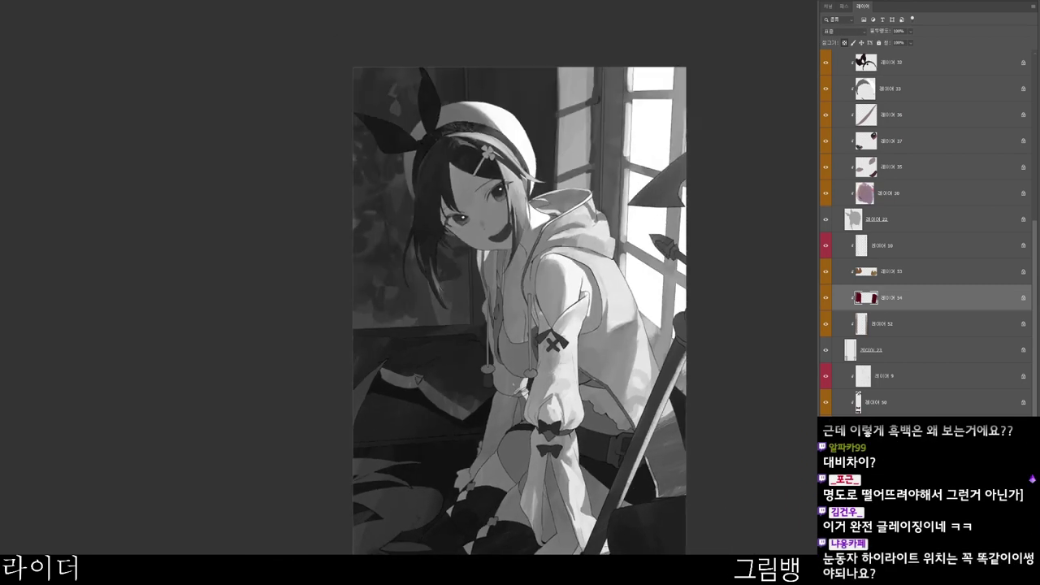
left_click_drag(569, 439, 518, 379)
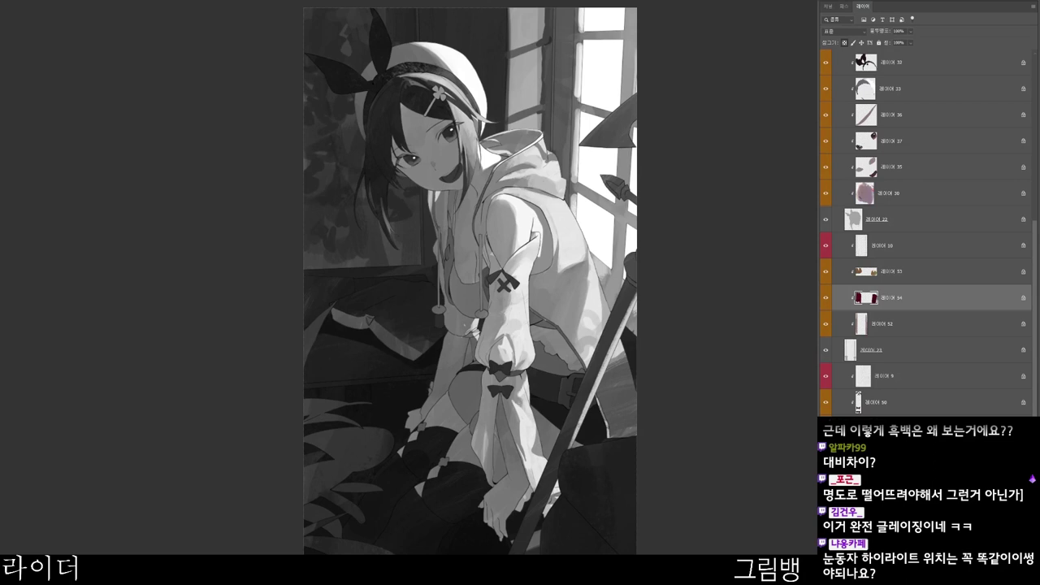
- Select the foreground foliage's layer 64 and darken the foliage with near-black blue 0a151c
scroll(711, 478, "up", 1)
left_click_drag(475, 551, 549, 524)
left_click(492, 390, "ctrl")
scroll(568, 394, "down", 1)
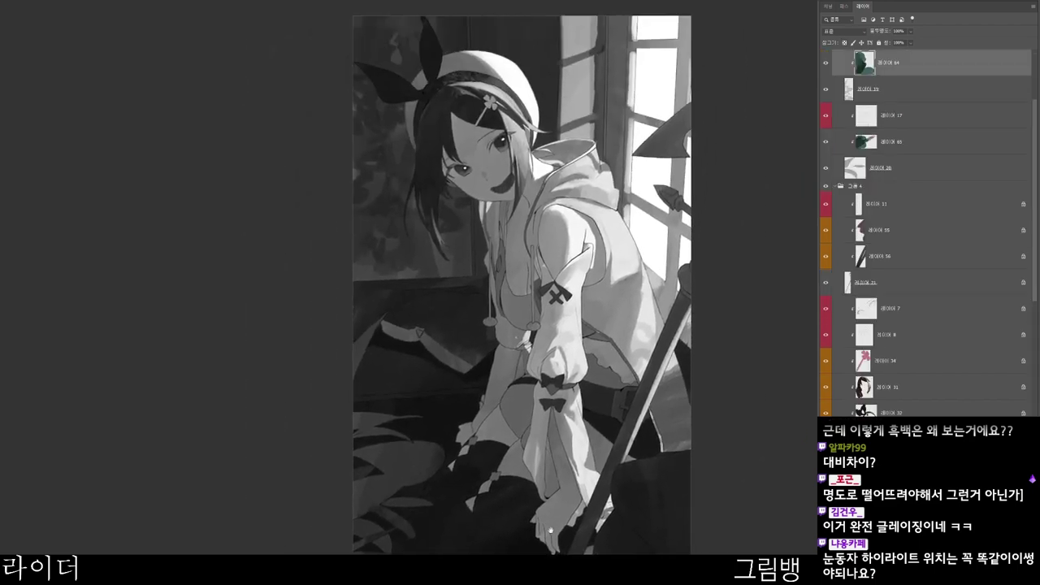
key("n")
left_click(515, 180)
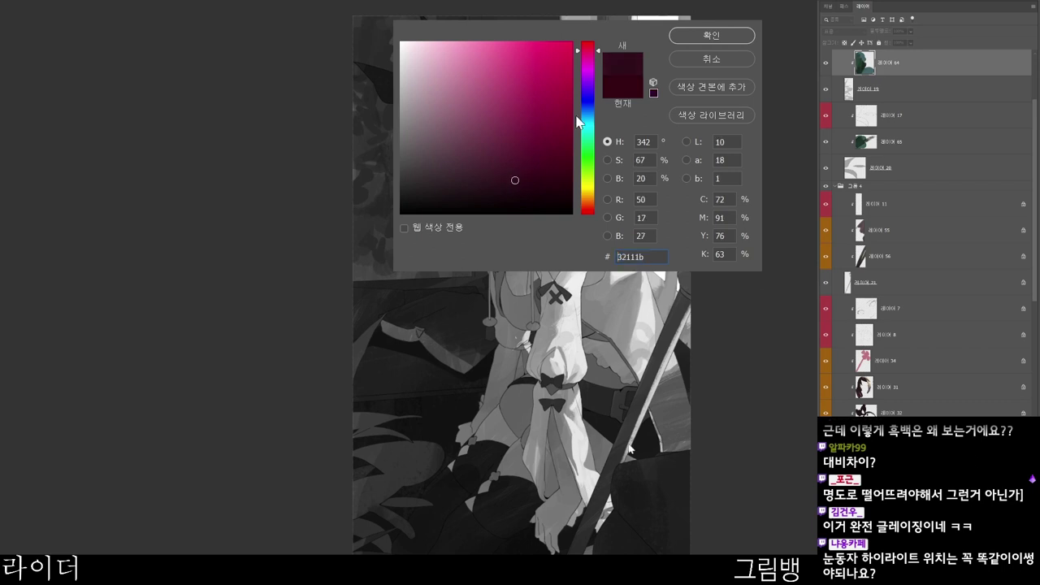
left_click(586, 103)
left_click(502, 179)
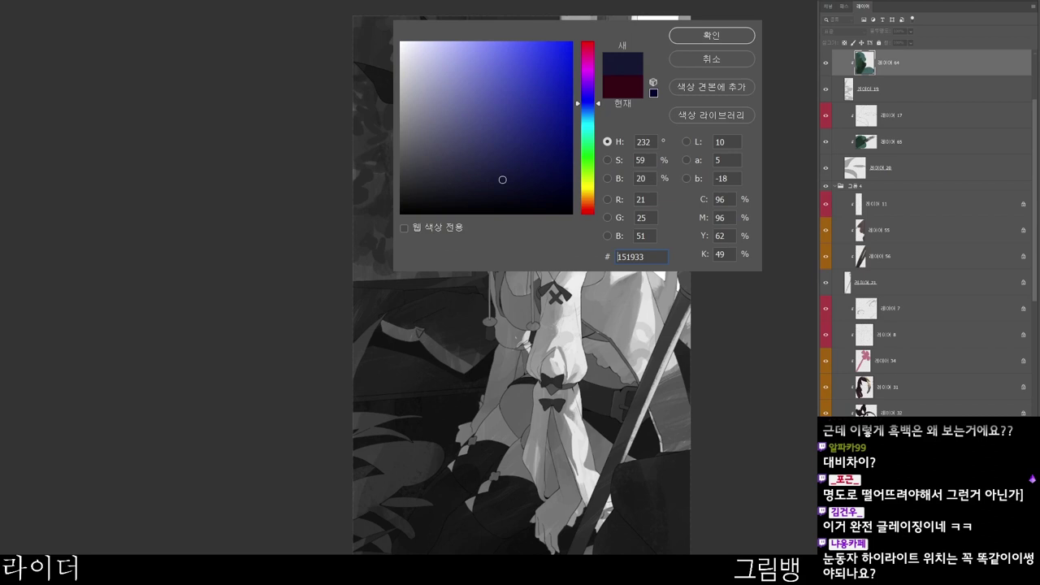
left_click(447, 171)
left_click(588, 112)
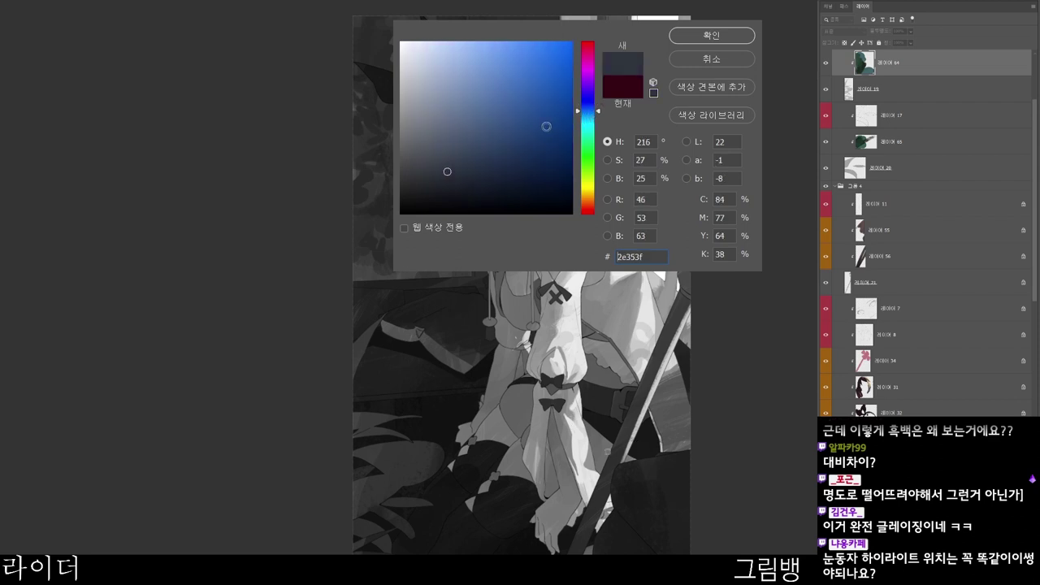
left_click(518, 184)
left_click(520, 179)
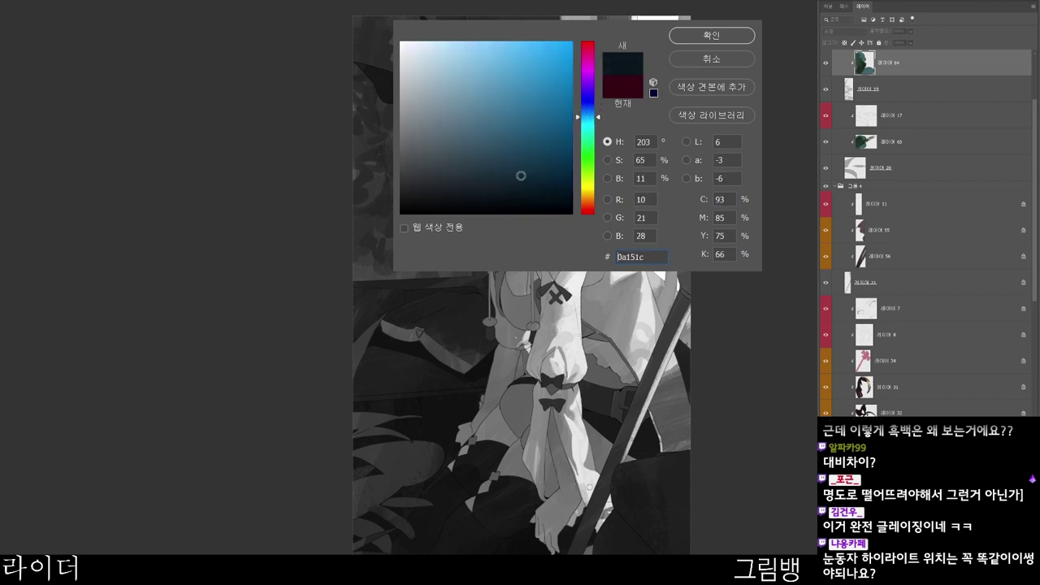
left_click(711, 35)
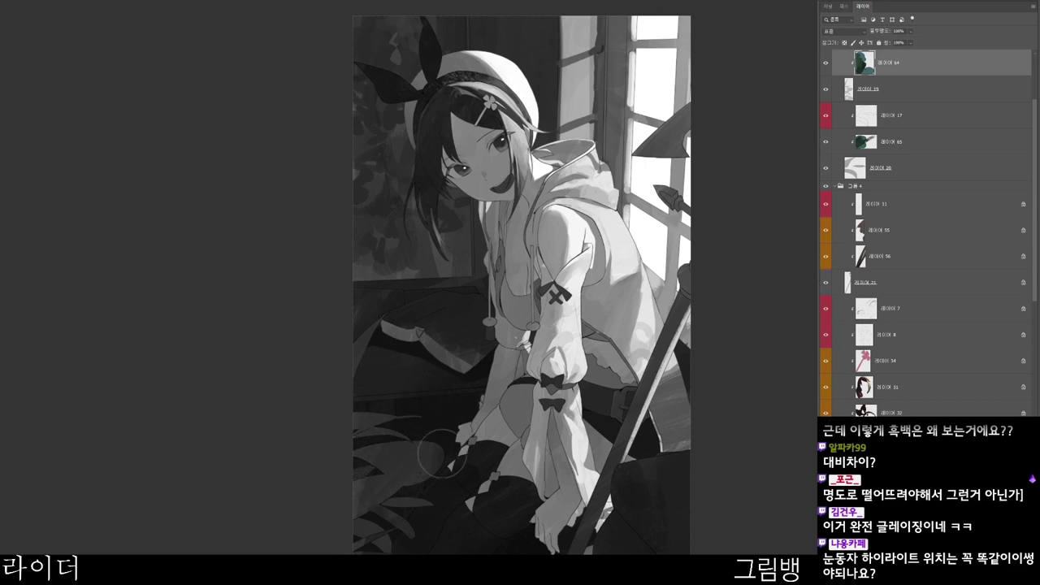
- Set the brush colour to dark green 0b281d and tint the shadowed foliage with it
key("n")
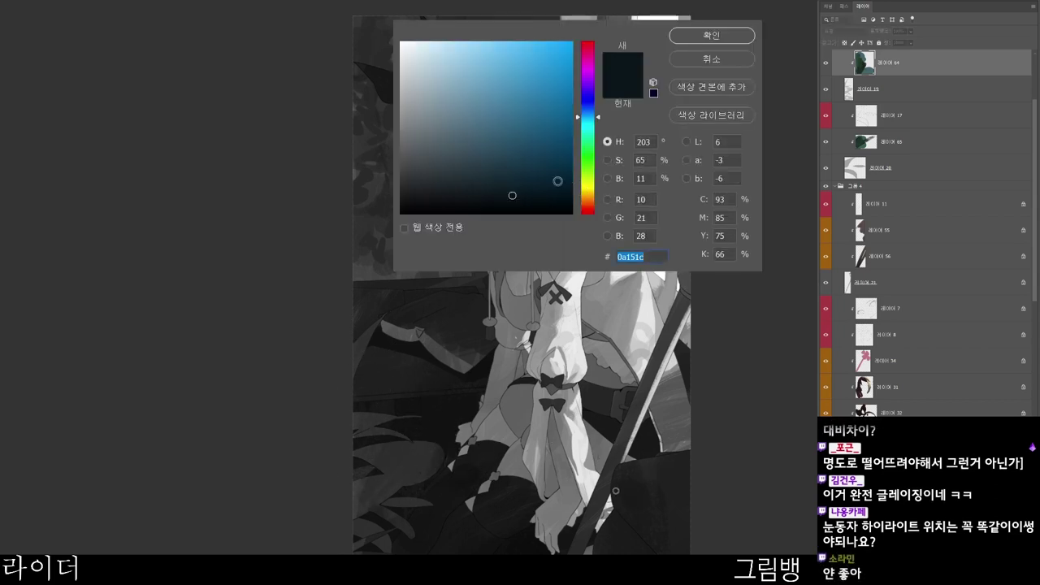
left_click_drag(588, 134, 588, 153)
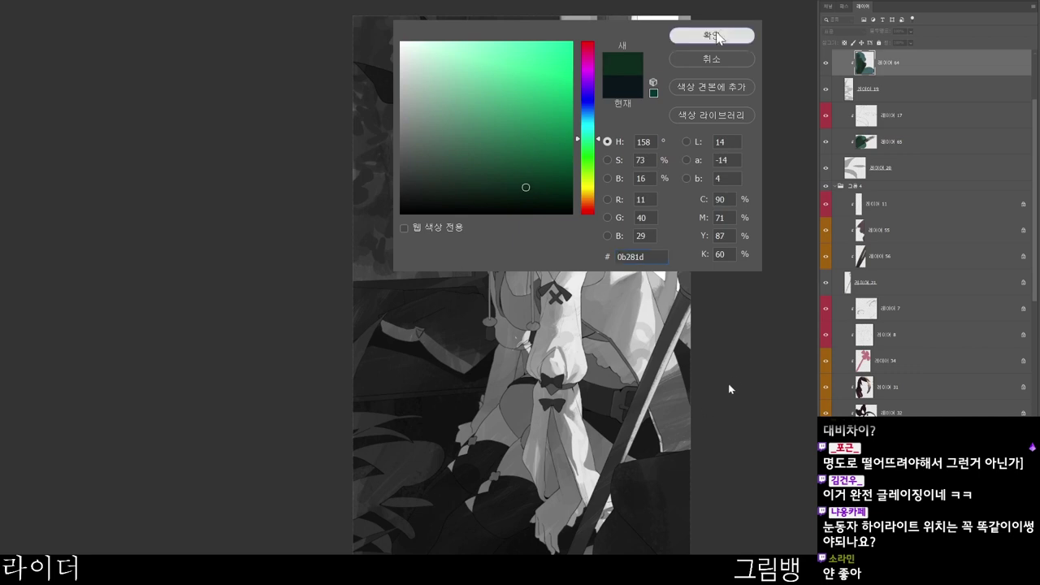
left_click(712, 35)
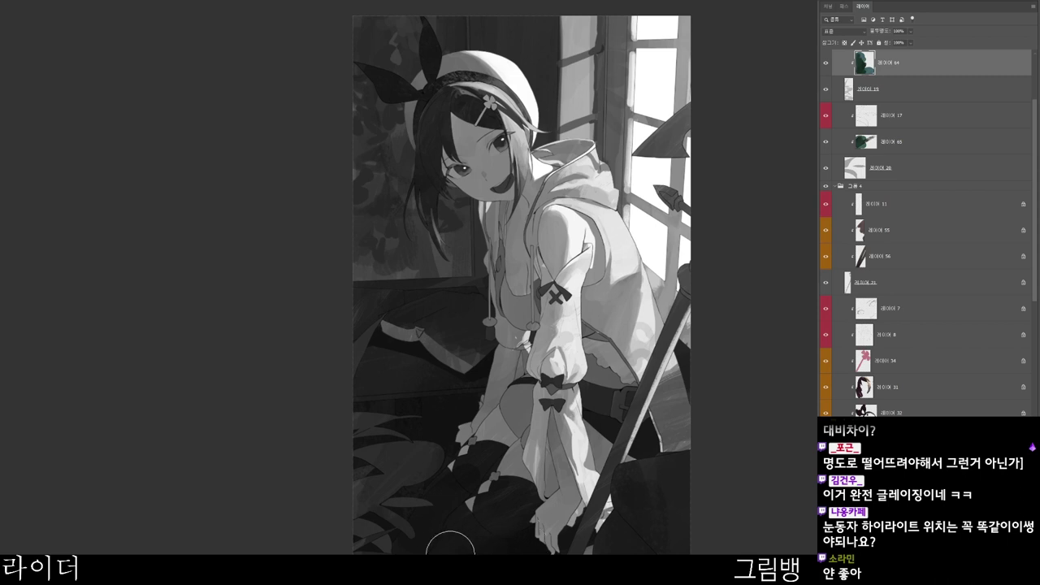
mouse_move(521, 531)
left_mouse_down()
mouse_move(506, 581)
mouse_move(523, 519)
left_mouse_up()
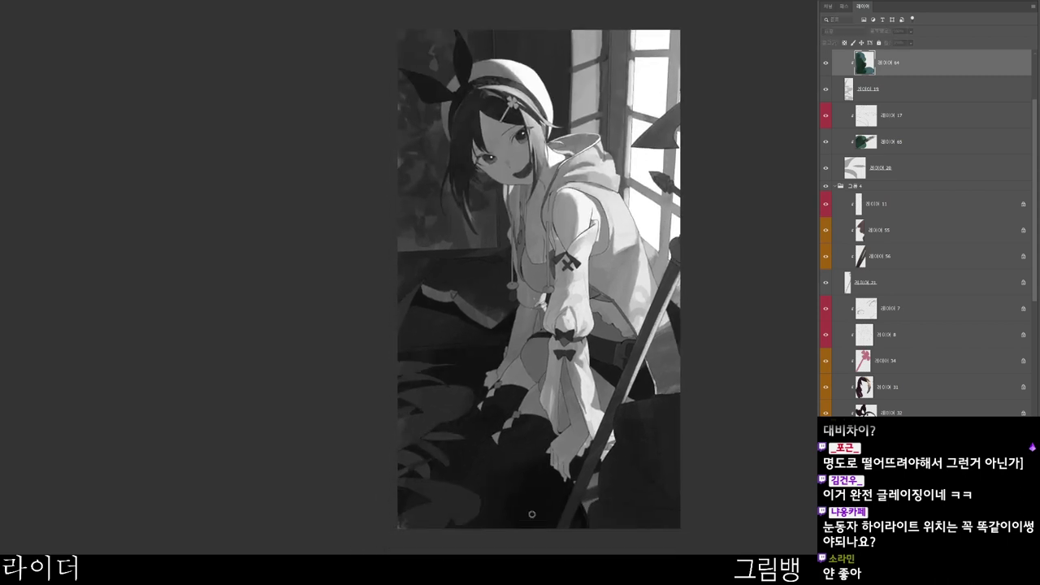
- Set the brush colour to muted green 1f3825 and paint over the leaves along the canvas's left edge
key("n")
left_click(471, 160)
left_click(590, 149)
left_click(478, 176)
left_click(710, 39)
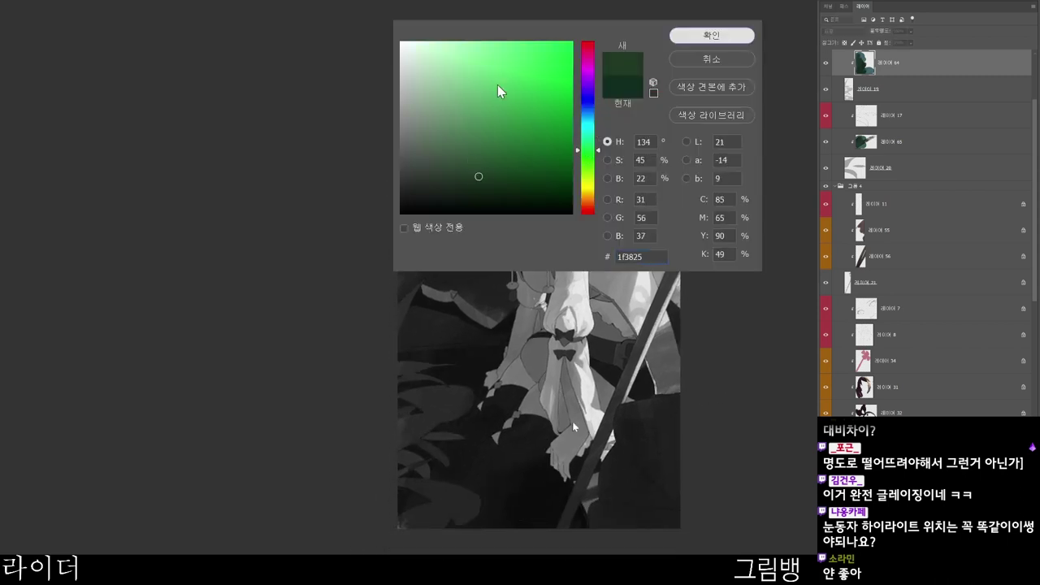
left_click_drag(398, 431, 399, 476)
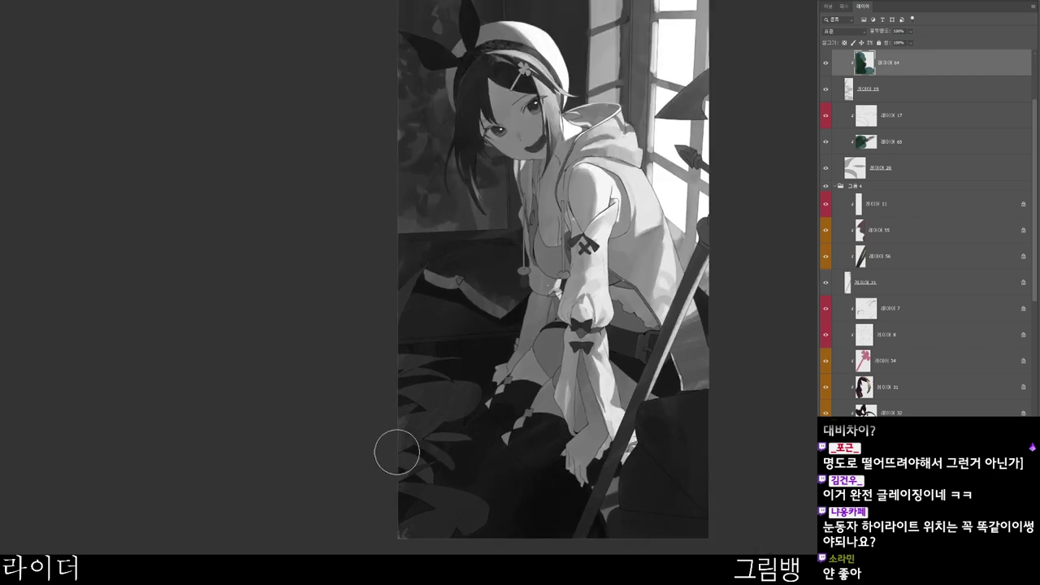
- Sample the dark green below the leaves and shift the brush colour to near-black olive 0e1606 for the foliage shadows
left_click(482, 512, "alt")
left_click_drag(527, 495, 494, 488)
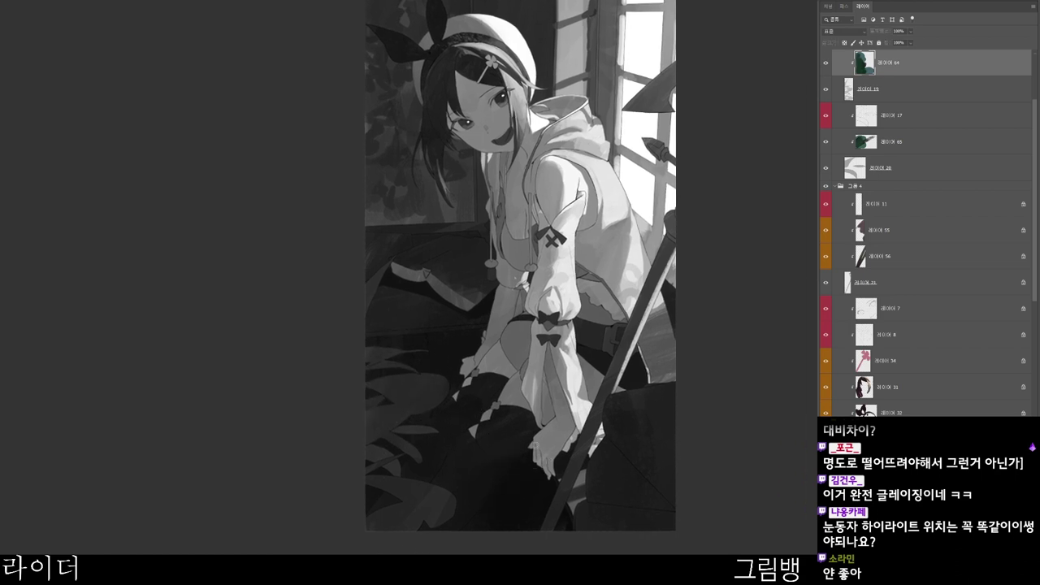
key("n")
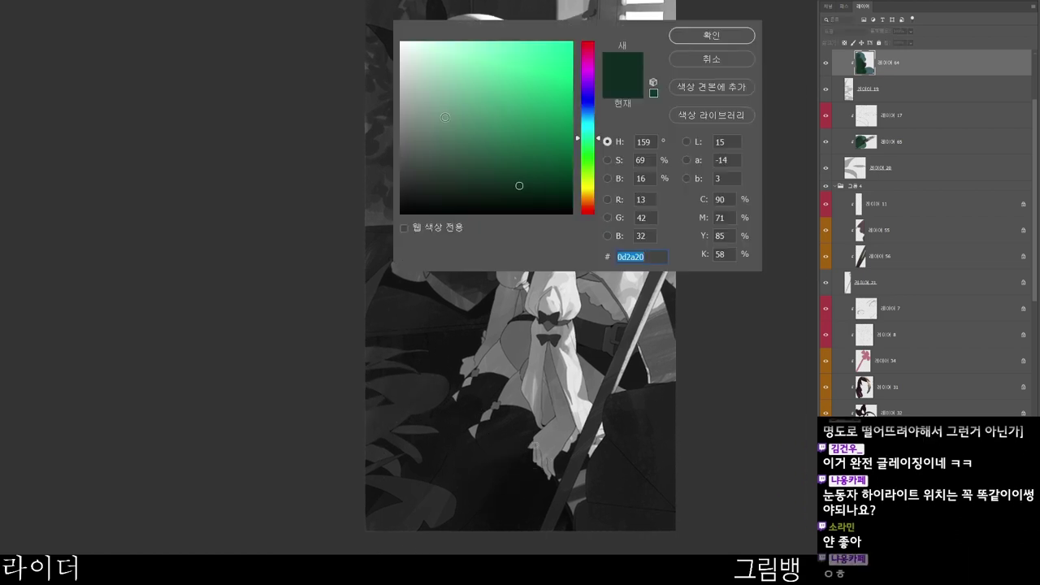
left_click(528, 199)
left_click(578, 167)
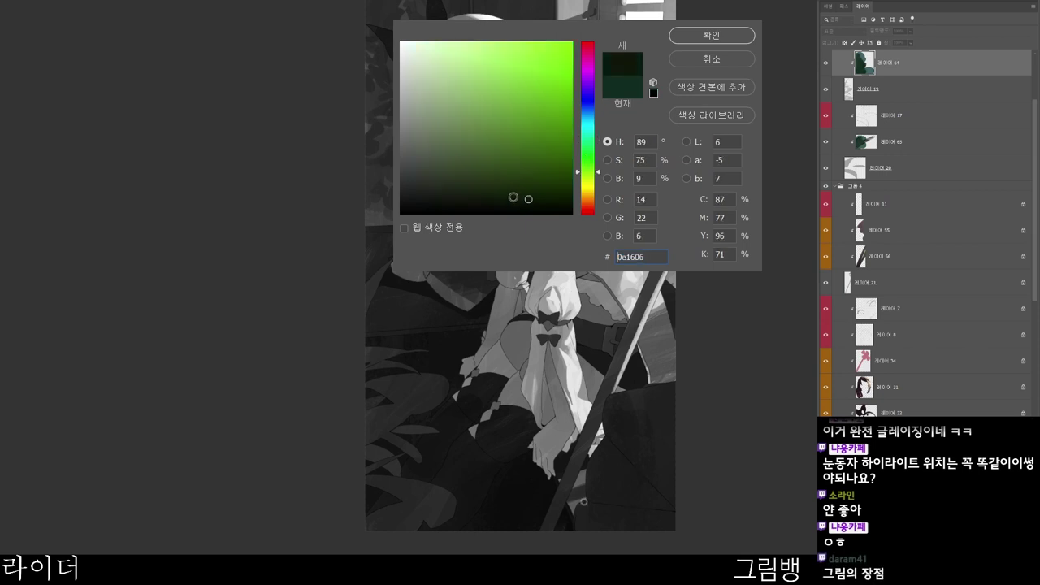
left_click(712, 35)
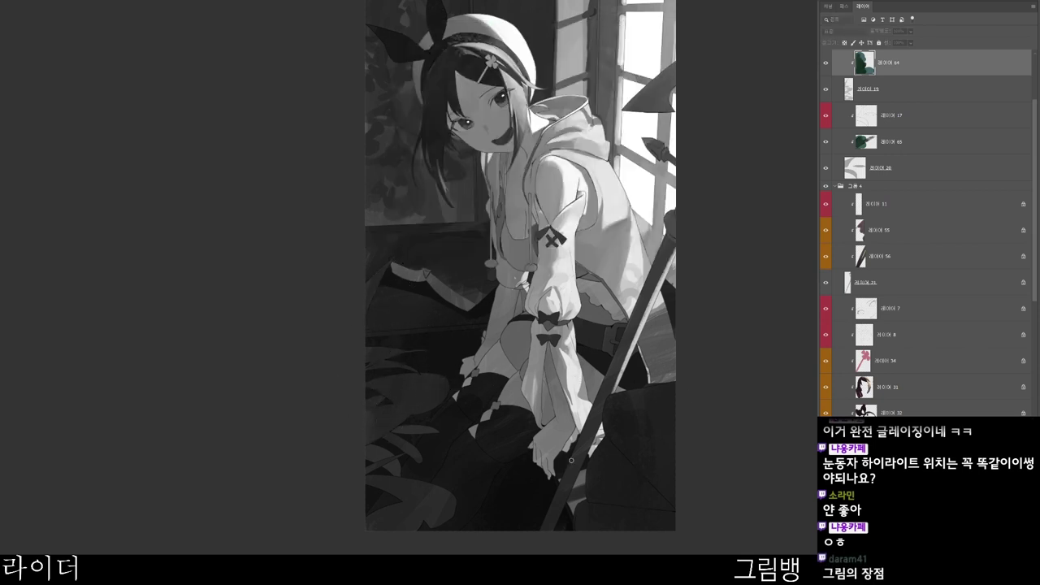
- Brighten the foreground leaves with green, from the large upper leaf down to the cluster in the lower corner
left_click(710, 36)
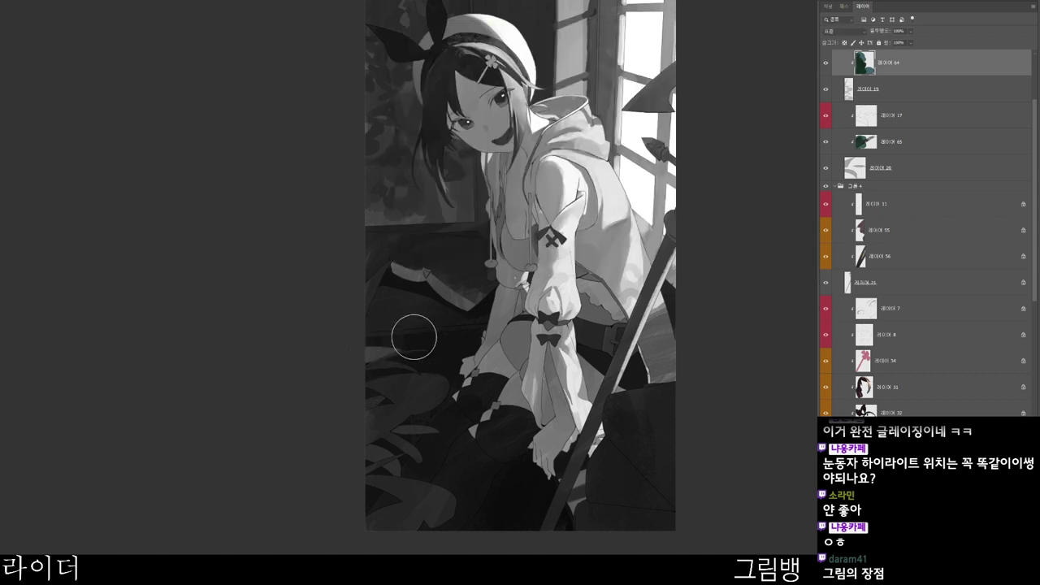
mouse_move(405, 382)
left_mouse_down()
mouse_move(411, 429)
mouse_move(459, 417)
mouse_move(448, 452)
mouse_move(406, 436)
left_mouse_up()
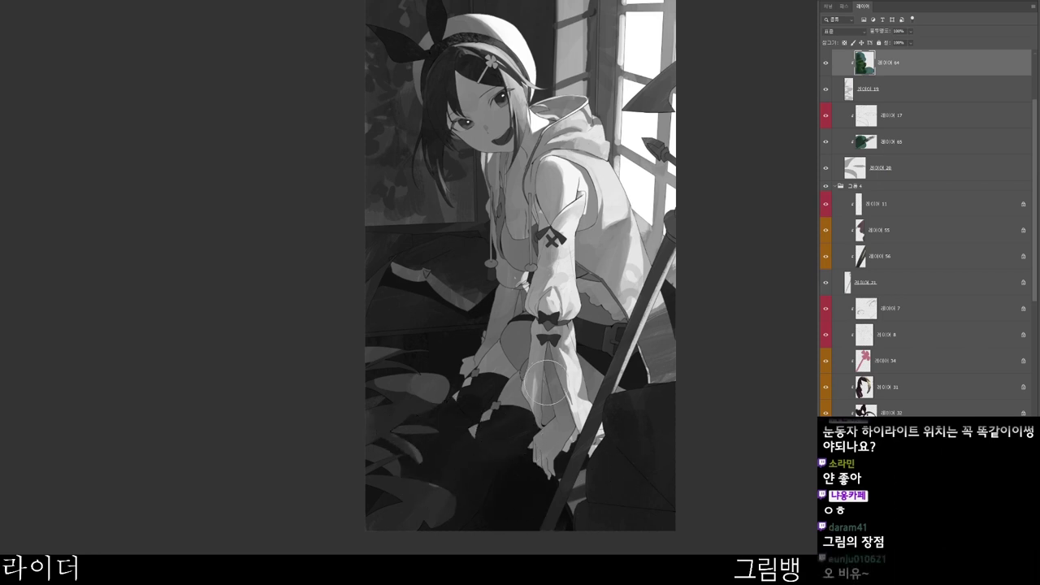
left_click_drag(453, 445, 482, 409)
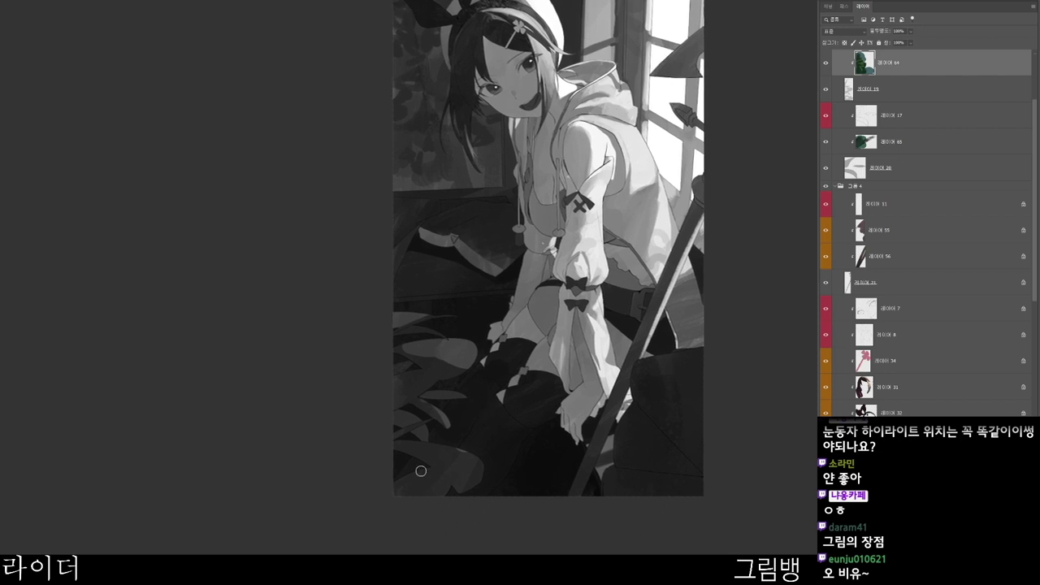
left_click_drag(392, 485, 435, 475)
- Shade foliage layer 63 with dark red-brown 230e0d and touch up the leaves on layers 64 and 63
left_click(469, 445, "ctrl")
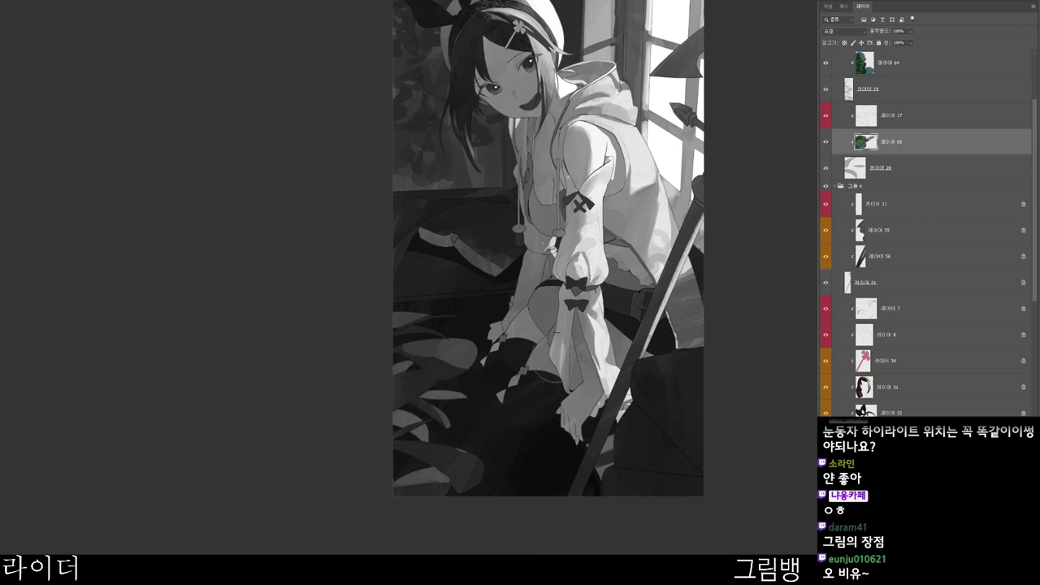
left_click_drag(627, 487, 582, 525)
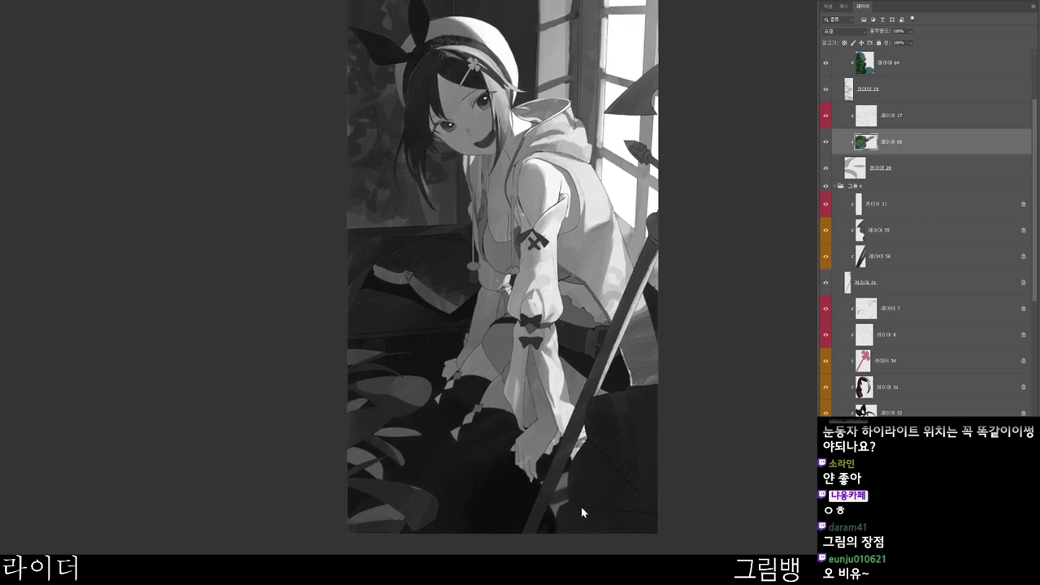
key("n")
left_click(521, 174)
left_click(589, 213)
left_click(506, 191)
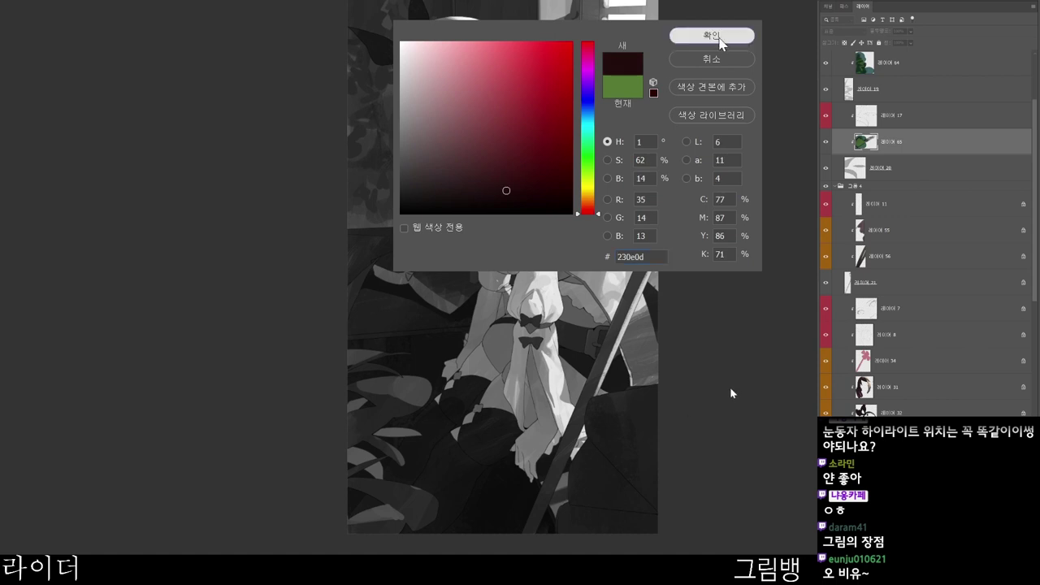
left_click(712, 37)
left_click(433, 420, "ctrl")
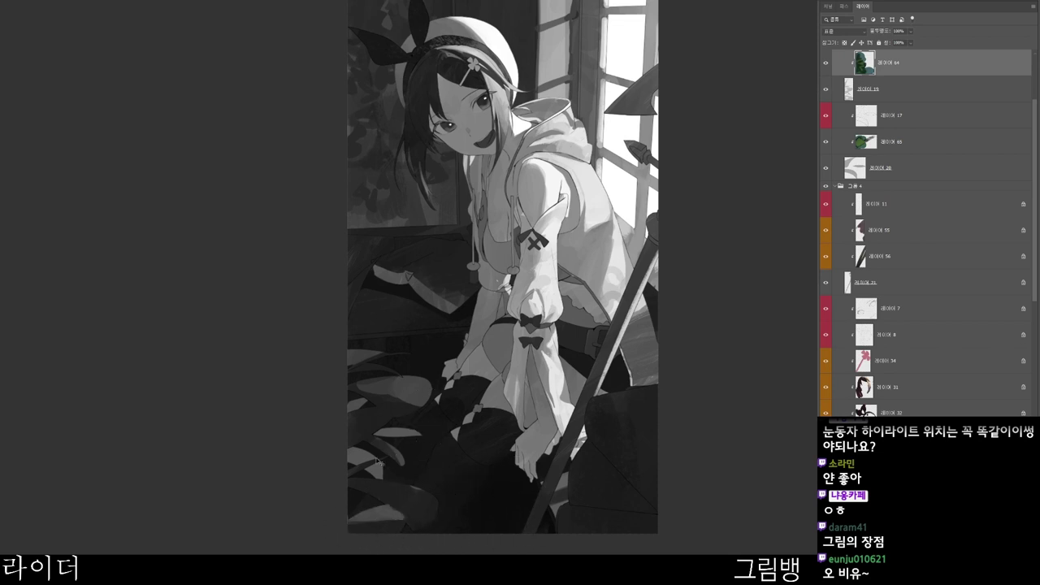
left_click(413, 474, "ctrl")
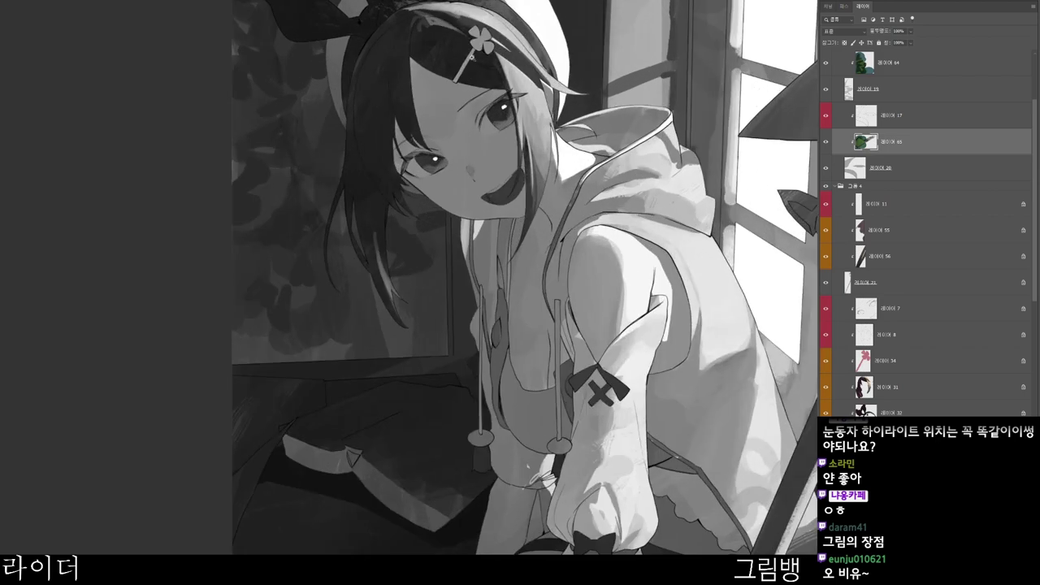
- Select the layer of the clover hair clip in the girl's fringe
scroll(483, 157, "up", 2)
left_click(540, 196, "ctrl")
scroll(559, 186, "down", 1)
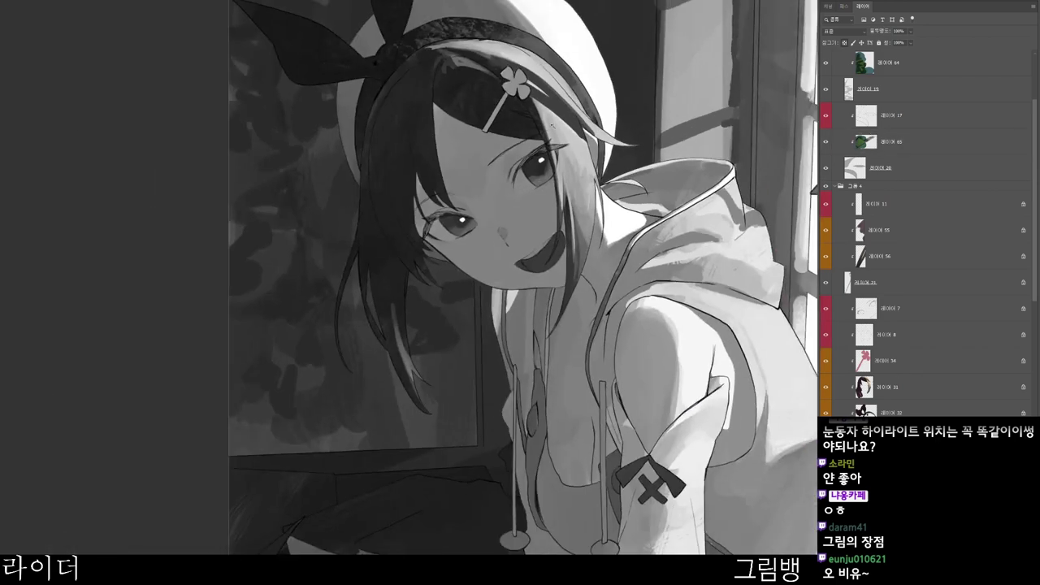
left_click(515, 84, "ctrl")
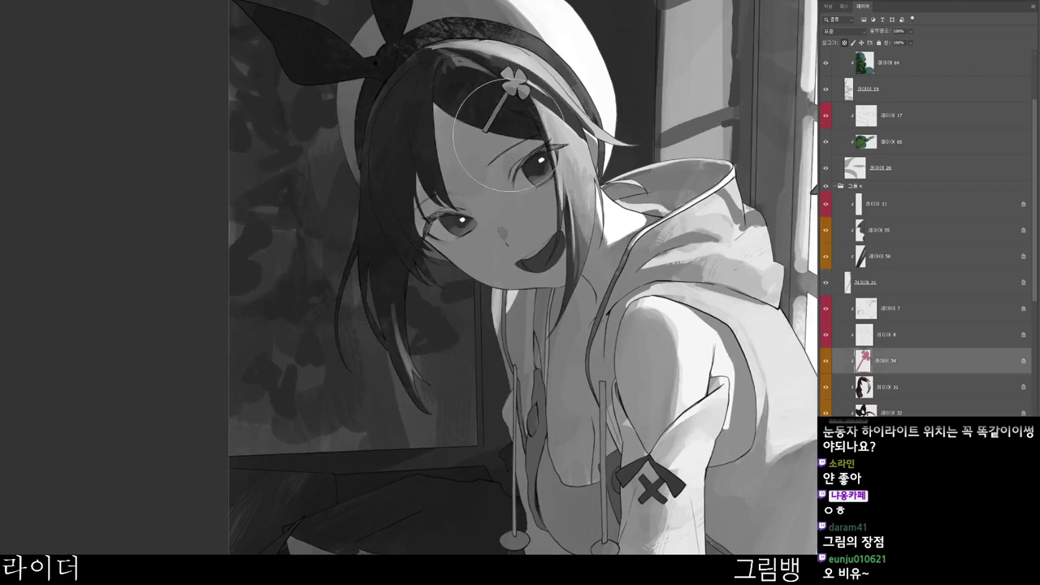
- Return the canvas from grayscale to full colour and check the overall colours of the illustration
scroll(515, 148, "down", 3)
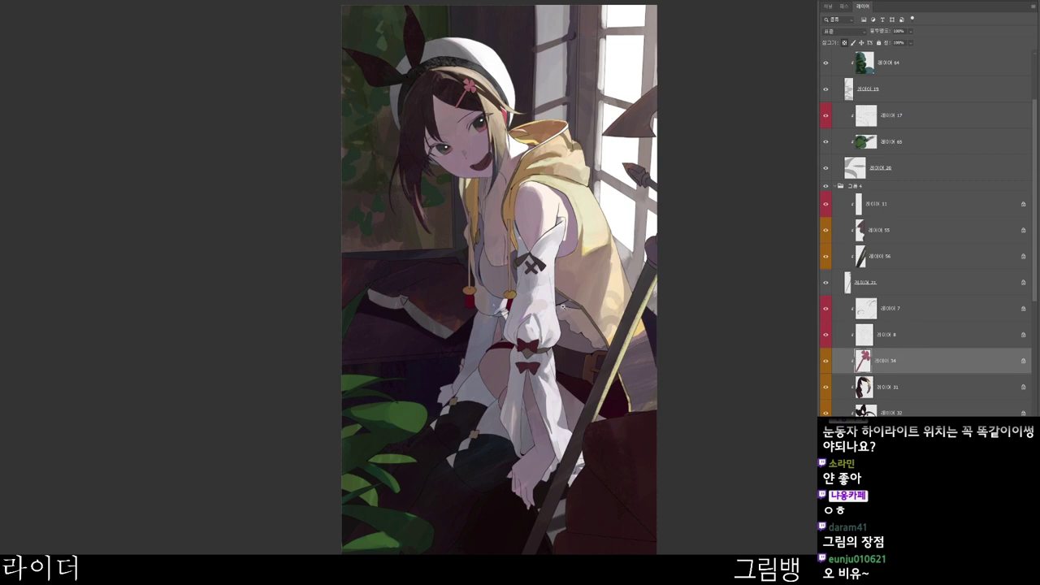
scroll(711, 318, "up", 1)
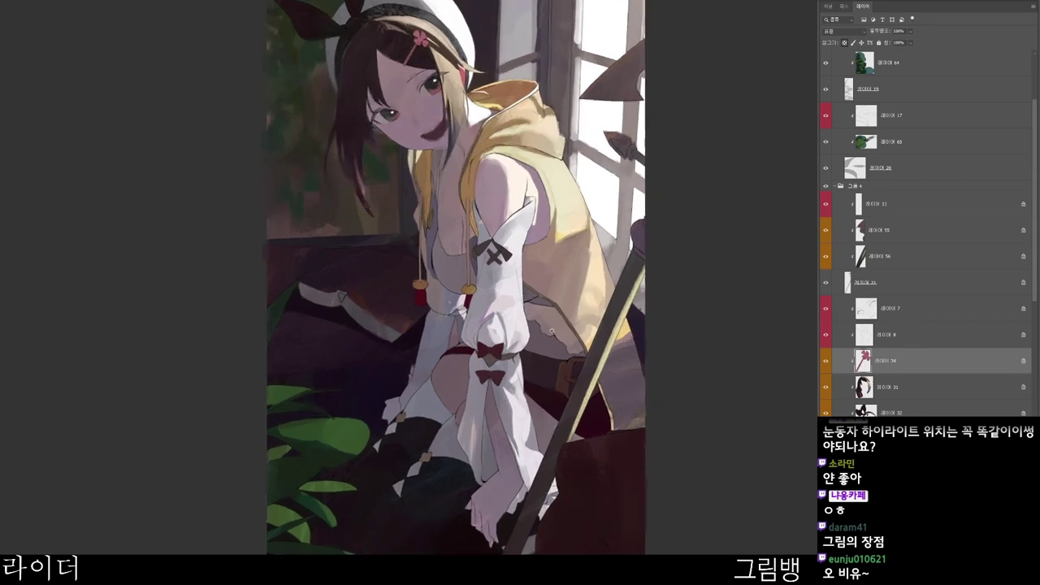
left_click(435, 325, "ctrl")
scroll(455, 324, "down", 2)
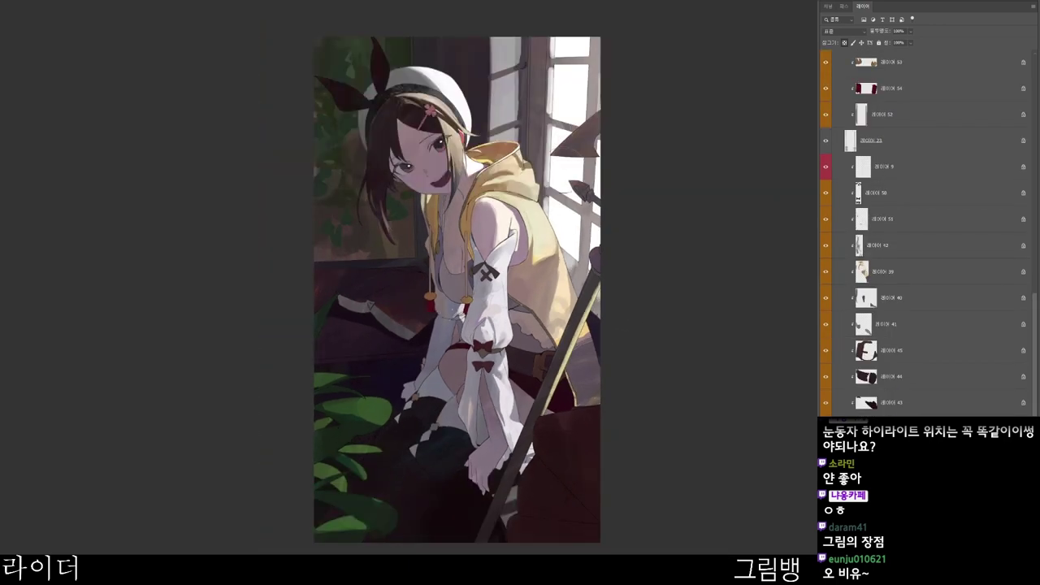
- Paint the blade-like shape behind the girl's arm with an off-white surface and a darker edge
left_click_drag(560, 174, 648, 135)
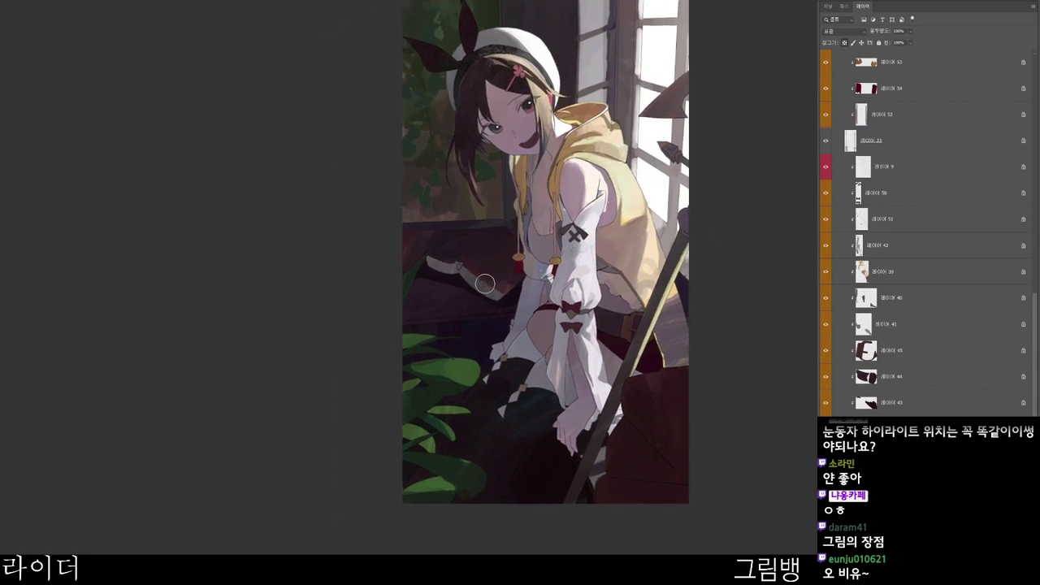
mouse_move(485, 283)
left_mouse_down()
mouse_move(515, 263)
mouse_move(482, 276)
left_mouse_up()
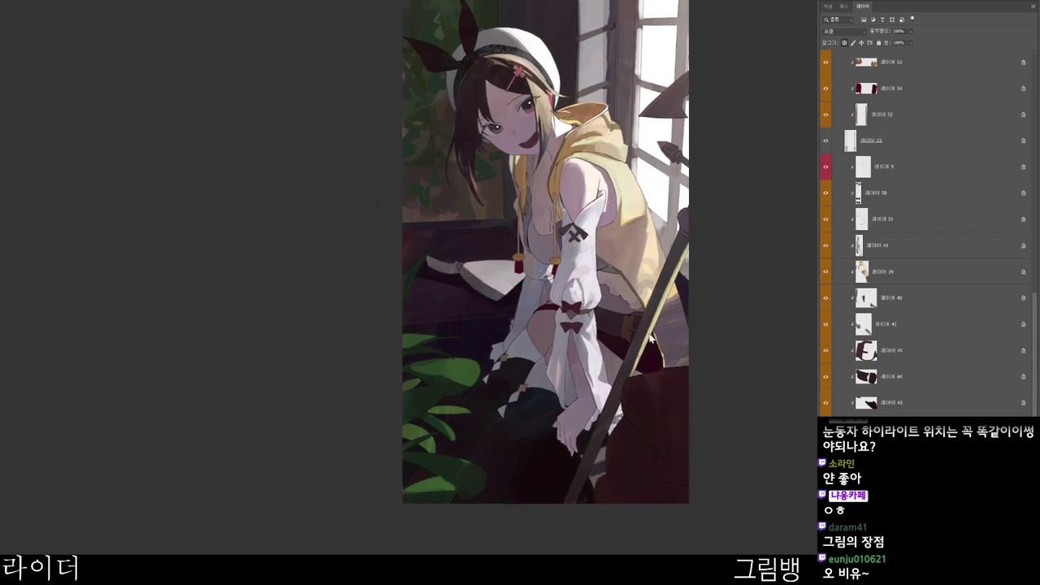
key("n")
left_click_drag(534, 88, 523, 141)
left_click(591, 208)
left_click(709, 39)
left_click(505, 304, "ctrl")
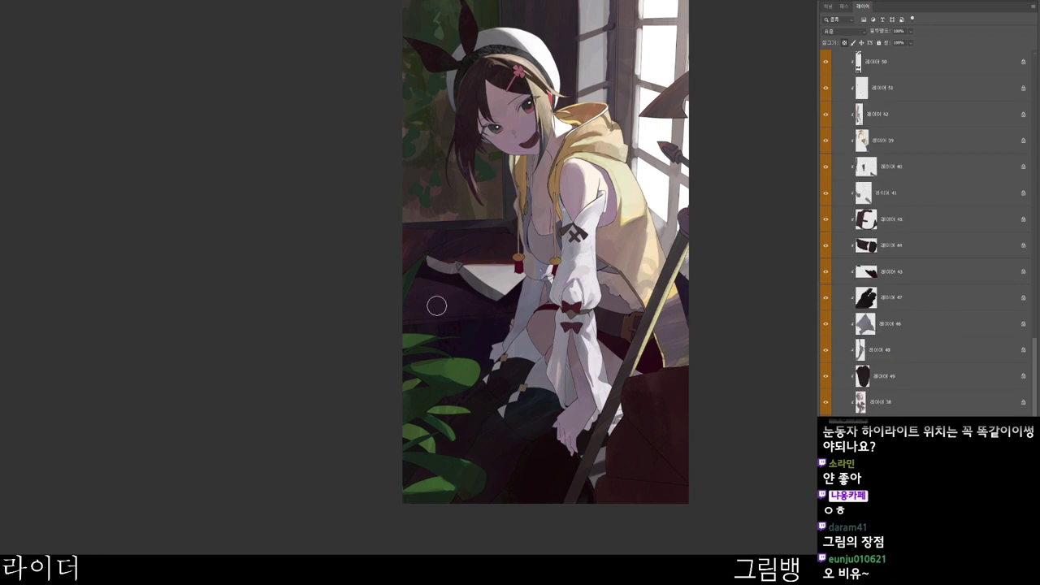
- Paint a pale grey shape on the bench beside the blade and add dark and brown bands across both shapes
mouse_move(439, 287)
left_mouse_down()
mouse_move(412, 302)
mouse_move(478, 307)
left_mouse_up()
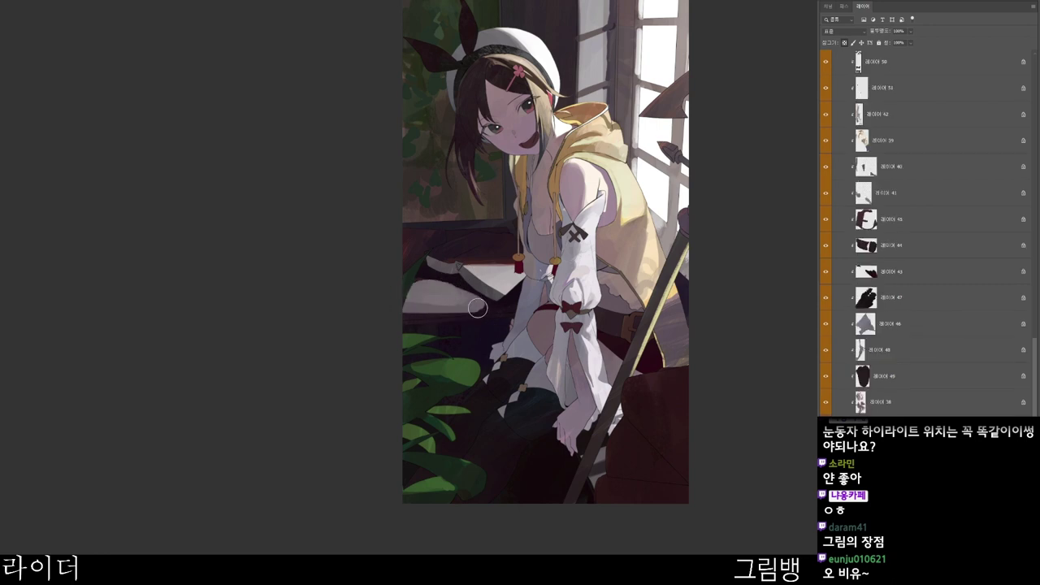
key("n")
left_click_drag(494, 127, 501, 118)
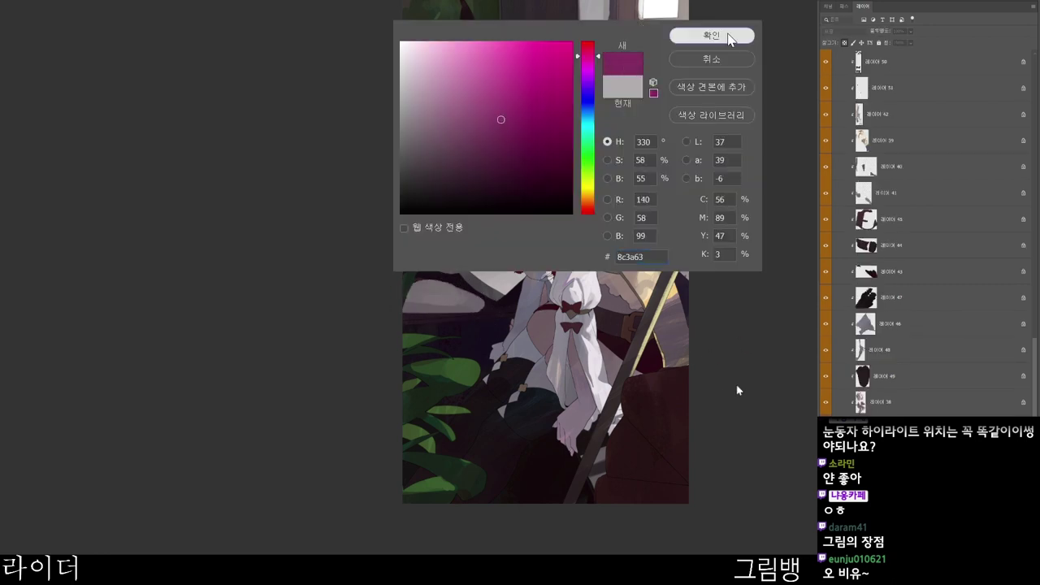
left_click(731, 38)
left_click_drag(728, 355, 648, 413)
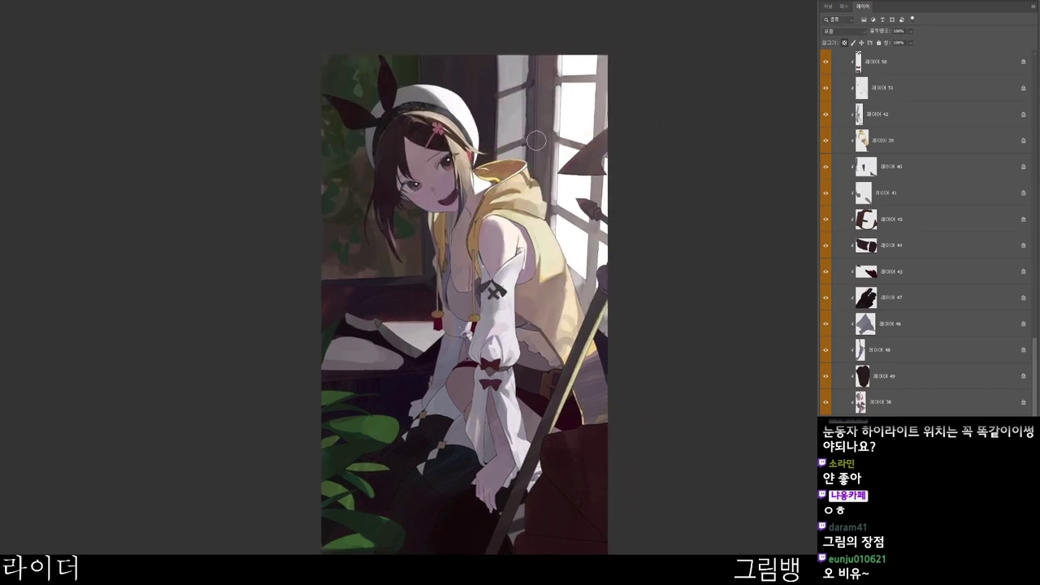
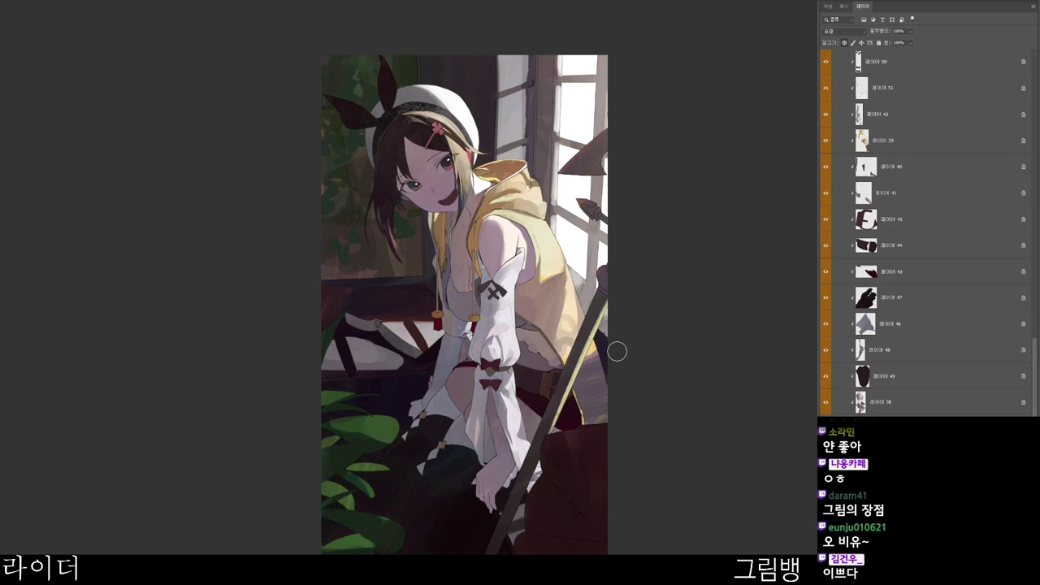
- Select the girl's face skin layer and warm its shading, starting with muted red 966a6a
scroll(426, 171, "up", 5)
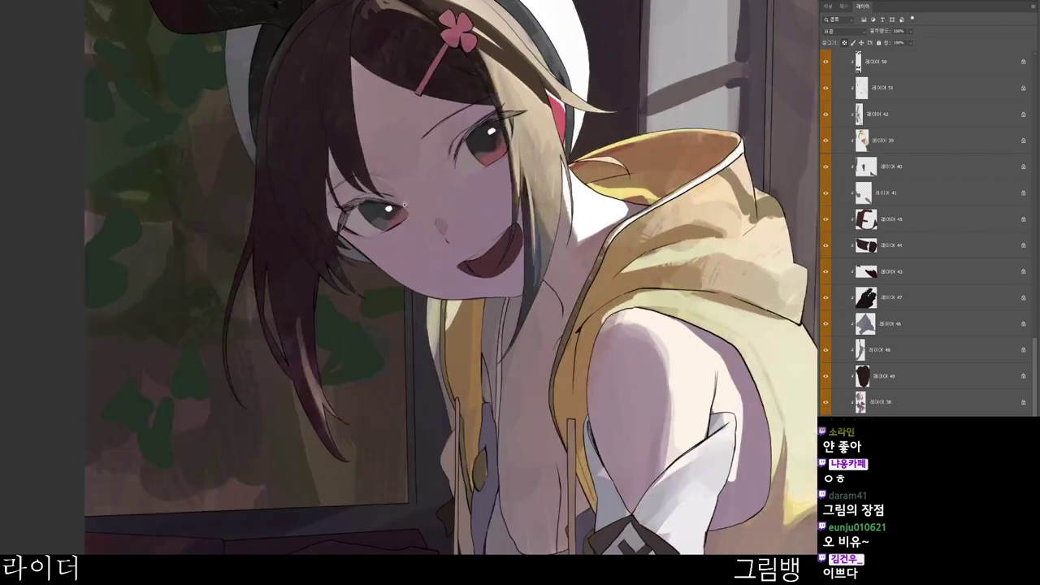
scroll(469, 192, "down", 5)
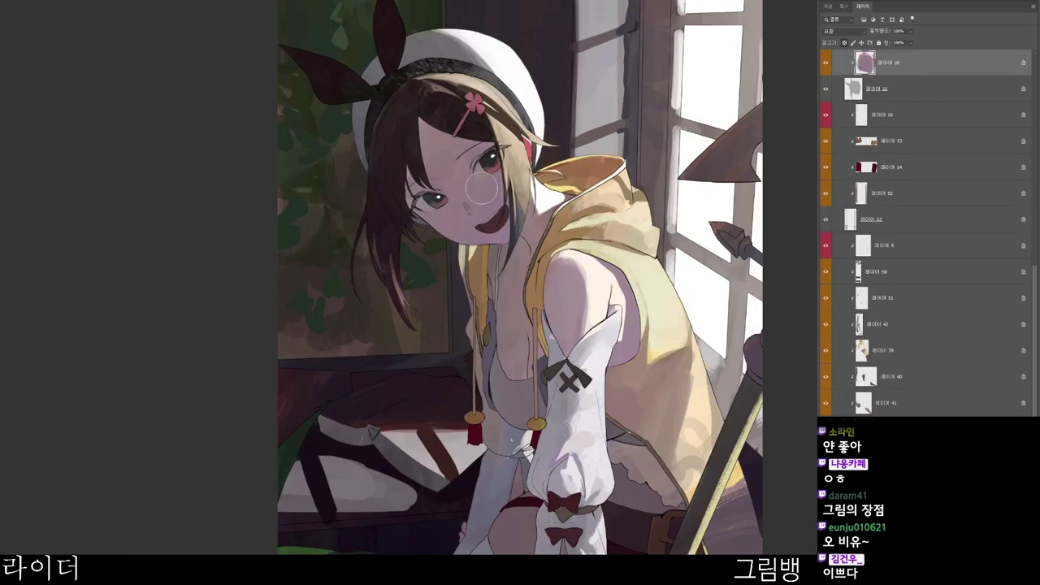
key("n")
left_click_drag(601, 169, 590, 213)
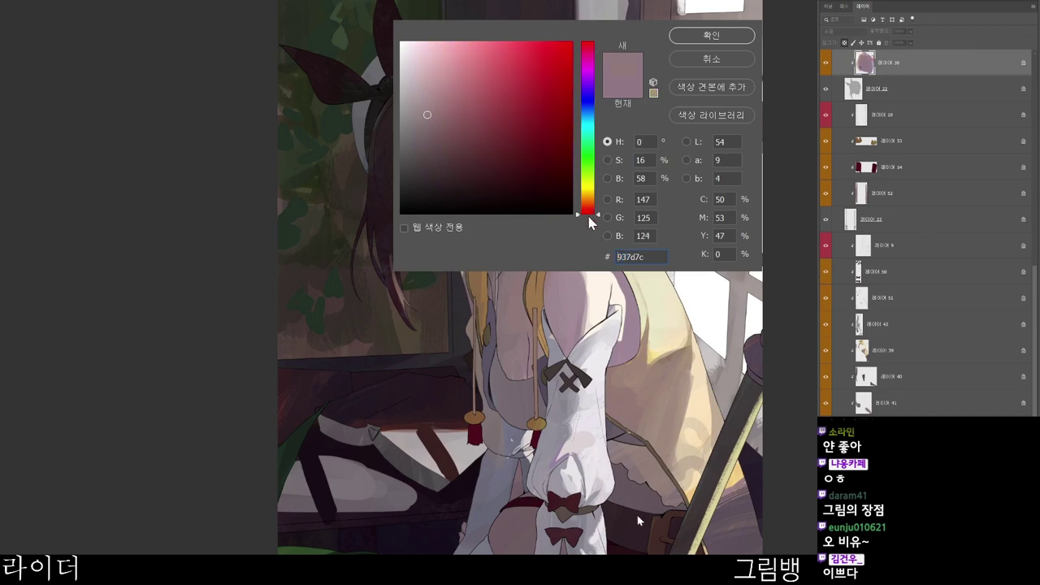
left_click(451, 111)
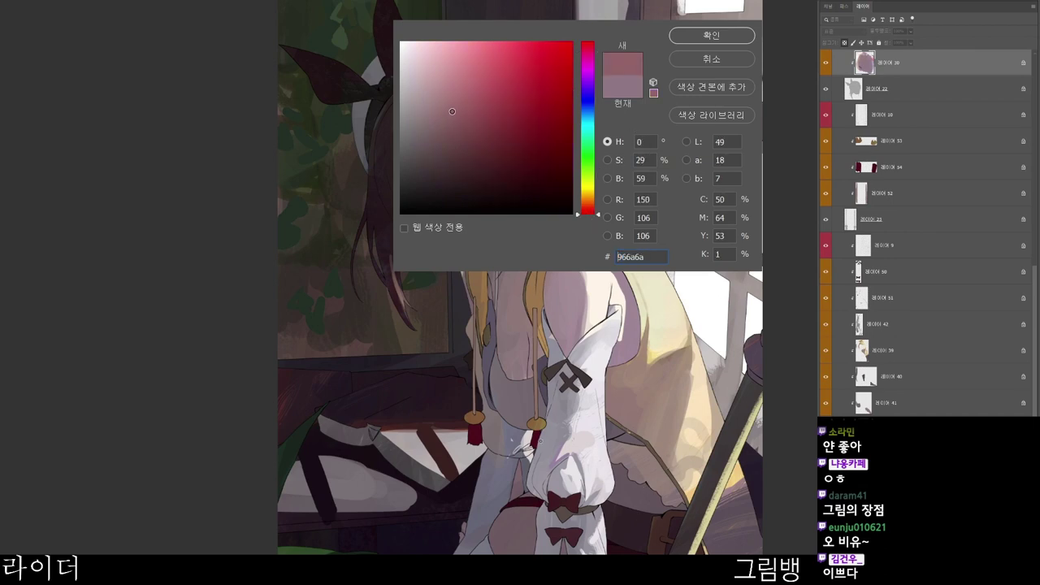
left_click(711, 35)
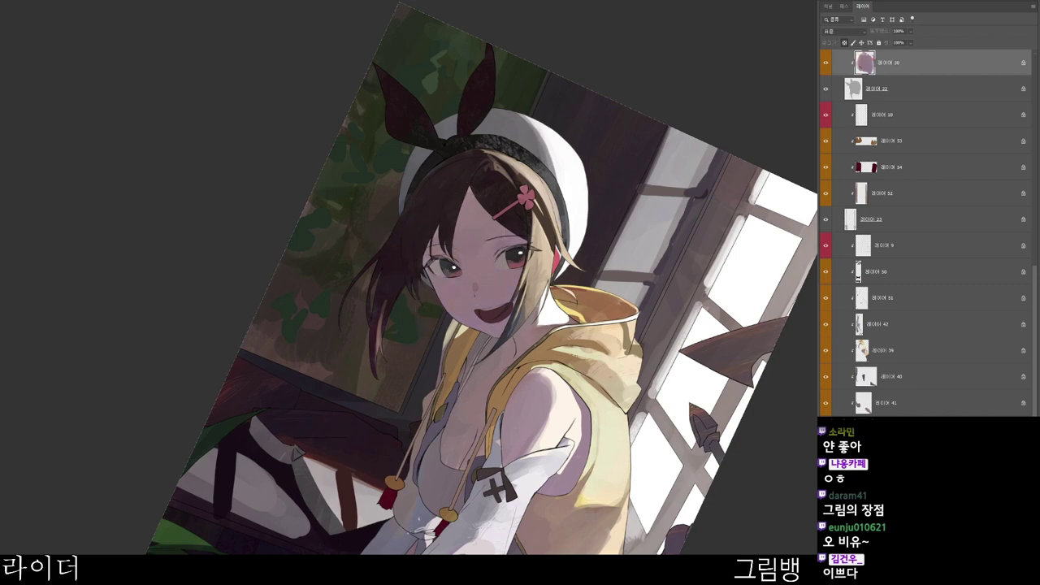
key("n")
left_click(710, 34)
scroll(567, 236, "down", 2)
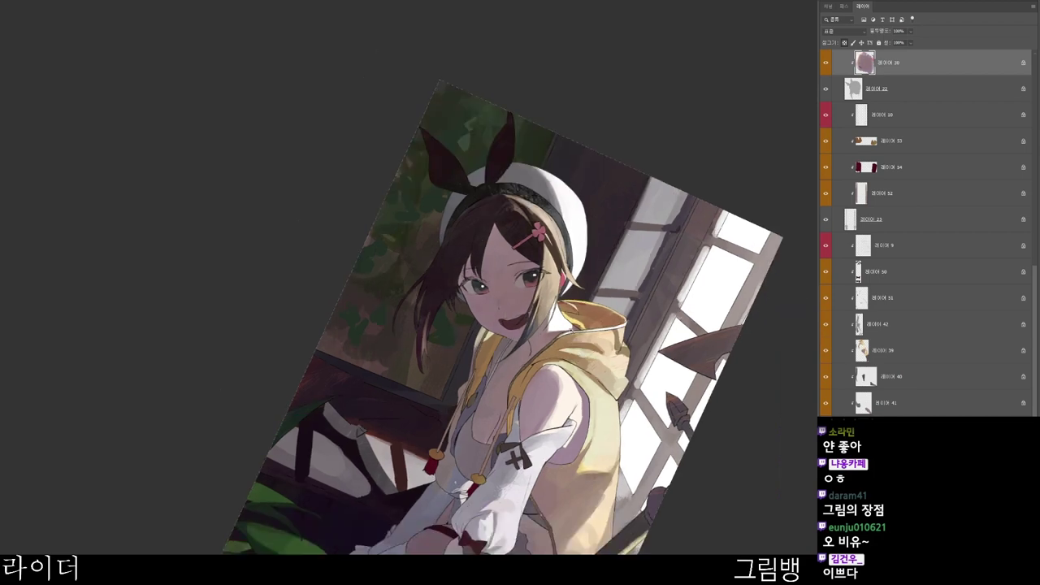
- Brush reddish brown 8f5c4a over the shaded skin of the face
scroll(532, 264, "up", 3)
key("n")
left_click(484, 117)
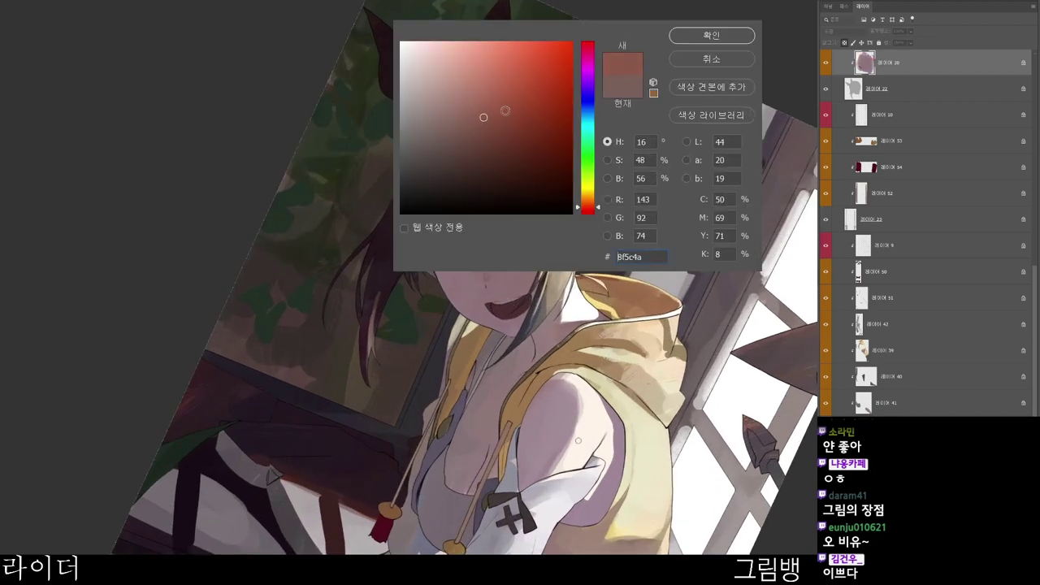
left_click(713, 36)
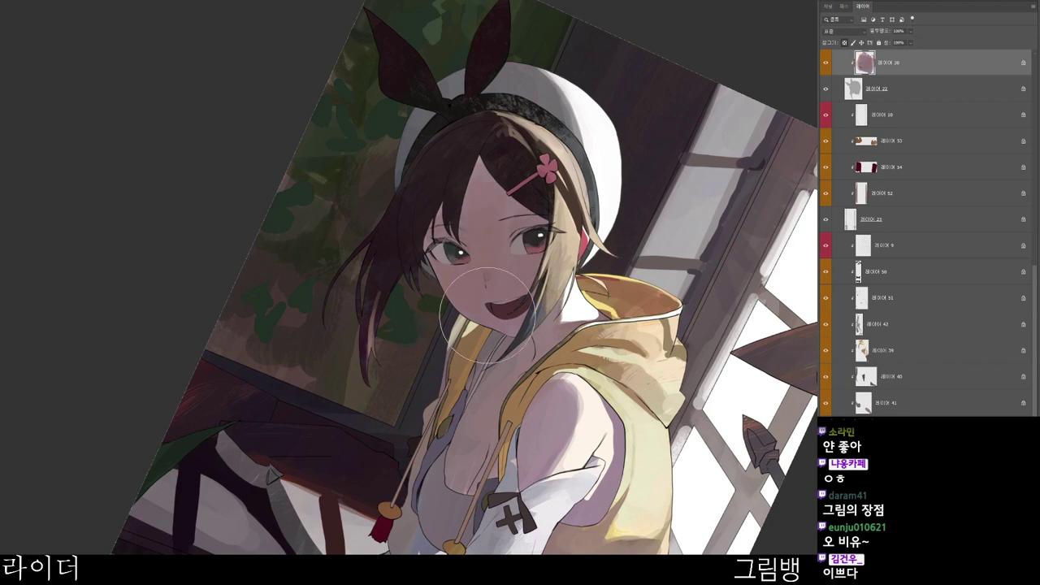
- Blend a more muted reddish brown into the cheeks and lower face
key("n")
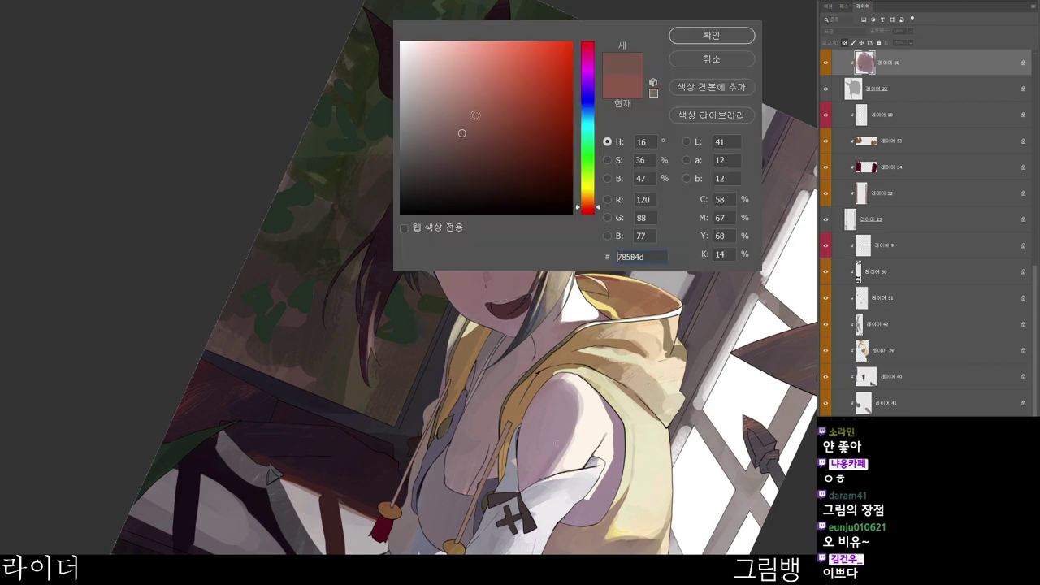
left_click(587, 212)
left_click(720, 33)
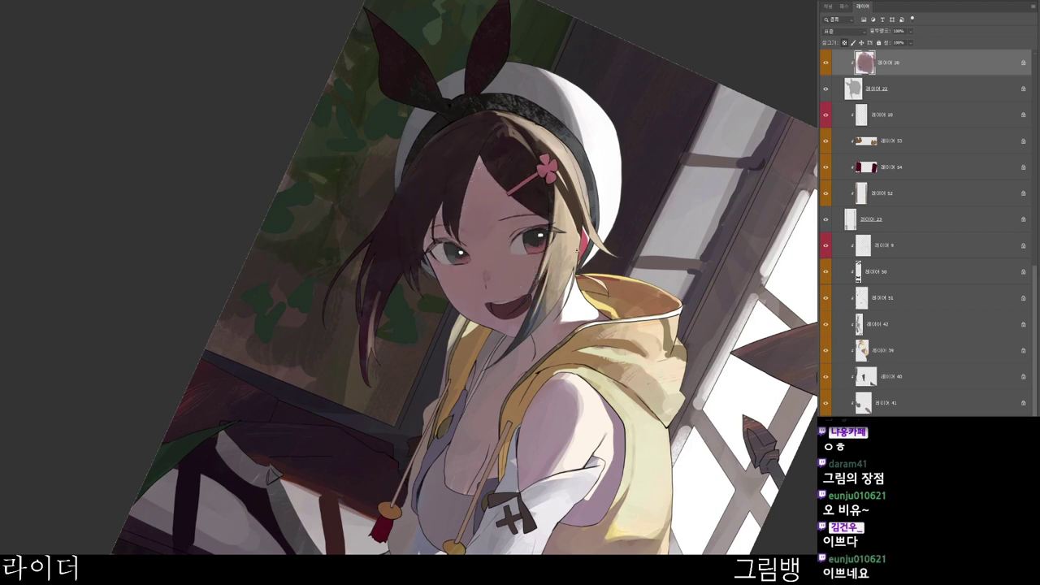
left_click_drag(587, 250, 528, 252)
key("r")
left_click_drag(697, 312, 583, 214)
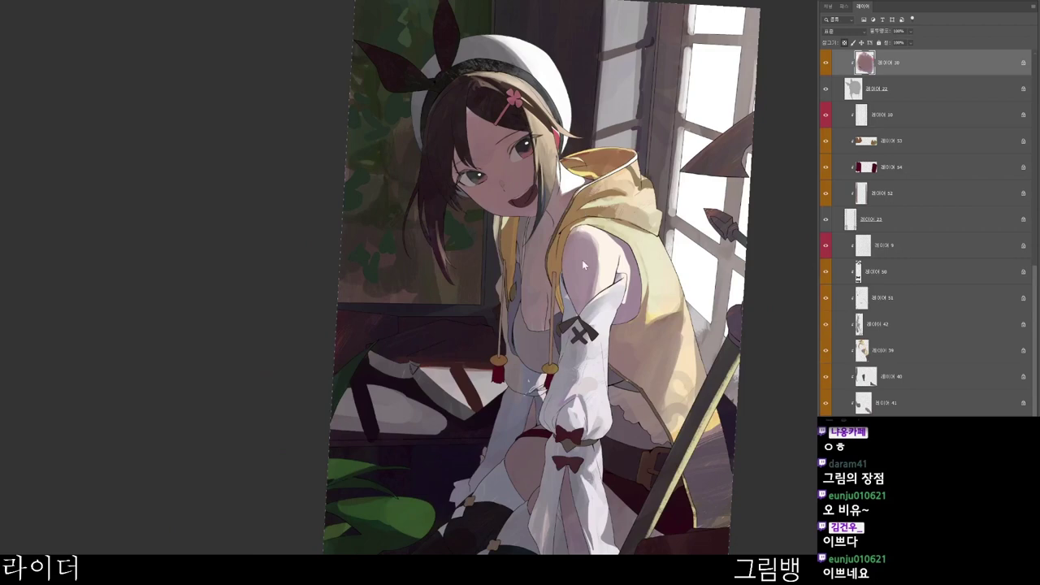
- Select the body skin layer and warm its shaded areas with muted brown 7c635c
left_click(518, 176, "ctrl")
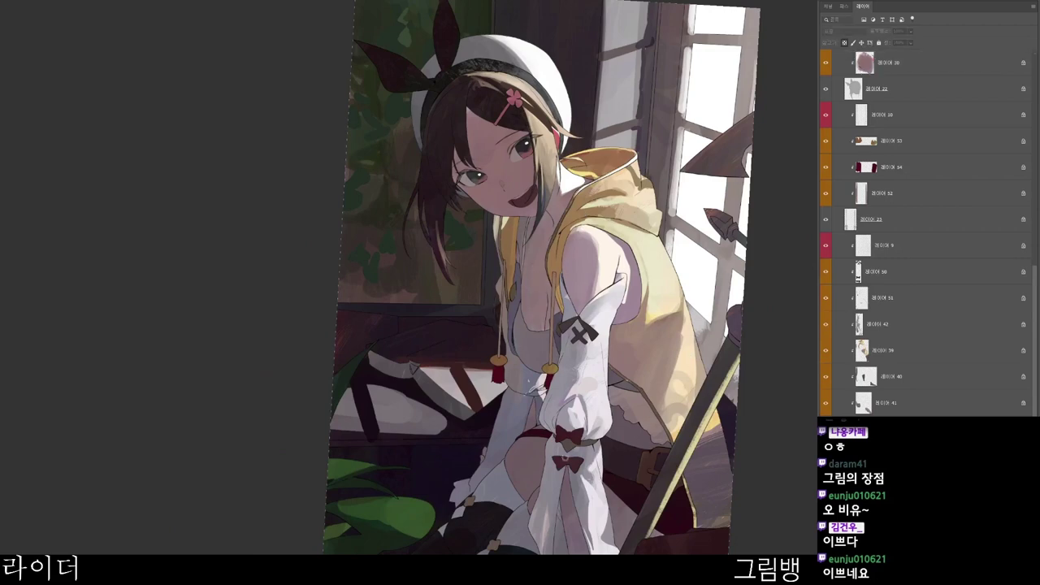
key("n")
left_click(538, 448)
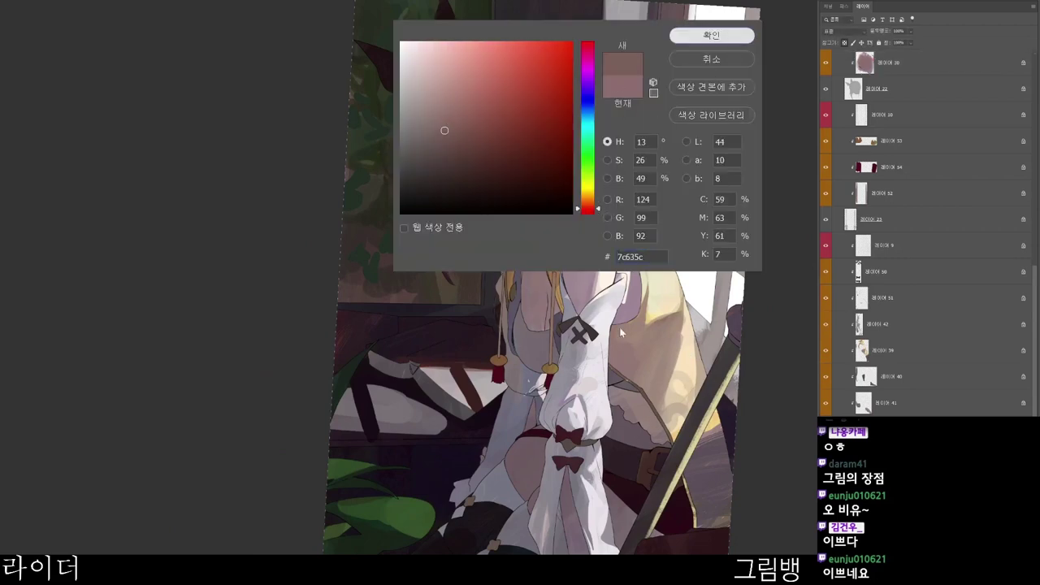
left_click(725, 37)
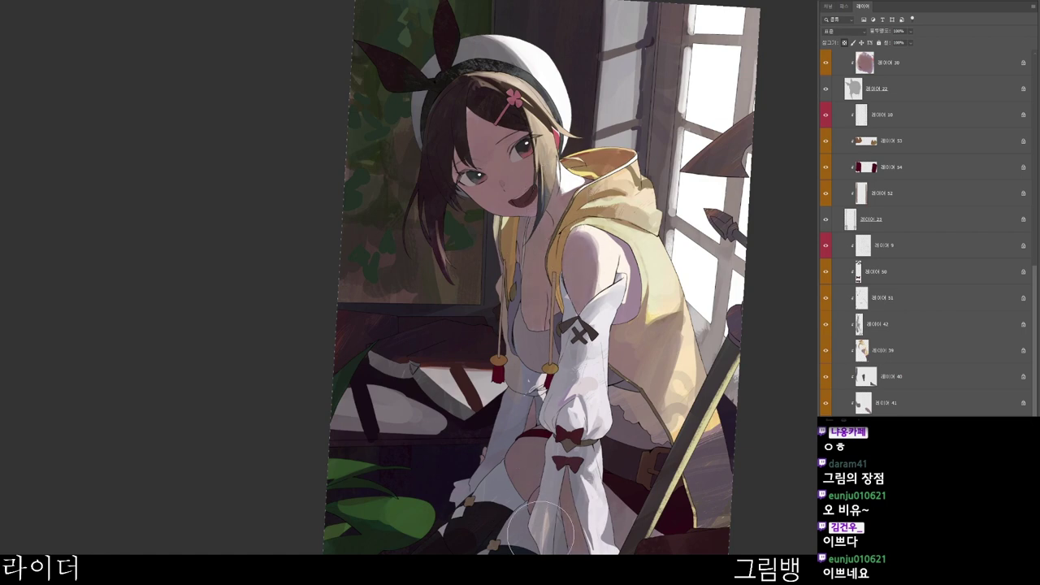
scroll(687, 516, "down", 2)
scroll(686, 504, "down", 3)
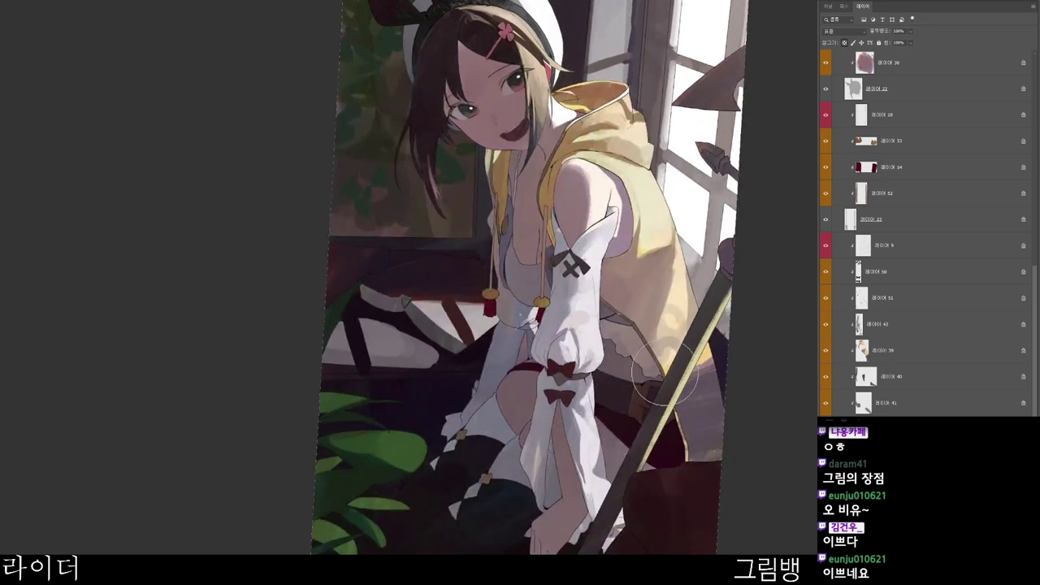
- Deepen the body's skin shadows around the knee and arm, using dark reddish brown 644542
key("n")
left_click(589, 213)
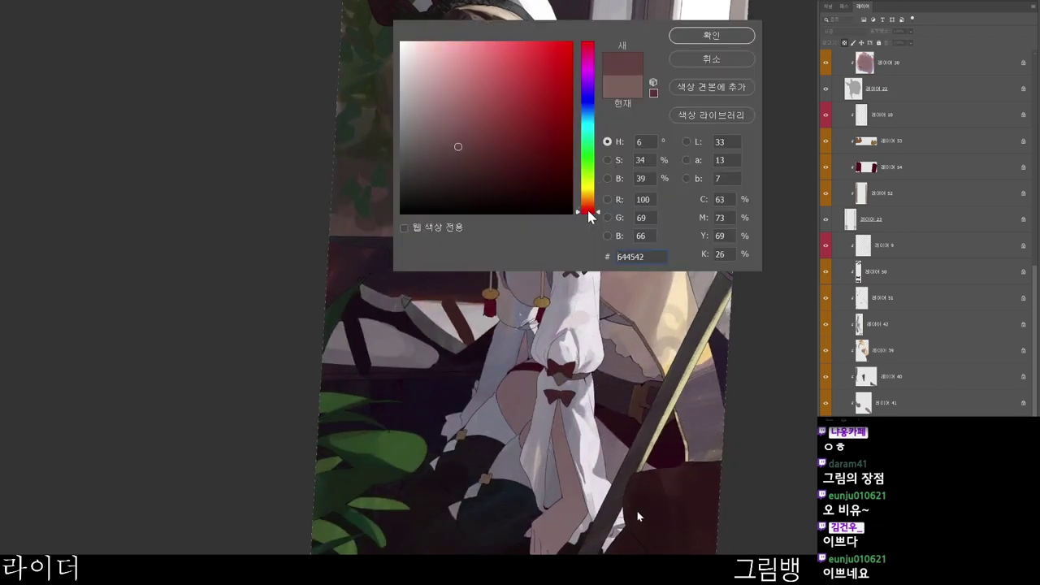
left_click(710, 37)
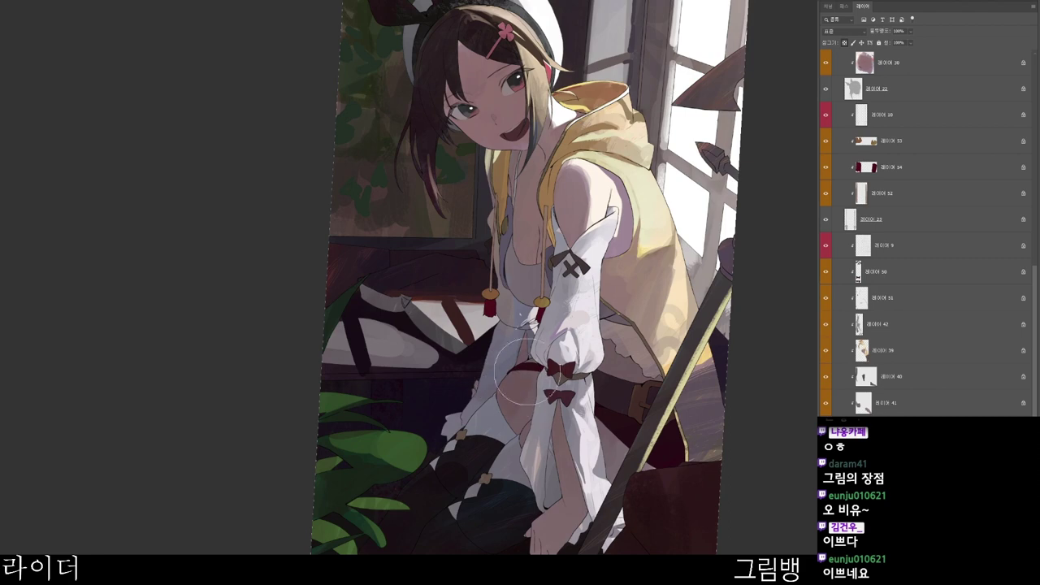
left_click_drag(630, 384, 640, 420)
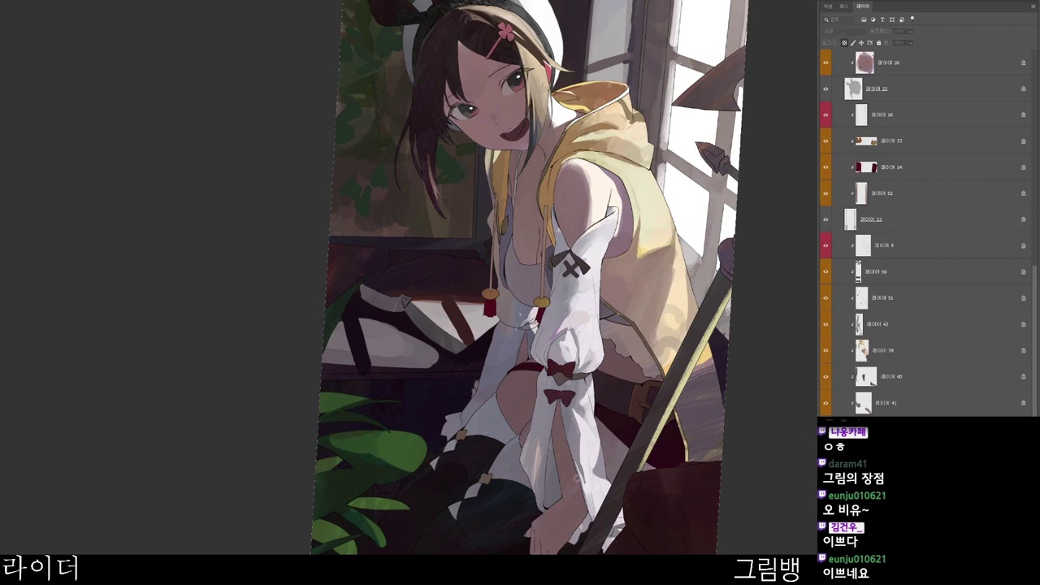
left_click(727, 37)
left_click_drag(557, 202, 522, 257)
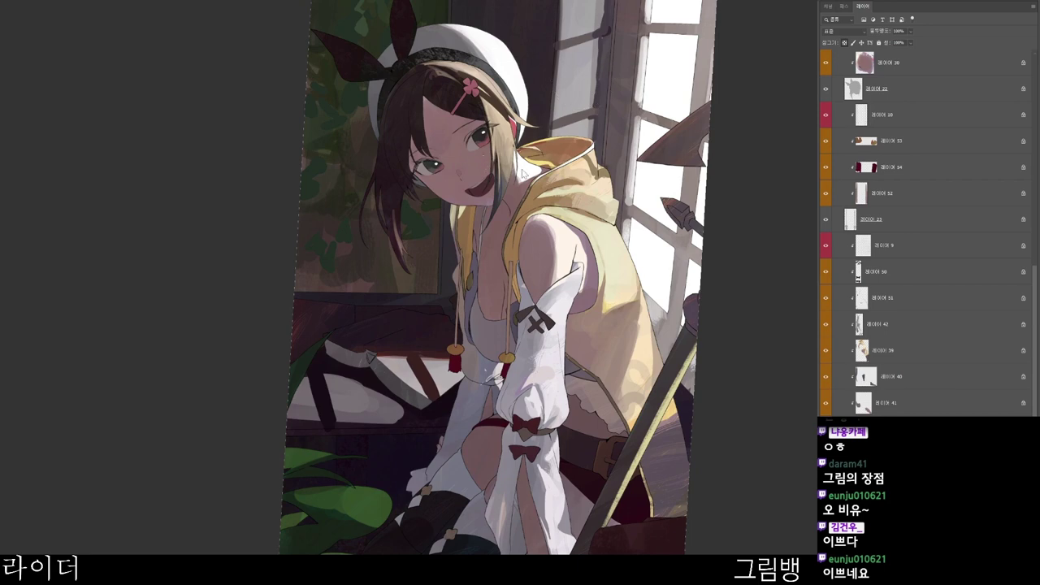
- Reselect the face skin layer and blend warmer shading across the cheeks and chin
left_click(523, 171, "ctrl")
scroll(479, 172, "up", 5)
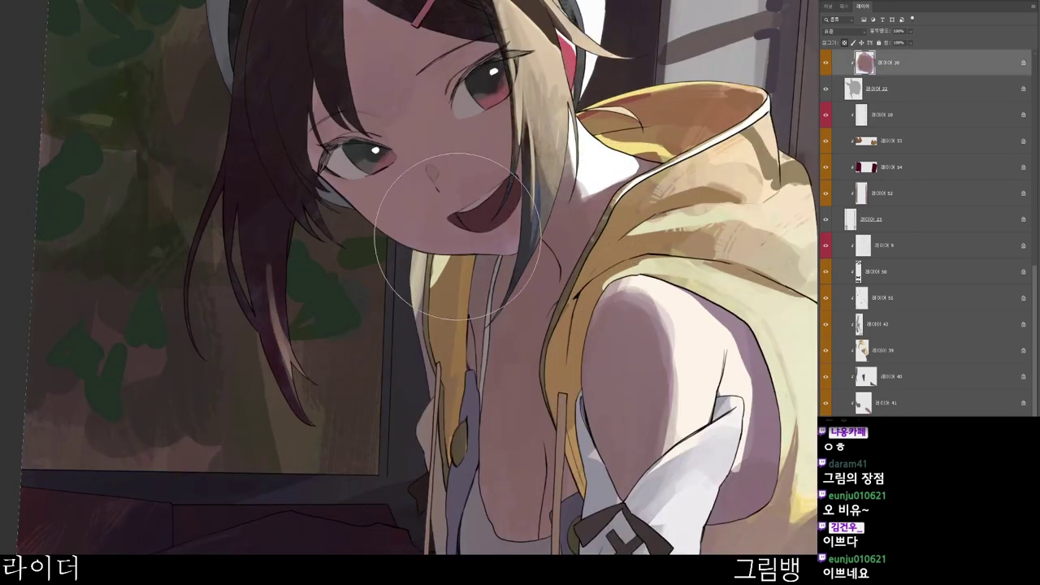
scroll(484, 118, "down", 1)
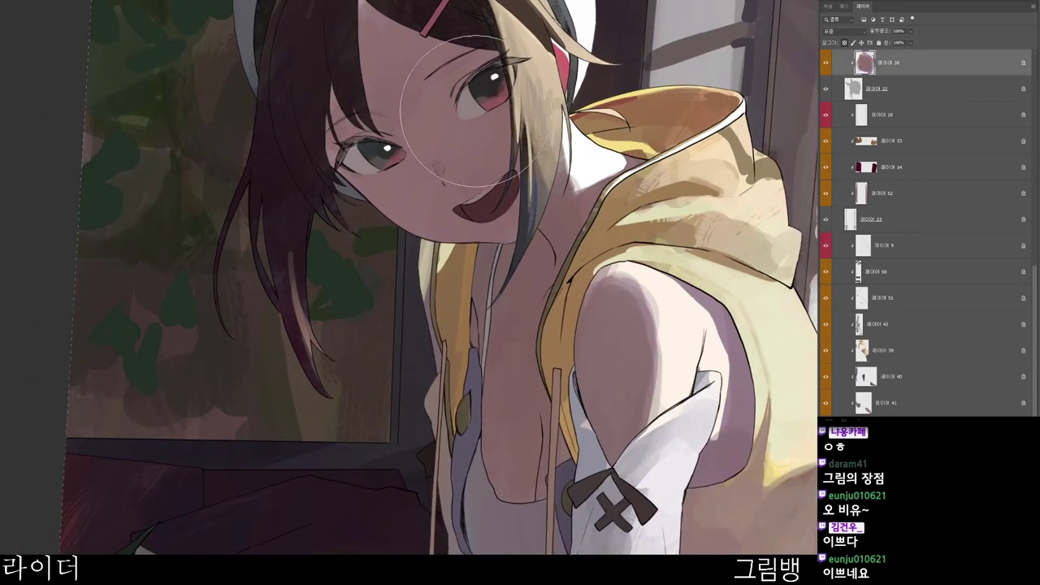
- Select the facial-feature layer above the face skin and tint the mouth with greyish brown 847574
left_click(513, 125, "ctrl")
left_click_drag(584, 115, 564, 99)
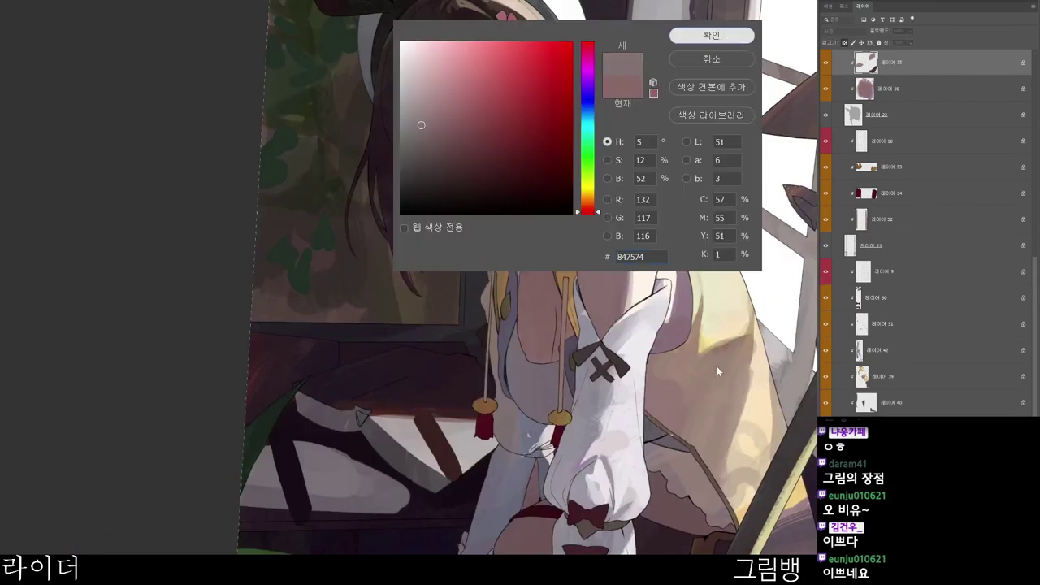
left_click(710, 35)
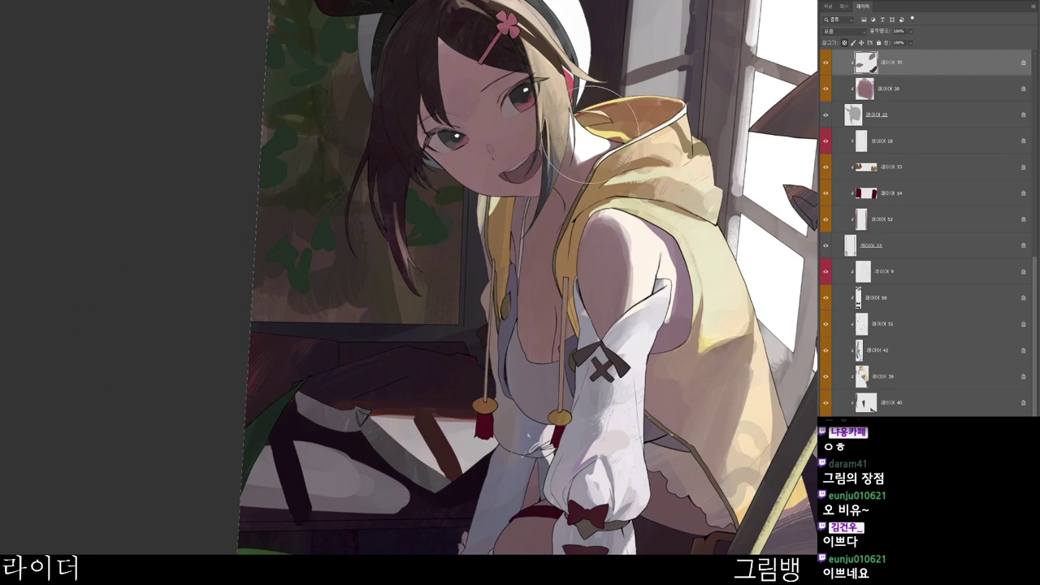
scroll(665, 477, "down", 2)
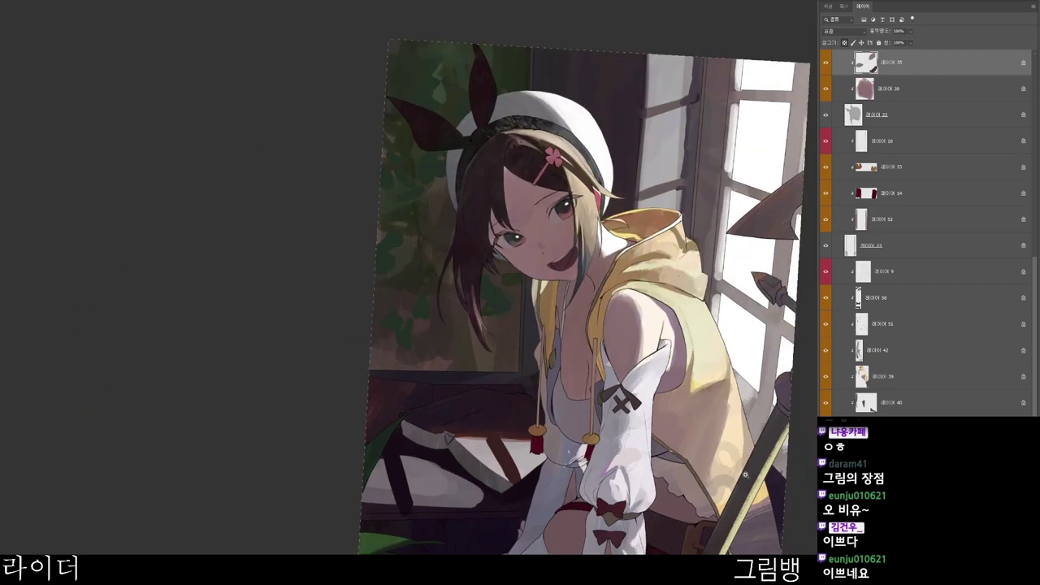
scroll(675, 439, "up", 2)
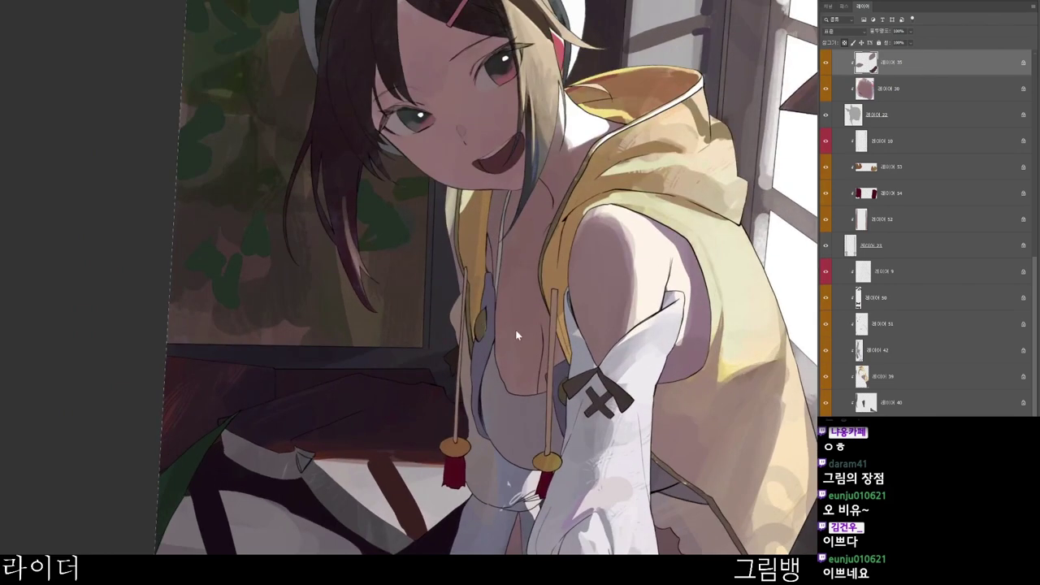
- Select the body skin layer and choose a new shading colour for the skin of the chest
left_click(515, 334, "ctrl")
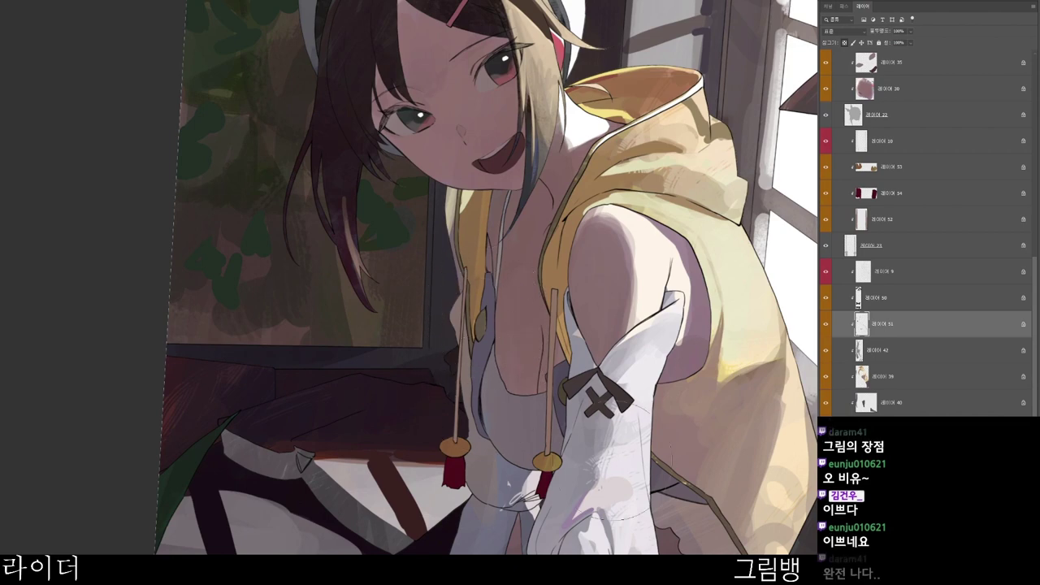
key("n")
left_click(510, 171)
left_click(713, 42)
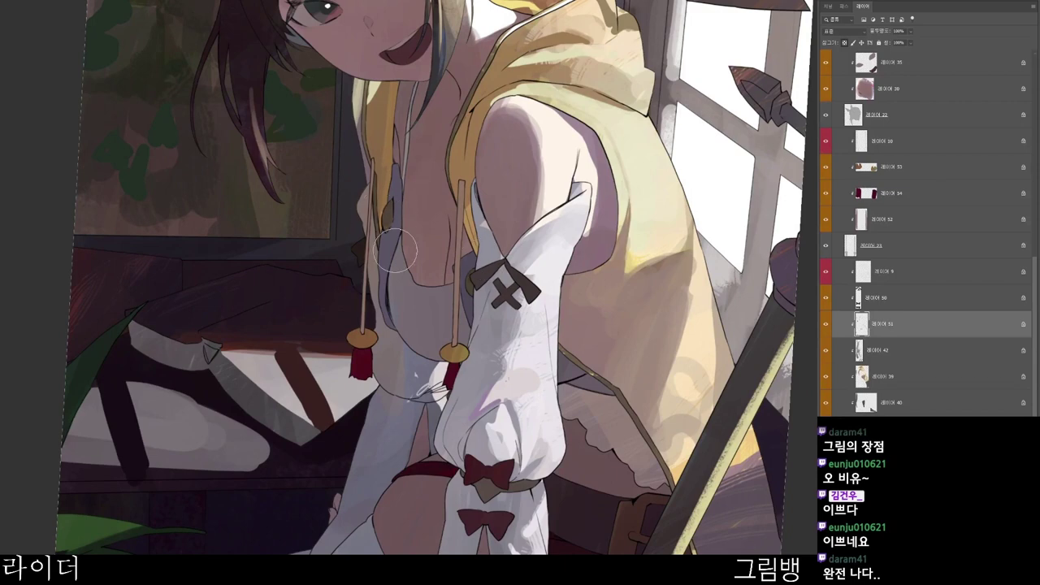
- Select the layer of the blue-grey trim beside the chest and repaint it with an adjusted version of its sampled colour
left_click(394, 198, "ctrl")
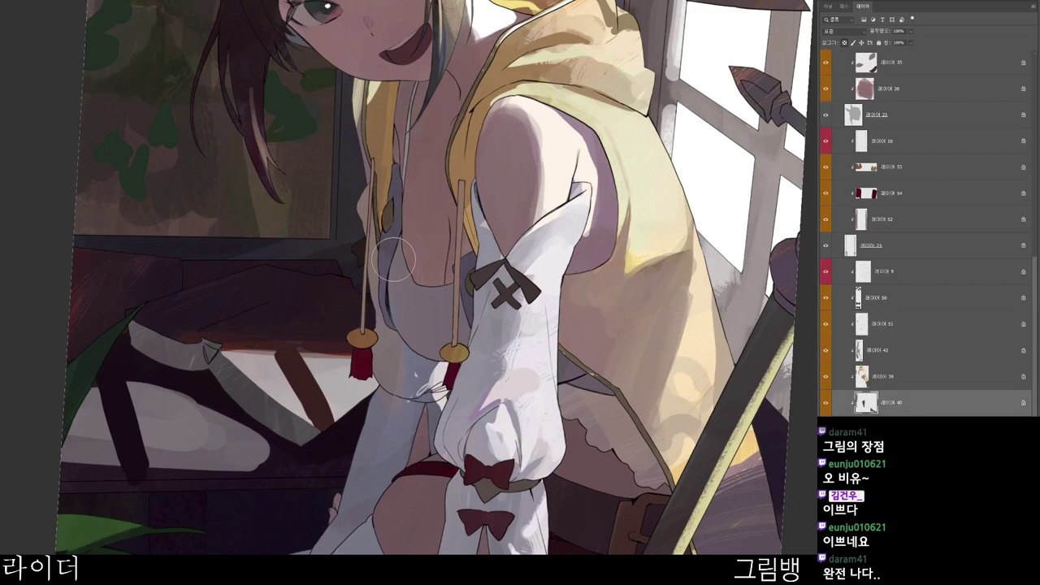
left_click(393, 237, "alt")
key("n")
left_click(585, 106)
key("Return")
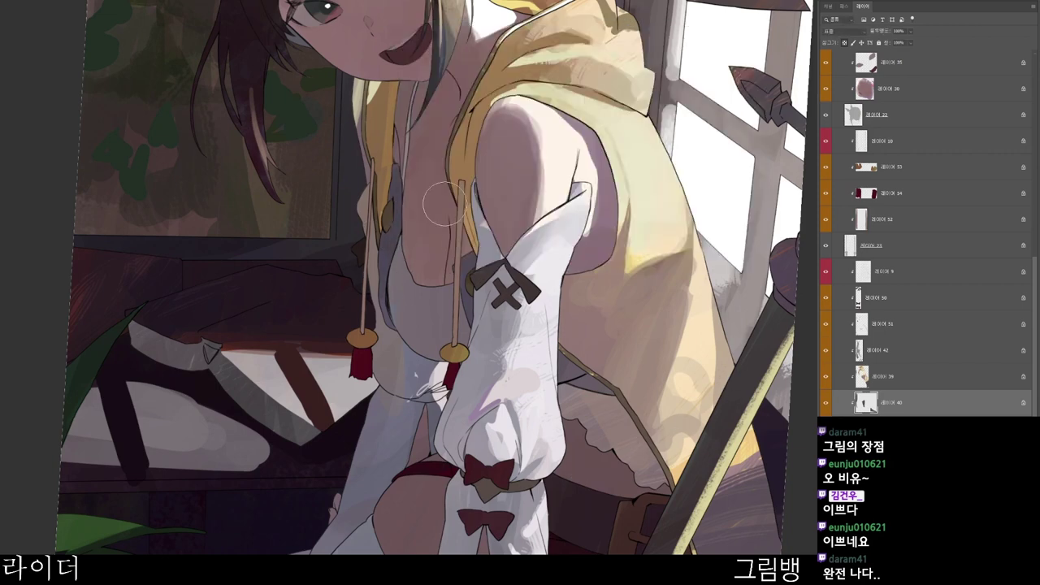
- Select the white inner top's layer and mix dark bluish grey 56575e for its shaded areas
left_click(441, 306, "ctrl")
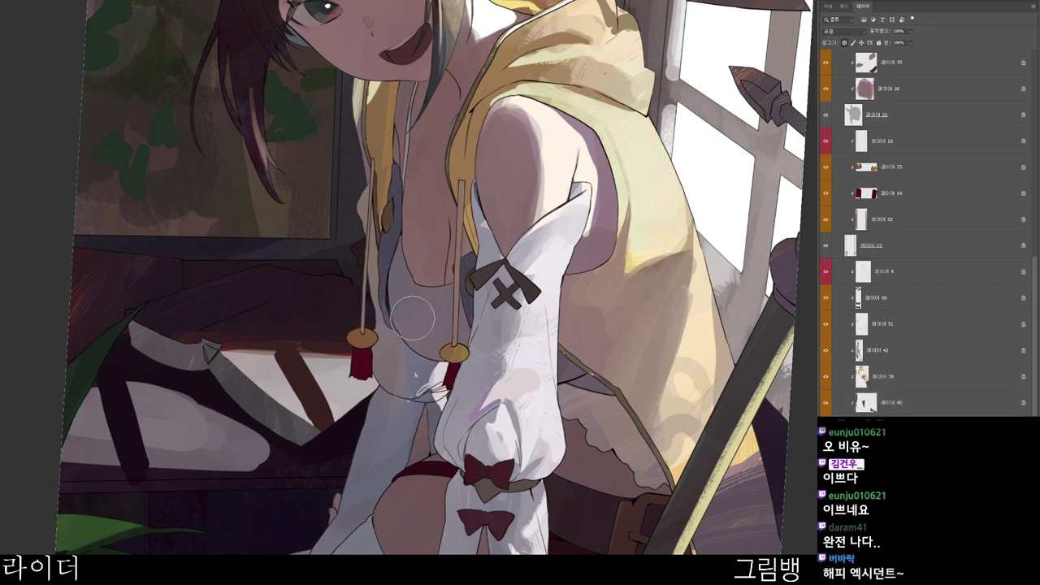
key("F12")
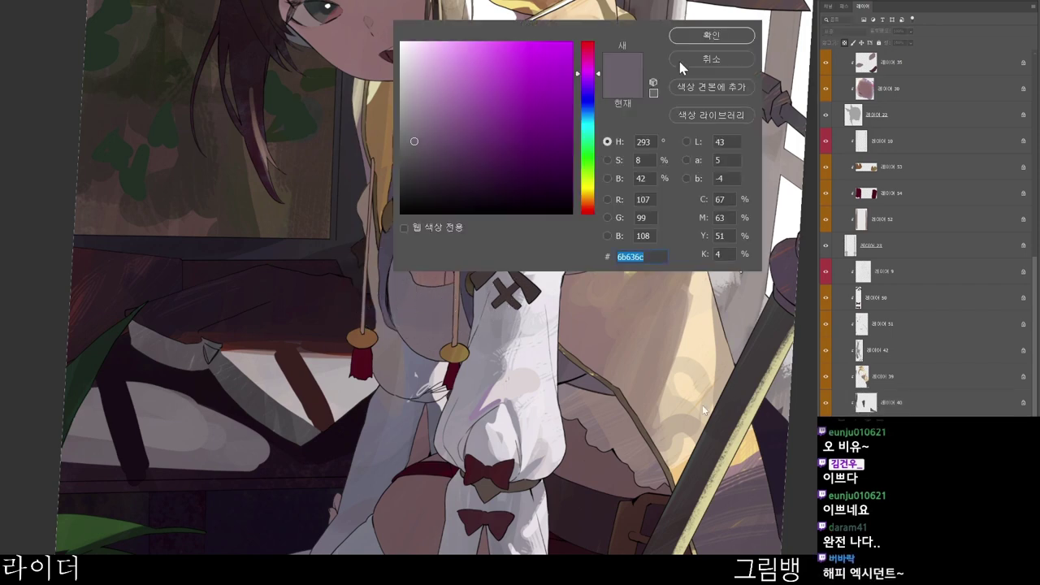
left_click(416, 150)
left_click(586, 104)
left_click(715, 39)
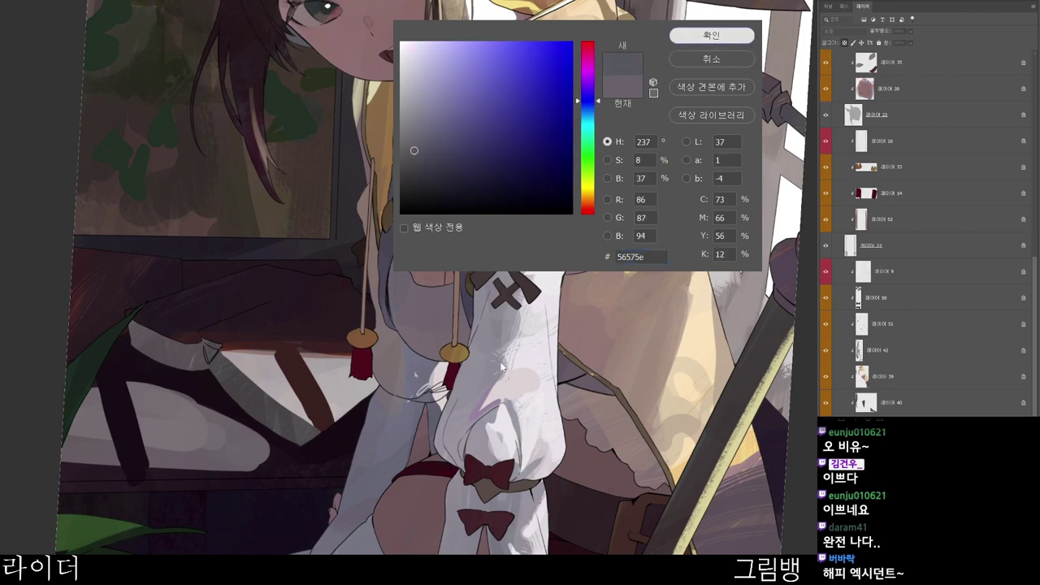
- Resample the inner top's grey, shift it to a lighter yellowish grey and blend it into the shading over the bust
left_click(422, 304, "alt")
key("F12")
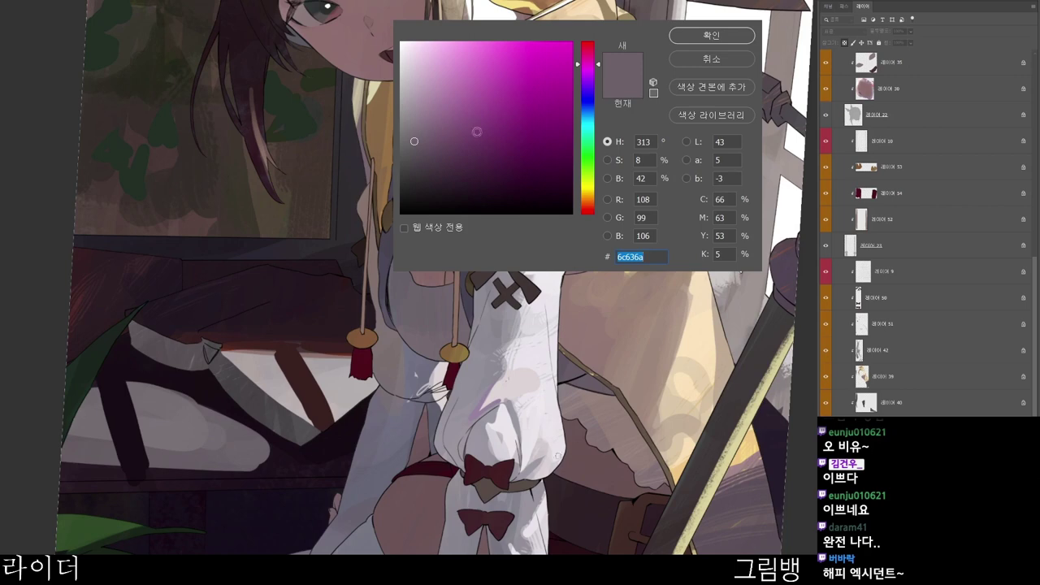
left_click(425, 110)
left_click(588, 182)
left_click(715, 39)
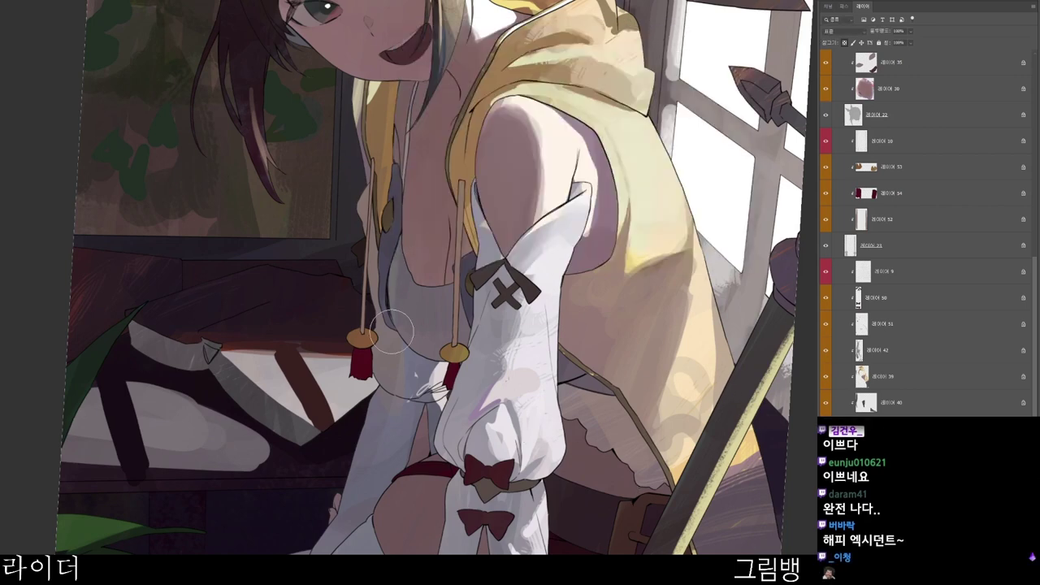
left_click(426, 315, "alt")
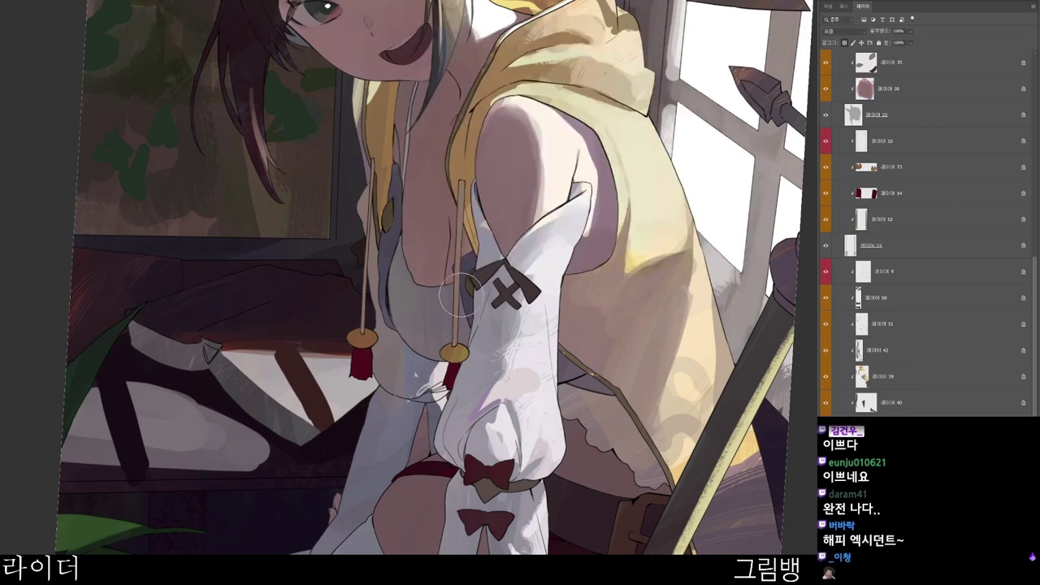
- Set the paint colour to muted mauve 6f525a for warming the inner top's shadows
scroll(497, 325, "down", 3)
left_click_drag(557, 336, 567, 533)
key("F12")
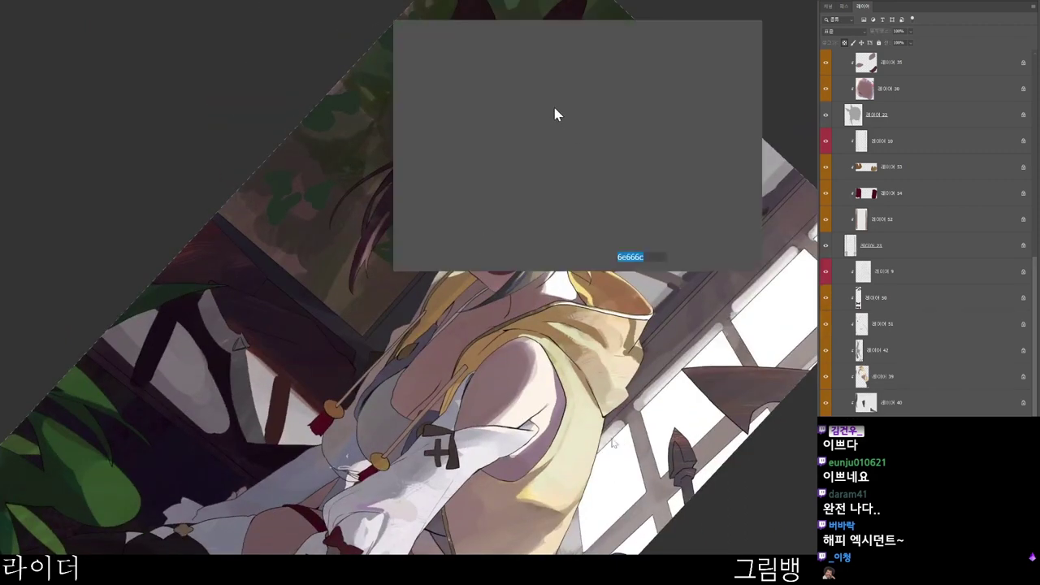
left_click(444, 139)
left_click(587, 50)
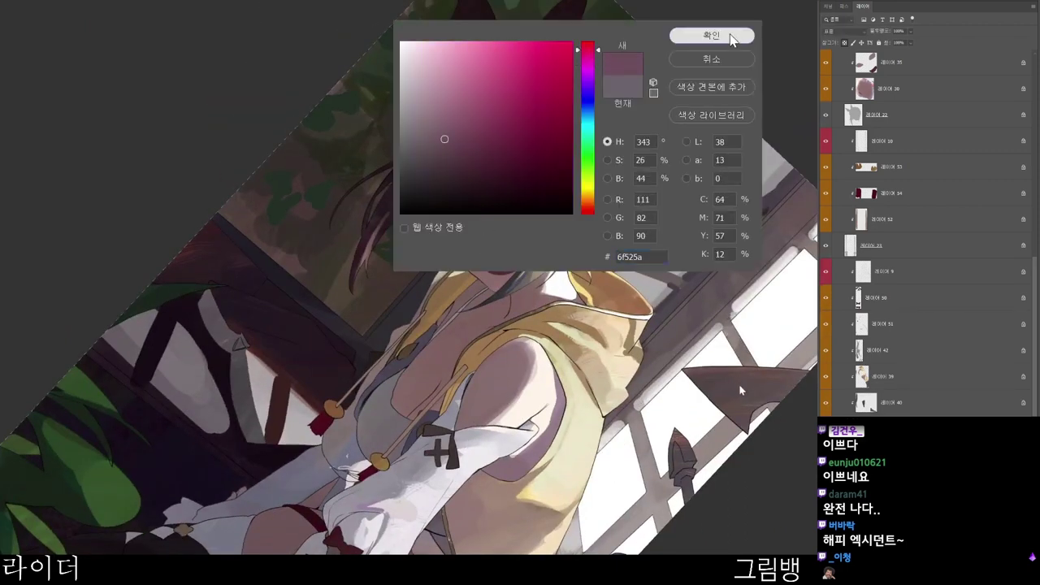
left_click(731, 38)
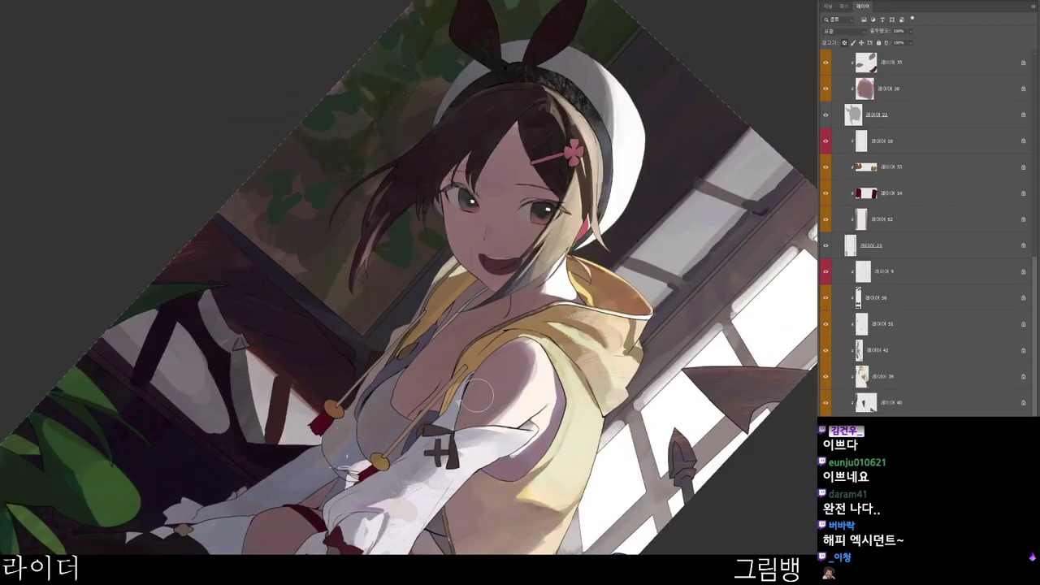
left_click_drag(584, 483, 533, 364)
key("Escape")
left_click_drag(414, 248, 426, 263)
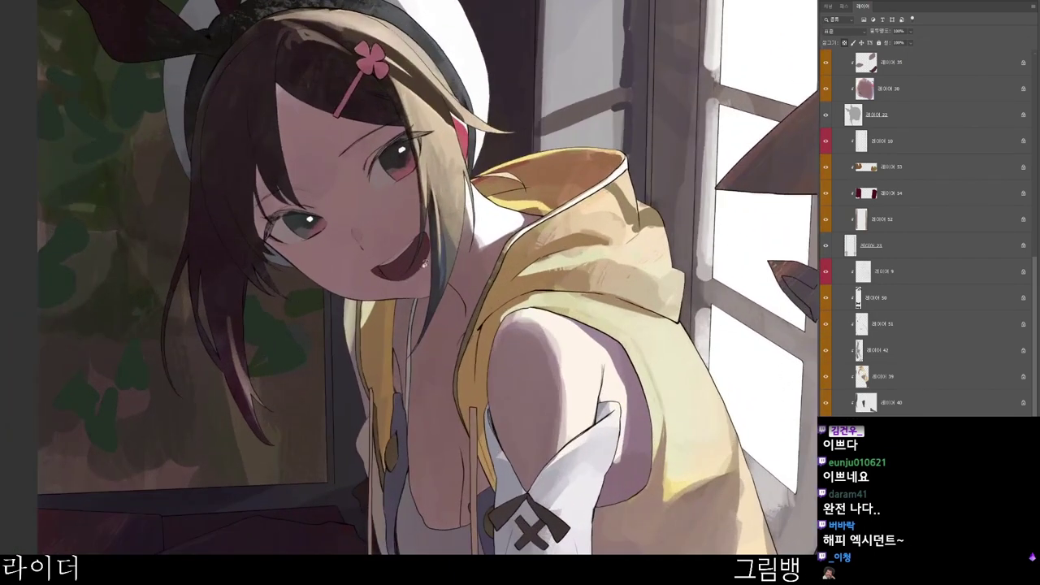
- Select the face skin layer and shade the face with muted reddish brown (RGB 125, 96, 95)
left_click_drag(497, 205, 505, 305)
left_click_drag(389, 201, 416, 210)
left_click(376, 230, "ctrl")
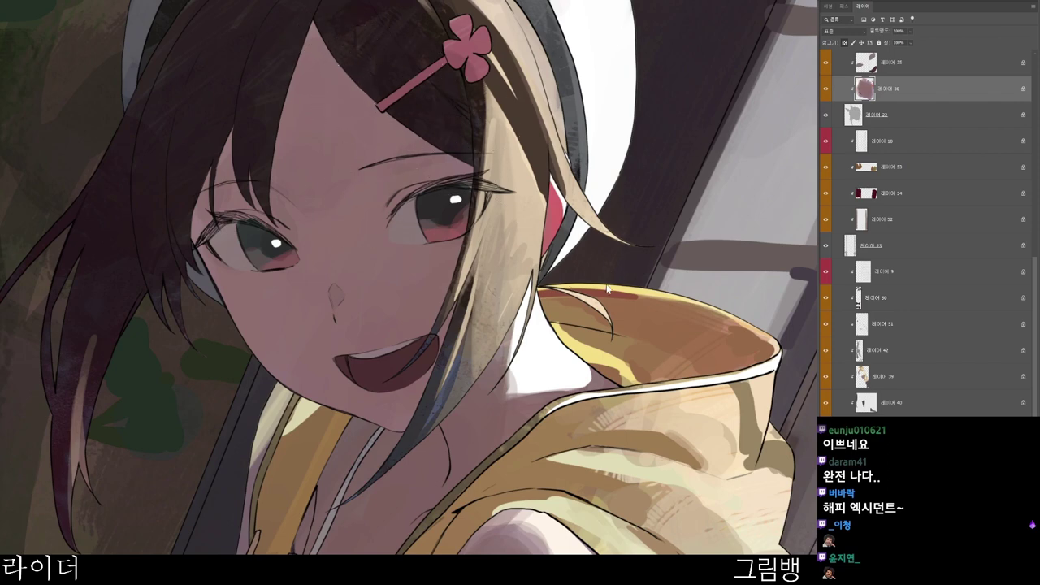
key("r")
left_click_drag(479, 185, 471, 158)
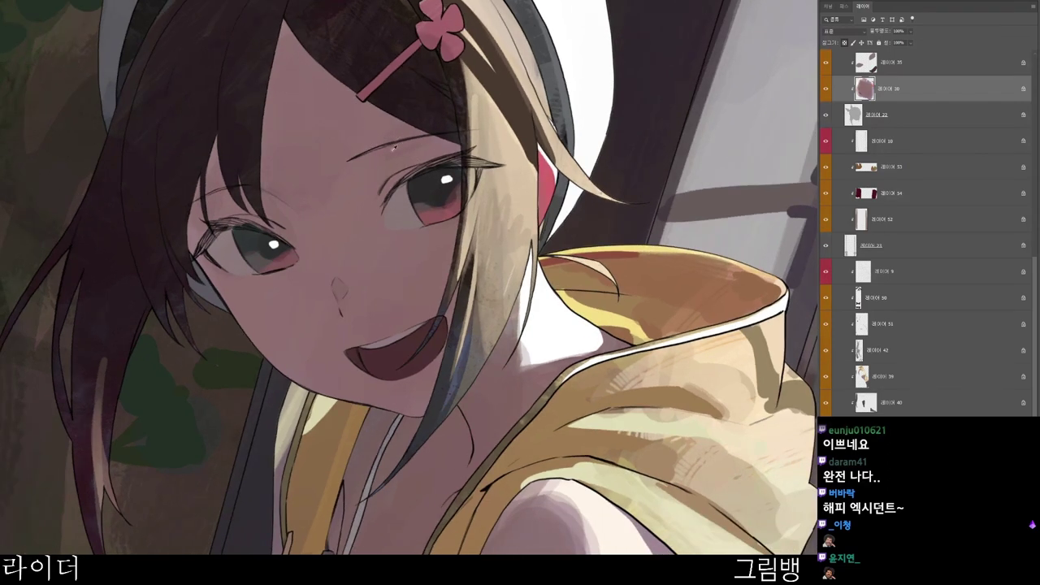
key("n")
left_click(444, 131)
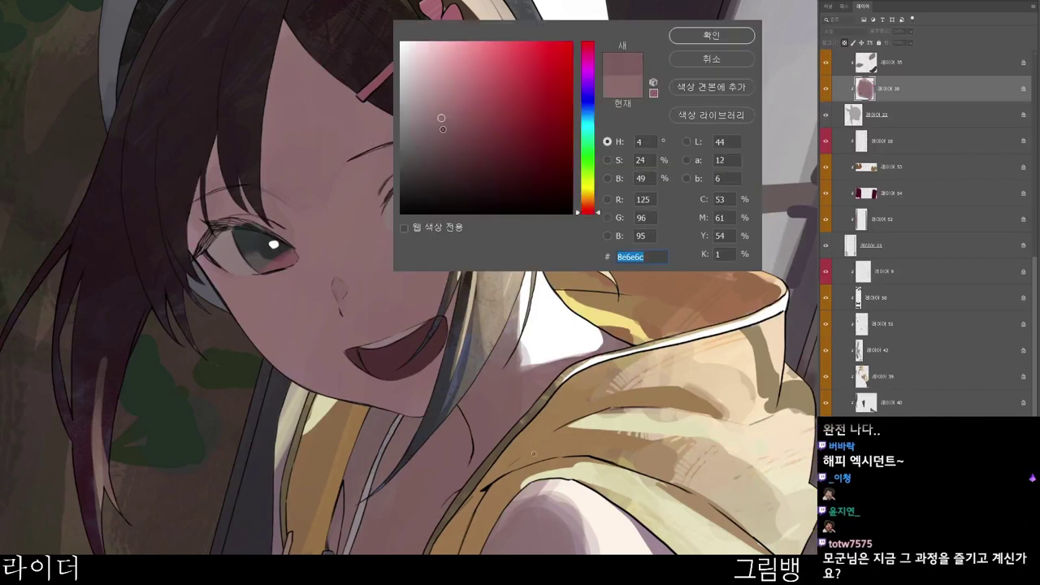
left_click(720, 37)
mouse_move(435, 213)
left_mouse_down()
mouse_move(403, 213)
mouse_move(451, 213)
left_mouse_up()
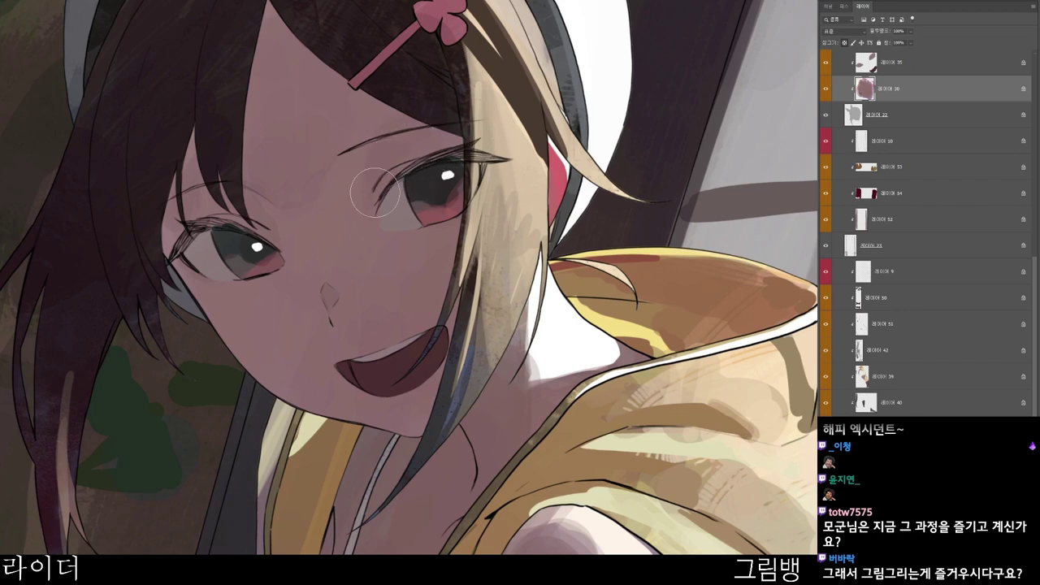
- Blend the skin between the eye and eyebrow with a sampled skin tone and a smaller brush
left_click(376, 162, "alt")
key("bracketleft")
key("bracketleft")
key("bracketleft")
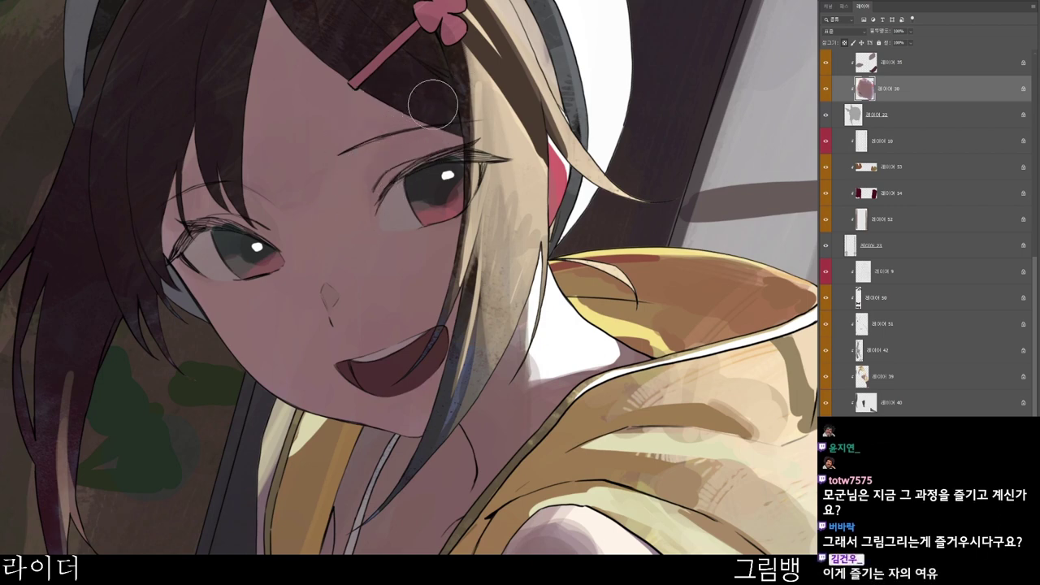
scroll(520, 129, "down", 1)
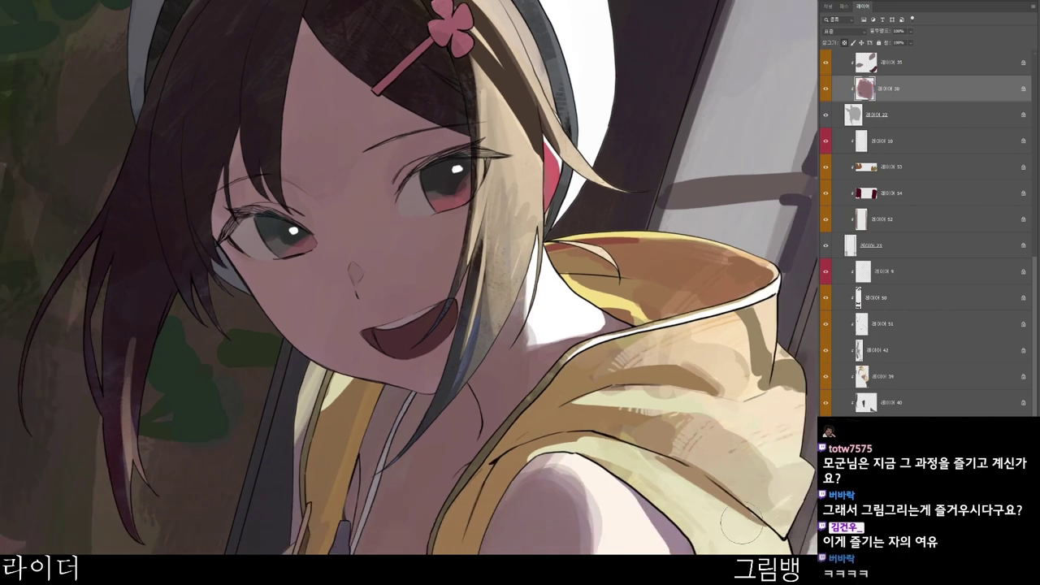
- Select the eye layer above the face skin and darken both green irises with very dark maroon 32101d
key("r")
left_click_drag(743, 532, 320, 306)
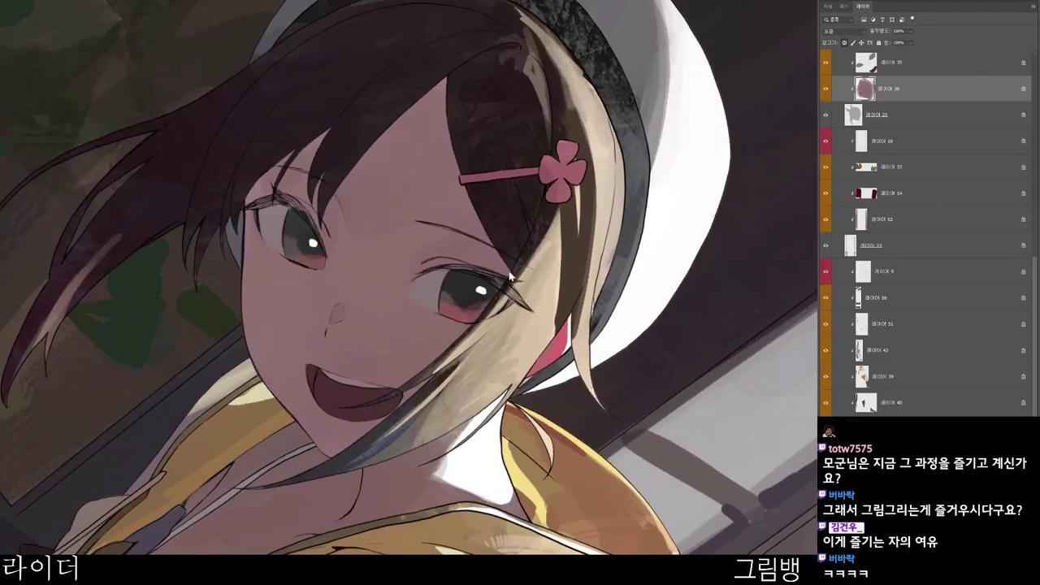
type("n32101d")
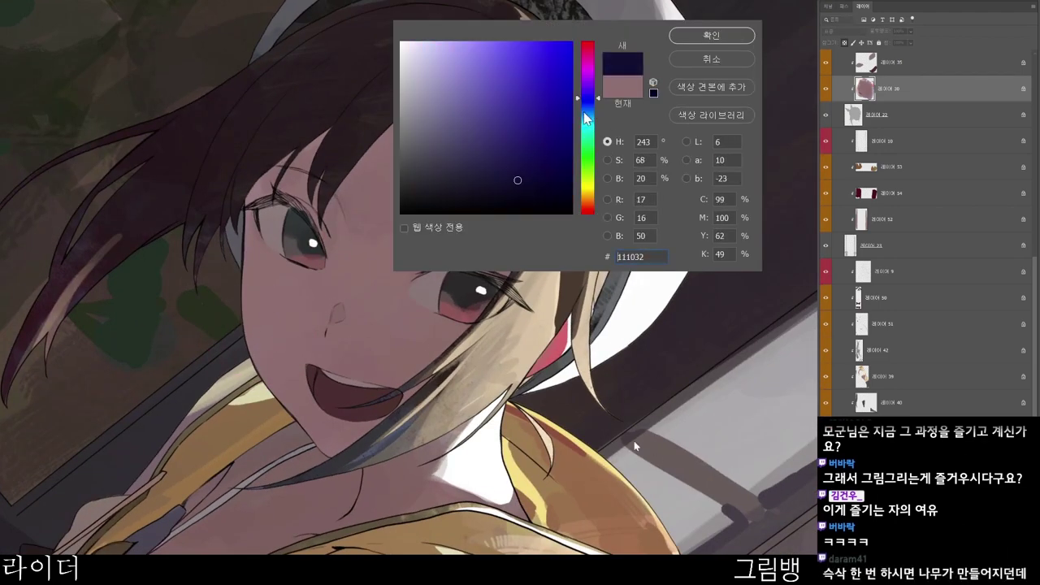
left_click(728, 41)
key("r")
left_click_drag(495, 278, 376, 233)
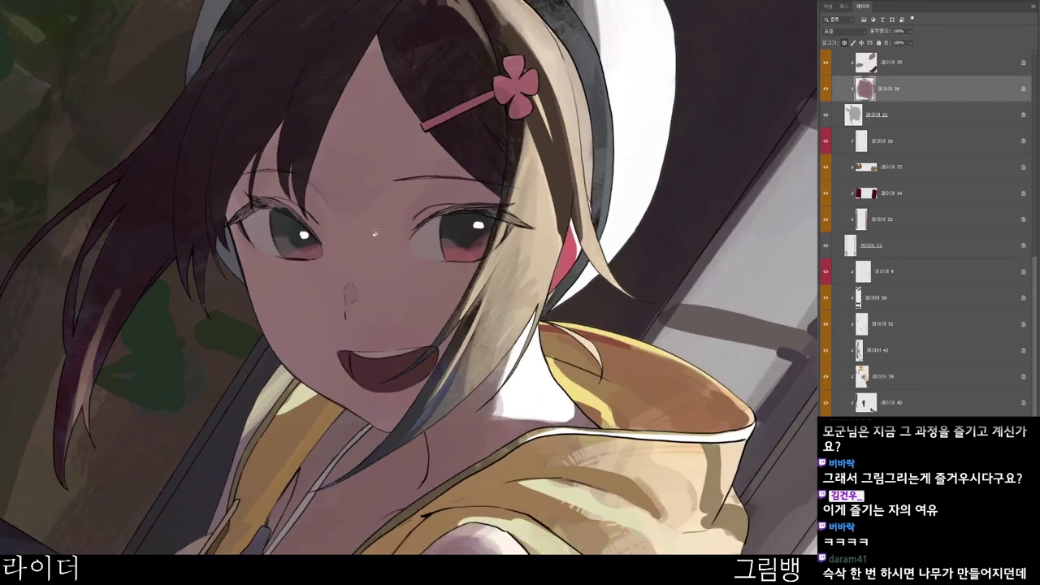
key("ctrl+shift+alt+n")
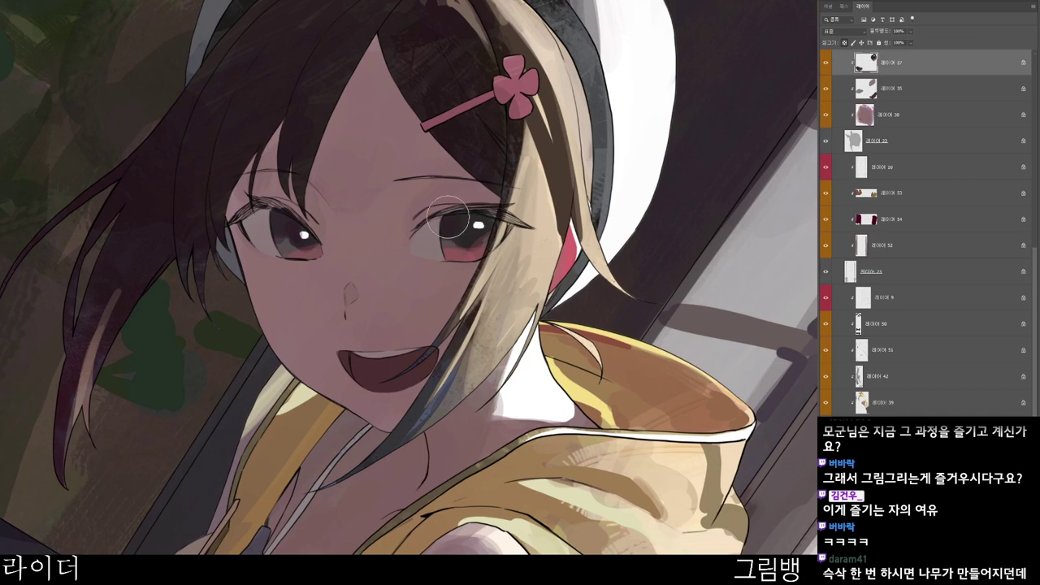
- Tint both irises with a muted purple and touch up their white catchlights using colours sampled from the eyes
key("n")
left_click_drag(584, 105, 593, 83)
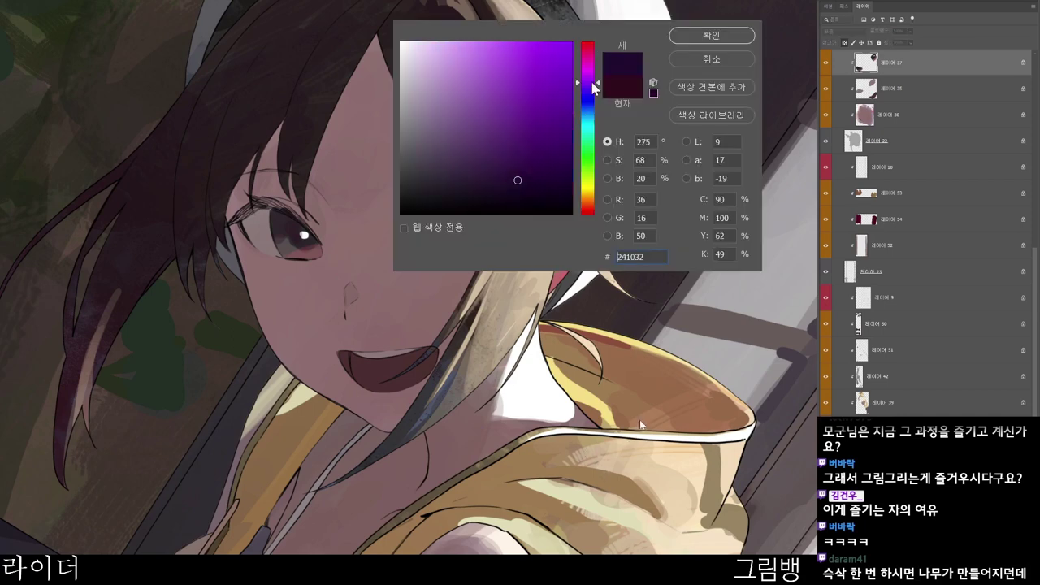
left_click(480, 156)
left_click(712, 35)
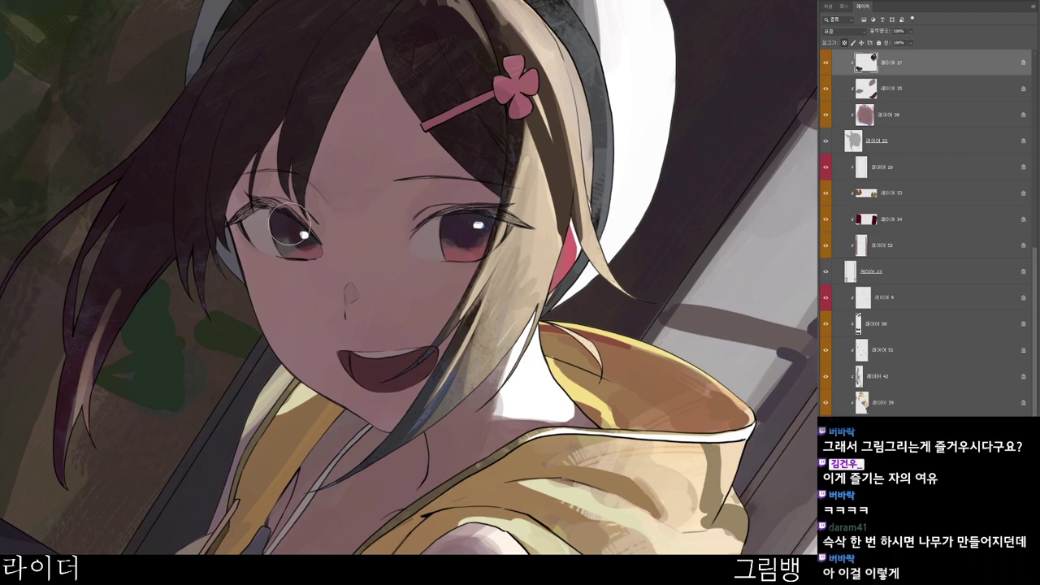
left_click_drag(291, 222, 285, 231)
left_click(296, 228, "alt")
left_click(286, 223, "alt")
left_click(298, 225)
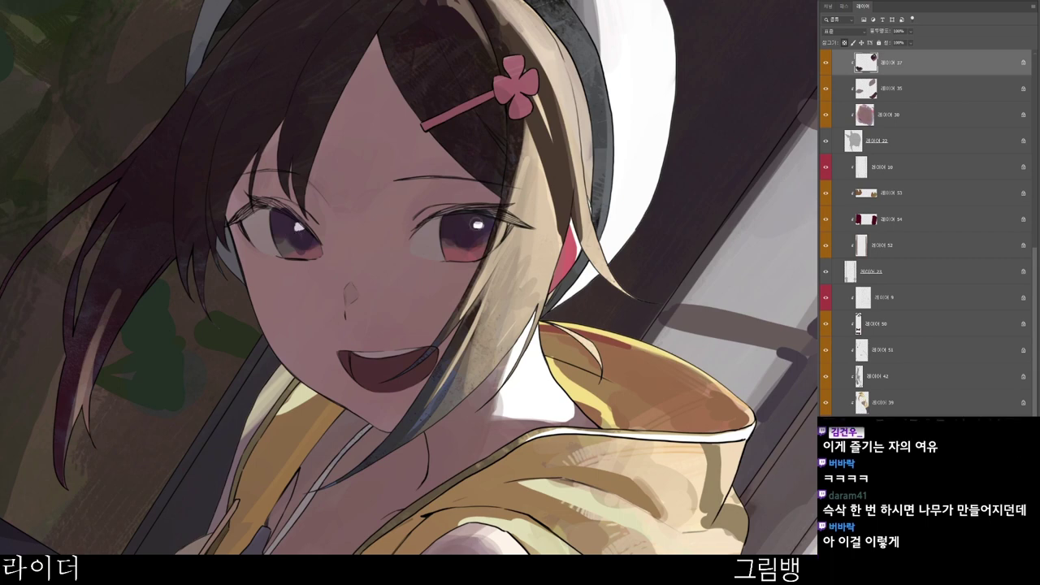
- Add a bright violet a74ecb accent around the catchlight of the eye beside the blonde hair strand
left_click(507, 77)
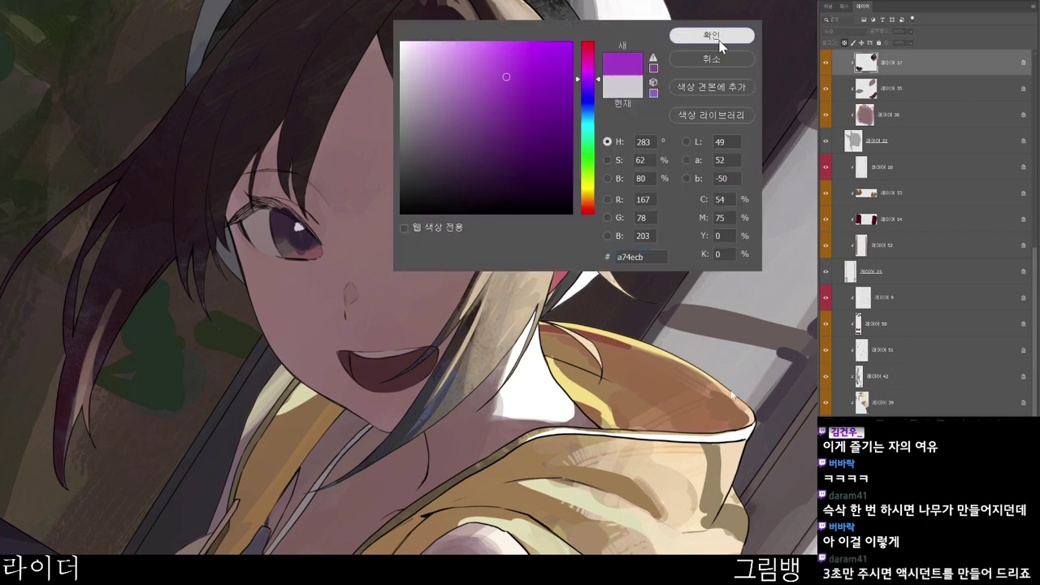
left_click(720, 46)
left_click_drag(468, 224, 478, 228)
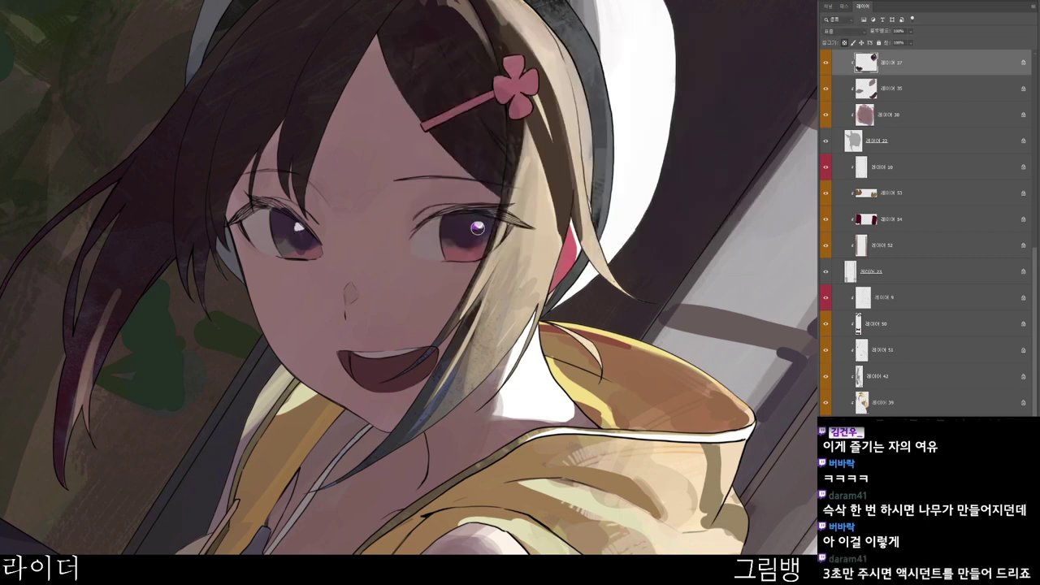
- Examine the colour balance of the whole figure, then the chest, sleeve and face at closer range
left_click_drag(564, 227, 533, 201)
key("r")
left_click_drag(614, 507, 368, 407)
key("Escape")
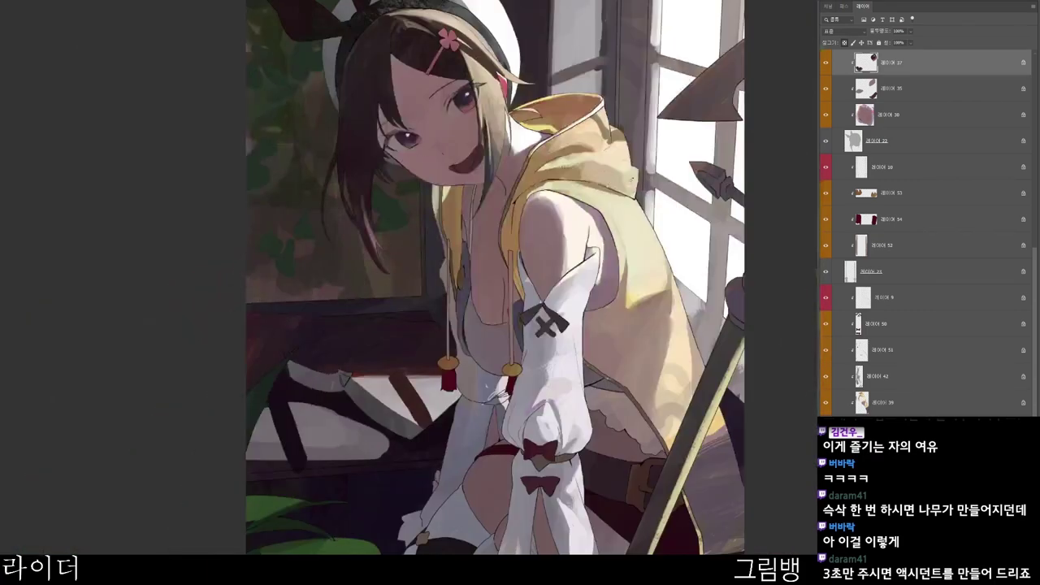
scroll(493, 323, "up", 3)
scroll(494, 323, "down", 2)
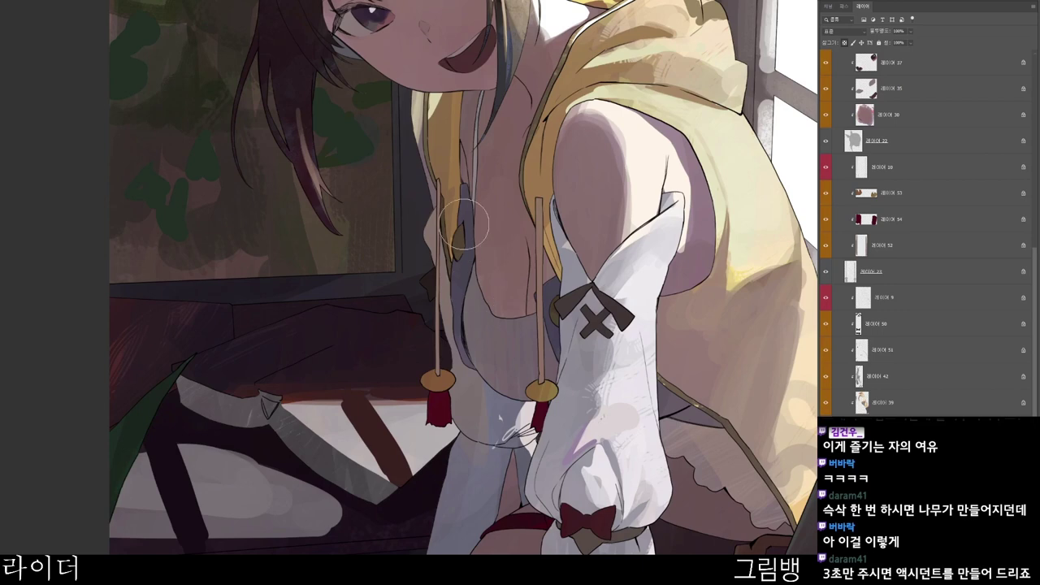
left_click_drag(615, 439, 535, 546)
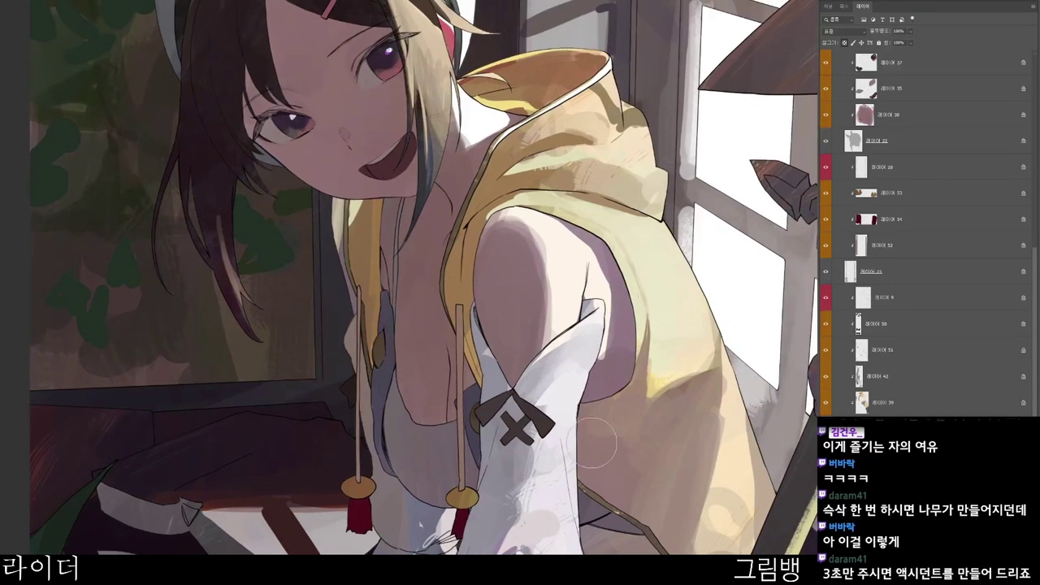
scroll(514, 357, "up", 2)
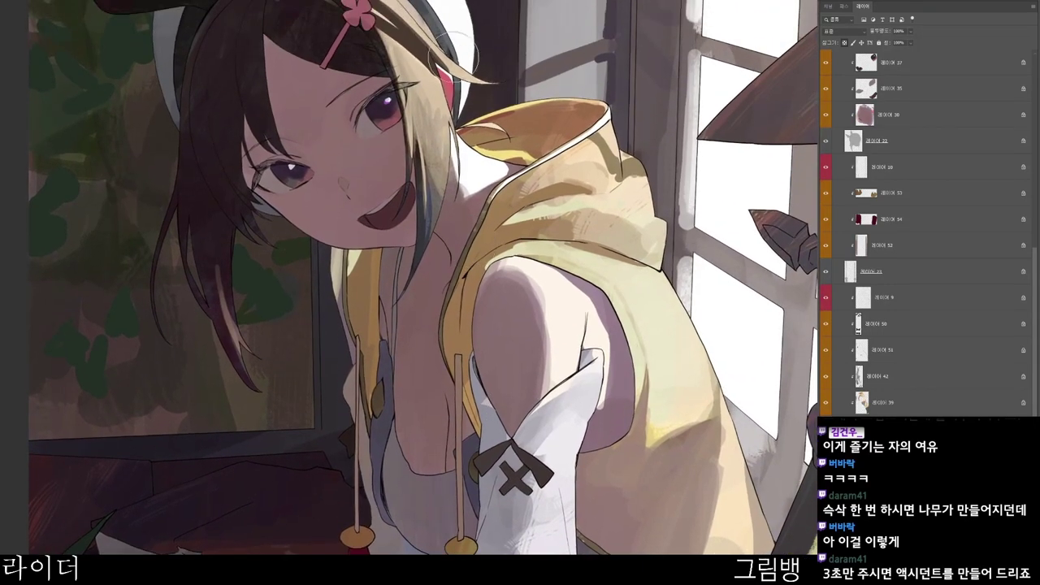
- Select the hair layer, tint the dark hair with deep red 471717 and cover the bluish strand tip beside the neck
left_click(408, 77, "ctrl")
left_click_drag(309, 3, 333, 216)
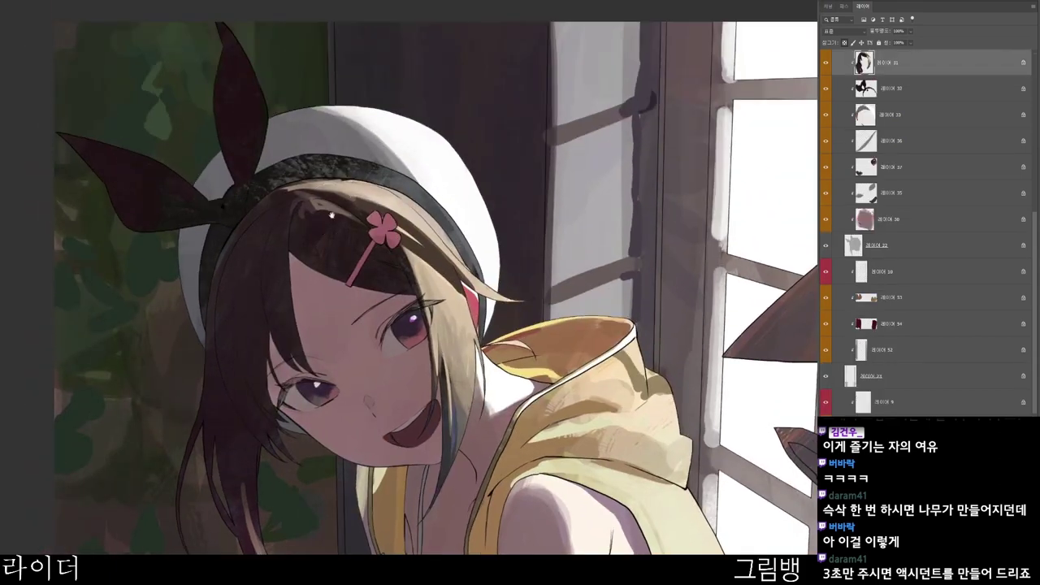
left_click(282, 203, "alt")
left_click(659, 461)
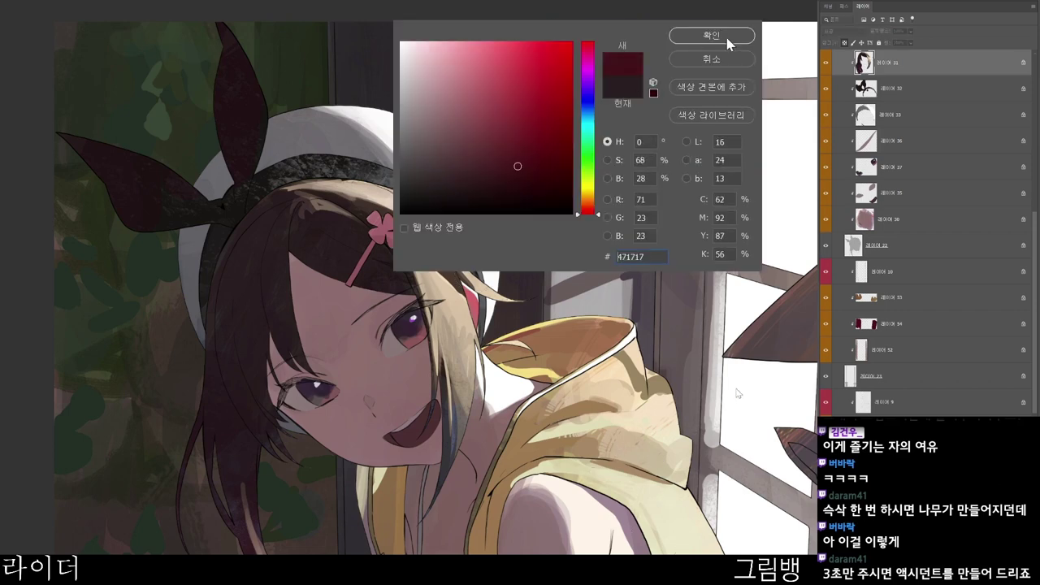
left_click(727, 38)
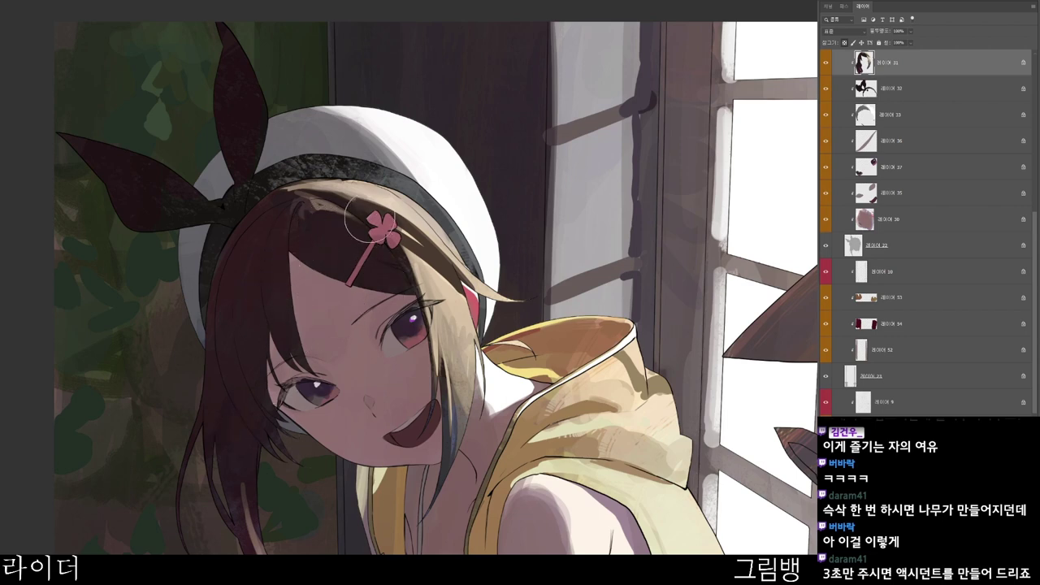
scroll(454, 271, "down", 1)
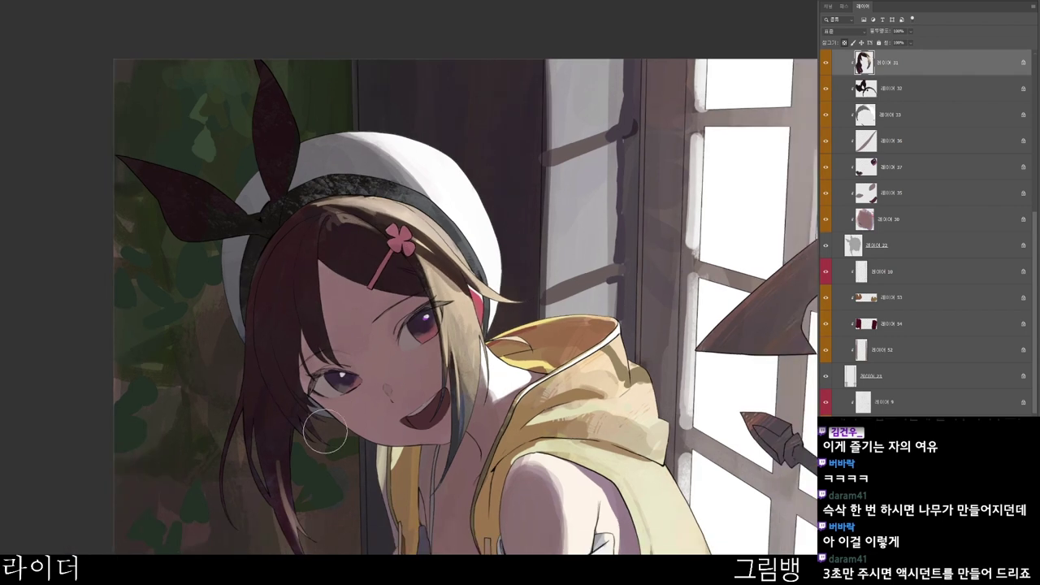
scroll(328, 494, "down", 1)
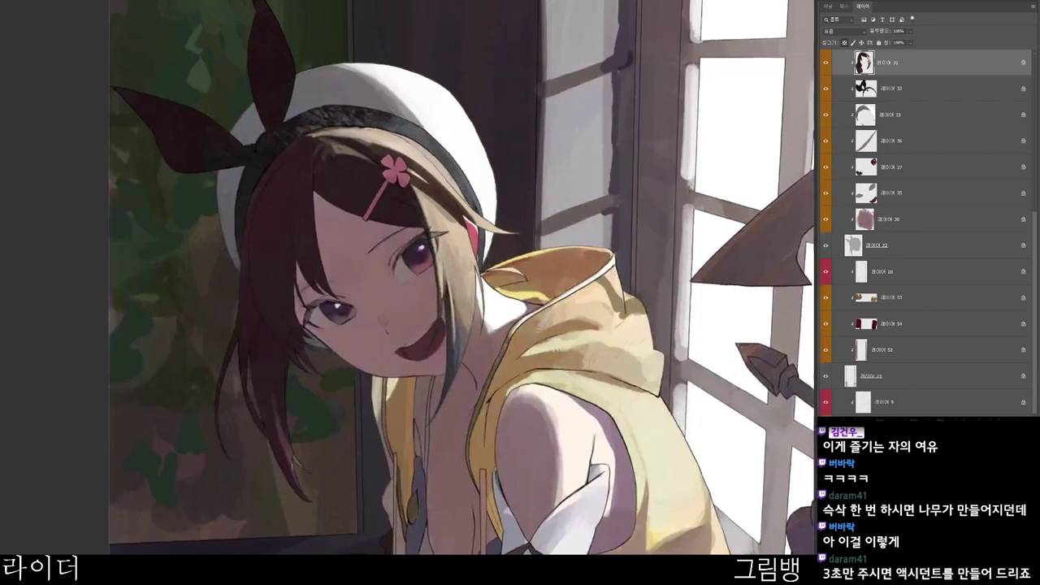
mouse_move(432, 413)
left_mouse_down()
mouse_move(448, 351)
mouse_move(461, 384)
left_mouse_up()
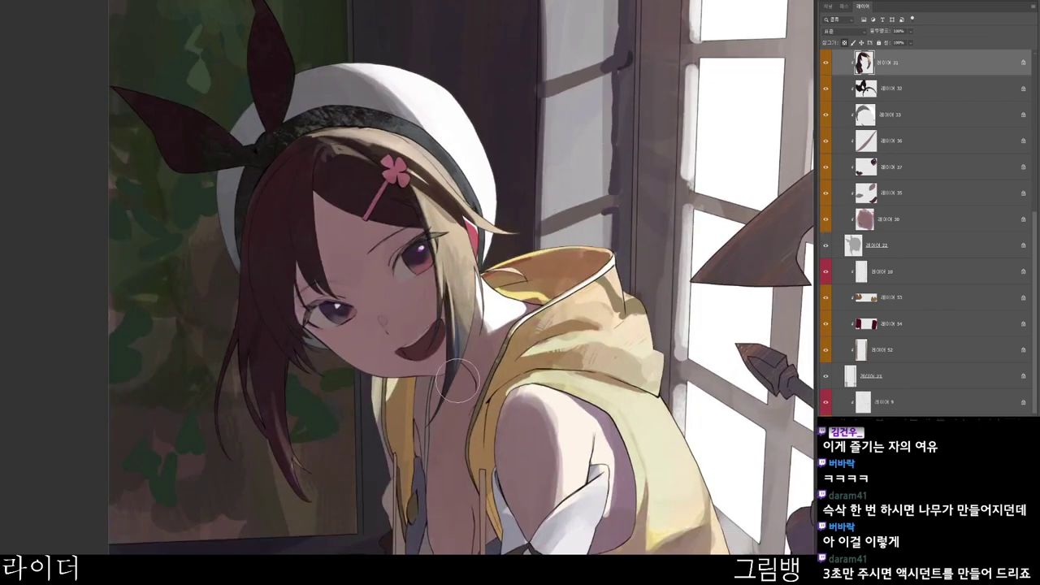
left_click_drag(462, 343, 465, 315)
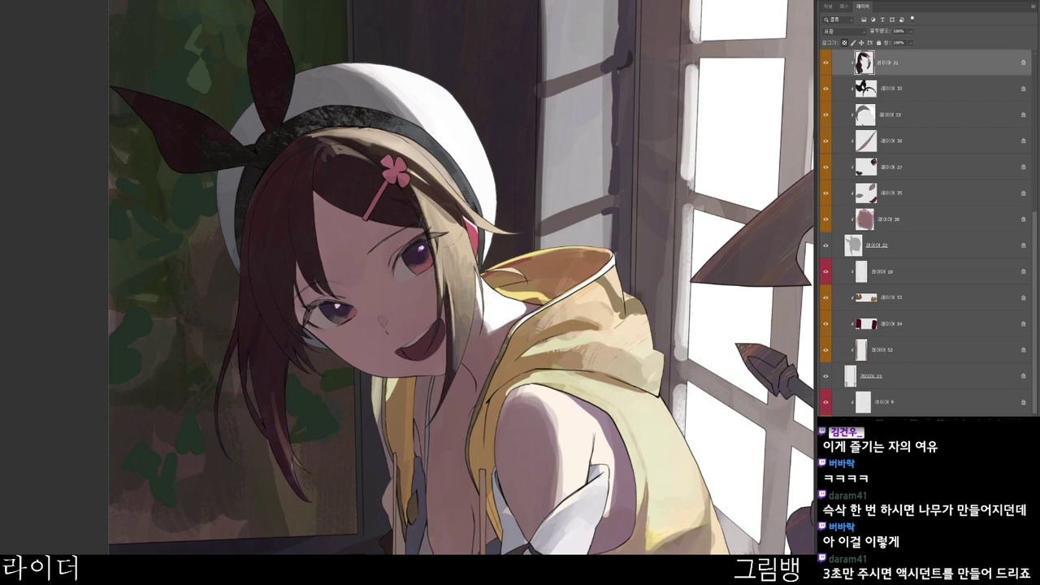
- Even out the blonde strand beside the face with tan a68457
left_click_drag(454, 246, 471, 356)
key("n")
left_click(483, 102)
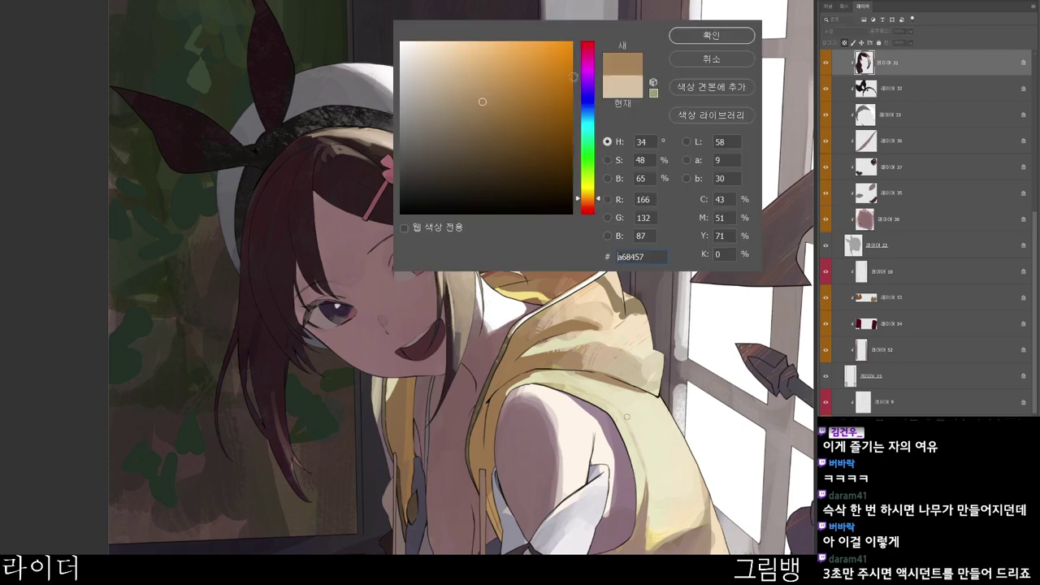
left_click(715, 35)
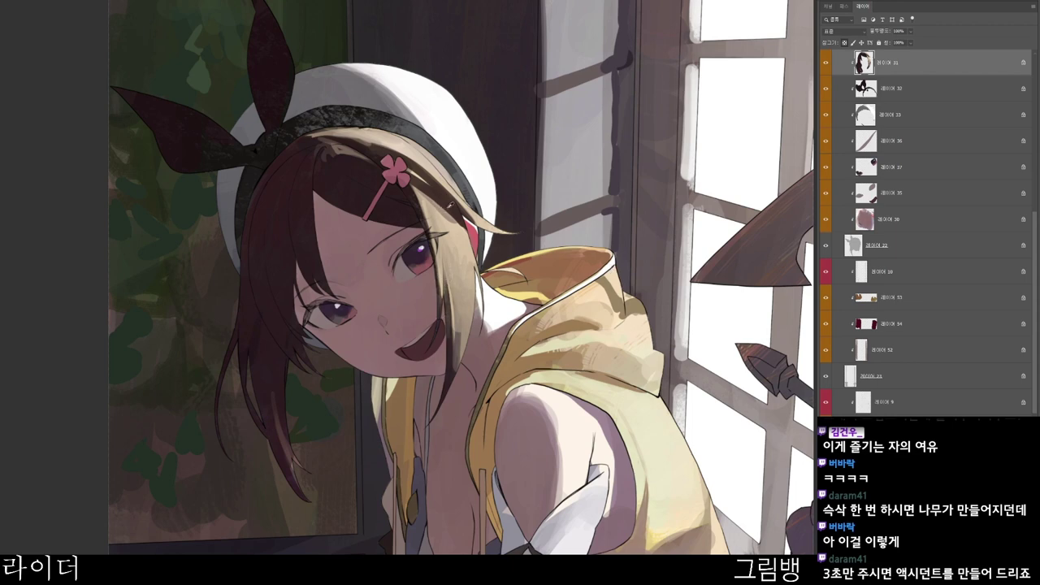
left_click_drag(447, 264, 444, 301)
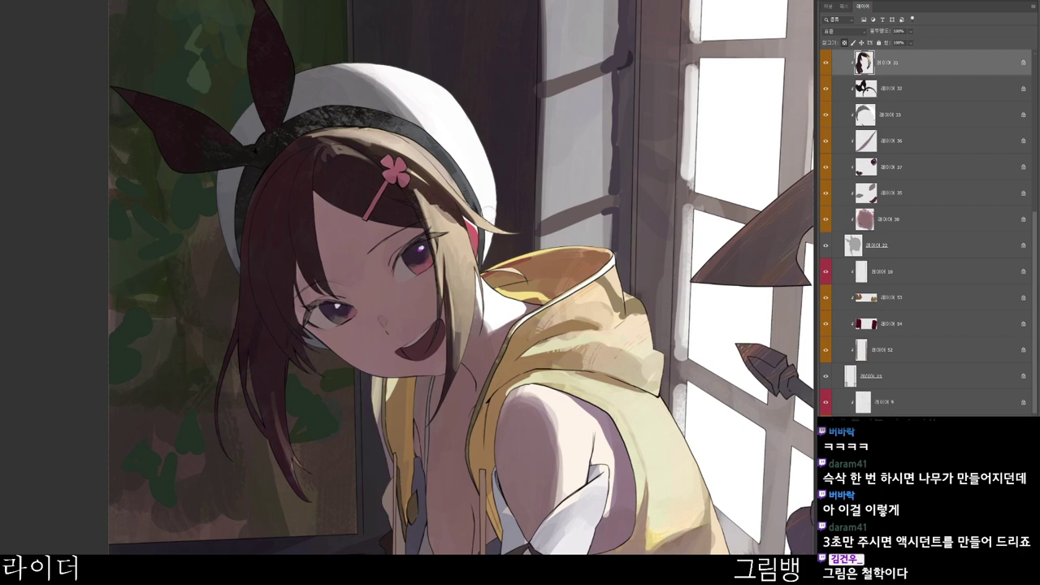
key("ctrl+u")
left_click(693, 34)
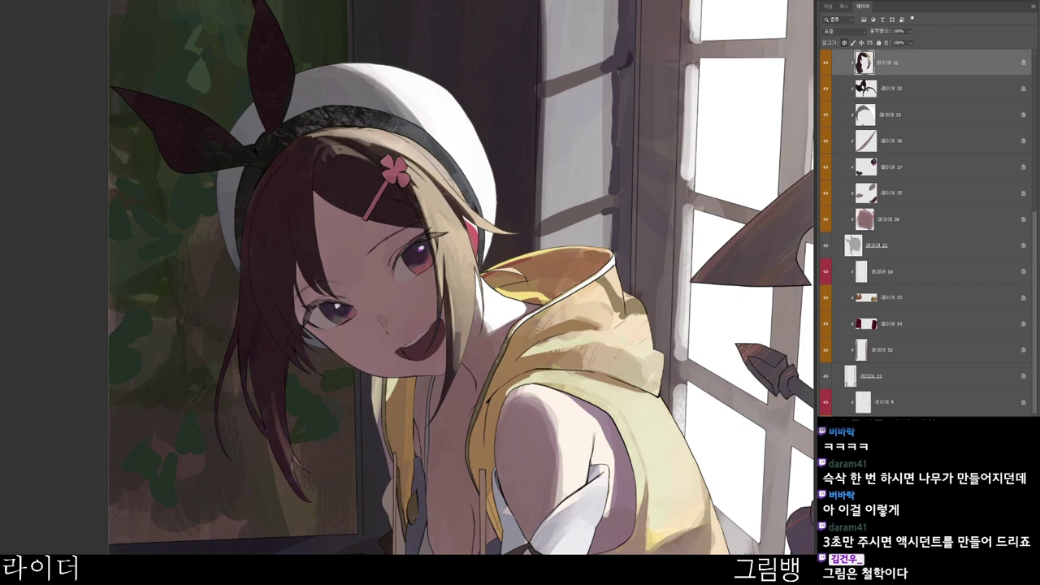
- Try tinting the blonde hair below the hairpin with reddish brown 904625 and undo the strokes
key("n")
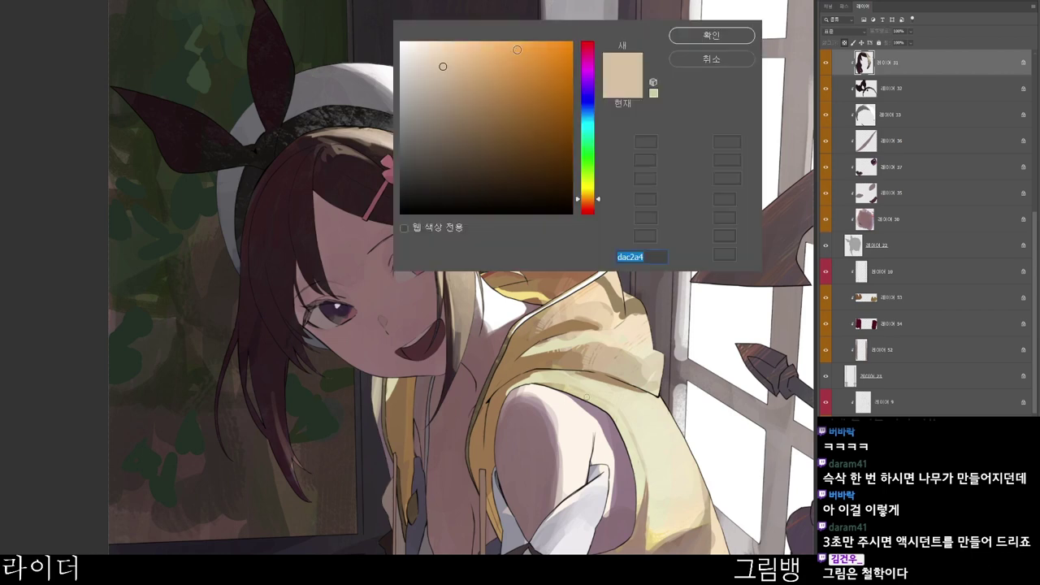
left_click(527, 117)
left_click(591, 206)
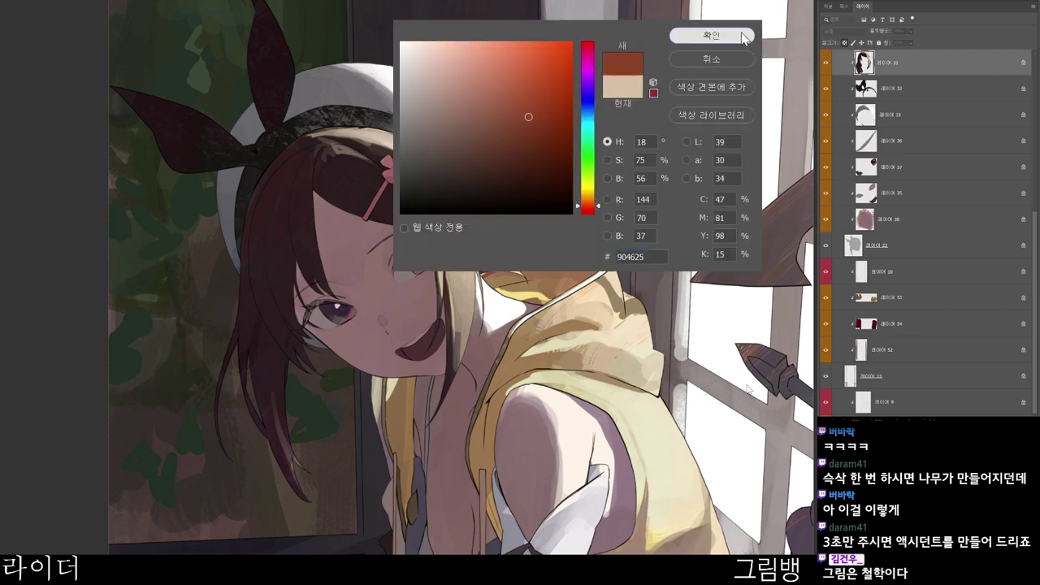
left_click(738, 44)
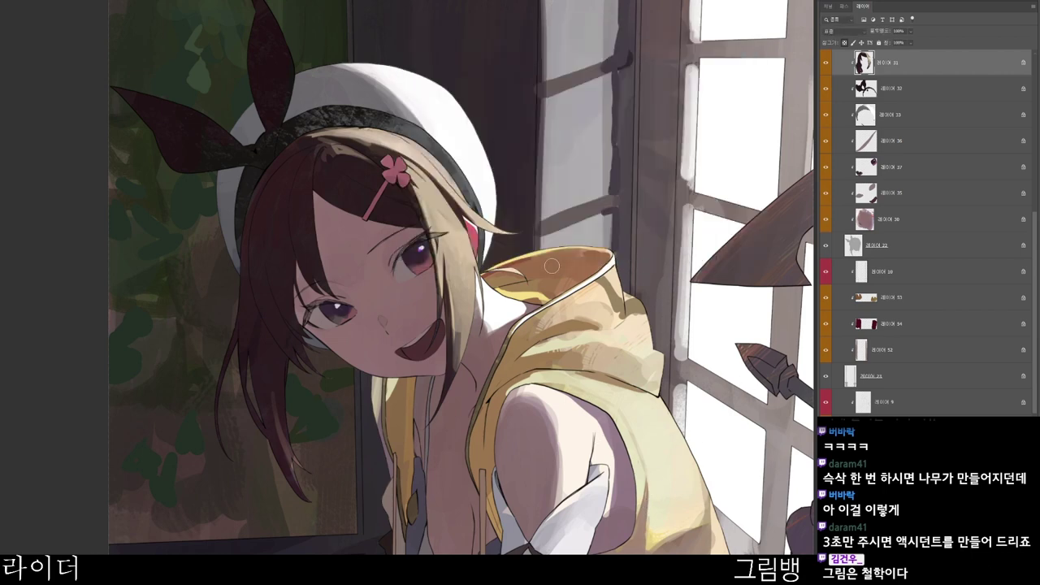
left_click_drag(421, 176, 440, 263)
key("ctrl+z")
key("ctrl+z")
- Shade the blonde hair framing the face with a warmer brown, turning the canvas to follow the strands
key("ctrl+minus")
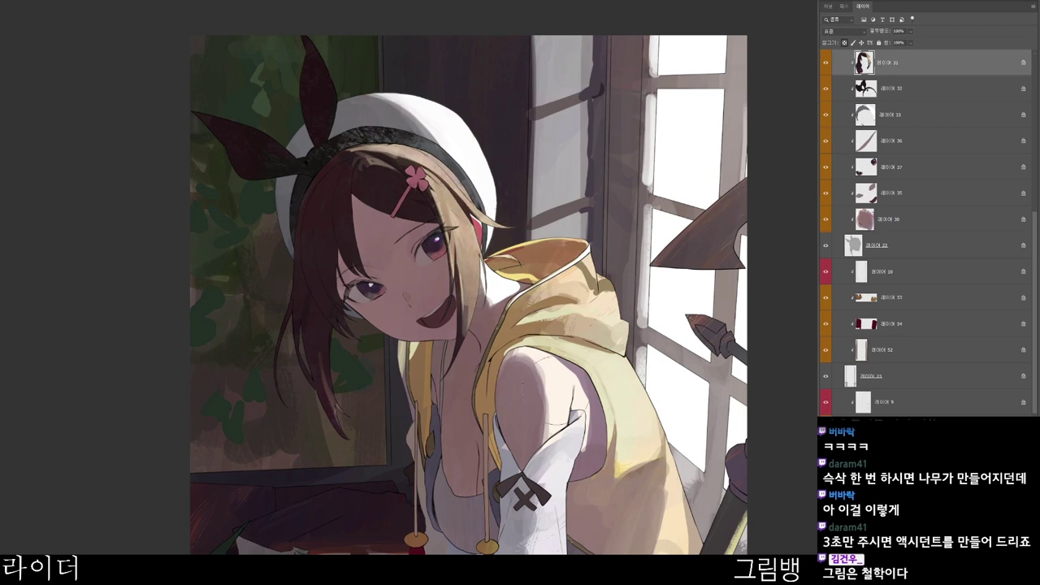
scroll(569, 439, "up", 2)
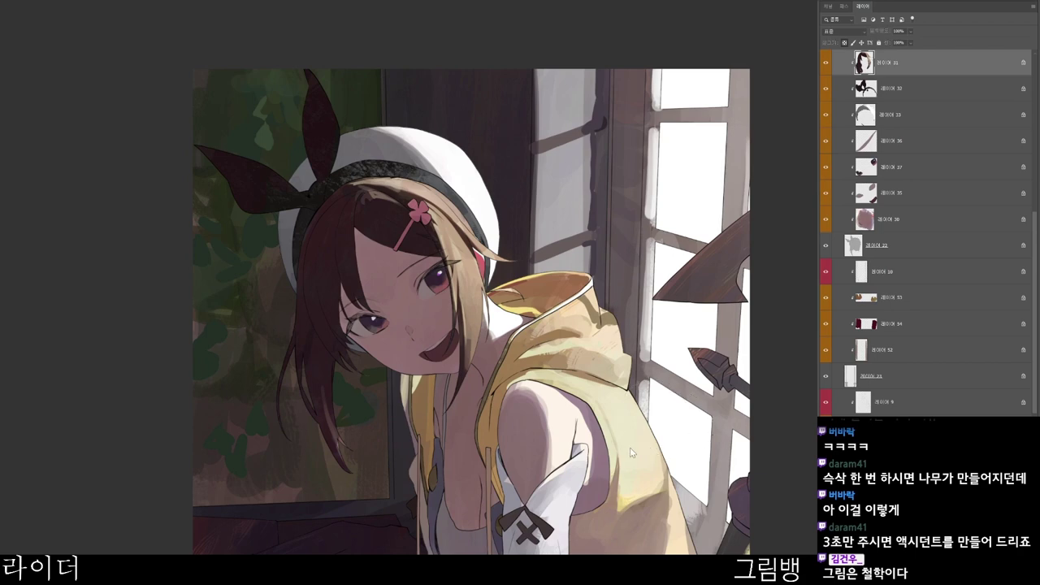
key("n")
left_click(516, 128)
left_click(723, 36)
key("r")
left_click_drag(564, 184, 572, 329)
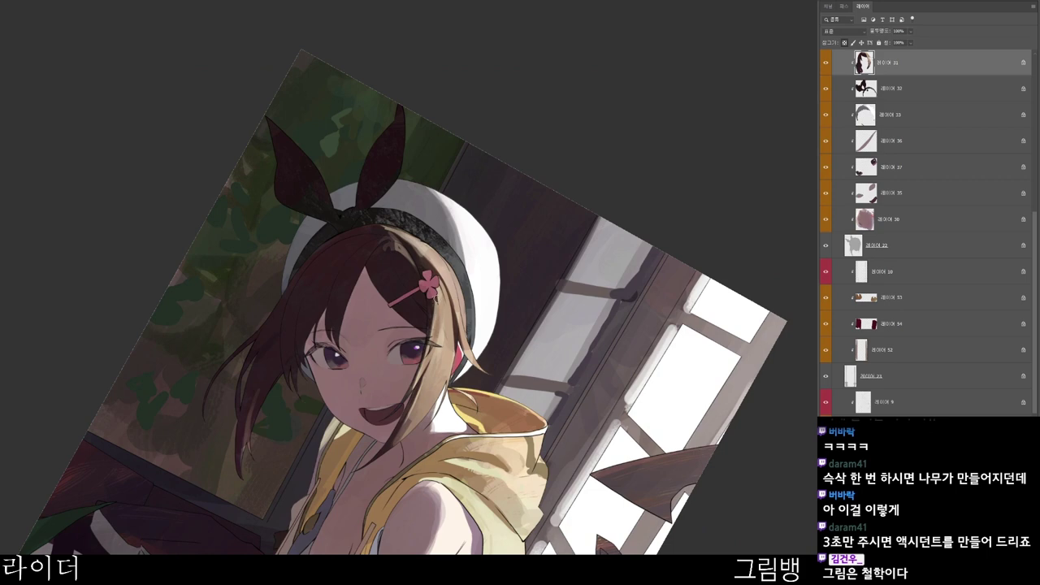
left_click_drag(444, 332, 437, 389)
left_click_drag(450, 349, 444, 376)
left_click_drag(446, 428, 397, 372)
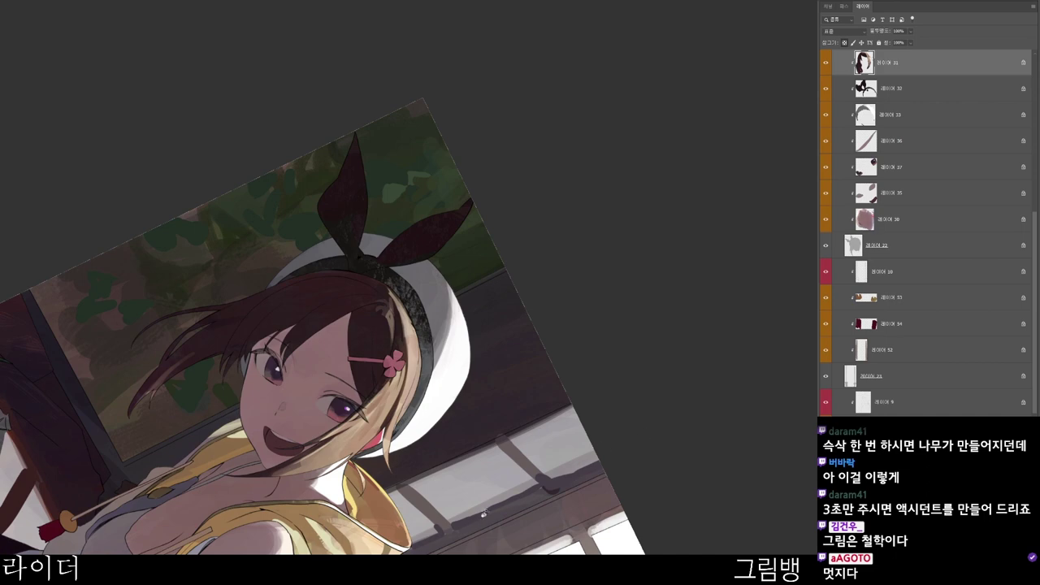
- Turn the canvas back upright, select the hairpin layer and recolour the pink clover hairpin to light orange
left_click_drag(485, 514, 496, 164)
left_click(420, 211, "ctrl")
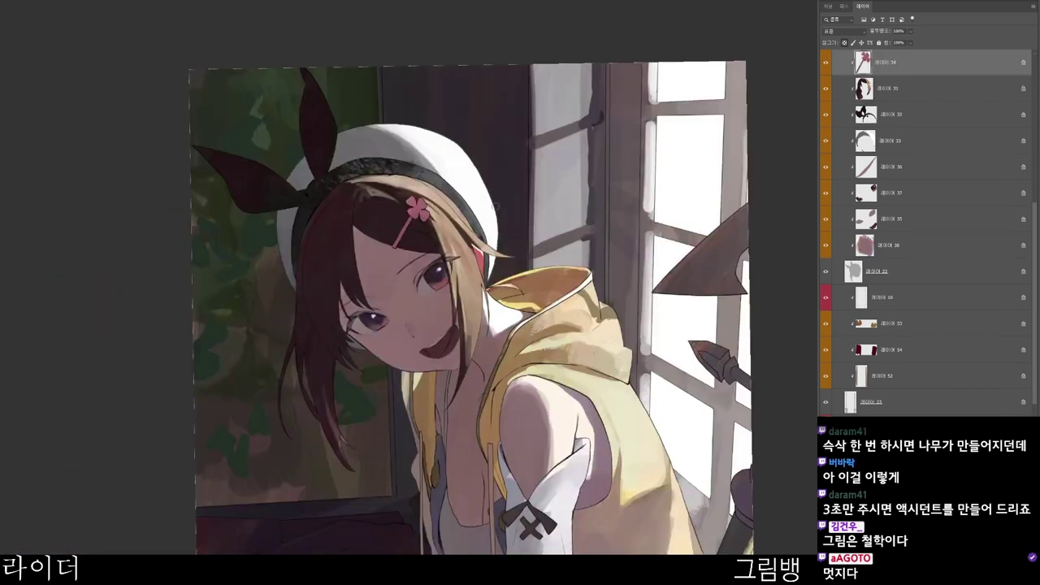
left_click_drag(396, 240, 409, 206)
scroll(546, 216, "up", 1)
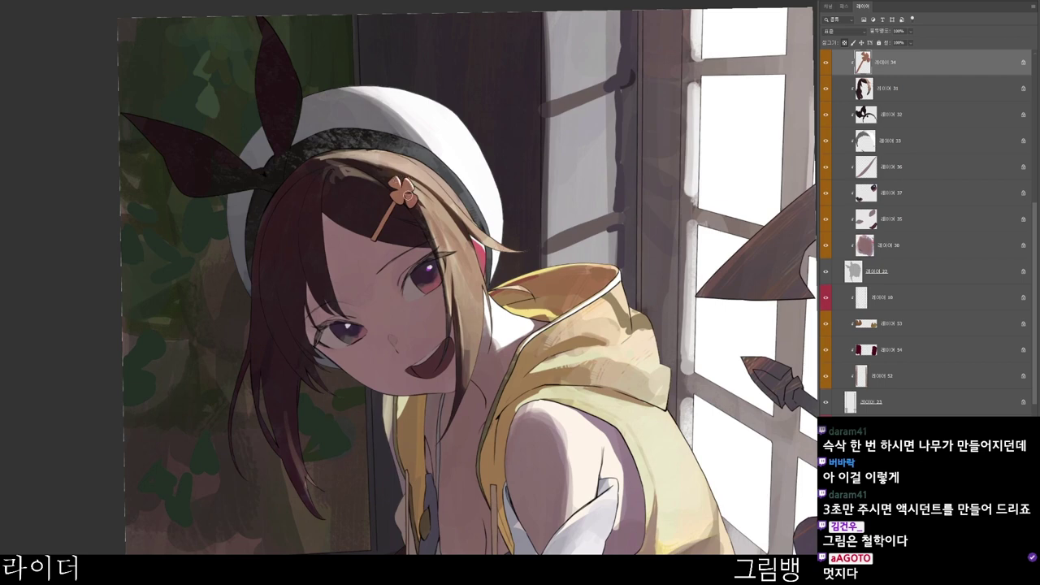
- Shade the petals of the clover hairpin with a reddish brown
key("n")
left_click(499, 148)
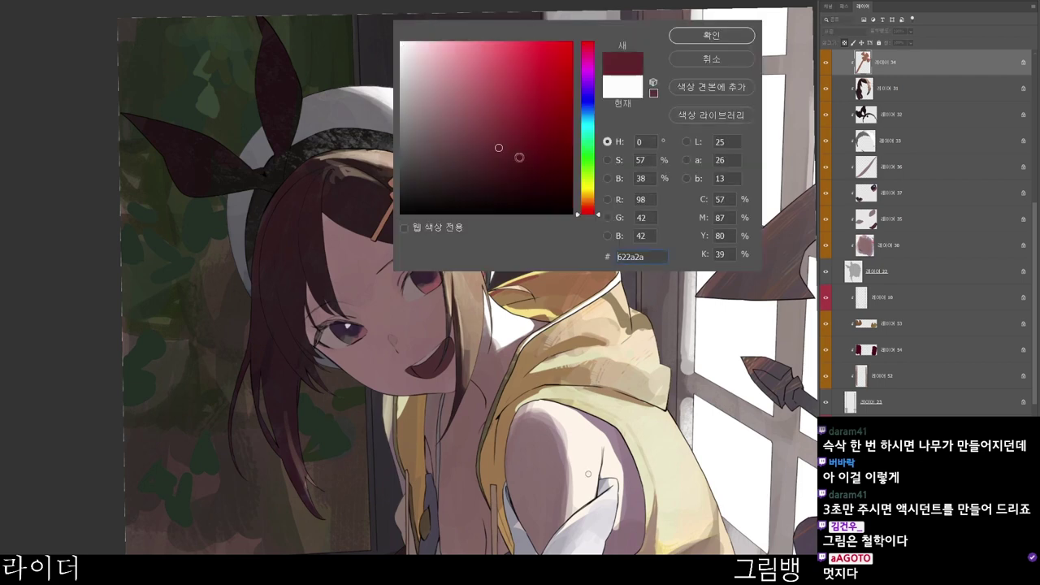
left_click(590, 210)
left_click(720, 37)
key("Return")
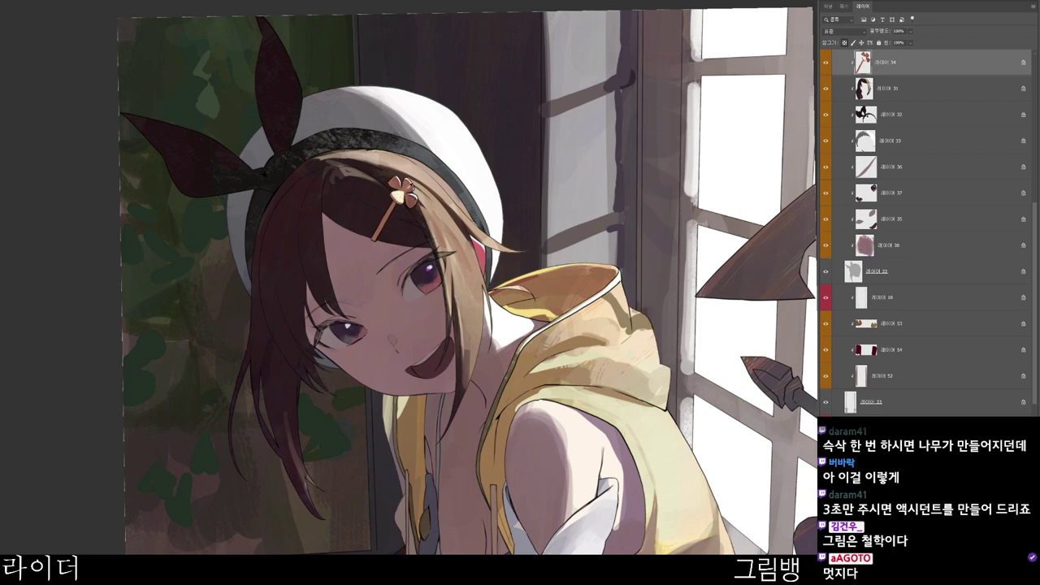
- Deepen the clover hairpin's shading with dark brown 3a1e10 and mid brown 6c3d27
key("n")
left_click(524, 174)
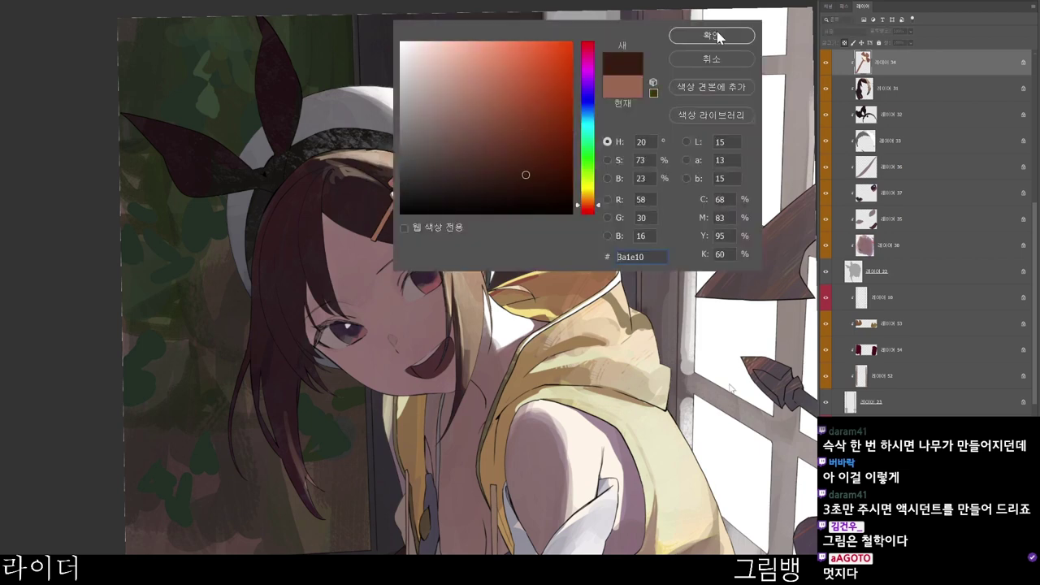
left_click(718, 36)
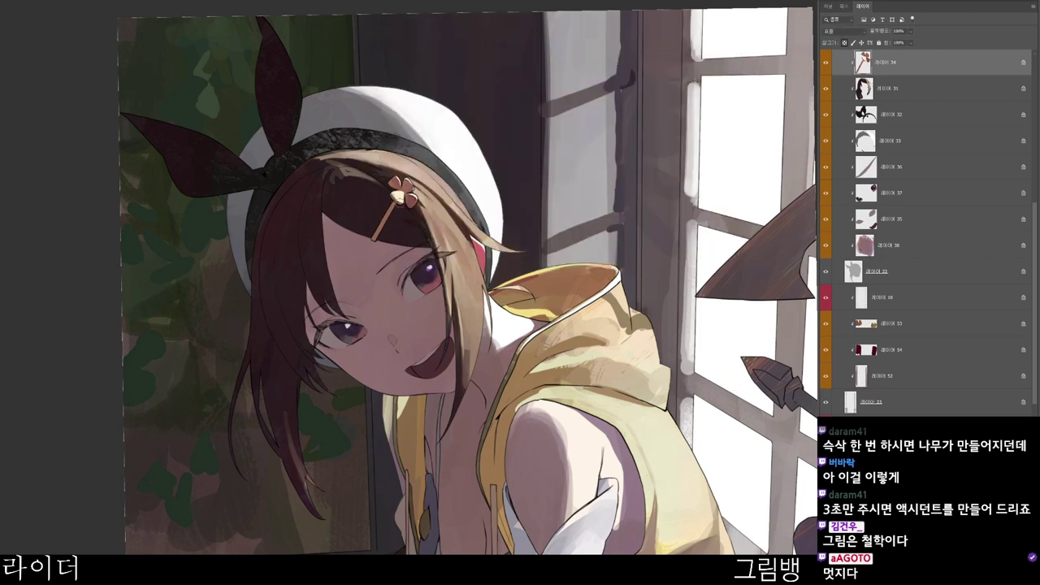
key("n")
left_click(511, 141)
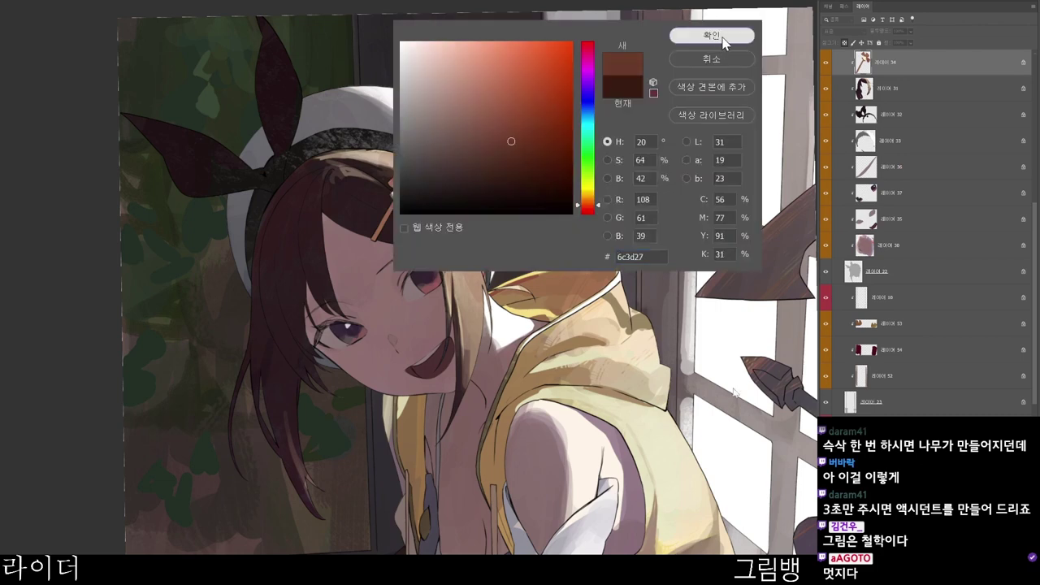
left_click(720, 37)
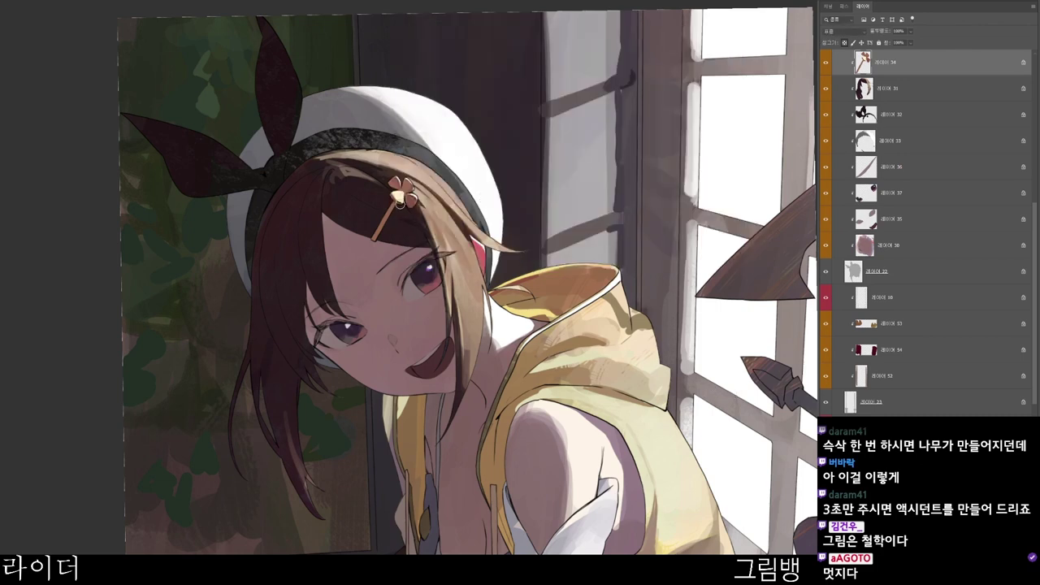
- Select the hair layer and refine the blonde strands around the hairpin with colours sampled from the hair
left_click_drag(450, 347, 397, 447)
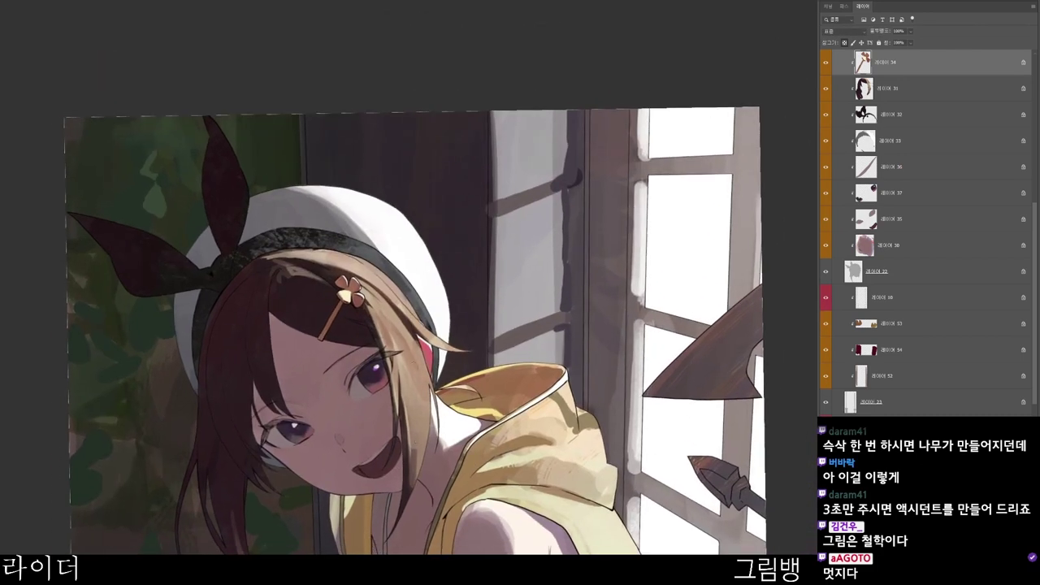
left_click(424, 342, "ctrl")
left_click_drag(434, 359, 389, 323)
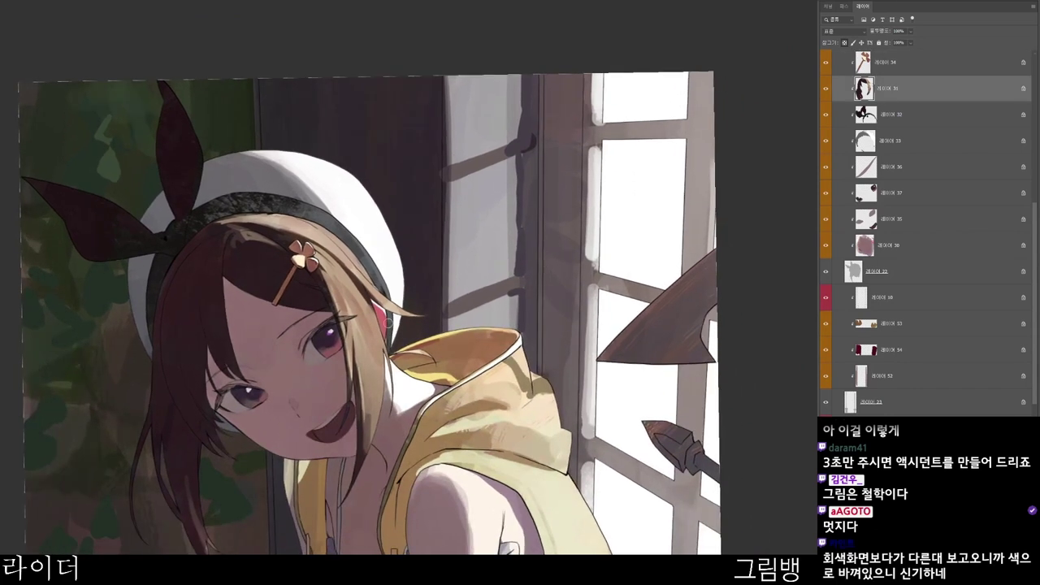
left_click_drag(327, 293, 331, 310)
left_click(342, 305, "alt")
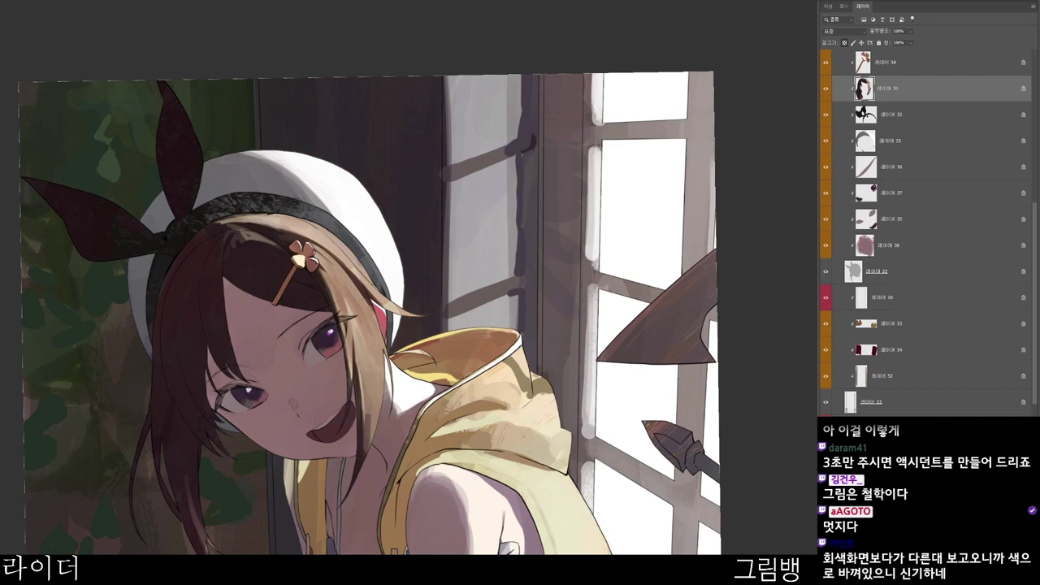
left_click_drag(453, 370, 341, 421)
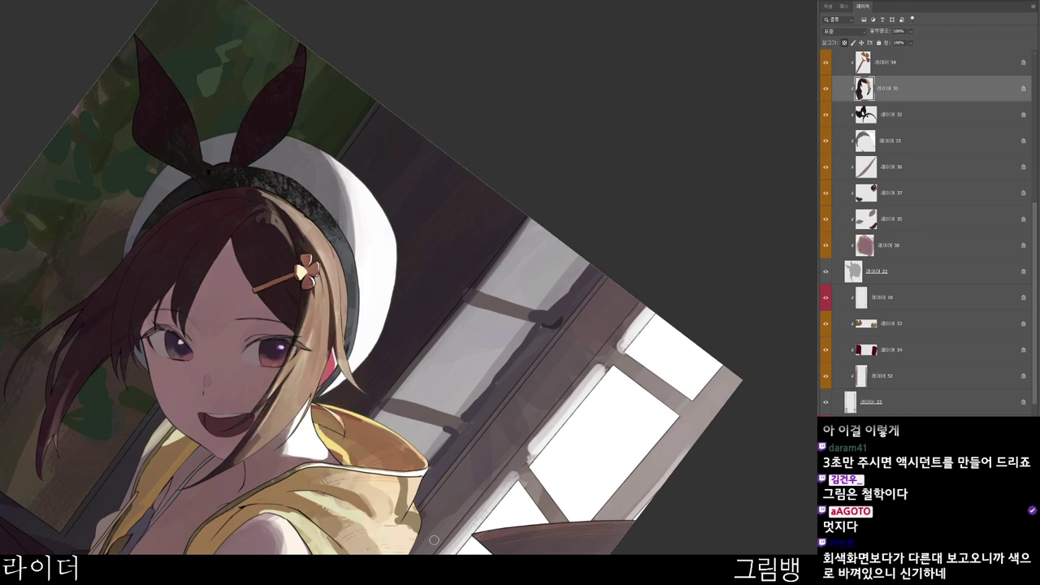
left_click_drag(434, 540, 606, 369)
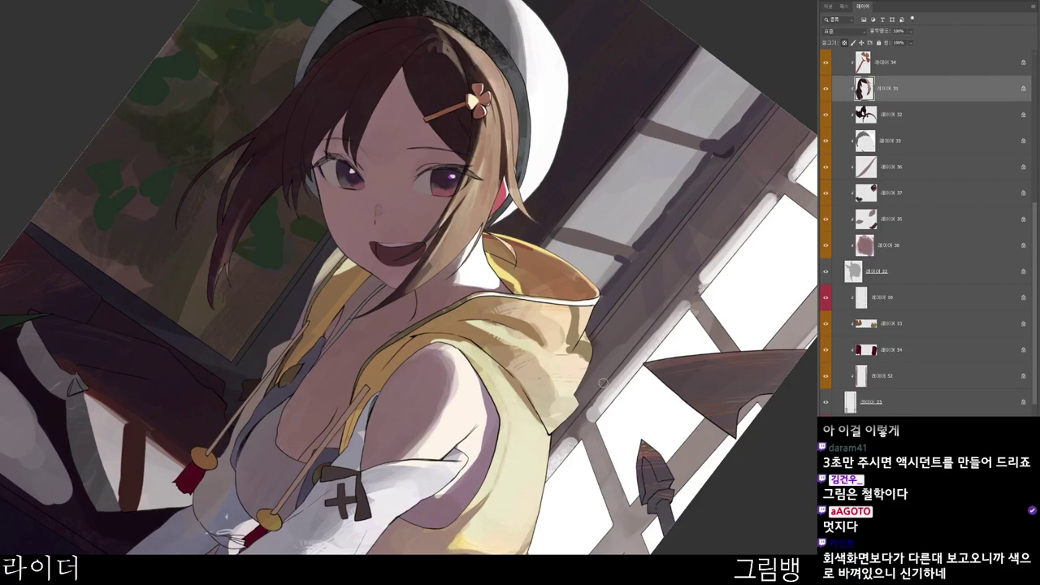
- Turn the canvas back upright and choose dark reddish brown 4b1f1b for painting the hair
key("r")
left_click_drag(537, 534, 579, 328)
key("n")
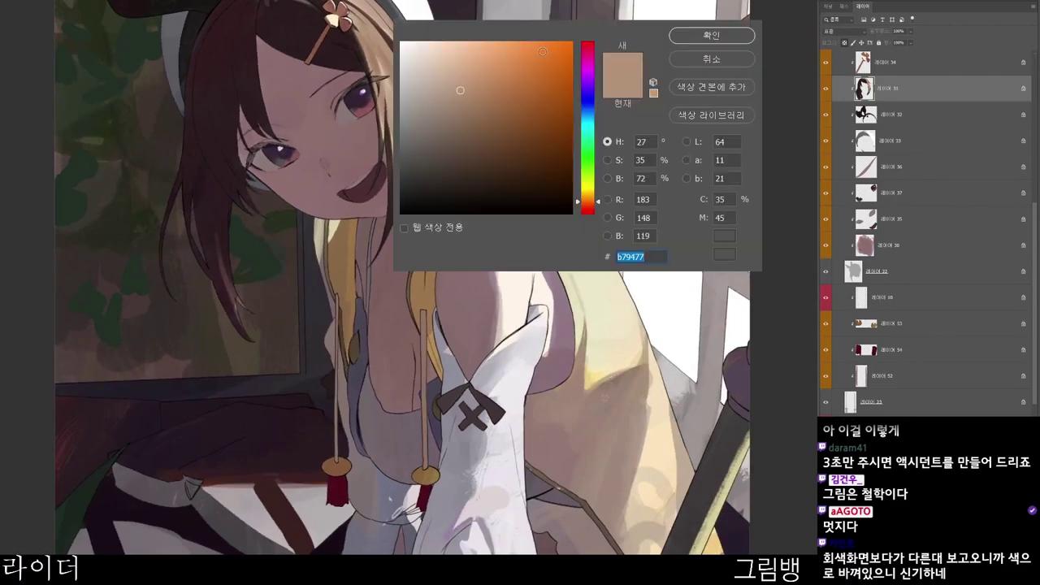
left_click(501, 141)
left_click_drag(577, 201, 576, 210)
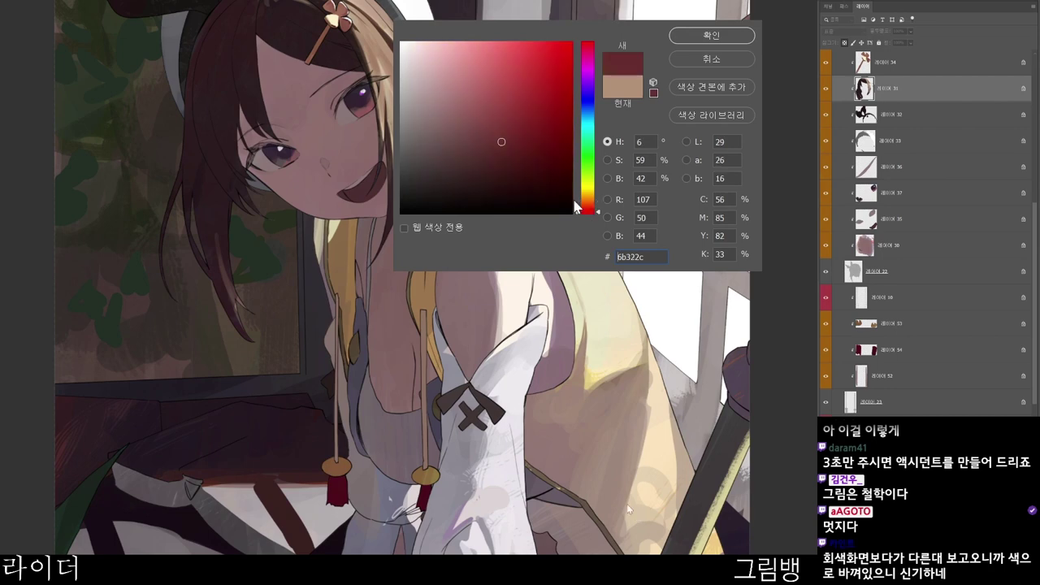
left_click(511, 164)
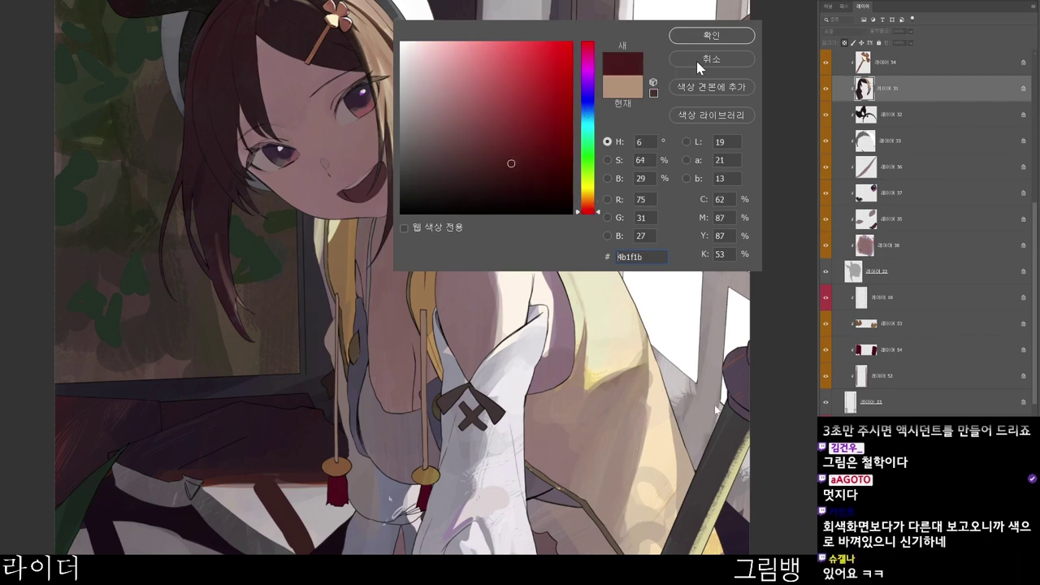
left_click(711, 35)
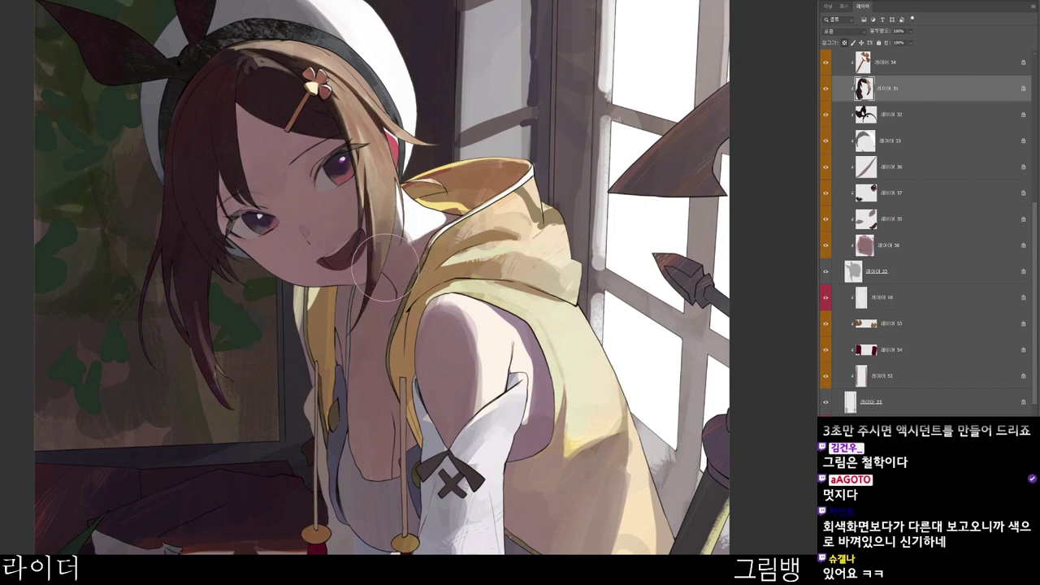
- Refine the hair strands hanging beside the mouth and neck using a colour sampled from the painting
left_click_drag(388, 227, 382, 246)
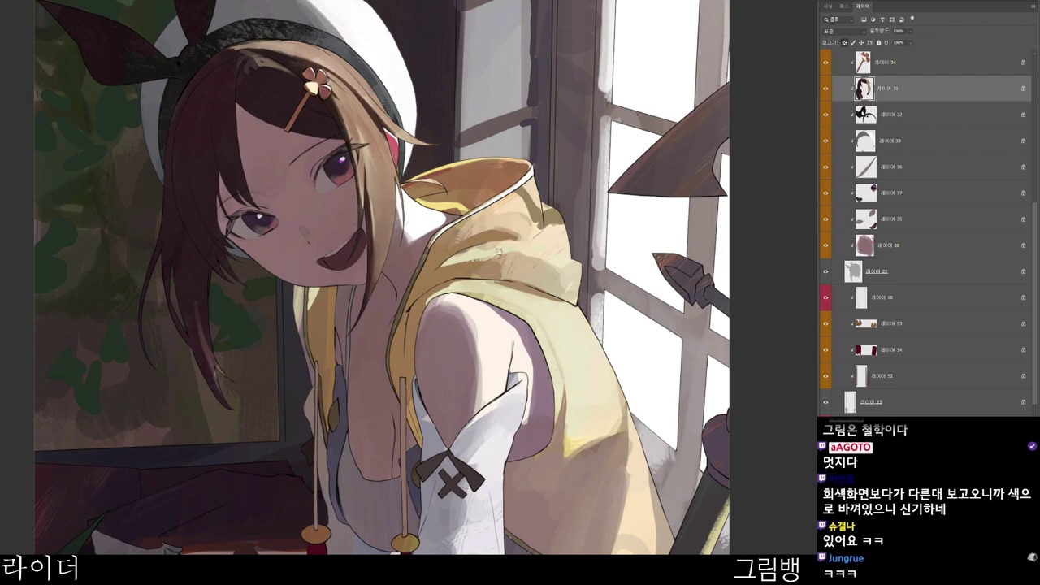
left_click_drag(409, 228, 426, 300)
left_click(390, 341, "alt")
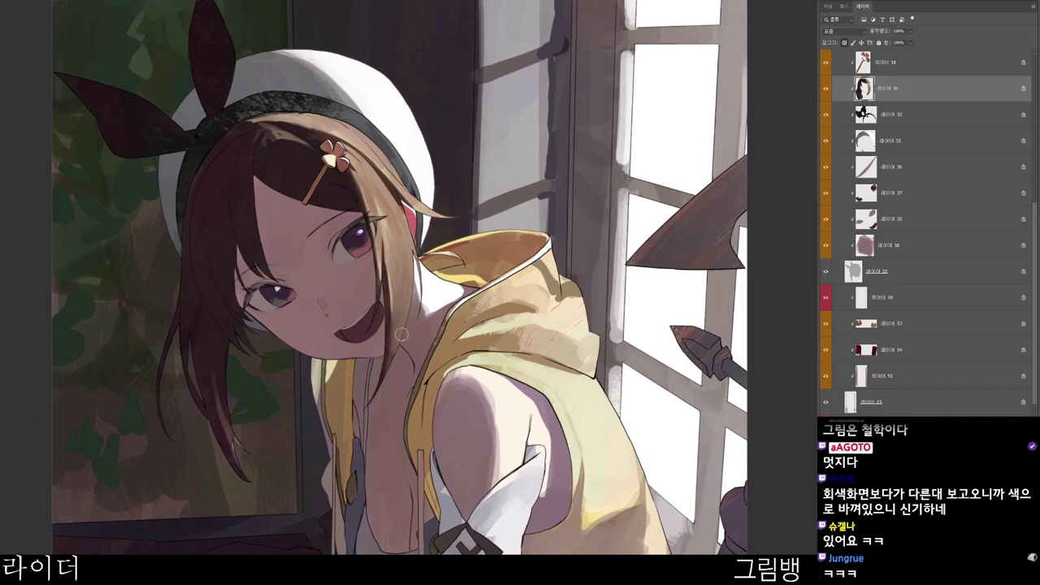
left_click_drag(491, 581, 496, 538)
left_click_drag(540, 485, 526, 530)
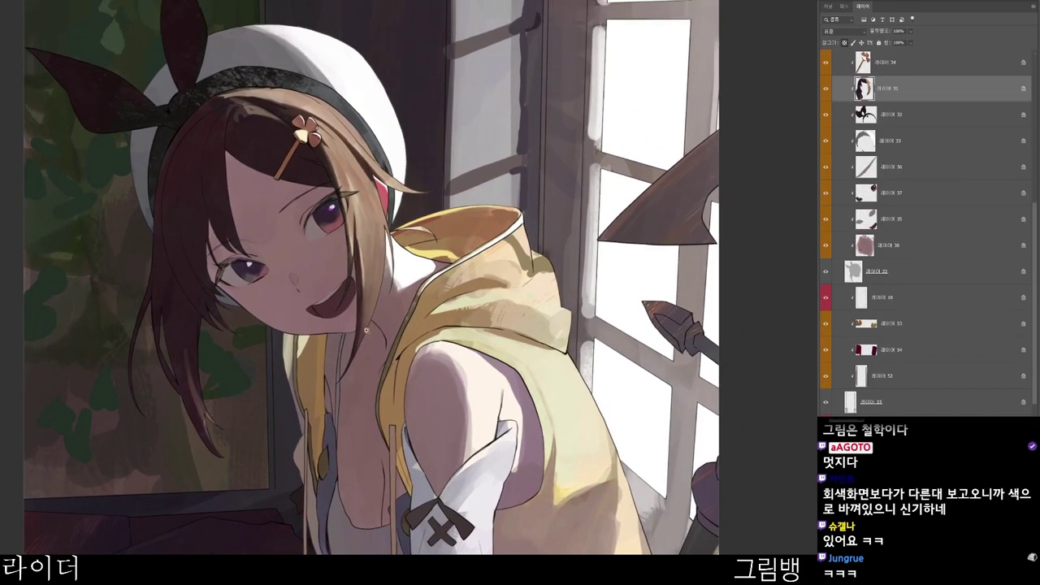
scroll(366, 329, "up", 1)
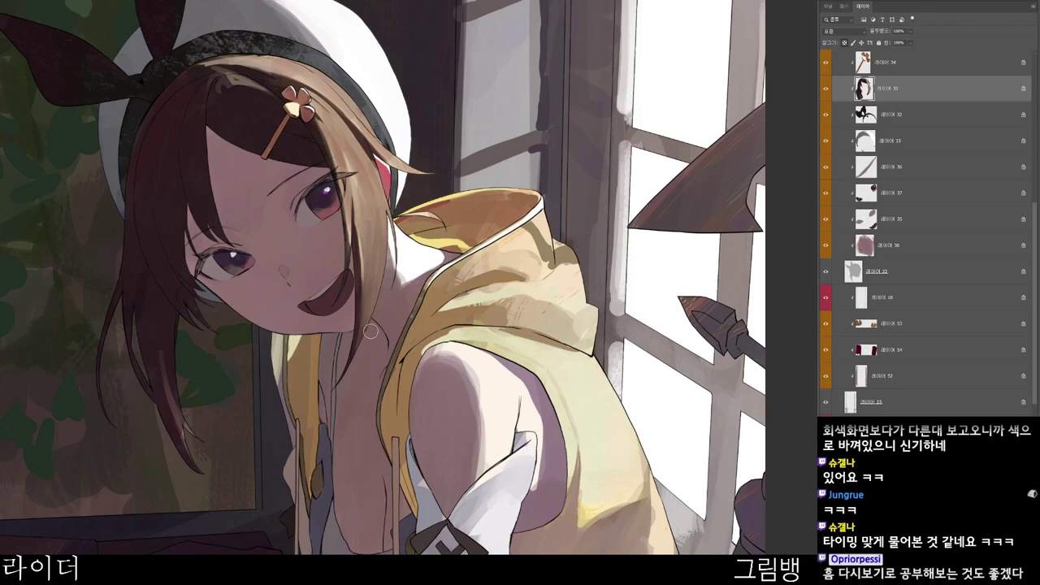
scroll(558, 387, "down", 1)
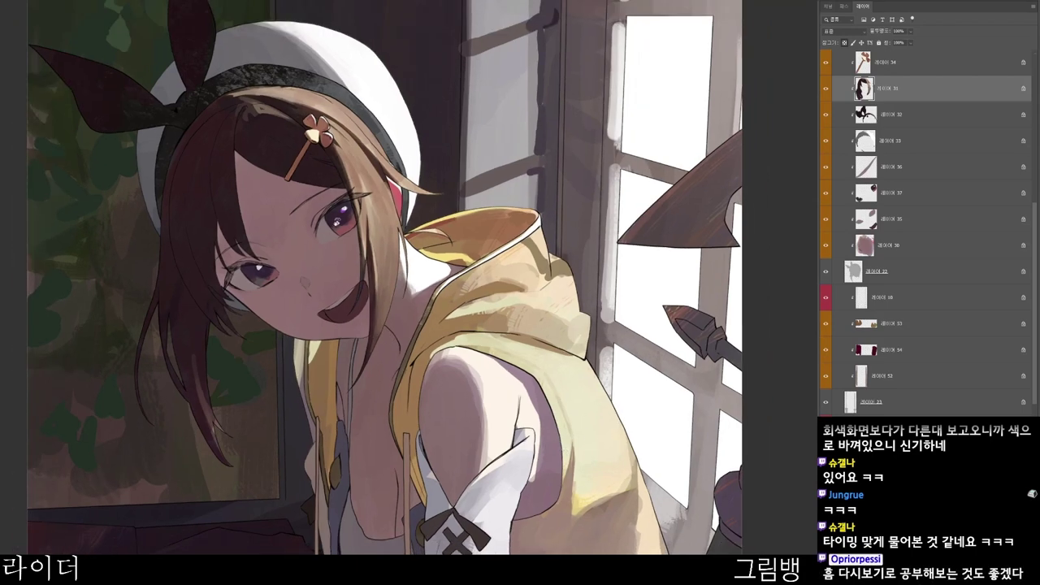
- Select the face's skin layer, tilt the canvas clockwise and choose dark reddish brown 512d2c as the painting colour
left_click(356, 281, "ctrl")
key("r")
left_click_drag(441, 314, 413, 371)
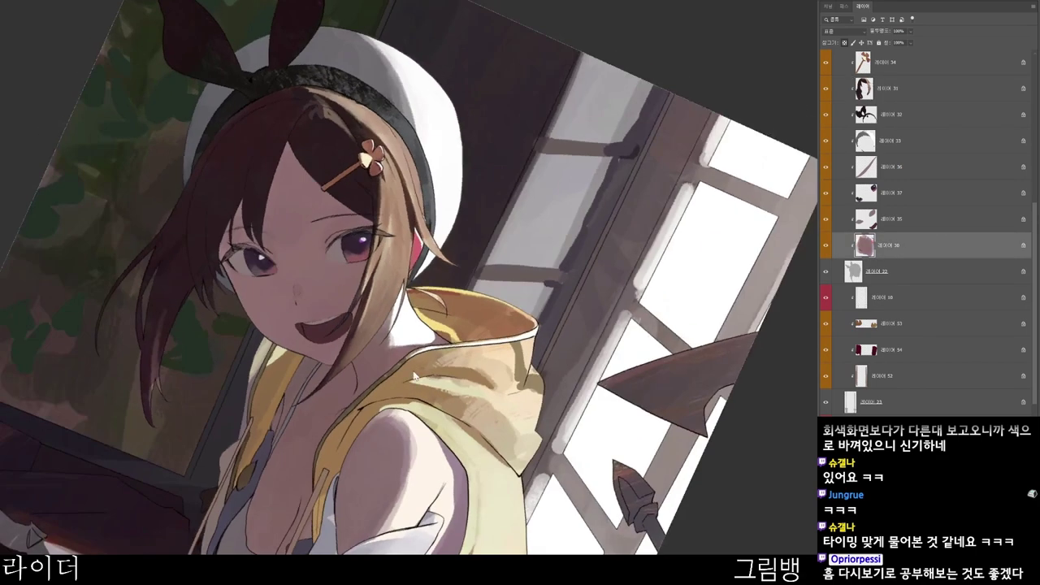
key("n")
left_click(477, 148)
left_click_drag(586, 204, 585, 213)
left_click(479, 160)
left_click(711, 35)
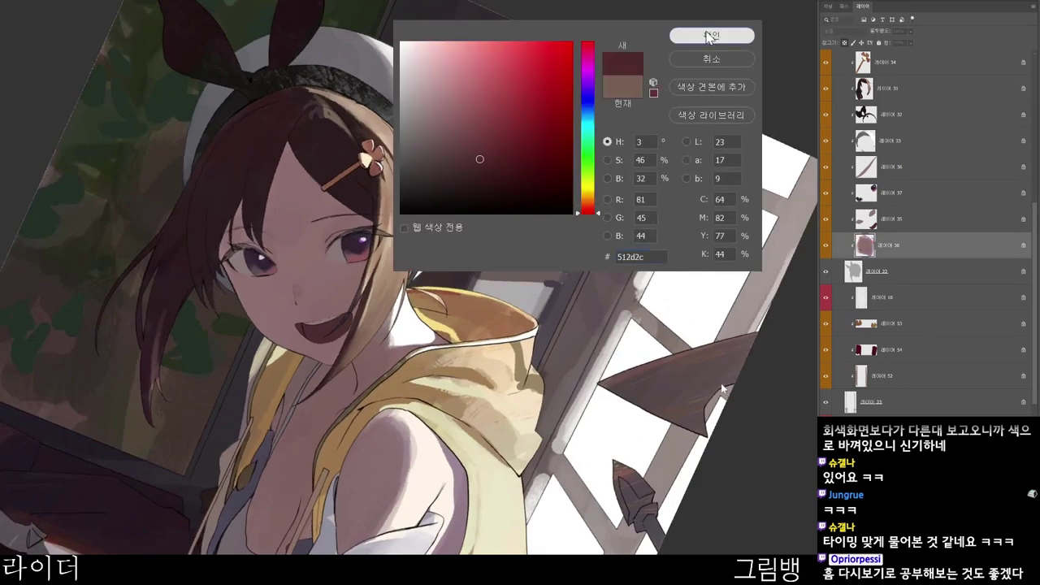
- Refine the shading around both eyes and the nose with the dark reddish brown
key("r")
left_click_drag(369, 278, 364, 302)
scroll(363, 301, "up", 1)
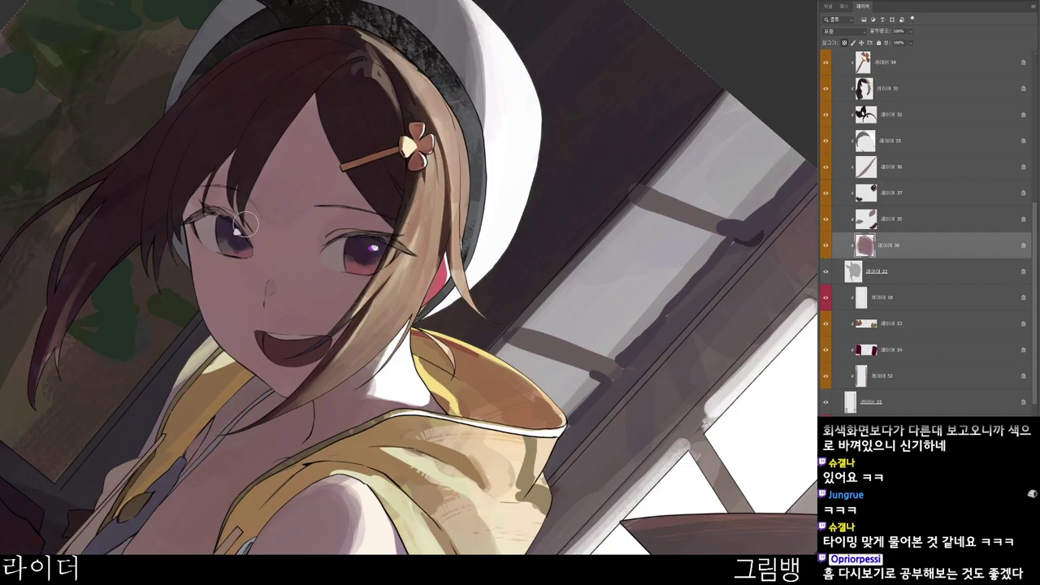
left_click_drag(425, 359, 438, 265)
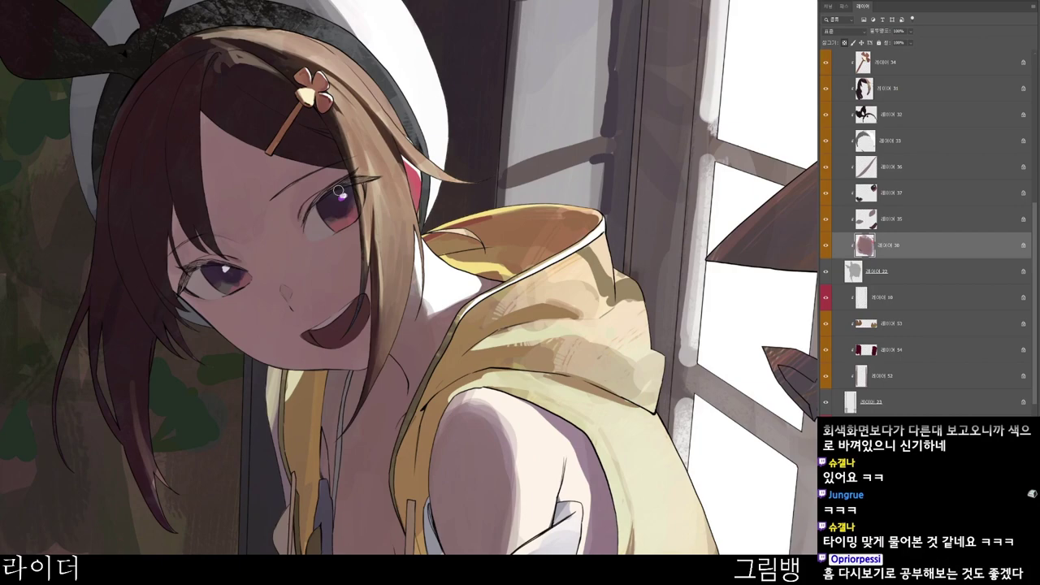
scroll(347, 206, "down", 1)
scroll(286, 283, "up", 2)
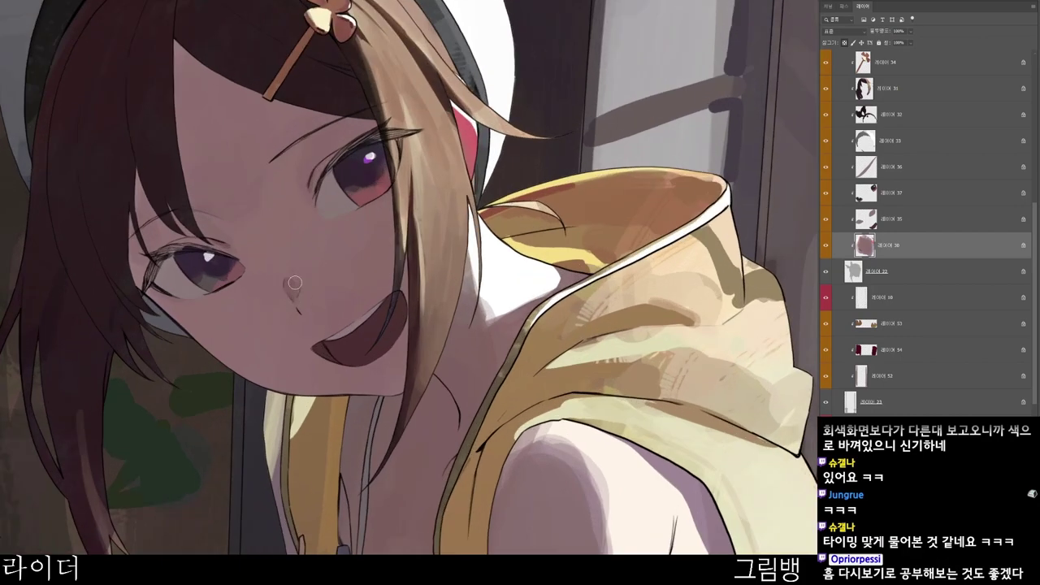
scroll(355, 237, "down", 2)
left_click_drag(433, 304, 345, 421)
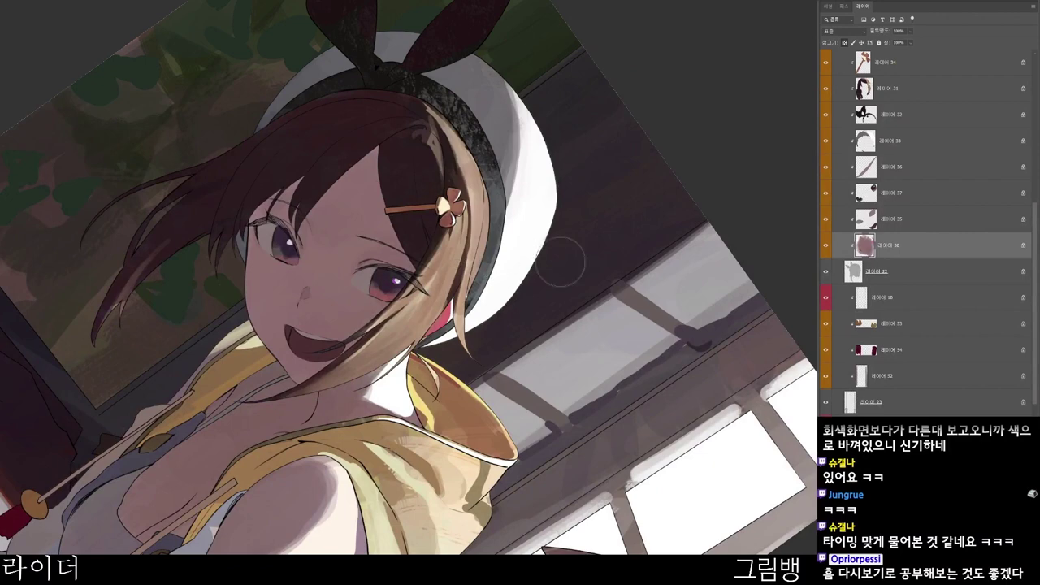
- Adjust the painting colour and warm the eyelid creases with a reddish tone
key("n")
left_click(711, 35)
scroll(329, 216, "up", 3)
left_click_drag(497, 263, 460, 251)
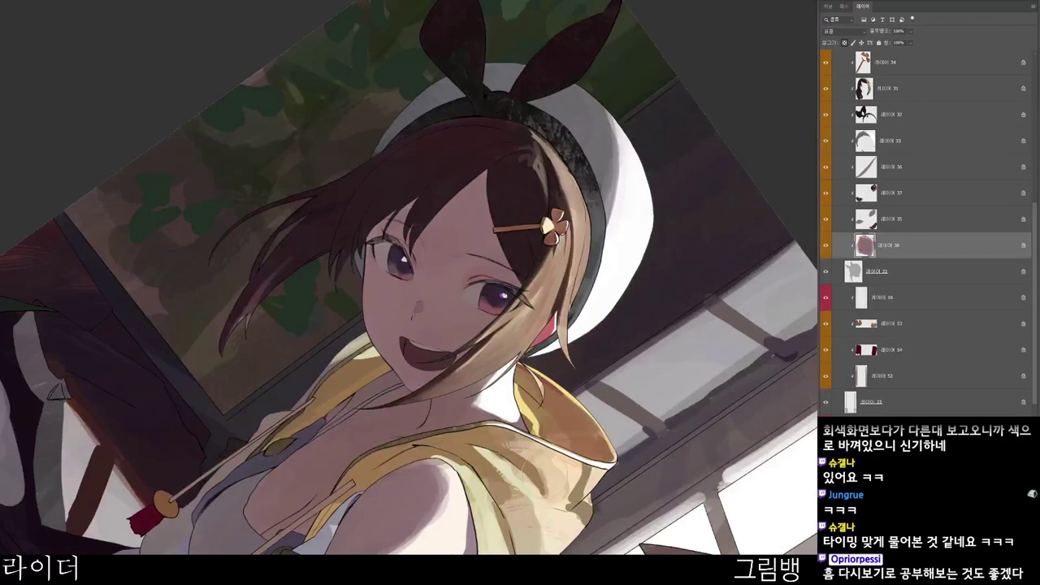
left_click_drag(532, 358, 587, 171)
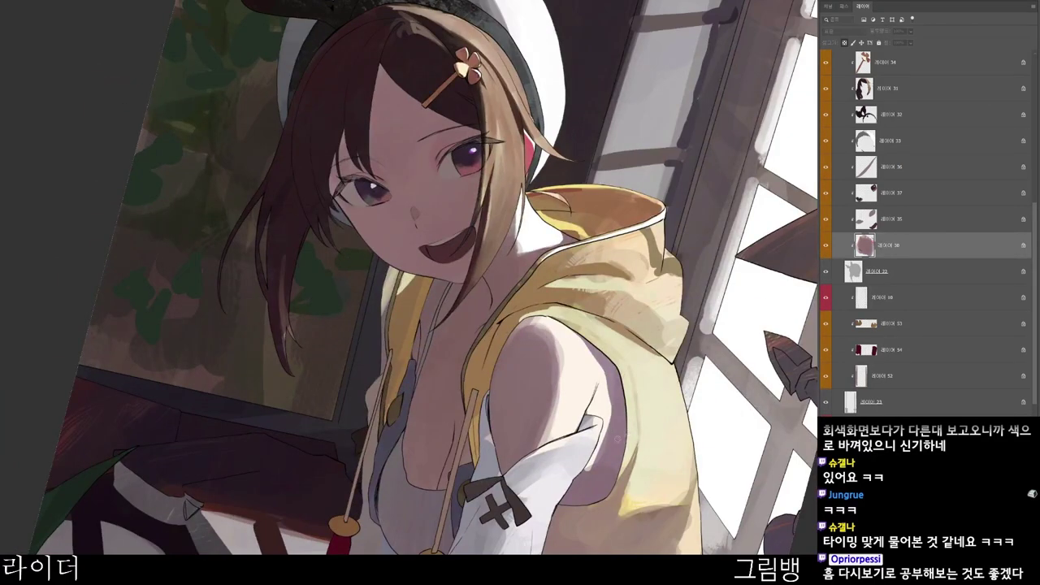
- Choose further skin shadow tones and touch up the shading of the nose, face and neck
key("n")
left_click(540, 153)
left_click(727, 36)
key("r")
mouse_move(630, 356)
left_mouse_down()
mouse_move(459, 479)
mouse_move(505, 489)
mouse_move(622, 374)
left_mouse_up()
key("n")
left_click(474, 150)
left_click(692, 36)
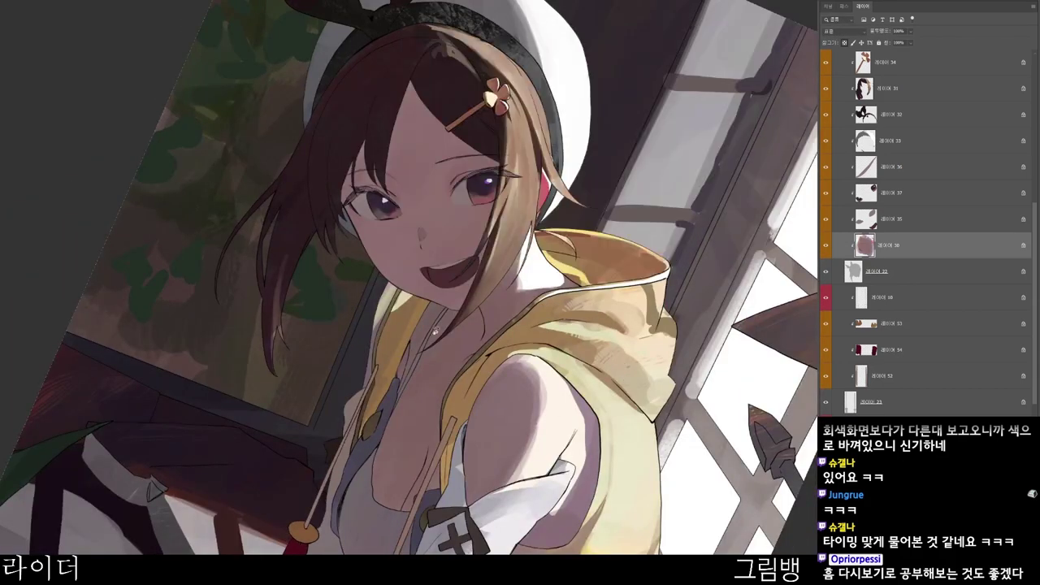
- Select the yellow hoodie's layer, turn the canvas upright and choose light orange f1b76b for painting it
left_click(443, 325, "ctrl")
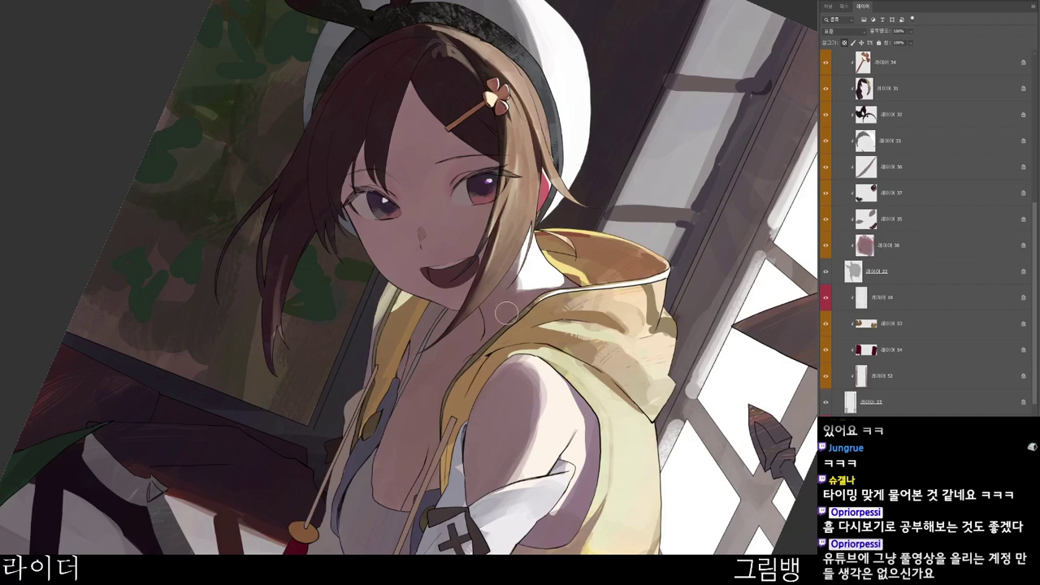
key("Escape")
left_click_drag(487, 436, 403, 434)
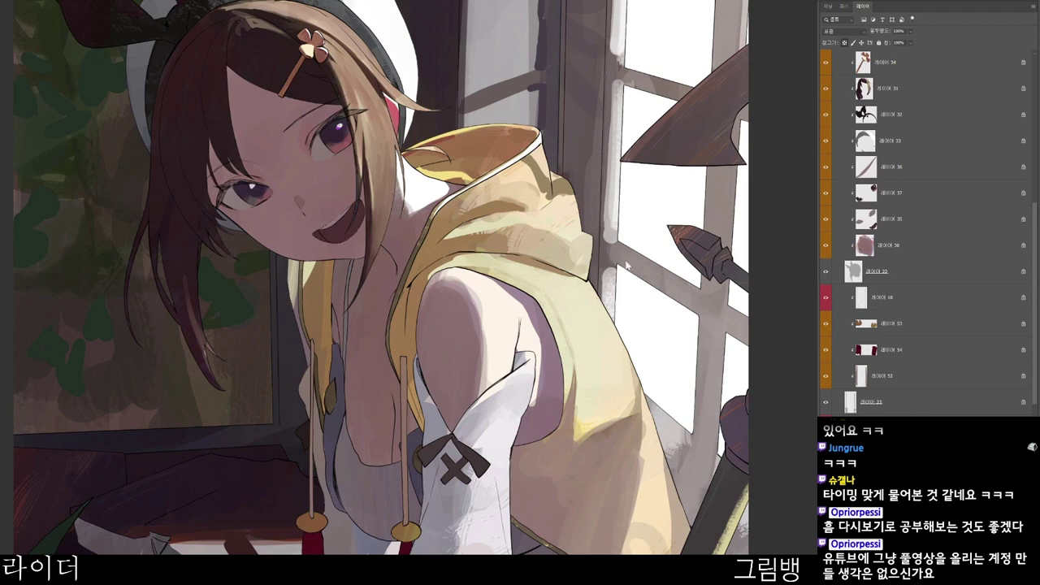
key("n")
left_click(476, 72)
left_click(590, 198)
left_click(495, 51)
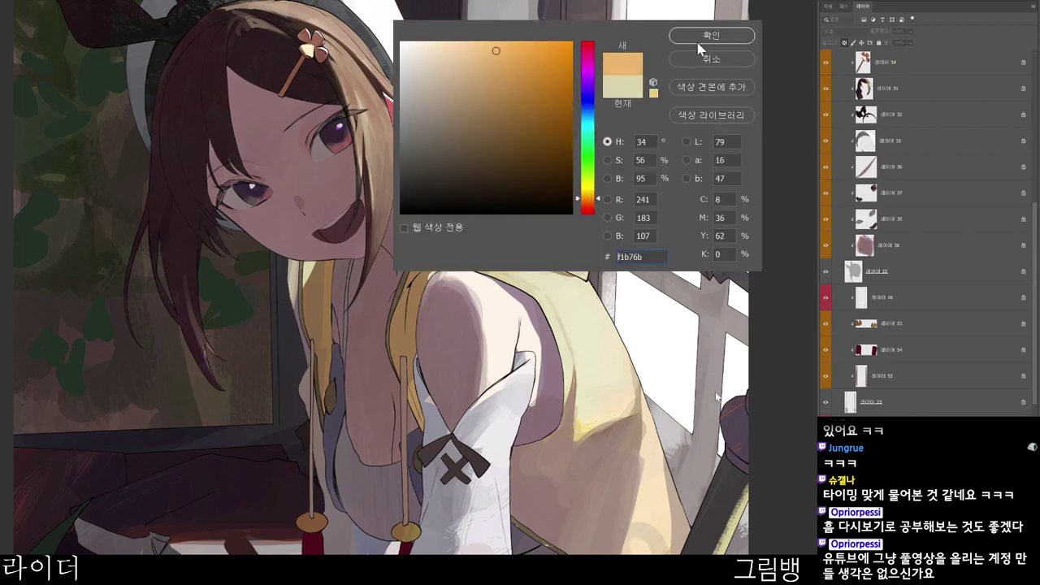
left_click(699, 40)
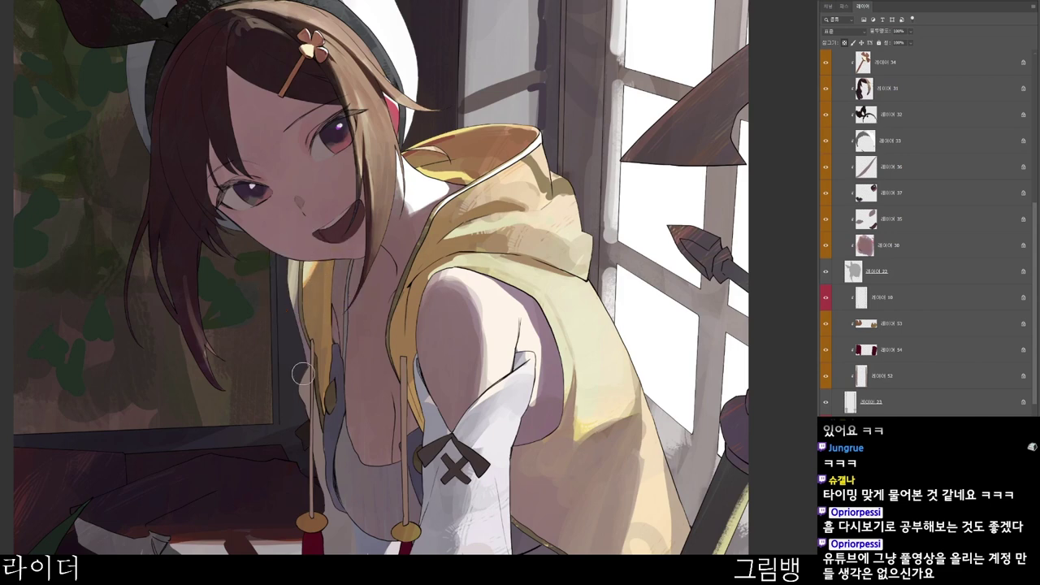
- Adjust the hoodie's front edge with a light orange tone and darker browns
key("n")
left_click_drag(485, 83, 482, 68)
left_click(719, 38)
key("n")
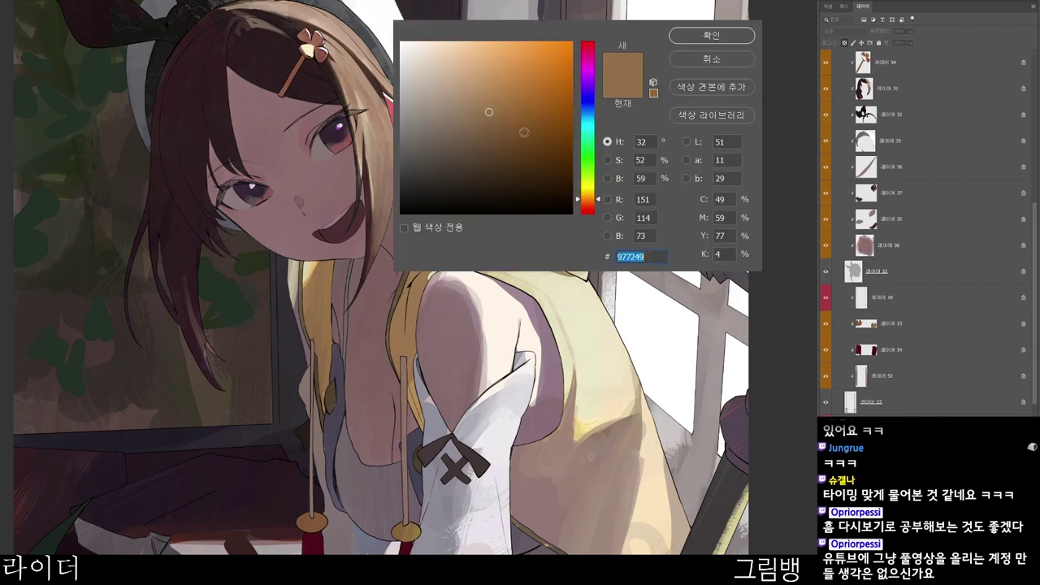
left_click(518, 145)
left_click(723, 38)
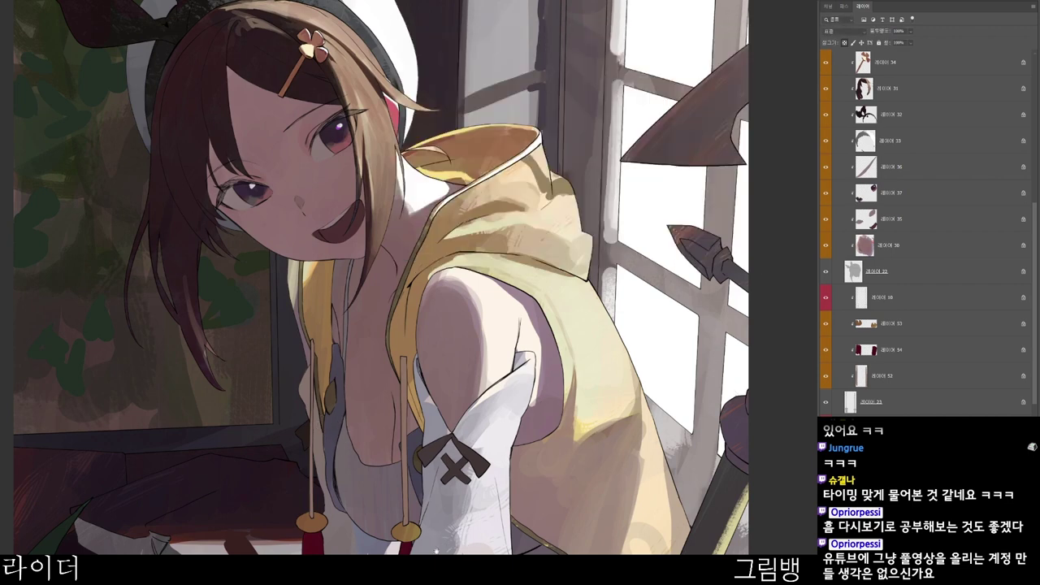
- Deepen the shading on the hoodie's front panels using a smaller brush with a sampled colour and dark browns
mouse_move(361, 327)
left_mouse_down()
mouse_move(351, 275)
mouse_move(303, 287)
left_mouse_up()
left_click(407, 291, "alt")
key("bracketleft")
key("bracketleft")
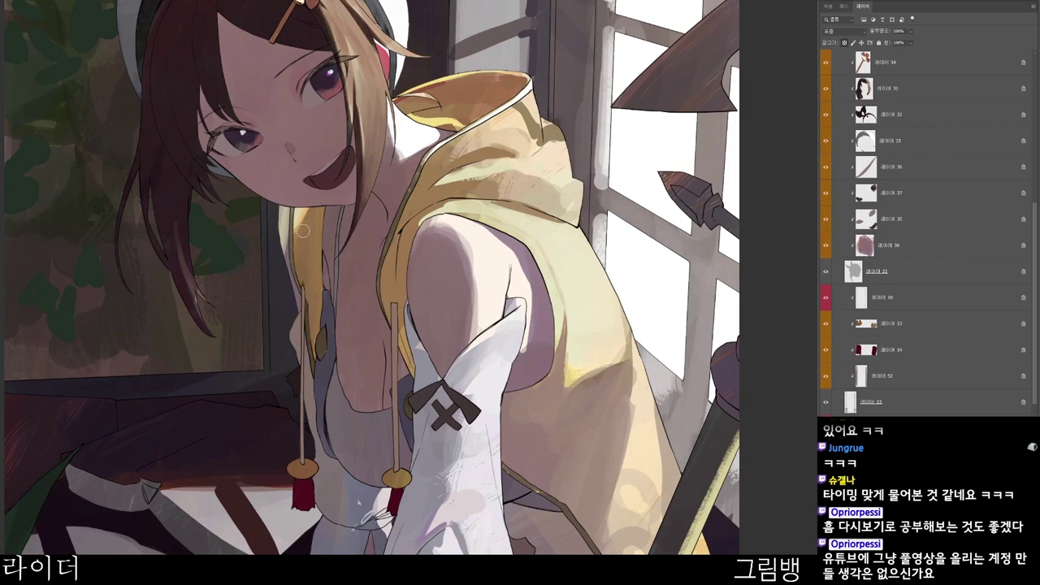
left_click_drag(367, 358, 347, 376)
key("n")
left_click(480, 166)
left_click(713, 39)
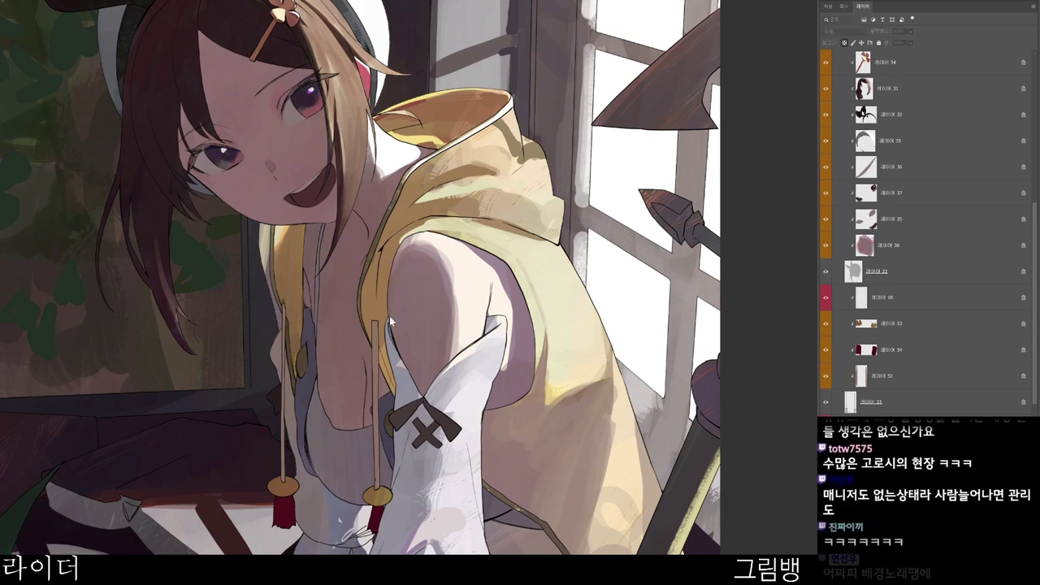
key("n")
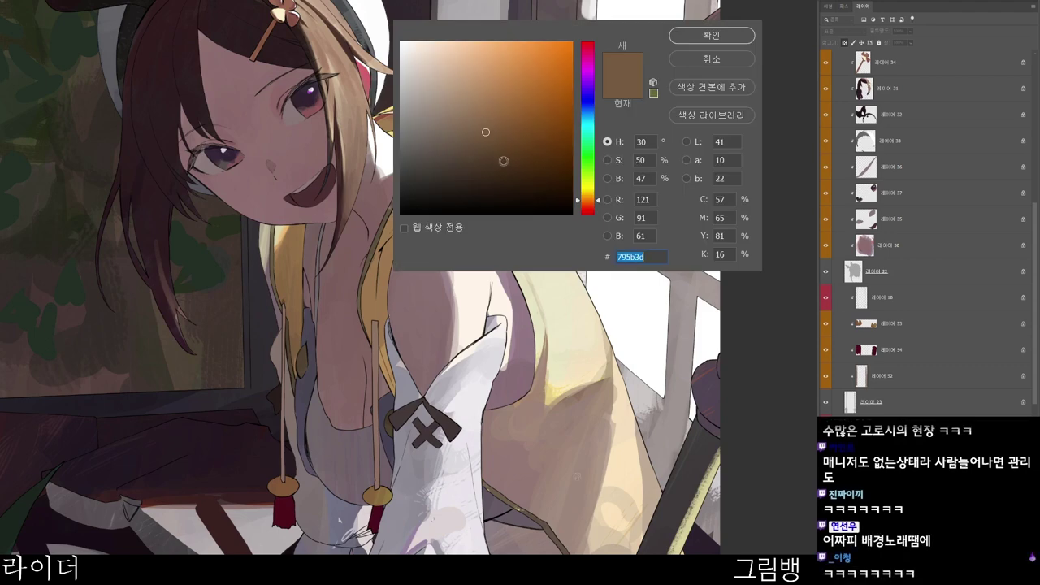
left_click(719, 39)
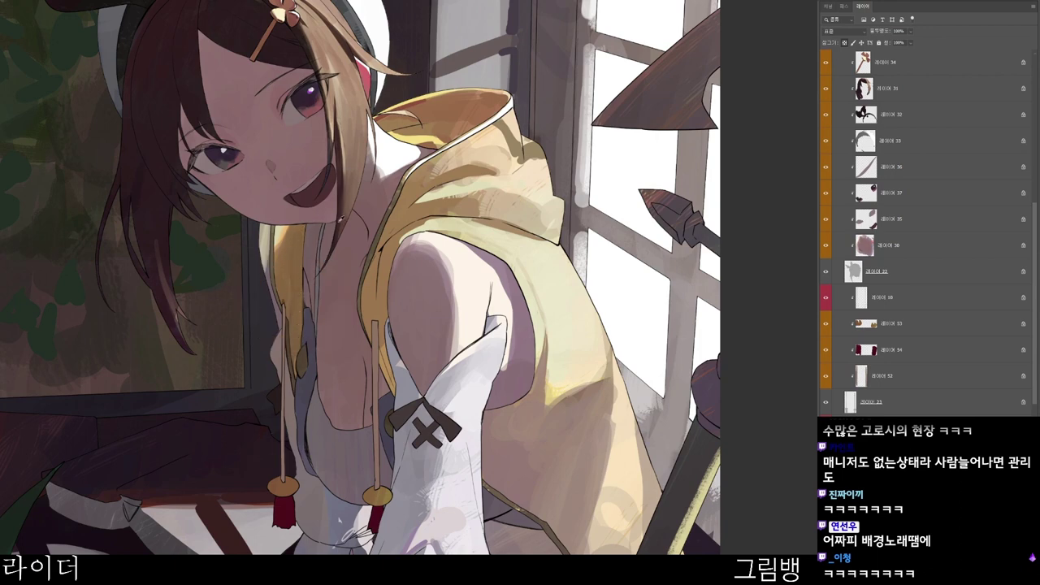
- Select the drawstring layer and recolour both hoodie drawstrings with ochre yellow sampled from the hoodie, using a large brush
scroll(330, 242, "up", 3)
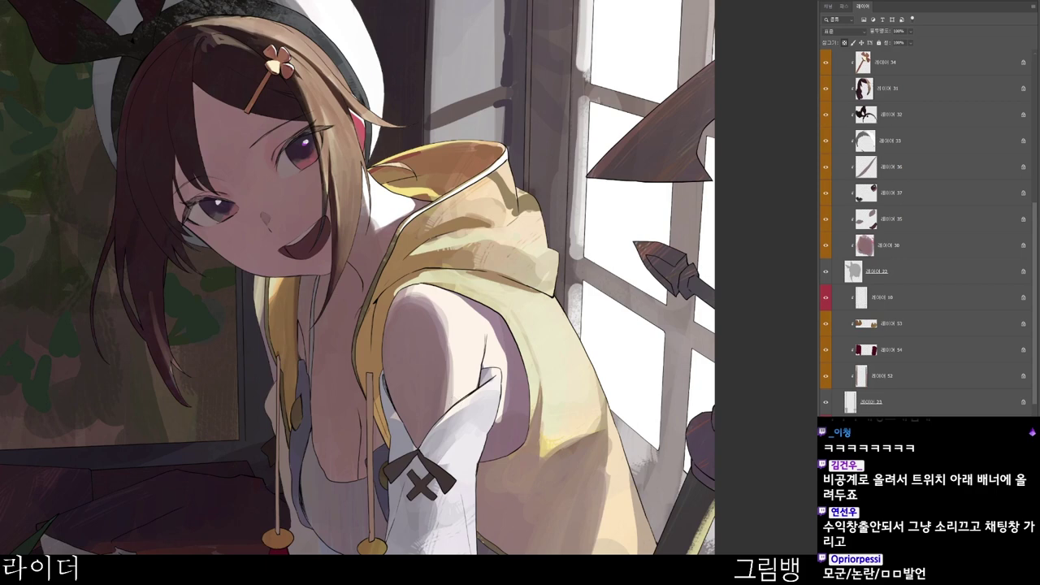
left_click_drag(455, 390, 420, 324)
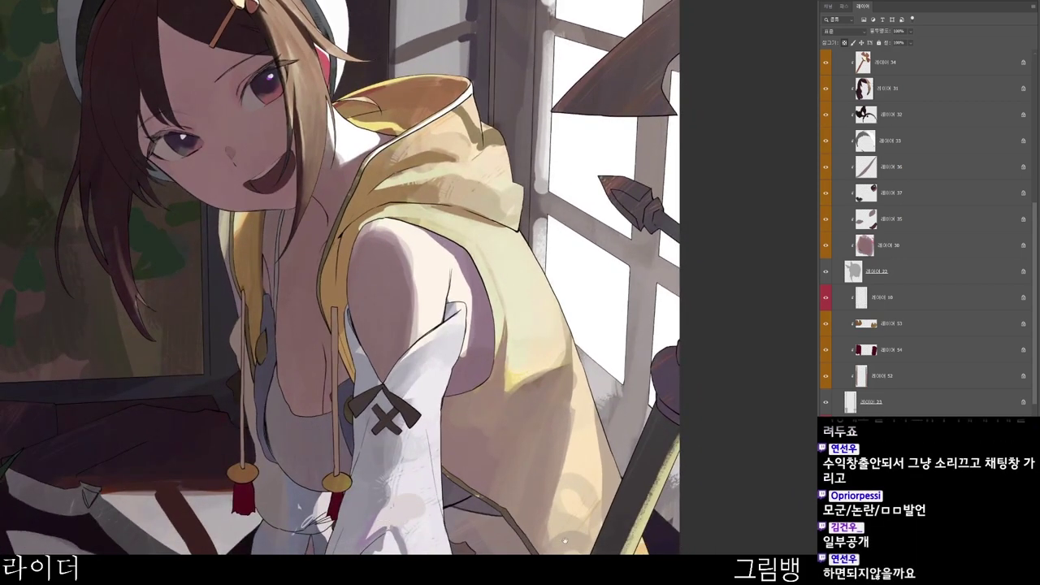
left_click_drag(506, 554, 503, 530)
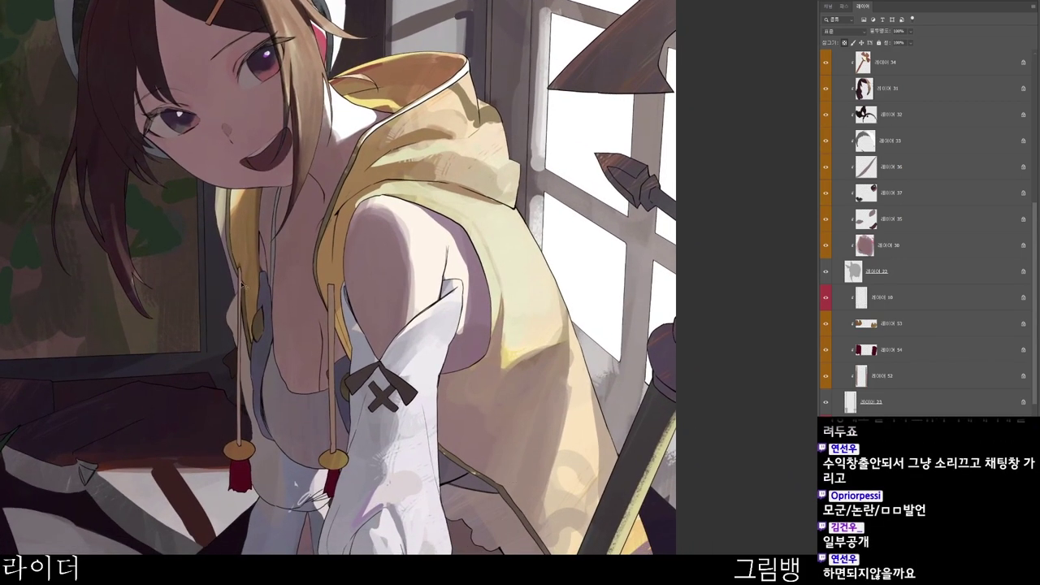
left_click(268, 289, "ctrl")
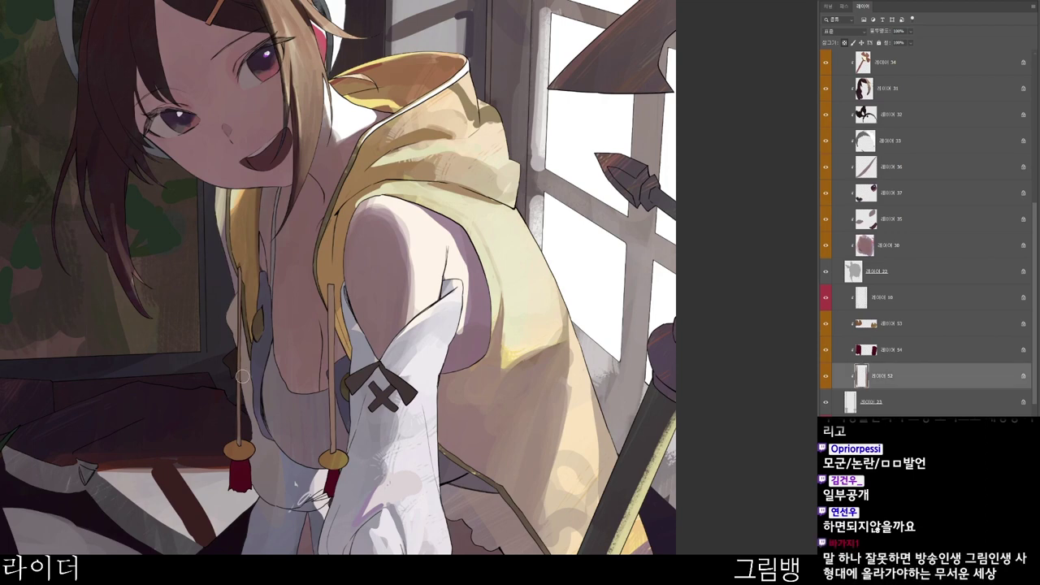
left_click(243, 242, "alt")
left_click_drag(315, 266, 311, 259)
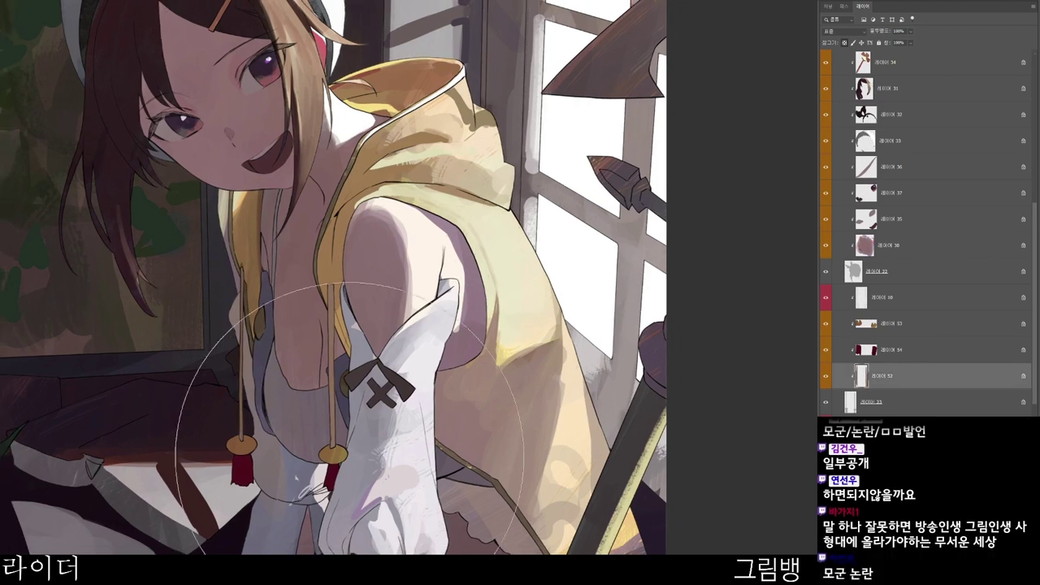
left_click_drag(353, 451, 340, 495)
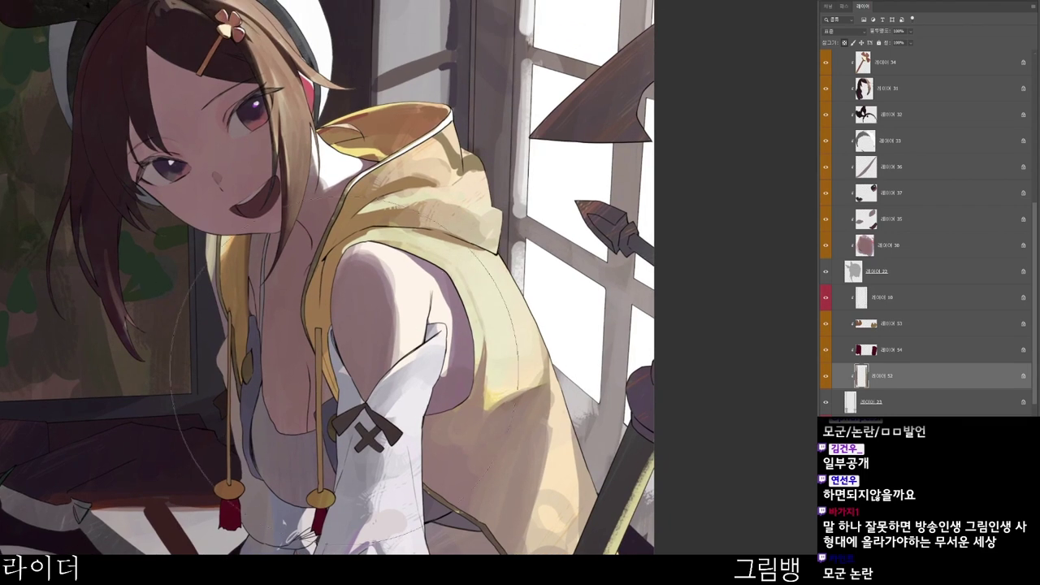
- Select the layer beneath the drawstring at the hoodie's front edge and sample the shaded colour of the upper arm
left_click(318, 304, "ctrl")
left_click_drag(333, 331, 348, 321)
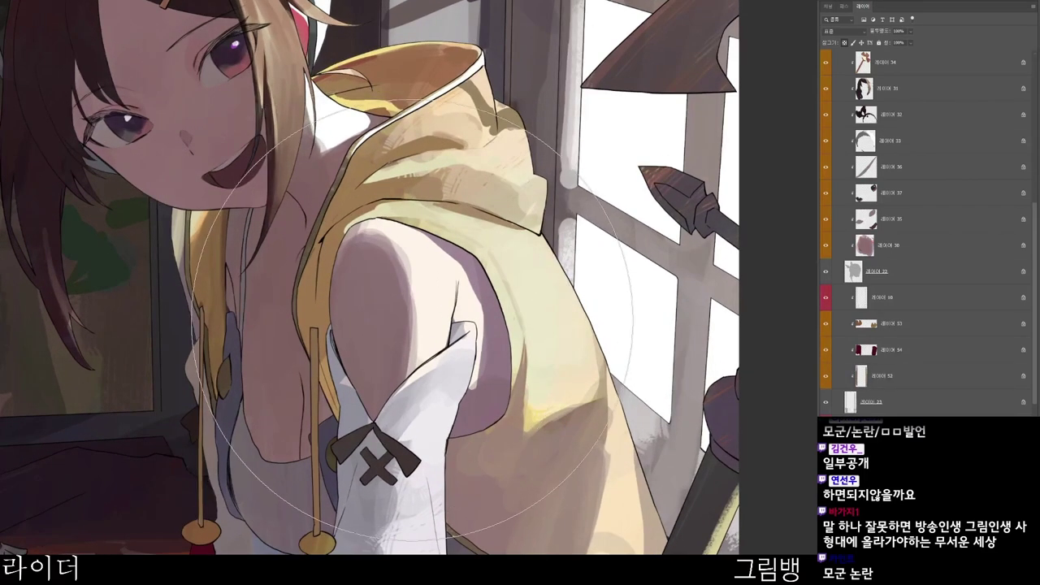
left_click(386, 279, "alt")
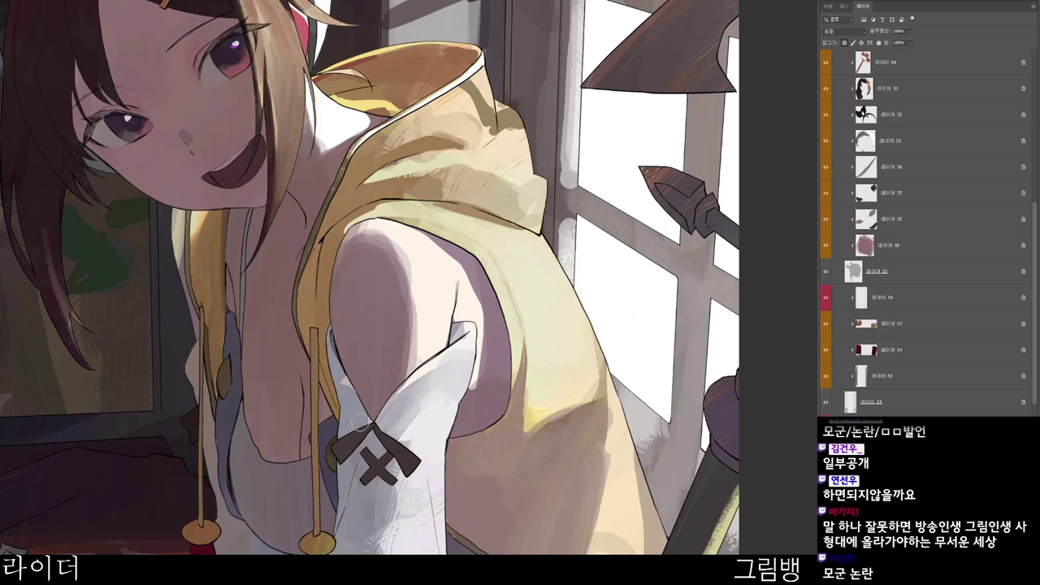
scroll(503, 521, "down", 1)
left_click_drag(504, 521, 457, 471)
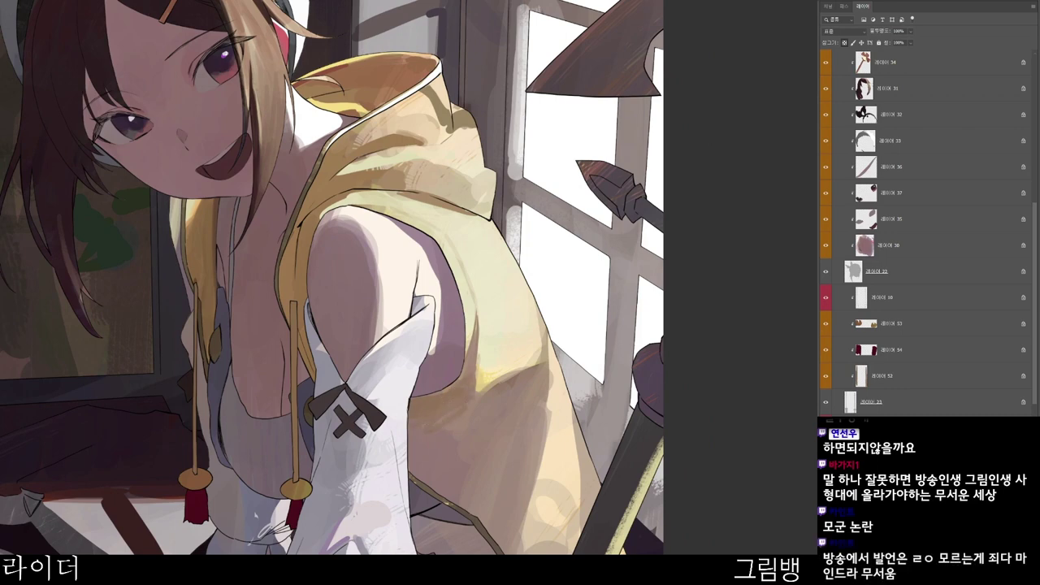
scroll(511, 417, "down", 1)
scroll(491, 436, "down", 1)
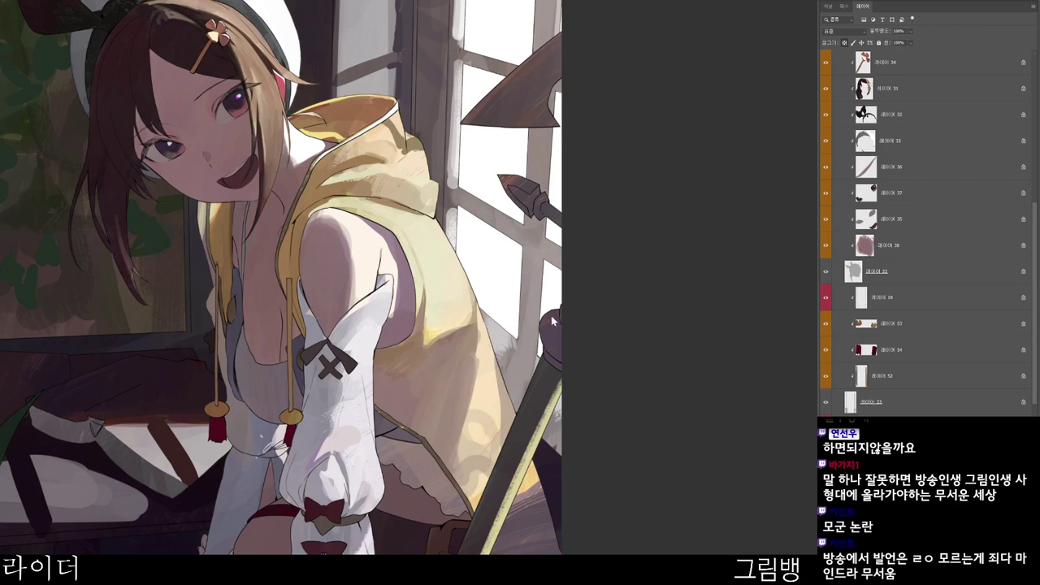
- Choose a more saturated brown and rework the shading on the hoodie's lower back, blending with a colour sampled from it
left_click_drag(552, 320, 576, 318)
key("n")
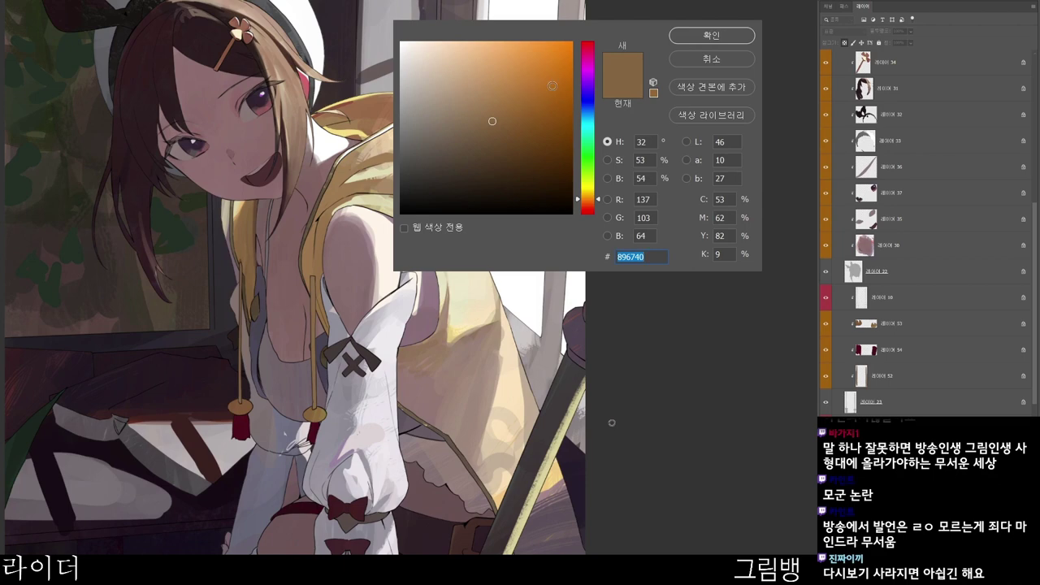
left_click(527, 128)
left_click(712, 36)
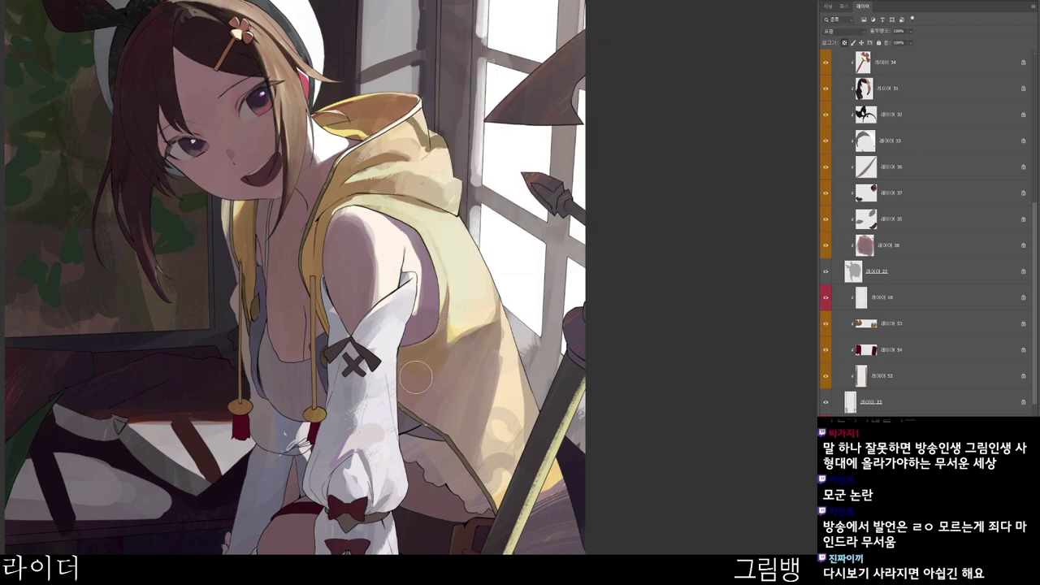
left_click_drag(439, 355, 430, 386)
mouse_move(466, 353)
left_mouse_down()
mouse_move(437, 368)
mouse_move(453, 379)
left_mouse_up()
left_click(447, 359, "alt")
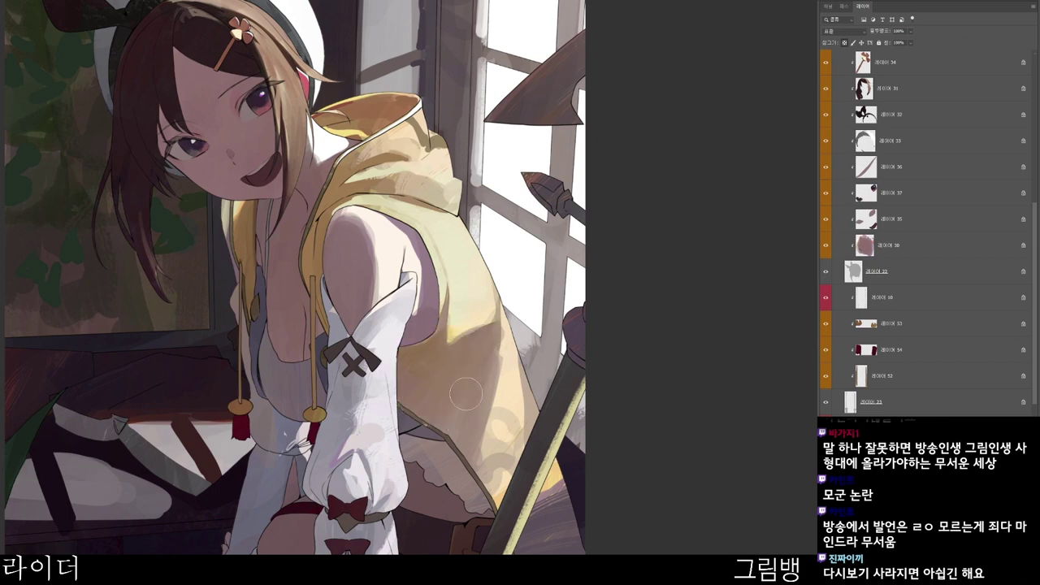
mouse_move(466, 394)
left_mouse_down()
mouse_move(496, 348)
mouse_move(472, 444)
mouse_move(512, 350)
mouse_move(512, 315)
left_mouse_up()
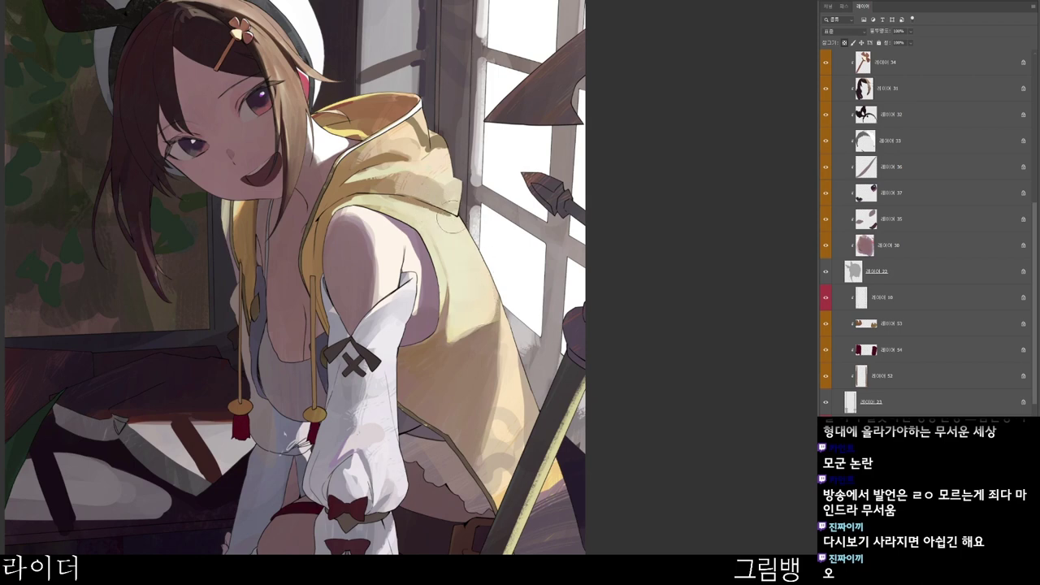
- Choose a lighter tone for the hoodie and tilt the canvas counterclockwise for painting it
left_click_drag(435, 168, 365, 222)
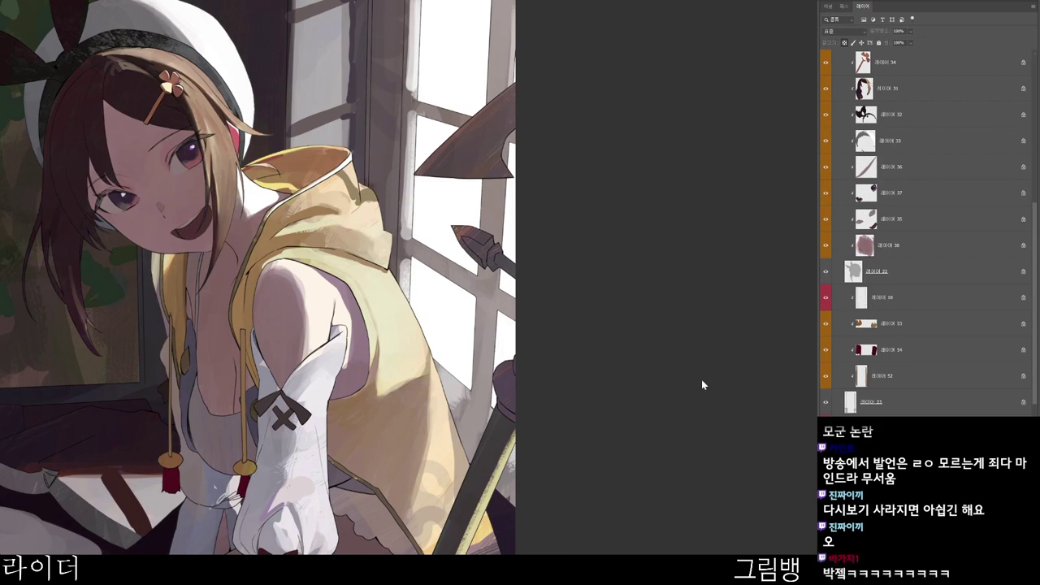
left_click(500, 60)
left_click(730, 40)
key("r")
left_click_drag(384, 282, 410, 202)
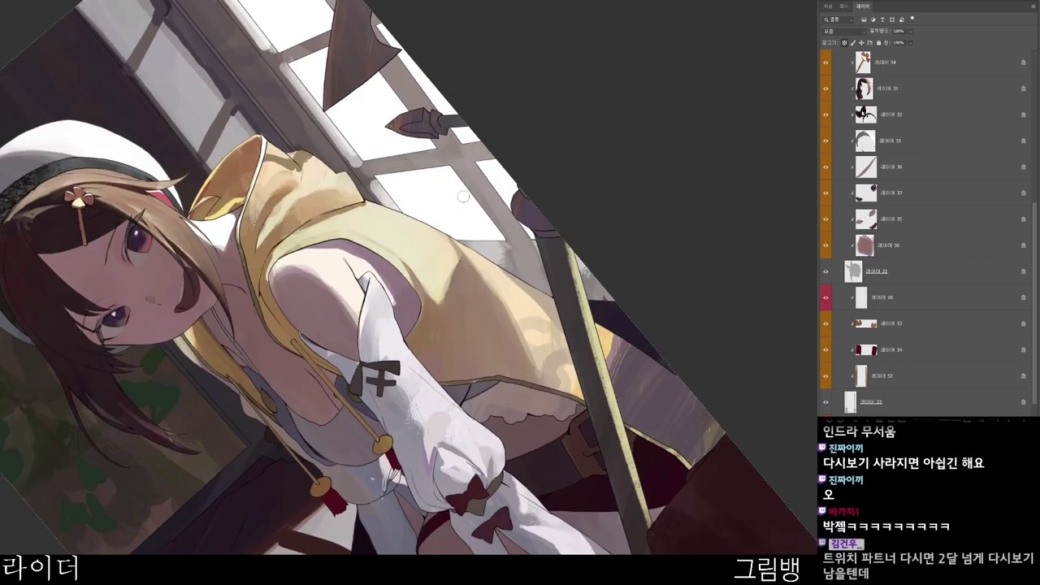
mouse_move(362, 277)
left_mouse_down()
mouse_move(364, 311)
mouse_move(368, 281)
left_mouse_up()
scroll(359, 314, "up", 2)
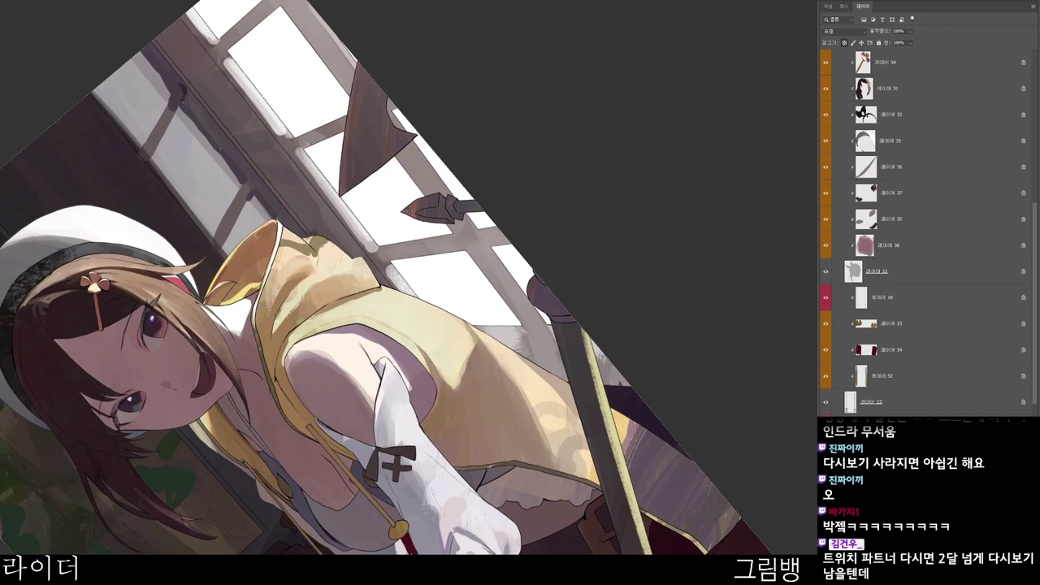
- Refine the hood's rim and folds with tones sampled from it and choose brown 806342
left_click(278, 253, "alt")
left_click_drag(283, 250, 277, 261)
left_click(282, 315, "alt")
left_click_drag(283, 309, 291, 292)
left_click_drag(290, 288, 277, 334)
key("n")
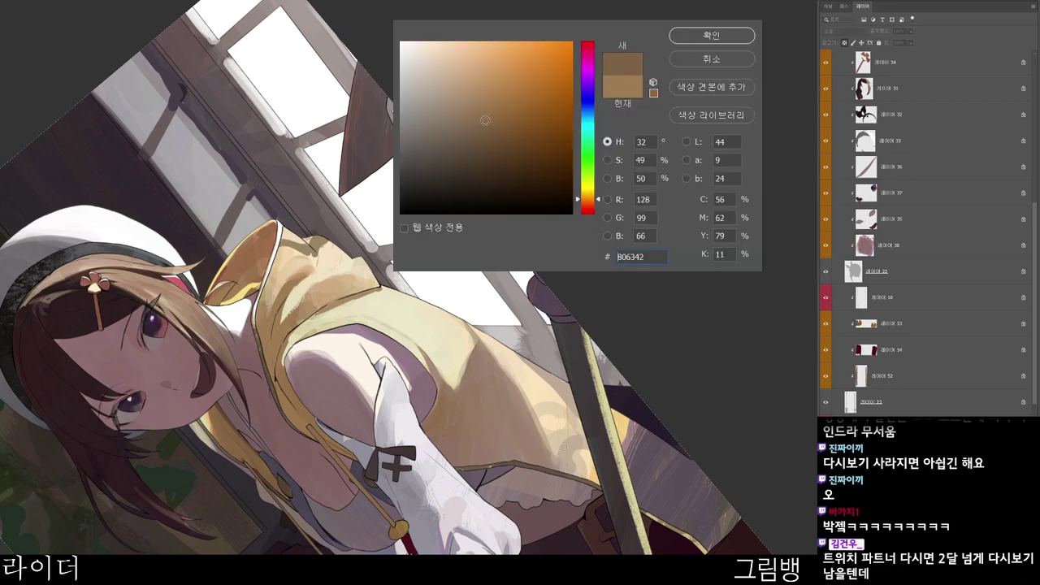
left_click(707, 38)
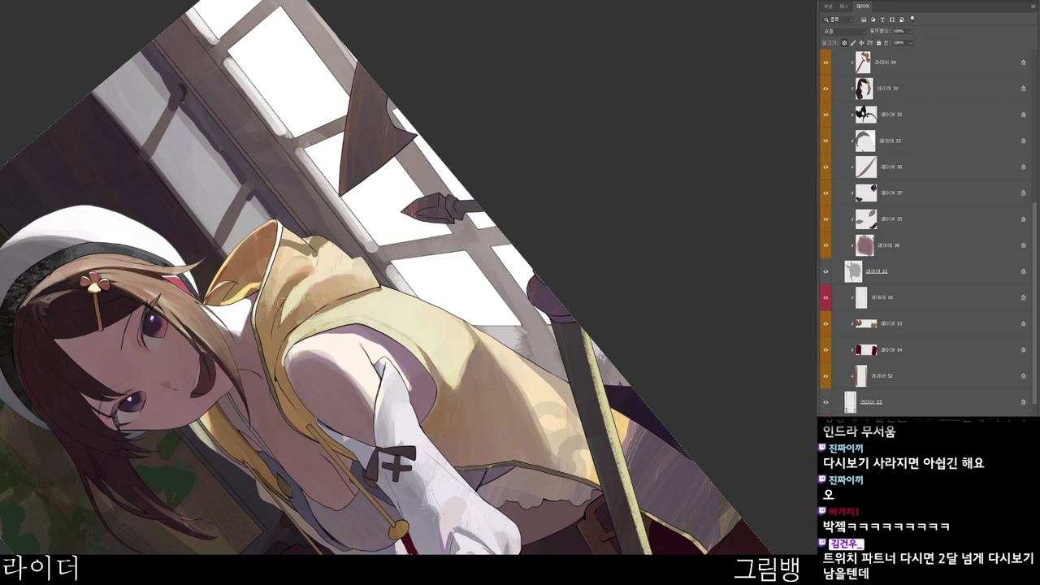
- Choose a light orange for lightening the hood's folds and turn the canvas nearly upright
key("n")
left_click(467, 62)
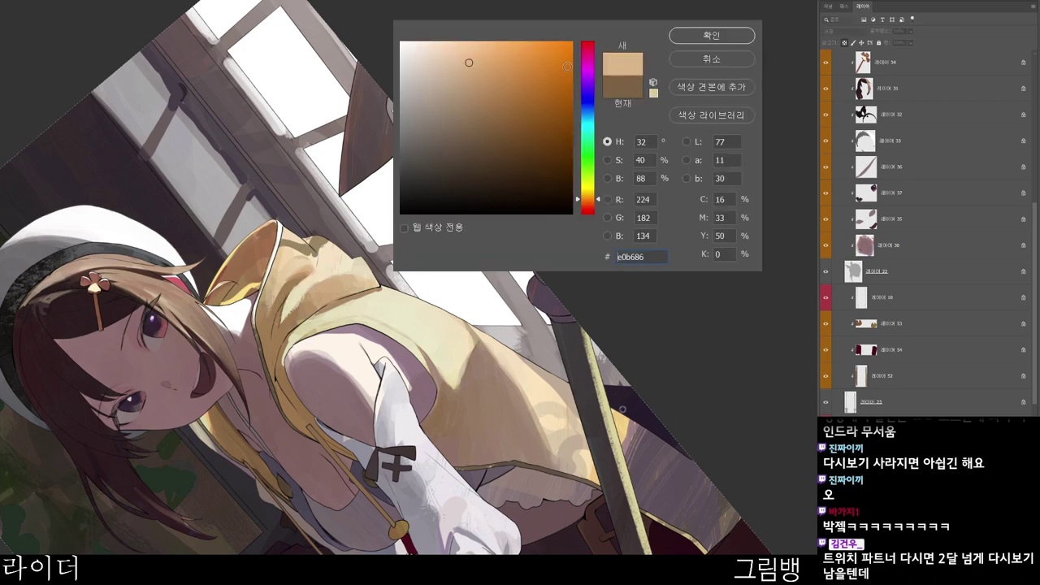
left_click(498, 54)
left_click(712, 37)
left_click_drag(403, 424, 503, 512)
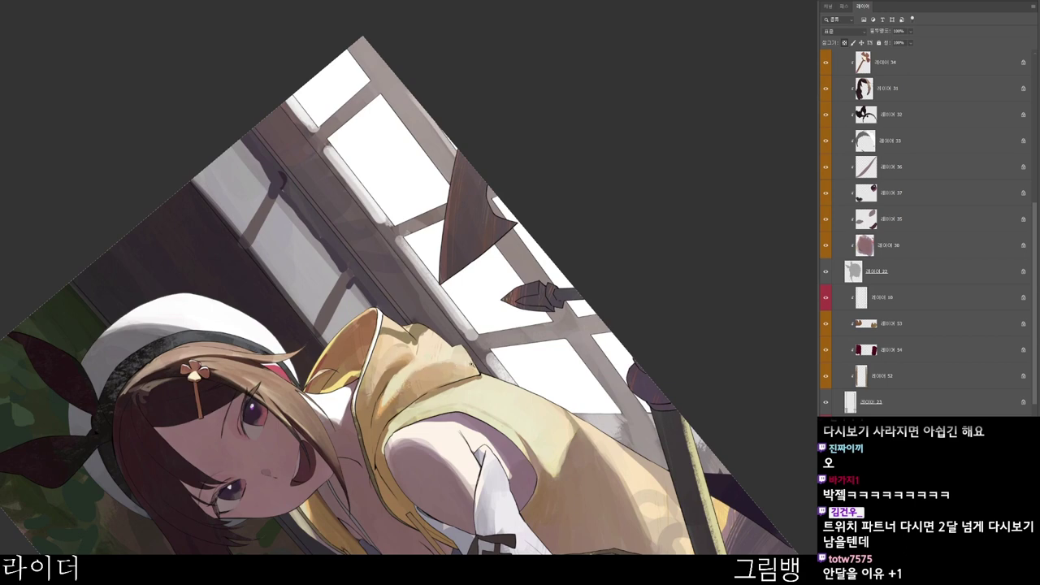
scroll(471, 366, "down", 2)
left_click_drag(539, 413, 395, 508)
- Choose a saturated, redder orange and warm up the hood's outer folds with it and a sampled tone
key("n")
left_click(528, 62)
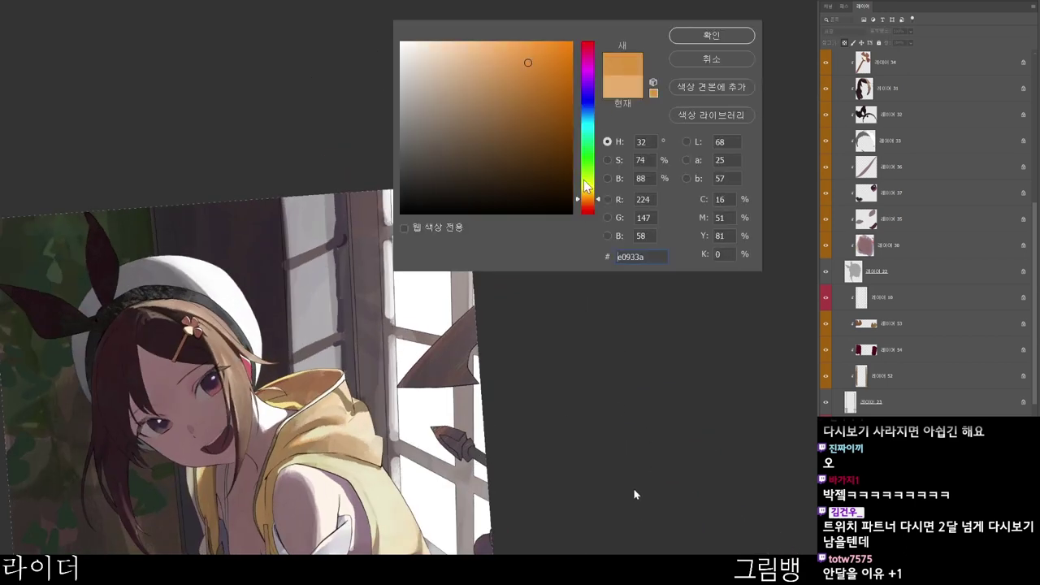
left_click(588, 209)
left_click(706, 36)
left_click_drag(440, 512, 485, 366)
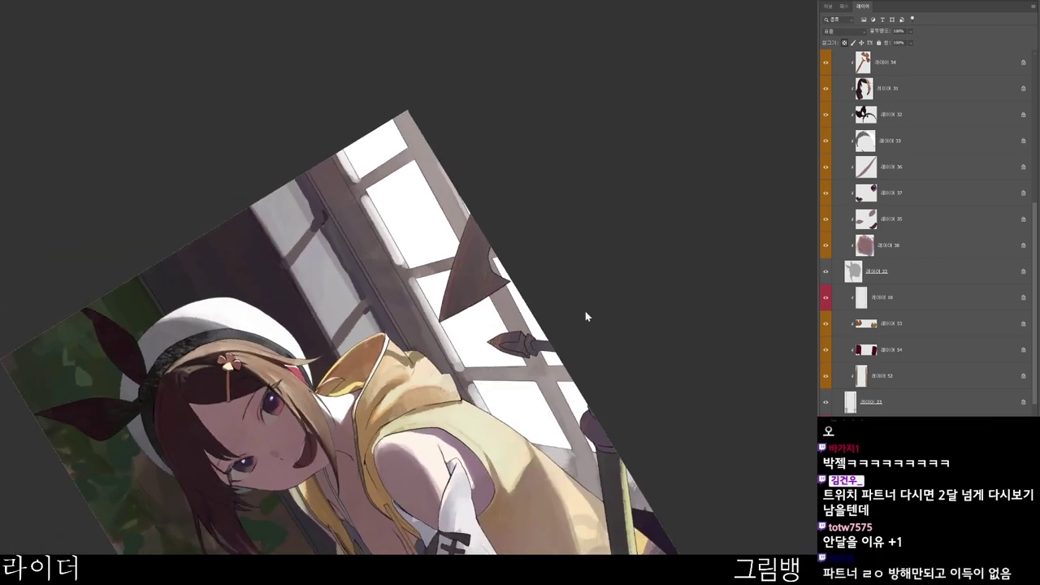
left_click(398, 408, "alt")
scroll(475, 342, "up", 1)
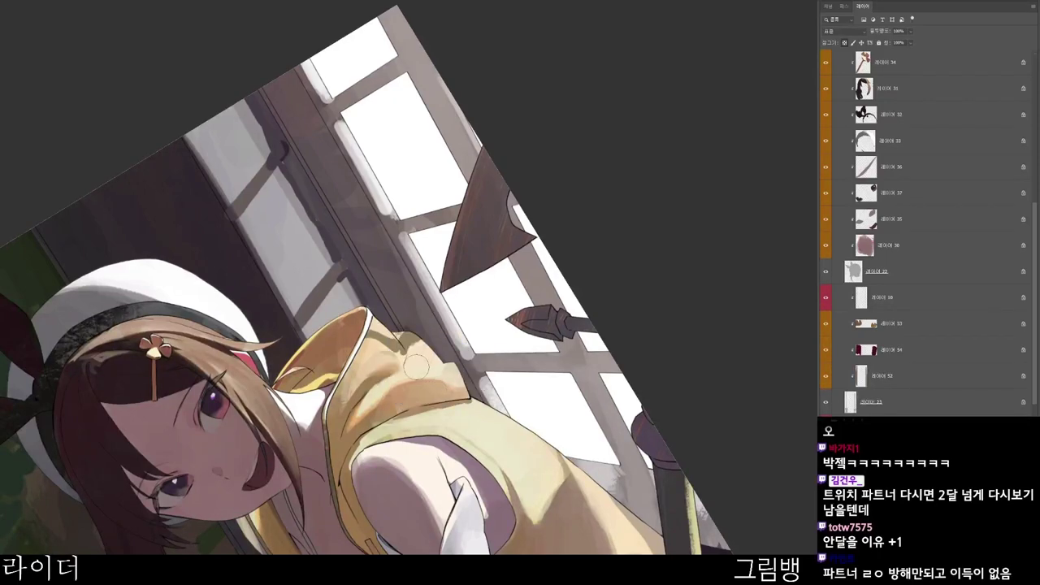
left_click_drag(485, 348, 335, 419)
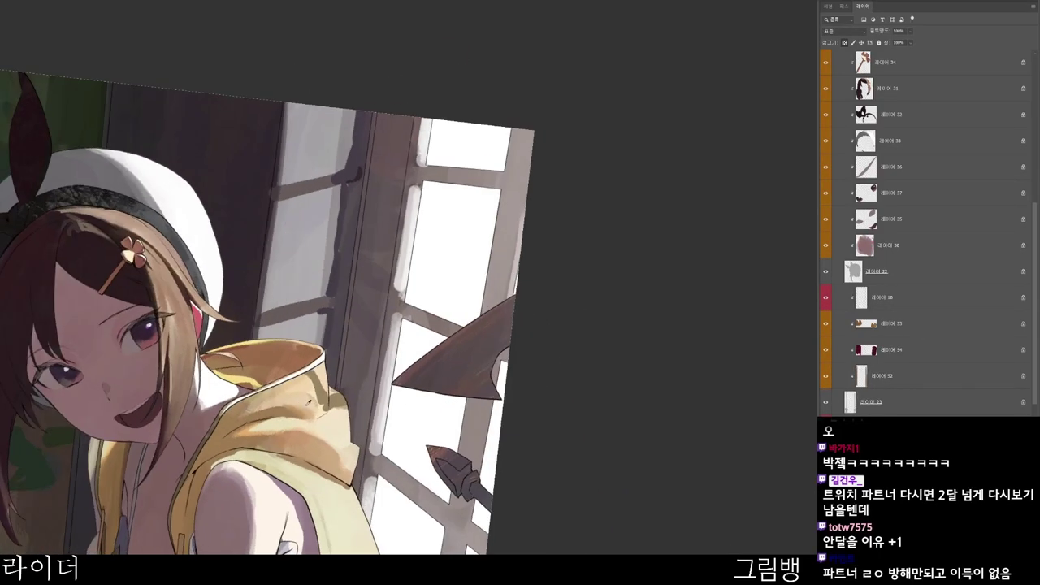
- Blend the folds at the back of the hood with colours sampled from the hood
left_click(309, 355, "alt")
left_click(339, 412, "alt")
left_click_drag(331, 386, 354, 429)
left_click(341, 404, "alt")
scroll(404, 345, "down", 2)
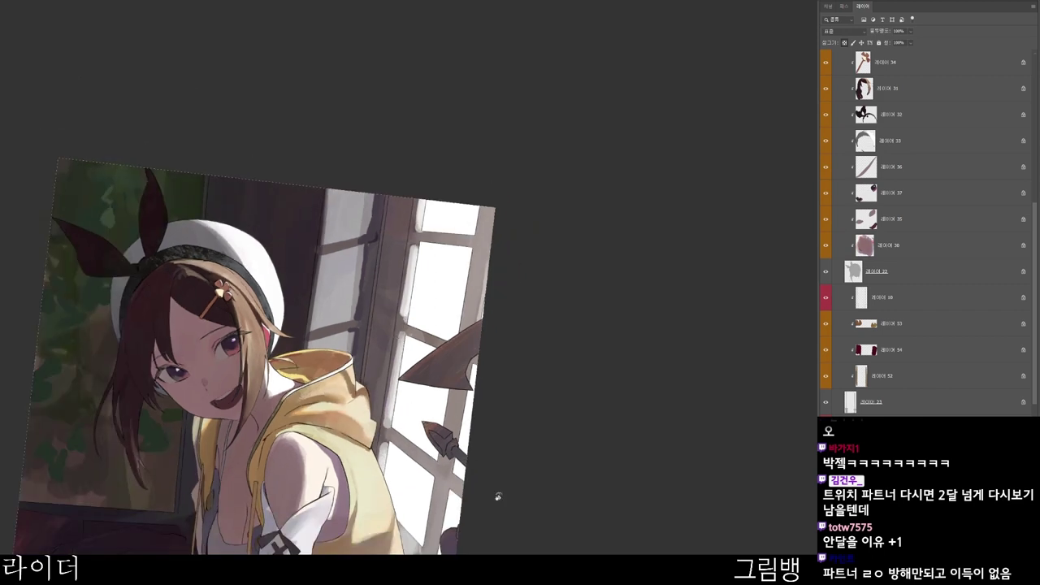
- Choose a dark reddish brown and add shading along the inside of the hood's opening
key("r")
left_click_drag(498, 496, 583, 416)
key("n")
left_click(527, 109)
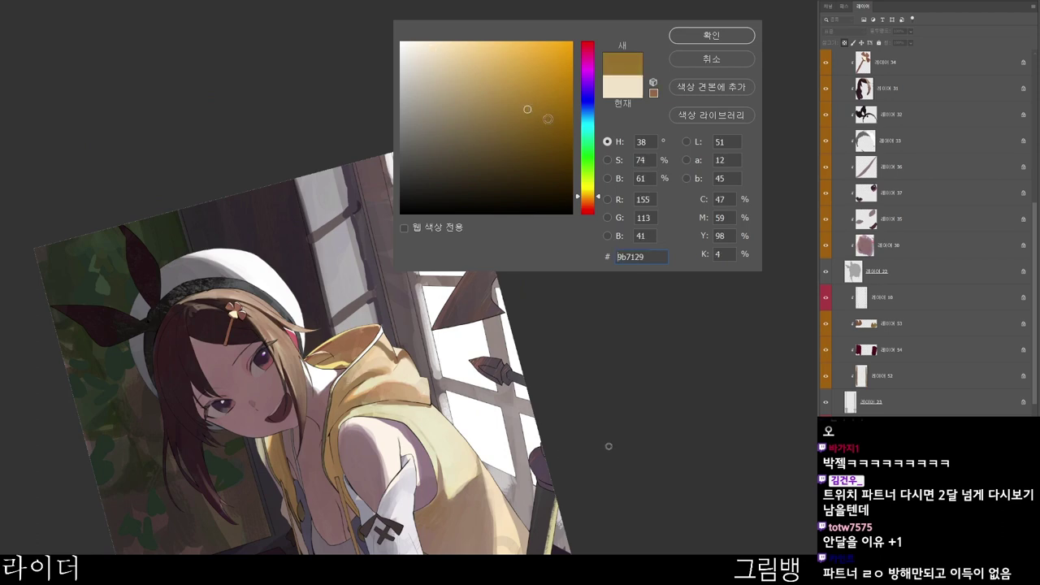
left_click_drag(526, 117, 529, 141)
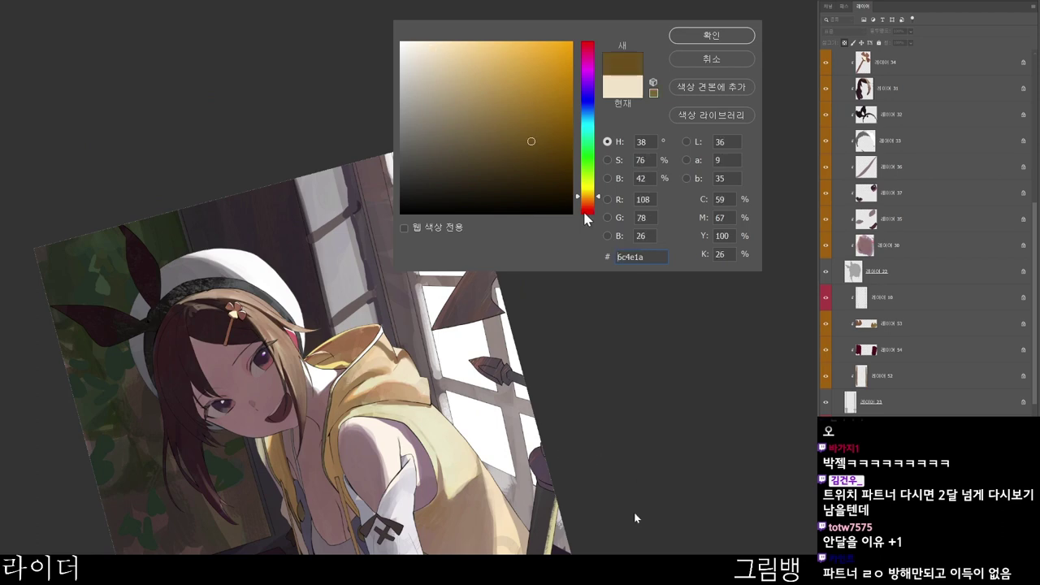
left_click(586, 212)
left_click(724, 40)
scroll(416, 304, "up", 2)
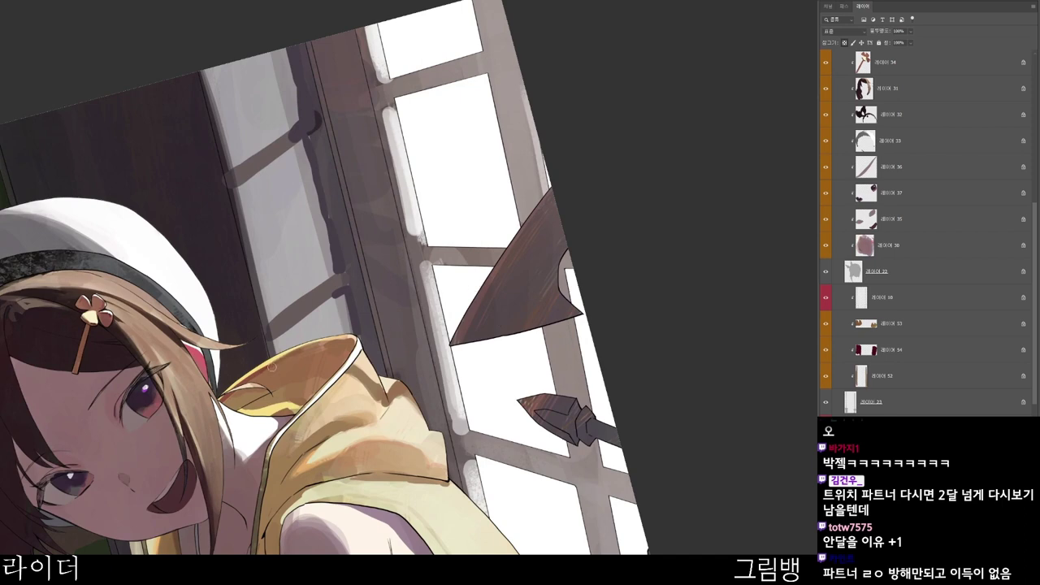
left_click_drag(303, 353, 280, 362)
- Choose a muted dark tone and rework the hood's interior, blending with a colour sampled from the inner fabric
scroll(342, 387, "down", 1)
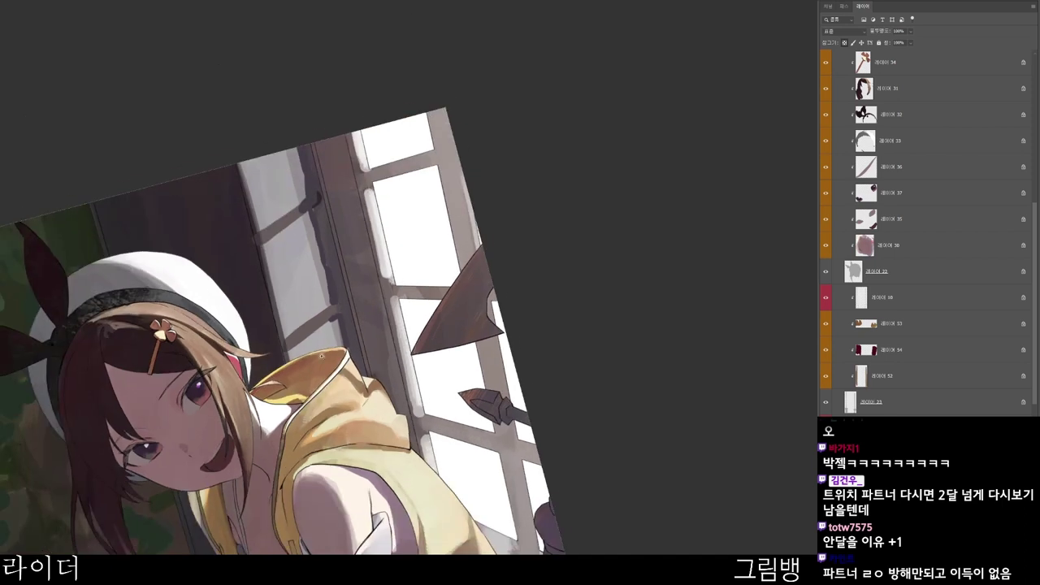
left_click(464, 142)
left_click(709, 37)
left_click_drag(319, 379, 340, 383)
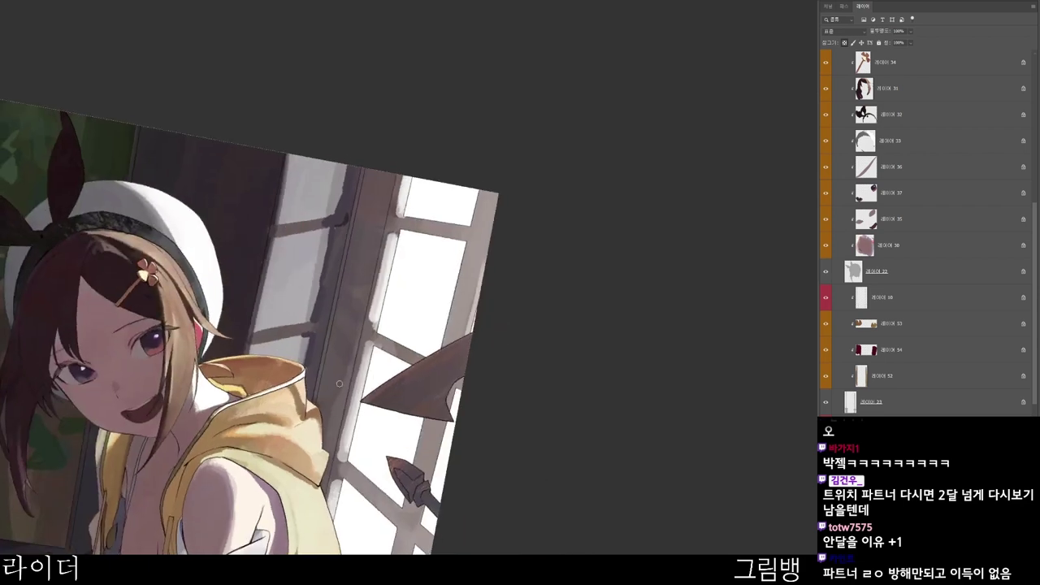
left_click(247, 390, "alt")
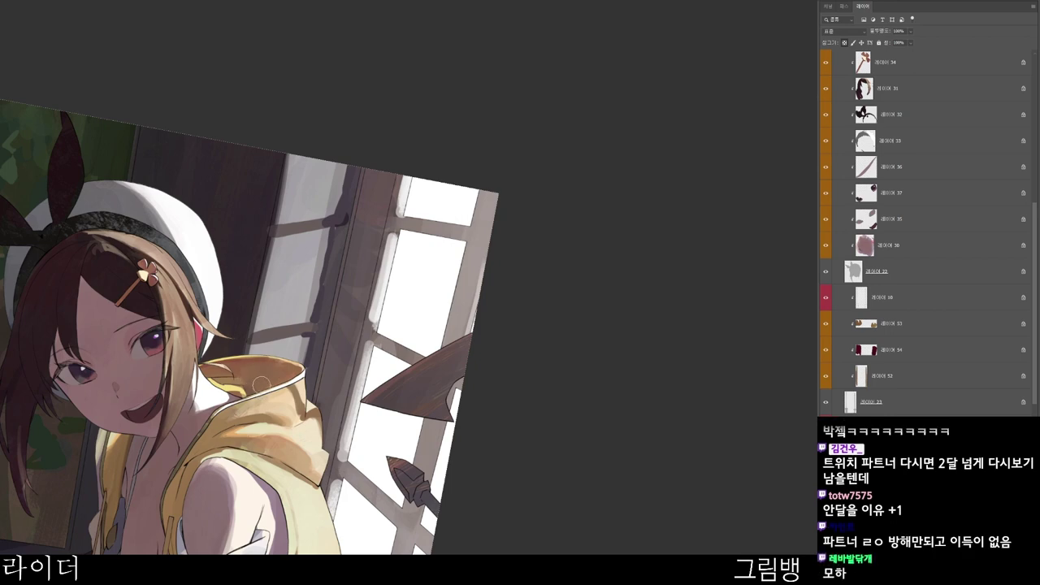
scroll(281, 376, "up", 1)
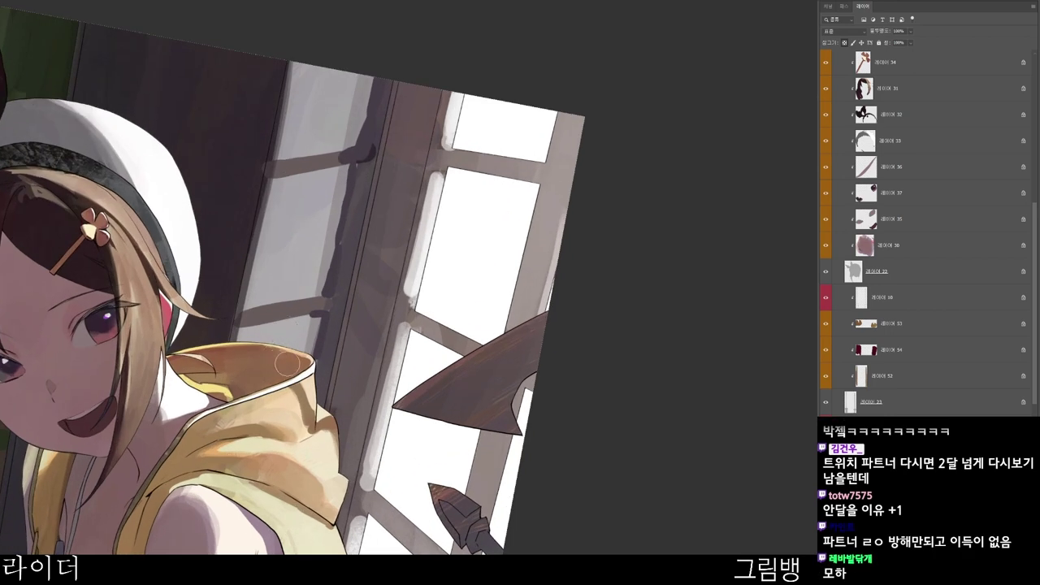
- Turn the canvas sideways, choose ochre b38c37 and paint the hood's interior, blending with a sampled tone
key("r")
left_click_drag(336, 464, 455, 238)
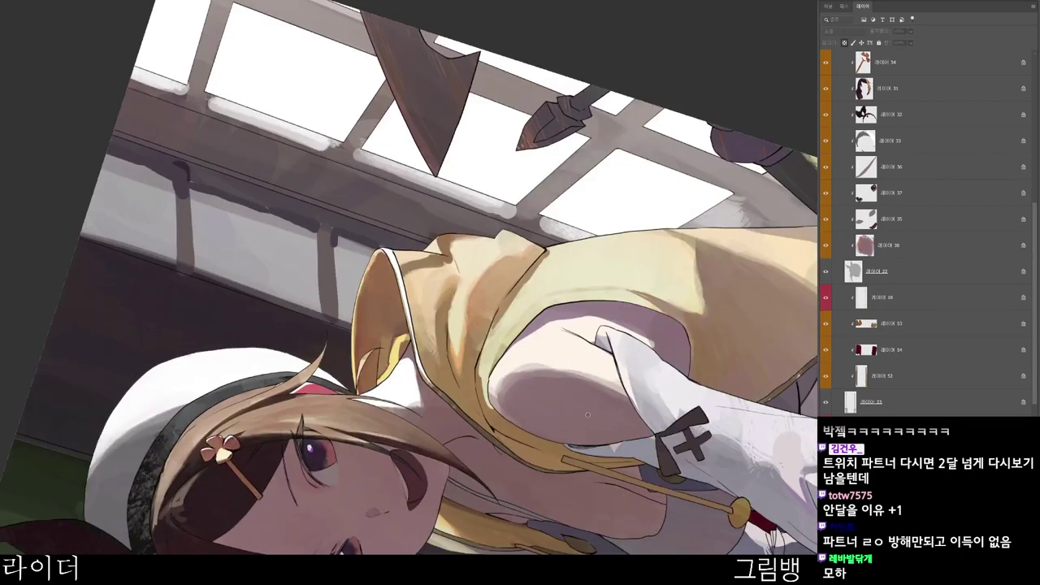
key("n")
left_click(529, 68)
left_click(589, 195)
left_click(477, 109)
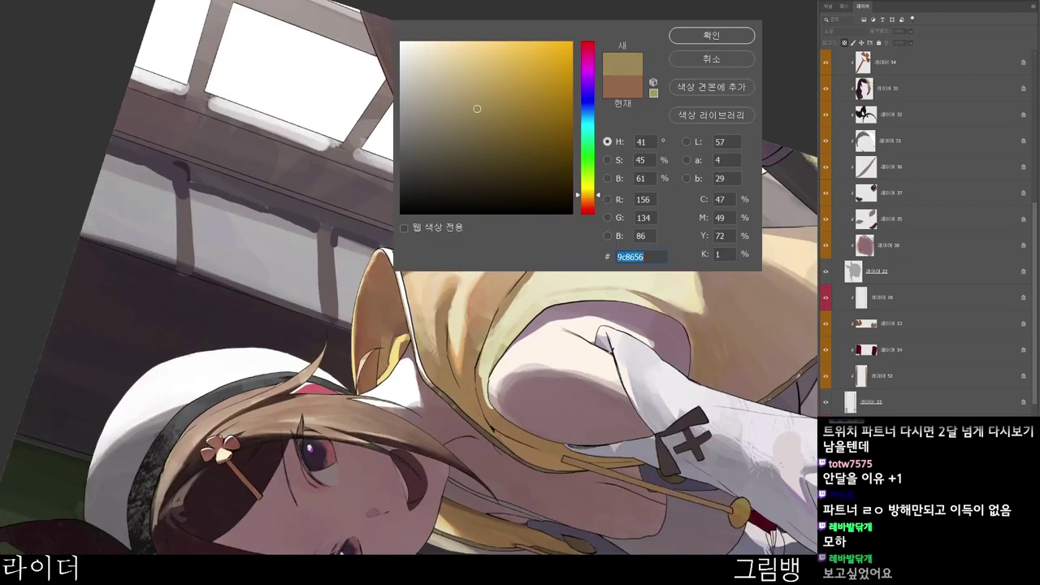
left_click(523, 100)
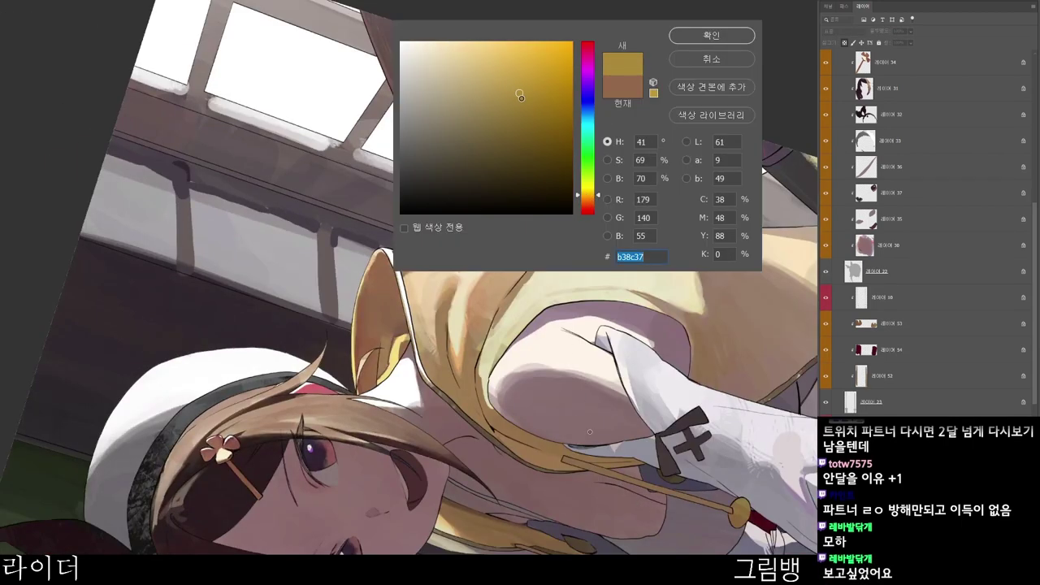
left_click(719, 34)
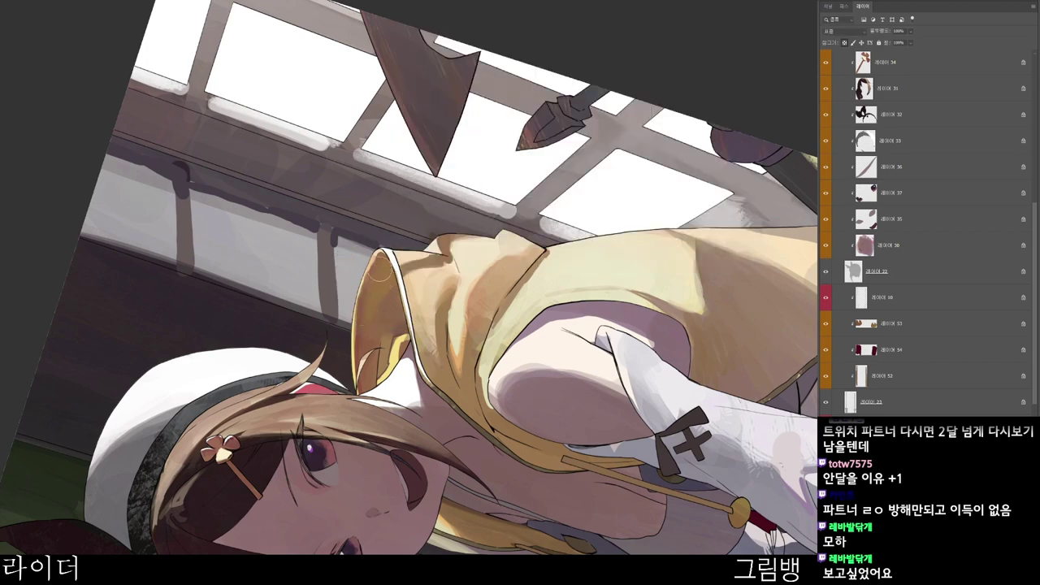
left_click(391, 284, "alt")
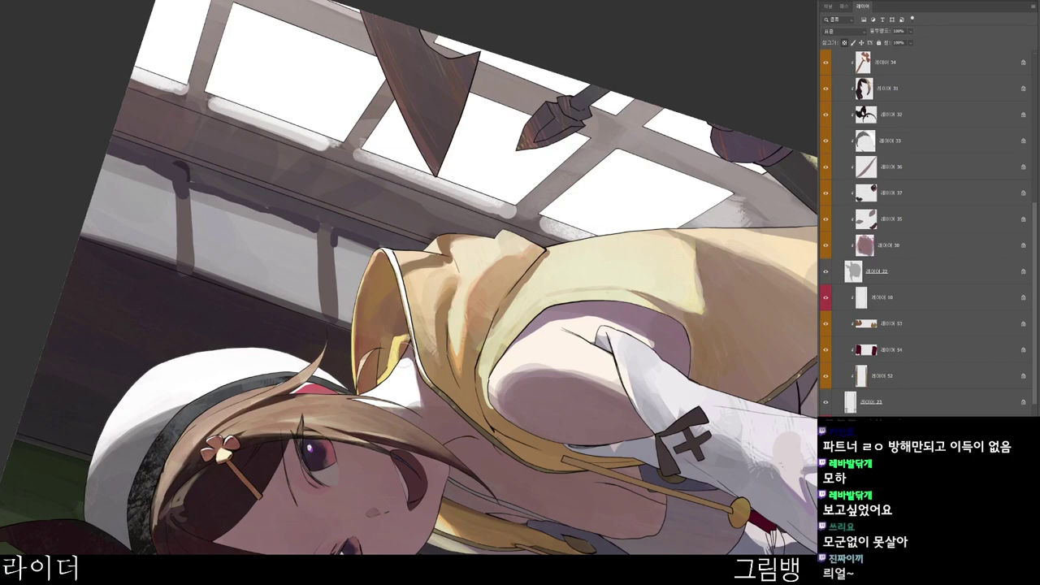
- Choose a darker muted brown and shade the hood's interior, blending with a tone sampled from the inner fabric
key("n")
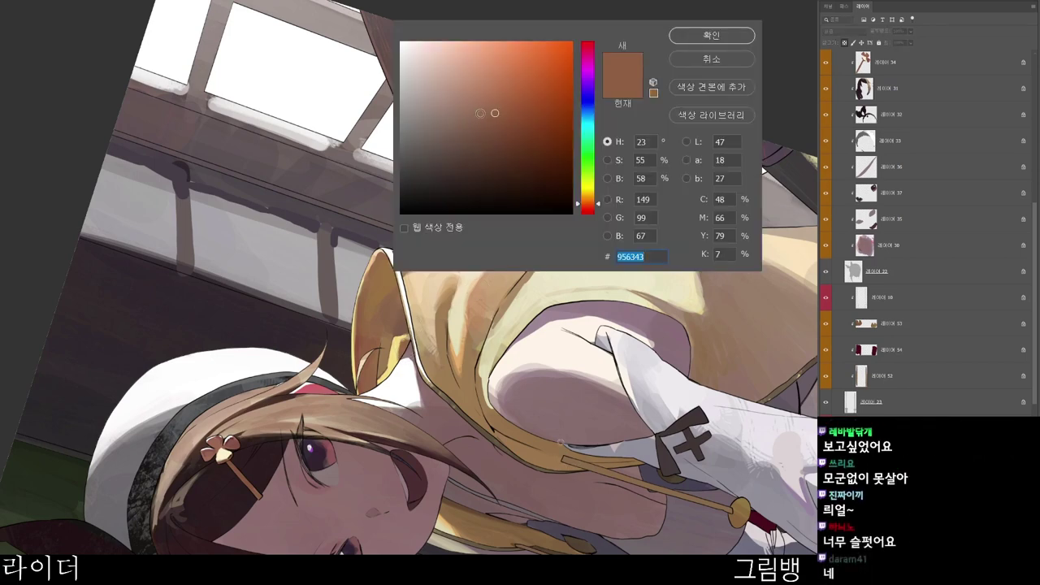
mouse_move(494, 136)
left_mouse_down()
mouse_move(473, 136)
mouse_move(479, 145)
left_mouse_up()
left_click(711, 35)
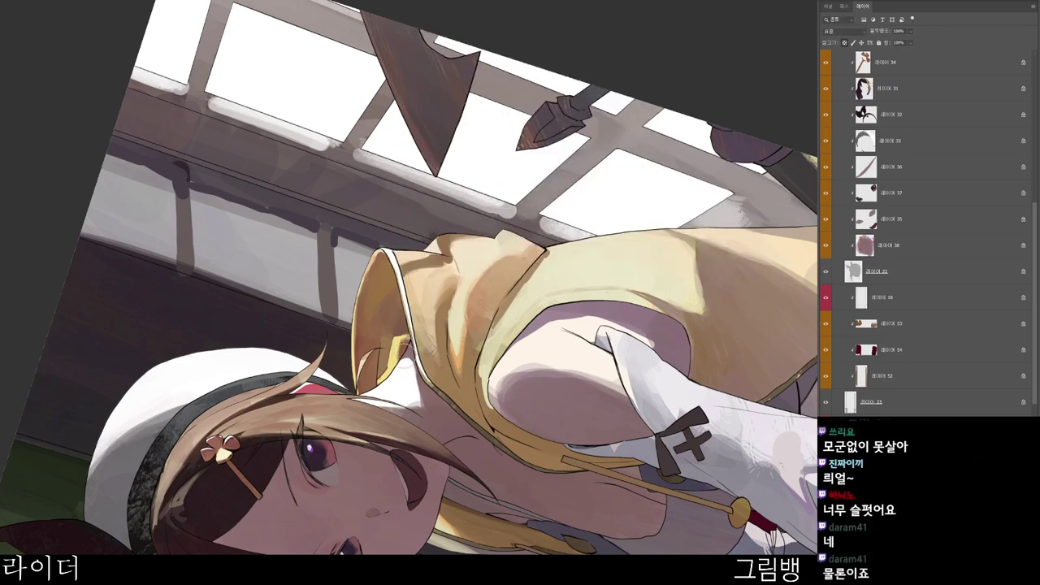
scroll(452, 381, "up", 3)
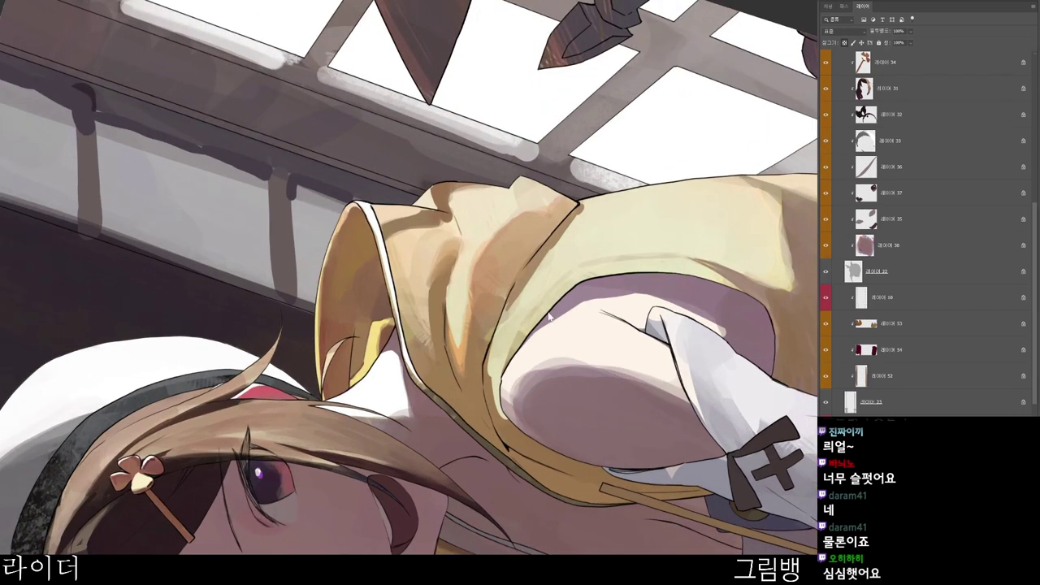
left_click(382, 329, "alt")
left_click_drag(425, 314, 404, 307)
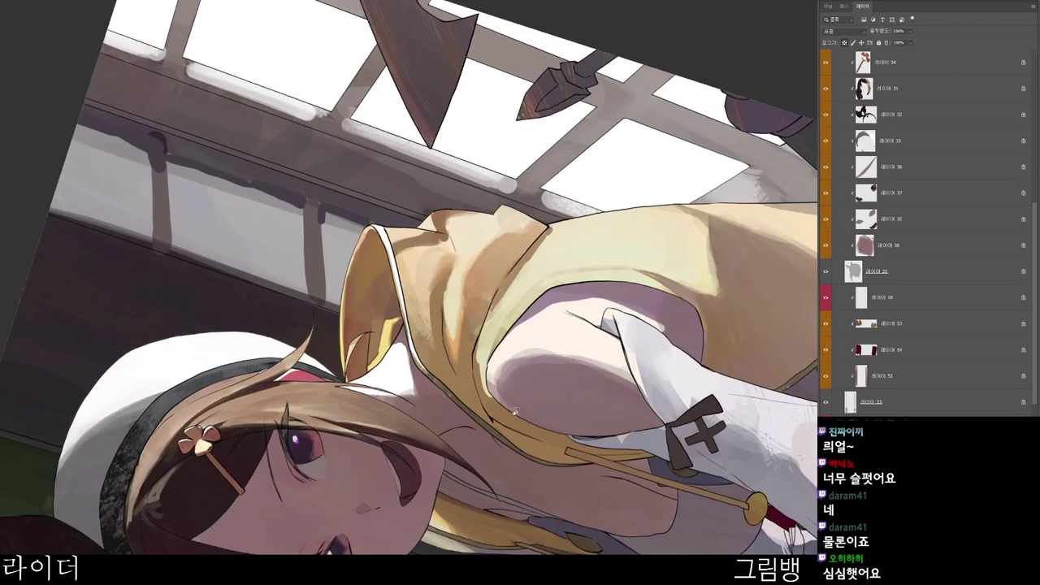
- Blend the hood's interior near the rim with a colour sampled there and turn the canvas back upright
left_click_drag(443, 430, 424, 435)
left_click_drag(374, 321, 390, 321)
left_click(362, 254, "alt")
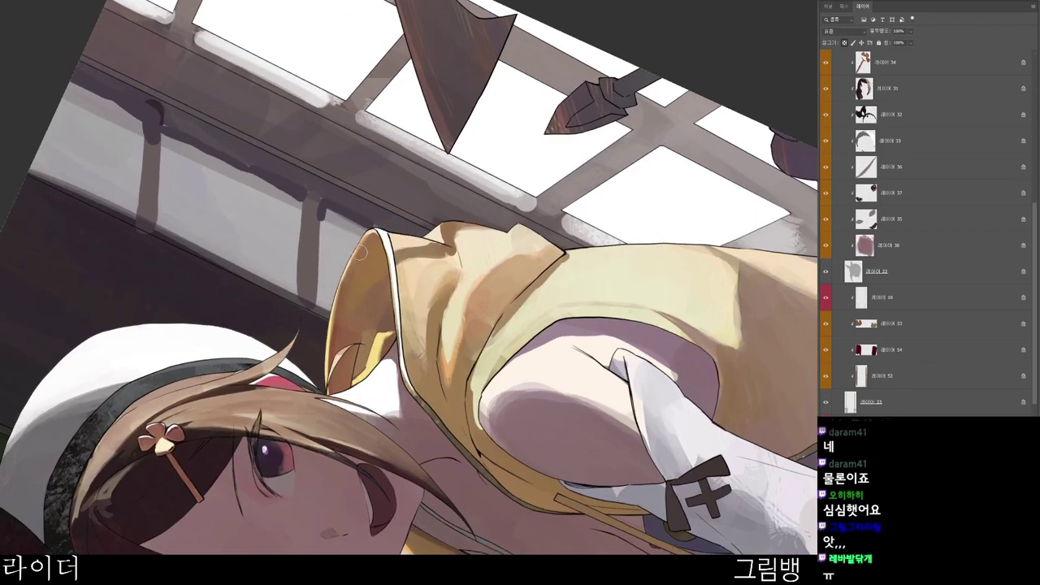
left_click_drag(427, 286, 407, 286)
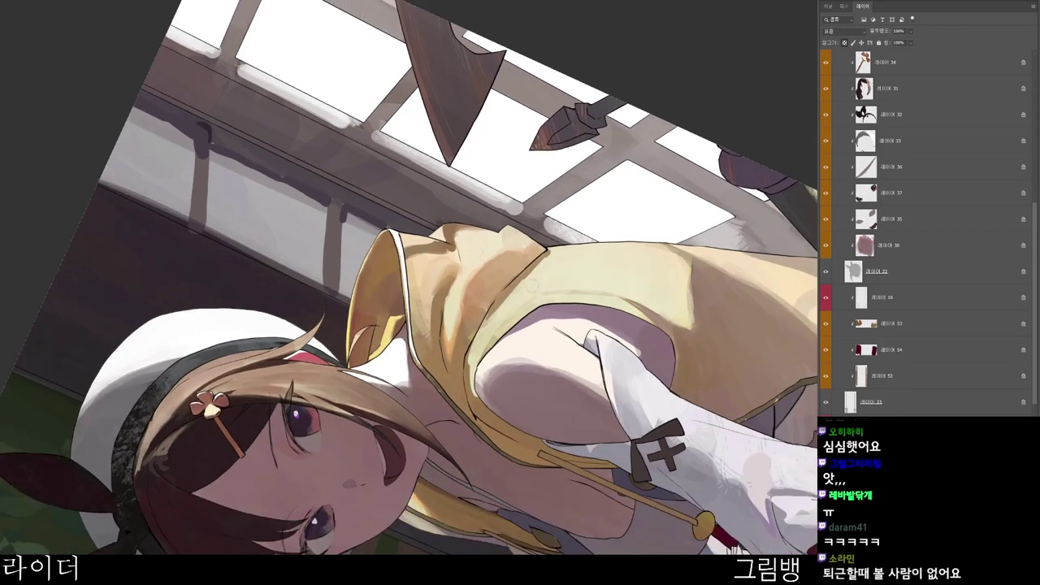
left_click_drag(601, 377, 347, 492)
left_click_drag(389, 578, 465, 527)
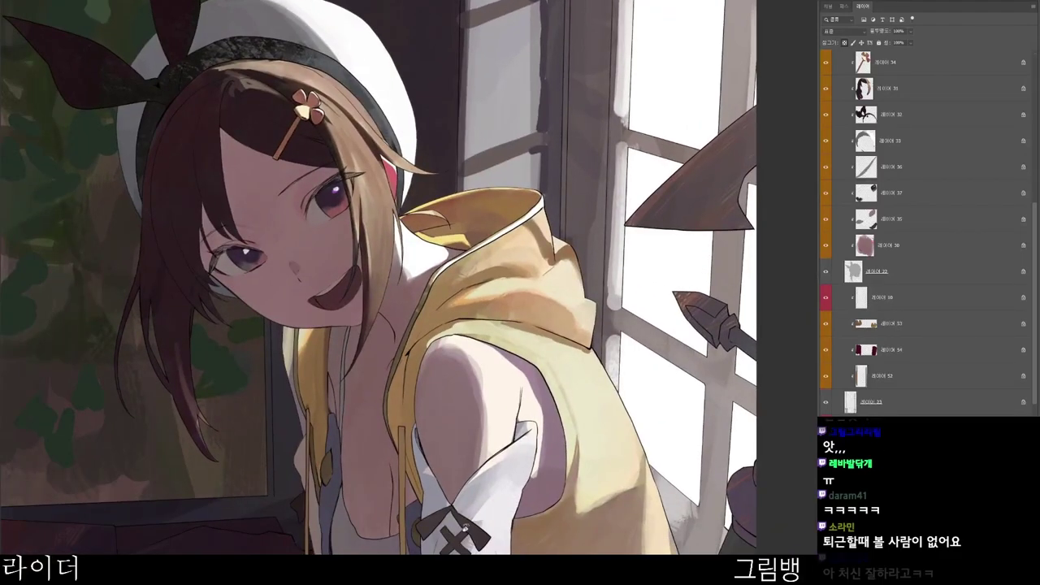
- Switch to the layer with the girl's skin and choose a muted reddish tone to shade the neck beside the collar
left_click(482, 279, "ctrl")
left_click_drag(462, 321, 427, 310)
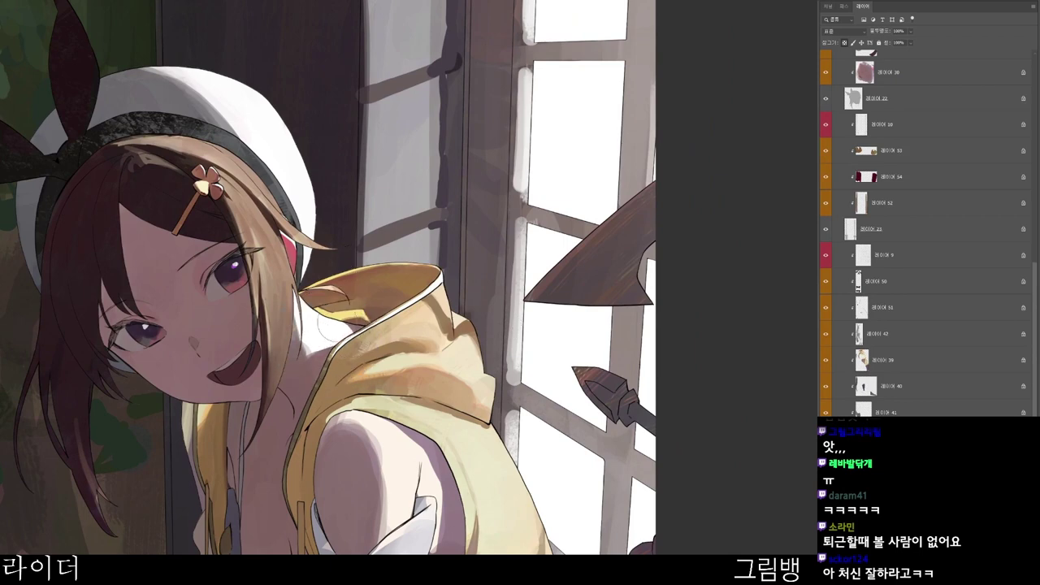
key("n")
left_click_drag(512, 97, 491, 117)
left_click(590, 209)
left_click(713, 37)
left_click_drag(410, 329, 325, 308)
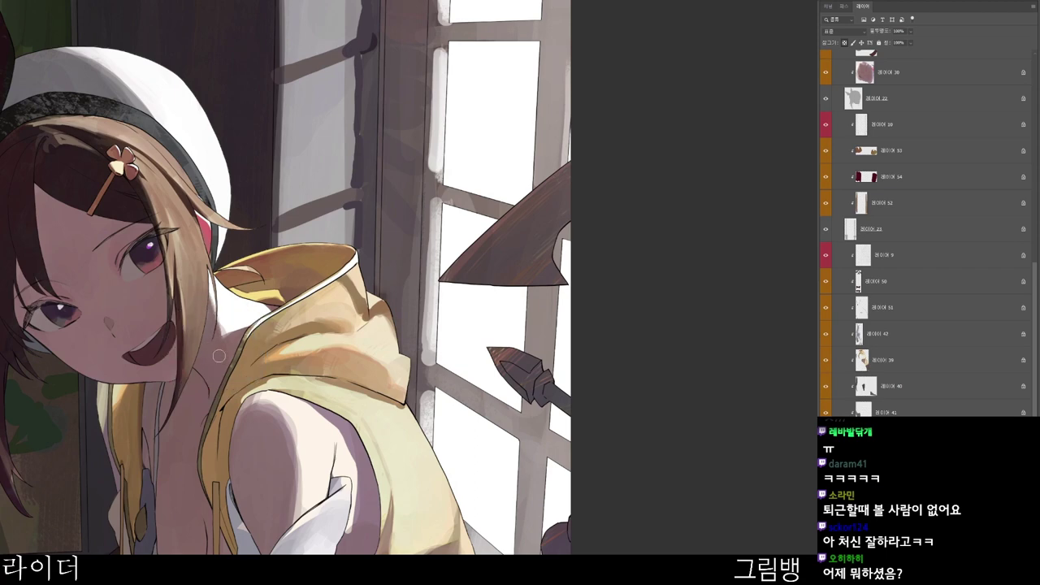
- Choose light peach ecc29f and warm the lit skin of the neck beside the hood's collar
key("n")
left_click(456, 54)
left_click(588, 201)
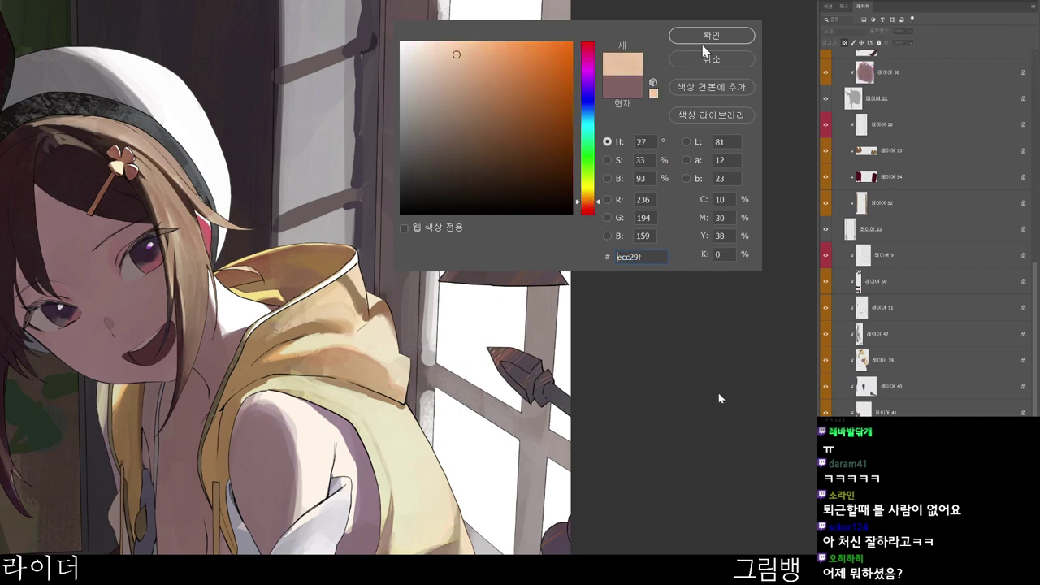
left_click(707, 37)
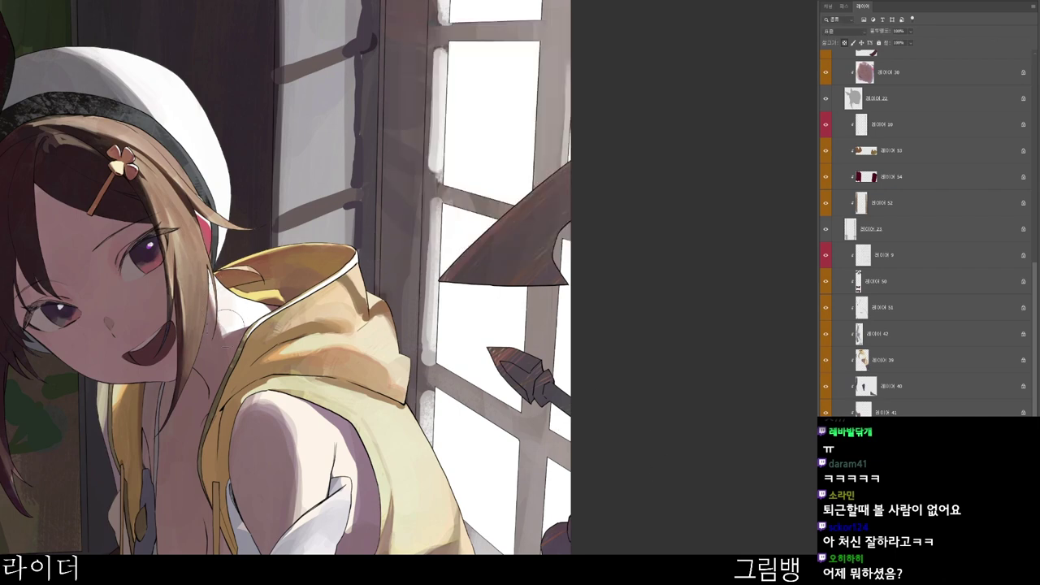
left_click_drag(231, 317, 233, 311)
left_click(450, 473)
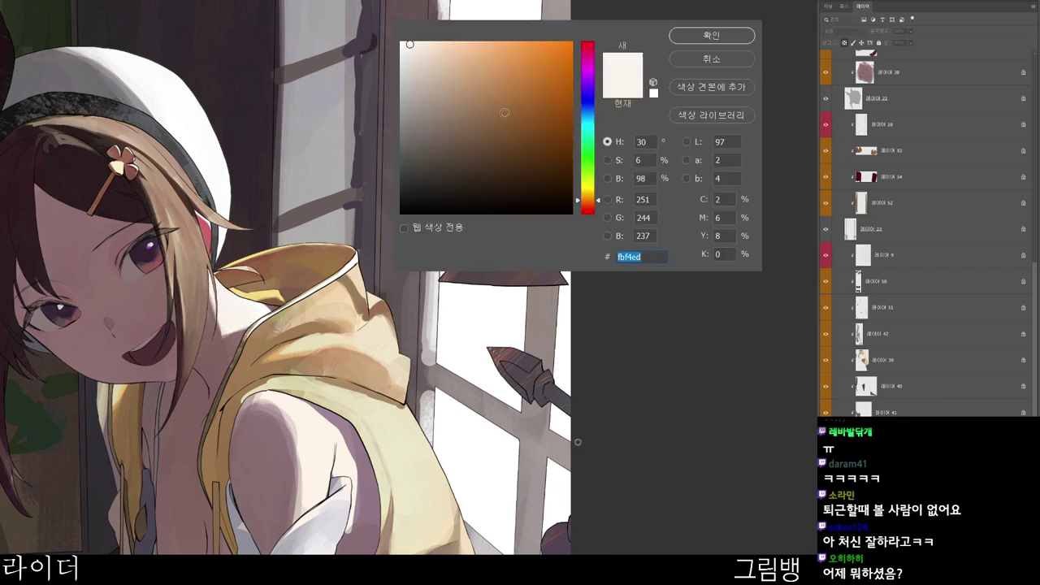
- Choose pale pink f8d3ca and tint the lit part of the neck beside the collar
left_click(446, 46)
left_click(587, 210)
left_click(437, 41)
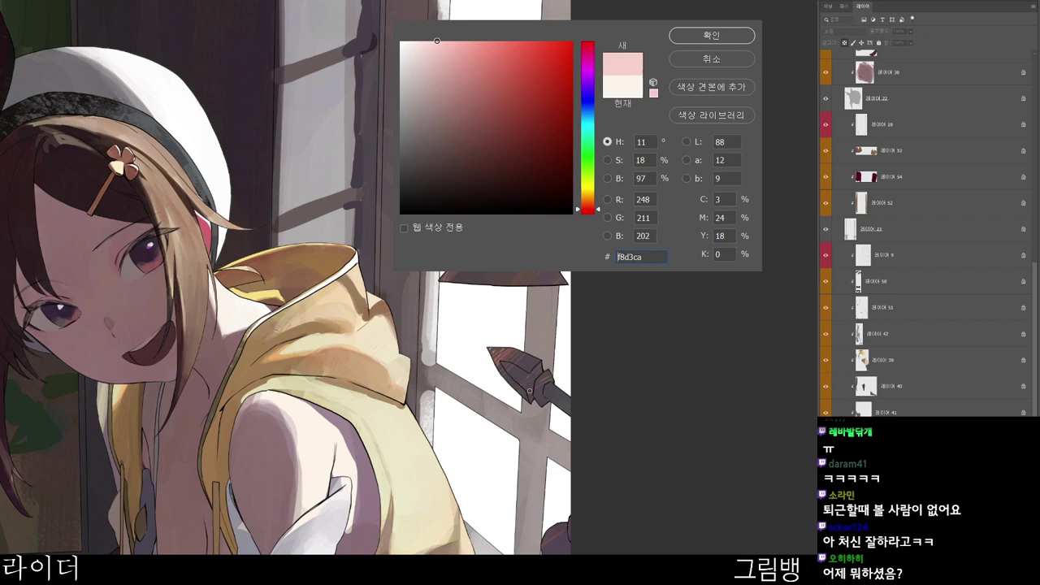
left_click(712, 35)
scroll(221, 293, "up", 3)
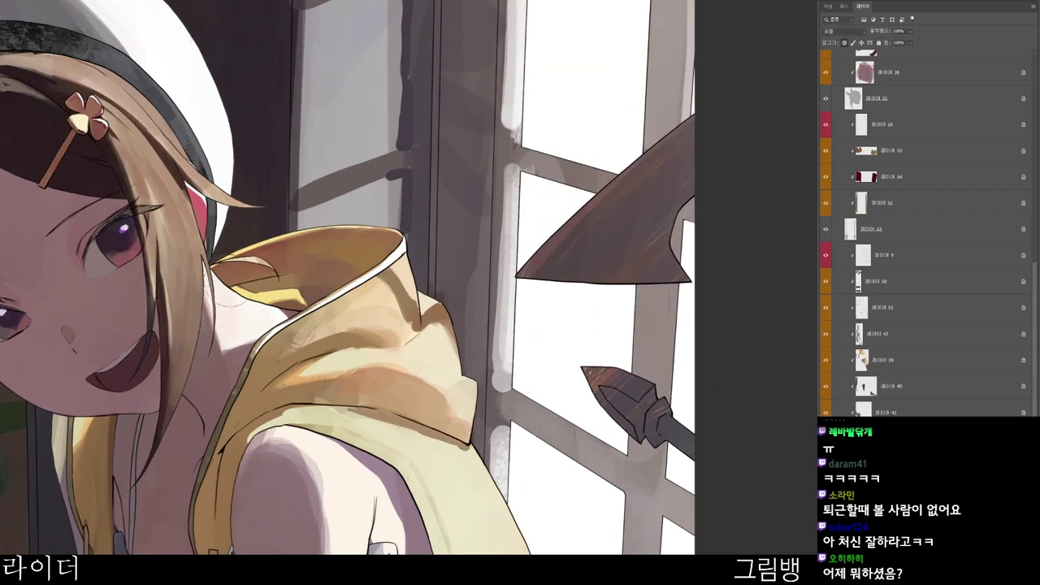
mouse_move(244, 321)
left_mouse_down()
mouse_move(260, 316)
mouse_move(236, 325)
mouse_move(248, 315)
left_mouse_up()
scroll(315, 323, "down", 2)
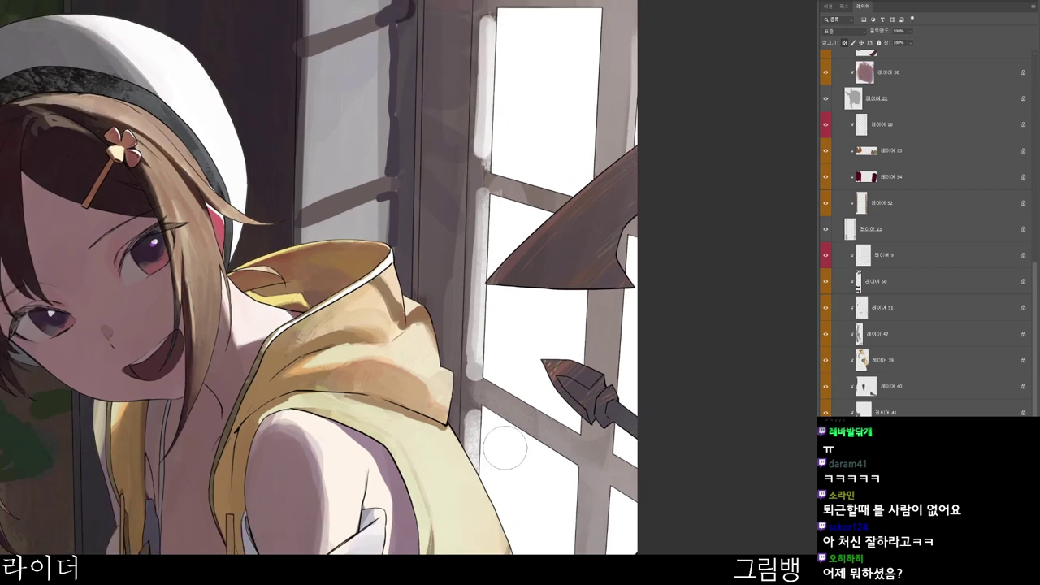
- Choose salmon edb69e and soften the transition between light and shadow on the neck
key("n")
left_click(458, 54)
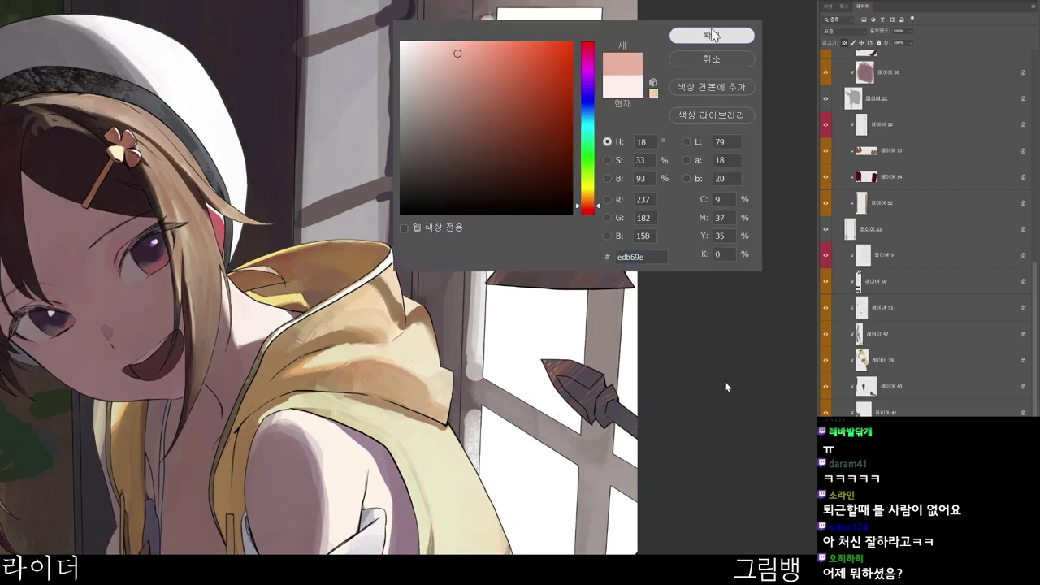
left_click(705, 37)
mouse_move(226, 372)
left_mouse_down()
mouse_move(221, 348)
mouse_move(220, 383)
mouse_move(213, 332)
mouse_move(249, 380)
left_mouse_up()
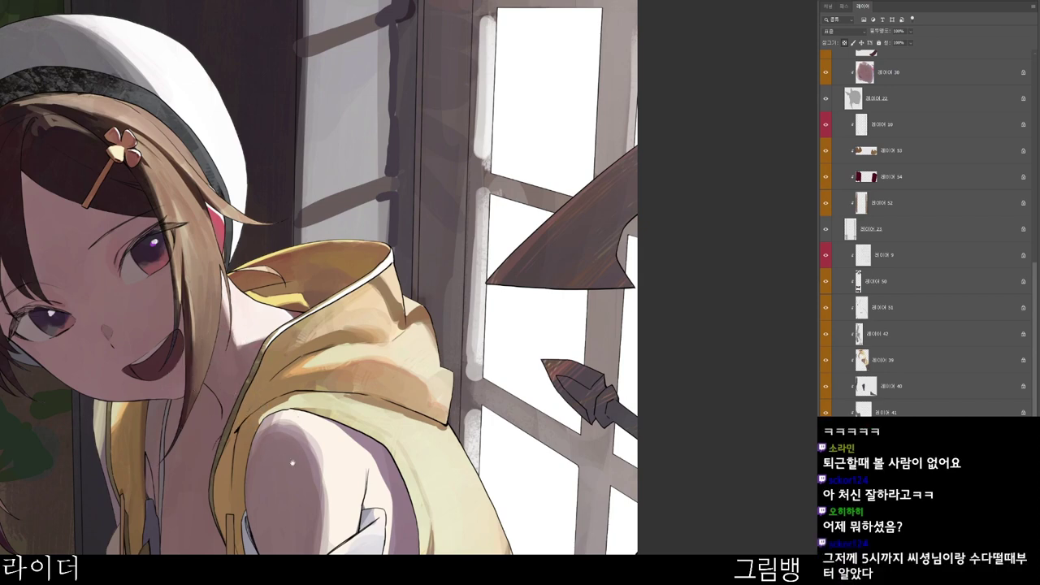
left_click_drag(303, 345, 417, 323)
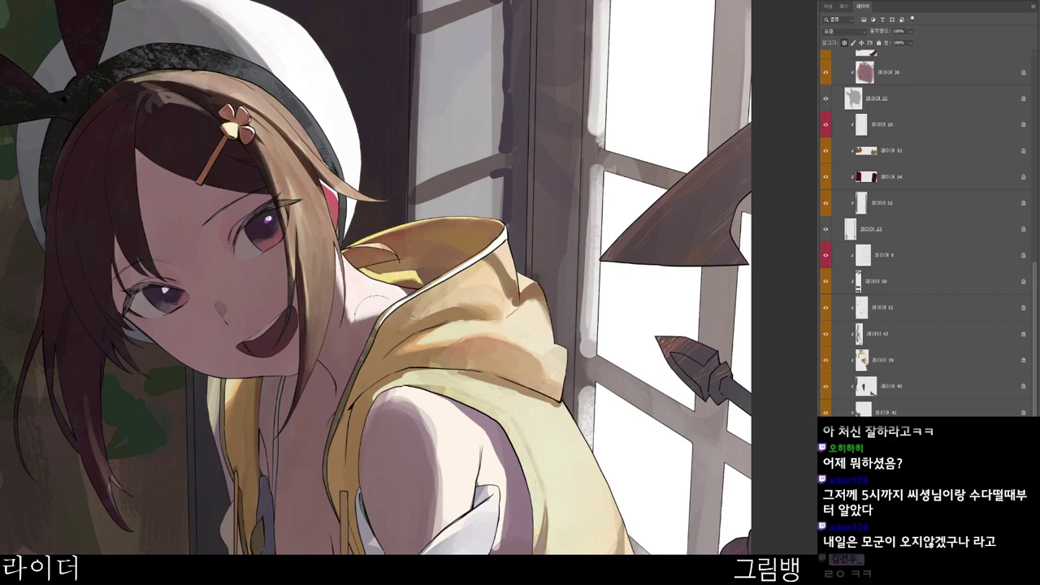
scroll(367, 304, "up", 2)
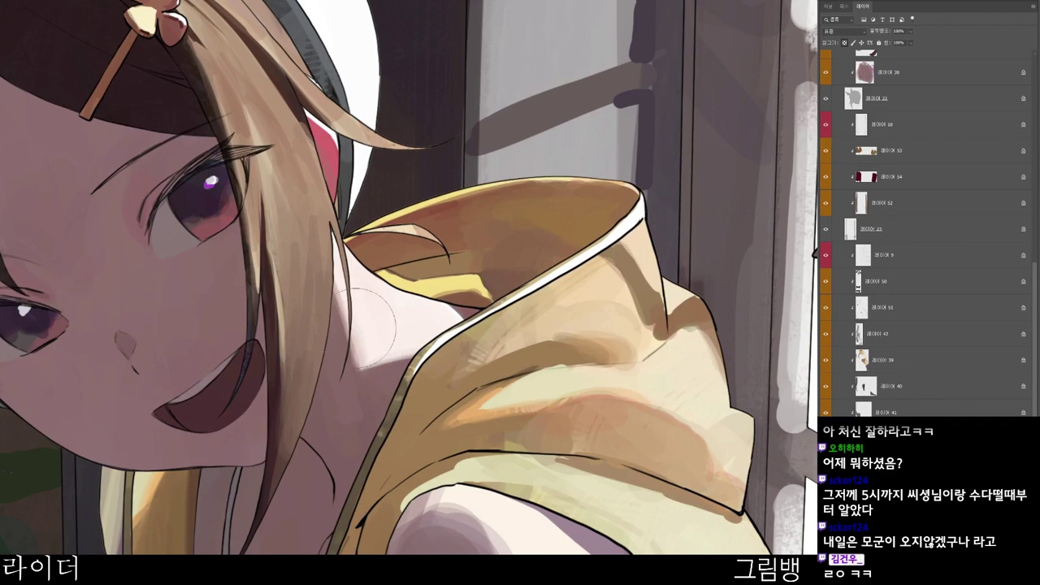
scroll(360, 338, "down", 1)
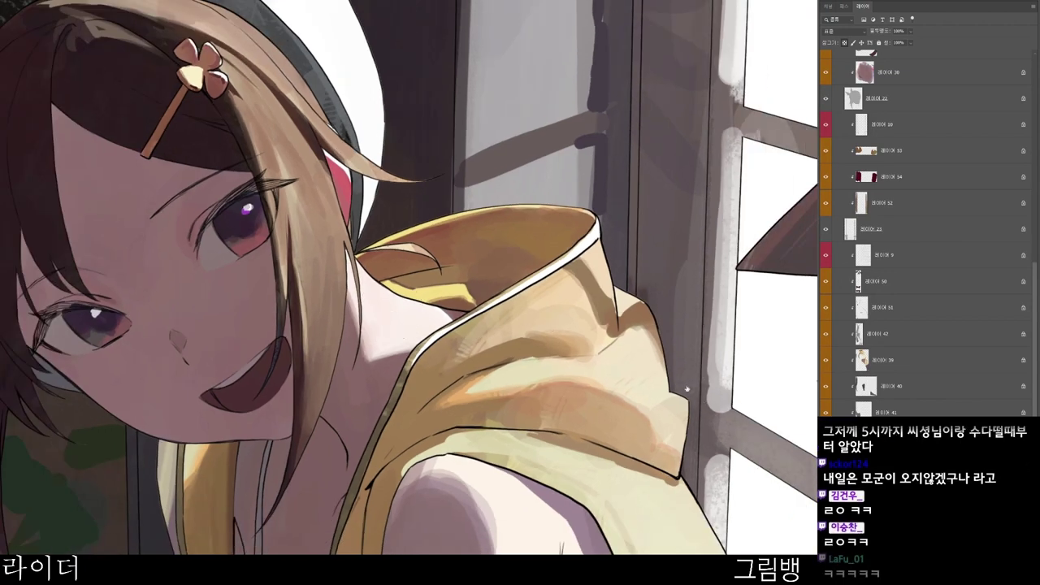
- Choose a more saturated red-brown and warm the shadow edge on the neck below the hair
left_click_drag(594, 281, 544, 183)
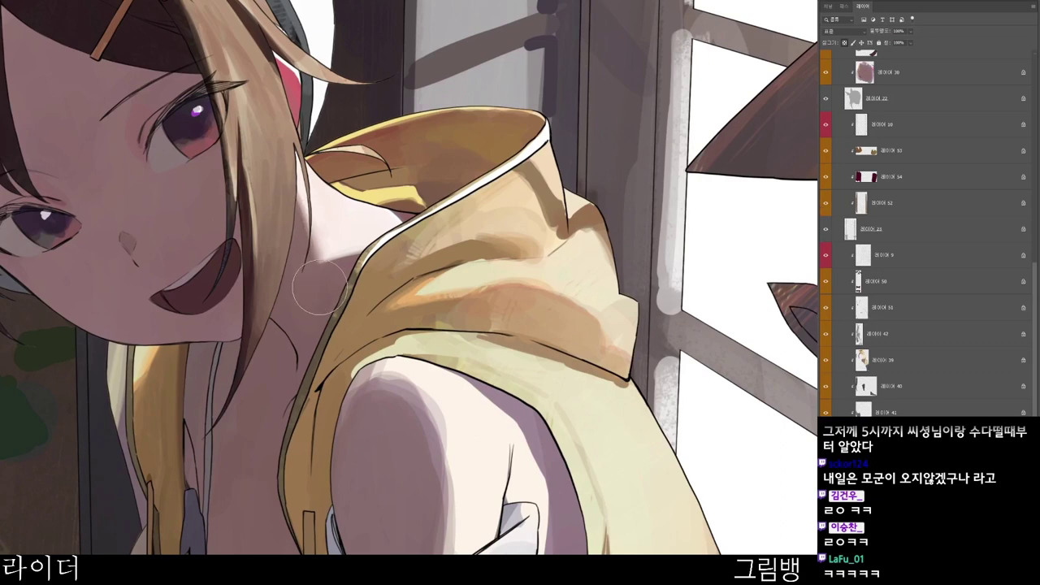
scroll(401, 283, "down", 1)
key("n")
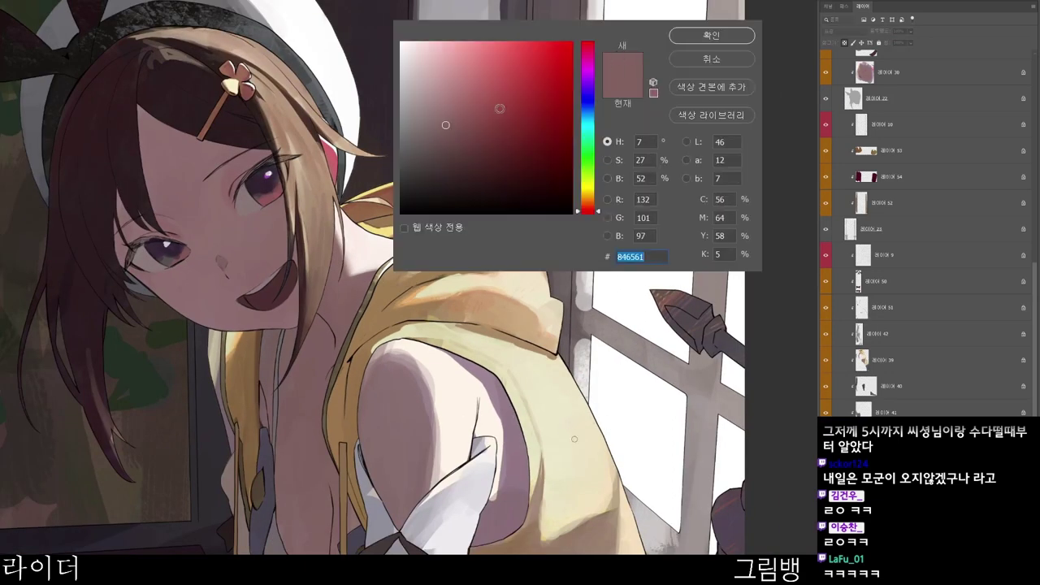
left_click_drag(489, 68, 482, 77)
left_click(713, 34)
left_click(712, 35)
scroll(370, 242, "up", 1)
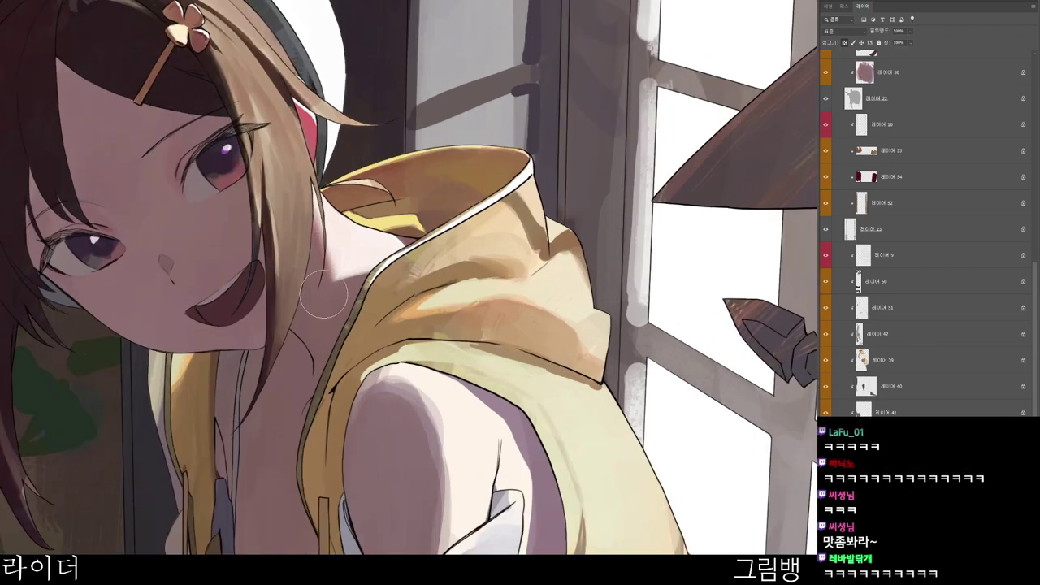
scroll(323, 294, "down", 1)
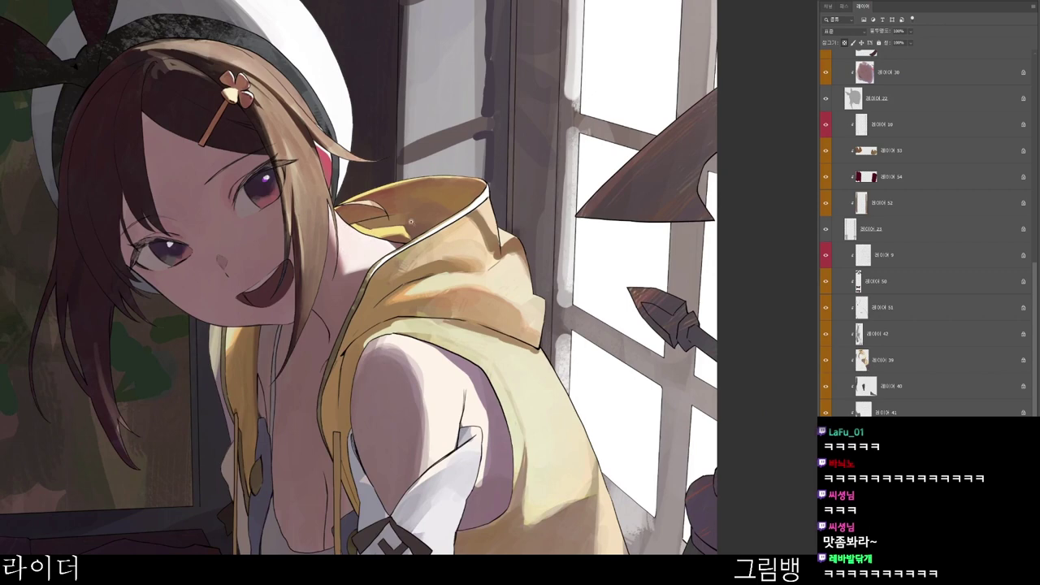
- Choose dark brown 4d3525 and deepen the shading on the neck and collarbone beside the hood
scroll(411, 221, "down", 1)
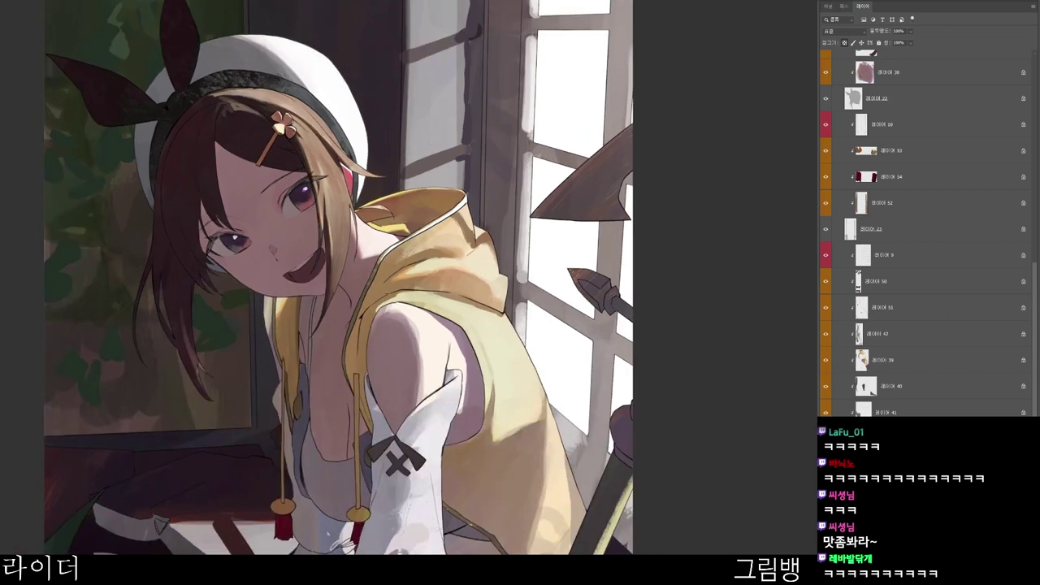
scroll(360, 294, "up", 2)
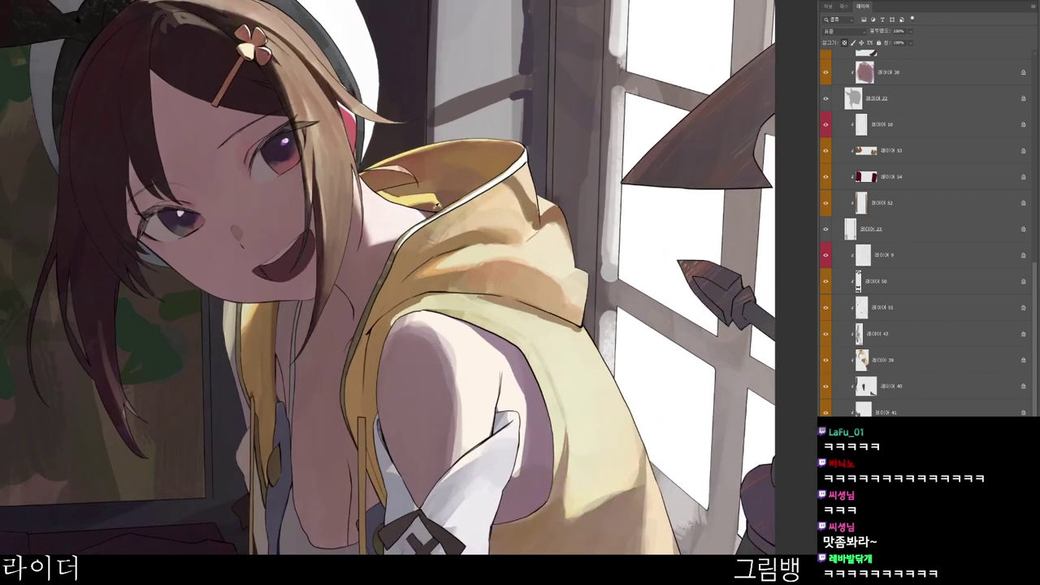
key("n")
left_click(490, 162)
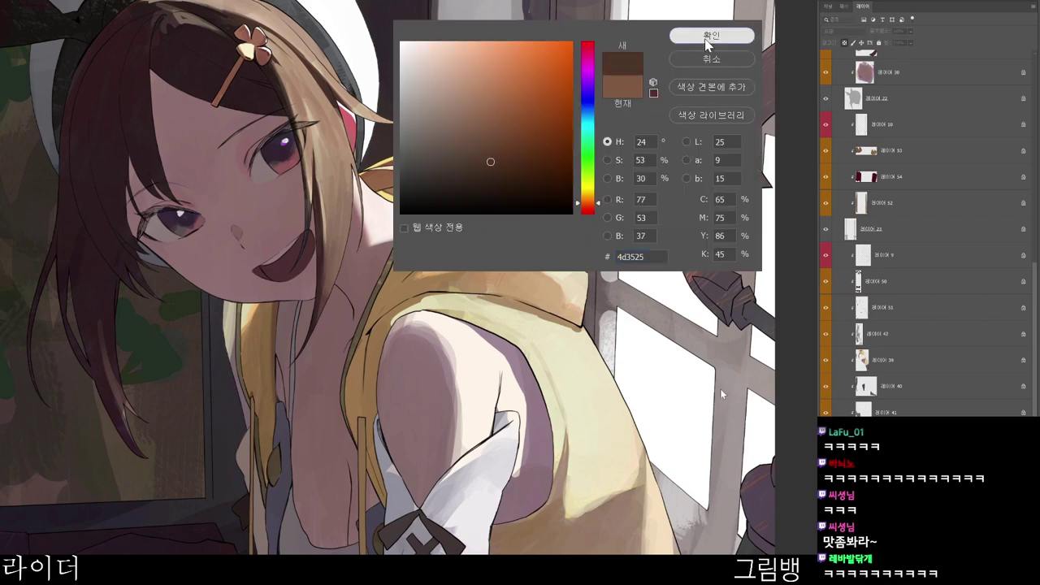
left_click(709, 38)
left_click_drag(472, 431, 419, 382)
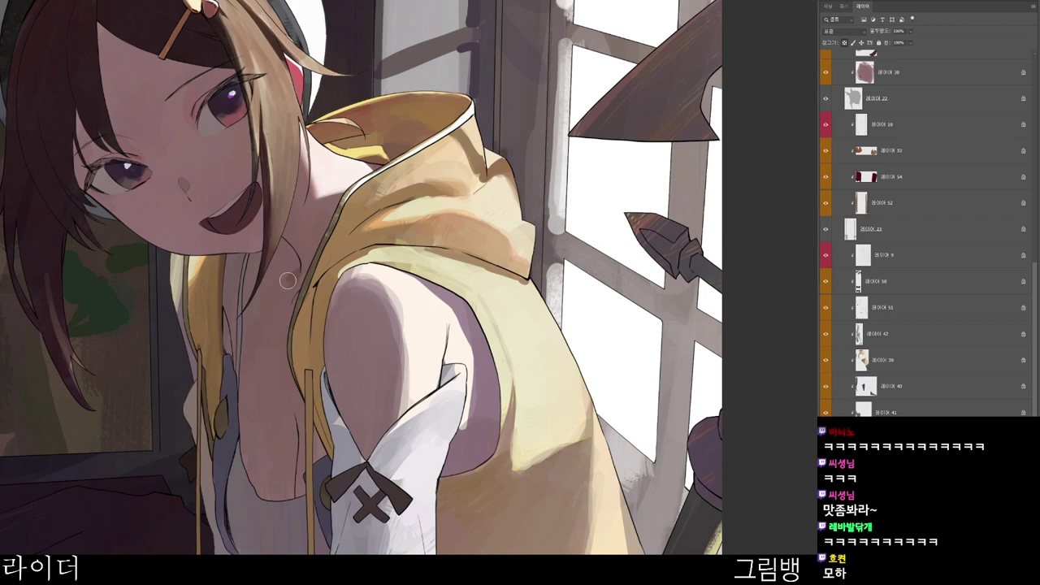
- Choose a dark muted red and shade the lower neck beneath the chin and hair
key("n")
left_click(589, 214)
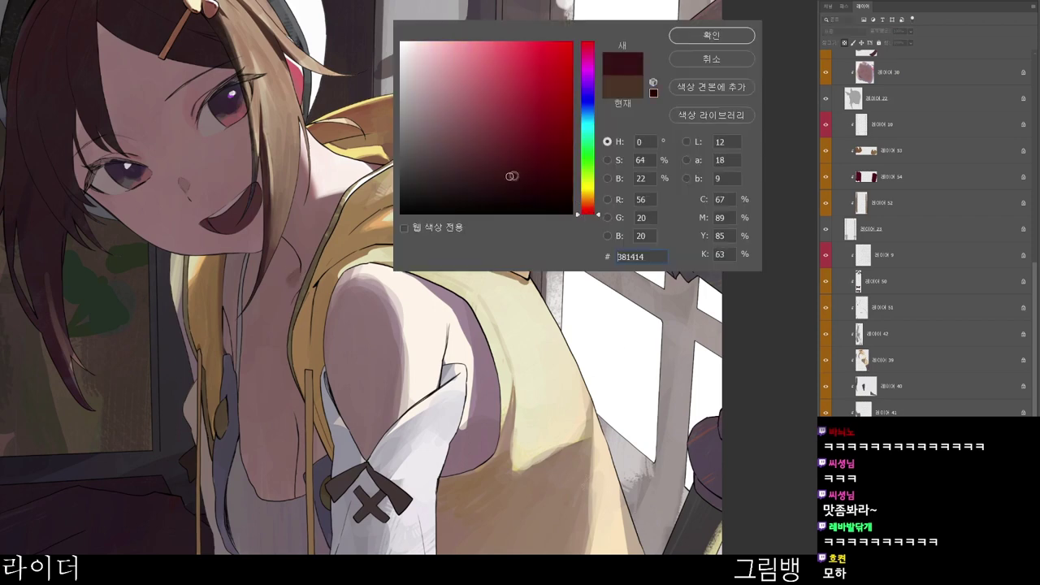
left_click(476, 164)
left_click(691, 40)
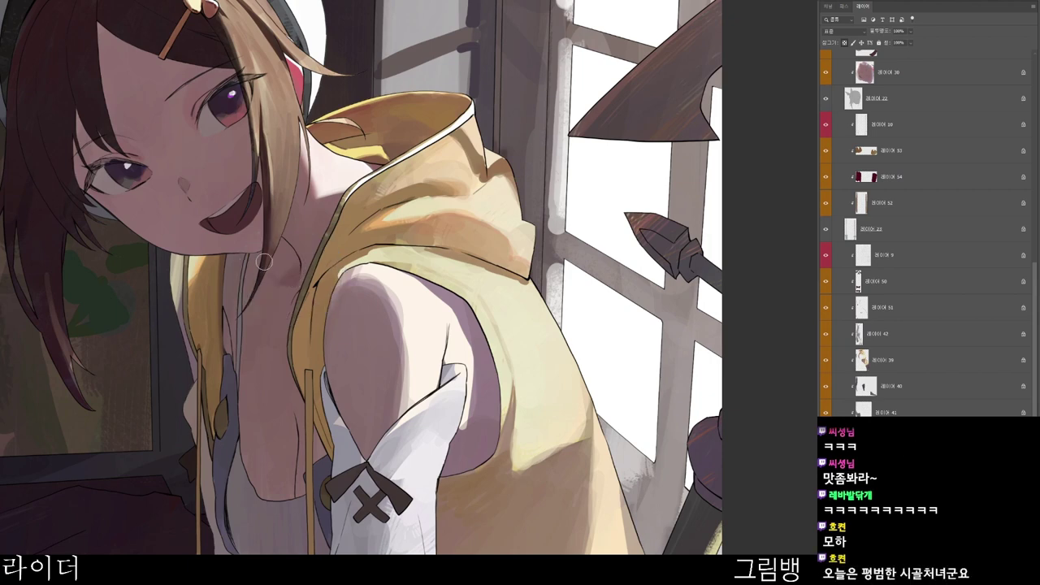
scroll(360, 223, "down", 2)
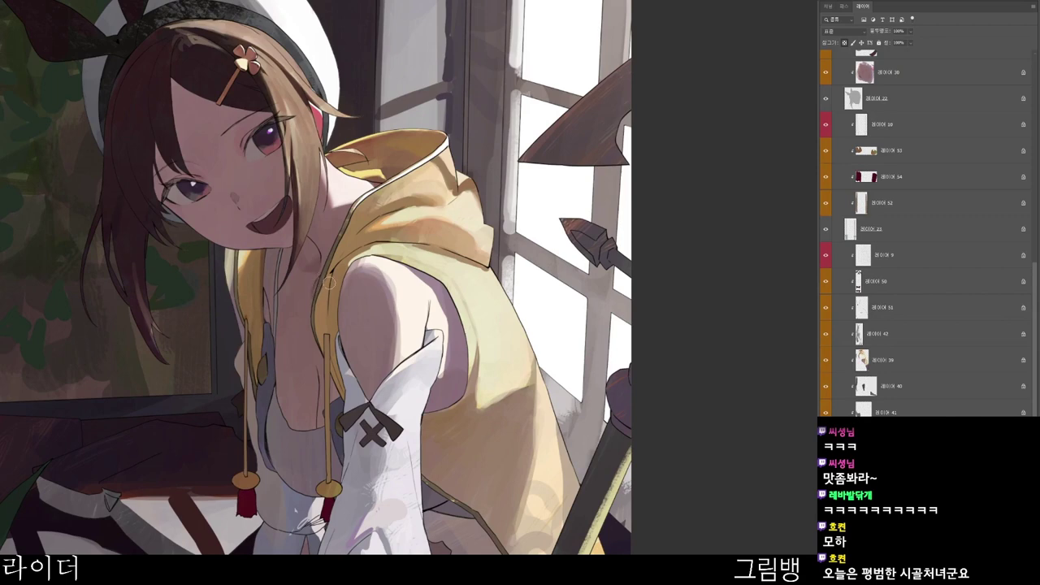
scroll(463, 520, "down", 1)
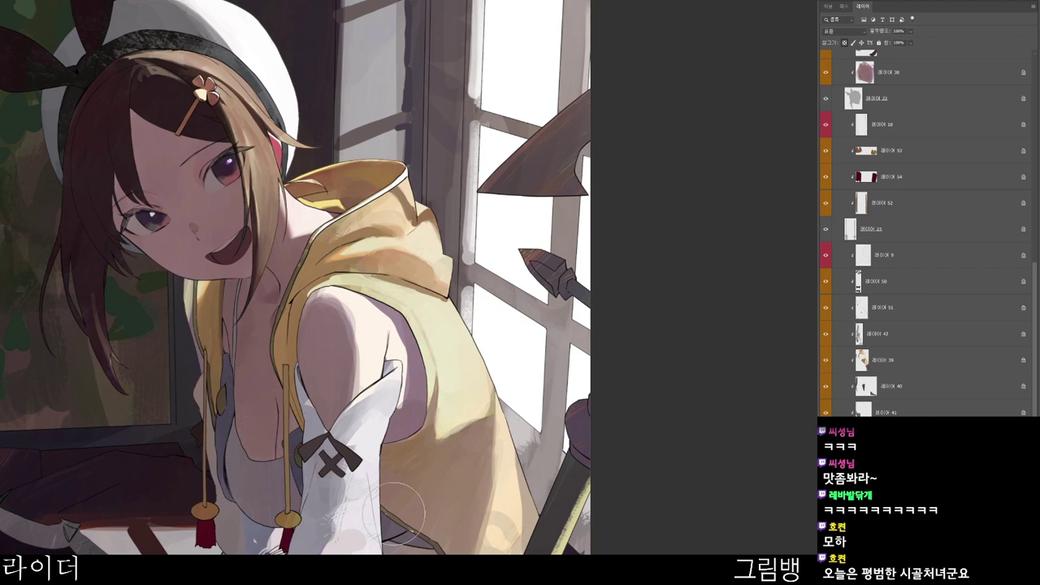
- Choose dark red-brown 4c322f and deepen the skin shading on the neck below the chin and hair
key("n")
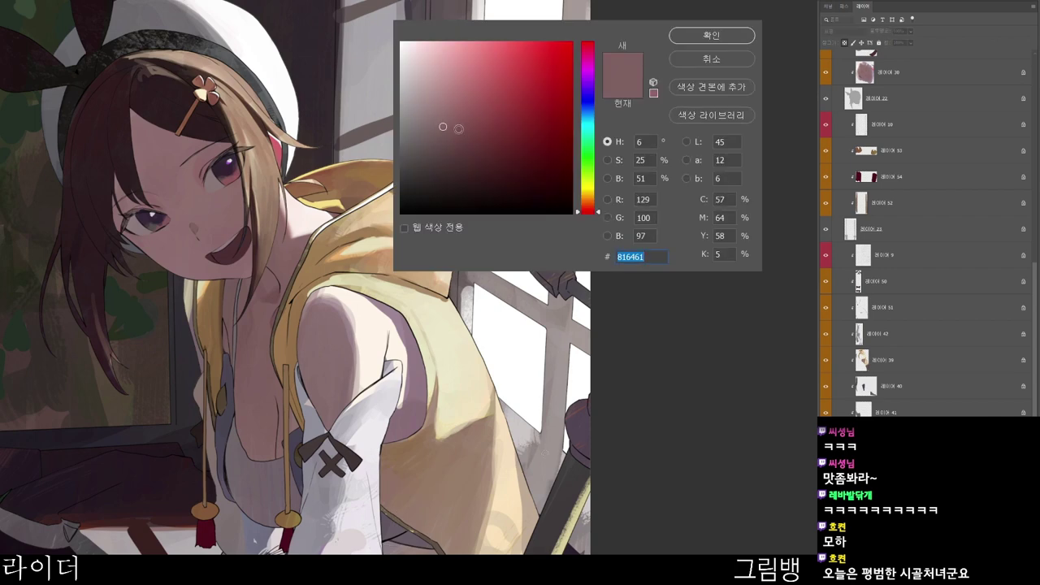
left_click(712, 35)
scroll(285, 374, "up", 2)
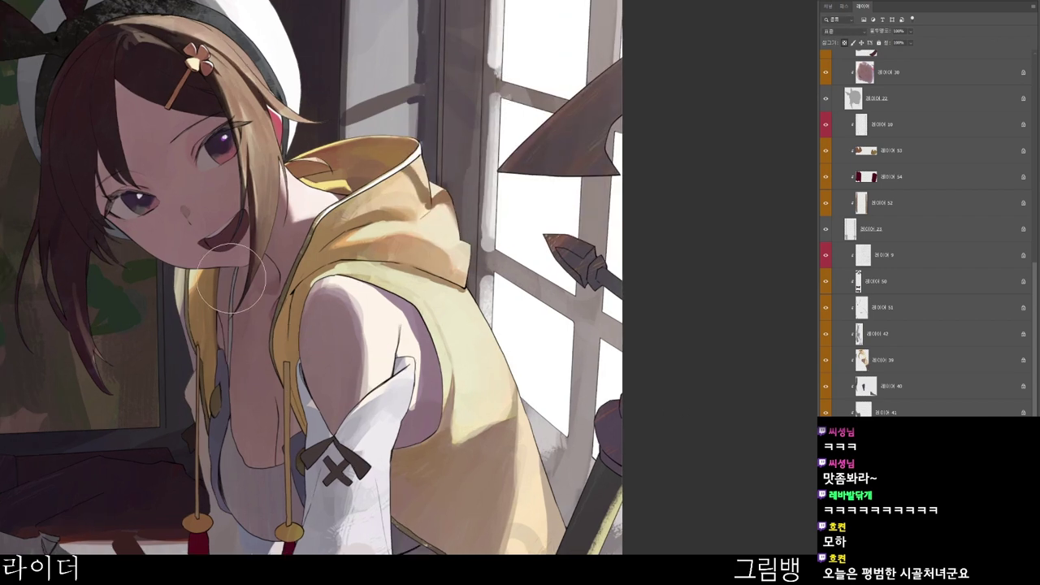
left_click(244, 324, "alt")
key("alt+shift+c")
left_click(465, 163)
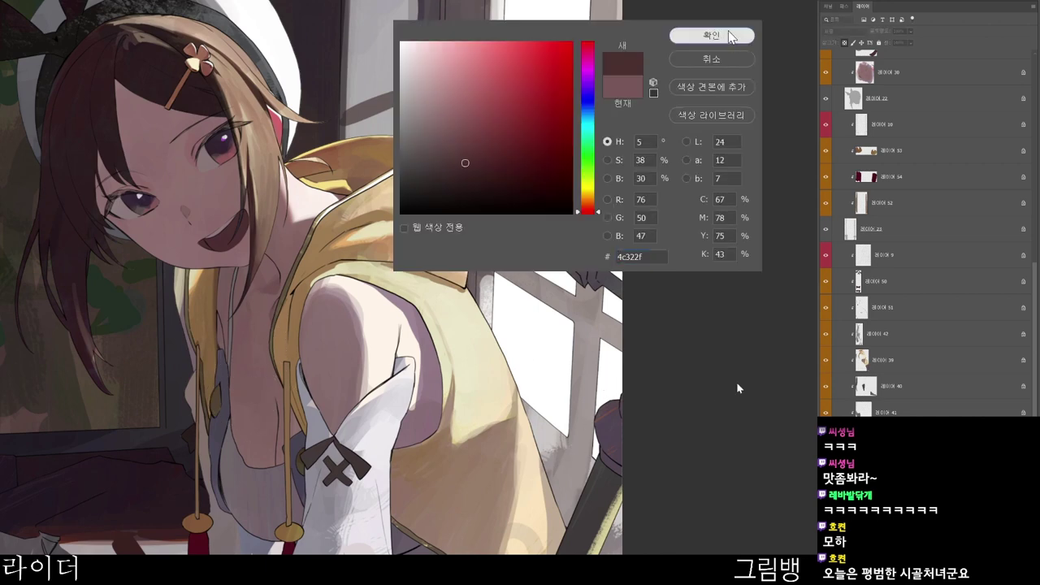
left_click(711, 35)
left_click_drag(481, 410, 513, 341)
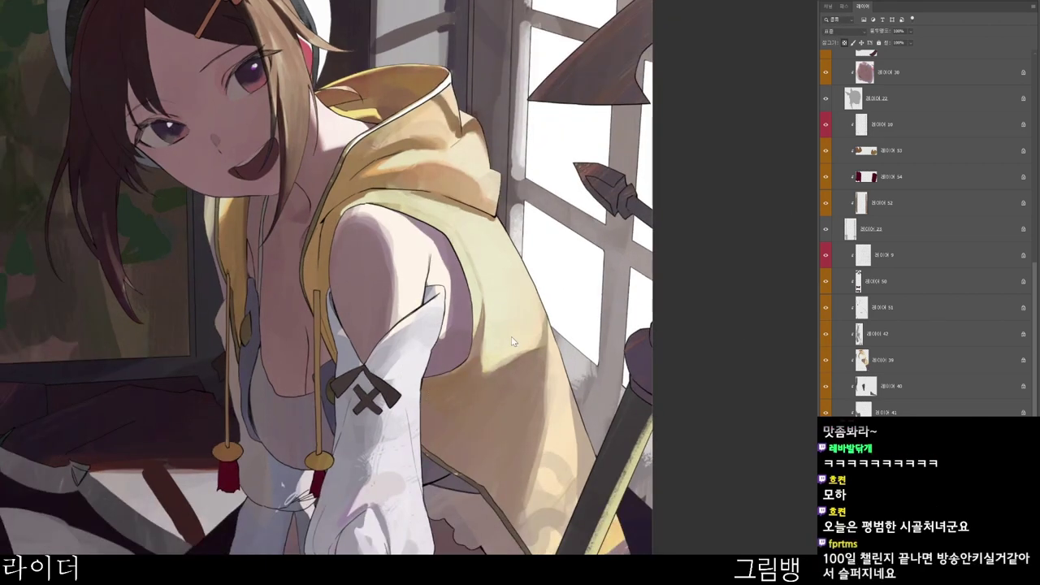
scroll(313, 358, "up", 2)
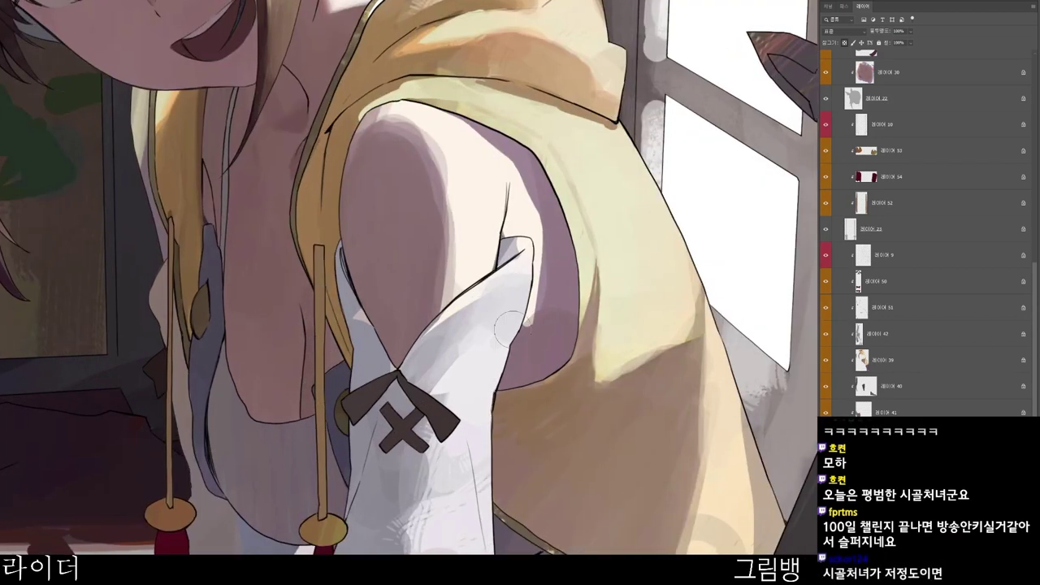
- Choose a lighter, muted red and blend the shaded skin of the neck and upper chest
key("n")
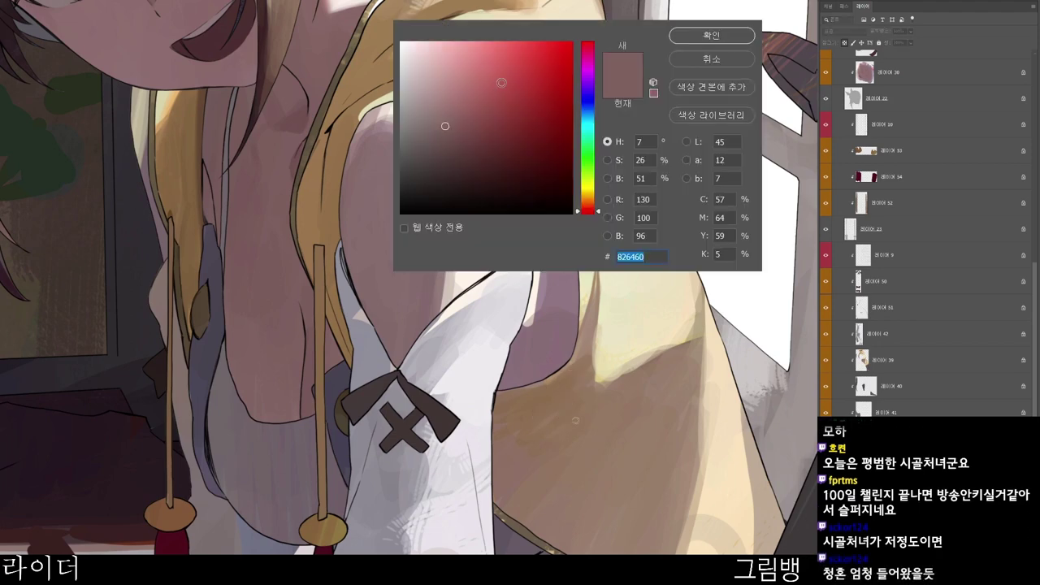
left_click(474, 93)
left_click(705, 36)
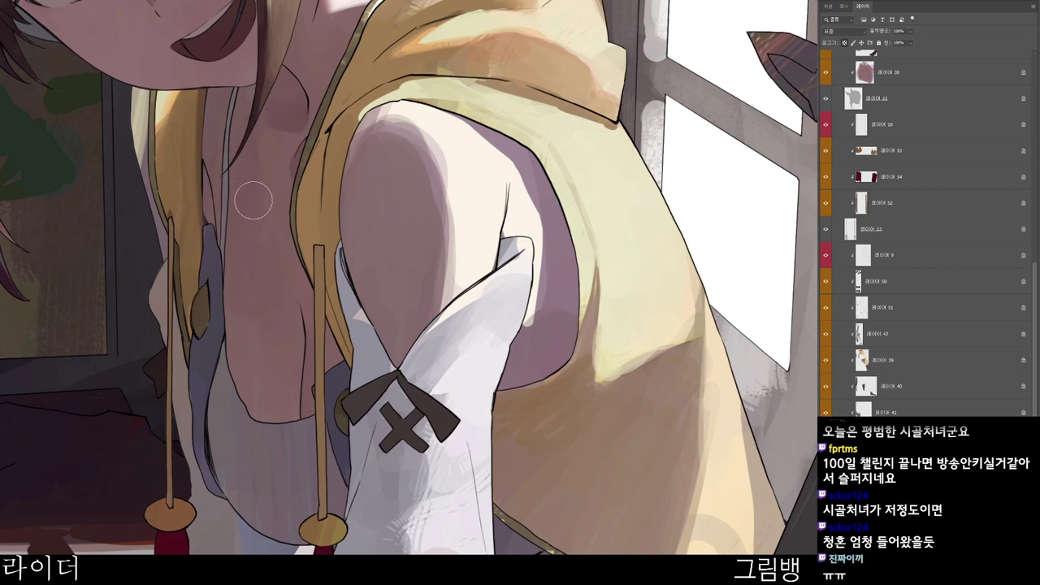
- Choose dark muted brown 553e3c and refine the shadow on the neck and collarbone beside the hood
scroll(300, 156, "down", 1)
key("n")
left_click(450, 157)
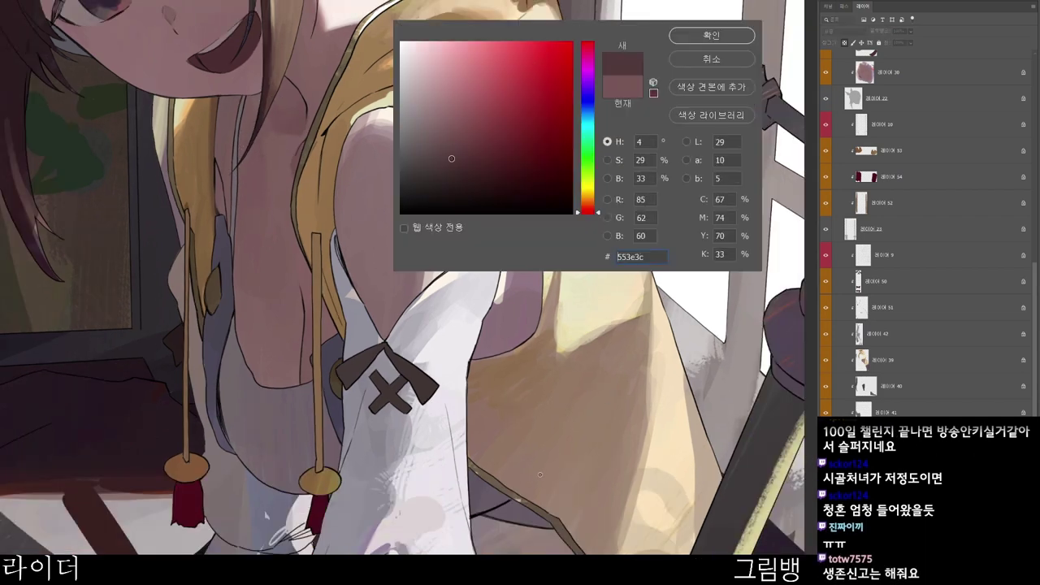
left_click(706, 37)
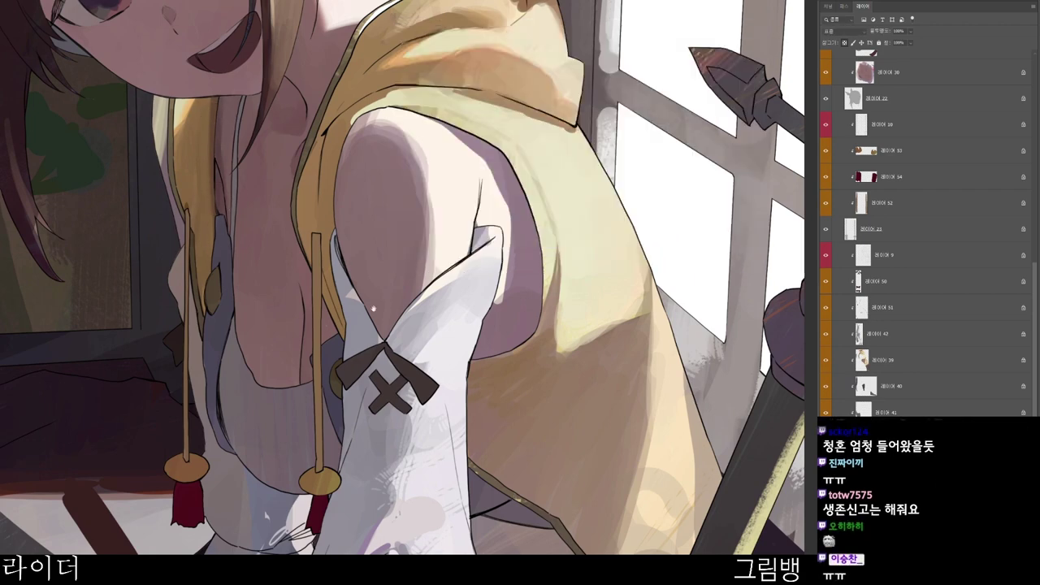
scroll(444, 330, "up", 2)
scroll(444, 329, "down", 2)
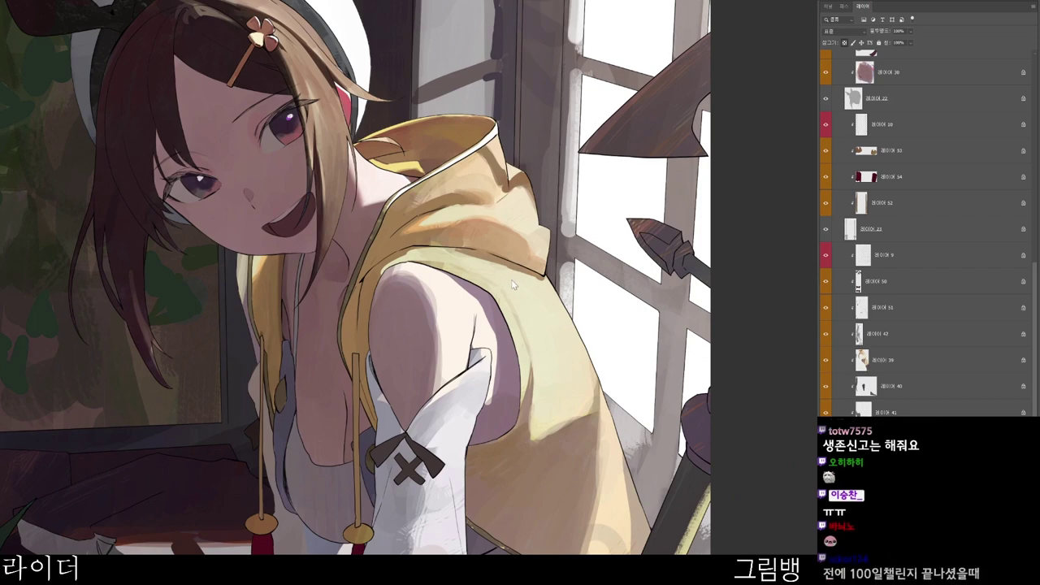
- Choose muted red-brown 684240 and shade the neck around the hanging strand of hair
scroll(316, 248, "up", 1)
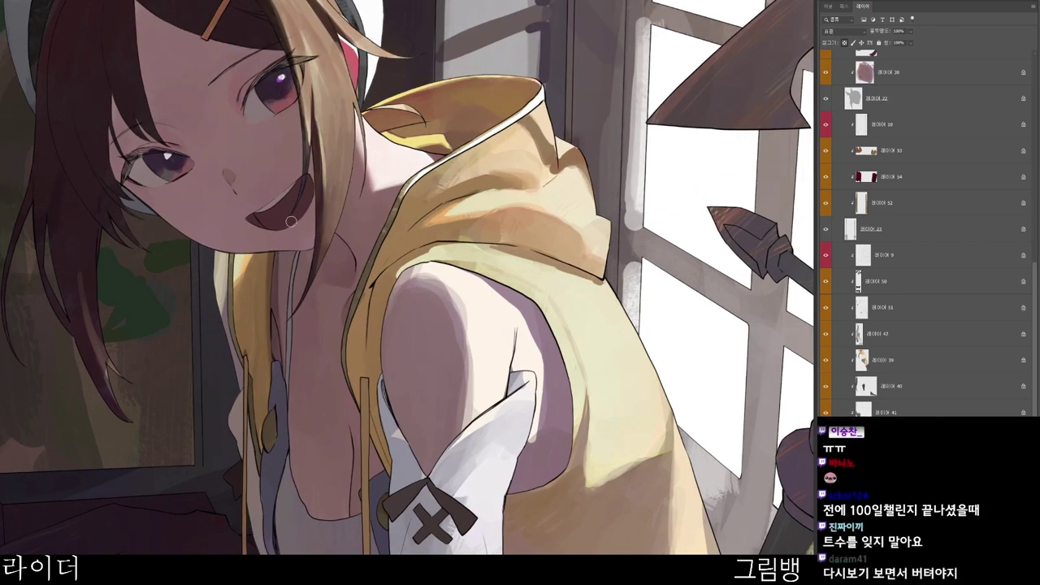
left_click(715, 35)
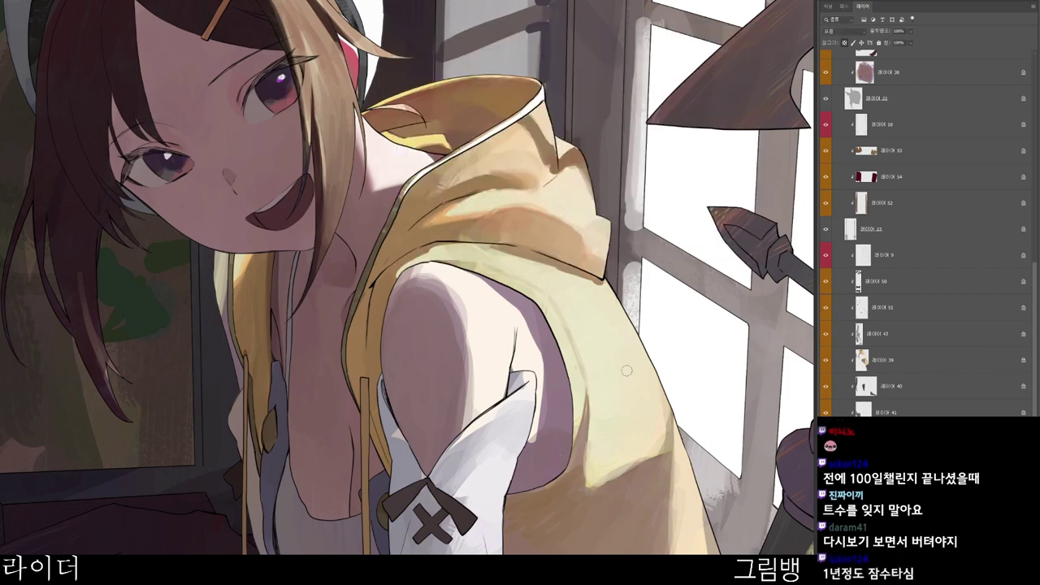
left_click_drag(314, 244, 283, 221)
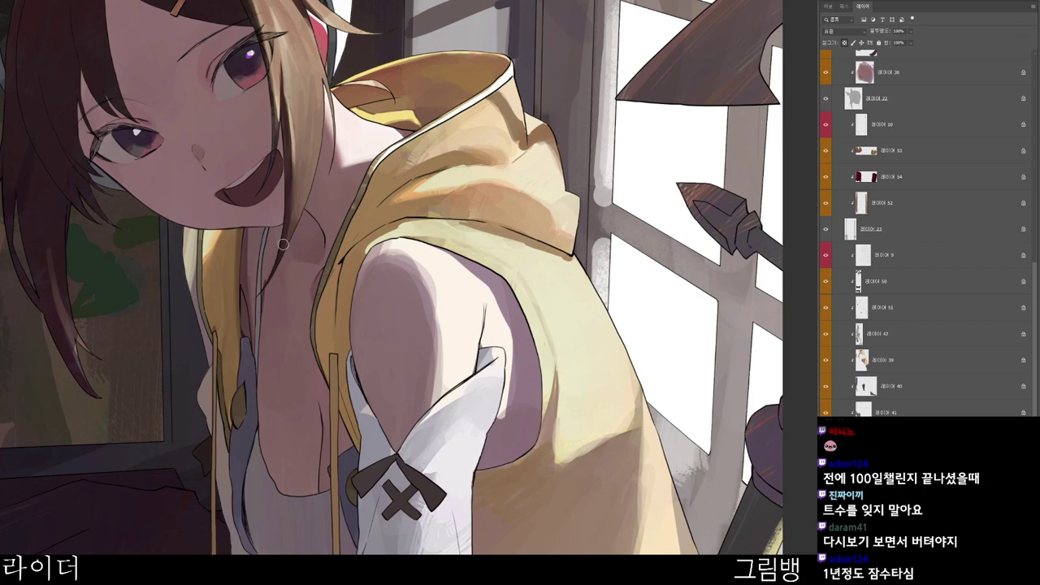
key("n")
left_click(480, 116)
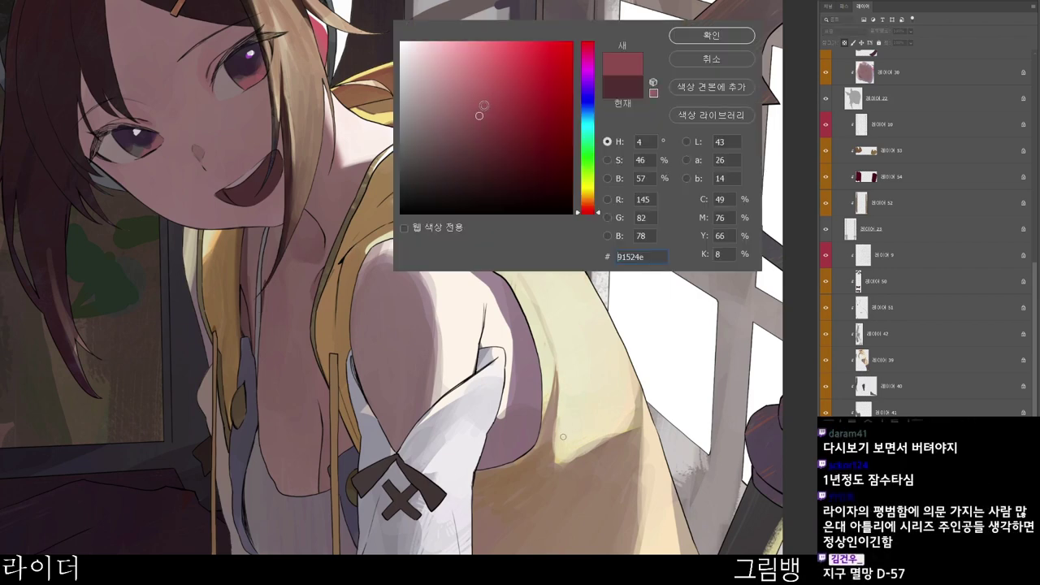
mouse_move(480, 116)
left_mouse_down()
mouse_move(457, 132)
mouse_move(465, 144)
left_mouse_up()
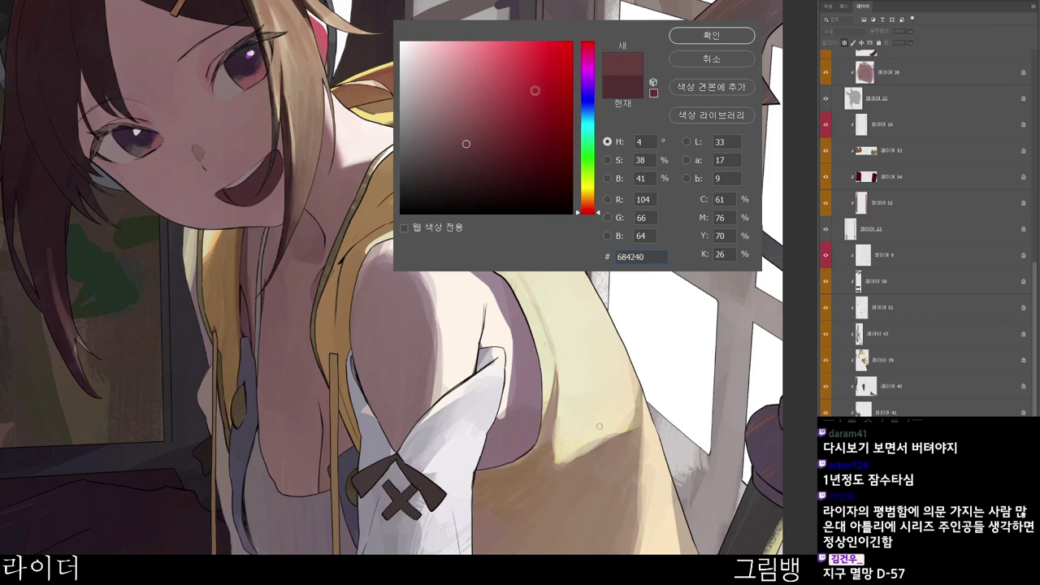
left_click(712, 35)
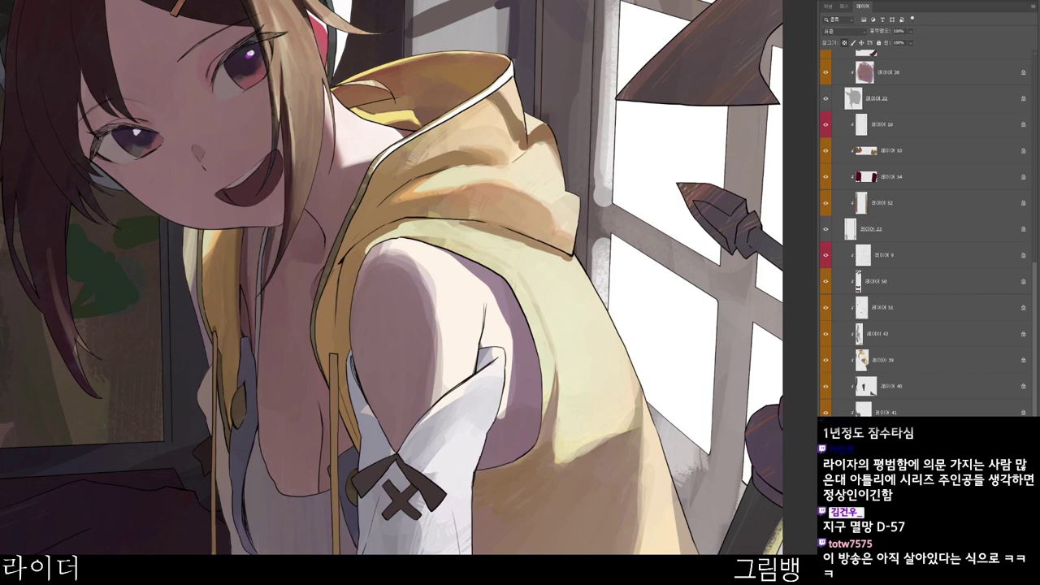
- Switch to layer 39, choose a deep saturated warm tone and work on the yellow hood's shadows
left_click(260, 287)
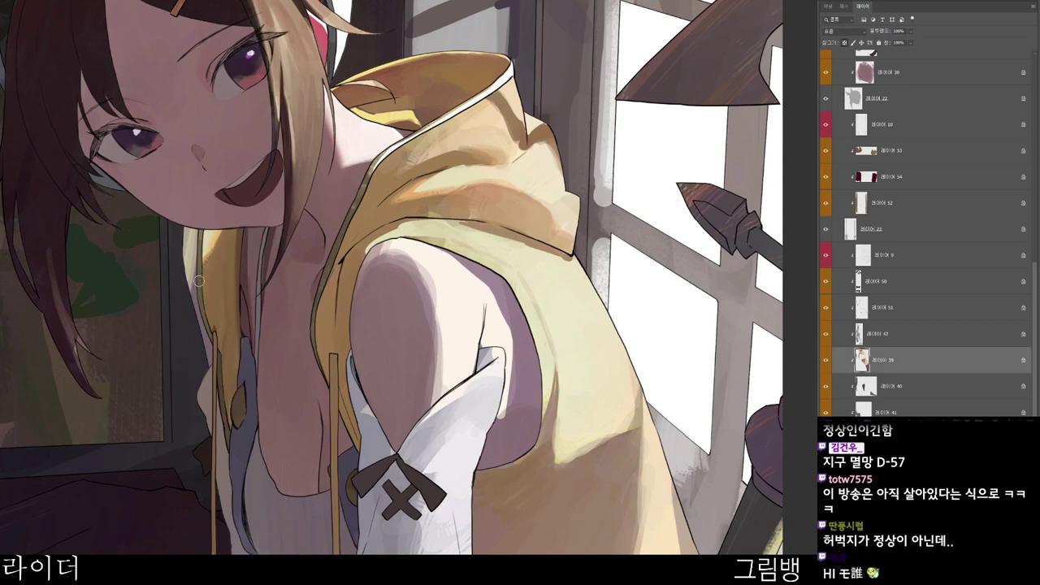
scroll(198, 280, "down", 3)
key("n")
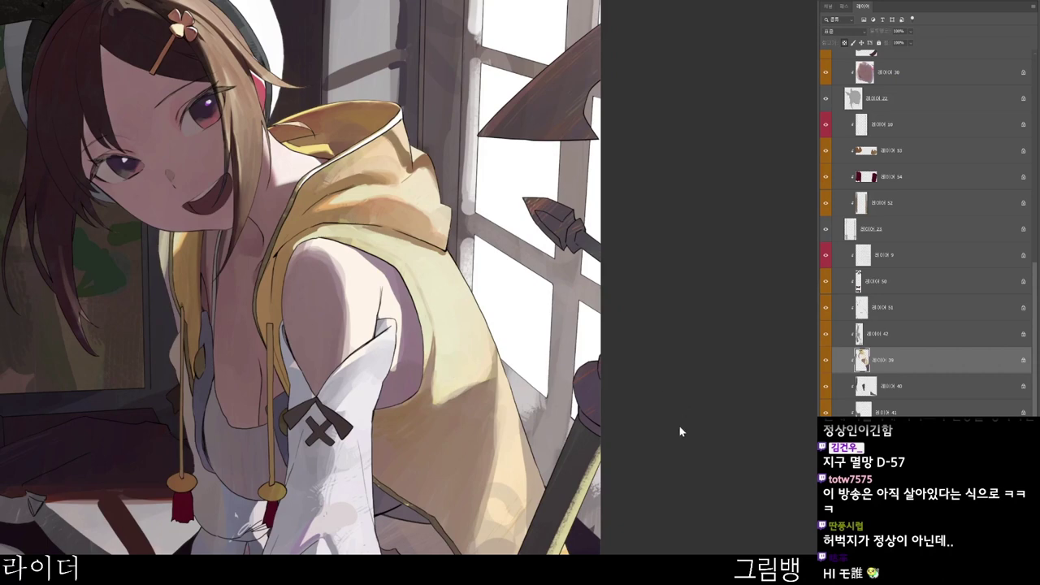
left_click(545, 121)
left_click_drag(592, 199, 593, 215)
left_click(711, 36)
key("r")
left_click_drag(479, 359, 386, 65)
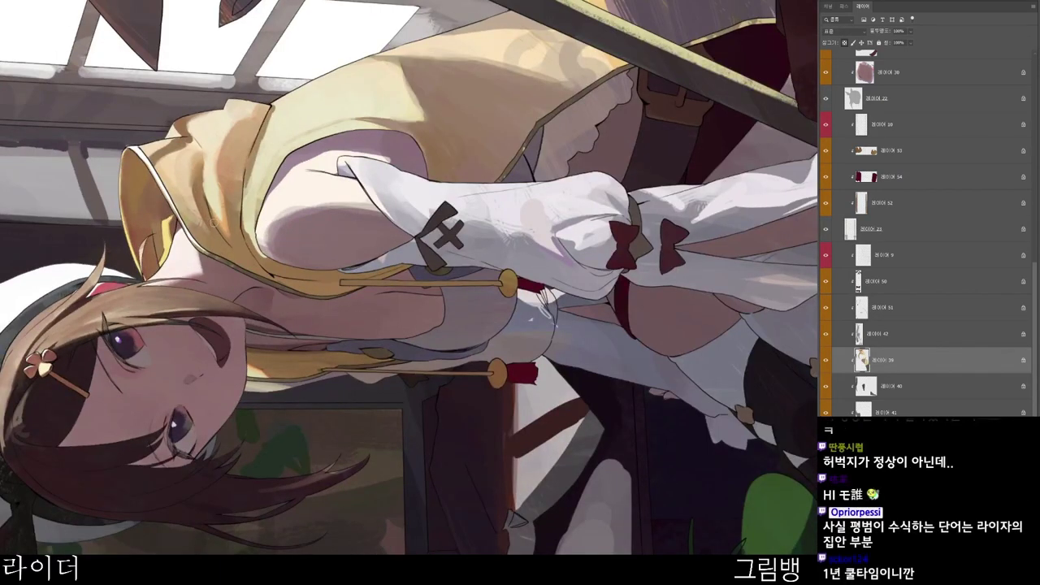
- Choose orange-yellow f3b24d and warm the folds of the yellow hood with the canvas rotated
key("r")
left_click_drag(386, 65, 494, 179)
key("space")
left_click_drag(488, 187, 476, 297)
left_click_drag(445, 517, 443, 382)
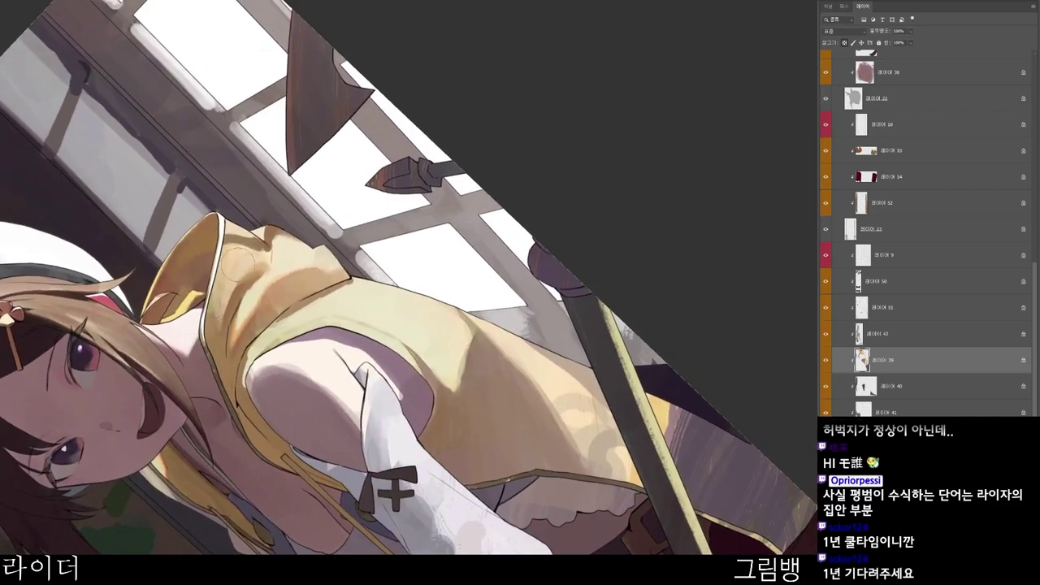
key("n")
left_click(517, 49)
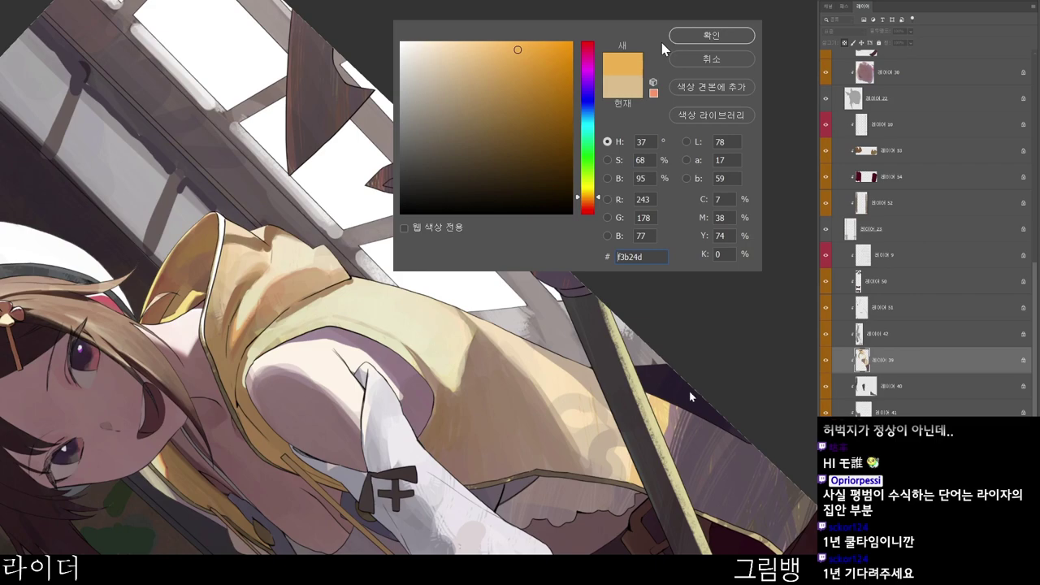
left_click(717, 38)
left_click_drag(410, 490, 416, 318)
left_click_drag(378, 356, 354, 304)
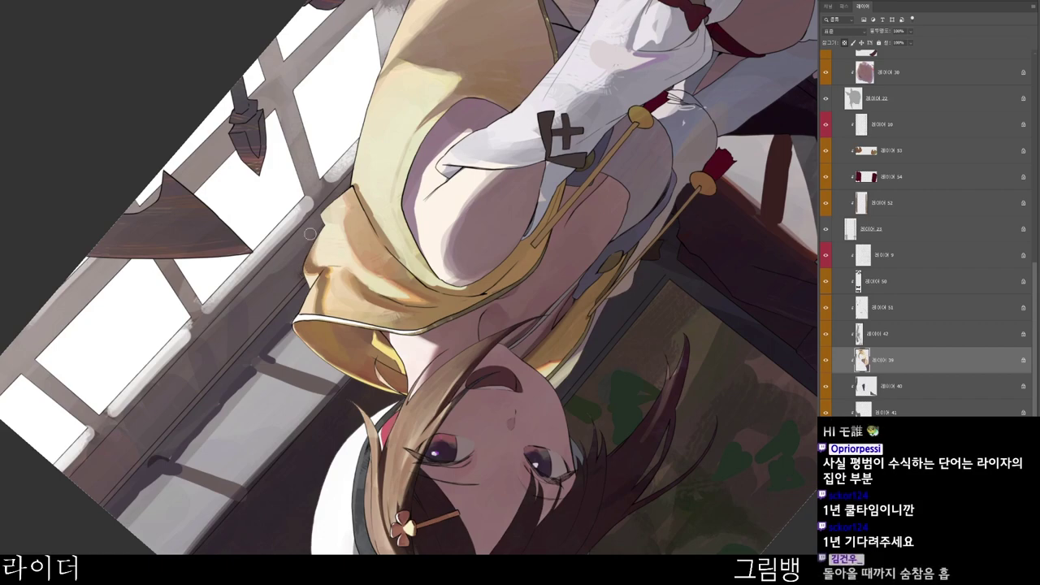
- Sample tones from the hood and blend its outer folds and edge on the window side
key("r")
left_click_drag(350, 100, 447, 369)
left_click_drag(444, 452, 412, 255)
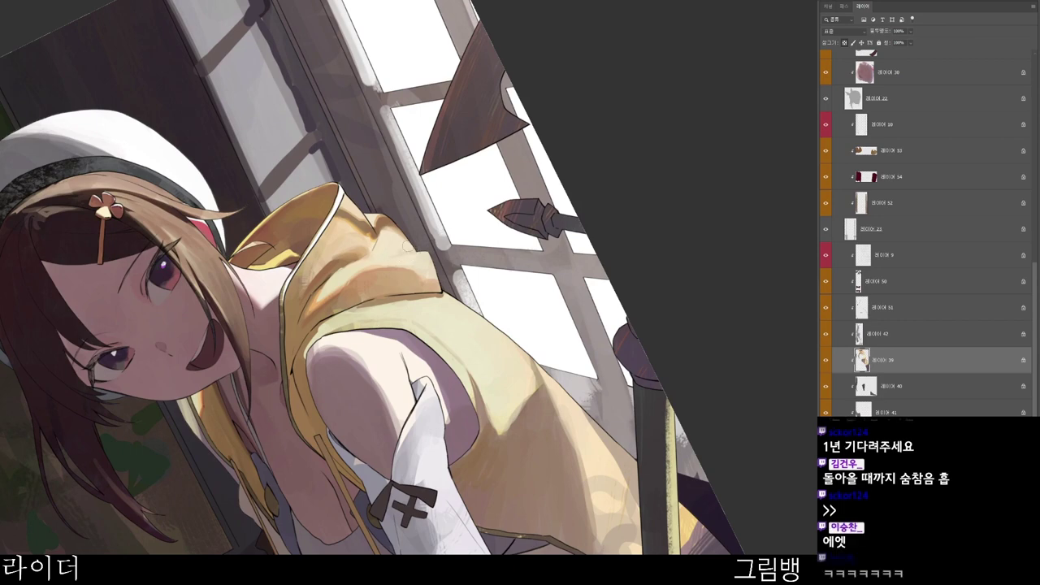
left_click(404, 251, "alt")
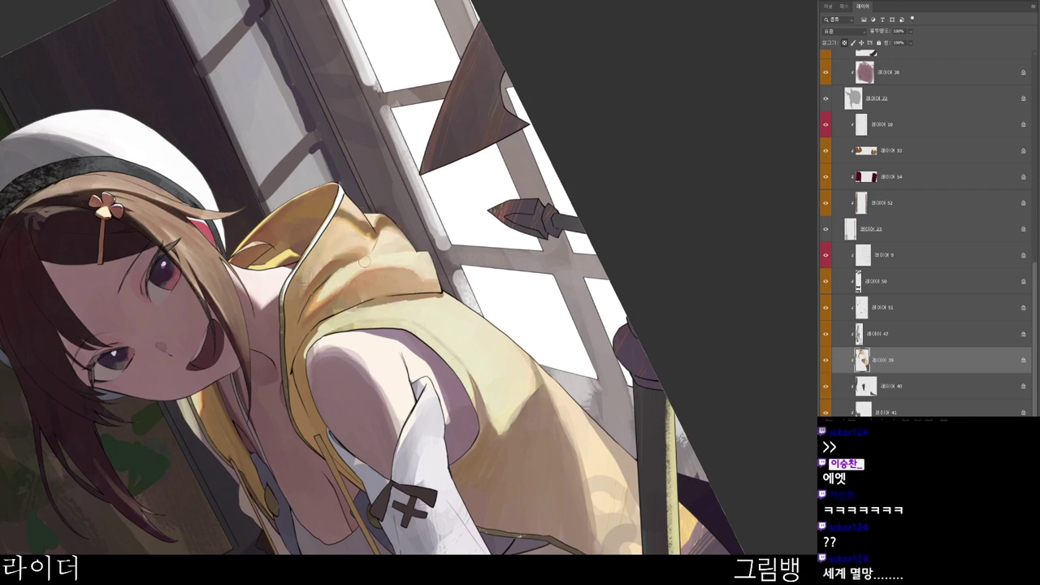
scroll(400, 239, "up", 3)
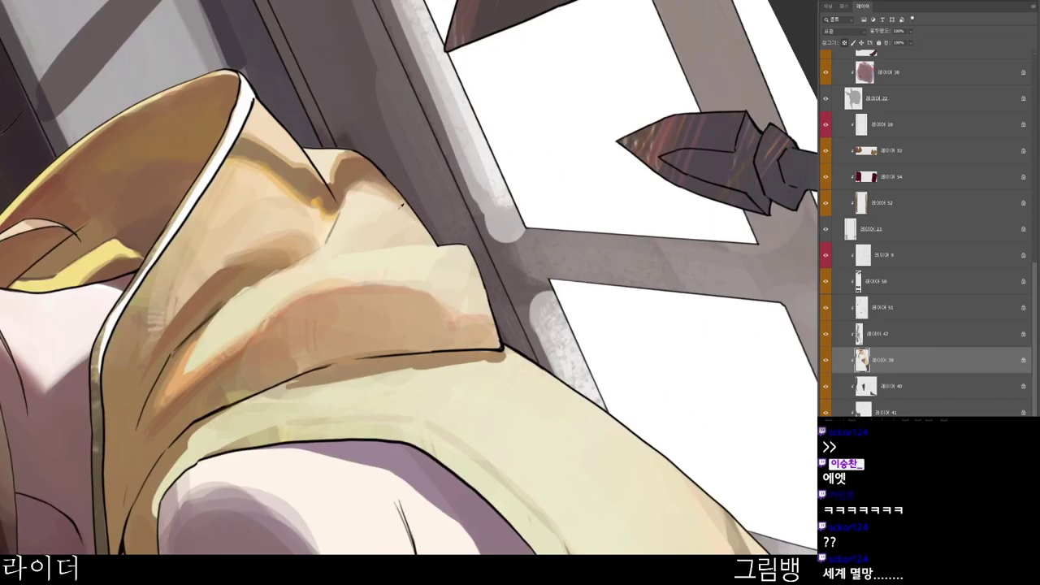
left_click(409, 232, "alt")
left_click(485, 230, "ctrl+alt")
left_click_drag(524, 433, 422, 470)
key("Escape")
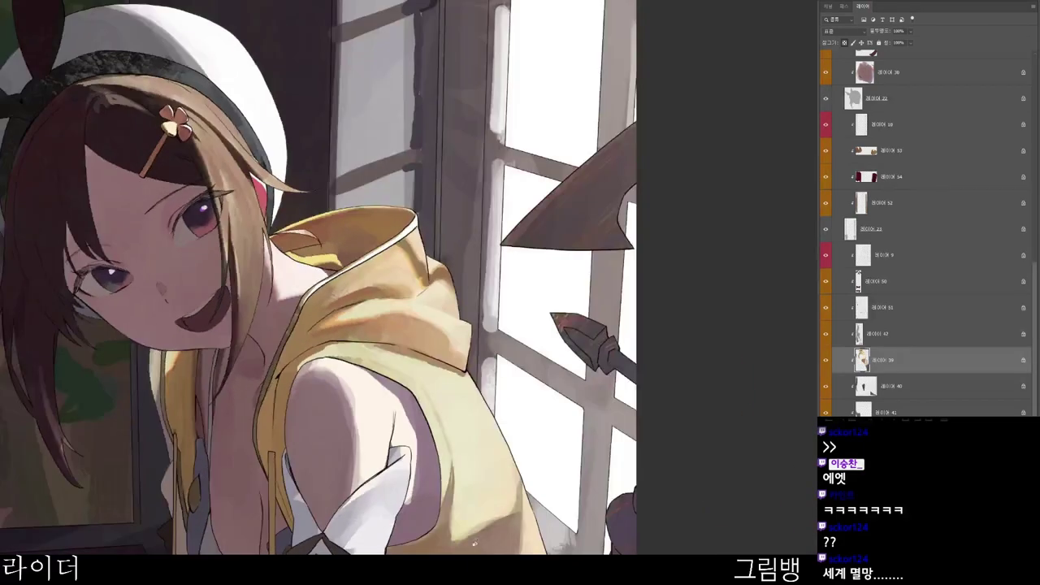
- Choose salmon cd957a and warm the shaded back of the yellow vest below the hood
left_click_drag(483, 528, 529, 414)
key("n")
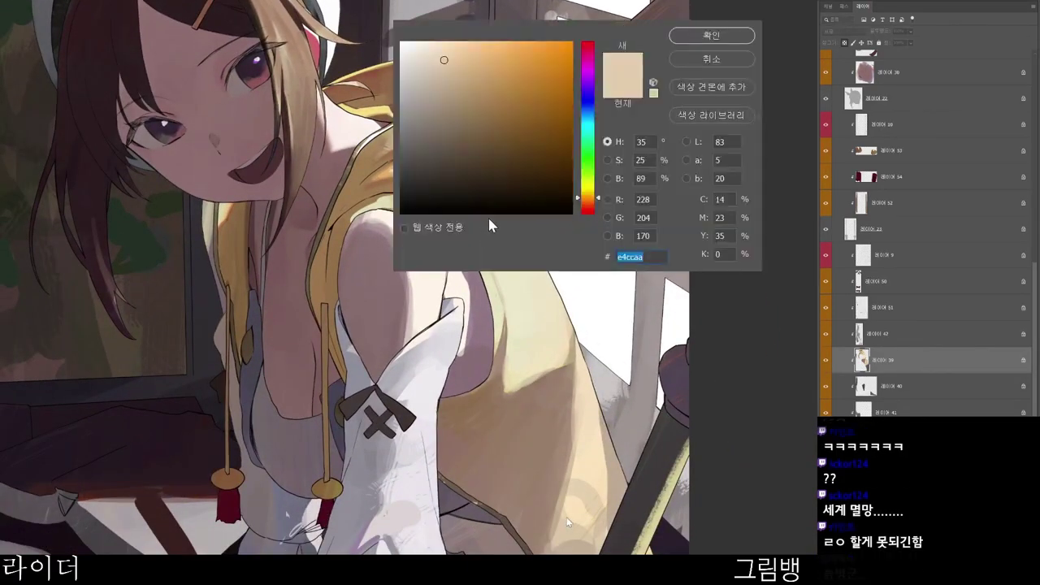
left_click(560, 412)
left_click(588, 203)
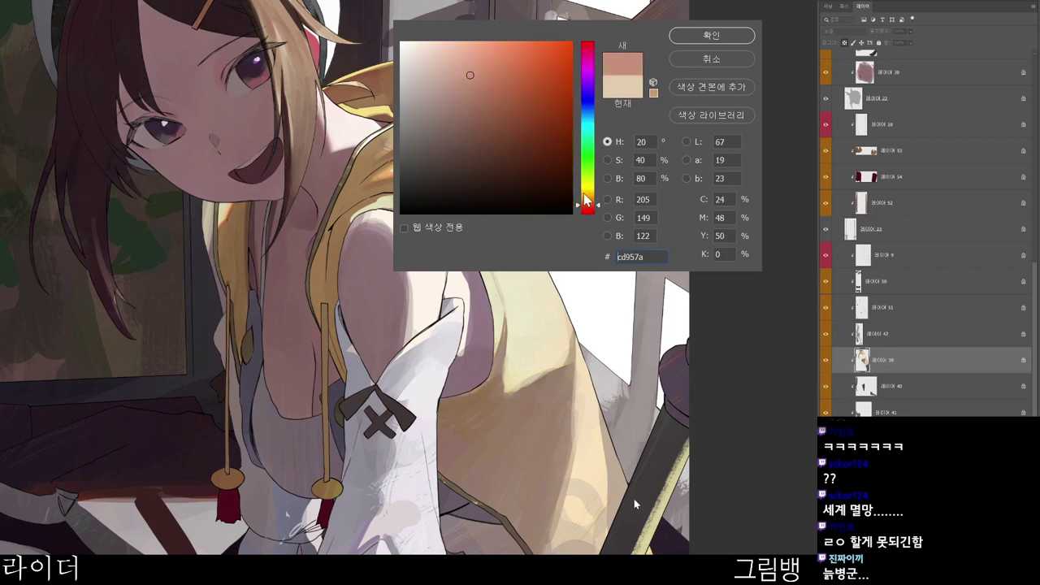
left_click(714, 36)
scroll(534, 240, "down", 2)
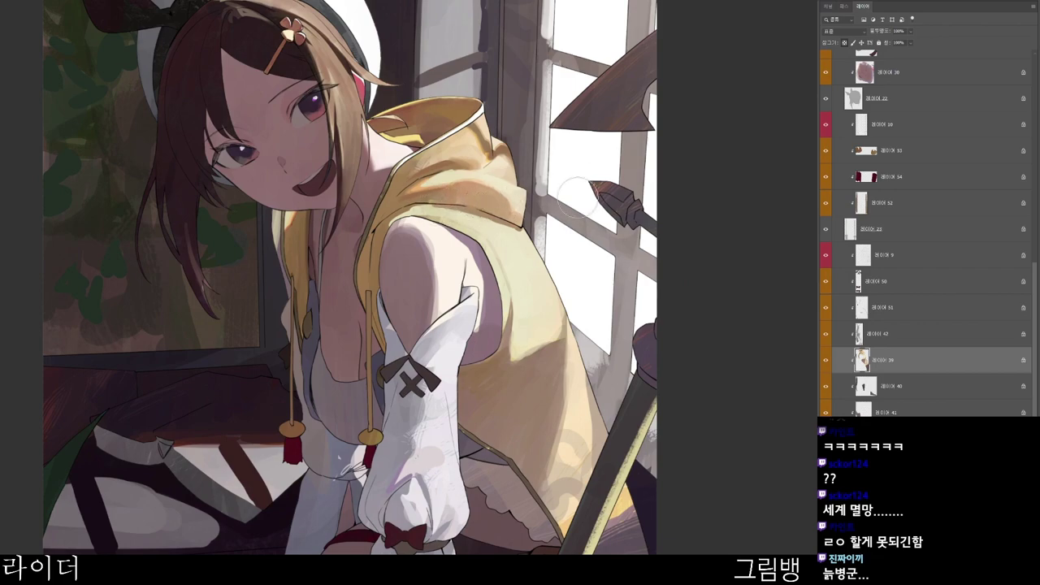
- Choose a muted mid-dark tone and refine the shading of the yellow hood and vest with the canvas rotated
left_click_drag(542, 419, 613, 196)
key("r")
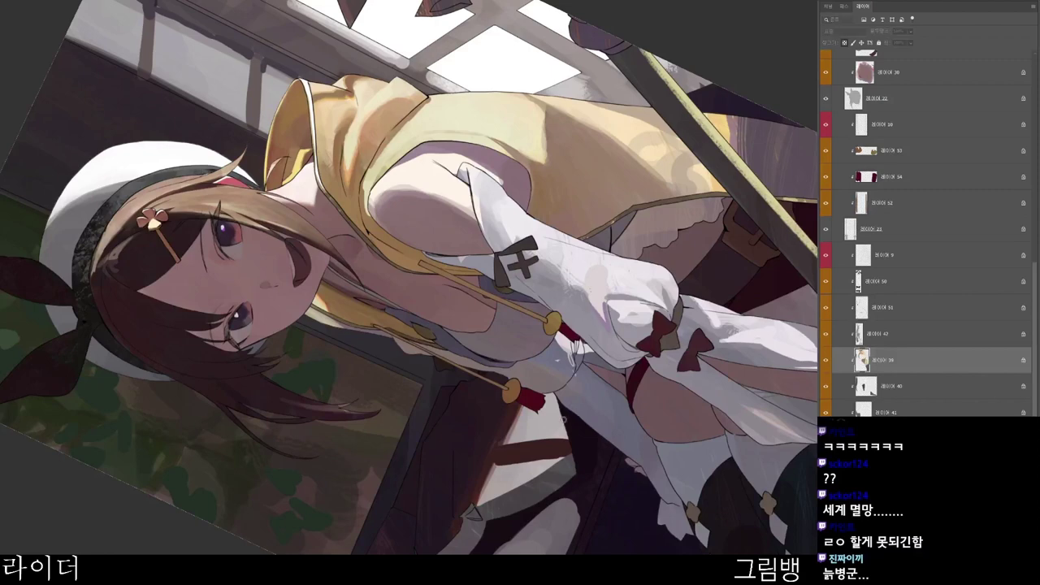
left_click(493, 121)
left_click(705, 37)
mouse_move(368, 189)
left_mouse_down()
mouse_move(380, 212)
mouse_move(377, 268)
left_mouse_up()
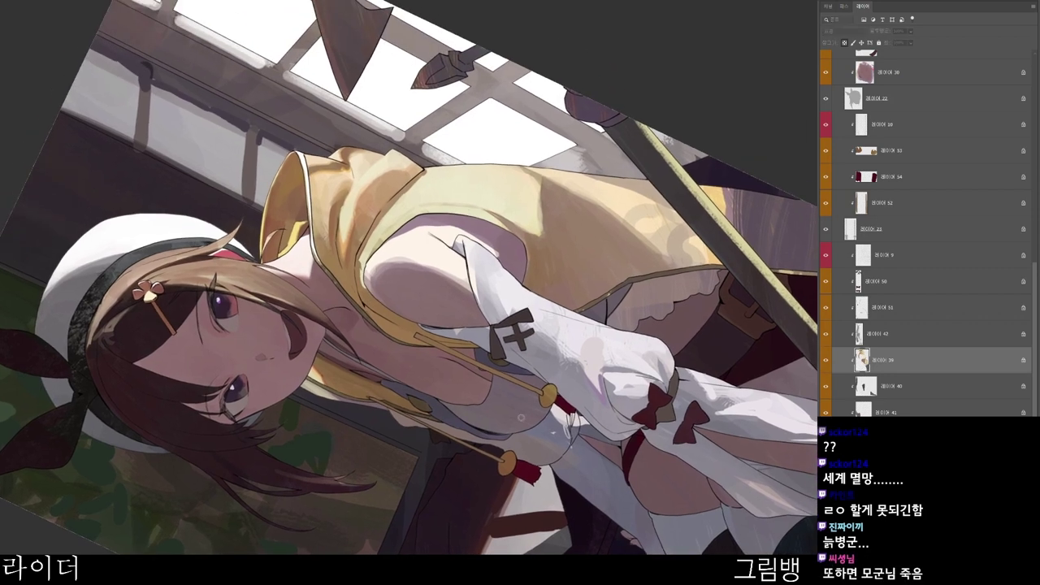
key("n")
left_click(711, 36)
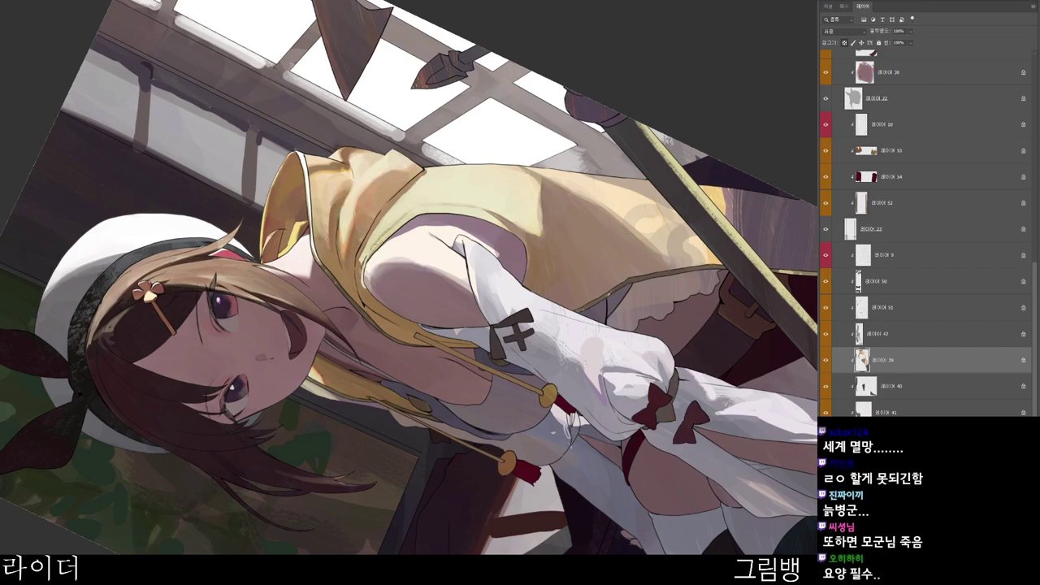
- Choose a more saturated warm beige for the yellow vest and return the canvas to its upright orientation
scroll(466, 192, "down", 2)
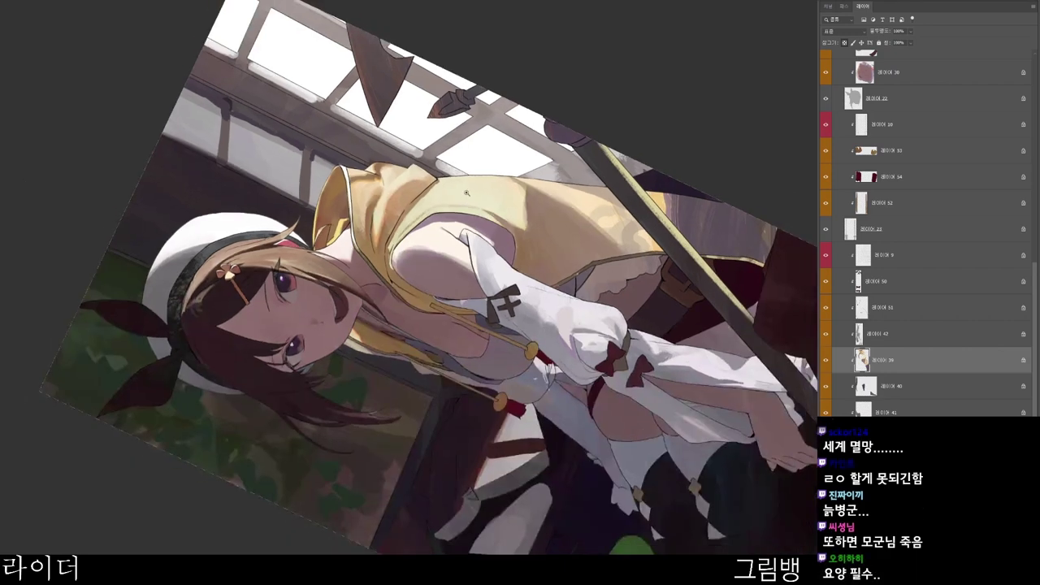
left_click_drag(536, 433, 415, 494)
left_click_drag(610, 490, 523, 519)
key("n")
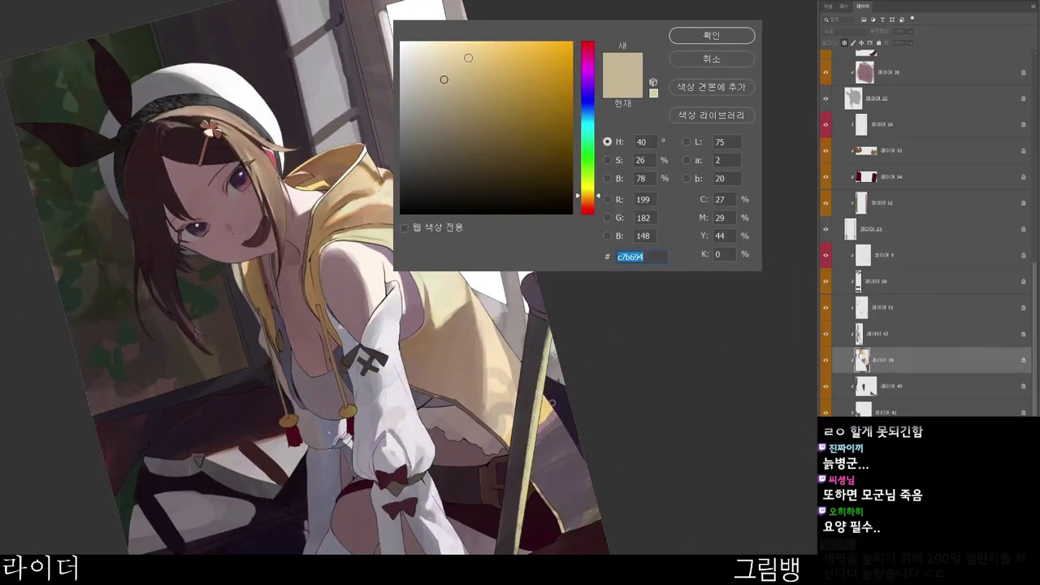
left_click(467, 73)
left_click(712, 37)
key("Escape")
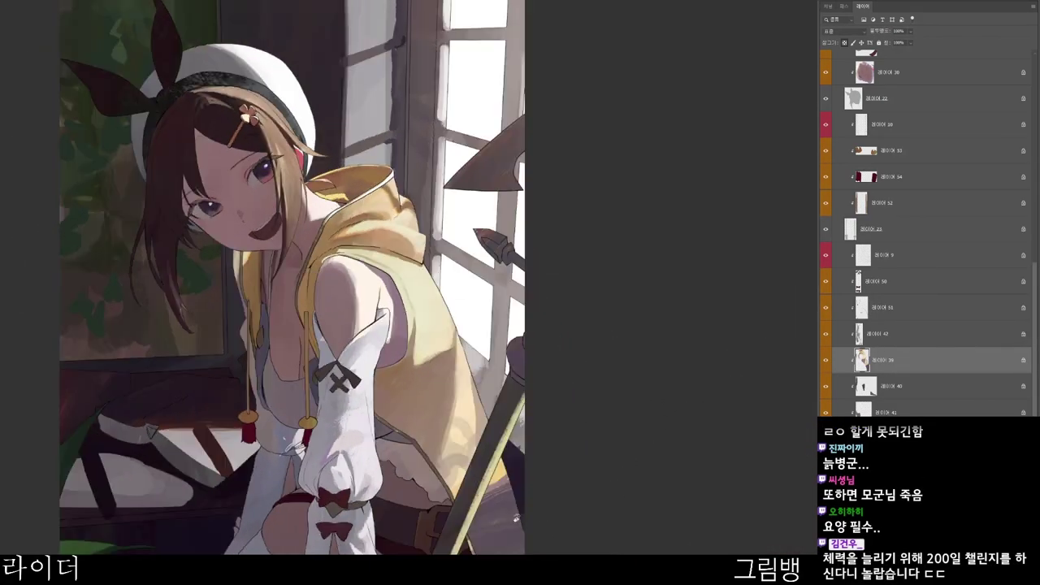
- Sample tones from the yellow hood and smooth the shading of its folds beside the neck
left_click_drag(483, 471, 491, 421)
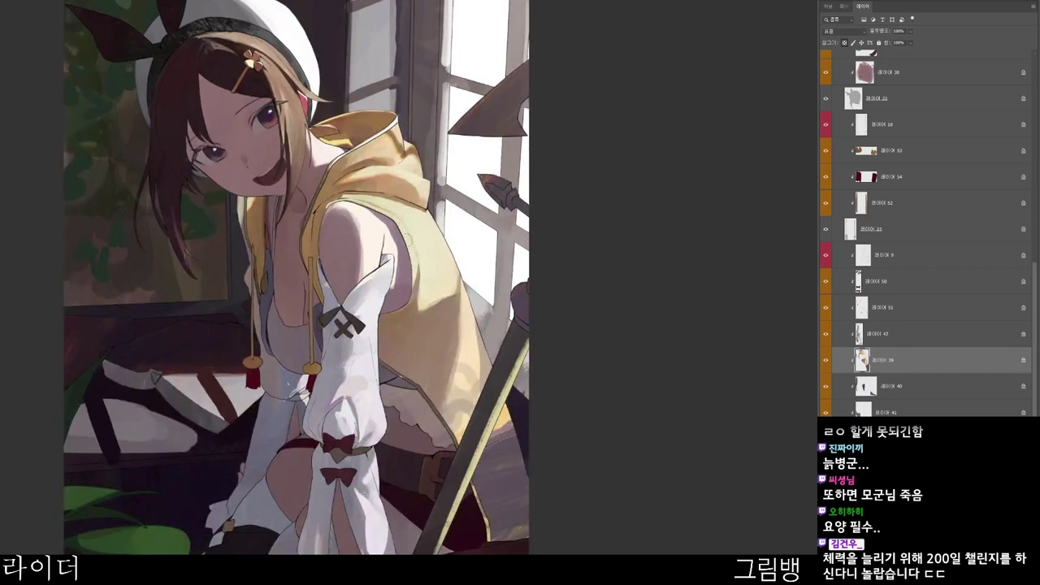
left_click(390, 186, "alt")
scroll(390, 195, "up", 2)
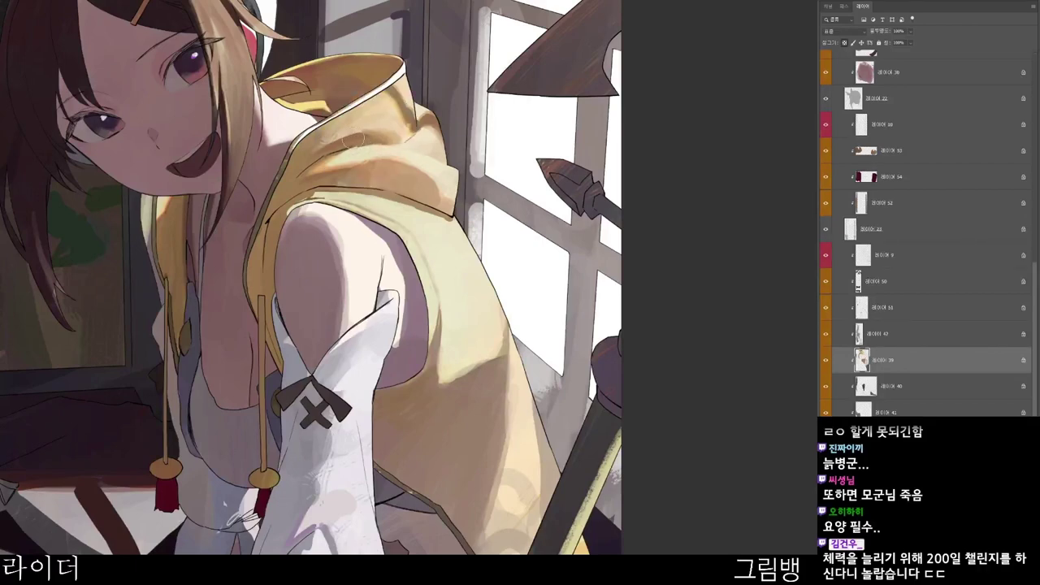
left_click(349, 140, "alt")
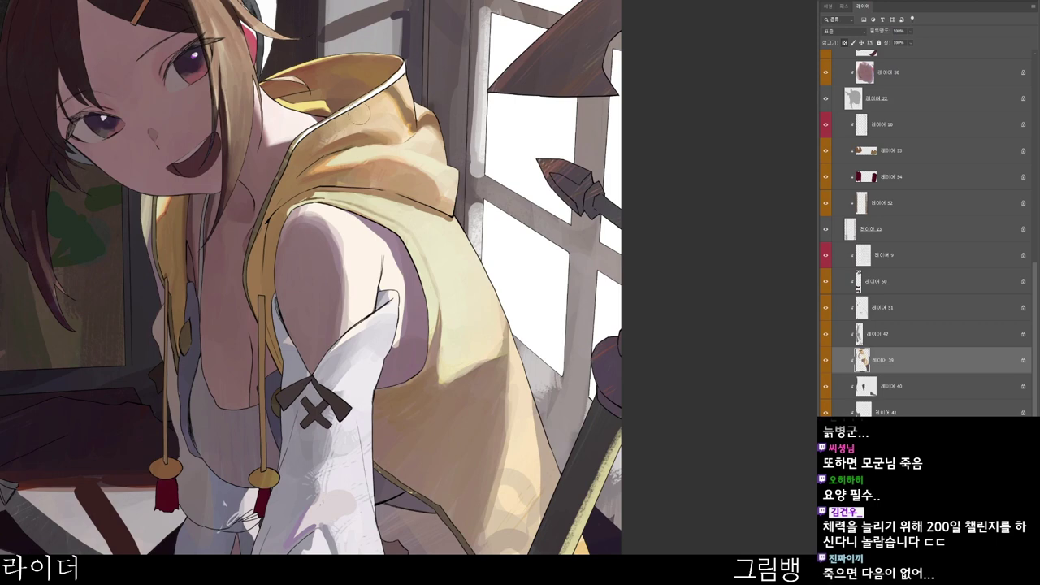
left_click_drag(339, 125, 328, 131)
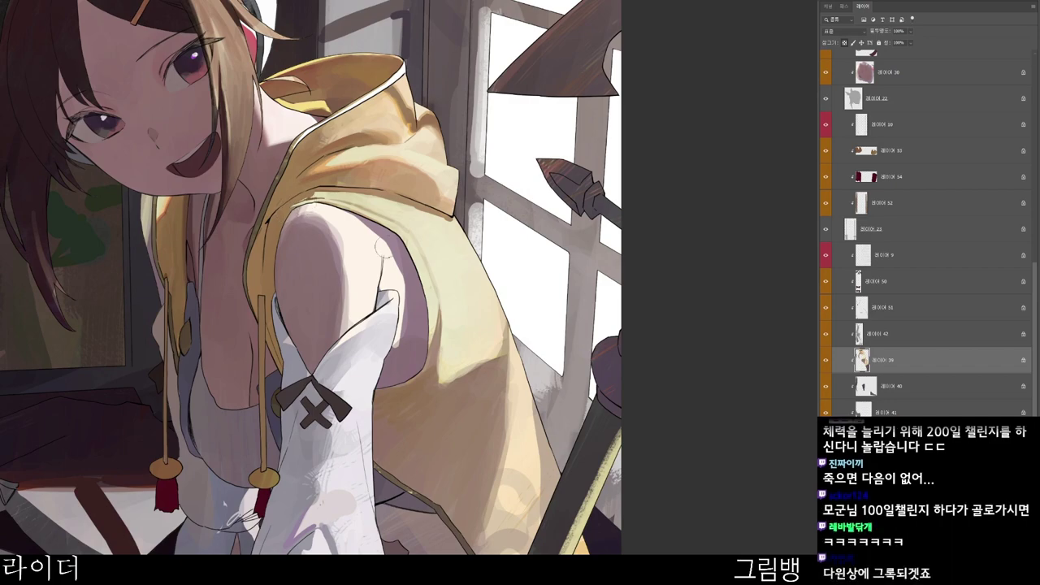
- Choose dark brown 654b2d and shade the hood's front edge near the shoulder with the canvas rotated
key("n")
left_click(718, 39)
key("r")
left_click_drag(434, 439, 528, 299)
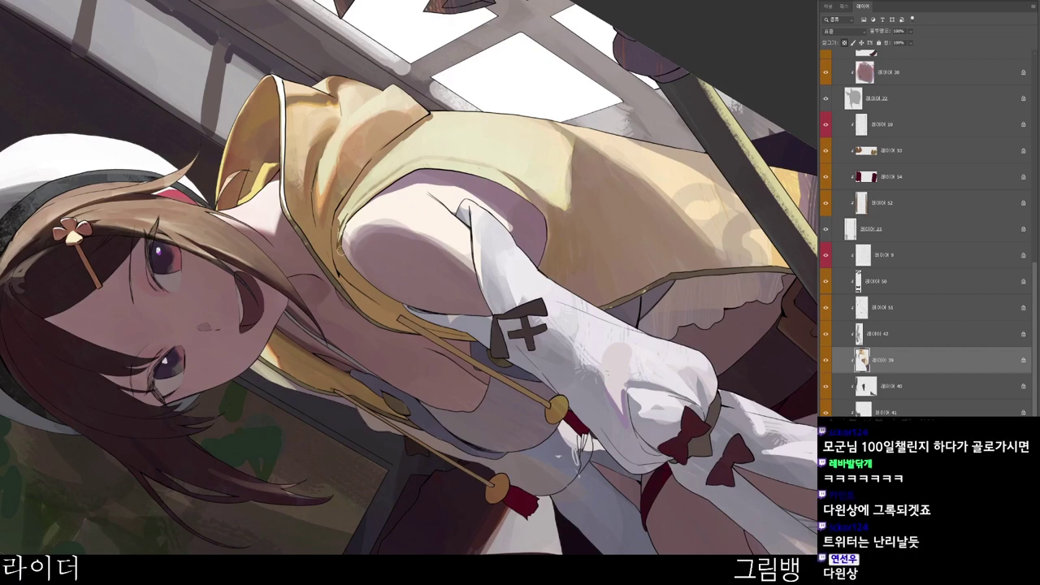
key("n")
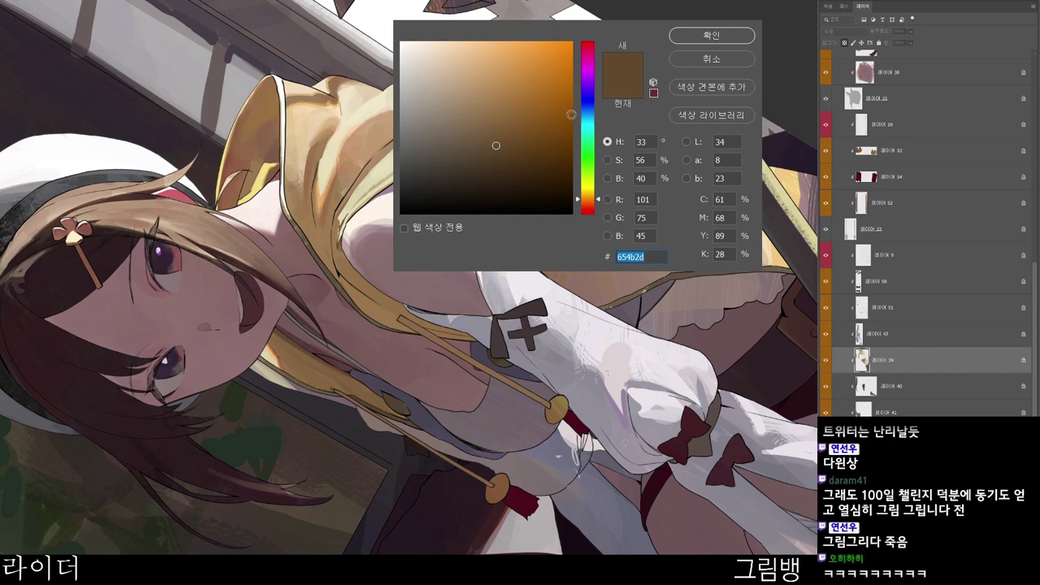
left_click(687, 42)
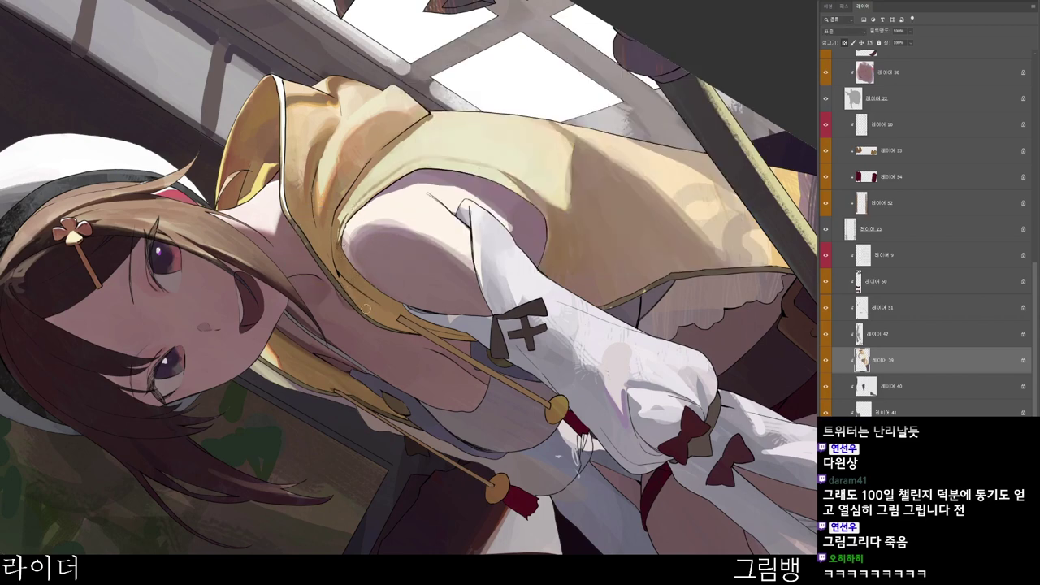
- Return the canvas to its upright orientation and choose dark brown 65442b for the hood's front shading
key("r")
left_click_drag(475, 297, 422, 403)
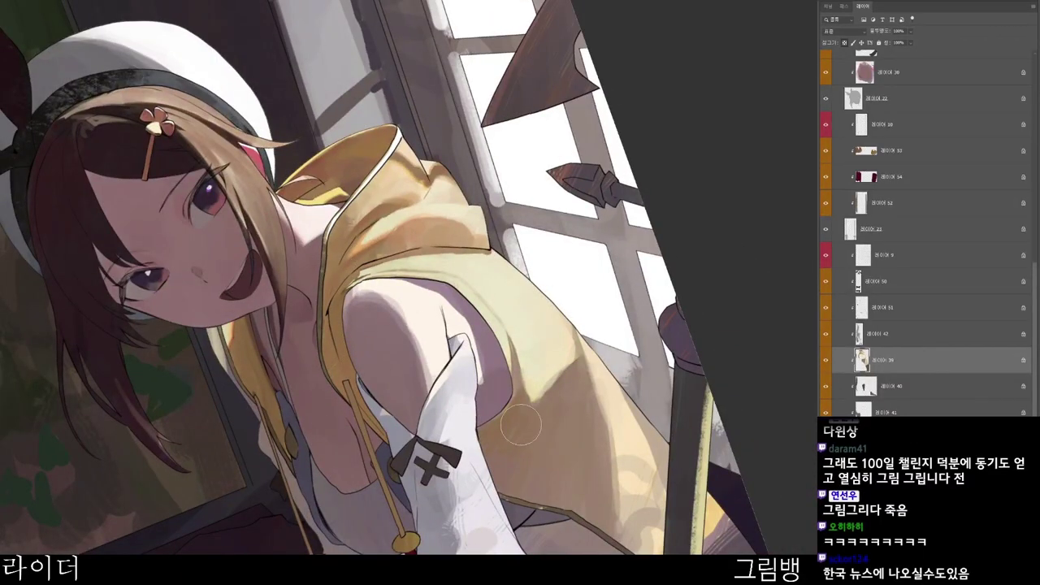
key("r")
mouse_move(522, 425)
left_mouse_down()
mouse_move(485, 473)
mouse_move(460, 356)
left_mouse_up()
key("space")
key("n")
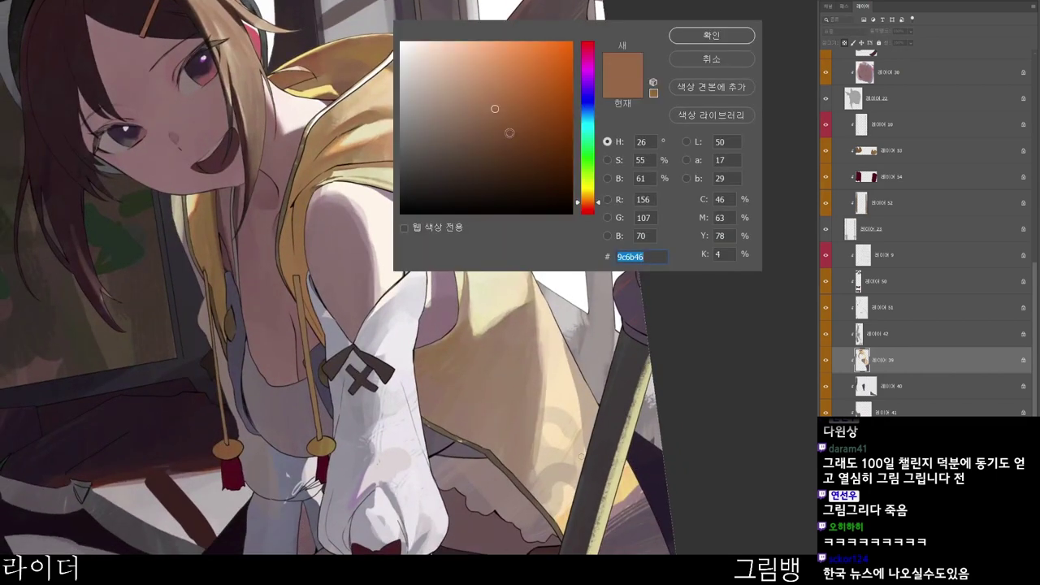
left_click(499, 145)
left_click(700, 35)
key("Escape")
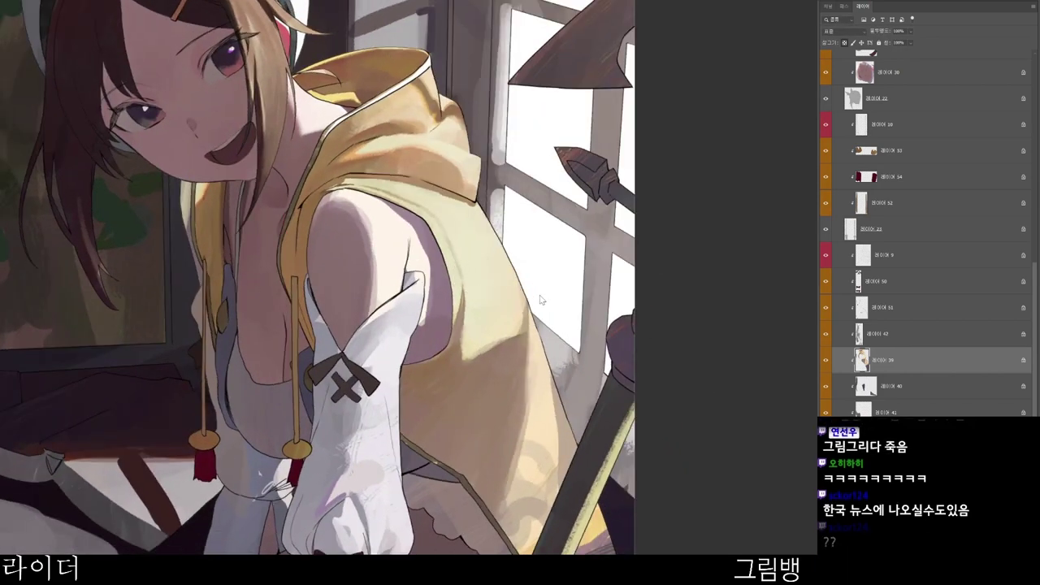
key("space")
mouse_move(308, 253)
left_mouse_down()
mouse_move(373, 193)
mouse_move(388, 147)
left_mouse_up()
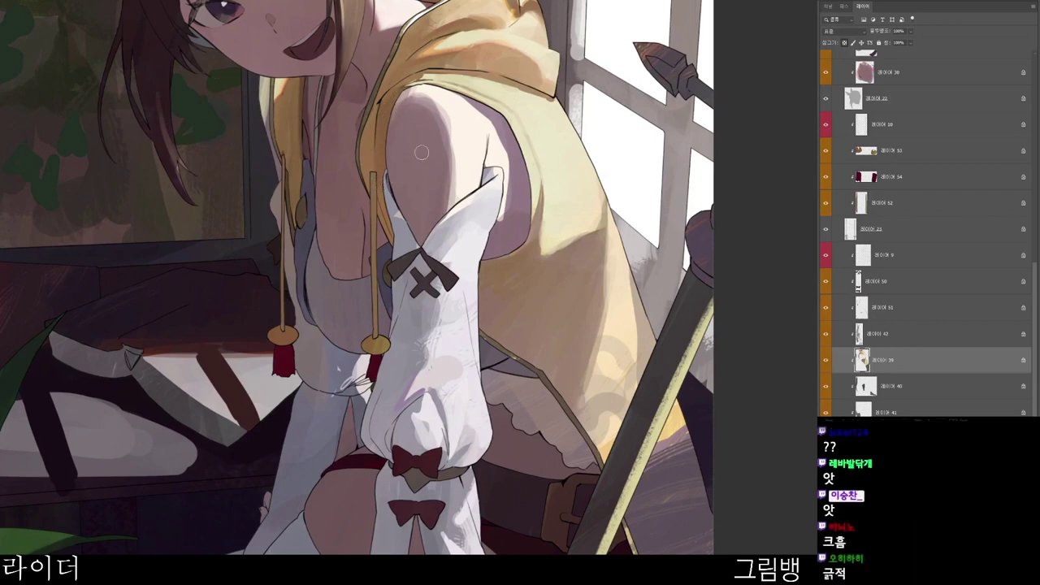
- Choose a deeper, more saturated brown and darken the hood's front edge along the chest and drawstring
left_click_drag(422, 153, 467, 357)
key("n")
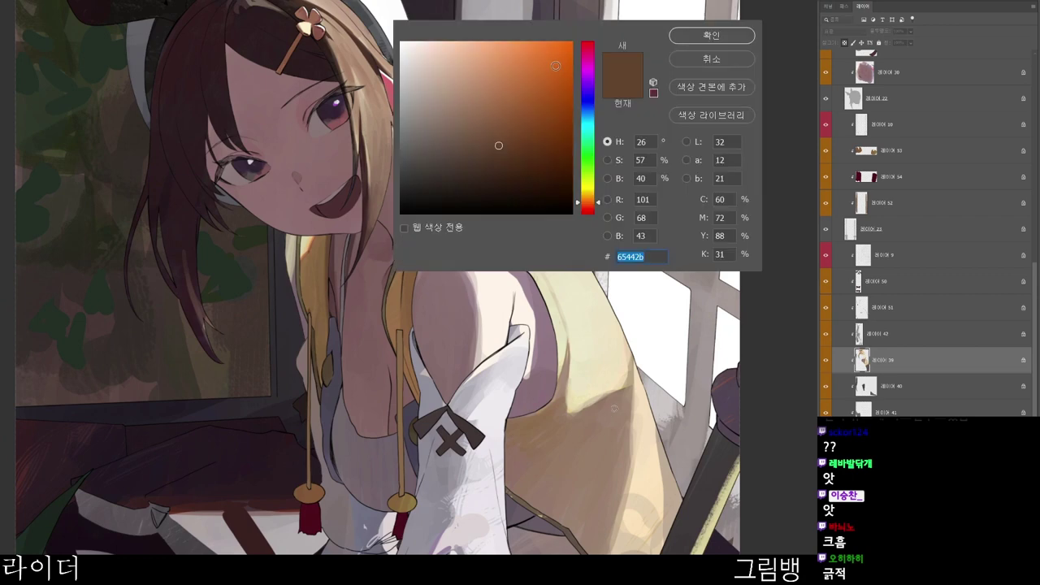
left_click(518, 170)
left_click(712, 35)
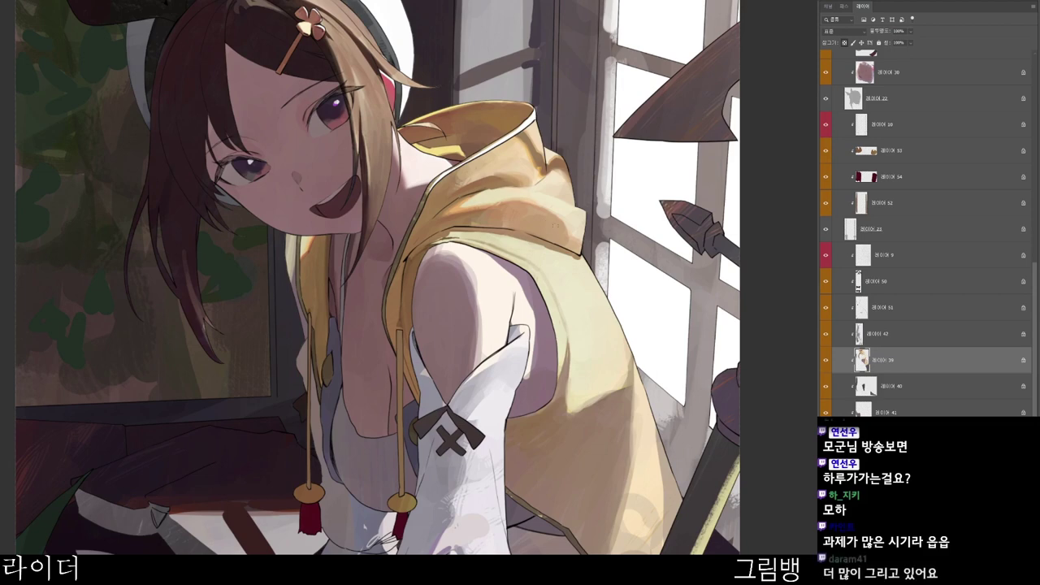
left_click_drag(384, 291, 396, 347)
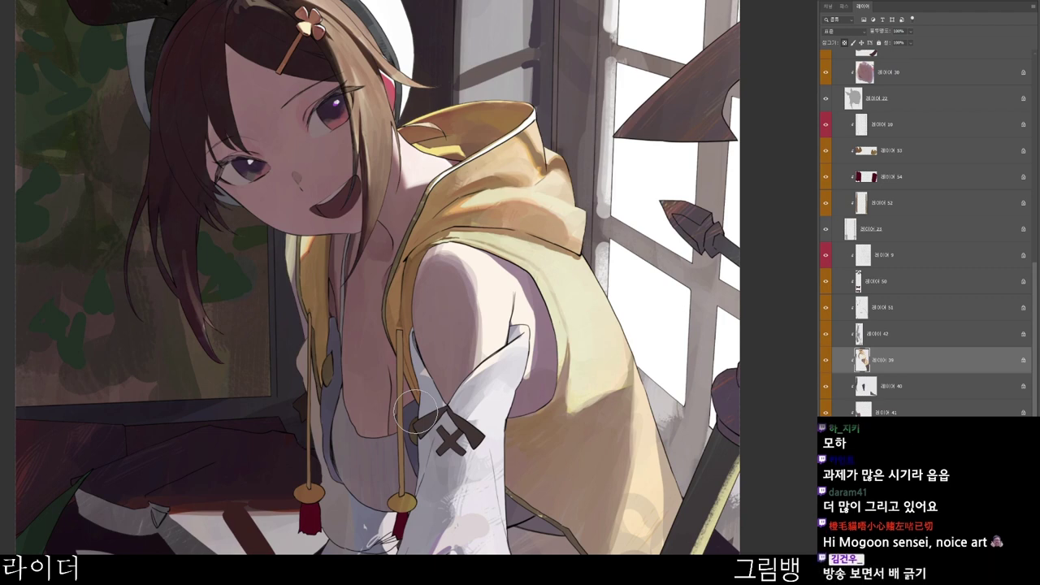
left_click_drag(621, 213, 587, 152)
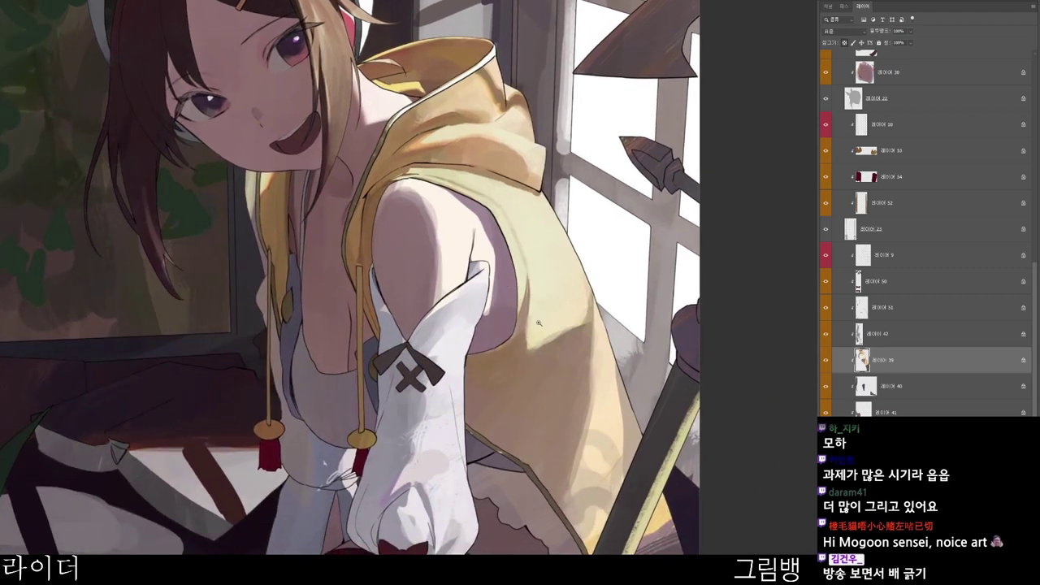
scroll(500, 306, "down", 1)
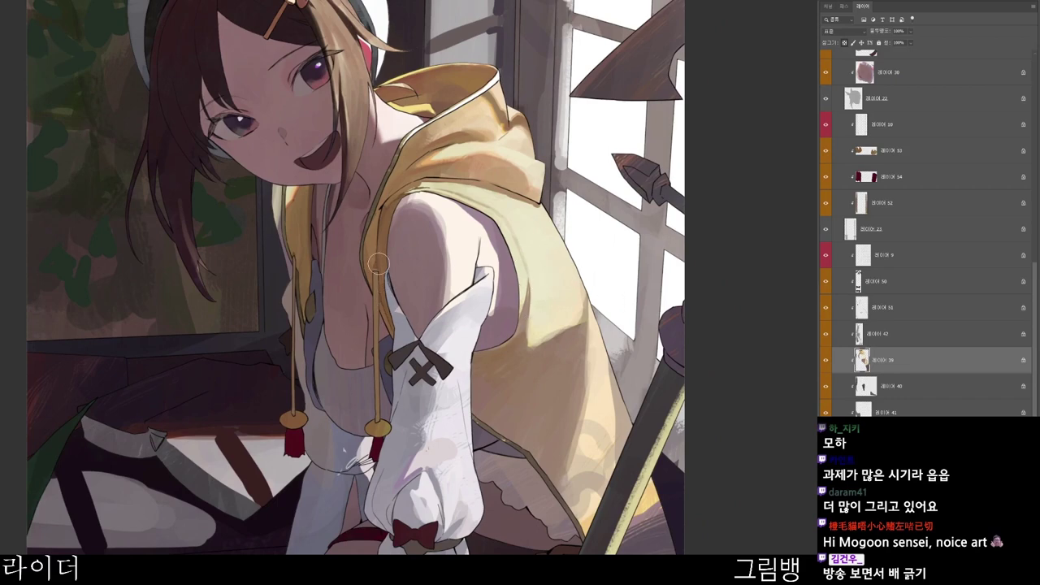
- Choose a light tan for the yellow vest, then sample the pale lit tone of its back panel
key("n")
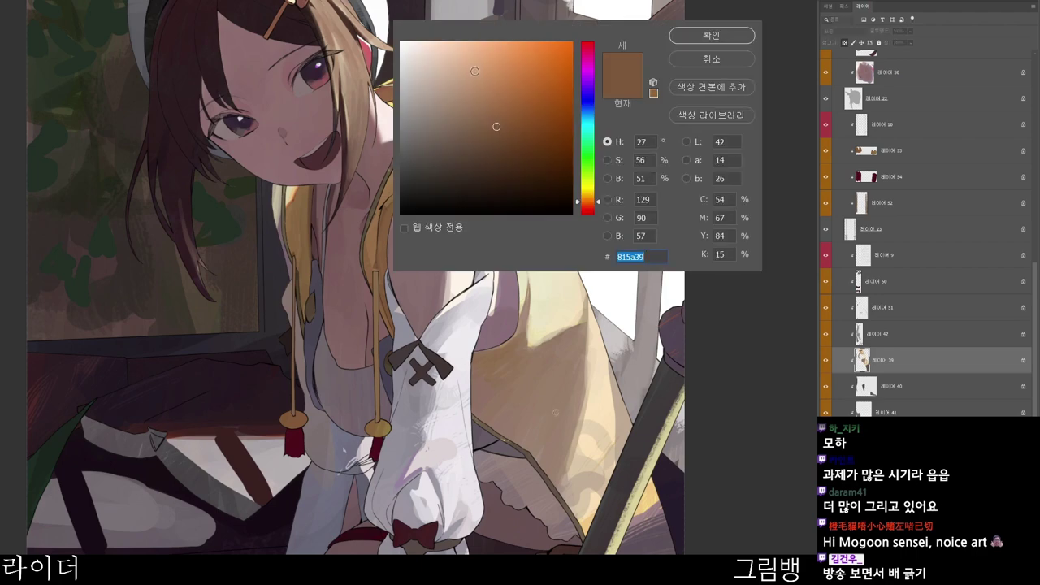
left_click(472, 72)
left_click(709, 36)
left_click_drag(487, 171, 417, 181)
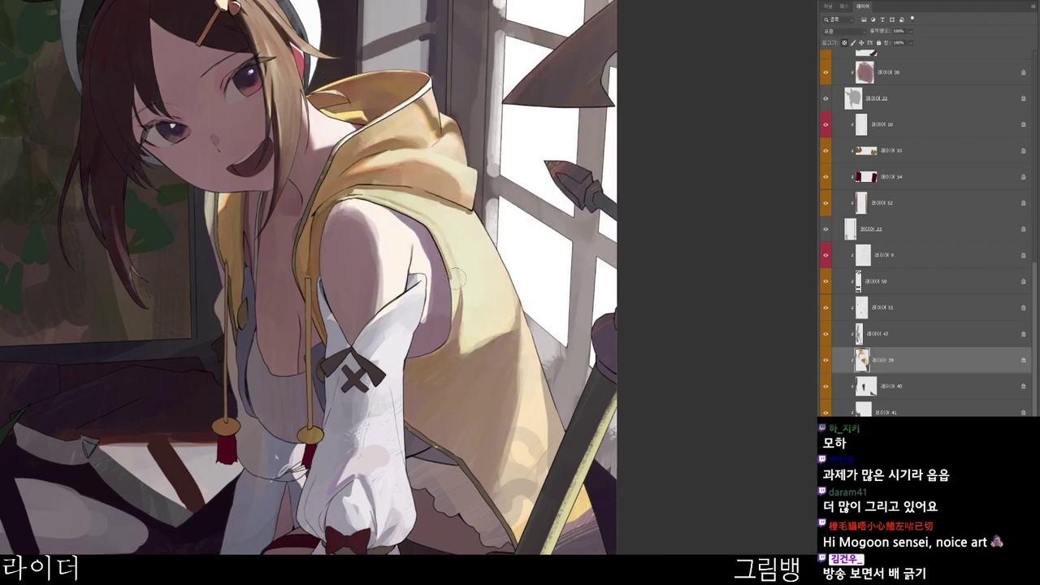
left_click(462, 304, "alt")
scroll(499, 244, "down", 3)
- Choose a dark, saturated brown and refine the shading on the yellow vest's back panel
key("n")
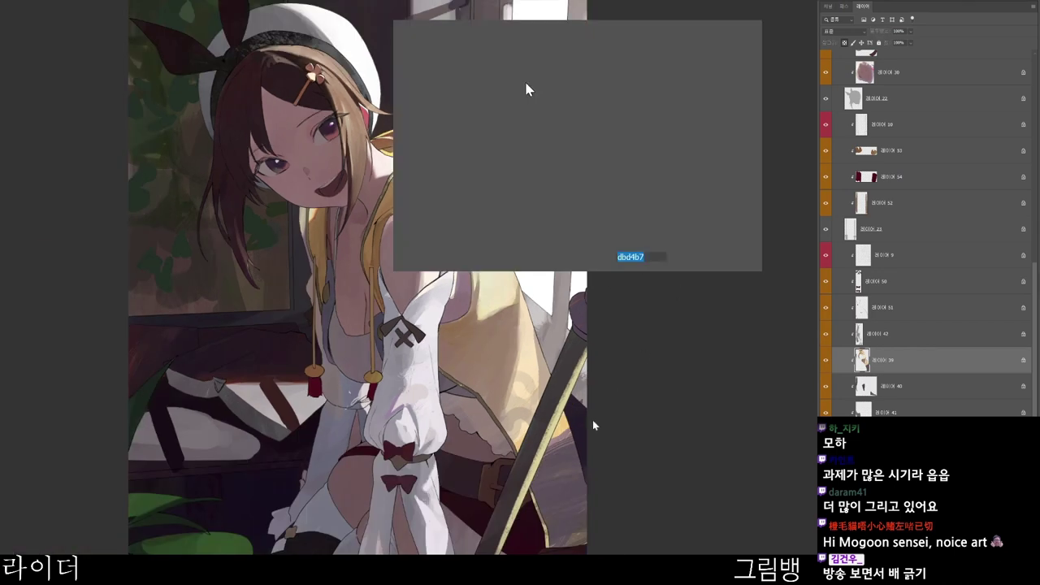
left_click(524, 152)
key("Return")
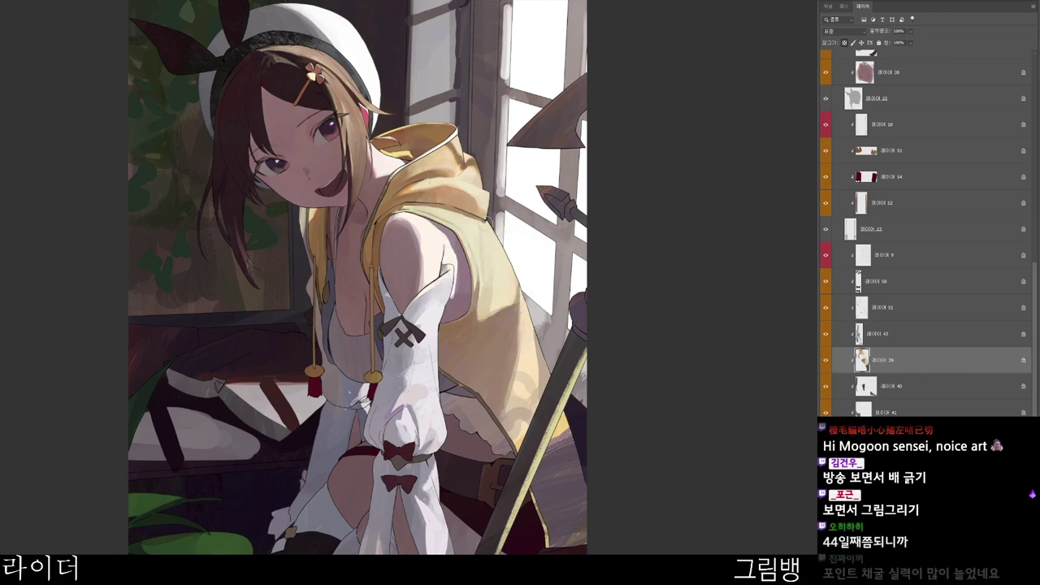
left_click_drag(520, 299, 464, 292)
left_click_drag(464, 293, 473, 285)
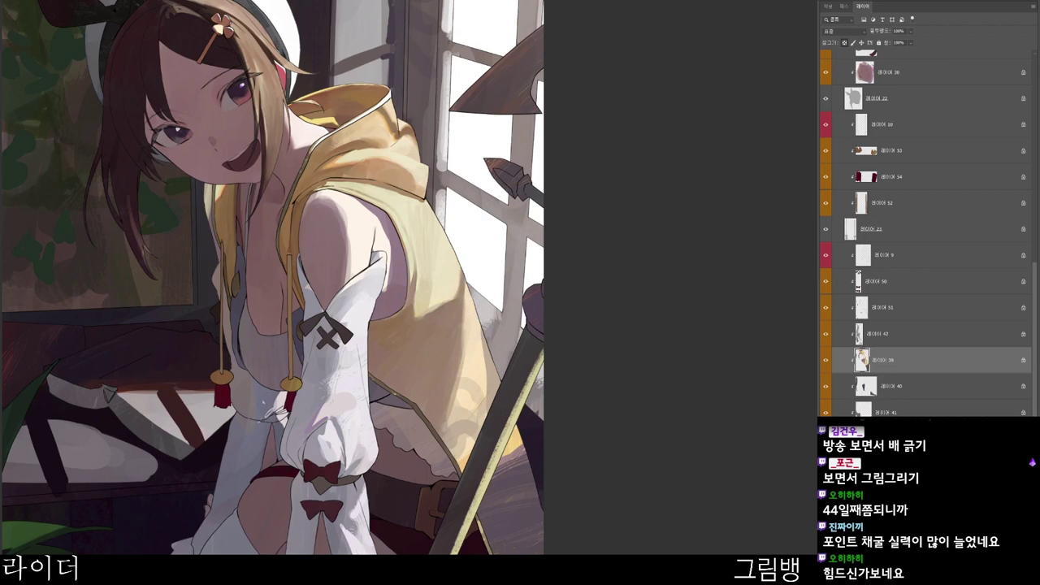
- Choose golden yellow e7b46a and warm the boundary between light and shadow across the back of the vest
left_click(583, 269)
left_click(494, 58)
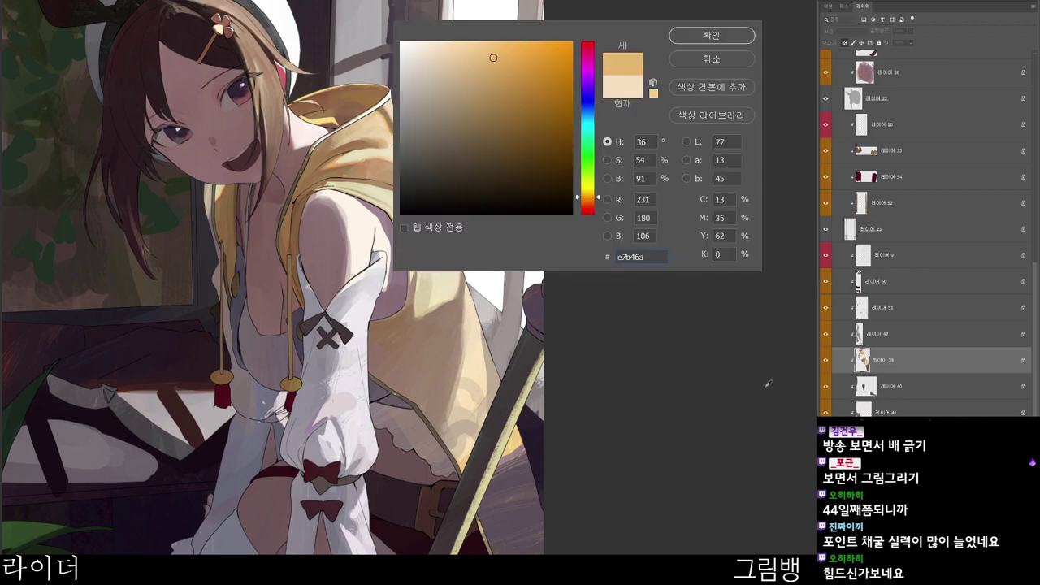
left_click(735, 35)
left_click_drag(542, 346, 592, 323)
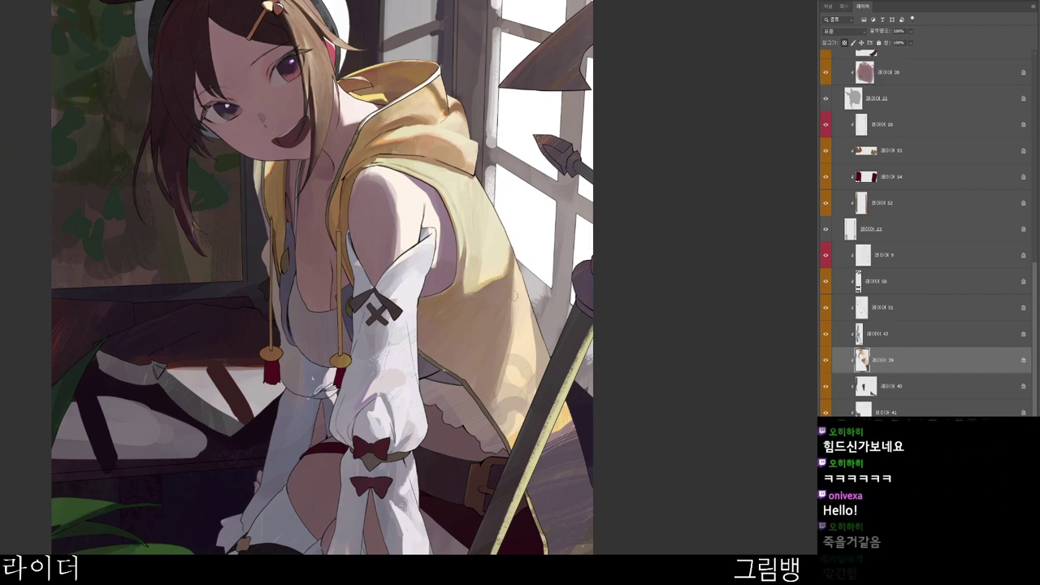
left_click_drag(516, 493, 549, 525)
left_click_drag(512, 424, 526, 404)
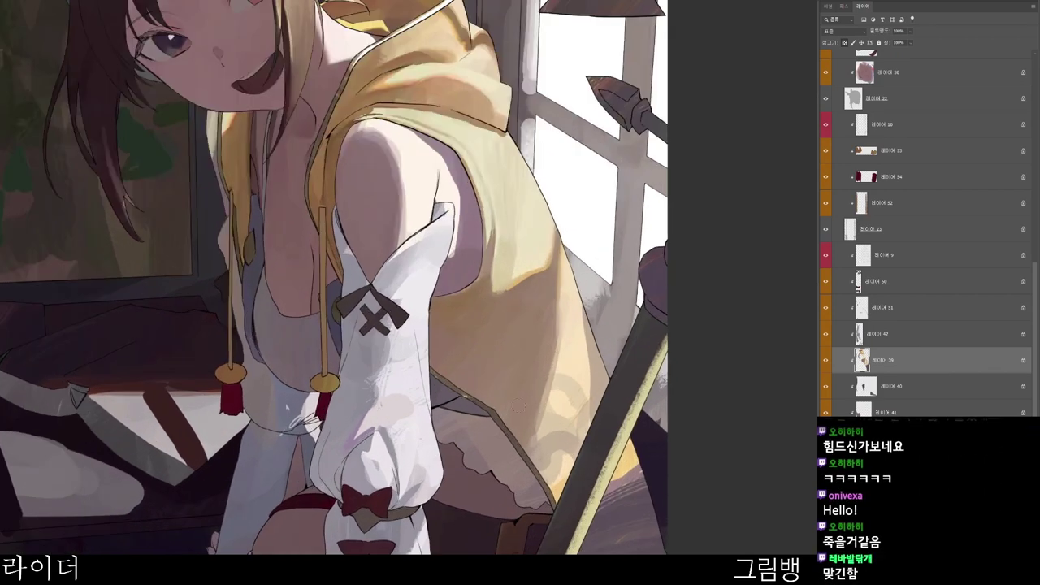
key("ctrl+minus")
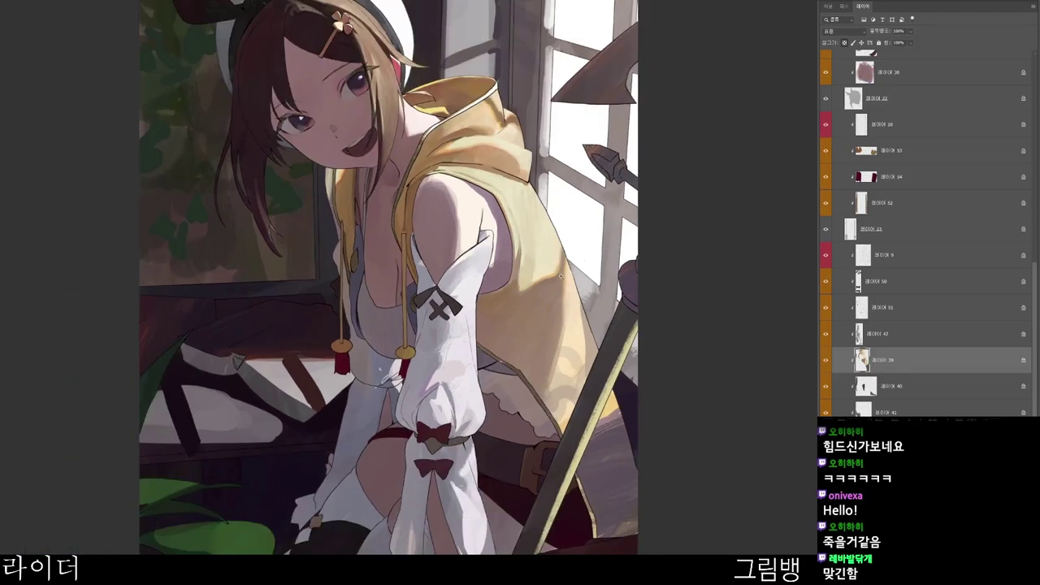
- Choose a muted mid brown for the vest's shadow edge, then sample the tone just below the armhole
key("n")
left_click(490, 122)
left_click(711, 35)
scroll(542, 332, "up", 1)
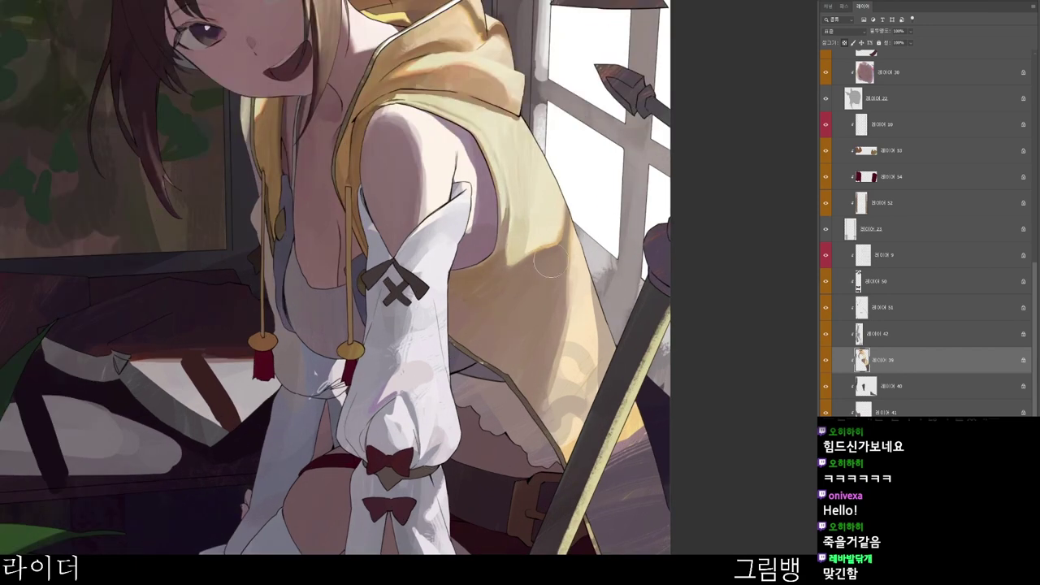
left_click(502, 256, "alt")
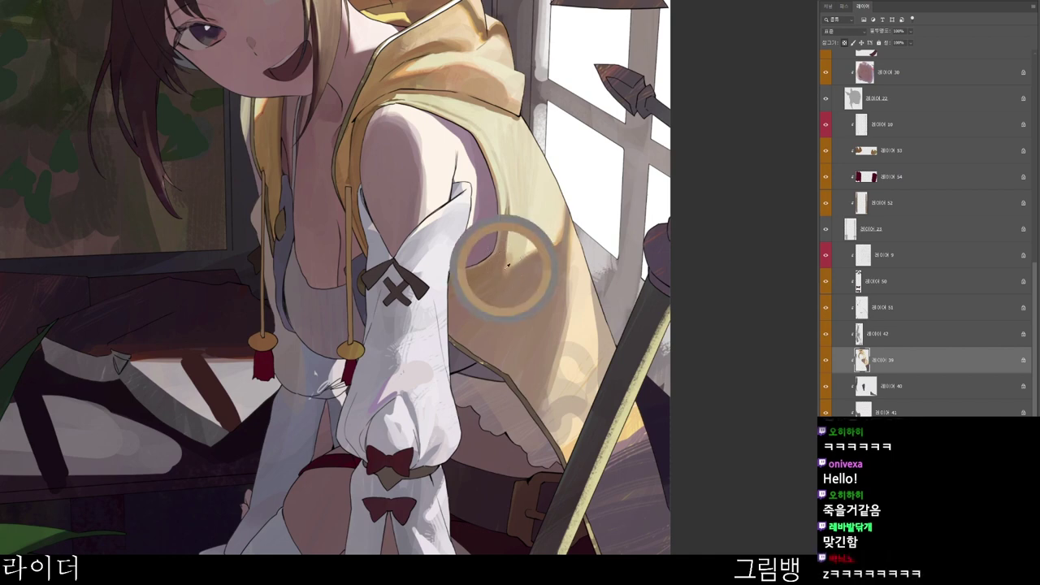
- Choose a warm light brown and blend the vest folds from the armhole towards the outer edge
key("n")
left_click_drag(498, 100, 504, 97)
left_click(712, 36)
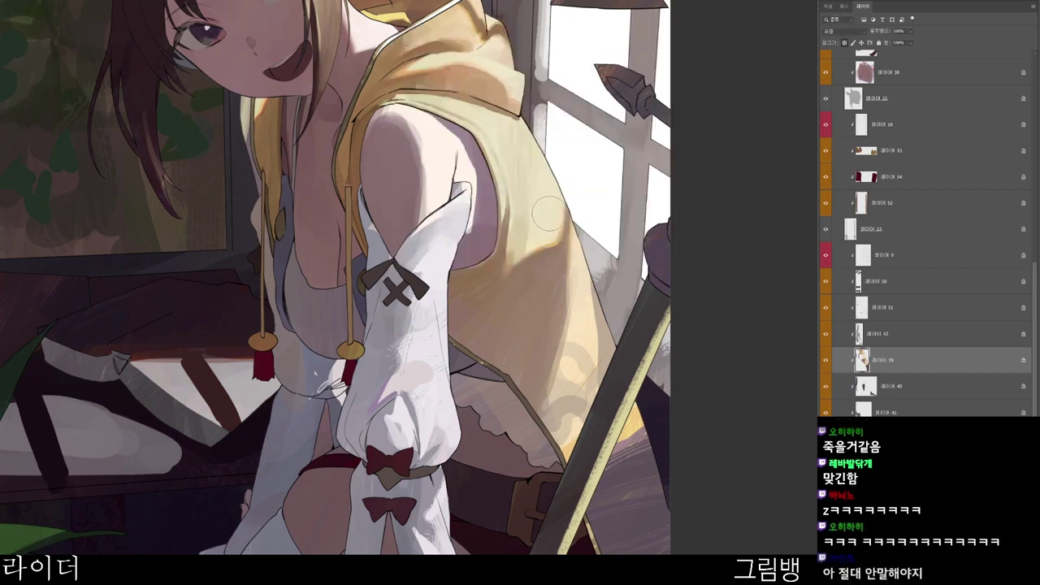
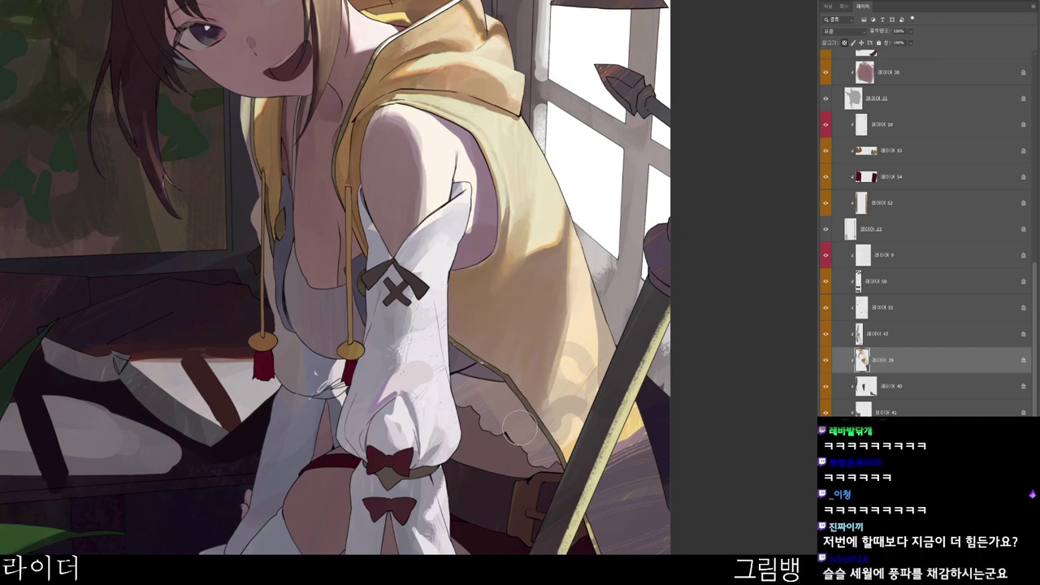
left_click_drag(535, 342, 513, 366)
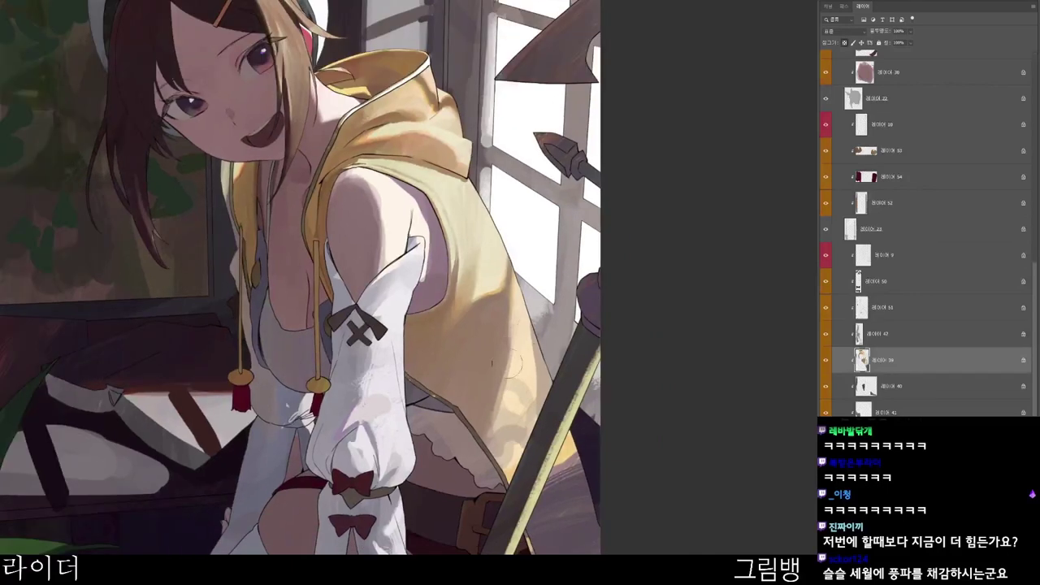
- Choose reddish brown 9d5a30 and refine the fold shading on the shadowed back of the vest
key("n")
left_click(520, 107)
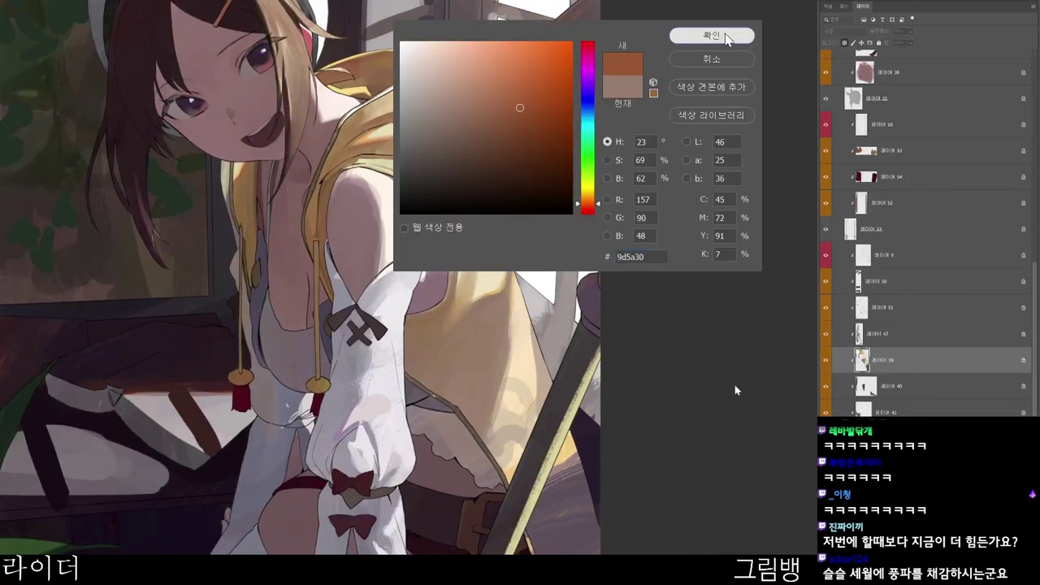
left_click(727, 38)
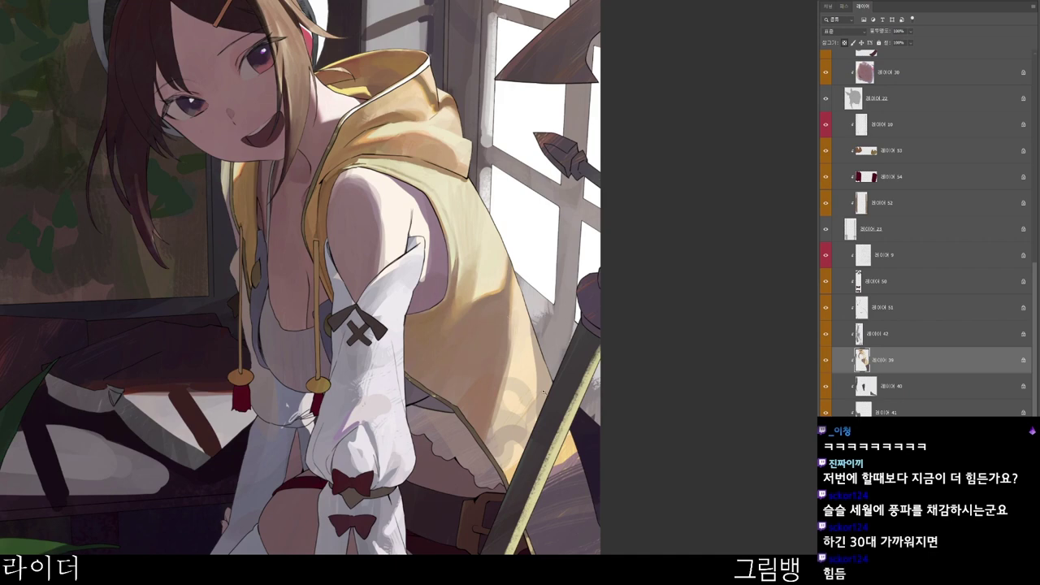
left_click_drag(538, 390, 512, 389)
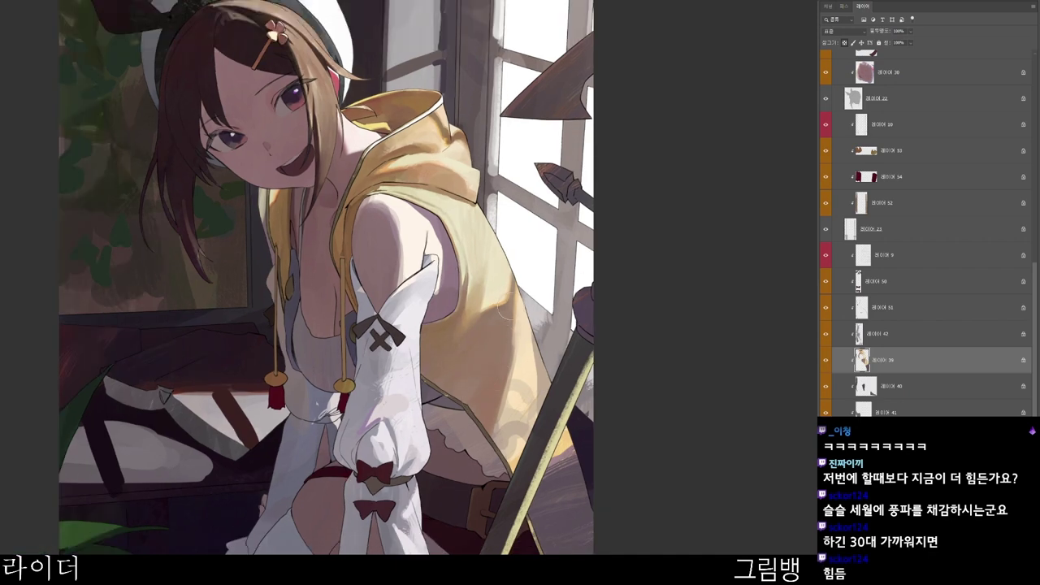
- Choose a lighter, more saturated salmon tan for the lower part of the yellow vest
left_click_drag(525, 438, 540, 339)
key("n")
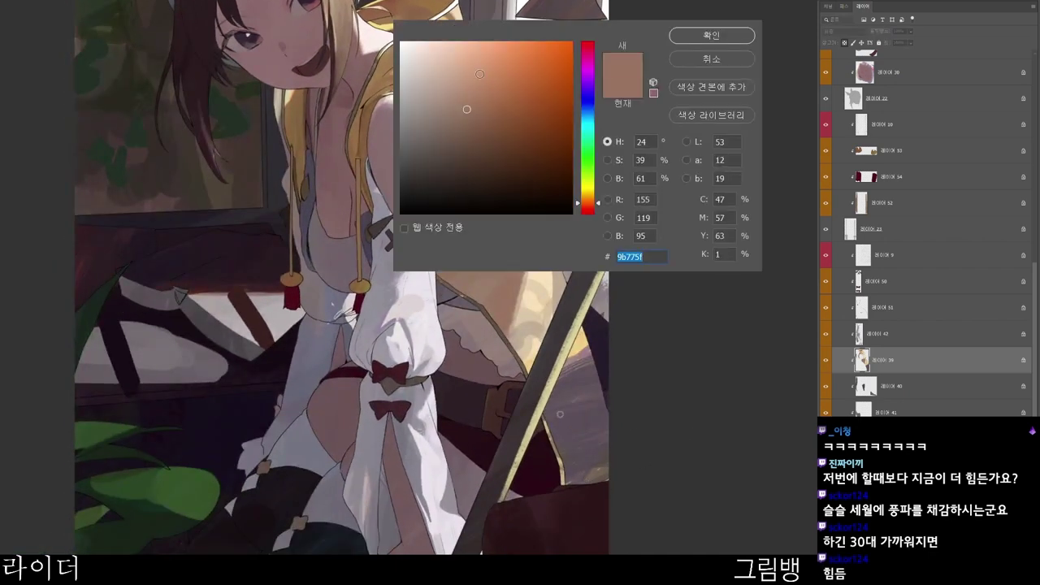
left_click(488, 82)
left_click(712, 37)
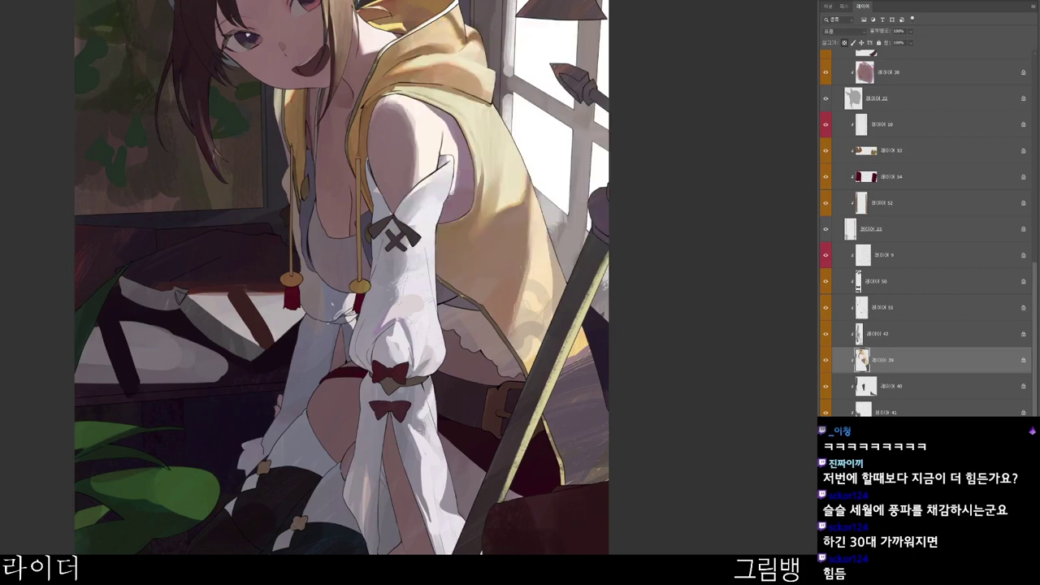
- Soften the light patches on the lower vest and choose orange-brown b86730 for its fold shading
mouse_move(525, 317)
left_mouse_down()
mouse_move(520, 362)
mouse_move(536, 336)
mouse_move(546, 342)
left_mouse_up()
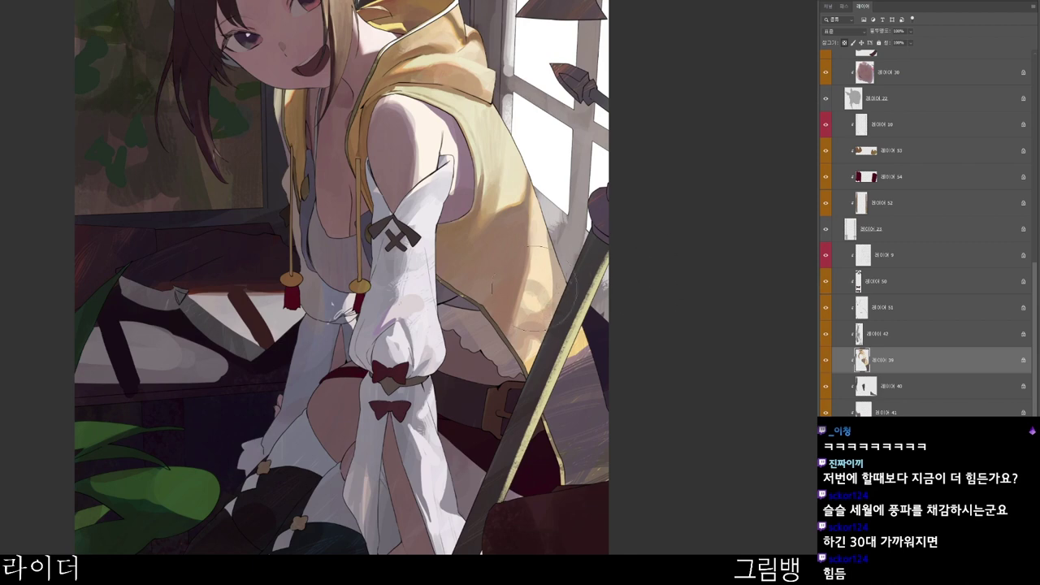
key("n")
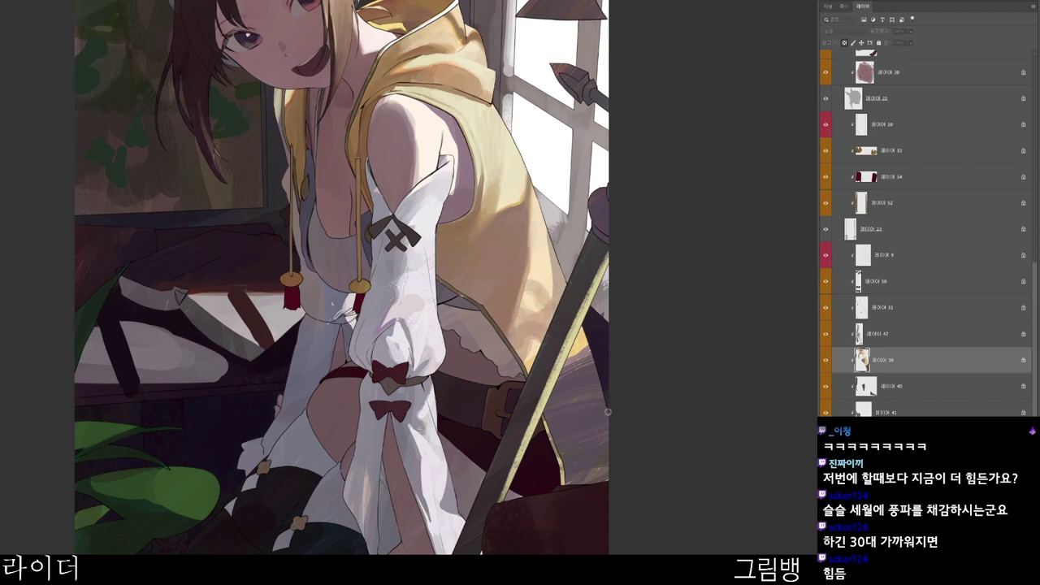
left_click(527, 90)
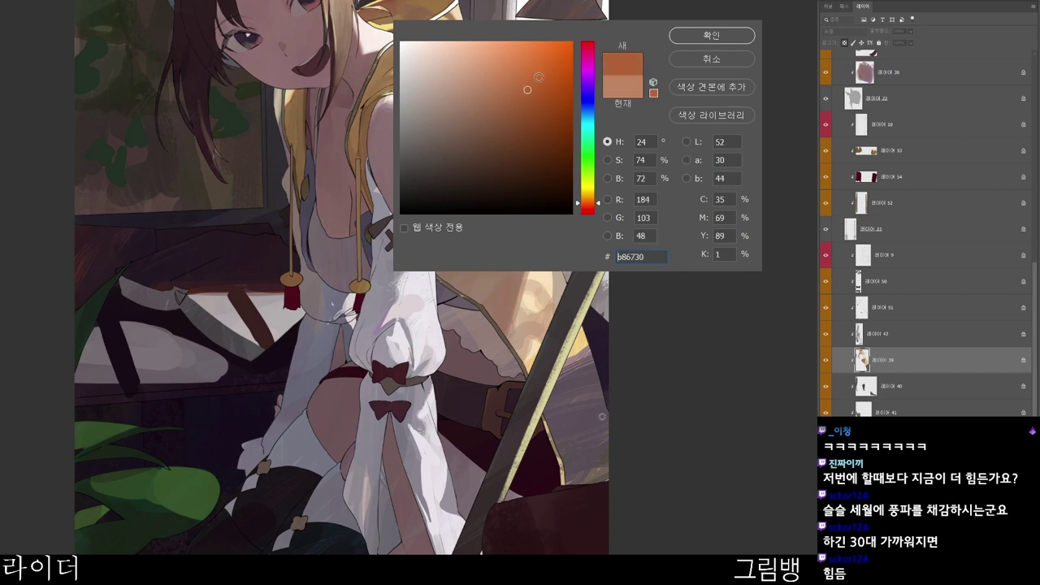
left_click(711, 35)
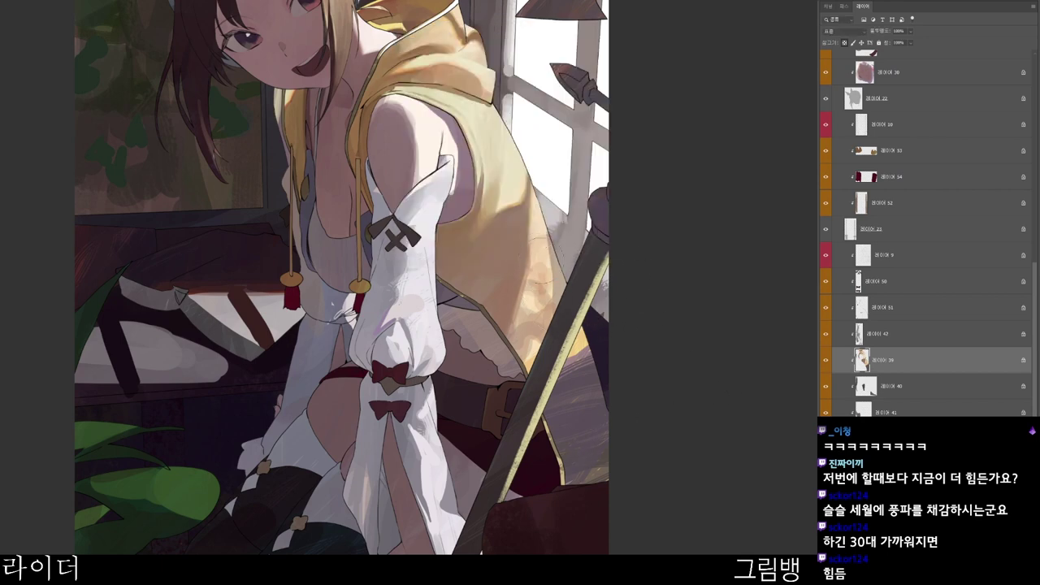
- Choose a lighter orange tan and blend the lower vest folds with tones sampled near the outer edge
key("F7")
left_click(490, 70)
left_click(711, 35)
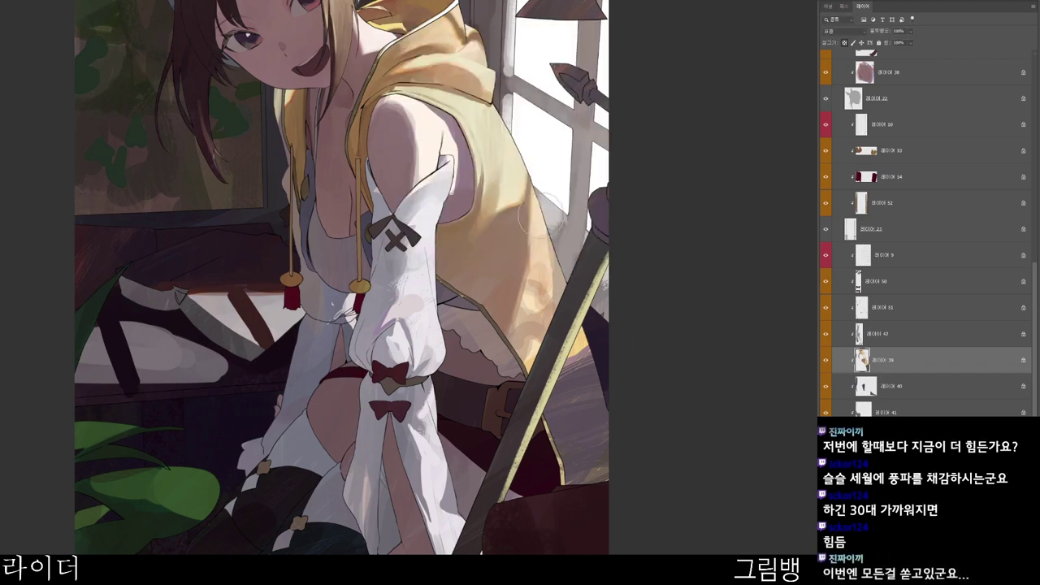
left_click(533, 267, "alt")
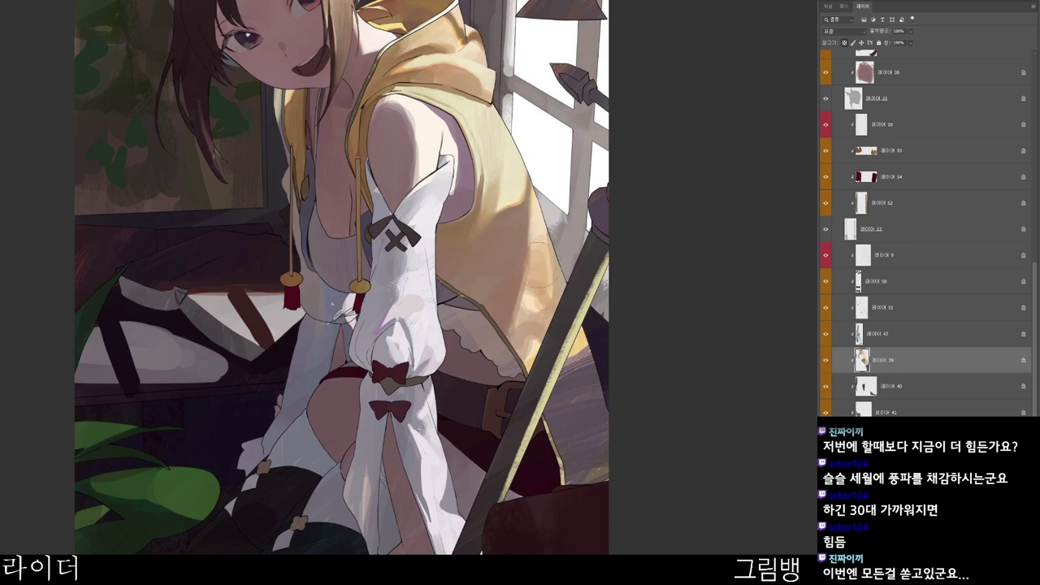
left_click(546, 257, "alt")
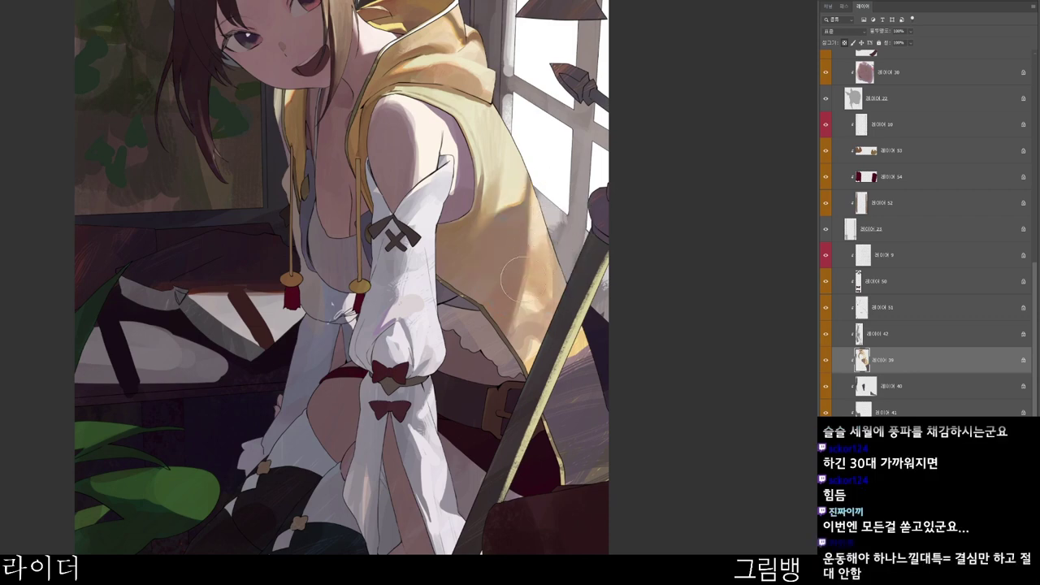
- Undo the last two strokes on the lower vest and choose a medium brown for its shading
left_click(531, 257, "alt")
key("ctrl+z")
key("ctrl+z")
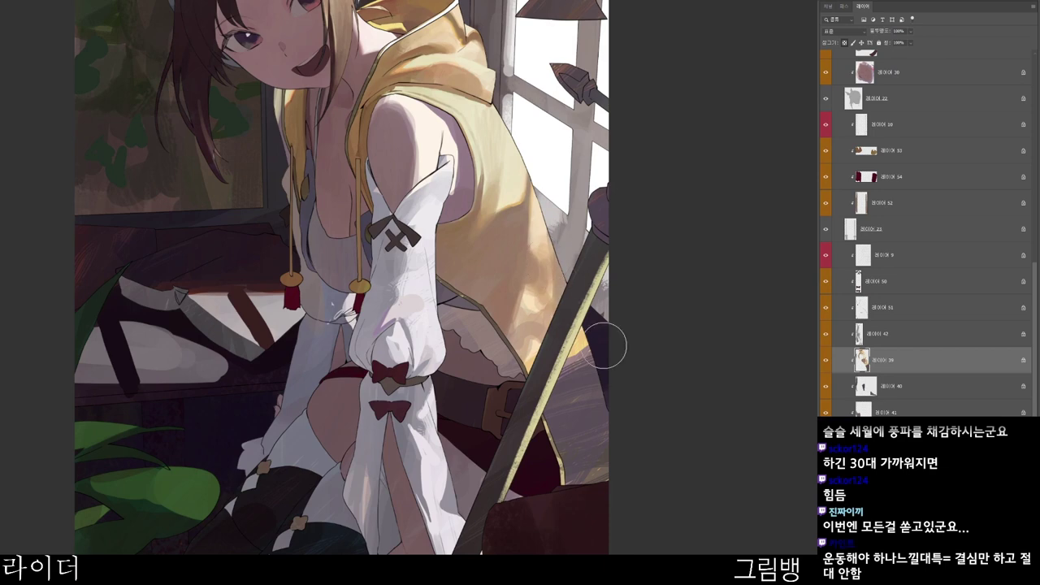
key("n")
left_click(515, 105)
left_click(725, 38)
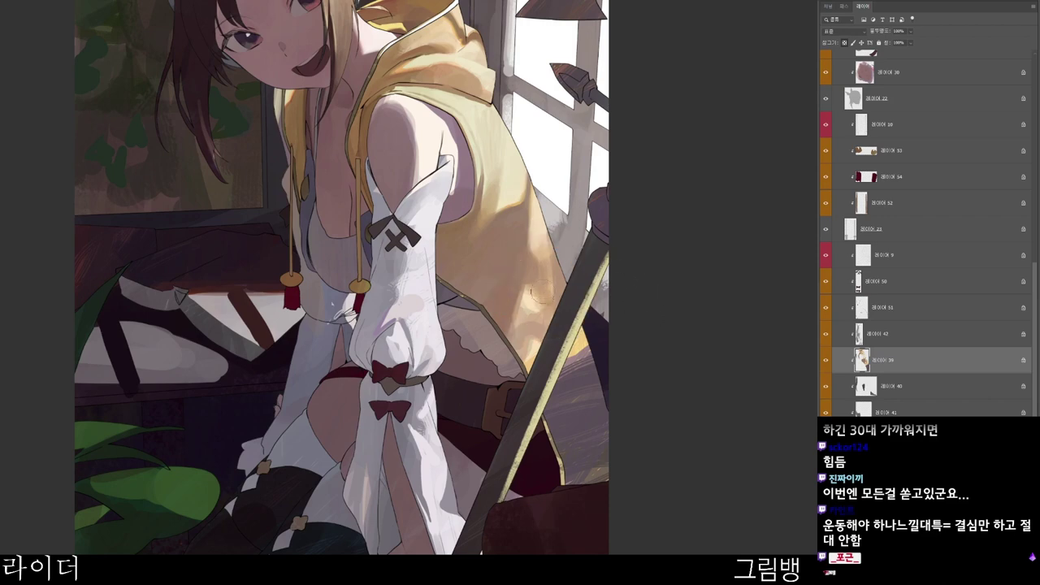
- Blend the small highlights and folds on the lower vest using tones sampled around its outer edge
left_click(538, 223, "alt")
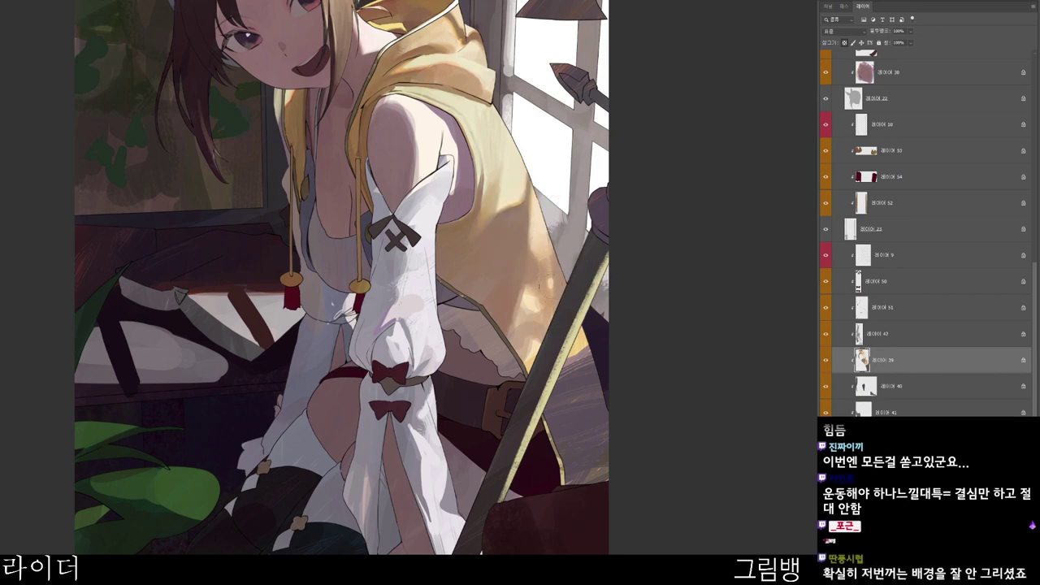
left_click(561, 276, "alt")
left_click(552, 260, "alt")
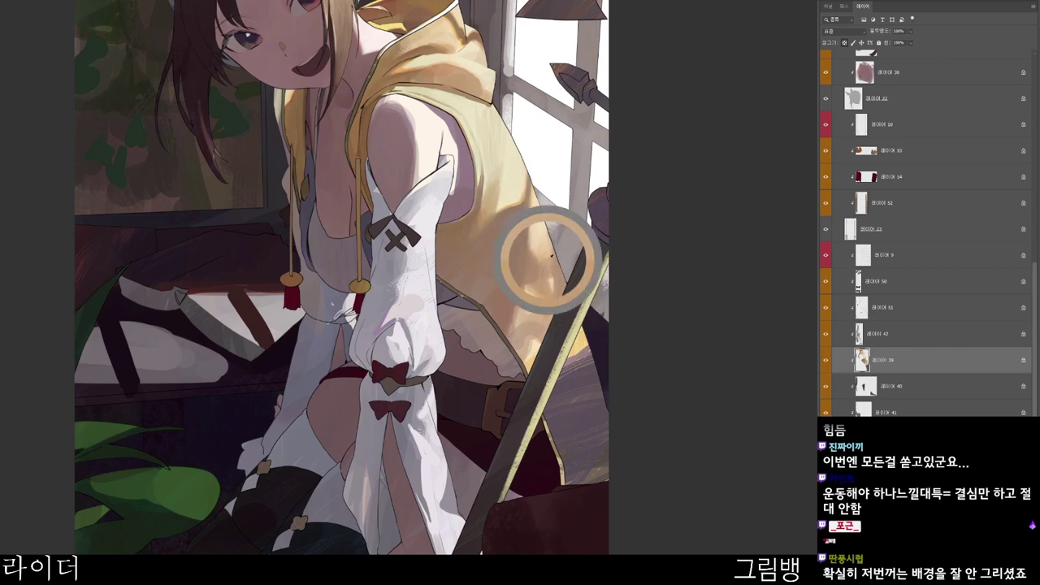
left_click(545, 275, "alt")
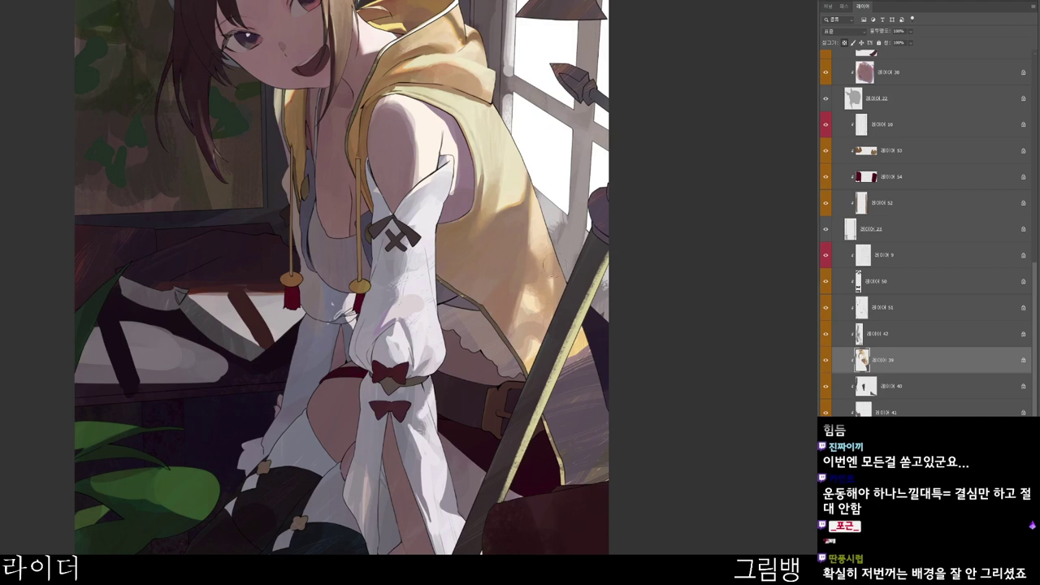
left_click(528, 294, "alt")
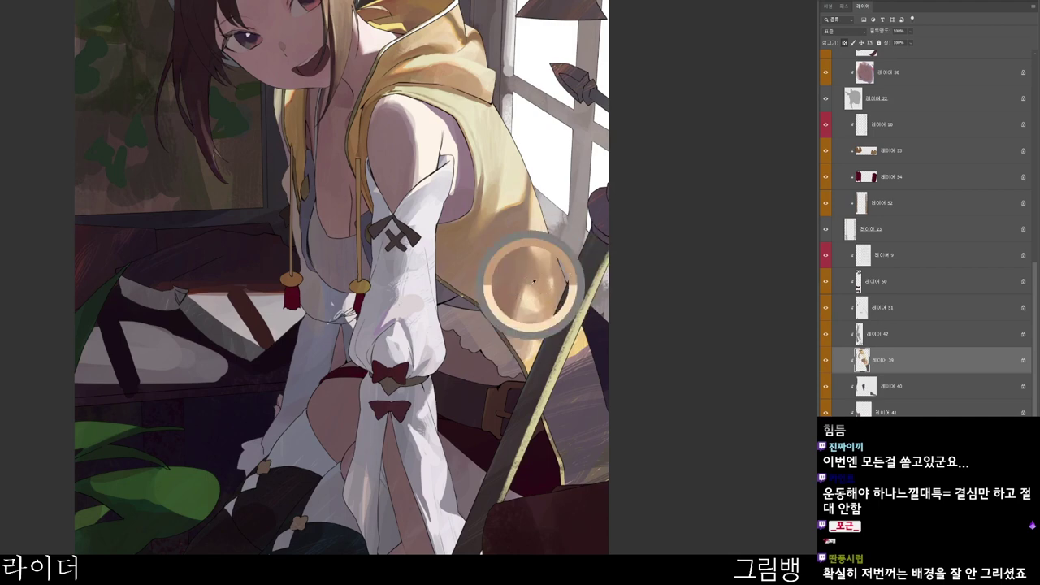
left_click(531, 296, "alt")
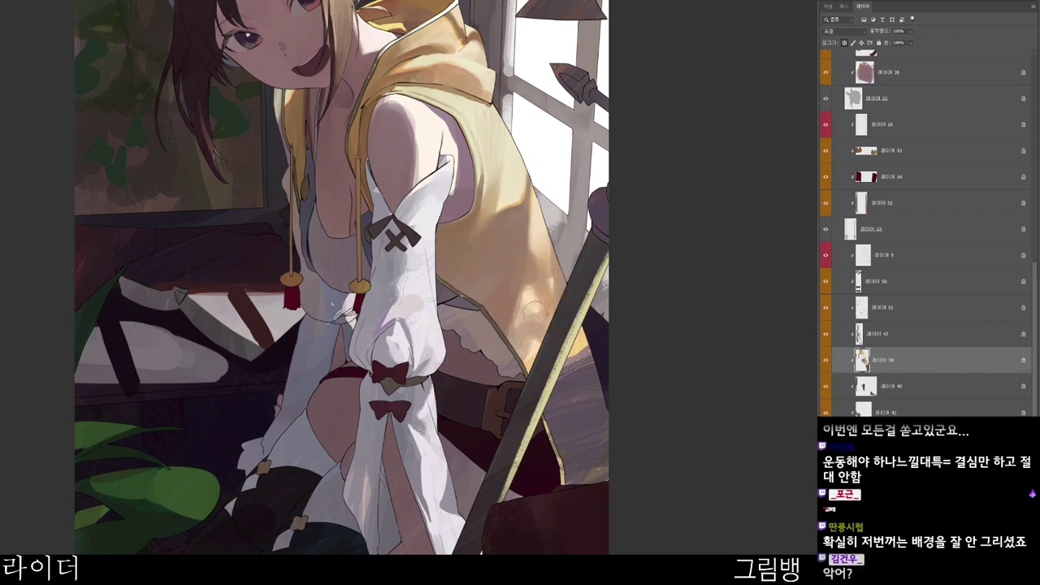
- Choose a bright, strongly saturated orange and warm the highlight edges on the lower vest
left_click(699, 402)
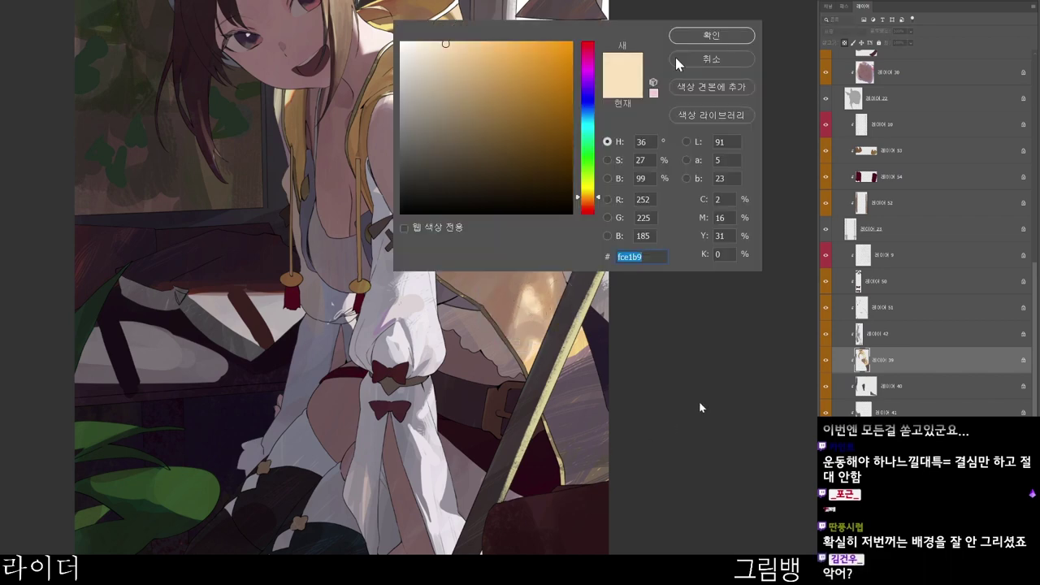
left_click(545, 50)
left_click(708, 37)
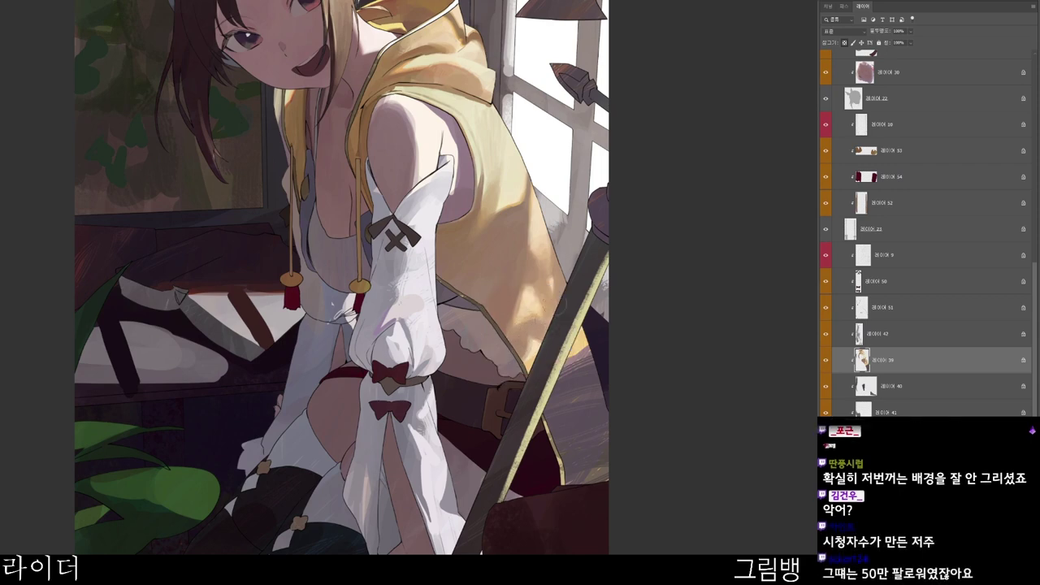
- Choose a warm tan and tone down the bright yellow vest area beside the sword
scroll(606, 325, "down", 1)
left_click_drag(623, 433, 671, 504)
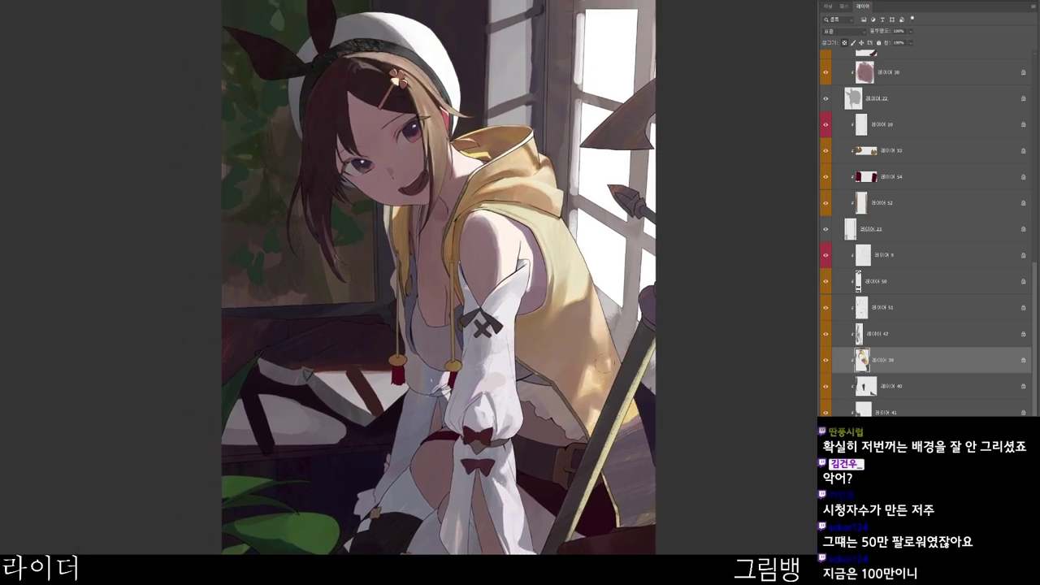
left_click_drag(662, 469, 651, 425)
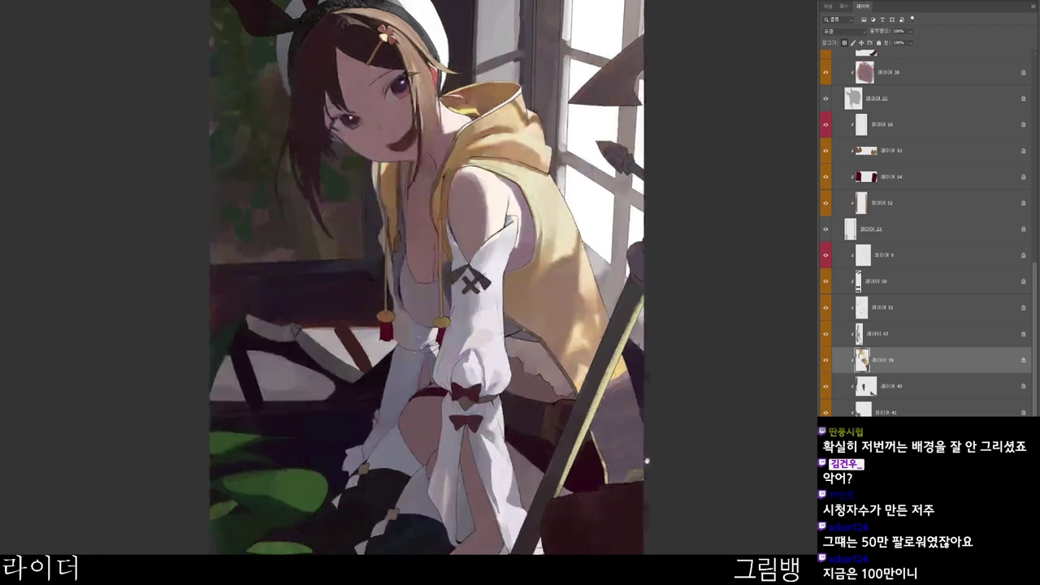
key("n")
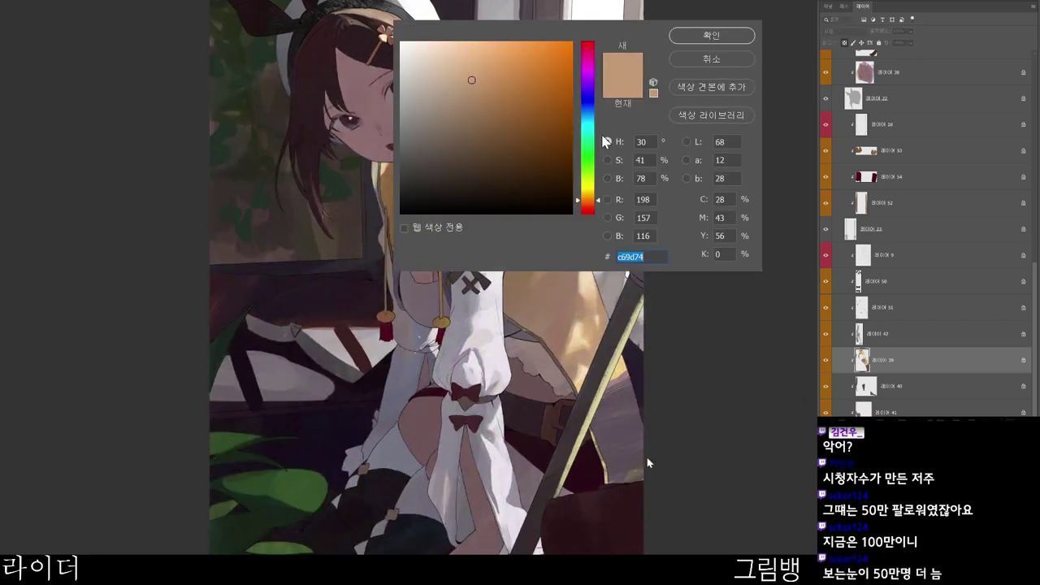
left_click(693, 35)
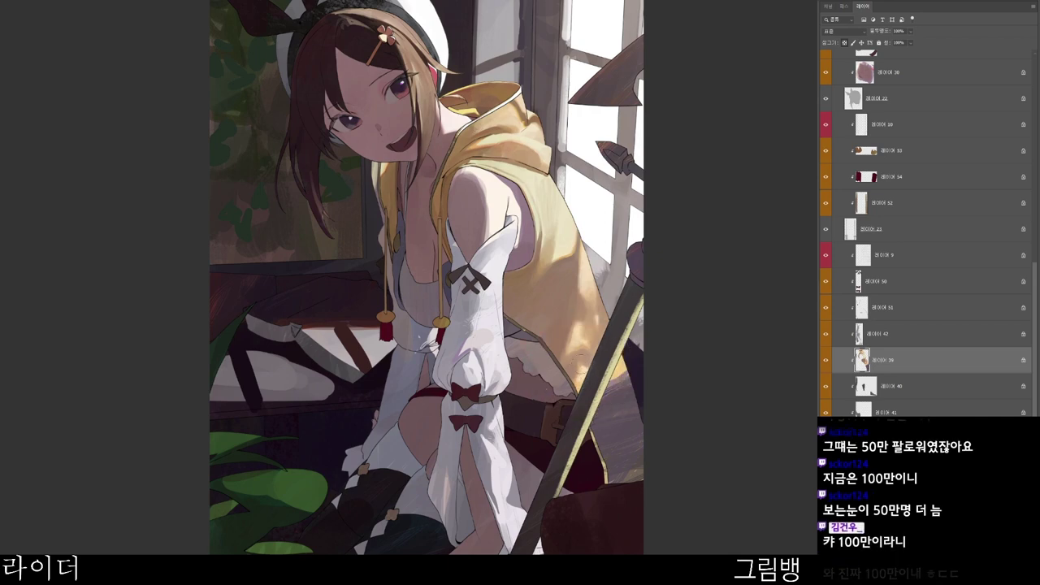
left_click_drag(627, 357, 624, 368)
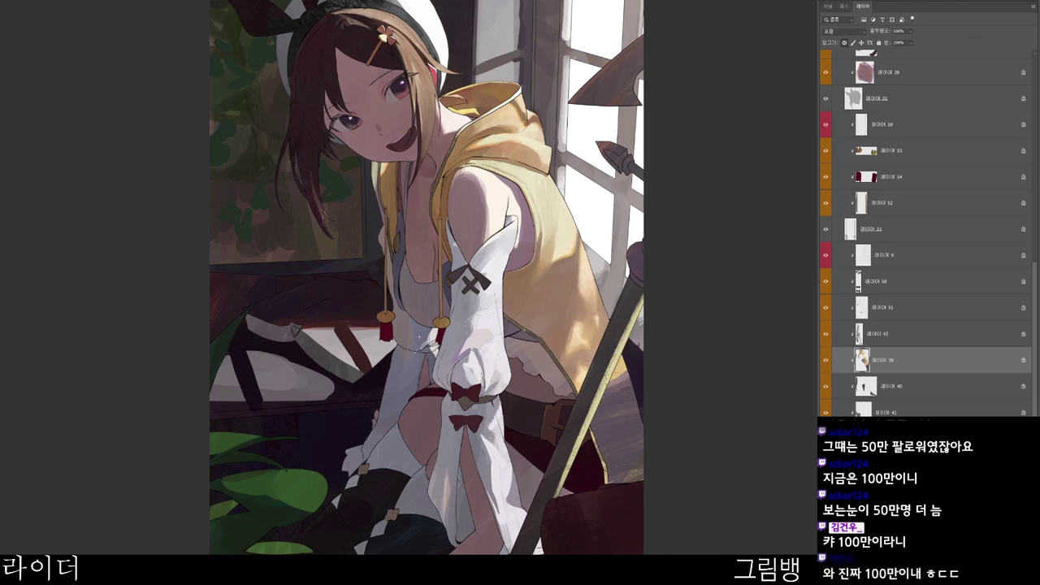
- Darken the vest's tail beyond the sword with brown 704630, then choose a brighter, more saturated tone for it
key("n")
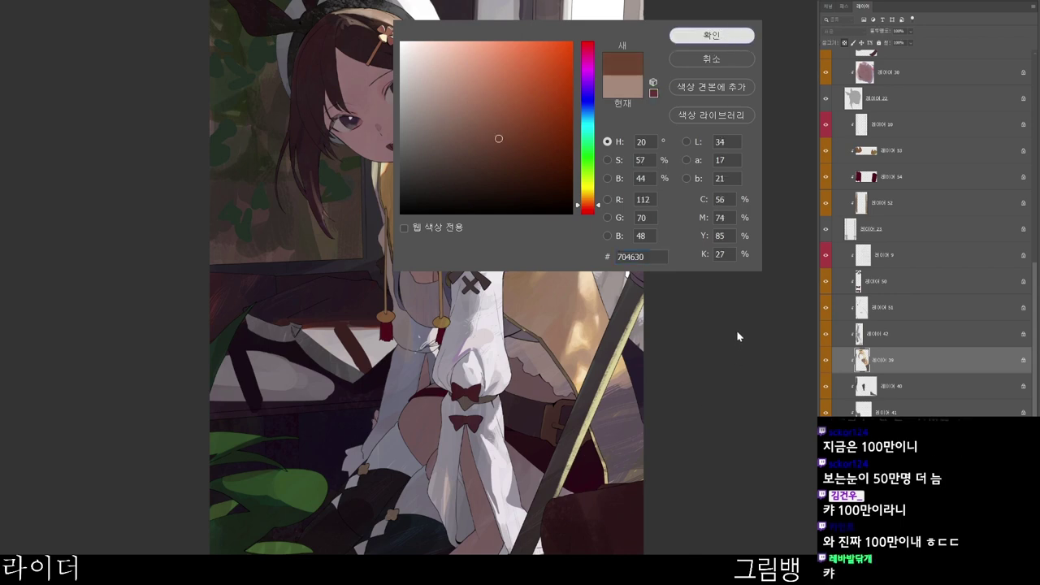
left_click(712, 35)
left_click_drag(617, 377, 626, 378)
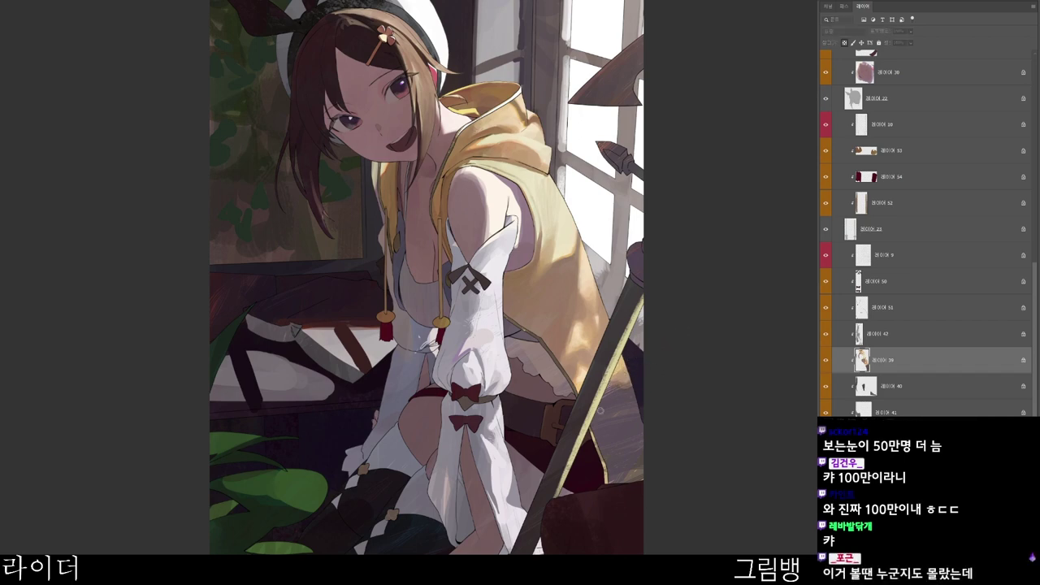
key("n")
left_click(525, 112)
left_click(734, 35)
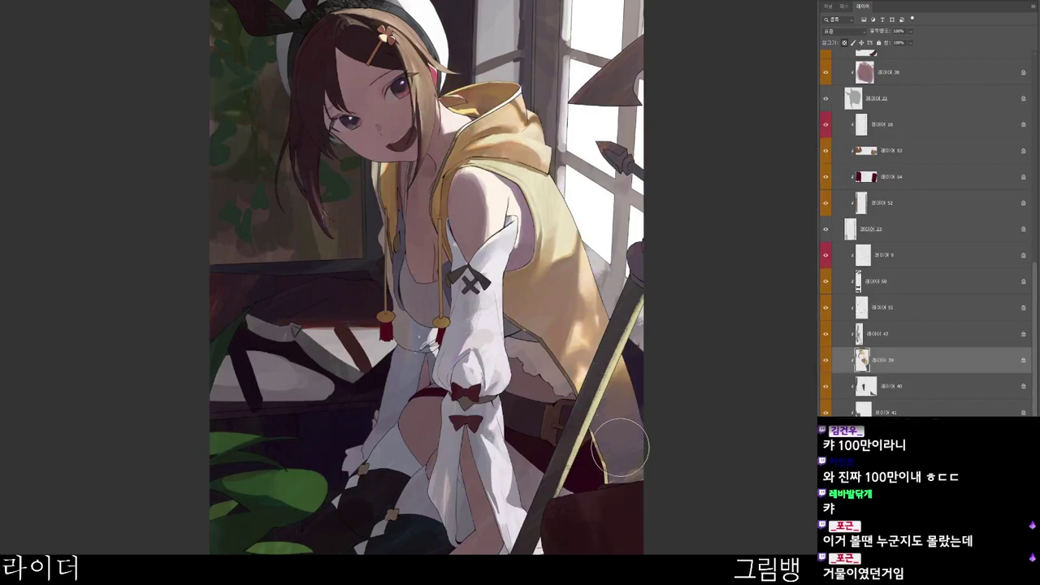
- Choose dark red 521e1b and deepen the shadow on the vest's tail beyond the sword
key("n")
left_click(515, 159)
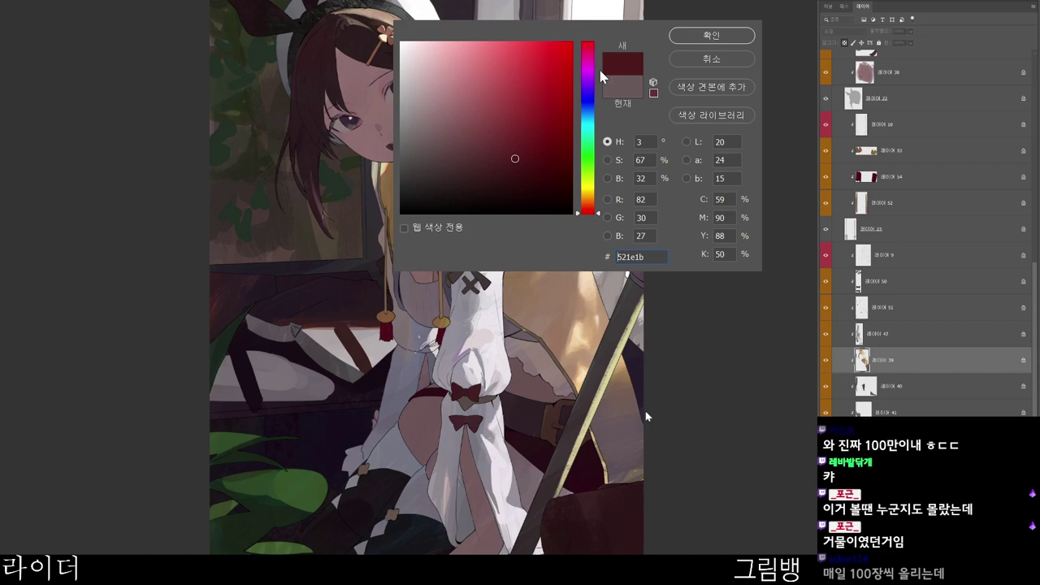
left_click(695, 39)
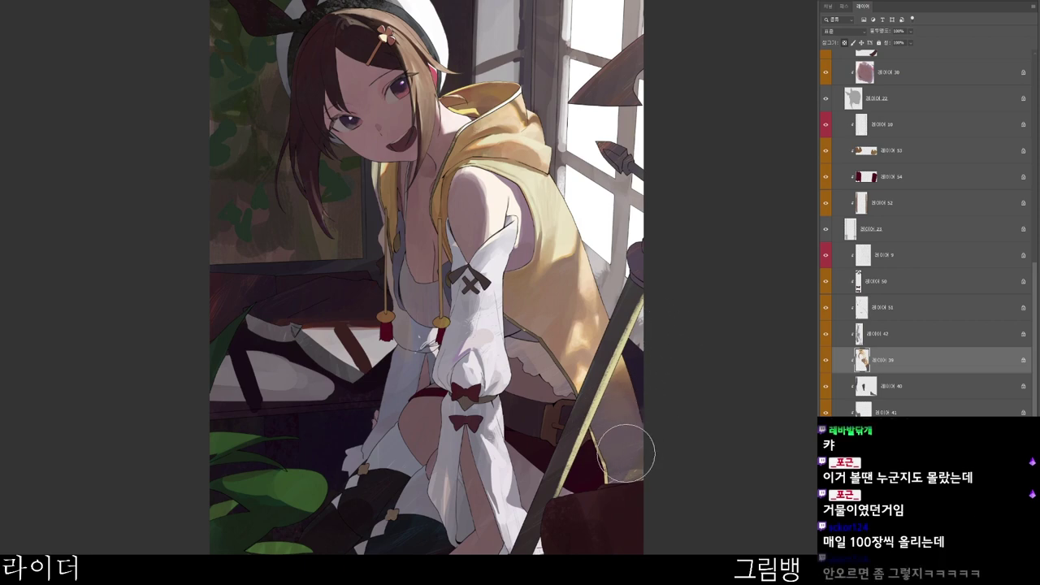
- Choose a darker reddish brown and shade the vest's tail down to its bottom hem
left_click_drag(619, 461, 576, 489)
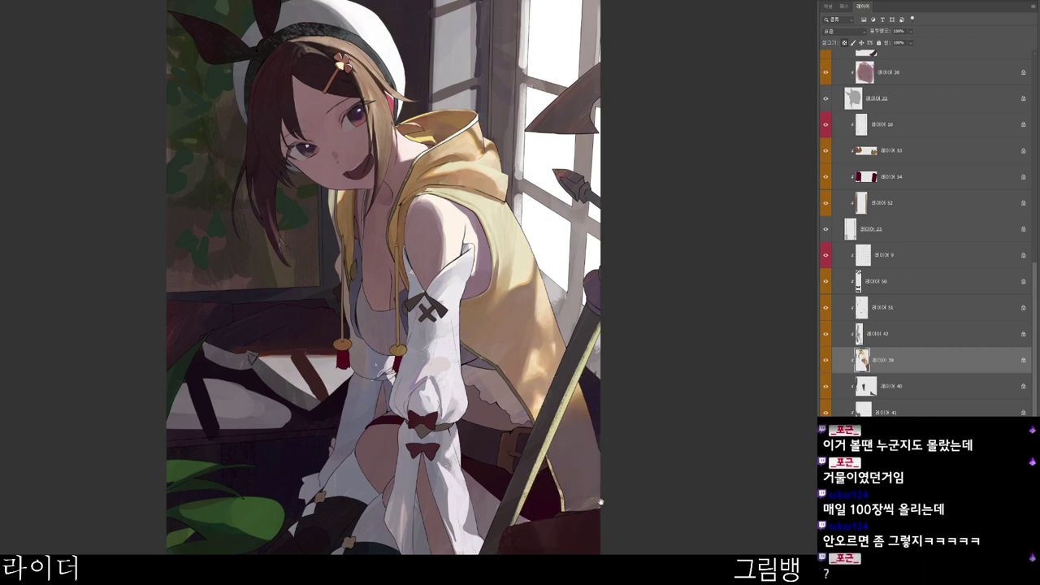
left_click_drag(599, 532, 594, 499)
key("n")
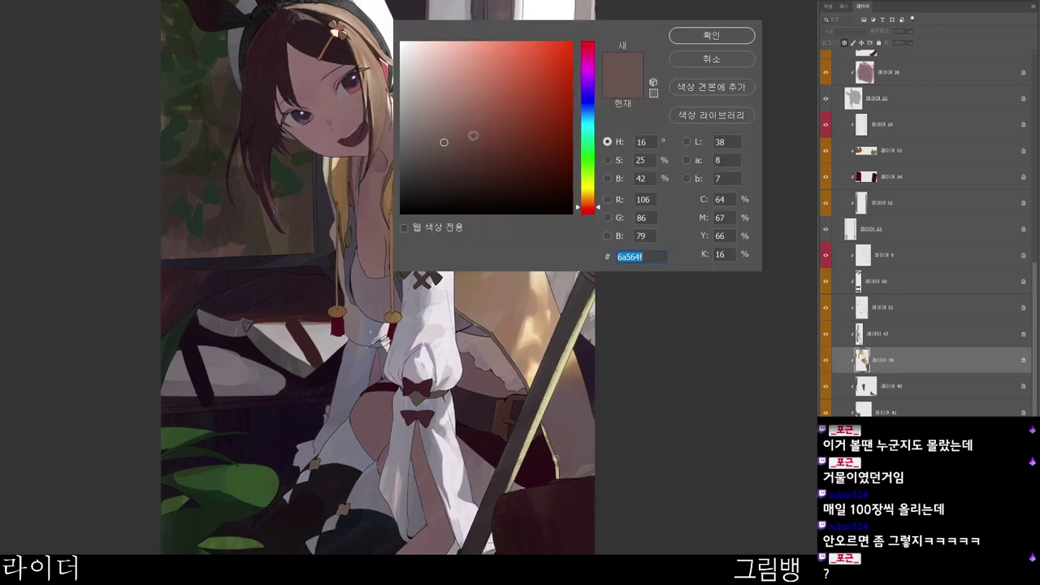
left_click(480, 152)
left_click(710, 36)
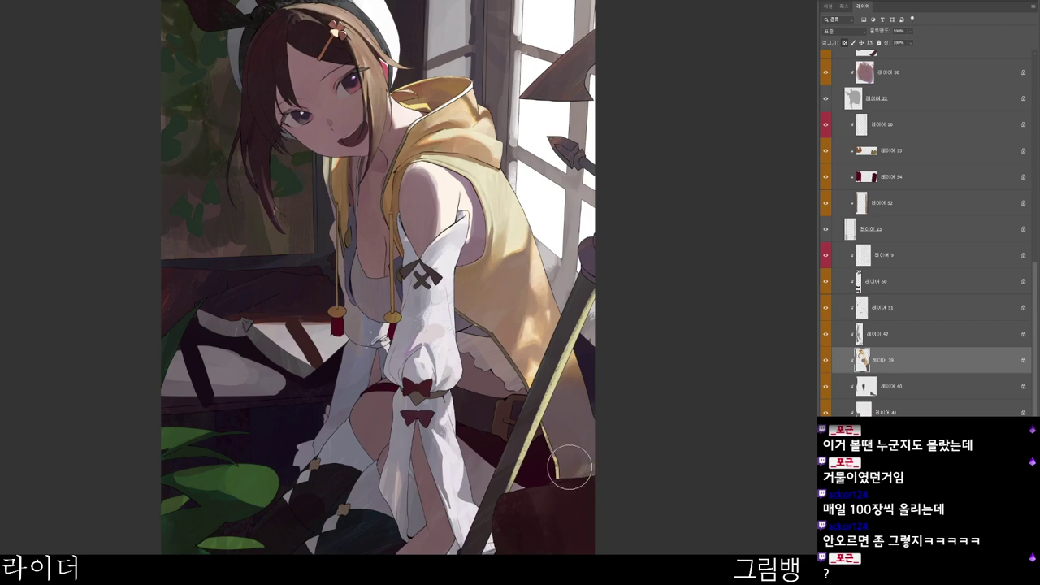
- Choose peach efa77c and add a warm light patch at the bottom hem of the vest's tail
key("n")
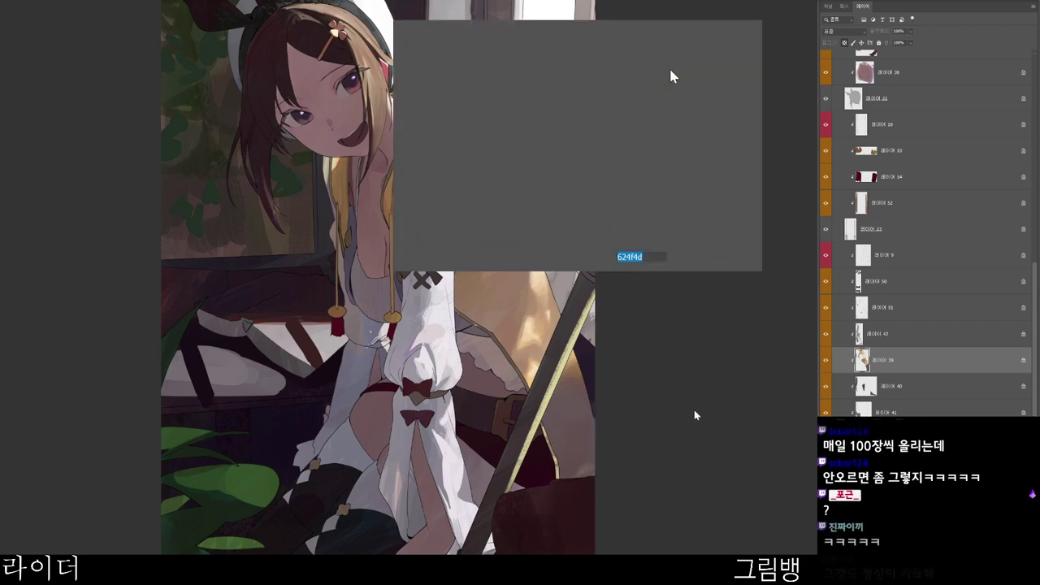
left_click_drag(496, 72, 484, 52)
left_click(592, 204)
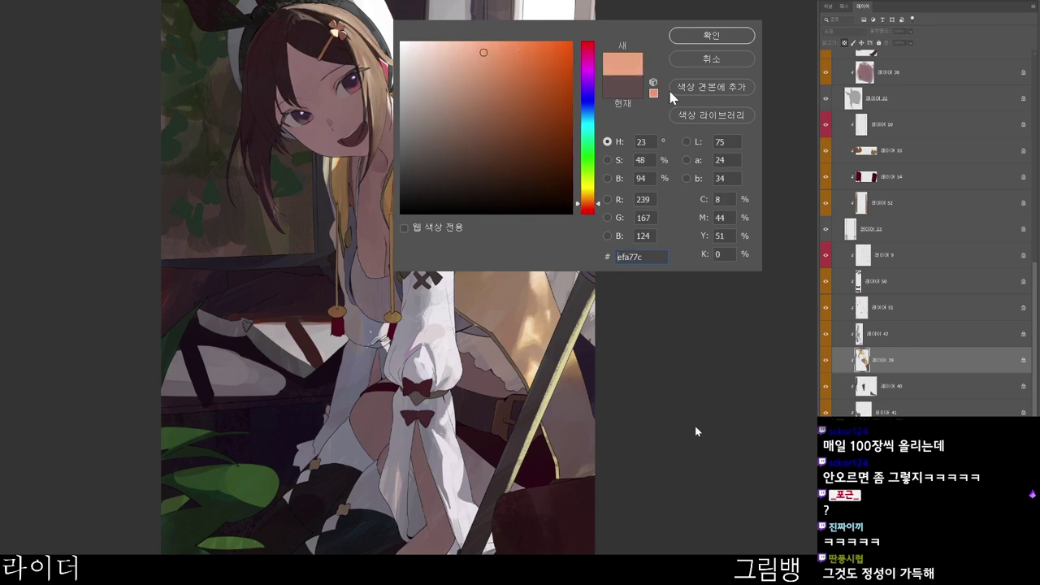
left_click(721, 39)
key("Return")
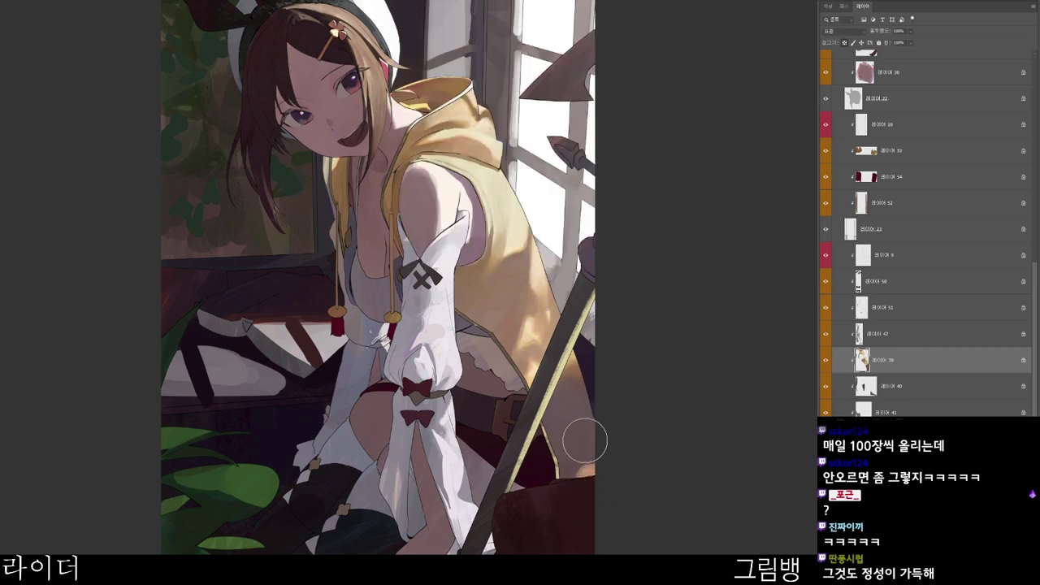
- Sample the lower vest's tan, choose brown 875321 and warm the vest's tail beyond the sword
left_click(545, 309, "alt")
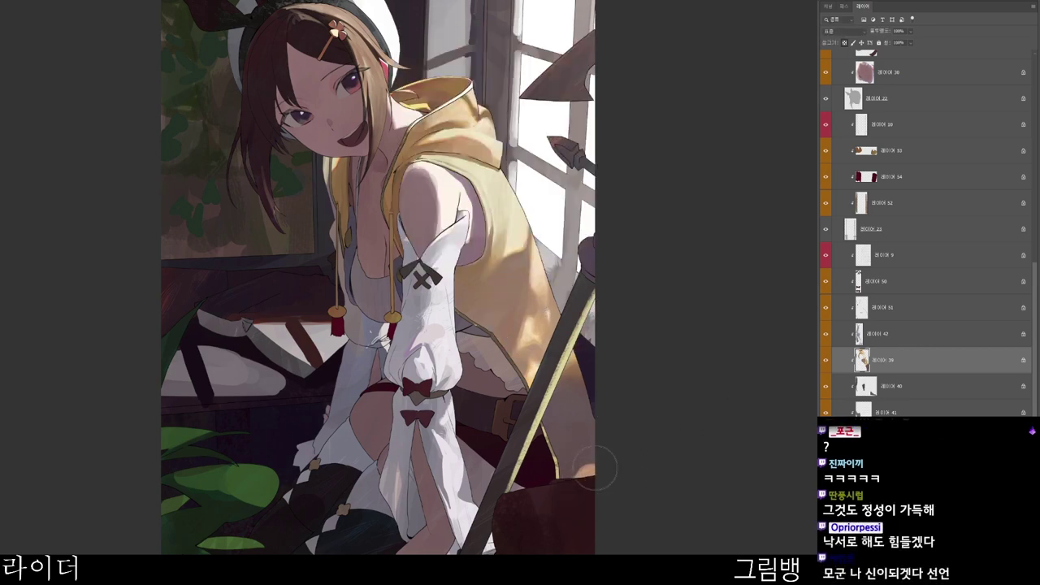
key("n")
left_click(530, 123)
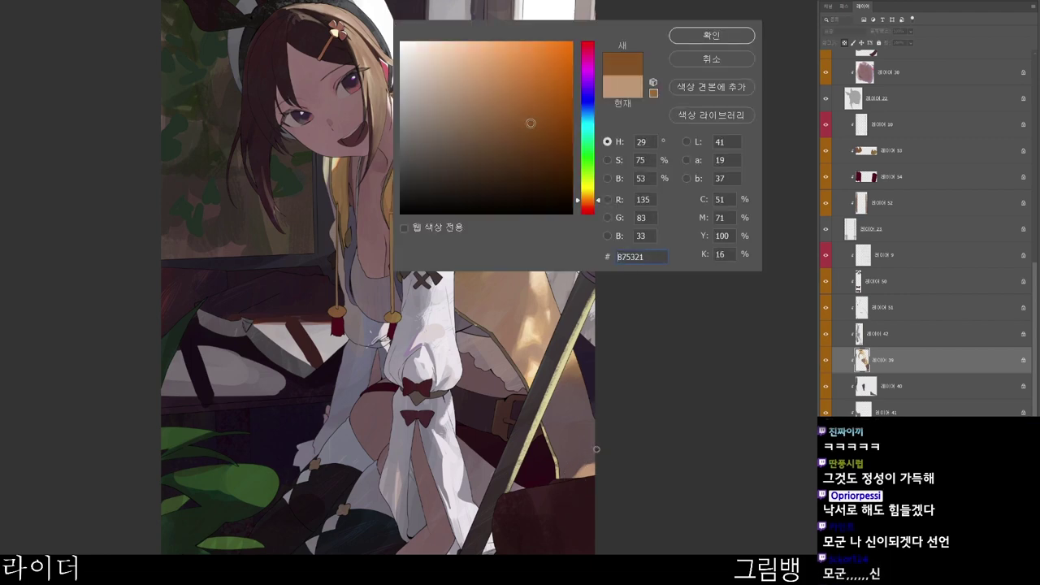
left_click(704, 32)
left_click_drag(543, 535, 548, 489)
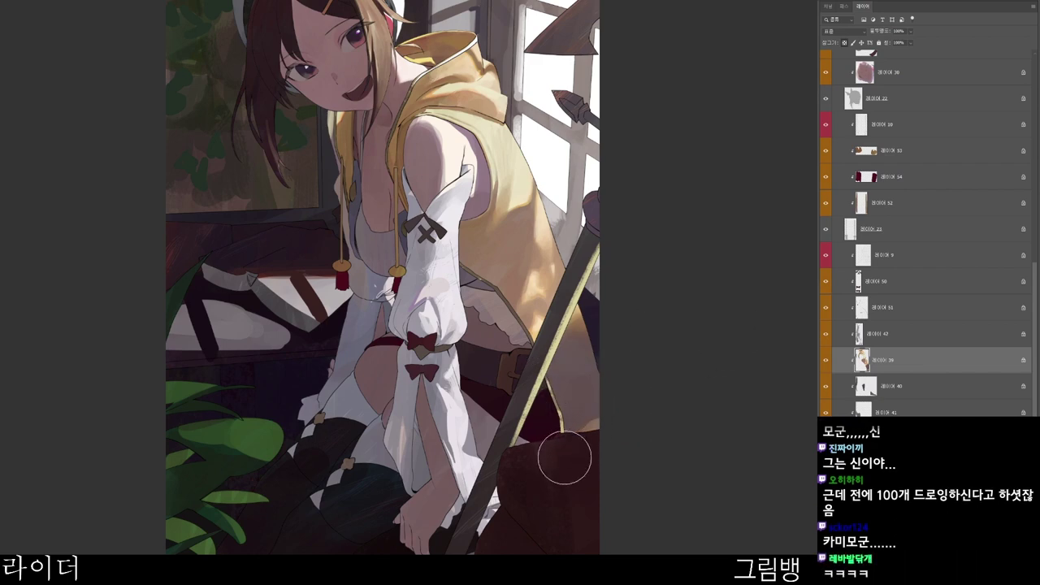
- Select the layer of the vest's edge trim, choose a reddish brown and shade the trim along the vest's lower hem
scroll(513, 246, "up", 1)
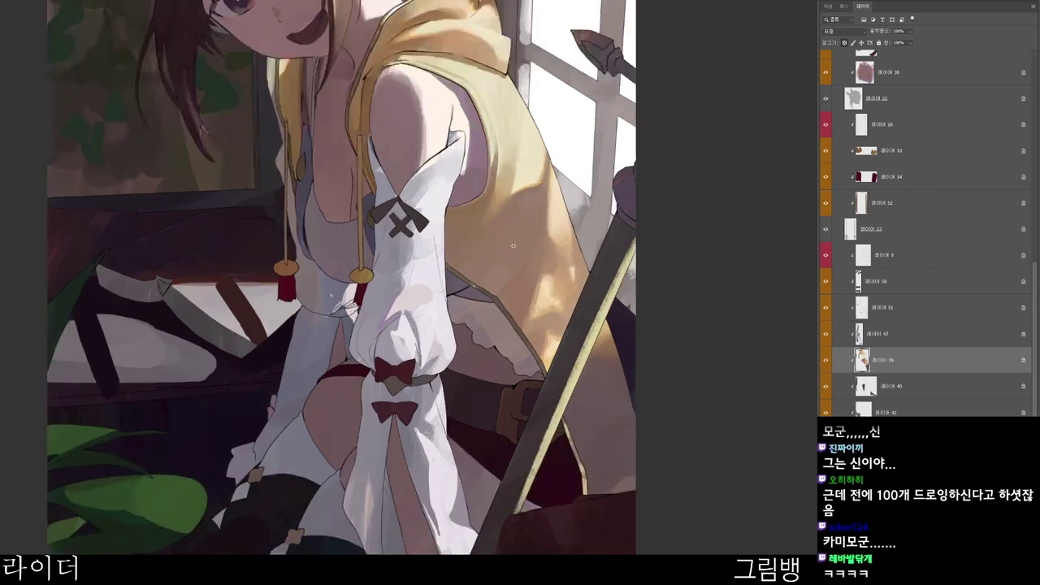
left_click_drag(512, 245, 519, 245)
left_click(531, 316, "ctrl")
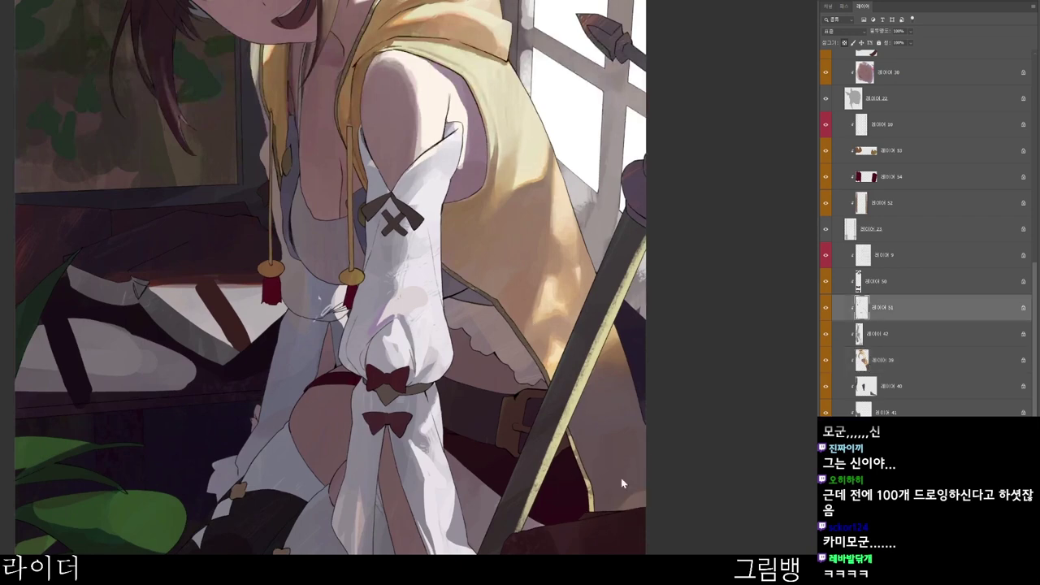
key("n")
left_click(506, 165)
left_click(726, 43)
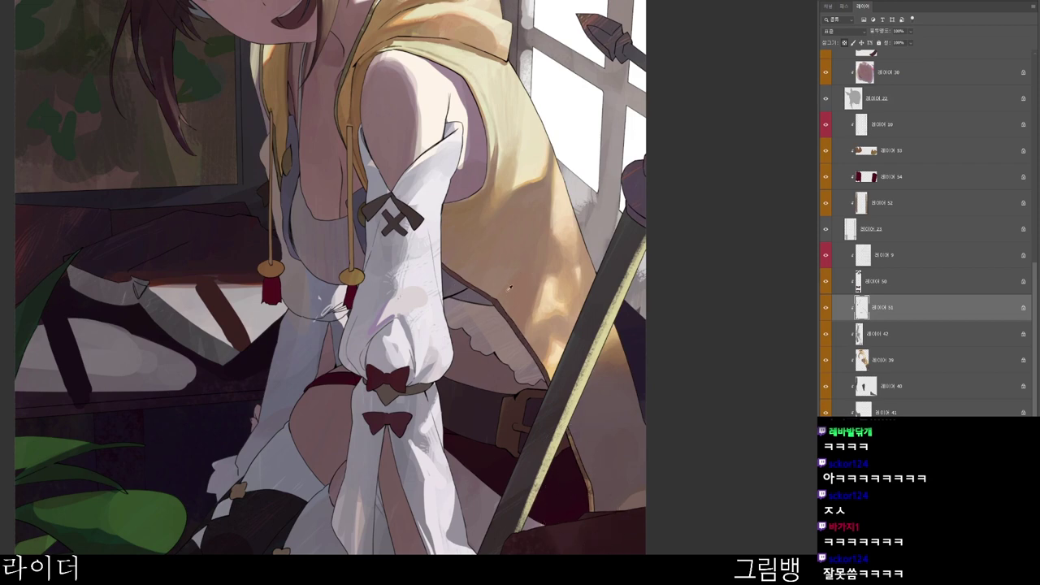
left_click_drag(497, 296, 550, 384)
left_click(541, 367, "alt")
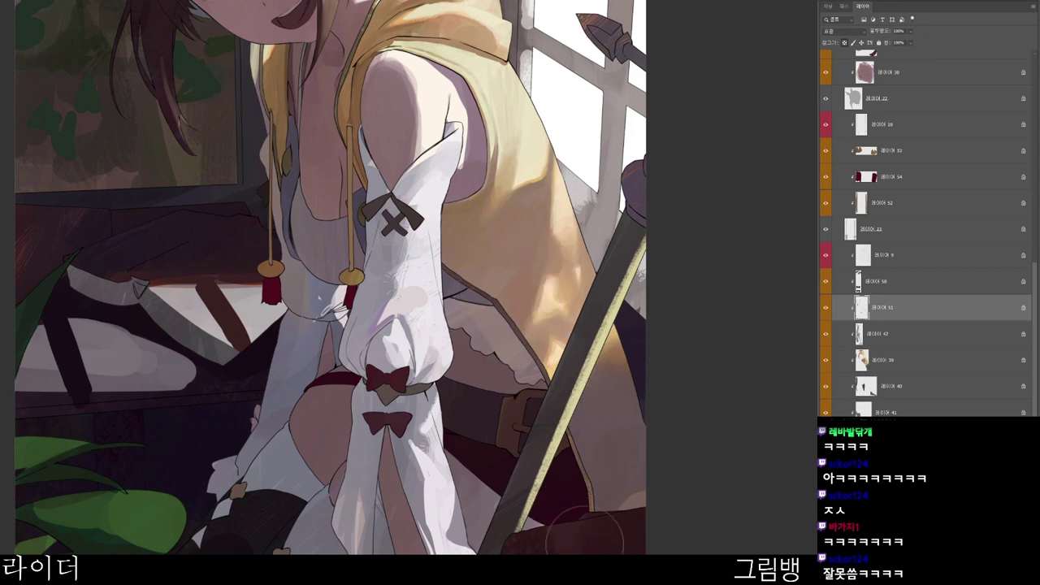
left_click_drag(471, 268, 504, 316)
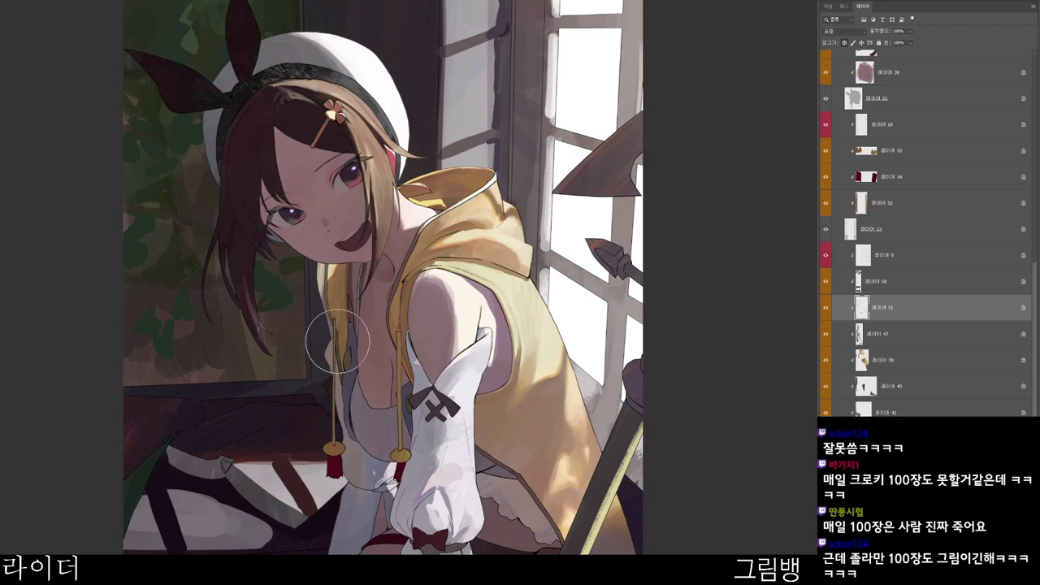
- Choose a darker brown and shade the small trim patch on the vest's front opening beside the chest
left_click_drag(364, 449, 381, 366)
key("n")
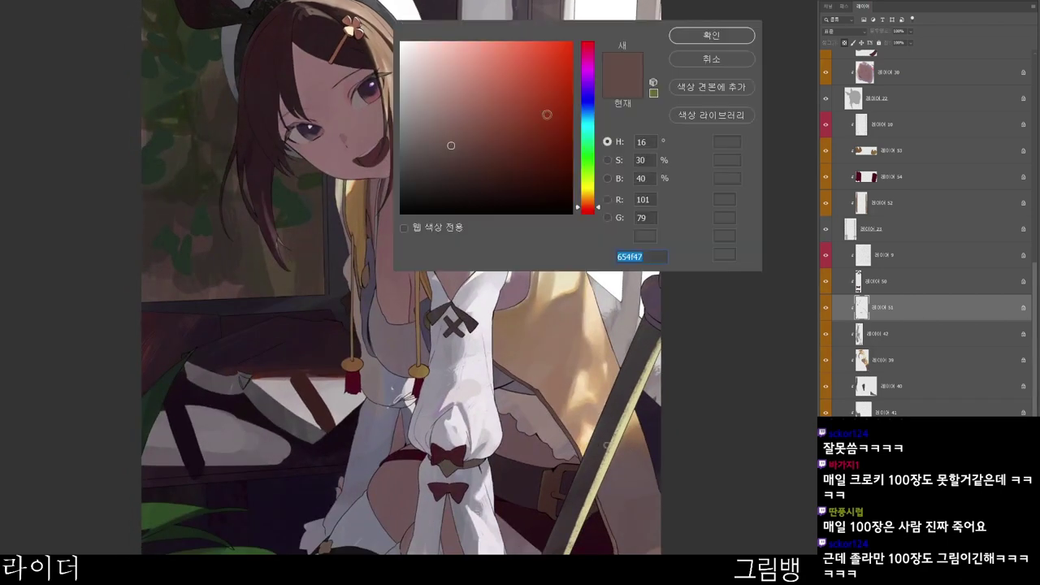
left_click(460, 184)
left_click(713, 35)
left_click_drag(431, 264, 445, 262)
scroll(445, 262, "up", 1)
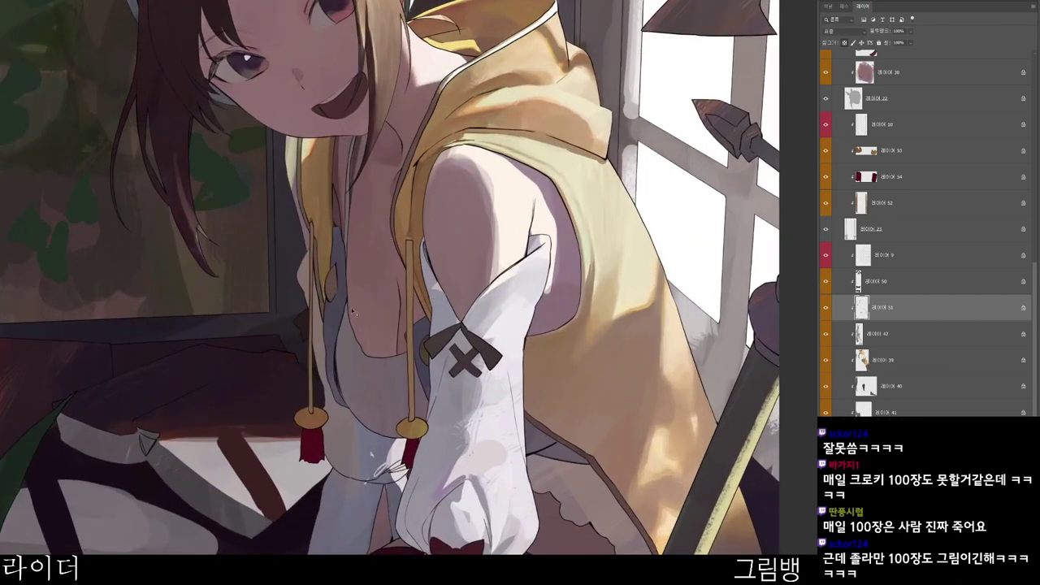
left_click_drag(335, 278, 329, 283)
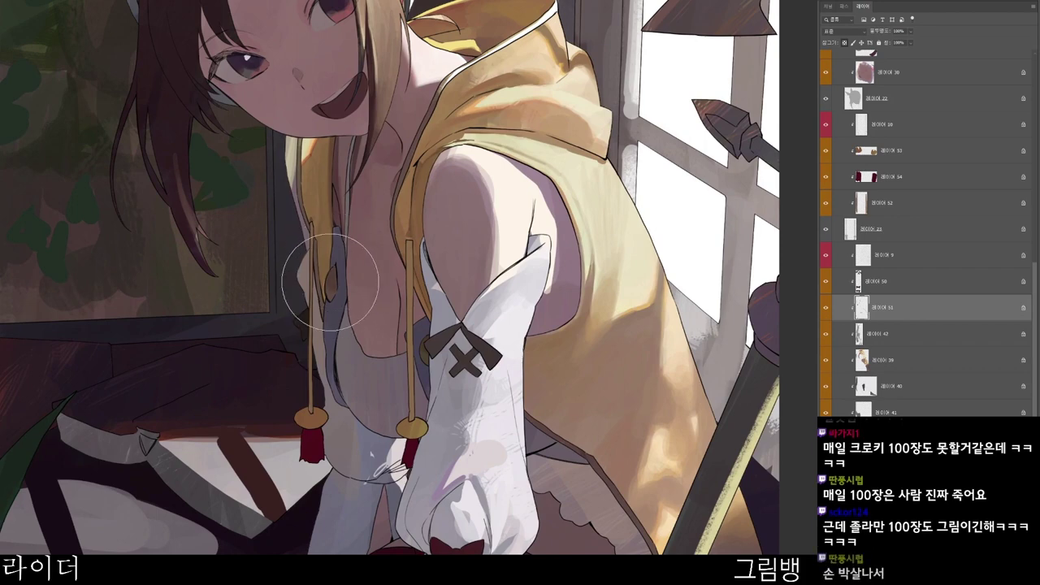
scroll(501, 236, "down", 1)
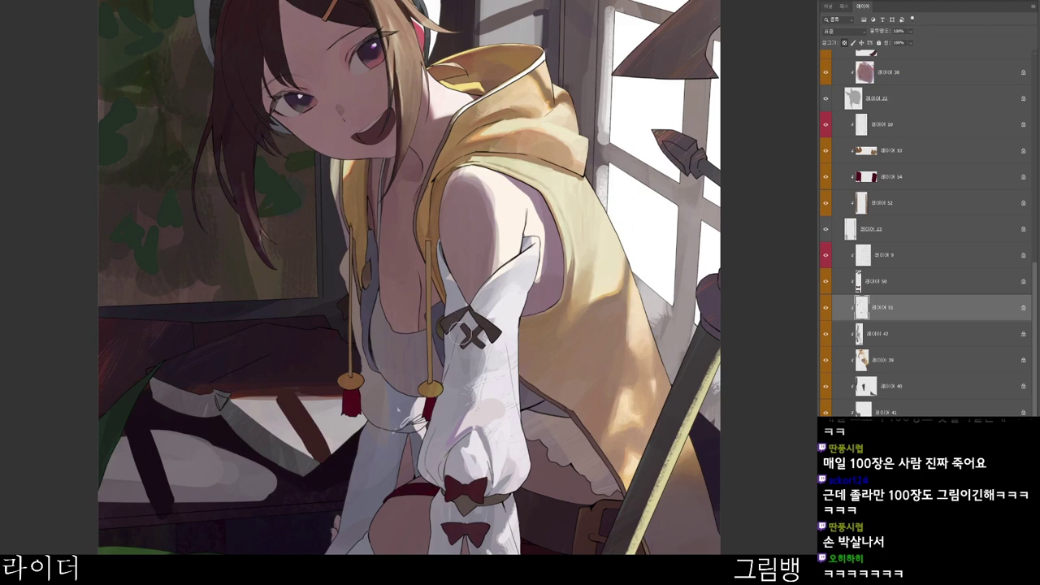
- Select the layer holding the waist belt's colour and choose a slightly darker, greyer brown for painting it
left_click(479, 395, "ctrl")
left_click_drag(507, 423, 483, 354)
key("n")
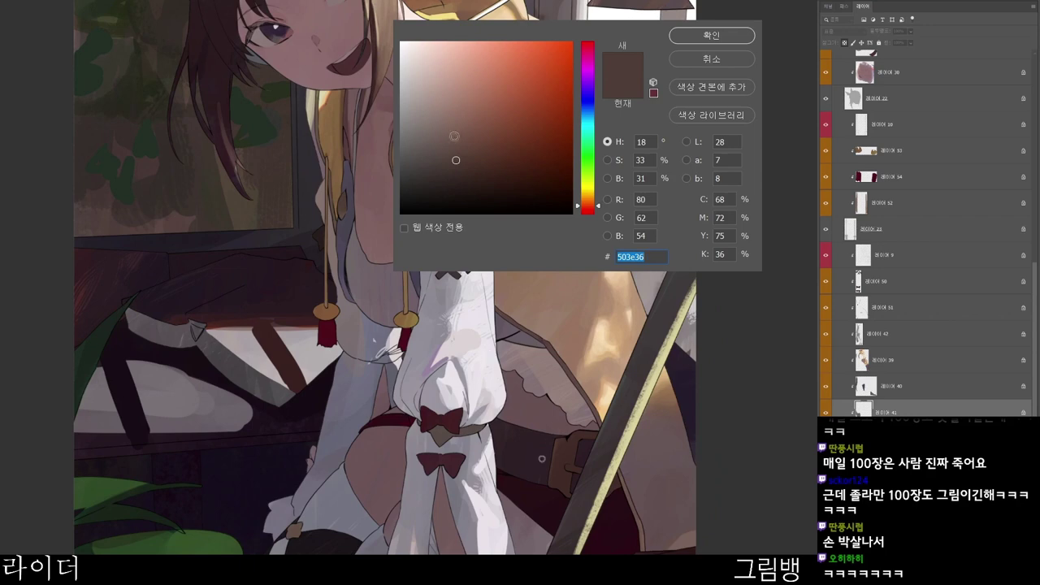
left_click(445, 166)
left_click(713, 36)
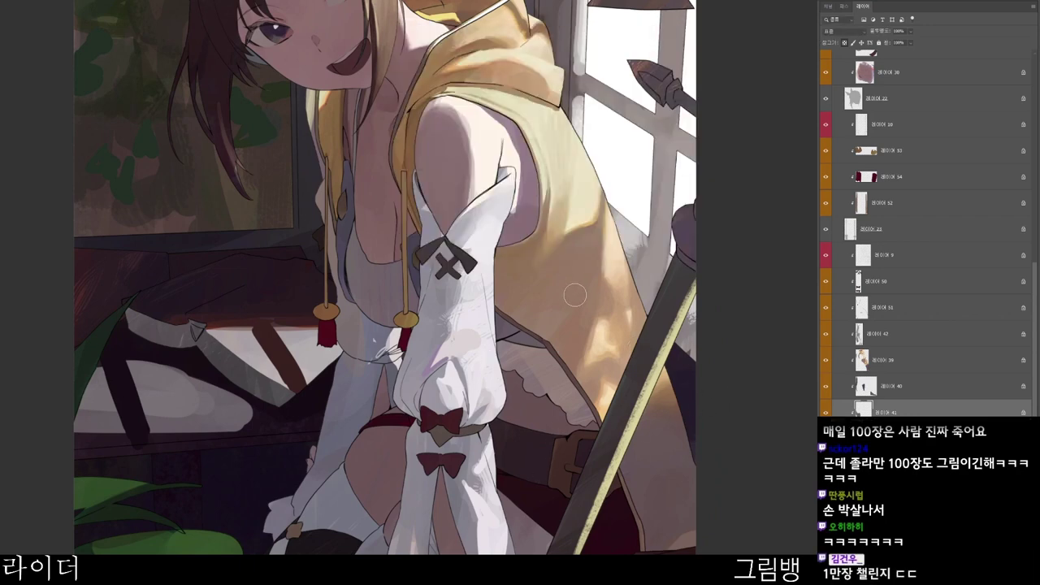
- Set the foreground colour to dark maroon #3f191f
scroll(561, 310, "down", 1)
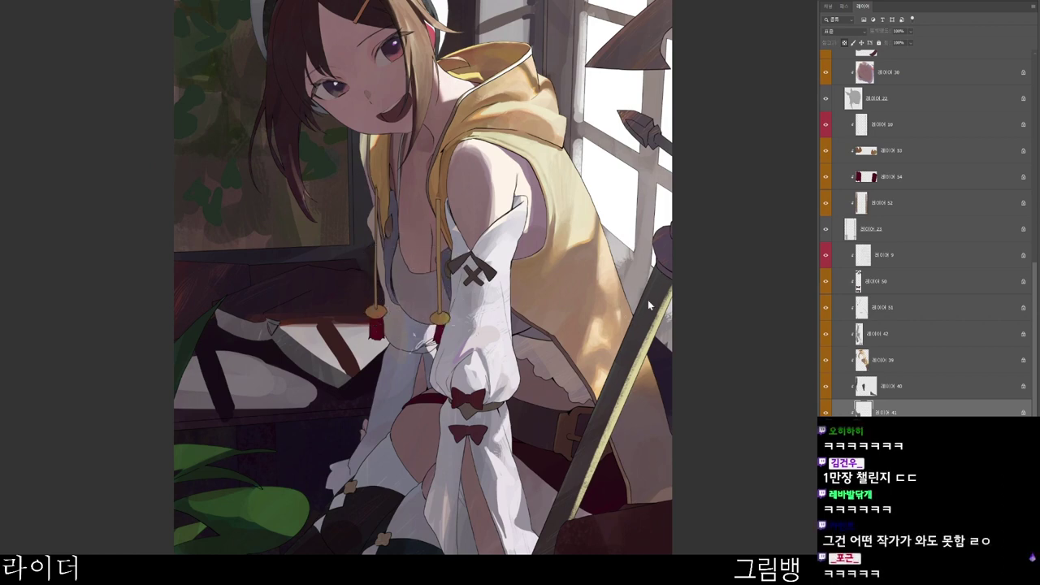
key("n")
left_click(510, 168)
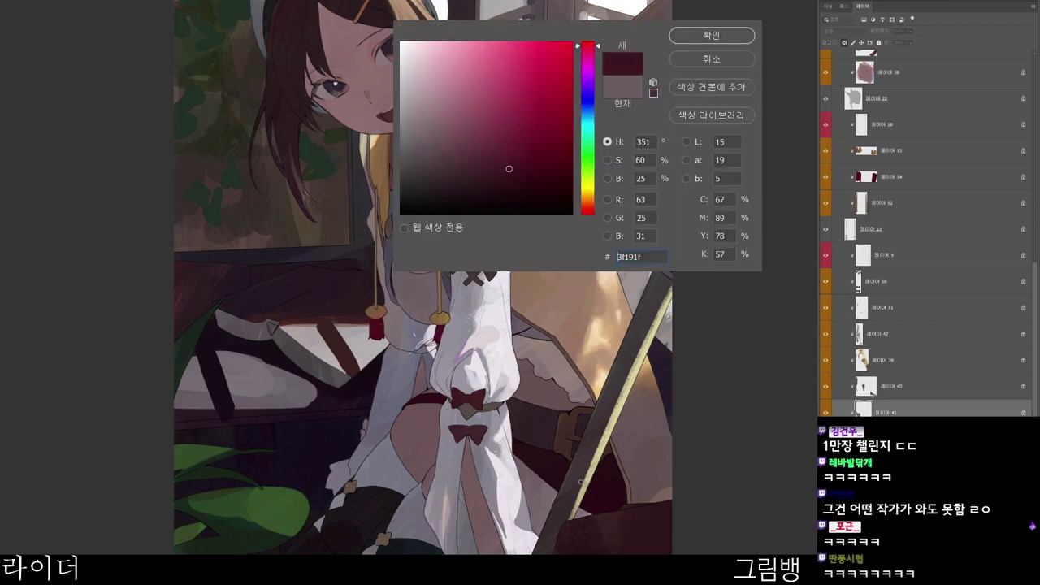
left_click(704, 36)
- Sample a paint colour from the character's bodice, beside the hood cord nearer the front sleeve
left_click_drag(574, 345, 571, 306)
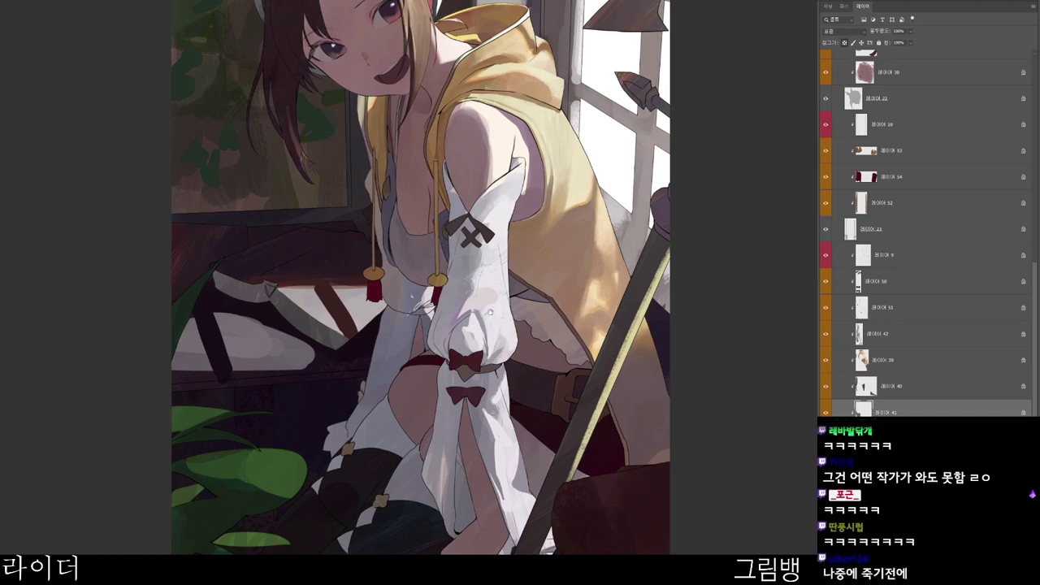
left_click_drag(490, 311, 517, 364)
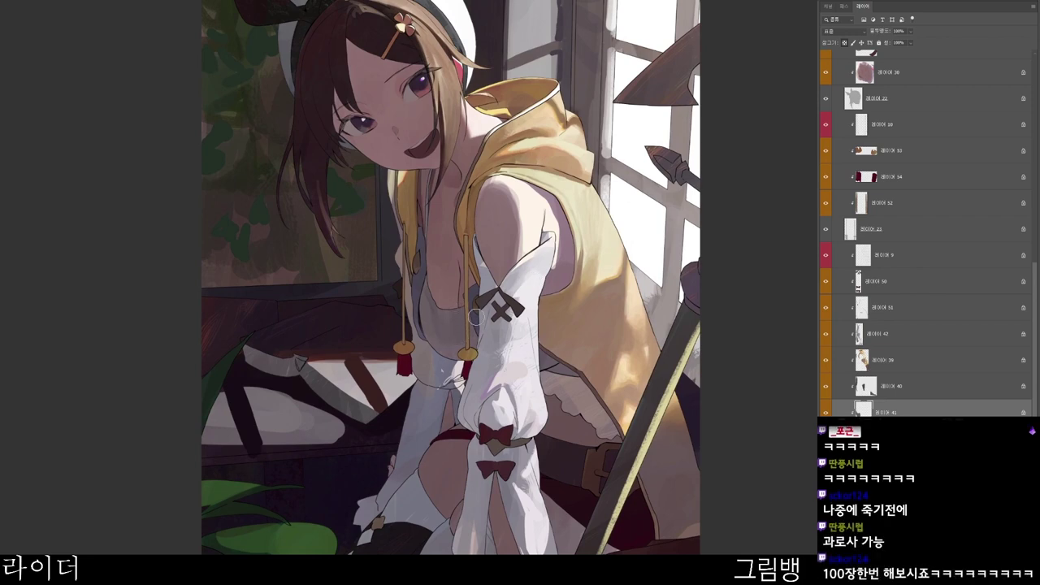
left_click(464, 329, "alt")
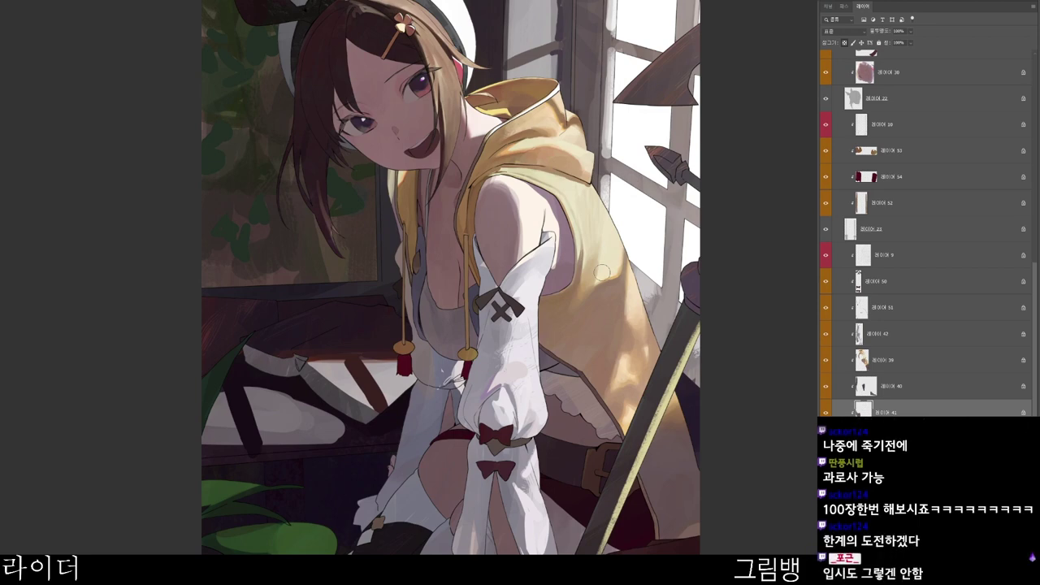
- Make the layer that holds the face's skin the active layer by picking it from the canvas
scroll(394, 119, "up", 6)
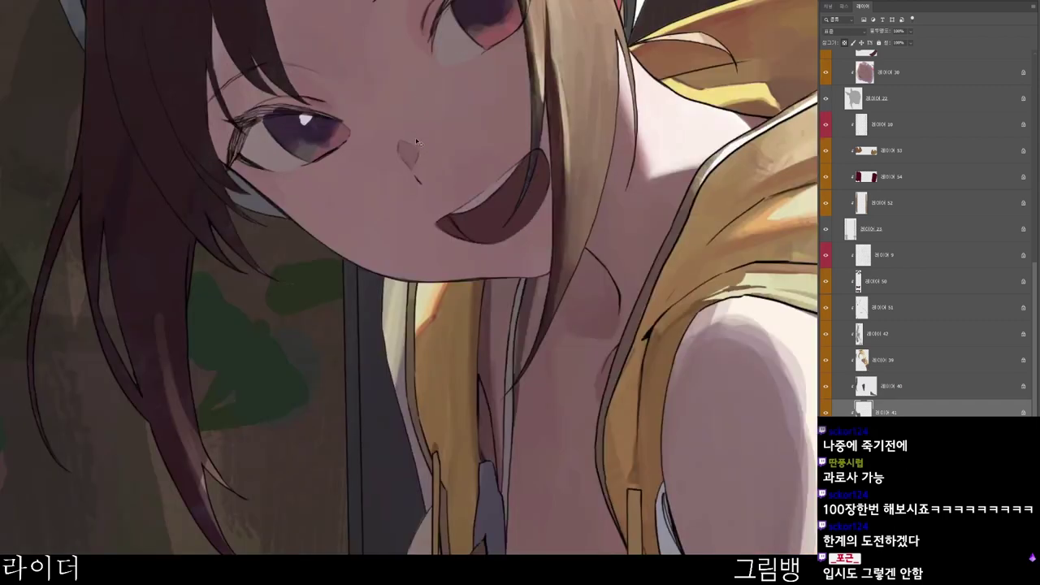
left_click(455, 150, "ctrl")
scroll(417, 158, "down", 5)
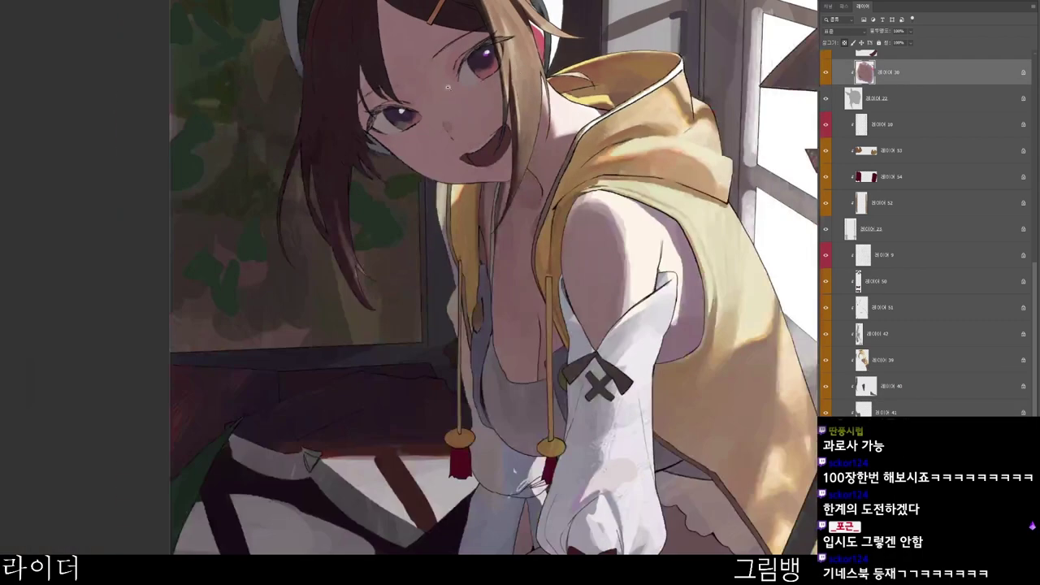
left_click_drag(665, 358, 613, 348)
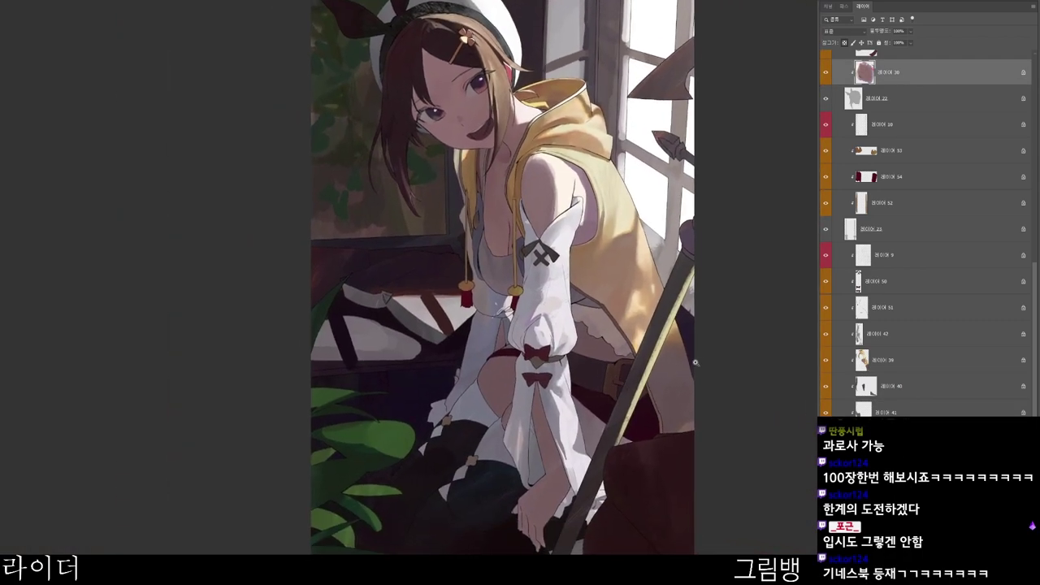
left_click_drag(744, 426, 721, 490)
left_click_drag(702, 548, 710, 489)
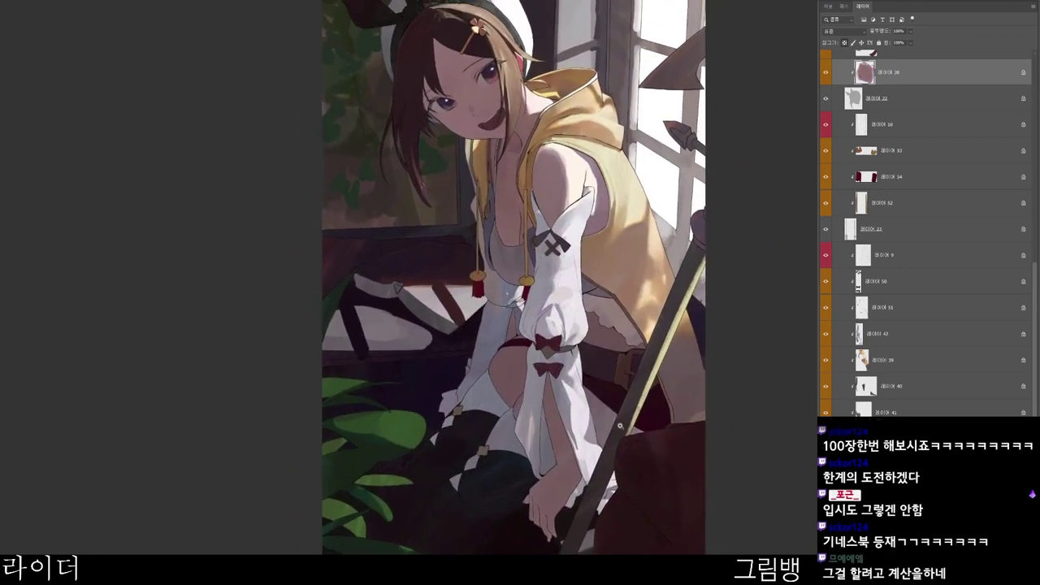
scroll(606, 429, "up", 3)
scroll(621, 427, "down", 1)
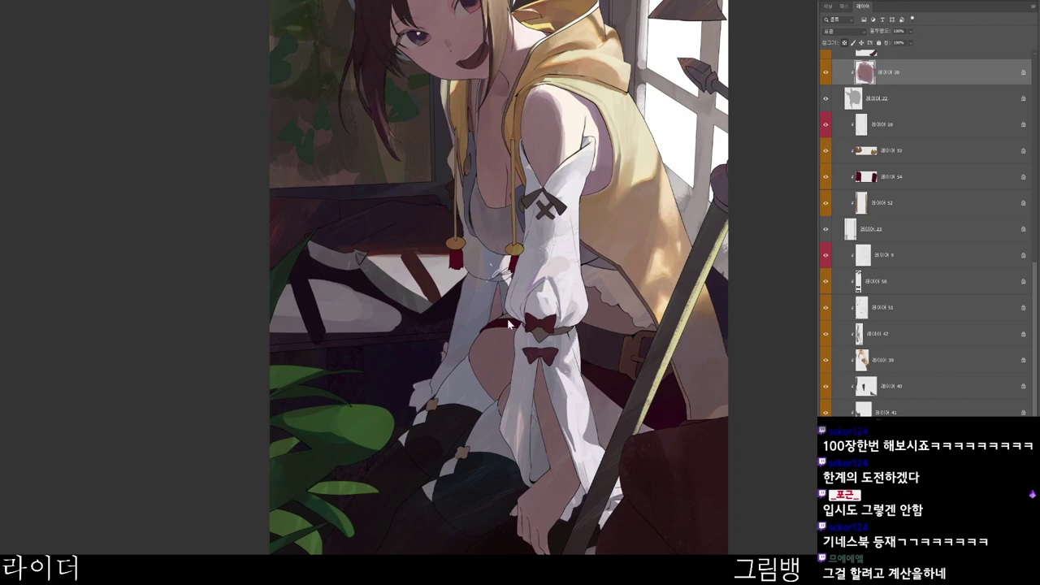
- Make the layer under the puffed white sleeve active and shift the foreground colour's hue to blue
left_click(541, 300, "ctrl")
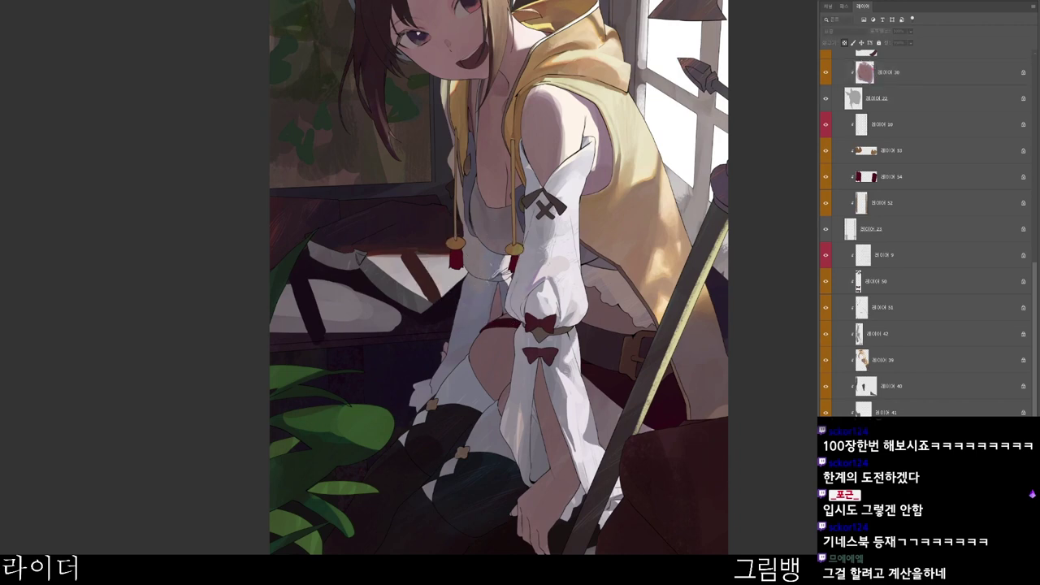
key("n")
left_click(592, 111)
left_click(733, 32)
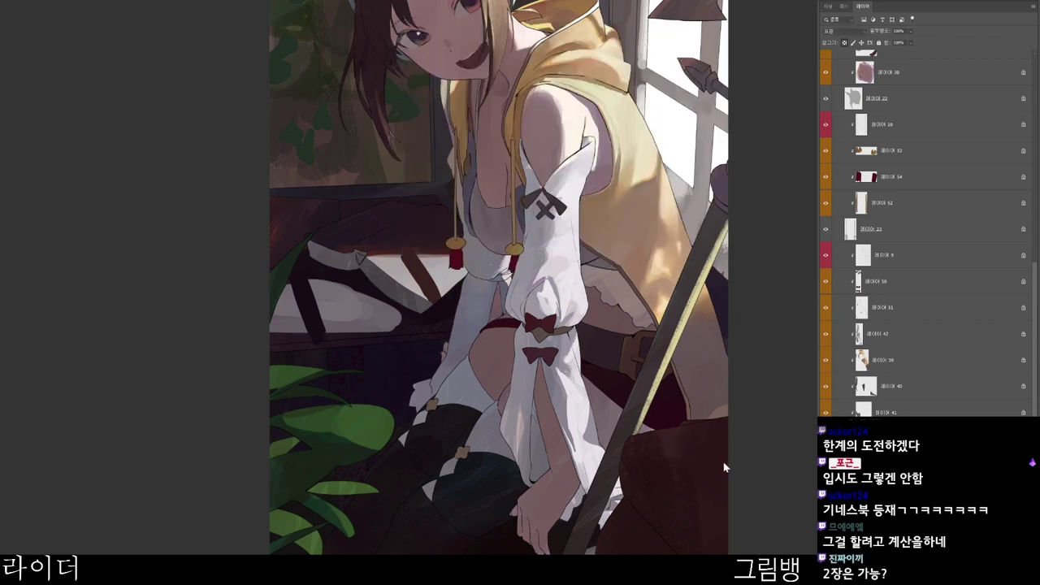
- Pick a fairly light, low-saturation tone as the foreground colour for the white clothing
key("n")
left_click(447, 83)
left_click(705, 36)
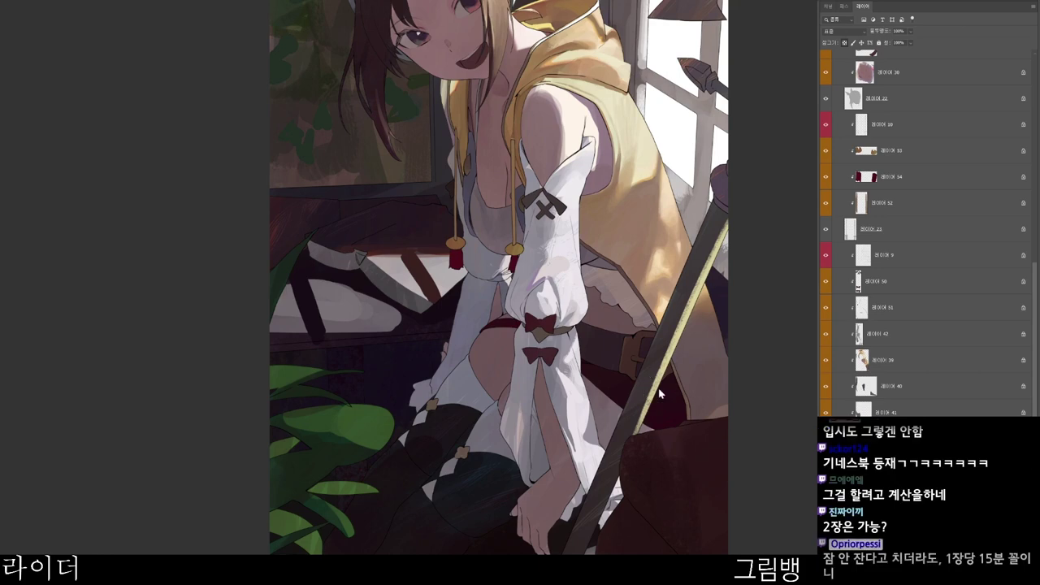
- Pick a dark, low-saturation shadow tone as the foreground colour for the white clothing
key("n")
left_click(449, 148)
key("Return")
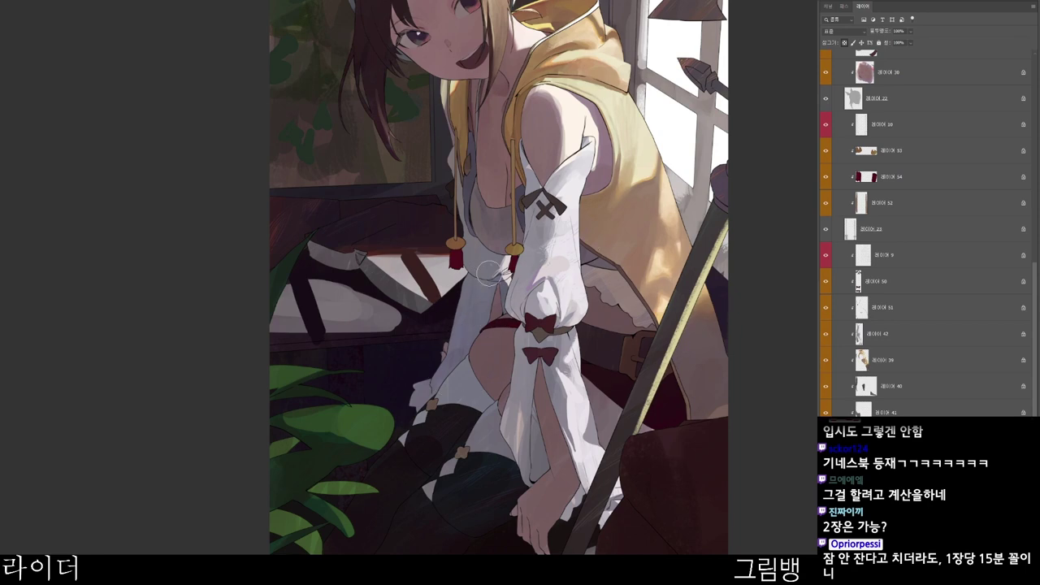
- Set the foreground colour to the darker grey-violet #5f5e6d
key("n")
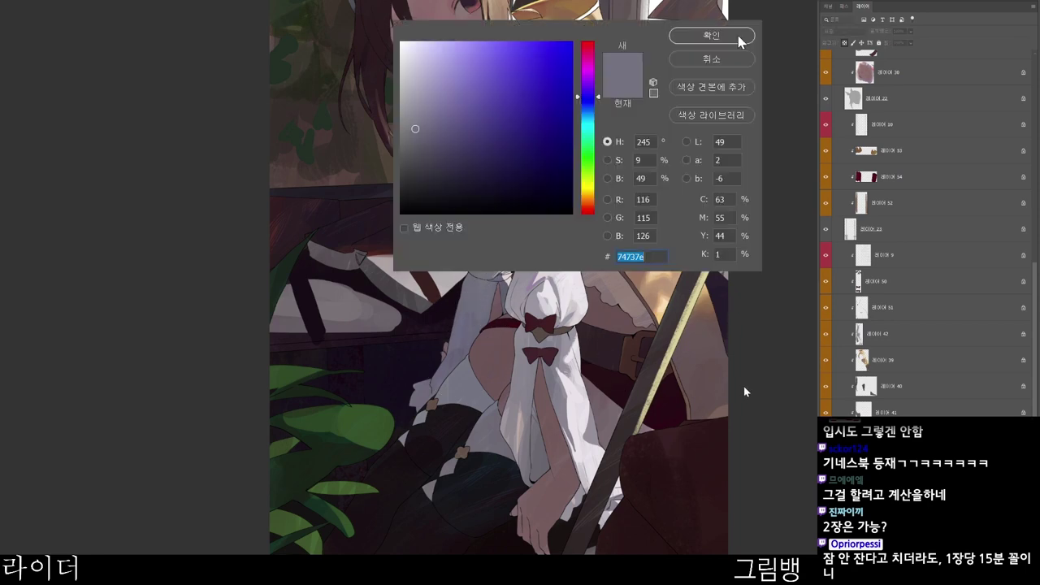
left_click(424, 140)
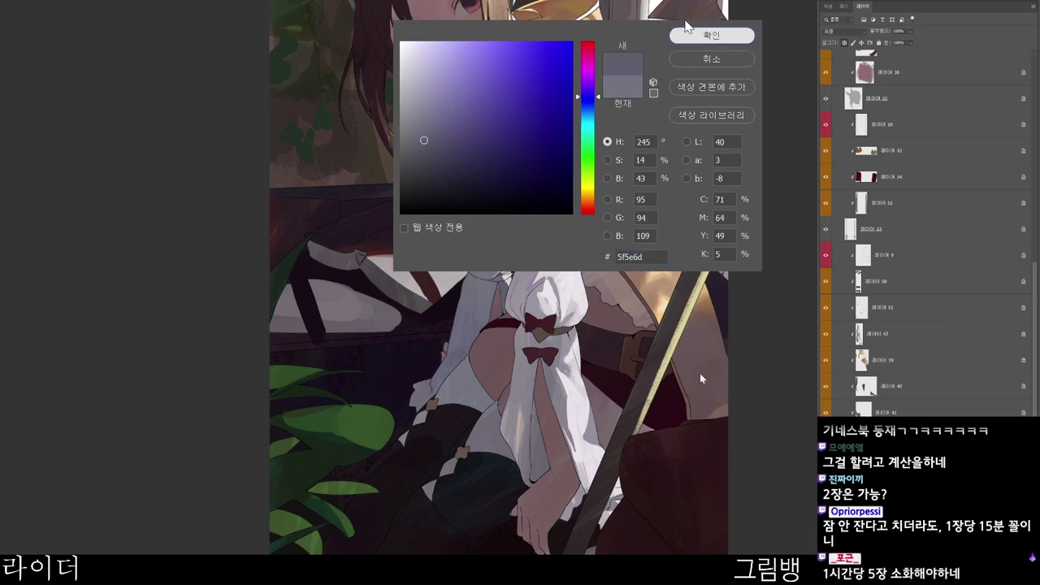
left_click(703, 39)
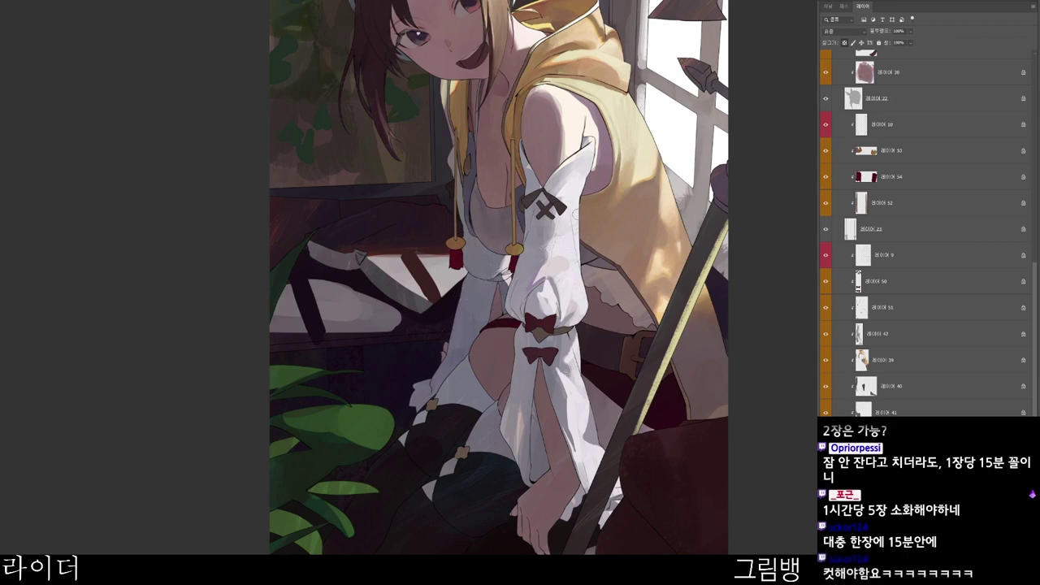
- Set the foreground colour to the brighter violet #8982d3
left_click(668, 379)
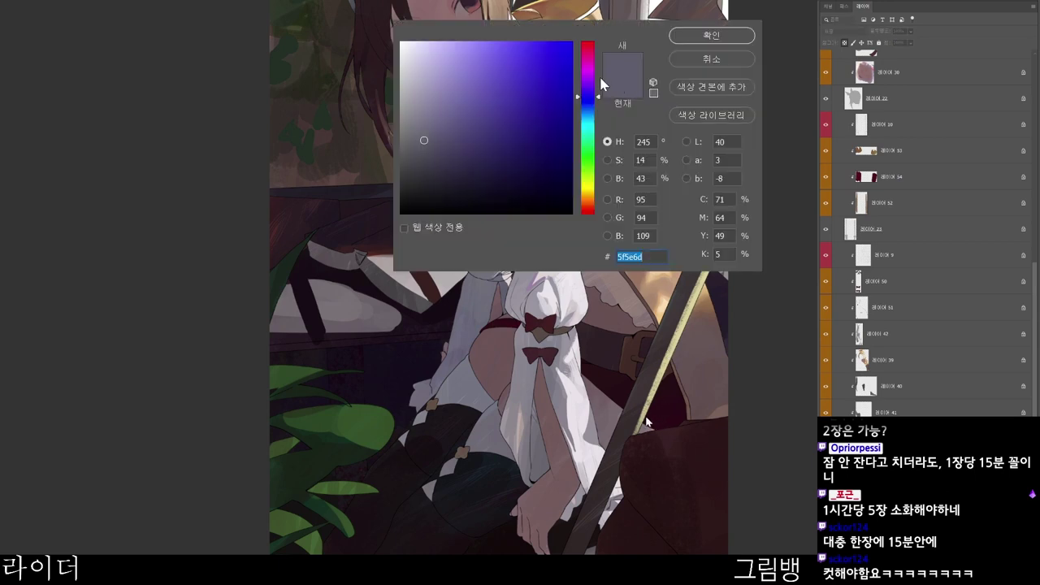
left_click(460, 57)
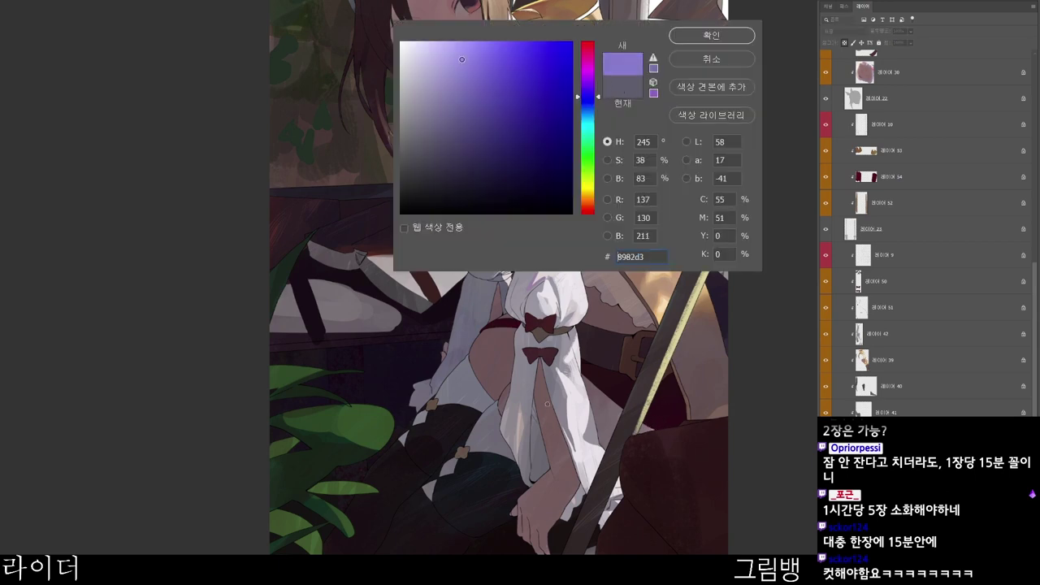
left_click(711, 35)
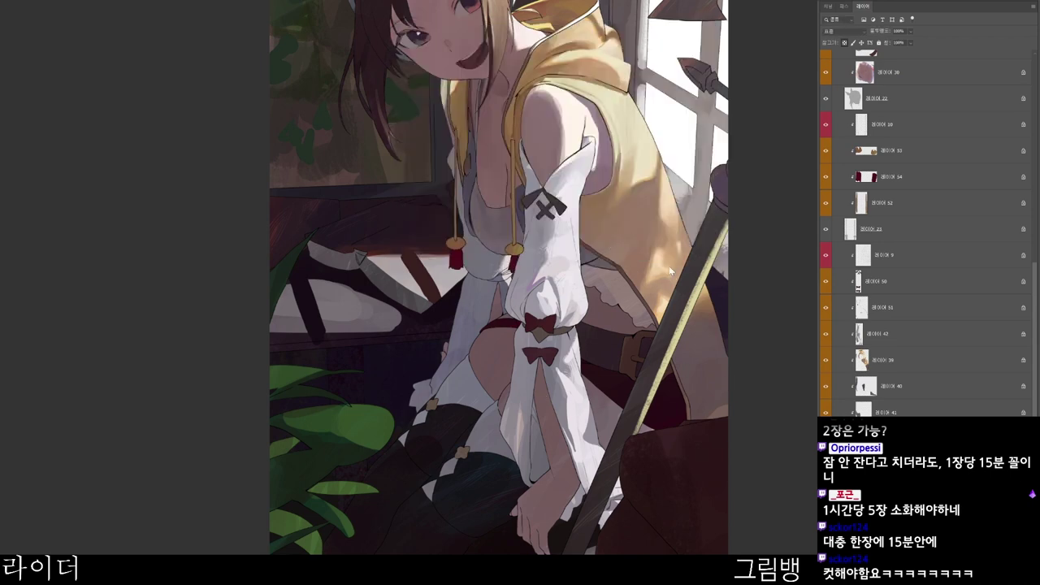
- Pick a very bright, lightly saturated tint as the foreground colour for the bodice and sleeves
scroll(500, 263, "up", 2)
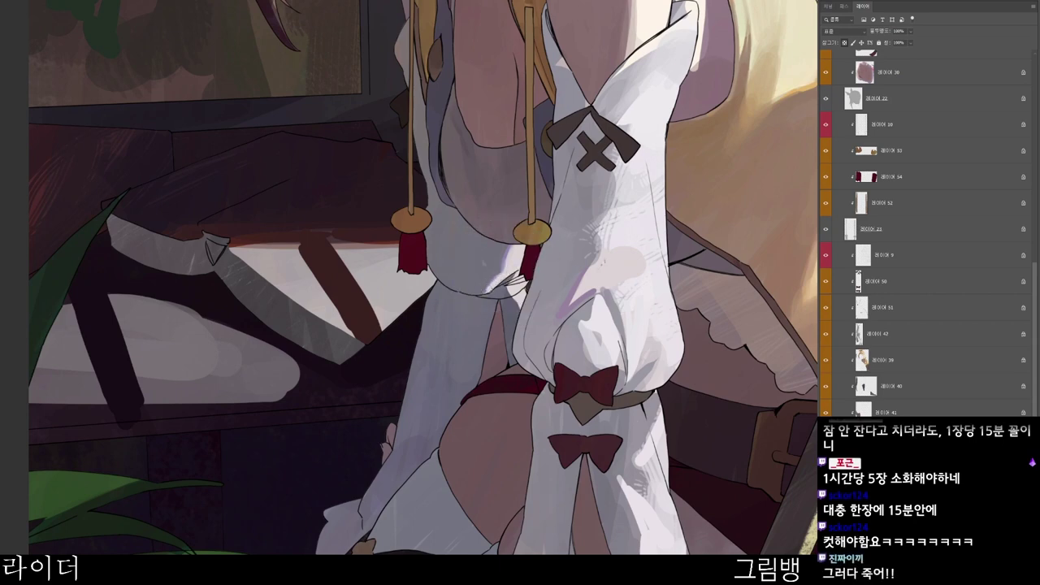
scroll(528, 251, "down", 1)
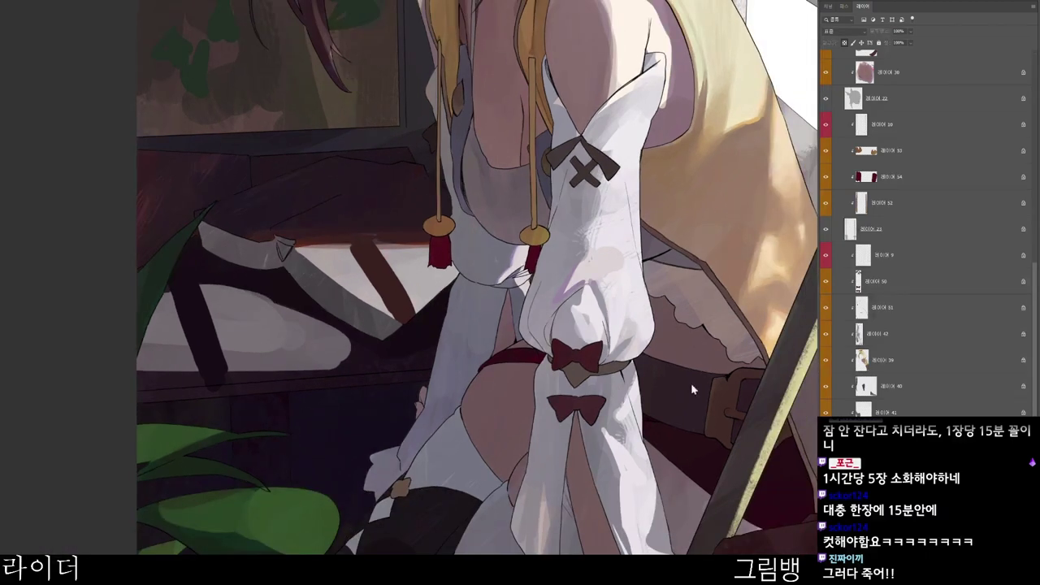
left_click(444, 54)
left_click(722, 35)
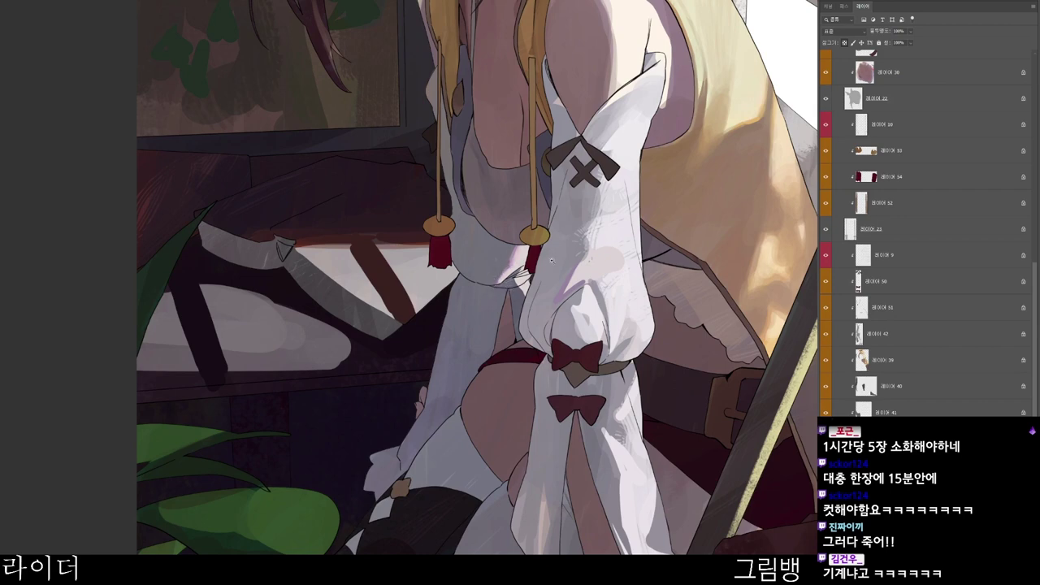
- Set the foreground colour to muted blue #8095b0
scroll(587, 257, "down", 1)
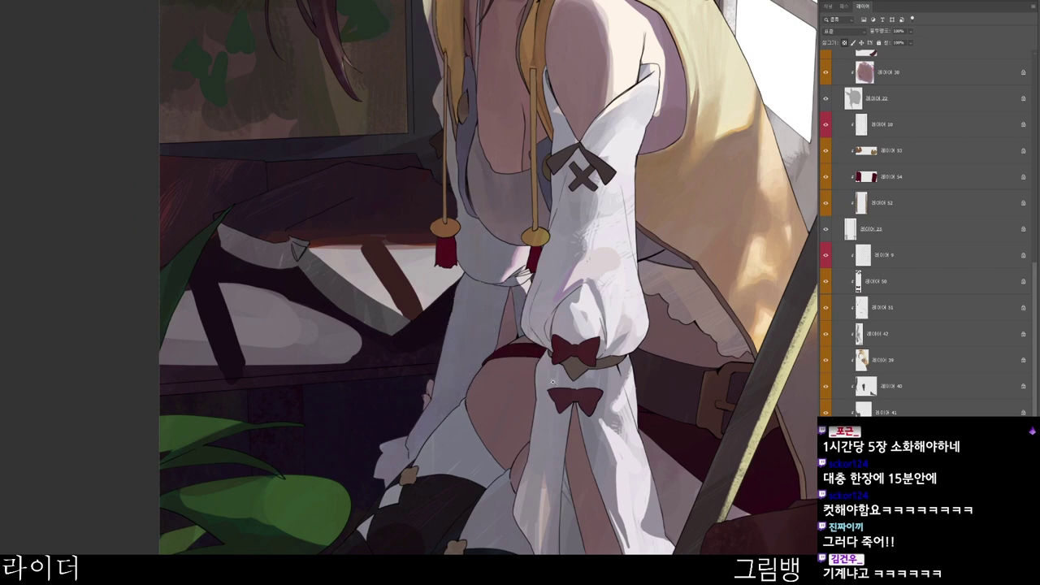
scroll(554, 383, "down", 2)
key("n")
left_click(444, 97)
left_click(597, 110)
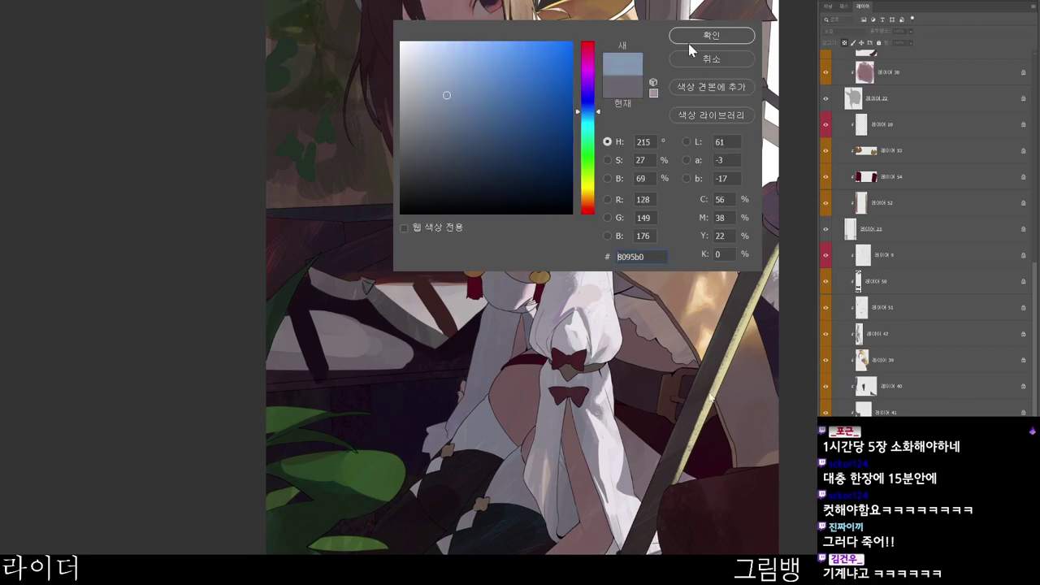
left_click(708, 40)
- Brush the muted blue down the character's far sleeve and sample a colour from that sleeve
left_click_drag(580, 403, 554, 369)
scroll(554, 369, "down", 2)
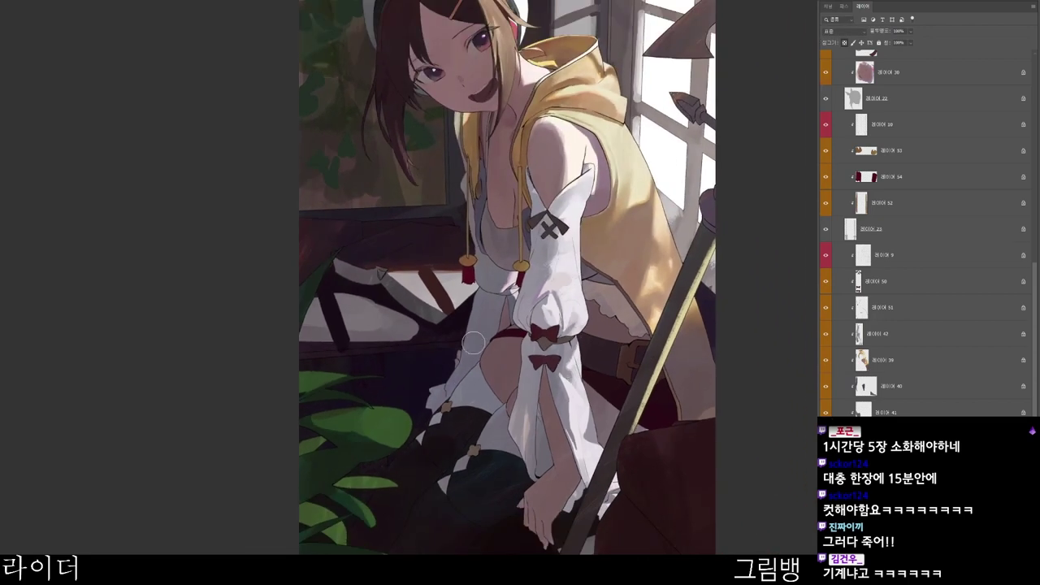
left_click_drag(473, 343, 444, 403)
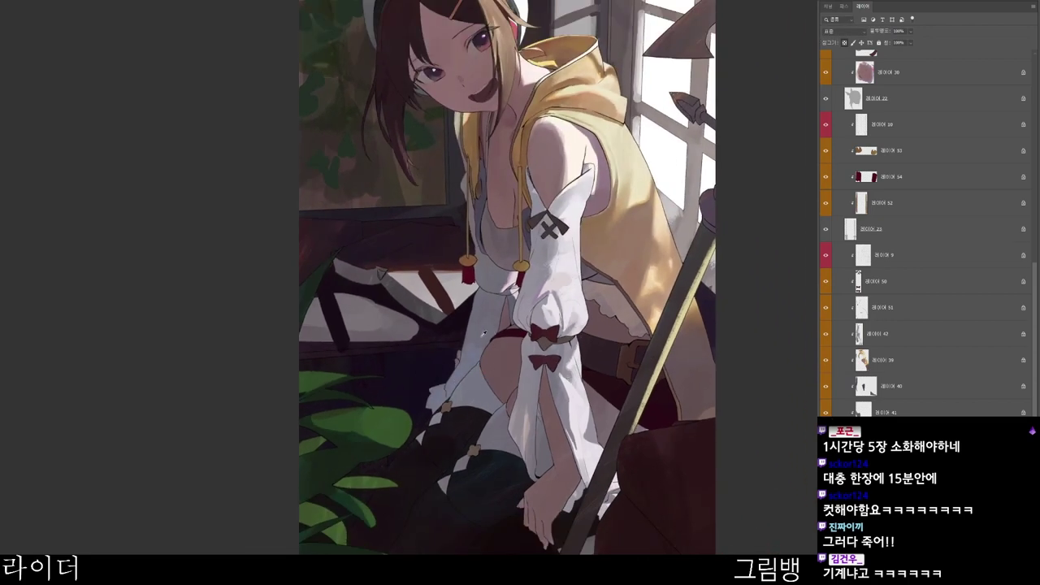
left_click(468, 357, "alt")
- Pick pale grey-green #abb89d in the colour picker and shift its hue to blue for the foreground colour
left_click_drag(507, 273, 580, 274)
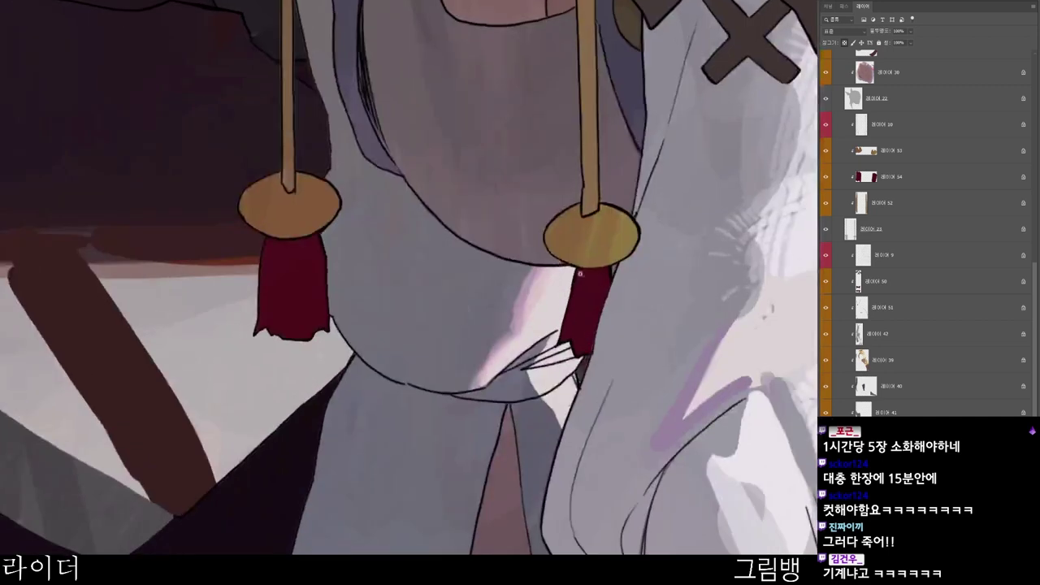
left_click_drag(651, 367, 626, 400)
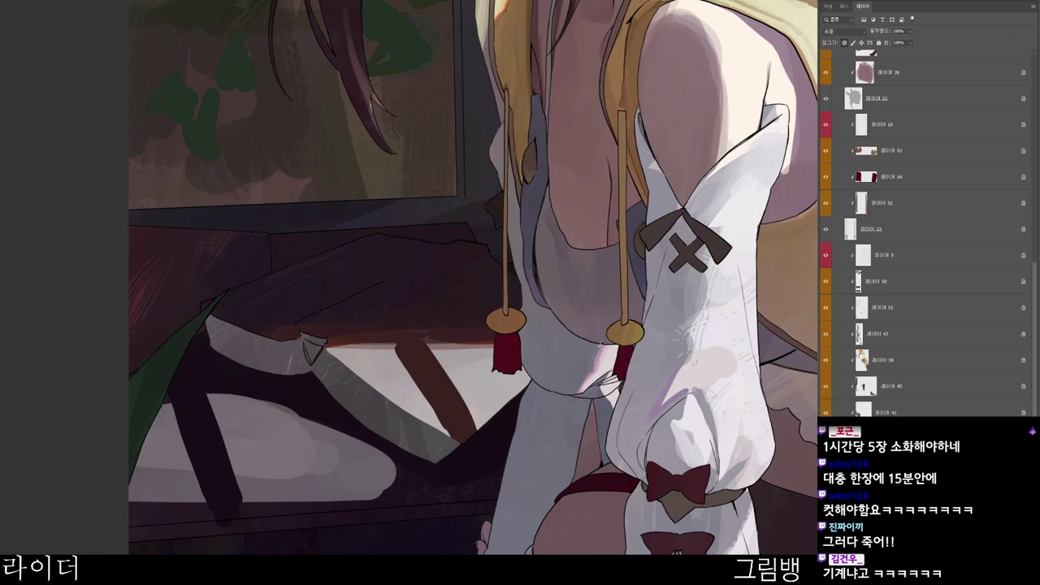
mouse_move(605, 346)
left_mouse_down()
mouse_move(602, 357)
mouse_move(563, 301)
left_mouse_up()
scroll(595, 405, "down", 1)
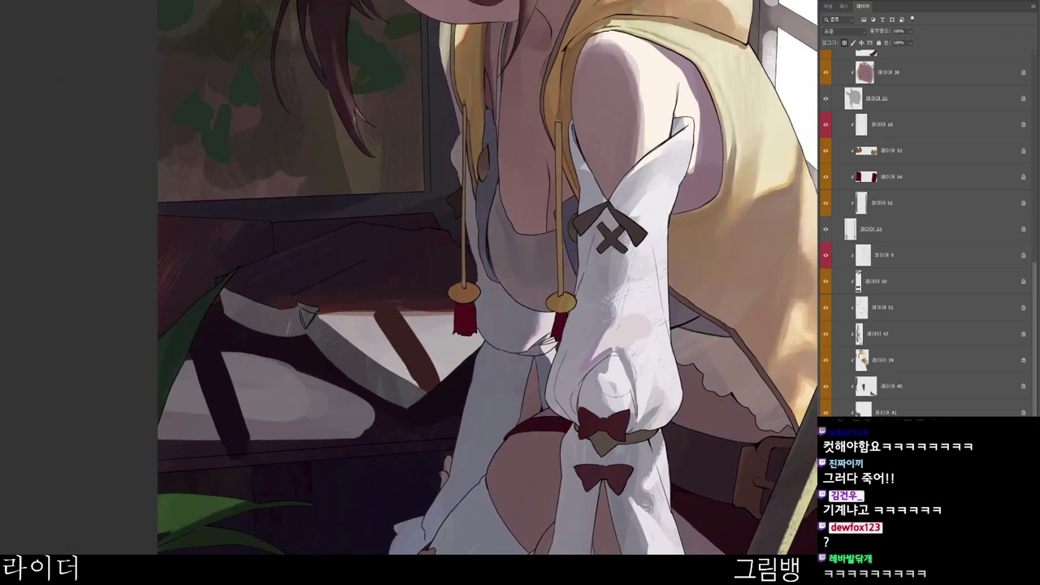
scroll(689, 286, "down", 3)
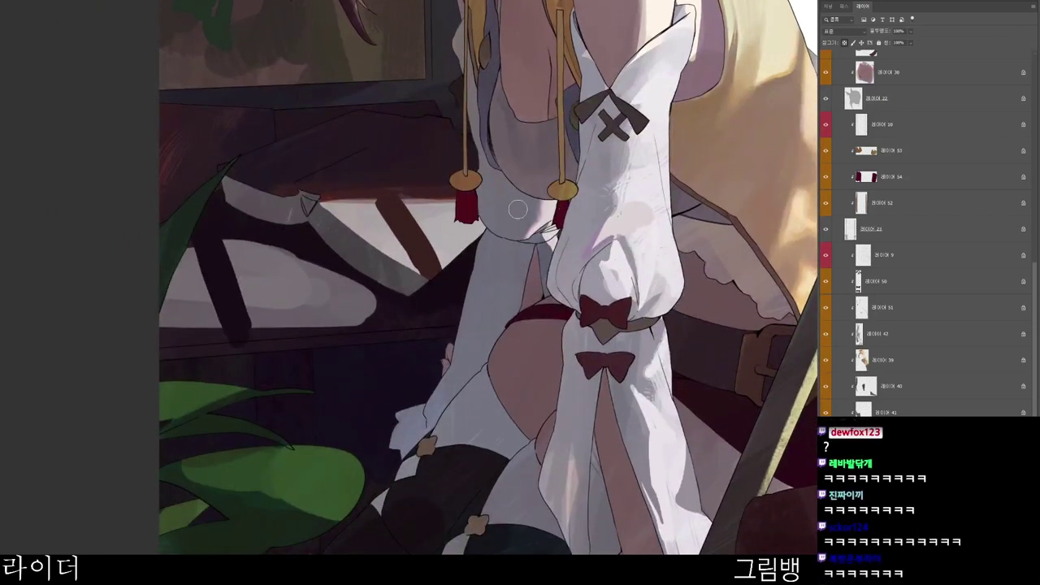
left_click_drag(556, 215, 522, 344)
scroll(568, 281, "down", 1)
type("n")
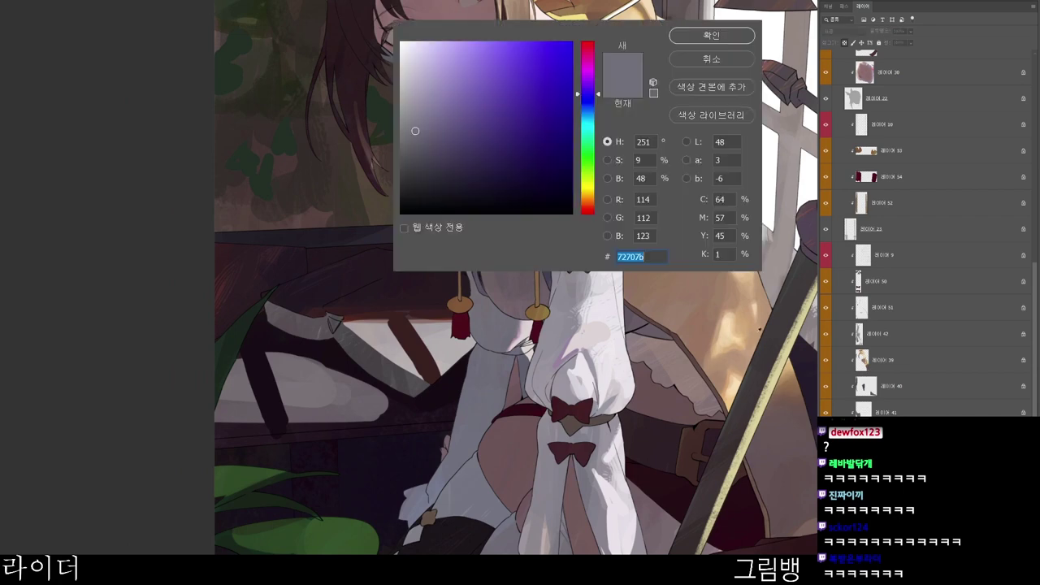
type("9aa48f")
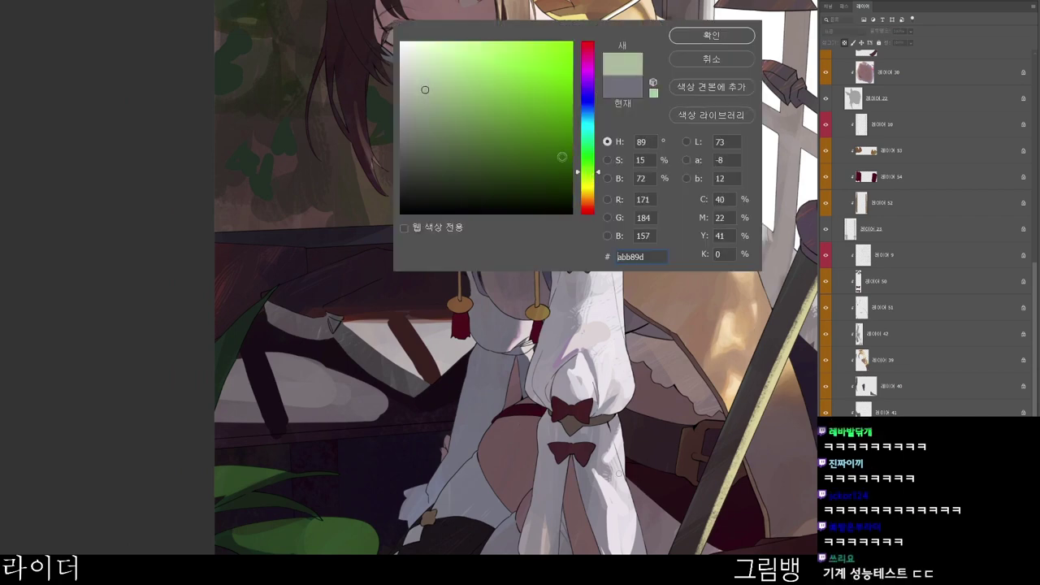
left_click(588, 113)
left_click(710, 39)
left_click_drag(661, 299, 570, 257)
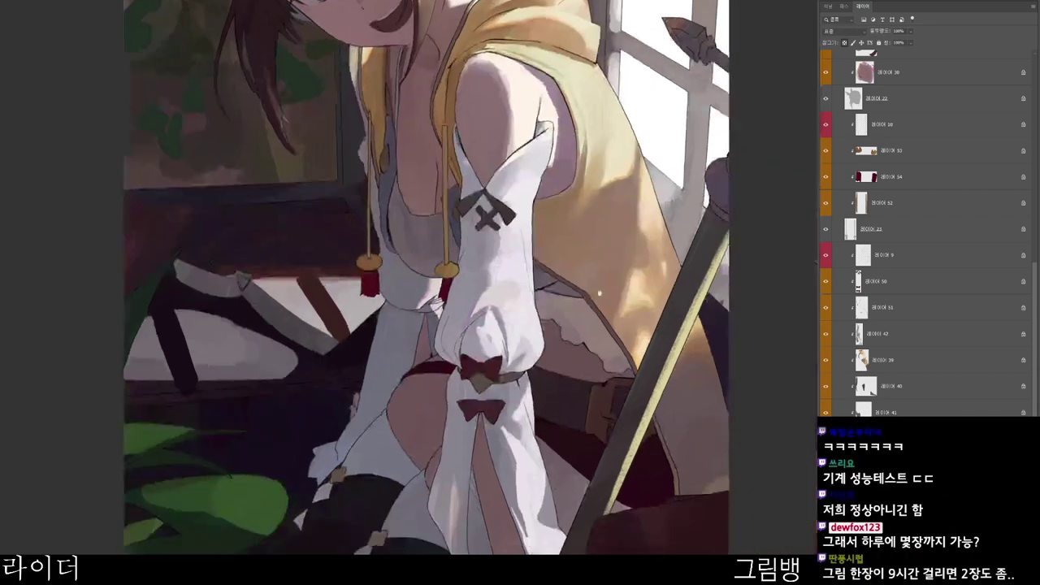
scroll(569, 257, "down", 2)
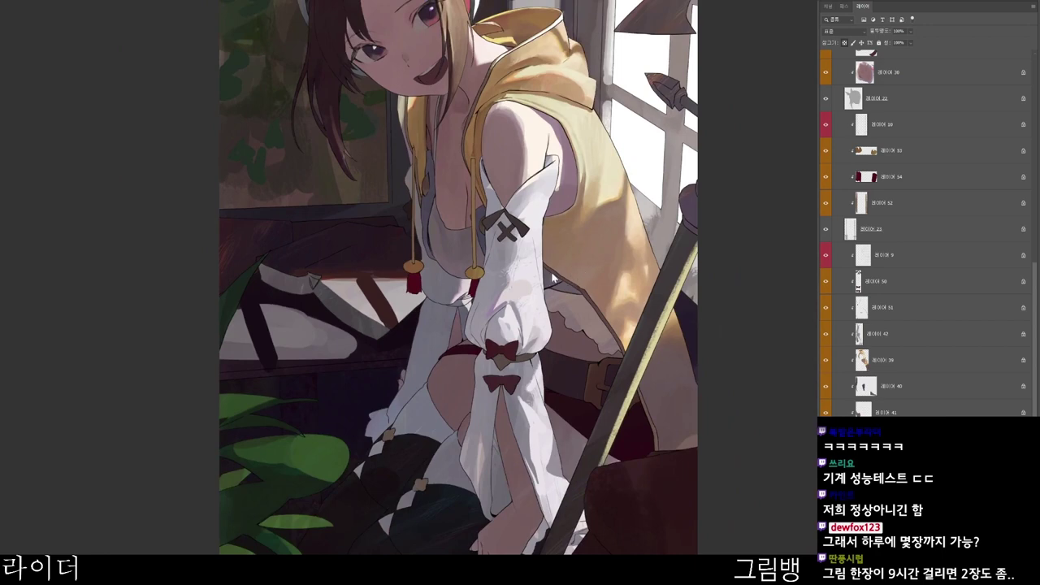
- Brush blue shading along the inner edge of the near sleeve's open collar, below the bare shoulder
scroll(554, 279, "up", 3)
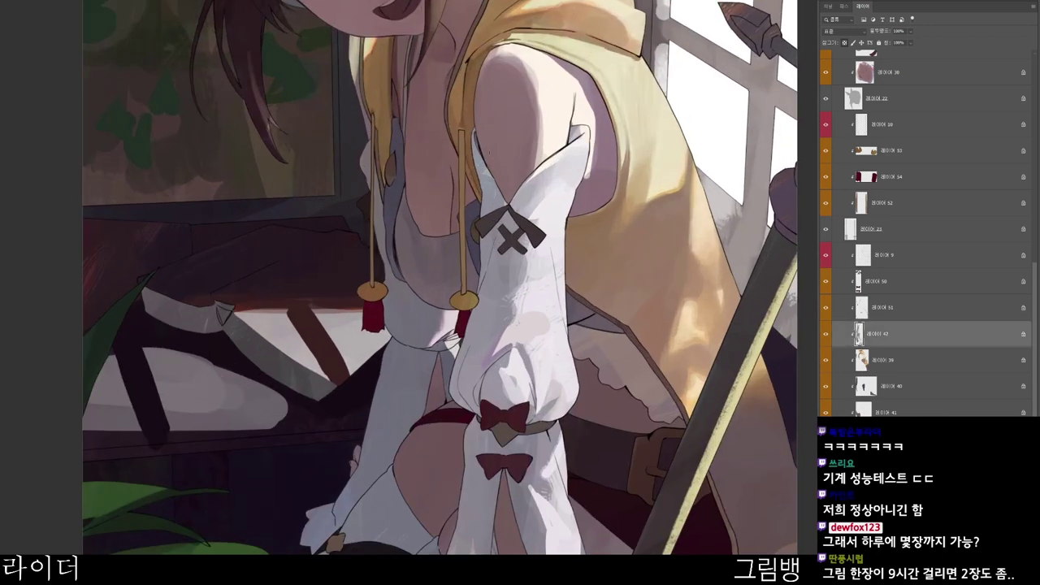
left_click_drag(473, 126, 491, 200)
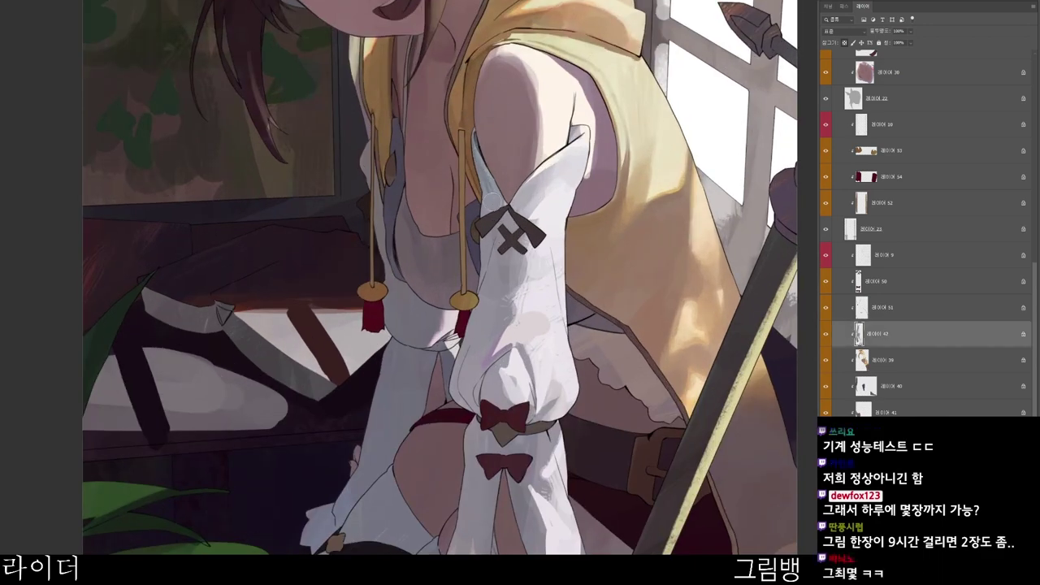
scroll(500, 208, "down", 1)
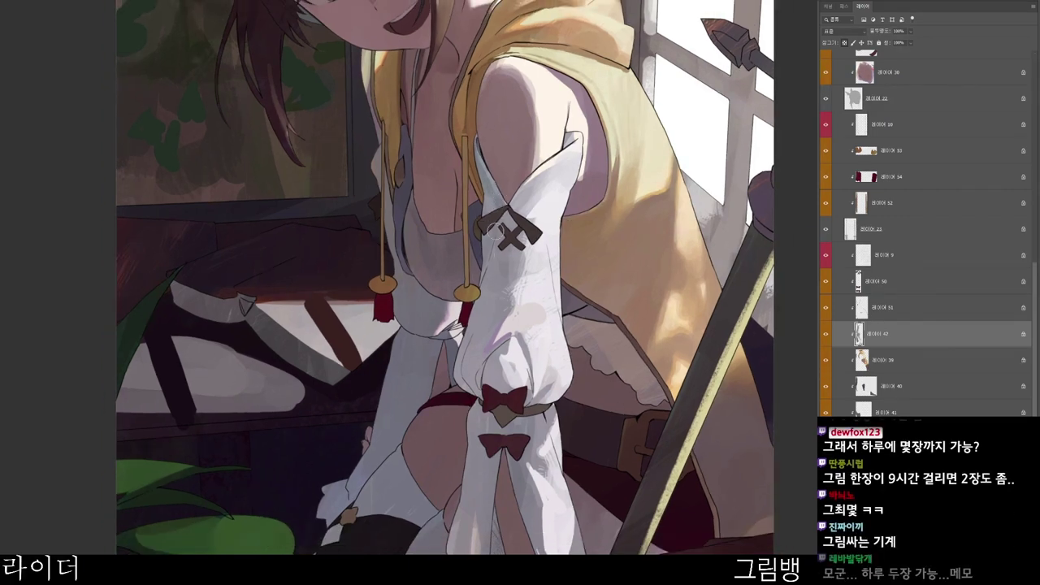
- Pick a more saturated blue-violet of medium brightness as the foreground colour for the sleeve shading
key("n")
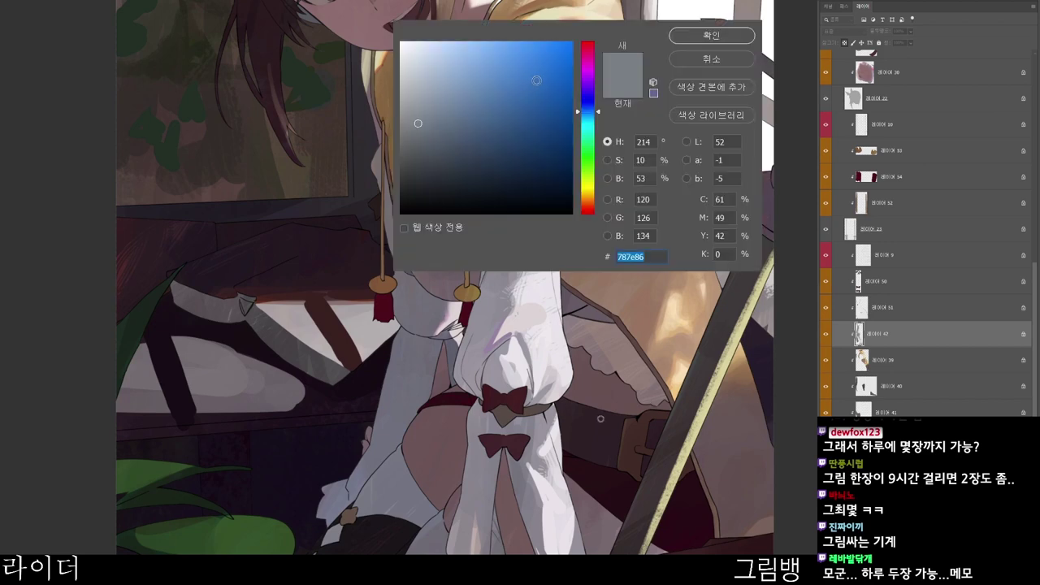
left_click(480, 123)
left_click(585, 101)
left_click(721, 38)
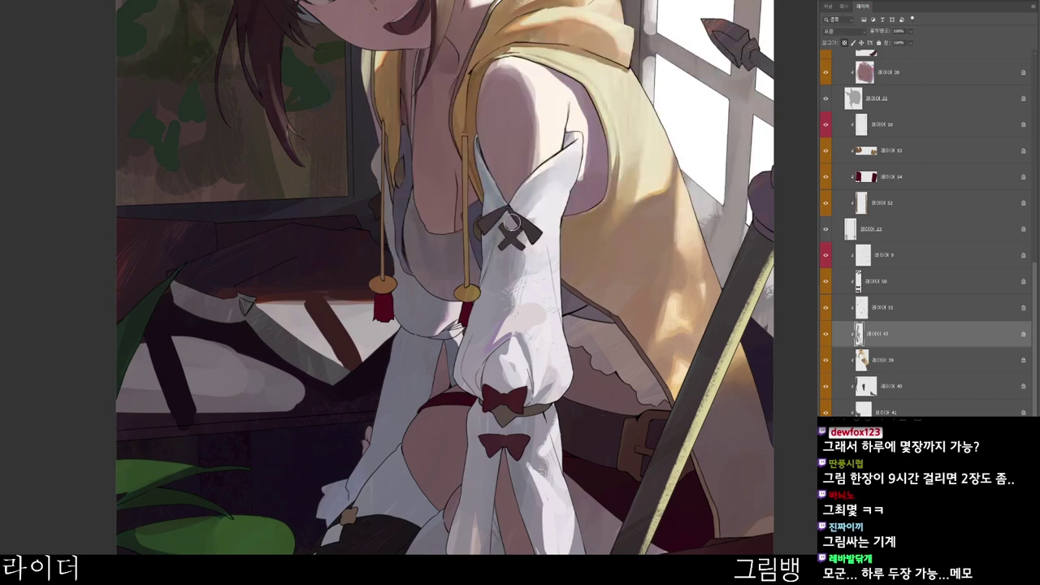
scroll(550, 257, "down", 1)
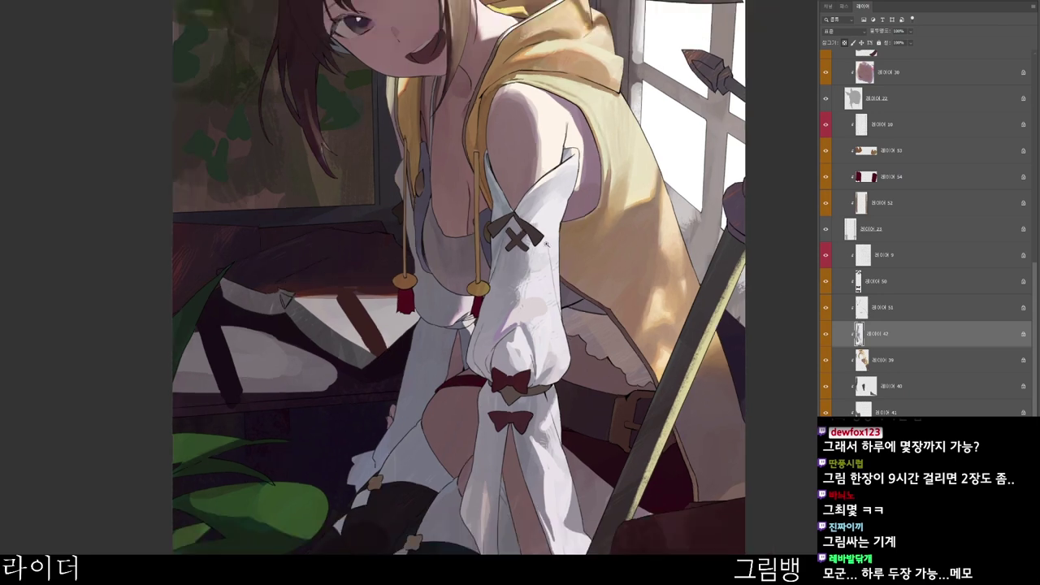
- Set the foreground colour to periwinkle #949ebe and brush a short shadow on the near sleeve below the crossed ribbon
key("n")
left_click(439, 85)
left_click(586, 107)
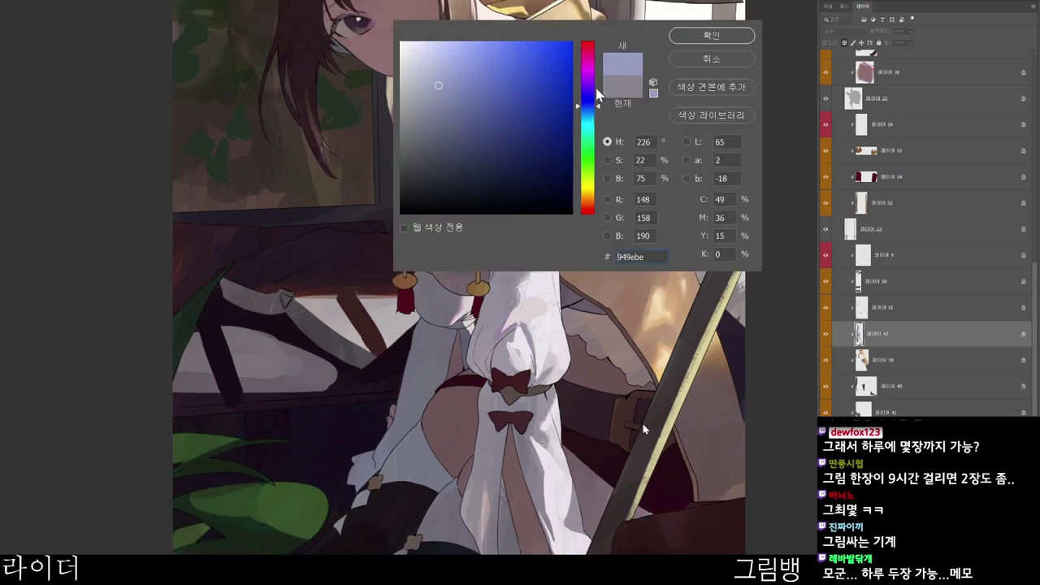
left_click(723, 39)
key("Return")
left_click_drag(533, 265, 522, 288)
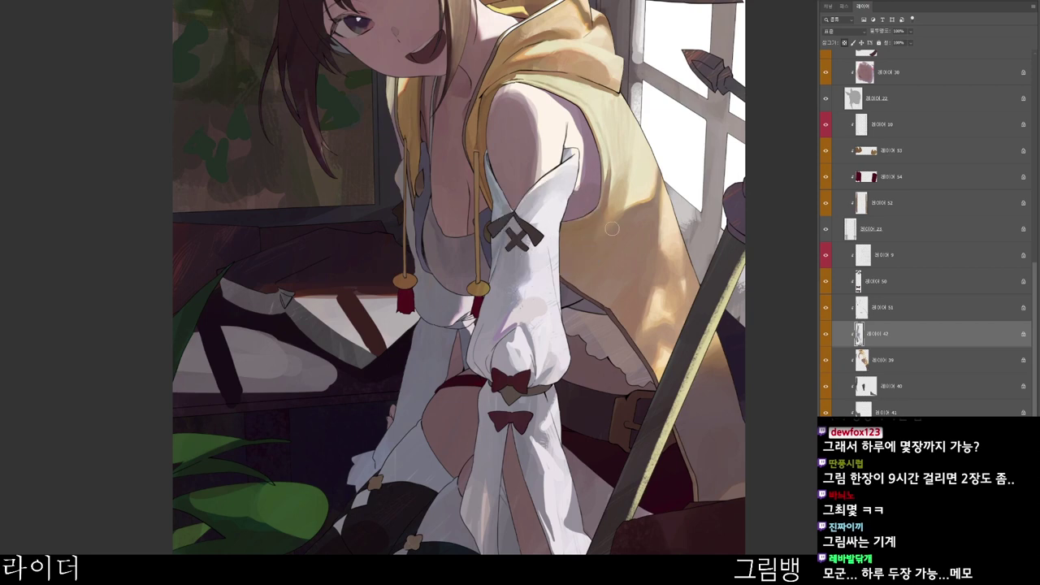
scroll(611, 229, "down", 1)
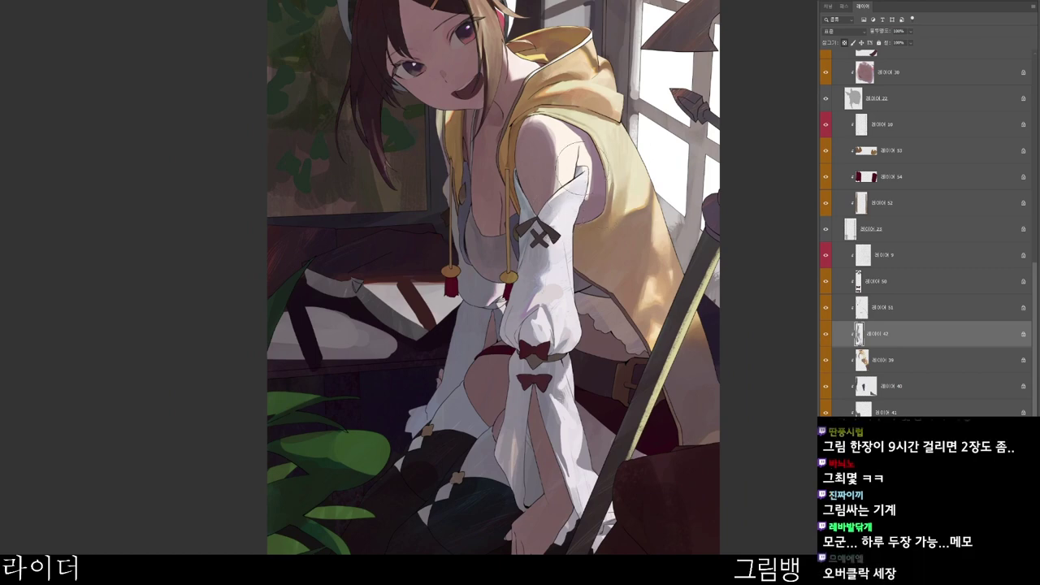
- Sample a colour at the near sleeve's folded top tip, adjust it and brush a lilac tint over that fold
scroll(577, 175, "up", 2)
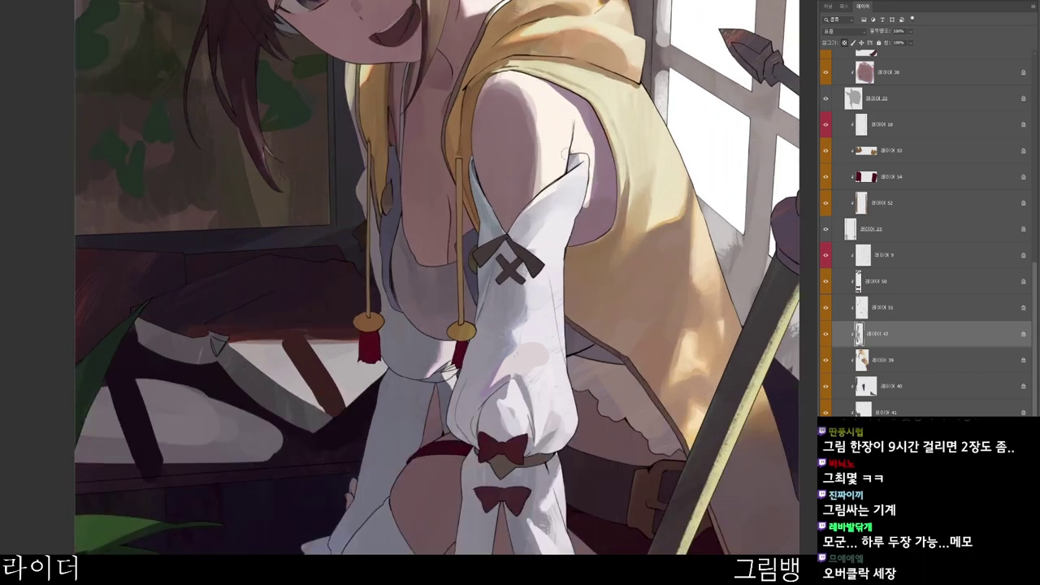
left_click(577, 159, "alt")
left_click_drag(580, 159, 571, 168)
key("n")
left_click(721, 40)
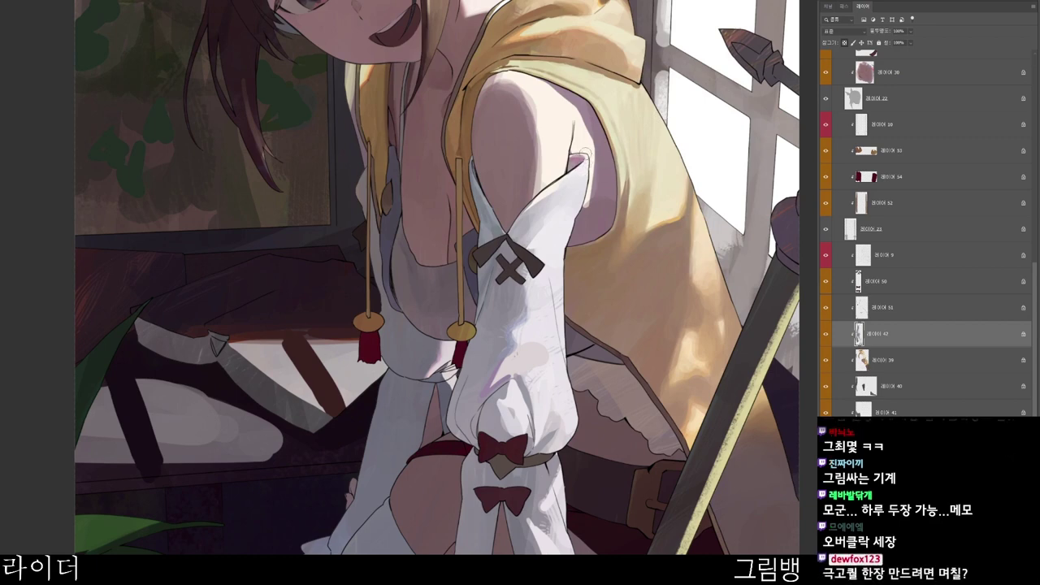
left_click_drag(583, 159, 571, 167)
scroll(610, 154, "down", 2)
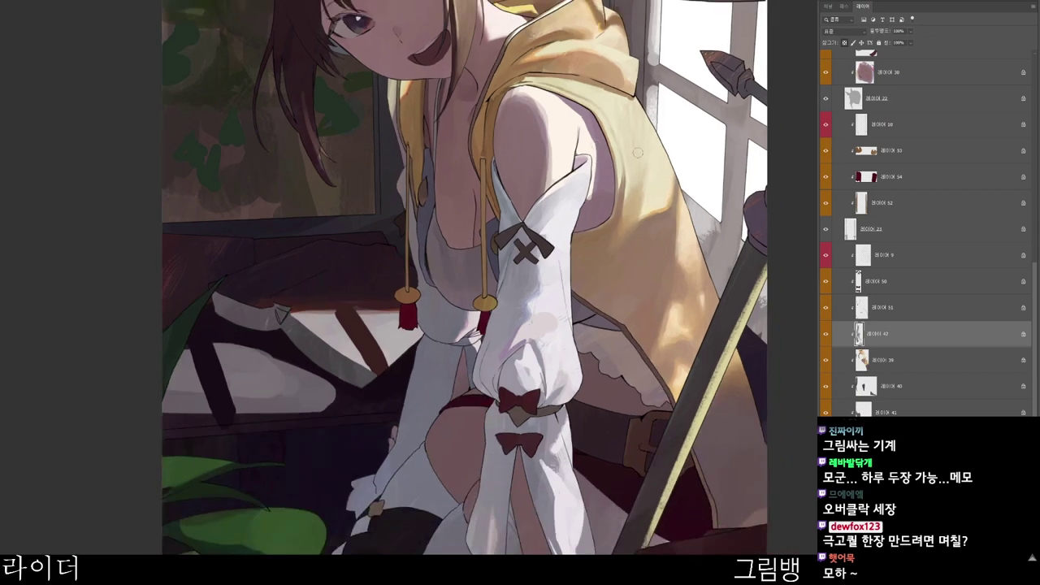
- Select the skin layer, sample the shoulder's colours and brush over the top of the shoulder
left_click_drag(621, 253, 574, 345)
left_click(560, 243, "ctrl")
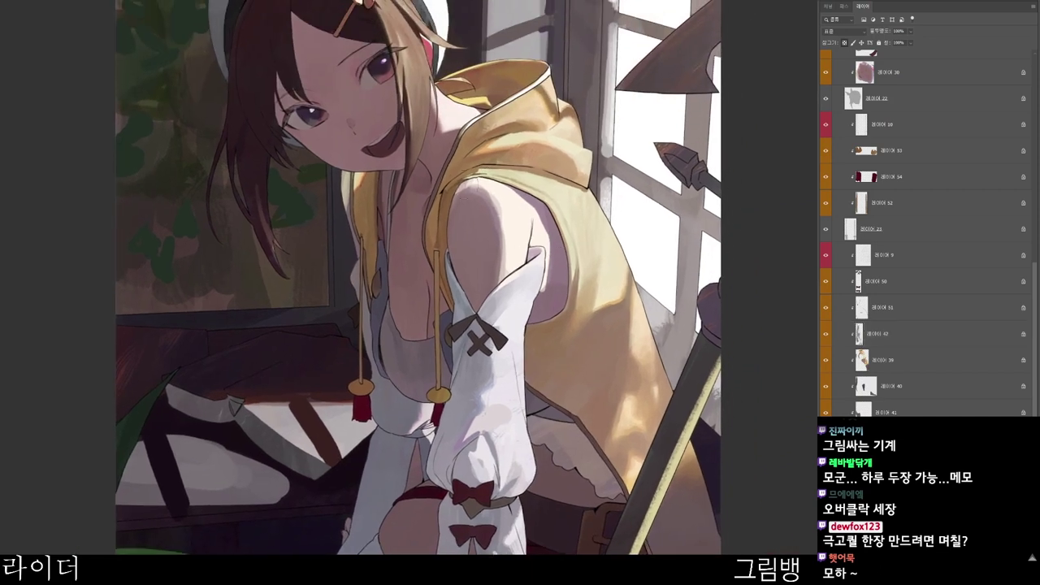
left_click(470, 191, "alt")
left_click_drag(475, 193, 476, 208)
left_click(468, 206, "alt")
- Set the foreground colour to pink #dd8c8f and brush it down the shadow edge of the bare upper arm
key("n")
left_click(464, 62)
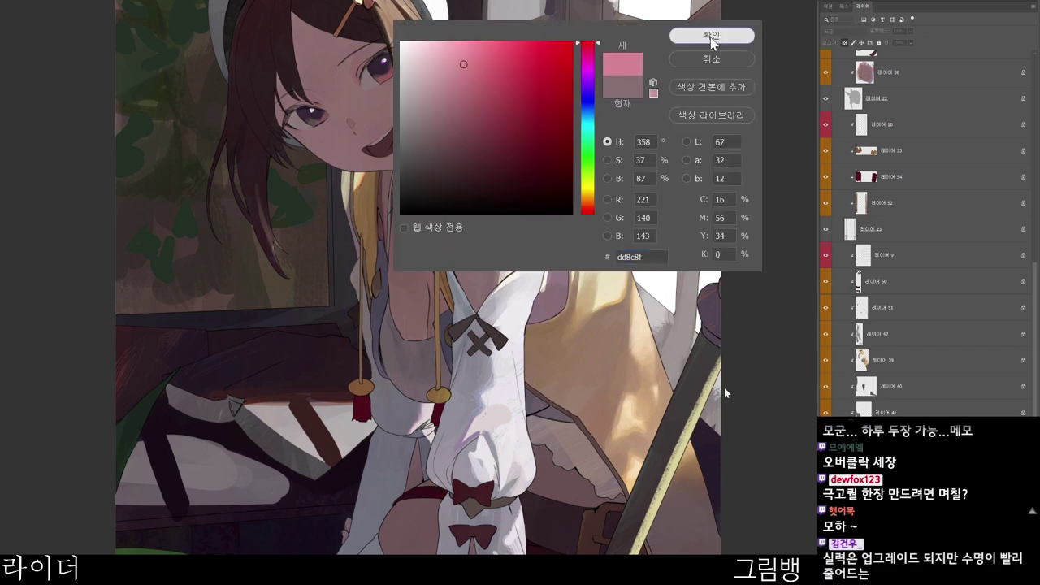
left_click(711, 38)
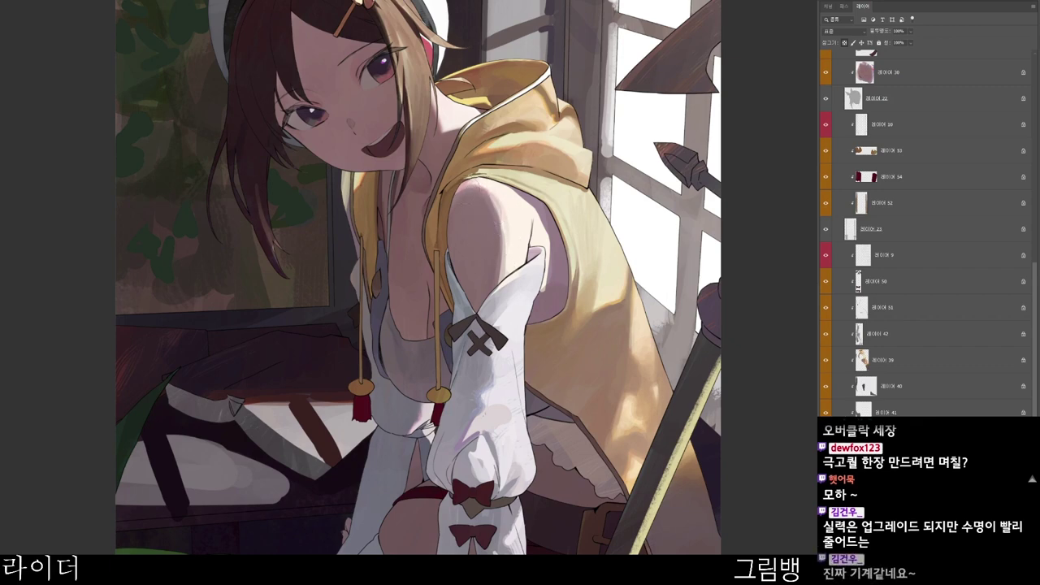
left_click_drag(491, 195, 497, 234)
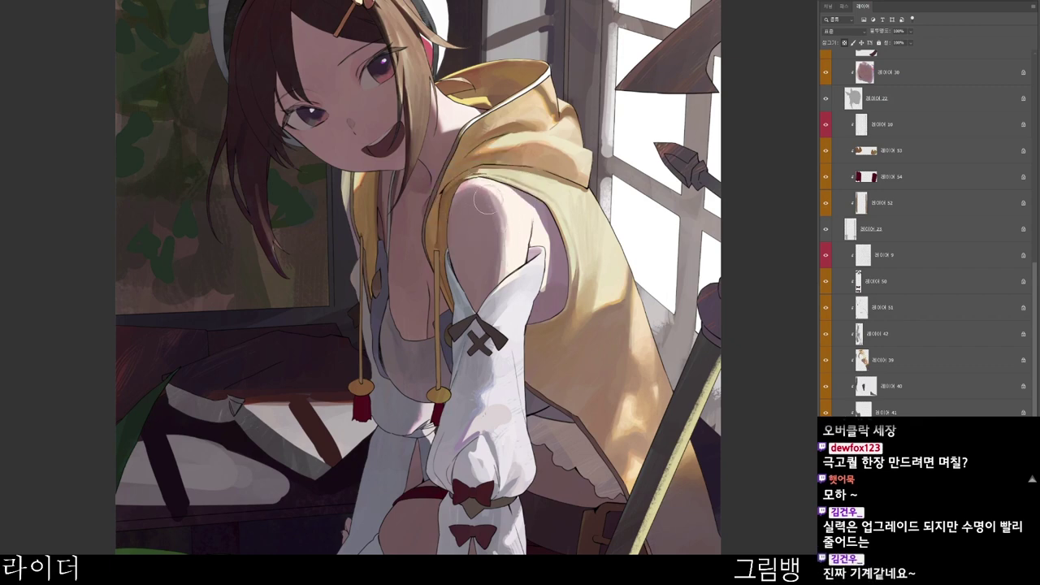
mouse_move(489, 199)
left_mouse_down()
mouse_move(490, 248)
mouse_move(500, 258)
left_mouse_up()
mouse_move(490, 215)
left_mouse_down()
mouse_move(489, 288)
mouse_move(491, 276)
left_mouse_up()
- Pick a brighter dusty pink and blend the shadow transition across the middle of the upper arm with sampled skin tones
key("n")
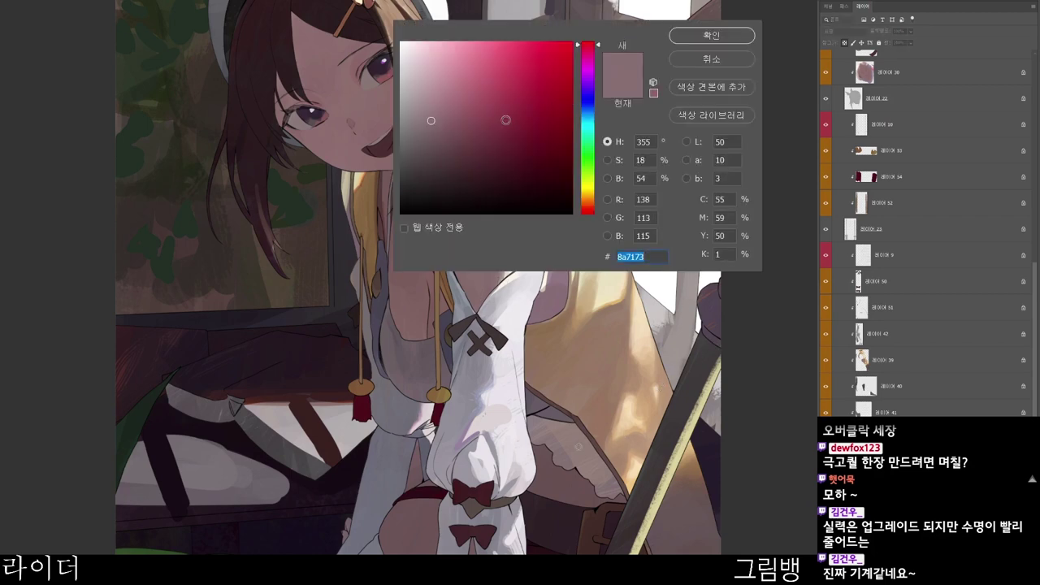
left_click_drag(505, 120, 483, 108)
left_click(704, 34)
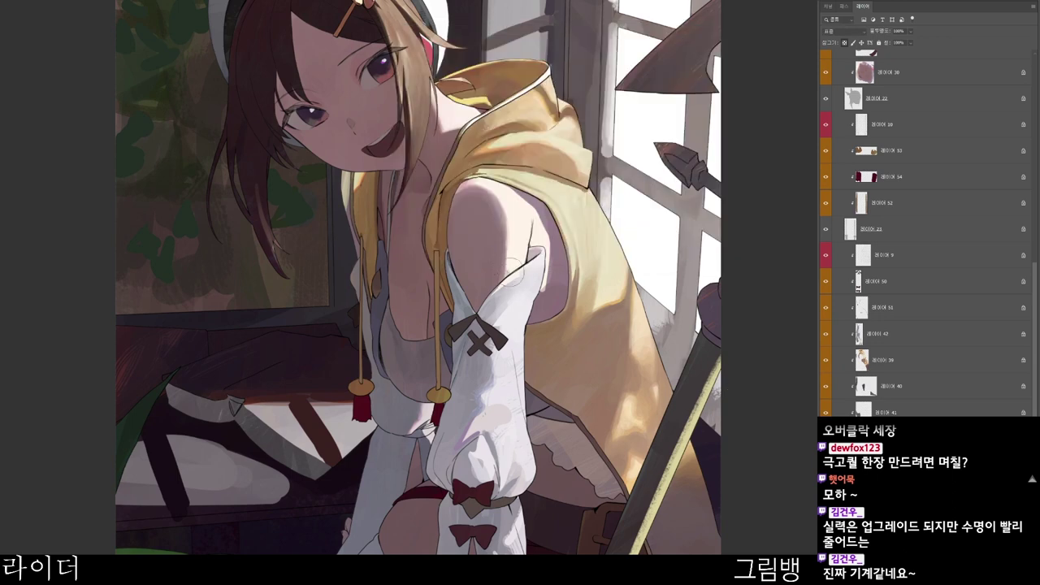
left_click(505, 273, "alt")
left_click(720, 38)
mouse_move(495, 222)
left_mouse_down()
mouse_move(491, 262)
mouse_move(509, 223)
mouse_move(519, 278)
mouse_move(525, 260)
mouse_move(513, 232)
left_mouse_up()
left_click(515, 244, "alt")
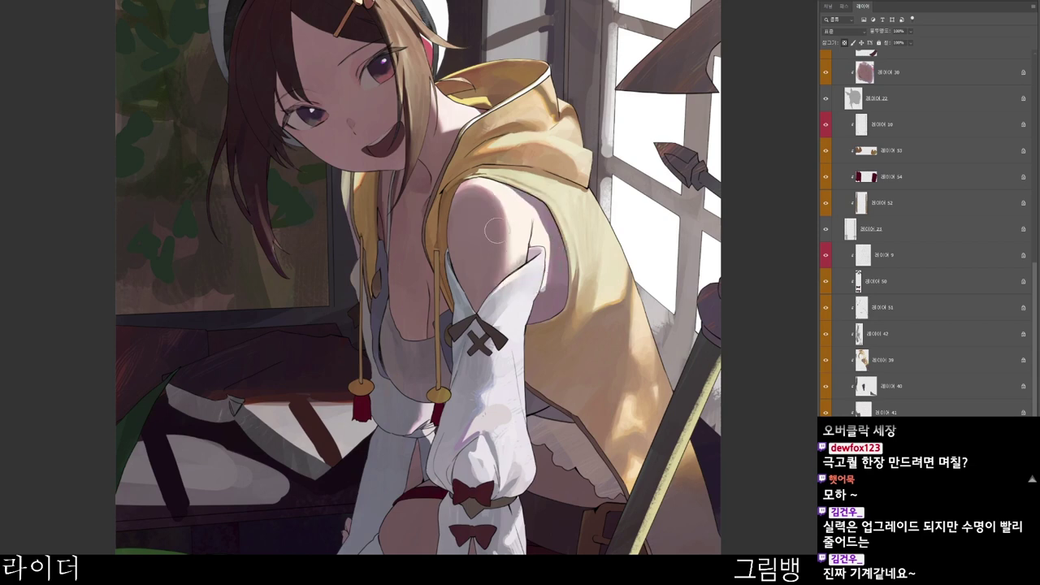
- Adjust the skin colour and brush it down the shaded side of the torso inside the yellow vest's armhole
scroll(488, 223, "down", 1)
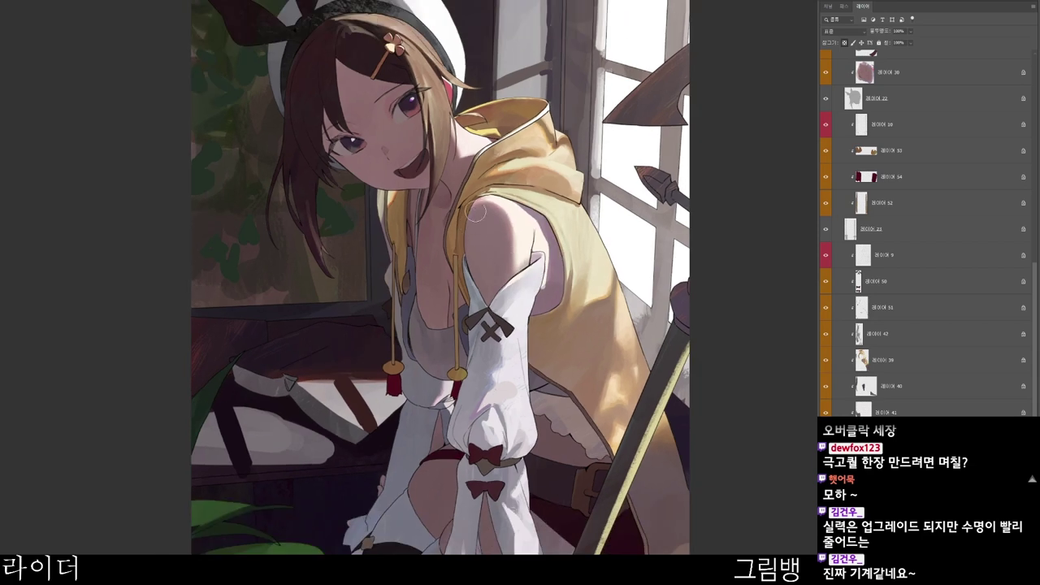
scroll(536, 276, "up", 1)
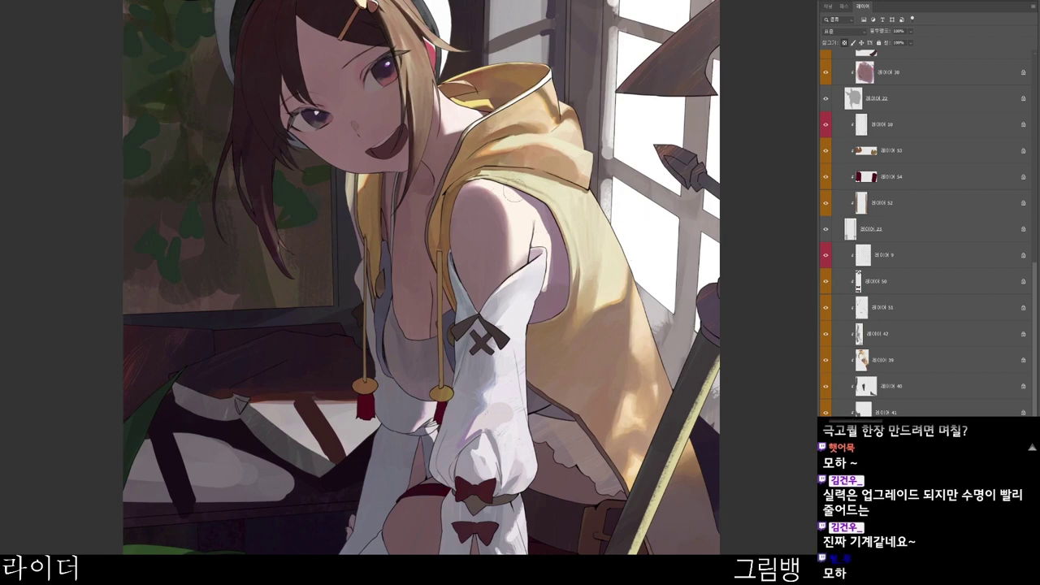
key("n")
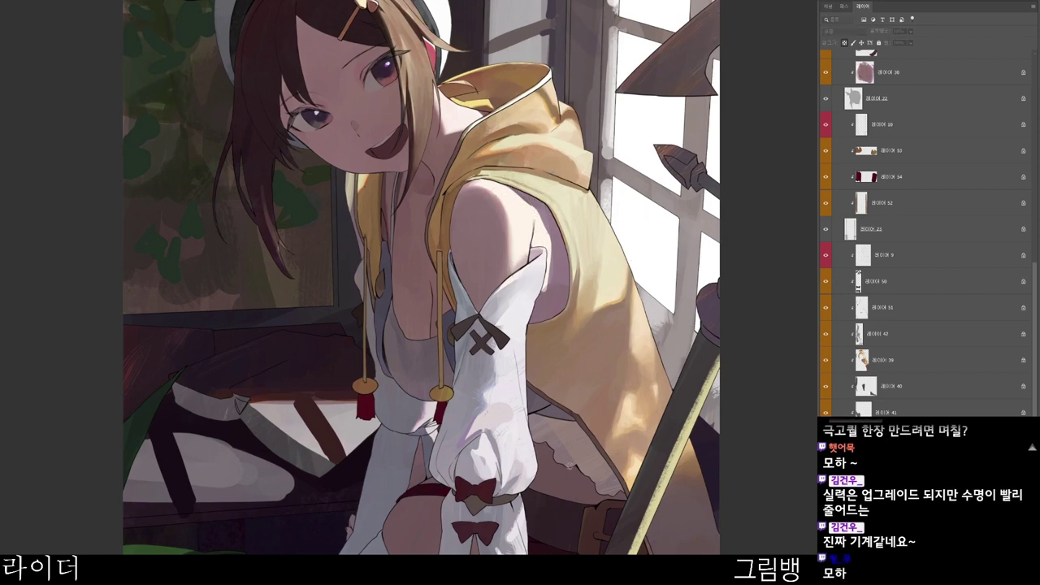
left_click(737, 38)
key("r")
left_click_drag(601, 328, 569, 421)
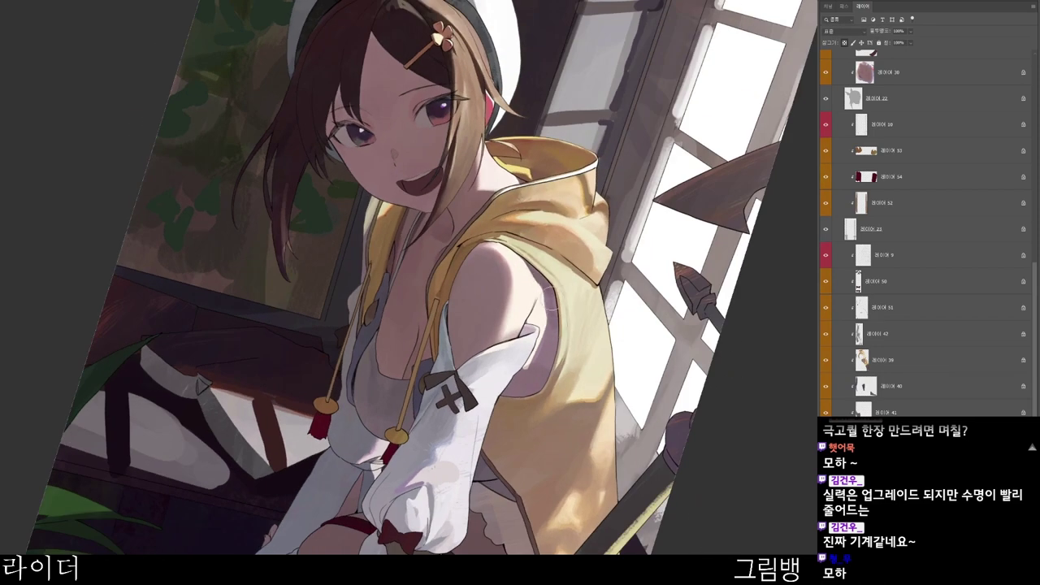
left_click_drag(548, 301, 547, 397)
key("r")
left_click_drag(587, 406, 689, 371)
- Pick a dark, lightly saturated blue as the foreground colour for the skin shadows and straighten the canvas
key("n")
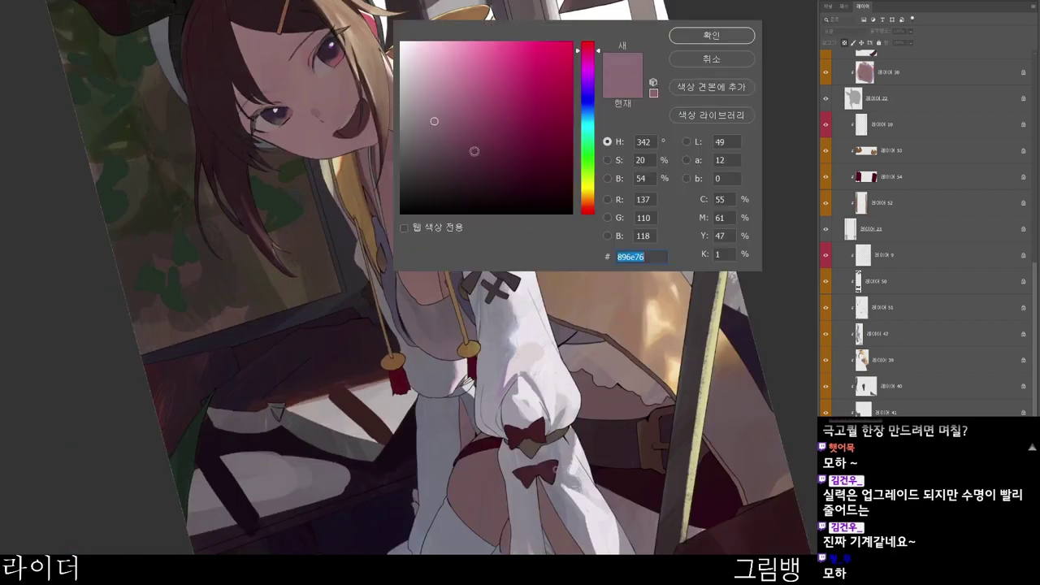
left_click(436, 158)
left_click(582, 115)
left_click(428, 163)
left_click(694, 36)
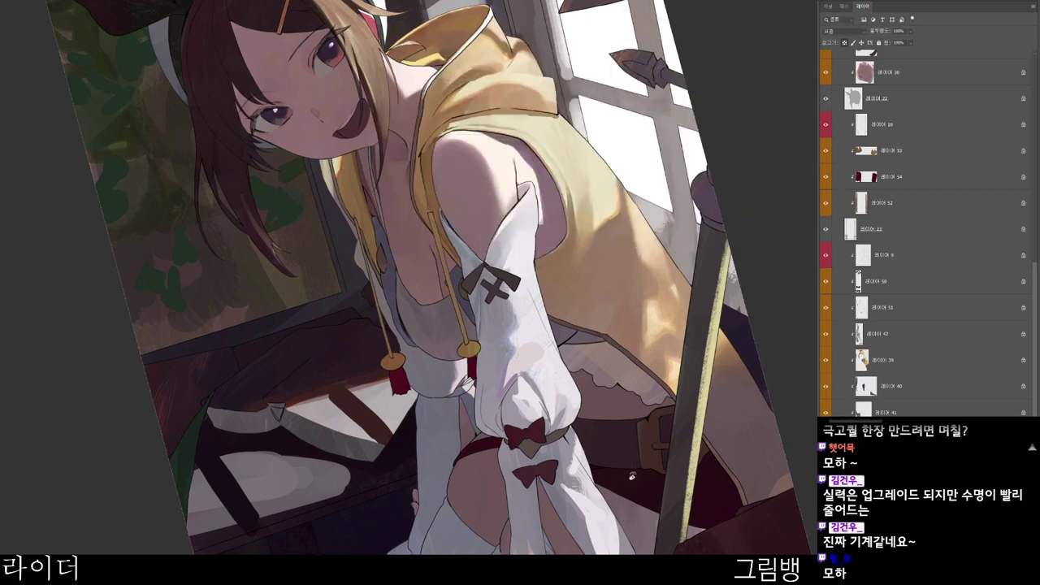
key("Escape")
scroll(657, 409, "down", 1)
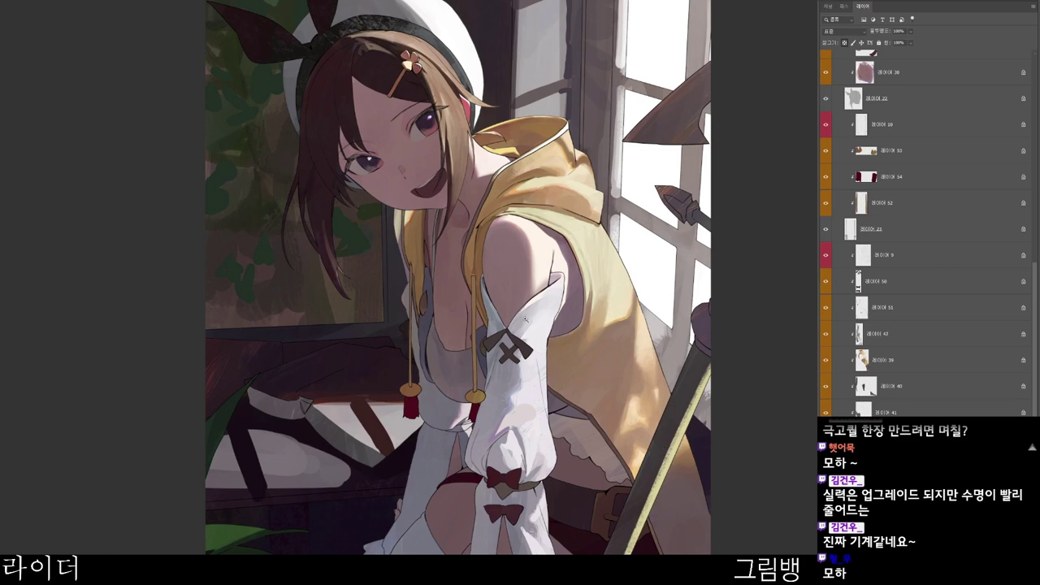
- Select the sleeve's shading layer, sample the nearby tones and brush over the near sleeve's collar beneath the shoulder
left_click(530, 316, "ctrl")
left_click(566, 313, "ctrl")
left_click(533, 289, "alt")
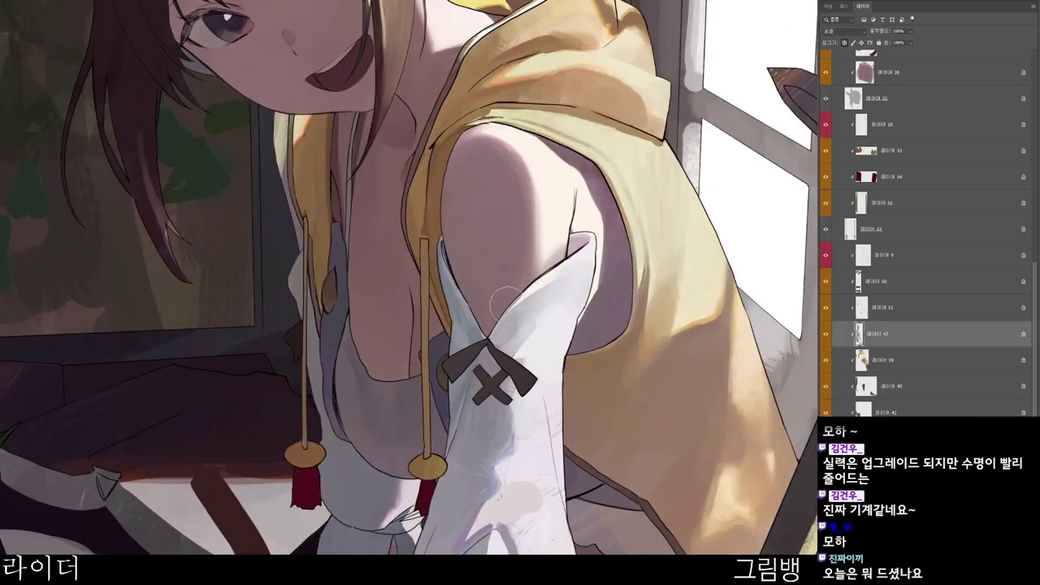
scroll(528, 280, "down", 2)
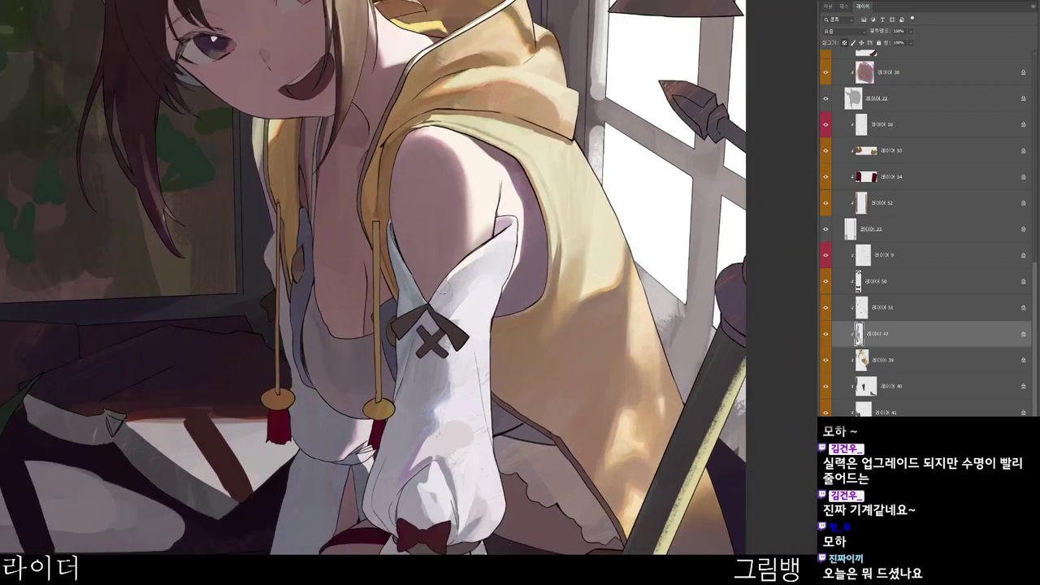
left_click(486, 260, "alt")
left_click_drag(503, 252, 502, 267)
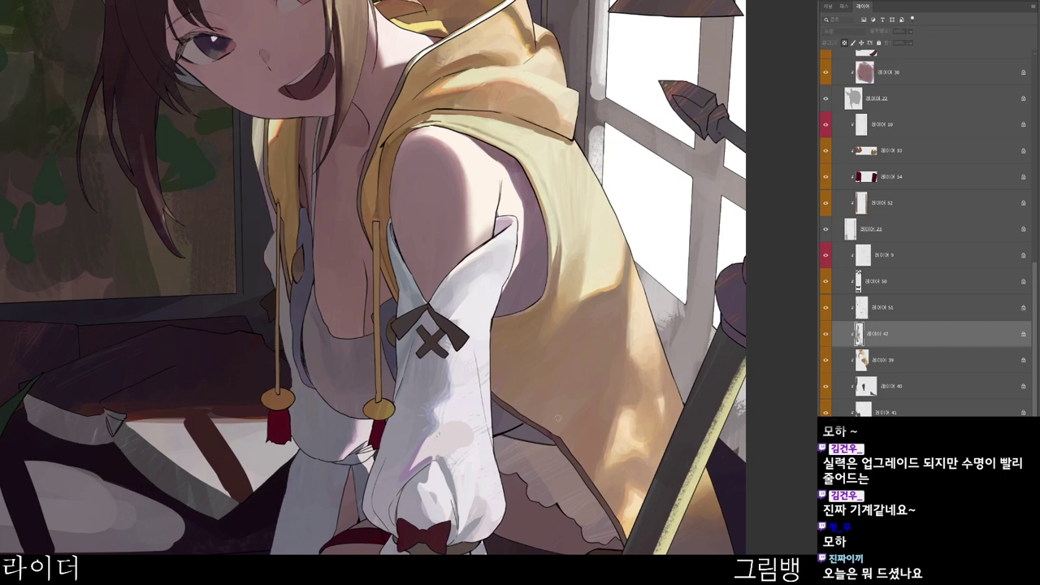
- Shift the sampled sleeve colour's hue to blue and readjust the foreground colour to a soft lilac
left_click(591, 116)
left_click(712, 42)
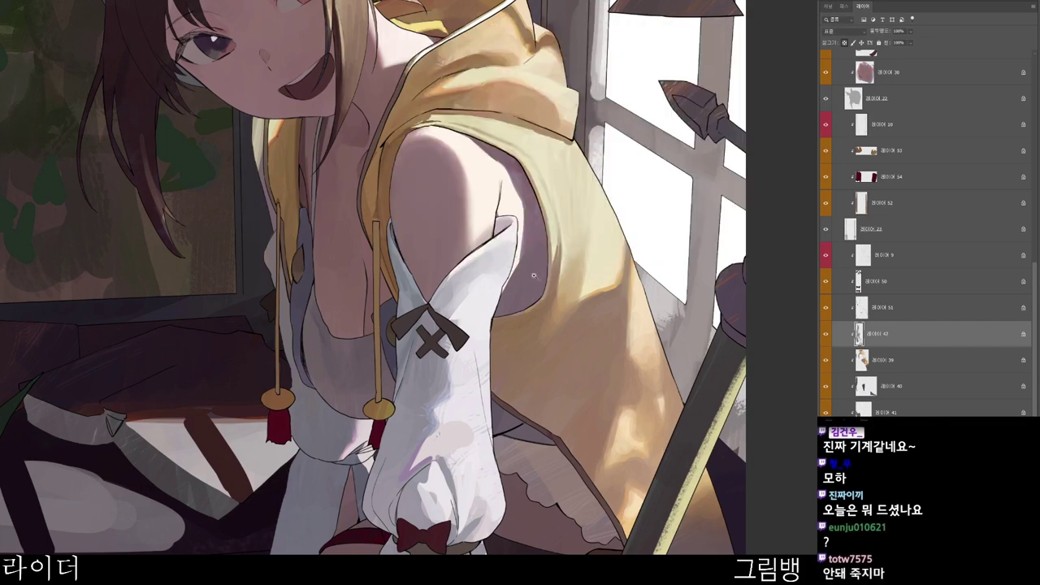
scroll(533, 276, "down", 1)
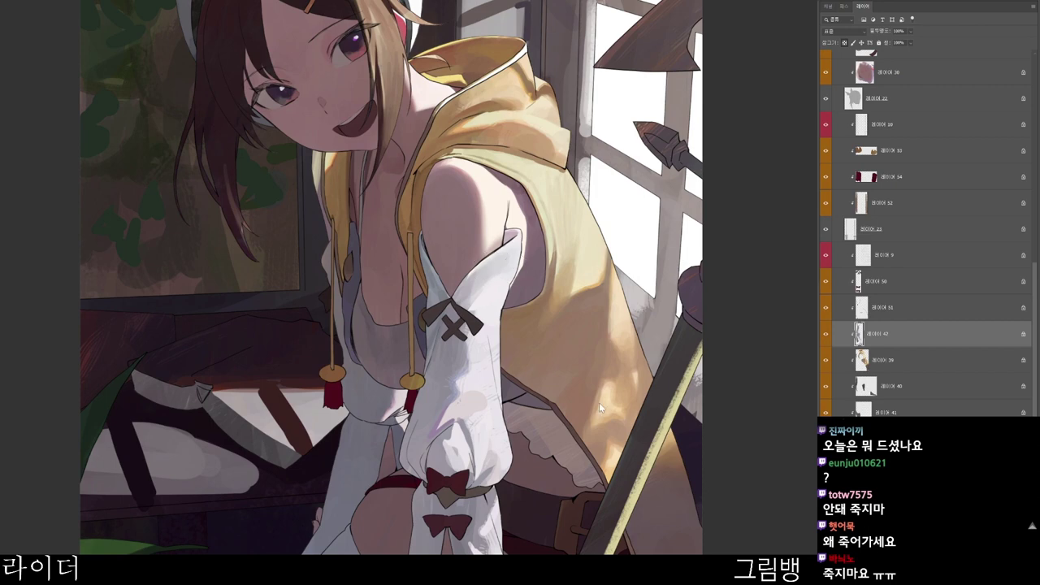
key("n")
left_click(710, 33)
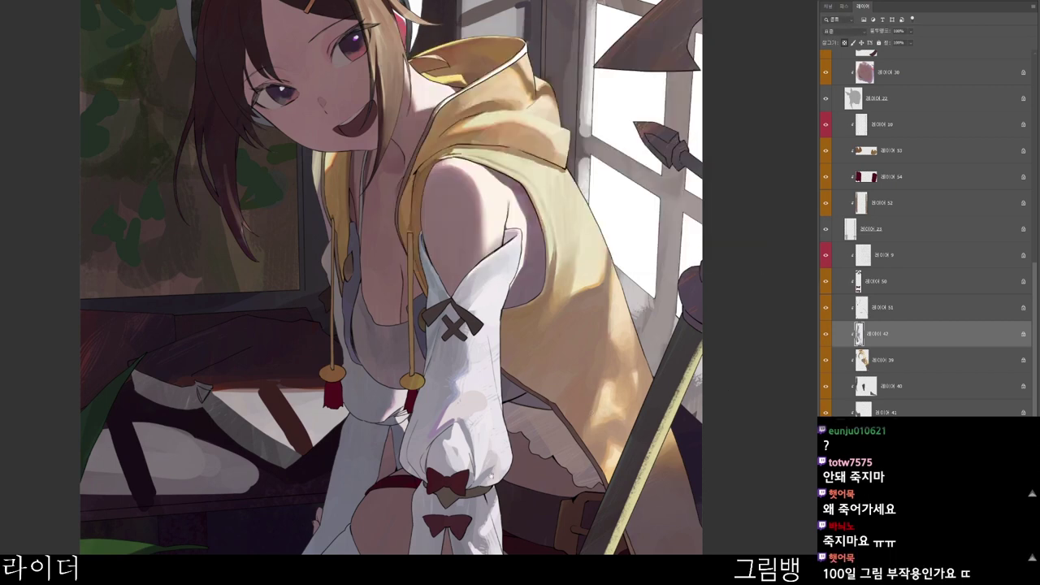
- Set the foreground colour to pale blue #bce1f1 and brush it onto the near sleeve's puff above the upper bow
scroll(390, 276, "down", 3)
key("F8")
left_click(587, 121)
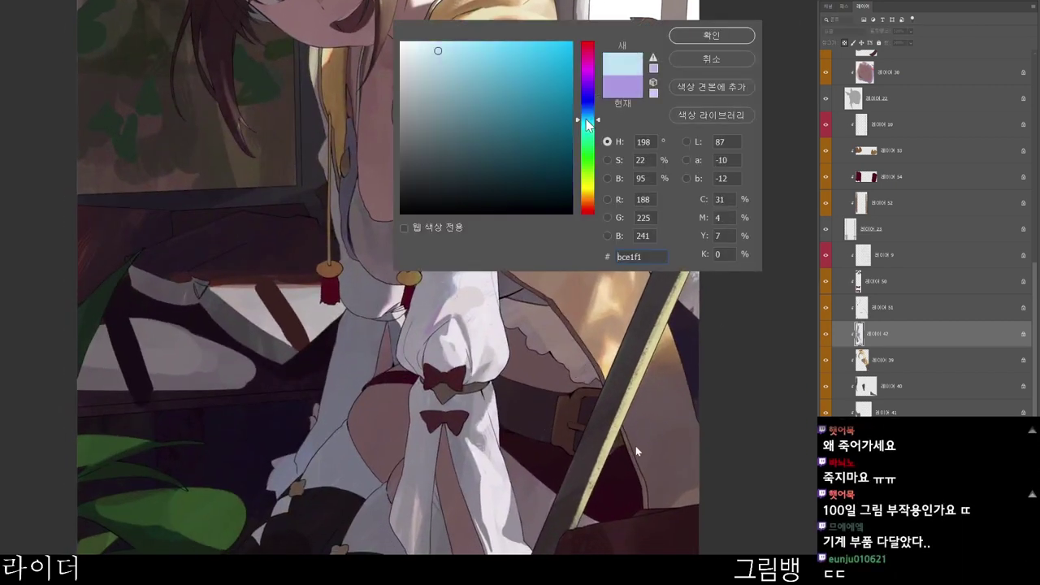
left_click(711, 34)
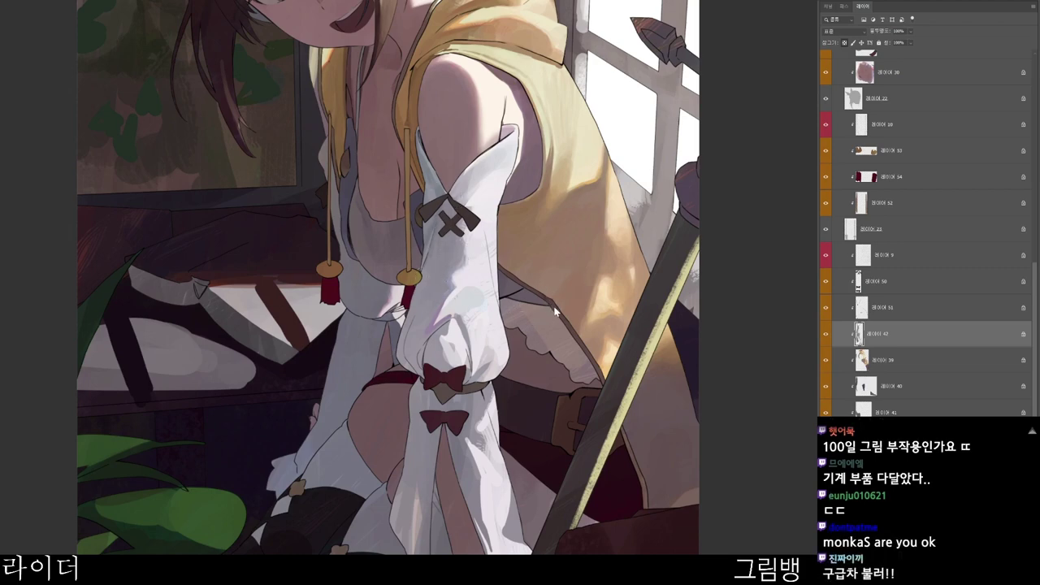
left_click_drag(492, 316, 468, 347)
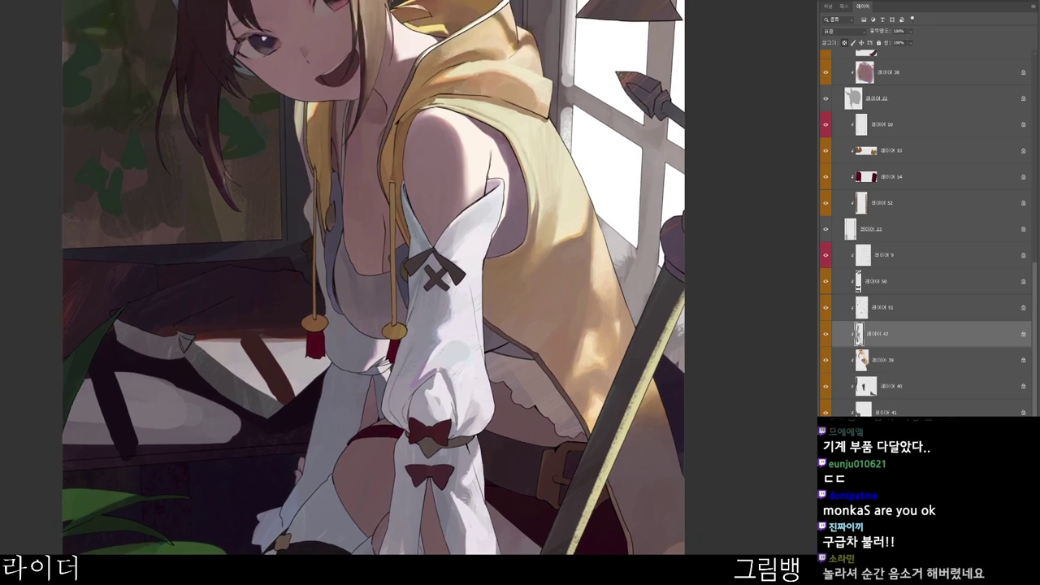
- Set the foreground colour to grey-blue #727385 and brush it into the near sleeve's folds below the upper bow
key("n")
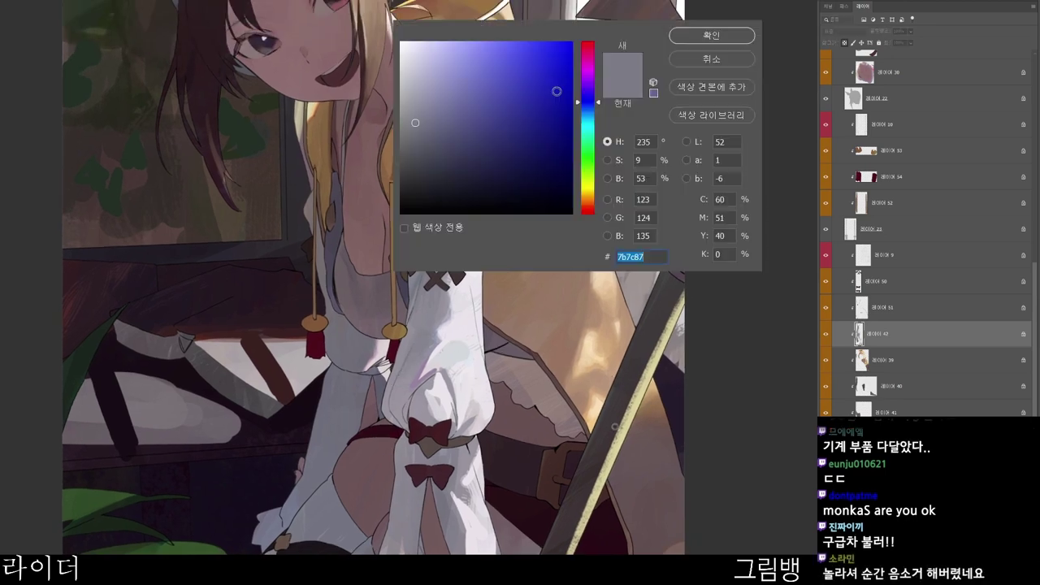
left_click(425, 123)
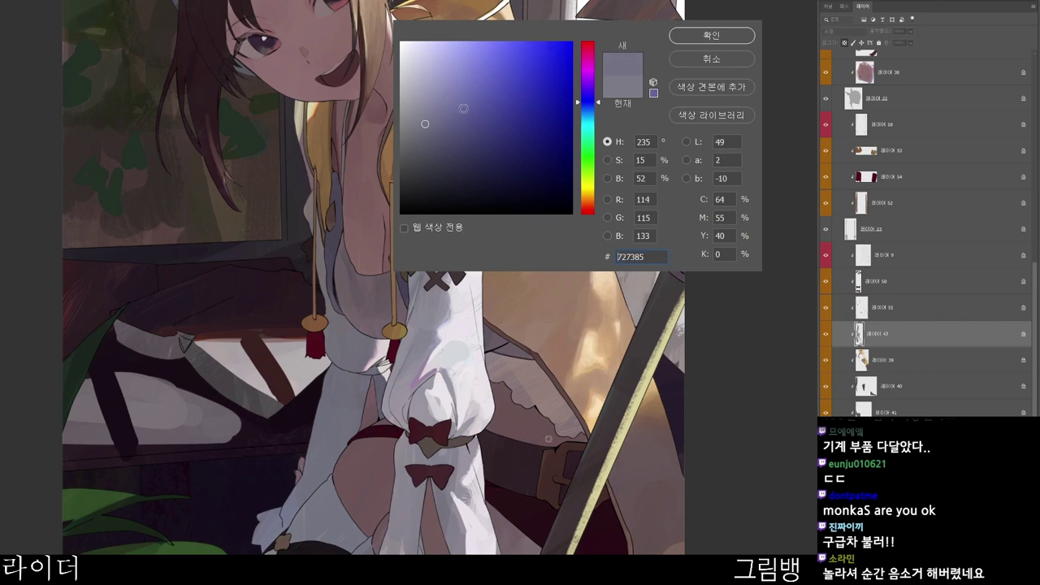
left_click(712, 34)
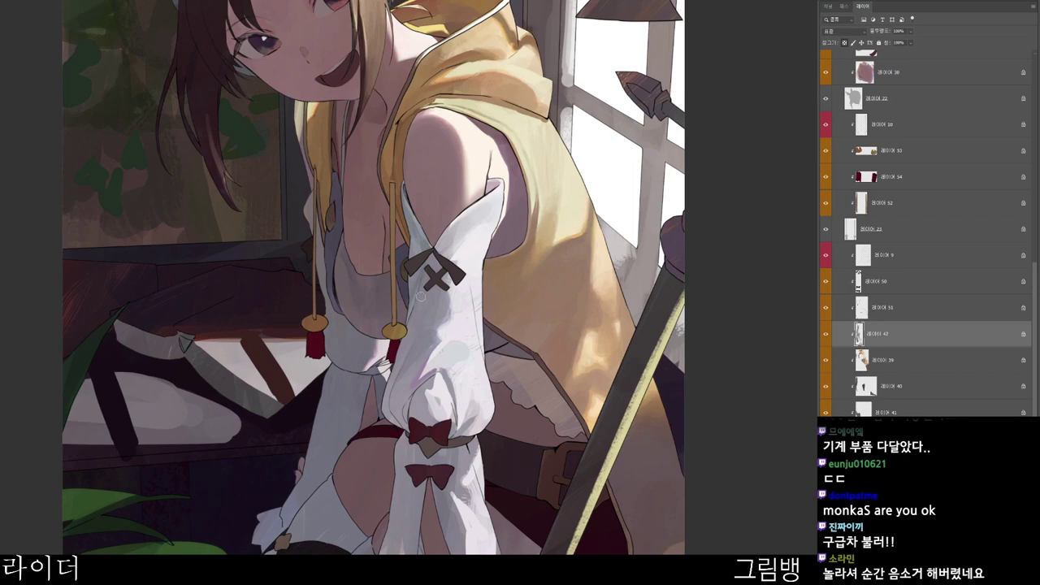
scroll(542, 322, "down", 2)
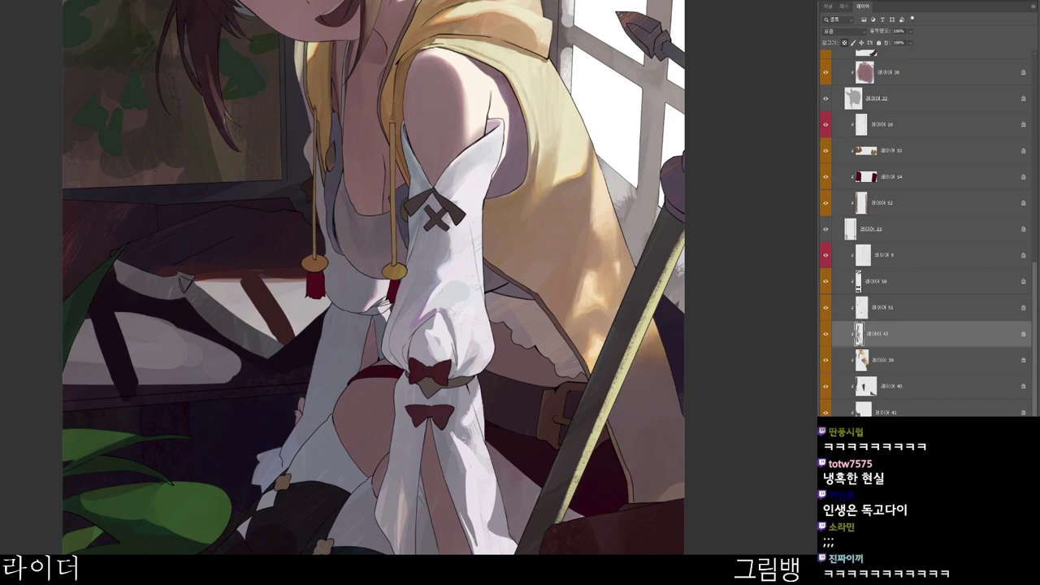
left_click_drag(565, 387, 543, 372)
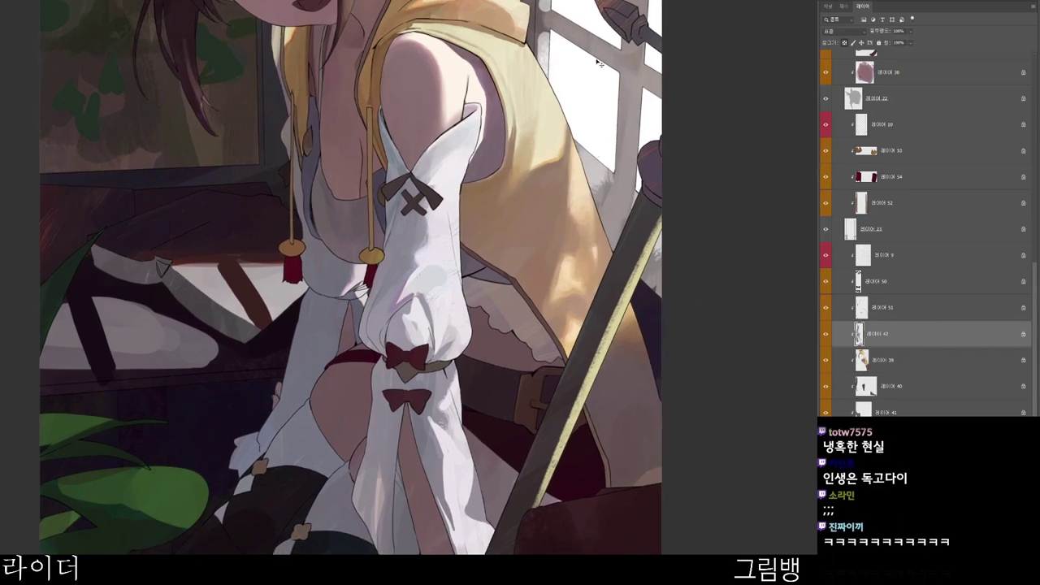
left_click_drag(575, 242, 497, 212)
scroll(557, 191, "down", 1)
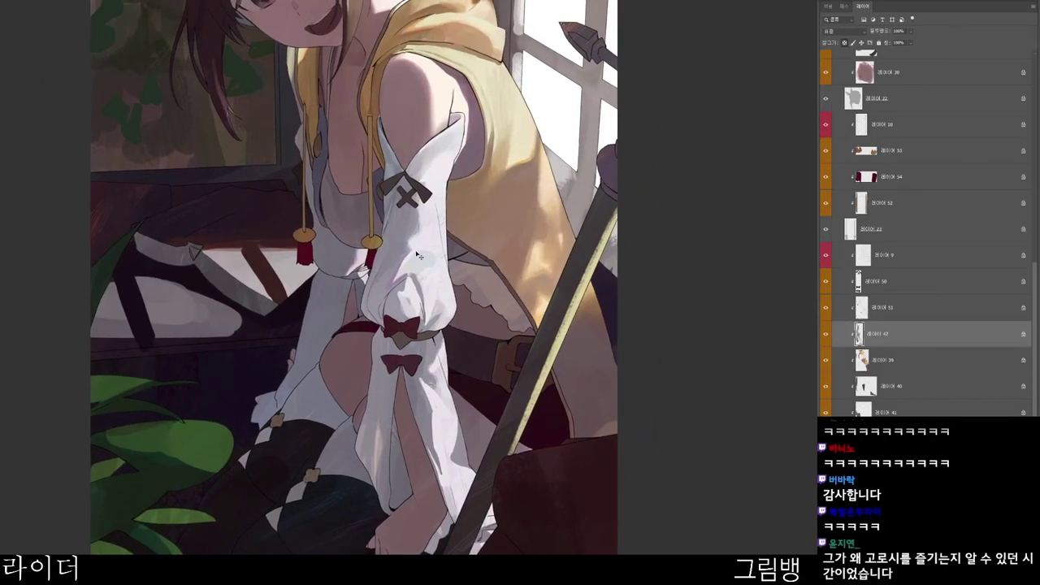
- Change the sampled sleeve grey to a lighter, slightly more saturated blue as the foreground colour
left_click_drag(455, 265, 453, 284)
key("n")
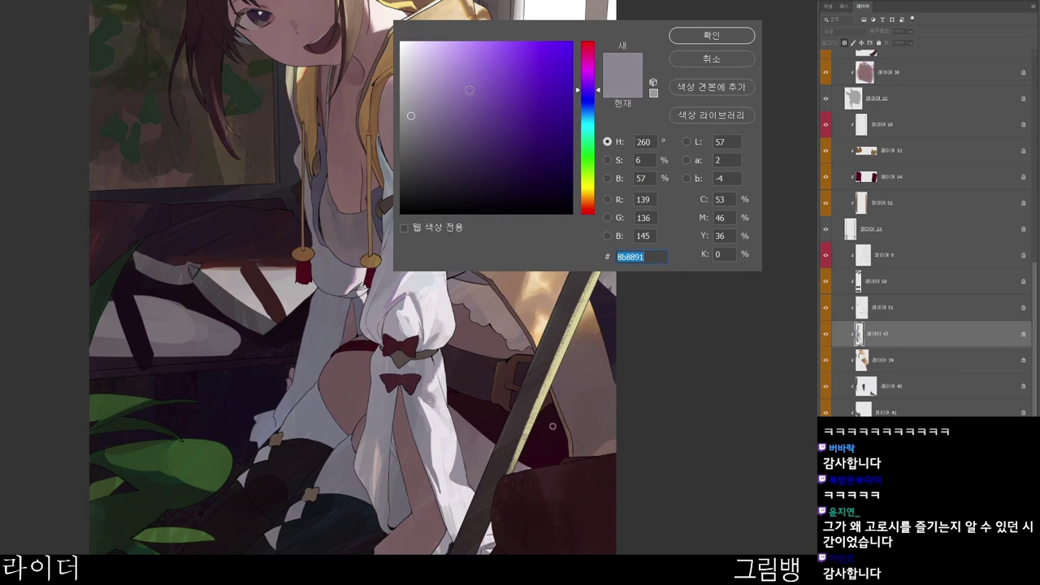
left_click(426, 102)
left_click(591, 105)
left_click(709, 37)
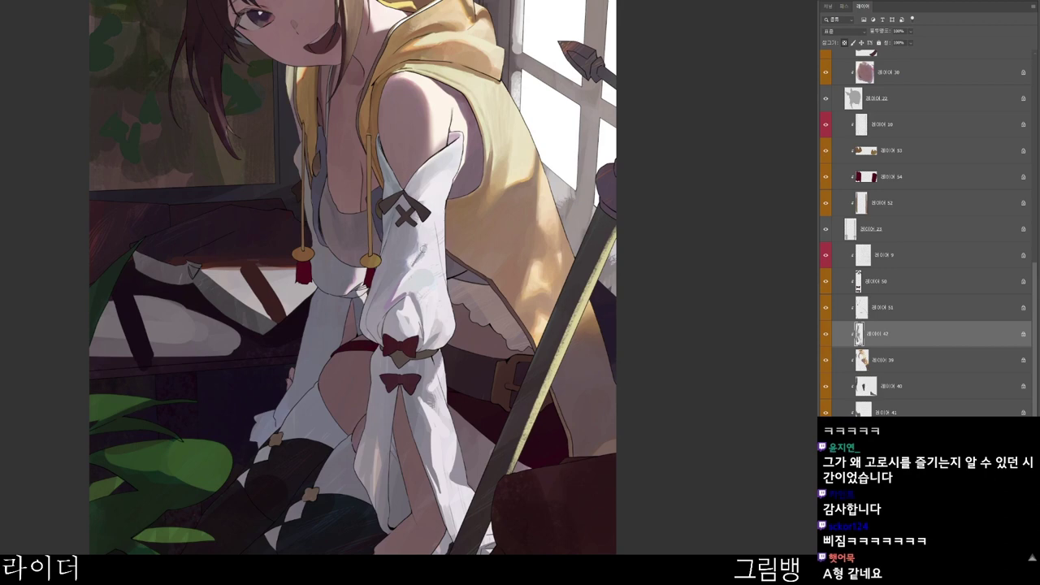
- Sample nearby sleeve tones and blend the folds of the near sleeve beneath the upper bow
left_click(424, 248, "alt")
left_click_drag(427, 248, 419, 257)
left_click(431, 243, "alt")
left_click(436, 181, "alt")
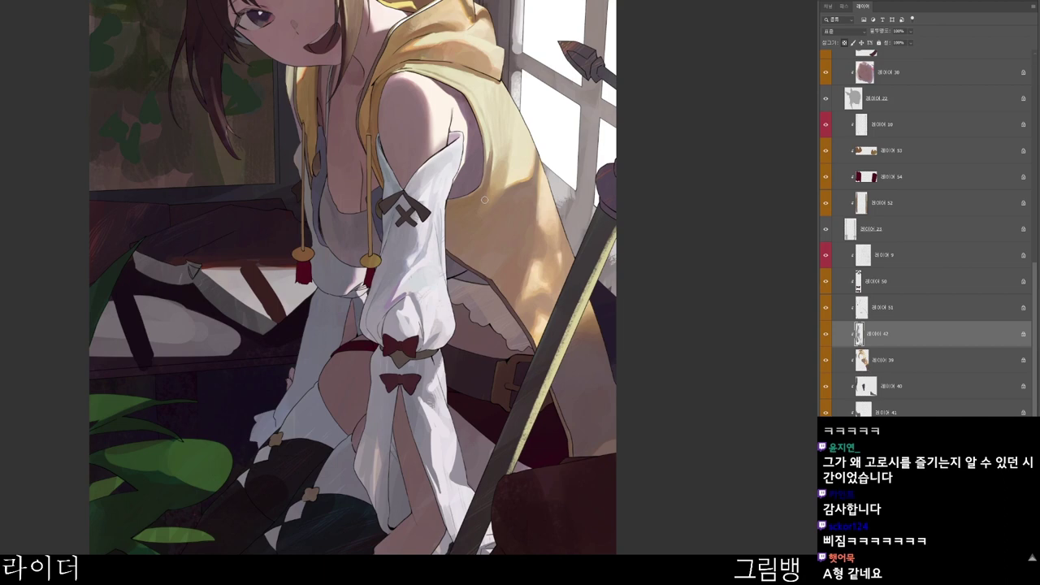
- Change the foreground colour to a bright, lightly saturated cyan and tint the near sleeve's folds
left_click_drag(477, 497, 519, 497)
key("n")
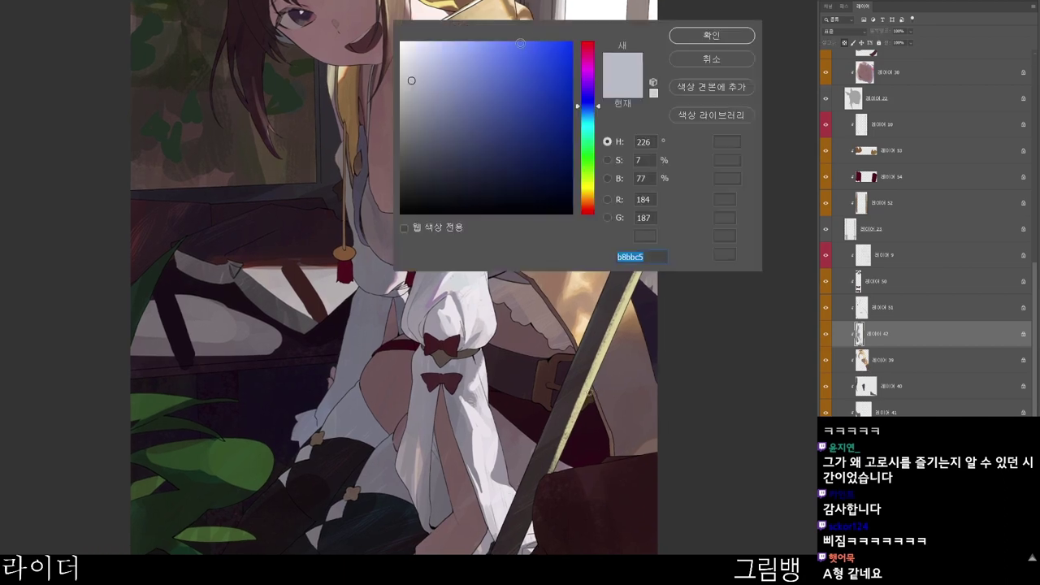
left_click(444, 62)
left_click(582, 130)
left_click(712, 35)
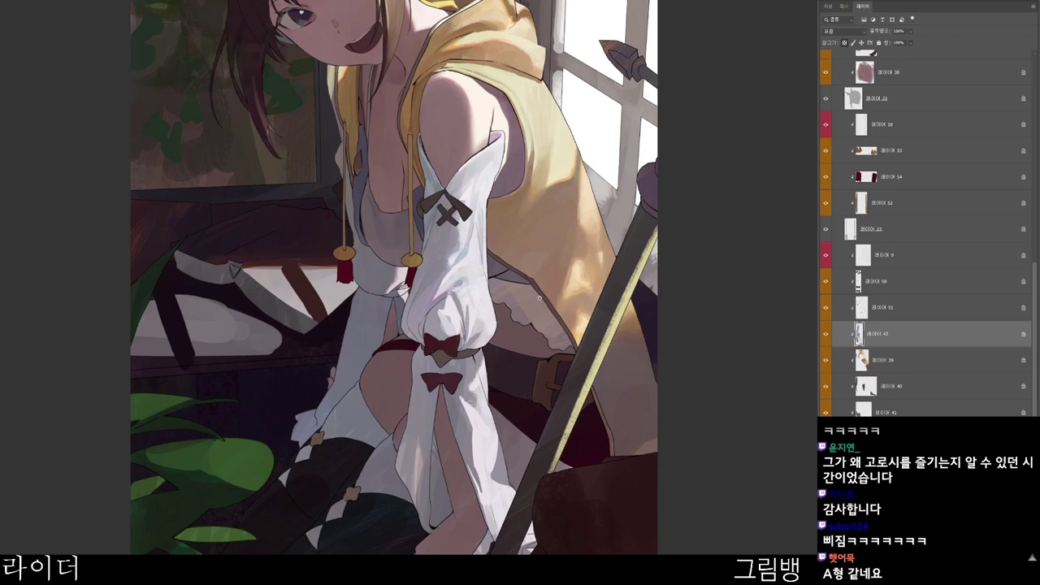
- Pick a darker, muted blue-violet as the foreground colour while checking the whole figure
key("ctrl+0")
key("n")
left_click(443, 111)
left_click(712, 37)
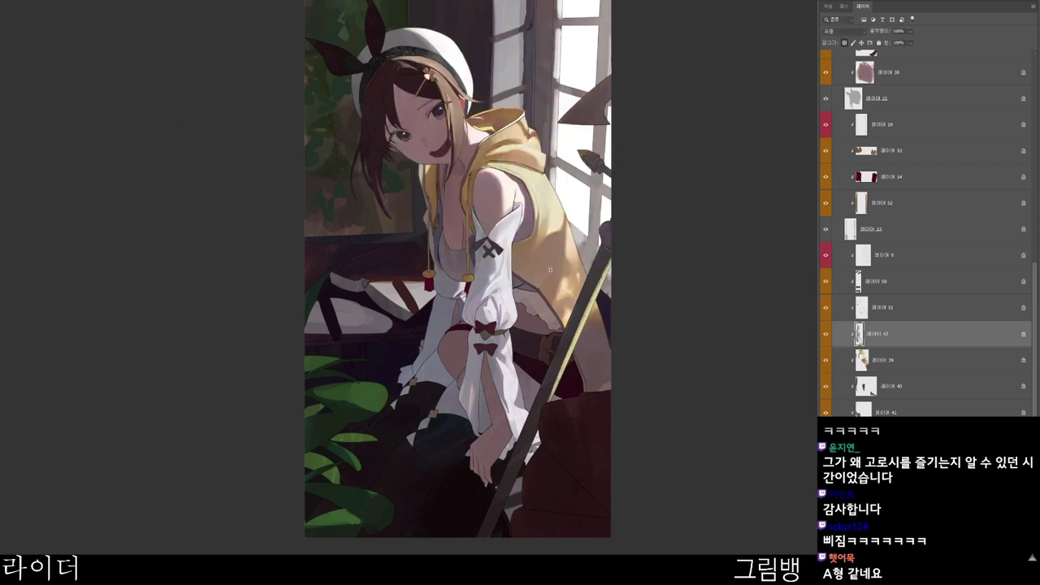
- Set the foreground colour to pale green #a6cea2 for tinting the near sleeve
scroll(512, 264, "up", 3)
left_click_drag(497, 322, 494, 338)
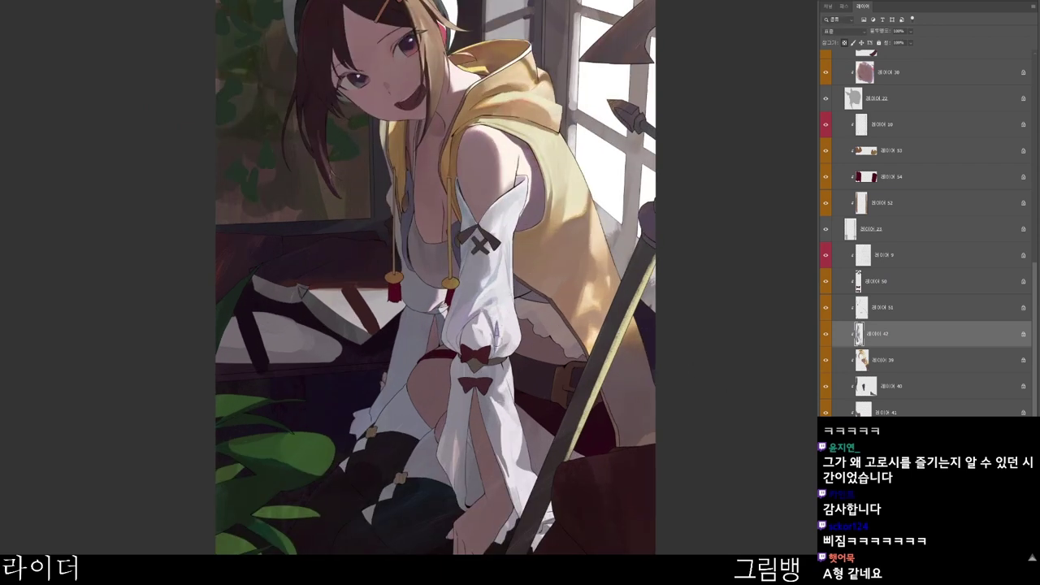
key("n")
left_click(437, 75)
left_click(588, 158)
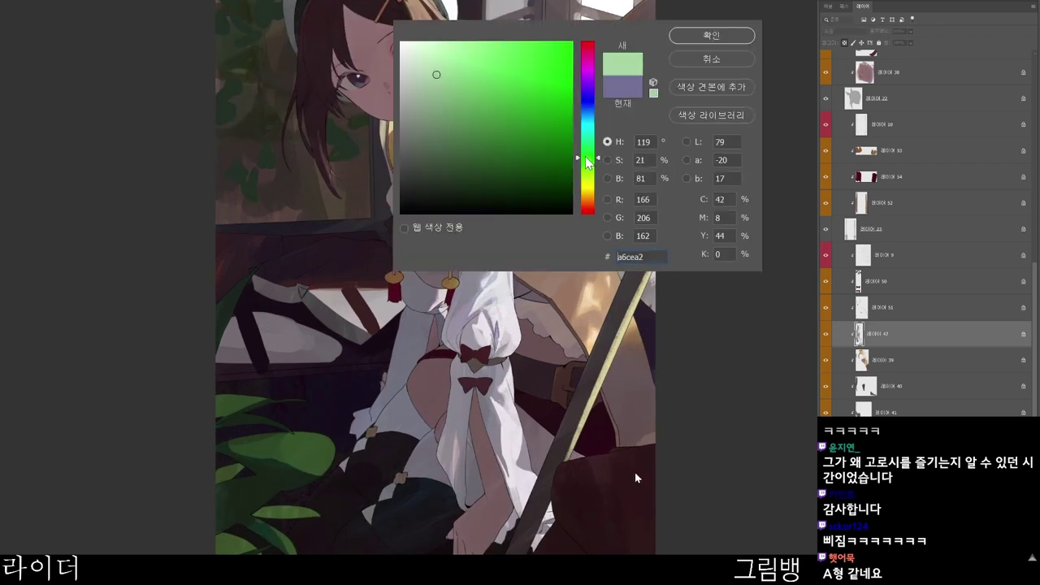
left_click(715, 38)
left_click(711, 35)
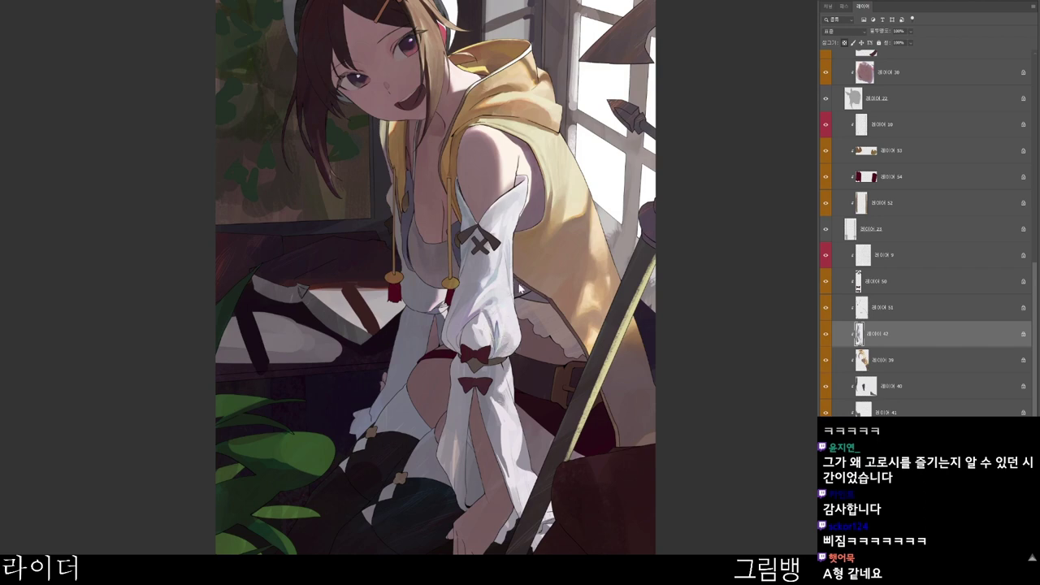
- Darken the sampled sleeve colour to grey-blue #6d767c and touch up the near sleeve's shading
key("alt+shift+c")
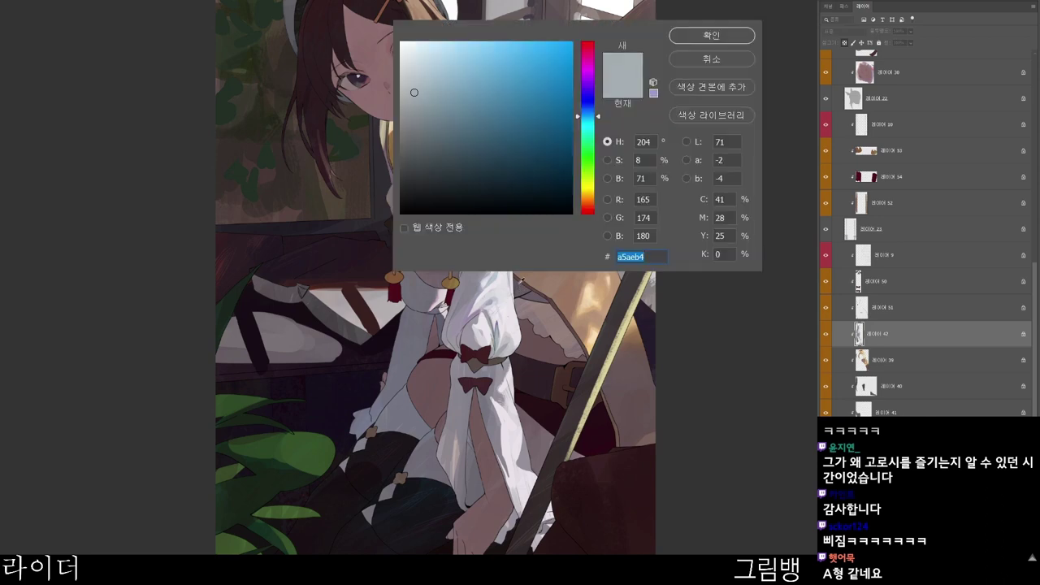
left_click_drag(422, 113, 420, 130)
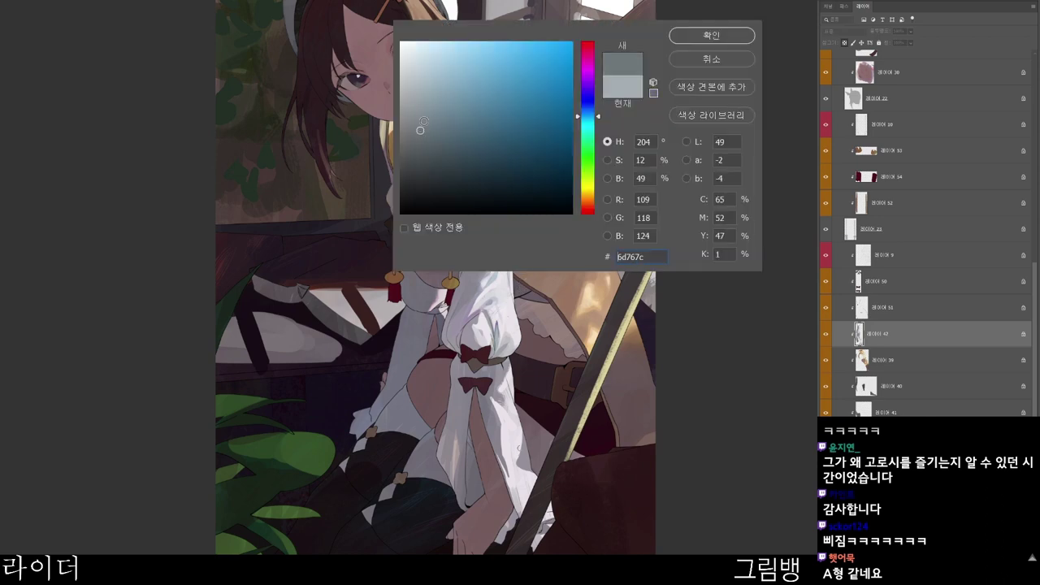
left_click(712, 38)
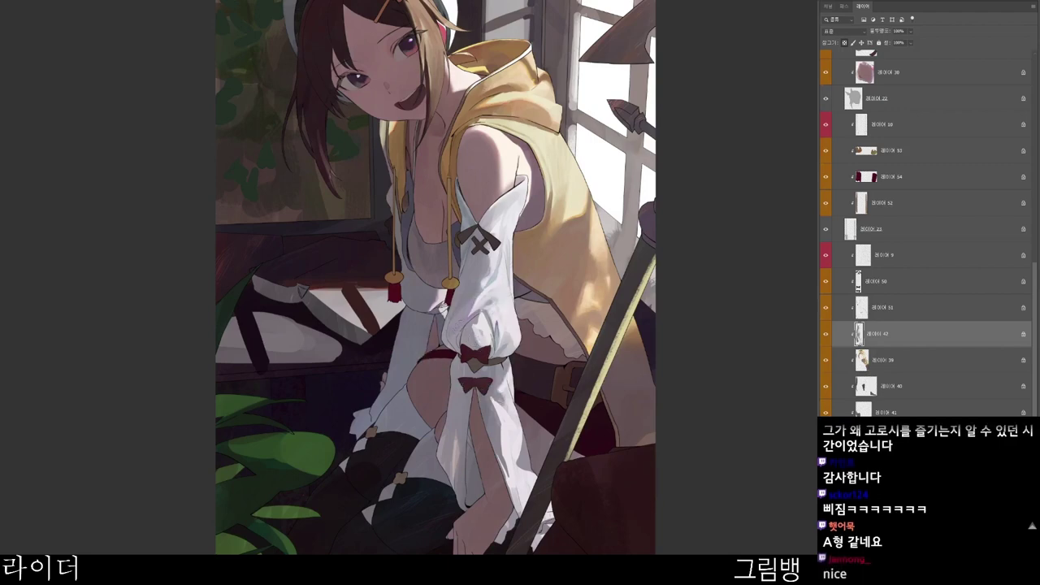
left_click_drag(455, 293, 441, 326)
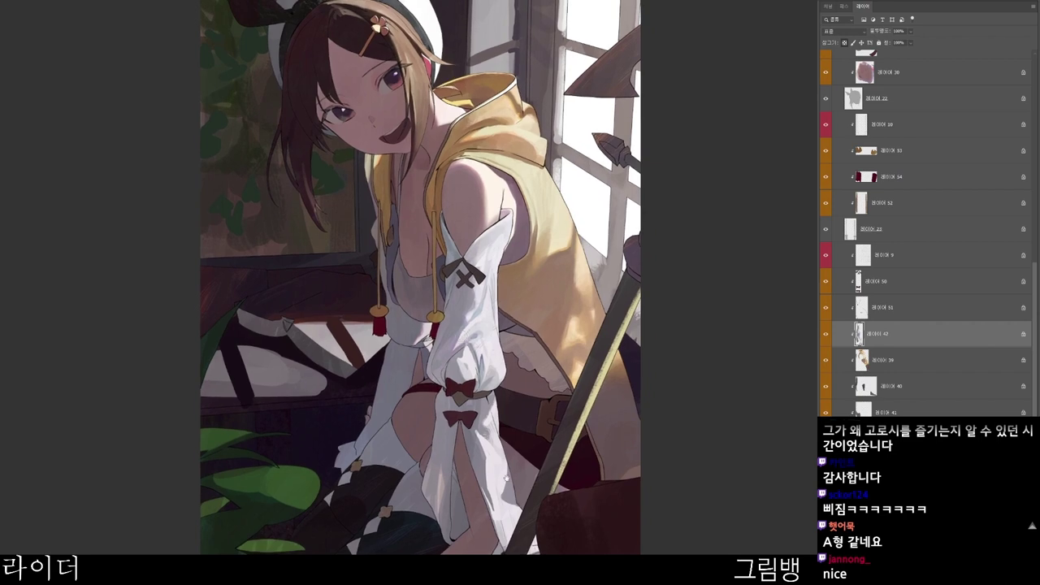
scroll(530, 367, "down", 2)
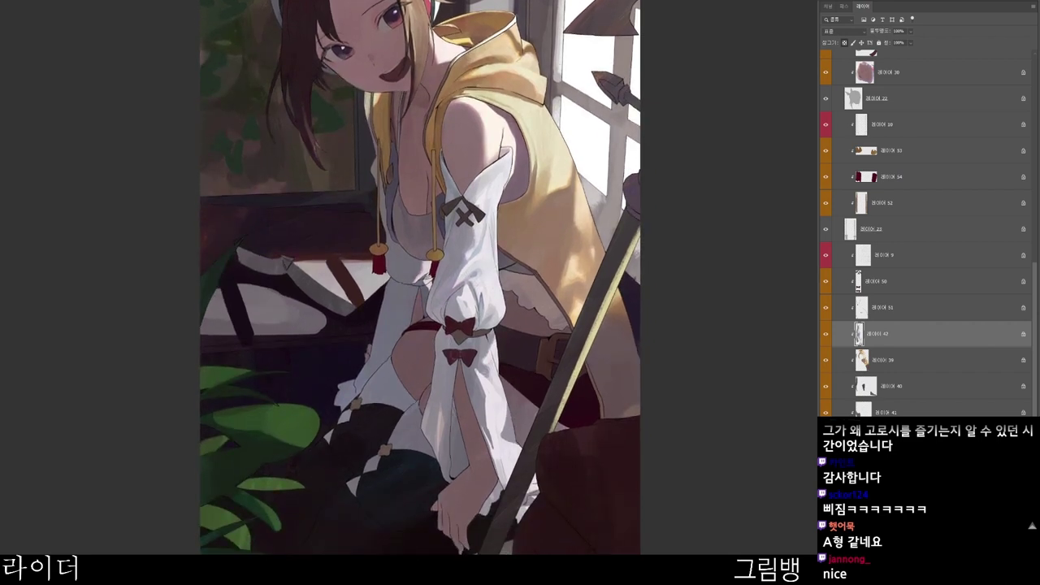
- Readjust the foreground colour for the sleeve shadows, ending on muted blue #767b94
key("n")
left_click(431, 140)
left_click(719, 37)
key("n")
left_click(434, 114)
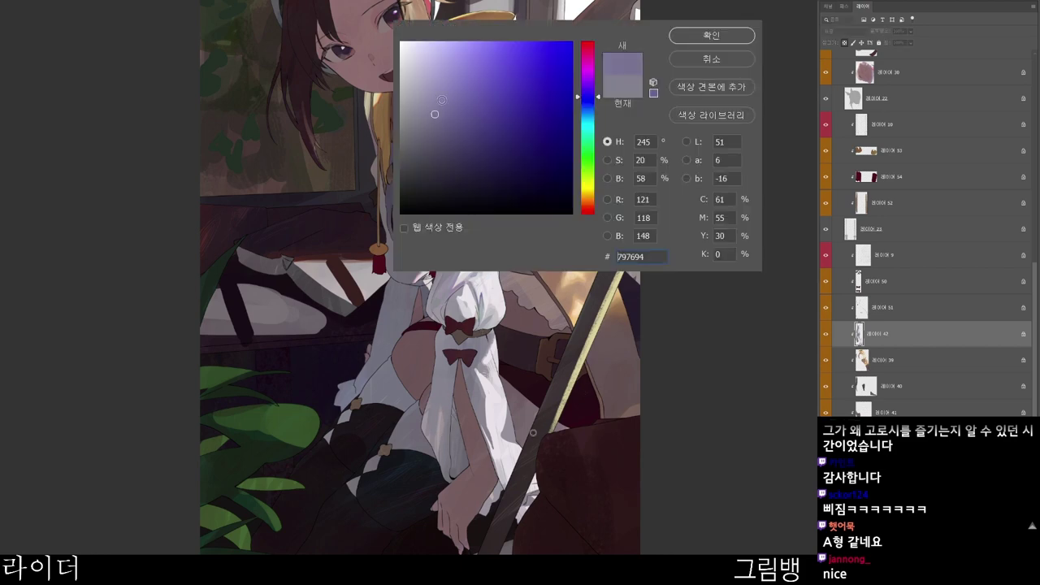
left_click(588, 104)
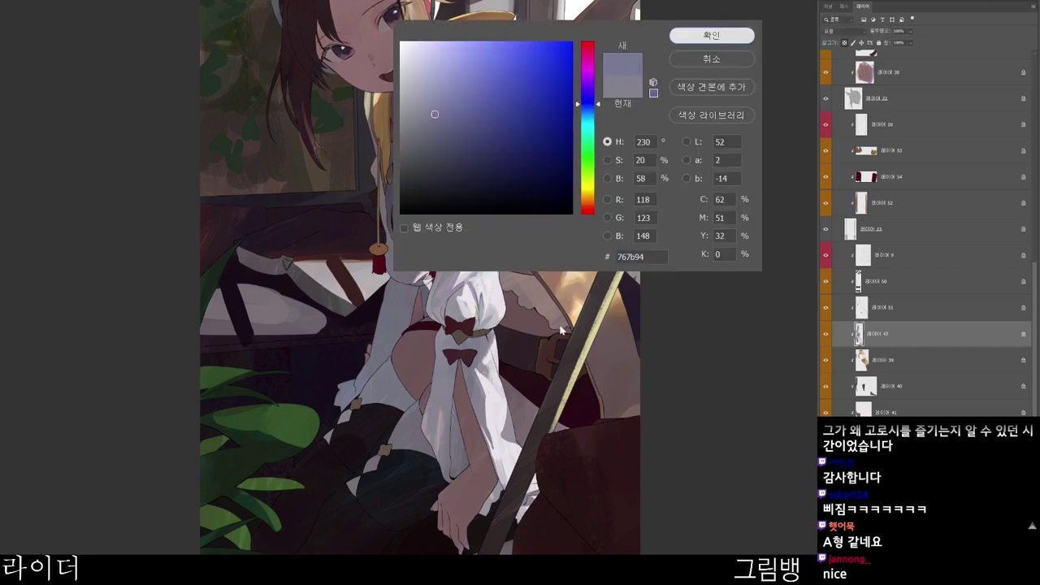
left_click(722, 35)
- Set the foreground colour to the deeper, more saturated blue #4b537c
key("ctrl+0")
scroll(551, 371, "up", 3)
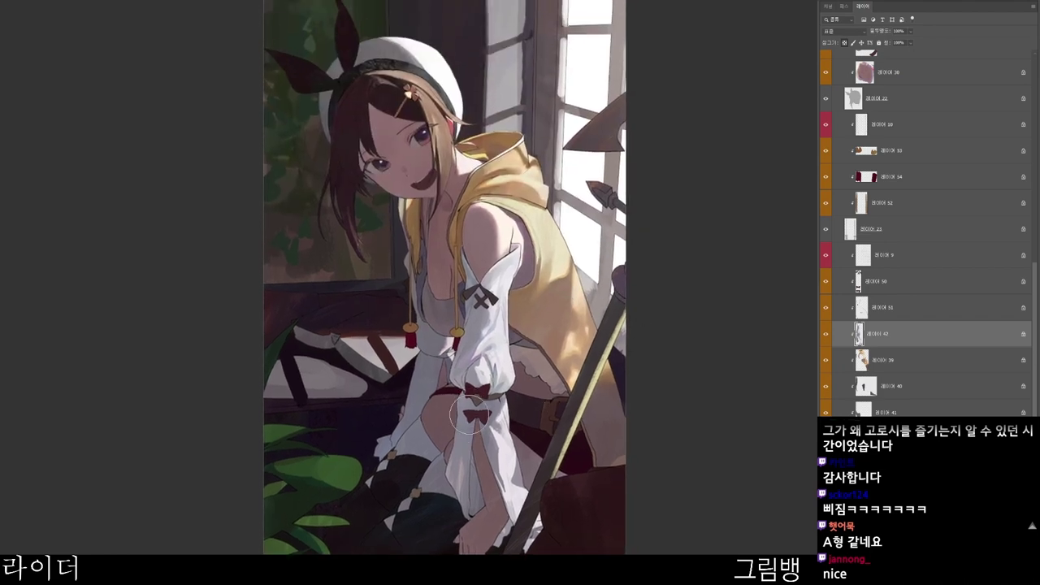
key("n")
left_click(469, 130)
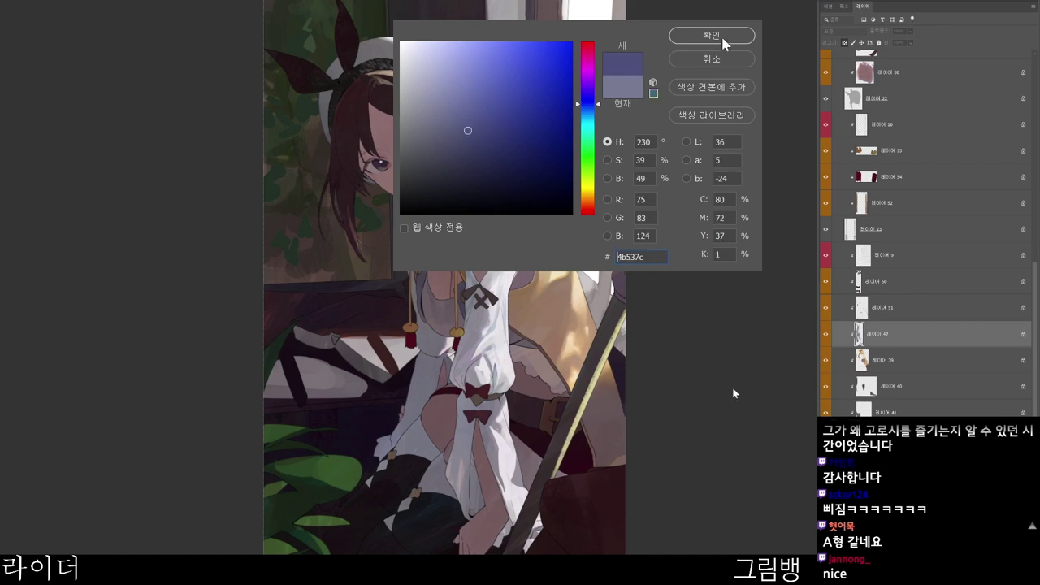
left_click(723, 39)
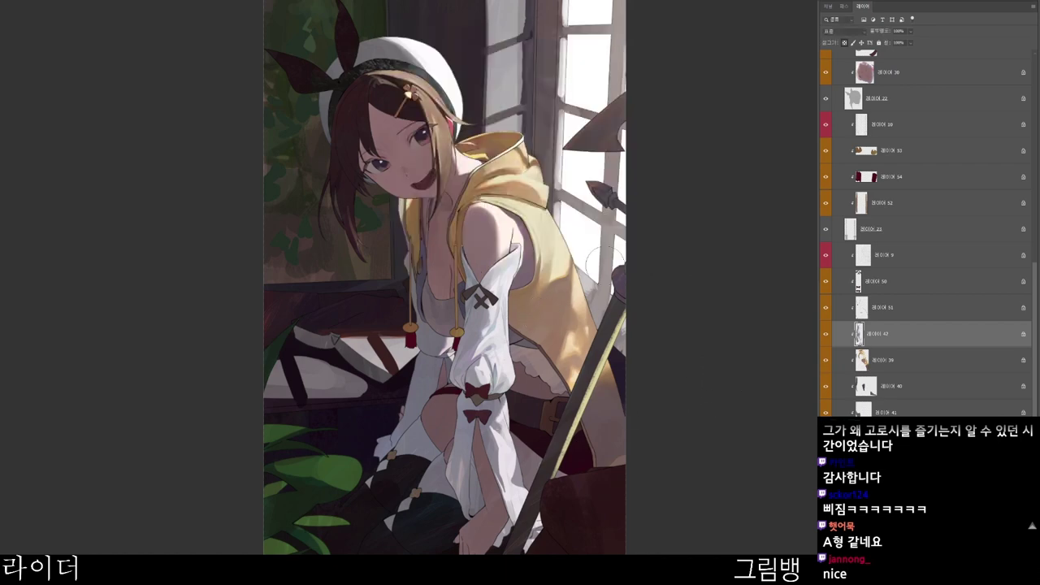
- Select the bare shoulder's skin layer and set the foreground colour to warm pink #de9d92
scroll(498, 217, "up", 1)
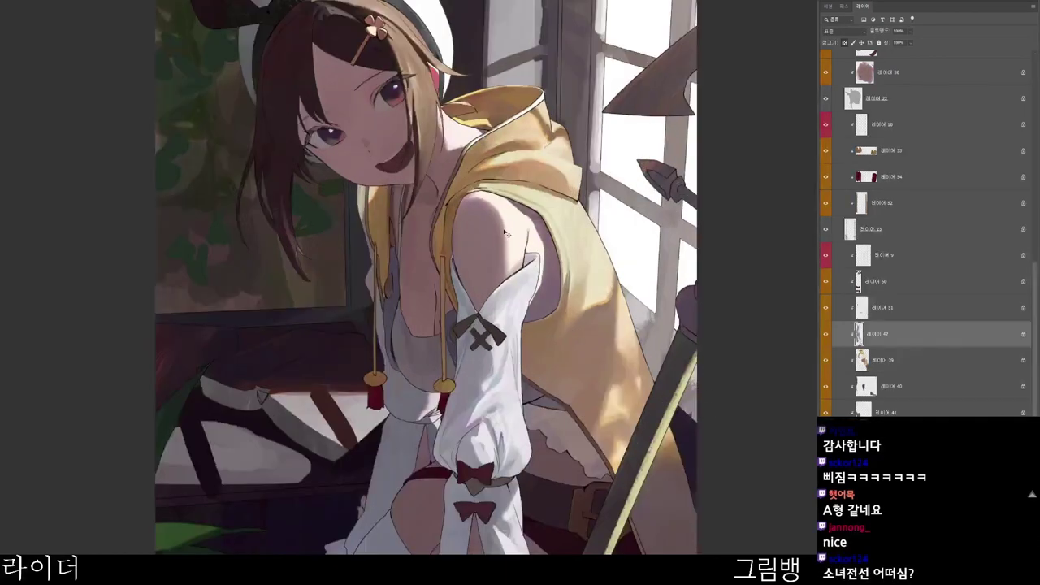
left_click(533, 242, "ctrl")
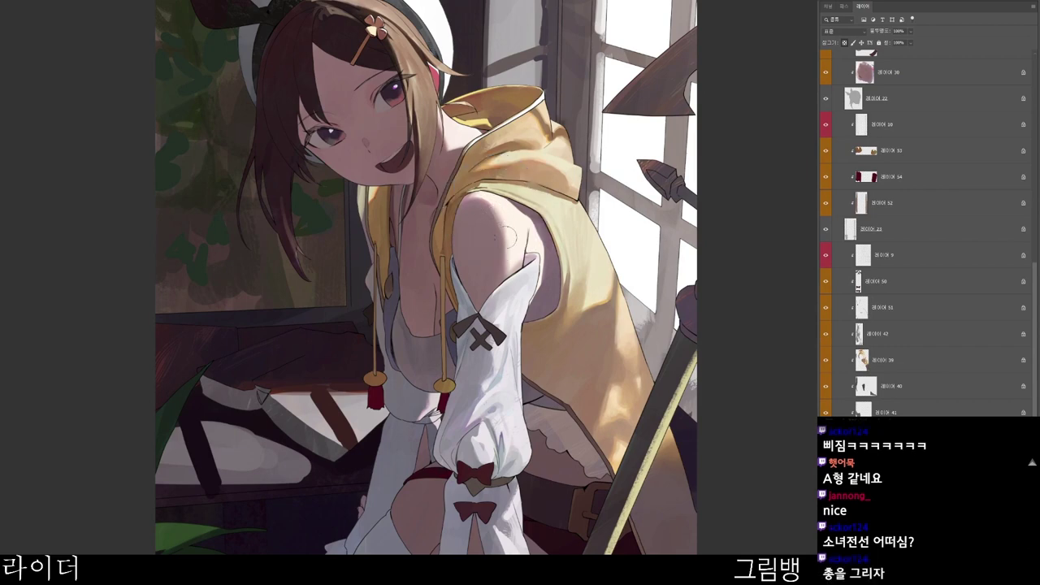
key("n")
left_click(459, 63)
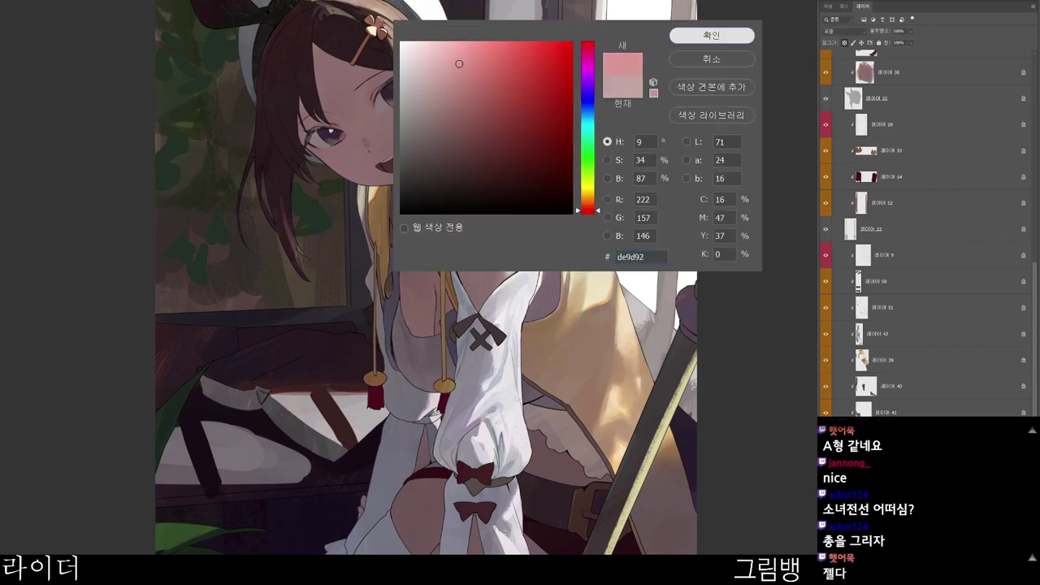
left_click(712, 35)
- Brush along the edge between light and shadow on the bare shoulder and upper arm
left_click_drag(496, 208, 440, 187)
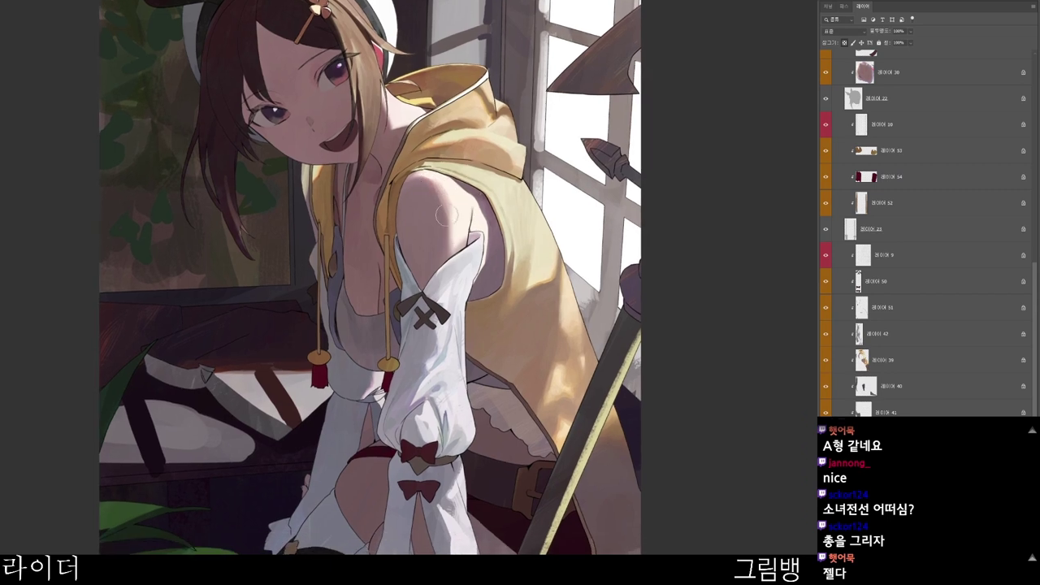
left_click_drag(437, 180, 458, 220)
left_click_drag(435, 180, 460, 217)
left_click_drag(442, 180, 461, 200)
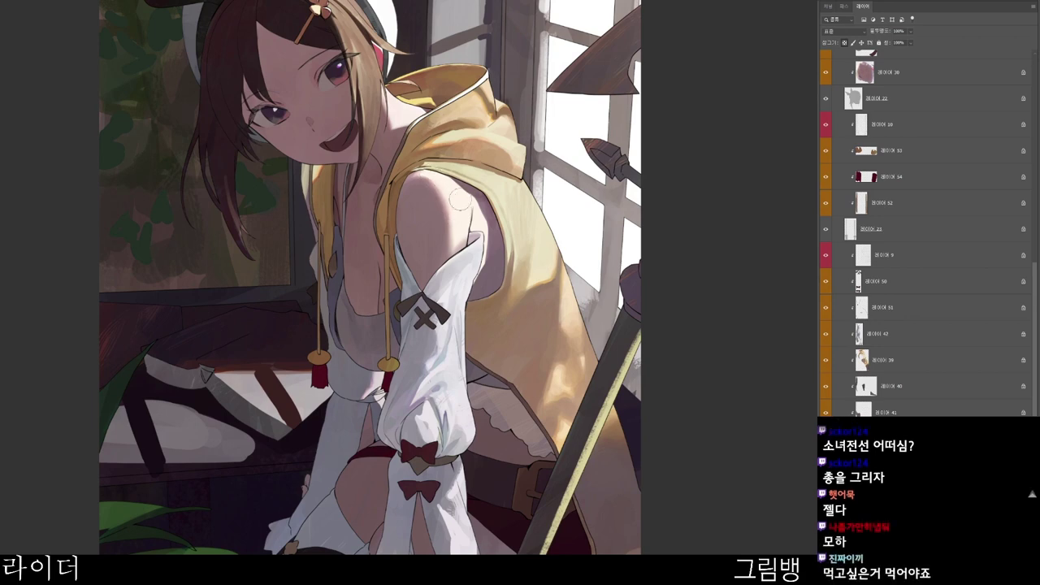
- Set the foreground colour to brown #9d825f and add shading where the shoulder meets the armpit
key("n")
left_click(468, 108)
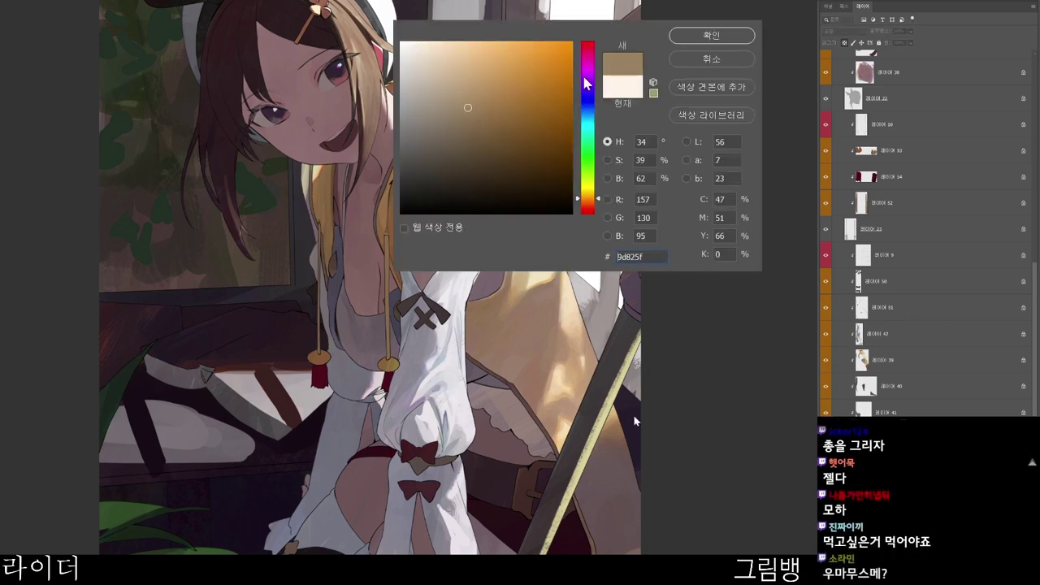
left_click(711, 35)
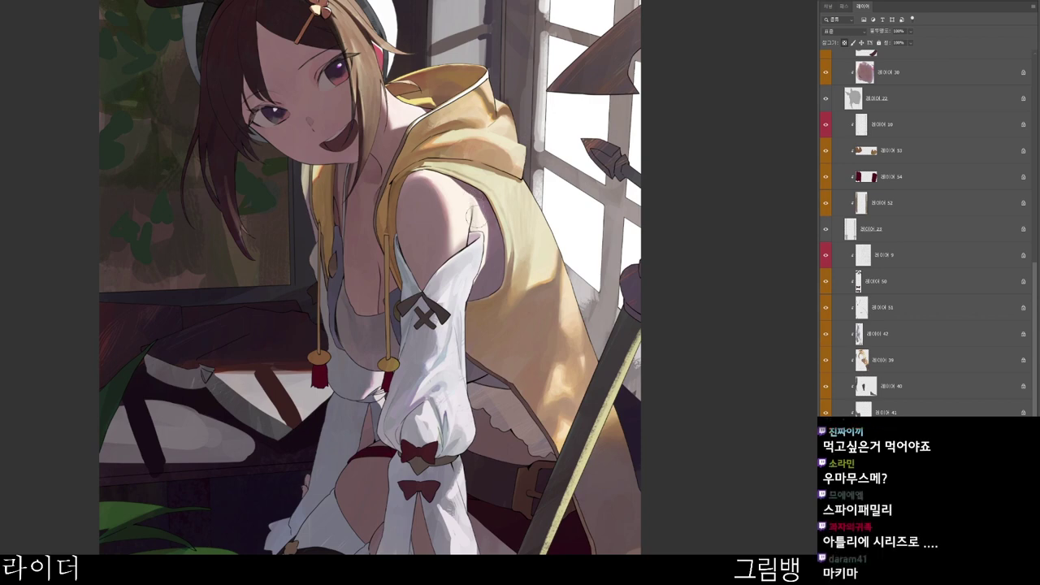
- Shift the brown foreground colour to a lighter red-pink and warm the skin beside the armpit
key("alt+c")
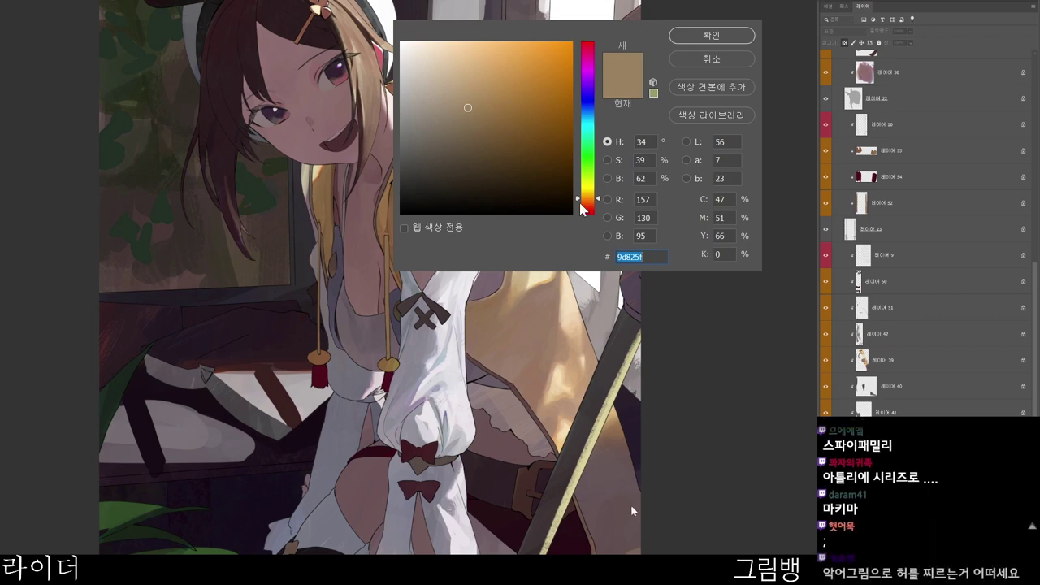
left_click_drag(580, 200, 579, 213)
left_click(454, 69)
left_click(712, 35)
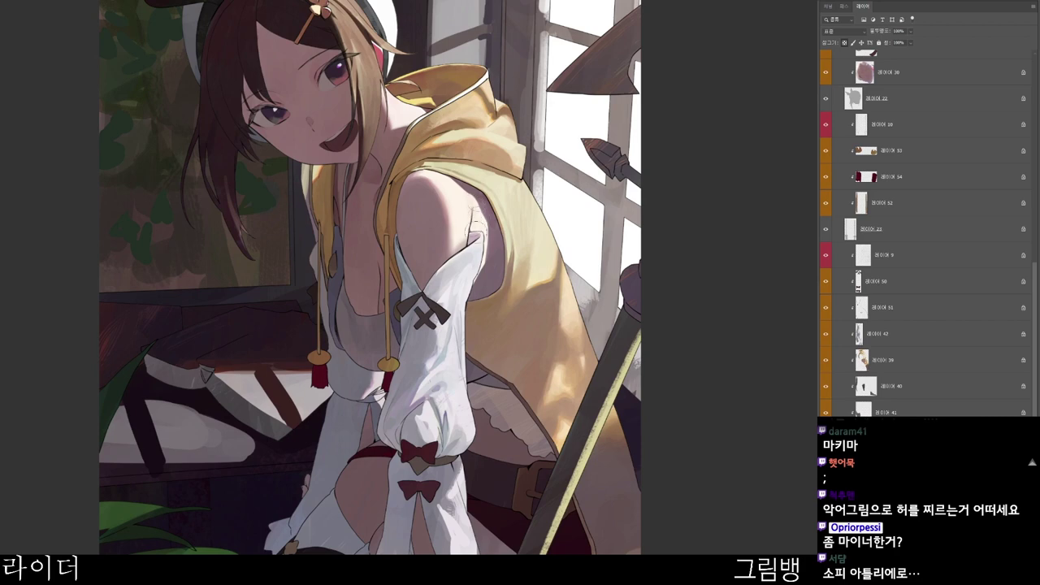
mouse_move(547, 206)
left_mouse_down()
mouse_move(527, 229)
mouse_move(549, 170)
mouse_move(539, 192)
left_mouse_up()
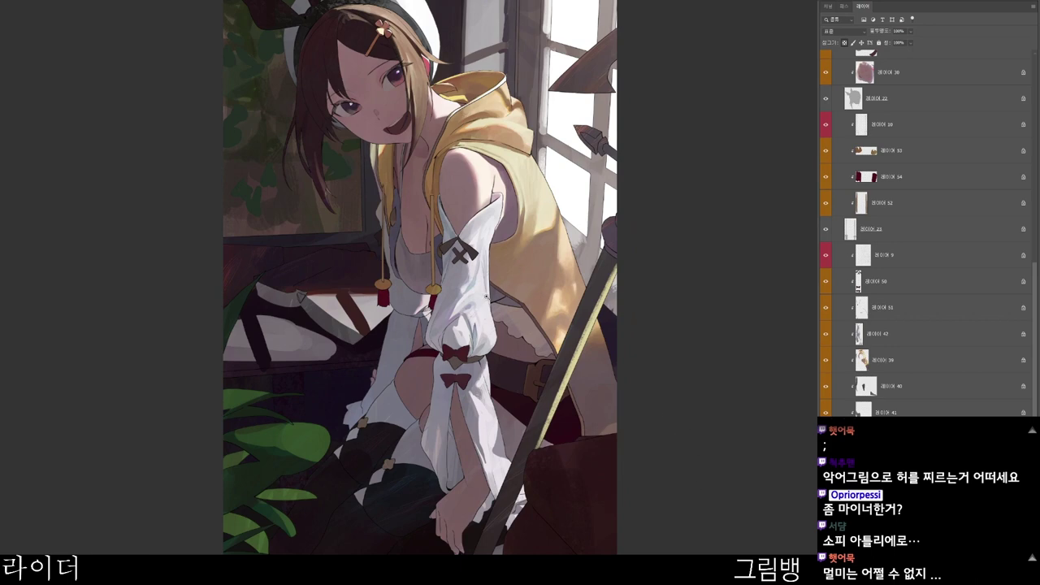
- Select the white frill's layer, shift the foreground colour to a muted blue-grey and tone the frill behind the puffed sleeve
scroll(552, 330, "up", 1)
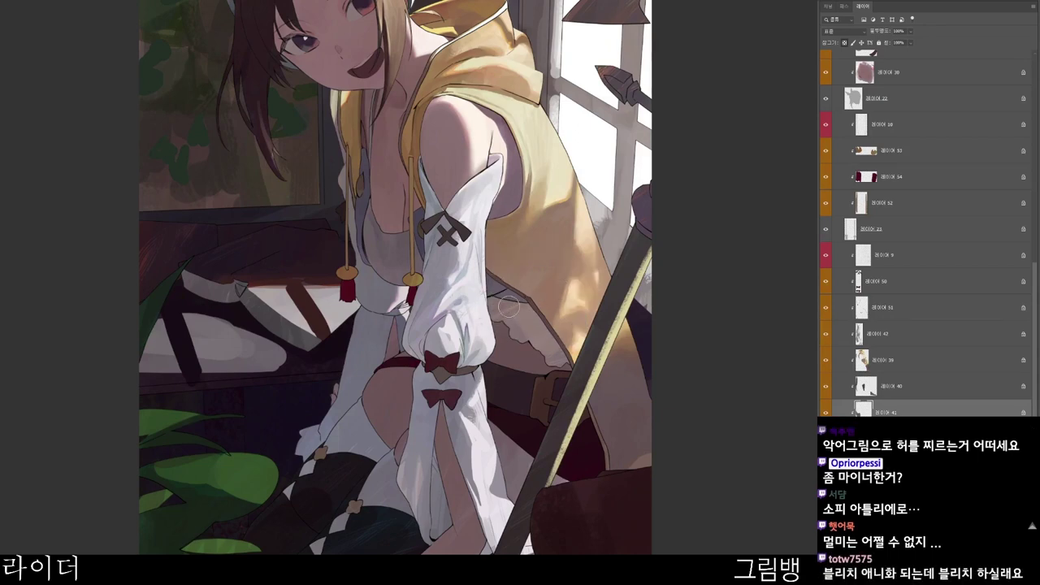
left_click(512, 295, "alt")
left_click_drag(626, 429, 556, 436)
key("n")
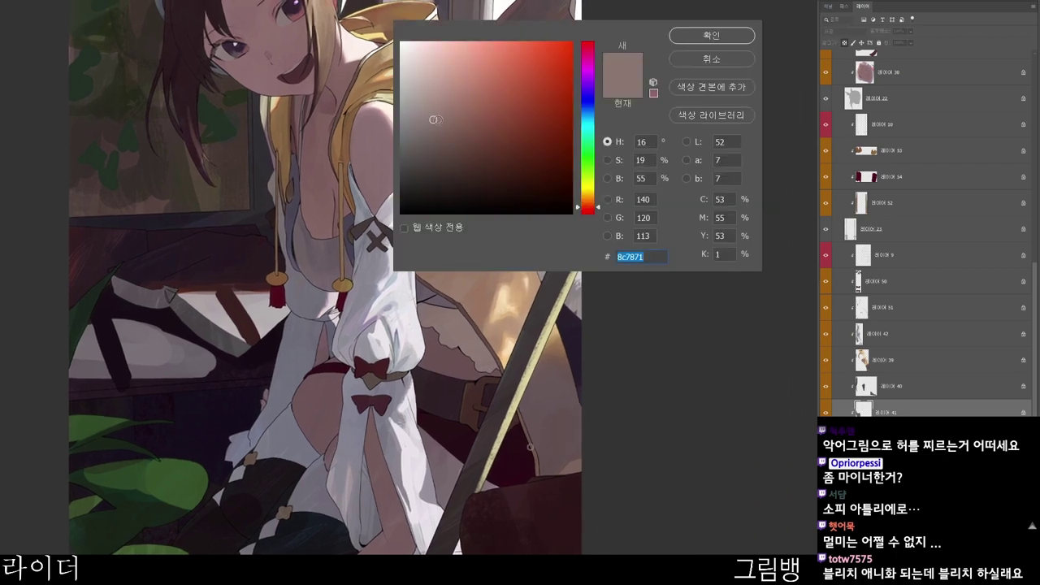
left_click(421, 118)
left_click(588, 110)
left_click(712, 40)
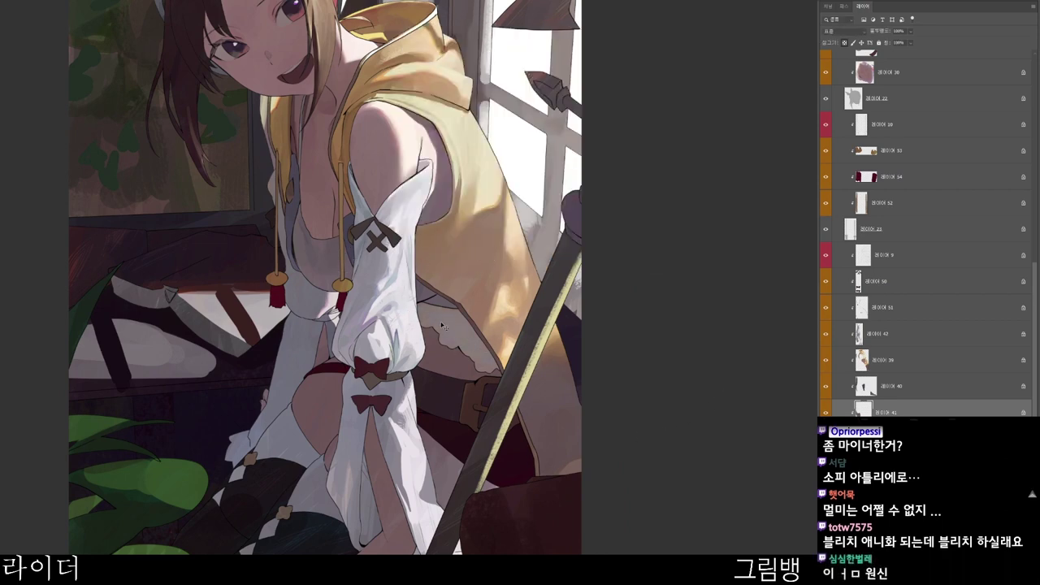
left_click_drag(477, 326, 473, 342)
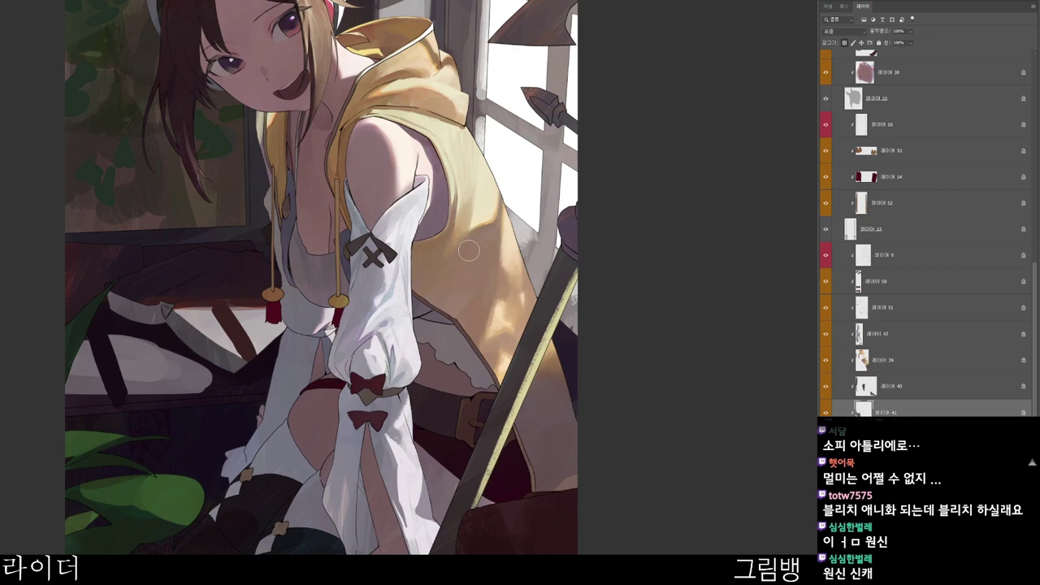
- Select the vest lining's layer, set the foreground colour to slate blue #474b5d and paint the lining beside the chest
key("r")
left_click_drag(491, 216, 462, 320)
left_click(435, 353, "ctrl")
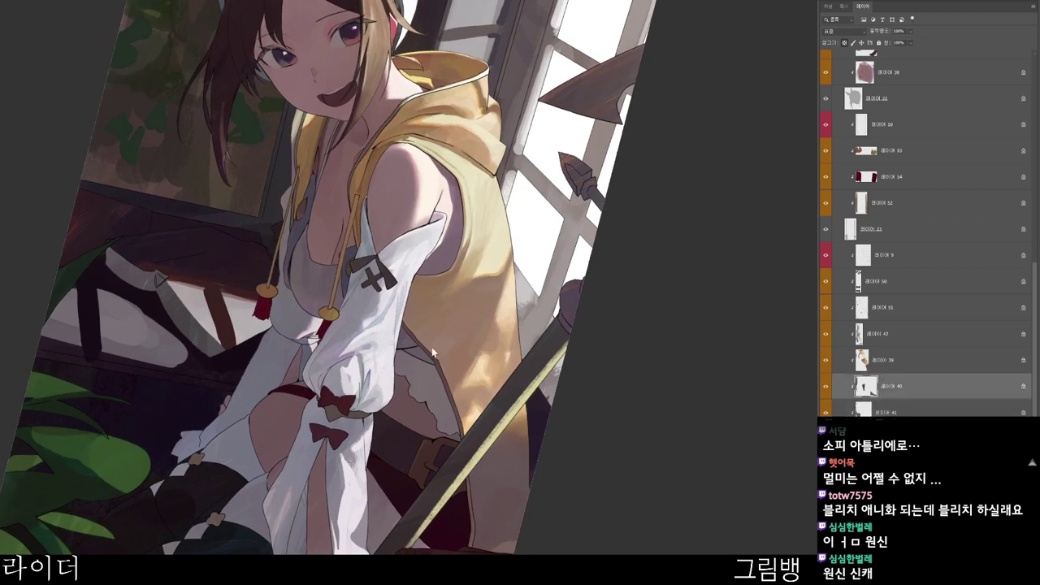
left_click(325, 288, "alt")
key("n")
left_click(436, 153)
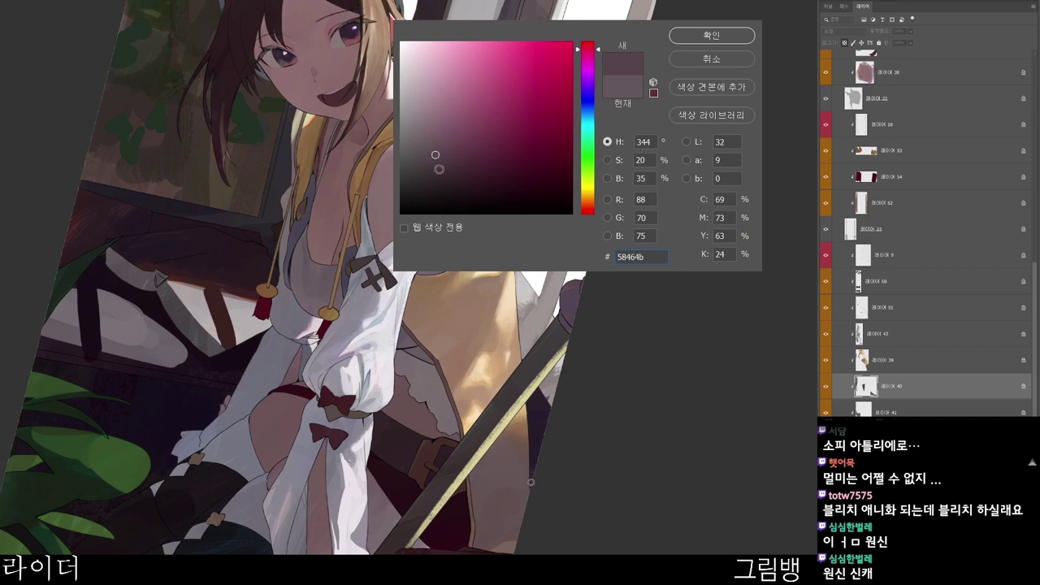
left_click(441, 152)
left_click(587, 104)
left_click(719, 33)
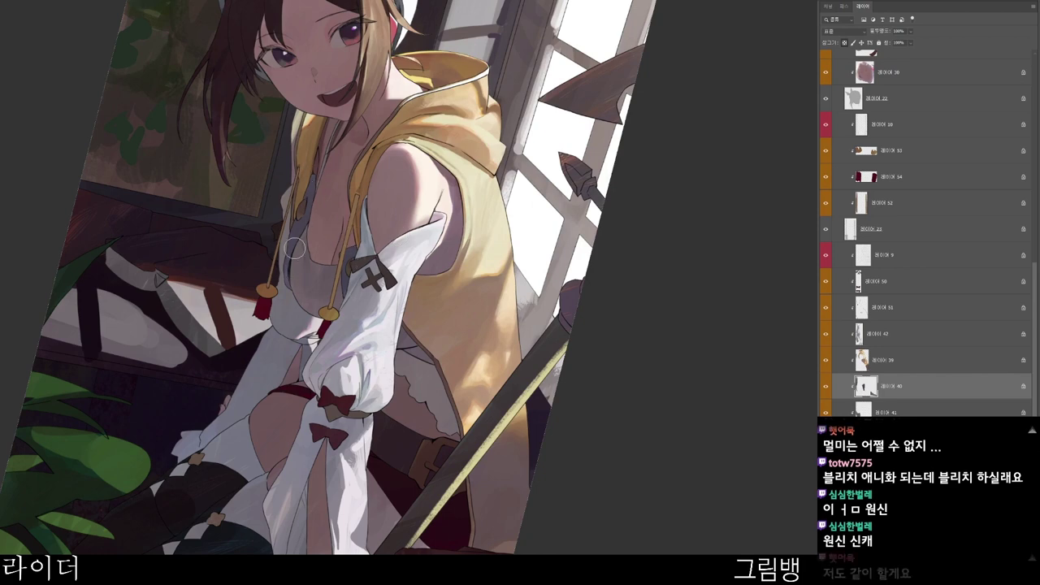
left_click_drag(439, 200, 413, 156)
- Set the foreground colour to dark navy #282d48 and deepen the blue lining beside the chest
key("n")
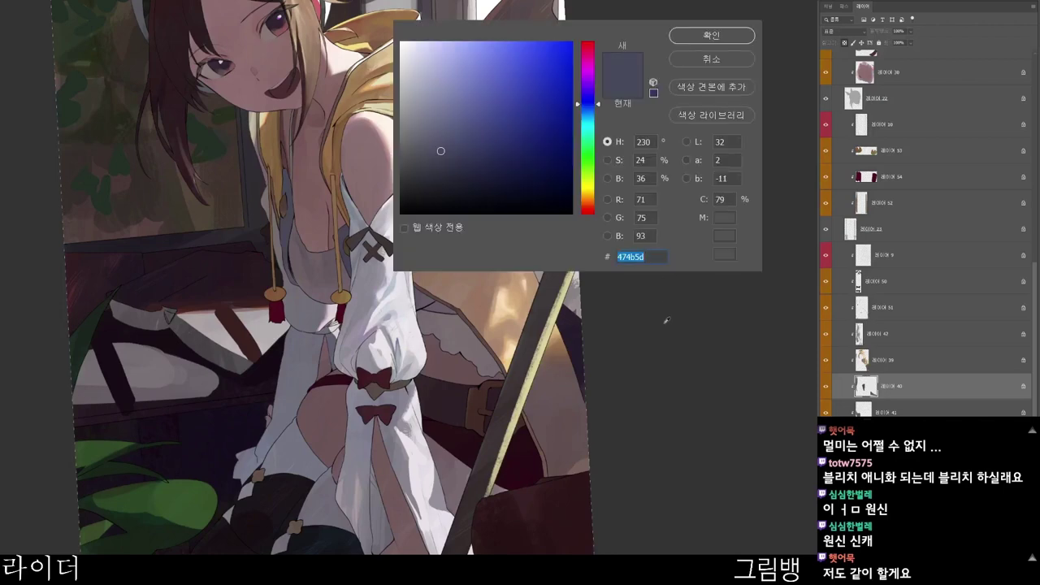
left_click(477, 166)
left_click(704, 38)
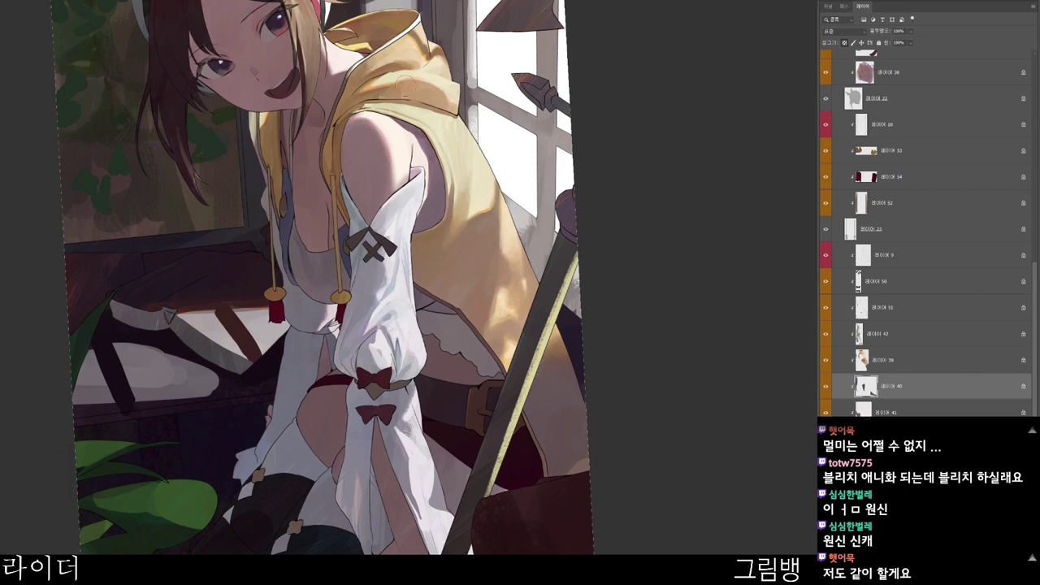
key("Escape")
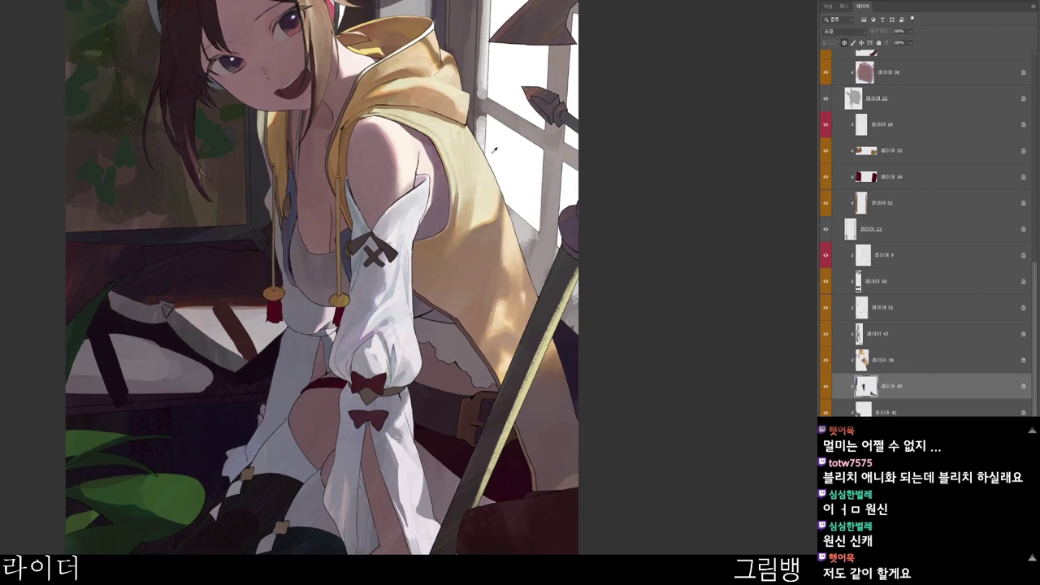
- Set the foreground colour to grey-blue #3e4754 and brush the lining beside the chest and behind the puffed sleeve
key("n")
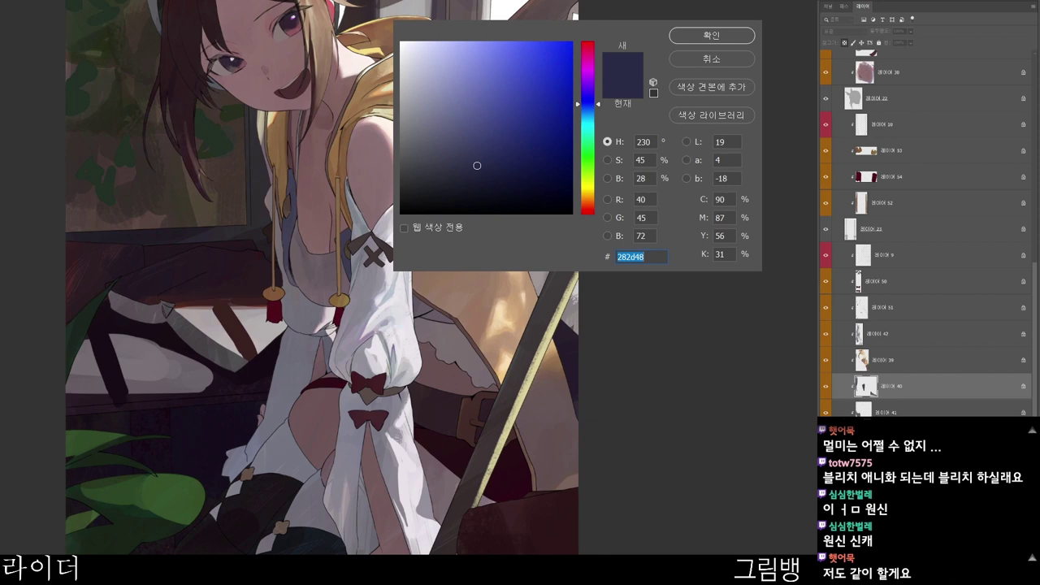
left_click_drag(451, 150, 446, 162)
left_click(585, 112)
left_click(445, 158)
left_click(704, 32)
left_click_drag(426, 281, 477, 277)
left_click_drag(417, 195, 424, 218)
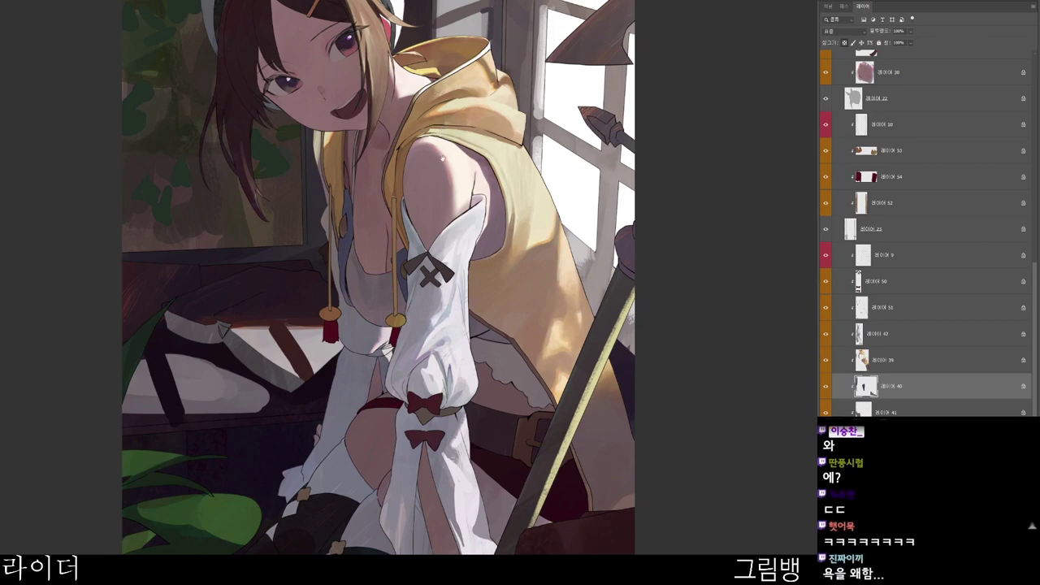
left_click_drag(346, 225, 329, 213)
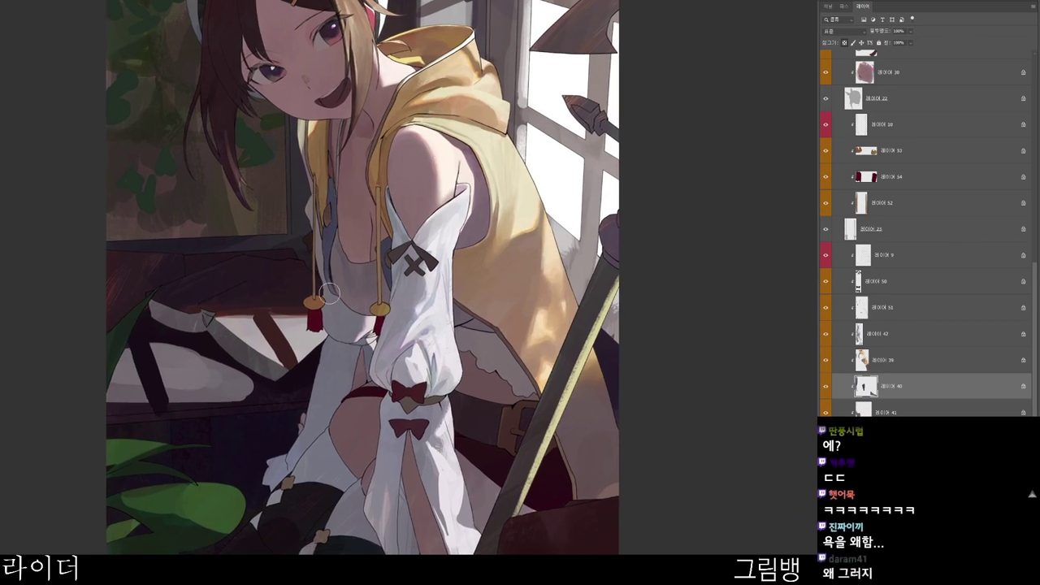
left_click_drag(455, 245, 449, 243)
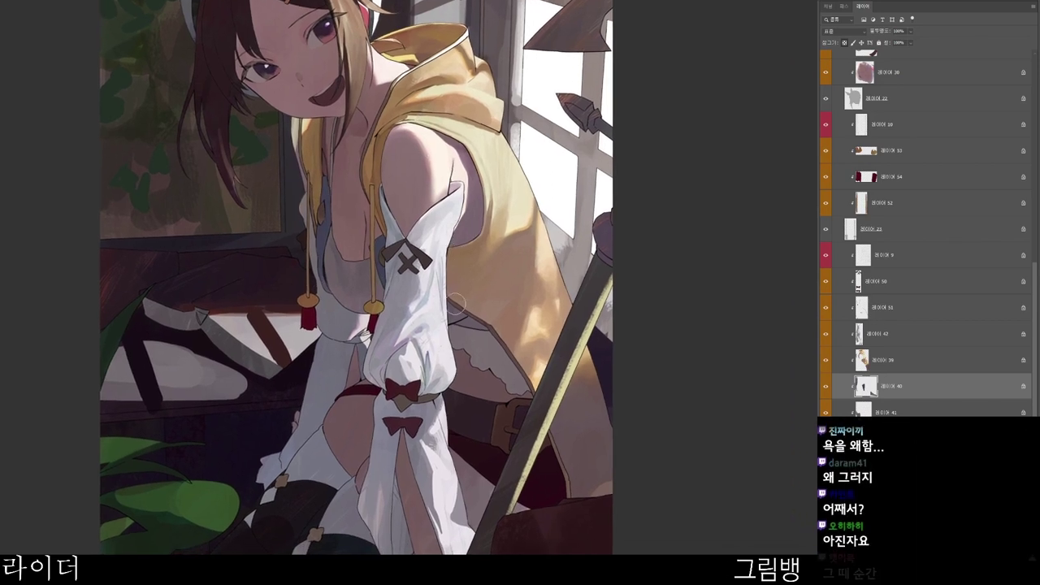
left_click_drag(458, 304, 464, 325)
- Set the foreground colour to dark grey #3a3c43 and shade the lining strip under the vest's lower edge
left_click(644, 304)
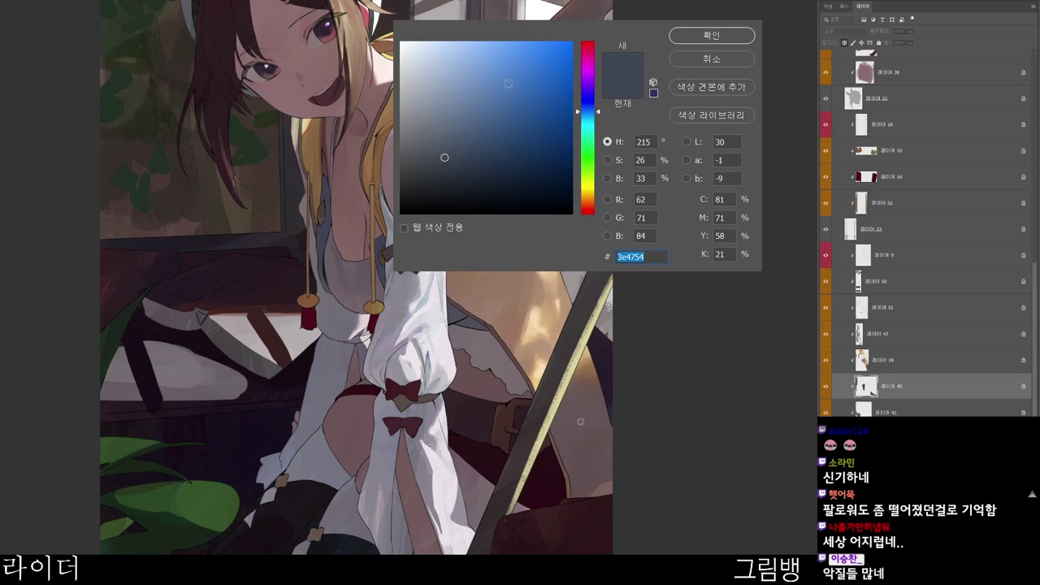
left_click(422, 168)
left_click(584, 106)
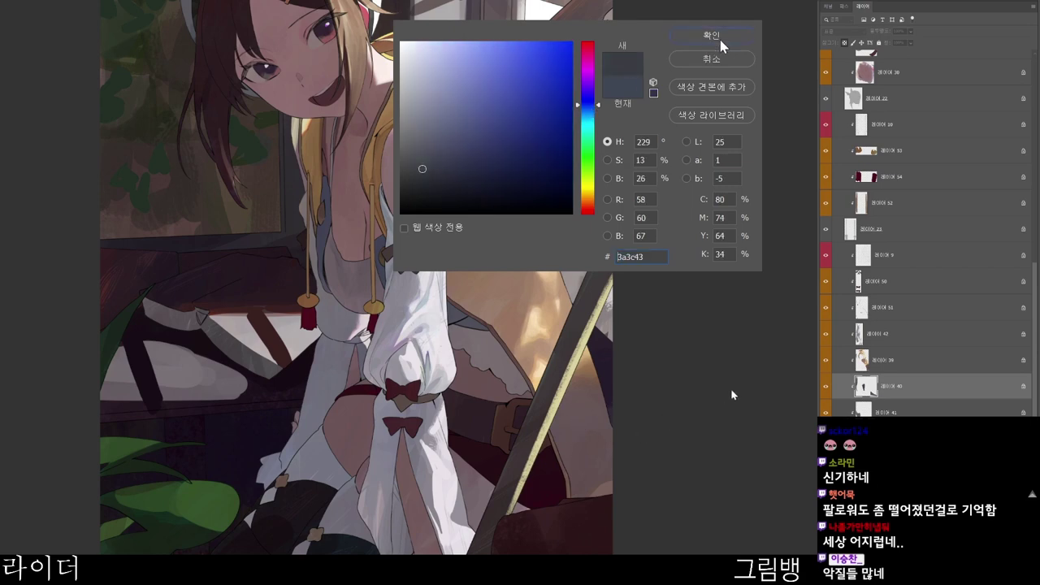
left_click(720, 39)
left_click_drag(508, 316, 458, 313)
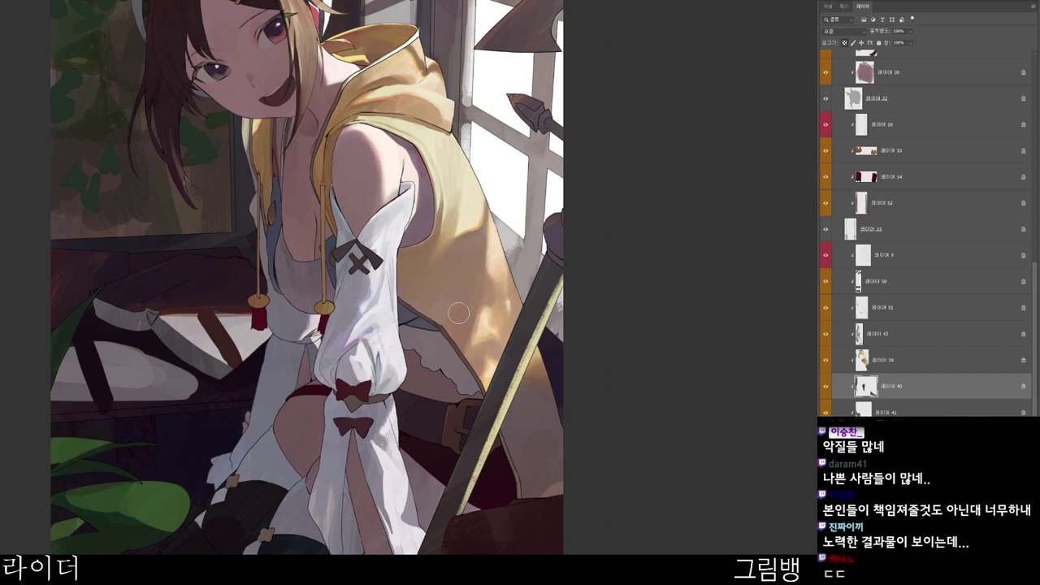
left_click_drag(543, 252, 551, 264)
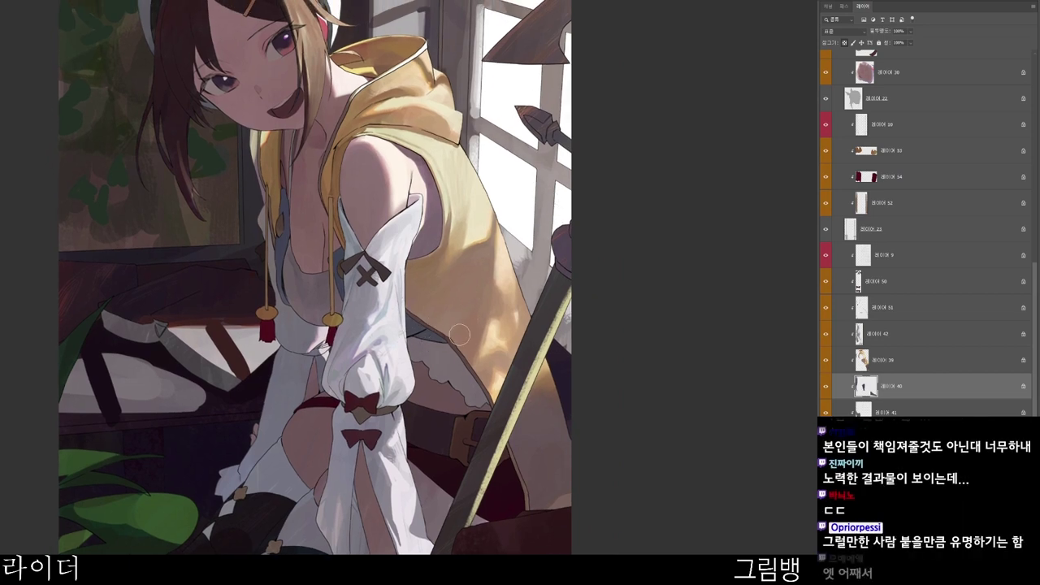
- Shift the foreground colour to a more saturated dark blue and touch up the lining on both sides of the neckline
key("n")
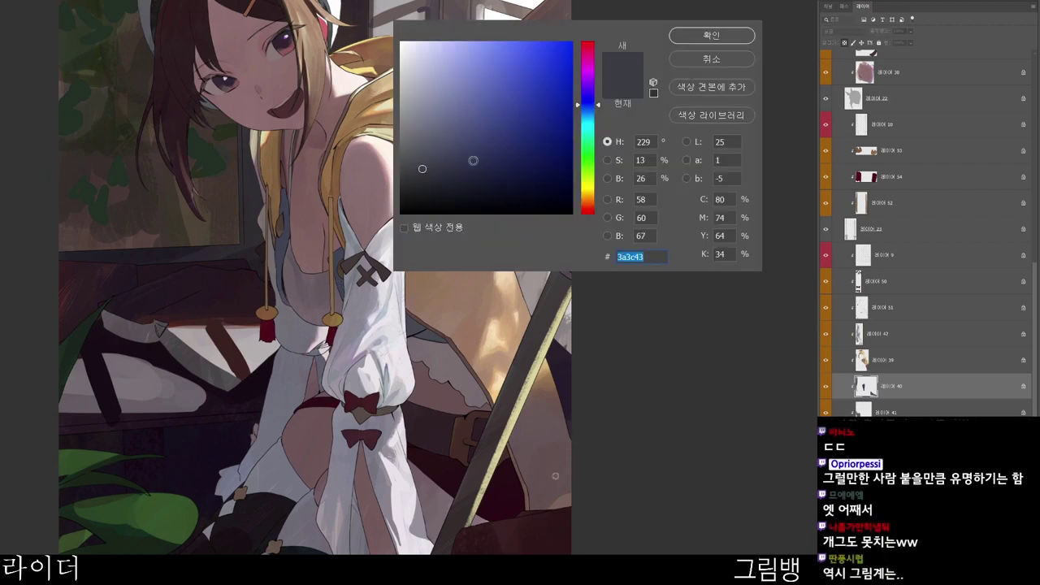
left_click(473, 161)
left_click(586, 103)
left_click(698, 36)
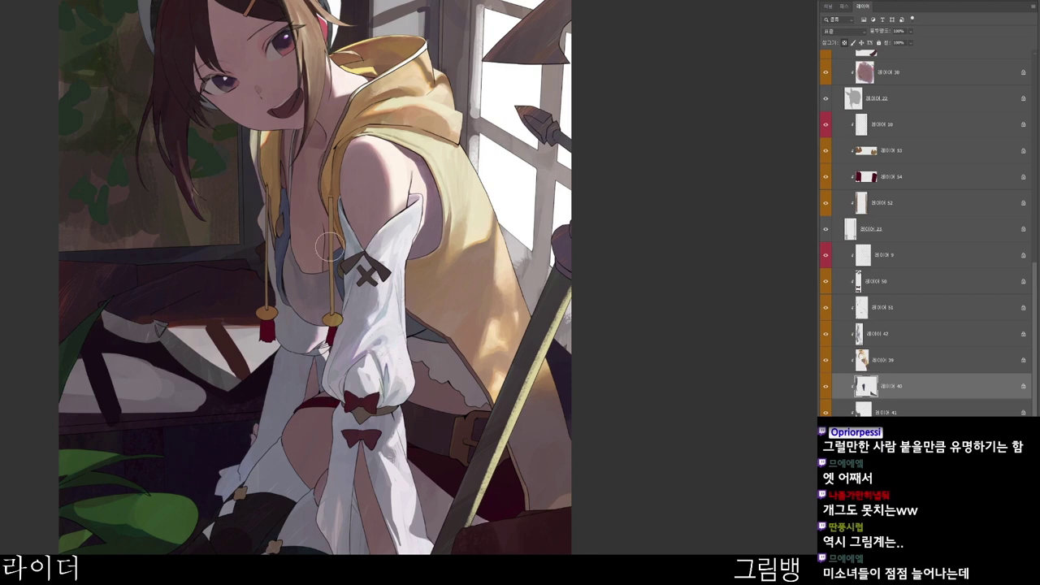
left_click_drag(532, 481, 611, 475)
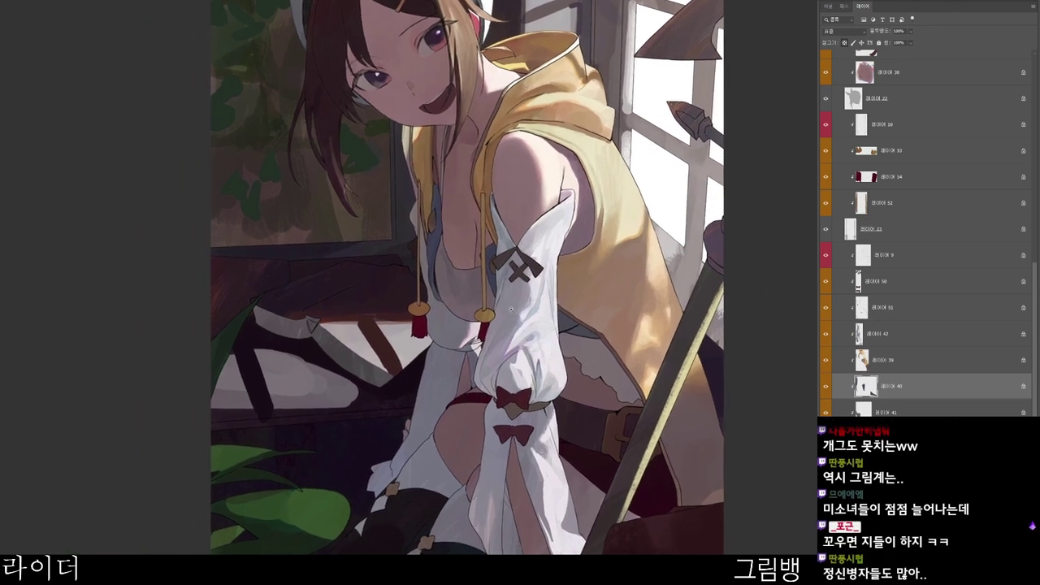
left_click_drag(502, 286, 515, 286)
- Select the layer of the inner collar beside the chest, set the foreground colour to pale beige #dcc6b2 and brush its edge
left_click(428, 197, "ctrl")
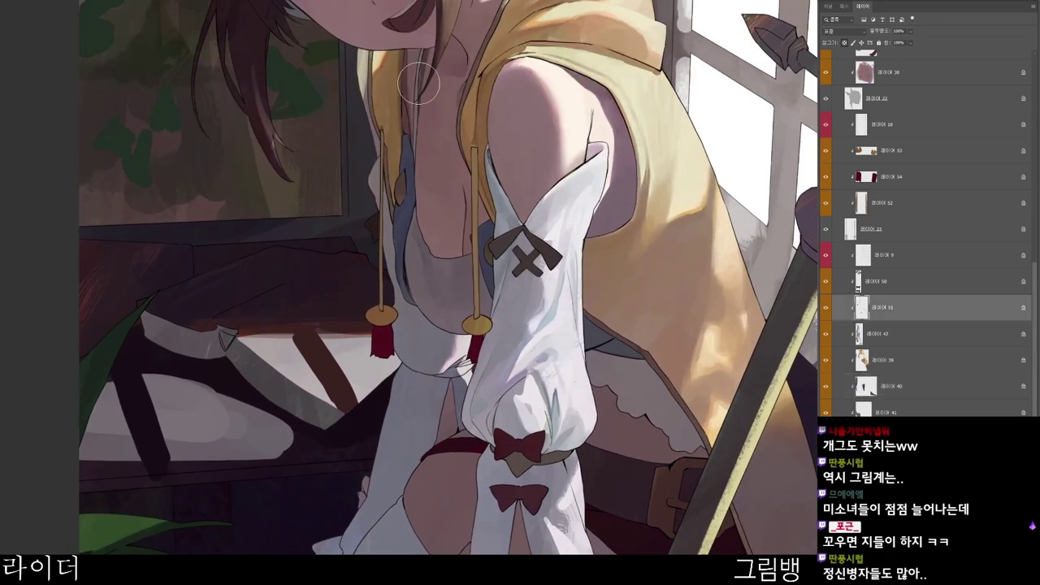
left_click(437, 43, "alt")
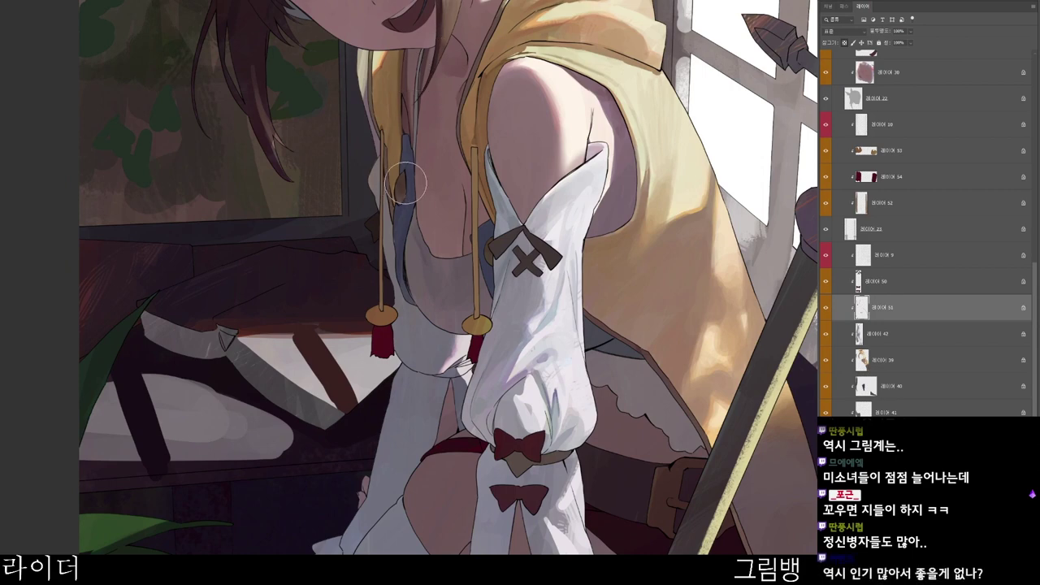
key("n")
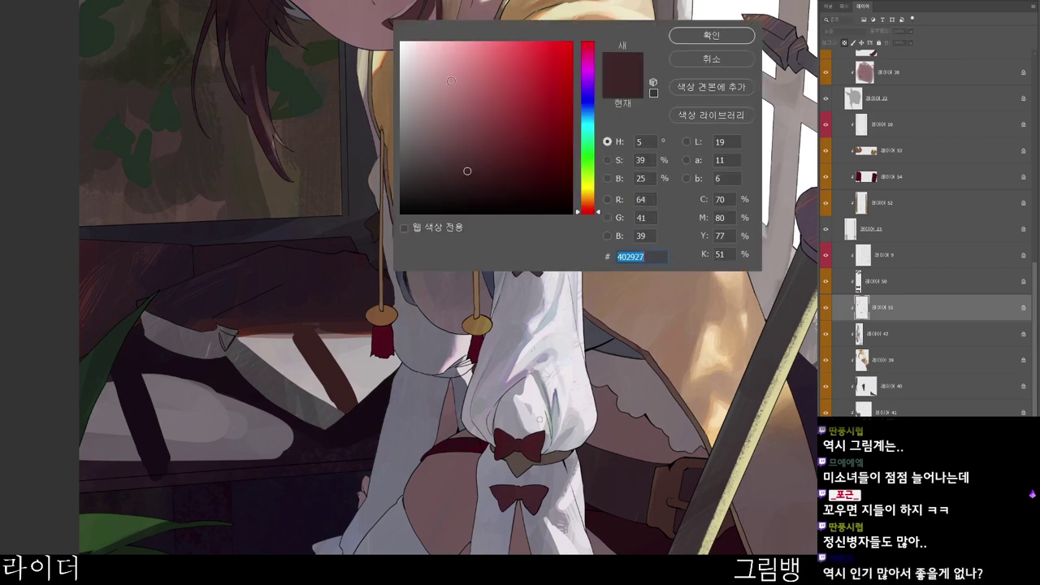
left_click(434, 65)
left_click(585, 200)
left_click(712, 35)
left_click_drag(570, 372, 562, 462)
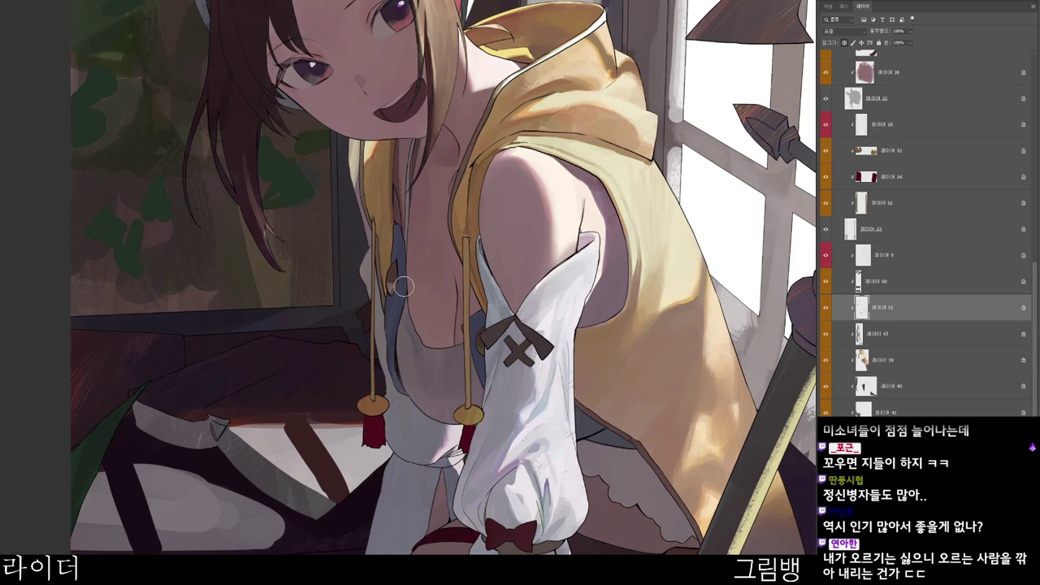
left_click_drag(616, 473, 471, 386)
- Return to the white frill's layer and refine the shading of the frill below the vest's edge
scroll(528, 386, "down", 2)
left_click(533, 380, "ctrl")
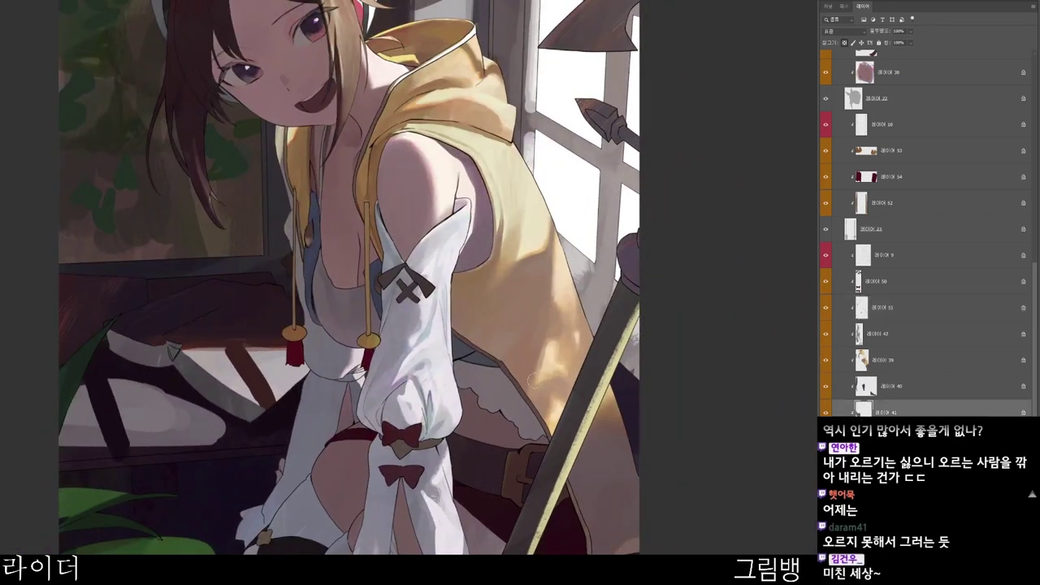
key("r")
left_click_drag(534, 381, 535, 455)
key("n")
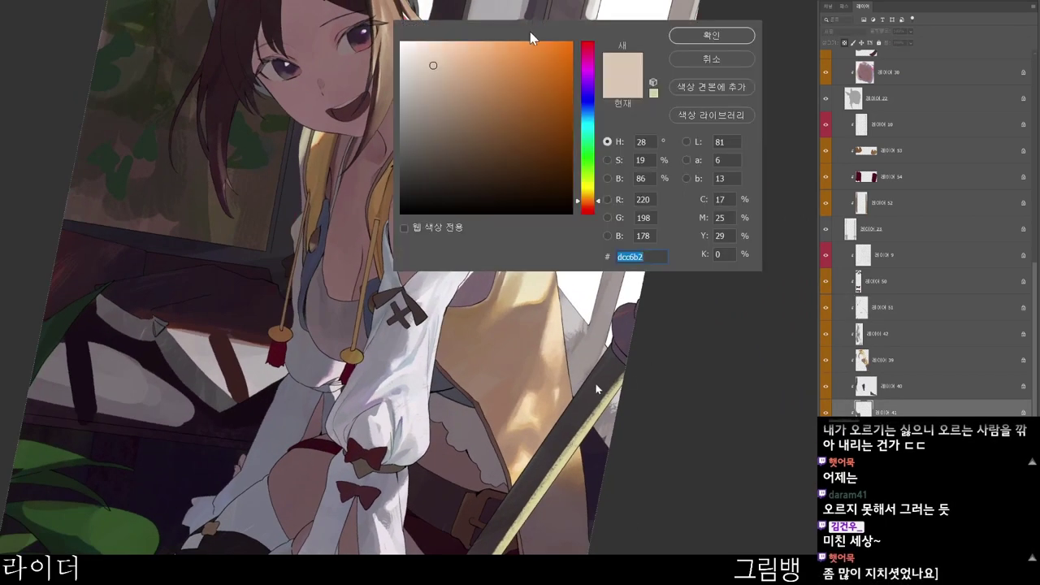
key("Return")
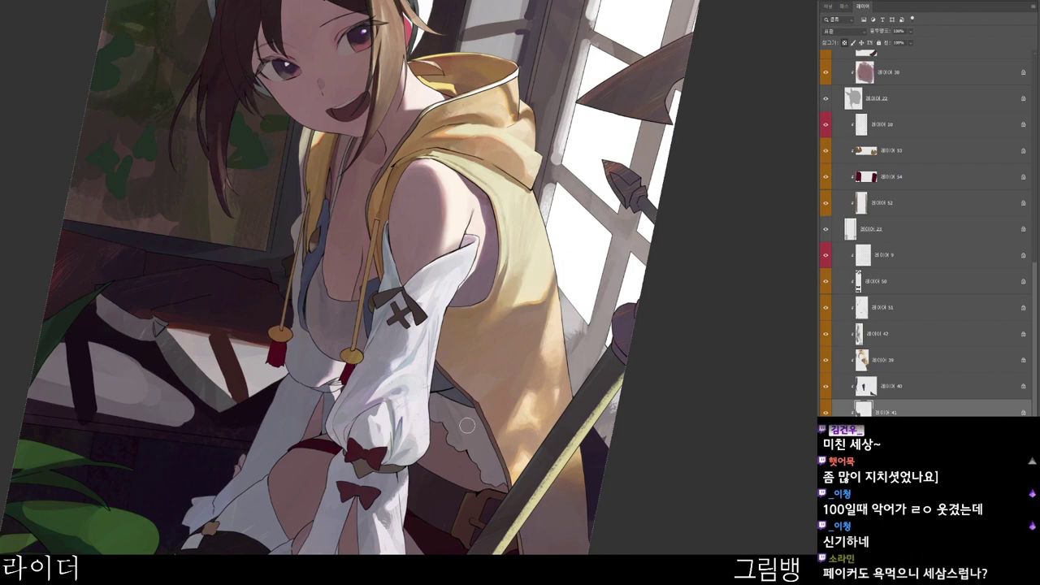
key("r")
left_click_drag(526, 426, 634, 355)
key("Escape")
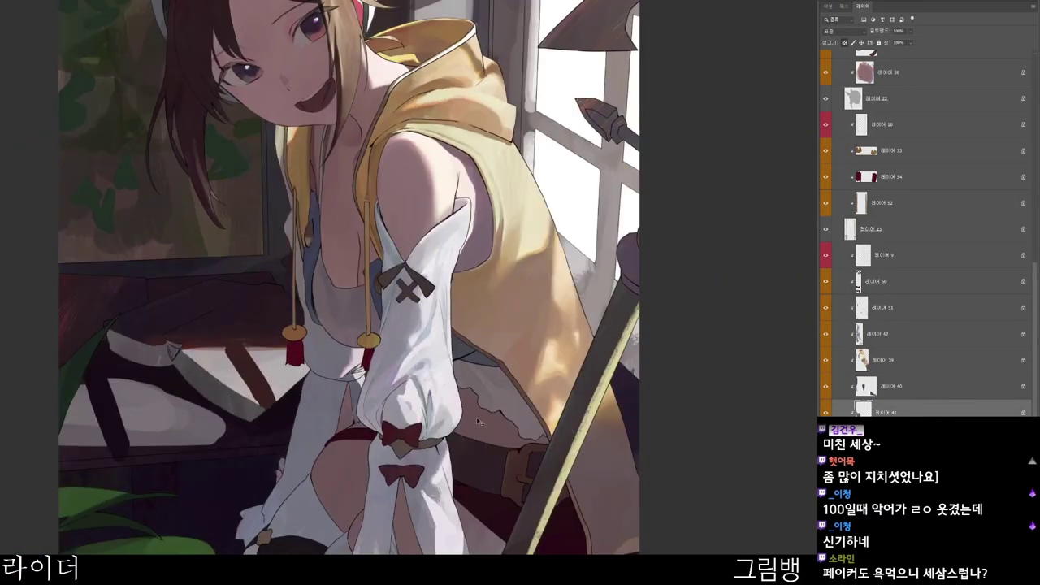
- Select the waist skin's layer, set the foreground colour to dusty pink #b58080 and warm the skin beneath the frill
left_click(512, 432, "ctrl")
scroll(524, 429, "down", 1)
key("n")
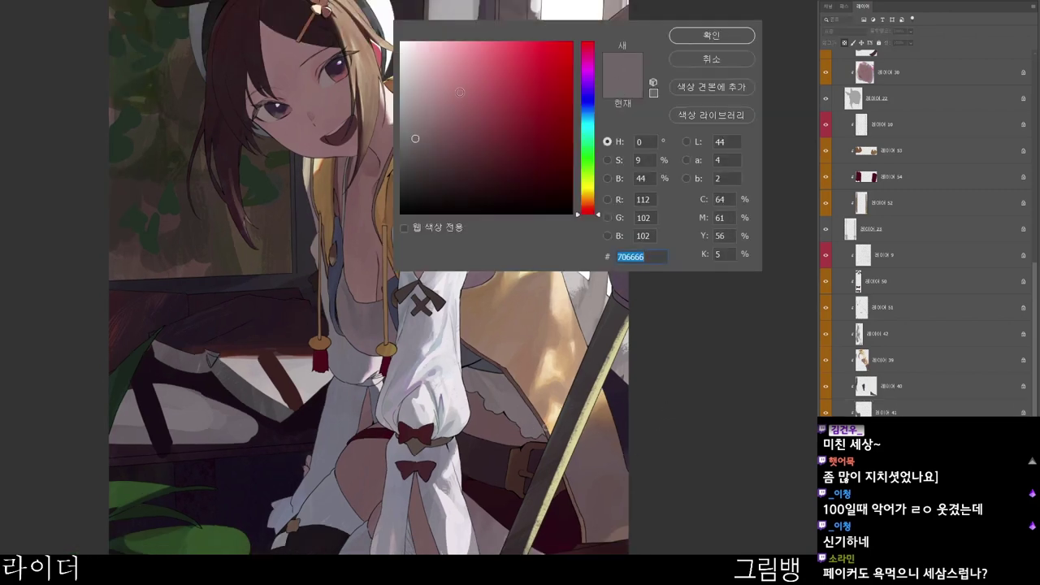
left_click(450, 92)
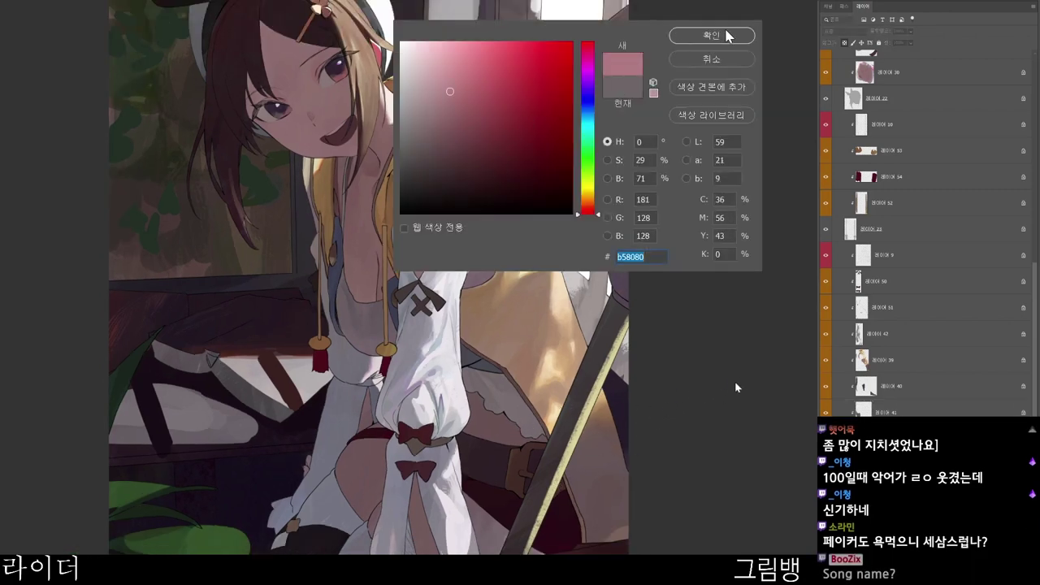
key("Return")
scroll(580, 379, "up", 2)
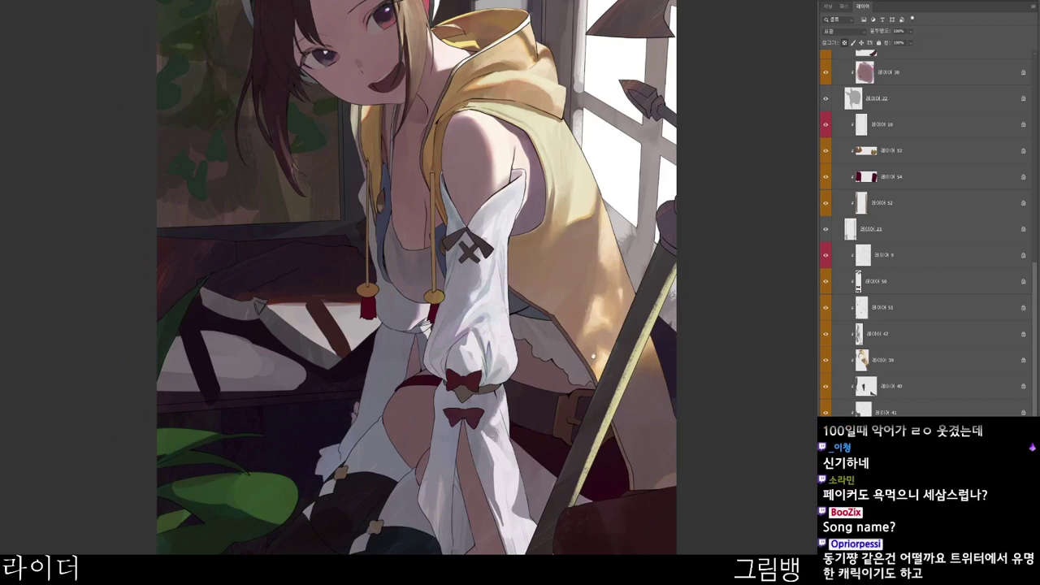
left_click_drag(597, 358, 615, 382)
- Enlarge the brush, set the foreground colour to dark brown #3d2726 and shade the waist skin between the frill and the belt
key("bracketright")
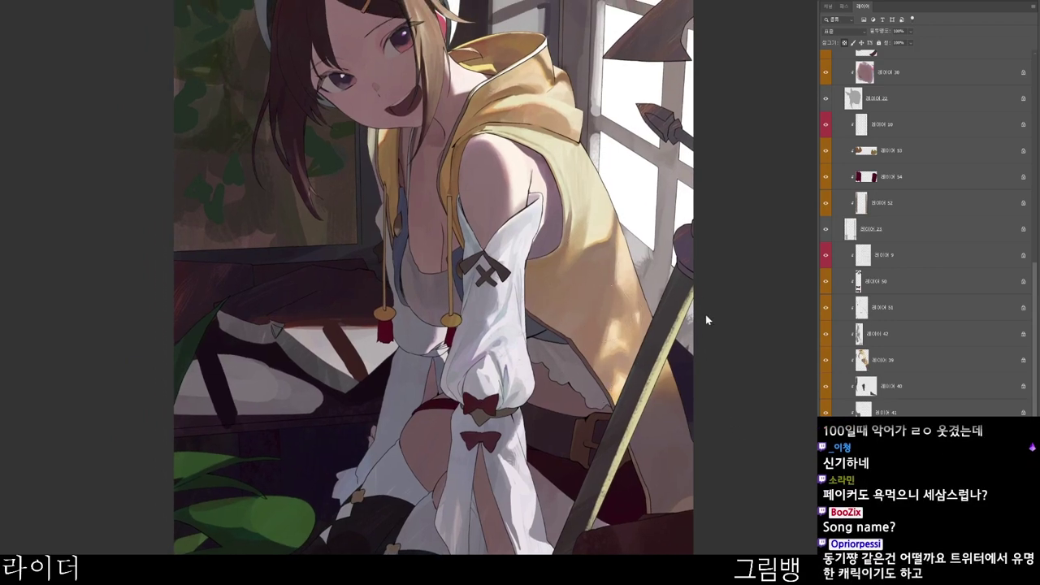
left_click_drag(534, 384, 524, 412)
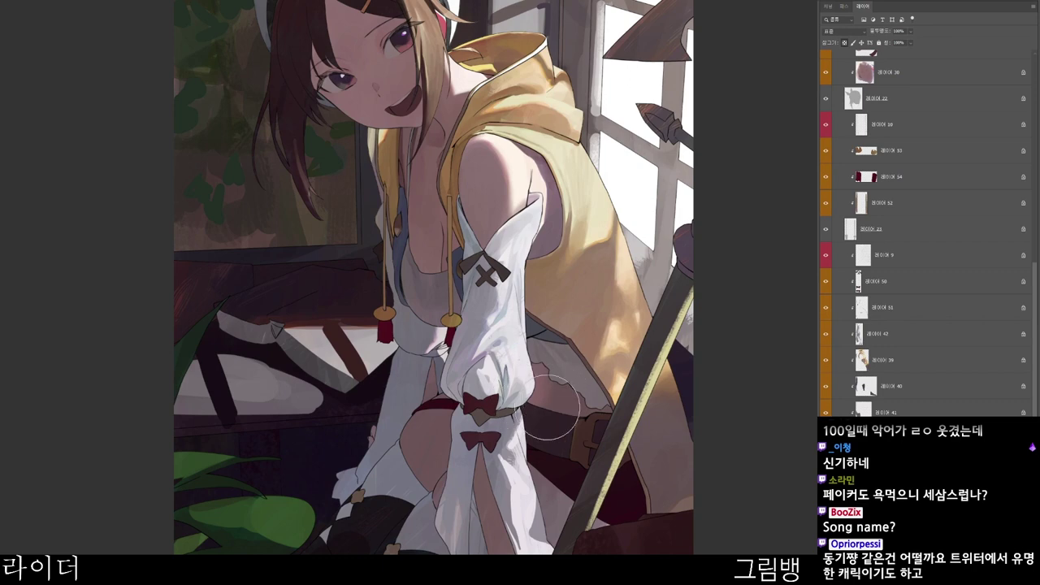
left_click(709, 396)
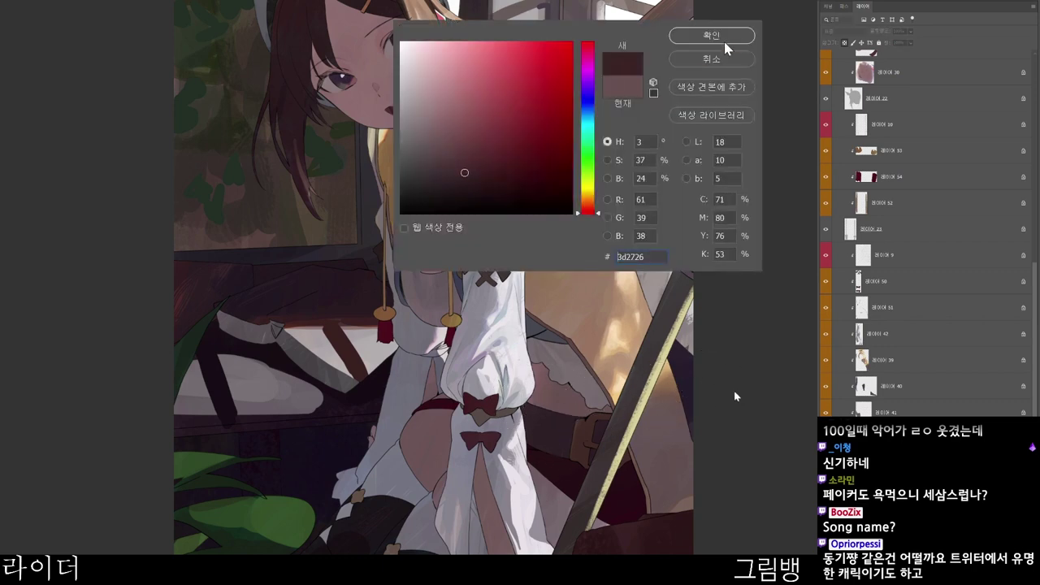
left_click(724, 46)
left_click_drag(637, 477, 606, 507)
scroll(537, 446, "up", 2)
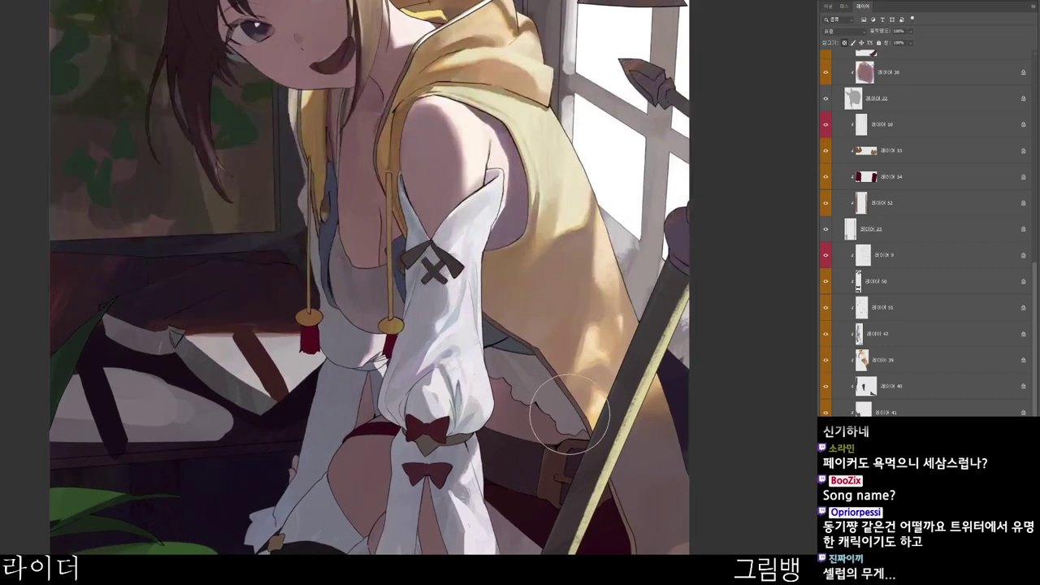
left_click_drag(520, 431, 578, 437)
- Pick a darker reddish brown and refine the shadow where the waist skin meets the vest's edge and the belt
left_click(718, 395)
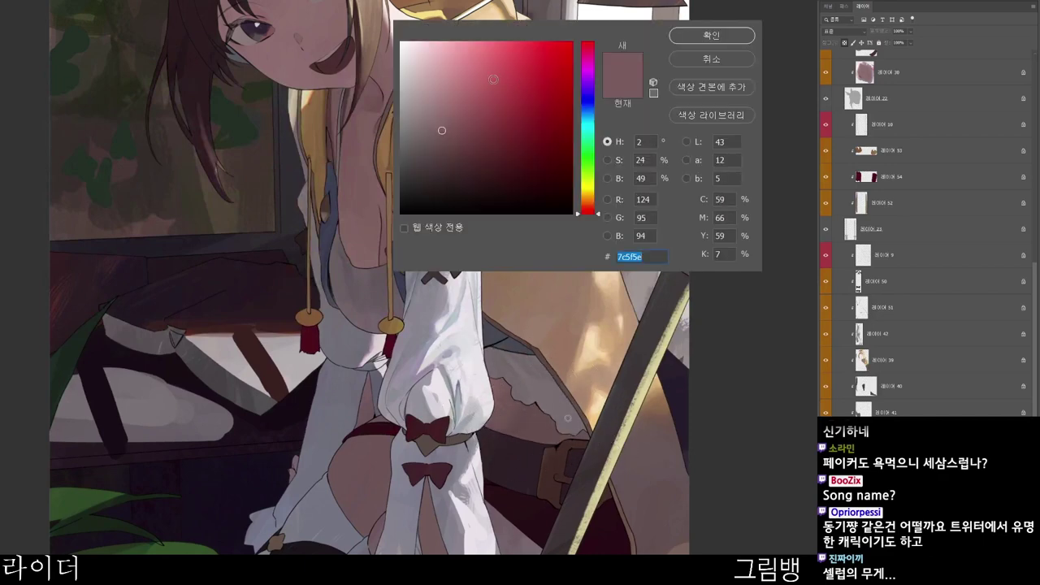
left_click(458, 166)
left_click(709, 38)
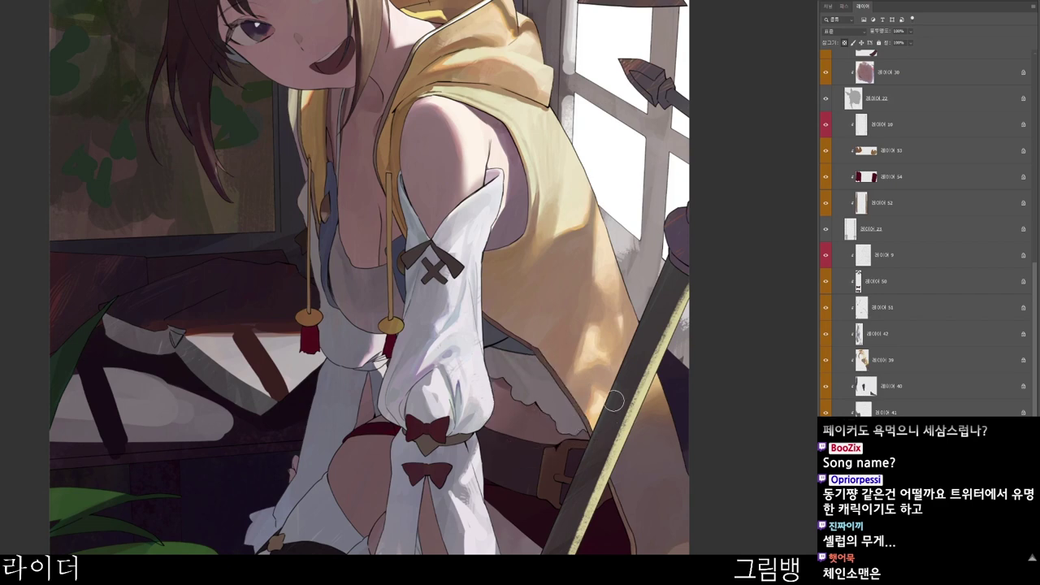
left_click(596, 417, "ctrl")
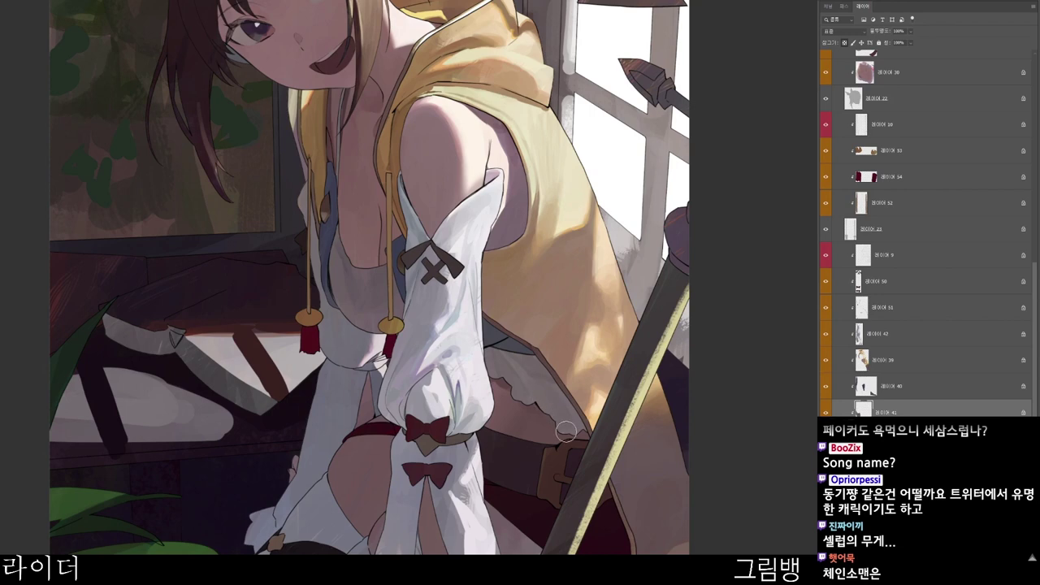
left_click_drag(642, 435, 578, 443)
left_click_drag(635, 554, 579, 515)
scroll(515, 418, "up", 1)
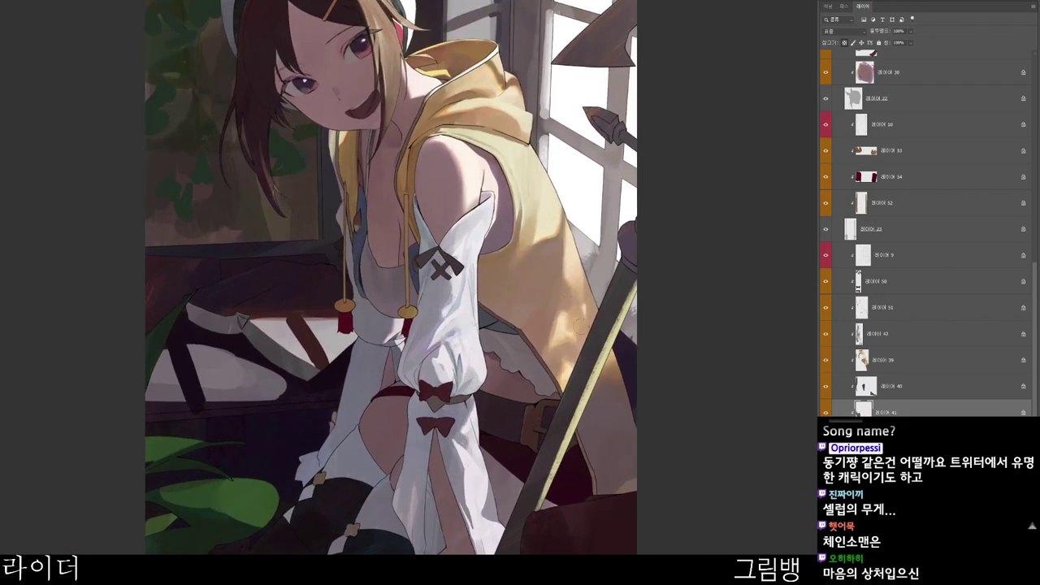
scroll(530, 398, "up", 1)
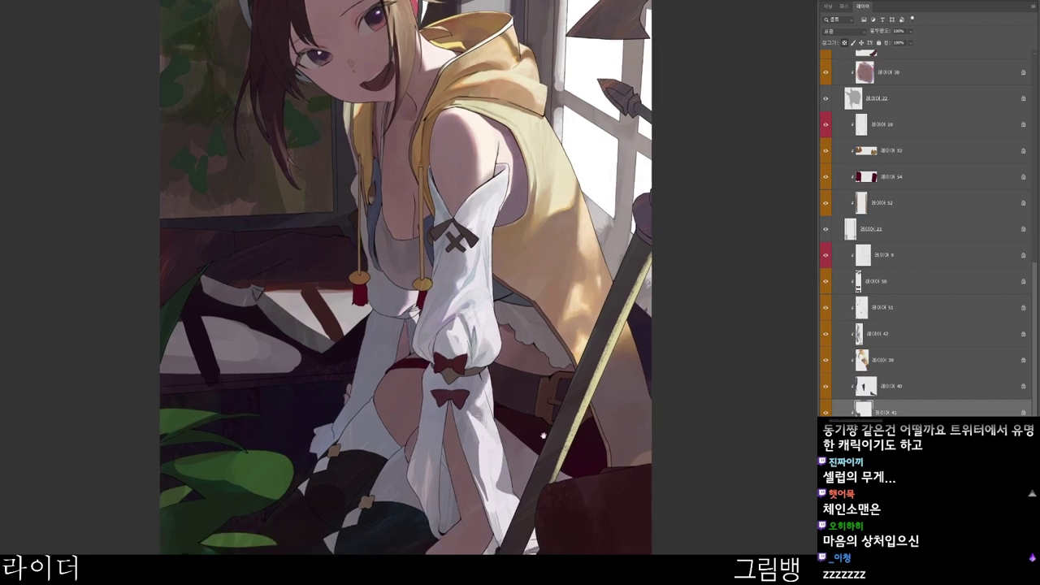
- Select the belt's layer, set the foreground colour to reddish brown #533330 and paint the belt's leather below the waist
left_click(568, 399, "ctrl")
key("n")
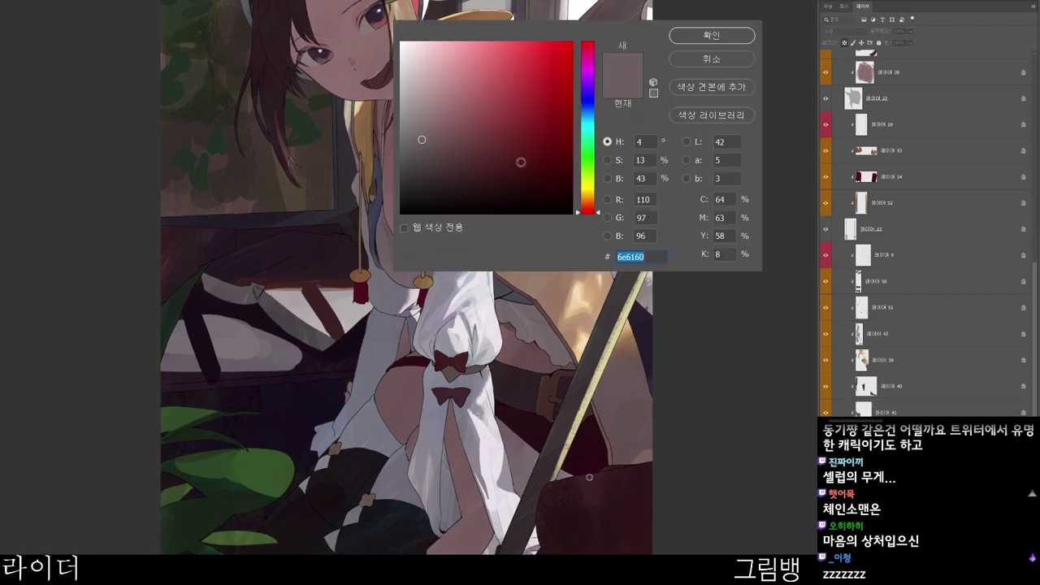
left_click(482, 167)
key("Return")
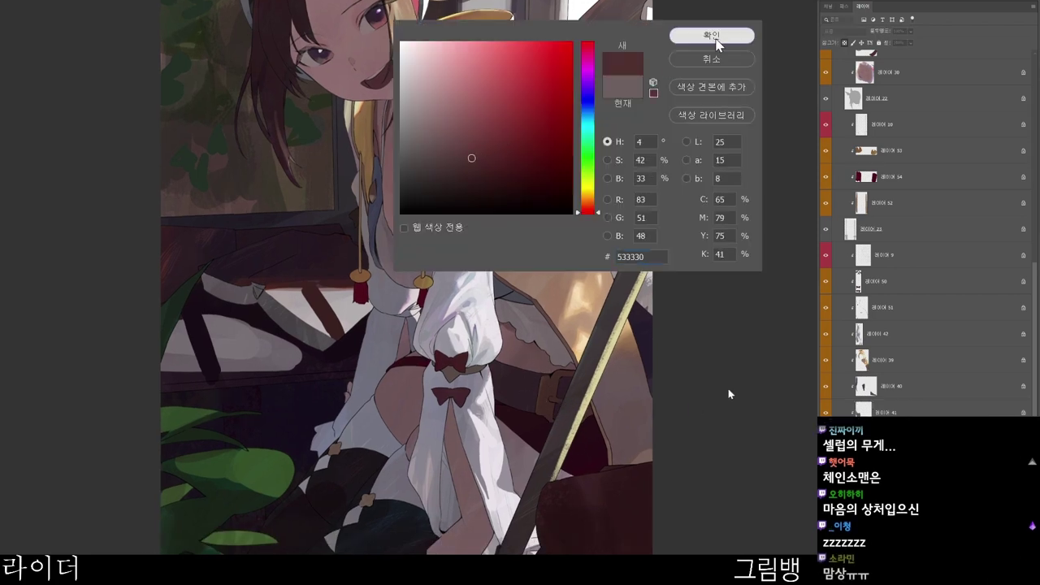
key("r")
left_click_drag(549, 526, 655, 421)
scroll(561, 308, "up", 4)
left_click_drag(578, 309, 610, 439)
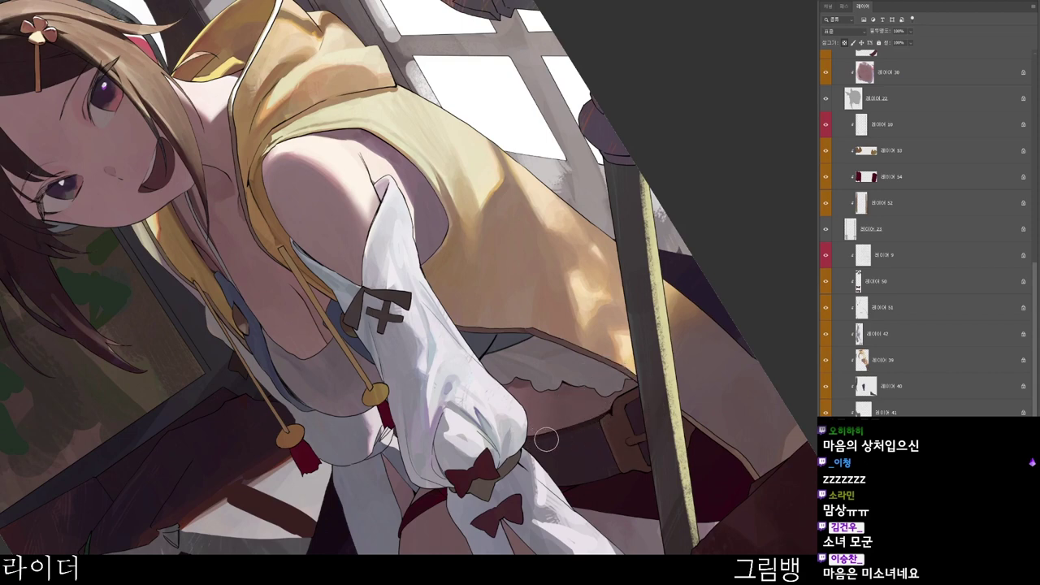
left_click_drag(593, 498, 602, 466)
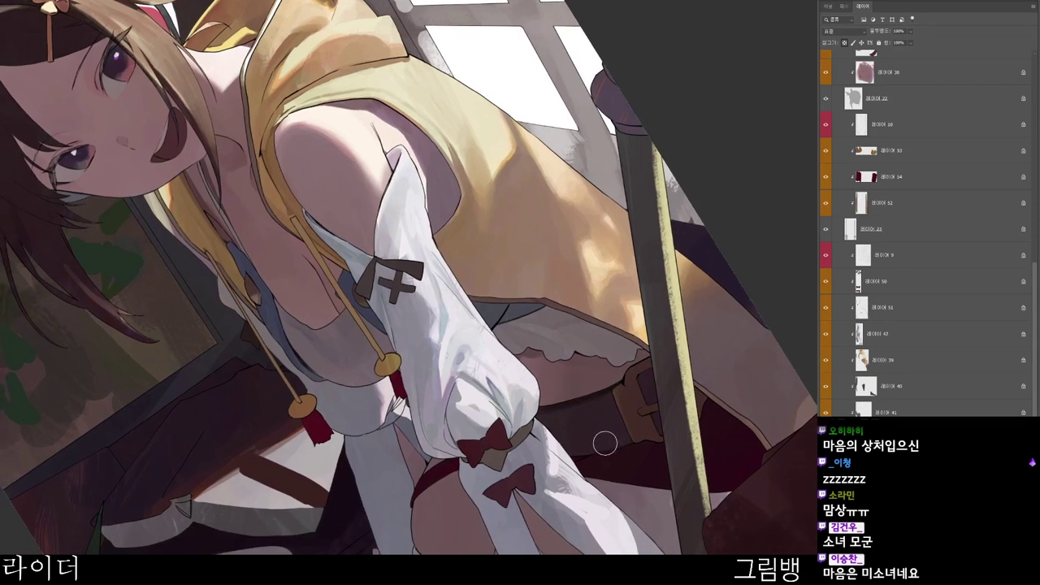
left_click_drag(633, 501, 635, 478)
left_click_drag(588, 439, 611, 406)
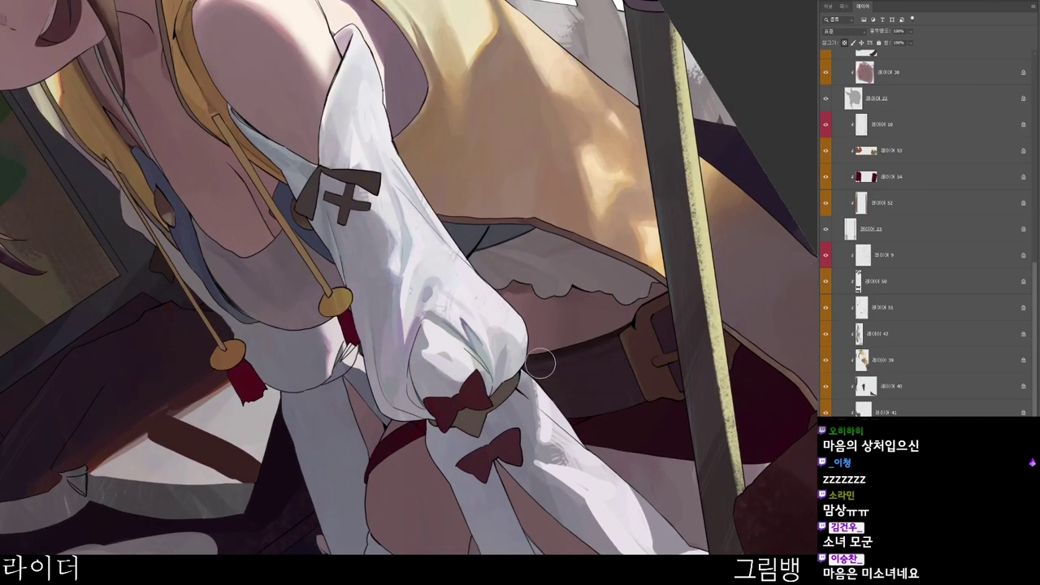
- Sample a tone from the waist area, darken the foreground colour to near-black #110a0b and deepen the belt's shadows
left_click(607, 341, "alt")
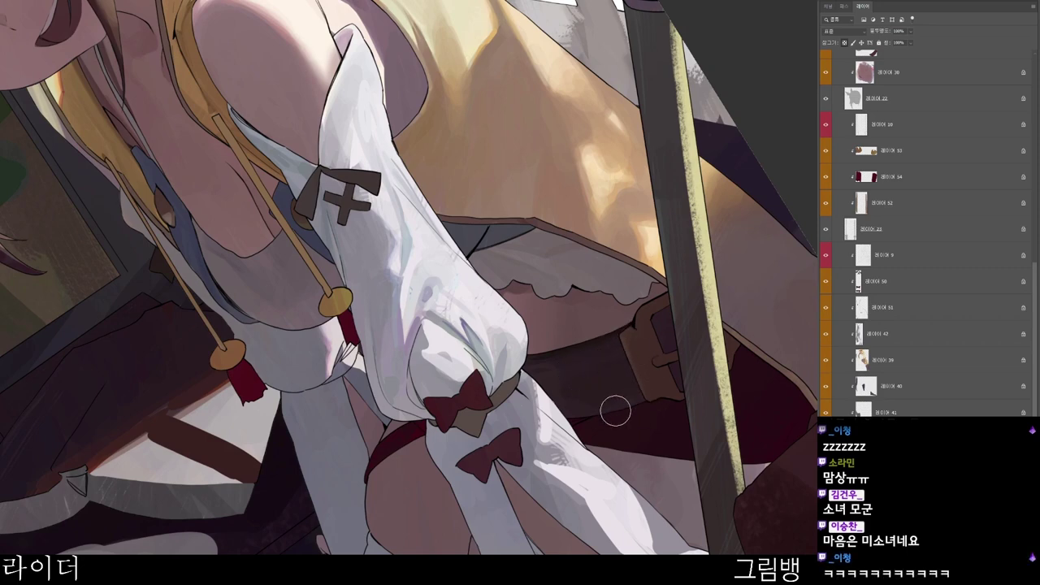
left_click(707, 416)
left_click(475, 202)
left_click(698, 36)
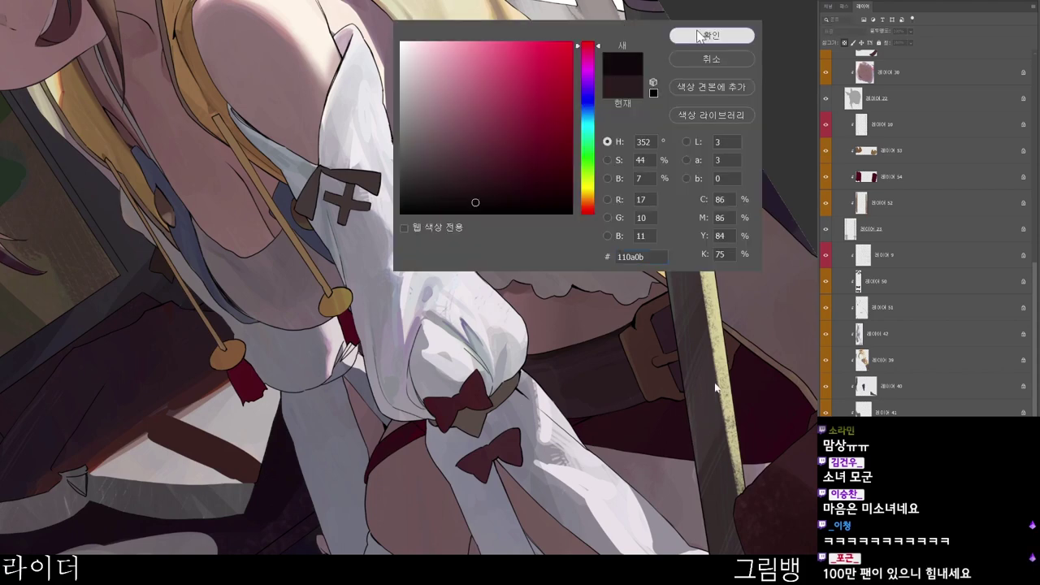
left_click(699, 37)
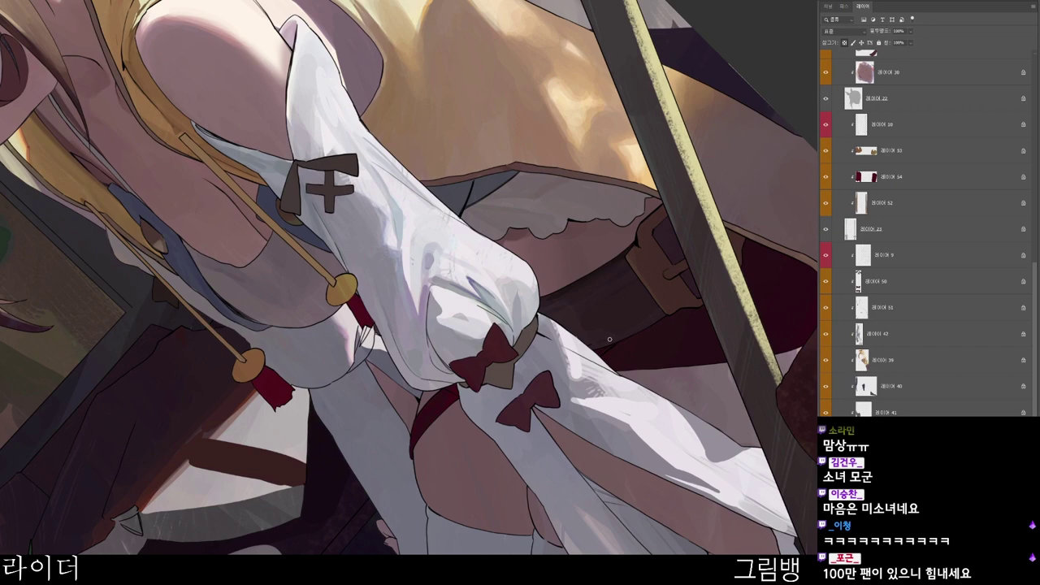
left_click_drag(655, 323, 585, 452)
left_click_drag(552, 512, 592, 436)
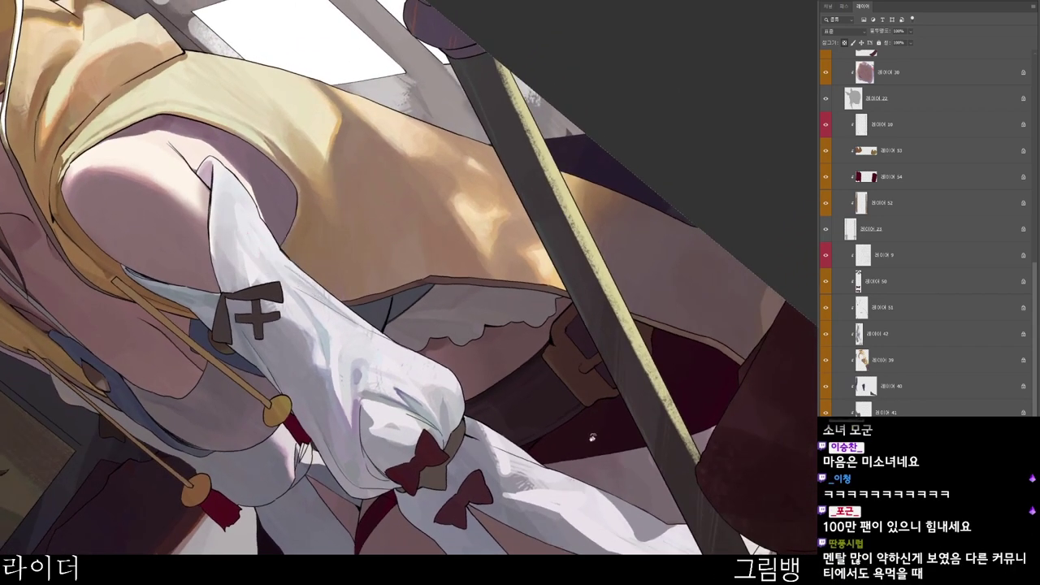
- Pick a less saturated dark tone and refine the shading of the belt around the buckle
key("n")
left_click(437, 202)
left_click(710, 37)
left_click_drag(575, 357, 652, 343)
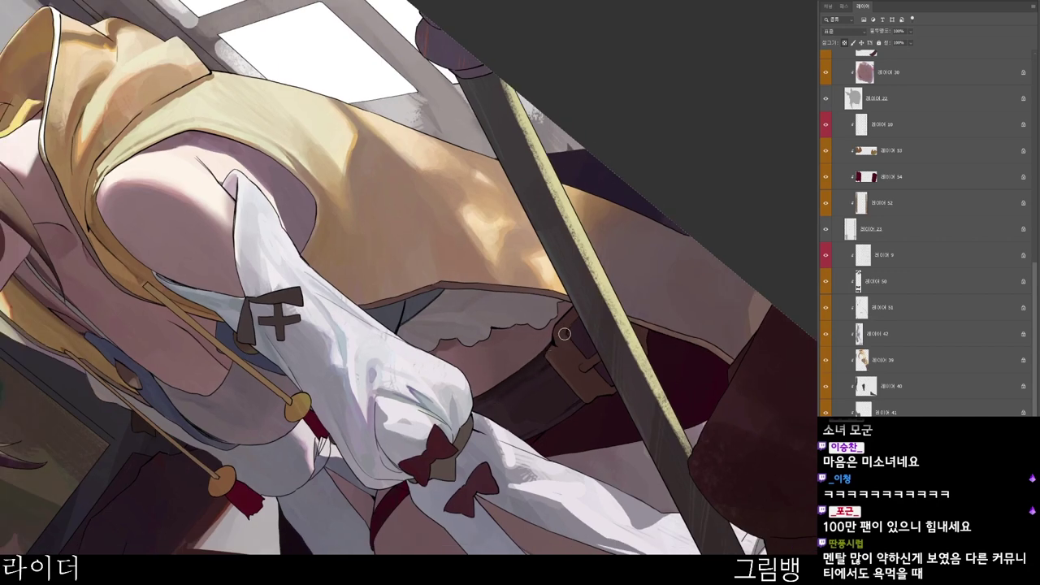
left_click_drag(561, 439, 429, 486)
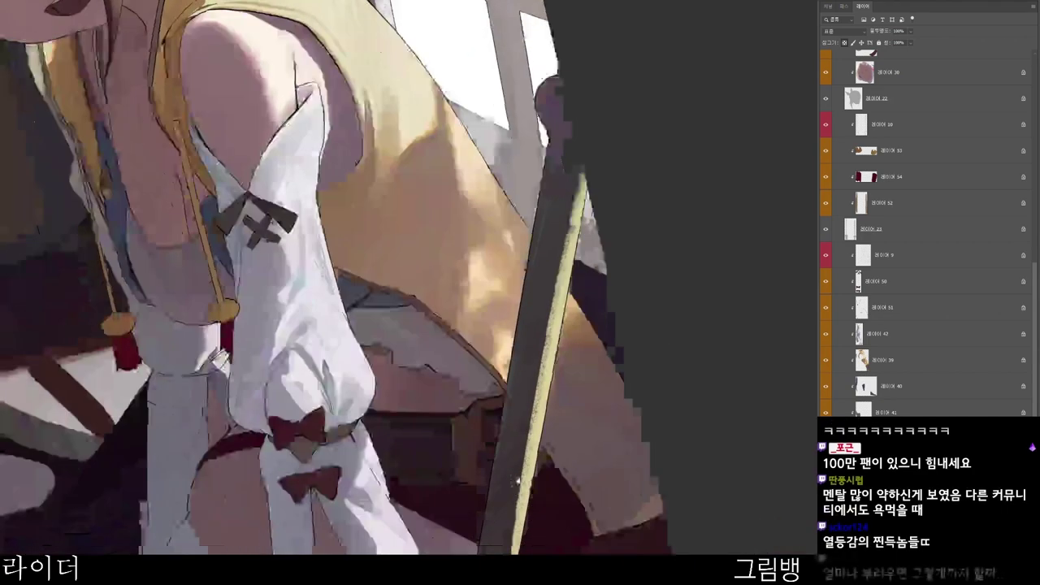
left_click_drag(597, 475, 581, 383)
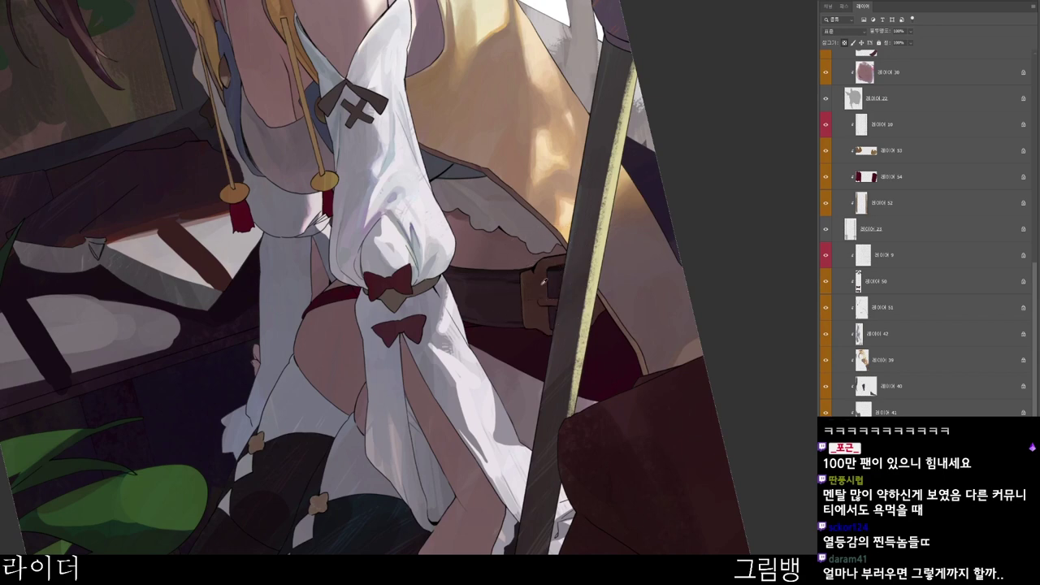
- Set the foreground colour to dark olive brown #242018 and darken the belt buckle beside the sword
key("n")
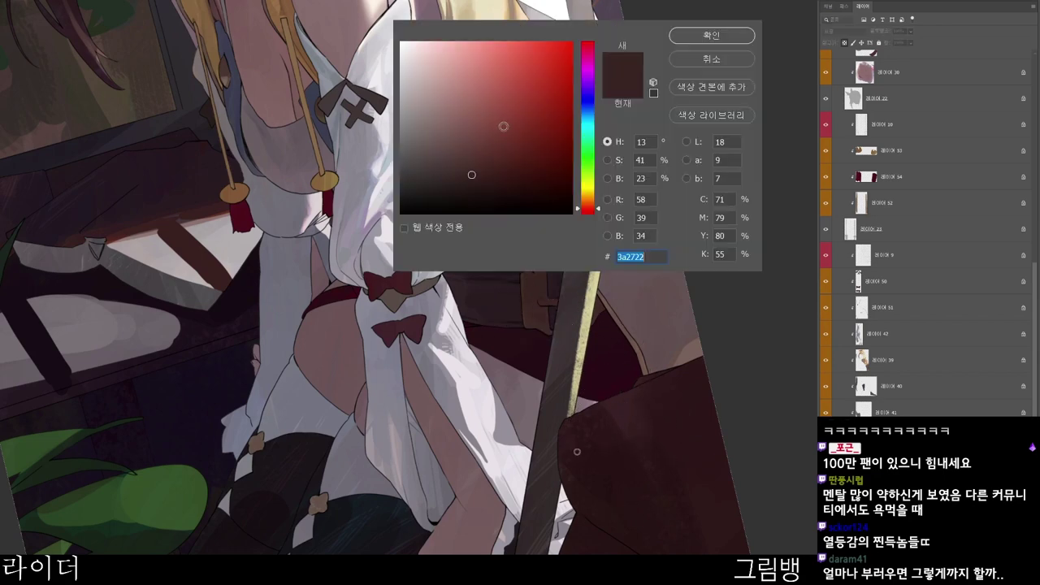
left_click(451, 172)
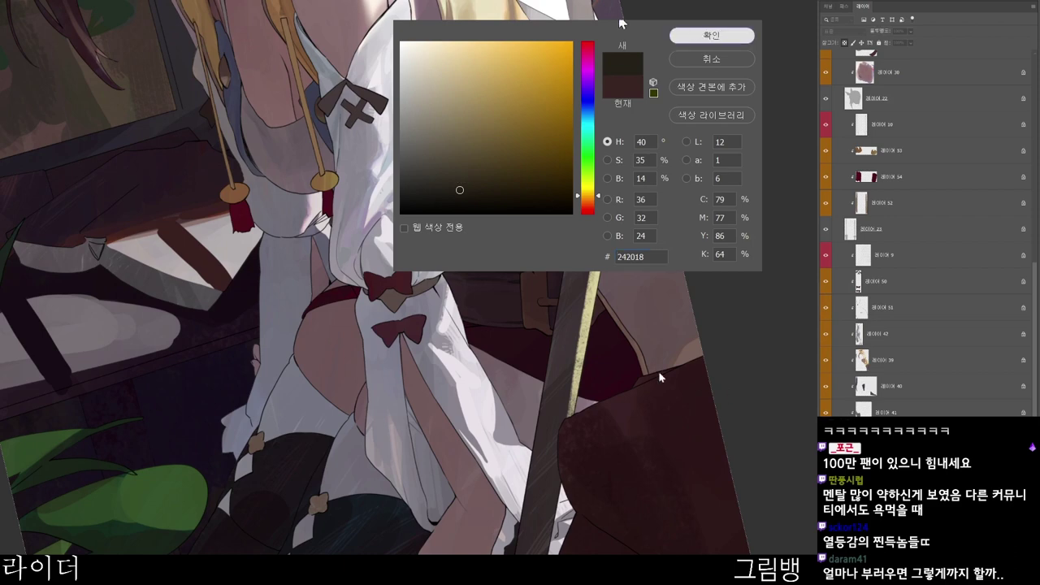
left_click(713, 36)
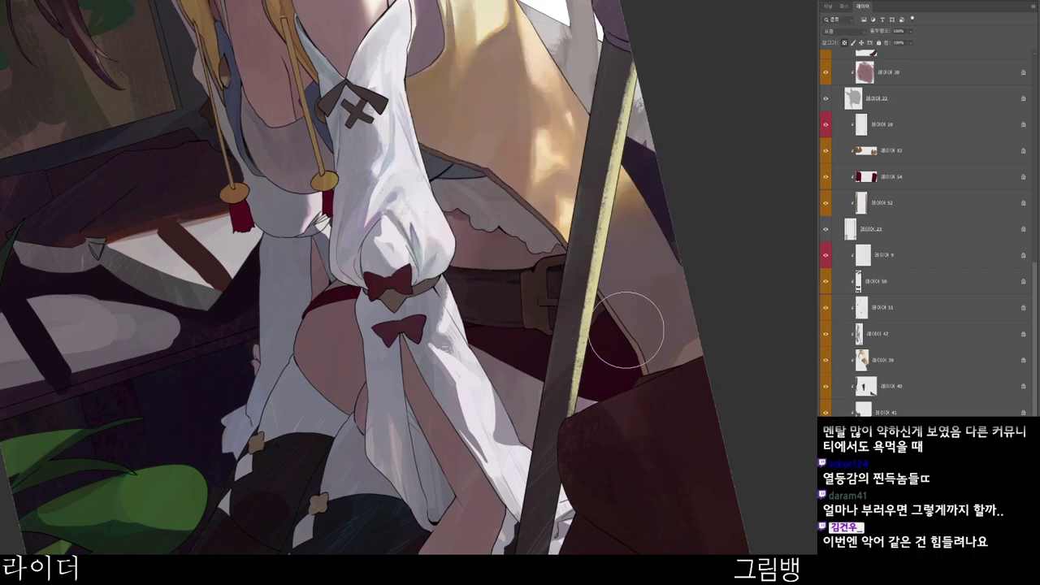
key("r")
left_click_drag(630, 476, 585, 527)
scroll(545, 338, "up", 2)
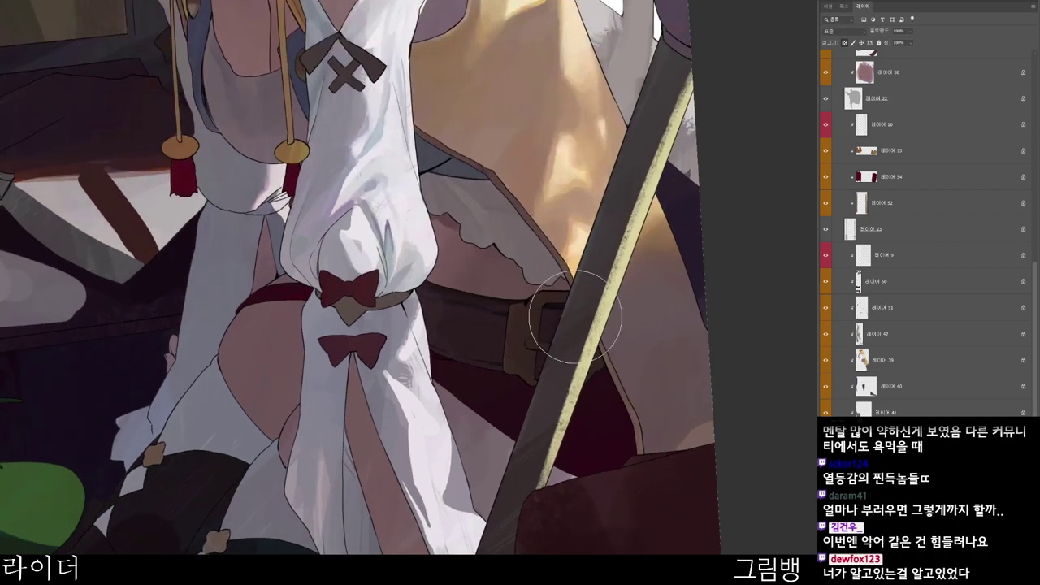
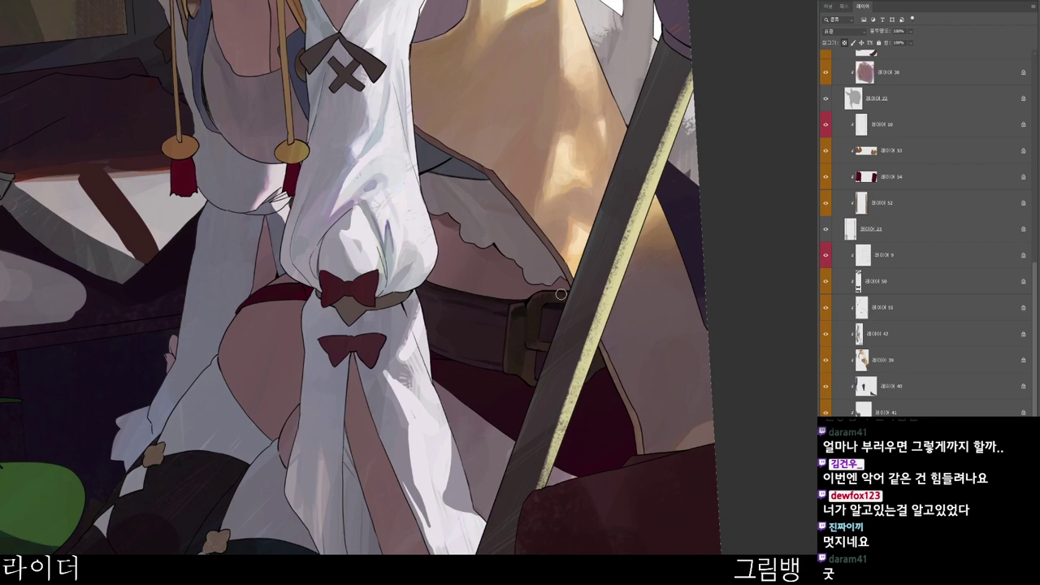
- Blend the buckle's shading with a larger brush, sample a tone from its frame and refine its dark edges
scroll(581, 285, "down", 2)
key("]")
key("]")
key("]")
key("]")
key("]")
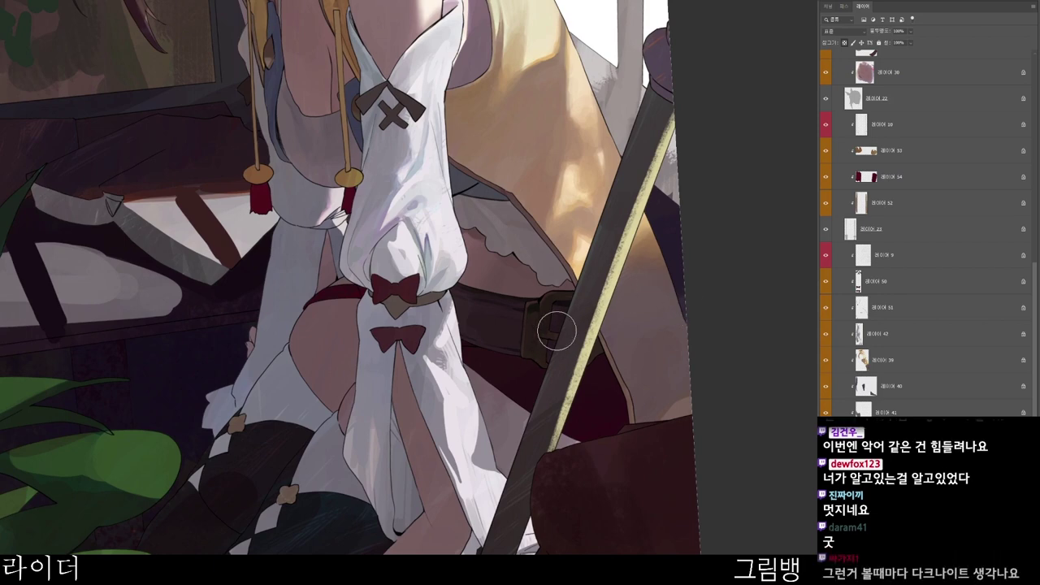
left_click(531, 320, "alt")
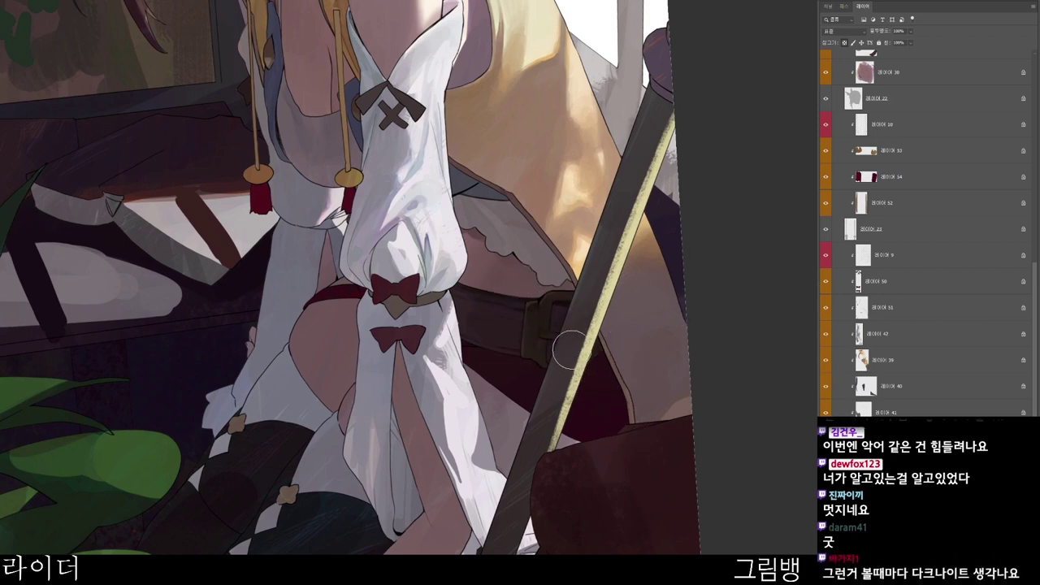
key("n")
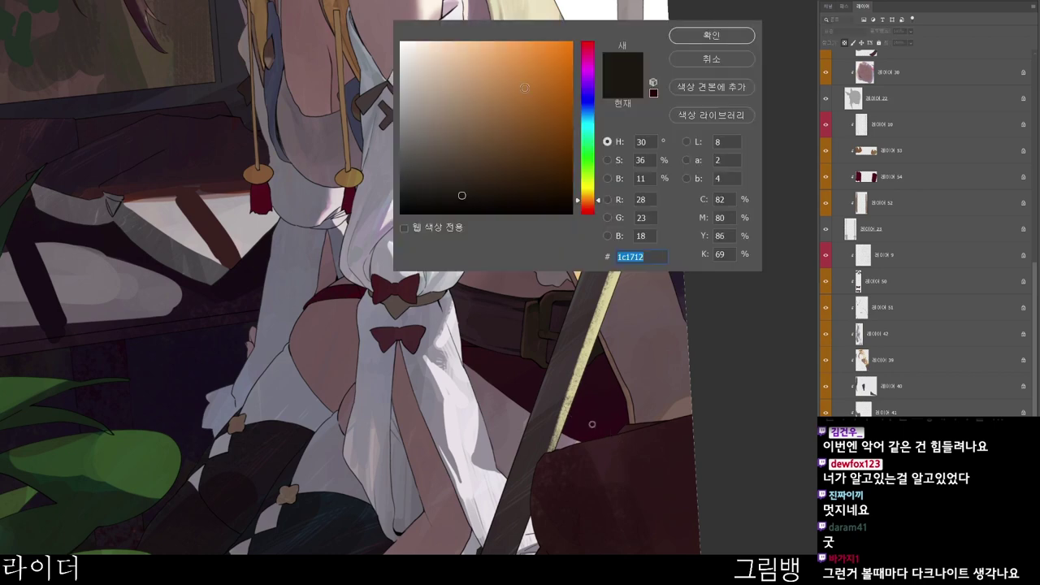
left_click(714, 36)
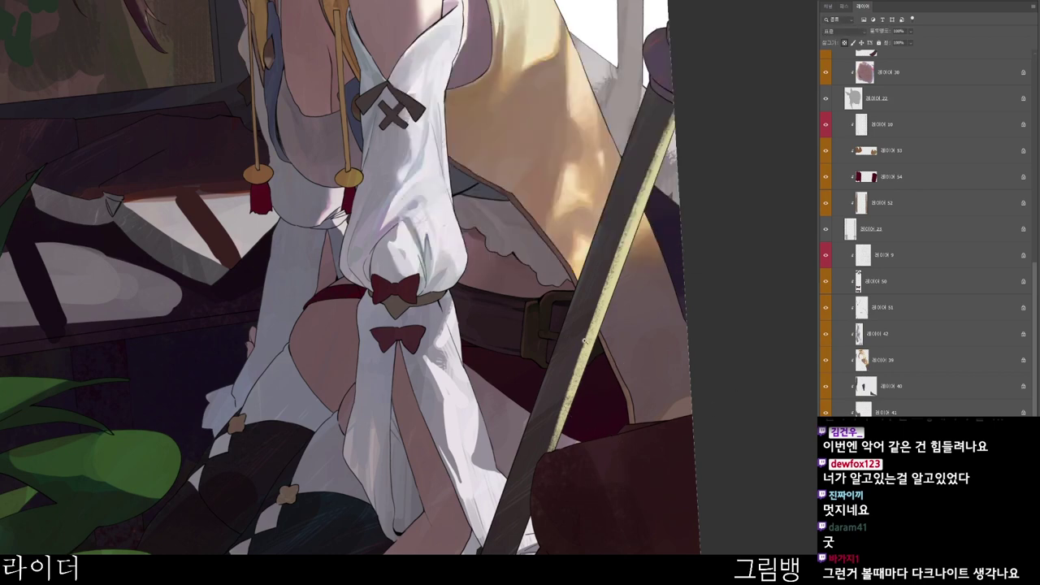
left_click_drag(584, 341, 605, 314)
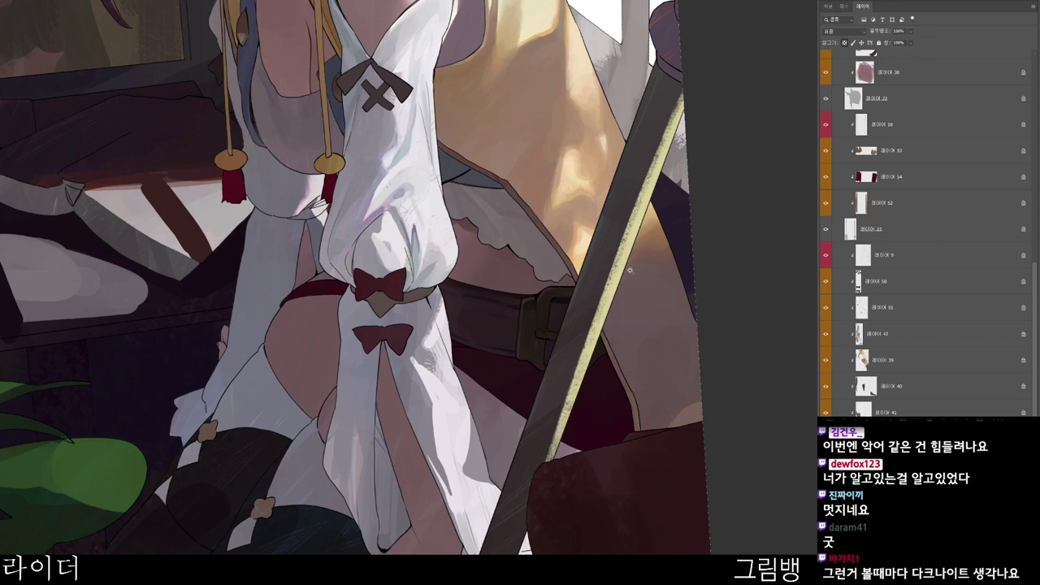
scroll(631, 269, "up", 1)
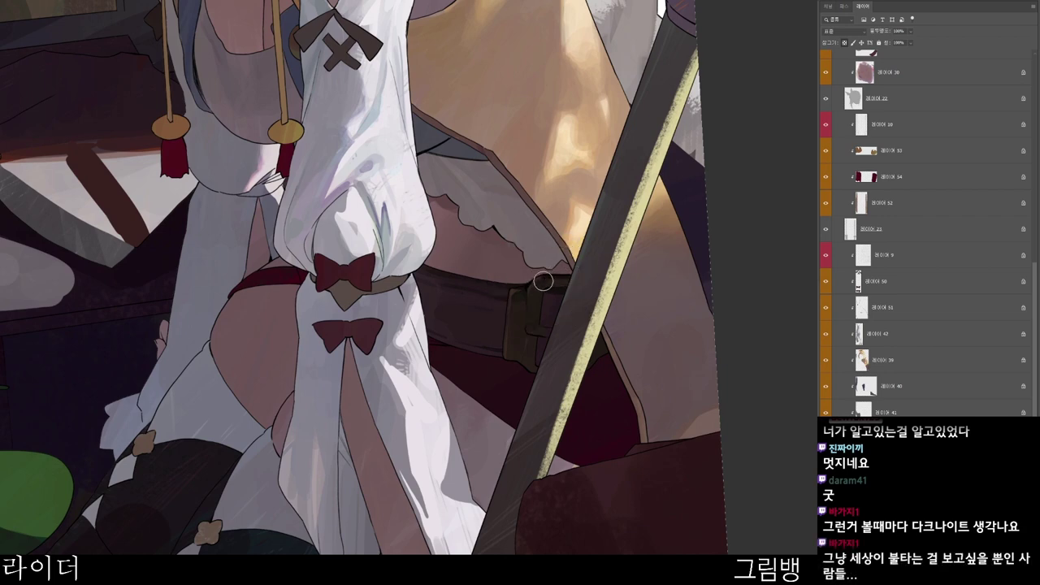
- Set the foreground colour to greyish beige #8c826f and paint a highlight on the buckle's prong
left_click(665, 349)
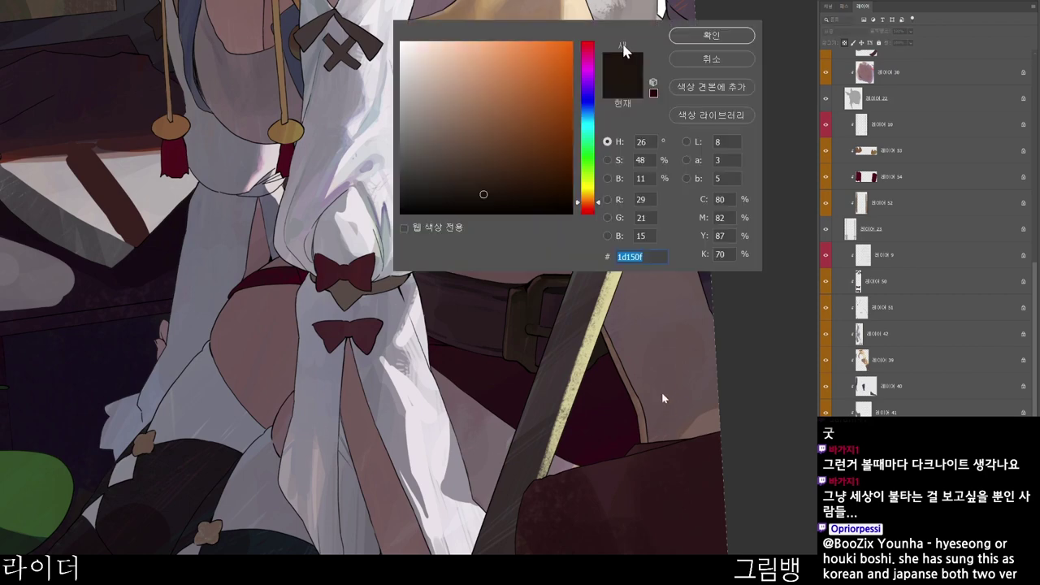
left_click(475, 99)
left_click(474, 116)
left_click(588, 195)
left_click(434, 122)
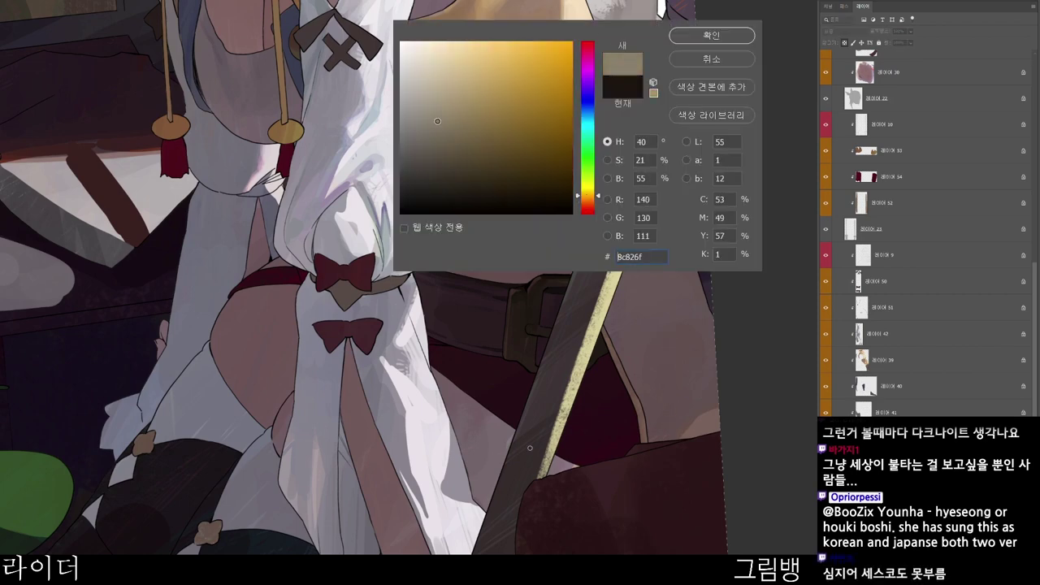
left_click(710, 37)
left_click_drag(592, 368, 624, 302)
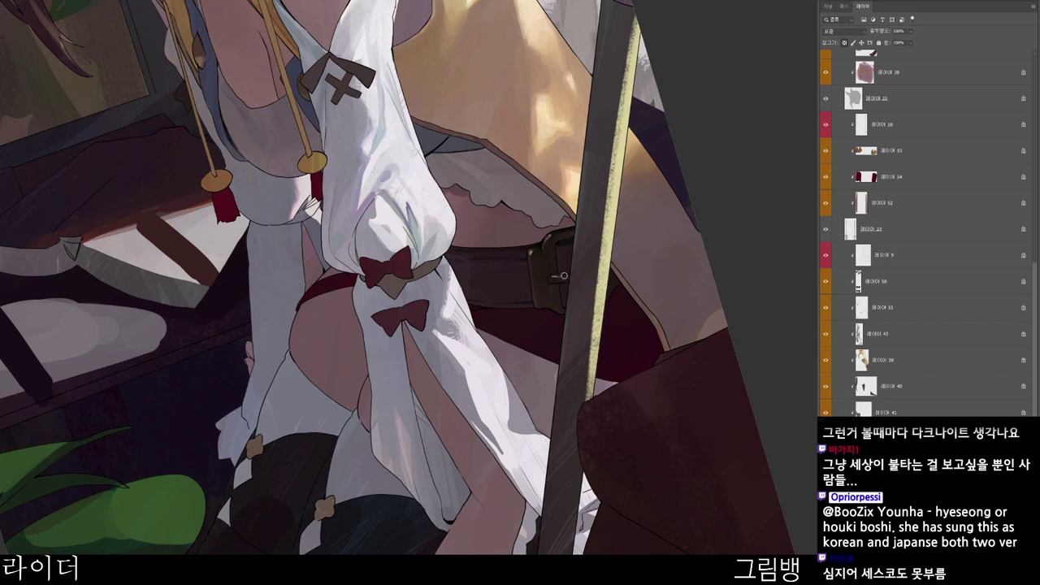
- Set the foreground colour to near-black #12090b and deepen the shadow on the belt beside the buckle
left_click_drag(593, 320, 603, 351)
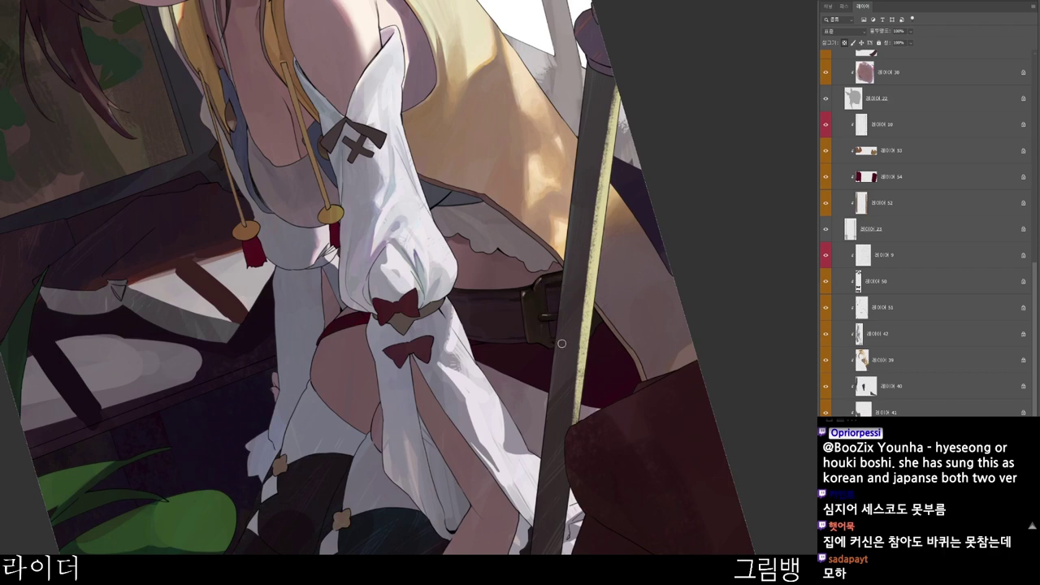
key("r")
left_click_drag(525, 429, 571, 252)
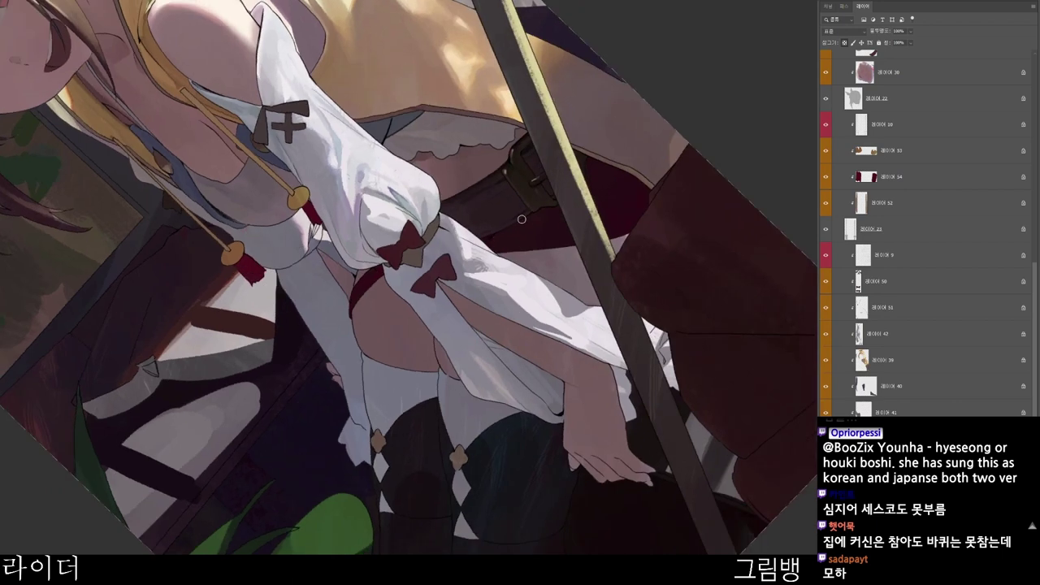
left_click_drag(522, 219, 525, 262)
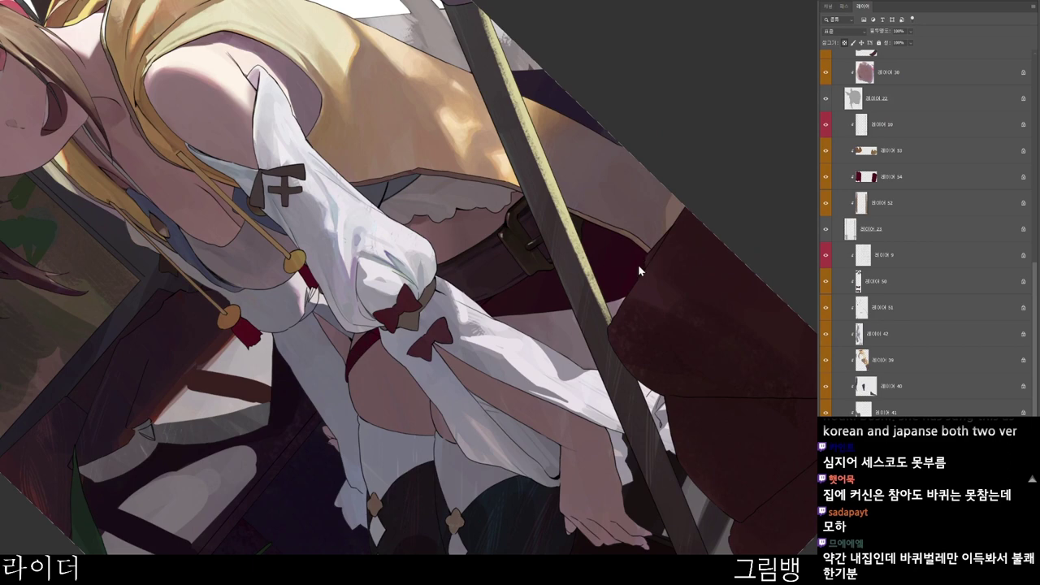
key("z")
left_click_drag(489, 244, 509, 241)
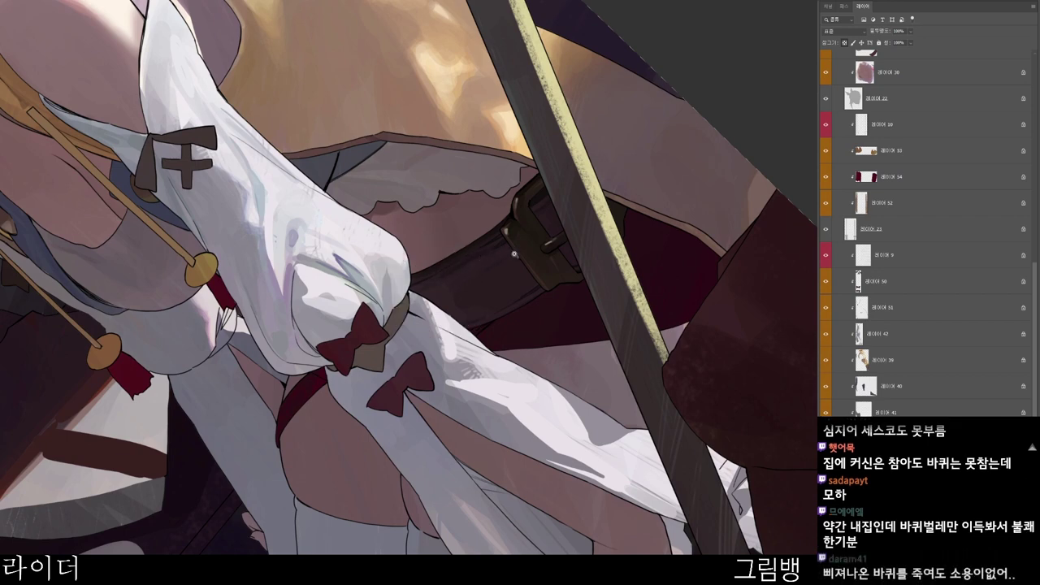
scroll(508, 253, "down", 1)
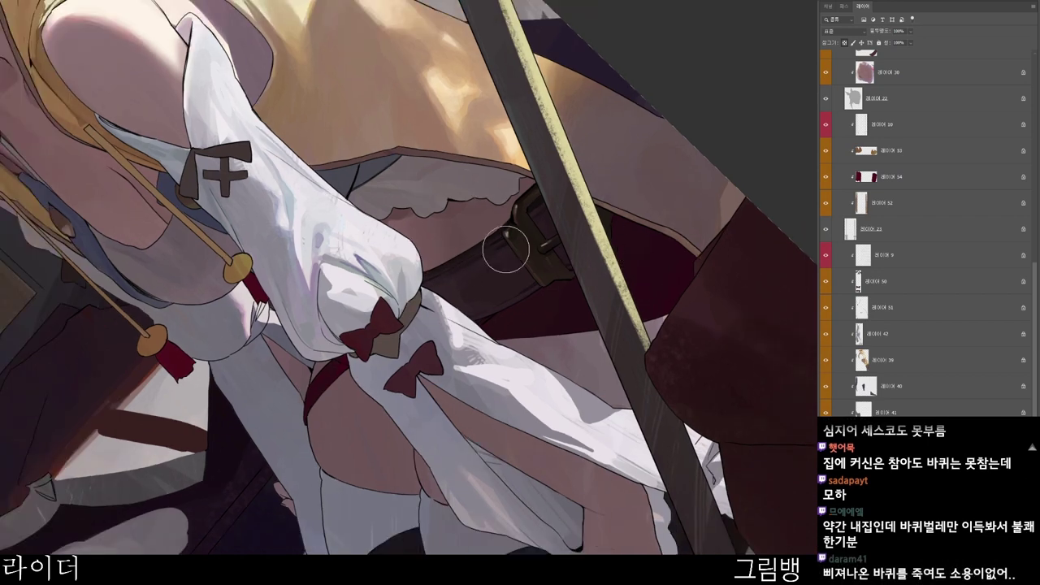
key("ctrl+u")
left_click(485, 202)
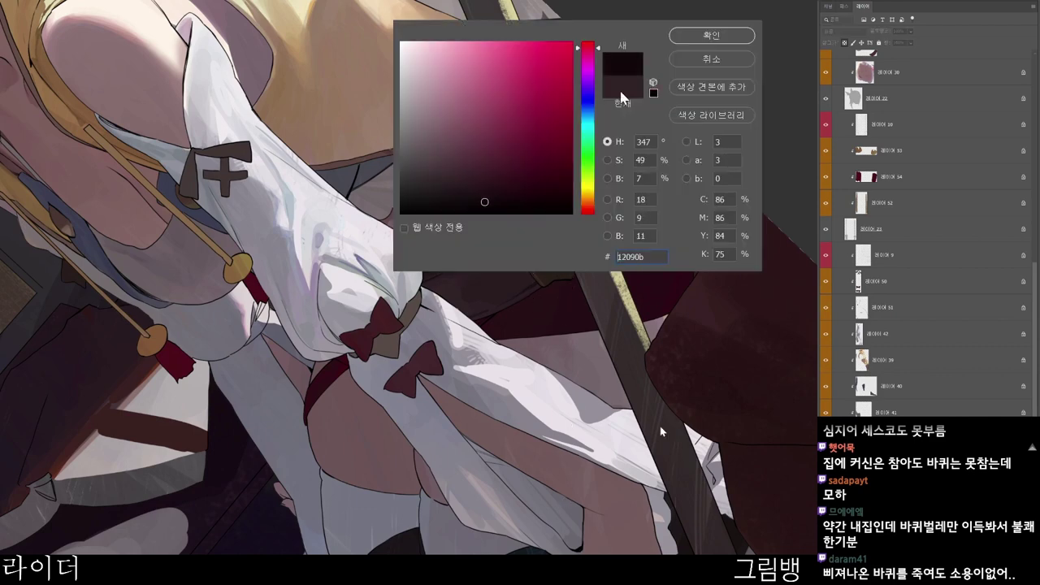
left_click(722, 37)
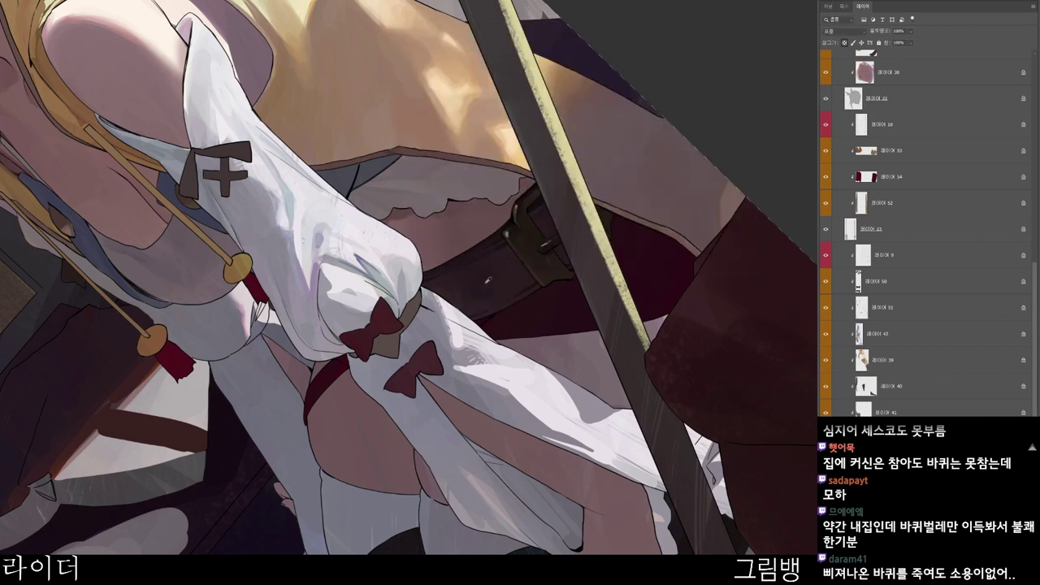
- Sample a belt tone, set the foreground colour to dark wine #290f16 and refine the shading around the belt and buckle
left_click(508, 270, "alt")
key("r")
mouse_move(655, 282)
left_mouse_down()
mouse_move(523, 421)
mouse_move(528, 436)
left_mouse_up()
left_click_drag(525, 559, 561, 465)
key("n")
left_click(510, 186)
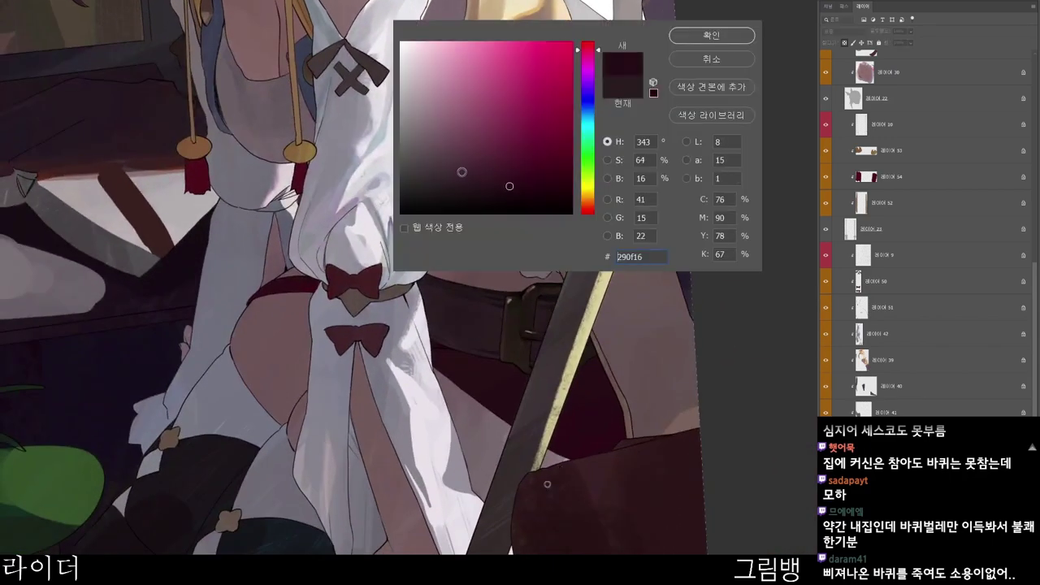
left_click(733, 37)
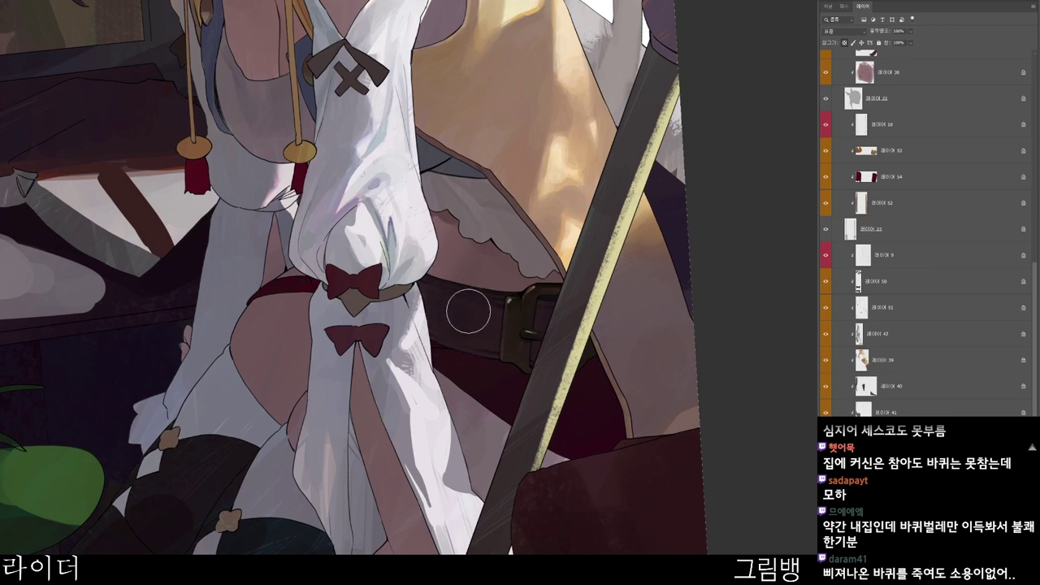
scroll(554, 297, "down", 1)
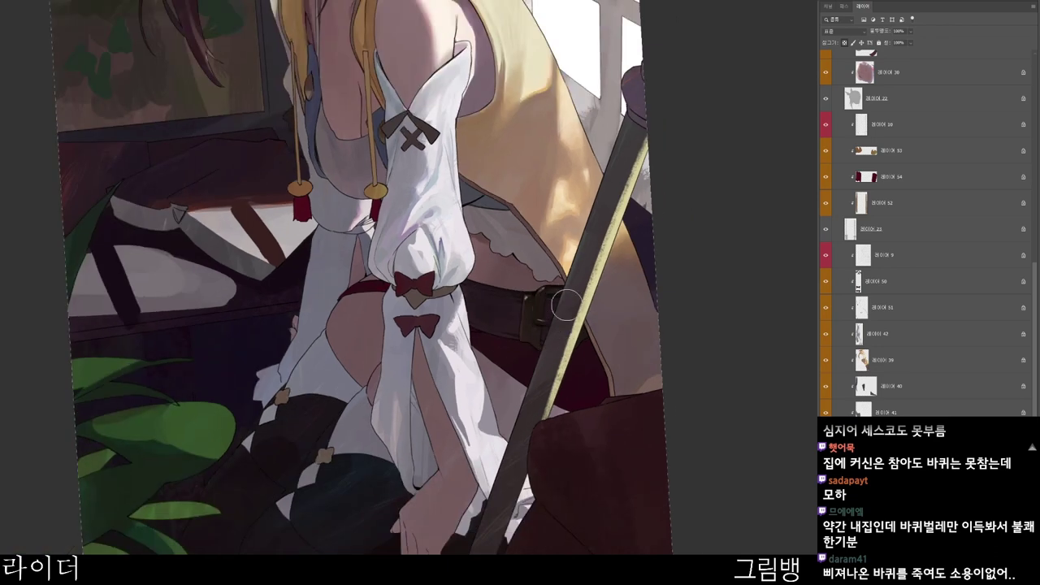
scroll(560, 313, "up", 1)
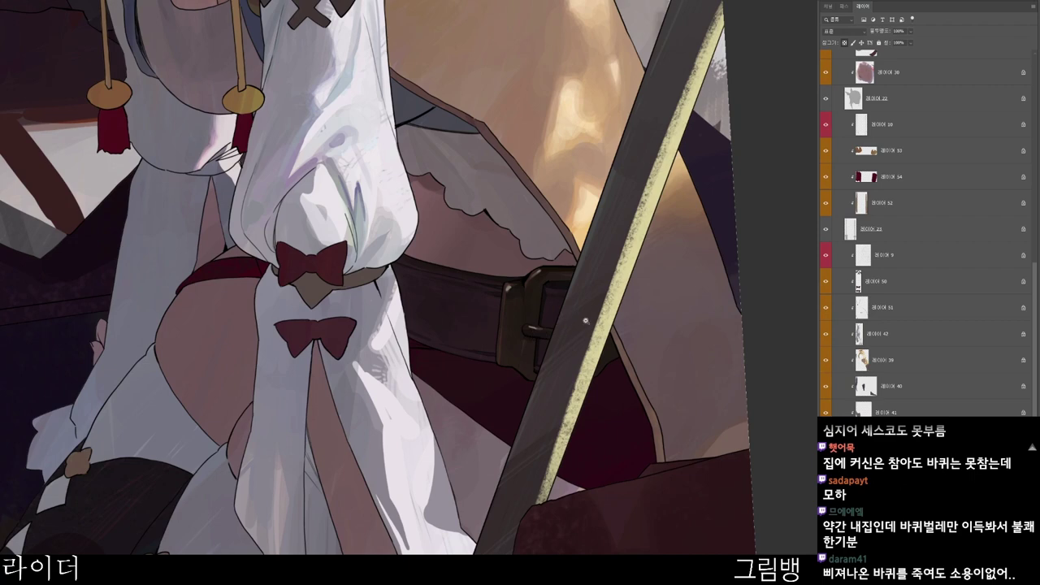
scroll(585, 321, "down", 1)
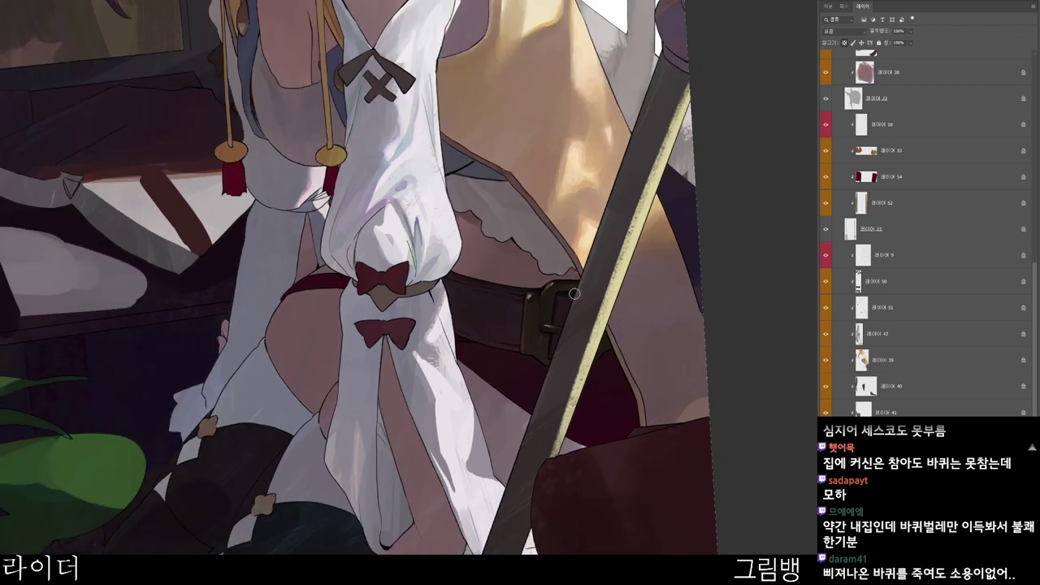
scroll(574, 293, "down", 1)
left_click_drag(599, 255, 548, 381)
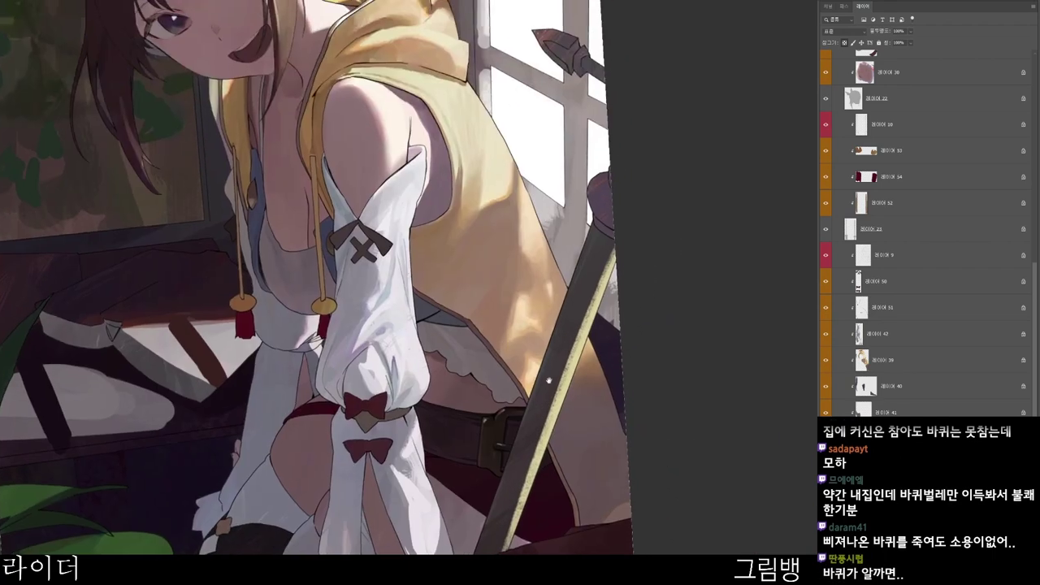
- Sample tones from the belt and buckle and touch up the shading where they meet
scroll(548, 381, "up", 2)
mouse_move(486, 437)
left_mouse_down()
mouse_move(525, 428)
mouse_move(483, 434)
mouse_move(485, 446)
mouse_move(480, 435)
mouse_move(502, 436)
left_mouse_up()
left_click(511, 432, "alt")
left_click(479, 432, "alt")
left_click(470, 424, "alt")
left_click(512, 432, "alt")
key("ctrl+0")
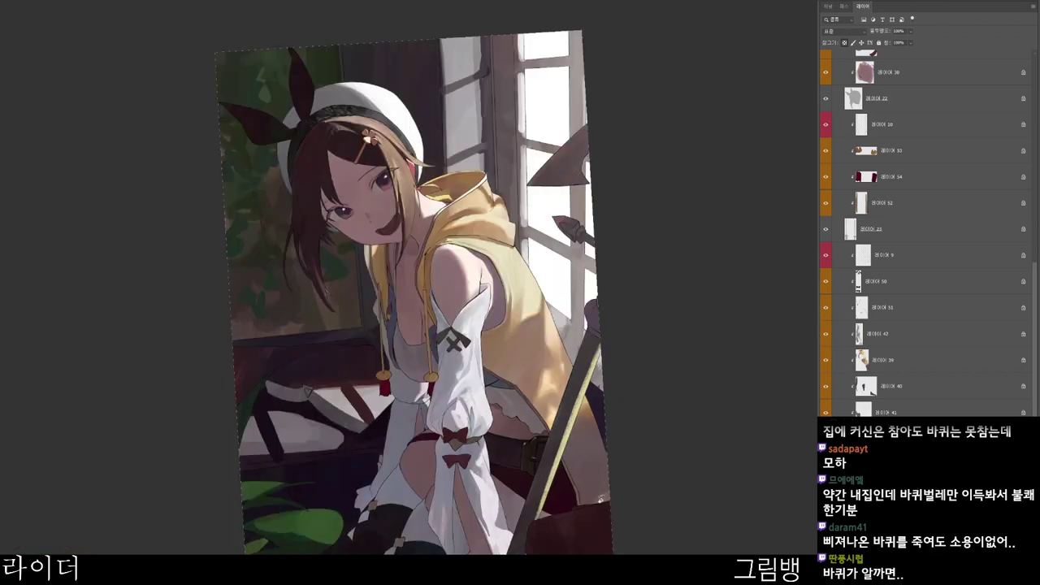
- Pick a dark, strongly saturated red and shade the dark red garment below the belt
key("Escape")
left_click_drag(518, 533, 556, 399)
scroll(541, 376, "up", 1)
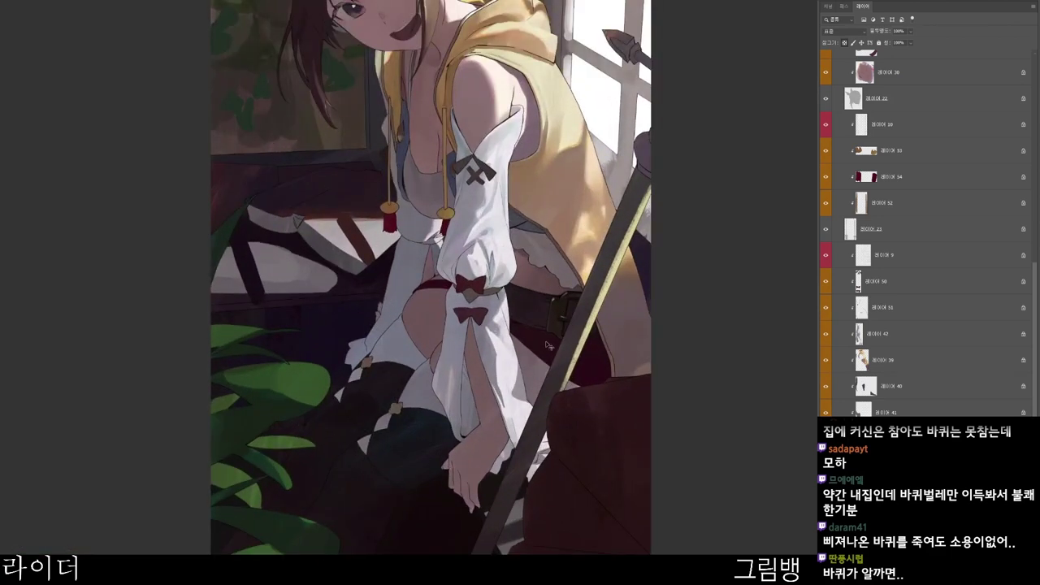
left_click_drag(589, 361, 588, 402)
scroll(568, 376, "up", 2)
key("n")
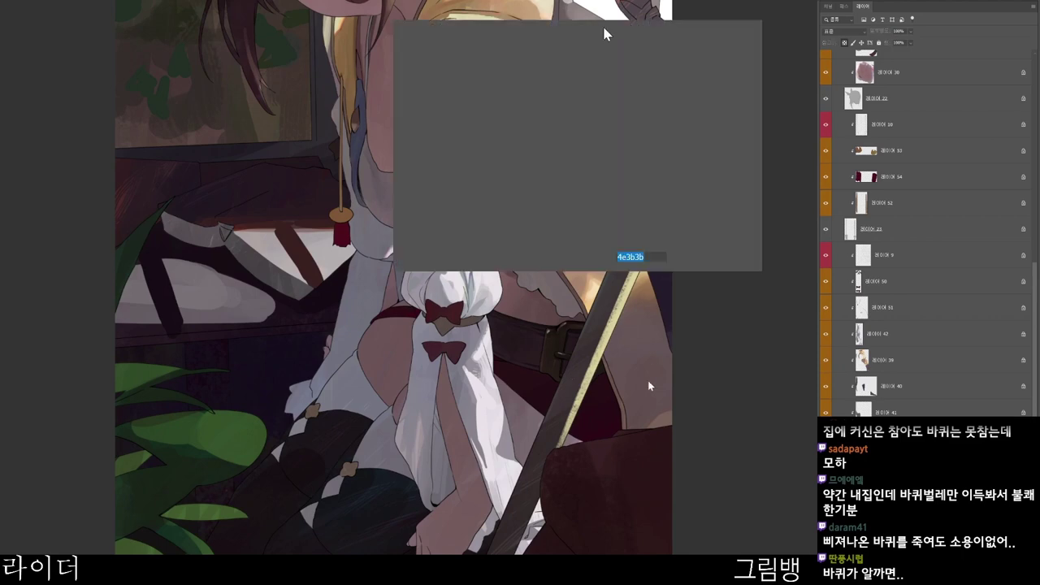
left_click_drag(542, 199, 550, 184)
left_click(710, 35)
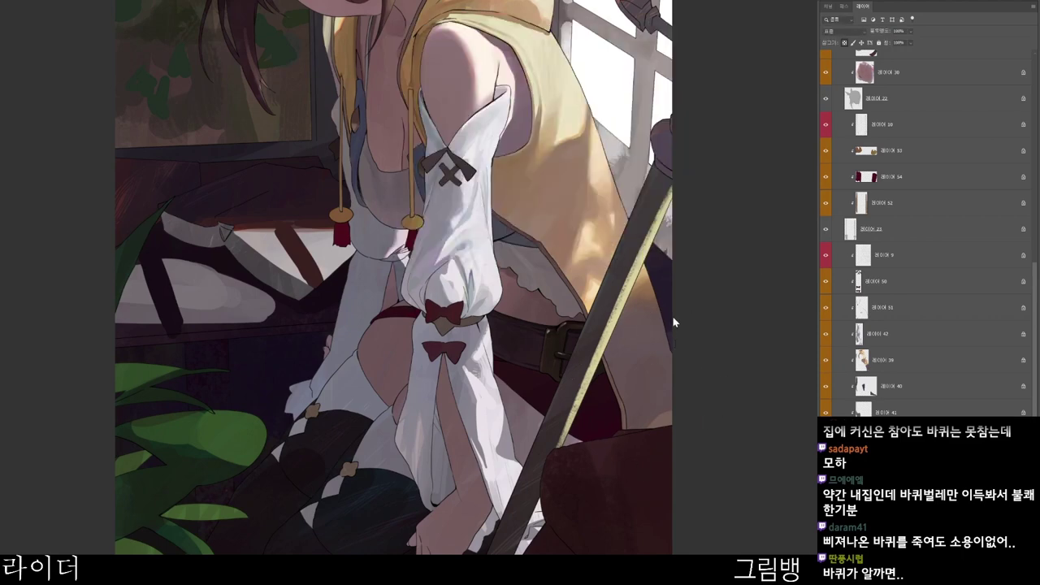
scroll(578, 371, "up", 2)
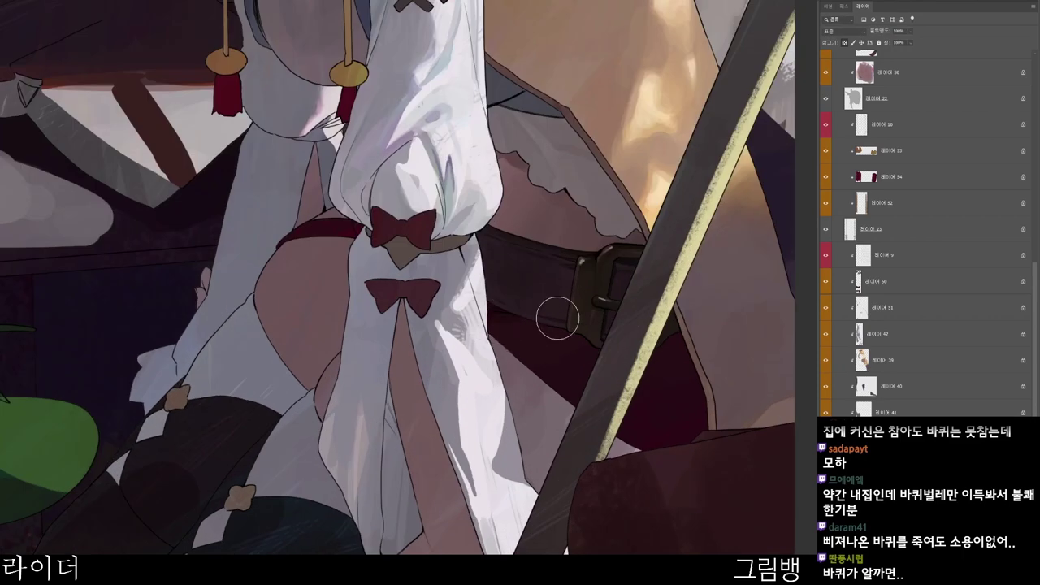
scroll(541, 324, "down", 2)
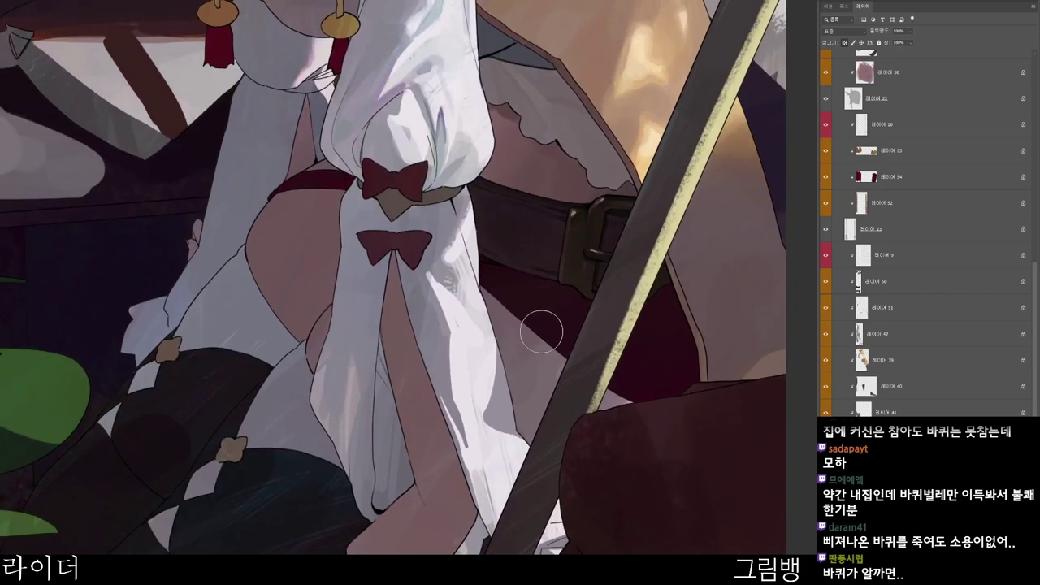
scroll(550, 342, "down", 2)
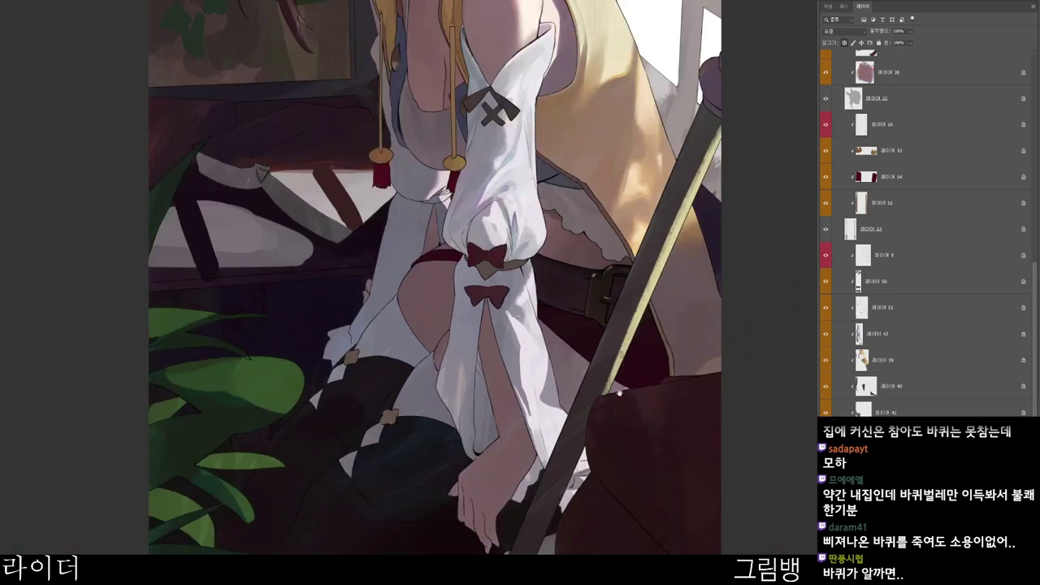
scroll(555, 332, "down", 2)
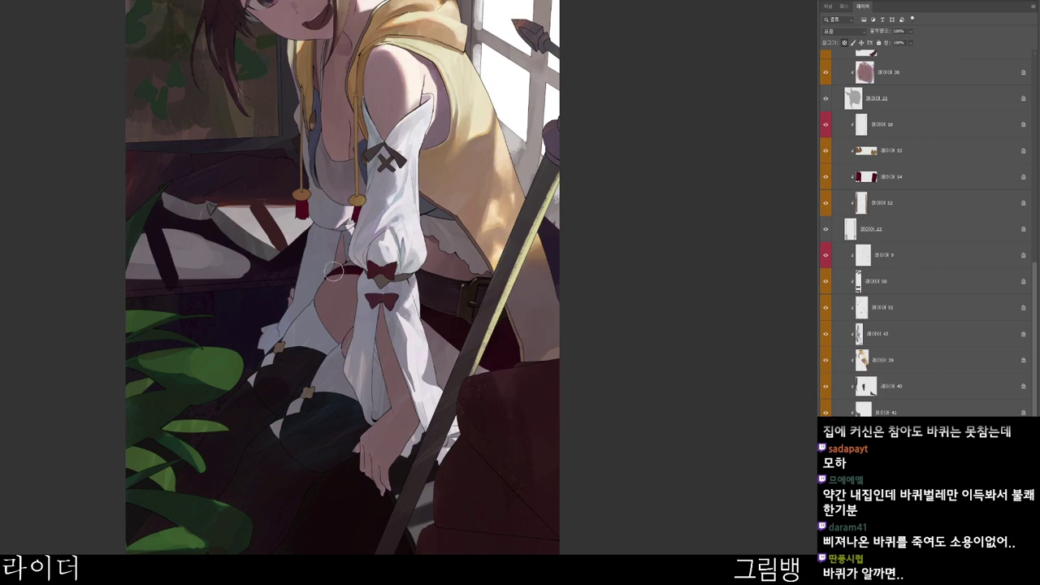
- Pick another dark wine tone and continue shading the red garment between the sleeve and the sword
scroll(388, 294, "up", 2)
left_click_drag(337, 308, 494, 386)
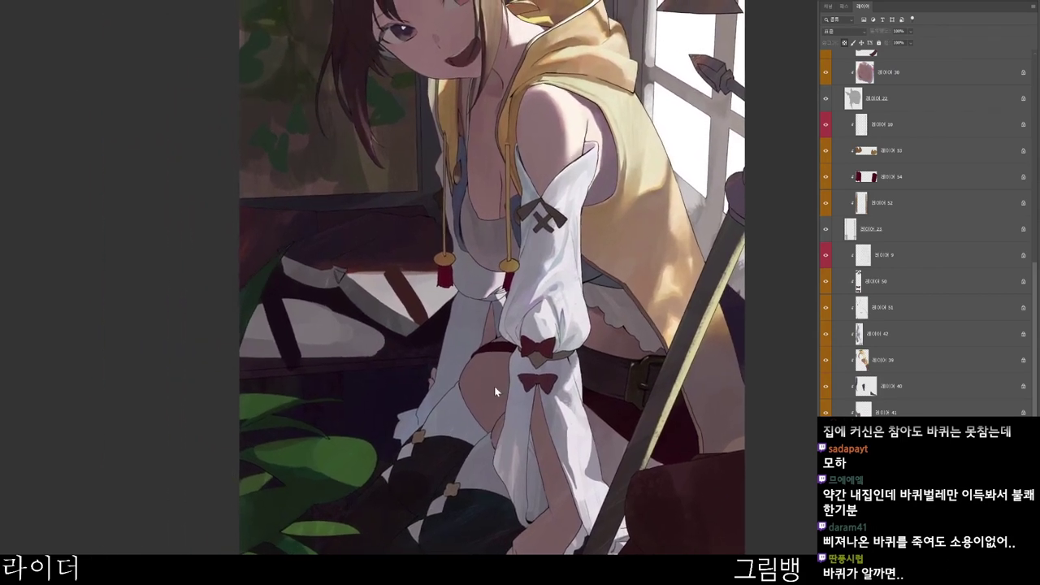
key("n")
left_click_drag(521, 191, 533, 188)
left_click(725, 39)
left_click_drag(686, 499, 578, 464)
left_click_drag(507, 456, 541, 459)
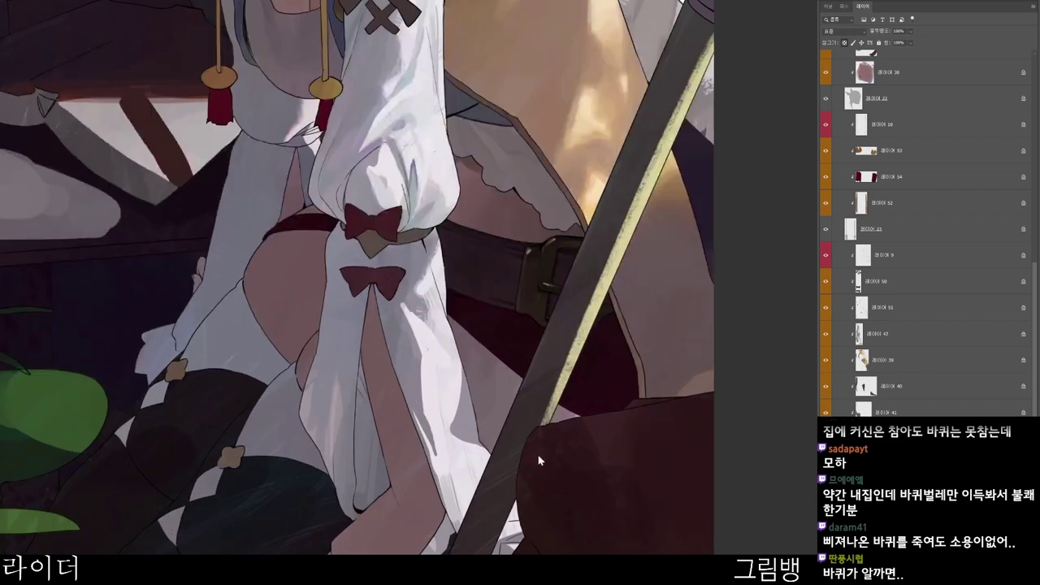
- Pick a deeper saturated red and paint the shadow that the belt and buckle cast on the red garment
key("n")
left_click(551, 195)
left_click(712, 38)
key("r")
left_click_drag(555, 531, 589, 478)
scroll(615, 301, "up", 2)
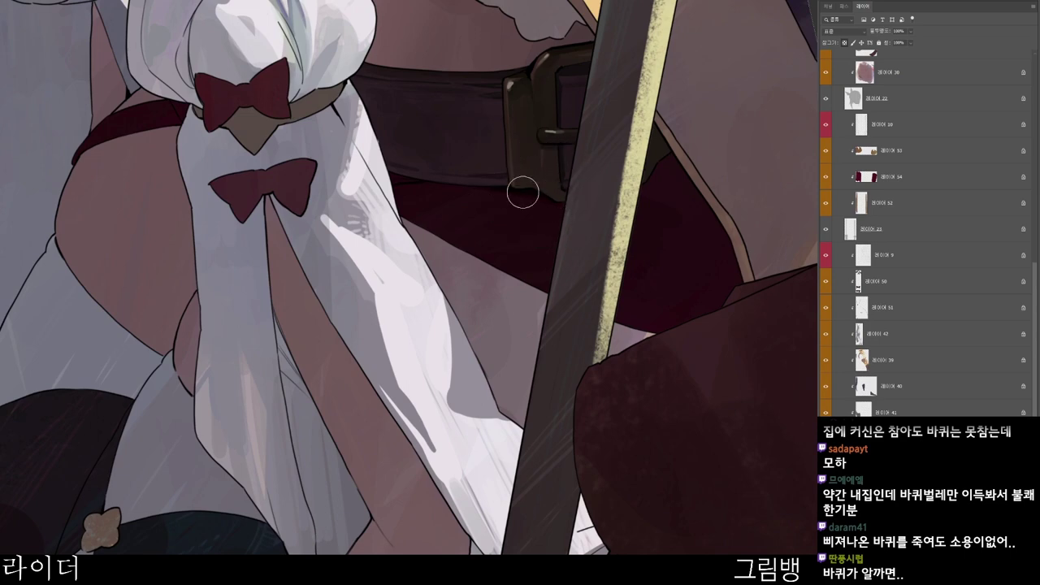
scroll(561, 194, "down", 1)
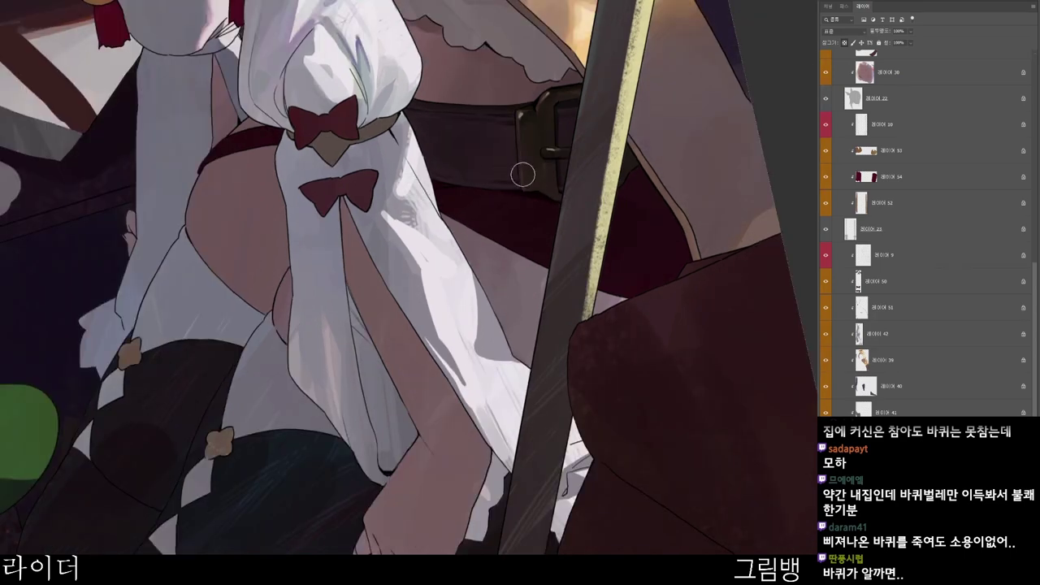
left_click_drag(626, 186, 496, 257)
left_click(512, 258, "alt")
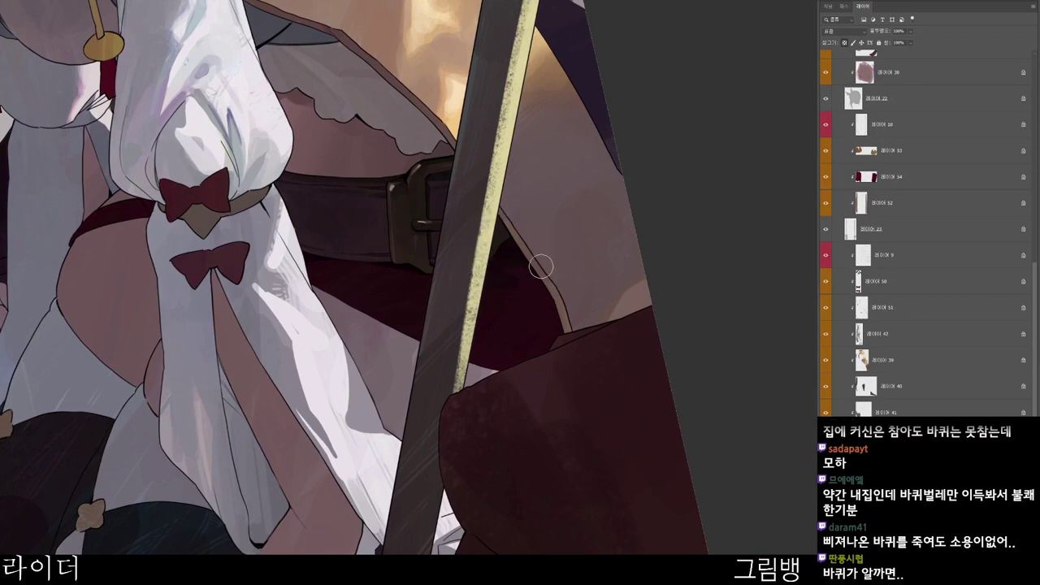
- Set the foreground colour to very dark red #180306 and deepen the garment's shadows around the sword
scroll(566, 264, "down", 1)
left_click(687, 299)
left_click(554, 199)
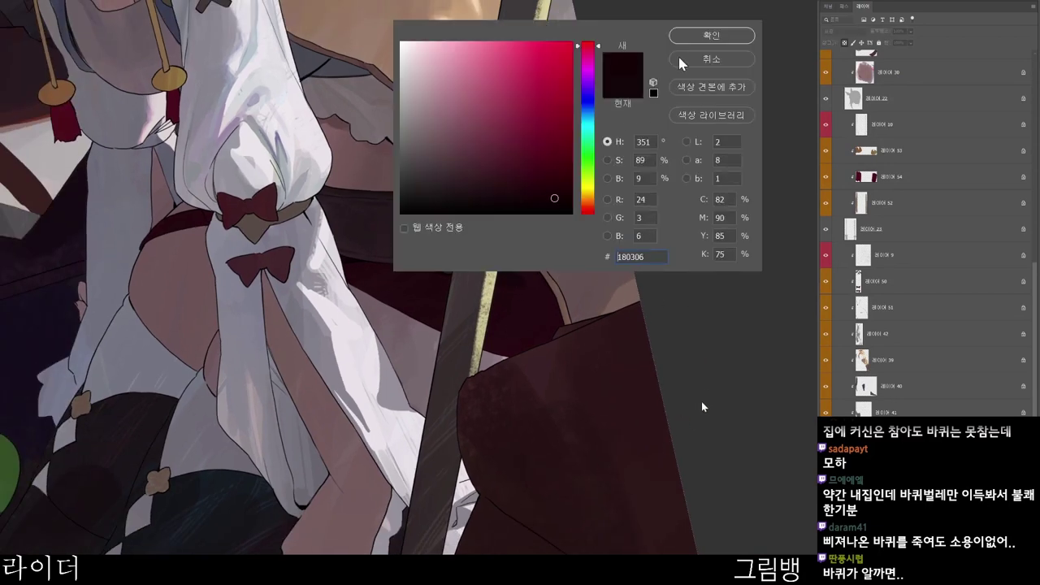
left_click(719, 40)
left_click_drag(621, 409, 450, 542)
left_click_drag(515, 514, 490, 419)
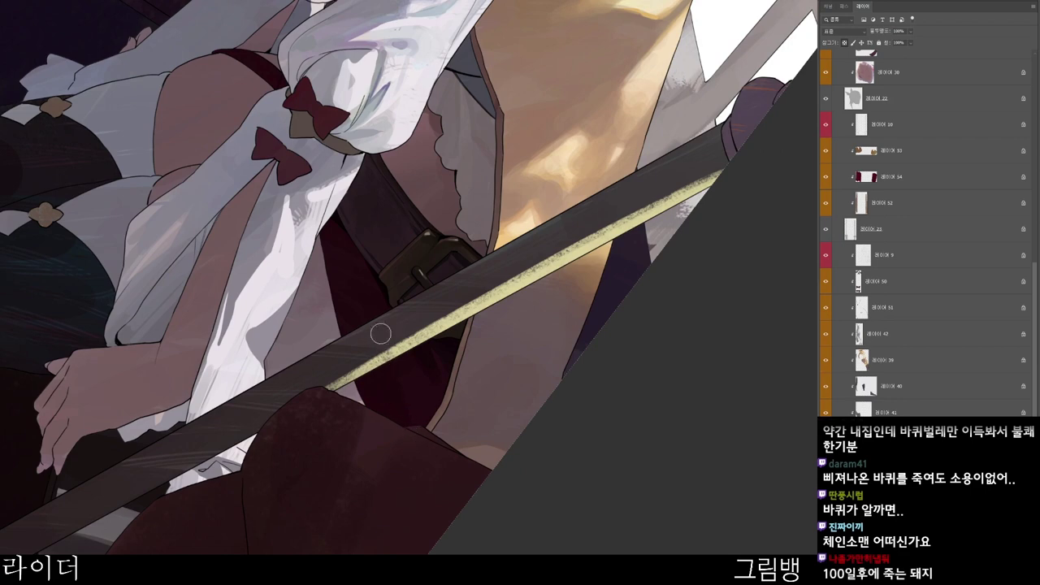
left_click_drag(520, 350, 510, 307)
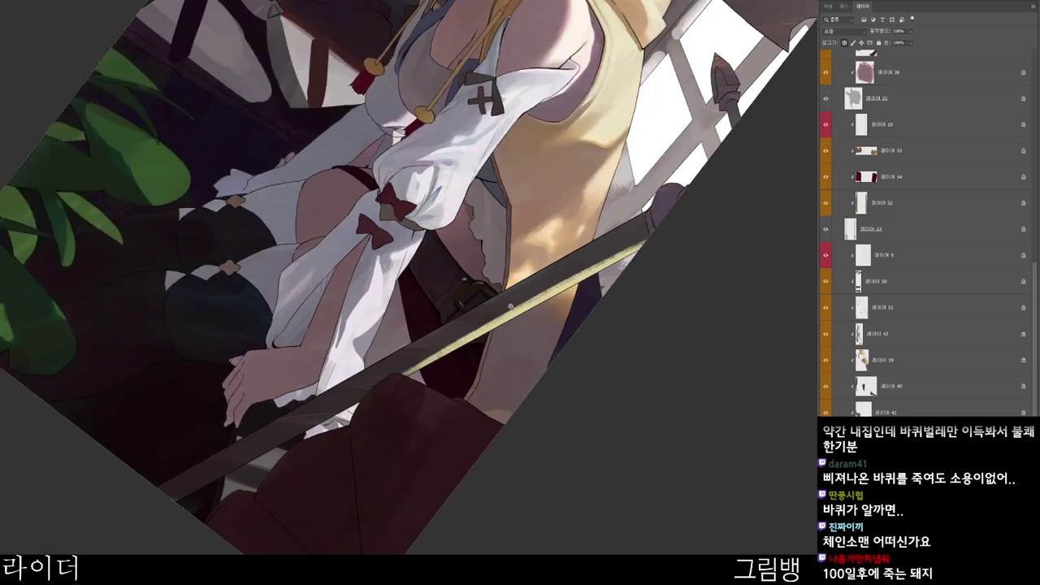
- Examine the belt, buckle and red garment against the whole illustration at several zoom levels
key("r")
left_click_drag(510, 480, 600, 235)
left_click_drag(599, 343, 522, 424)
left_click_drag(444, 288, 492, 365)
left_click_drag(492, 365, 750, 365)
left_click_drag(790, 397, 589, 502)
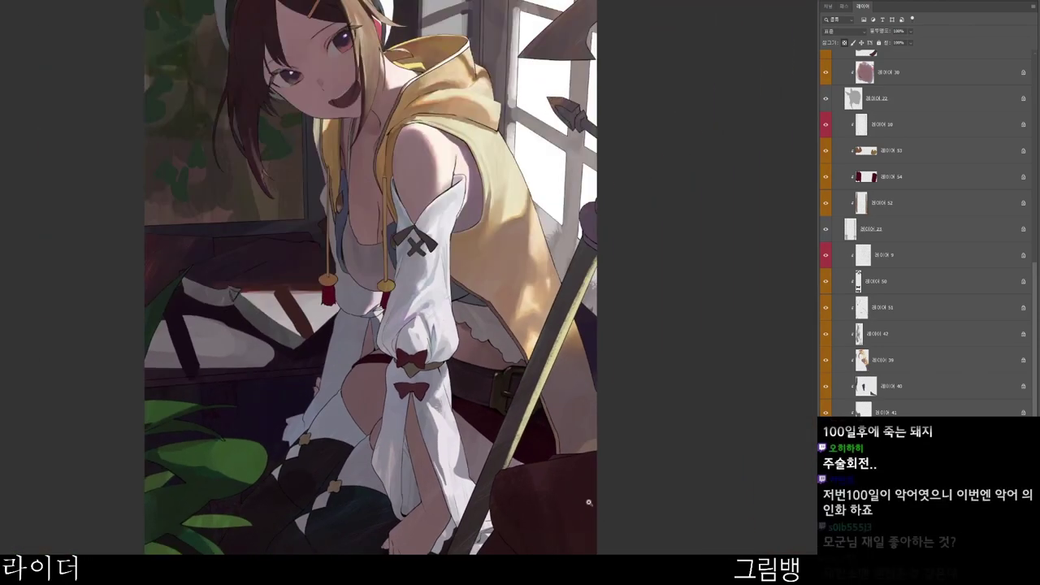
left_click_drag(498, 367, 509, 368)
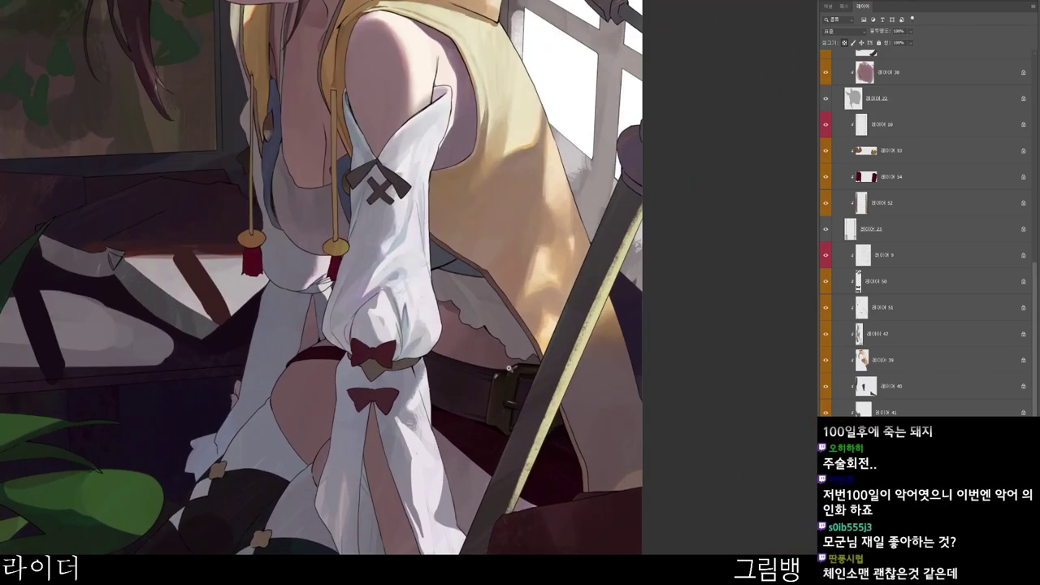
left_click_drag(483, 551, 536, 493)
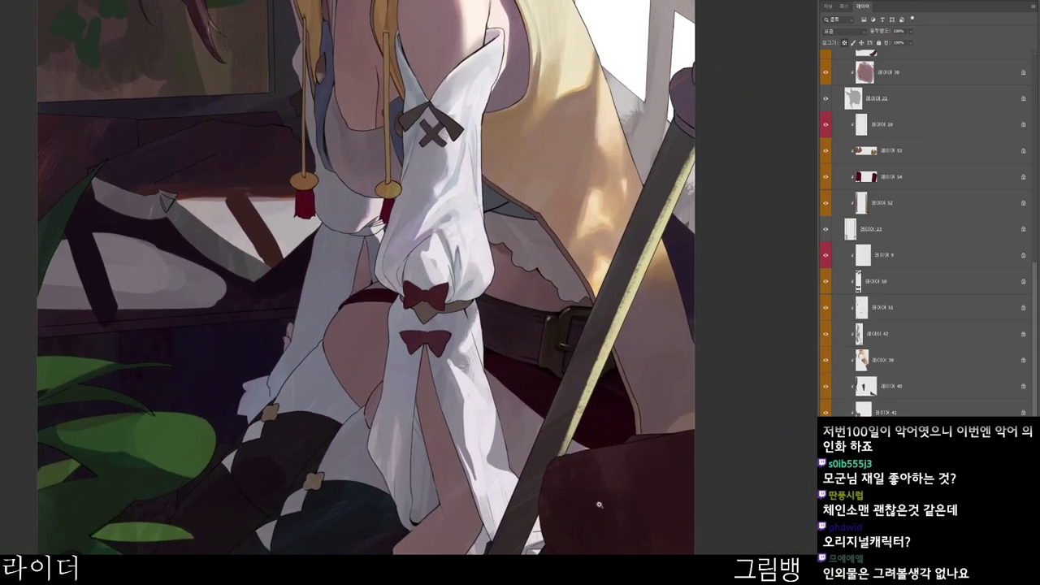
left_click_drag(599, 505, 588, 489)
left_click_drag(596, 528, 607, 444)
left_click_drag(583, 545, 575, 542)
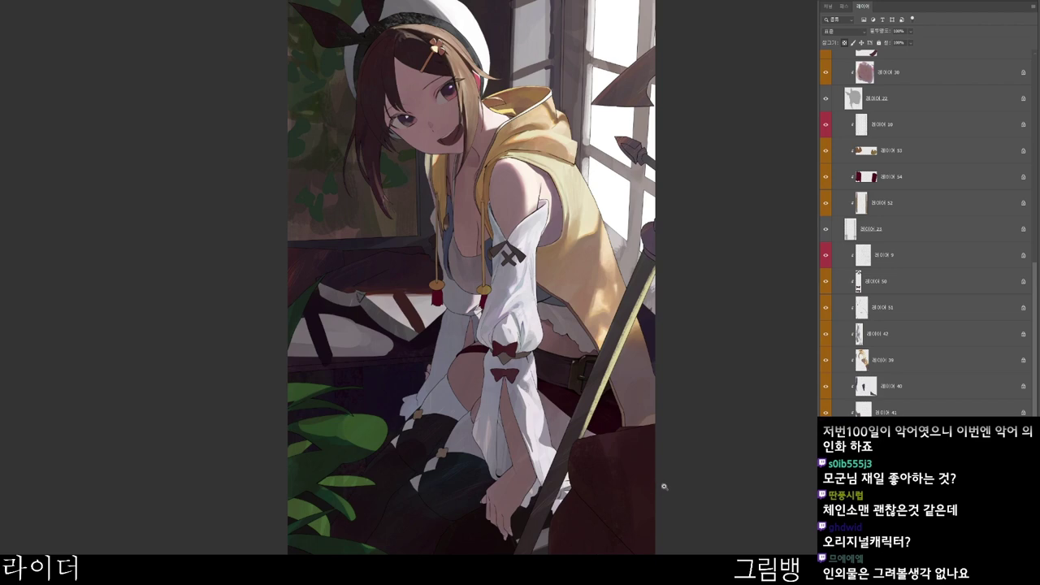
left_click_drag(612, 527, 600, 543)
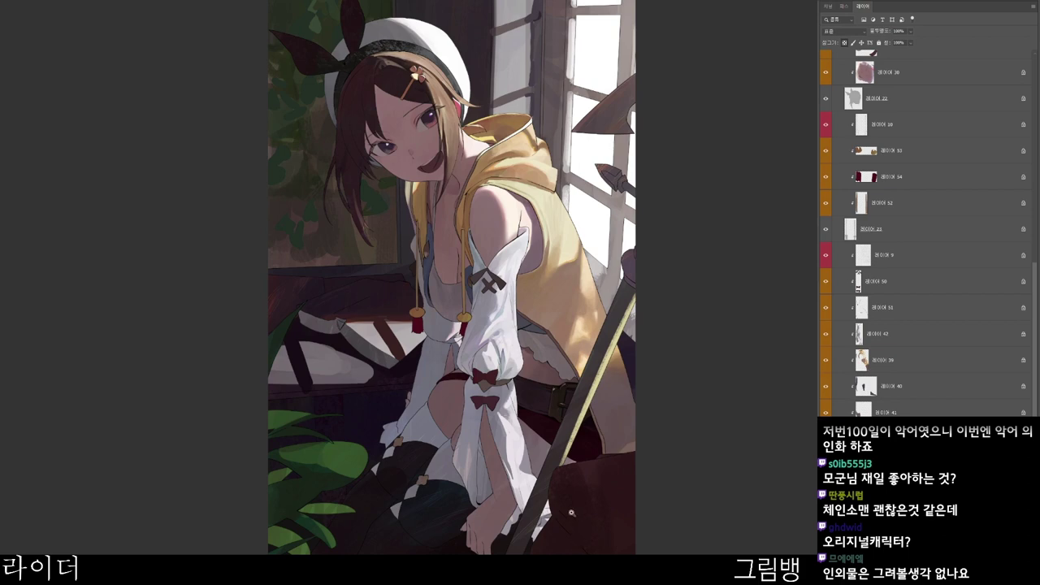
scroll(534, 460, "up", 2)
scroll(557, 195, "up", 3)
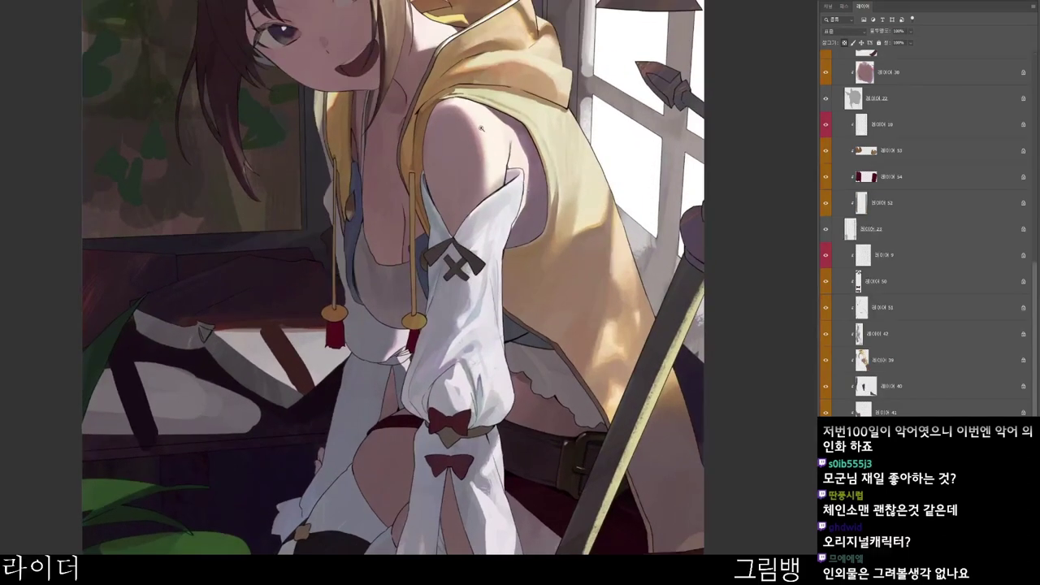
- Select the layer that holds the shading of the upper white sleeve
scroll(481, 129, "down", 2)
left_click_drag(485, 277, 528, 220)
scroll(482, 142, "up", 4)
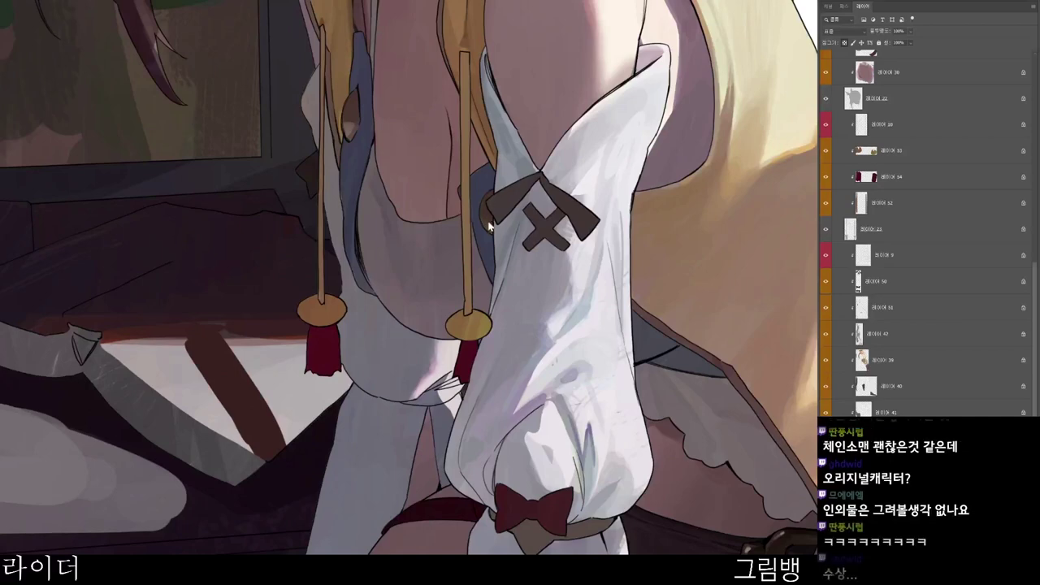
left_click(530, 241, "ctrl")
scroll(534, 239, "down", 1)
scroll(535, 204, "down", 1)
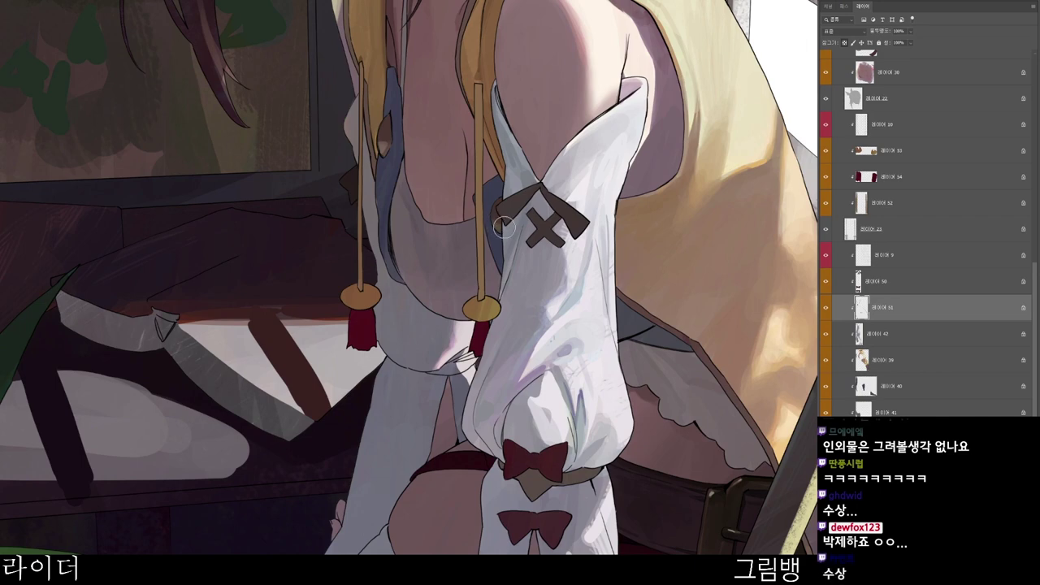
- Switch to the layer directly beneath it in the stack to work on the lower white sleeve
scroll(566, 221, "down", 2)
scroll(554, 210, "down", 3)
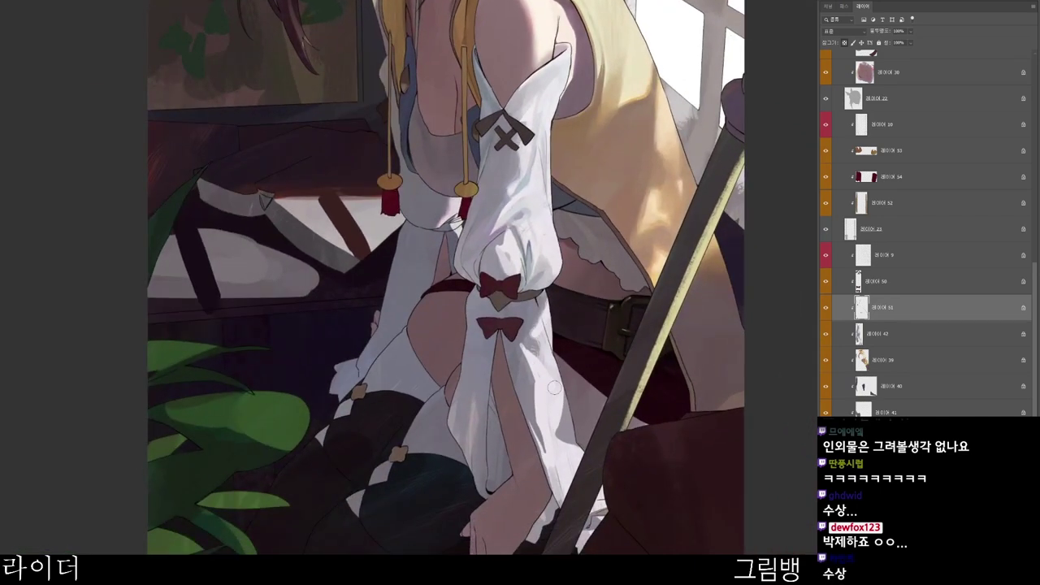
key("n")
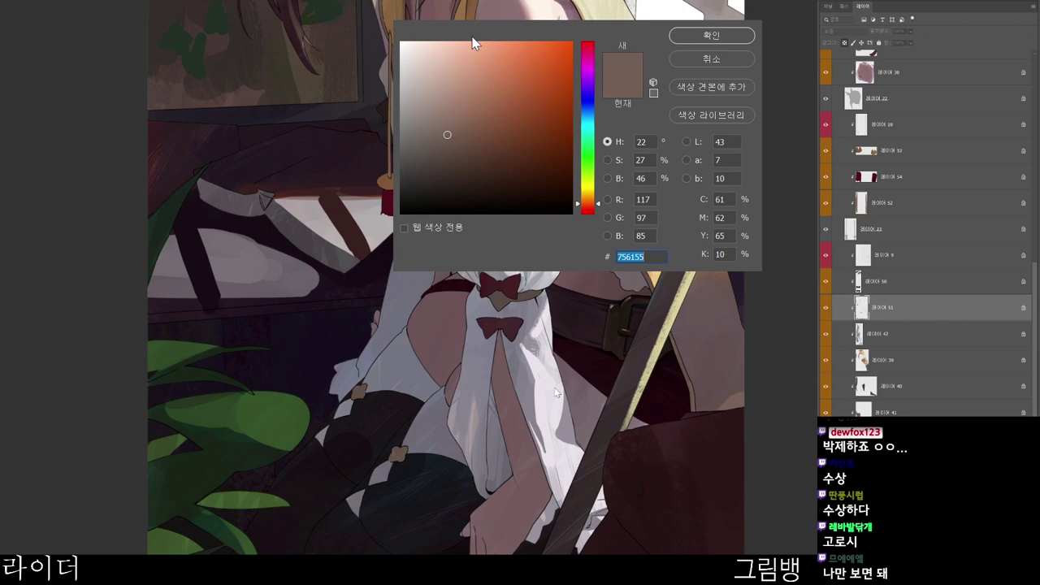
left_click(741, 34)
key("alt+bracketleft")
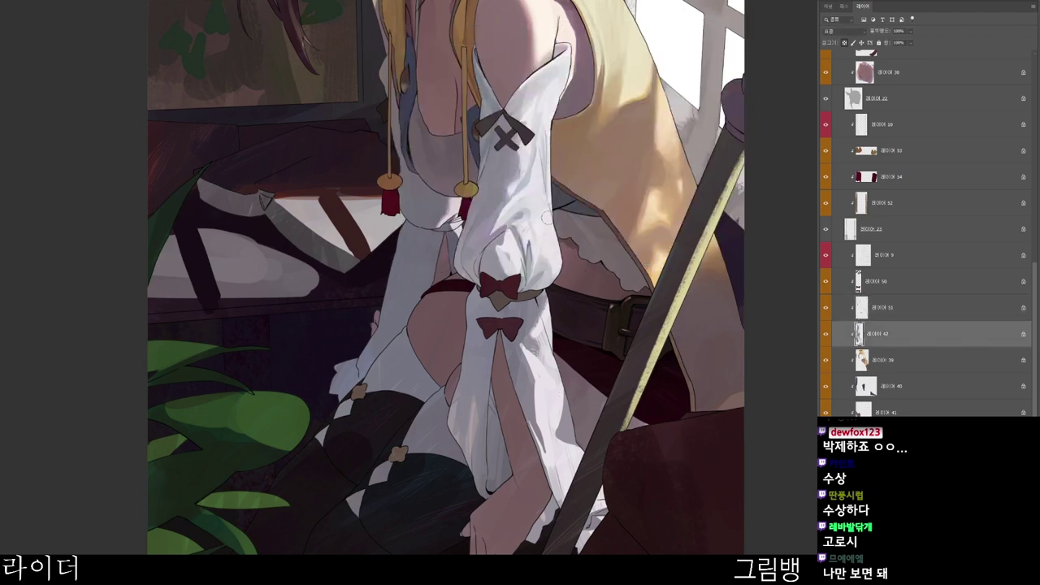
left_click_drag(536, 266, 518, 223)
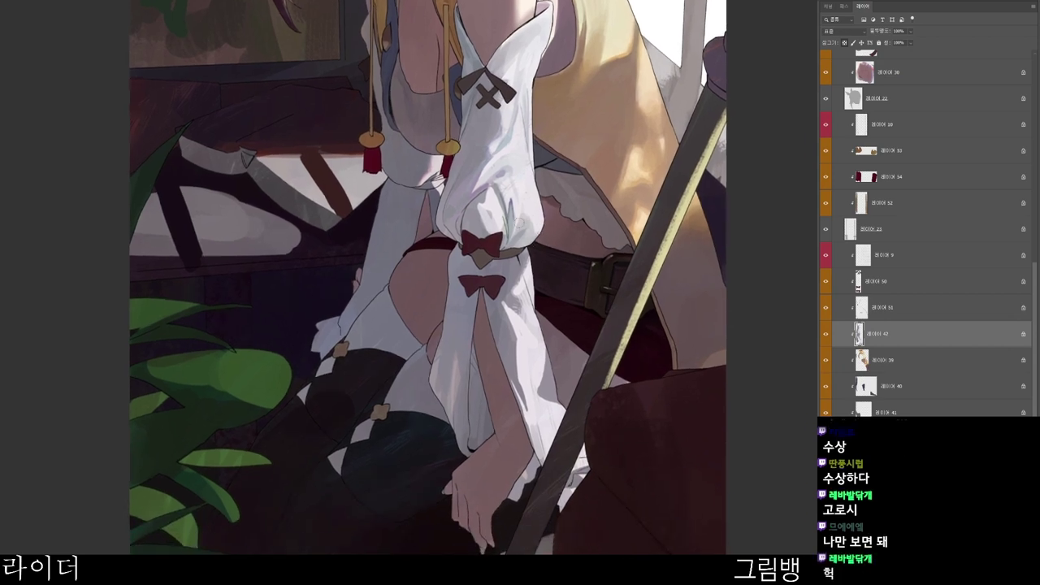
scroll(507, 257, "down", 2)
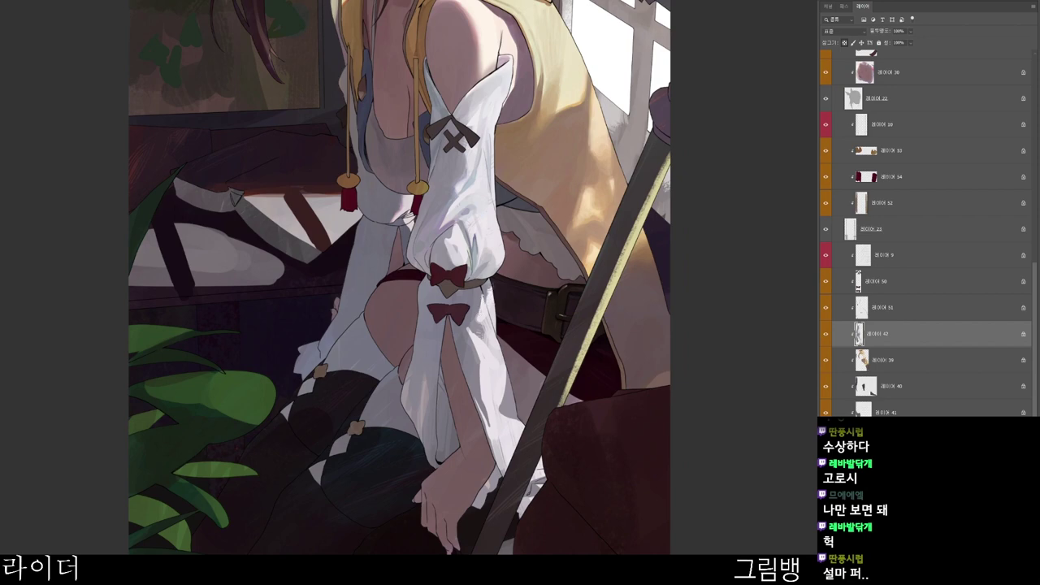
- Pick a muted, slightly more saturated blue and shade the lower white sleeve below the bows
key("n")
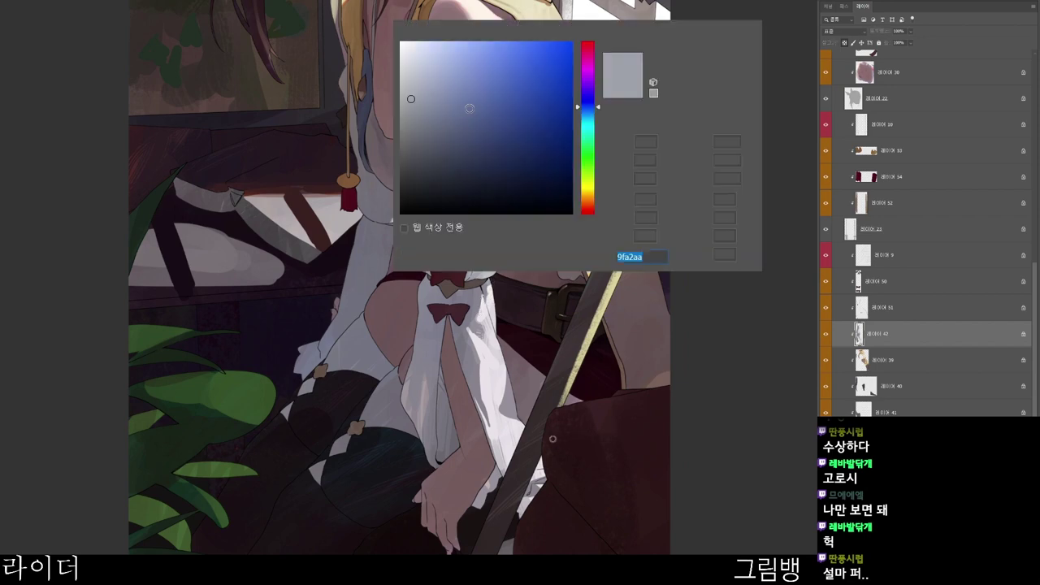
left_click(443, 105)
left_click(694, 28)
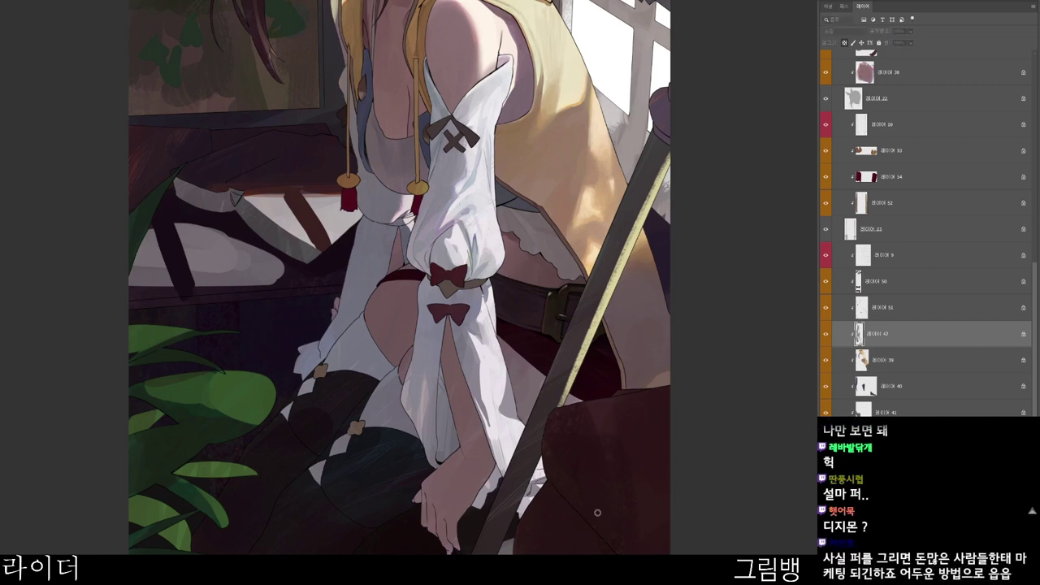
- Pick a dusty reddish pink and tint the folds of the lower white sleeve
key("n")
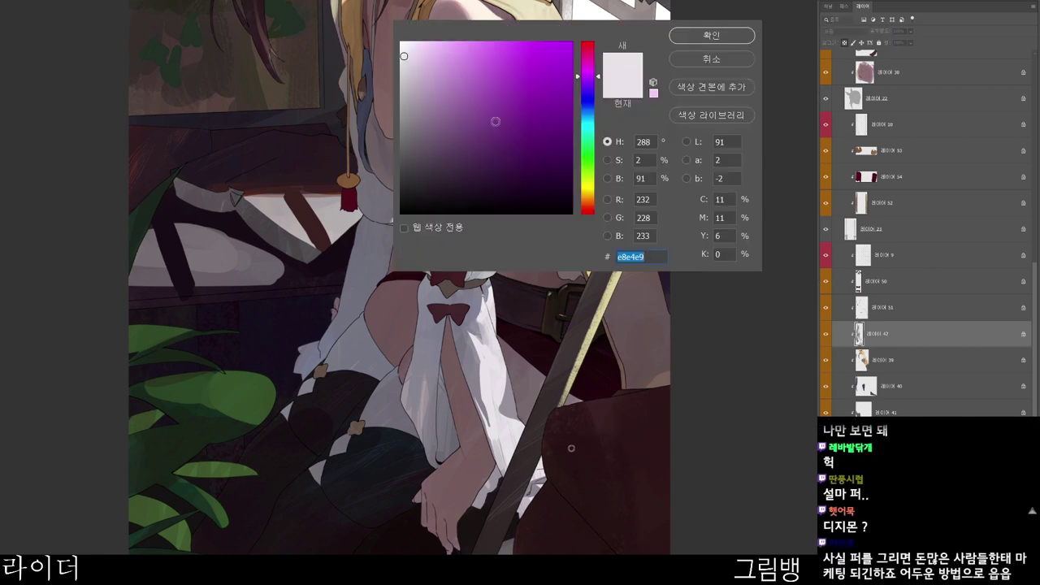
left_click(477, 104)
left_click(588, 45)
left_click(702, 36)
left_click_drag(449, 389, 338, 312)
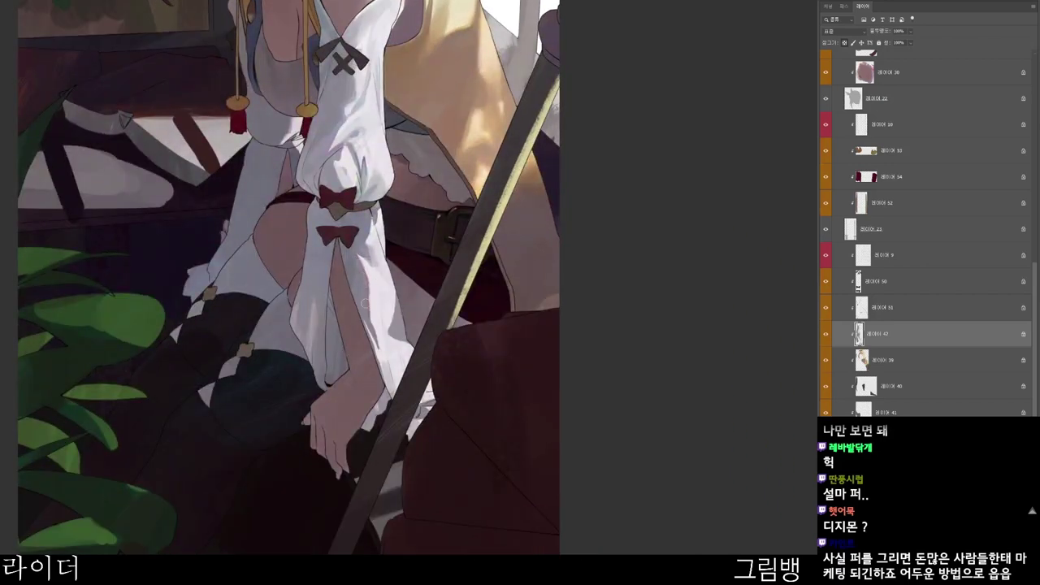
- Pick a lighter lavender-grey and reduce the brush size to refine the lower sleeve's folds
key("n")
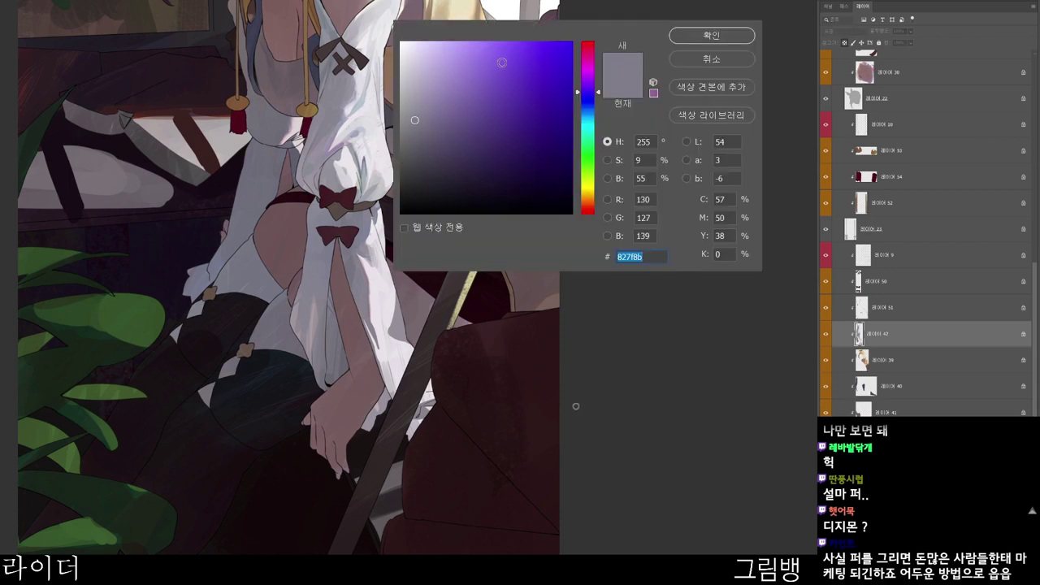
left_click(420, 88)
left_click(718, 35)
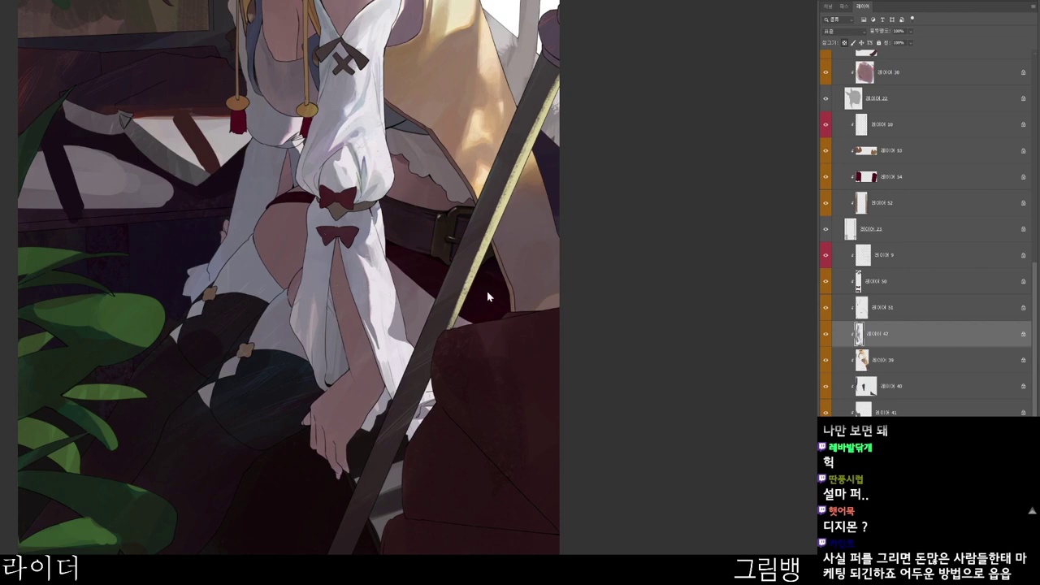
key("[")
key("[")
key("[")
key("[")
key("[")
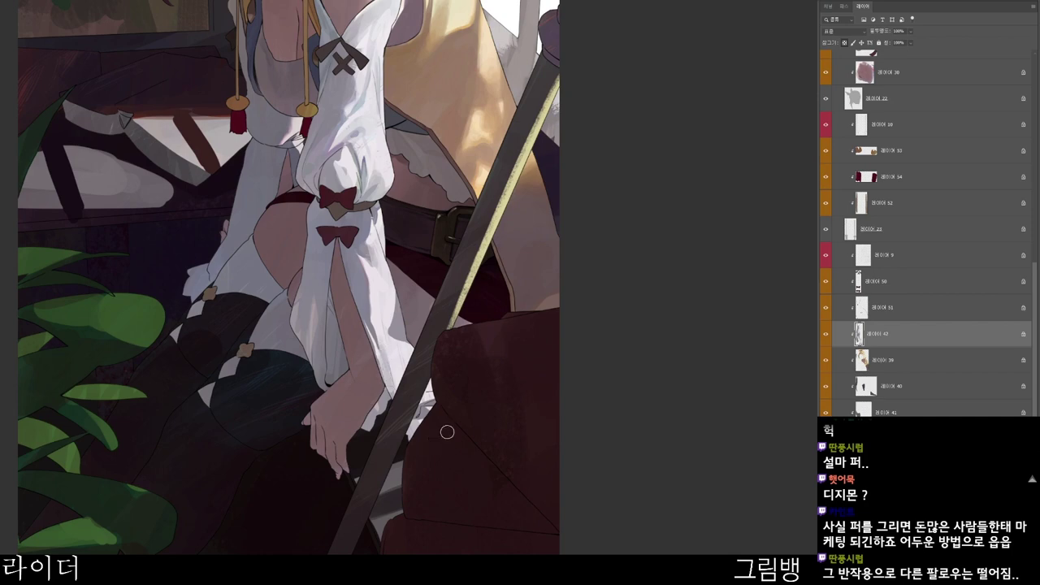
- Paint a fold on the lower sleeve with grey-lavender #b5b3c1 and blend it with a tone sampled from the fabric
key("n")
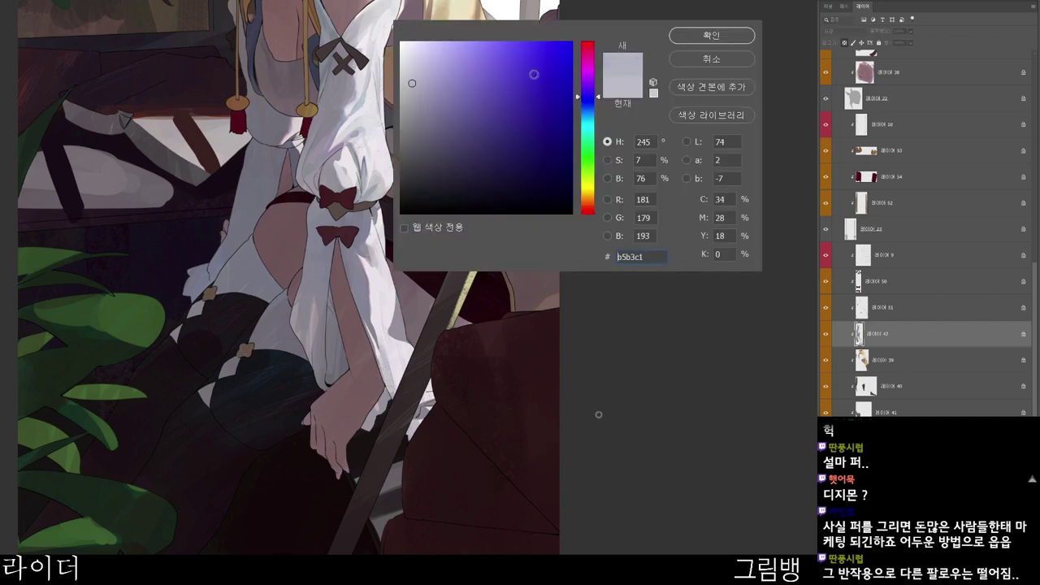
left_click(730, 36)
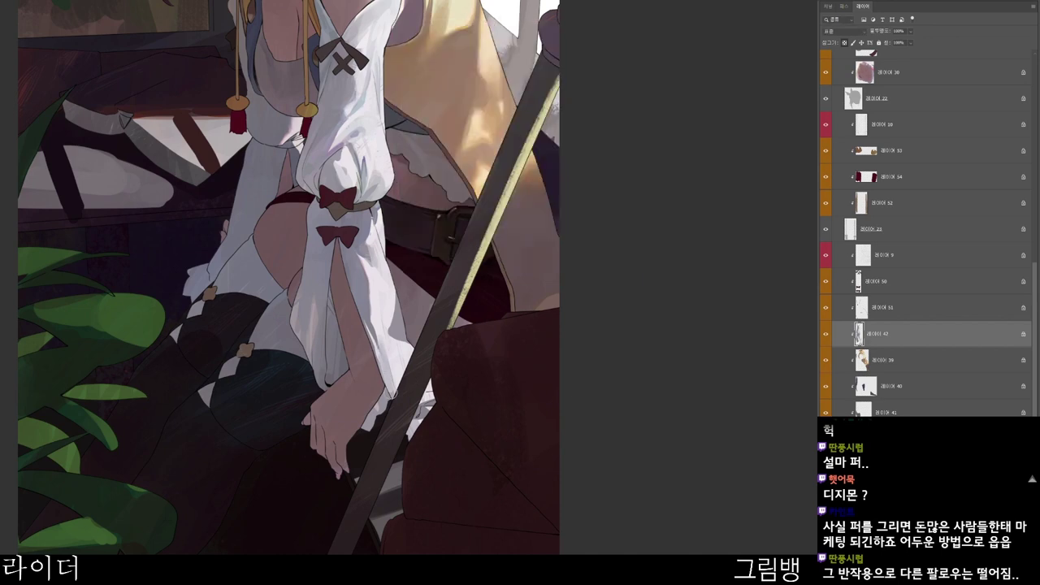
mouse_move(381, 300)
left_mouse_down()
mouse_move(388, 333)
mouse_move(392, 325)
left_mouse_up()
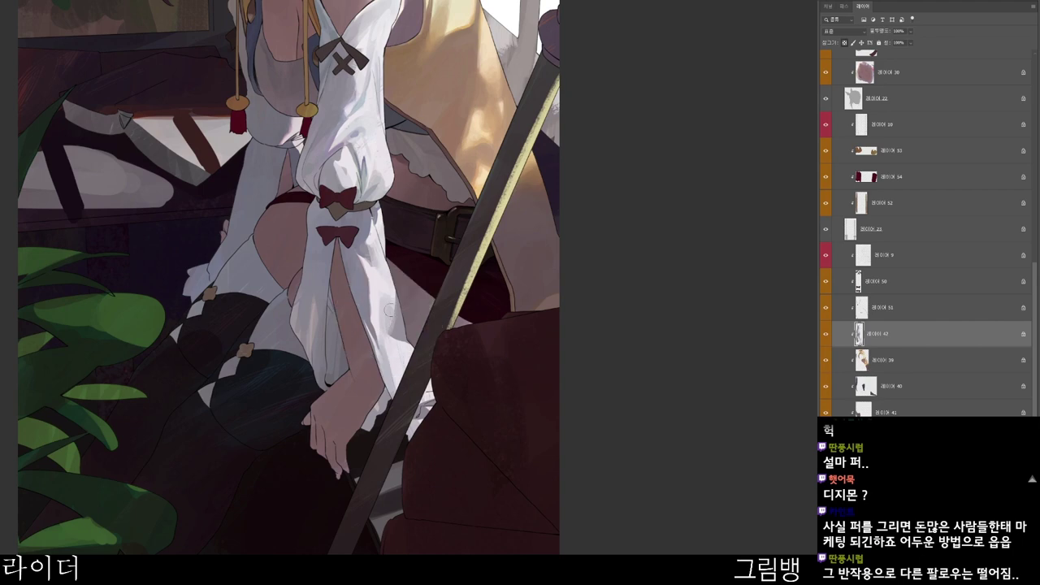
left_click(387, 290, "alt")
left_click_drag(389, 295, 391, 314)
- Pick a pale blue and tint the light area of the lower sleeve's fold
key("n")
left_click(434, 57)
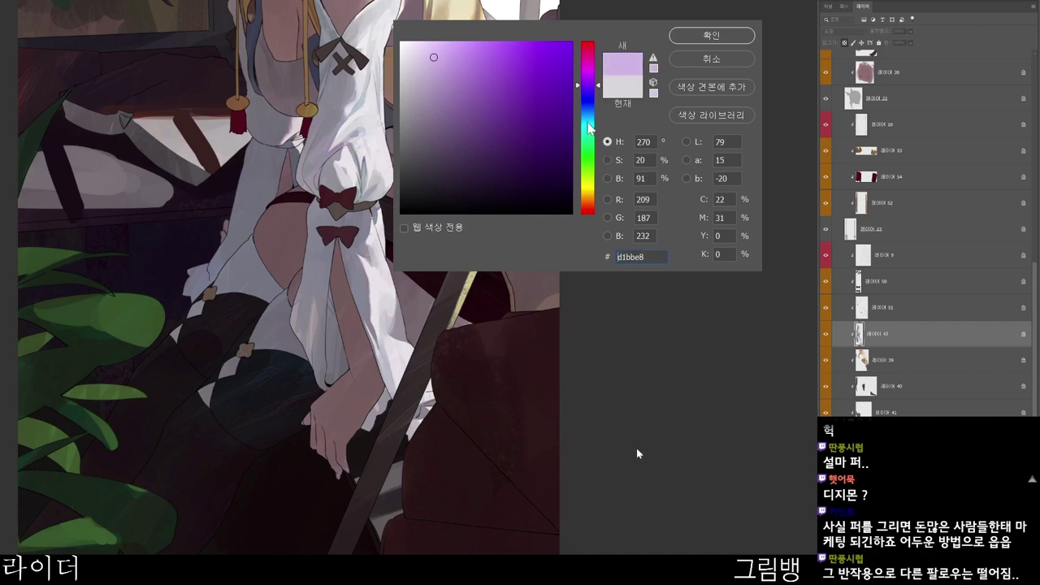
left_click(588, 113)
left_click(712, 37)
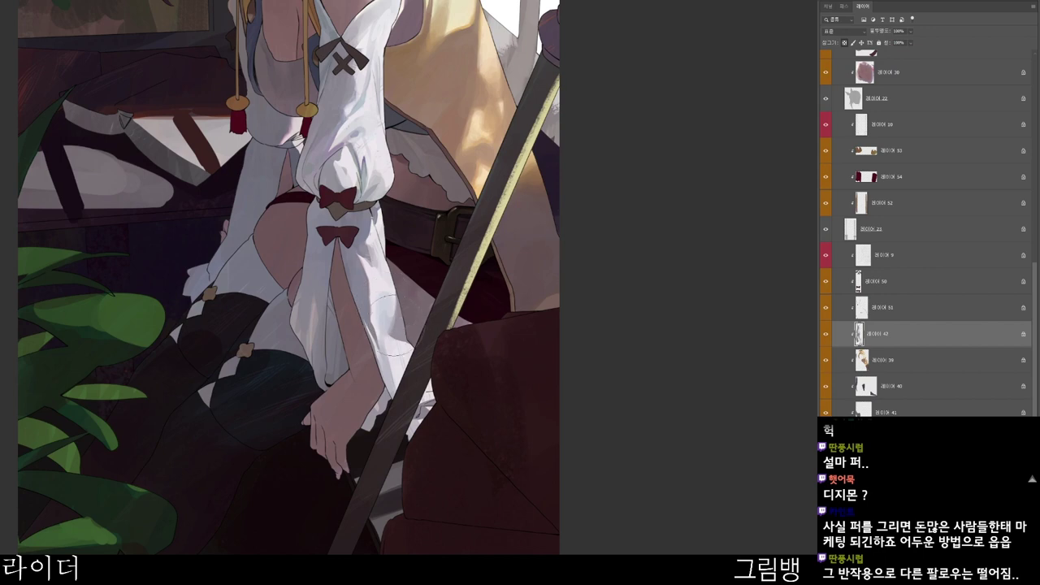
- Set the foreground colour to muted blue #5a7dac and add bluish shading to the lower sleeve's fold
key("n")
left_click(482, 98)
left_click(588, 112)
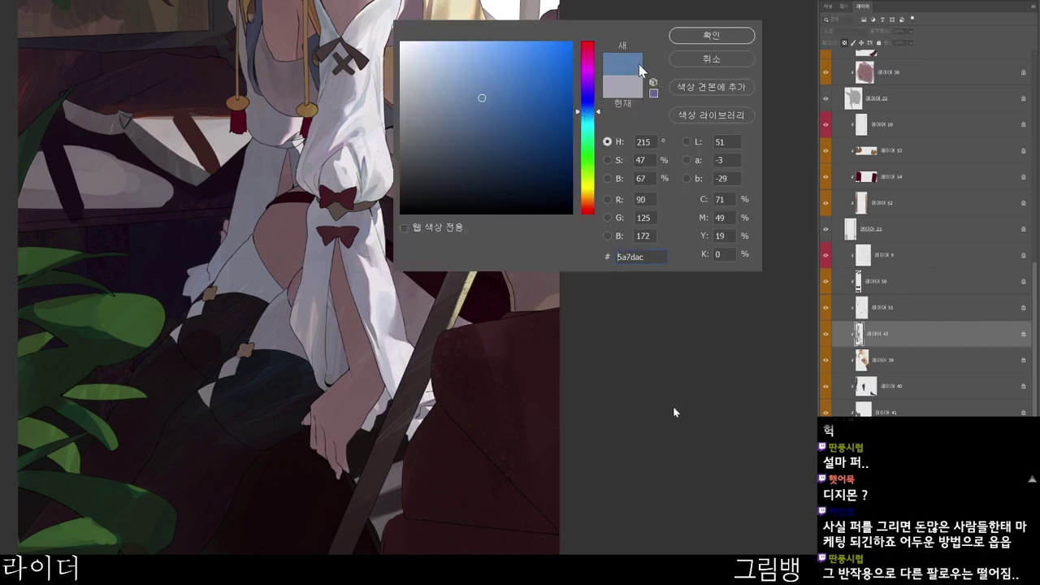
left_click(713, 35)
key("Return")
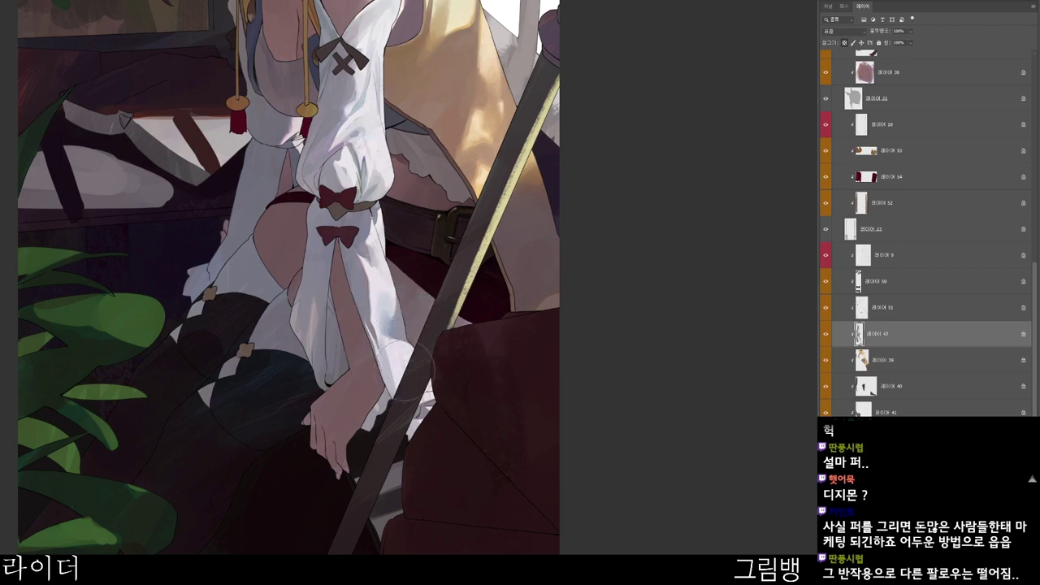
- Set the foreground colour to violet #7c73b9 and add violet accents to the lower sleeve's end near the sword
key("n")
left_click(465, 88)
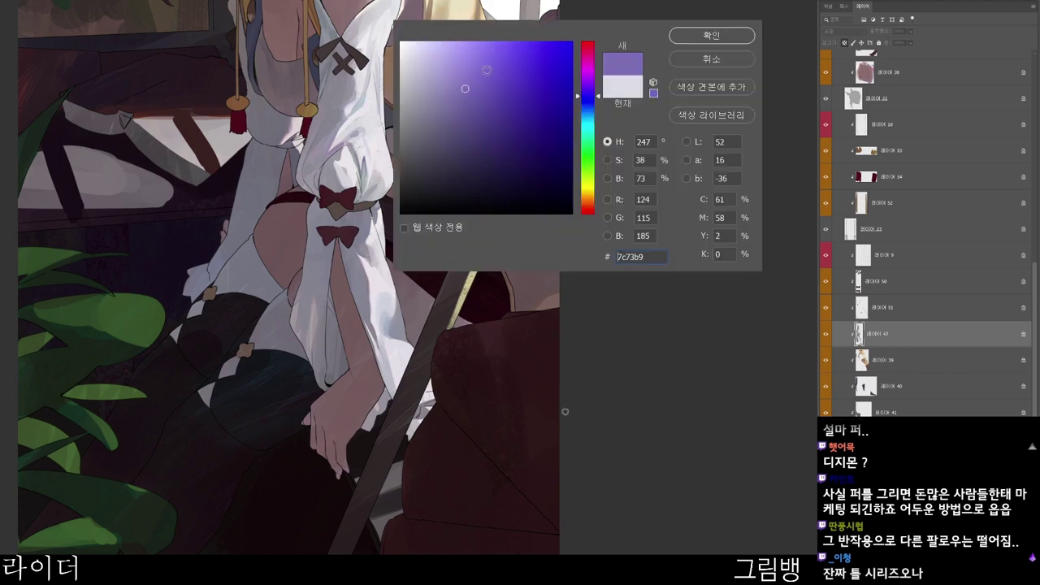
left_click(709, 37)
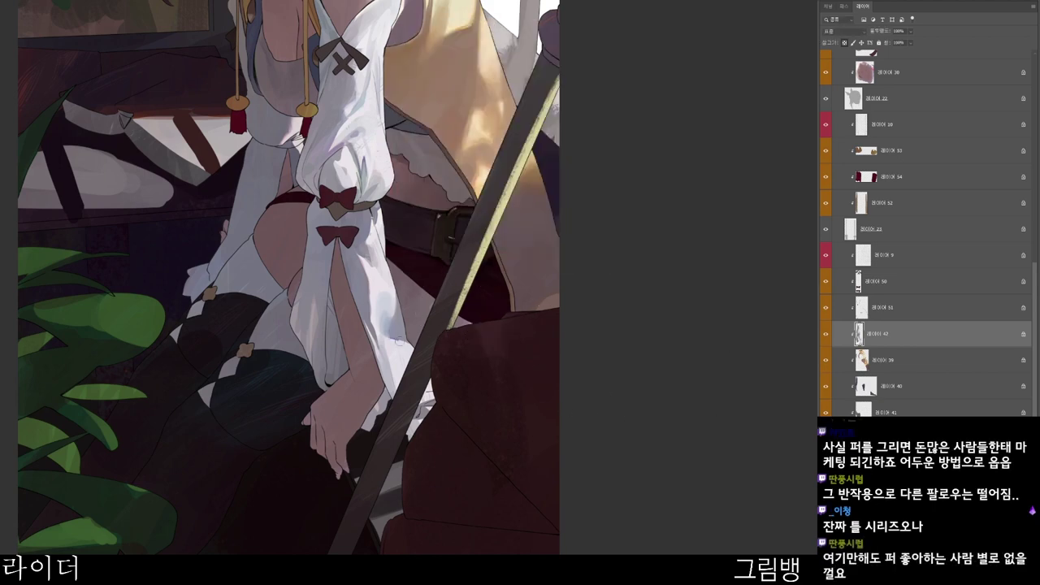
left_click_drag(400, 342, 412, 384)
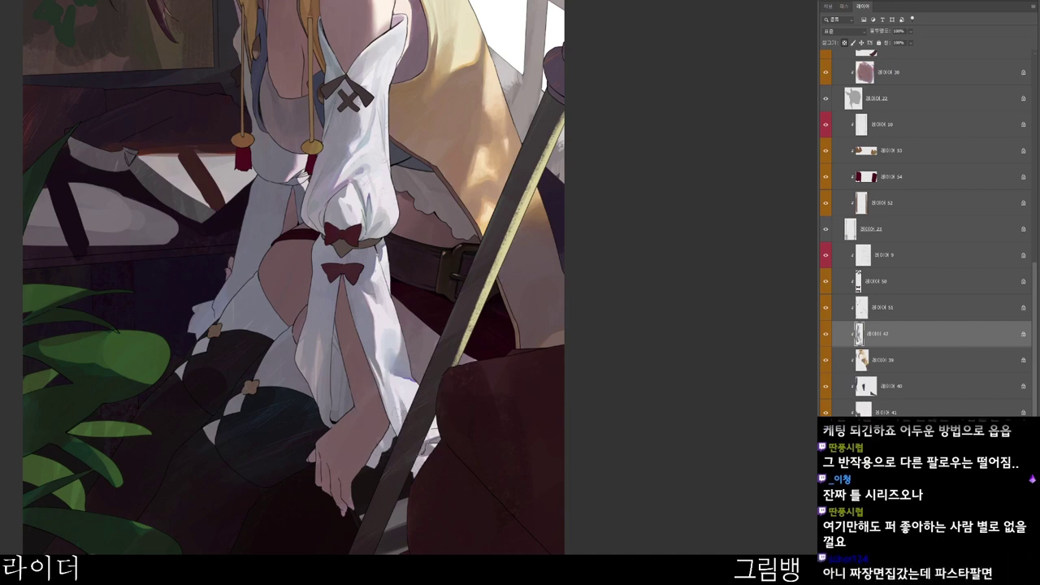
- Rotate the canvas, set the foreground colour to soft blue-violet #a2a5be and continue shading the lower sleeve
left_click_drag(442, 530, 543, 549)
left_click_drag(591, 527, 583, 527)
left_click_drag(448, 520, 715, 281)
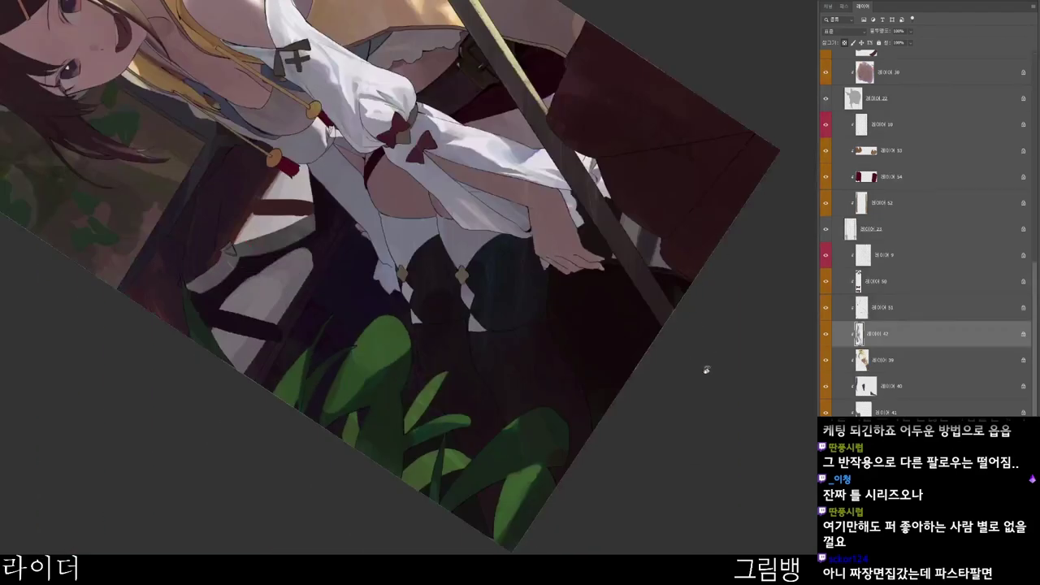
left_click_drag(697, 423, 410, 497)
key("n")
left_click(425, 86)
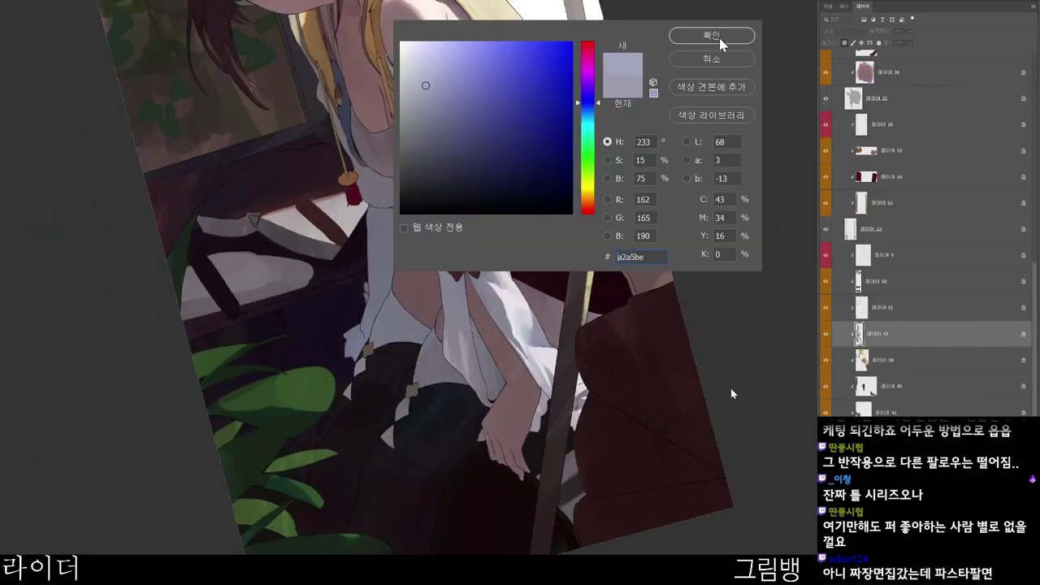
left_click(720, 39)
- Examine the shaded white sleeve against the whole illustration with the canvas turned upright again
left_click_drag(457, 84, 484, 81)
left_click_drag(502, 75, 458, 175)
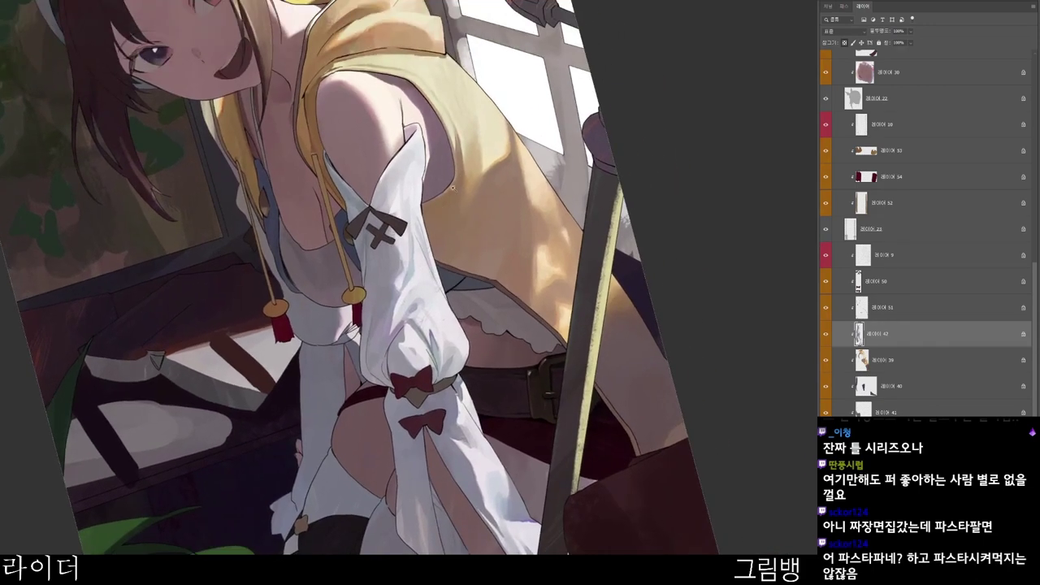
left_click_drag(458, 104, 465, 103)
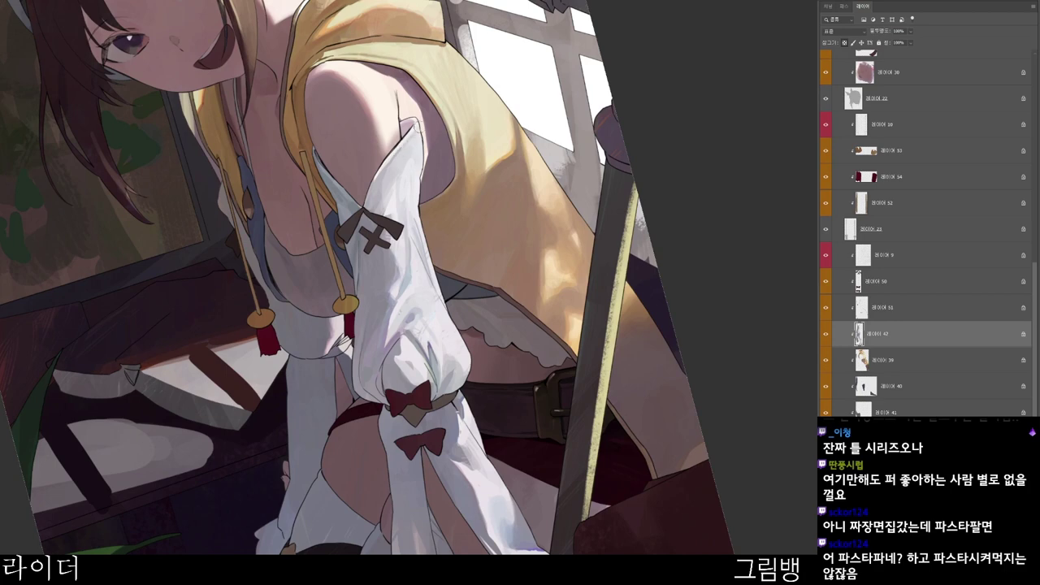
scroll(428, 93, "down", 3)
left_click_drag(582, 451, 470, 518)
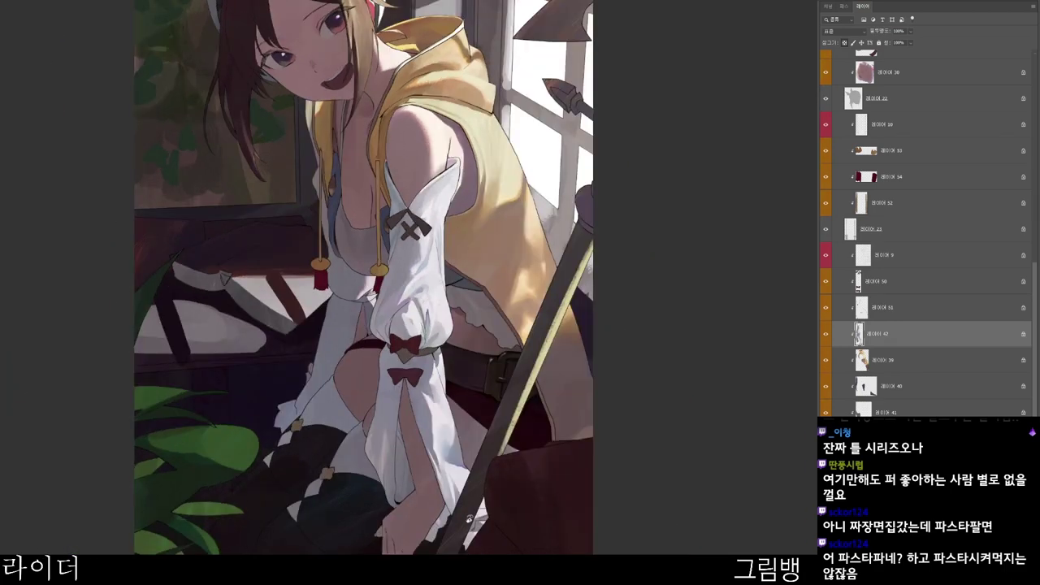
scroll(421, 325, "up", 2)
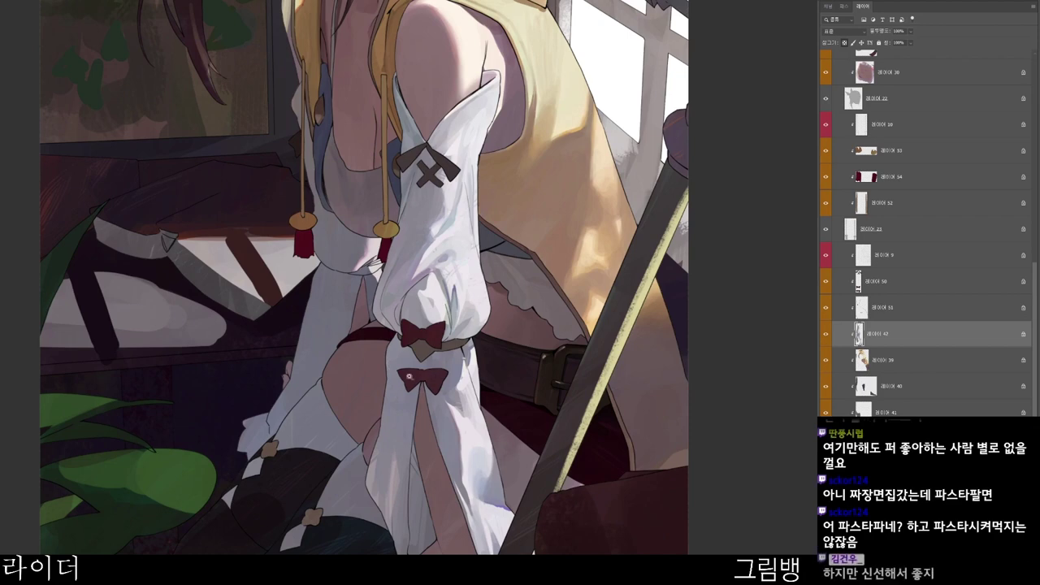
scroll(402, 439, "down", 1)
- Pick a darker muted violet and shade the lower sleeve under the puffed cuff
key("n")
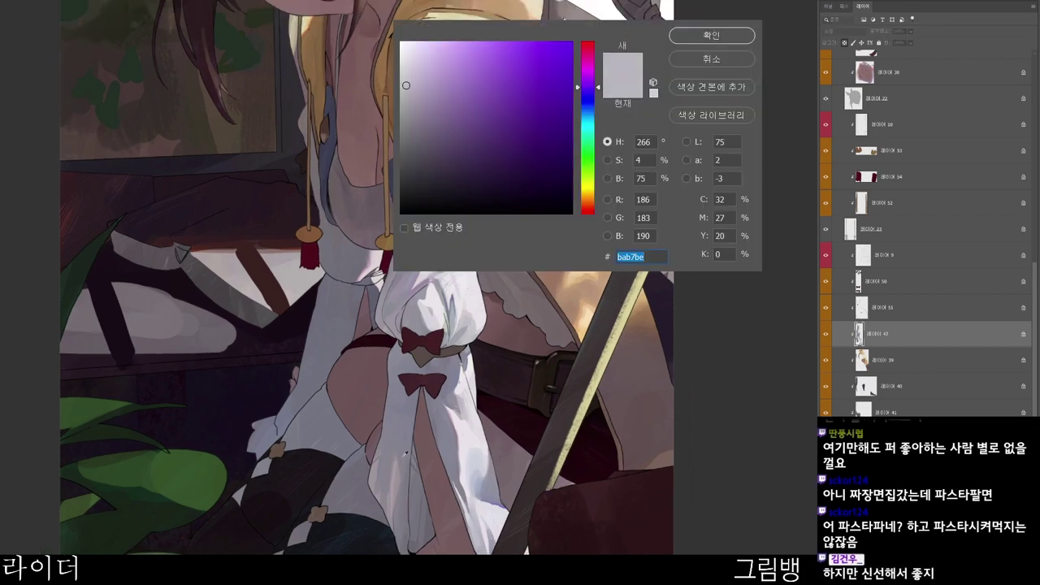
left_click(460, 143)
left_click(711, 35)
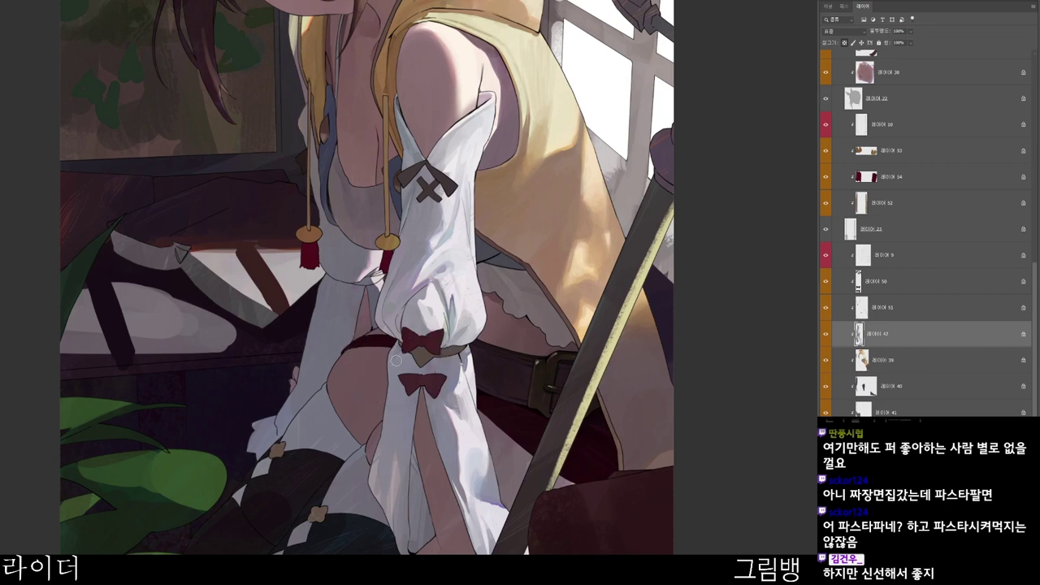
- Pick an even darker greyish violet, deepen the shadow beneath the cuff beside the upper bow and sample a nearby tone for blending
left_click(676, 374)
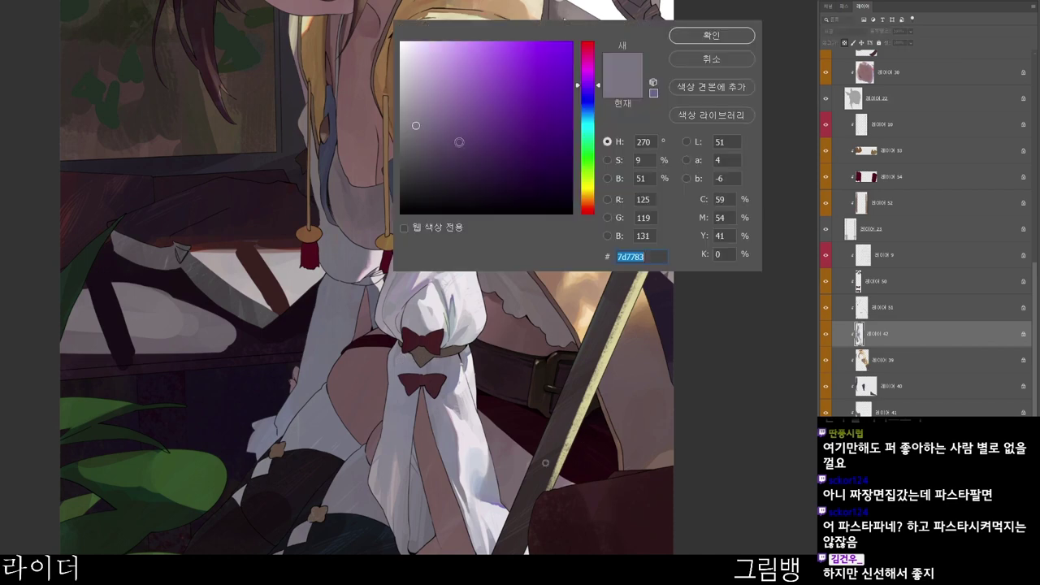
left_click(438, 158)
left_click(711, 35)
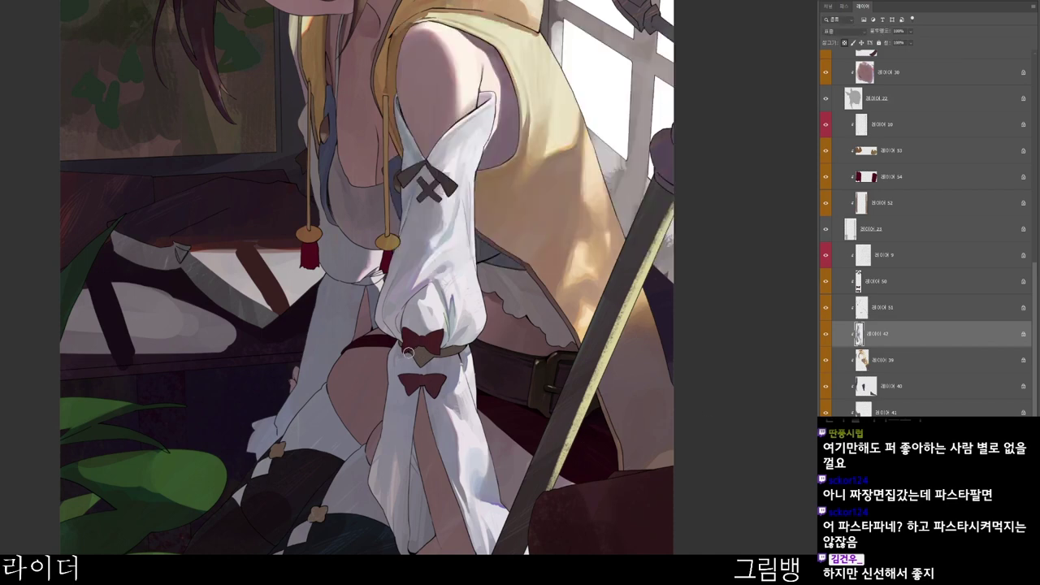
left_click(407, 367, "alt")
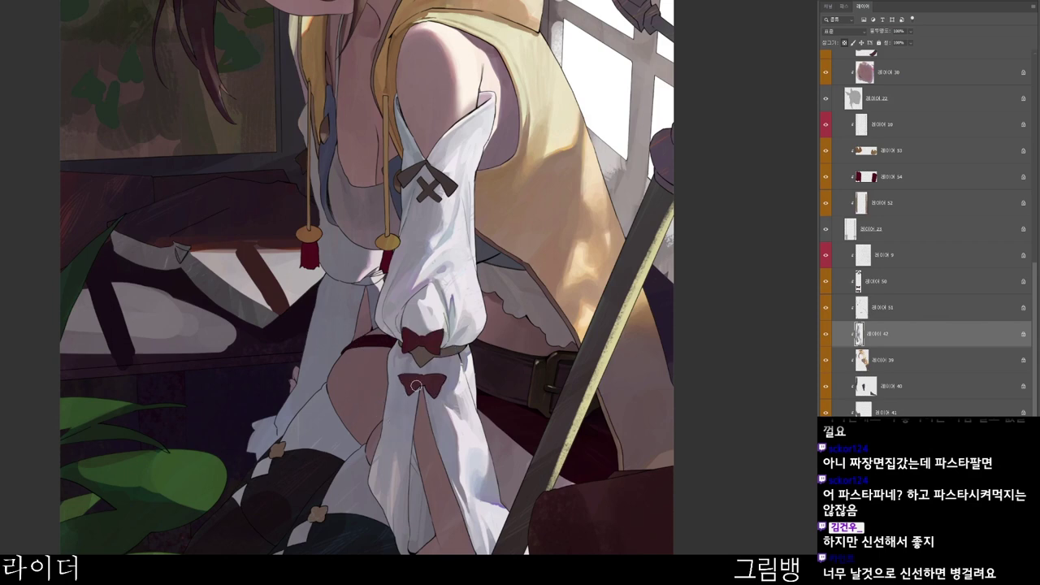
- Select the layer of the upper-arm ribbon, pick a near-black colour and darken the ribbon and its cross lacing
scroll(485, 367, "down", 3)
left_click_drag(556, 584, 524, 584)
scroll(383, 172, "up", 3)
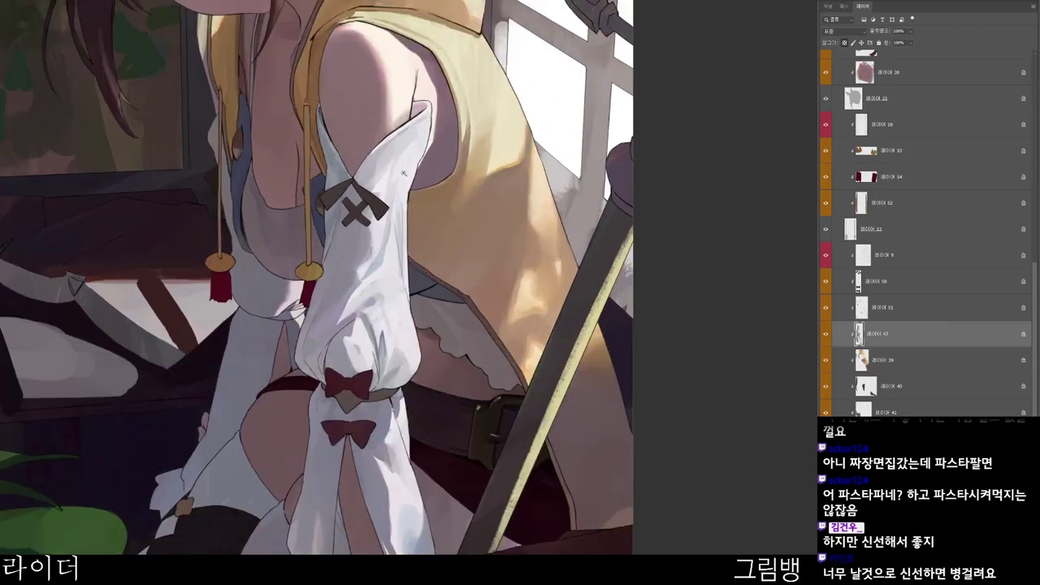
left_click(382, 209, "ctrl")
key("n")
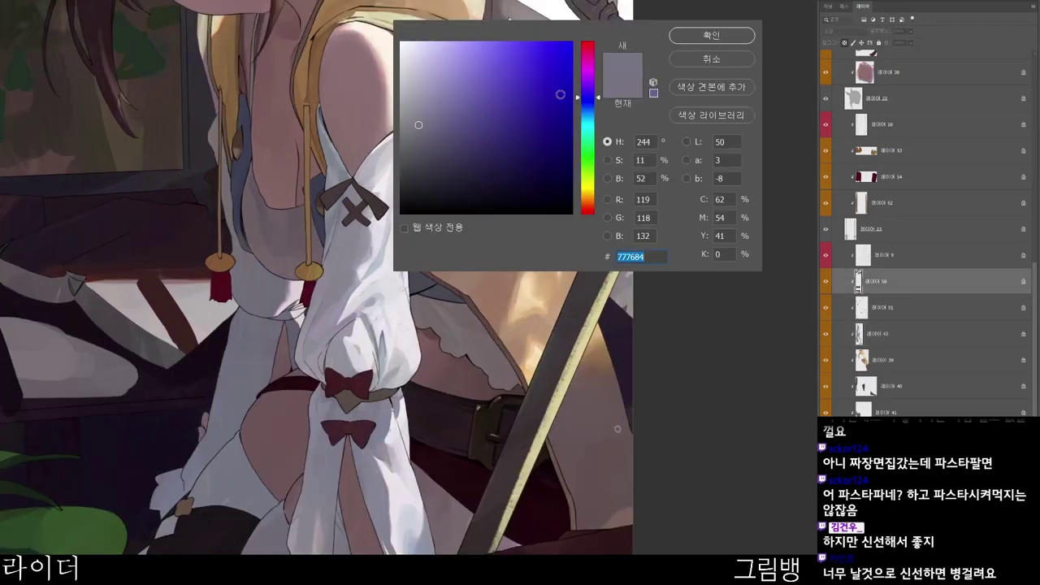
left_click(476, 209)
left_click(720, 40)
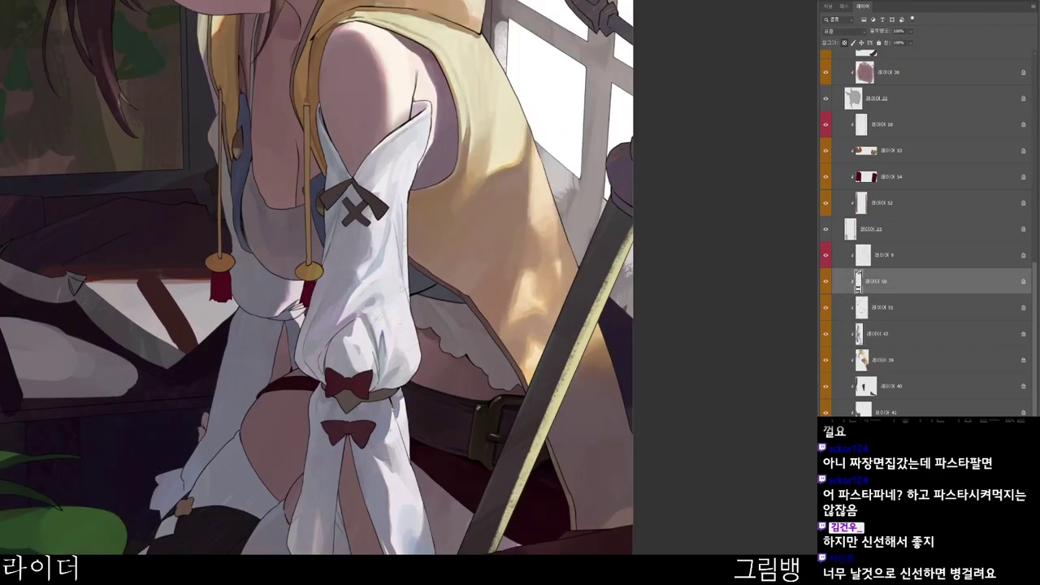
mouse_move(332, 215)
left_mouse_down()
mouse_move(344, 163)
mouse_move(331, 211)
mouse_move(346, 229)
mouse_move(364, 210)
left_mouse_up()
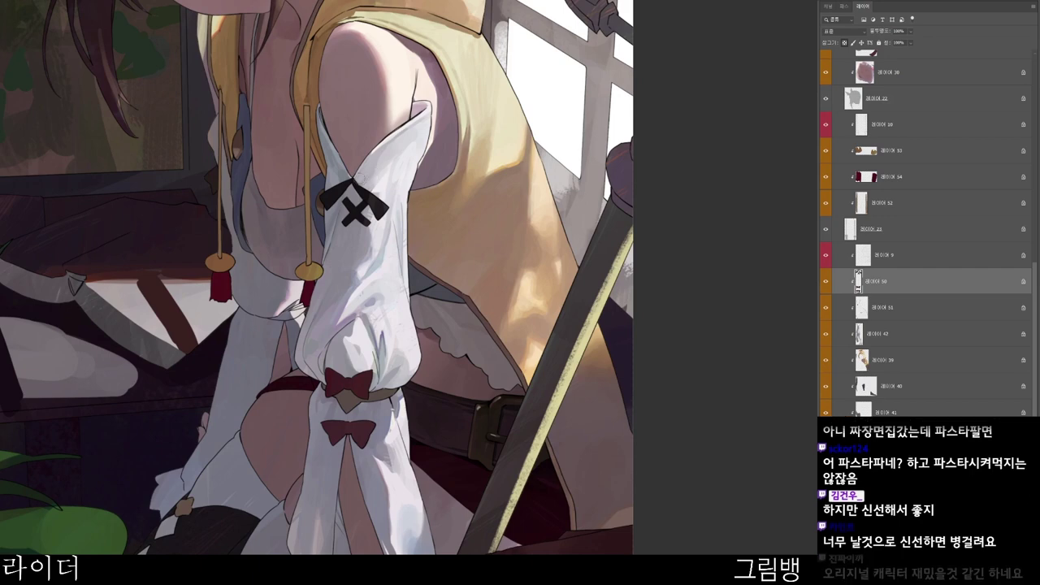
left_click_drag(363, 192, 381, 201)
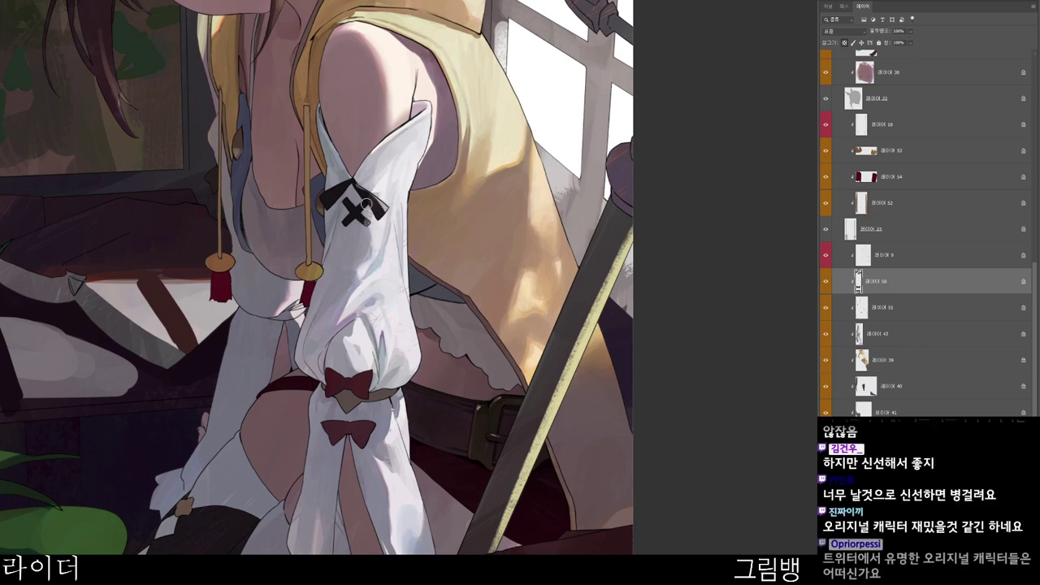
- Sample a tone from the black ribbon and refine the shading of its tails and cross lacing
scroll(358, 219, "up", 3)
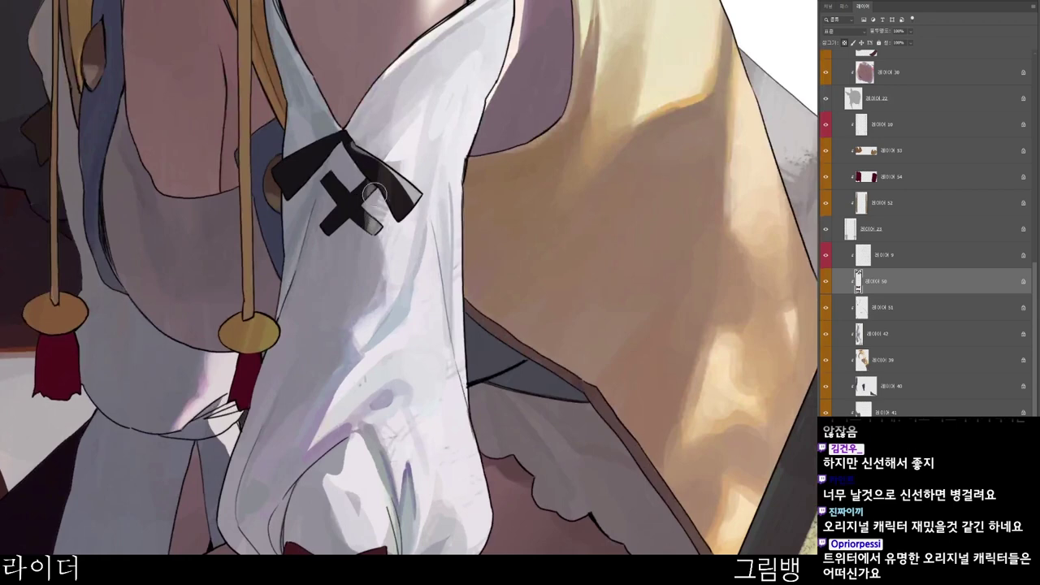
left_click(371, 188, "alt")
scroll(359, 250, "down", 3)
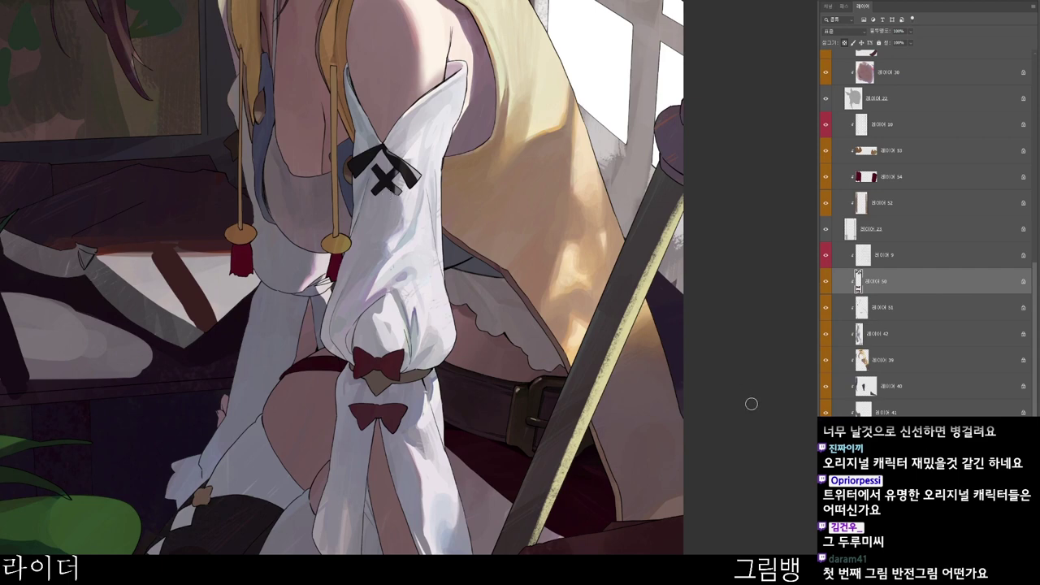
scroll(536, 350, "down", 2)
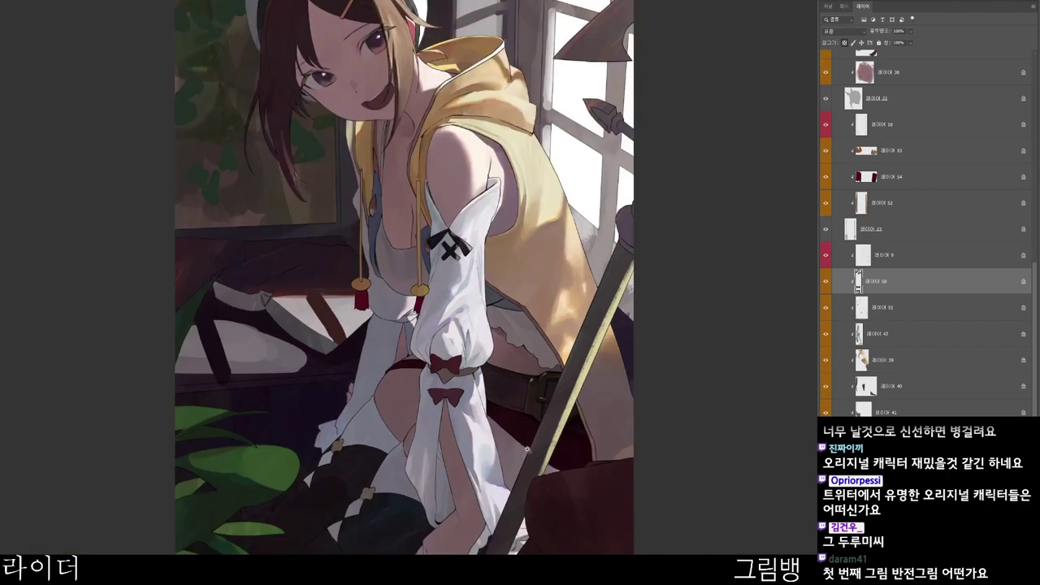
- Switch to the layer below the ribbon layer, pick a saturated warm red-brown and tint the band around the sleeve cuff
scroll(527, 449, "down", 1)
key("alt+[")
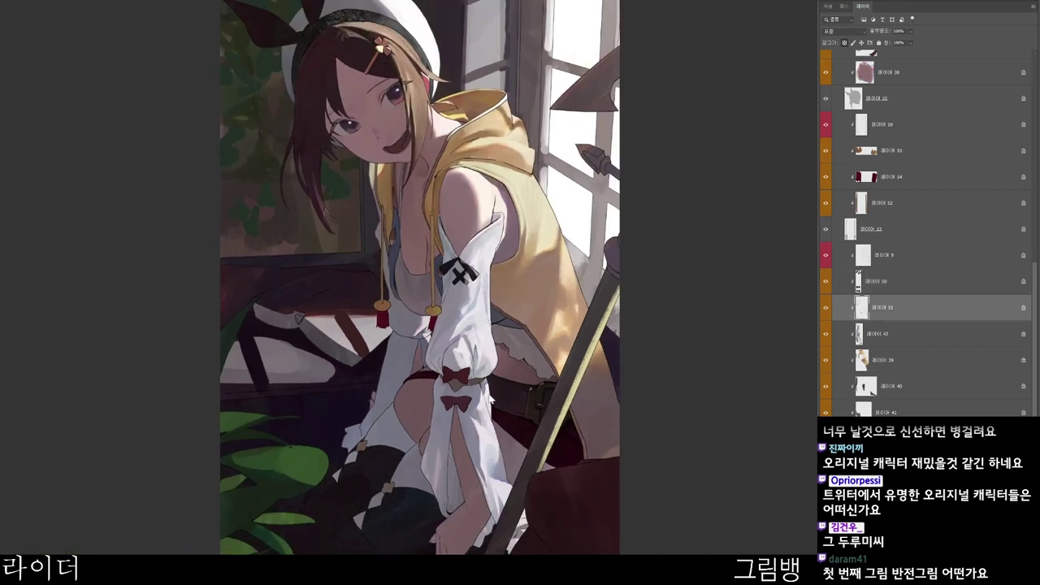
scroll(486, 392, "up", 1)
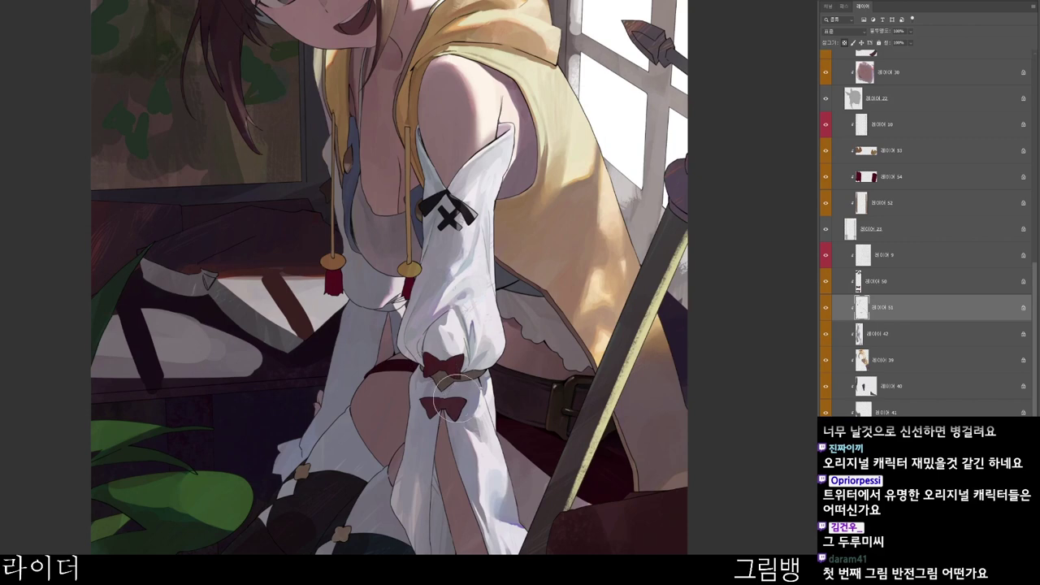
left_click_drag(513, 494, 537, 478)
key("n")
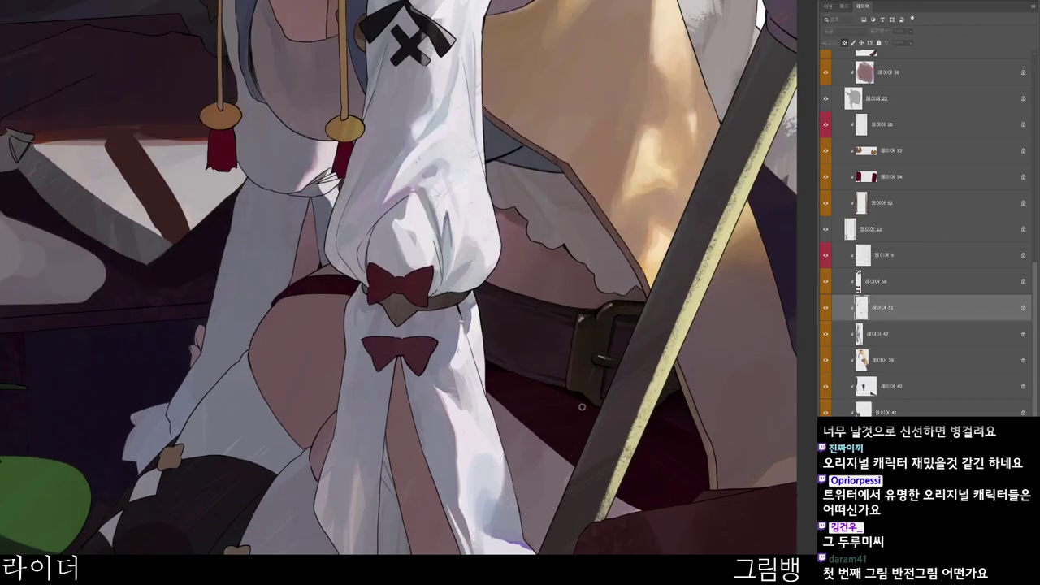
left_click(488, 77)
left_click(588, 212)
left_click(536, 101)
left_click(711, 36)
left_click_drag(483, 296, 447, 302)
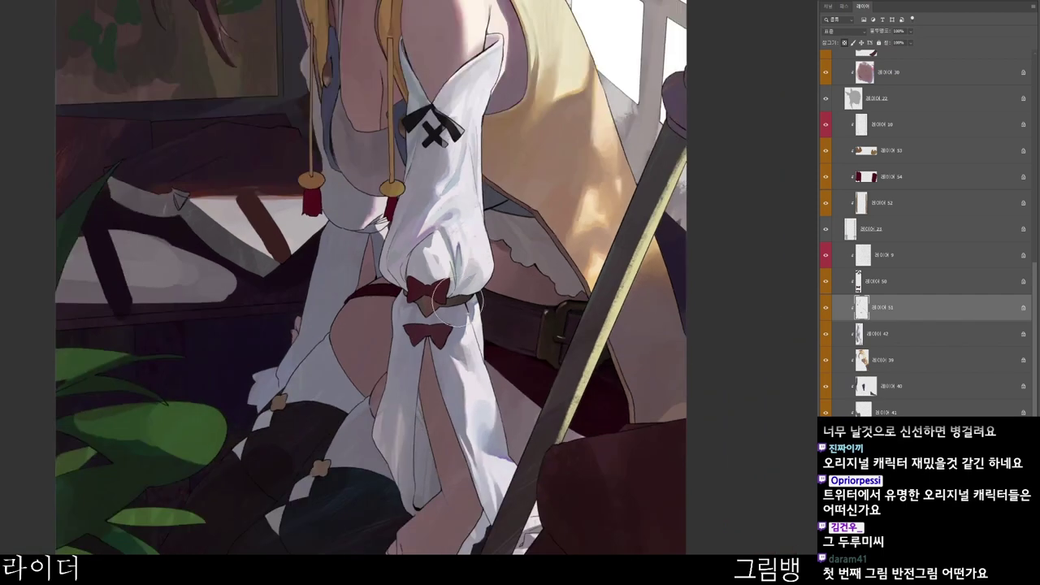
left_click_drag(505, 264, 525, 254)
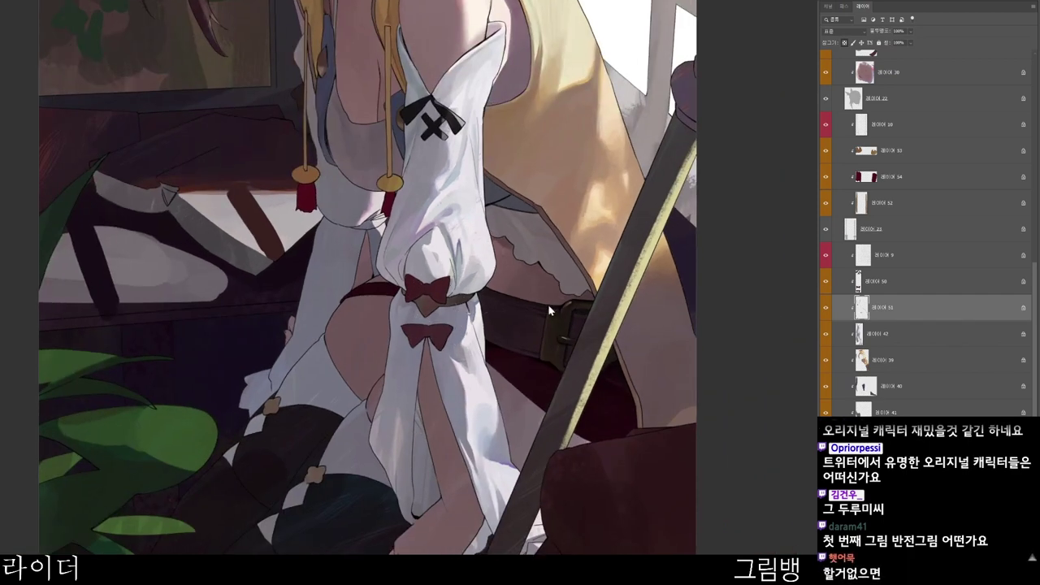
- Pick a pale warm beige and paint small highlights on the band around the sleeve cuff
left_click_drag(506, 320, 516, 318)
key("n")
left_click(441, 56)
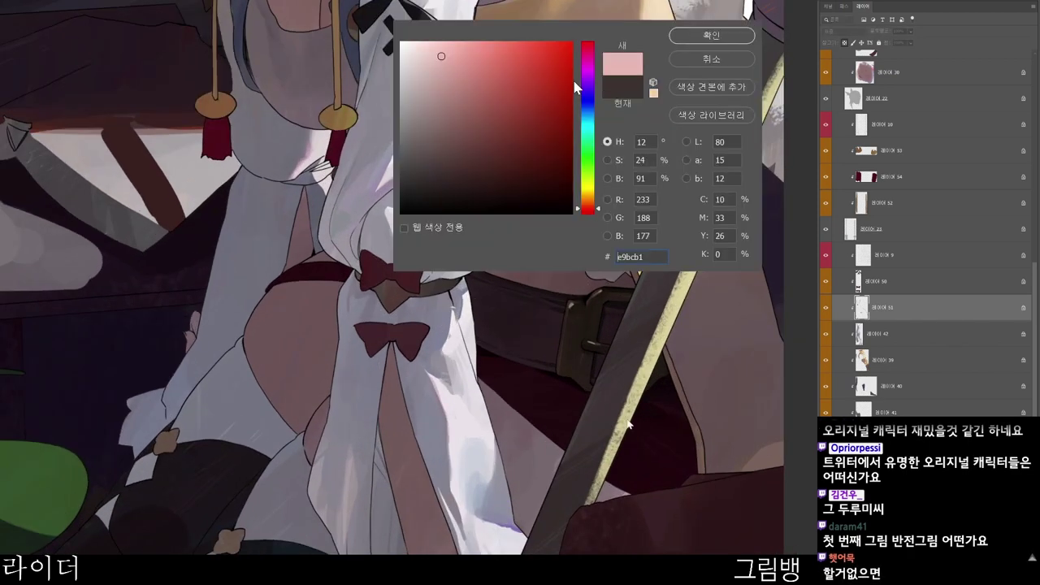
left_click(588, 195)
left_click(712, 38)
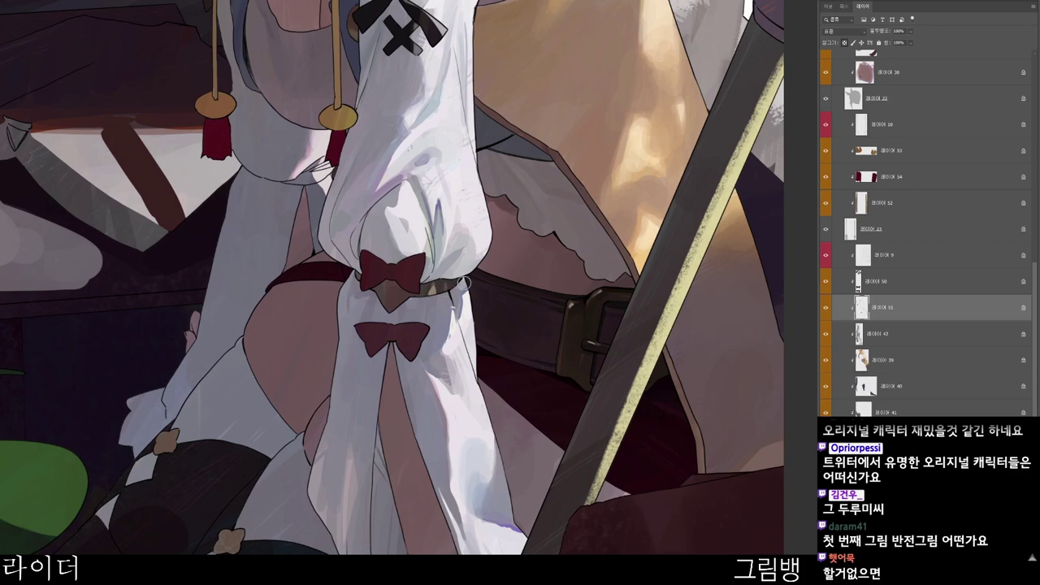
left_click_drag(524, 243, 514, 218)
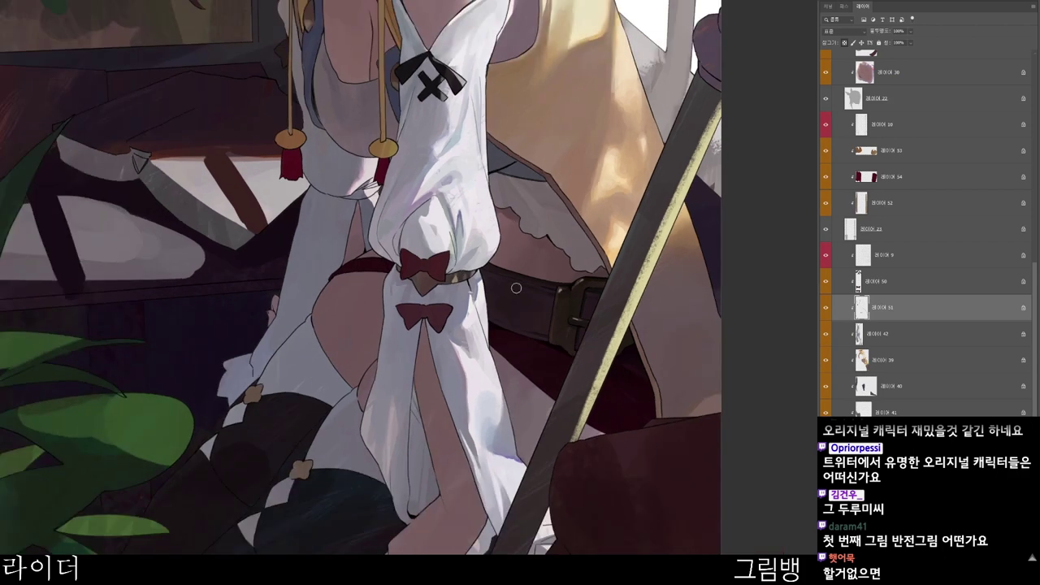
left_click_drag(491, 355, 508, 346)
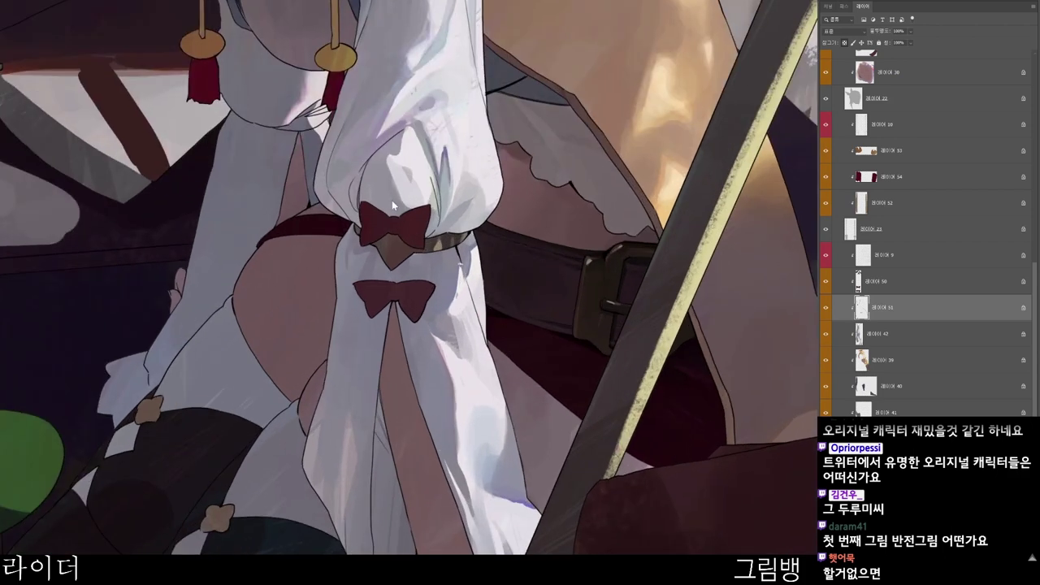
- Select the sleeve's shading layer, set the foreground colour to muted crimson #7e3541 and tint the sleeve around the upper bow
left_click(426, 209, "ctrl")
key("n")
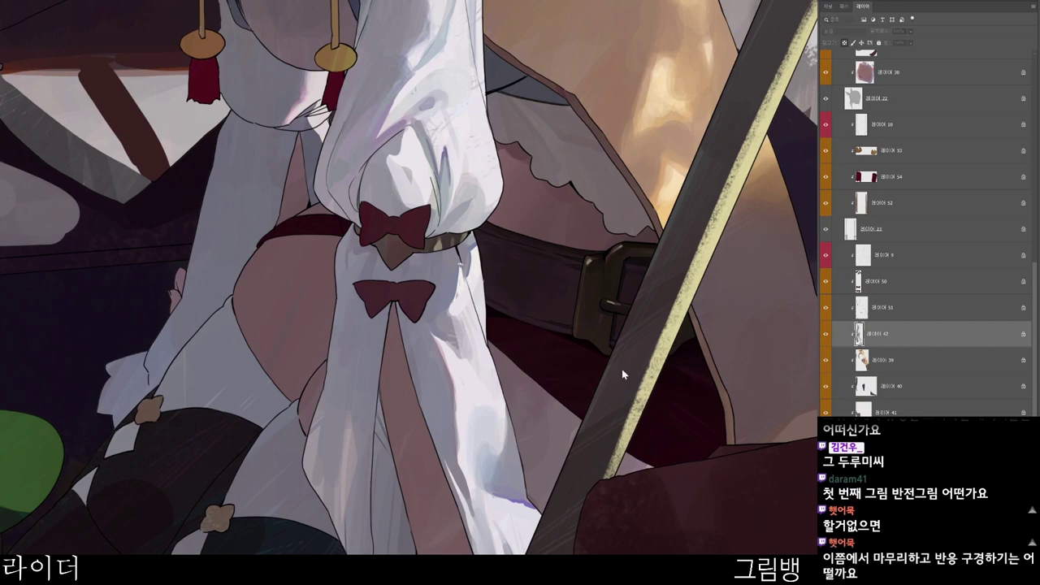
left_click(483, 115)
left_click(590, 50)
left_click(500, 129)
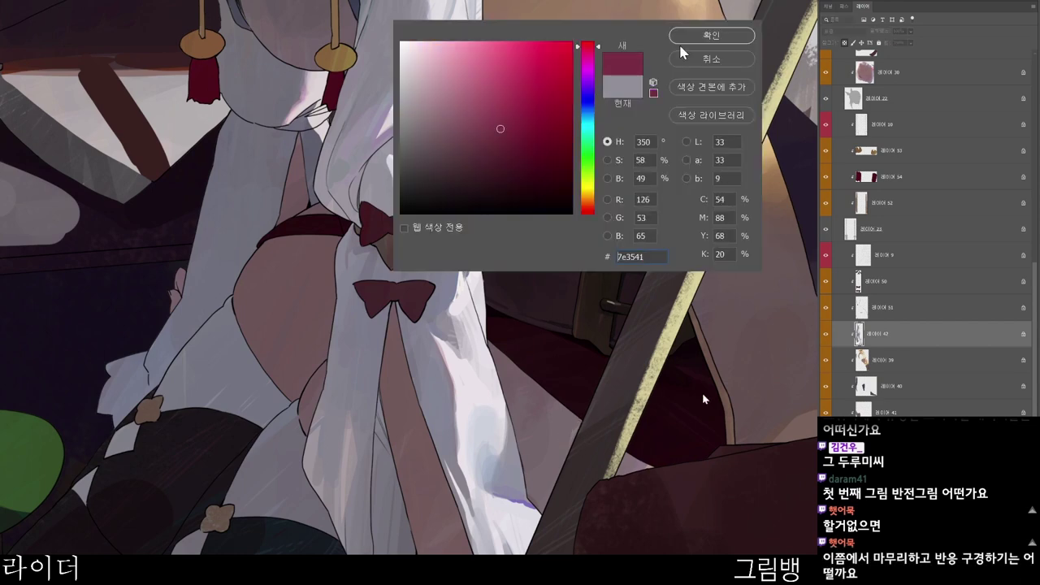
left_click(704, 34)
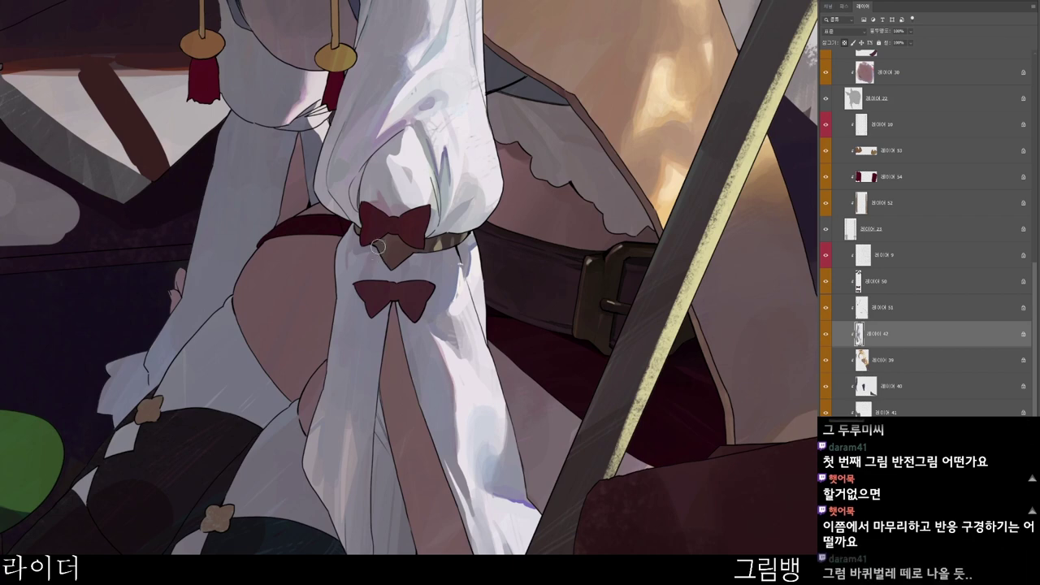
- Set the foreground colour to muted mauve #865369 and blend the reddish tint on the sleeve beside the bows
key("n")
left_click(466, 124)
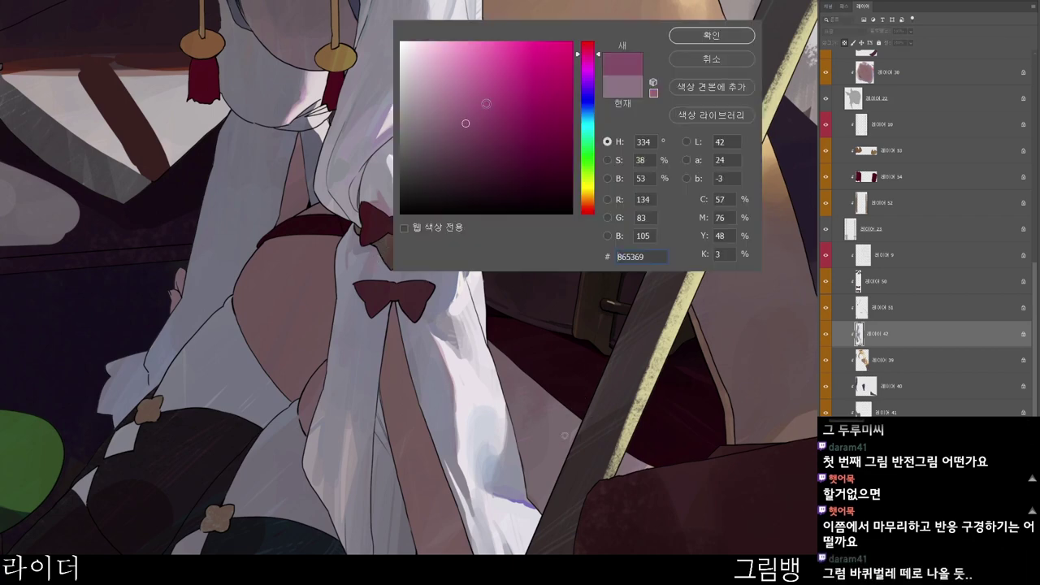
left_click(724, 35)
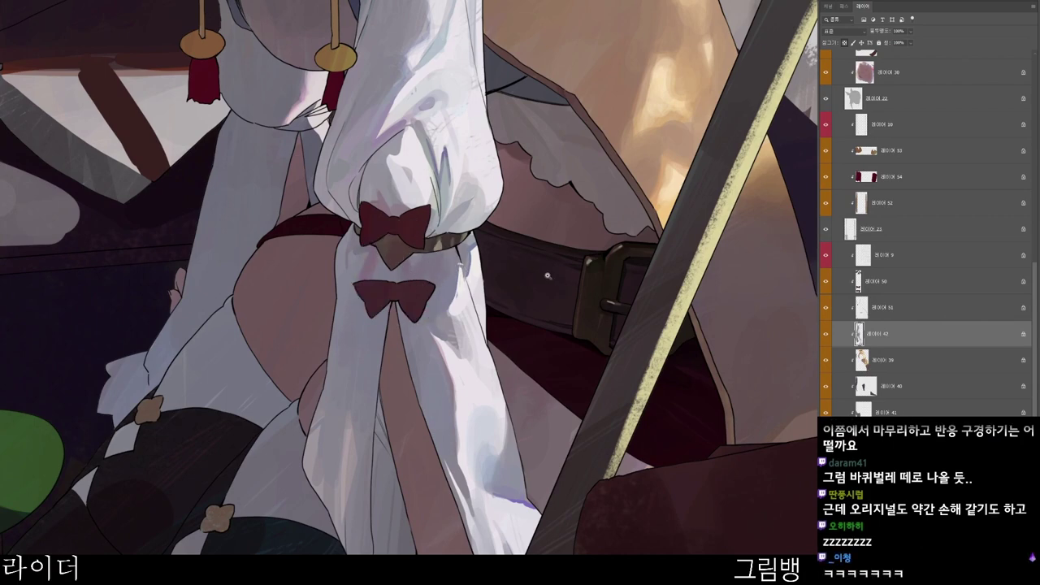
left_click_drag(548, 276, 540, 268)
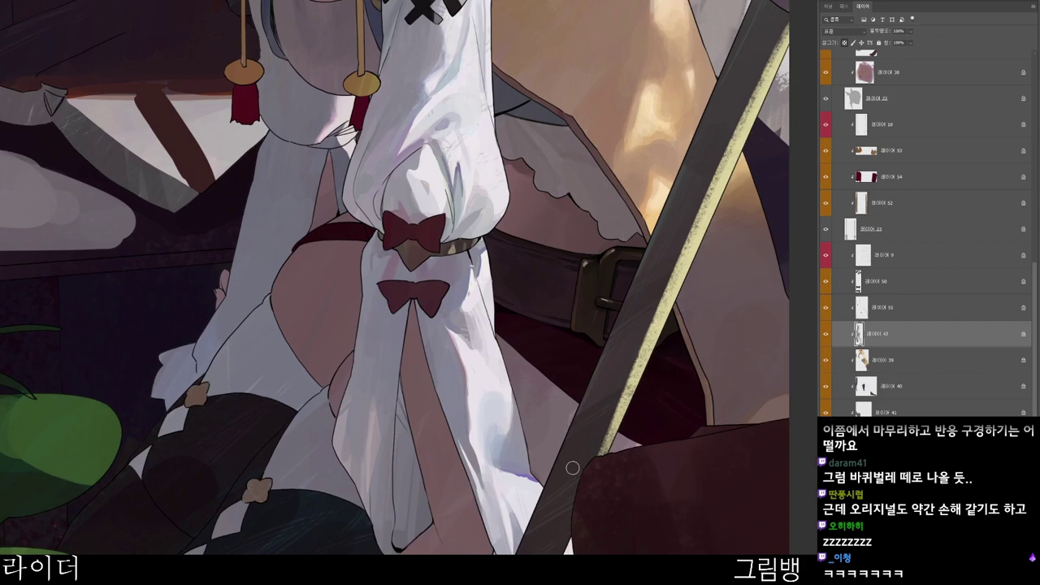
- Select the layer of the bows, set the foreground colour to deep red #5a0e0e and recolour both sleeve bows
left_click(470, 301, "ctrl")
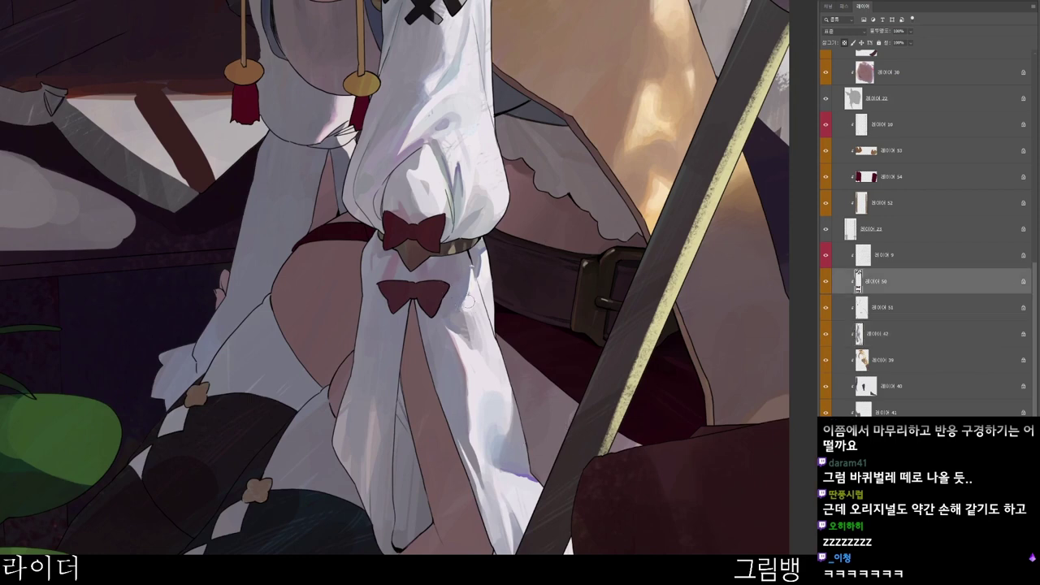
key("n")
left_click(546, 153)
left_click(593, 42)
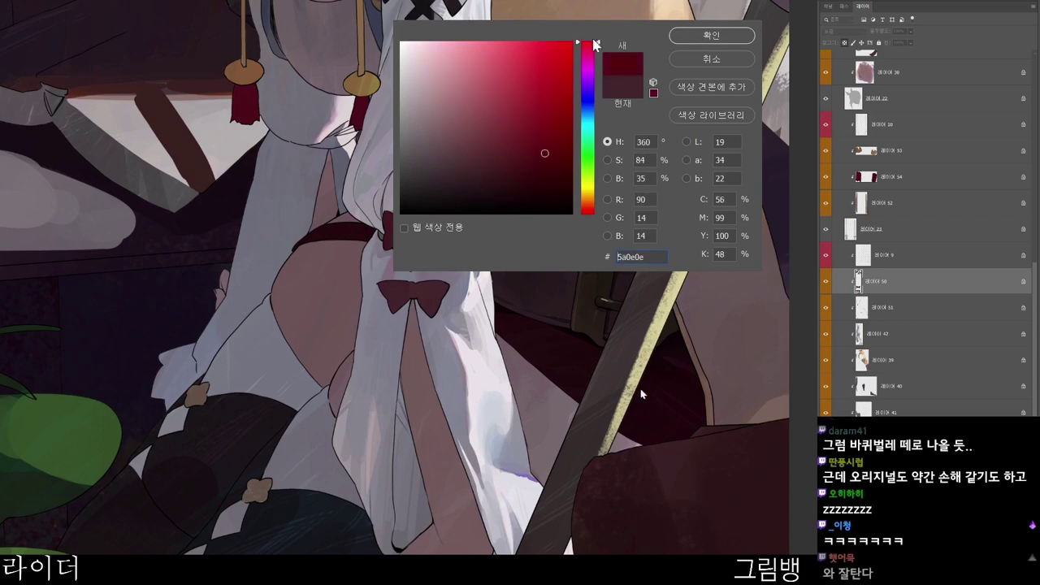
left_click(717, 43)
left_click_drag(546, 371, 539, 366)
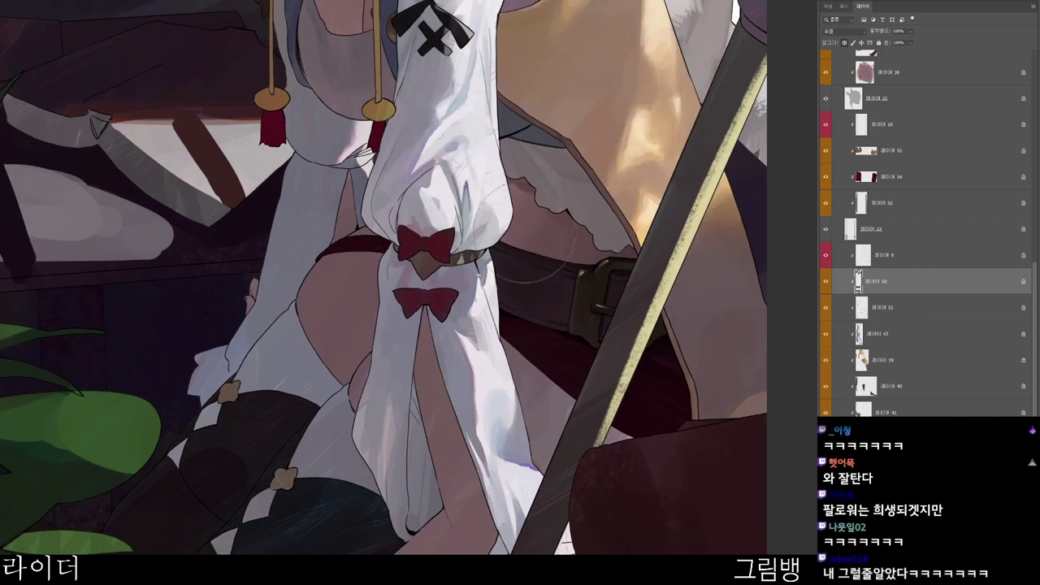
- Set the foreground colour to dark red #3d0b0b and shade the two sleeve bows
key("n")
left_click(541, 172)
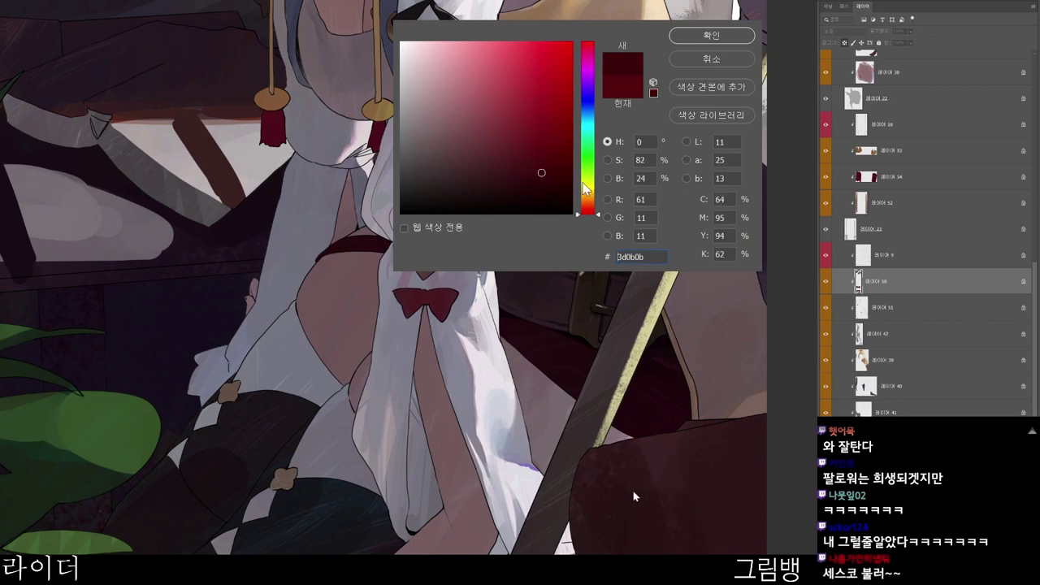
left_click(713, 37)
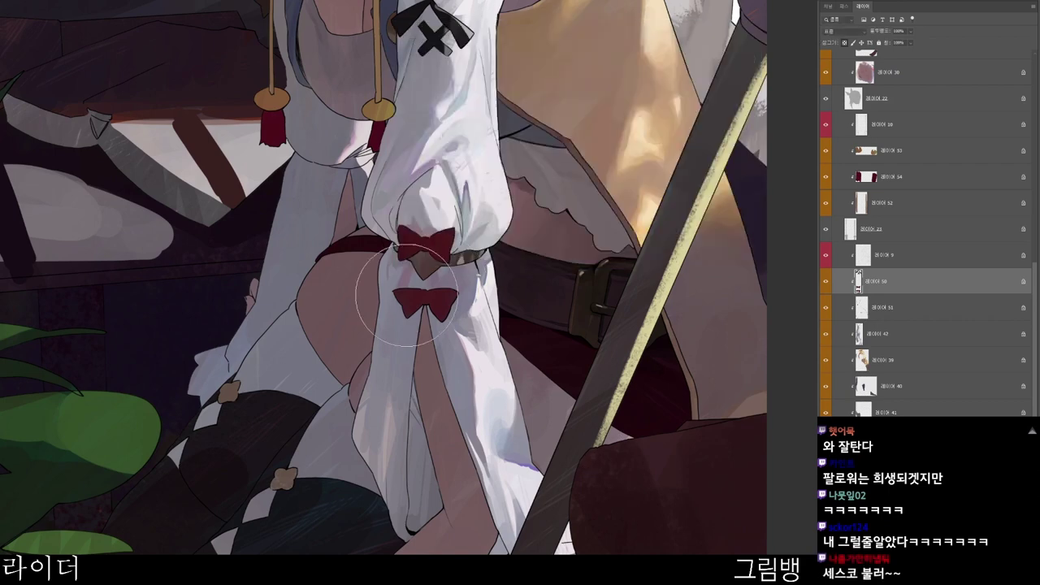
scroll(459, 266, "up", 4)
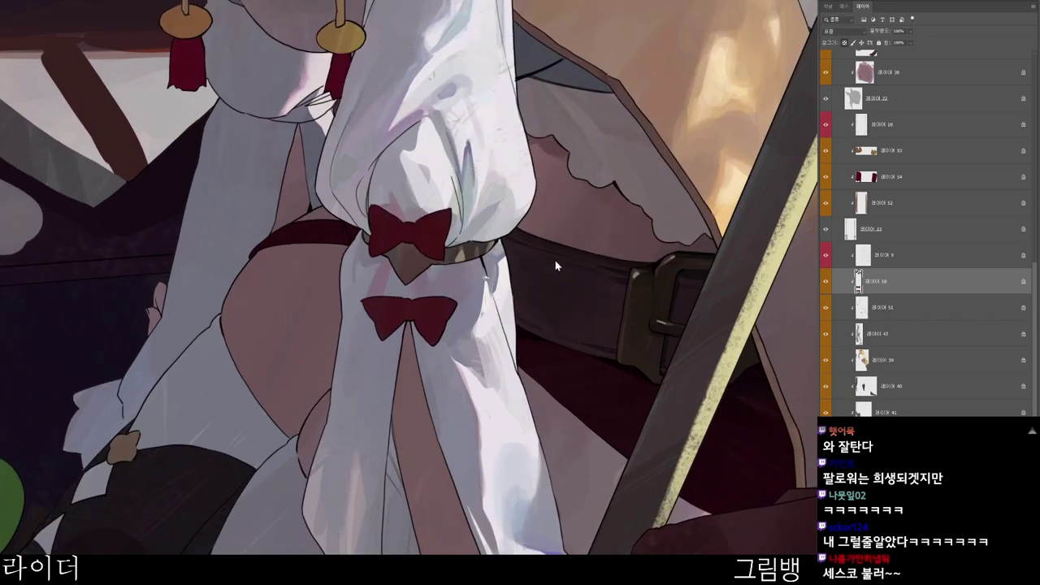
- Select the sleeve's shading layer, pick a light sky blue and paint it along the fold edges of the puffed upper sleeve
left_click(460, 192, "ctrl")
left_click(446, 170, "ctrl")
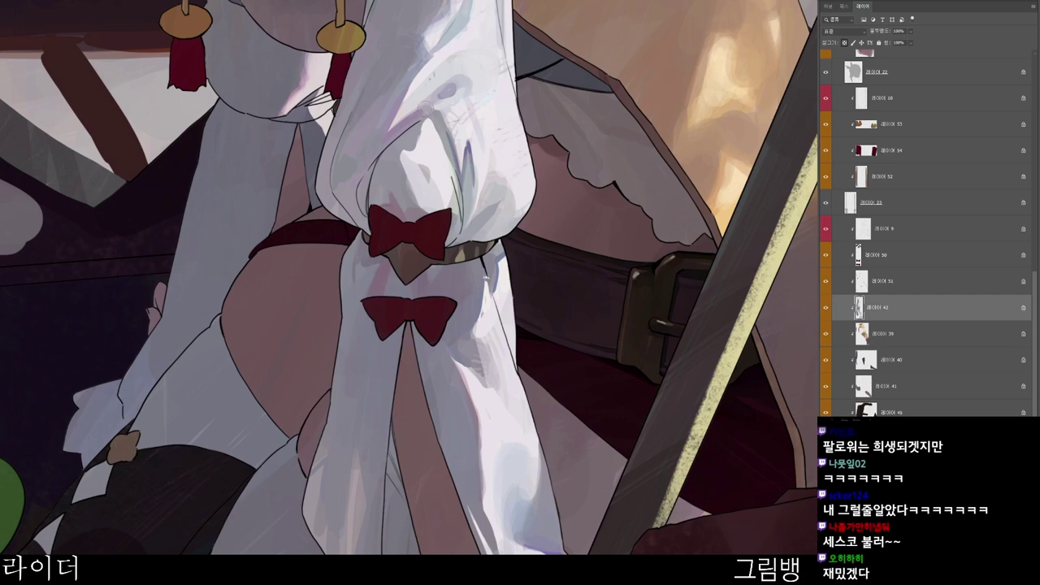
scroll(457, 88, "down", 1)
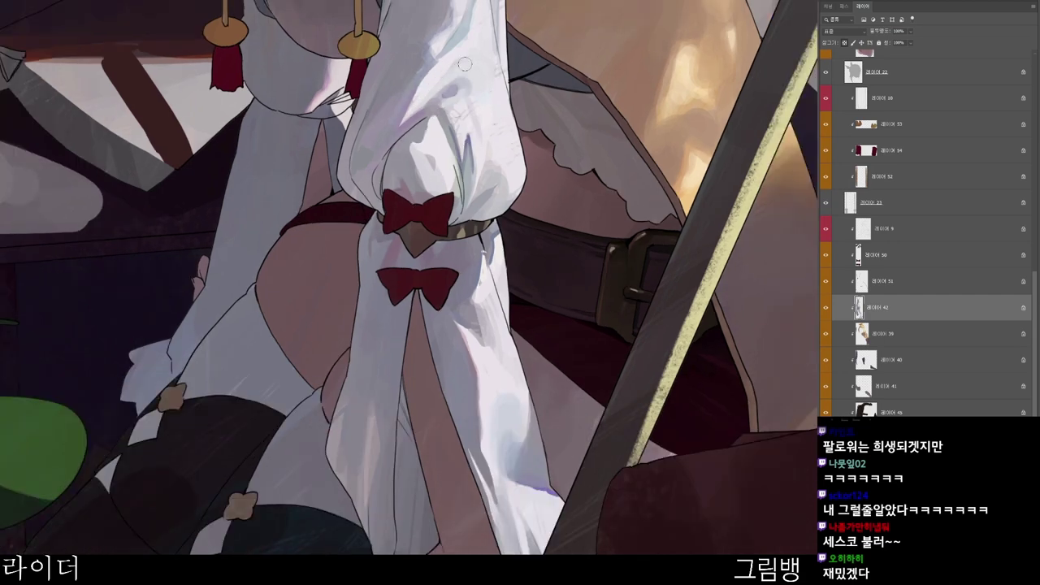
left_click_drag(488, 54, 447, 140)
key("n")
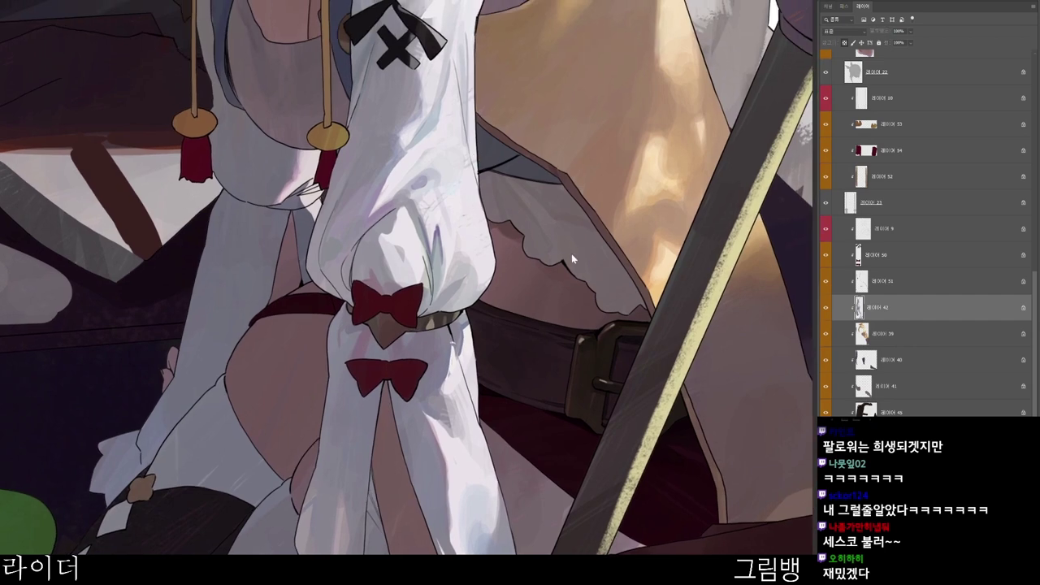
left_click(453, 63)
left_click(589, 114)
left_click(706, 39)
key("ctrl+0")
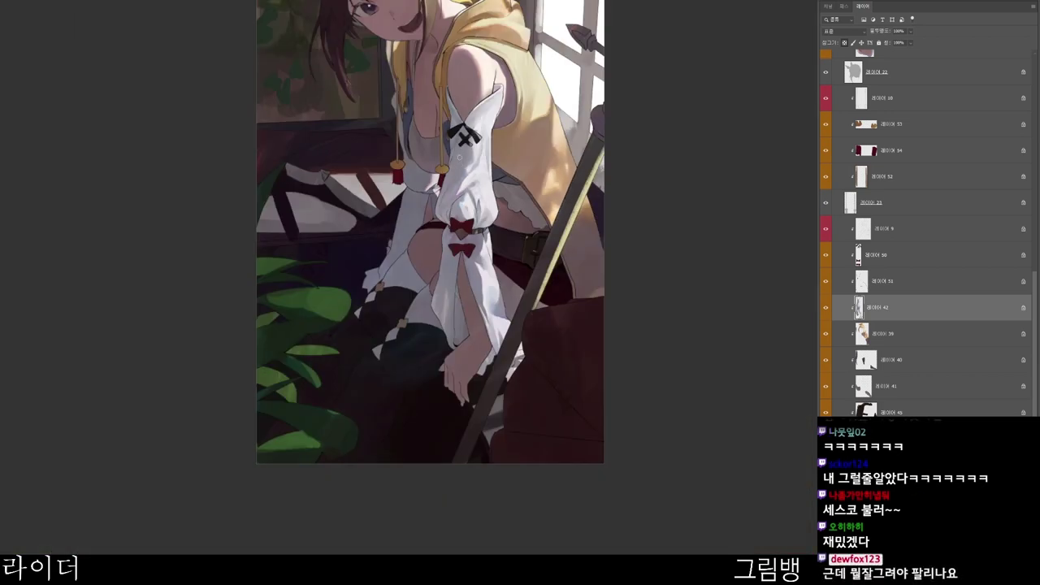
left_click_drag(430, 244, 397, 307)
left_click_drag(458, 295, 482, 370)
mouse_move(401, 280)
left_mouse_down()
mouse_move(431, 253)
mouse_move(391, 296)
left_mouse_up()
scroll(407, 277, "down", 2)
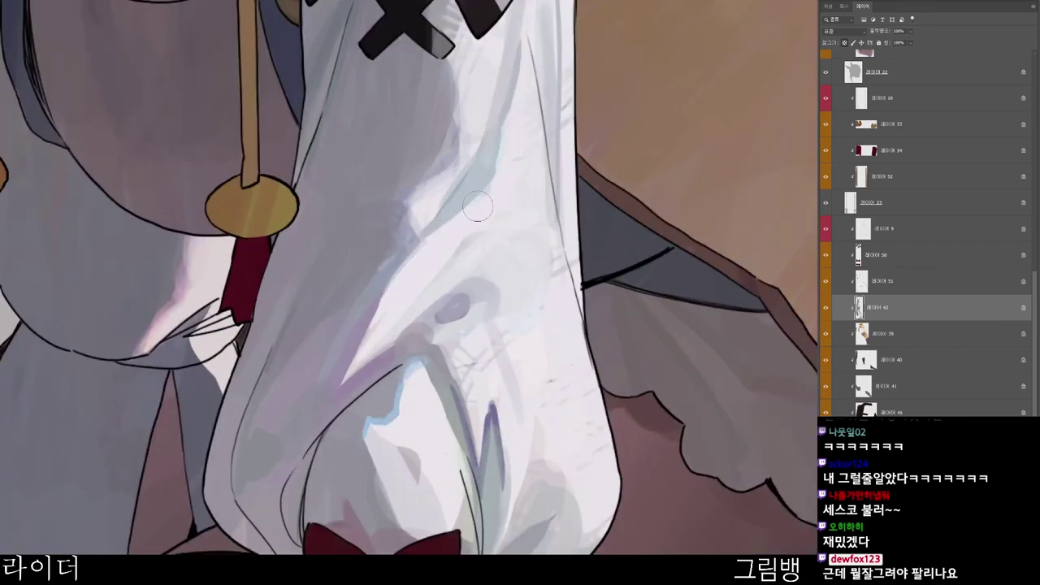
scroll(486, 186, "down", 1)
scroll(509, 208, "down", 3)
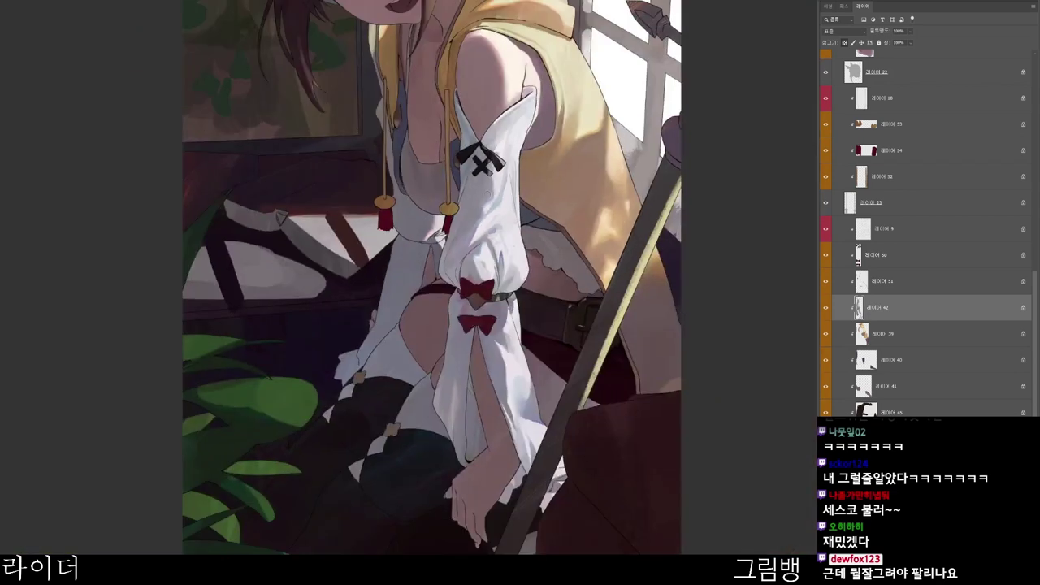
- Set the foreground colour to a pale blue-grey and refine the fold shading on the puffed upper sleeve
left_click_drag(590, 439, 543, 478)
key("n")
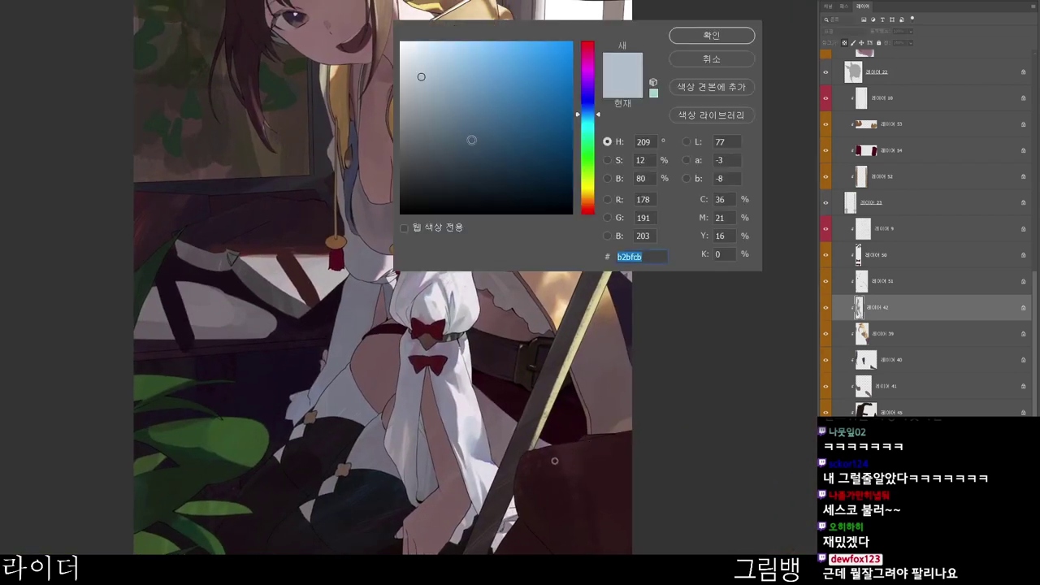
left_click(580, 439)
left_click(711, 35)
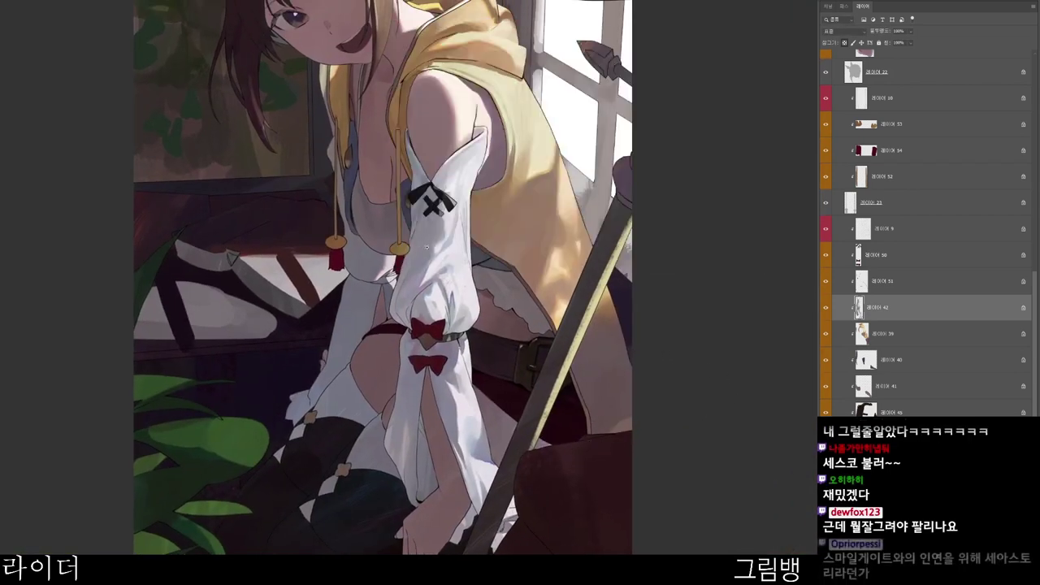
scroll(386, 302, "up", 3)
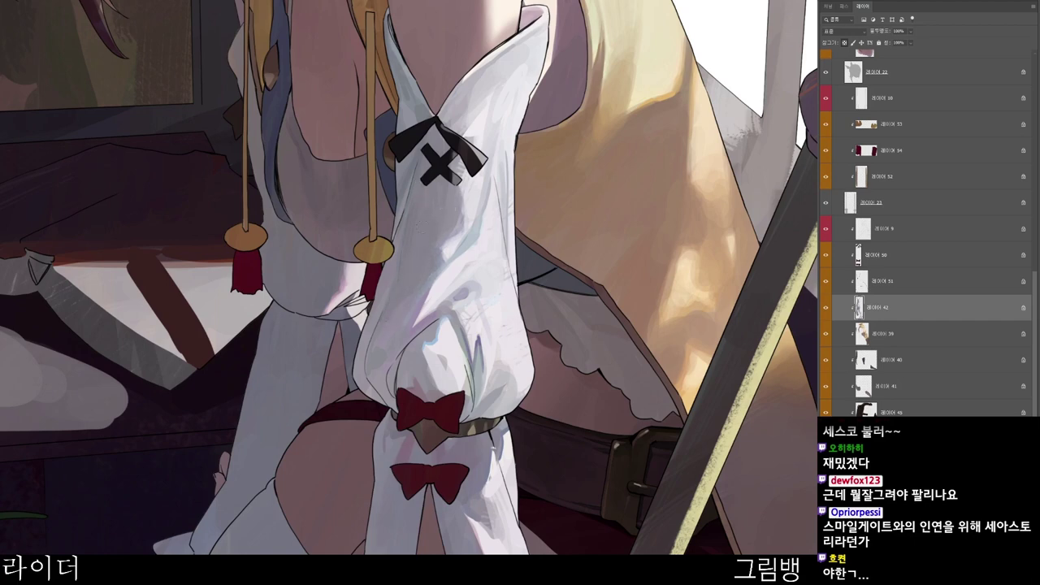
left_click_drag(524, 316, 514, 296)
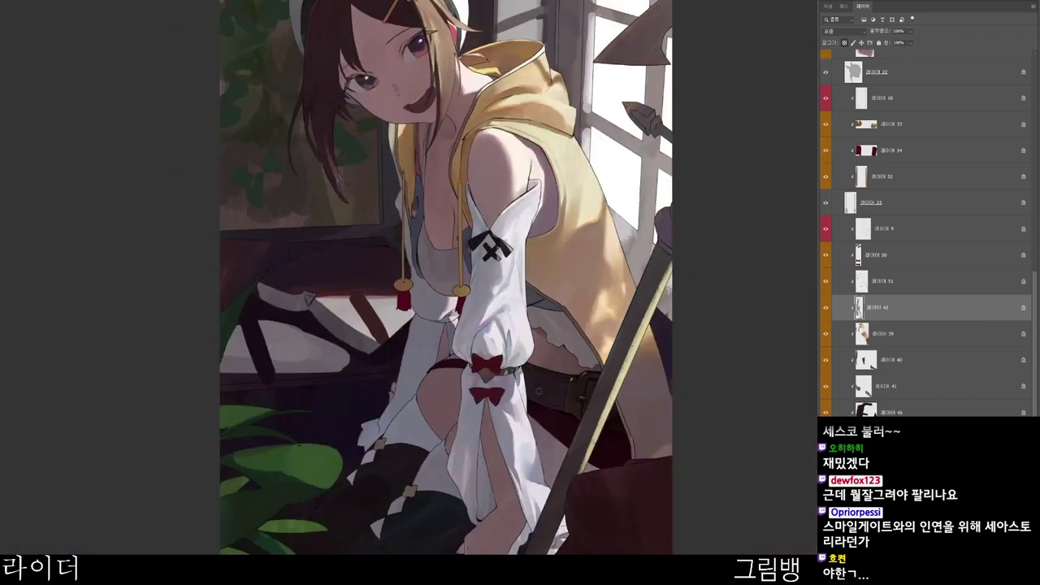
left_click_drag(506, 515, 506, 460)
left_click_drag(475, 406, 485, 405)
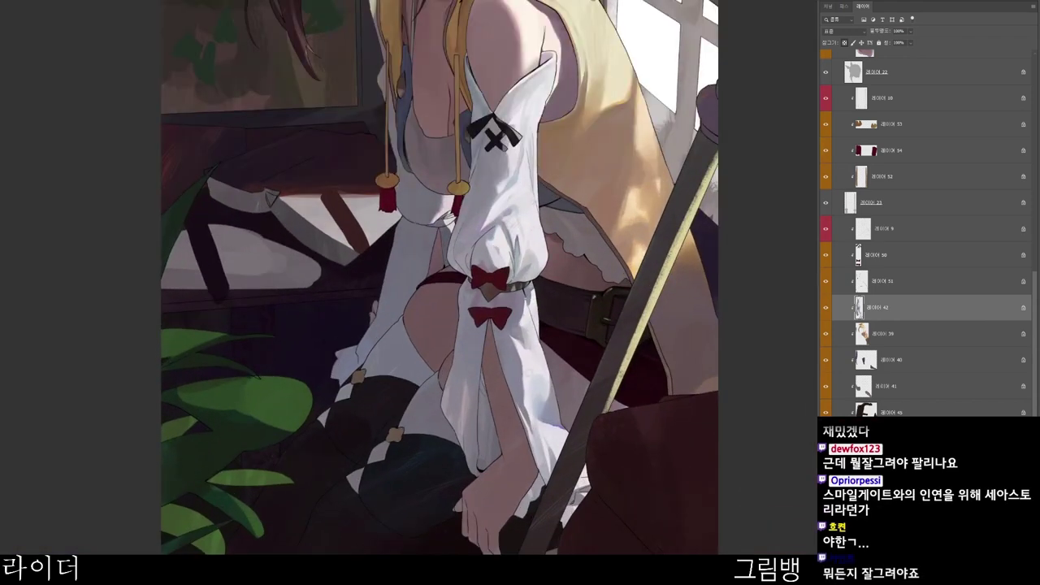
- Adjust the foreground colour and shade the inside of the lower sleeve just above the wrist
key("n")
left_click(712, 37)
left_click_drag(573, 443, 461, 379)
left_click_drag(378, 349, 388, 346)
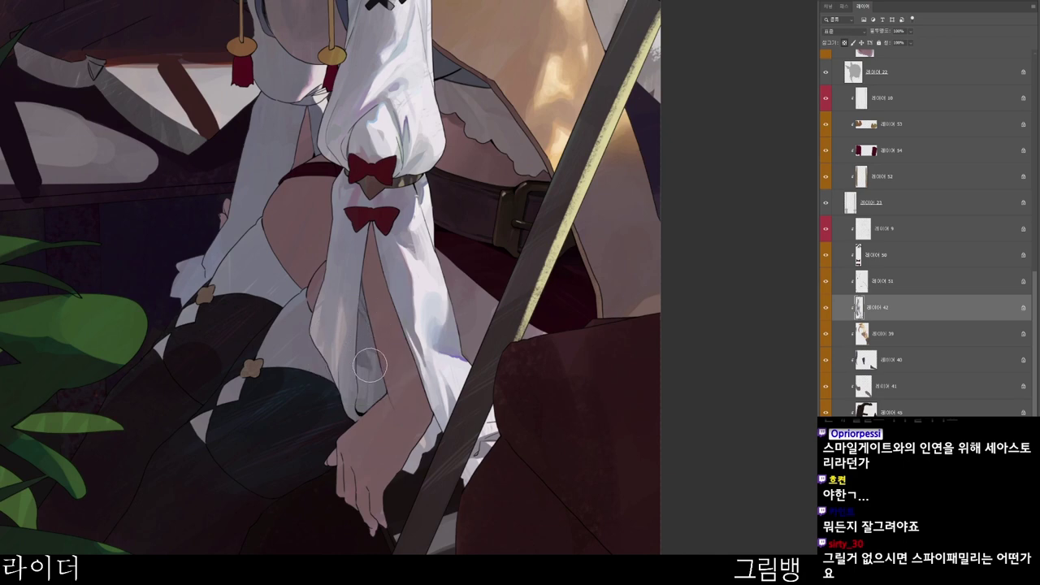
- Pick a muted violet-grey and deepen the shadow inside the lower sleeve's opening
key("n")
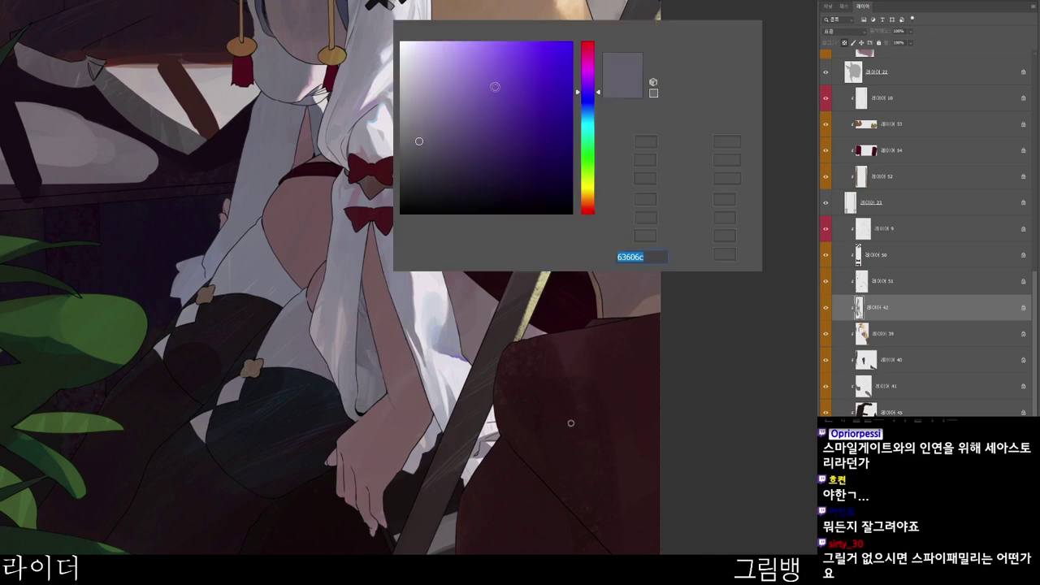
left_click(454, 103)
left_click(596, 51)
left_click(710, 35)
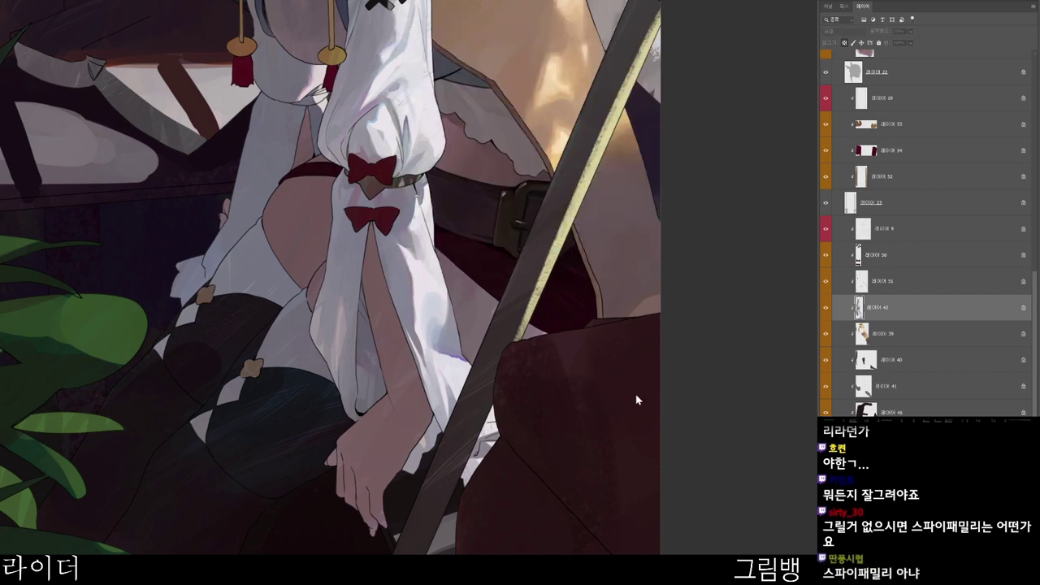
key("F6")
key("Return")
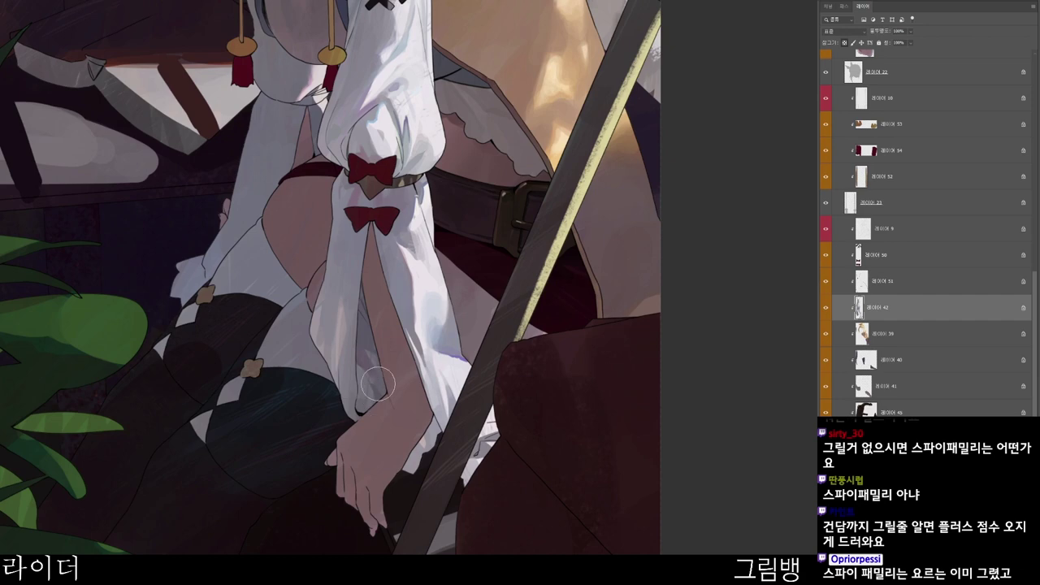
- Set the foreground colour to reddish brown #634a41 and shade the lower sleeve's hem beside the sword
key("ctrl+0")
key("n")
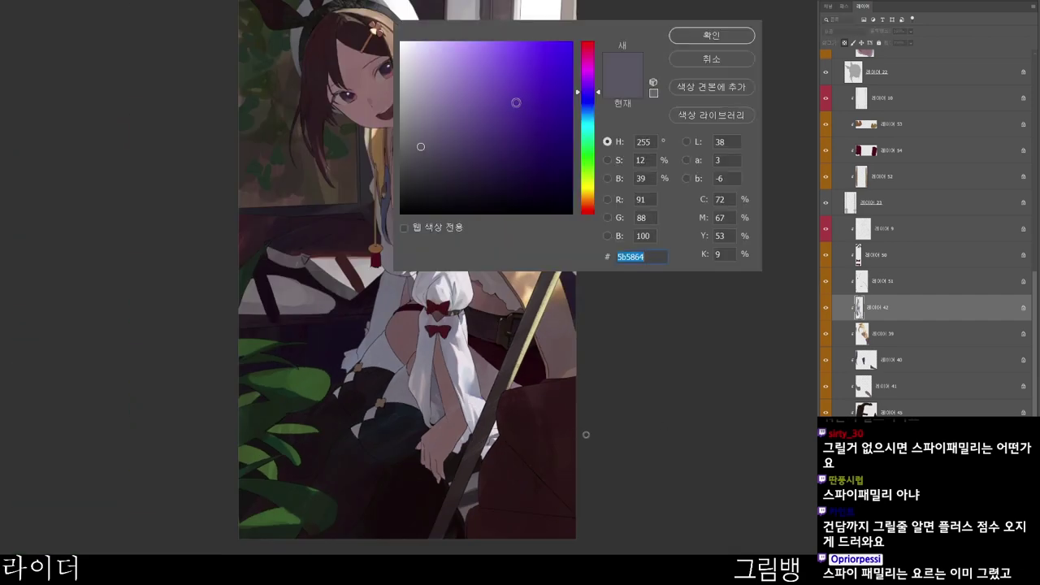
left_click(501, 163)
left_click(583, 206)
left_click(459, 146)
left_click(697, 38)
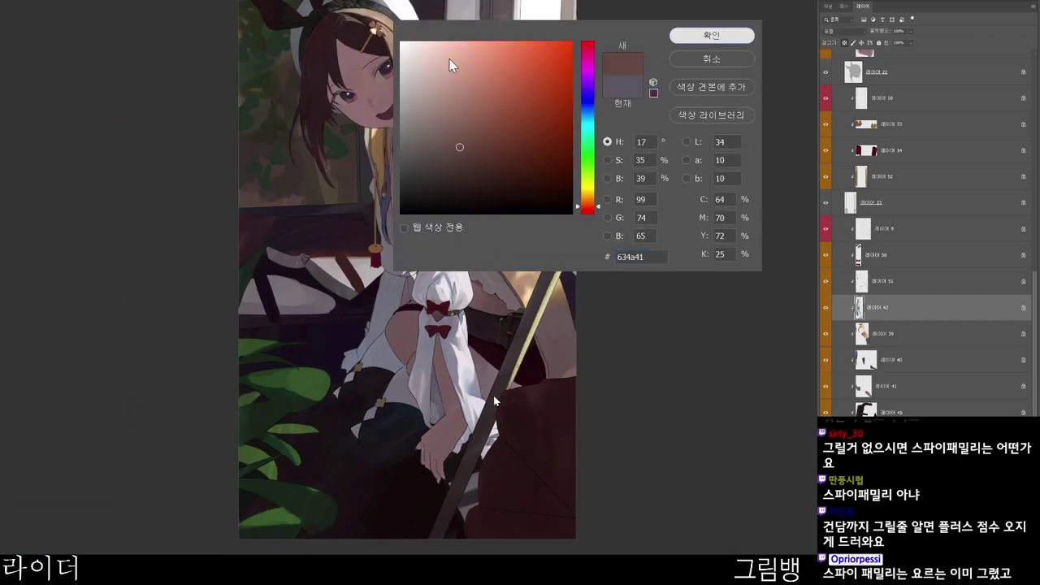
scroll(442, 403, "up", 2)
scroll(480, 438, "up", 2)
key("r")
left_click_drag(520, 353, 506, 431)
key("space")
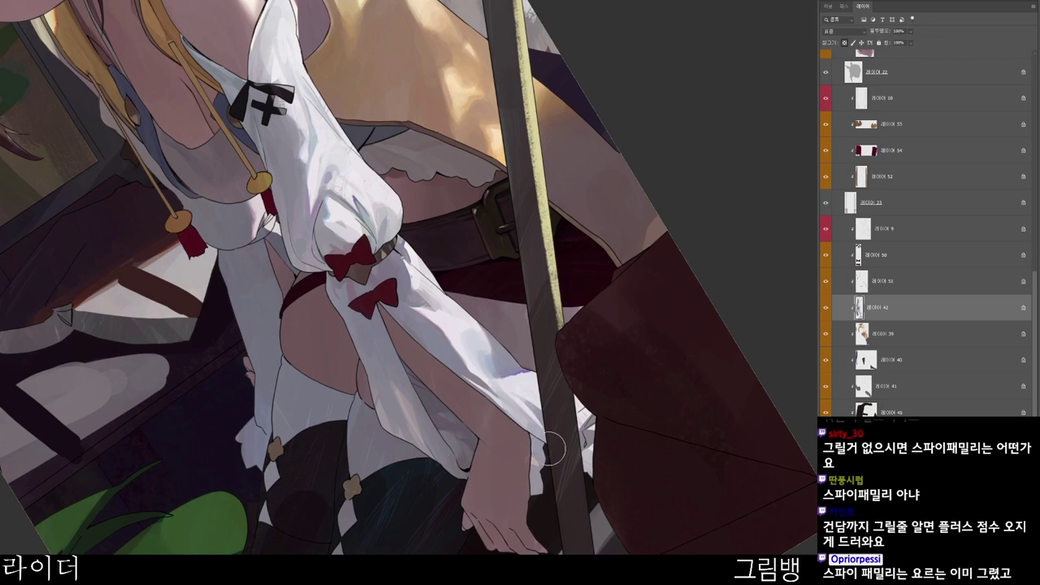
- Touch up the shading along the outer edge of the lower sleeve flap
mouse_move(550, 449)
left_mouse_down()
mouse_move(390, 487)
mouse_move(342, 485)
left_mouse_up()
left_click_drag(444, 486, 459, 402)
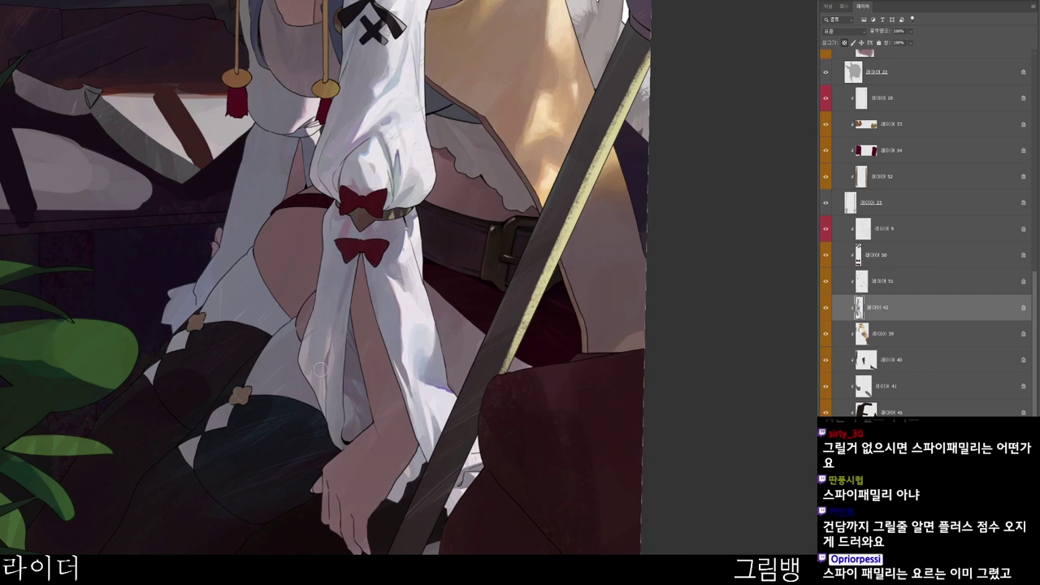
scroll(428, 228, "down", 1)
left_click_drag(482, 498, 432, 409)
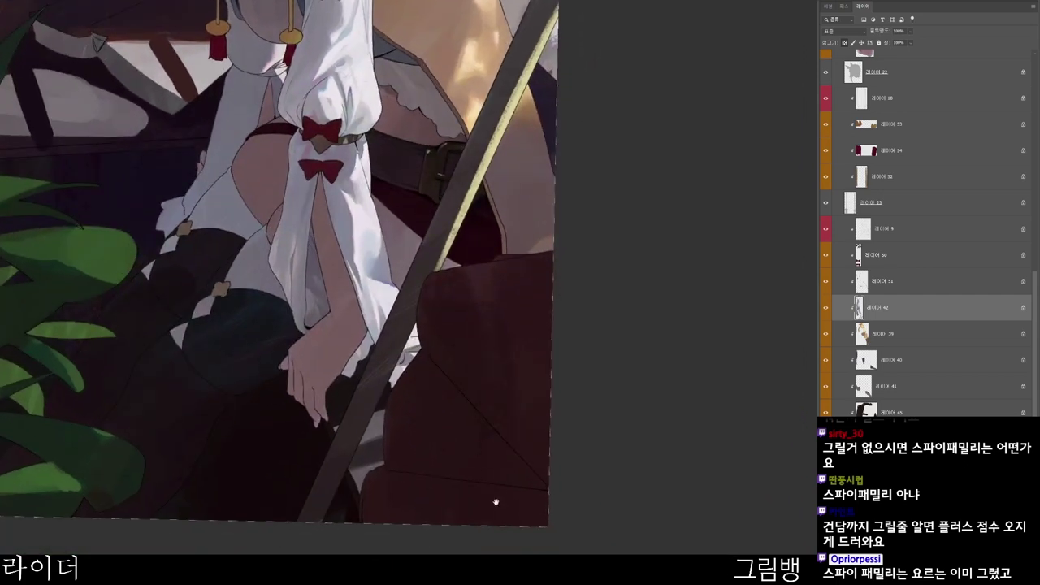
left_click_drag(509, 507, 507, 540)
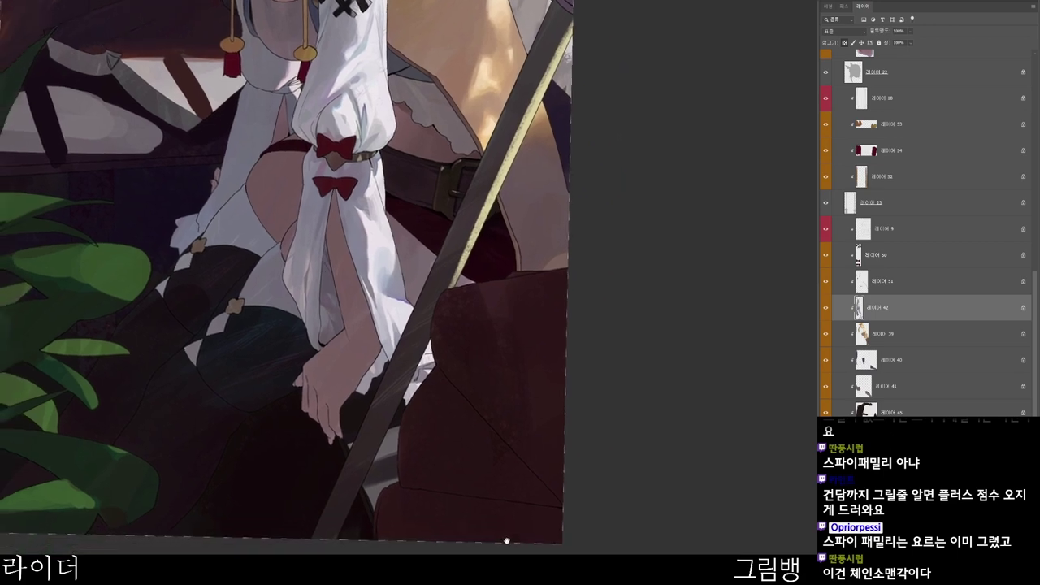
- Select the layer of the arm's skin, set the foreground colour to dull brown #584646 and shade the forearm and hand
left_click(398, 333, "ctrl")
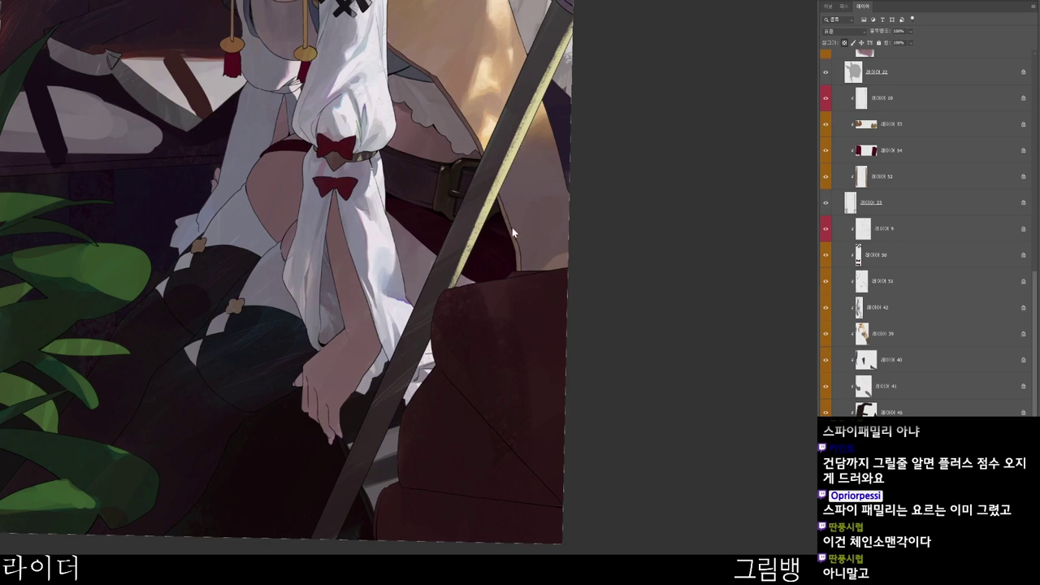
key("n")
left_click(507, 140)
left_click(685, 33)
scroll(337, 313, "up", 4)
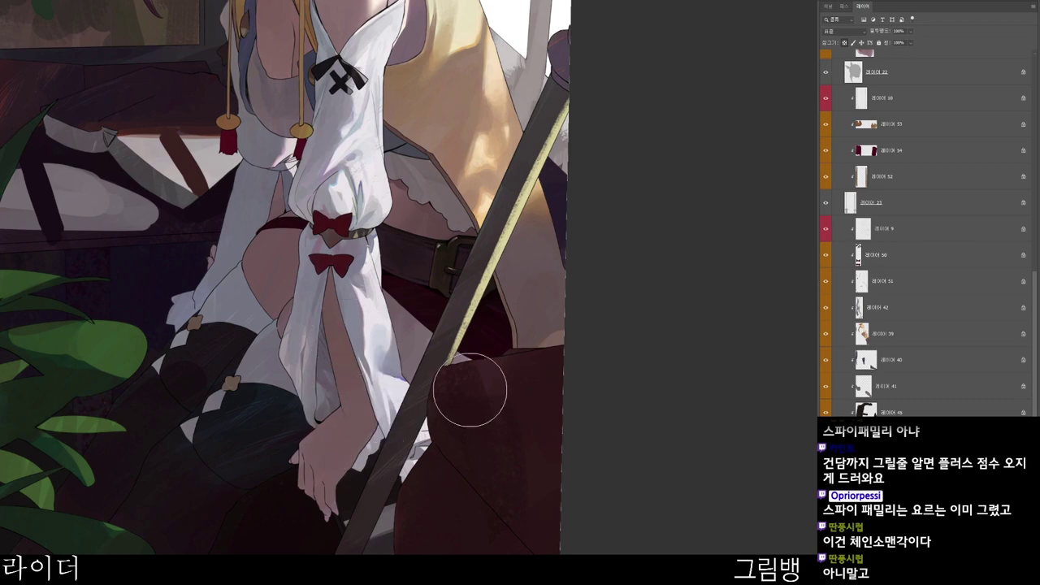
key("F9")
left_click(712, 37)
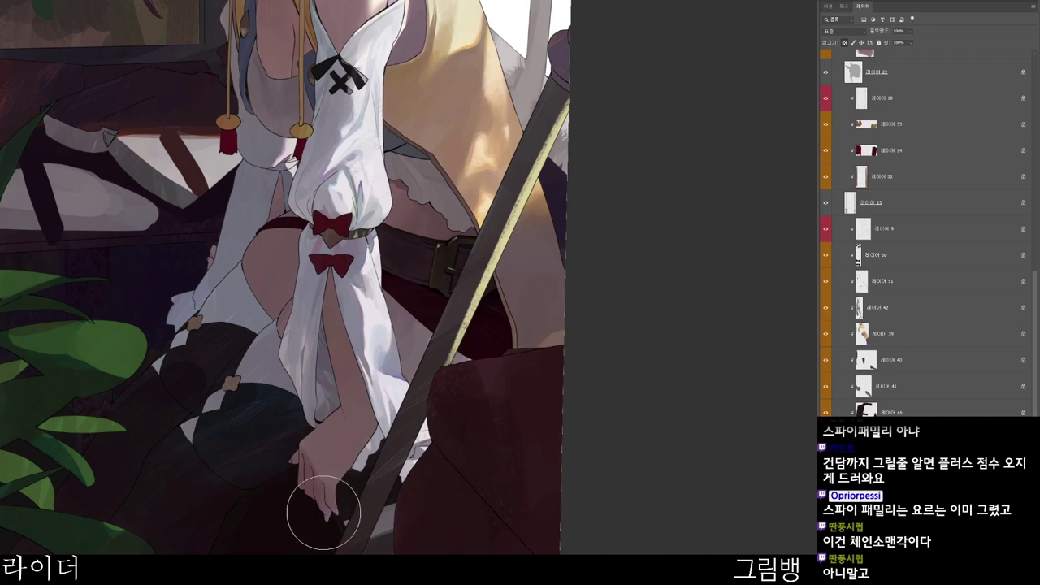
key("F9")
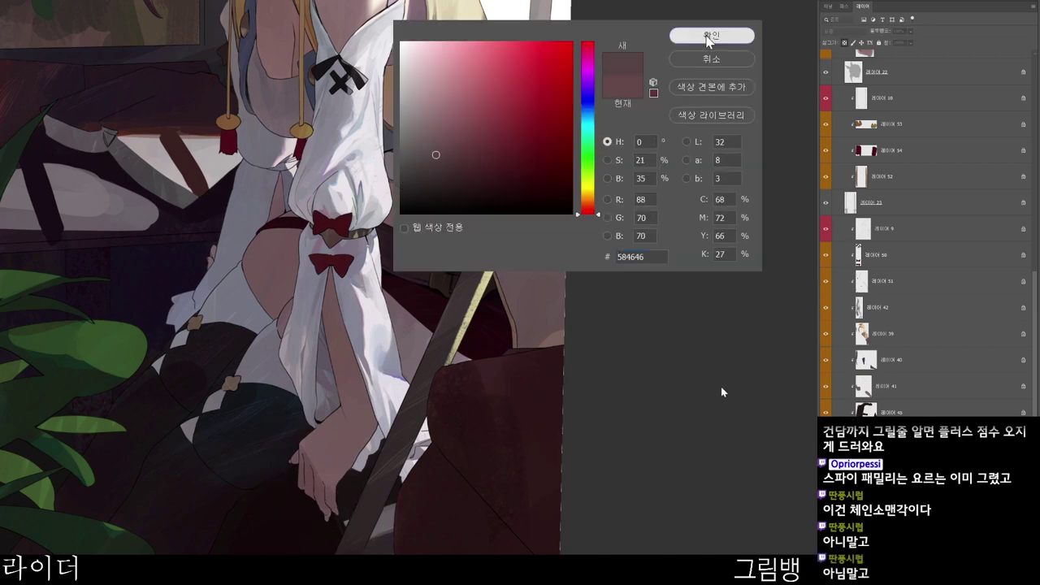
left_click(712, 37)
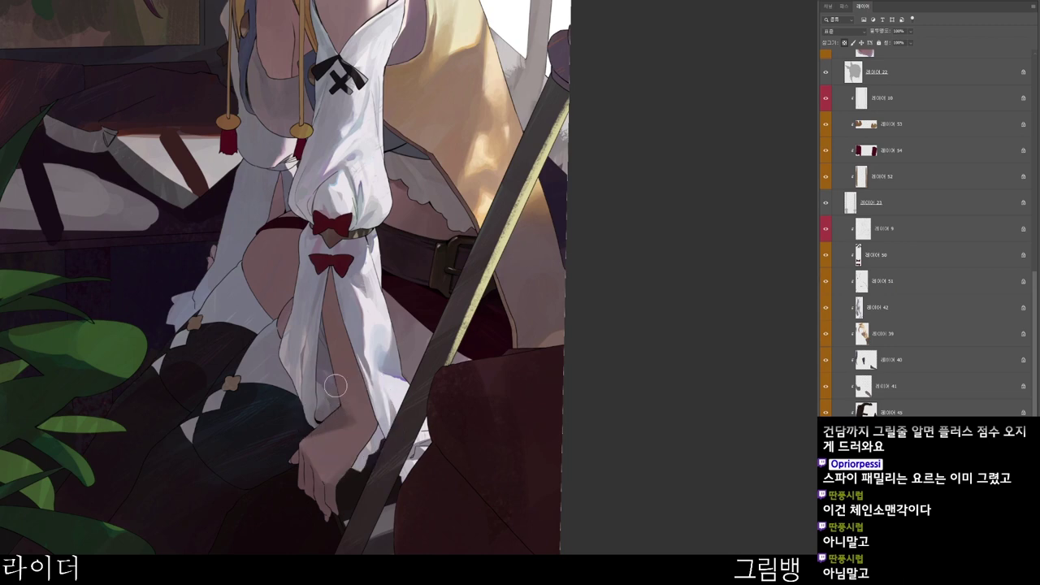
- Pick a darker reddish brown and paint the shadow around the wrist
left_click(680, 419)
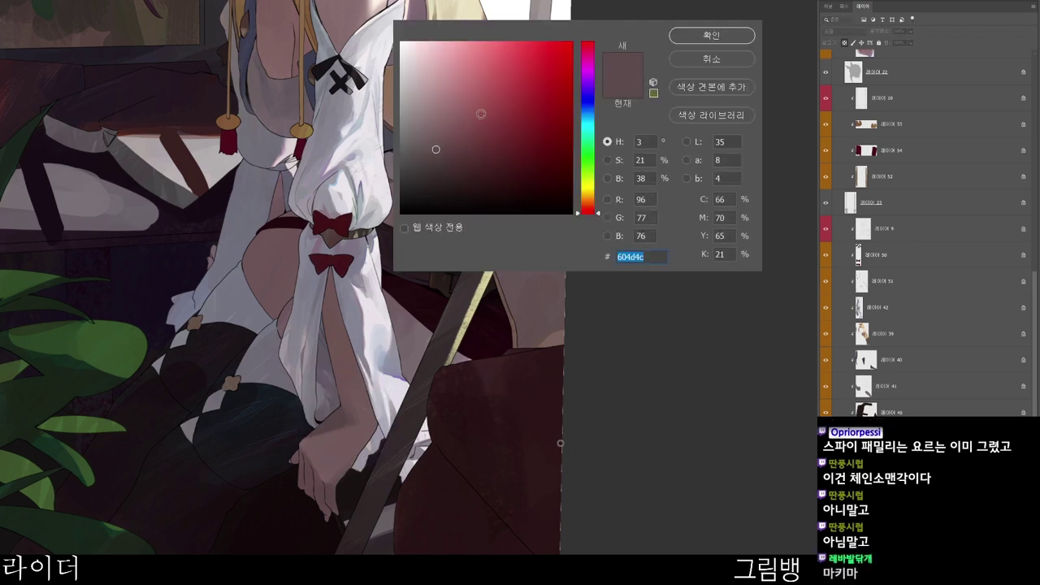
left_click(472, 158)
left_click(708, 37)
key("r")
left_click_drag(466, 438, 462, 395)
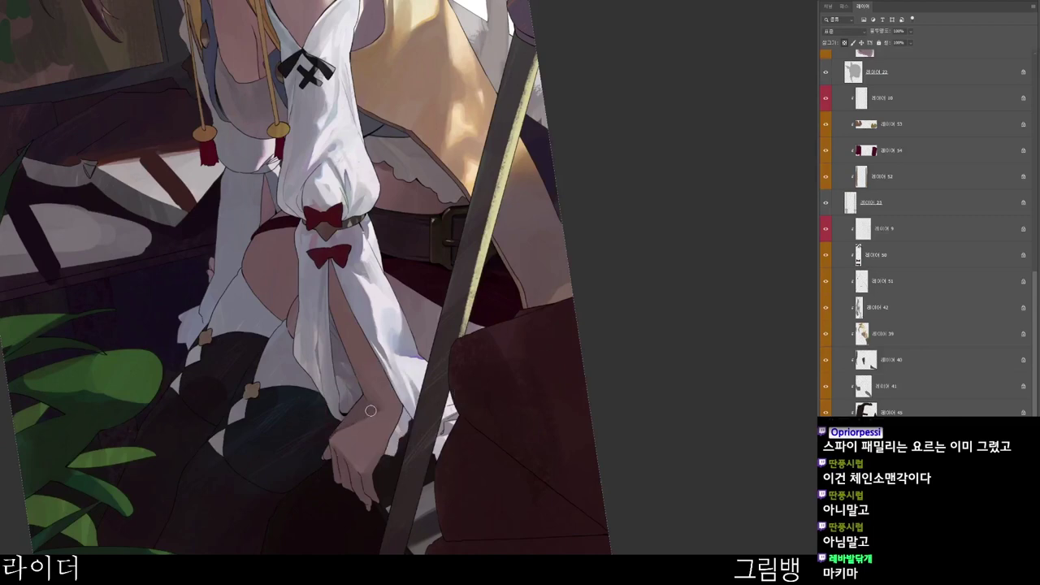
- Continue the skin shading in dull brown #584646 over the wrist and lower forearm with a large brush
key("r")
left_click_drag(408, 442, 225, 543)
left_click_drag(398, 481, 544, 368)
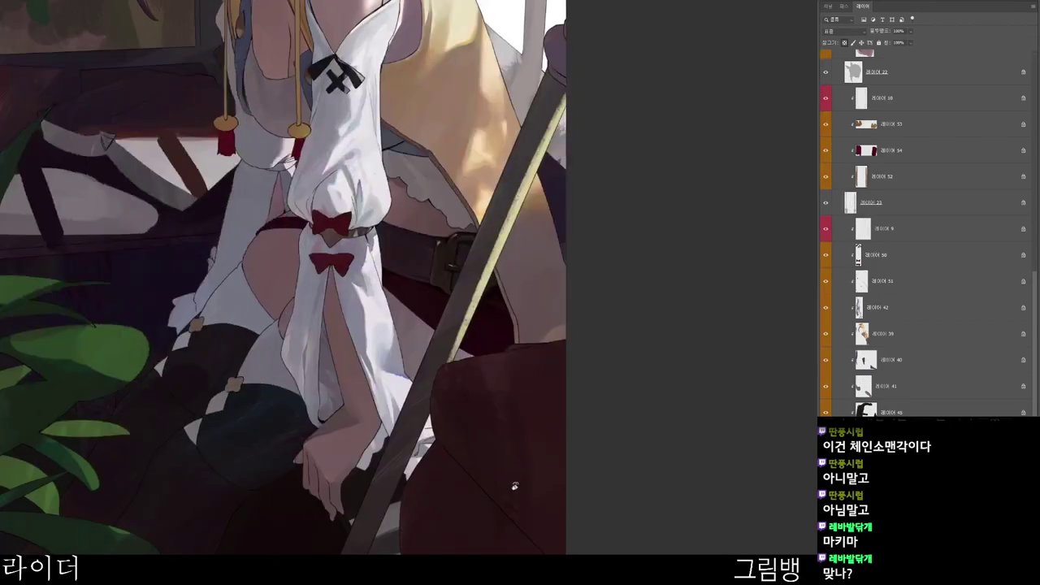
left_click_drag(484, 553, 510, 490)
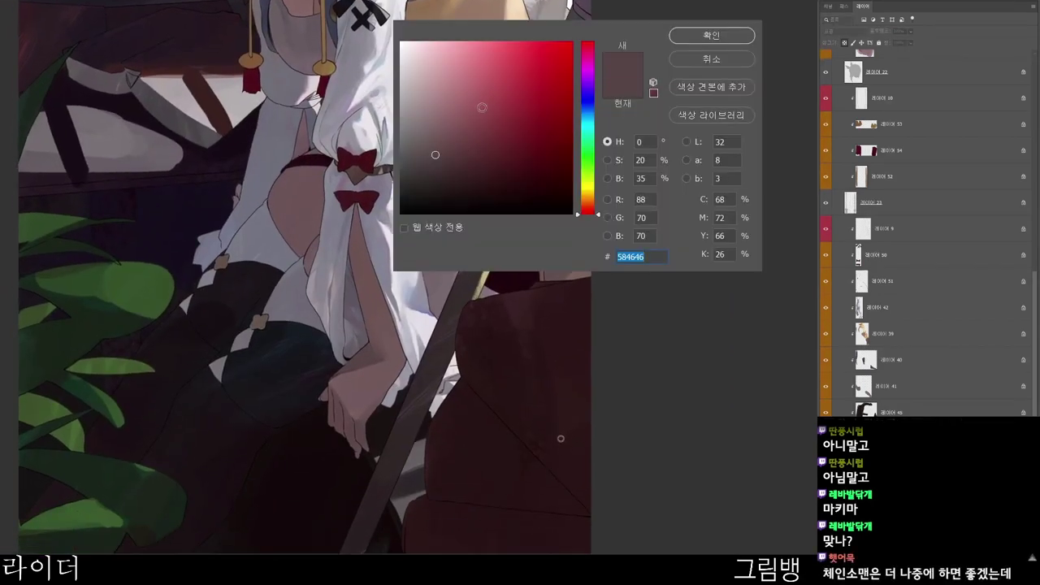
left_click(711, 37)
left_click_drag(579, 351, 504, 347)
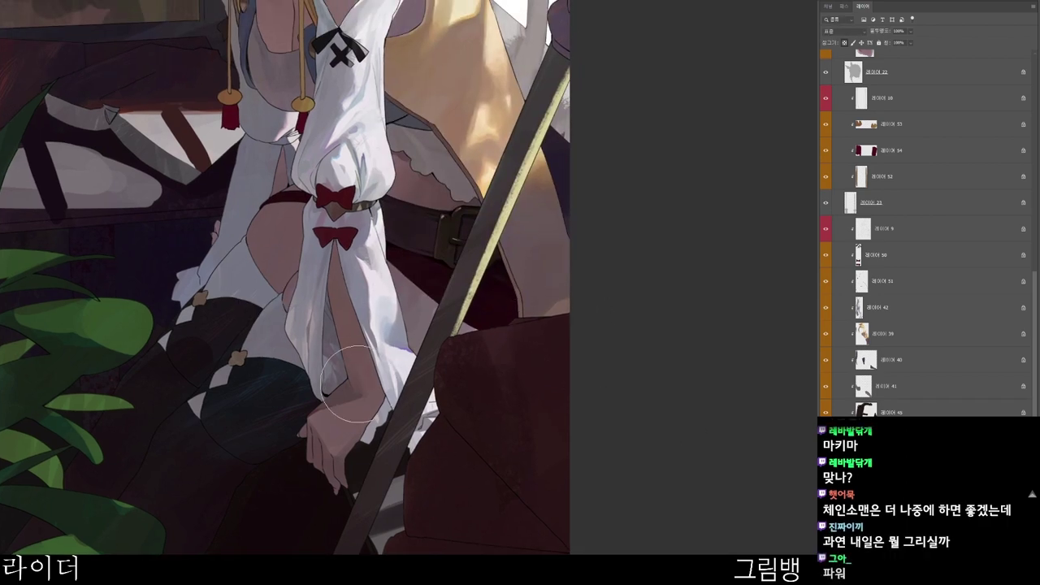
- Adjust the skin shadow colour and paint the back of the hand and the knuckles with a small brush
key("n")
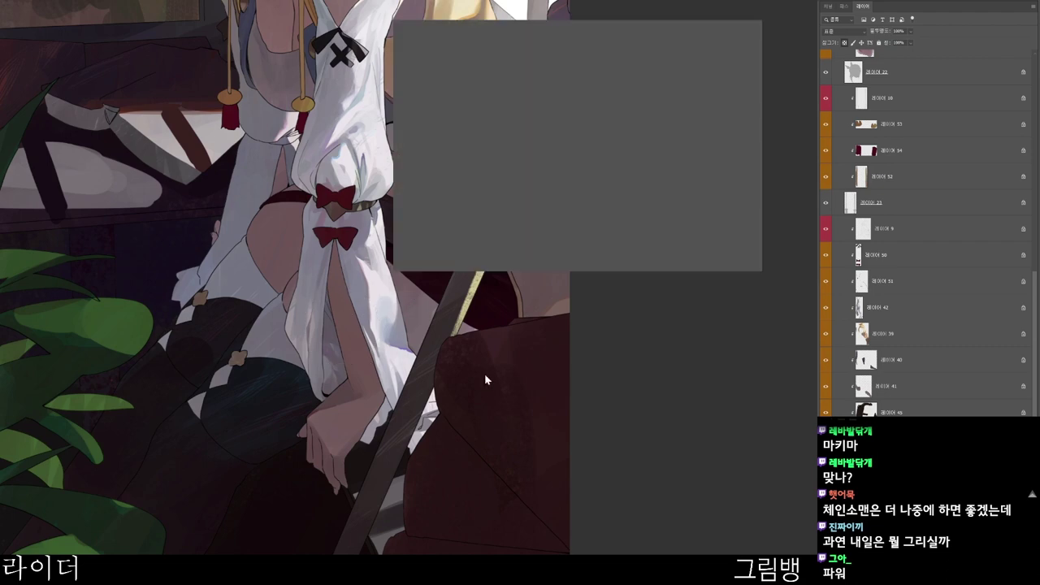
left_click(705, 36)
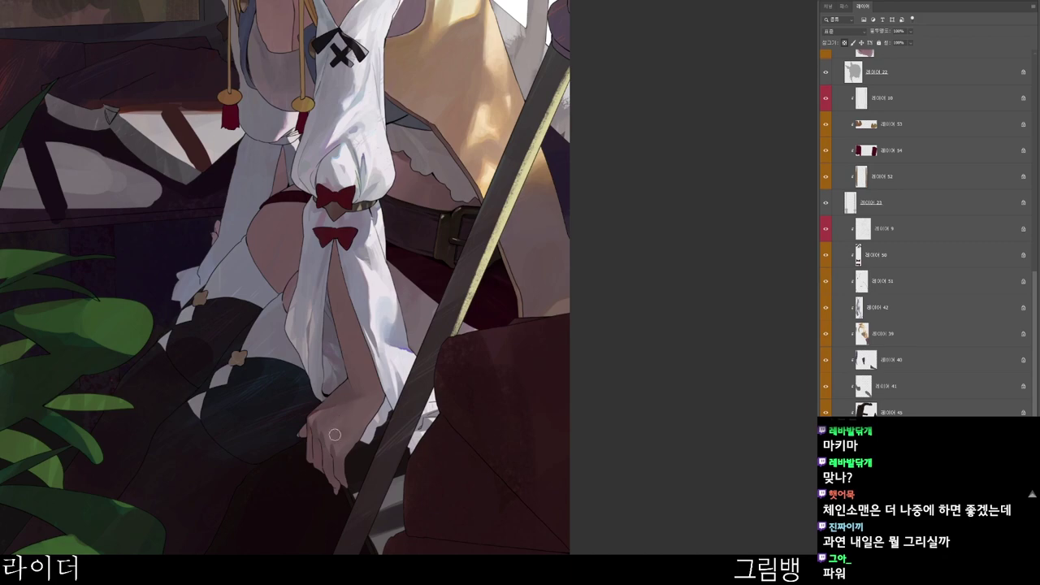
key("r")
left_click_drag(475, 479, 140, 520)
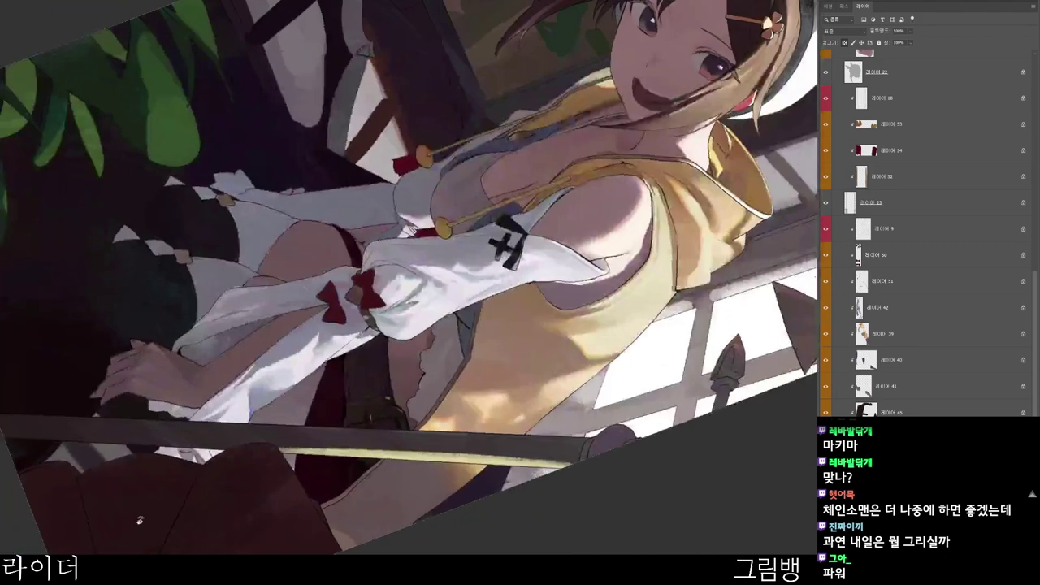
left_click_drag(172, 361, 147, 262)
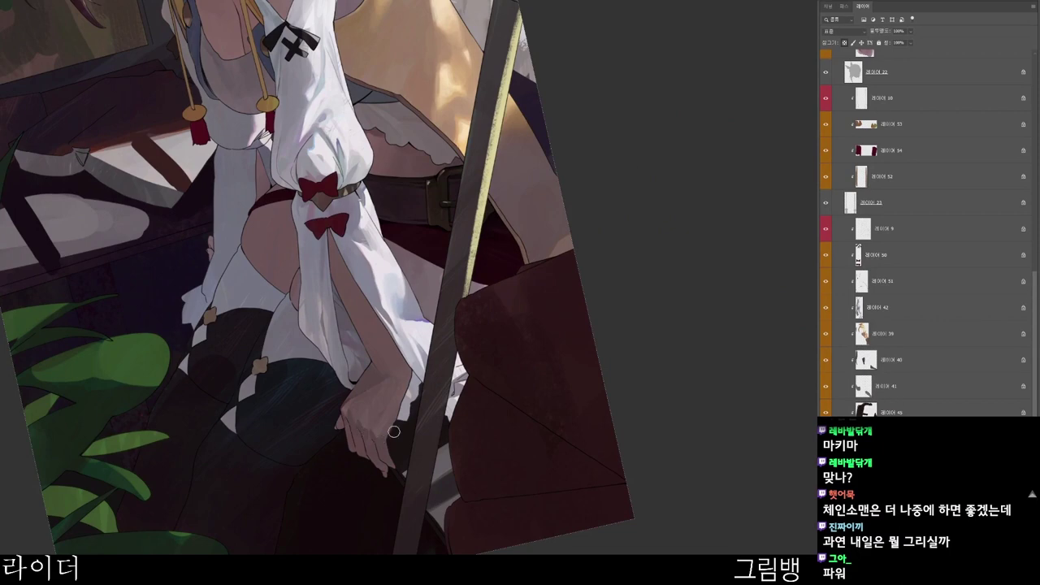
- Pick a slightly darker, more saturated reddish brown for the shadows on the hand
left_click_drag(496, 462, 476, 483)
key("n")
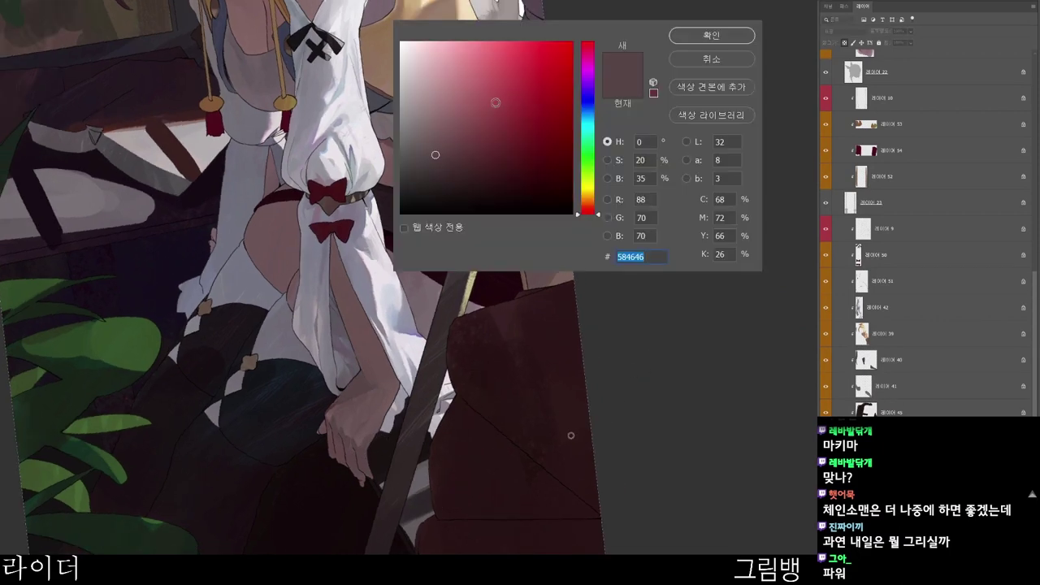
left_click_drag(494, 103, 495, 118)
left_click(713, 37)
left_click_drag(467, 453, 469, 335)
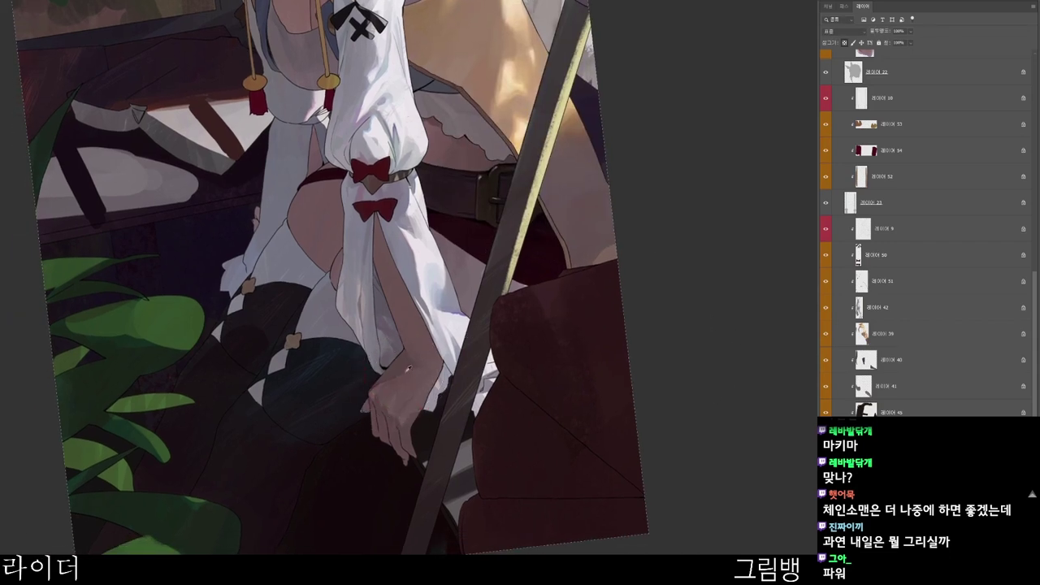
- Sample nearby skin tones and blend the shading where the wrist meets the hand
left_click(407, 371, "alt")
mouse_move(405, 380)
left_mouse_down()
mouse_move(413, 350)
mouse_move(411, 364)
left_mouse_up()
left_click(405, 379, "alt")
left_click(419, 352, "alt")
- Set the foreground colour to very dark brown #2c1c1c and deepen the shadows on the hand
key("n")
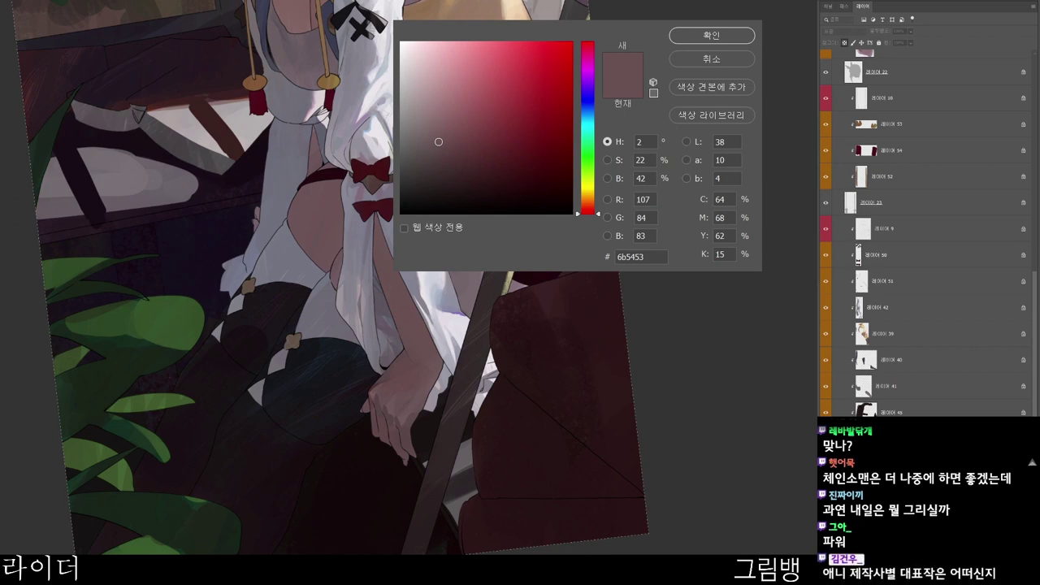
left_click(465, 184)
left_click(707, 36)
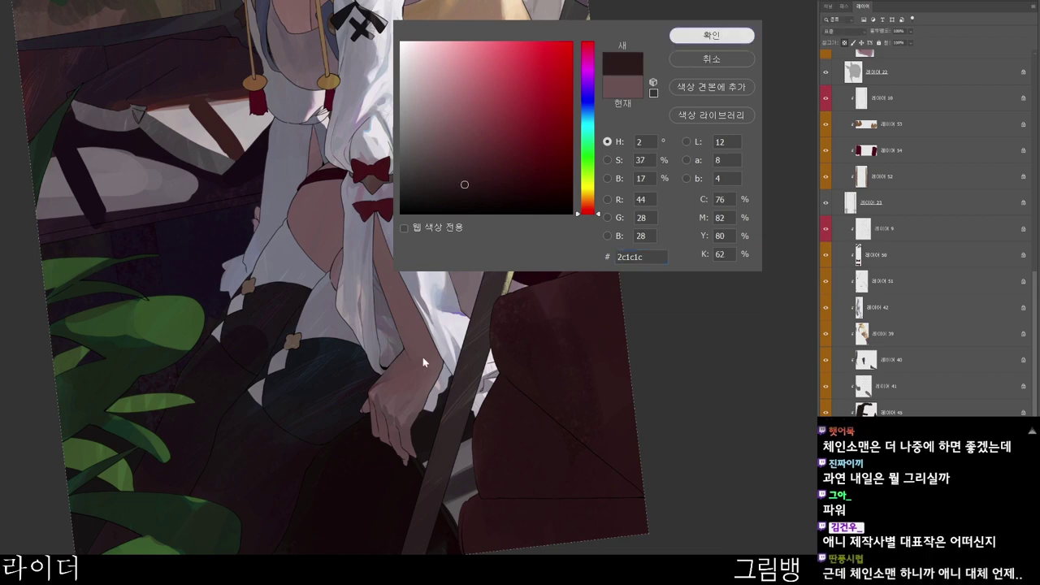
key("Escape")
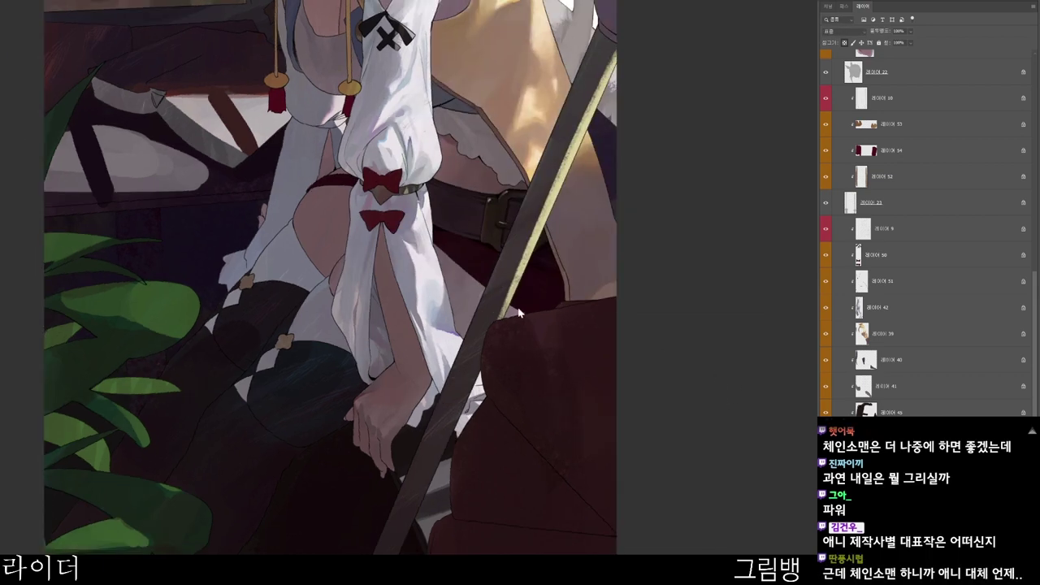
left_click_drag(442, 335, 496, 382)
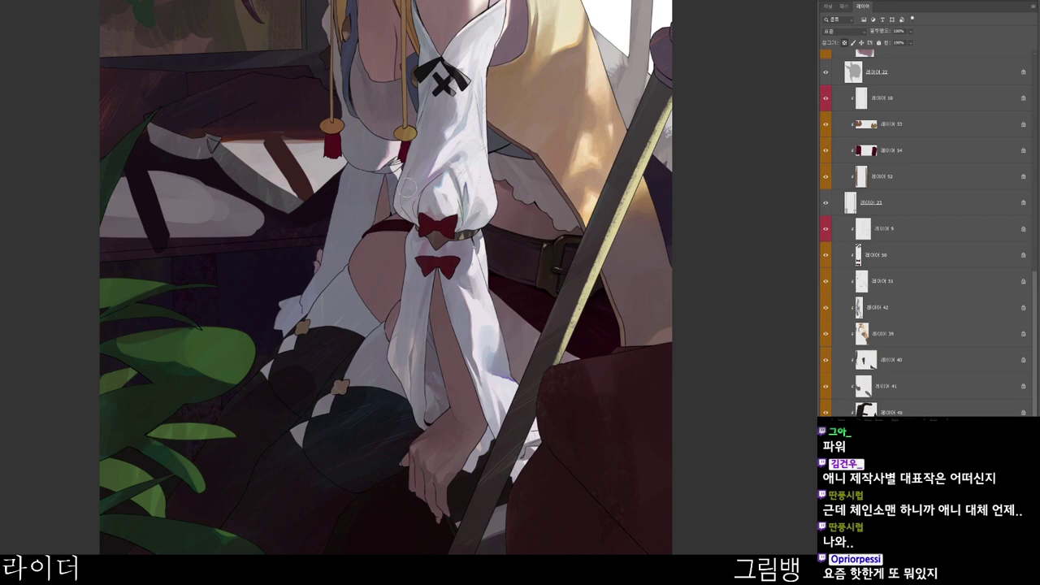
- Pick a darker, muted mauve as the foreground colour for shading the legs and clothing around the lower sleeve
key("n")
left_click(462, 167)
left_click(727, 37)
left_click_drag(563, 457, 467, 481)
scroll(529, 511, "down", 1)
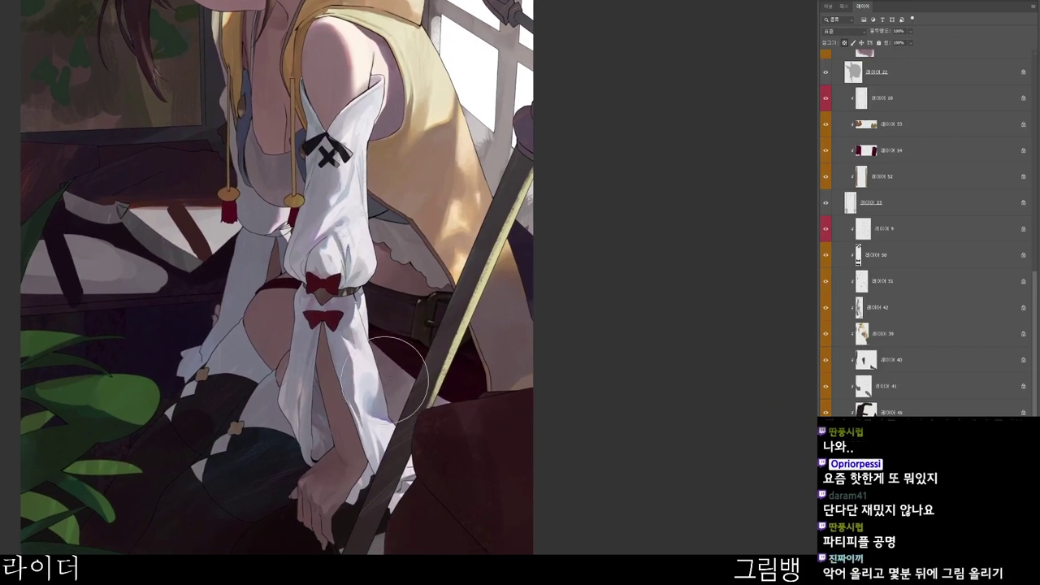
key("n")
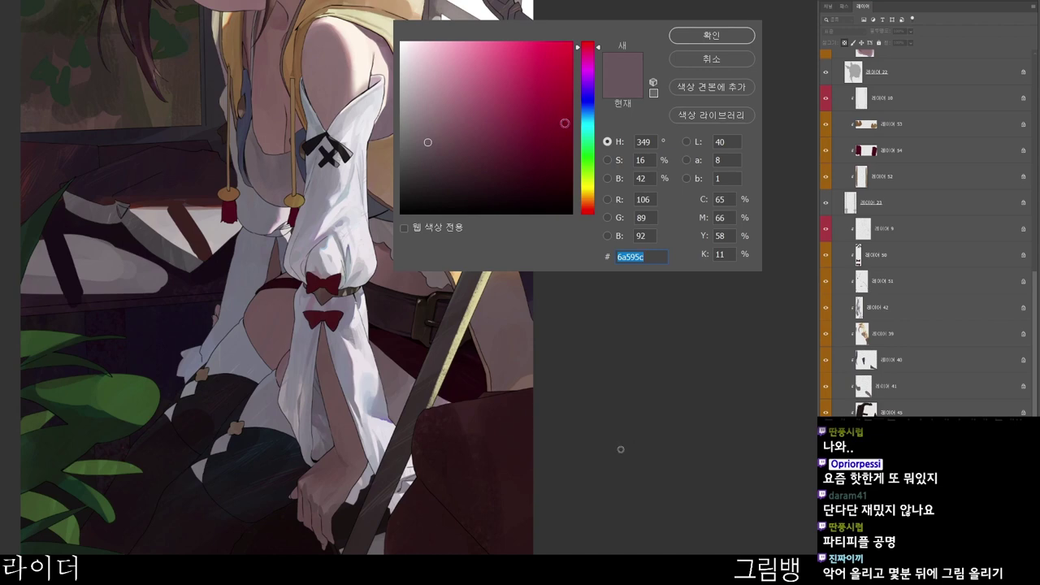
left_click(470, 155)
left_click(712, 35)
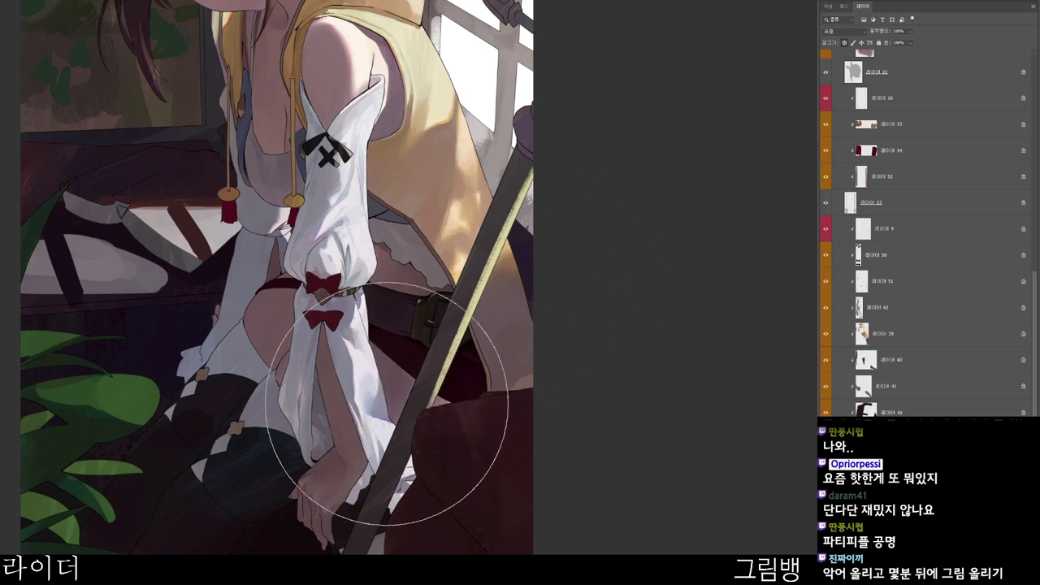
- Shift the near-black foreground colour to a blue hue and tint the dark stockings navy with a large brush
left_click_drag(556, 457, 579, 410)
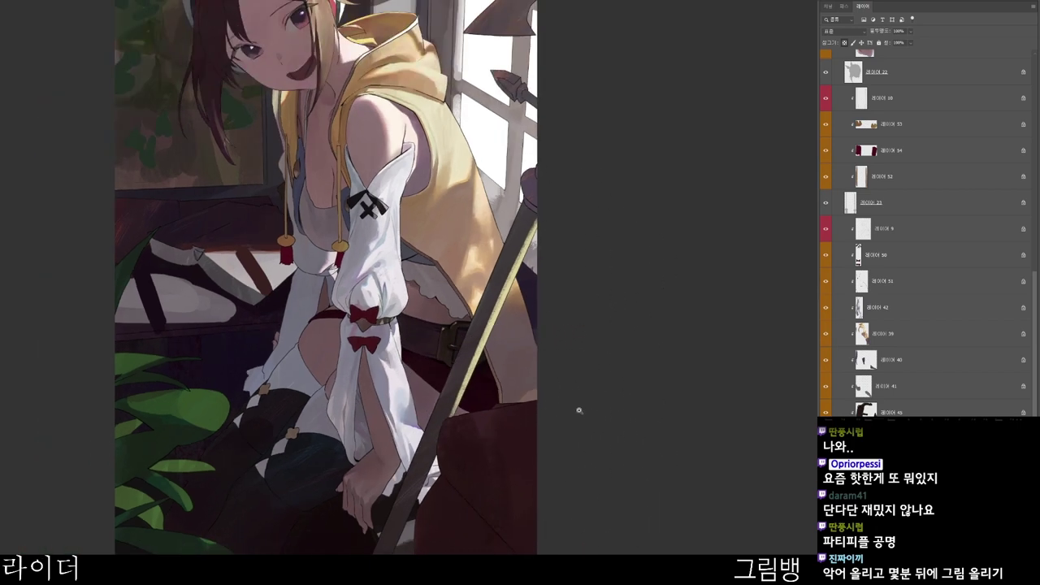
left_click_drag(486, 533, 586, 463)
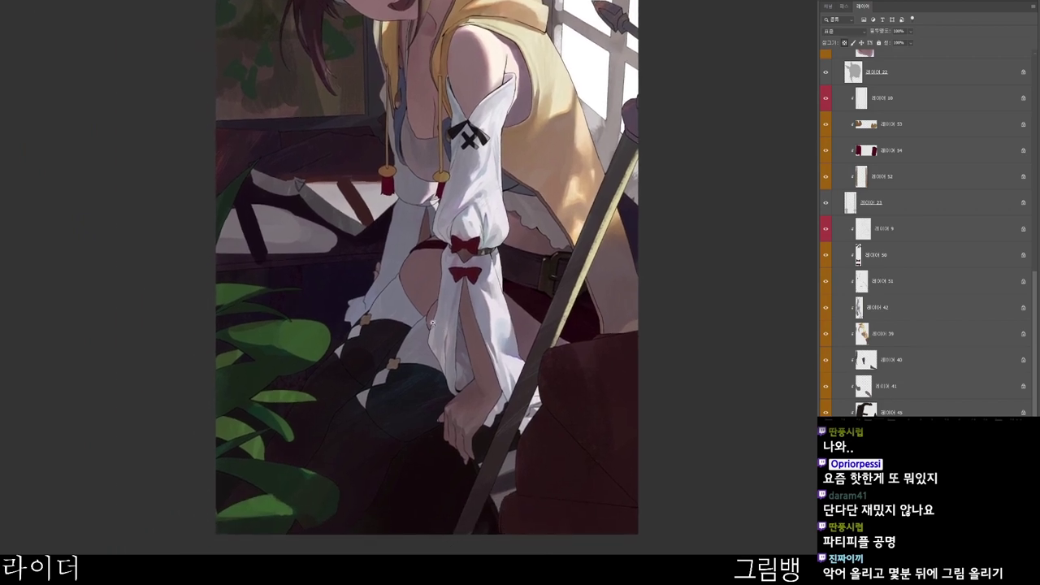
scroll(558, 392, "up", 5)
scroll(559, 392, "right", 2)
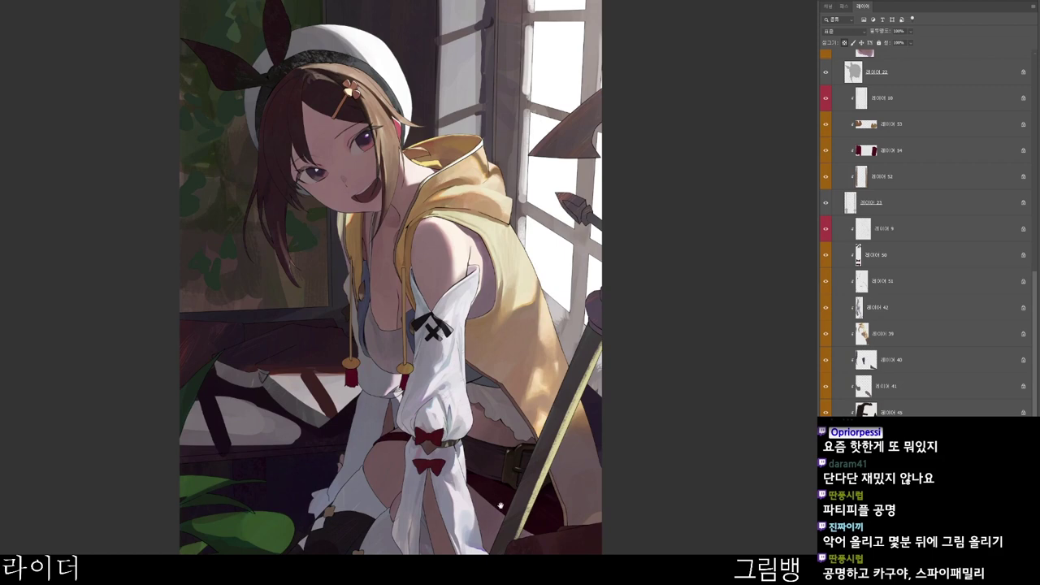
scroll(500, 505, "down", 2)
scroll(500, 505, "left", 1)
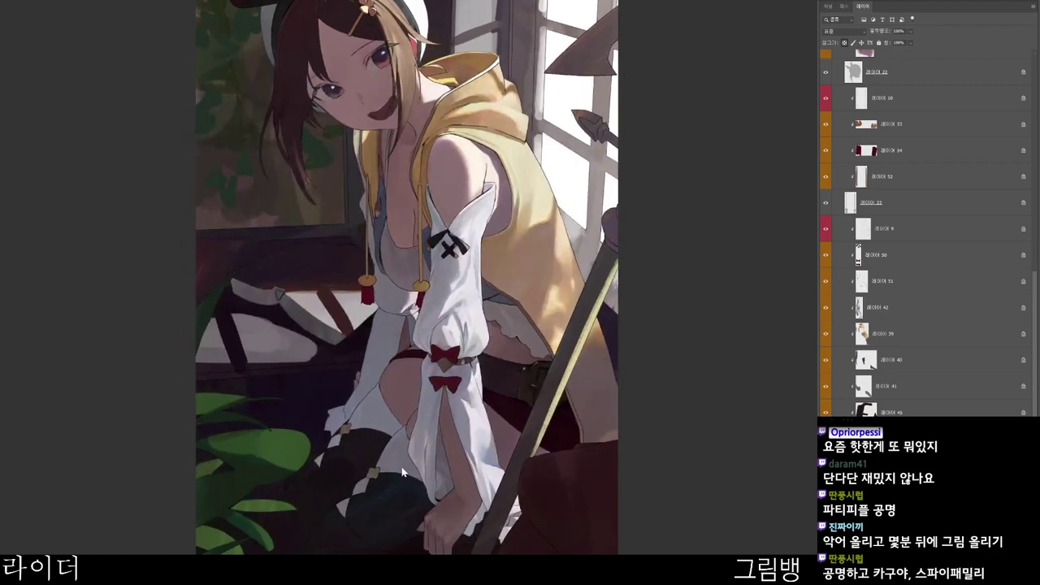
key("n")
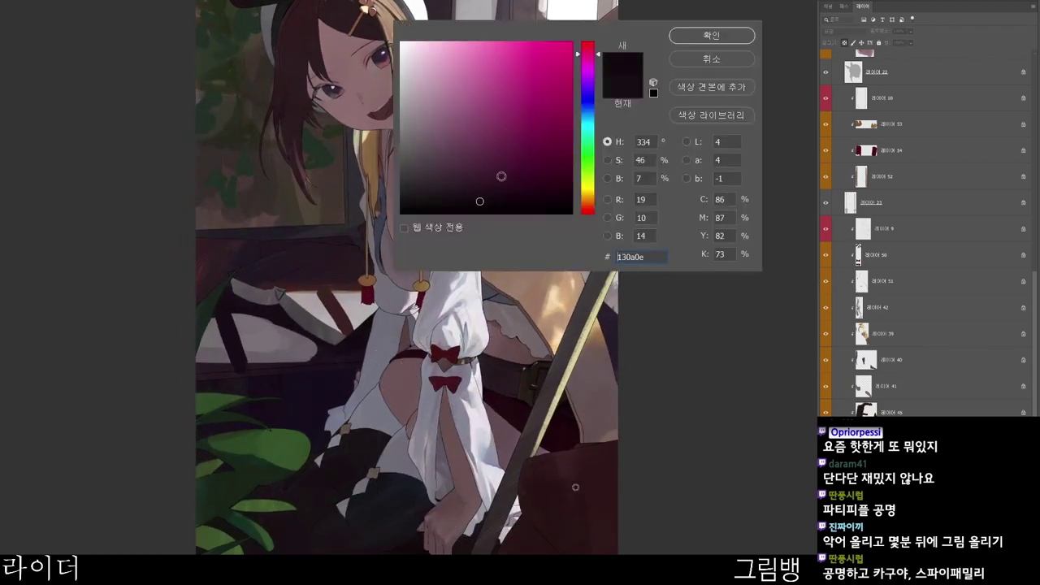
left_click(591, 104)
left_click(711, 39)
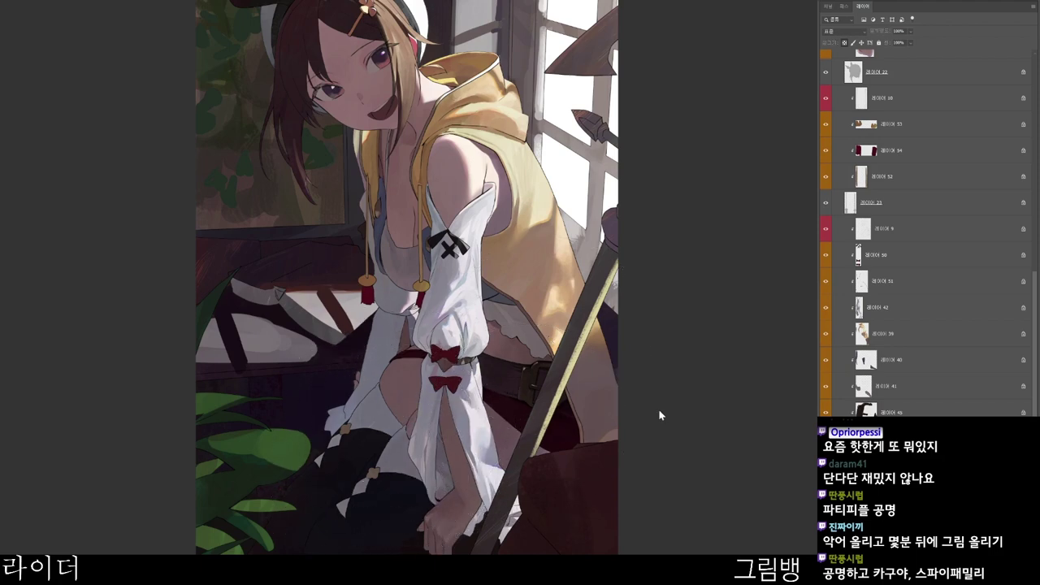
- Set the foreground colour to muted blue #657092 and glaze the legs and stockings with a large soft brush
key("n")
left_click(444, 131)
left_click(588, 107)
left_click(451, 116)
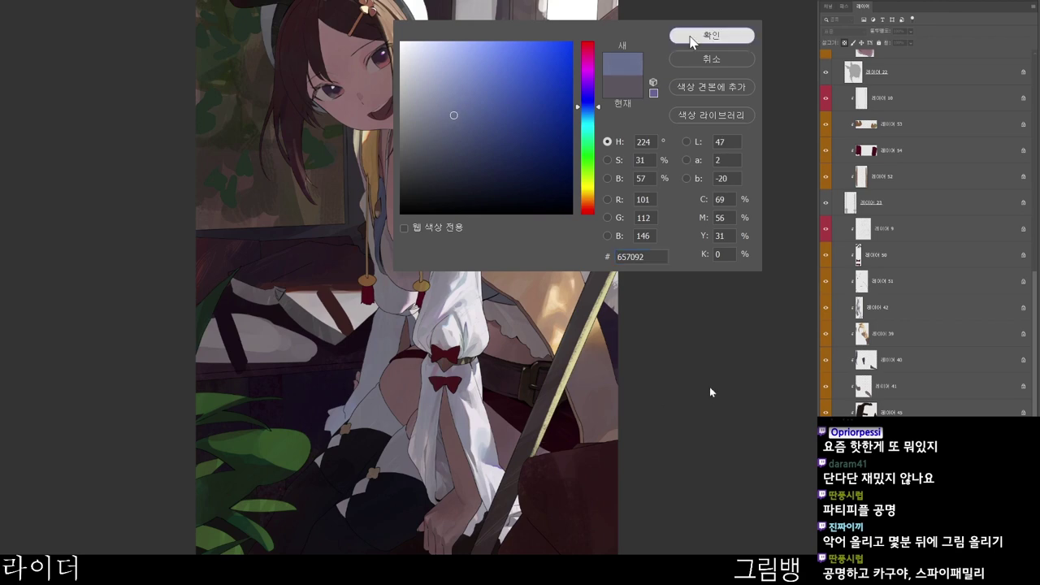
left_click(711, 35)
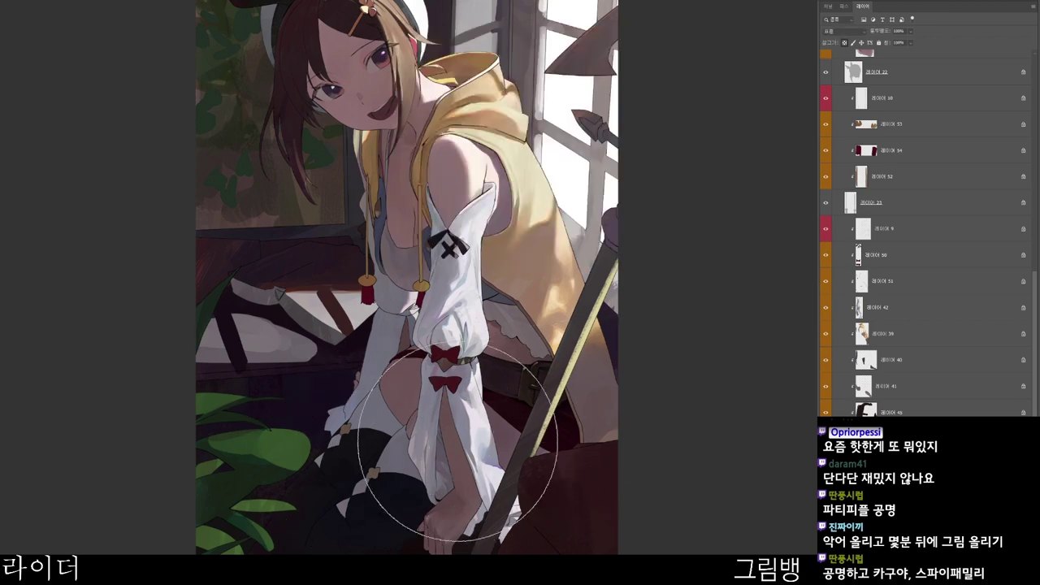
left_click_drag(577, 490, 555, 451)
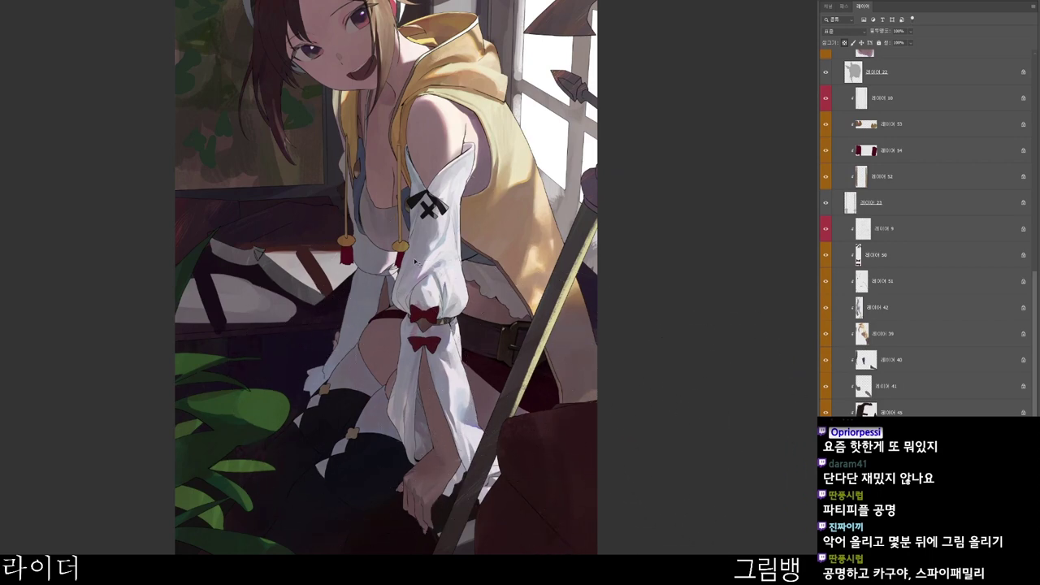
- Select the white sleeve's shading layer 레이어 42, and the layer of the white top beside the sleeve
left_click(457, 266, "ctrl")
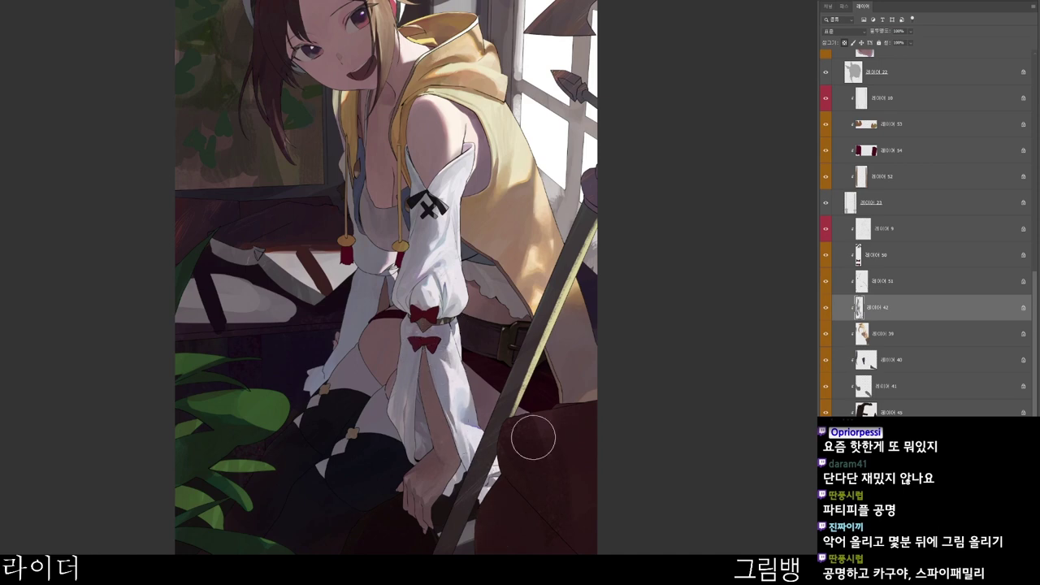
left_click_drag(548, 570, 550, 527)
left_click_drag(494, 259, 472, 358)
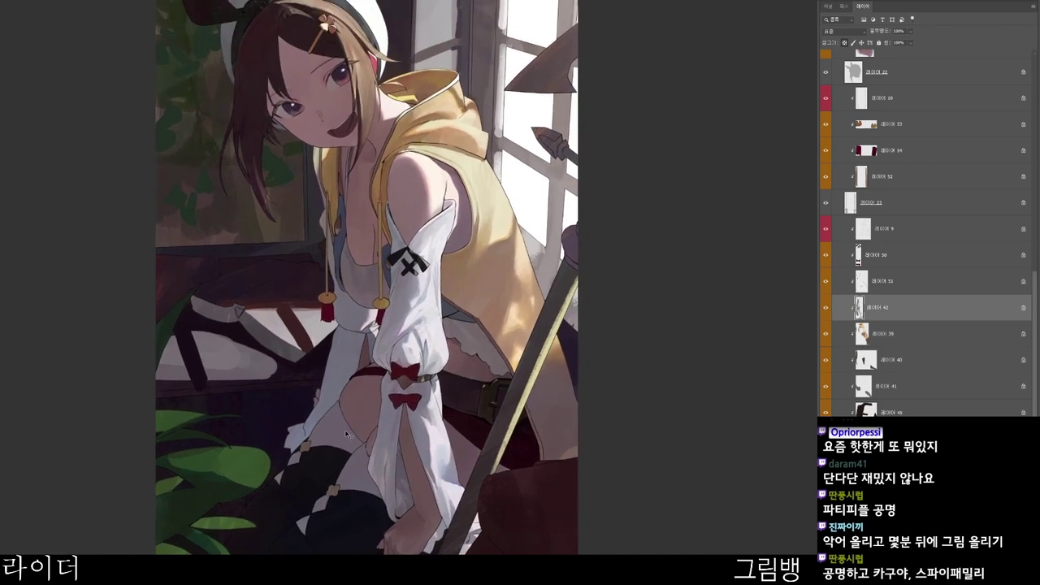
left_click(351, 345, "ctrl")
left_click_drag(336, 353, 326, 405)
scroll(474, 426, "down", 3)
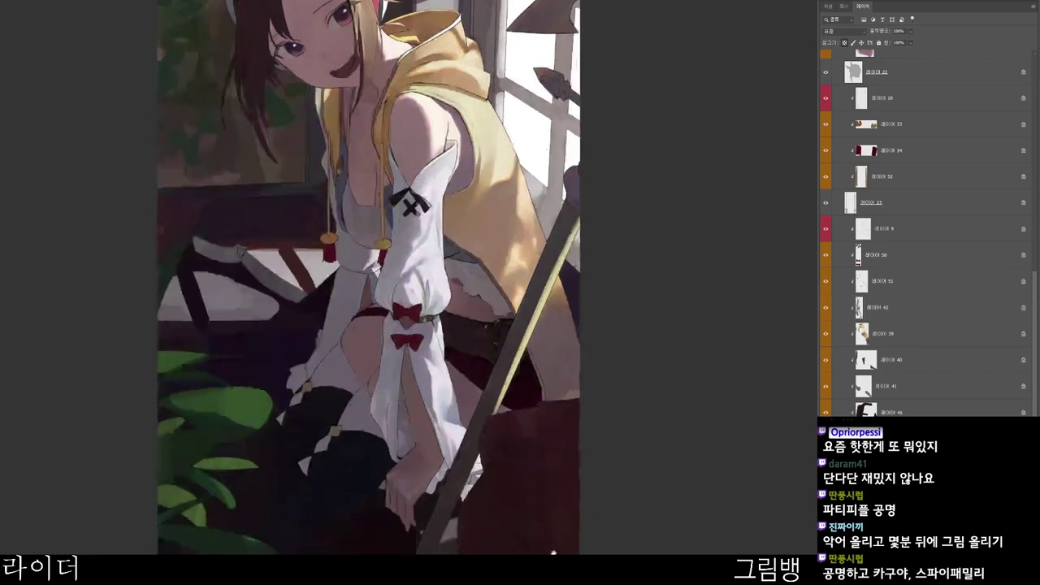
- Select the face's skin layer and set the foreground colour to muted reddish brown #7a605f
key("ctrl+y")
left_click_drag(574, 386, 567, 583)
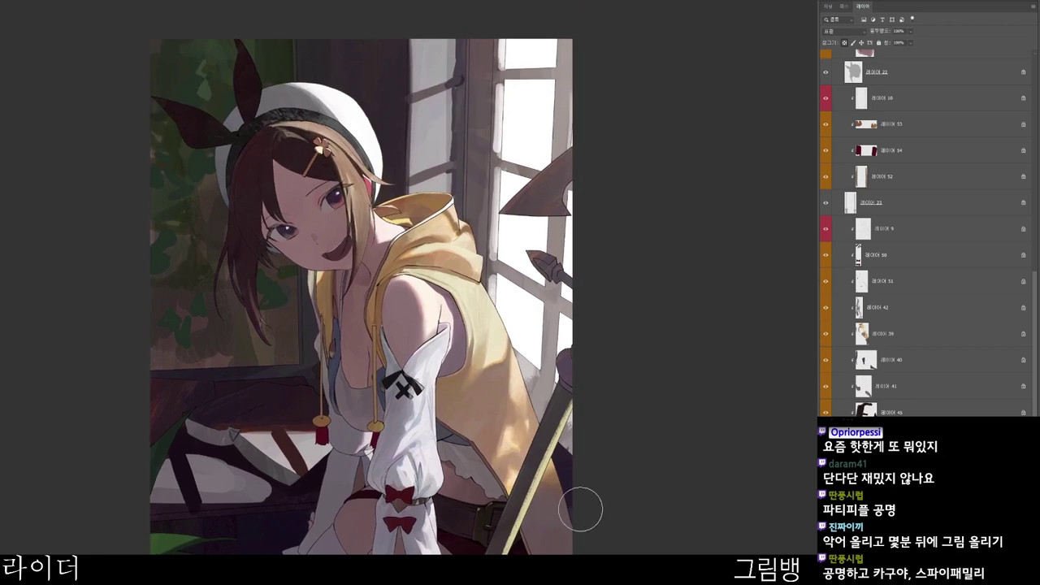
left_click_drag(519, 362, 513, 412)
scroll(429, 263, "up", 3)
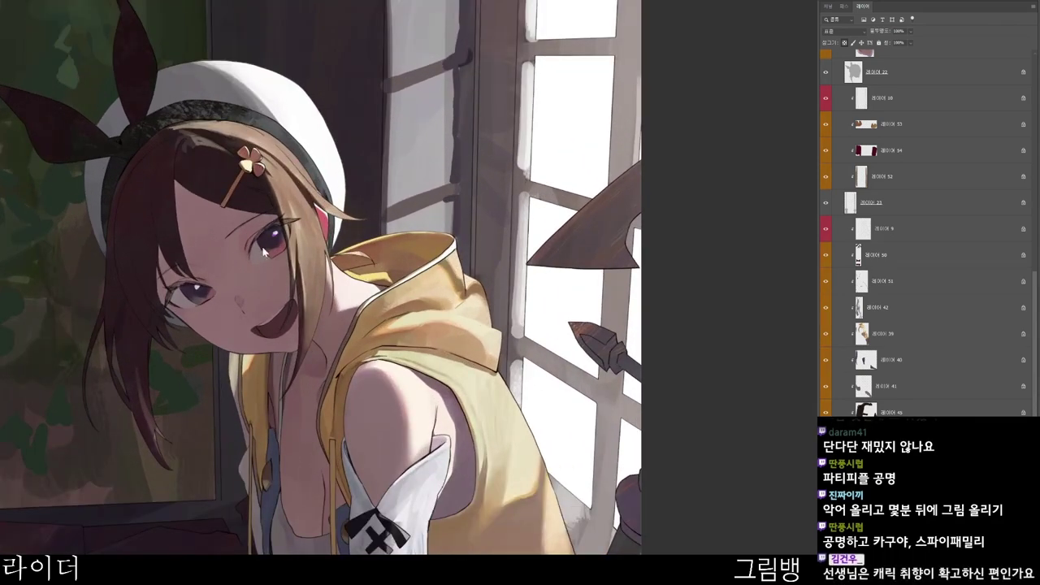
left_click(261, 250, "ctrl")
scroll(229, 248, "down", 1)
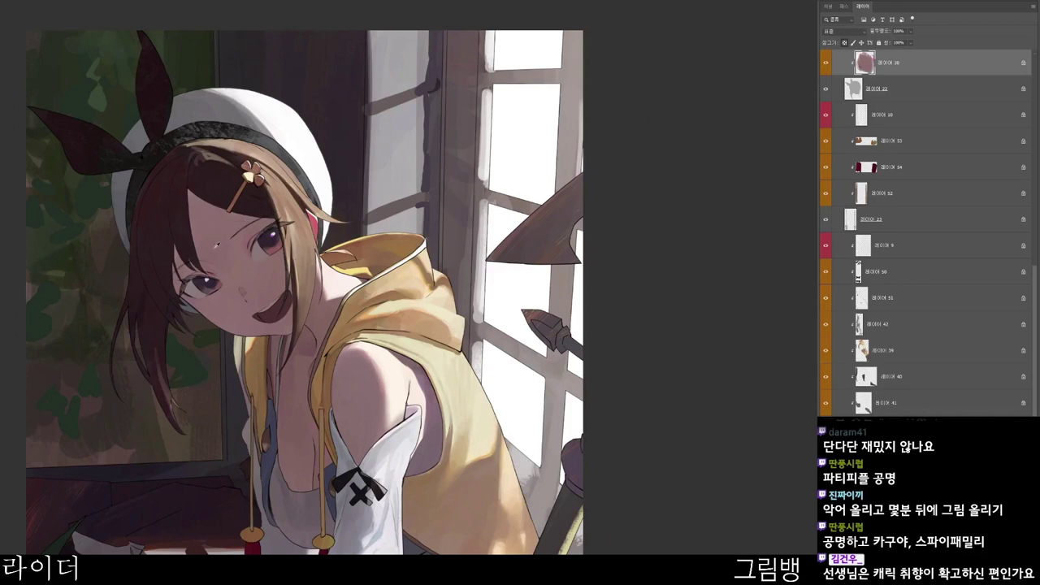
left_click(527, 300)
left_click(438, 131)
left_click(730, 37)
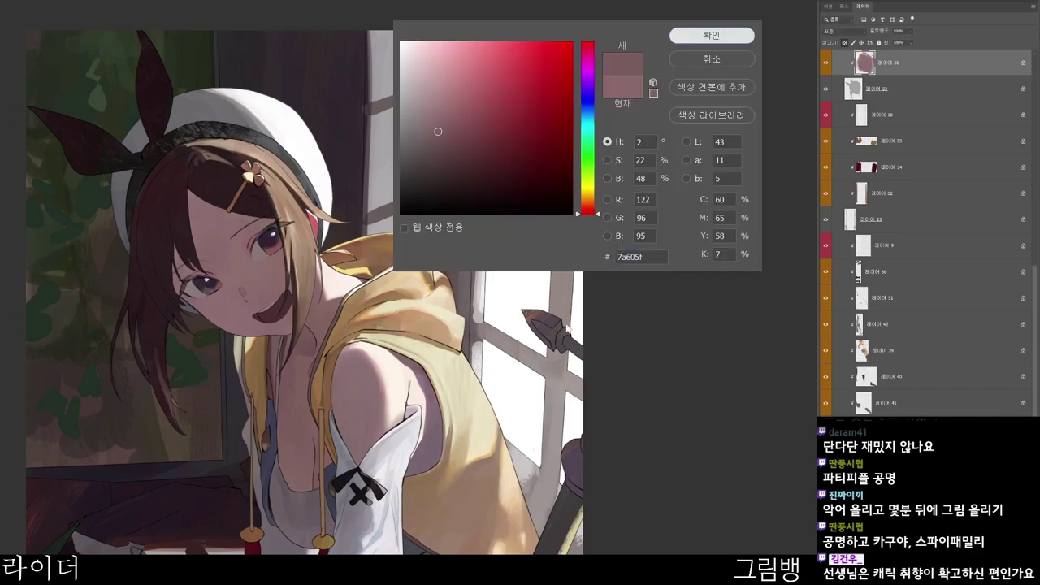
- Select layer 레이어 35 on the face and try a shading stroke around the mouth and cheek
left_click_drag(329, 325, 271, 313)
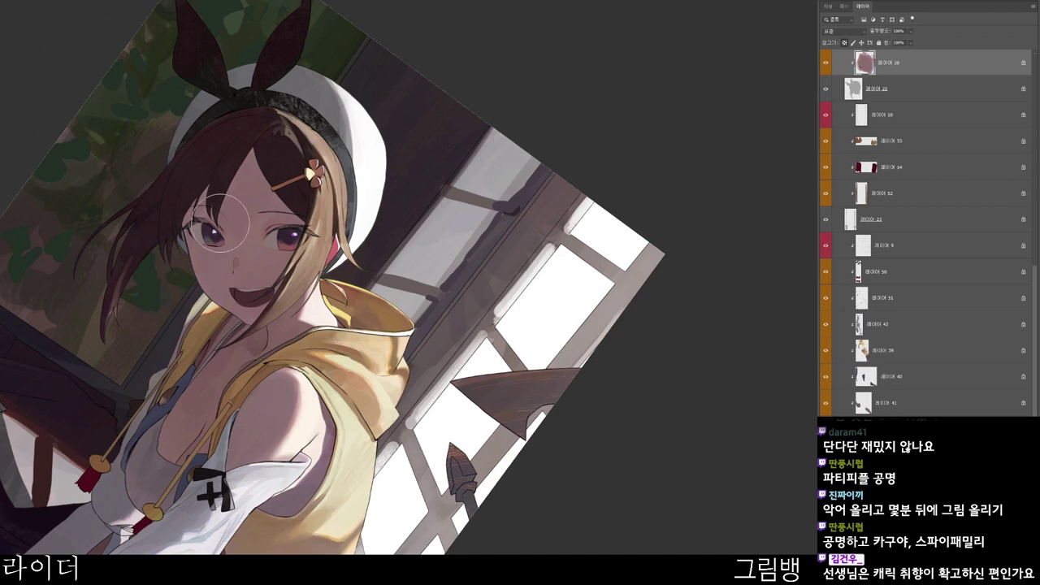
left_click_drag(255, 246, 312, 228)
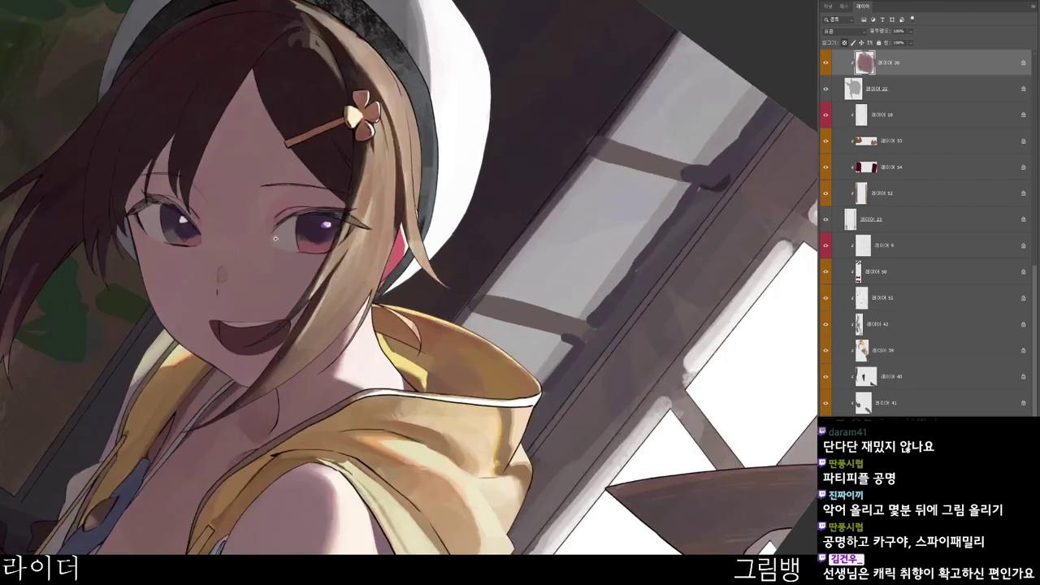
left_click(315, 253, "ctrl")
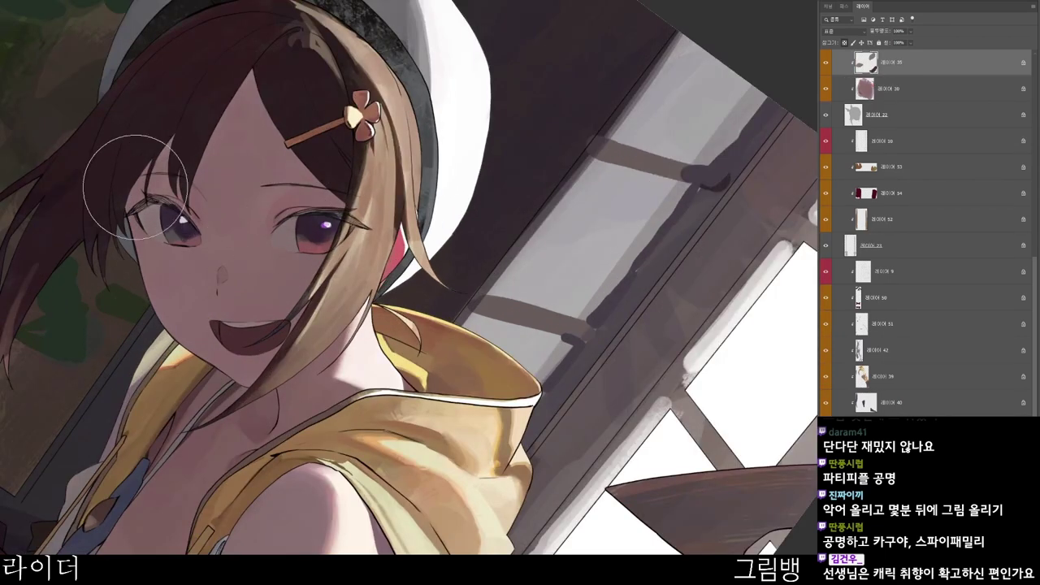
left_click_drag(390, 151, 350, 121)
left_click_drag(367, 276, 372, 297)
left_click_drag(292, 159, 357, 159)
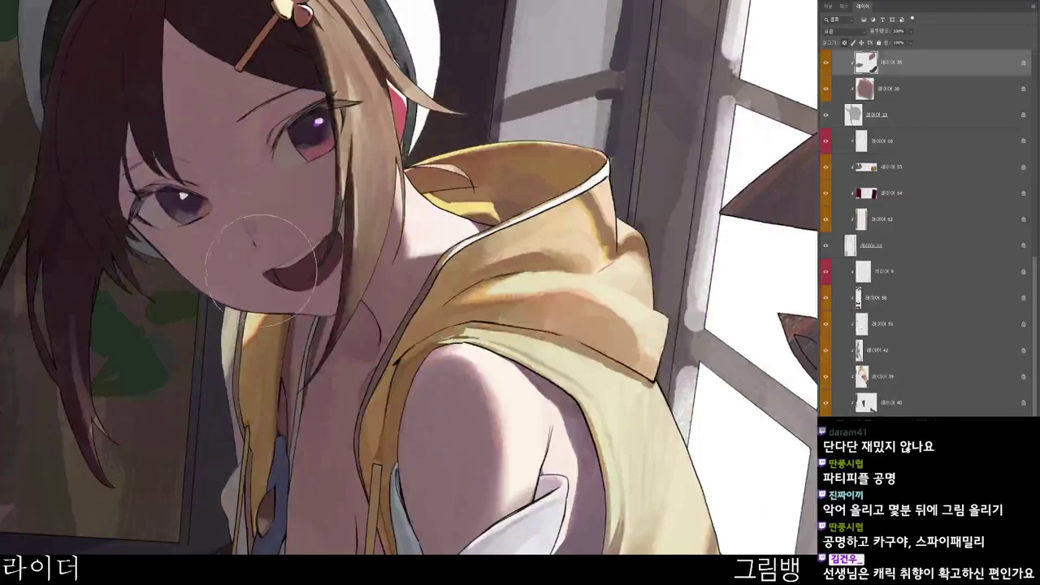
mouse_move(262, 269)
left_mouse_down()
mouse_move(336, 213)
mouse_move(319, 234)
left_mouse_up()
key("ctrl+z")
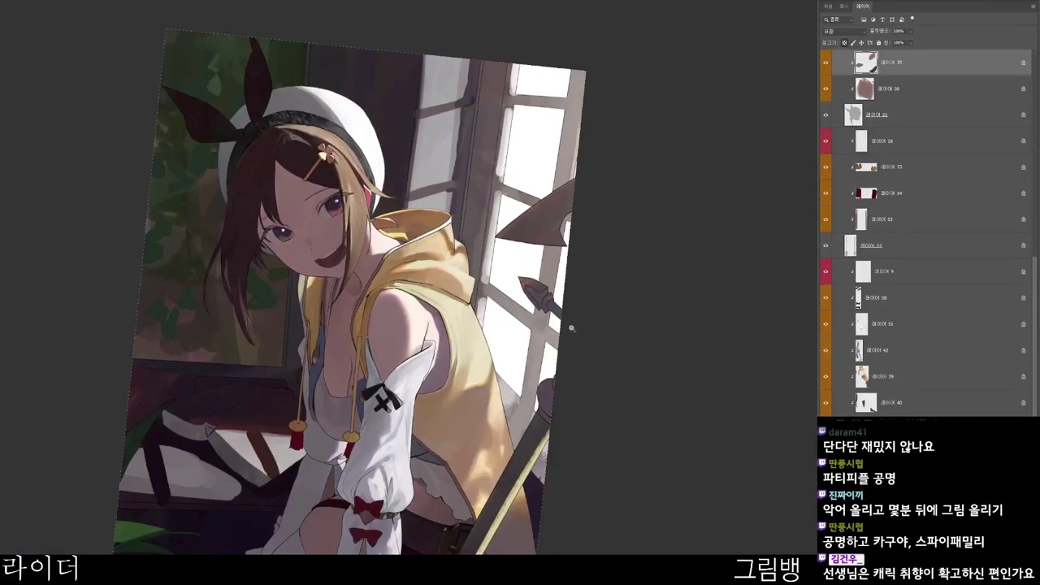
- Select the layer of the dark area beside the sword, below the belt
left_click_drag(577, 313, 570, 304)
key("Escape")
scroll(630, 510, "down", 3)
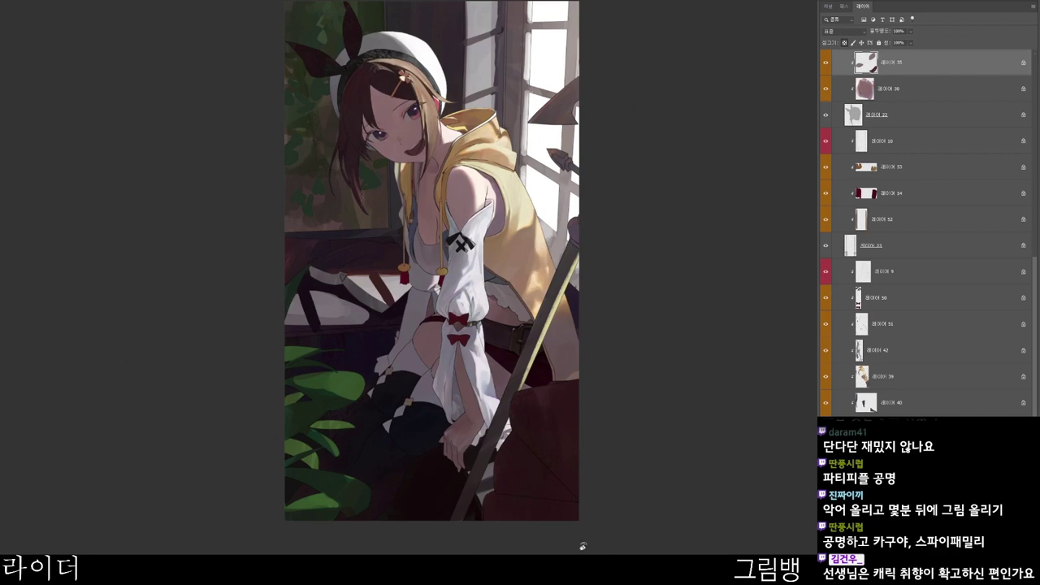
scroll(582, 546, "up", 1)
scroll(620, 501, "up", 2)
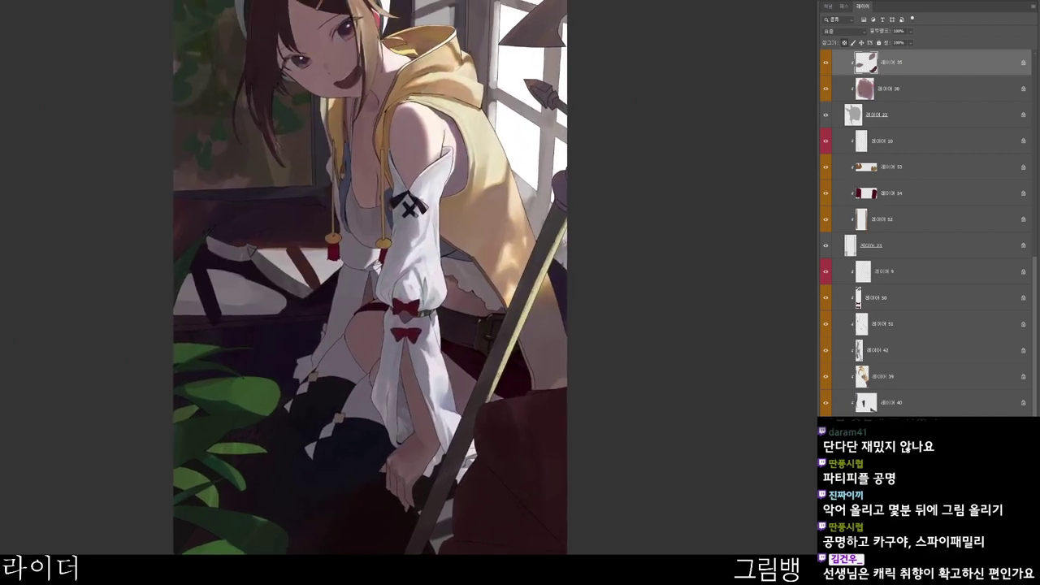
left_click(494, 397, "ctrl")
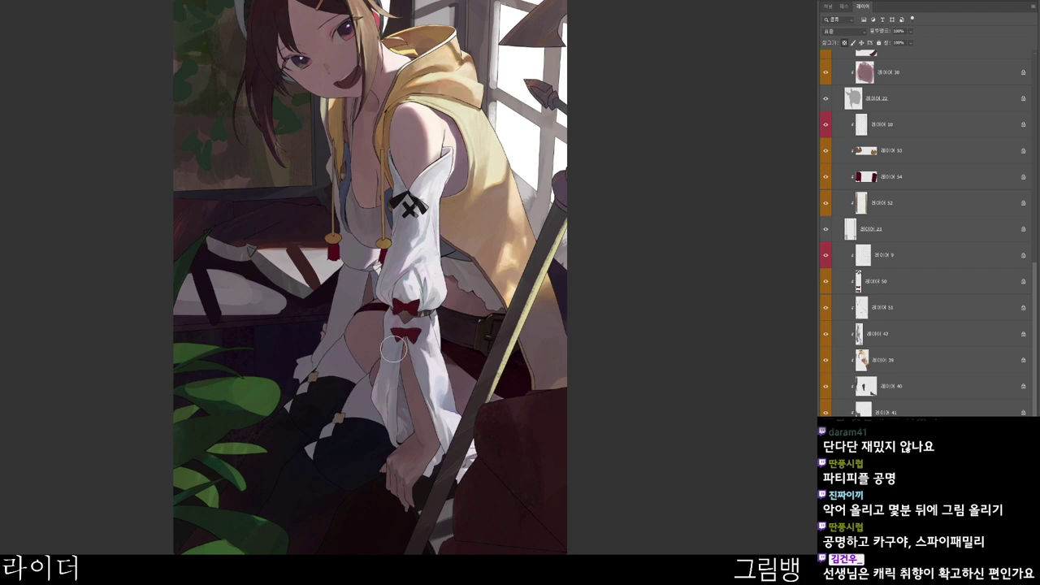
scroll(394, 348, "up", 5)
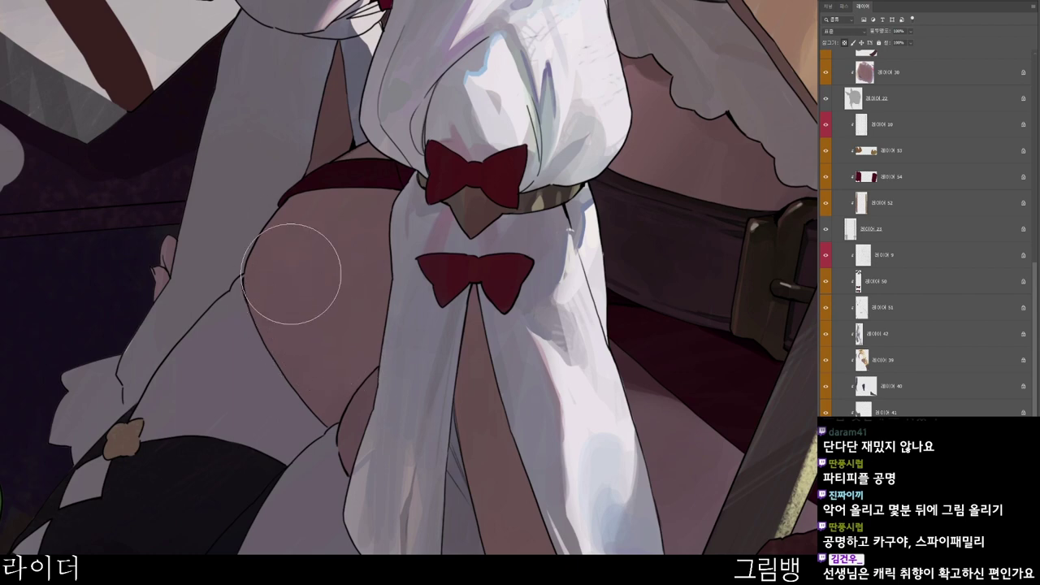
scroll(365, 234, "down", 2)
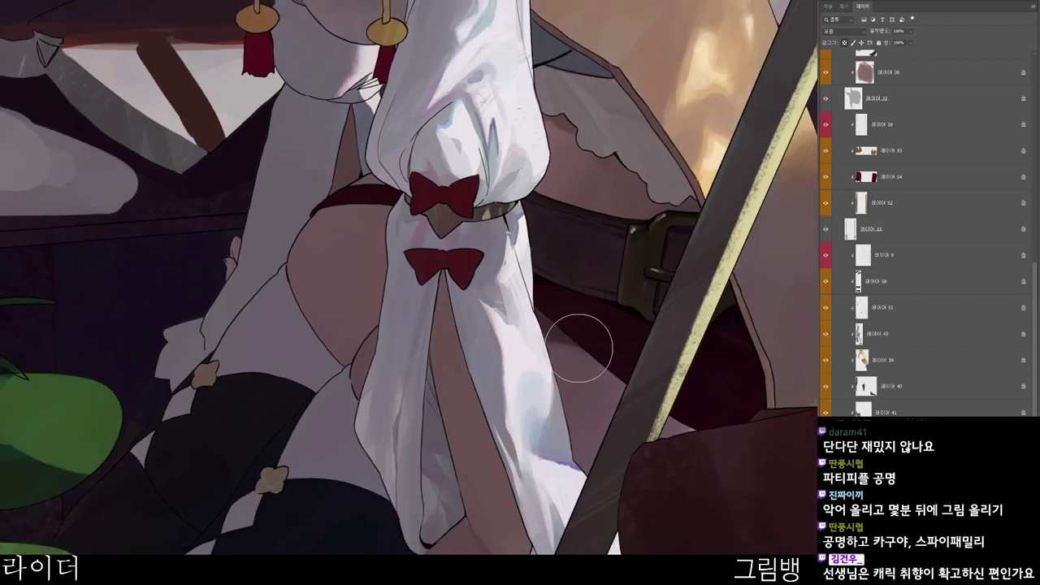
- Set the foreground colour to very dark grey #352f30 and shade the legs and dark clothing behind the sleeve
key("n")
left_click(420, 177)
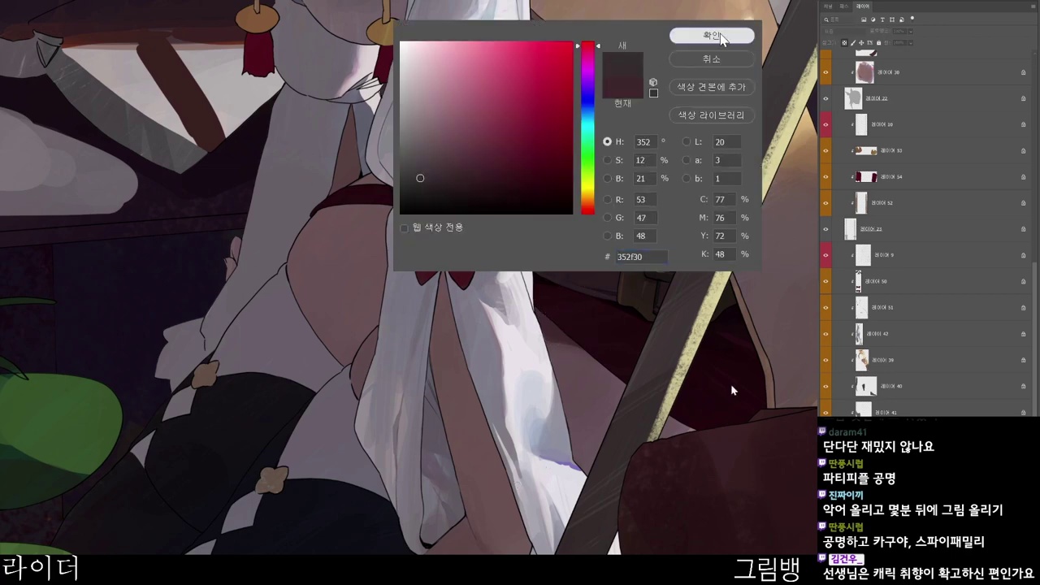
left_click(711, 36)
scroll(452, 308, "up", 1)
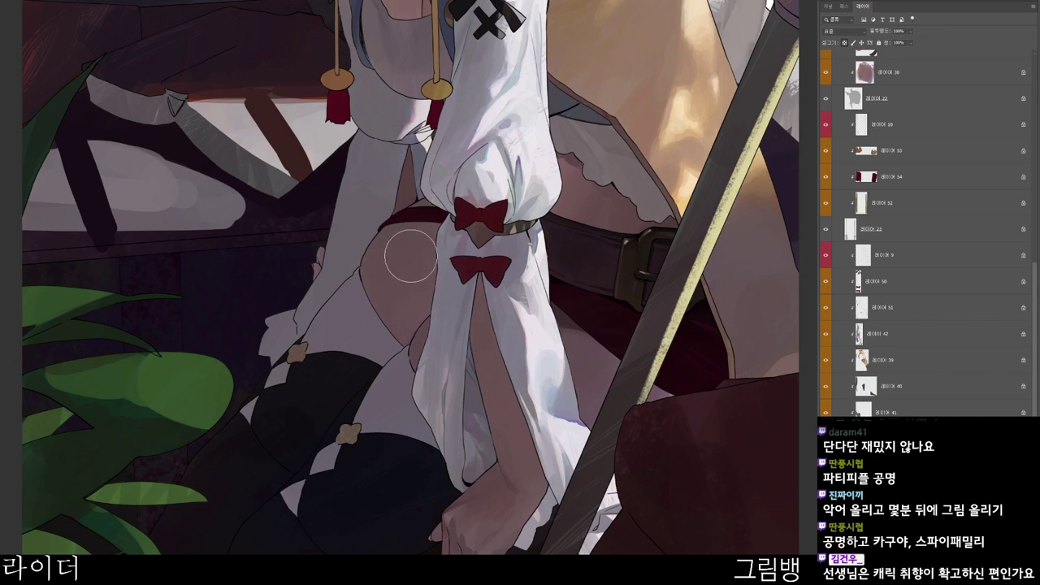
left_click_drag(452, 216, 393, 259)
scroll(457, 243, "down", 2)
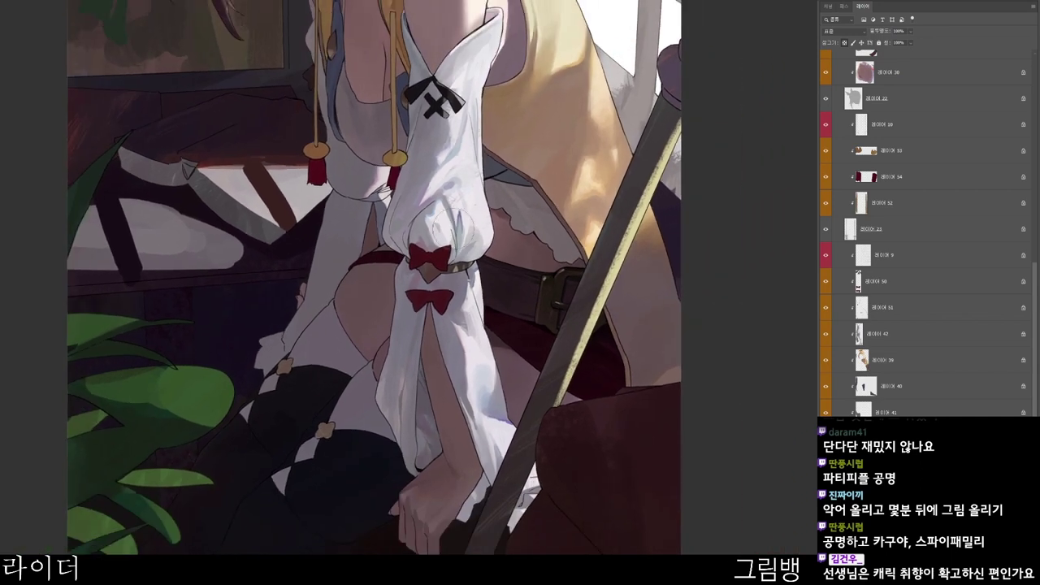
- Pick a dark, muted tone as the foreground colour for the shading around the legs and hand
key("n")
left_click(455, 157)
left_click(706, 40)
mouse_move(660, 553)
left_mouse_down()
mouse_move(678, 497)
mouse_move(695, 483)
left_mouse_up()
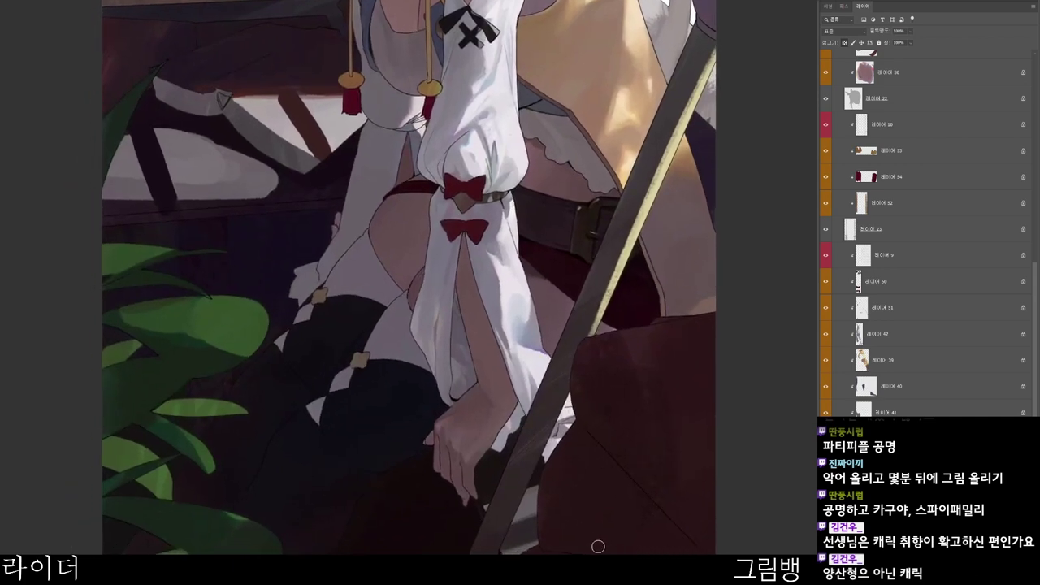
- Set the foreground colour to muted reddish brown #6b4848 for the shading around the knee and stockings
left_click_drag(615, 533, 561, 524)
scroll(556, 489, "down", 1)
left_click_drag(454, 445, 491, 414)
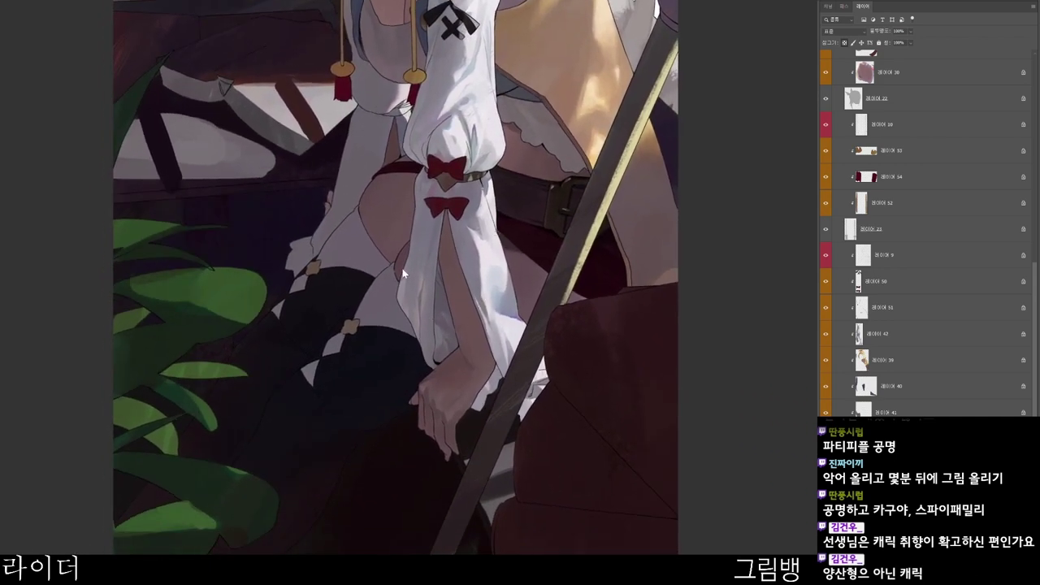
key("n")
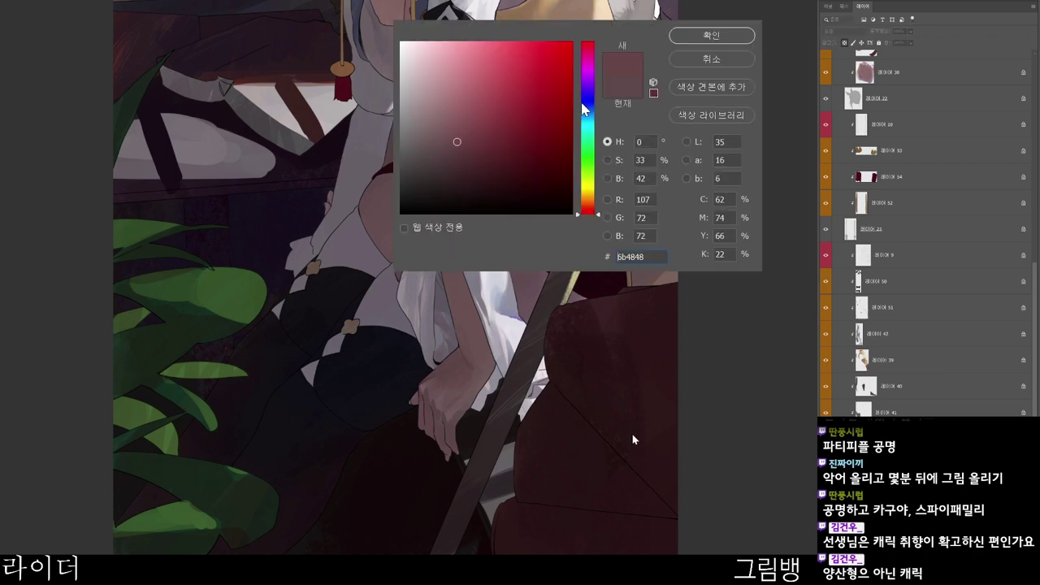
left_click(712, 35)
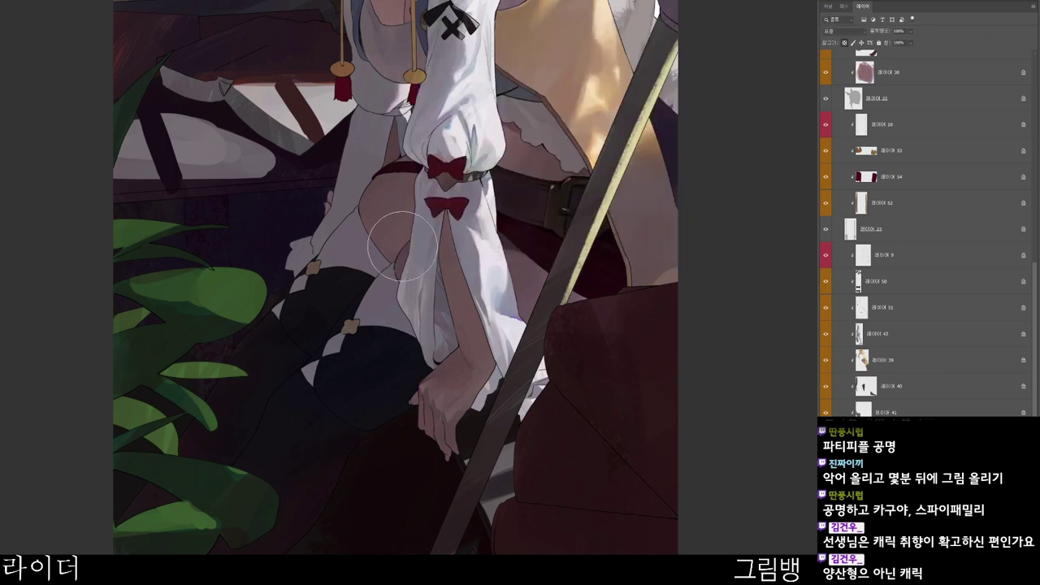
- Set the foreground colour to blue-grey #70757f and refine the stockings' shading with tones sampled from around the knees
key("n")
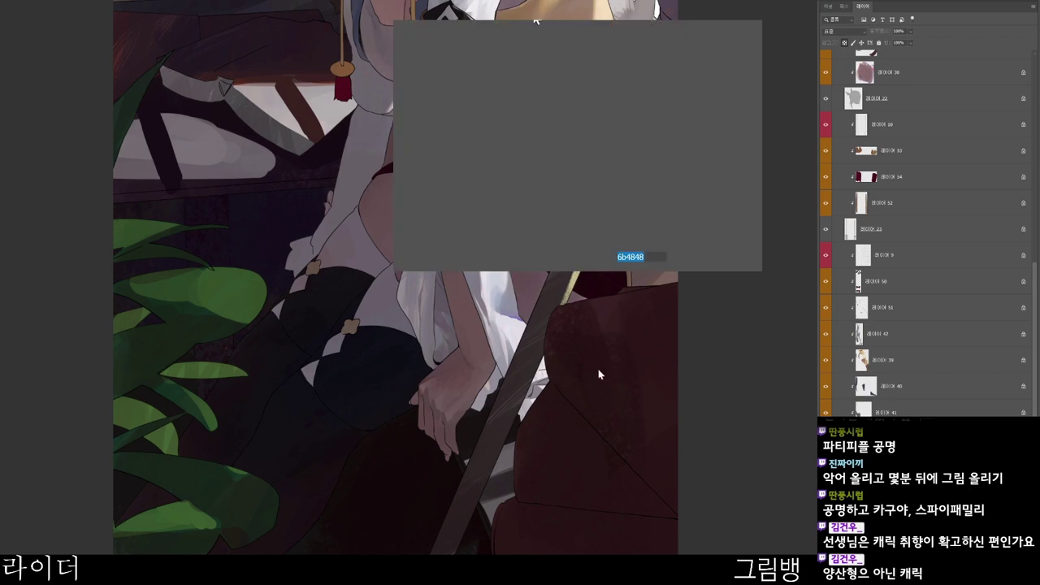
left_click(438, 126)
left_click(585, 109)
left_click(420, 128)
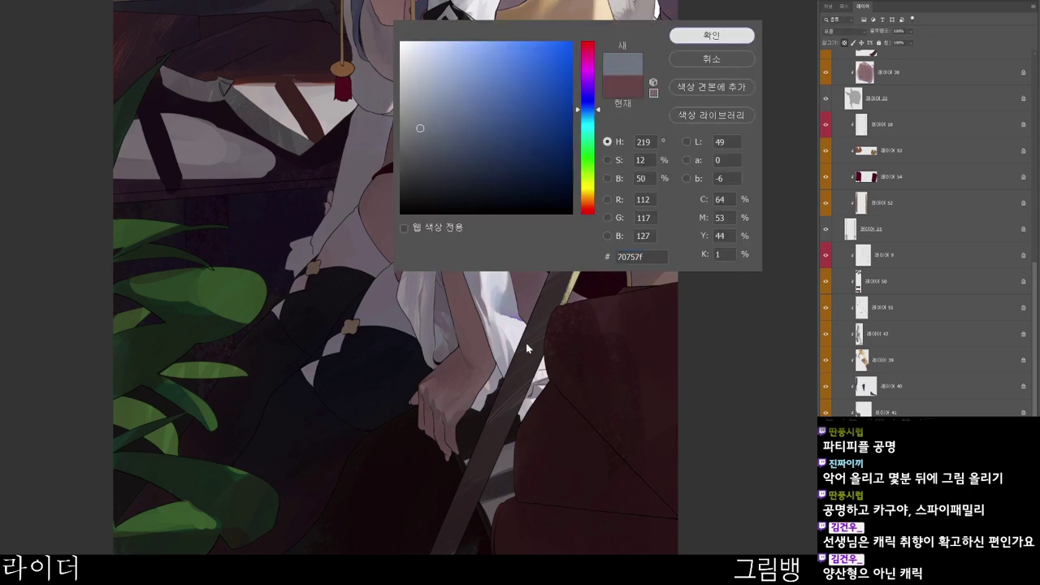
left_click(721, 37)
left_click(375, 309, "alt")
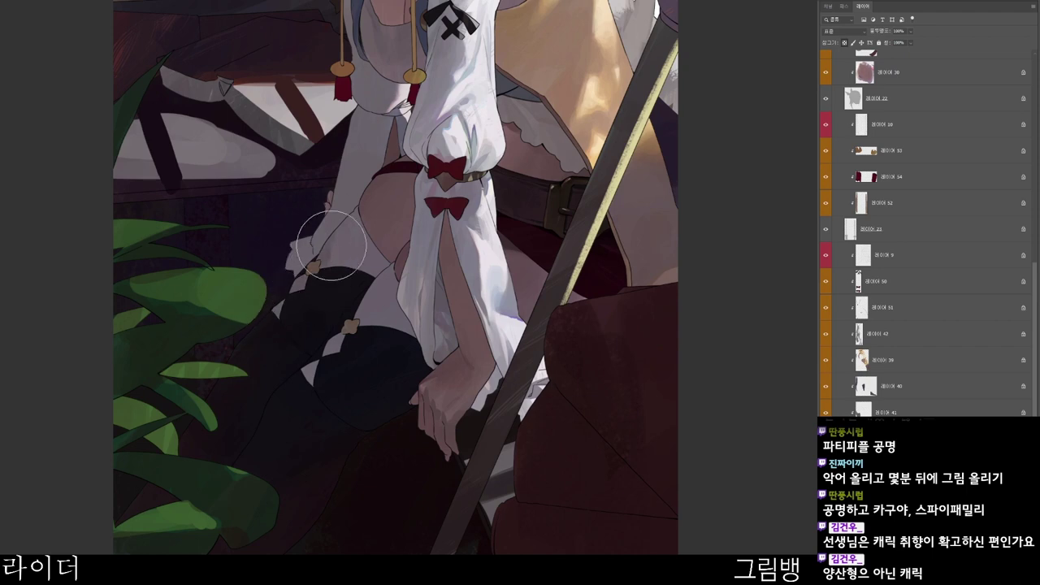
left_click(359, 251, "alt")
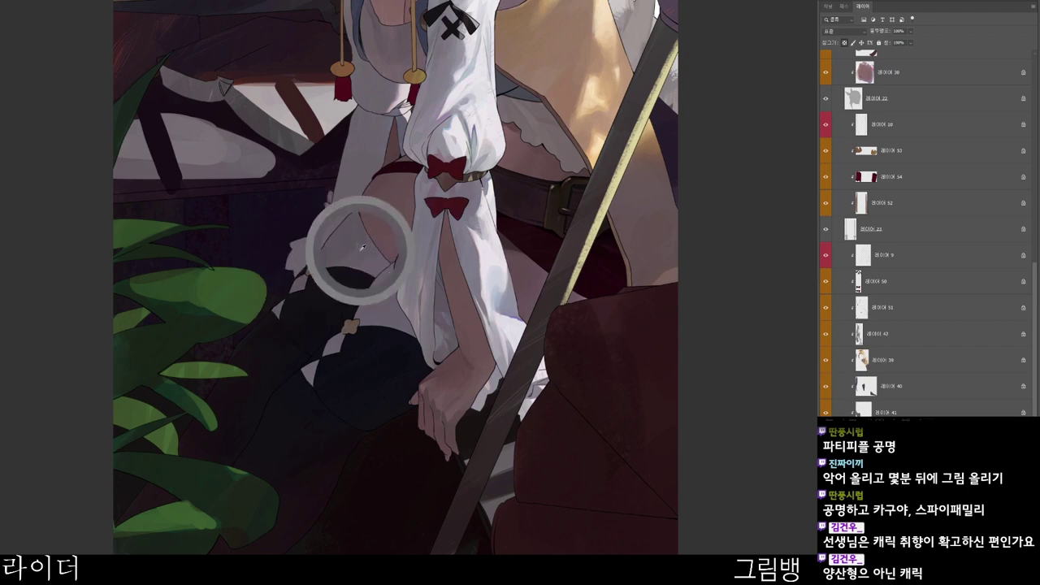
left_click(355, 252, "alt")
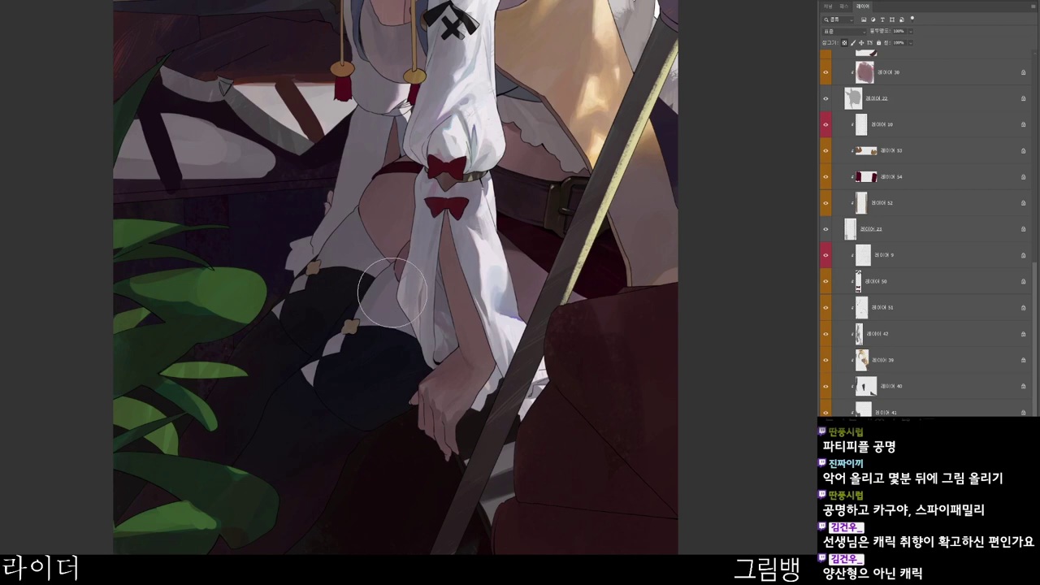
left_click(384, 312, "alt")
left_click_drag(371, 315, 365, 324)
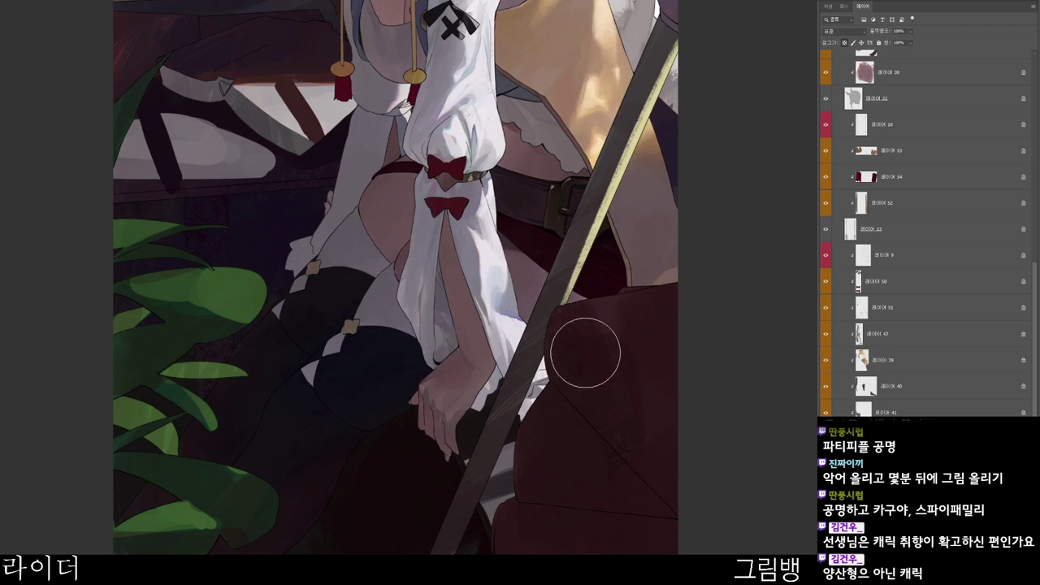
- Set the foreground colour to dark purple #3d3444 and deepen the stocking shadows, resampling a tone beside the sleeve
key("n")
left_click(441, 168)
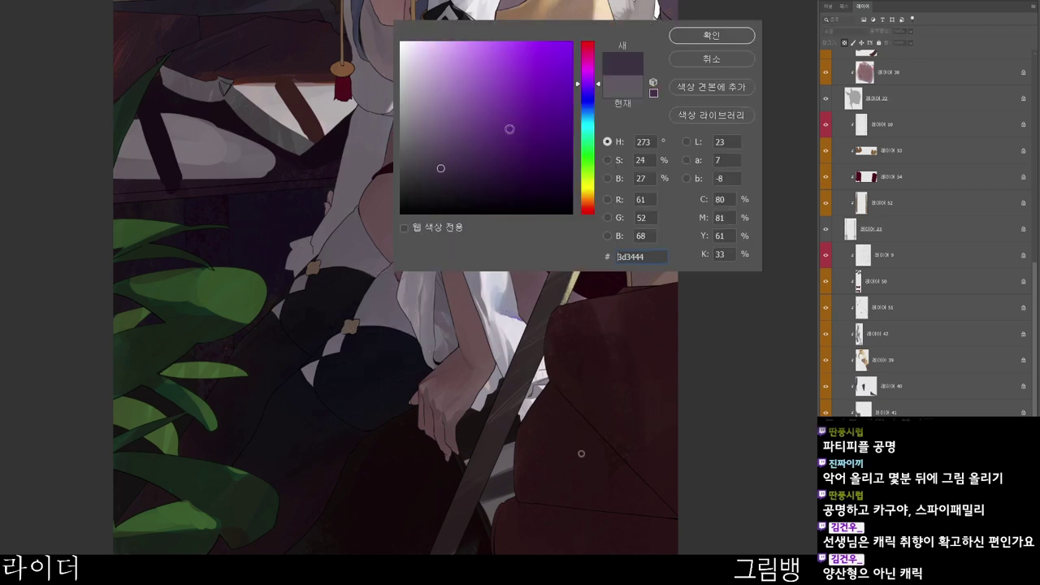
left_click(711, 34)
left_click_drag(408, 260, 351, 358)
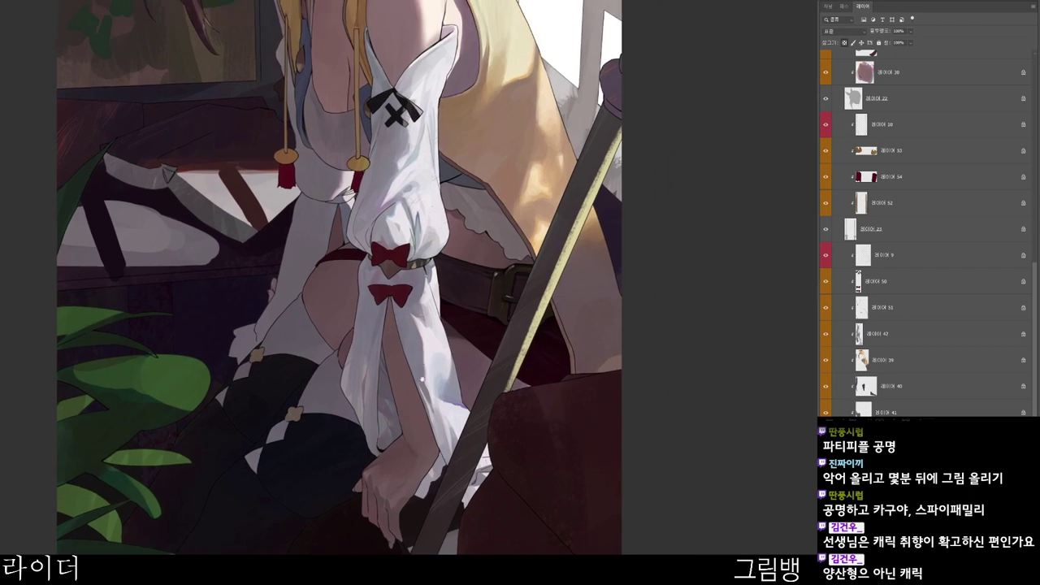
left_click(329, 380, "alt")
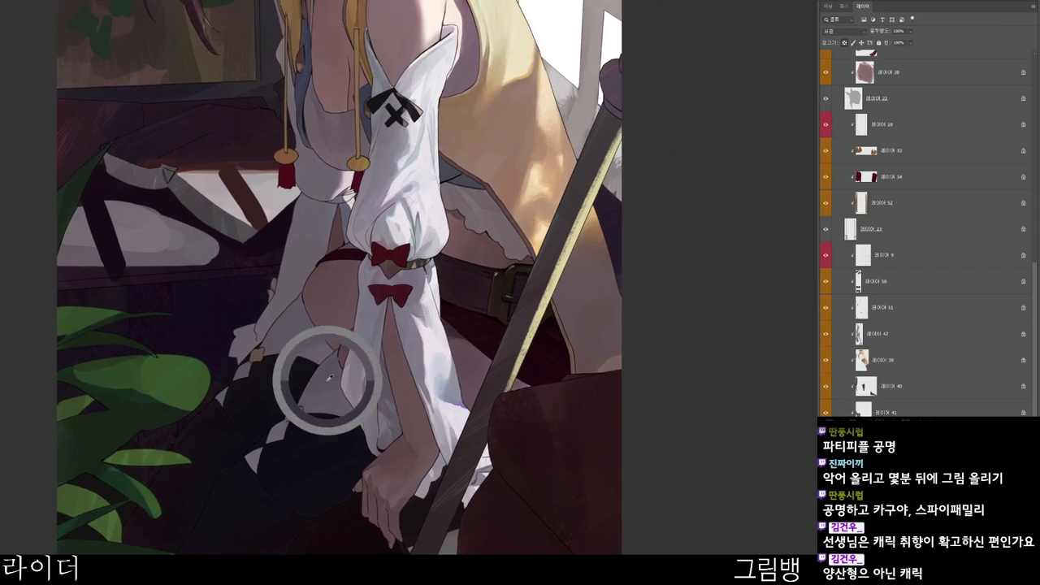
scroll(402, 420, "down", 3)
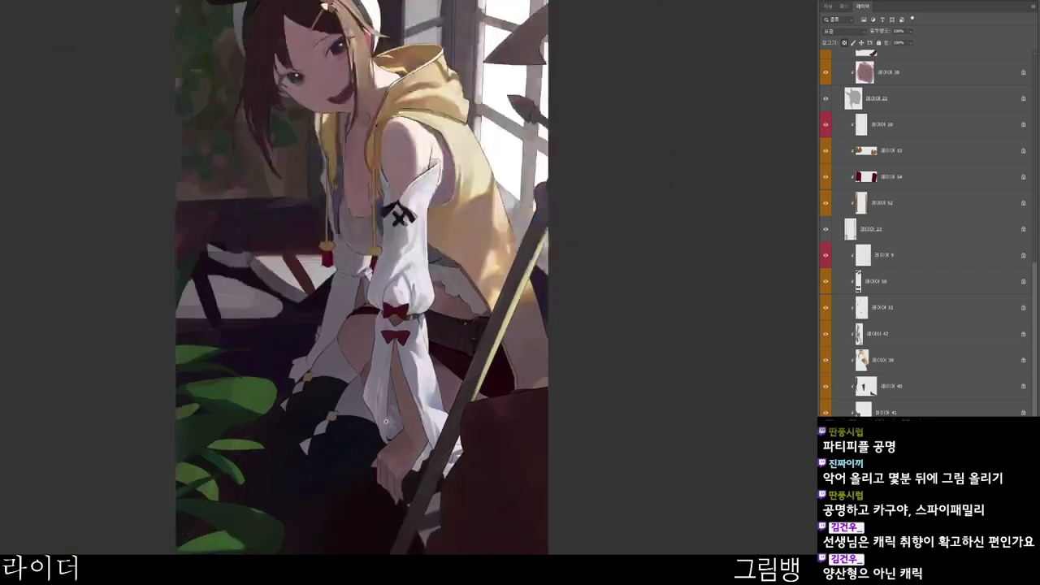
left_click_drag(415, 565, 439, 489)
- Pick a dark, muted magenta-purple as the foreground colour and refine the shading on the legs beside the sleeve
key("n")
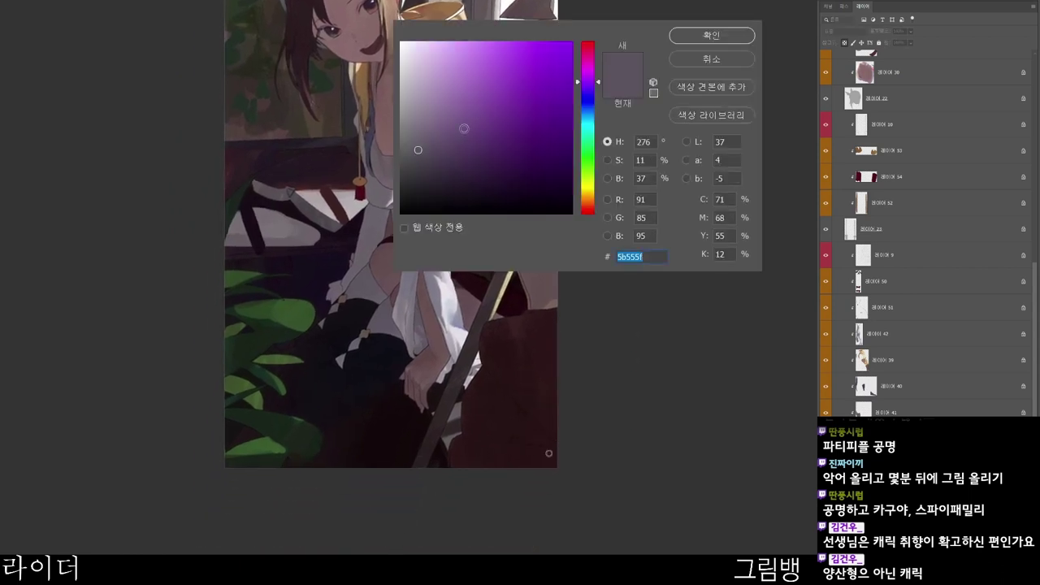
left_click(450, 155)
left_click(588, 70)
left_click(701, 34)
scroll(358, 344, "up", 2)
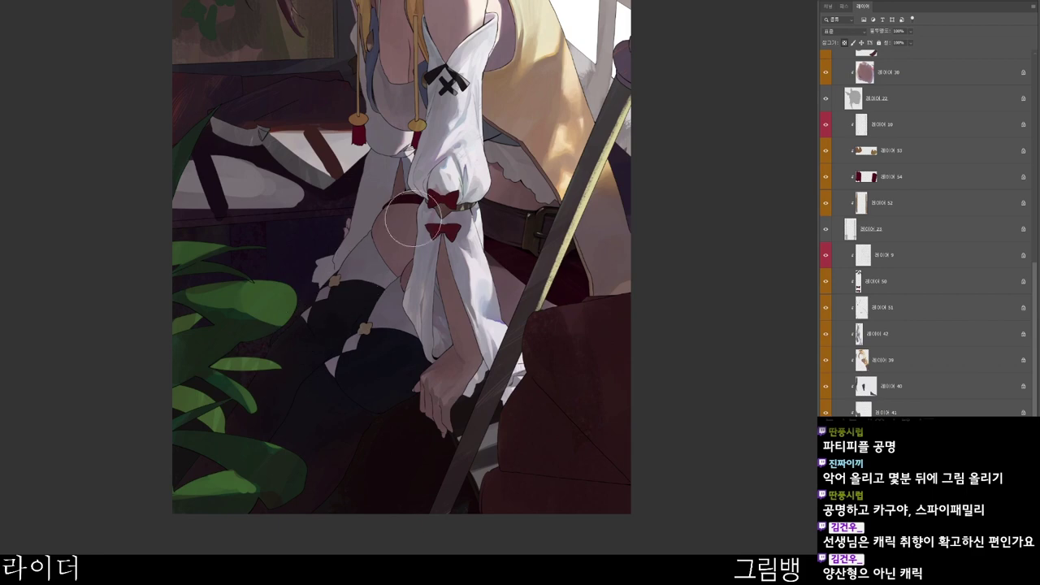
scroll(406, 231, "up", 1)
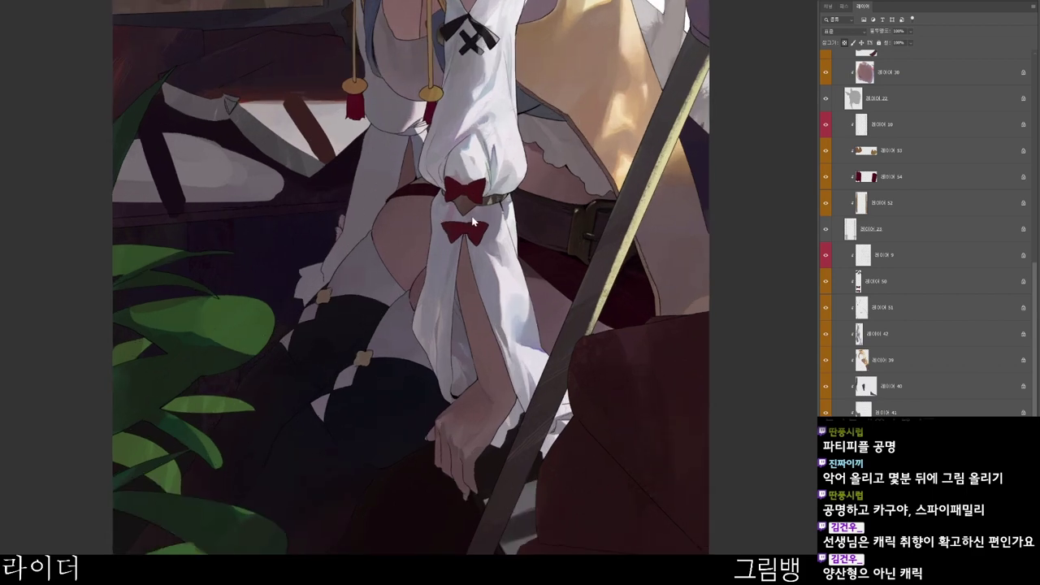
left_click_drag(396, 234, 269, 456)
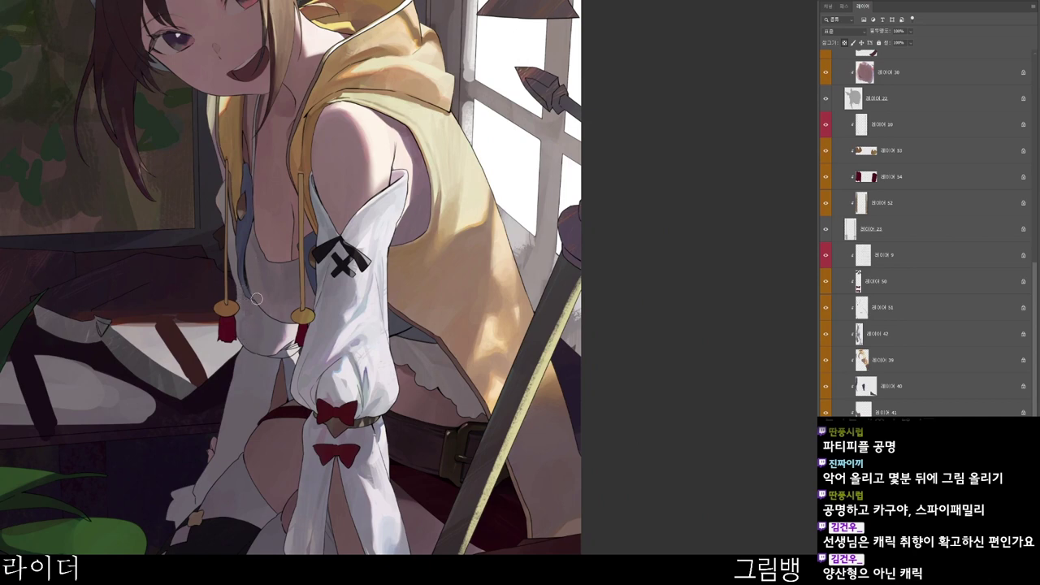
- Set the foreground colour to dark grey-purple #413941 for the shadows on the white top below the chest
key("n")
left_click(420, 167)
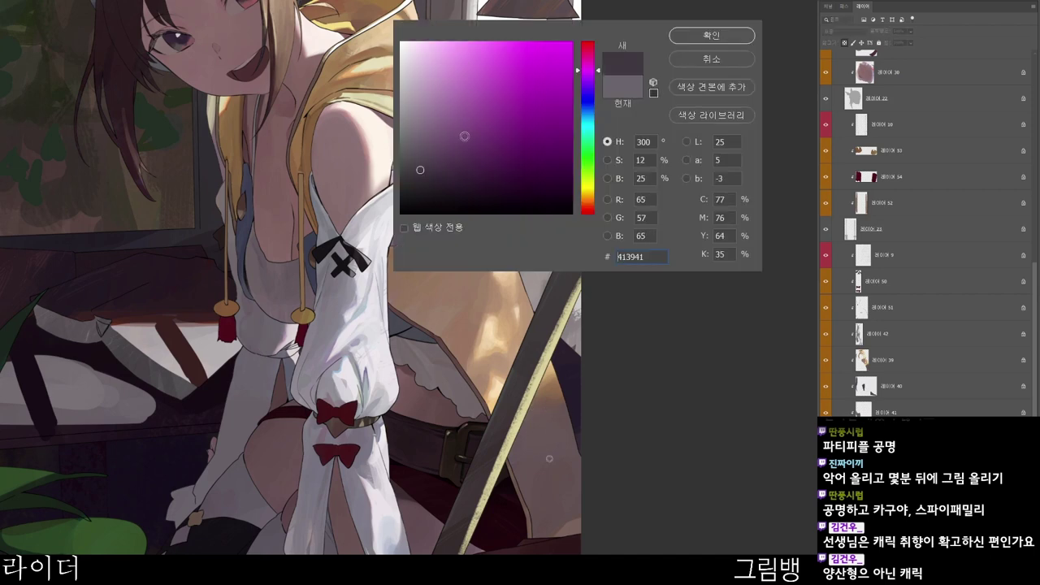
left_click(700, 41)
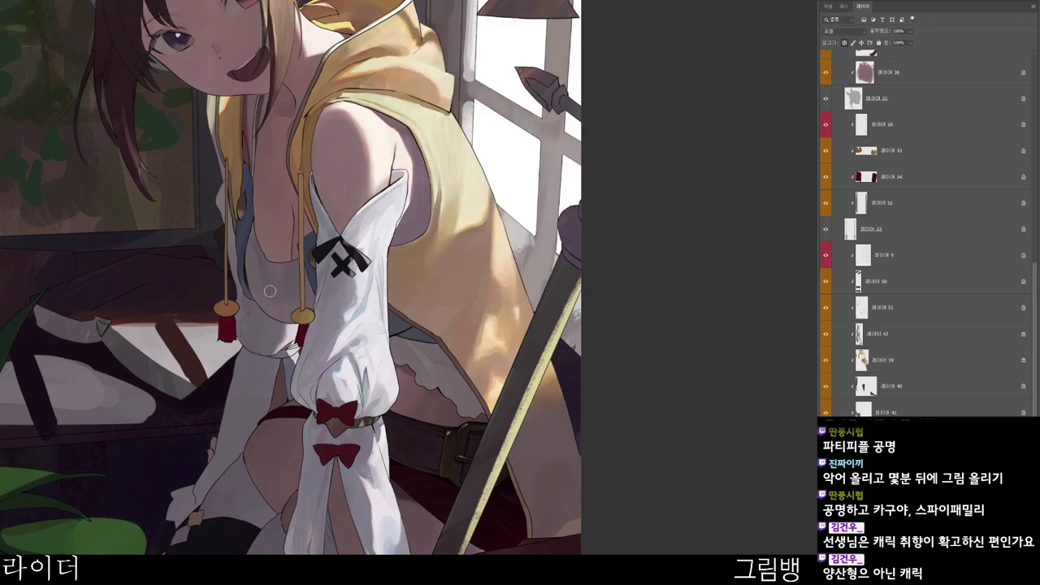
- Sample a tone beside the hood cord, shift it to a muted blue-grey, and refine the shading on the white top
left_click(233, 242, "alt")
key("n")
left_click(425, 109)
left_click(592, 108)
left_click(718, 41)
left_click_drag(257, 345, 266, 290)
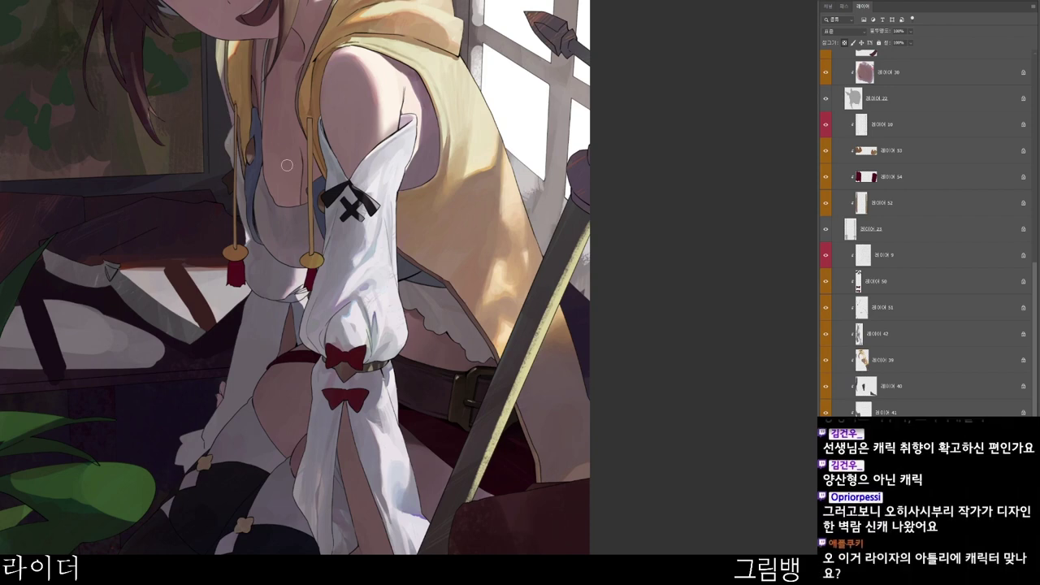
scroll(292, 299, "up", 4)
scroll(290, 297, "up", 1)
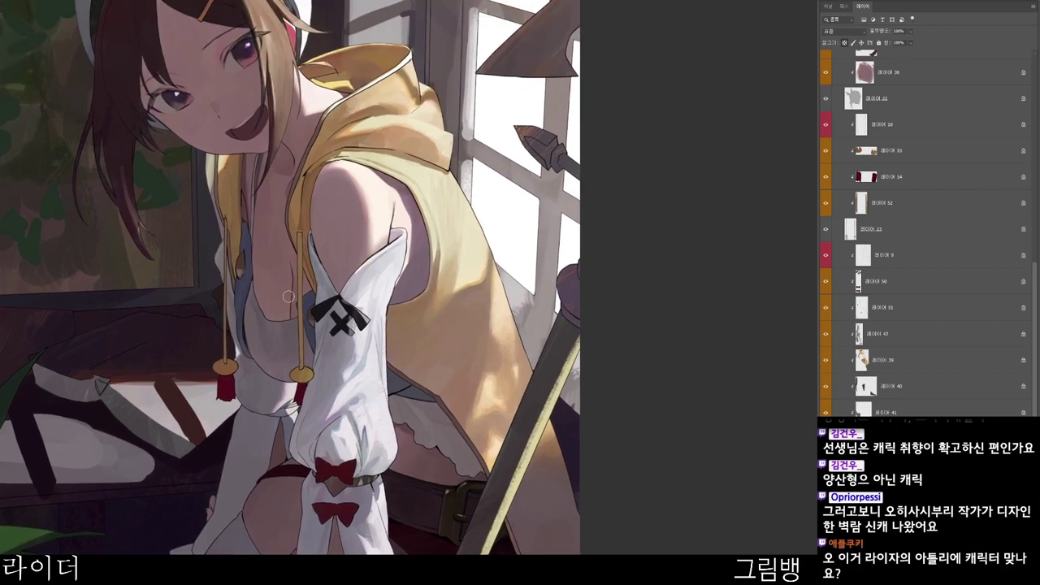
scroll(288, 297, "down", 1)
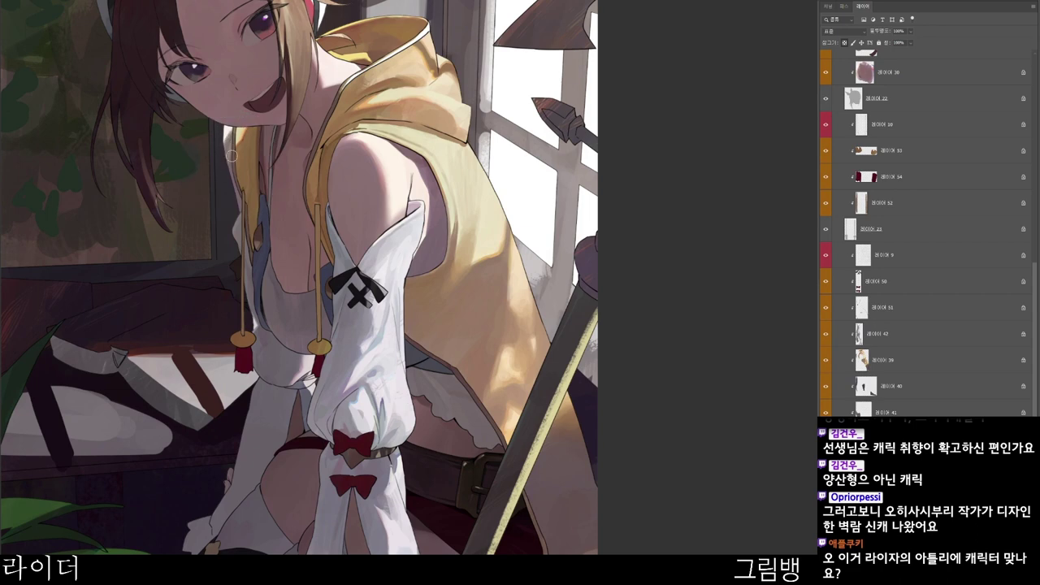
- Set the foreground colour to pink #c55f7a for warm accents on the upper body and clothing
key("n")
left_click(489, 81)
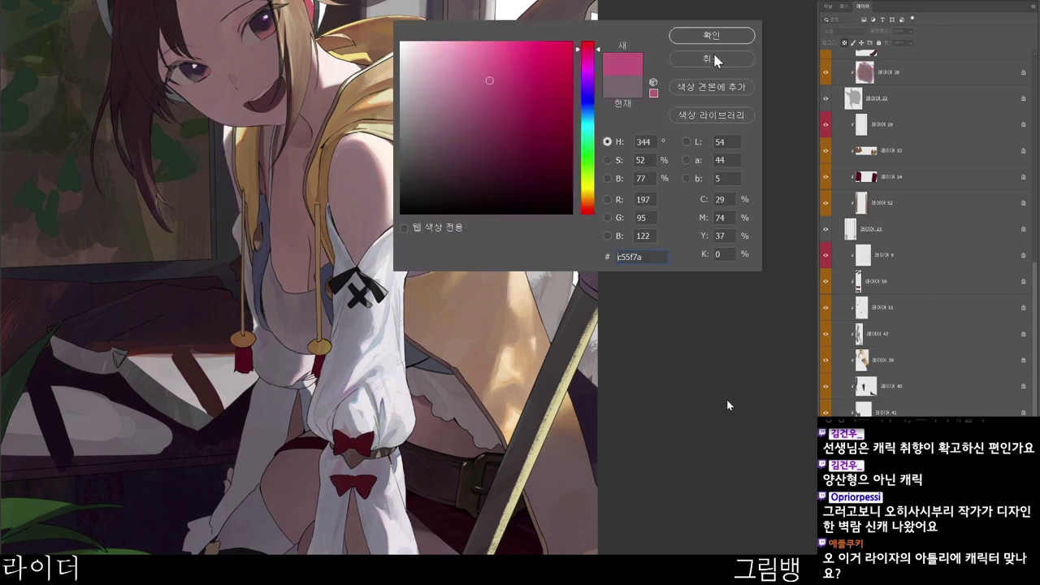
left_click(729, 32)
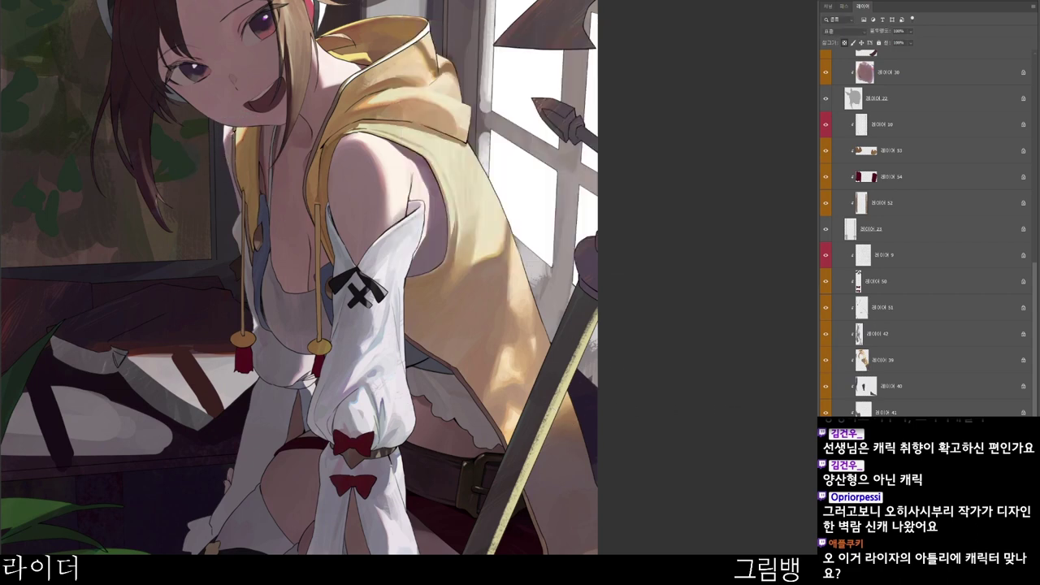
left_click_drag(461, 508, 400, 443)
left_click_drag(439, 495, 419, 486)
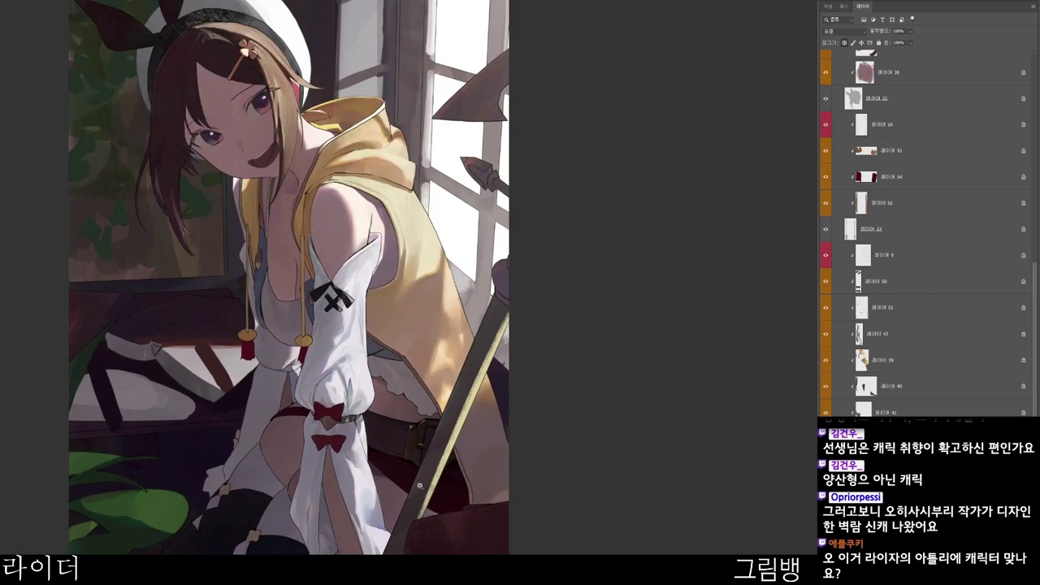
scroll(467, 511, "down", 3)
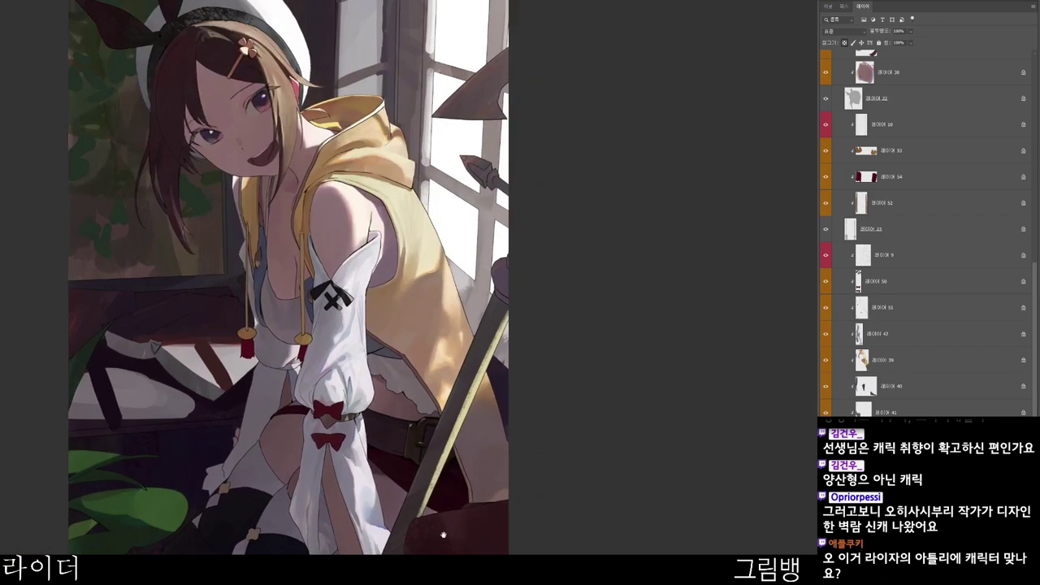
left_click_drag(440, 536, 302, 518)
- Select the white clothing's shading layer and paint light touches on the sleeve with a near-white, slightly yellow foreground colour
left_click(260, 270, "ctrl")
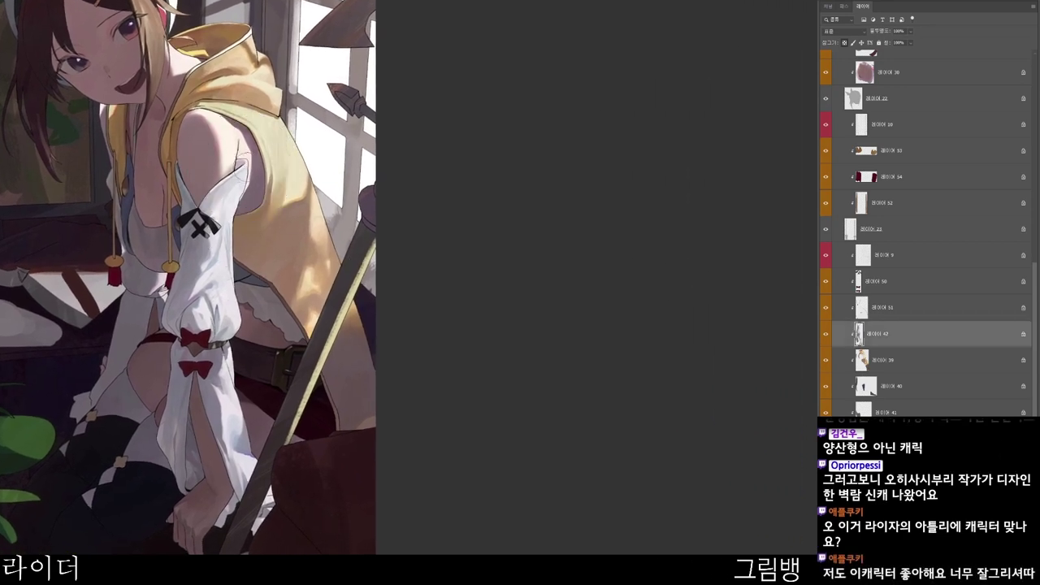
key("n")
left_click(402, 43)
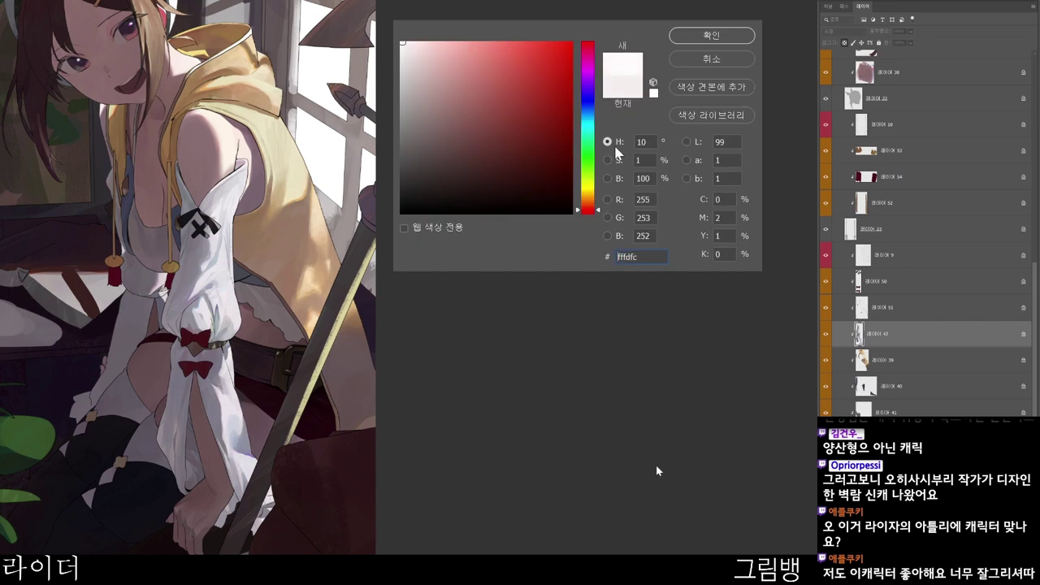
left_click(593, 180)
left_click(720, 31)
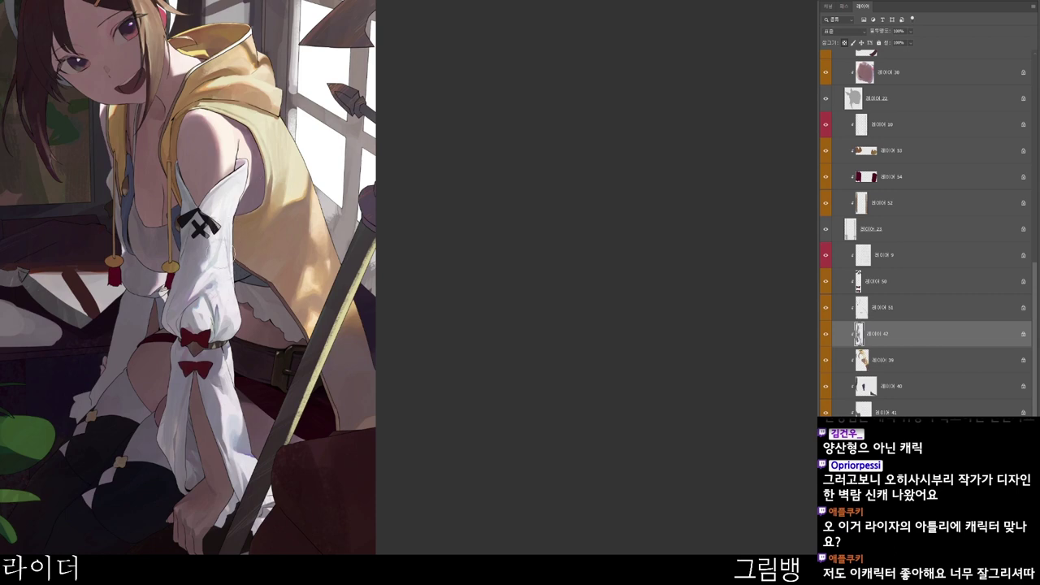
left_click_drag(297, 320, 342, 281)
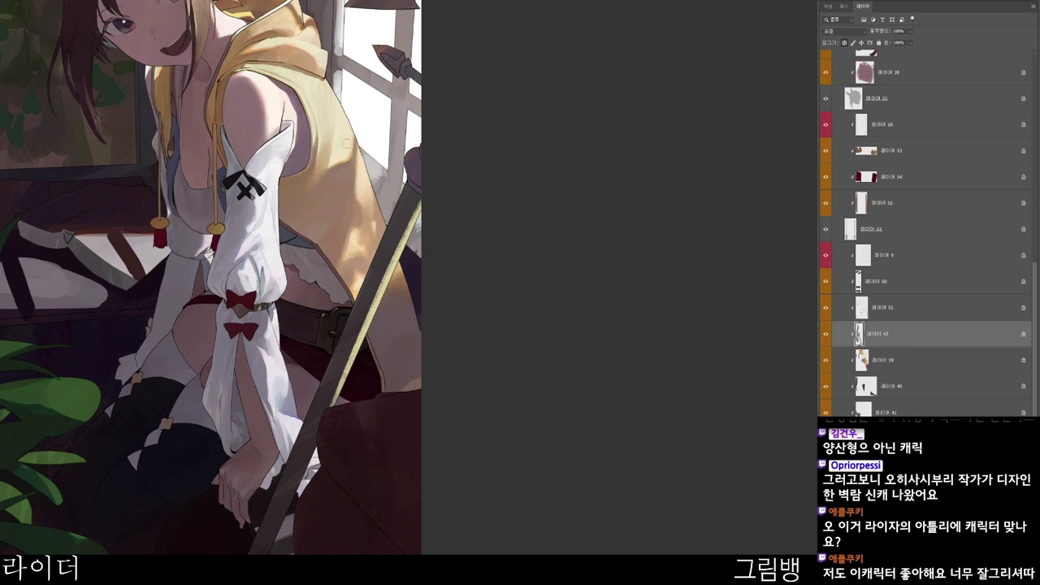
scroll(385, 160, "down", 2)
left_click_drag(356, 535, 352, 517)
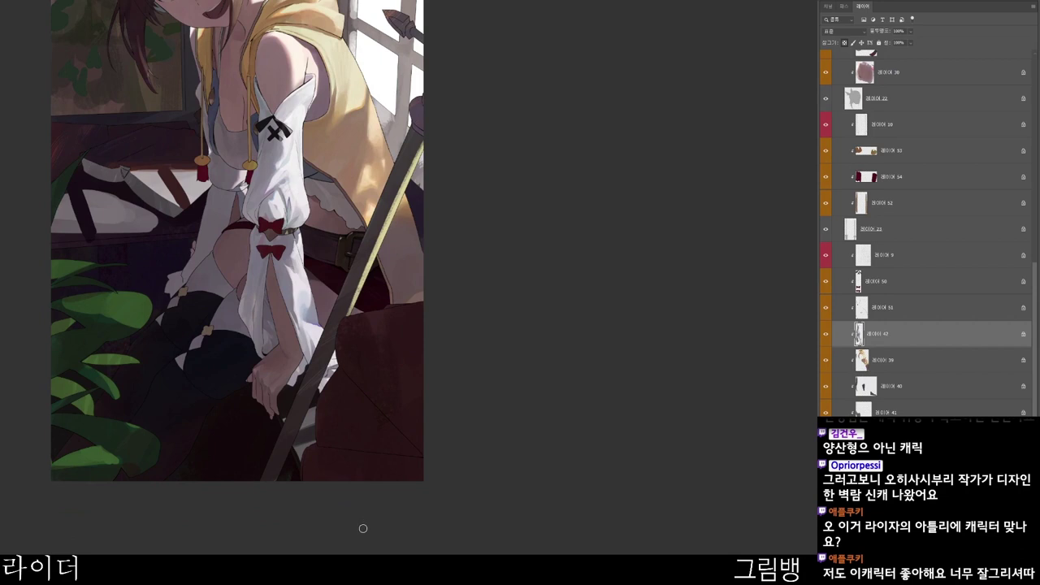
mouse_move(363, 529)
left_mouse_down()
mouse_move(357, 584)
mouse_move(375, 546)
left_mouse_up()
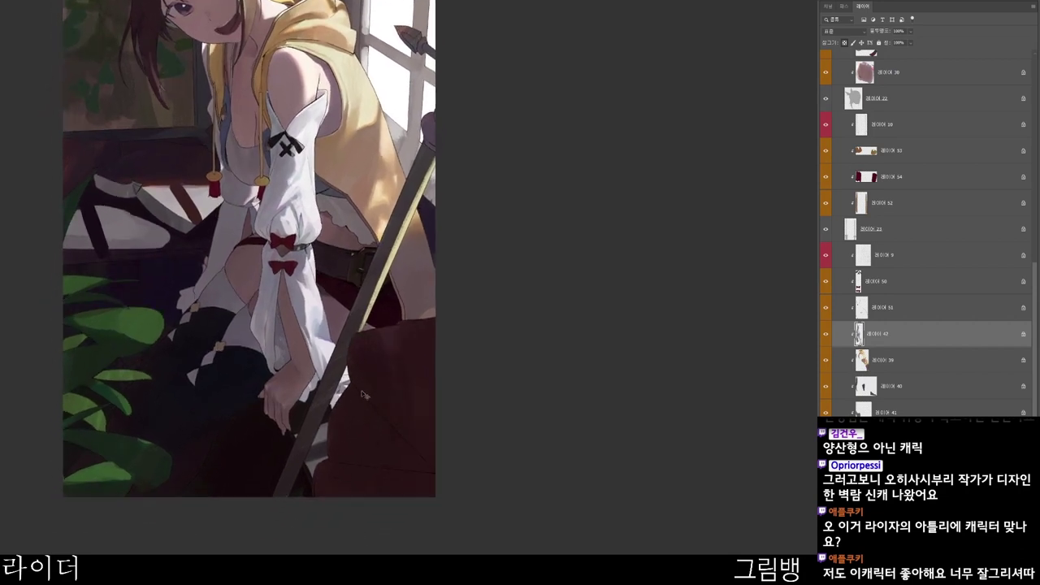
- Darken the gold ornaments on the stockings and the hoodie cords, painting on their respective layers
key("alt+bracketright")
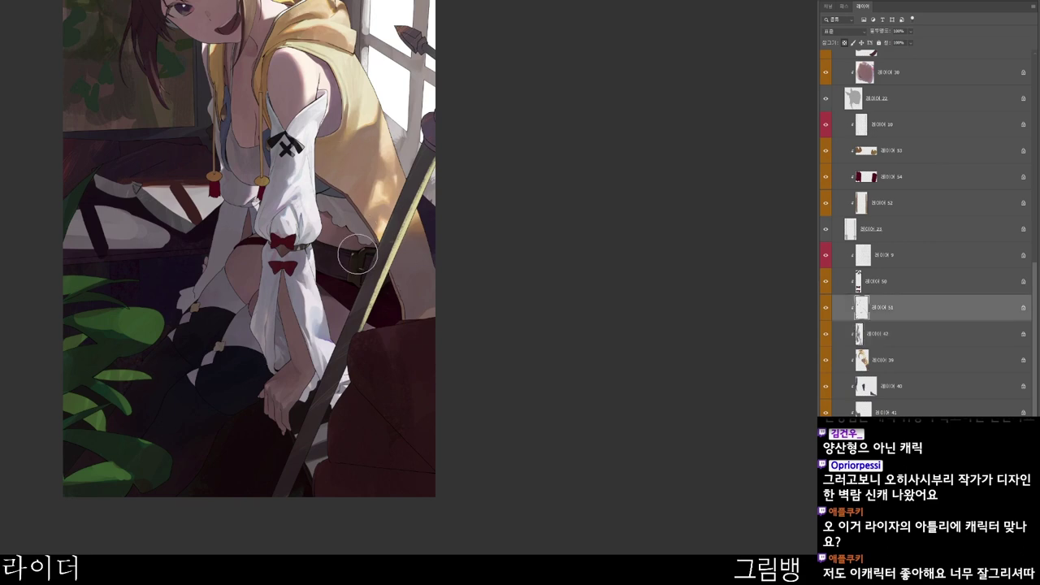
mouse_move(215, 341)
left_mouse_down()
mouse_move(213, 303)
mouse_move(183, 331)
left_mouse_up()
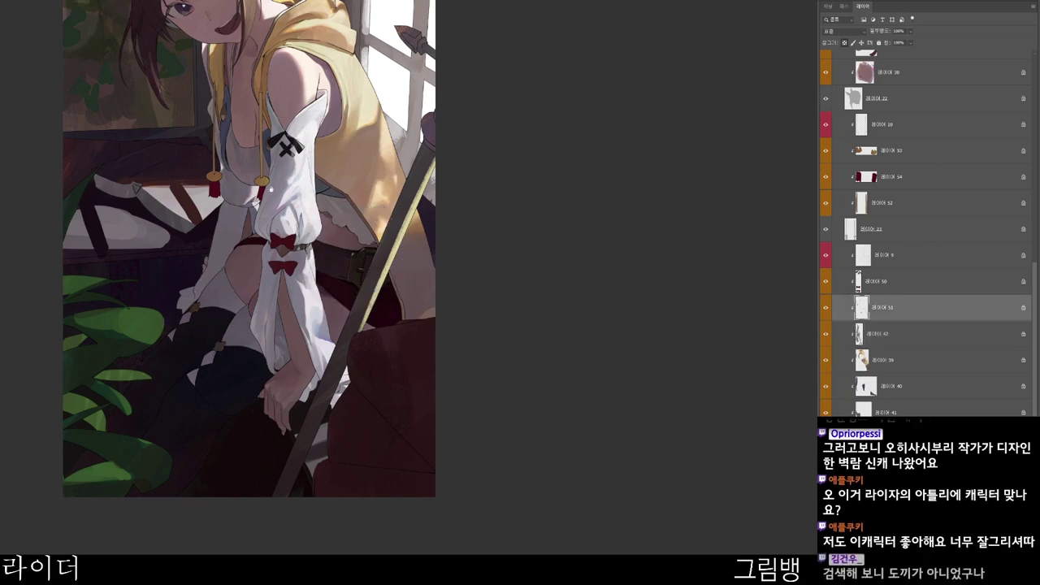
left_click_drag(271, 53, 244, 130)
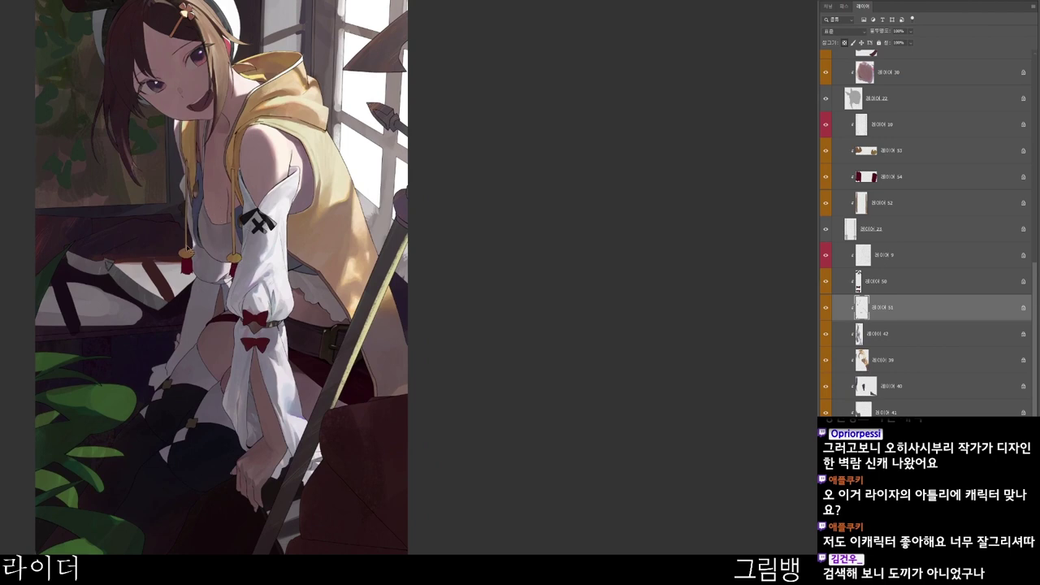
left_click(214, 266, "ctrl")
mouse_move(192, 257)
left_mouse_down()
mouse_move(184, 247)
mouse_move(242, 255)
left_mouse_up()
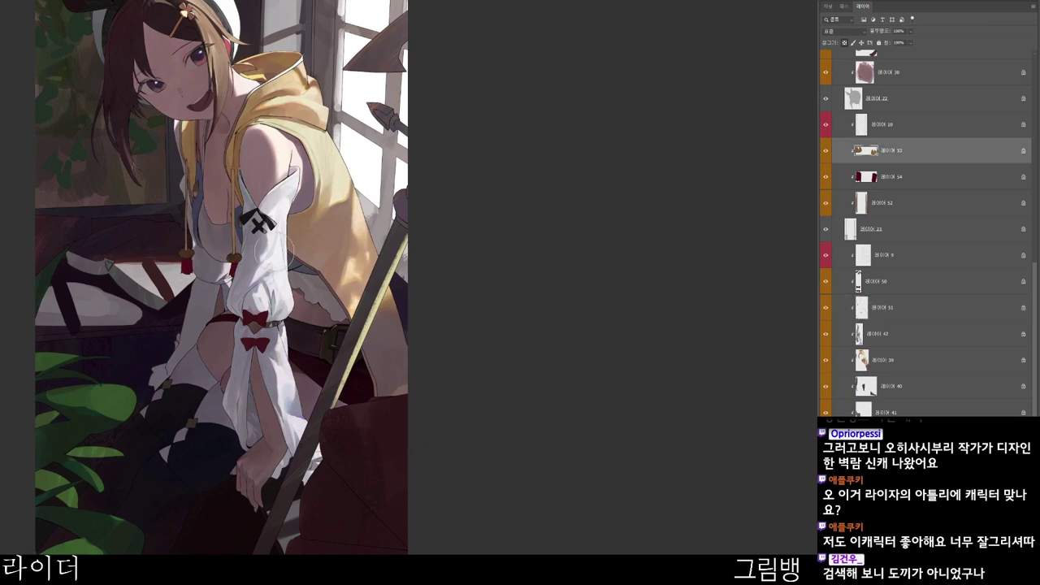
- Select the layer of the painted area beside the braced hand and choose a more saturated near-black paint colour
left_click(224, 285, "ctrl")
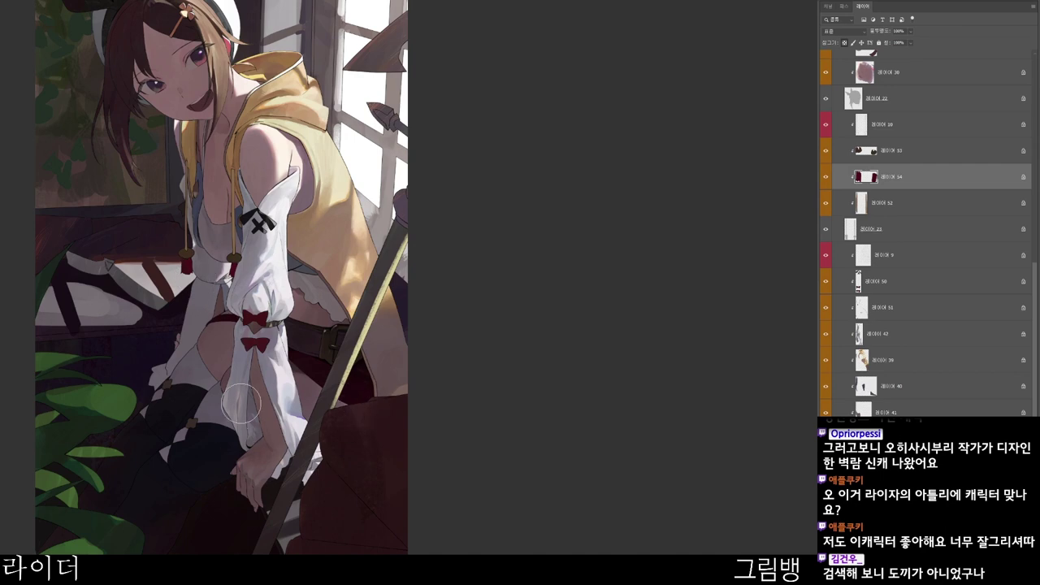
left_click(253, 460, "ctrl")
key("n")
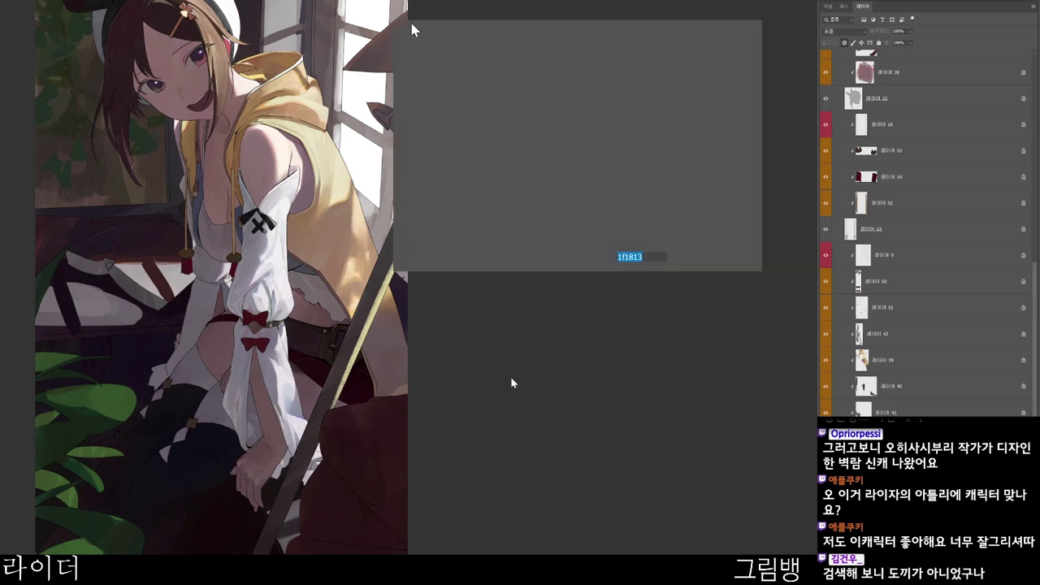
left_click(534, 201)
left_click(731, 37)
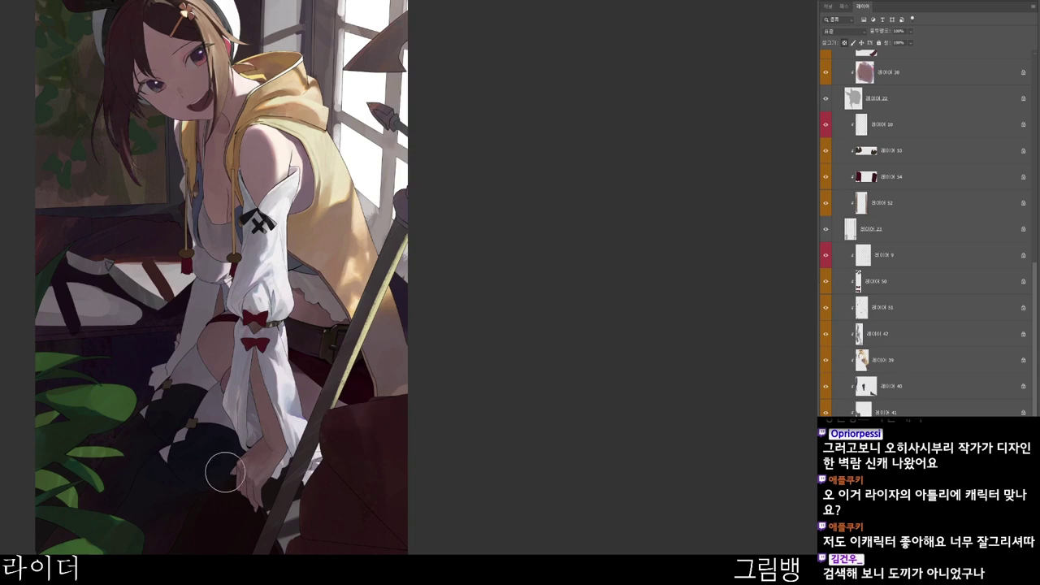
- Set the paint colour to dark violet #120e1b and sample the shade of the dark stocking
left_click_drag(238, 503, 283, 472)
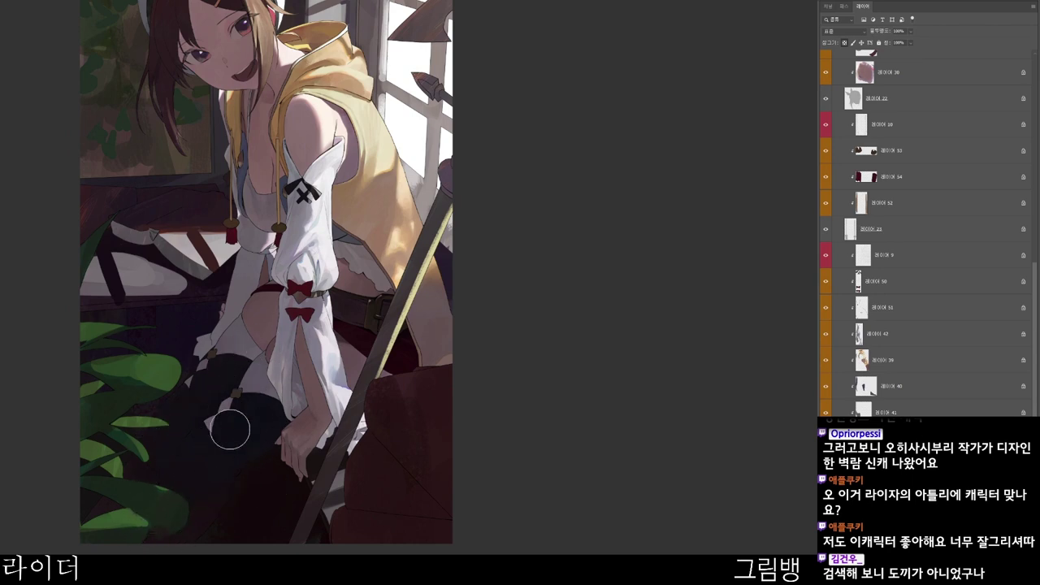
left_click_drag(229, 472, 339, 474)
key("n")
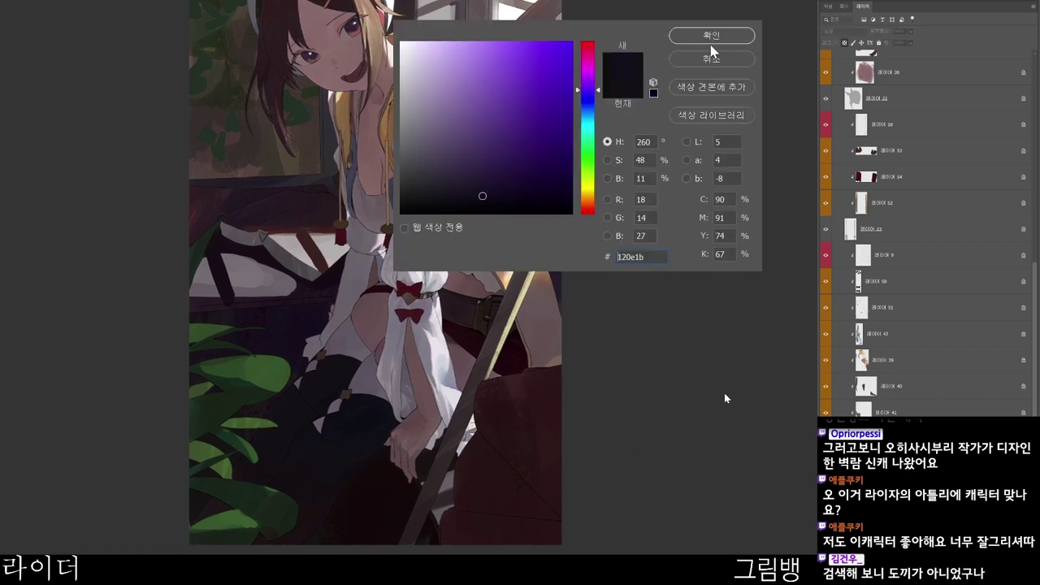
left_click(715, 41)
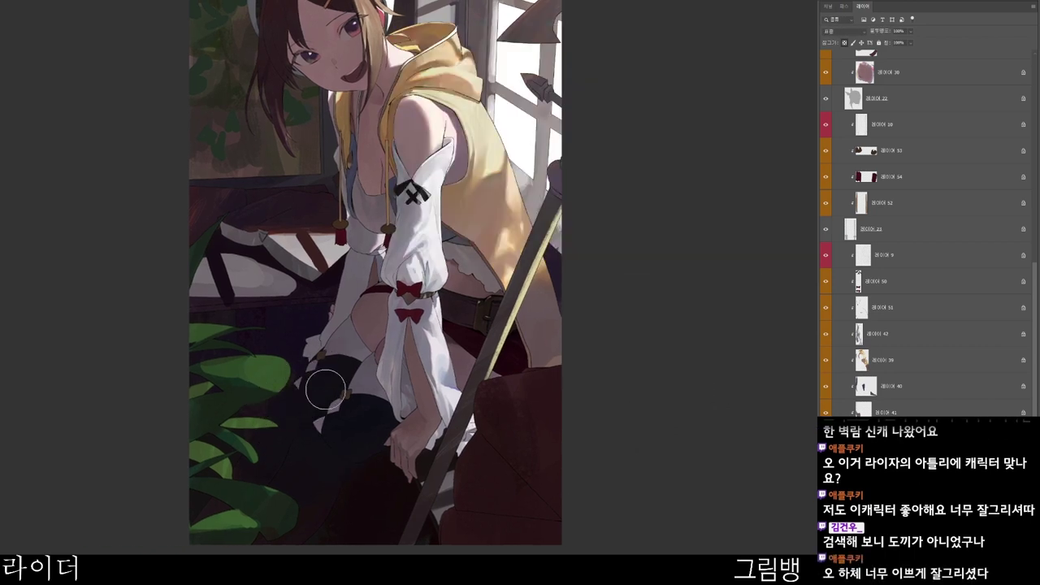
left_click_drag(413, 449, 390, 485)
left_click(301, 424, "alt")
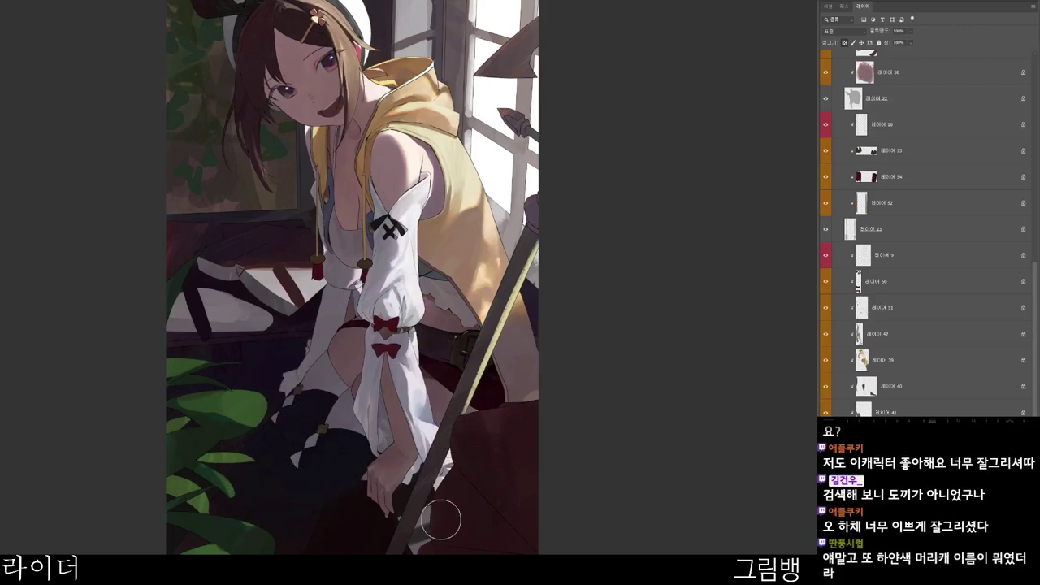
left_click_drag(416, 560, 388, 549)
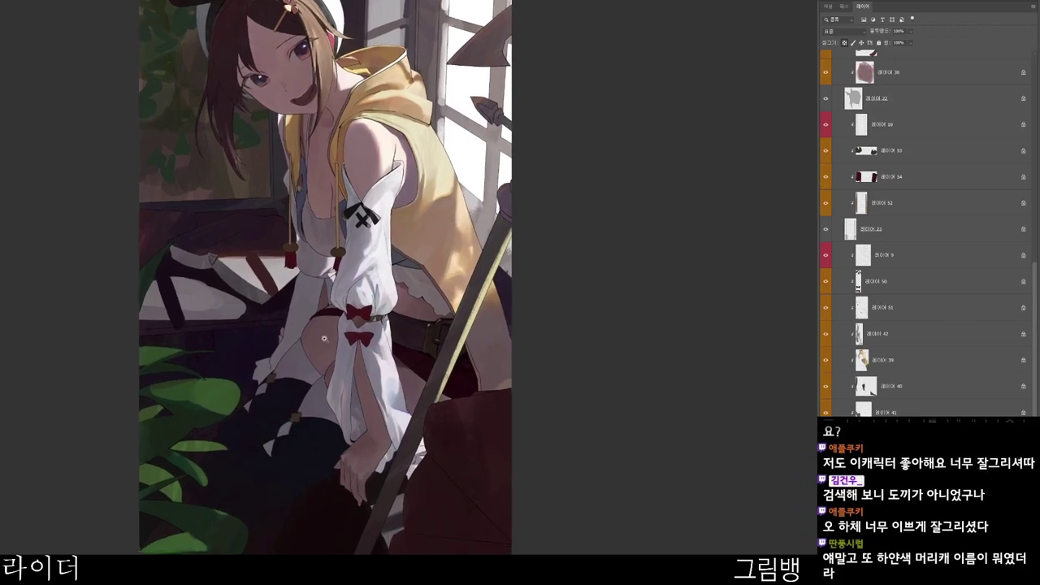
- Sample skin tones from the raised thigh and paint soft shading below the red garter
scroll(325, 338, "up", 1)
left_click(336, 334, "alt")
left_click_drag(299, 320, 332, 311)
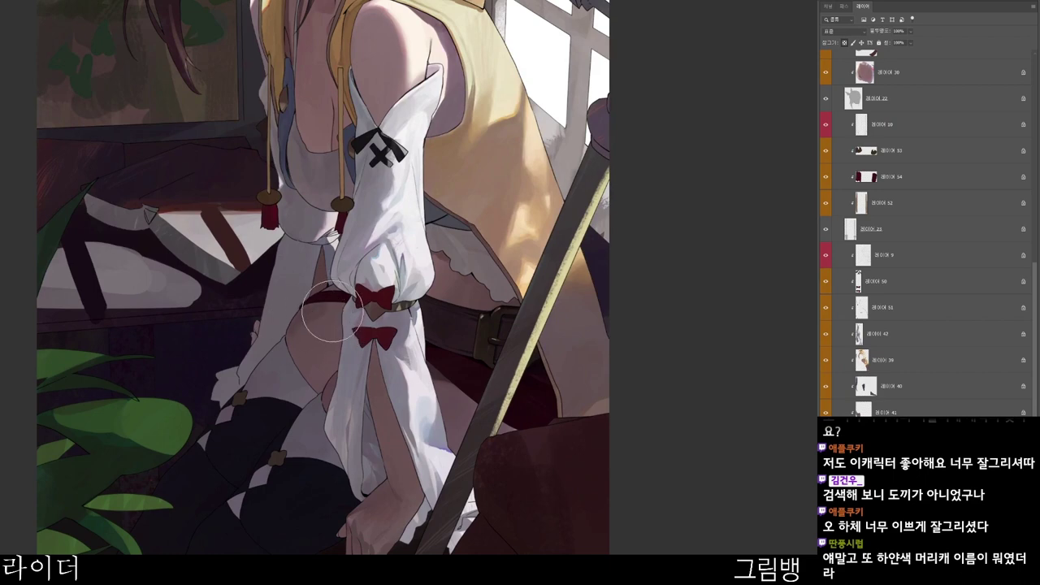
left_click(322, 315, "alt")
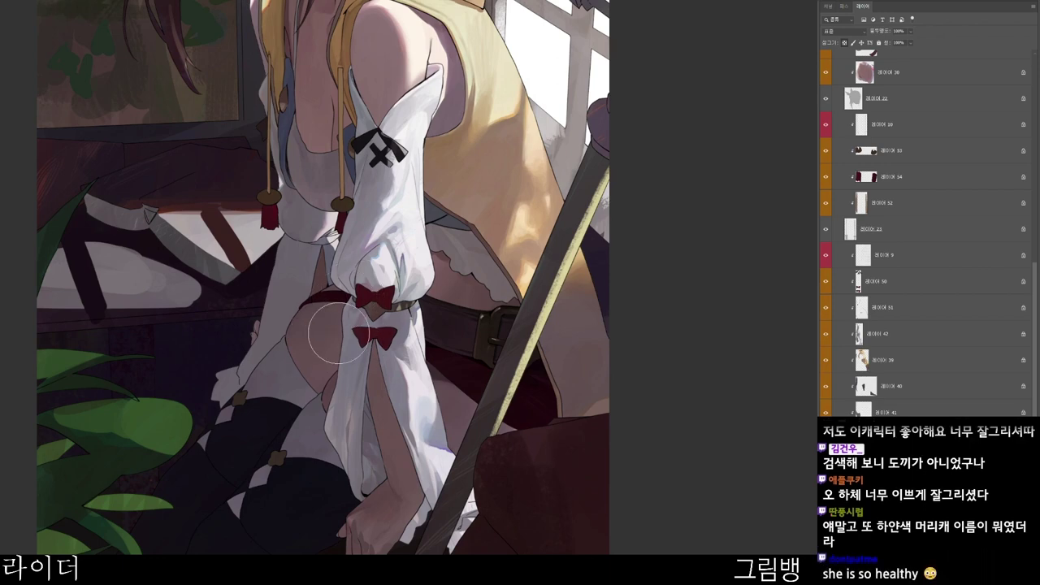
left_click_drag(351, 351, 327, 385)
key("ctrl+0")
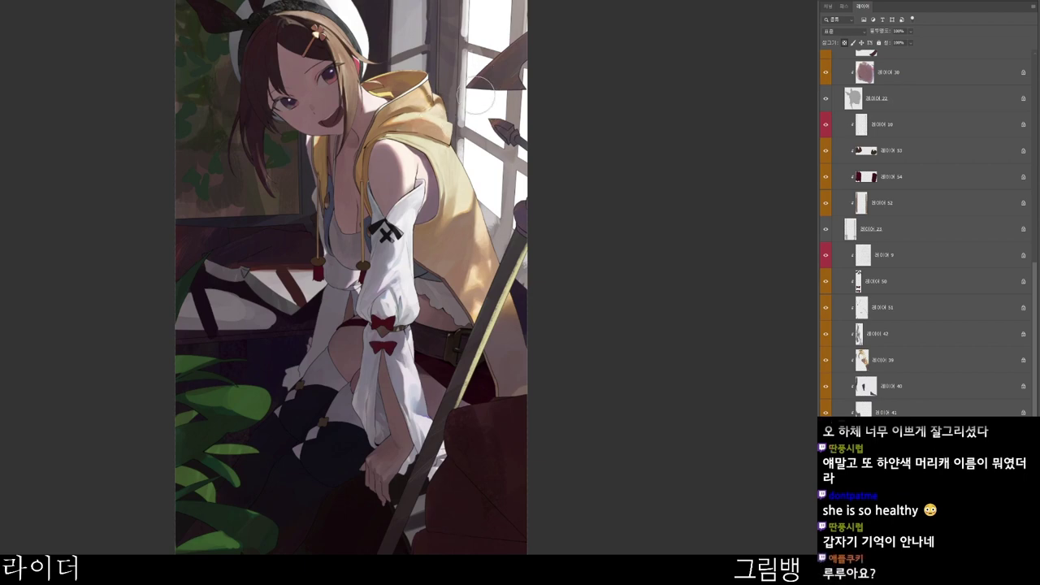
- Select the layer of the blue garment under the hoodie and choose a new brush colour and hue for it
left_click_drag(488, 173, 472, 126)
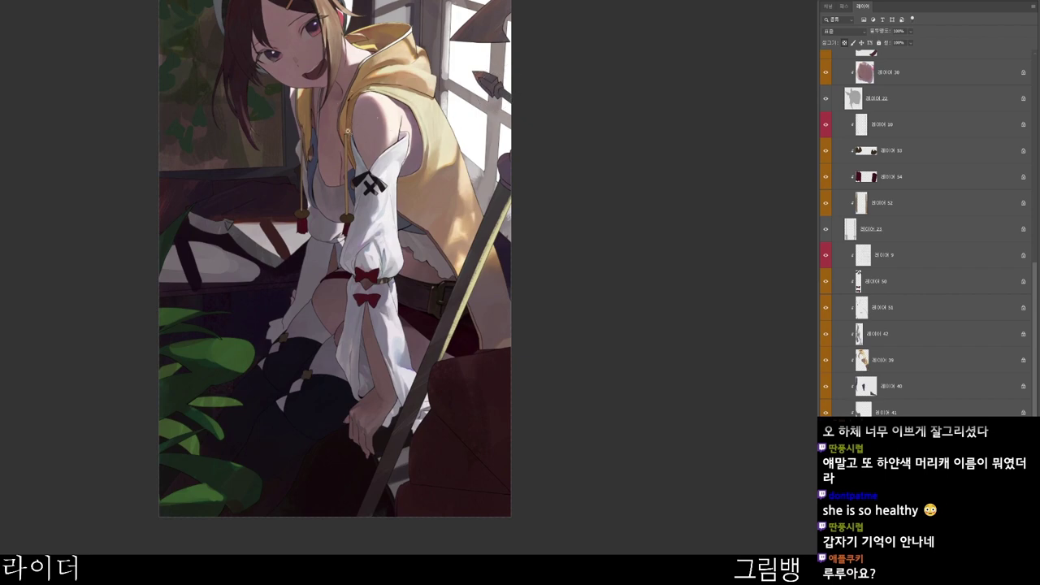
left_click_drag(347, 131, 369, 132)
left_click(317, 201, "ctrl")
key("b")
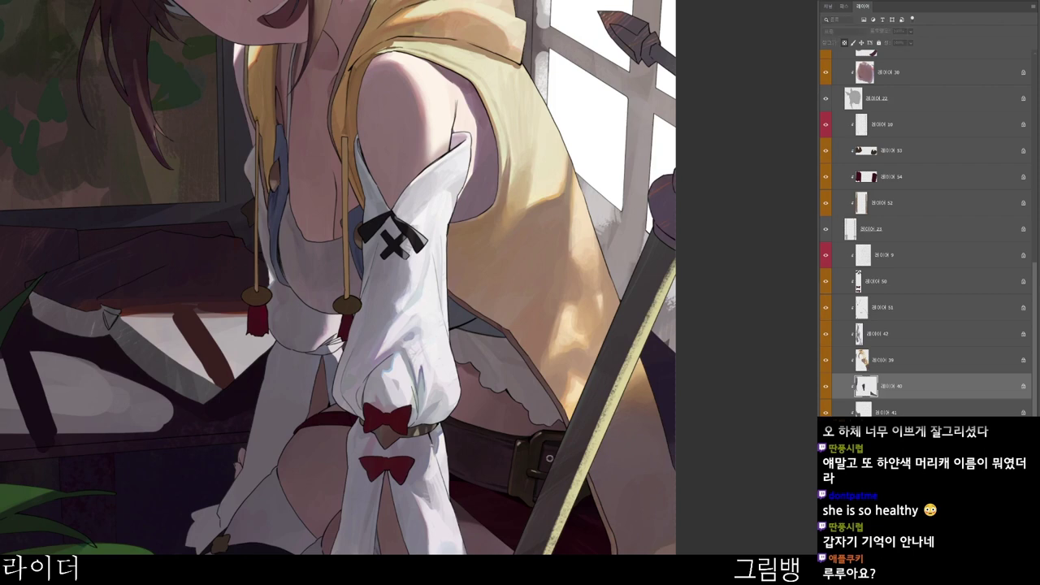
key("n")
left_click(480, 187)
left_click(587, 81)
left_click(711, 36)
scroll(372, 195, "down", 1)
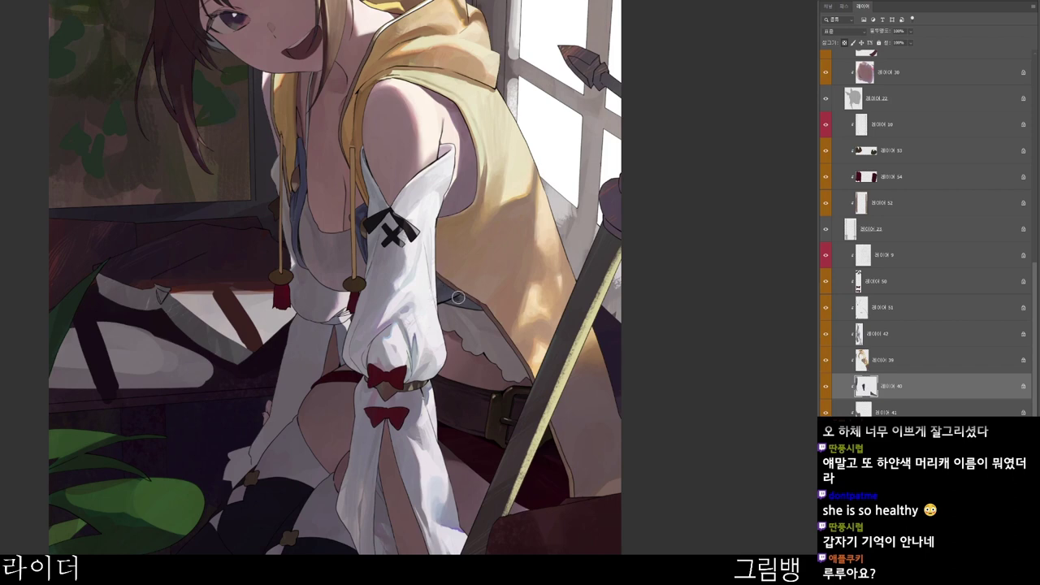
scroll(510, 294, "down", 1)
scroll(513, 372, "down", 2)
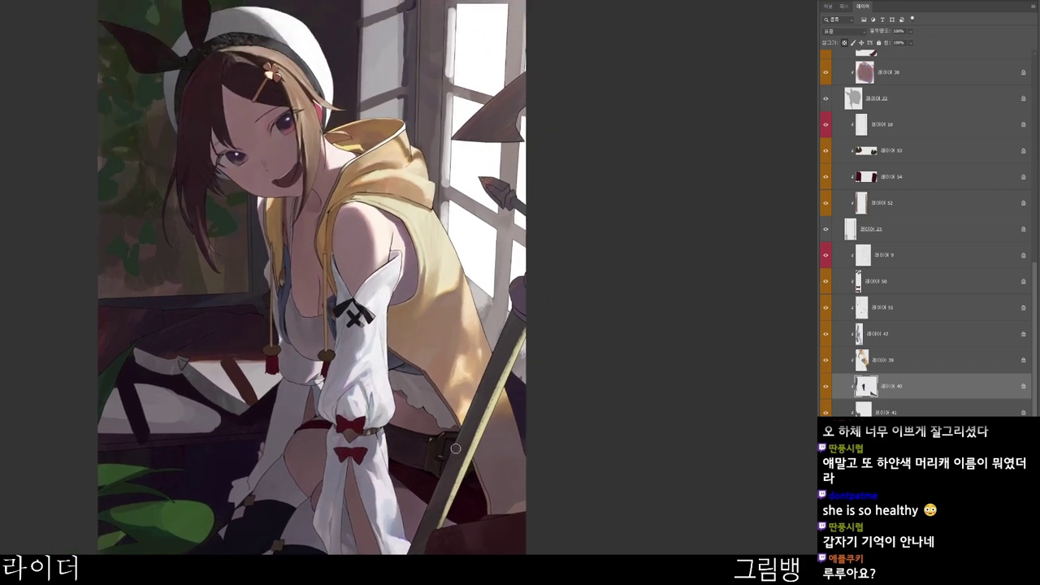
- Select the beret's ribbon layer and repaint the mottled band and bow in a smooth, reddish near-black
left_click_drag(447, 536, 492, 439)
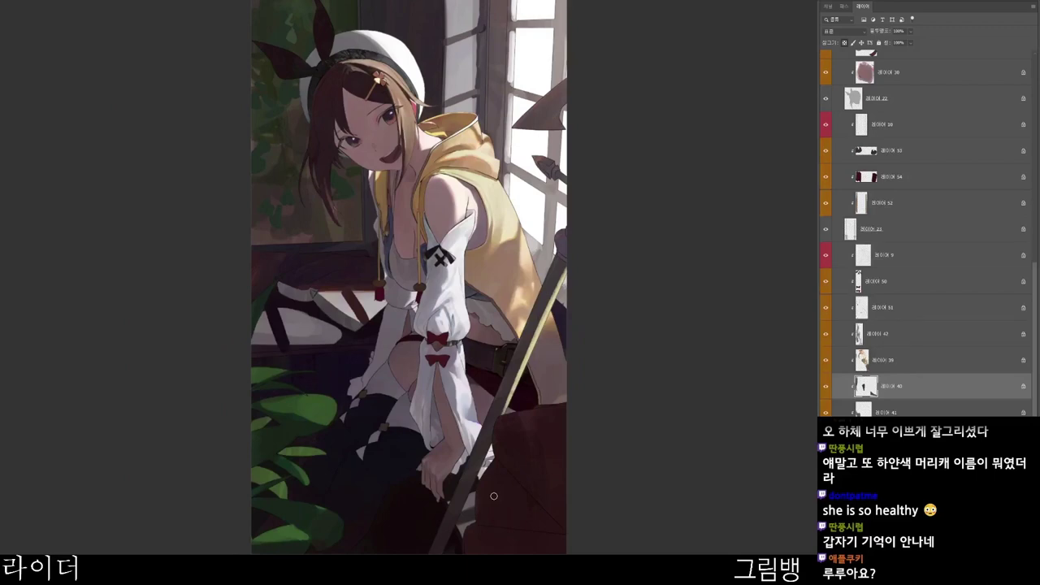
scroll(512, 541, "up", 1)
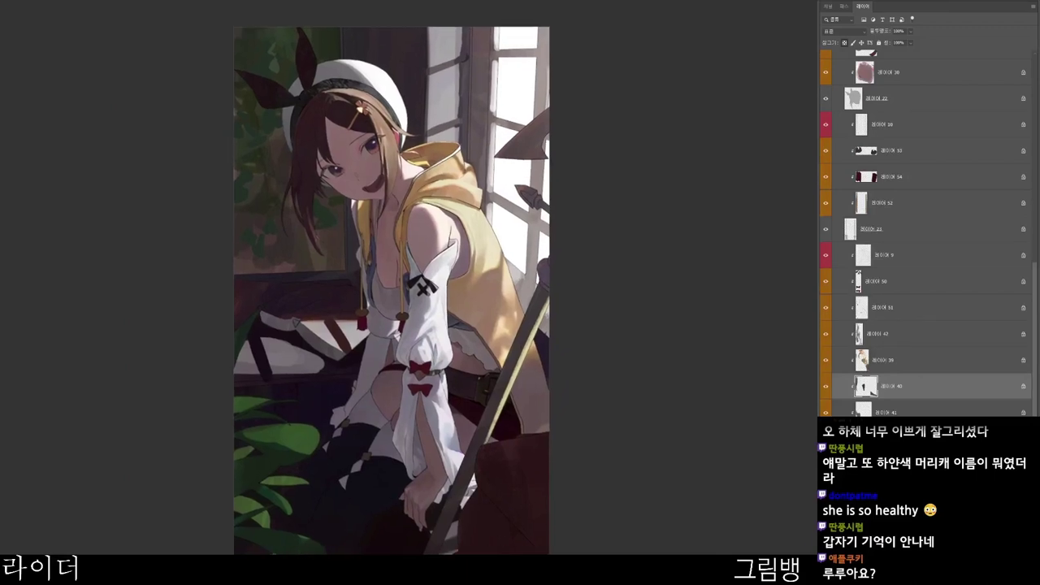
left_click_drag(471, 554, 463, 584)
scroll(314, 126, "up", 4)
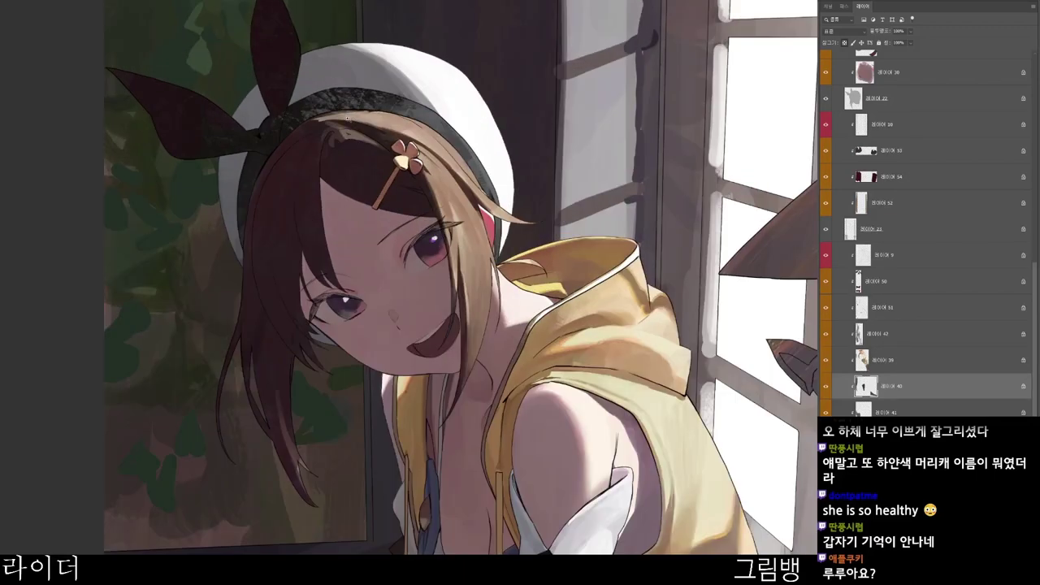
left_click(398, 116, "ctrl")
scroll(405, 118, "down", 1)
key("r")
left_click_drag(420, 246, 301, 130)
left_click_drag(337, 98, 439, 239)
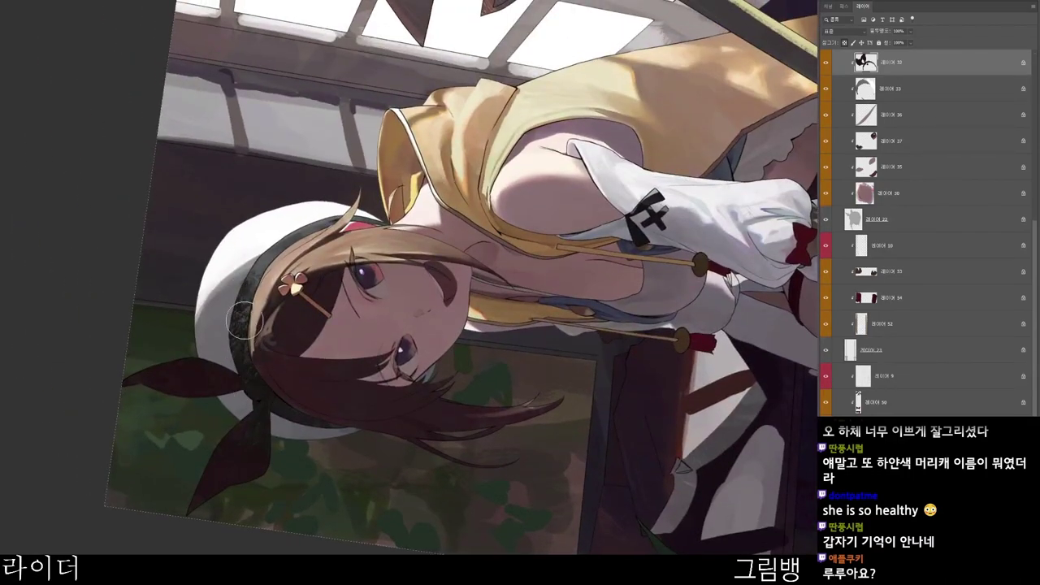
left_click(601, 377)
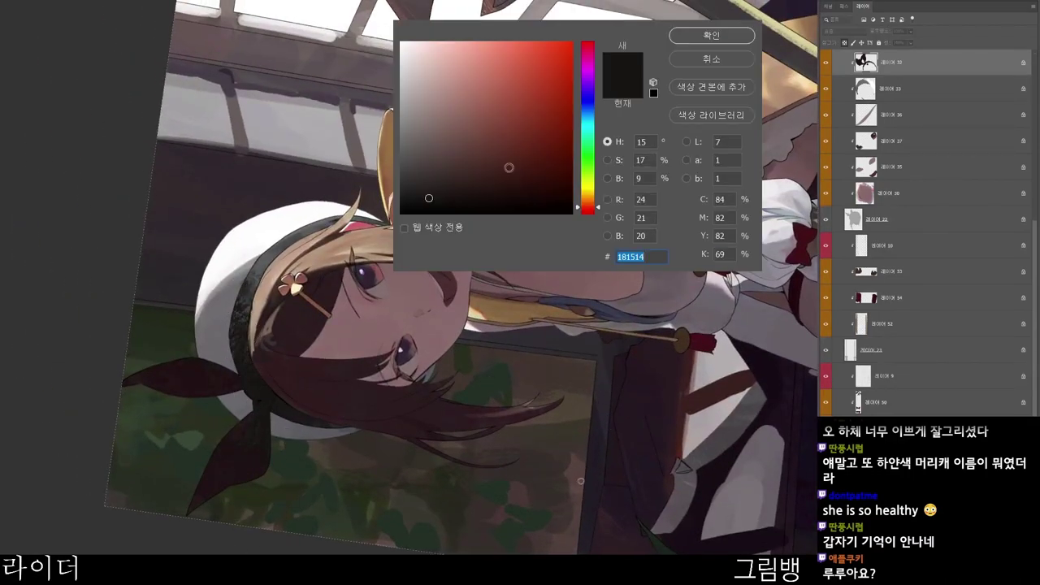
left_click(505, 201)
left_click(727, 35)
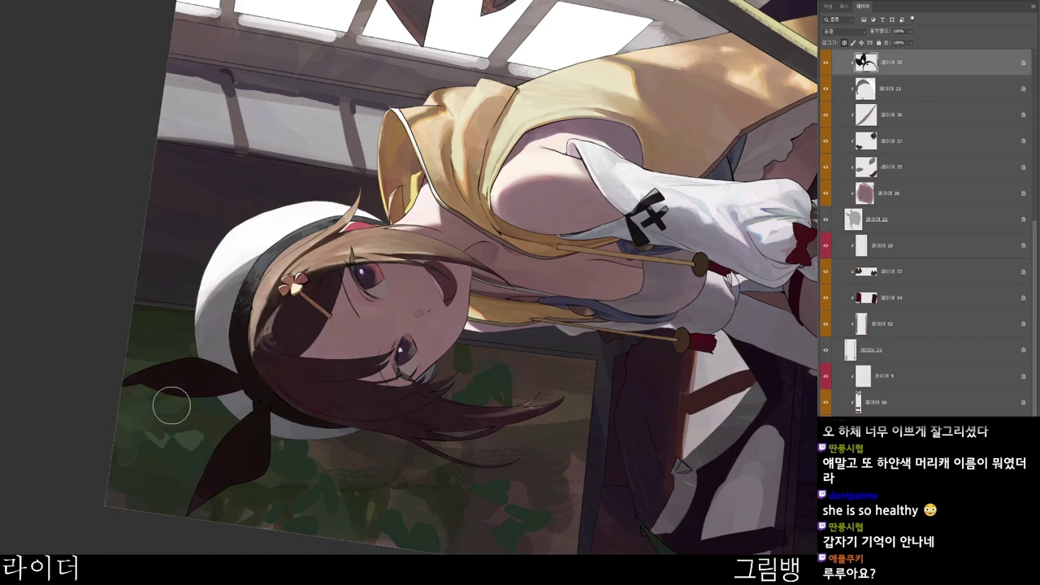
- Set the paint colour for the beret's band and bow to near-black brown #140f0d
scroll(456, 404, "down", 3)
left_click_drag(510, 431, 382, 525)
key("n")
left_click(464, 193)
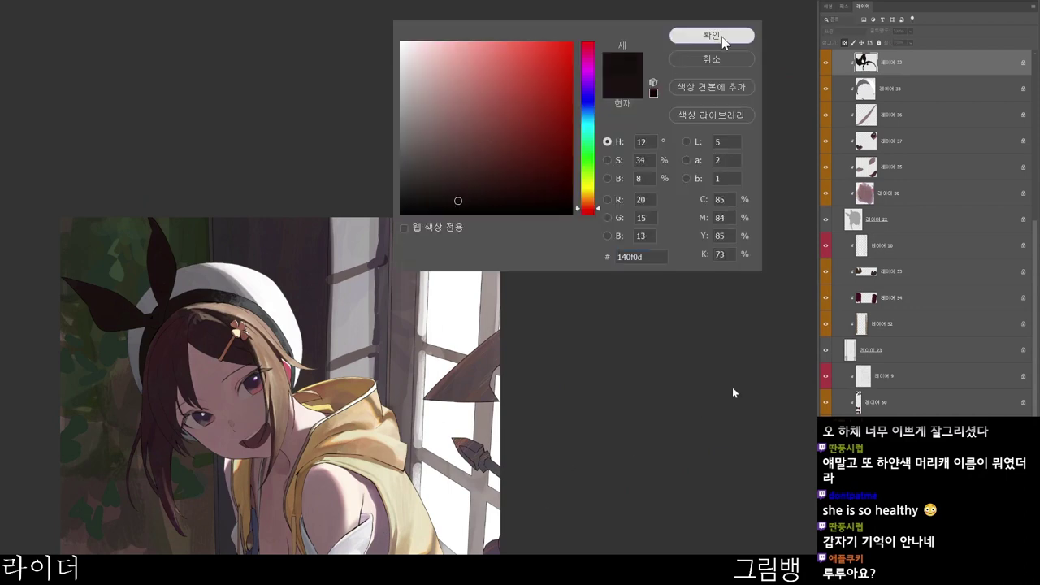
left_click(721, 40)
left_click_drag(370, 440, 411, 328)
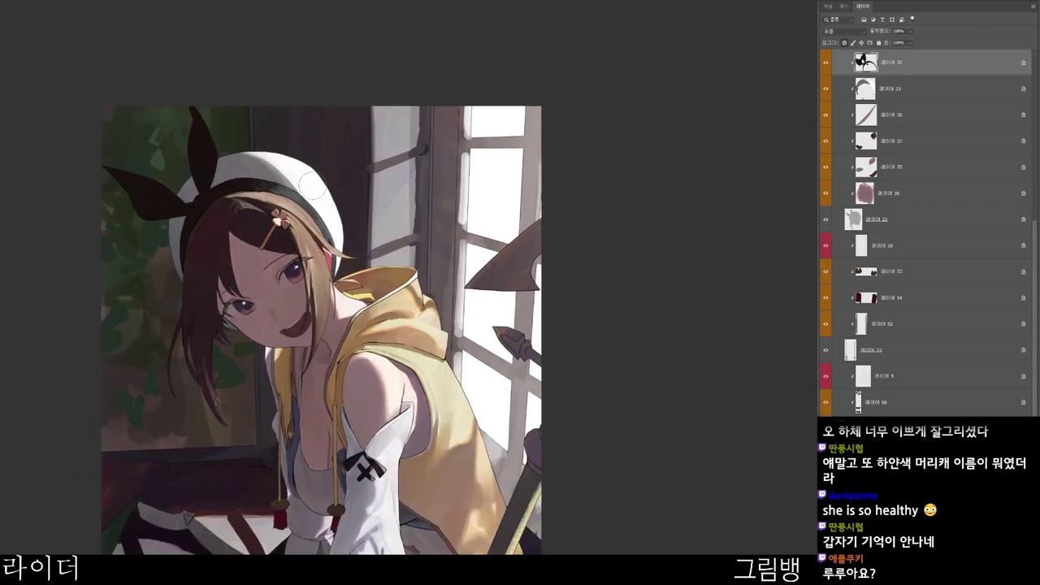
scroll(299, 196, "up", 3)
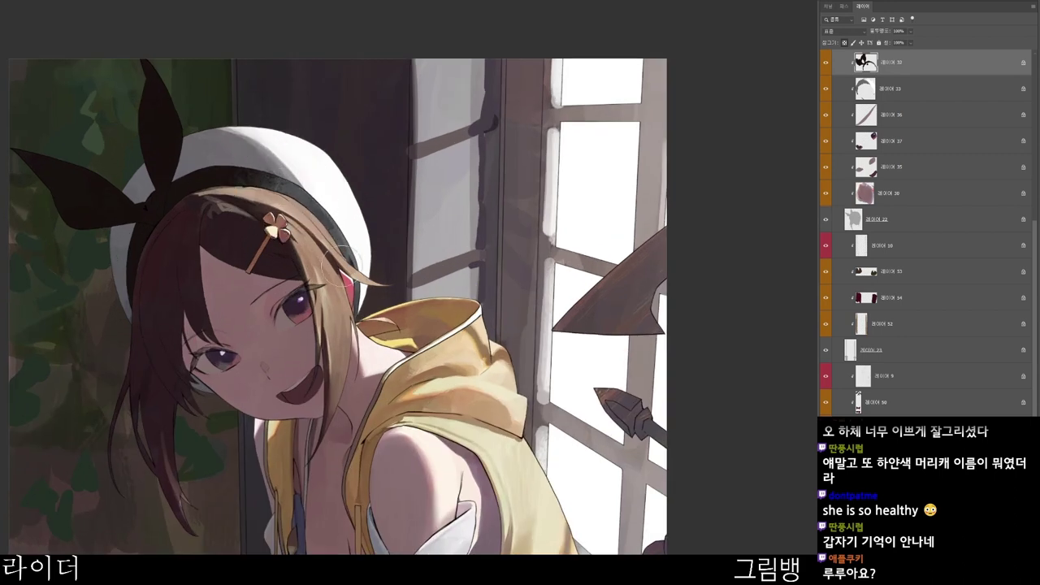
scroll(302, 222, "down", 3)
- Select the beret shading layer below the ribbon and change its grey paint colour to a pinkish hue
left_click_drag(419, 278, 371, 318)
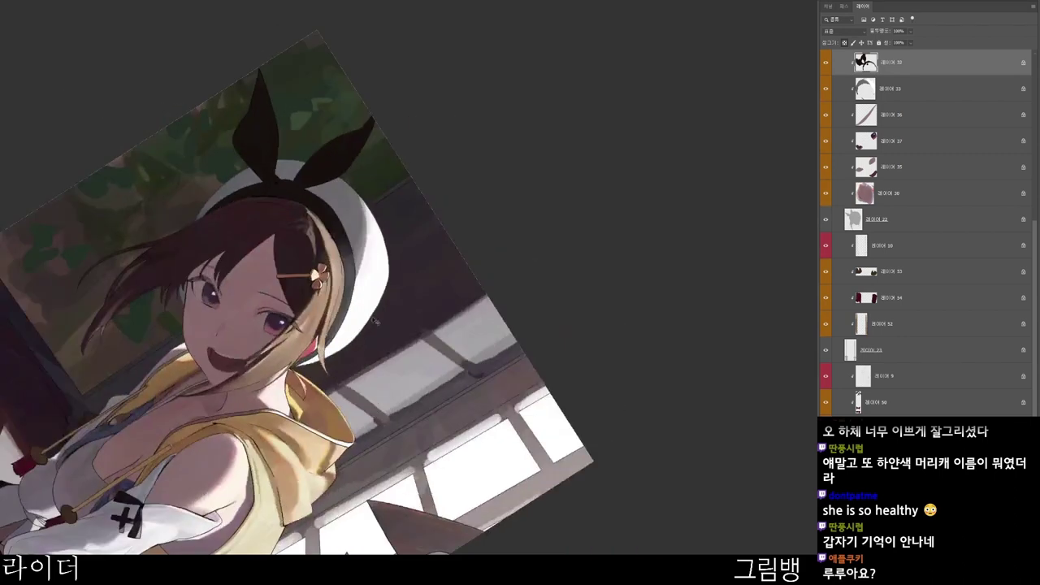
key("alt+[")
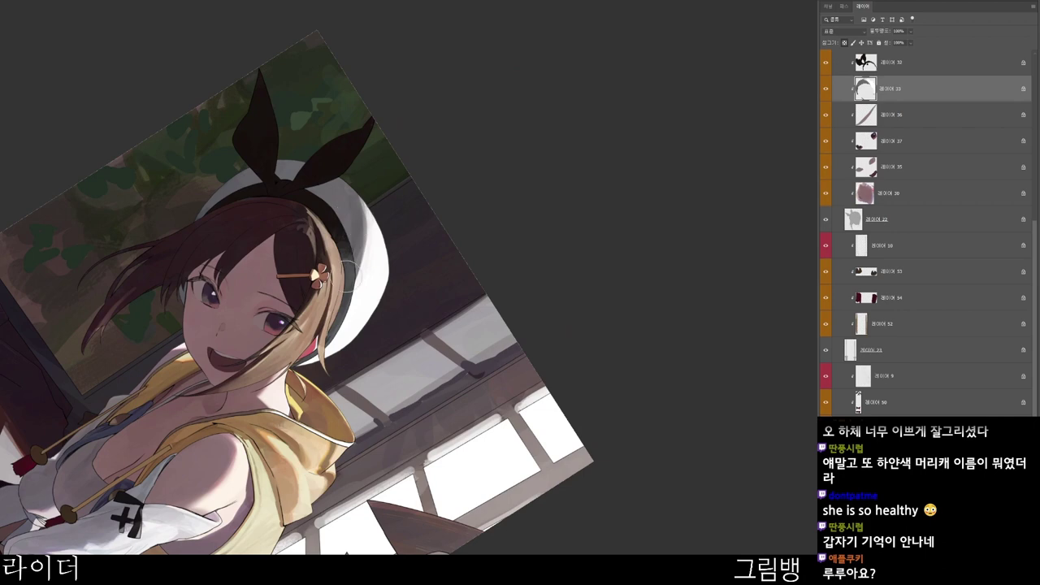
key("n")
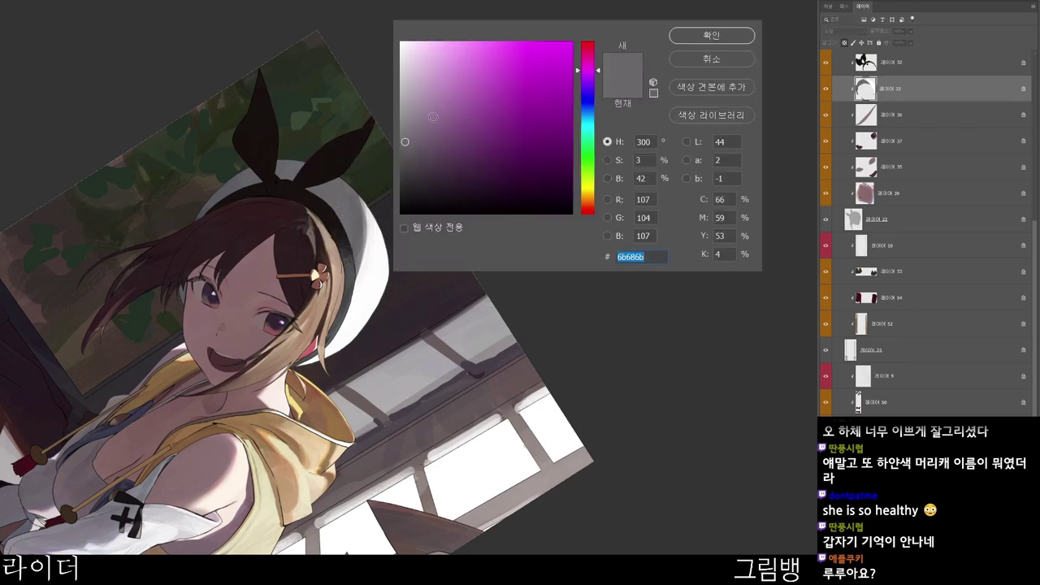
left_click_drag(415, 145, 416, 153)
left_click(590, 53)
left_click(710, 34)
- Shift the hue of the beret shading's paint colour towards blue
left_click_drag(365, 244, 412, 178)
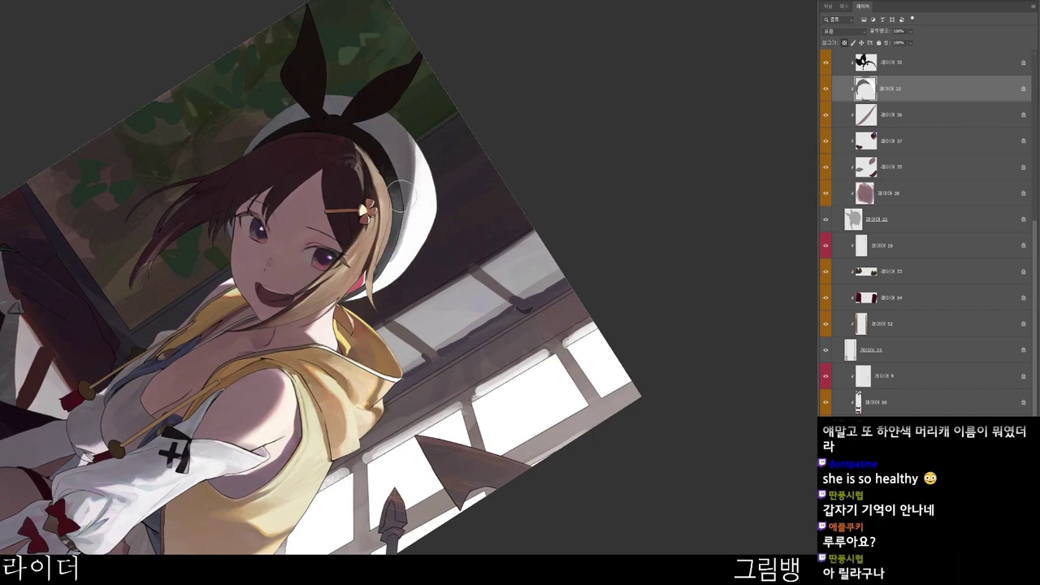
key("n")
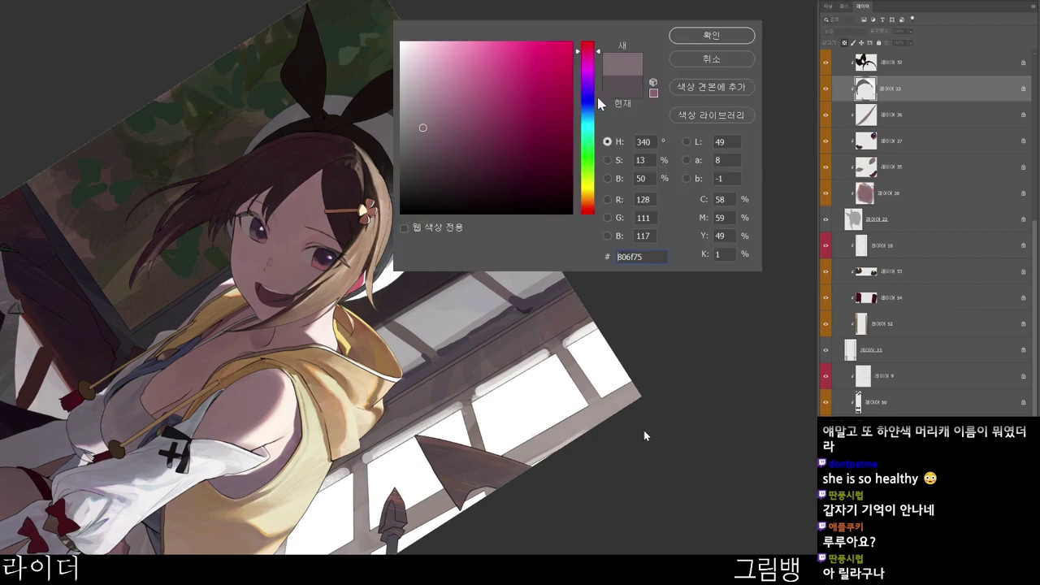
left_click(597, 99)
left_click(729, 41)
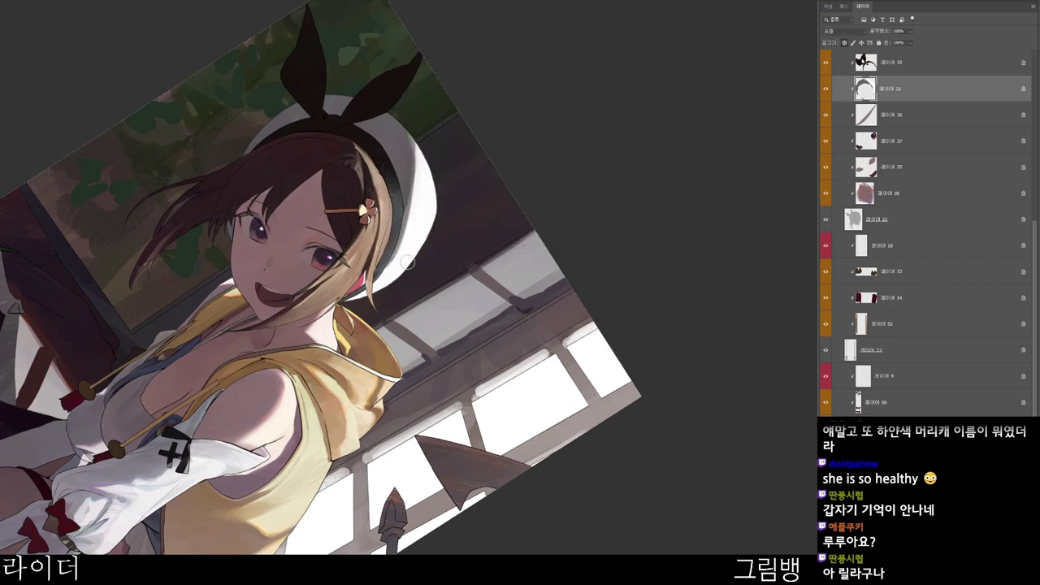
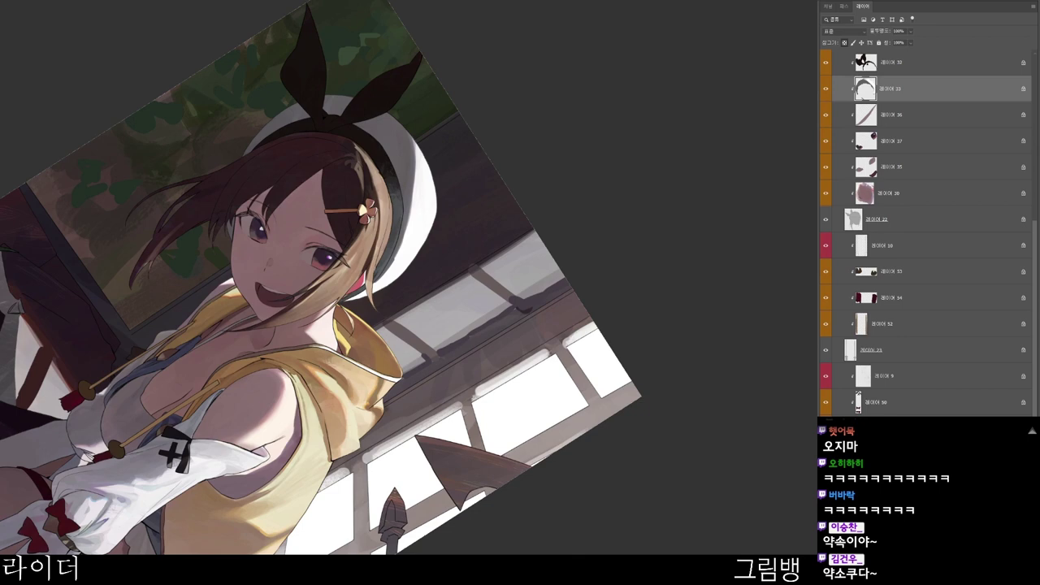
- Select the beret's ribbon layer and touch up the dark band down to its lower end with a colour sampled from it
key("r")
left_click_drag(420, 258, 434, 185)
left_click(404, 173, "ctrl")
key("r")
left_click_drag(438, 218, 442, 269)
left_click(359, 135, "alt")
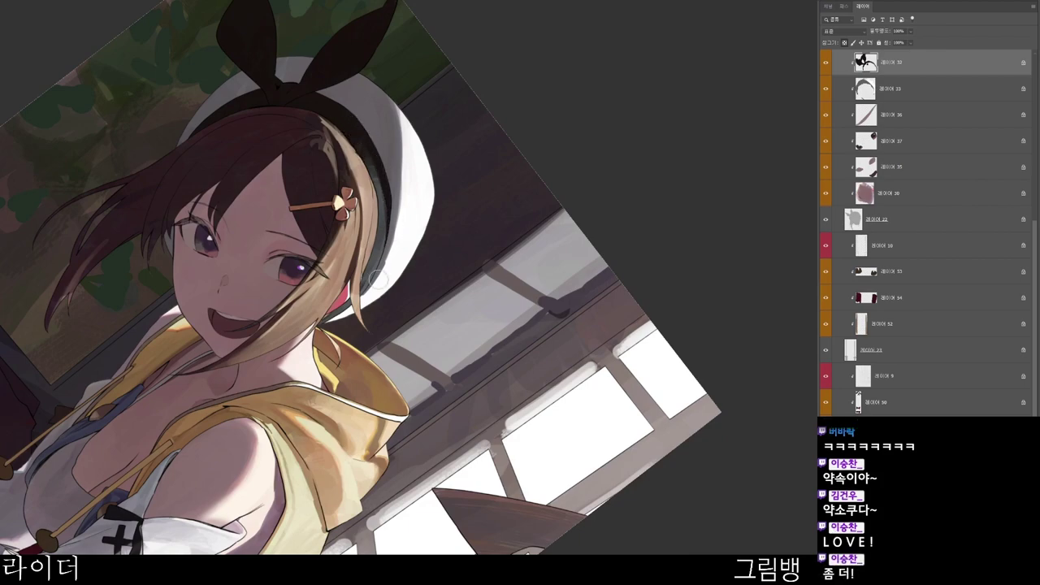
key("r")
left_click_drag(416, 281, 499, 337)
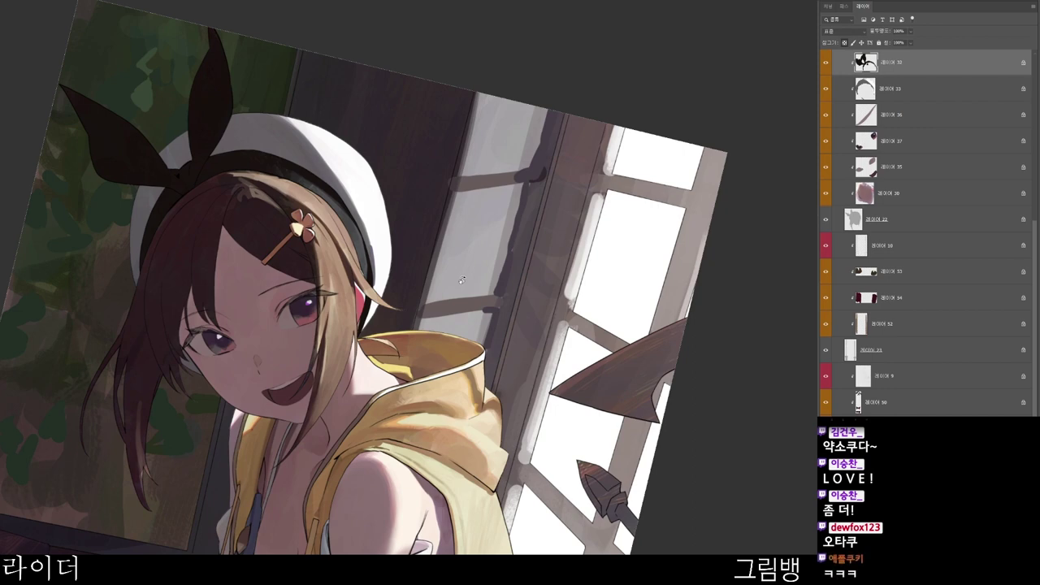
left_click_drag(723, 358, 718, 352)
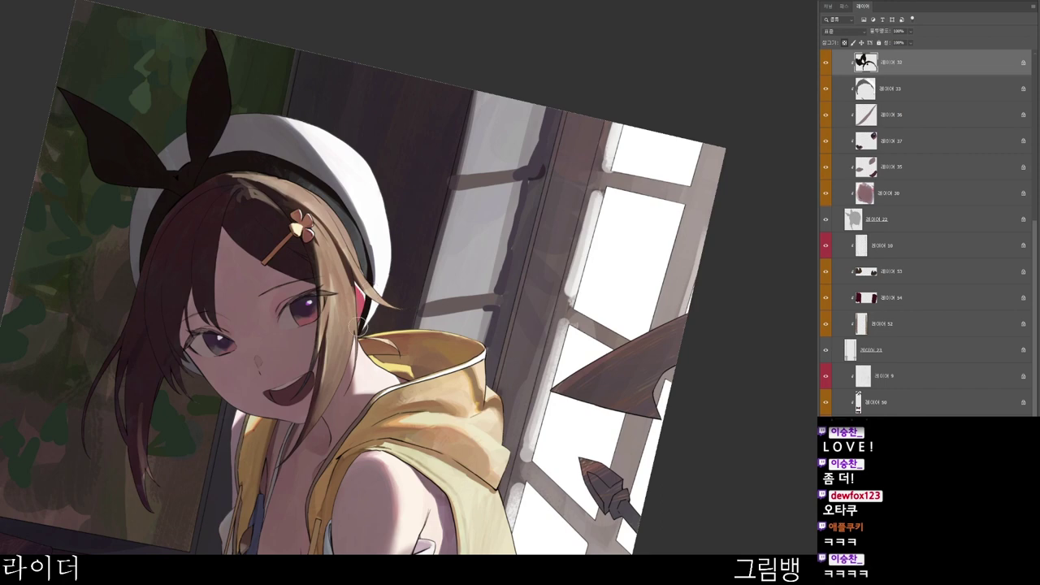
mouse_move(359, 309)
left_mouse_down()
mouse_move(399, 308)
mouse_move(373, 335)
mouse_move(349, 306)
left_mouse_up()
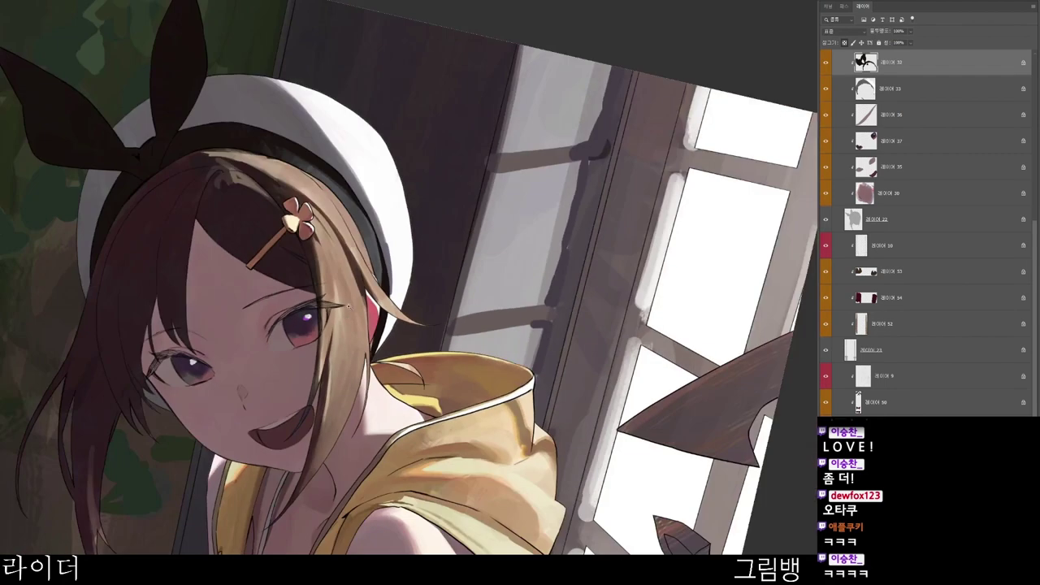
- Select the hair layer, choose a reddish brown paint colour and brush the crown of the dark hair with a larger brush
left_click(356, 284, "ctrl")
key("ctrl+minus")
left_click_drag(412, 320, 560, 319)
key("n")
left_click(490, 148)
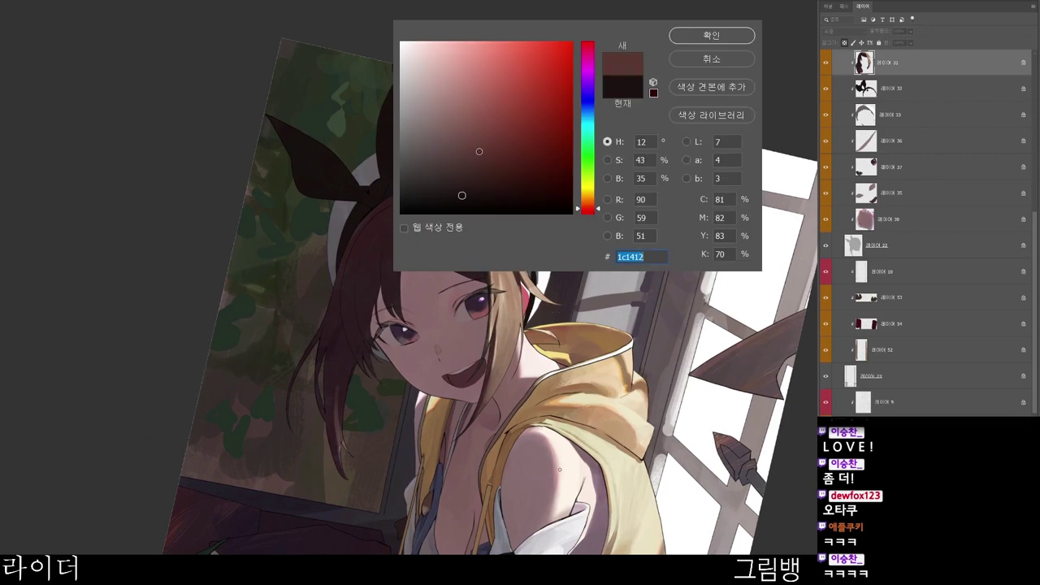
left_click(689, 37)
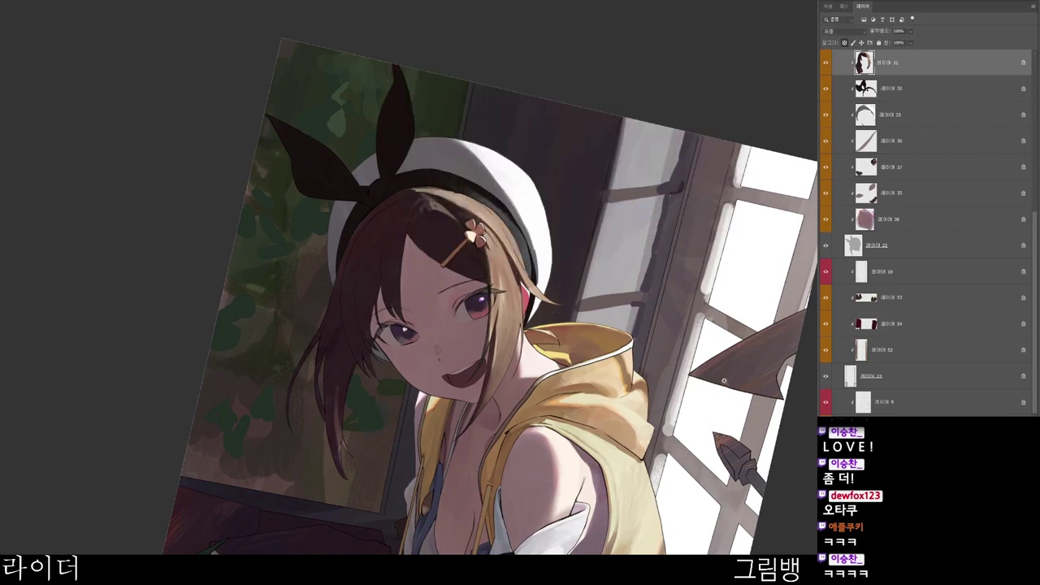
left_click_drag(593, 332, 550, 271)
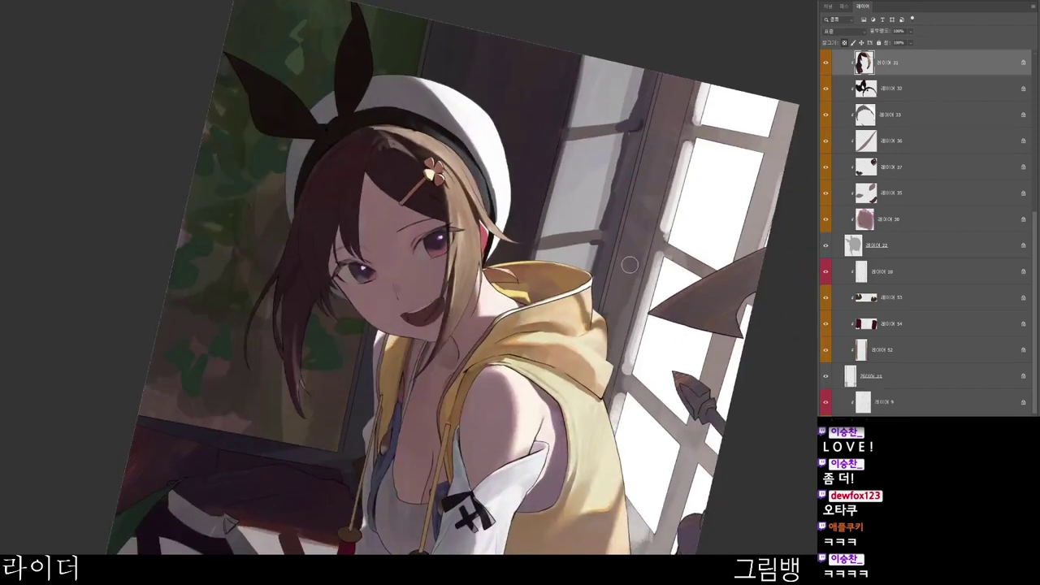
key("bracketright")
key("bracketright")
key("bracketright")
left_click_drag(350, 139, 328, 180)
- Sample the dark hair's colour, shift it to a more saturated dark crimson and tint the crown of the hair
left_click(357, 157, "alt")
left_click(364, 136, "alt")
left_click(600, 208)
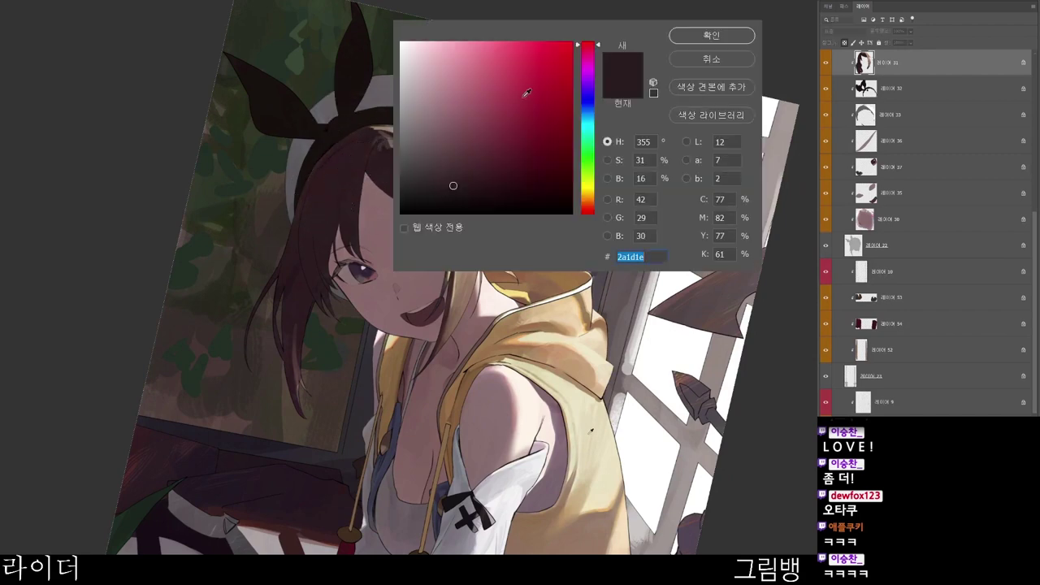
left_click_drag(527, 95, 509, 153)
left_click(699, 39)
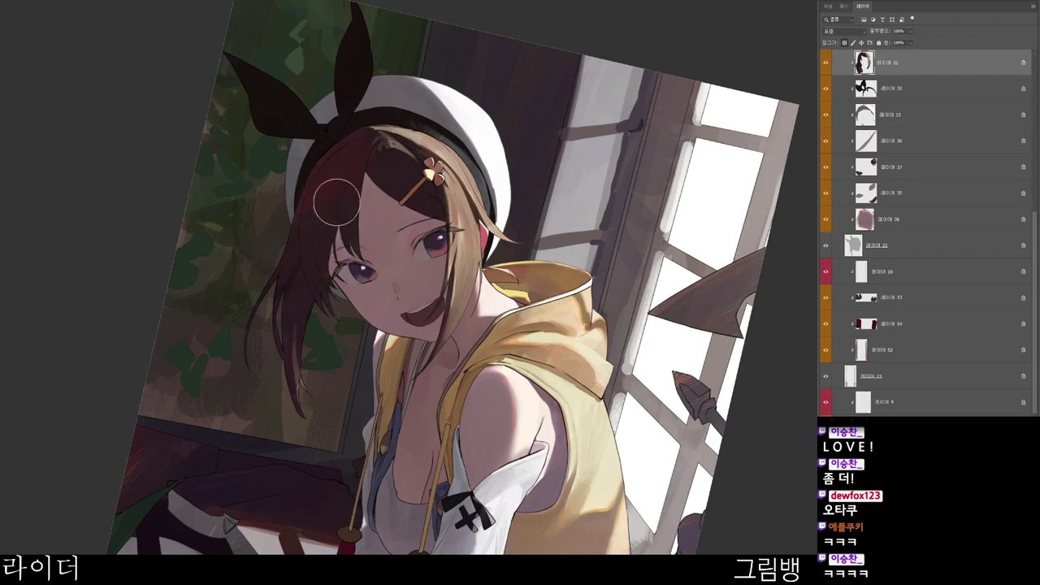
left_click_drag(335, 203, 328, 212)
- Resample the tinted hair colour, make it a richer dark red and spread it over the dark fringe near the hair clip
left_click(365, 134, "alt")
mouse_move(355, 148)
left_mouse_down()
mouse_move(360, 178)
mouse_move(365, 155)
mouse_move(367, 172)
mouse_move(386, 155)
left_mouse_up()
key("n")
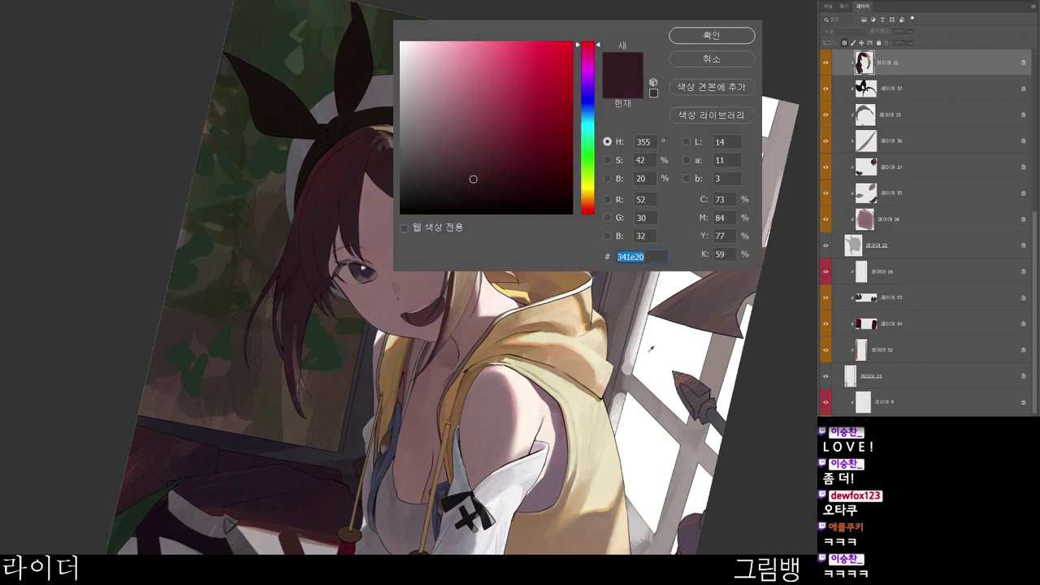
left_click_drag(519, 173, 534, 179)
left_click(732, 37)
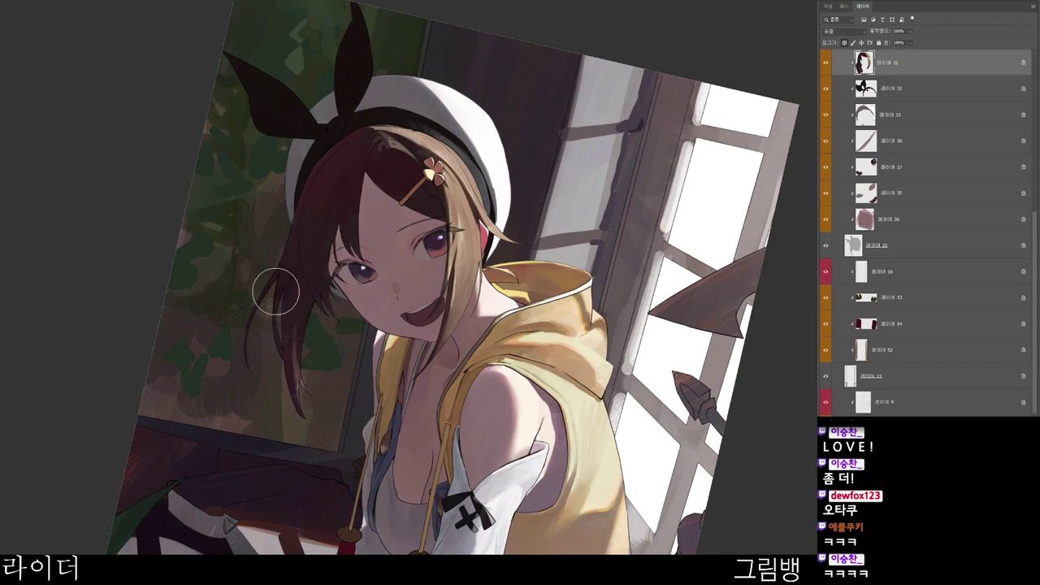
left_click_drag(426, 180, 443, 219)
left_click_drag(443, 258, 472, 254)
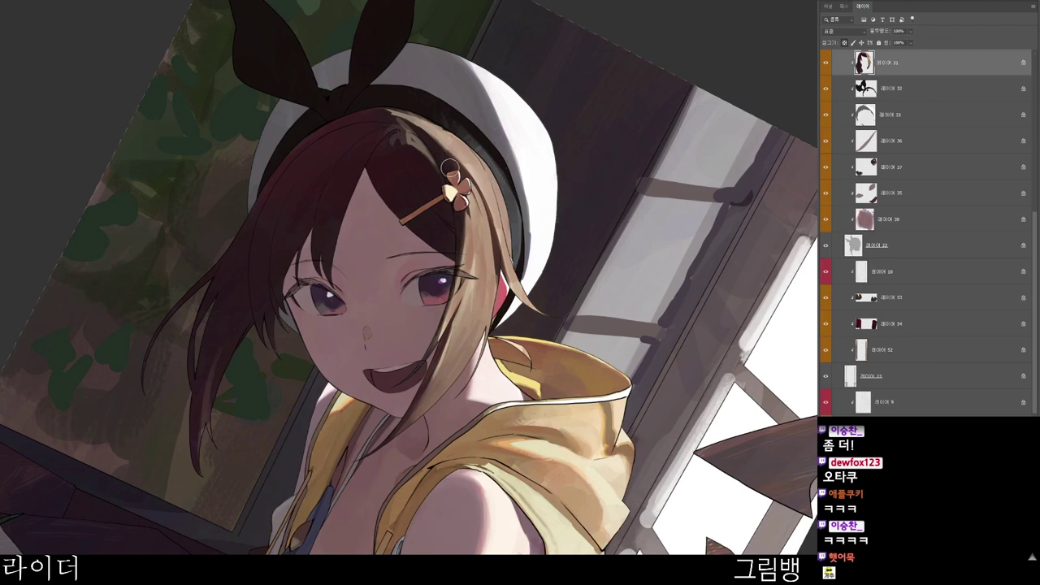
- Sample the hair beside the parting, adjust the paint colour's hue and saturation, and retouch the top of the parting
left_click_drag(459, 154, 471, 244)
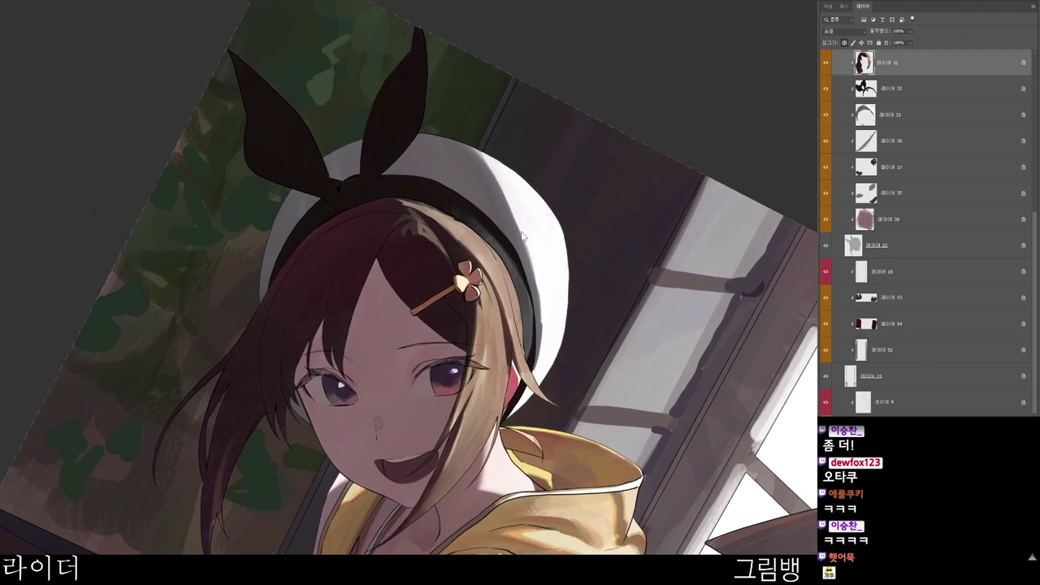
left_click(423, 232, "alt")
key("n")
left_click(531, 180)
left_click_drag(588, 164, 589, 210)
left_click(711, 35)
scroll(418, 276, "down", 2)
scroll(422, 220, "down", 2)
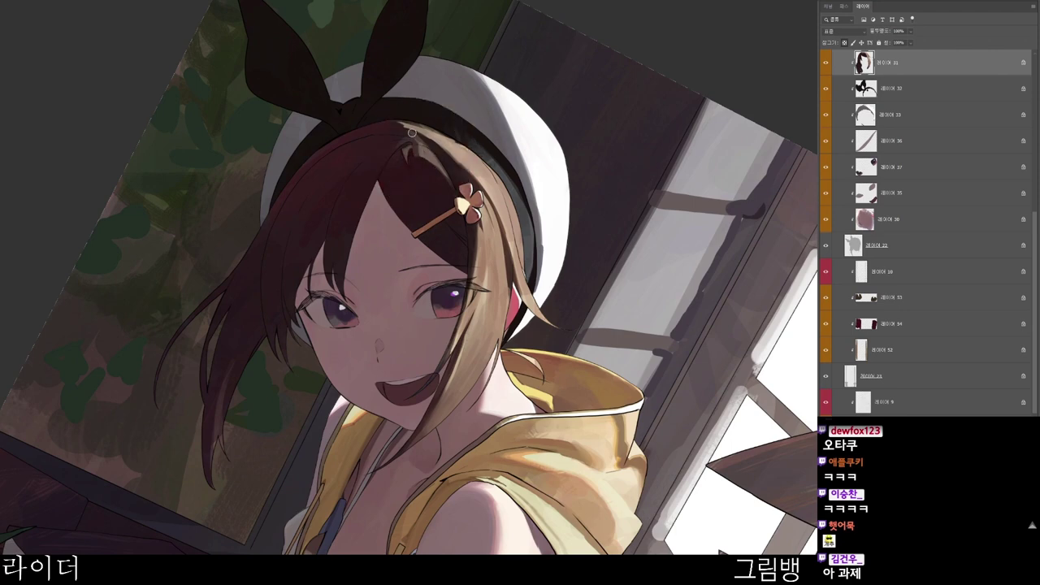
left_click_drag(405, 127, 414, 137)
- Set the paint colour to reddish brown #552819 and blend it into the edge between the dark and blond hair
left_click_drag(446, 418, 590, 560)
key("r")
left_click_drag(587, 321, 587, 210)
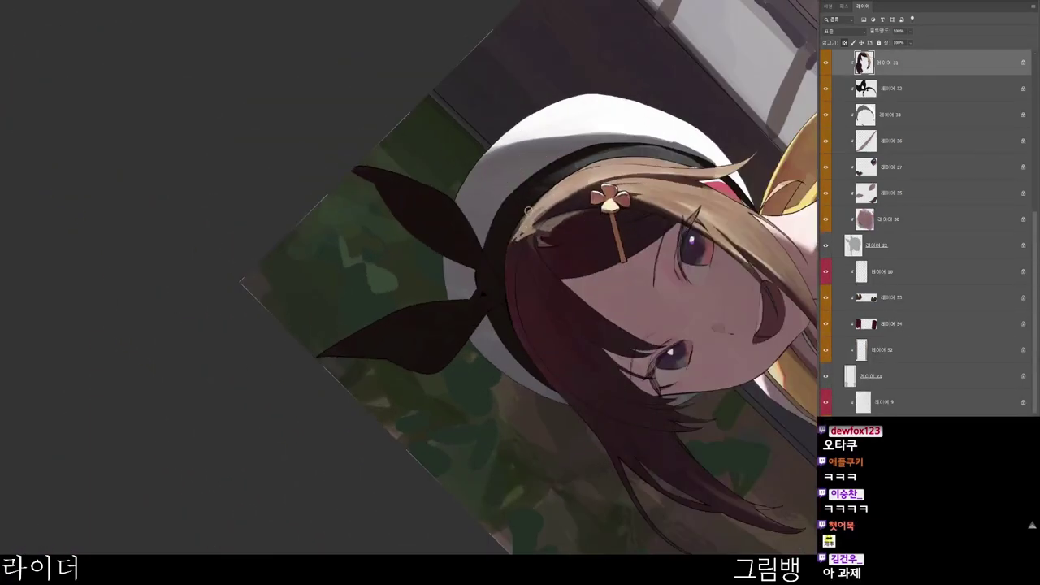
left_click_drag(549, 243, 382, 467)
key("r")
left_click_drag(439, 472, 631, 262)
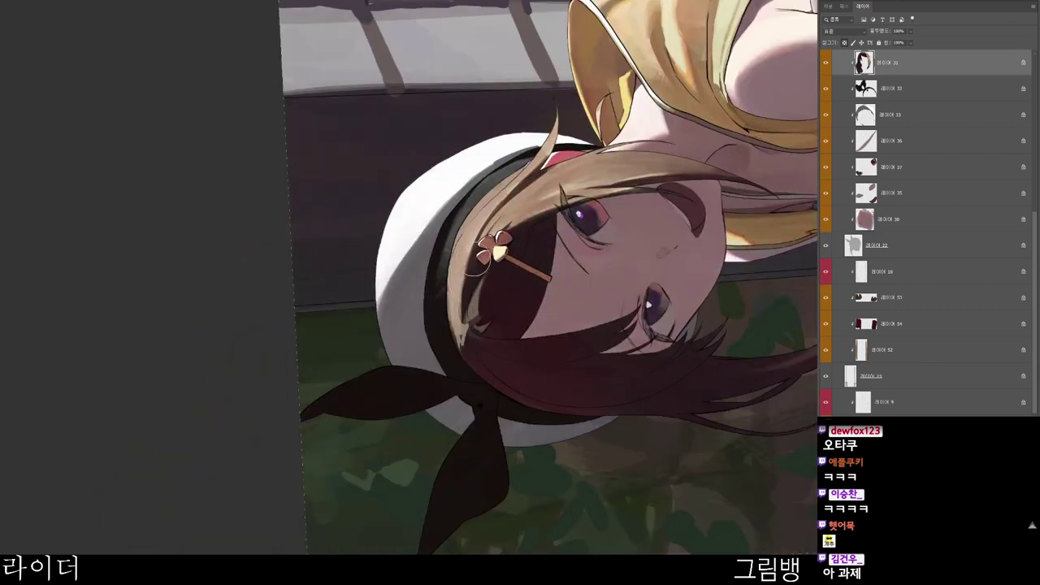
key("n")
left_click_drag(510, 146, 523, 155)
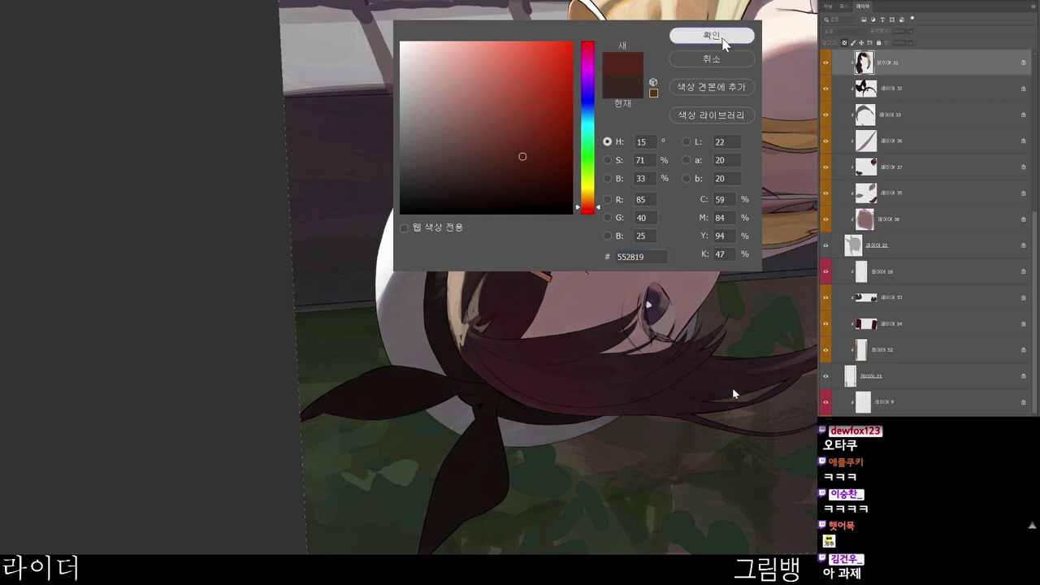
left_click(722, 40)
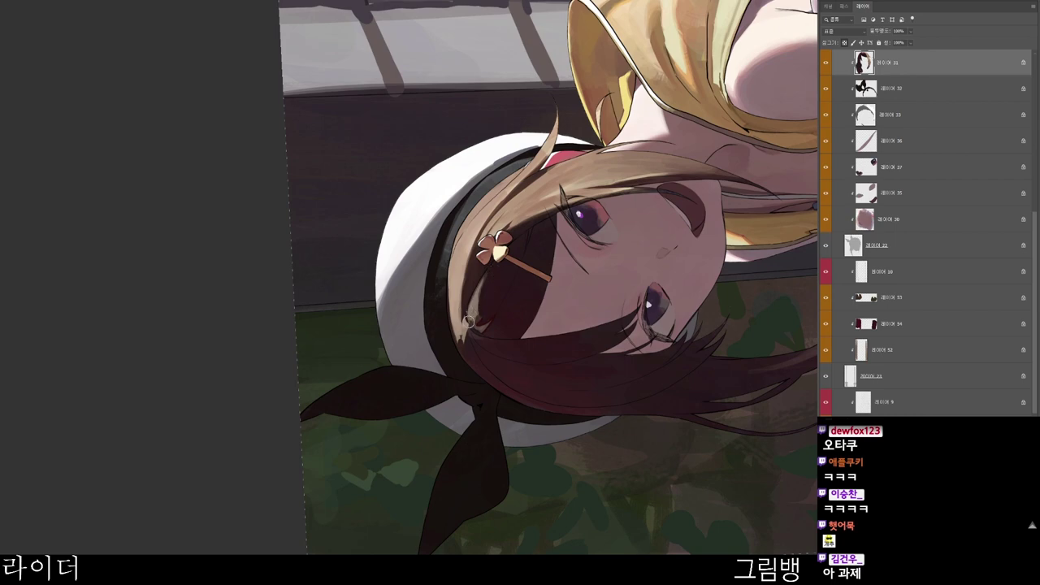
scroll(484, 297, "down", 2)
left_click_drag(516, 246, 439, 385)
mouse_move(243, 497)
left_mouse_down()
mouse_move(365, 314)
mouse_move(353, 350)
mouse_move(357, 362)
mouse_move(369, 353)
left_mouse_up()
scroll(363, 312, "up", 1)
- Sample the dark hair beside the parting and choose a new dark shade for refining the strands there
left_click(386, 306, "alt")
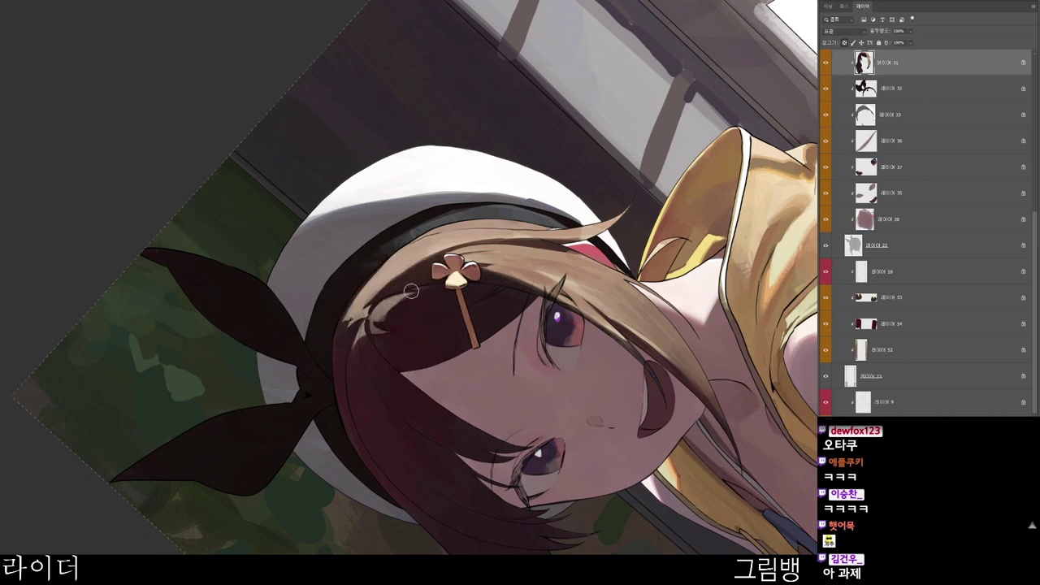
scroll(465, 285, "down", 3)
key("r")
left_click_drag(418, 130, 369, 469)
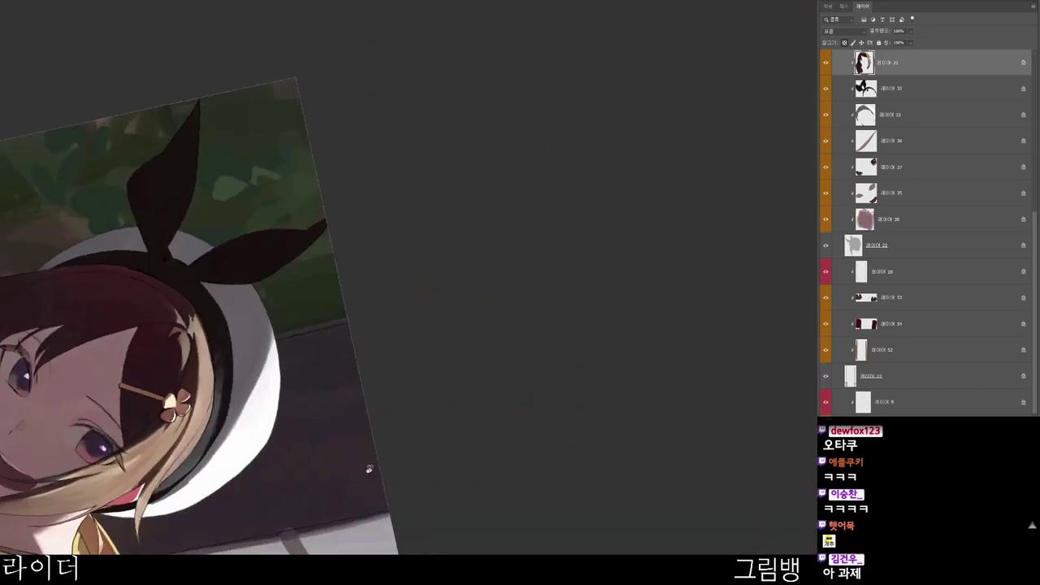
key("n")
left_click(473, 182)
left_click(713, 39)
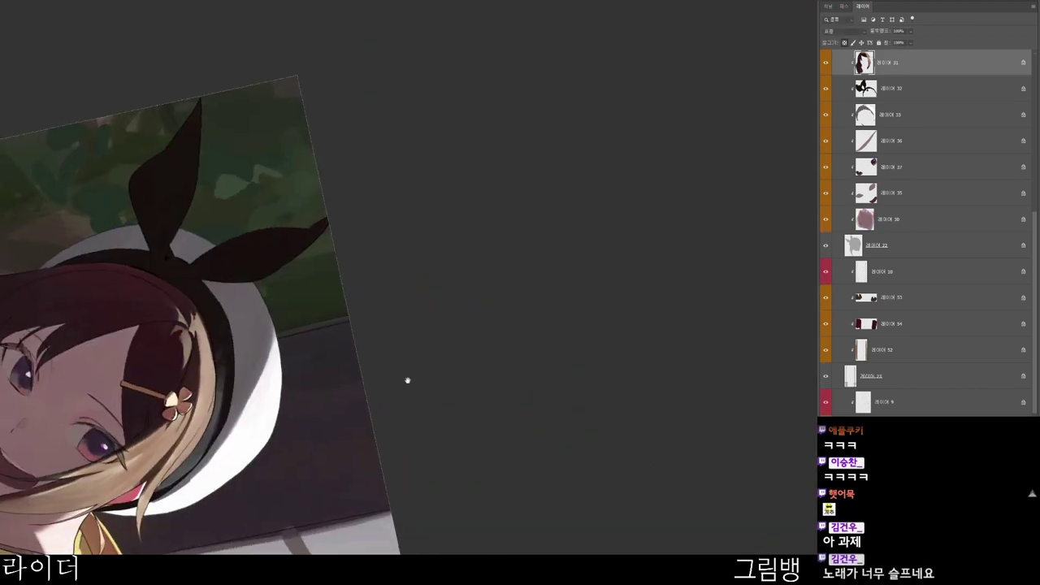
- Change the sampled beige #947e6c to a more saturated brown and refine the light strands at the hair's parting
left_click_drag(407, 378, 488, 314)
scroll(359, 345, "up", 2)
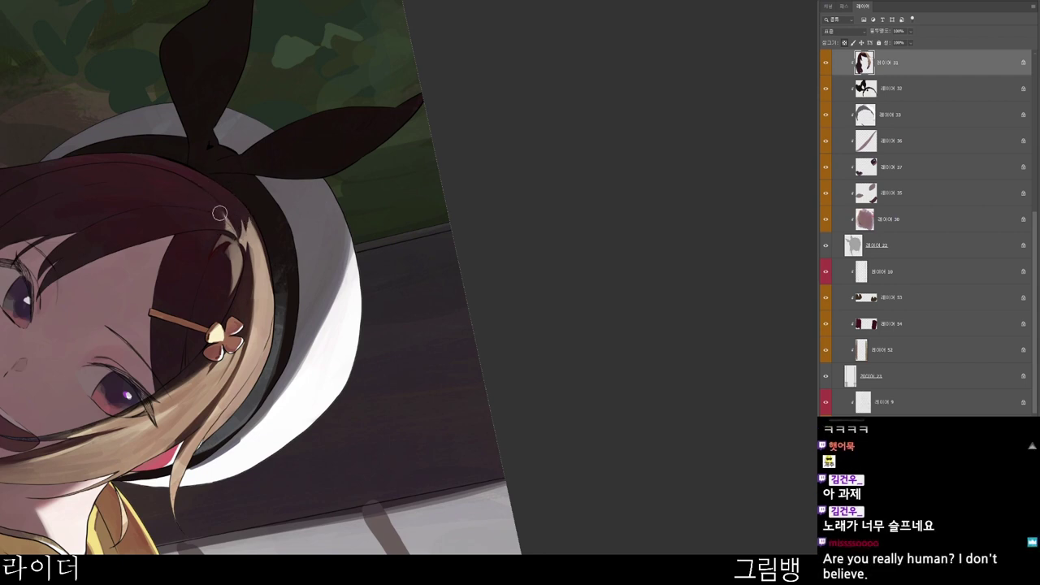
key("n")
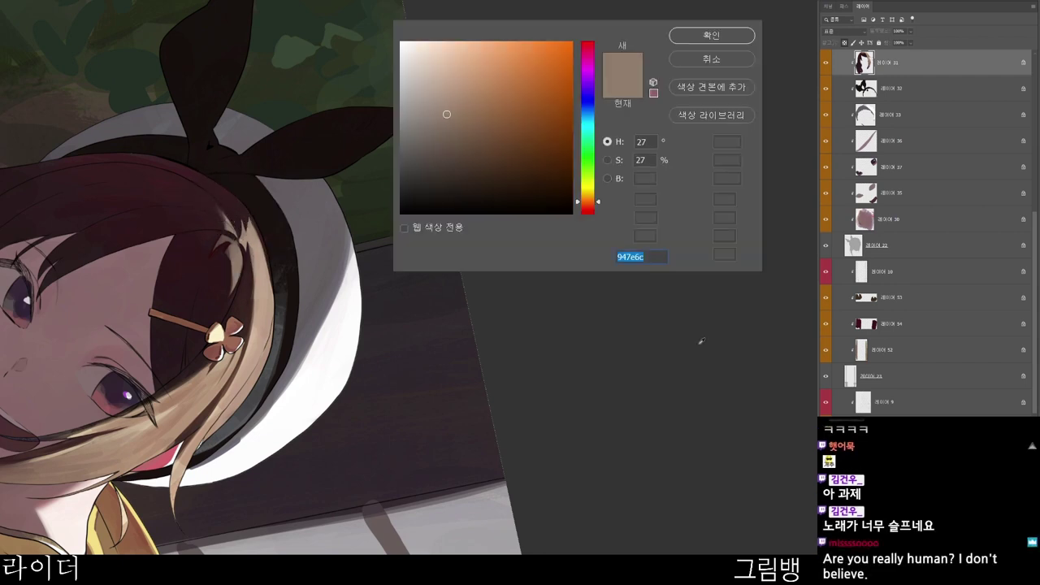
left_click(520, 145)
left_click(727, 35)
key("r")
left_click_drag(390, 344, 493, 341)
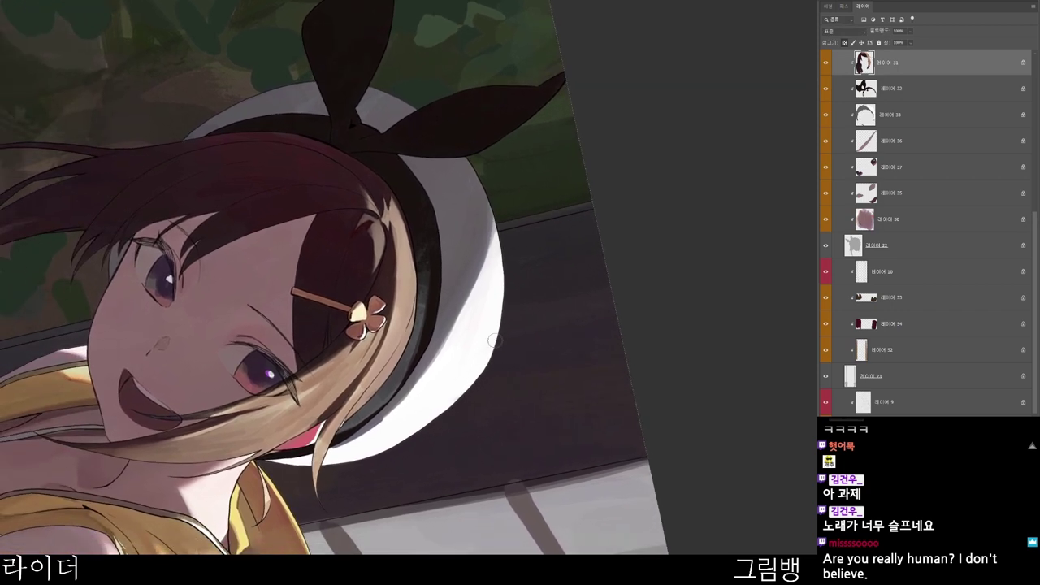
left_click(368, 199, "alt")
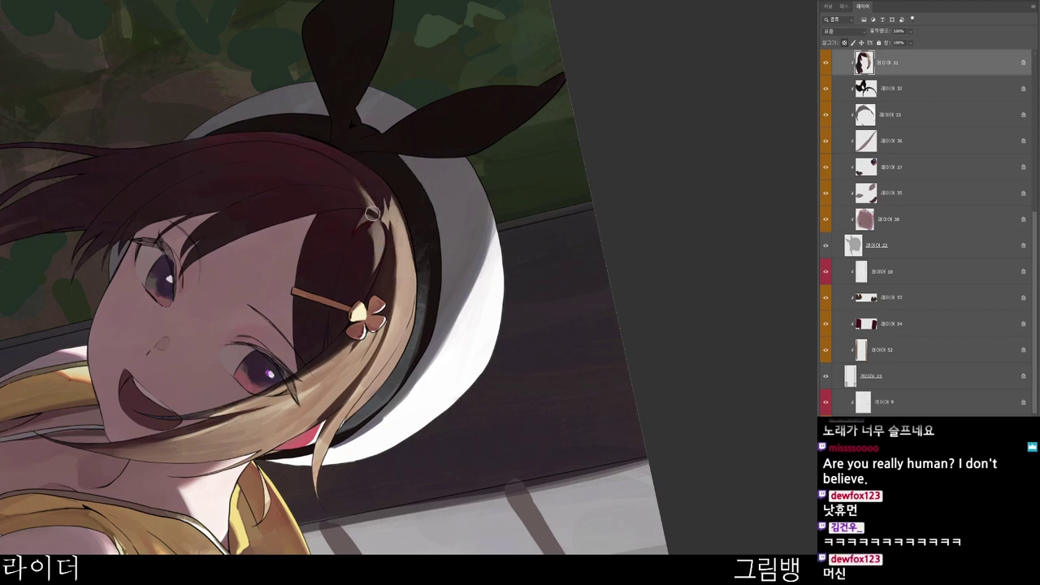
left_click_drag(403, 199, 391, 189)
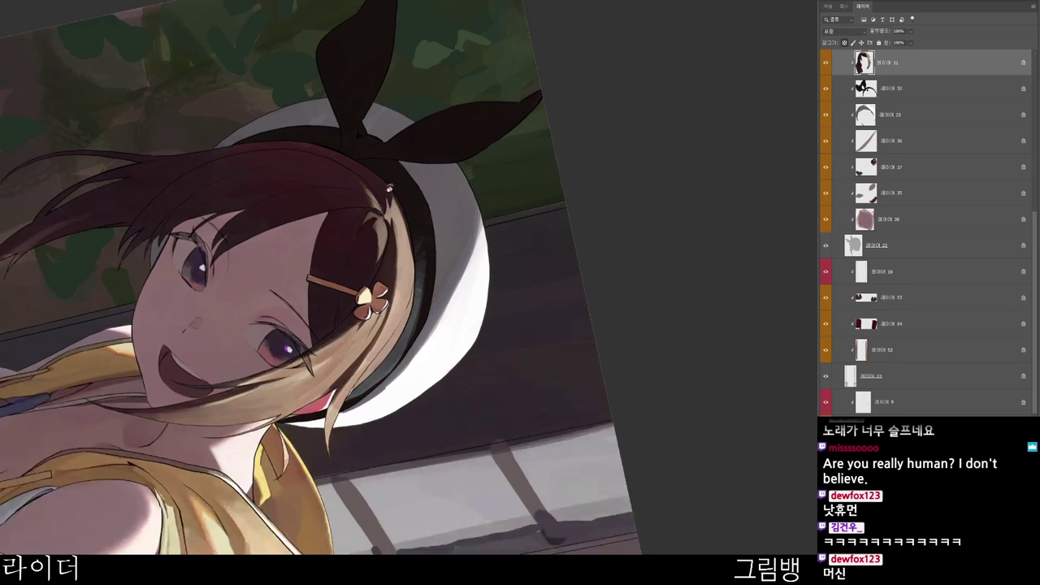
- Clean up the hair strands around the clip and parting, and set the paint colour to a reddish near-black
left_click_drag(431, 430, 547, 186)
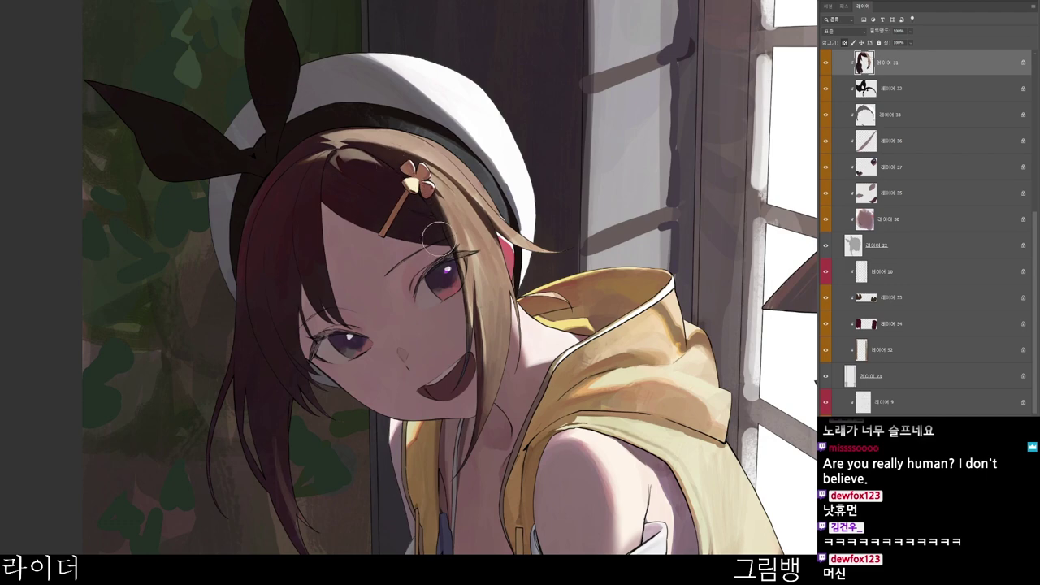
left_click_drag(447, 252, 480, 198)
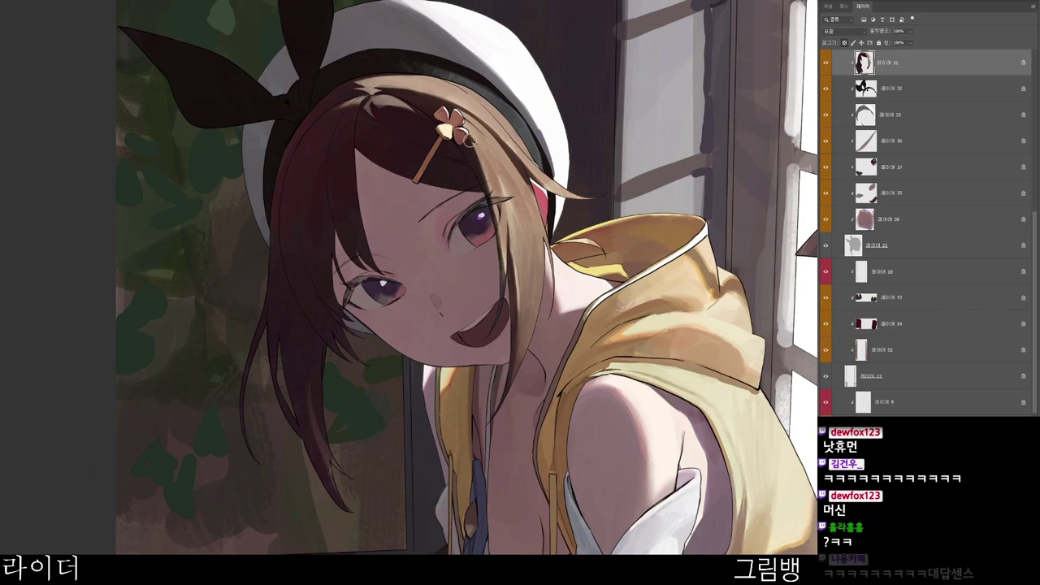
left_click_drag(473, 150, 428, 122)
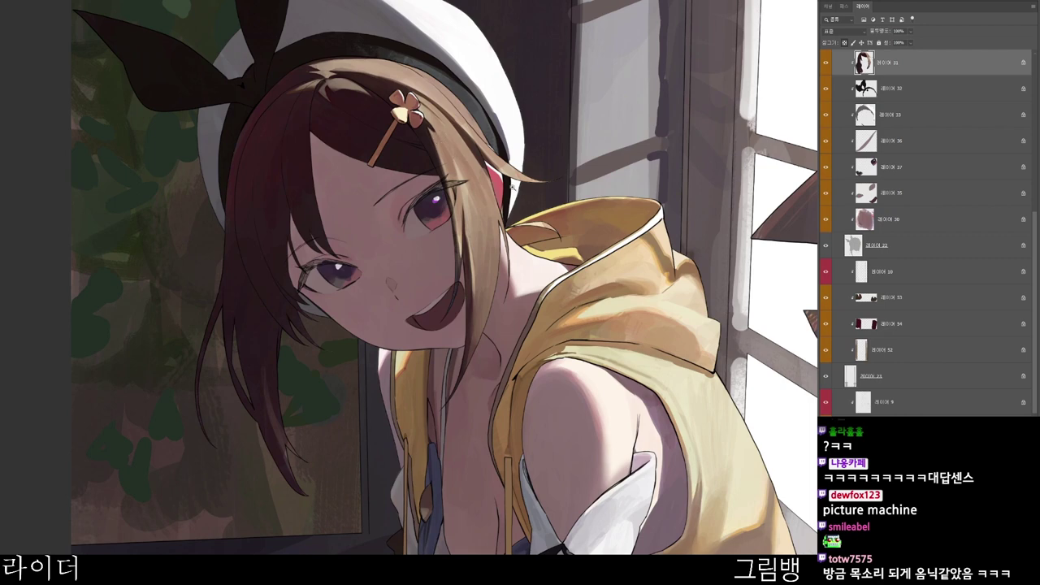
left_click_drag(512, 187, 496, 187)
left_click_drag(515, 318, 555, 319)
key("n")
left_click_drag(496, 196, 505, 200)
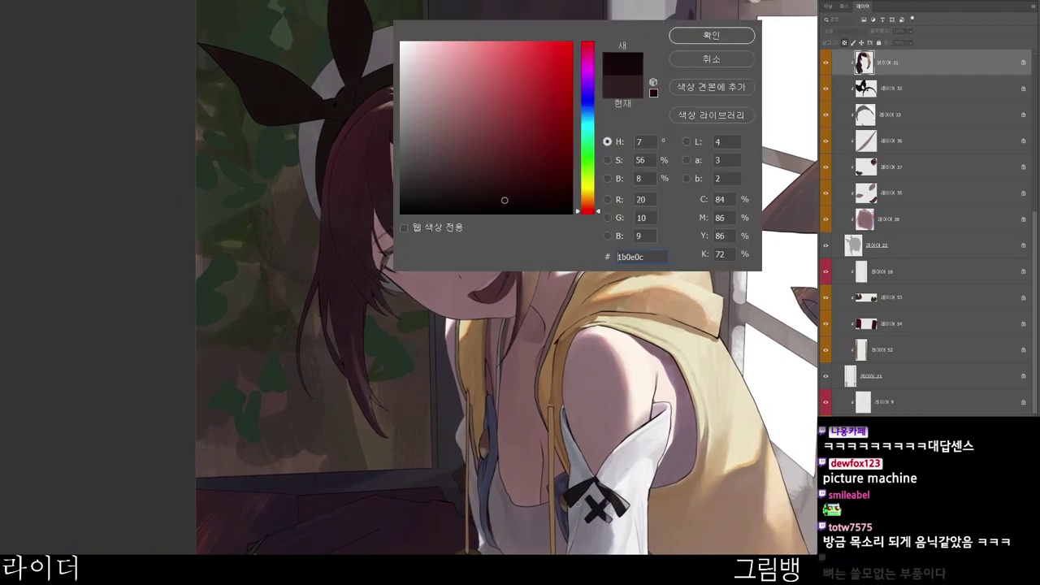
left_click(711, 35)
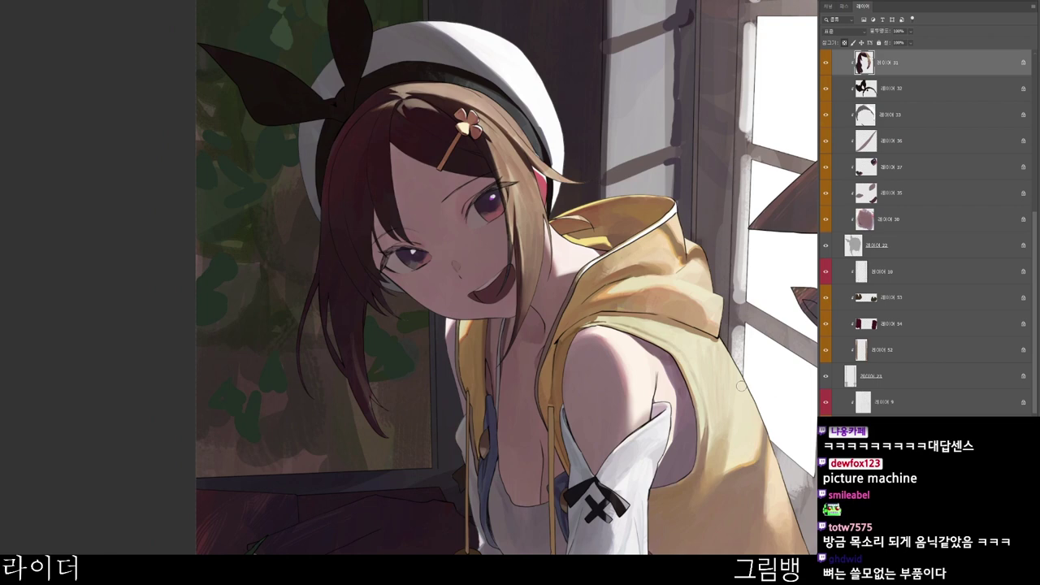
- Retouch the dark side lock beside the face and set its paint colour to dark reddish brown #241919
left_click_drag(510, 242, 585, 226)
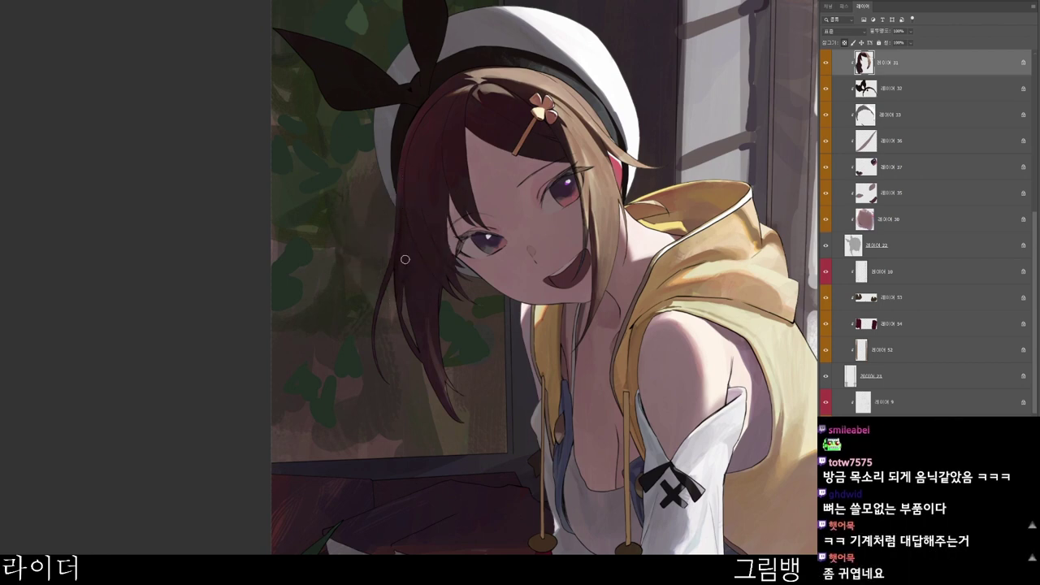
left_click_drag(428, 263, 403, 258)
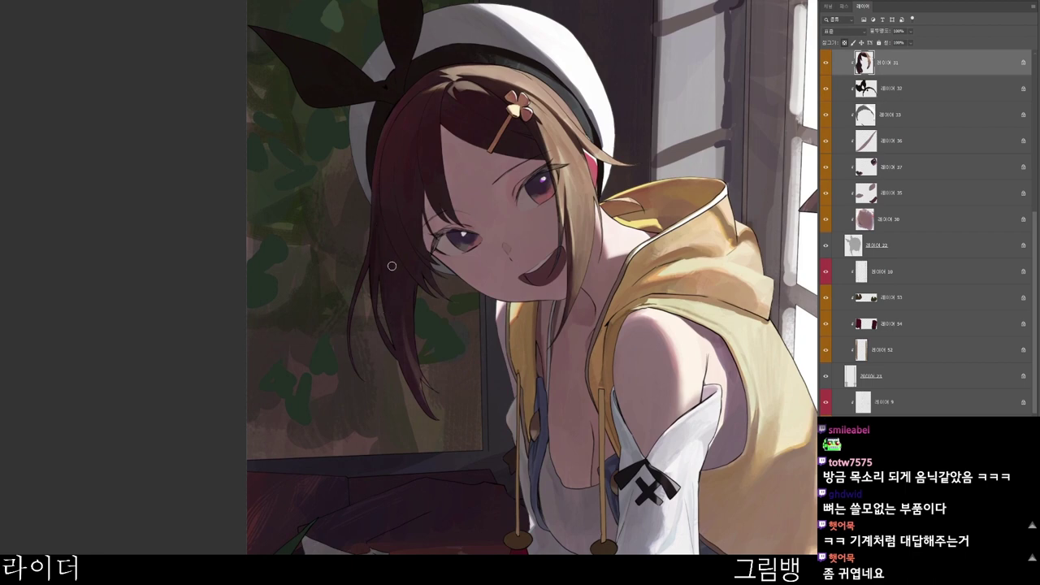
key("n")
left_click(457, 188)
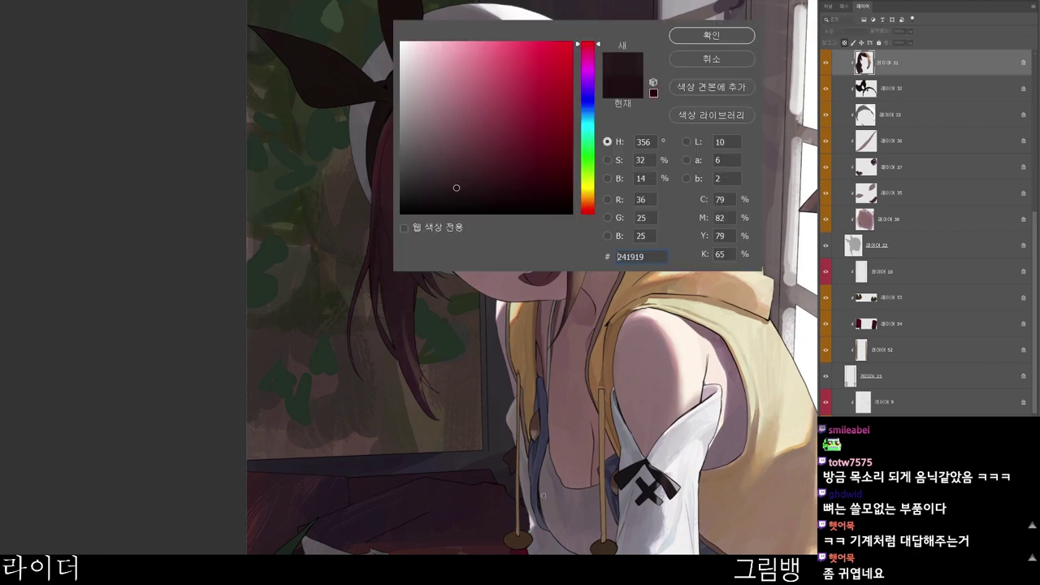
left_click(715, 34)
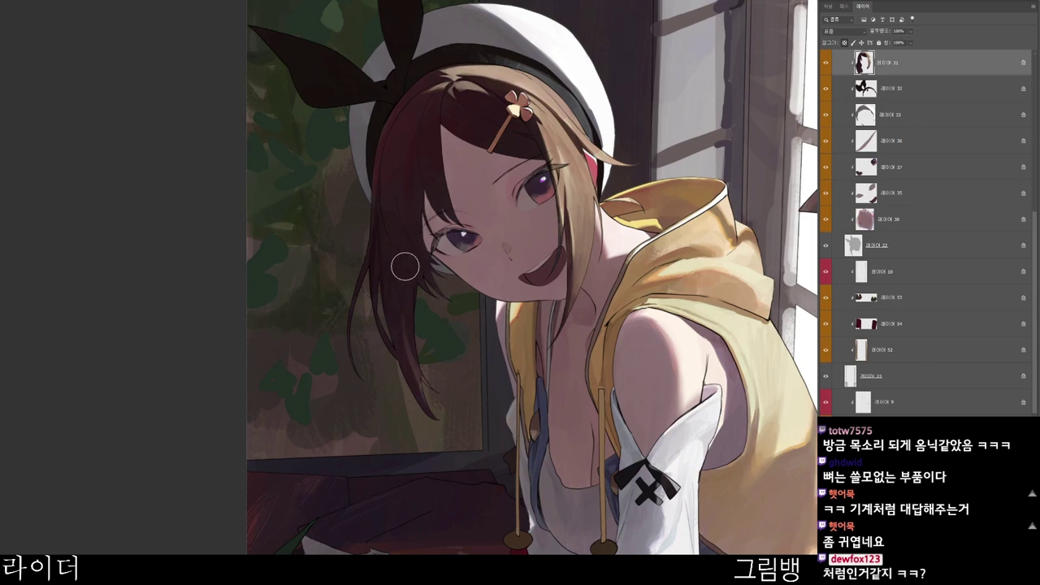
key("bracketright")
key("bracketright")
key("bracketright")
key("bracketright")
key("bracketright")
key("bracketleft")
key("bracketleft")
key("bracketleft")
key("bracketleft")
key("bracketleft")
left_click(564, 376, "alt")
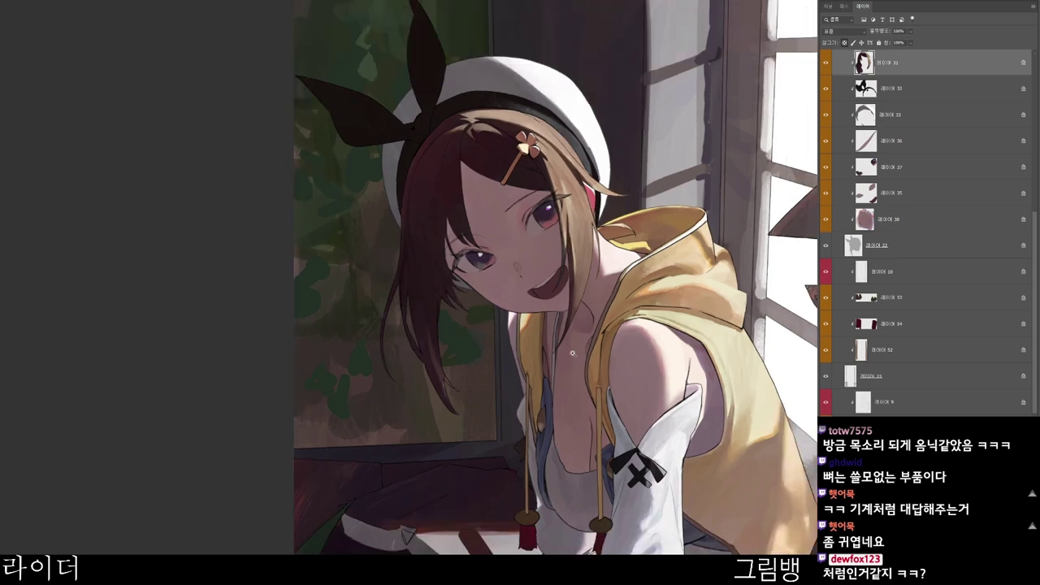
- Select the beret's layer and darken the light patch of beret showing between the side lock and the cheek
key("r")
left_click_drag(559, 393, 499, 486)
left_click(448, 398, "ctrl")
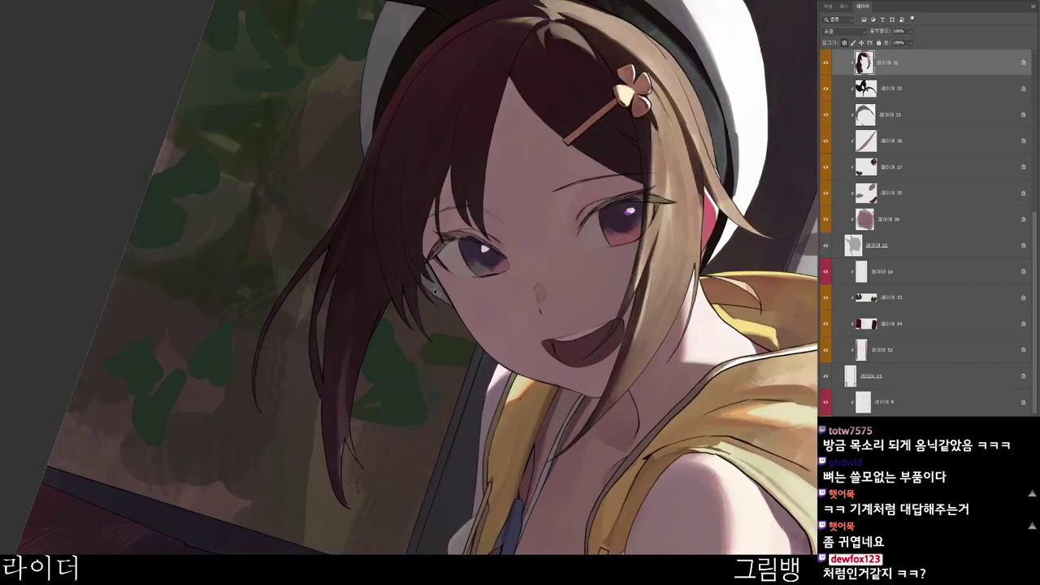
left_click(471, 297, "ctrl")
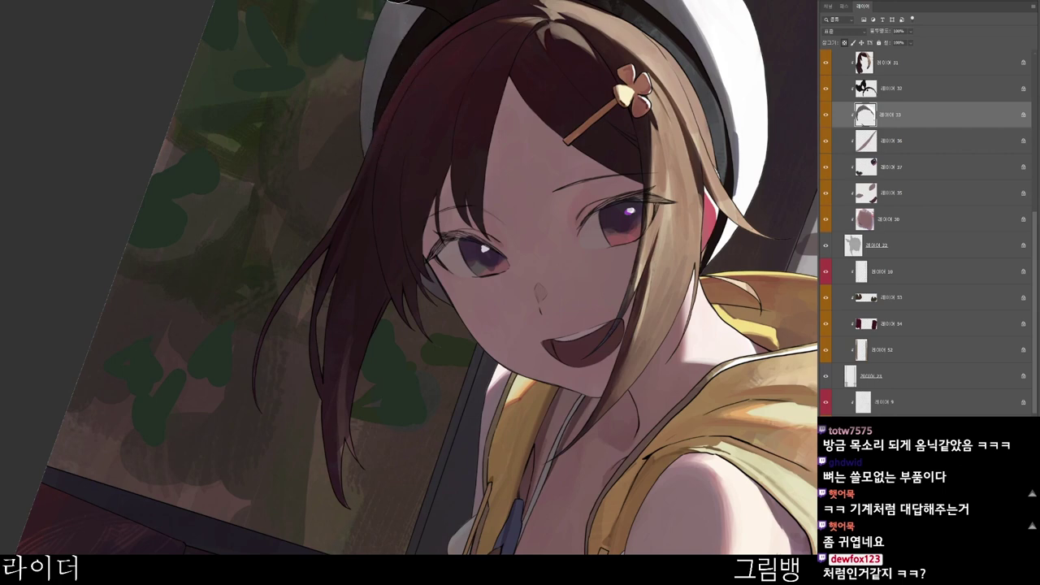
scroll(594, 70, "down", 2)
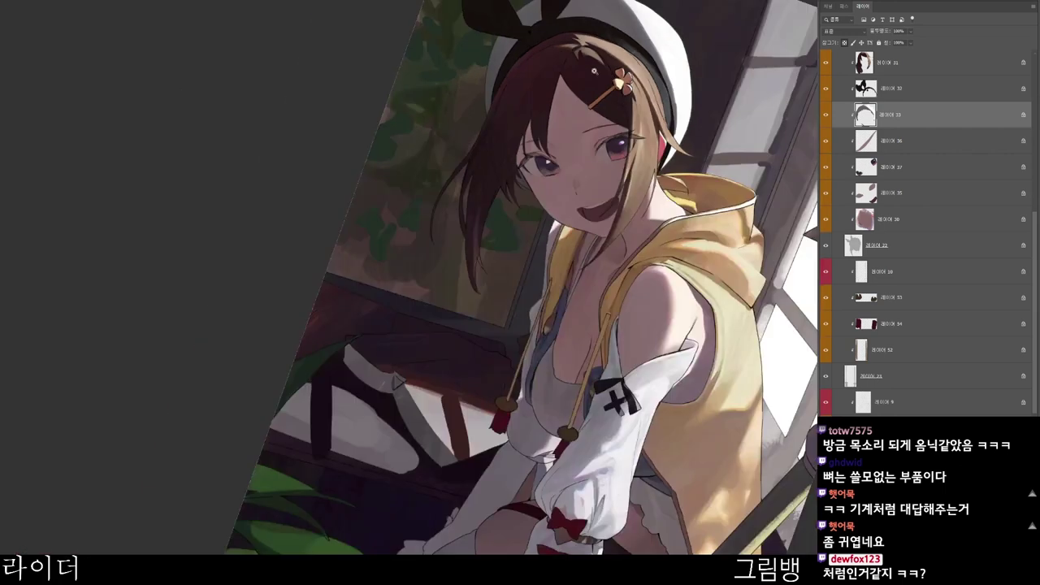
- Set the paint colour to light grey #c5c8ca and soften the boundary between light and shadow on the beret
key("Escape")
left_click_drag(696, 457, 603, 554)
scroll(529, 287, "up", 2)
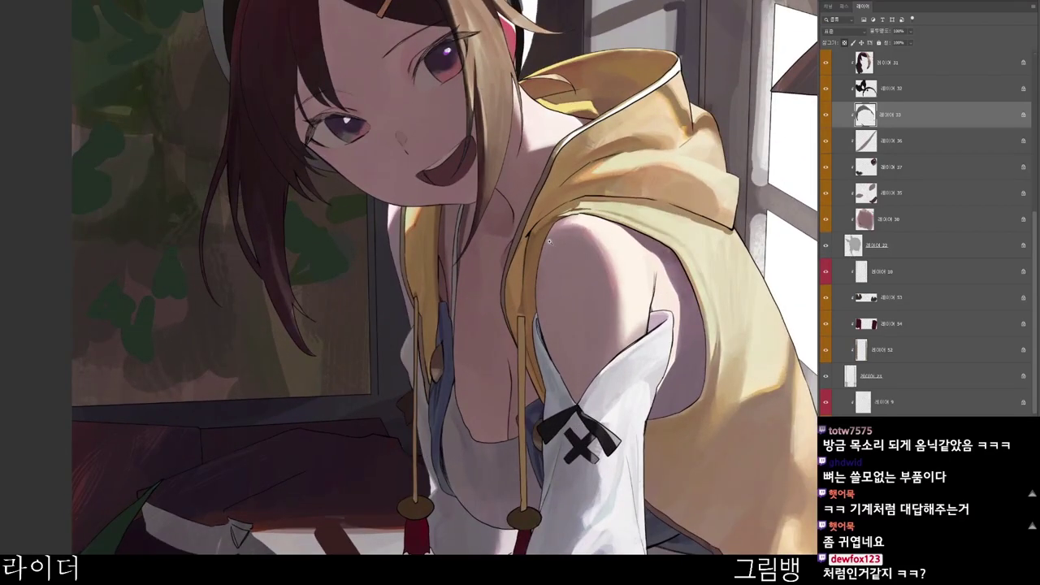
left_click_drag(642, 130, 503, 436)
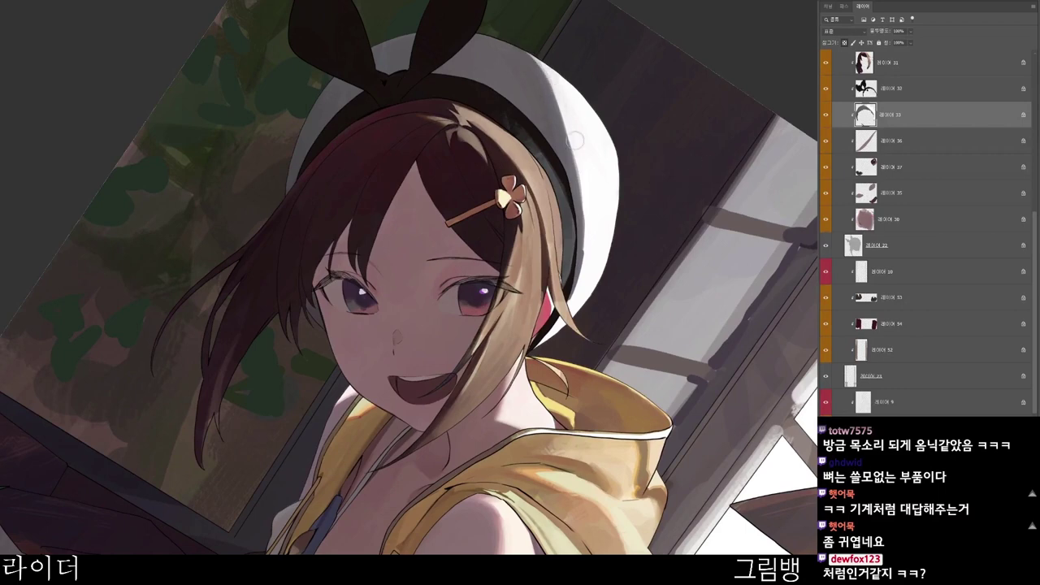
key("n")
left_click(403, 77)
left_click(589, 124)
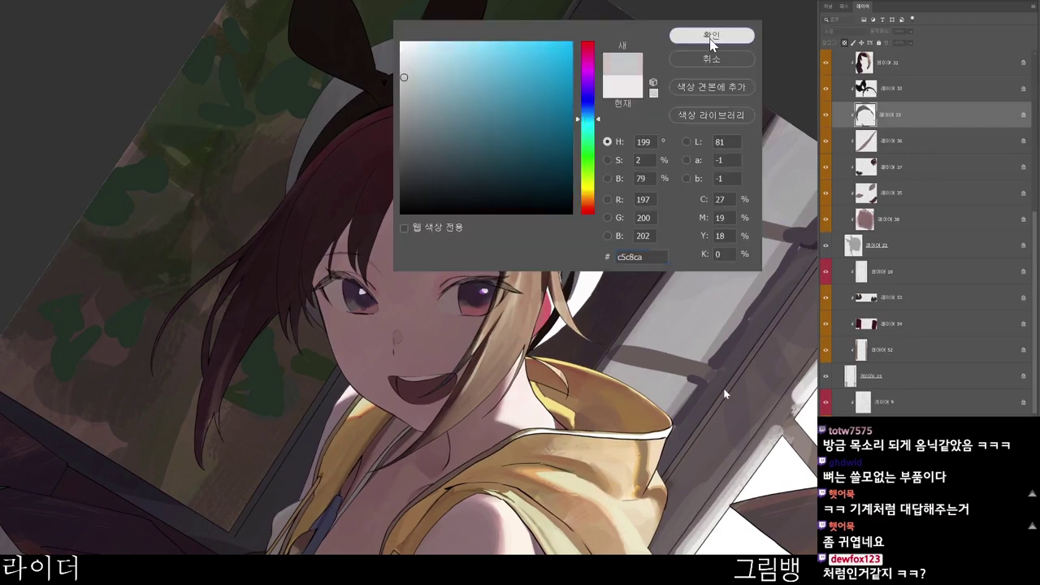
left_click(711, 35)
left_click_drag(589, 165, 469, 138)
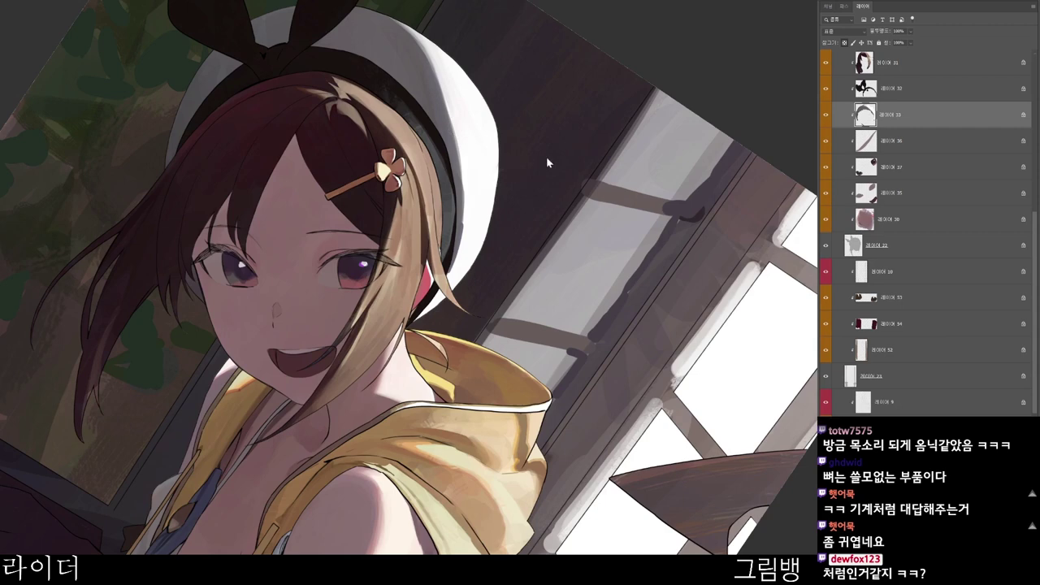
- Tint the beret's shading boundary using muted red #805d5d and a light tone shifted from #c69696 to a yellowish hue
key("n")
left_click(446, 127)
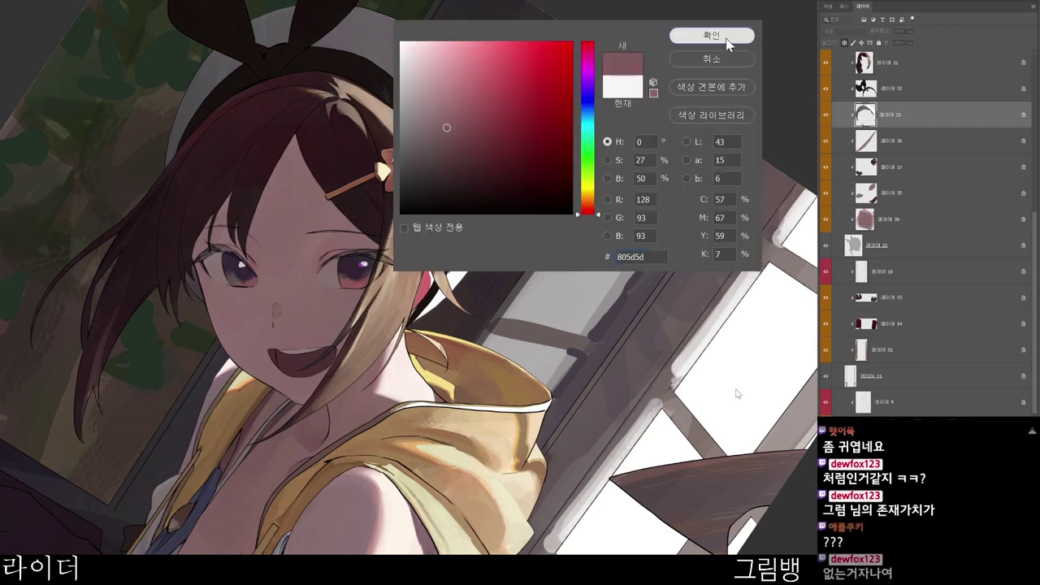
left_click(728, 45)
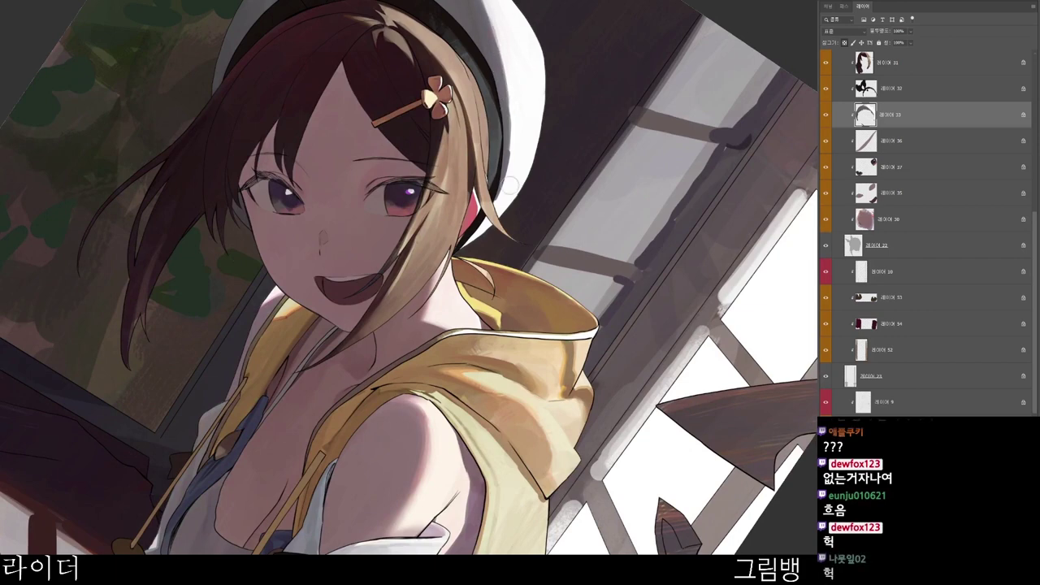
key("alt+shift+c")
left_click(440, 82)
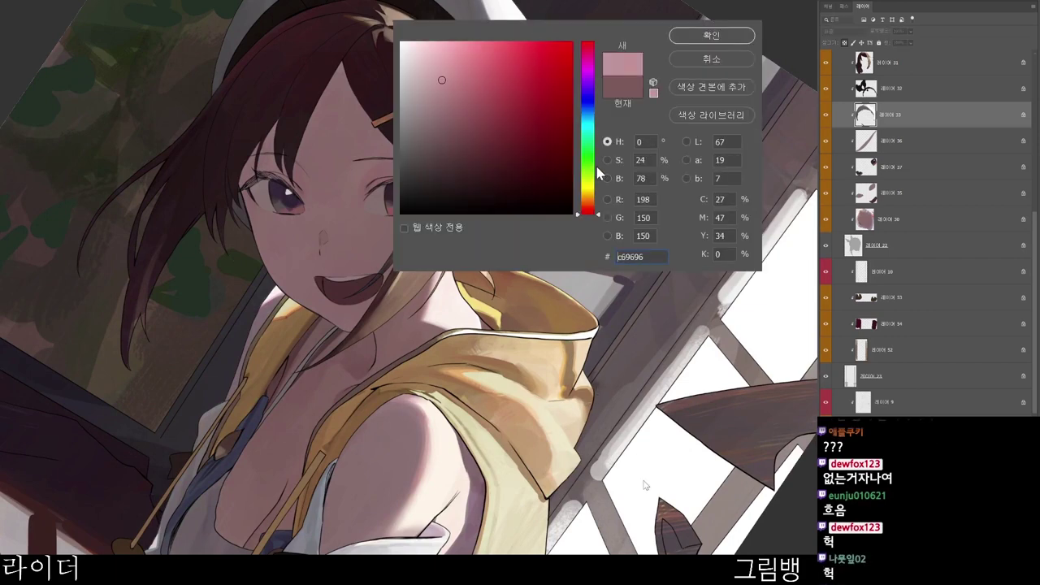
left_click(590, 172)
left_click(712, 40)
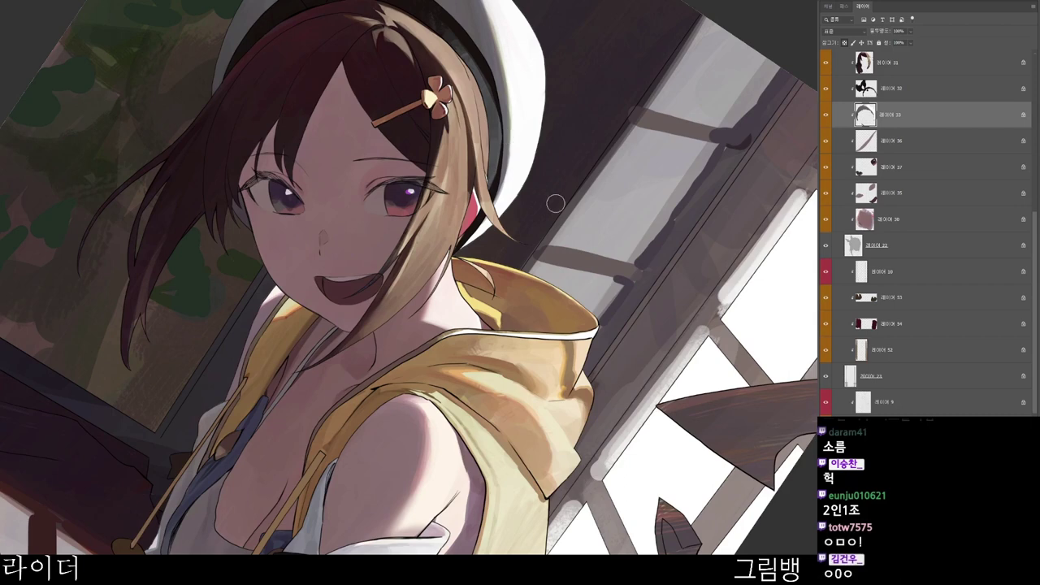
- Shift the sampled grey #6c6a74 to a magenta hue and refine the shading along the beret's lower lit edge
key("n")
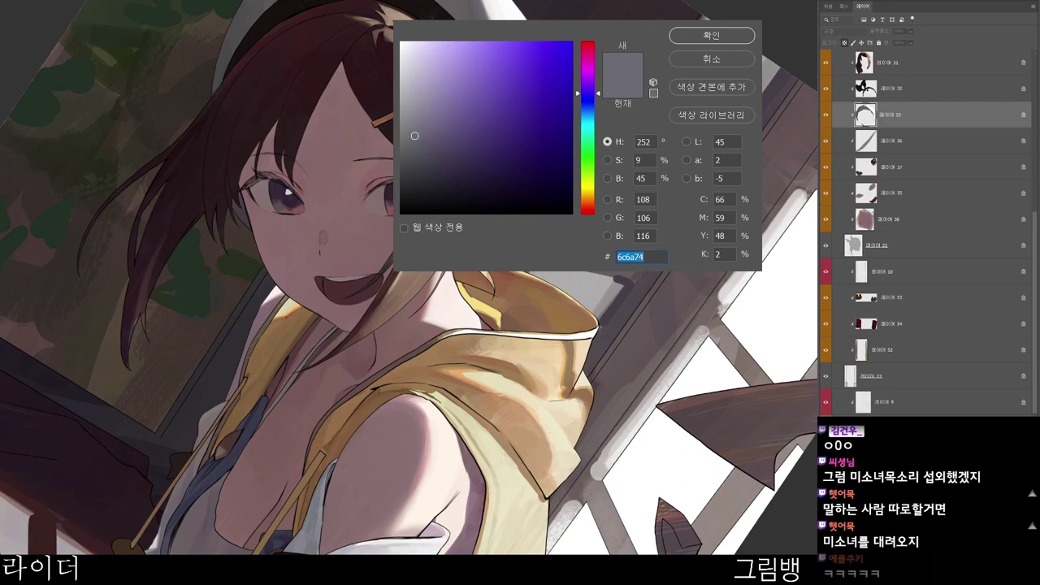
left_click(587, 70)
left_click(703, 35)
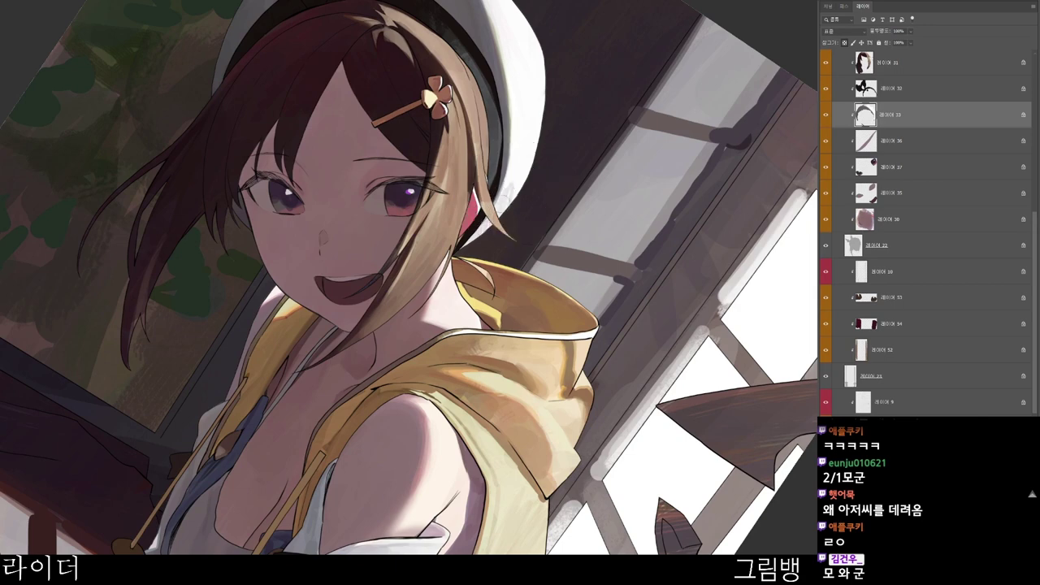
left_click(517, 164, "alt")
left_click_drag(511, 189, 508, 198)
scroll(609, 221, "down", 1)
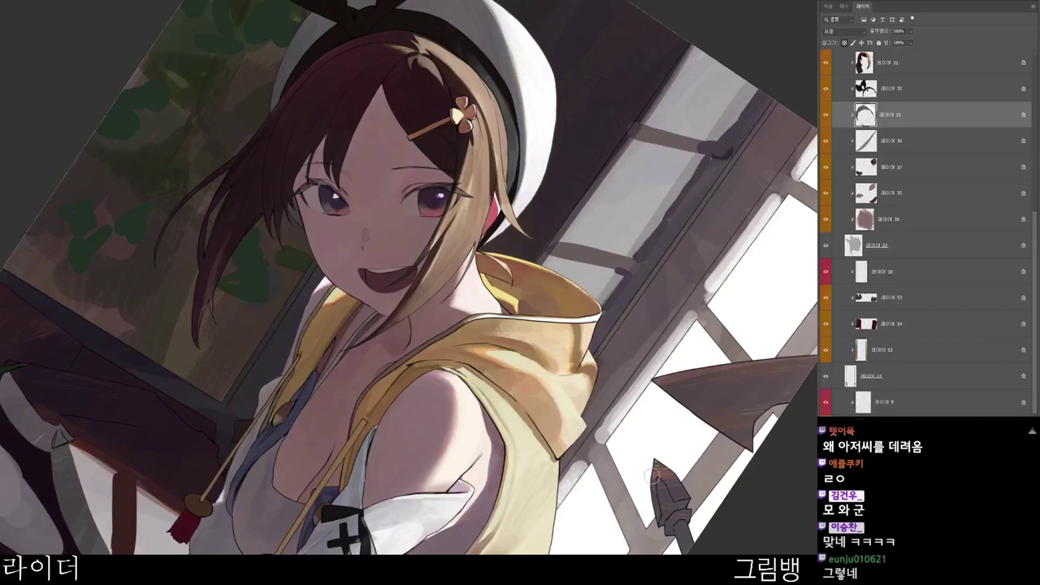
mouse_move(639, 374)
left_mouse_down()
mouse_move(658, 298)
mouse_move(653, 387)
left_mouse_up()
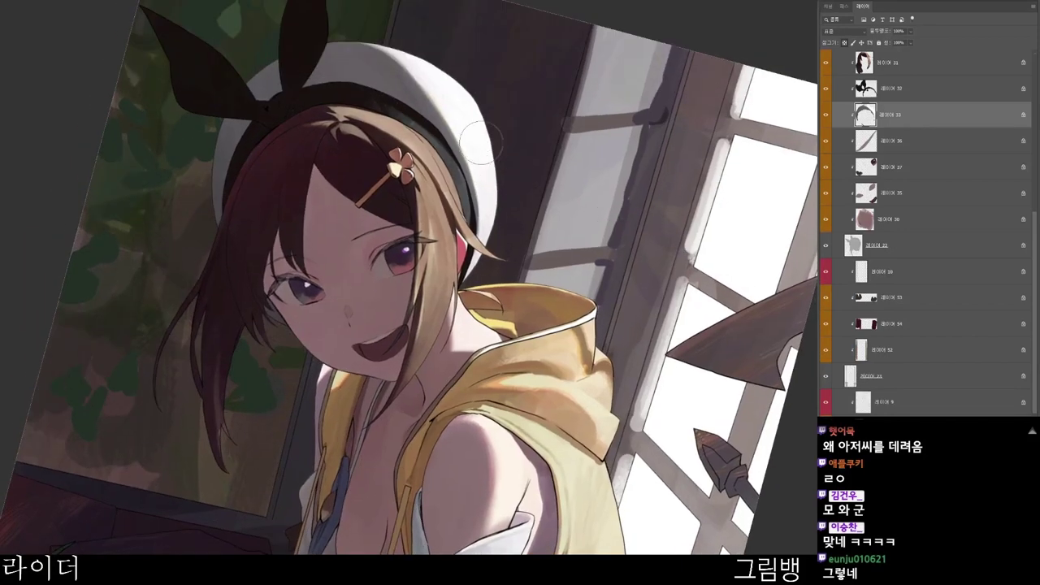
scroll(681, 305, "down", 1)
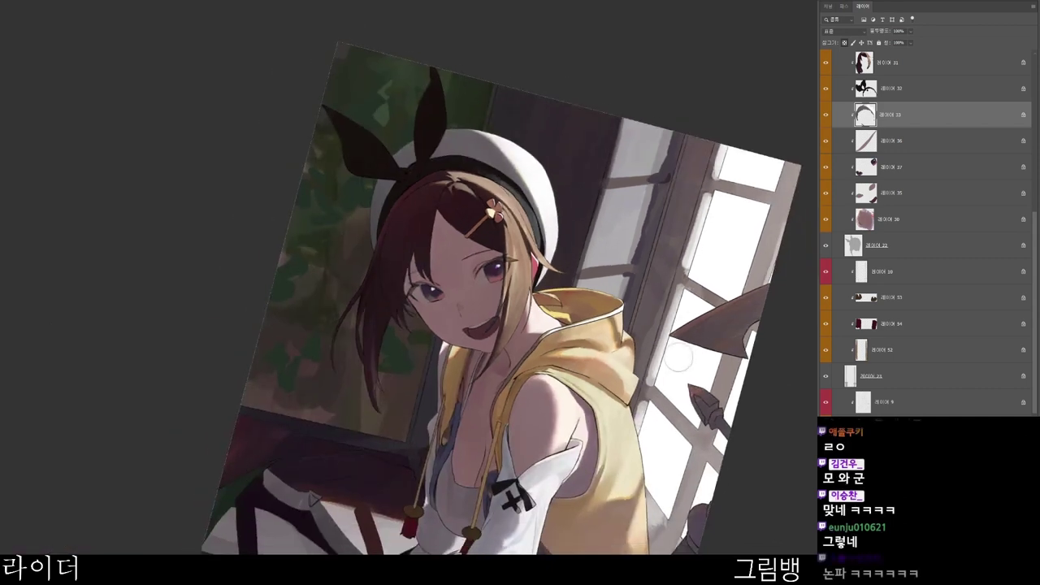
- Change the sampled near-white #fffefe to a muted reddish tone and touch up the beret's shading boundary
left_click(738, 481)
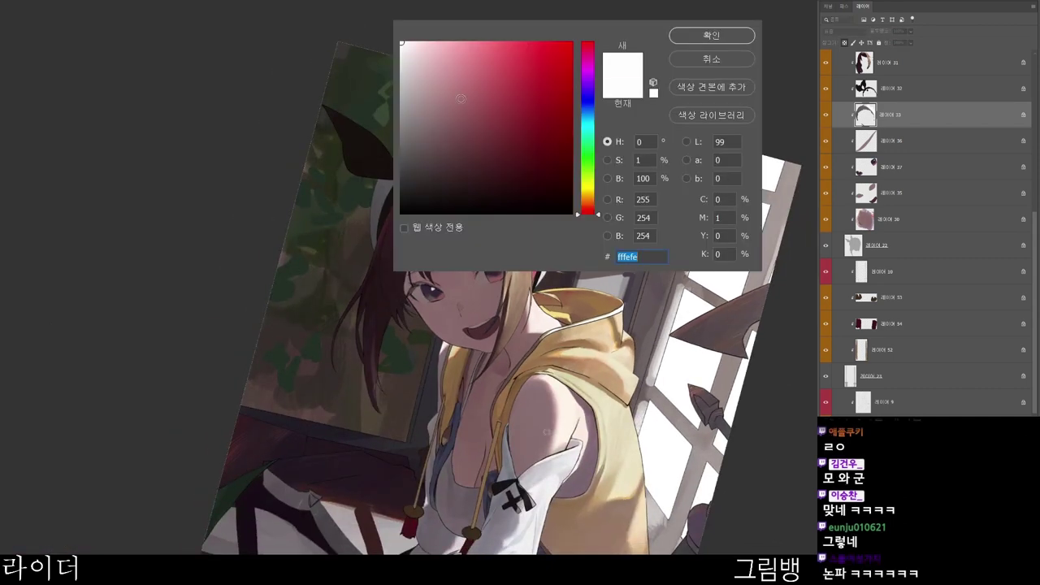
left_click(448, 98)
left_click(708, 37)
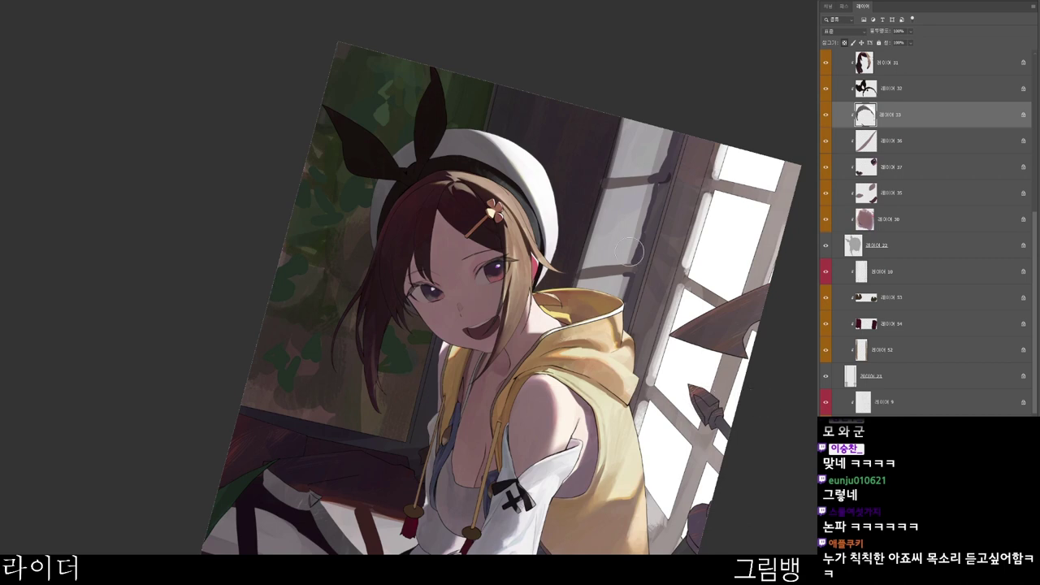
key("r")
left_click_drag(653, 330, 475, 456)
left_click(537, 351, "ctrl")
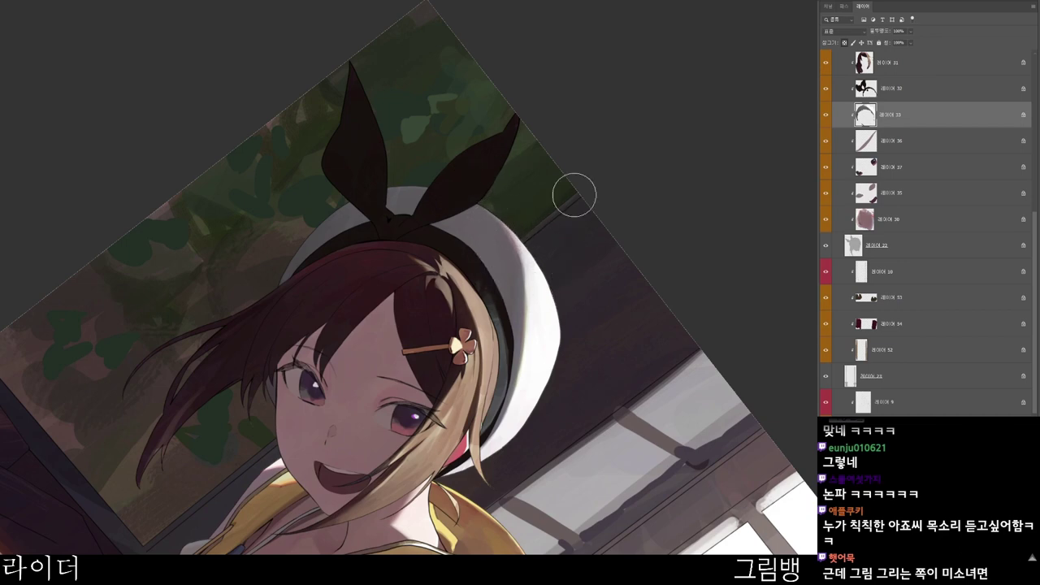
left_click_drag(584, 190, 549, 169)
- Examine the beret's shading and colours against the whole illustration, upright and at reduced size
key("r")
left_click_drag(504, 504, 622, 284)
left_click_drag(546, 293, 601, 505)
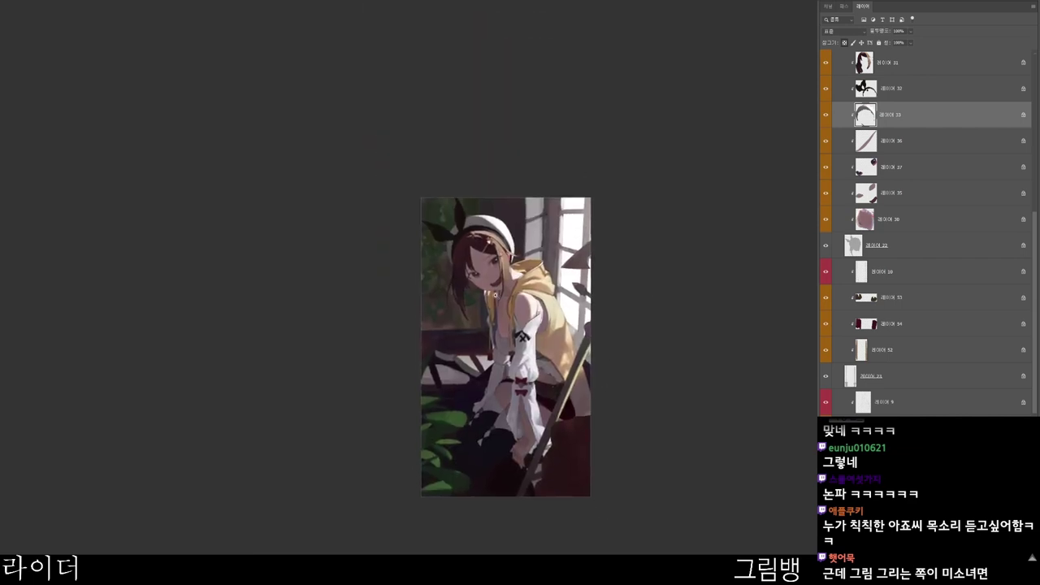
scroll(495, 295, "up", 3)
left_click_drag(510, 371, 518, 371)
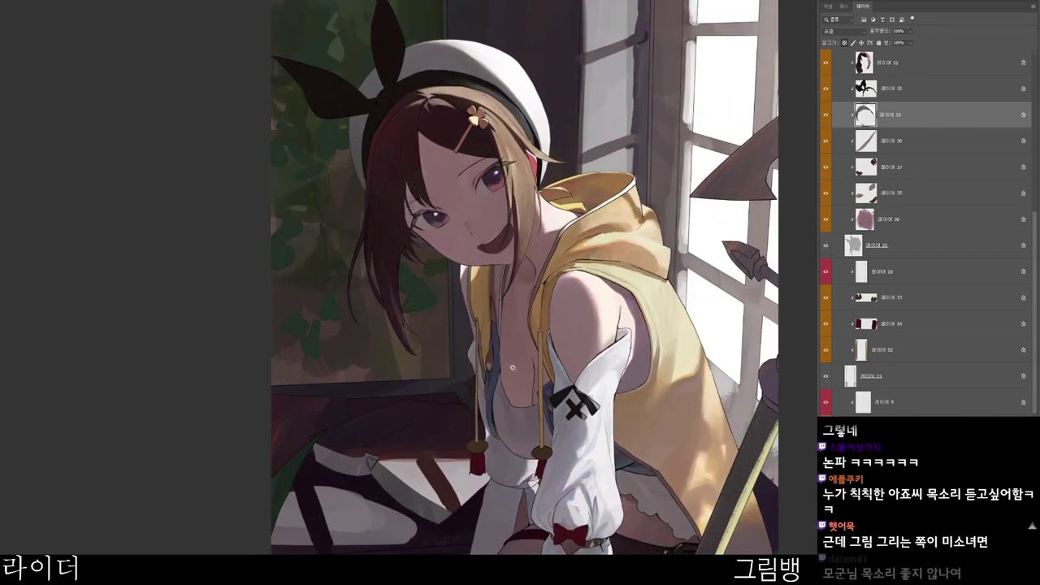
left_click_drag(520, 199, 529, 233)
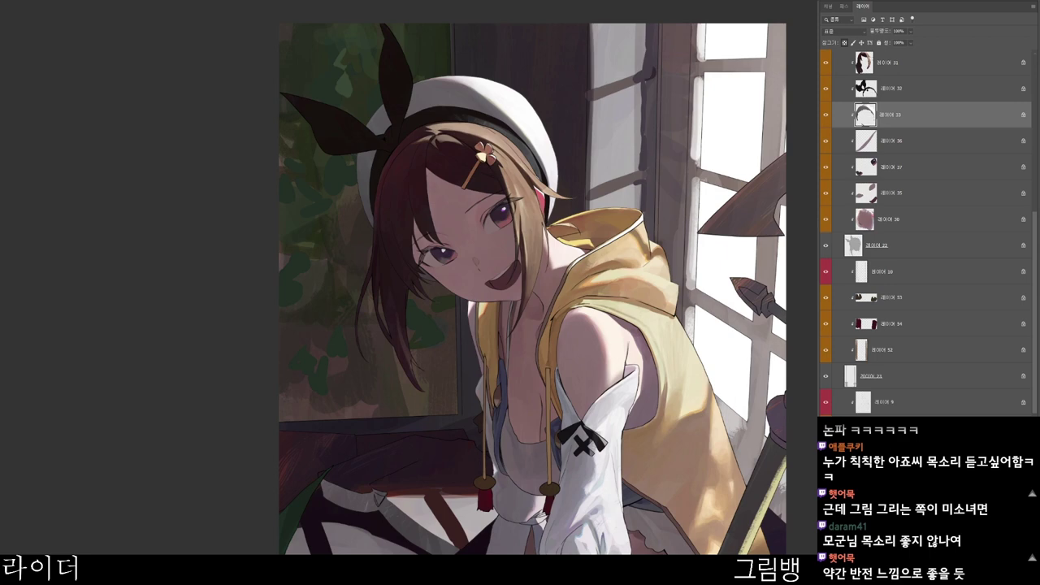
left_click_drag(512, 249, 458, 203)
left_click_drag(414, 104, 425, 94)
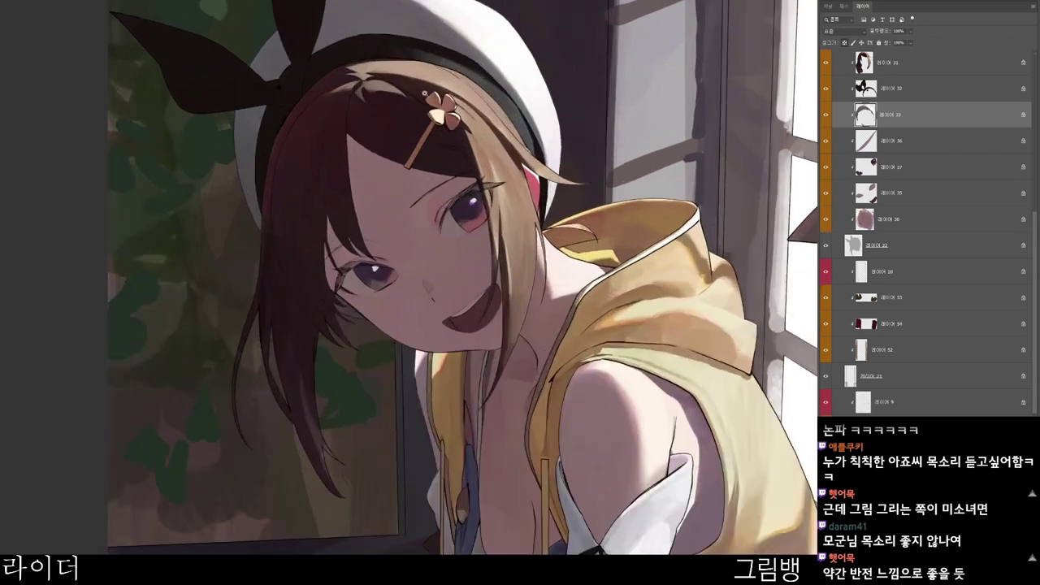
- Select the black ribbon's layer and paint a greyish highlight on the beret's upright ribbon loop
left_click(341, 38, "ctrl")
left_click_drag(363, 23, 340, 192)
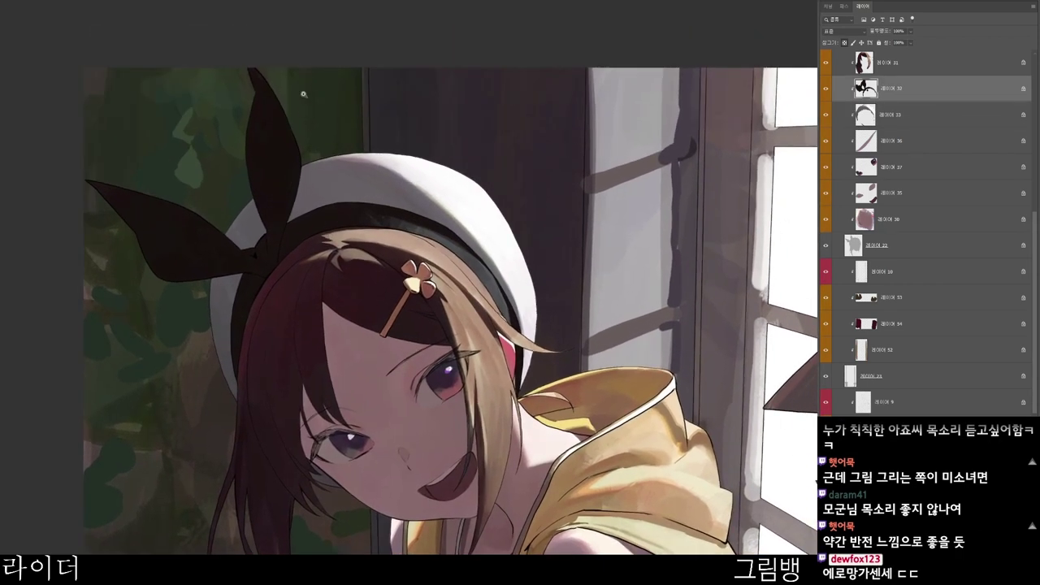
left_click_drag(311, 157, 292, 144)
left_click_drag(245, 110, 244, 181)
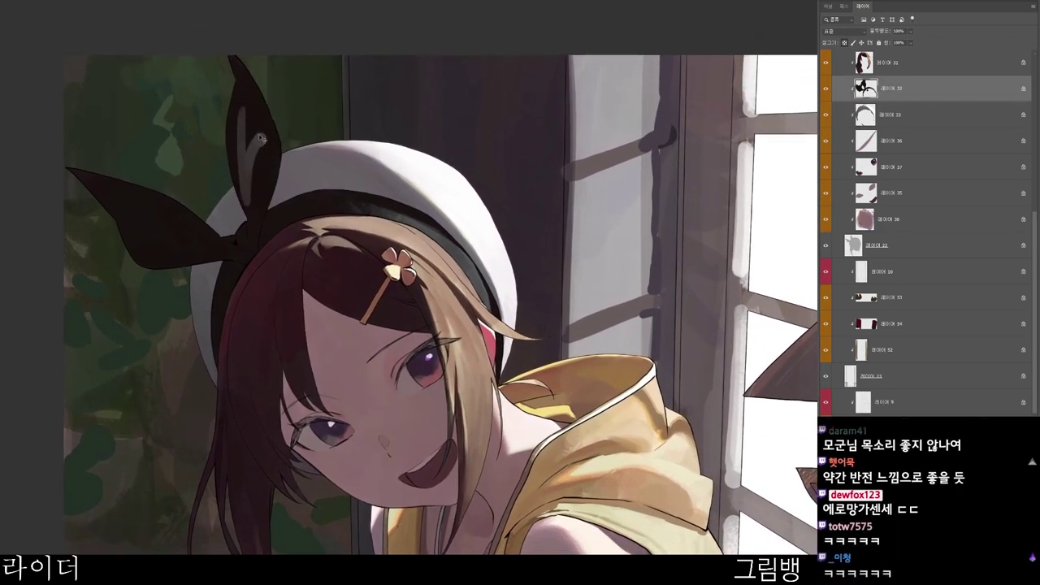
mouse_move(245, 130)
left_mouse_down()
mouse_move(245, 179)
mouse_move(270, 116)
mouse_move(246, 51)
mouse_move(248, 117)
mouse_move(261, 106)
left_mouse_up()
- Darken the lower part of the upright ribbon loop and shape its highlight along the edge with sampled ribbon tones
left_click(265, 174, "alt")
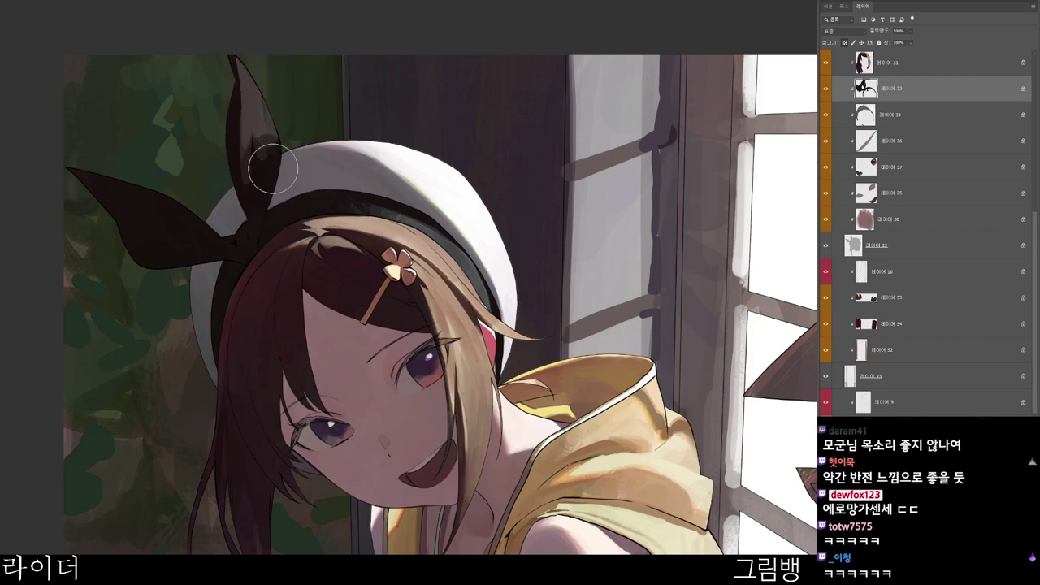
mouse_move(273, 170)
left_mouse_down()
mouse_move(258, 217)
mouse_move(248, 208)
mouse_move(257, 231)
left_mouse_up()
left_click(234, 172, "alt")
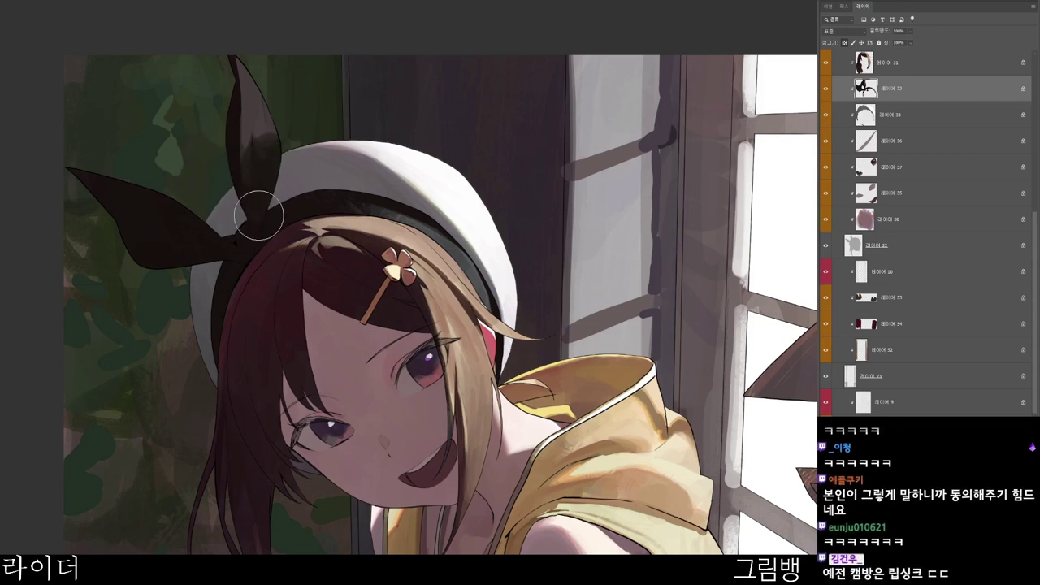
left_click_drag(245, 113, 252, 158)
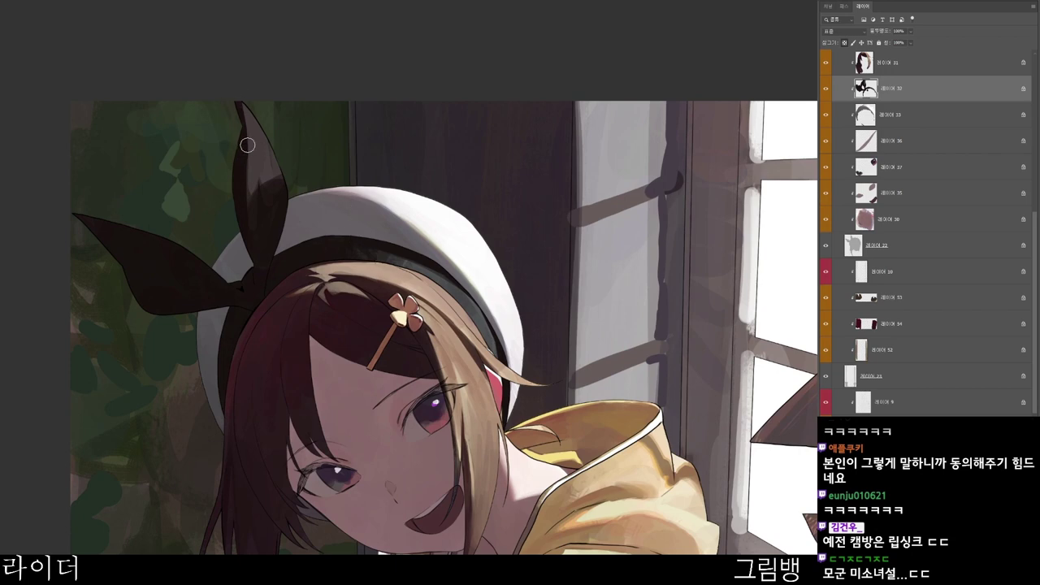
left_click_drag(248, 126, 241, 183)
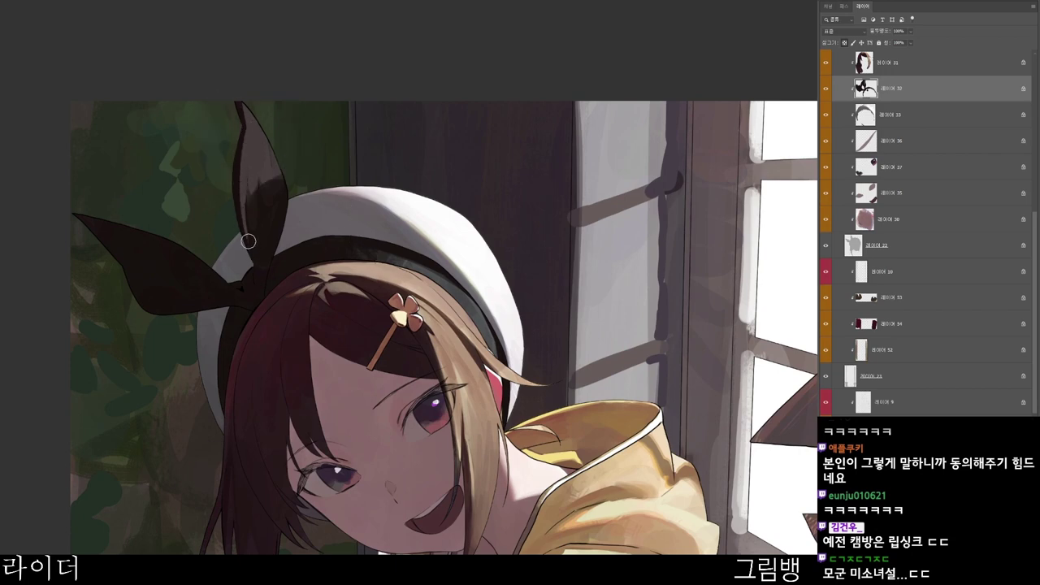
- Set the paint colour to near-black #1a1312, refine the shadow on the upright ribbon loop, and readjust the paint colour
key("n")
left_click(460, 194)
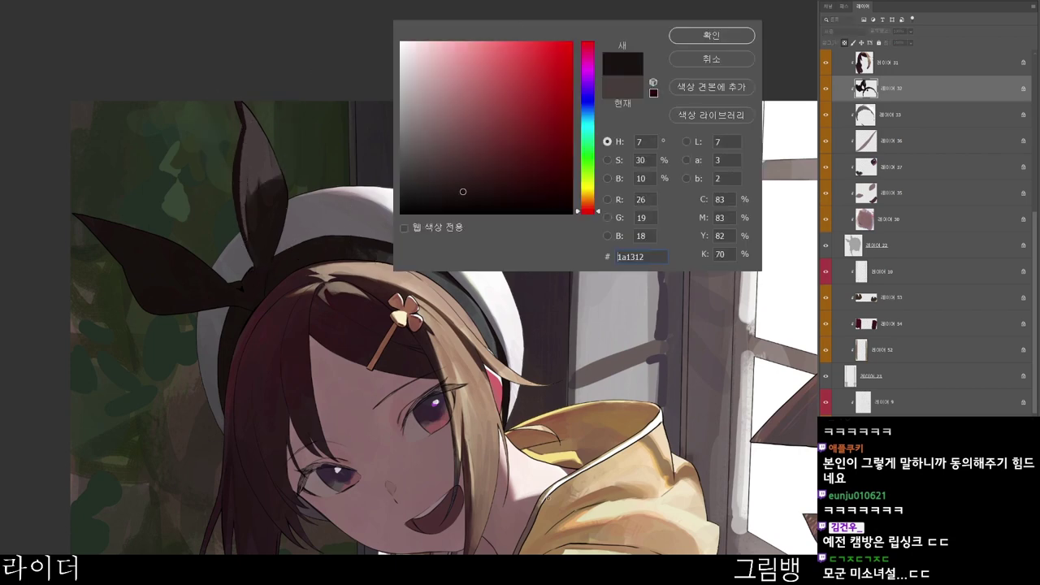
left_click(712, 38)
scroll(273, 75, "up", 3)
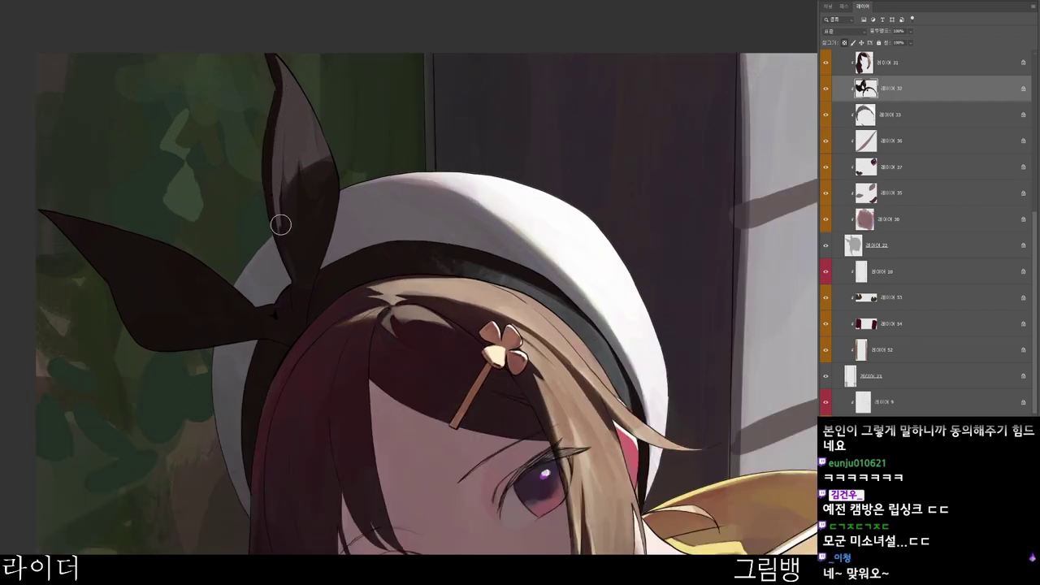
mouse_move(280, 225)
left_mouse_down()
mouse_move(293, 193)
mouse_move(294, 220)
mouse_move(319, 180)
left_mouse_up()
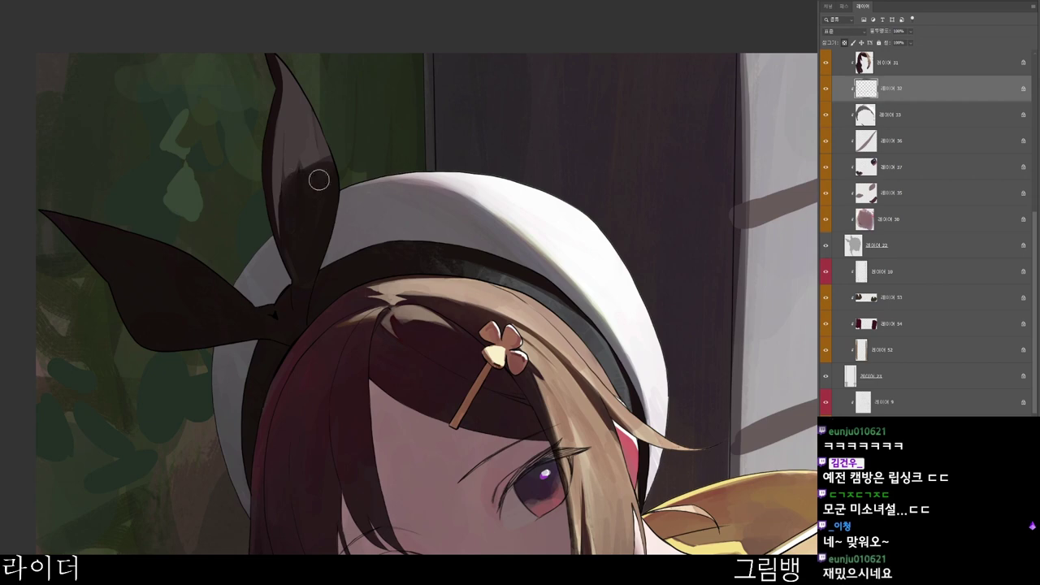
scroll(327, 175, "down", 3)
key("n")
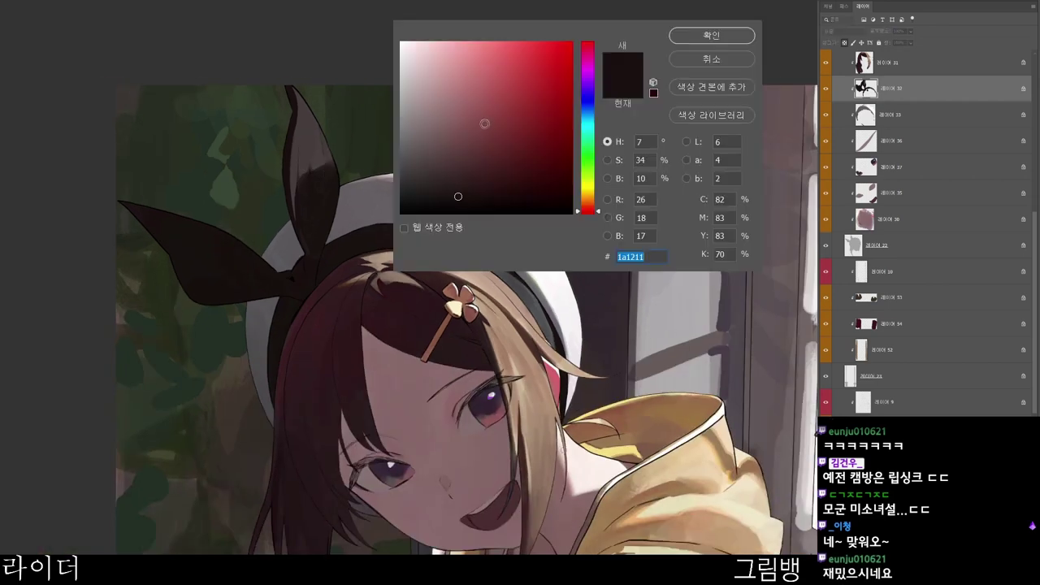
left_click(731, 37)
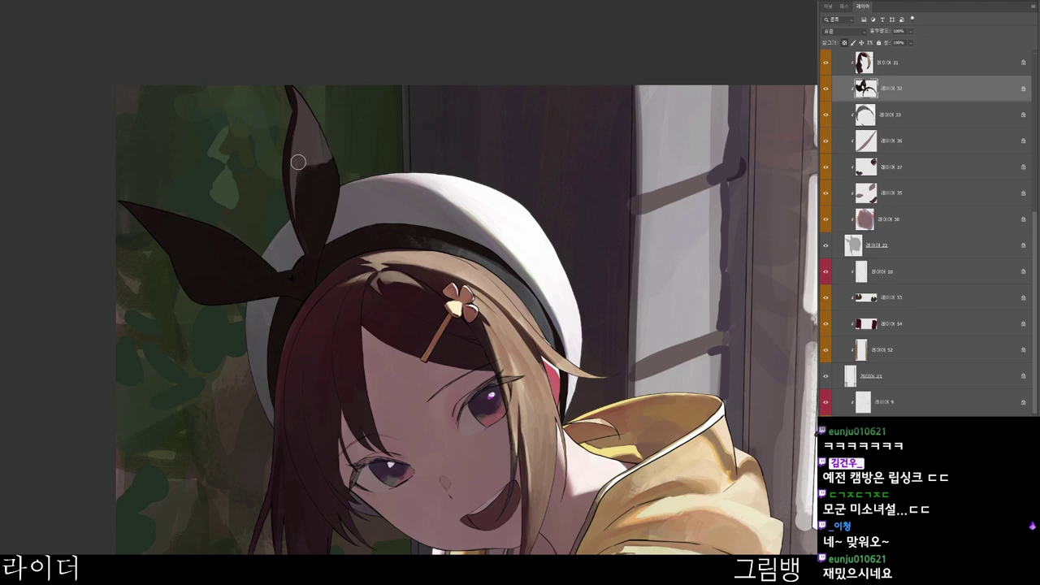
- Readjust the grey paint colour and extend the highlight across the beret's upright ribbon loop with a sampled tone
scroll(340, 124, "down", 3)
key("c")
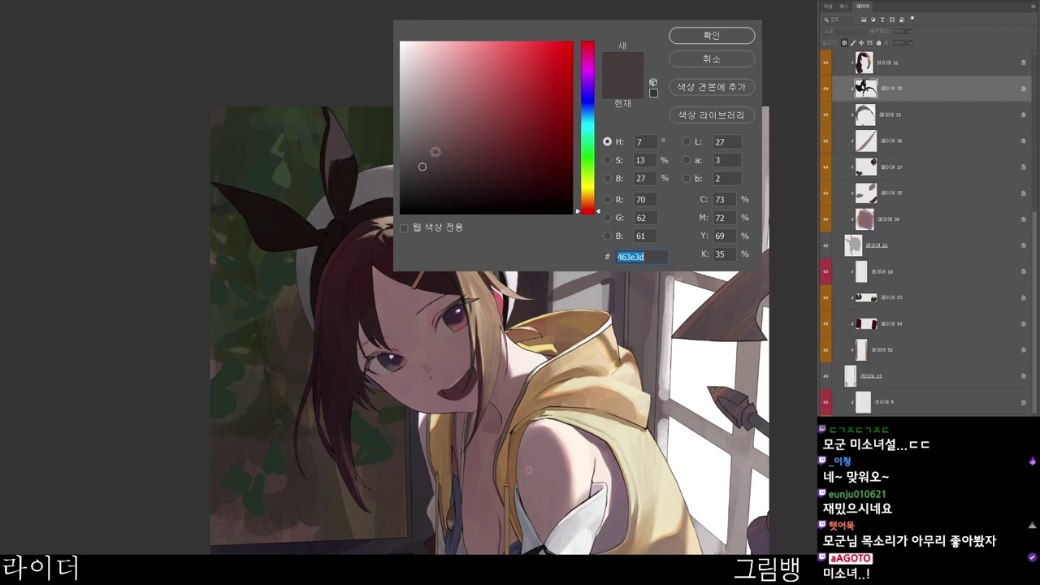
left_click(711, 35)
scroll(365, 169, "up", 2)
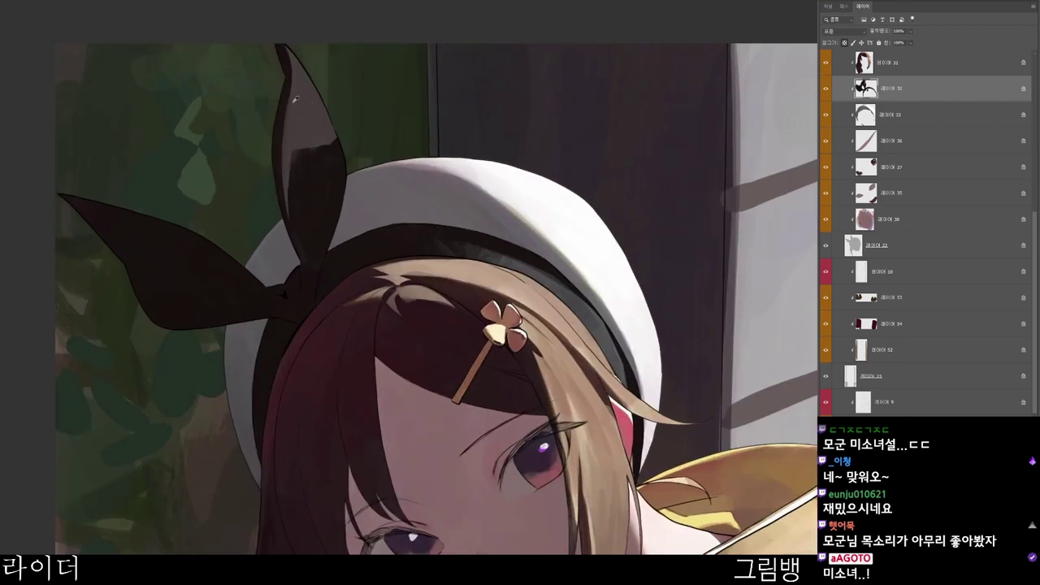
left_click(294, 103, "alt")
mouse_move(291, 82)
left_mouse_down()
mouse_move(280, 178)
mouse_move(280, 134)
left_mouse_up()
scroll(347, 174, "down", 1)
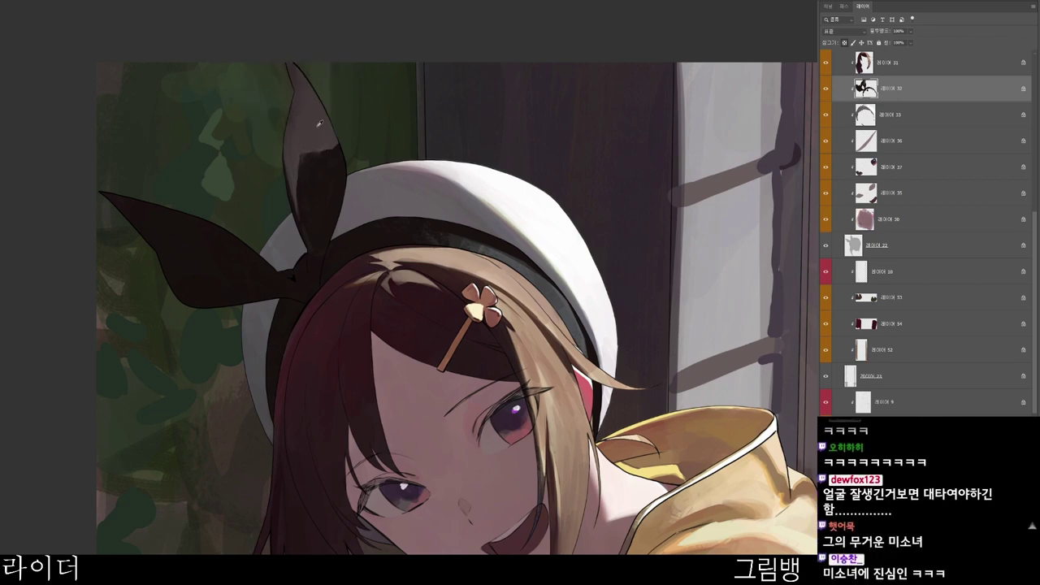
- Recheck the grey paint colour and soften the transition between highlight and shadow on the upright ribbon loop
key("n")
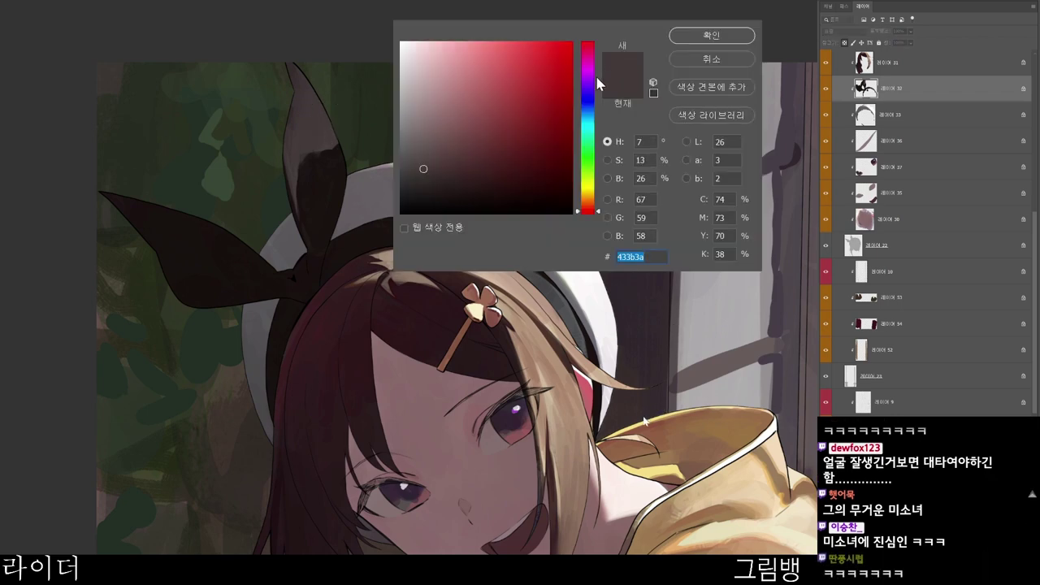
left_click(711, 37)
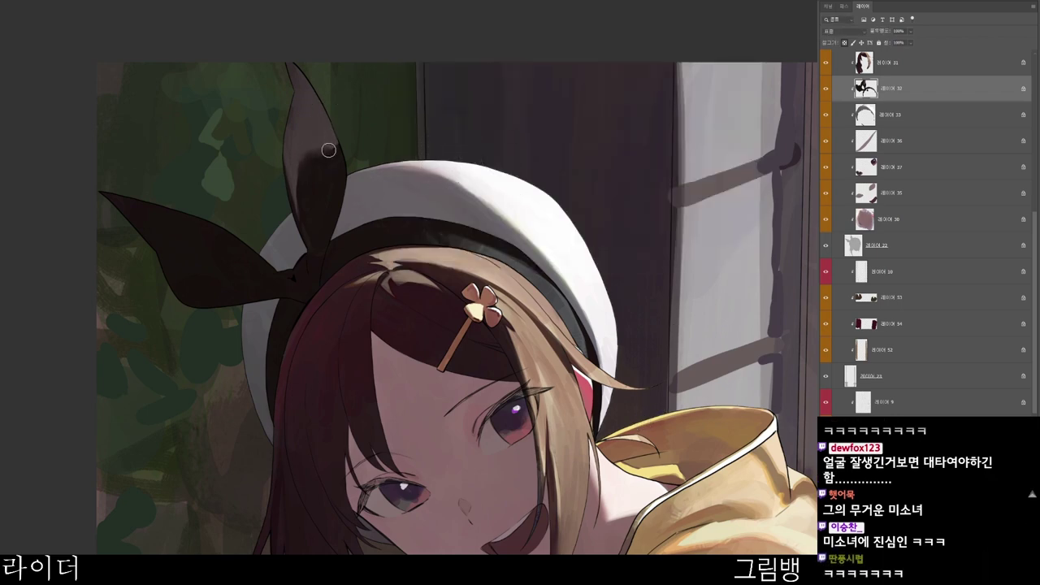
left_click_drag(416, 147, 330, 52)
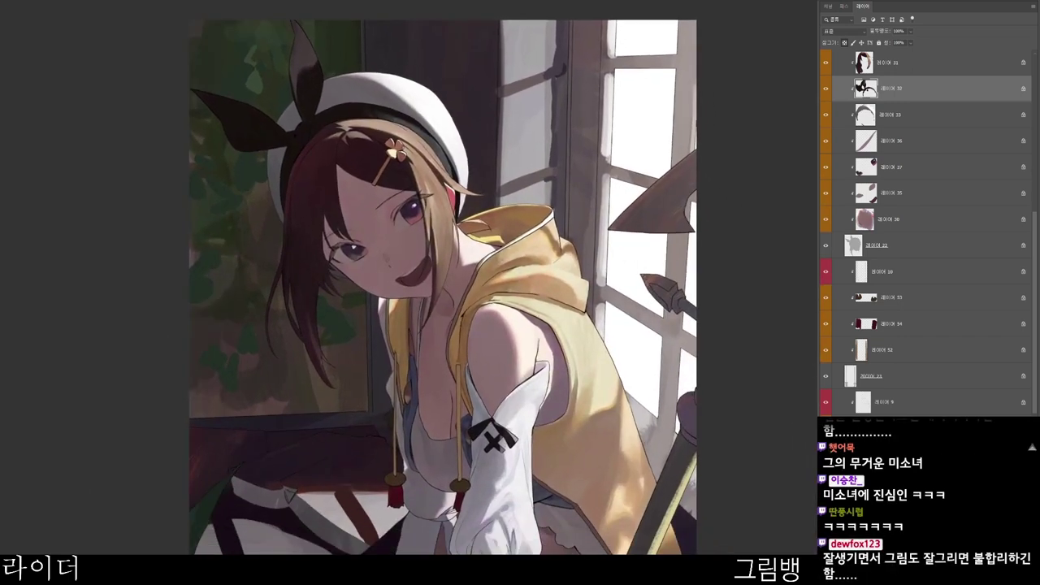
left_click_drag(386, 248, 479, 348)
- Select the layer of the mouth's interior and set the paint colour to a lighter muted red
left_click(468, 273, "ctrl")
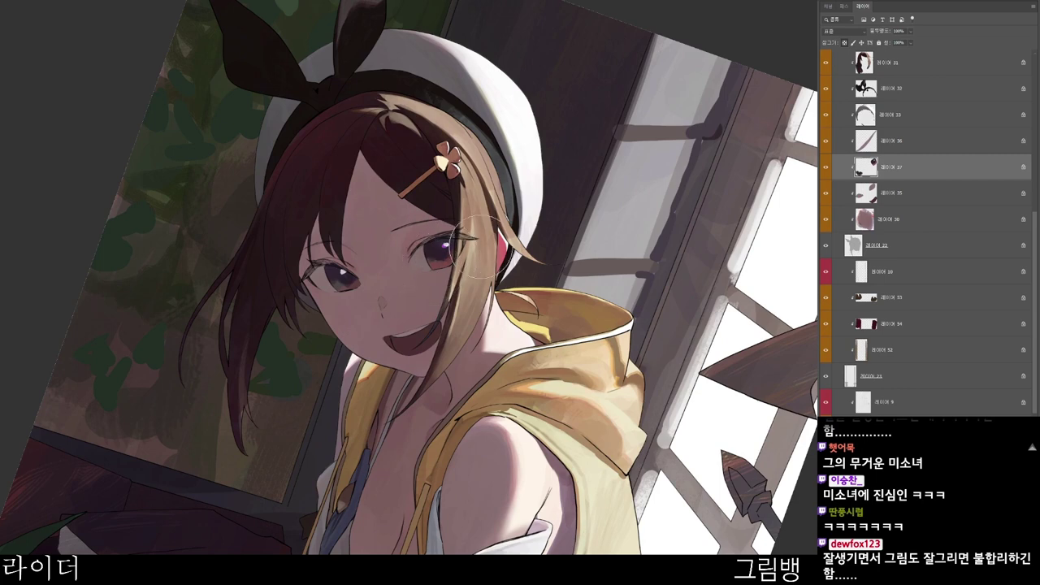
left_click_drag(424, 350, 440, 336)
left_click(400, 344, "ctrl")
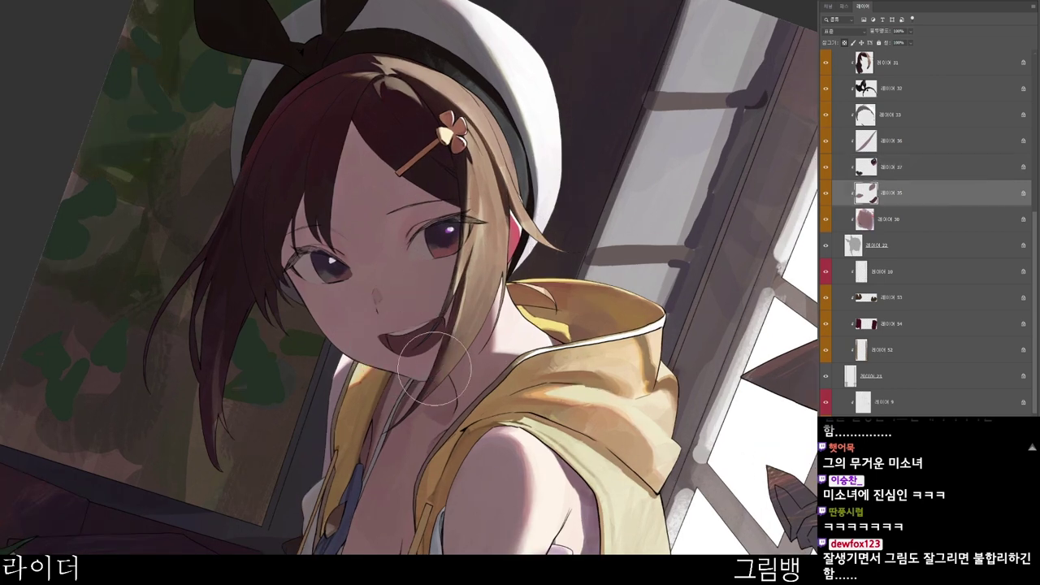
key("ctrl+u")
left_click(710, 36)
left_click_drag(486, 421, 499, 425)
key("n")
left_click_drag(491, 142, 490, 152)
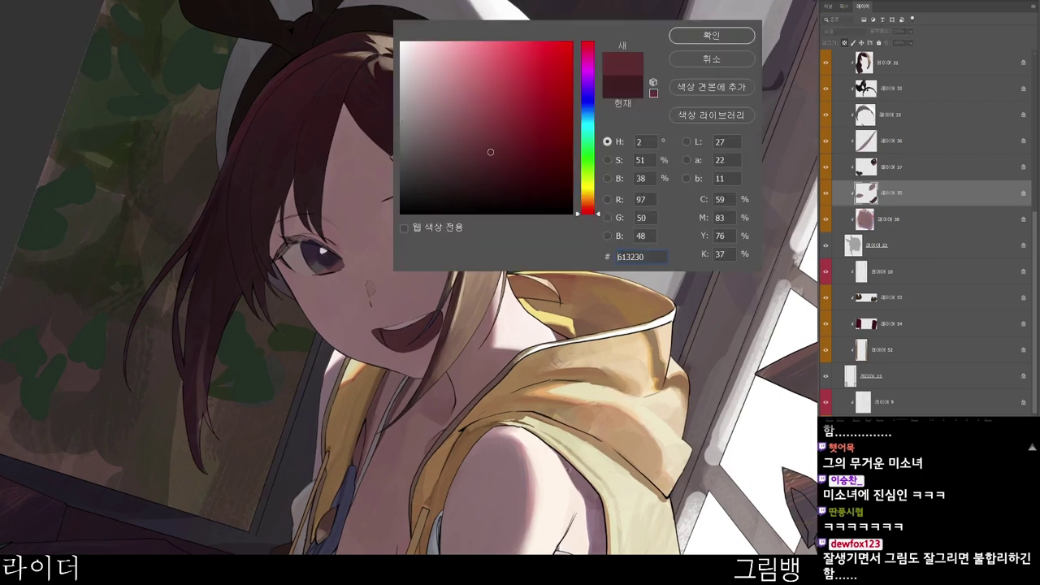
left_click(481, 90)
left_click(709, 39)
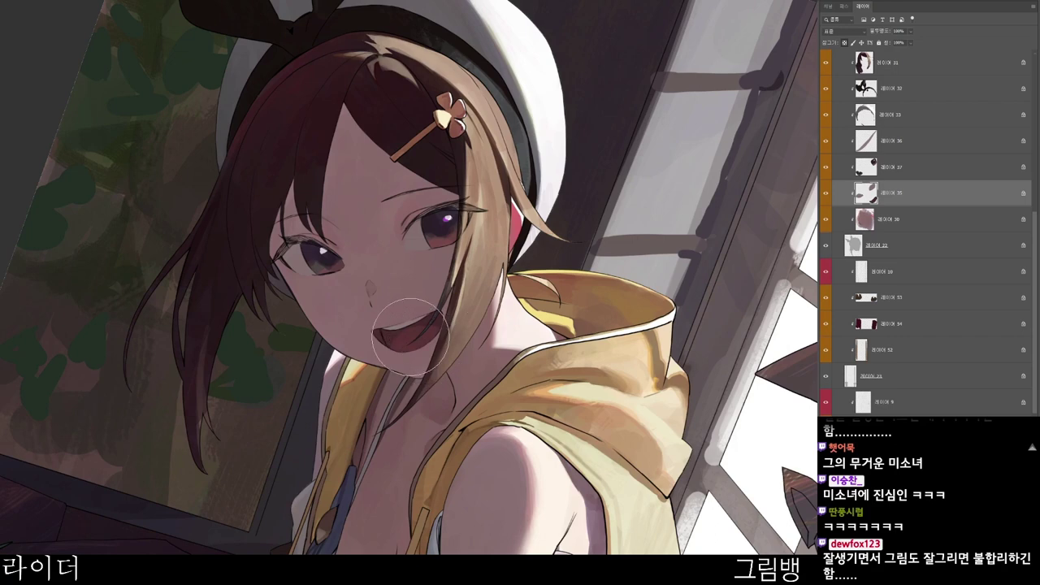
- Lighten the tongue and refine the inside of the mouth with red tones sampled there
left_click_drag(413, 324, 427, 324)
left_click(423, 328, "alt")
left_click(406, 332, "alt")
left_click(395, 333, "alt")
scroll(474, 328, "up", 1)
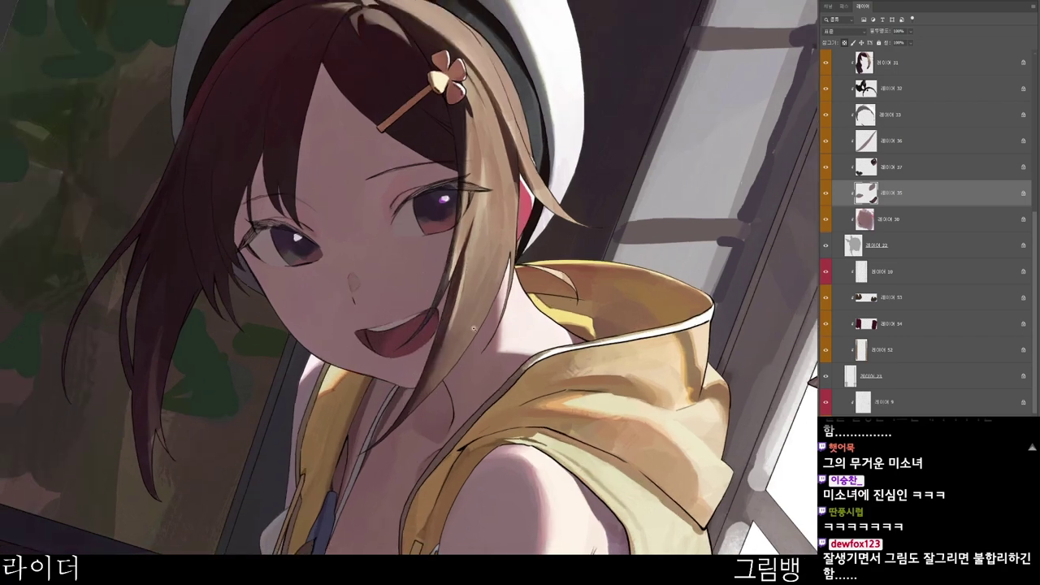
left_click(722, 37)
scroll(734, 388, "up", 1)
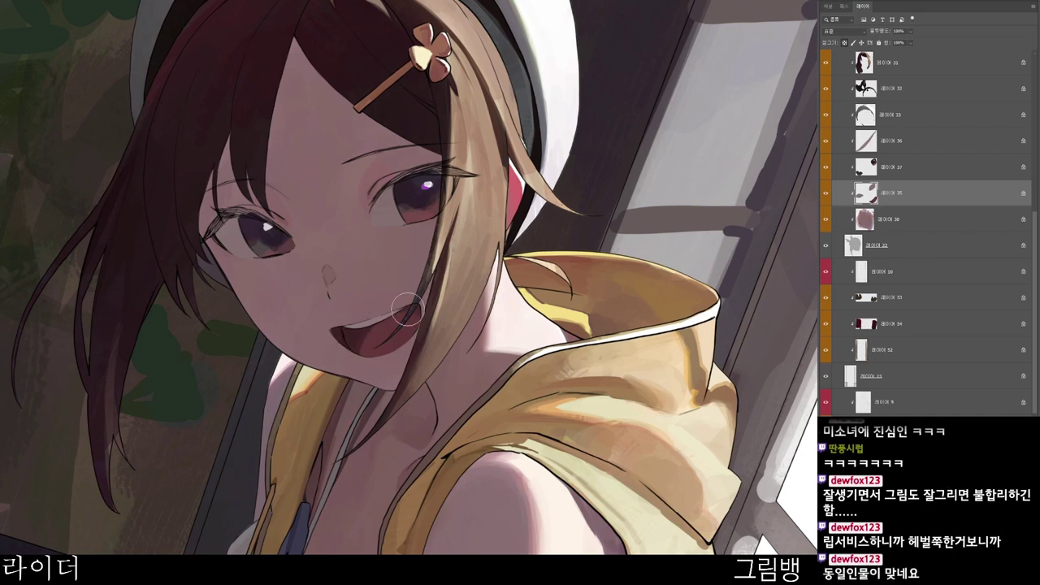
- Set the paint colour to a very dark red and deepen the mouth corner beside the hair strand
scroll(439, 278, "down", 2)
key("r")
left_click_drag(440, 278, 548, 161)
key("n")
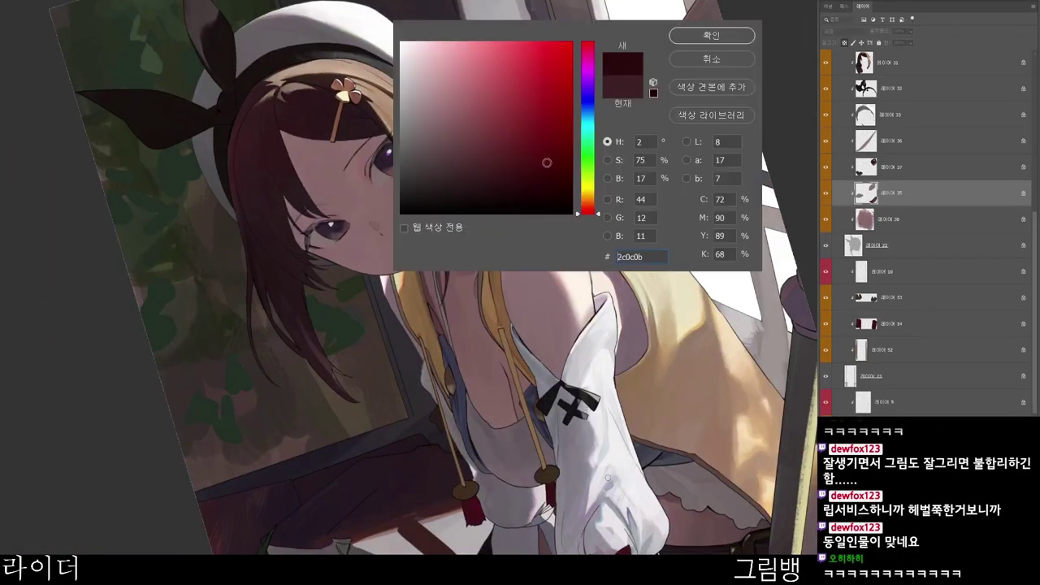
left_click(710, 34)
key("r")
left_click_drag(624, 317, 528, 455)
scroll(367, 376, "up", 3)
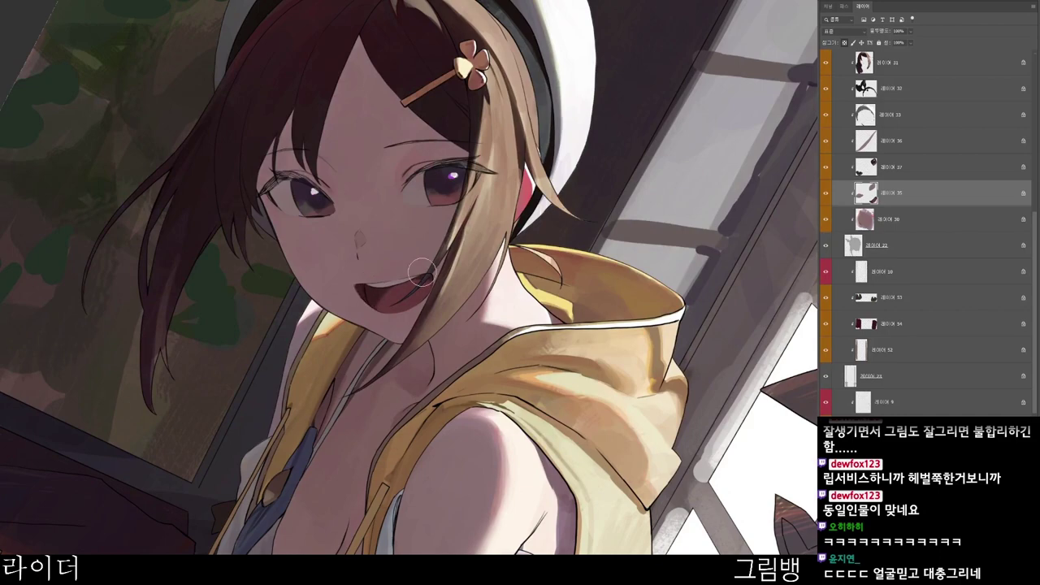
- Select the face's skin layer, sample the skin tone, and adjust the paint colour for retouching the area beside the eye
scroll(503, 272, "down", 3)
key("r")
left_click_drag(555, 484, 602, 443)
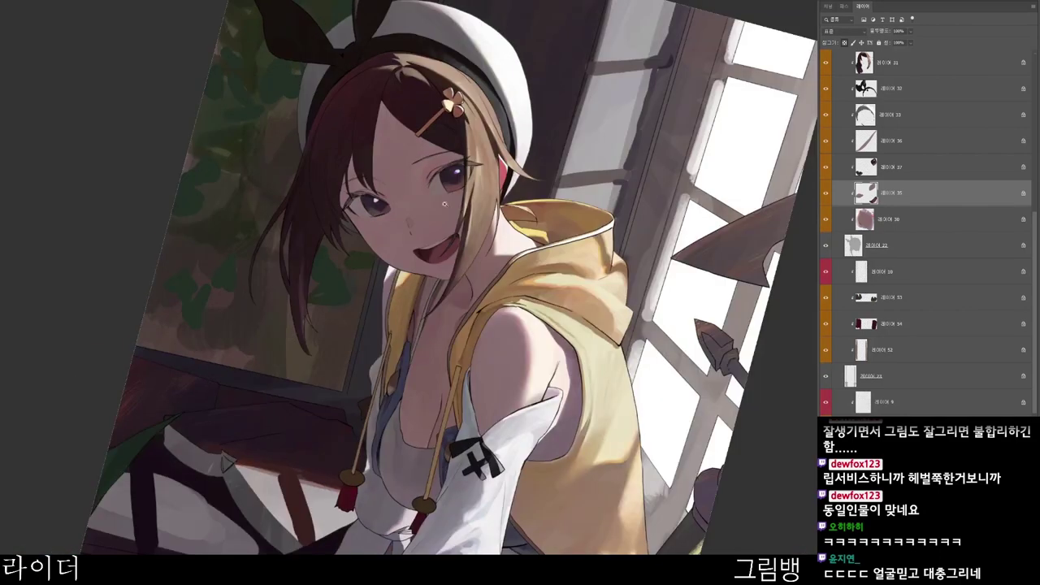
scroll(444, 204, "up", 3)
left_click(436, 146, "ctrl")
left_click(431, 108, "alt")
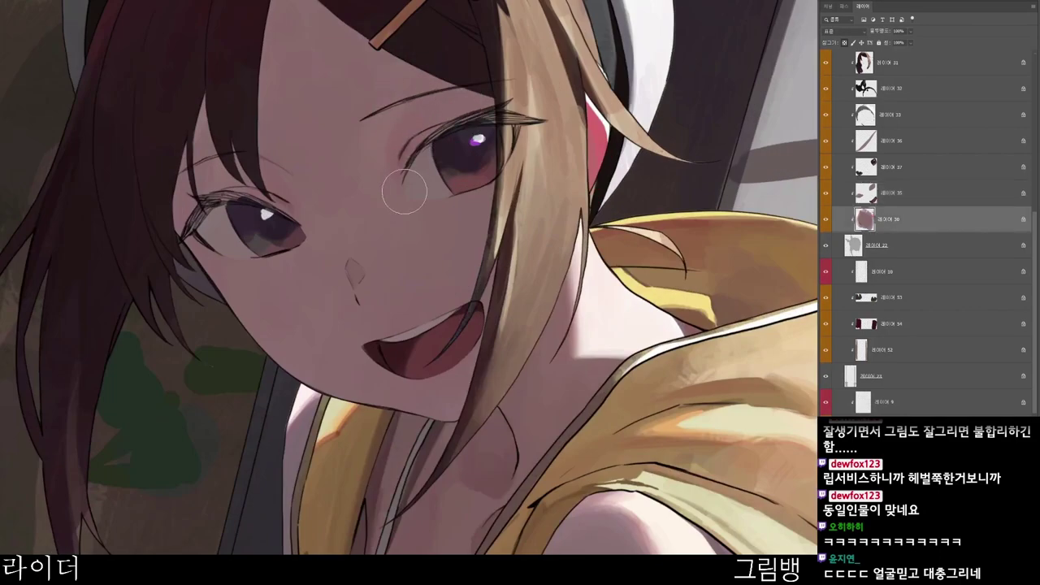
key("n")
left_click(449, 117)
left_click(712, 35)
scroll(513, 52, "down", 5)
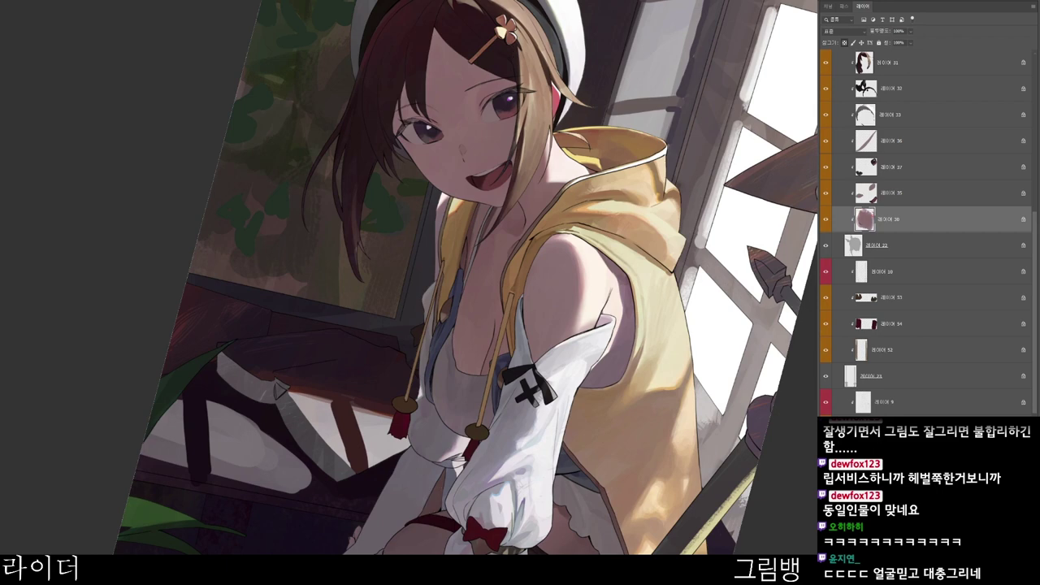
- Select the layer for the white sleeves and set the paint colour to a darker muted tone
left_click_drag(524, 508, 506, 466)
scroll(474, 524, "down", 5)
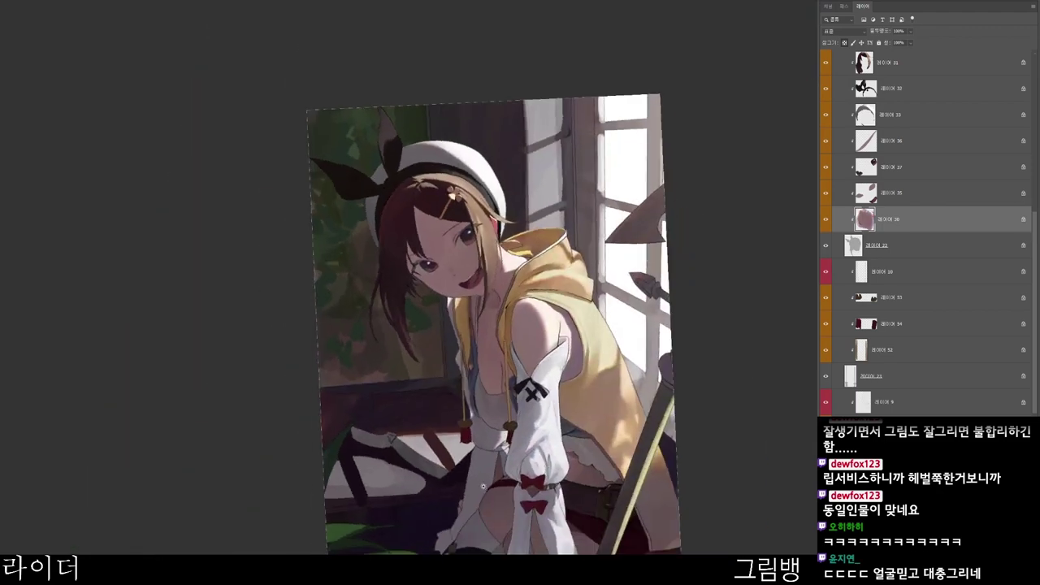
scroll(483, 486, "up", 4)
left_click(523, 466, "ctrl")
left_click_drag(492, 538, 414, 424)
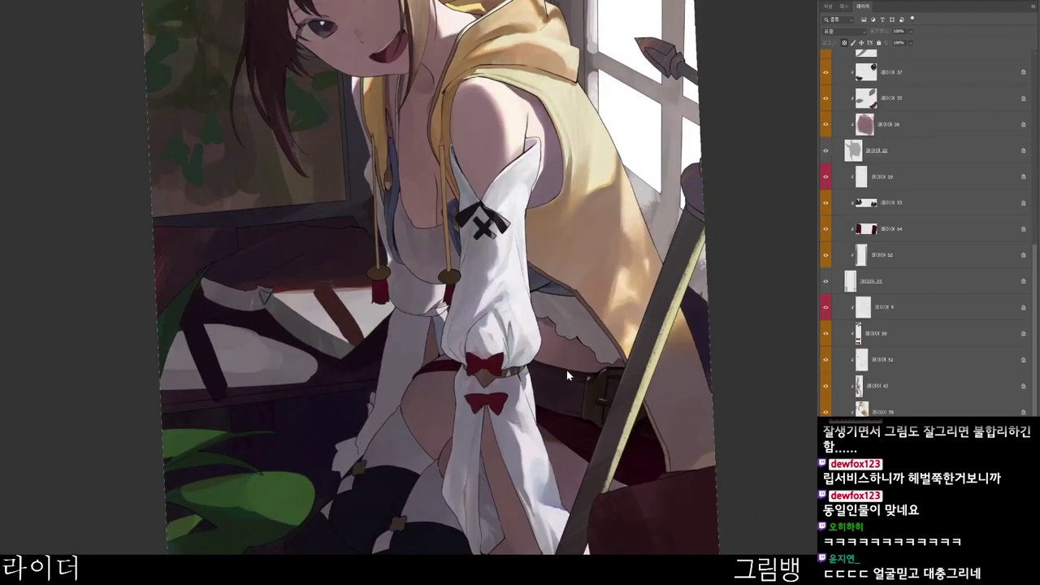
key("n")
left_click(439, 165)
left_click(720, 39)
- Shade the upper part of the character's far white sleeve, changing the paint colour to muted mauve #7b6a79
scroll(442, 370, "up", 2)
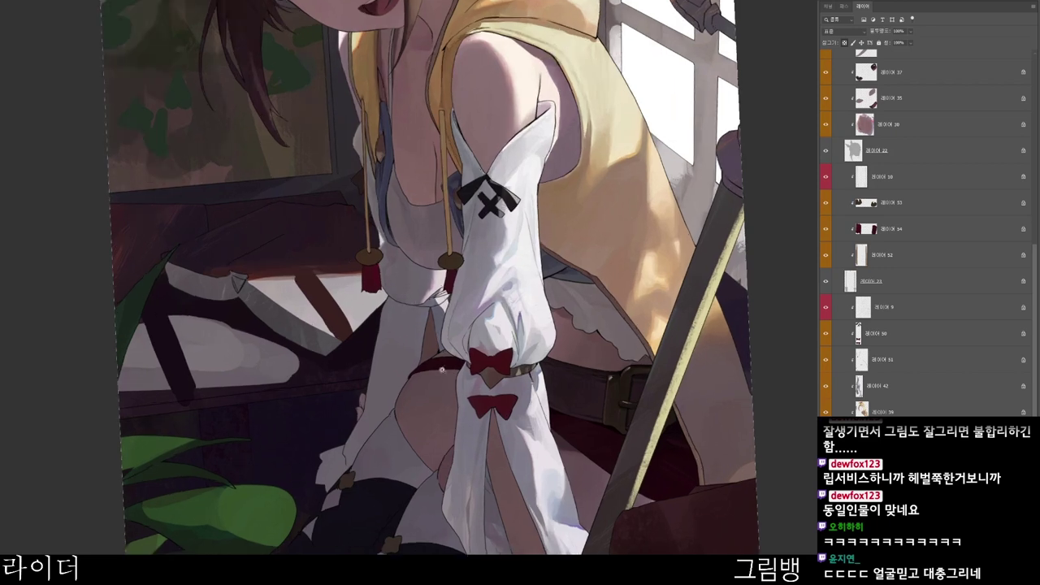
left_click_drag(442, 370, 559, 318)
left_click_drag(605, 244, 534, 305)
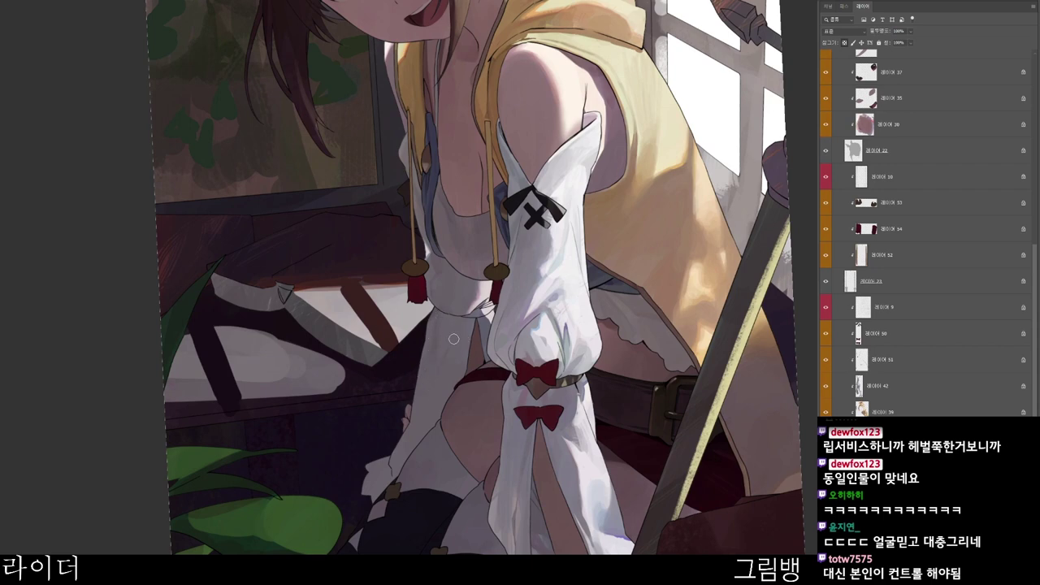
key("n")
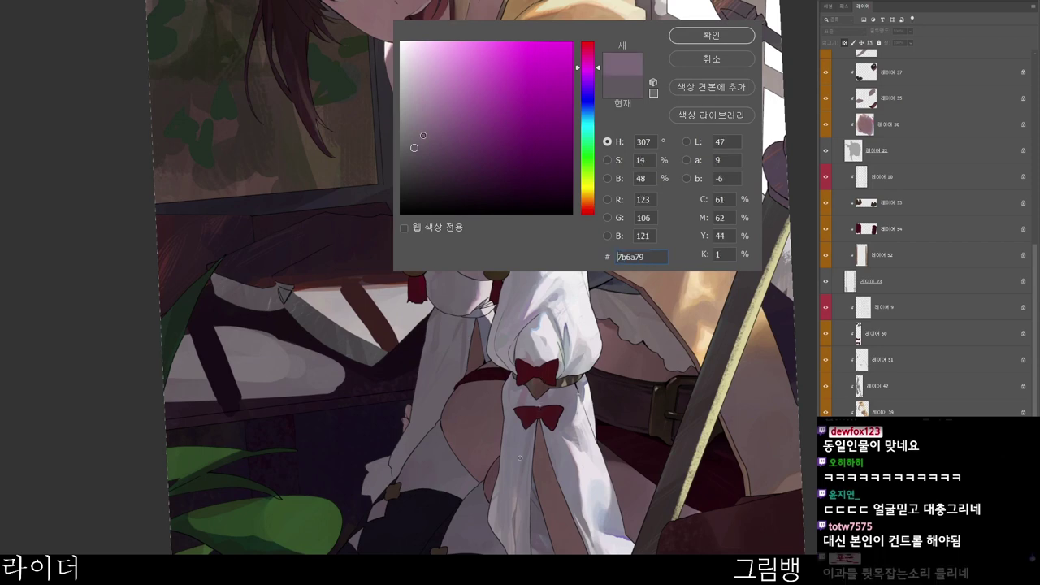
left_click(689, 35)
left_click_drag(469, 368, 467, 397)
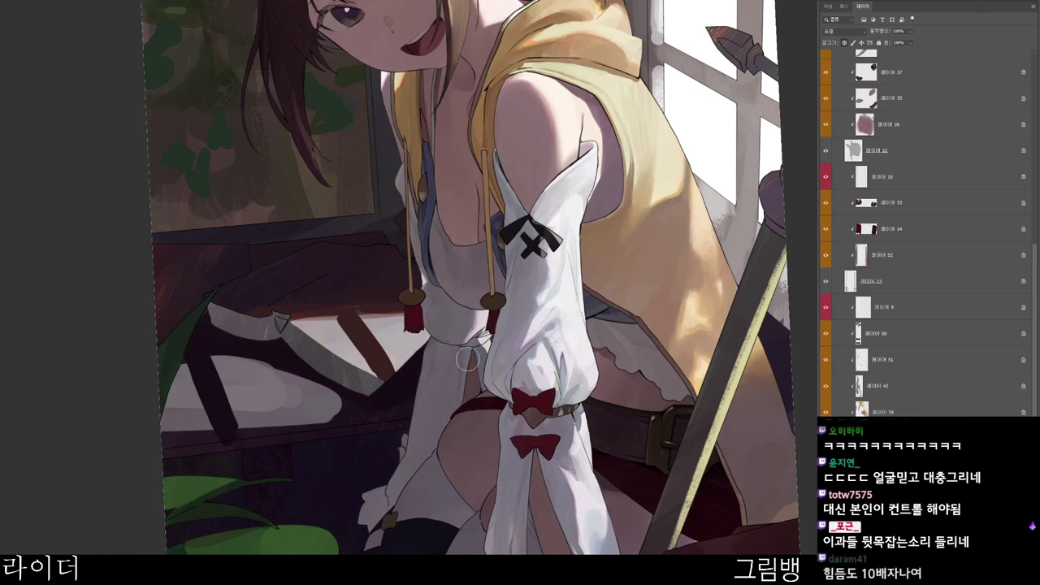
- Set the paint colour to a darker purplish grey and darken the ruffled cuff of the far sleeve
scroll(480, 404, "down", 1)
key("n")
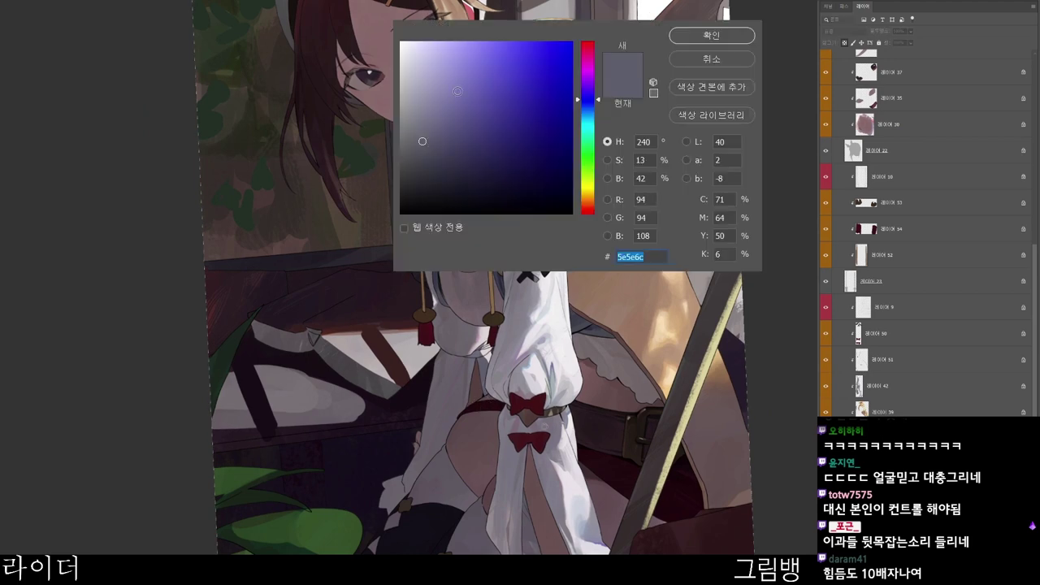
left_click(420, 160)
left_click(591, 62)
left_click(726, 37)
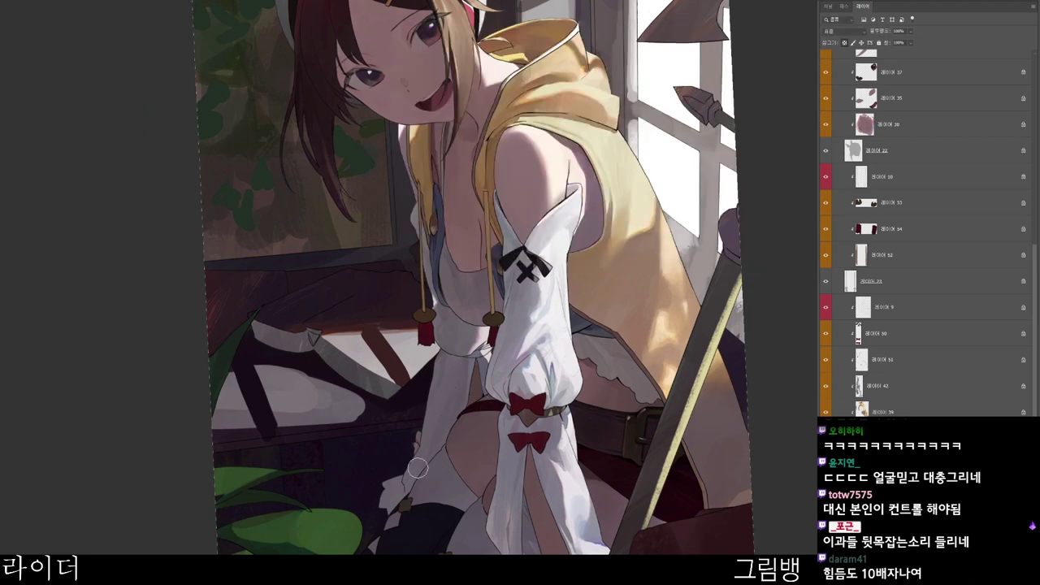
left_click_drag(418, 468, 387, 500)
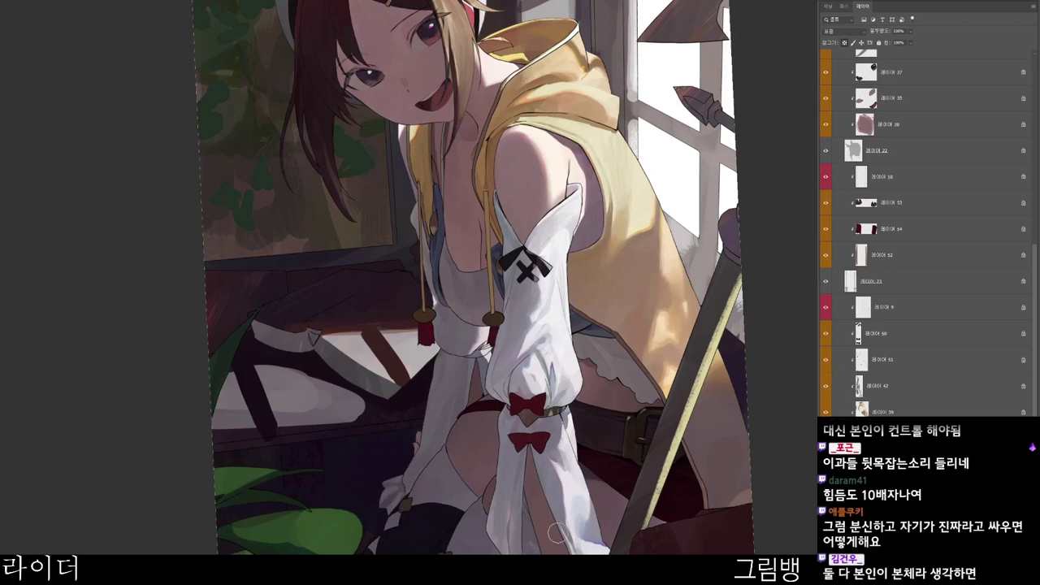
left_click_drag(500, 523, 474, 491)
scroll(419, 411, "up", 1)
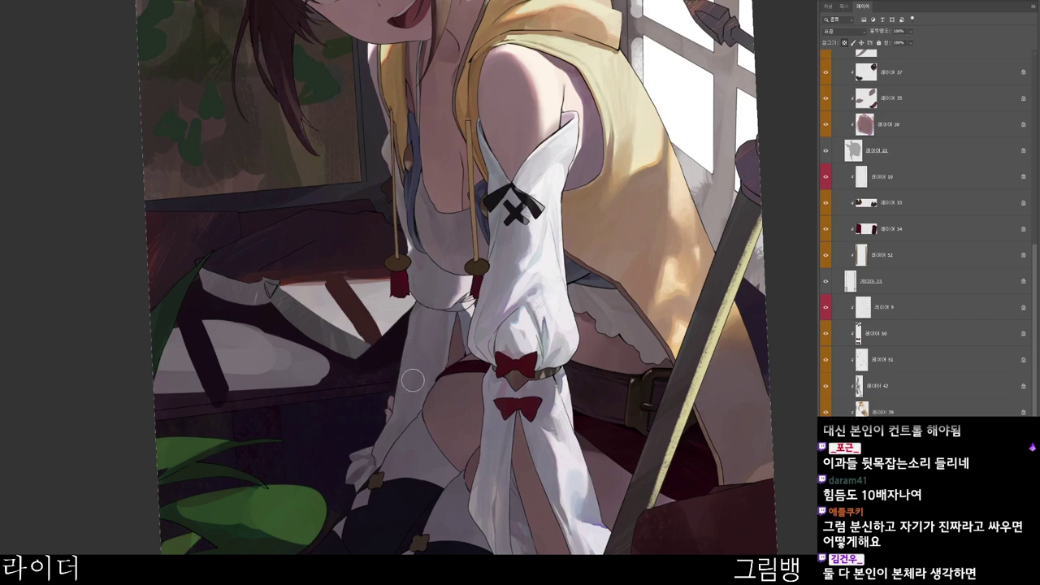
- Sample the far sleeve's shaded tone and shift the paint colour to a slightly darker bluish grey
left_click(436, 348, "alt")
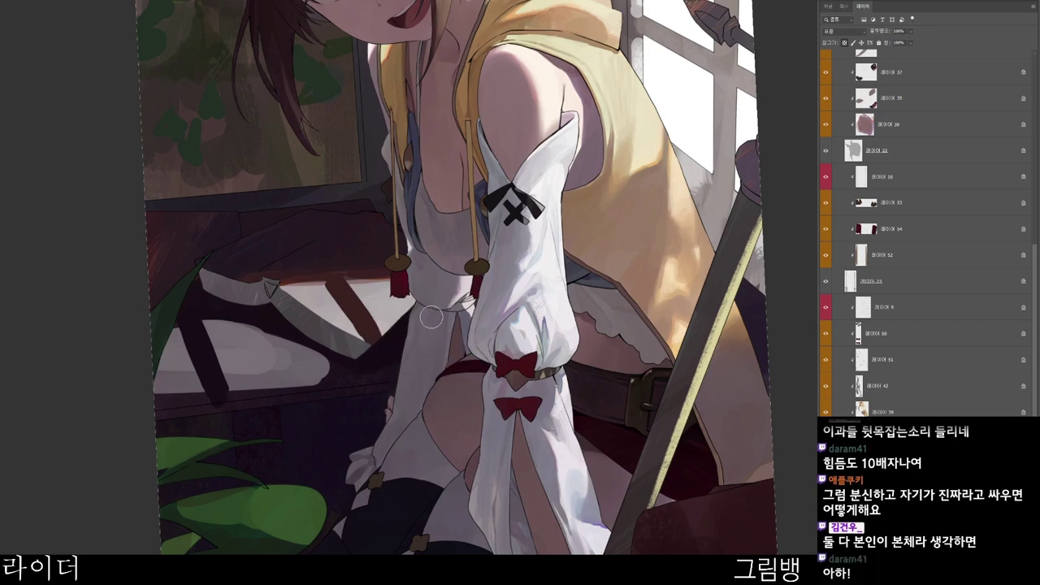
left_click_drag(532, 366, 487, 390)
key("n")
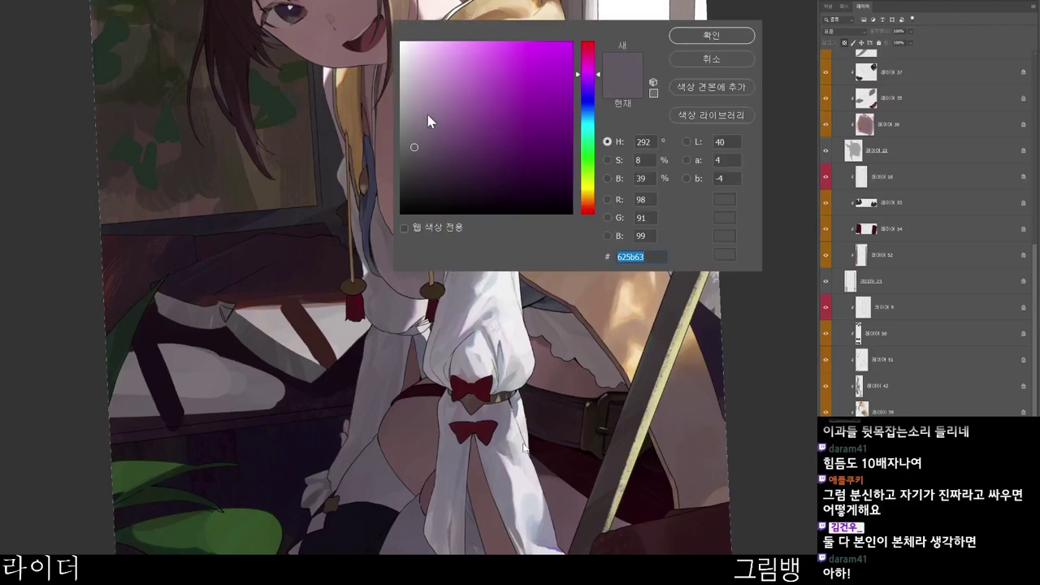
left_click_drag(421, 149, 422, 158)
left_click(592, 96)
left_click(712, 36)
left_click_drag(421, 430, 445, 394)
scroll(441, 392, "up", 2)
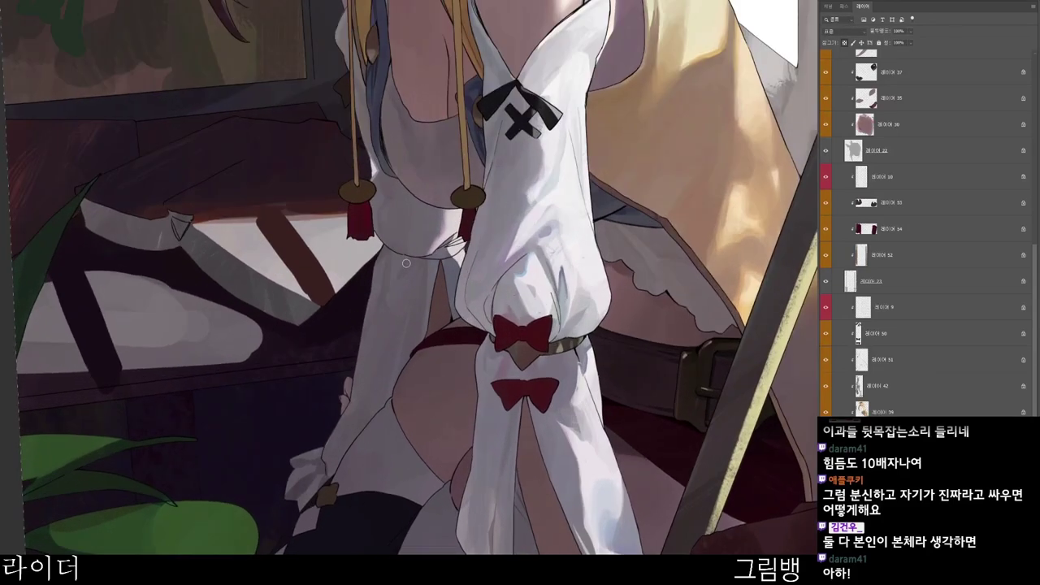
- Set the paint colour to a dark purplish grey, #3a373e
scroll(460, 288, "down", 3)
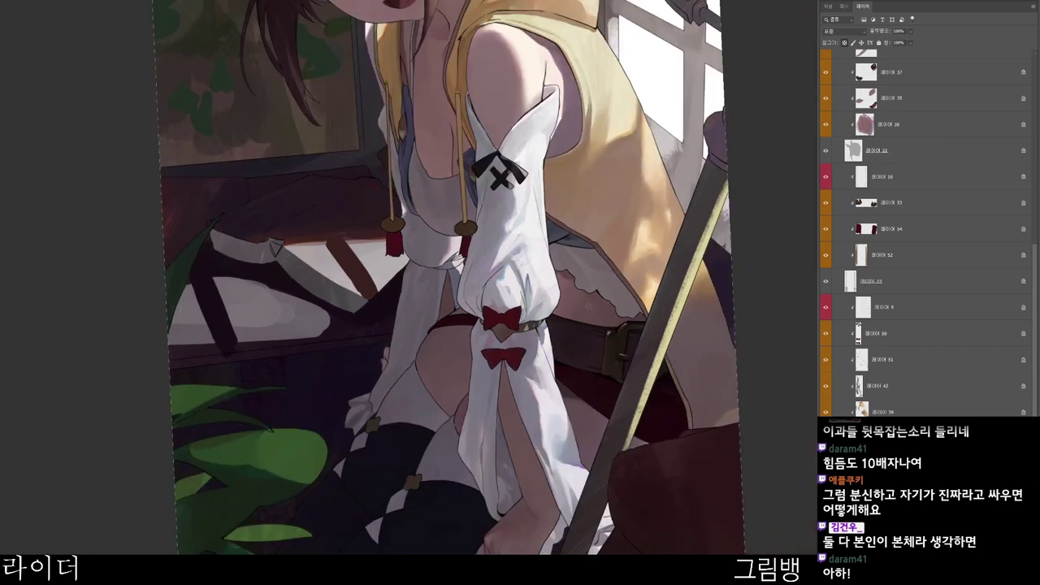
scroll(430, 279, "up", 2)
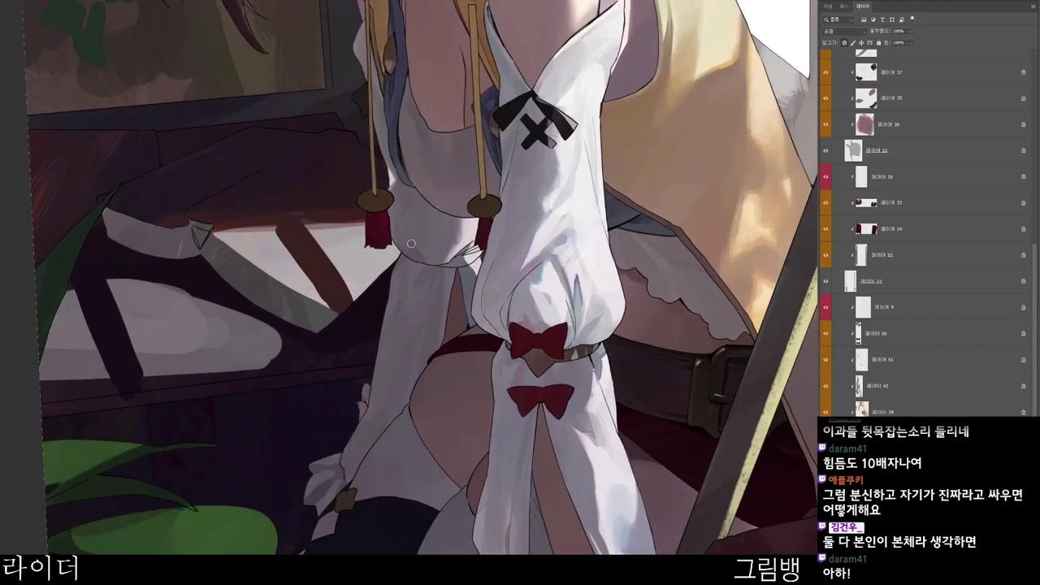
scroll(446, 213, "down", 2)
left_click_drag(588, 502, 550, 547)
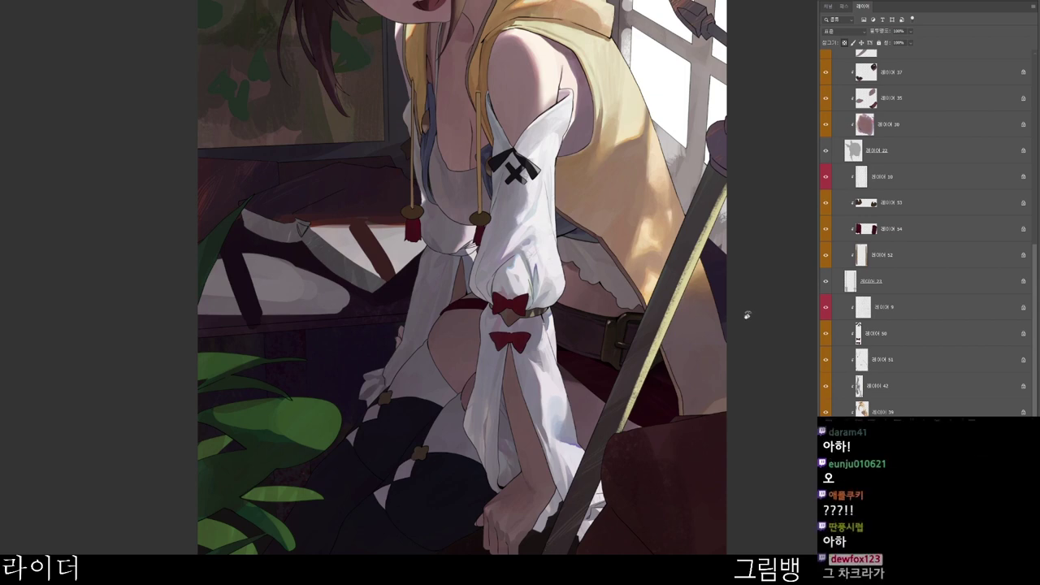
left_click_drag(559, 350, 546, 376)
key("n")
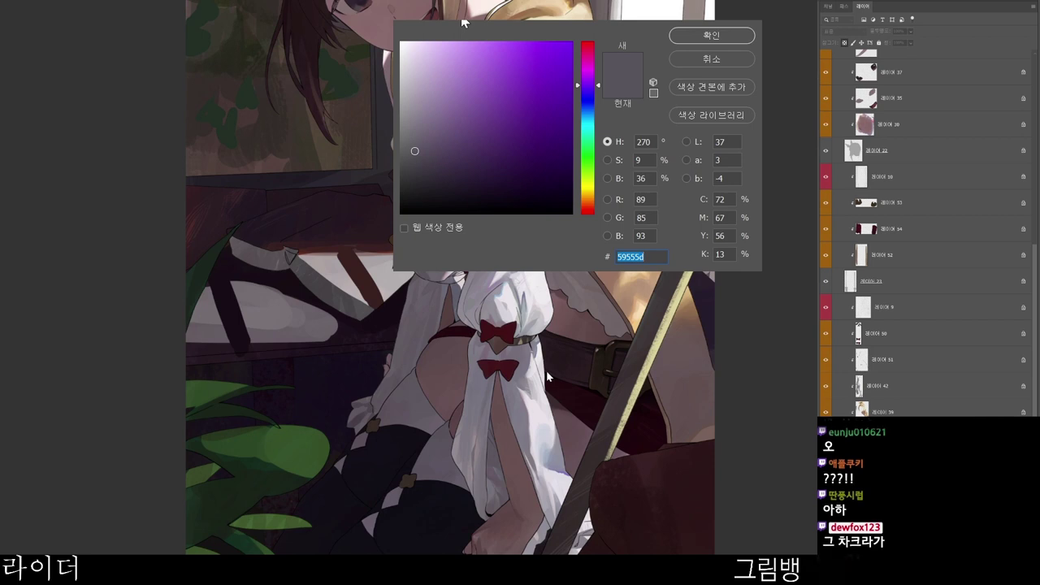
left_click(420, 172)
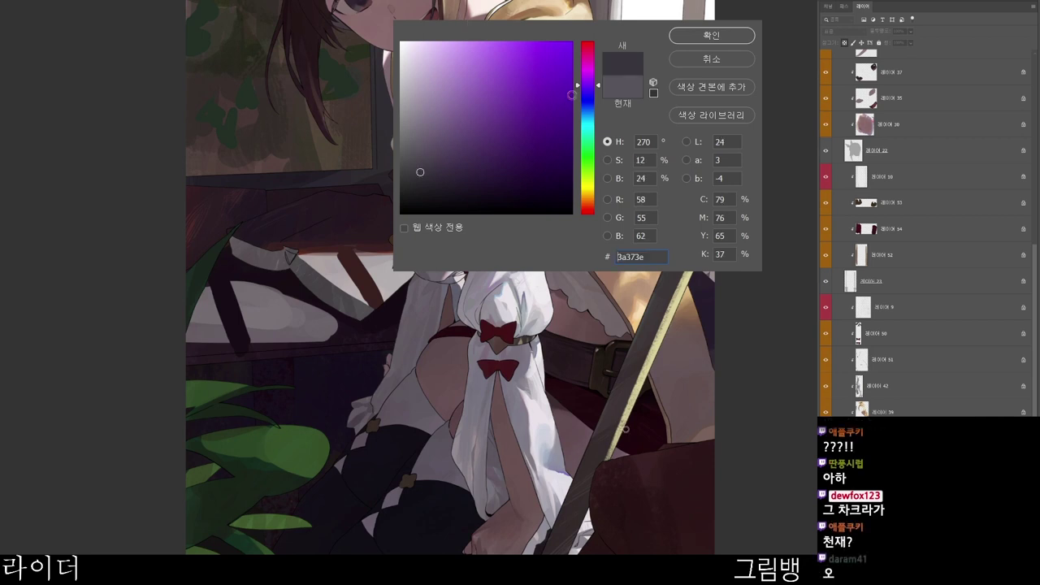
left_click(713, 35)
- Sample the white top's shaded tone and deepen the shading on the lower part of the top beneath the bust
left_click_drag(477, 285, 441, 261)
scroll(431, 252, "up", 5)
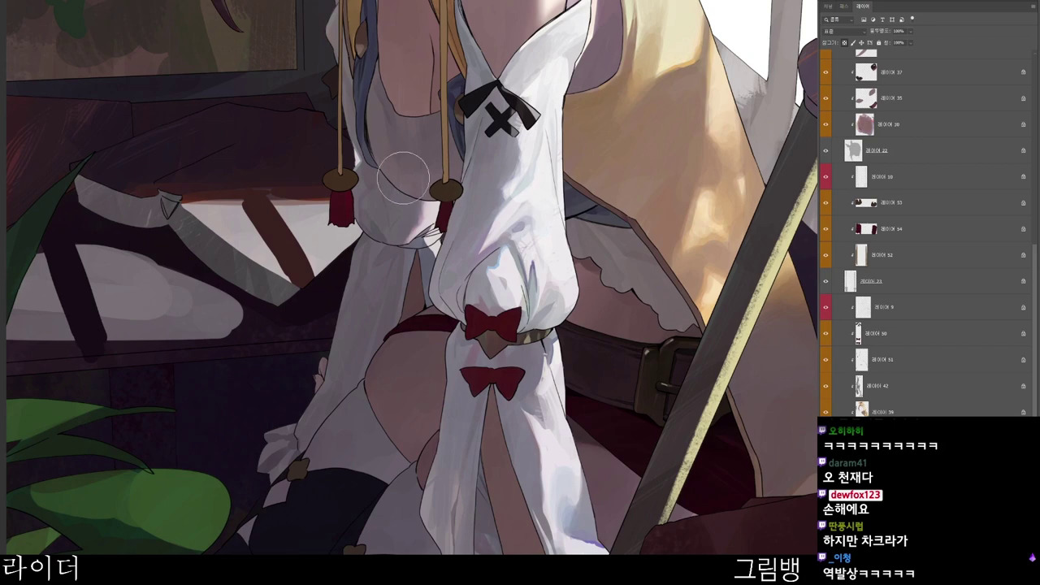
left_click(388, 187, "alt")
left_click_drag(392, 208, 403, 220)
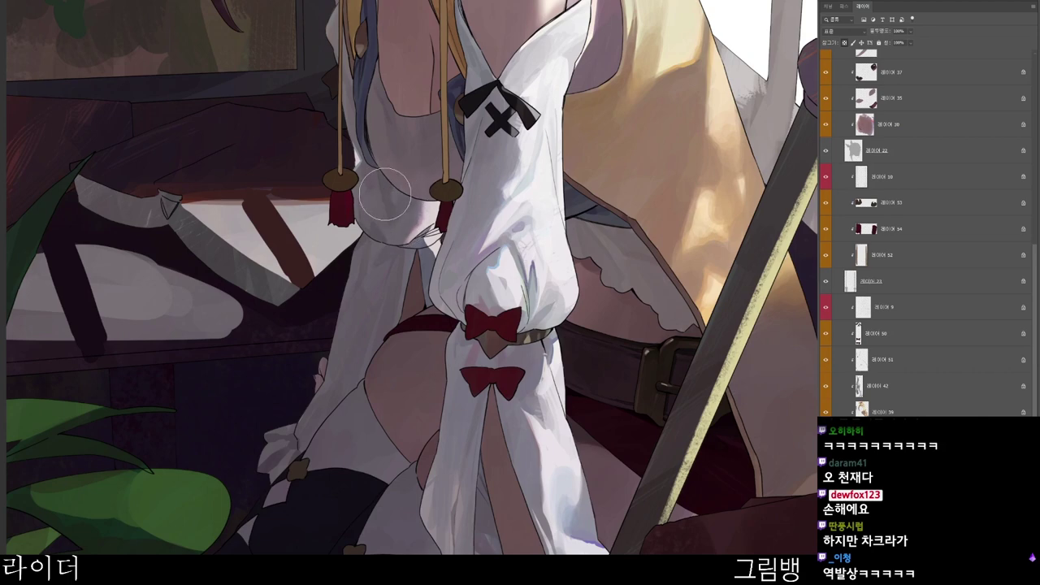
scroll(489, 173, "down", 1)
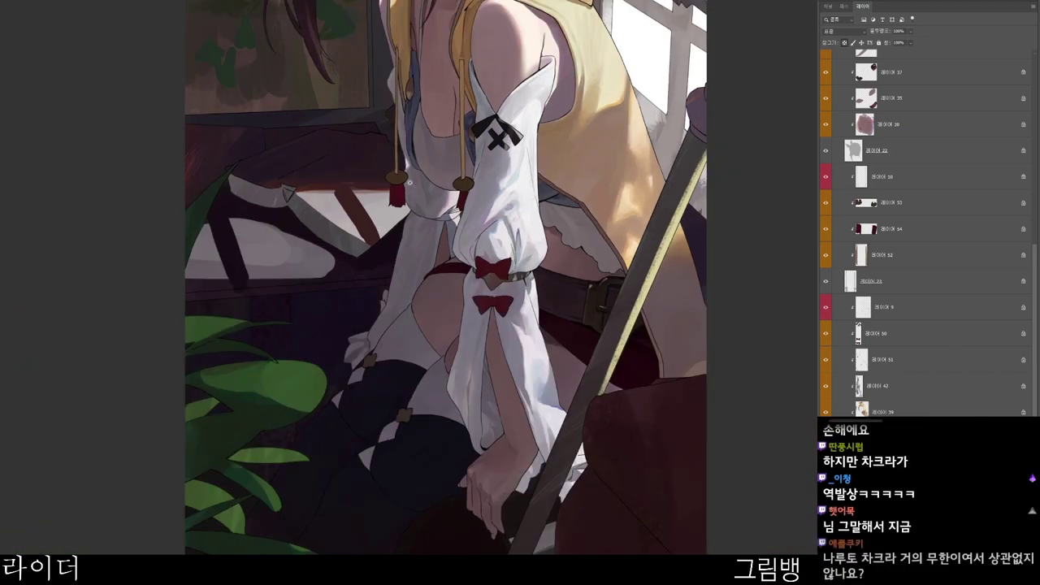
scroll(413, 178, "up", 1)
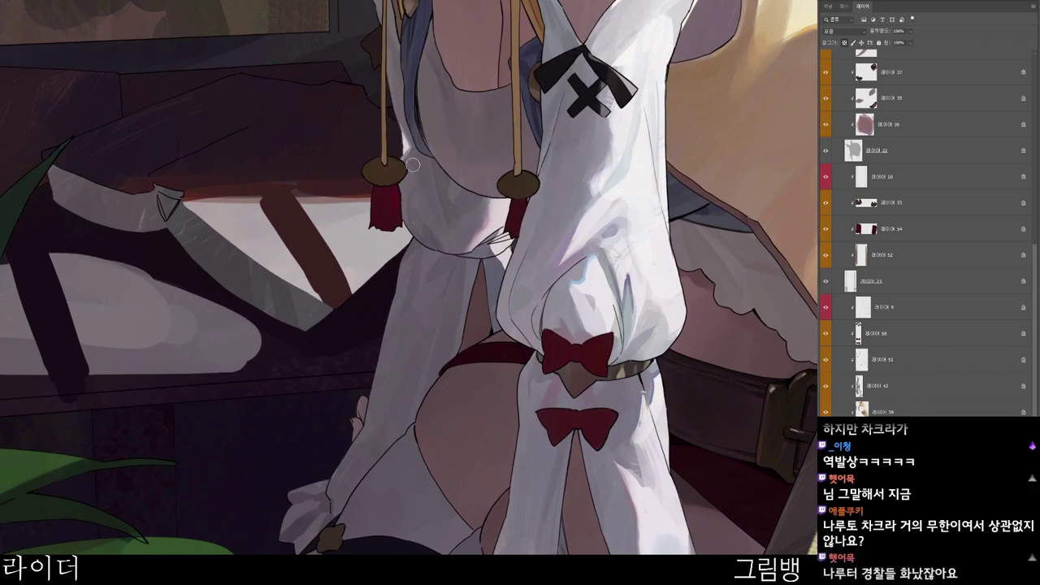
scroll(520, 212, "down", 4)
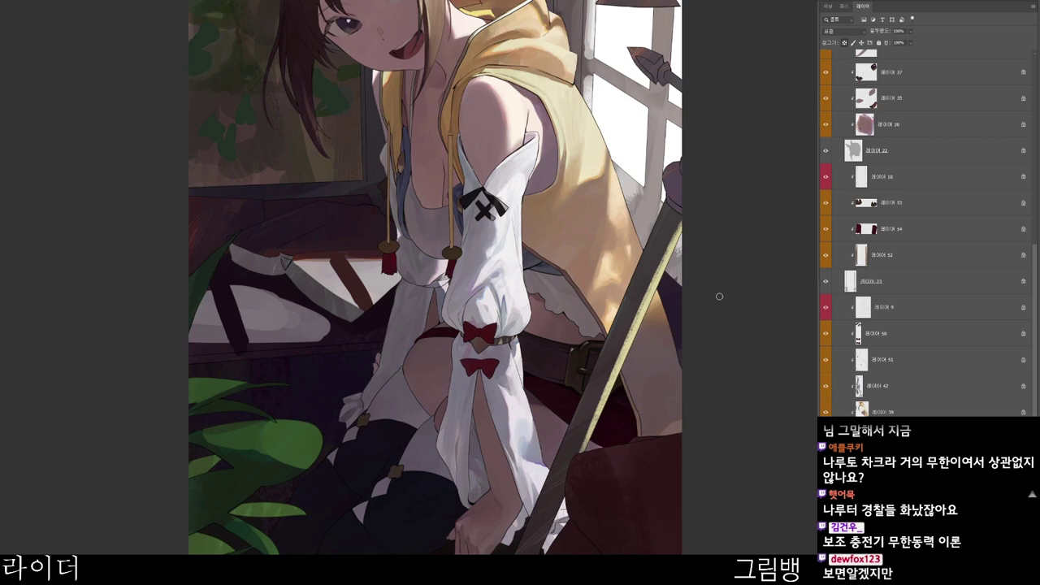
- Select the layer of the sleeve's red bows, sample the bow's colour and set the paint colour to bright red #e42f2f
left_click_drag(496, 248, 516, 252)
left_click_drag(485, 415, 524, 320)
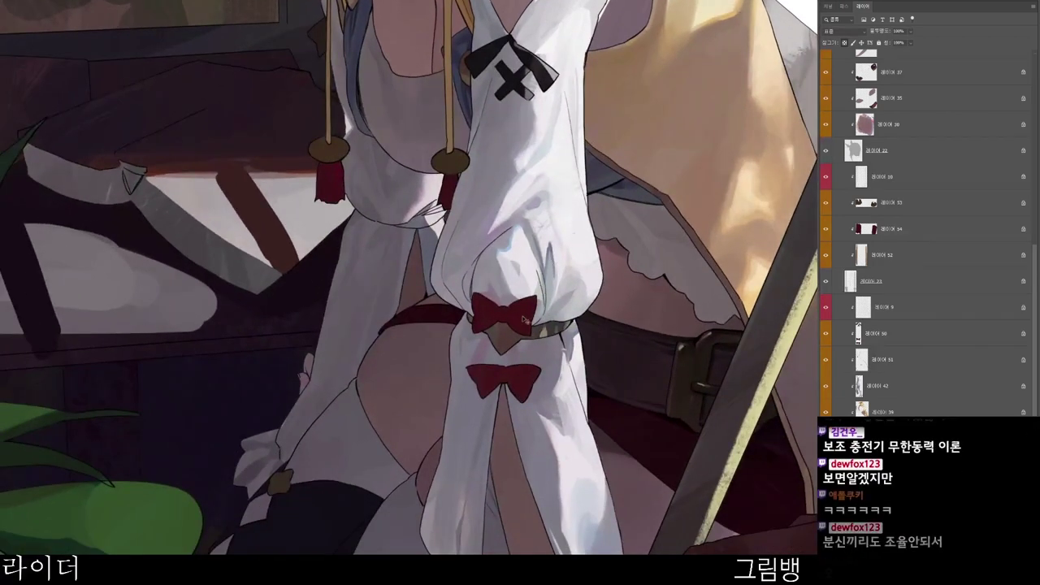
left_click(523, 311, "ctrl")
left_click(521, 310, "alt")
key("n")
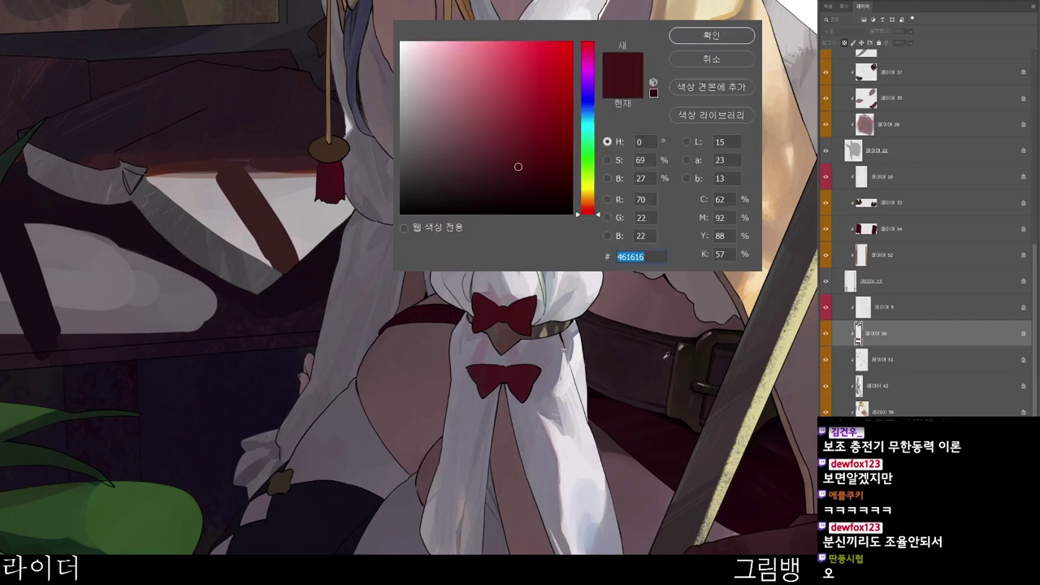
left_click(638, 396)
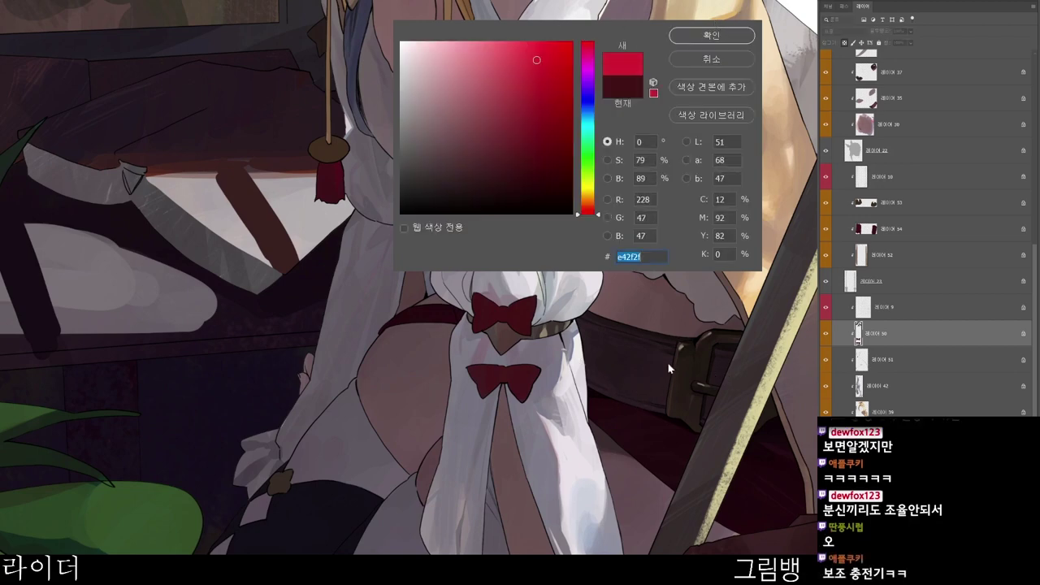
key("Return")
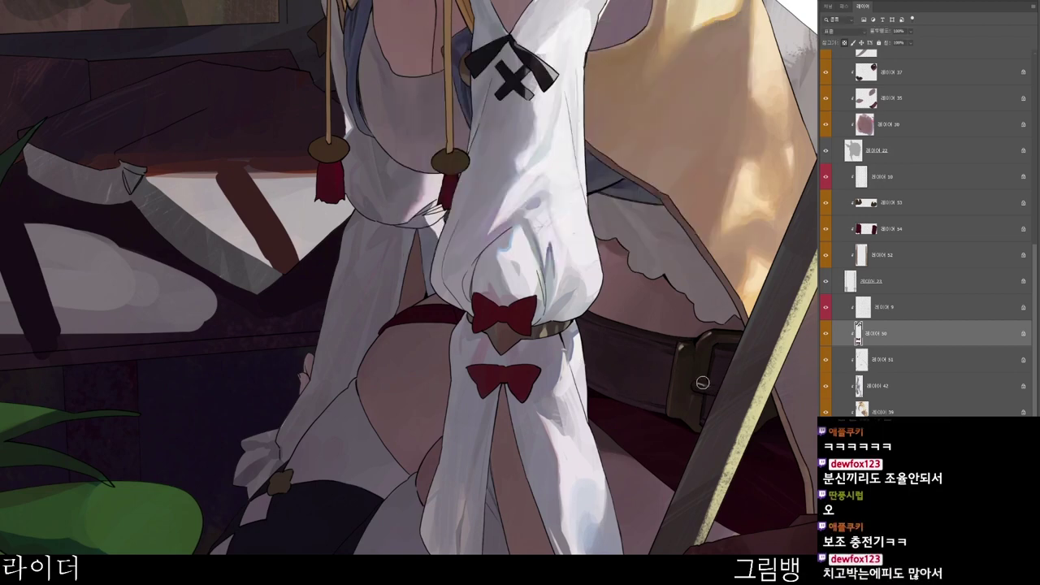
- Paint bright red accents on the two bows of the near sleeve
left_click_drag(520, 277, 567, 275)
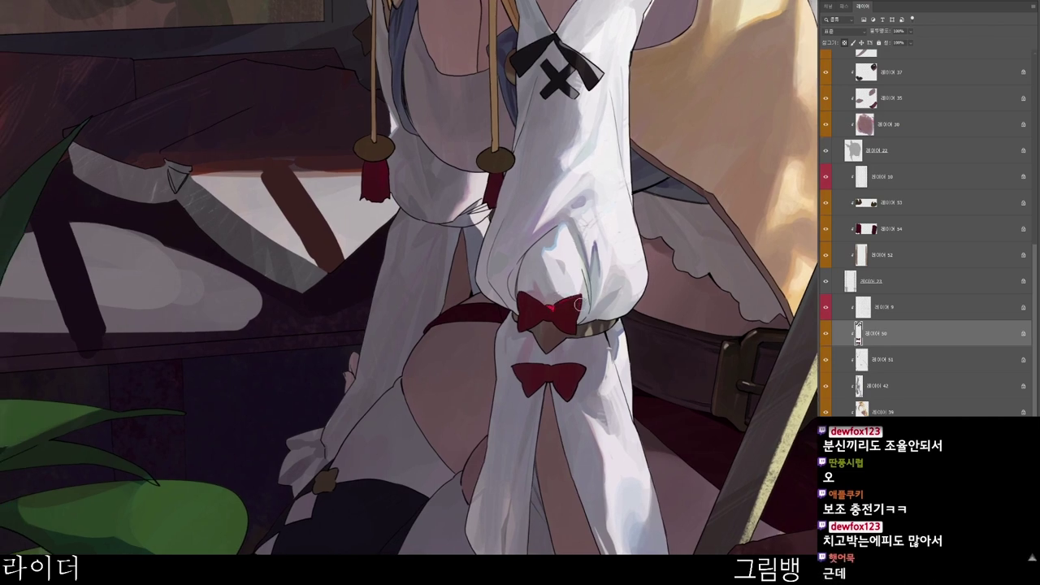
left_click_drag(578, 305, 574, 325)
left_click_drag(610, 417, 558, 437)
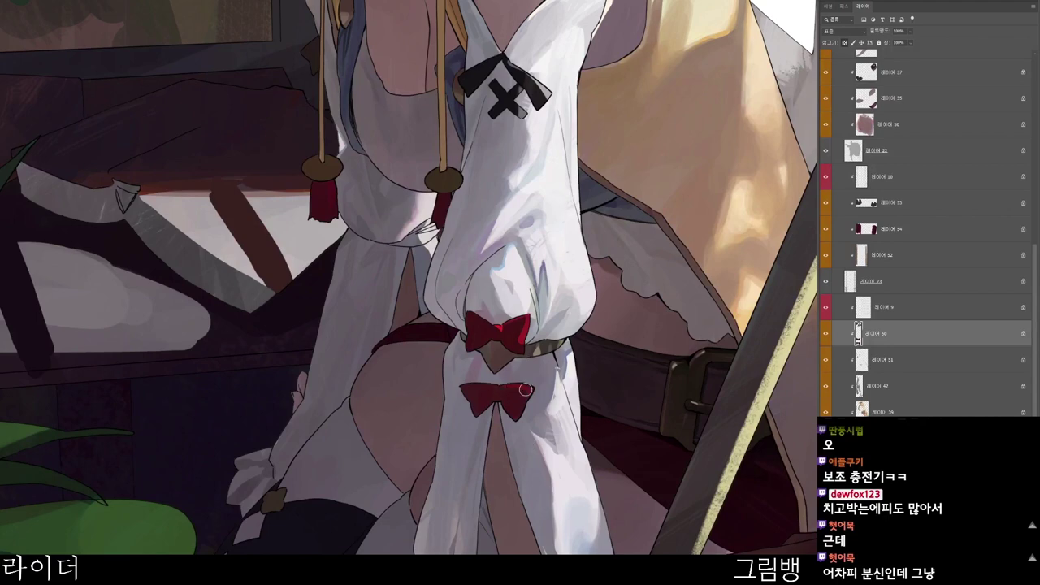
- Set the paint colour to dark red #411a1a and shade the folds of the upper bow, adjusting the tone along the way
key("n")
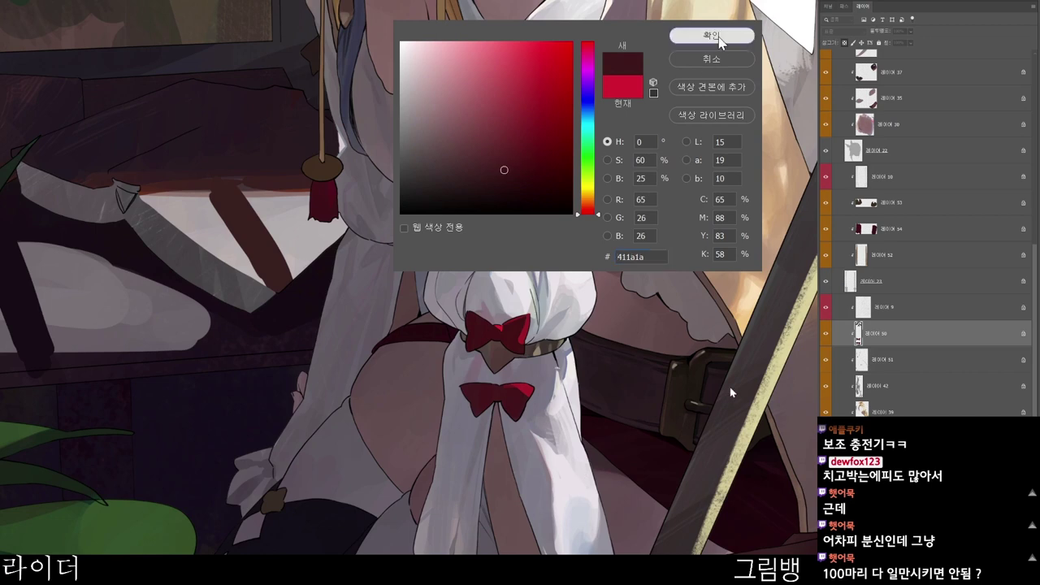
left_click(715, 37)
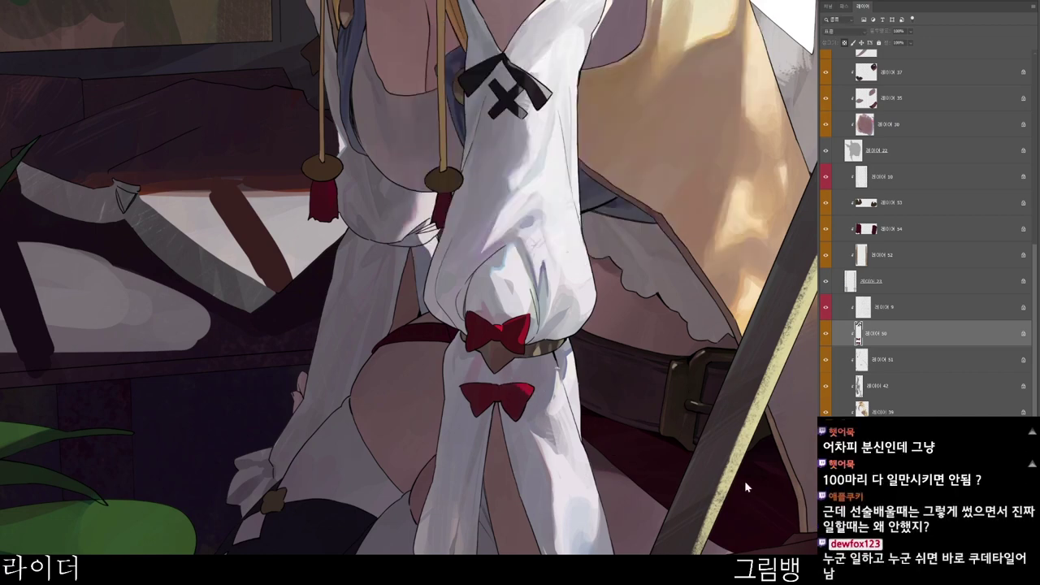
key("F9")
left_click(711, 36)
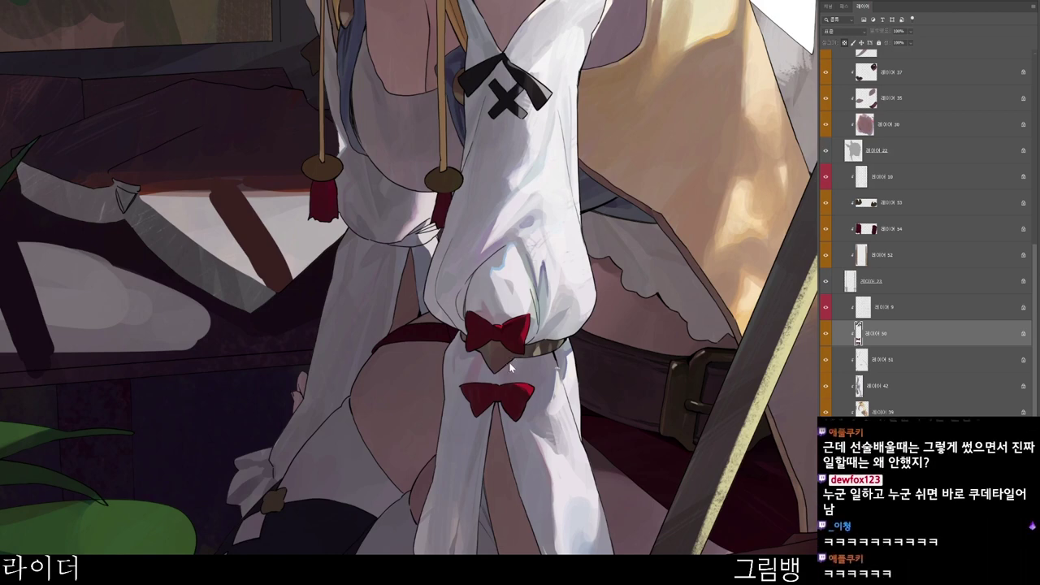
- Darken the red paint colour further and refine the shadows and highlights on both sleeve bows
key("n")
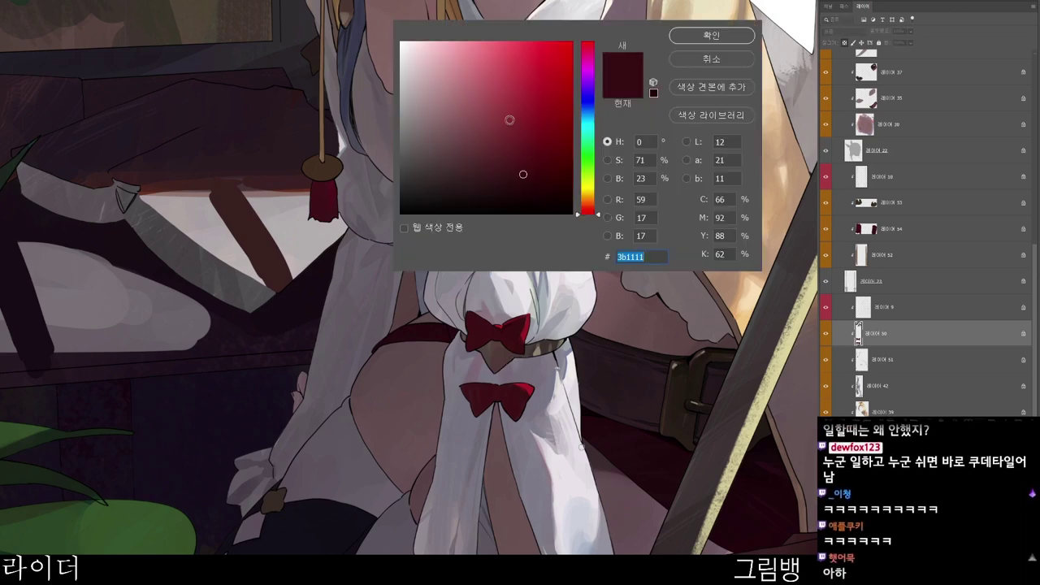
left_click(549, 189)
left_click(712, 35)
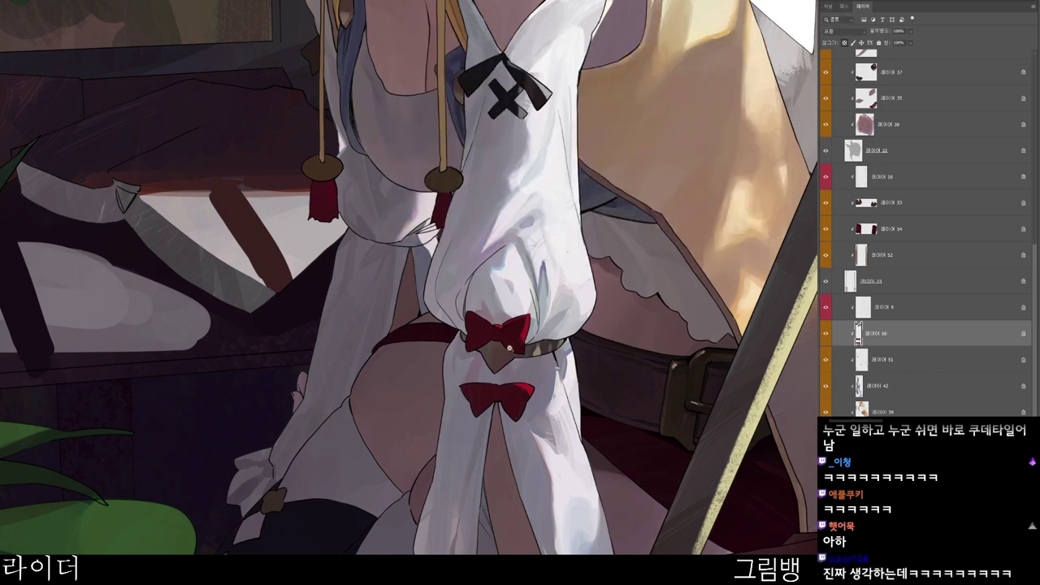
scroll(550, 328, "up", 2)
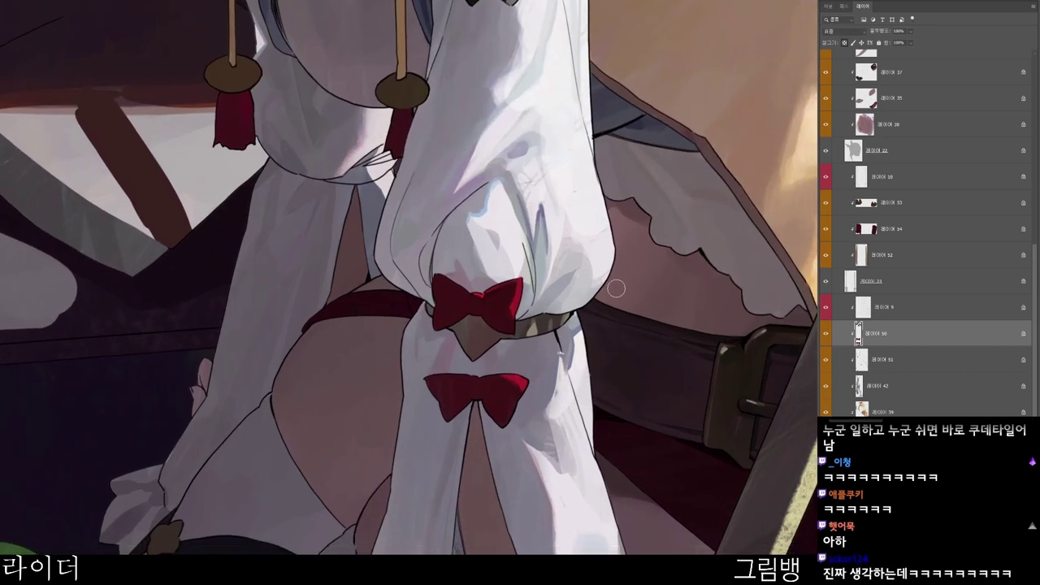
scroll(476, 290, "up", 1)
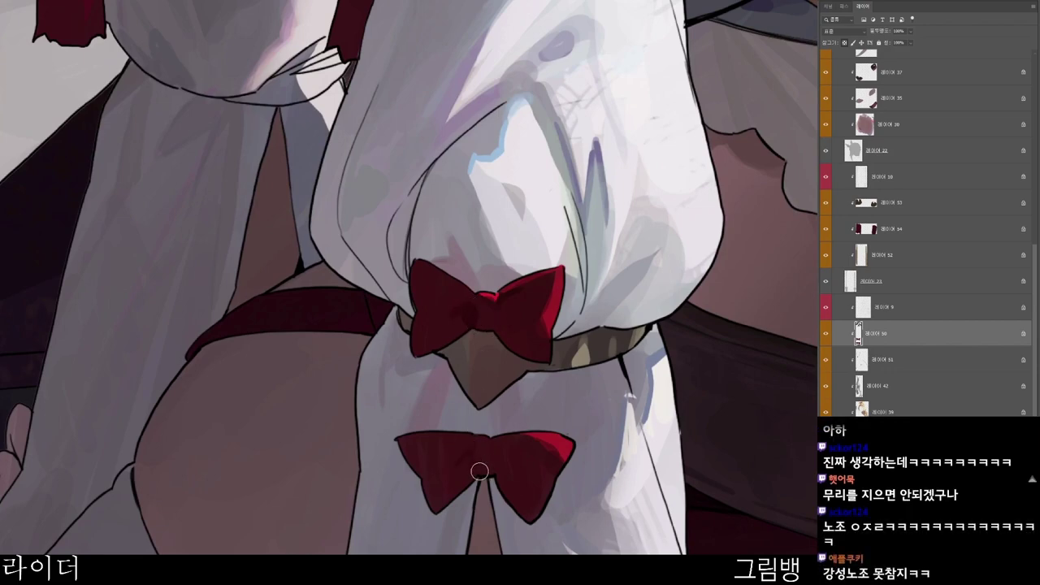
scroll(479, 462, "down", 1)
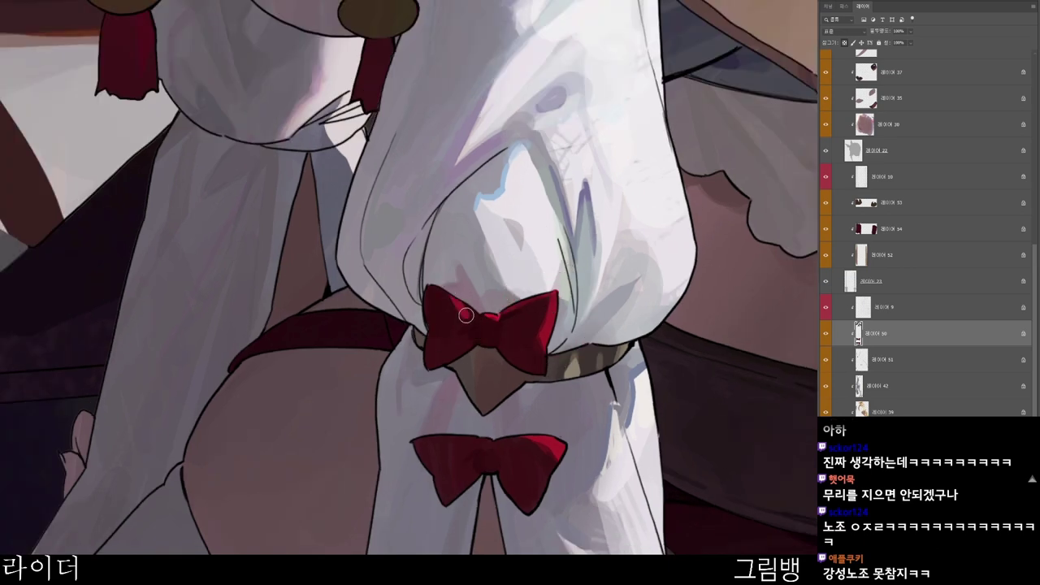
scroll(488, 309, "down", 2)
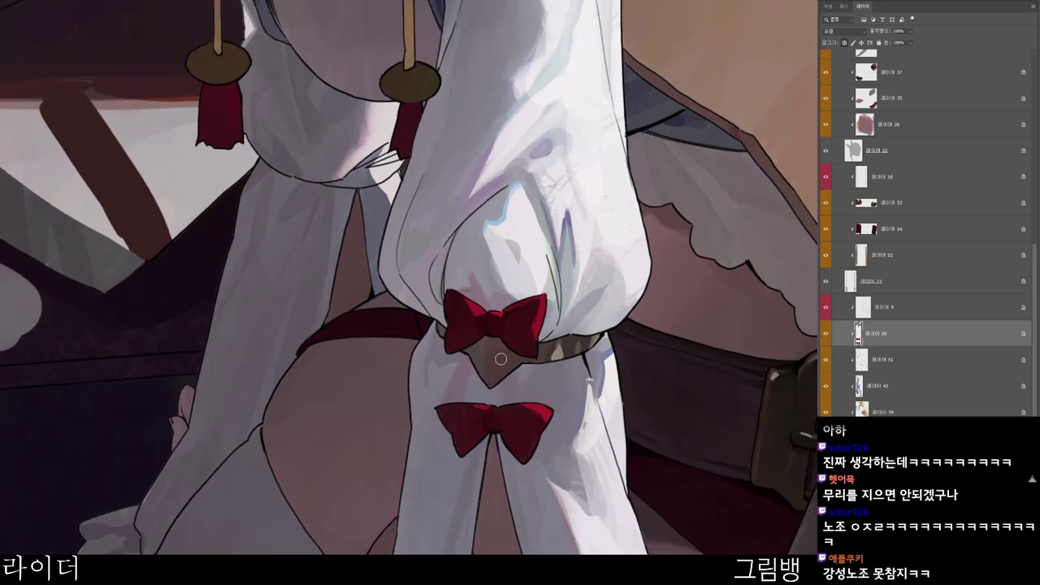
- Select the layer for the hoodie's drawstrings and set the paint colour to a very dark muted tone
key("ctrl+0")
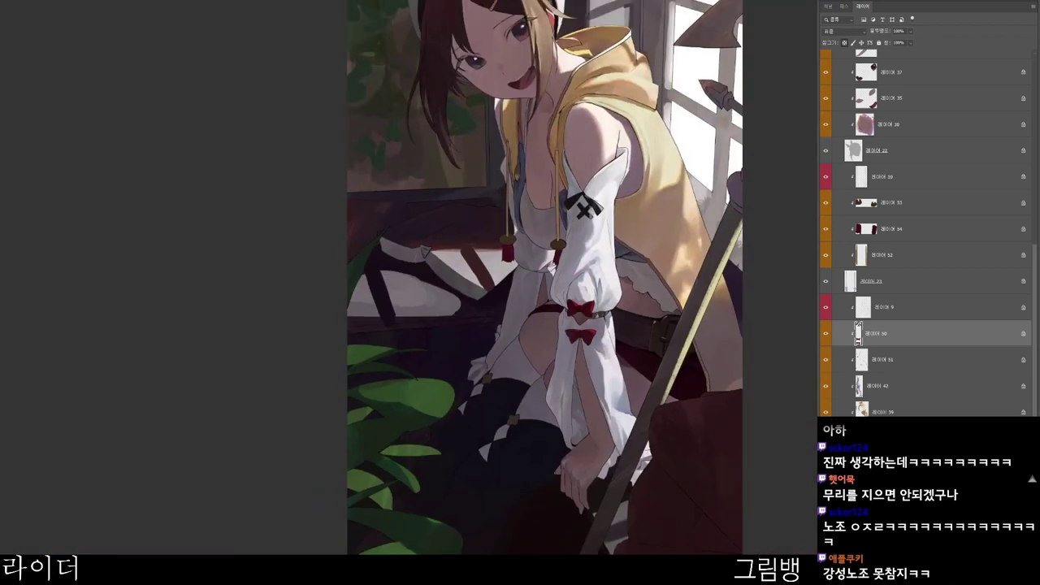
left_click_drag(601, 455, 474, 452)
scroll(536, 503, "down", 2)
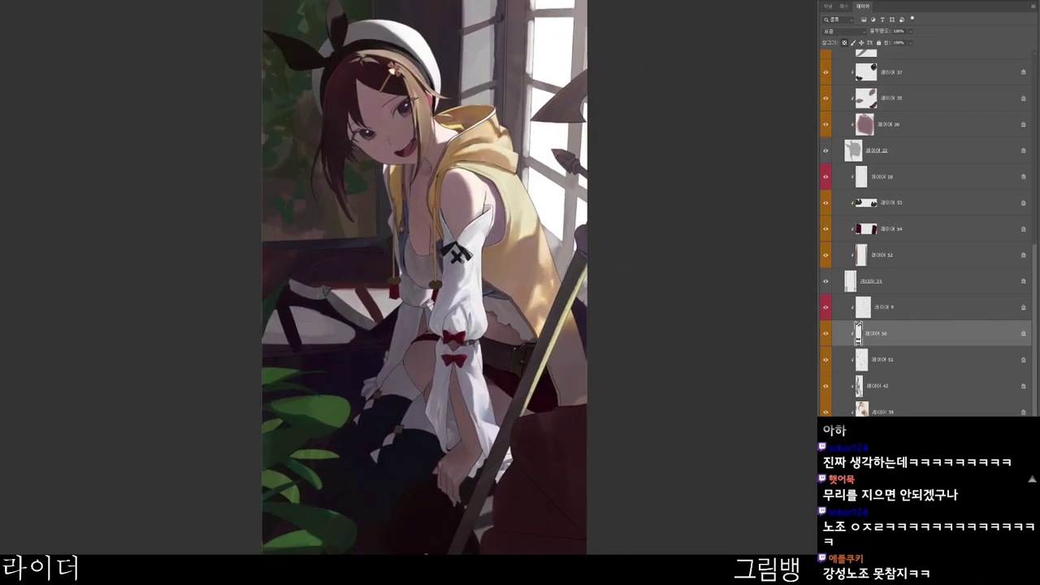
left_click_drag(472, 366, 440, 520)
scroll(433, 268, "up", 1)
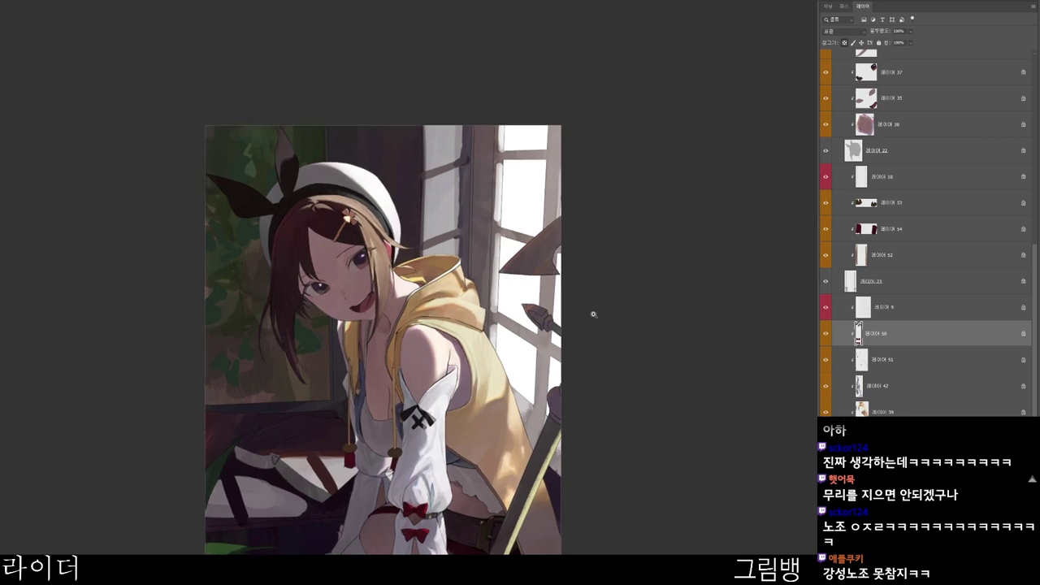
scroll(378, 327, "up", 5)
left_click(414, 337, "ctrl")
scroll(481, 328, "down", 2)
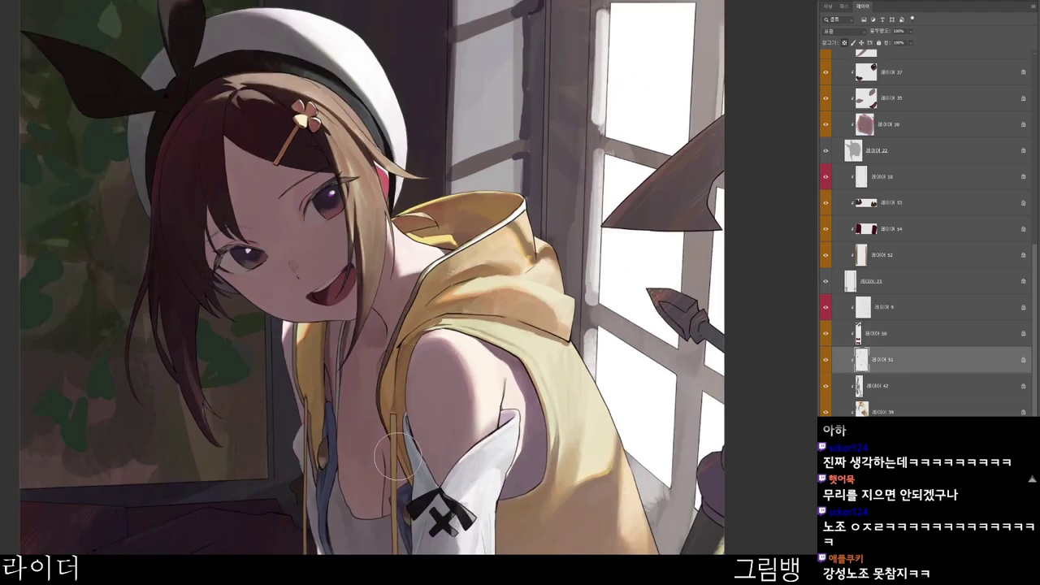
key("n")
left_click(431, 186)
left_click(727, 39)
left_click_drag(362, 471, 387, 361)
left_click_drag(553, 422, 532, 427)
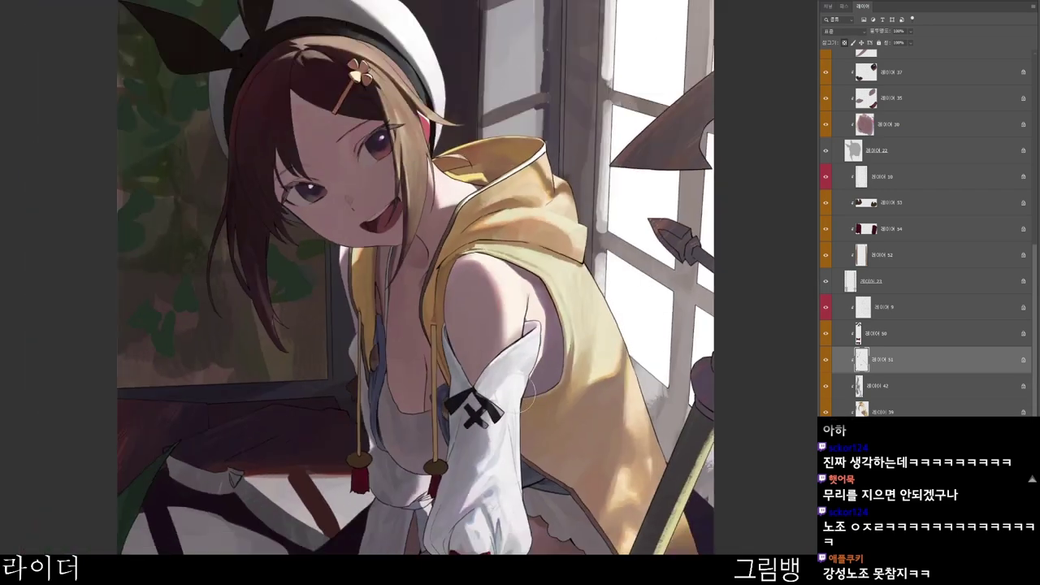
left_click_drag(561, 473, 542, 415)
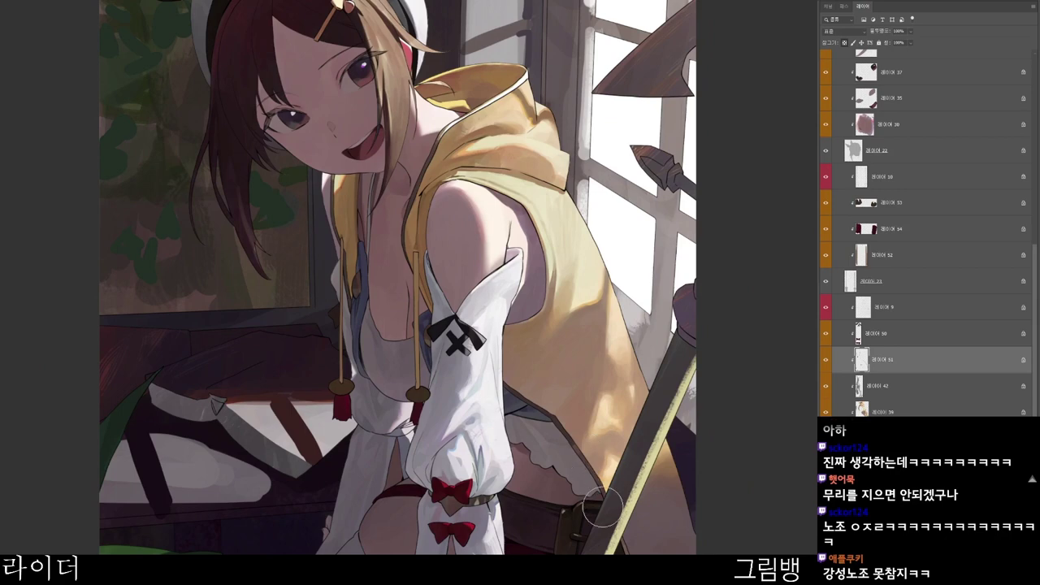
- Select the layer of the brass ornaments and shade the tops of both drawstring tassel caps with a dark muted paint colour
scroll(617, 516, "down", 3)
scroll(639, 528, "down", 1)
scroll(634, 526, "down", 2)
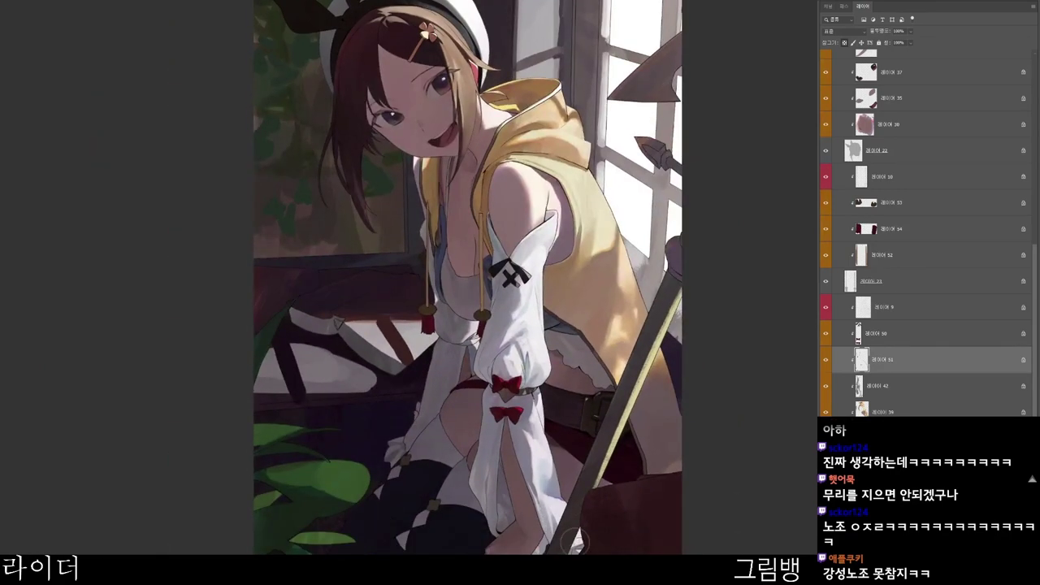
scroll(528, 333, "up", 1)
left_click(507, 331, "ctrl")
scroll(491, 322, "up", 2)
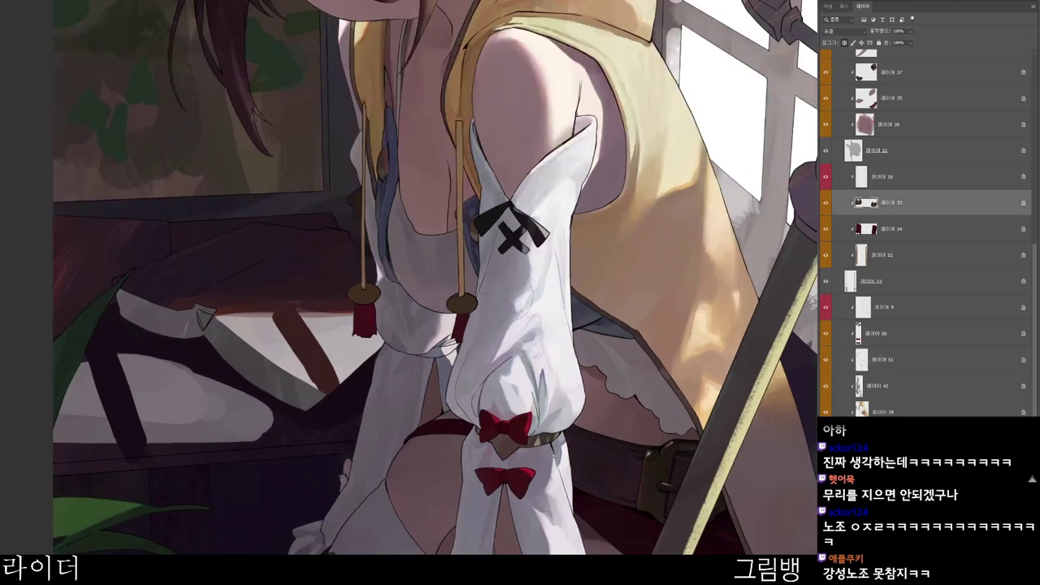
scroll(510, 333, "up", 2)
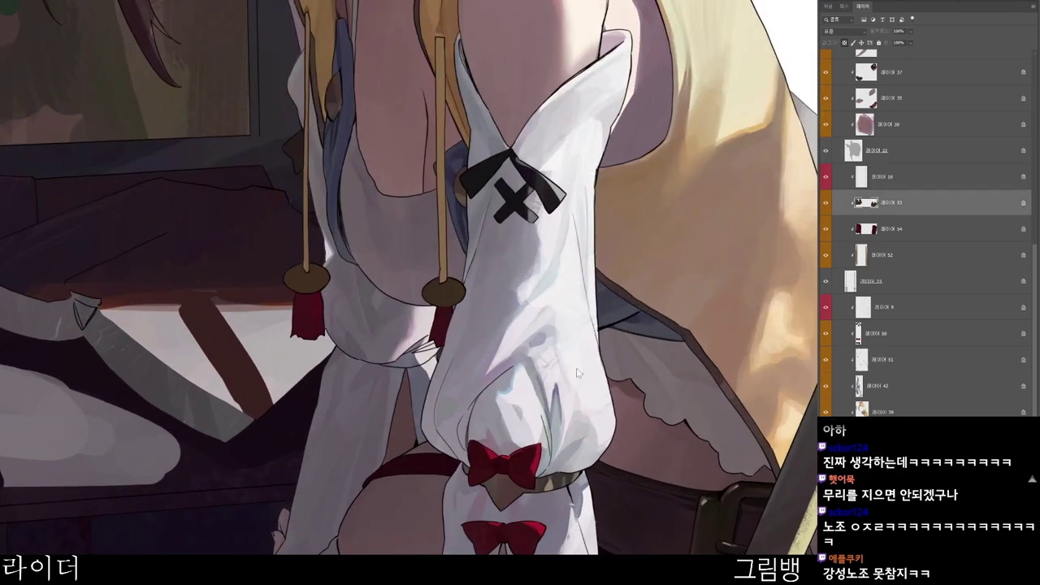
key("n")
left_click(408, 175)
left_click(692, 37)
left_click(303, 165, "alt")
key("alt+shift+c")
left_click(716, 35)
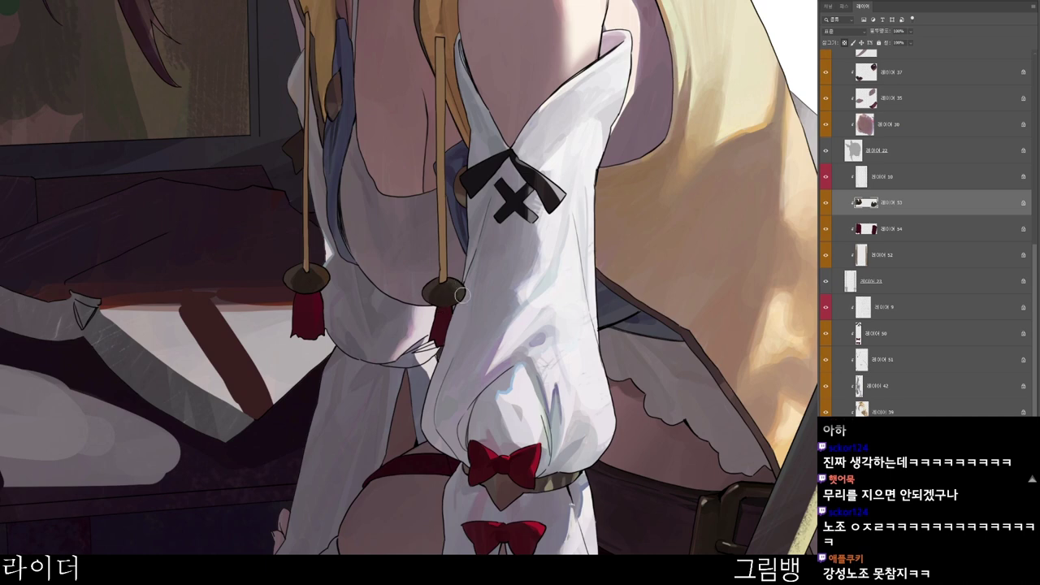
- Set the paint colour to pale #f0dfd5 and dab a small highlight onto both brass tassel caps
left_click_drag(361, 314, 474, 394)
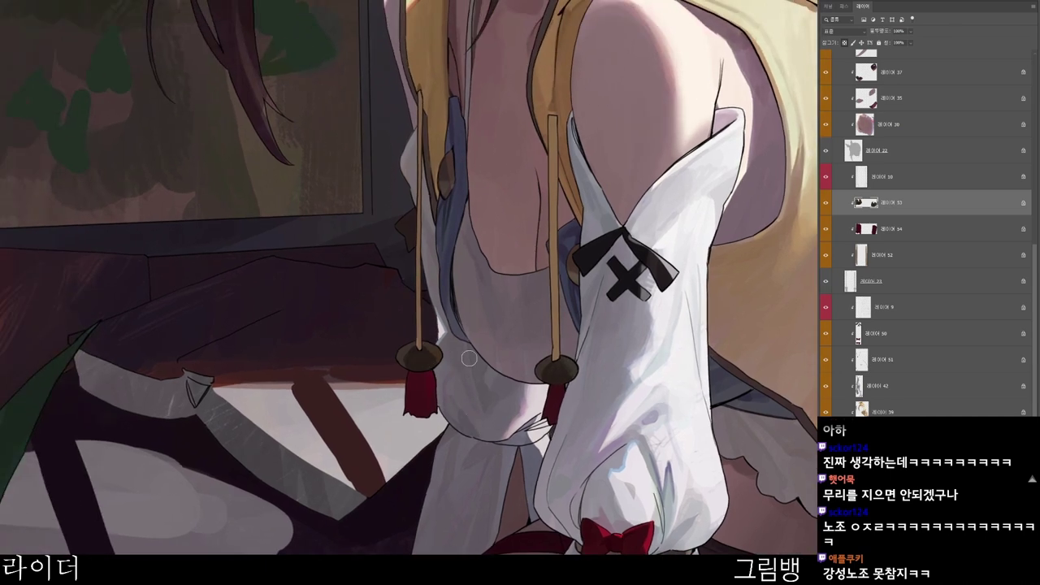
key("n")
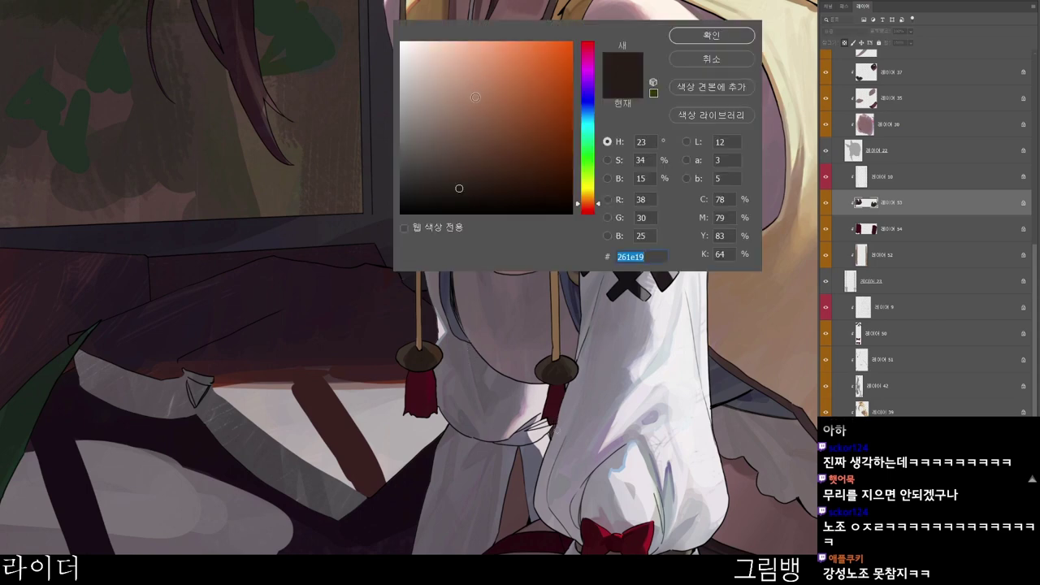
left_click(468, 123)
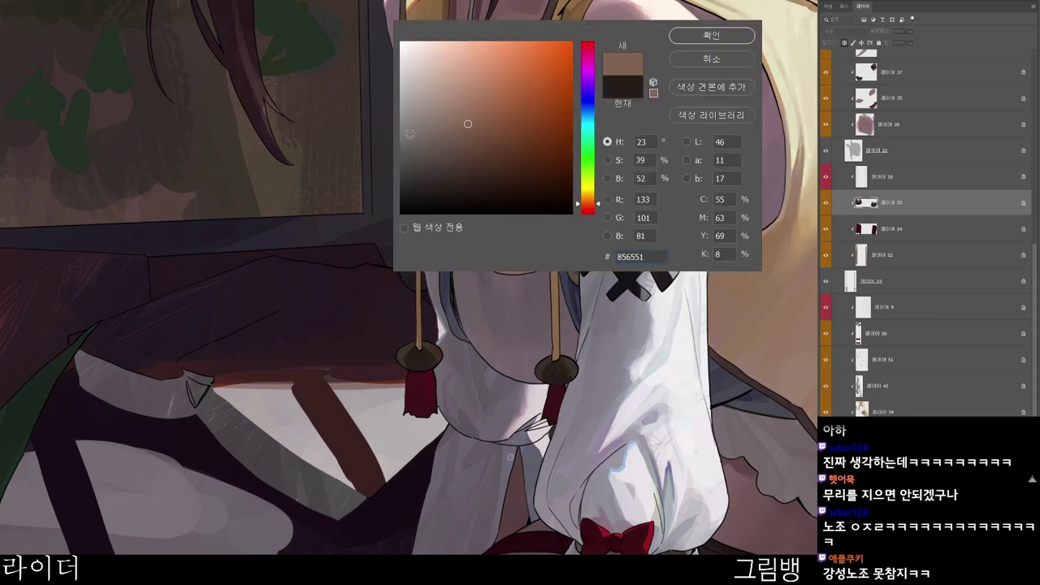
left_click(419, 52)
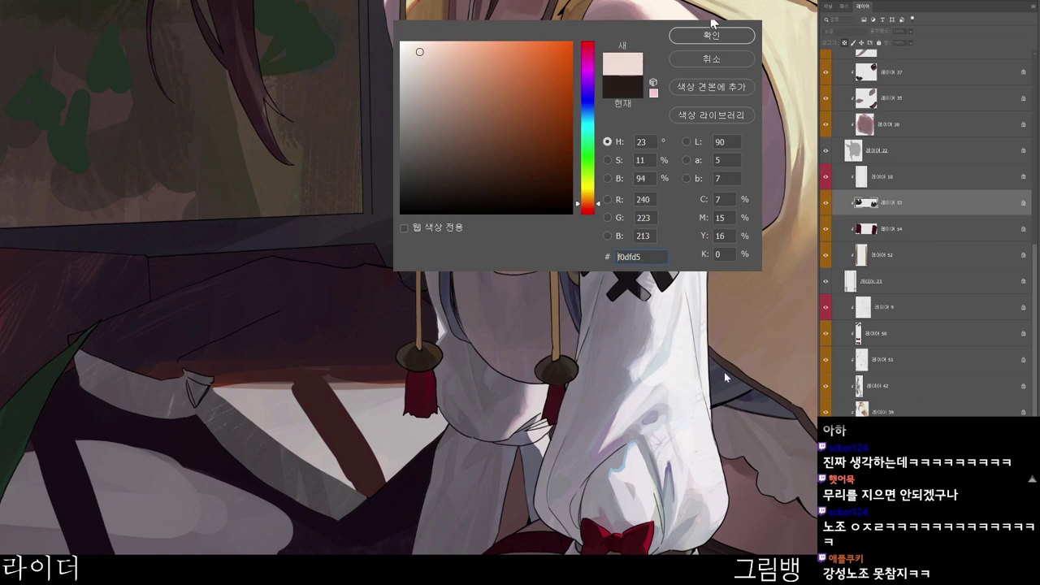
left_click(711, 35)
left_click_drag(420, 362, 421, 361)
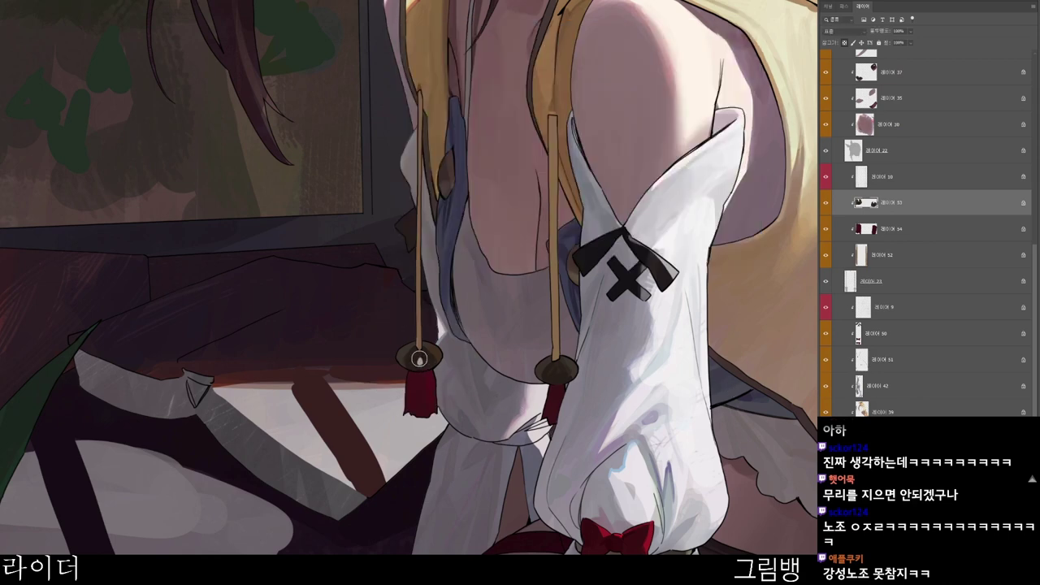
left_click_drag(559, 374, 558, 377)
- Change the paint colour to a mid-tone brown and refine the reflected light on the brass tassel caps
key("n")
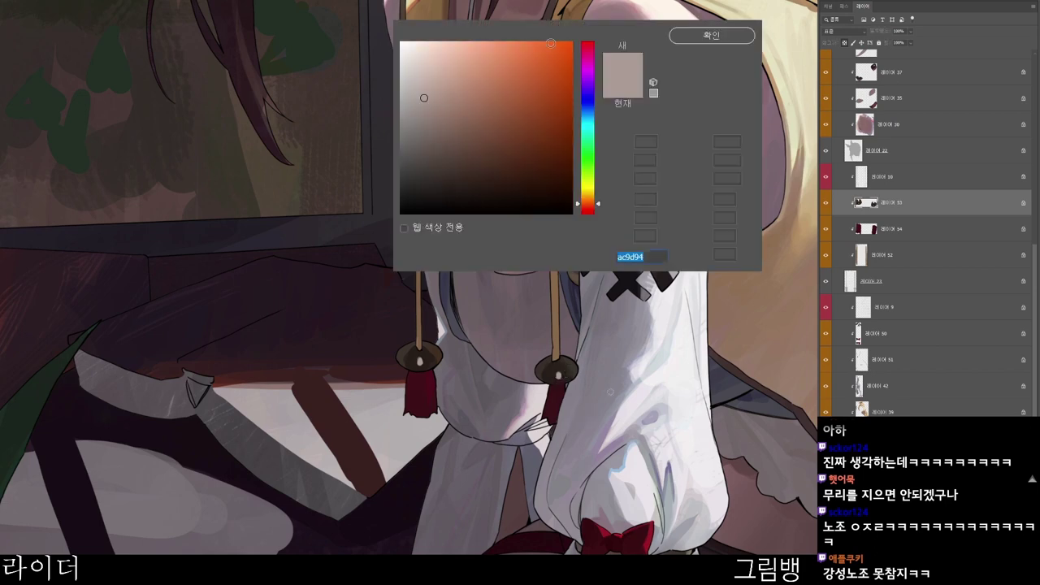
left_click(504, 147)
left_click(513, 128)
left_click(690, 41)
key("r")
left_click_drag(567, 379, 546, 272)
left_click_drag(433, 310, 464, 302)
left_click(478, 305, "alt")
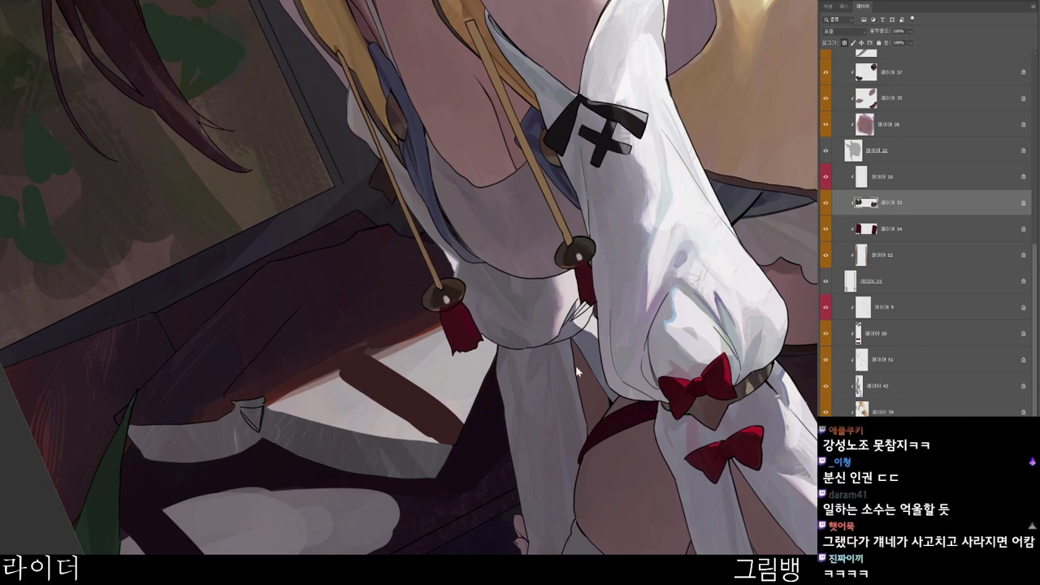
- Select the layer of the red tassels, set the paint colour to near-black red #120304 and shade both tassels
key("alt+bracketleft")
key("n")
left_click(541, 202)
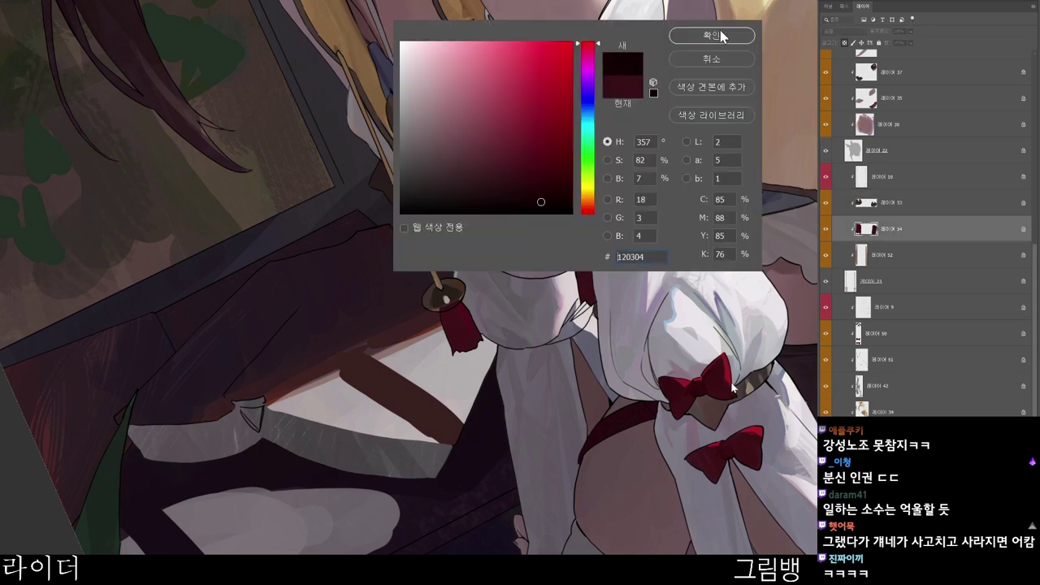
left_click(721, 35)
key("r")
left_click_drag(514, 366, 470, 437)
scroll(520, 370, "down", 1)
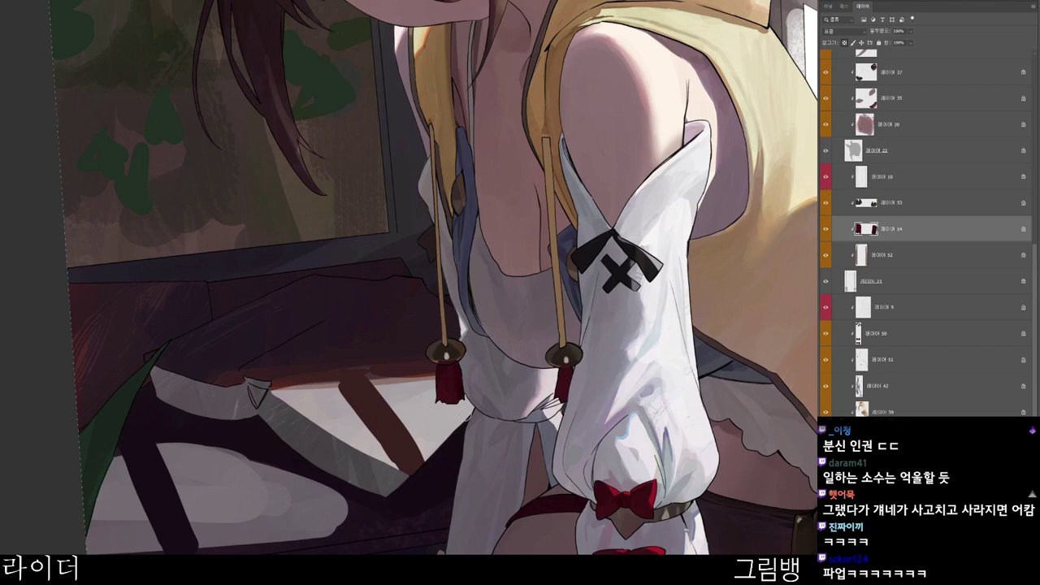
scroll(622, 374, "down", 3)
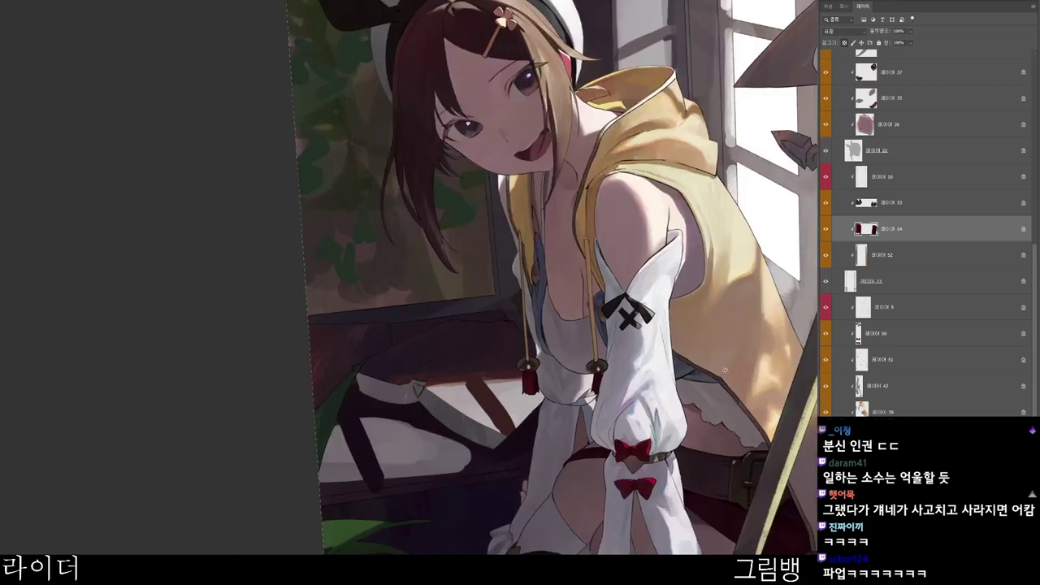
key("Escape")
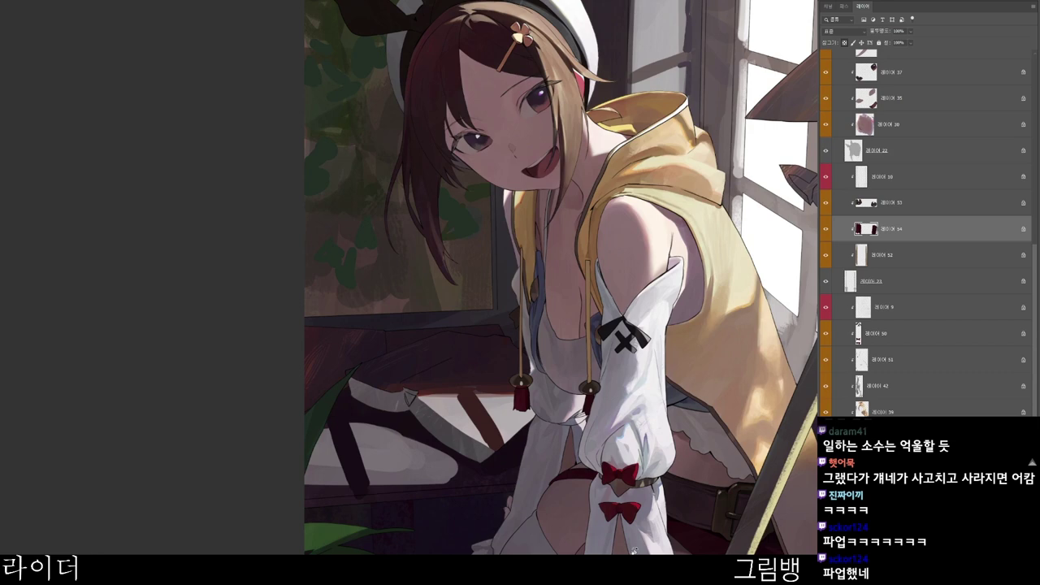
- Select the layer of the hoodie drawstrings, set the paint colour to dark brown #413022 and shade both strings
scroll(606, 281, "up", 3)
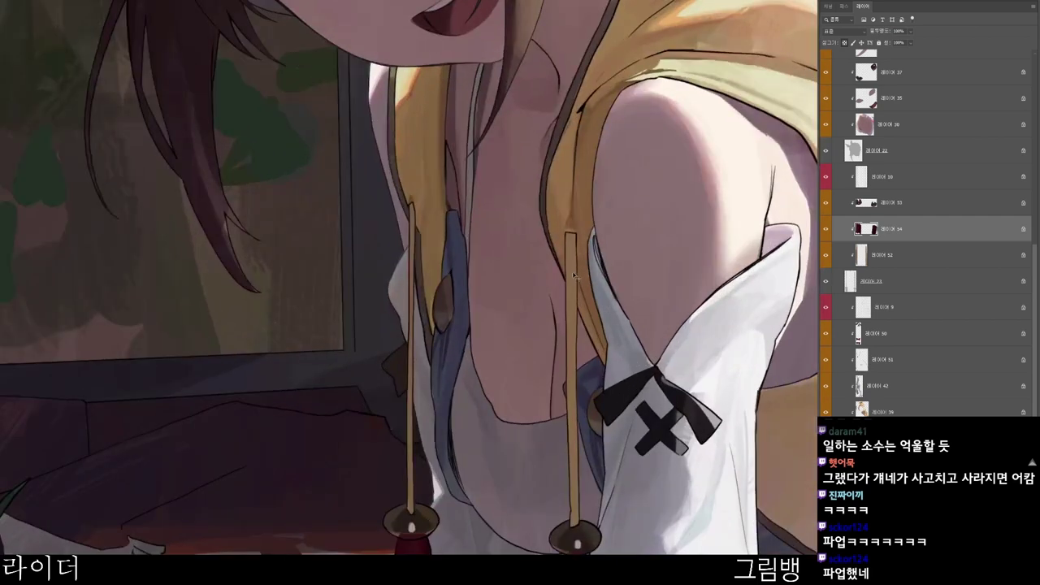
left_click(572, 288, "ctrl")
scroll(627, 276, "down", 2)
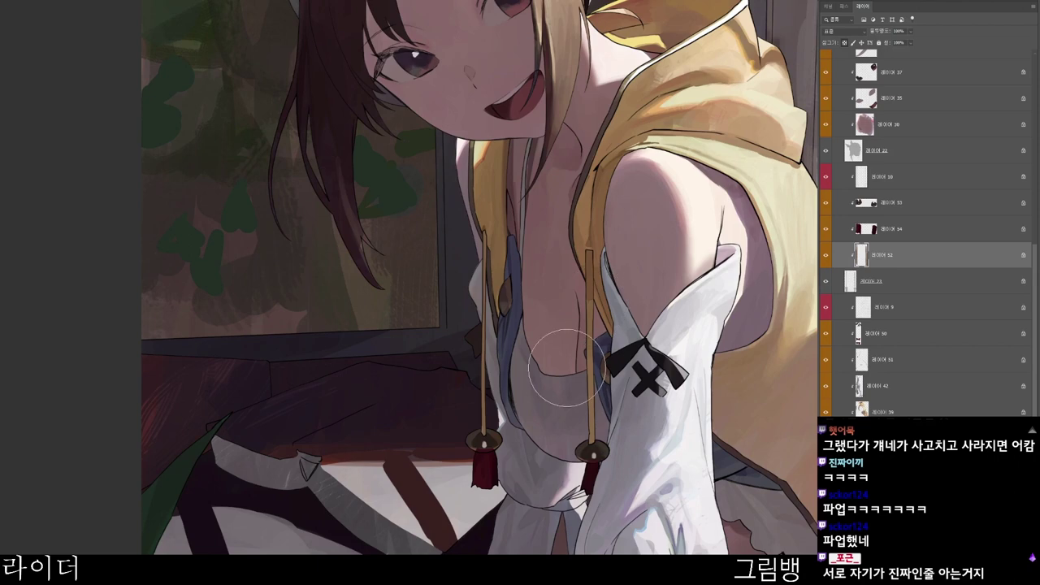
key("n")
left_click(481, 168)
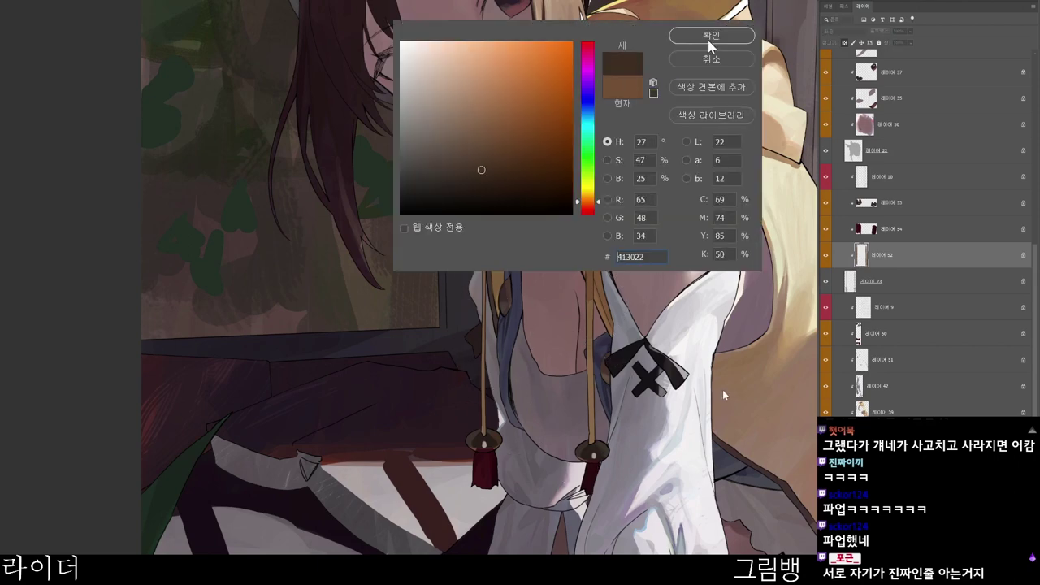
left_click(711, 39)
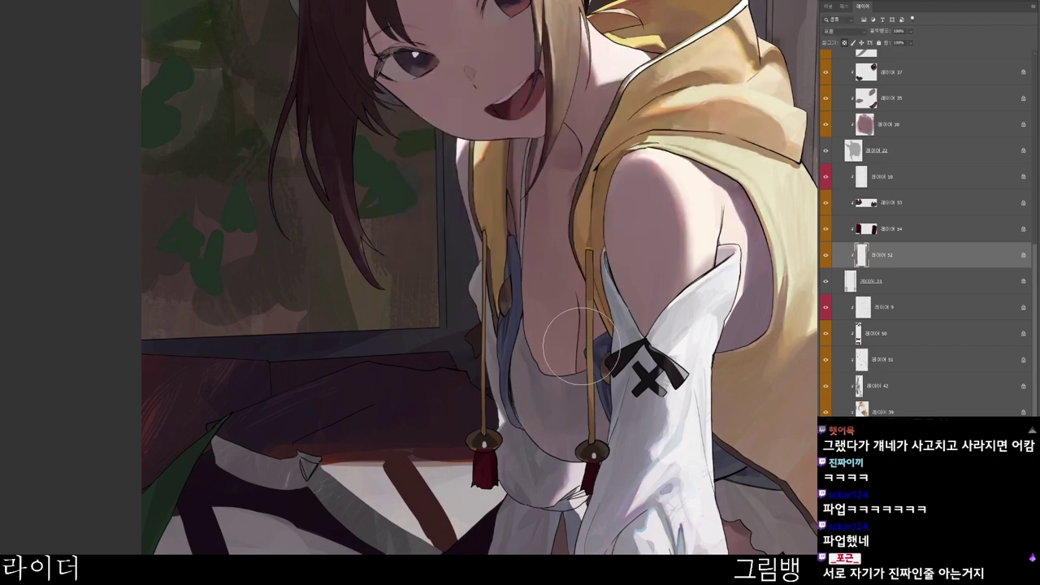
left_click_drag(621, 484, 529, 465)
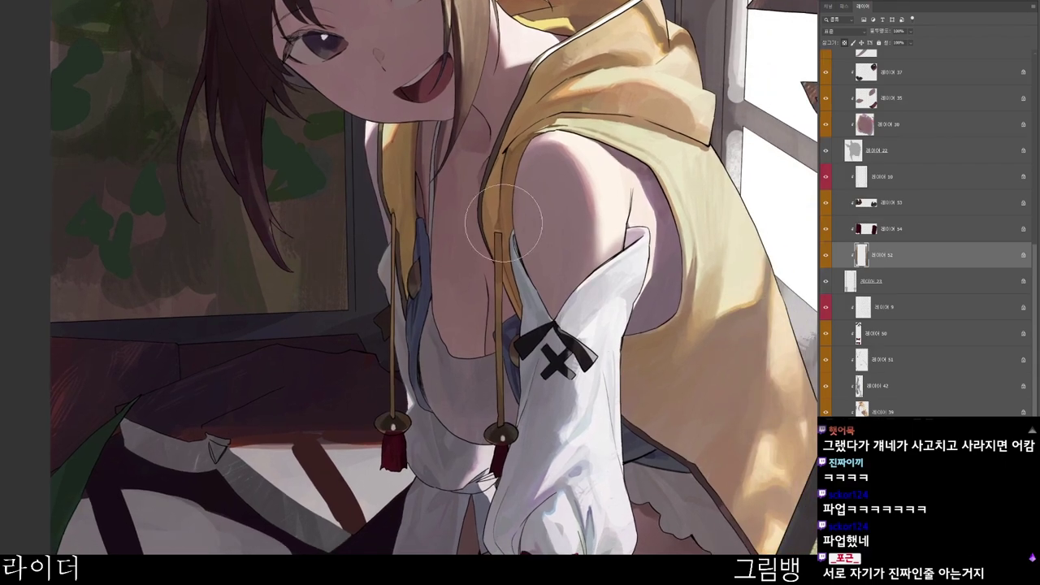
scroll(616, 435, "down", 3)
left_click_drag(611, 438, 654, 304)
scroll(635, 519, "down", 1)
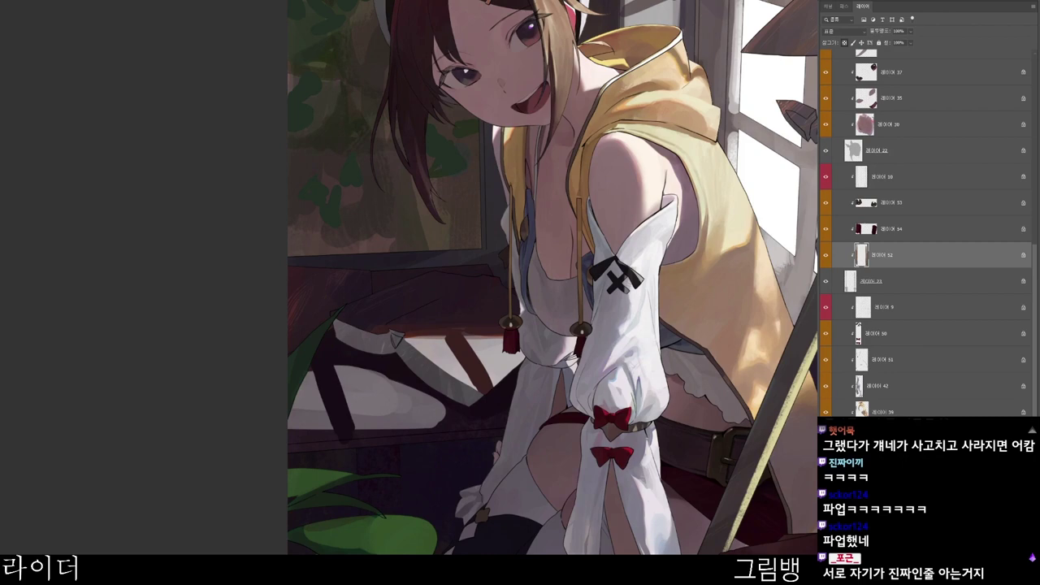
- Set the paint colour to dark greyish brown #42372f for work around the lower sleeves and legs
left_click_drag(742, 579, 643, 484)
scroll(648, 529, "down", 1)
scroll(524, 451, "up", 3)
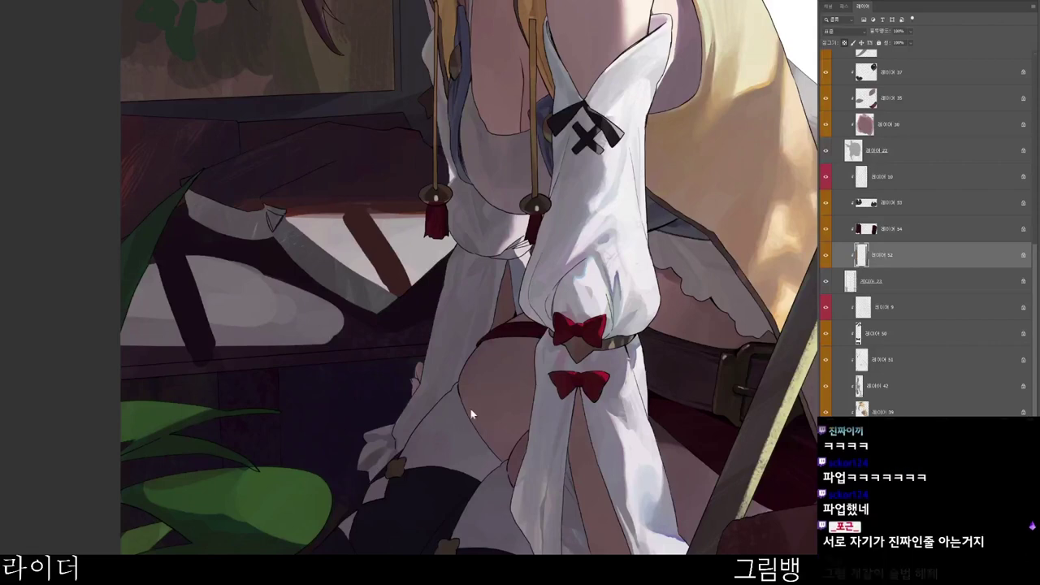
scroll(543, 428, "down", 1)
left_click_drag(544, 429, 539, 403)
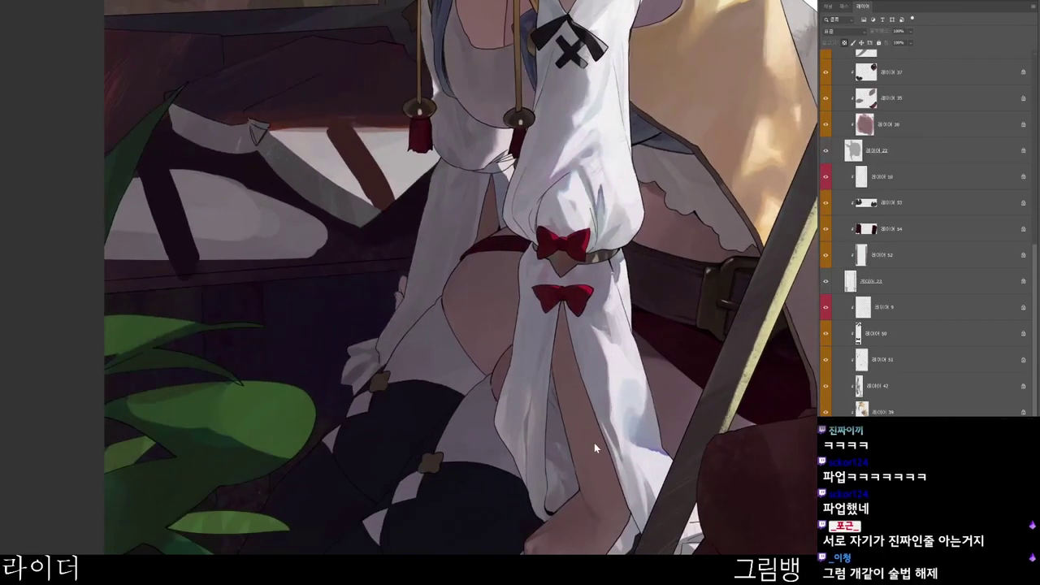
key("n")
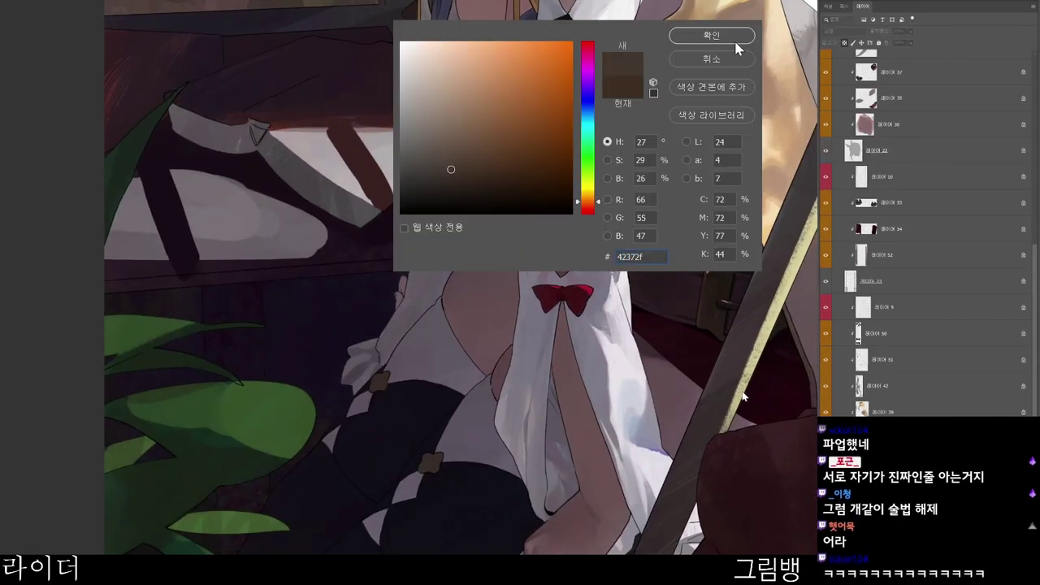
left_click(712, 35)
scroll(619, 356, "up", 1)
scroll(619, 356, "up", 2)
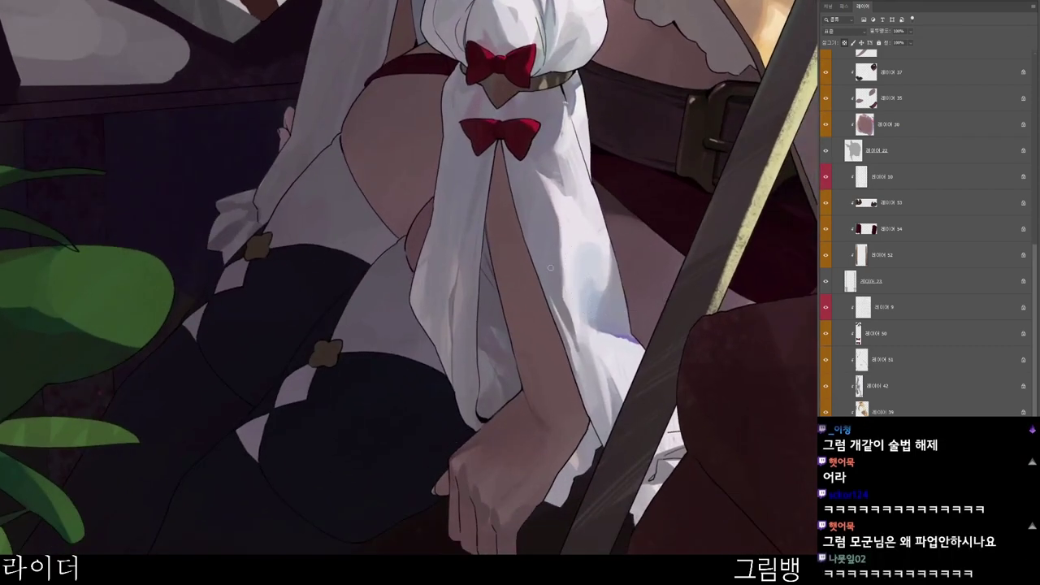
scroll(655, 289, "down", 1)
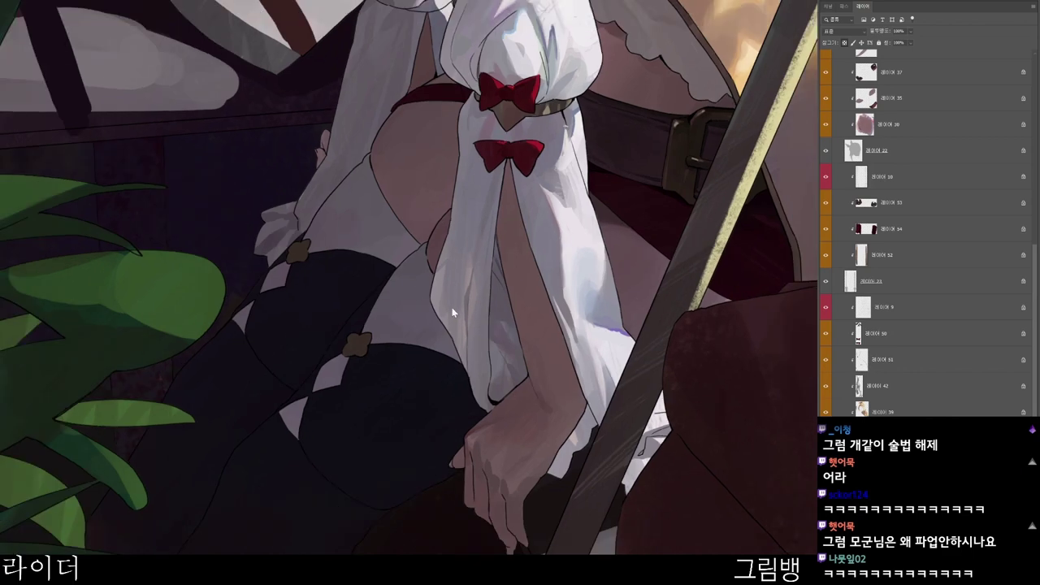
scroll(452, 308, "up", 1)
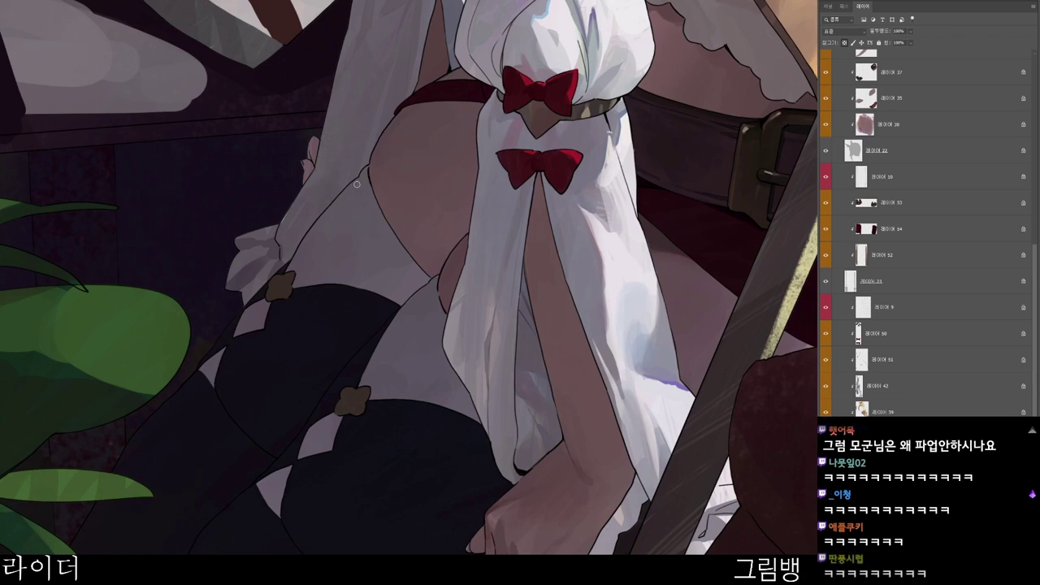
scroll(451, 192, "down", 1)
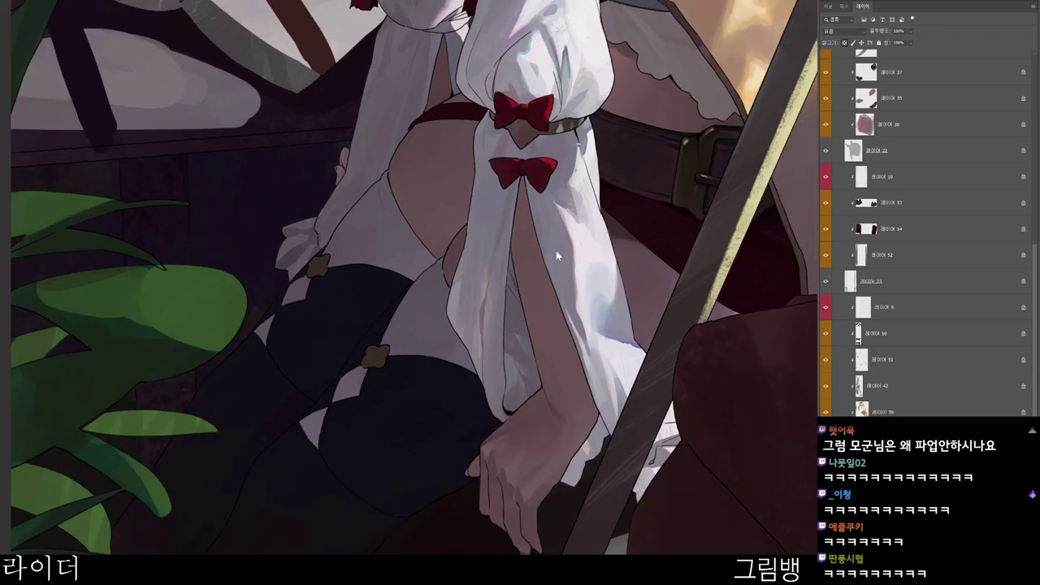
scroll(487, 247, "up", 3)
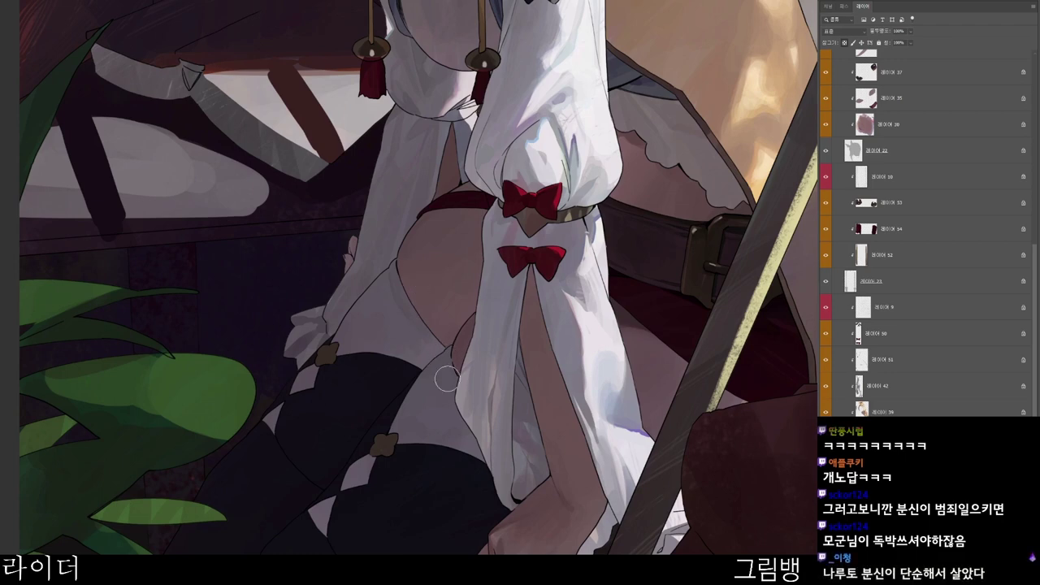
- Set the paint colour to grey-purple #58525a, sample nearby tones and shade the white stocking top beside the front sleeve
key("ctrl+u")
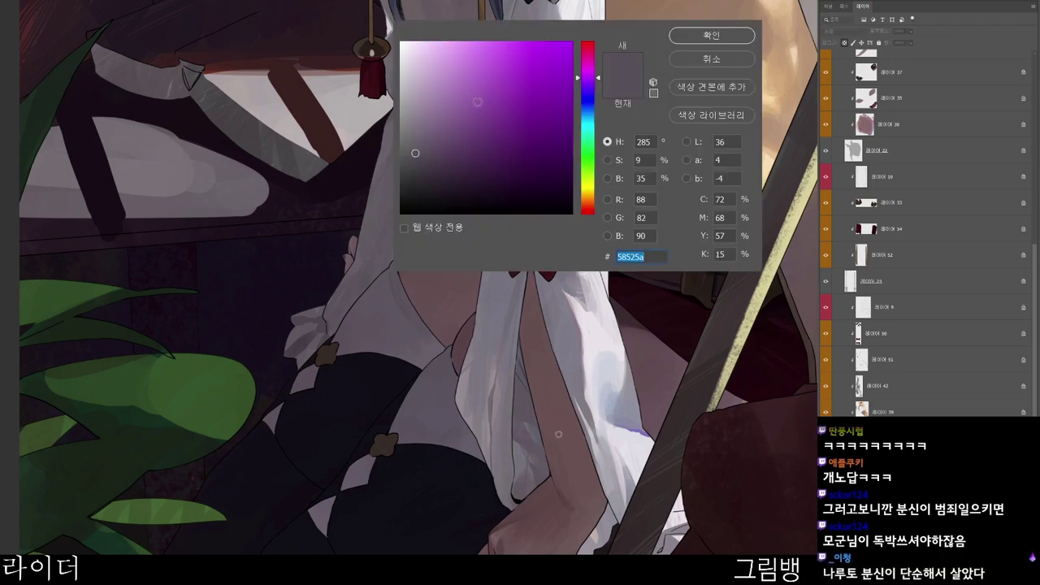
left_click(712, 36)
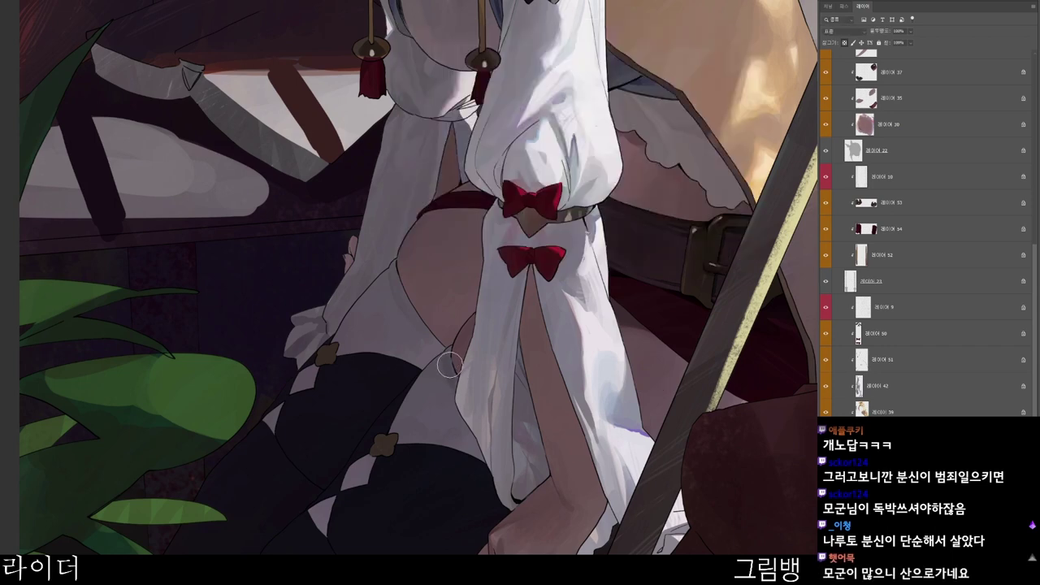
left_click(444, 359, "alt")
left_click_drag(455, 392, 469, 427)
key("ctrl+minus")
left_click_drag(601, 517, 585, 507)
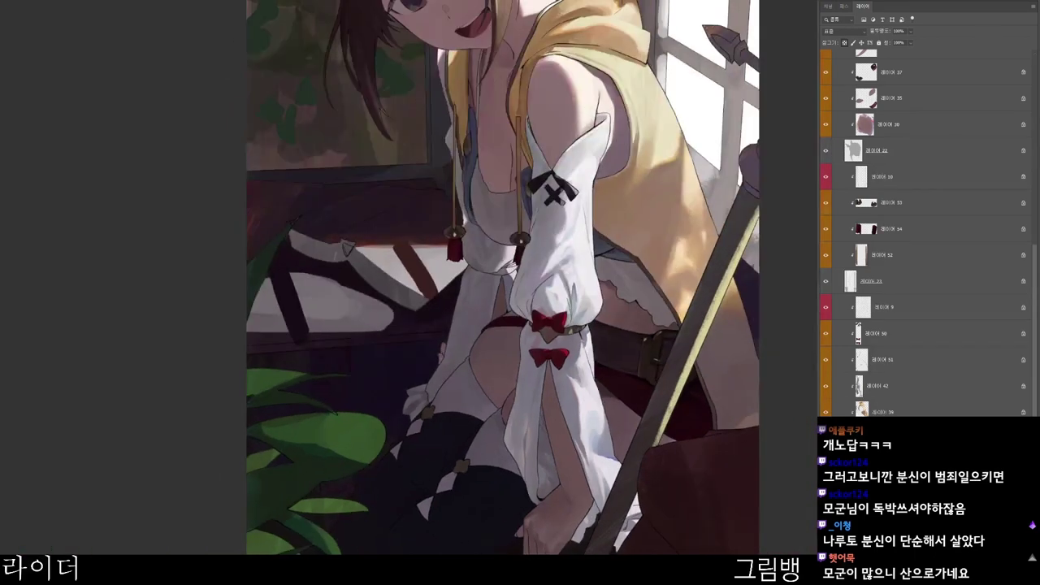
- Select the layer of the hair and mix a muted warm paint colour for its highlights
left_click_drag(605, 551, 569, 552)
key("ctrl+minus")
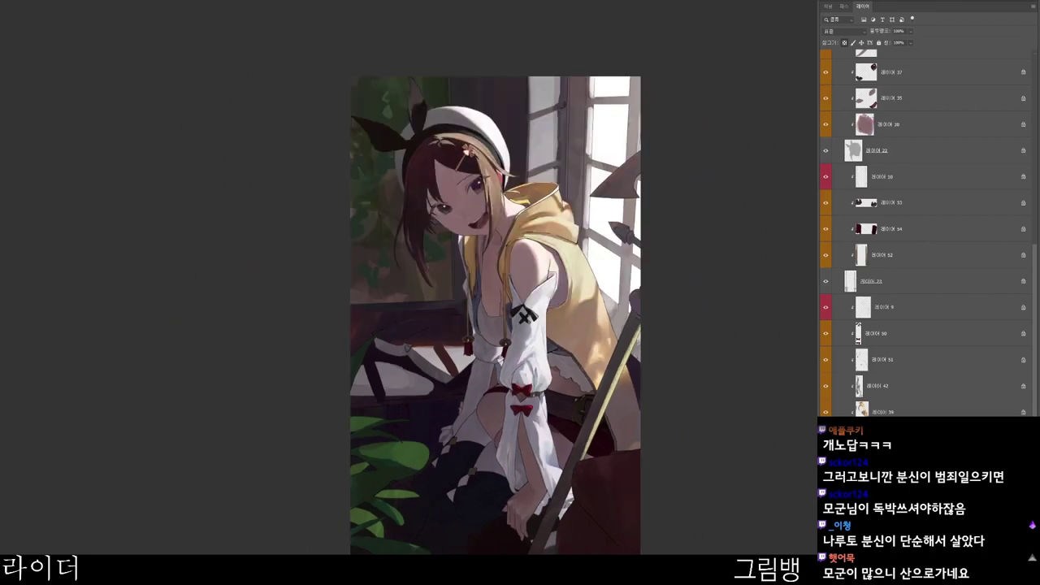
left_click_drag(630, 189, 650, 188)
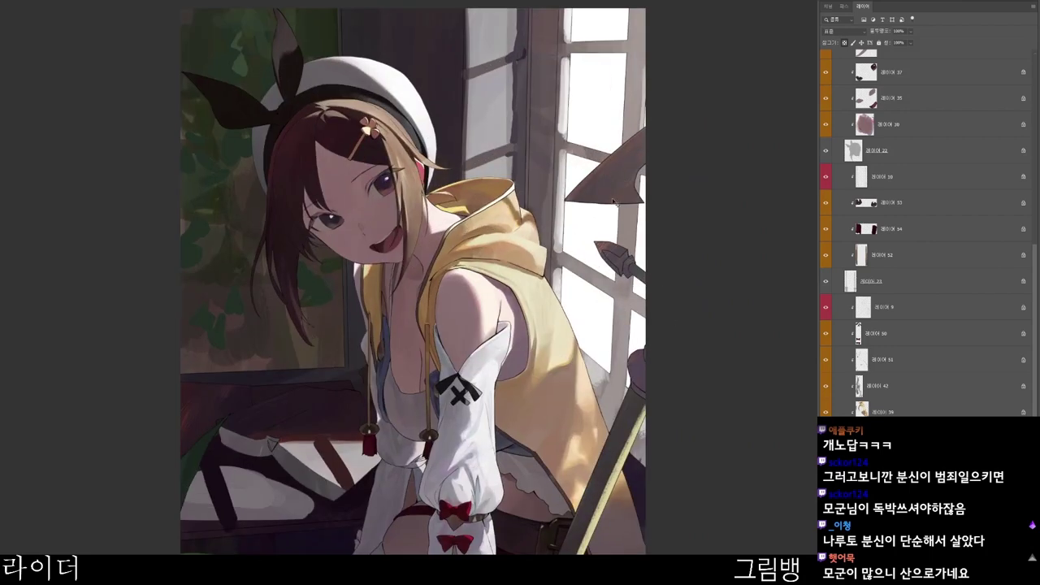
left_click_drag(469, 207, 514, 204)
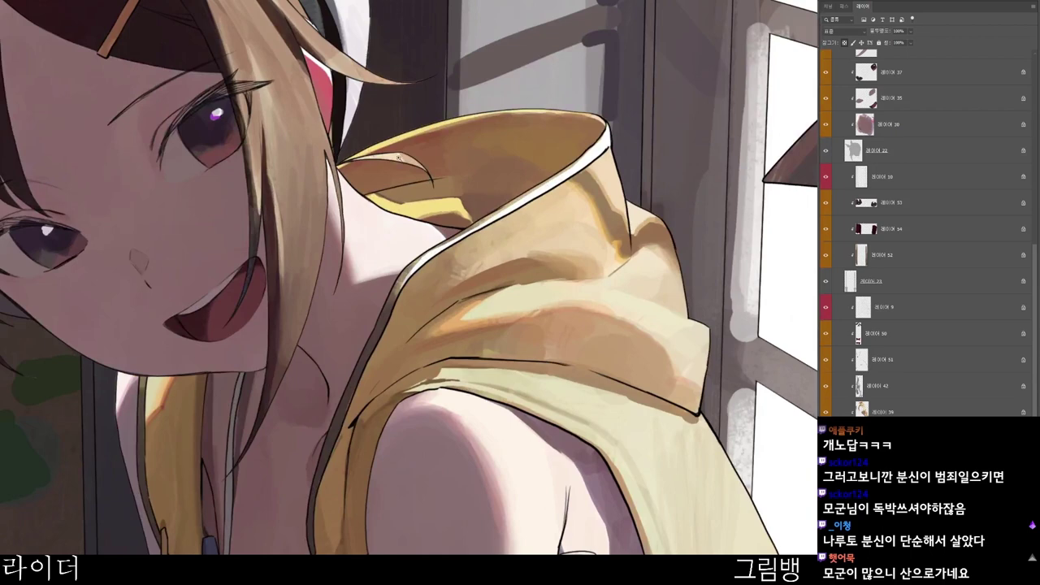
left_click(346, 159, "ctrl")
left_click_drag(385, 153, 354, 134)
key("n")
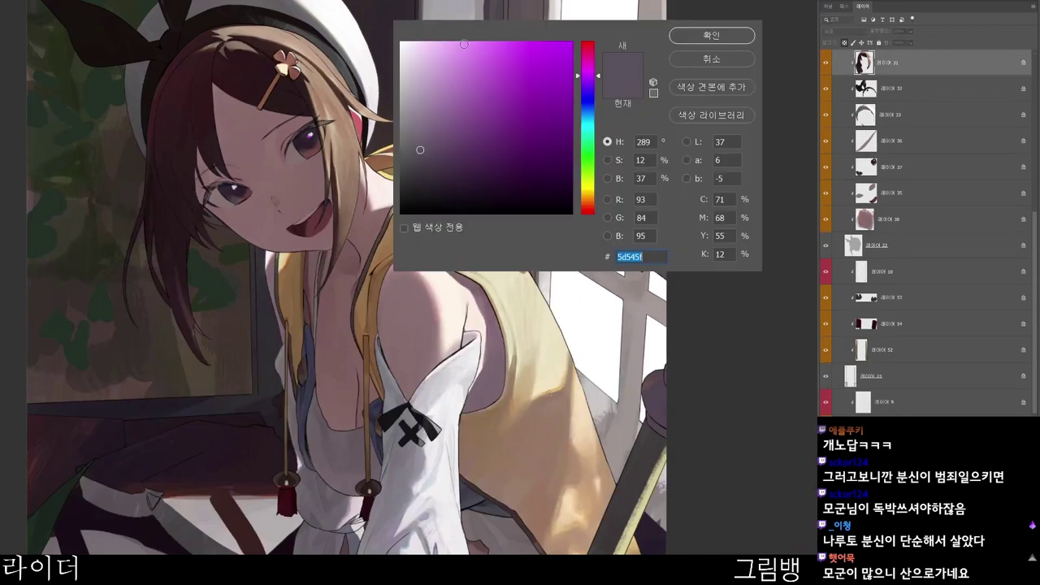
left_click(424, 65)
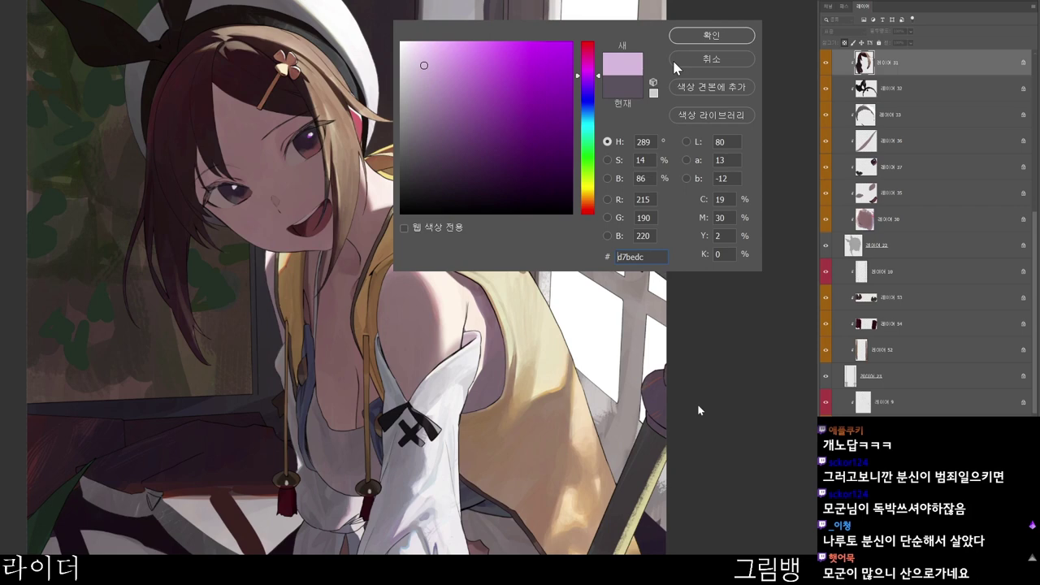
left_click(443, 101)
left_click(589, 180)
left_click_drag(441, 139, 431, 115)
left_click(590, 64)
left_click(447, 132)
left_click(590, 208)
left_click(432, 121)
left_click(715, 45)
- Paint soft greyish highlight patches across the dark hair of the side lock and the fringe
left_click_drag(299, 227, 447, 286)
scroll(447, 286, "up", 2)
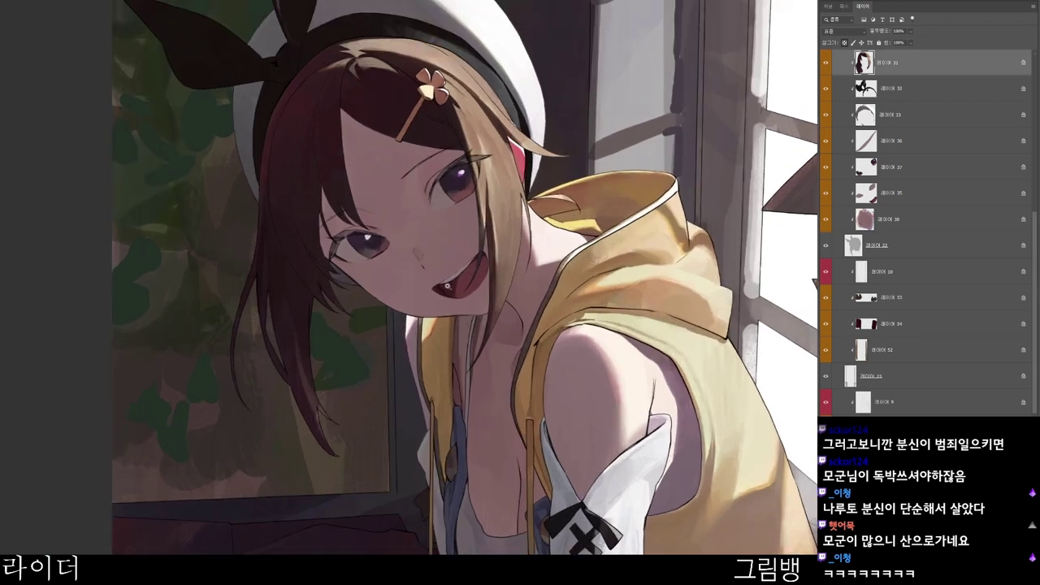
scroll(295, 168, "up", 4)
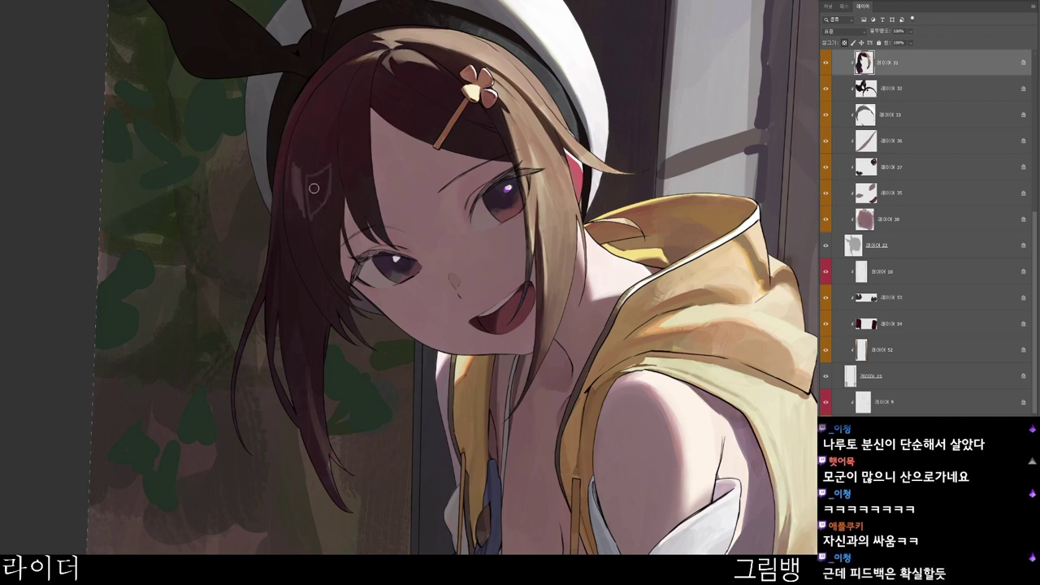
mouse_move(314, 189)
left_mouse_down()
mouse_move(335, 140)
mouse_move(344, 166)
left_mouse_up()
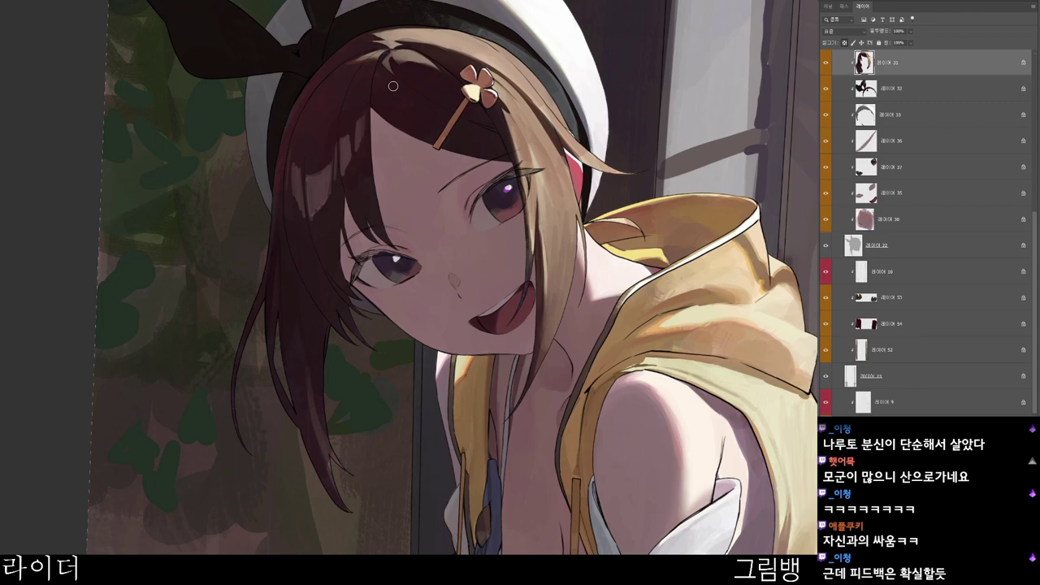
scroll(461, 49, "down", 1)
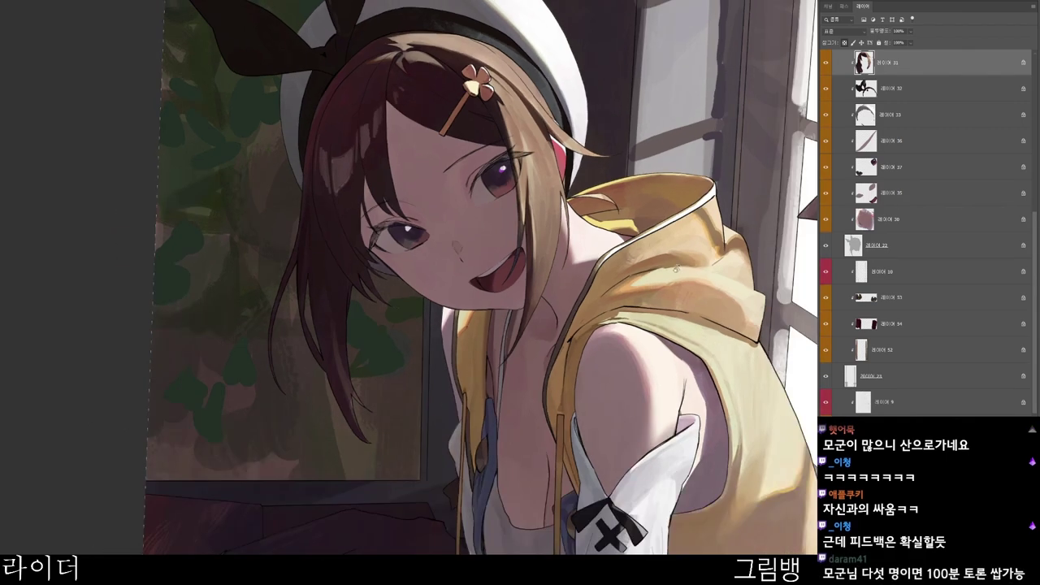
left_click_drag(676, 268, 652, 319)
key("Escape")
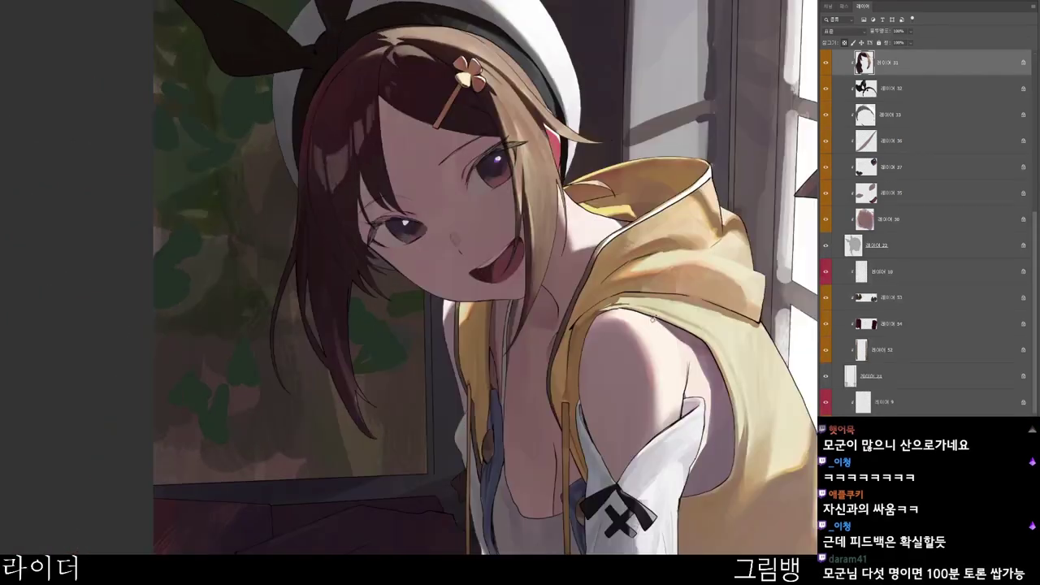
- Paint a soft sheen along the outer edge of the dark hair below the hat and sample a nearby hair tone
left_click_drag(571, 403, 602, 523)
scroll(475, 397, "up", 2)
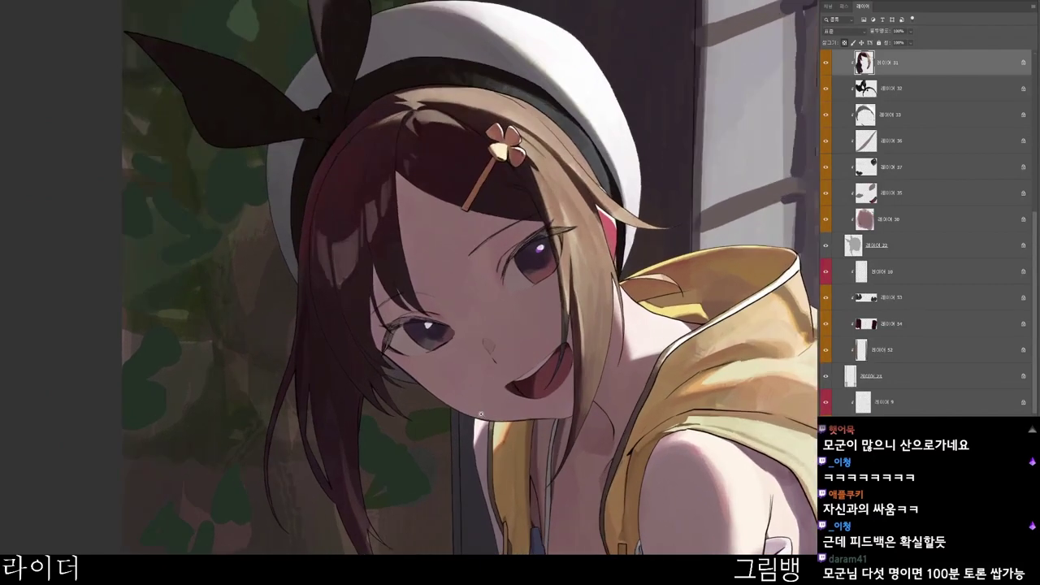
left_click_drag(295, 247, 304, 169)
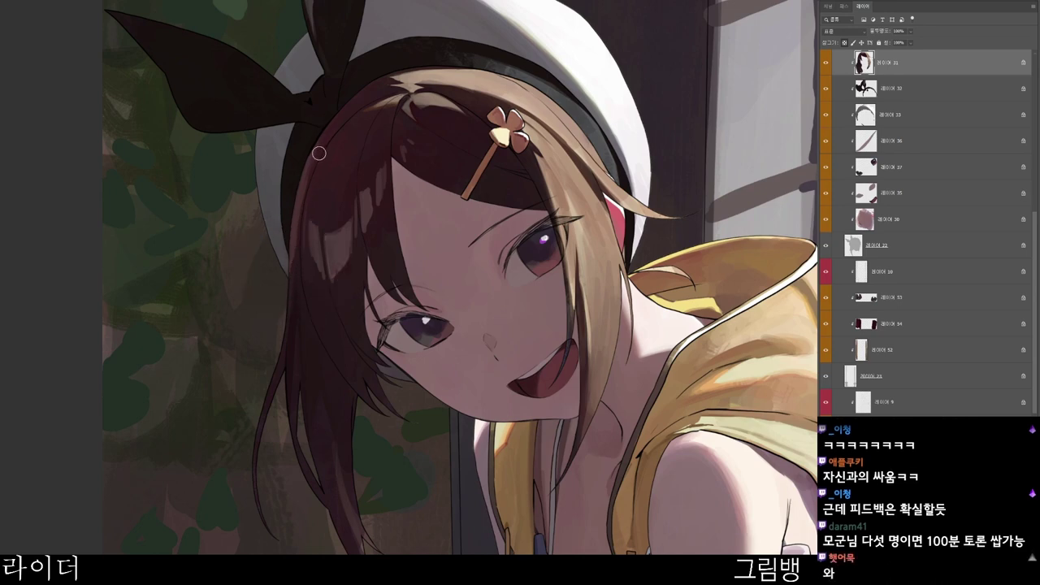
left_click_drag(294, 256, 307, 184)
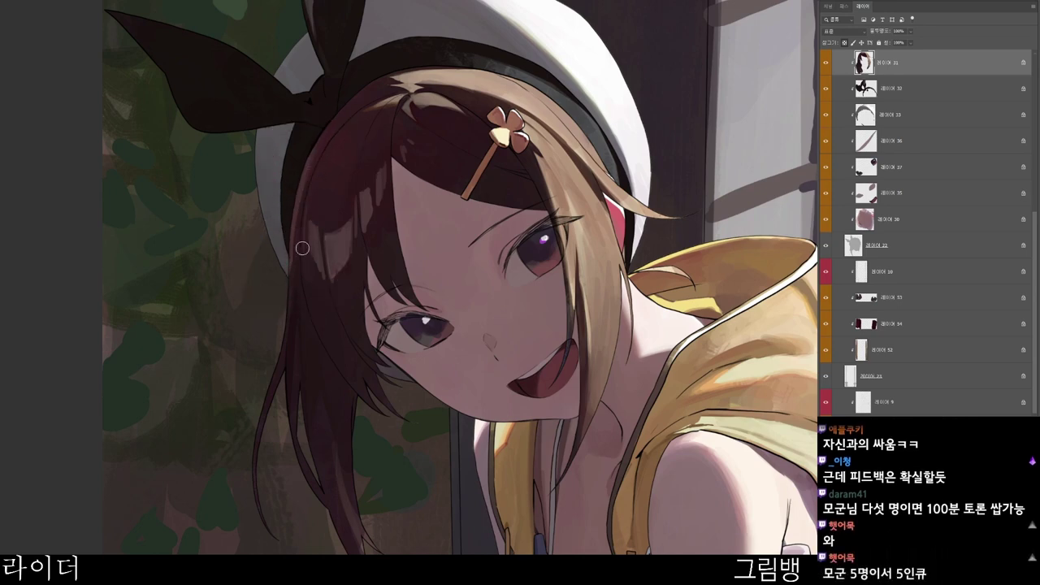
left_click_drag(308, 250, 344, 226)
scroll(349, 202, "up", 3)
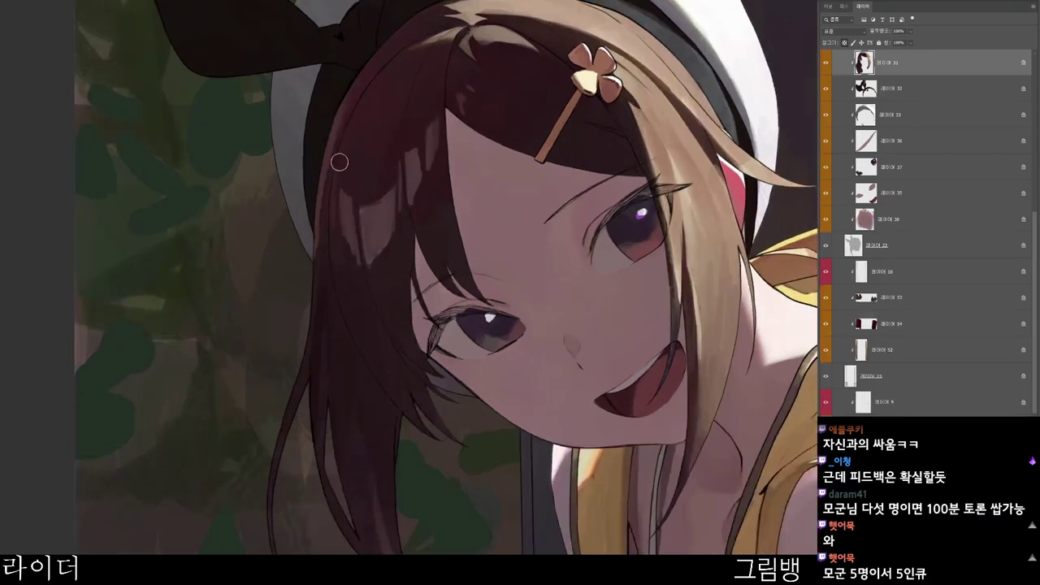
left_click(346, 168, "alt")
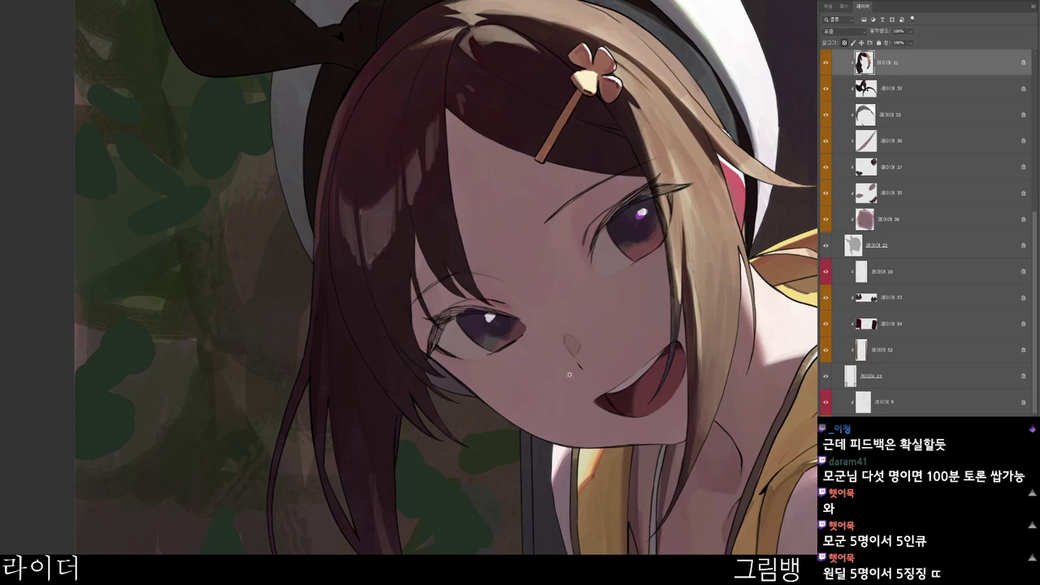
- Mix a brighter red paint colour from the sampled dark hair tone and tint the side lock's highlight with it
scroll(564, 376, "down", 1)
left_click_drag(584, 454, 535, 473)
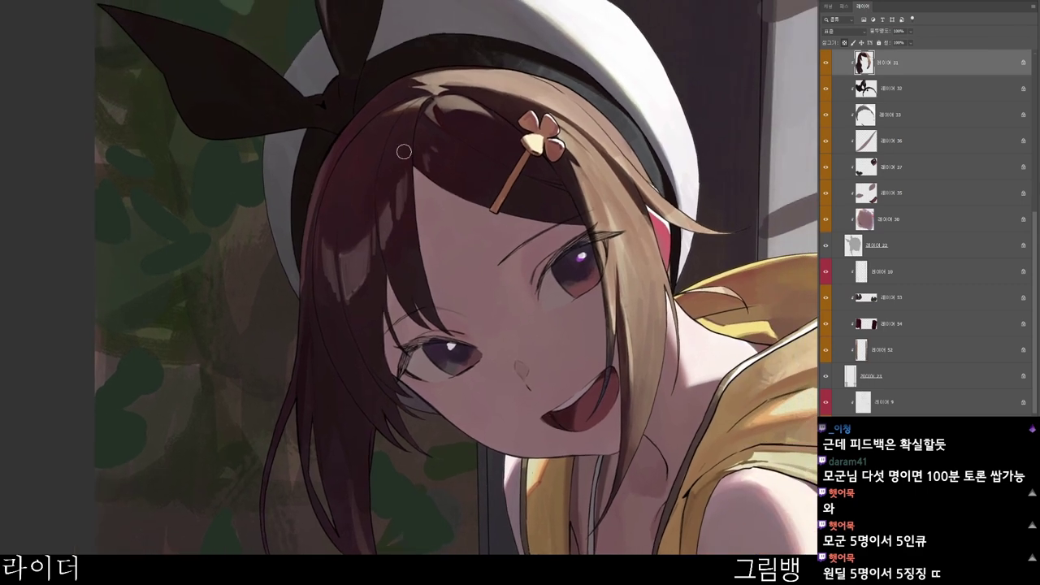
key("n")
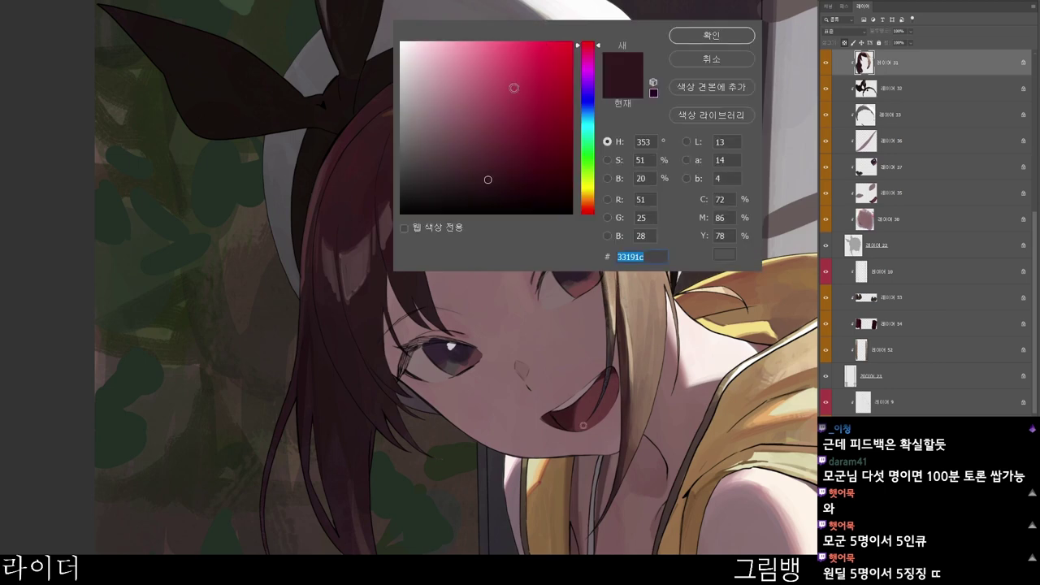
left_click(515, 108)
left_click(708, 35)
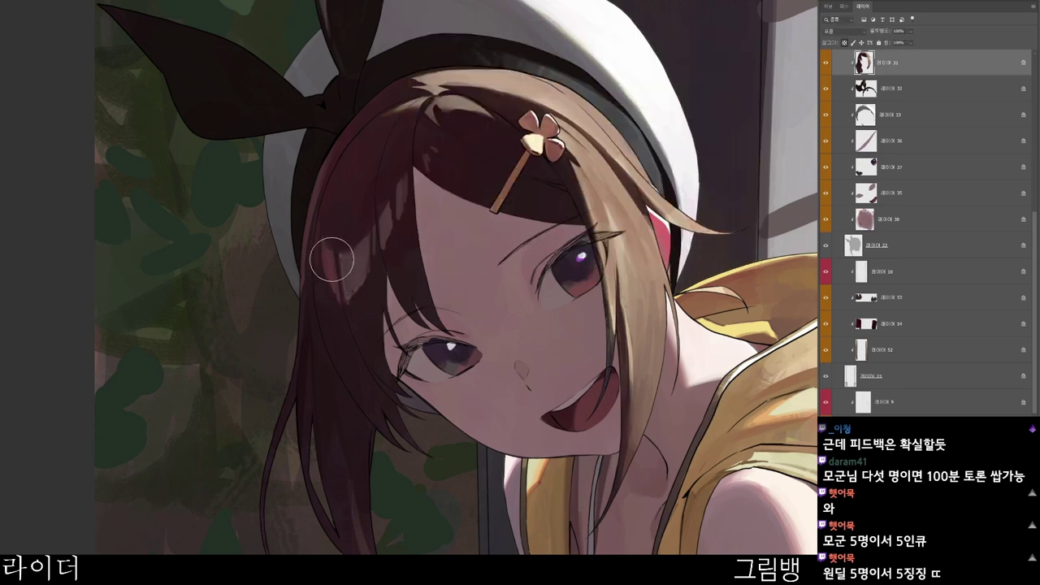
left_click(327, 257, "alt")
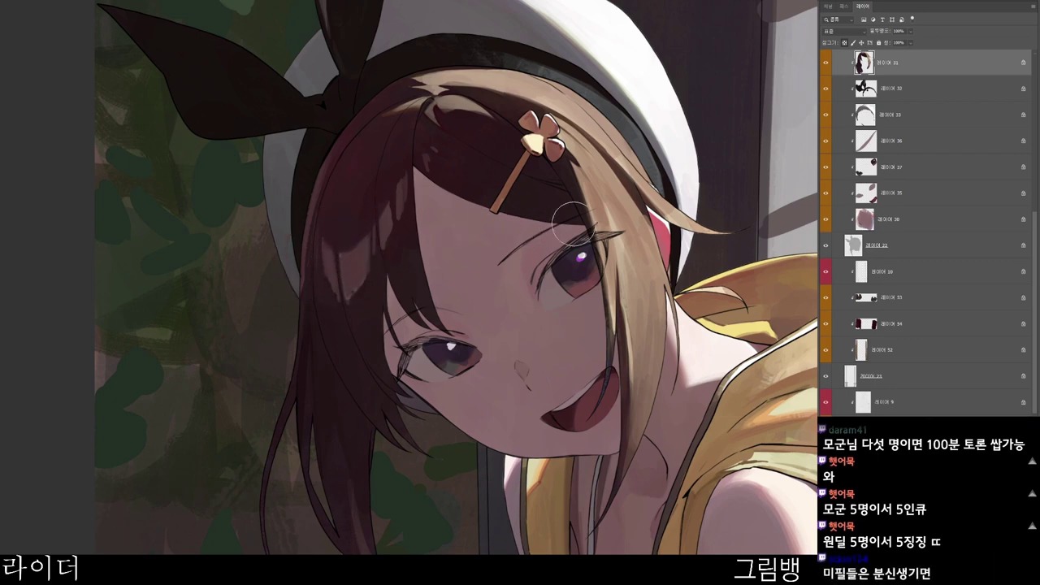
- Reduce the brush size and refine the highlight shapes between the side lock and the fringe strand
key("bracketleft")
key("bracketleft")
key("bracketleft")
left_click_drag(382, 217, 383, 228)
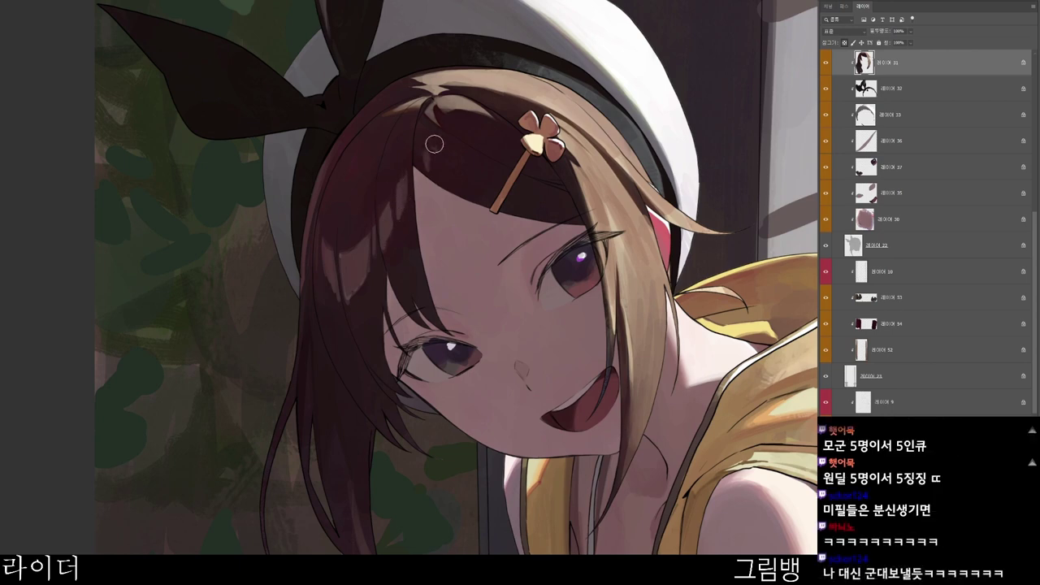
left_click_drag(528, 317, 521, 344)
left_click_drag(370, 262, 390, 264)
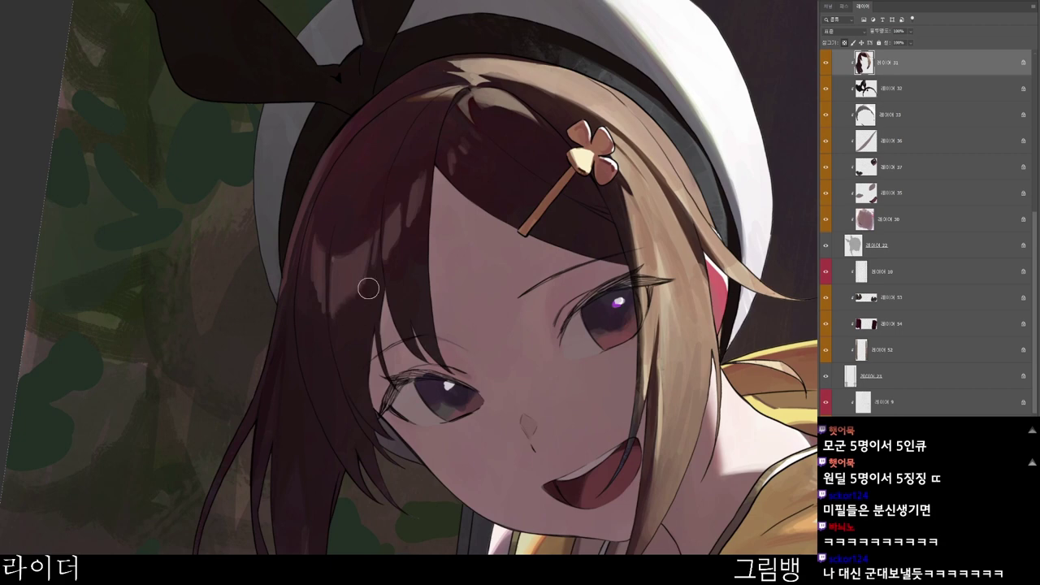
left_click(352, 277, "alt")
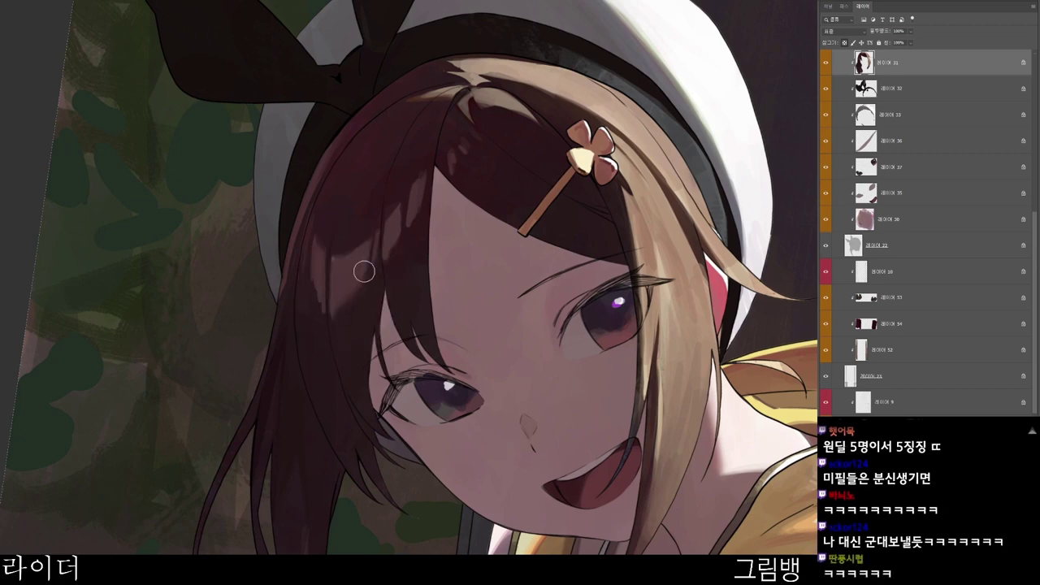
- Mix a dark reddish paint colour, sample neighbouring hair tones and carve thin strands into the side lock's highlight
key("n")
left_click(501, 165)
left_click(725, 38)
left_click(319, 280, "alt")
left_click(313, 299, "alt")
left_click(318, 302, "alt")
left_click(339, 251, "alt")
left_click_drag(338, 257, 348, 255)
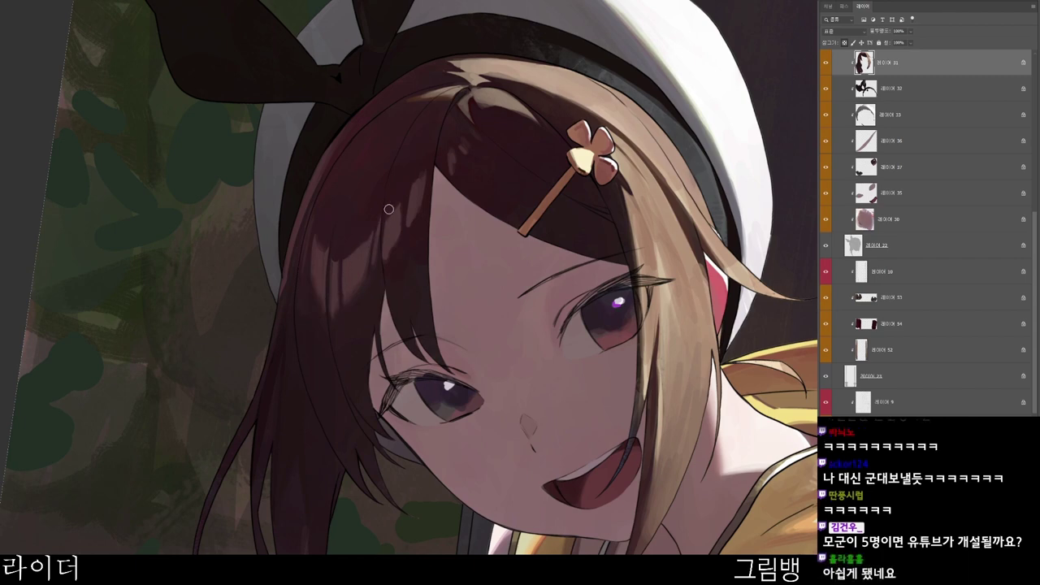
- Set the paint colour to greyish red #6c5353 and detail the fringe strand beside the side lock's highlight
key("n")
left_click(439, 141)
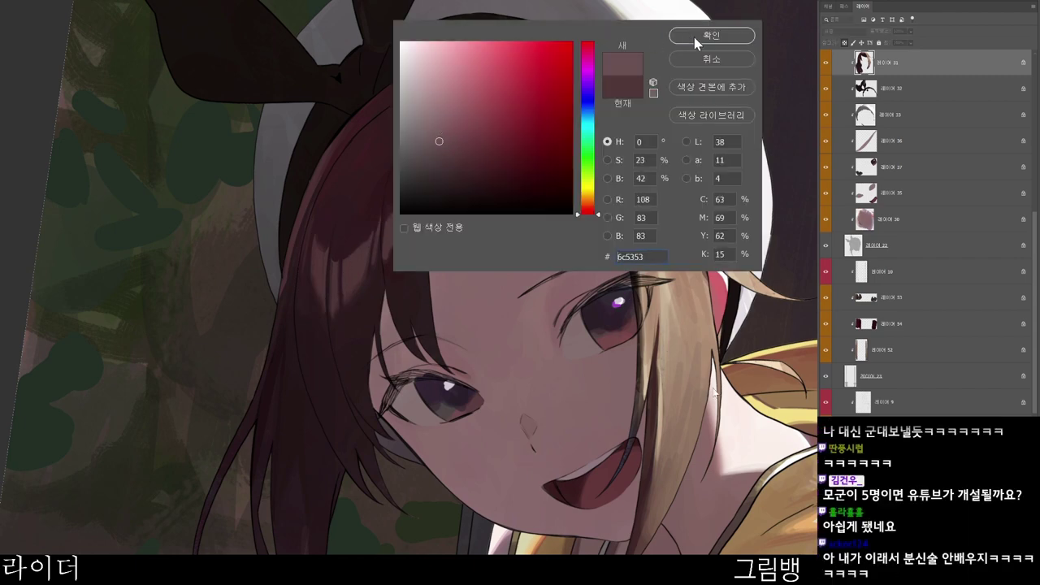
left_click(694, 35)
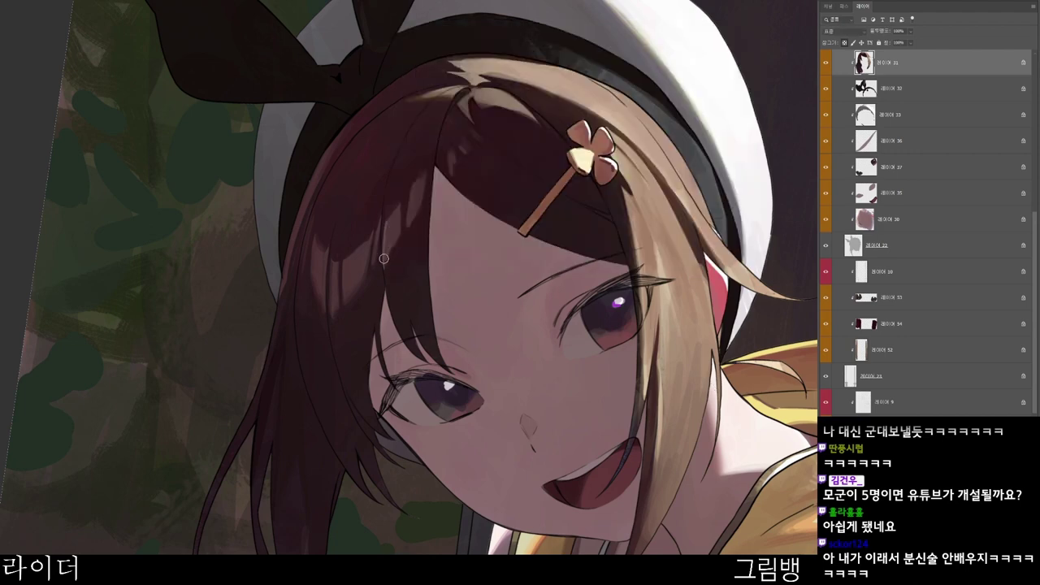
left_click(389, 228, "alt")
left_click_drag(386, 221, 385, 281)
- Sample hair tones near the parting and blend the upper end of the fringe strand's highlight
left_click(429, 168, "alt")
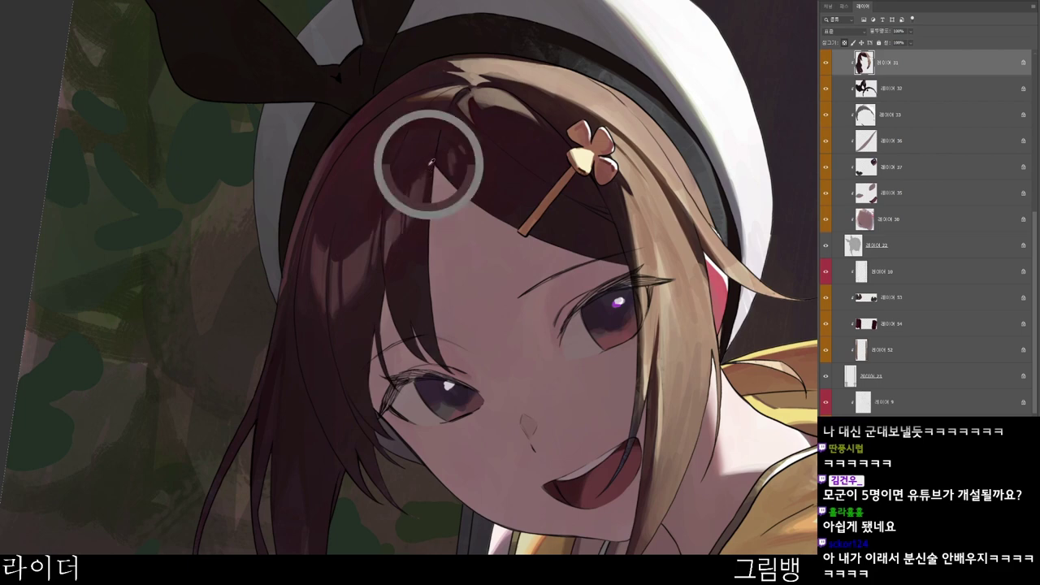
left_click(415, 187, "alt")
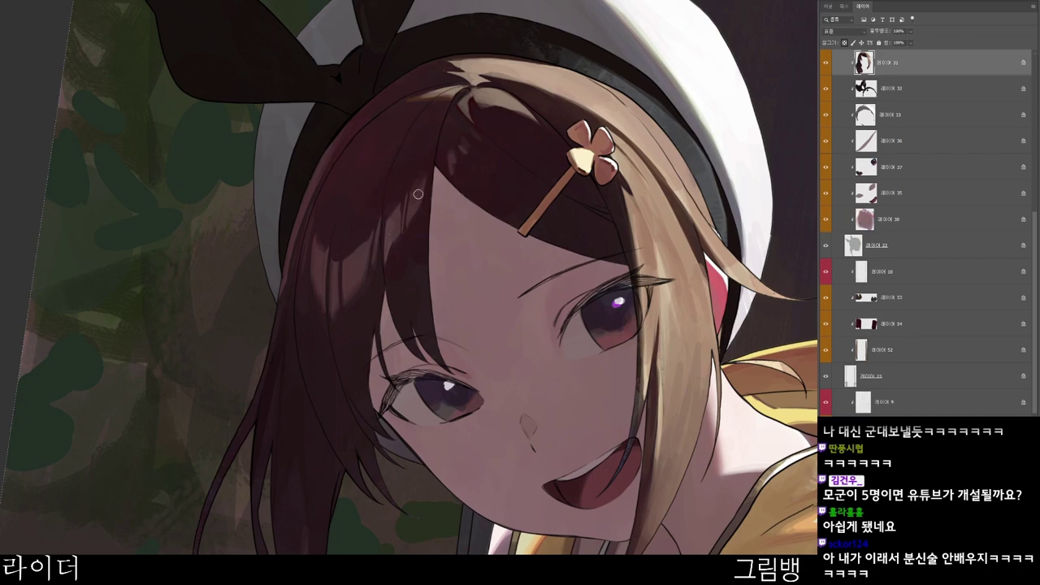
left_click(419, 183, "alt")
left_click(421, 168, "alt")
left_click_drag(535, 304, 252, 520)
left_click_drag(487, 439, 591, 110)
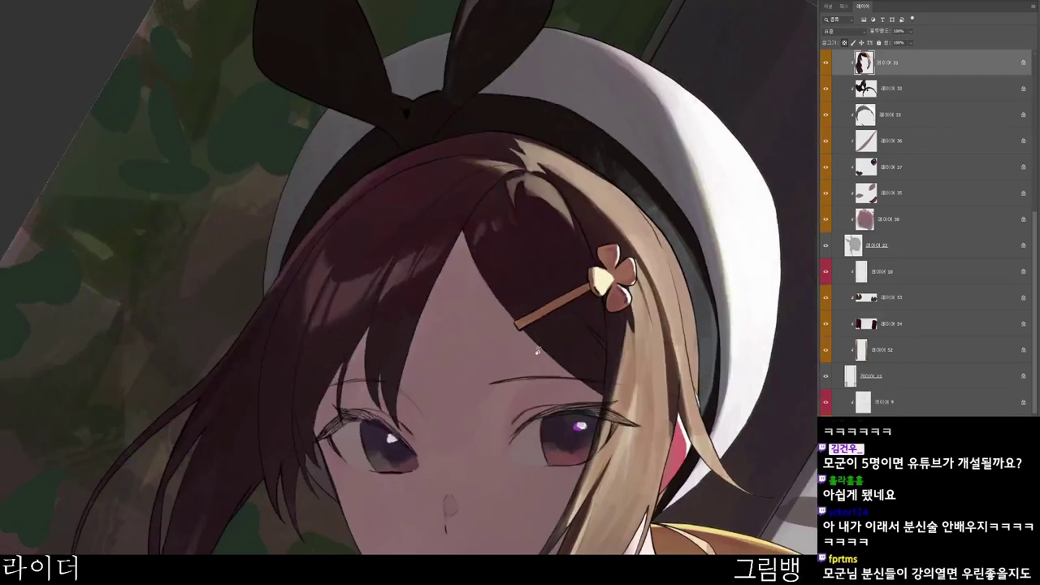
left_click_drag(539, 351, 604, 219)
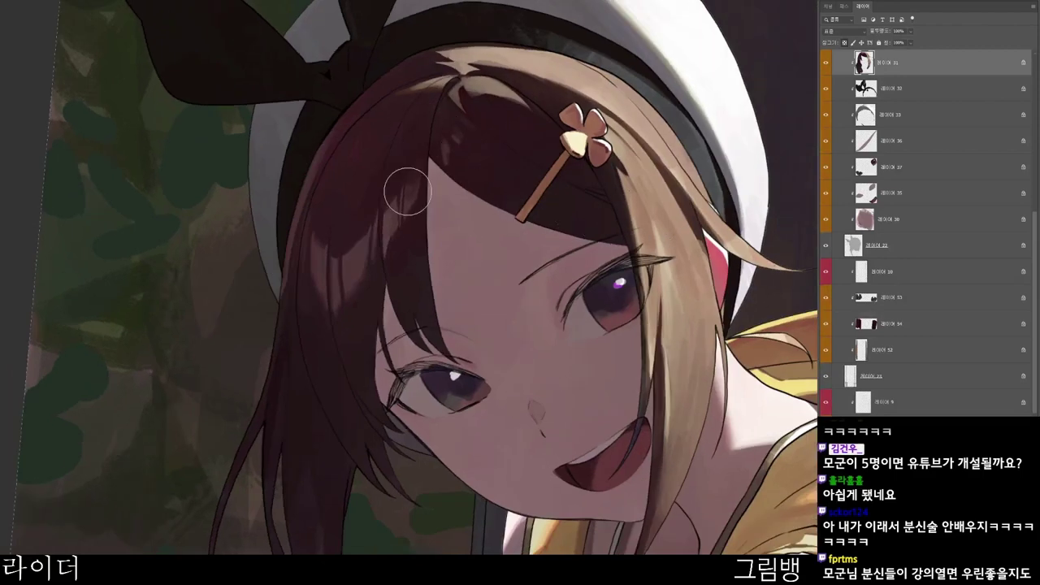
- Refine the fringe highlight's upper edge with sampled hair tones and pick up a dark tone beside the parting
left_click(412, 187, "alt")
left_click(409, 204, "alt")
left_click_drag(409, 197, 414, 167)
left_click(455, 136, "alt")
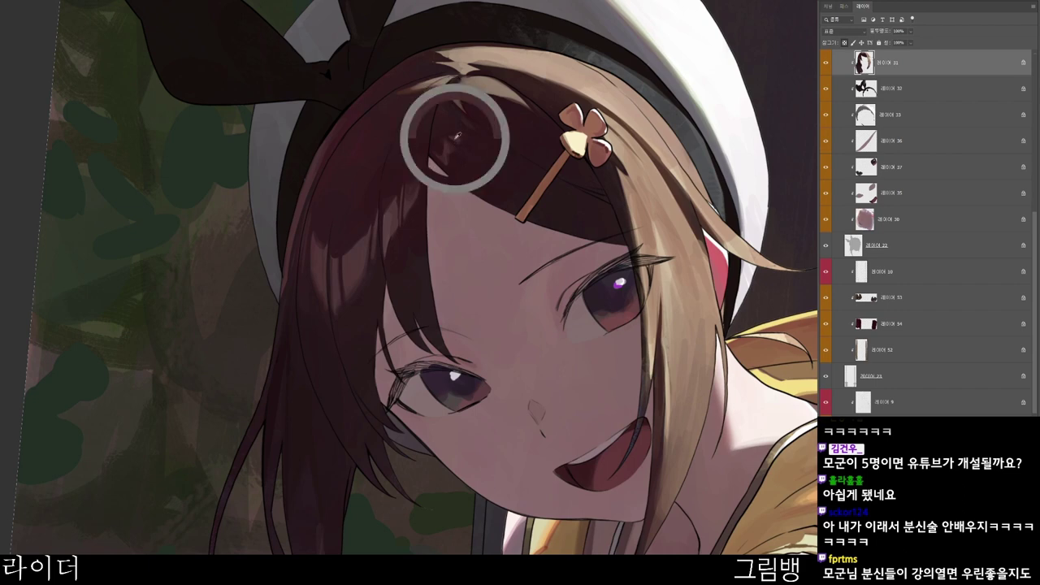
- Examine the whole illustration to judge the new hair highlights against the rest of the figure
scroll(544, 135, "down", 3)
key("r")
mouse_move(626, 9)
left_mouse_down()
mouse_move(498, 443)
mouse_move(479, 473)
left_mouse_up()
scroll(531, 436, "down", 2)
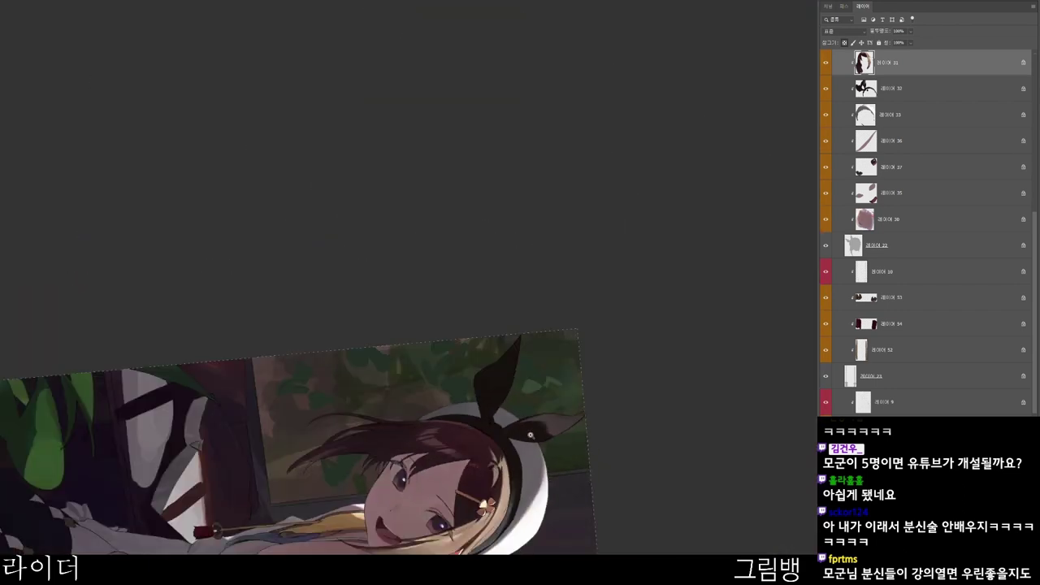
key("r")
left_click_drag(349, 506, 744, 377)
left_click_drag(632, 513, 761, 380)
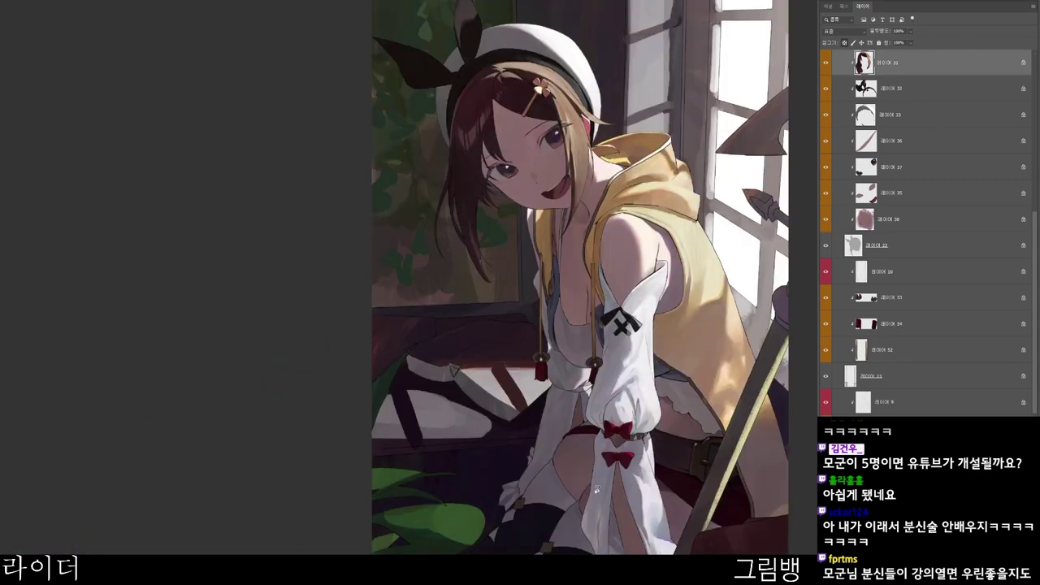
left_click_drag(598, 488, 524, 515)
- Mix a muted paint colour with its hue shifted towards blue and tint the upper part of the dark hair
key("n")
left_click(438, 132)
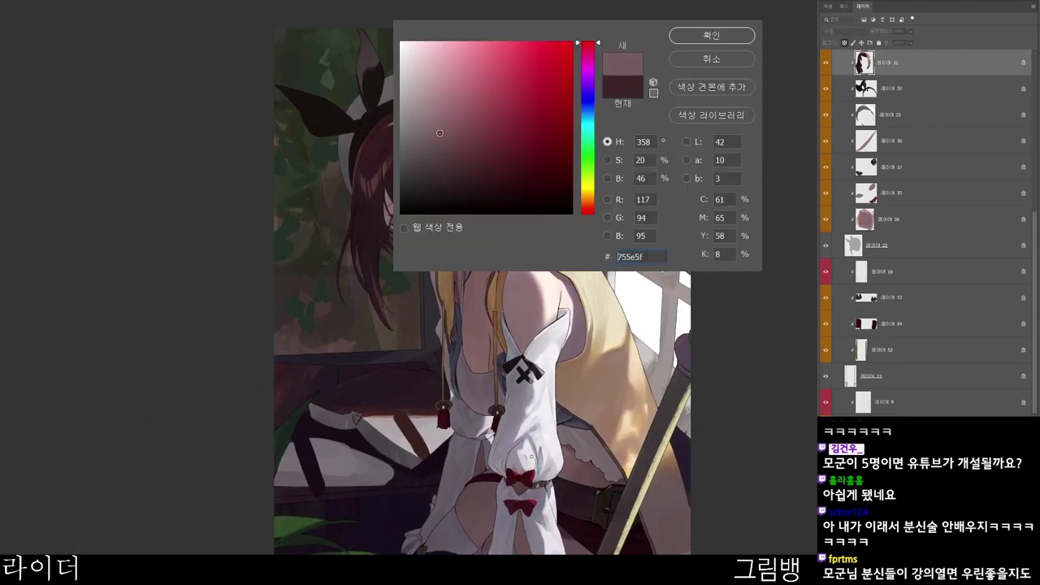
left_click(587, 114)
left_click(730, 29)
scroll(334, 179, "up", 5)
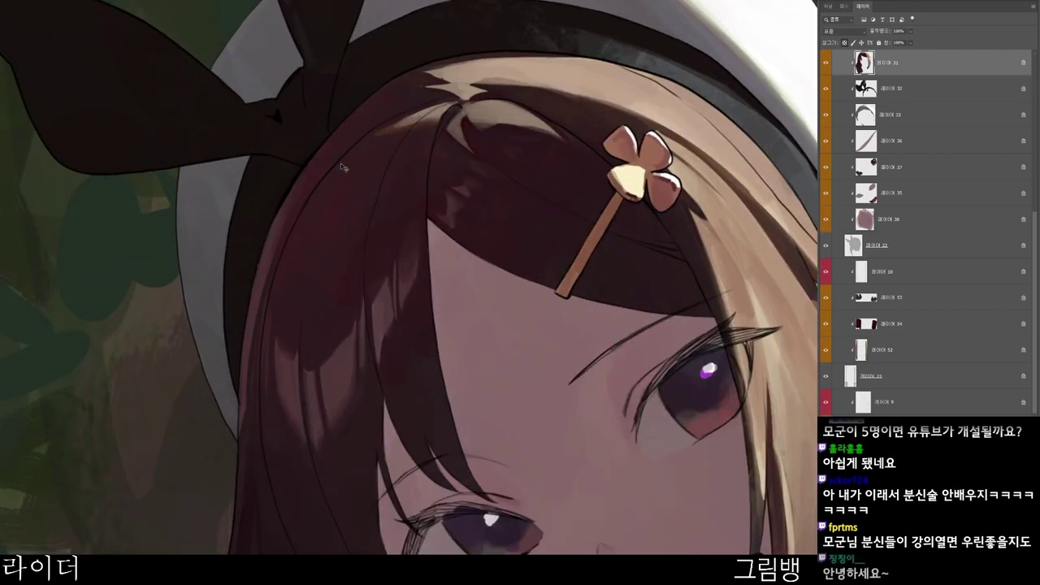
mouse_move(322, 216)
left_mouse_down()
mouse_move(332, 211)
mouse_move(325, 230)
mouse_move(342, 202)
mouse_move(366, 192)
left_mouse_up()
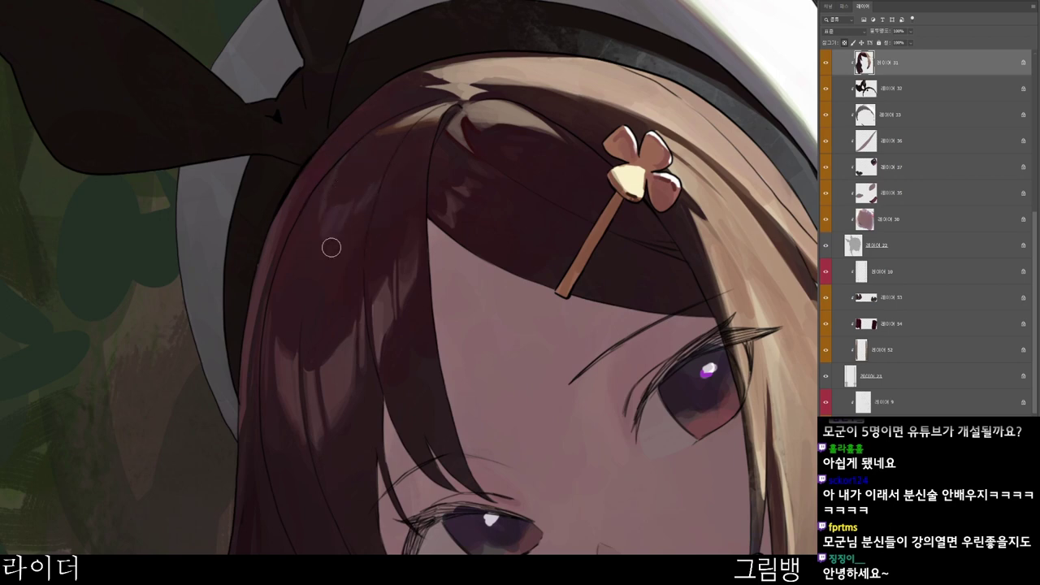
- Rework the lower edge of the reddish area above the side lock's highlight, sampling the local hair tone
scroll(451, 121, "down", 3)
left_click_drag(497, 524, 349, 362)
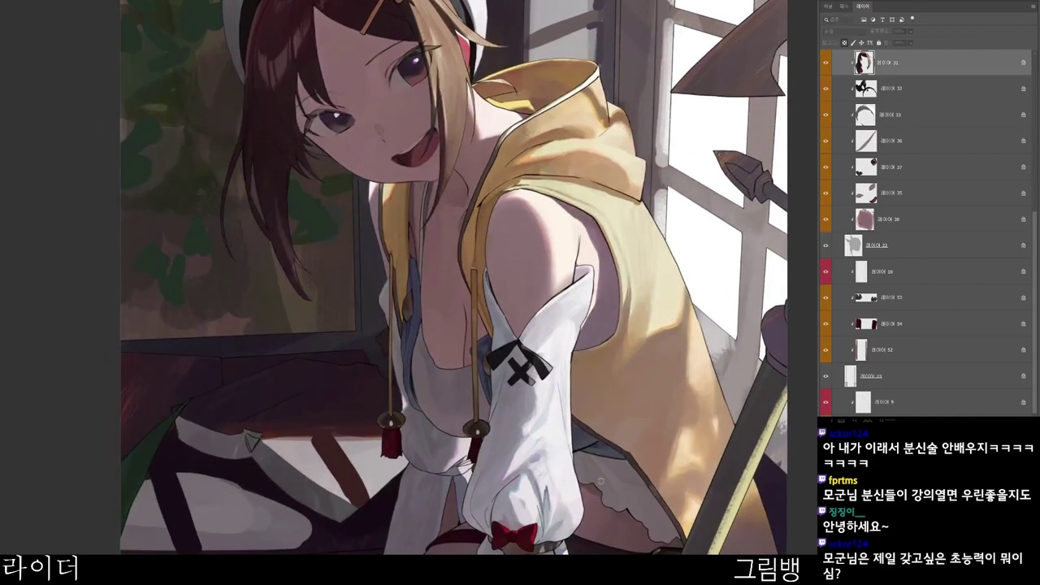
key("n")
left_click(724, 41)
mouse_move(269, 56)
left_mouse_down()
mouse_move(289, 56)
mouse_move(288, 75)
mouse_move(231, 325)
left_mouse_up()
mouse_move(183, 282)
left_mouse_down()
mouse_move(200, 305)
mouse_move(213, 300)
mouse_move(212, 312)
mouse_move(235, 310)
mouse_move(268, 278)
mouse_move(248, 300)
mouse_move(270, 241)
mouse_move(197, 280)
left_mouse_up()
left_click(191, 278, "alt")
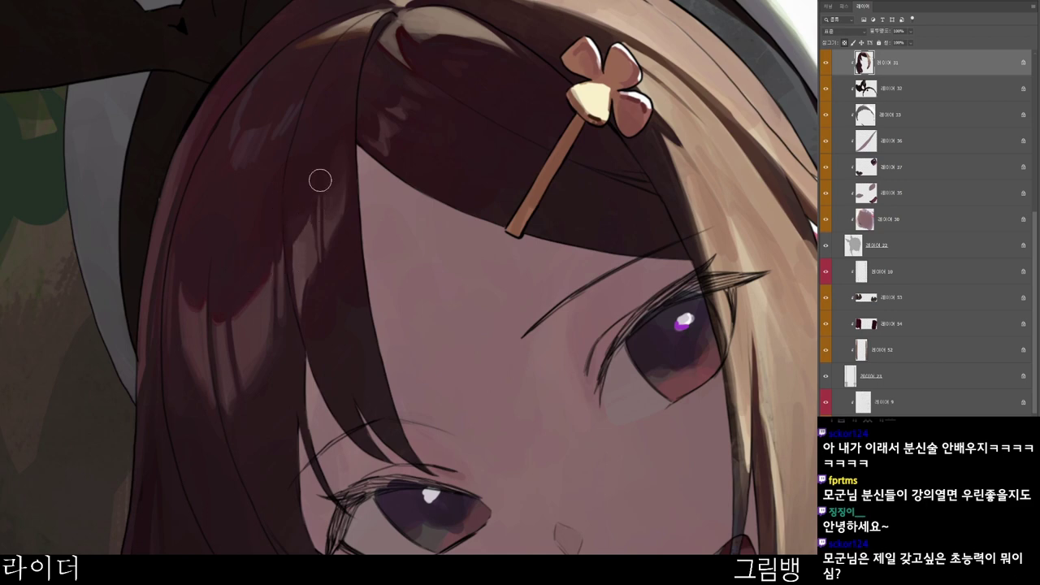
scroll(402, 114, "down", 2)
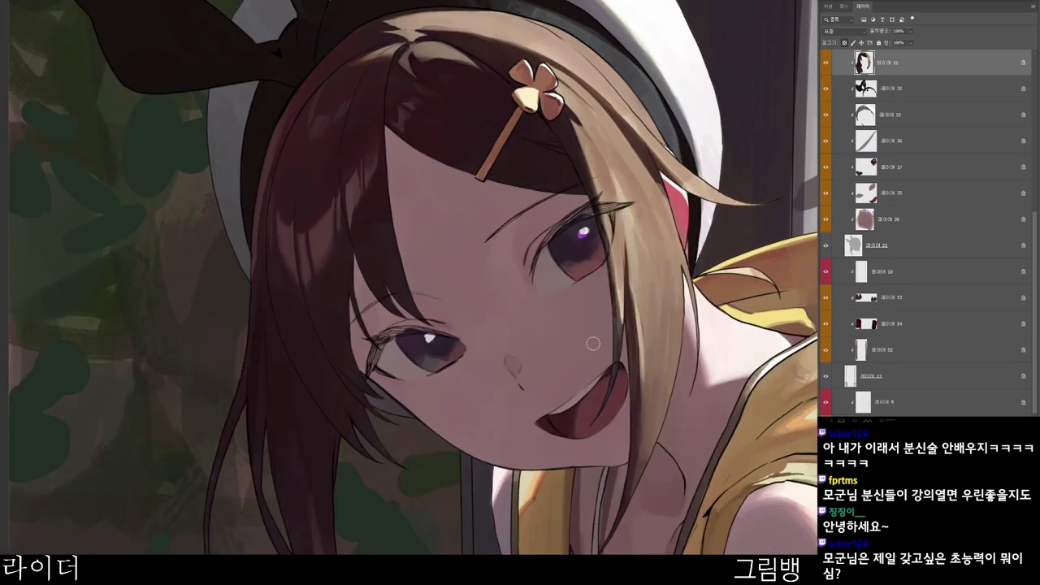
left_click_drag(593, 344, 482, 410)
scroll(514, 477, "down", 2)
left_click_drag(492, 520, 648, 246)
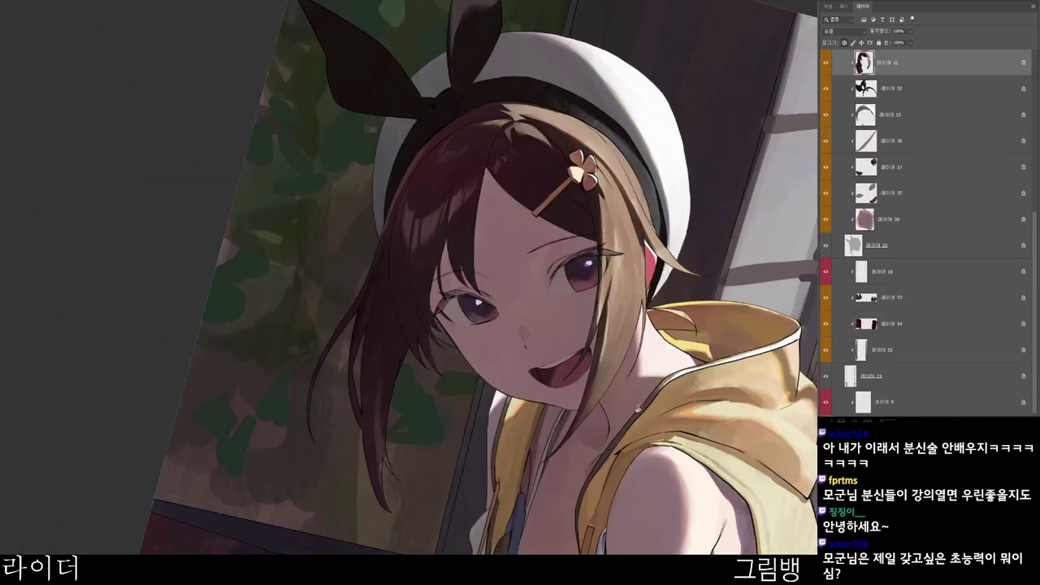
key("Escape")
scroll(461, 515, "down", 3)
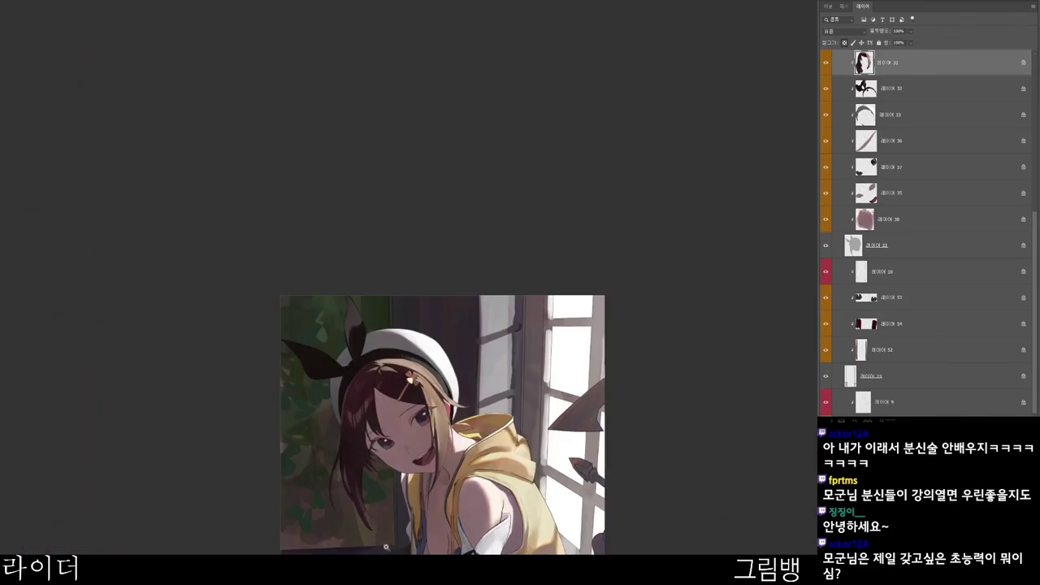
- Select the layer of the dark area beside the cloak's hem and mix a dark red paint colour with its hue shifted slightly towards orange
scroll(366, 523, "down", 2)
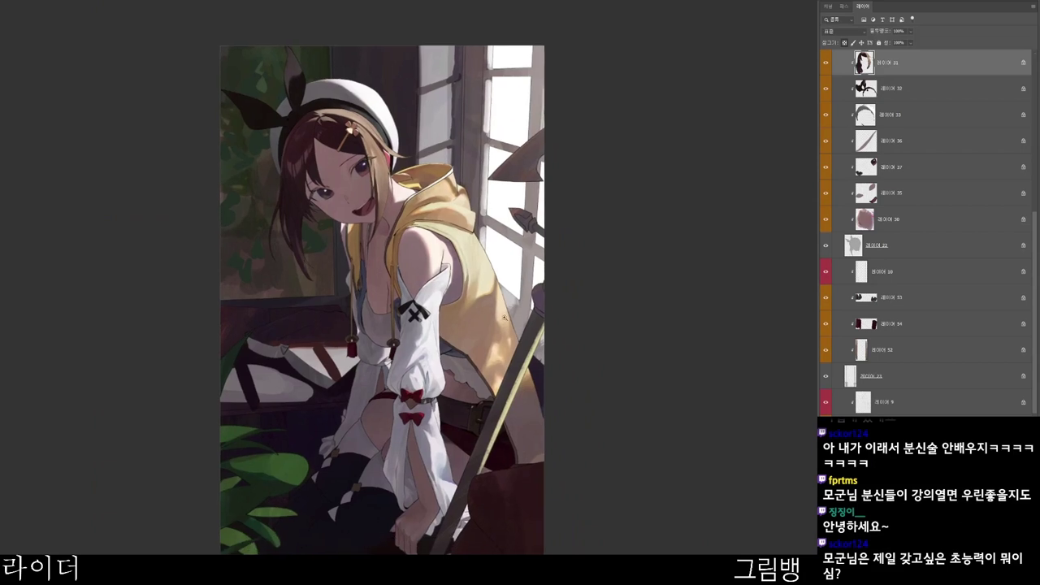
left_click(531, 345, "ctrl")
left_click_drag(530, 345, 505, 297)
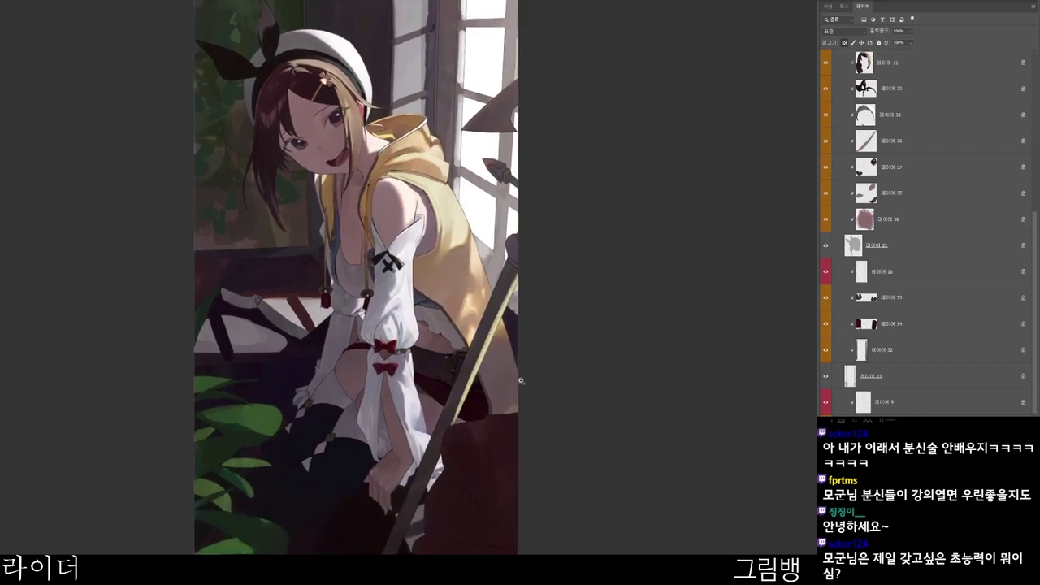
left_click_drag(506, 449, 482, 448)
key("n")
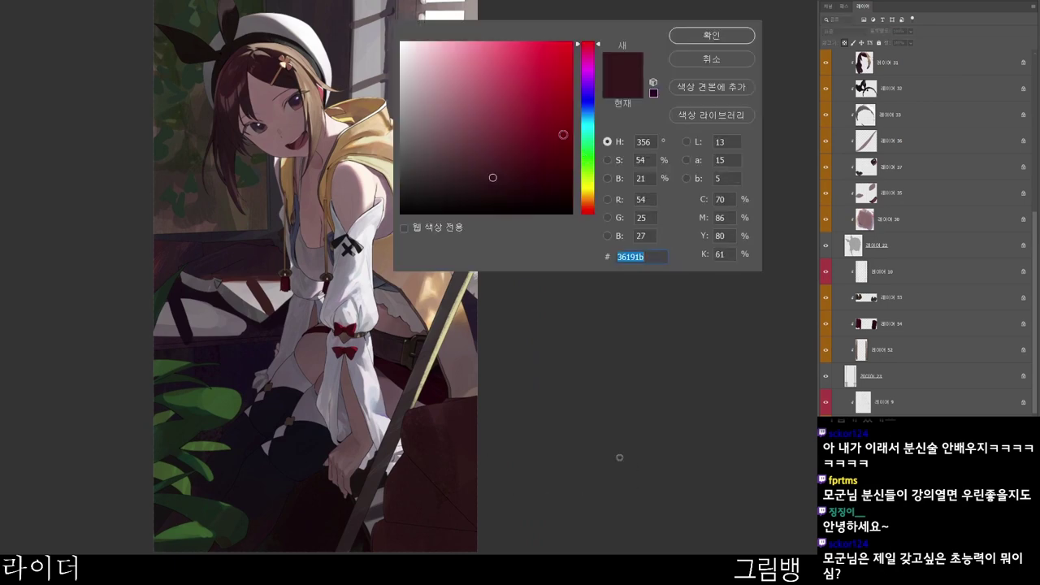
left_click(537, 147)
left_click(590, 209)
left_click(494, 176)
left_click(700, 38)
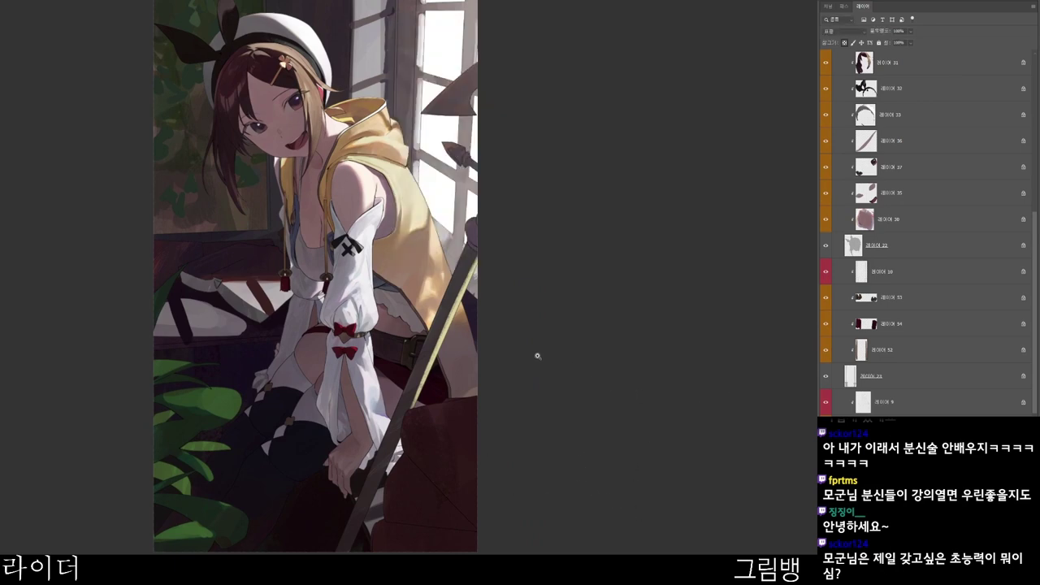
- Sample a tone from the belt area below the cloak's hem and select the painted layer under the hem
left_click_drag(409, 340, 422, 336)
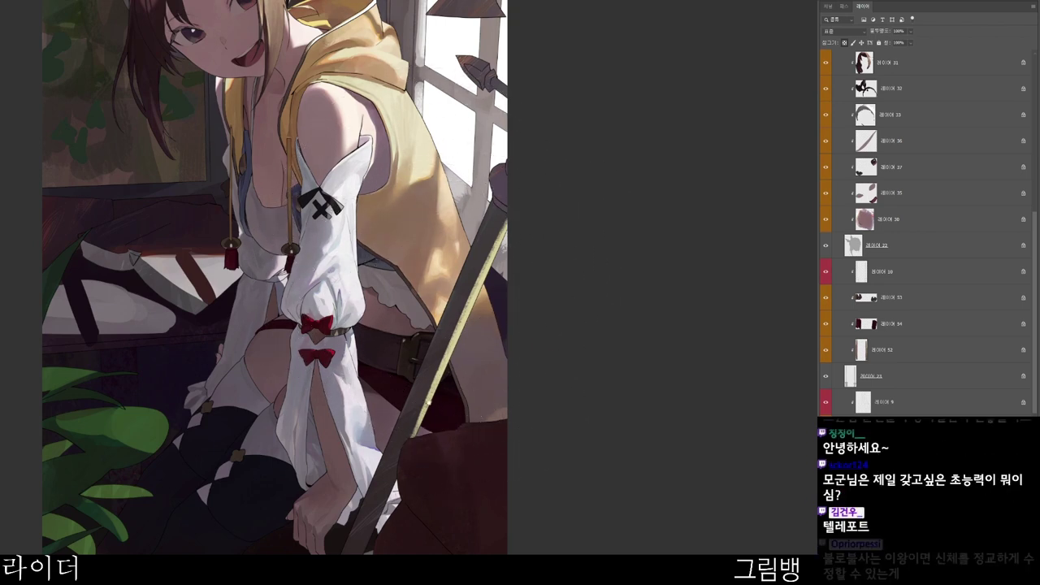
left_click_drag(429, 403, 440, 407)
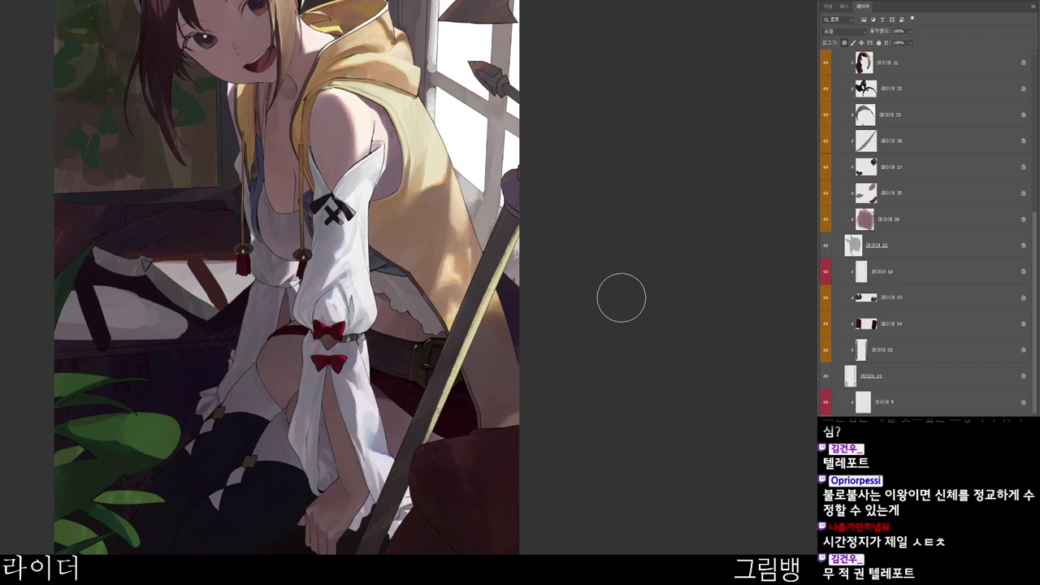
left_click(449, 317, "ctrl")
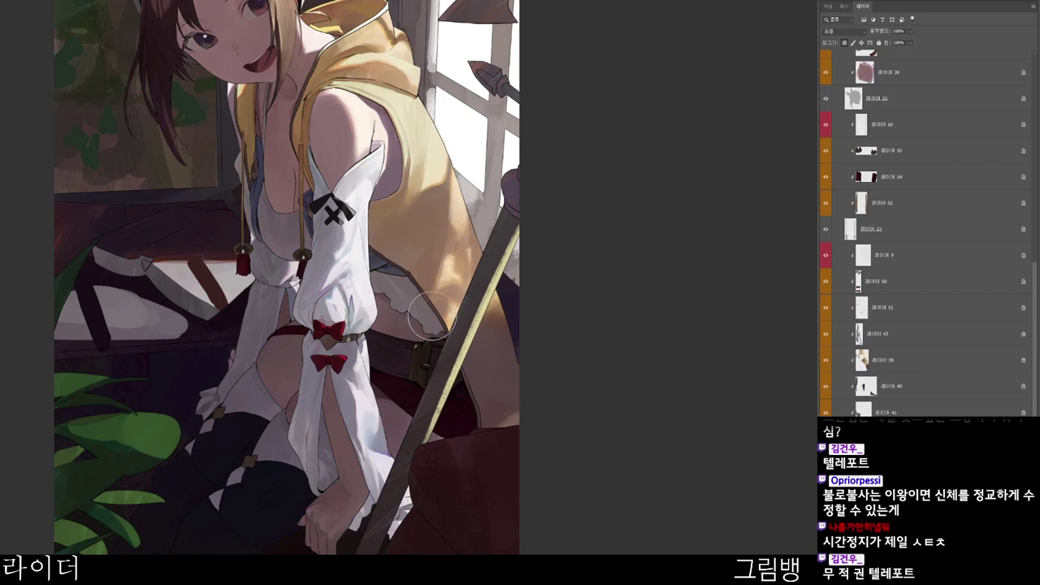
left_click(432, 346, "alt")
left_click(431, 302, "ctrl")
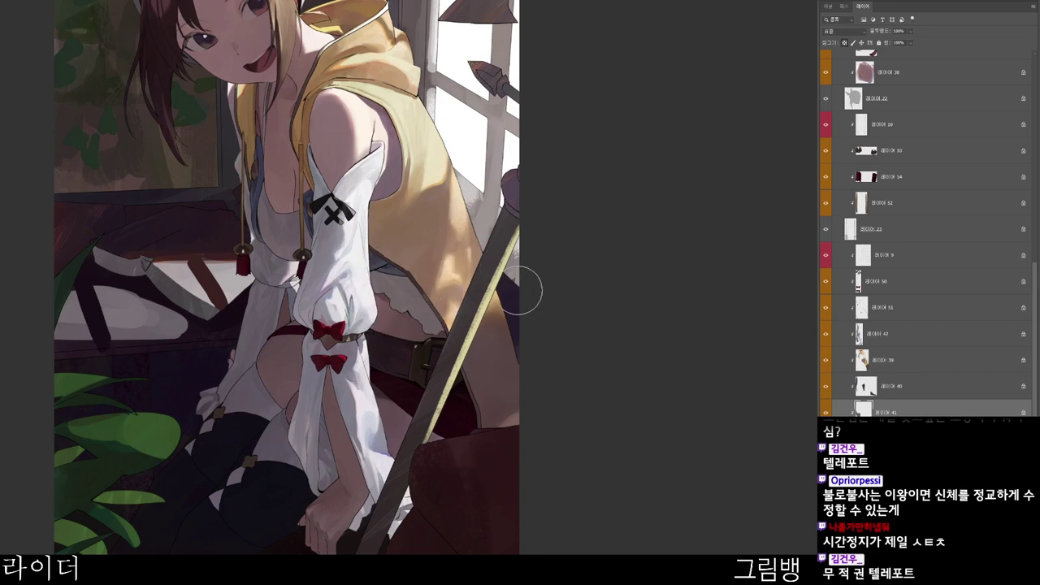
- Select the staff's colour layer and darken its long shaft with near-black #141212
left_click_drag(456, 584, 495, 550)
scroll(564, 553, "down", 3)
left_click_drag(631, 503, 609, 573)
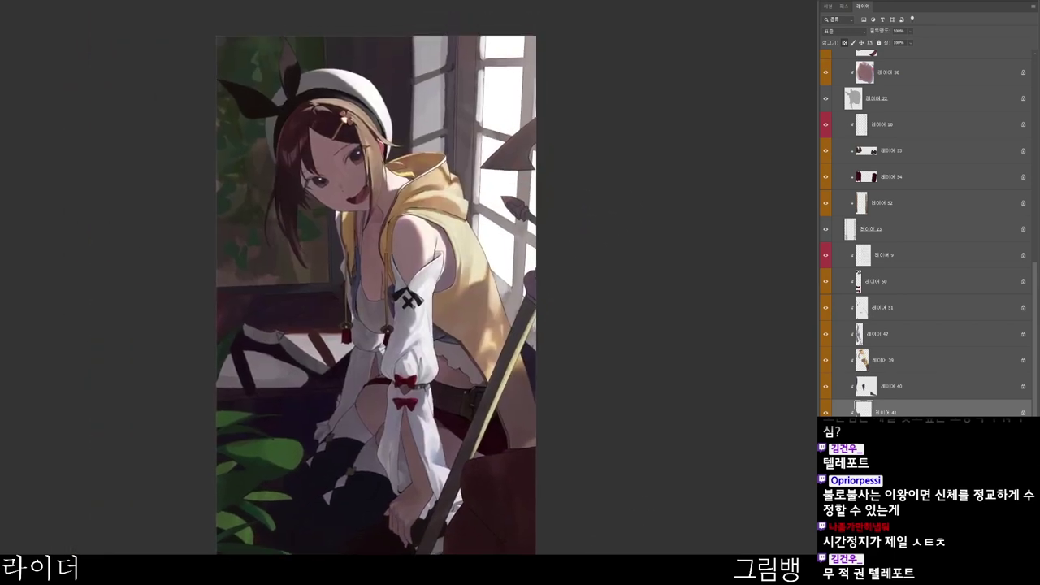
left_click(481, 486, "ctrl")
left_click(609, 559)
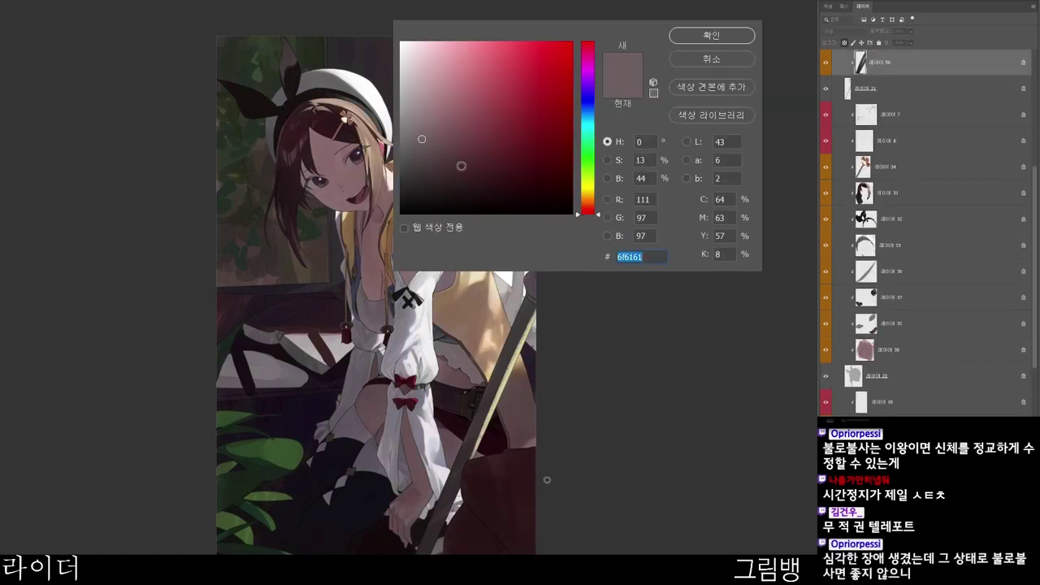
left_click(445, 203)
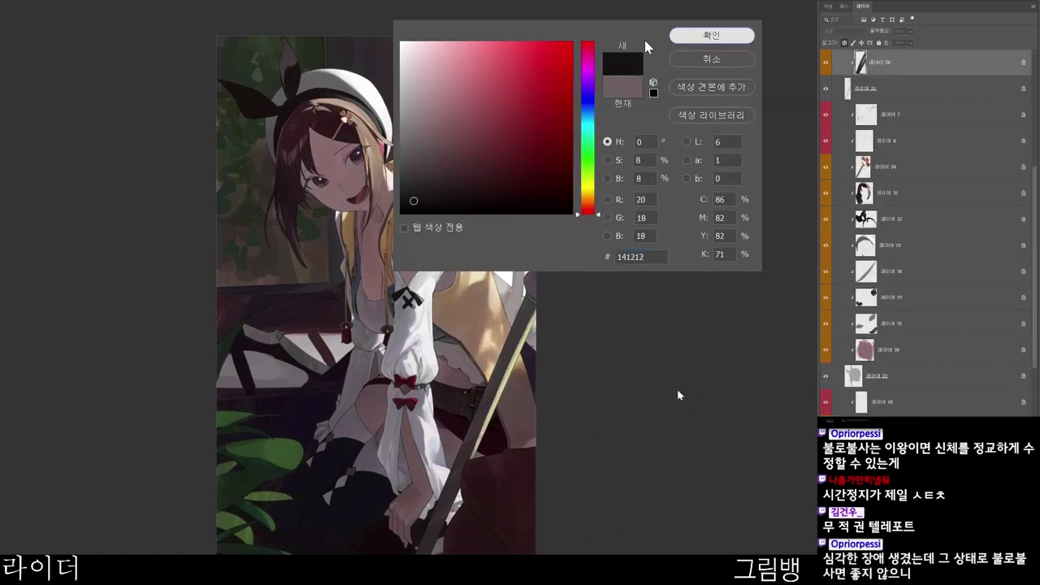
left_click(711, 35)
scroll(394, 569, "up", 5)
scroll(395, 569, "down", 6)
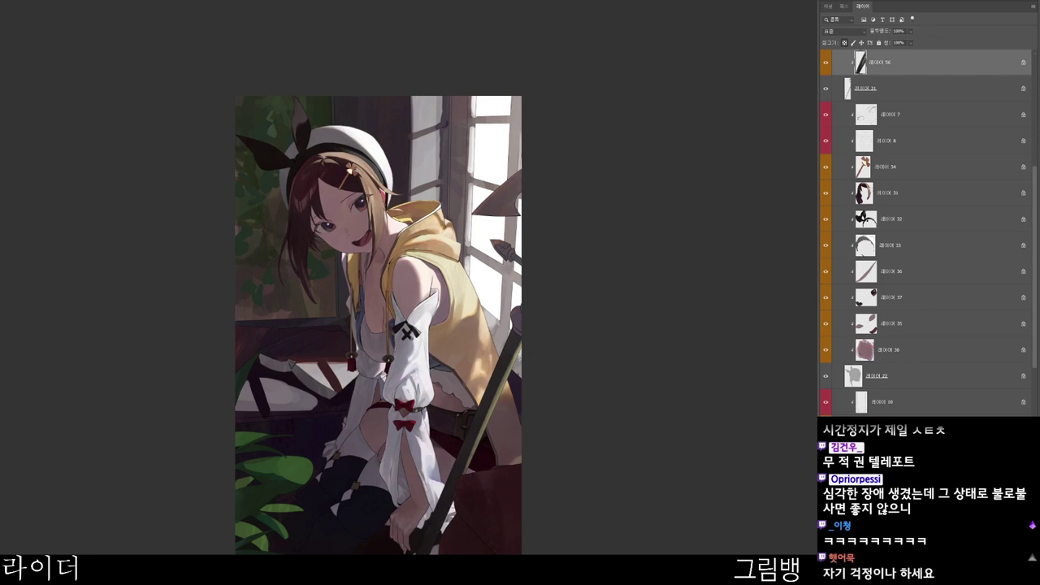
scroll(494, 414, "up", 2)
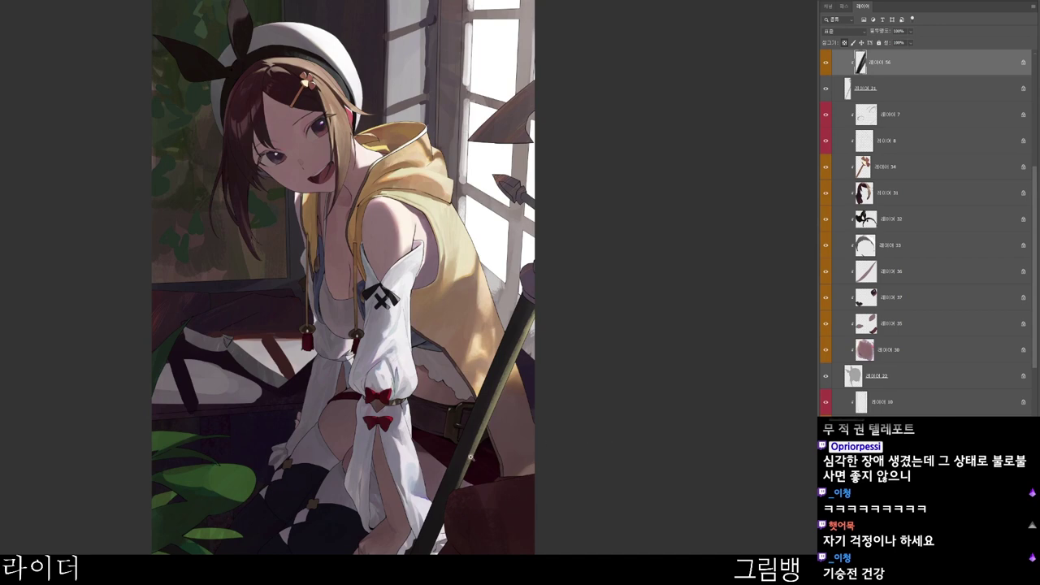
- Mix a more saturated near-black paint colour with a shifted hue and deepen the shading along the staff's shaft
left_click_drag(470, 458, 483, 451)
key("n")
left_click(506, 200)
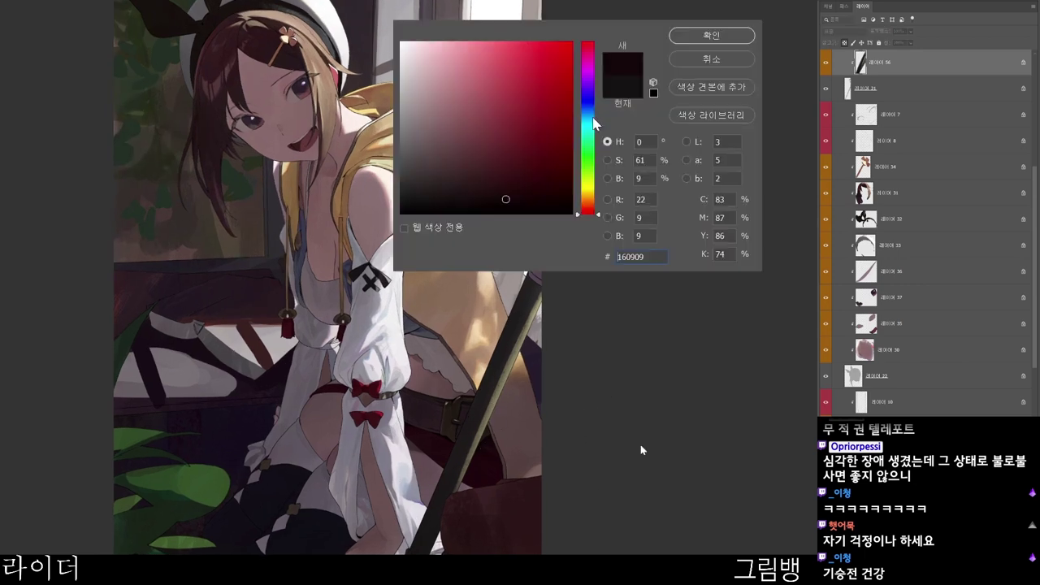
left_click(722, 44)
left_click_drag(478, 399, 463, 308)
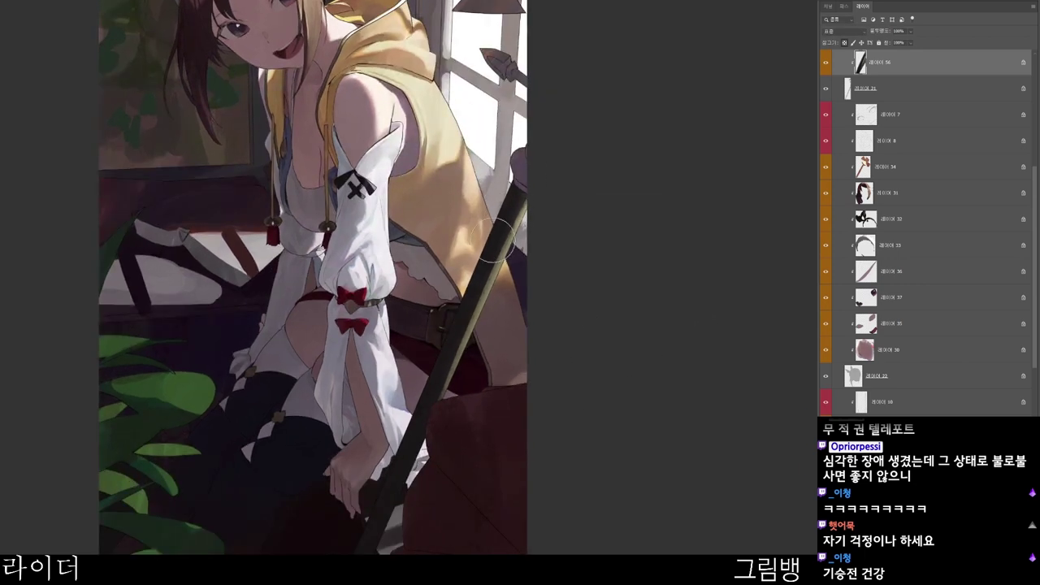
left_click_drag(510, 334, 441, 375)
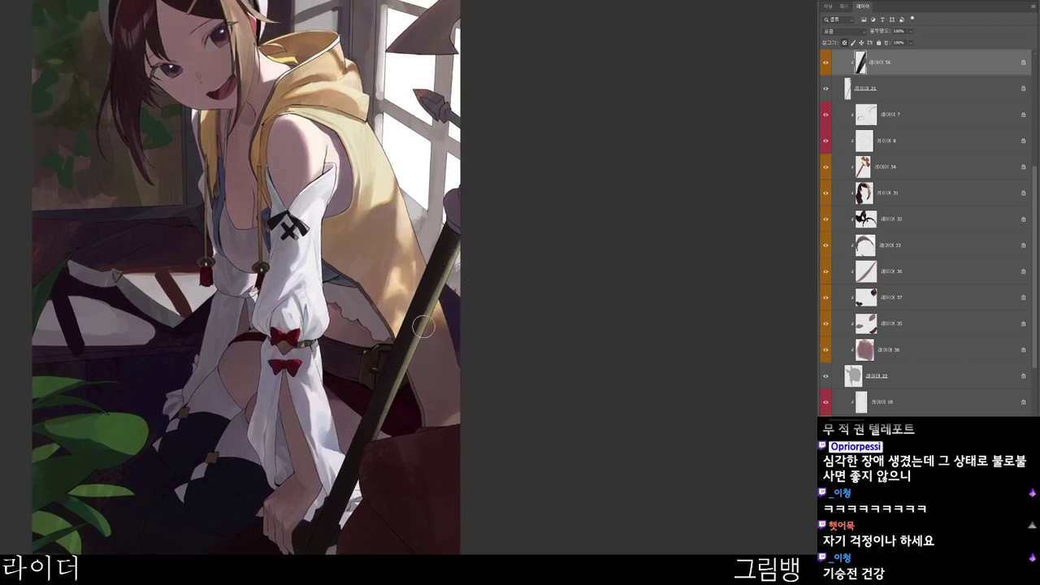
- Mix a lighter grey from the sampled tone and build a soft highlight along the staff's dark shaft
left_click(603, 399)
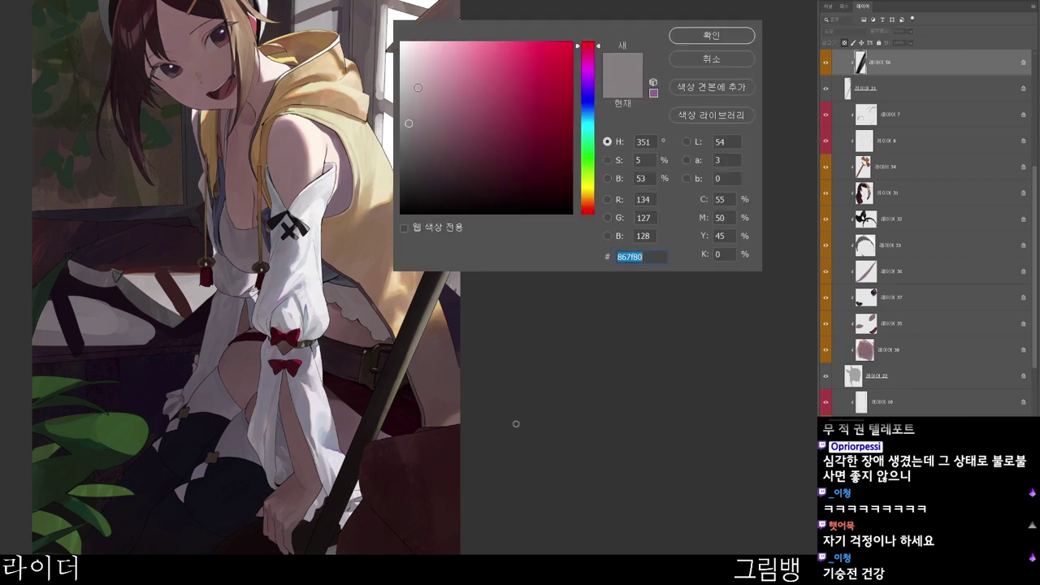
left_click(412, 92)
left_click(699, 41)
left_click_drag(434, 377, 455, 315)
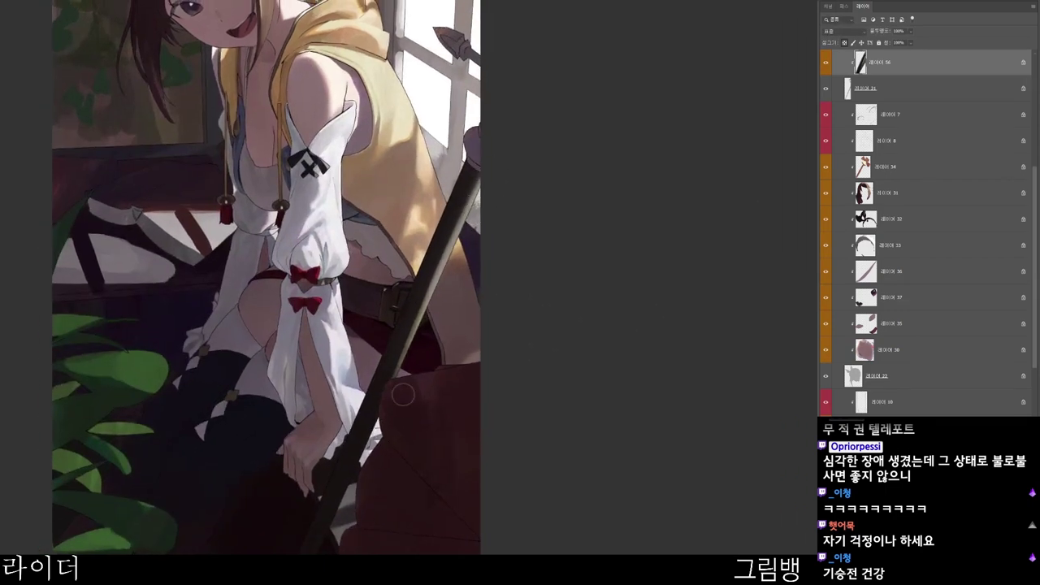
left_click_drag(444, 270, 432, 297)
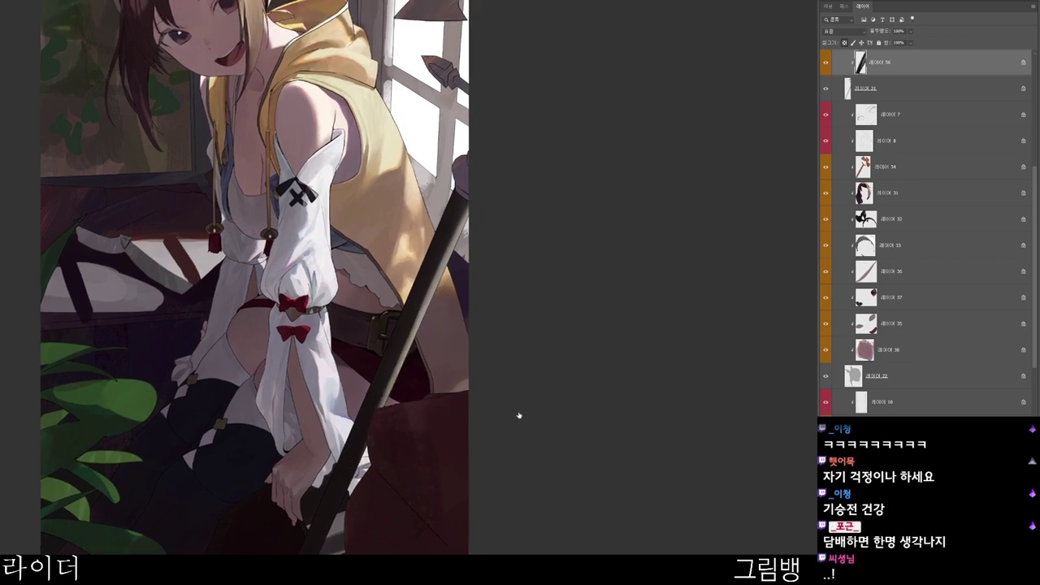
- Smooth the transition between the lit and dark sides along the staff's shaft
key("r")
left_click_drag(495, 424, 359, 245)
left_click_drag(306, 204, 346, 204)
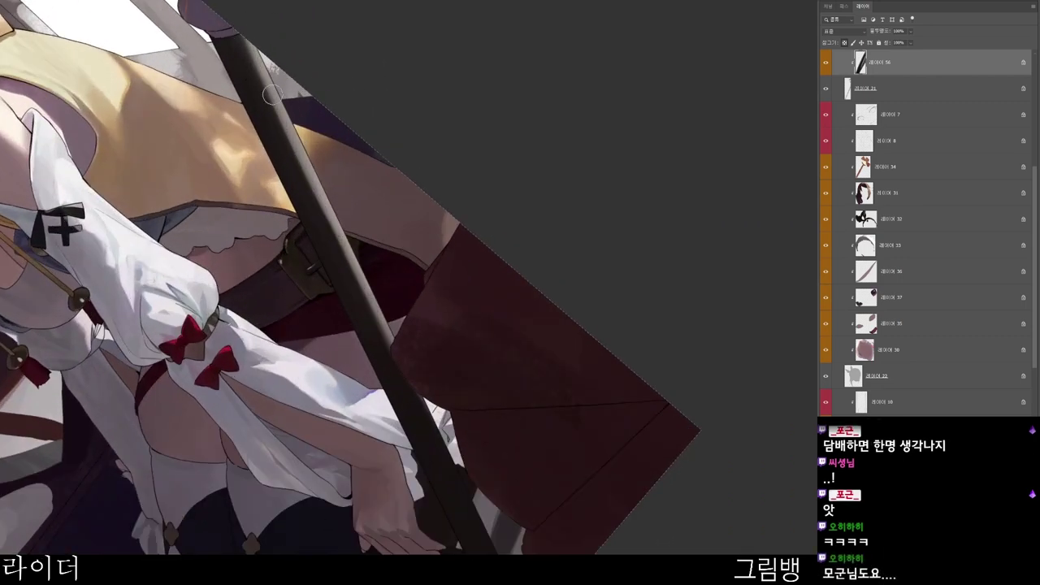
left_click_drag(284, 59, 272, 38)
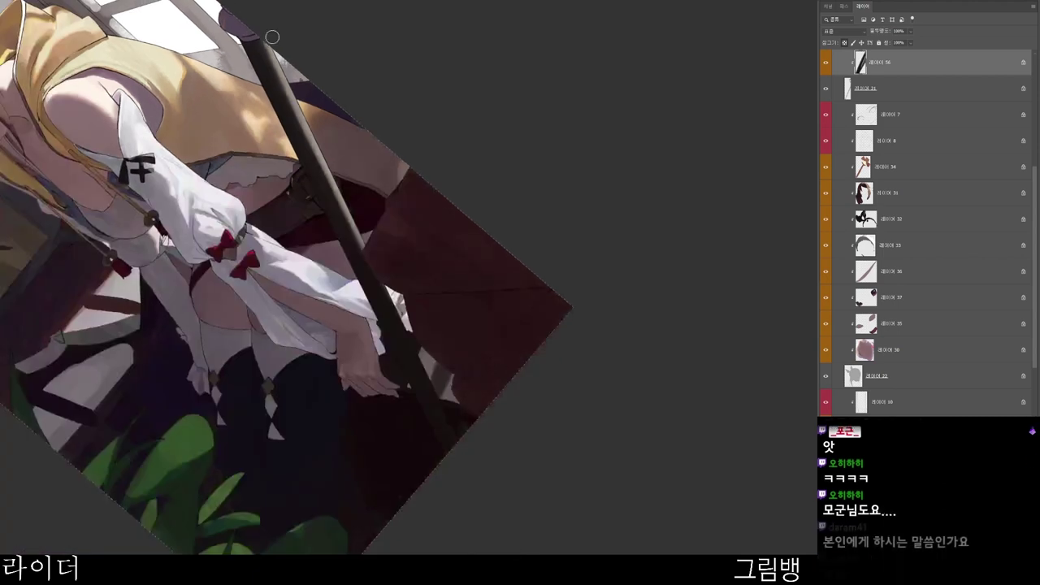
key("r")
key("Escape")
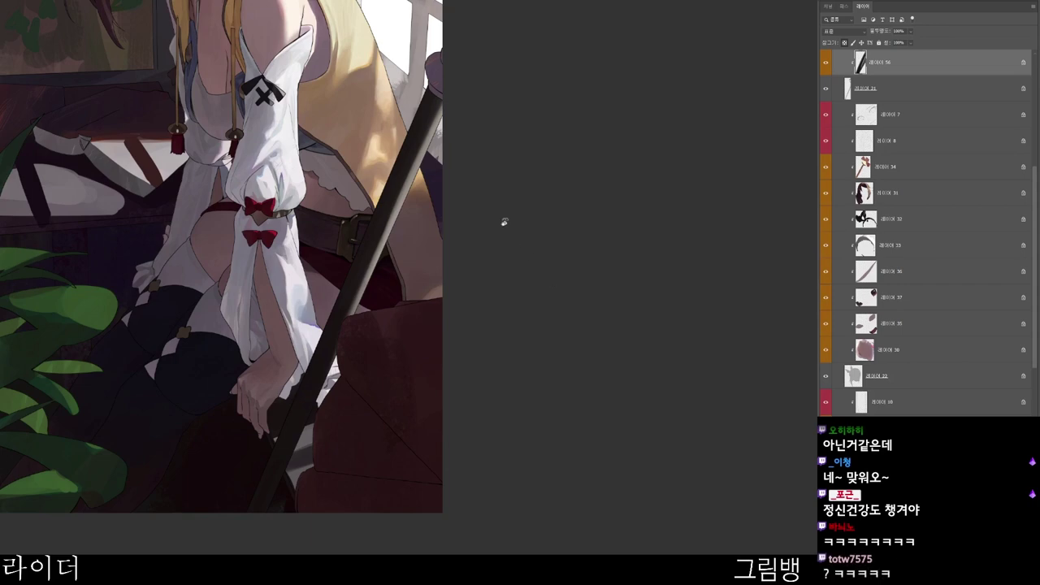
- Select the layer above the shaft's layer and mix a dark, muted paint colour for the weapon's metal parts
left_click_drag(496, 113, 467, 238)
left_click_drag(408, 180, 410, 312)
key("alt+bracketright")
left_click_drag(405, 264, 416, 265)
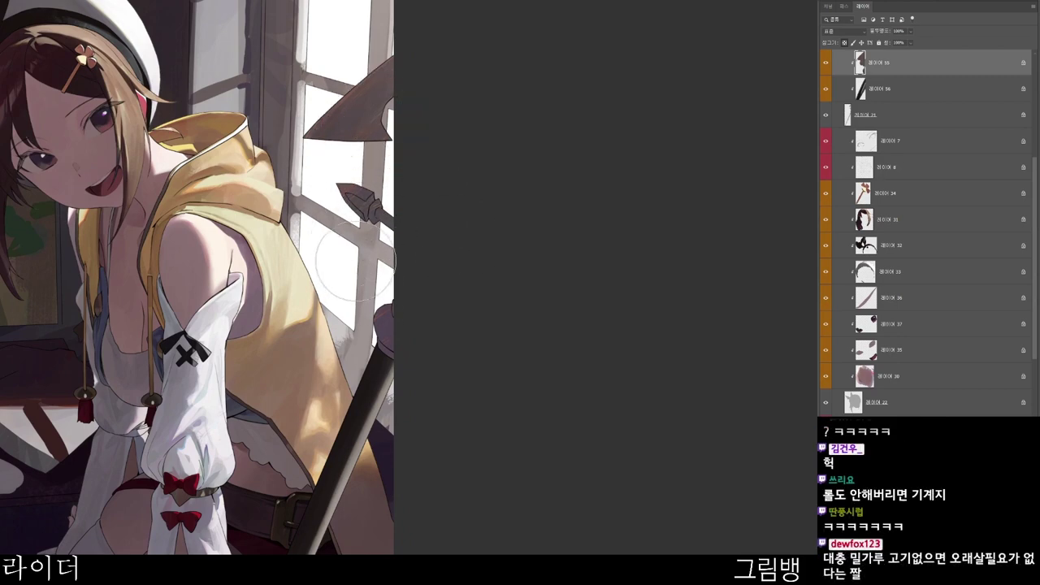
left_click(471, 59)
left_click(504, 185)
left_click(713, 35)
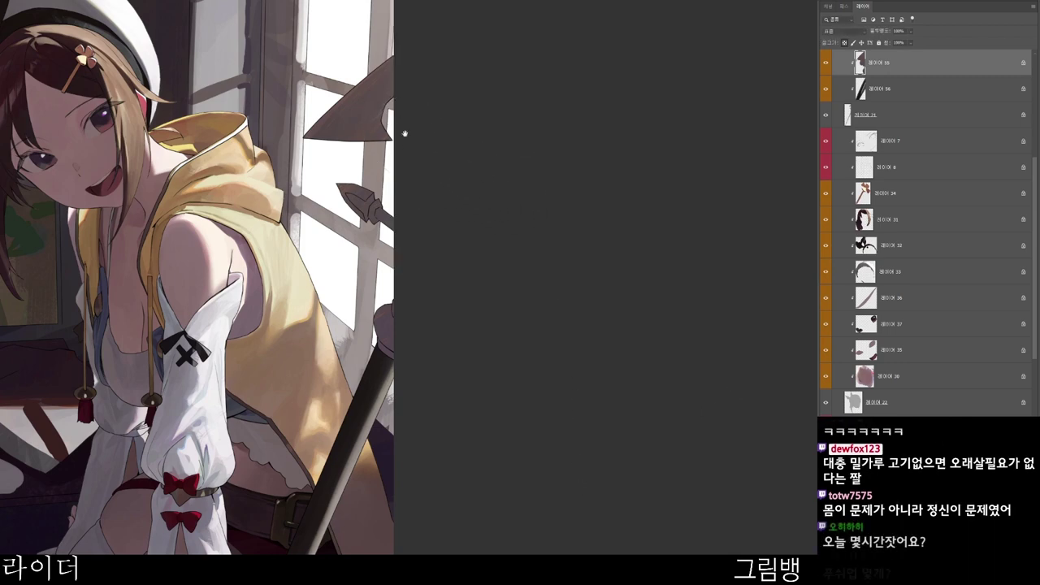
- Shade the curved blade in front of the window and mix the brownish grey #605252
left_click_drag(399, 126, 369, 216)
scroll(365, 215, "up", 1)
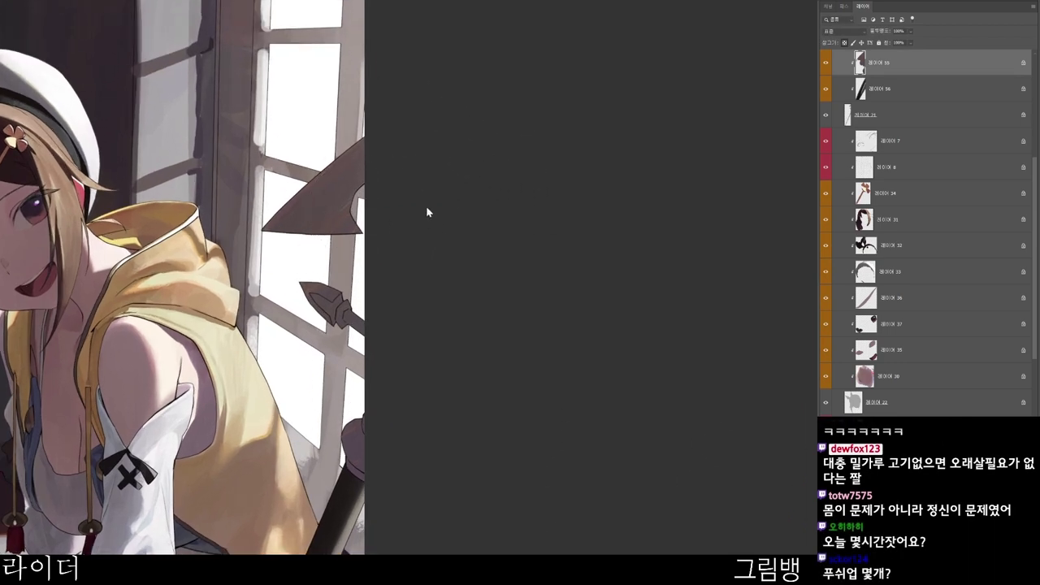
left_click_drag(267, 229, 377, 135)
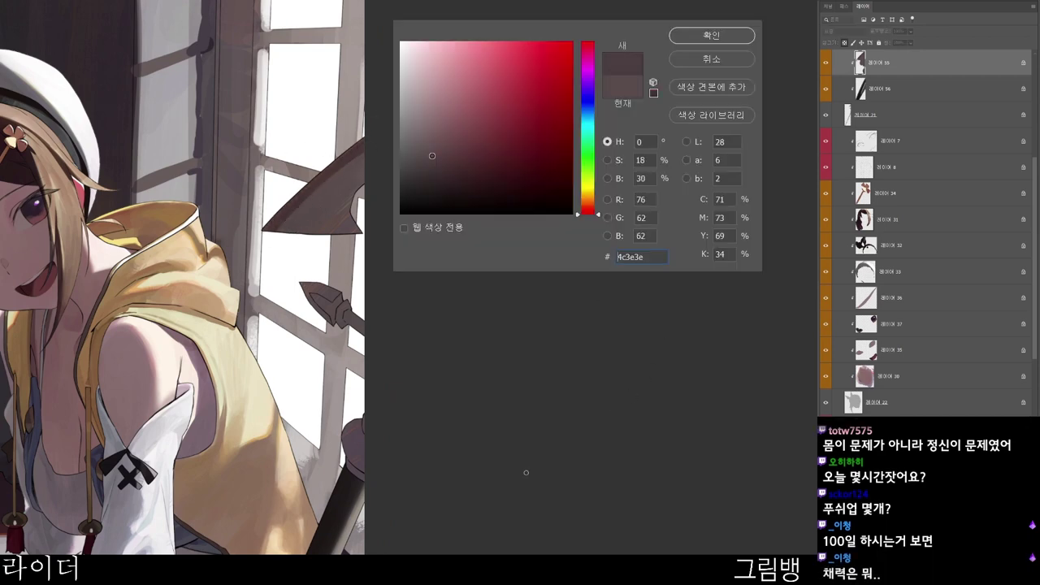
left_click(425, 151)
left_click(726, 37)
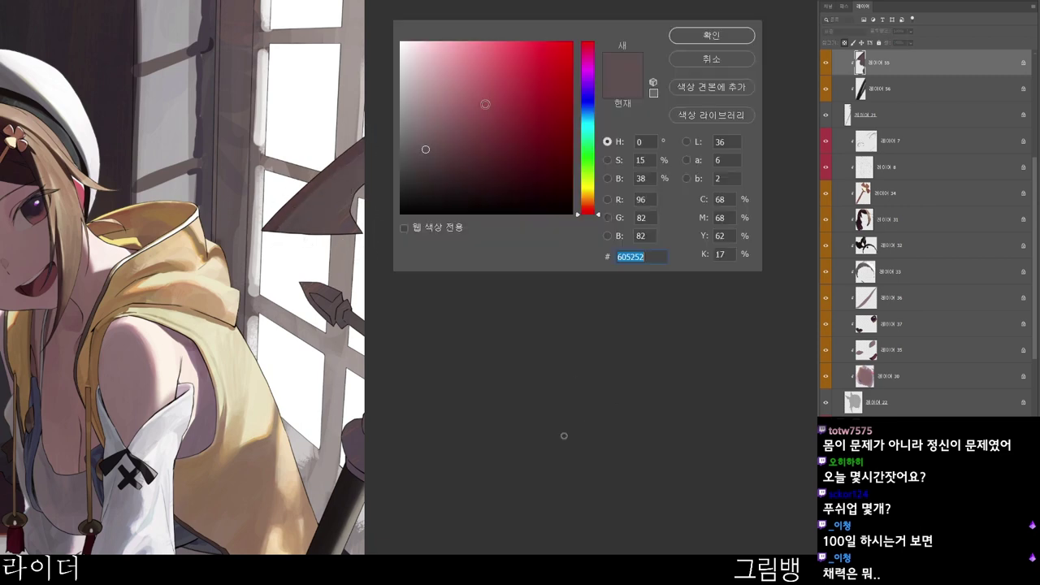
- Mix a very light grey paint colour and rework the edge of the curved blade's inner notch
left_click(421, 58)
left_click(727, 37)
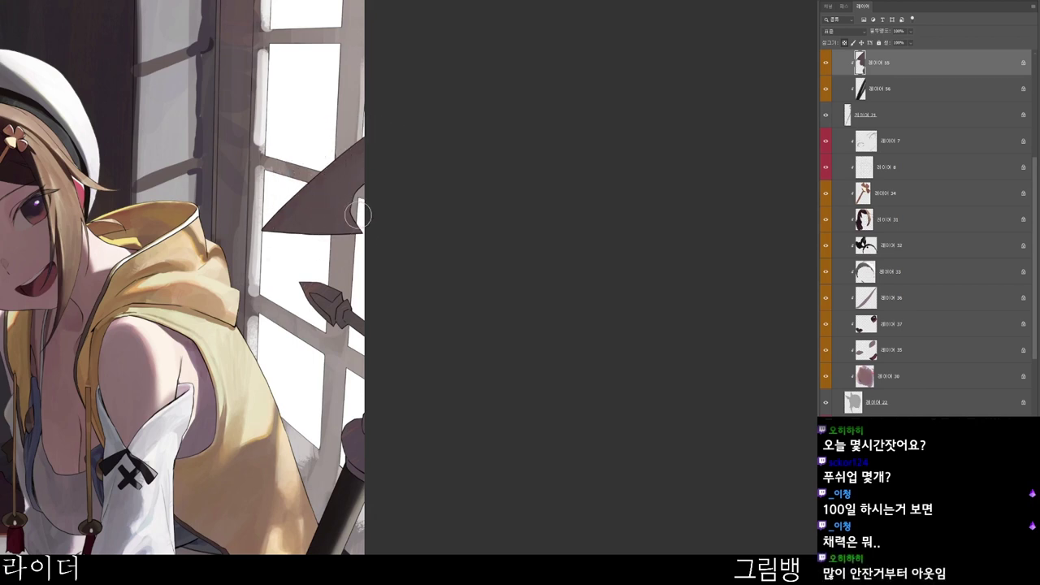
left_click_drag(362, 218, 373, 188)
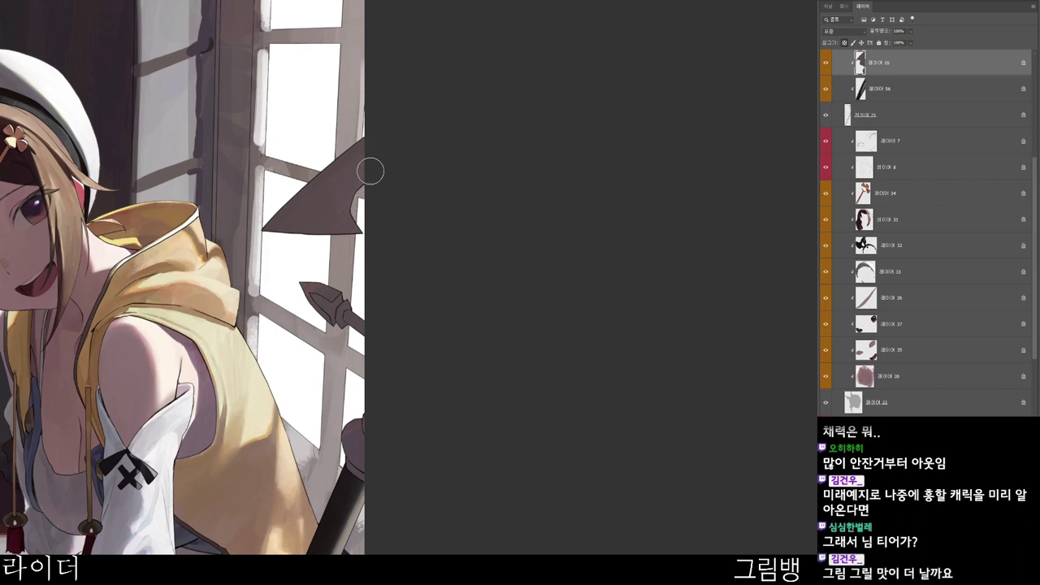
left_click_drag(360, 200, 394, 140)
- Mix a muted reddish-brown paint colour and tint the small pointed spike below the curved blade
left_click_drag(362, 339, 338, 276)
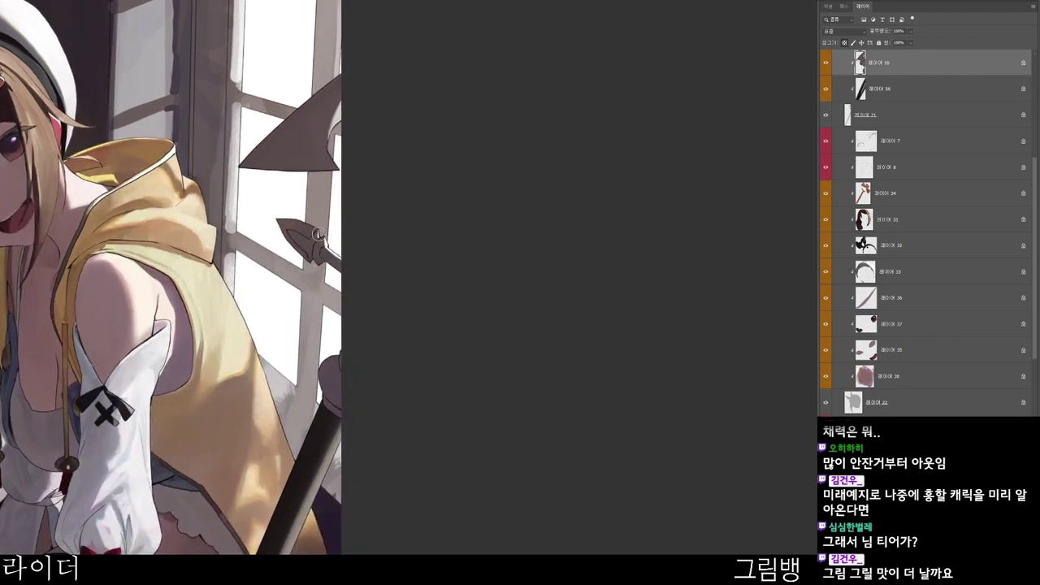
key("n")
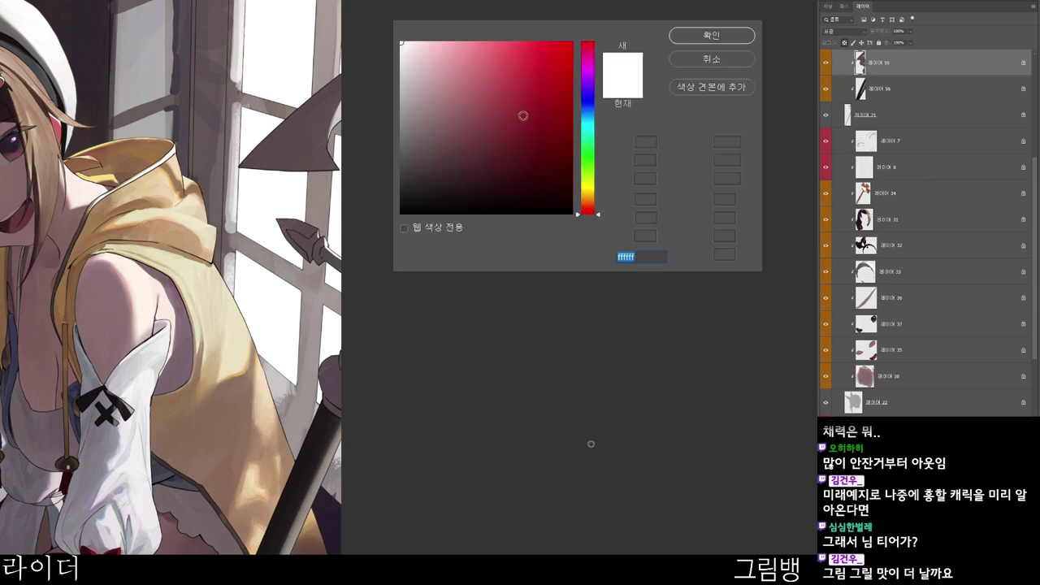
left_click(492, 139)
left_click(727, 38)
left_click_drag(311, 289, 379, 332)
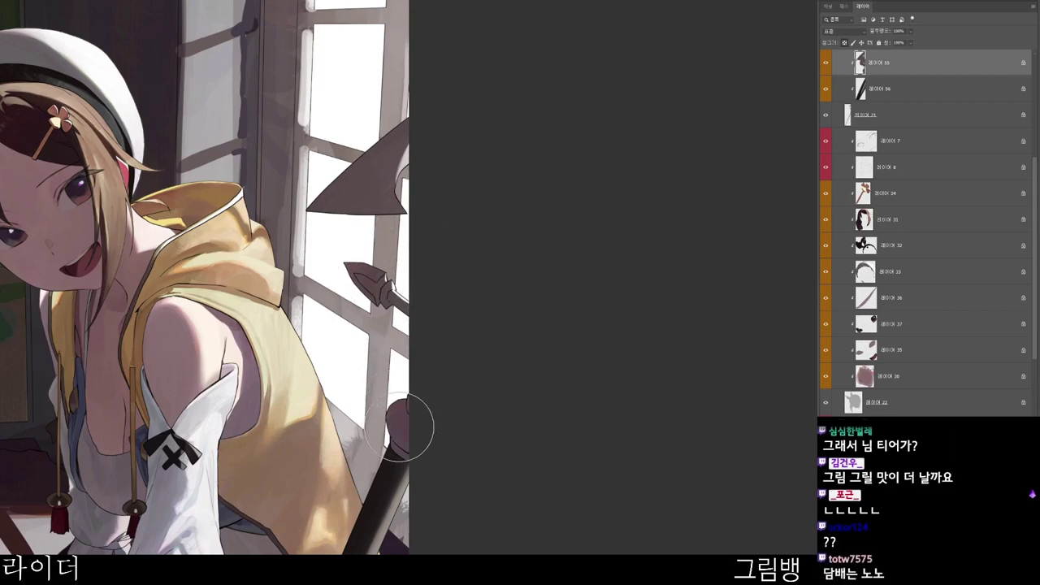
- Mix a very dark, muted reddish paint colour and deepen the shading on the rounded end cap of the staff's shaft
left_click_drag(430, 487, 464, 417)
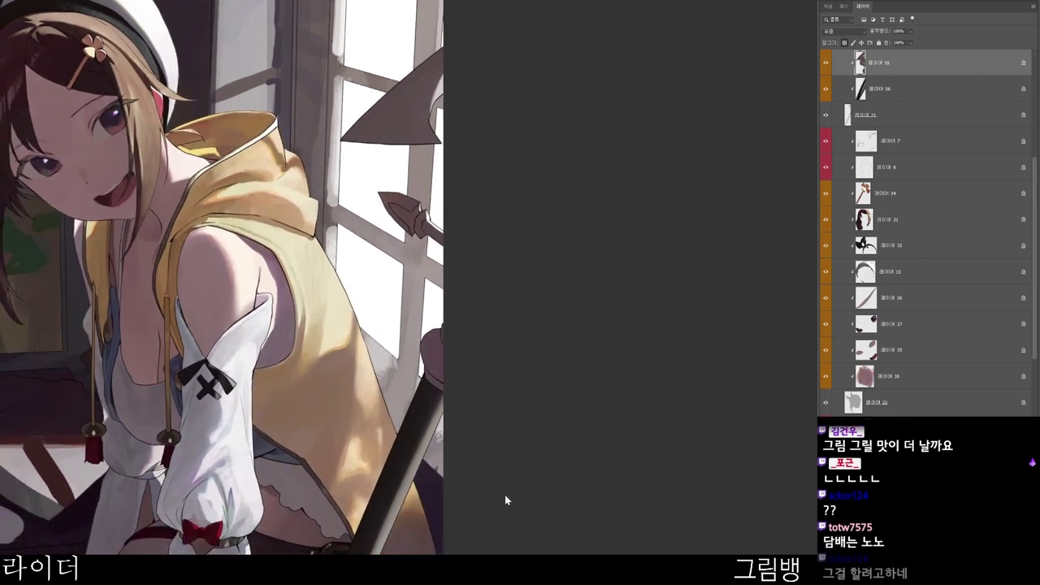
key("n")
left_click(467, 182)
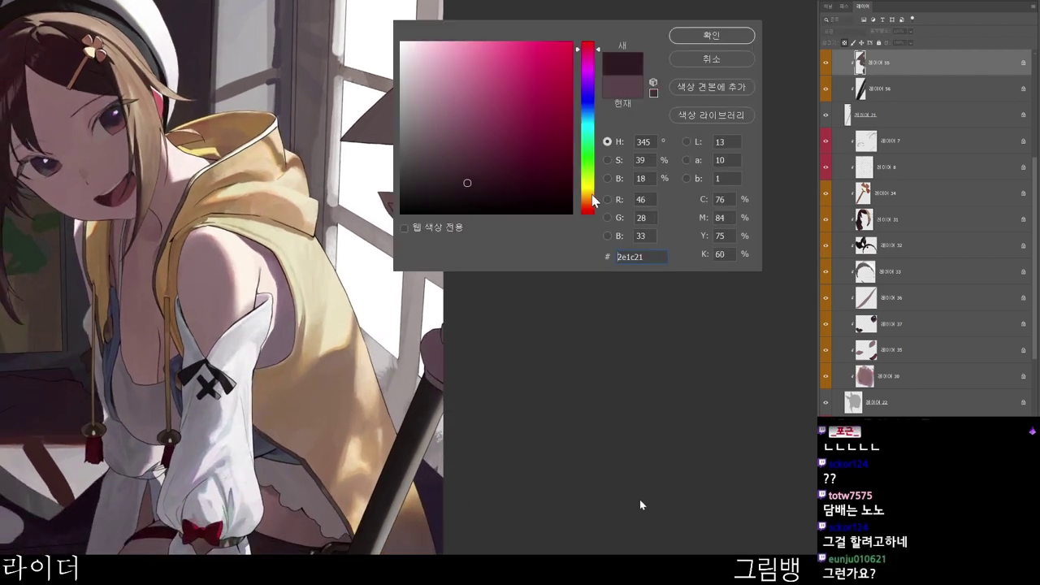
left_click(590, 209)
left_click(732, 38)
left_click_drag(478, 326, 433, 302)
scroll(336, 294, "up", 2)
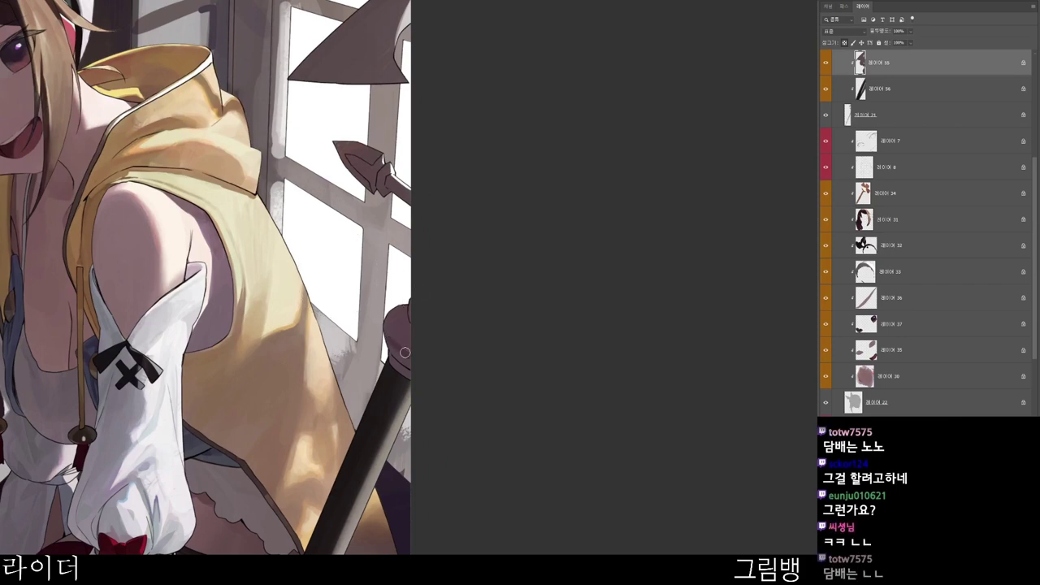
scroll(407, 355, "down", 1)
scroll(393, 320, "up", 2)
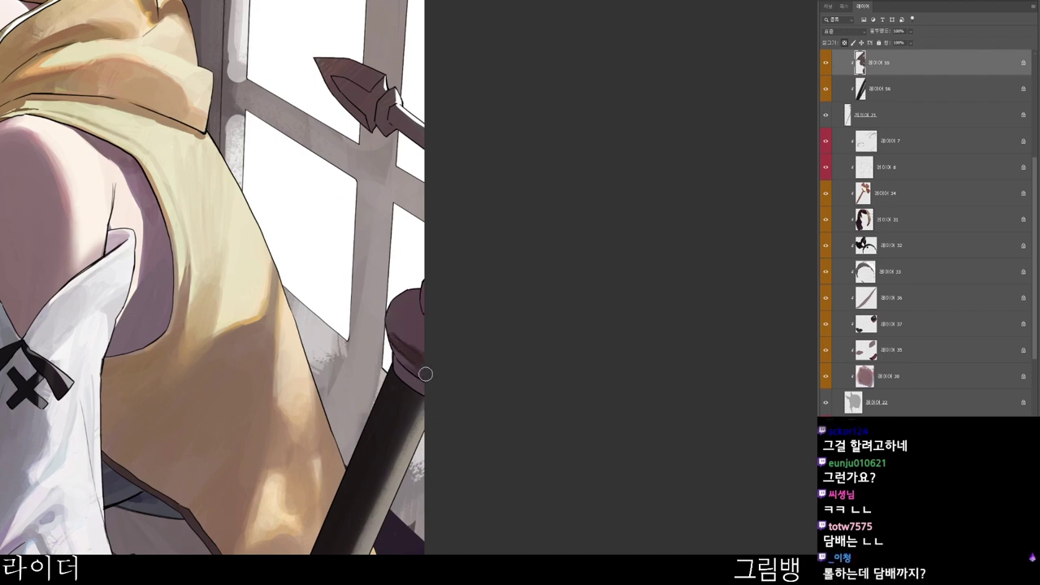
scroll(439, 359, "up", 1)
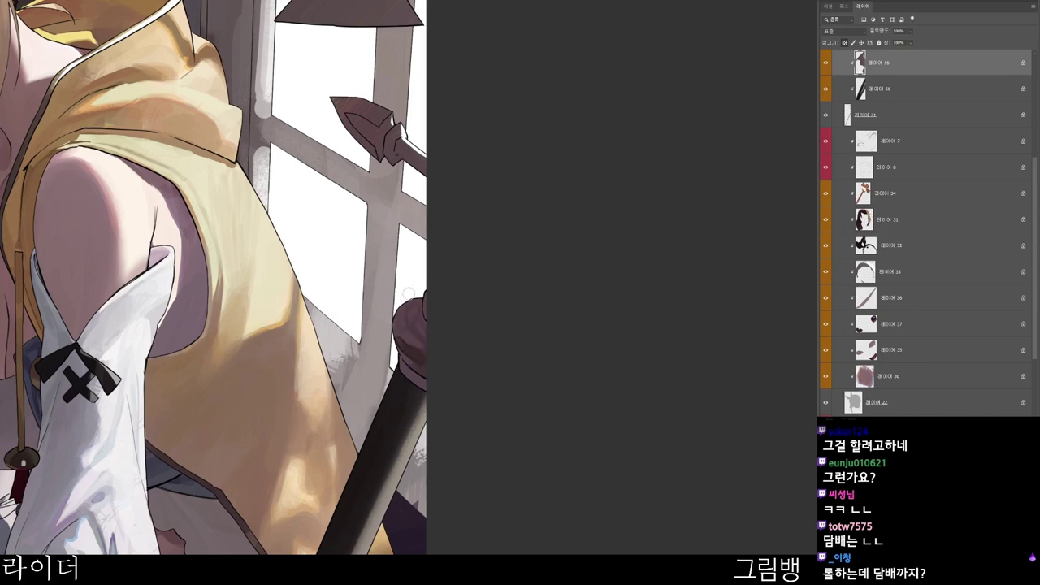
- Paint a light highlight along the neck of the small pointed spike below the curved blade
scroll(382, 317, "up", 2)
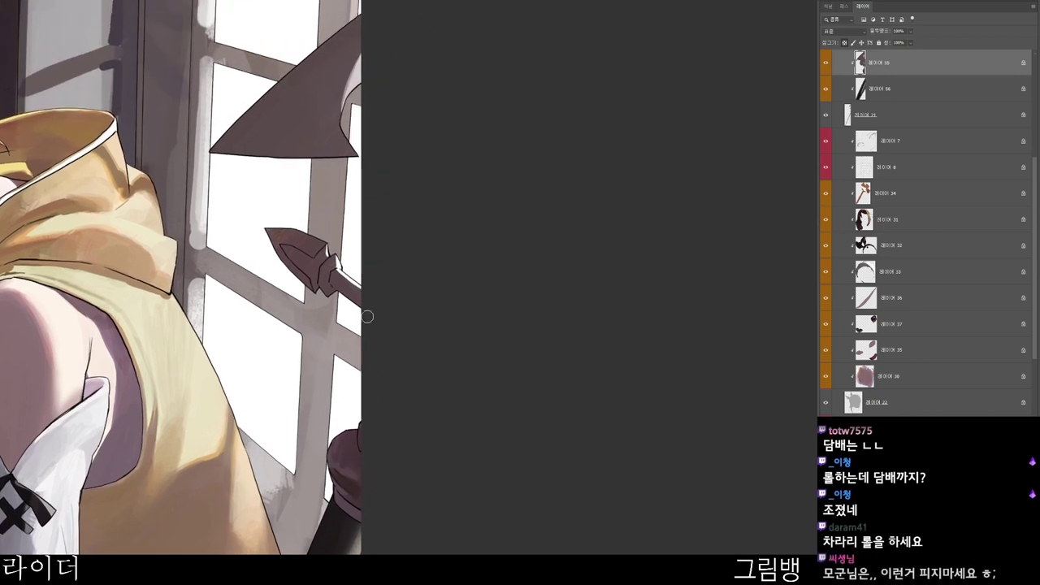
scroll(367, 316, "up", 2)
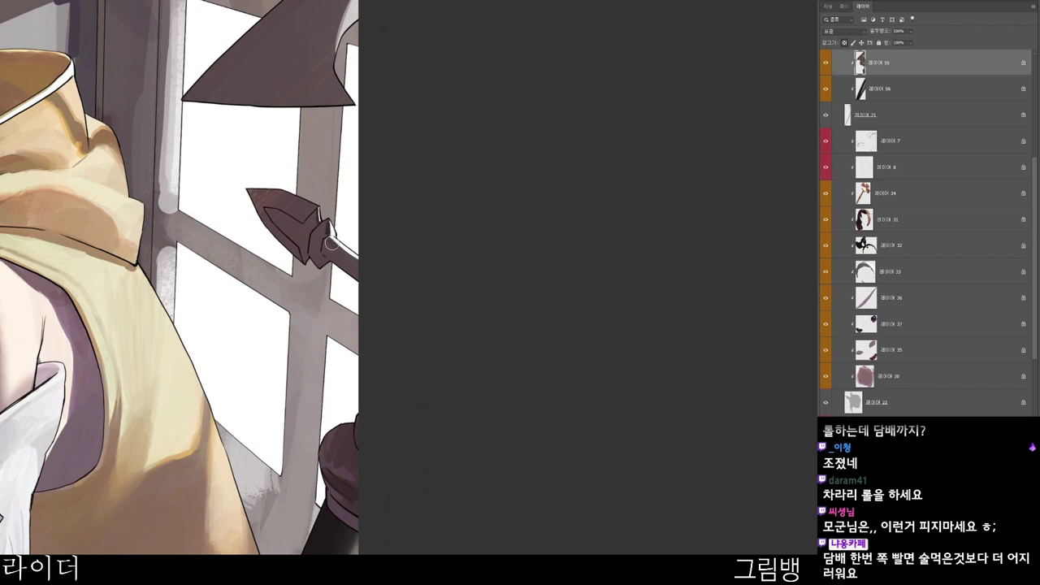
left_click_drag(355, 128, 273, 339)
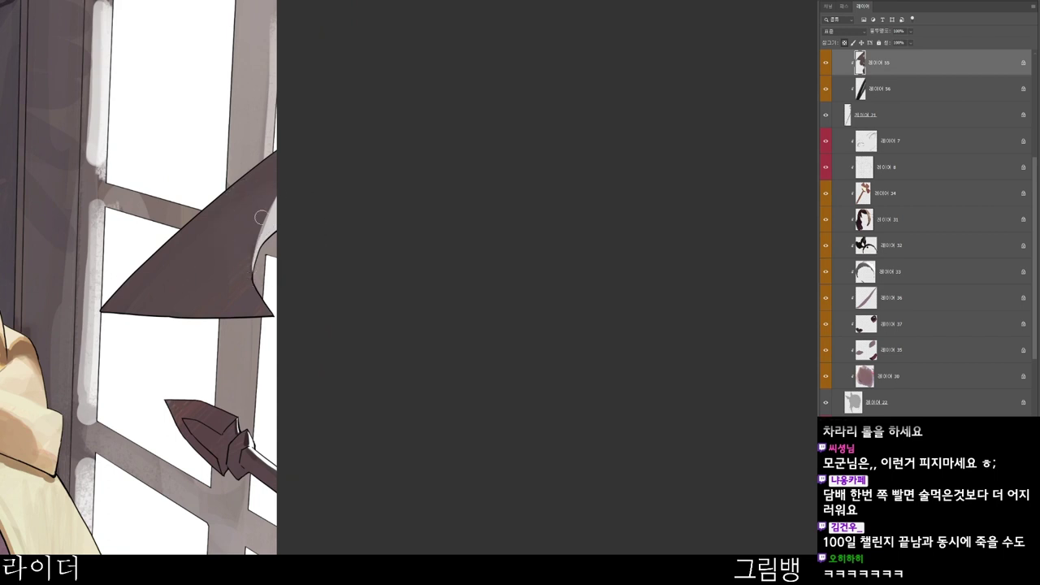
scroll(281, 187, "down", 5)
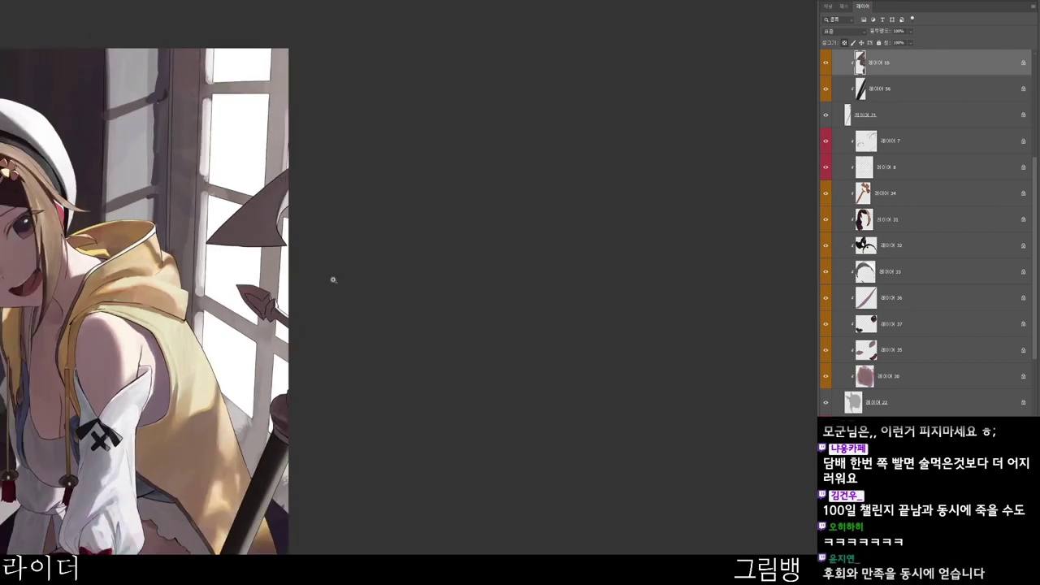
- Mix the muted reddish brown #5b4141, followed by a dark neutral grey, for the weapon's metal parts
left_click_drag(332, 494, 489, 419)
key("n")
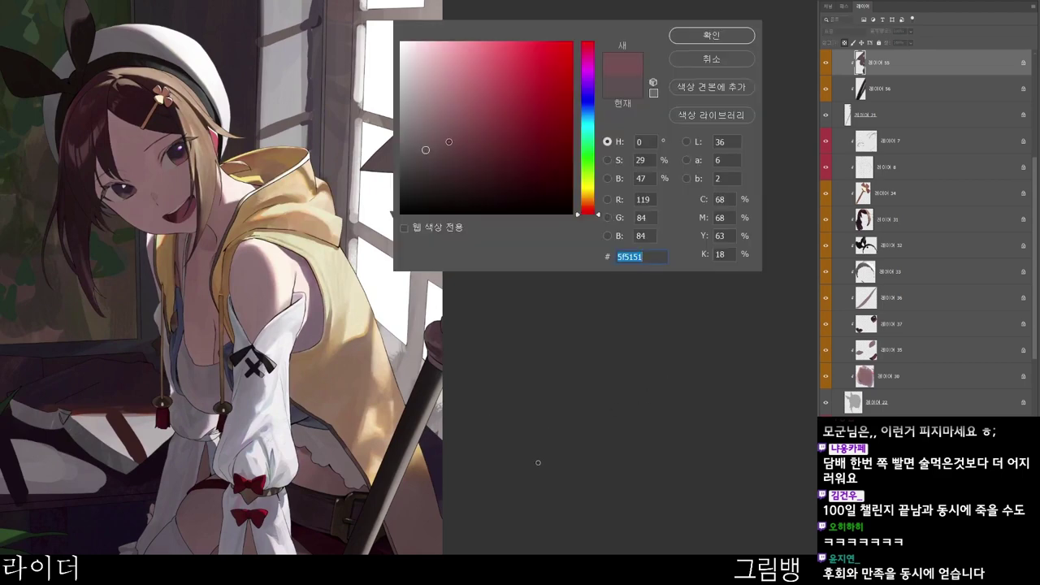
left_click(448, 152)
left_click(711, 35)
scroll(401, 221, "up", 2)
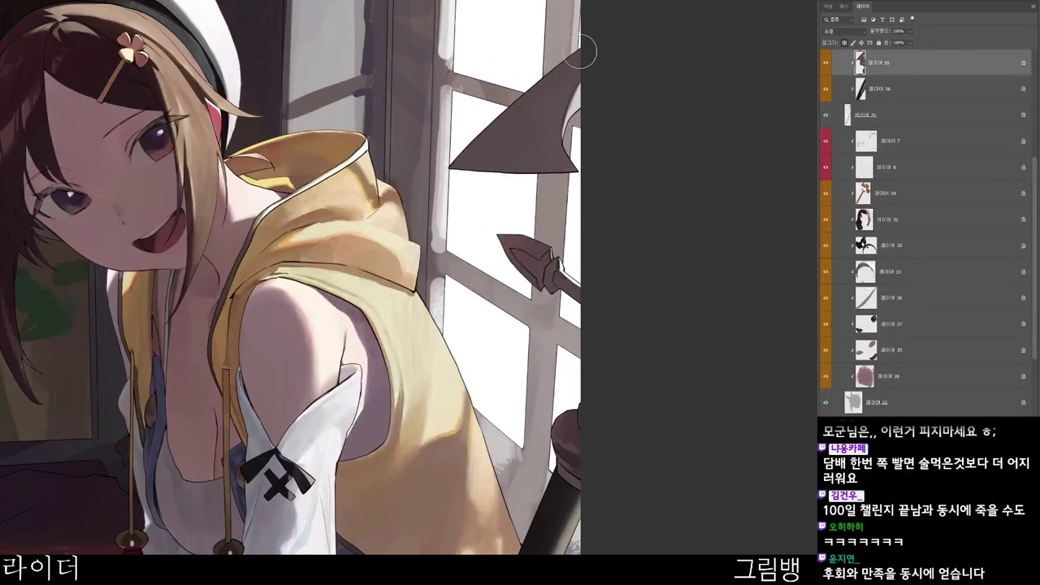
key("F6")
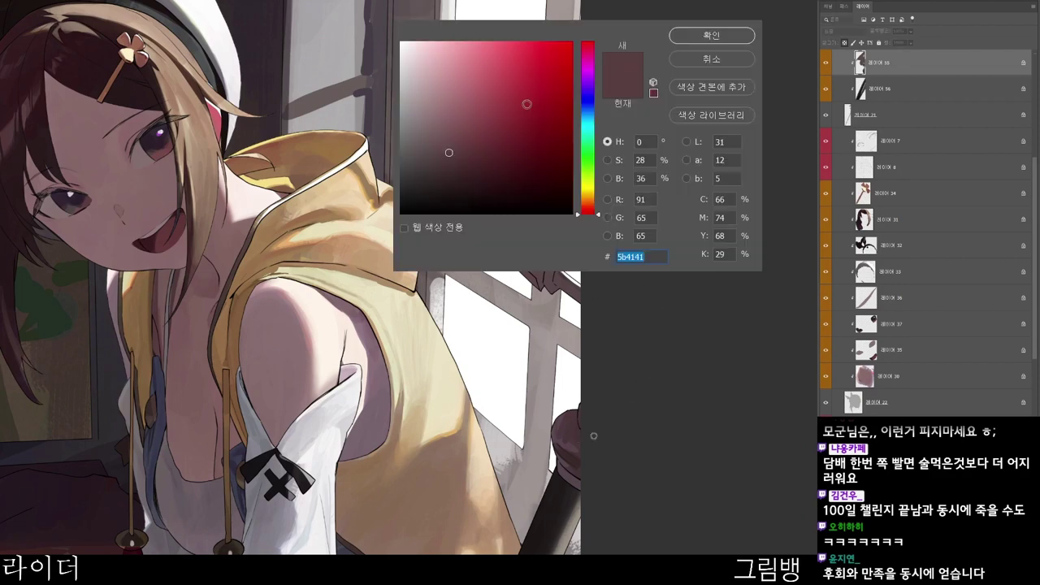
left_click_drag(455, 153, 404, 165)
left_click(718, 37)
left_click_drag(557, 364, 520, 413)
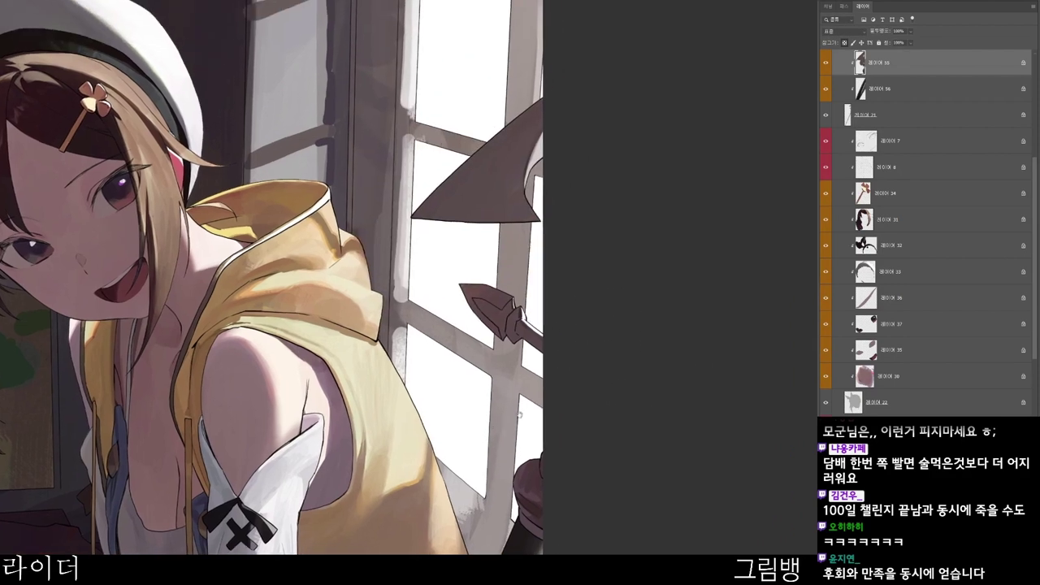
- Sample the paint colour at the curved blade's inner notch and repaint the blade's body in lighter, cooler grey
scroll(519, 416, "down", 3)
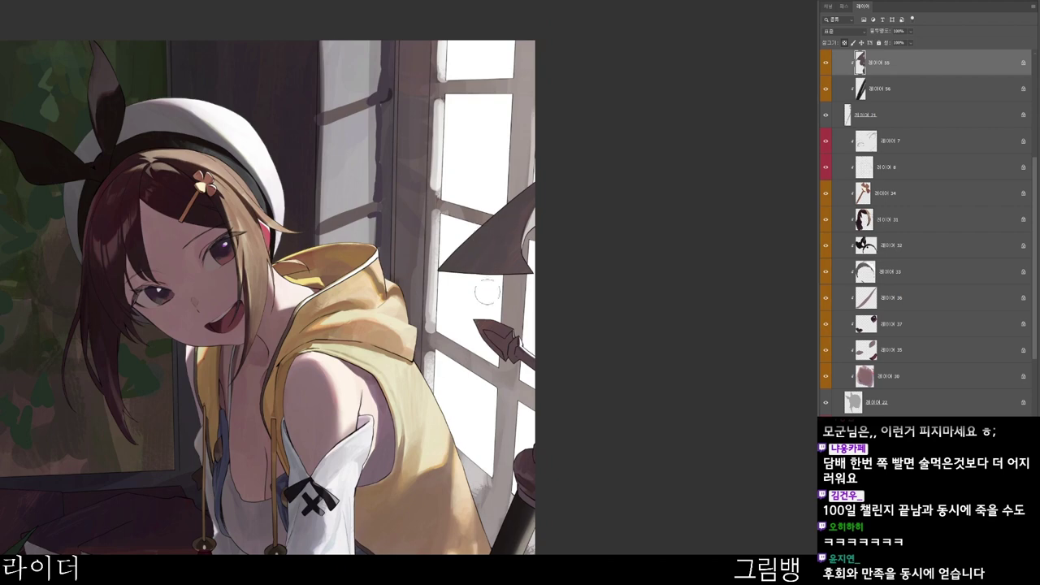
left_click(533, 225, "alt")
mouse_move(415, 304)
left_mouse_down()
mouse_move(522, 213)
mouse_move(531, 223)
mouse_move(490, 289)
mouse_move(549, 274)
mouse_move(472, 253)
left_mouse_up()
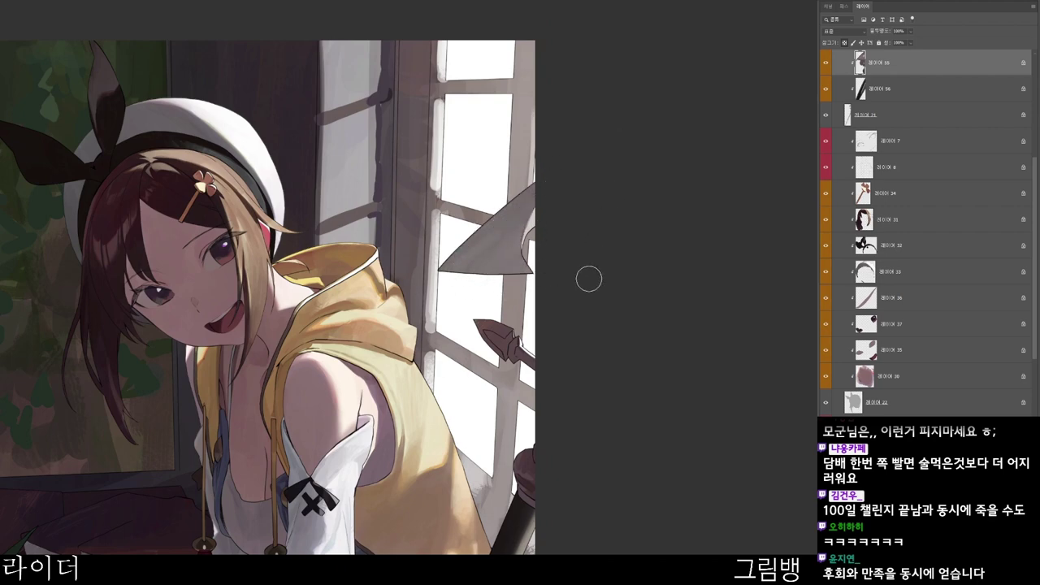
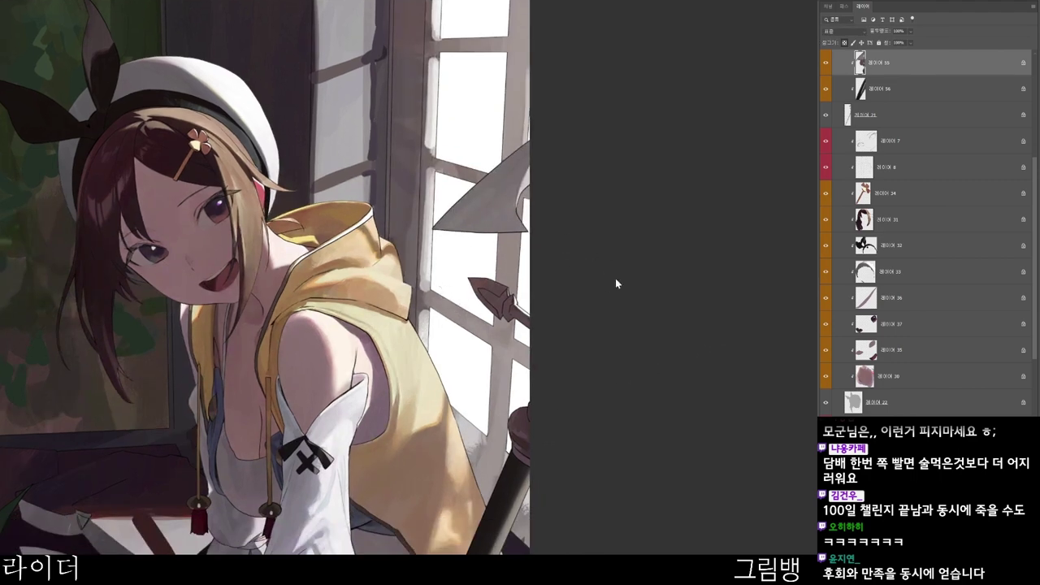
mouse_move(478, 185)
left_mouse_down()
mouse_move(459, 218)
mouse_move(485, 220)
left_mouse_up()
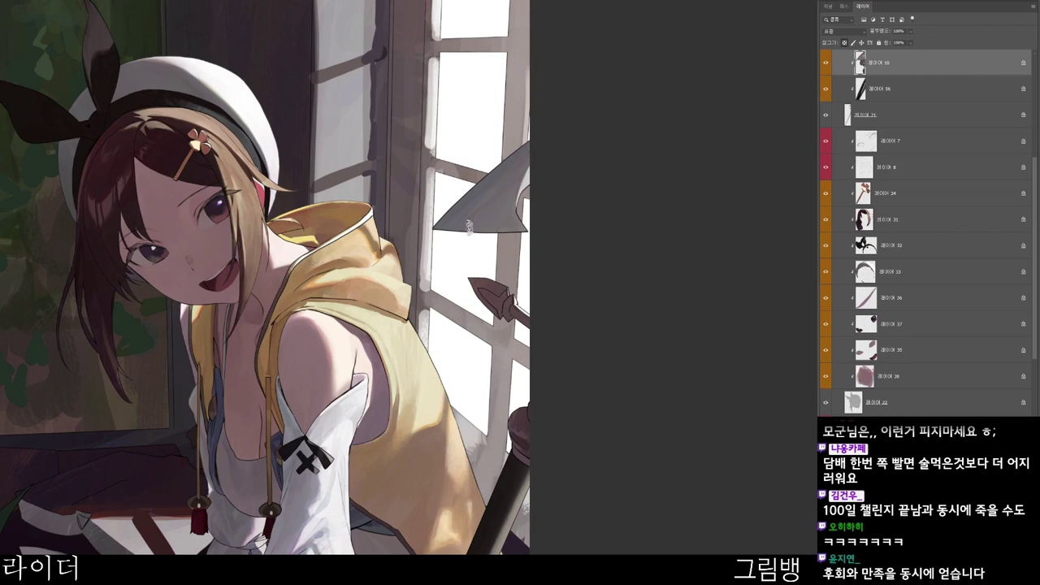
- Mix the warm brown #836249 and tint the faces of the pointed spike with it, undoing the last stroke
left_click_drag(507, 462, 482, 414)
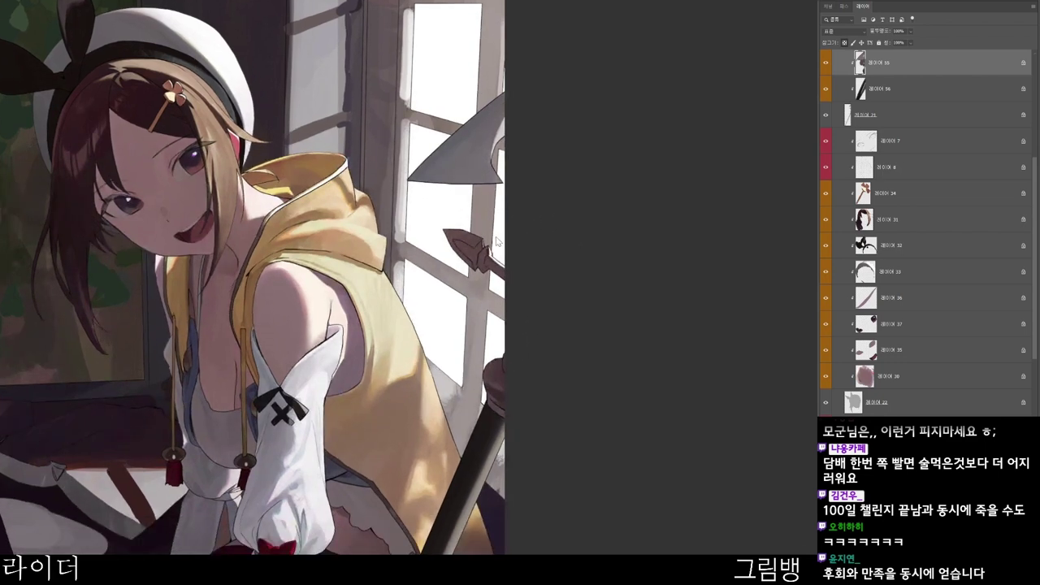
key("n")
left_click(476, 125)
left_click(588, 202)
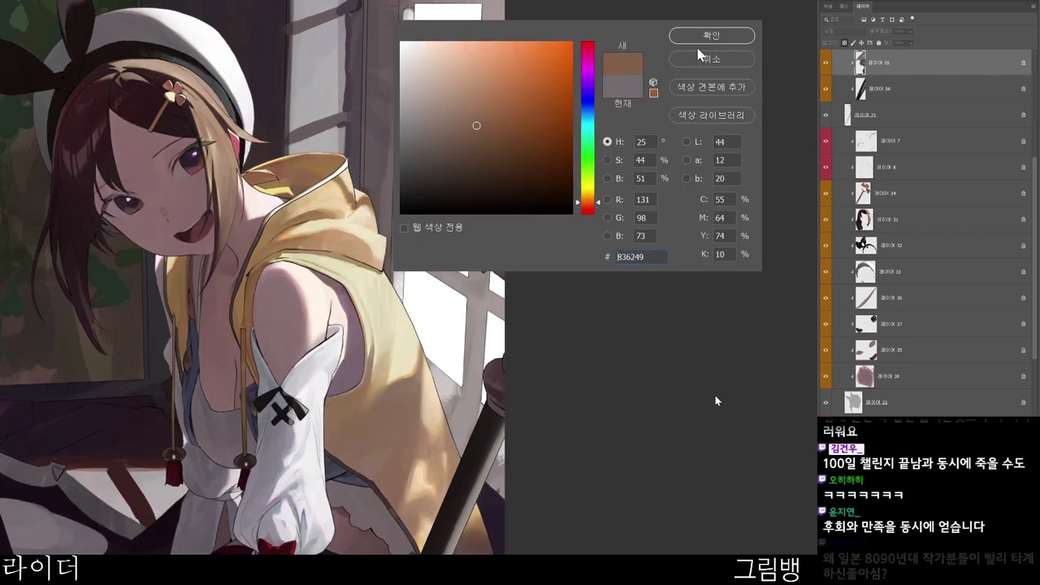
left_click(701, 38)
key("Return")
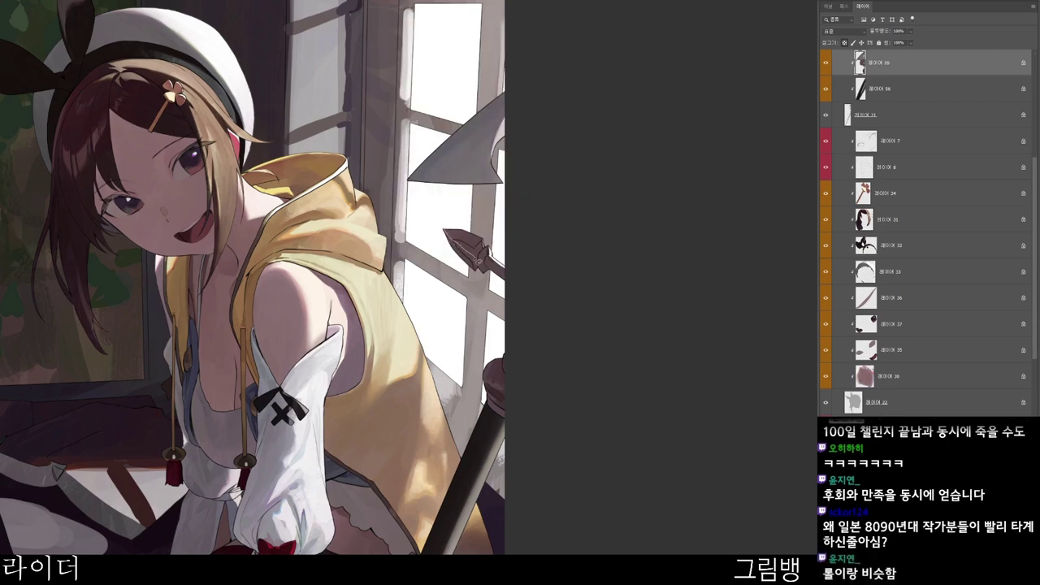
left_click_drag(478, 277, 426, 203)
key("ctrl+z")
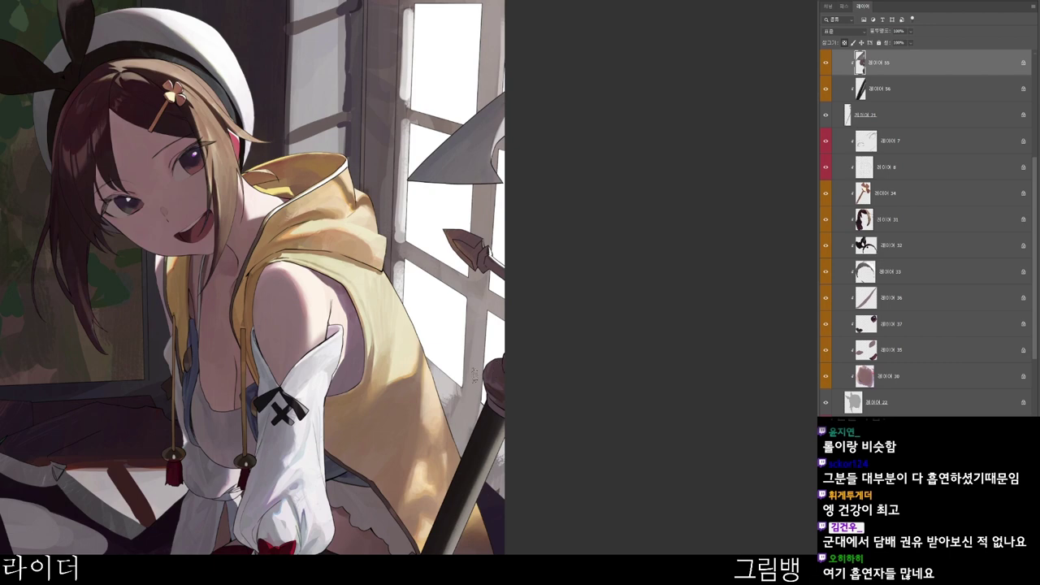
- Select the upper part of the shaft's end cap freehand and paint warm brown light inside the selection
scroll(476, 372, "up", 5)
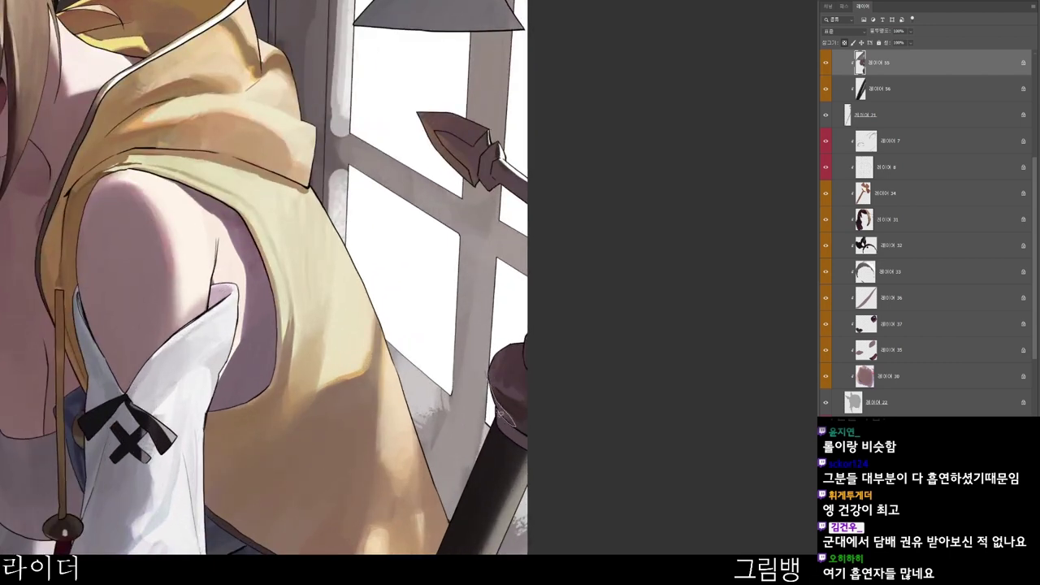
scroll(578, 493, "down", 2)
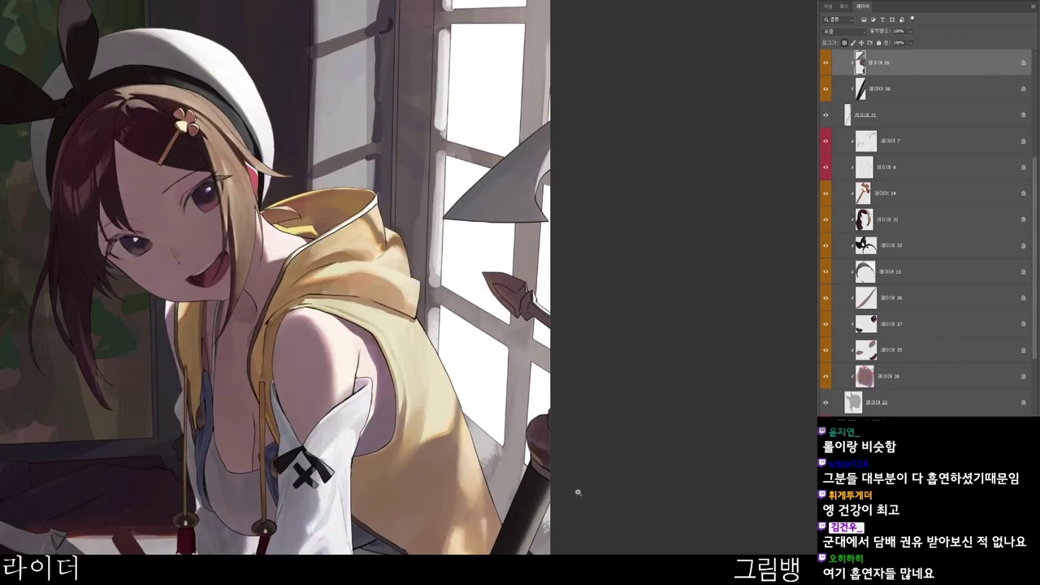
left_click_drag(554, 571, 559, 507)
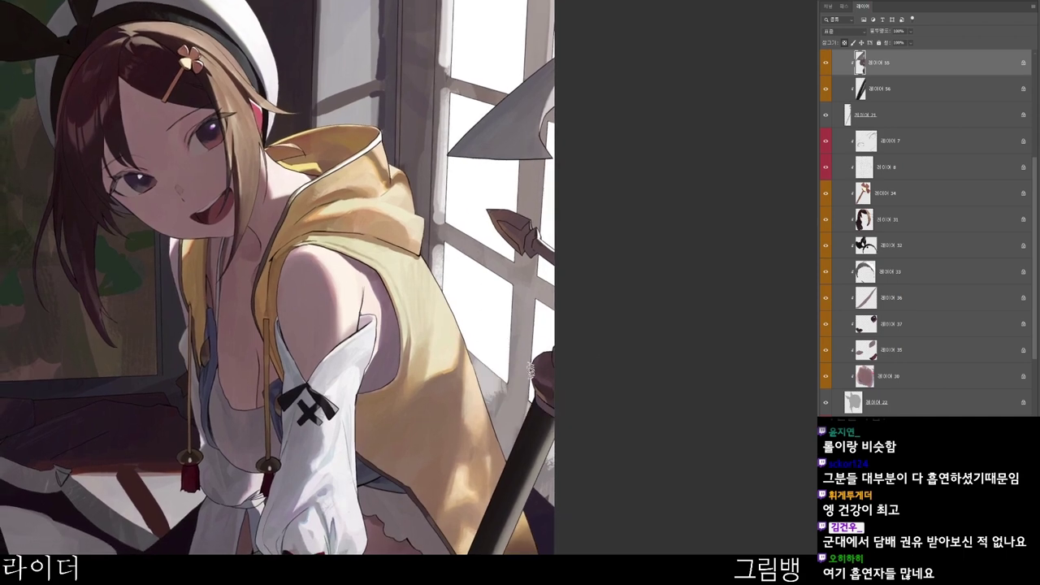
scroll(551, 375, "up", 3)
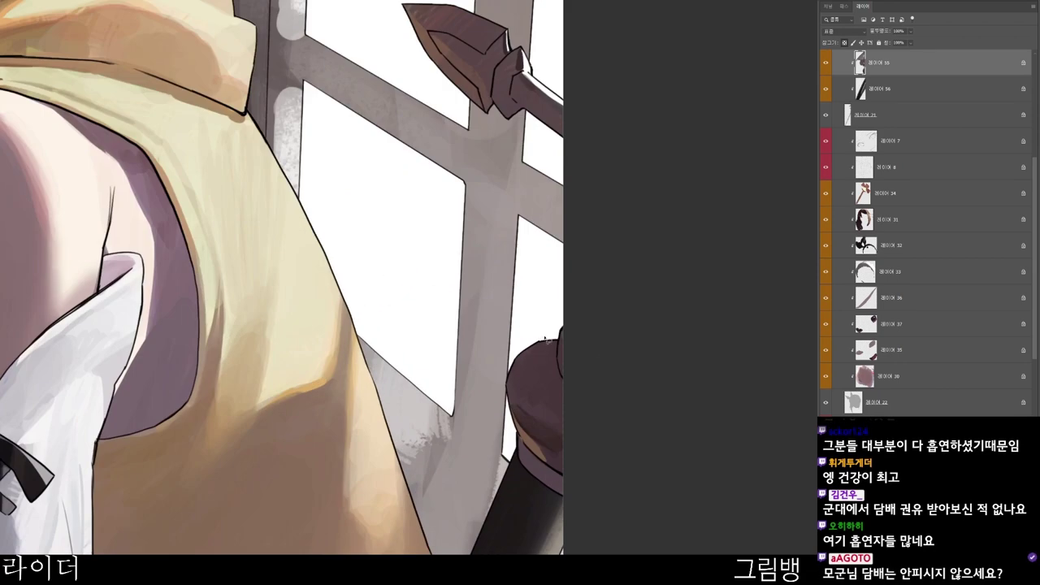
mouse_move(558, 361)
left_mouse_down()
mouse_move(558, 338)
mouse_move(544, 339)
left_mouse_up()
key("b")
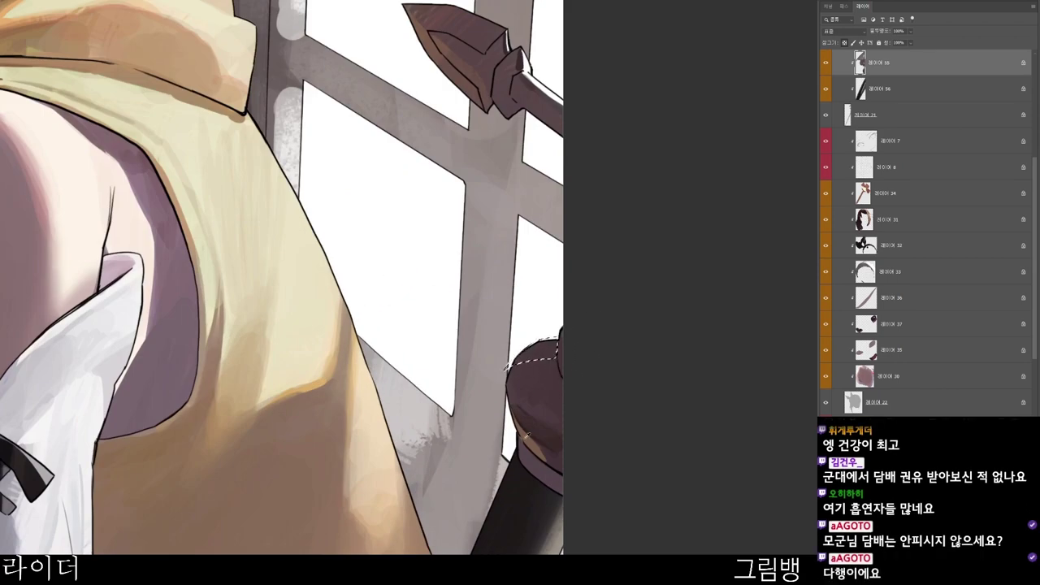
left_click(529, 440, "alt")
scroll(582, 369, "down", 3)
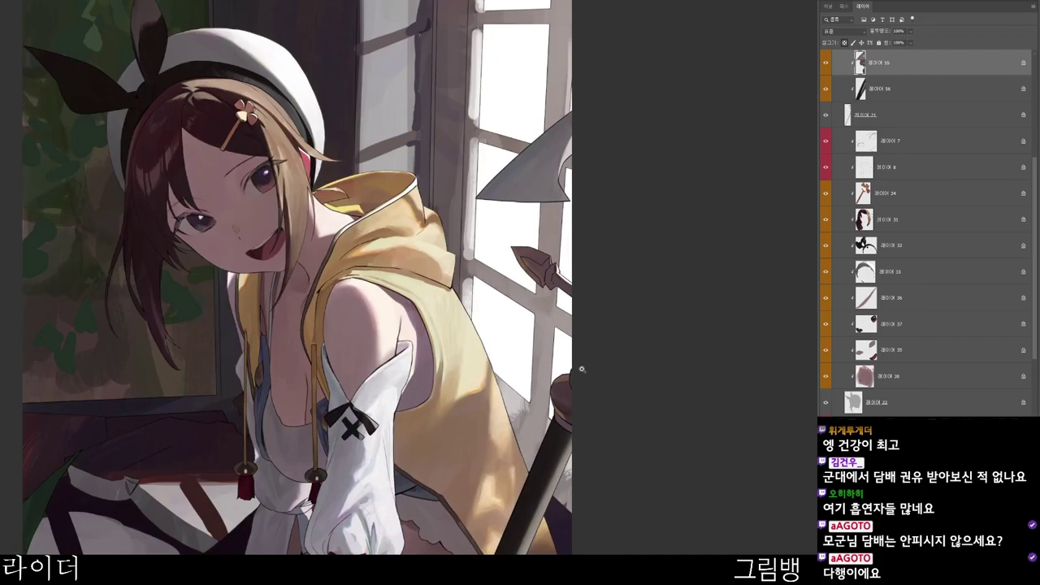
- Reselect the metal parts' layer and shade the collar ring below the end cap with browns sampled from the cap
left_click_drag(567, 490, 514, 347)
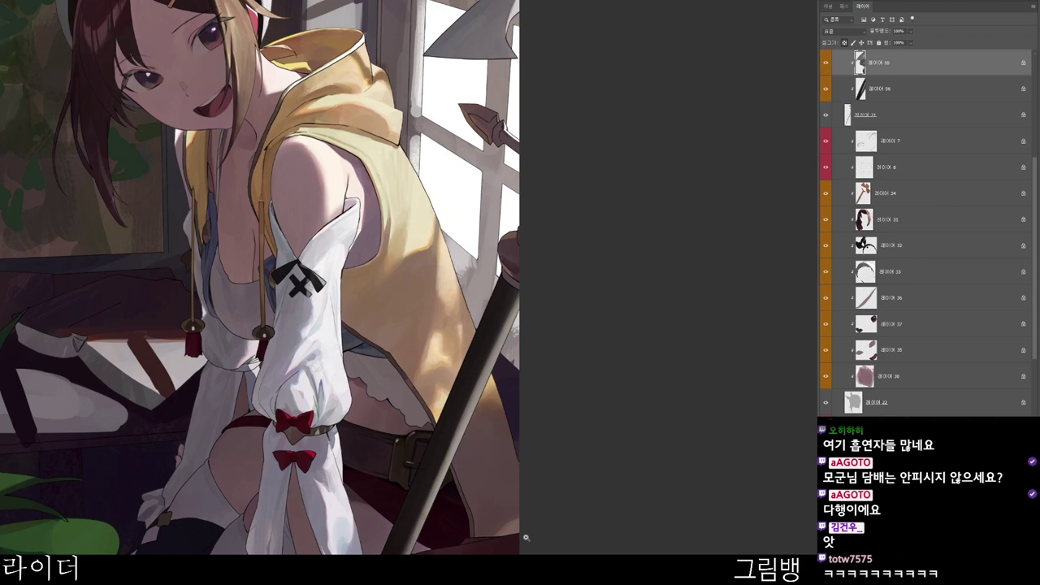
scroll(547, 274, "up", 4)
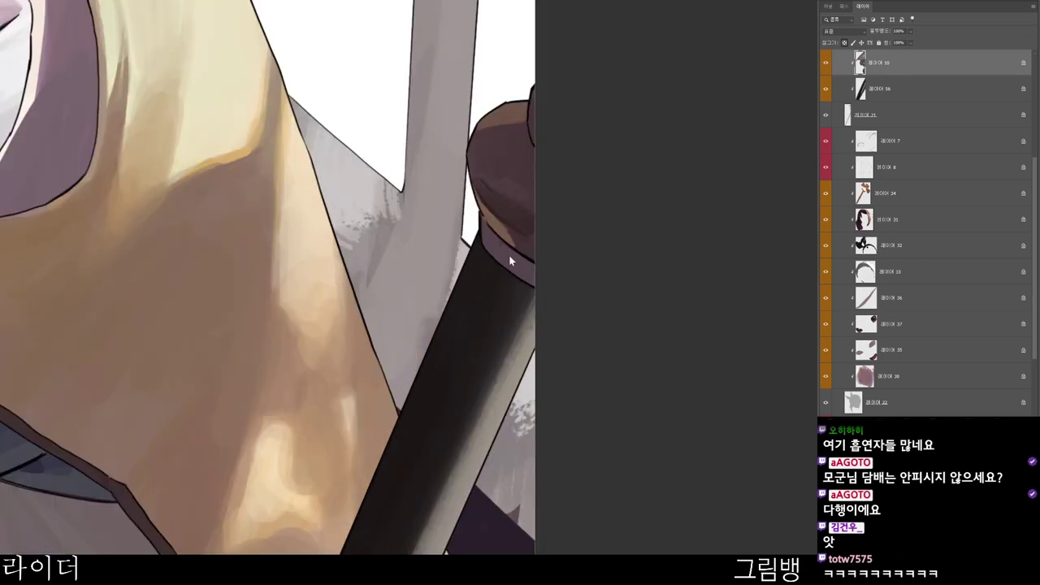
left_click(550, 272, "ctrl")
scroll(512, 260, "down", 2)
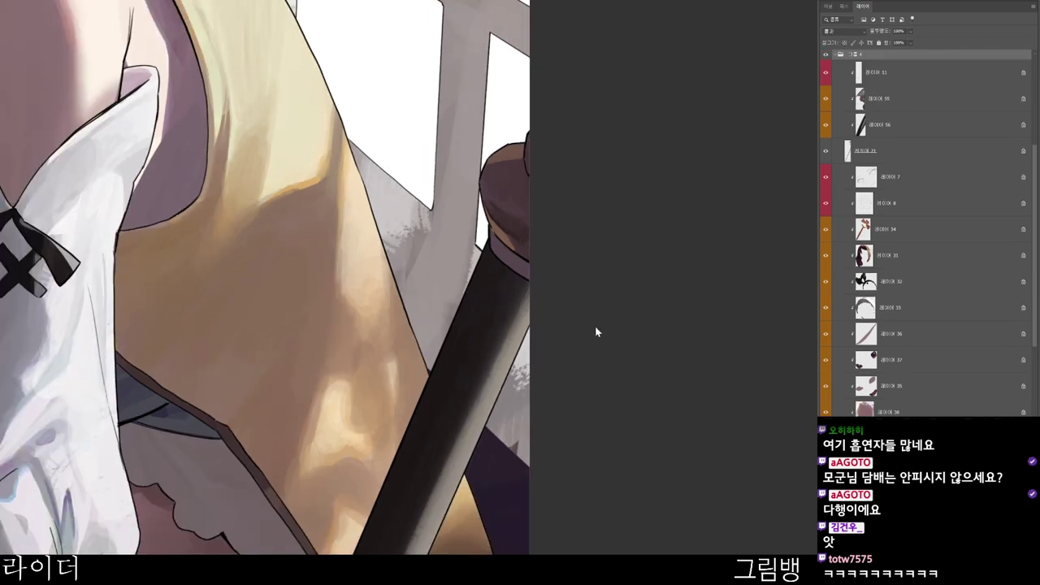
left_click(547, 230, "ctrl")
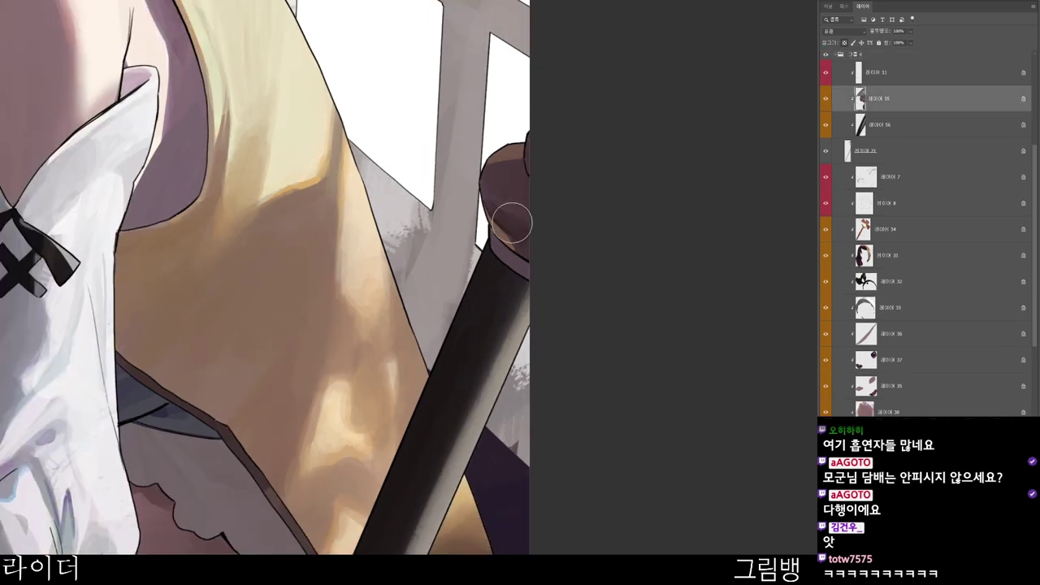
left_click(522, 257, "alt")
left_click_drag(501, 240, 521, 279)
left_click(501, 233, "alt")
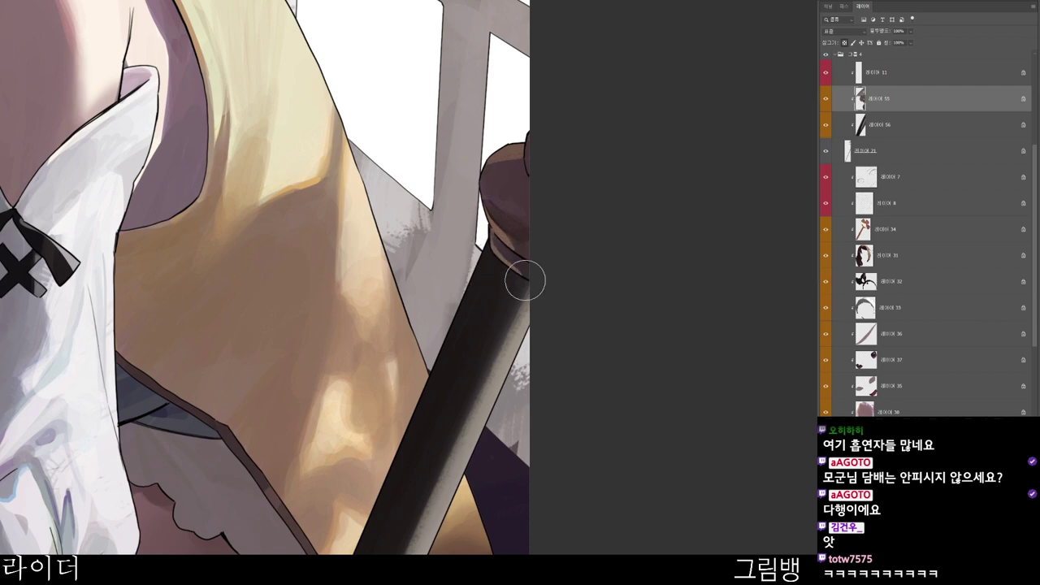
key("ctrl+0")
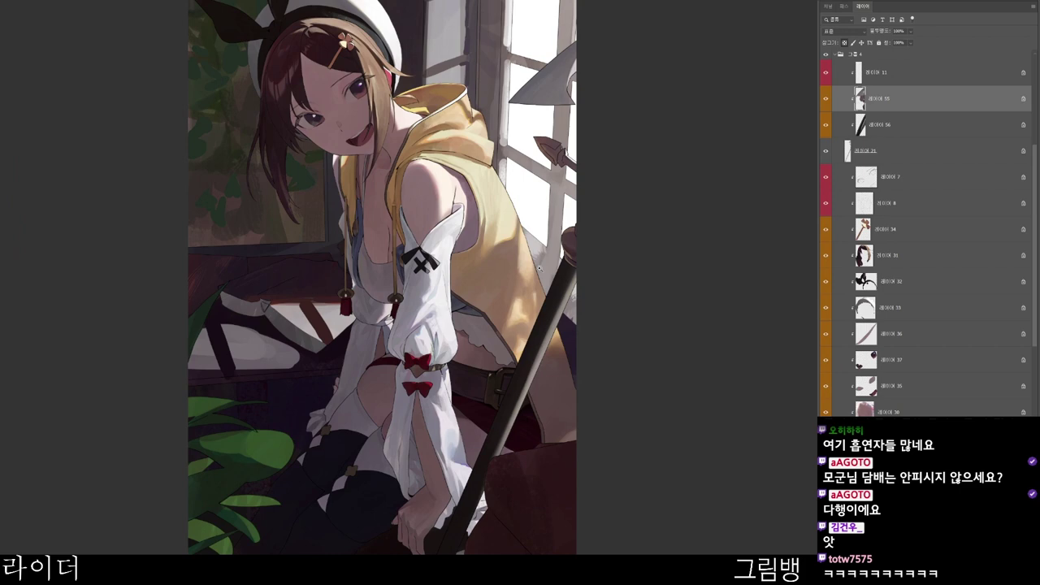
left_click_drag(563, 454, 492, 547)
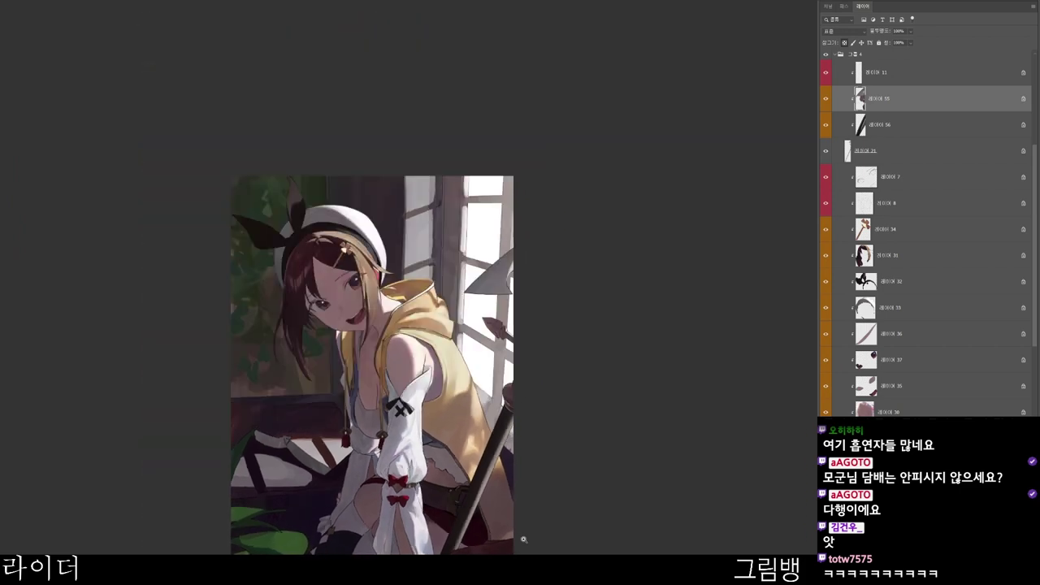
left_click_drag(505, 584, 494, 535)
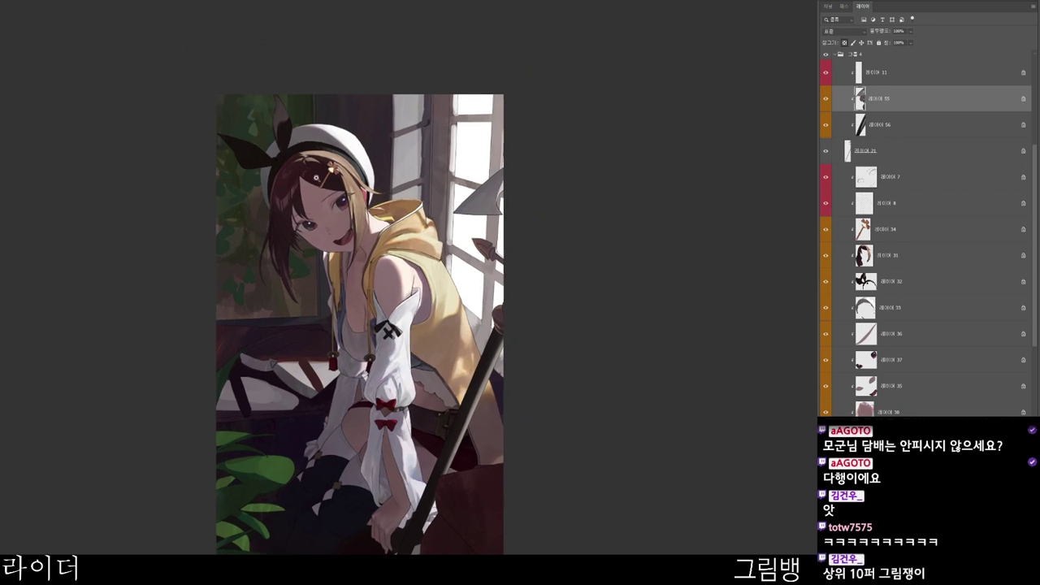
- Select the hair's colour layer, 레이어 31, for adjustment
left_click(317, 175)
left_click(347, 185, "ctrl")
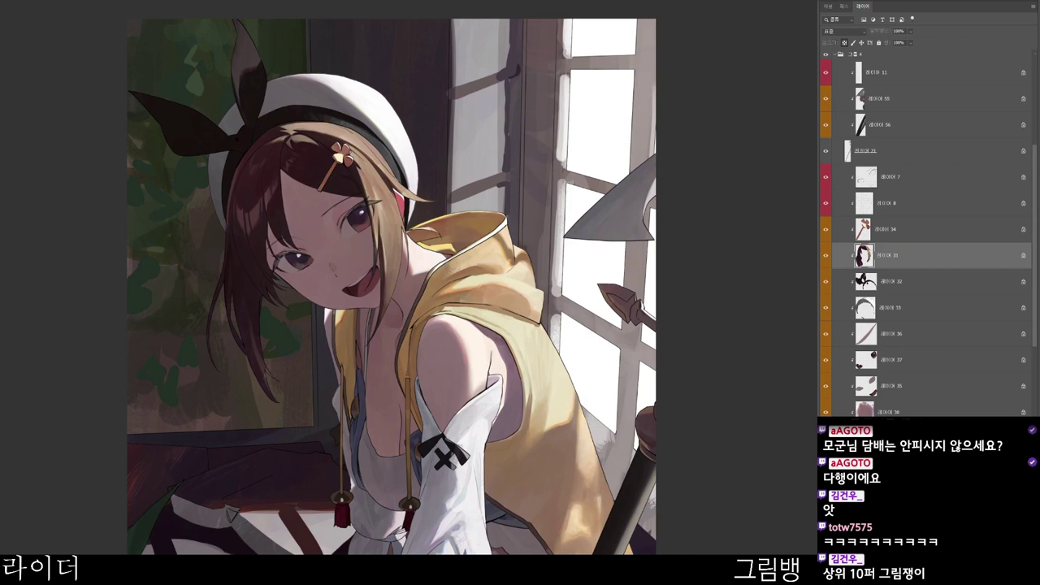
key("ctrl+u")
left_click_drag(529, 169, 536, 173)
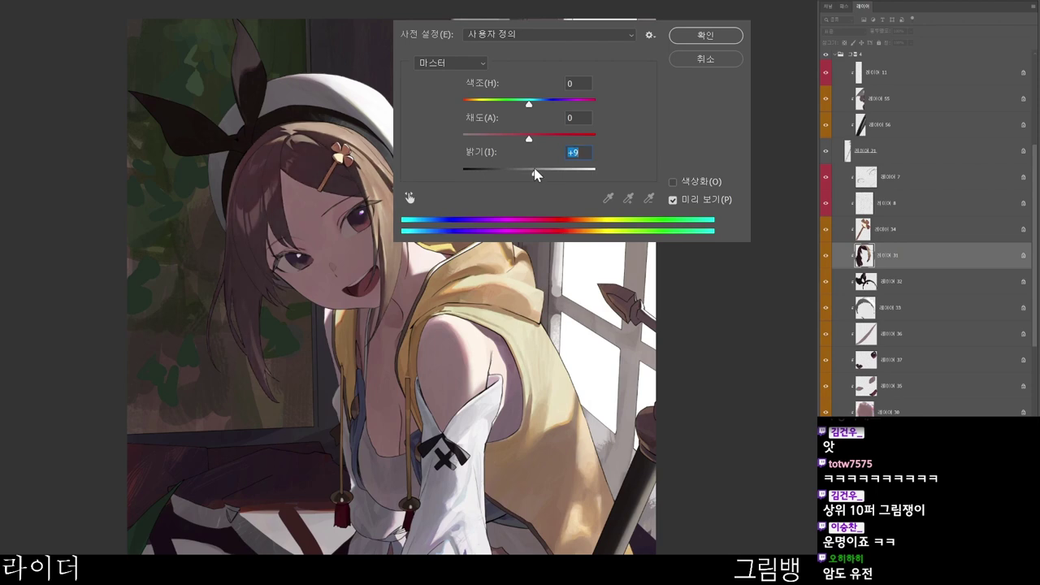
left_click_drag(527, 136, 533, 179)
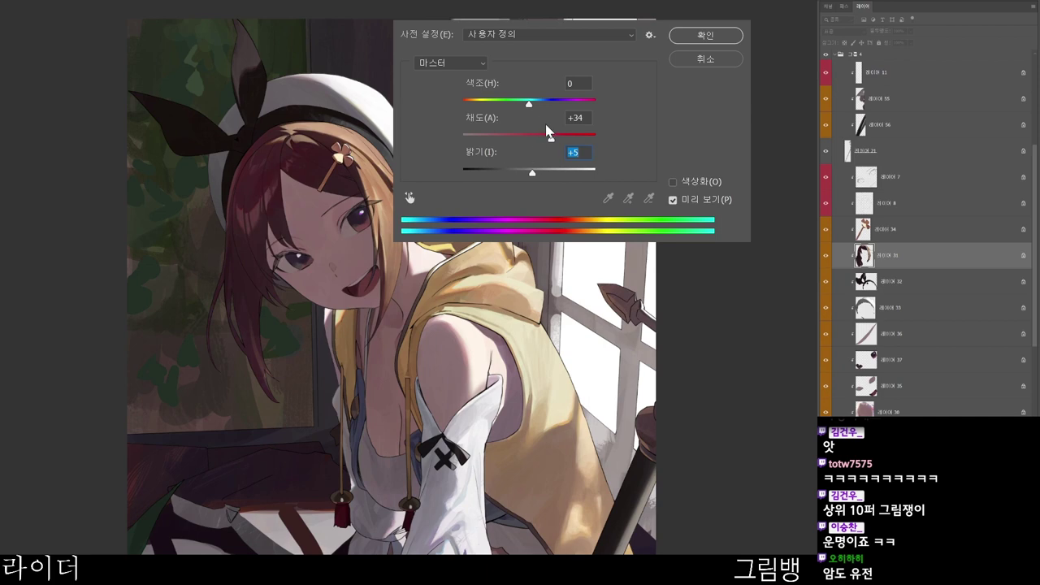
left_click_drag(552, 140, 546, 142)
mouse_move(529, 103)
left_mouse_down()
mouse_move(536, 108)
mouse_move(523, 106)
left_mouse_up()
left_click_drag(544, 142, 530, 172)
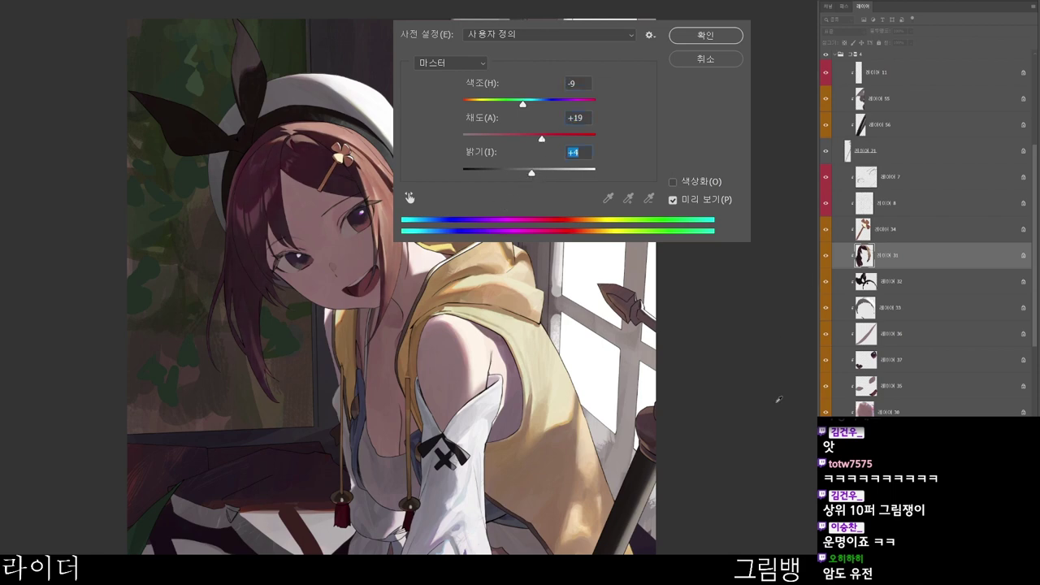
left_click_drag(525, 107, 537, 112)
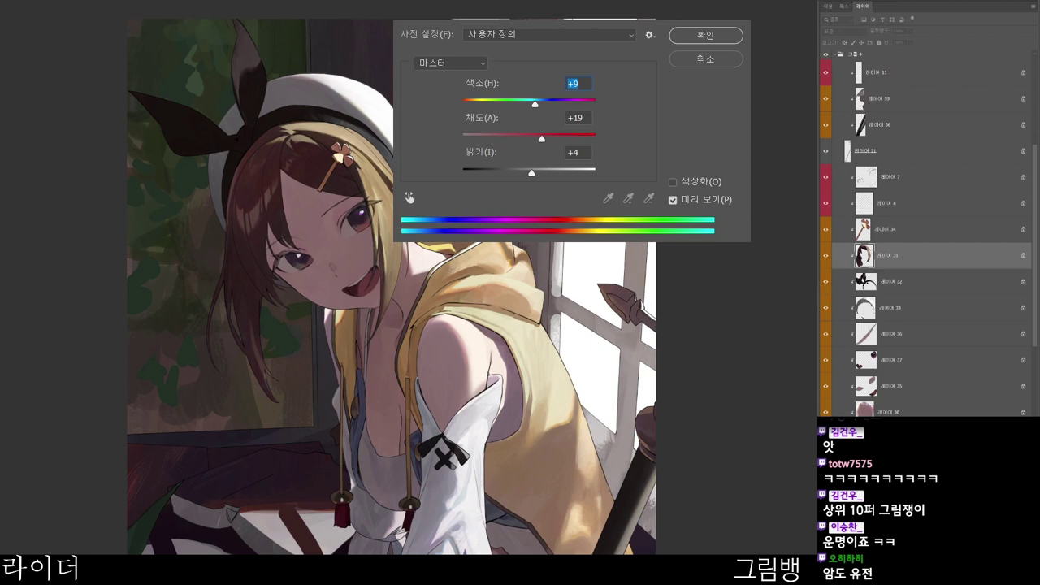
left_click_drag(542, 143, 534, 105)
left_click_drag(532, 174, 536, 176)
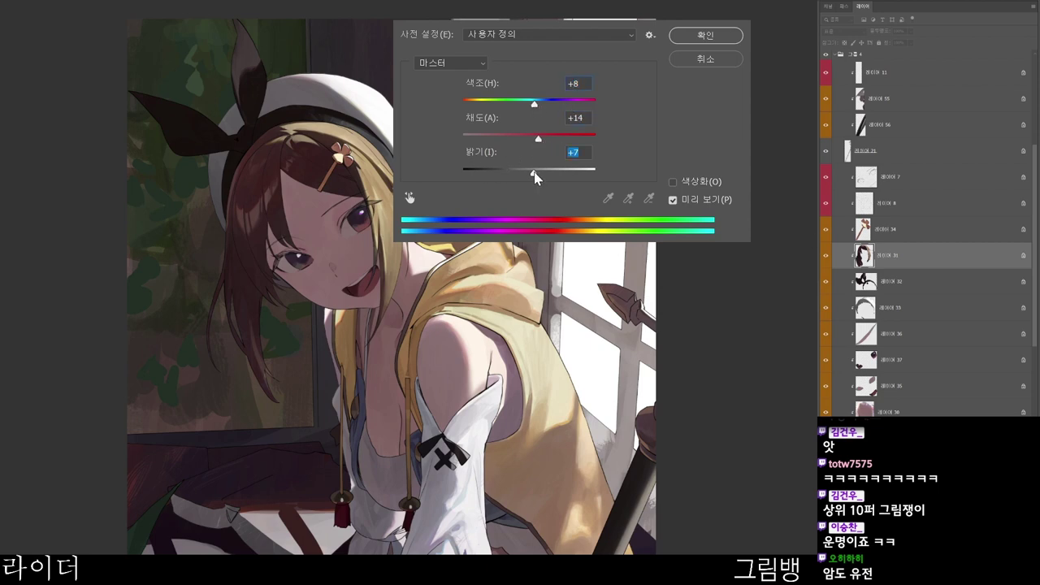
left_click(701, 57)
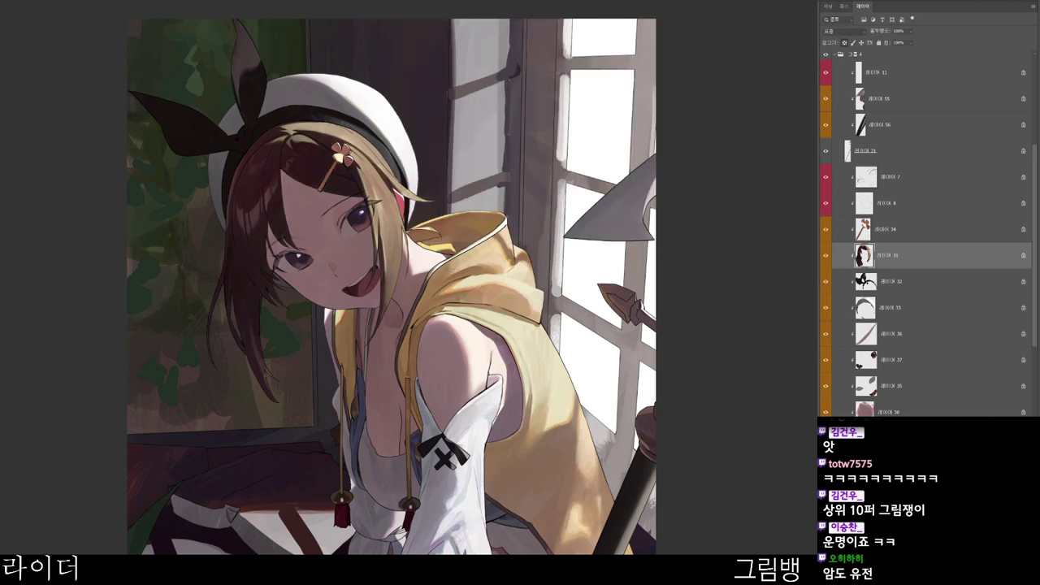
- Adjust the hair layer's brightness to 55 and its contrast to -3
key("alt+i")
key("j")
key("c")
left_click_drag(471, 52, 498, 52)
mouse_move(471, 84)
left_mouse_down()
mouse_move(457, 88)
mouse_move(520, 91)
mouse_move(404, 88)
mouse_move(467, 84)
left_mouse_up()
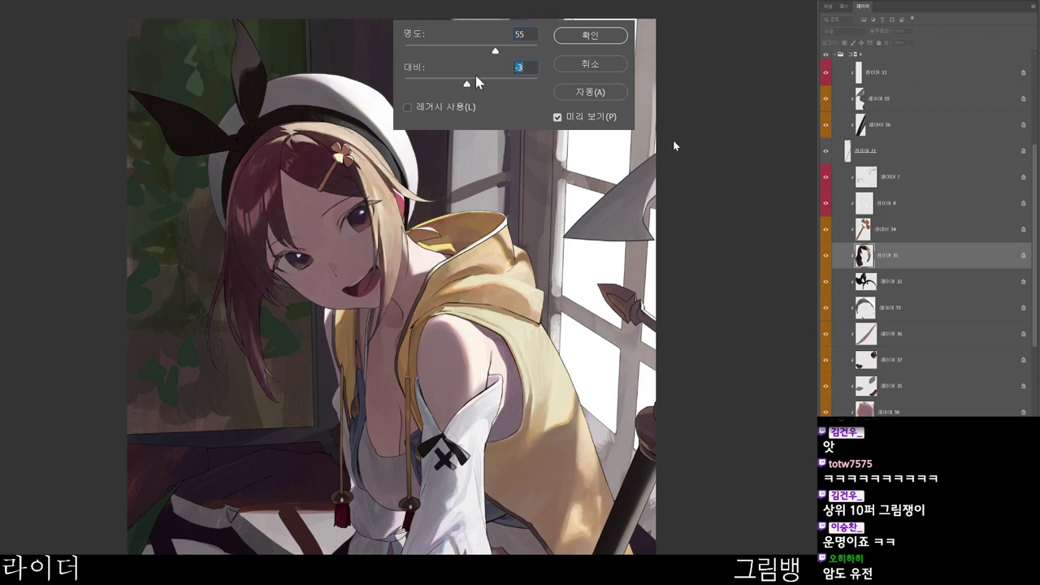
left_click(593, 36)
- Examine the hair's tone against the whole illustration, from the face down to the picture's lower edge
left_click_drag(524, 530, 489, 446)
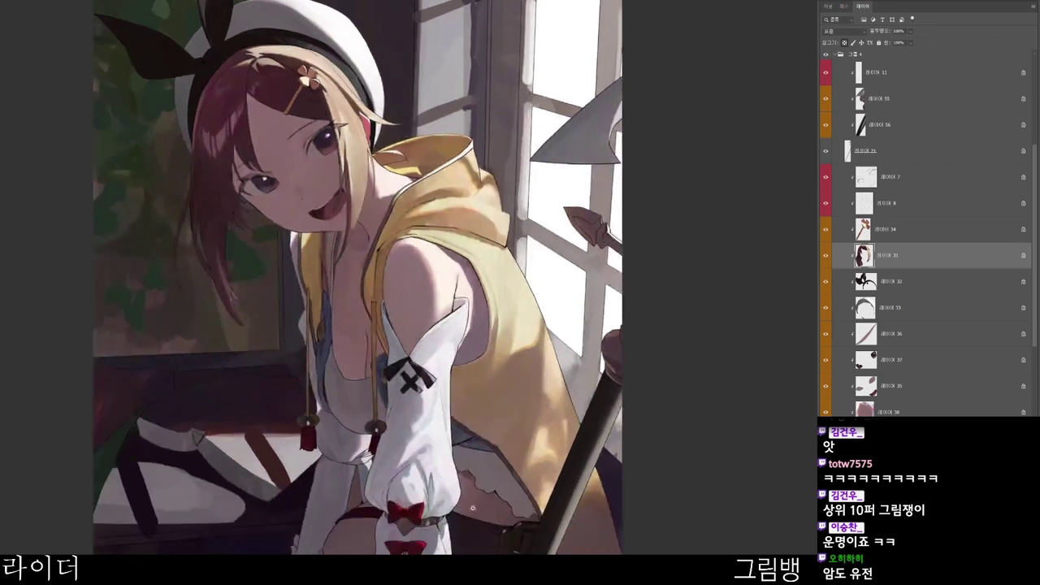
scroll(512, 507, "down", 3)
left_click_drag(505, 485, 526, 259)
left_click_drag(429, 478, 439, 354)
left_click_drag(508, 439, 457, 525)
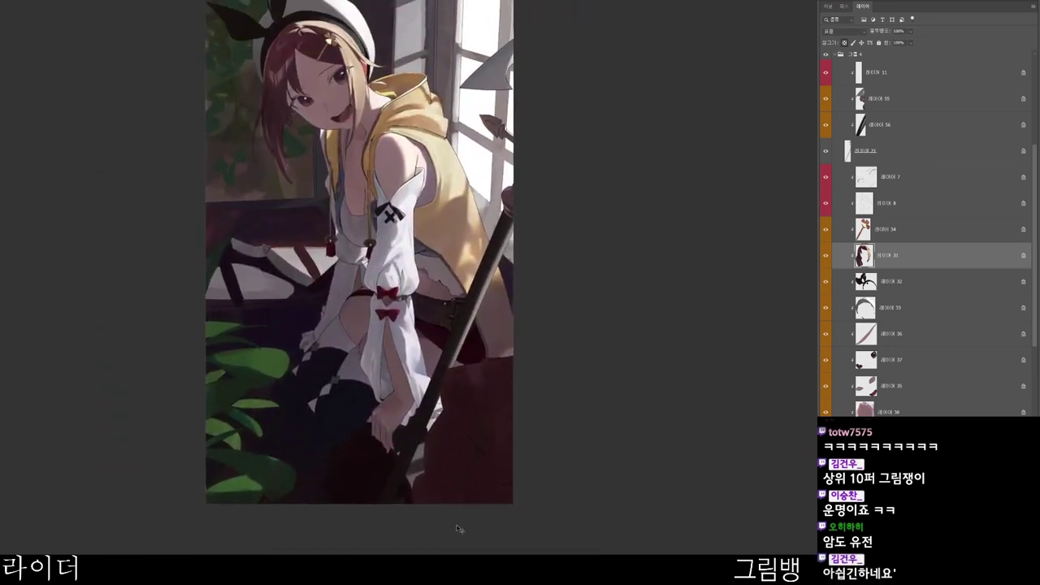
left_click_drag(484, 326, 497, 413)
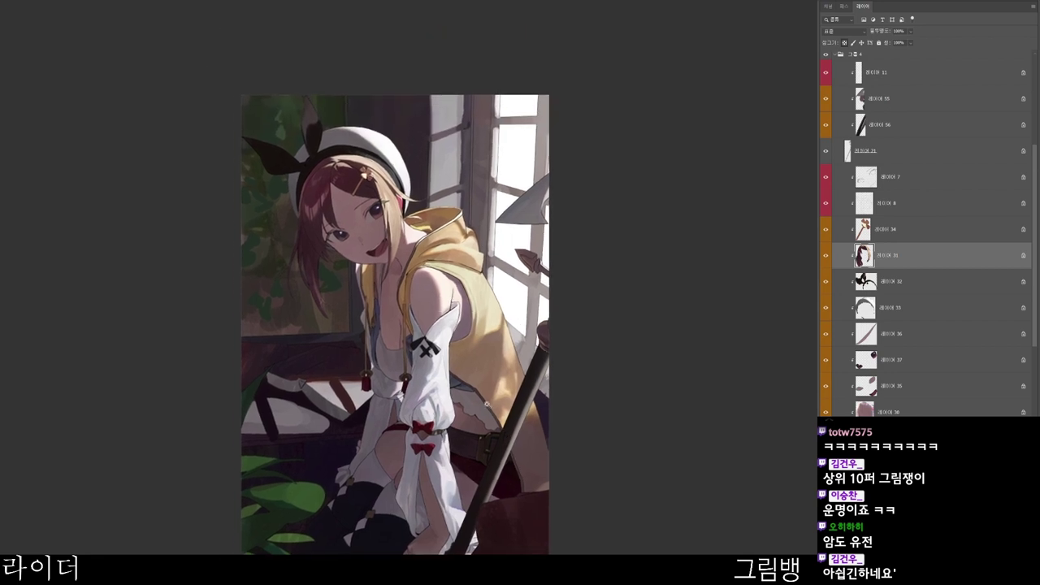
left_click_drag(521, 557, 480, 545)
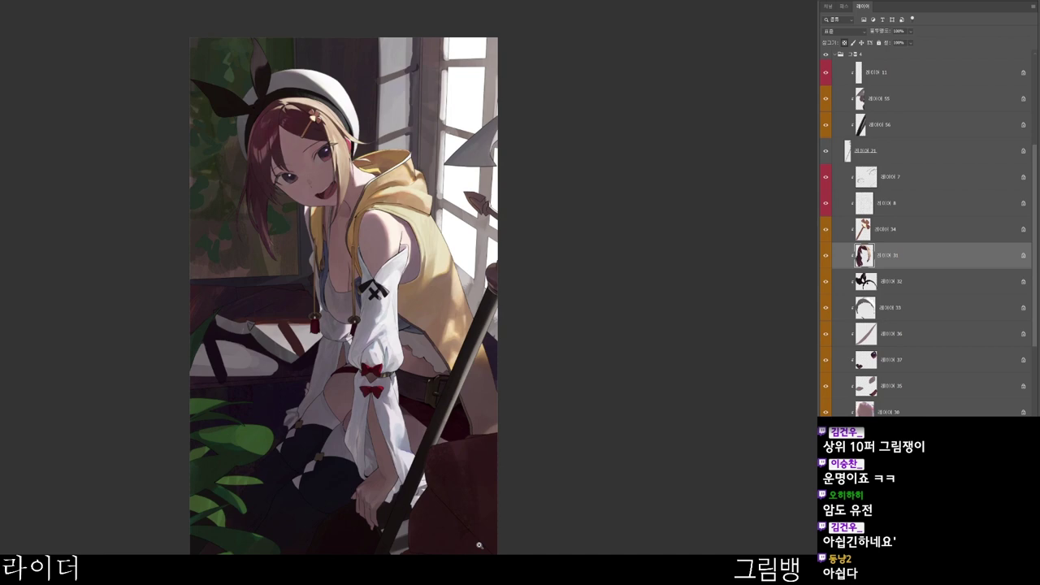
- Paint dark struts and shadows over the pale panels behind the character and tone the gap beside the sleeve muted purple
scroll(278, 360, "up", 3)
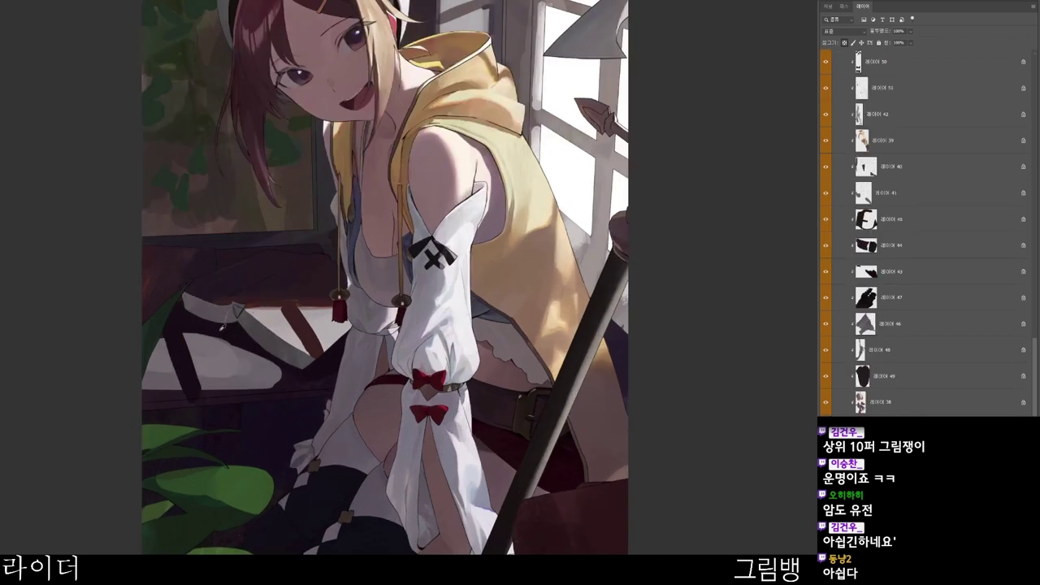
left_click_drag(199, 336, 216, 343)
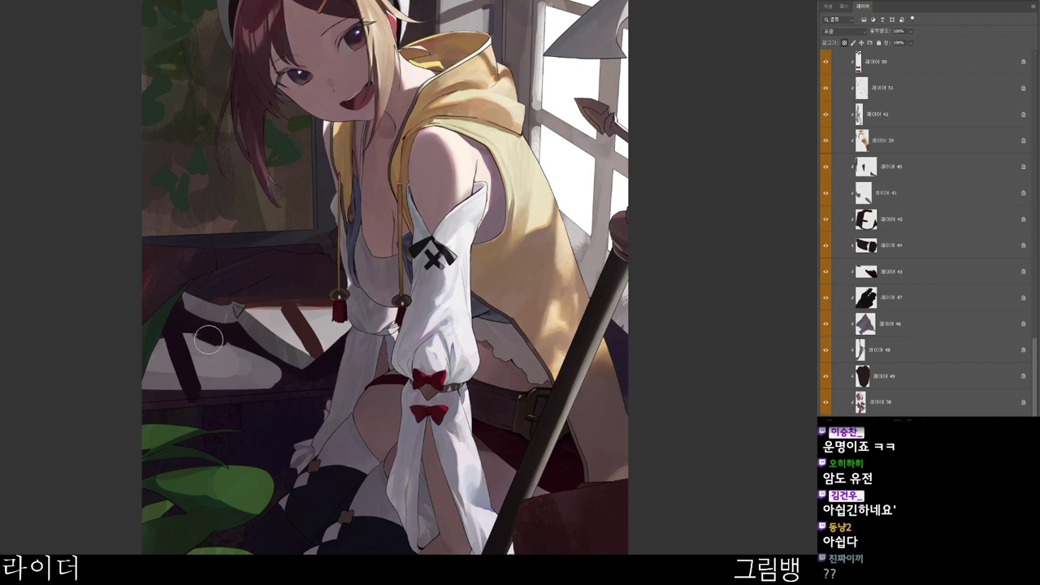
scroll(217, 341, "down", 1)
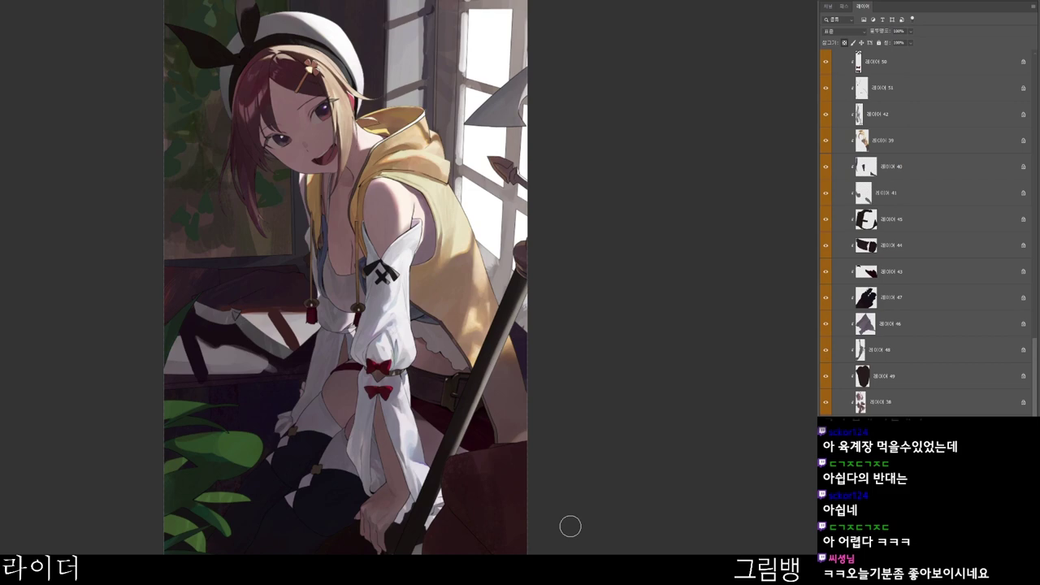
scroll(260, 383, "up", 2)
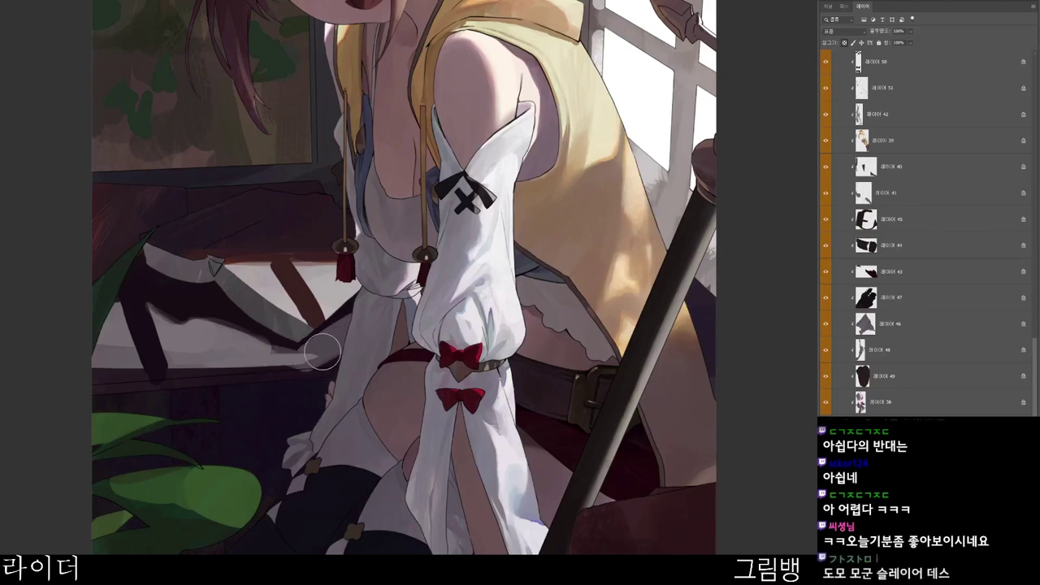
mouse_move(317, 338)
left_mouse_down()
mouse_move(302, 354)
mouse_move(316, 363)
left_mouse_up()
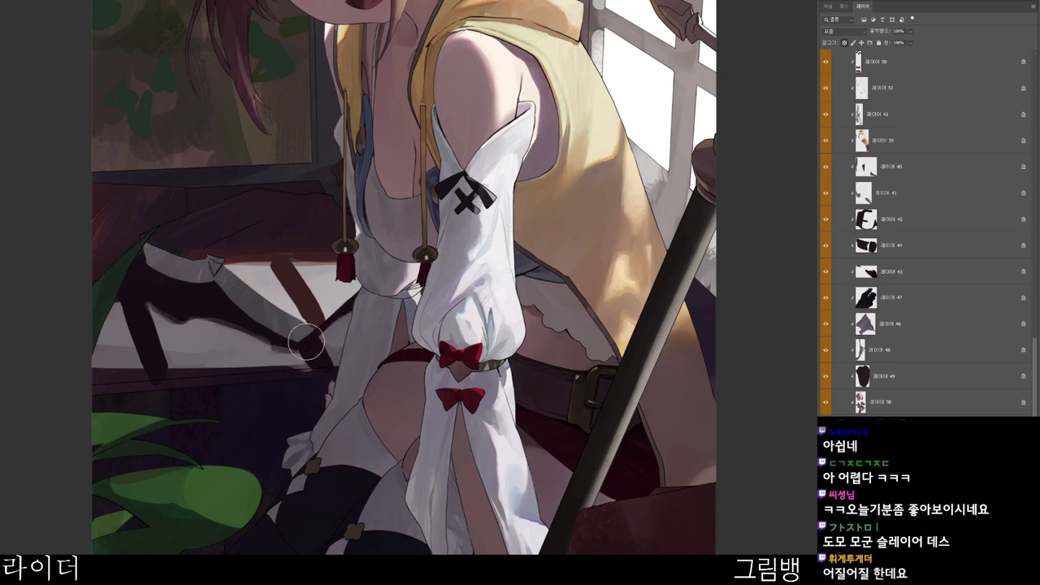
left_click(338, 330, "alt")
mouse_move(356, 324)
left_mouse_down()
mouse_move(334, 355)
mouse_move(339, 346)
left_mouse_up()
left_click(717, 39)
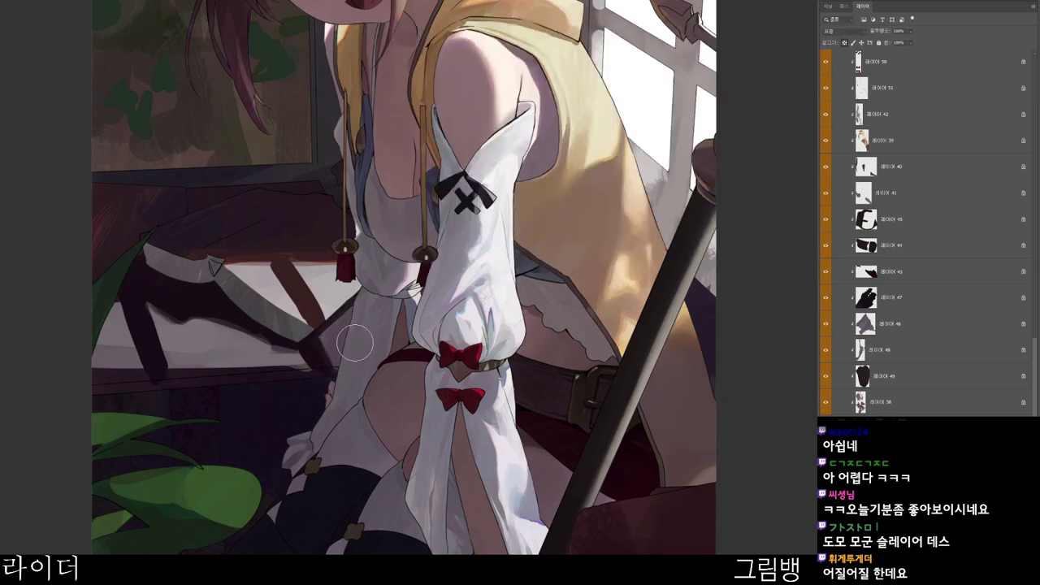
- Mix a muted olive grey and touch up the window frame and the background beside the staff
key("ctrl+0")
mouse_move(558, 400)
left_mouse_down()
mouse_move(523, 399)
mouse_move(485, 371)
mouse_move(548, 303)
mouse_move(522, 395)
left_mouse_up()
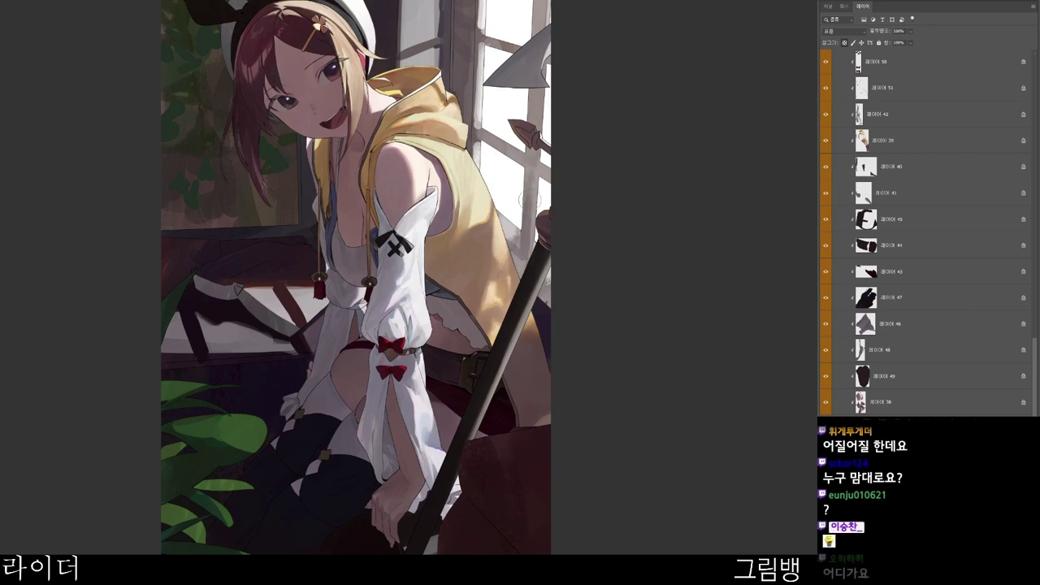
mouse_move(530, 232)
left_mouse_down()
mouse_move(506, 290)
mouse_move(506, 238)
mouse_move(503, 321)
mouse_move(507, 221)
left_mouse_up()
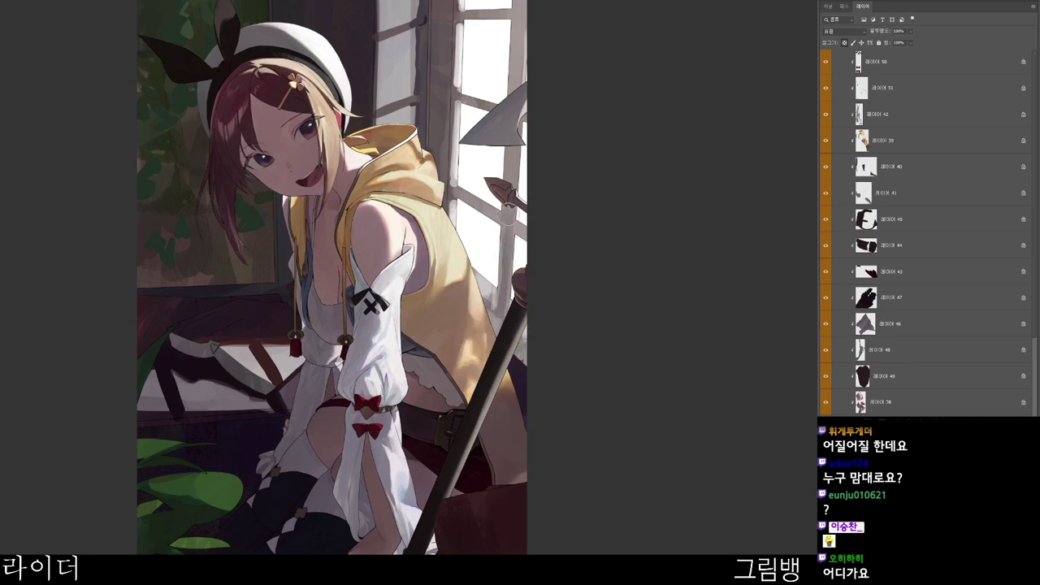
key("n")
left_click(588, 188)
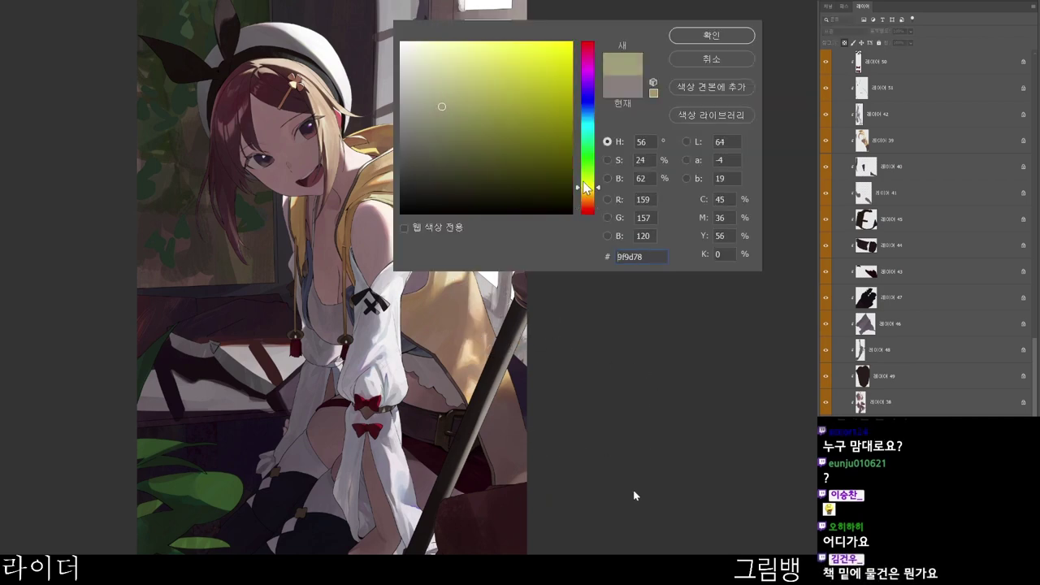
left_click(433, 118)
left_click(718, 38)
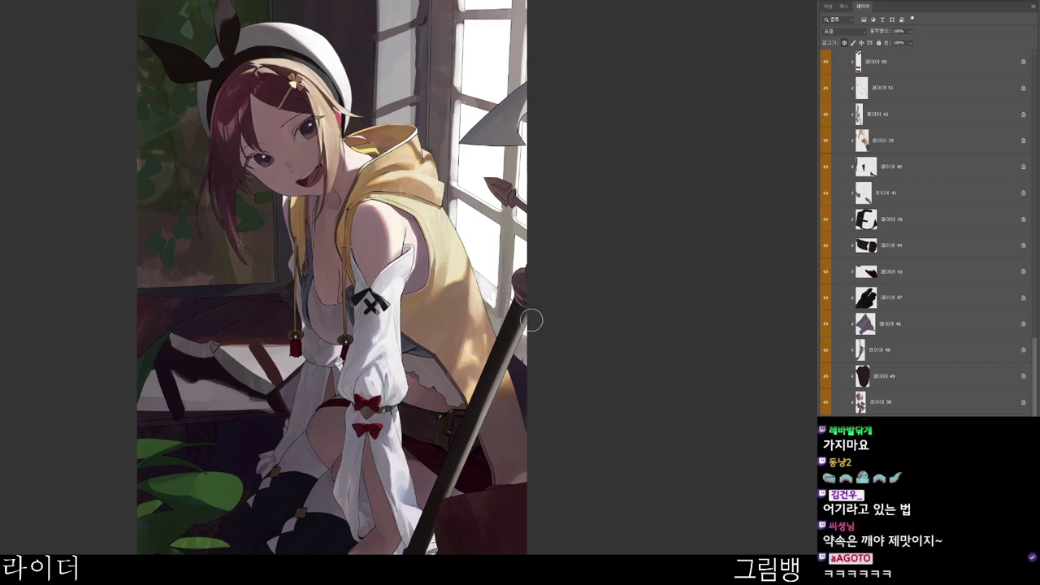
left_click_drag(529, 380, 500, 418)
- Select 레이어 63 and darken the dark red object in the picture's lower-right corner with a mixed near-black red
left_click_drag(455, 286, 415, 249)
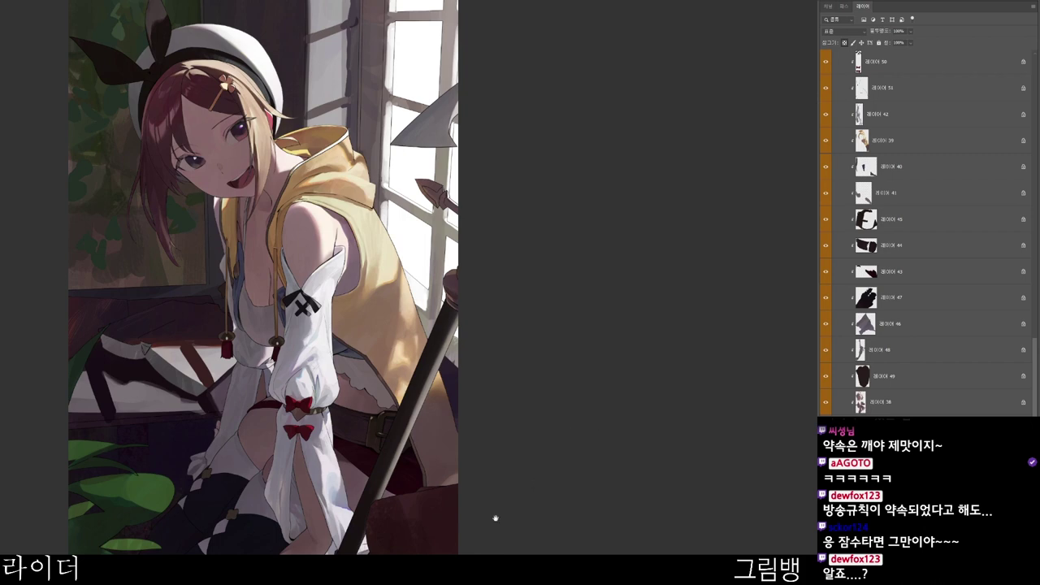
left_click_drag(495, 518, 637, 382)
left_click_drag(574, 489, 531, 436)
left_click(566, 457, "ctrl")
key("n")
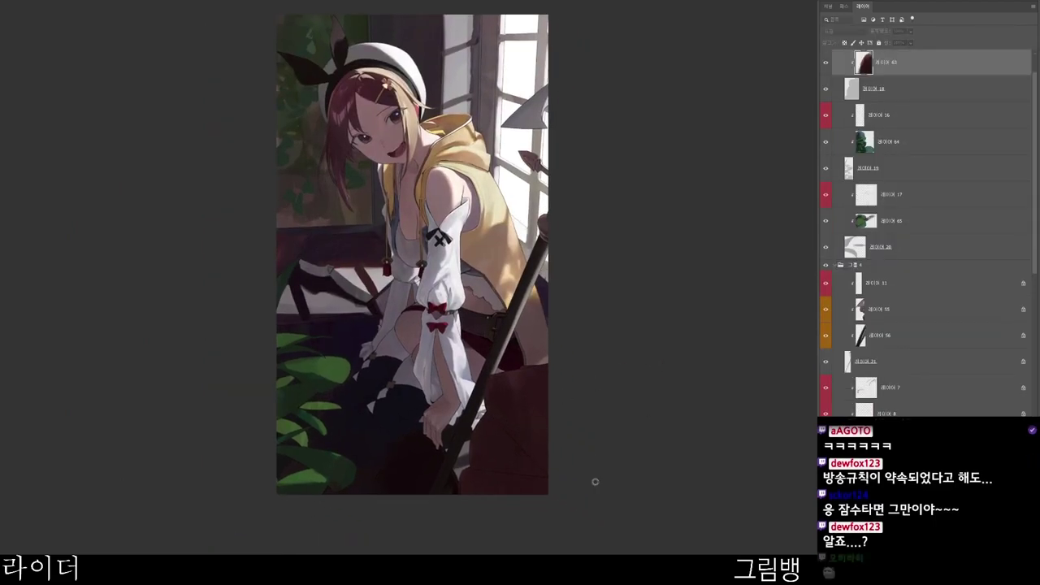
left_click(484, 200)
left_click(587, 89)
left_click(712, 35)
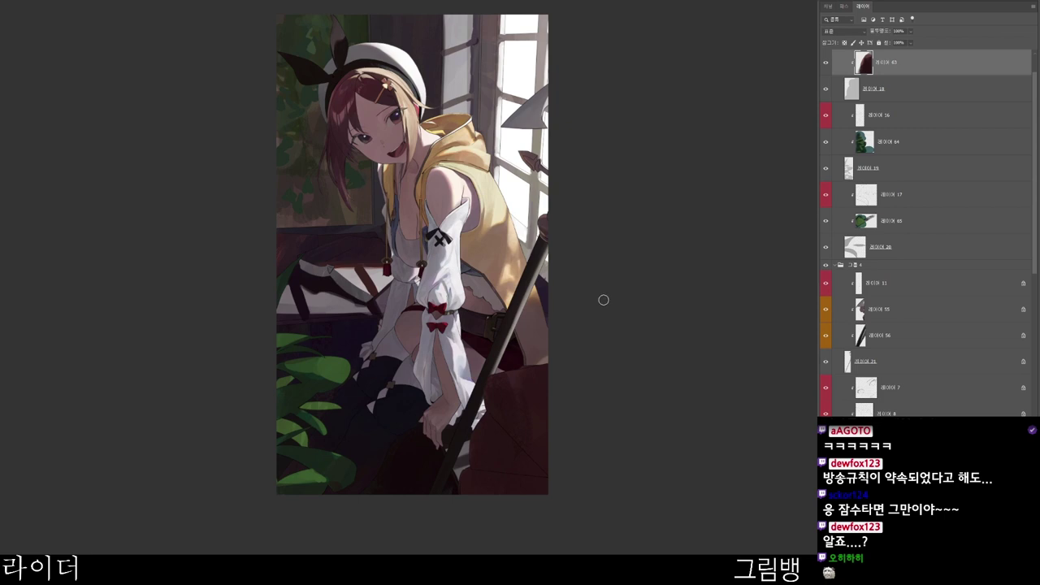
left_click_drag(524, 343, 478, 489)
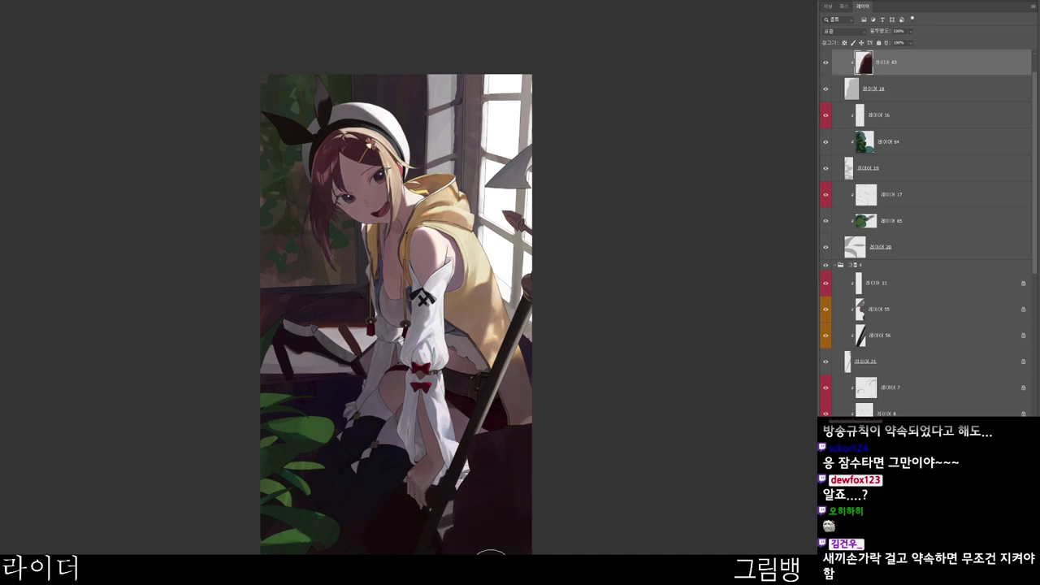
left_click(524, 499, "alt")
scroll(455, 393, "up", 2)
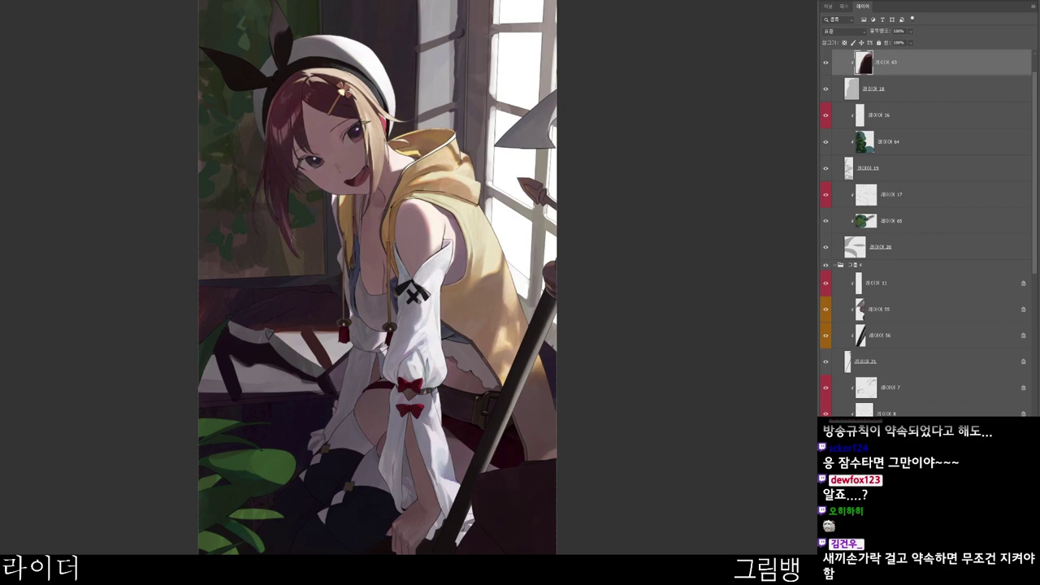
- Select the three foreground colour layers in 그룹 6 together and label them orange
scroll(924, 232, "up", 2)
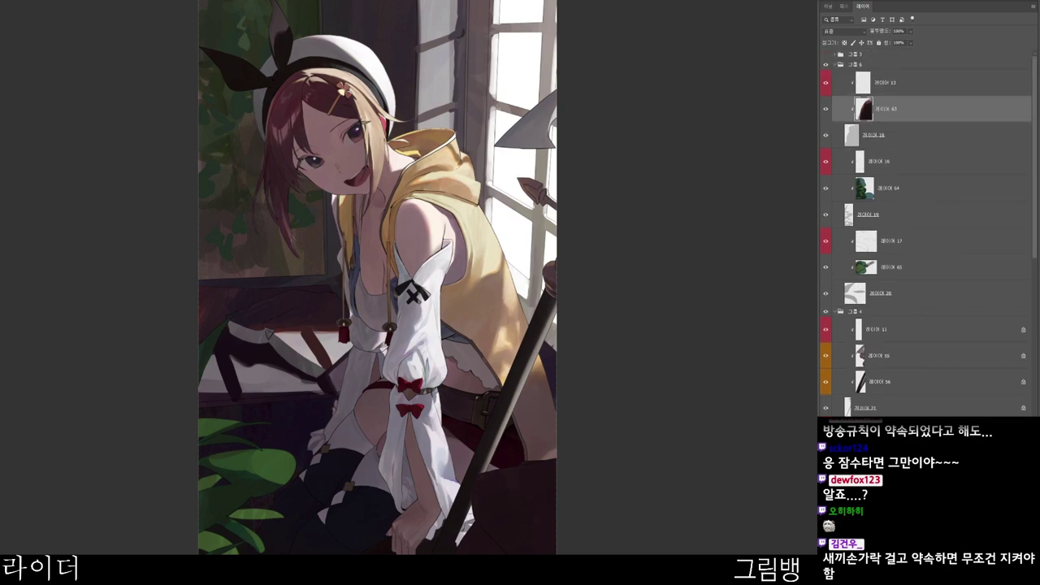
left_click(927, 187, "ctrl")
left_click(927, 266, "ctrl")
left_click(853, 308)
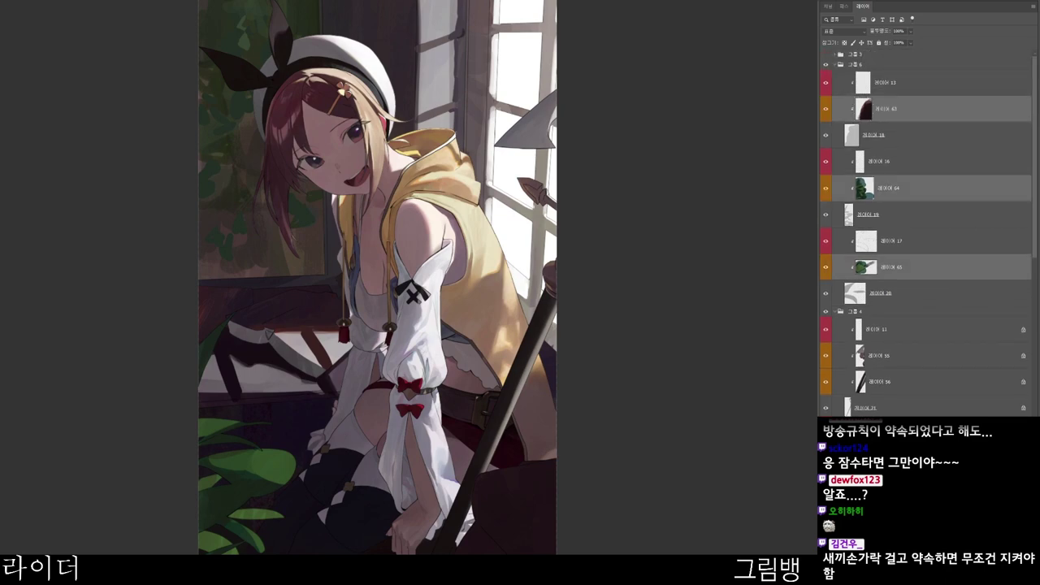
- Change the blend mode of the three red-labelled layers in 그룹 6 and collapse the group
left_click(926, 82)
left_click(926, 161, "ctrl")
left_click(926, 241, "ctrl")
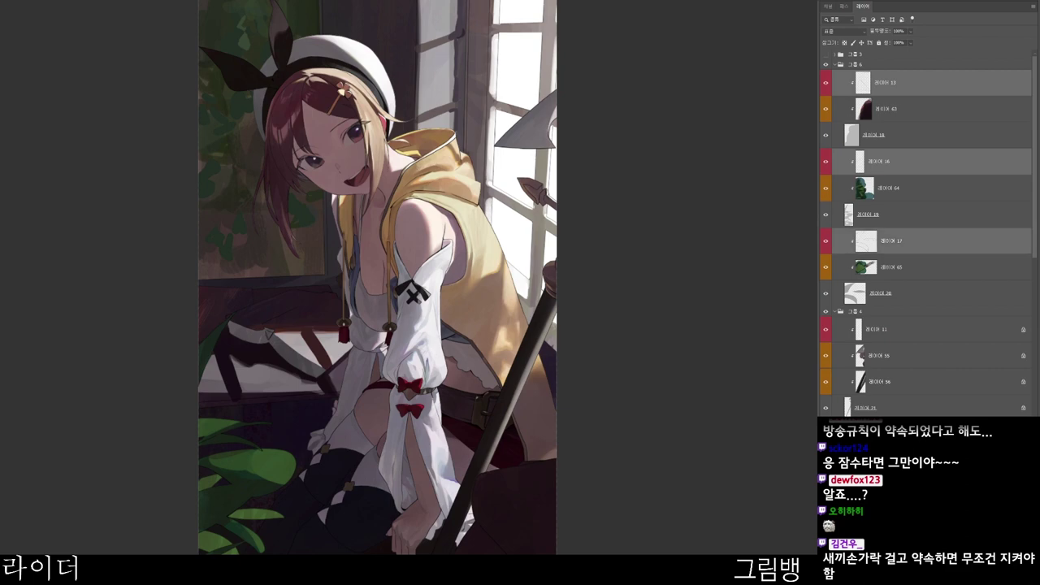
left_click(843, 32)
left_click(842, 86)
left_click(834, 64)
- Select the three red-labelled layers in 그룹 4 together and set their blend mode to Linear Burn (선형 번)
left_click(927, 93)
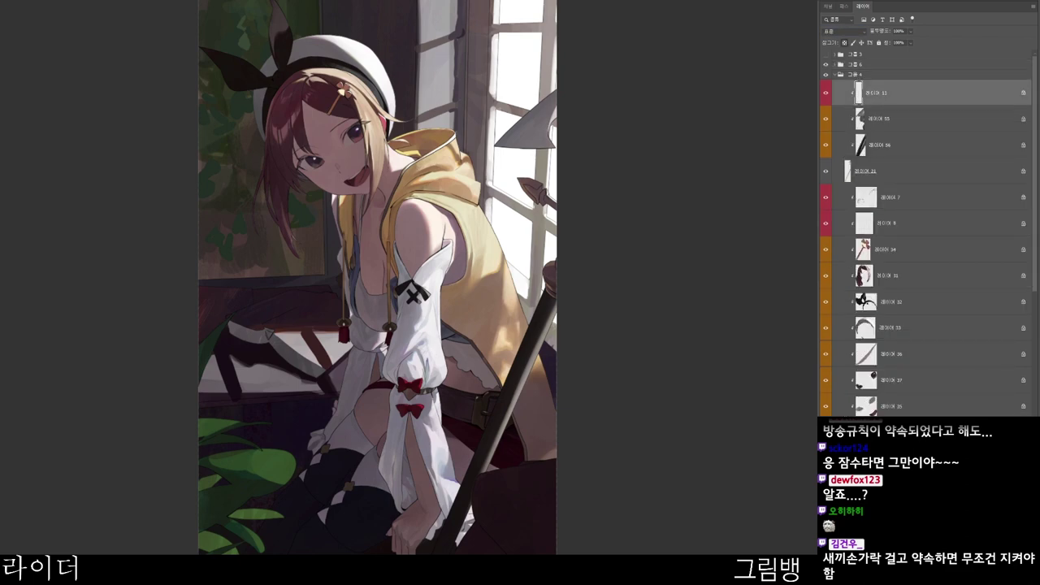
left_click(926, 198, "ctrl")
left_click(927, 224, "ctrl")
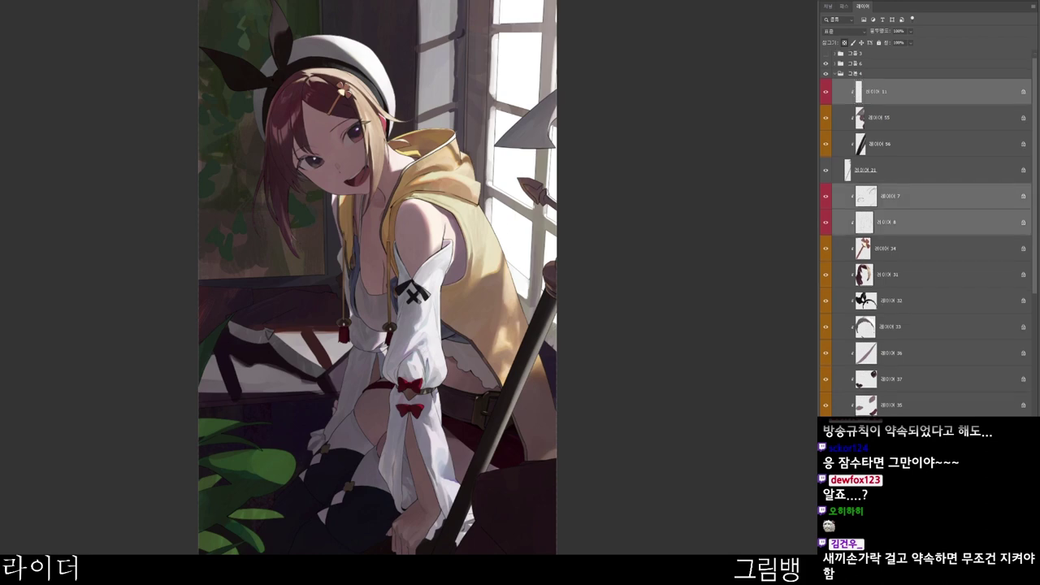
scroll(926, 244, "down", 10)
scroll(926, 236, "up", 10)
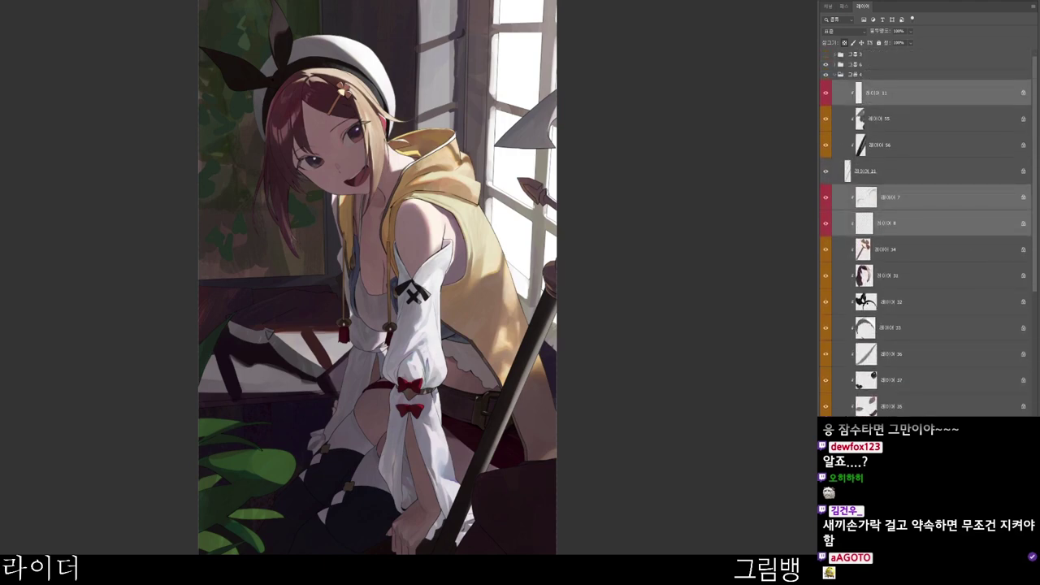
left_click(843, 31)
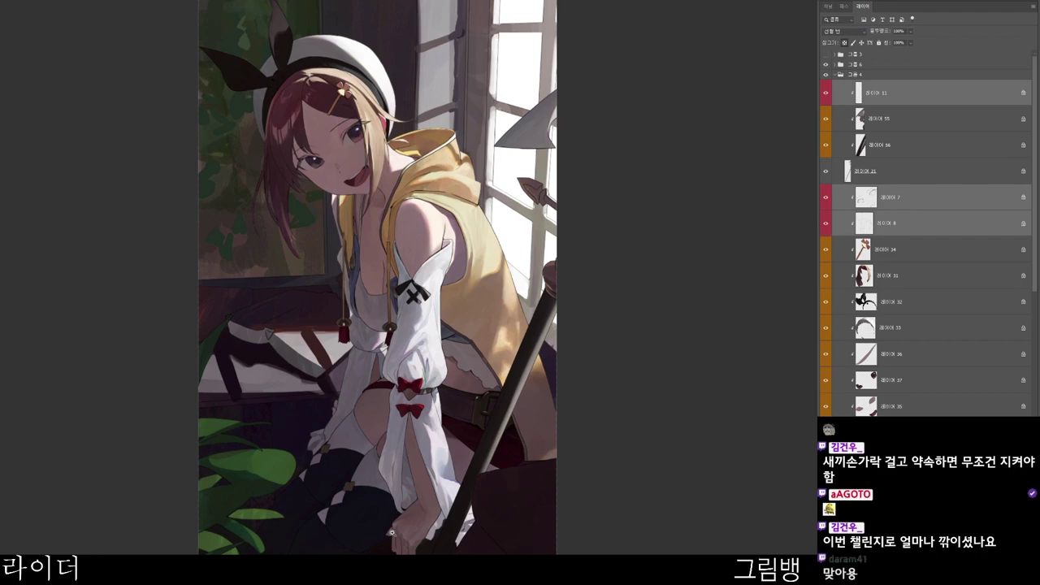
- Select only the red-labelled 레이어 11 in 그룹 4 and mix a neutral grey (#908a8b) as the painting colour
scroll(379, 233, "up", 2)
left_click(927, 92)
key("n")
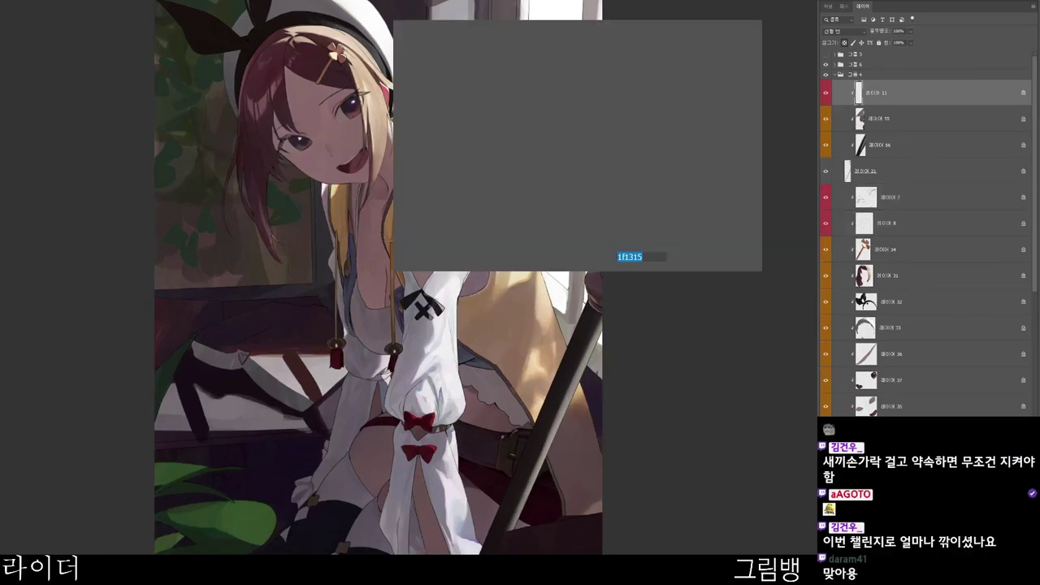
left_click(406, 117)
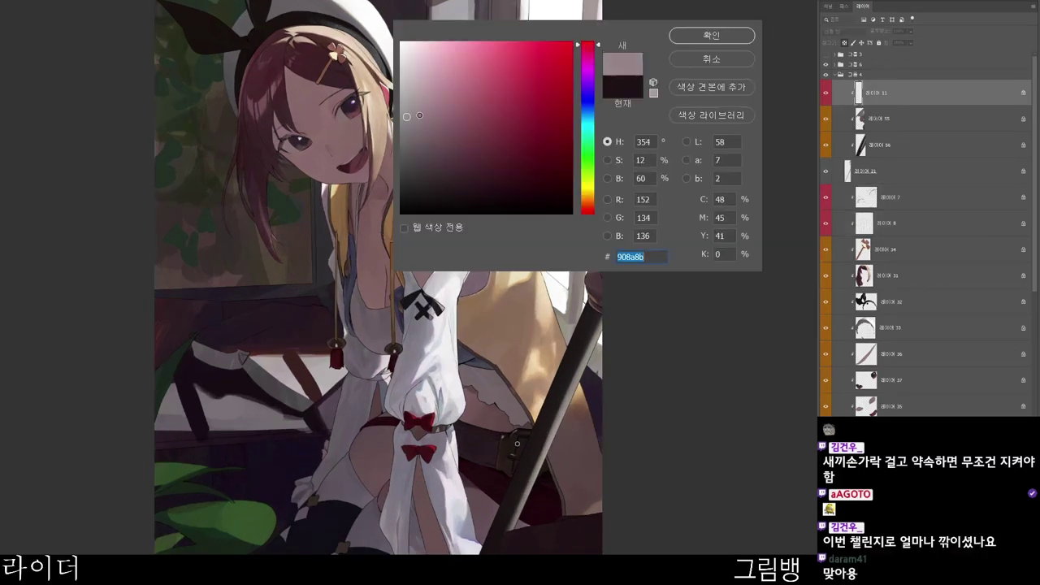
left_click(703, 38)
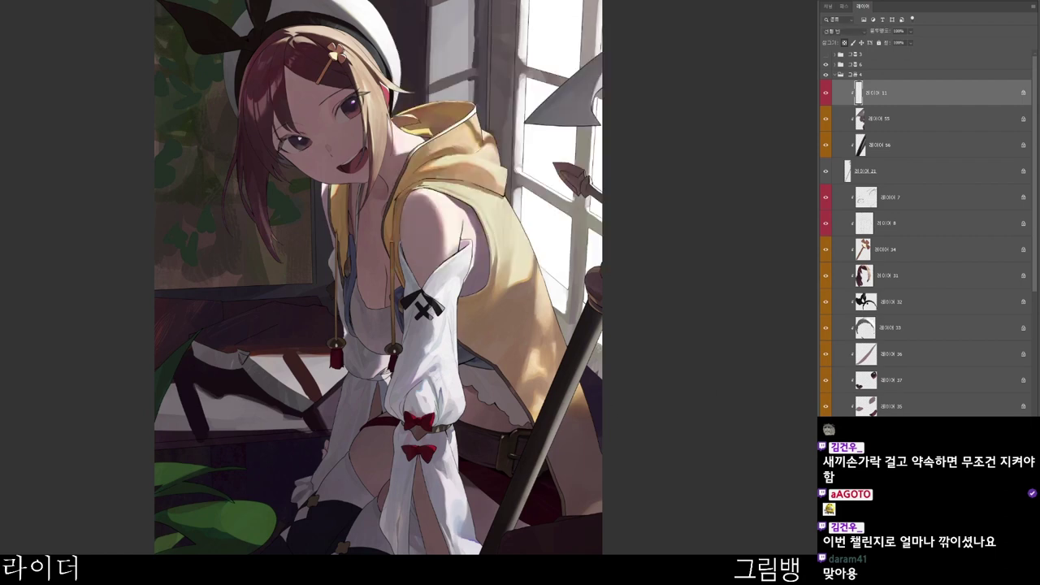
- Go through the red-labelled layers 레이어 7, 레이어 8 and 레이어 9 in 그룹 4 and check their blend mode
left_click(926, 197)
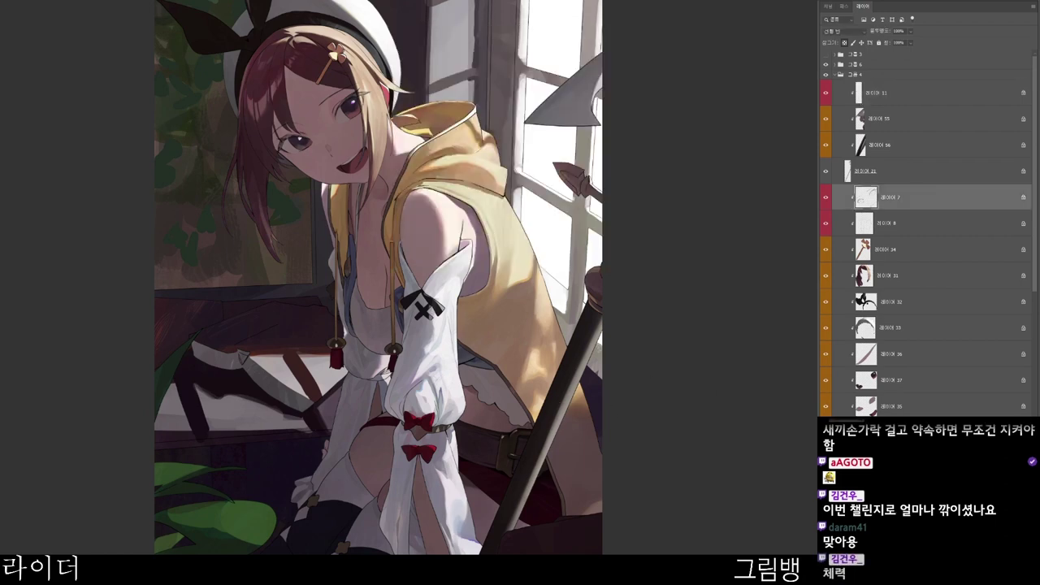
left_click(926, 224)
key("shift+F5")
key("Return")
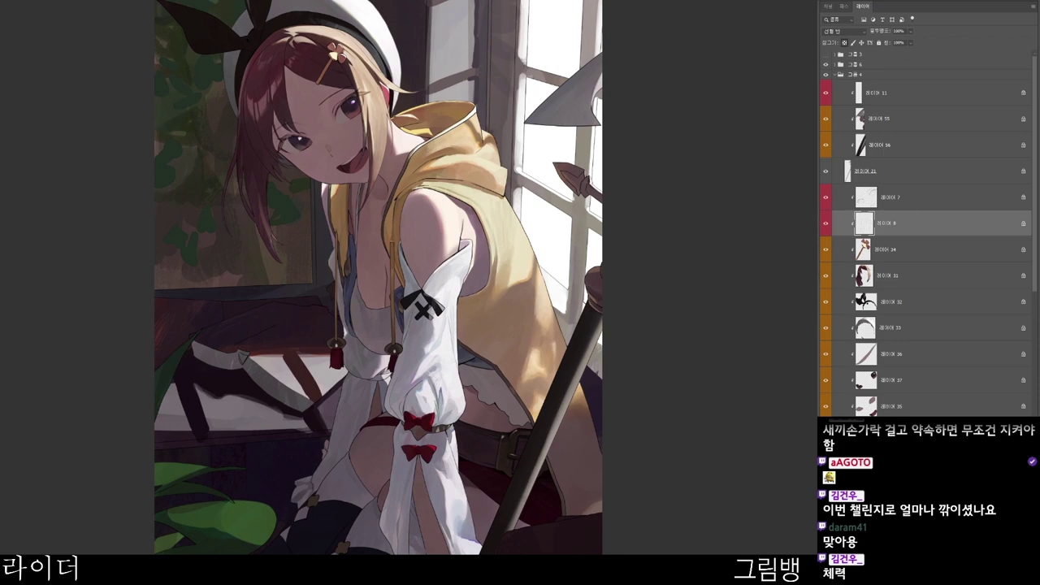
left_click(511, 549, "ctrl")
left_click_drag(493, 584, 505, 540)
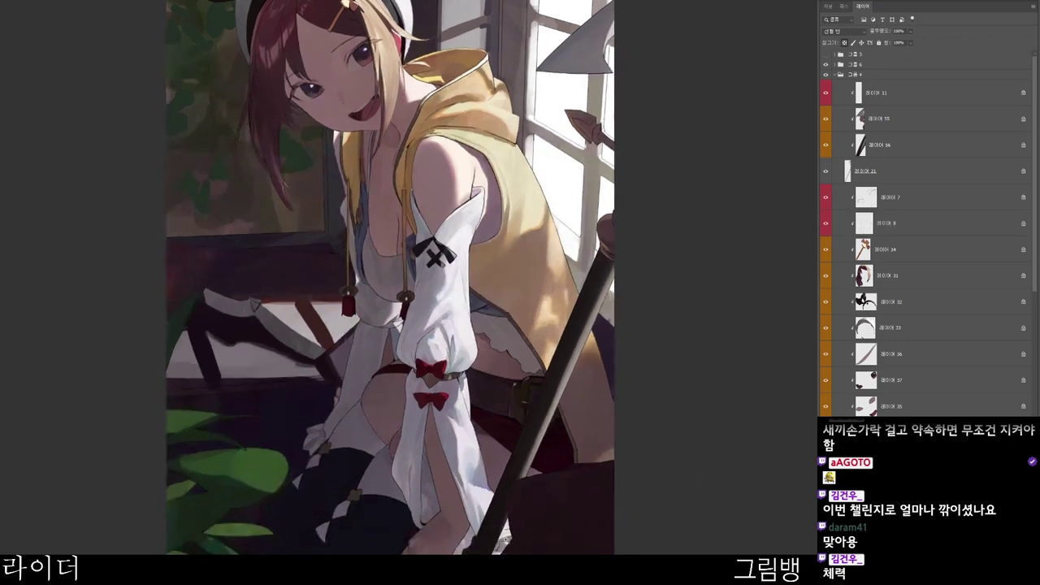
scroll(884, 371, "down", 2)
left_click(884, 371)
scroll(884, 341, "down", 3)
left_click(884, 331)
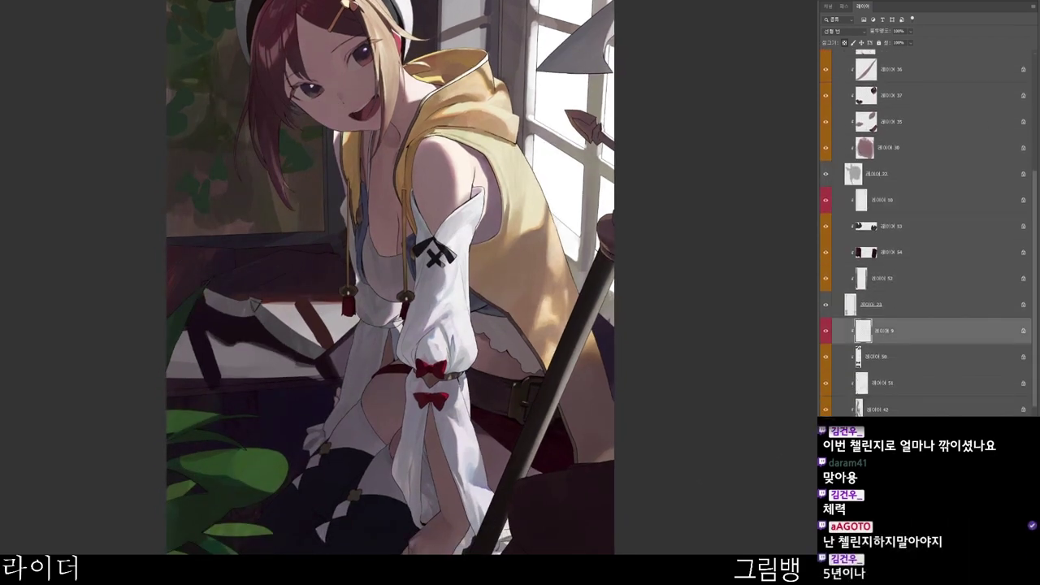
key("shift+F5")
key("Escape")
scroll(884, 331, "down", 4)
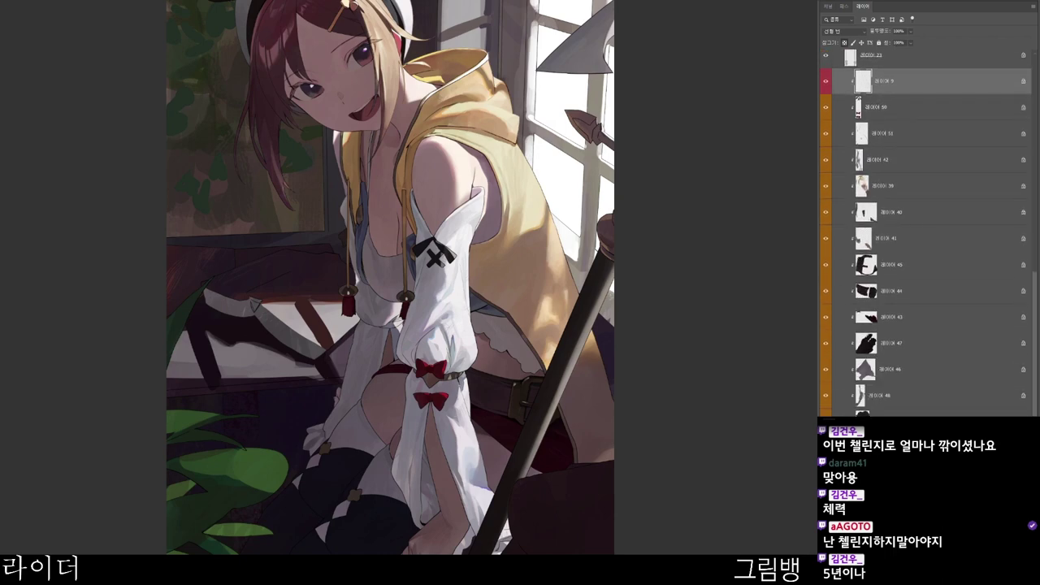
left_click_drag(599, 329, 601, 405)
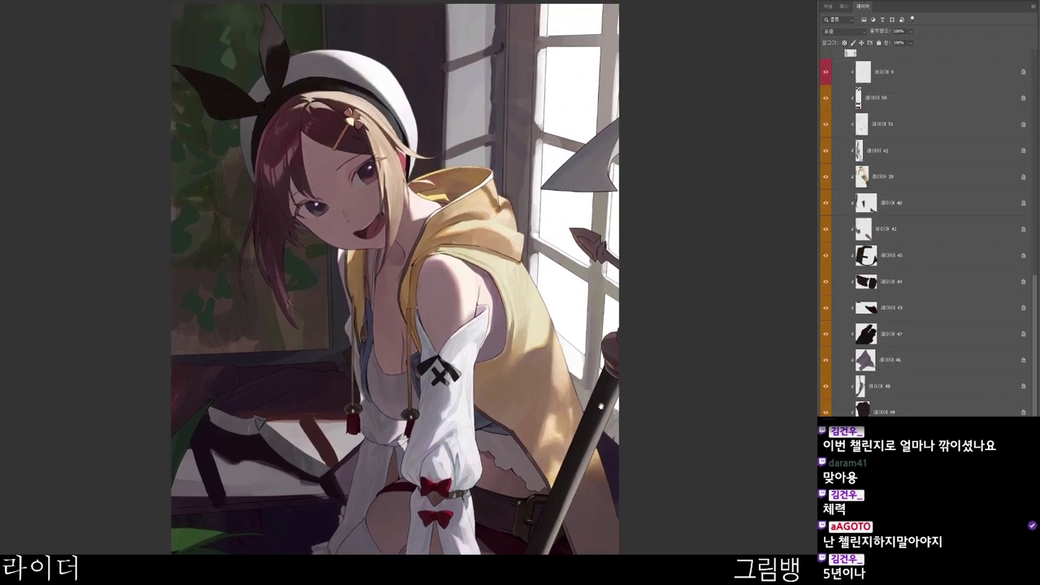
- Select the red-labelled 레이어 14 and 레이어 12 in 그룹 5 together and set their blend mode to Linear Burn (선형 번)
scroll(926, 236, "down", 4)
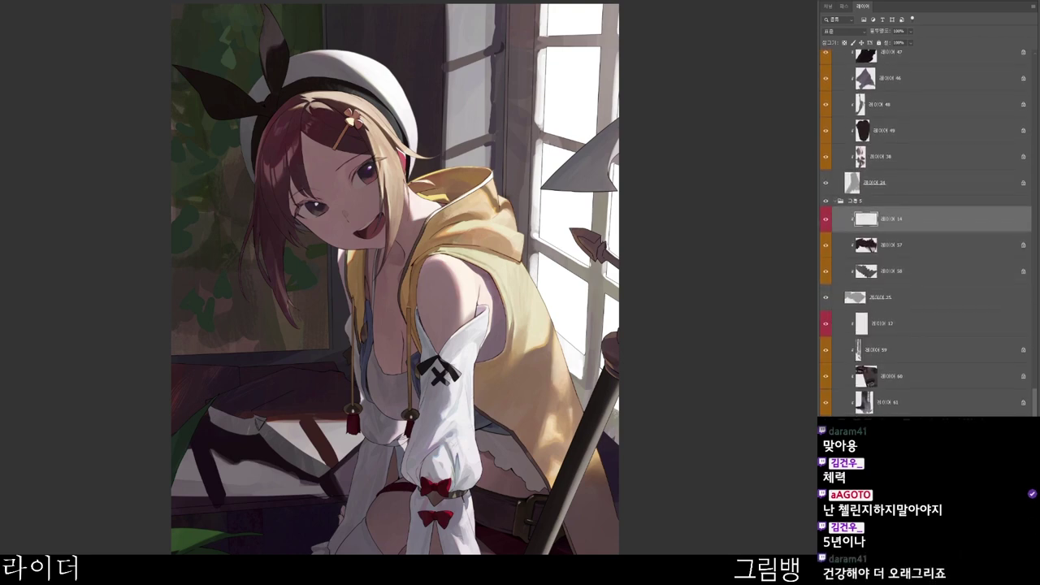
left_click(926, 323, "ctrl")
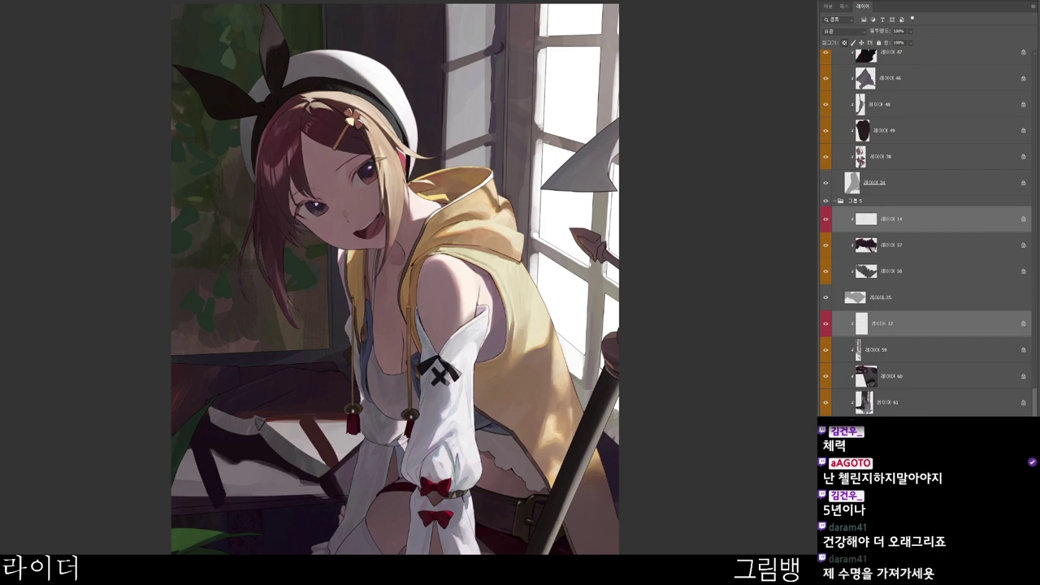
left_click(844, 32)
left_click(918, 219)
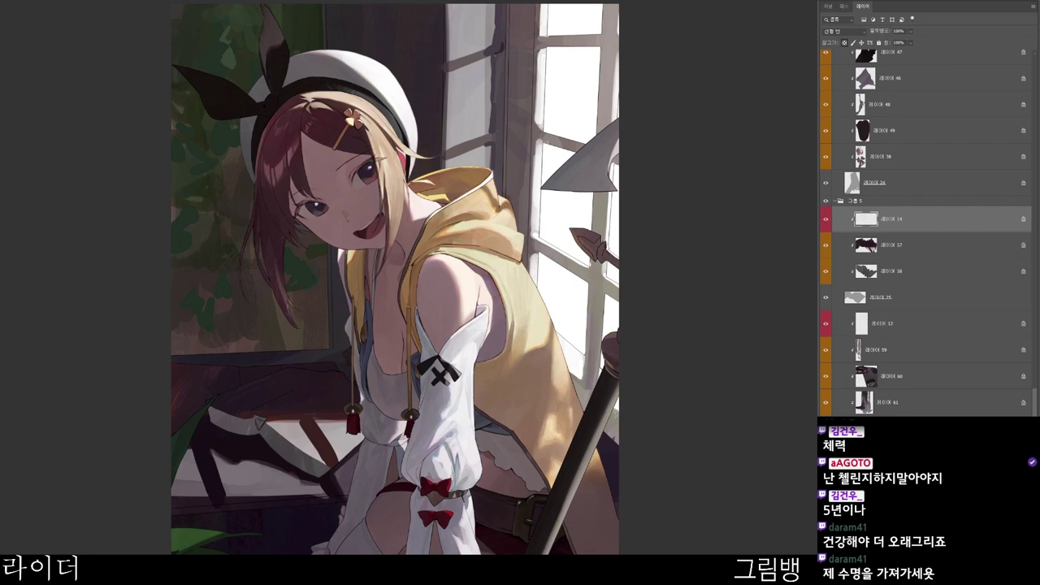
left_click(918, 323)
left_click(722, 475, "ctrl")
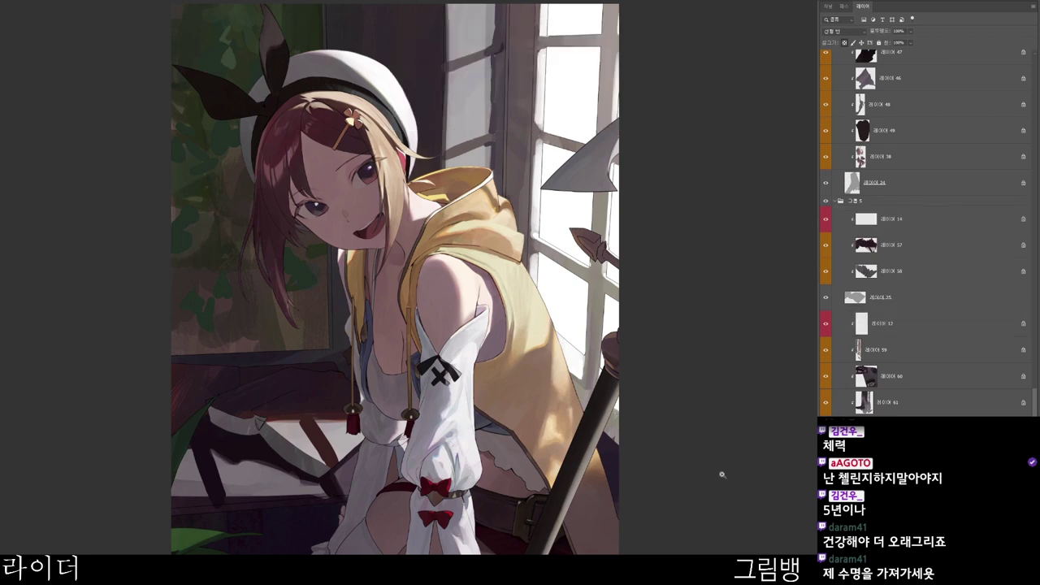
left_click(579, 501)
key("Return")
mouse_move(559, 526)
left_mouse_down()
mouse_move(560, 584)
mouse_move(533, 564)
left_mouse_up()
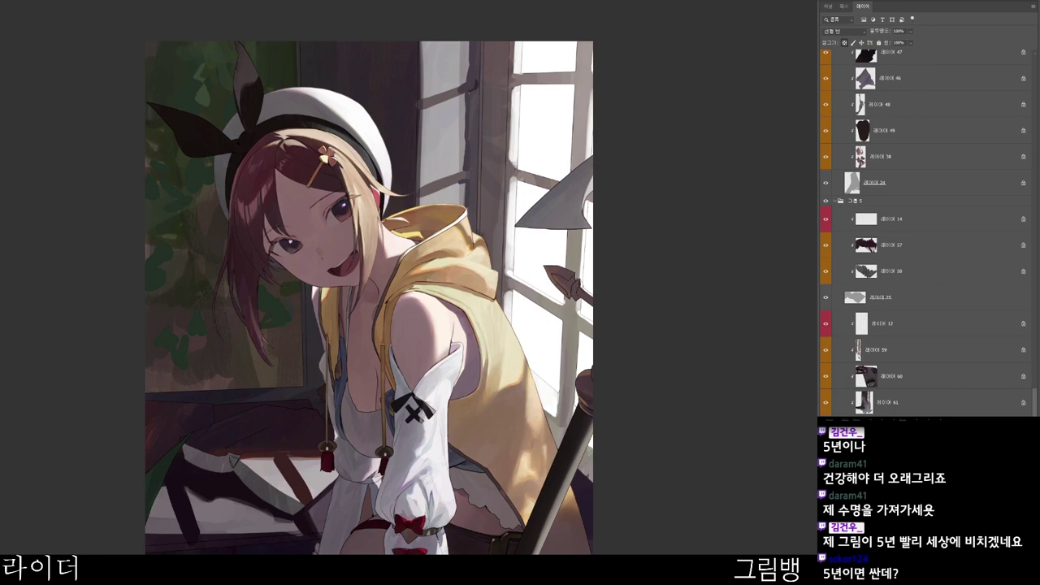
- Select the red-labelled 레이어 9 in 그룹 4 and mix a lighter, less saturated pinkish grey for shading
scroll(398, 228, "up", 2)
left_click(372, 292, "ctrl")
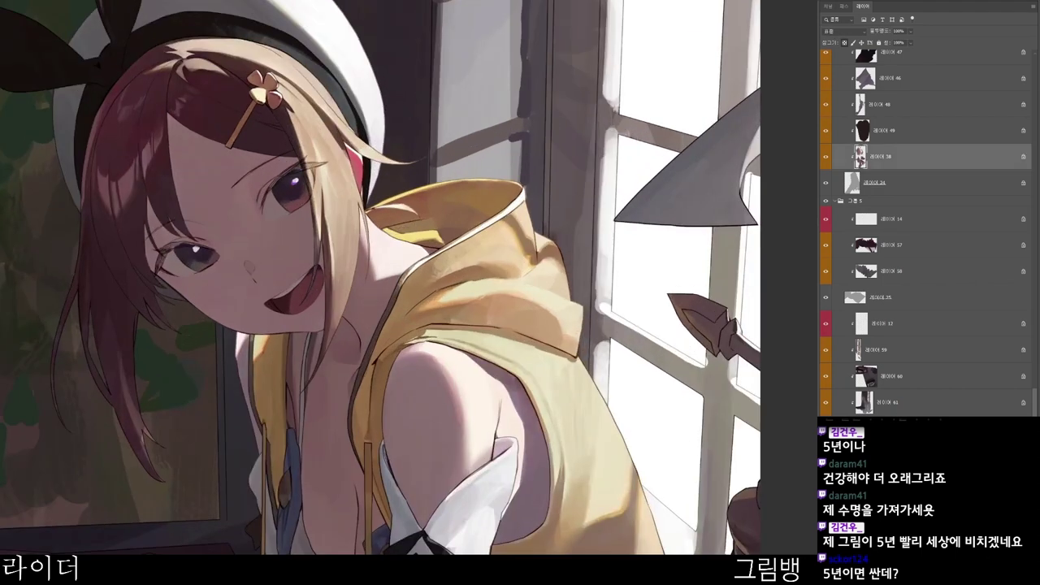
scroll(919, 236, "up", 4)
left_click(918, 236)
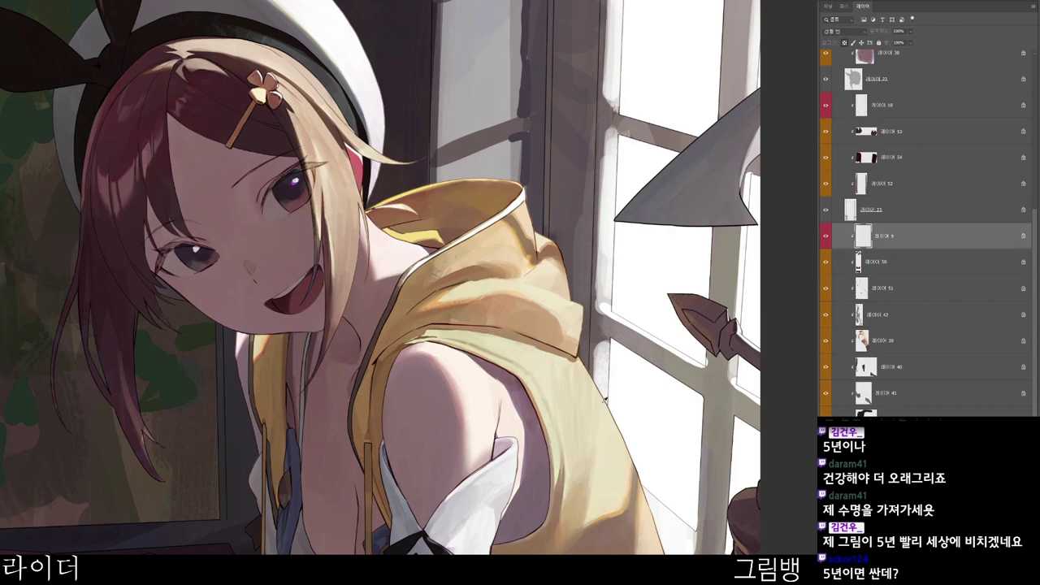
key("n")
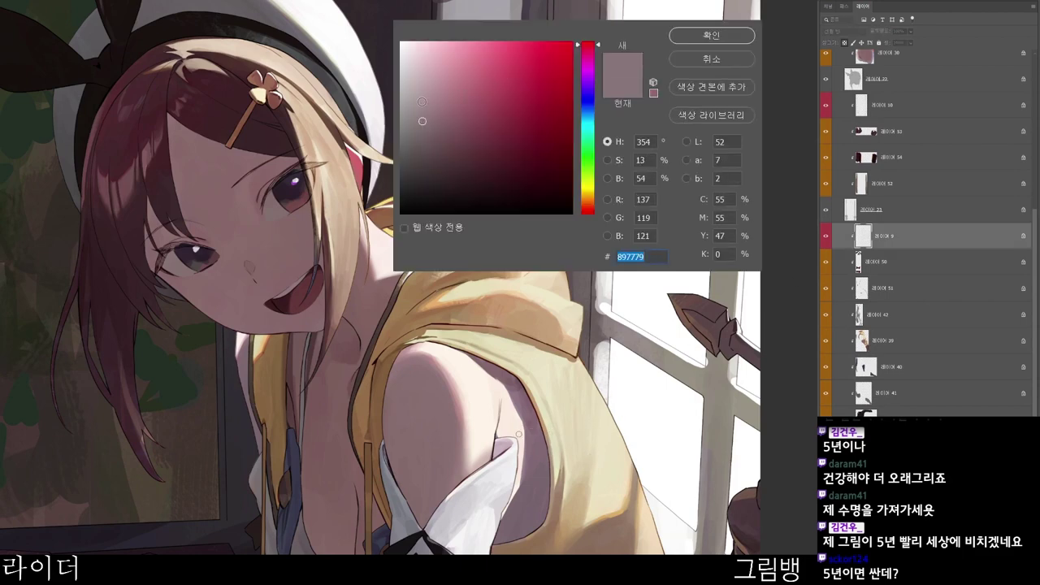
left_click(409, 102)
left_click(699, 37)
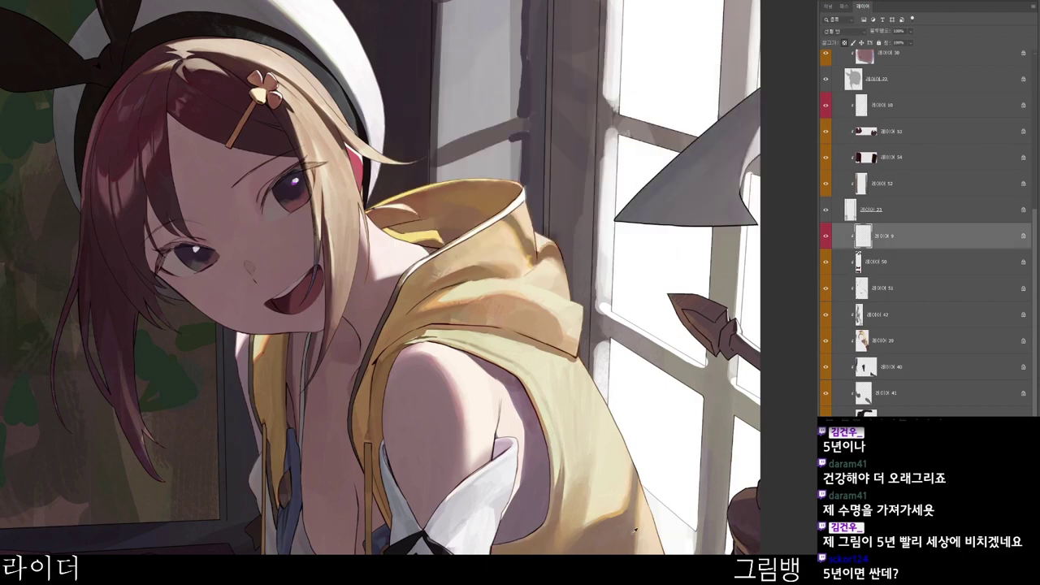
- Set the painting colour for 레이어 9 to the neutral grey #908a8a
scroll(634, 533, "down", 2)
left_click_drag(603, 543, 640, 371)
left_click_drag(618, 574, 603, 551)
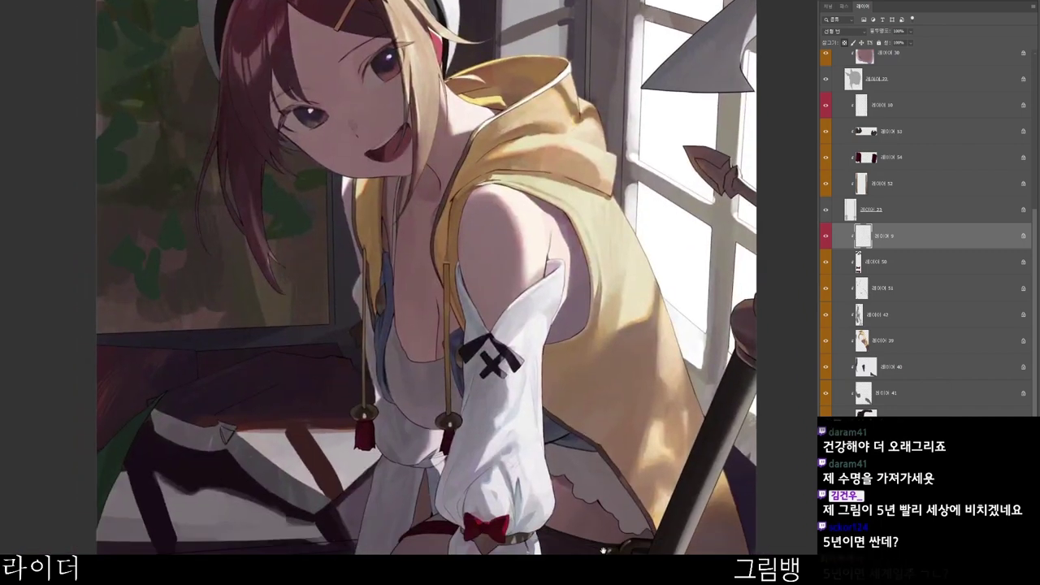
key("n")
left_click(408, 117)
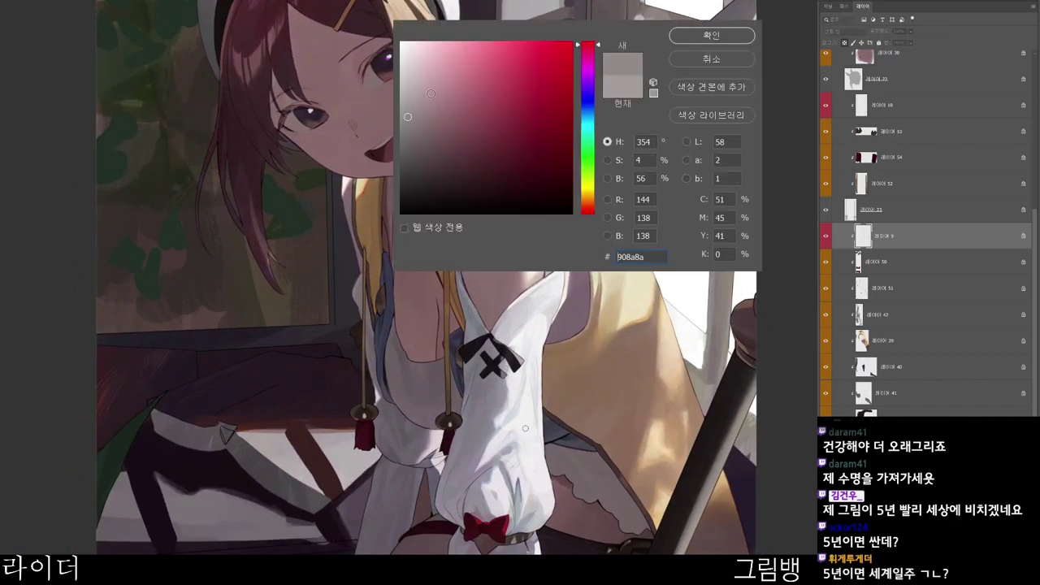
left_click(711, 35)
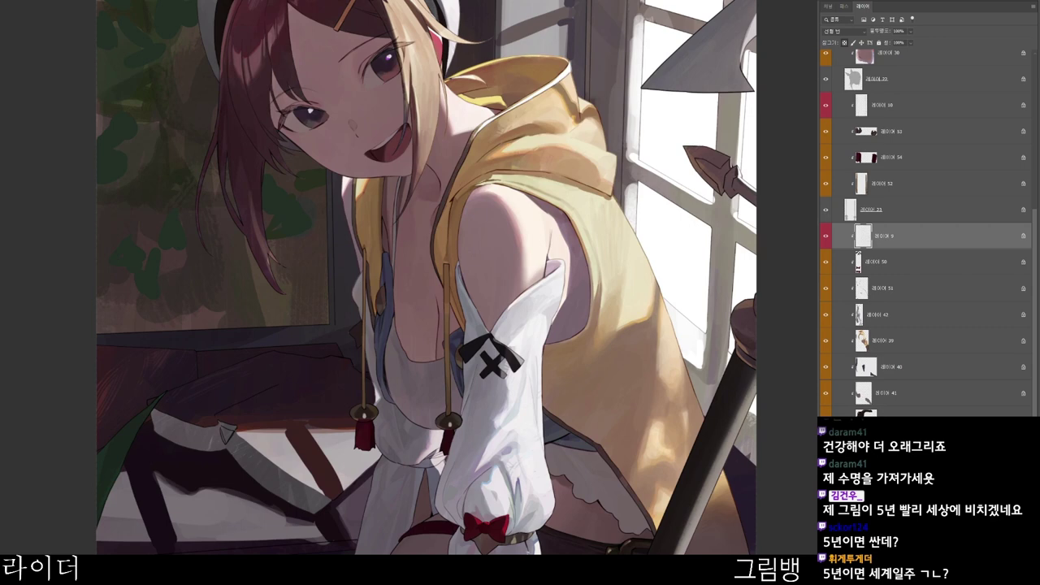
key("F6")
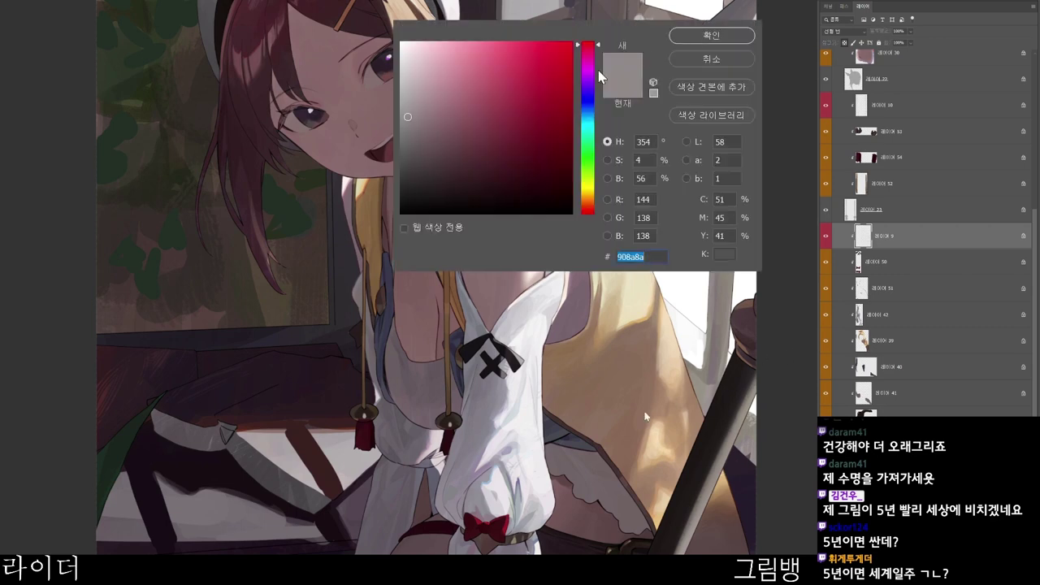
left_click(713, 34)
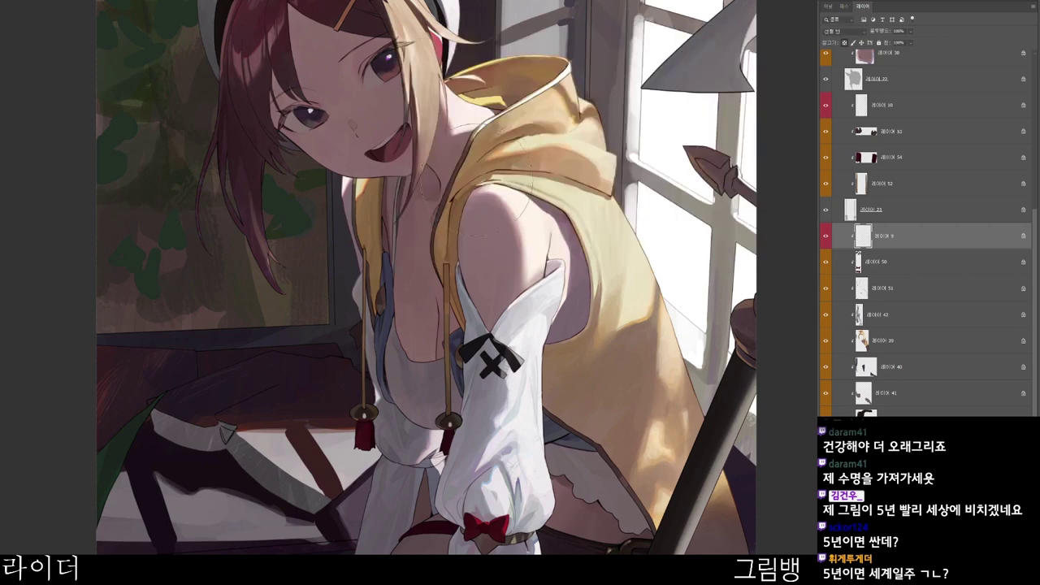
- Brush soft grey shading onto 레이어 9 around the character's neck, chest and tassels
left_click_drag(444, 167, 427, 220)
left_click_drag(454, 418, 443, 420)
left_click_drag(468, 429, 484, 300)
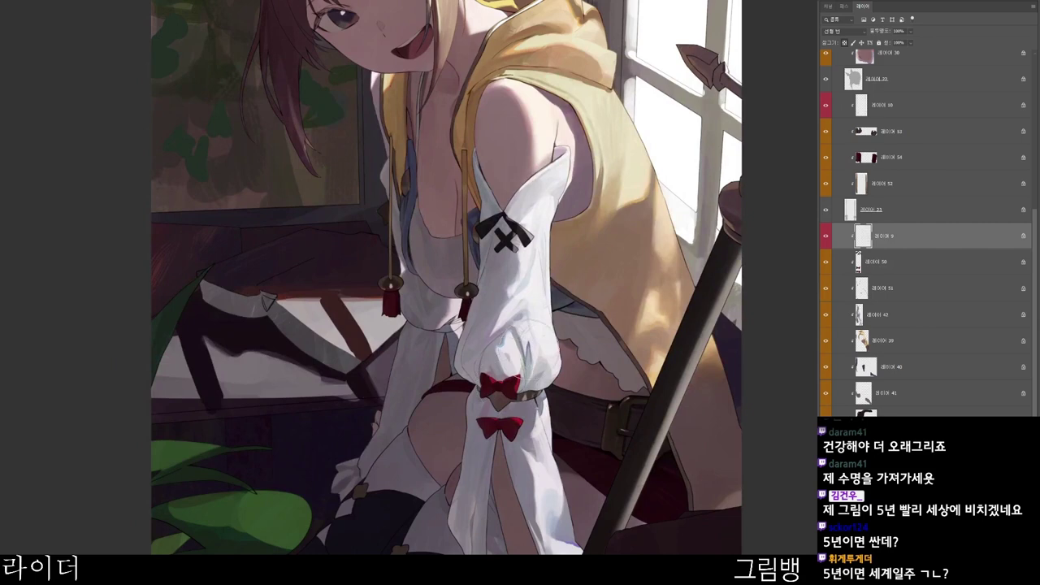
scroll(532, 398, "down", 2)
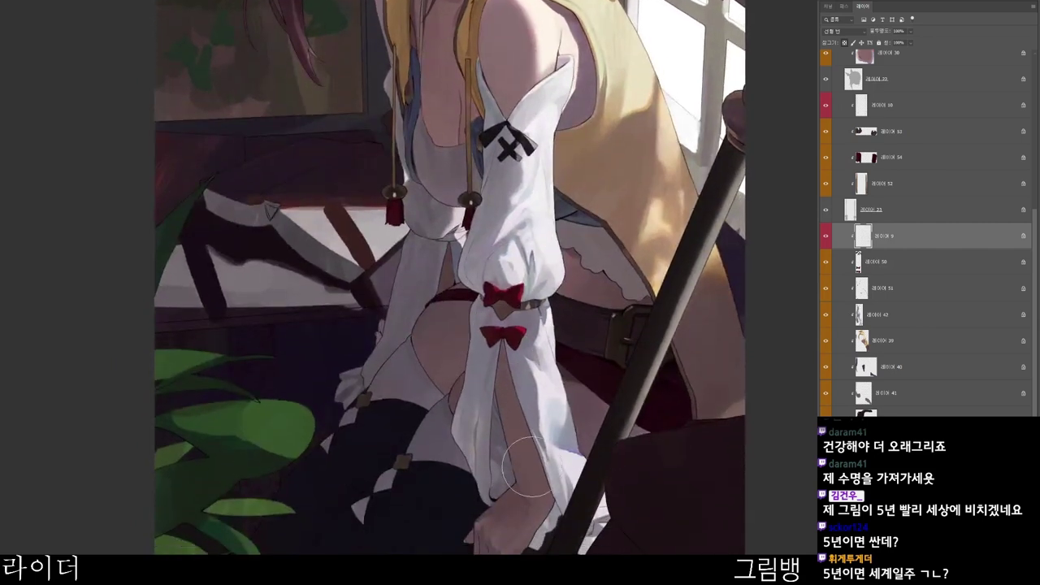
scroll(528, 466, "down", 1)
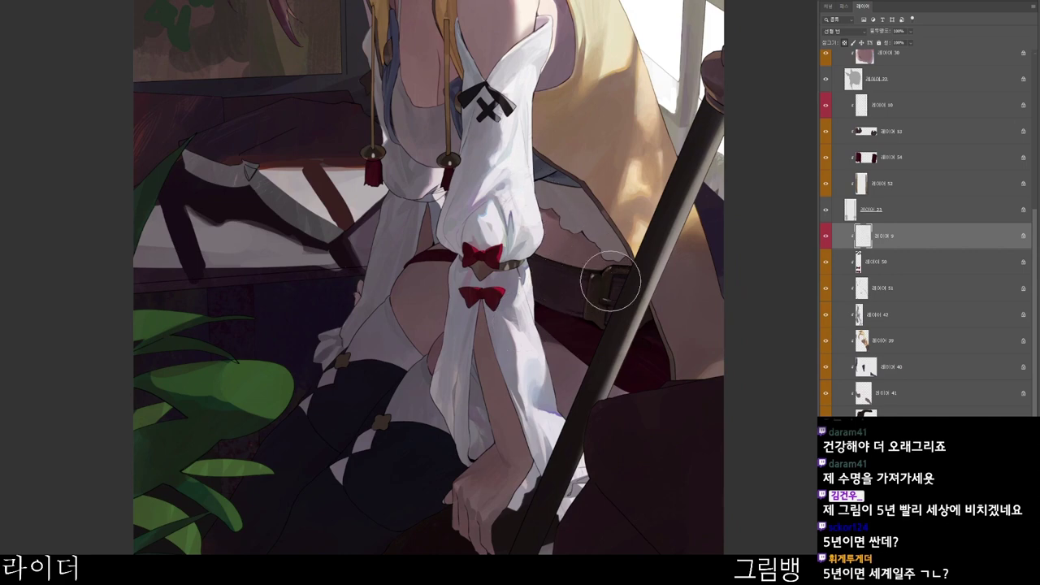
scroll(673, 302, "up", 5)
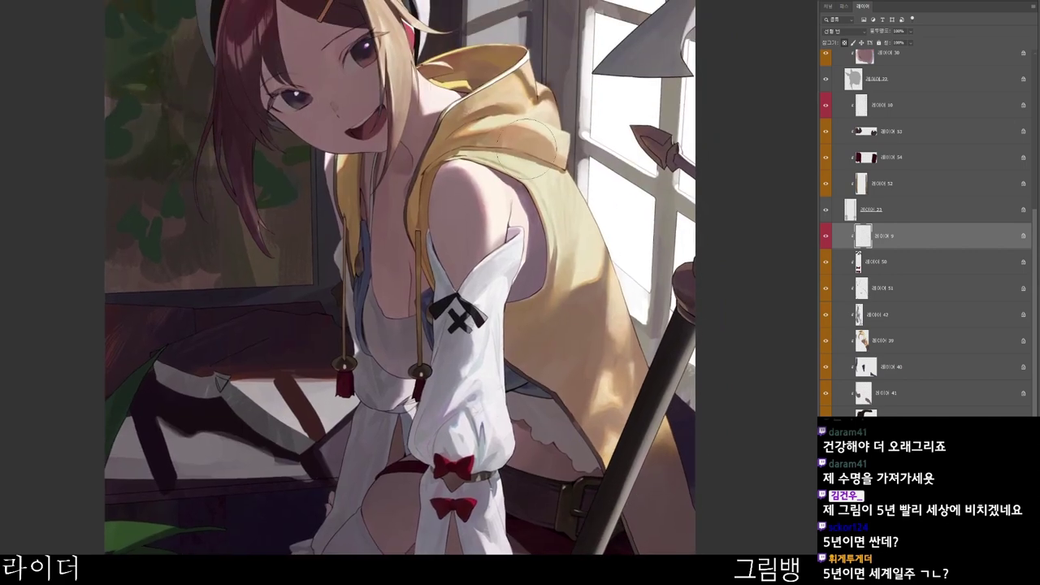
scroll(532, 150, "down", 2)
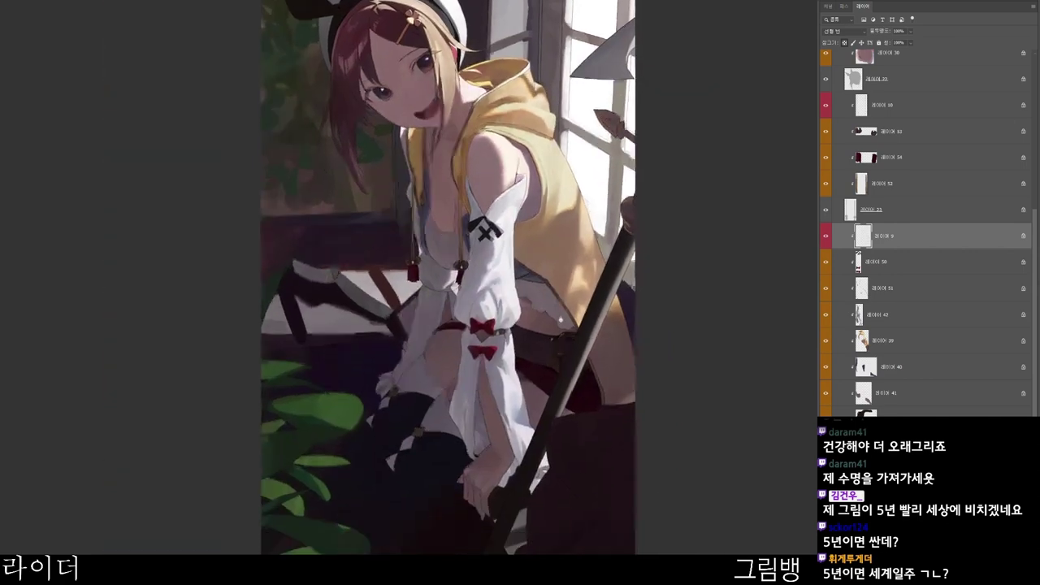
- Set the painting colour to white (#ffffff) and lighten the shading on 레이어 9 over the jacket with a large soft brush
left_click_drag(561, 320, 559, 293)
type("nffffff")
left_click(733, 35)
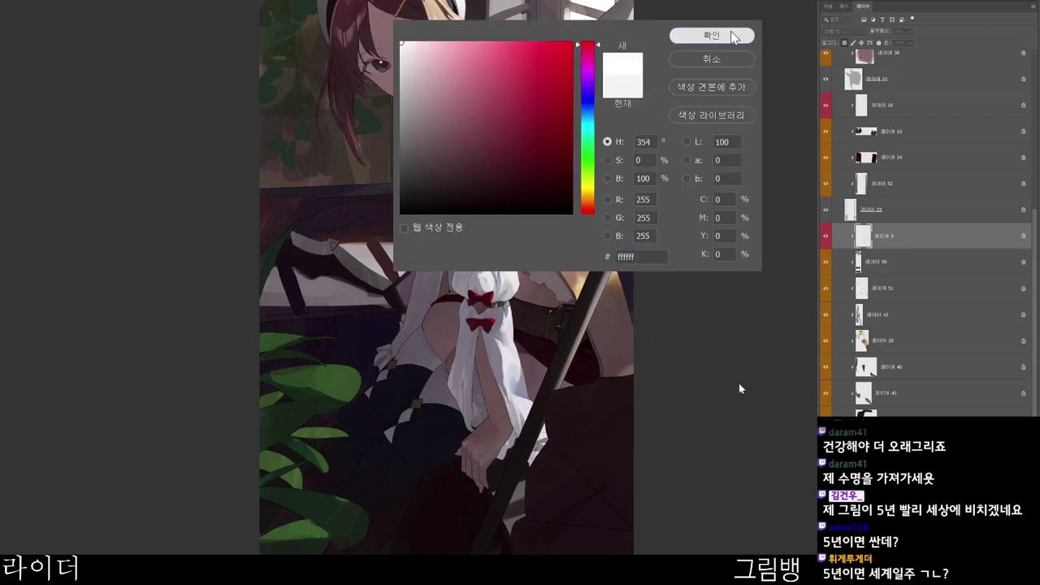
left_click(712, 36)
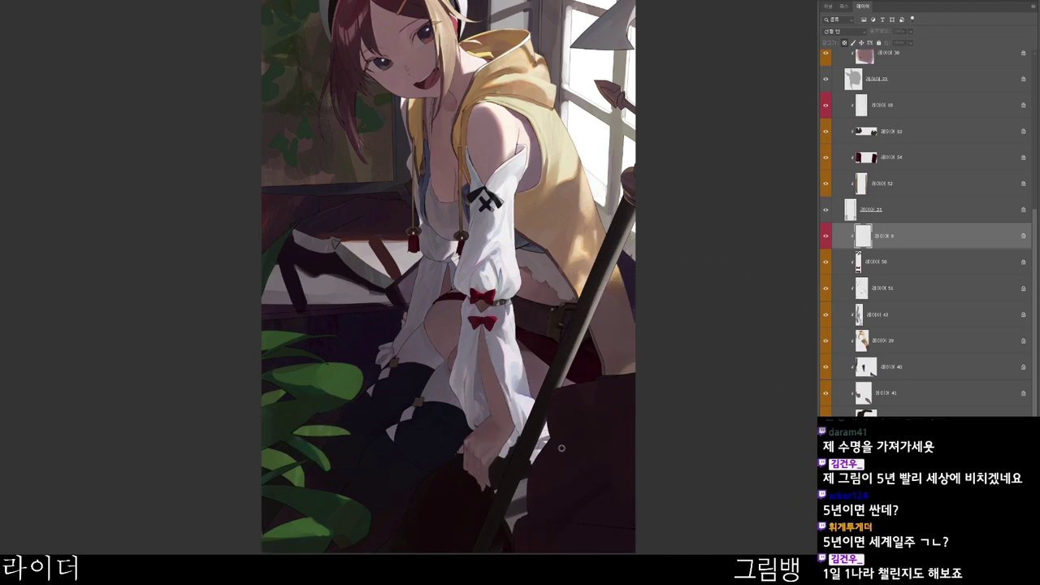
left_click(734, 36)
mouse_move(611, 451)
left_mouse_down()
mouse_move(604, 477)
mouse_move(633, 444)
left_mouse_up()
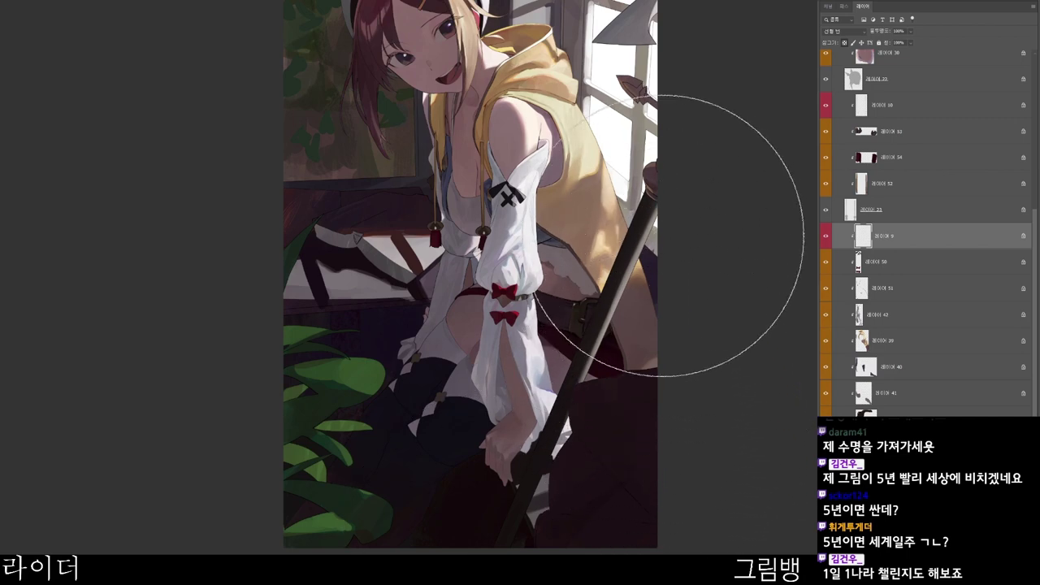
left_click_drag(569, 162, 587, 262)
left_click_drag(426, 82, 443, 85)
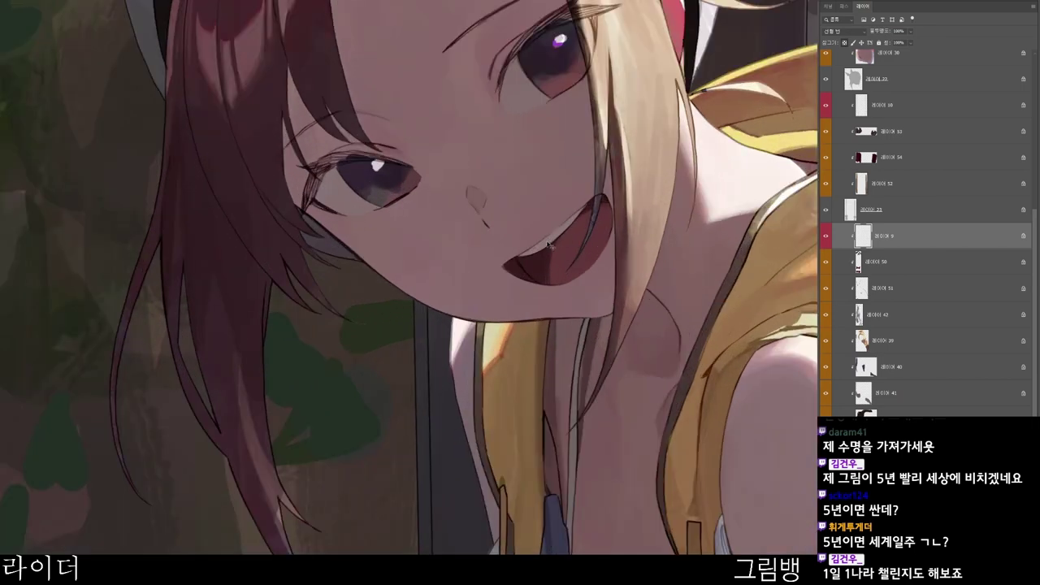
- Select 레이어 37 at the character's eye and mix a muted reddish brown (#846563) as the painting colour
left_click(585, 248, "ctrl")
scroll(613, 254, "down", 2)
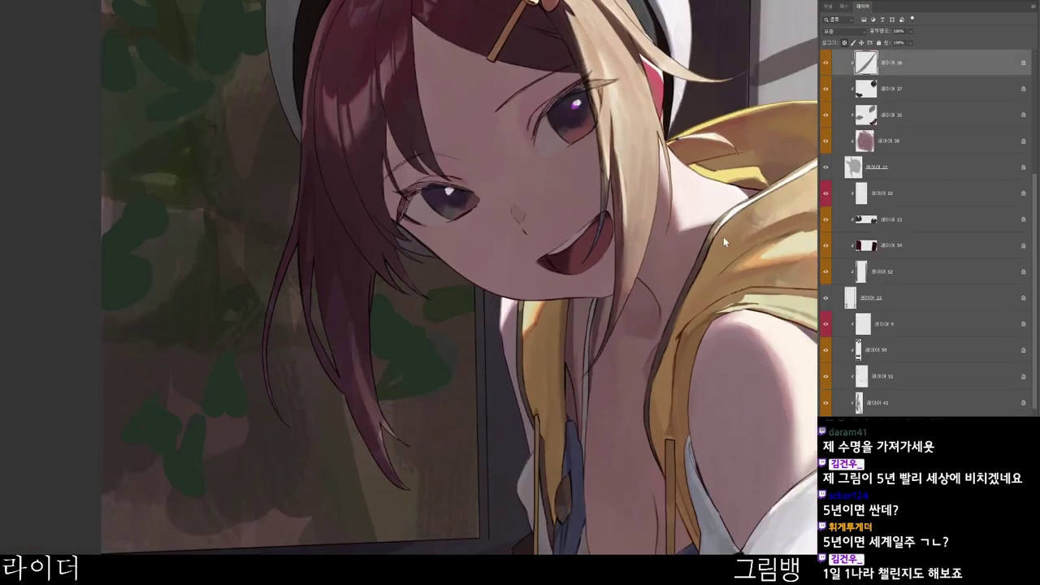
scroll(616, 214, "up", 2)
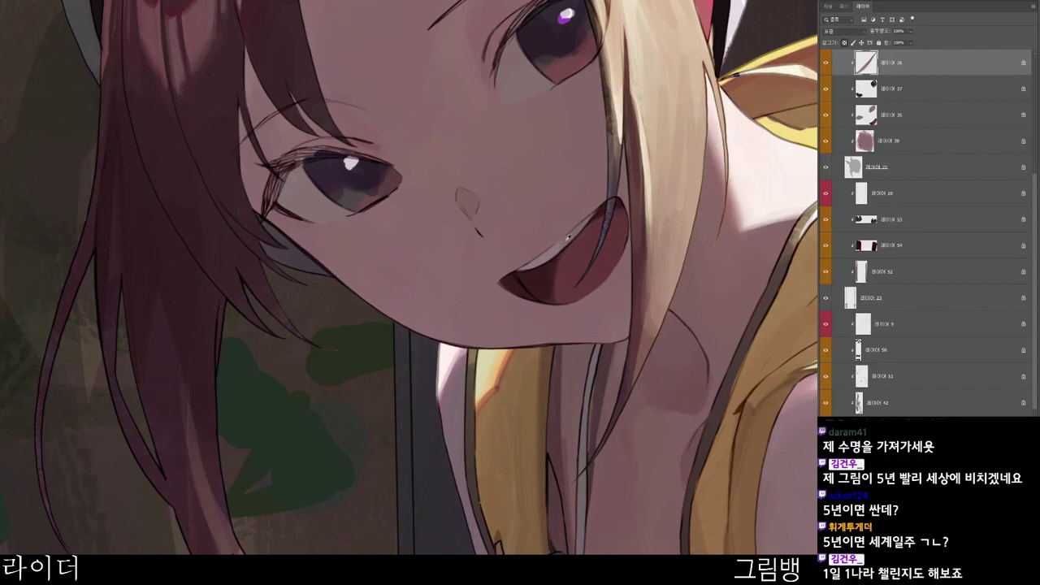
scroll(590, 216, "down", 3)
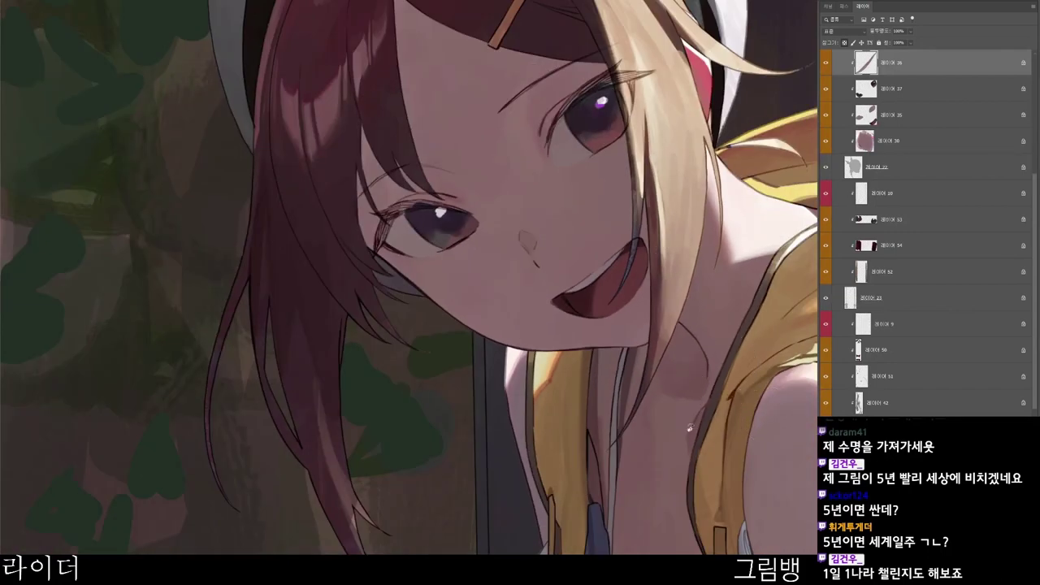
left_click_drag(690, 427, 548, 544)
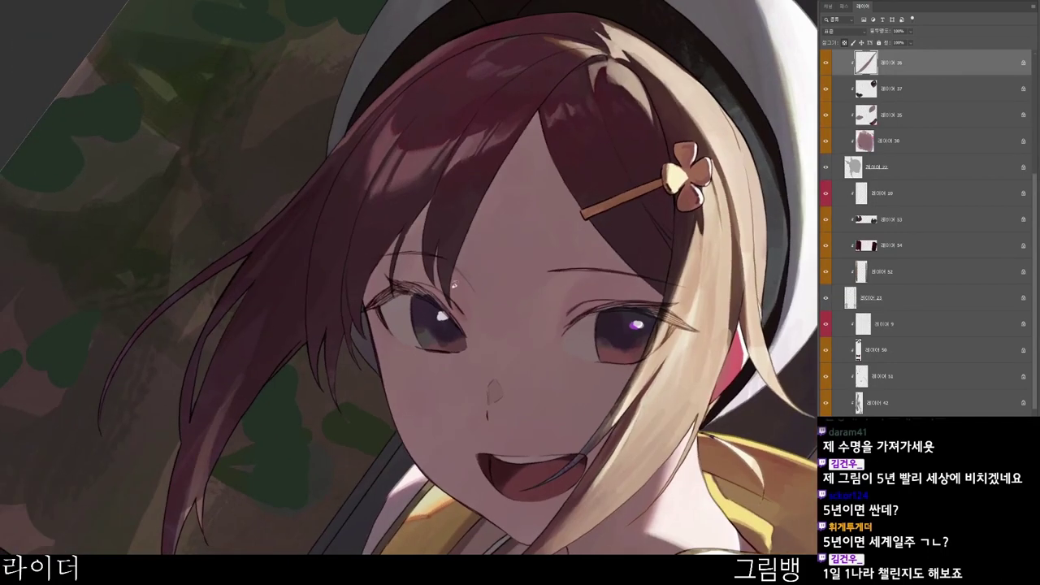
left_click(459, 325, "ctrl")
key("n")
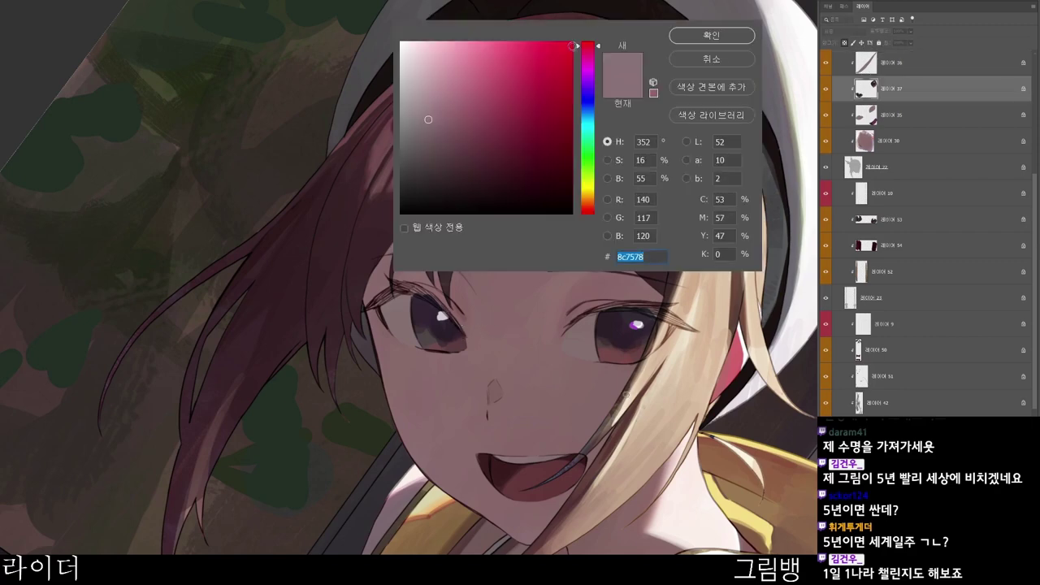
left_click(444, 125)
left_click(585, 211)
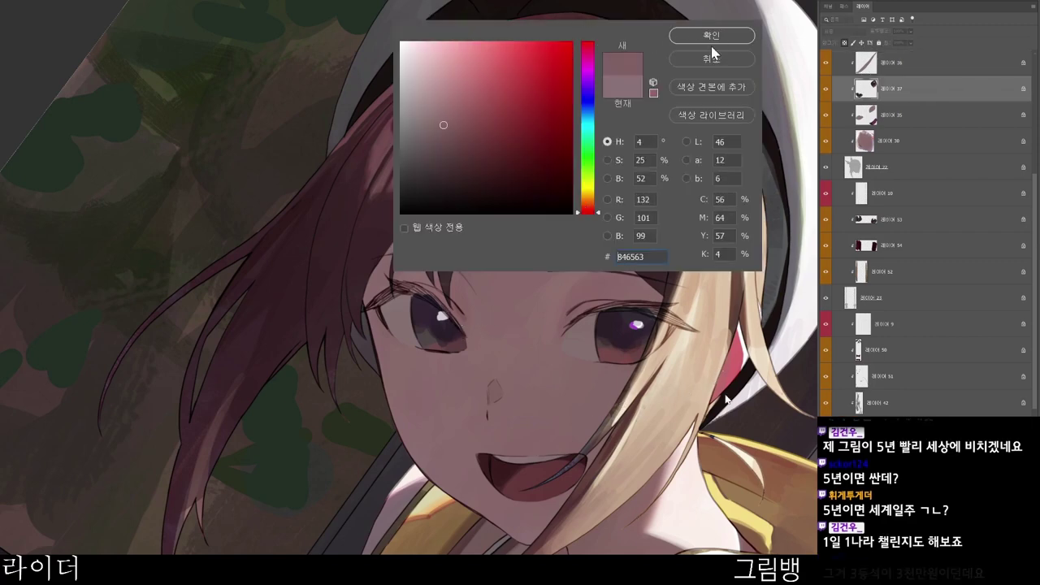
- Check the whole illustration's light and dark values in a grayscale proof and return to full colour
left_click(712, 37)
scroll(470, 372, "up", 1)
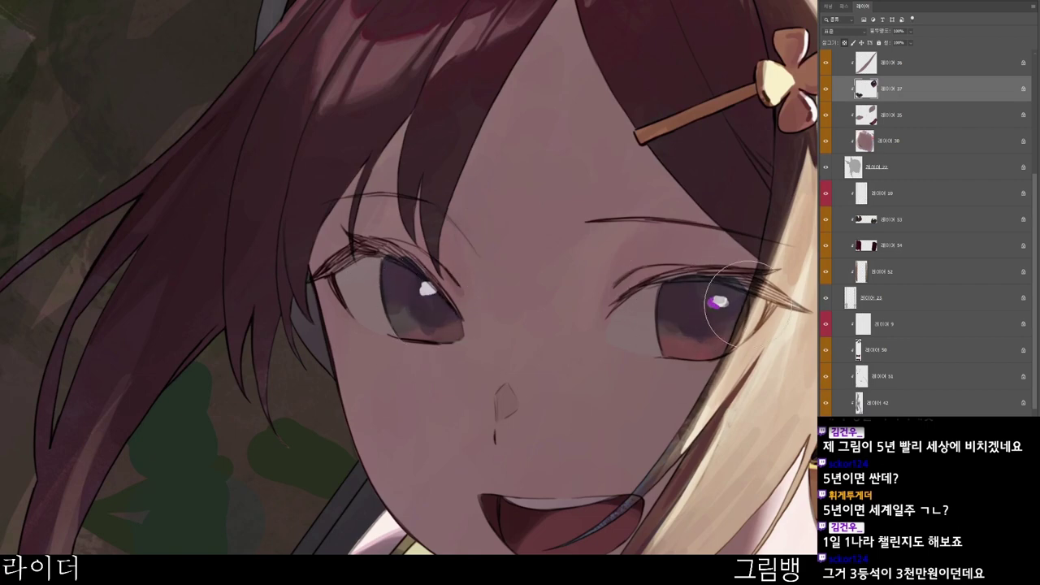
scroll(764, 417, "down", 3)
left_click_drag(763, 410, 435, 313)
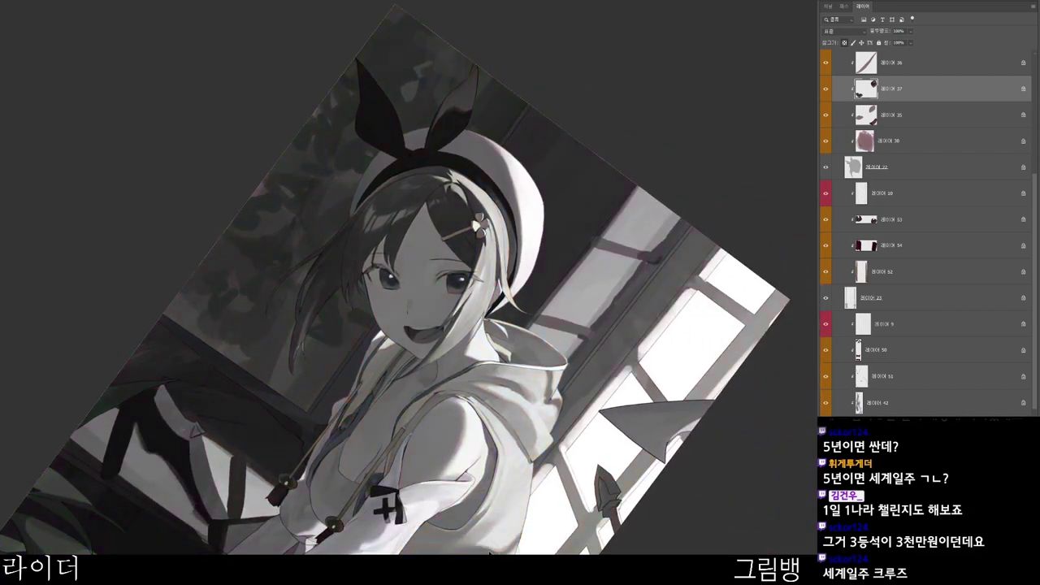
key("ctrl+y")
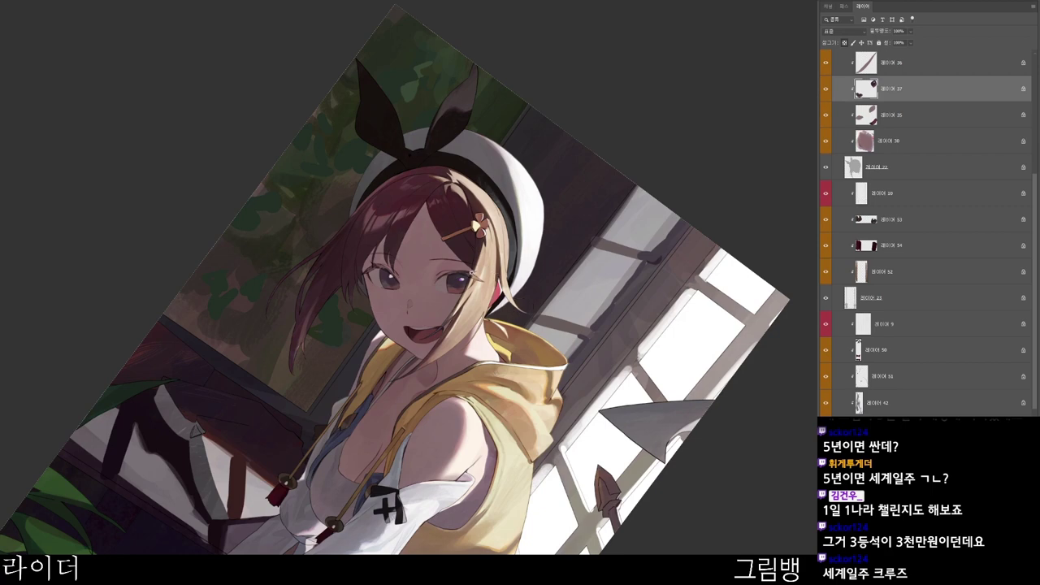
scroll(460, 288, "up", 1)
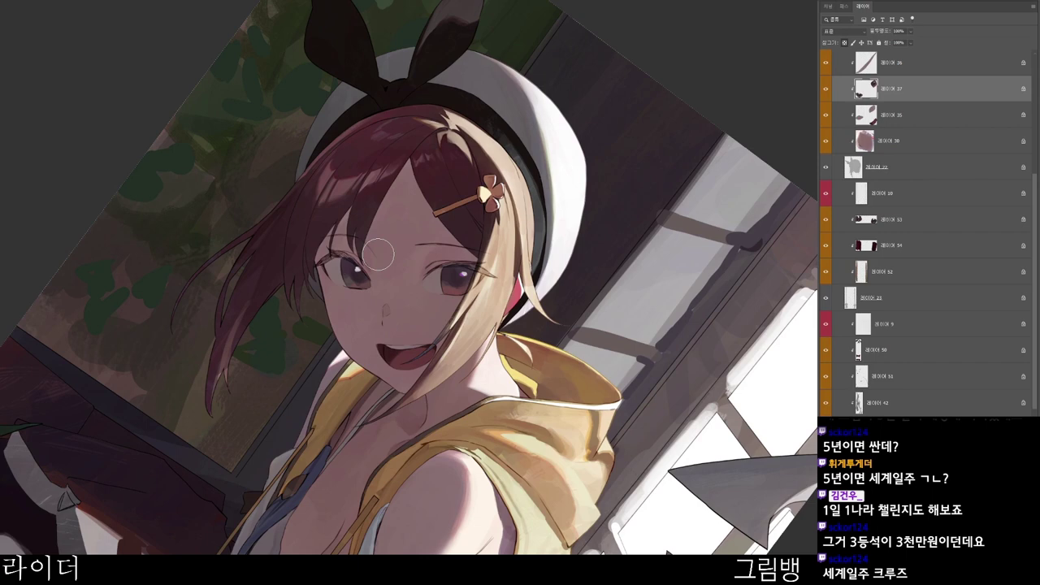
- Select layer 31 and refine the blond side hair with brush strokes along its inner edge and below the flower hairpin
scroll(918, 264, "up", 6)
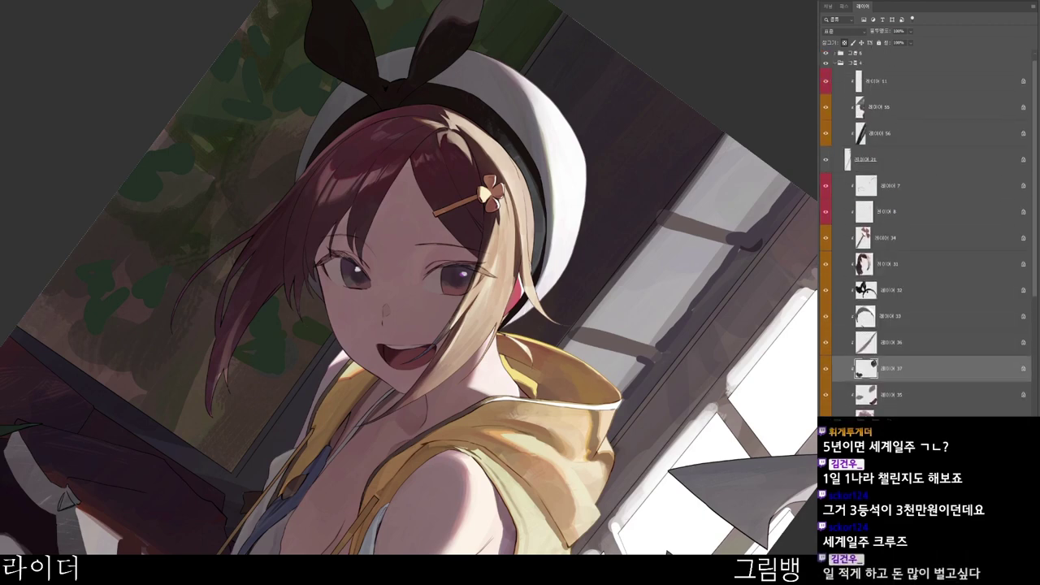
left_click(918, 264)
left_click_drag(479, 538, 550, 312)
left_click_drag(478, 314, 488, 291)
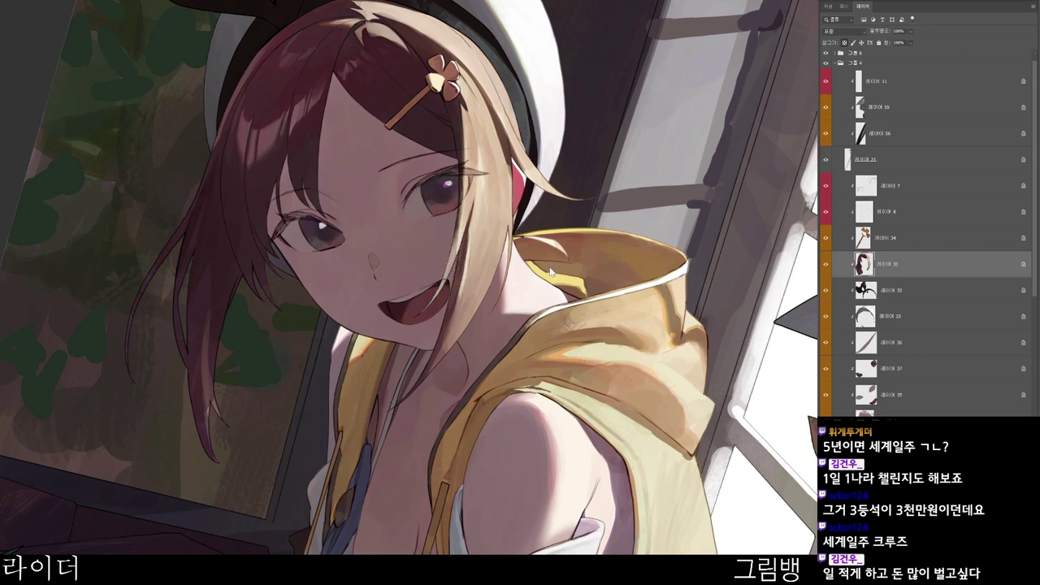
left_click_drag(463, 211, 452, 258)
left_click_drag(463, 158, 457, 242)
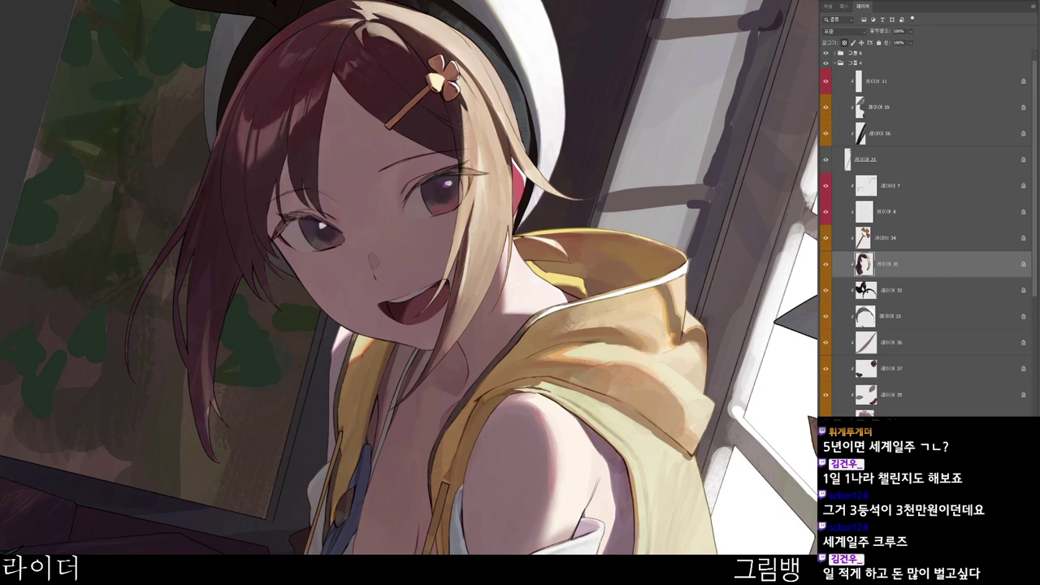
left_click_drag(461, 146, 459, 195)
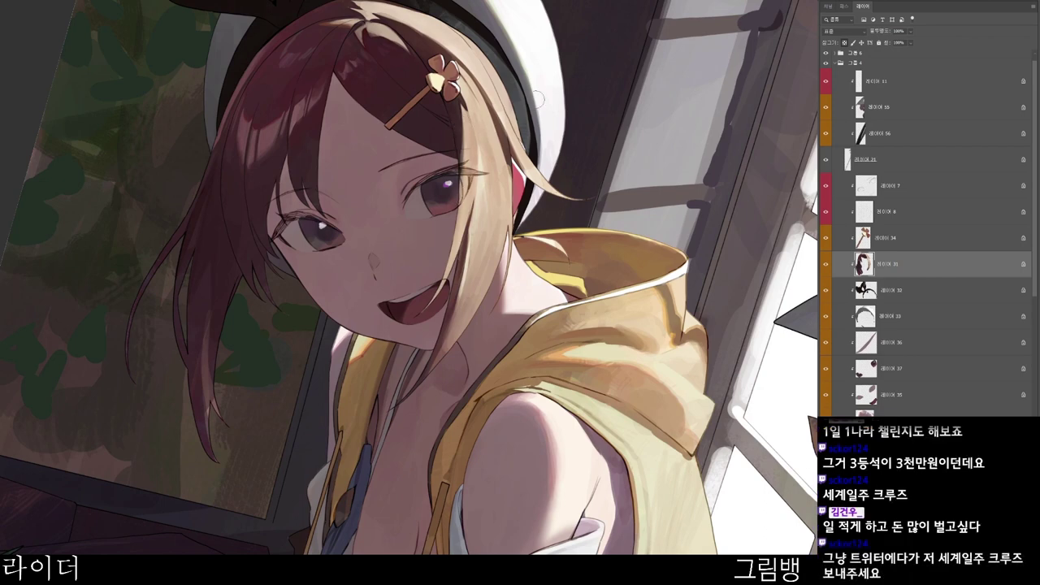
mouse_move(522, 156)
left_mouse_down()
mouse_move(540, 215)
mouse_move(478, 258)
left_mouse_up()
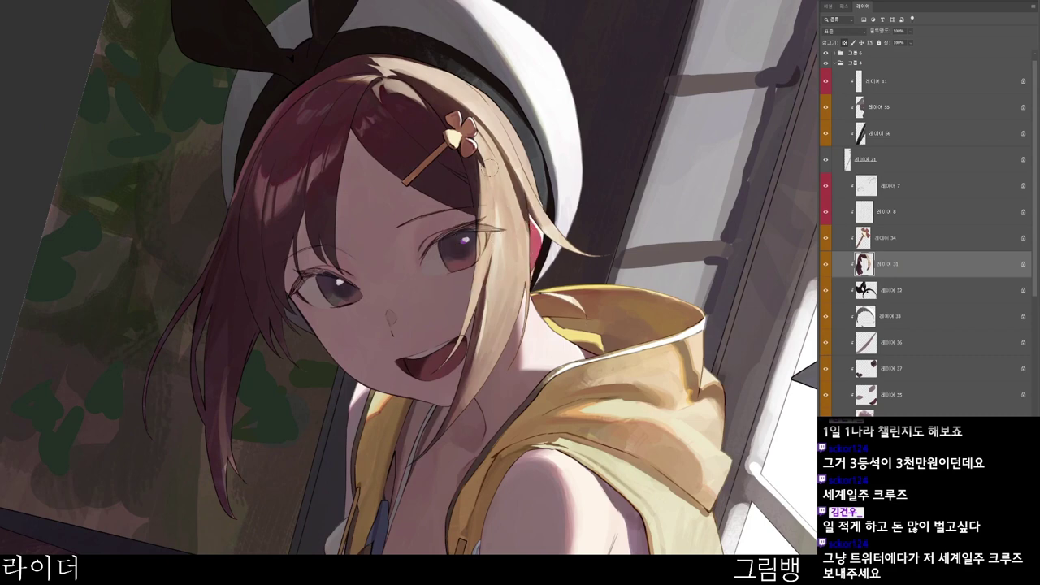
mouse_move(502, 180)
left_mouse_down()
mouse_move(518, 281)
mouse_move(487, 380)
mouse_move(490, 334)
mouse_move(518, 293)
left_mouse_up()
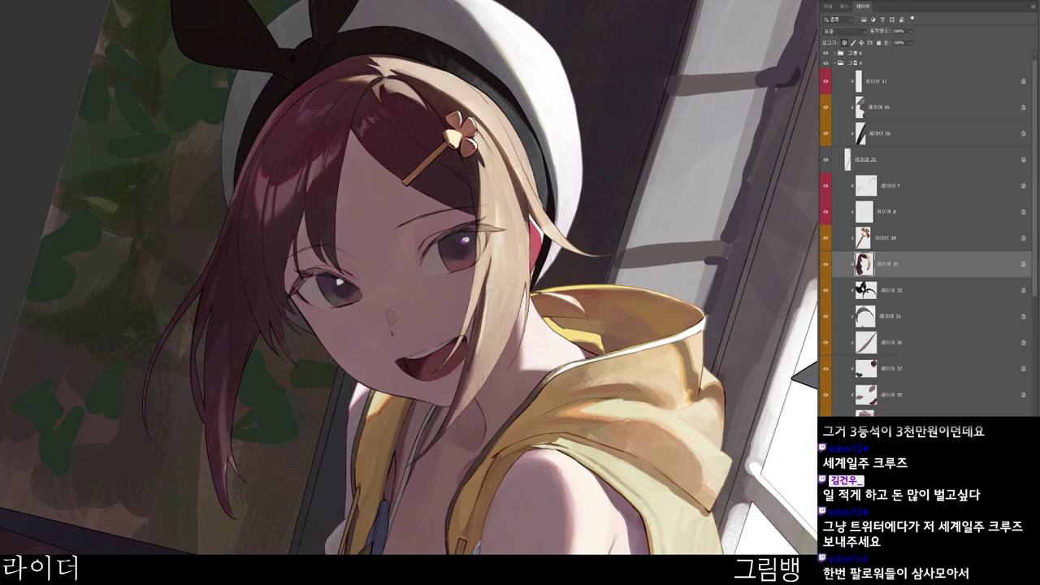
- Paint vertical strokes on the lower part of the blond lock beside the mouth
scroll(516, 342, "down", 2)
key("r")
left_click_drag(551, 322, 553, 230)
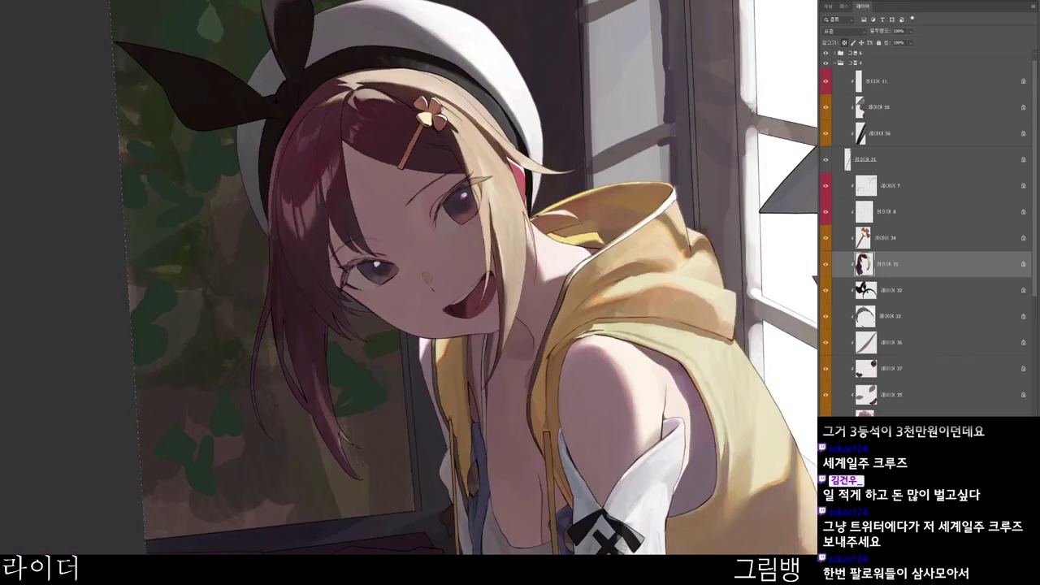
left_click_drag(504, 281, 504, 349)
left_click_drag(502, 273, 504, 352)
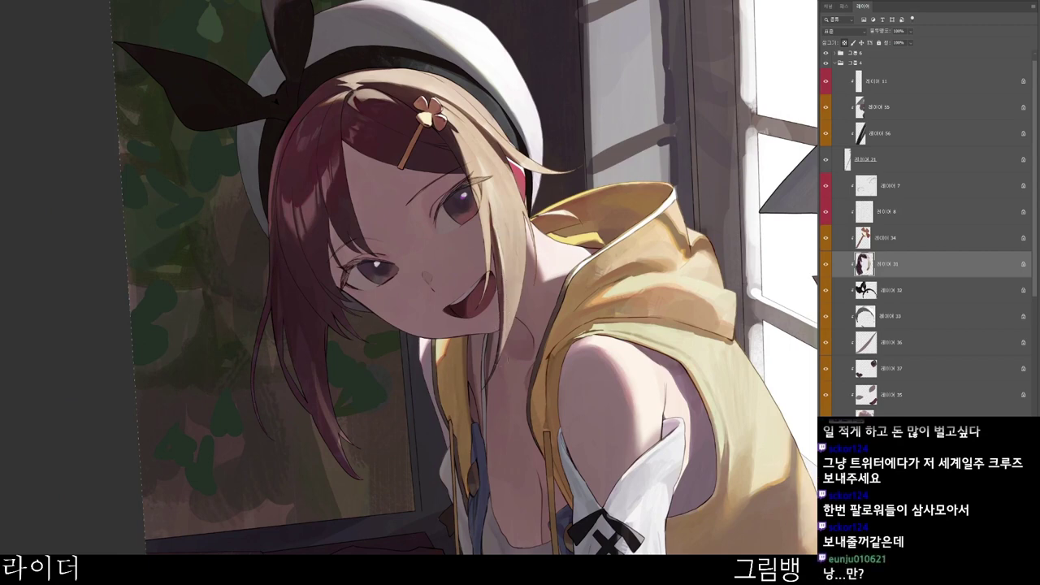
key("r")
key("Escape")
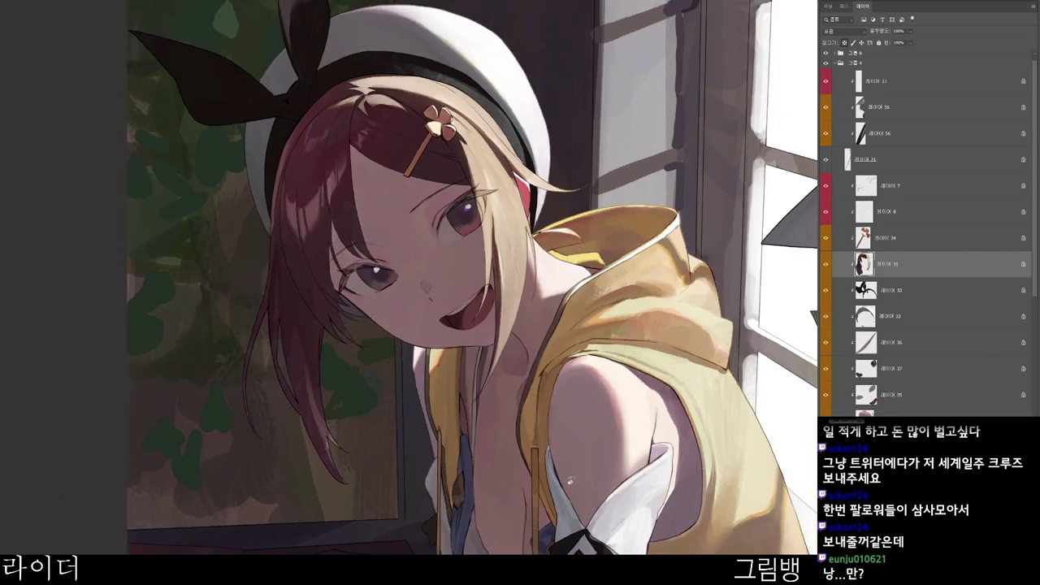
- Add a new layer above layer 7 and choose a very dark brown brush colour
key("n")
left_click(493, 148)
left_click(732, 38)
scroll(476, 185, "up", 3)
key("r")
left_click_drag(529, 215, 525, 294)
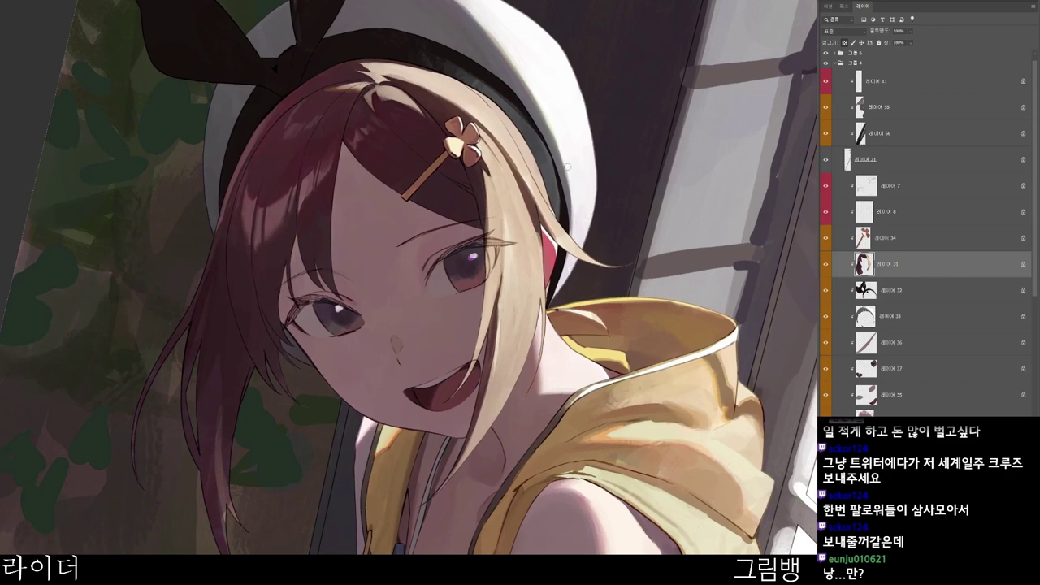
left_click(902, 186)
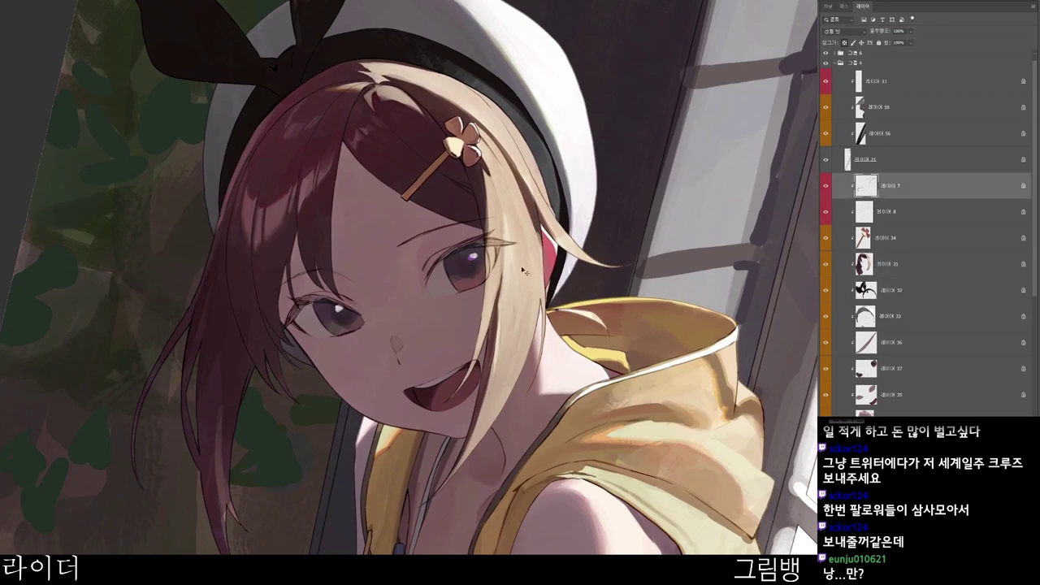
key("ctrl+alt+shift+n")
key("n")
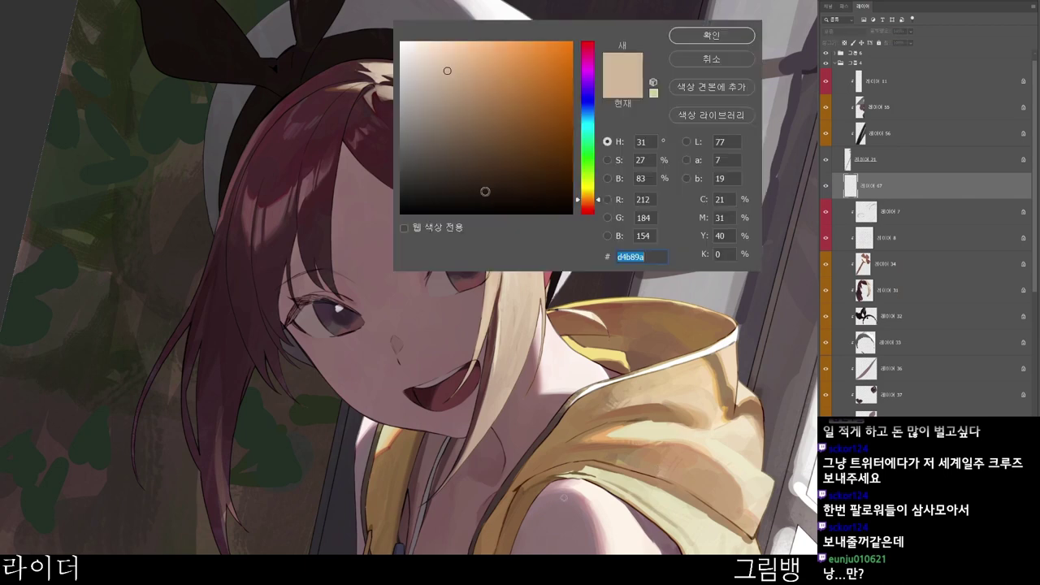
left_click(501, 195)
left_click(726, 33)
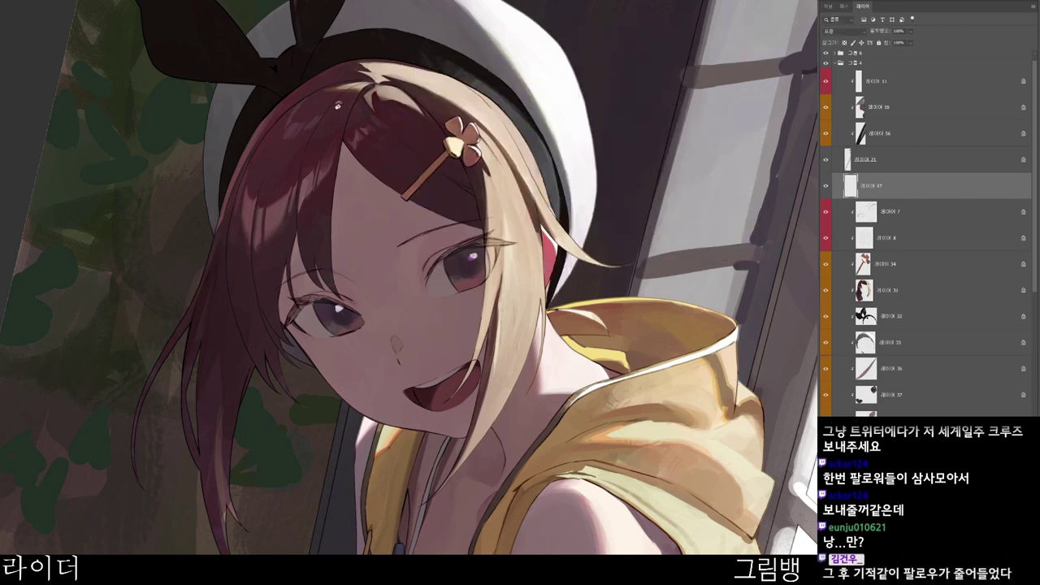
- Paint a dark strand line at the hair parting on the new layer
left_click_drag(422, 134, 420, 181)
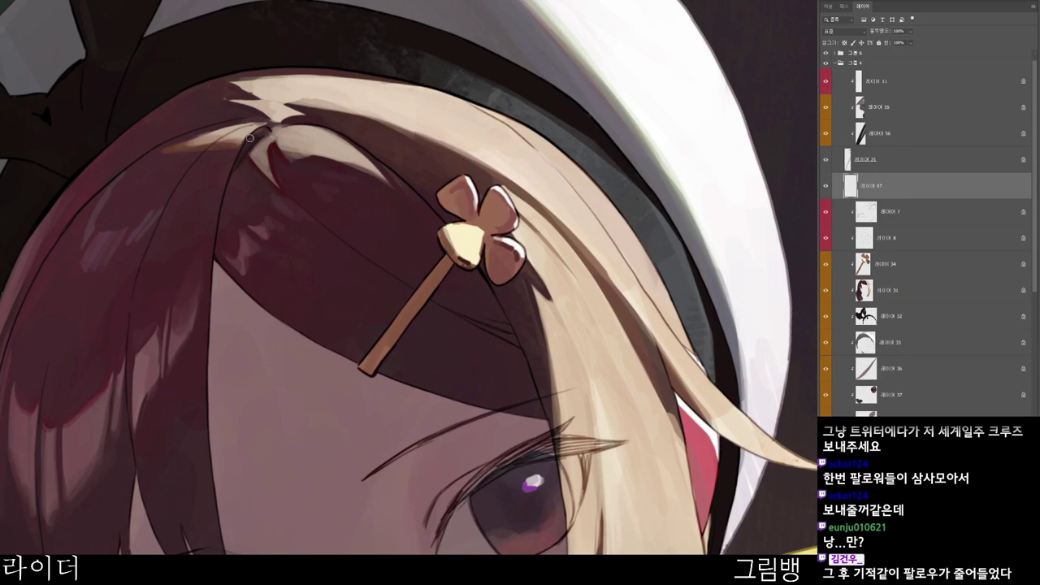
mouse_move(249, 138)
left_mouse_down()
mouse_move(240, 155)
mouse_move(263, 130)
mouse_move(224, 204)
mouse_move(251, 145)
left_mouse_up()
scroll(289, 130, "down", 2)
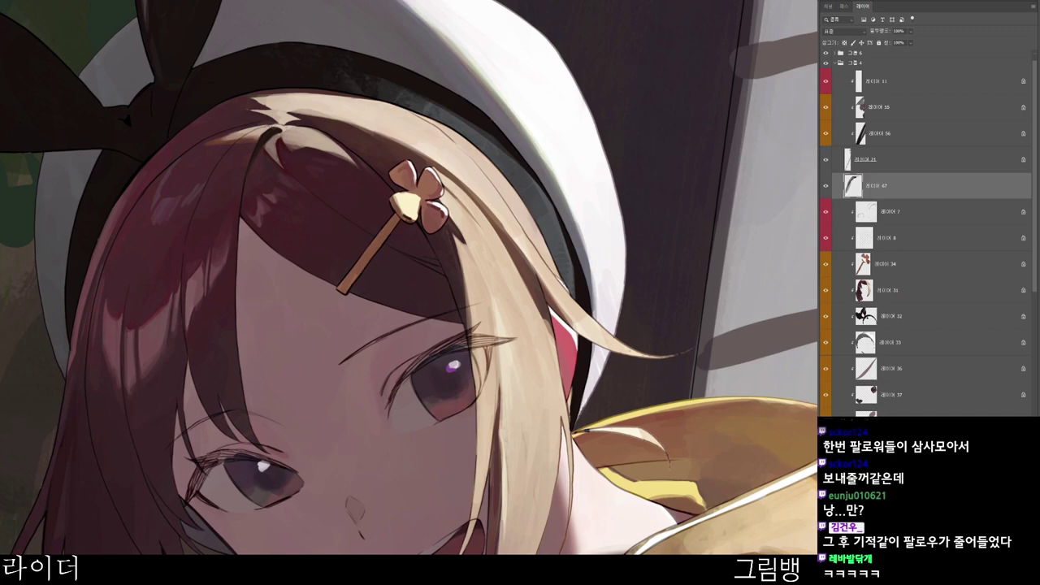
- Adjust the brush colour and paint over the edge where the blond highlight meets the red hair at the parting
key("r")
left_click_drag(360, 224, 264, 209)
left_click_drag(244, 167, 408, 339)
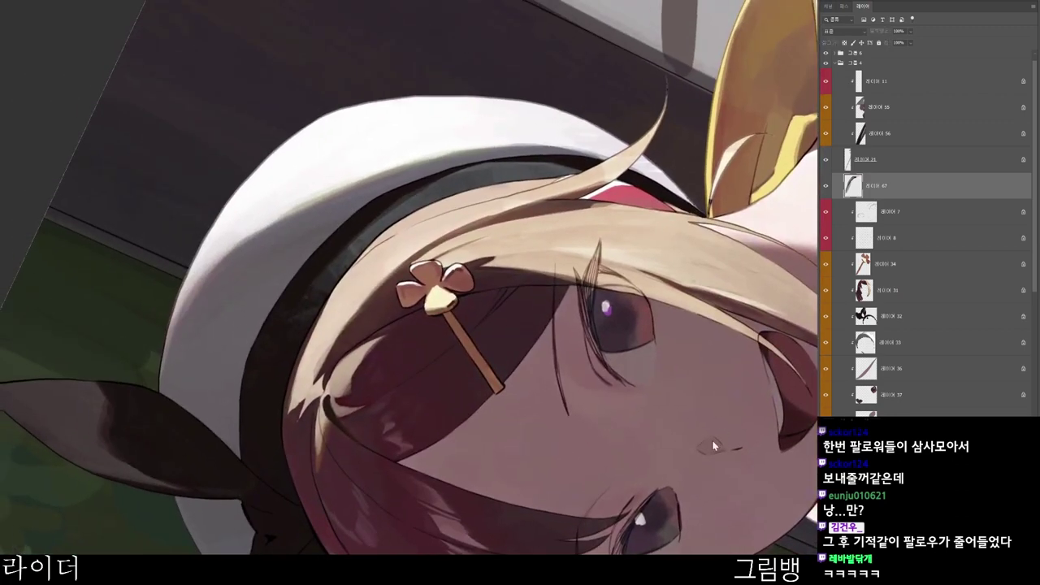
key("n")
left_click(722, 34)
left_click_drag(492, 448, 507, 481)
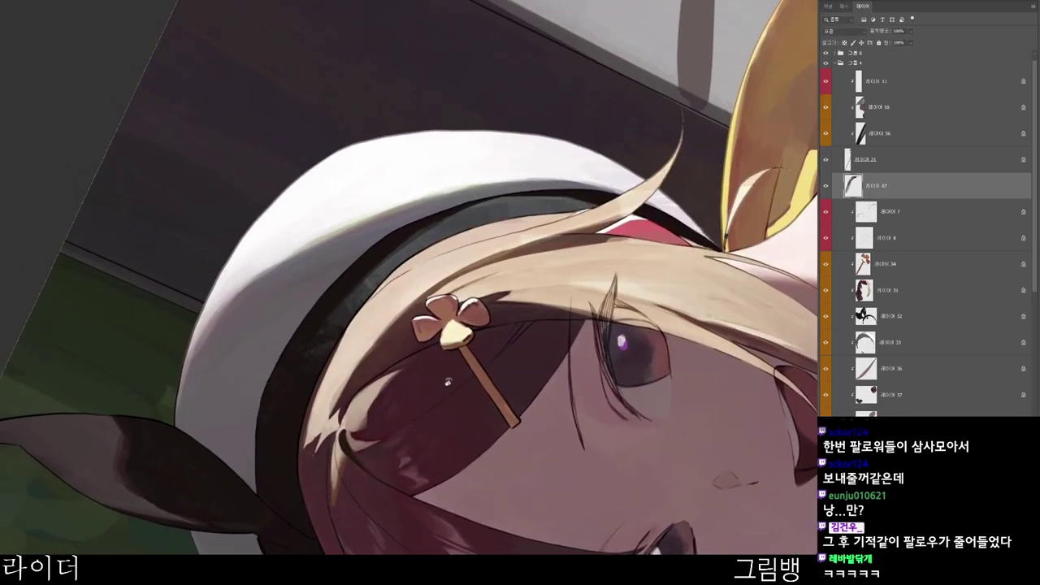
left_click_drag(339, 408, 362, 390)
scroll(415, 366, "down", 2)
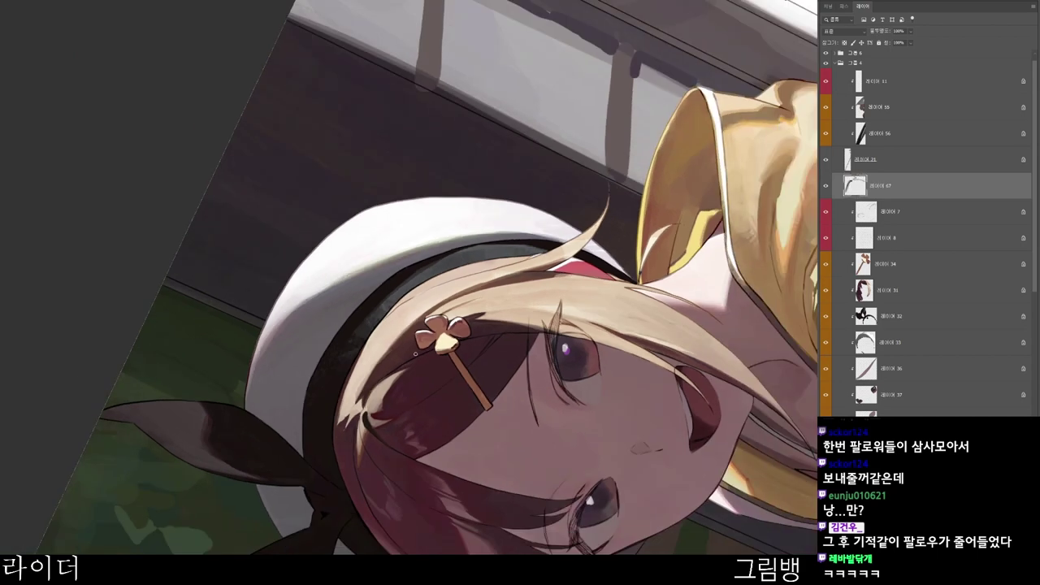
- Choose another brush colour and stroke along the crown hair just below the hatband
key("n")
left_click(721, 37)
left_click_drag(500, 487, 490, 403)
scroll(490, 402, "down", 2)
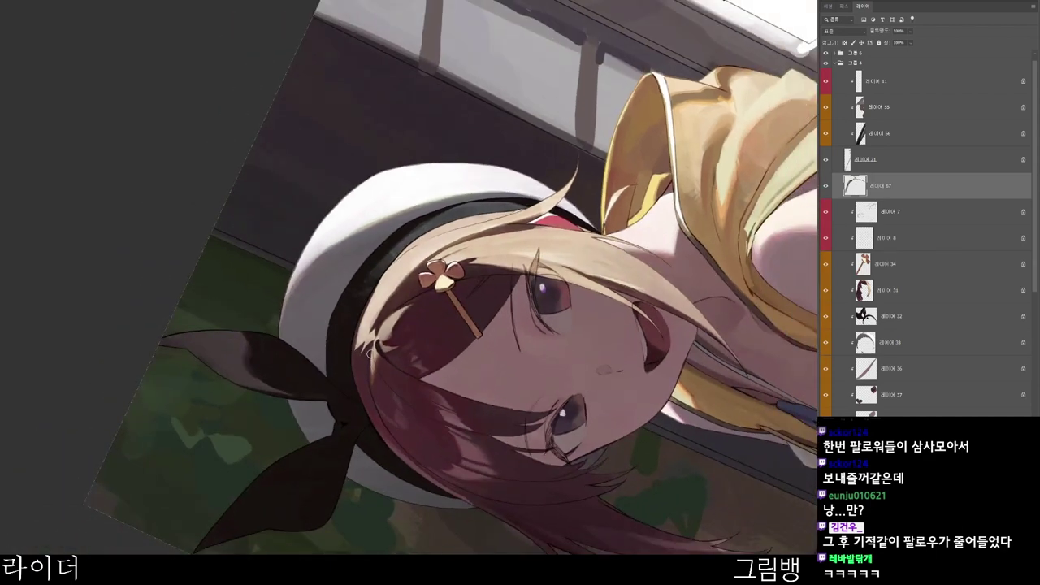
left_click_drag(370, 353, 373, 391)
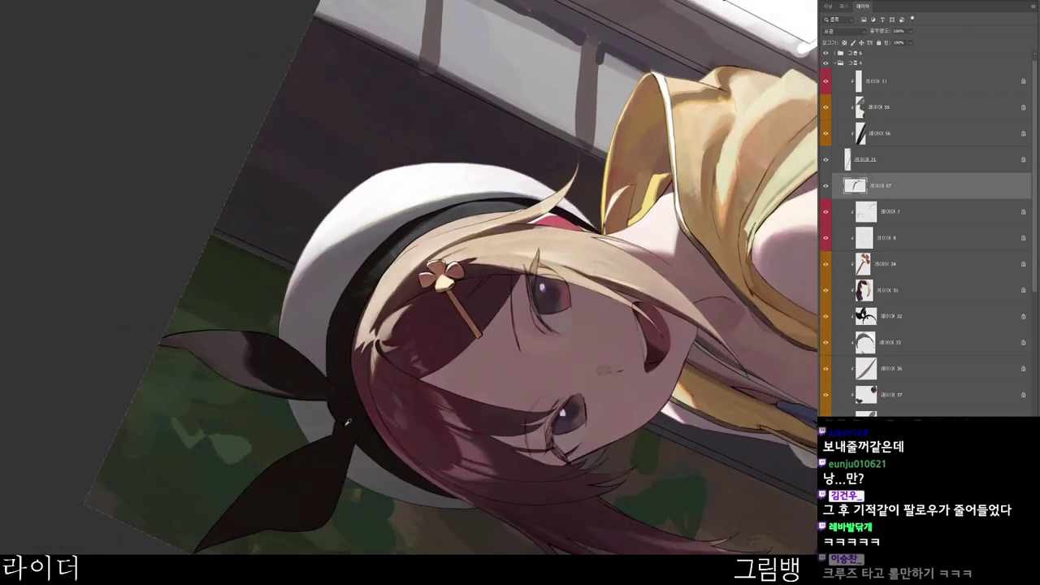
- Paint short dark strokes around the ribbon knot on the hat
key("r")
left_click_drag(403, 501, 441, 455)
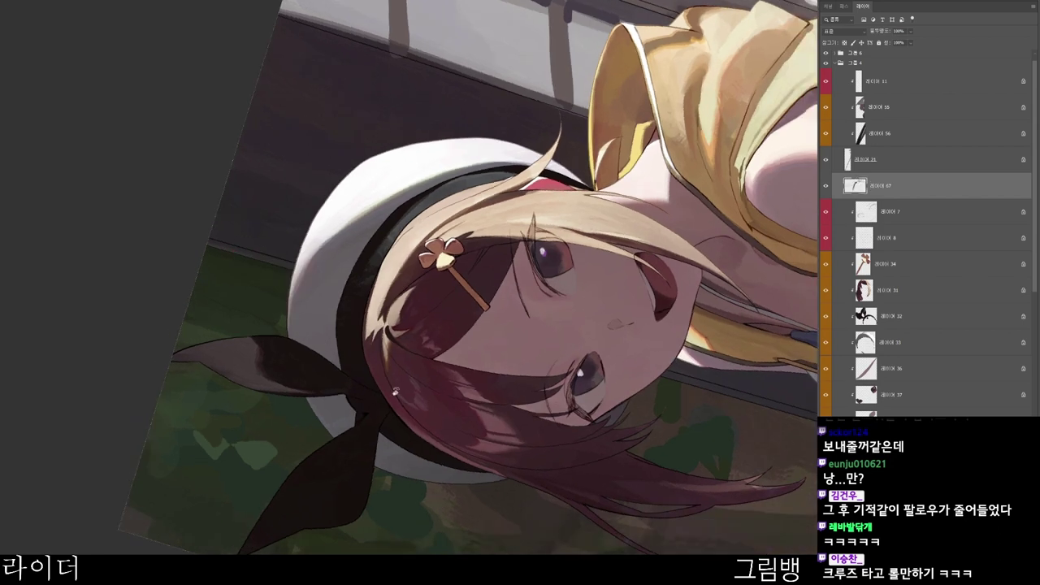
left_click_drag(356, 423, 366, 416)
left_click_drag(355, 452, 369, 420)
mouse_move(363, 489)
left_mouse_down()
mouse_move(376, 423)
mouse_move(391, 433)
mouse_move(413, 382)
left_mouse_up()
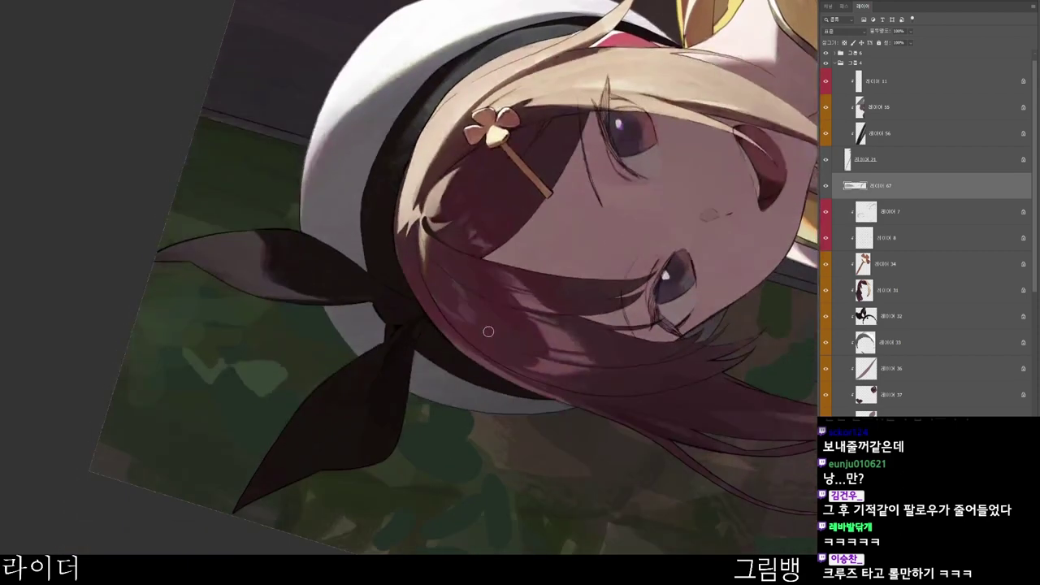
- Darken the ribbon loop nearer the red hair with broad strokes, enlarging the brush
left_click_drag(358, 411, 378, 395)
left_click_drag(339, 431, 399, 400)
key("bracketright")
key("bracketright")
key("bracketright")
left_click_drag(420, 362, 420, 394)
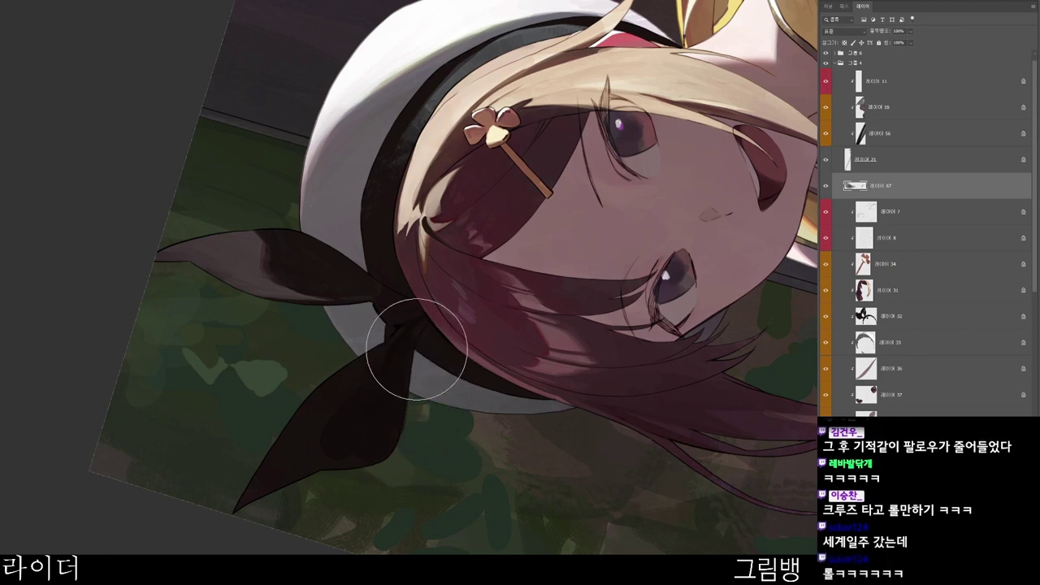
- Sample a dark tone from the ribbon and even out the shading inside the same loop
key("bracketleft")
key("bracketleft")
key("bracketleft")
left_click(336, 428, "alt")
mouse_move(355, 400)
left_mouse_down()
mouse_move(320, 439)
mouse_move(343, 437)
left_mouse_up()
key("bracketright")
key("bracketright")
key("bracketright")
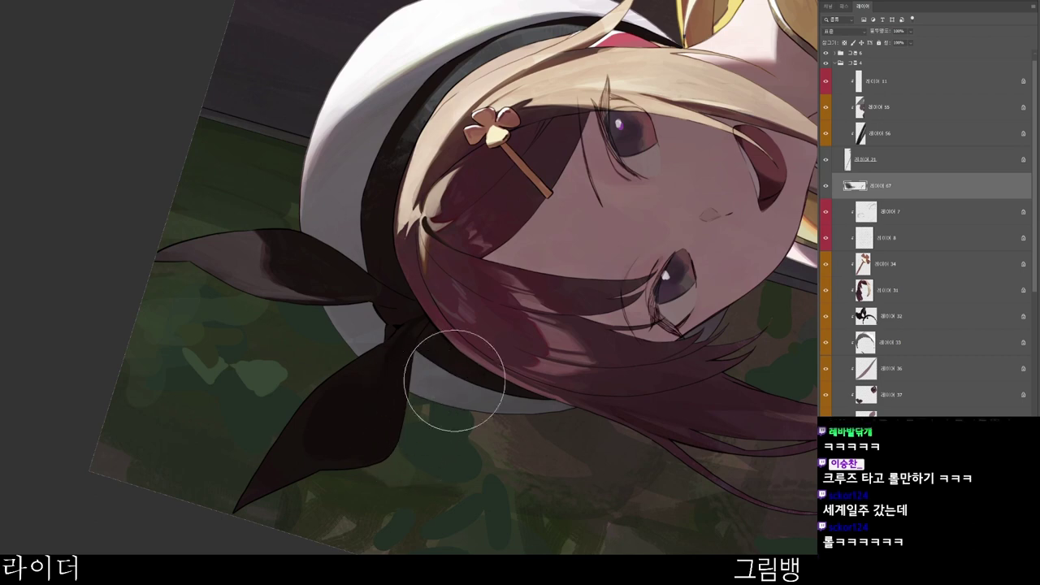
- Set the brush colour to near-black #0d0605 for the hat ribbon
key("r")
left_click_drag(455, 383, 342, 371)
mouse_move(369, 408)
left_mouse_down()
mouse_move(348, 488)
mouse_move(398, 417)
mouse_move(435, 431)
mouse_move(476, 423)
left_mouse_up()
left_click_drag(269, 234, 429, 234)
scroll(429, 234, "up", 2)
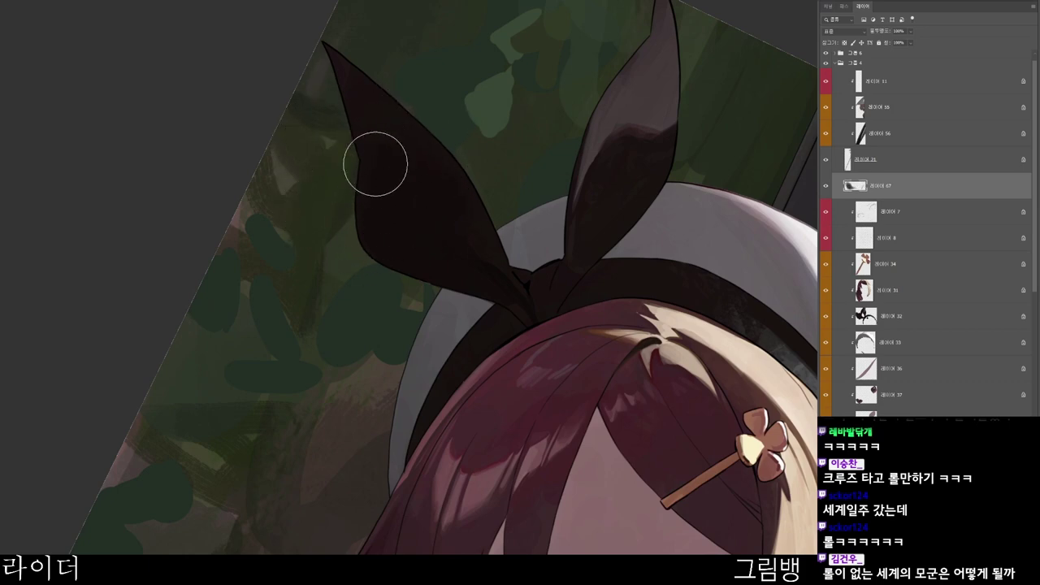
left_click_drag(451, 239, 367, 244)
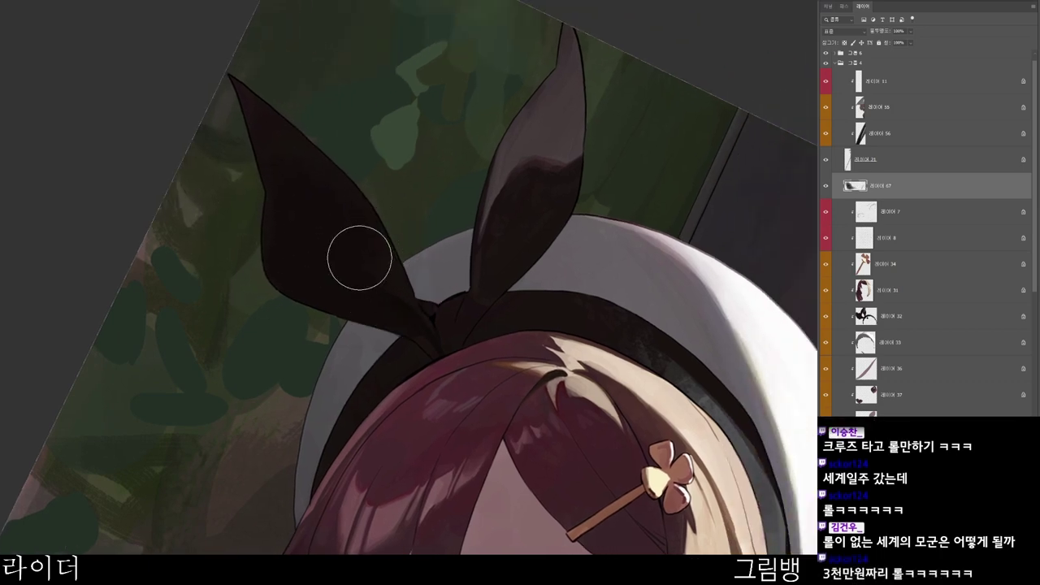
scroll(409, 242, "down", 1)
key("n")
left_click_drag(503, 195, 513, 204)
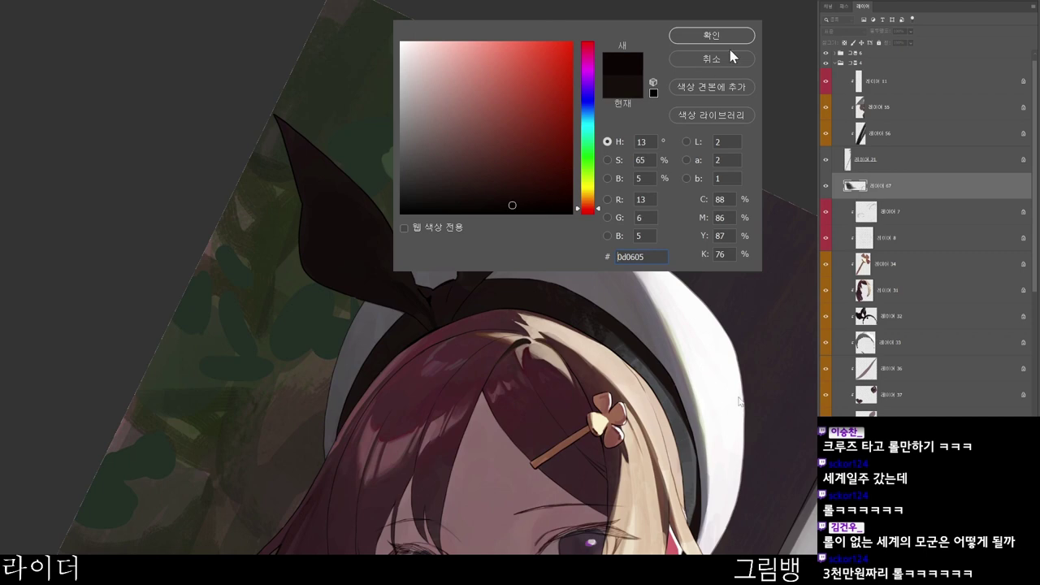
left_click(726, 32)
left_click_drag(490, 448, 439, 490)
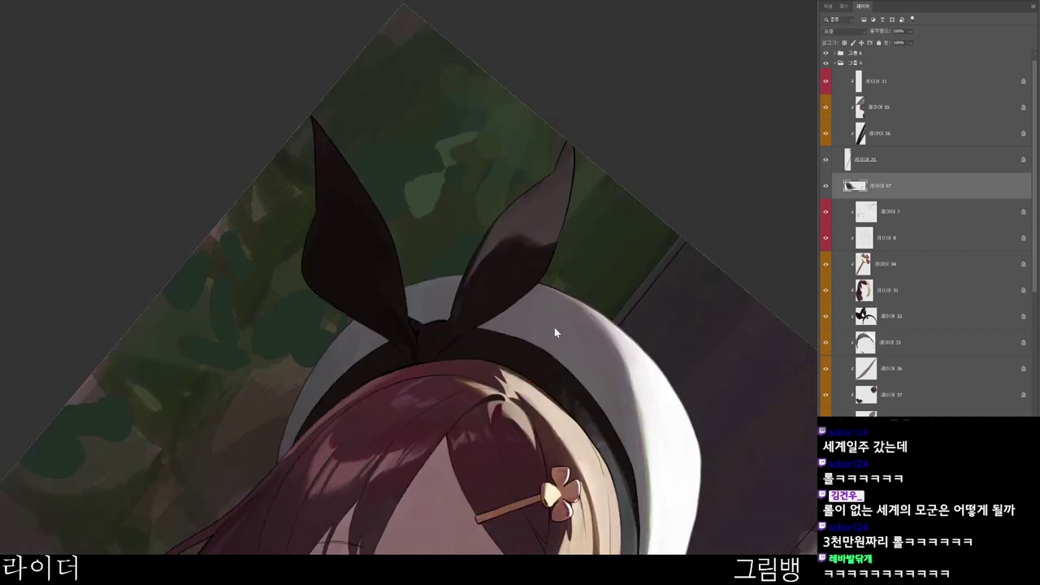
- Paint near-black shadow strokes at the base of the ribbon knot and on the adjoining hatband above the hair
scroll(436, 297, "up", 3)
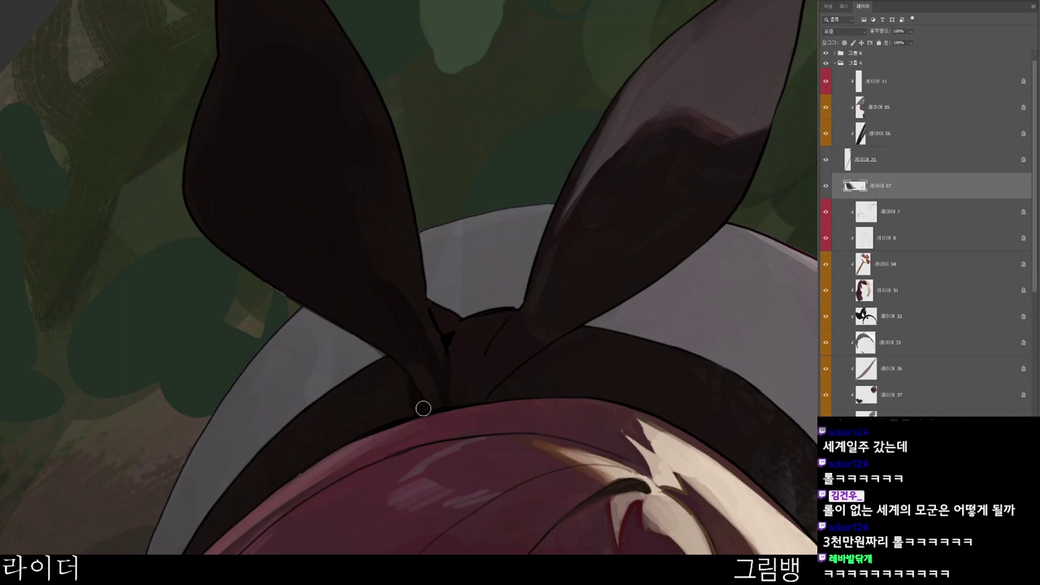
scroll(434, 394, "down", 2)
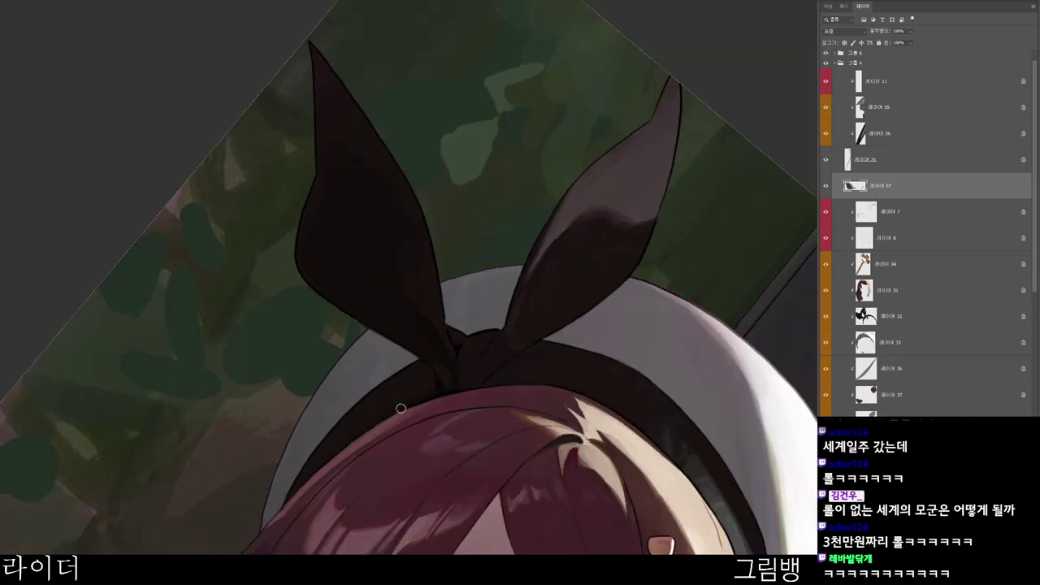
left_click_drag(441, 394, 455, 387)
key("r")
mouse_move(462, 436)
left_mouse_down()
mouse_move(538, 342)
mouse_move(495, 458)
mouse_move(480, 445)
mouse_move(485, 267)
mouse_move(479, 354)
left_mouse_up()
left_click_drag(480, 316, 475, 364)
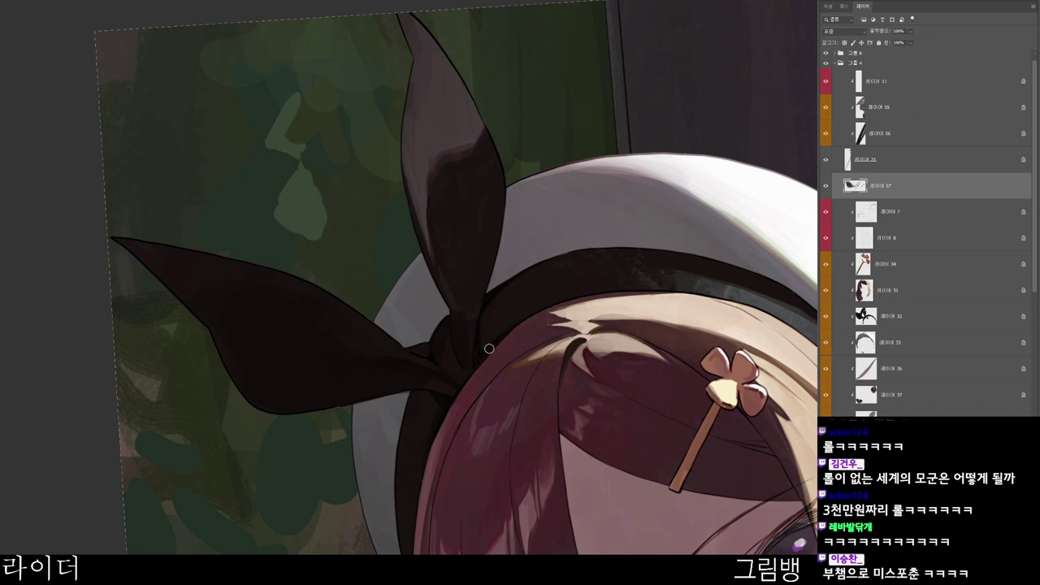
- Choose a new brush colour and paint a short stroke on the dark hatband above the blonde hair
left_click_drag(634, 293, 597, 293)
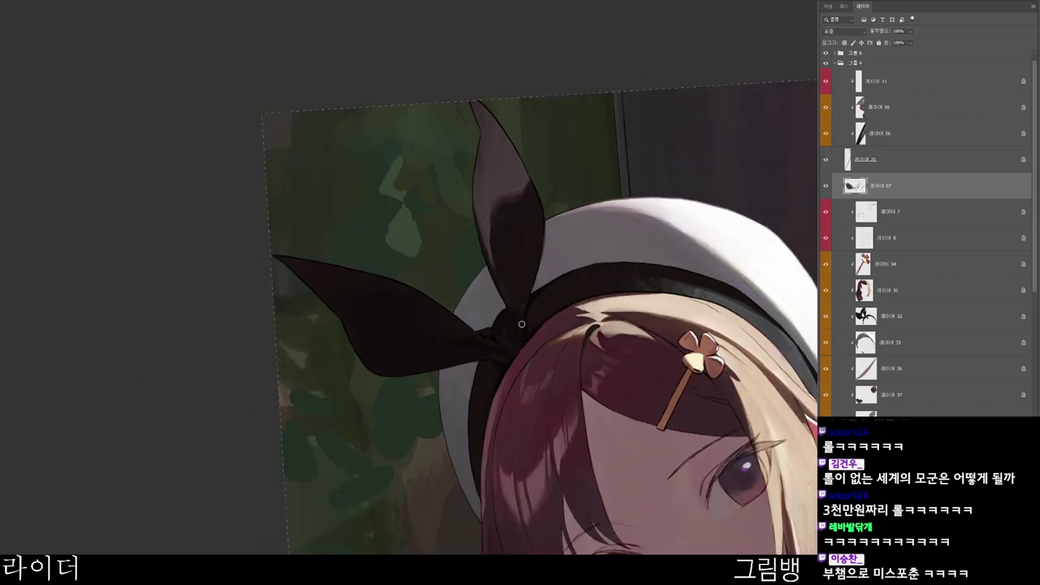
left_click_drag(537, 462, 438, 380)
left_click_drag(549, 496, 554, 281)
left_click_drag(548, 311, 507, 556)
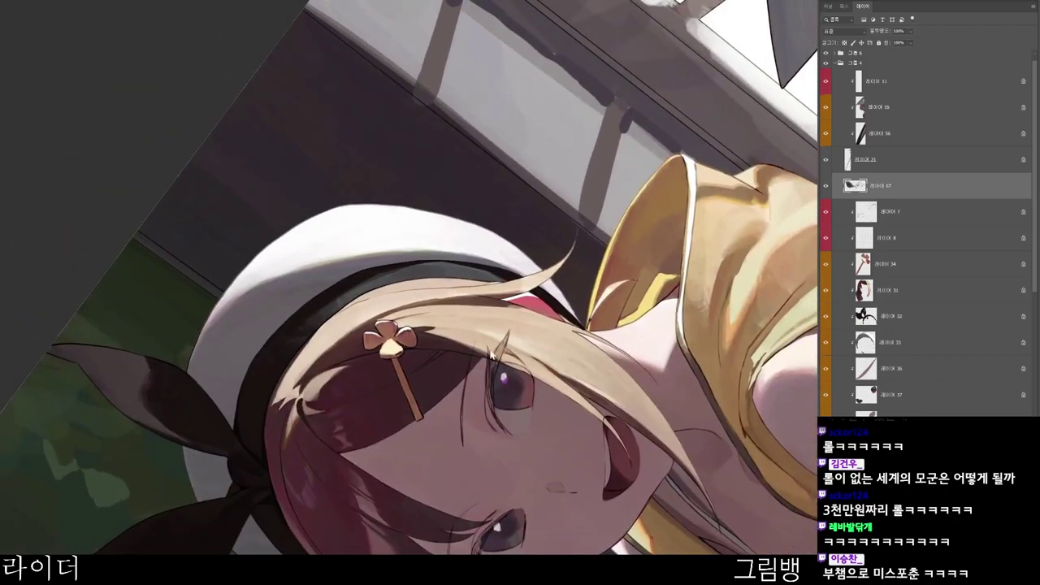
key("n")
left_click(516, 166)
left_click(703, 38)
left_click_drag(318, 329, 334, 315)
mouse_move(438, 392)
left_mouse_down()
mouse_move(466, 199)
mouse_move(491, 333)
left_mouse_up()
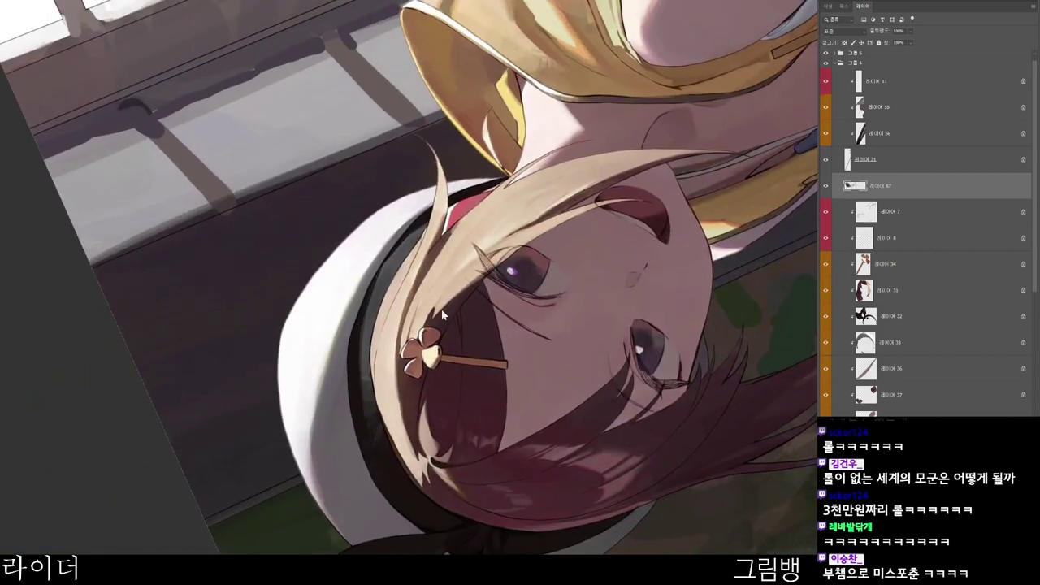
- Pick a dark red brush colour and paint it along the hatband's edge toward the ear
key("c")
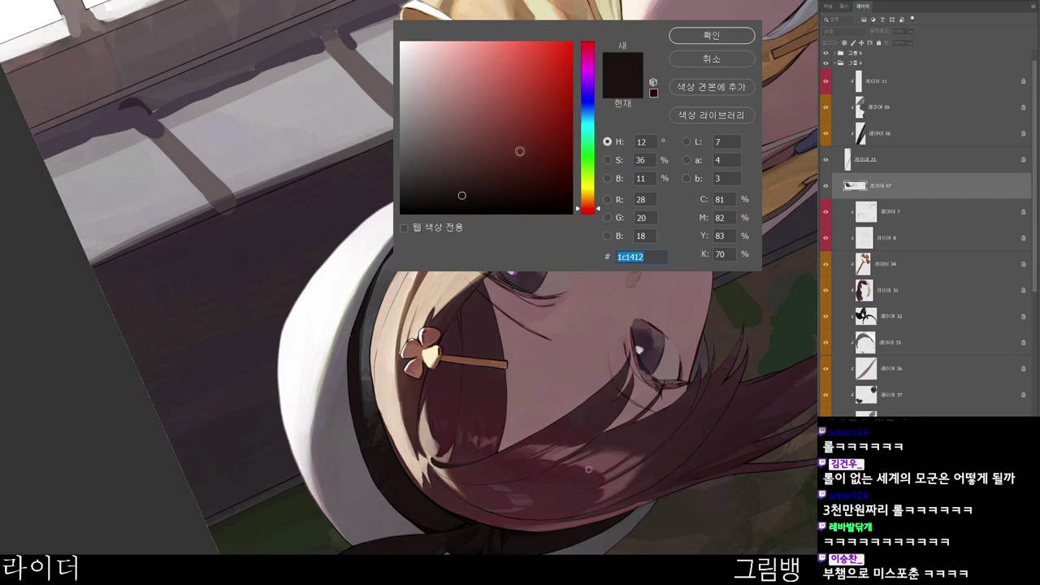
left_click(528, 180)
left_click(590, 212)
left_click(706, 39)
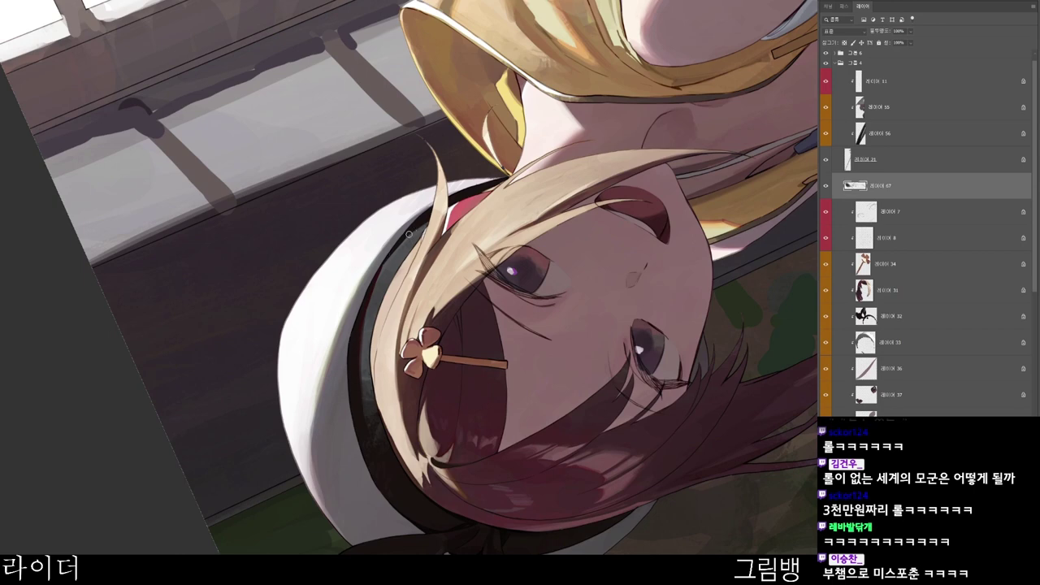
left_click_drag(378, 272, 424, 225)
- Pick a brighter dark red, paint along the hatband's edge beside the blonde hair, and undo the last stroke
left_click_drag(578, 235, 223, 303)
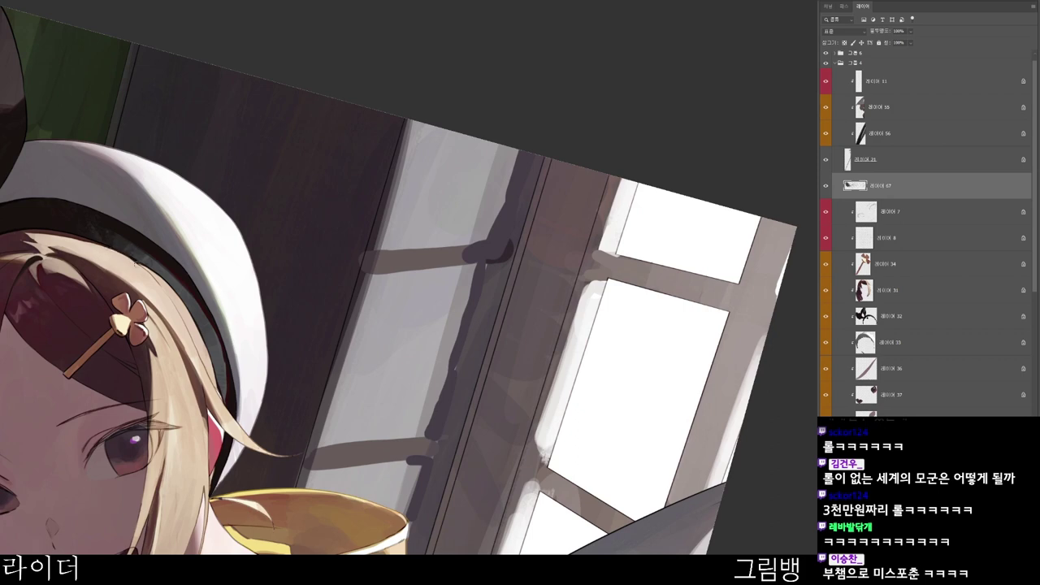
left_click_drag(209, 380, 317, 293)
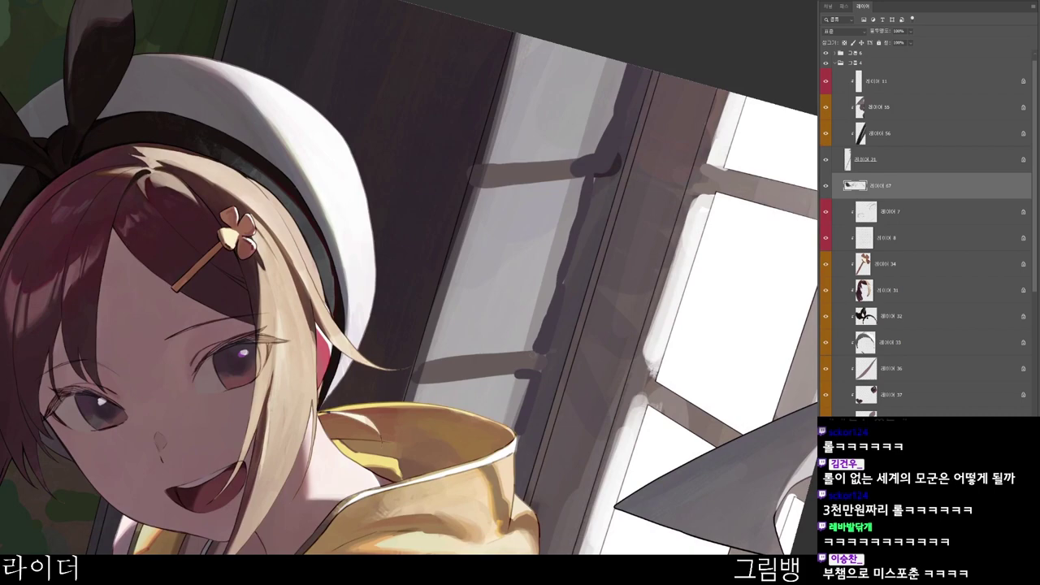
left_click_drag(451, 500, 475, 143)
key("n")
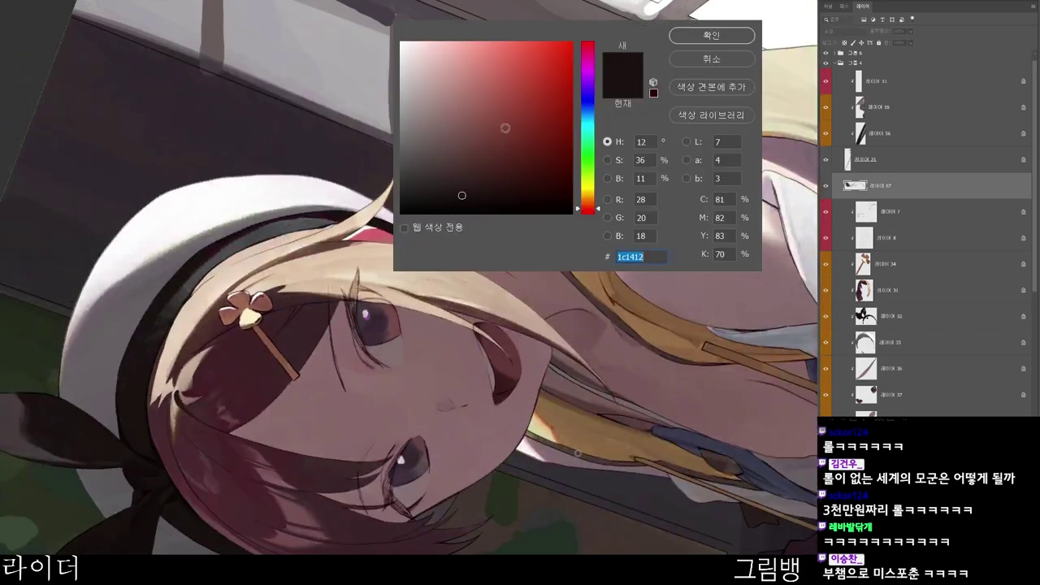
left_click(534, 157)
left_click(711, 35)
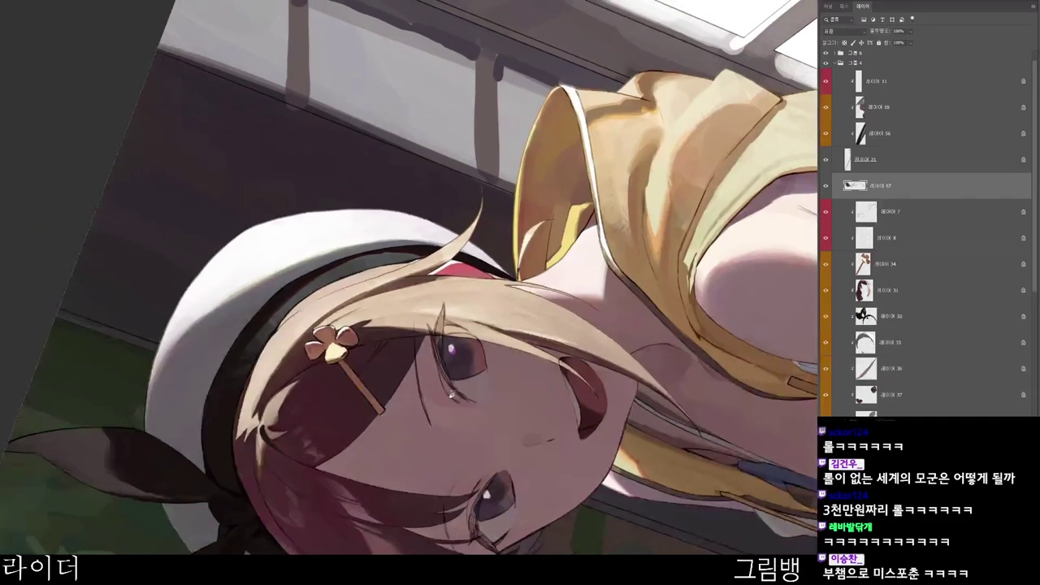
left_click_drag(452, 395, 414, 306)
left_click_drag(316, 373, 341, 294)
key("ctrl+z")
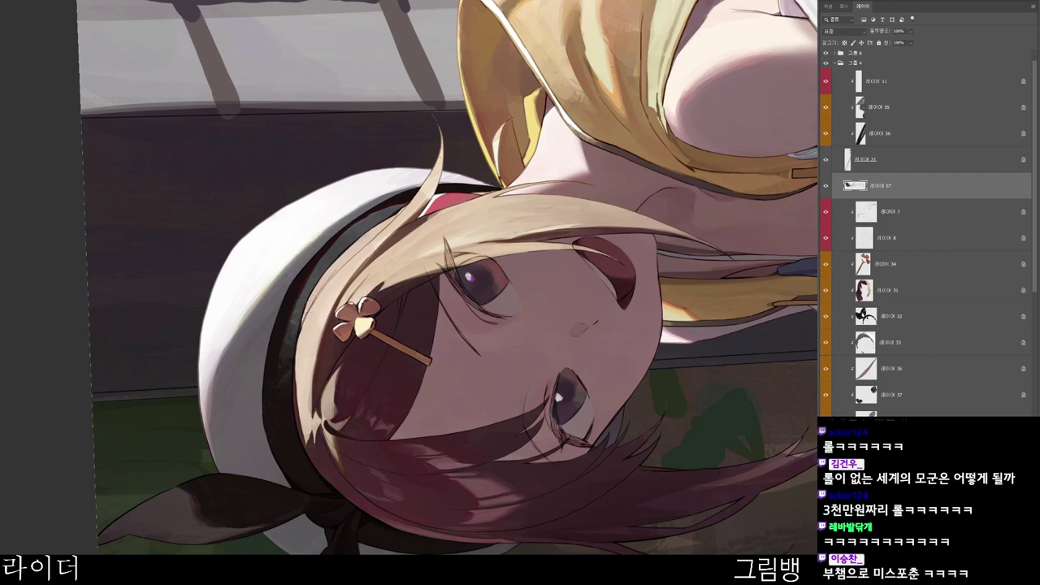
- Pick a muted reddish tan and paint it along the blonde hair's outer edge beside the hatband, undoing one stroke
key("n")
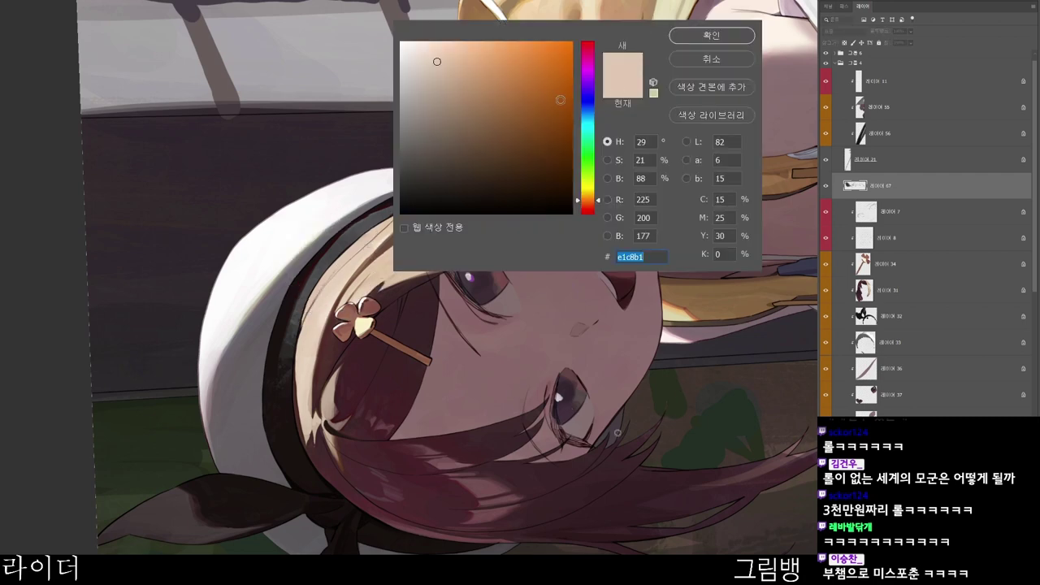
left_click(480, 99)
left_click_drag(587, 208, 586, 197)
left_click(704, 37)
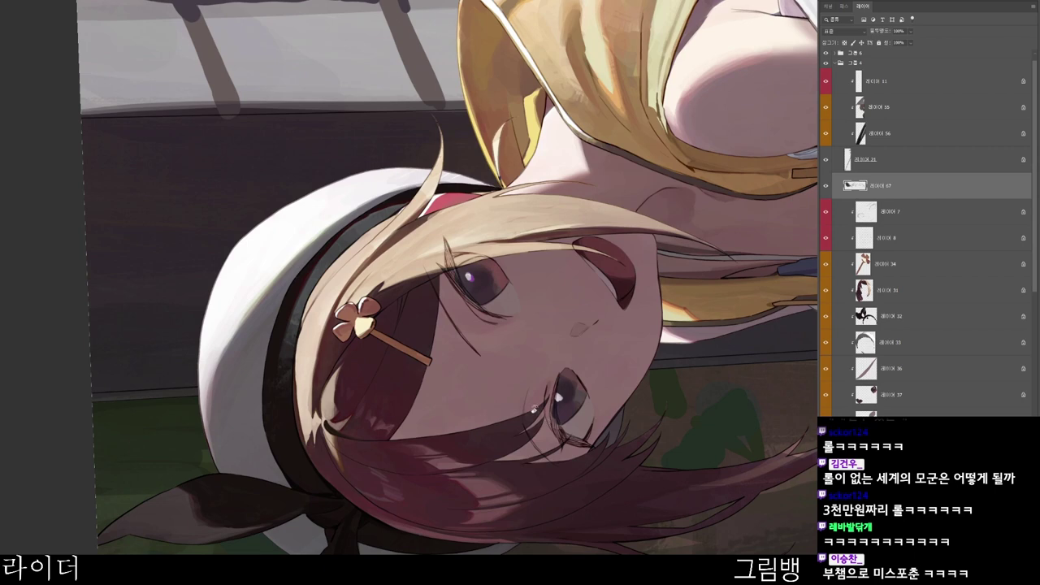
mouse_move(327, 238)
left_mouse_down()
mouse_move(334, 190)
mouse_move(328, 233)
left_mouse_up()
key("ctrl+z")
left_click_drag(334, 182, 322, 267)
mouse_move(337, 180)
left_mouse_down()
mouse_move(333, 261)
mouse_move(339, 248)
left_mouse_up()
scroll(336, 245, "up", 1)
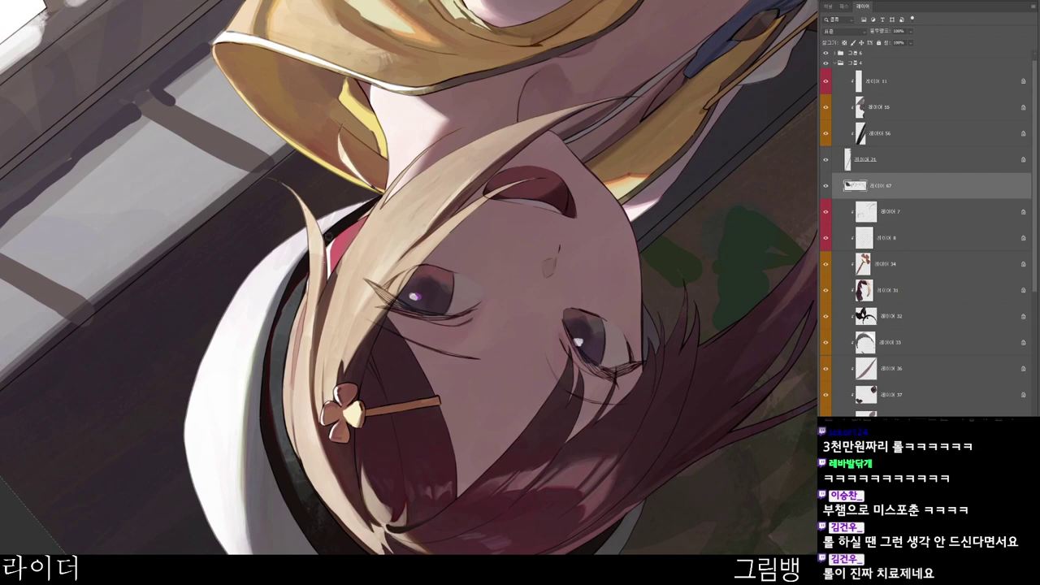
- Sample a shadow tone beside the ear, adjust it, and paint the shadow between the ear and the blonde hair
left_click_drag(341, 241, 310, 208)
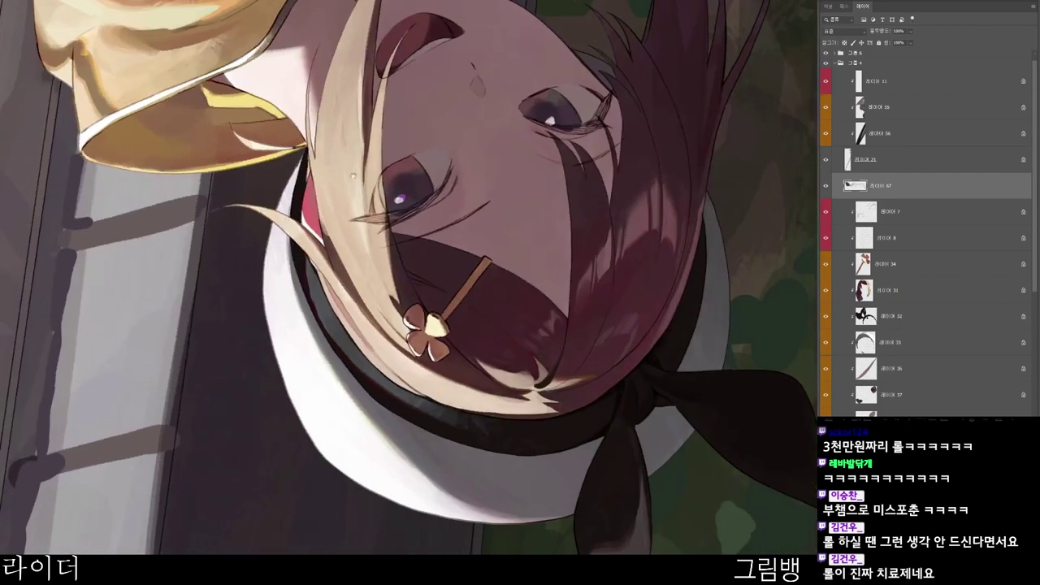
left_click_drag(342, 138, 357, 193)
left_click_drag(289, 280, 283, 364)
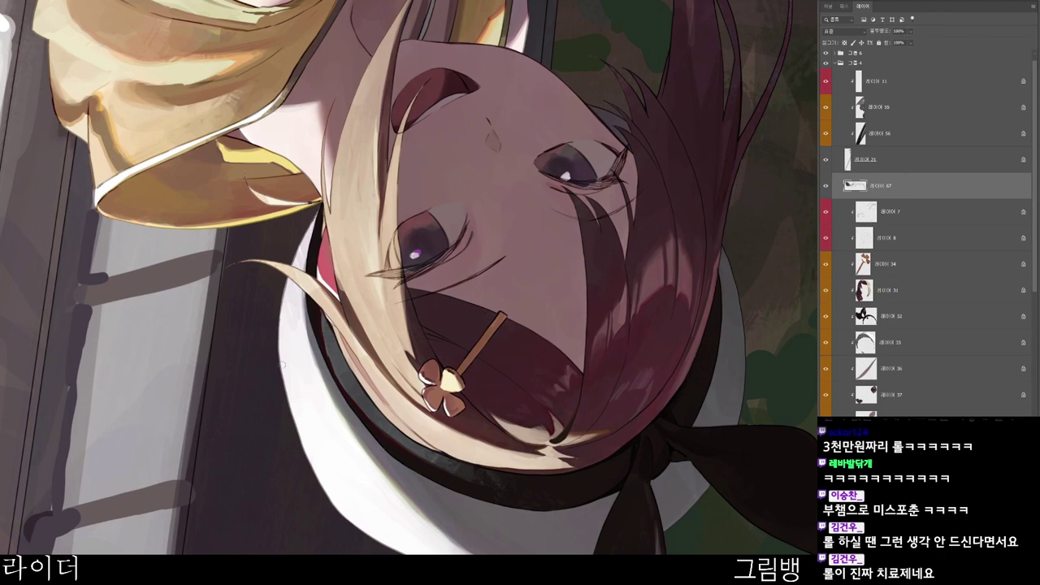
left_click_drag(342, 296, 343, 259)
left_click_drag(343, 259, 319, 322)
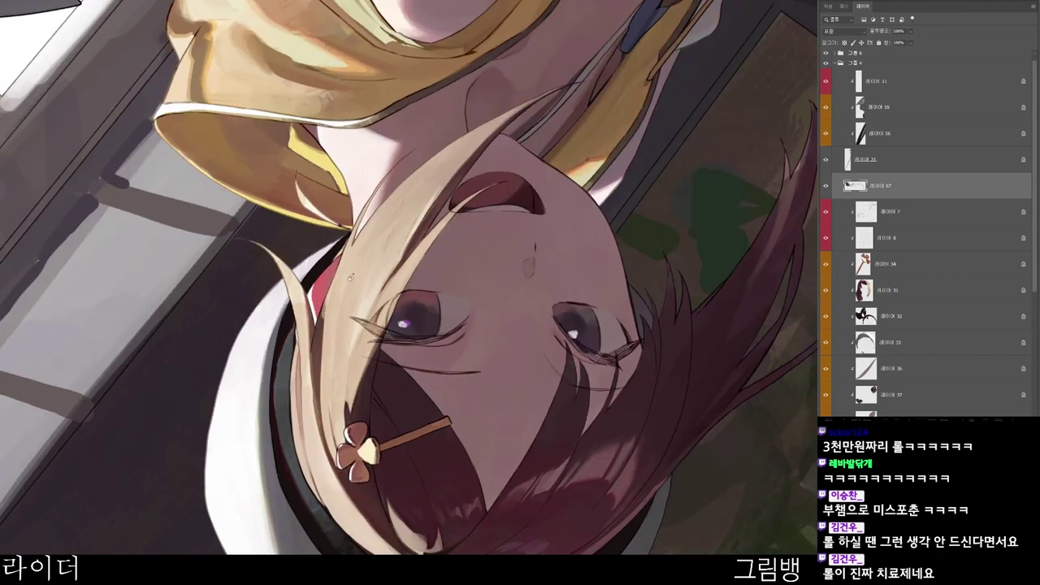
left_click(318, 327, "alt")
left_click(592, 465)
left_click(723, 34)
scroll(331, 320, "up", 1)
left_click_drag(330, 281, 321, 311)
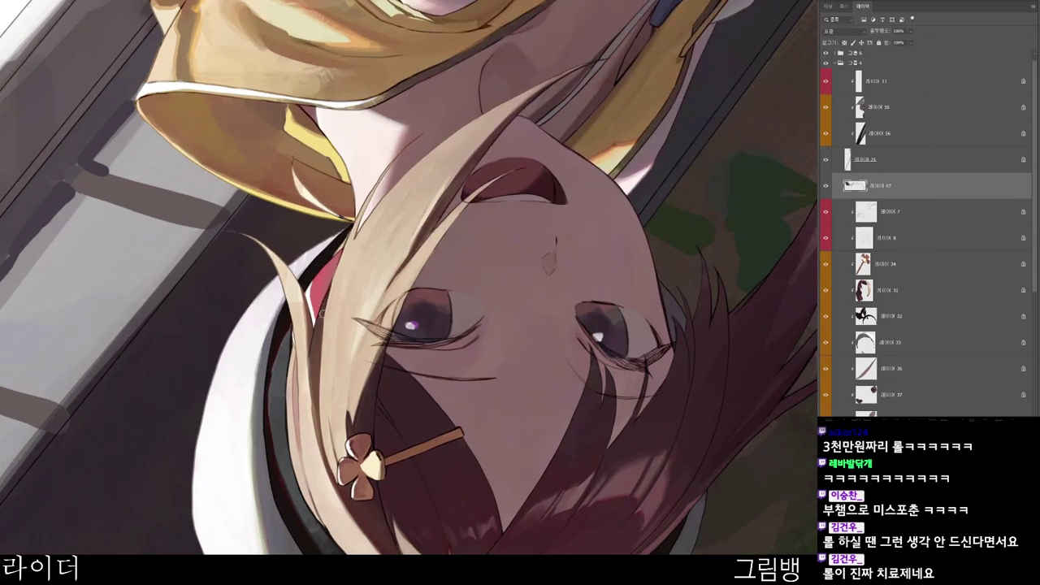
- Set the brush colour to red #d00000 for the ear and add a white highlight along its upper rim
scroll(359, 257, "down", 4)
key("r")
left_click_drag(358, 257, 224, 511)
left_click_drag(433, 392, 524, 314)
scroll(318, 345, "up", 2)
left_click_drag(318, 345, 431, 300)
key("n")
left_click(553, 109)
left_click_drag(585, 208, 586, 217)
left_click(572, 74)
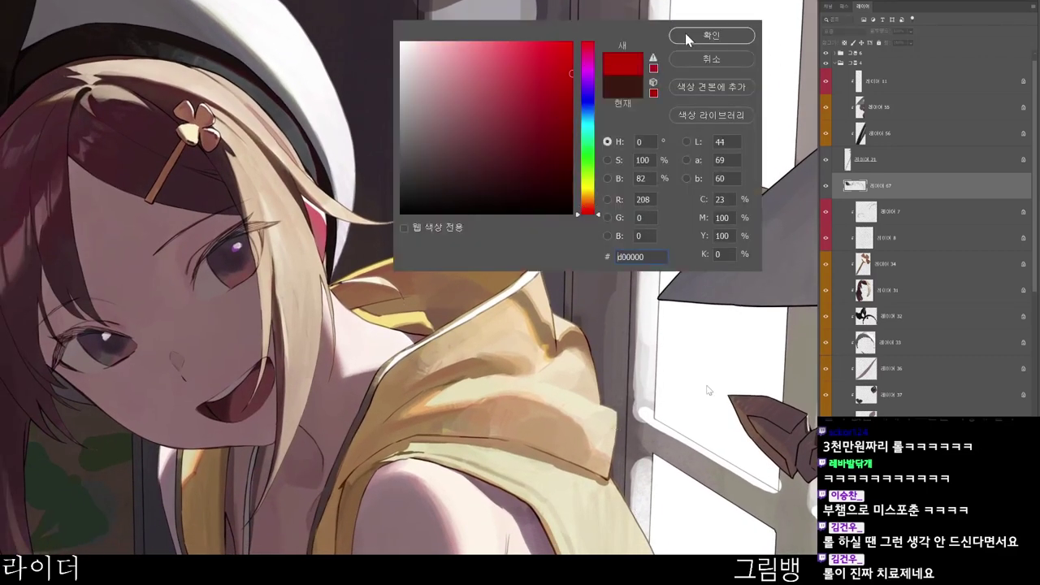
left_click(688, 36)
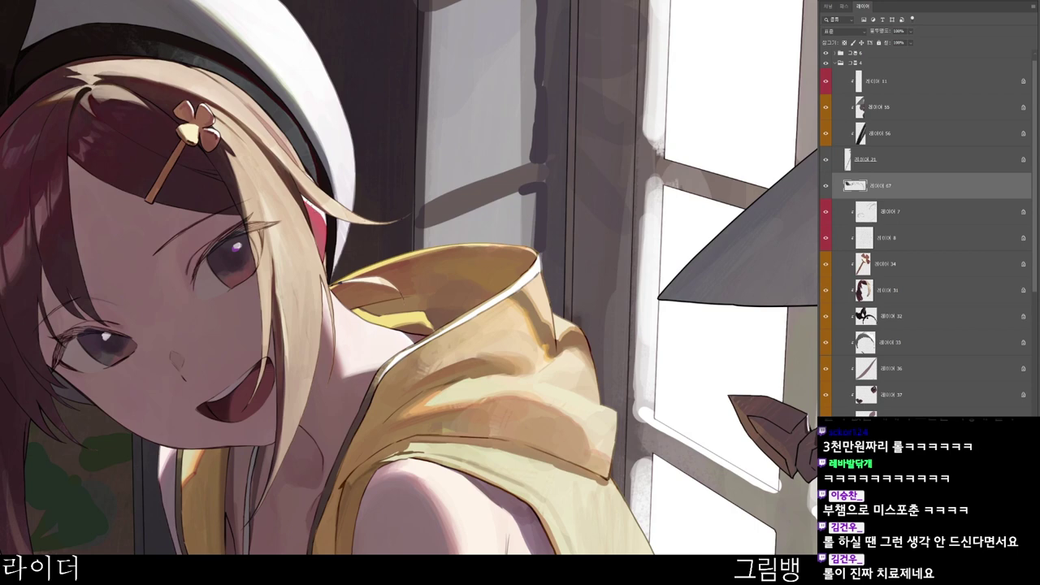
left_click_drag(303, 202, 316, 212)
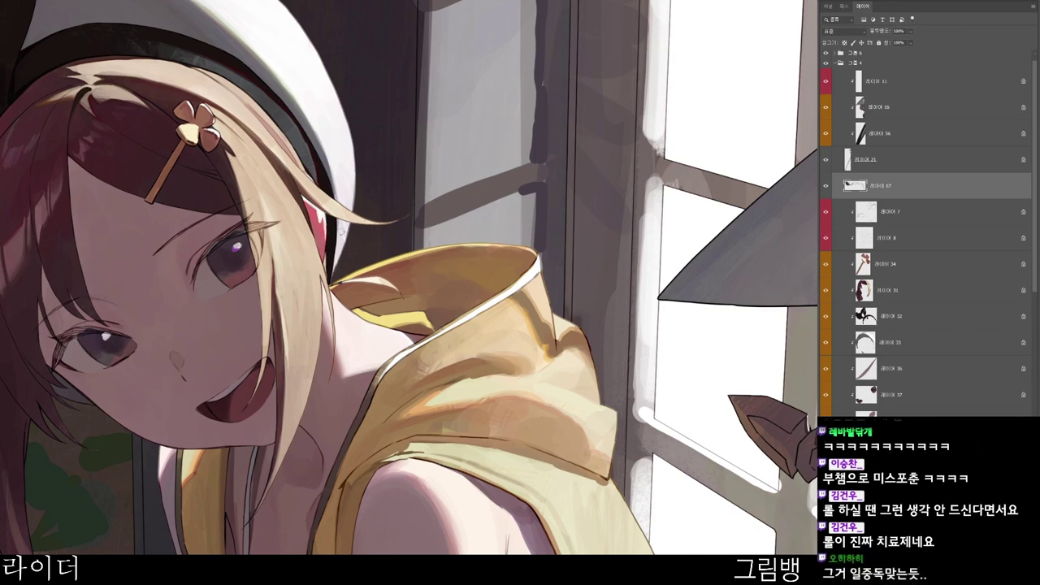
- Try a terracotta #c67252 brush stroke at the lower end of the ear beside the blonde hair
key("n")
left_click(501, 80)
left_click(584, 206)
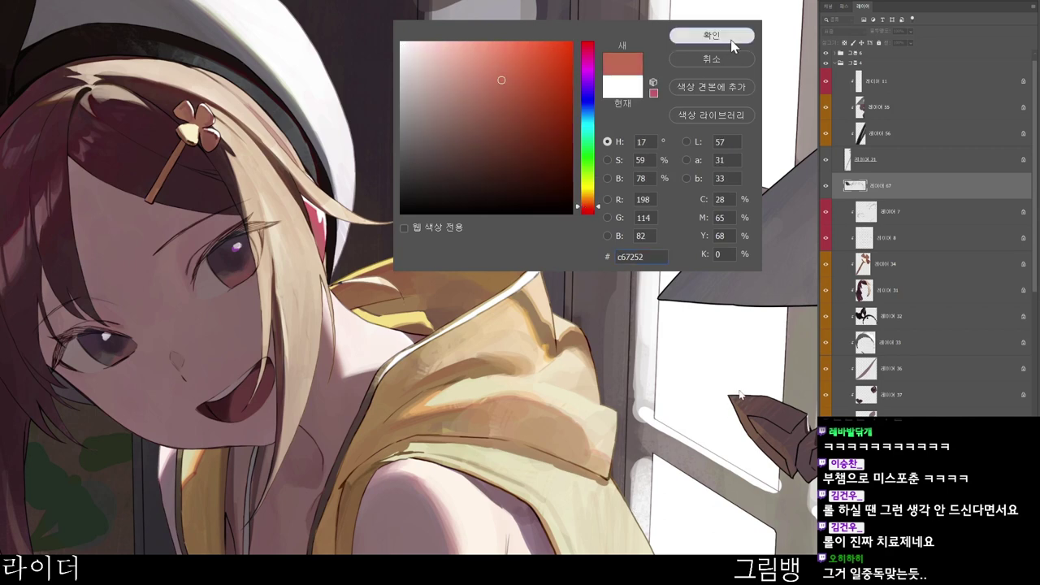
left_click(731, 39)
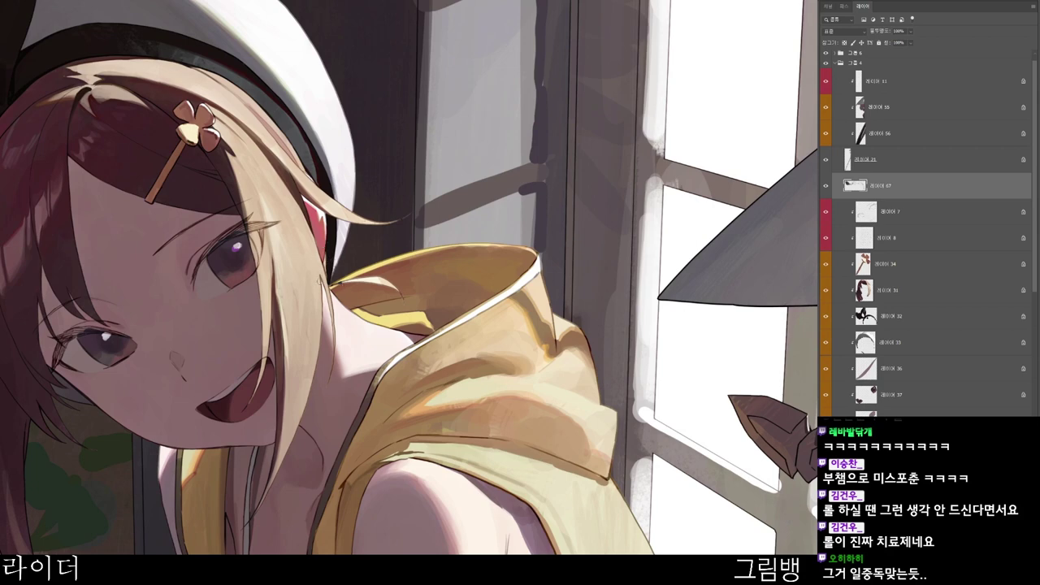
mouse_move(321, 284)
left_mouse_down()
mouse_move(309, 238)
mouse_move(320, 284)
left_mouse_up()
key("ctrl+z")
key("ctrl+z")
- Set the brush colour to reddish brown #93563f for shading around the ear
key("n")
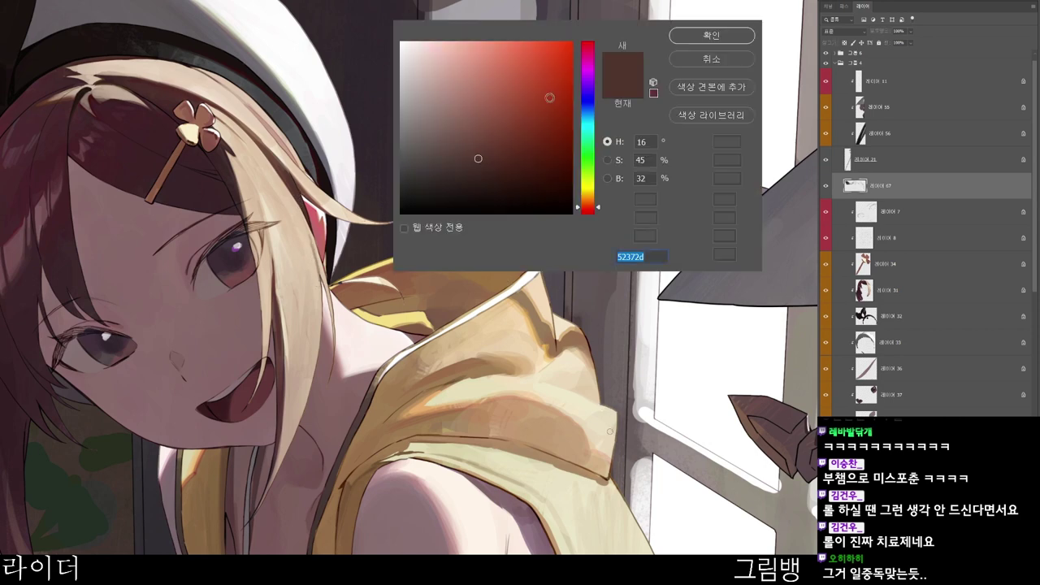
left_click(499, 115)
left_click(697, 35)
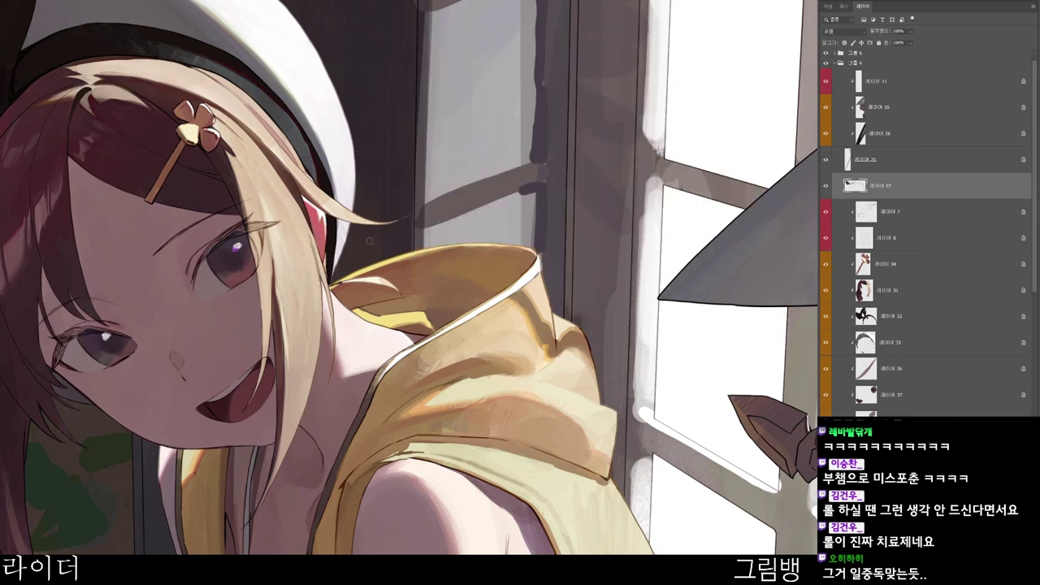
left_click_drag(368, 284, 362, 238)
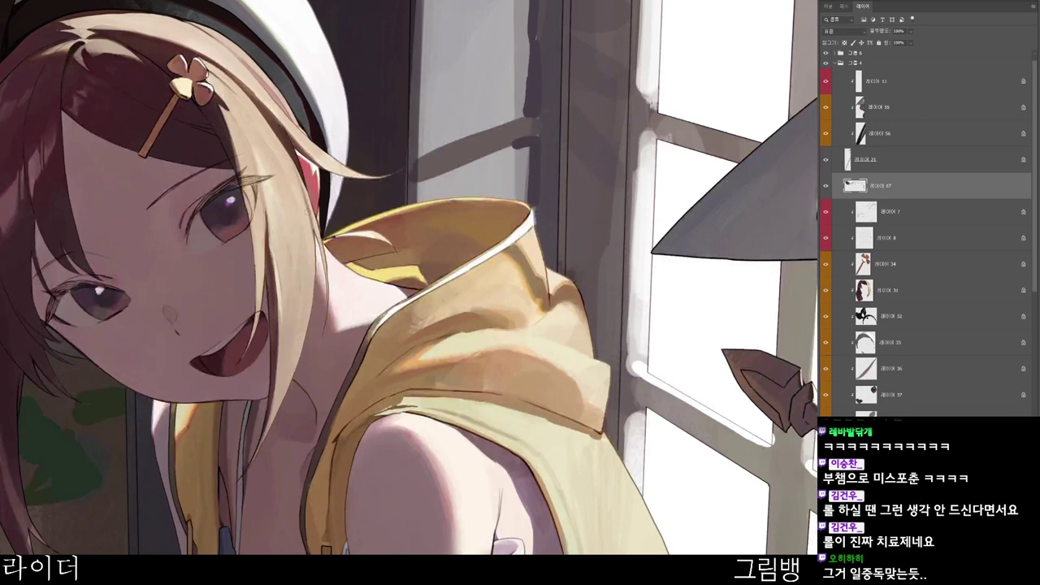
left_click_drag(301, 208, 281, 209)
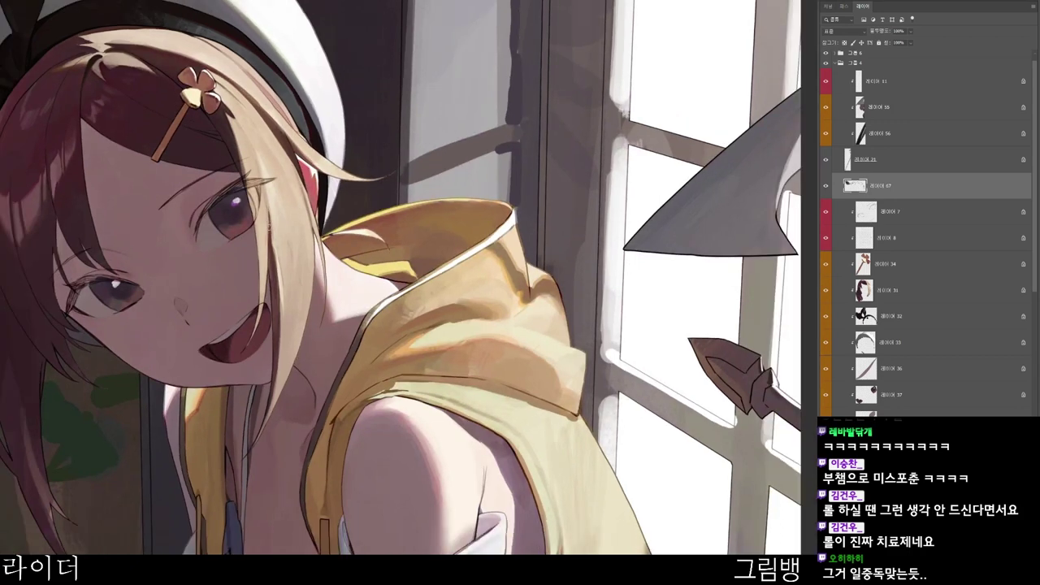
key("ctrl+minus")
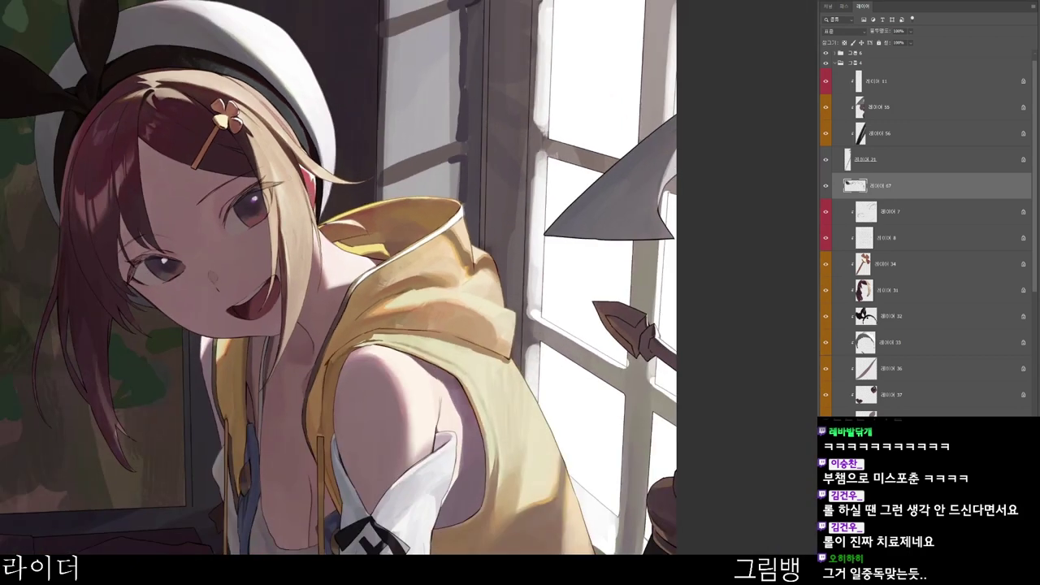
left_click_drag(566, 359, 518, 385)
- Darken the brush colour to a deep brown for the details around the ear and hood
key("n")
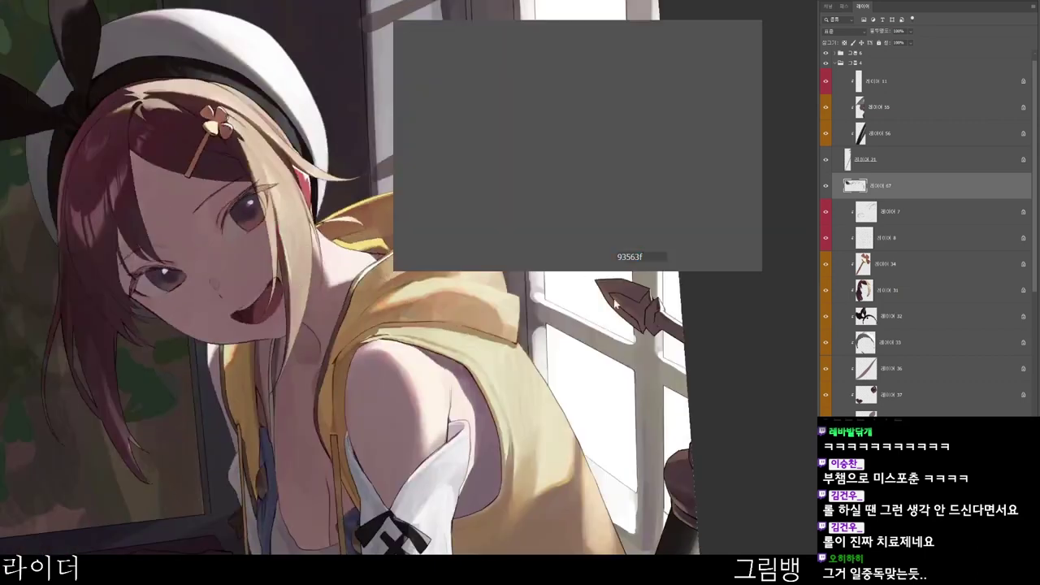
left_click(518, 175)
left_click(711, 39)
scroll(274, 238, "up", 2)
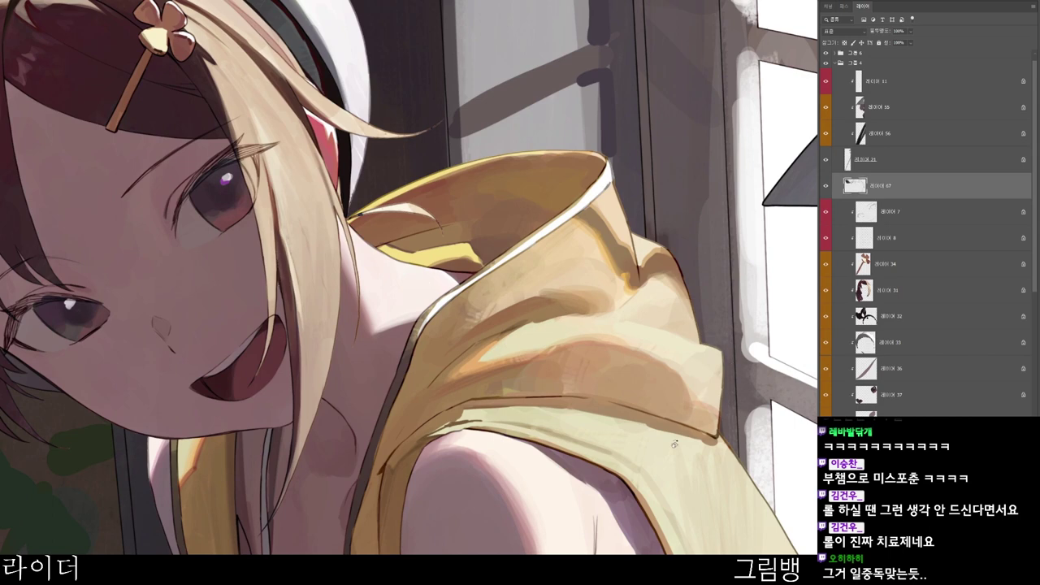
- Sample a tone beside the red forelock, paint strand strokes down its edge over the forehead, and undo the last stroke
left_click_drag(631, 490, 573, 497)
left_click_drag(455, 341, 649, 503)
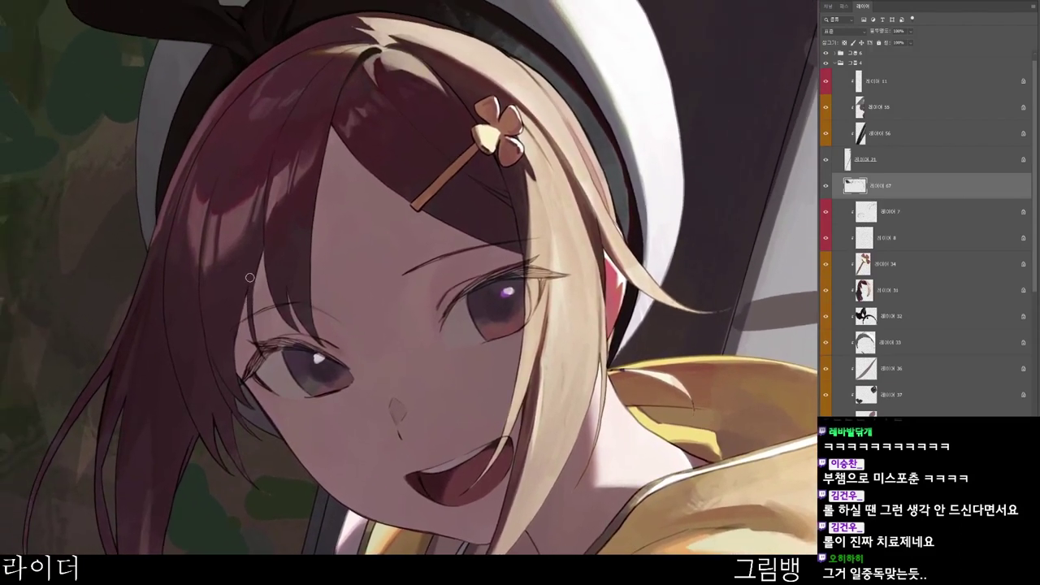
left_click(259, 347, "alt")
left_click_drag(259, 219, 250, 314)
left_click_drag(259, 227, 250, 274)
key("ctrl+z")
- Set the brush colour to a deeper, more saturated dark plum for the red hair strands
key("n")
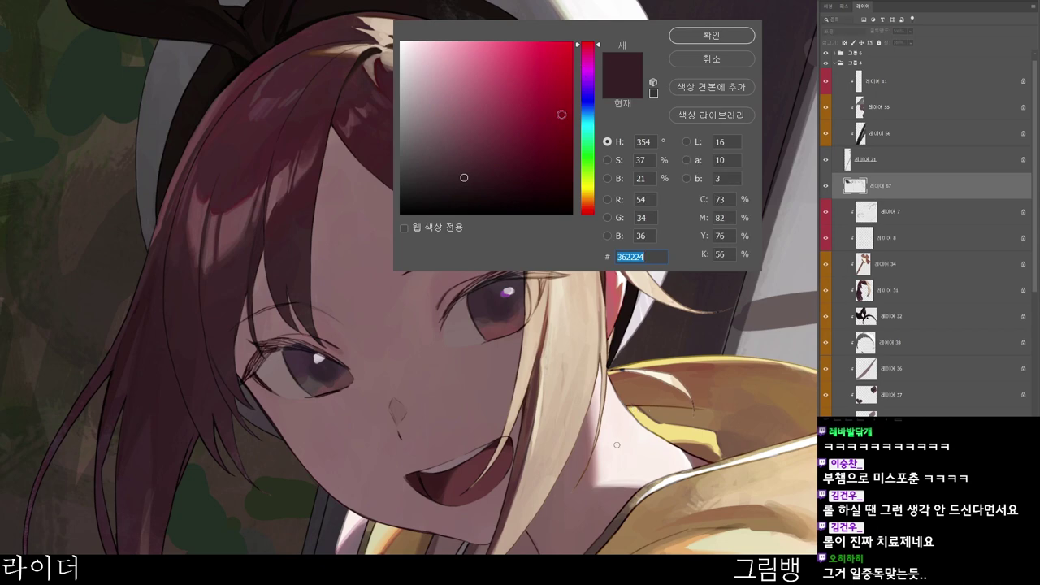
left_click(504, 188)
left_click(723, 36)
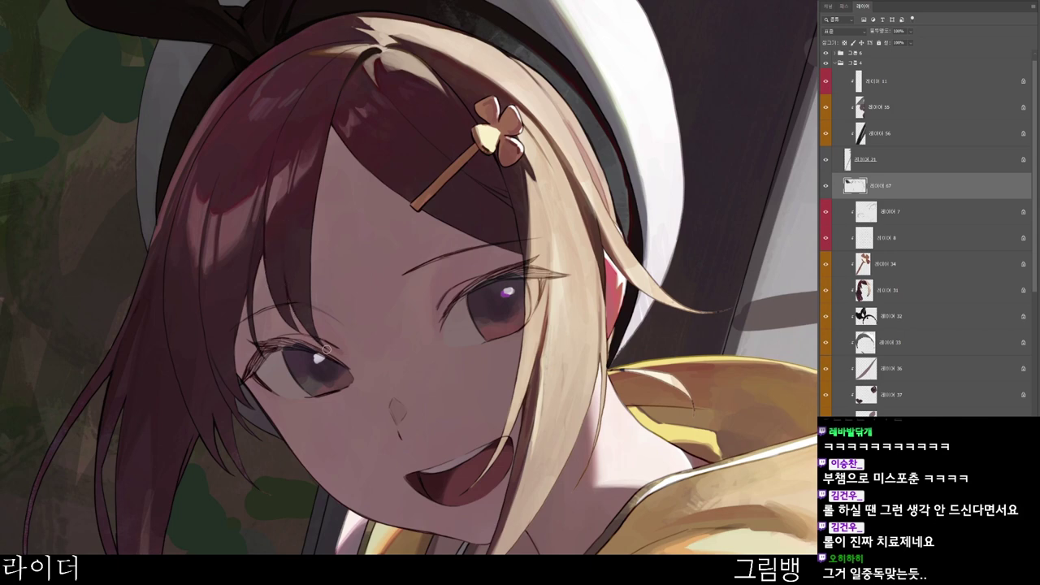
- Set the brush colour to a very dark red for shading the red hair
key("r")
left_click_drag(520, 445, 458, 492)
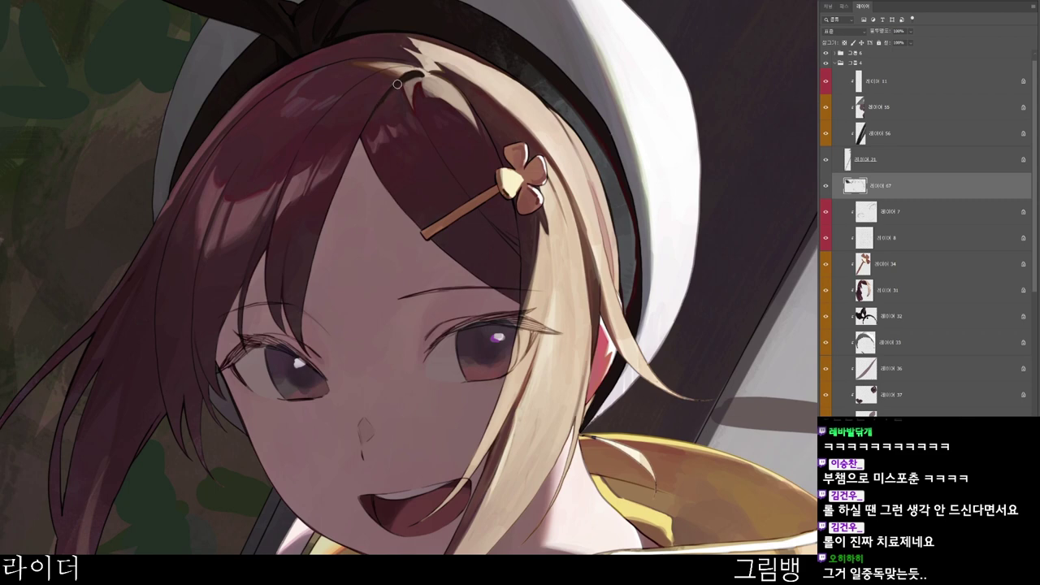
left_click_drag(424, 102, 348, 177)
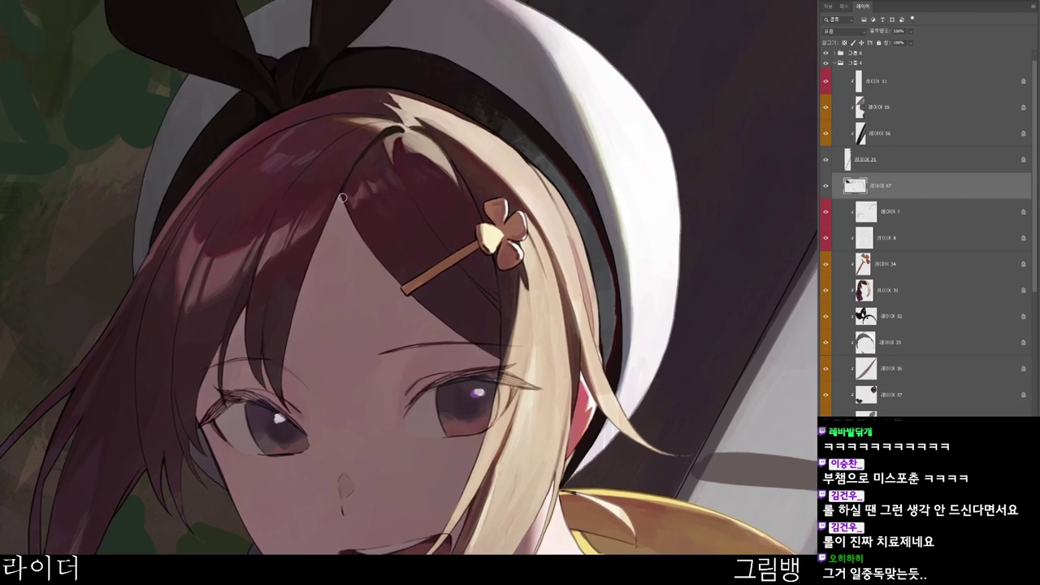
key("n")
left_click(543, 188)
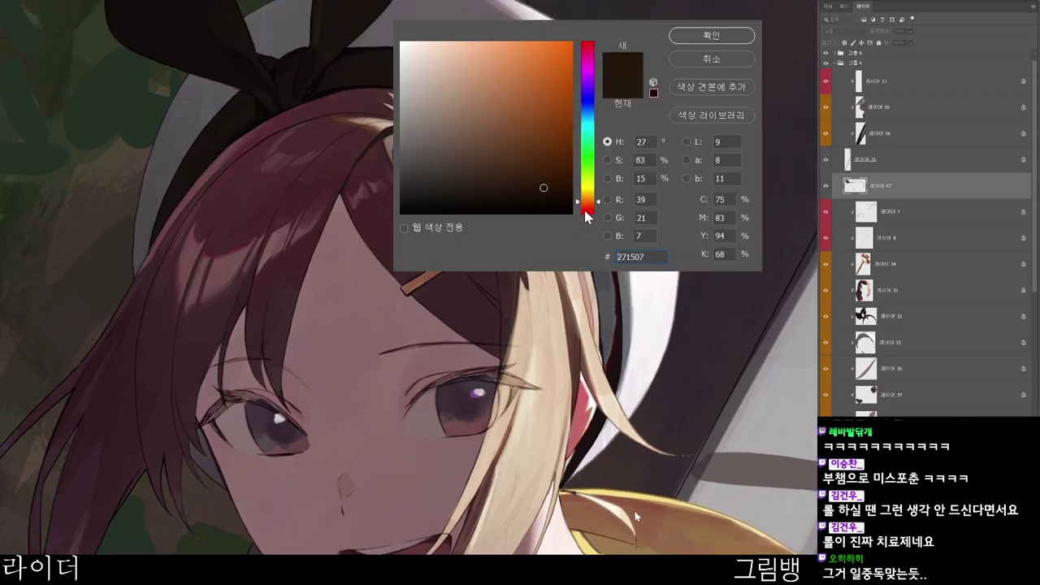
left_click(585, 211)
left_click(727, 41)
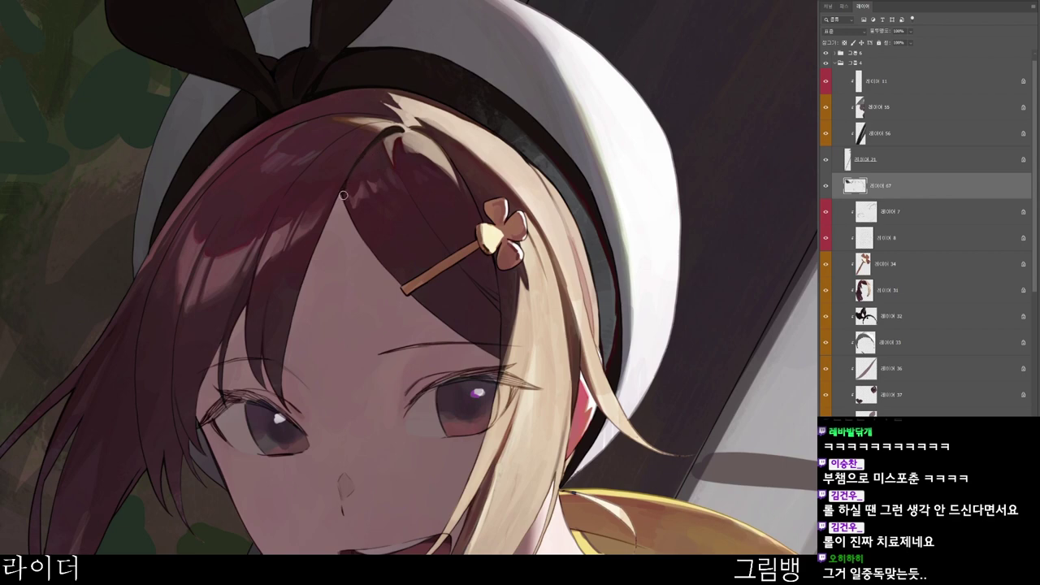
- Paint dark strand shading in the red fringe around and beneath the clover hair clip
key("r")
left_click_drag(448, 190, 447, 277)
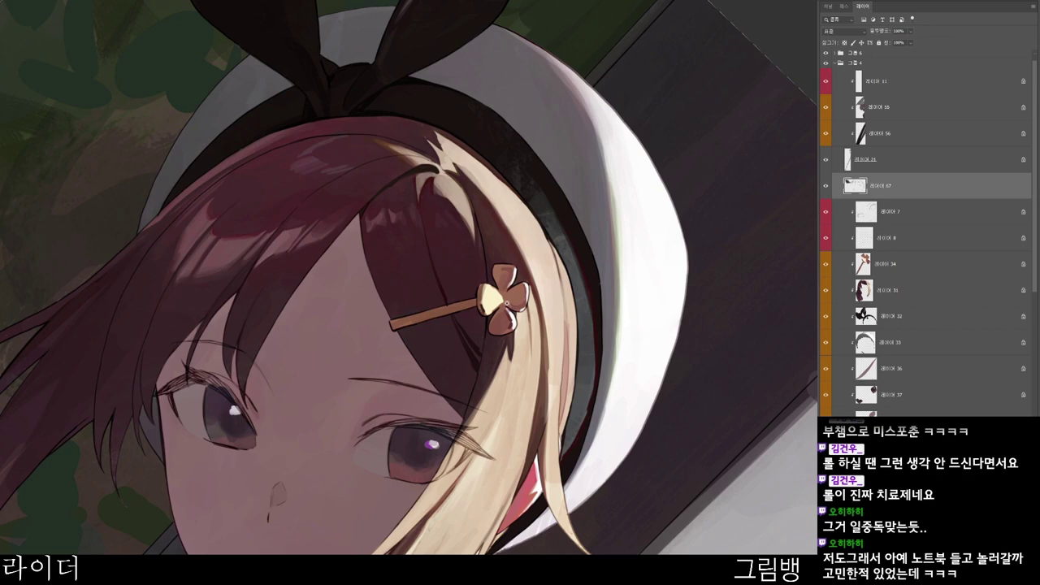
scroll(507, 303, "down", 1)
left_click_drag(491, 288, 452, 285)
scroll(449, 373, "up", 1)
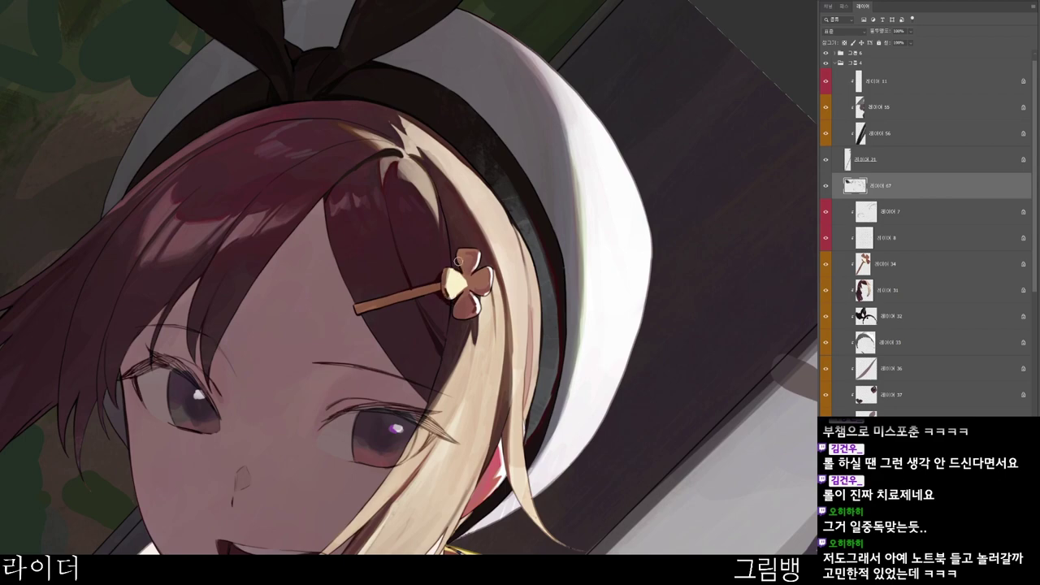
scroll(519, 219, "down", 2)
key("r")
left_click_drag(472, 349, 477, 204)
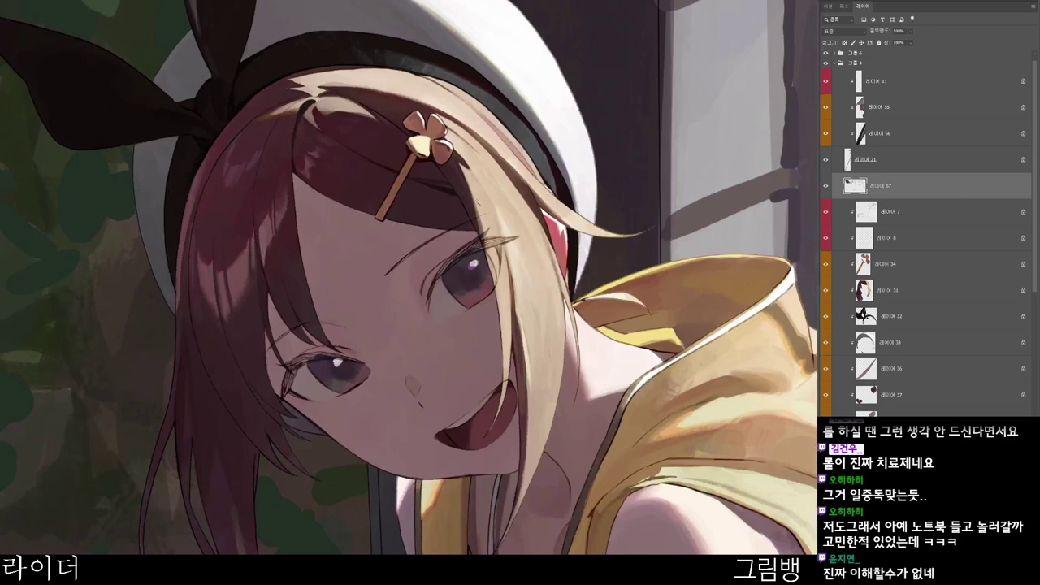
- Sample a tone from the clover hair clip and paint darker shading along the clip's bar
scroll(477, 202, "up", 1)
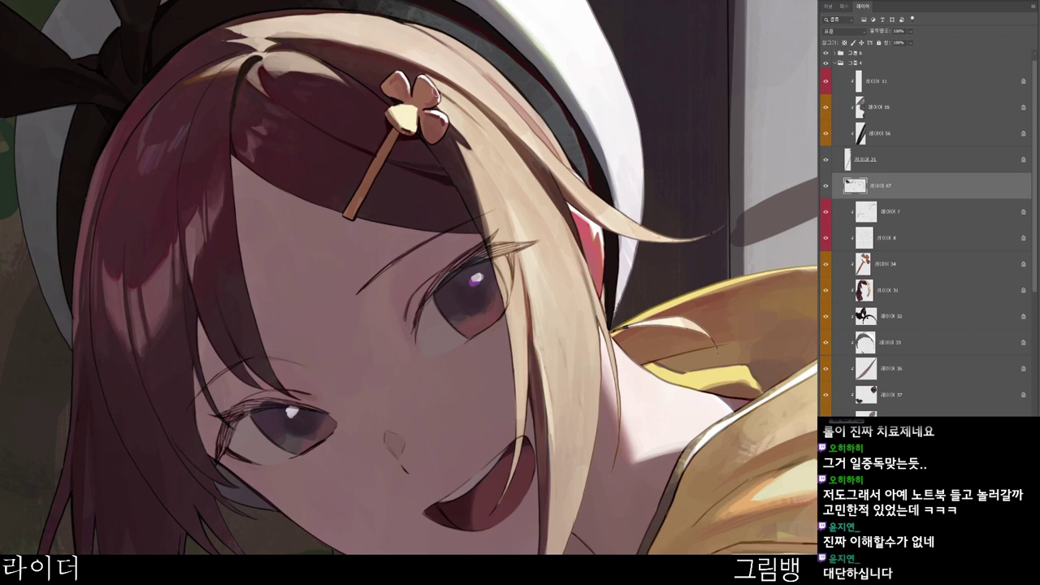
left_click(435, 116, "alt")
scroll(495, 156, "down", 3)
scroll(538, 393, "up", 5)
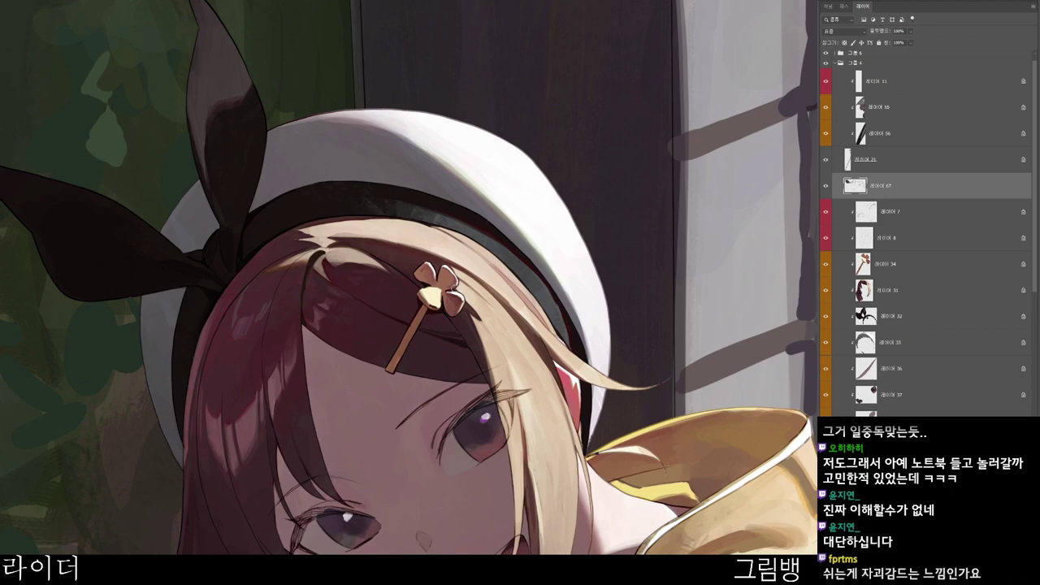
scroll(479, 328, "down", 2)
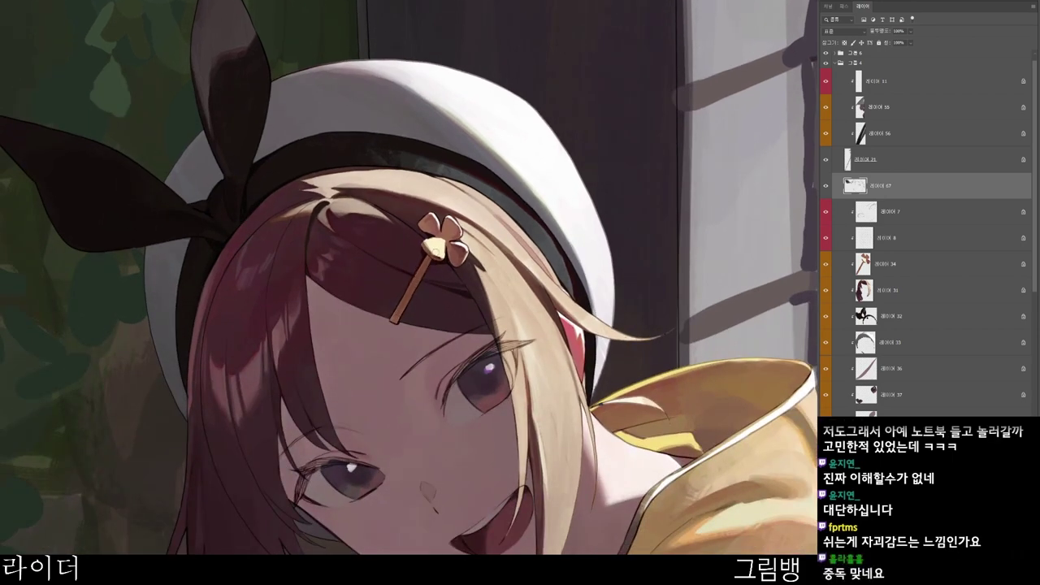
left_click_drag(434, 268, 476, 220)
scroll(459, 272, "up", 2)
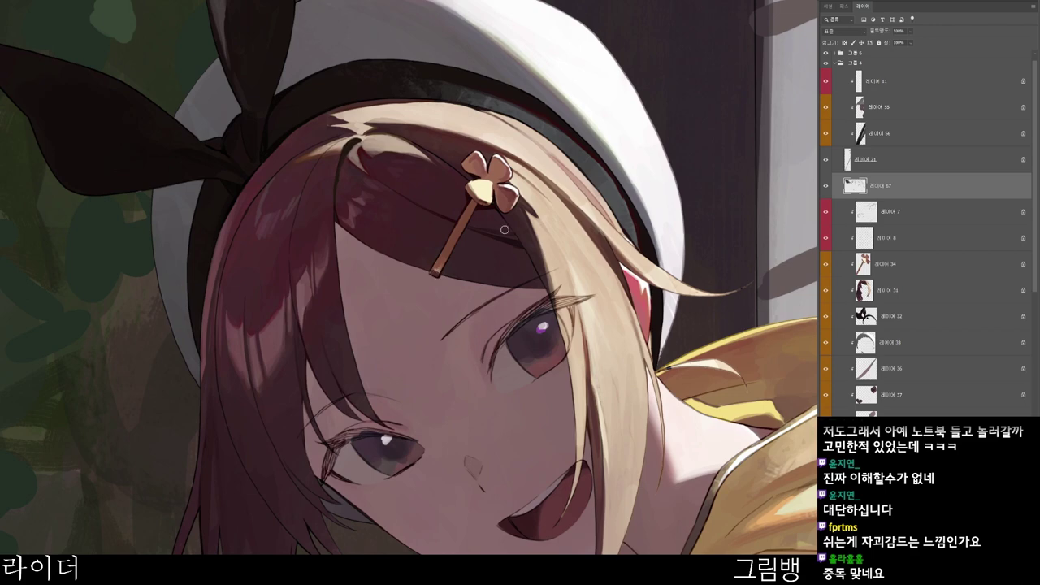
scroll(506, 195, "down", 1)
left_click_drag(586, 324, 424, 402)
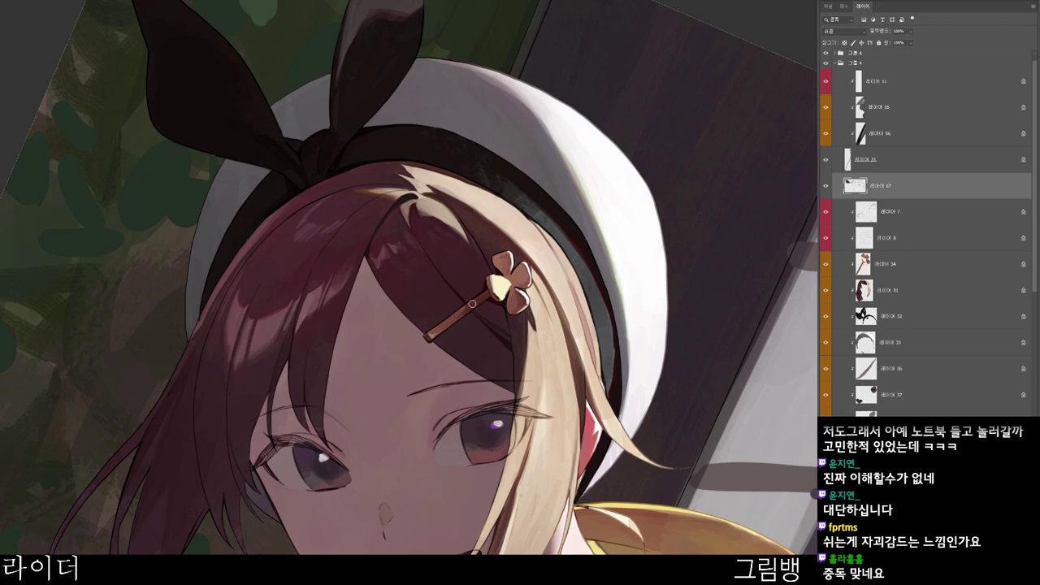
left_click_drag(531, 320, 523, 280)
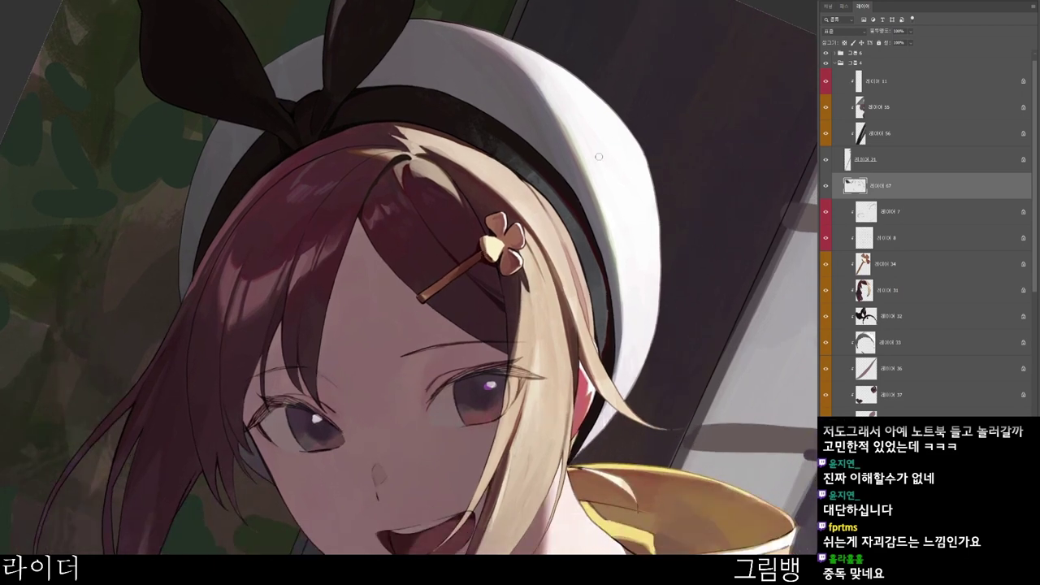
left_click_drag(649, 307, 579, 451)
left_click_drag(530, 529, 512, 478)
- Set the brush colour to a darker, less saturated red-black and refine the shading around the hair clip
key("n")
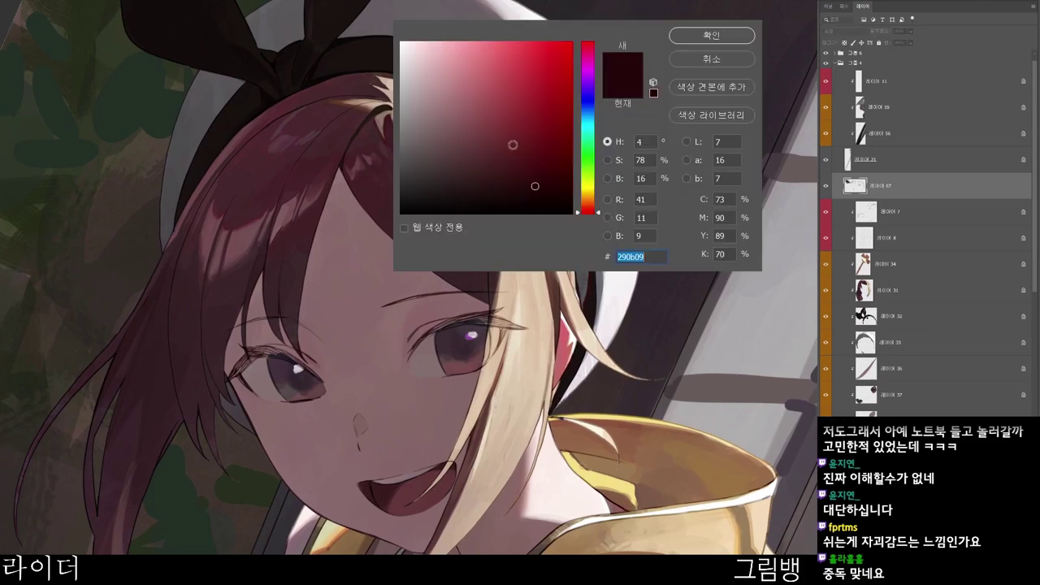
left_click(490, 195)
left_click(712, 40)
key("r")
left_click_drag(542, 499, 470, 534)
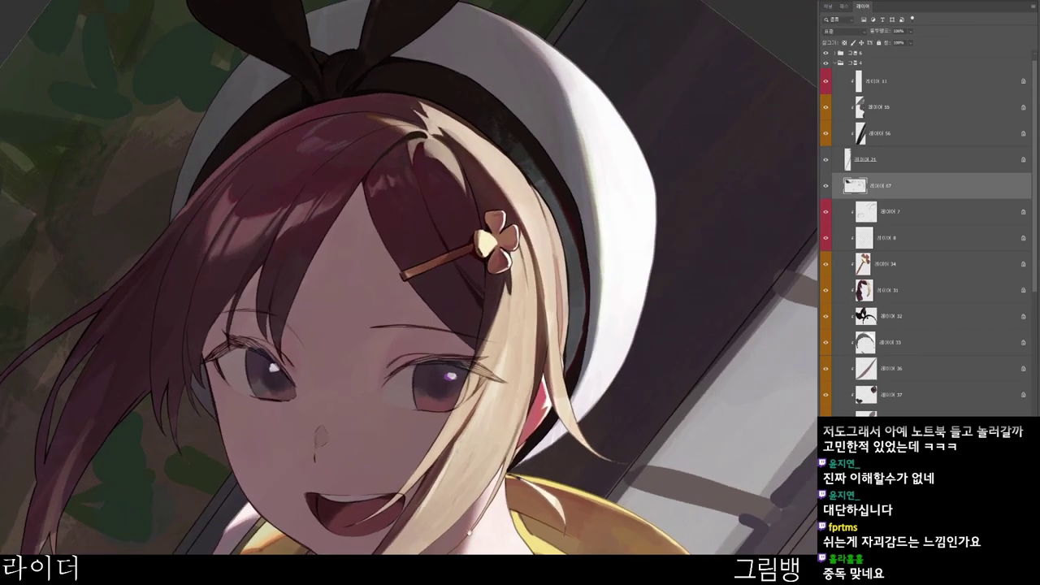
left_click_drag(491, 335, 458, 217)
scroll(411, 214, "up", 2)
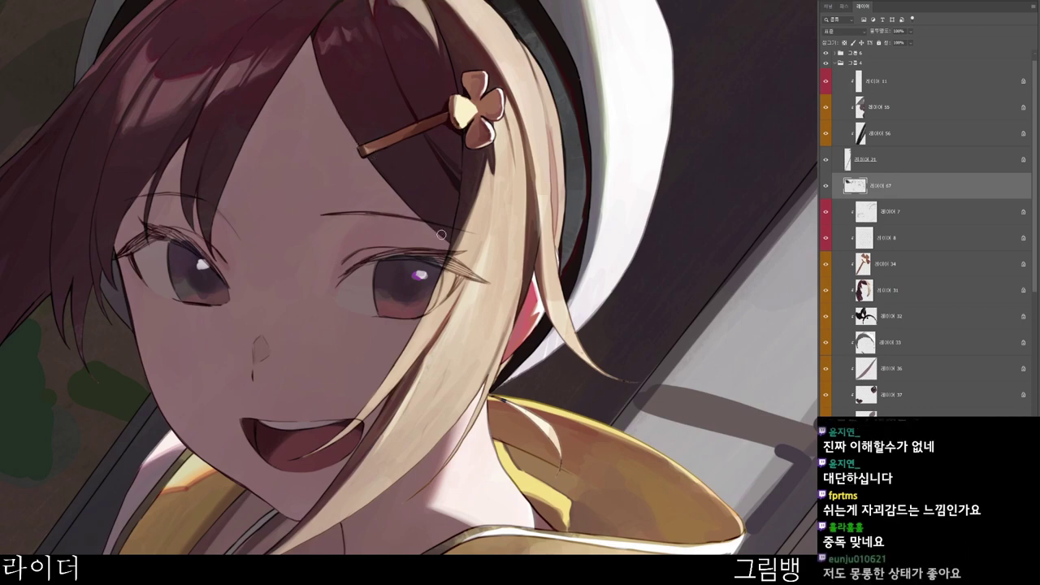
scroll(406, 183, "down", 1)
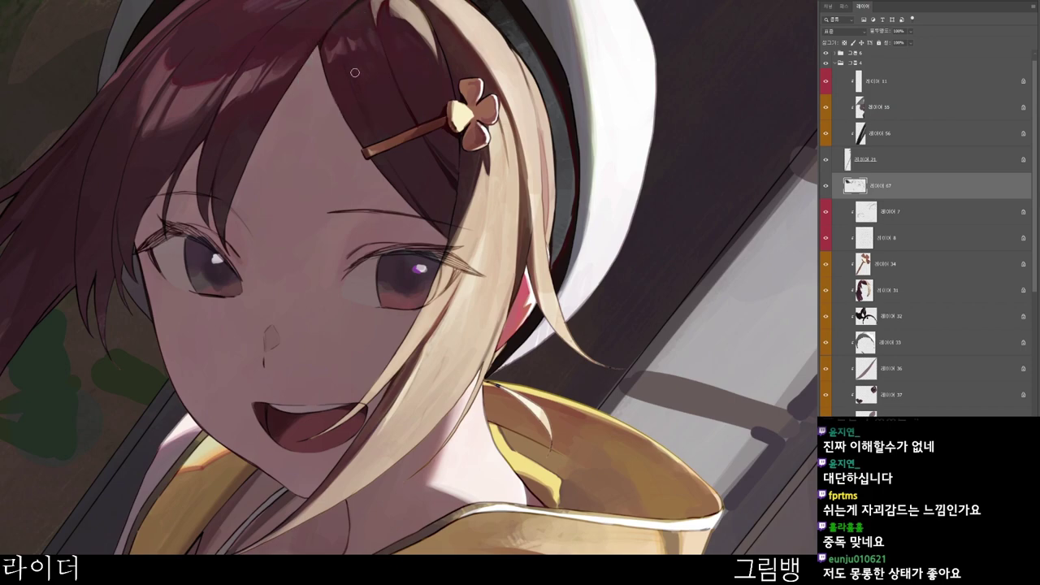
- Set the brush colour to a dark, saturated red for the red fringe near the parting
scroll(436, 48, "down", 2)
key("r")
left_click_drag(601, 199, 553, 350)
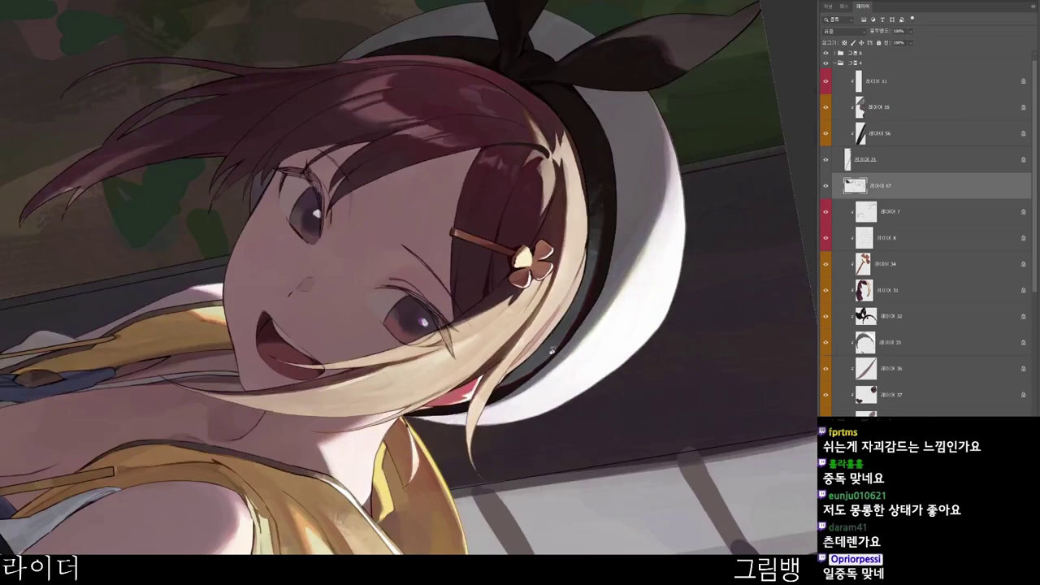
key("n")
left_click(522, 185)
left_click(726, 37)
left_click_drag(578, 405, 526, 471)
key("r")
left_click_drag(524, 348, 538, 330)
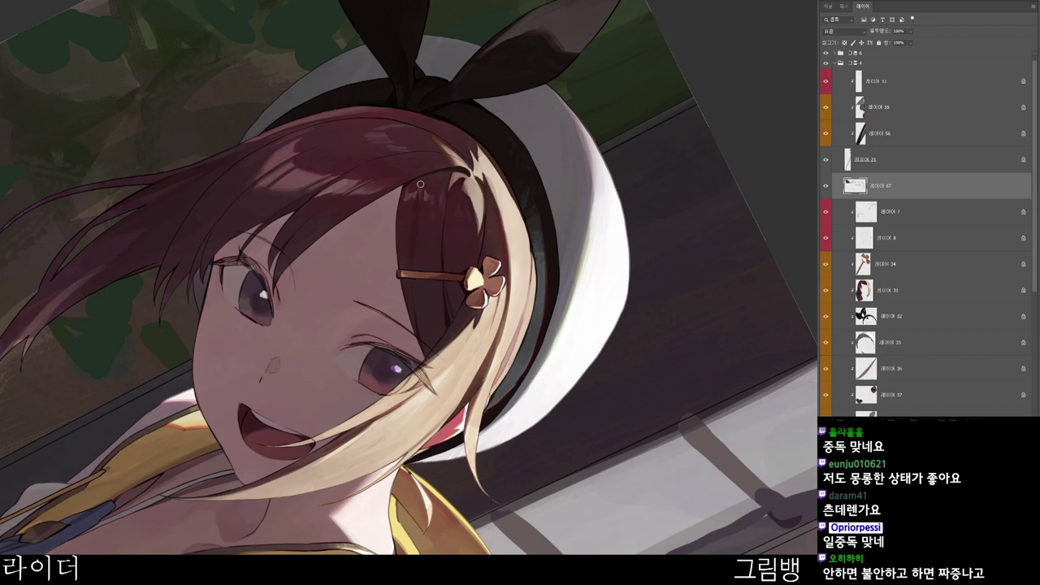
- Sample the red fringe's tone near the parting and touch up the strands at the crown
left_click(416, 203, "alt")
scroll(486, 177, "down", 1)
left_click_drag(488, 144, 207, 390)
left_click_drag(504, 345, 581, 310)
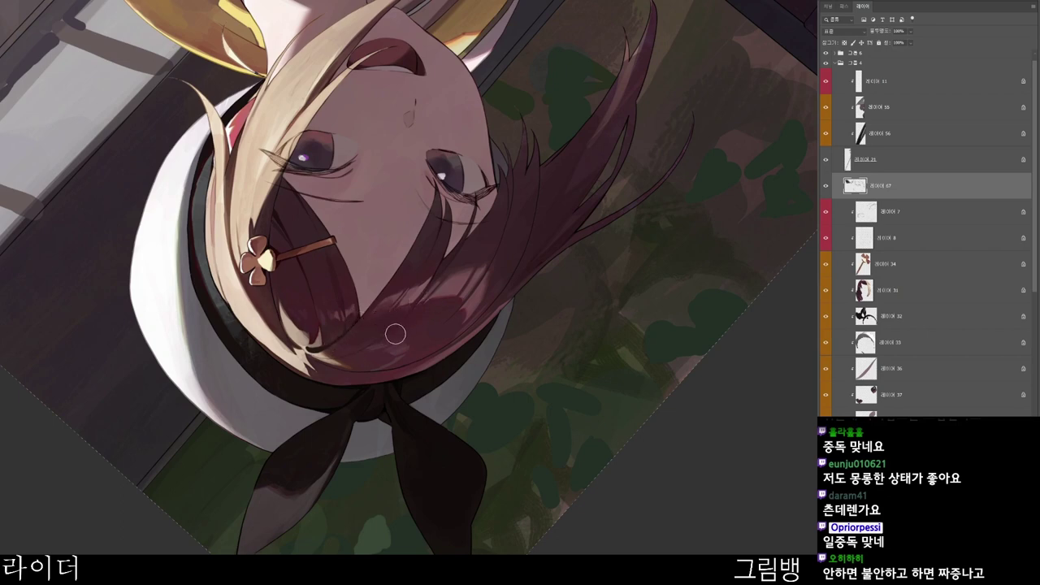
key("r")
left_click_drag(490, 410, 514, 263)
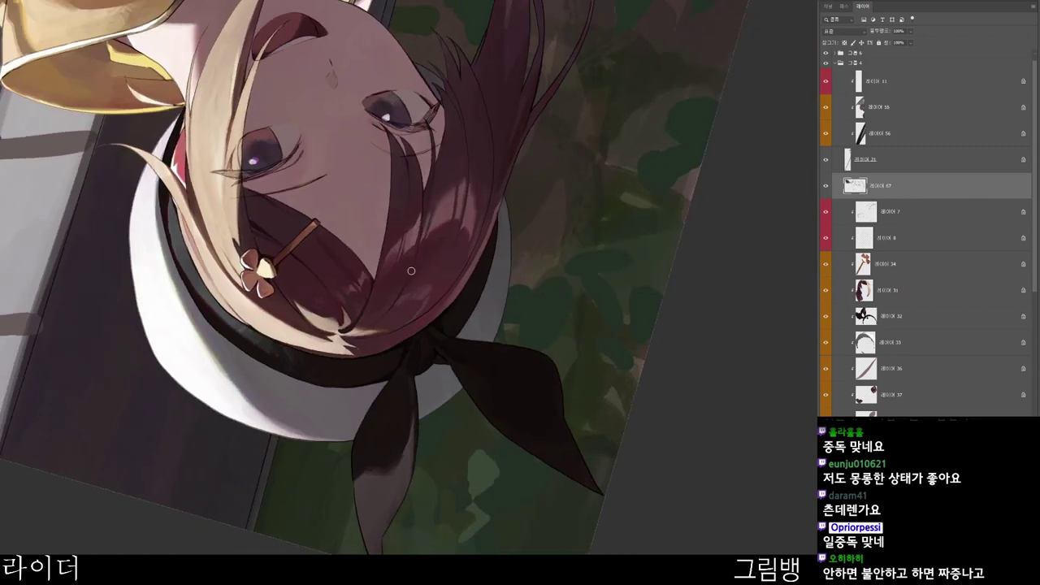
left_click_drag(450, 225, 494, 159)
- Set the brush colour to #190606 and paint solid dark lashes at the outer corner of the eye beside the red hair
left_click_drag(581, 206, 90, 353)
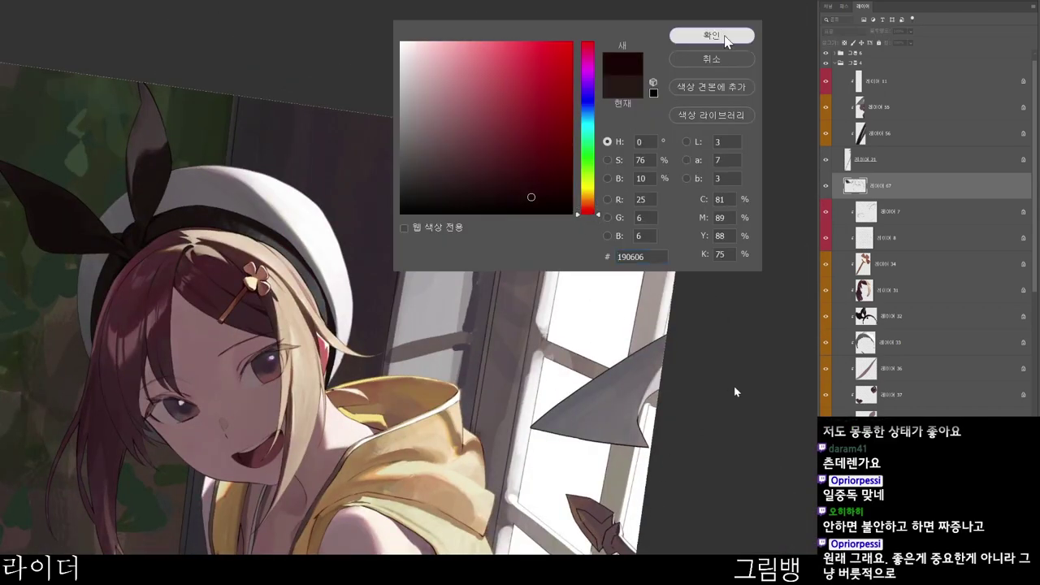
left_click(724, 38)
left_click_drag(402, 399, 520, 338)
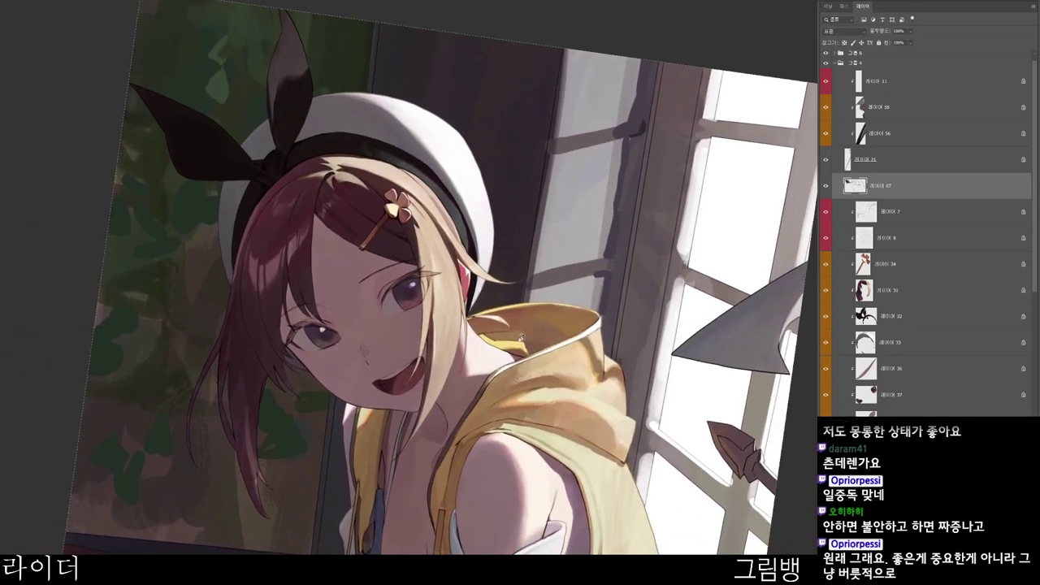
left_click_drag(469, 226, 478, 197)
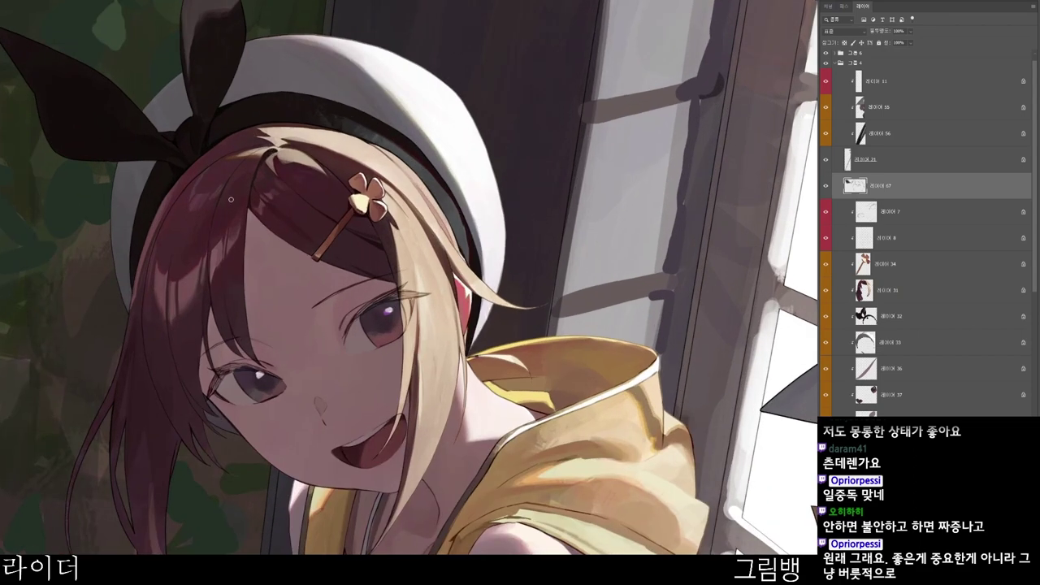
left_click_drag(211, 227, 222, 138)
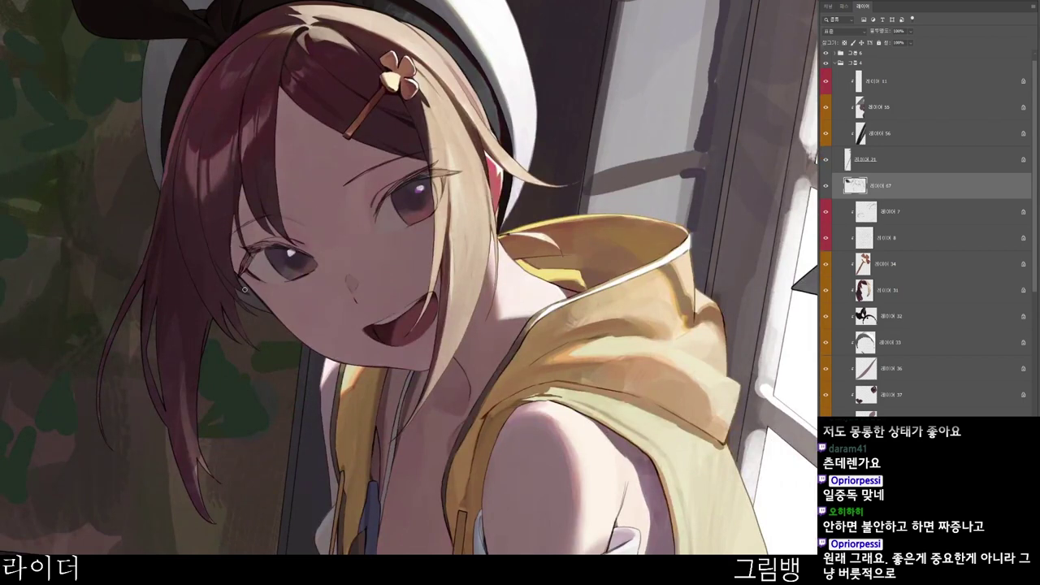
left_click_drag(566, 394, 540, 412)
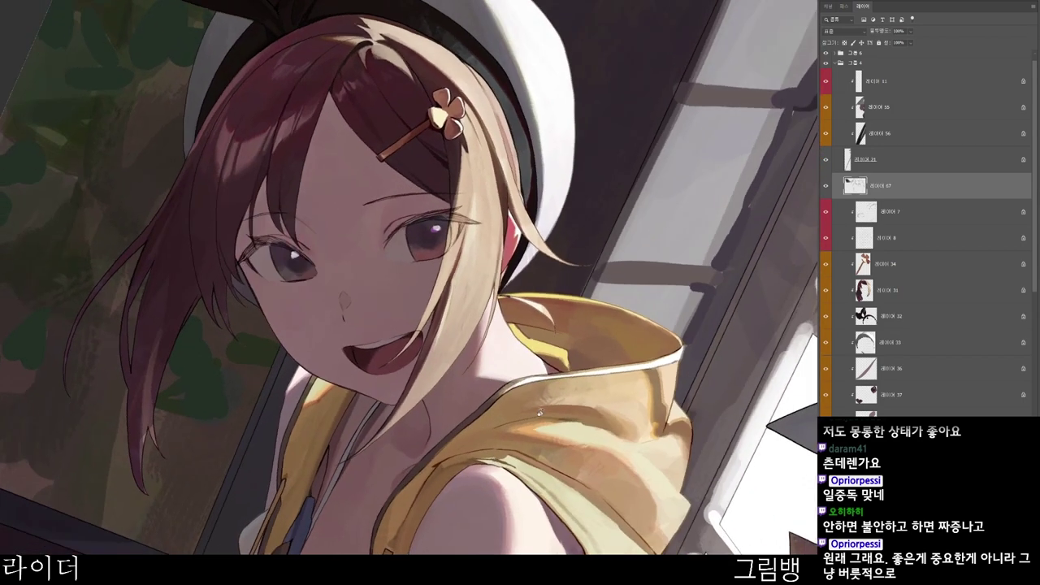
left_click_drag(478, 468, 583, 451)
scroll(413, 252, "up", 3)
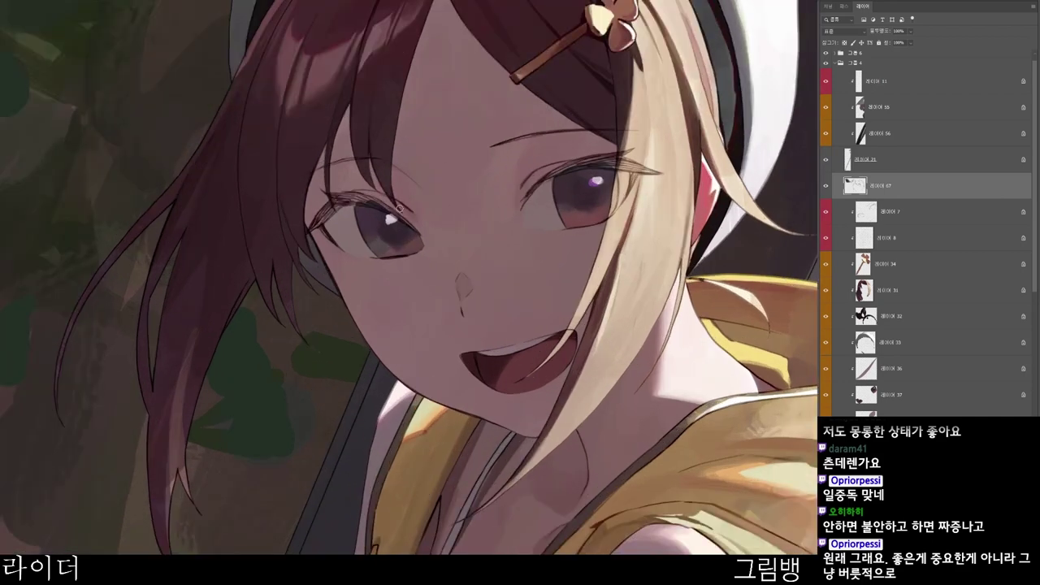
mouse_move(319, 223)
left_mouse_down()
mouse_move(342, 202)
mouse_move(308, 231)
mouse_move(342, 202)
mouse_move(330, 201)
mouse_move(354, 203)
left_mouse_up()
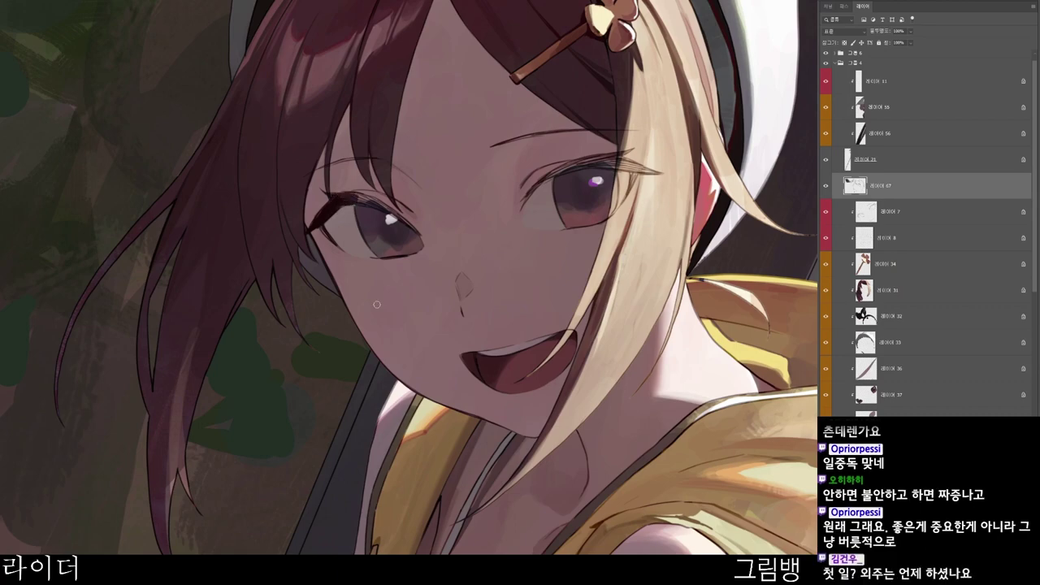
- Set the brush colour to a less saturated near-black and refine the upper lash line of the eye beside the red hair
left_click_drag(348, 427, 550, 485)
key("n")
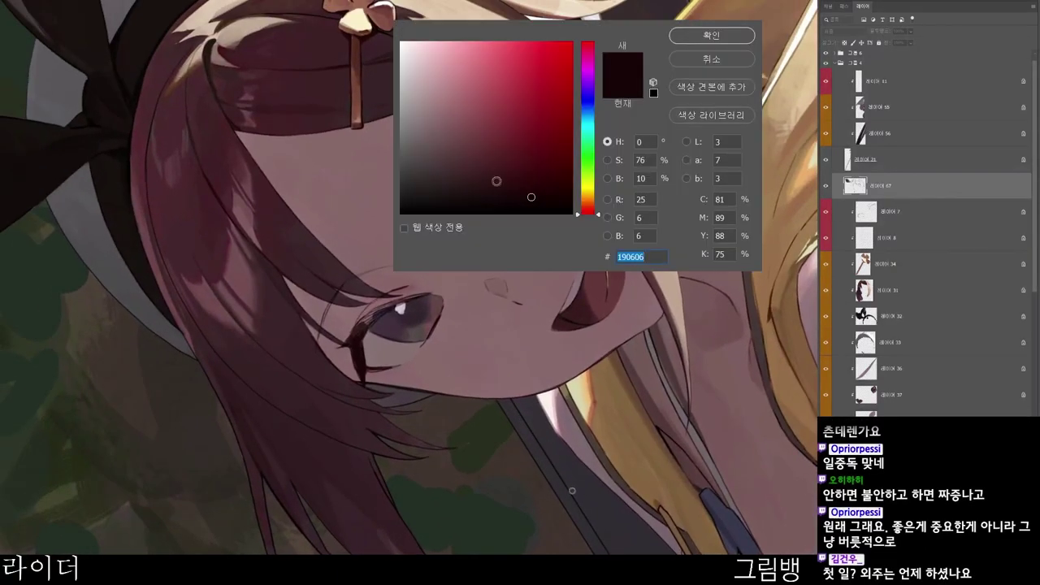
left_click(502, 195)
left_click(712, 39)
left_click_drag(475, 361, 496, 297)
left_click_drag(374, 300, 381, 286)
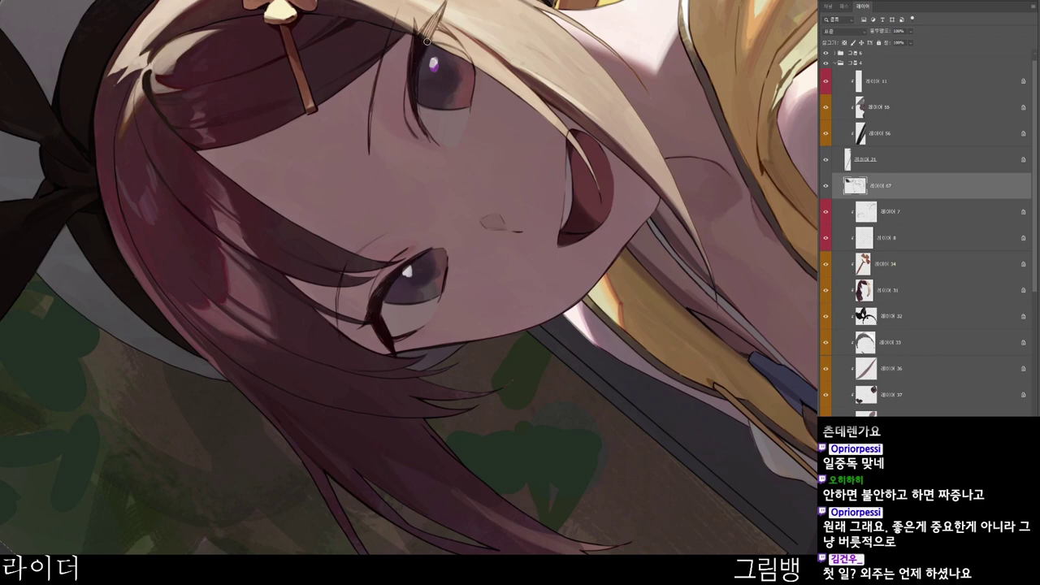
- Sample the dark lash tone of the eye beside the blonde hair and paint its outer lash flick
scroll(423, 93, "down", 2)
scroll(422, 79, "up", 2)
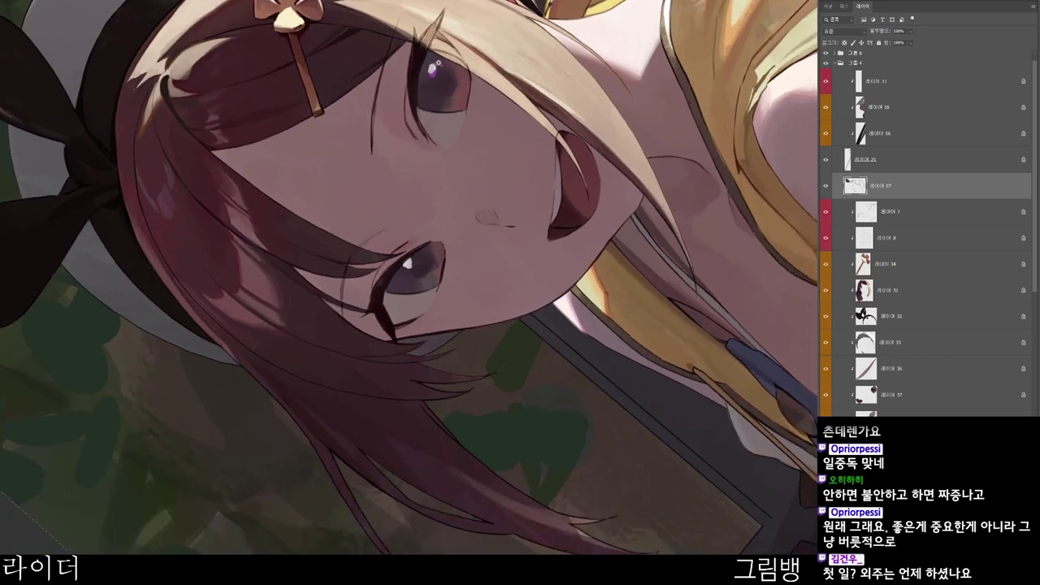
left_click(414, 88, "alt")
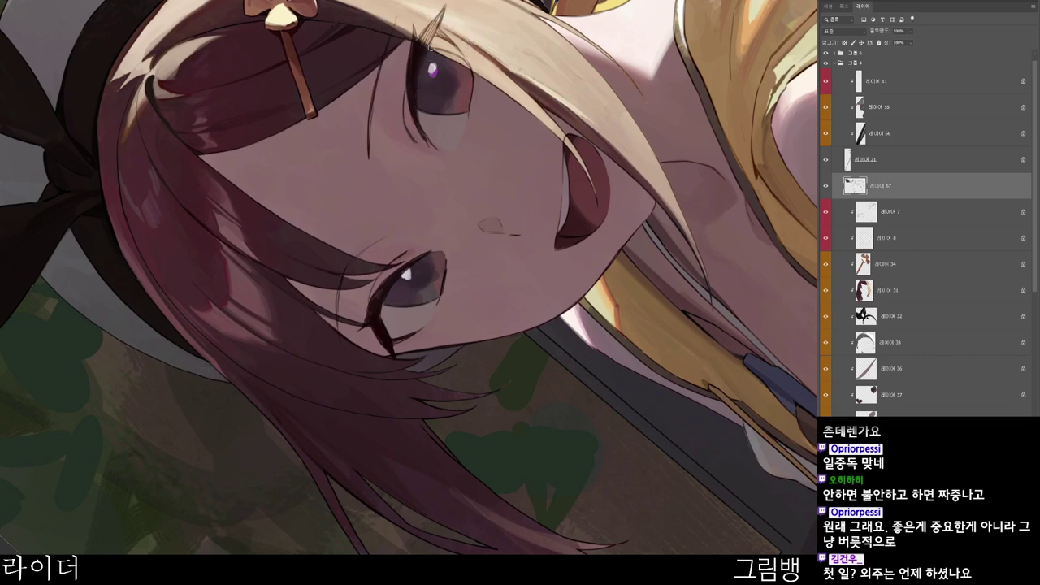
left_click_drag(430, 48, 445, 6)
- Set the brush colour to #3a0d12 and refine the lashes at the outer corner of the eye beside the red hair
left_click_drag(449, 391, 256, 477)
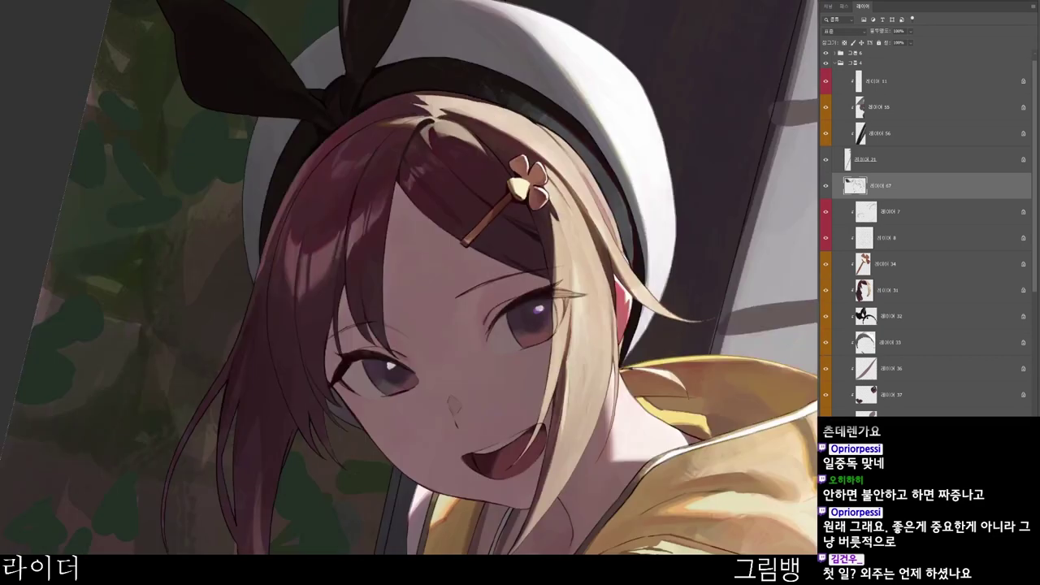
left_click_drag(630, 398, 571, 478)
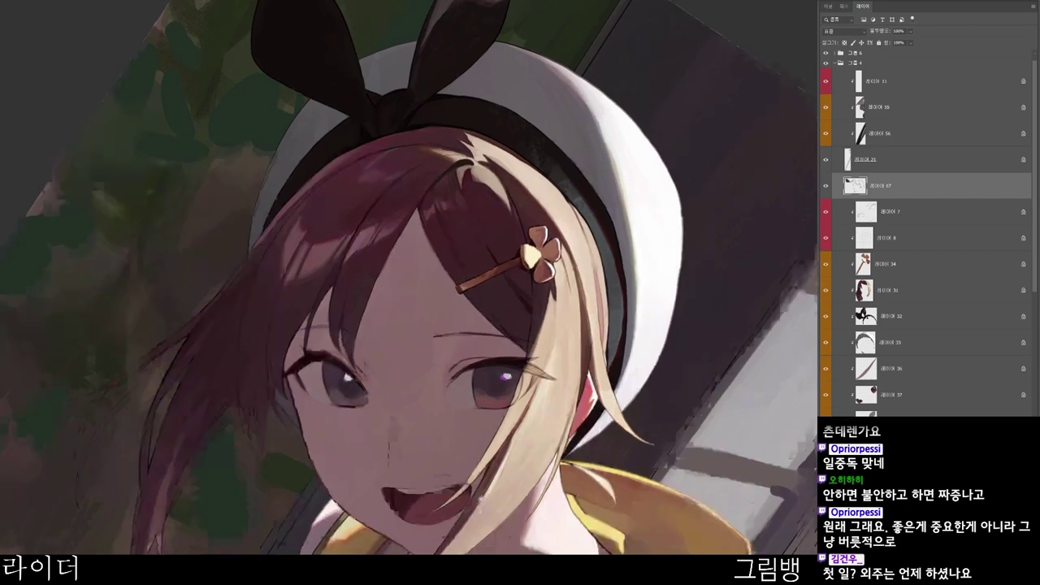
left_click_drag(561, 532, 560, 420)
key("n")
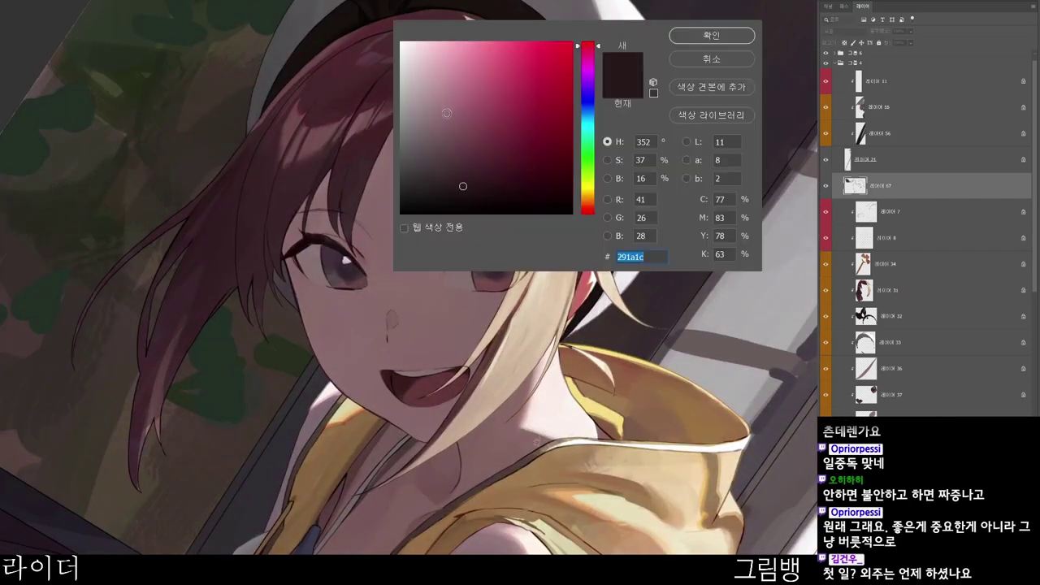
left_click(481, 153)
left_click(711, 35)
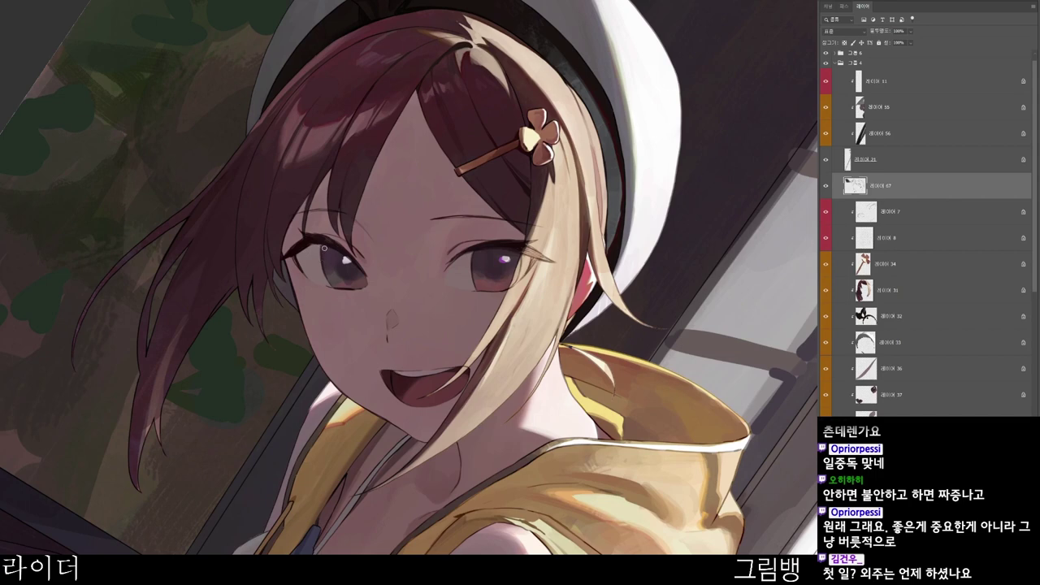
key("shift+c")
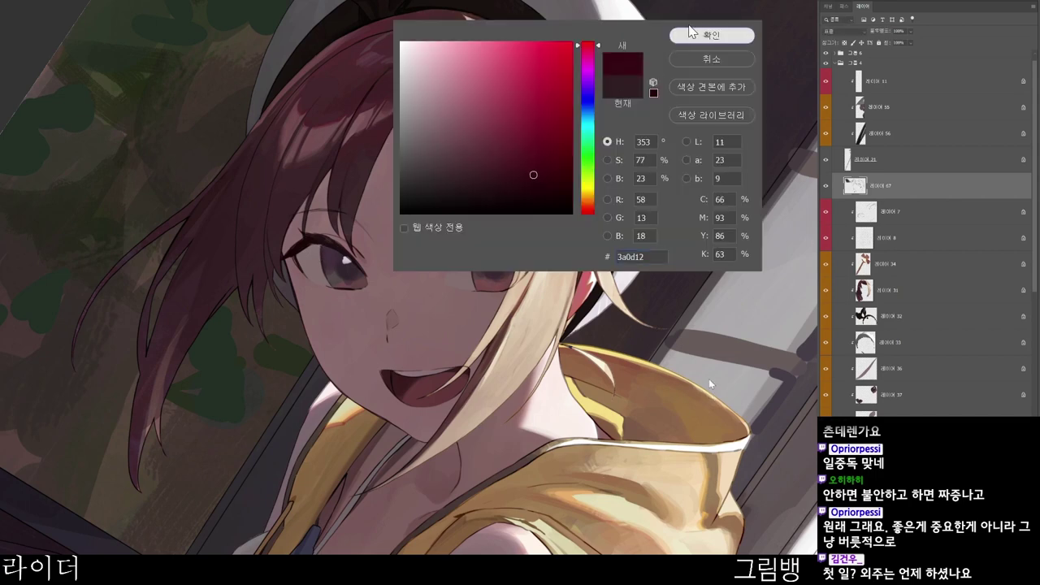
key("Return")
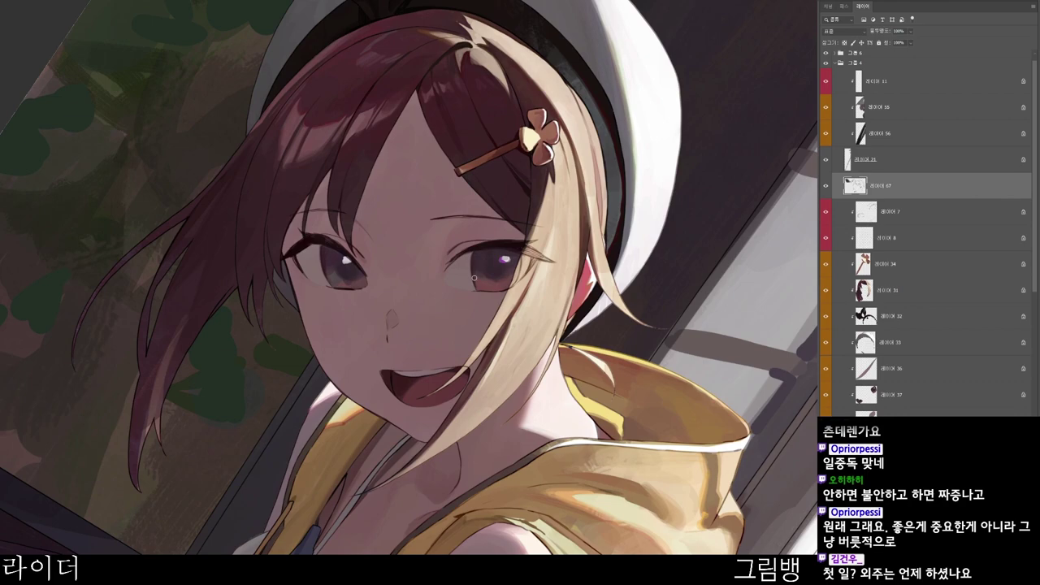
- Choose a lighter, muted red brush colour and touch up the lash edge above the iris beside the red hair
key("r")
left_click_drag(632, 451, 438, 553)
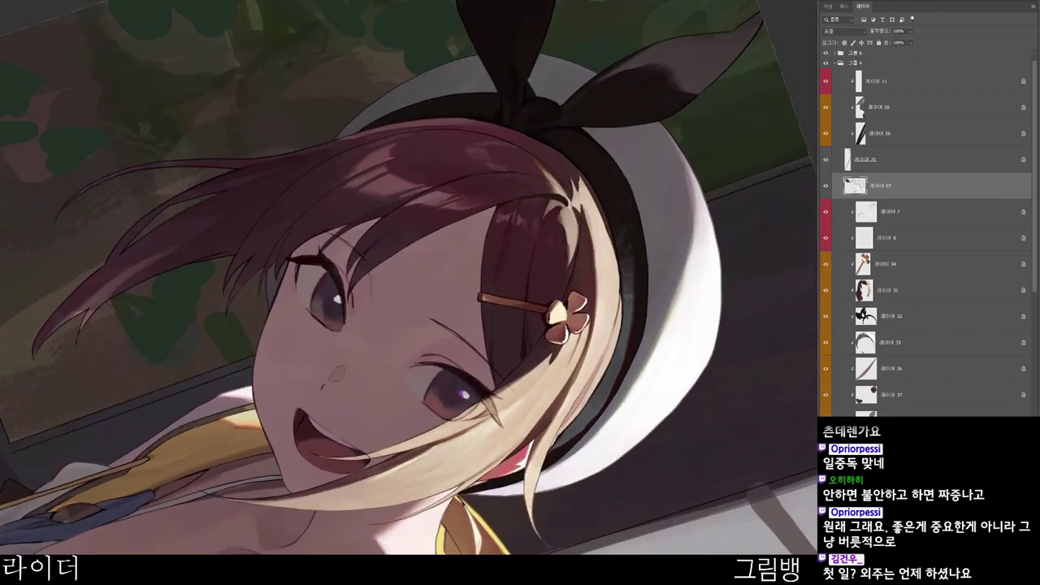
key("r")
left_click_drag(426, 496, 551, 439)
key("n")
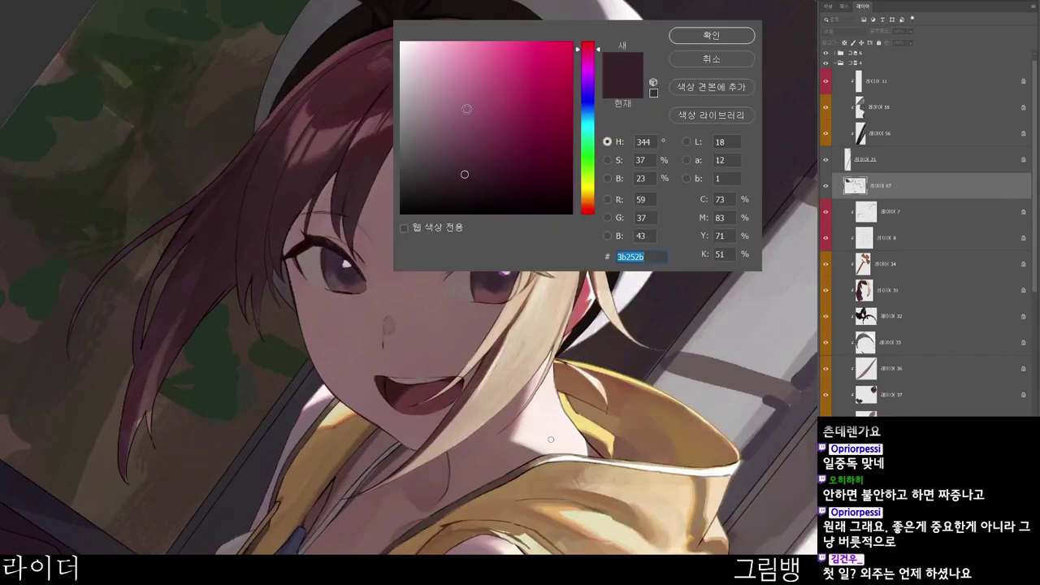
left_click(485, 125)
left_click(682, 41)
key("space")
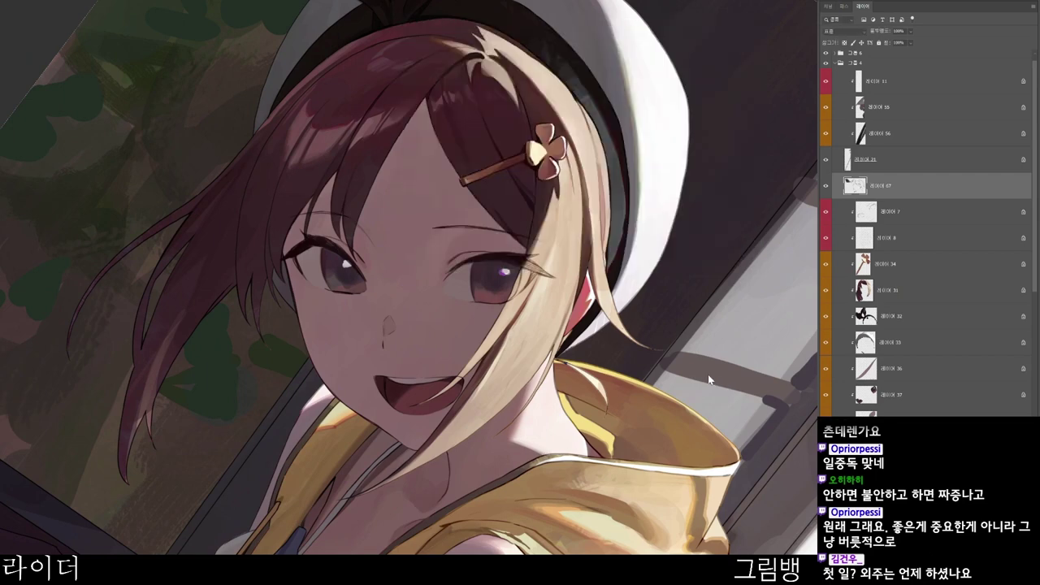
mouse_move(427, 261)
left_mouse_down()
mouse_move(437, 274)
mouse_move(455, 270)
left_mouse_up()
key("ctrl+space")
mouse_move(312, 273)
left_mouse_down()
mouse_move(307, 289)
mouse_move(317, 279)
left_mouse_up()
left_click(319, 286)
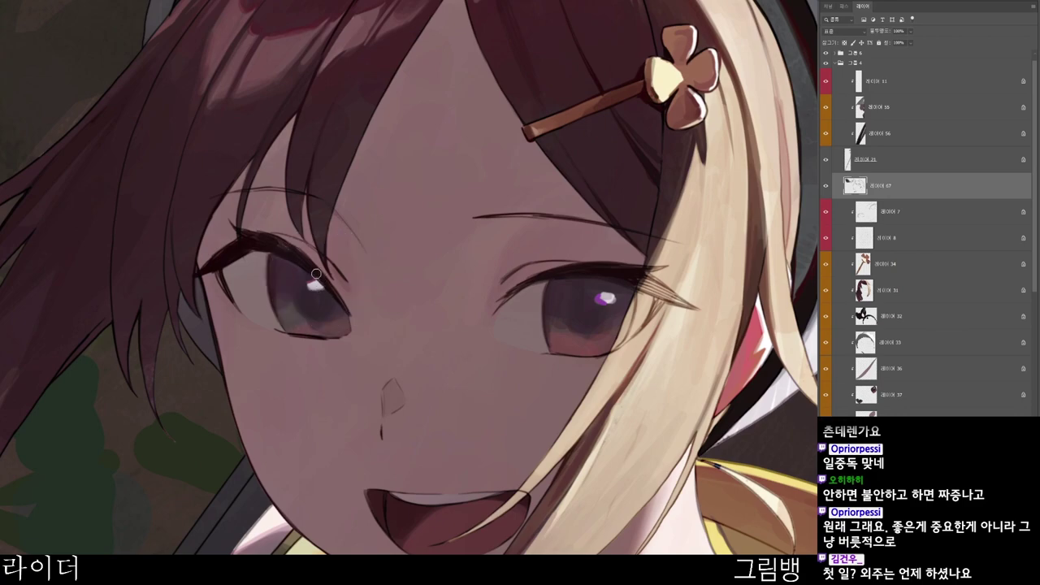
key("ctrl+space")
left_click_drag(453, 263, 428, 226)
- Adjust the brush colour and refine the upper lid and outer lashes of the eye beside the red hair
key("r")
mouse_move(435, 158)
left_mouse_down()
mouse_move(467, 175)
mouse_move(524, 281)
left_mouse_up()
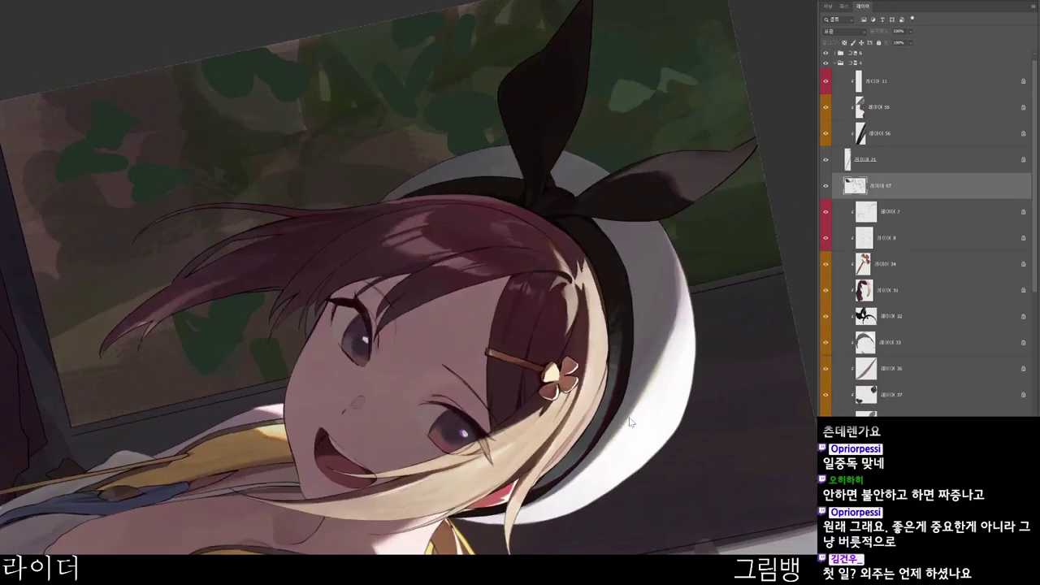
key("n")
left_click(724, 40)
key("r")
left_click_drag(413, 475, 427, 82)
key("space")
left_click_drag(473, 249, 495, 383)
key("ctrl+space")
left_click_drag(468, 301, 521, 265)
key("ctrl+space")
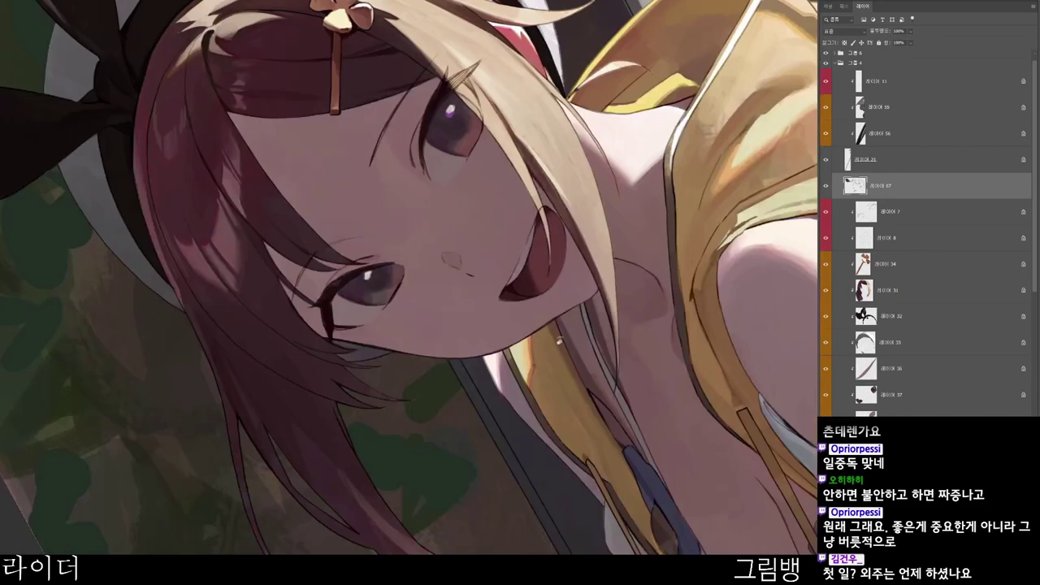
key("r")
left_click_drag(560, 341, 531, 534)
left_click_drag(516, 477, 455, 488)
key("space")
left_click_drag(369, 368, 367, 398)
left_click_drag(373, 341, 346, 379)
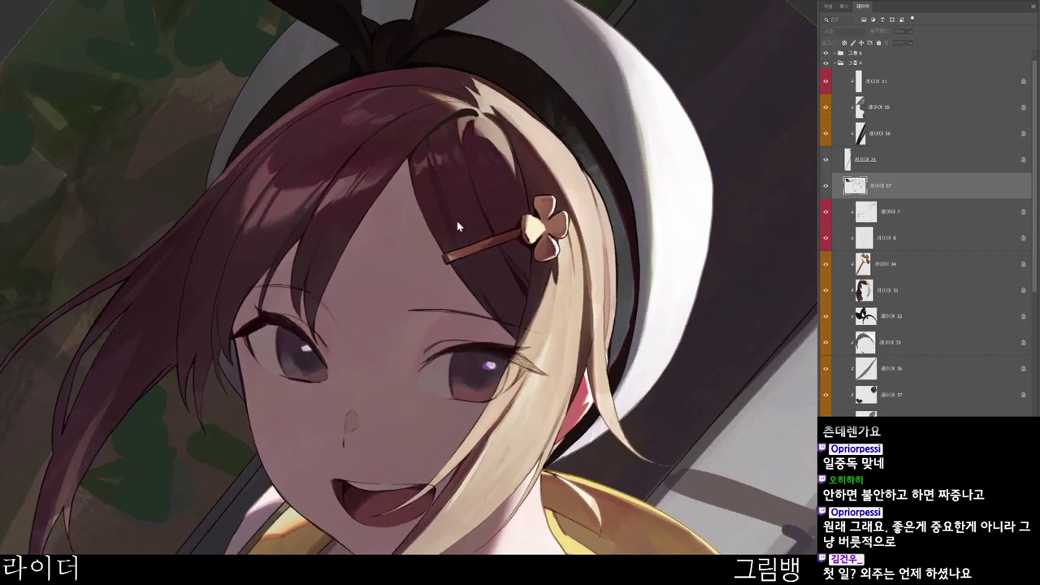
- Pick a darker brush colour and strengthen the thin lines of both eyebrows
key("n")
left_click(487, 165)
left_click(735, 34)
key("r")
left_click_drag(553, 336, 468, 417)
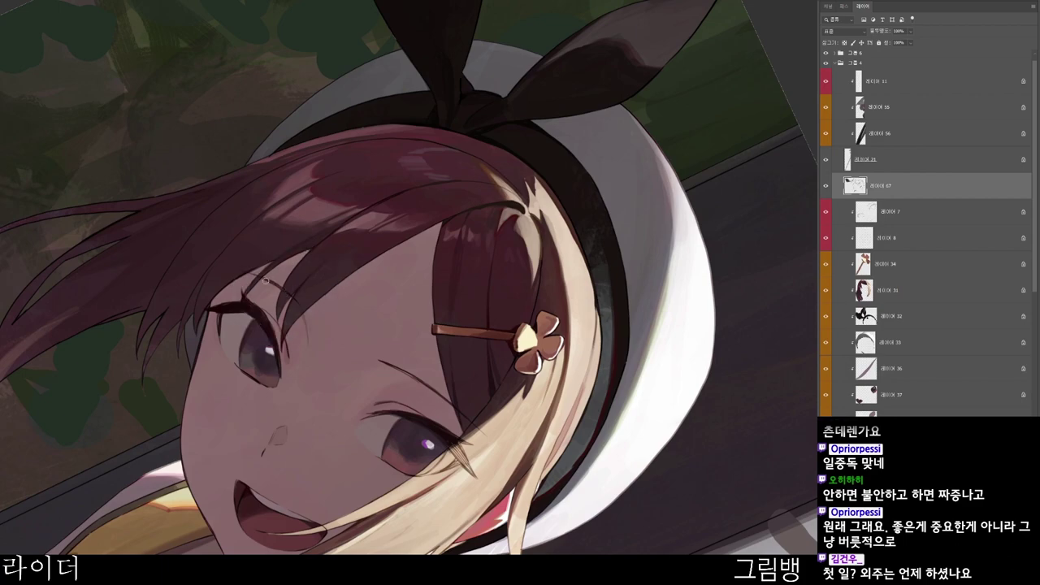
key("r")
left_click_drag(282, 289, 297, 282)
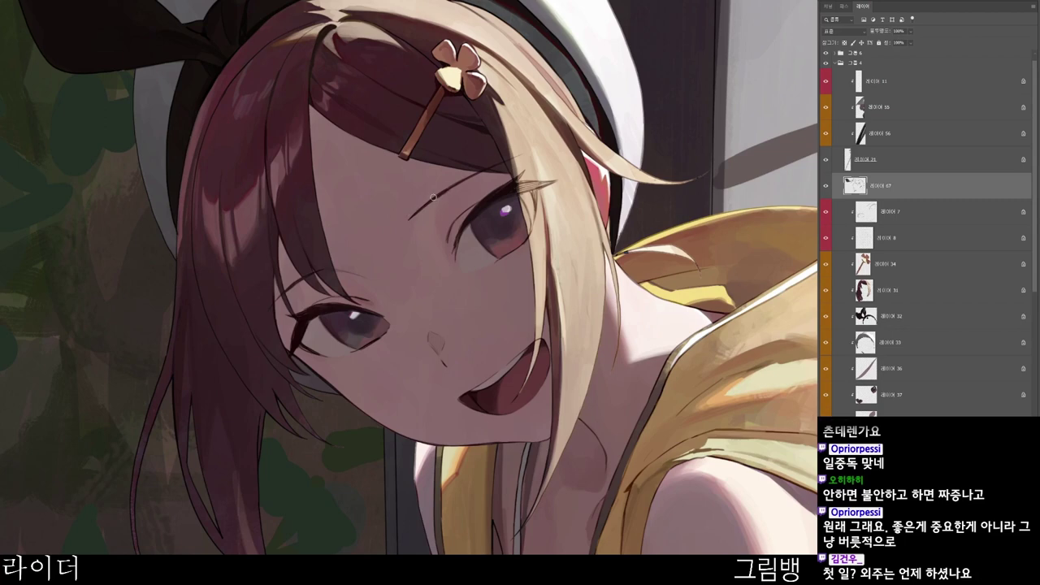
scroll(508, 161, "down", 1)
key("r")
left_click_drag(565, 295, 437, 381)
- Change the brush colour again and thicken the eyebrow beside the blonde hair, extending it toward the fringe
key("n")
left_click(462, 132)
left_click(696, 39)
key("r")
scroll(437, 381, "up", 1)
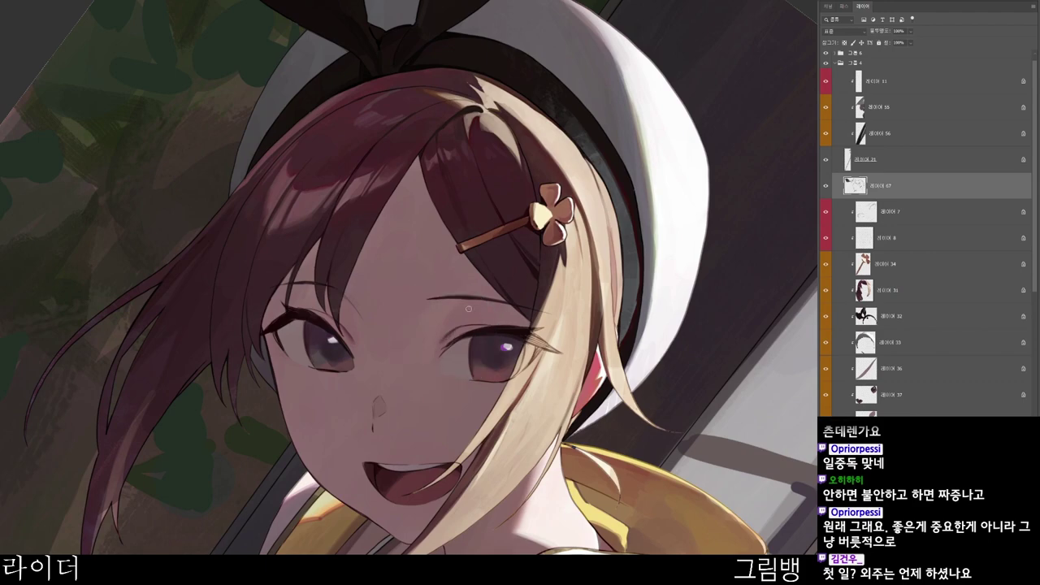
key("r")
left_click_drag(525, 345, 573, 161)
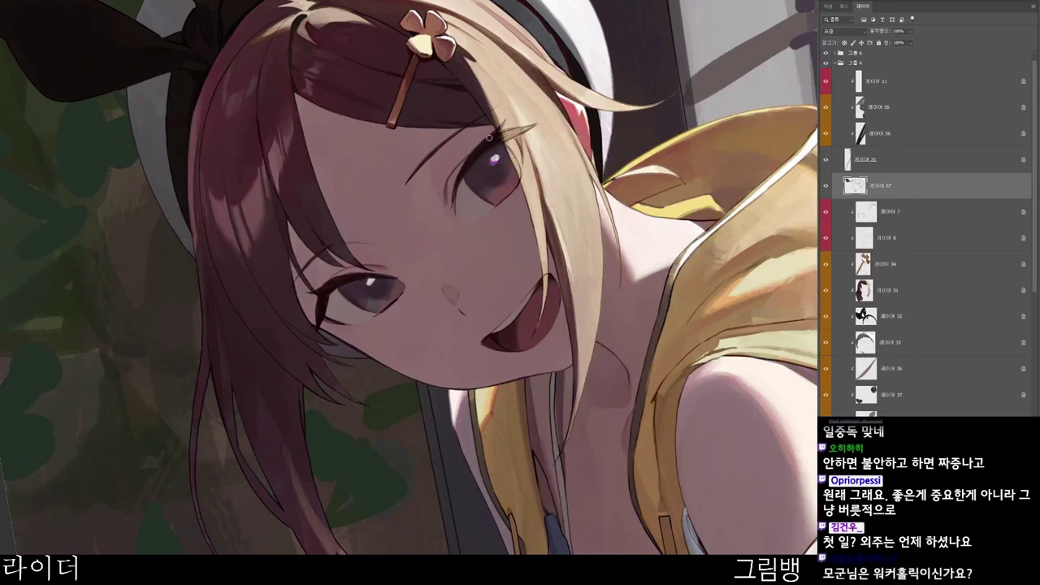
- Paint over the lash flick crossing the blonde strands with the light blonde hair tone
left_click_drag(528, 243, 532, 436)
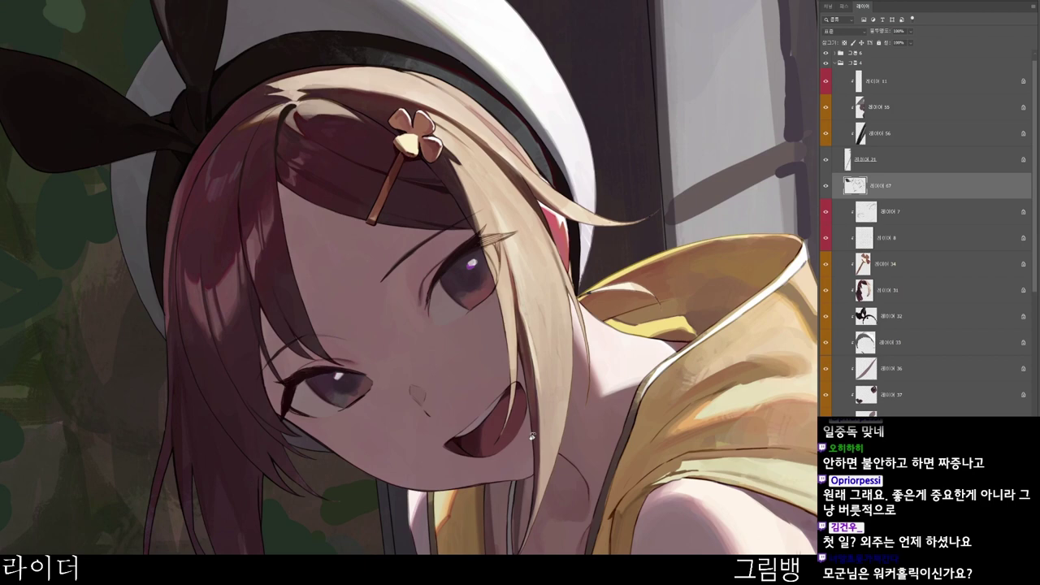
left_click_drag(479, 220, 498, 285)
left_click_drag(492, 234, 501, 267)
key("r")
left_click_drag(516, 216, 475, 301)
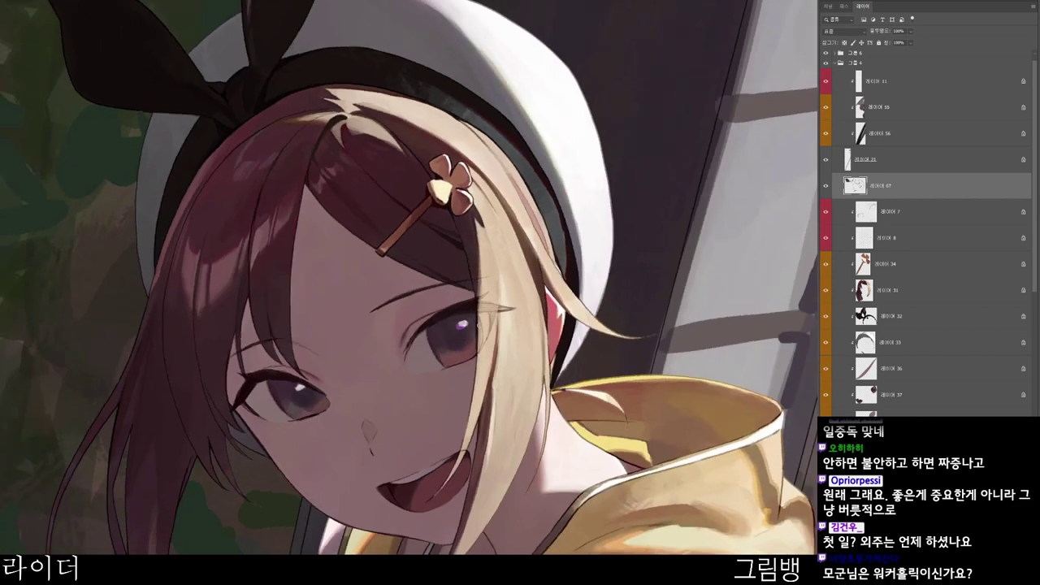
left_click_drag(481, 320, 476, 351)
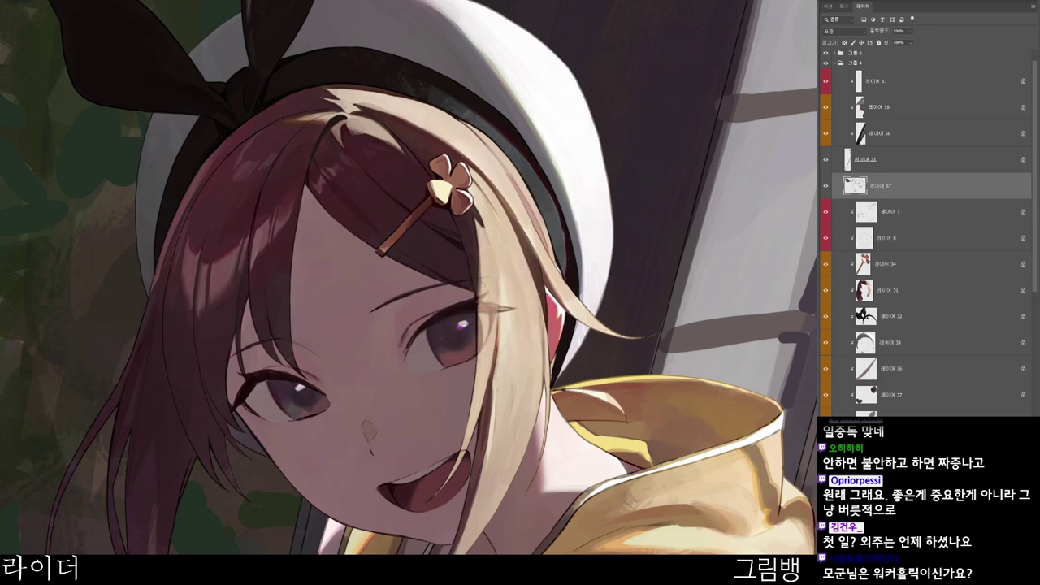
- Set the brush colour to brown #5f4424 and to dark red #4e170e for reworking the lash flick over the blonde strands
key("n")
left_click(506, 152)
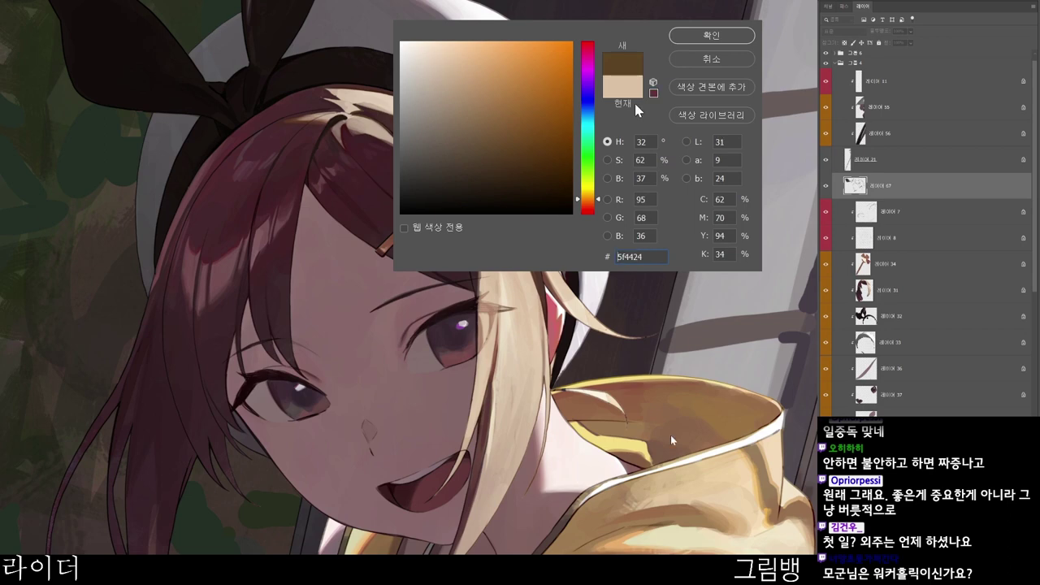
left_click(725, 40)
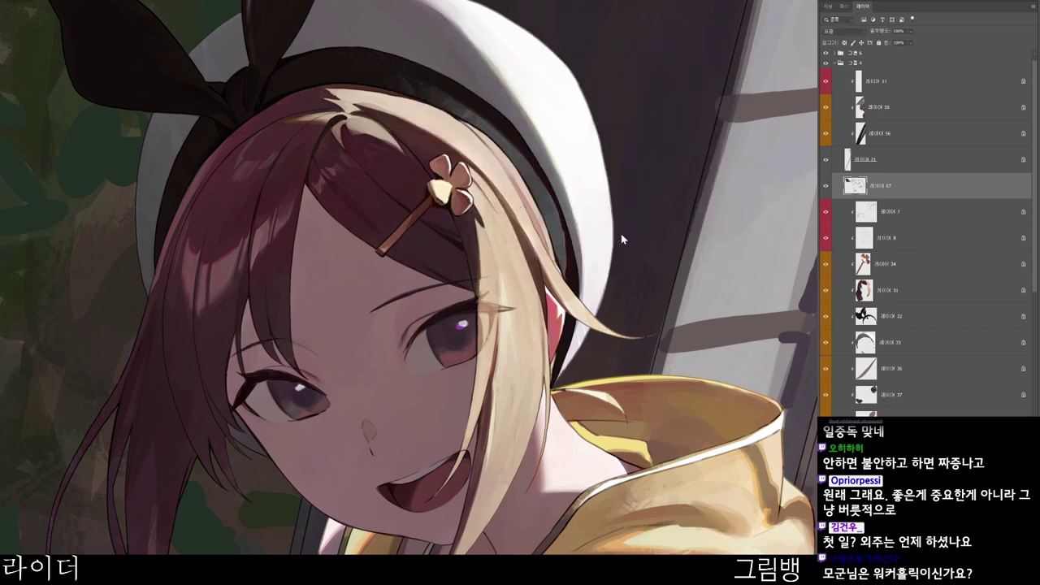
key("n")
left_click(591, 210)
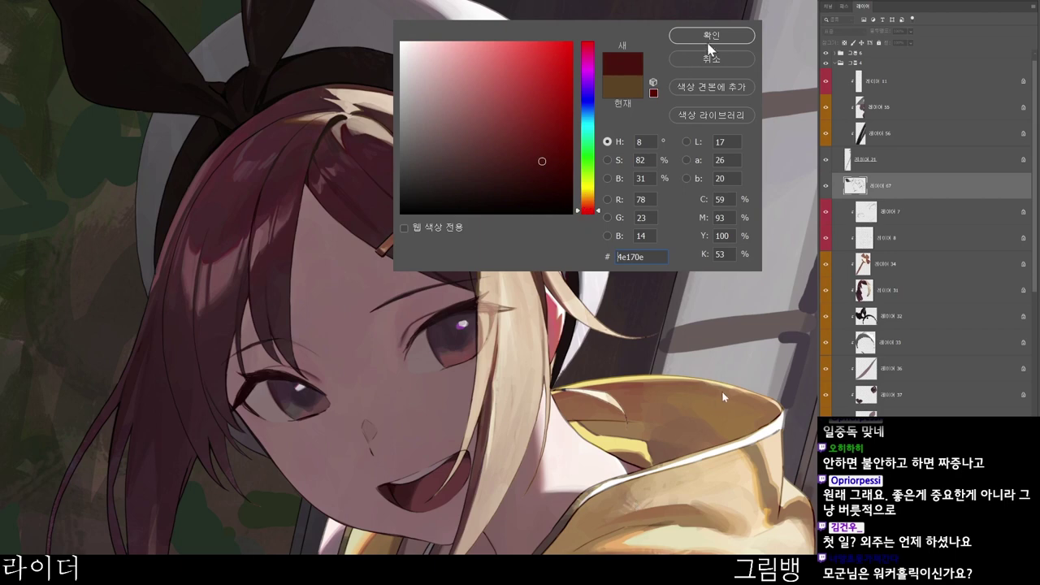
left_click(711, 34)
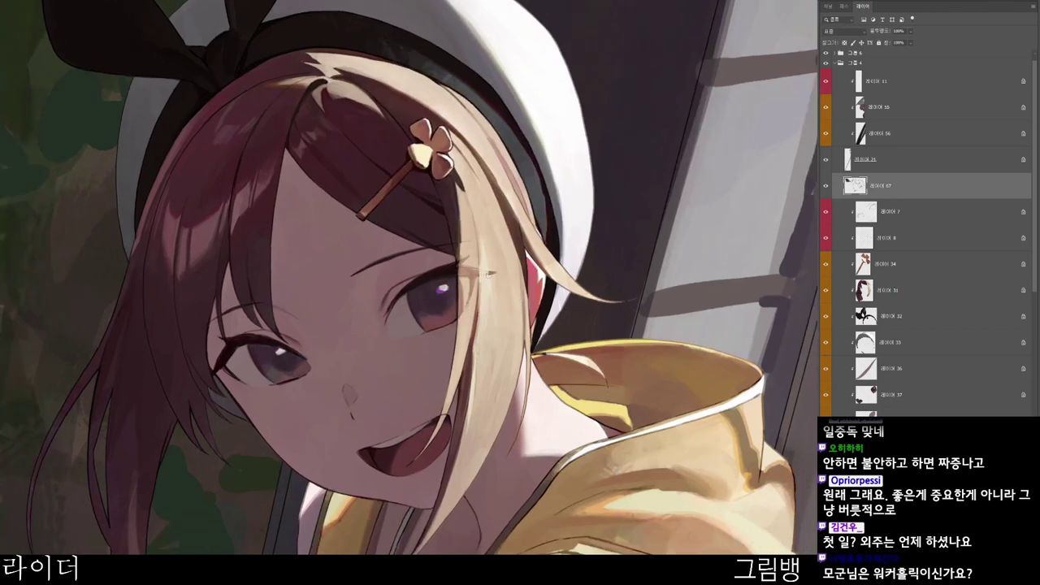
- Sample the blonde tone to soften the lash flick over the strands and set the brush colour to dark brown #37230d
left_click(492, 269, "alt")
key("ctrl+minus")
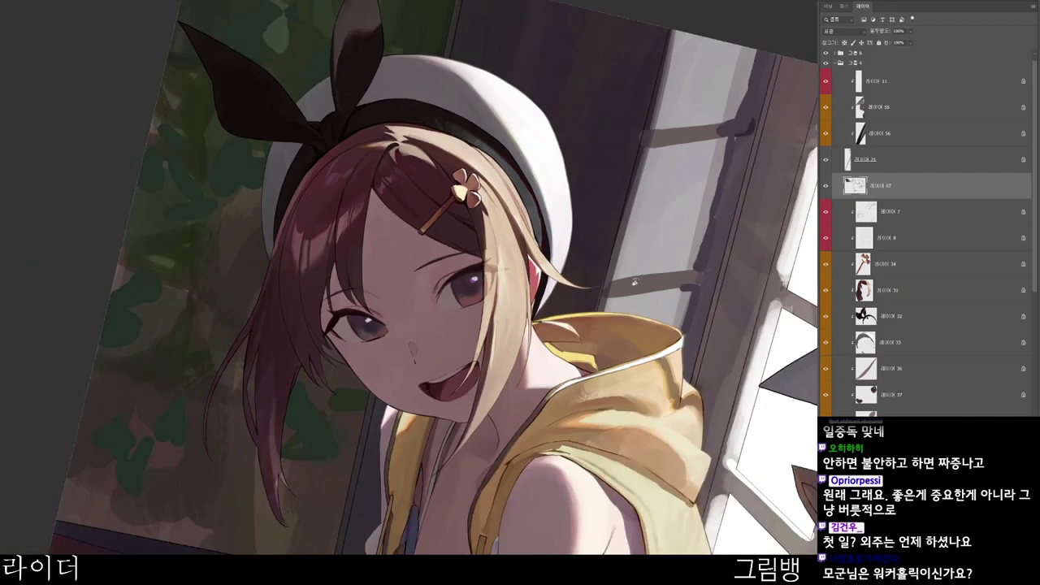
key("r")
left_click_drag(636, 282, 429, 437)
key("n")
left_click(533, 177)
left_click(732, 36)
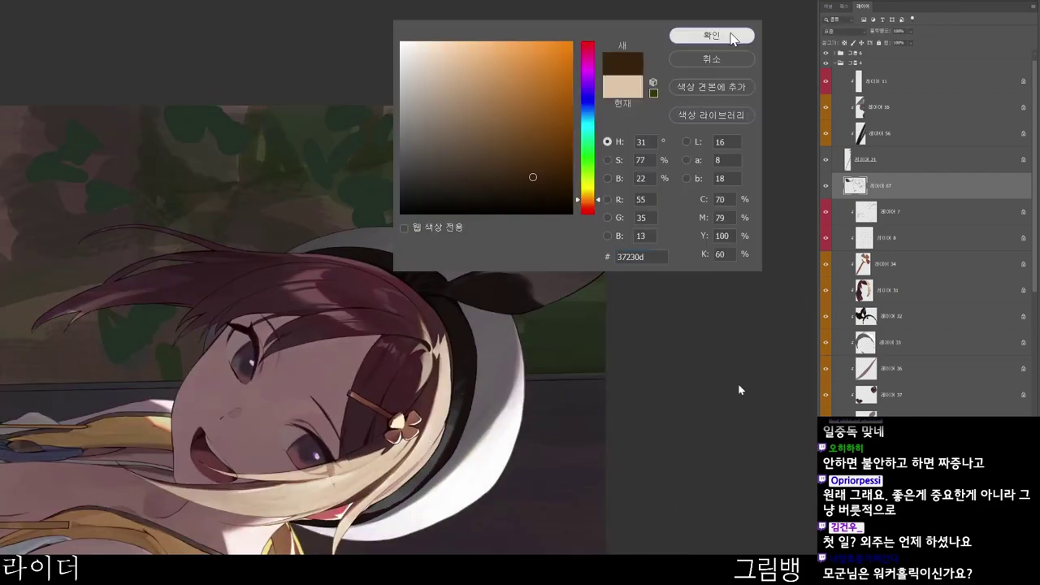
key("r")
left_click_drag(200, 522, 543, 330)
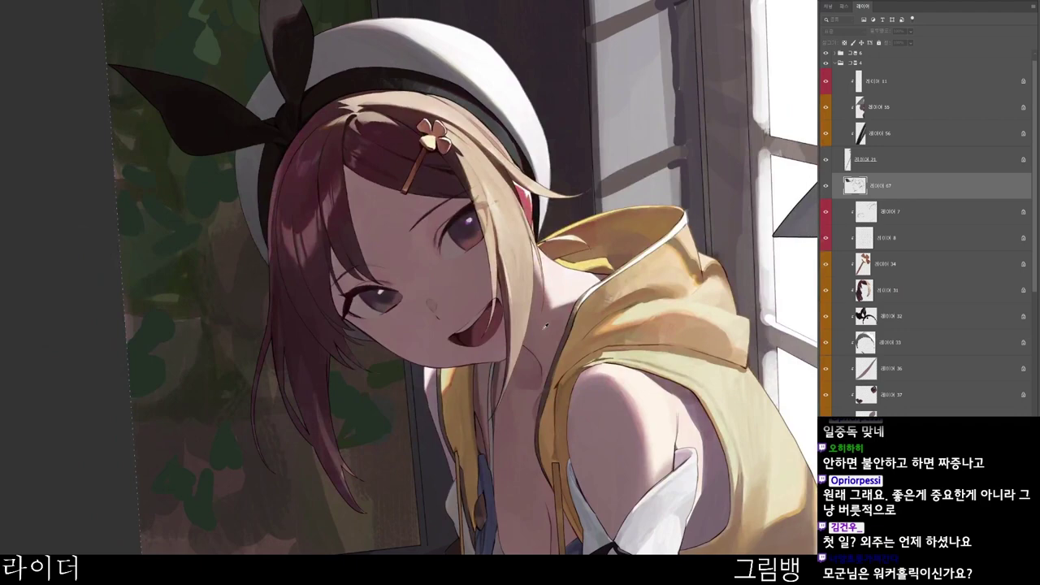
- Shift the brush colour's hue to red and refine the dark upper lashes of both eyes
key("n")
left_click(520, 166)
left_click(591, 212)
left_click(735, 34)
scroll(447, 220, "up", 3)
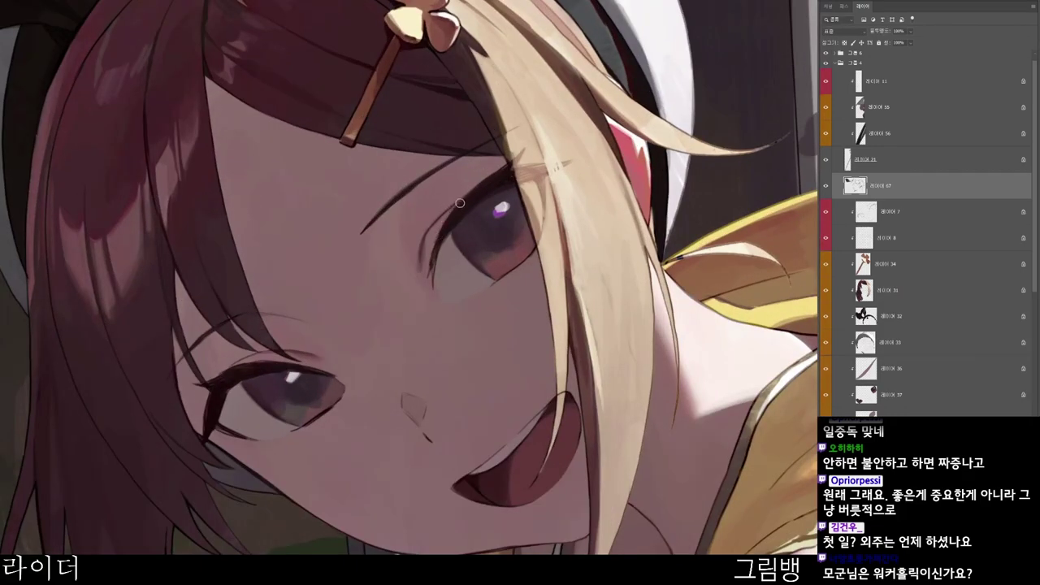
scroll(510, 168, "down", 3)
scroll(391, 280, "up", 1)
scroll(392, 279, "up", 1)
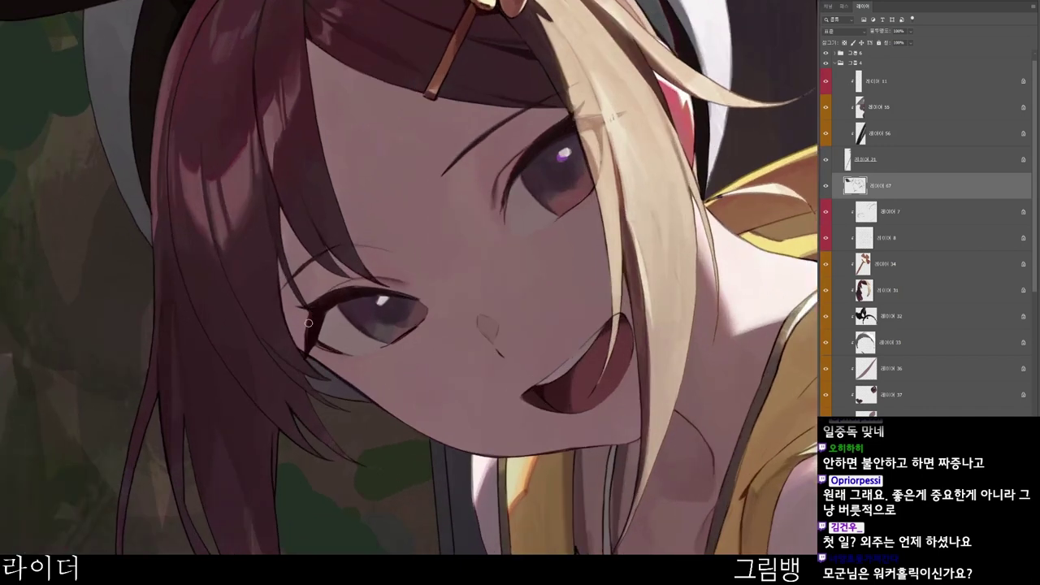
- Change the brush colour to a desaturated dark blue and shade the irises beneath the upper lashes
key("n")
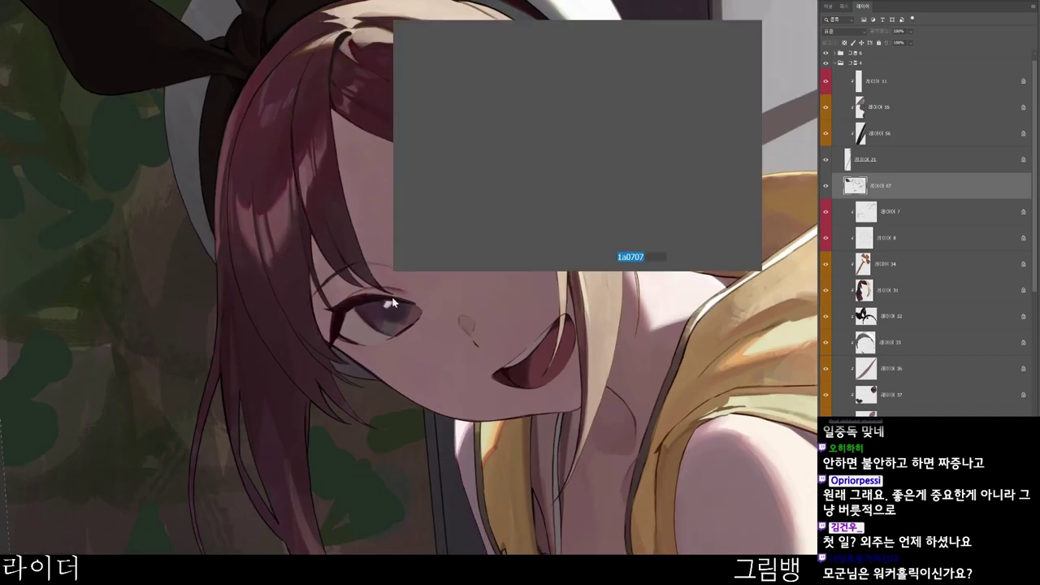
left_click(591, 99)
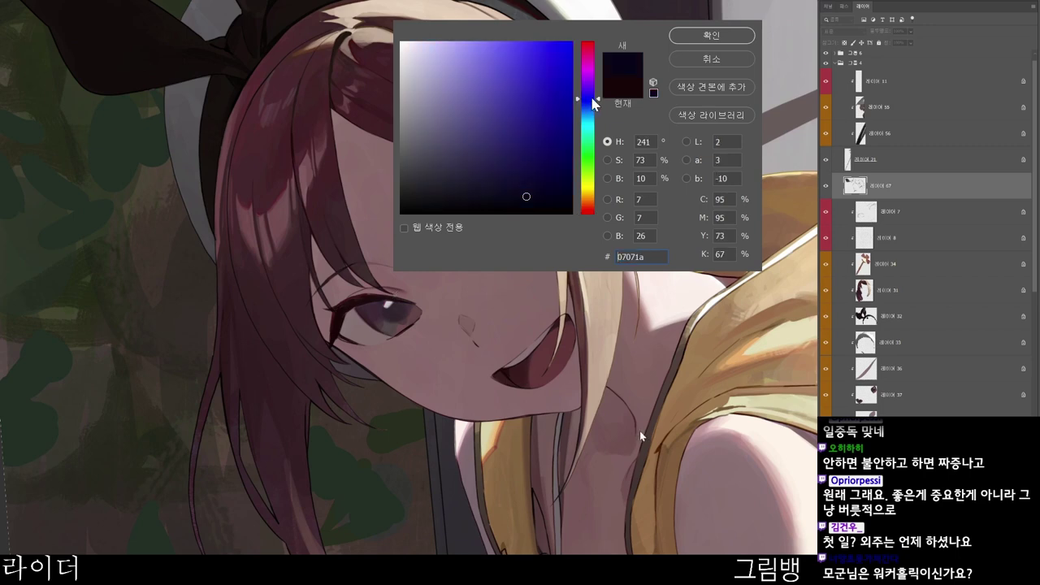
left_click_drag(442, 173, 447, 190)
left_click(676, 30)
left_click(676, 34)
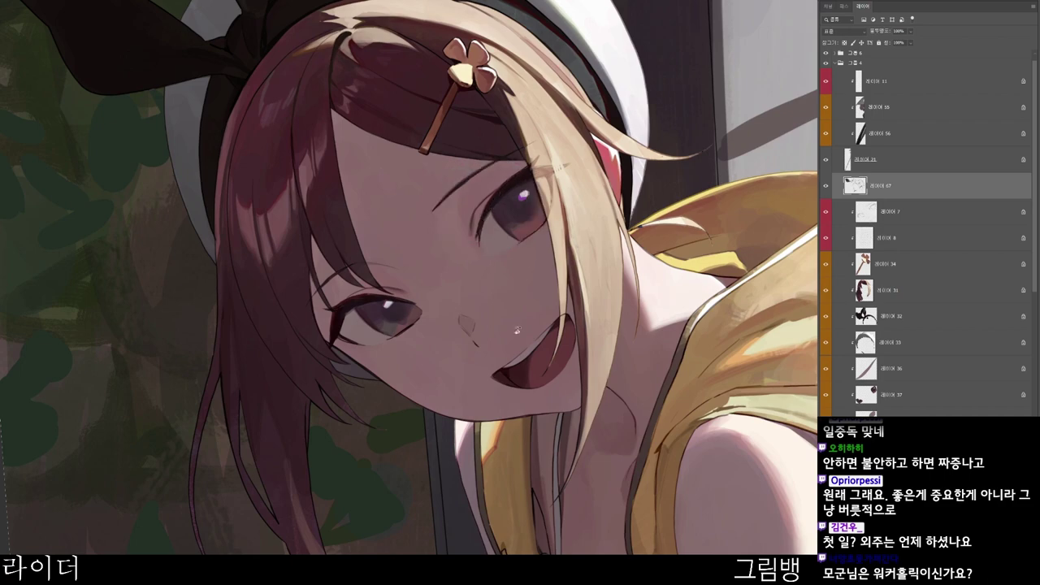
left_click_drag(517, 330, 305, 405)
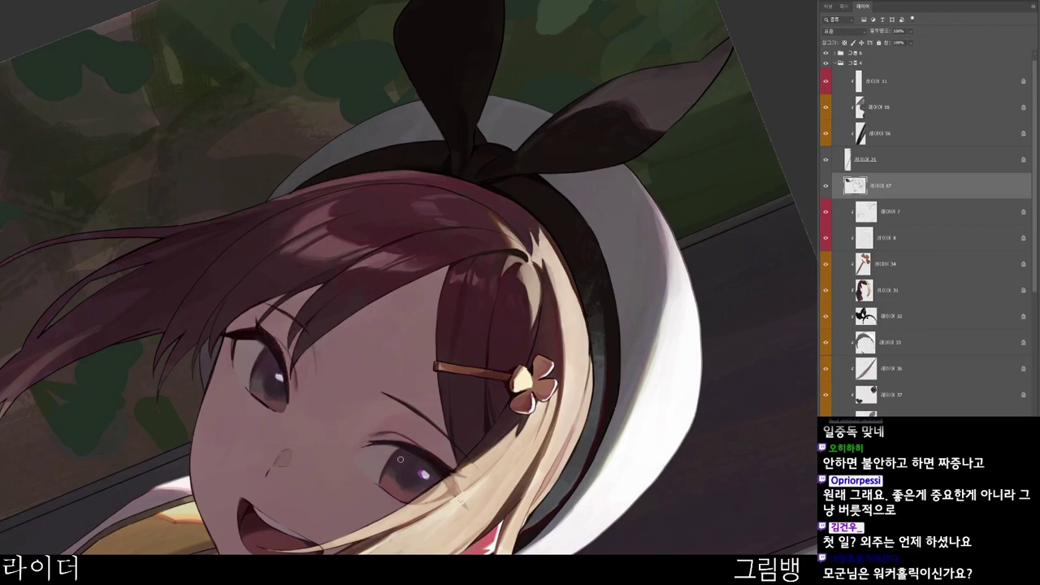
- Set the brush colour to dark plum #4d2135 and refine the inner corner of the eye beneath the red bangs
key("r")
left_click_drag(440, 444, 513, 276)
key("n")
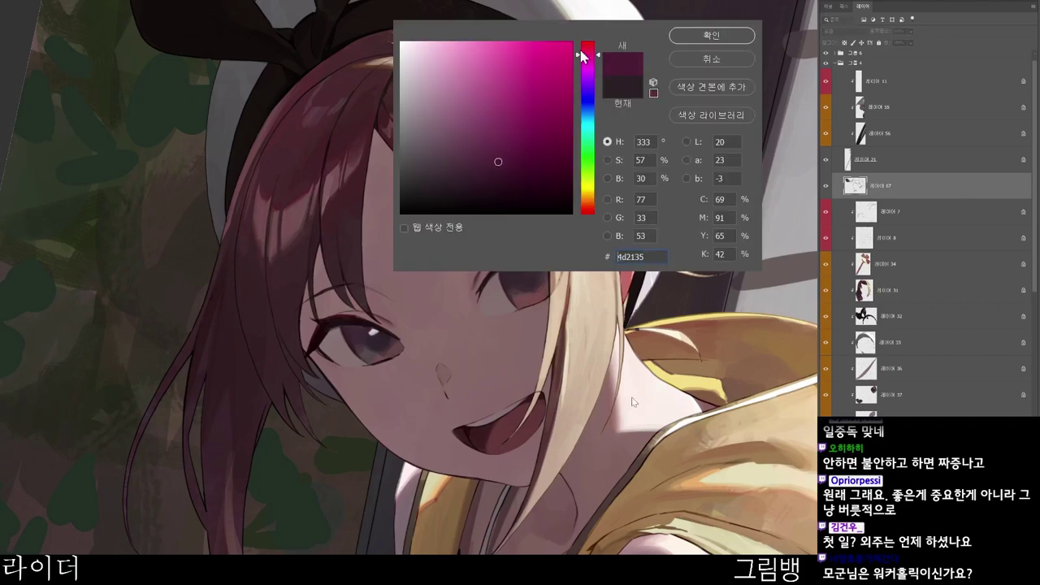
left_click(700, 38)
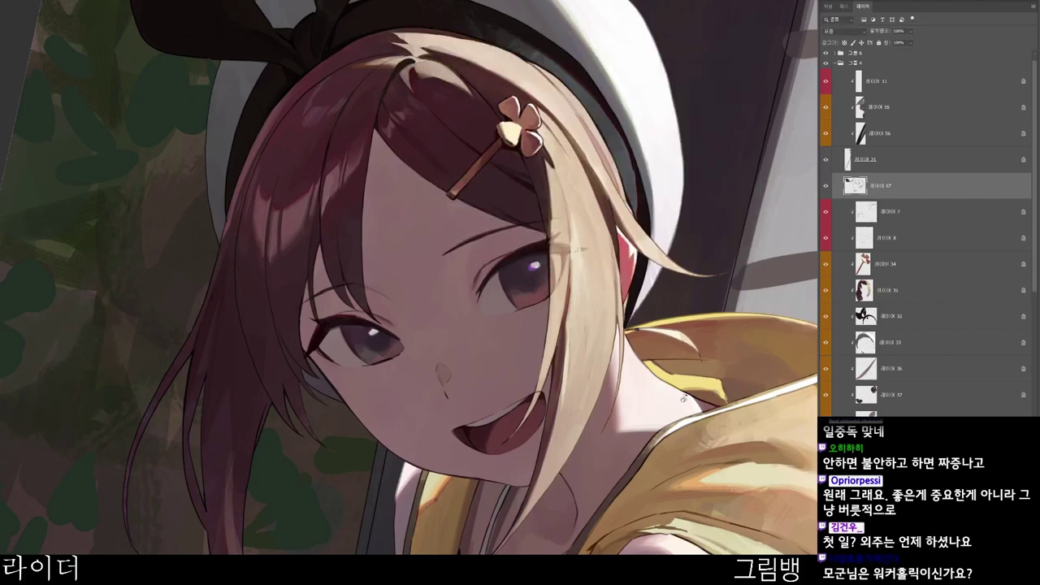
left_click_drag(684, 398, 672, 252)
left_click_drag(419, 321, 437, 333)
scroll(394, 321, "up", 2)
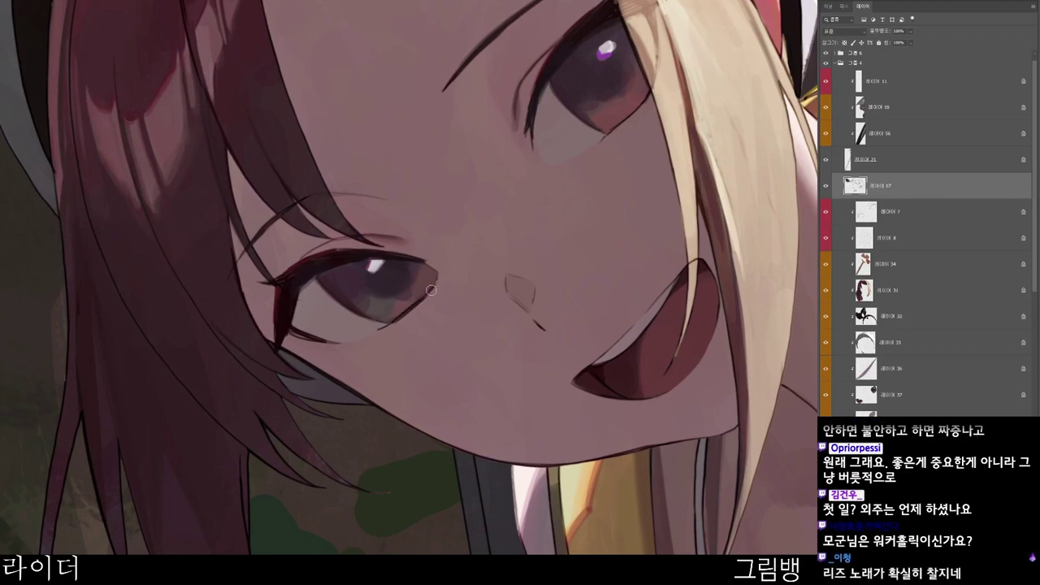
left_click_drag(498, 270, 481, 254)
mouse_move(499, 333)
left_mouse_down()
mouse_move(505, 359)
mouse_move(583, 300)
left_mouse_up()
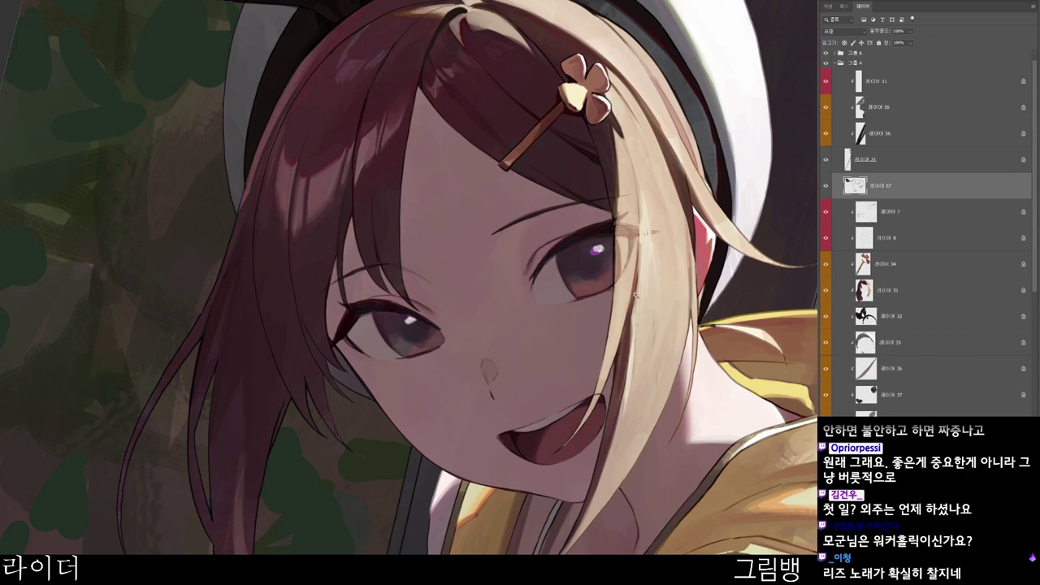
- Set the brush colour to muted brownish red #5c3d42 and touch up the lashes and brow area beneath the red bangs
left_click_drag(636, 295, 333, 512)
key("n")
left_click(458, 152)
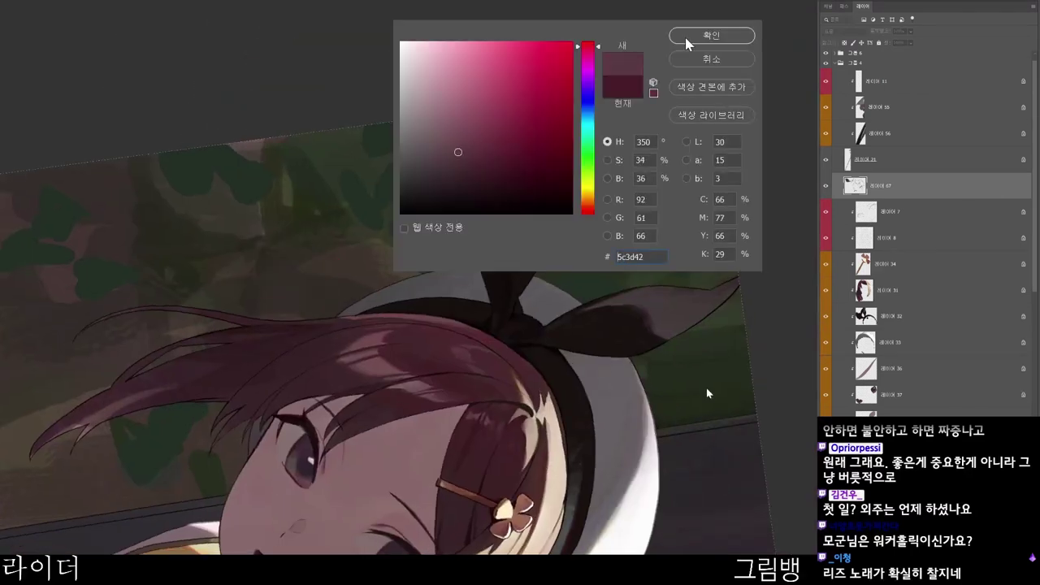
left_click(689, 40)
left_click_drag(370, 380, 365, 268)
left_click_drag(338, 375, 561, 403)
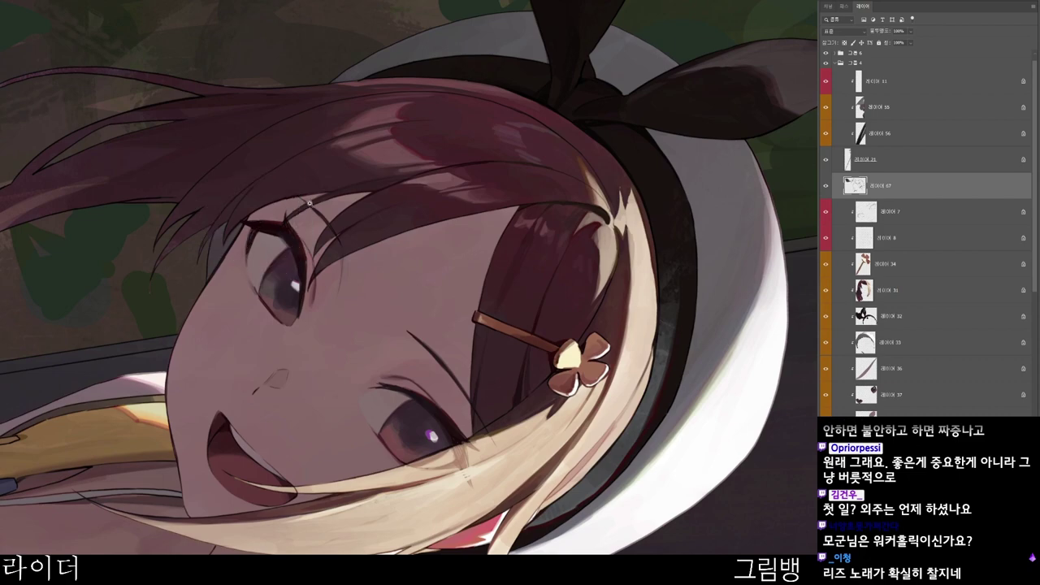
left_click_drag(325, 201, 285, 199)
left_click_drag(349, 499, 634, 357)
left_click_drag(650, 341, 589, 208)
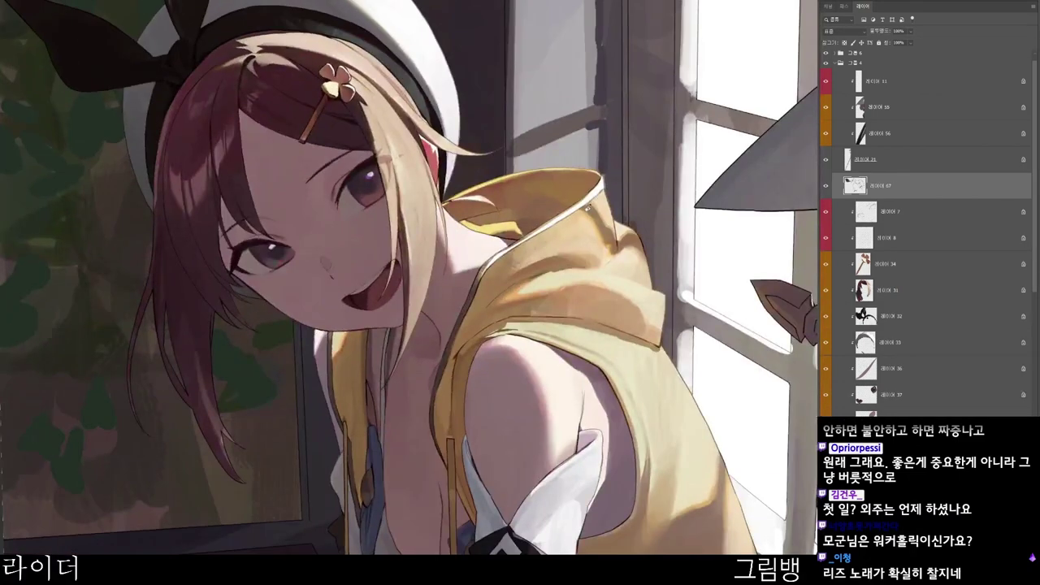
- Pick a dusty pink brush colour and try a stroke along the nose outline
left_click_drag(533, 372, 488, 372)
left_click_drag(666, 268, 730, 390)
key("n")
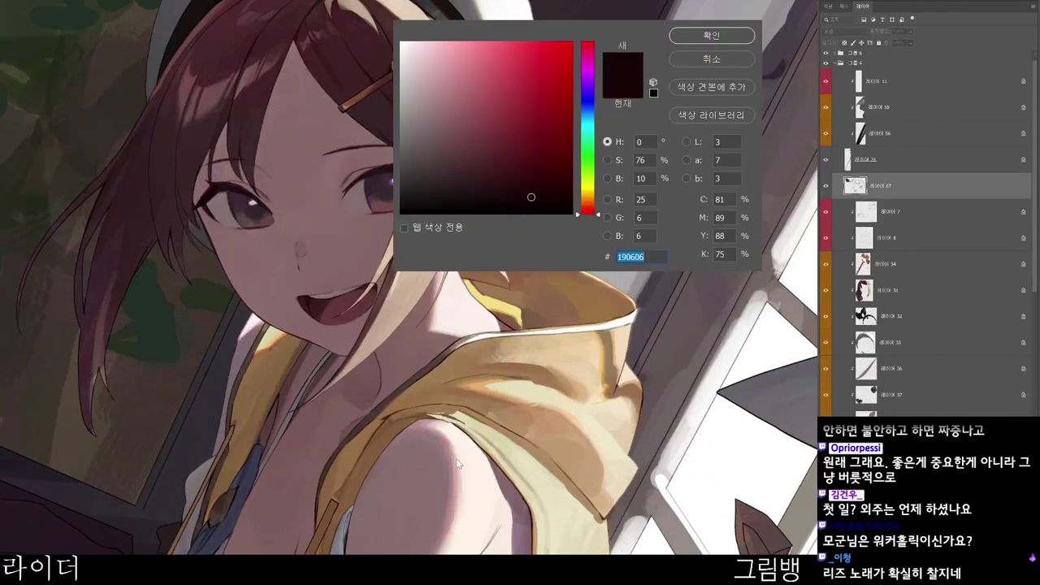
left_click(463, 81)
left_click(713, 35)
scroll(315, 344, "up", 4)
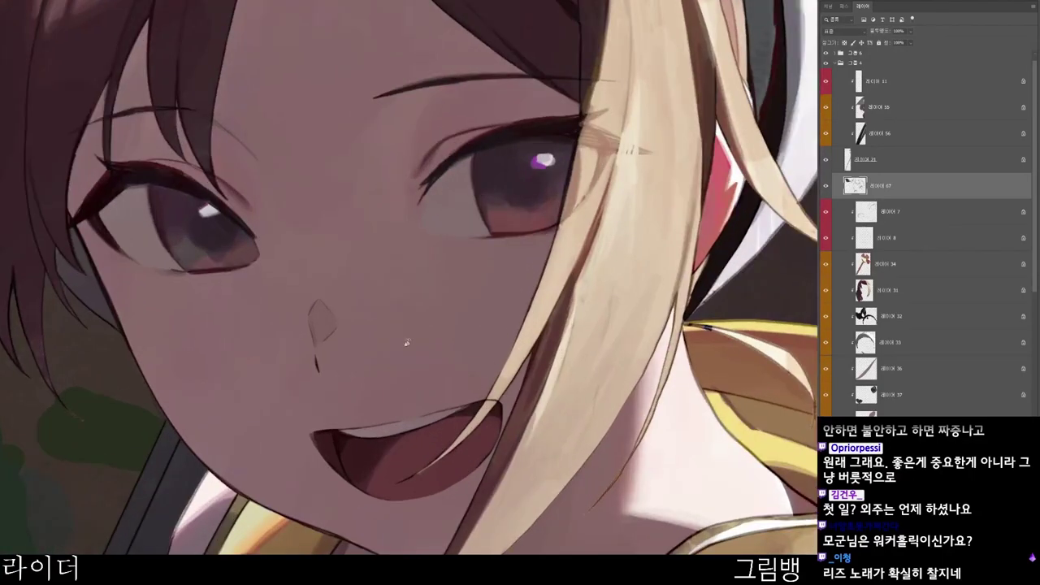
left_click_drag(316, 344, 317, 307)
key("ctrl+z")
- Sample the skin tone beside the nose, adjust it to a muted shade and fill in the nose shadow
left_click(354, 312, "alt")
key("n")
left_click(453, 122)
left_click(719, 37)
left_click_drag(409, 252, 376, 228)
key("r")
left_click_drag(463, 292, 253, 515)
key("Escape")
- Soften the shading and faint crease on the skin between the eyebrows
left_click_drag(325, 260, 382, 252)
key("r")
left_click_drag(455, 236, 431, 357)
left_click_drag(301, 229, 366, 217)
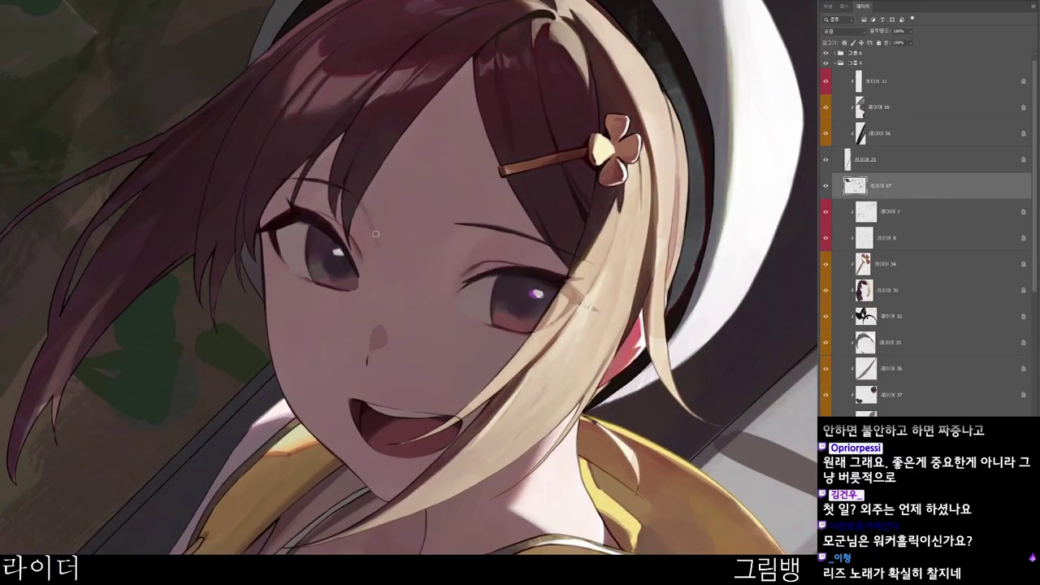
left_click_drag(457, 191, 426, 195)
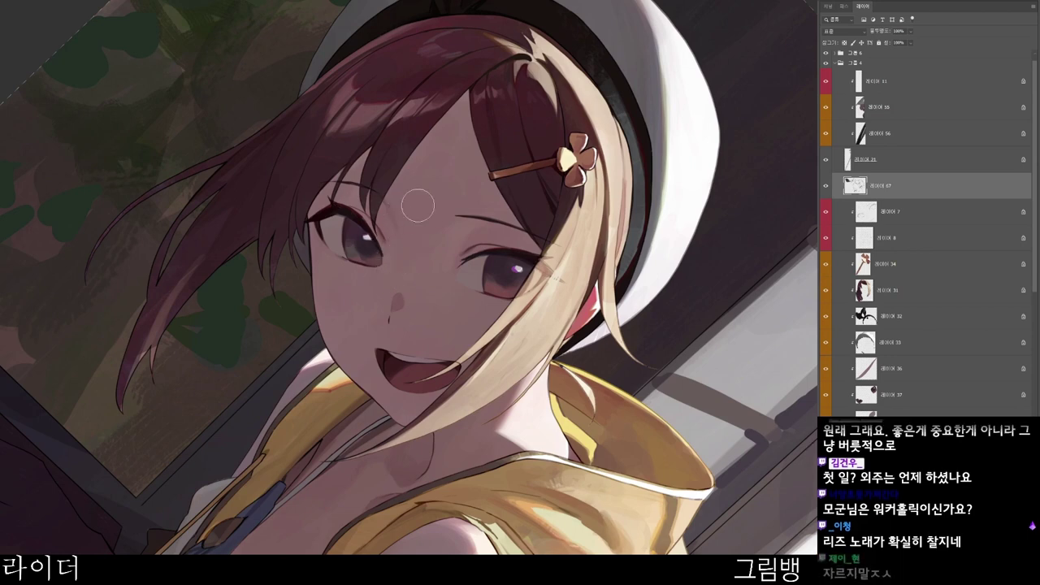
left_click_drag(447, 207, 428, 203)
- Change the brush colour to a darker muted tone and refine the upper eyelid lines of both eyes
key("n")
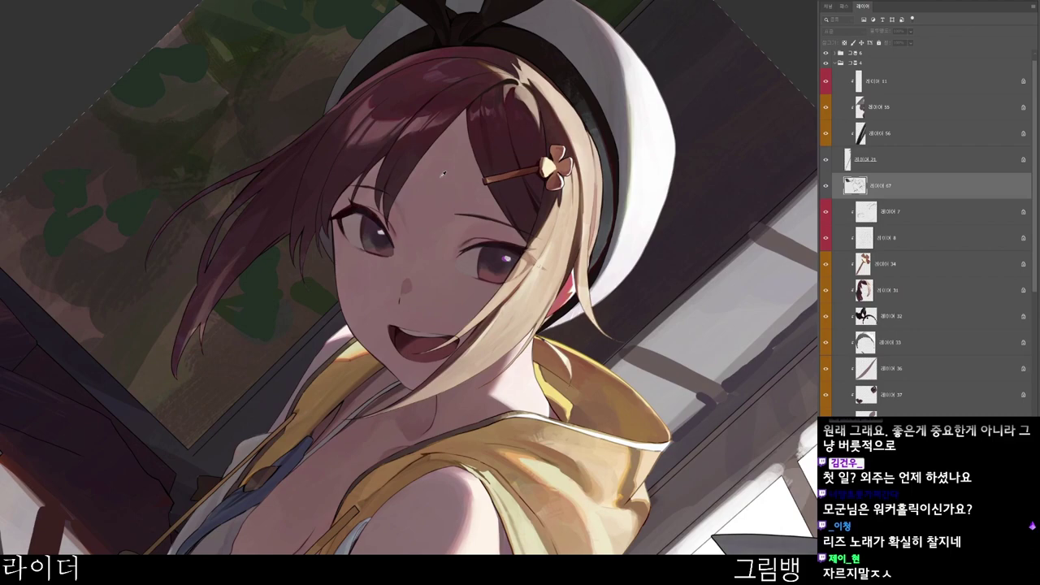
left_click(465, 141)
left_click(702, 37)
key("r")
left_click_drag(461, 486, 564, 248)
left_click_drag(477, 280, 603, 437)
left_click_drag(416, 265, 481, 268)
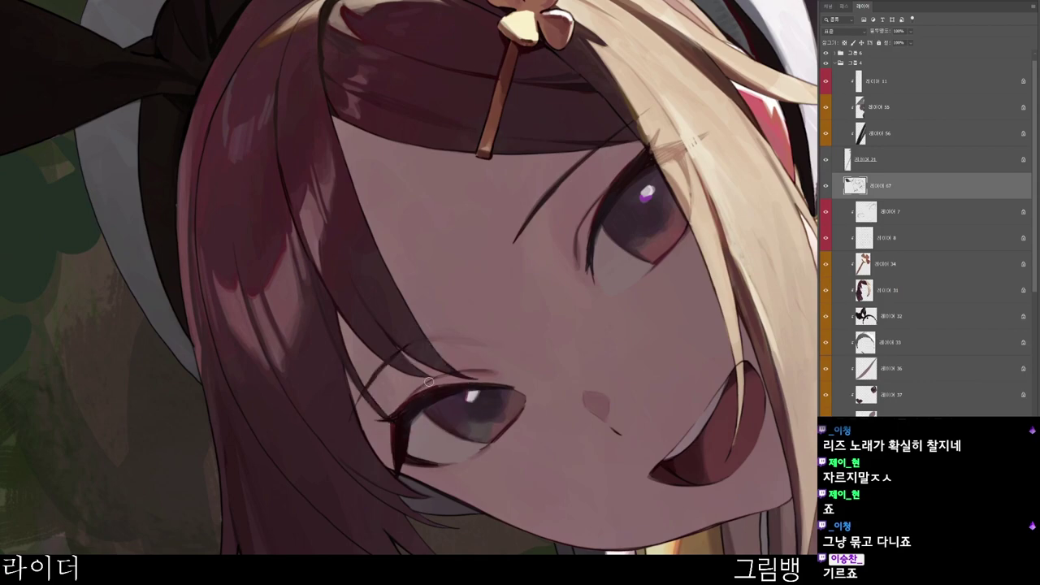
left_click_drag(590, 209, 614, 180)
left_click_drag(603, 256, 496, 268)
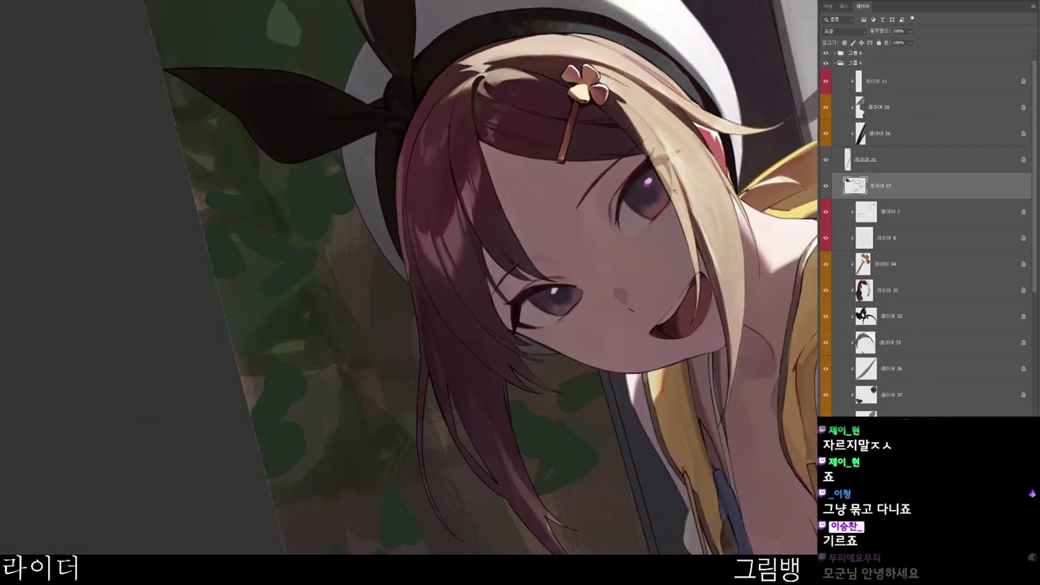
- Change the brush colour to a more saturated dark red-brown and touch up the line around the open mouth
key("r")
left_click_drag(561, 357, 520, 415)
left_click_drag(504, 548, 386, 490)
key("n")
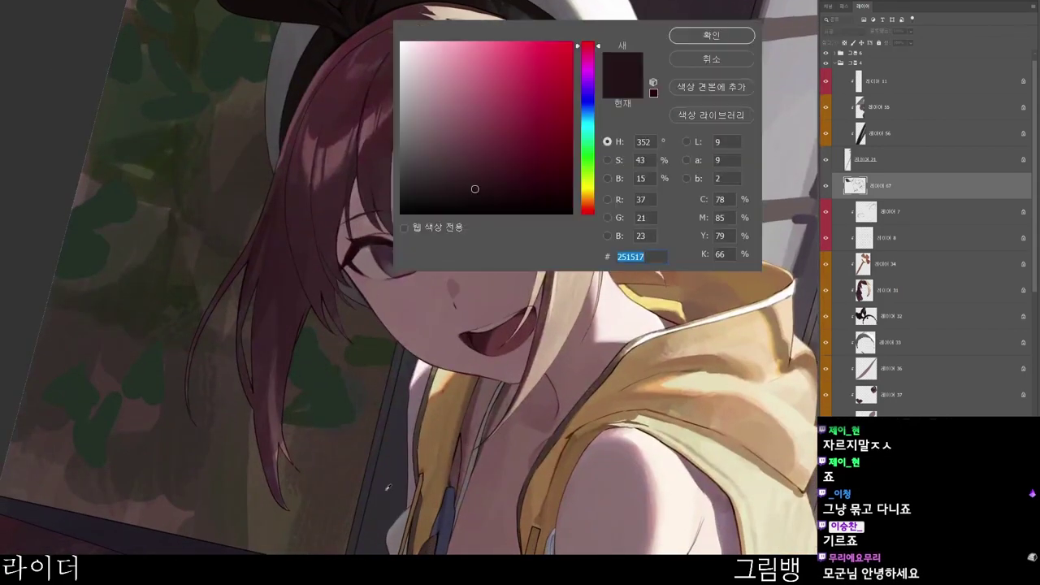
left_click(525, 181)
left_click(737, 37)
scroll(452, 368, "up", 5)
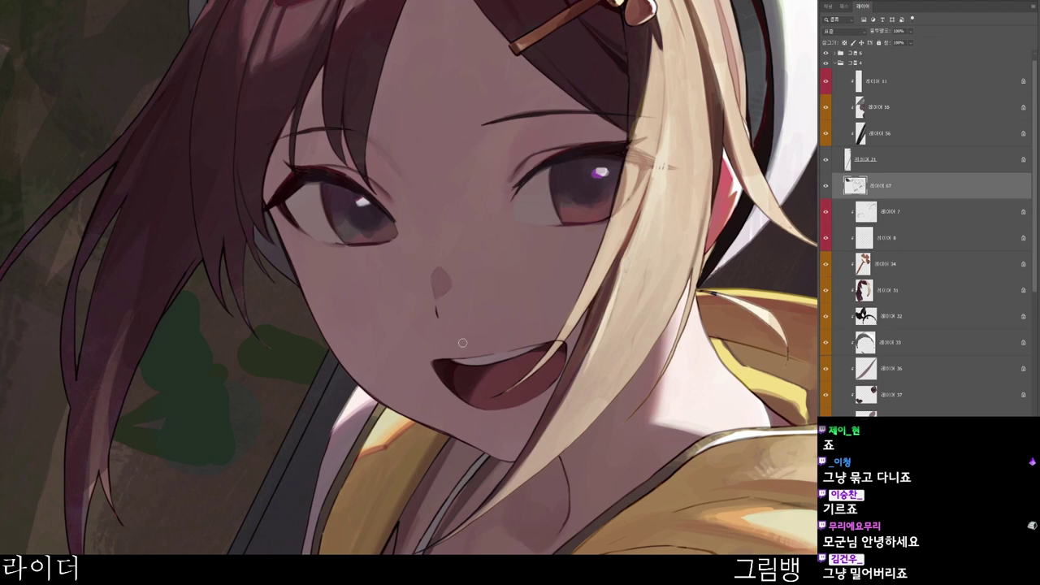
- Set the brush colour to near-black red #1d0a09 and darken the mouth corner beside the blonde strand
key("n")
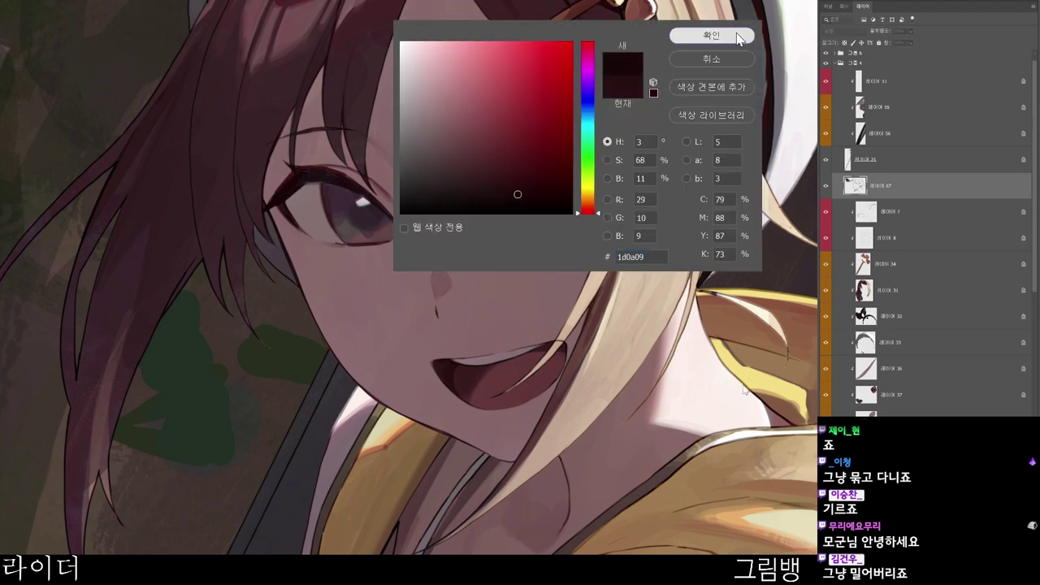
left_click(738, 36)
key("r")
left_click_drag(577, 389, 596, 175)
left_click_drag(552, 312, 577, 317)
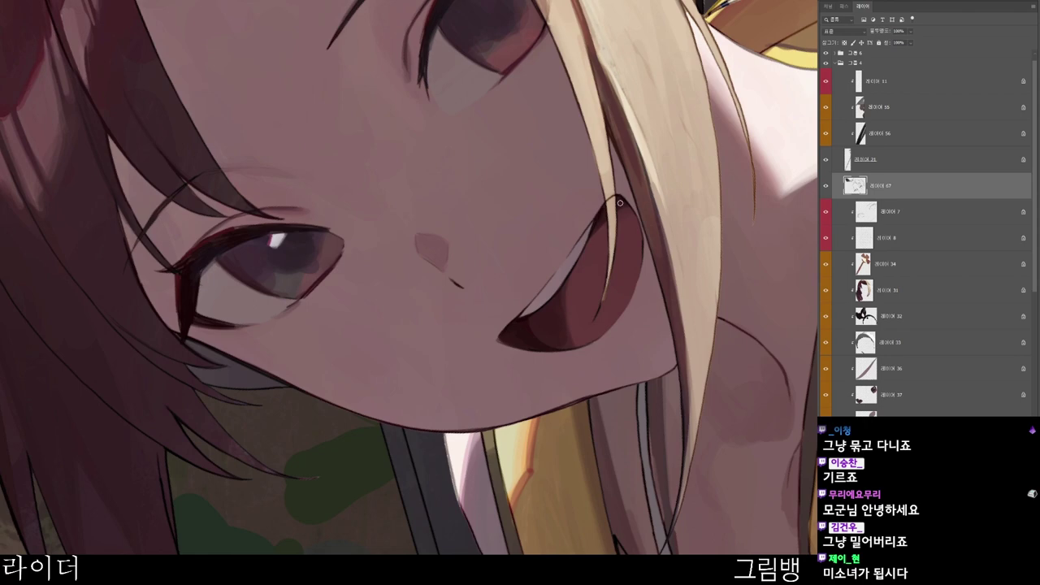
scroll(628, 206, "down", 2)
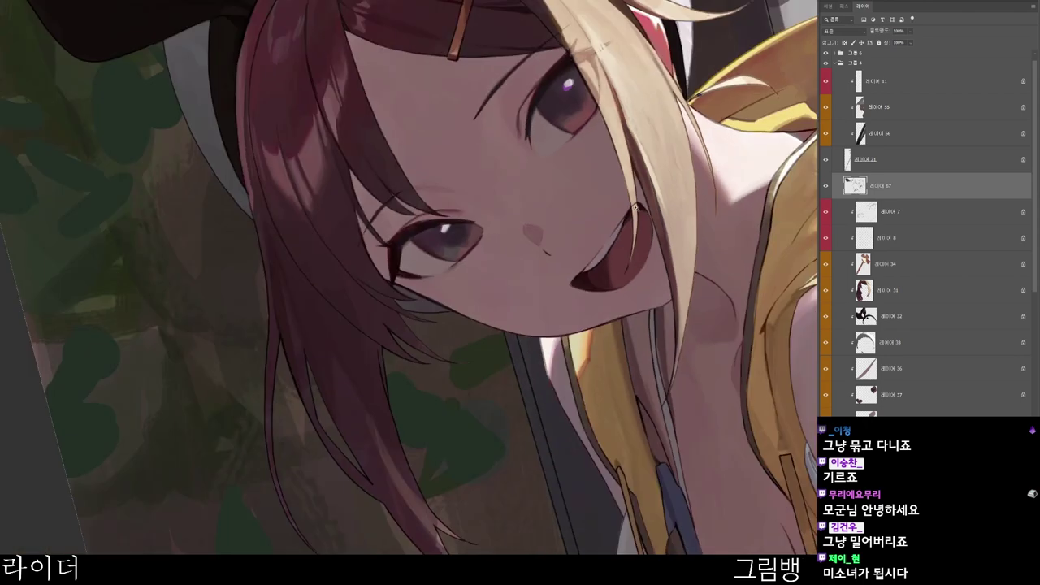
- Pick a very dark, less saturated brush colour and refine the mouth outline and the edge of the teeth
key("r")
left_click_drag(630, 243, 586, 423)
key("n")
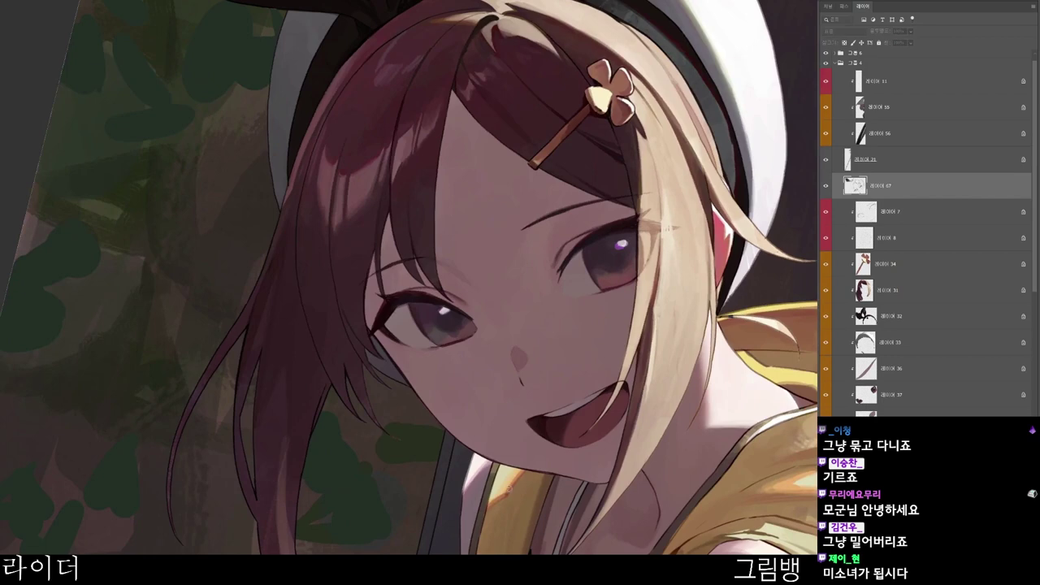
left_click(506, 190)
left_click(711, 39)
left_click_drag(599, 460, 529, 398)
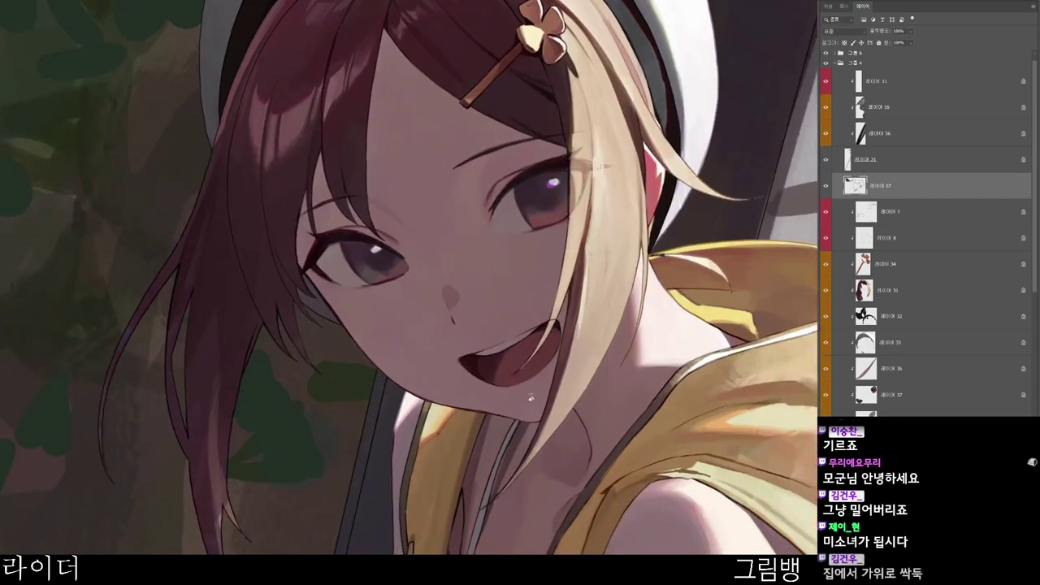
scroll(529, 397, "up", 2)
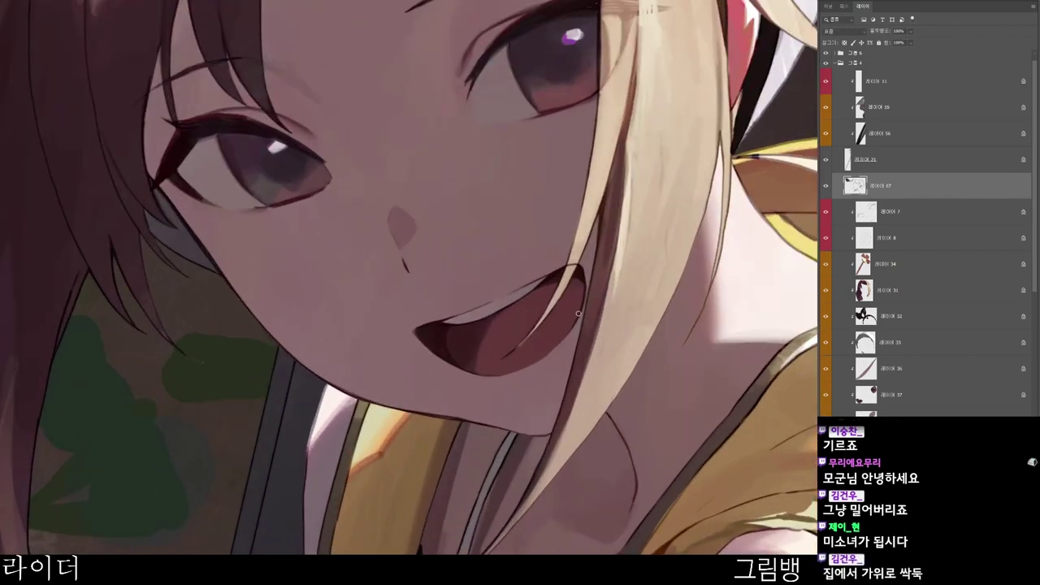
scroll(587, 322, "down", 1)
key("r")
left_click_drag(582, 372, 410, 485)
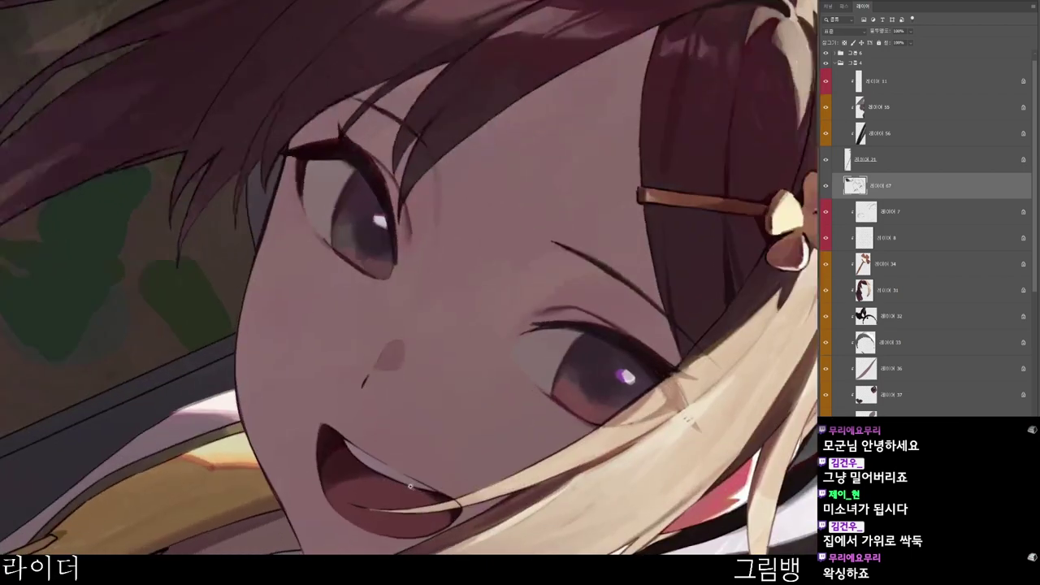
scroll(410, 485, "up", 2)
scroll(333, 439, "down", 4)
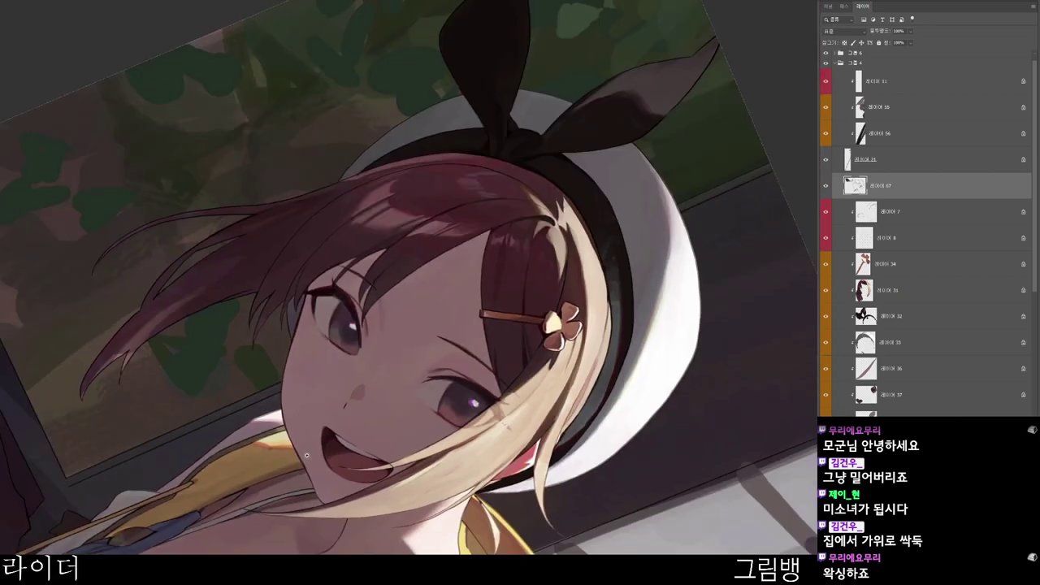
- Pick a very dark red brush colour and touch up the lower lash lines of both eyes
key("r")
left_click_drag(386, 455, 711, 193)
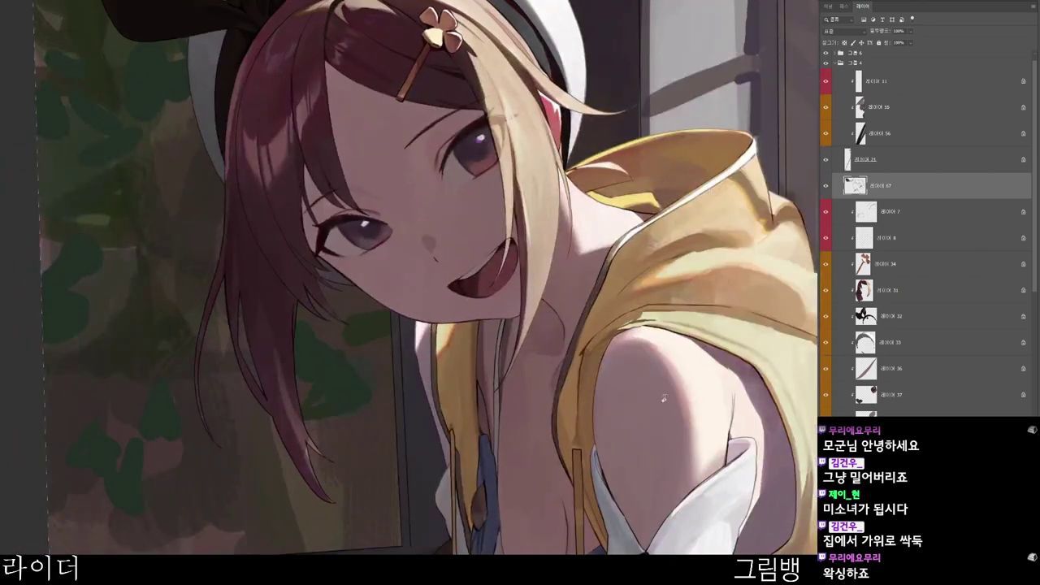
key("r")
left_click_drag(664, 398, 625, 442)
key("n")
left_click(525, 188)
left_click(722, 38)
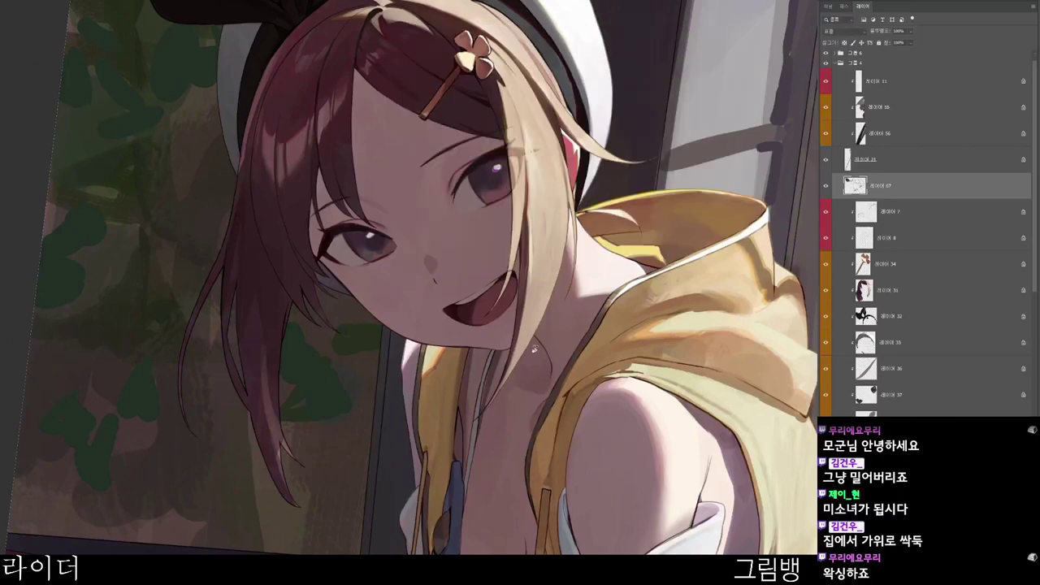
left_click_drag(535, 350, 571, 545)
left_click_drag(496, 353, 564, 411)
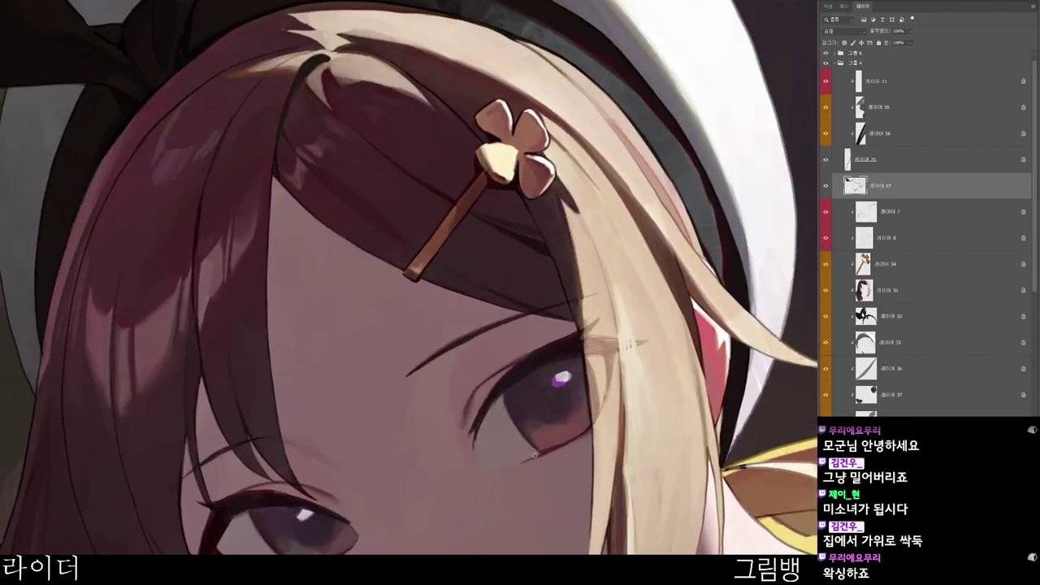
scroll(591, 436, "down", 1)
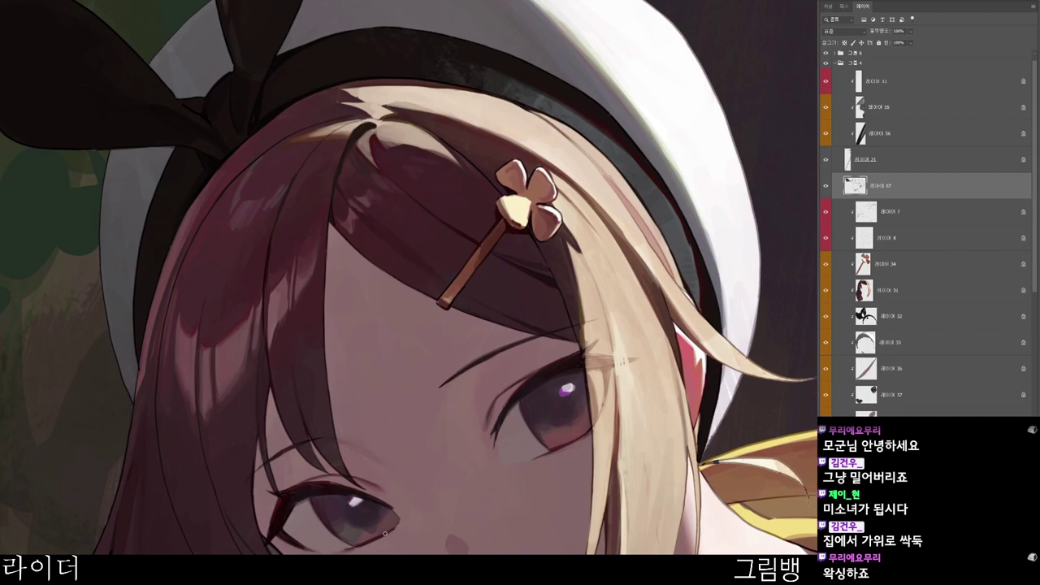
left_click_drag(406, 497, 451, 325)
- Pick a new brush colour and touch up the line work of the dark red side hair near the temple
key("r")
left_click_drag(418, 471, 438, 471)
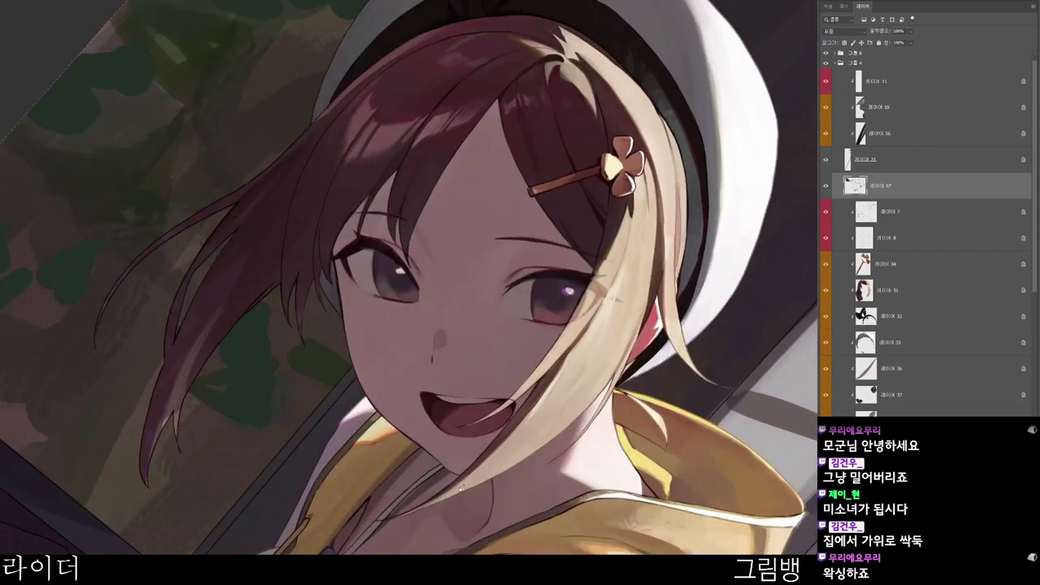
key("r")
left_click_drag(513, 400, 475, 446)
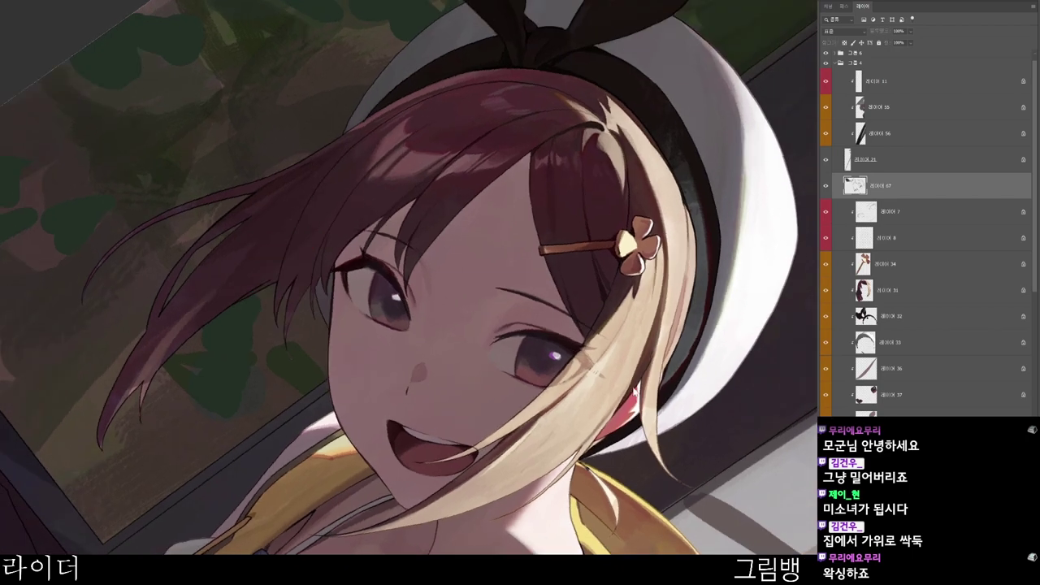
key("n")
left_click(711, 36)
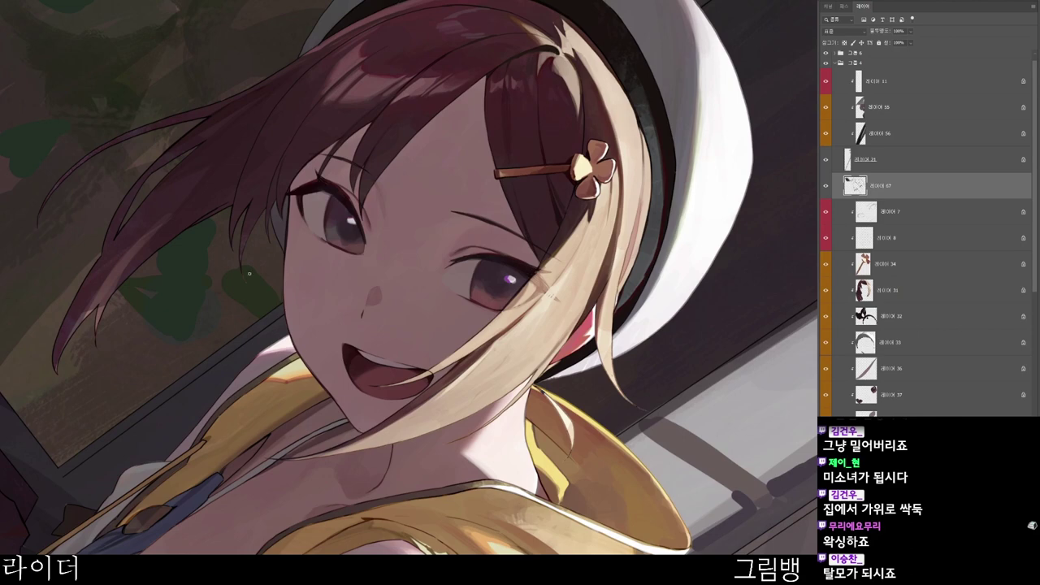
left_click_drag(299, 246, 370, 365)
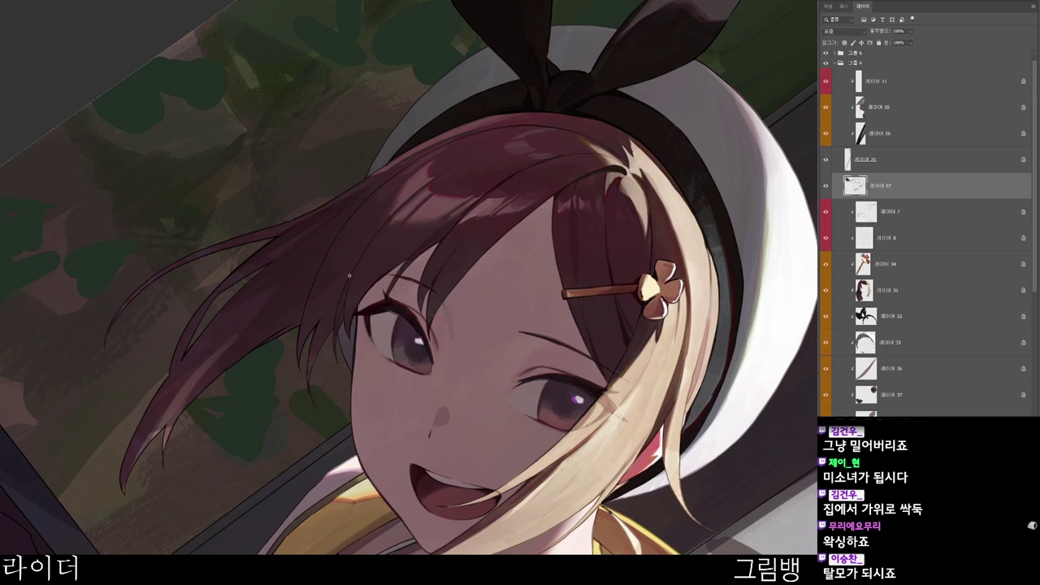
scroll(402, 262, "down", 3)
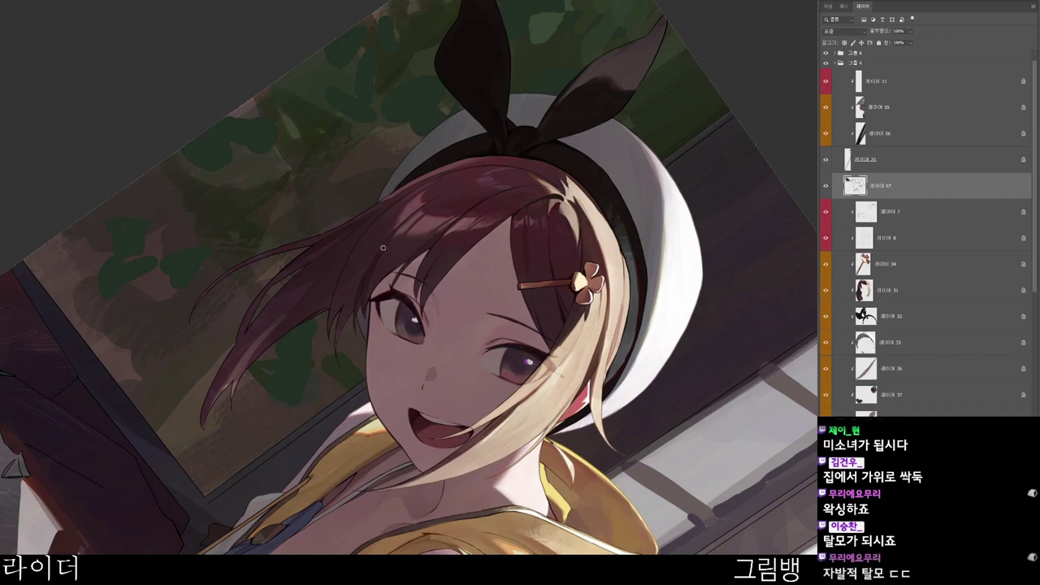
- Refine the thin strand lines along the outer edge of the dark red side hair
left_click_drag(638, 393, 538, 47)
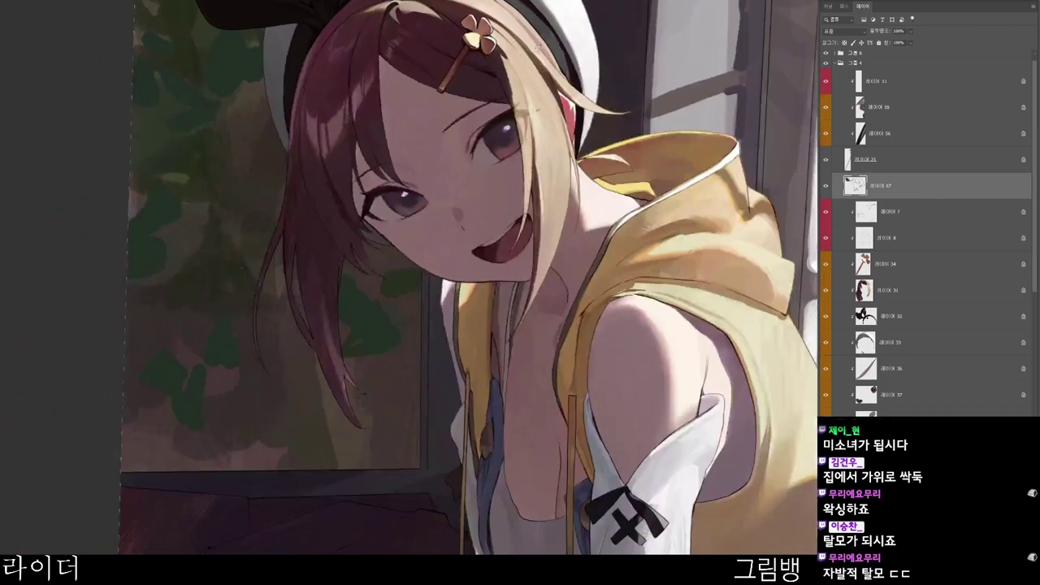
left_click_drag(552, 297, 536, 363)
left_click_drag(417, 301, 418, 243)
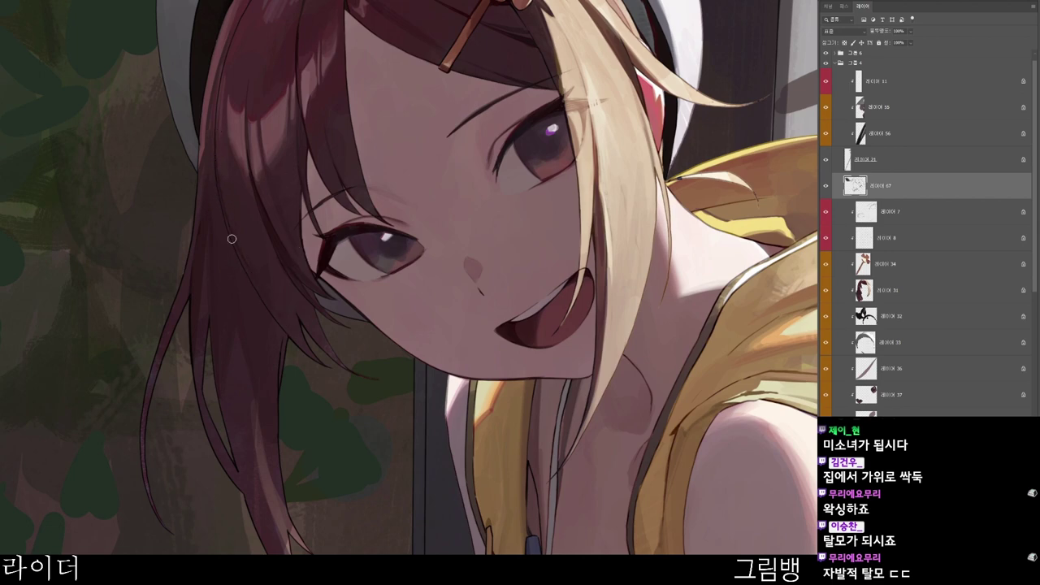
key("ctrl+minus")
mouse_move(431, 227)
left_mouse_down()
mouse_move(468, 414)
mouse_move(493, 455)
left_mouse_up()
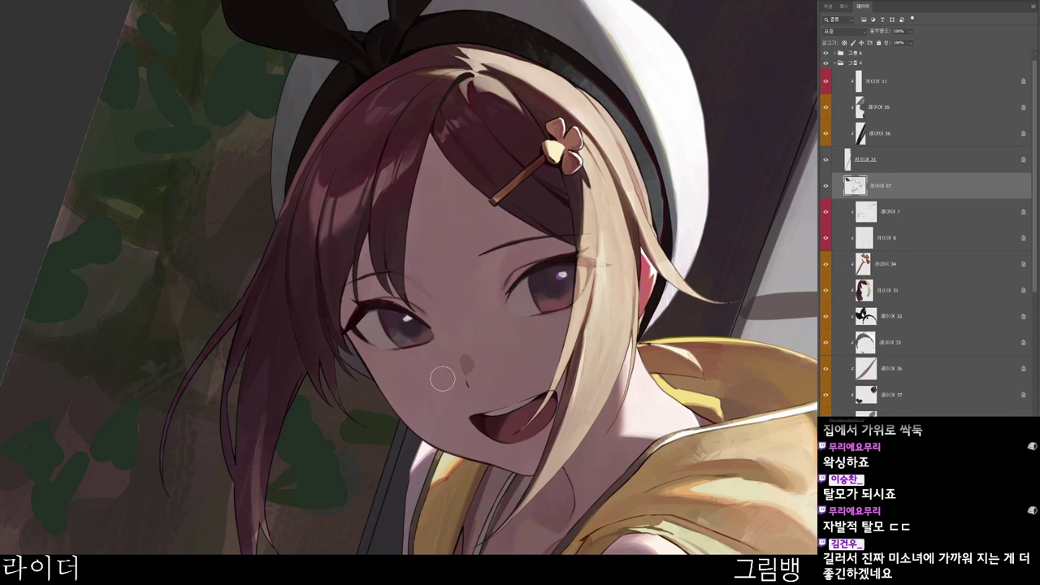
left_click_drag(516, 527, 540, 478)
- Change the brush colour to a slightly lighter, more saturated dark red and touch up the hair beside the shaded eye
key("n")
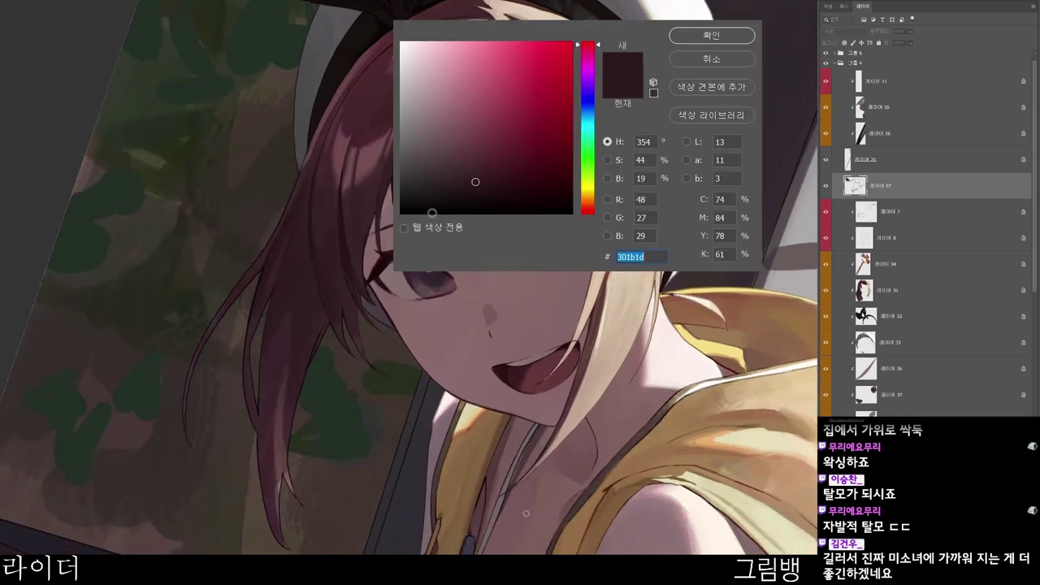
left_click(490, 176)
left_click(713, 37)
left_click_drag(481, 426, 481, 312)
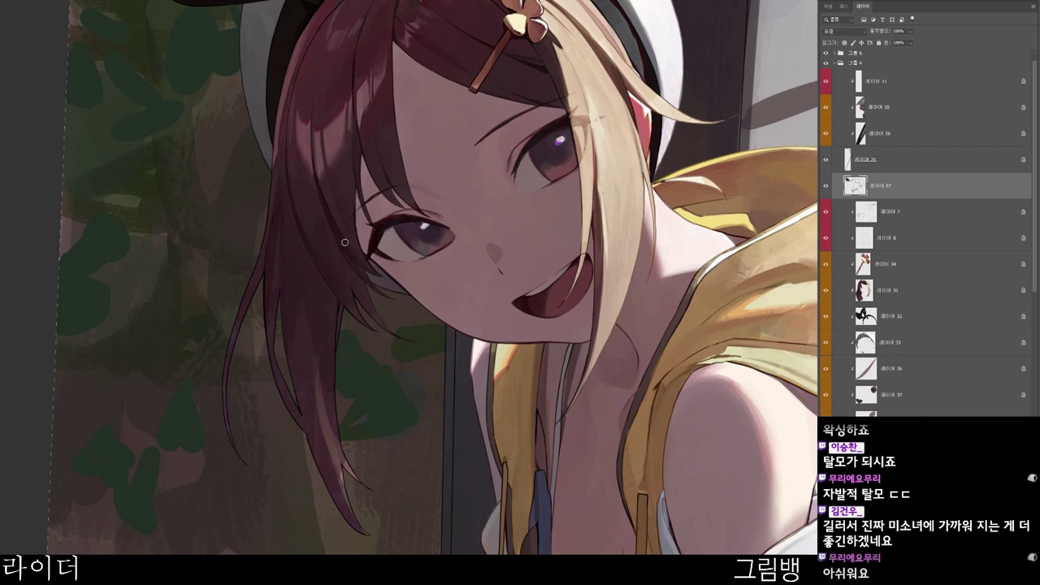
left_click_drag(520, 422, 534, 418)
left_click_drag(392, 292, 389, 300)
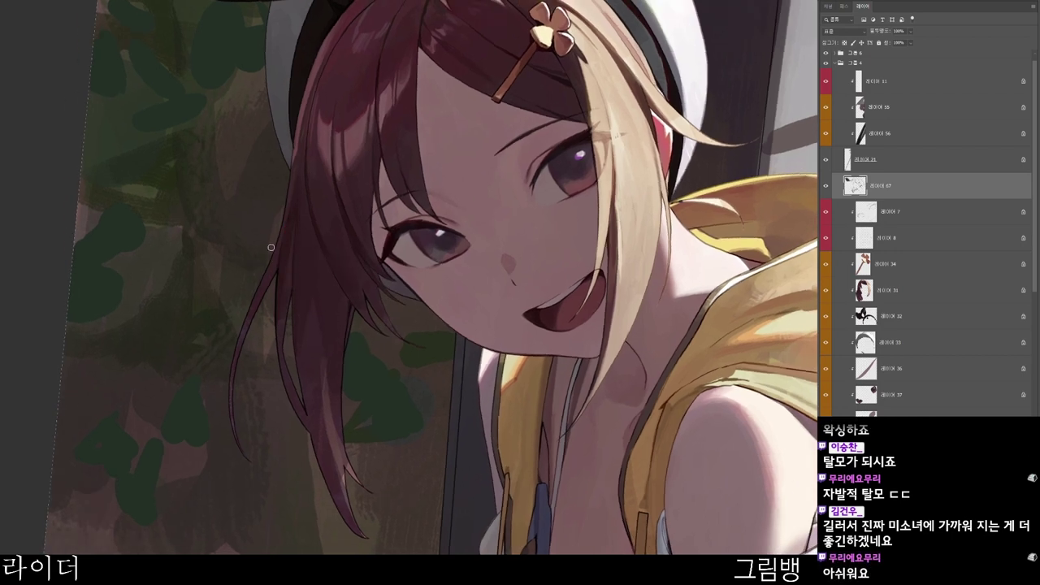
- Redraw the outline of the thin loose outer strand of the side hair and extend its tapered tip
scroll(278, 235, "up", 3)
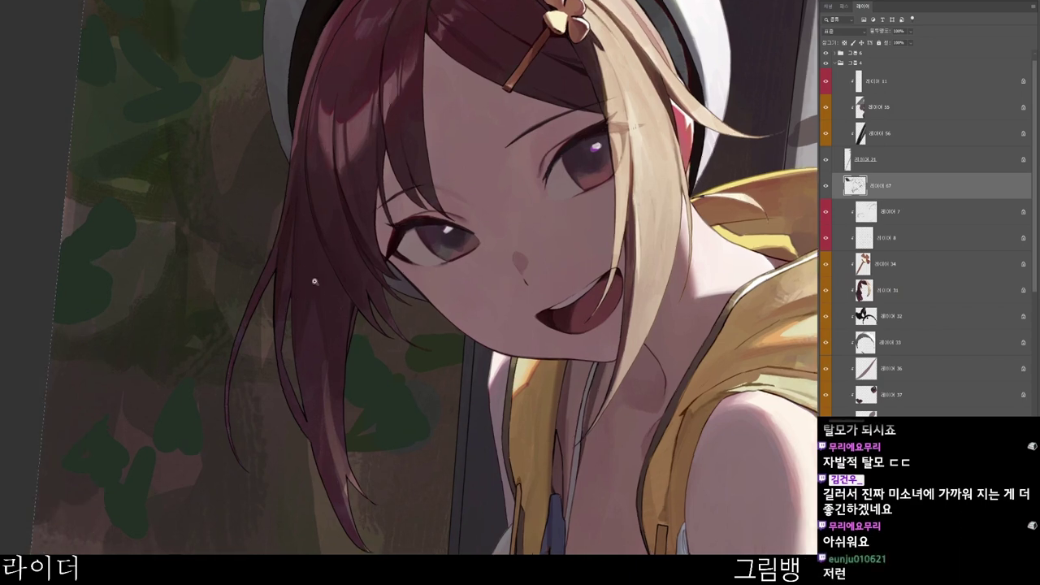
scroll(260, 240, "down", 2)
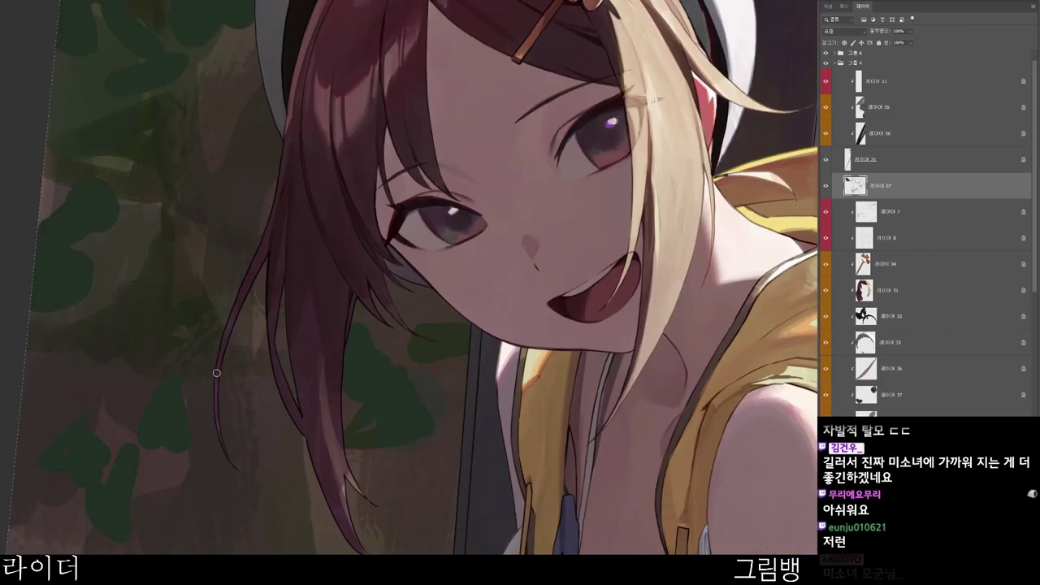
scroll(230, 326, "up", 4)
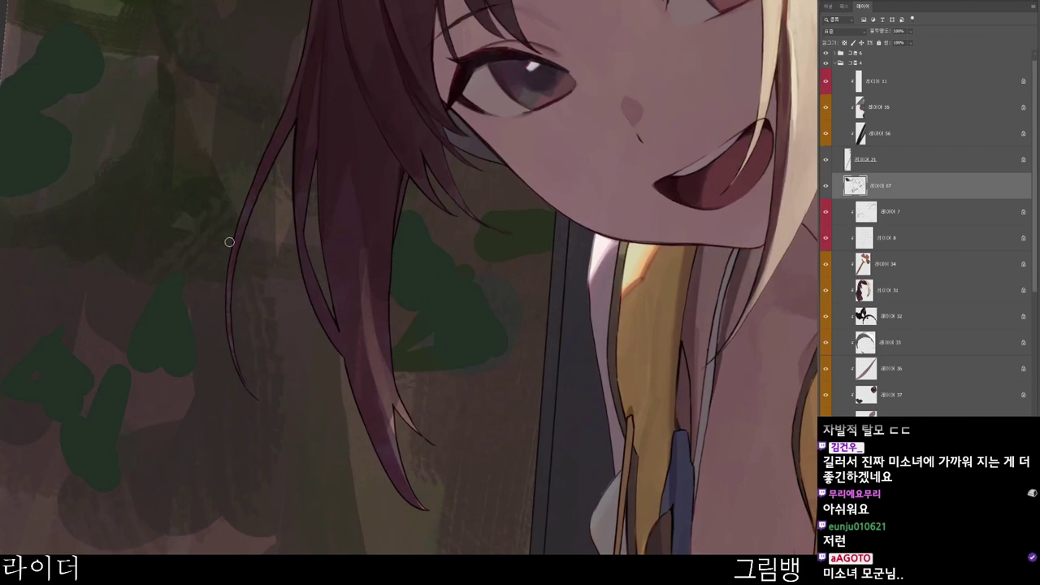
left_click_drag(232, 255, 231, 280)
left_click_drag(242, 381, 269, 410)
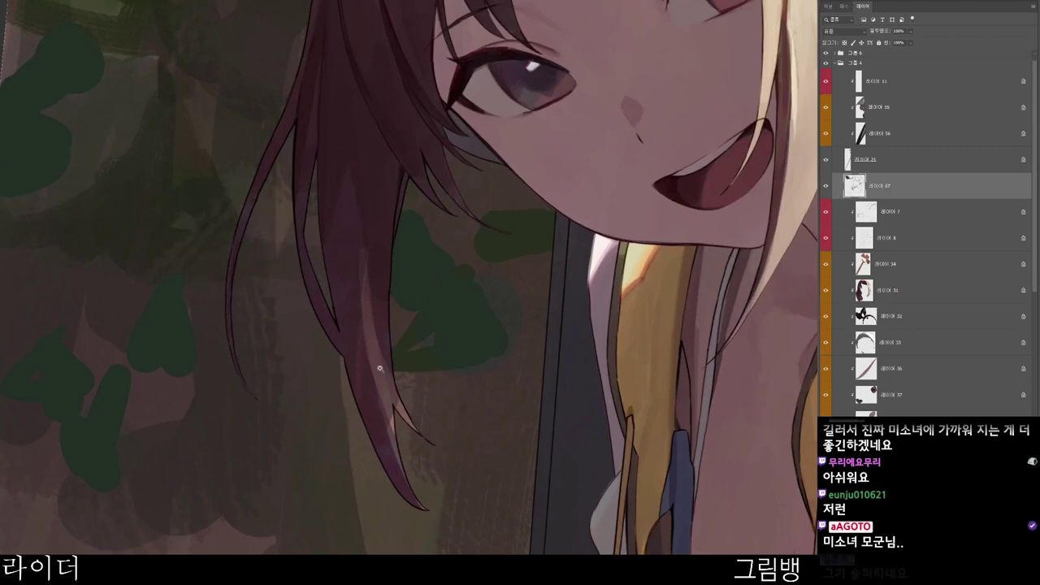
scroll(317, 374, "down", 1)
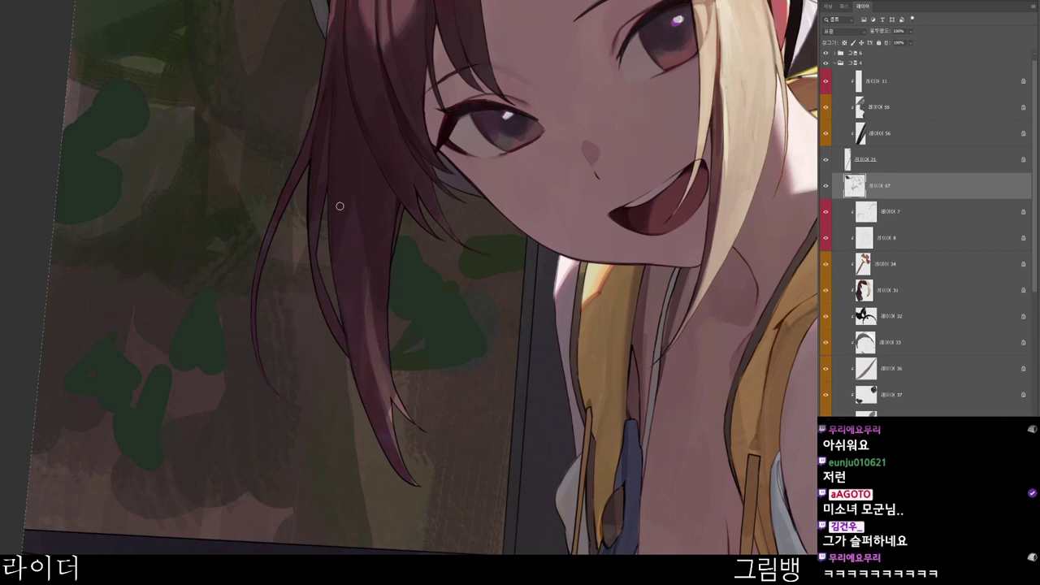
left_click_drag(418, 257, 415, 242)
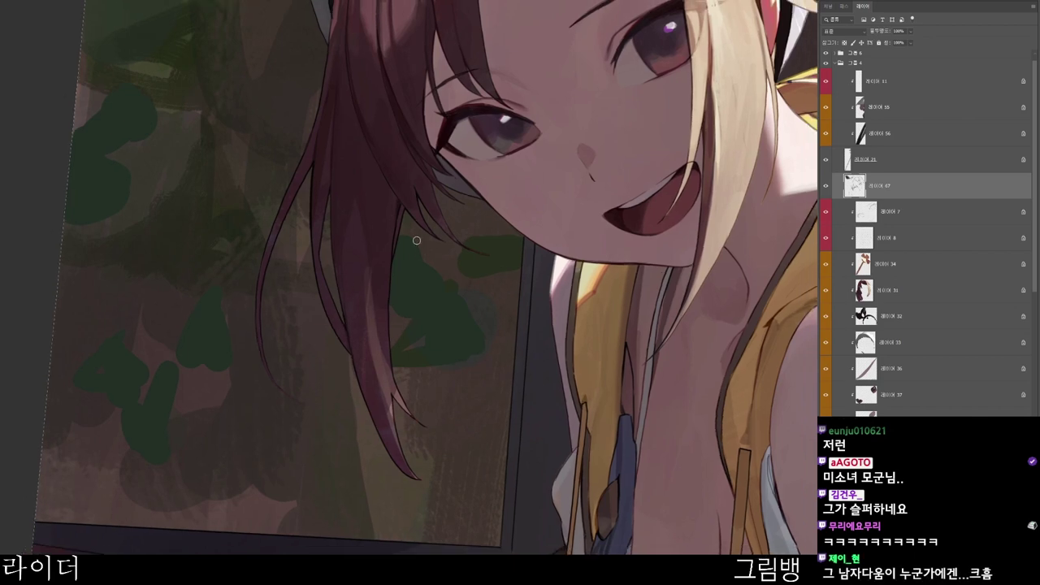
- Set the brush colour to dark red #29090c and refine the strand edges of the side hair below the ear
key("n")
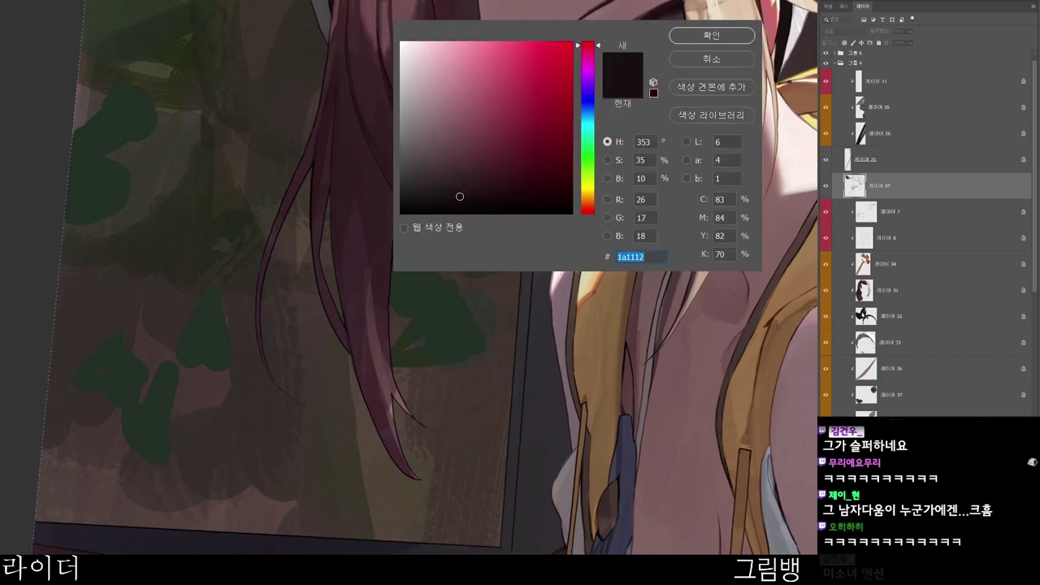
left_click_drag(532, 177, 536, 186)
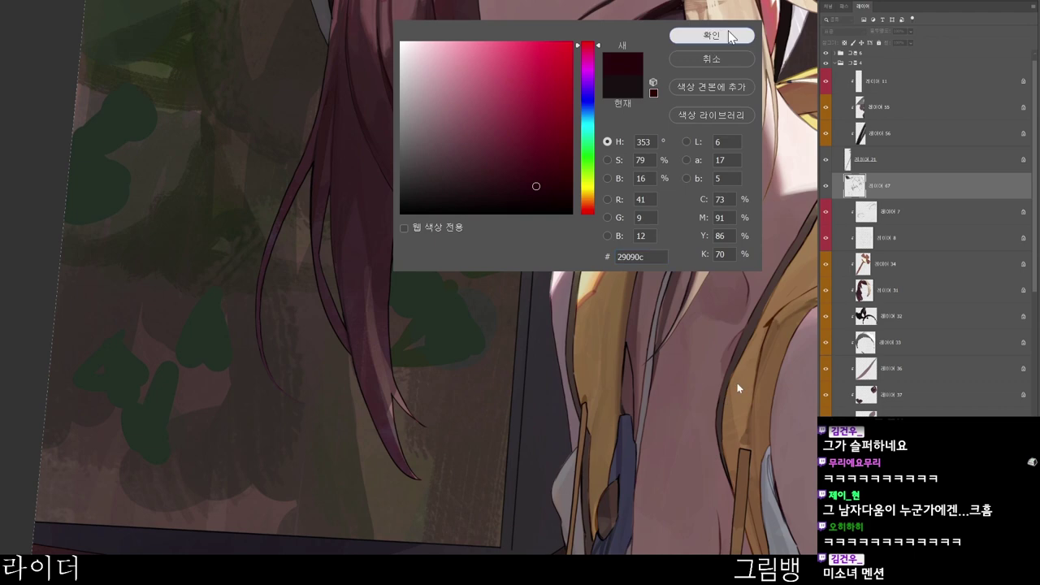
left_click(733, 36)
left_click_drag(388, 223, 397, 215)
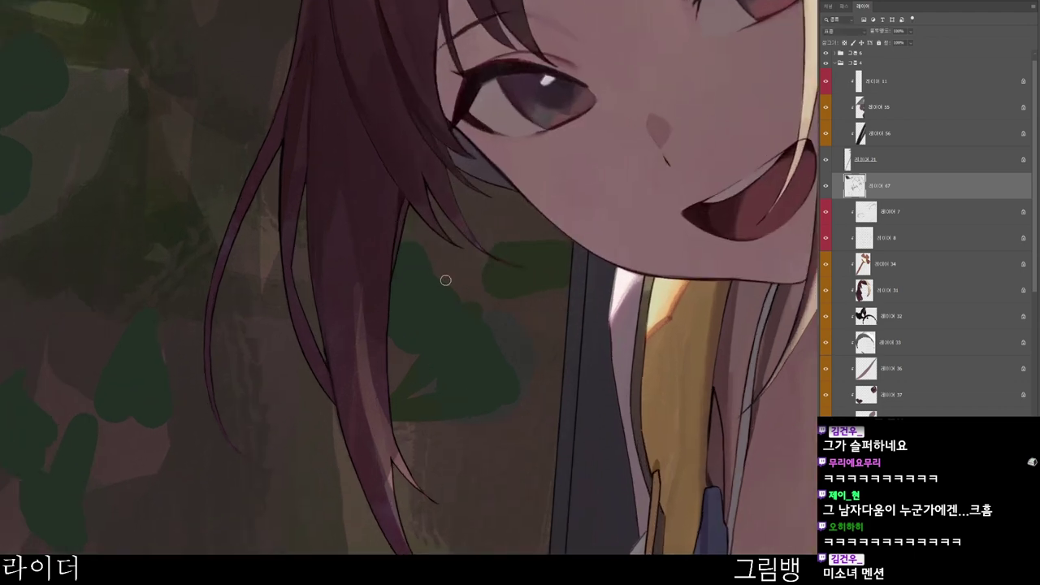
scroll(374, 151, "down", 2)
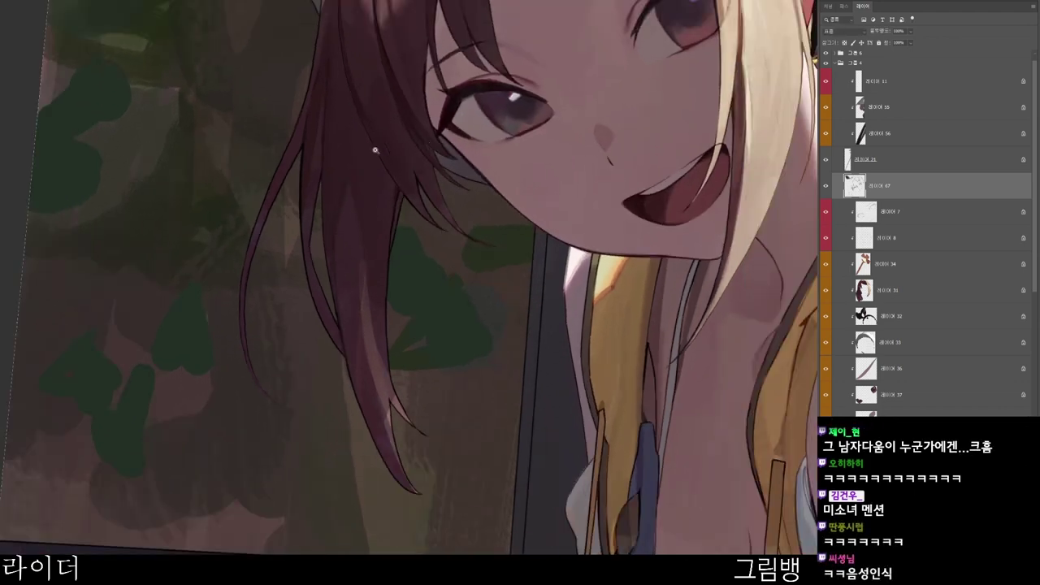
left_click_drag(453, 203, 452, 277)
scroll(374, 301, "up", 1)
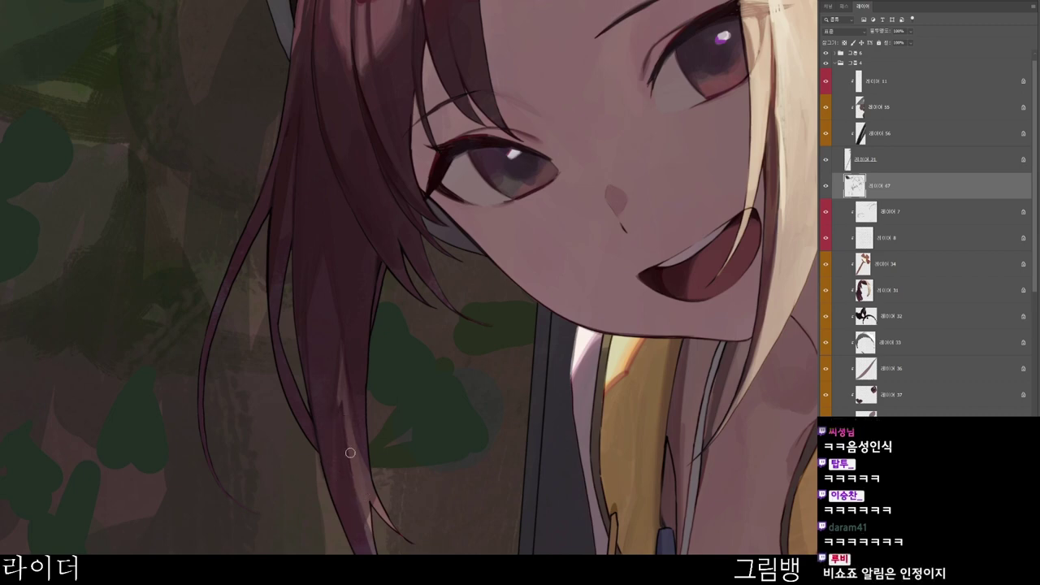
- Sample a colour from the end of the side hair and paint fine tapered highlight strands extending its tips
left_click(369, 520, "alt")
mouse_move(370, 531)
left_mouse_down()
mouse_move(374, 554)
mouse_move(382, 485)
left_mouse_up()
left_click_drag(457, 437, 439, 468)
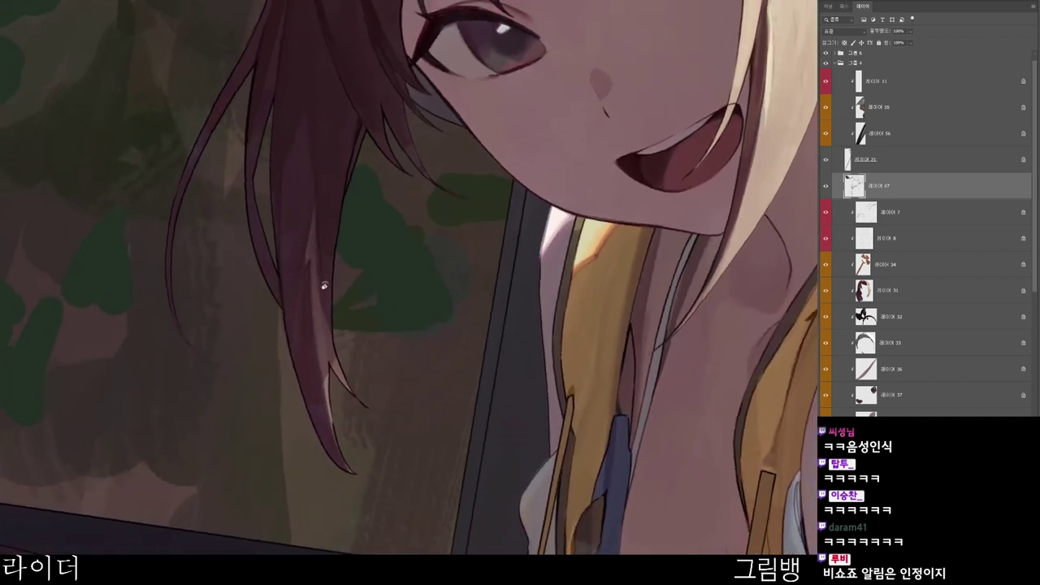
mouse_move(326, 385)
left_mouse_down()
mouse_move(345, 461)
mouse_move(390, 485)
left_mouse_up()
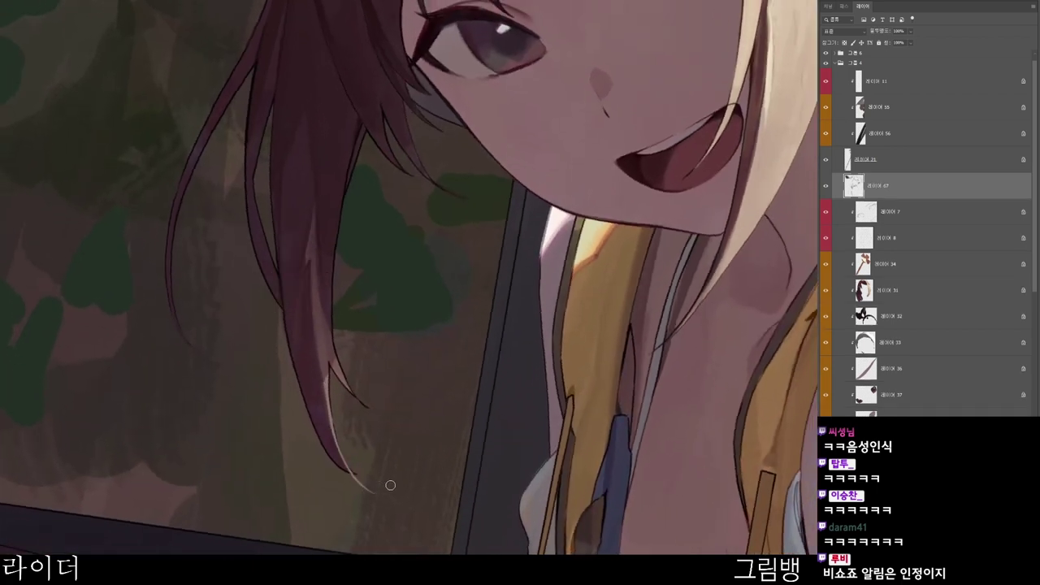
left_click_drag(335, 369, 345, 381)
left_click_drag(503, 366, 476, 456)
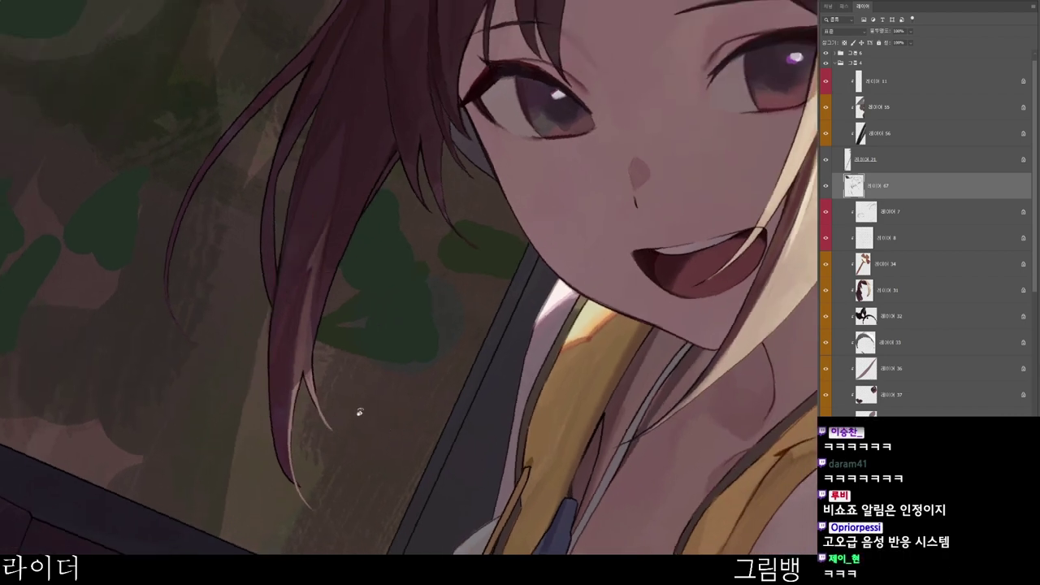
left_click_drag(360, 412, 351, 379)
left_click_drag(286, 486, 321, 533)
- Choose a new brush colour in the color picker and touch up the loose strands of the red side hair
scroll(365, 459, "down", 5)
left_click_drag(477, 380, 659, 300)
key("n")
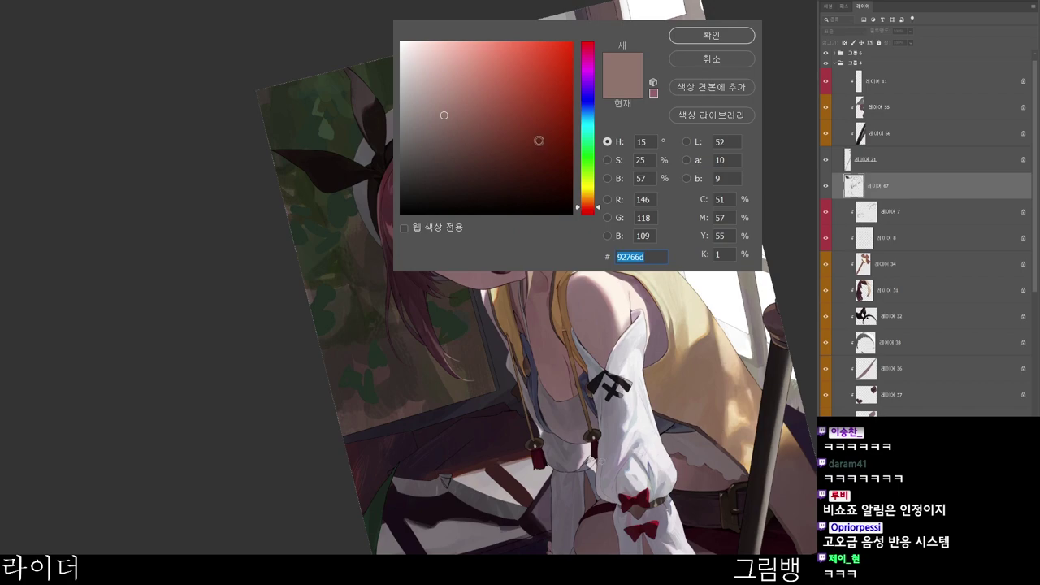
left_click(707, 39)
left_click_drag(568, 358, 413, 531)
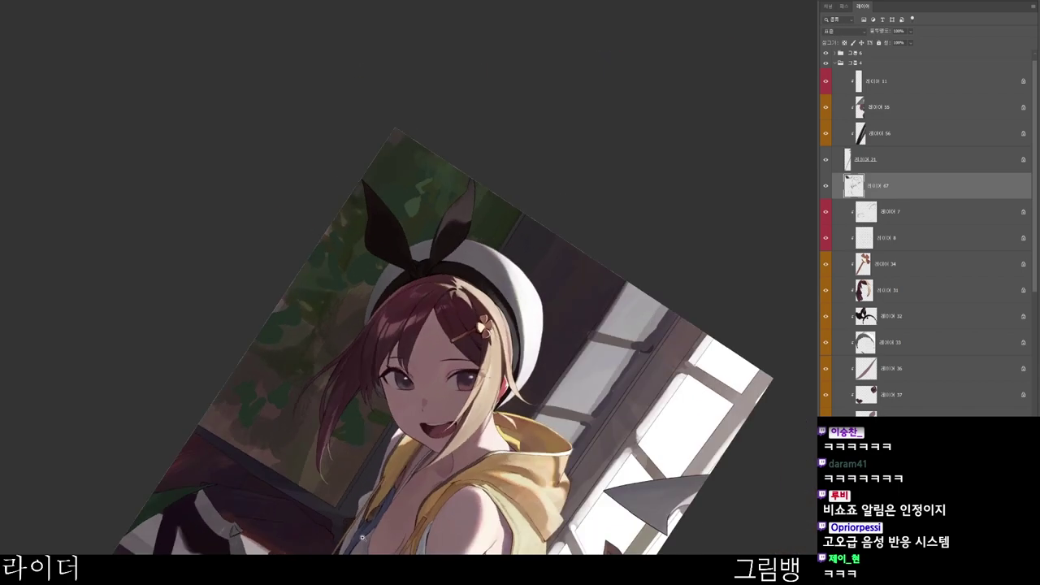
scroll(335, 474, "up", 3)
left_click_drag(340, 474, 378, 204)
scroll(375, 203, "up", 4)
mouse_move(317, 155)
left_mouse_down()
mouse_move(366, 204)
mouse_move(330, 164)
mouse_move(321, 112)
mouse_move(329, 65)
mouse_move(381, 83)
left_mouse_up()
mouse_move(366, 21)
left_mouse_down()
mouse_move(421, 54)
mouse_move(409, 50)
mouse_move(508, 316)
mouse_move(610, 401)
mouse_move(475, 488)
left_mouse_up()
- Refine the short pointed hair strands hanging beside the cheek on the shaded side of the face
scroll(402, 97, "down", 6)
scroll(474, 488, "up", 6)
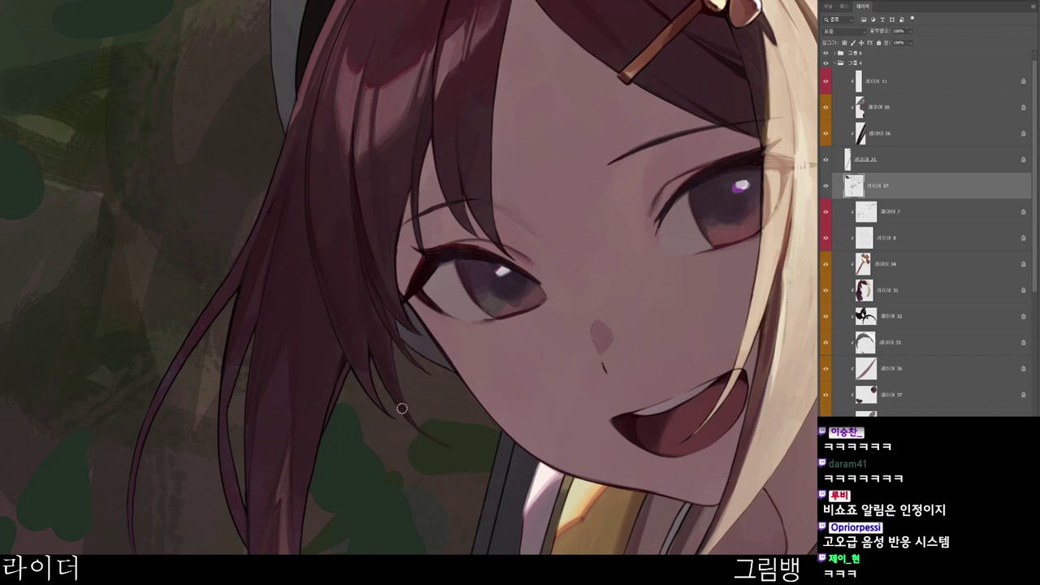
left_click_drag(503, 432, 471, 421)
left_click_drag(618, 400, 572, 485)
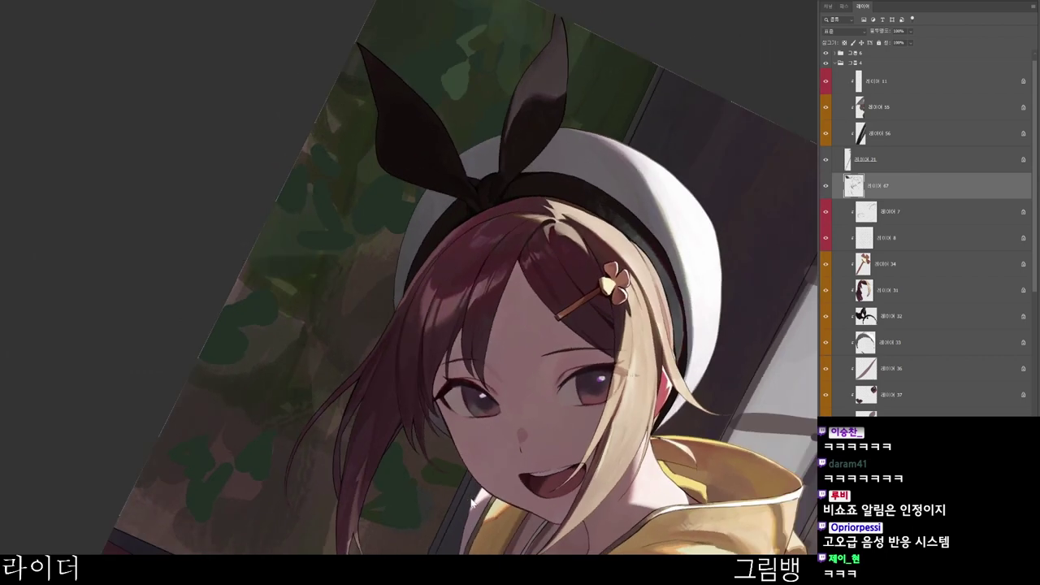
- Pick a near-black brush colour and sharpen the hair strand lines beside the outer corner of the shaded eye
key("n")
left_click(497, 200)
left_click(720, 42)
scroll(421, 411, "up", 3)
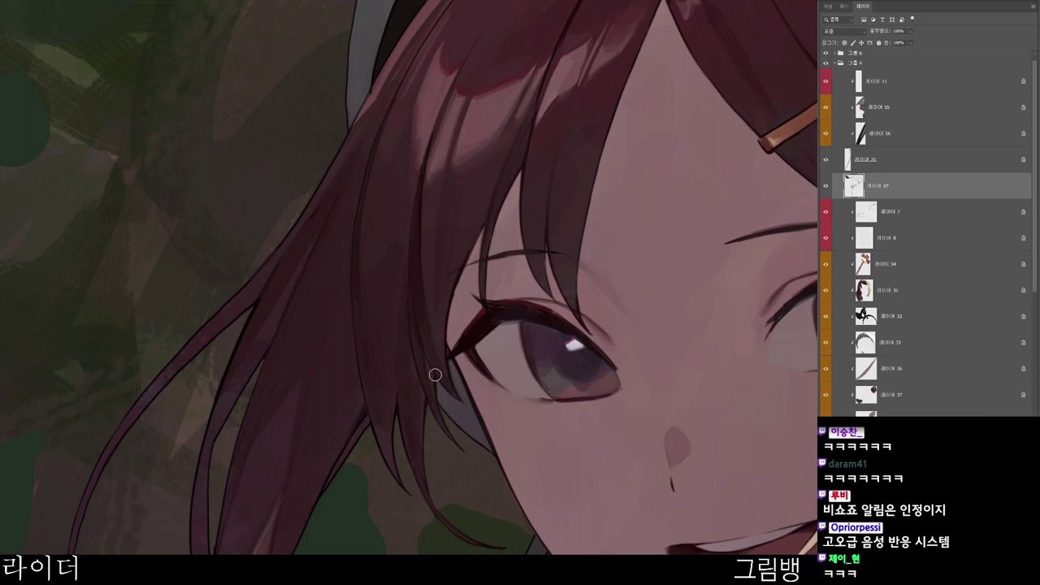
left_click_drag(510, 343, 477, 331)
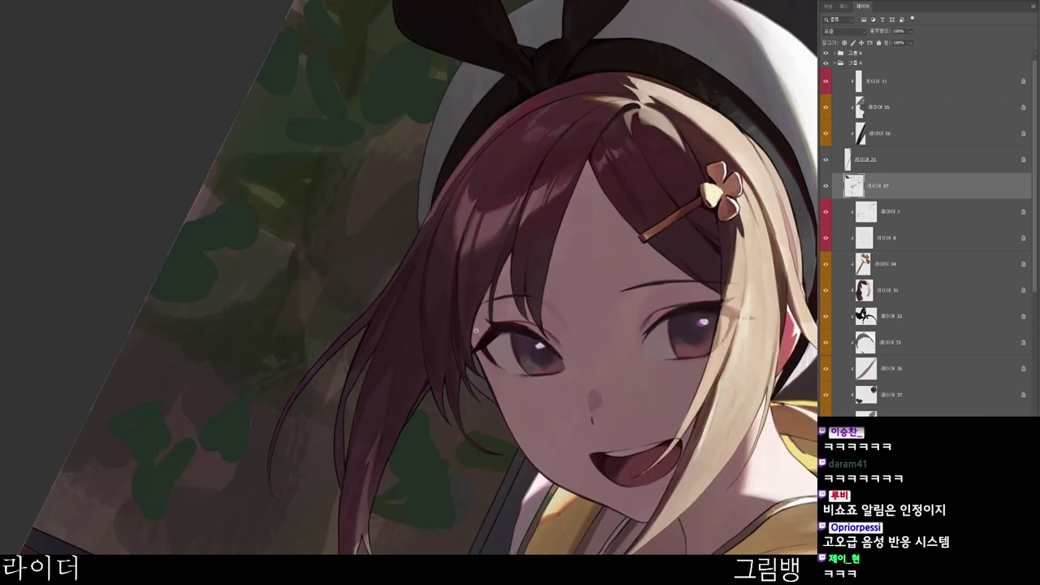
left_click_drag(670, 428, 552, 542)
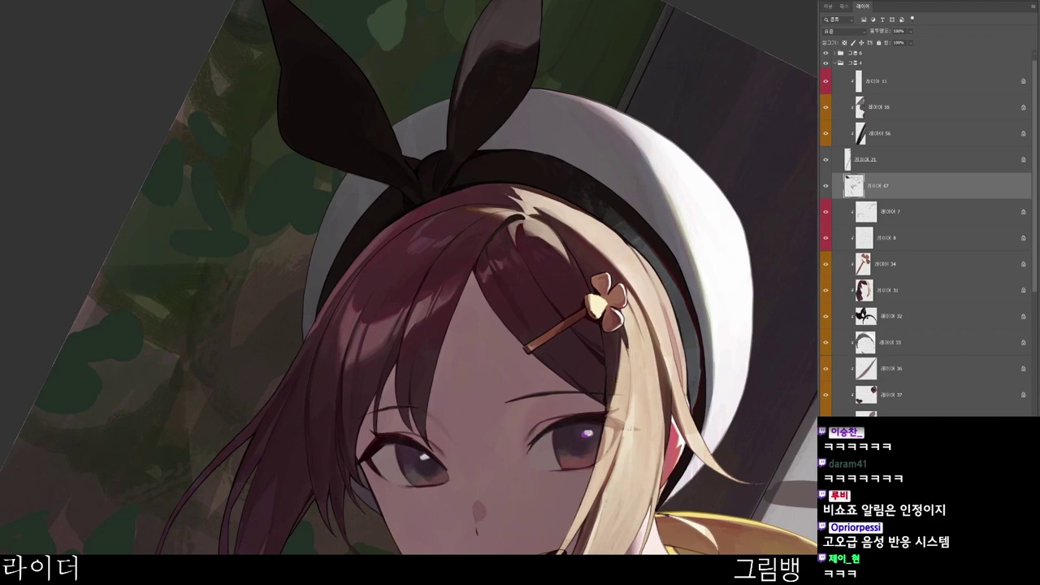
left_click_drag(670, 346, 622, 354)
left_click_drag(634, 390, 663, 395)
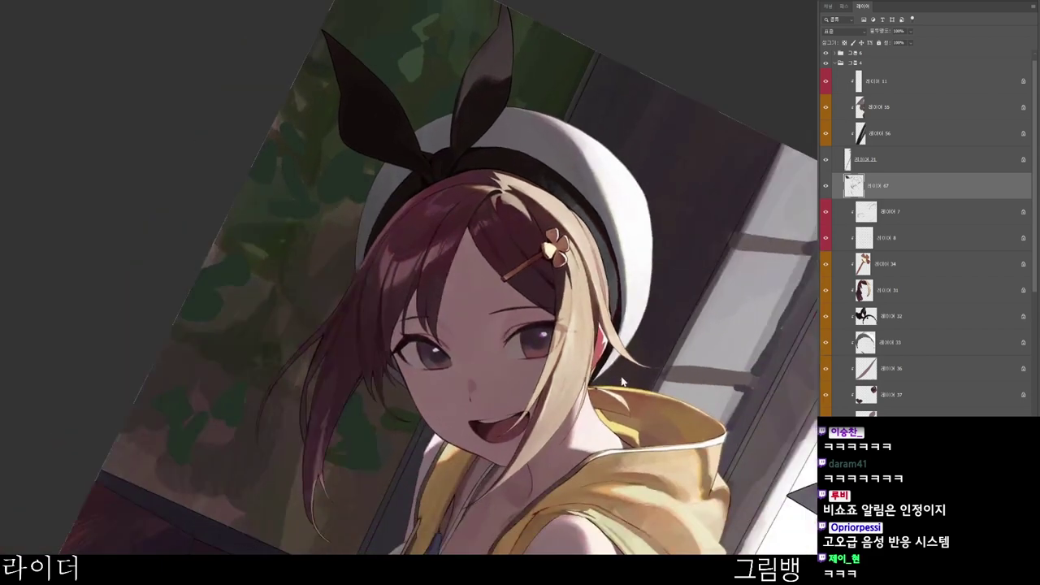
- Pick a darker brush colour, sample tones beside the mouth corner and touch up the edge of the blonde strand there
key("n")
left_click(506, 172)
left_click(711, 35)
scroll(560, 244, "up", 1)
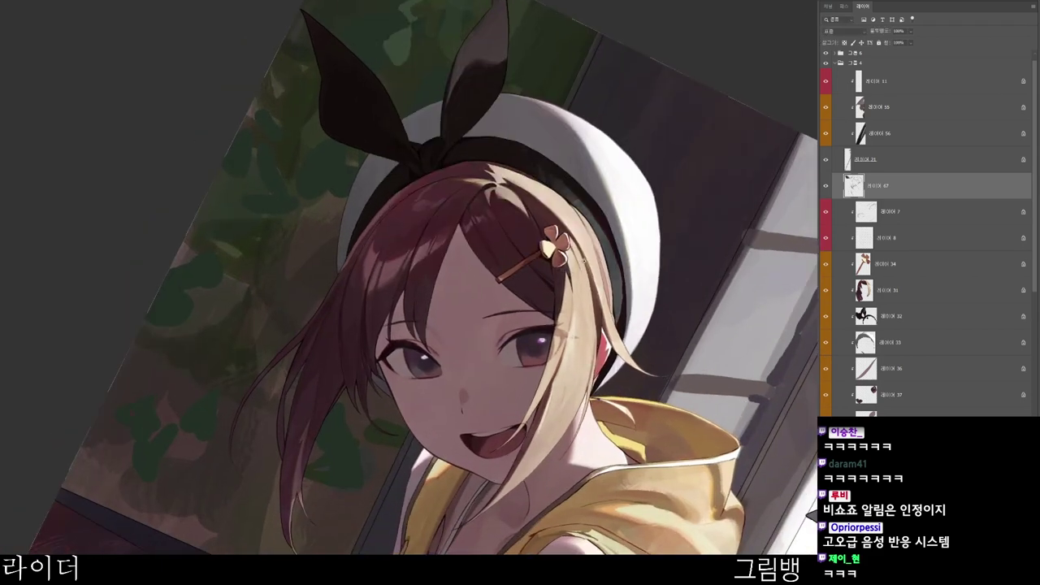
scroll(560, 325, "up", 1)
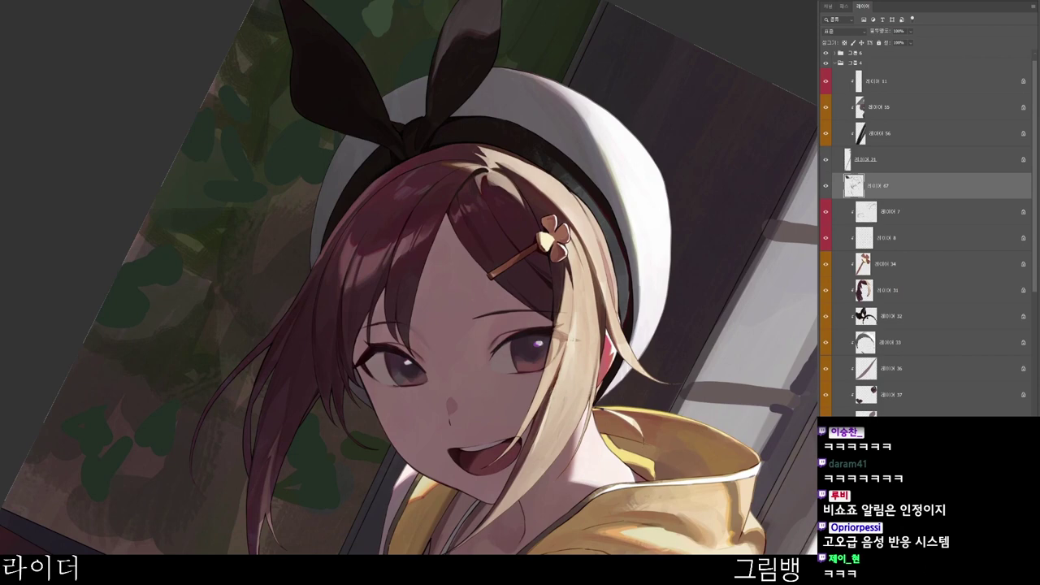
scroll(581, 358, "down", 3)
key("r")
left_click_drag(568, 357, 578, 215)
scroll(581, 235, "up", 5)
left_click(590, 230, "alt")
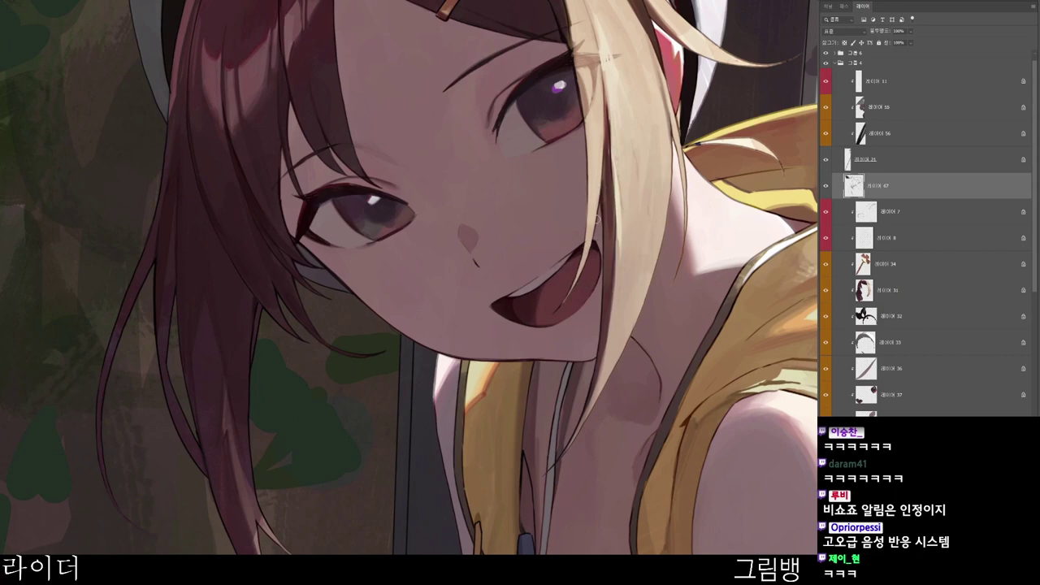
left_click(592, 235, "alt")
left_click(588, 240, "alt")
scroll(642, 327, "down", 2)
- Choose a dark red brush colour with hue 3 and refine the upper edge of the open mouth
key("n")
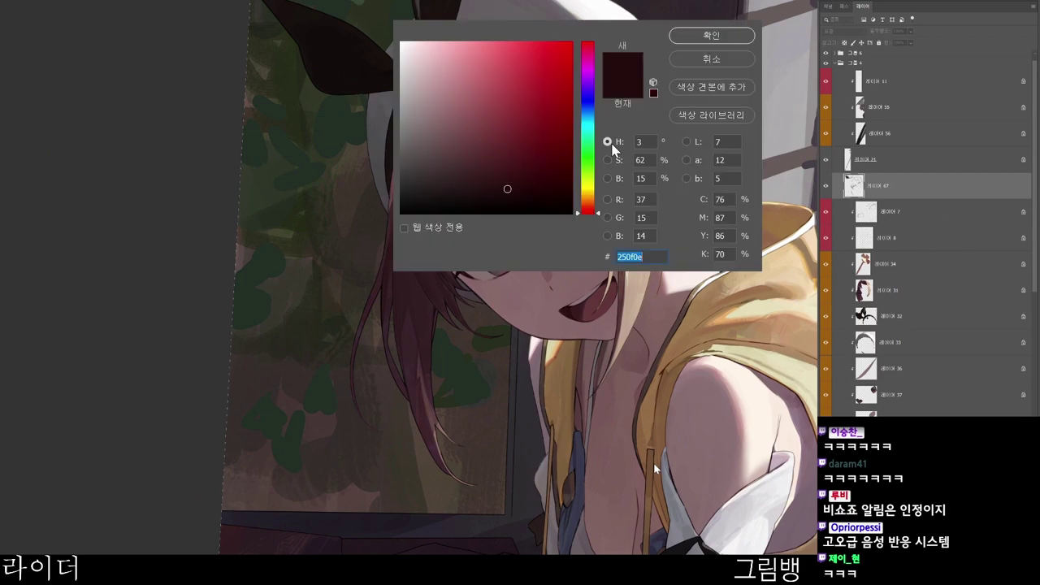
left_click(506, 165)
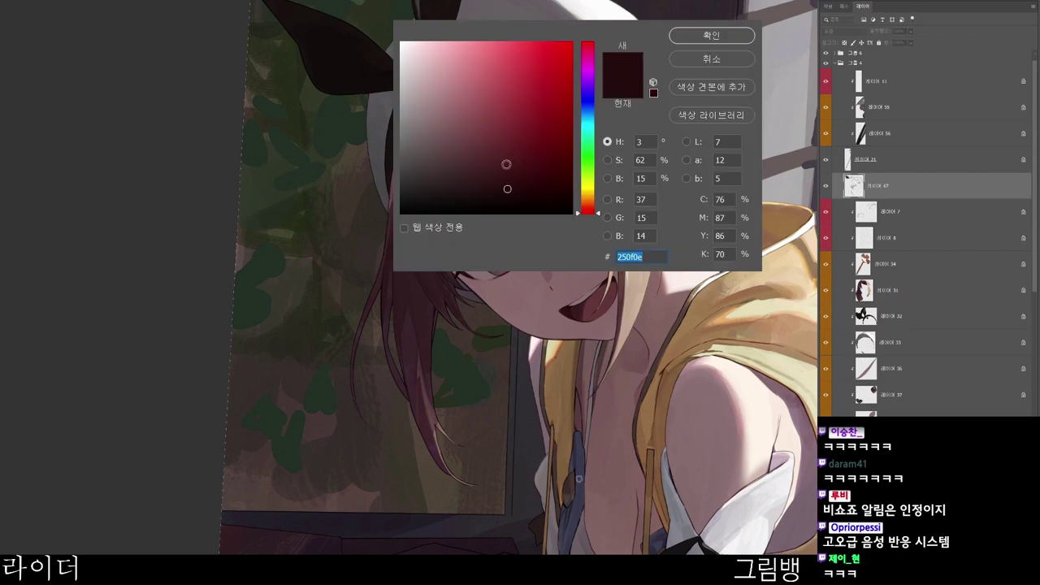
left_click(711, 35)
scroll(646, 289, "up", 3)
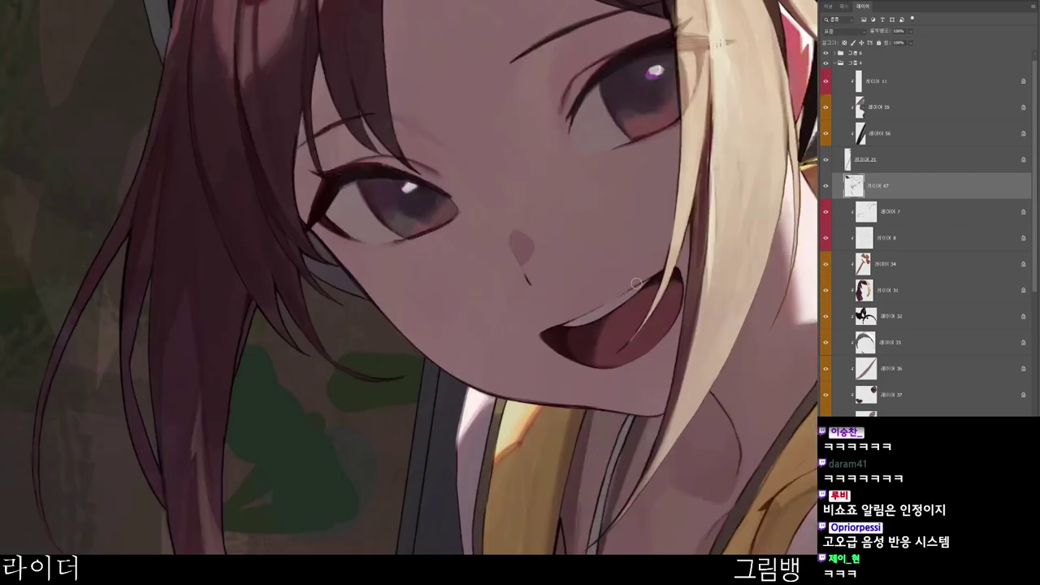
scroll(662, 273, "down", 3)
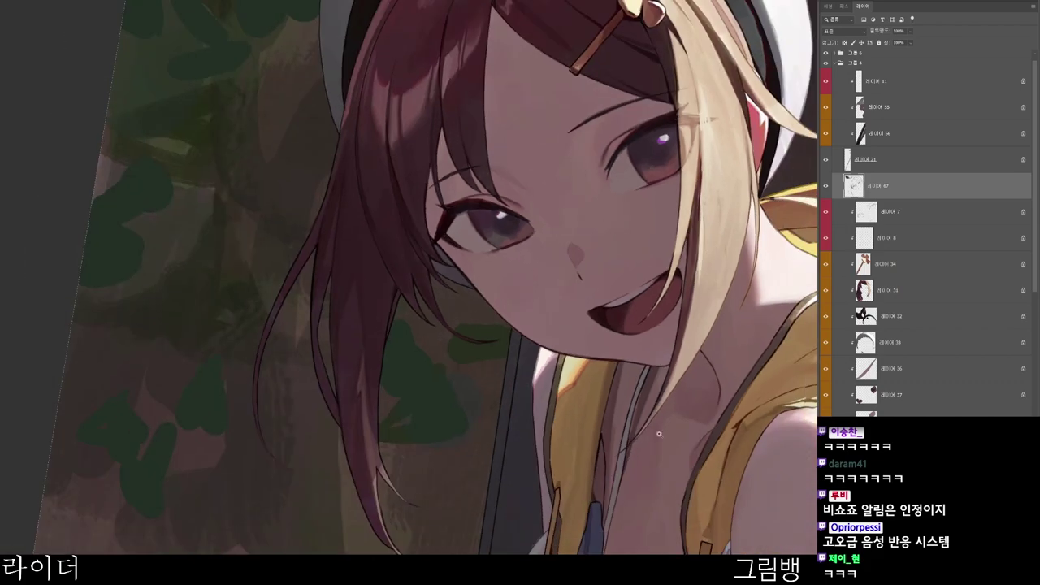
scroll(555, 538, "down", 4)
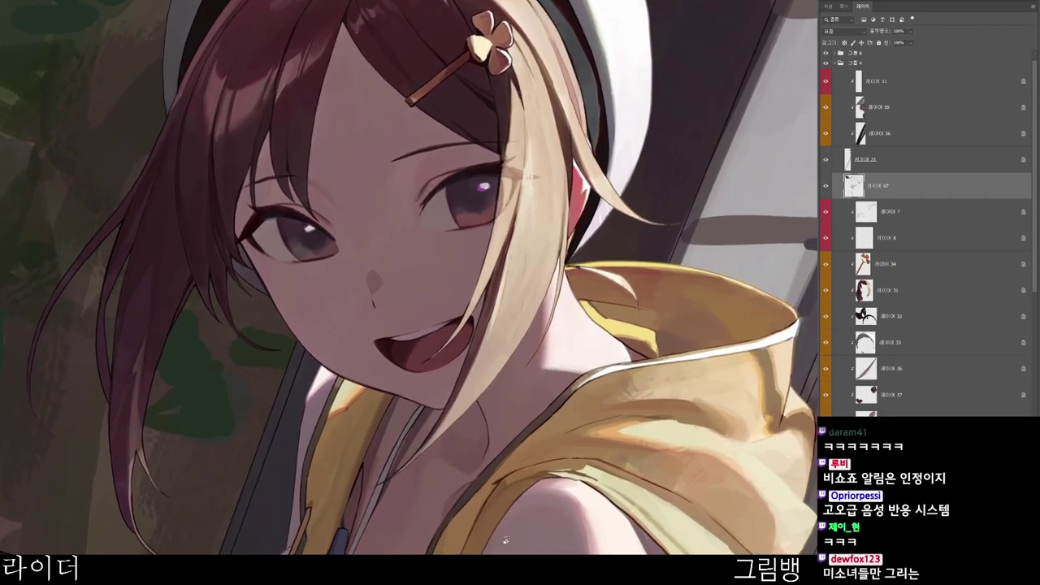
scroll(507, 533, "down", 1)
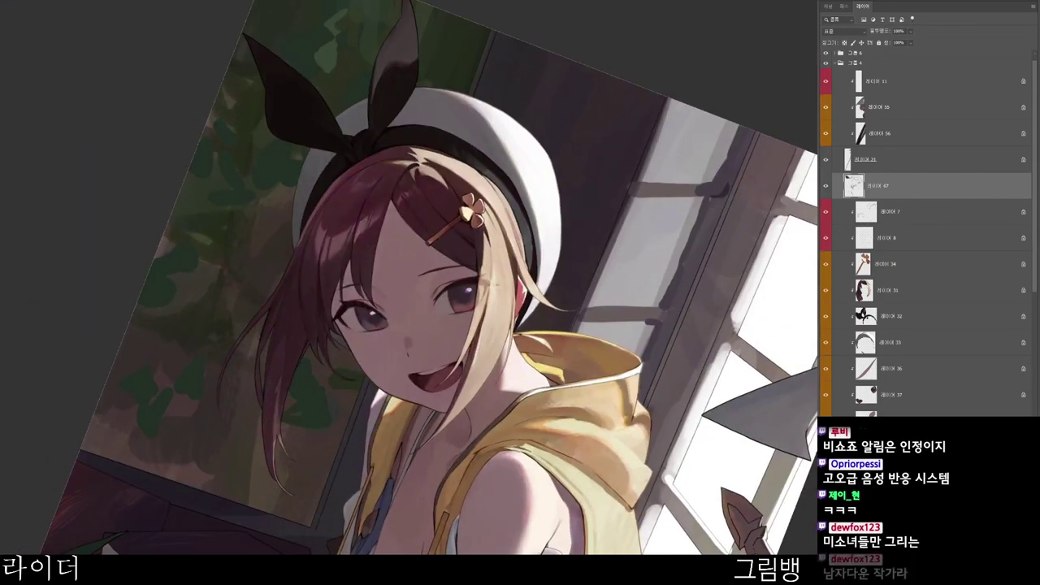
- Set the brush colour to #ad807e and touch up the iris edge of the eye beside the blonde hair
scroll(499, 524, "down", 1)
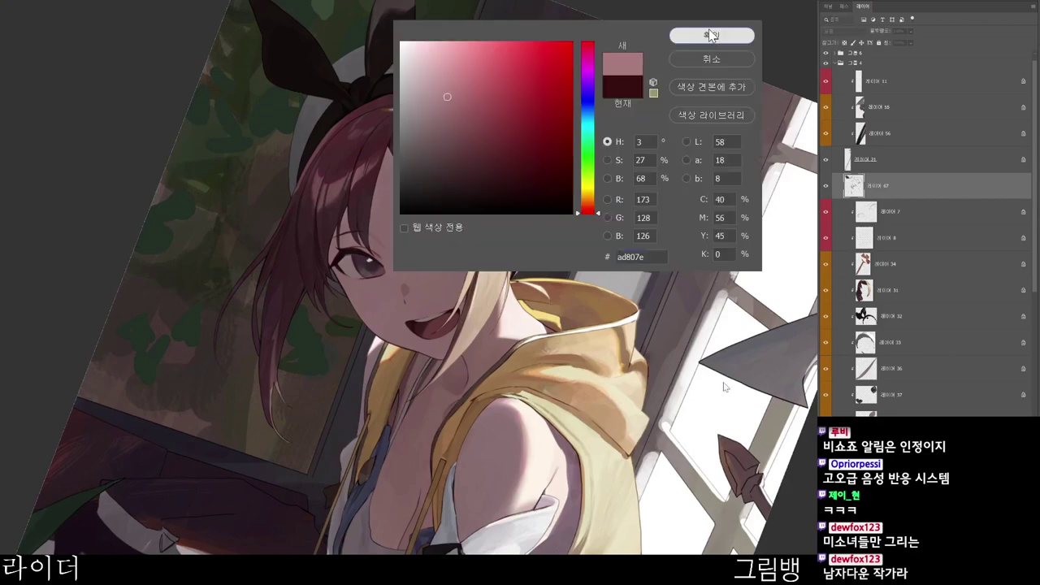
left_click(711, 36)
key("r")
left_click_drag(520, 269, 422, 364)
scroll(422, 364, "up", 2)
scroll(325, 304, "up", 2)
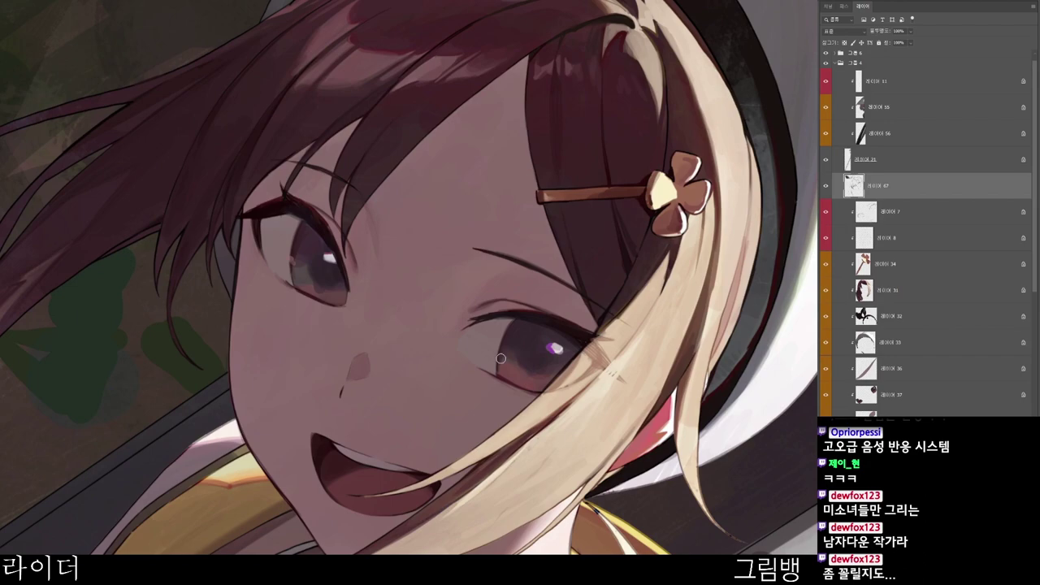
scroll(540, 355, "down", 2)
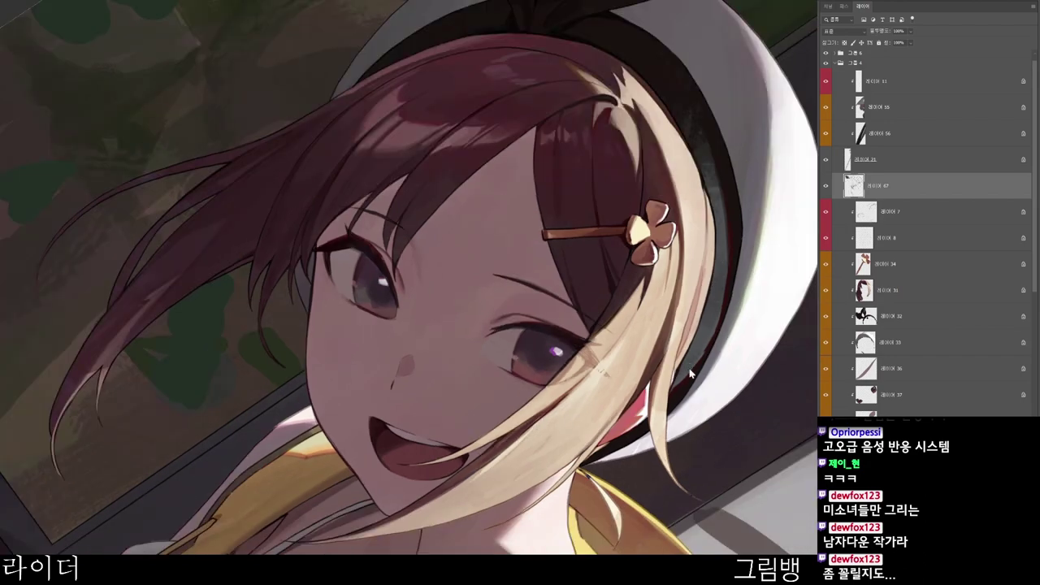
- Pick a pale pink brush colour and dab a small highlight on the lower iris edge of the shaded eye
key("n")
left_click_drag(432, 68, 416, 44)
left_click(714, 34)
scroll(460, 244, "up", 5)
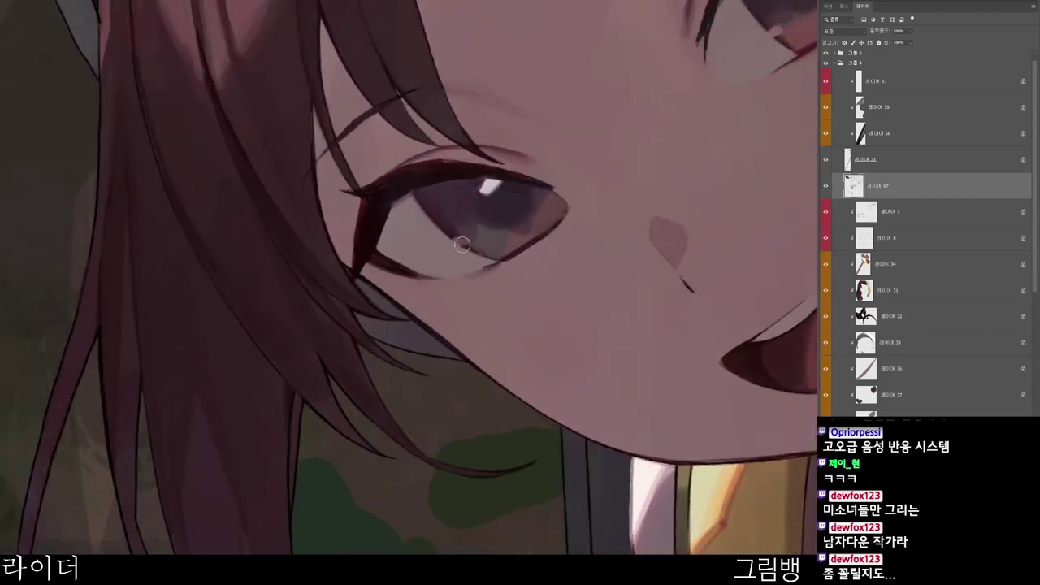
scroll(460, 244, "down", 1)
scroll(804, 49, "down", 2)
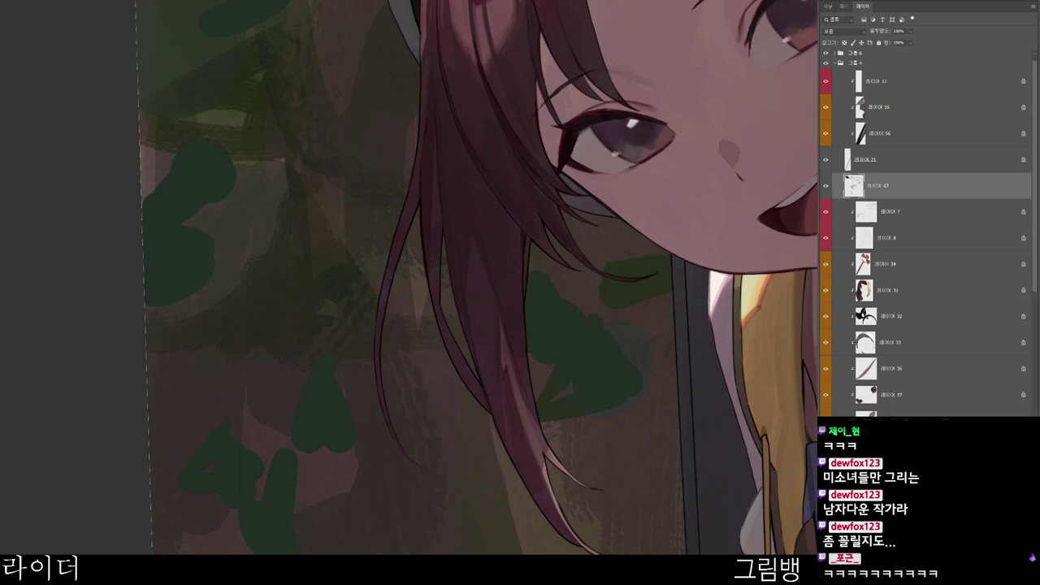
left_click_drag(685, 222, 683, 261)
left_click_drag(608, 341, 341, 451)
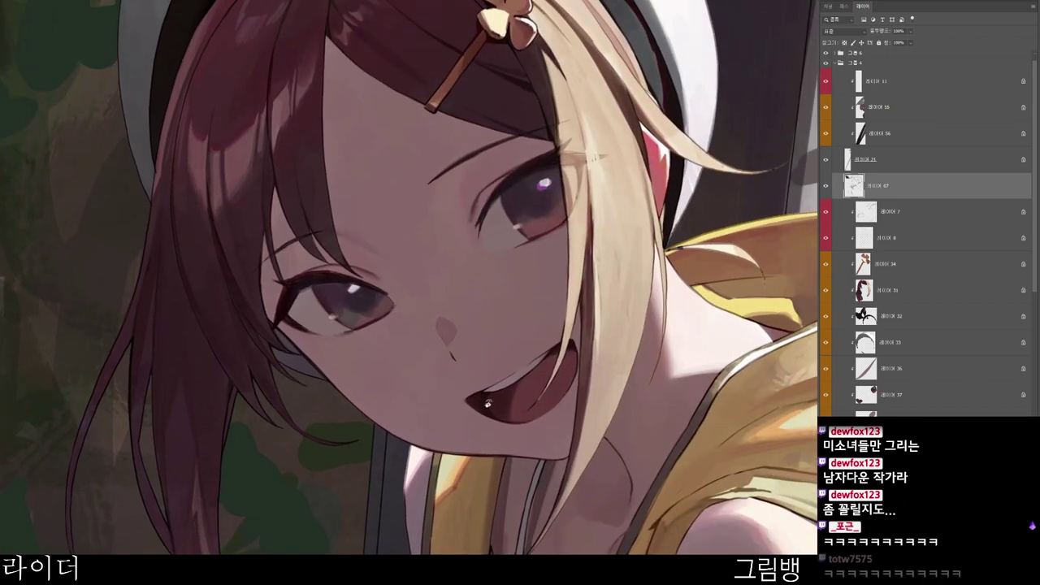
- Change the brush colour to yellow #a38f48 and tint the small lower highlights in both irises
key("n")
left_click_drag(506, 87, 497, 104)
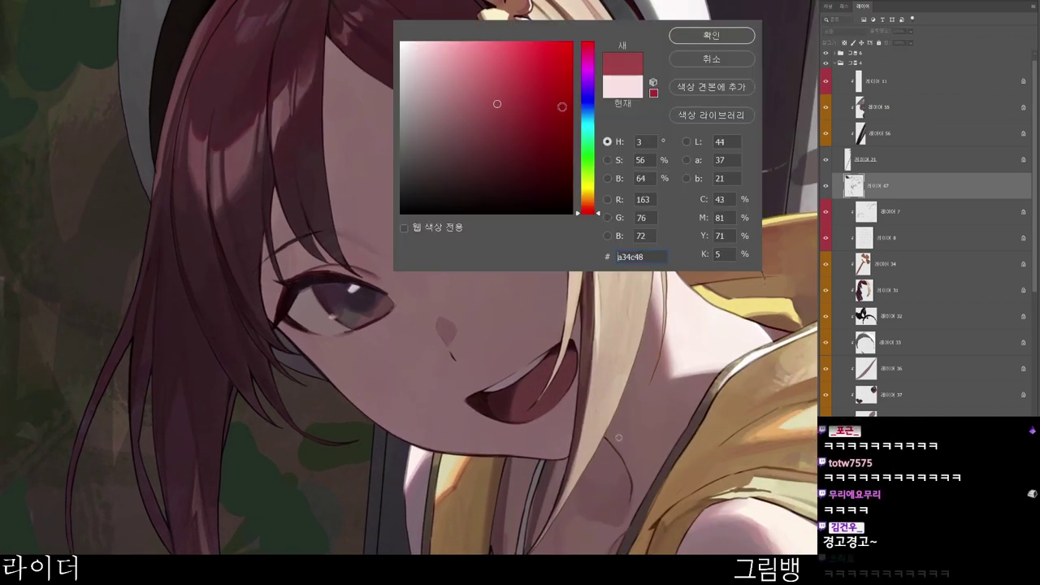
left_click_drag(589, 197, 589, 192)
left_click(707, 36)
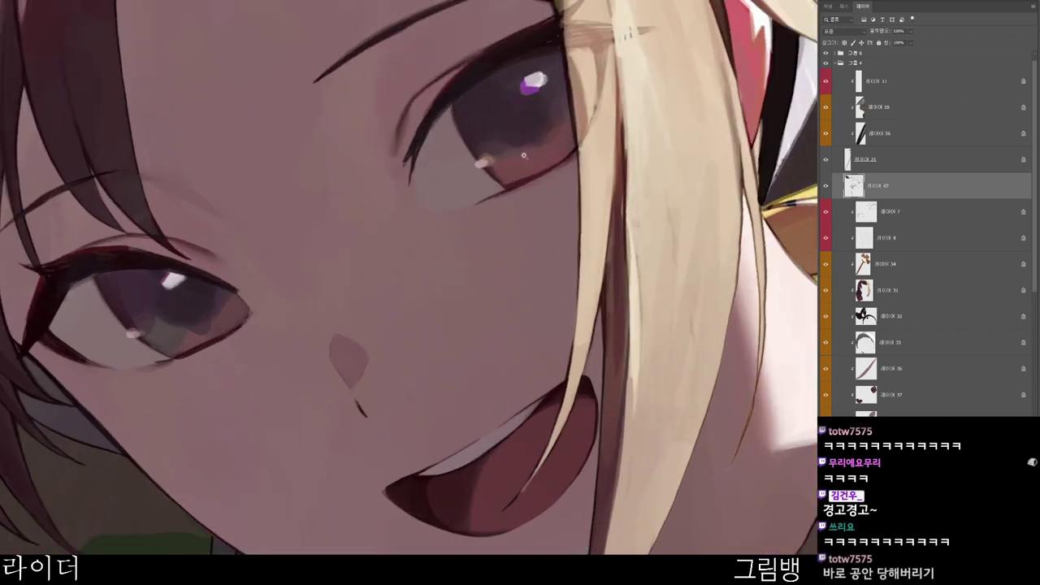
scroll(501, 154, "down", 4)
scroll(388, 217, "up", 3)
left_click_drag(276, 263, 280, 262)
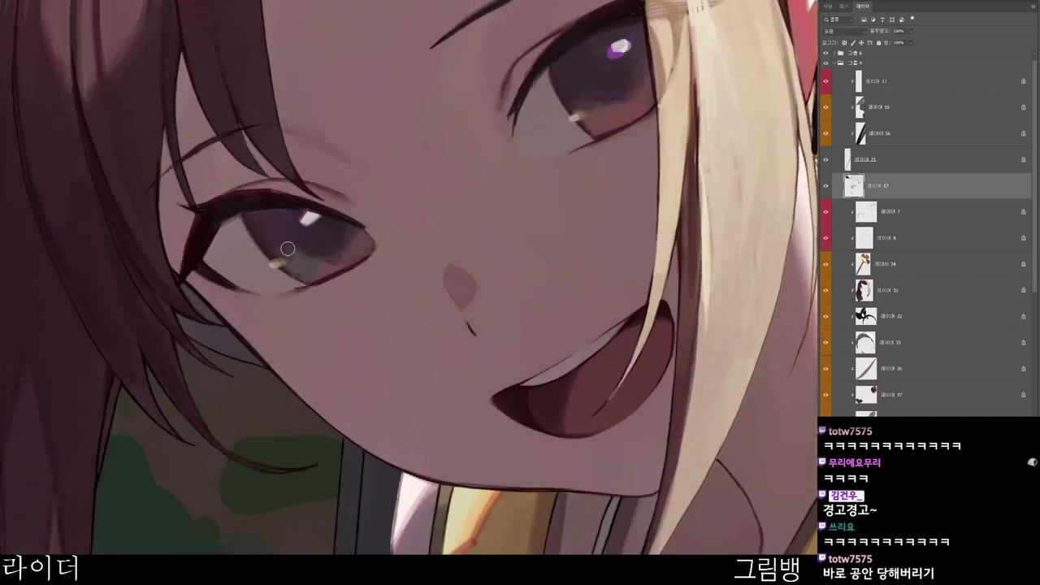
- Pick a dark crimson brush colour and refine the lower lid line of the shaded eye
key("n")
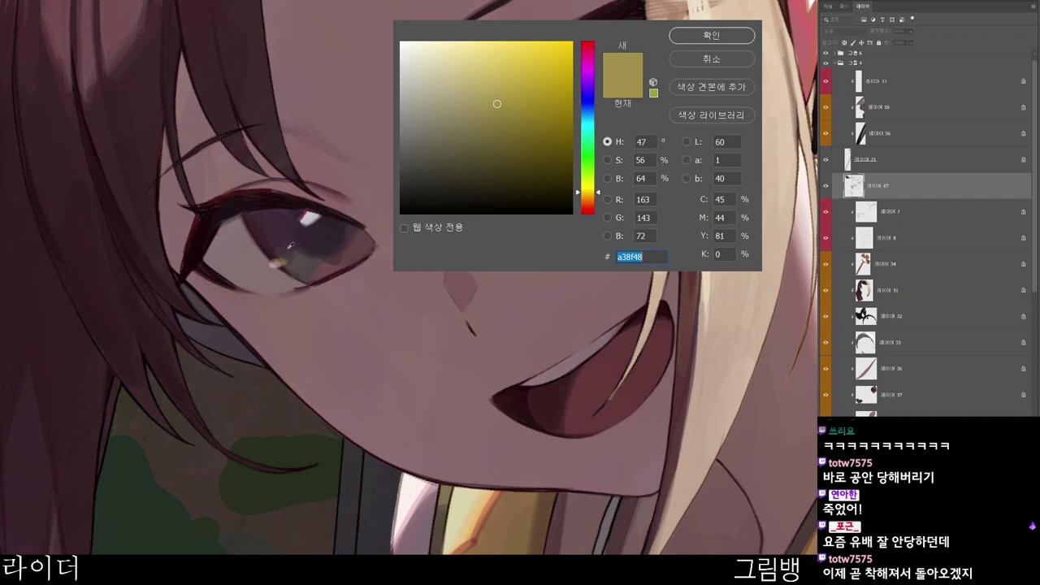
left_click(588, 50)
left_click(511, 169)
left_click(711, 35)
key("r")
left_click_drag(712, 29, 488, 548)
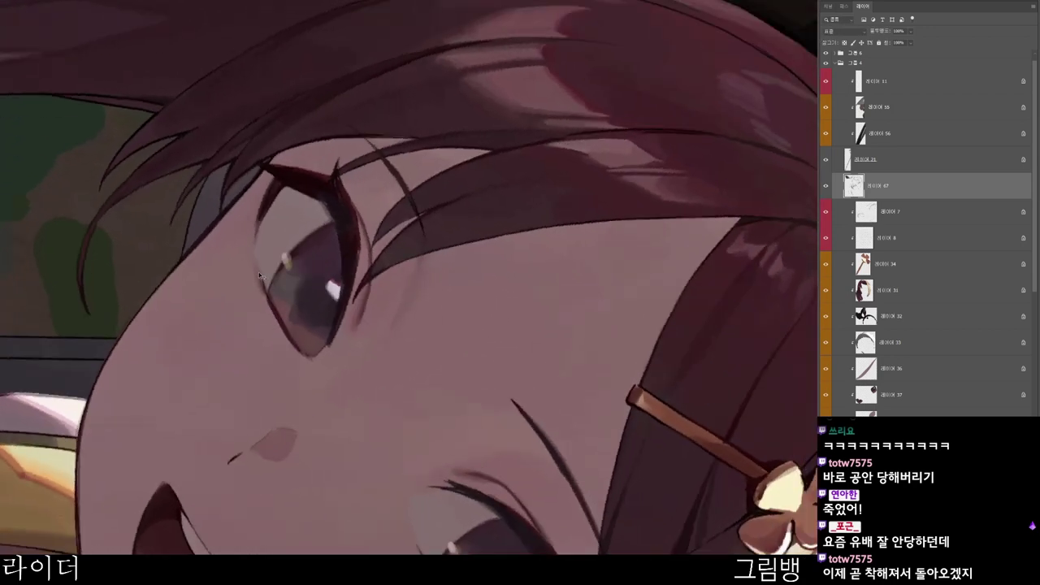
left_click_drag(328, 186, 292, 178)
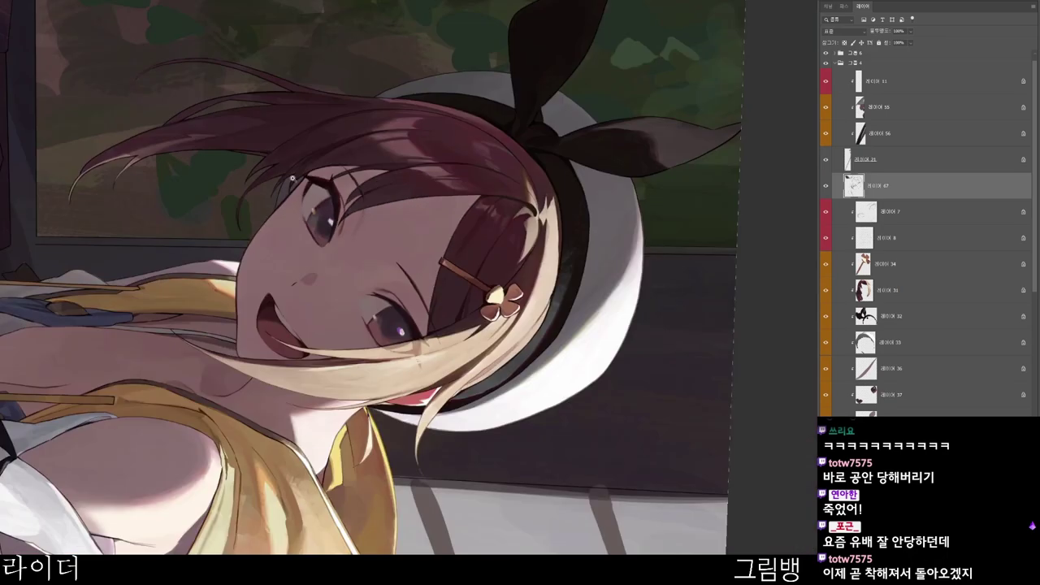
key("Escape")
left_click_drag(457, 495, 611, 500)
left_click_drag(647, 530, 606, 492)
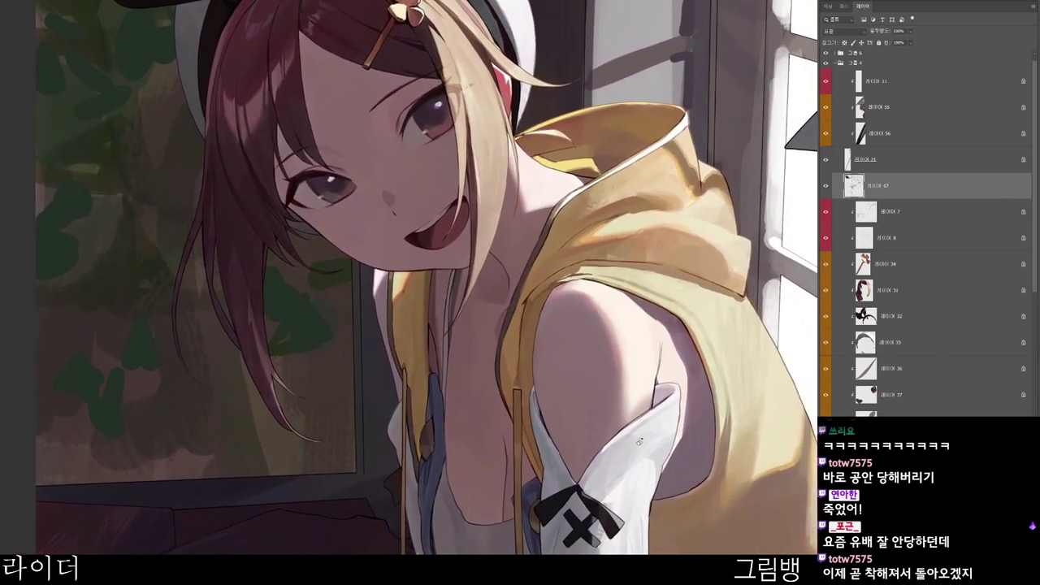
- Pick a near-black brush colour and redraw the beret's edge below the loose blonde strand, undoing one stray stroke
key("n")
left_click(499, 188)
left_click(709, 29)
left_click_drag(631, 195, 620, 141)
left_click_drag(619, 141, 596, 302)
scroll(557, 241, "up", 3)
left_click_drag(547, 260, 547, 312)
key("ctrl+z")
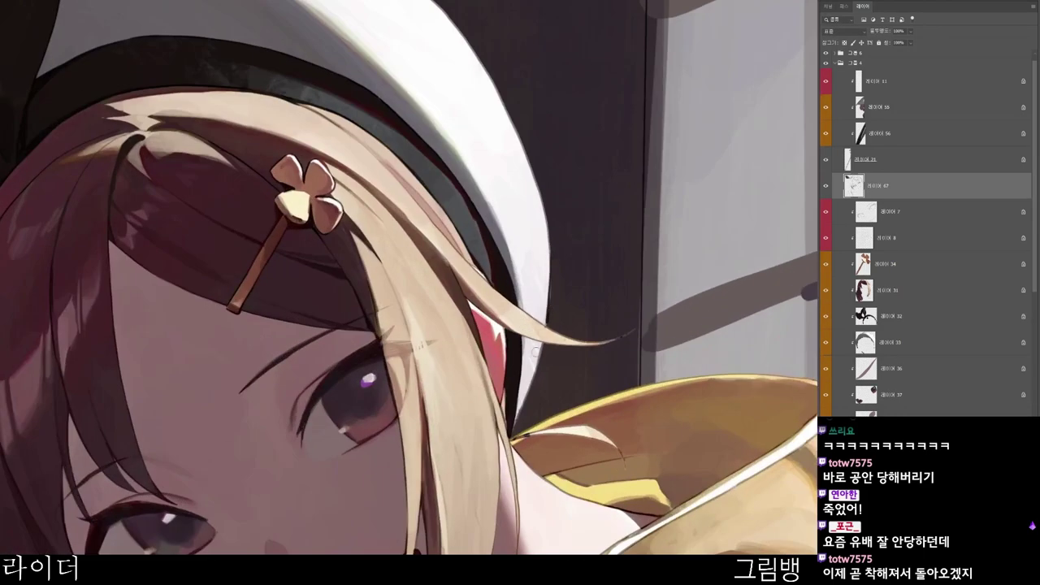
mouse_move(535, 352)
left_mouse_down()
mouse_move(516, 421)
mouse_move(514, 411)
left_mouse_up()
scroll(505, 395, "down", 3)
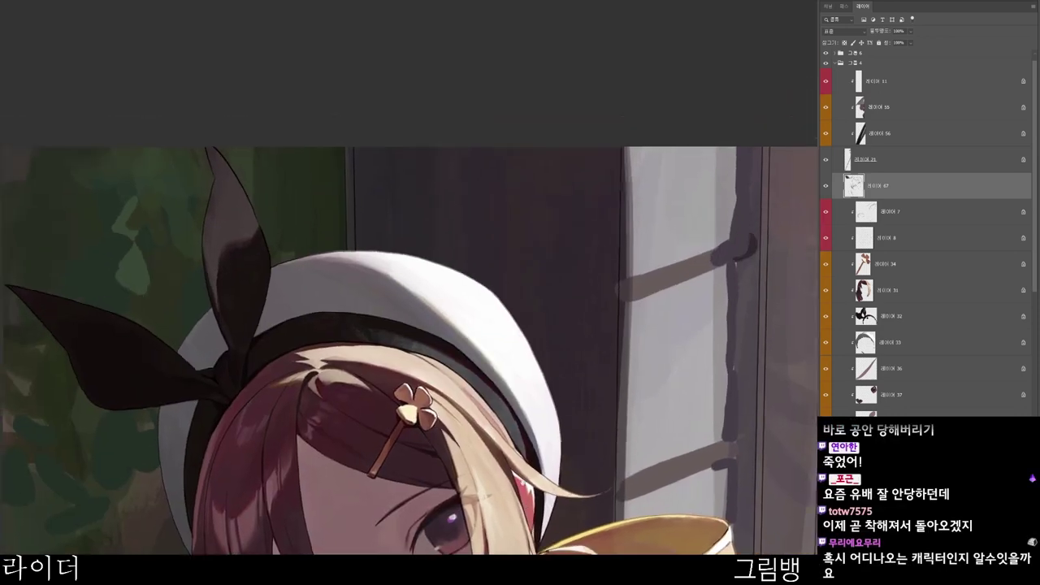
- Draw the dark outline along the beret's outer edge beside the black ribbon and reset the canvas rotation
left_click_drag(418, 407, 425, 444)
key("r")
left_click_drag(425, 444, 513, 253)
scroll(350, 333, "up", 3)
left_click_drag(300, 279, 325, 199)
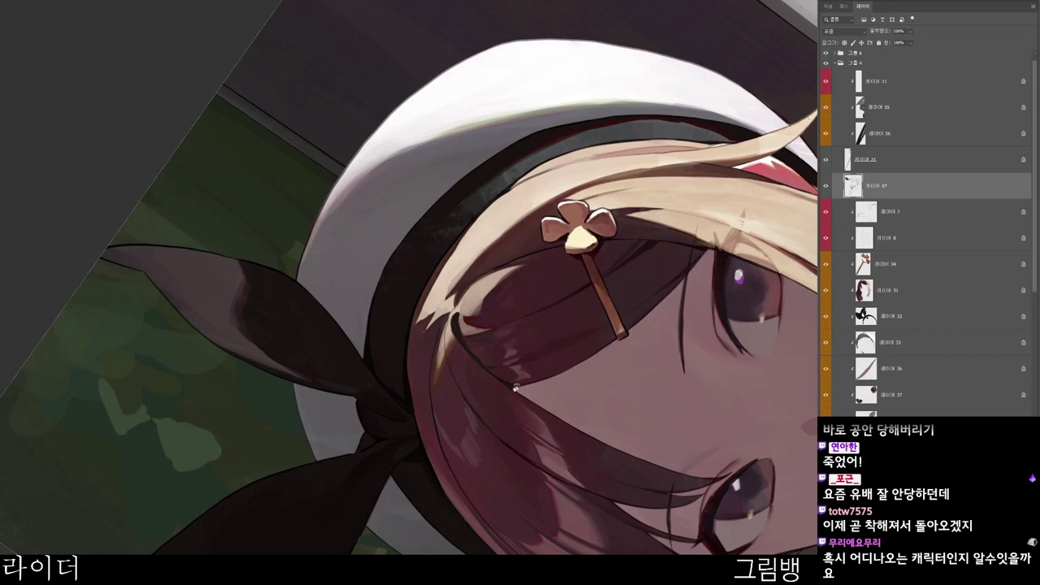
left_click_drag(516, 388, 248, 538)
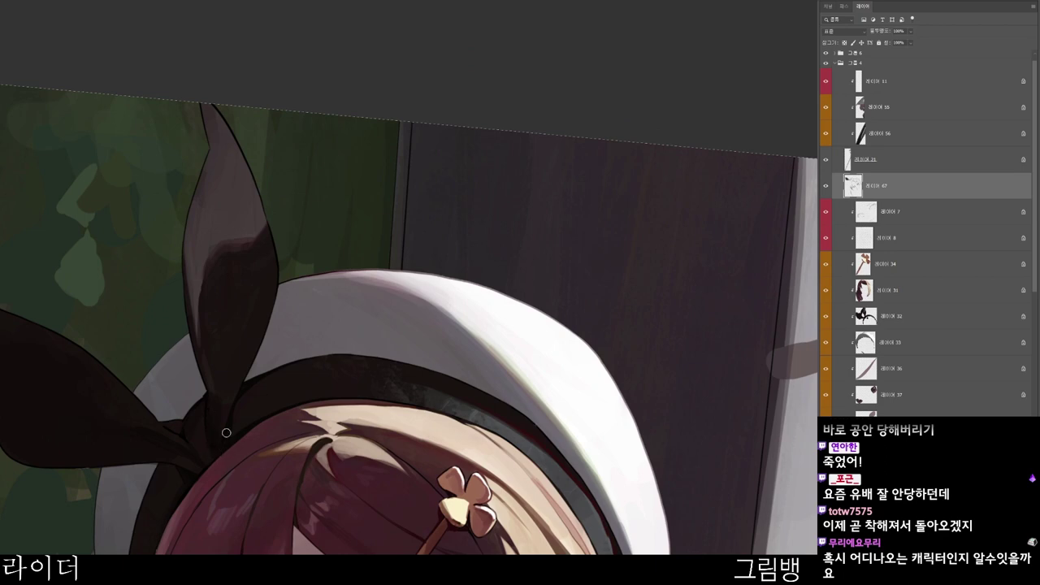
mouse_move(394, 372)
left_mouse_down()
mouse_move(326, 396)
mouse_move(358, 366)
left_mouse_up()
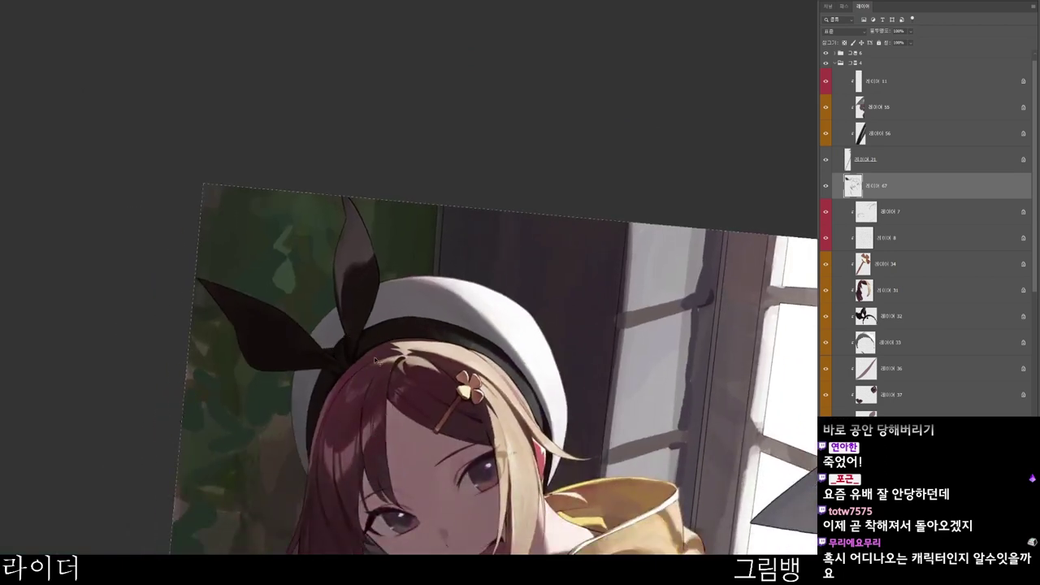
key("b")
scroll(510, 345, "down", 2)
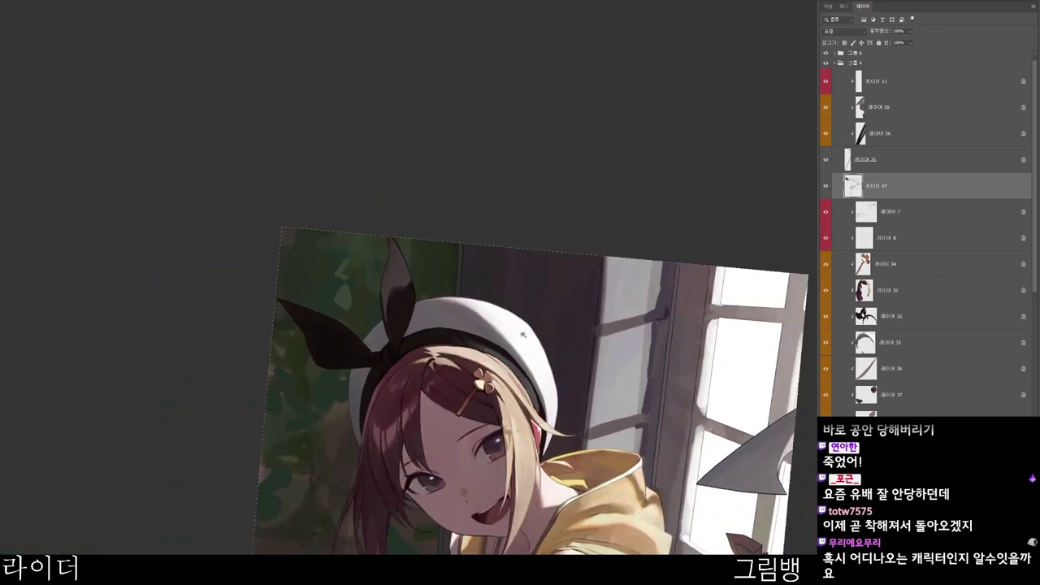
key("Escape")
left_click_drag(631, 524, 607, 457)
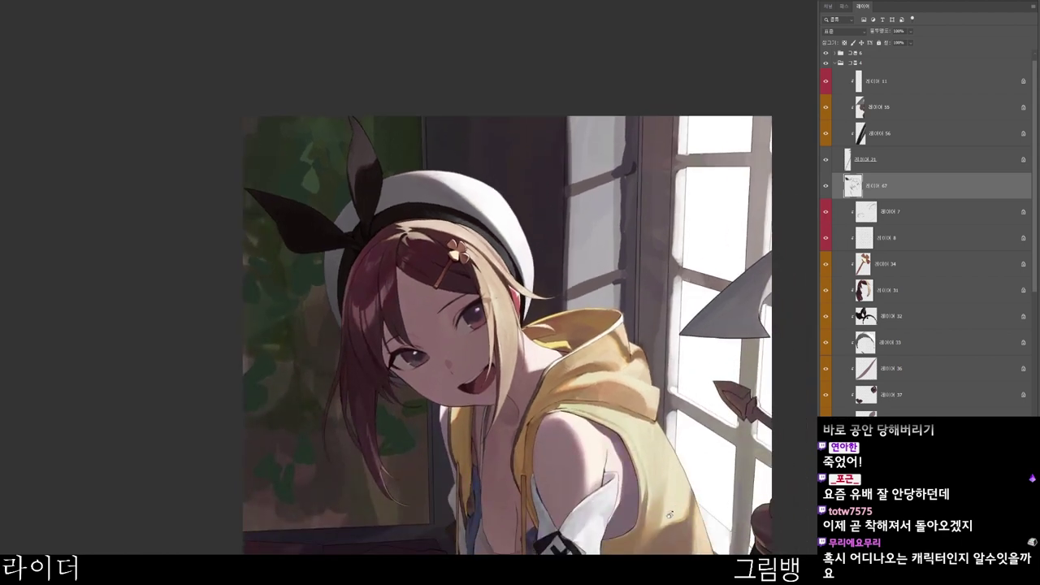
- Choose a mid-tone brush colour and touch up the blonde strands falling beside the eye and cheek
scroll(669, 513, "up", 3)
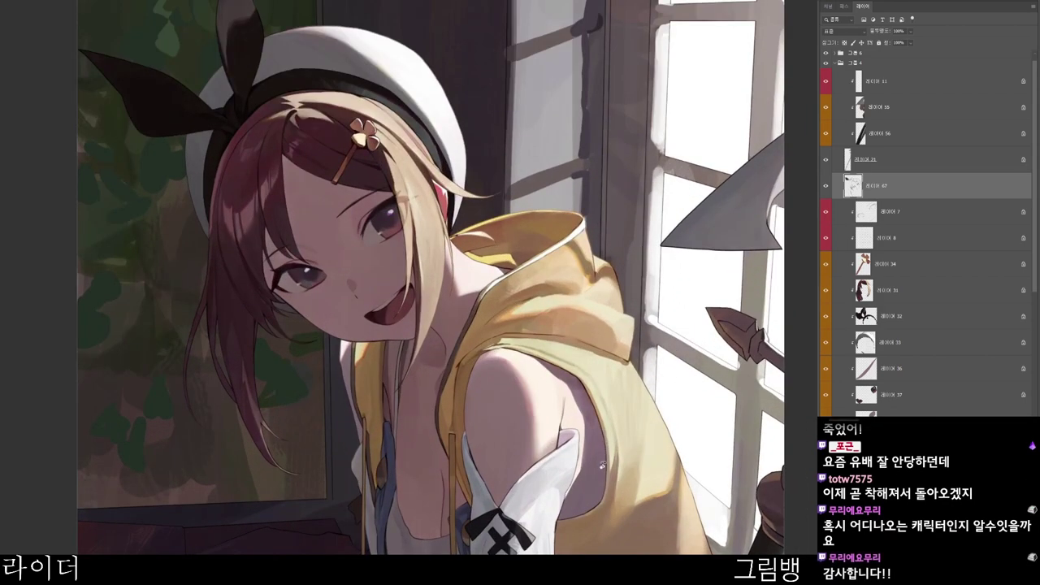
left_click_drag(604, 455, 590, 491)
left_click_drag(584, 395, 631, 242)
left_click_drag(398, 234, 422, 229)
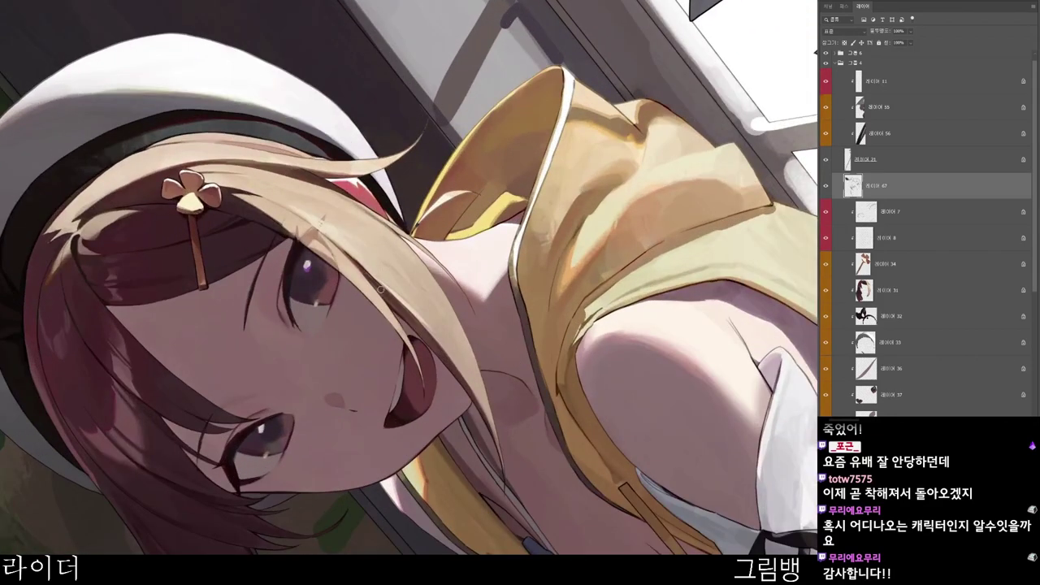
key("n")
left_click(490, 114)
left_click(709, 37)
left_click_drag(654, 374, 472, 503)
left_click_drag(512, 460, 485, 455)
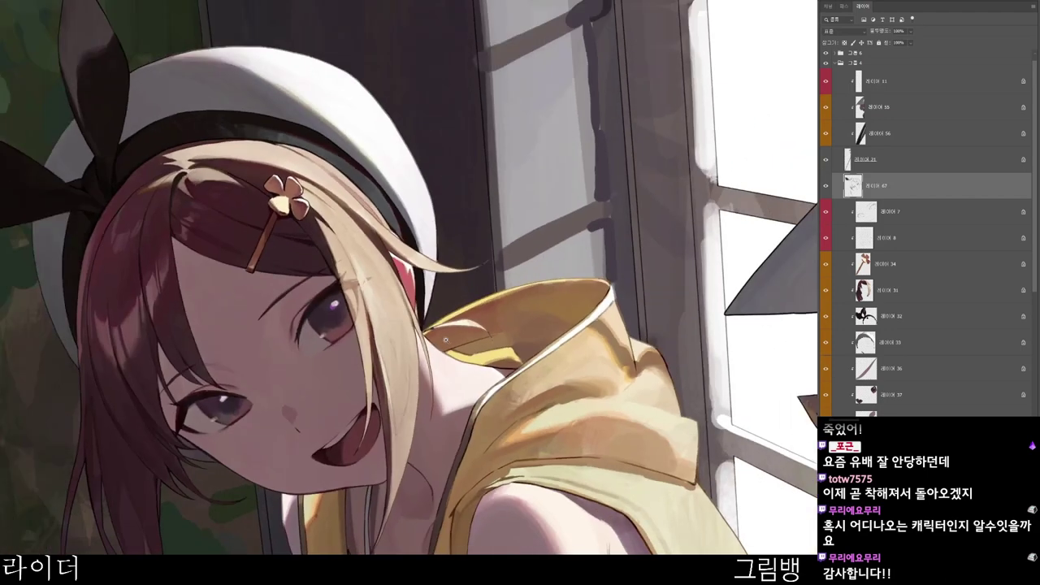
scroll(446, 340, "down", 2)
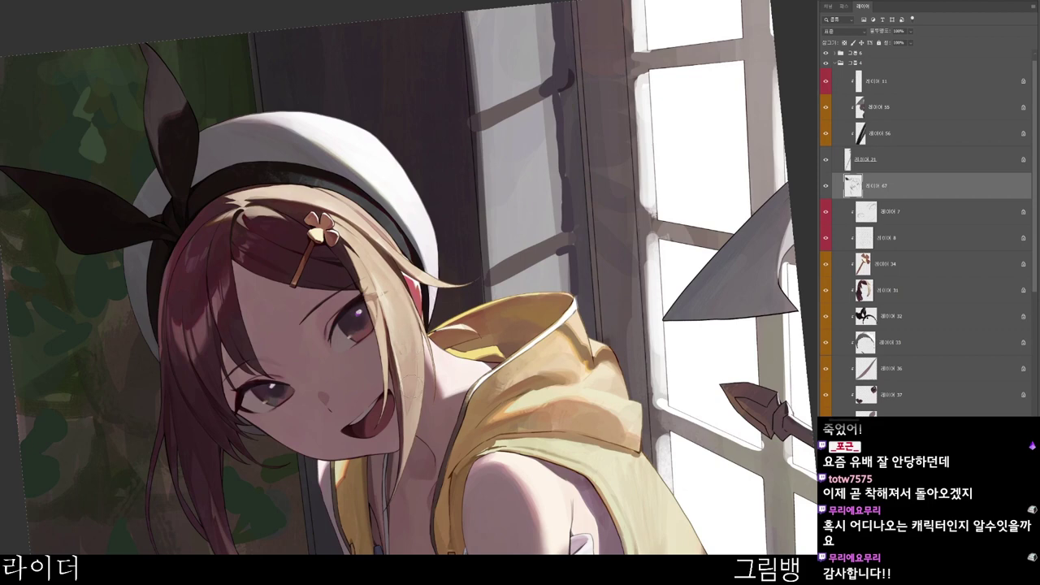
scroll(561, 234, "down", 1)
key("r")
left_click_drag(576, 336, 415, 455)
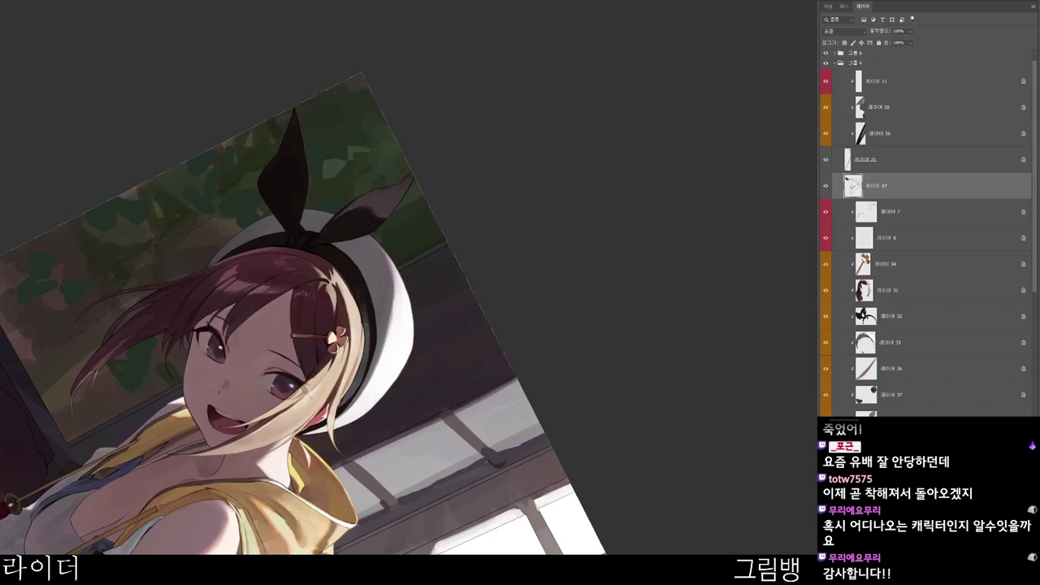
key("Escape")
scroll(551, 340, "up", 1)
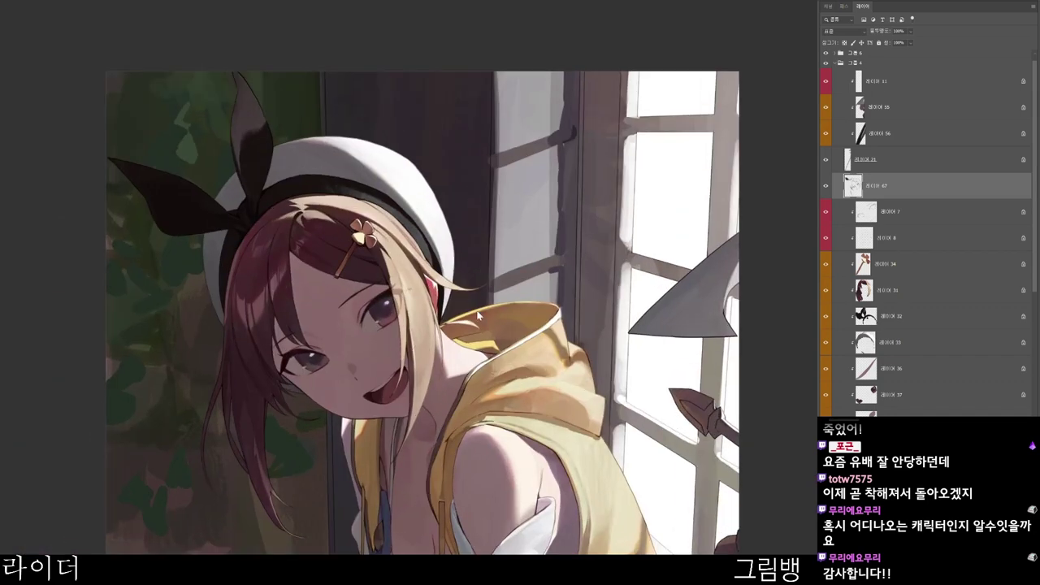
- Pick a brush colour, switch to the yellow jacket's layer and touch up the hood's front trim beside the neck
left_click_drag(409, 380, 466, 387)
key("ctrl+plus")
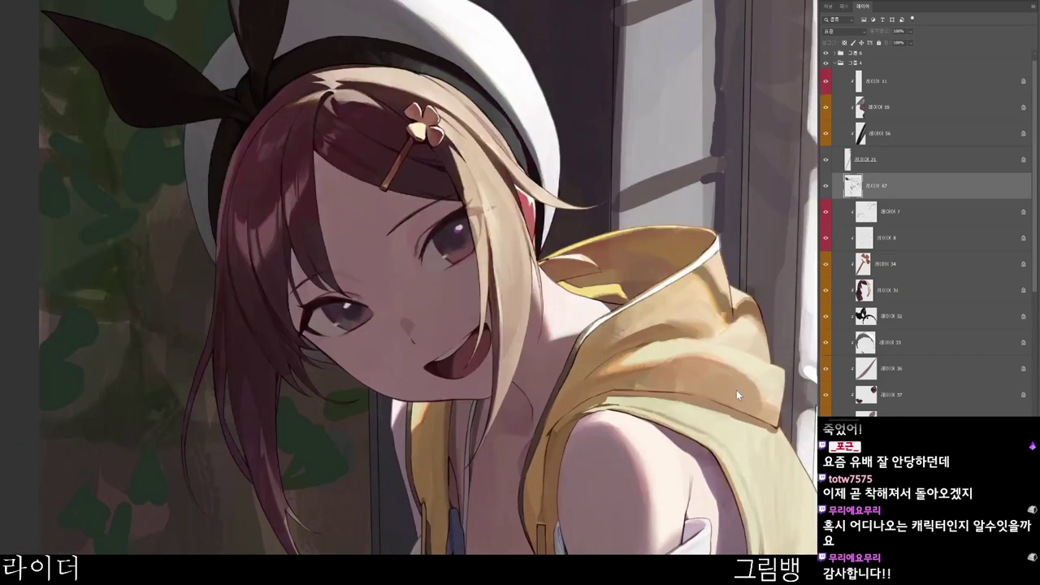
left_click(720, 31)
left_click(541, 540, "ctrl")
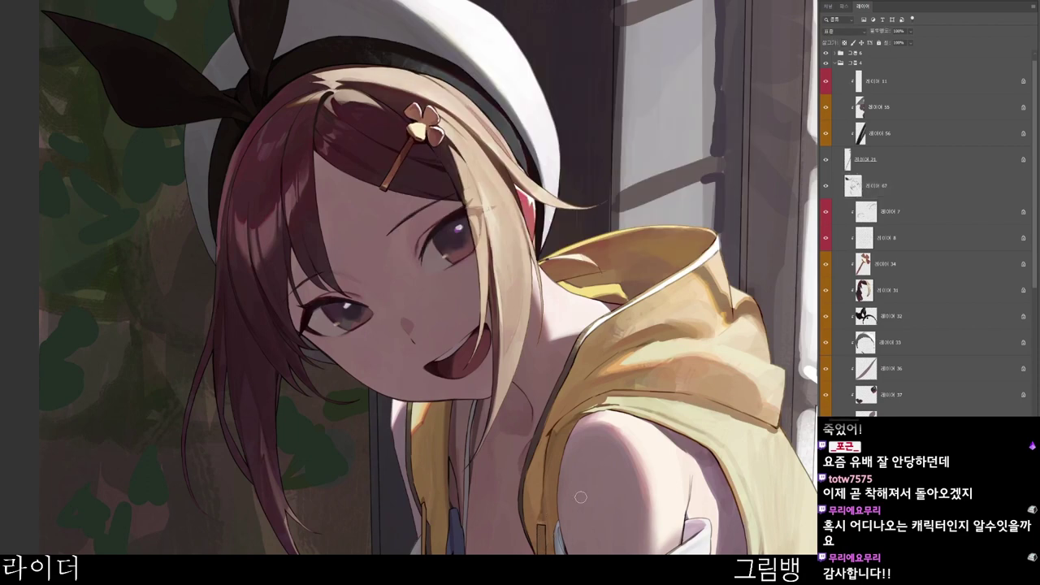
left_click_drag(551, 521, 514, 474)
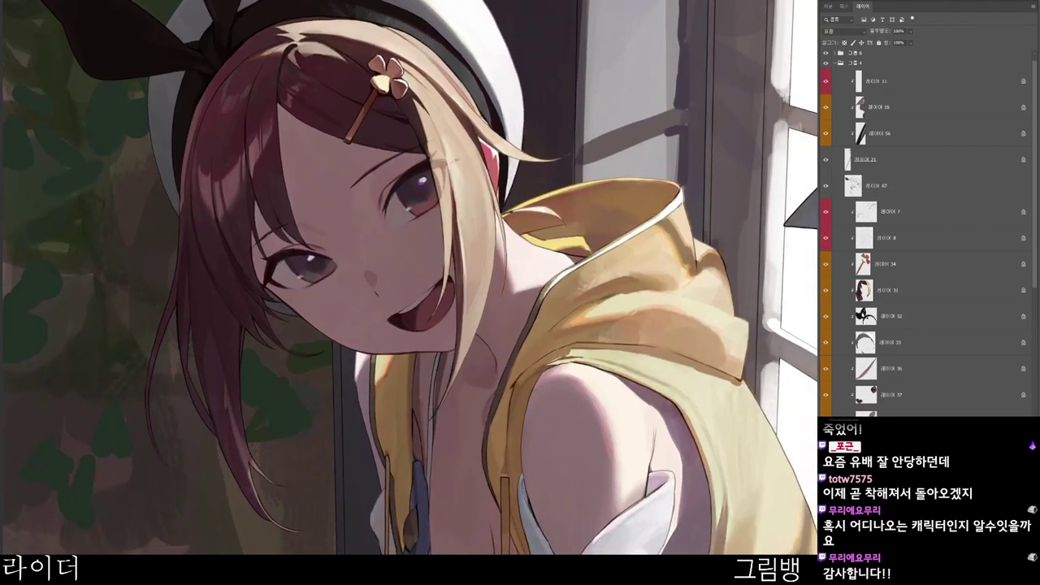
scroll(926, 244, "down", 4)
scroll(926, 244, "up", 2)
left_click_drag(579, 488, 607, 318)
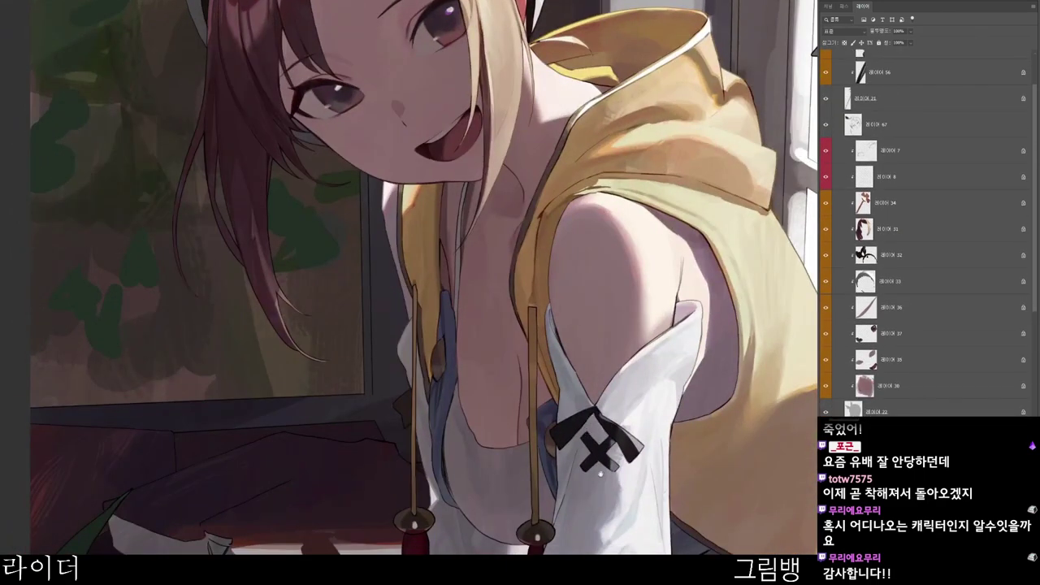
left_click_drag(578, 100, 519, 363)
scroll(535, 326, "up", 3)
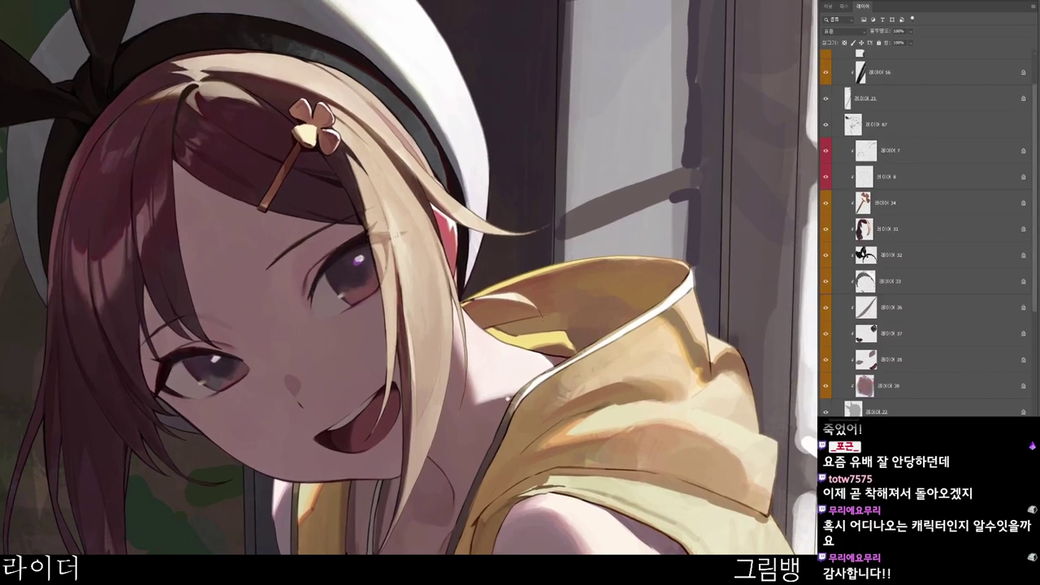
left_click_drag(500, 398, 538, 419)
- Select layer 67 and paint a thin curved blonde strand over the hood's opening beside the neck
left_click(910, 125)
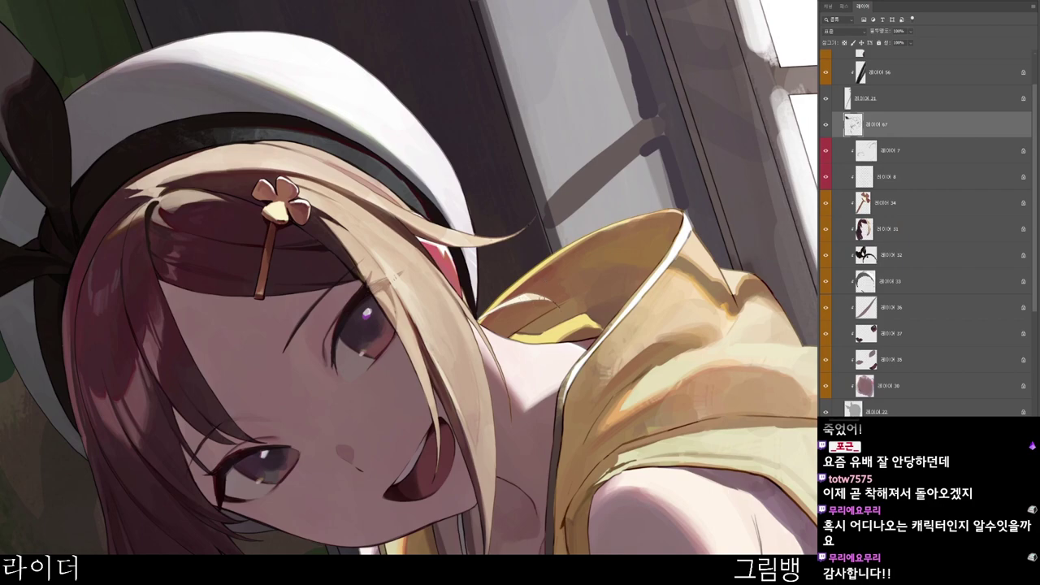
left_click_drag(543, 253, 495, 307)
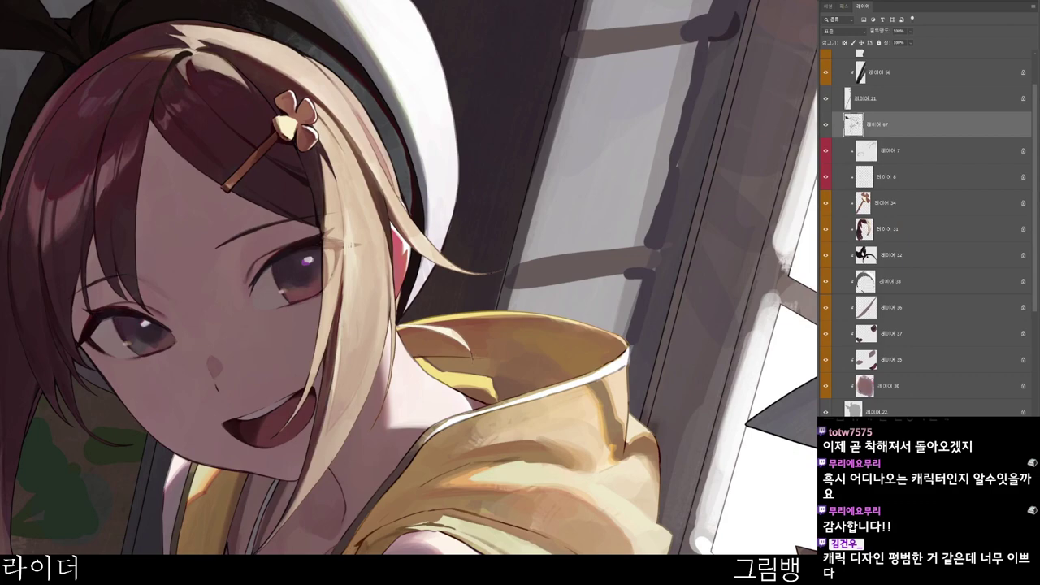
left_click_drag(466, 341, 474, 364)
left_click_drag(550, 321, 716, 251)
scroll(448, 102, "up", 5)
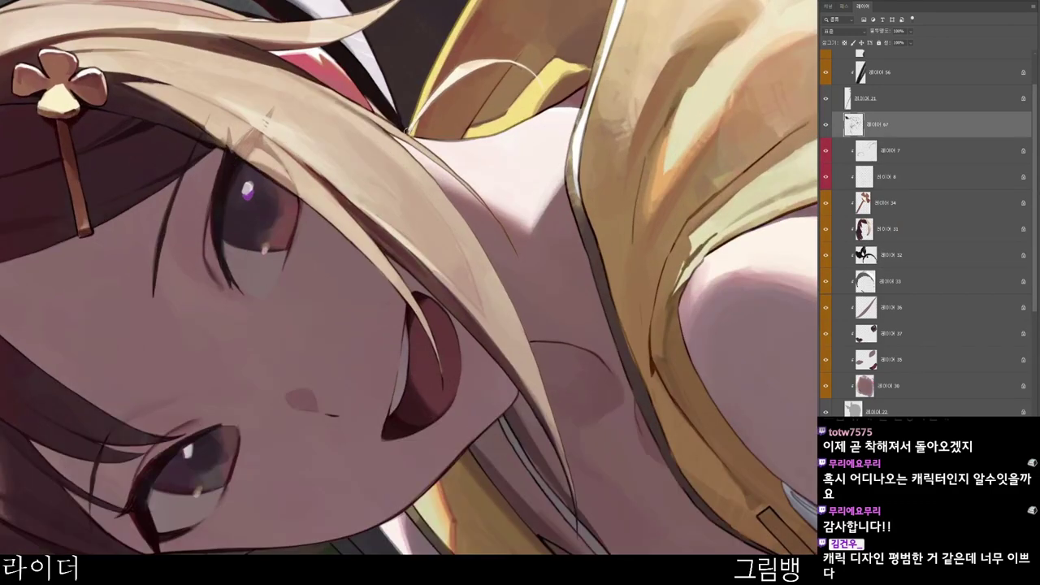
scroll(413, 114, "down", 4)
key("Escape")
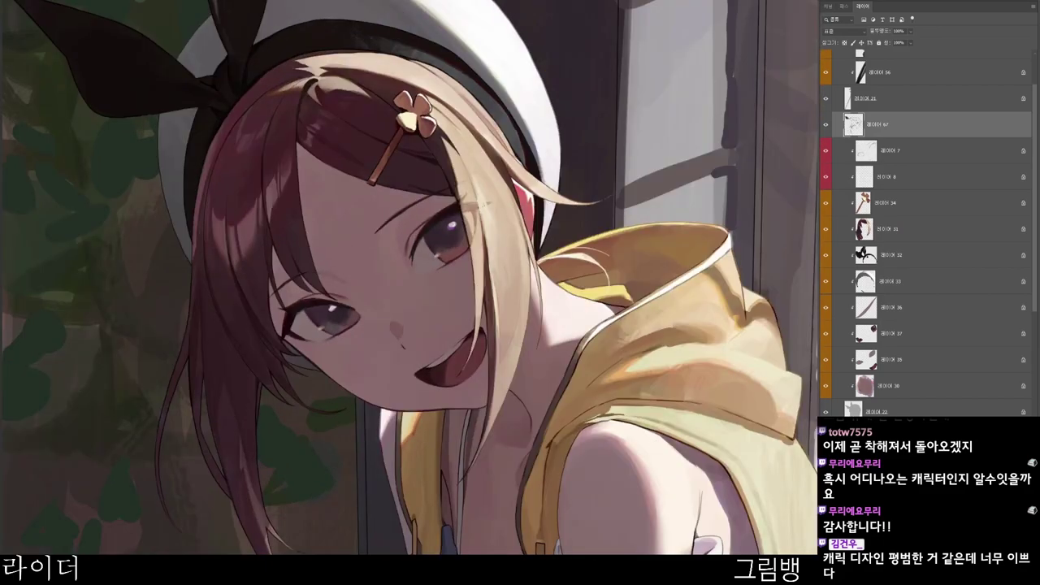
- Return to the jacket's layer, pick a dark green brush colour and draw the jacket's front edge beside the chest
left_click(655, 441, "ctrl")
left_click_drag(620, 355, 603, 382)
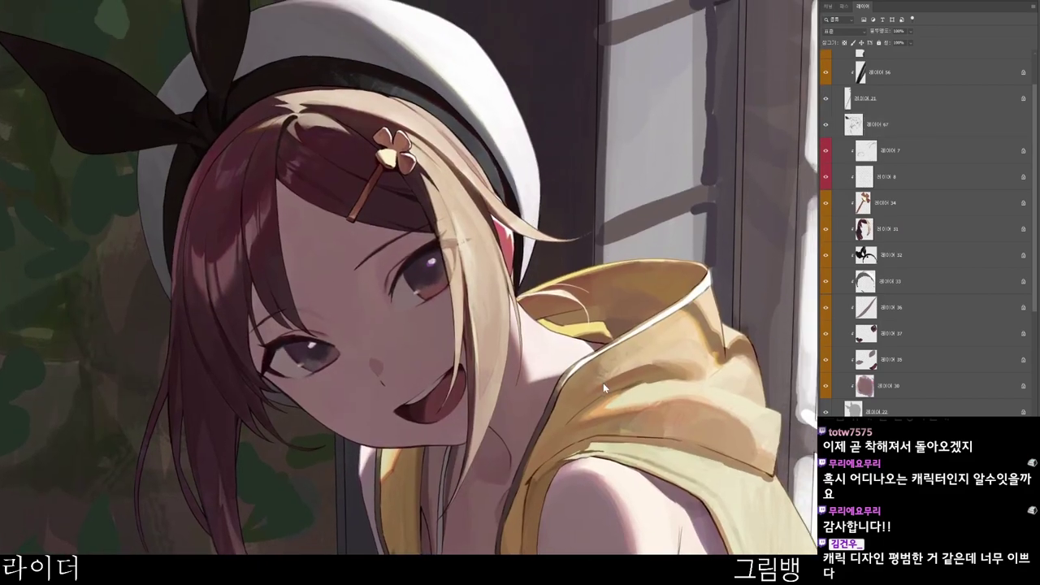
key("n")
left_click(505, 175)
left_click(723, 37)
left_click_drag(567, 529, 536, 474)
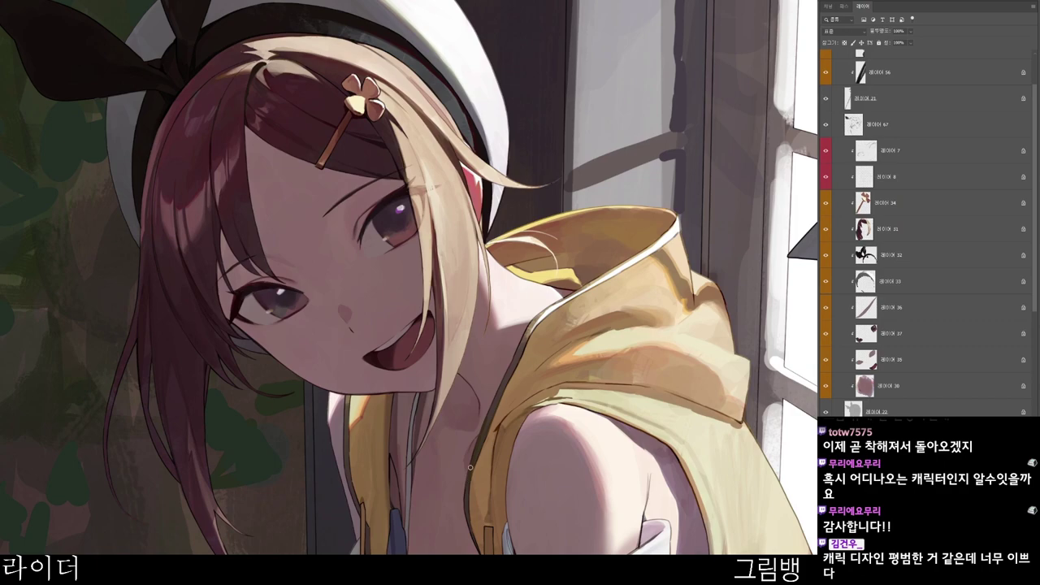
left_click_drag(491, 542, 483, 427)
key("n")
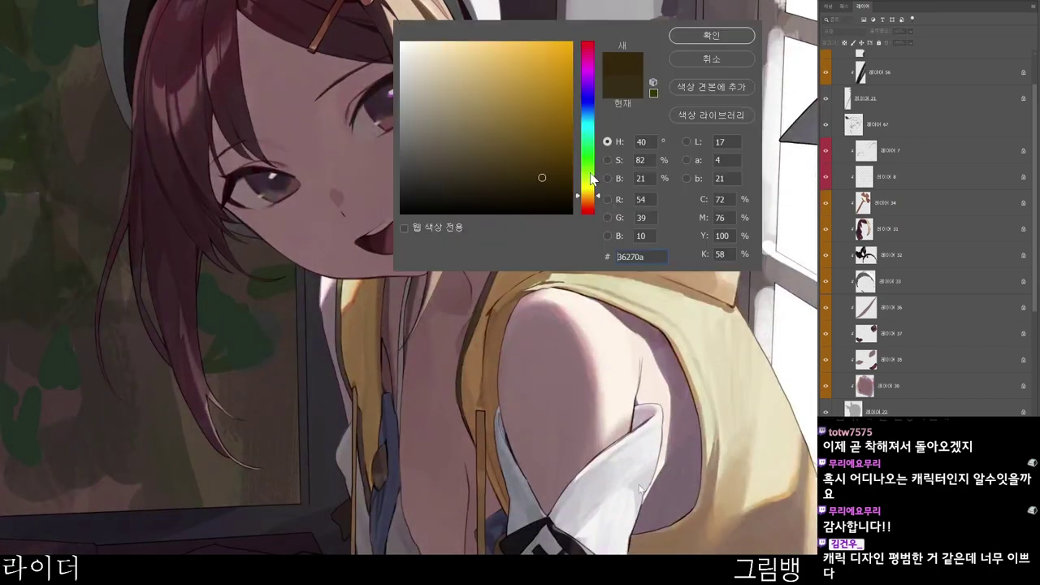
left_click(592, 166)
left_click(512, 191)
left_click(716, 36)
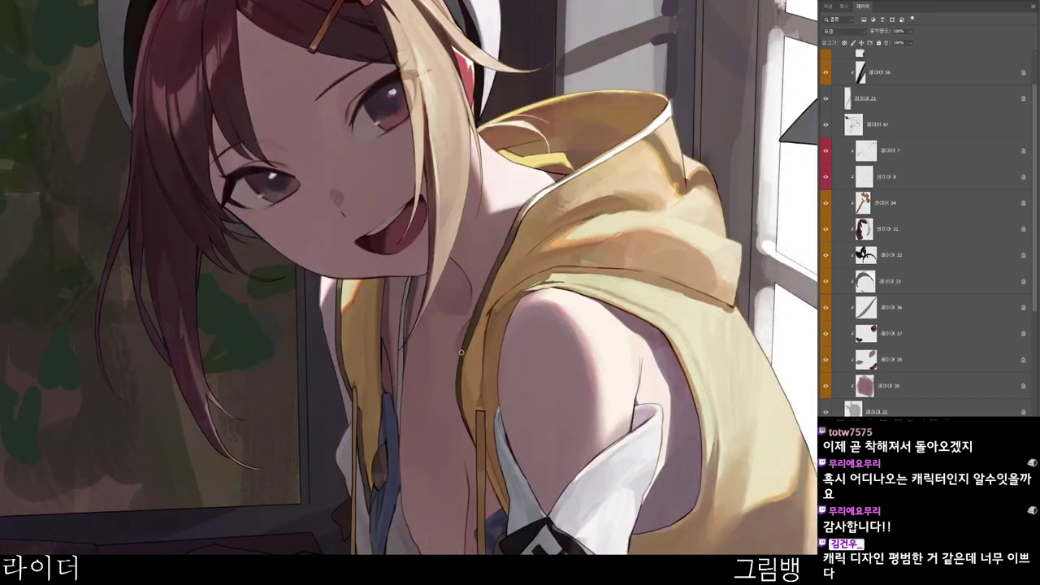
left_click_drag(459, 386, 471, 428)
left_click_drag(510, 399, 490, 381)
- Pick the near-black brown #2a1b1a and refine the dark edge of the jacket below the hood
key("n")
left_click(586, 208)
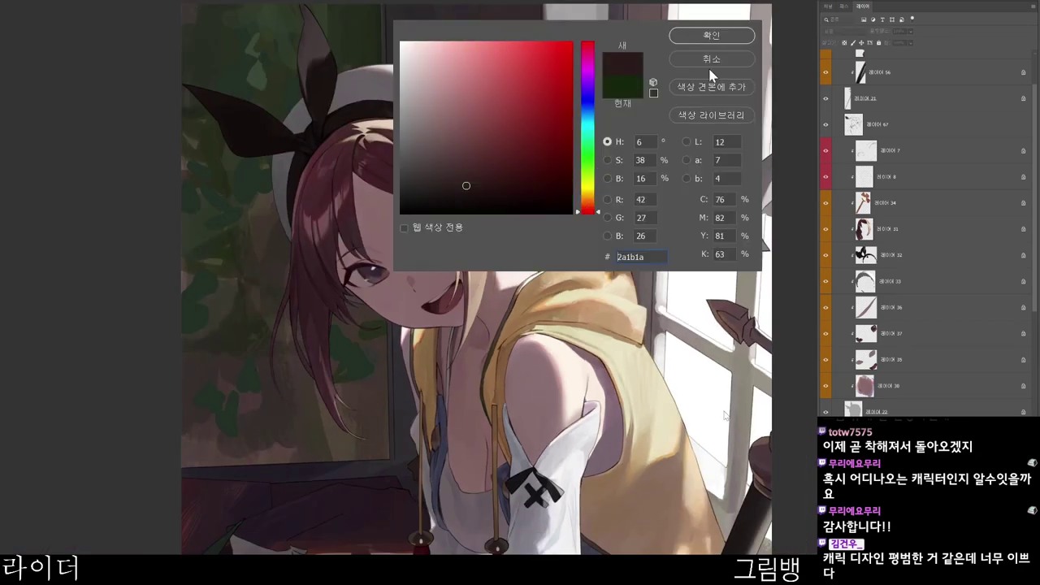
left_click(731, 37)
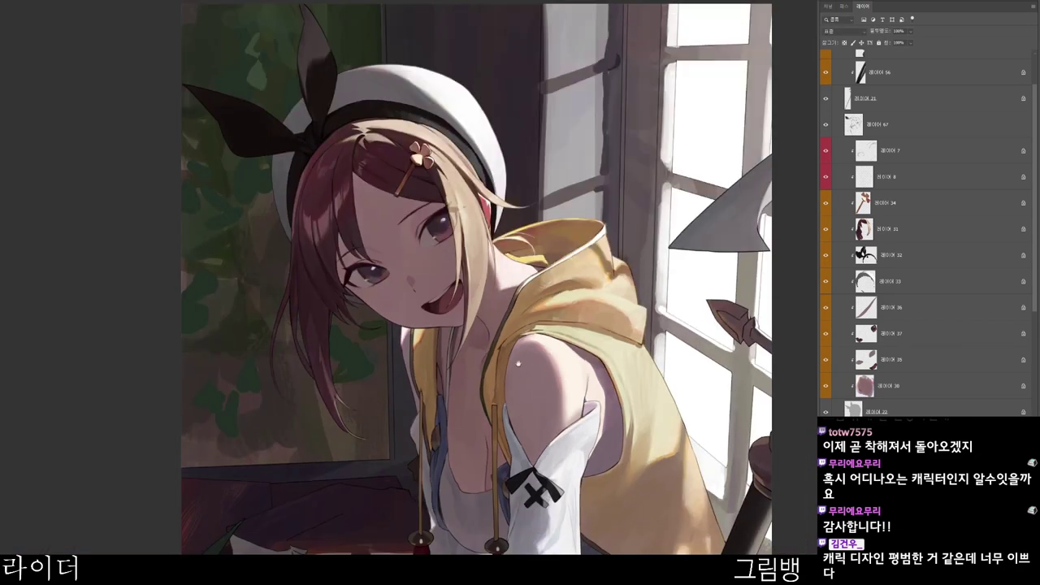
left_click_drag(517, 363, 494, 318)
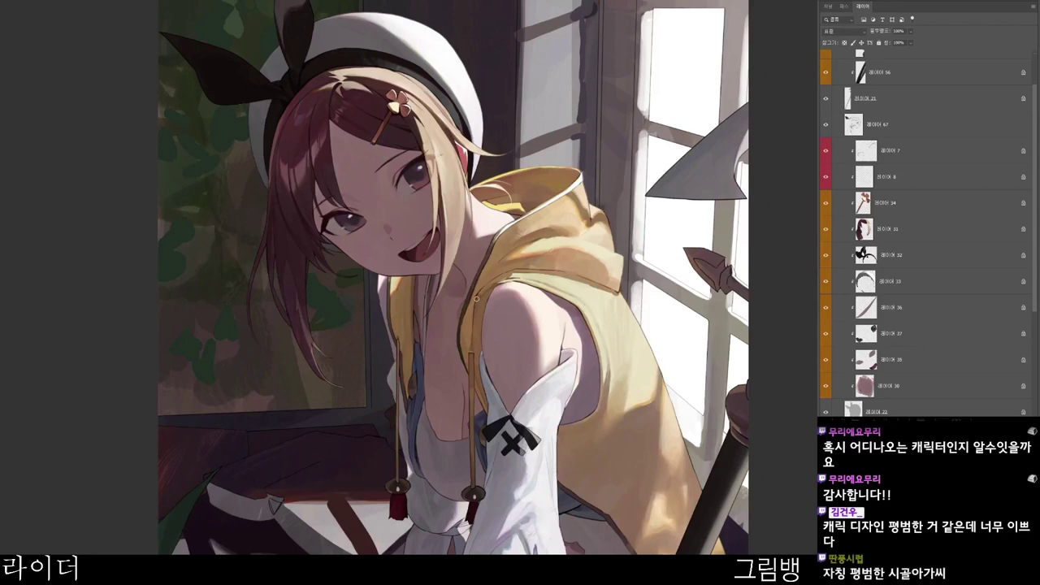
left_click_drag(477, 295, 464, 360)
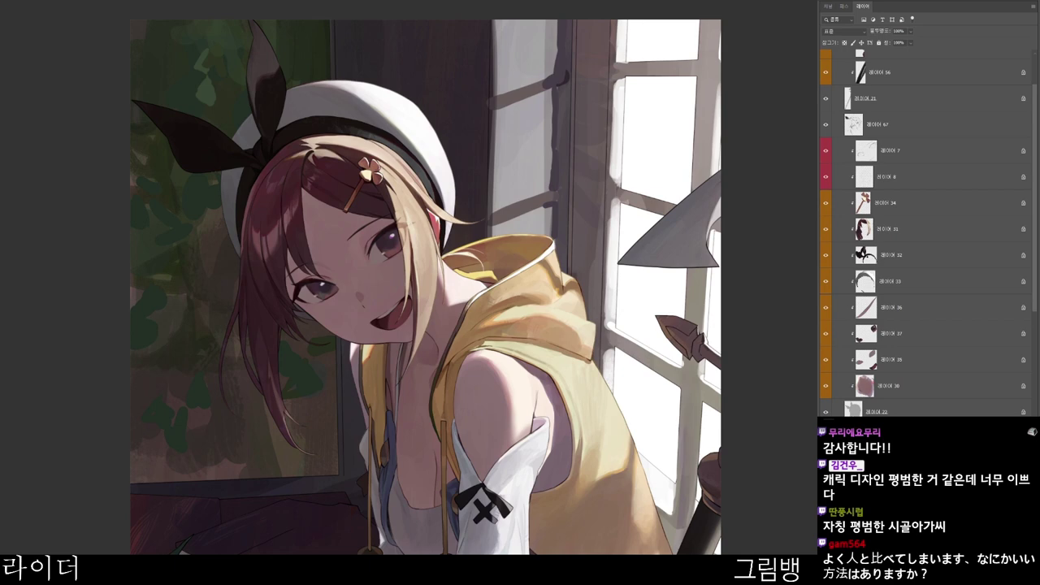
scroll(513, 325, "up", 2)
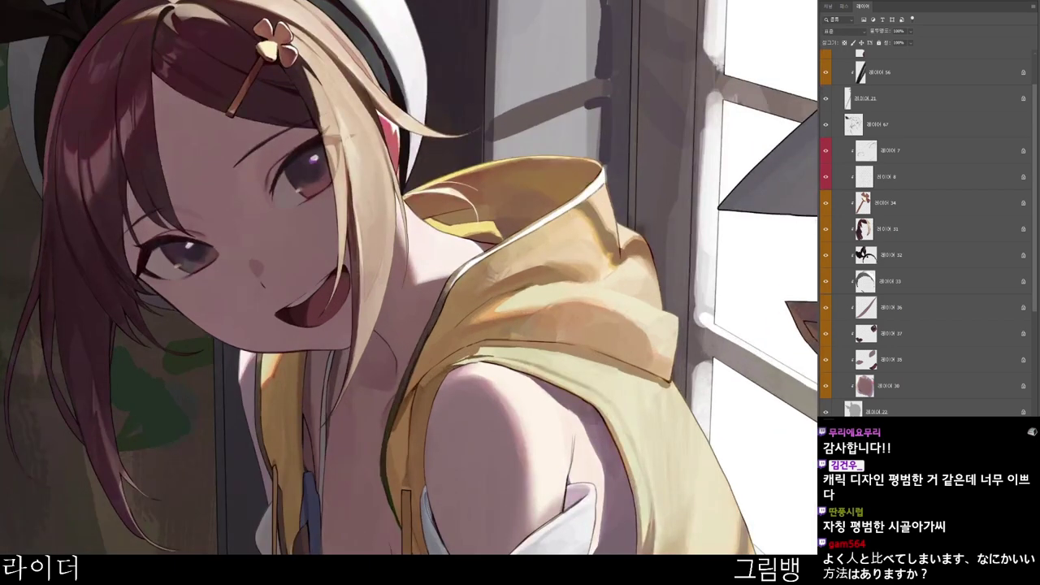
scroll(455, 239, "up", 2)
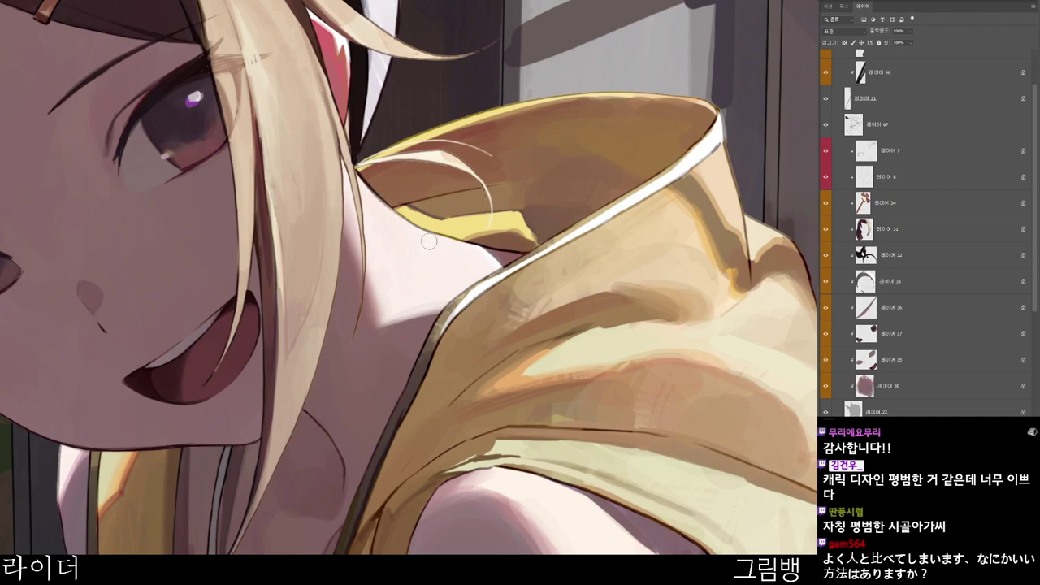
- Pick the brown #523326 and redraw the line where the neck meets the hood's yellow lining
scroll(430, 240, "down", 2)
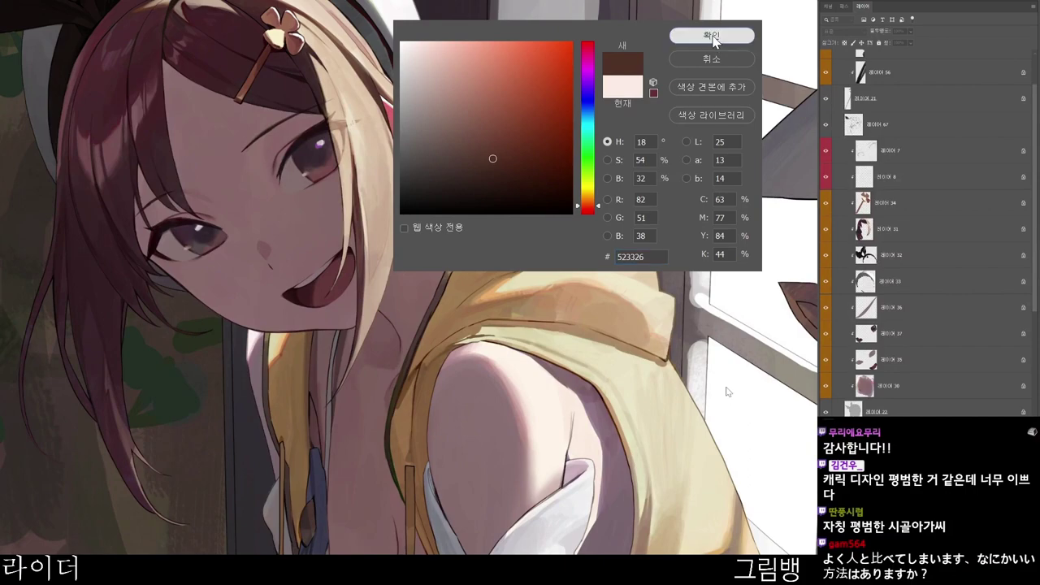
key("Escape")
key("r")
left_click_drag(723, 387, 397, 150)
scroll(392, 148, "up", 2)
scroll(301, 102, "up", 2)
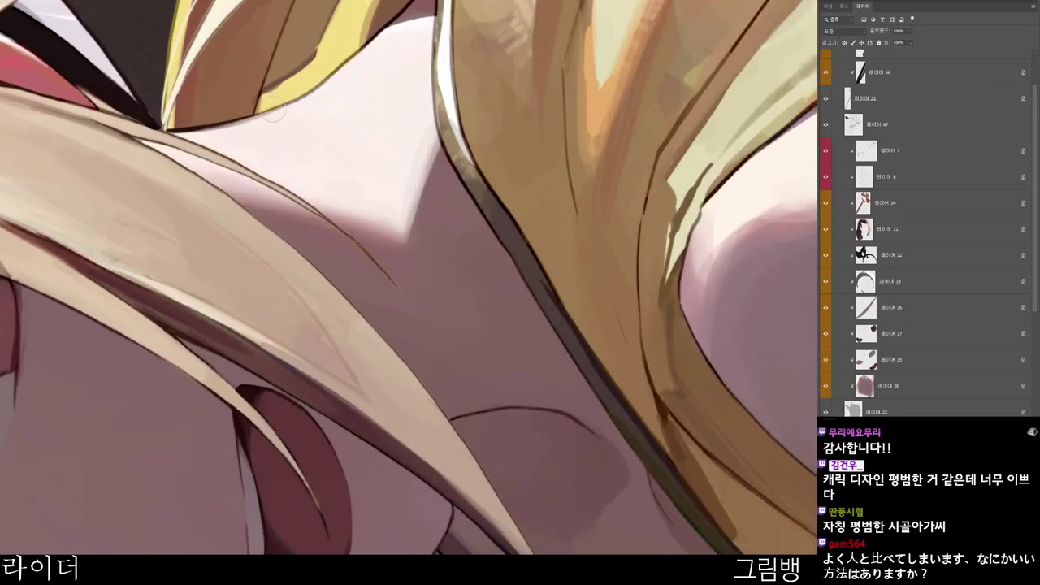
left_click_drag(348, 64, 380, 31)
scroll(379, 29, "down", 2)
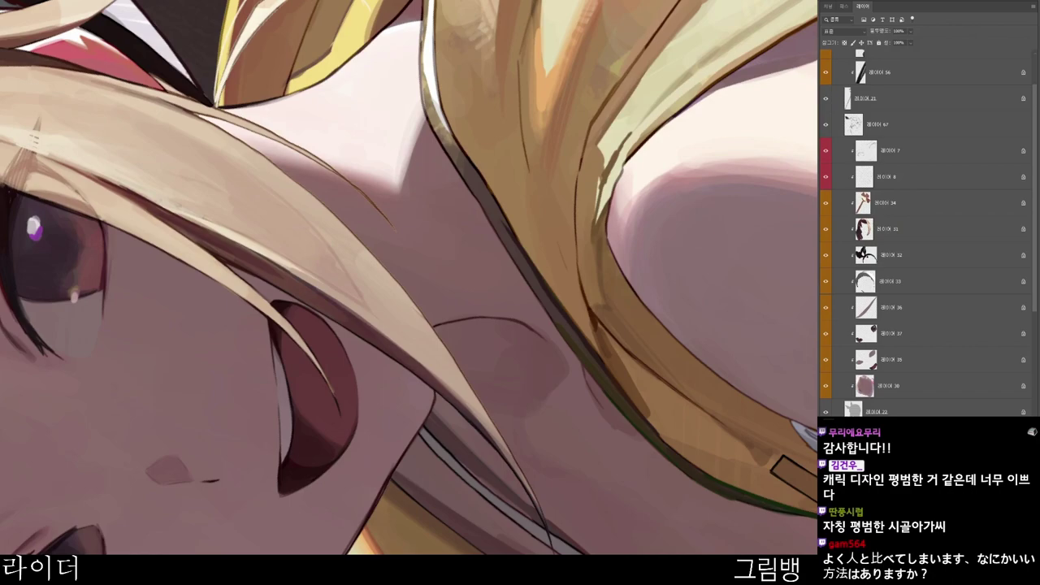
scroll(395, 2, "down", 3)
- Touch up the hood's pointed tip, pick another dark brush colour and outline the hood's outer edge, undoing one stroke
left_click_drag(395, 1, 370, 236)
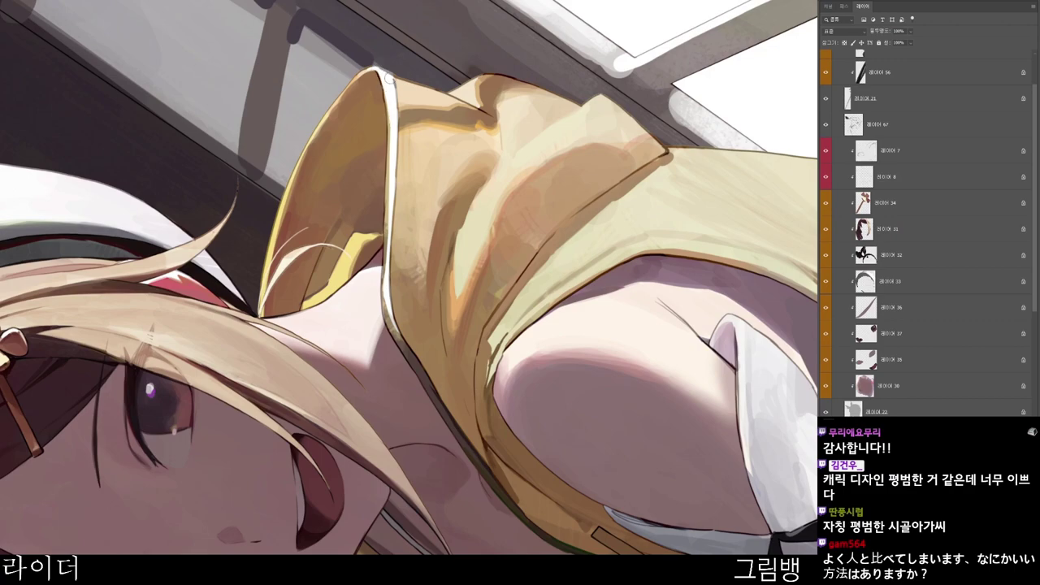
left_click_drag(380, 70, 391, 79)
key("r")
mouse_move(494, 177)
left_mouse_down()
mouse_move(393, 405)
mouse_move(366, 423)
left_mouse_up()
key("n")
left_click(504, 181)
left_click(723, 46)
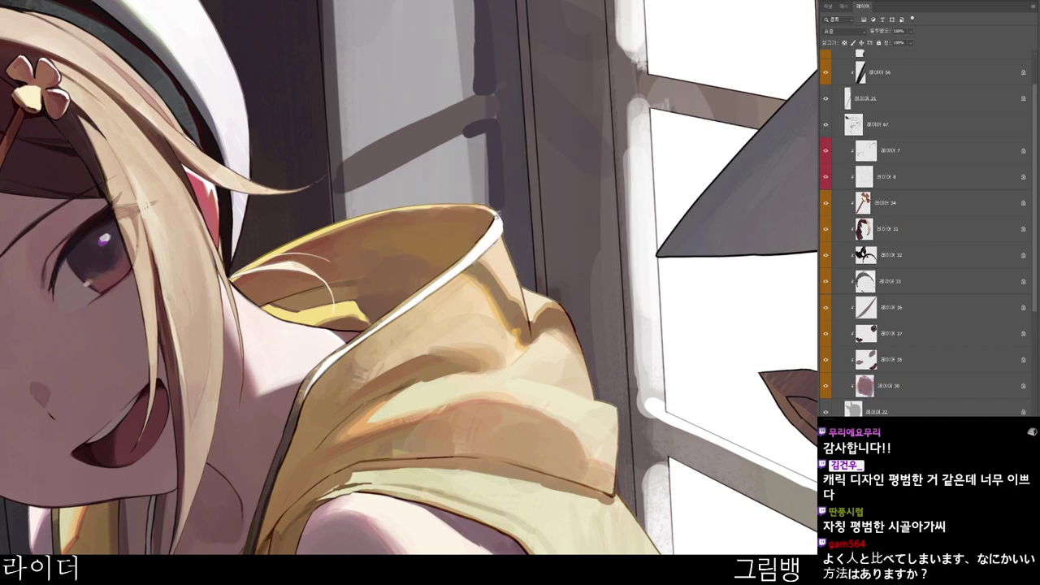
left_click_drag(499, 212, 524, 289)
key("ctrl+z")
left_click_drag(551, 315, 529, 314)
- Pick the dark brown #473a28 and paint a small shadow across the hood's white trim near the tip
key("n")
left_click(465, 139)
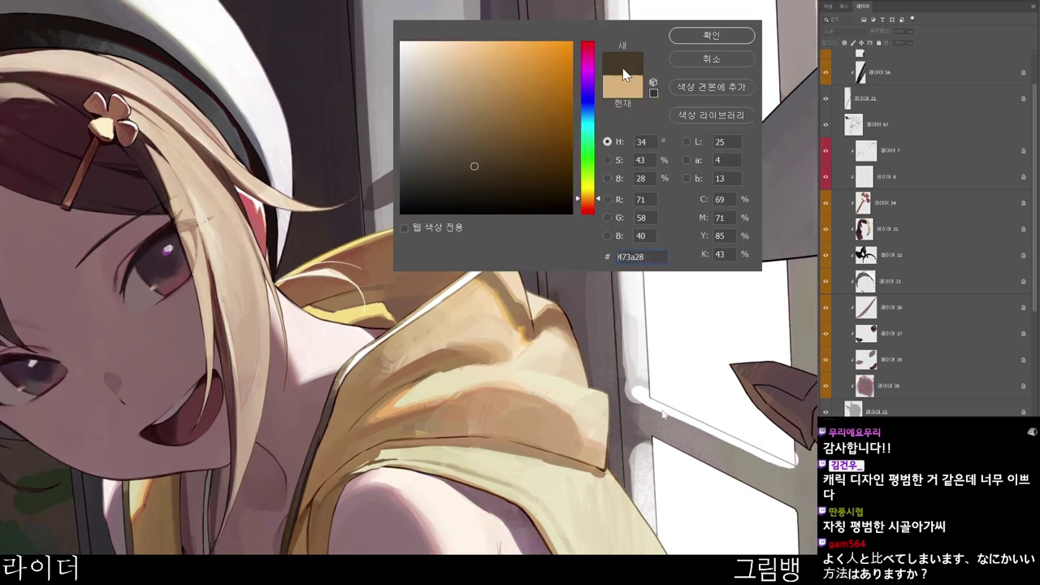
left_click(711, 35)
left_click_drag(473, 273, 482, 268)
left_click(488, 276, "alt")
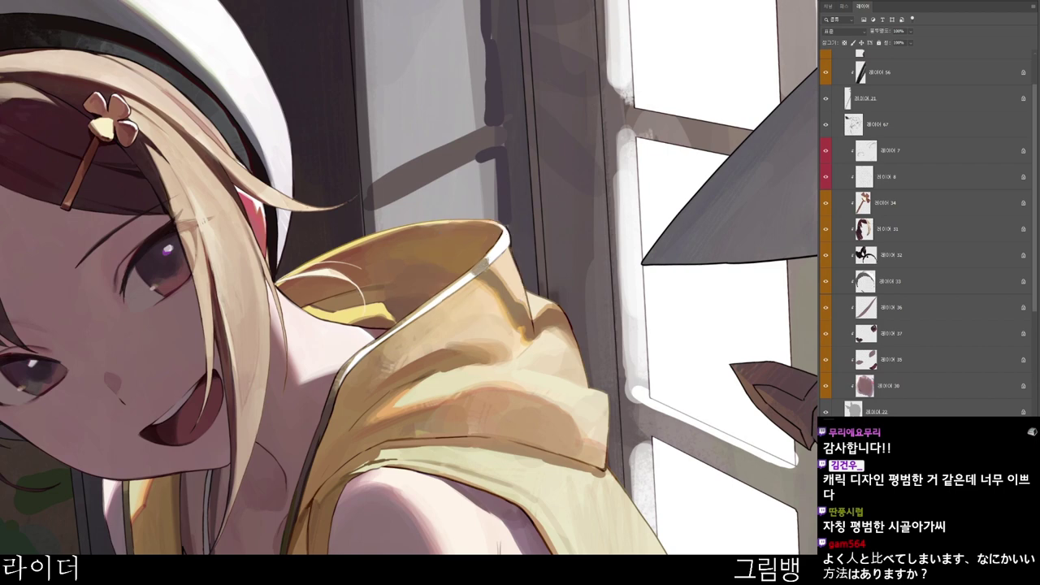
- Sample a tan tone, make it more saturated and paint along the hood's white trim around the shadow near the tip
left_click(553, 292, "alt")
left_click(691, 398)
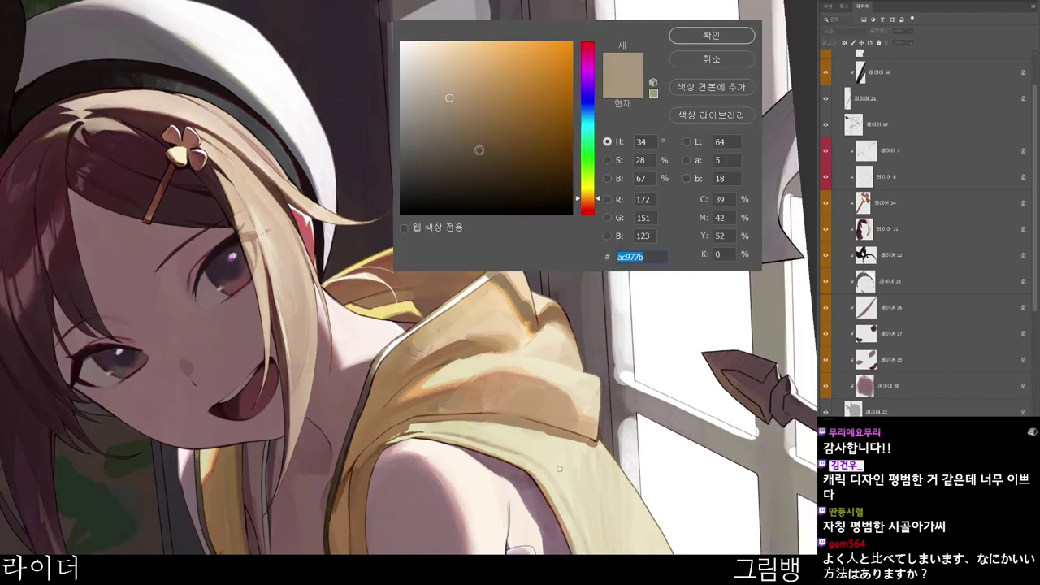
left_click(487, 103)
left_click(712, 36)
scroll(499, 272, "up", 3)
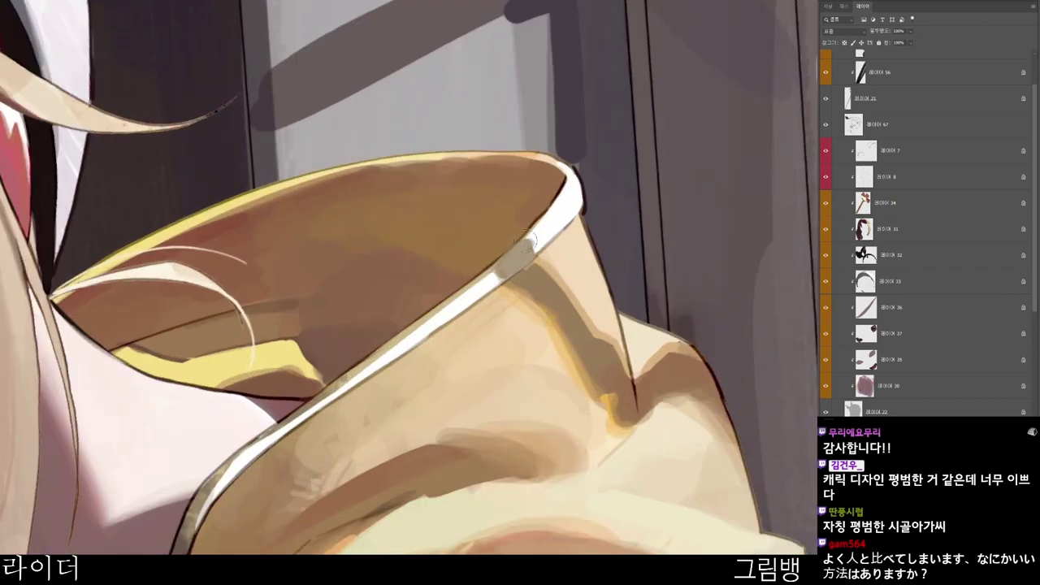
scroll(530, 247, "down", 2)
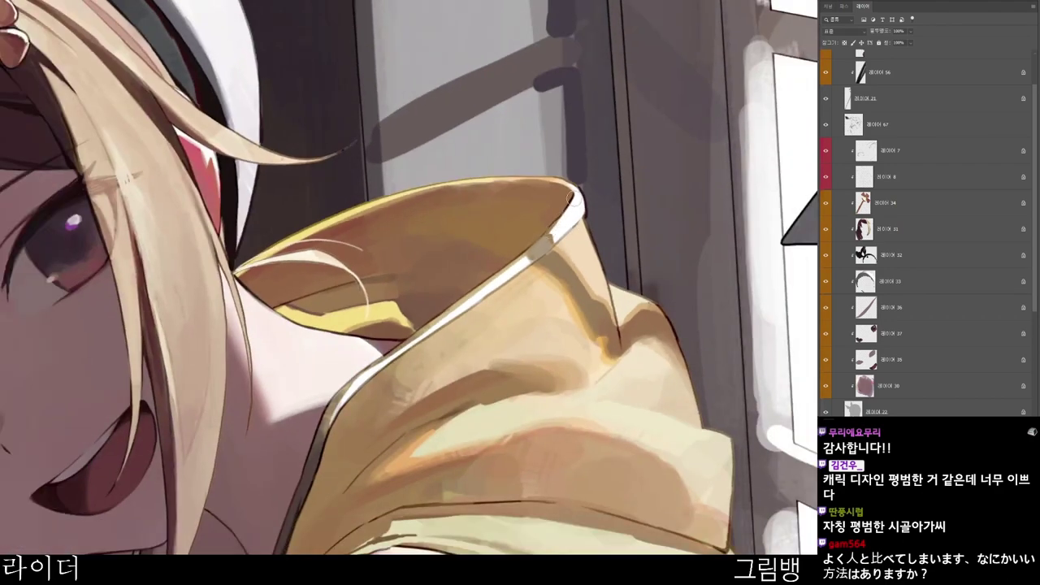
left_click_drag(571, 207, 525, 249)
scroll(454, 374, "down", 1)
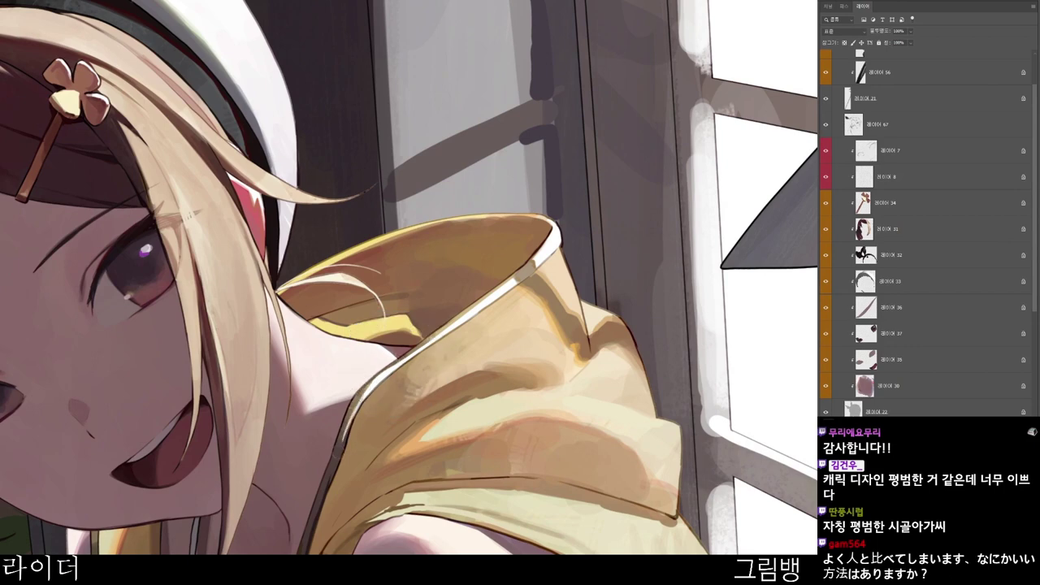
scroll(350, 410, "up", 1)
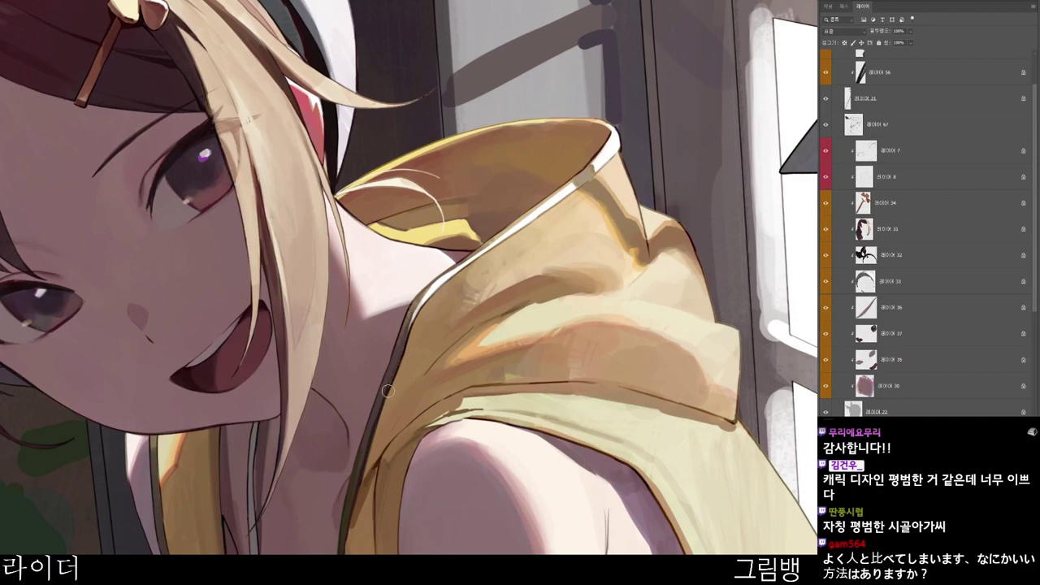
- Refine the hood's dark front edge beside the neck and the seam line under the hood's lower fold
left_click_drag(402, 349, 383, 398)
left_click_drag(405, 471, 454, 387)
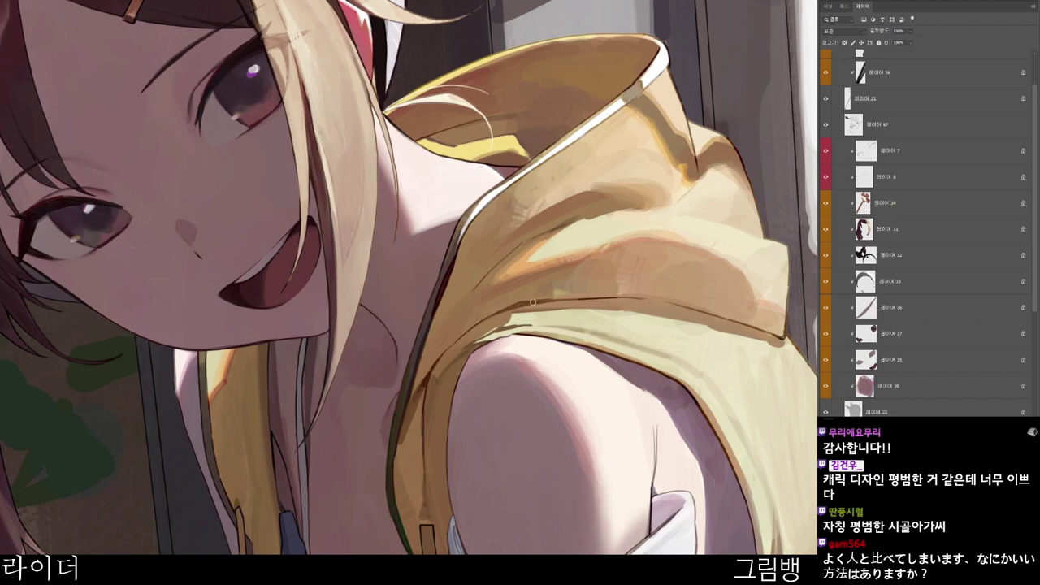
left_click_drag(543, 301, 583, 298)
key("r")
left_click_drag(568, 361, 599, 266)
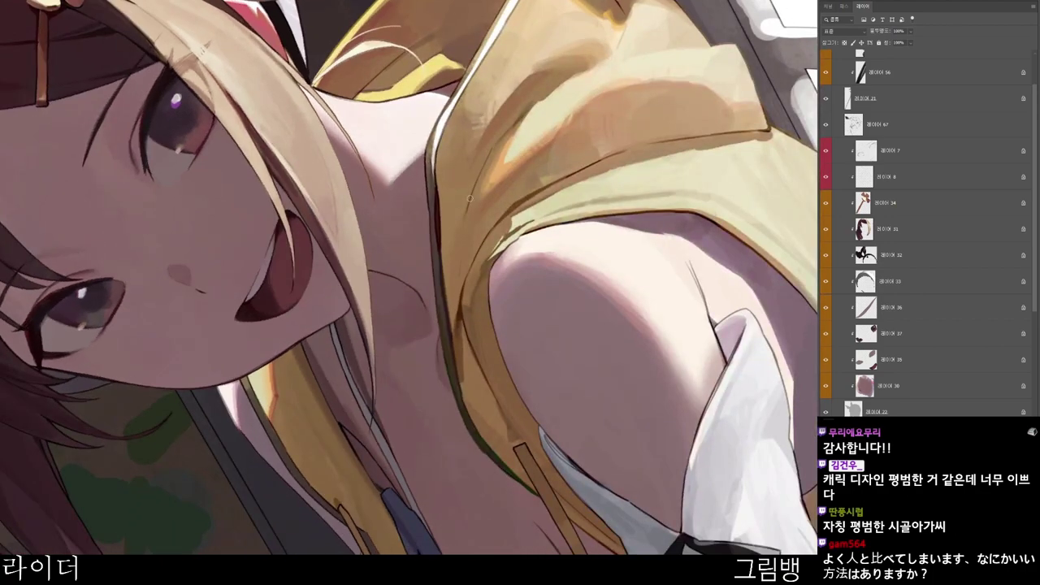
scroll(501, 206, "down", 2)
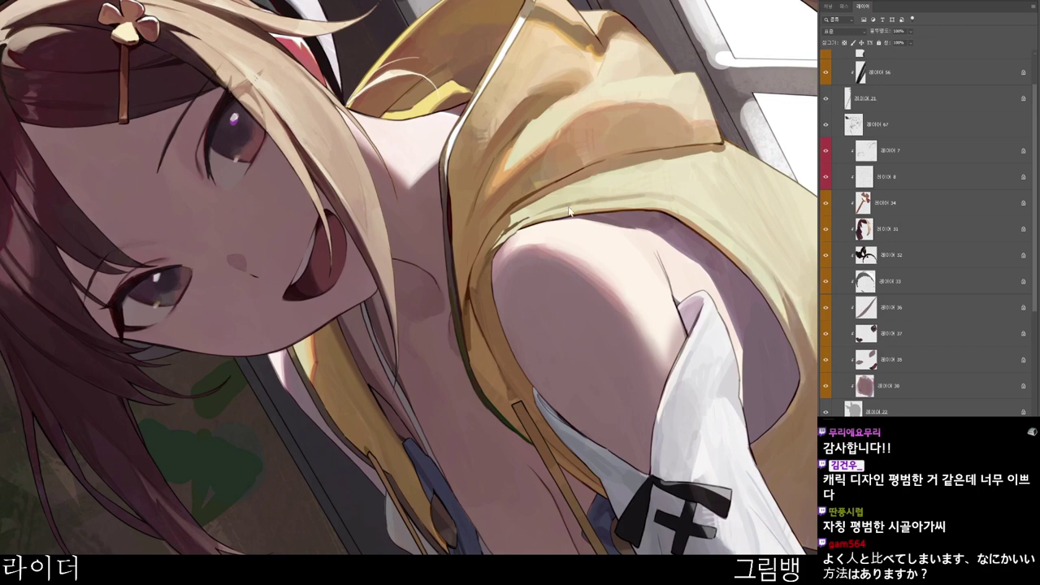
- Use the Eraser and a sampled jacket colour to clean up the hood's front shading above the shoulder
key("e")
left_click(470, 211, "alt")
left_click_drag(543, 160, 511, 269)
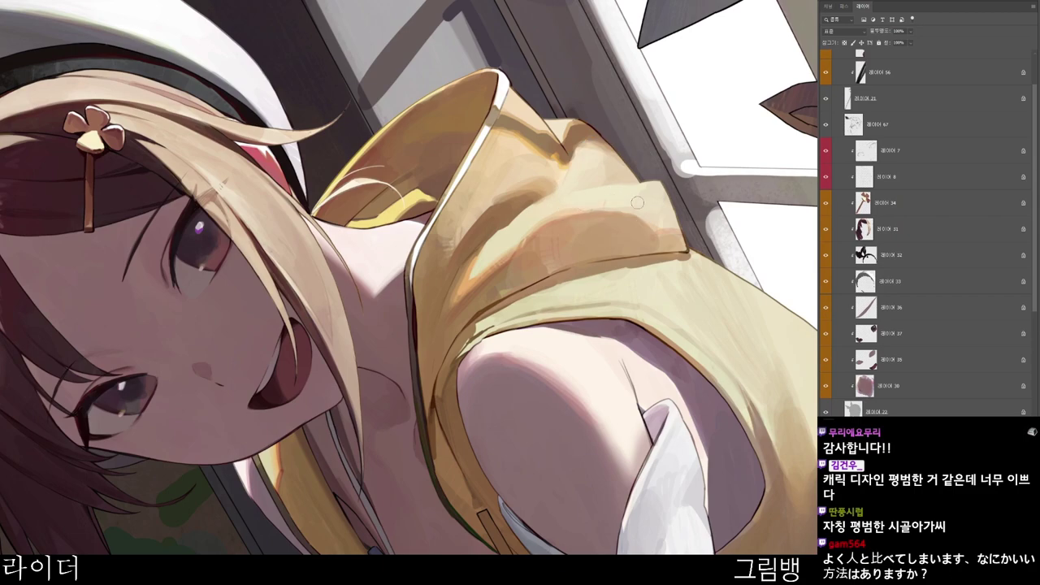
- Examine the hood's folds, white trim and front edge both in the wider head-and-shoulders view and up close
scroll(681, 210, "down", 2)
left_click_drag(651, 368, 419, 544)
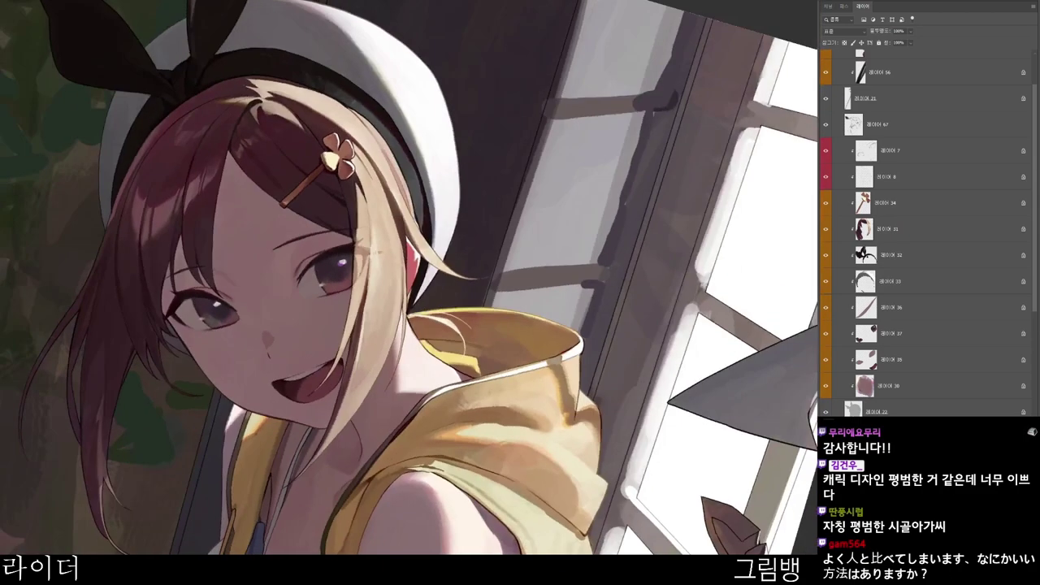
left_click_drag(456, 488, 353, 425)
left_click_drag(469, 541, 584, 289)
scroll(583, 289, "up", 2)
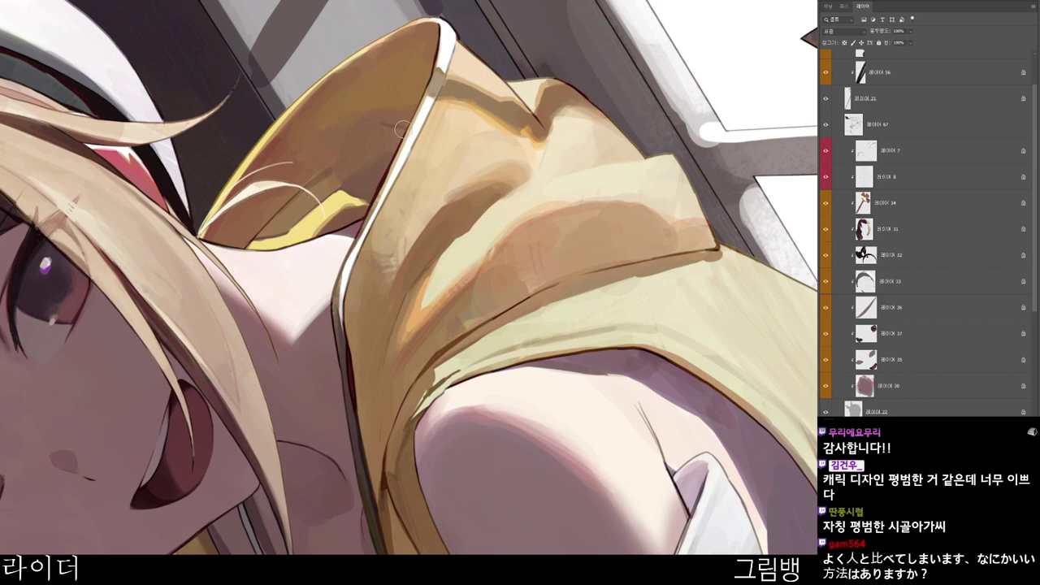
scroll(658, 277, "down", 1)
key("r")
left_click_drag(680, 346, 458, 396)
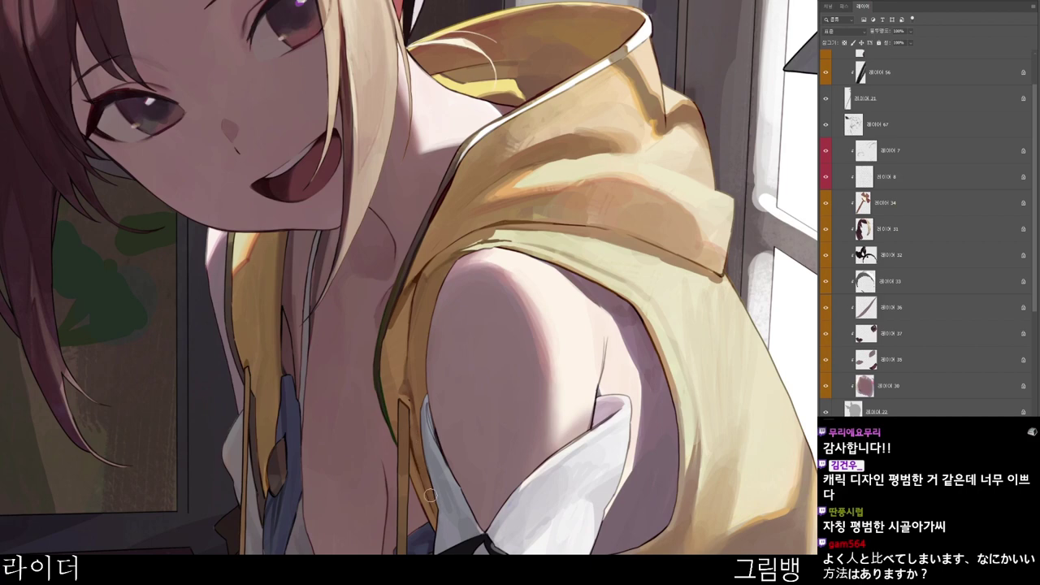
- Pick the very dark brown #22160e and refine the jacket's front edge where it meets the white sleeve
left_click_drag(435, 504, 432, 353)
key("n")
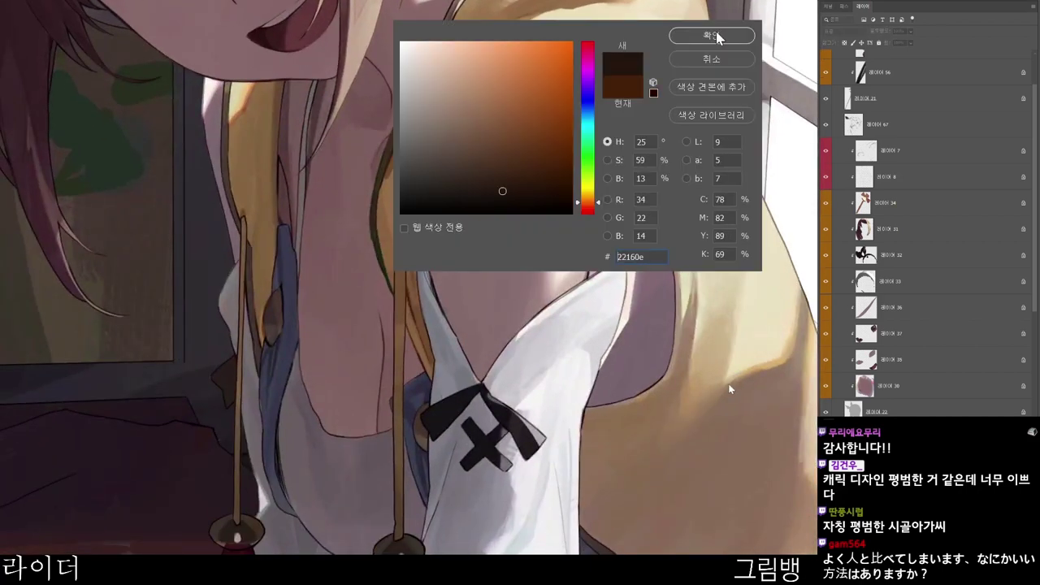
left_click(711, 35)
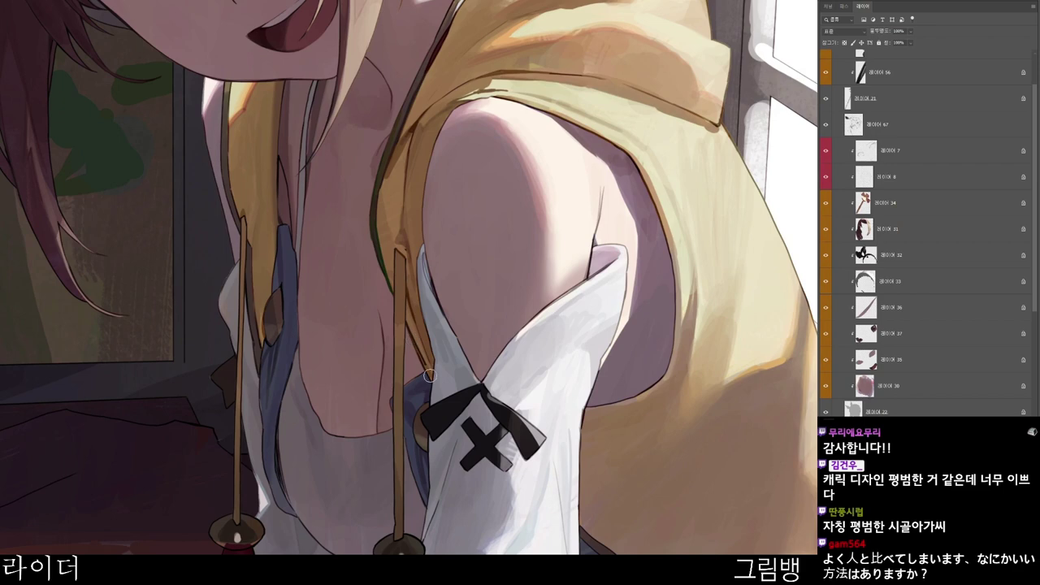
left_click_drag(468, 403, 539, 358)
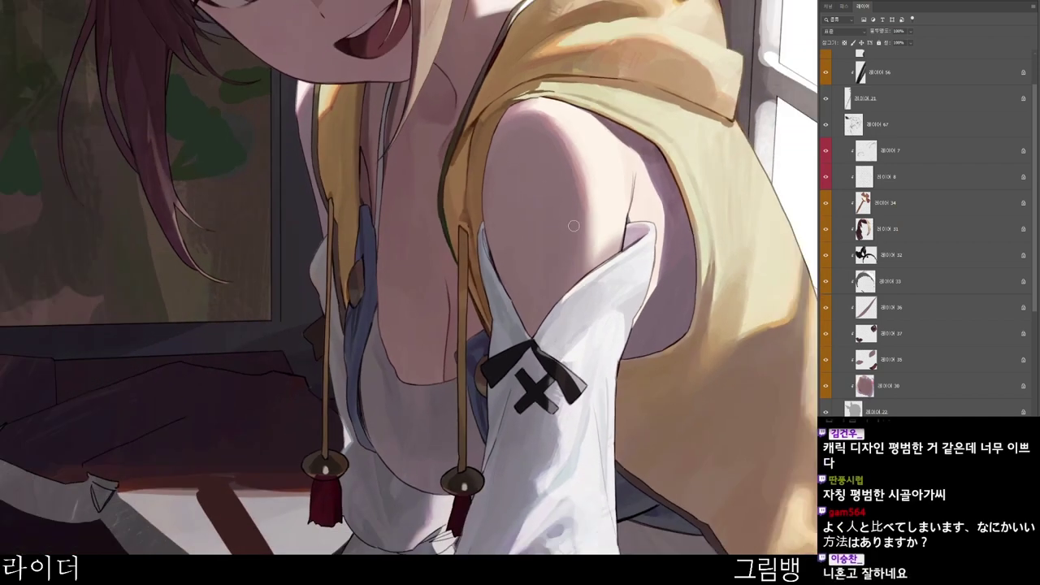
left_click_drag(549, 212, 518, 295)
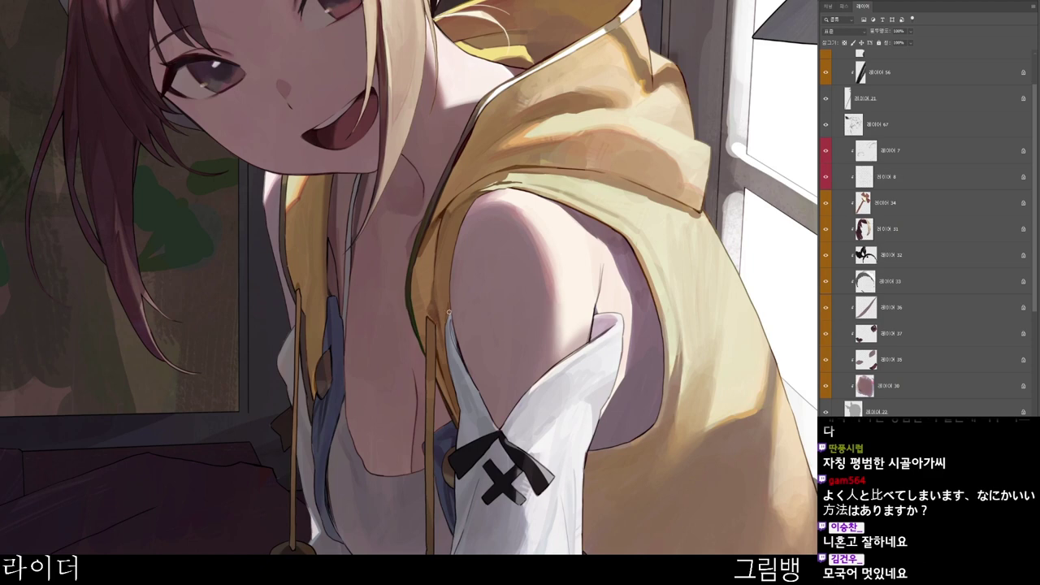
- Pick the dark brown #2e1e14 and retouch the line between the jacket front and the sleeve's upper corner
key("n")
left_click(497, 181)
left_click(701, 43)
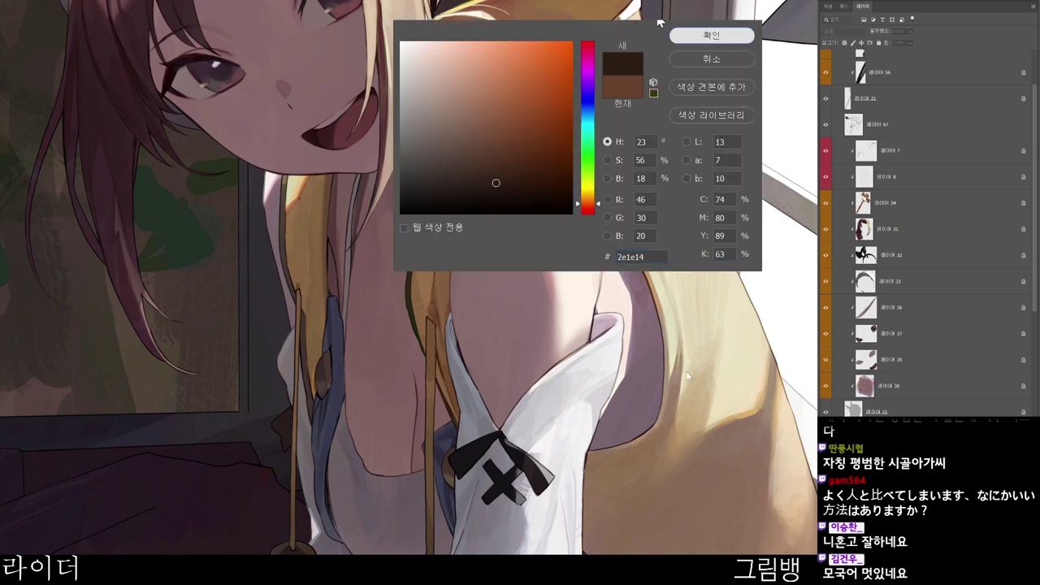
scroll(479, 268, "down", 2)
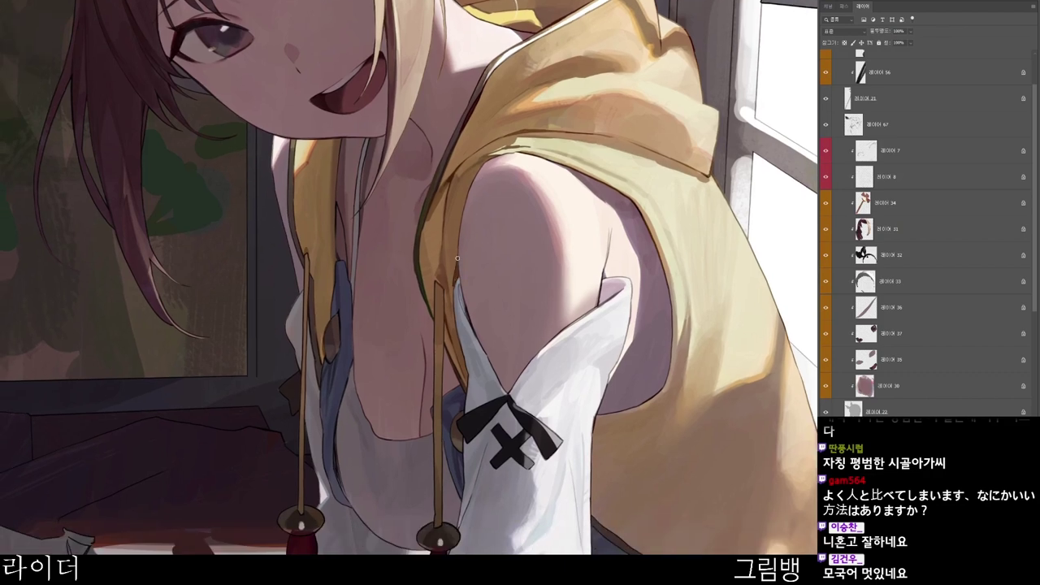
- Pick the very dark red #230604 and paint the outline where the bare shoulder meets the jacket front
key("n")
left_click(588, 212)
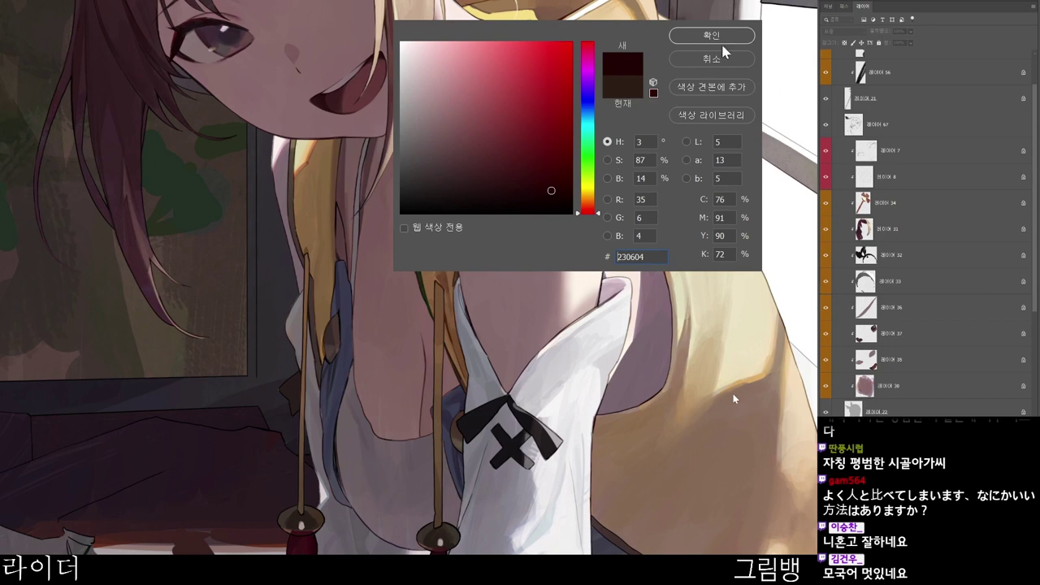
left_click(729, 37)
key("Return")
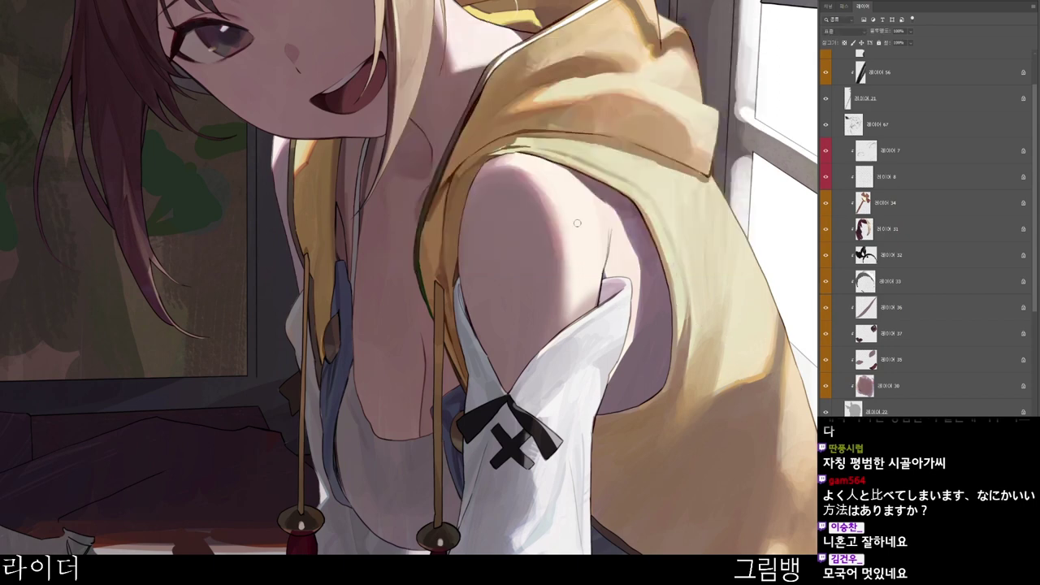
left_click_drag(497, 254, 546, 379)
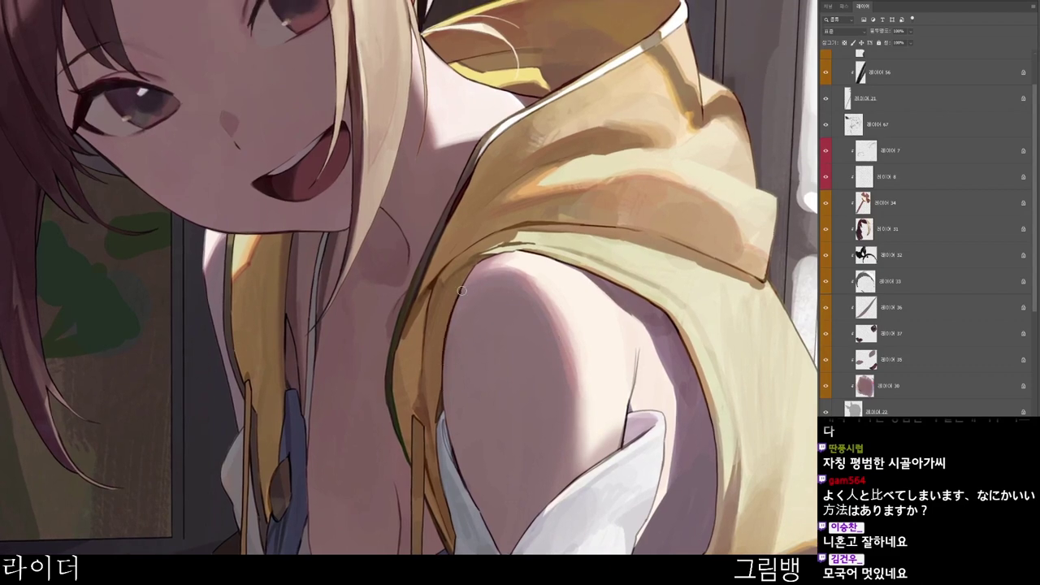
left_click_drag(458, 304, 470, 271)
key("ctrl+z")
mouse_move(453, 312)
left_mouse_down()
mouse_move(469, 269)
mouse_move(442, 372)
left_mouse_up()
left_click(459, 293, "alt")
key("ctrl+0")
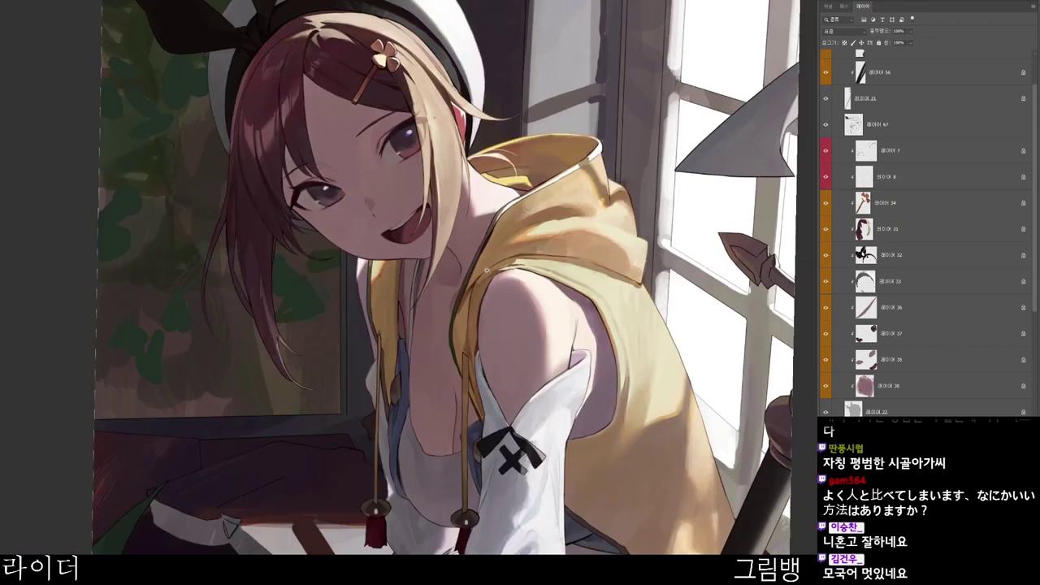
- Choose a new outline colour and retouch the jacket's edge above the bare shoulder
key("n")
left_click_drag(517, 165, 529, 166)
left_click(726, 39)
left_click(537, 292)
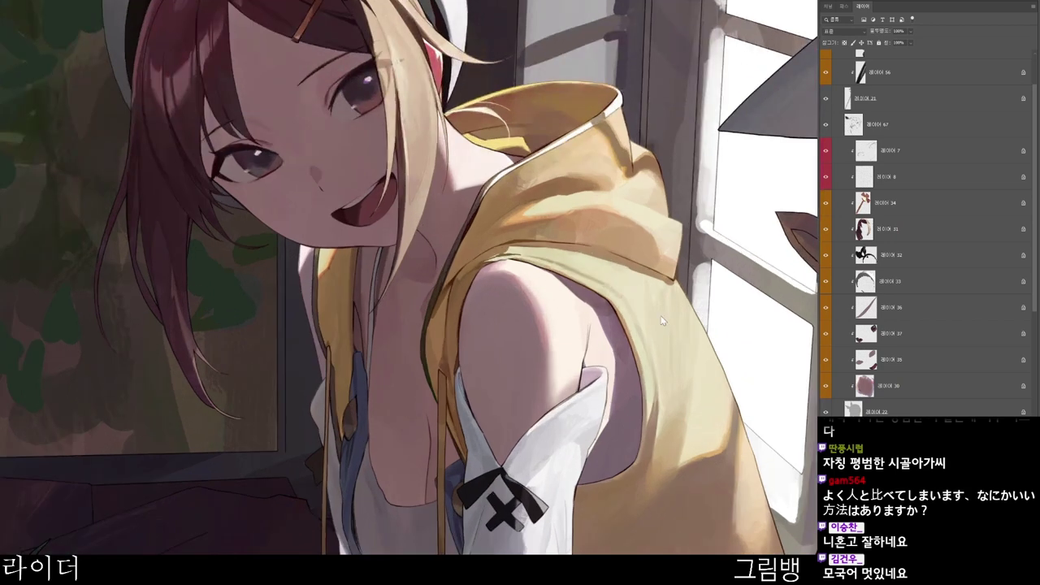
scroll(485, 232, "up", 1)
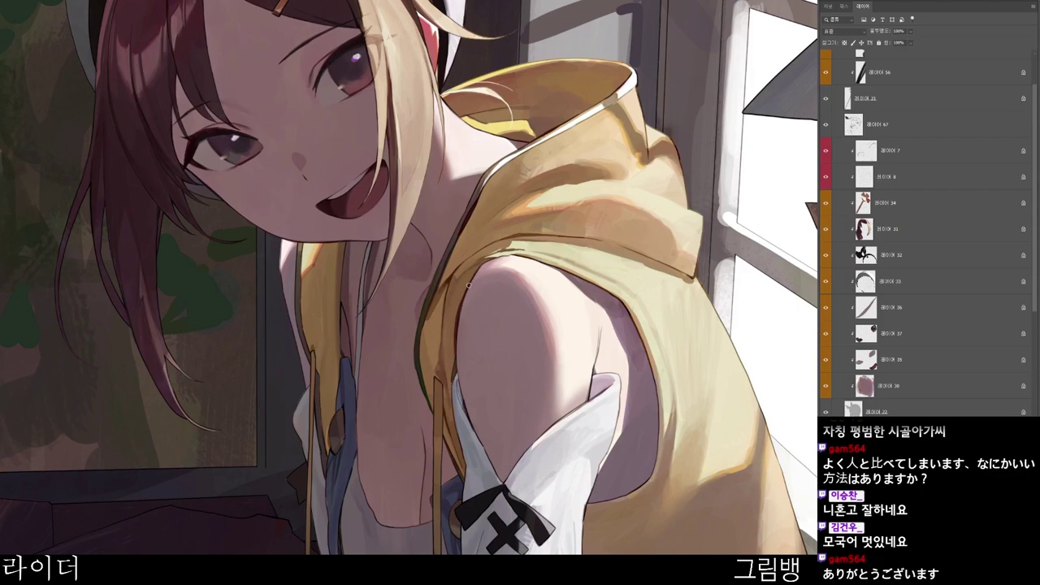
left_click(550, 264, "alt")
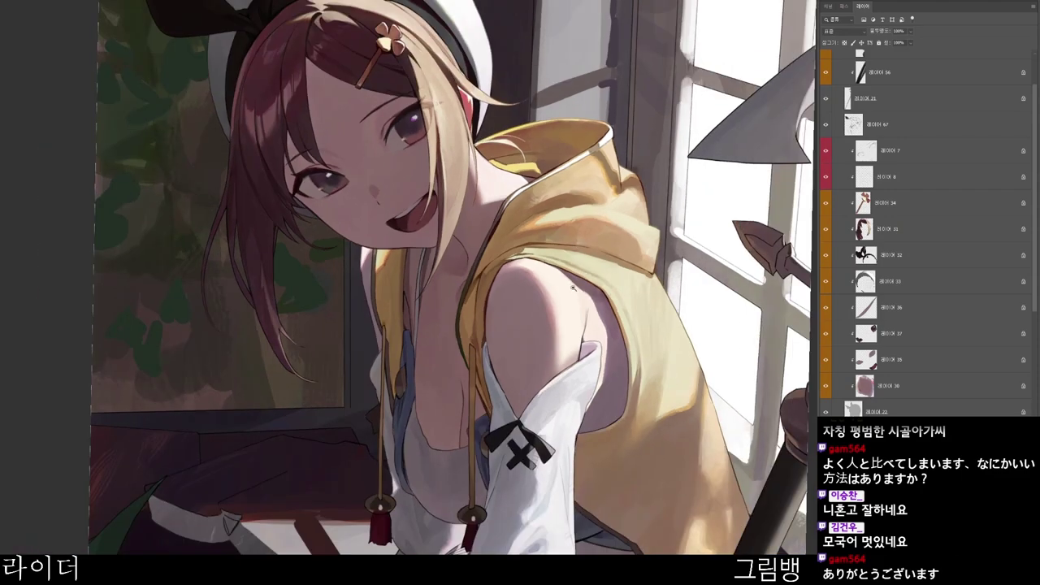
- Refine the dark outline along the top of the shoulder and the jacket's armhole on the rotated canvas
key("r")
left_click_drag(456, 486, 526, 133)
left_click_drag(527, 133, 608, 339)
left_click(349, 170)
left_click(349, 171)
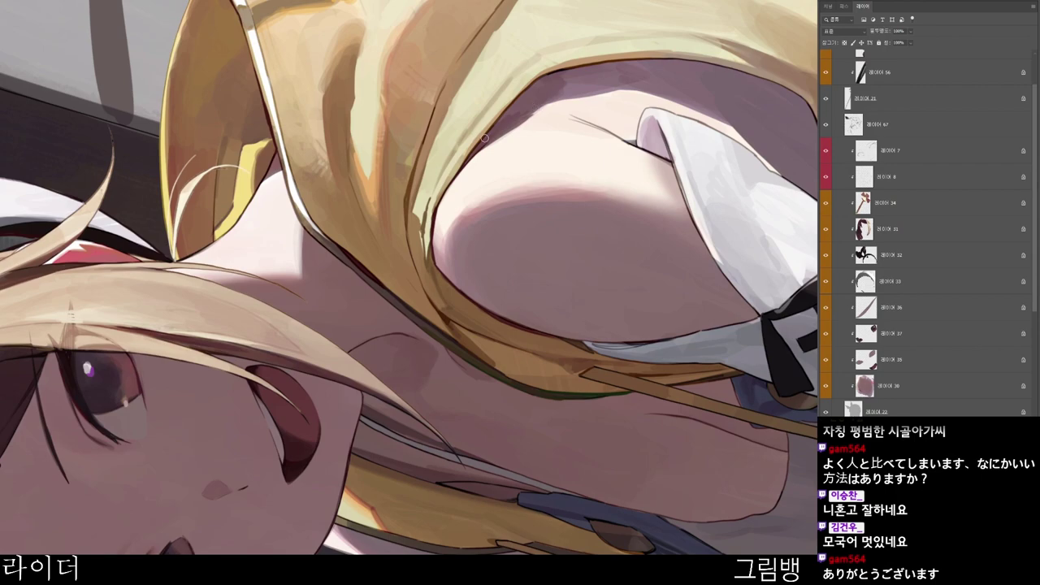
scroll(601, 90, "down", 3)
left_click_drag(365, 353, 197, 346)
left_click_drag(288, 536, 290, 413)
left_click_drag(470, 481, 514, 447)
left_click_drag(514, 447, 515, 399)
key("ctrl+plus")
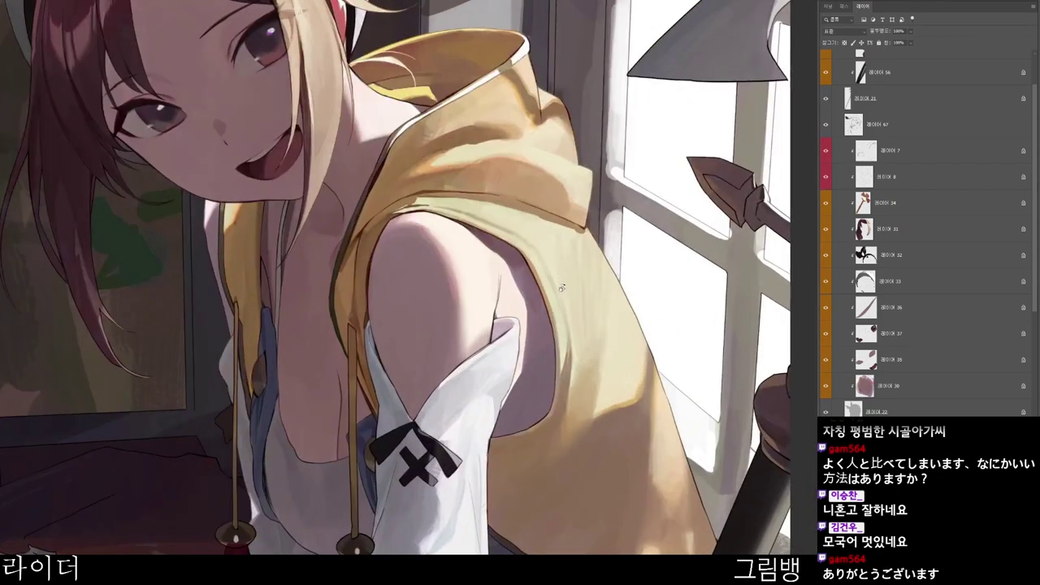
- Pick the very dark red #210f10 and redraw the thin armpit crease line rising from the sleeve's upper edge
key("n")
left_click(467, 177)
left_click(711, 38)
scroll(502, 410, "down", 1)
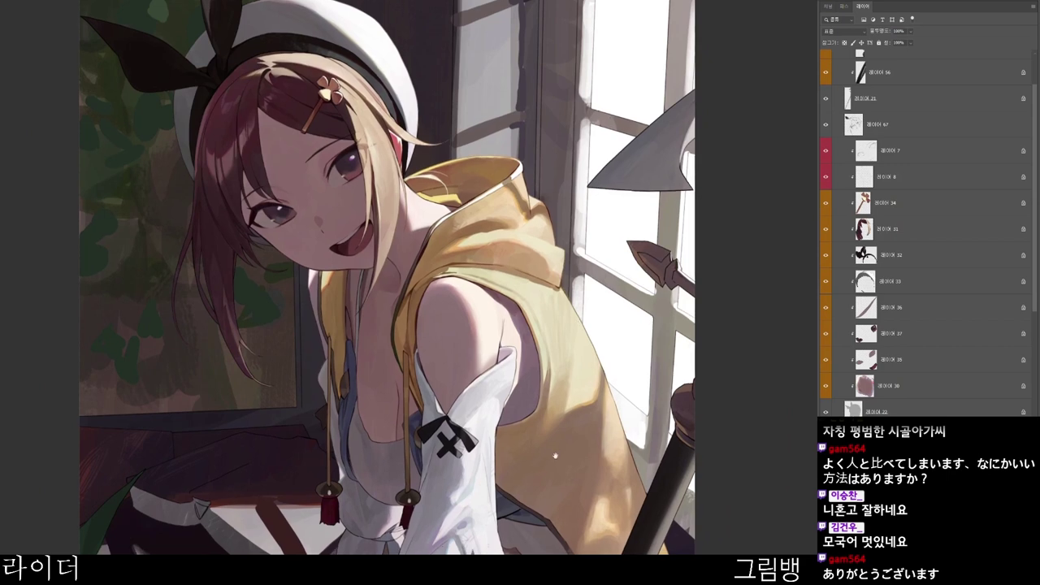
left_click_drag(592, 392, 601, 355)
key("n")
left_click(494, 191)
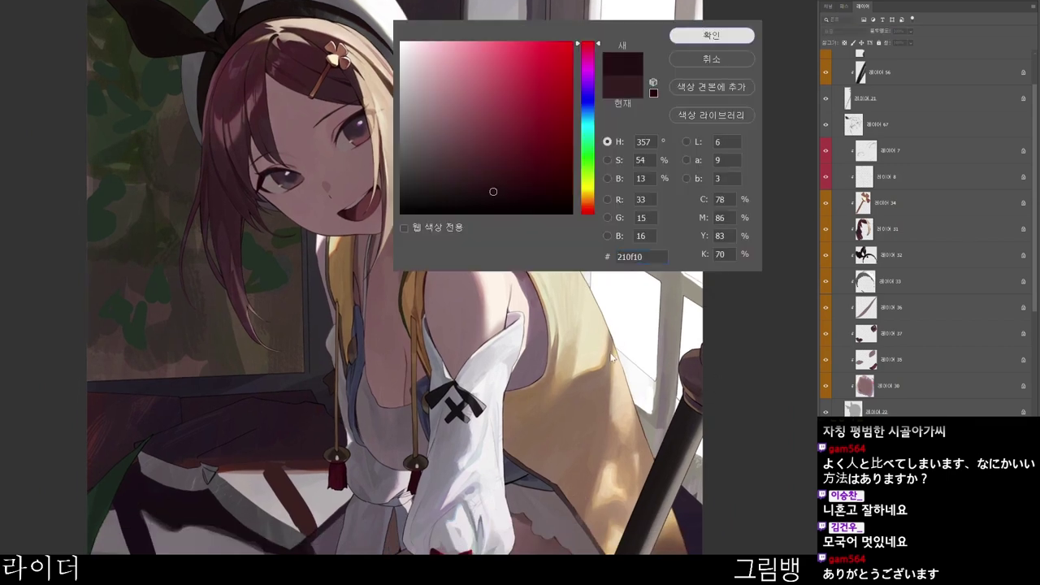
left_click(704, 37)
scroll(520, 327, "up", 2)
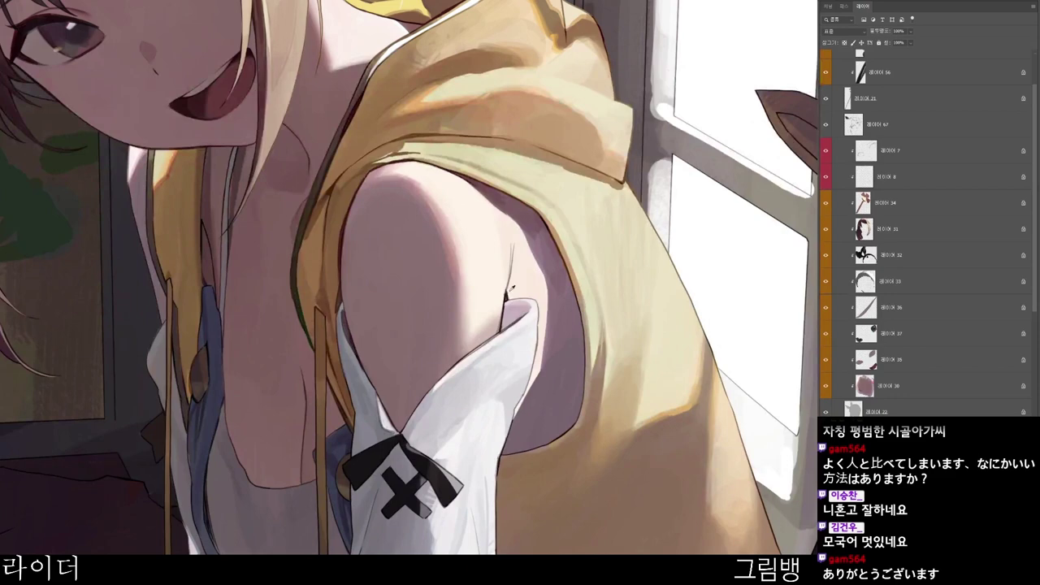
key("ctrl+z")
left_click_drag(507, 296, 512, 249)
scroll(511, 238, "down", 1)
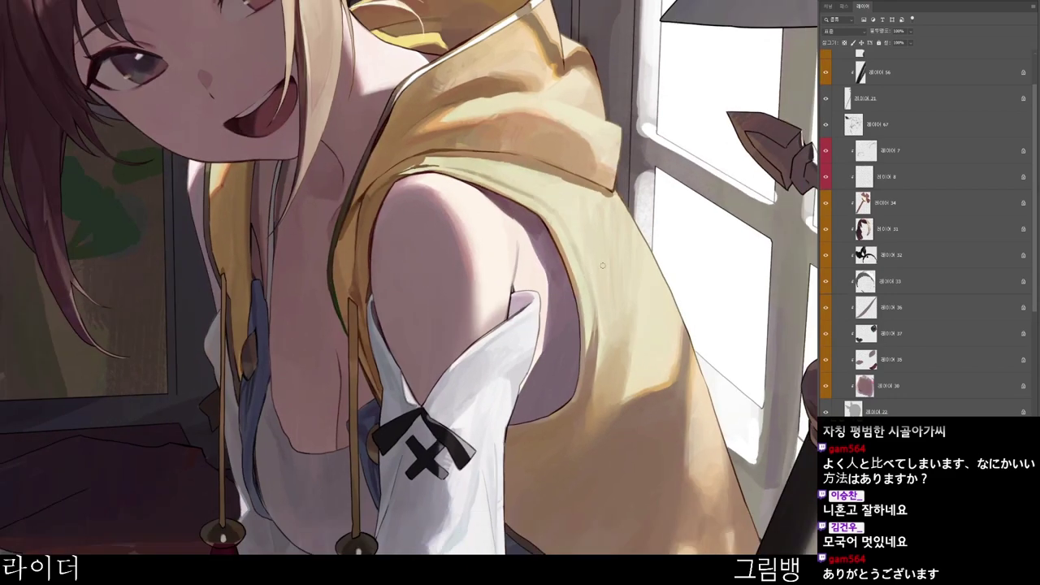
- Sample skin tones with the Brush and blend the lit area of the upper arm beside the armpit crease
key("b")
left_click(507, 226, "alt")
mouse_move(478, 253)
left_mouse_down()
mouse_move(469, 226)
mouse_move(477, 280)
left_mouse_up()
left_click(485, 247, "alt")
mouse_move(471, 221)
left_mouse_down()
mouse_move(481, 252)
mouse_move(469, 223)
mouse_move(501, 285)
mouse_move(507, 262)
mouse_move(501, 293)
left_mouse_up()
left_click(486, 235, "alt")
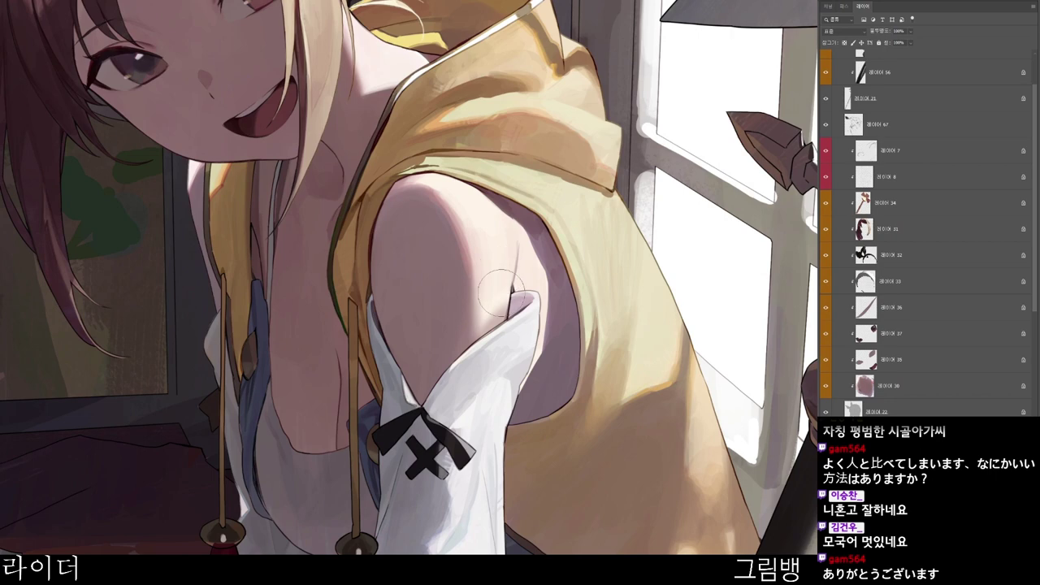
key("ctrl+0")
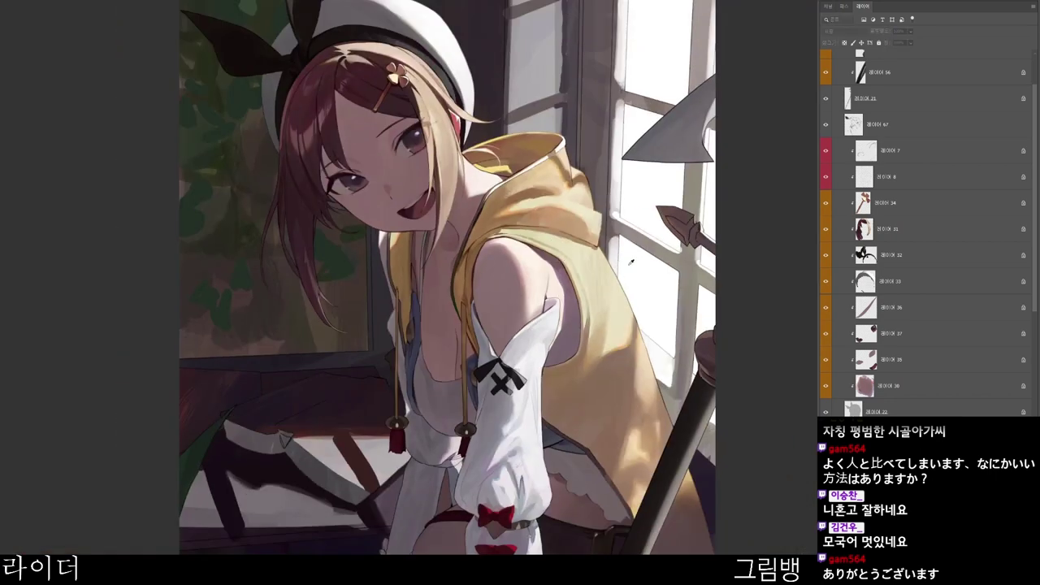
- Pick a reddish brown and paint along the edge between the lit skin and the purple shadow inside the armhole
key("n")
left_click(493, 117)
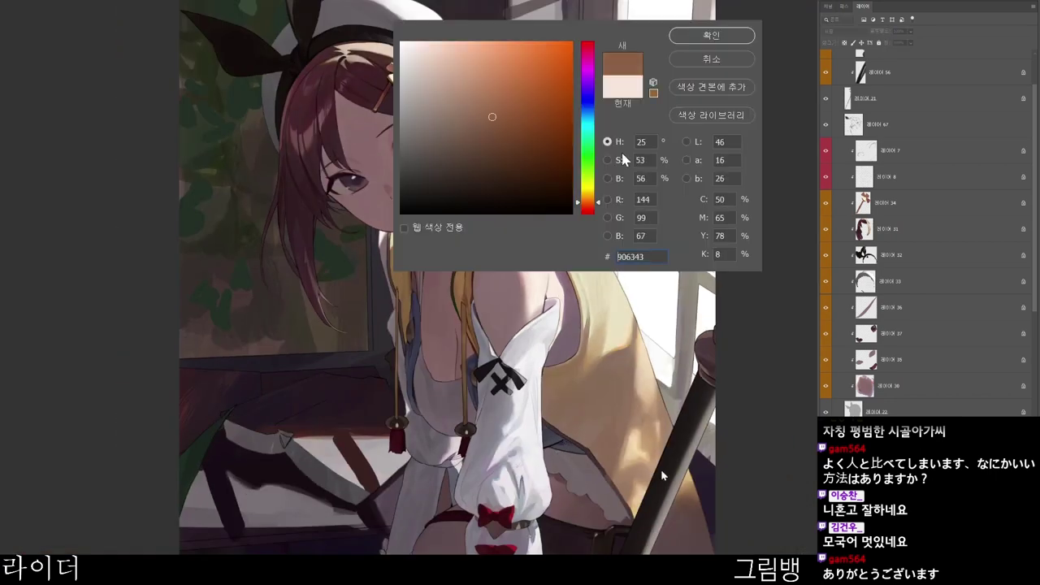
left_click(588, 213)
left_click(718, 36)
left_click_drag(600, 286, 609, 284)
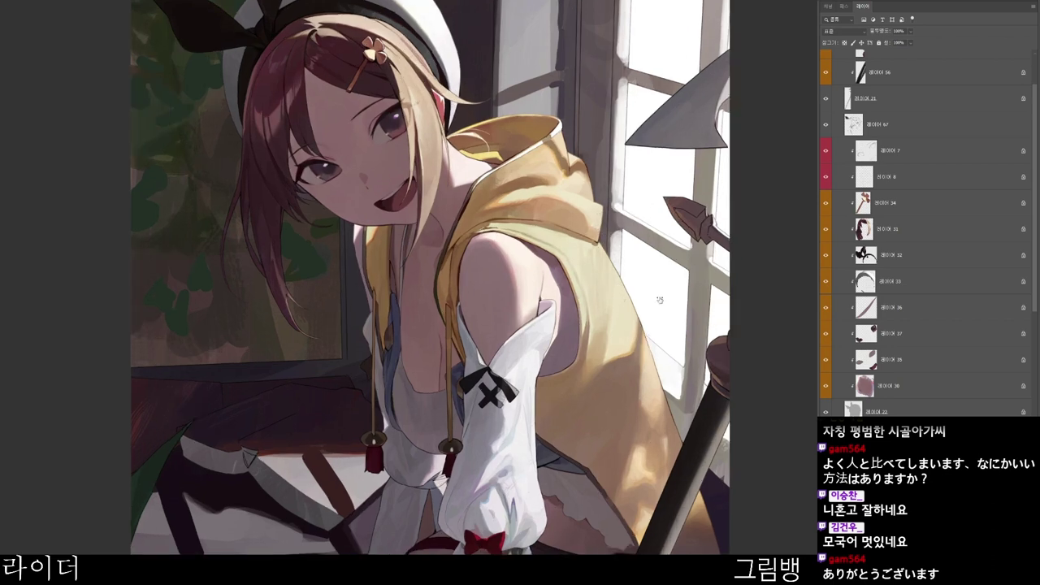
left_click_drag(539, 289, 550, 291)
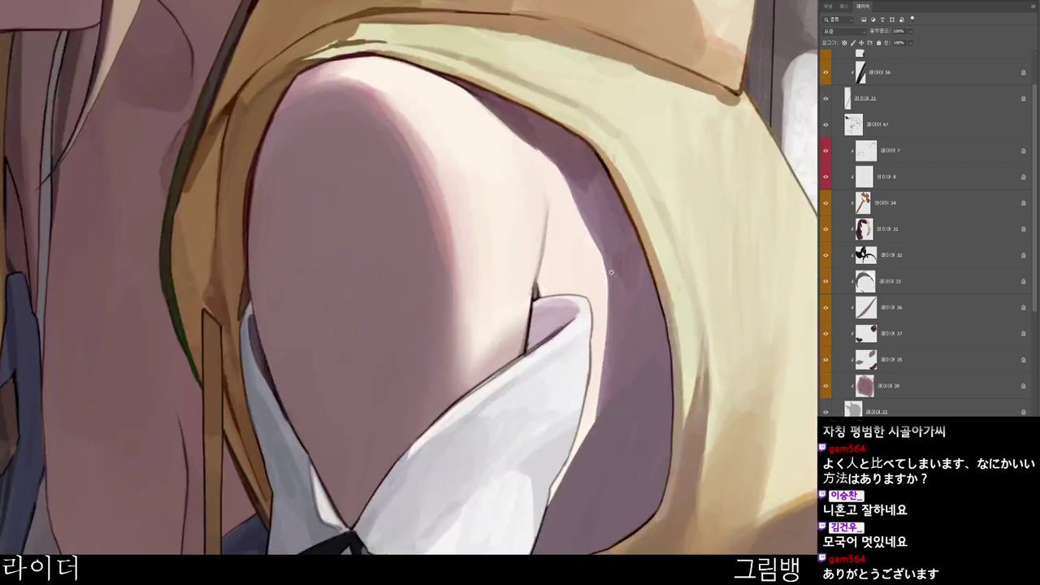
mouse_move(611, 272)
left_mouse_down()
mouse_move(601, 274)
mouse_move(581, 407)
left_mouse_up()
scroll(622, 425, "down", 3)
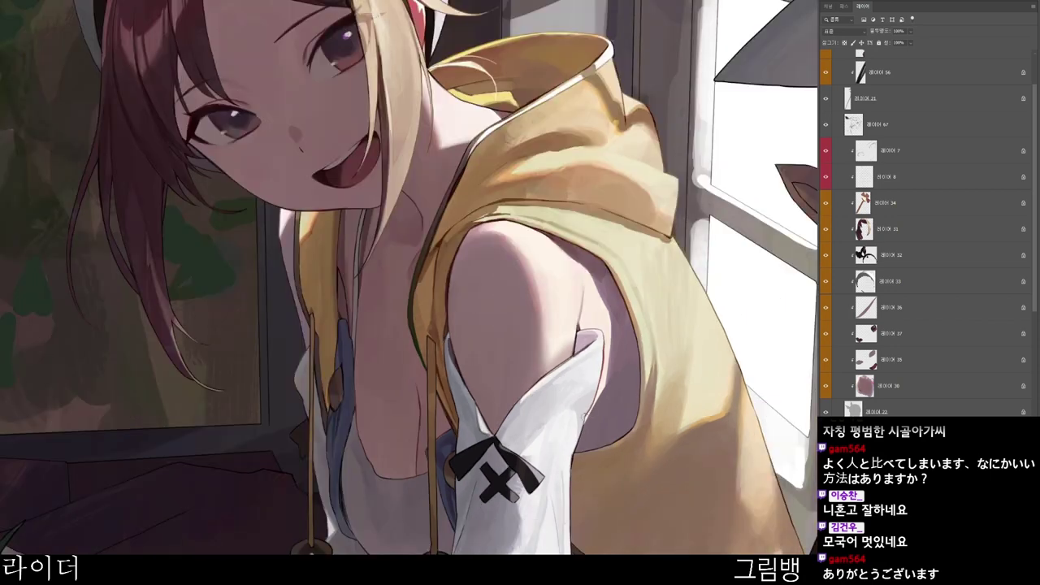
- Pick the dark brown #2f2414 and retouch the outline of the white sleeve's folded upper cuff
left_click_drag(573, 458, 570, 496)
left_click_drag(612, 358, 605, 325)
key("n")
left_click(501, 182)
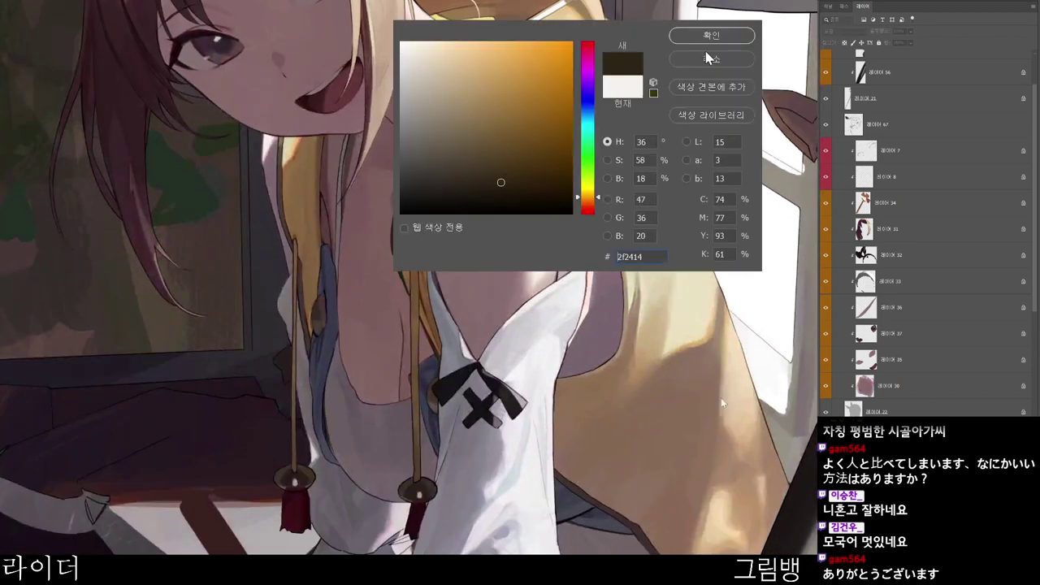
left_click(722, 37)
key("Return")
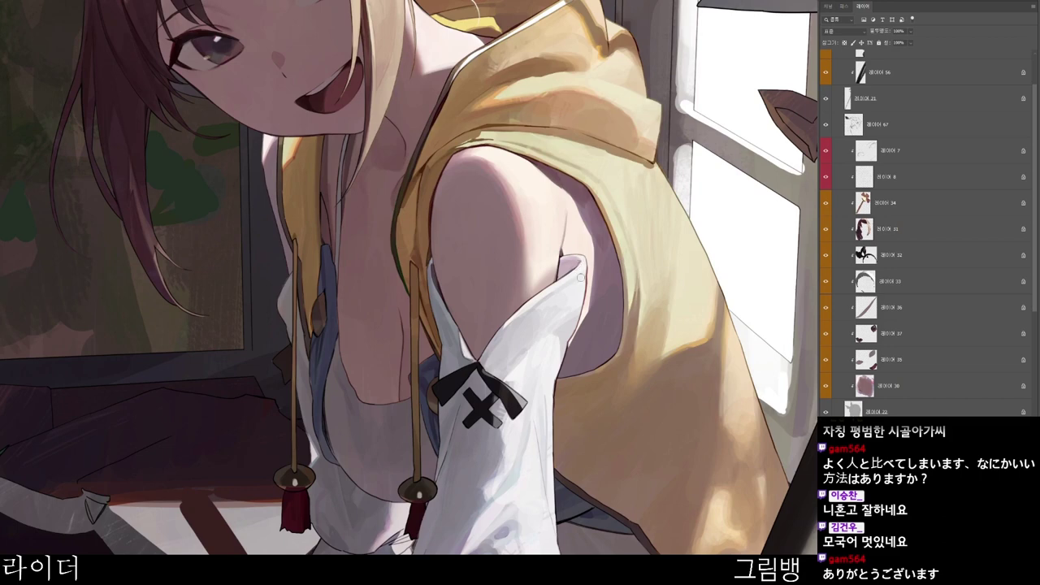
mouse_move(550, 349)
left_mouse_down()
mouse_move(566, 309)
mouse_move(549, 325)
left_mouse_up()
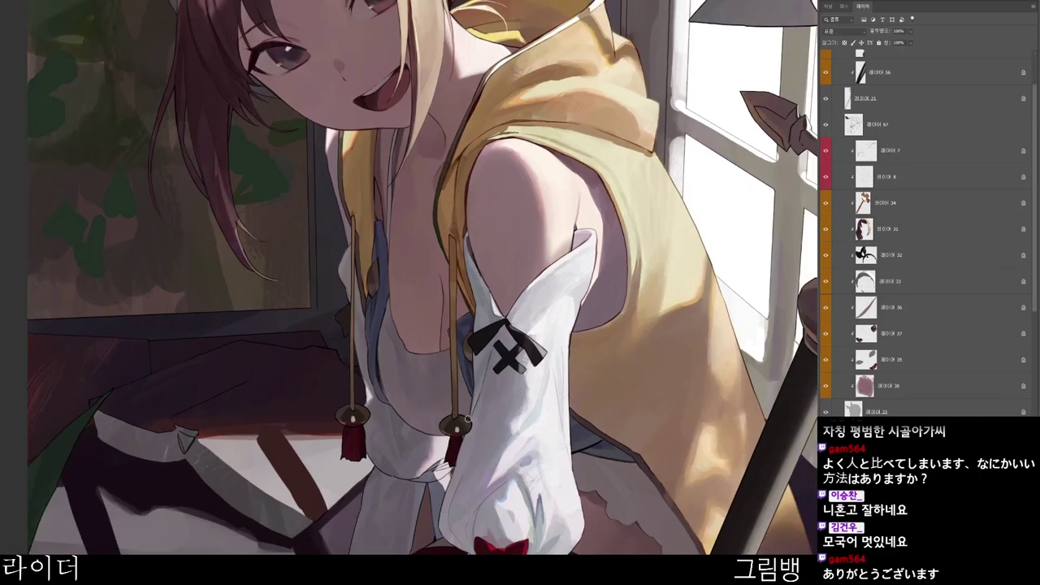
- Sample white and grey tones from the sleeve and blend the shading over its middle section below the black bow
left_click_drag(473, 407, 484, 330)
left_click_drag(480, 366, 484, 328)
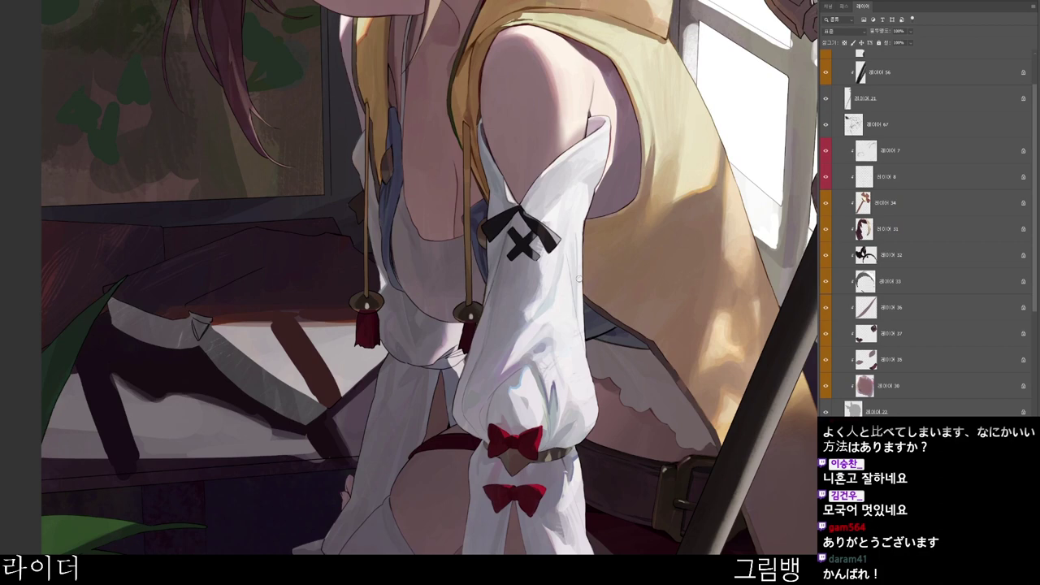
left_click_drag(570, 327, 523, 326)
left_click_drag(535, 269, 560, 238)
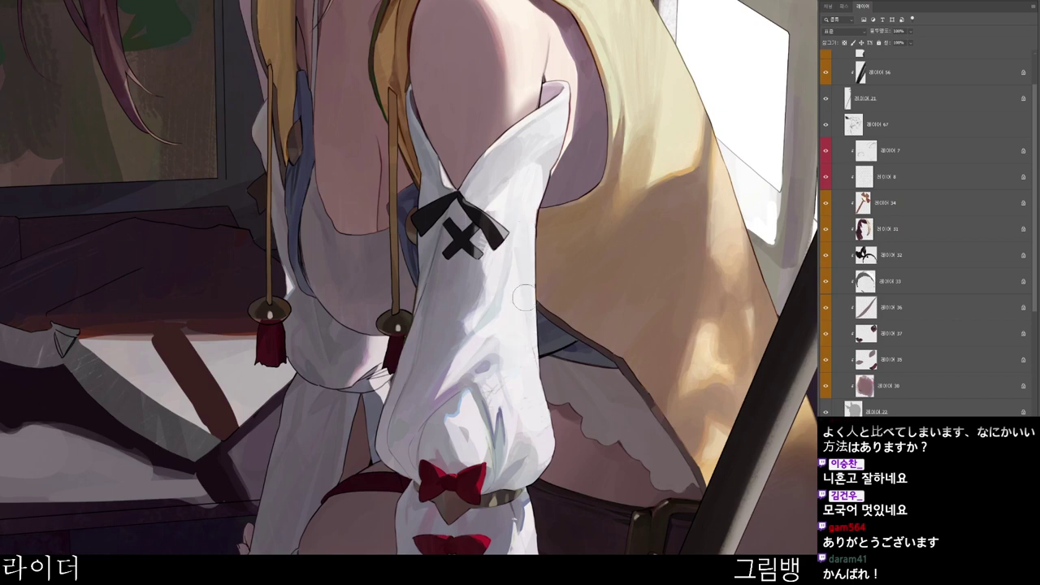
scroll(609, 231, "down", 1)
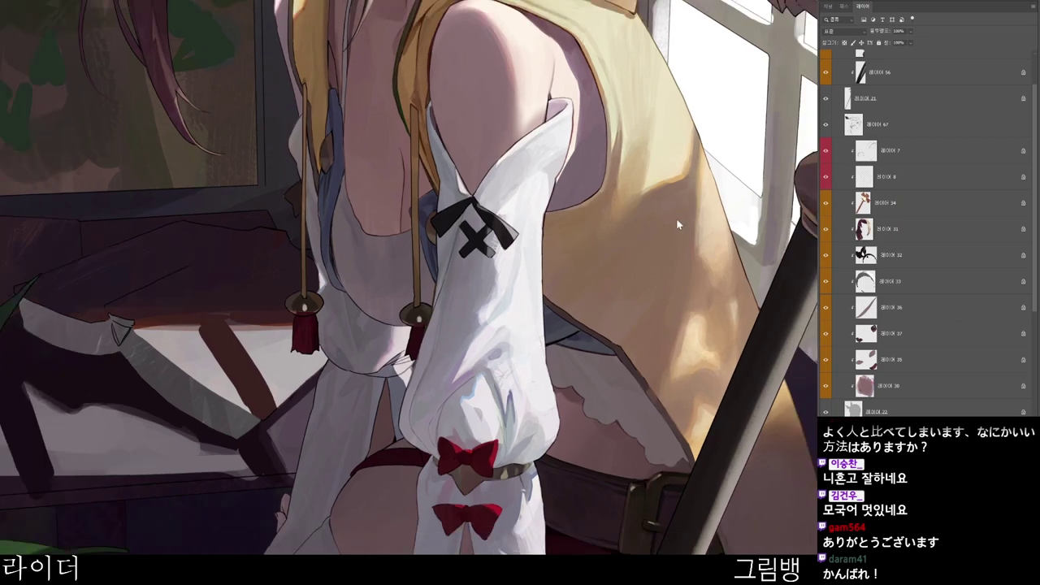
left_click(543, 209, "alt")
scroll(541, 241, "up", 1)
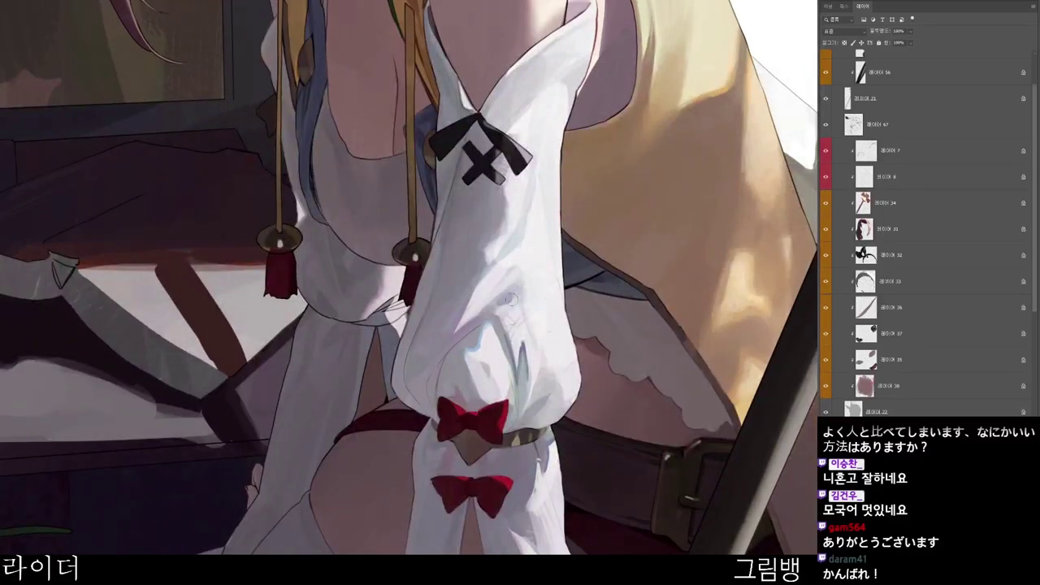
left_click(522, 302, "alt")
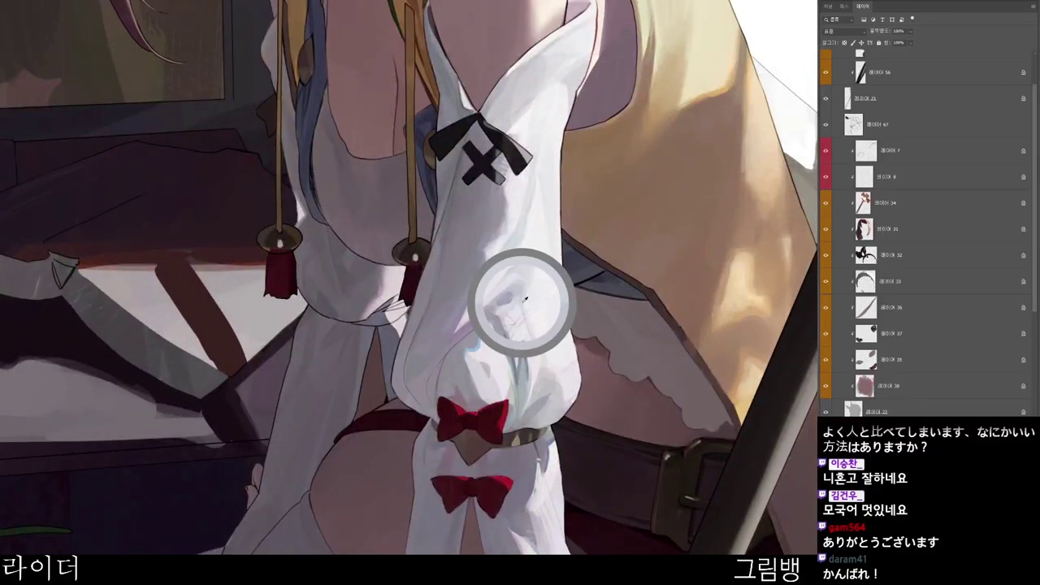
scroll(525, 299, "down", 1)
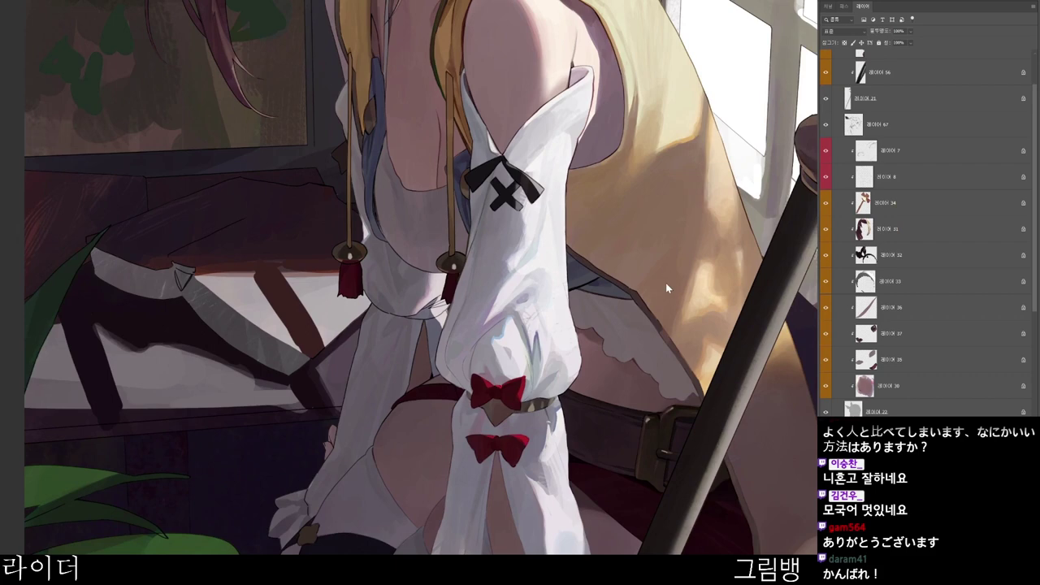
- Pick the grey-blue #838e94 with a smaller brush and paint fold shading on the puffed part of the sleeve
key("bracketleft")
key("bracketleft")
key("bracketleft")
scroll(606, 297, "down", 1)
key("n")
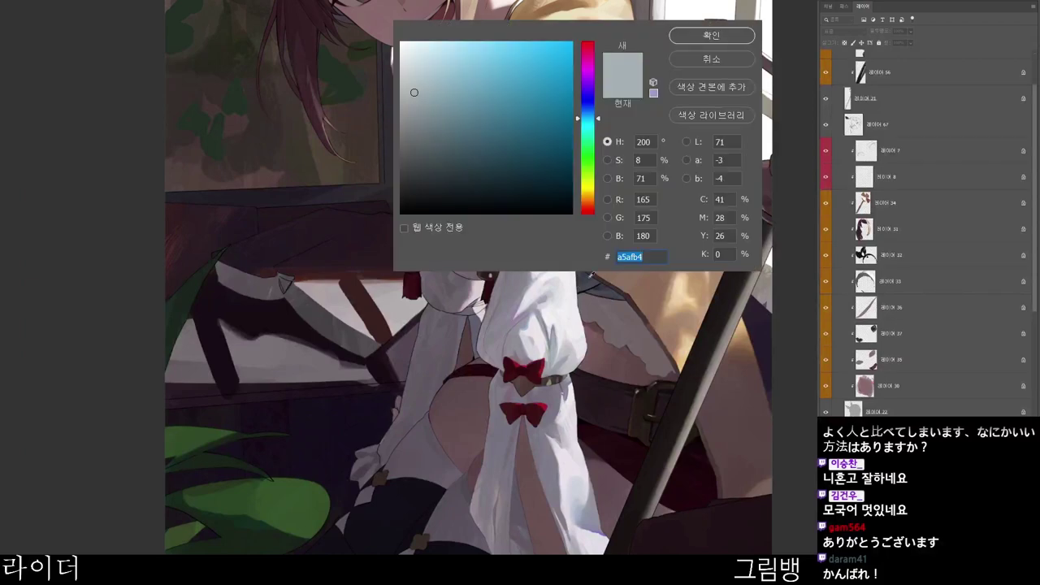
left_click(655, 411)
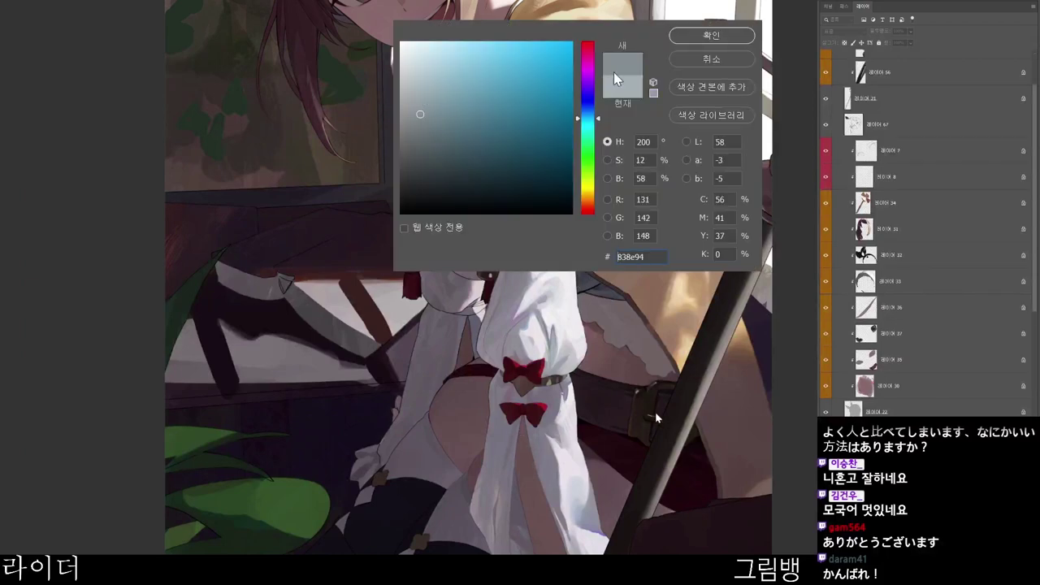
left_click(689, 32)
scroll(520, 327, "up", 2)
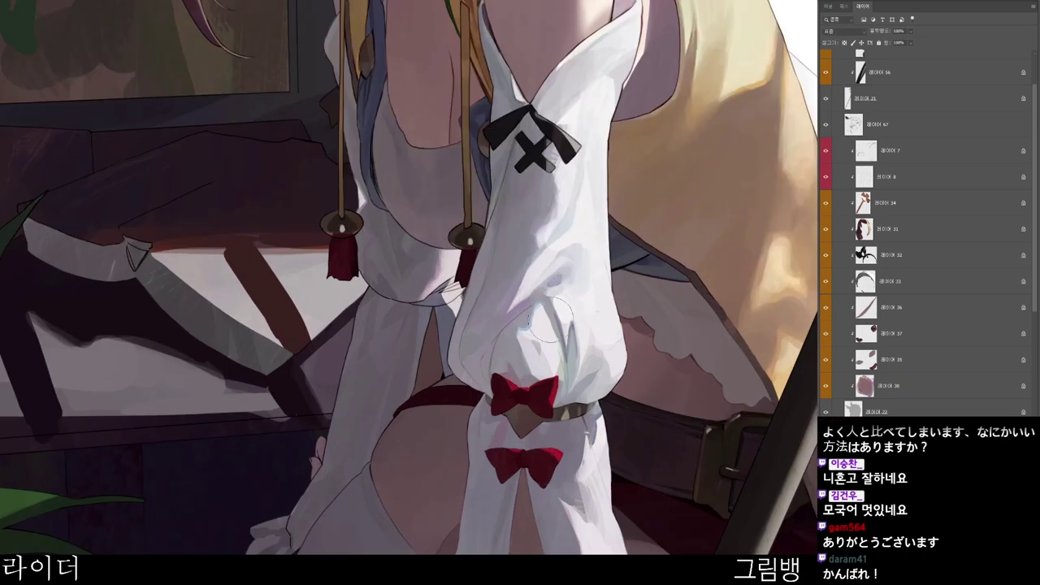
scroll(486, 360, "up", 2)
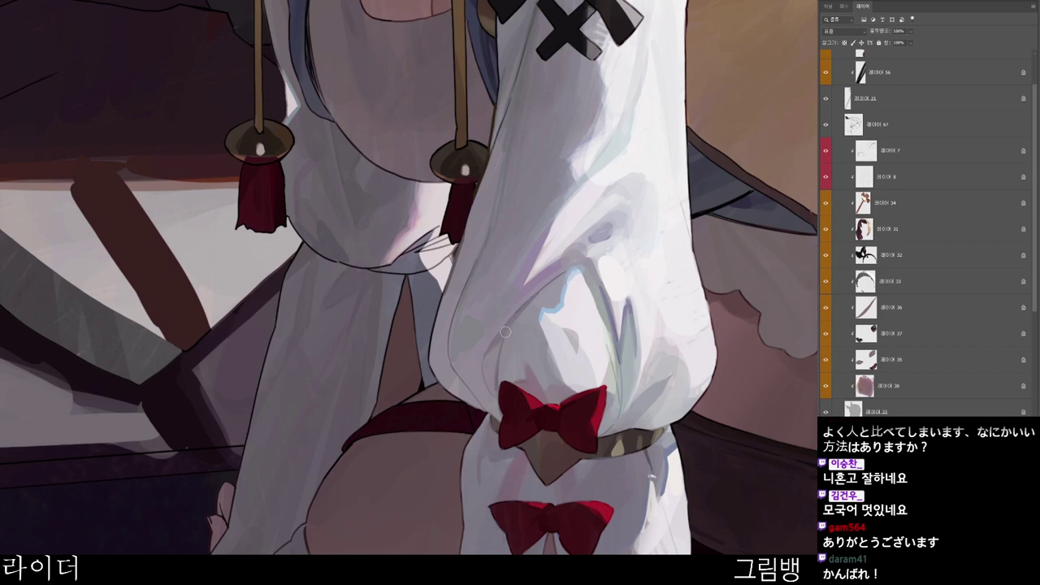
scroll(498, 333, "down", 1)
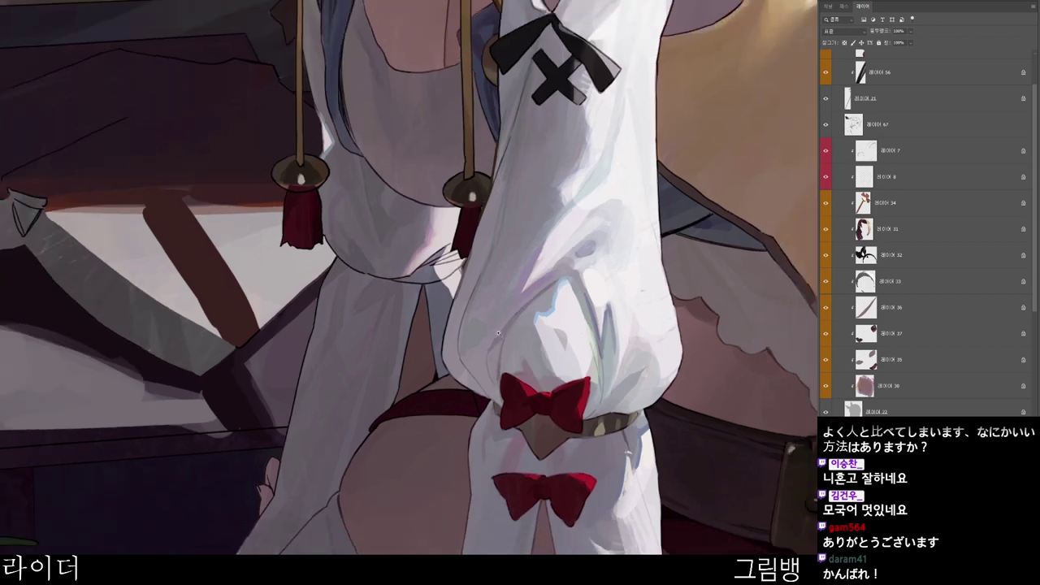
left_click_drag(583, 452, 573, 401)
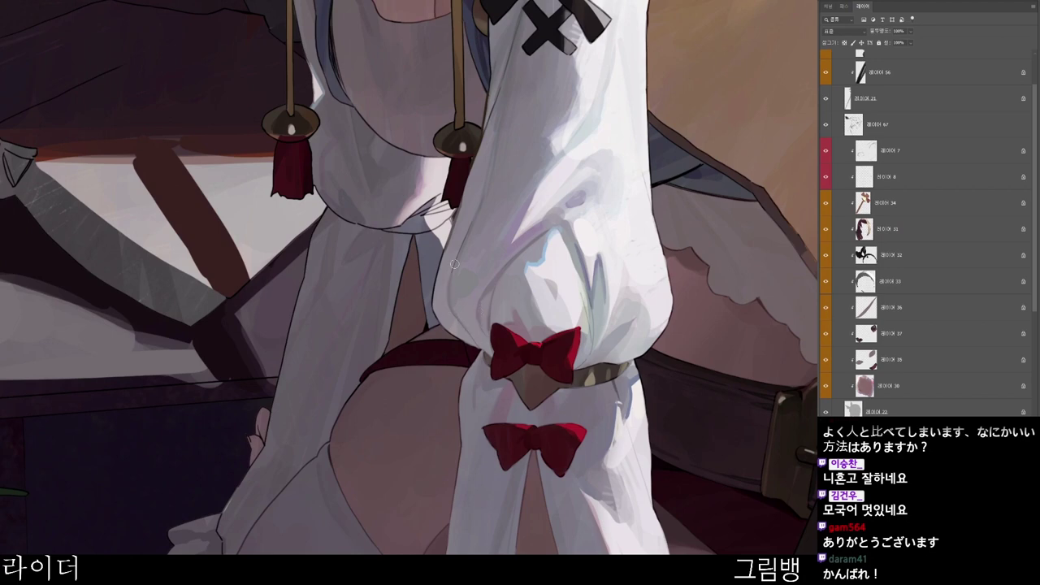
- Sample nearby sleeve tones and refine the vertical fold shadows on the puffed sleeve above the upper red bow
scroll(485, 268, "down", 2)
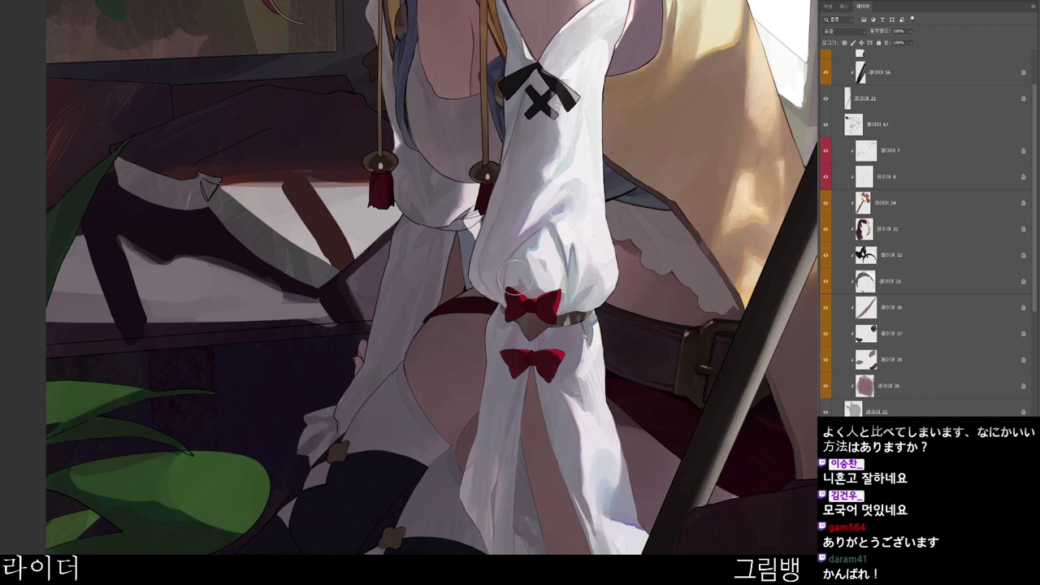
scroll(569, 273, "up", 1)
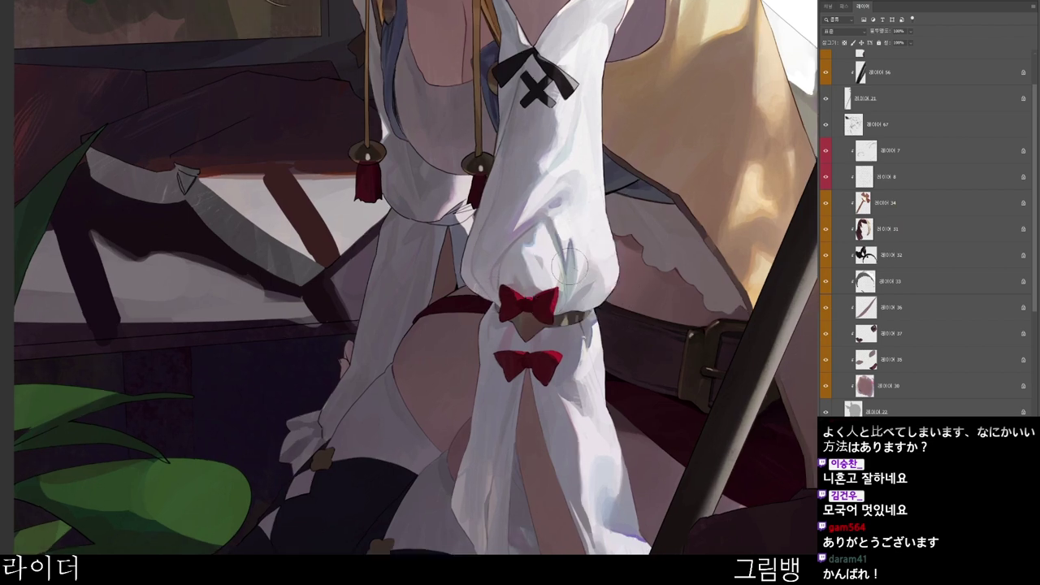
left_click(568, 272, "alt")
scroll(579, 281, "up", 2)
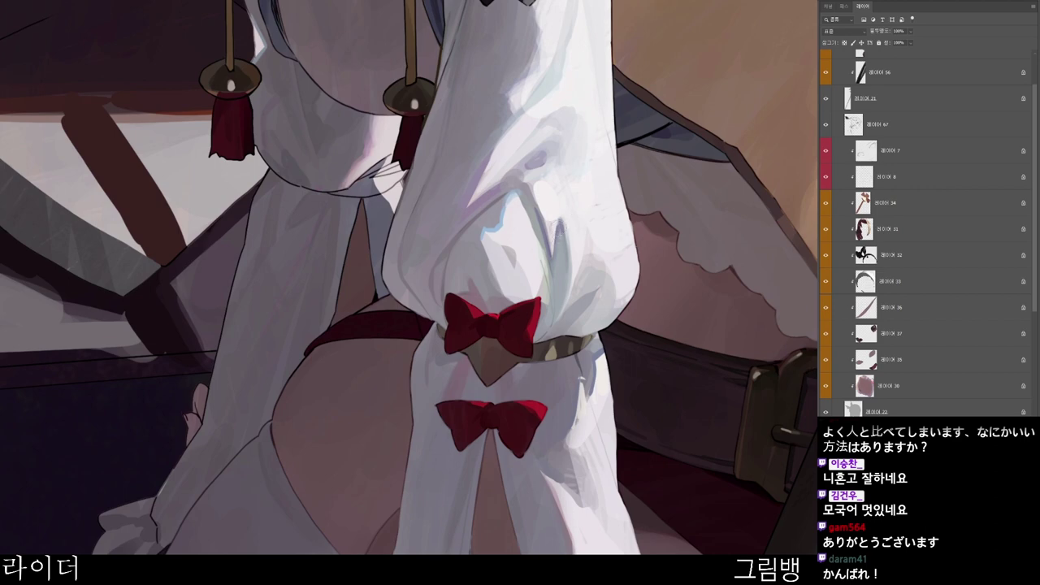
left_click_drag(560, 210, 564, 244)
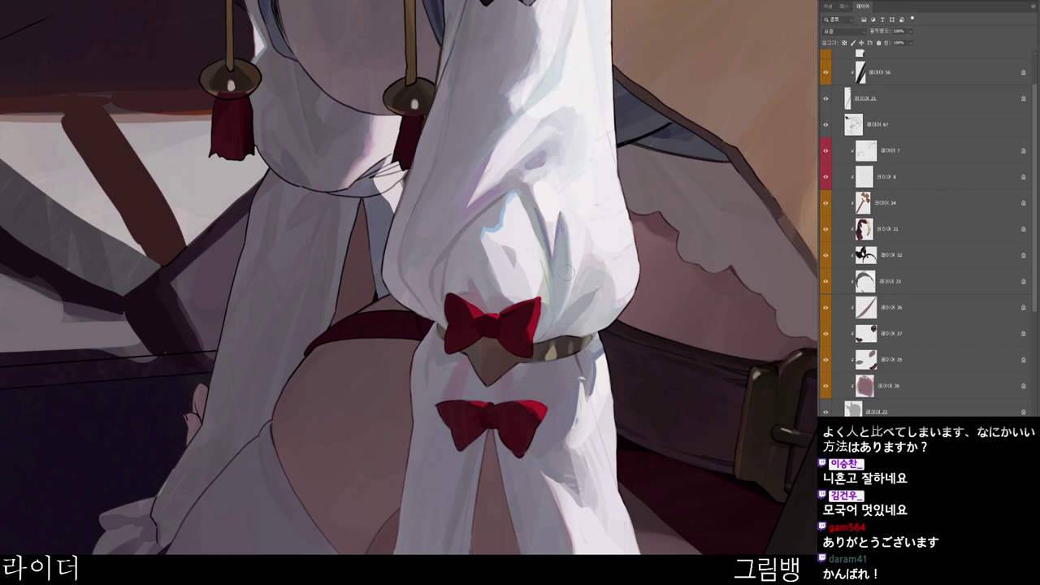
left_click(572, 227, "alt")
left_click(537, 218, "alt")
left_click_drag(540, 258, 545, 280)
left_click_drag(719, 219, 684, 221)
scroll(607, 365, "right", 3)
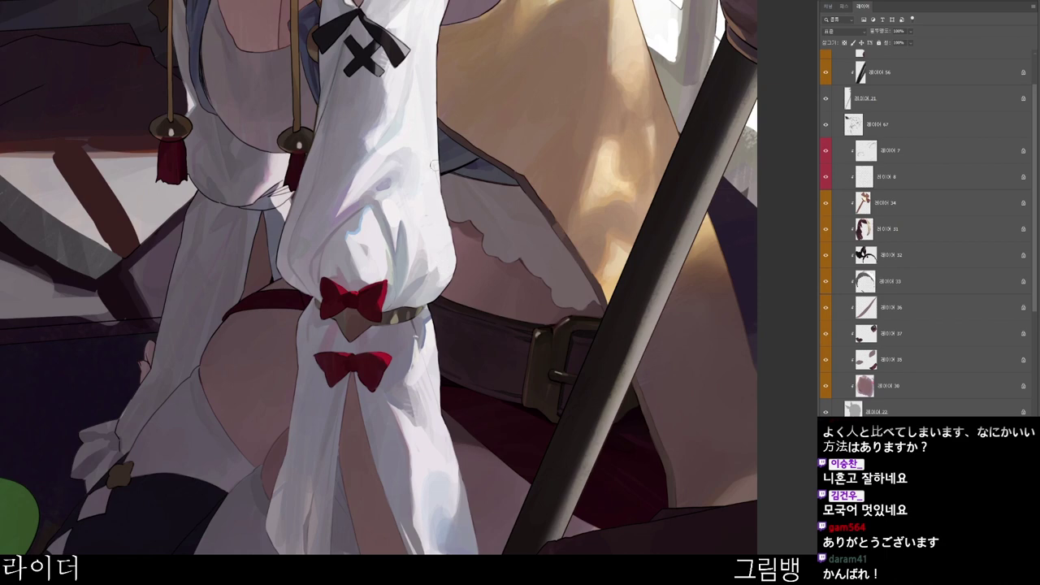
- Pick the dark purple #483943 and retouch the outline of the puffed sleeve along its jacket-side edge
key("n")
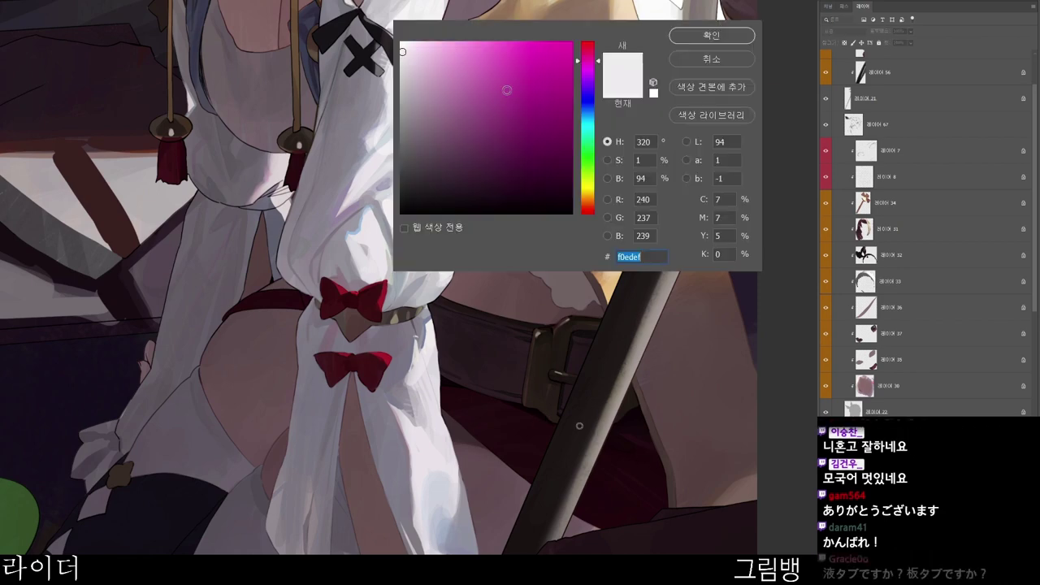
left_click(529, 480)
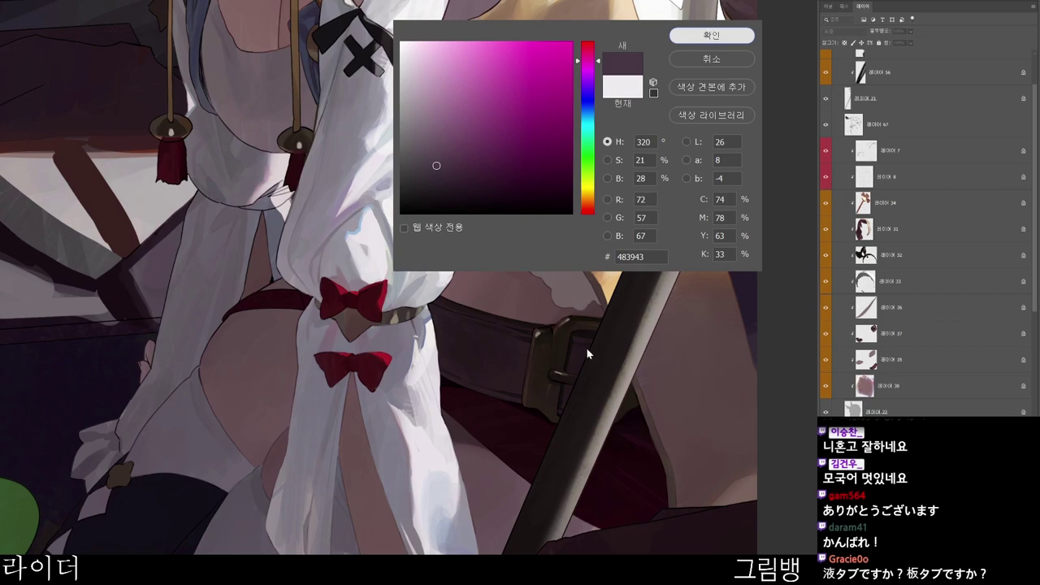
left_click(713, 36)
mouse_move(437, 223)
left_mouse_down()
mouse_move(447, 216)
mouse_move(468, 285)
left_mouse_up()
scroll(488, 325, "down", 2)
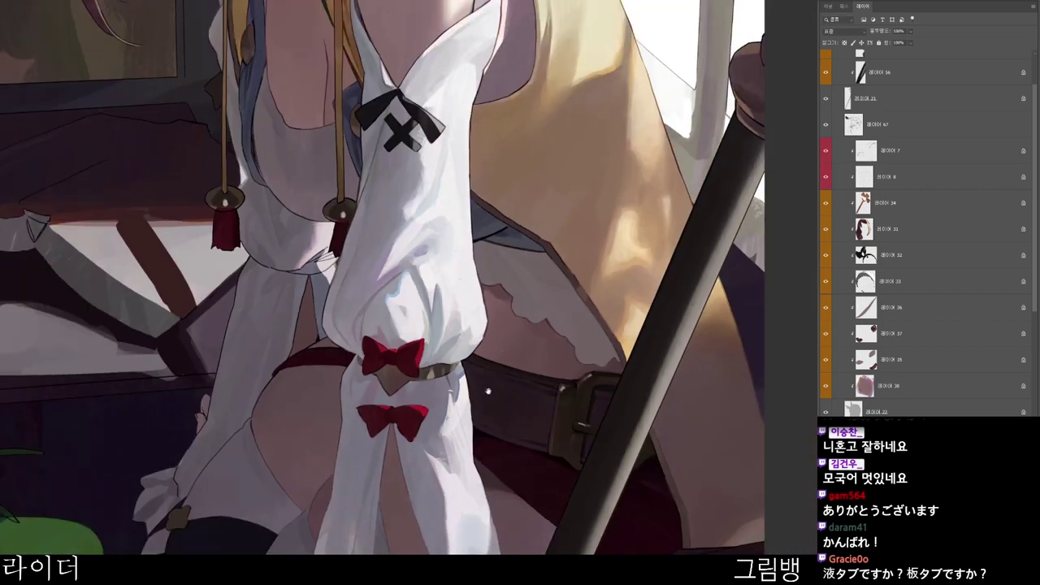
scroll(457, 333, "up", 1)
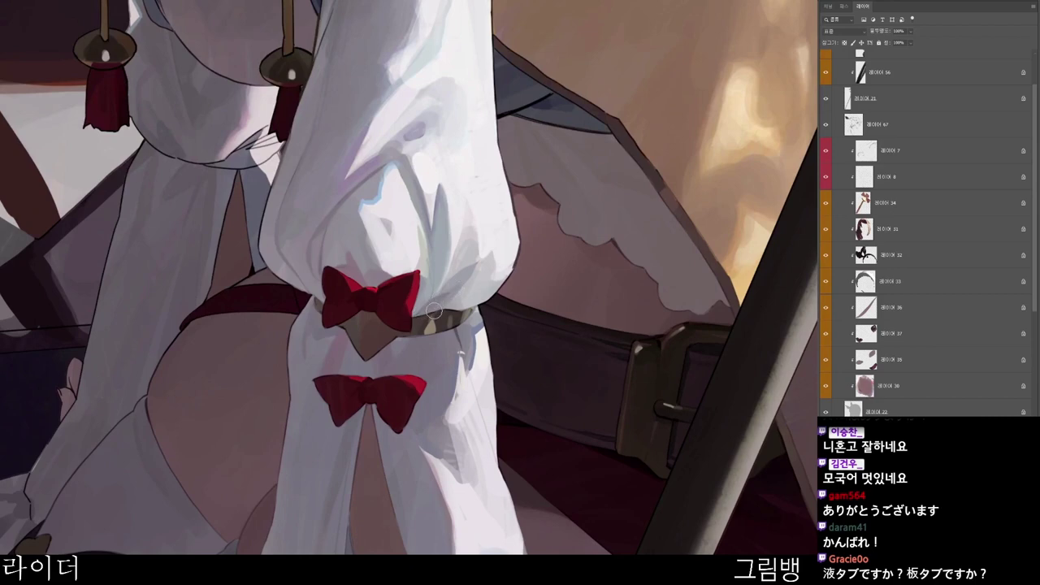
- Pick the very dark brown #1a0a06 and paint thin outlines around the upper red bow on the sleeve band
scroll(433, 311, "down", 1)
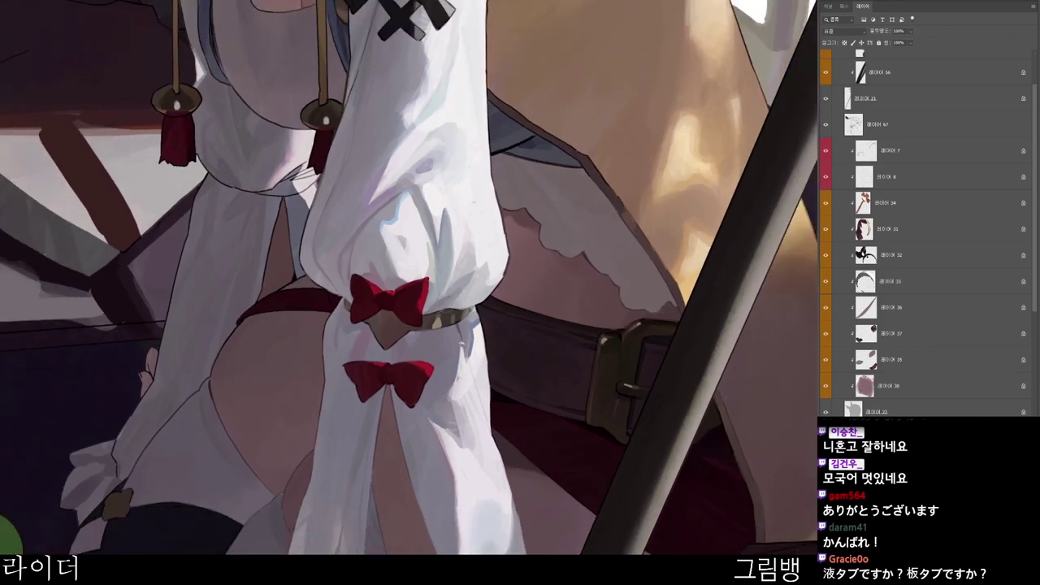
left_click(619, 375)
left_click(596, 499)
left_click(595, 500)
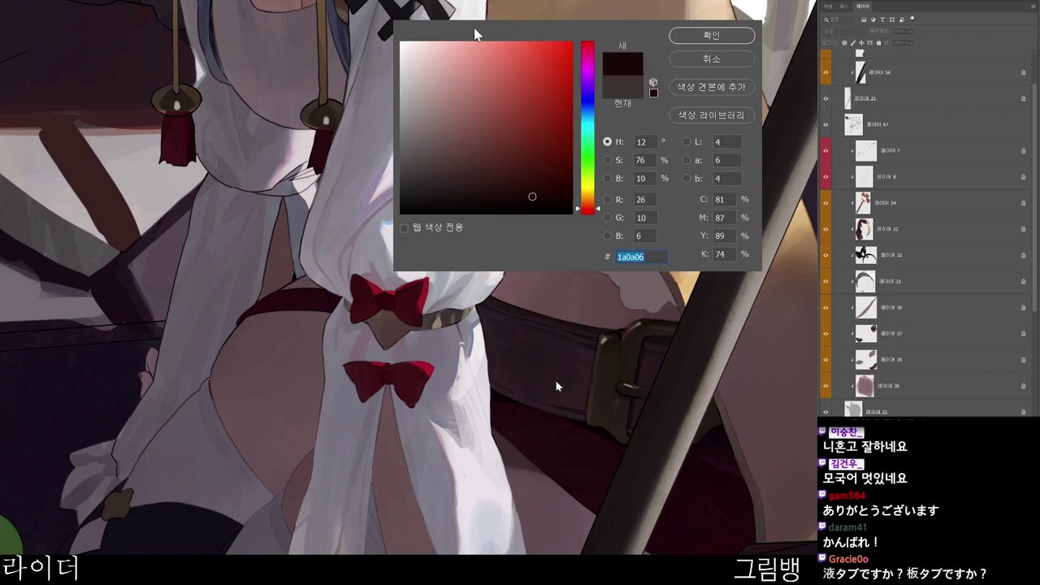
left_click(715, 34)
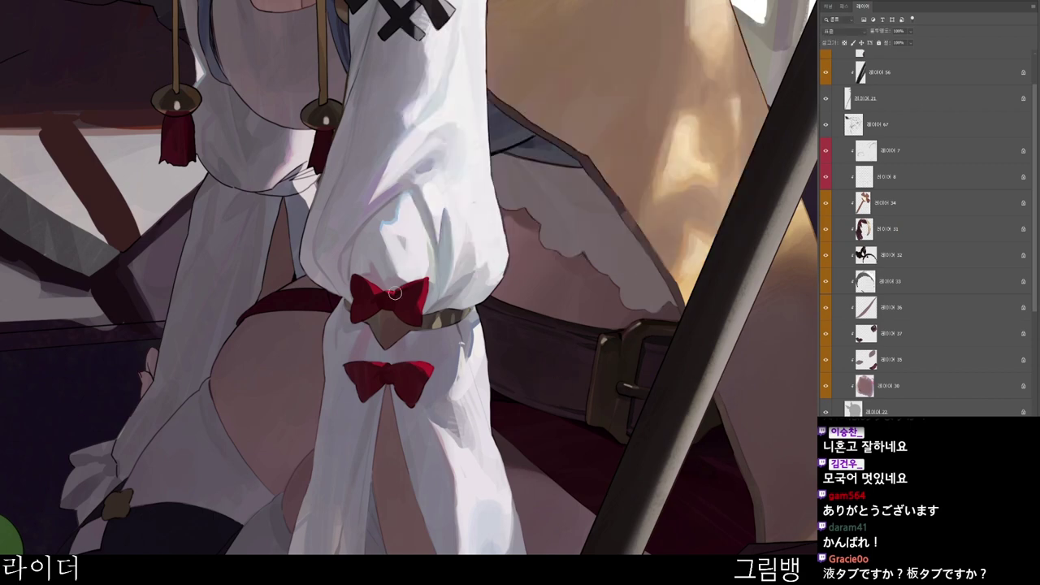
scroll(406, 280, "up", 3)
mouse_move(331, 258)
left_mouse_down()
mouse_move(370, 286)
mouse_move(395, 284)
left_mouse_up()
key("ctrl+z")
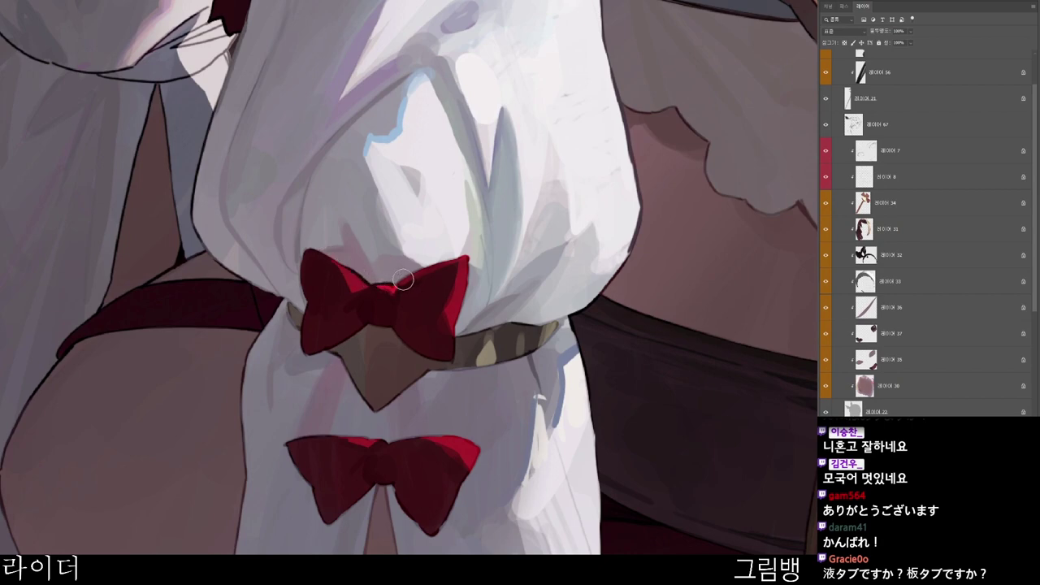
mouse_move(303, 259)
left_mouse_down()
mouse_move(310, 305)
mouse_move(306, 251)
mouse_move(292, 319)
mouse_move(289, 300)
mouse_move(302, 323)
left_mouse_up()
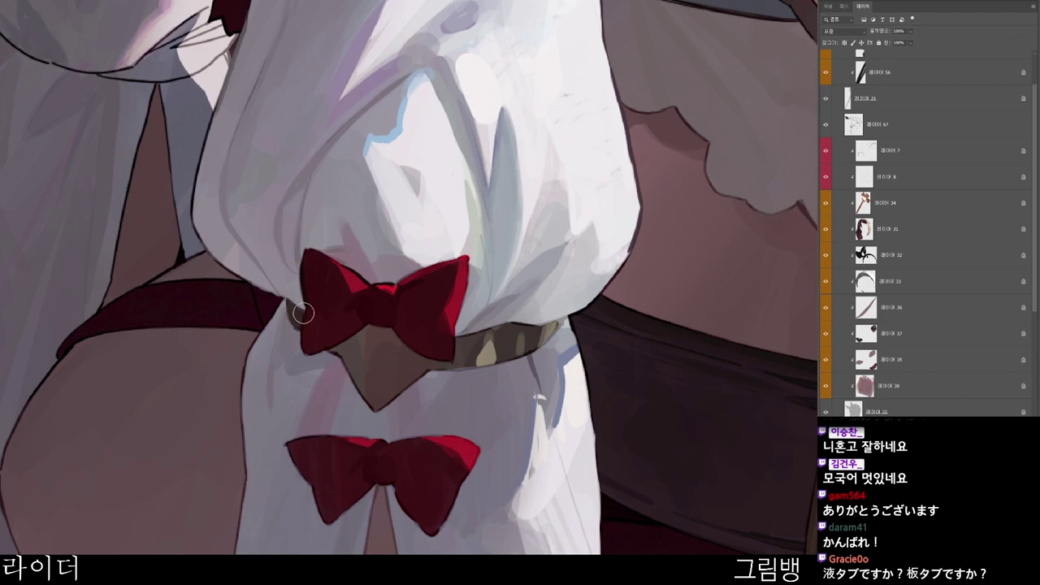
key("ctrl+minus")
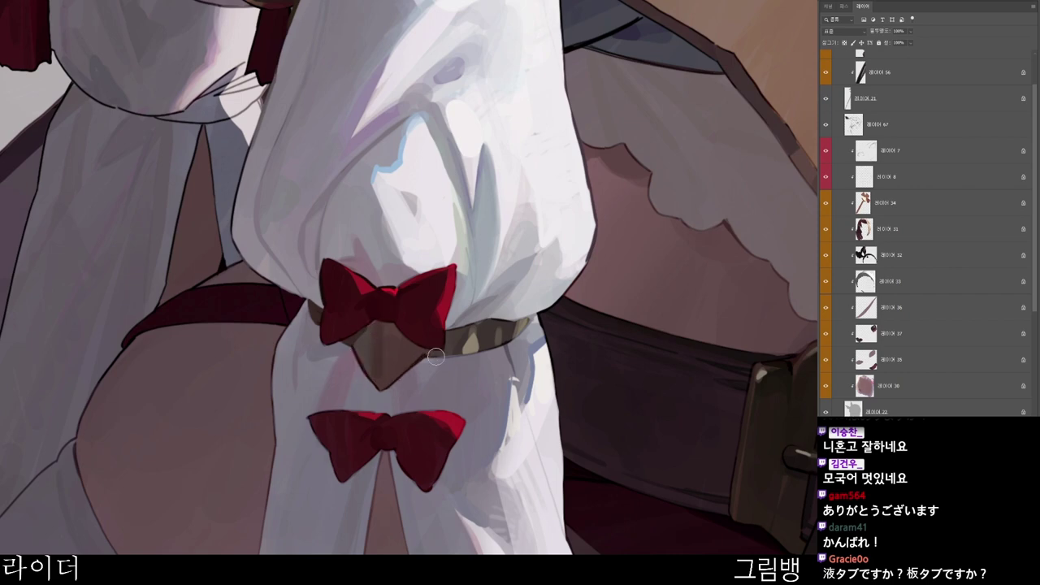
- Sample the sleeve band's light tone, repaint its diamond marks, and retouch the band's outer end with a newly picked colour
scroll(531, 355, "down", 2)
scroll(461, 411, "up", 2)
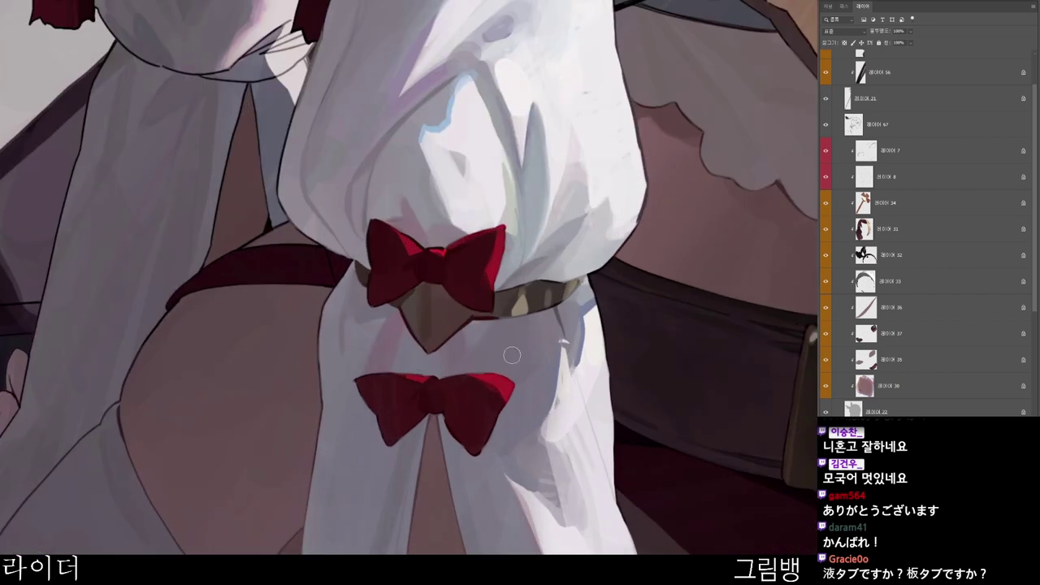
left_click(536, 302, "alt")
left_click_drag(529, 307, 522, 317)
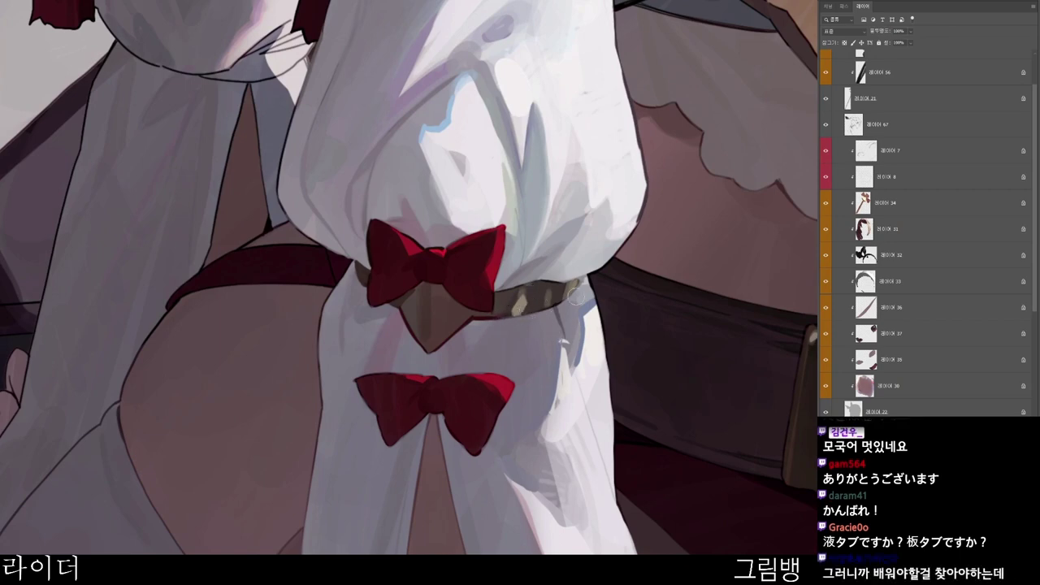
key("ctrl+u")
left_click(707, 37)
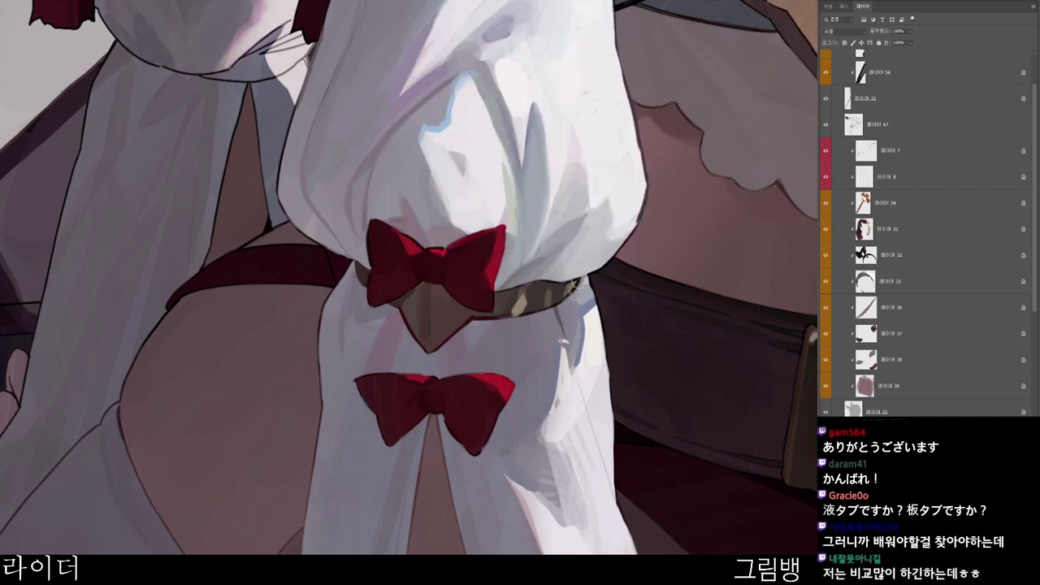
scroll(585, 281, "down", 1)
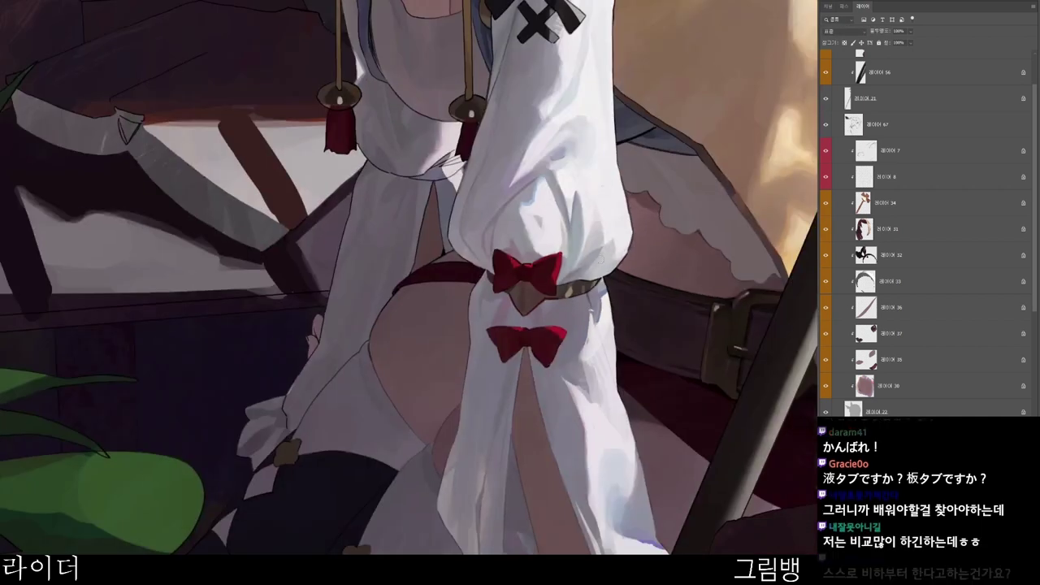
- Pick a dark, muted brown and retouch the outline of the lower sleeve beside the staff
left_click(657, 517)
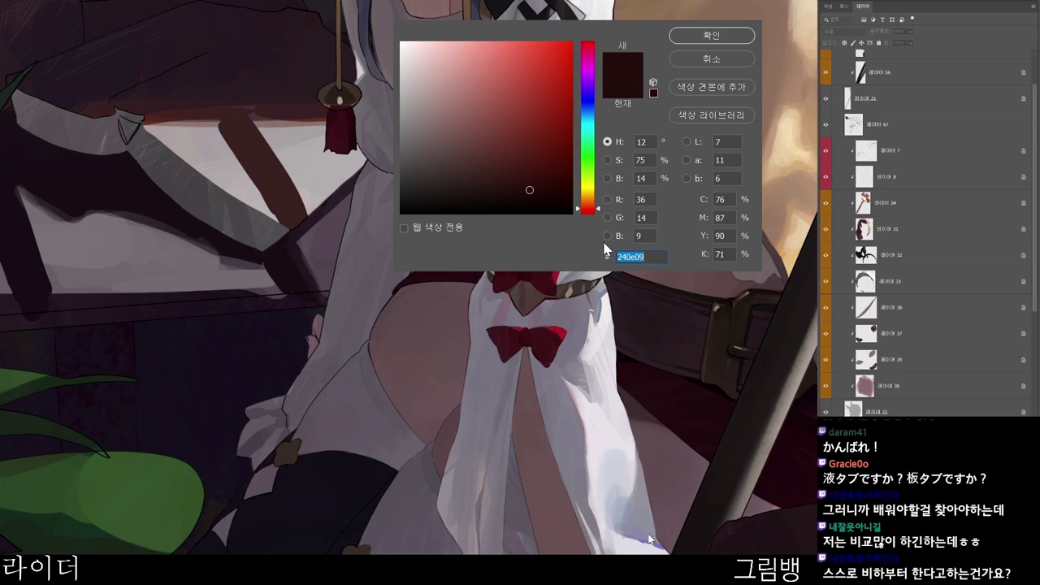
left_click(443, 178)
left_click(705, 37)
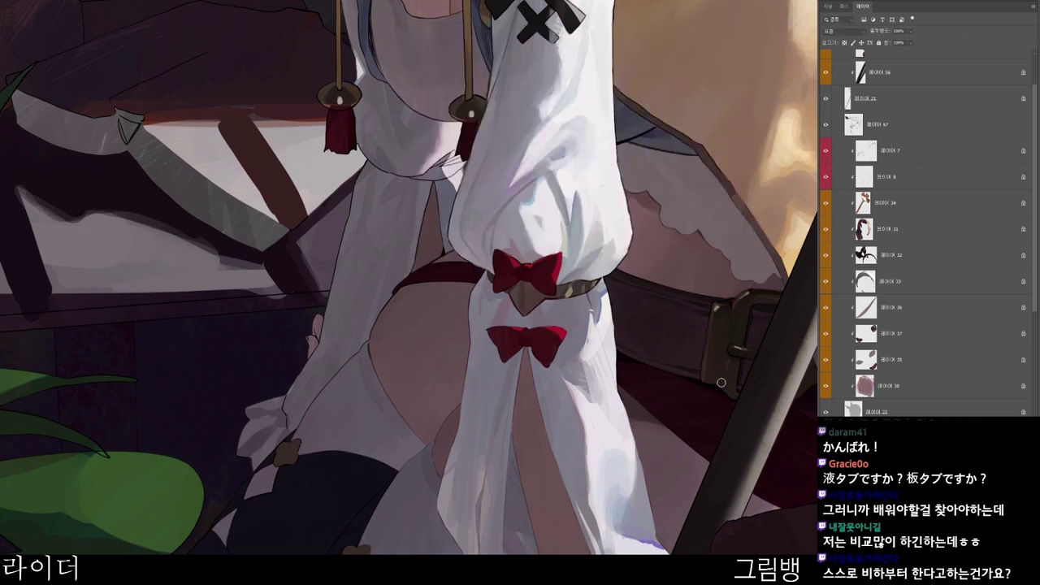
scroll(502, 358, "up", 2)
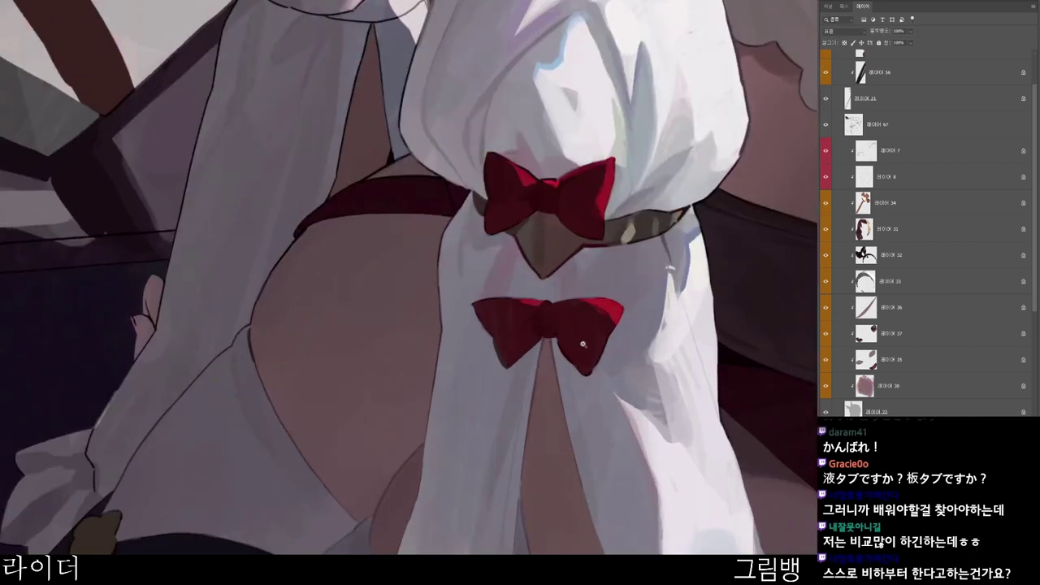
scroll(564, 327, "down", 2)
- Try outlining the thigh-side edge of the lower sleeve in the near-black #0b0505
key("n")
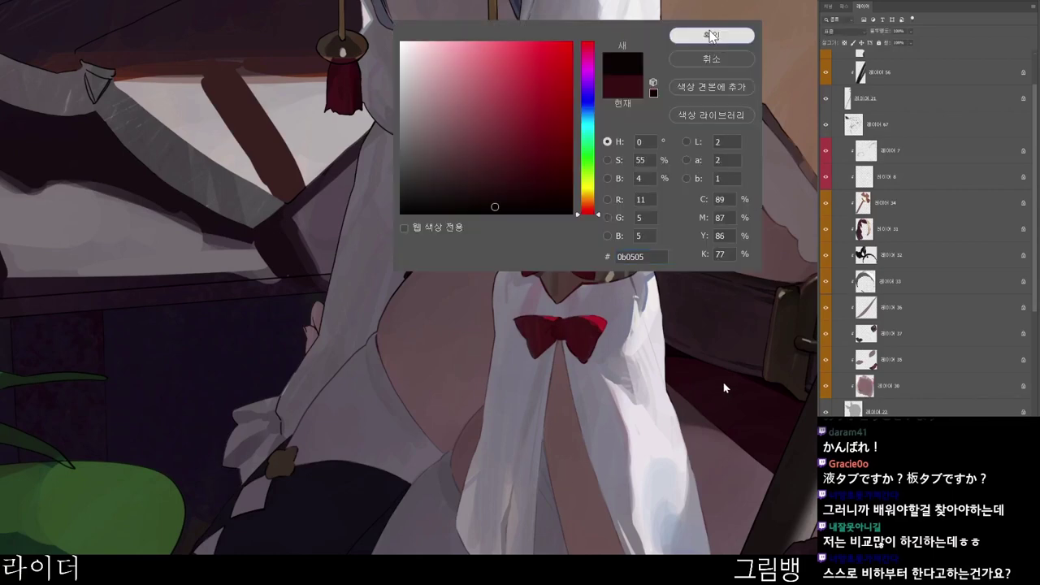
left_click(710, 35)
left_click_drag(611, 458, 561, 400)
scroll(536, 398, "up", 1)
left_click_drag(506, 320, 515, 286)
left_click_drag(461, 210, 447, 308)
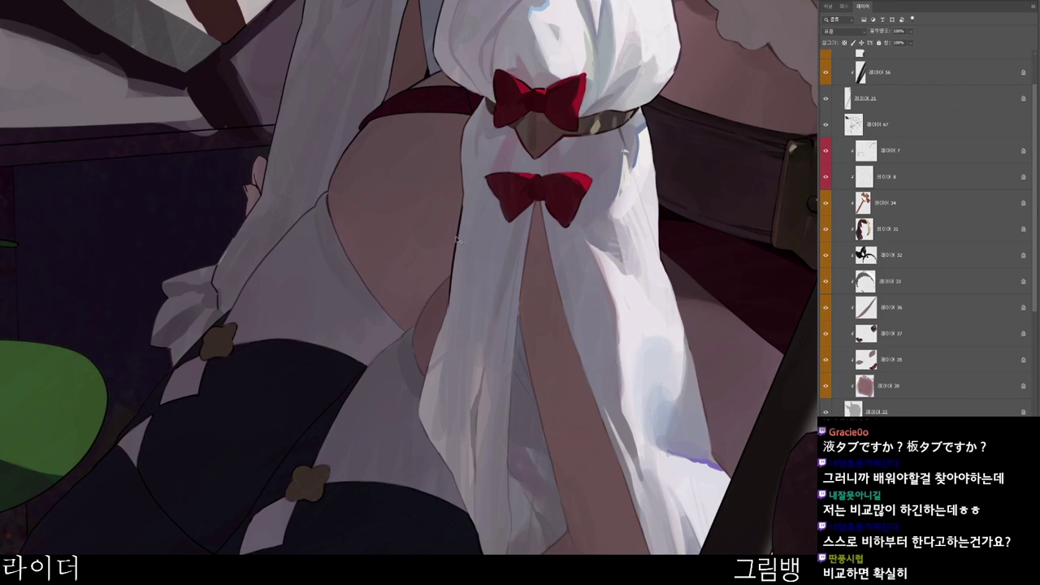
key("ctrl+z")
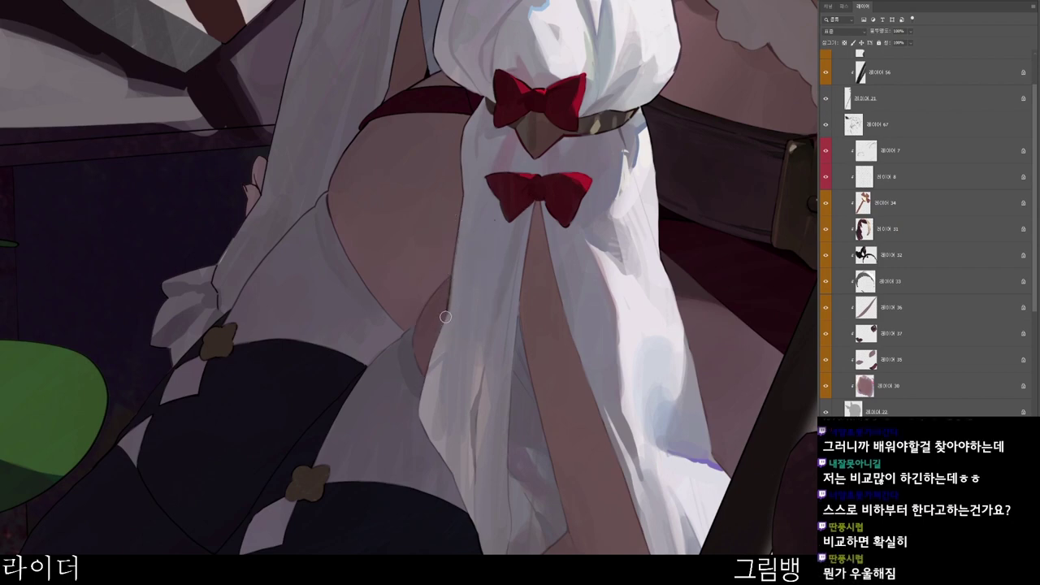
- Pick a new dark tone and refine the edges of the lower sleeve's slit beneath the lower red bow
left_click_drag(509, 309, 485, 290)
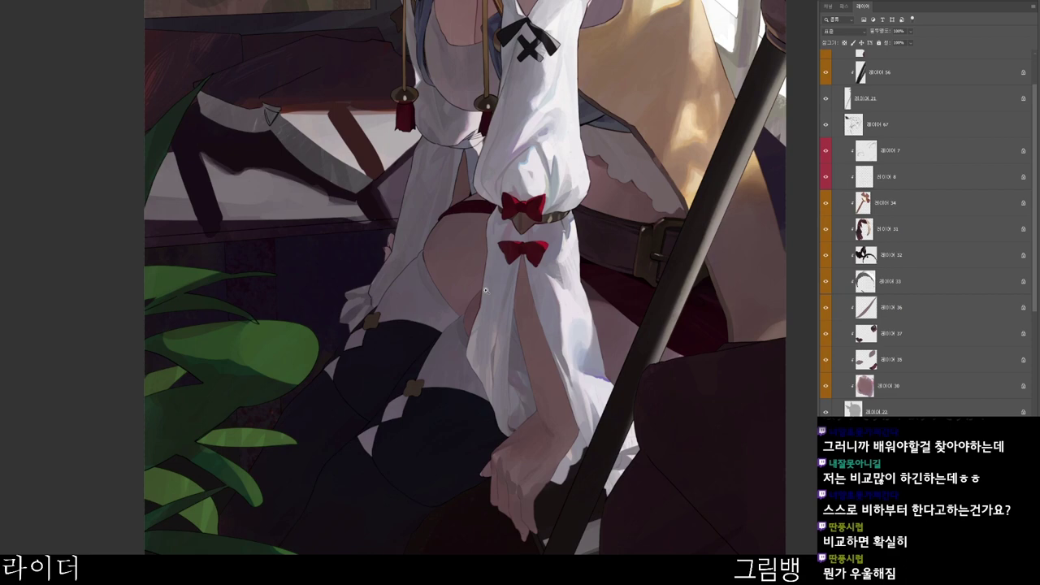
left_click_drag(639, 377, 644, 365)
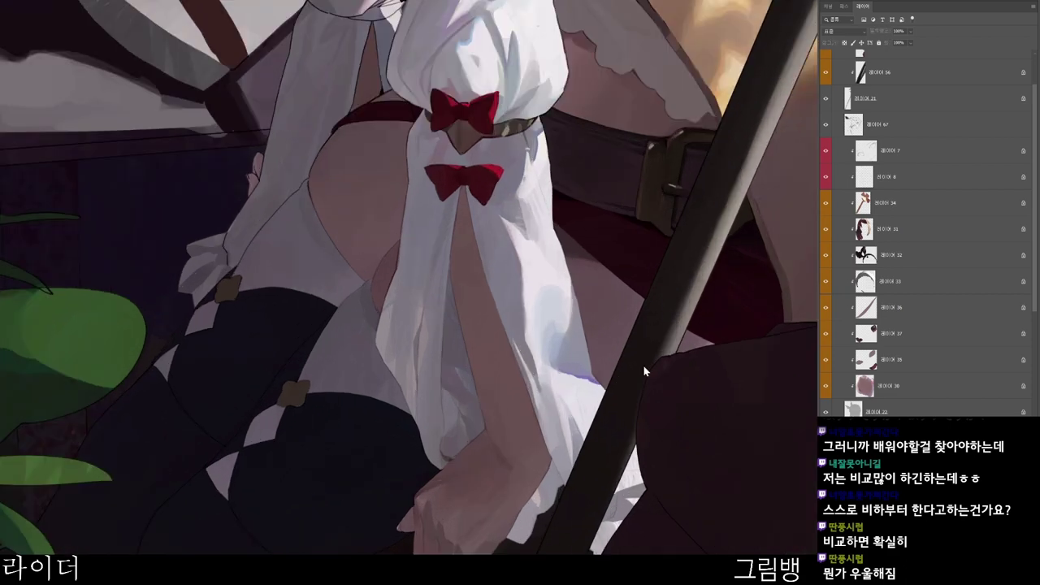
key("n")
left_click(426, 176)
left_click(687, 38)
left_click_drag(466, 195, 390, 258)
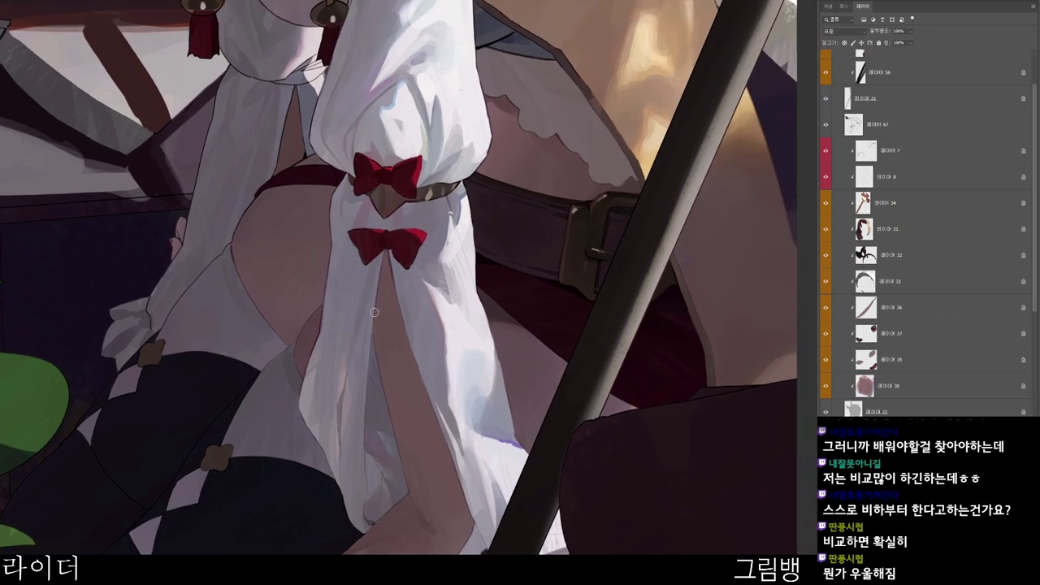
- Pick the dark brown #382824 and retouch the lines of the lower sleeve around the exposed forearm
key("n")
left_click(462, 176)
left_click(708, 46)
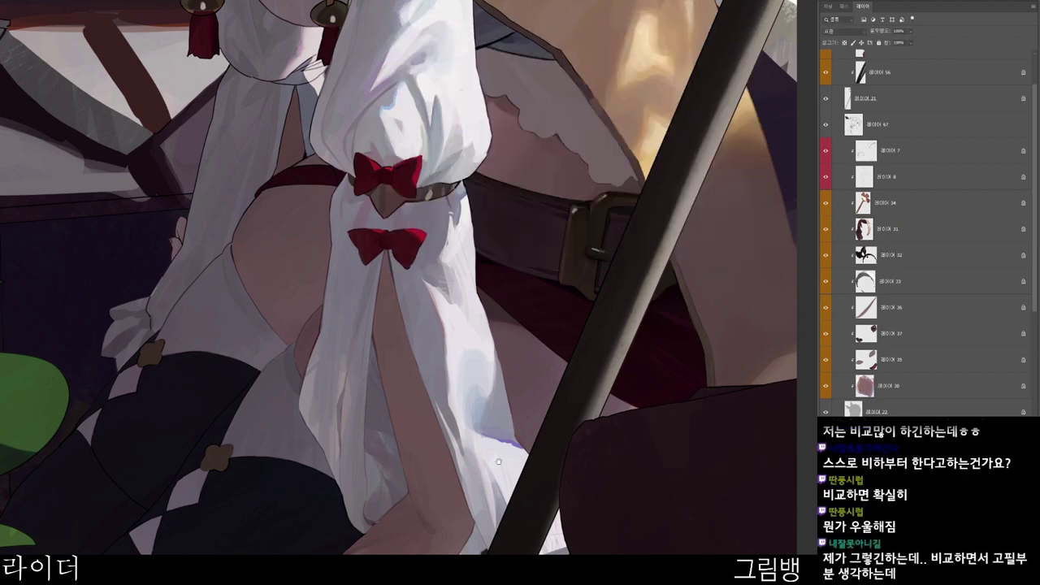
left_click_drag(722, 395, 748, 307)
left_click_drag(424, 309, 486, 305)
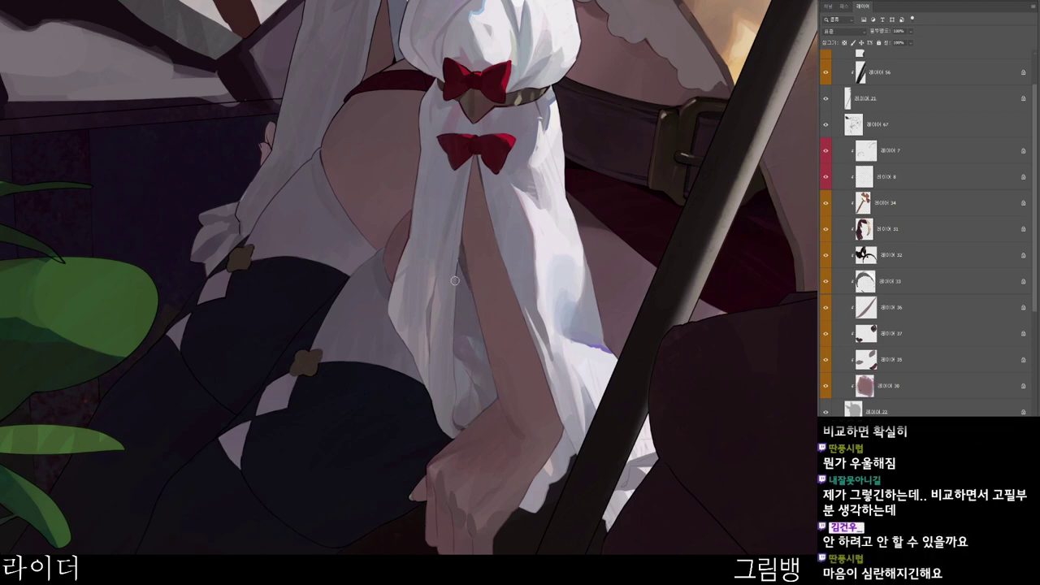
- Pick the greyish brown #51423e, switch to a darker reddish brown, and line the sleeve opening along the forearm
key("n")
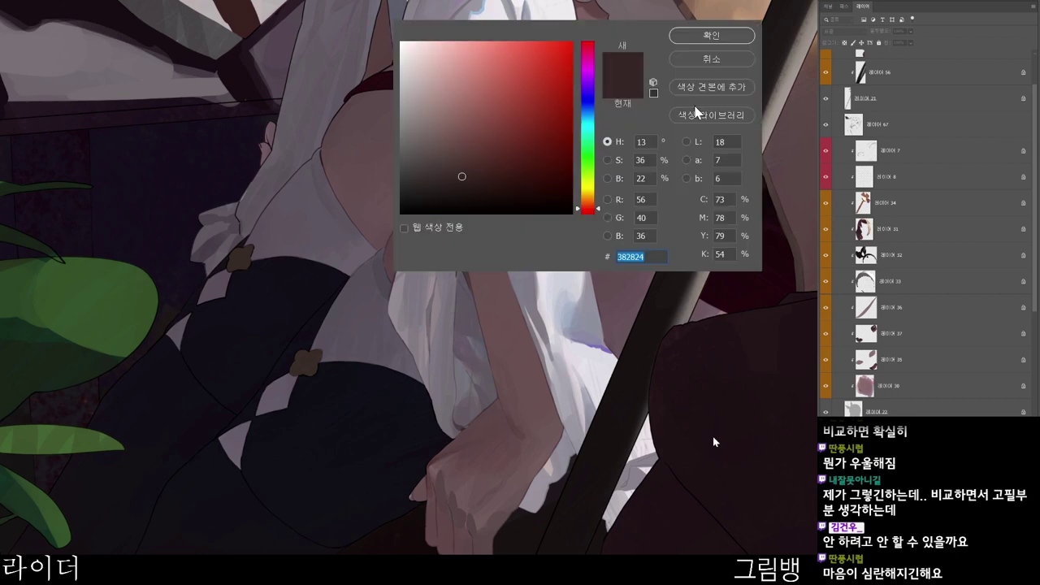
left_click(440, 159)
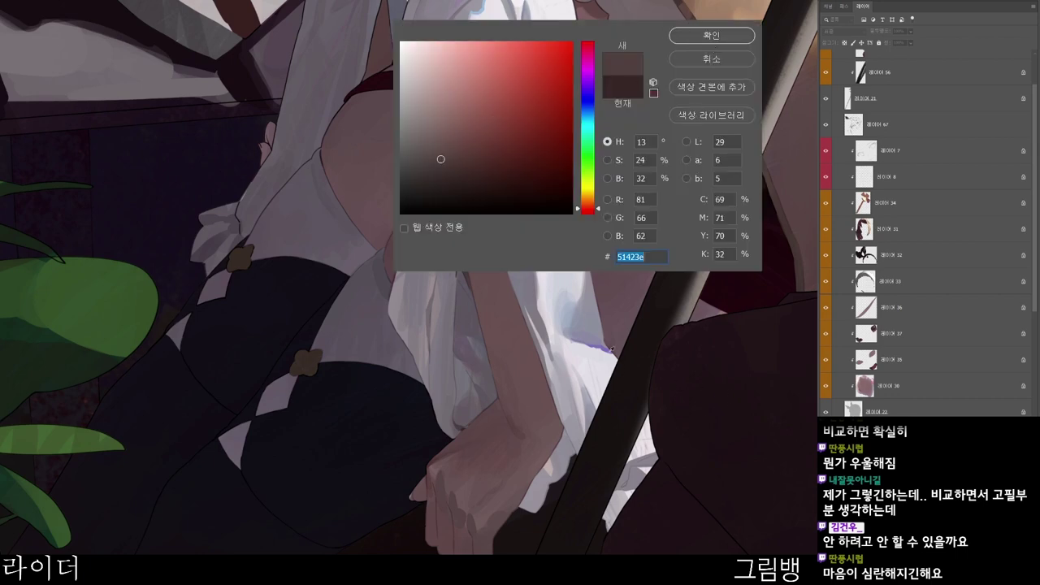
left_click(734, 36)
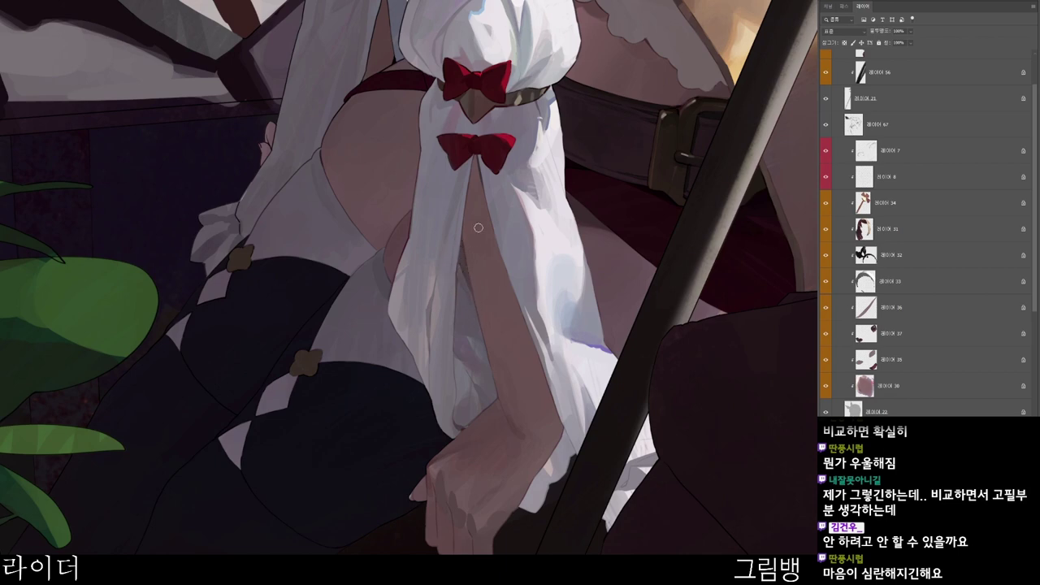
key("n")
left_click(495, 186)
left_click(705, 37)
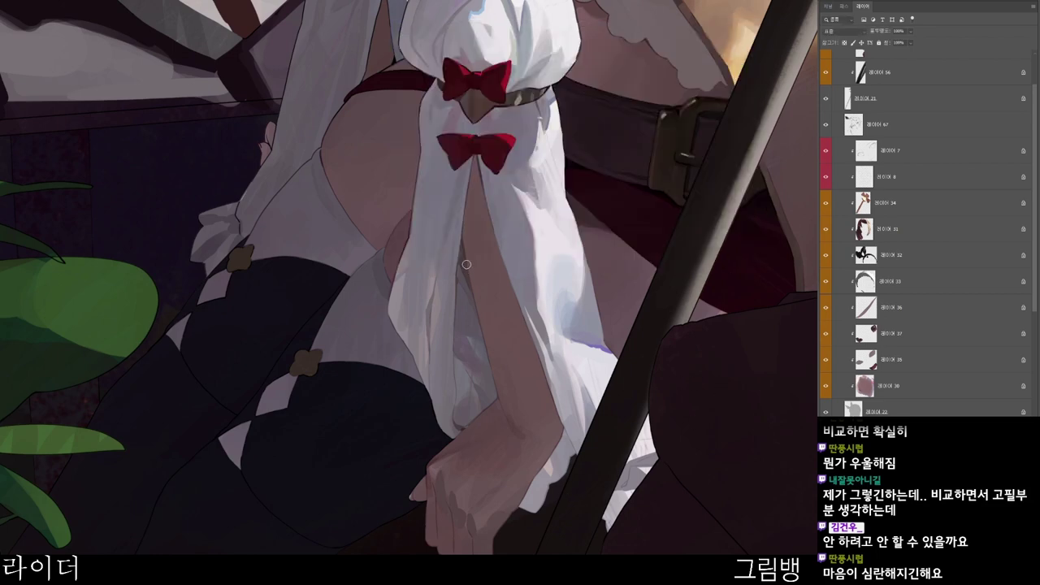
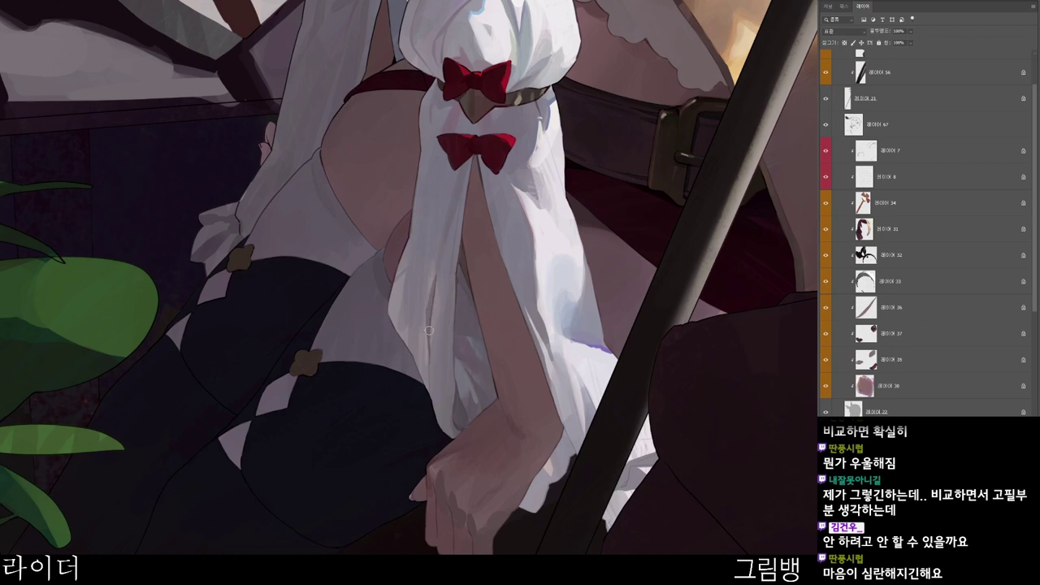
- Pick the dark purple #452d3f, switch to a darker, less saturated tone, and refine the lower sleeve's fold and edge lines
key("n")
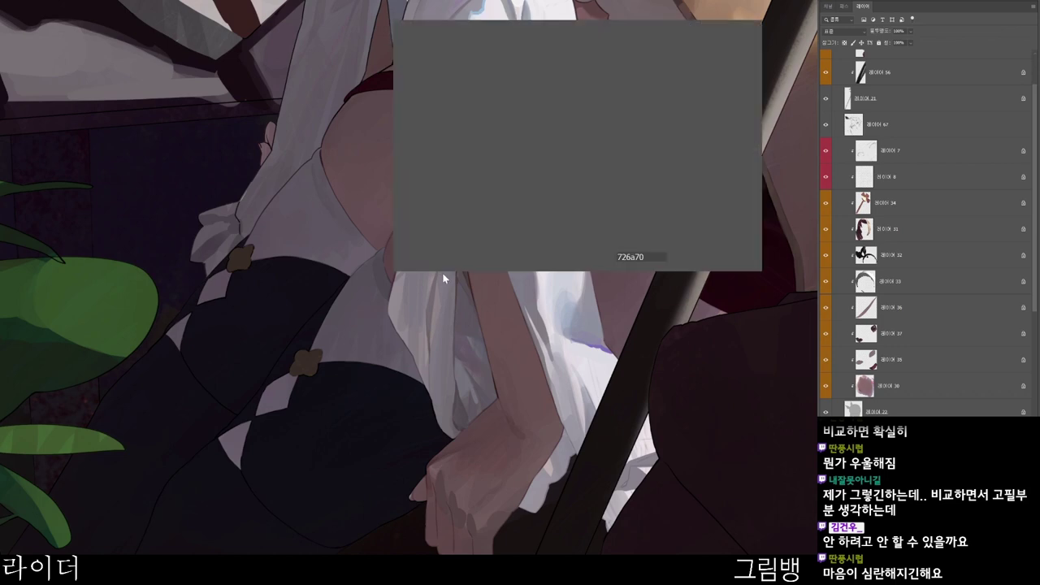
left_click(460, 168)
left_click(728, 36)
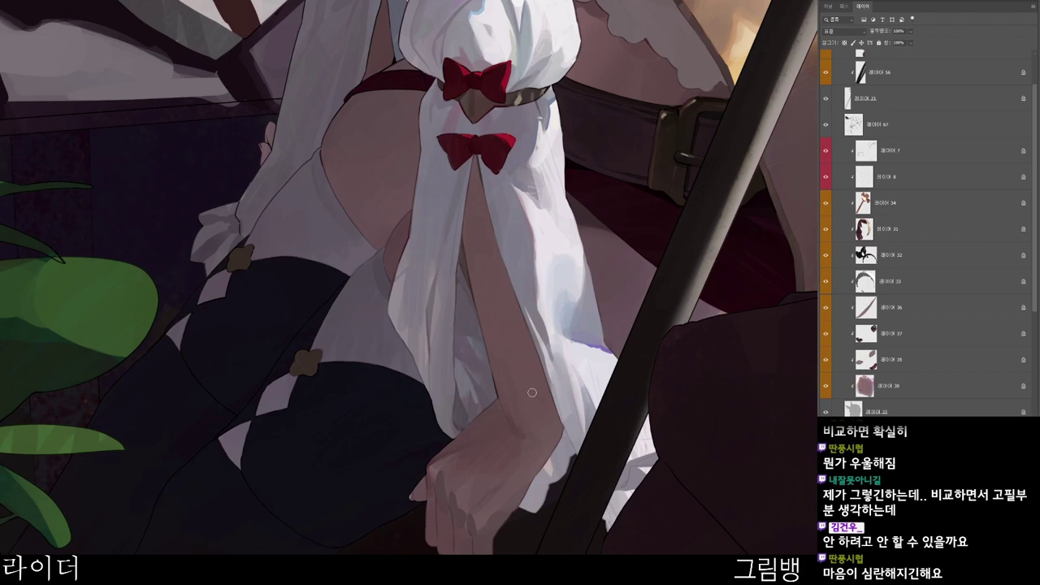
key("n")
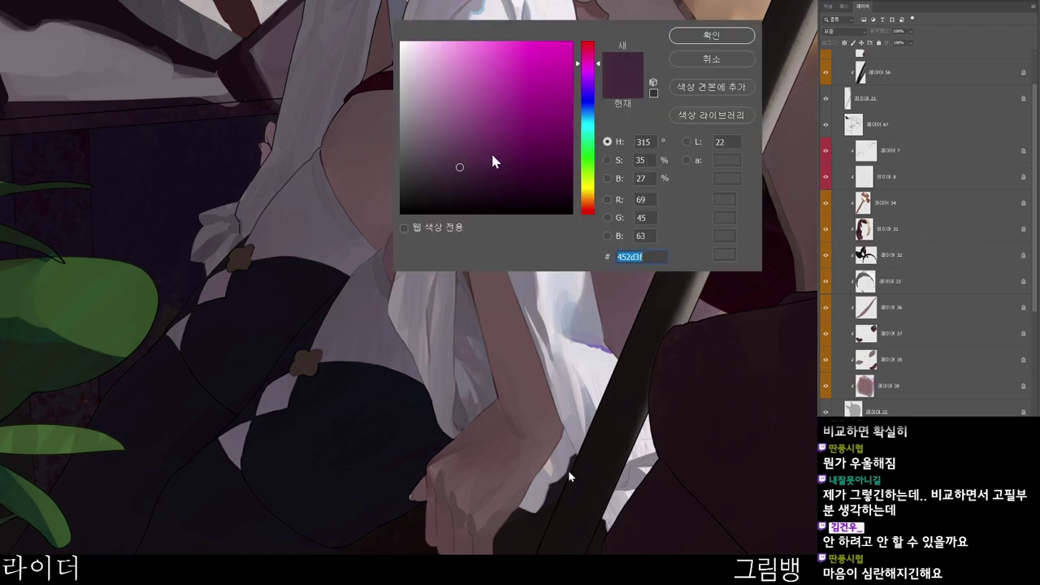
left_click(441, 188)
left_click(719, 35)
left_click_drag(616, 328, 614, 346)
scroll(610, 349, "down", 2)
scroll(558, 323, "up", 3)
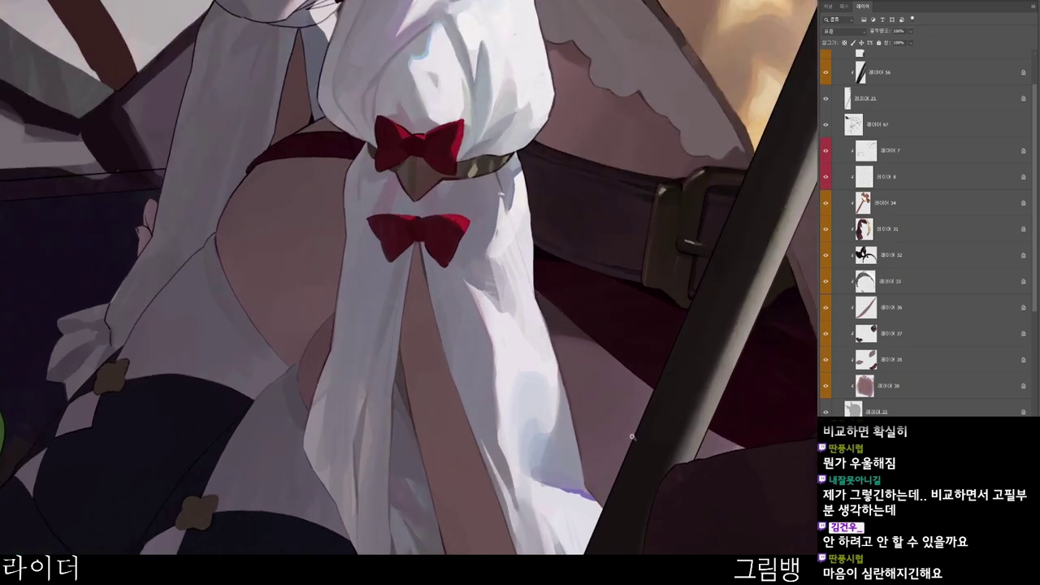
- Examine the whole illustration, the face, the jacket and the white sleeve to check the painted outlines
key("ctrl+0")
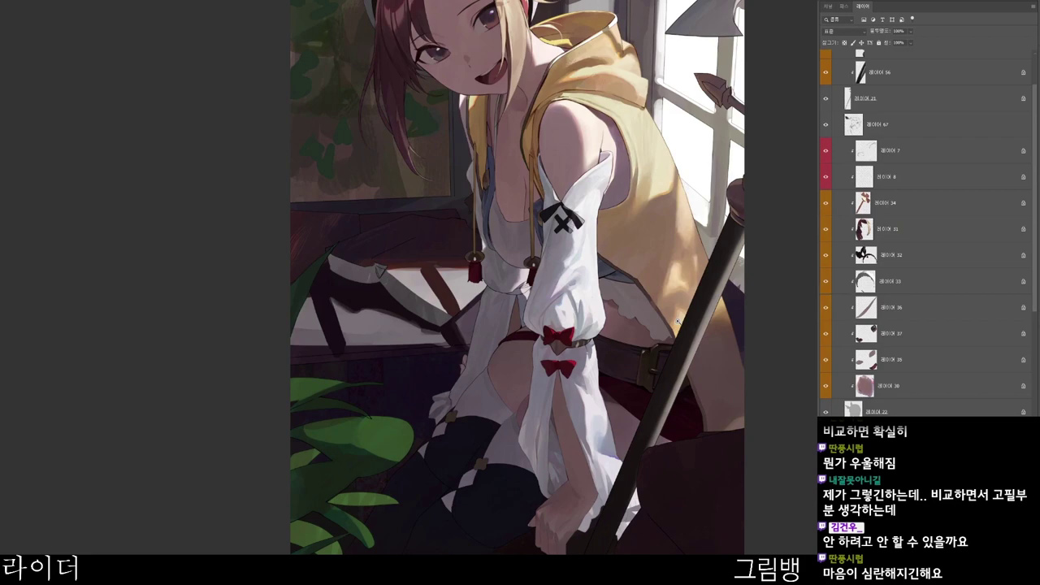
left_click_drag(678, 321, 573, 454)
left_click_drag(546, 581, 570, 517)
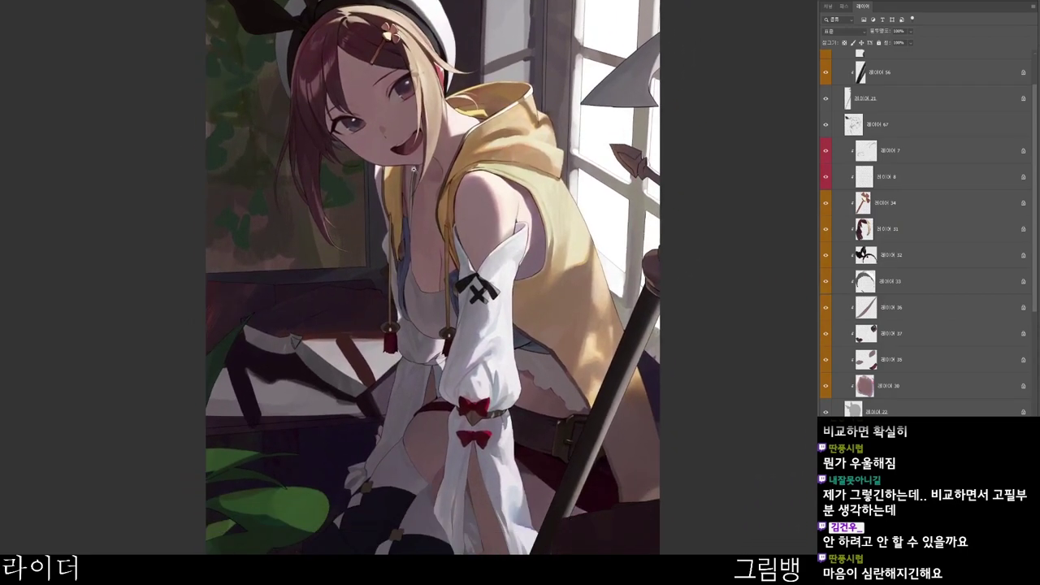
left_click_drag(361, 100, 438, 145)
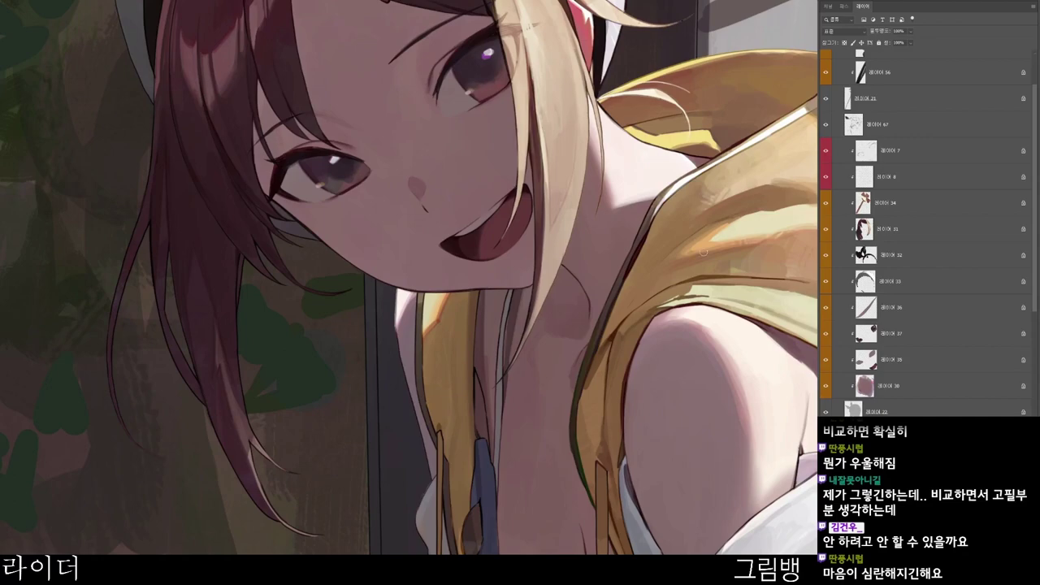
left_click_drag(703, 252, 655, 281)
left_click_drag(606, 448, 344, 244)
mouse_move(534, 370)
left_mouse_down()
mouse_move(549, 378)
mouse_move(546, 370)
left_mouse_up()
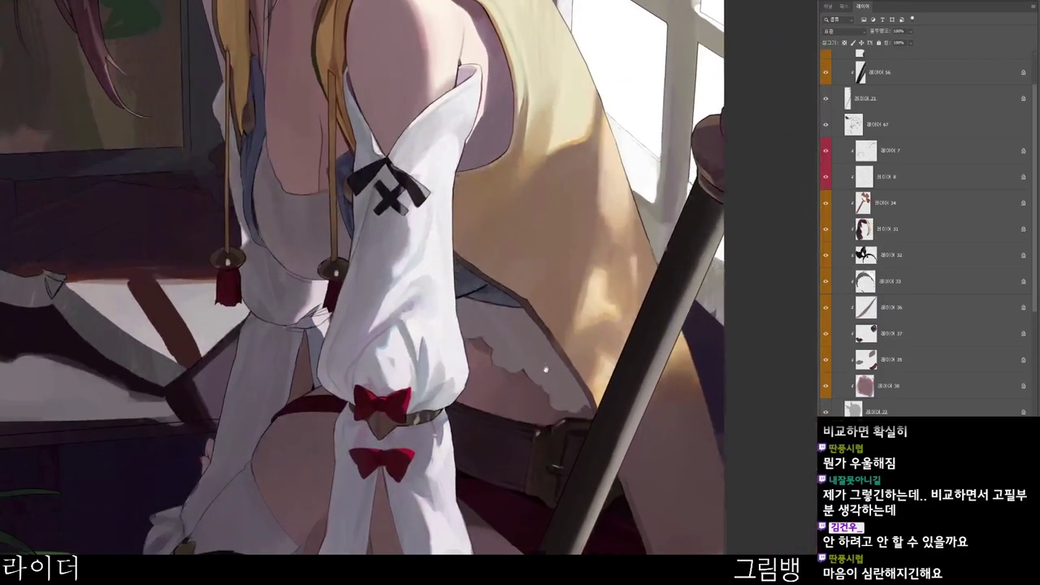
scroll(545, 370, "down", 1)
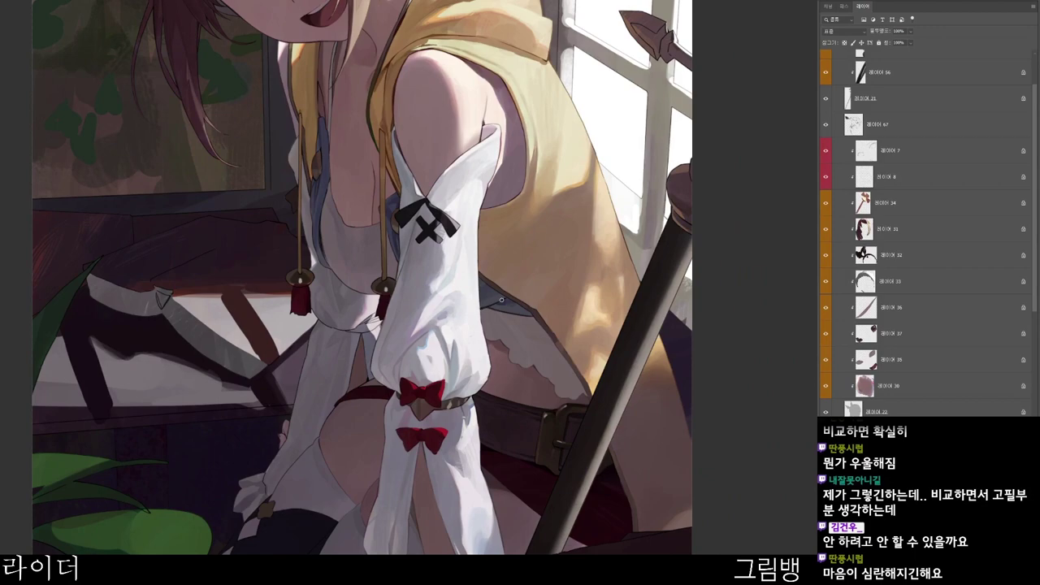
scroll(489, 316, "up", 3)
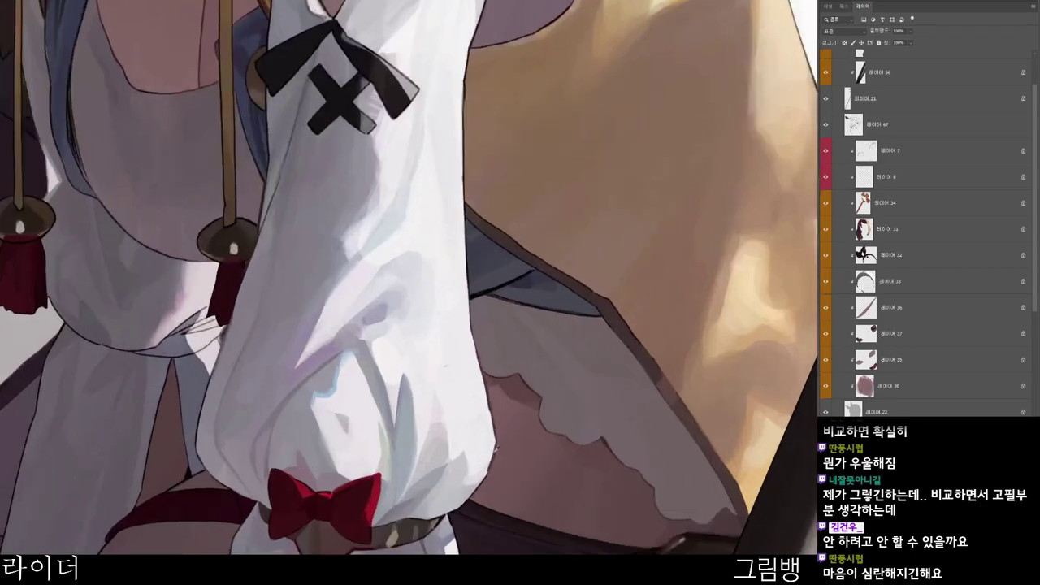
scroll(496, 450, "down", 2)
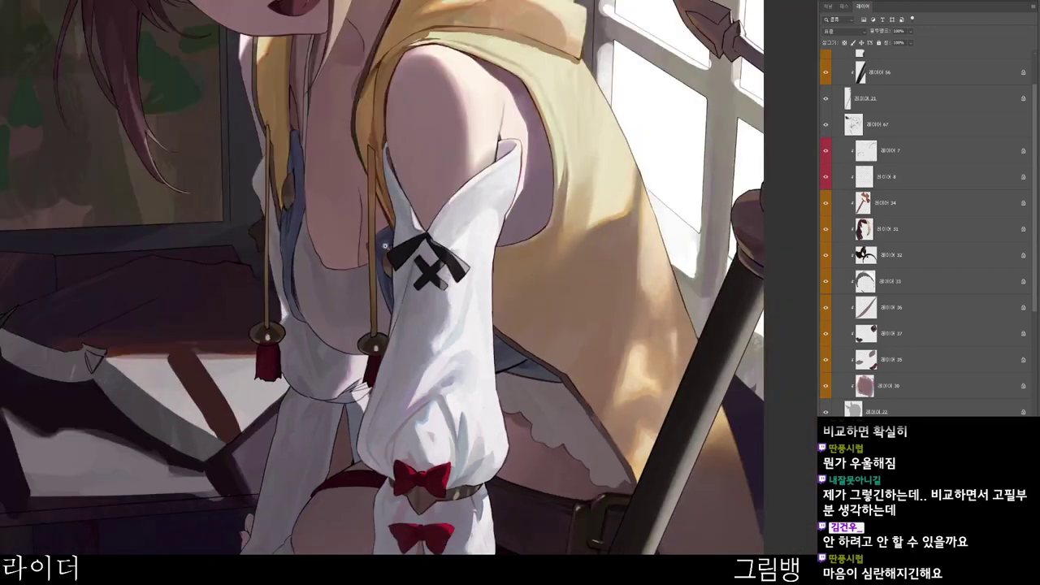
- Pick the dark blue-grey #222028 and retouch the dark lines between the black sleeve bow and the tassel cord
scroll(385, 245, "up", 1)
key("n")
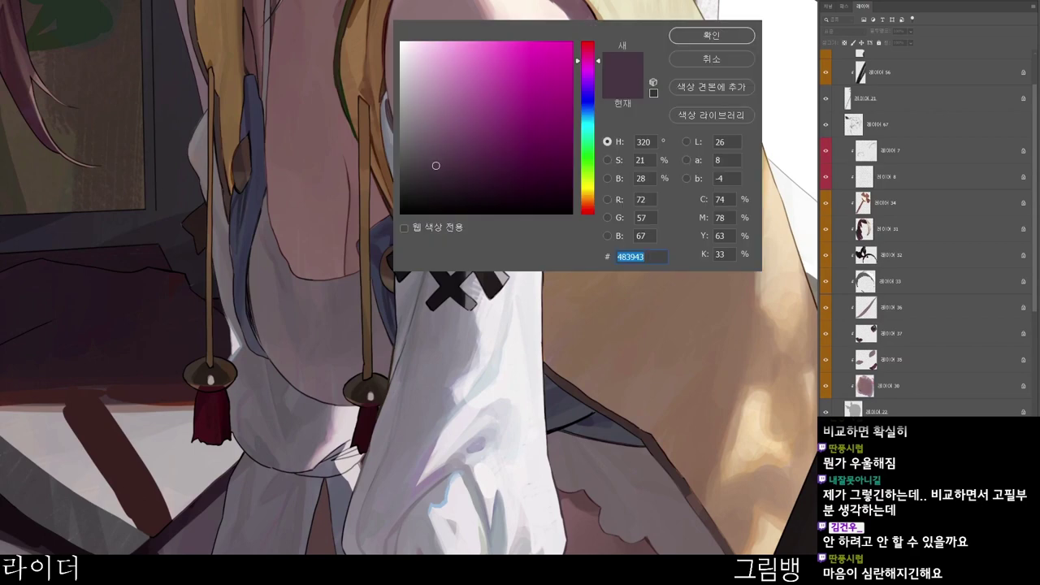
left_click(455, 192)
left_click(434, 186)
left_click(589, 91)
left_click(711, 35)
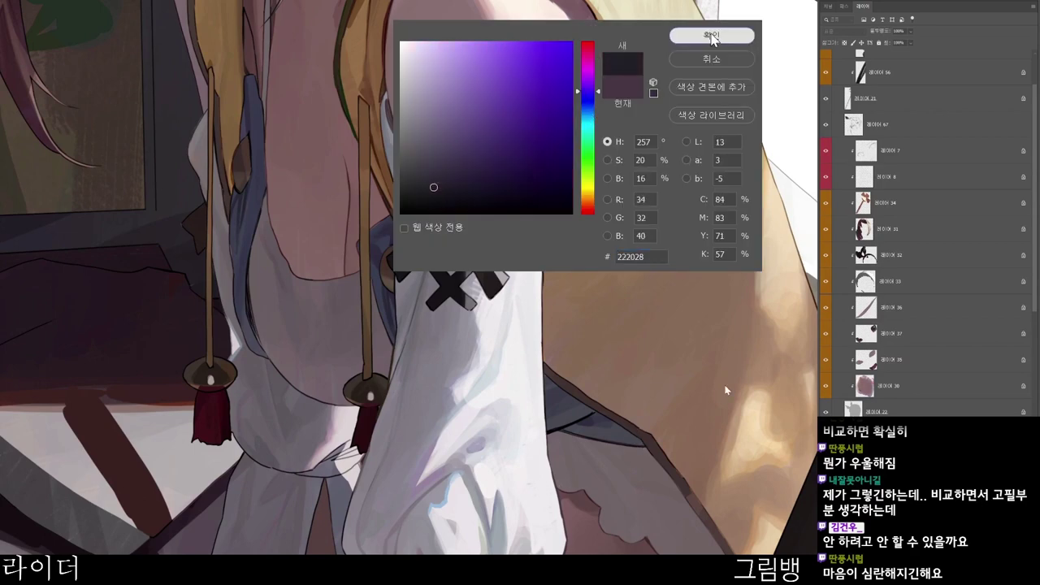
left_click(712, 36)
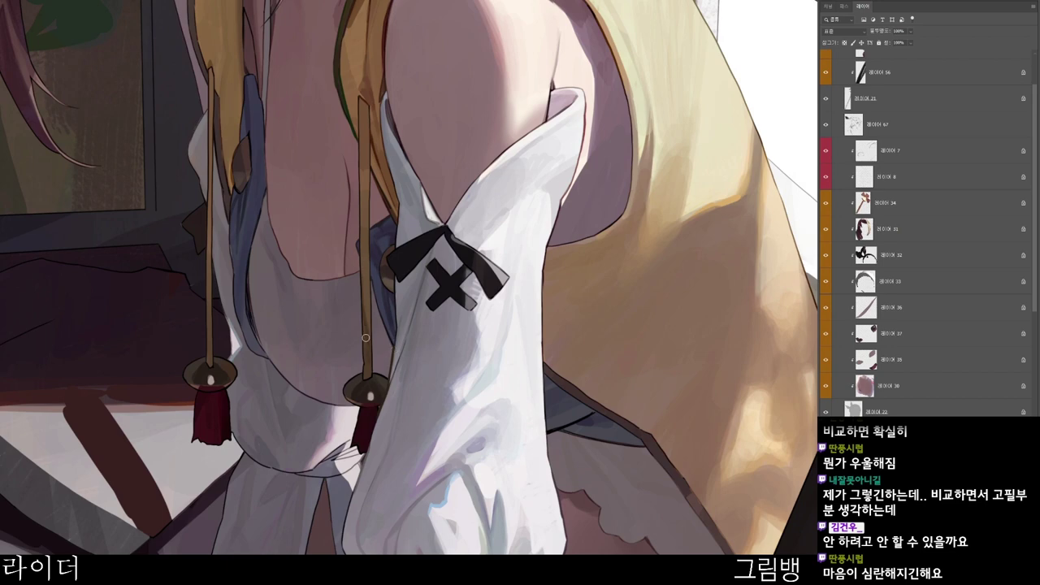
left_click_drag(386, 285, 466, 366)
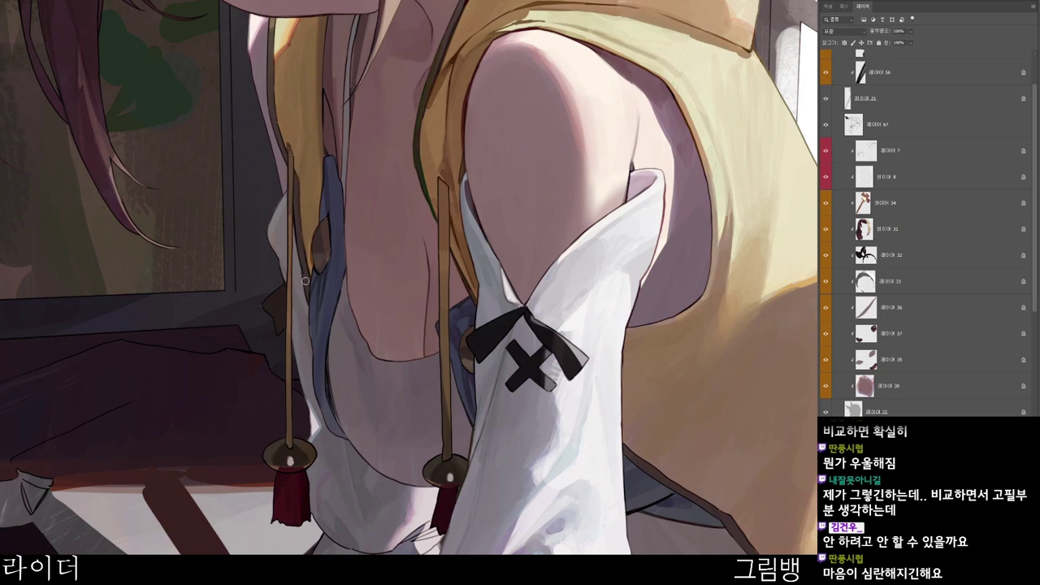
- Pick the dark green #2a3e23 and outline the yellow jacket's front edge beside the far tassel cord
scroll(345, 225, "down", 1)
key("n")
left_click(476, 171)
left_click(588, 166)
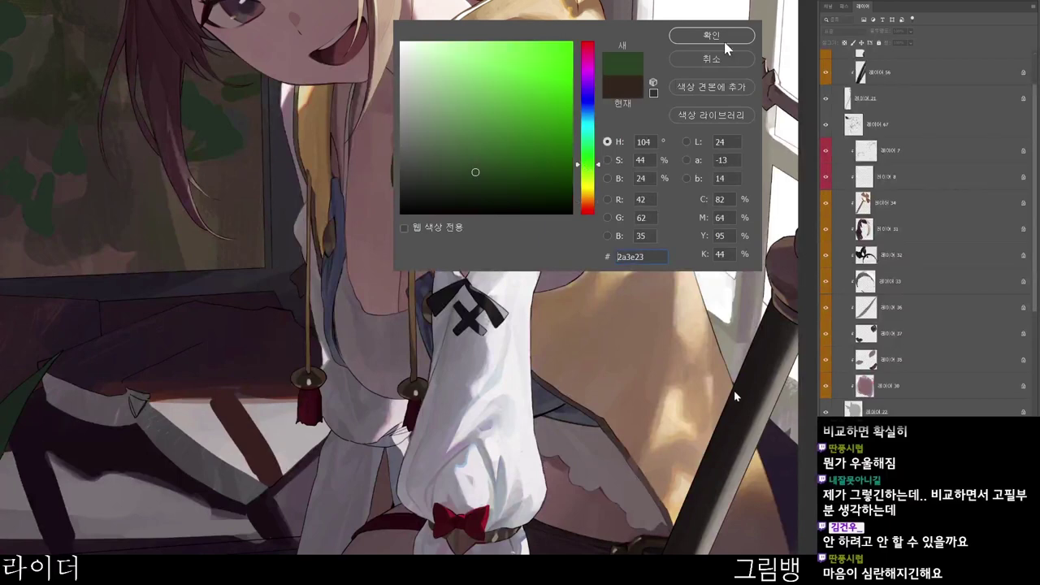
left_click(724, 40)
scroll(349, 234, "up", 2)
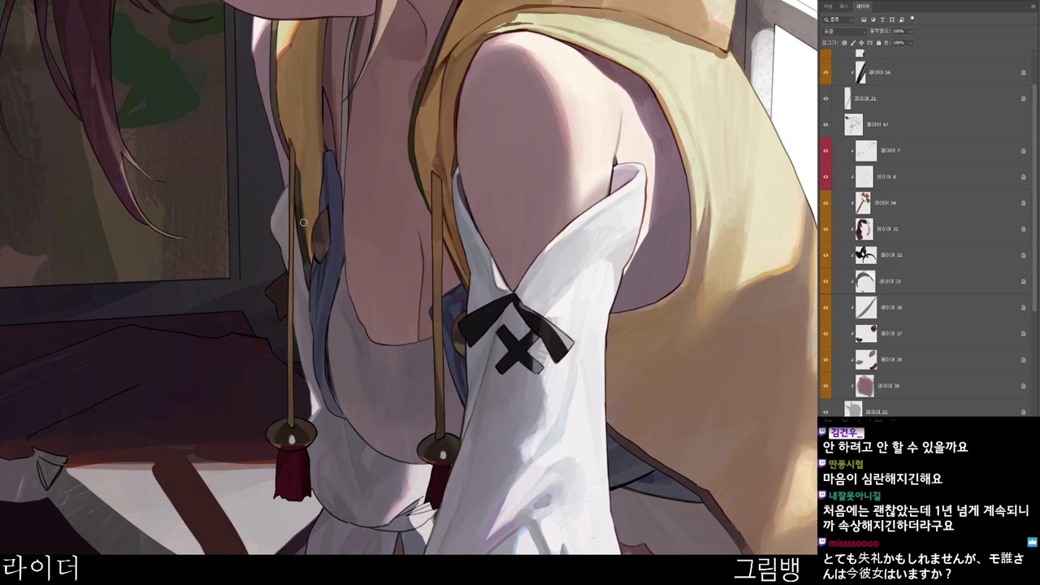
- Sample nearby tones and retouch the brown ornament and blue lining at the jacket's far front edge
left_click_drag(322, 263, 282, 207)
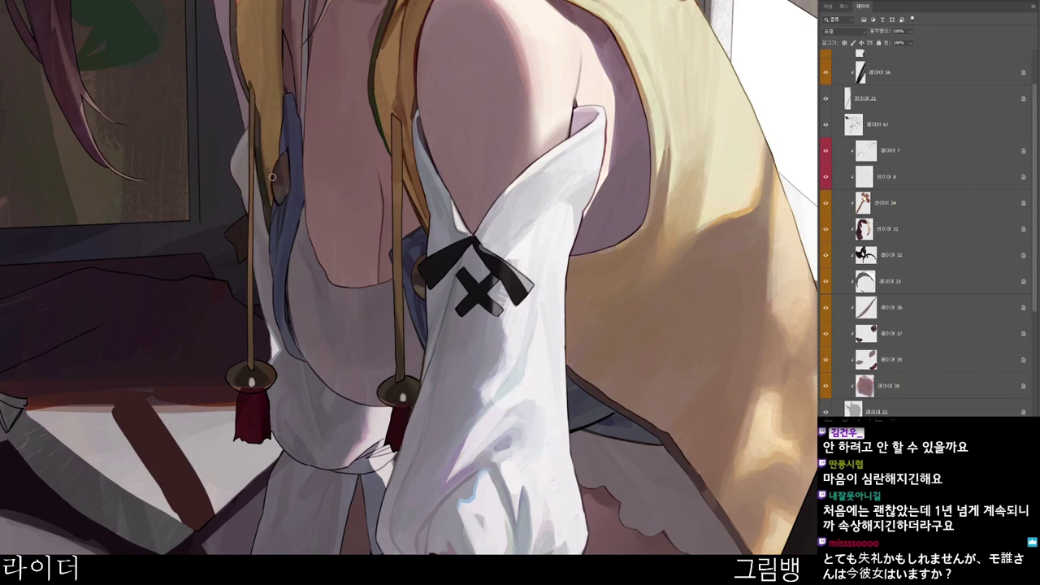
left_click_drag(281, 169, 286, 187)
left_click(281, 173, "alt")
scroll(303, 157, "down", 2)
left_click(298, 227, "alt")
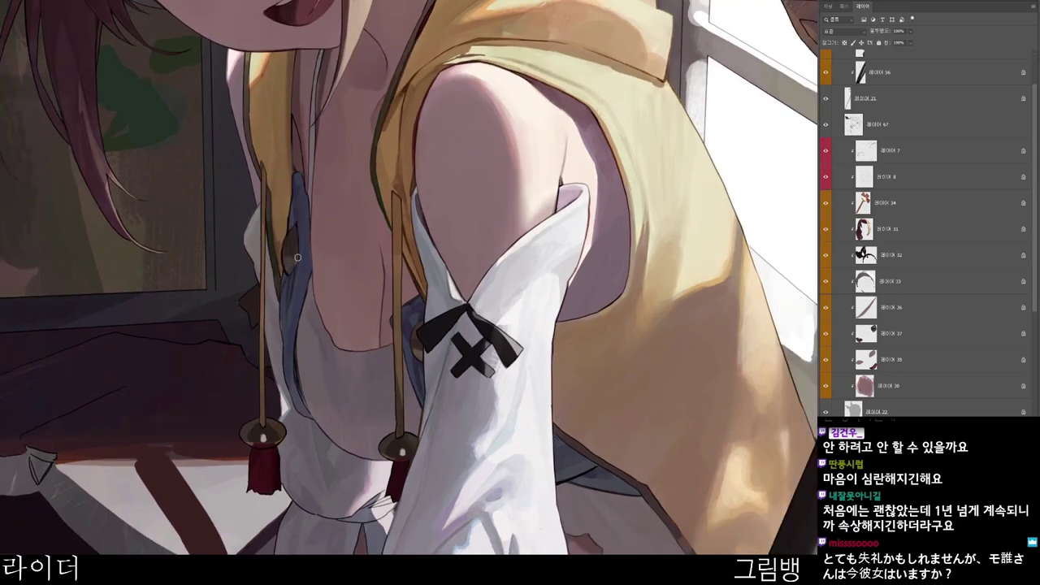
- Retouch the edge of the brown ornament and the lower part of the blue lining at the jacket's far front
left_click_drag(298, 257, 294, 267)
left_click_drag(347, 381, 321, 365)
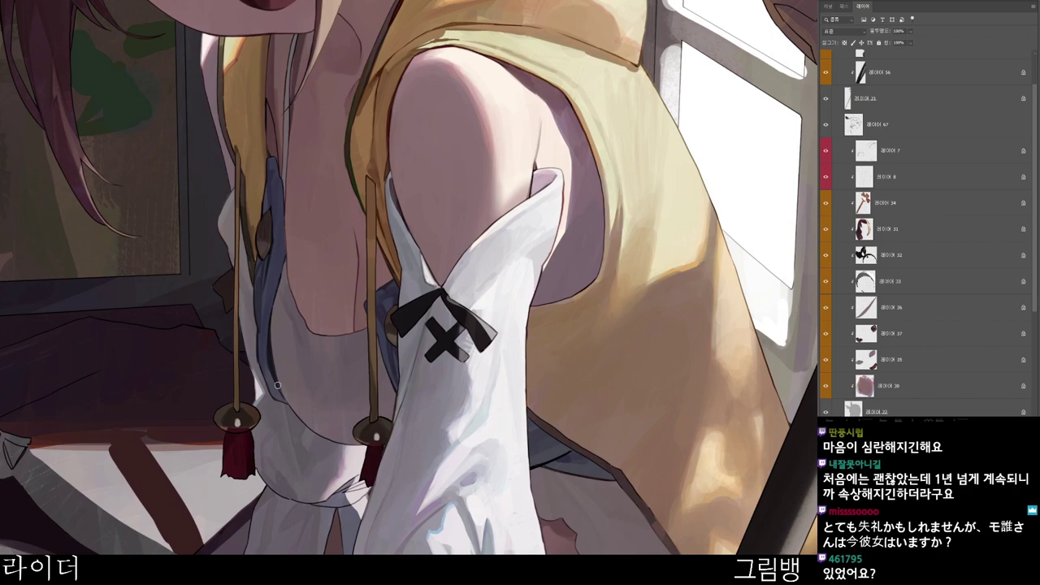
mouse_move(394, 301)
left_mouse_down()
mouse_move(377, 289)
mouse_move(293, 359)
mouse_move(327, 341)
left_mouse_up()
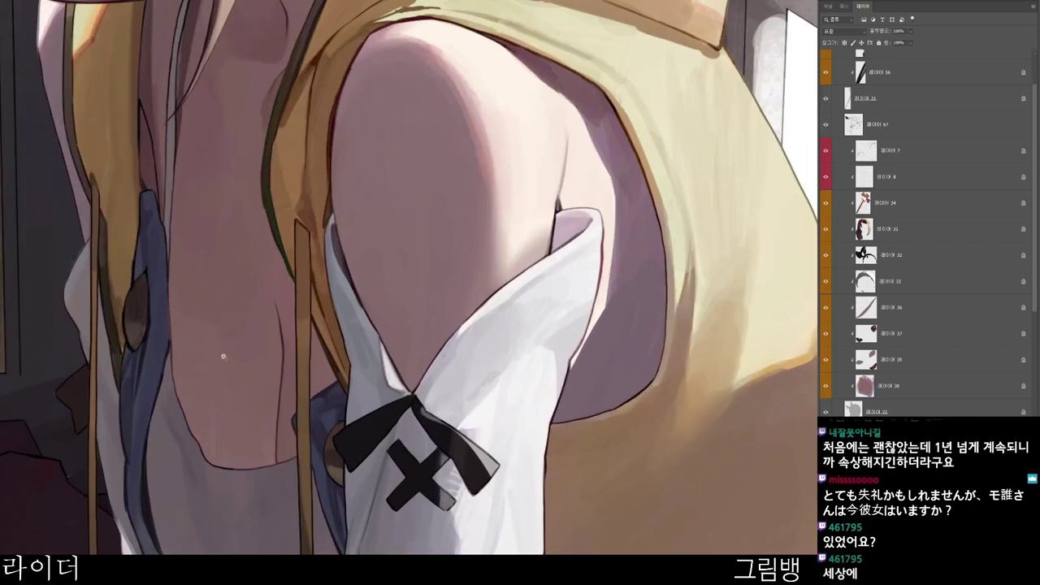
left_click_drag(225, 356, 195, 352)
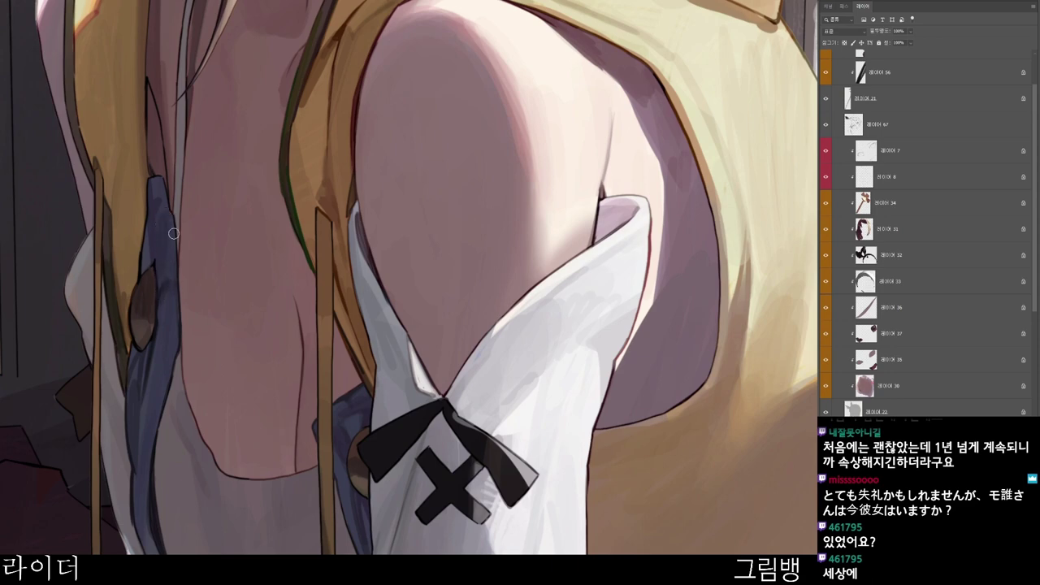
- Pick the near-black blue #181923 and darken the blue lining's edge beside the chest
left_click_drag(213, 244, 191, 231)
key("n")
left_click(455, 191)
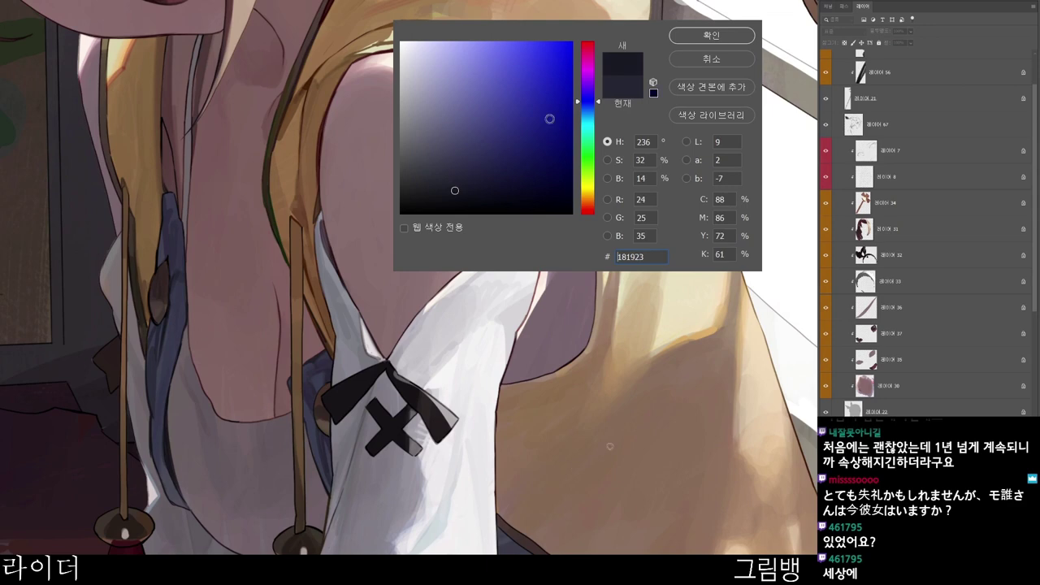
left_click(710, 38)
left_click_drag(314, 248, 339, 396)
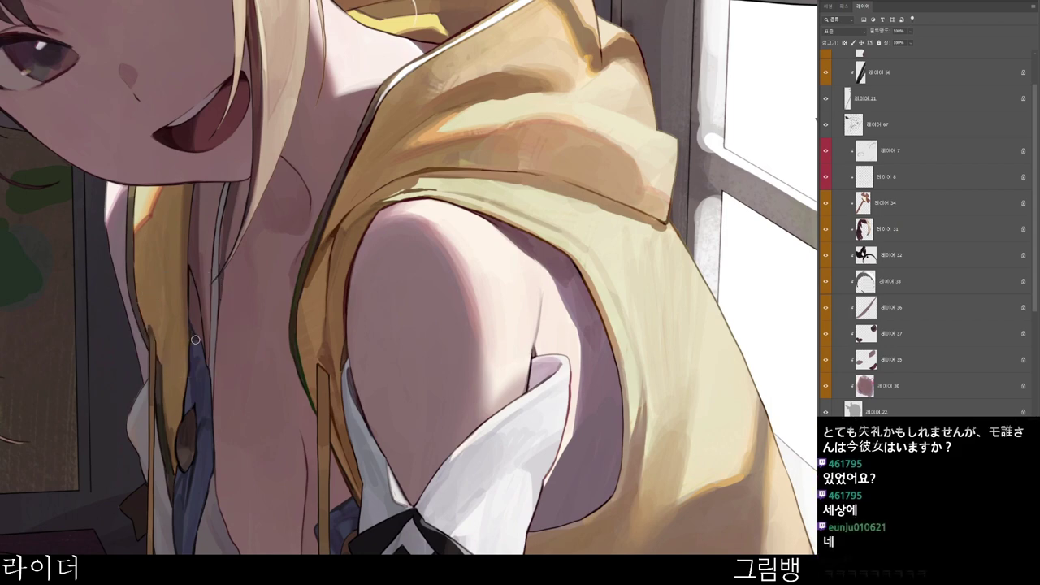
- Pick a darker near-black blue and line the yellow jacket's inner front edge just above the blue lining
key("n")
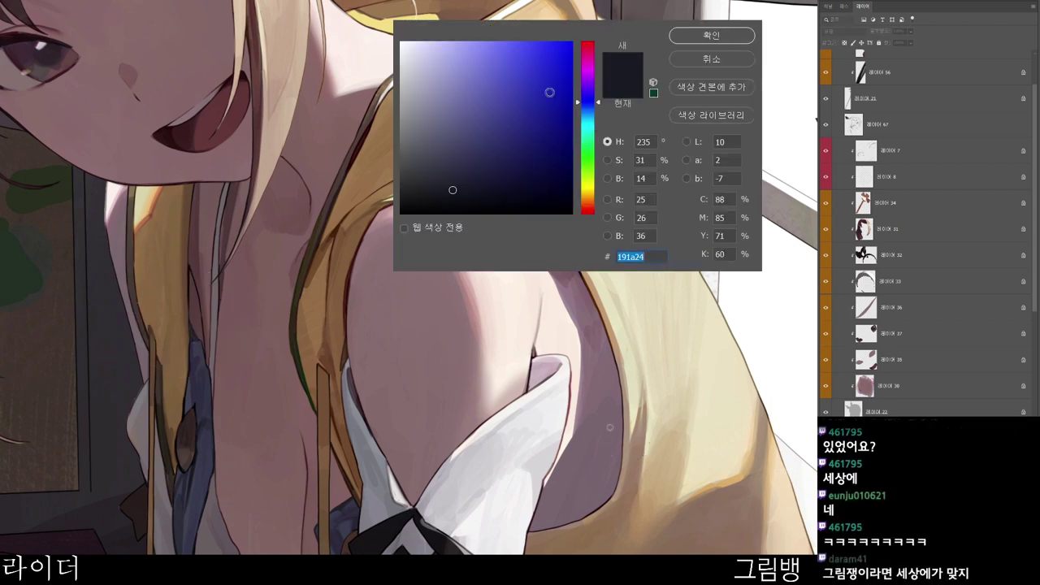
left_click(507, 196)
left_click(717, 39)
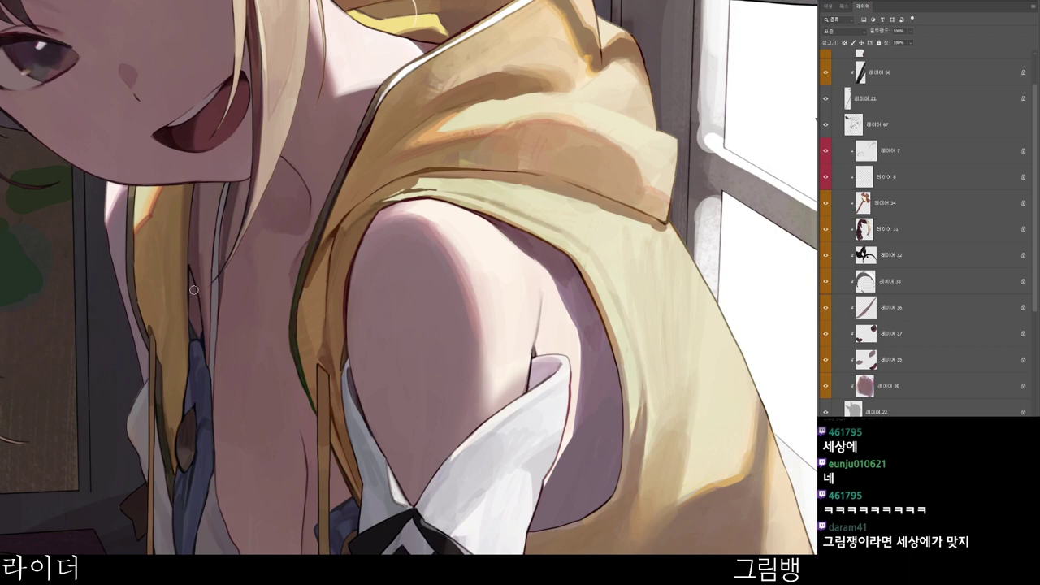
left_click_drag(425, 333, 498, 333)
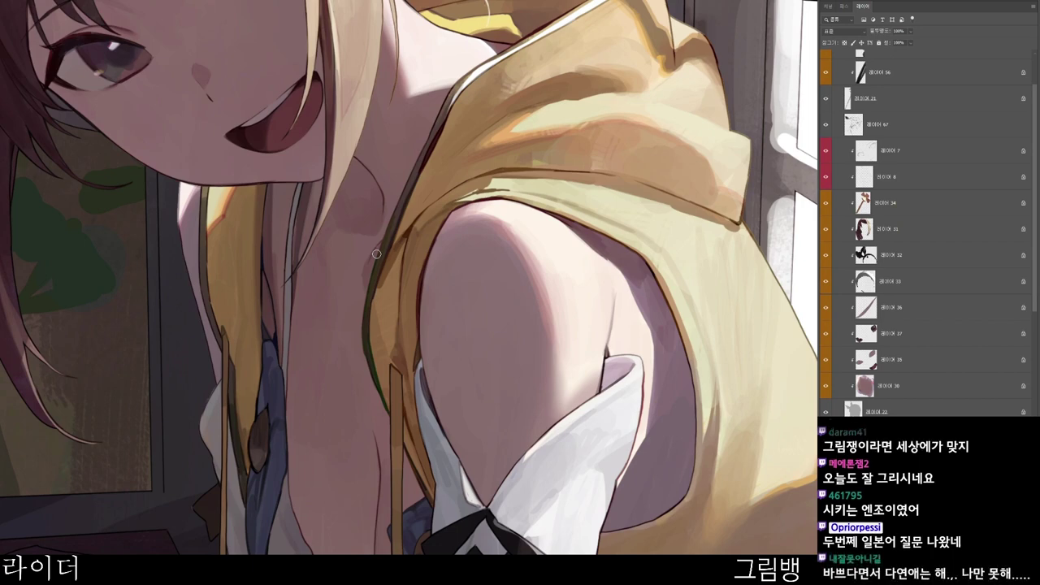
scroll(376, 253, "down", 3)
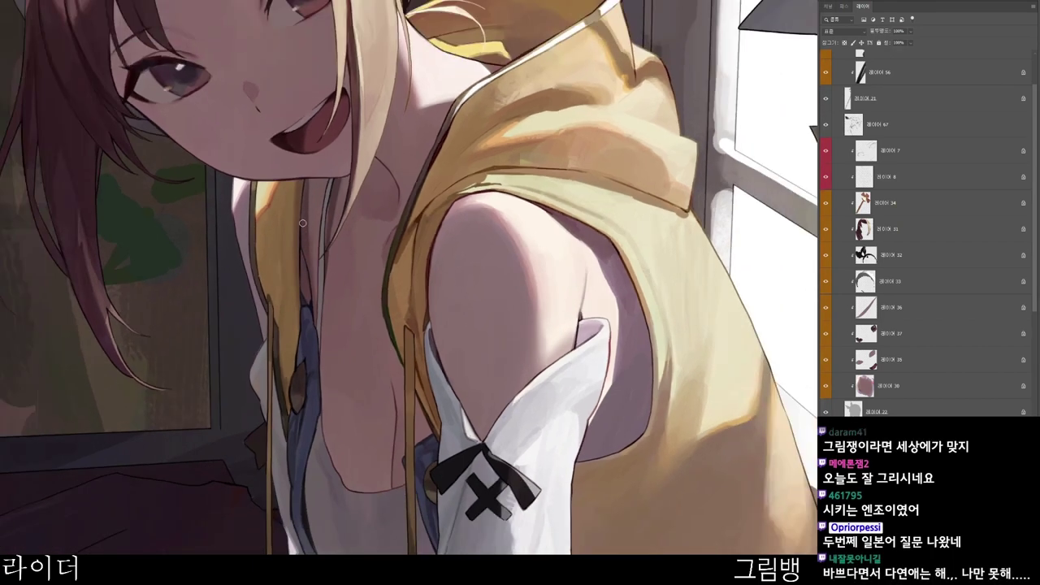
- Sample the shadow tone beside the neckline, darken it to the brown #37201f and outline the thin white trim along the chest
left_click_drag(300, 268, 311, 307)
left_click(326, 236, "alt")
key("n")
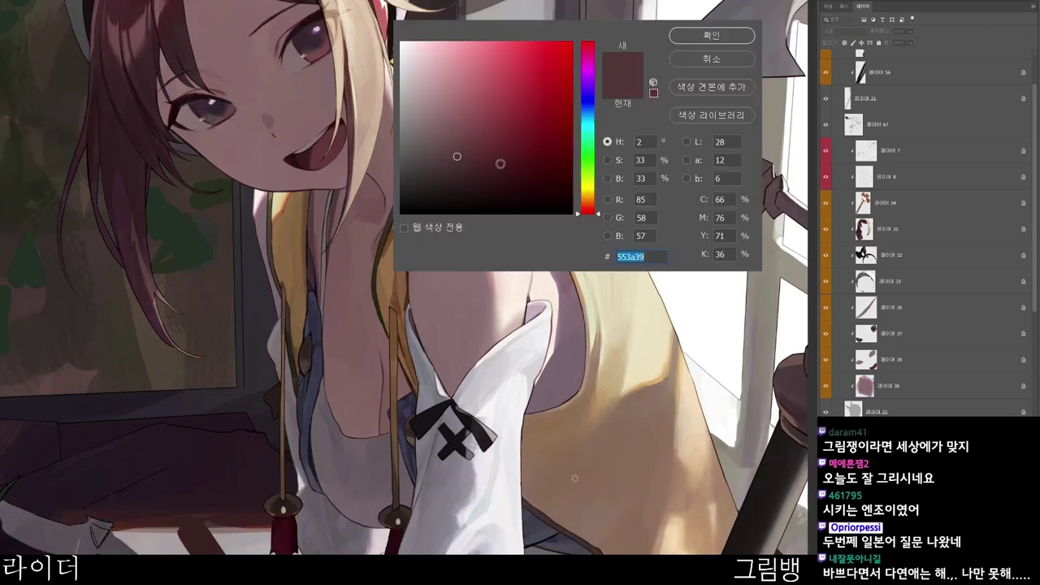
left_click(476, 173)
left_click(704, 35)
scroll(328, 225, "up", 1)
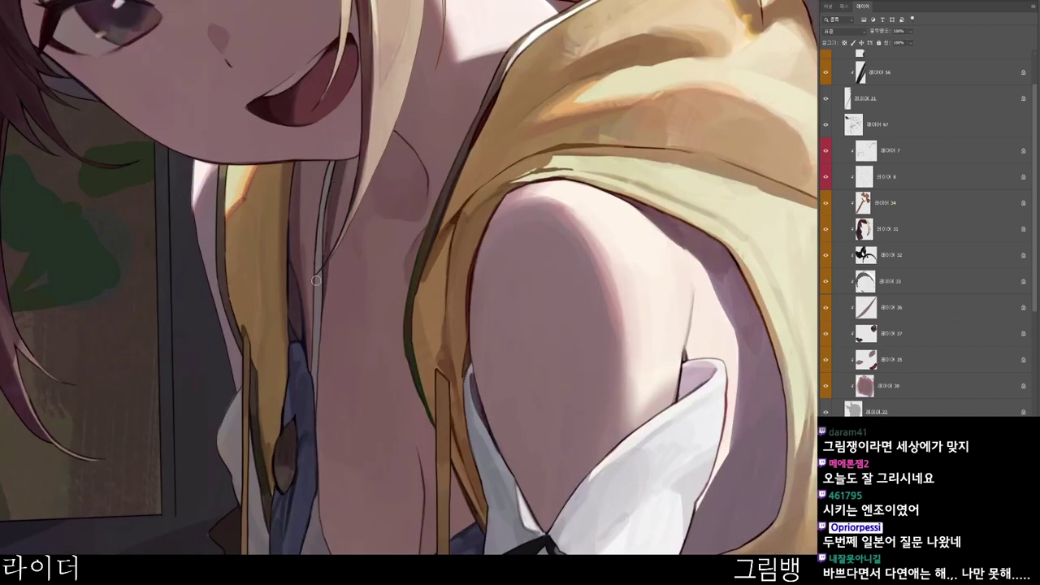
left_click_drag(315, 296, 315, 385)
scroll(326, 361, "down", 1)
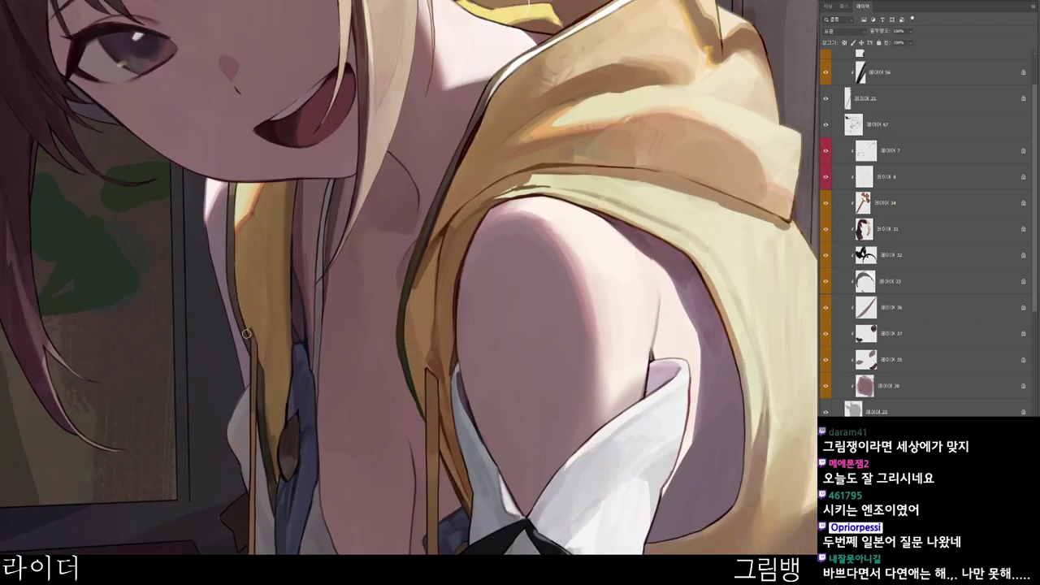
- Clean up the line at the far jacket edge and pick a near-black red-brown to outline the far shoulder
mouse_move(231, 226)
left_mouse_down()
mouse_move(231, 292)
mouse_move(339, 365)
mouse_move(364, 361)
left_mouse_up()
key("e")
left_click(225, 299)
key("n")
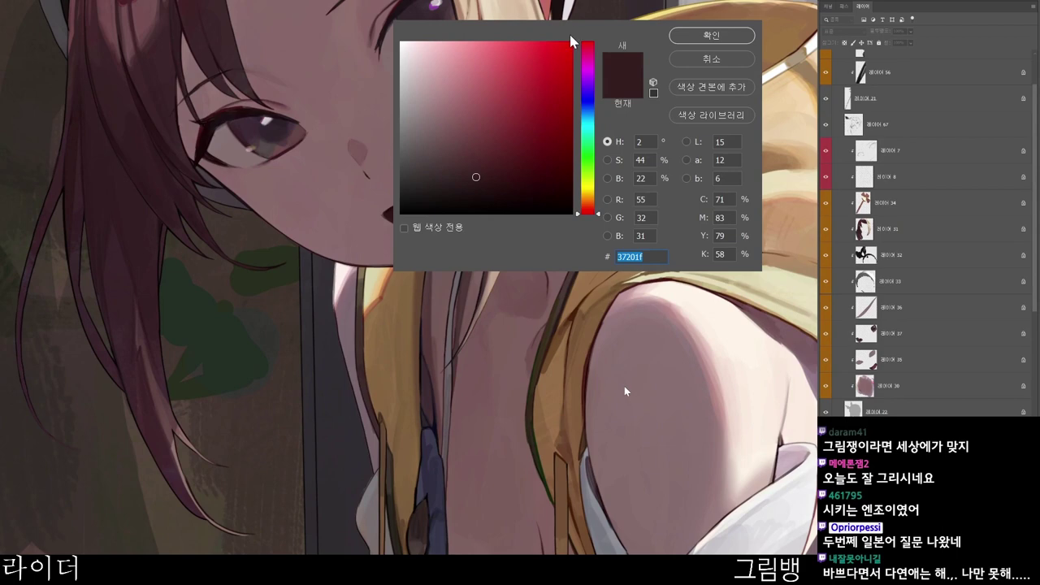
left_click(504, 202)
left_click(711, 34)
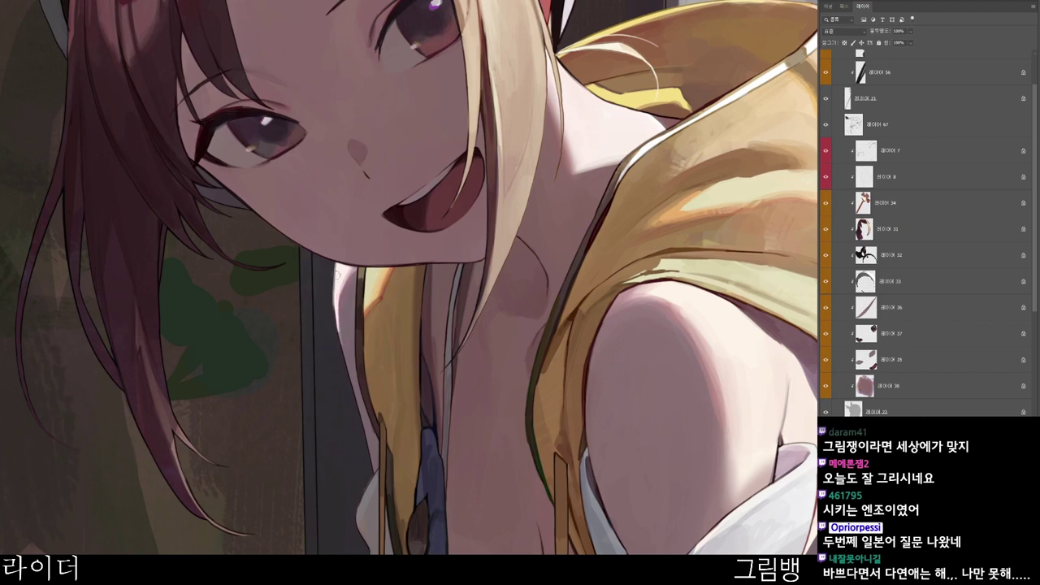
- Refine the dark outline where the far shoulder meets the yellow jacket below the chin
scroll(388, 322, "down", 1)
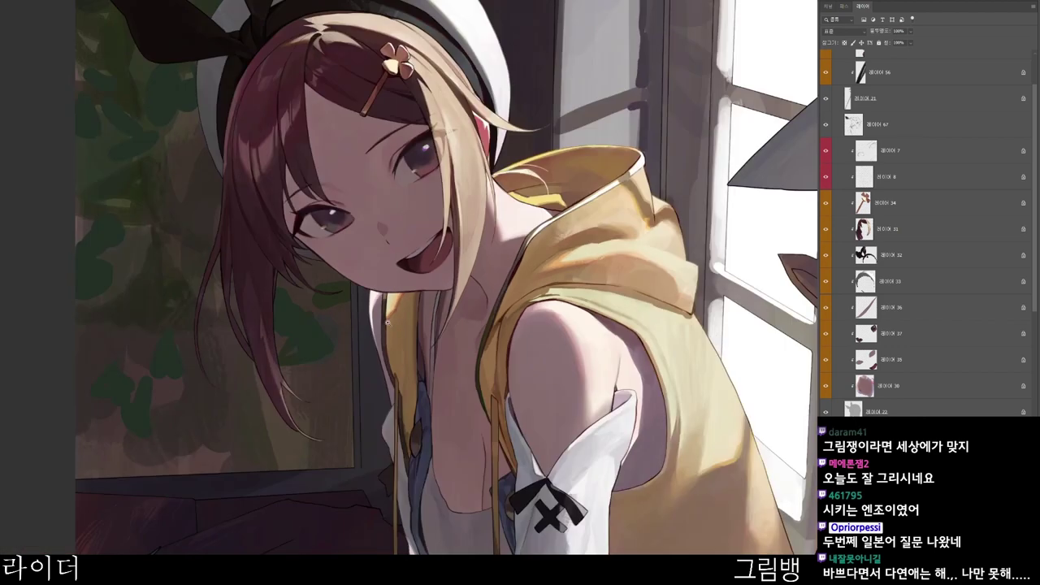
key("n")
left_click(723, 37)
left_click_drag(485, 363, 457, 314)
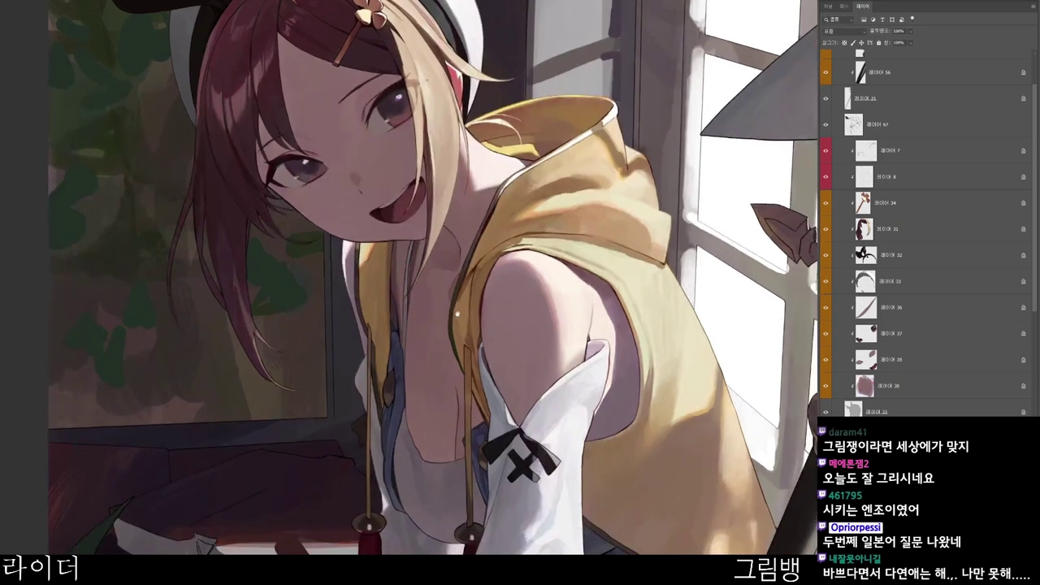
scroll(375, 246, "up", 2)
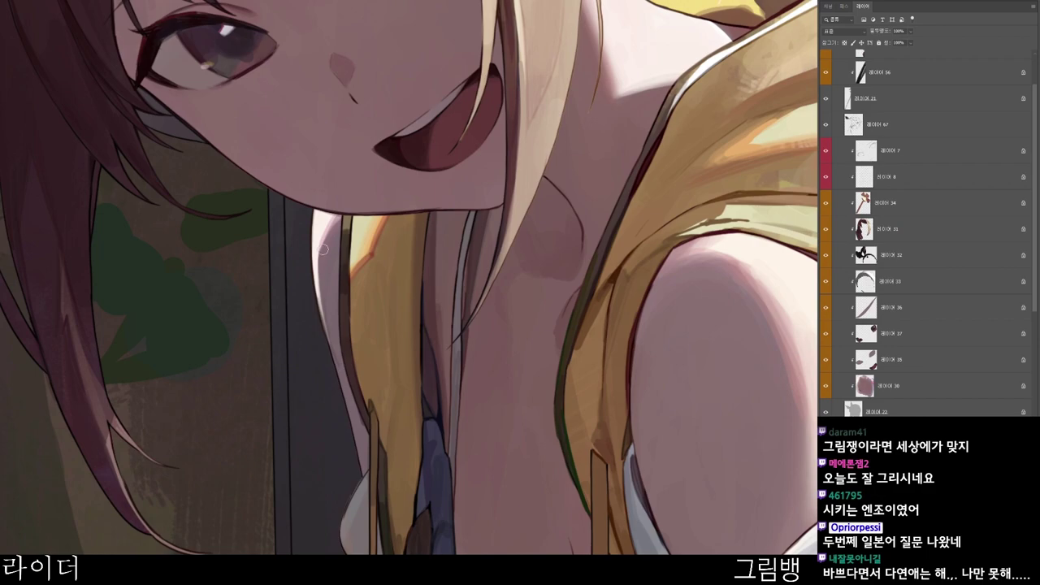
scroll(473, 409, "down", 3)
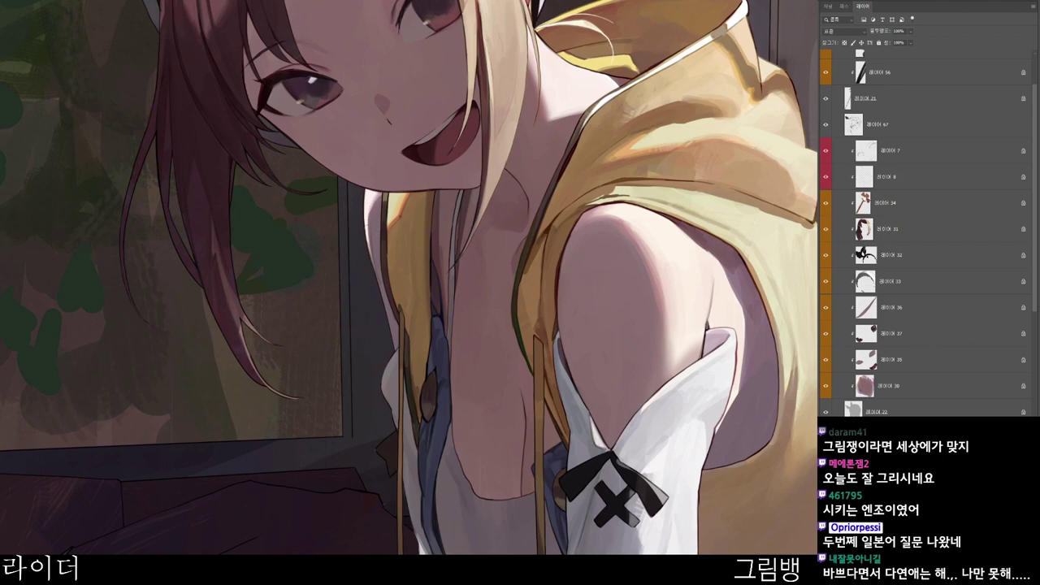
- Set the paint color to the greyish pink bbb1b3 and touch up the inner edge of the yellow hoodie below the chin
left_click_drag(533, 524, 516, 455)
key("n")
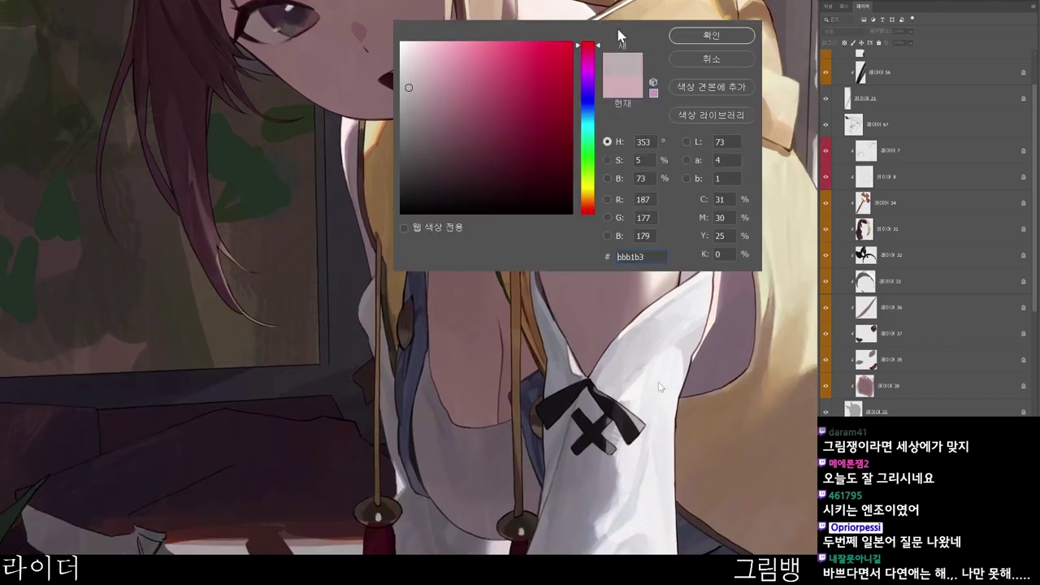
left_click(712, 35)
scroll(370, 107, "up", 3)
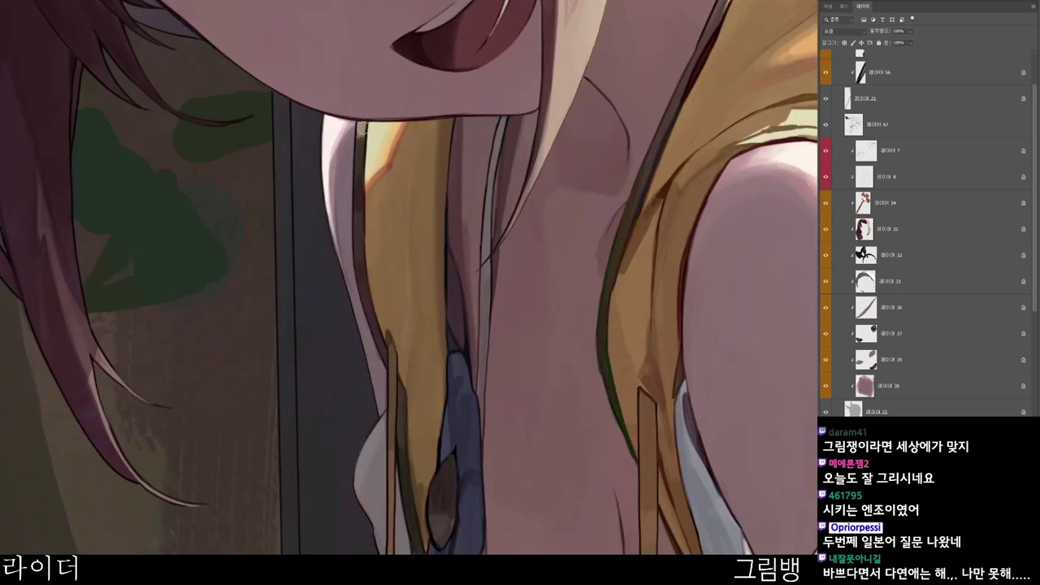
left_click_drag(362, 123, 364, 135)
scroll(368, 138, "down", 3)
scroll(581, 405, "down", 2)
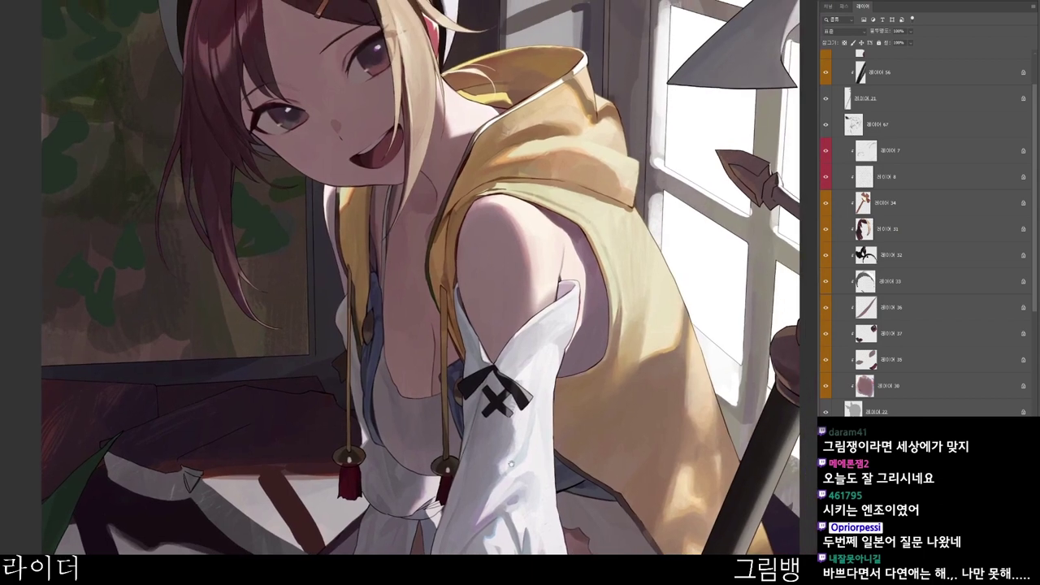
- Choose a darker golden-yellow paint color and shade the fold running down from the hood's rim
key("n")
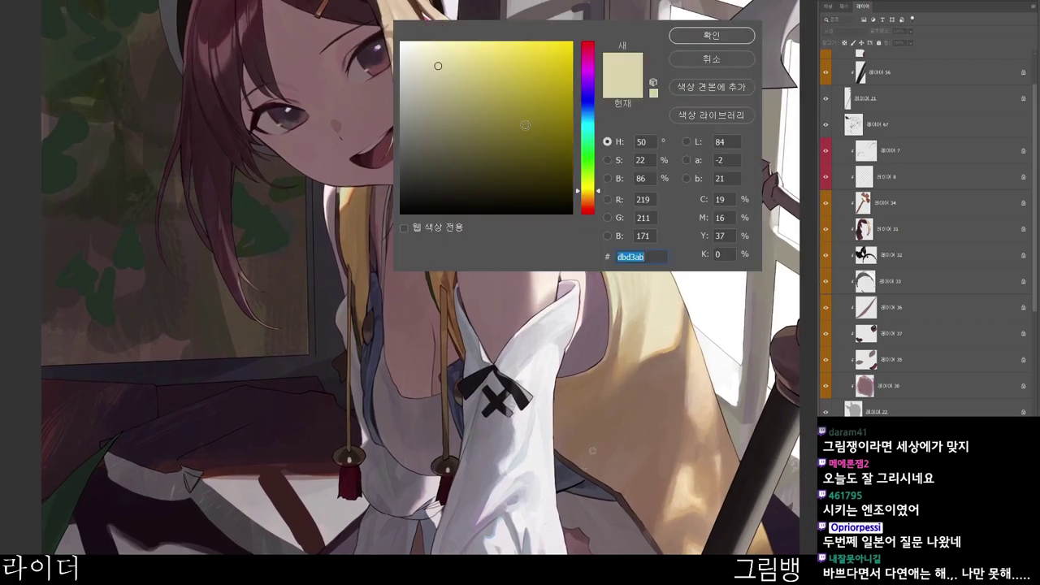
left_click(508, 137)
left_click(590, 204)
left_click(735, 41)
scroll(520, 179, "up", 5)
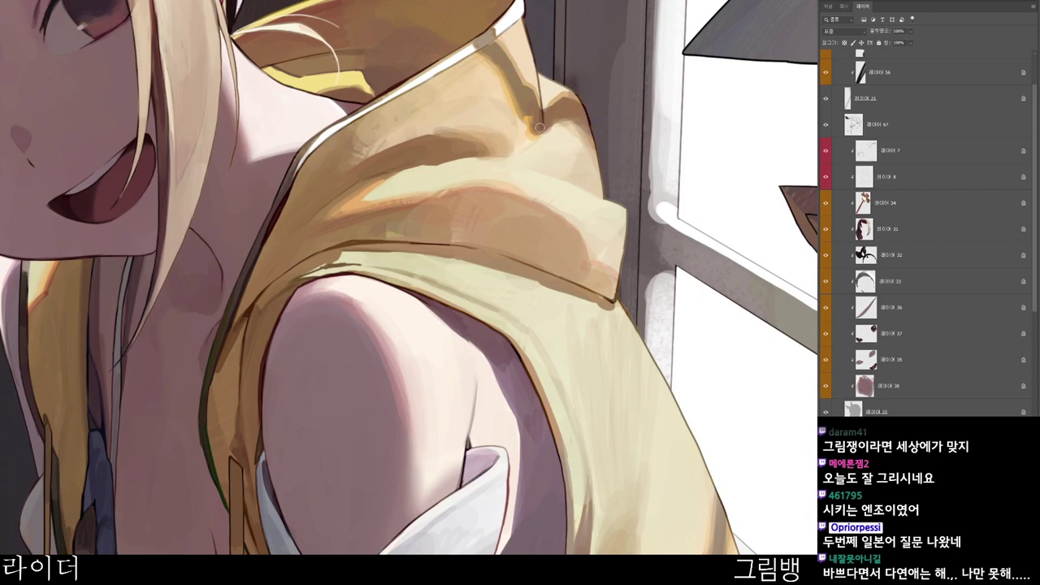
mouse_move(524, 29)
left_mouse_down()
mouse_move(513, 50)
mouse_move(519, 80)
left_mouse_up()
left_click(515, 56, "alt")
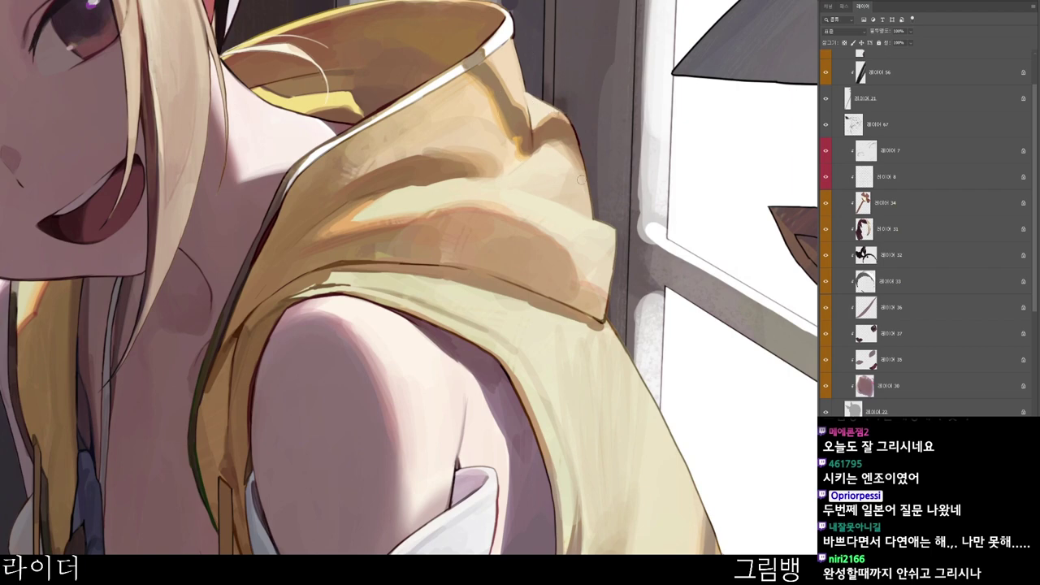
key("ctrl+0")
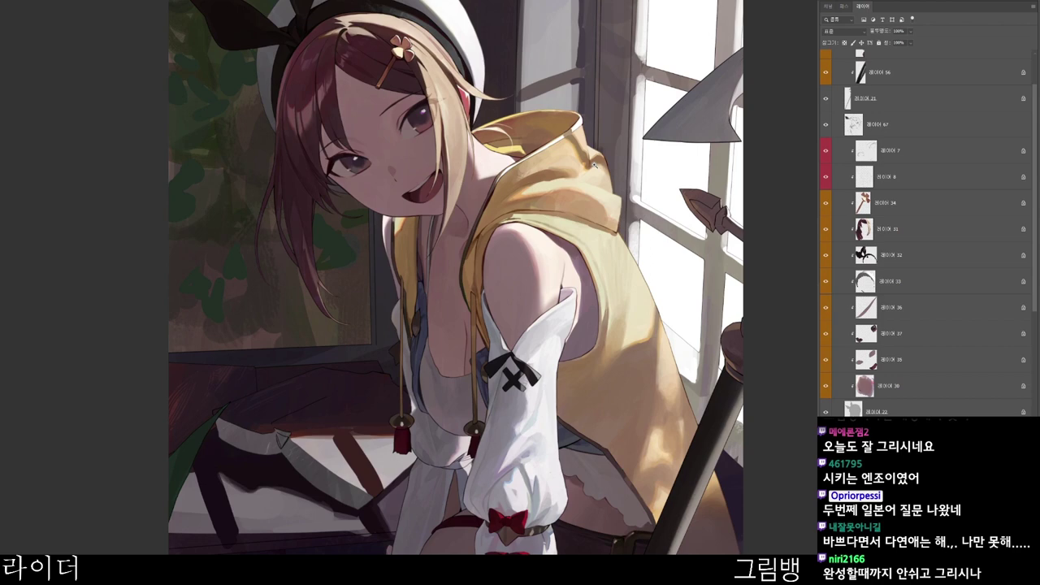
- Choose a dark orange-brown paint color and define the lower edge of the hoodie's armhole beside the white sleeve
scroll(731, 434, "up", 2)
key("n")
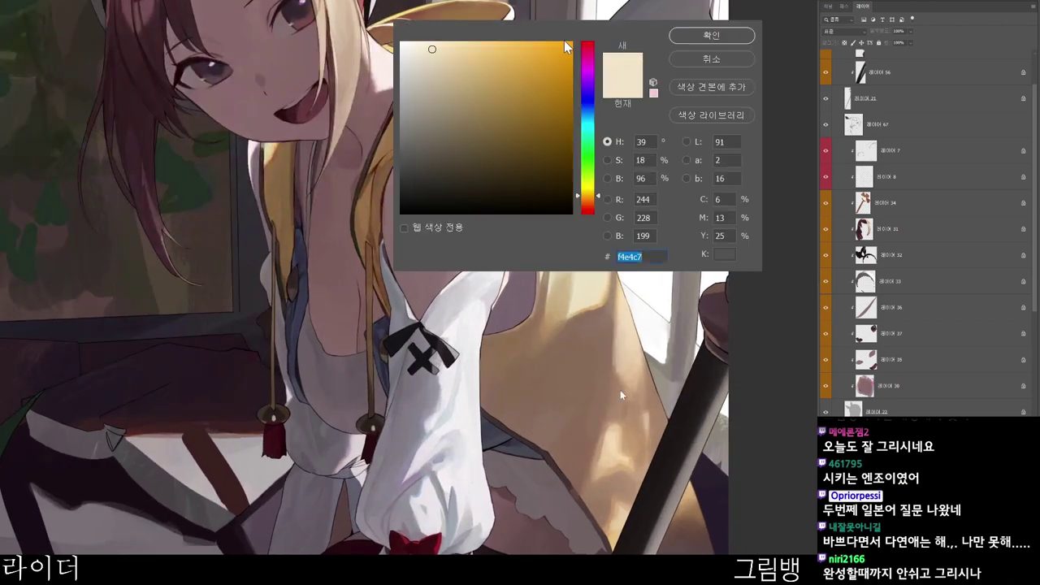
left_click(498, 172)
left_click(581, 205)
left_click(711, 45)
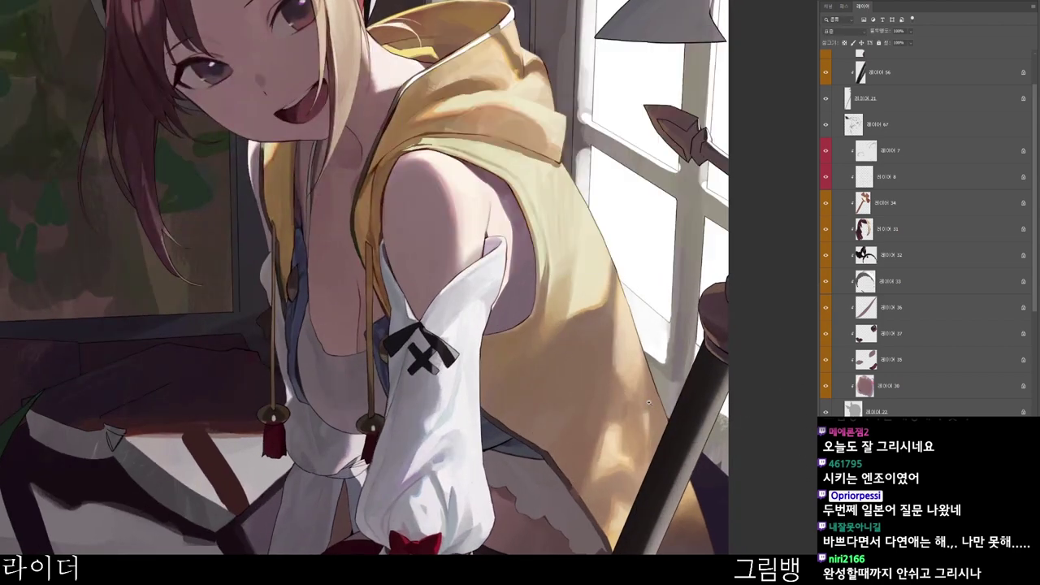
scroll(552, 368, "up", 2)
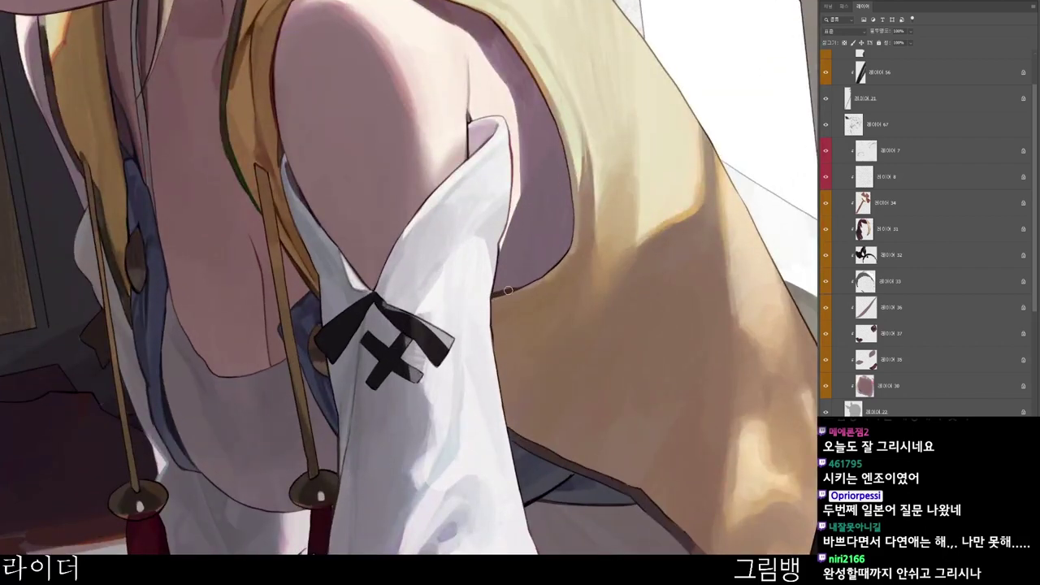
- Touch up the white sleeve's outer edge where it meets the inside of the armhole
scroll(499, 295, "down", 3)
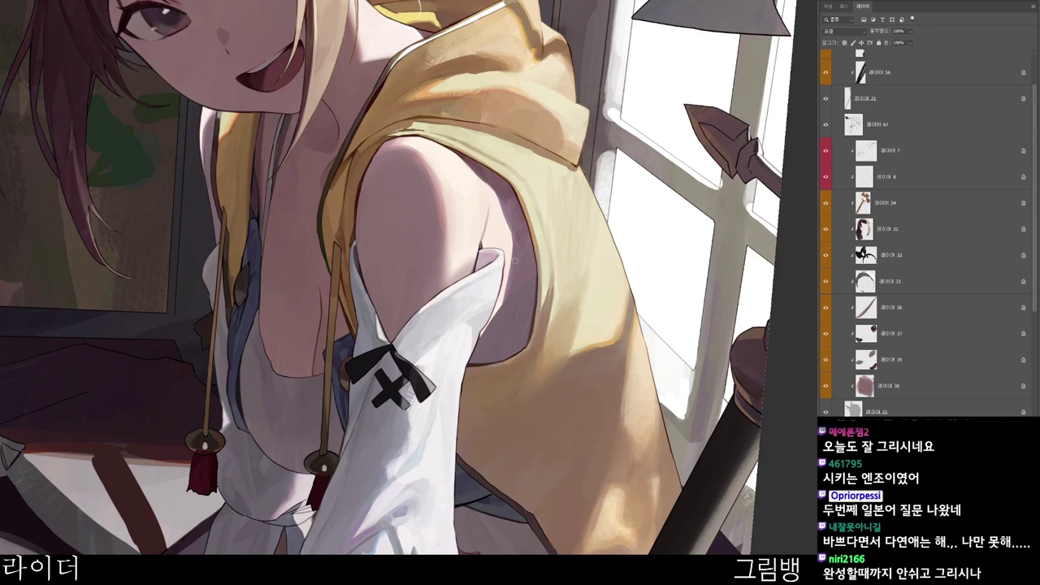
scroll(505, 282, "down", 2)
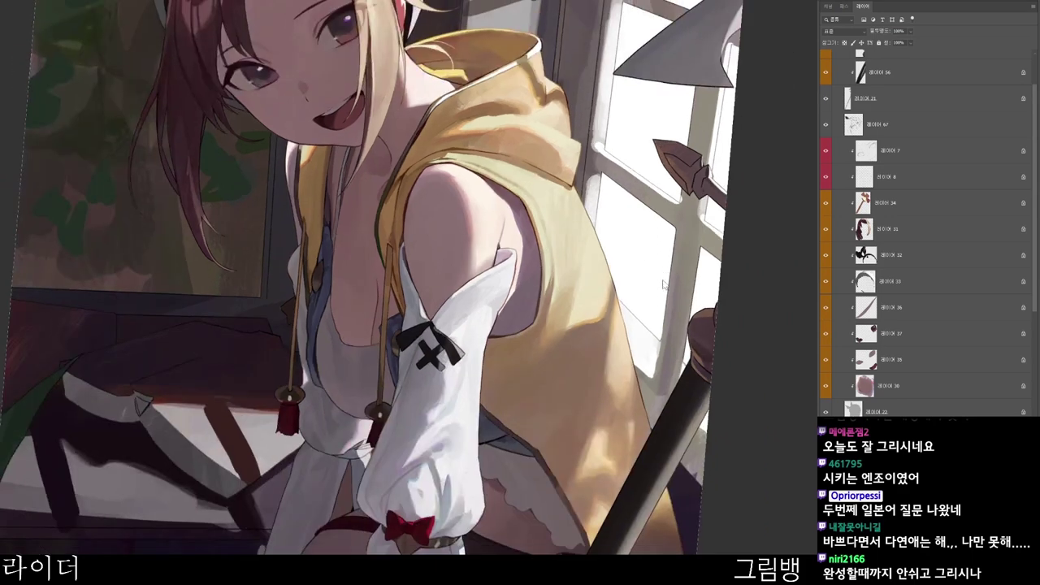
scroll(533, 271, "up", 1)
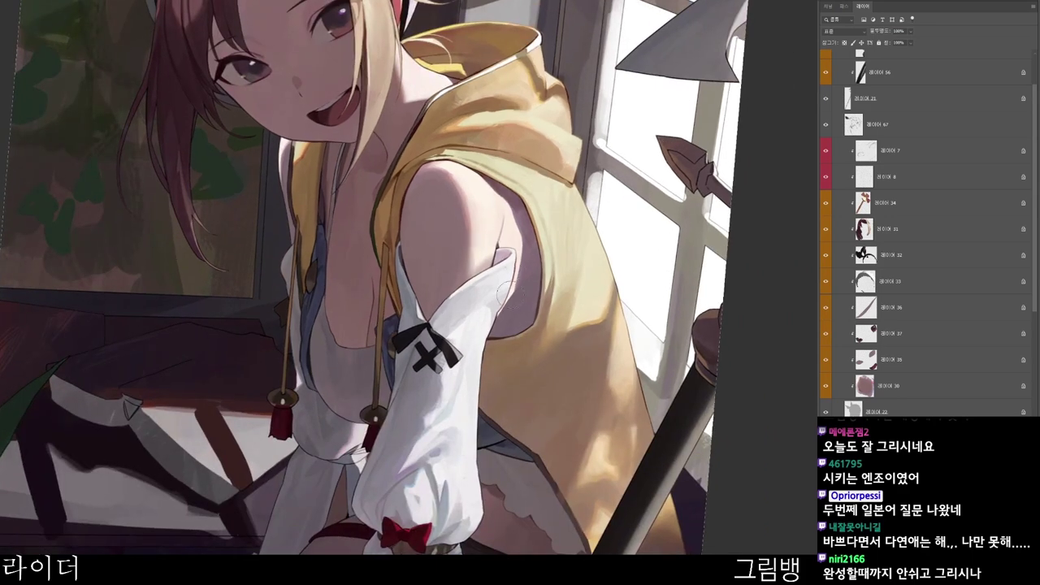
left_click_drag(509, 285, 495, 328)
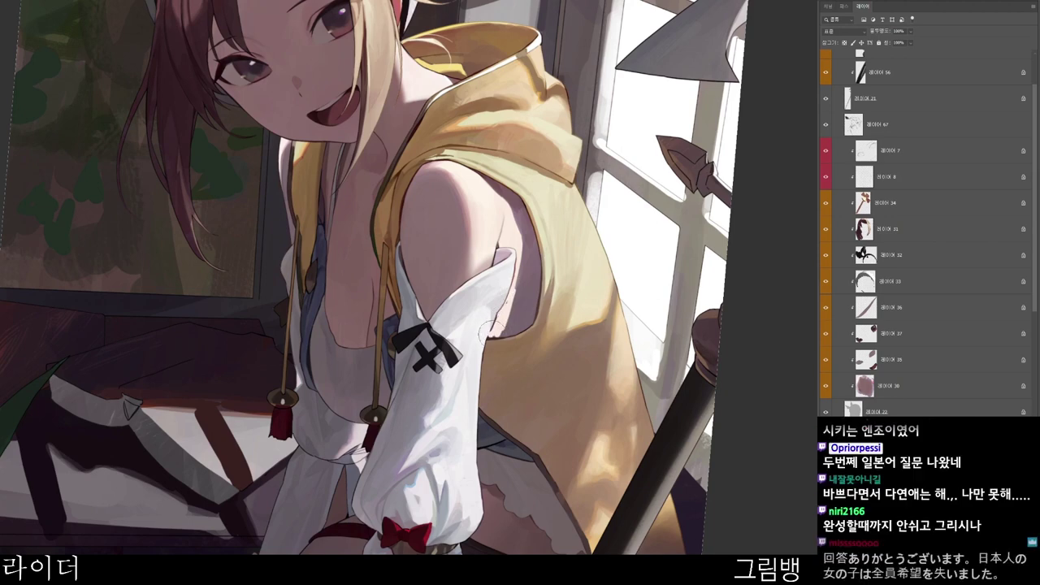
scroll(540, 335, "up", 1)
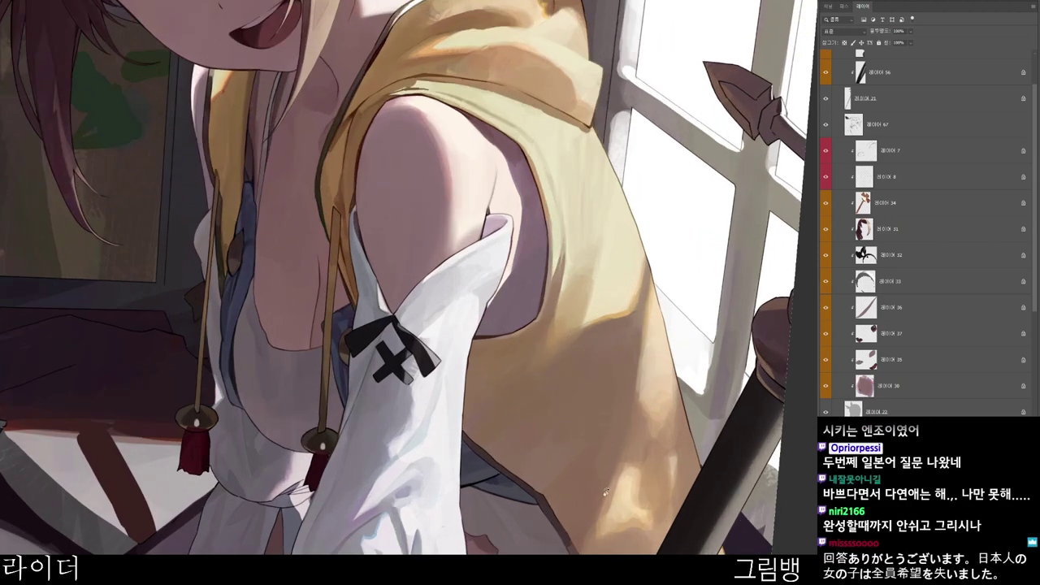
key("Escape")
left_click_drag(673, 394, 622, 472)
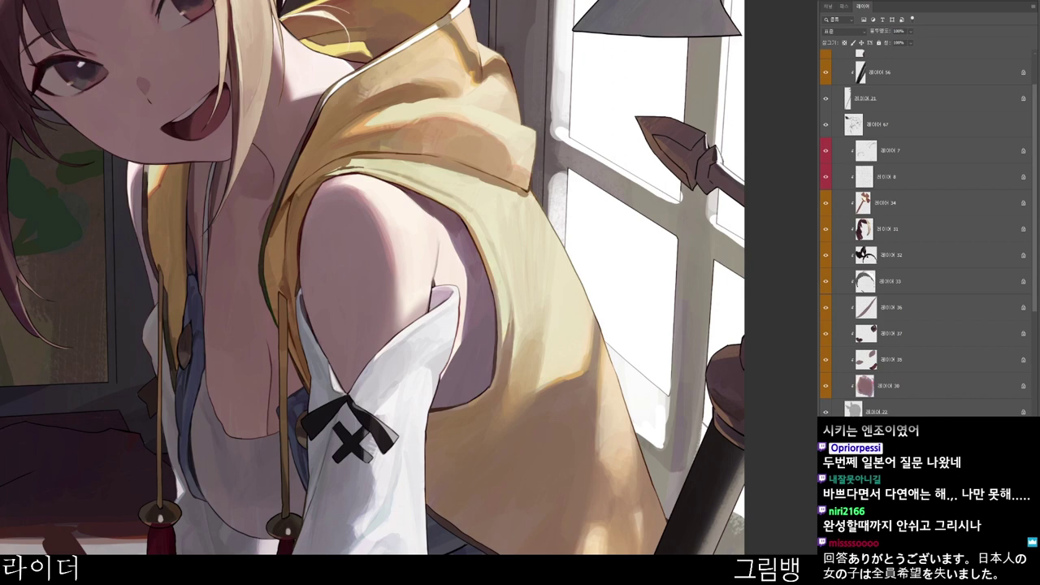
- Sample the mauve shade inside the armhole, switch to that area's layer, and repaint the shadow along the sleeve's edge
left_click(458, 341, "alt")
left_click_drag(457, 336, 446, 386)
key("ctrl+z")
left_click(469, 347, "ctrl")
left_click_drag(457, 328, 435, 403)
mouse_move(458, 349)
left_mouse_down()
mouse_move(418, 416)
mouse_move(433, 405)
left_mouse_up()
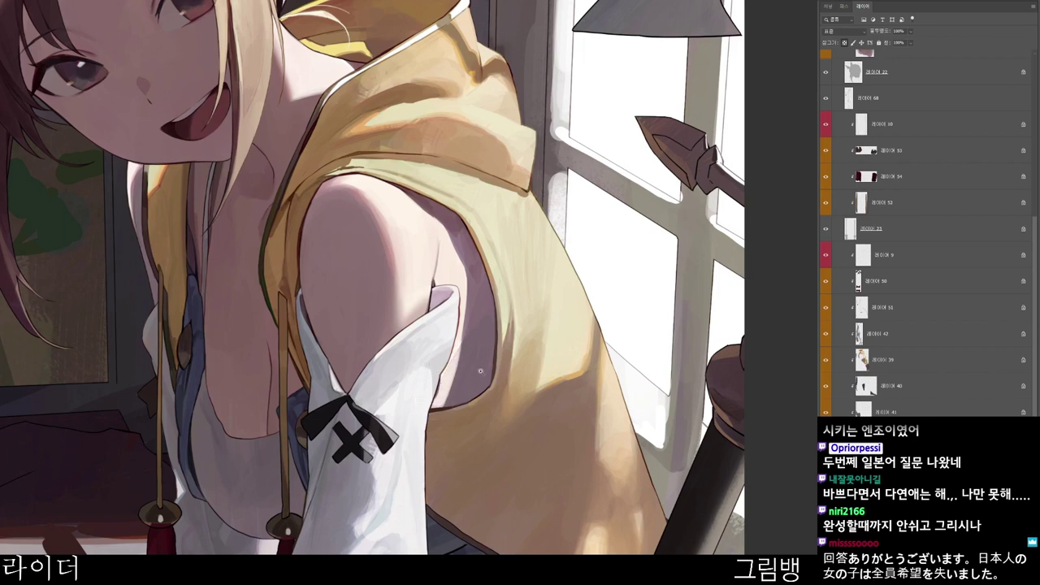
- Set the paint color to the pink bf7894 and tint the lower inside of the armhole next to the sleeve
scroll(480, 371, "down", 2)
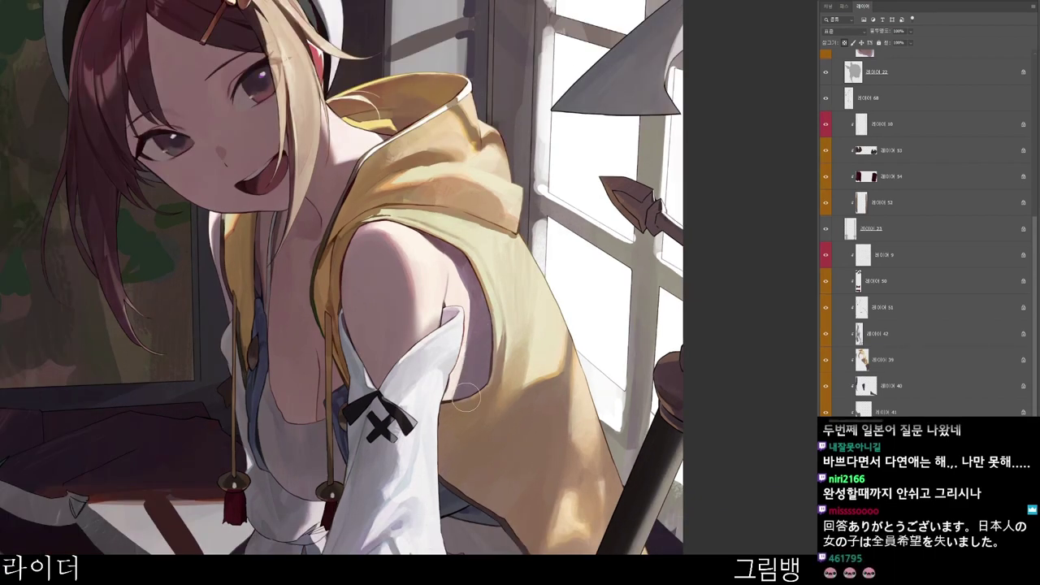
key("n")
left_click(452, 88)
left_click(712, 36)
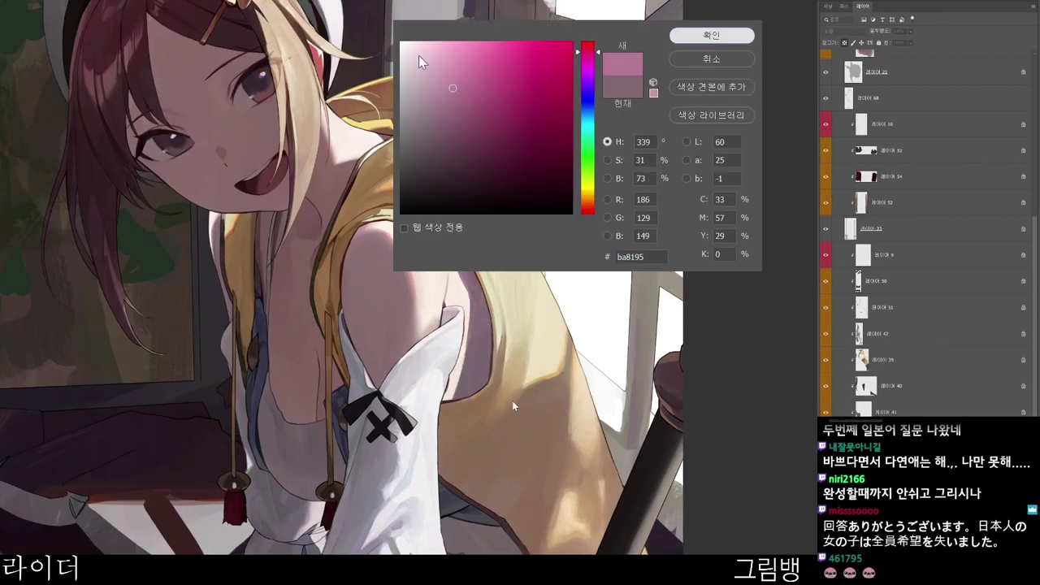
key("Return")
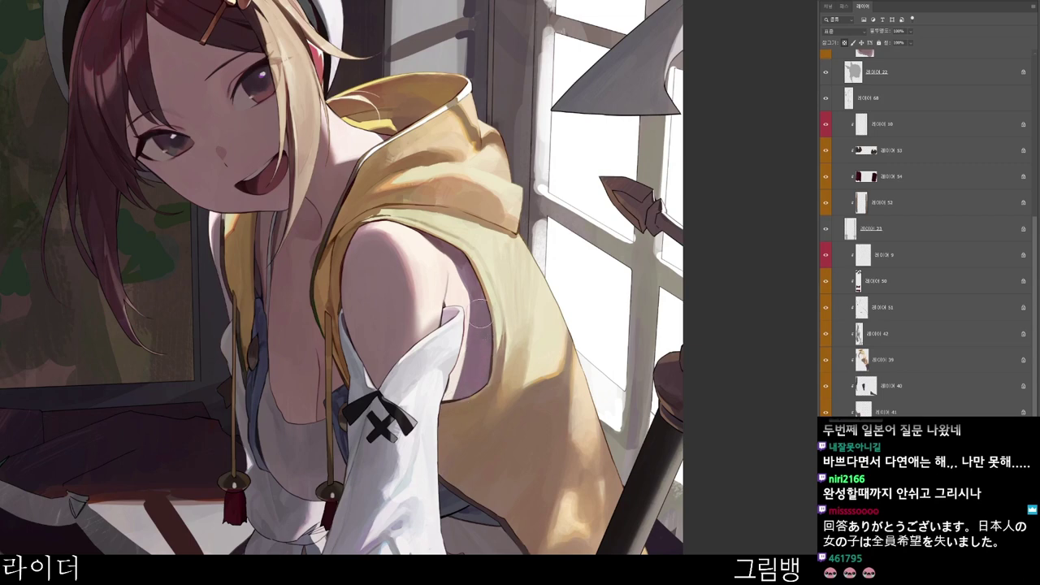
key("alt+backslash")
left_click(464, 85)
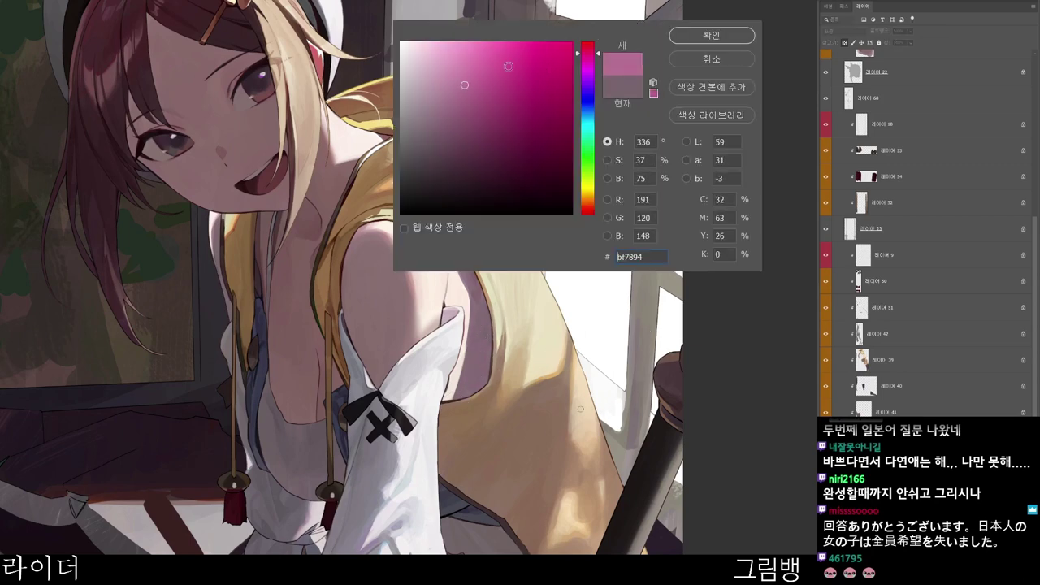
left_click(699, 37)
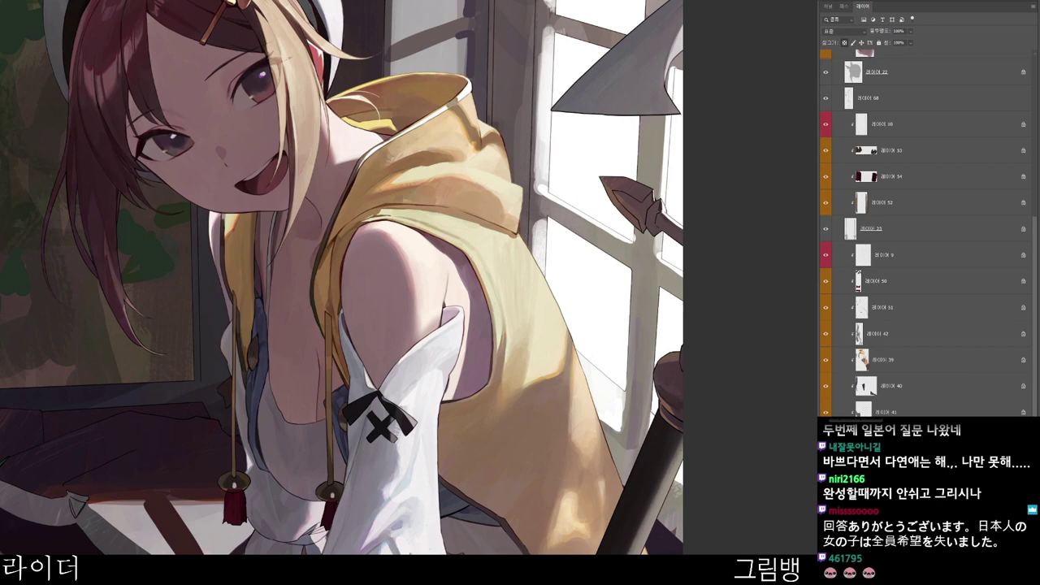
left_click_drag(460, 368, 450, 400)
left_click_drag(463, 360, 453, 396)
- Switch to layer 레이어 68, choose a dark paint color, and refine the outline around the armhole
left_click(893, 255)
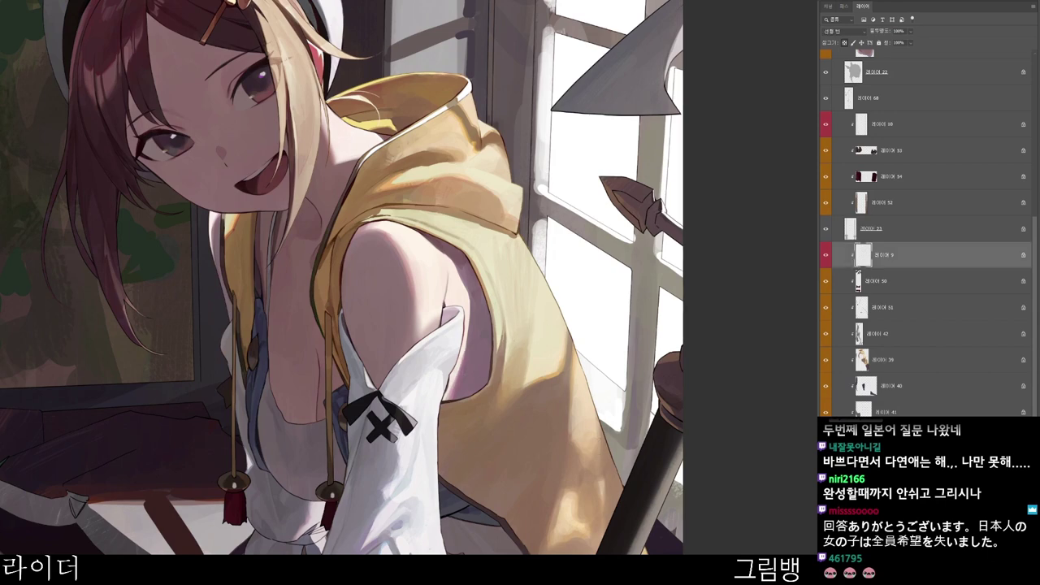
left_click(894, 98)
left_click_drag(577, 368, 579, 273)
key("n")
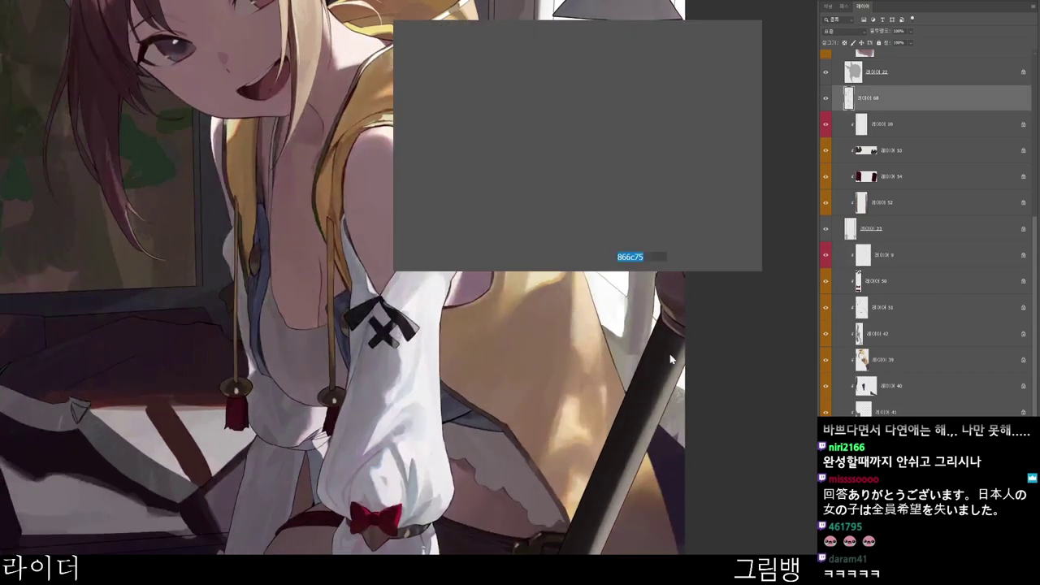
left_click(529, 183)
left_click(728, 36)
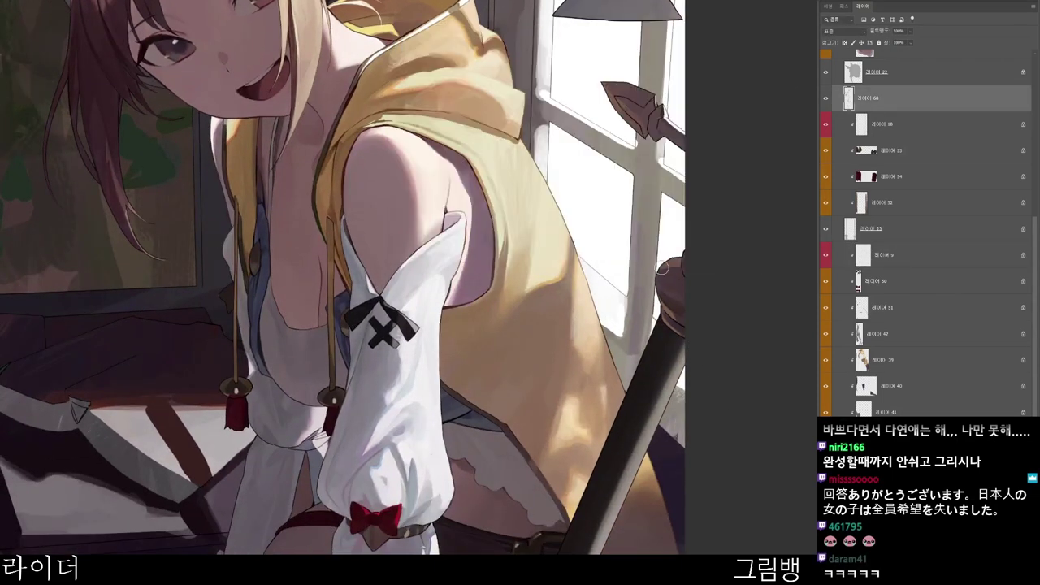
scroll(453, 276, "up", 2)
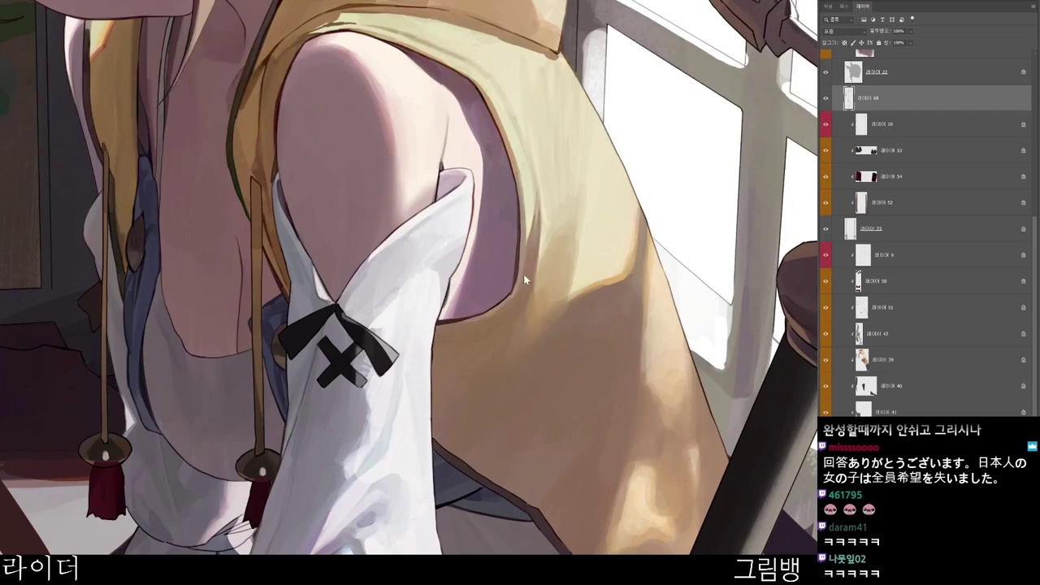
scroll(516, 272, "down", 1)
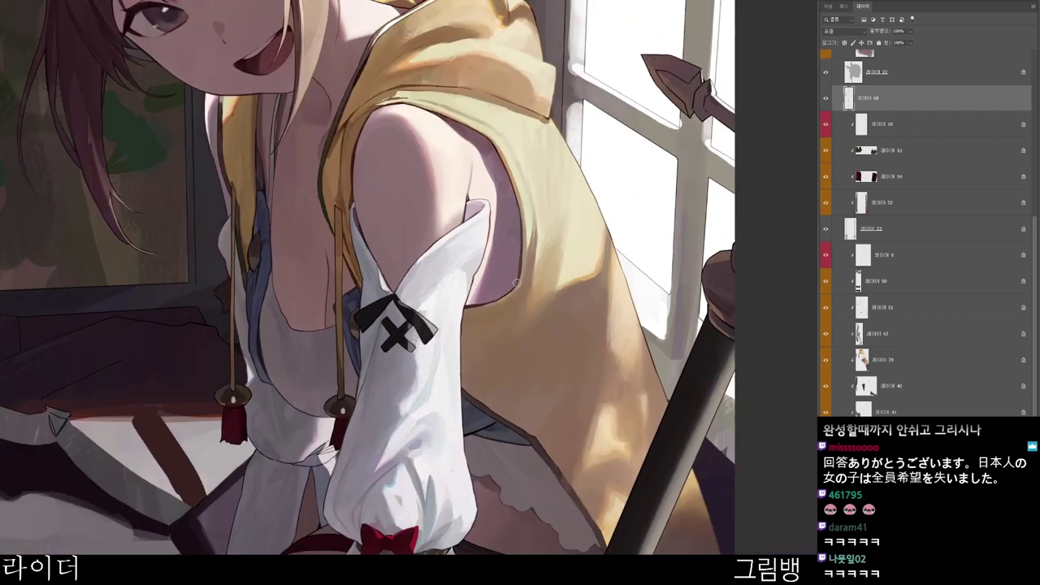
scroll(517, 282, "down", 3)
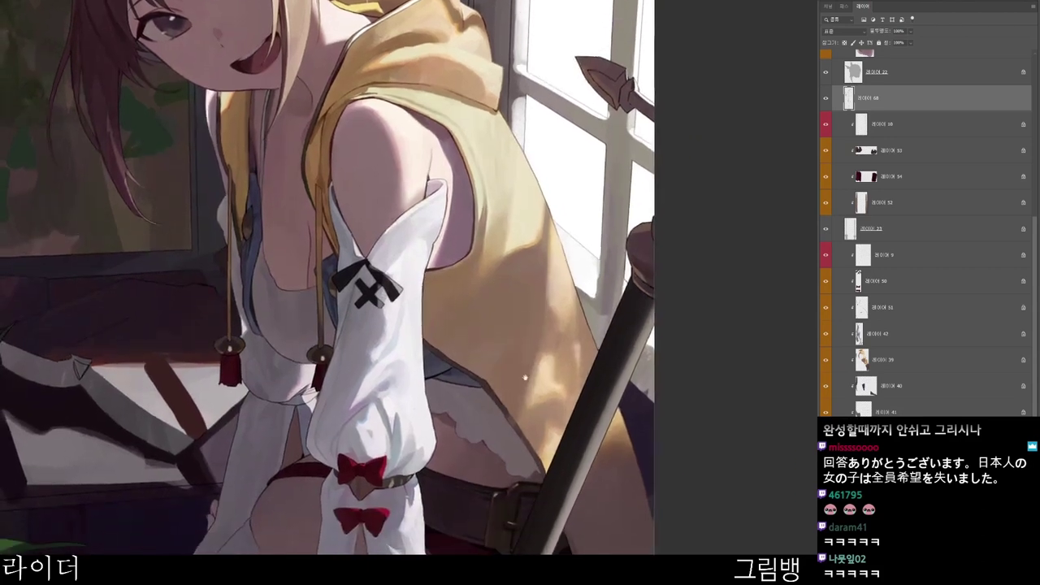
- Choose another dark paint color and refine the hoodie's lower outline behind the staff and beside the belt
left_click_drag(541, 401, 471, 377)
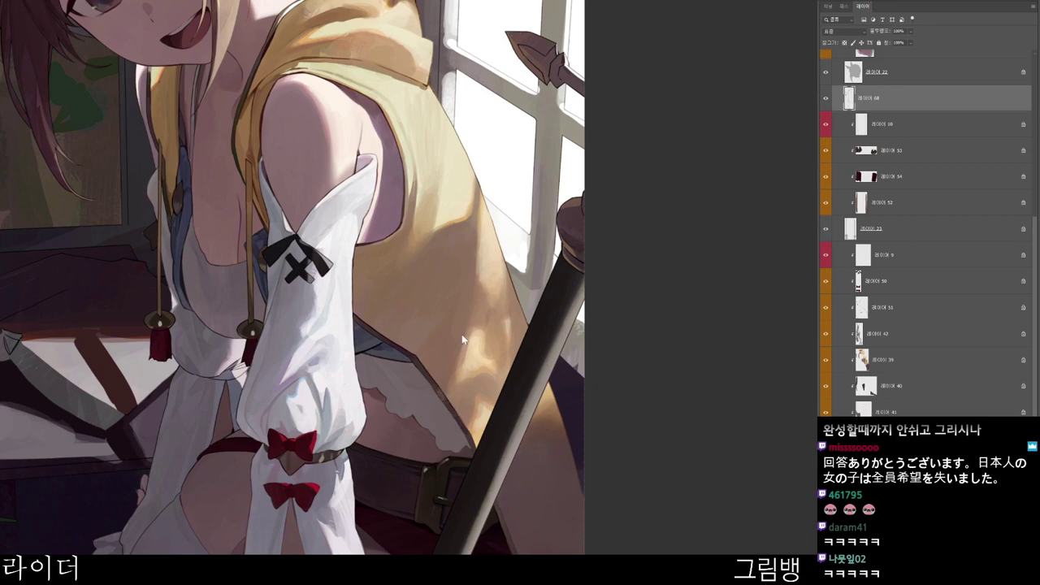
key("n")
left_click(436, 186)
left_click(675, 36)
left_click_drag(491, 491, 477, 382)
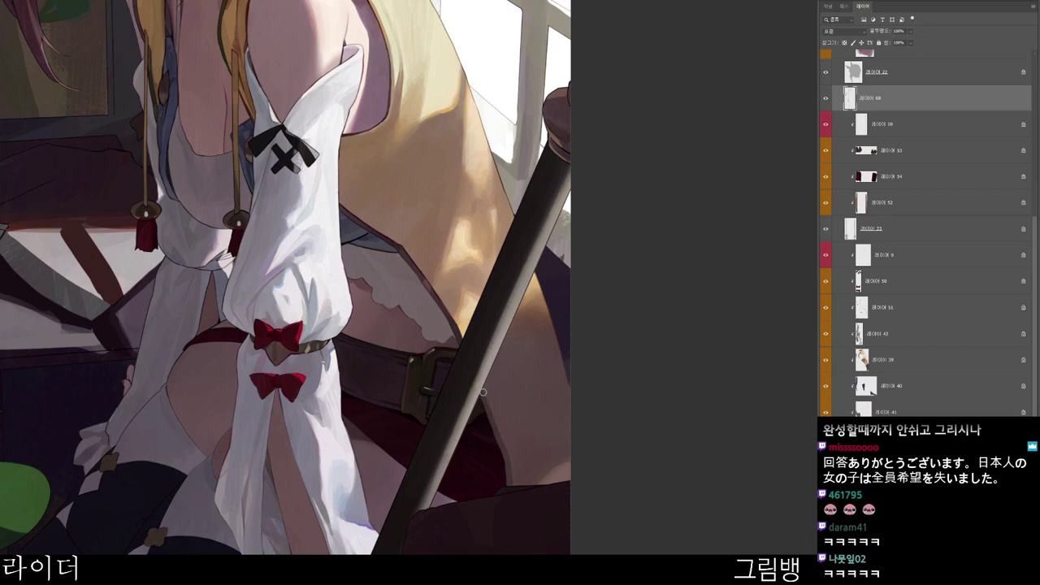
mouse_move(515, 455)
left_mouse_down()
mouse_move(520, 388)
mouse_move(517, 420)
left_mouse_up()
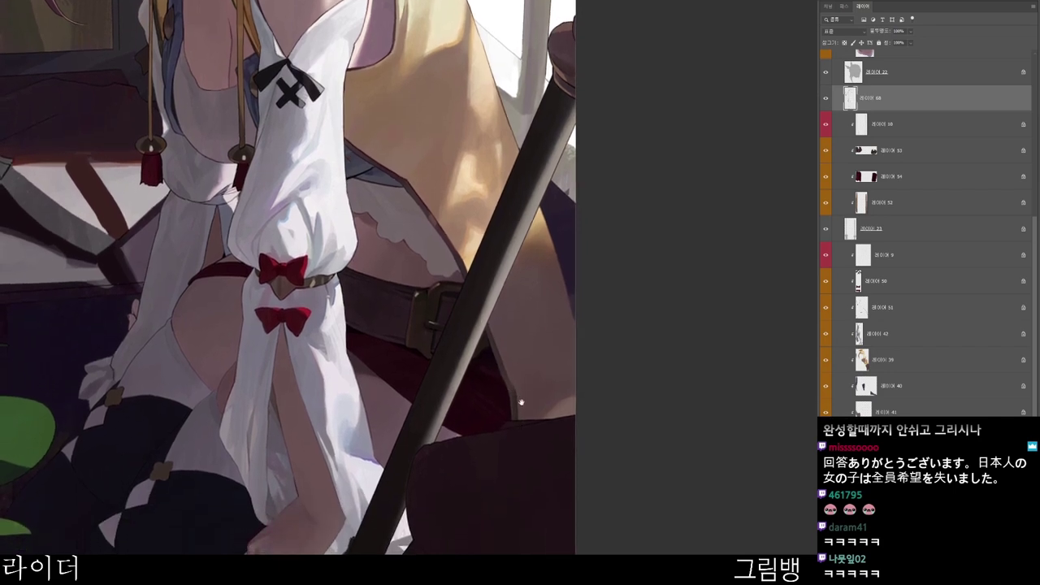
left_click_drag(520, 358, 528, 465)
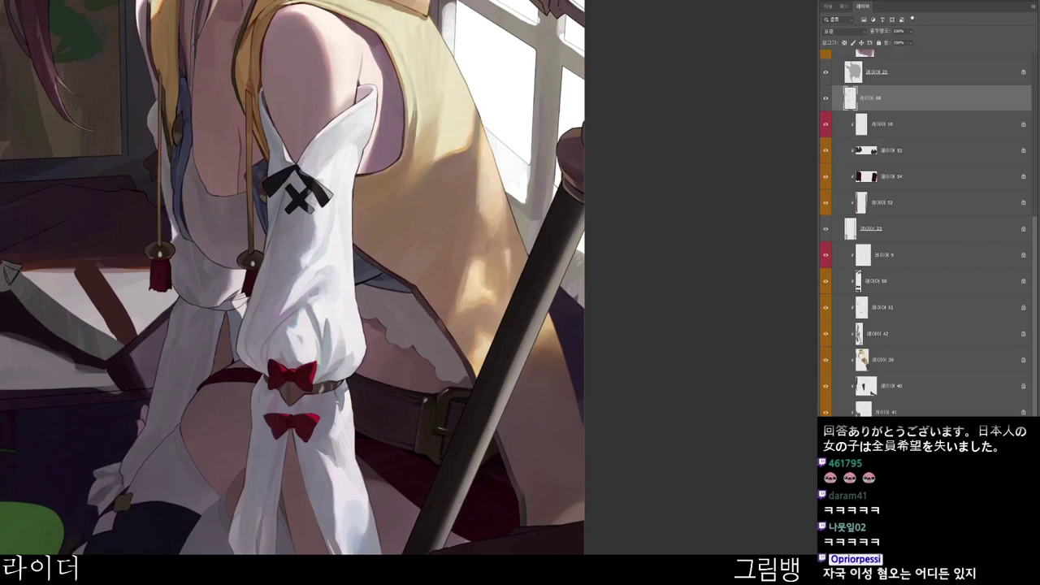
- Set the paint color to near-black 0f080a and retouch the hoodie's hem outline above the white ruffle
key("n")
left_click(485, 204)
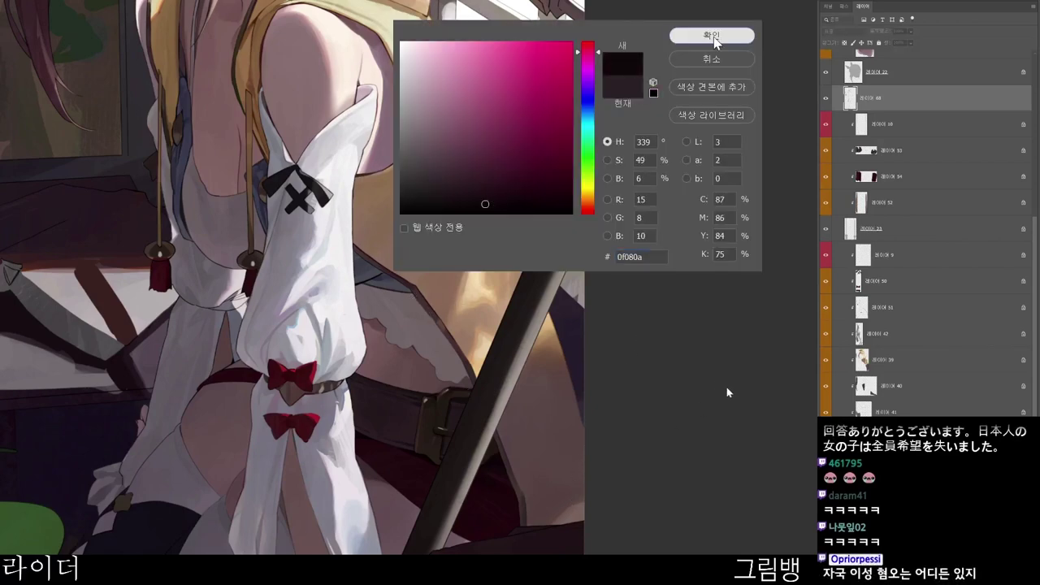
left_click(716, 42)
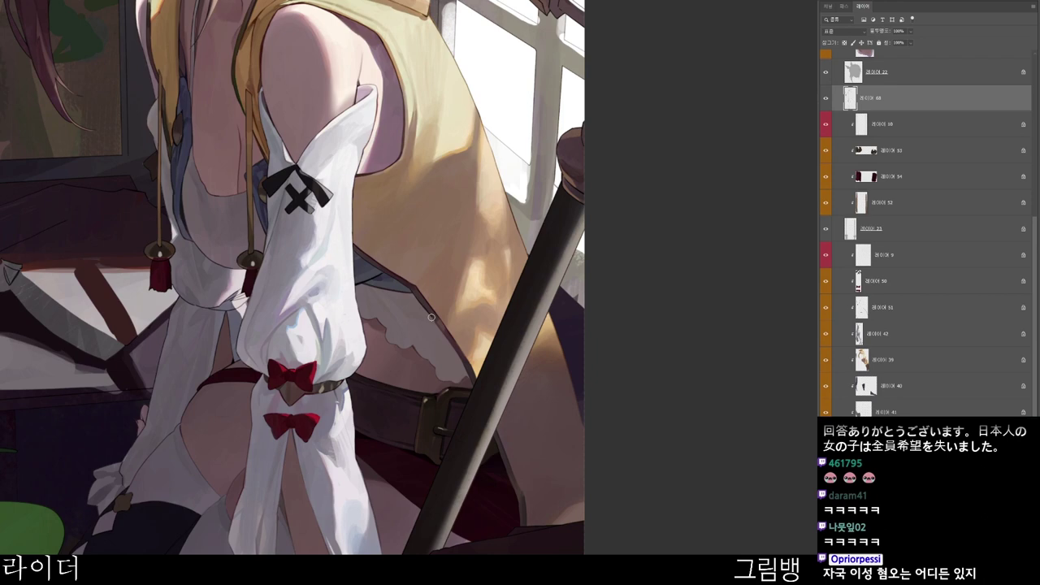
mouse_move(527, 421)
left_mouse_down()
mouse_move(625, 487)
mouse_move(633, 476)
left_mouse_up()
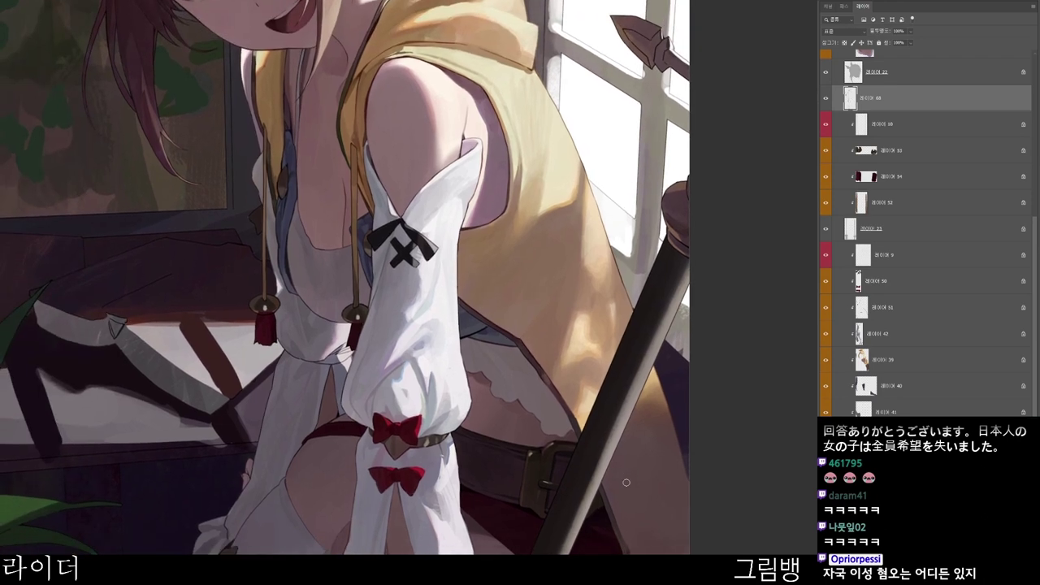
- Choose a dark paint color and touch up the outline of the white top's neckline
scroll(490, 366, "up", 2)
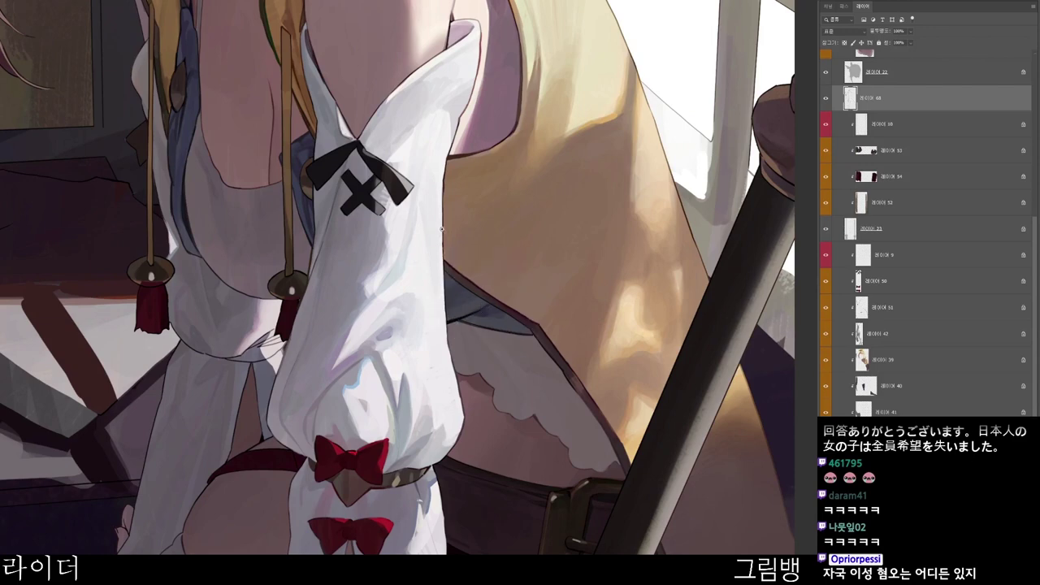
scroll(442, 229, "down", 1)
left_click_drag(327, 235, 387, 294)
key("n")
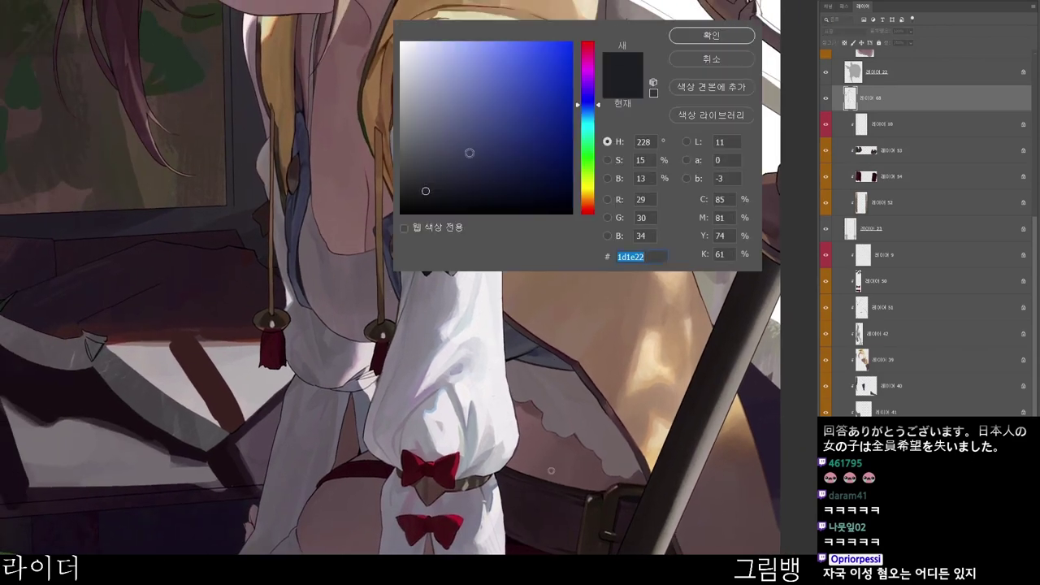
left_click(687, 34)
scroll(337, 253, "up", 3)
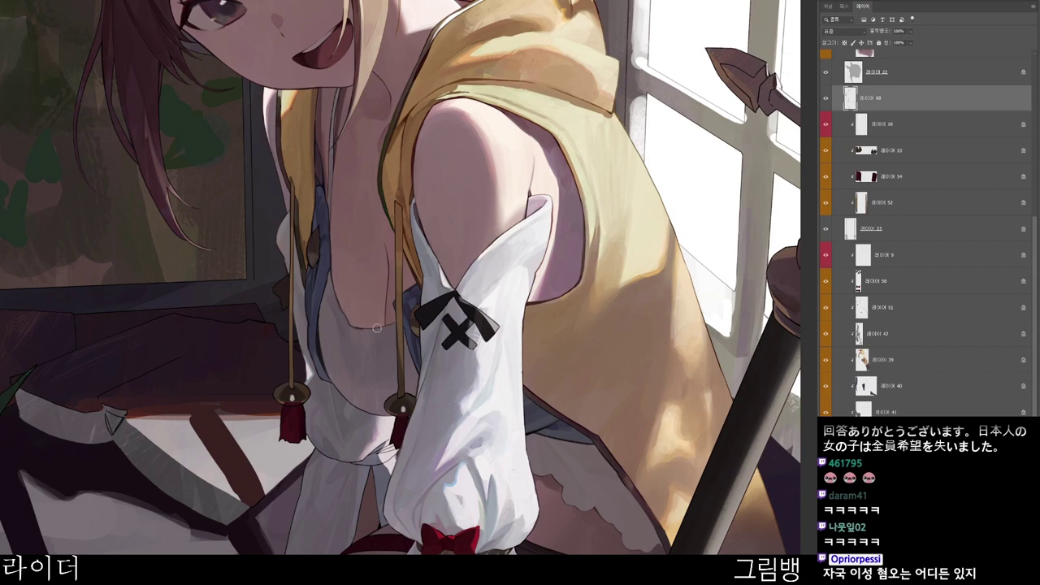
- Choose another dark paint color and refine the fine line running down the center of the chest
key("r")
left_click_drag(486, 359, 541, 252)
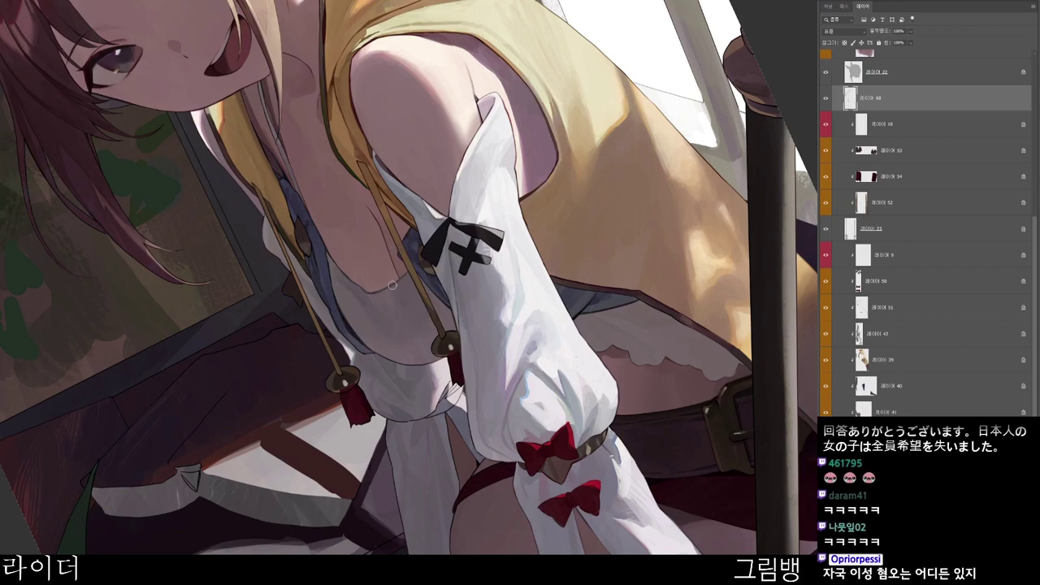
key("ctrl+minus")
key("Escape")
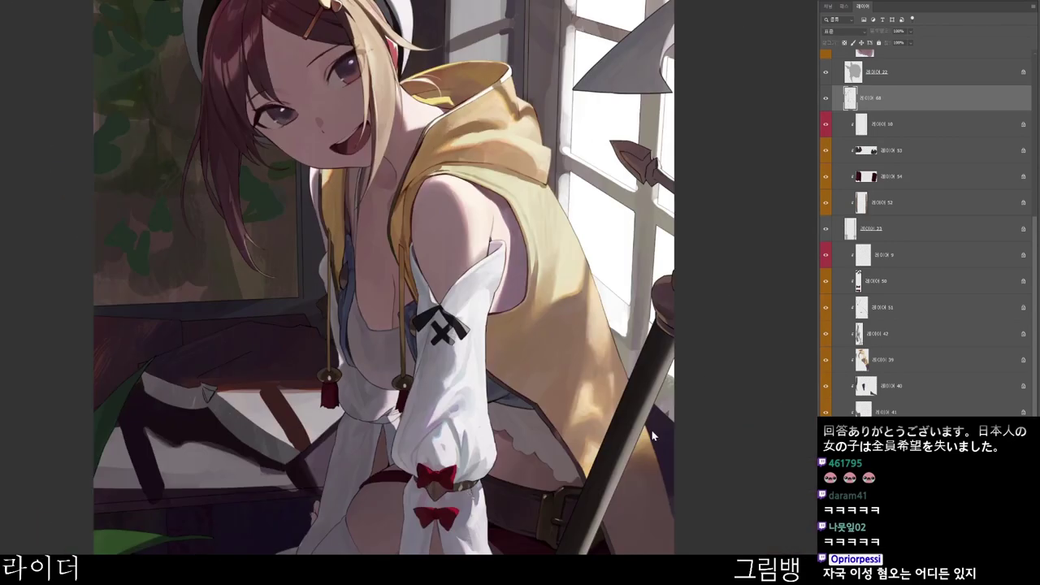
left_click(529, 168)
left_click(728, 38)
left_click_drag(431, 278, 442, 319)
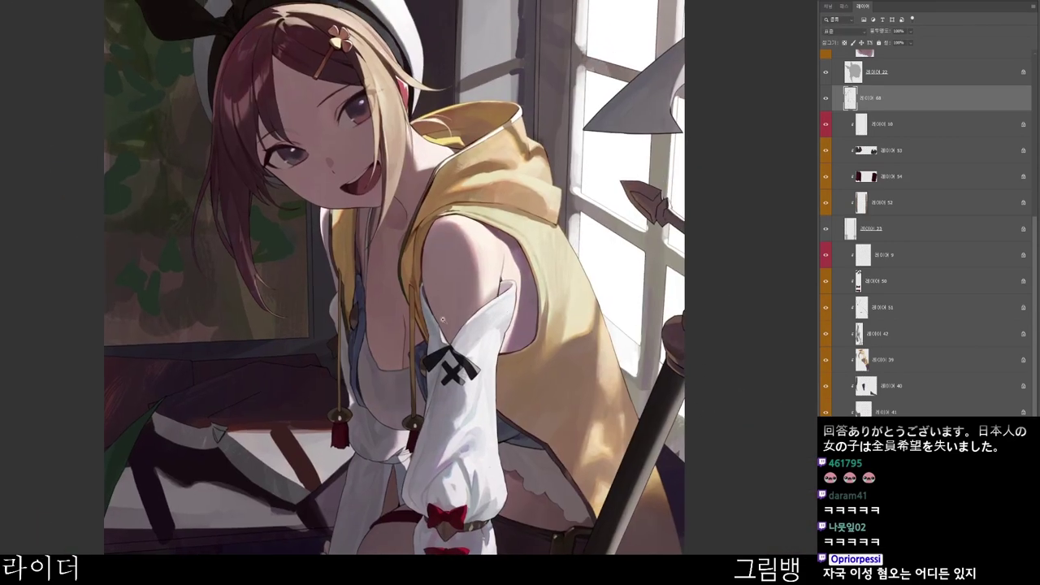
scroll(443, 320, "up", 3)
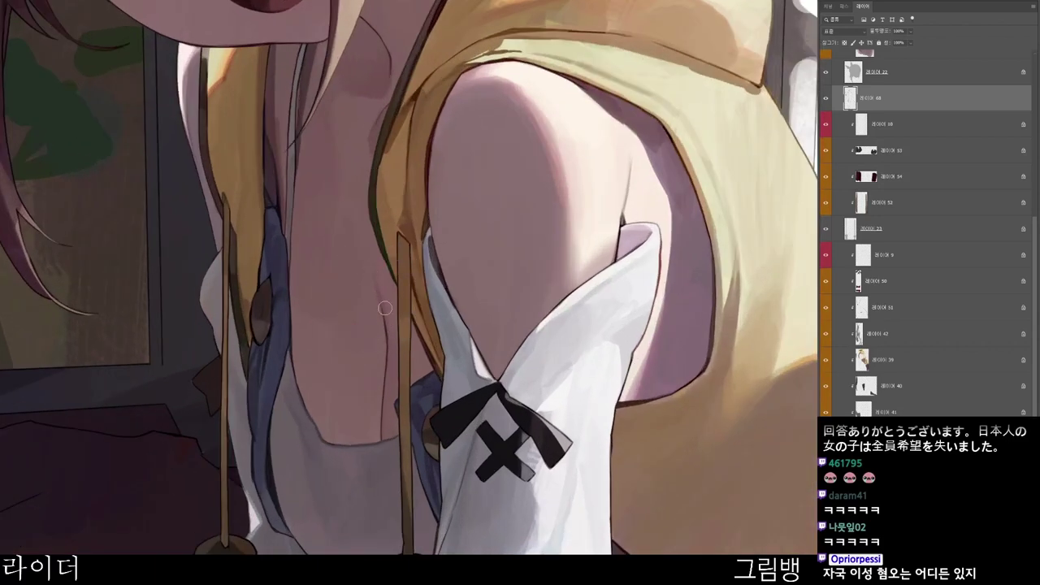
scroll(401, 289, "down", 2)
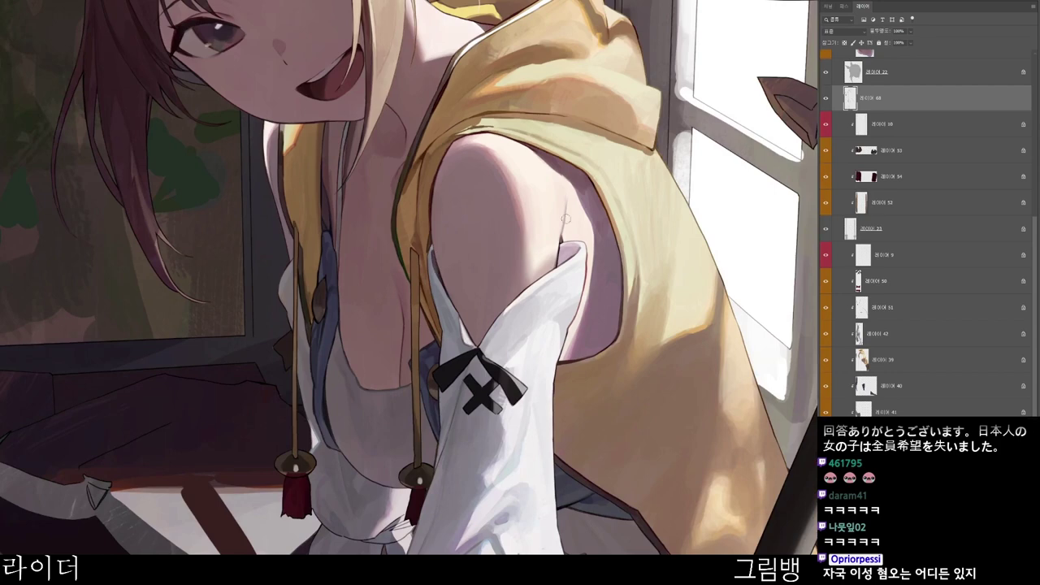
- Change the paint color again and darken the white top's neckline edge next to the hoodie cord
key("n")
left_click(444, 152)
left_click(698, 31)
scroll(429, 346, "up", 2)
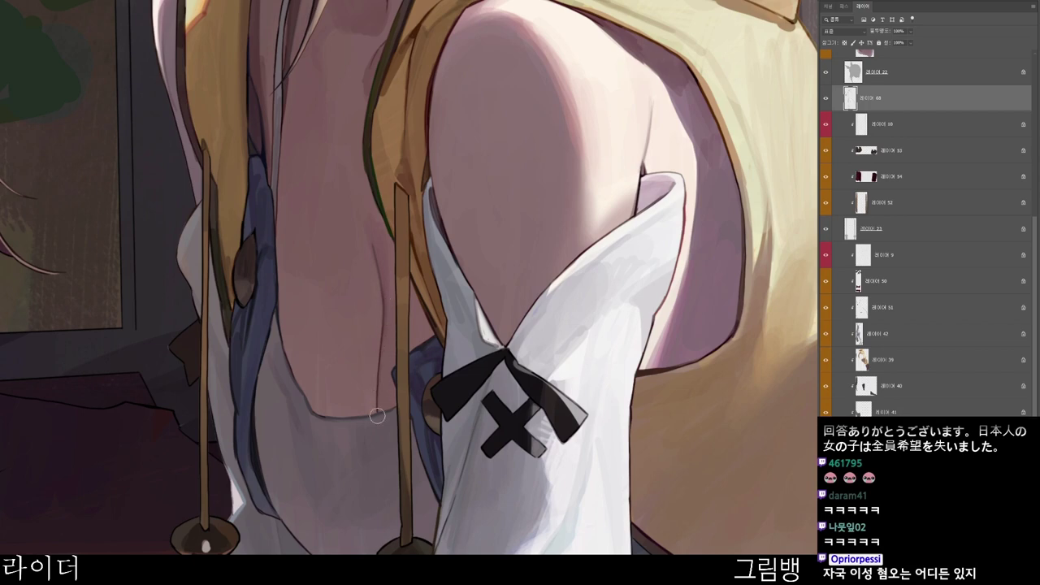
scroll(414, 316, "down", 1)
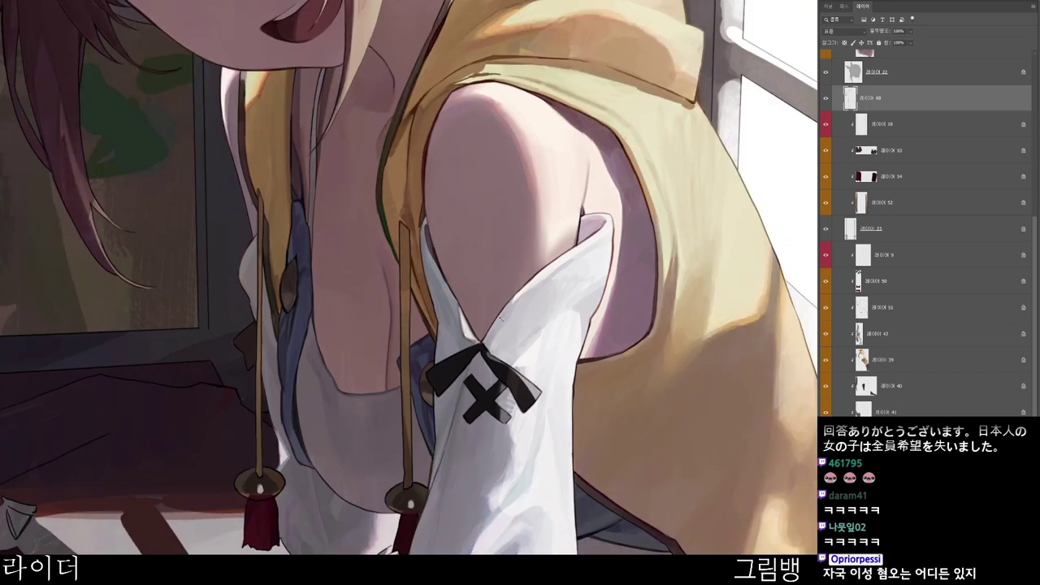
scroll(500, 316, "down", 1)
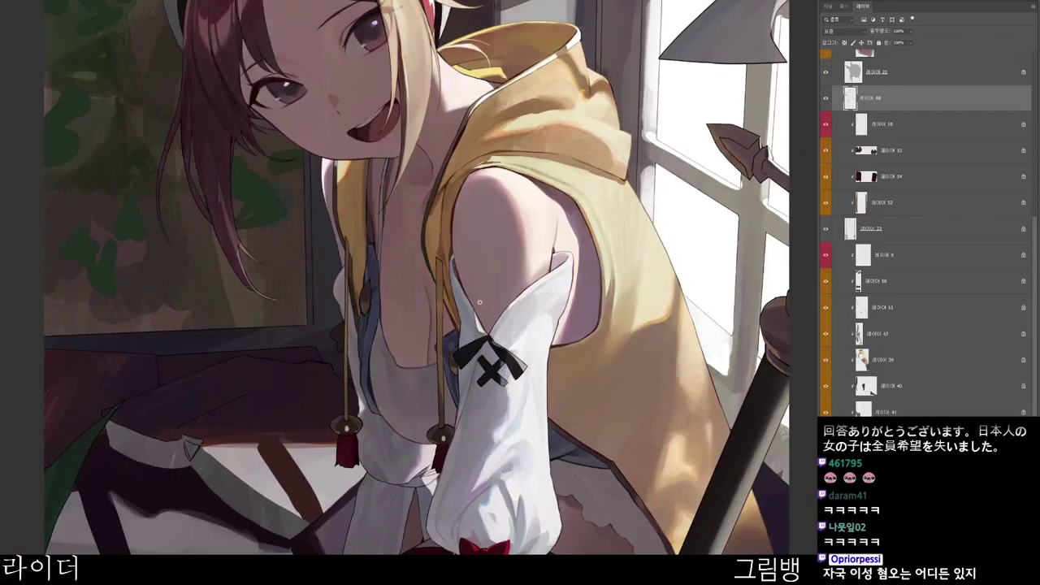
- Choose a dark paint color and draw a short contour line on the neck beneath the blond hair strand
key("n")
left_click(478, 170)
left_click(724, 31)
key("r")
left_click_drag(577, 262, 520, 291)
scroll(520, 291, "up", 1)
left_click_drag(428, 180, 434, 195)
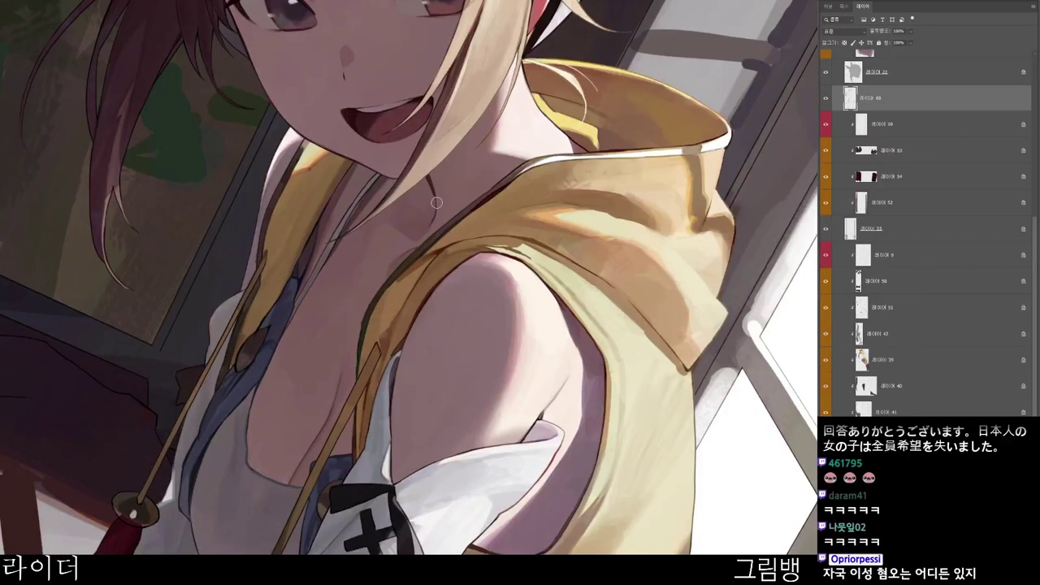
scroll(491, 152, "down", 2)
scroll(473, 151, "down", 1)
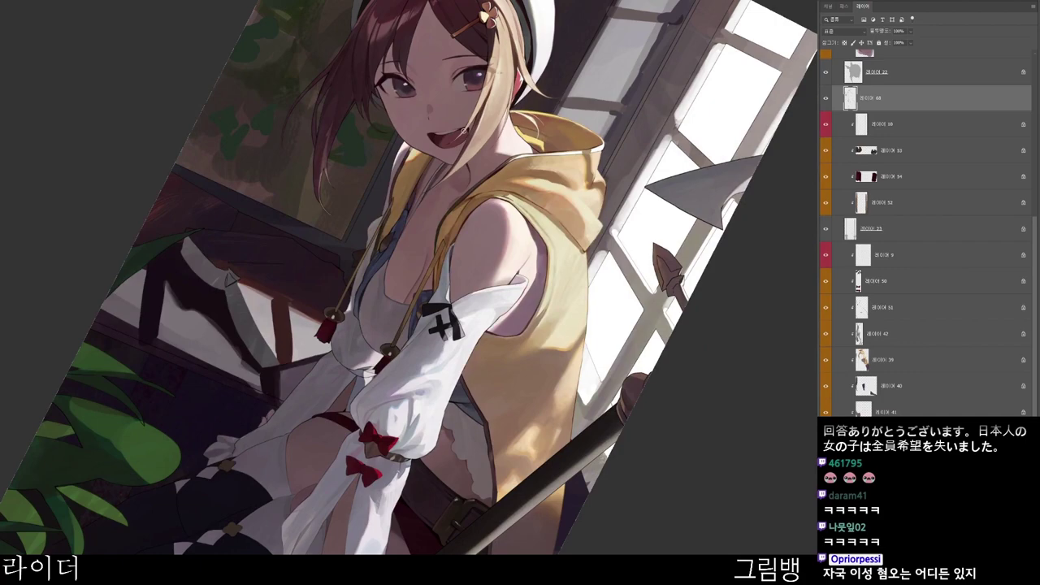
- Choose a muted dark paint color and paint a shadow fold on the white ruffle under the hoodie hem
left_click_drag(553, 504, 646, 277)
key("n")
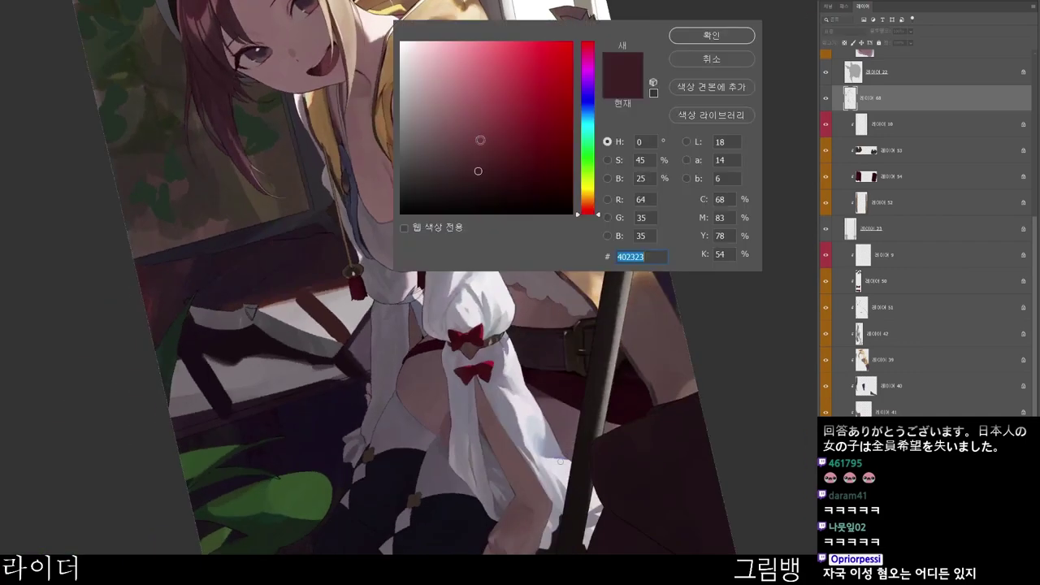
left_click(434, 174)
left_click(711, 42)
left_click_drag(659, 428, 614, 489)
scroll(549, 413, "up", 2)
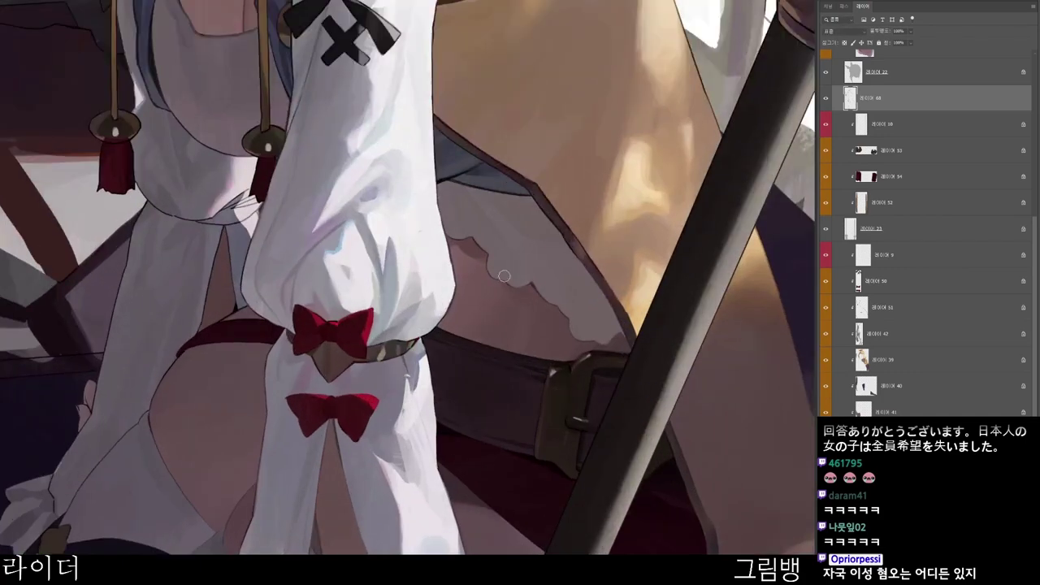
mouse_move(491, 257)
left_mouse_down()
mouse_move(509, 258)
mouse_move(492, 258)
left_mouse_up()
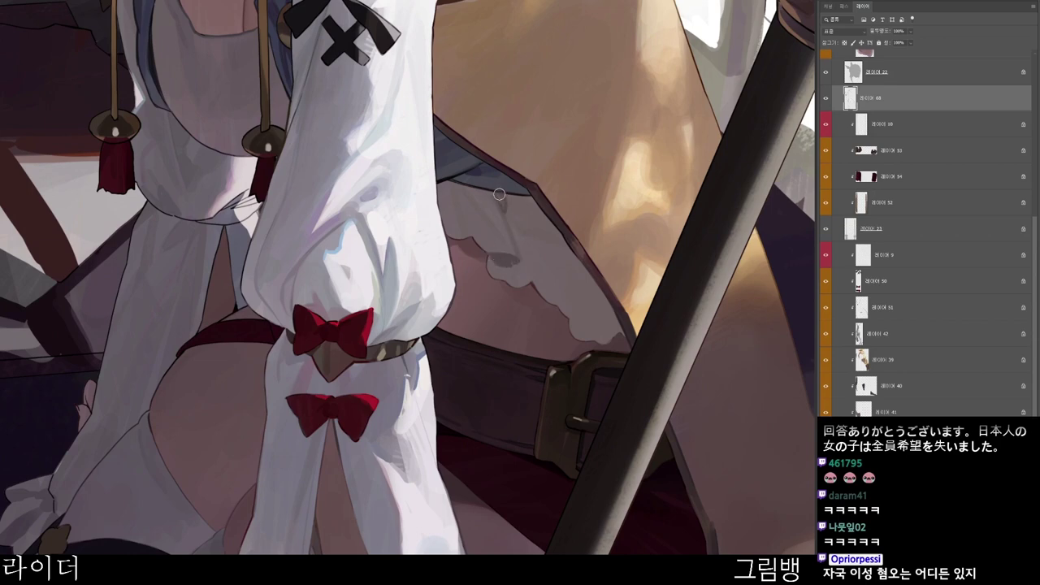
- Add more fold shading along the scalloped edge of the white ruffle above the belt
scroll(508, 212, "down", 1)
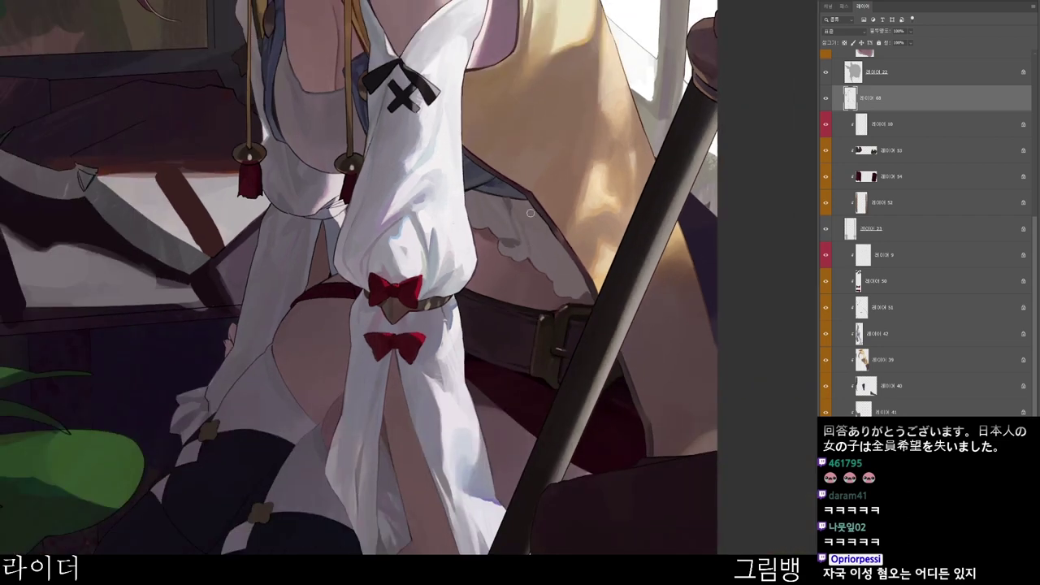
scroll(548, 233, "up", 2)
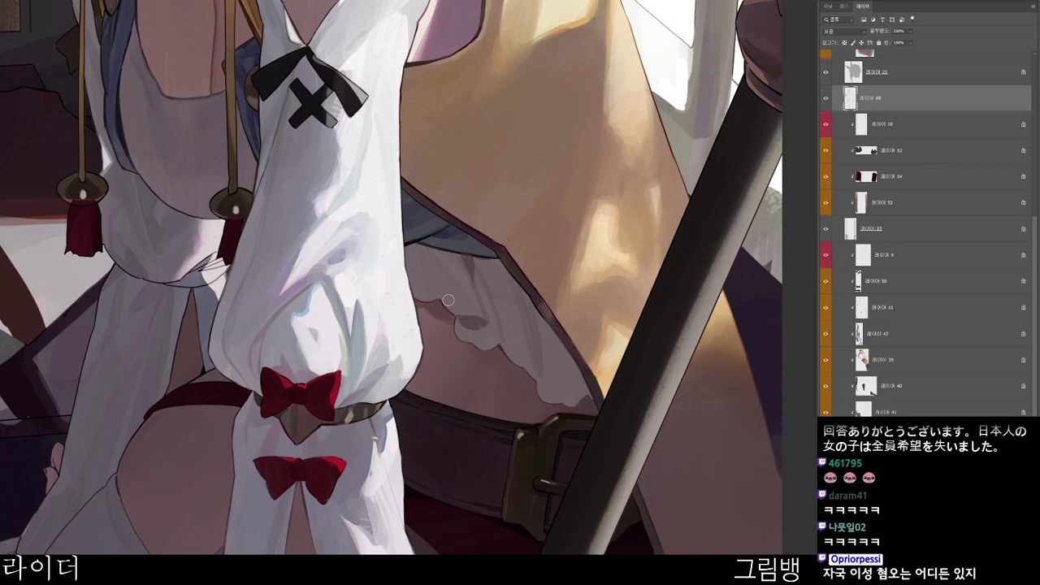
mouse_move(455, 318)
left_mouse_down()
mouse_move(473, 343)
mouse_move(506, 356)
mouse_move(504, 343)
mouse_move(491, 347)
mouse_move(528, 361)
mouse_move(541, 397)
left_mouse_up()
scroll(581, 363, "down", 3)
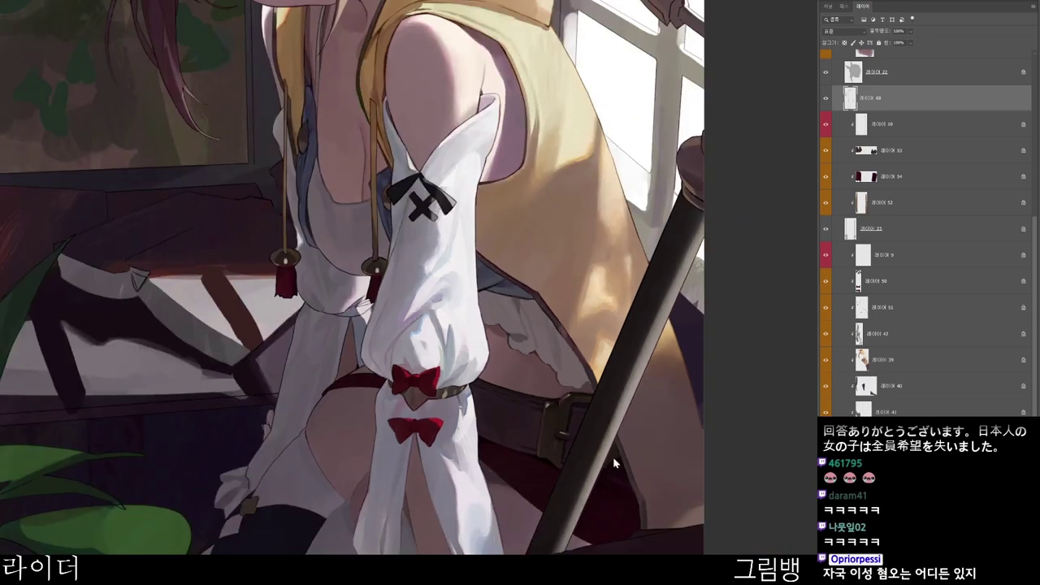
- Choose a dark paint color and refine the ruffle's folds and outline toward the belt buckle
key("n")
left_click_drag(455, 151, 430, 171)
left_click(726, 42)
scroll(575, 178, "up", 2)
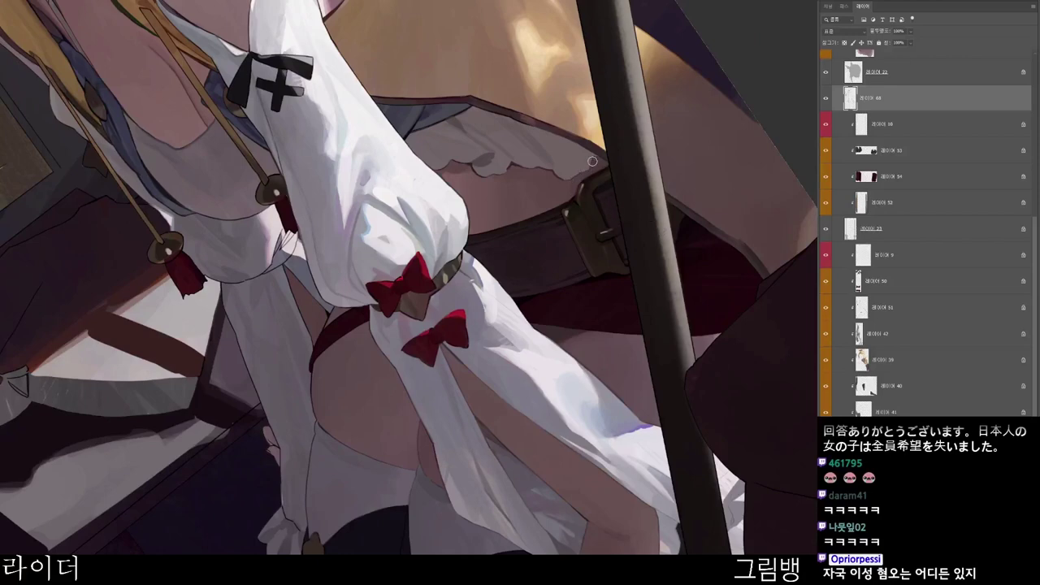
scroll(650, 168, "down", 1)
left_click_drag(652, 169, 416, 482)
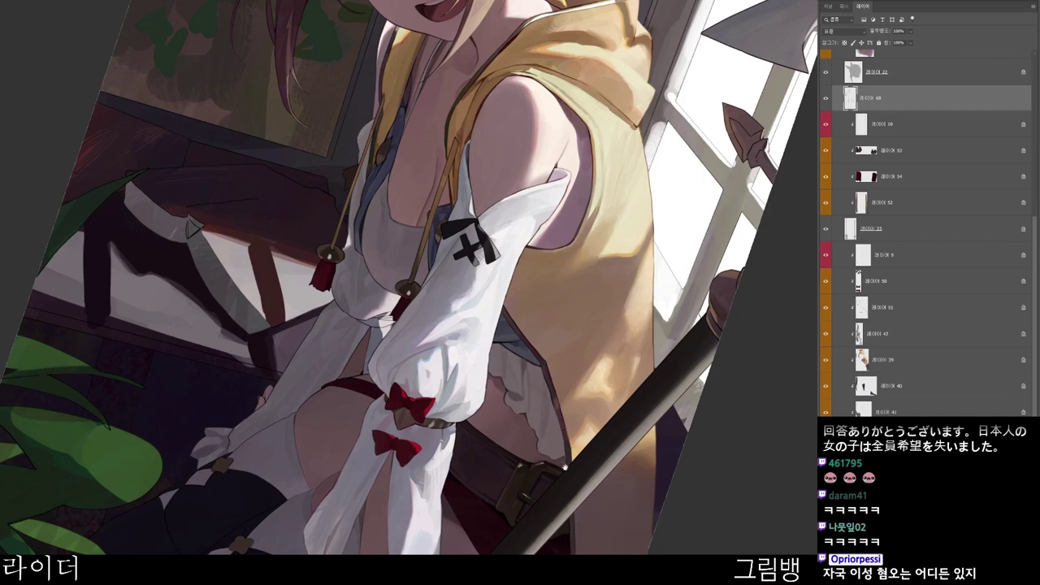
left_click_drag(572, 499, 570, 438)
left_click_drag(528, 488, 572, 443)
left_click_drag(596, 491, 513, 584)
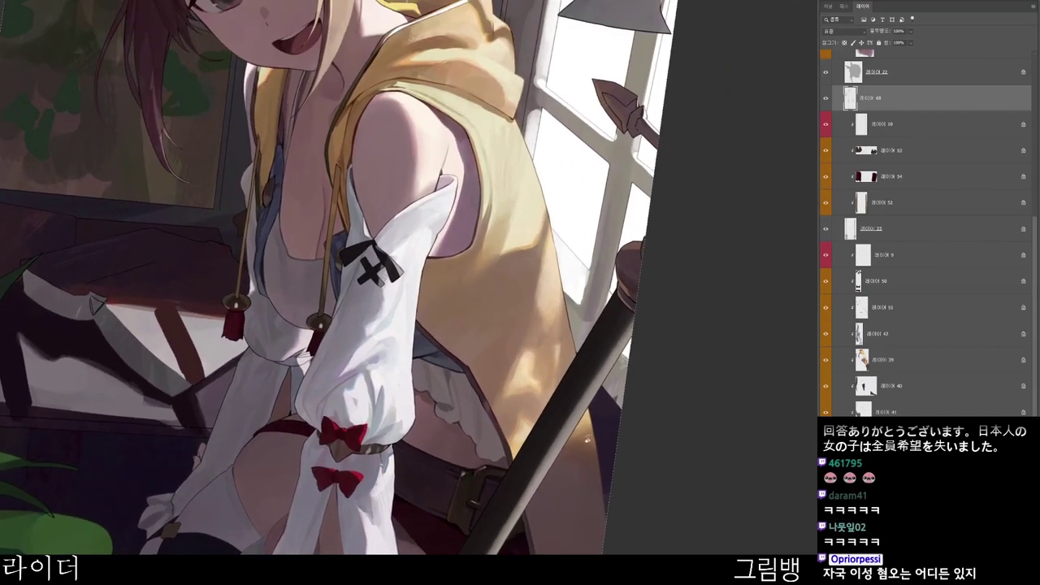
- Choose a dark paint color, then sample colors from the hoodie and retouch the lower corner of the hood
key("n")
left_click(429, 166)
left_click(711, 36)
scroll(438, 147, "up", 3)
left_click(523, 52, "alt")
mouse_move(537, 59)
left_mouse_down()
mouse_move(561, 71)
mouse_move(564, 61)
left_mouse_up()
left_click(566, 85, "alt")
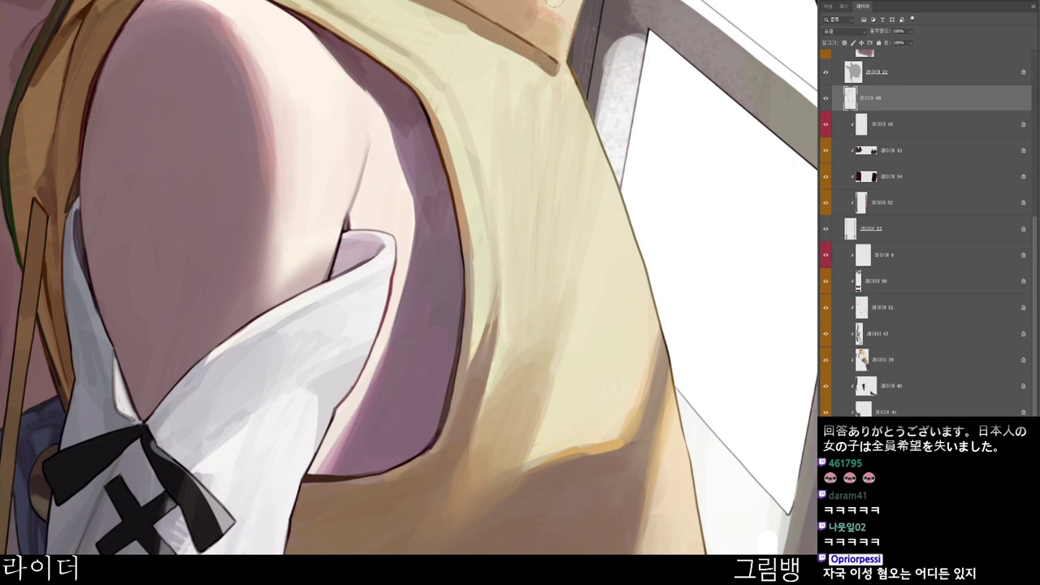
scroll(559, 55, "down", 3)
scroll(563, 60, "down", 2)
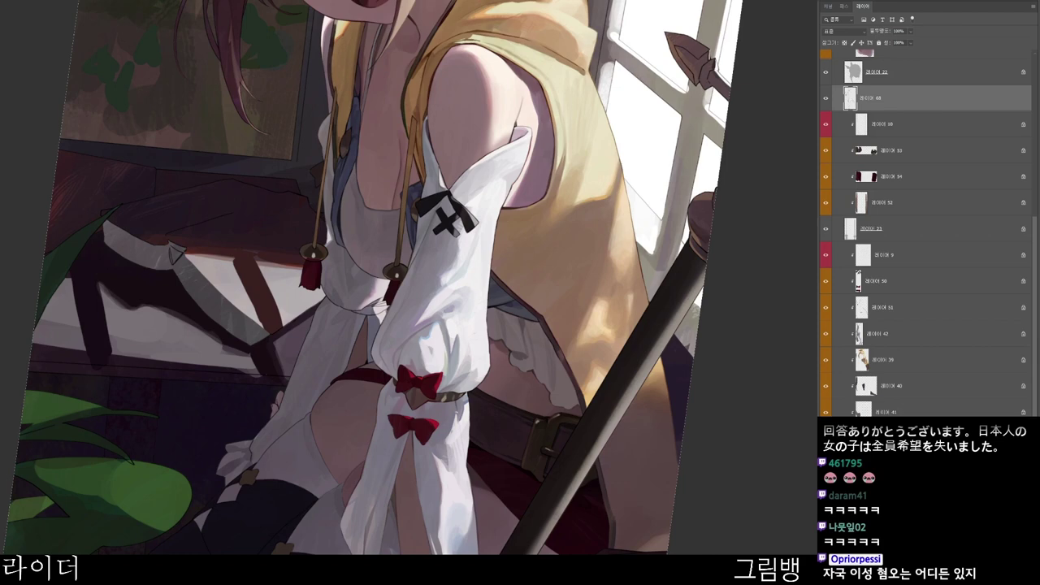
- Choose a dark paint color and retouch the tip of the ruffle where it meets the buckle and staff
mouse_move(603, 455)
left_mouse_down()
mouse_move(597, 446)
mouse_move(582, 458)
left_mouse_up()
key("Escape")
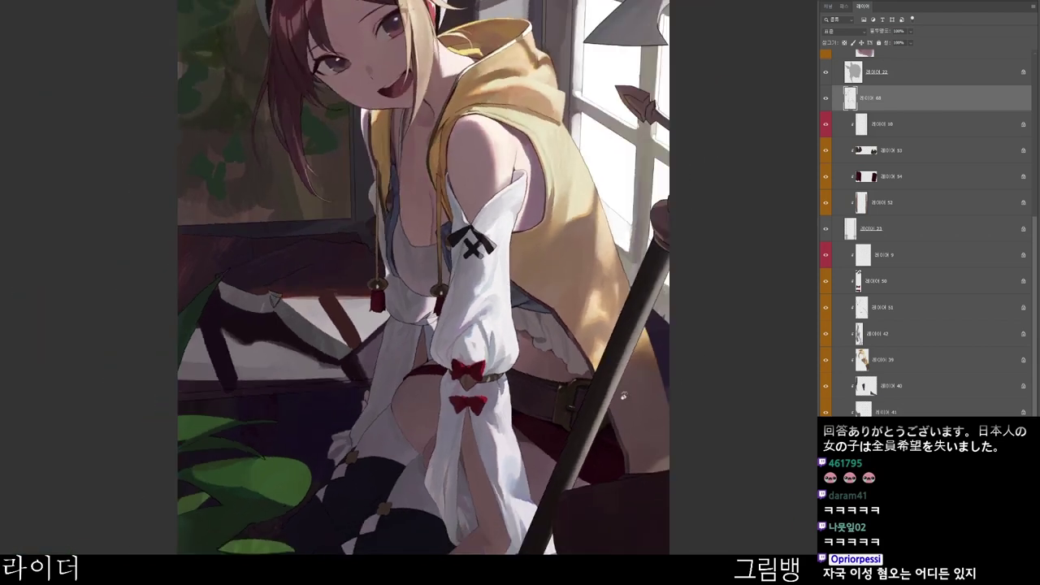
key("n")
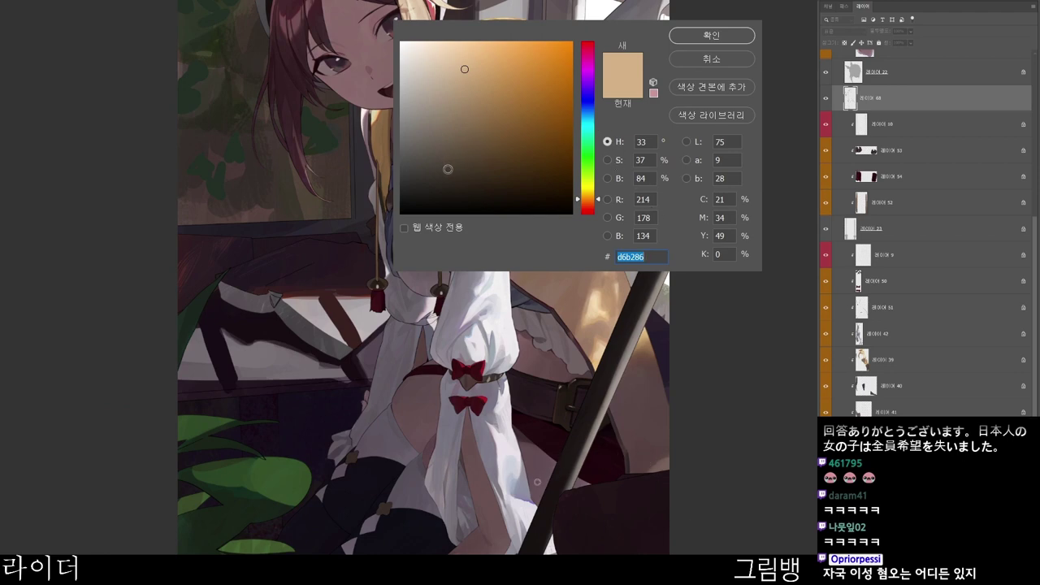
left_click(466, 176)
left_click(712, 36)
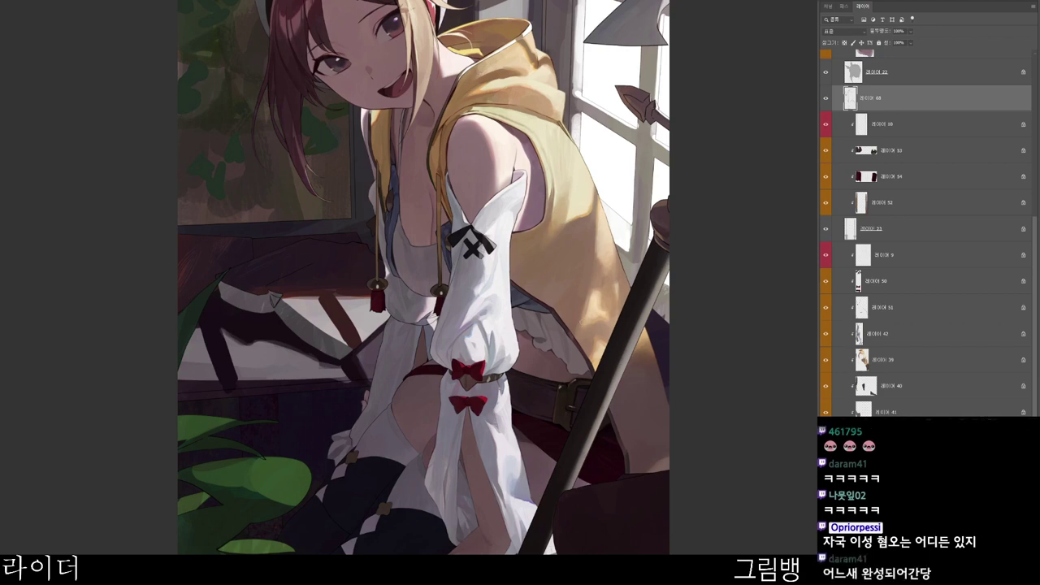
left_click_drag(572, 431, 574, 330)
key("n")
left_click(526, 168)
left_click(720, 44)
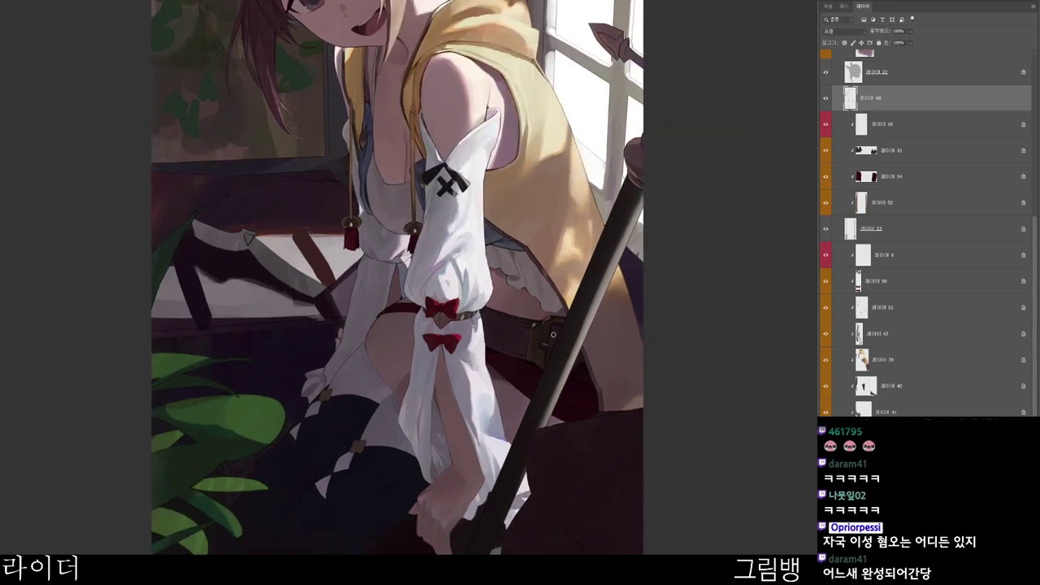
scroll(553, 334, "up", 2)
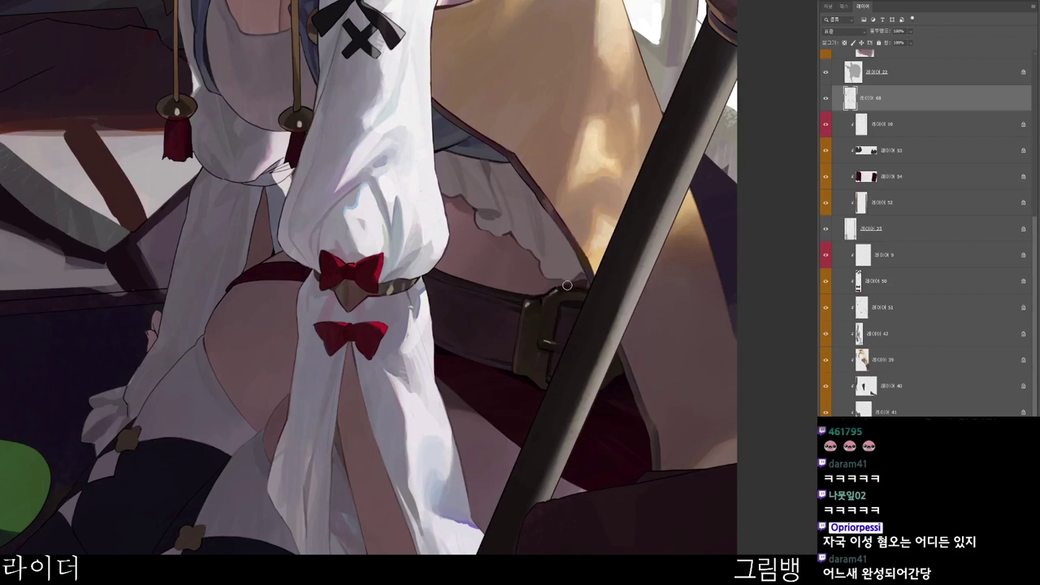
scroll(581, 284, "down", 2)
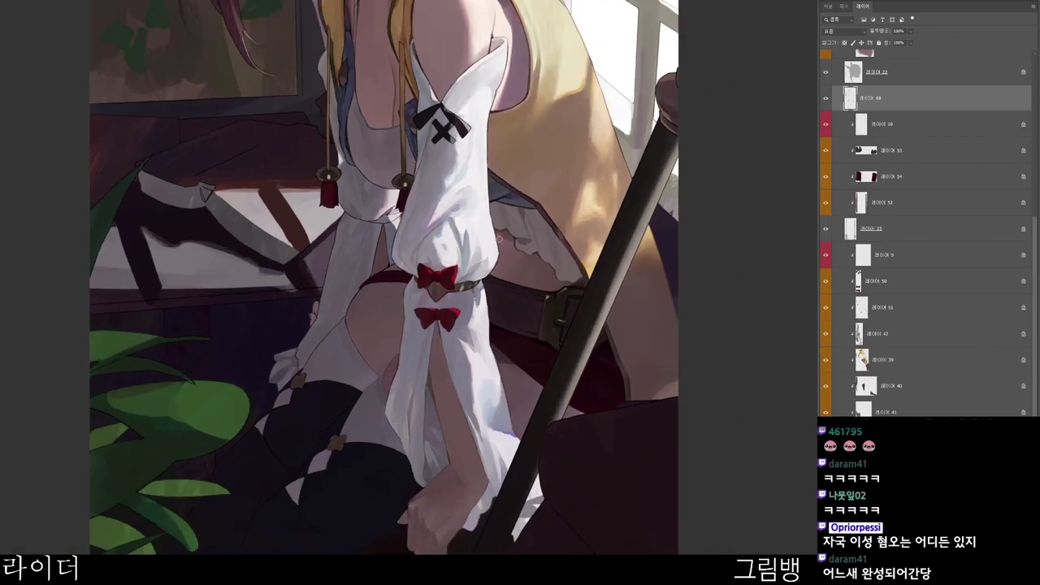
- Choose a dark crimson paint color and retouch the outline along the back of the hand below the sleeve
left_click_drag(492, 216, 483, 269)
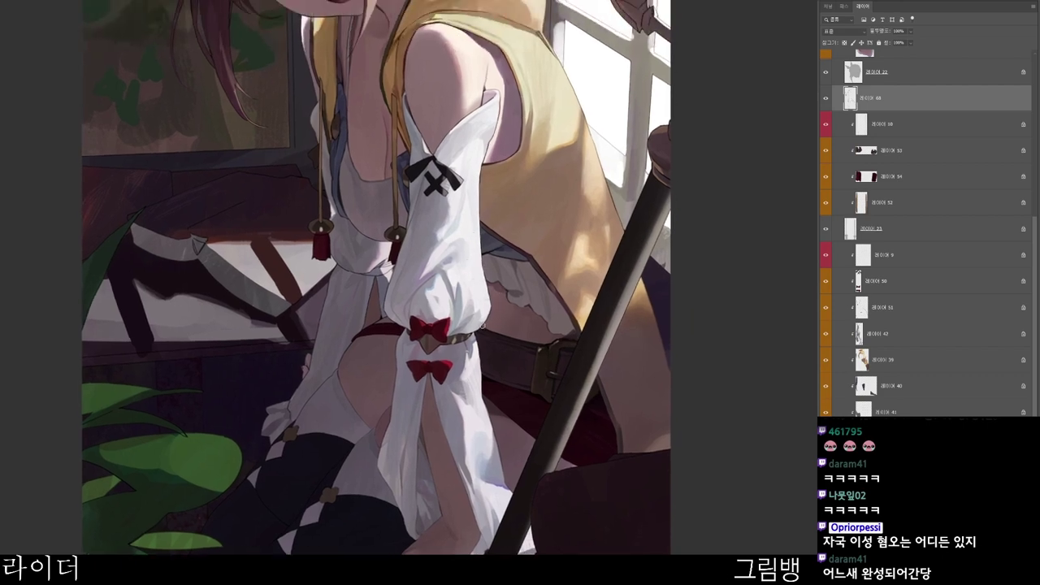
scroll(510, 326, "down", 1)
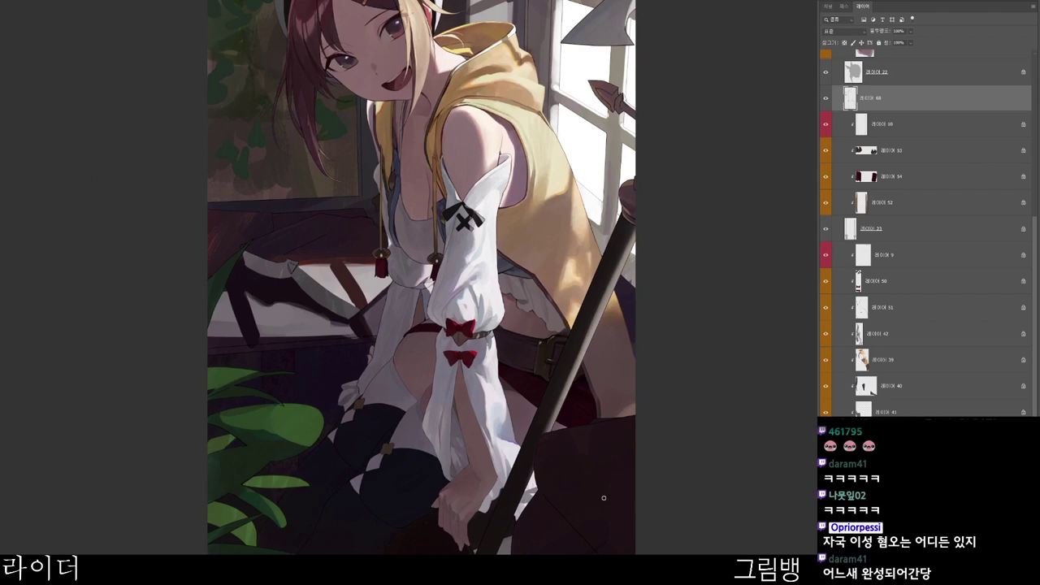
left_click_drag(521, 578, 535, 551)
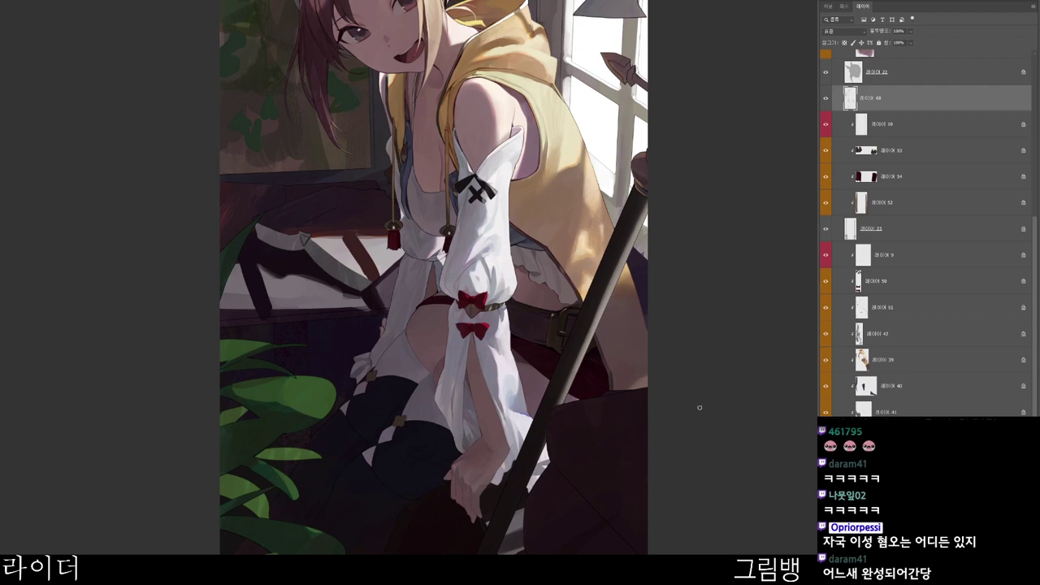
scroll(487, 454, "up", 3)
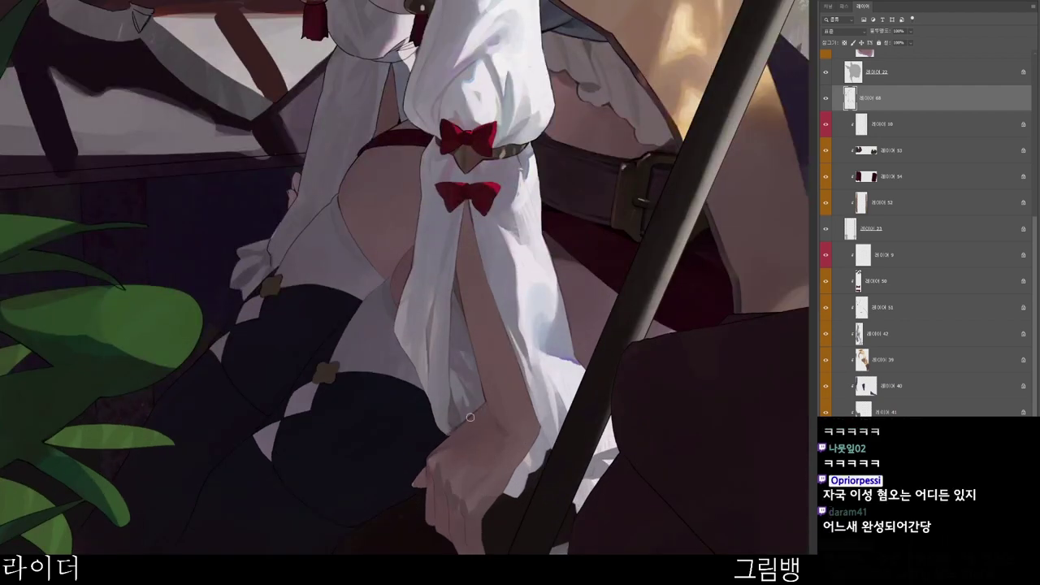
key("n")
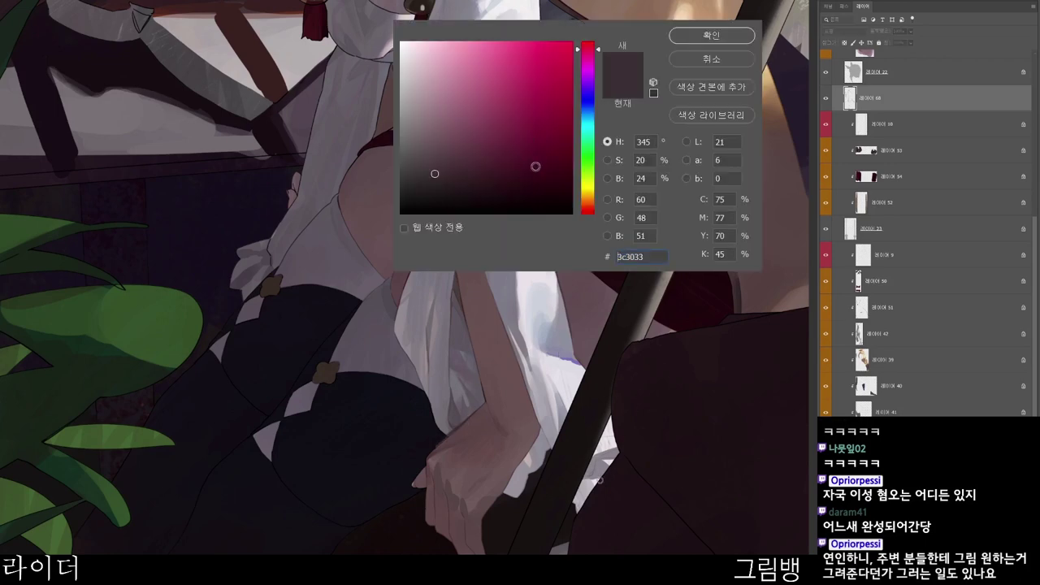
left_click(535, 165)
left_click(733, 35)
left_click_drag(553, 548, 582, 467)
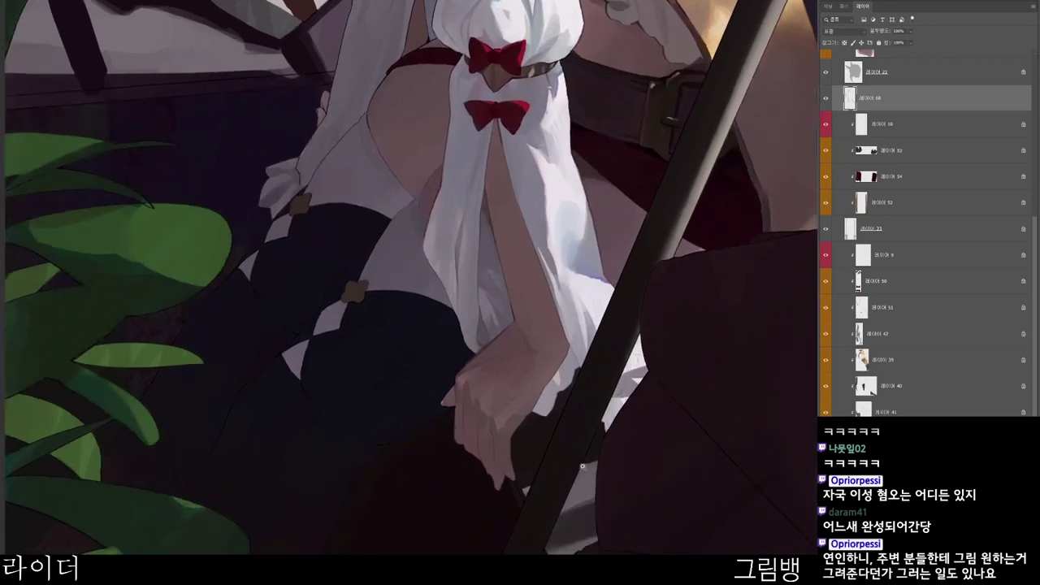
scroll(582, 465, "up", 3)
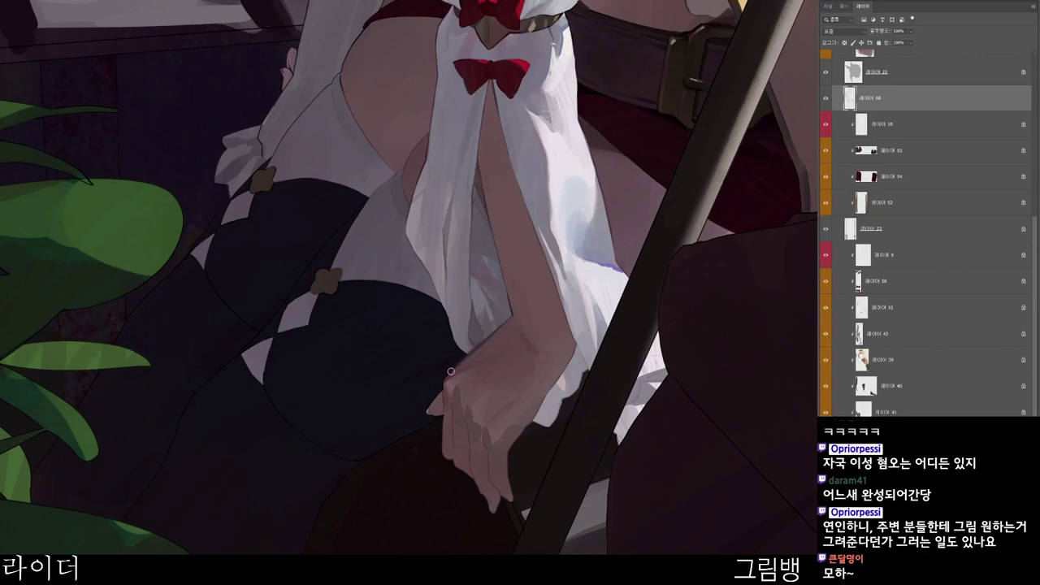
left_click_drag(444, 380, 451, 373)
- Set the paint color to #3c2128 and refine the outlines of the hand and its fingers
key("n")
left_click(478, 174)
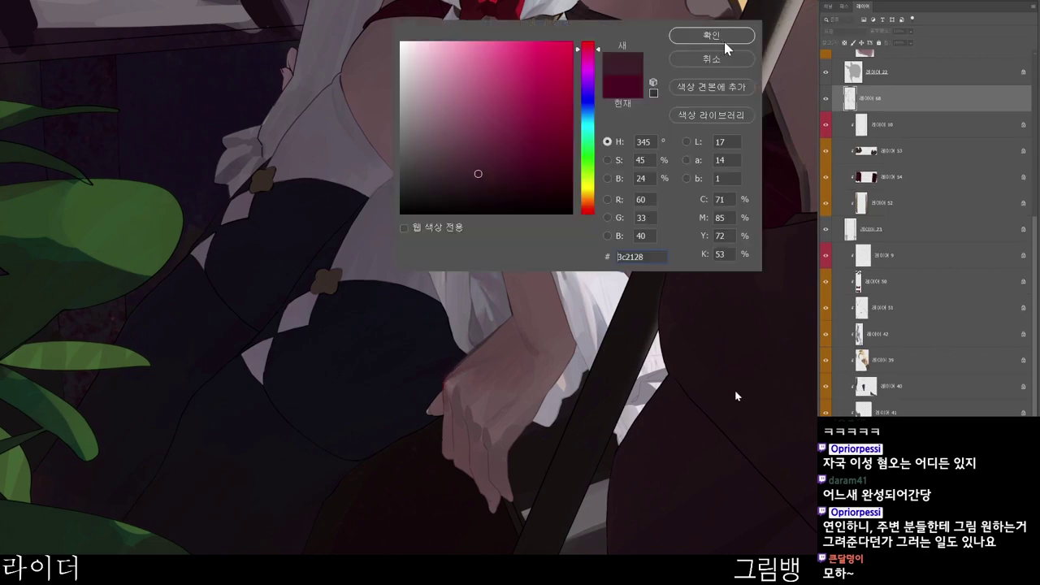
left_click(725, 41)
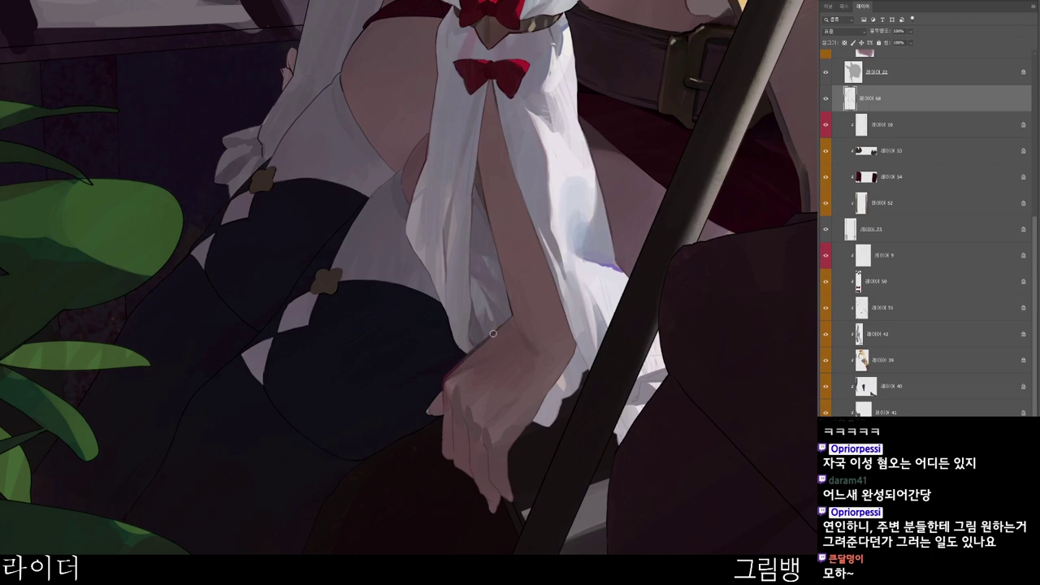
scroll(492, 333, "down", 1)
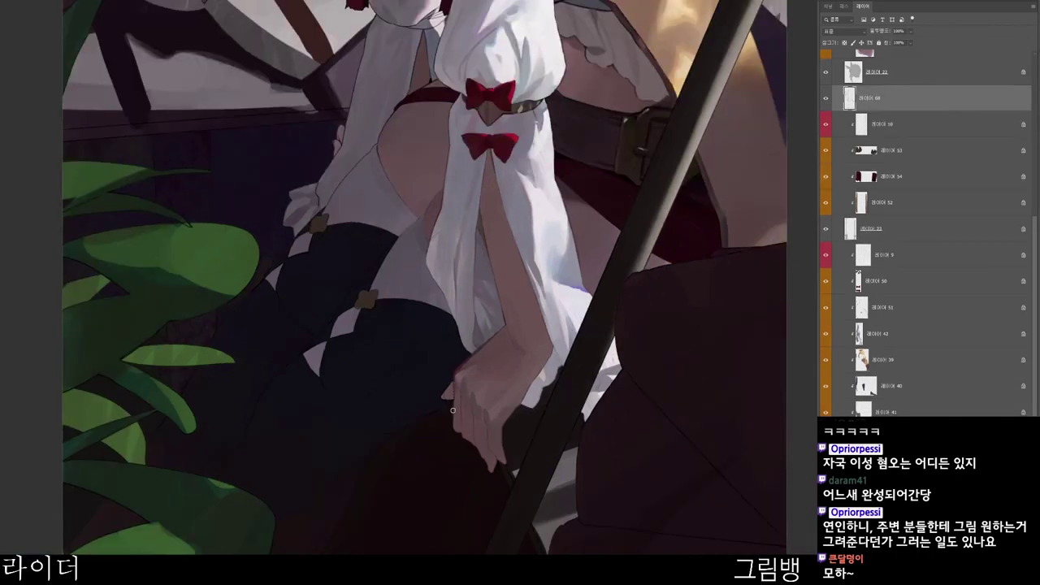
scroll(453, 411, "up", 1)
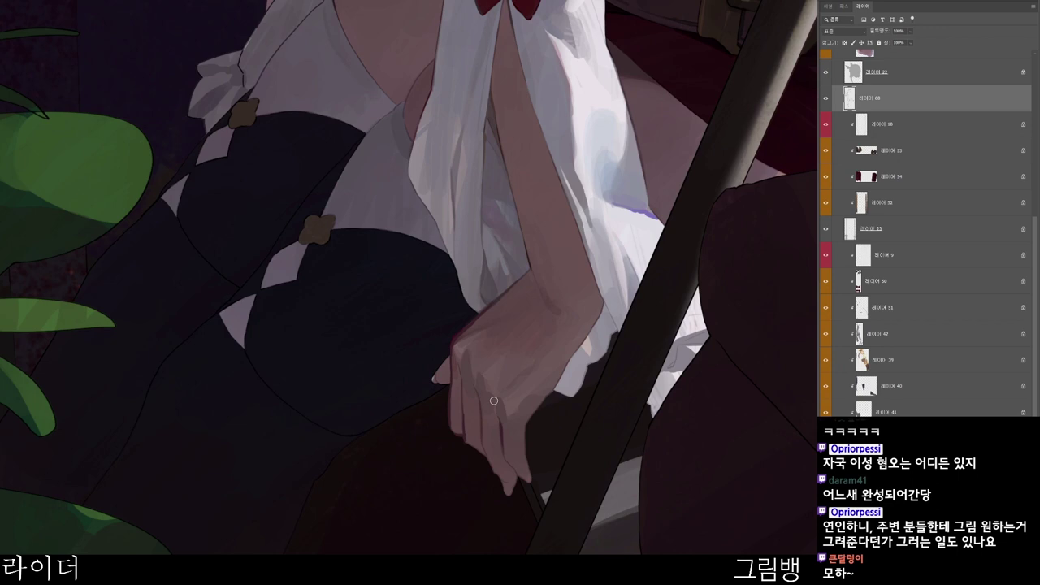
scroll(493, 400, "down", 2)
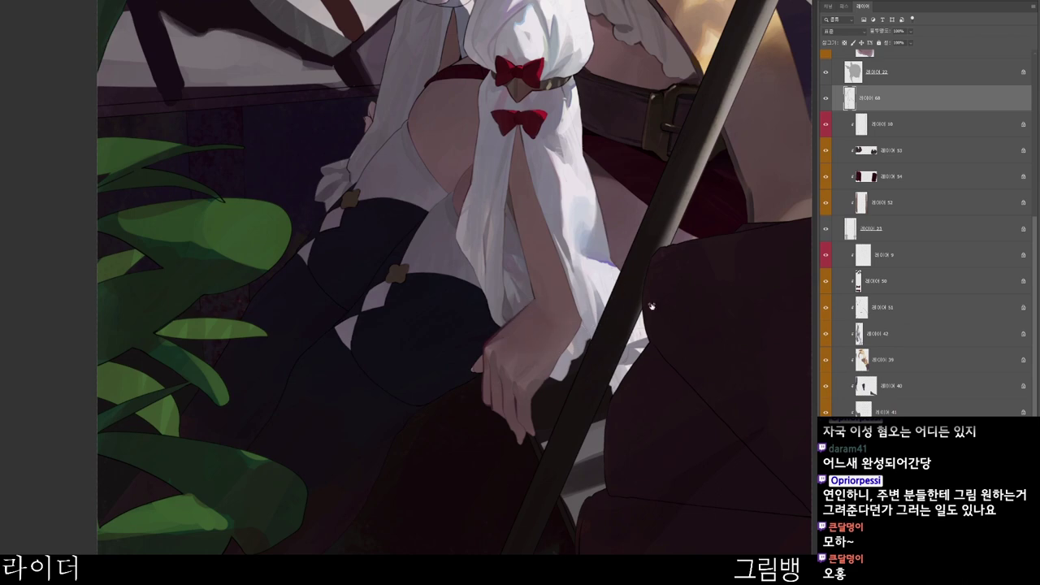
- Choose a dark reddish paint color and draw a thin bracelet cord across the wrist
scroll(520, 381, "up", 1)
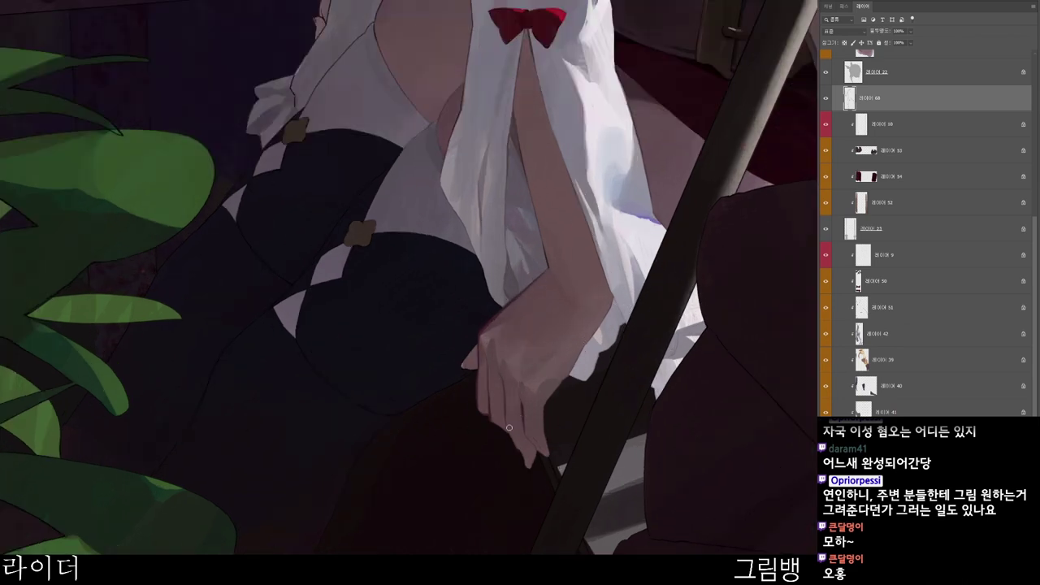
left_click(572, 390, "alt")
left_click_drag(614, 481, 587, 517)
key("n")
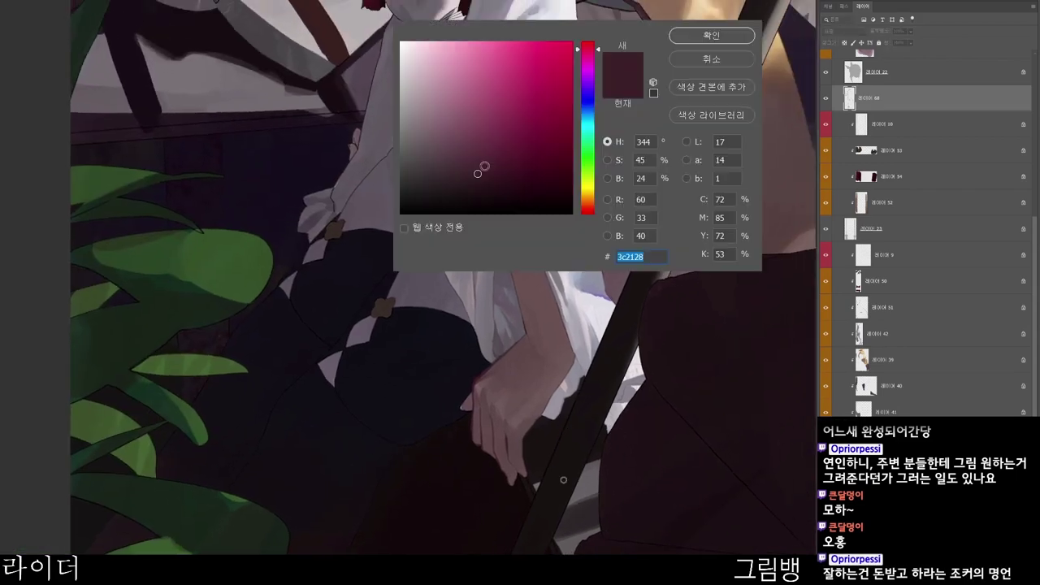
left_click(715, 36)
scroll(583, 444, "up", 1)
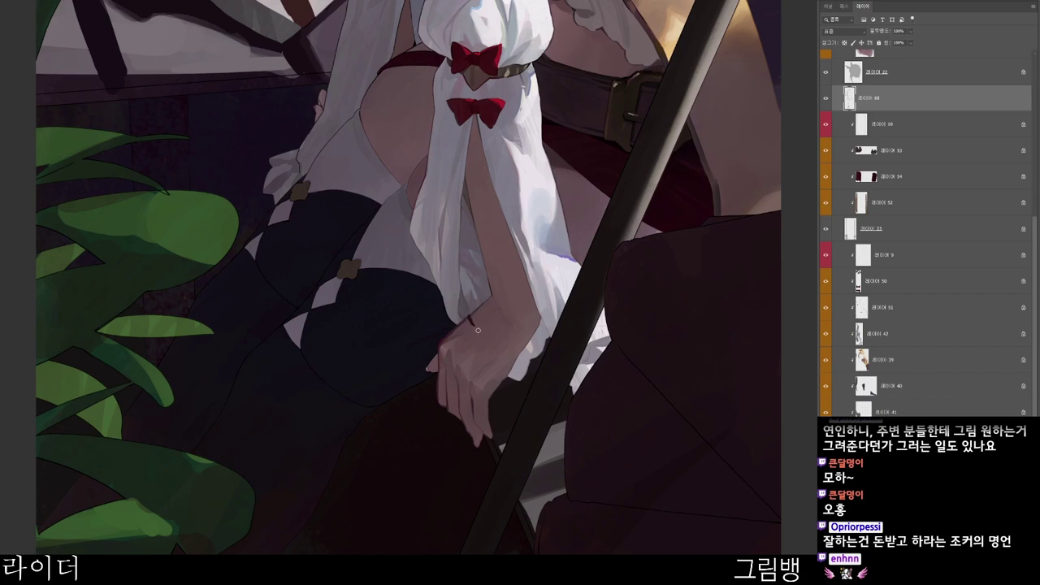
left_click_drag(480, 331, 515, 362)
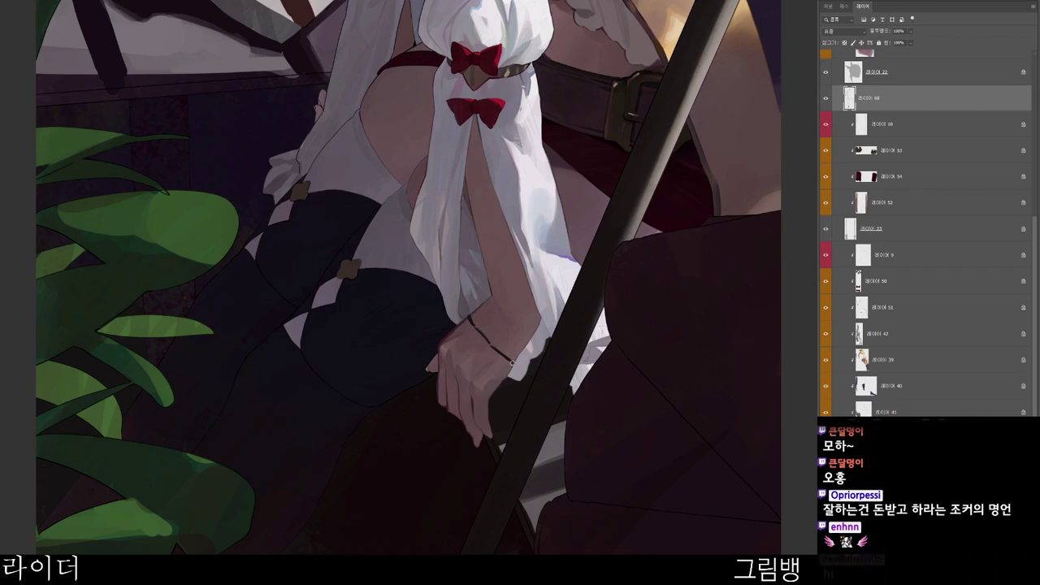
- Draw two more thin dark bracelet cords around the forearm inside the sleeve opening
scroll(573, 349, "down", 1)
left_click_drag(606, 351, 554, 455)
scroll(554, 483, "up", 2)
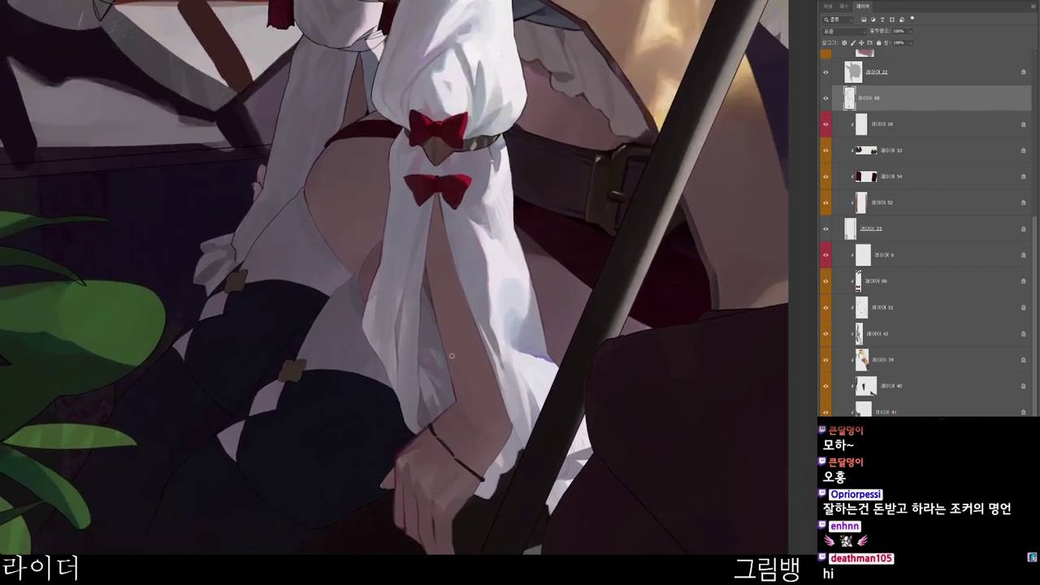
mouse_move(443, 356)
left_mouse_down()
mouse_move(449, 373)
mouse_move(494, 375)
left_mouse_up()
scroll(504, 329, "down", 1)
left_click_drag(625, 379, 336, 532)
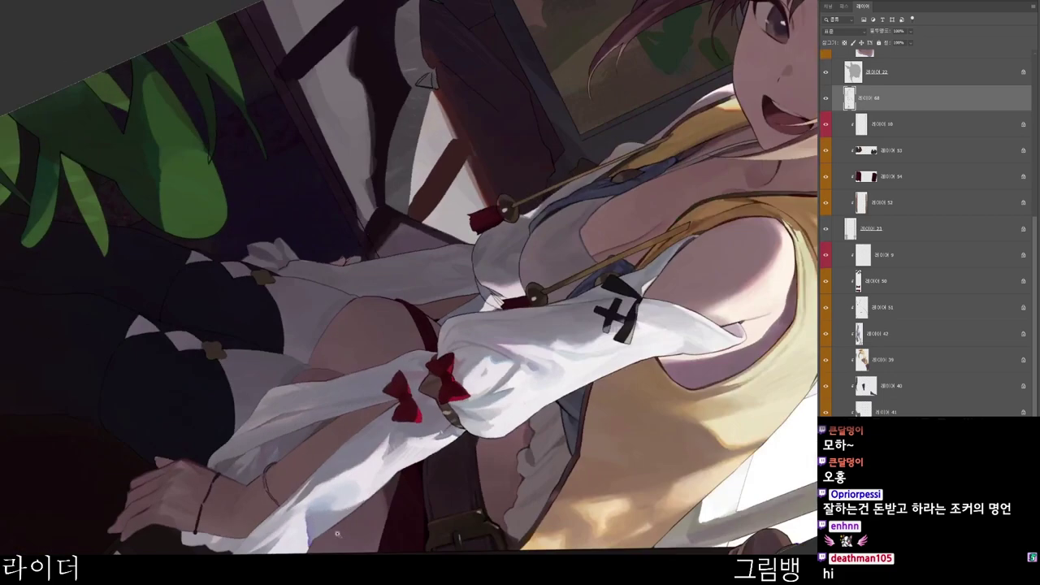
scroll(339, 534, "up", 1)
left_click_drag(235, 459, 237, 474)
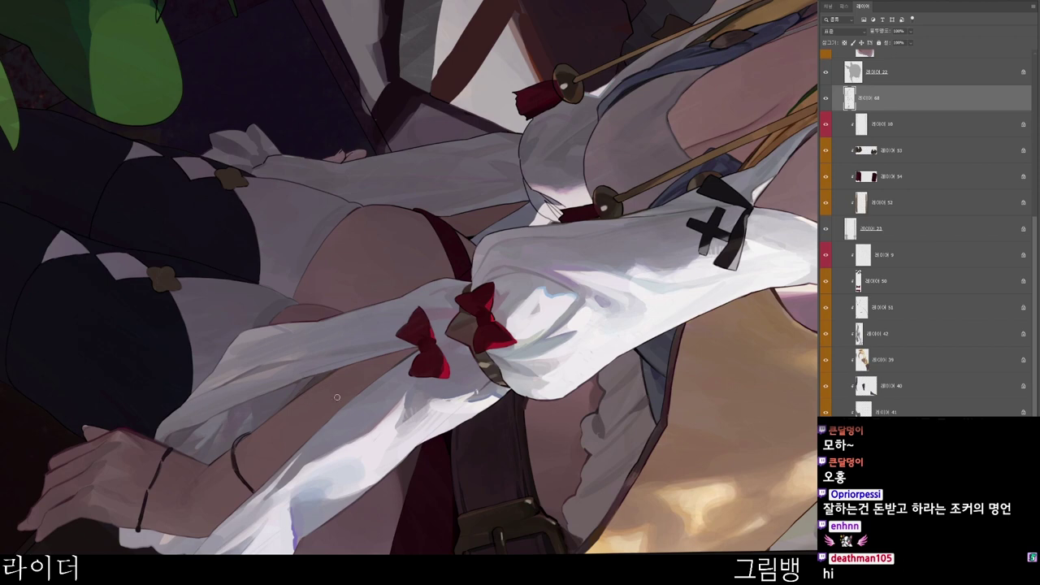
left_click_drag(338, 398, 416, 323)
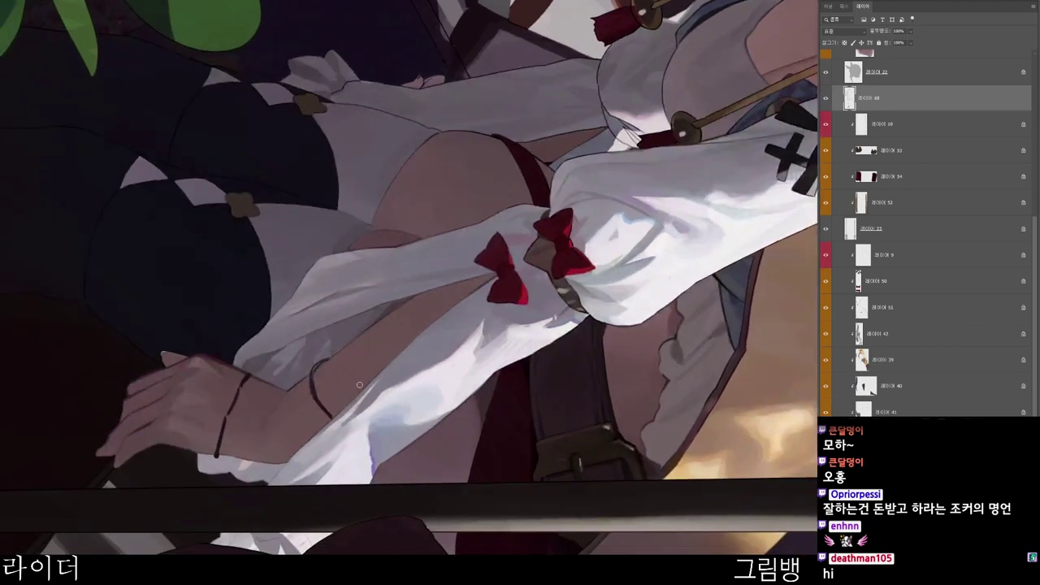
mouse_move(349, 375)
left_mouse_down()
mouse_move(332, 352)
mouse_move(365, 387)
left_mouse_up()
left_click_drag(423, 321, 632, 171)
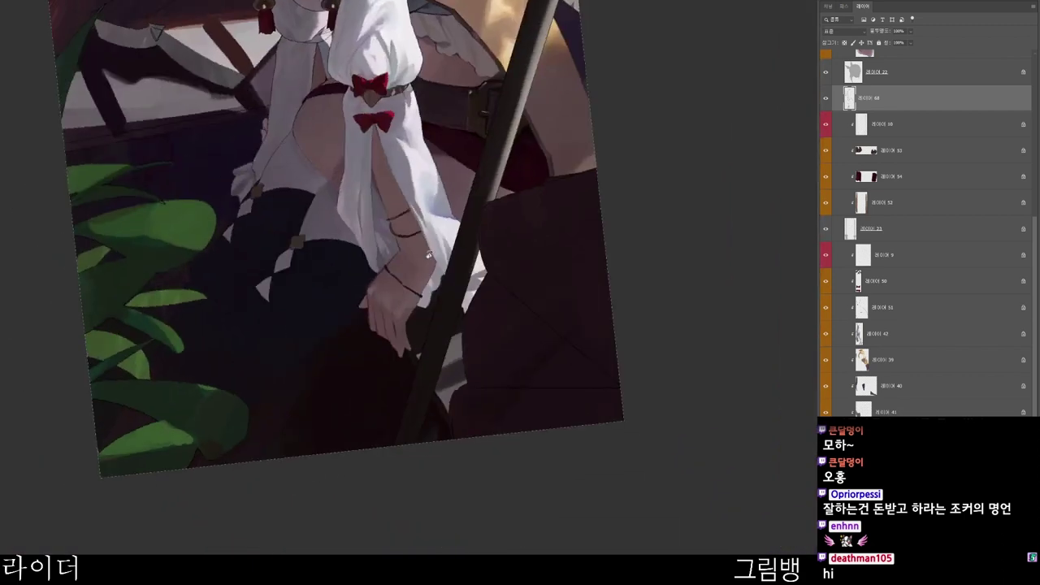
- Set the paint color to grey #594f52 and paint a small bead on the upper forearm bracelet
left_click_drag(429, 254, 548, 423)
key("n")
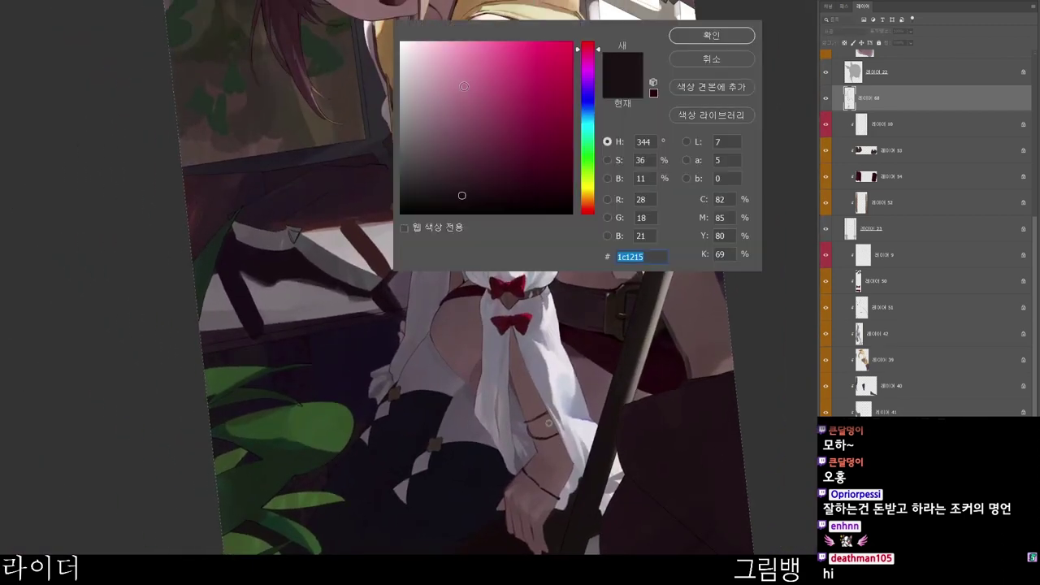
left_click(421, 146)
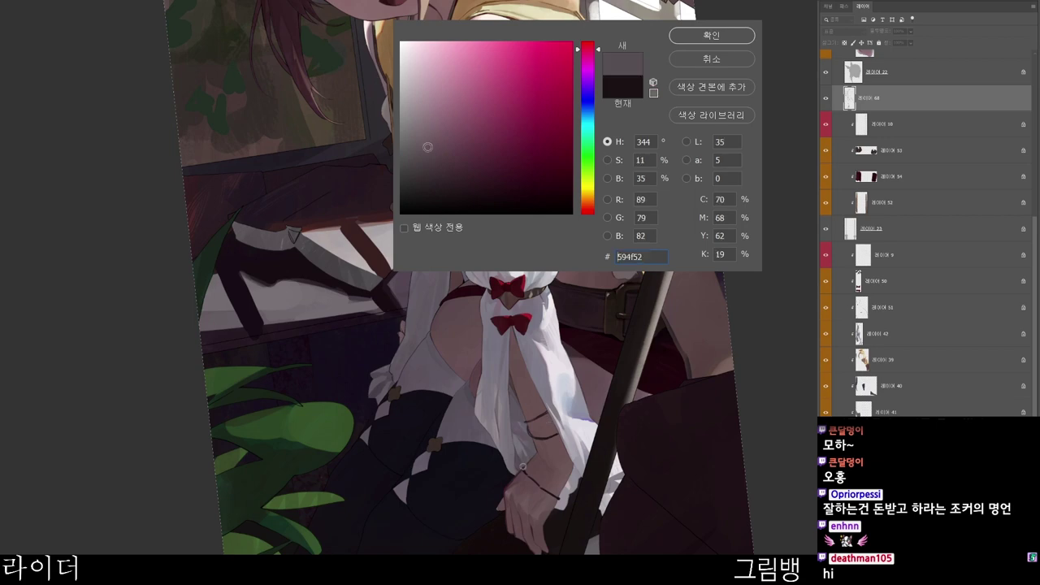
left_click(711, 35)
scroll(519, 395, "up", 3)
left_click_drag(519, 395, 521, 399)
left_click(528, 387, "alt")
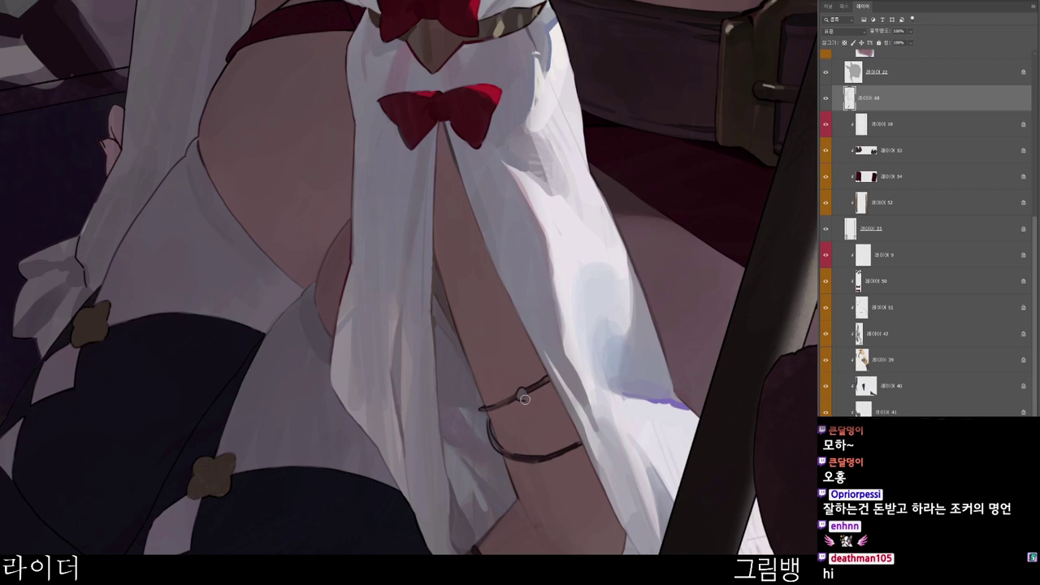
- Retouch the upper bracelet cord and add small beads to the lower forearm bracelet using sampled colors
scroll(522, 396, "down", 2)
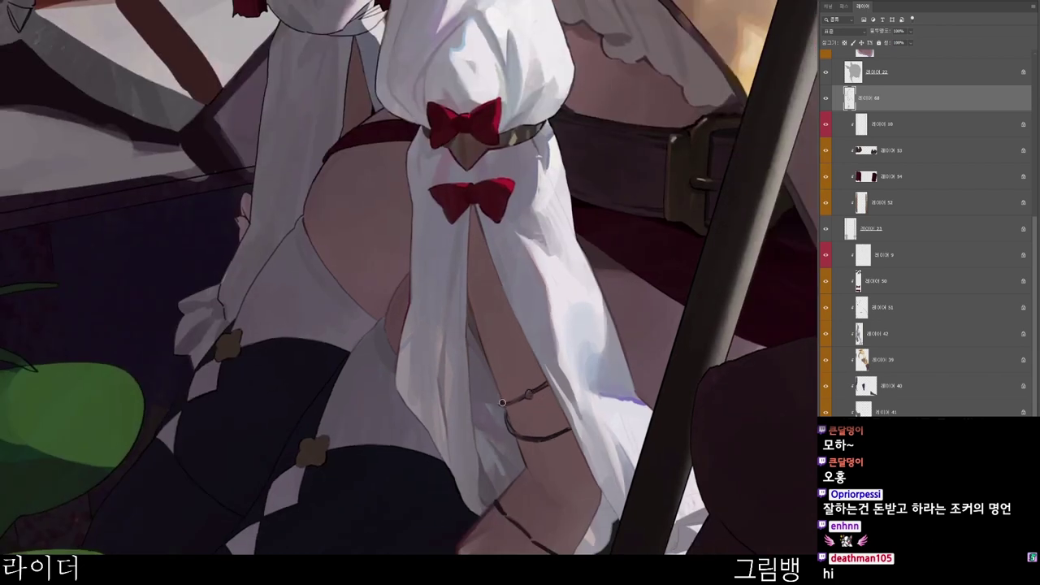
left_click_drag(502, 402, 528, 391)
left_click(516, 437)
left_click(527, 437, "alt")
left_click(516, 439)
left_click_drag(558, 430, 561, 439)
left_click(606, 404, "alt")
key("Escape")
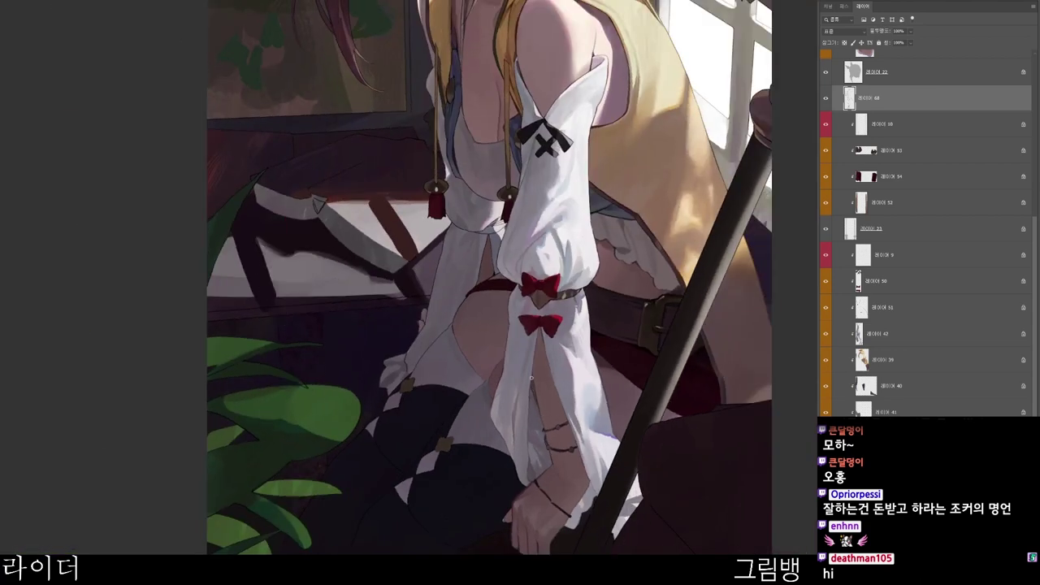
- Set the paint color to #2f0d18 and darken the edges of the sleeve opening and the thigh beside it
key("n")
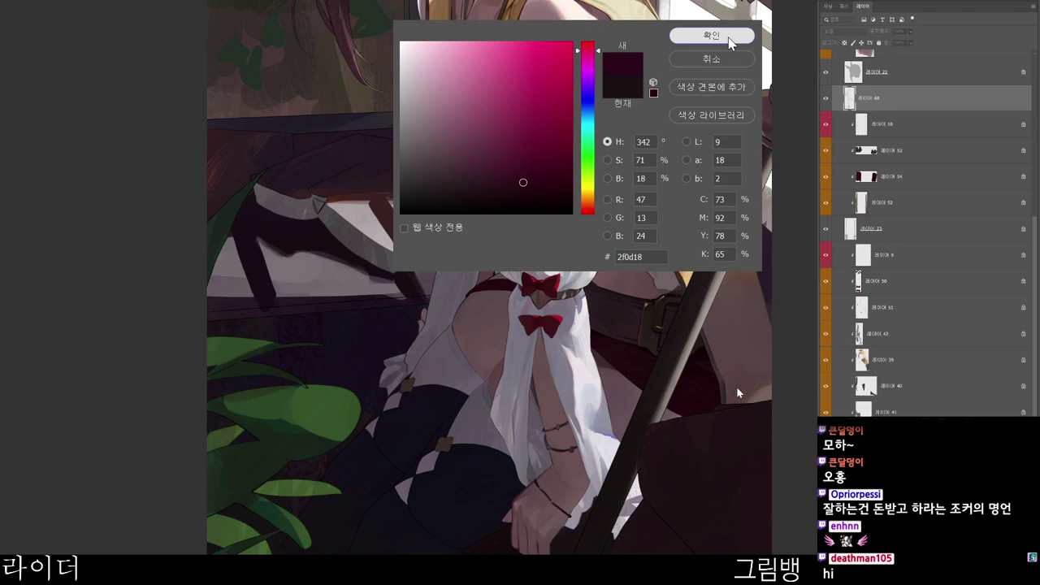
left_click(727, 39)
left_click_drag(558, 443, 482, 378)
scroll(482, 378, "up", 3)
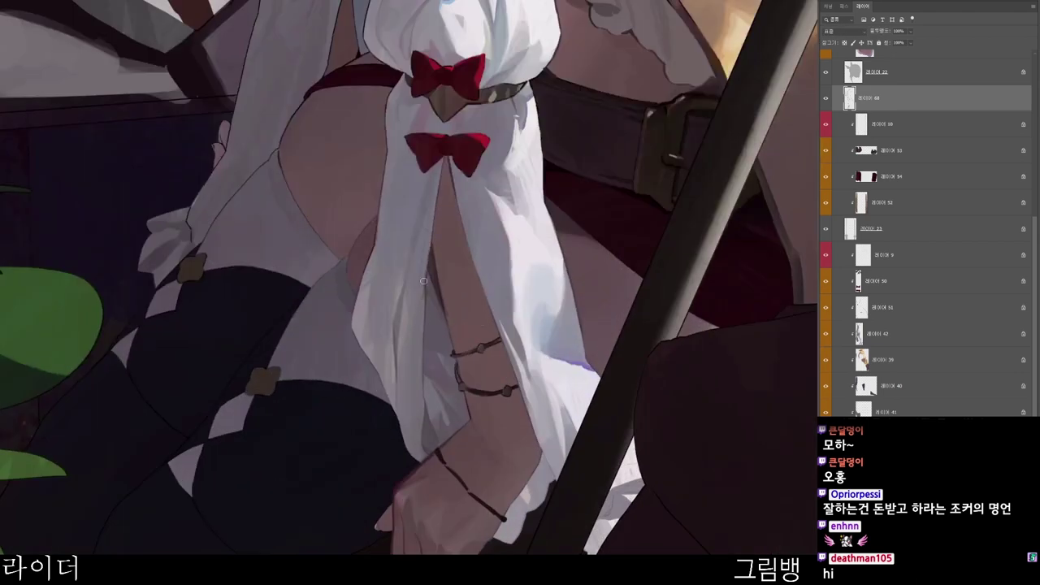
scroll(423, 317, "down", 2)
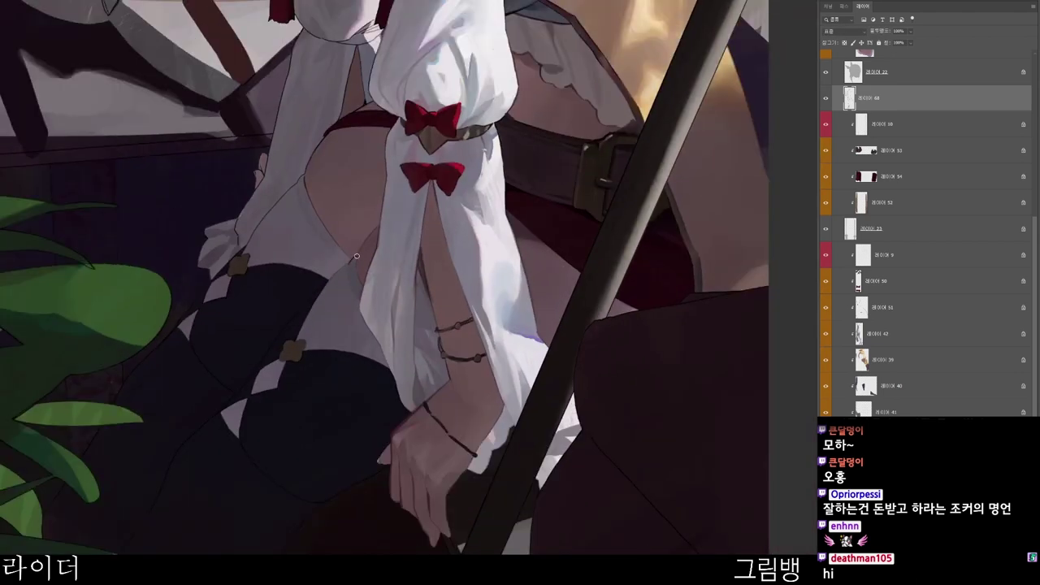
- Set the paint color to #221619, then sample a nearby color and refine the outline where thigh, stocking and sleeve meet
key("n")
left_click(463, 191)
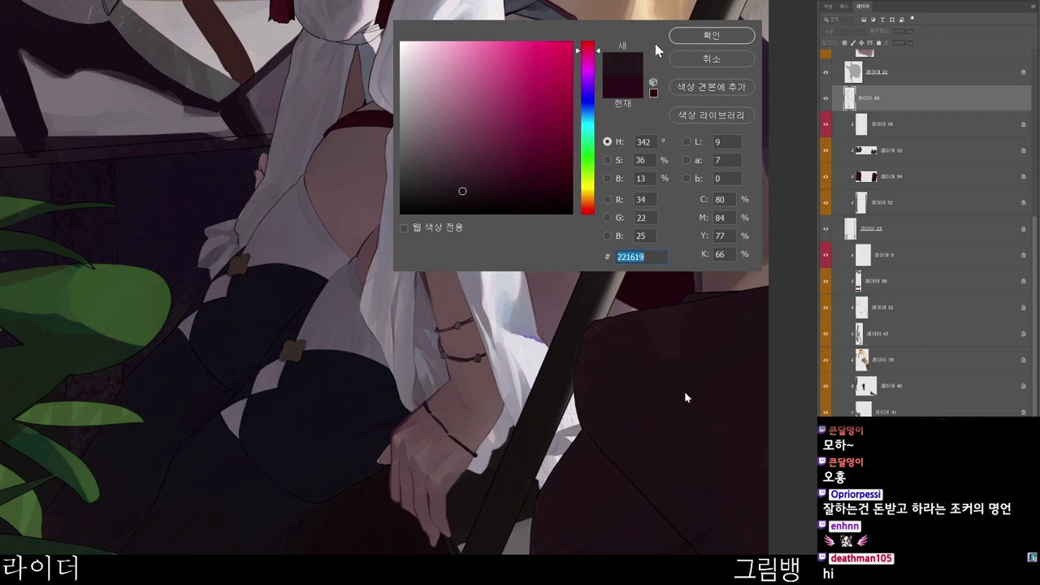
left_click(702, 39)
key("r")
left_click_drag(451, 329, 437, 308)
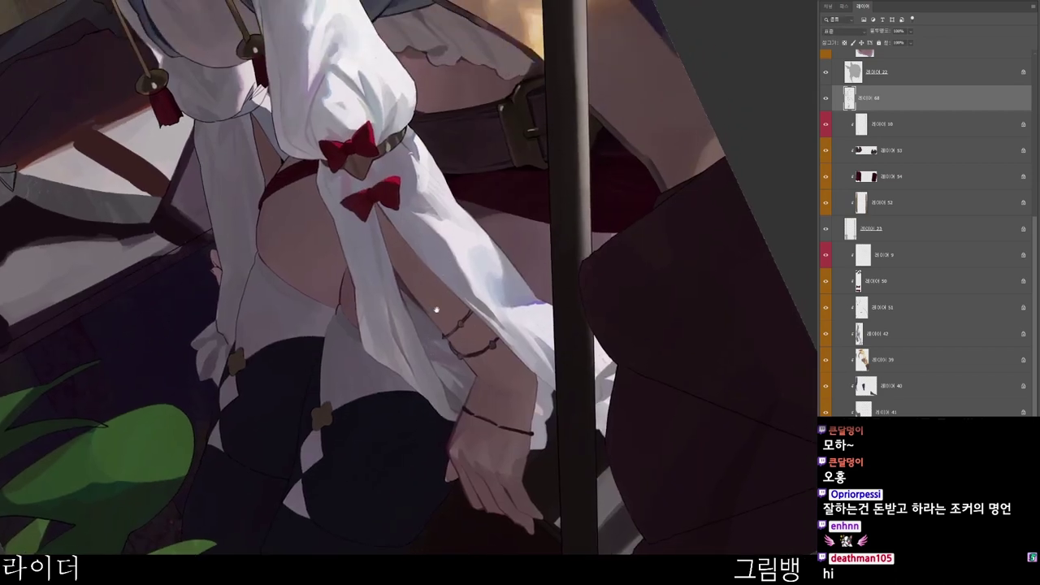
scroll(404, 323, "up", 2)
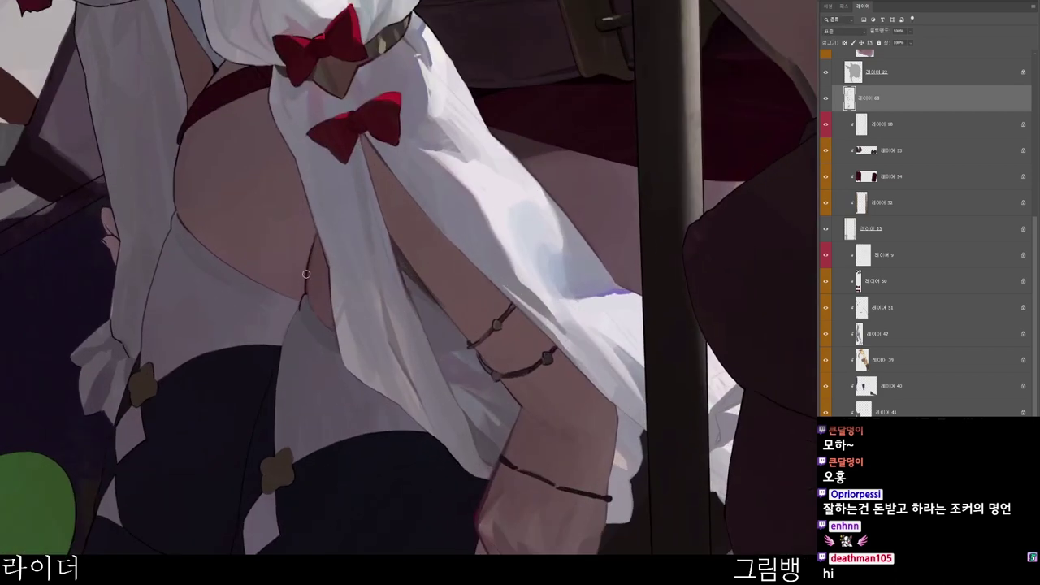
scroll(301, 216, "down", 1)
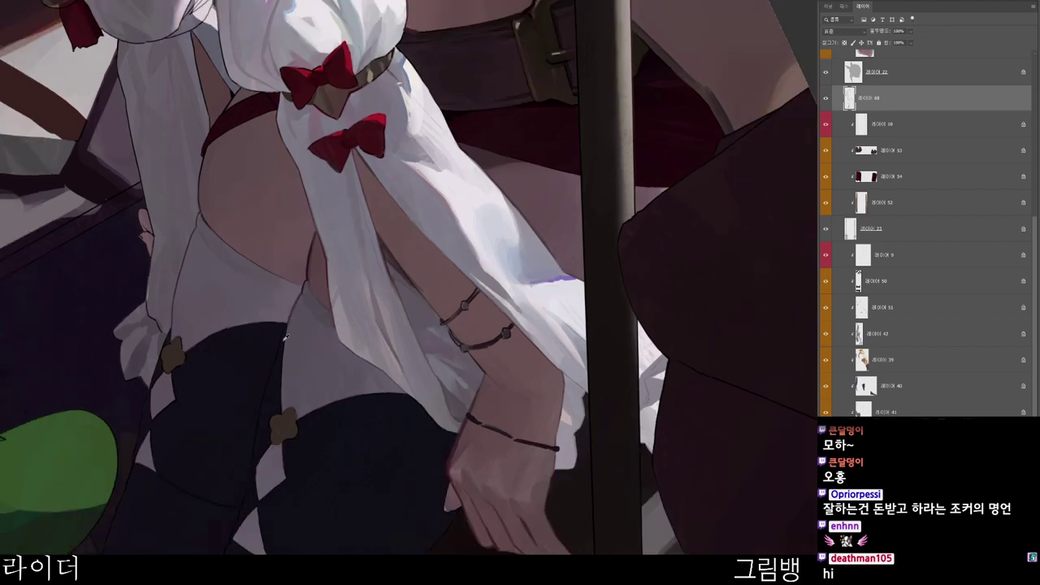
left_click(307, 291, "alt")
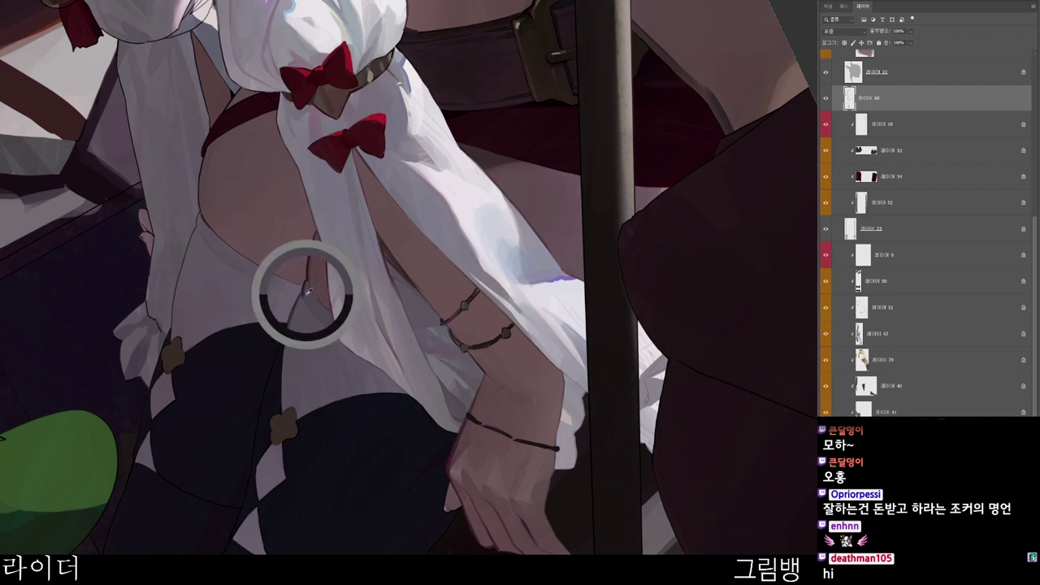
left_click_drag(301, 295, 308, 282)
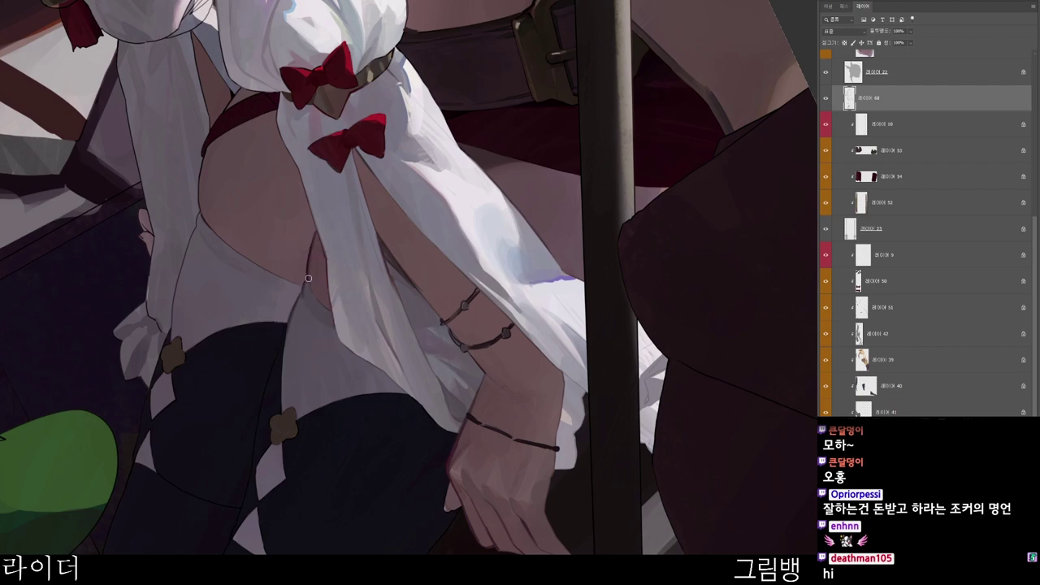
- Refine the outline along the stocking's upper edge on the far thigh
left_click_drag(221, 257, 254, 323)
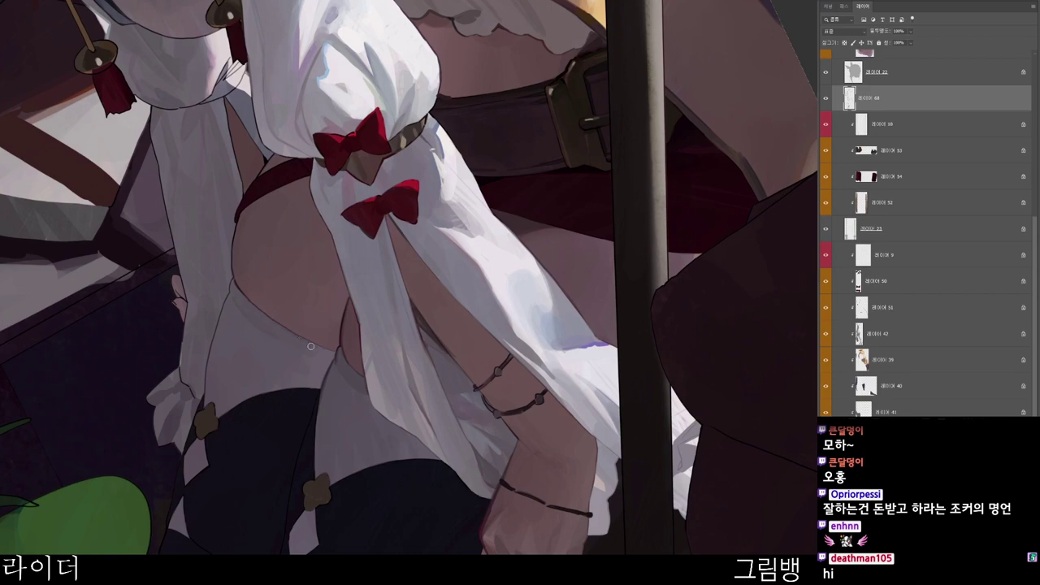
left_click_drag(316, 285, 277, 266)
left_click_drag(480, 161, 496, 98)
left_click_drag(595, 319, 629, 331)
left_click_drag(514, 333, 538, 319)
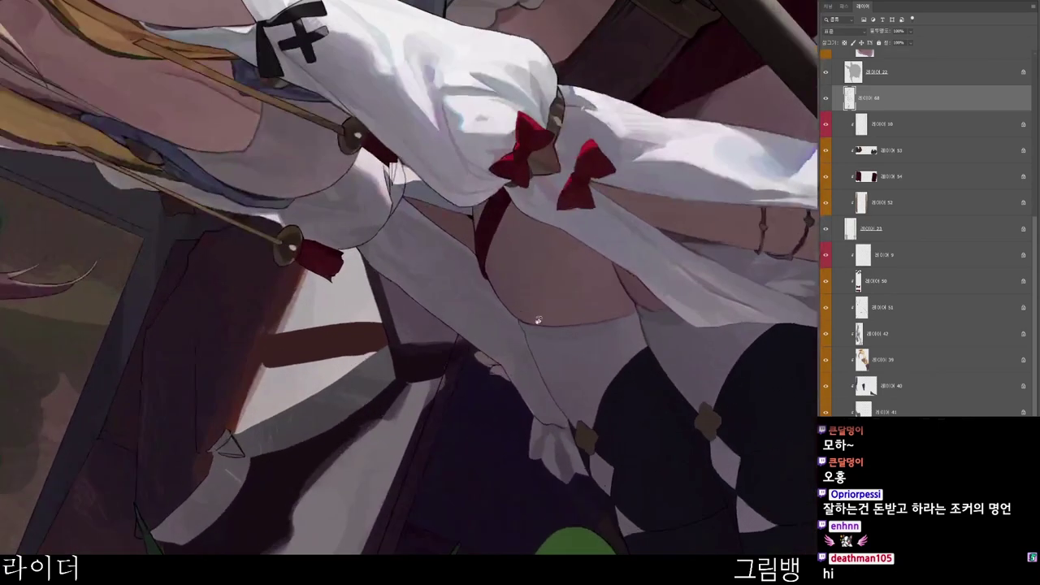
- Choose a reddish brown, then set the paint color to #130305 for the outlines around the thigh and hanging sleeve
key("n")
left_click(517, 120)
left_click(684, 36)
left_click_drag(557, 210, 498, 407)
key("n")
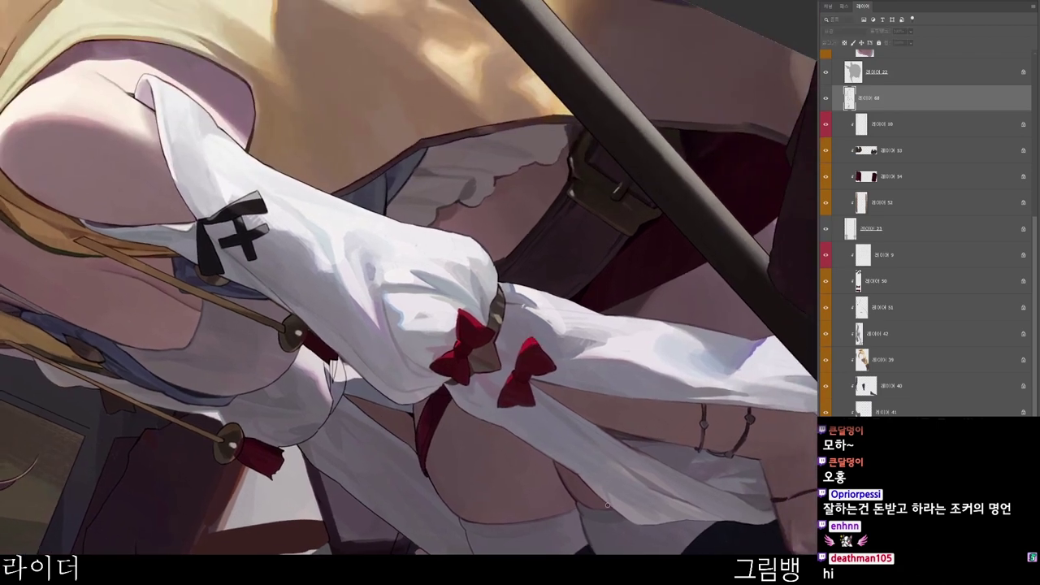
left_click(546, 201)
left_click(714, 35)
- Pick a dark paint color, sample a nearby tone and shade the upper end of the narrow skin gap beside the far sleeve
scroll(729, 263, "down", 3)
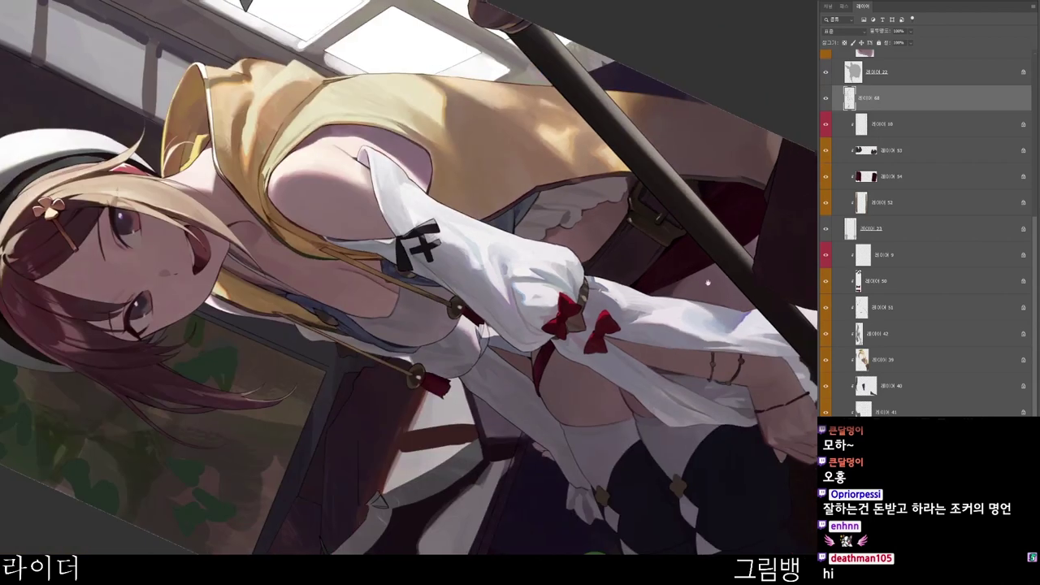
left_click_drag(728, 264, 600, 358)
scroll(605, 349, "up", 4)
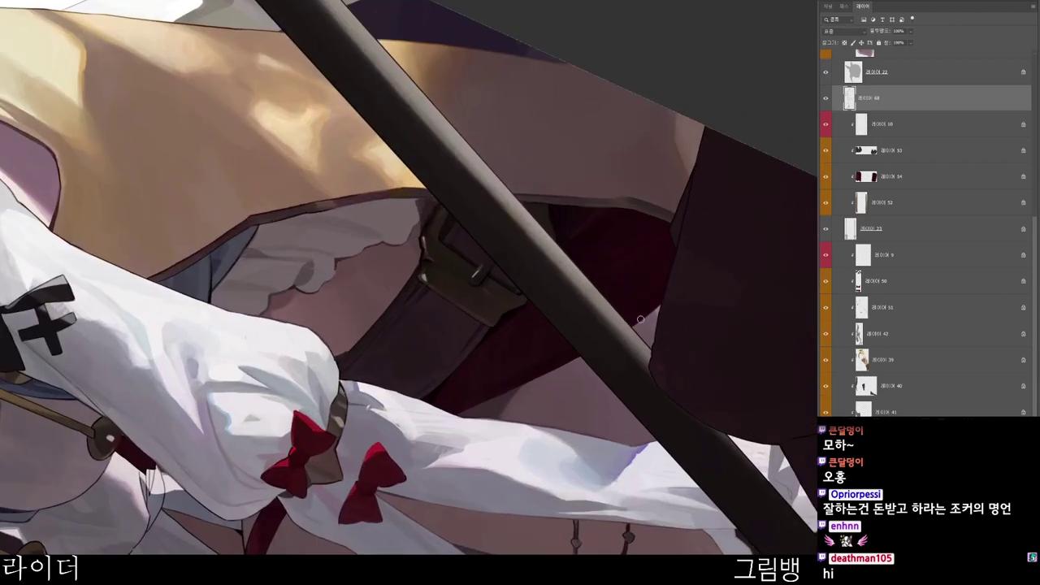
left_click_drag(669, 298, 482, 497)
key("r")
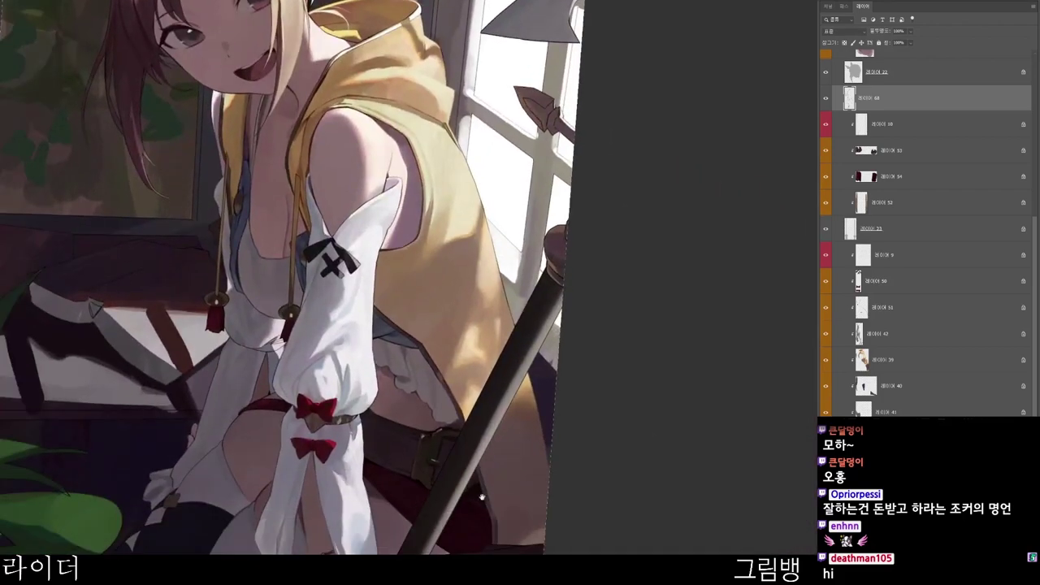
key("Escape")
left_click_drag(481, 556, 608, 425)
key("n")
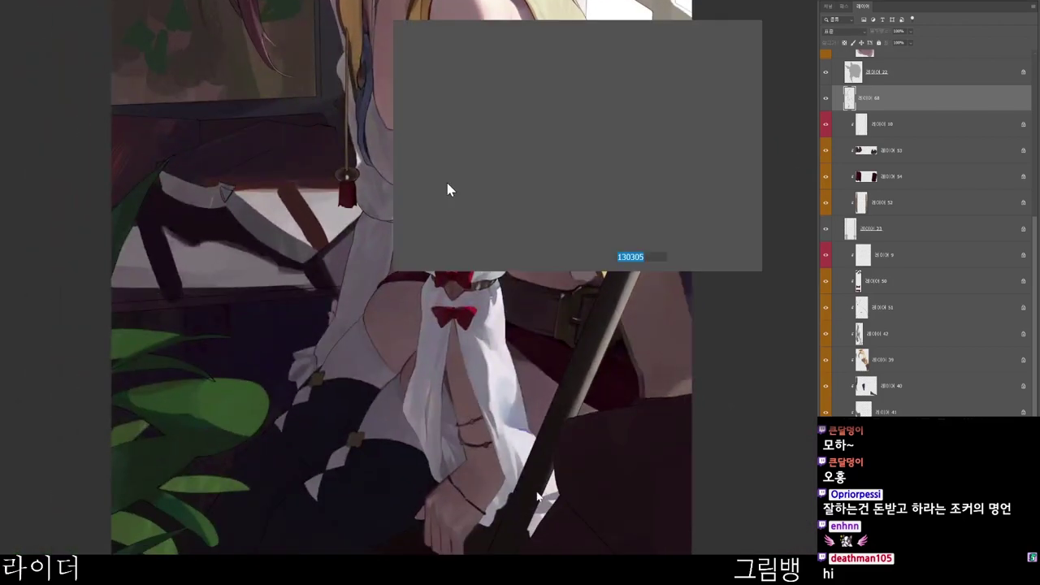
left_click_drag(481, 184, 502, 188)
left_click(700, 34)
scroll(398, 236, "up", 4)
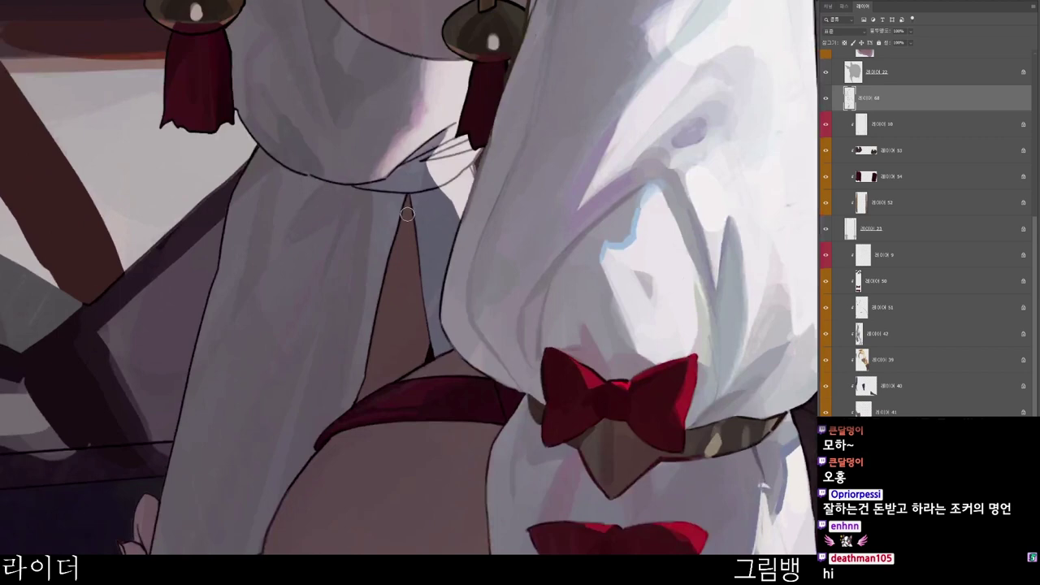
left_click_drag(406, 213, 419, 271)
left_click(408, 210, "alt")
left_click_drag(408, 195, 419, 265)
scroll(443, 220, "down", 3)
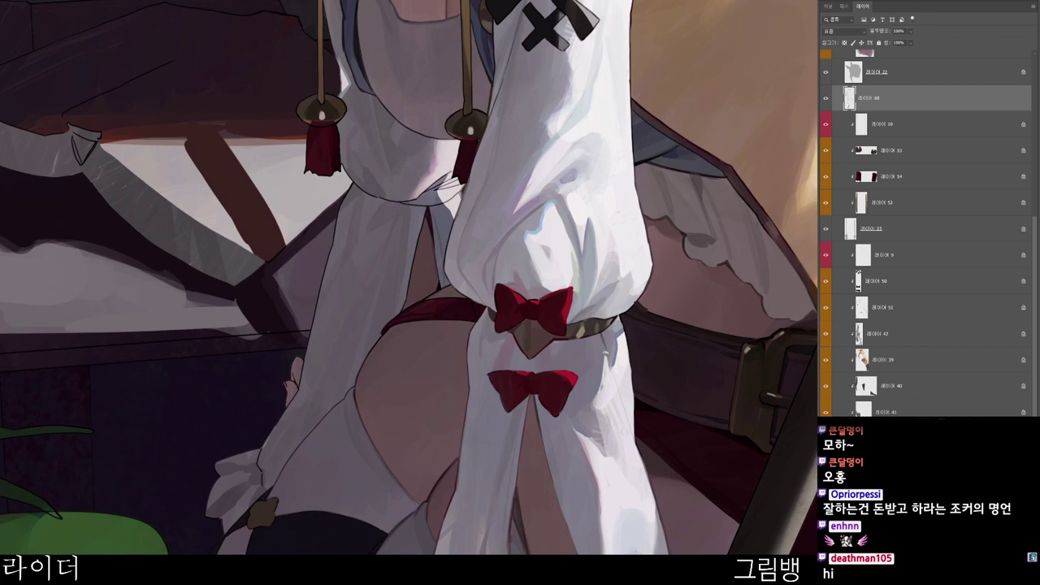
- Pick a dark muted brown and paint the band around the gathered cuff of the far sleeve
scroll(607, 428, "down", 2)
left_click_drag(468, 304, 487, 343)
scroll(485, 339, "up", 1)
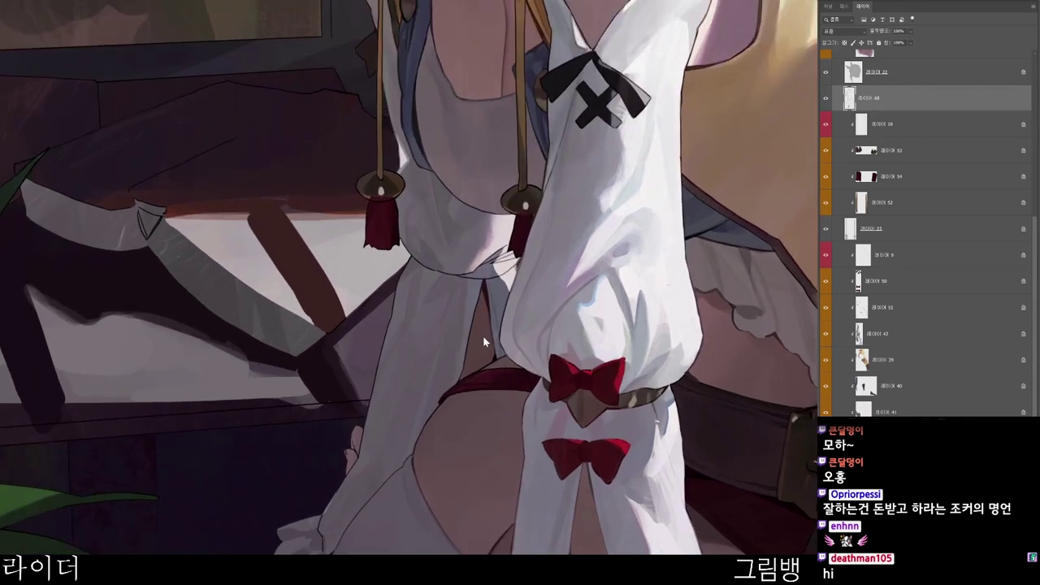
key("n")
left_click(461, 171)
left_click(588, 209)
left_click(712, 38)
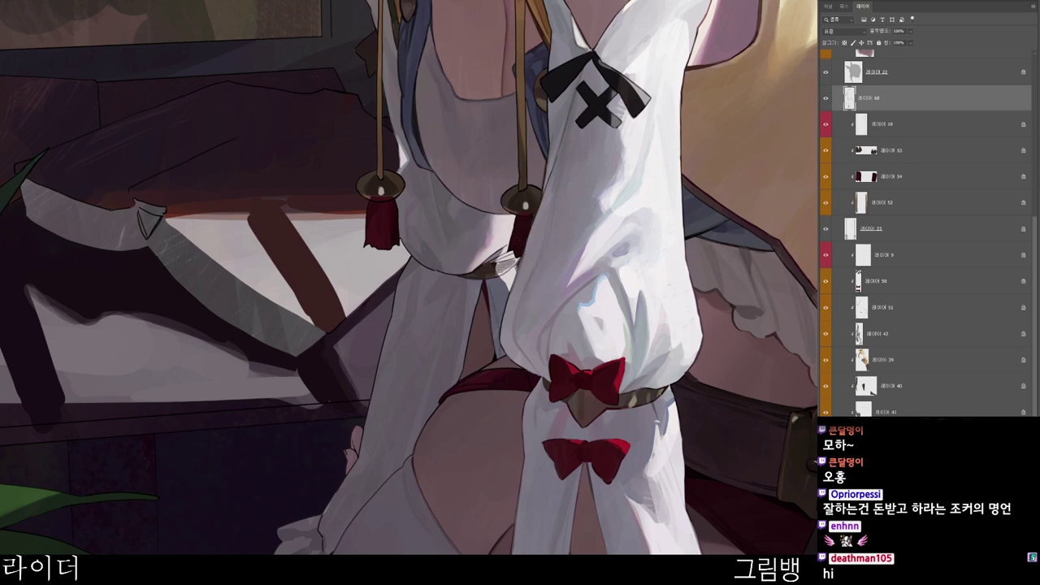
- Set the paint color to #4e281d, then sample a nearby color and refine the band on the far sleeve's cuff
key("n")
left_click_drag(464, 135, 508, 161)
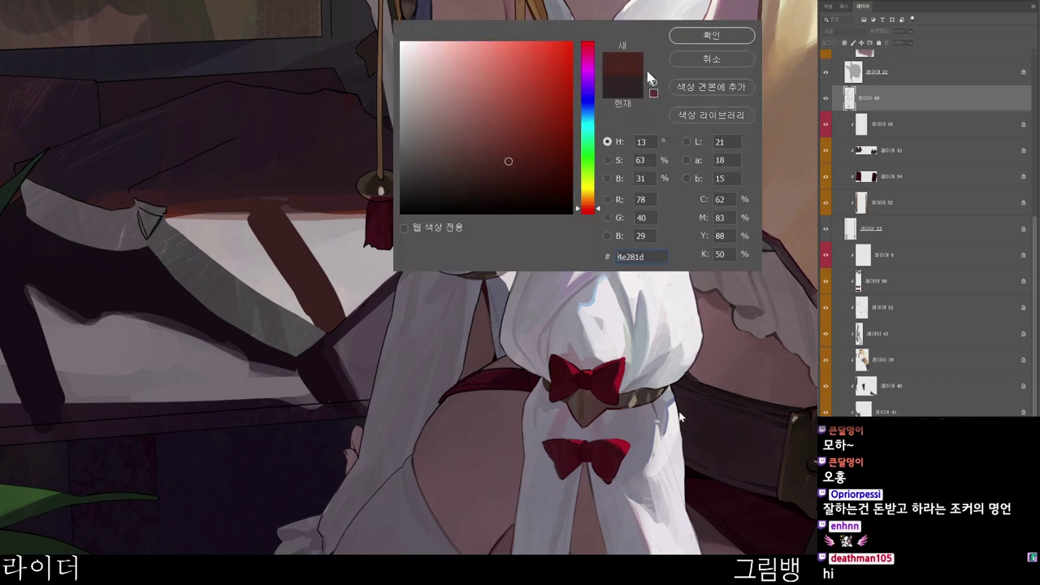
left_click(708, 31)
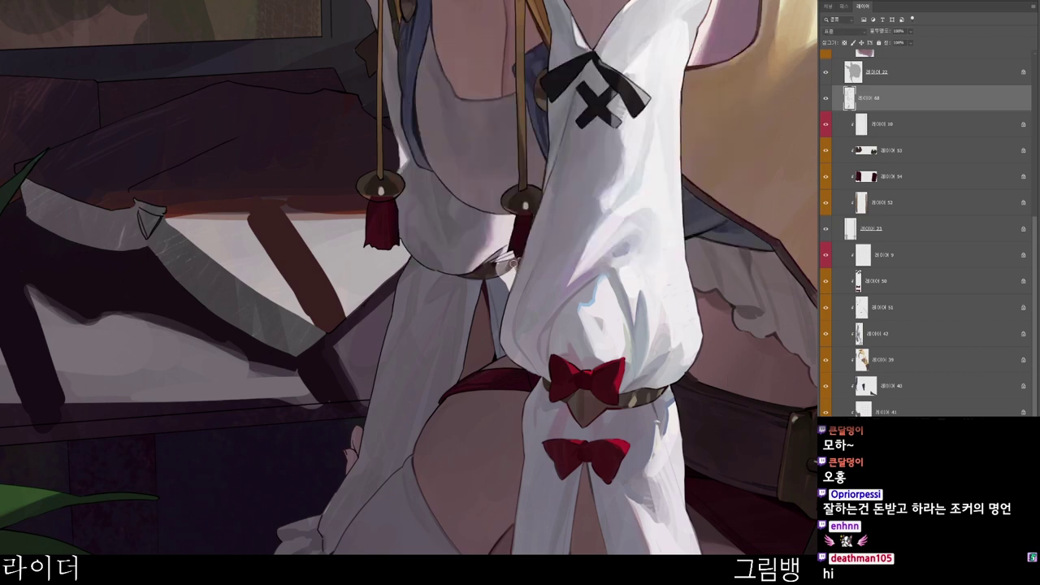
left_click(513, 266, "alt")
scroll(577, 179, "down", 3)
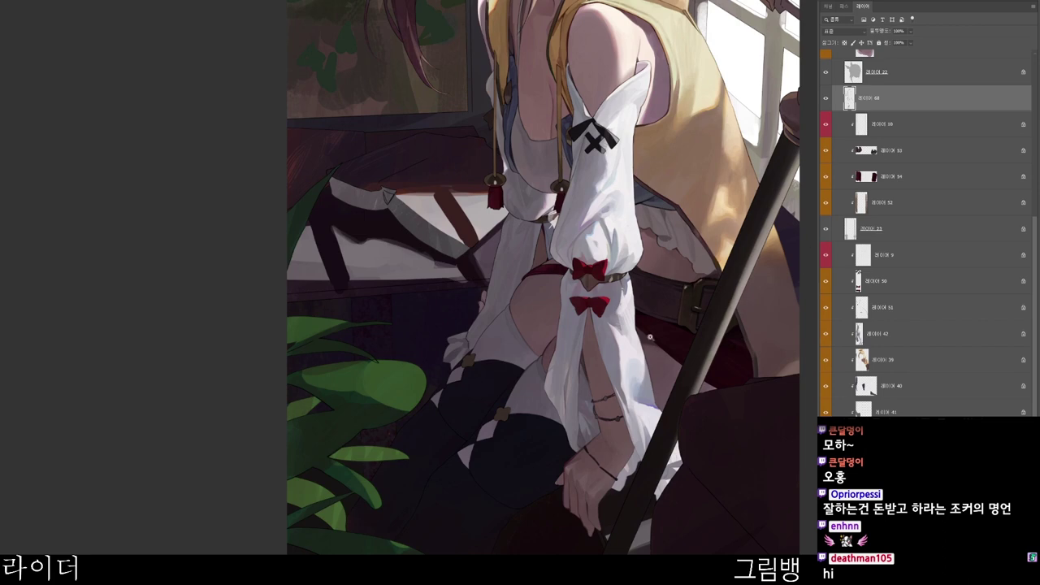
- Set the paint color to #2c1220 and darken the thigh outline below the red strap beside the far sleeve
left_click_drag(650, 337, 648, 343)
key("n")
left_click(504, 185)
left_click(588, 58)
left_click(700, 35)
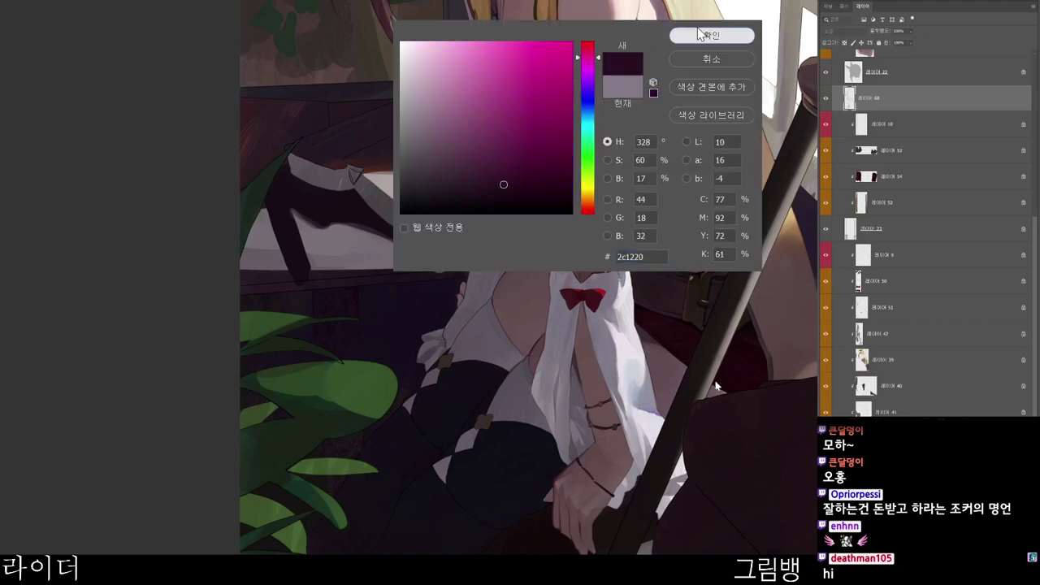
left_click(698, 34)
scroll(520, 268, "up", 2)
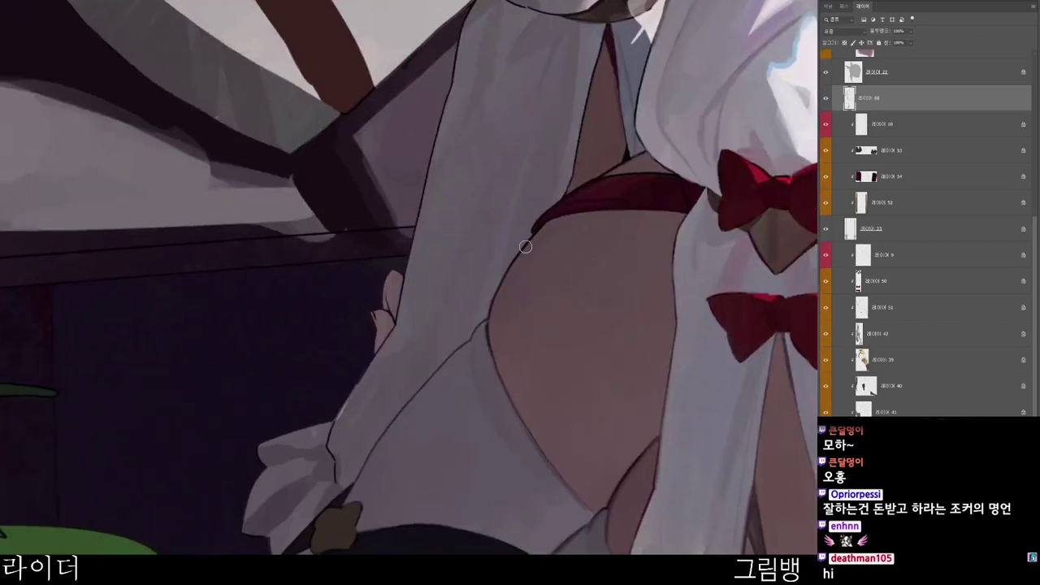
scroll(509, 263, "down", 3)
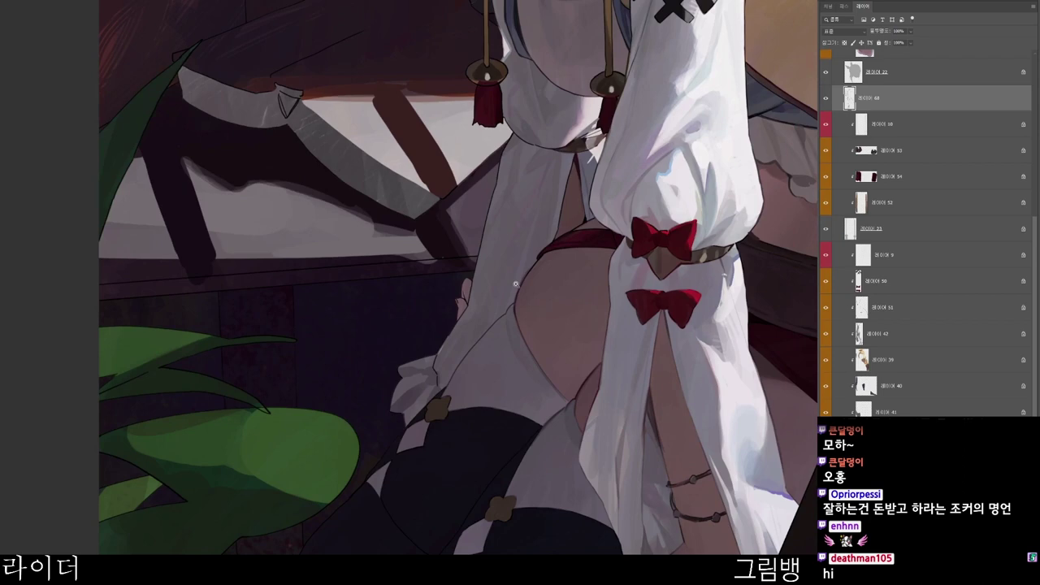
- Confirm the paint color and refine the outlines where the thigh and far stocking meet the sleeve
key("n")
left_click(716, 38)
key("r")
left_click_drag(503, 534, 601, 439)
mouse_move(549, 429)
left_mouse_down()
mouse_move(535, 358)
mouse_move(534, 425)
left_mouse_up()
scroll(498, 325, "up", 2)
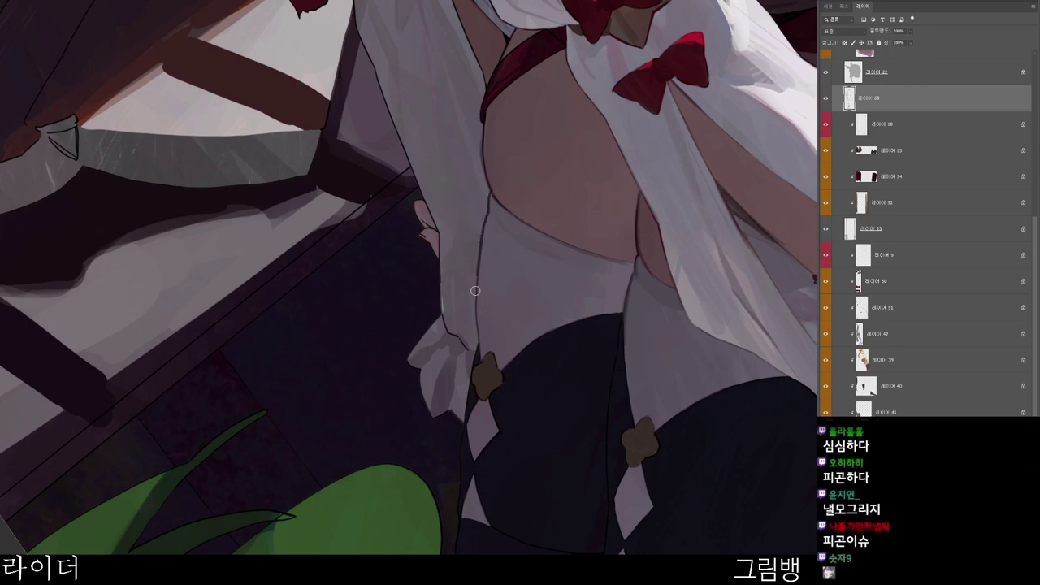
left_click_drag(508, 262, 476, 409)
left_click_drag(457, 322, 466, 322)
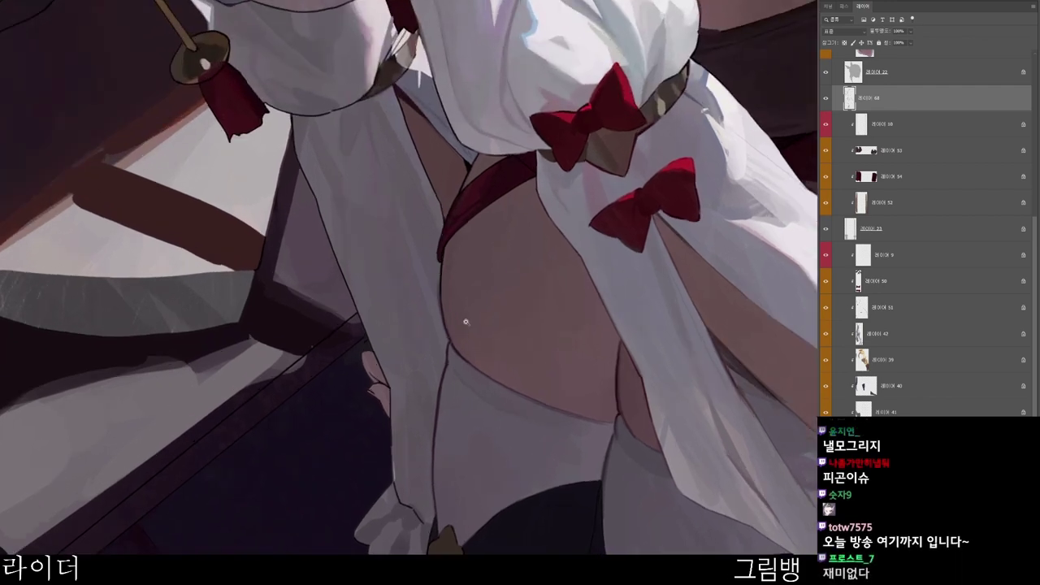
scroll(465, 322, "up", 1)
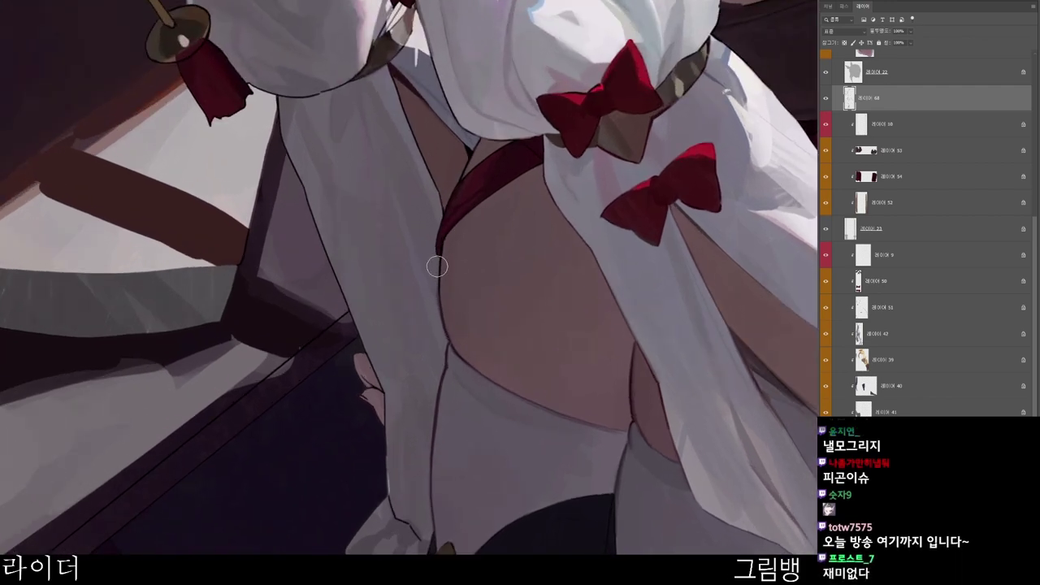
scroll(523, 249, "down", 1)
left_click_drag(638, 410, 594, 349)
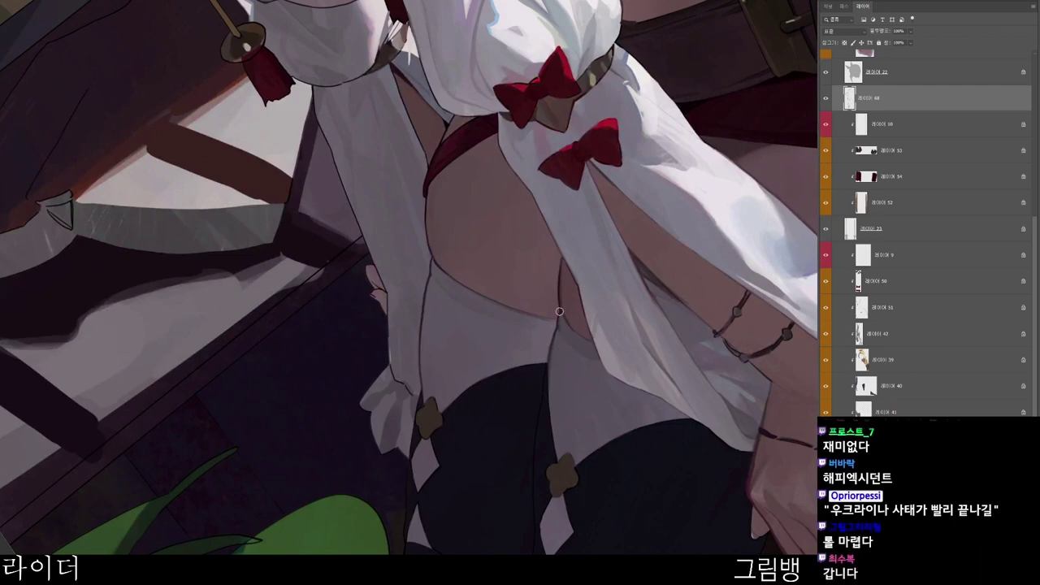
- Set the paint color to #5c505f and retouch the edge between the light stocking top and the hanging sleeve
scroll(595, 308, "down", 2)
left_click_drag(631, 335, 381, 544)
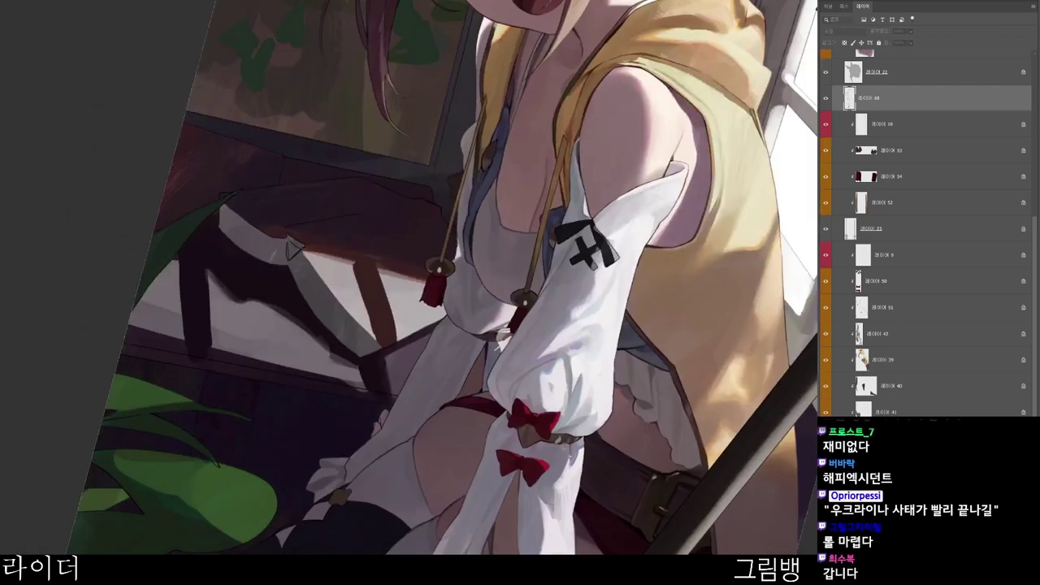
key("n")
left_click(445, 152)
left_click(719, 39)
left_click_drag(468, 534, 418, 411)
scroll(414, 410, "up", 2)
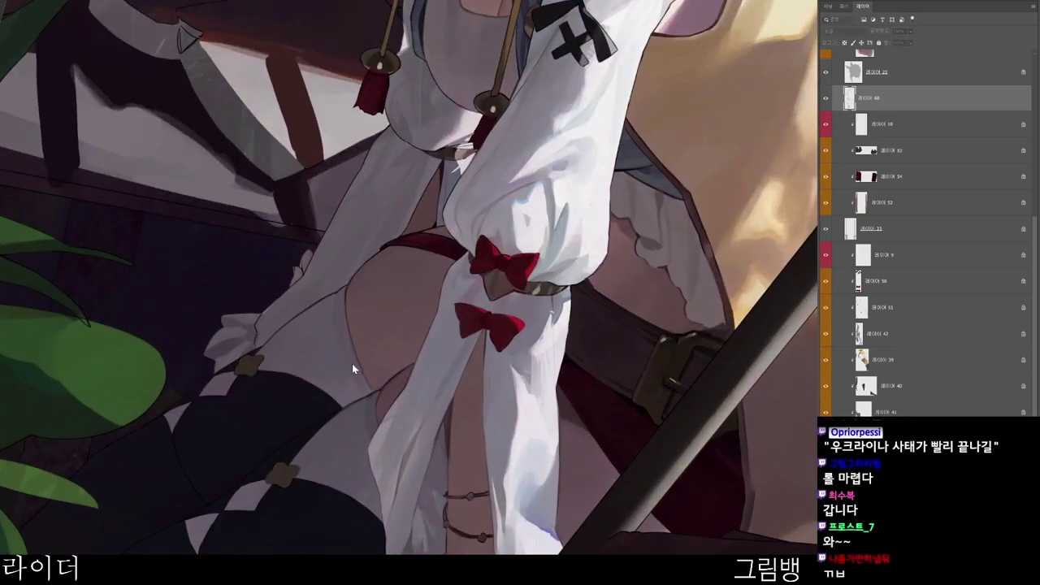
key("c")
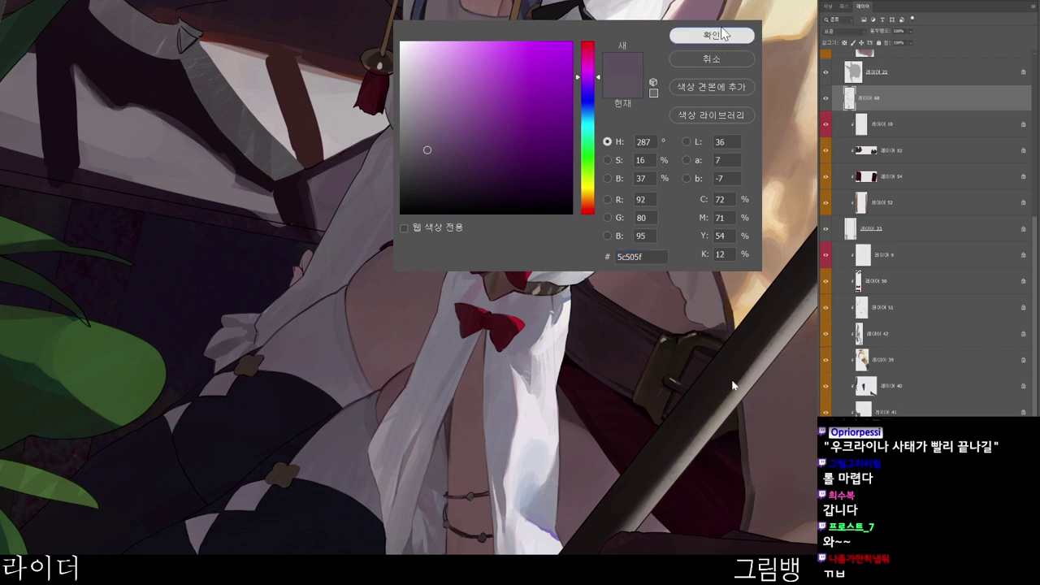
left_click(722, 35)
left_click_drag(456, 424, 562, 244)
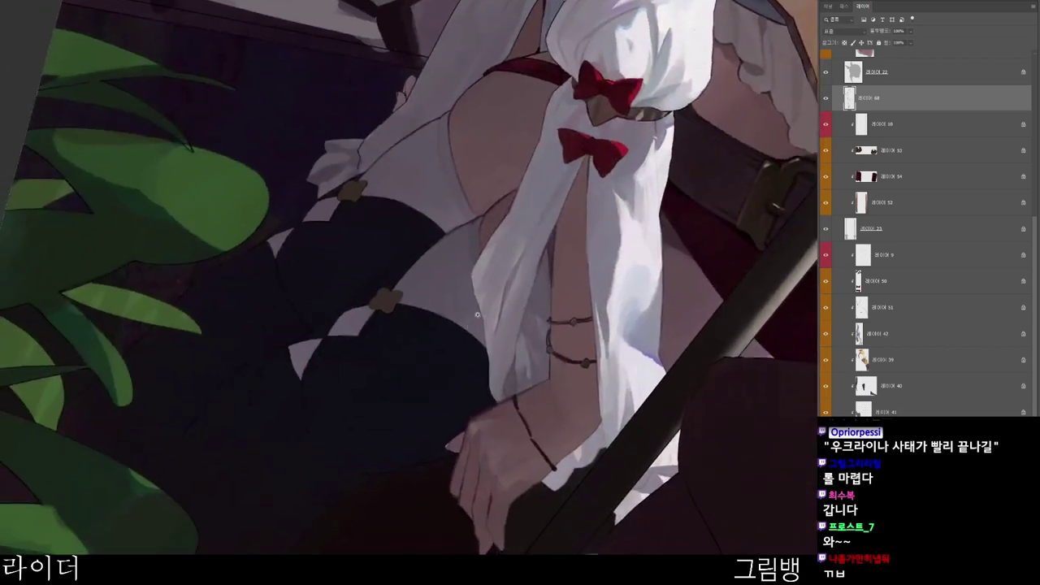
scroll(484, 317, "up", 2)
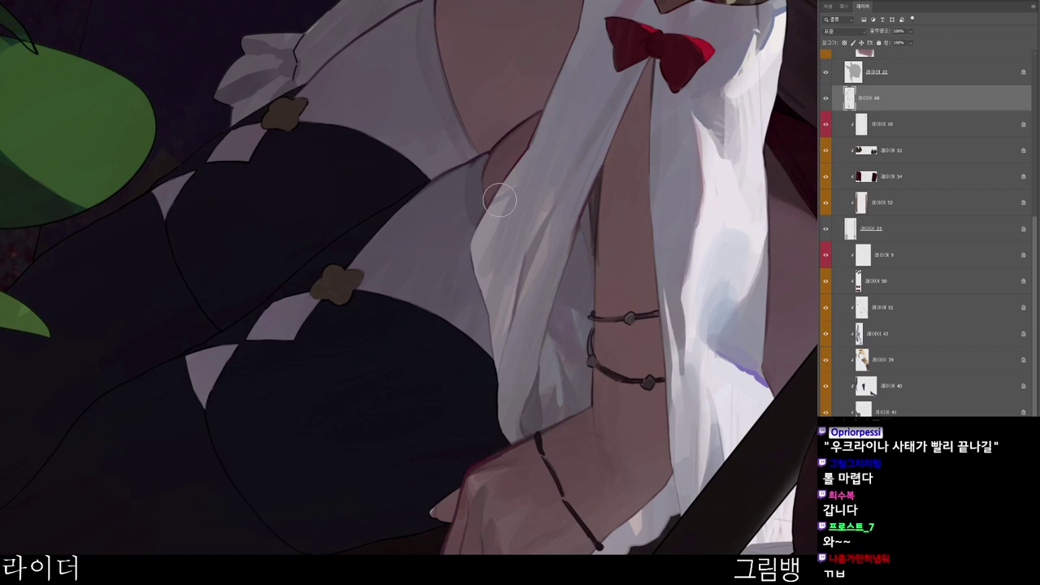
left_click_drag(500, 200, 511, 307)
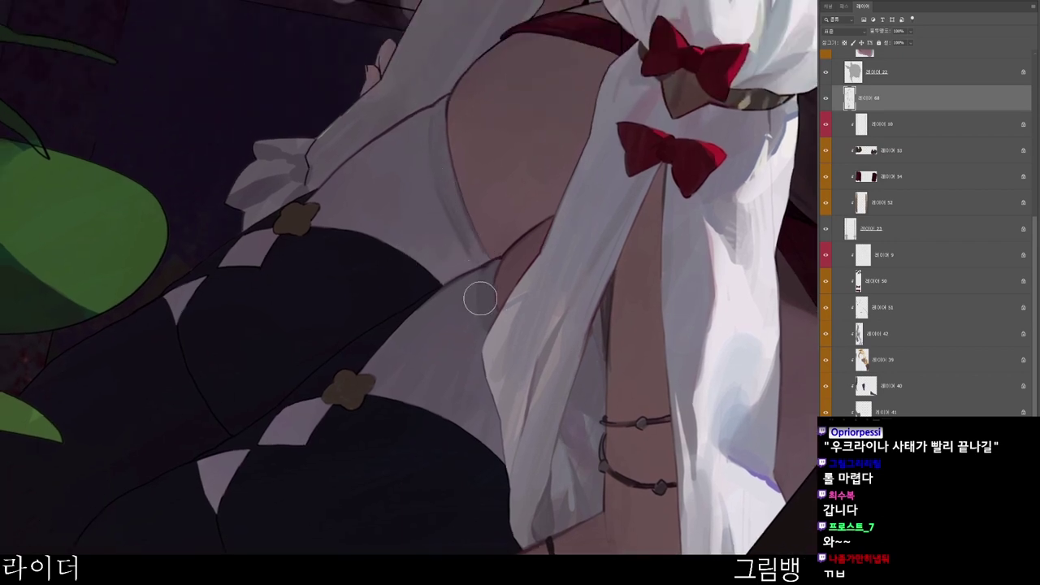
- Pick a near-black paint color and retouch the edges of the dark part of the stockings
scroll(559, 220, "down", 3)
left_click_drag(511, 548, 581, 550)
left_click_drag(439, 521, 569, 272)
left_click_drag(510, 339, 596, 329)
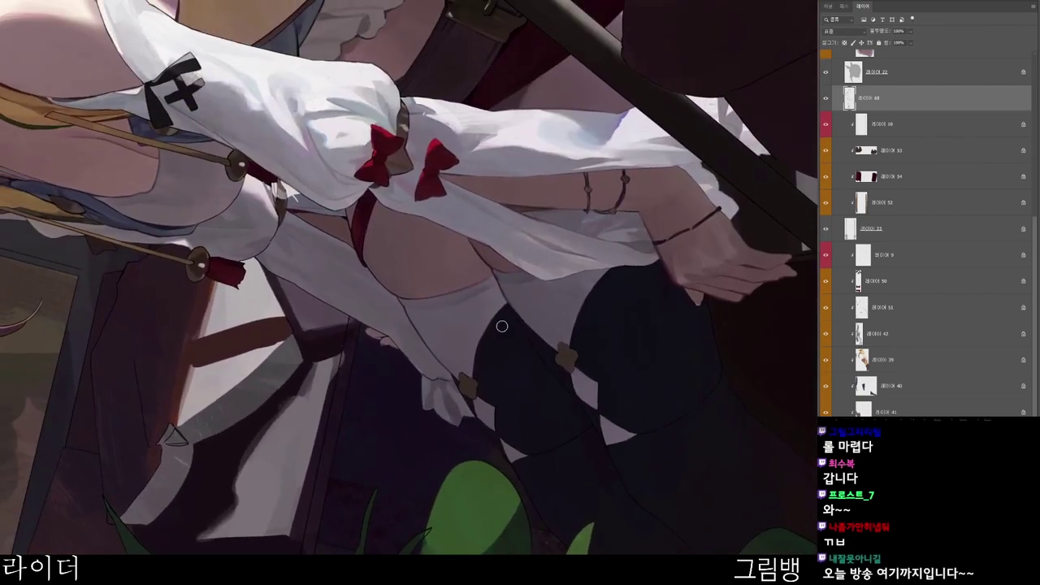
key("n")
left_click(546, 204)
left_click(713, 36)
left_click_drag(511, 386, 471, 463)
- Set the paint color to #2d0e17, switch to the layer of the dark stockings and tint their shading
key("n")
left_click(520, 184)
left_click(588, 58)
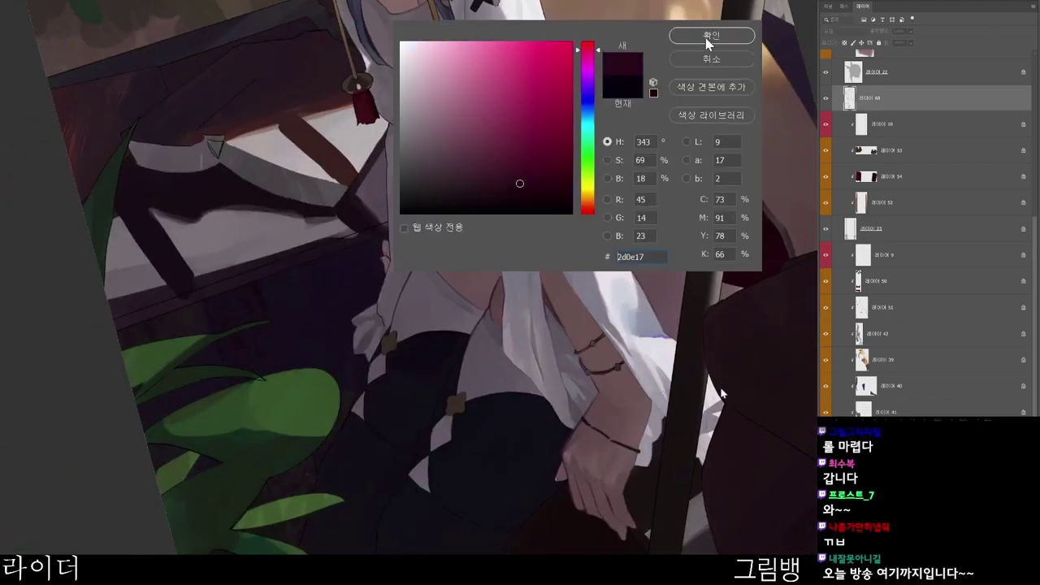
left_click(708, 39)
left_click(429, 379, "ctrl")
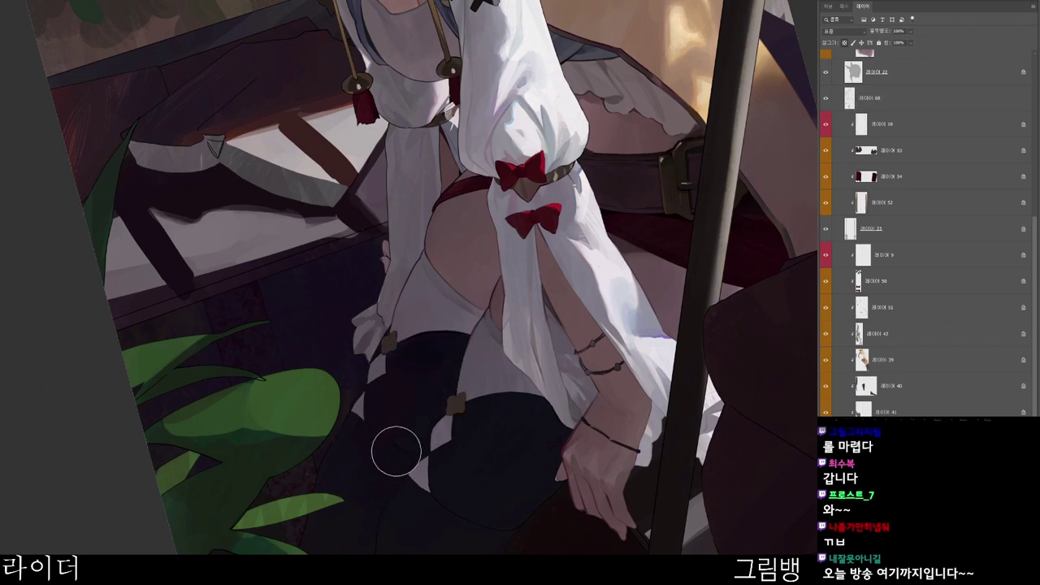
scroll(547, 482, "down", 3)
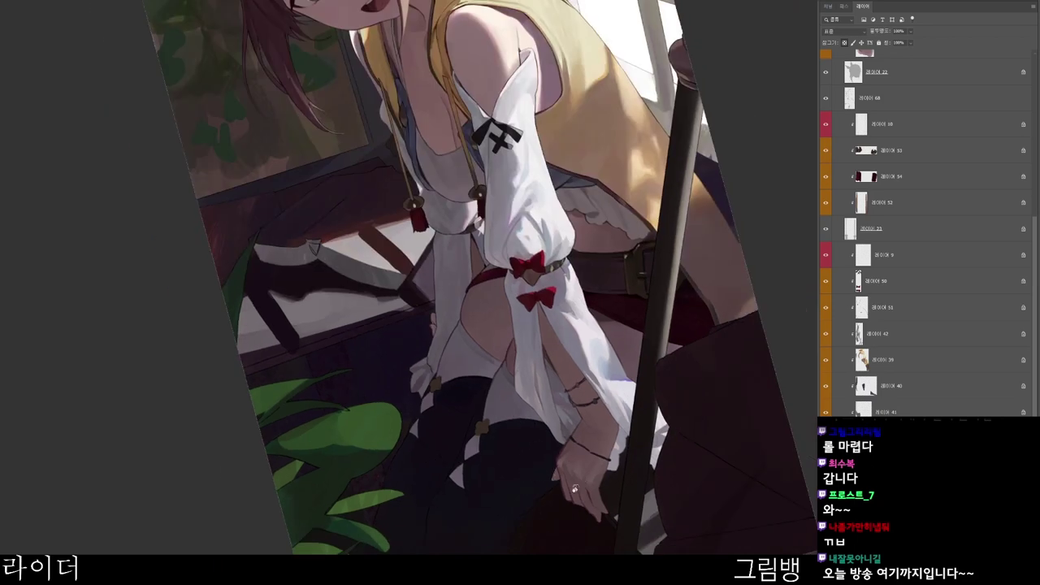
left_click_drag(574, 489, 555, 461)
- Pick a near-black blue with hue 210° and deepen the shading on the dark stockings
key("n")
left_click(524, 196)
left_click_drag(592, 75, 588, 114)
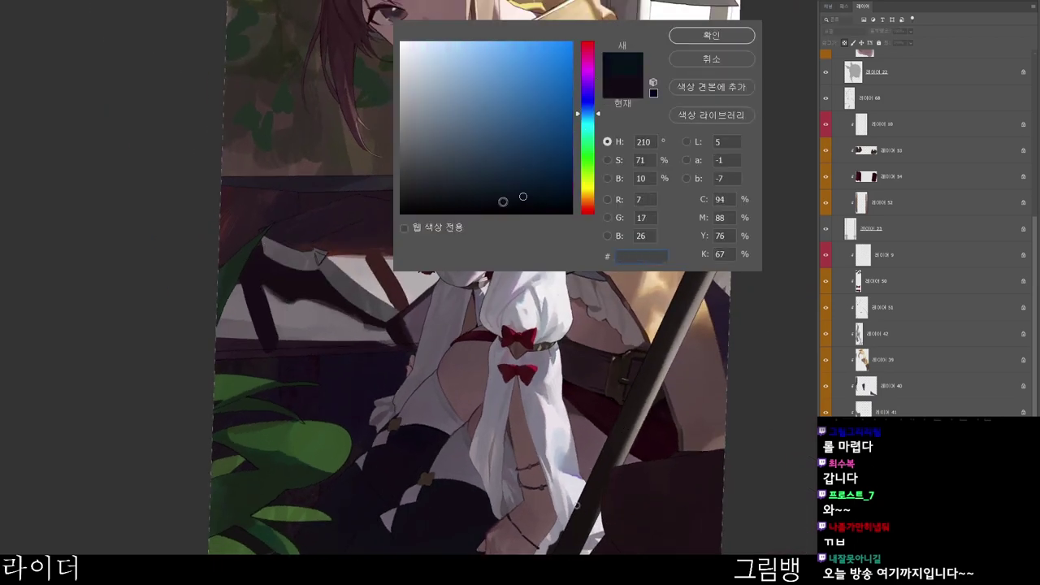
left_click(515, 207)
left_click(719, 37)
left_click_drag(411, 551, 385, 490)
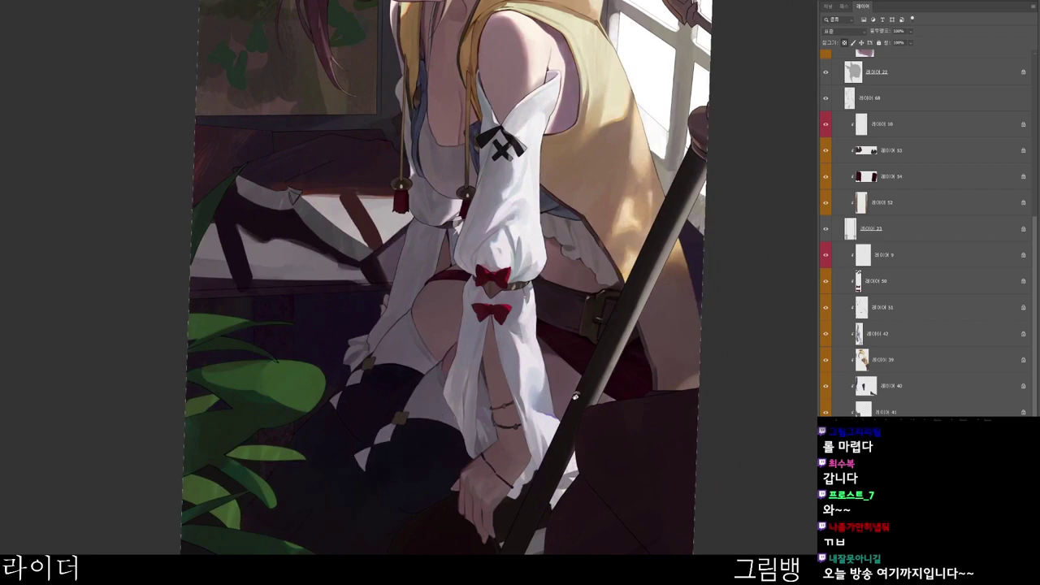
left_click_drag(575, 397, 447, 422)
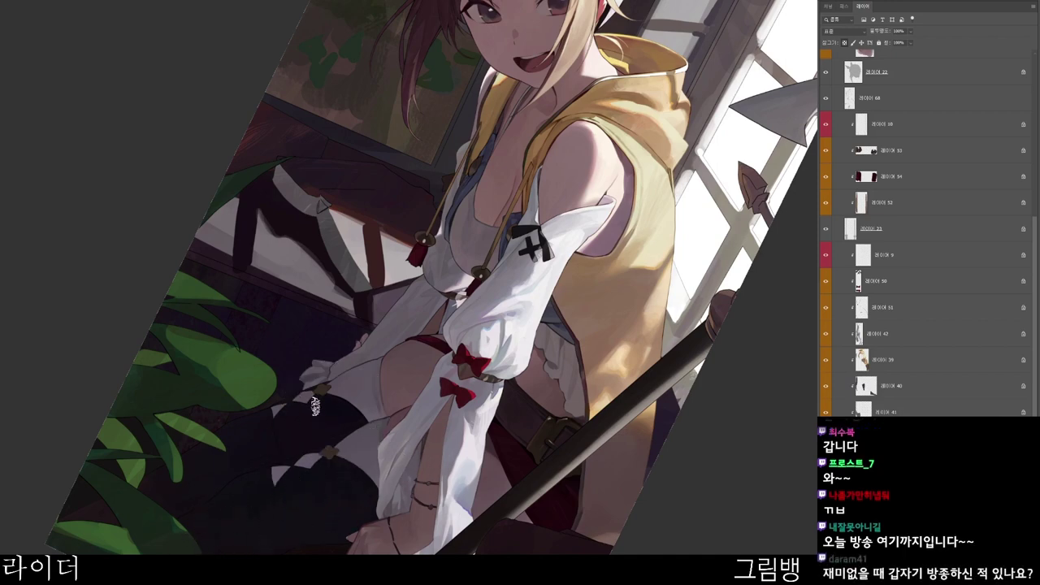
left_click_drag(455, 431, 522, 320)
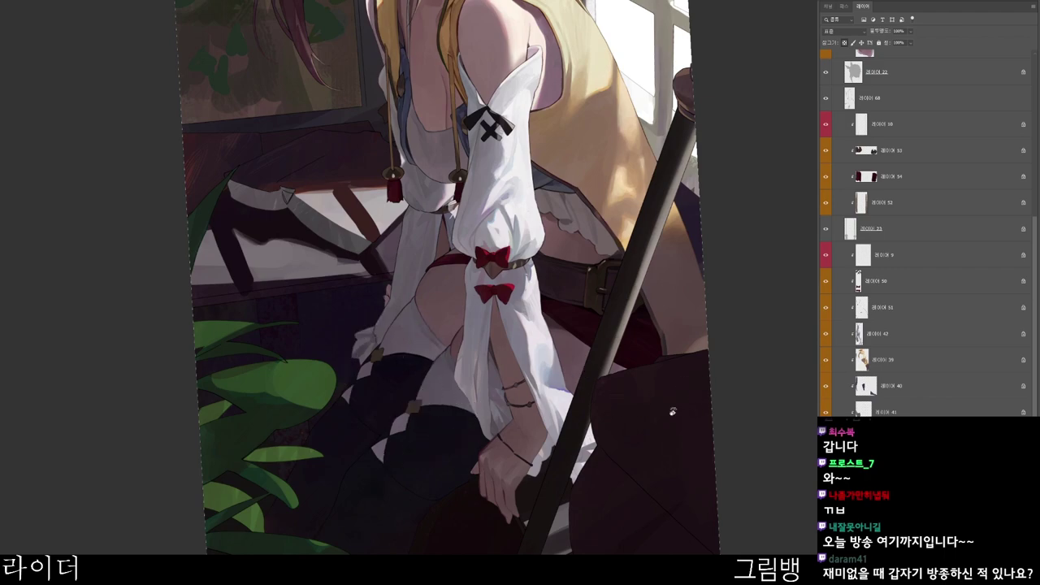
- Pick a near-black violet with hue 264° and deepen the shading on the dark stockings
left_click_drag(673, 411, 688, 211)
left_click_drag(679, 325, 571, 532)
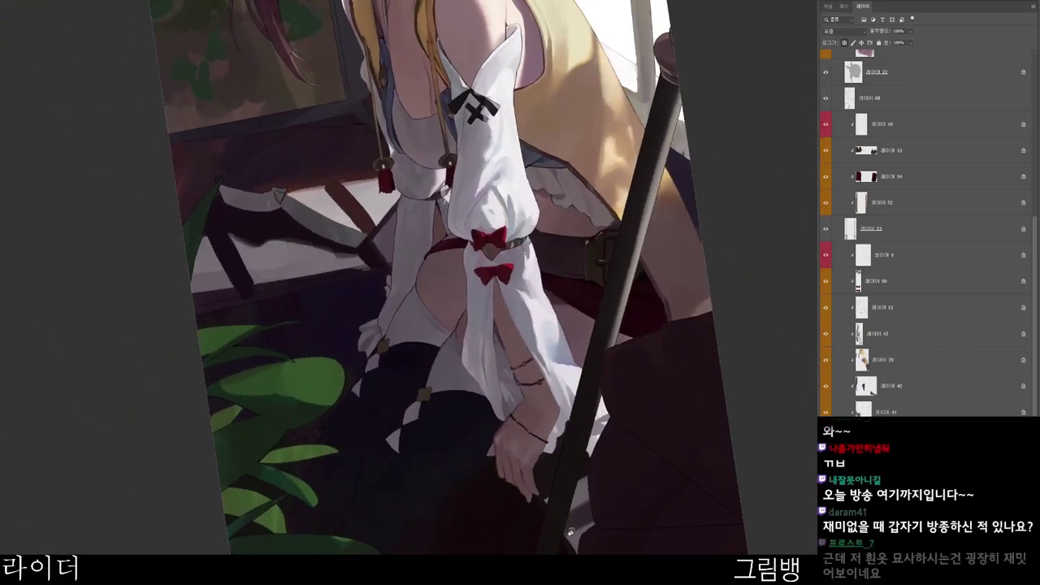
key("n")
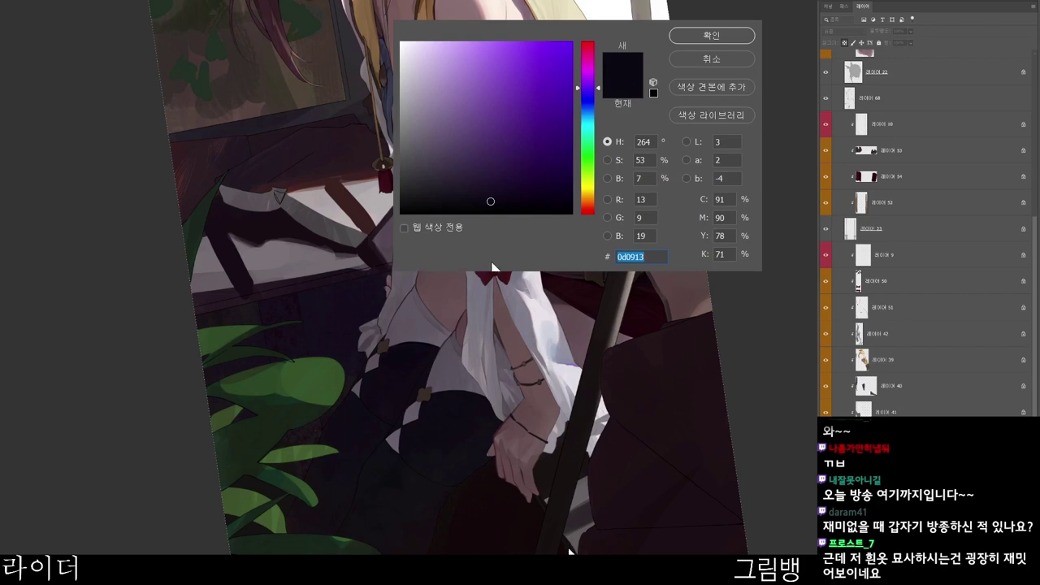
left_click(702, 38)
left_click_drag(681, 473, 559, 481)
key("n")
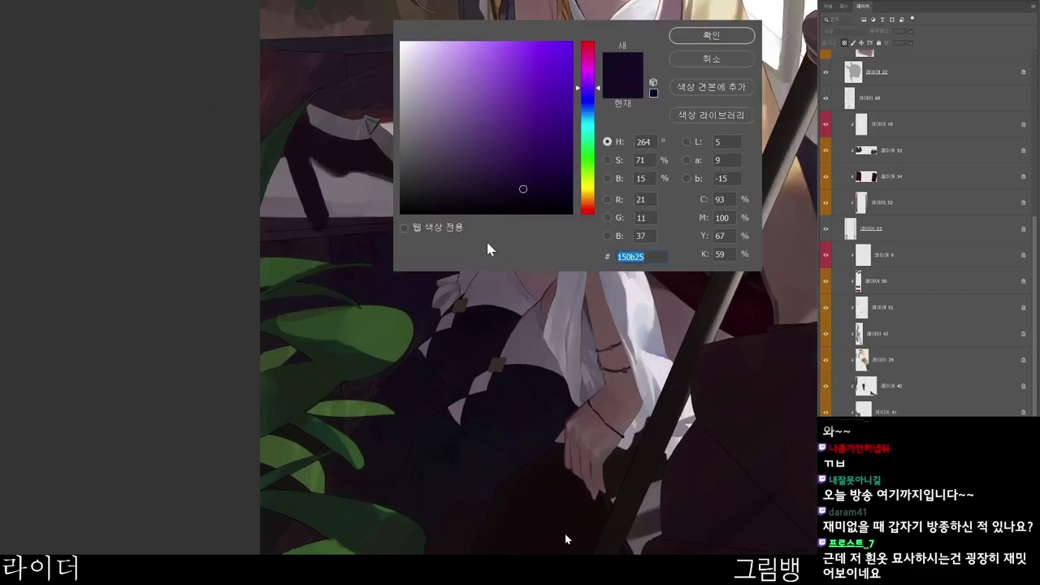
left_click(516, 199)
left_click(740, 36)
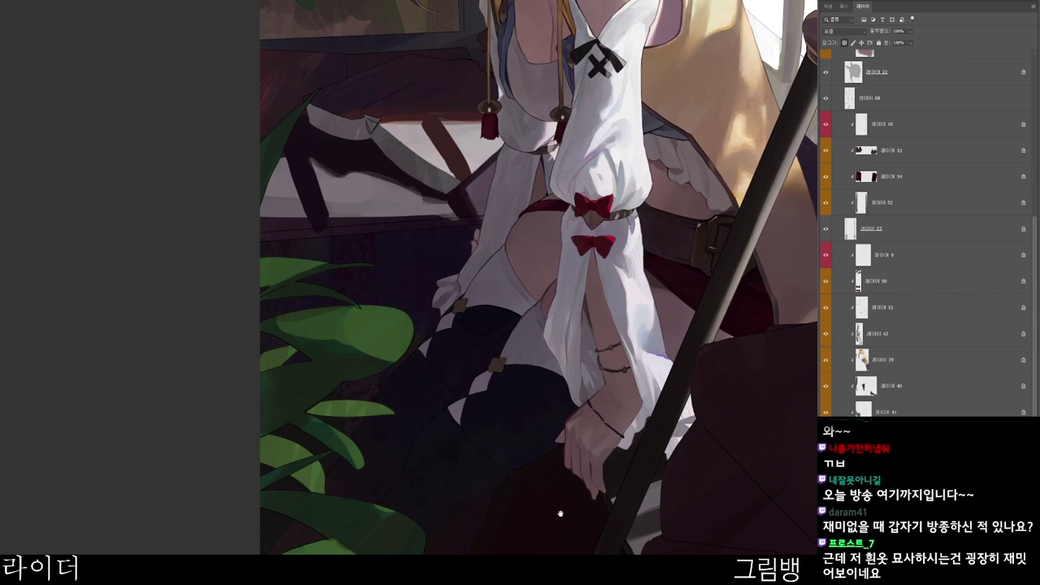
- Switch to the unclipped layer above the stocking's clipped layers and retouch the outlines around the stocking tops
left_click_drag(560, 513, 524, 512)
left_click(884, 255)
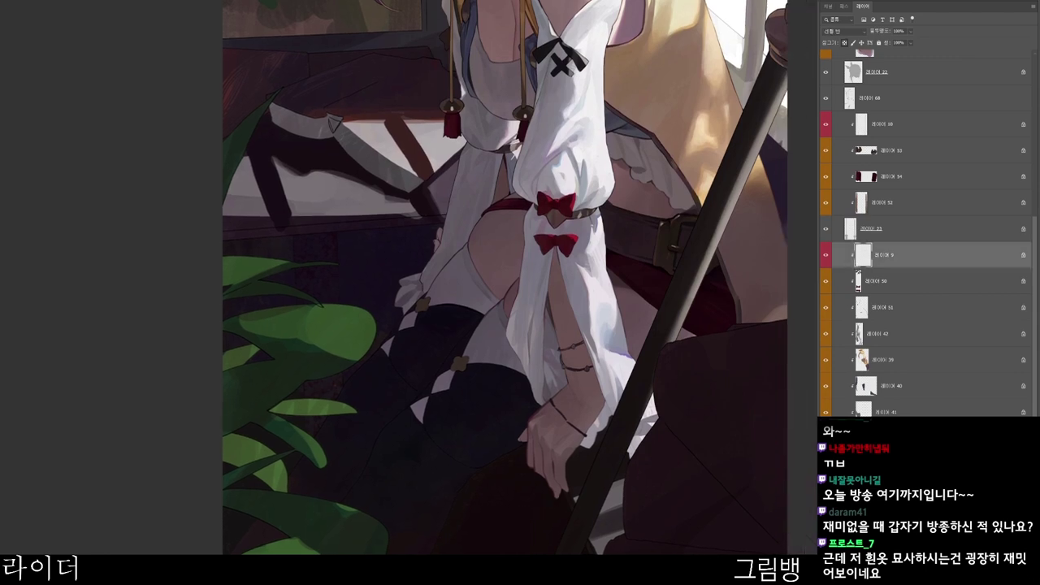
left_click(871, 99)
left_click_drag(441, 393, 465, 389)
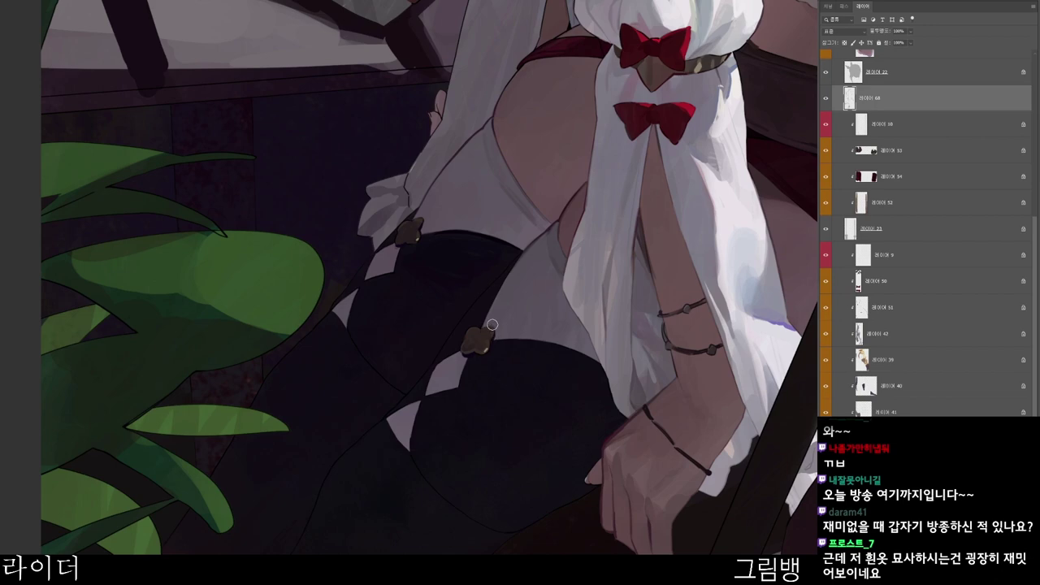
scroll(527, 259, "down", 2)
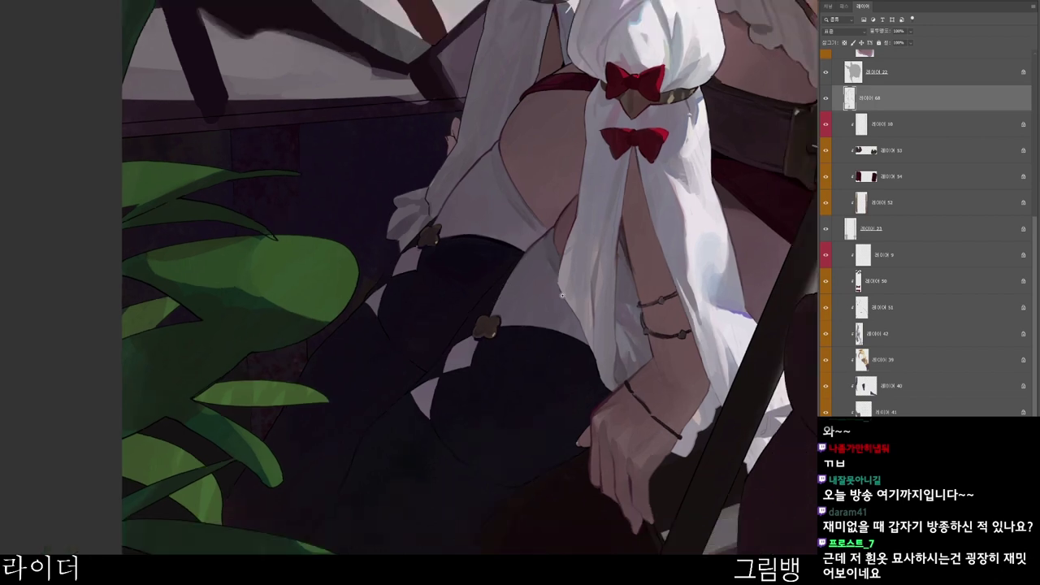
scroll(553, 338, "up", 3)
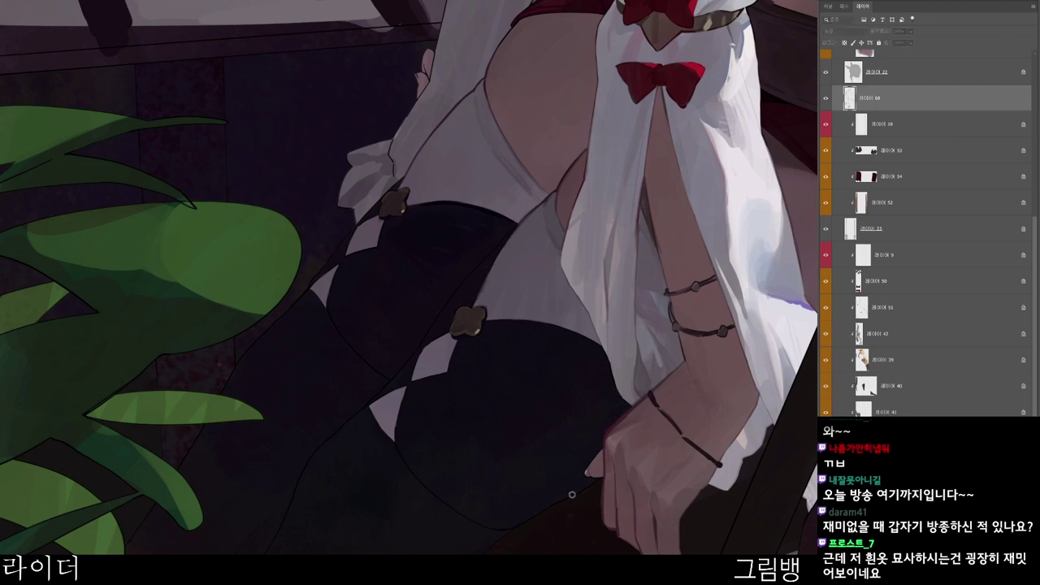
- Reconfirm the dark paint color and draw a second seam line along the curved hem of the far stocking
key("n")
key("Return")
left_click_drag(482, 363, 485, 399)
scroll(483, 397, "down", 1)
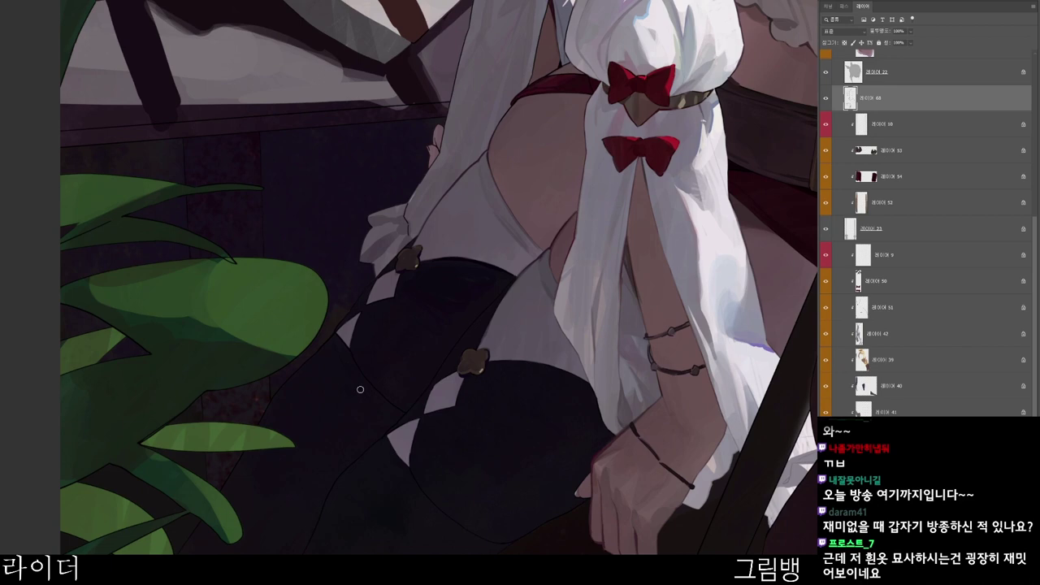
scroll(425, 343, "down", 1)
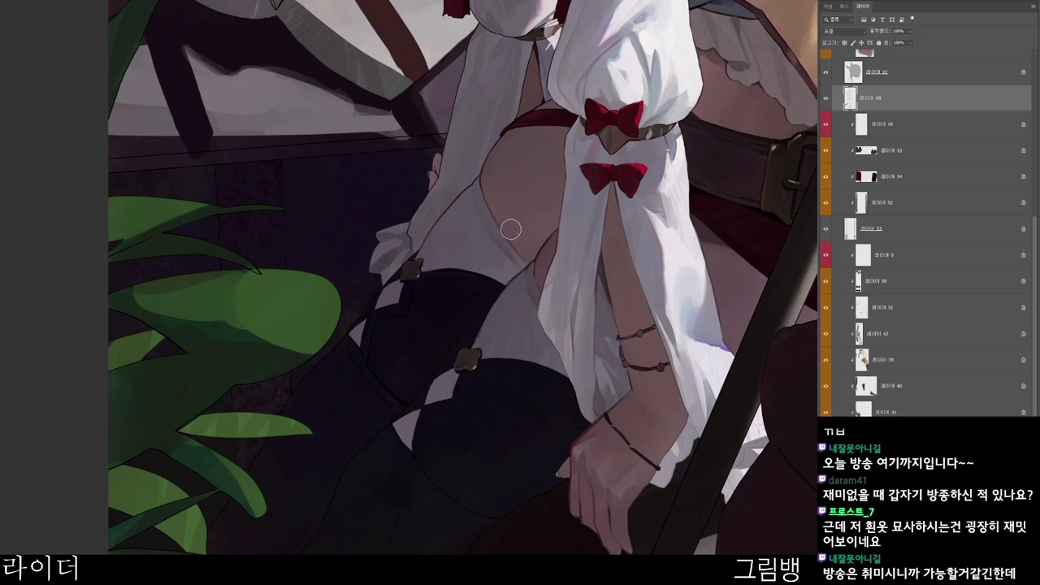
- Confirm the dark paint color and strengthen the scalloped edge lines and the gap between the two stockings
key("n")
left_click(716, 42)
mouse_move(561, 481)
left_mouse_down()
mouse_move(596, 314)
mouse_move(550, 462)
mouse_move(586, 315)
mouse_move(560, 308)
left_mouse_up()
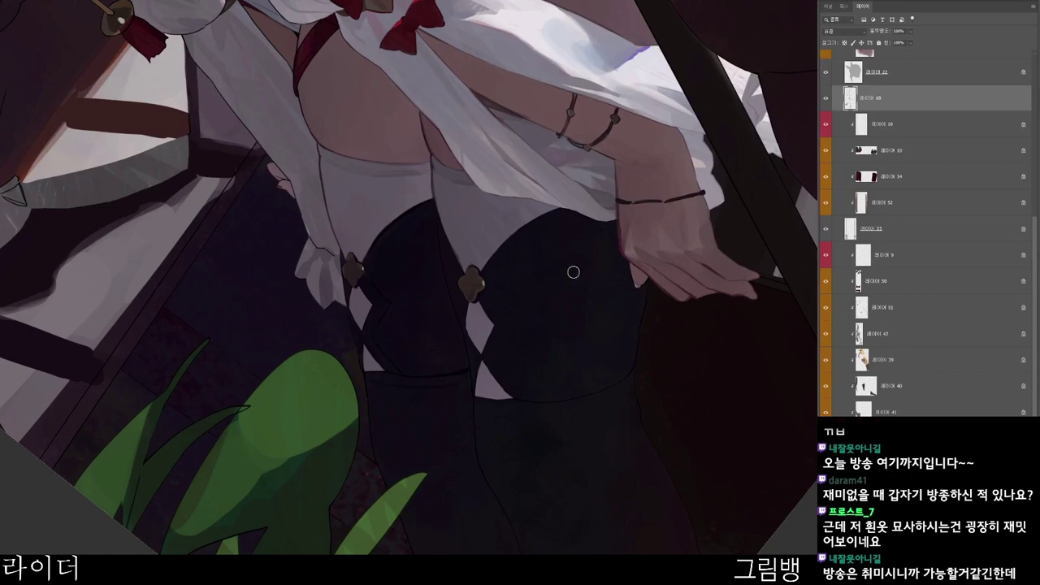
mouse_move(517, 395)
left_mouse_down()
mouse_move(511, 353)
mouse_move(527, 405)
left_mouse_up()
left_click_drag(425, 185, 429, 205)
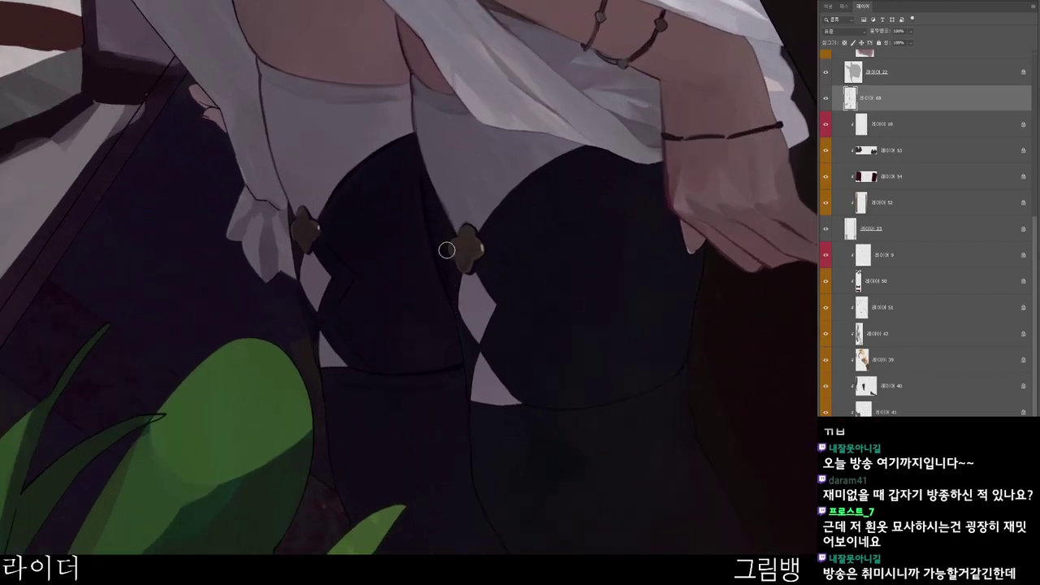
left_click_drag(458, 309, 478, 344)
scroll(527, 404, "down", 1)
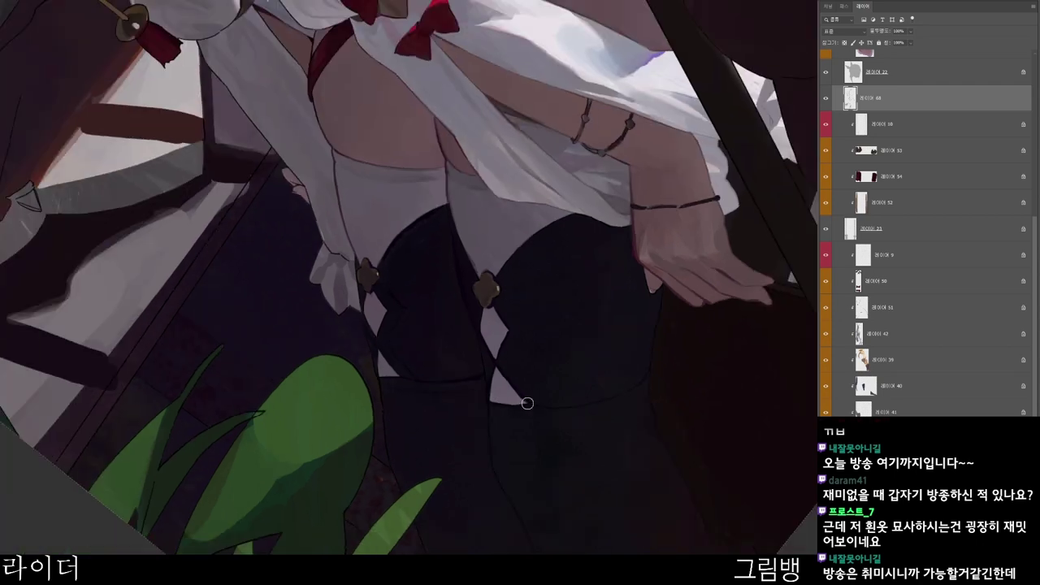
- Paint a dark seam line along the curved hem of the near stocking
scroll(595, 398, "down", 1)
left_click_drag(714, 502, 596, 506)
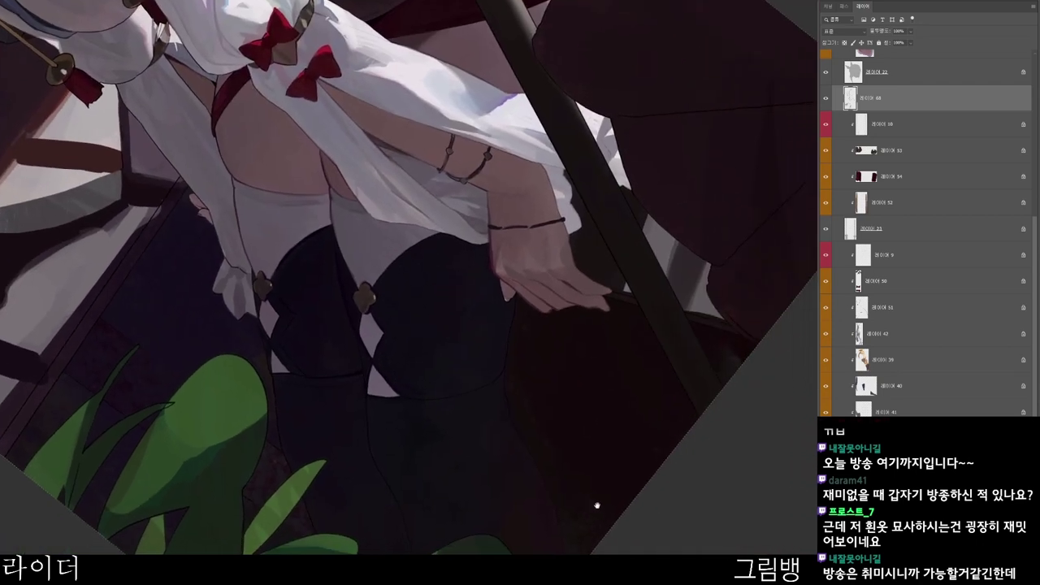
mouse_move(752, 520)
left_mouse_down()
mouse_move(588, 525)
mouse_move(626, 519)
mouse_move(661, 464)
left_mouse_up()
mouse_move(696, 374)
left_mouse_down()
mouse_move(393, 513)
mouse_move(307, 506)
left_mouse_up()
scroll(370, 297, "down", 1)
left_click_drag(362, 287, 298, 298)
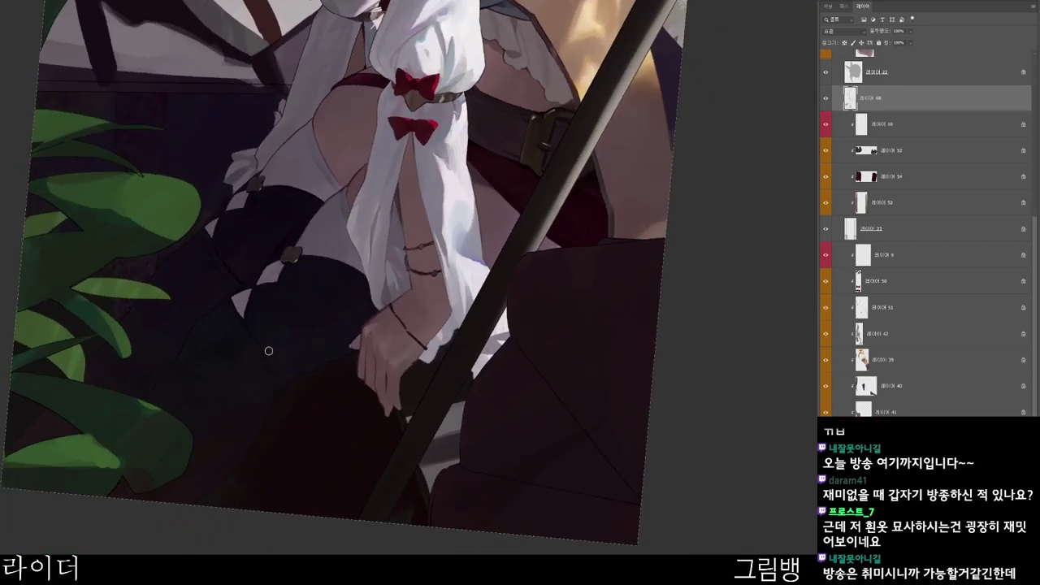
left_click_drag(329, 326, 436, 316)
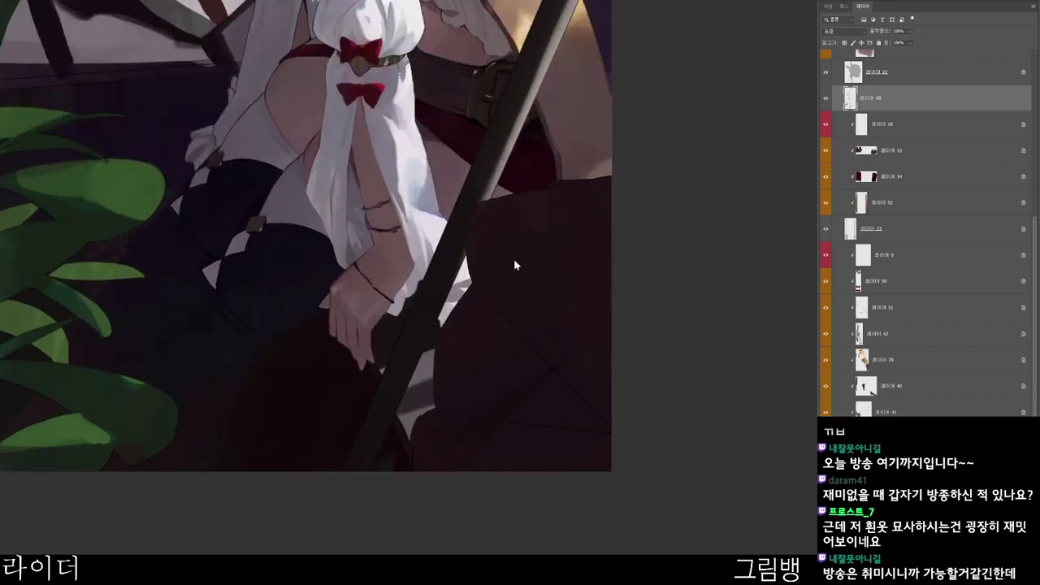
scroll(251, 274, "up", 3)
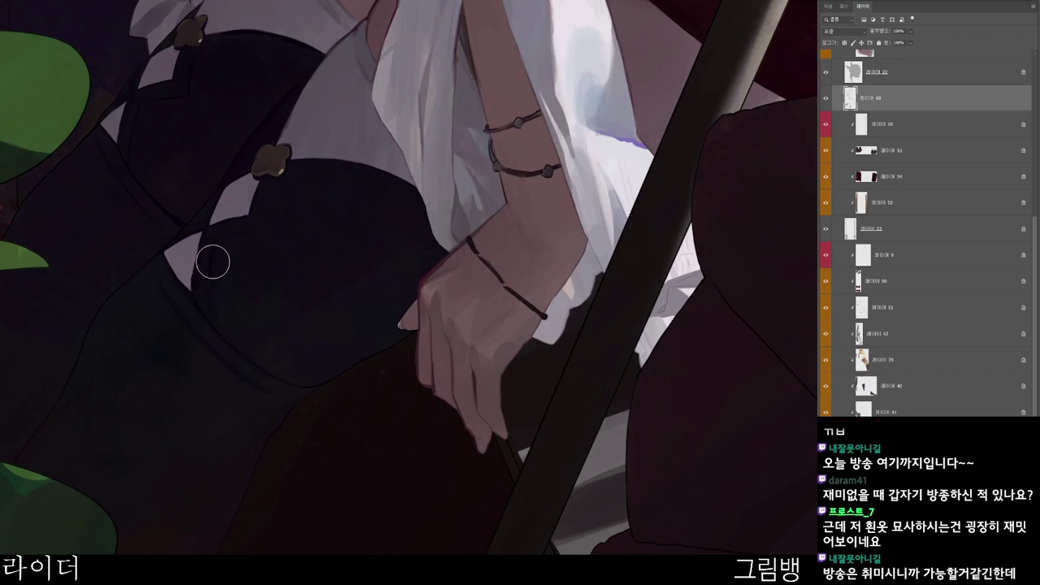
scroll(289, 187, "down", 1)
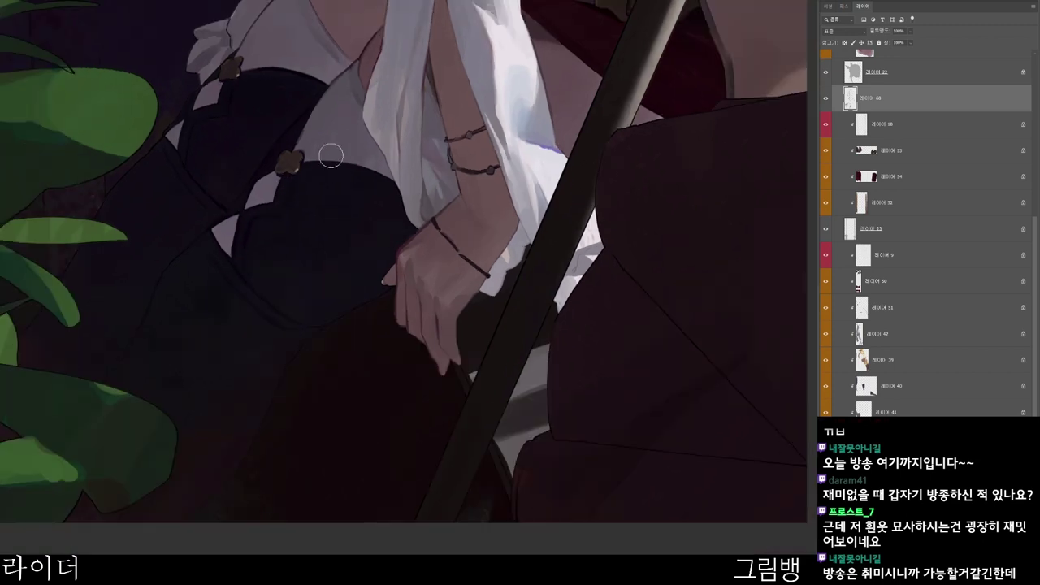
- Sample a dark color from the stockings and darken the near stocking's outline below the light triangle
left_click_drag(297, 243, 433, 374)
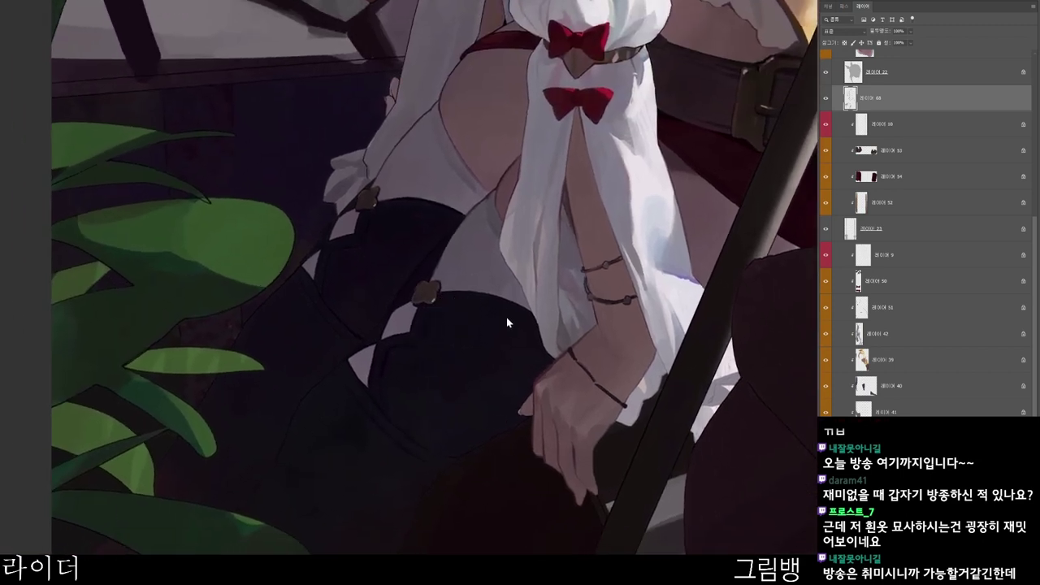
left_click_drag(490, 221, 549, 252)
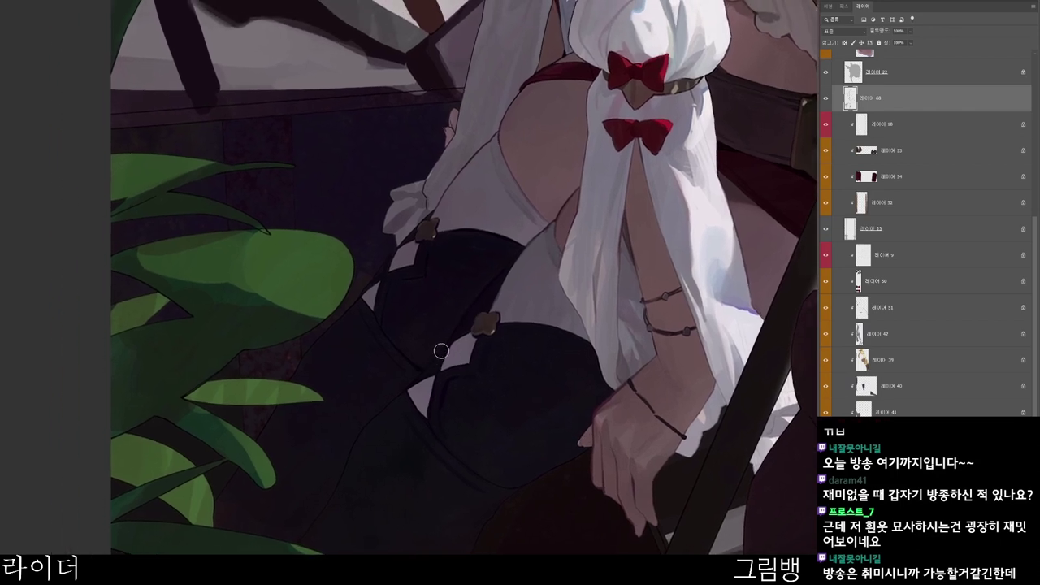
scroll(498, 328, "down", 2)
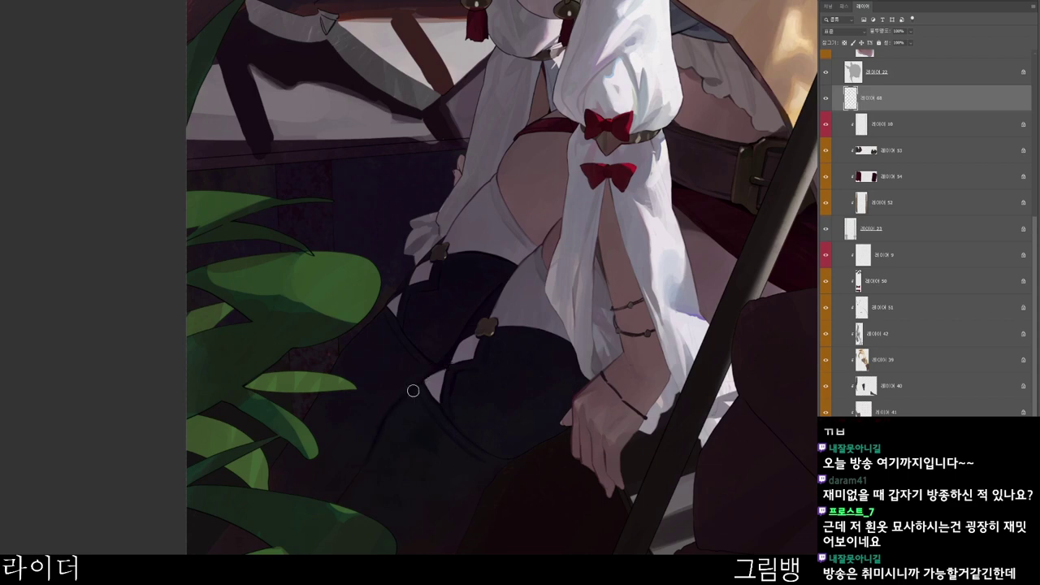
left_click(409, 402, "alt")
left_click_drag(379, 444, 374, 456)
scroll(405, 426, "down", 2)
- Set the paint color to #12090e and refine the lower outline and hem shading of the near stocking
key("n")
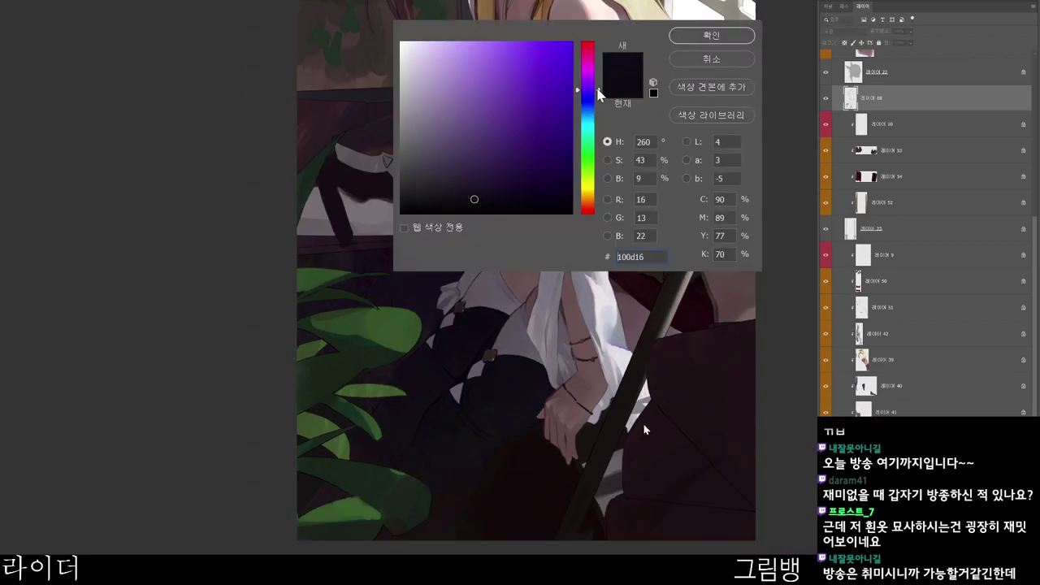
left_click(593, 57)
left_click(515, 185)
left_click(488, 202)
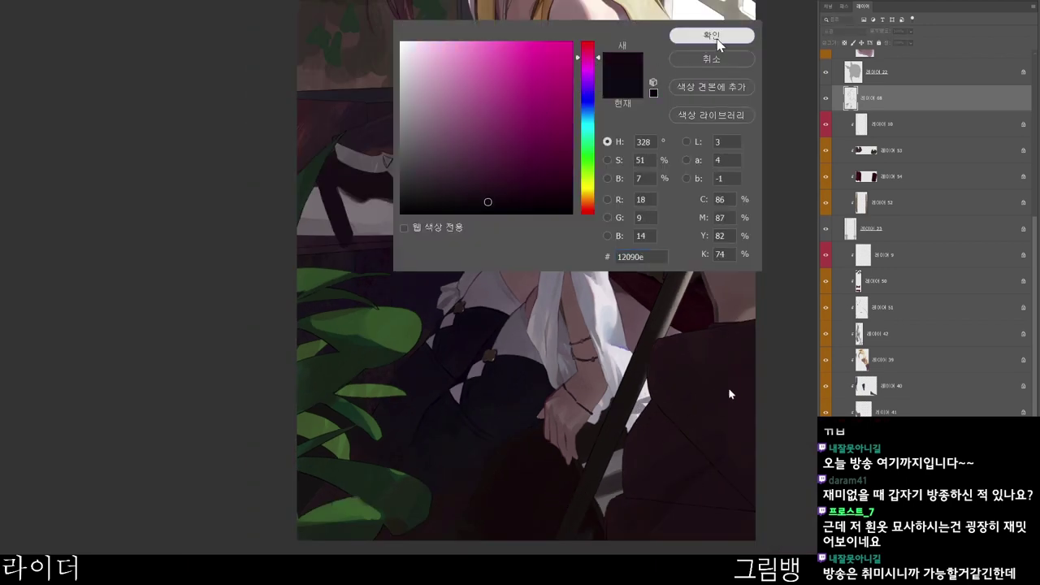
left_click(715, 39)
left_click_drag(439, 454, 449, 443)
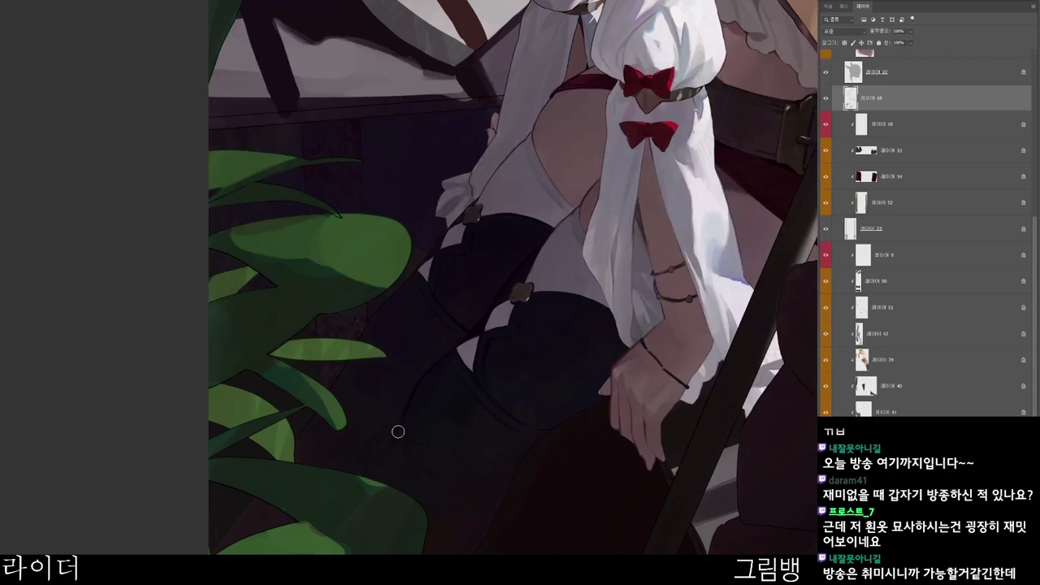
left_click_drag(478, 437, 469, 423)
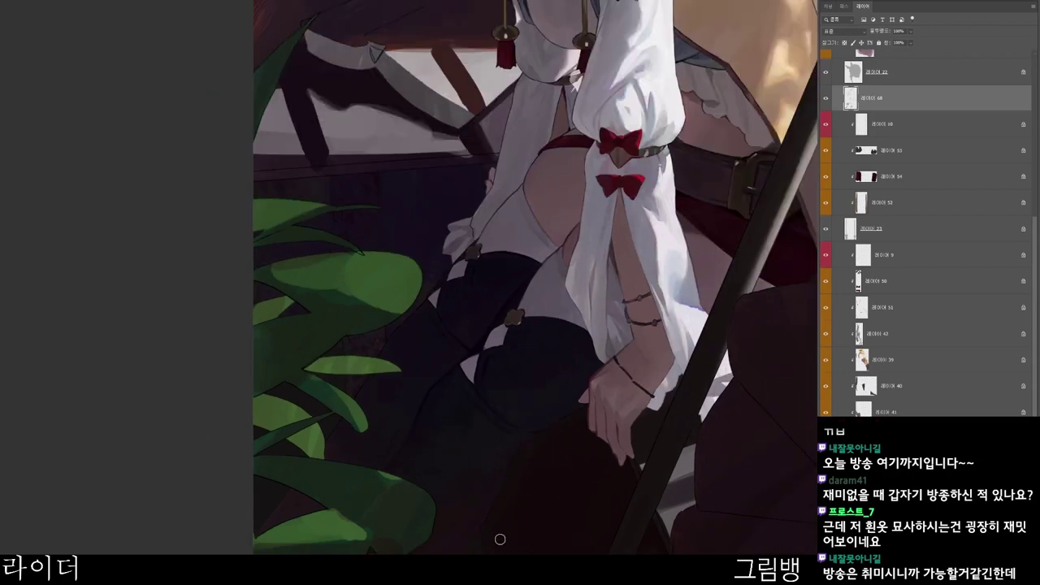
- Thicken the hem bands and inner leg lines of both stockings, sampling the dark color from the near one
key("r")
left_click_drag(499, 538, 544, 320)
mouse_move(471, 224)
left_mouse_down()
mouse_move(473, 298)
mouse_move(488, 280)
left_mouse_up()
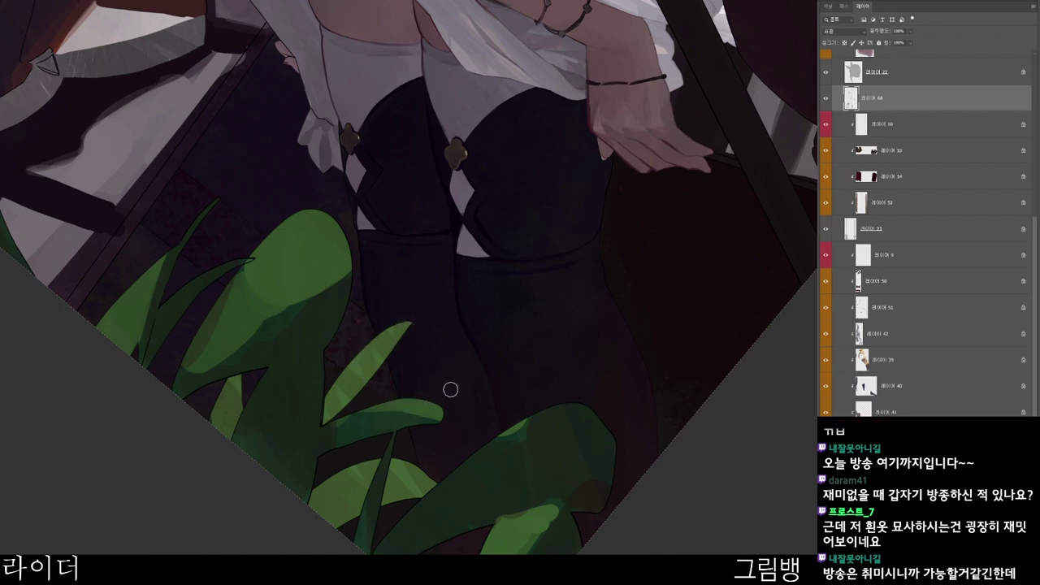
left_click(540, 320, "alt")
left_click_drag(637, 343, 387, 526)
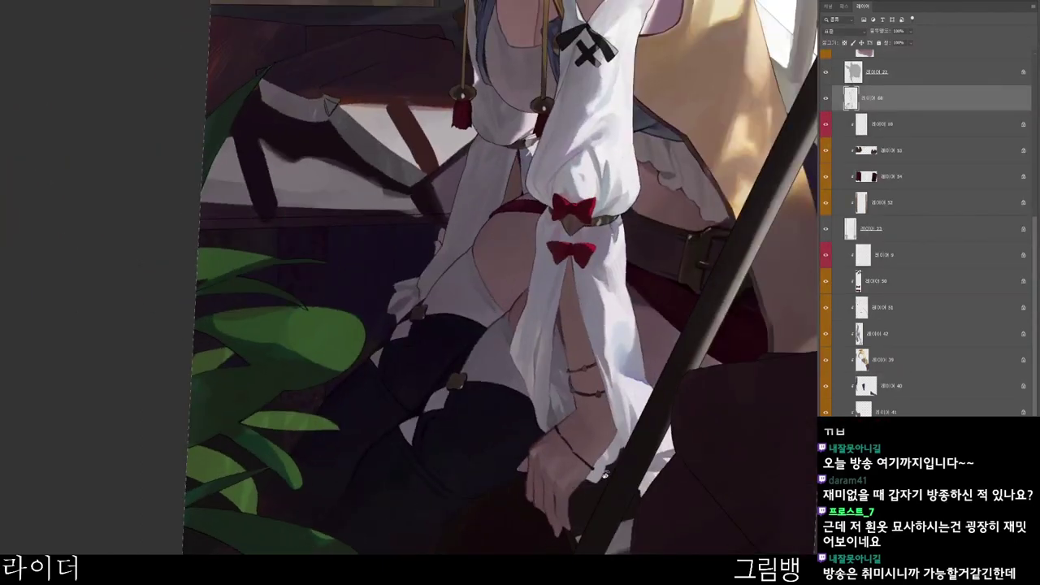
- Confirm the sampled dark color and touch up the near stocking's hem and the contour beside the hand
key("n")
left_click(715, 39)
left_click_drag(513, 489, 528, 403)
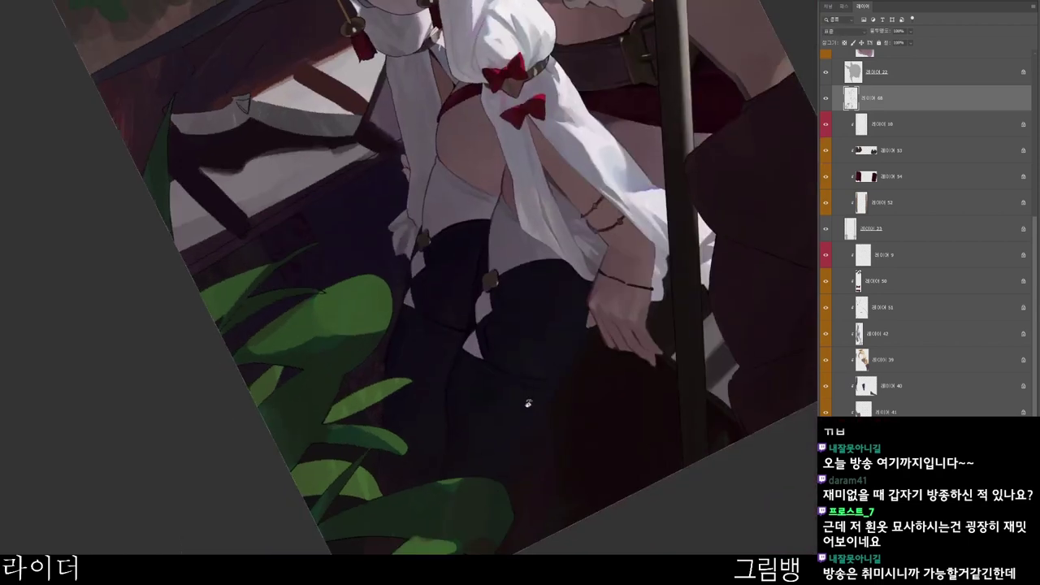
left_click(530, 405, "ctrl")
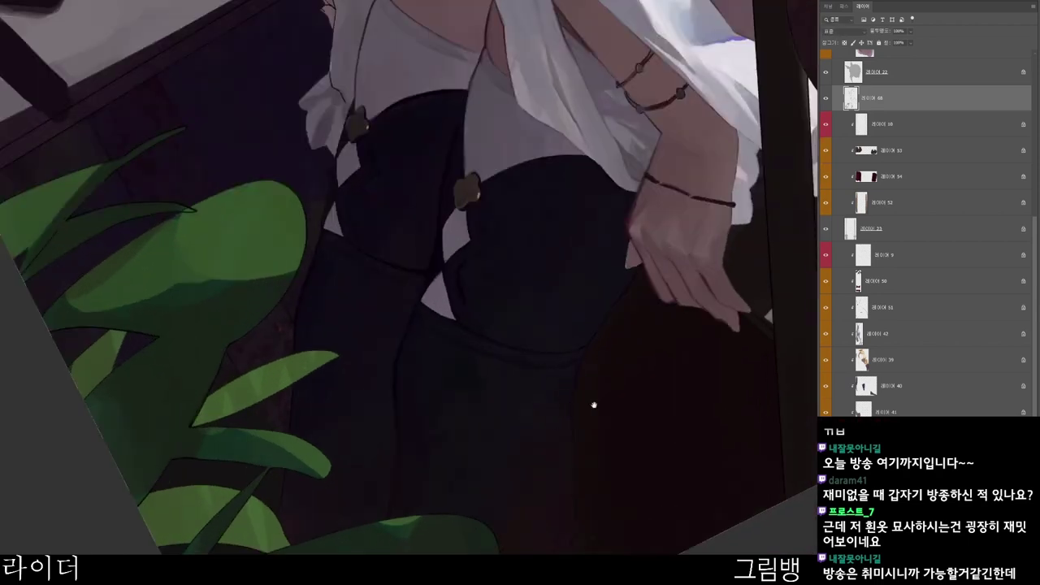
left_click_drag(594, 405, 531, 505)
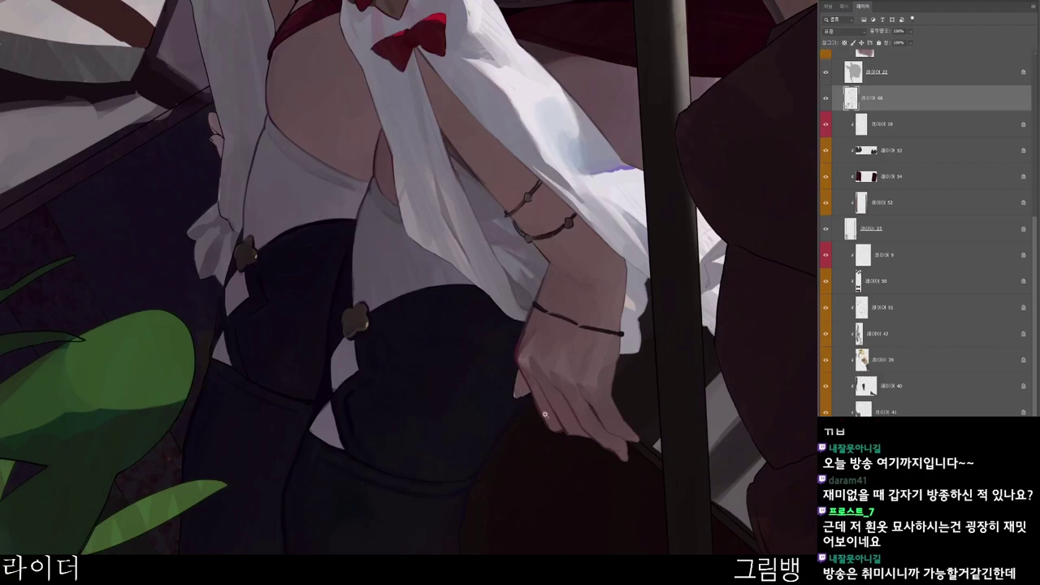
left_click_drag(545, 415, 515, 404)
left_click_drag(529, 480, 597, 446)
- Pick a more saturated near-black violet with hue 260° and retouch the lines on the dark stockings
key("n")
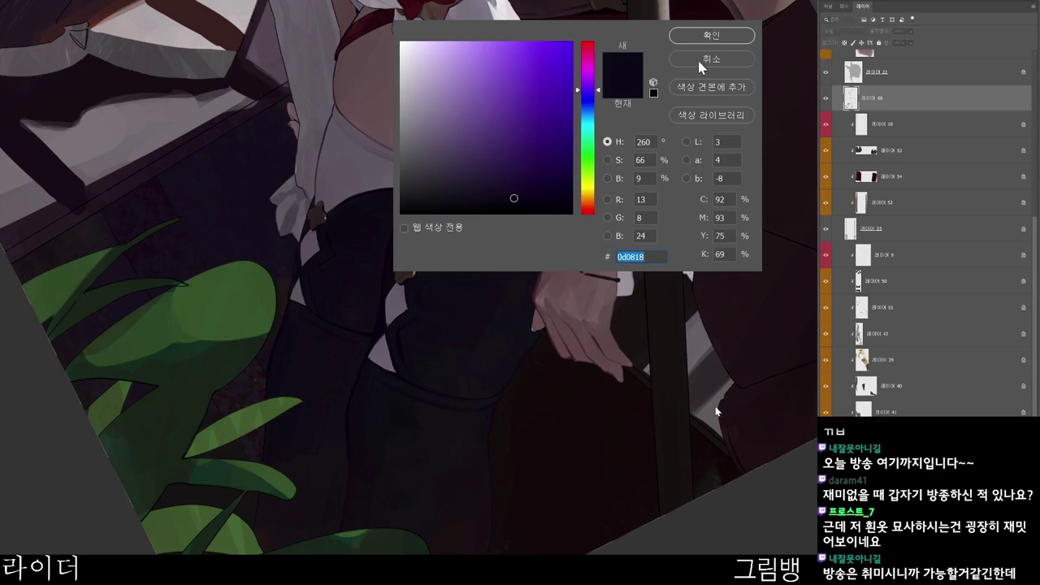
left_click(547, 206)
left_click(729, 38)
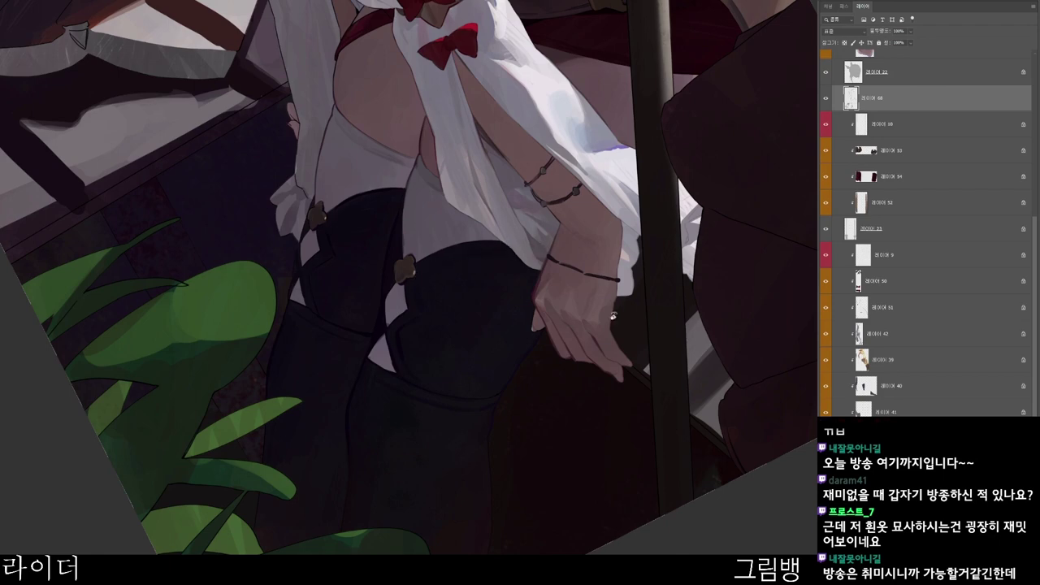
left_click_drag(613, 315, 415, 415)
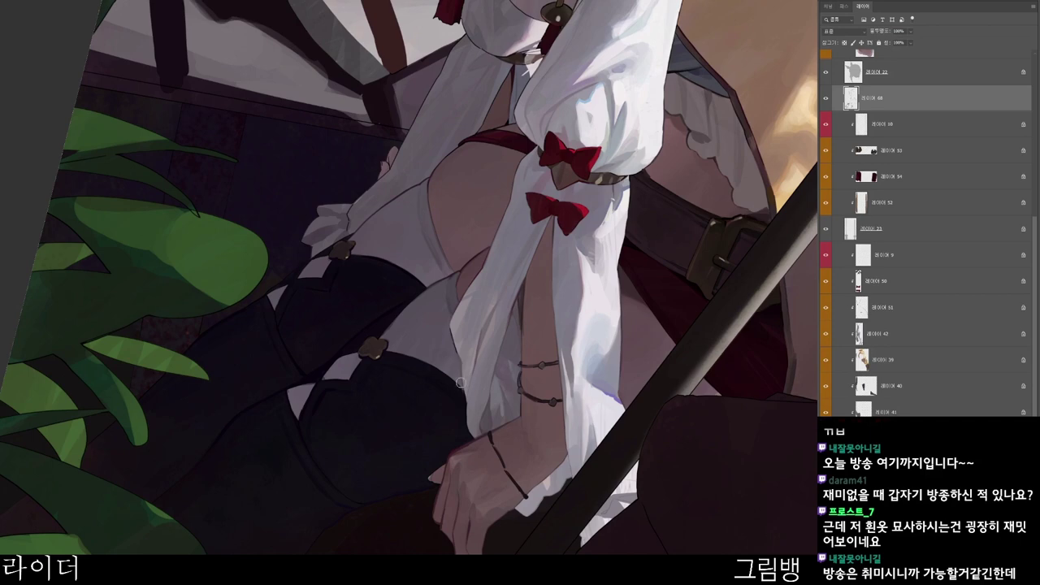
- Pick another muted dark color and retouch the edge where the stocking tops meet the hanging sleeve
key("n")
left_click(432, 182)
left_click(706, 37)
left_click_drag(520, 248, 605, 229)
key("Escape")
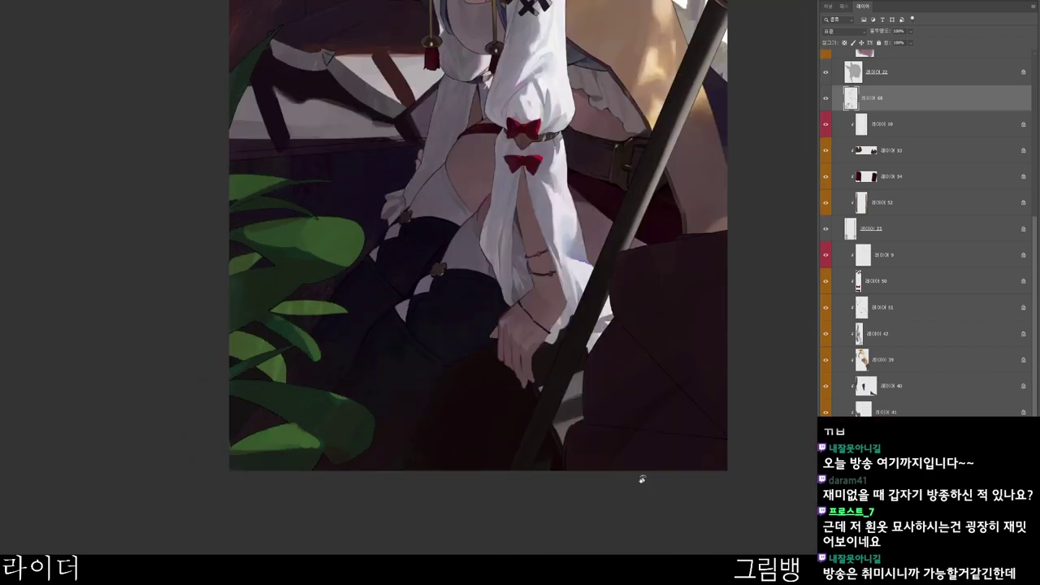
- Pick a muted dark plum (#4b2d38) with hue 339° and retouch the outlines around the thigh and the white stocking's top edge
left_click_drag(462, 173, 447, 224)
left_click_drag(447, 224, 479, 205)
key("n")
left_click(469, 162)
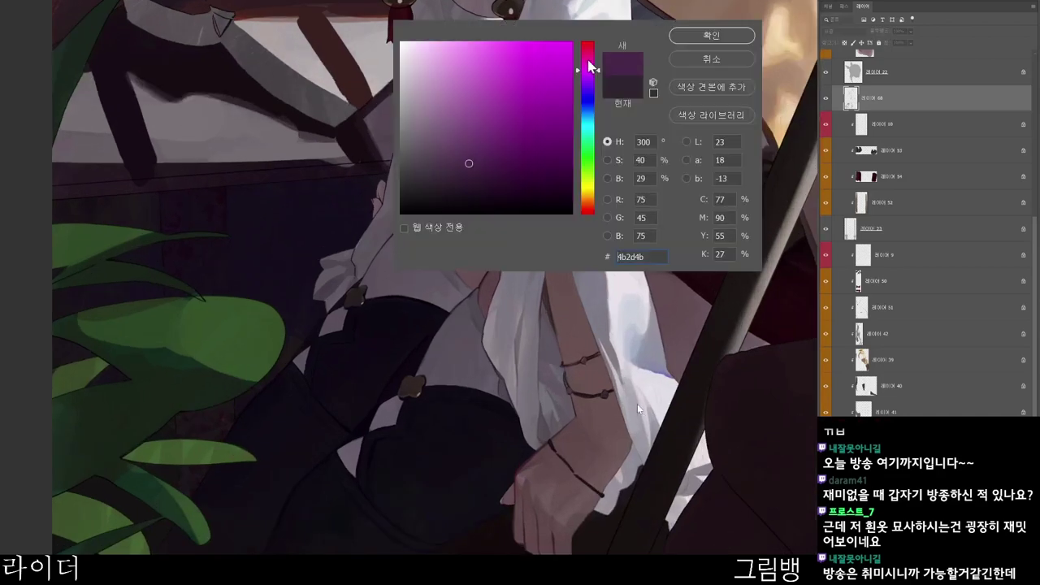
left_click(588, 57)
left_click(705, 34)
key("r")
left_click_drag(533, 310, 516, 369)
left_click_drag(439, 312, 456, 309)
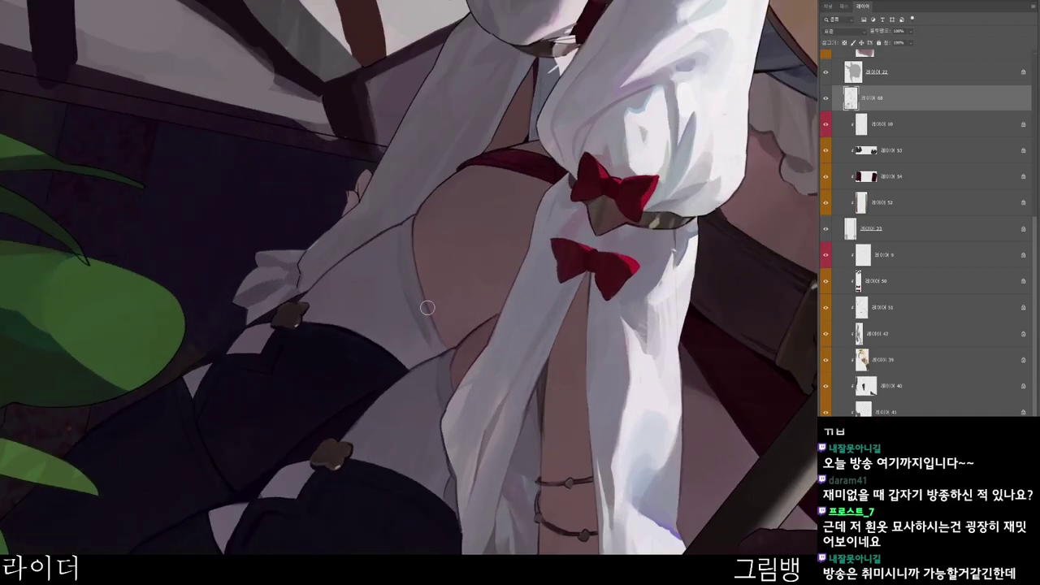
left_click_drag(513, 237, 466, 229)
key("r")
left_click_drag(597, 451, 685, 290)
left_click_drag(693, 376, 603, 520)
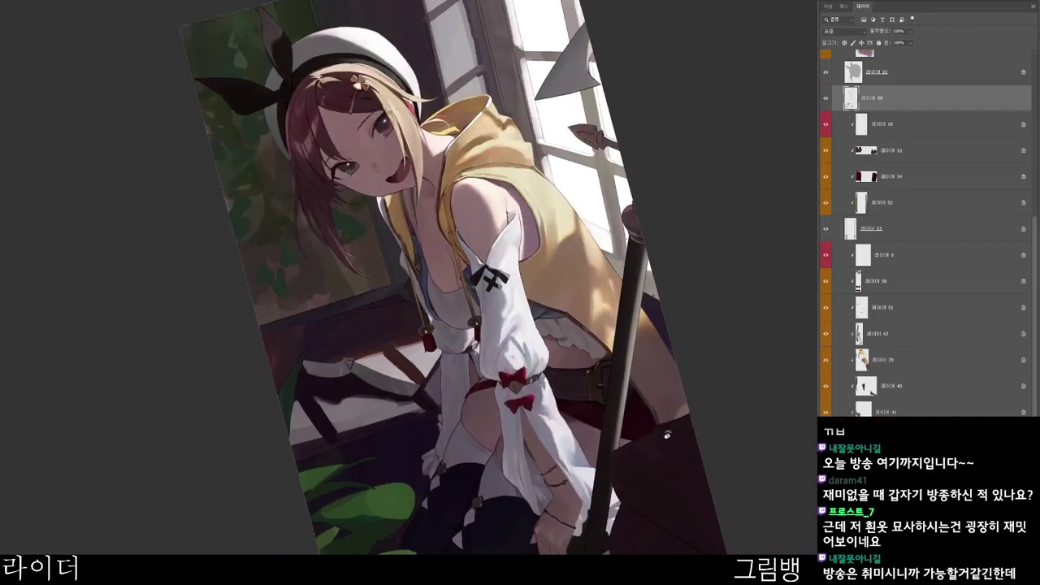
- Pick a darker plum (#231117) and touch up the outlines around the near sleeve, belt and jacket hem
key("n")
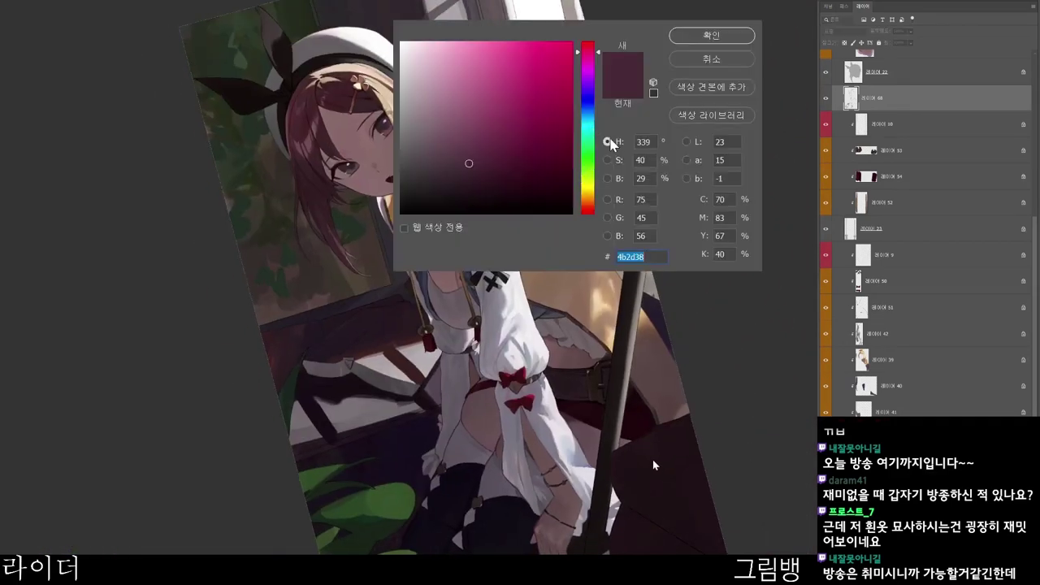
left_click(500, 184)
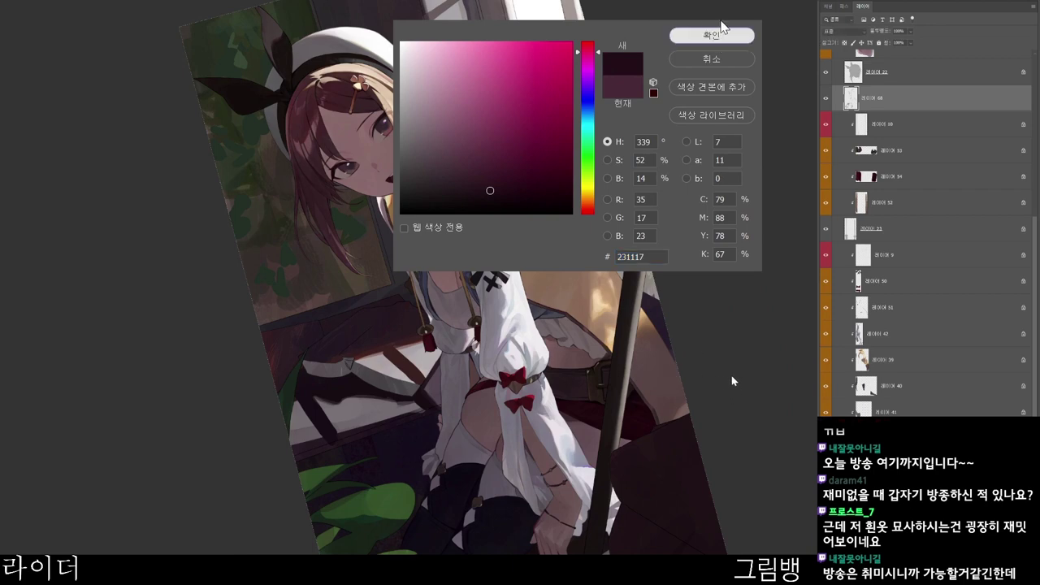
left_click(718, 37)
scroll(603, 390, "up", 4)
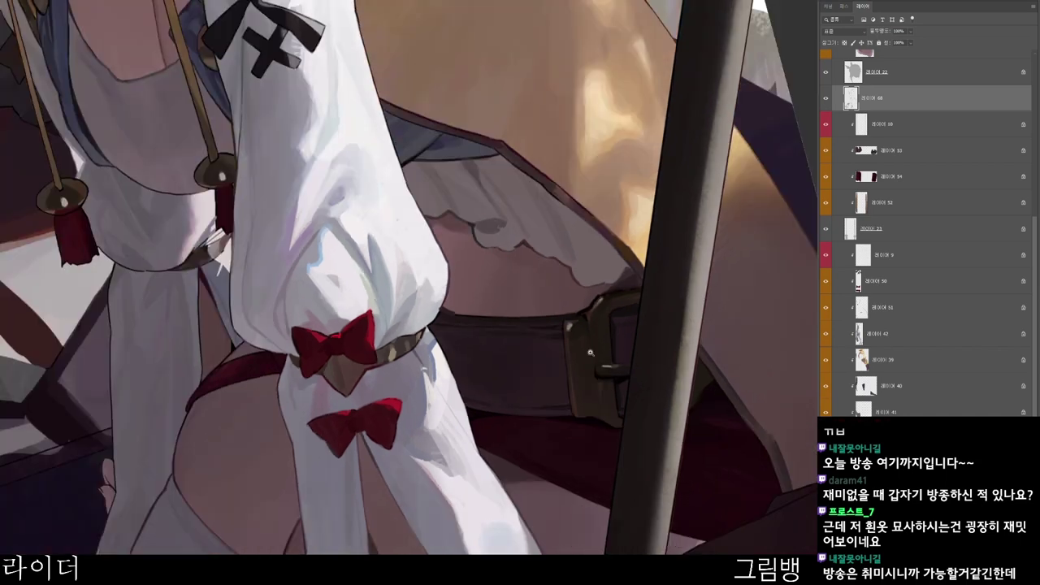
scroll(599, 376, "down", 2)
left_click_drag(769, 362, 738, 349)
key("Escape")
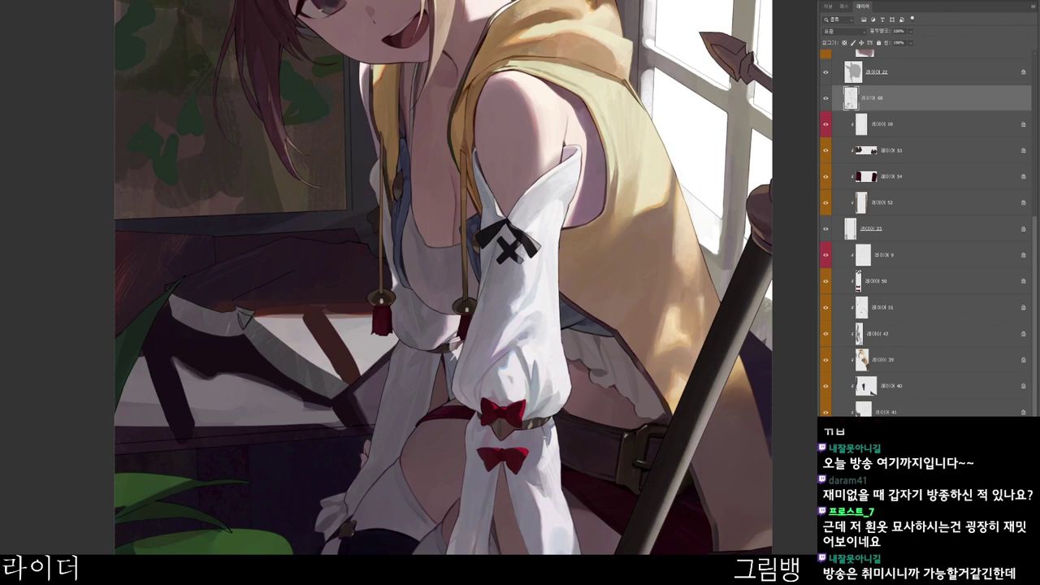
- Pick another muted dark color and refine the outer contour of the near white sleeve beside the jacket
key("n")
left_click(458, 177)
left_click(715, 38)
left_click_drag(601, 349, 620, 341)
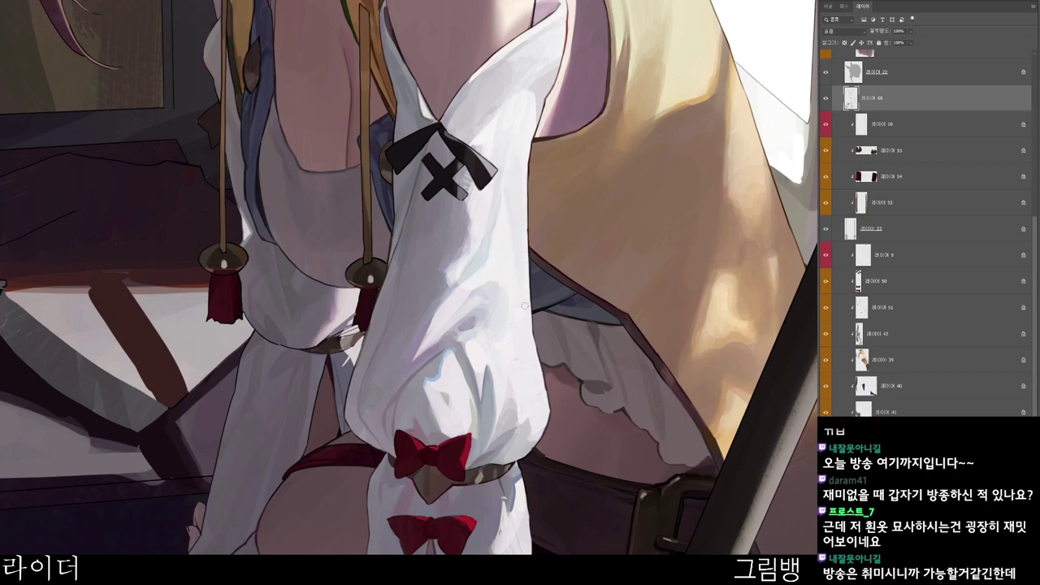
scroll(409, 326, "down", 2)
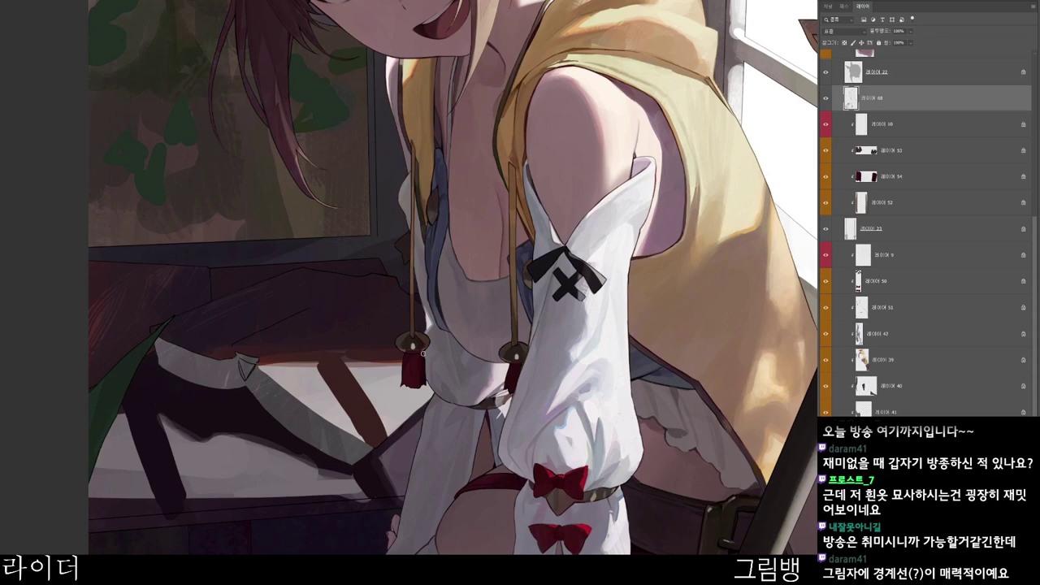
scroll(421, 366, "down", 3)
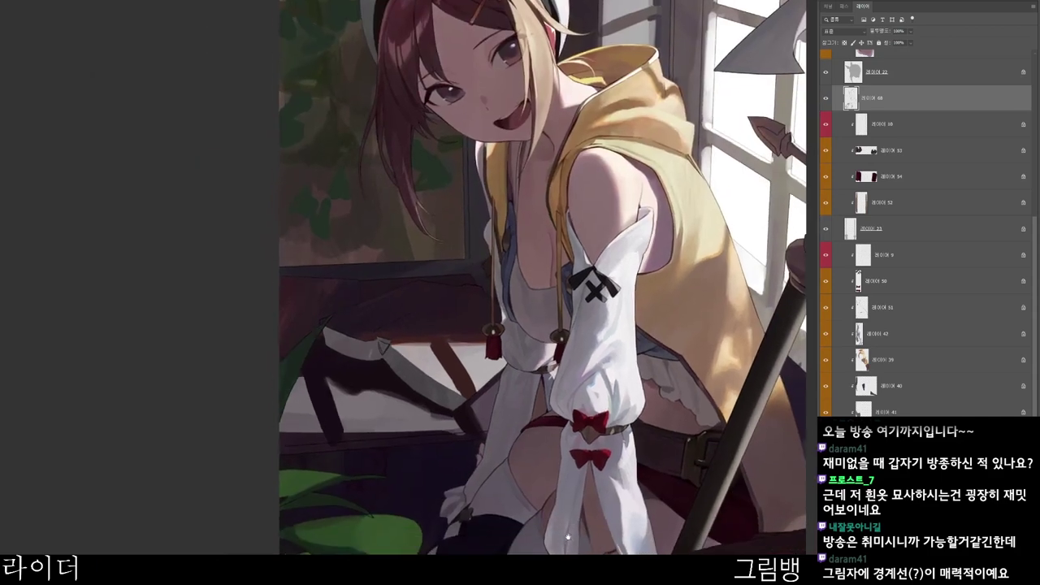
- Pick a dark red (#4c1d20) with hue 356° and retouch the lines around the far sleeve's band
key("n")
left_click(485, 160)
left_click(506, 162)
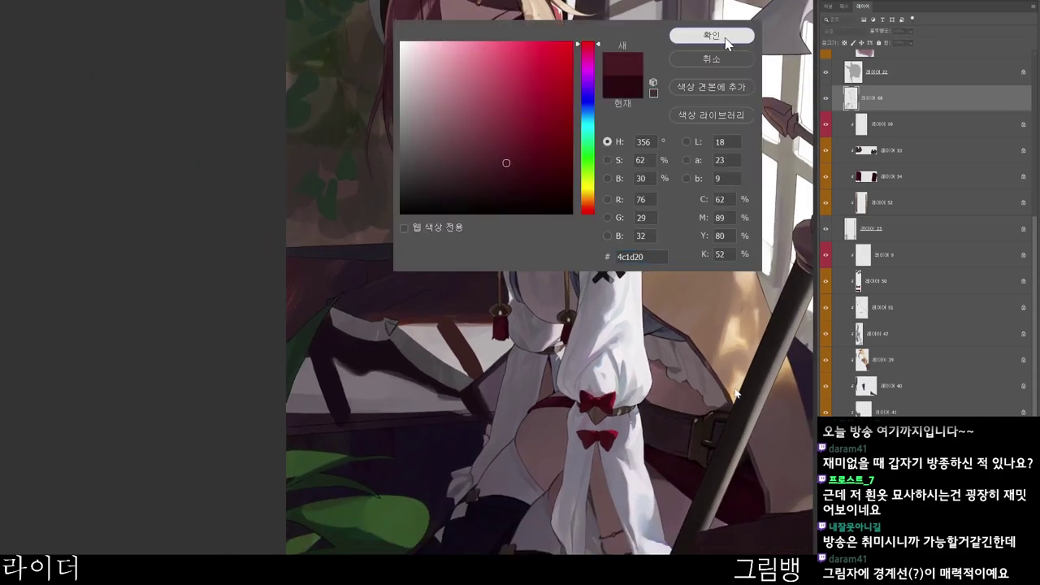
left_click(726, 40)
mouse_move(583, 468)
left_mouse_down()
mouse_move(571, 358)
mouse_move(610, 361)
mouse_move(599, 389)
left_mouse_up()
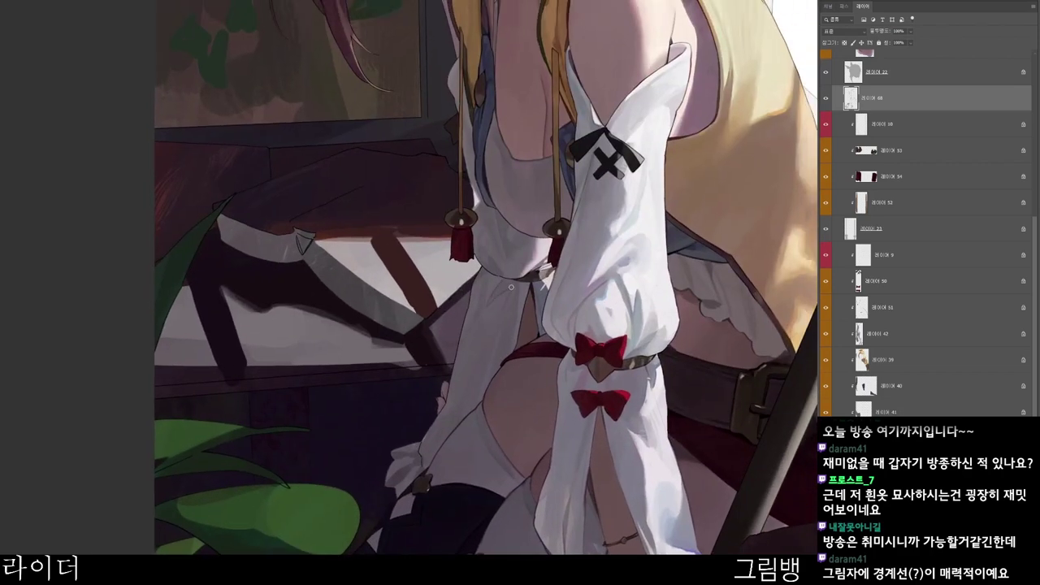
scroll(560, 302, "down", 2)
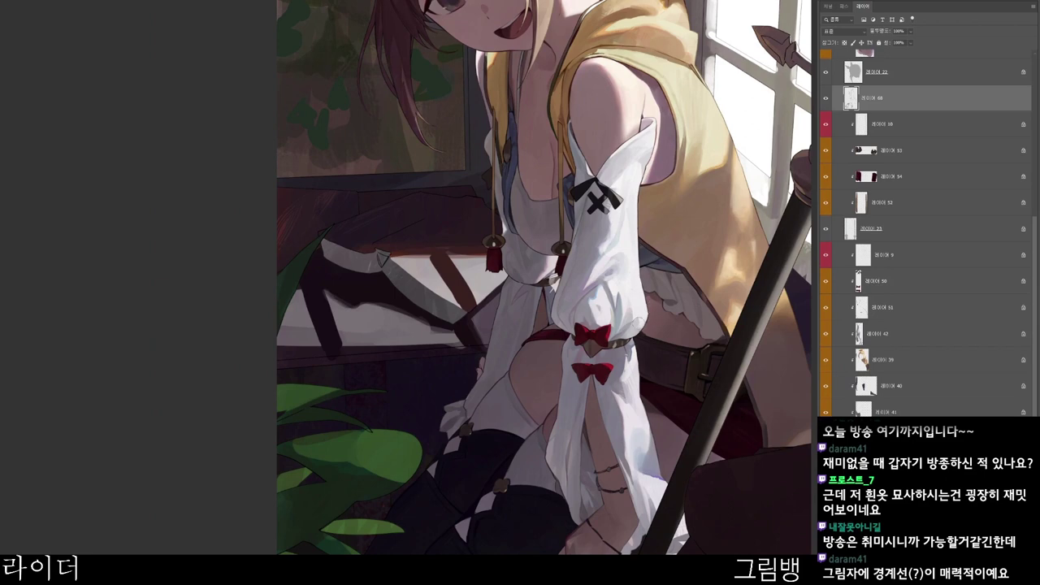
scroll(546, 324, "up", 2)
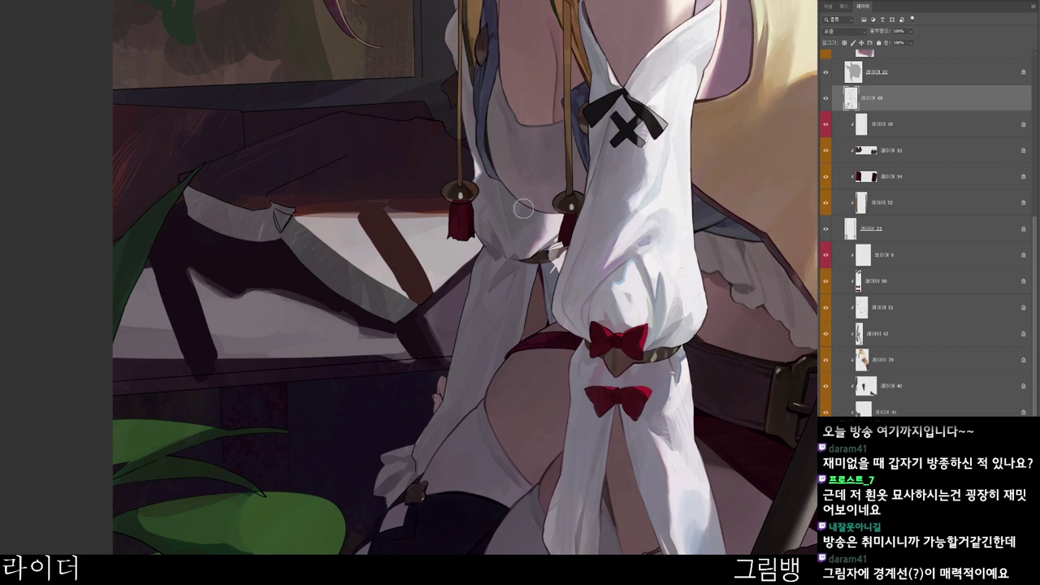
- Pick a dark purplish gray (#383439) and retouch the lines of the white top and both sleeves
key("n")
left_click(416, 176)
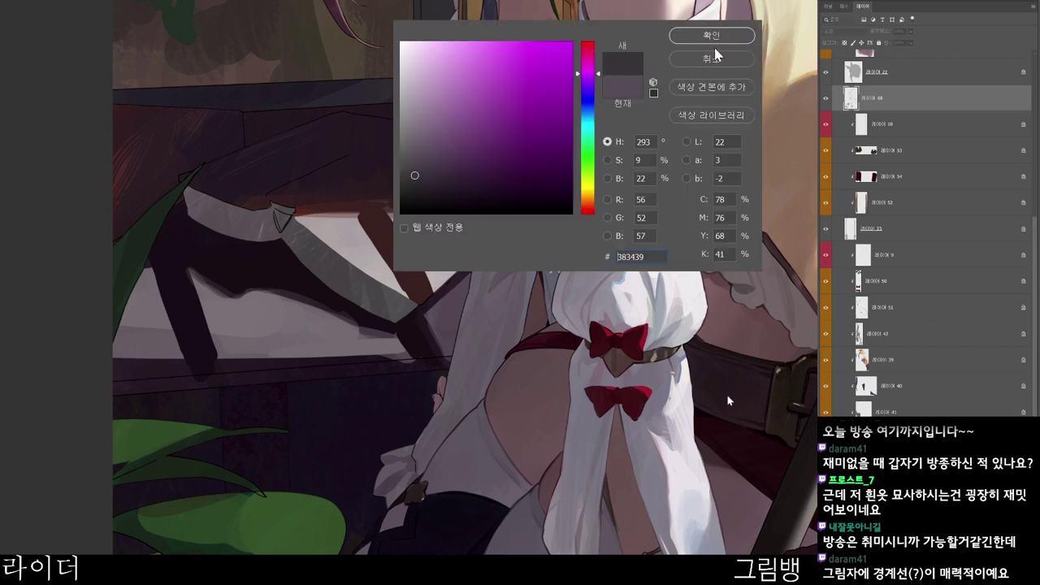
left_click(728, 45)
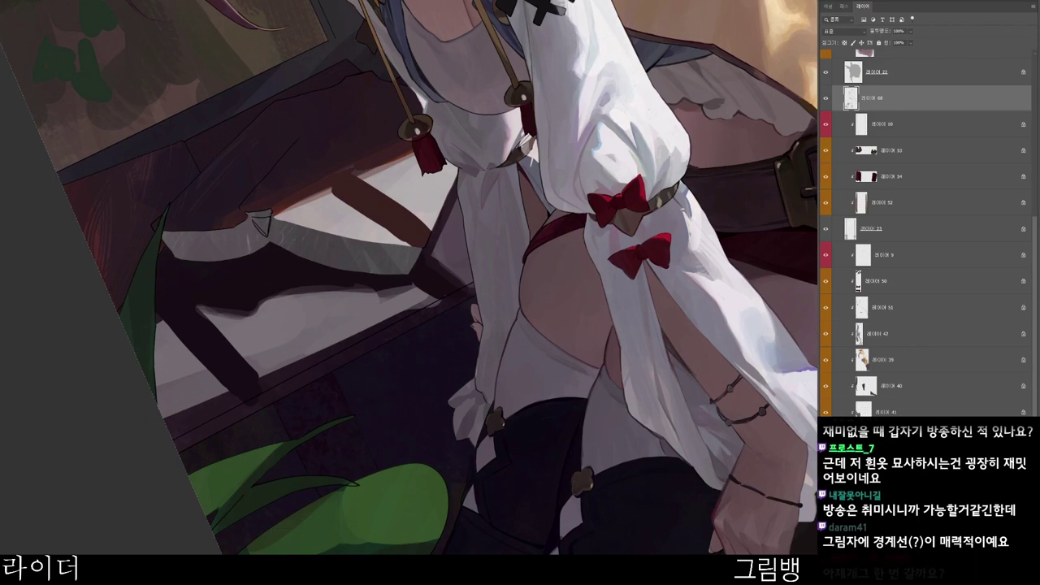
left_click_drag(543, 161, 576, 333)
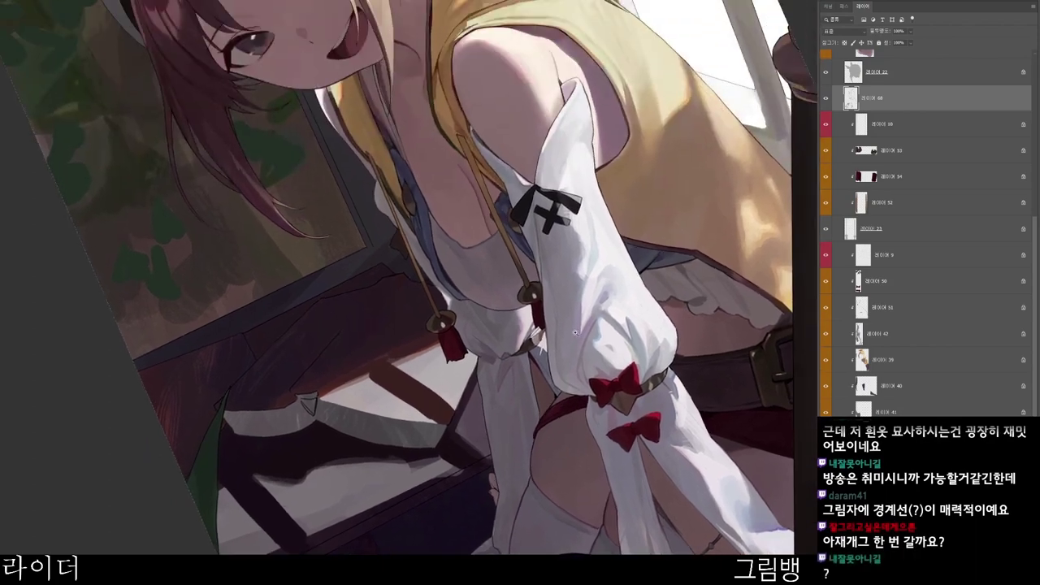
scroll(601, 341, "down", 2)
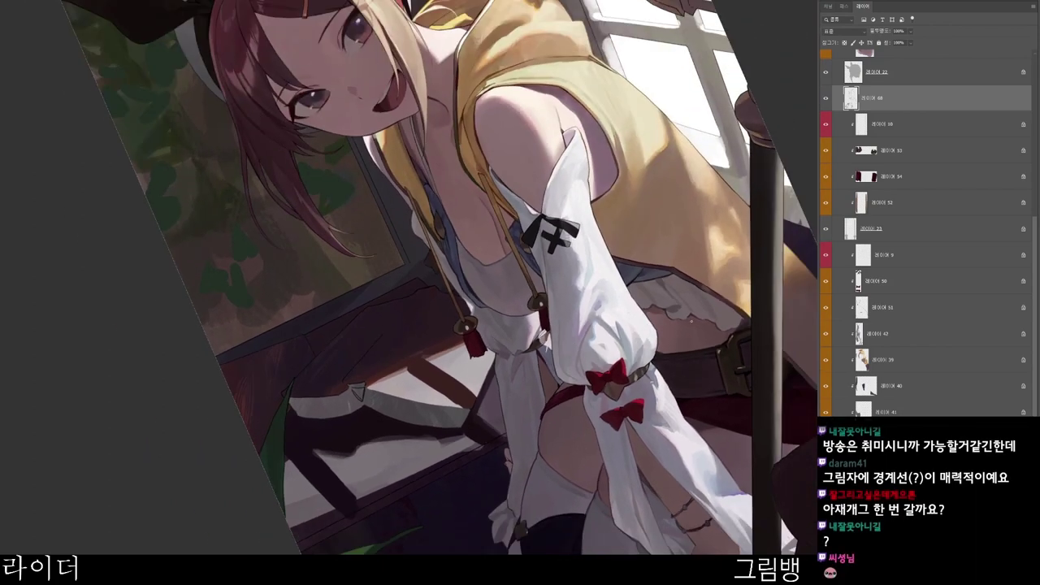
key("r")
left_click_drag(604, 480, 487, 561)
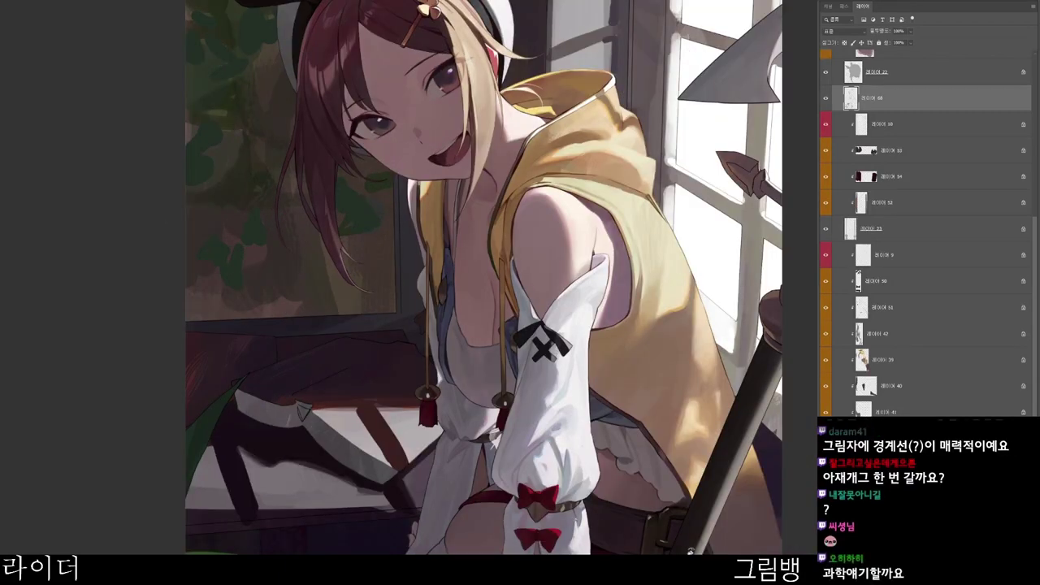
- Pick a darker color and refine the lines around the near sleeve's opening and its black ribbon and cross
scroll(525, 505, "up", 2)
left_click_drag(512, 579, 524, 513)
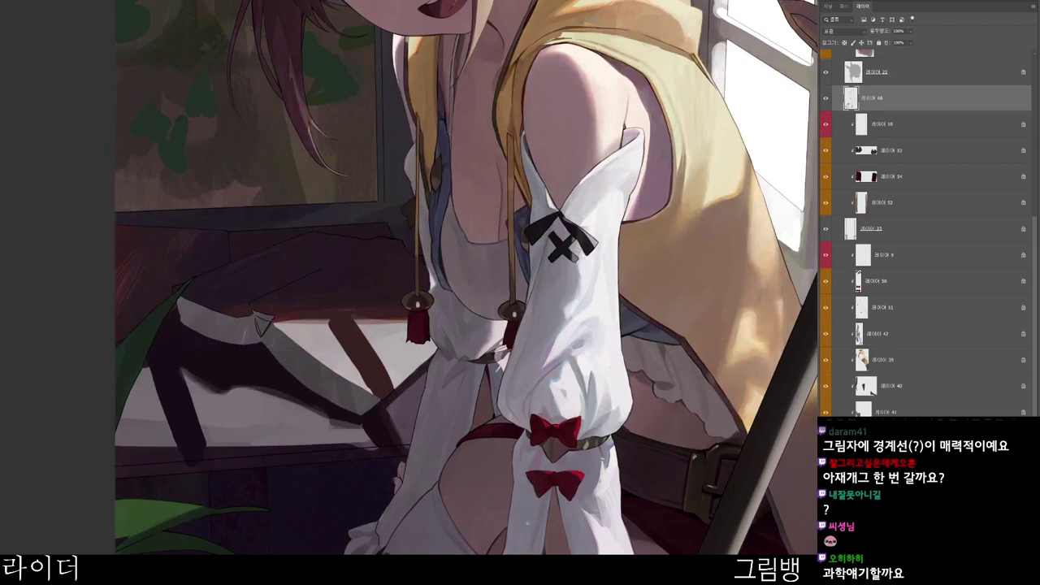
left_click_drag(615, 416, 610, 404)
scroll(563, 254, "up", 4)
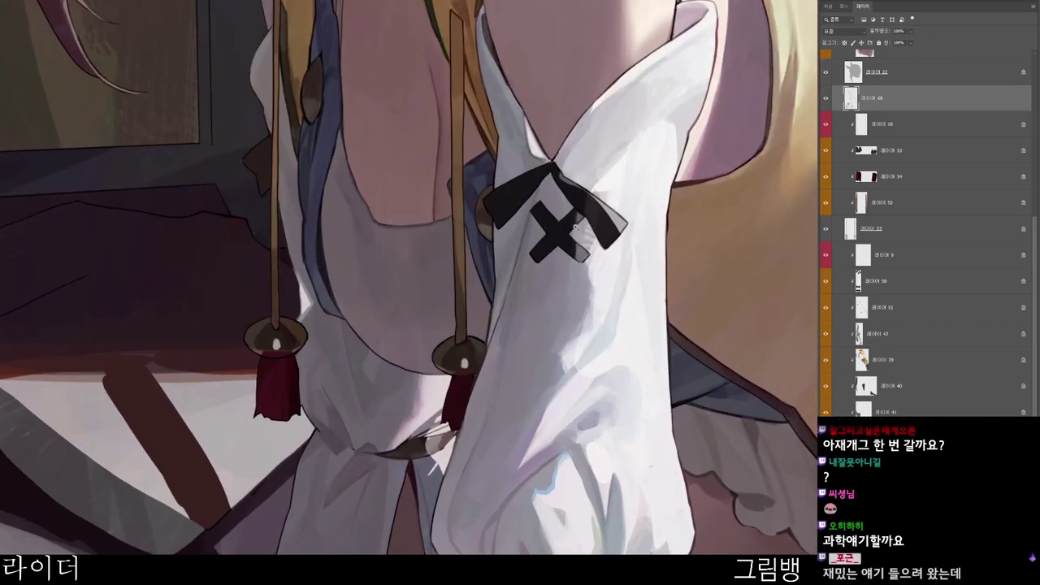
key("n")
left_click_drag(514, 132, 514, 206)
left_click(711, 37)
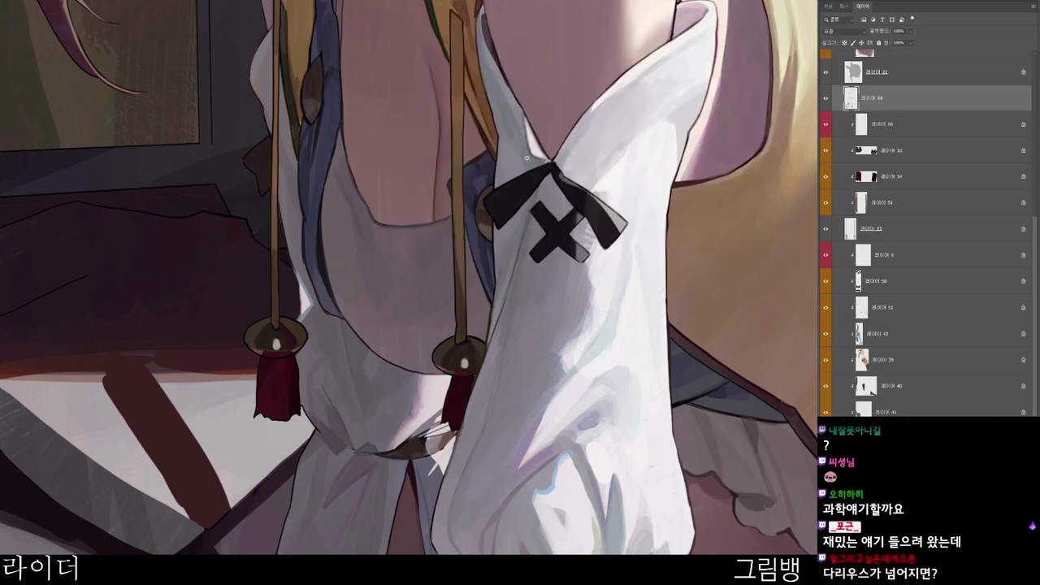
scroll(527, 157, "down", 2)
scroll(533, 171, "up", 3)
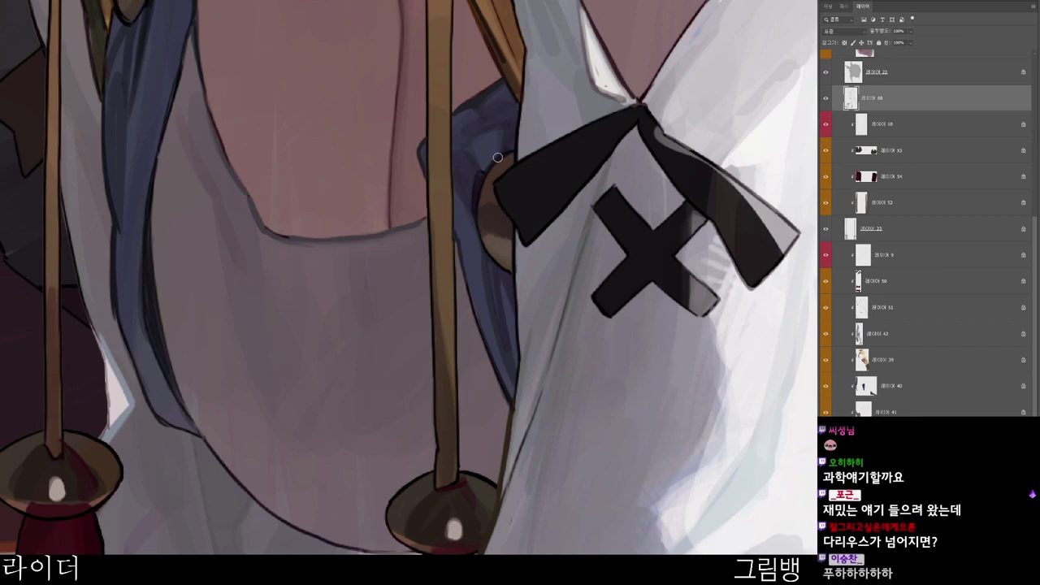
scroll(535, 230, "down", 2)
scroll(535, 231, "down", 1)
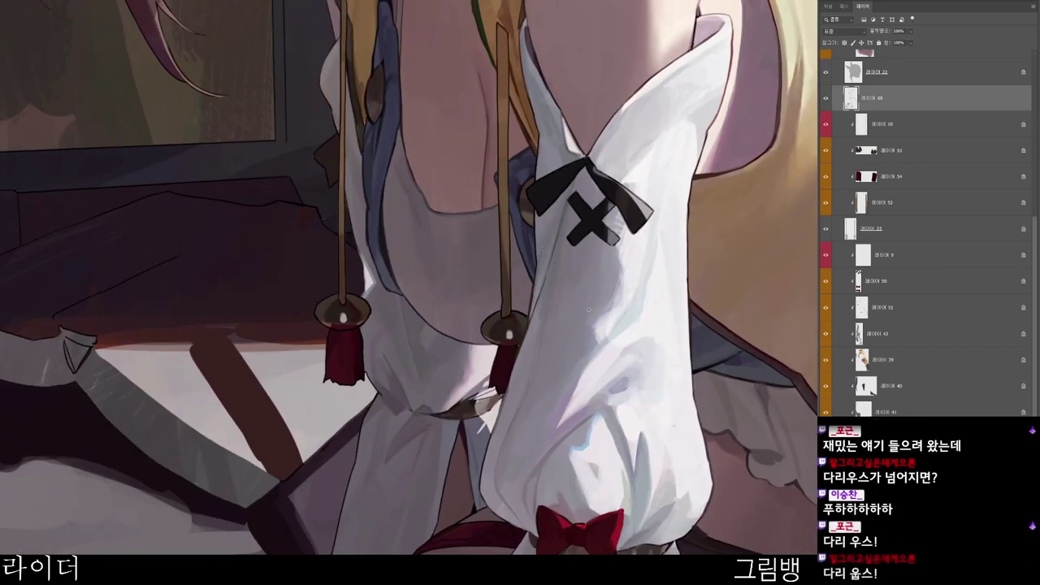
scroll(589, 310, "down", 2)
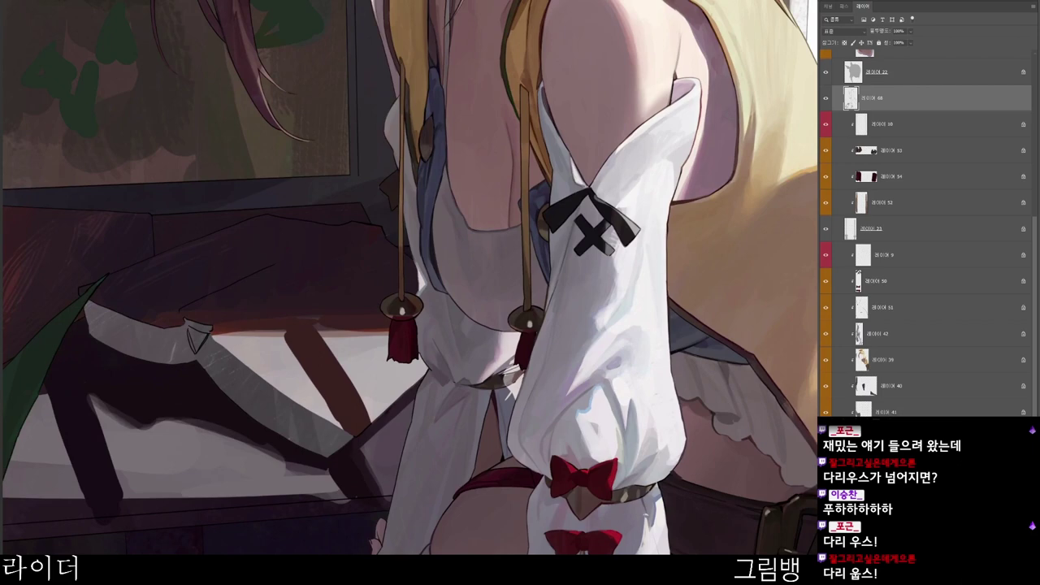
left_click_drag(520, 342, 510, 227)
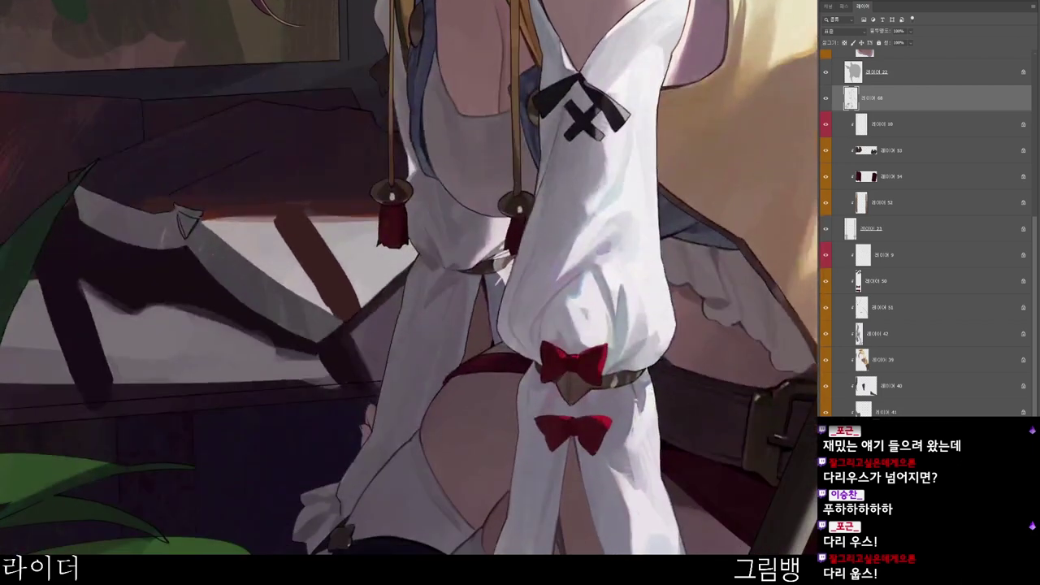
left_click_drag(520, 325, 513, 259)
- Examine the sleeves, legs and the whole illustration for outlines and shading that still need correction
scroll(715, 496, "down", 3)
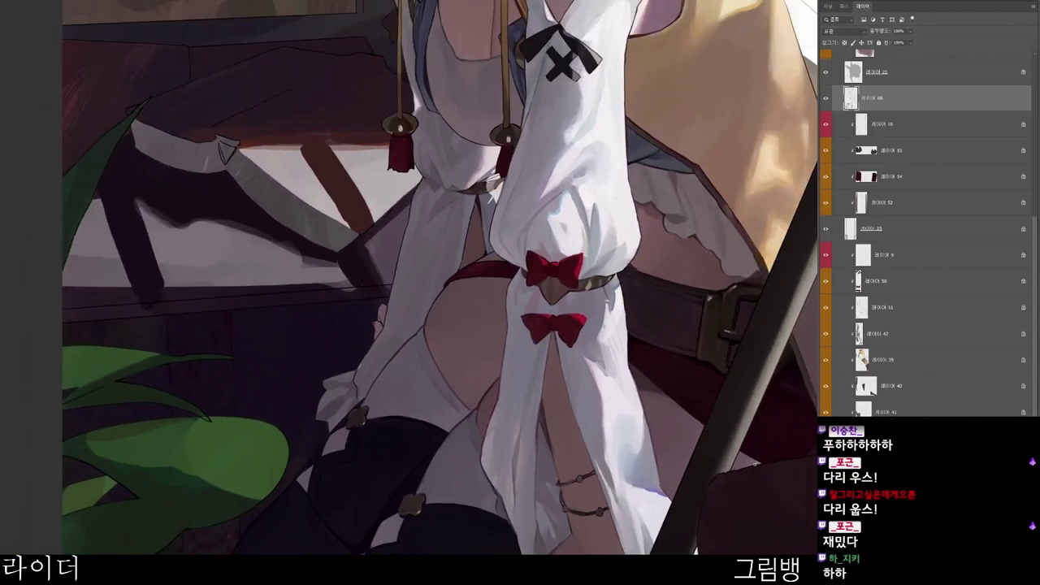
left_click_drag(722, 497, 588, 460)
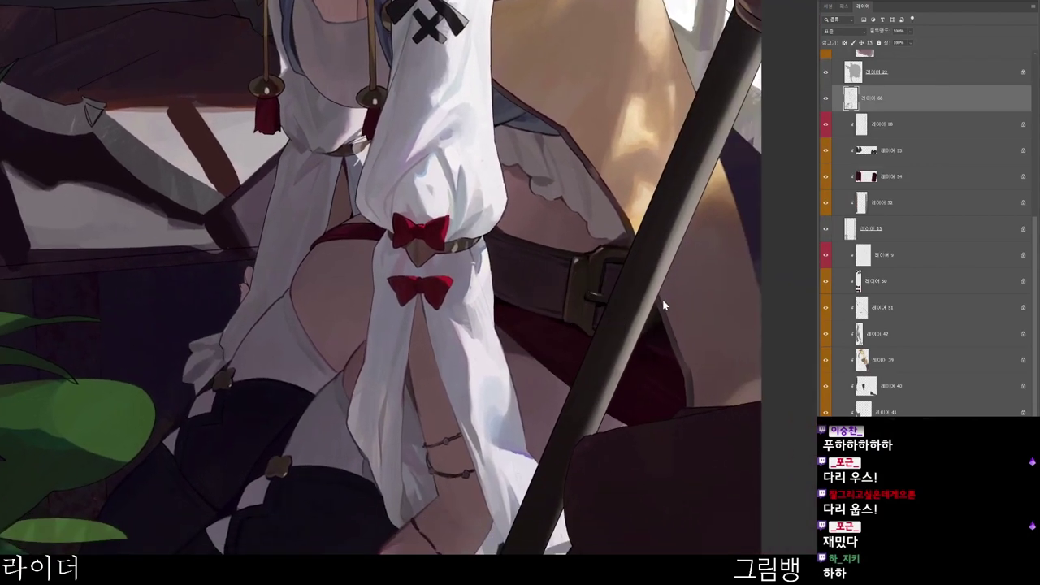
left_click_drag(620, 413, 471, 477)
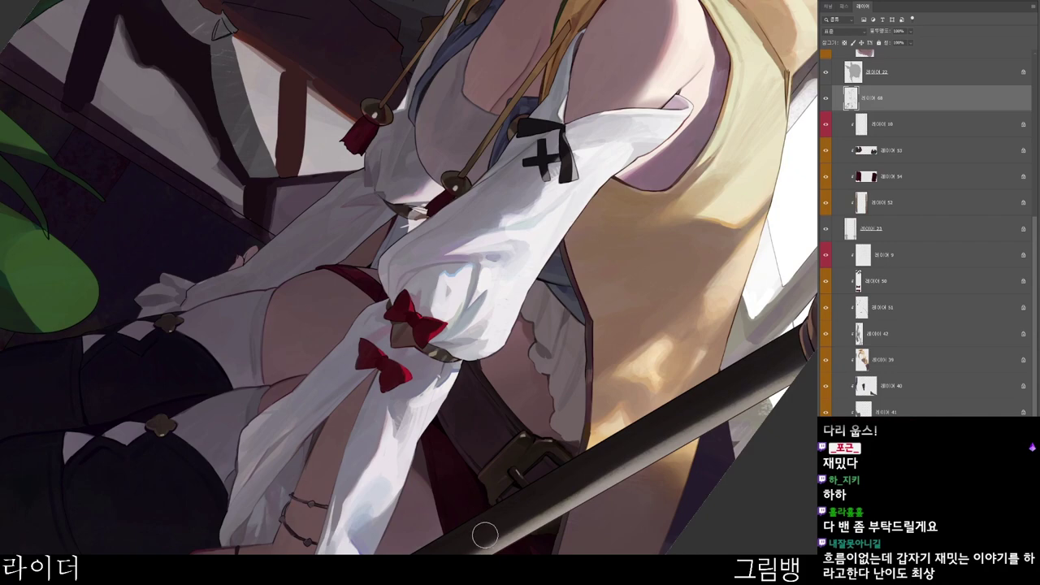
left_click(633, 542, "alt")
left_click(624, 546, "alt")
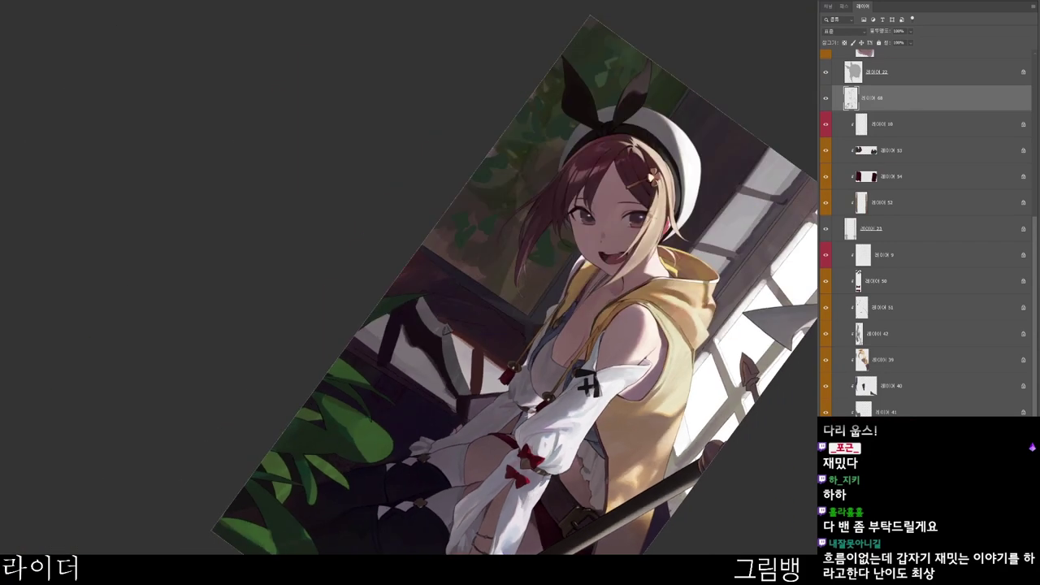
left_click_drag(530, 549, 503, 554)
left_click_drag(561, 558, 740, 482)
left_click_drag(776, 404, 738, 480)
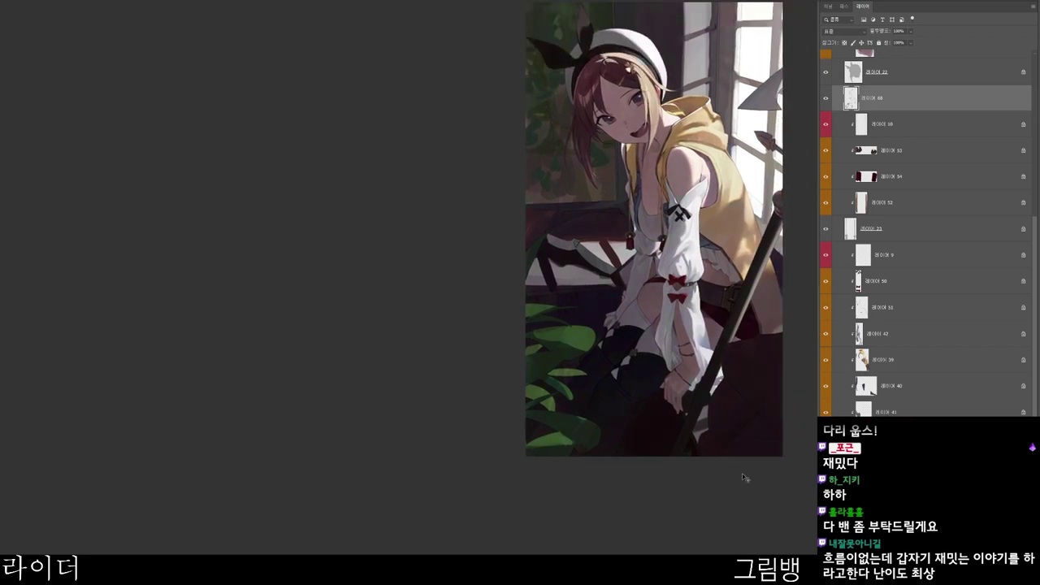
key("ctrl+y")
left_click_drag(770, 497, 737, 540)
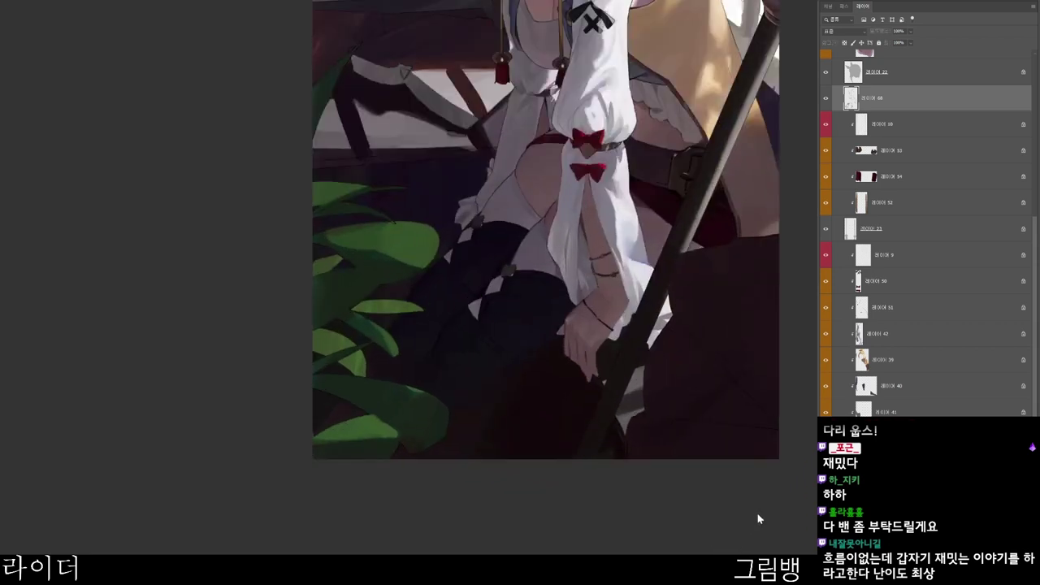
- Pick a near-black red (#0c0204) and refine the outlines of the hand, wrist and frilled cuff beside the staff
key("n")
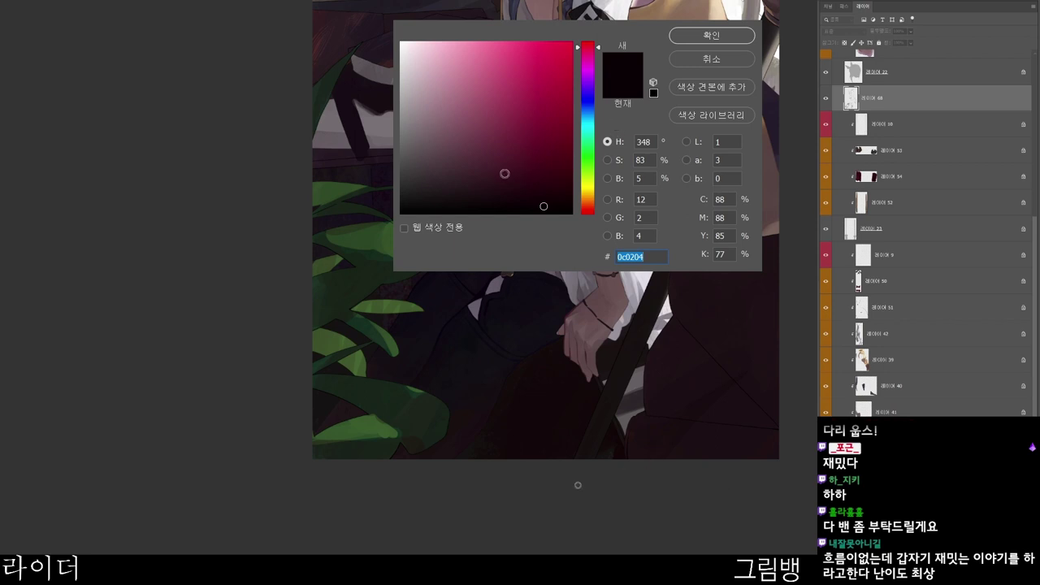
left_click(736, 37)
left_click_drag(627, 338, 658, 330)
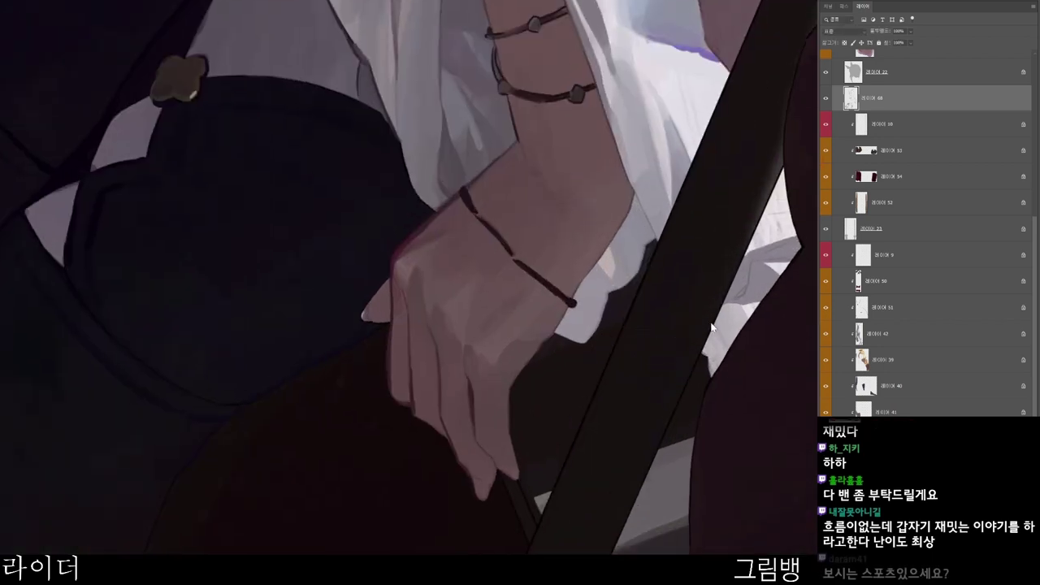
left_click_drag(568, 371, 440, 313)
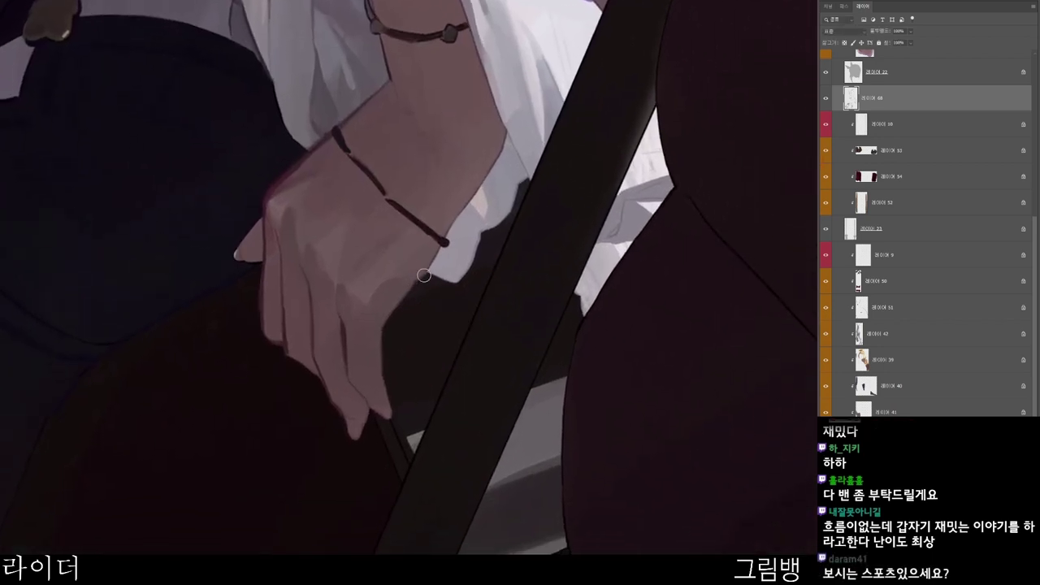
left_click_drag(425, 276, 455, 220)
left_click_drag(484, 184, 513, 131)
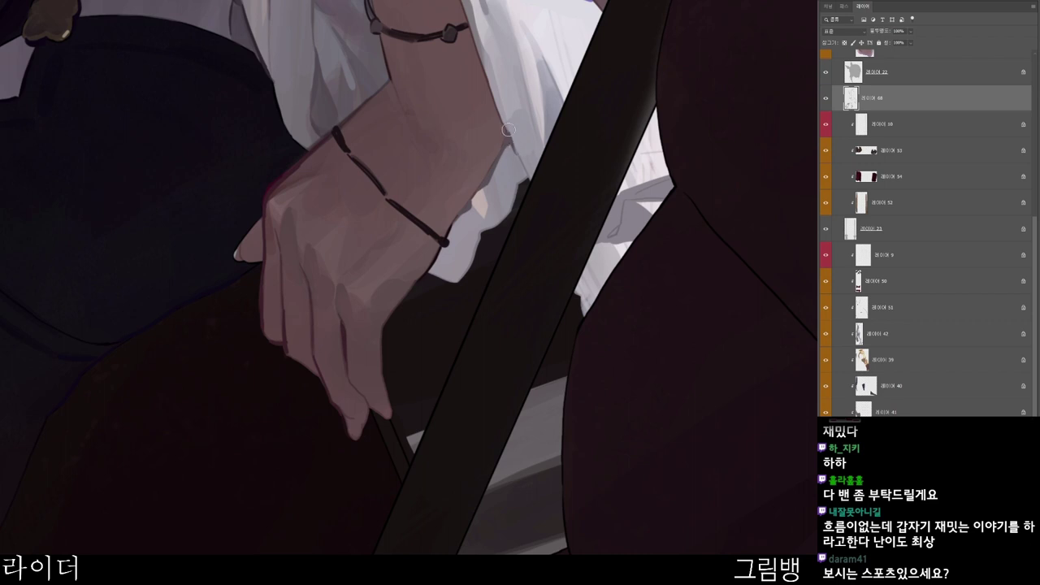
left_click_drag(511, 179, 513, 151)
left_click_drag(594, 114, 628, 94)
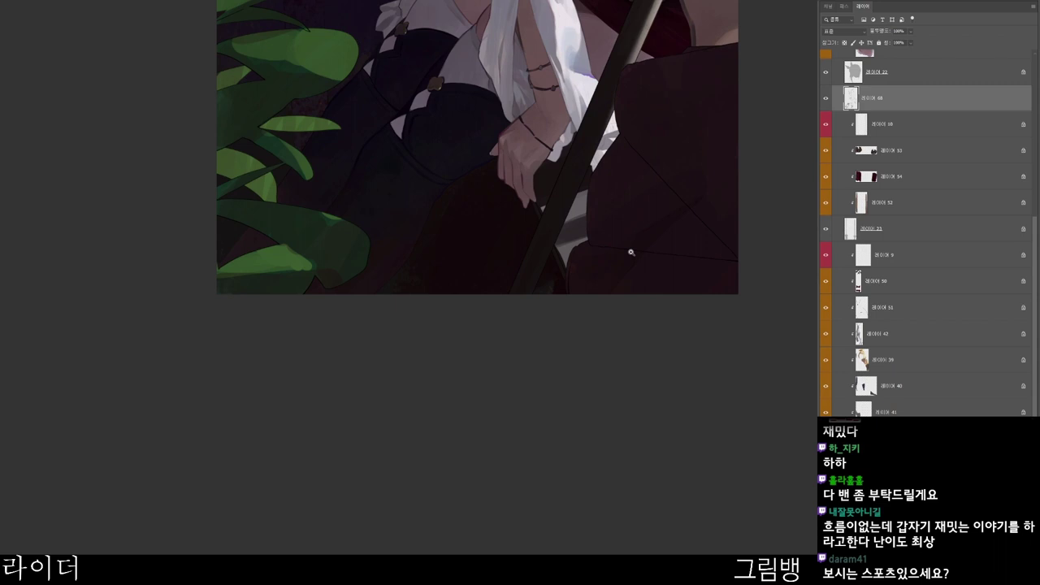
- Pick a near-black purple and retouch the far sleeve's upper outline beside the hood cord
left_click_drag(605, 197, 522, 536)
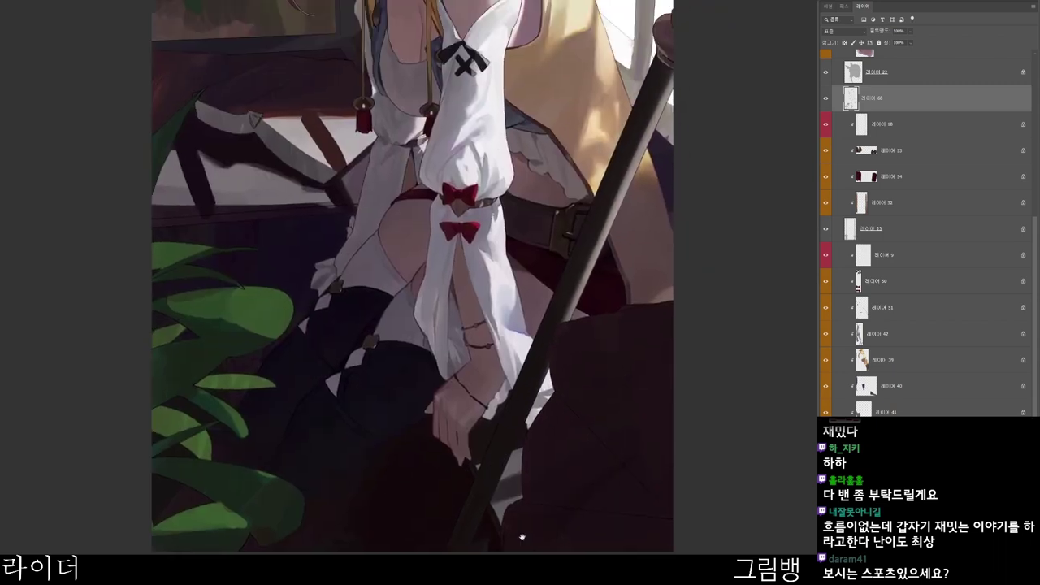
left_click_drag(433, 108, 477, 381)
left_click_drag(470, 118, 515, 324)
left_click_drag(428, 221, 463, 286)
left_click_drag(495, 431, 594, 220)
left_click_drag(523, 409, 524, 322)
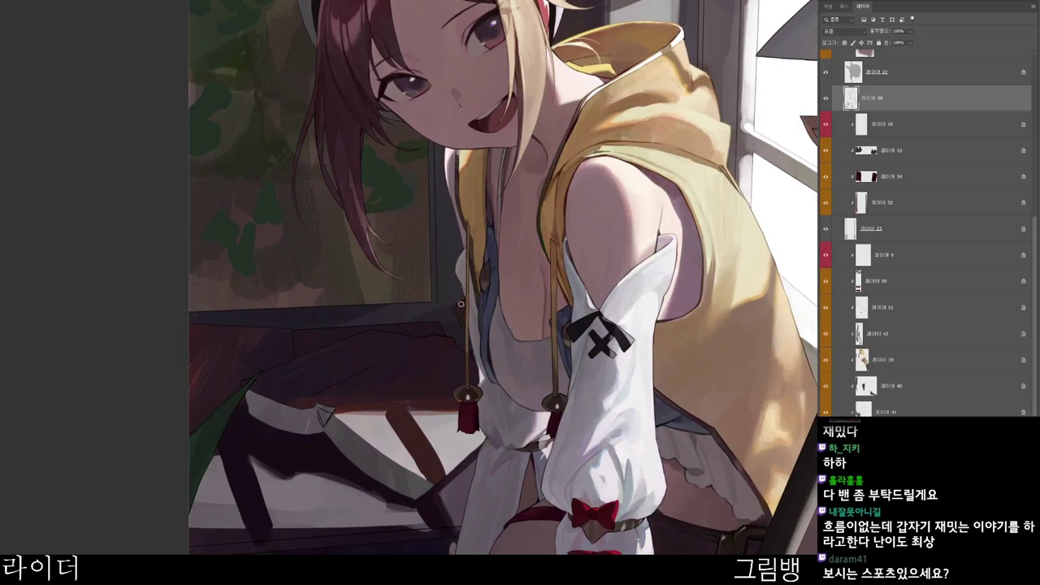
scroll(492, 290, "up", 2)
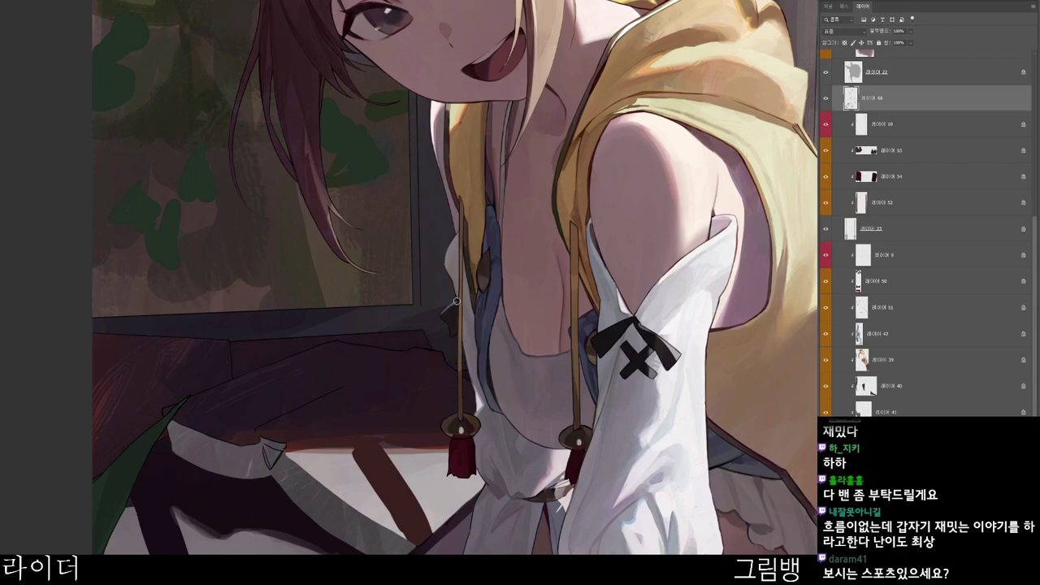
key("n")
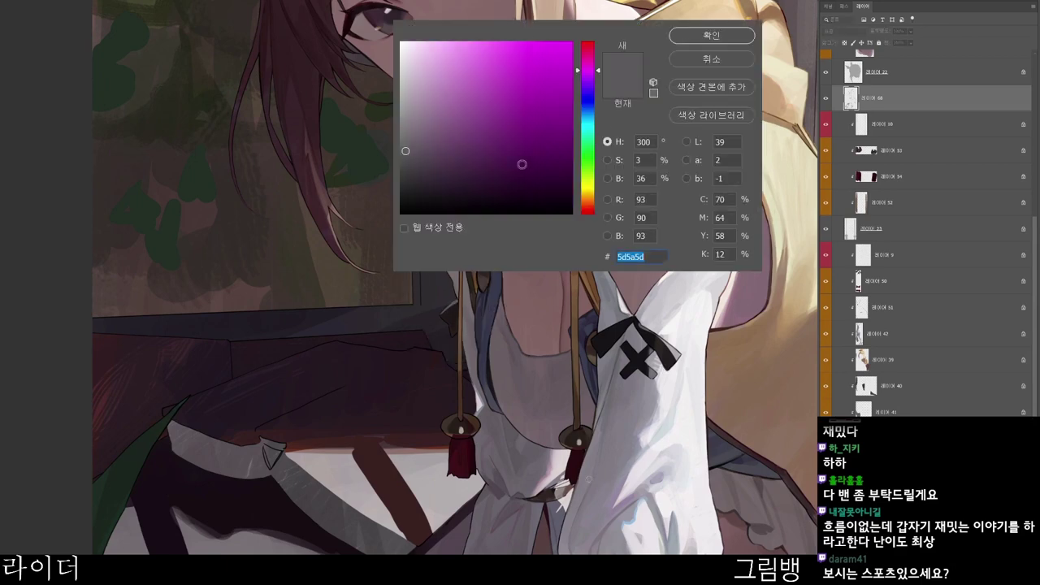
left_click(511, 212)
left_click(695, 35)
scroll(444, 305, "up", 3)
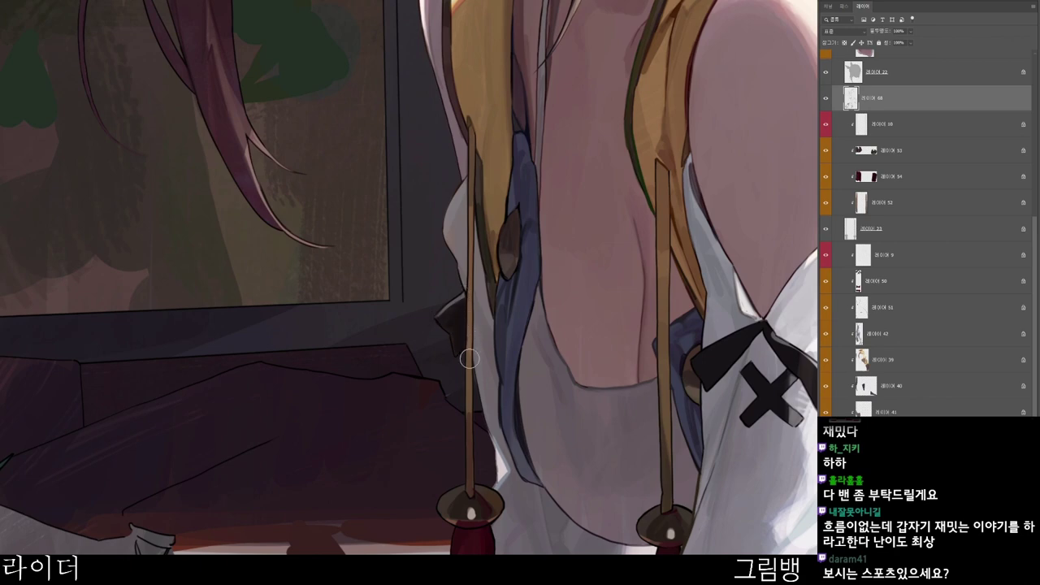
scroll(468, 349, "down", 1)
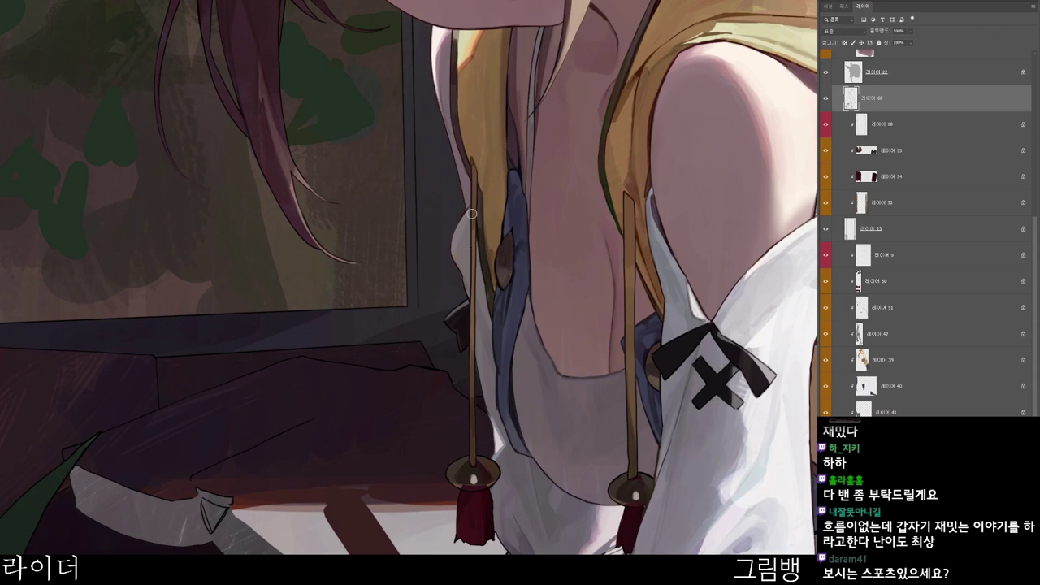
left_click_drag(524, 230, 518, 231)
left_click_drag(488, 456, 500, 401)
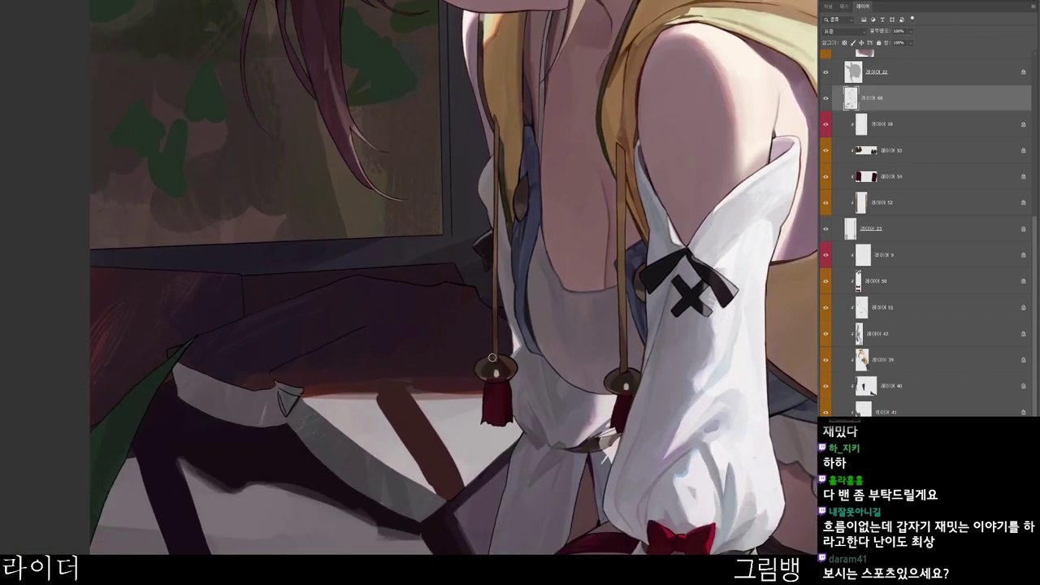
- Pick a near-black purple (#0e050f) and redraw the far sleeve's lower outline next to the partly hidden hand
left_click_drag(585, 550, 564, 398)
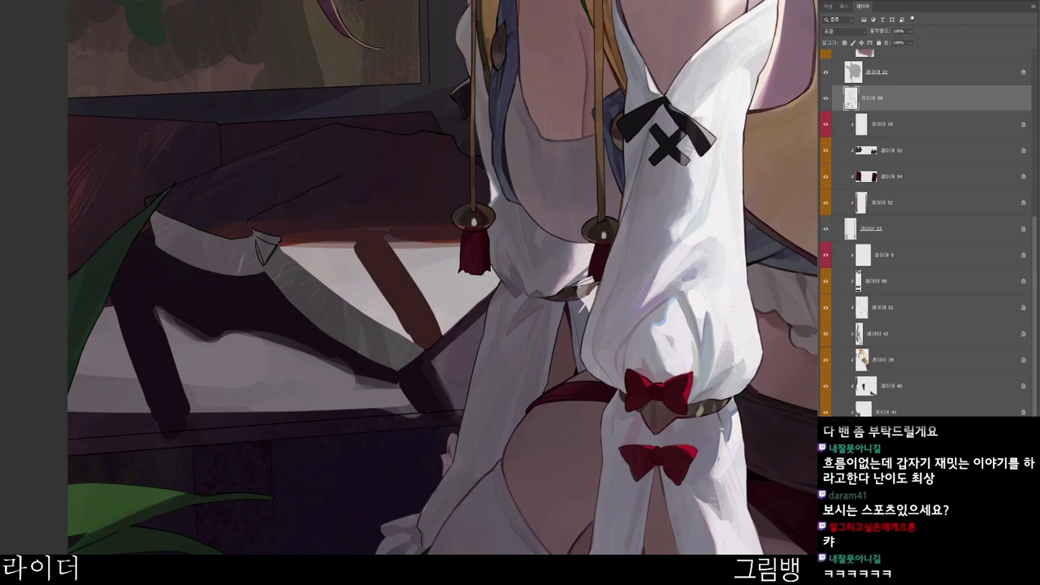
left_click_drag(439, 540, 520, 373)
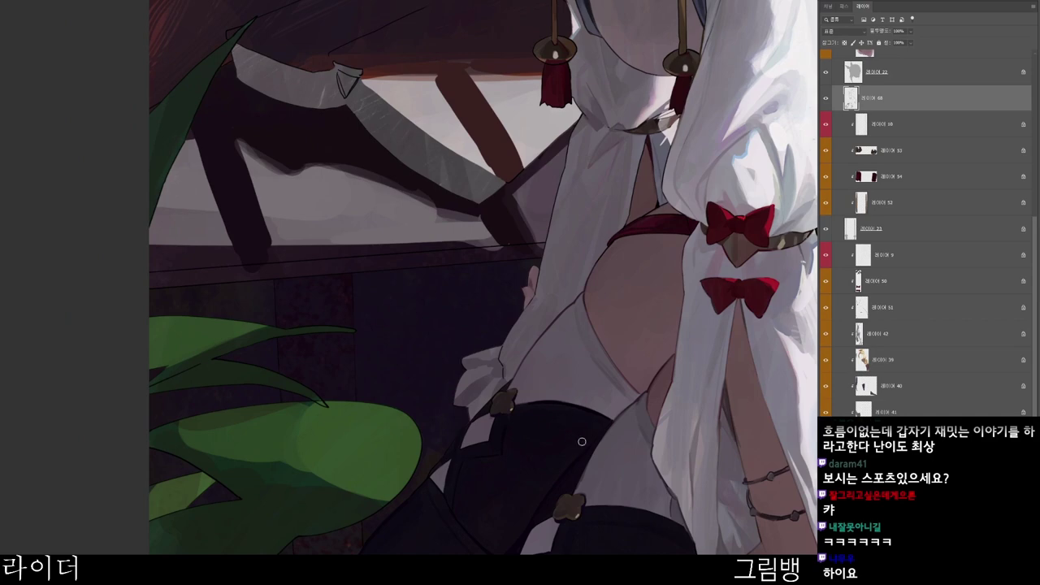
key("n")
left_click(517, 204)
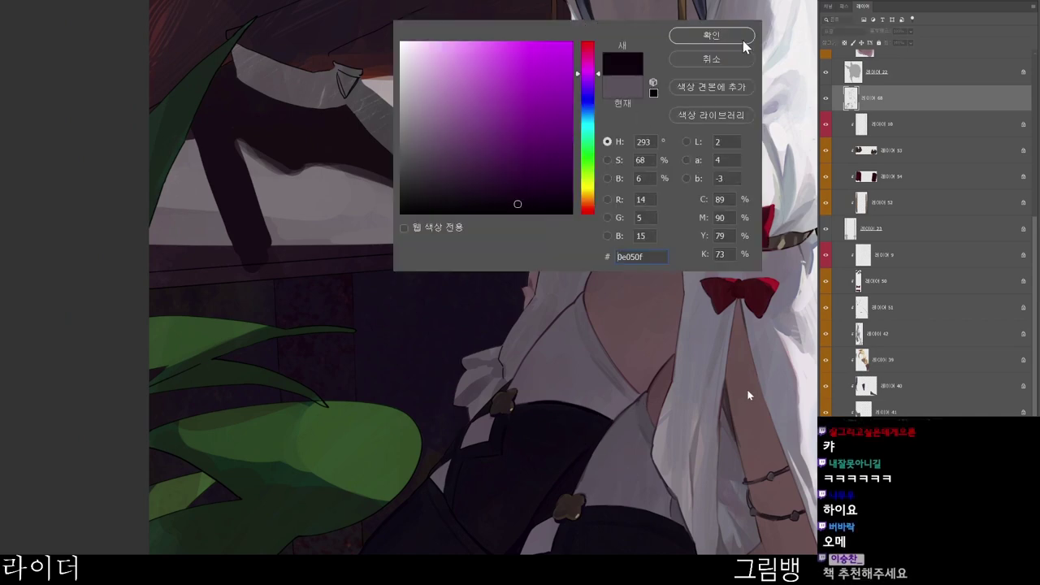
left_click(744, 41)
left_click_drag(553, 413, 515, 399)
left_click_drag(435, 384, 459, 362)
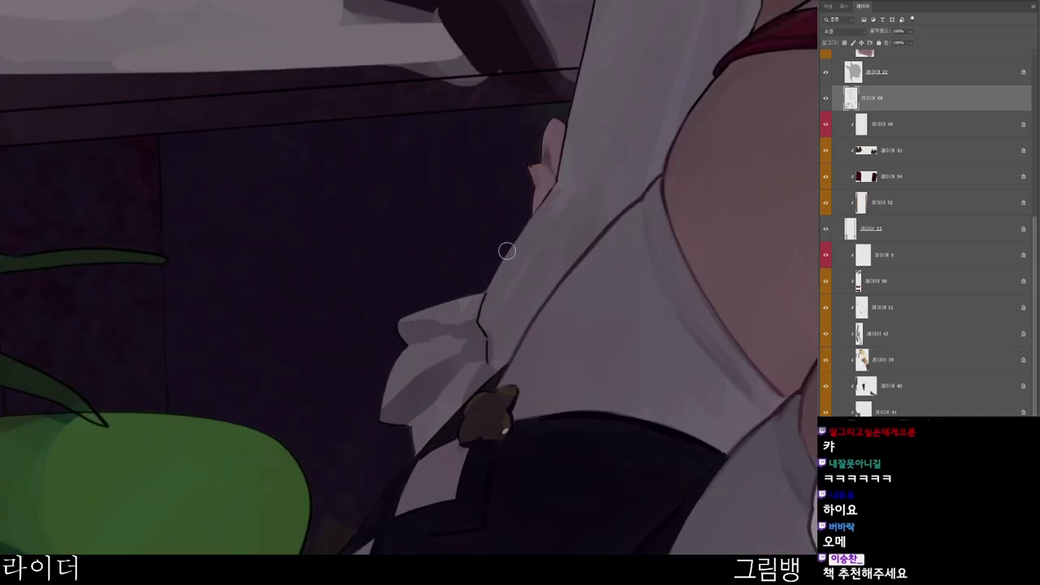
mouse_move(506, 251)
left_mouse_down()
mouse_move(485, 294)
mouse_move(543, 206)
left_mouse_up()
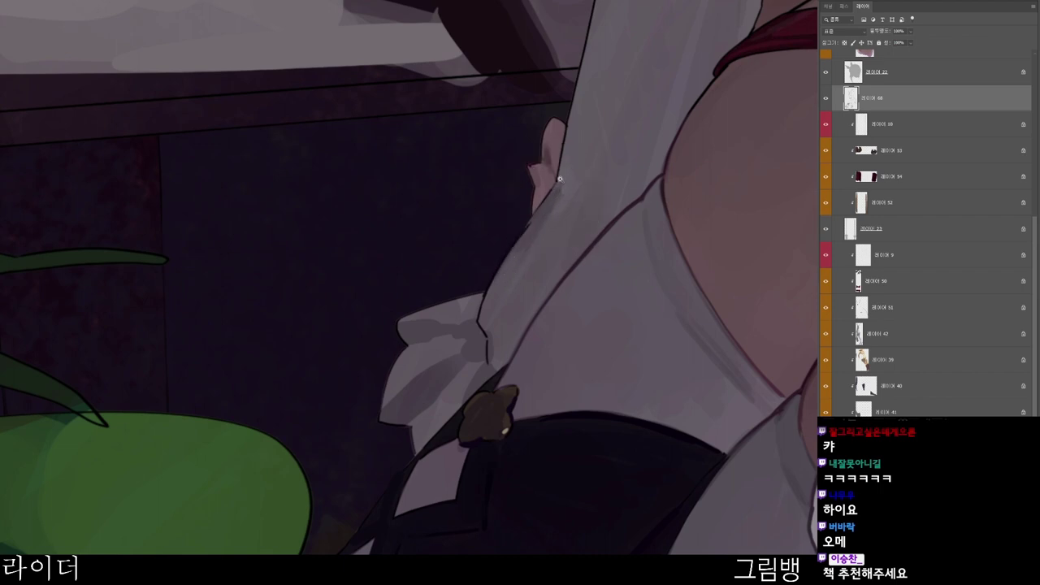
- Sample the far sleeve's gray tones, paint over the dark line at its cuff and blend the frill's shading
scroll(560, 178, "down", 2)
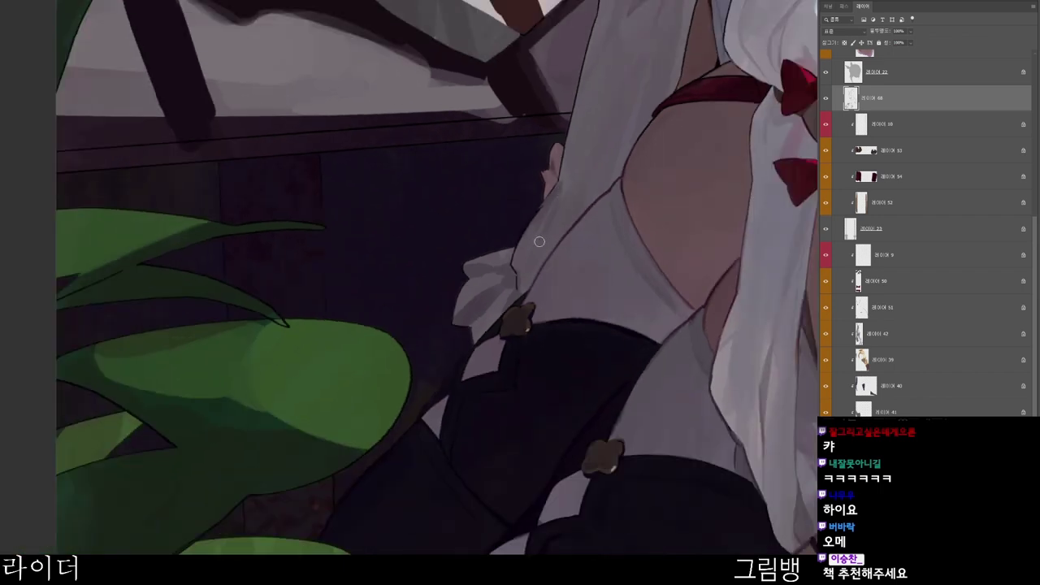
scroll(657, 168, "down", 2)
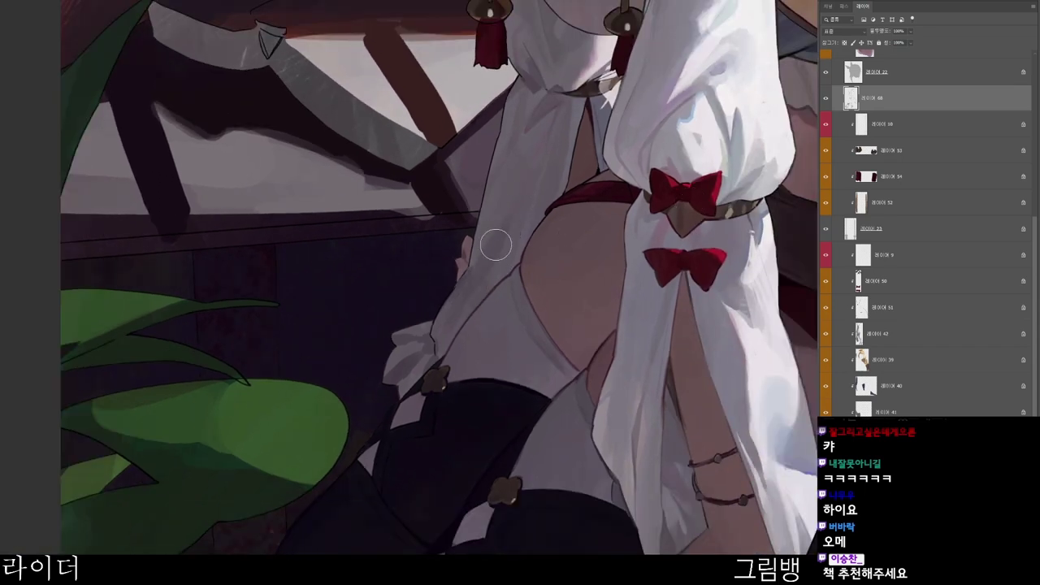
left_click(544, 187, "alt")
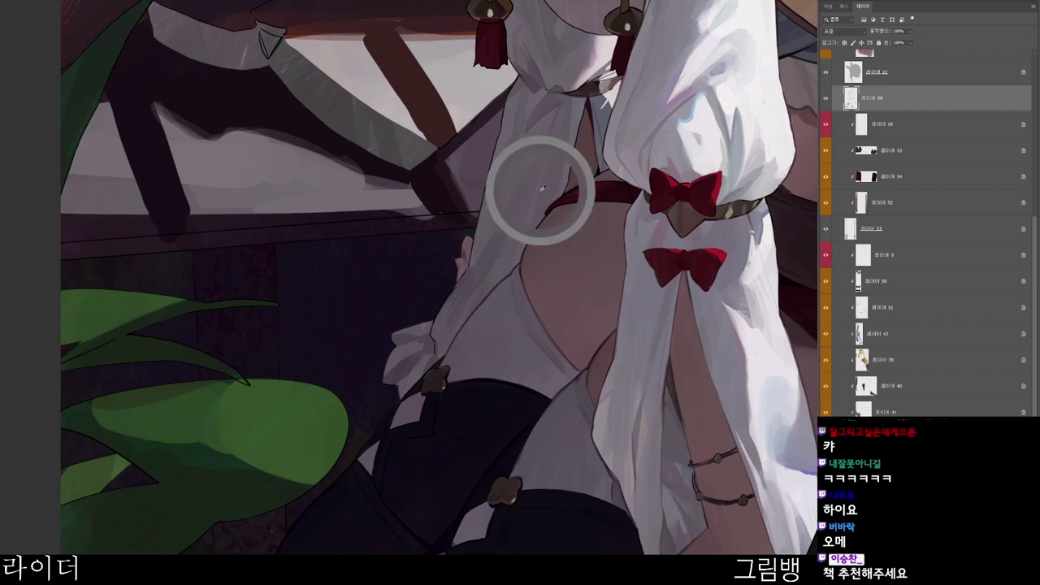
left_click(537, 193, "alt")
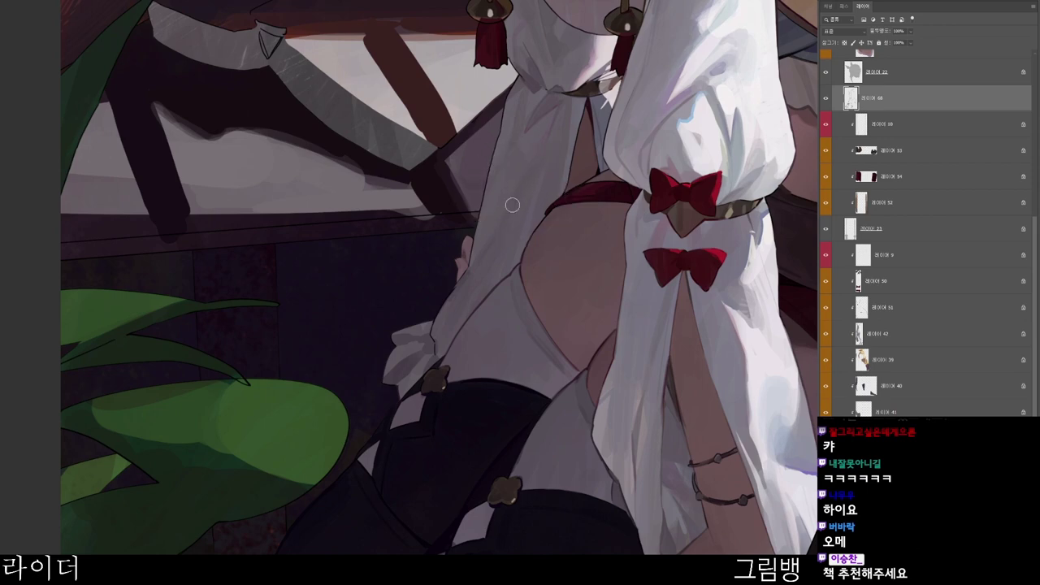
scroll(427, 363, "up", 1)
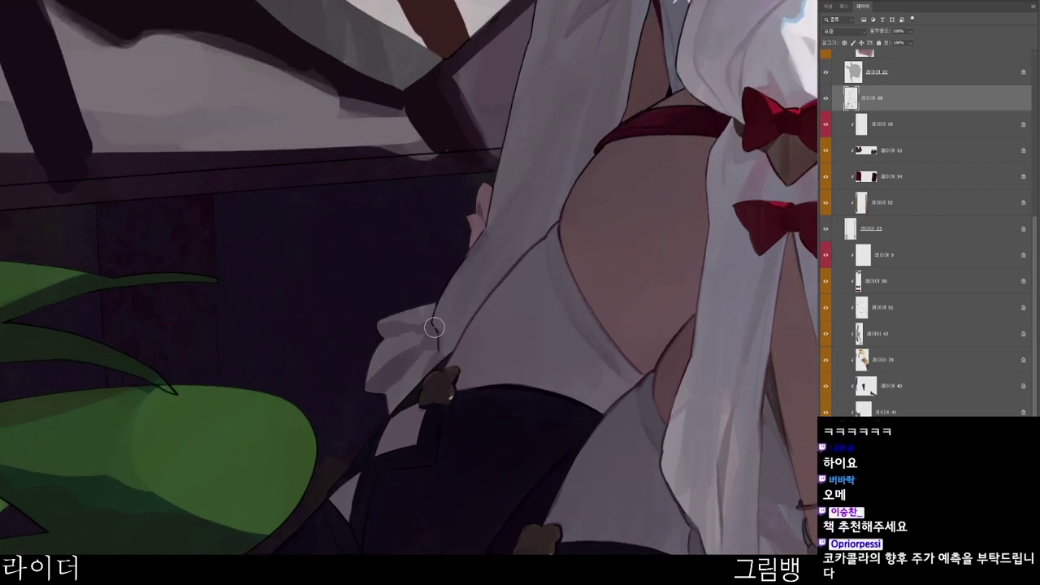
left_click_drag(434, 328, 438, 340)
left_click_drag(443, 330, 441, 360)
left_click(445, 362, "alt")
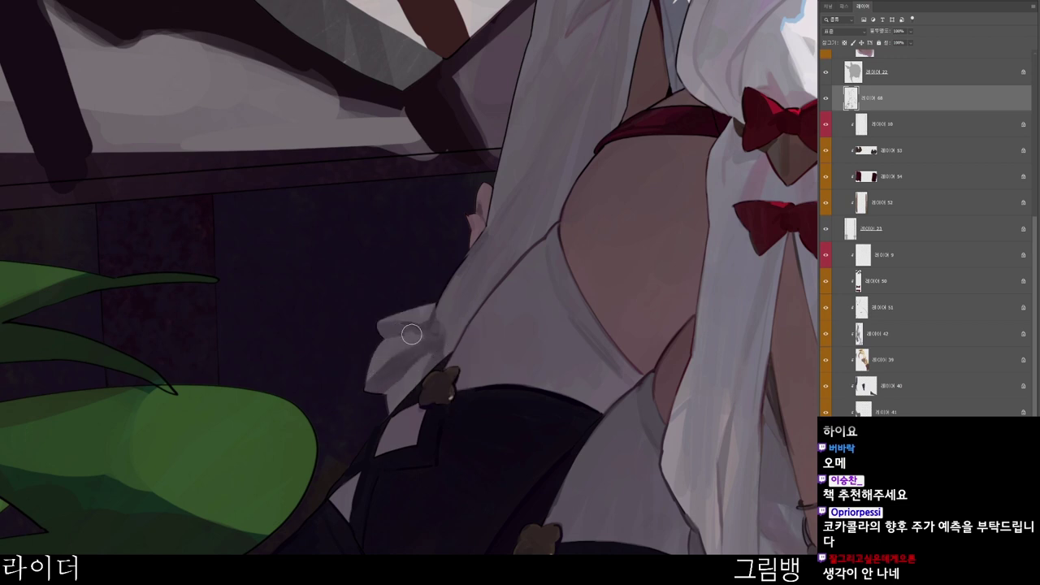
left_click_drag(411, 334, 394, 329)
- Retouch the outlines of the far sleeve's slit and the edge above the red thigh band
left_click_drag(429, 502, 374, 582)
mouse_move(511, 520)
left_mouse_down()
mouse_move(447, 551)
mouse_move(531, 524)
left_mouse_up()
mouse_move(552, 439)
left_mouse_down()
mouse_move(455, 460)
mouse_move(398, 503)
left_mouse_up()
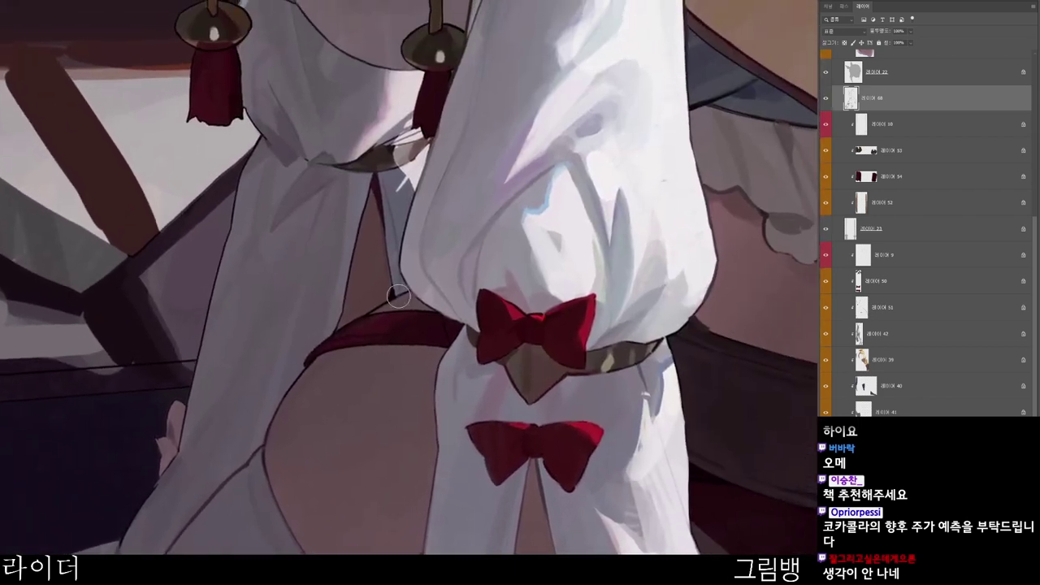
left_click_drag(369, 229, 353, 298)
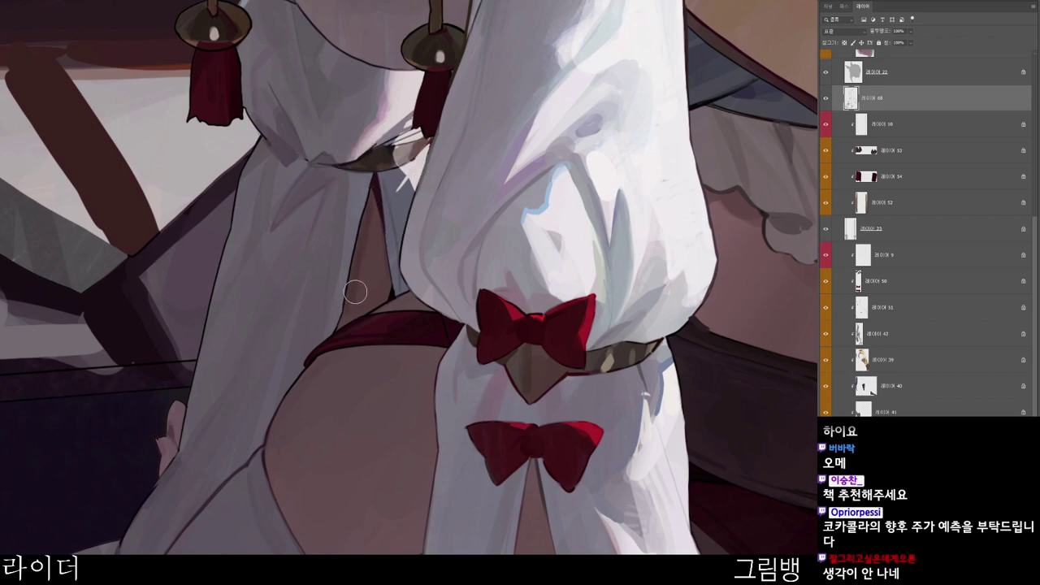
mouse_move(373, 221)
left_mouse_down()
mouse_move(362, 300)
mouse_move(375, 300)
left_mouse_up()
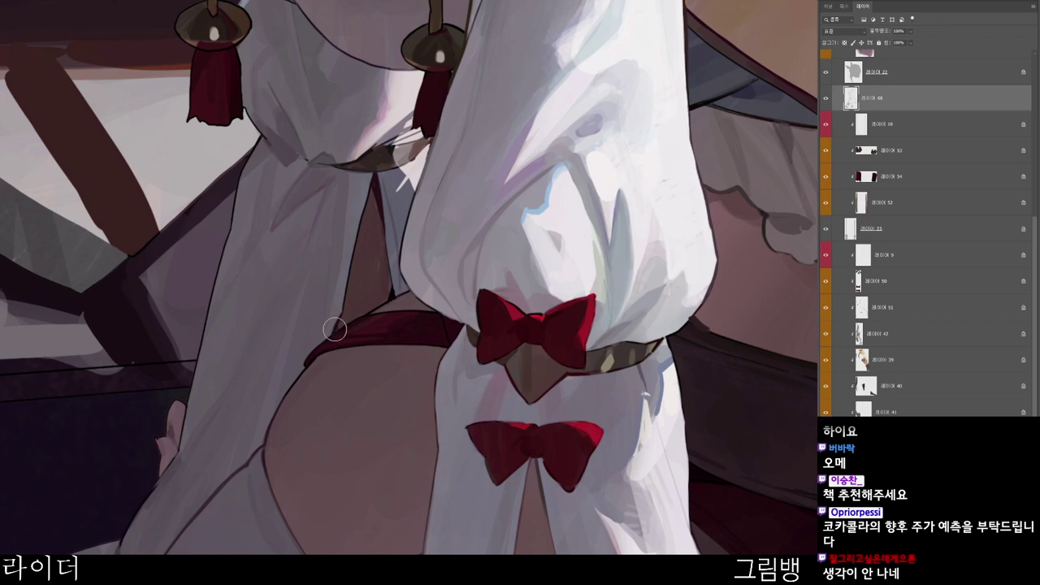
left_click_drag(360, 321, 379, 310)
scroll(450, 252, "down", 4)
- Examine the near sleeve, hood and face for outlines that need correction, and look through the head's layers
left_click_drag(443, 85, 381, 253)
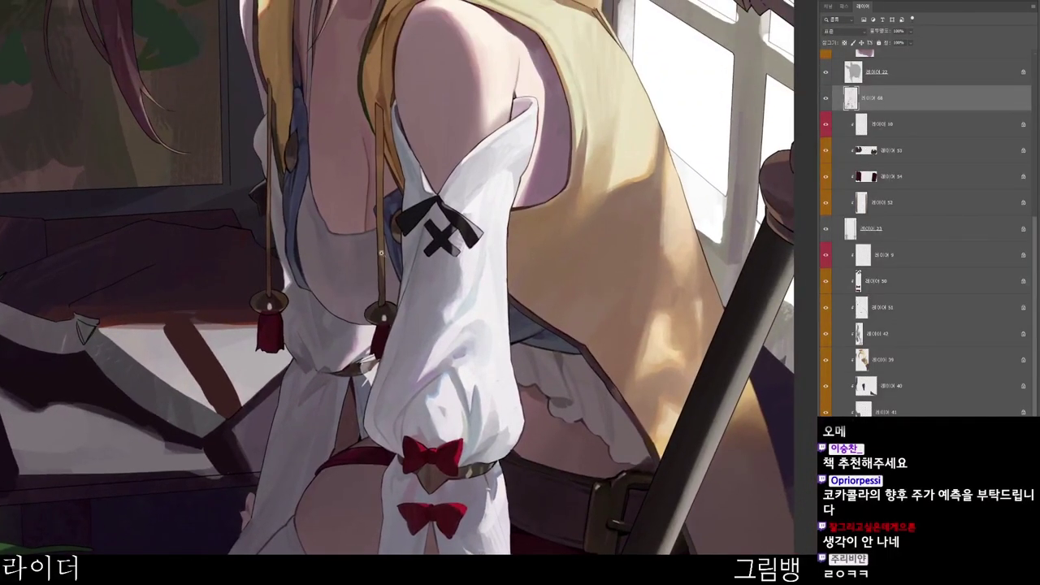
scroll(381, 253, "up", 2)
scroll(381, 88, "up", 3)
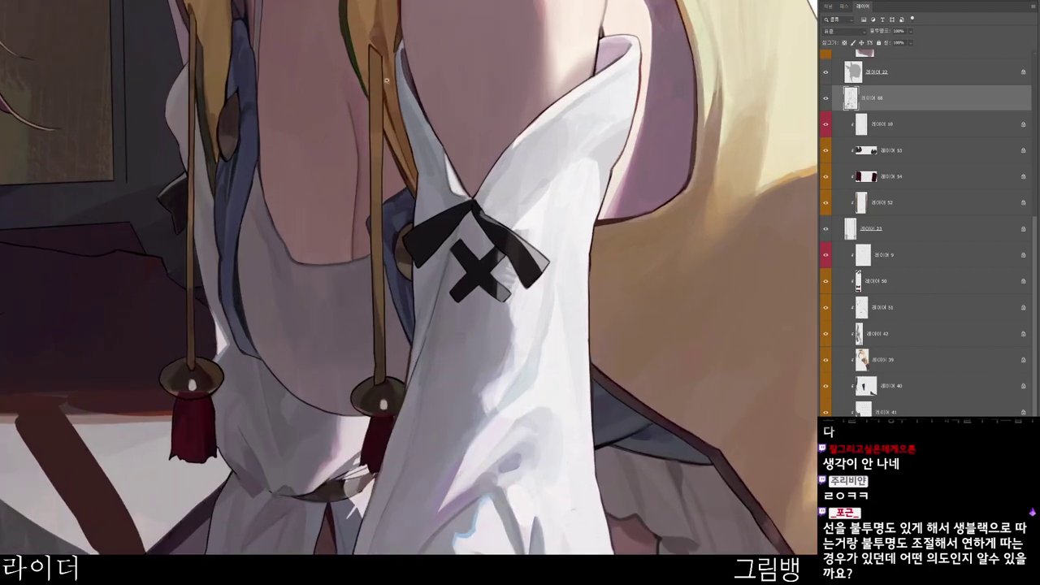
left_click_drag(387, 81, 377, 140)
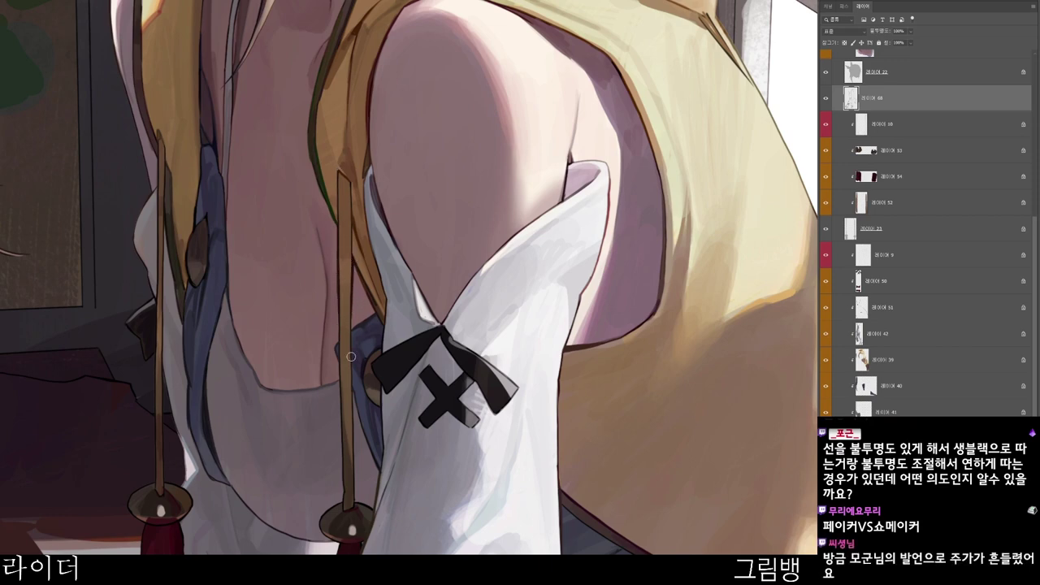
scroll(351, 376, "down", 1)
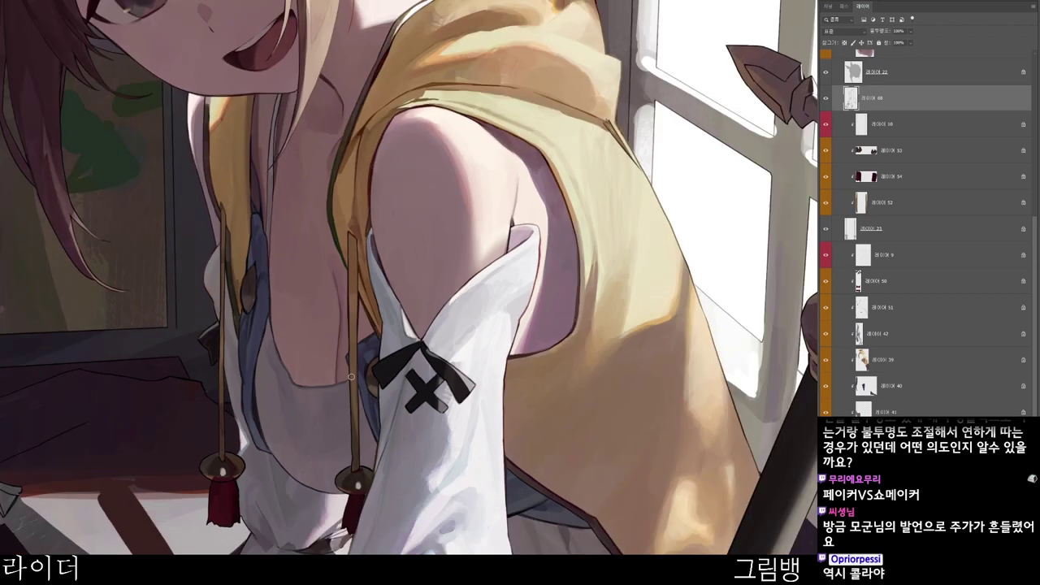
left_click_drag(260, 245, 284, 416)
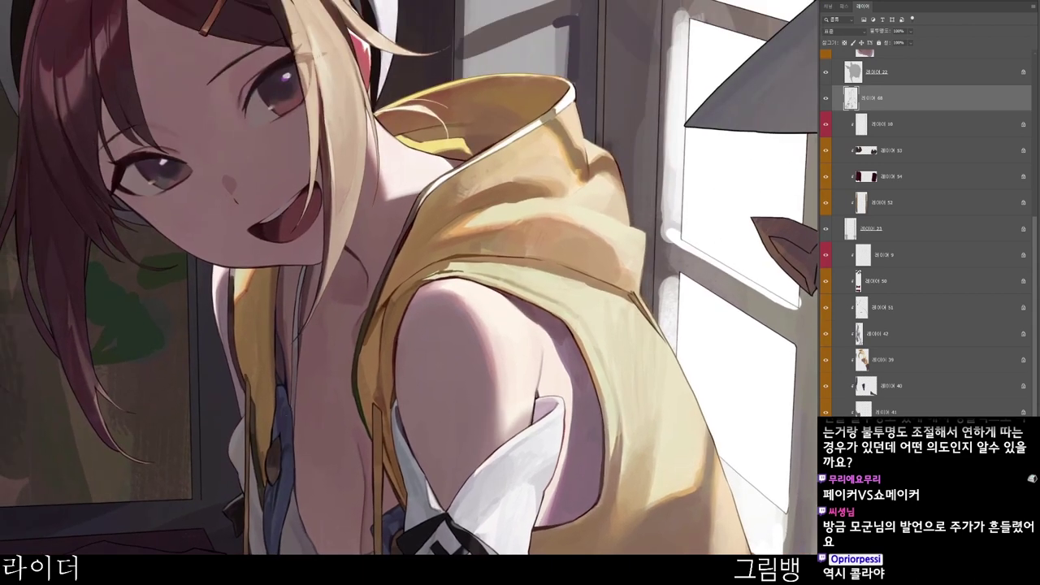
scroll(462, 221, "down", 2)
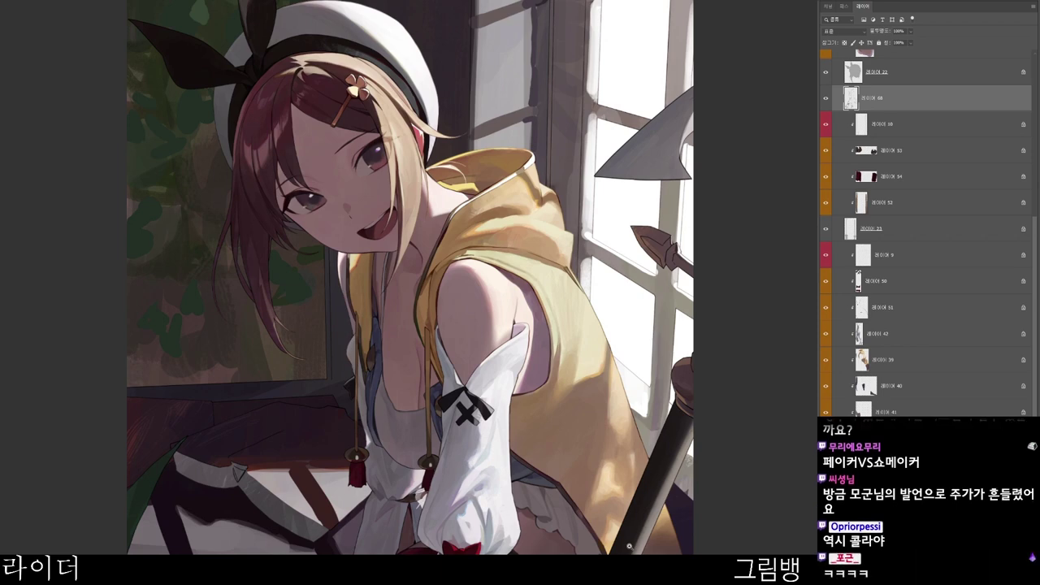
left_click(721, 308)
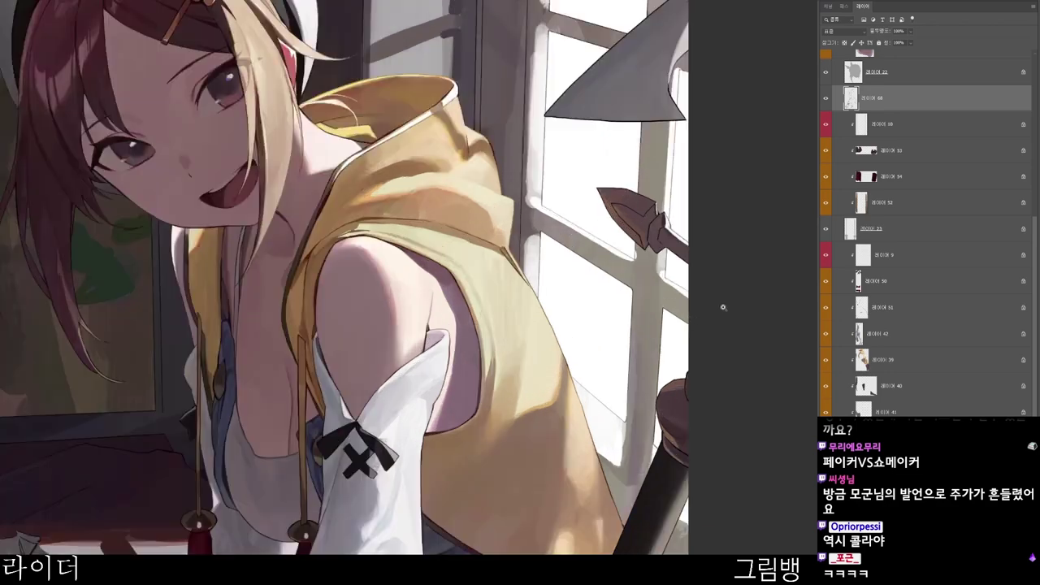
left_click_drag(699, 379, 684, 365)
left_click_drag(583, 337, 617, 383)
left_click_drag(496, 276, 458, 353)
left_click_drag(424, 261, 502, 454)
left_click(393, 232)
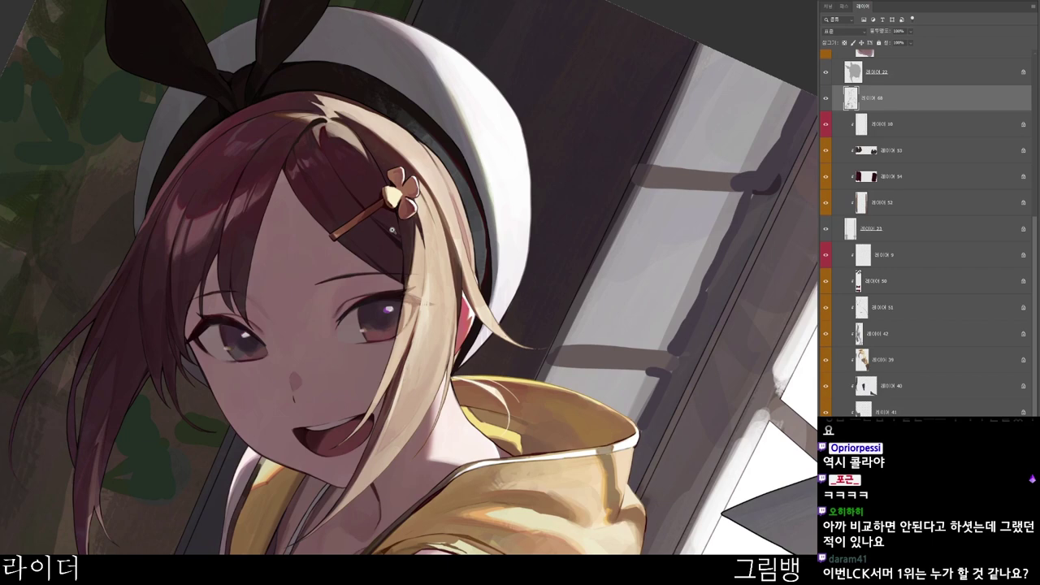
scroll(927, 235, "up", 10)
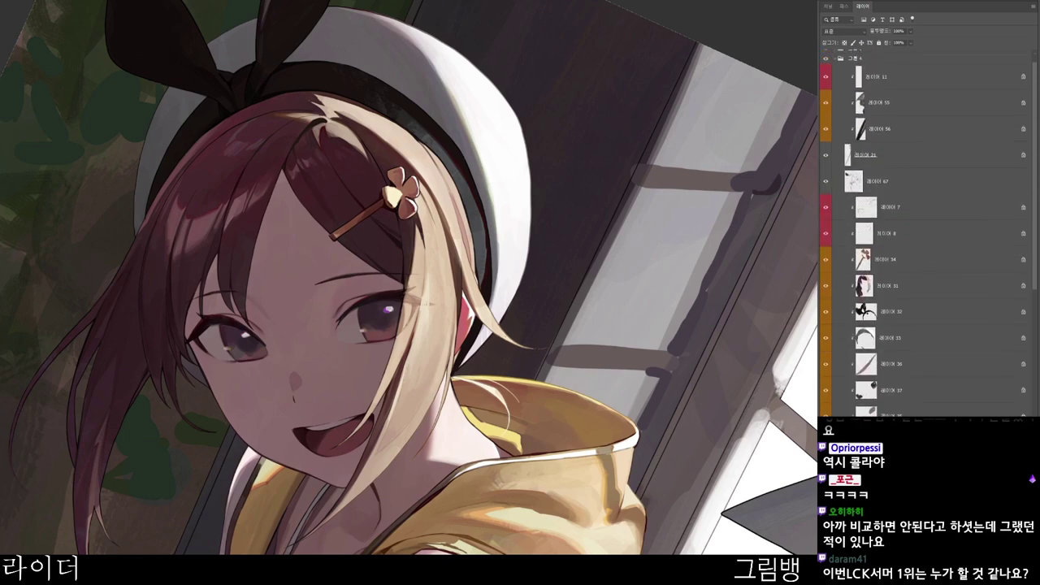
- Add a new layer above 레이어 67 and paint sampled dark tones over the left ear of the beret's ribbon
key("ctrl+shift+alt+n")
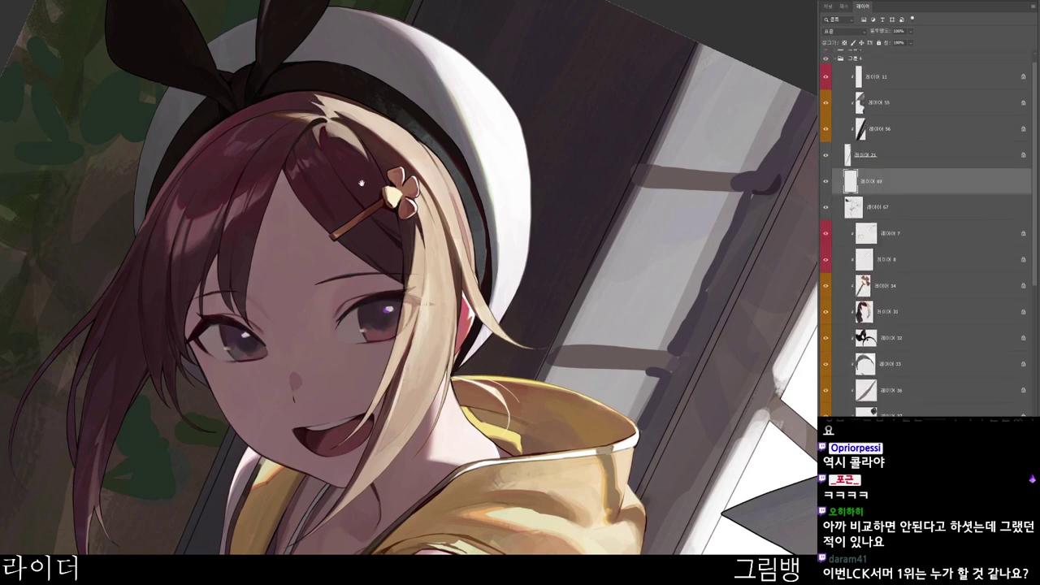
left_click_drag(361, 183, 372, 372)
left_click(313, 244, "ctrl")
mouse_move(349, 179)
left_mouse_down()
mouse_move(374, 312)
mouse_move(362, 300)
left_mouse_up()
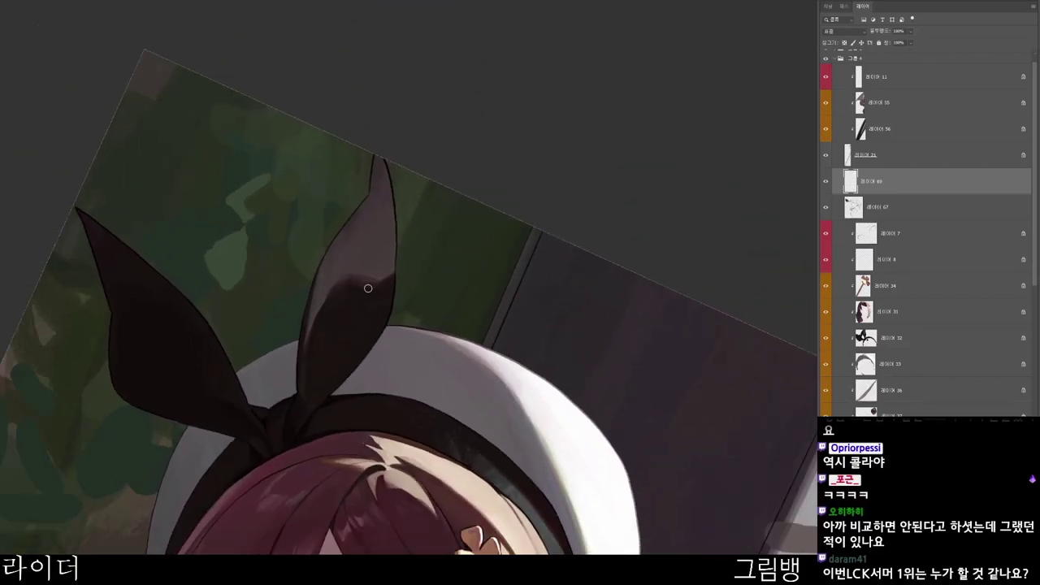
mouse_move(139, 298)
left_mouse_down()
mouse_move(114, 272)
mouse_move(146, 318)
mouse_move(145, 281)
mouse_move(162, 287)
mouse_move(162, 317)
mouse_move(147, 337)
mouse_move(151, 312)
mouse_move(127, 334)
mouse_move(158, 396)
mouse_move(127, 270)
mouse_move(195, 349)
mouse_move(126, 354)
mouse_move(153, 372)
mouse_move(167, 361)
mouse_move(176, 382)
mouse_move(148, 345)
mouse_move(123, 367)
mouse_move(166, 319)
mouse_move(168, 352)
mouse_move(151, 344)
mouse_move(167, 325)
mouse_move(147, 329)
mouse_move(138, 344)
mouse_move(200, 375)
left_mouse_up()
left_click(138, 294, "alt")
left_click(154, 353, "alt")
key("n")
left_click(519, 197)
left_click(698, 38)
left_click(150, 347, "alt")
left_click(135, 290, "alt")
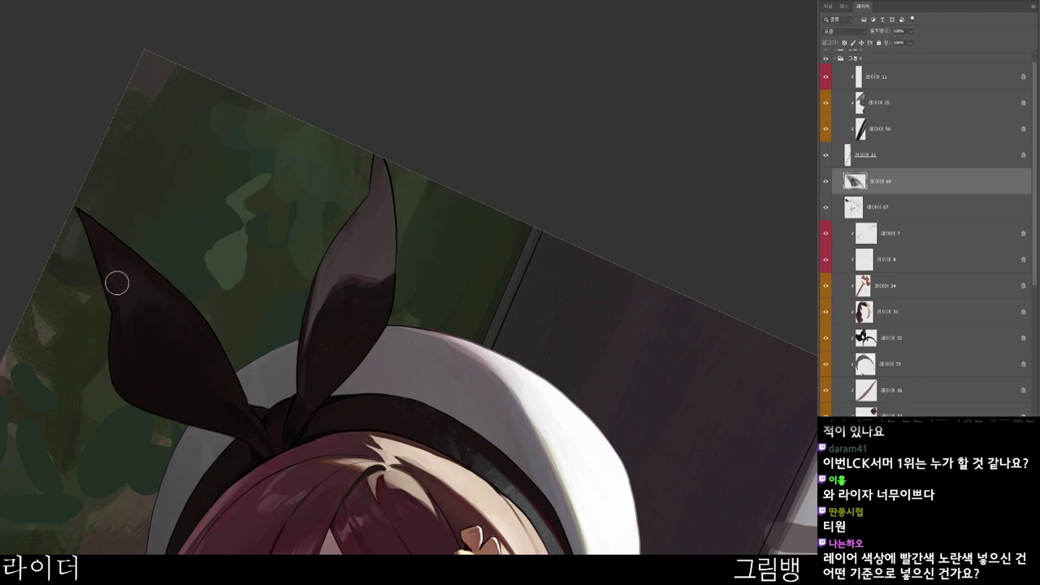
- Blend the shading across the middle and lower edge of the ribbon's left ear using sampled dark tones and a smaller brush
left_click_drag(117, 283, 126, 305)
left_click(195, 357, "alt")
left_click_drag(218, 374, 216, 347)
left_click(200, 333, "alt")
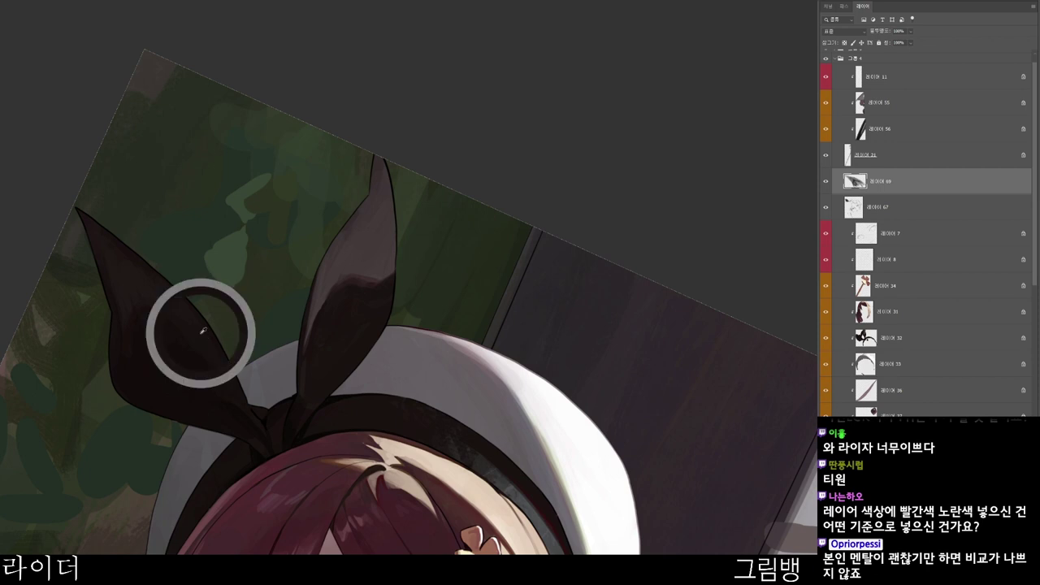
key("bracketleft")
key("bracketleft")
key("bracketleft")
key("bracketleft")
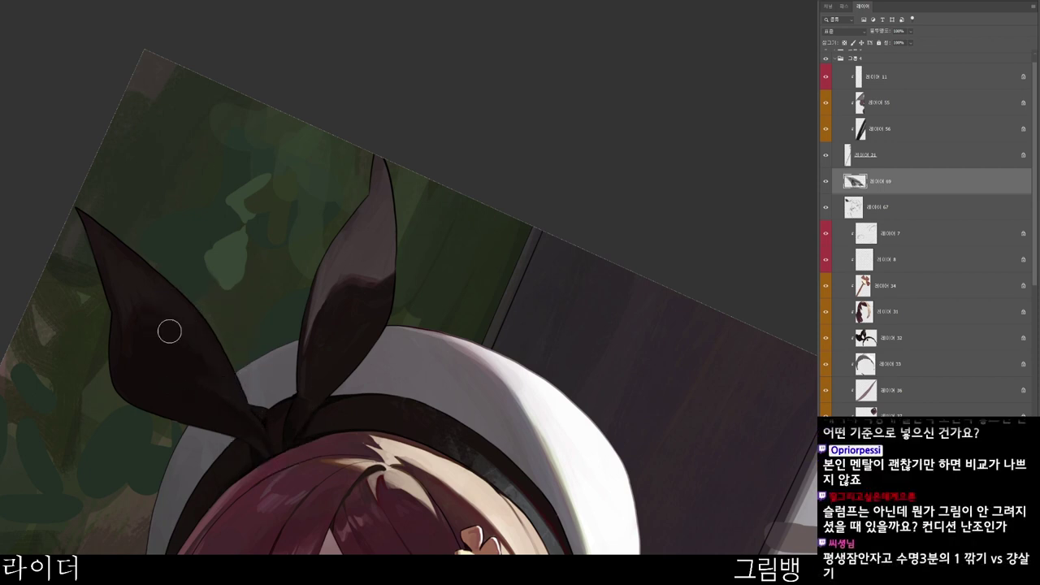
left_click_drag(258, 284, 231, 256)
left_click_drag(429, 540, 528, 534)
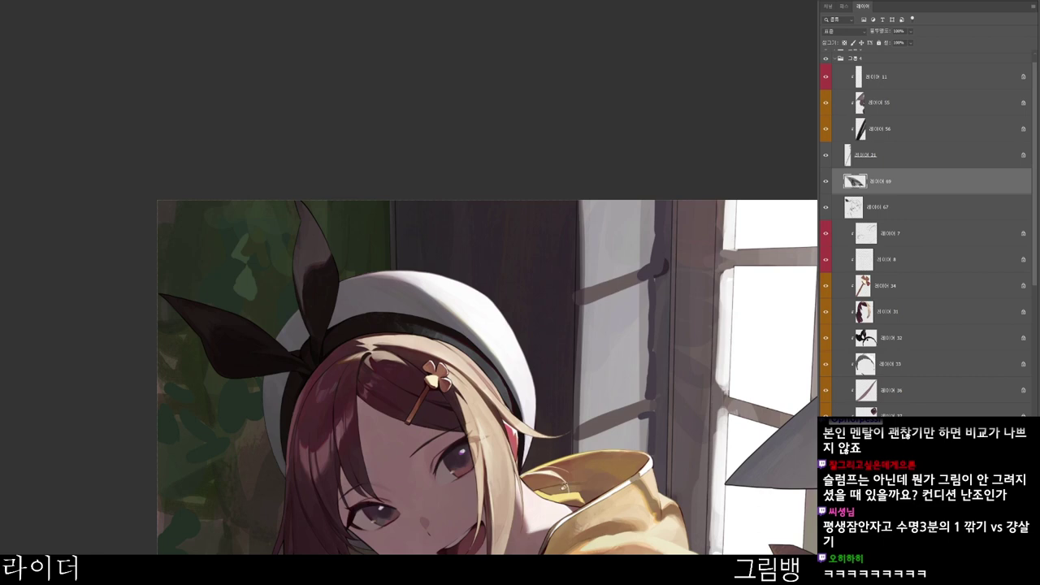
- Examine the head and upper body for areas that still need correction
left_click_drag(556, 521, 532, 521)
left_click_drag(559, 581, 519, 502)
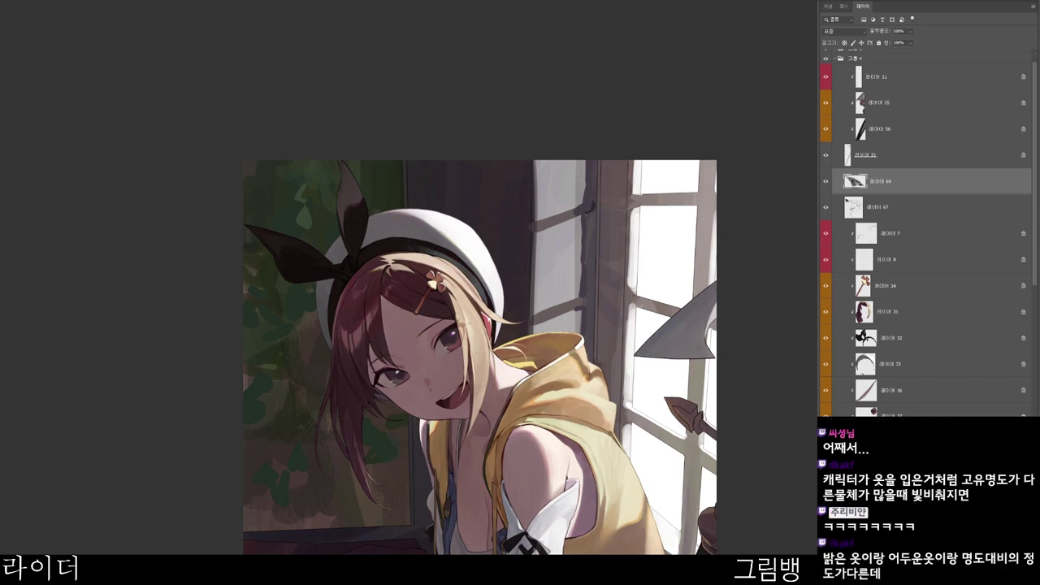
left_click(910, 155)
left_click(910, 181)
left_click_drag(585, 305, 570, 245)
left_click_drag(478, 393, 496, 391)
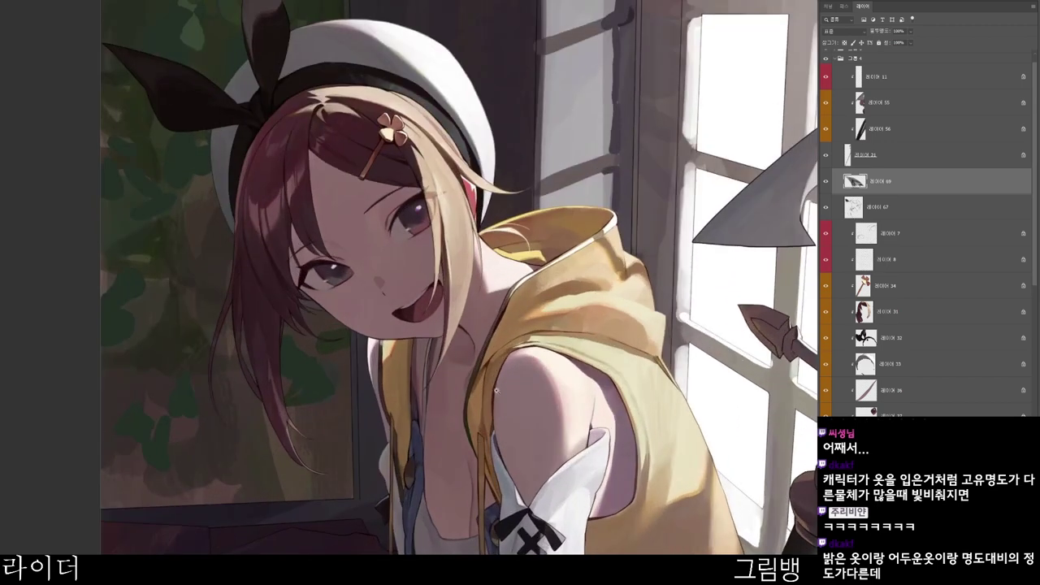
key("n")
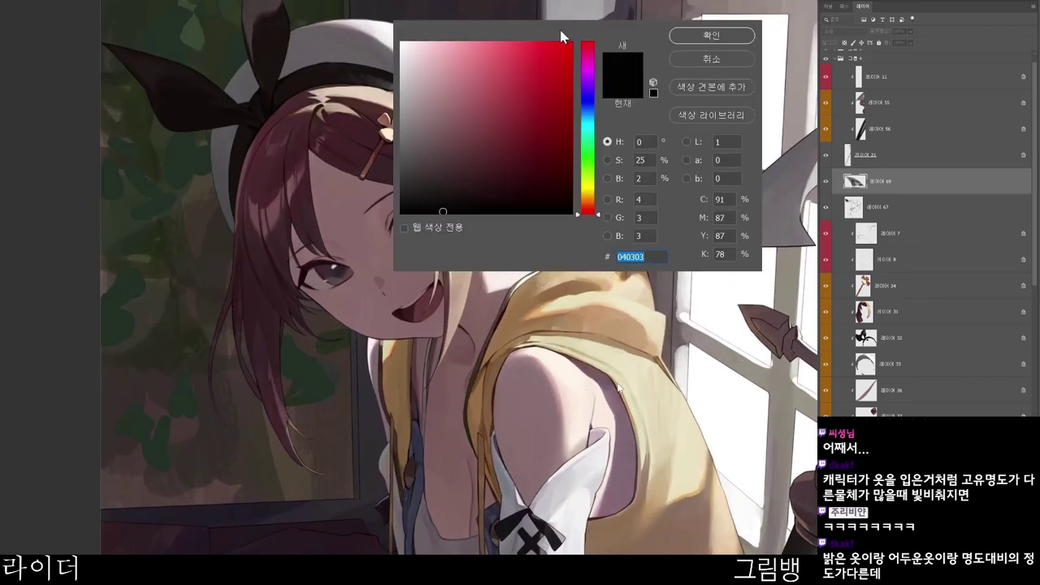
left_click(711, 35)
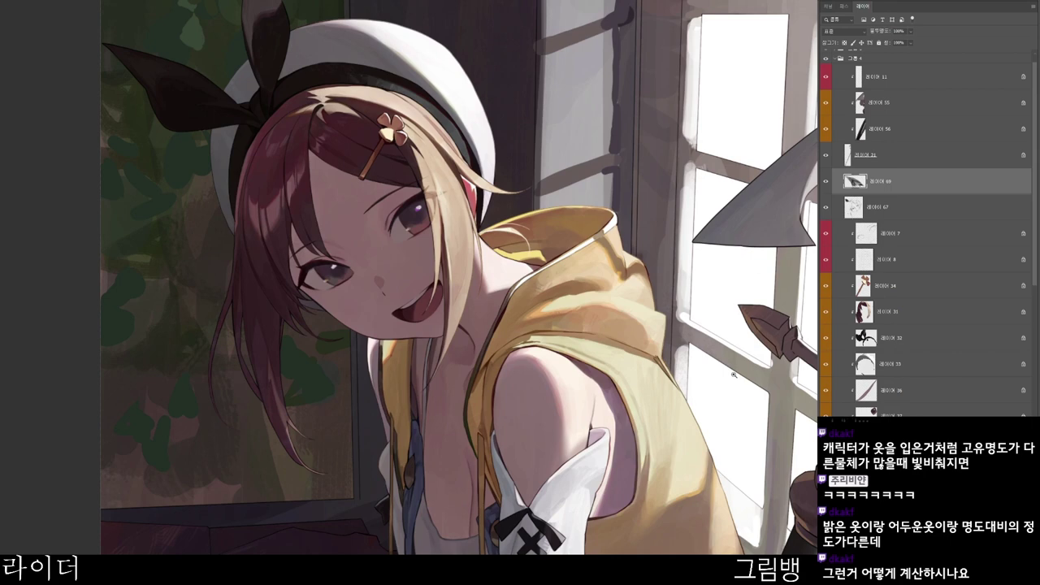
- Pick a dark red-brown (#1b0c0c) and retouch the outer edge of the red hair beside the beret
scroll(295, 131, "up", 2)
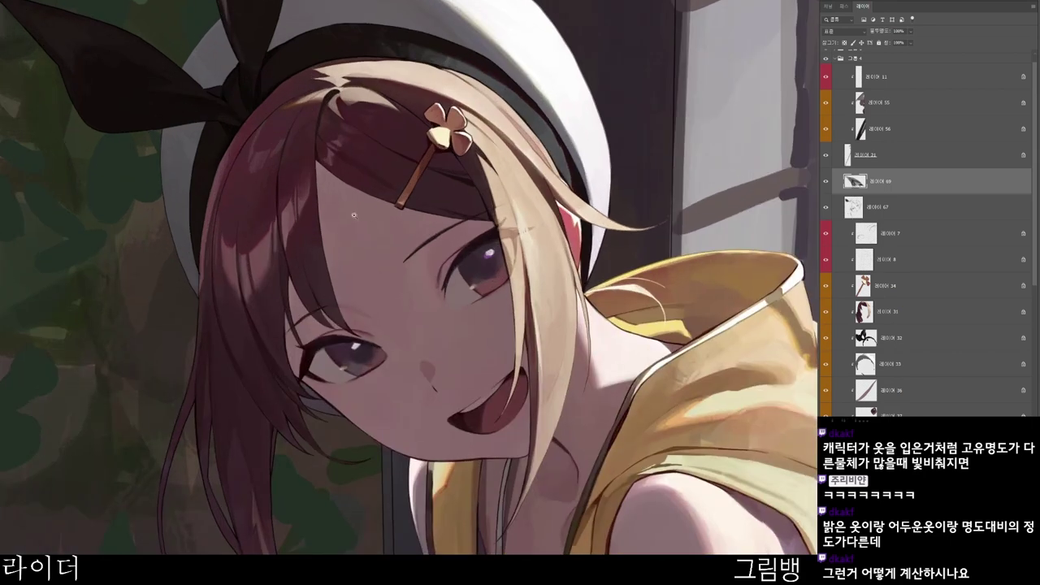
left_click_drag(201, 265, 199, 293)
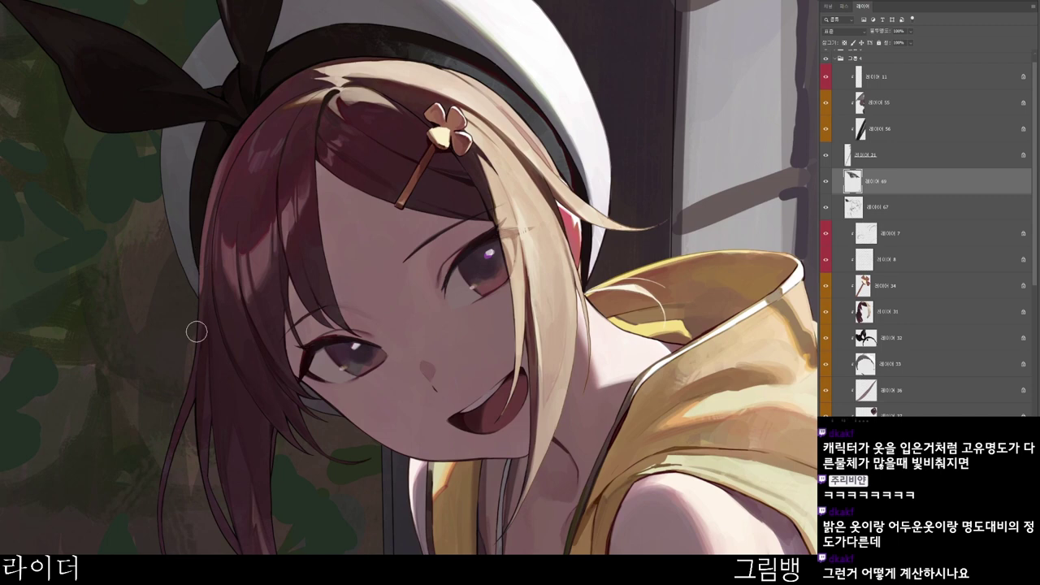
key("n")
left_click(495, 195)
left_click(704, 38)
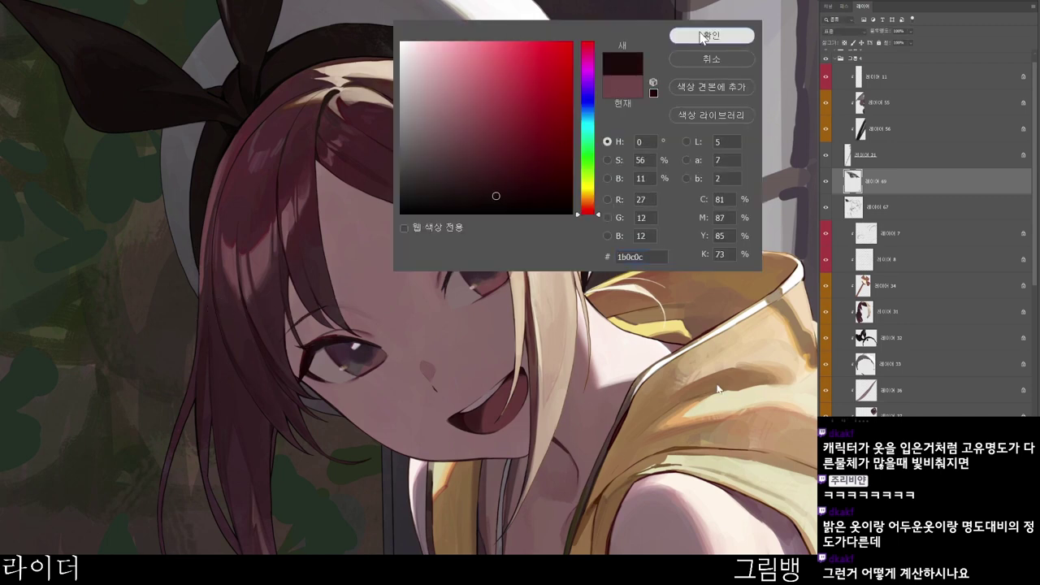
left_click_drag(389, 364, 461, 370)
scroll(650, 268, "left", 3)
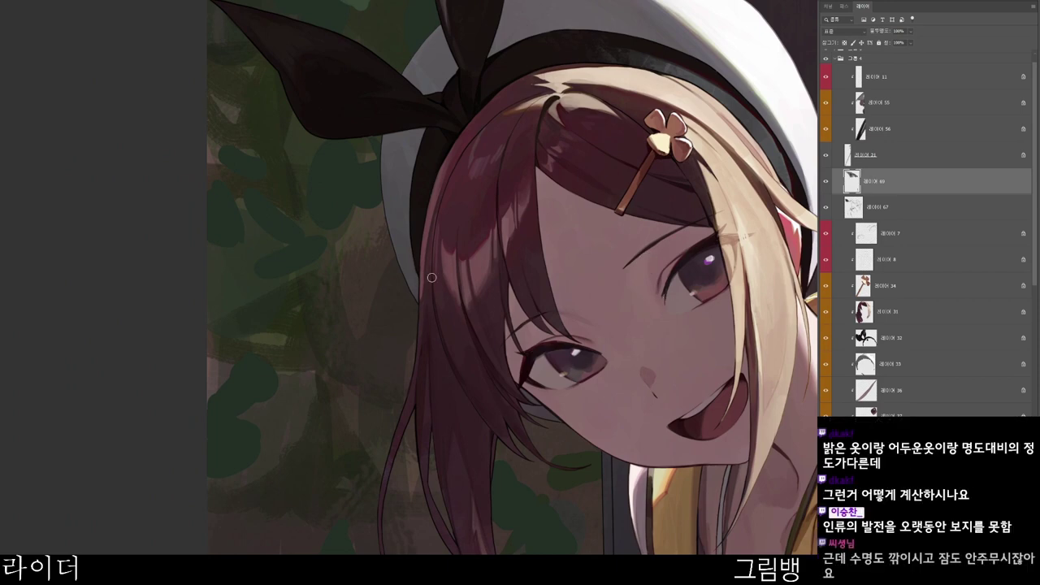
- Examine the whole figure, from the beret down to the sleeves and legs, for remaining flaws
scroll(421, 292, "down", 2)
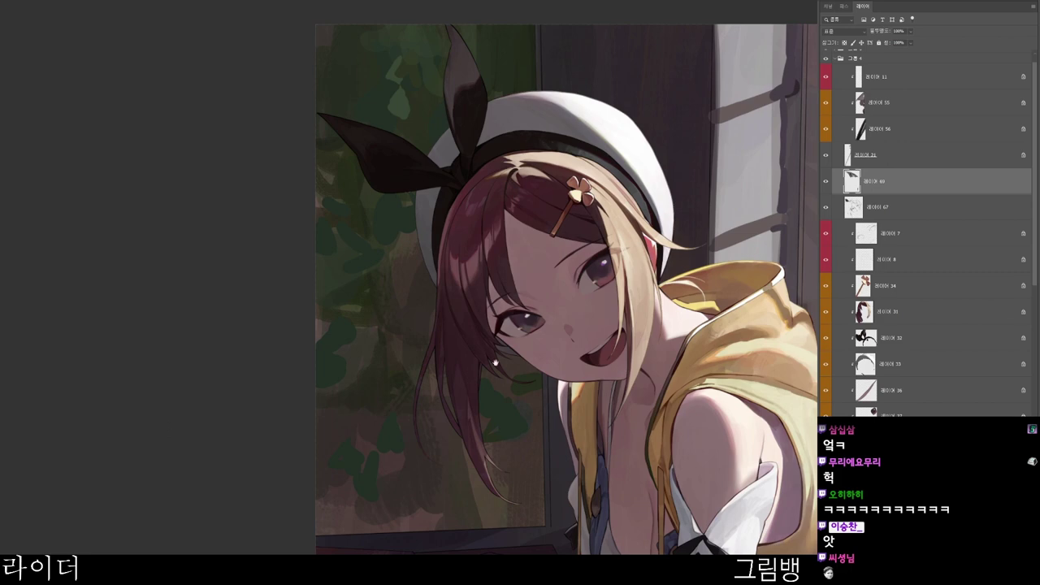
left_click_drag(496, 363, 329, 319)
scroll(572, 302, "down", 1)
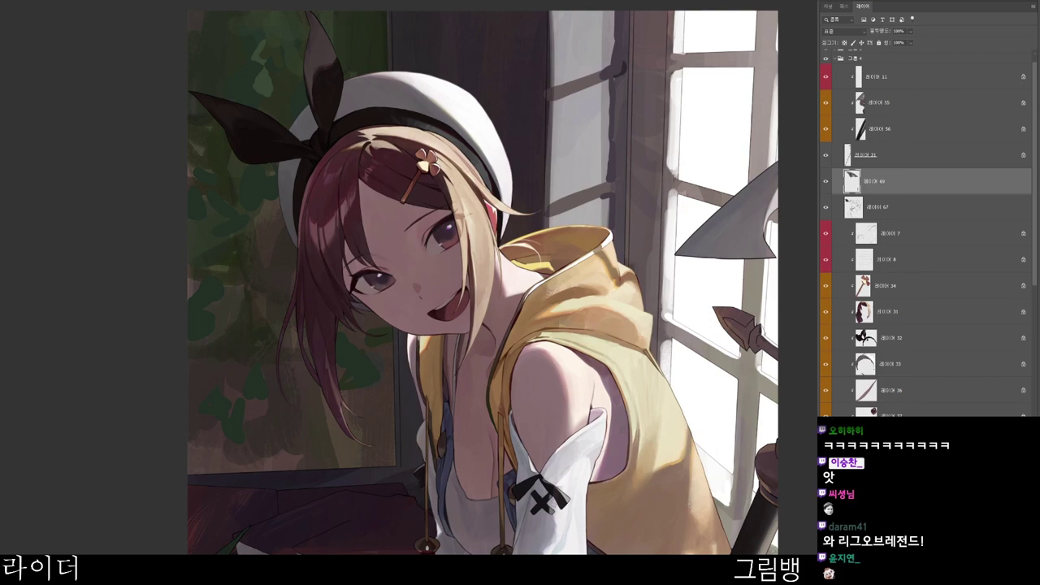
scroll(517, 168, "up", 2)
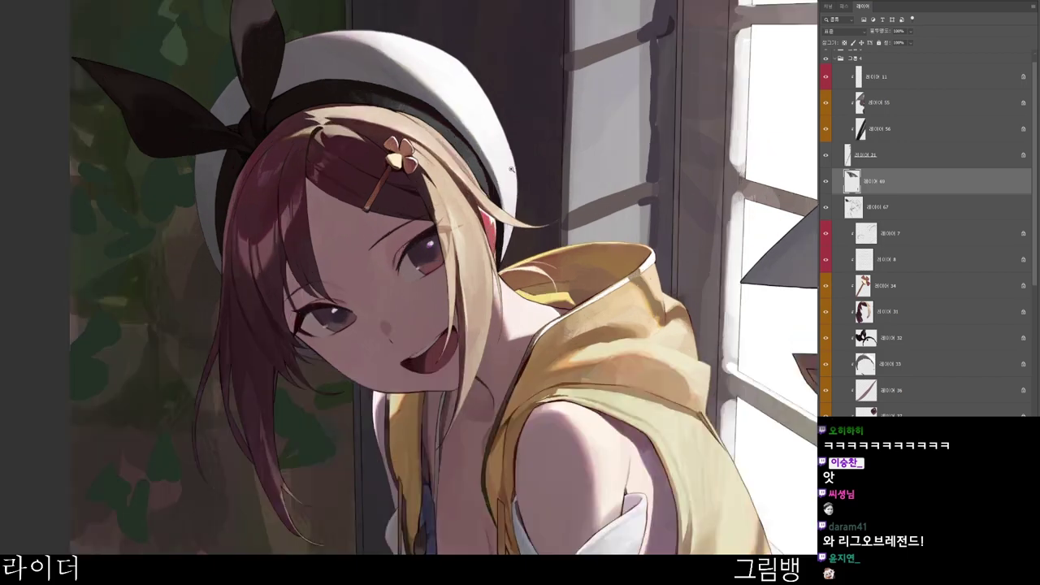
scroll(548, 159, "down", 3)
left_click_drag(634, 305, 620, 152)
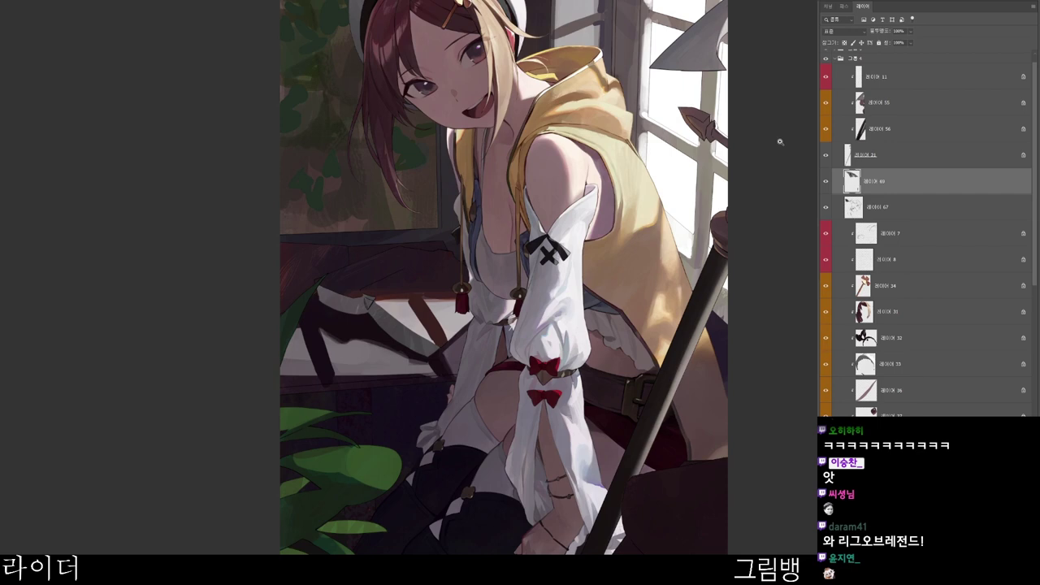
left_click_drag(780, 142, 709, 203)
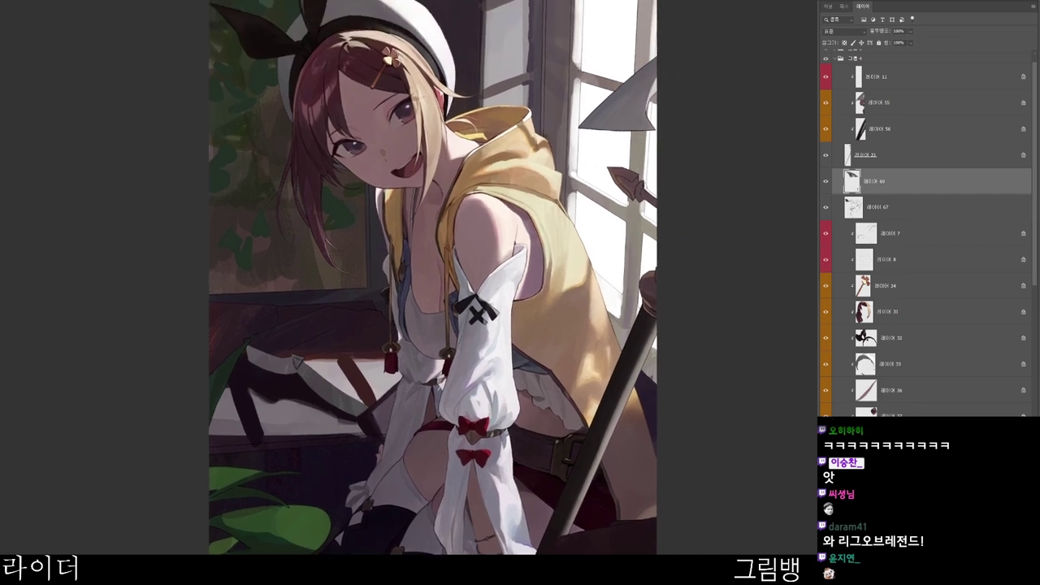
left_click_drag(637, 258, 626, 253)
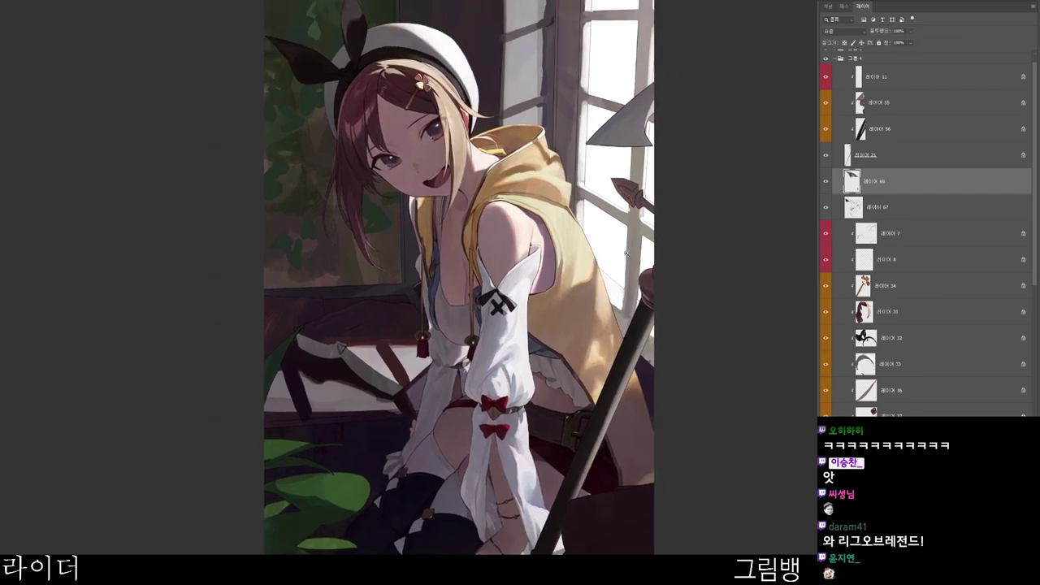
key("n")
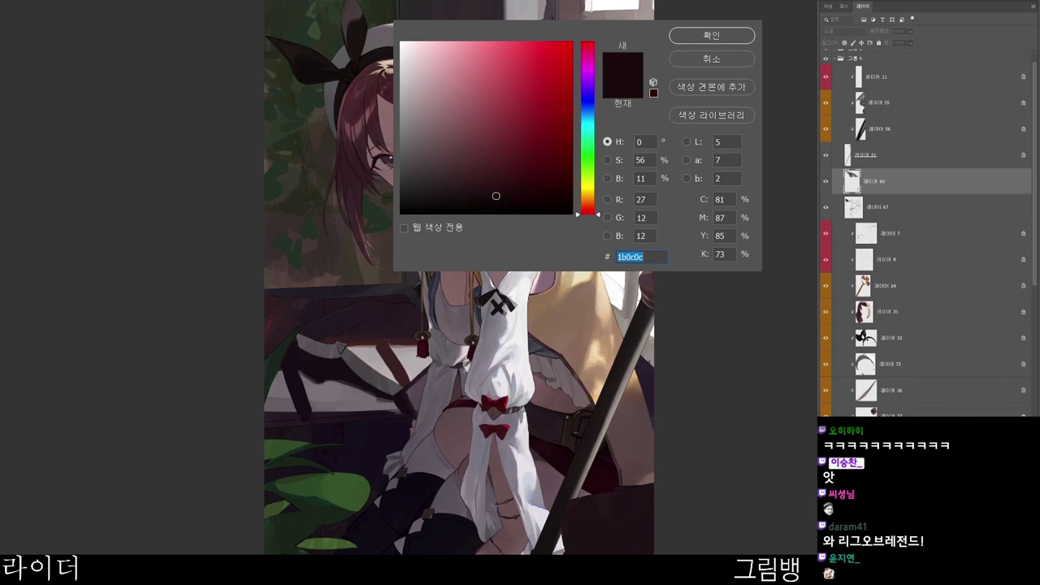
left_click(712, 35)
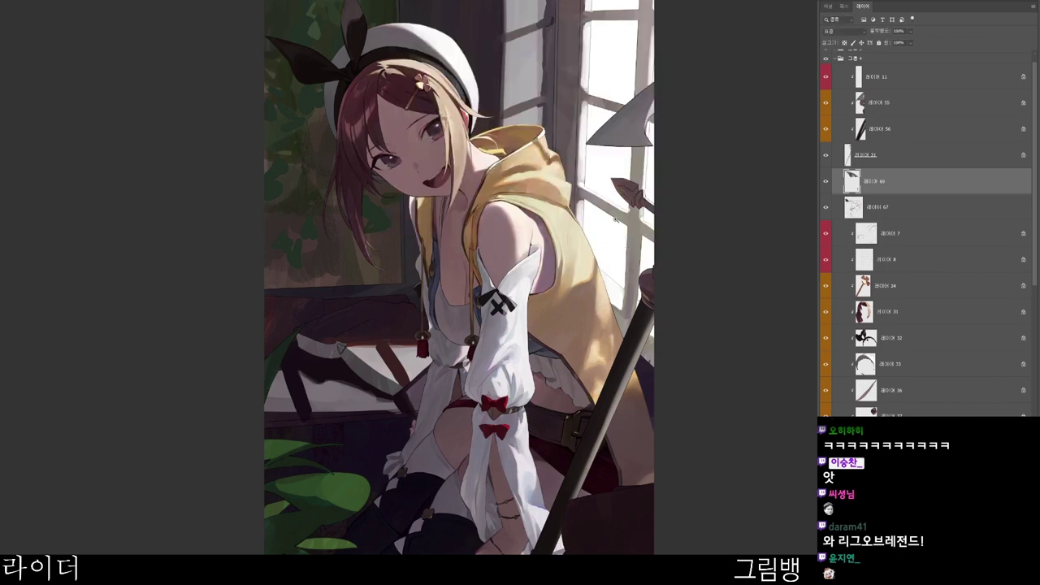
- Paint soft pale reflections inside both irises below the highlights and touch up the eye beside the blond hair with sampled tones
left_click_drag(413, 170, 470, 158)
left_click_drag(441, 309, 446, 304)
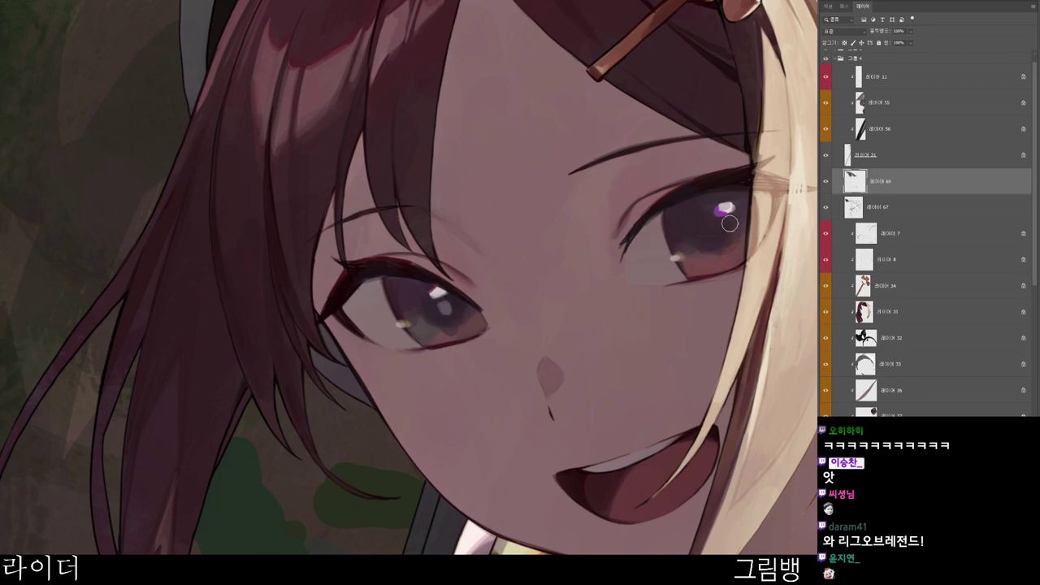
left_click_drag(712, 227, 715, 230)
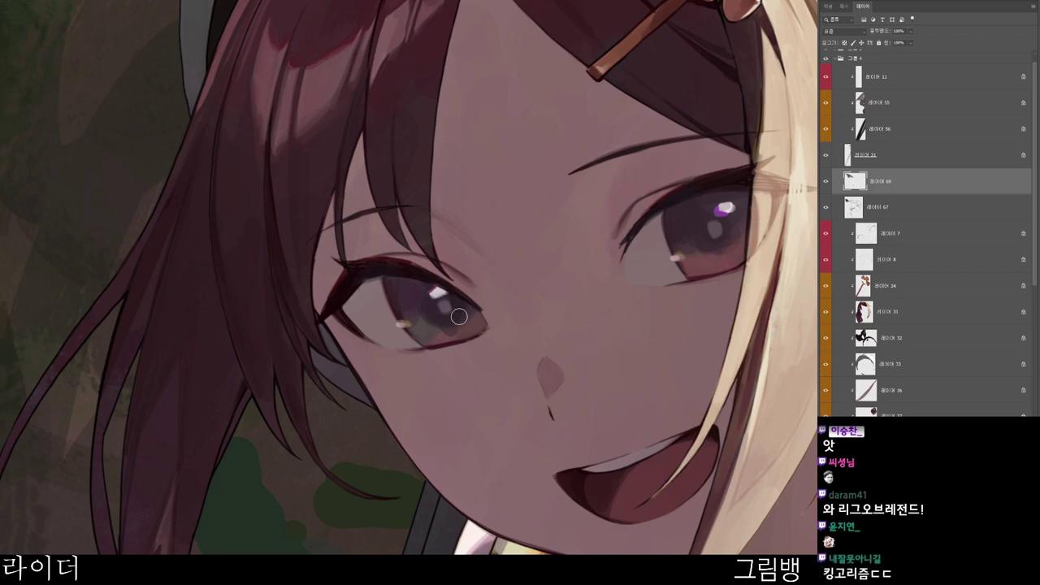
mouse_move(458, 315)
left_mouse_down()
mouse_move(437, 329)
mouse_move(462, 328)
mouse_move(443, 337)
left_mouse_up()
scroll(549, 309, "down", 2)
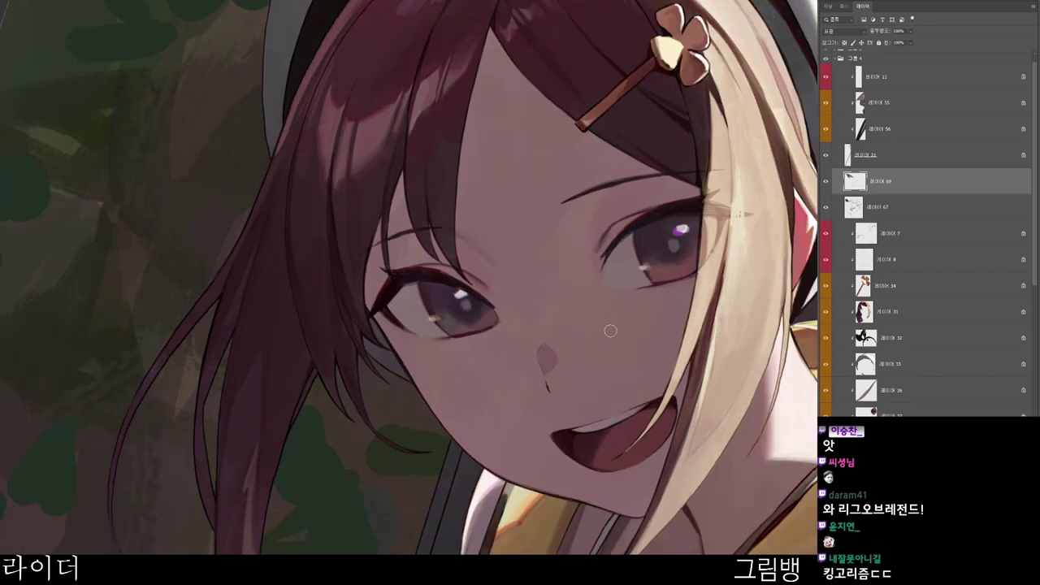
left_click_drag(663, 364, 630, 418)
left_click(641, 314, "alt")
mouse_move(646, 309)
left_mouse_down()
mouse_move(657, 313)
mouse_move(649, 319)
left_mouse_up()
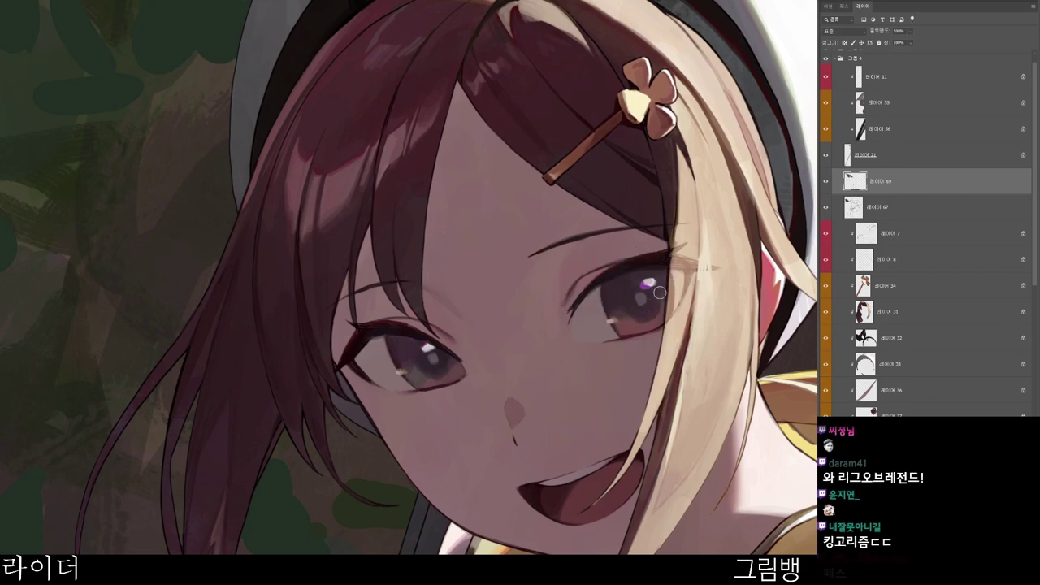
left_click(642, 310, "alt")
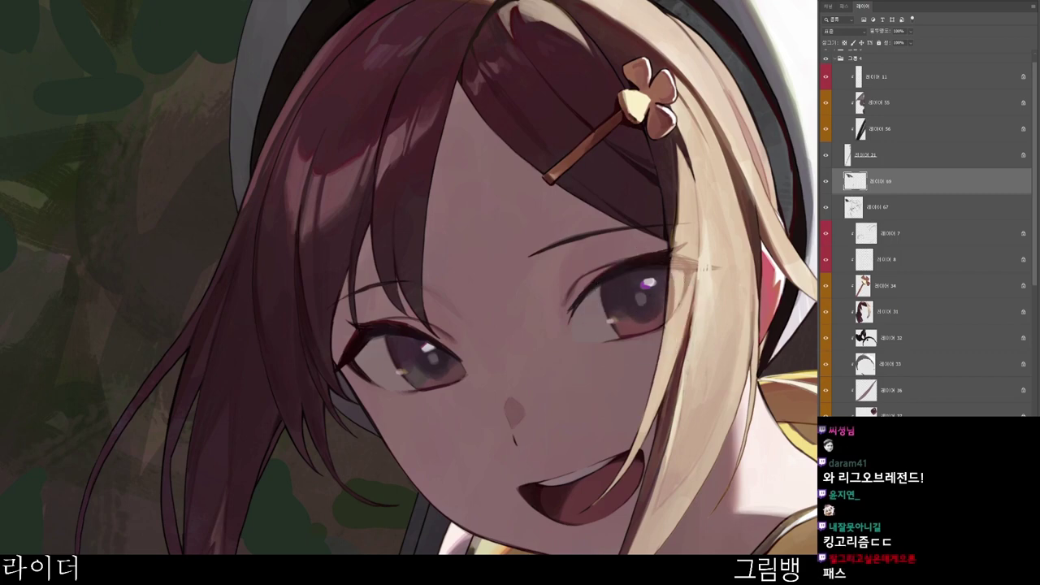
- Examine the eyes and surrounding hair in rotated and upright views, both close up and from a distance
scroll(687, 261, "down", 4)
left_click_drag(767, 303, 715, 452)
key("ctrl+shift+c")
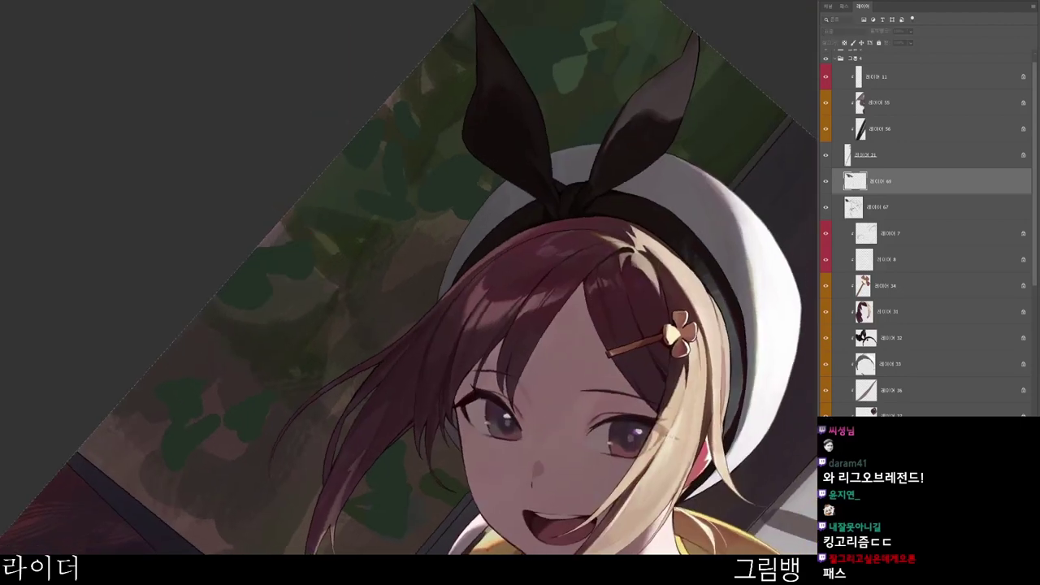
left_click(392, 103)
left_click(740, 38)
scroll(598, 421, "up", 4)
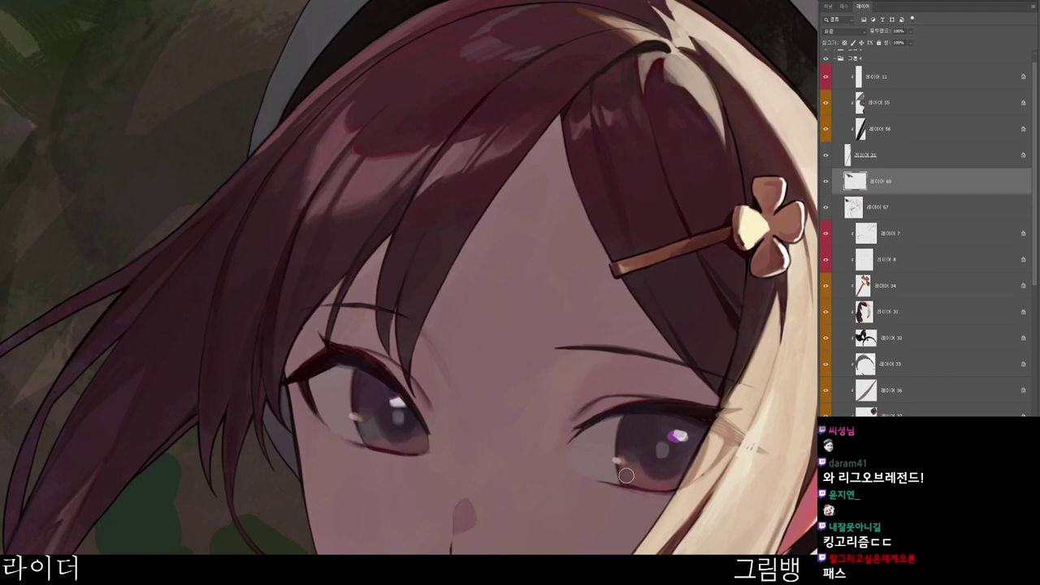
scroll(720, 417, "down", 4)
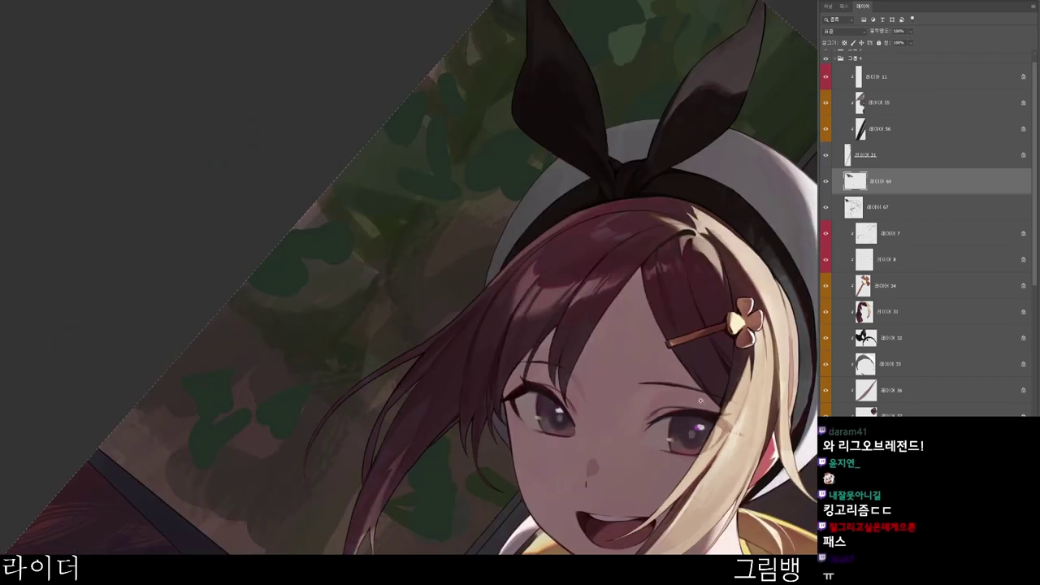
scroll(720, 422, "down", 1)
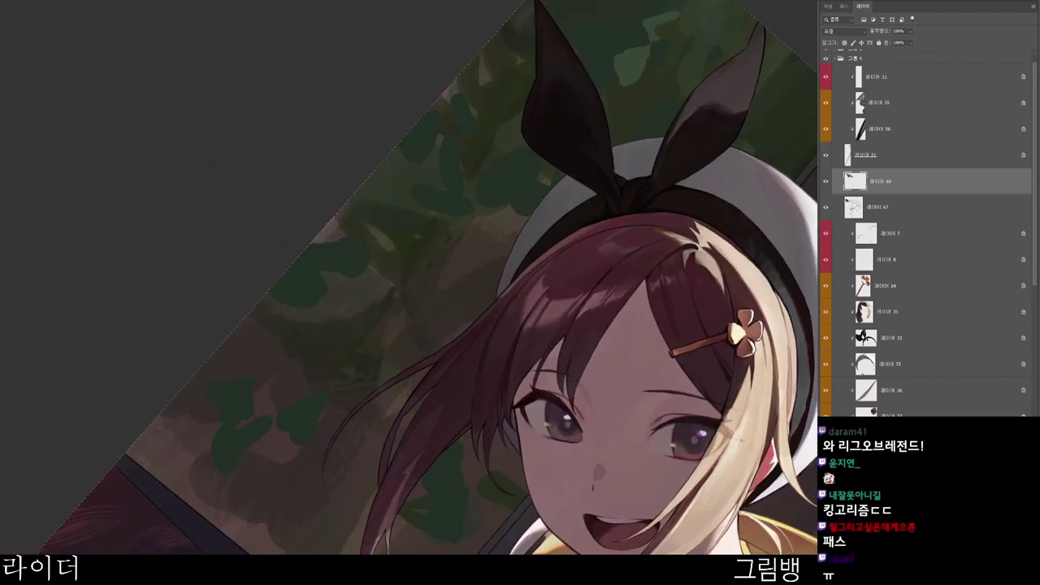
left_click_drag(720, 423, 721, 109)
left_click_drag(745, 390, 648, 512)
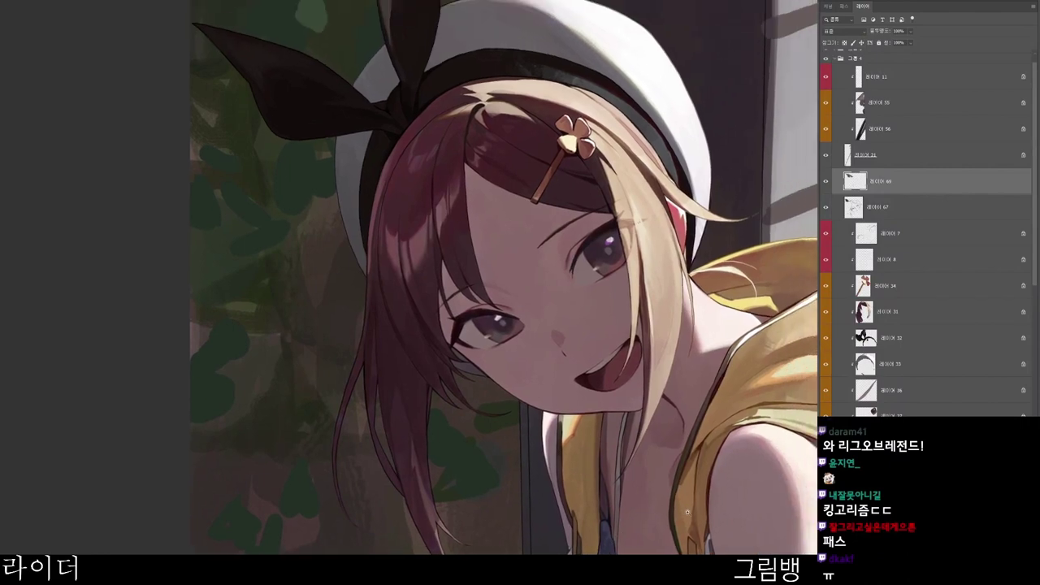
- Redraw the upper outline of the white beret beside the upright ribbon loop, undoing the first stroke and drawing it again
scroll(688, 511, "down", 1)
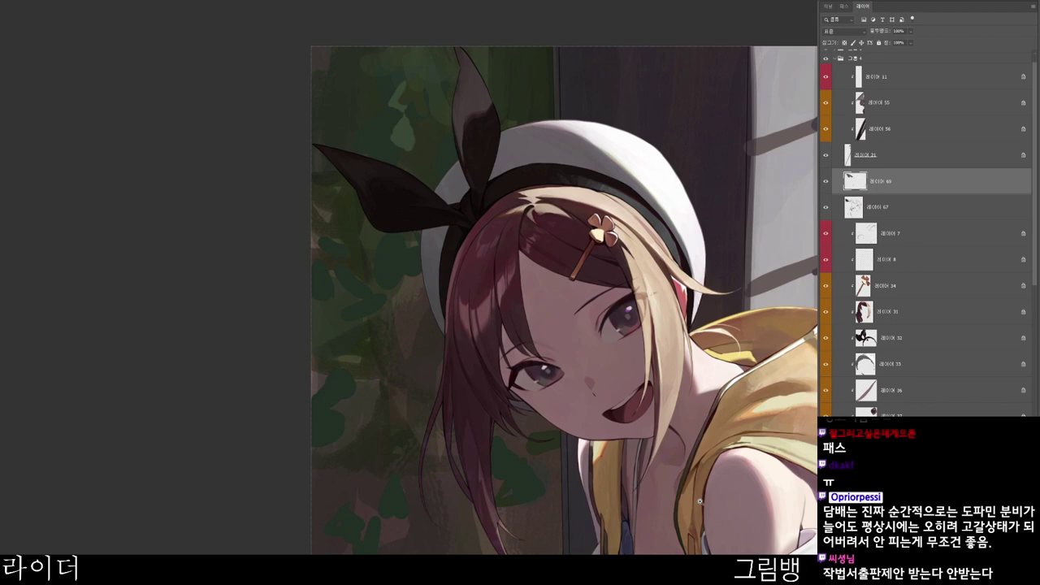
scroll(549, 136, "up", 3)
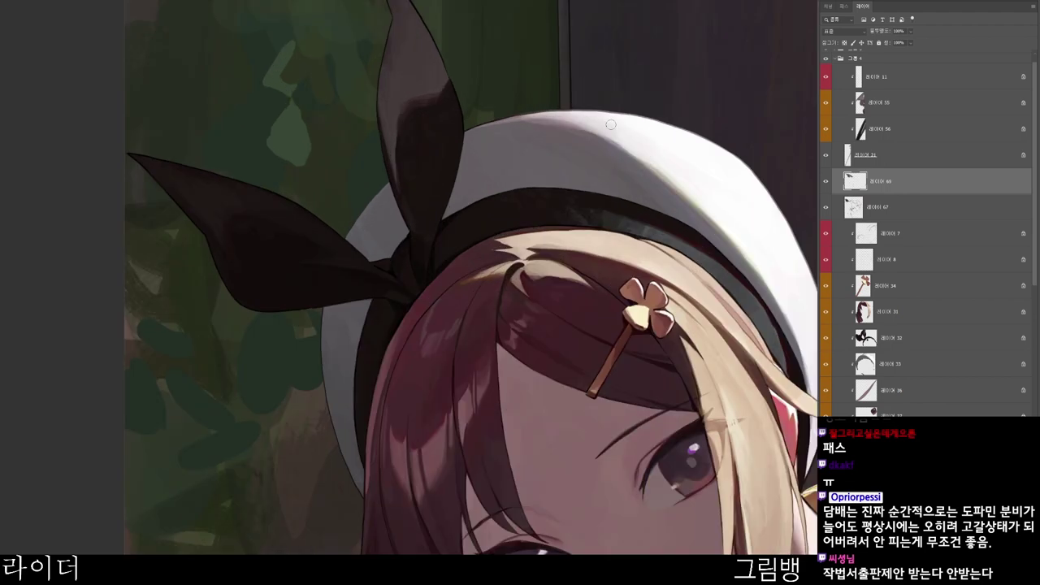
left_click_drag(513, 286, 520, 110)
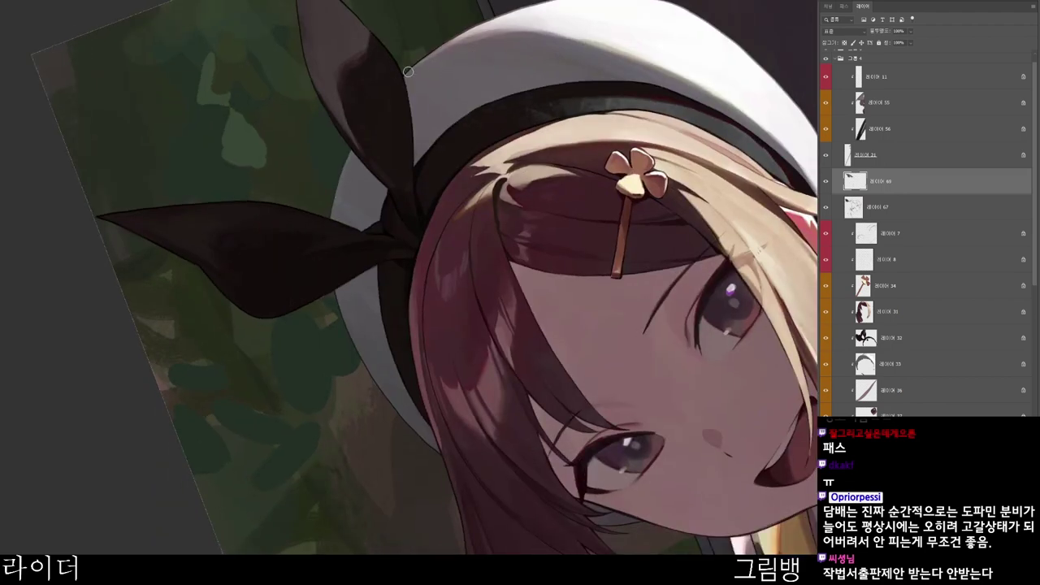
left_click_drag(408, 72, 480, 26)
key("ctrl+z")
left_click_drag(409, 70, 488, 21)
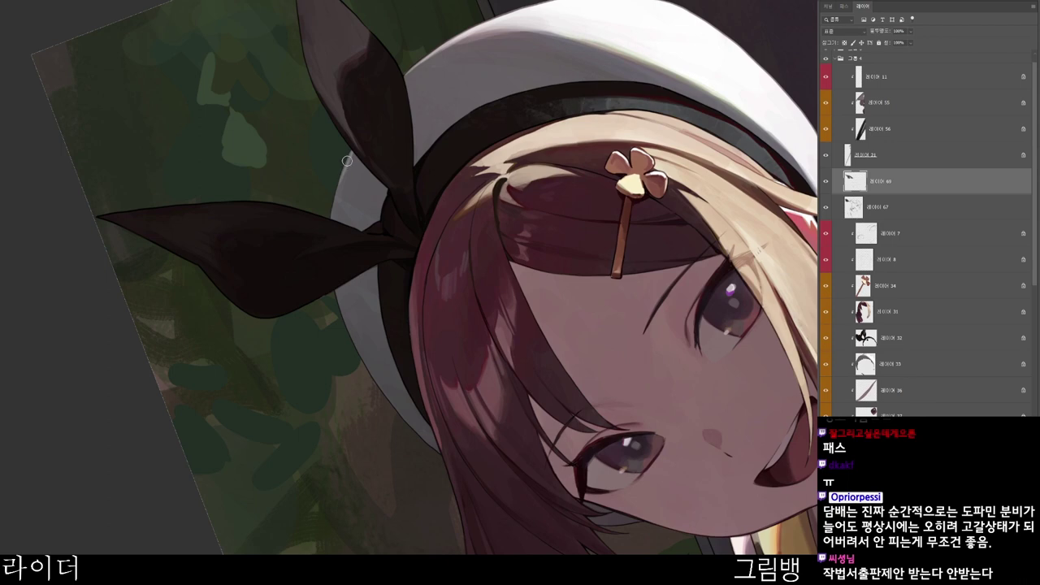
scroll(394, 103, "down", 5)
key("Escape")
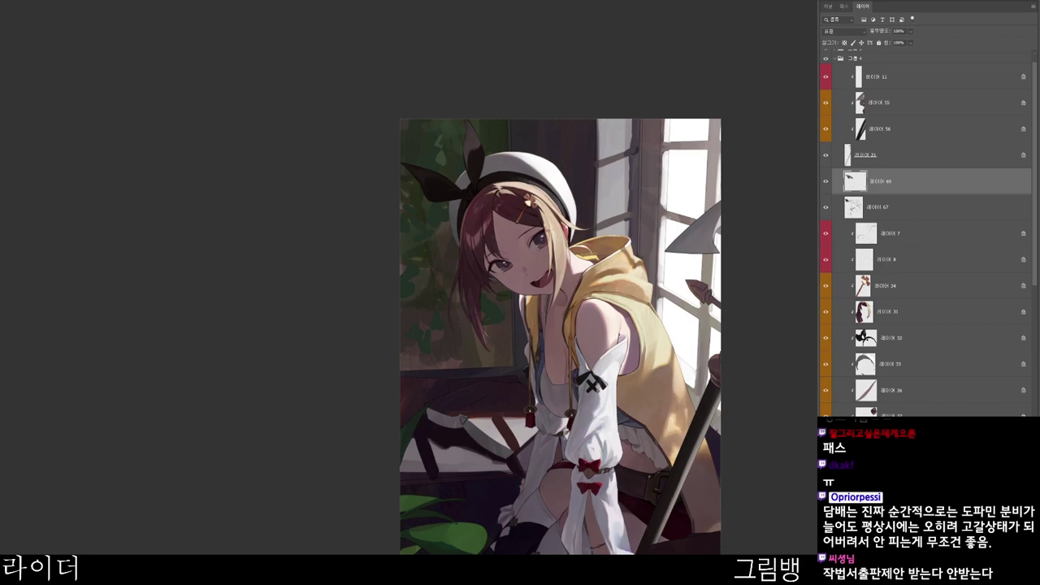
- Confirm a brush colour and retouch the outline along the yellow vest's back edge where it meets the window
scroll(726, 345, "up", 5)
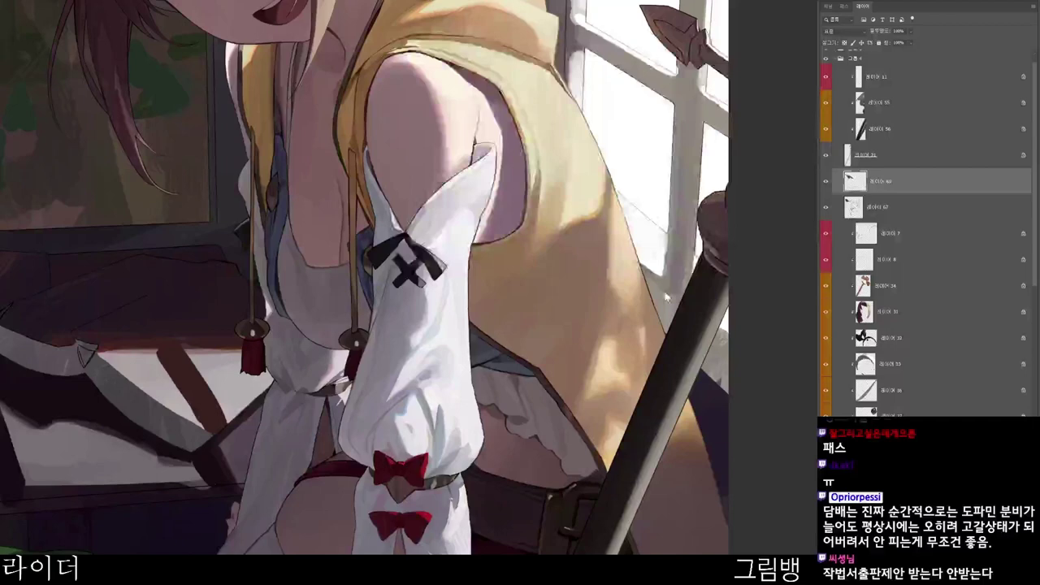
key("n")
left_click(687, 34)
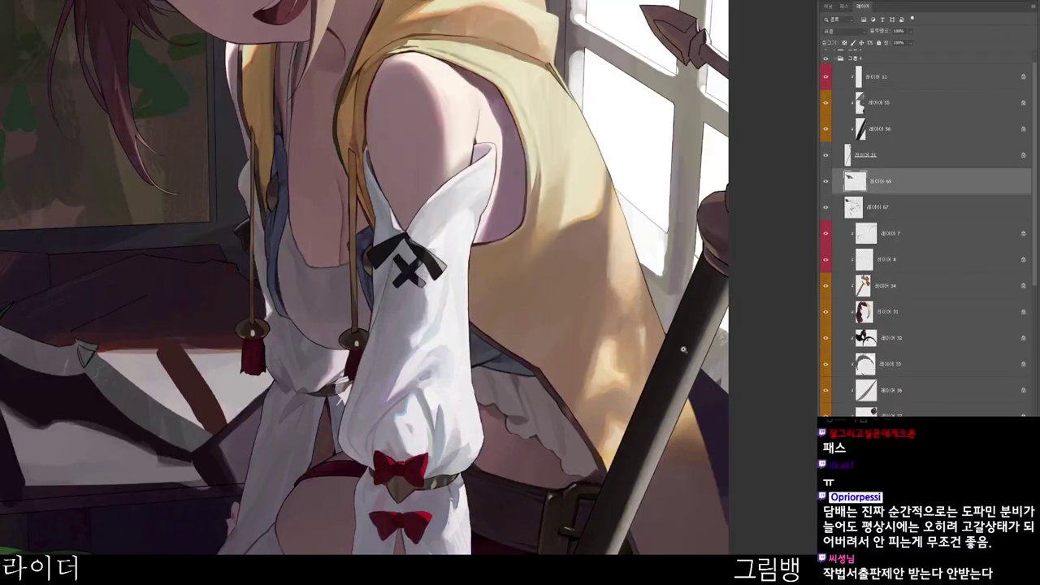
scroll(625, 222, "up", 3)
scroll(589, 169, "down", 3)
scroll(576, 199, "up", 2)
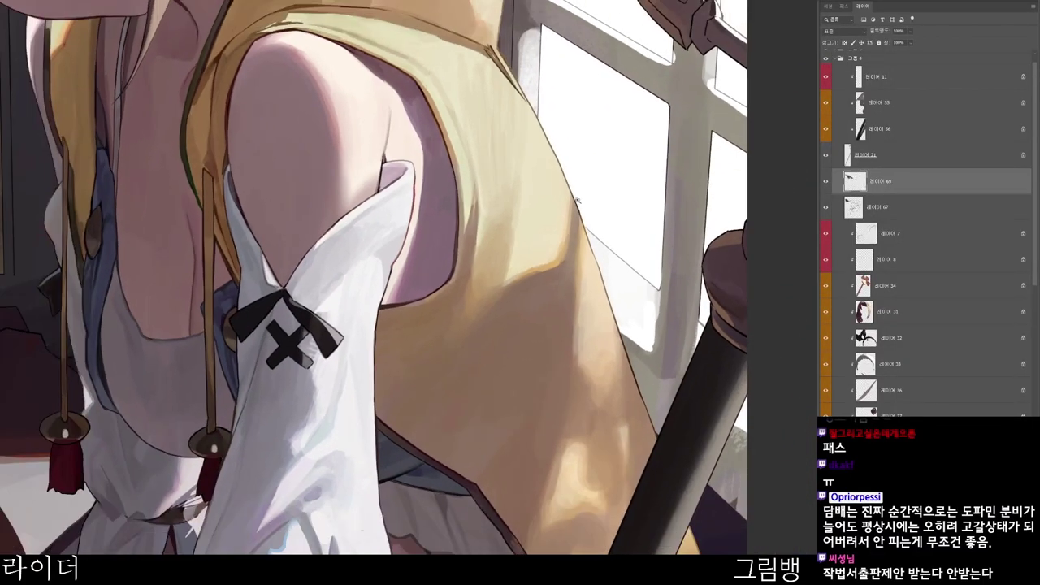
left_click_drag(562, 172, 577, 213)
left_click_drag(637, 392, 657, 438)
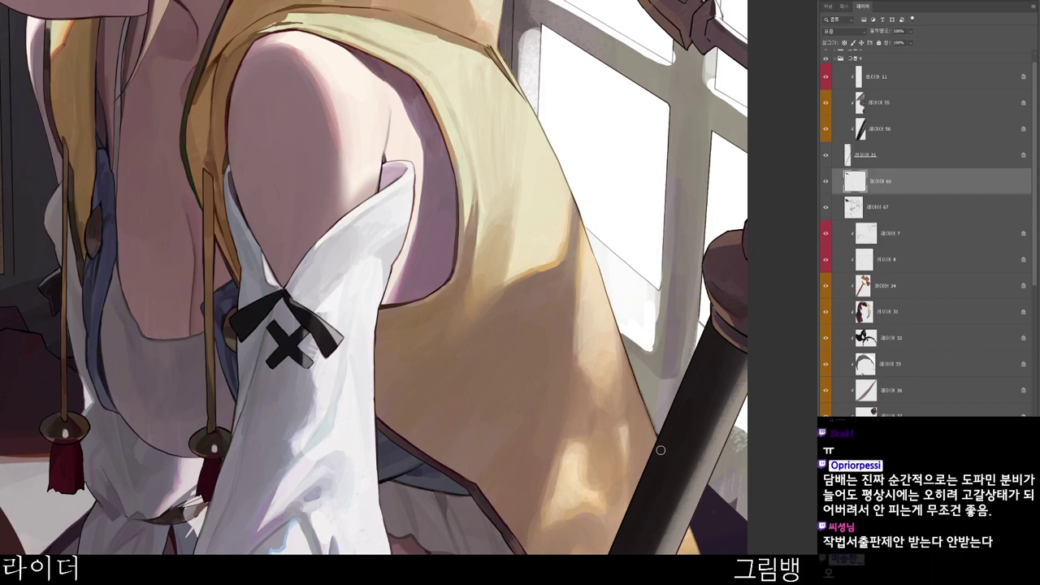
- Retouch the lower back edge of the vest beside and behind the dark staff
scroll(659, 450, "down", 3)
left_click_drag(695, 538, 659, 429)
scroll(659, 428, "up", 1)
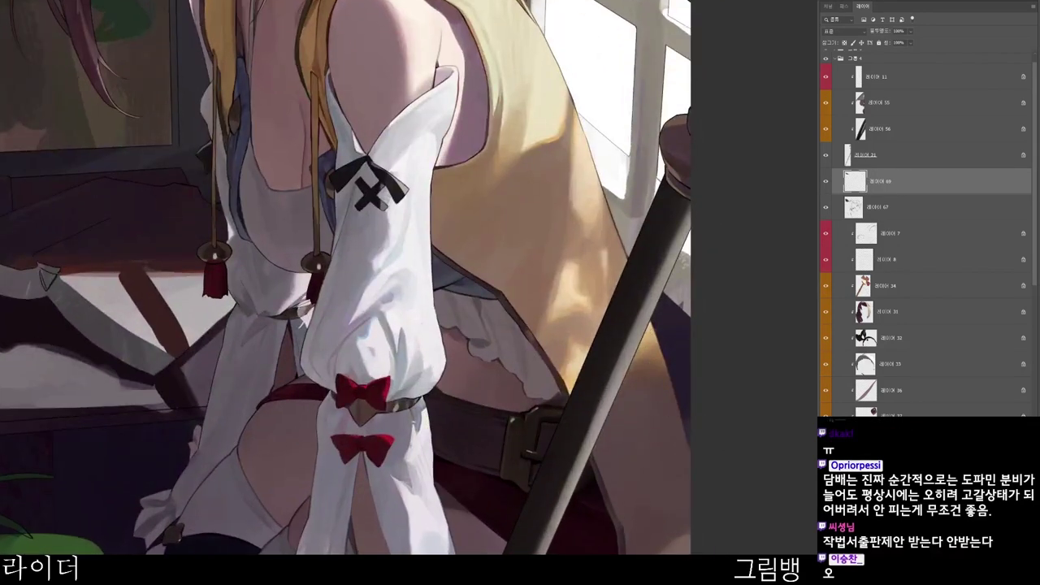
left_click_drag(650, 320, 687, 456)
scroll(689, 465, "down", 1)
left_click_drag(654, 499, 613, 463)
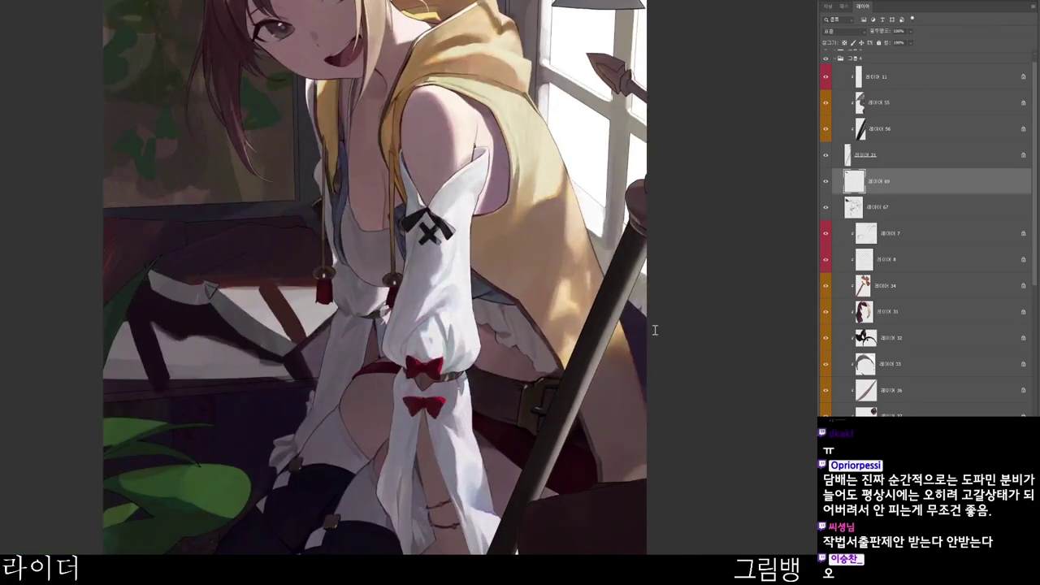
left_click_drag(637, 418, 633, 451)
mouse_move(630, 388)
left_mouse_down()
mouse_move(620, 467)
mouse_move(616, 397)
mouse_move(608, 469)
left_mouse_up()
left_click_drag(618, 373, 624, 428)
- Examine the whole illustration from a distance and close up around the hood, vest and window for areas to refine
key("ctrl+0")
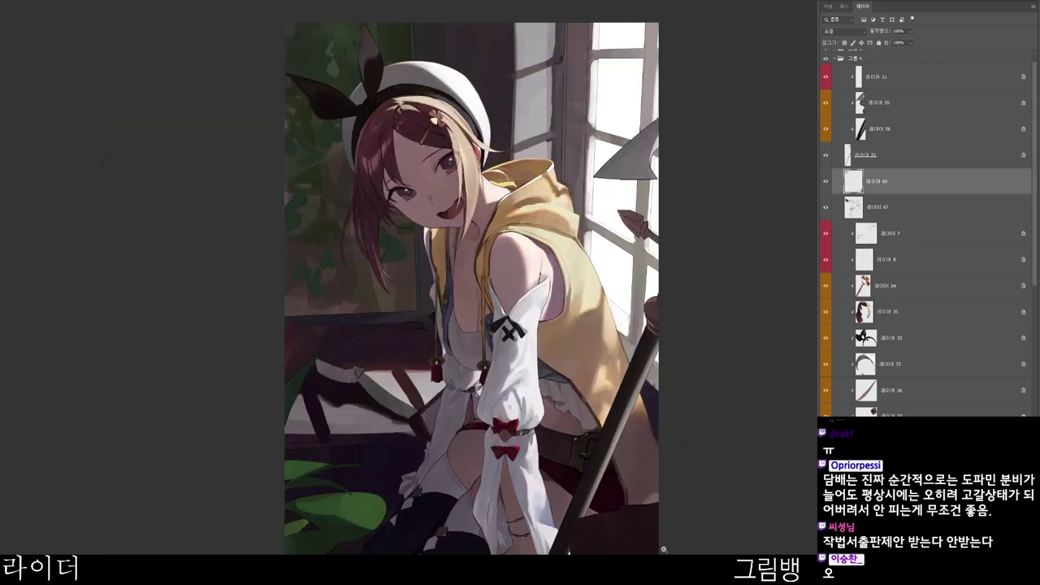
key("ctrl+y")
key("ctrl+y")
scroll(600, 431, "down", 2)
left_click_drag(580, 253, 608, 247)
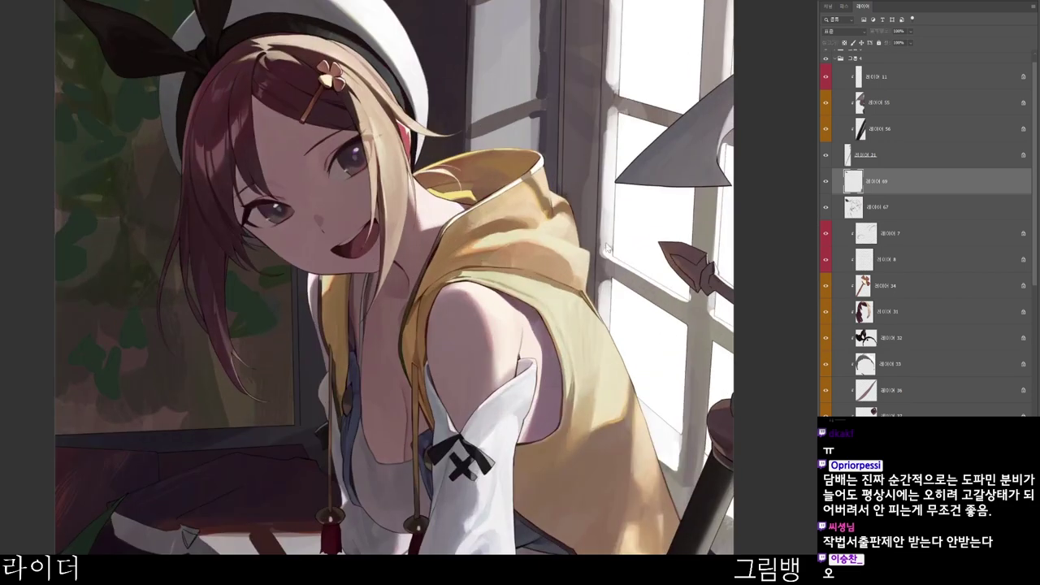
key("n")
left_click(420, 182)
left_click(729, 45)
scroll(707, 422, "down", 2)
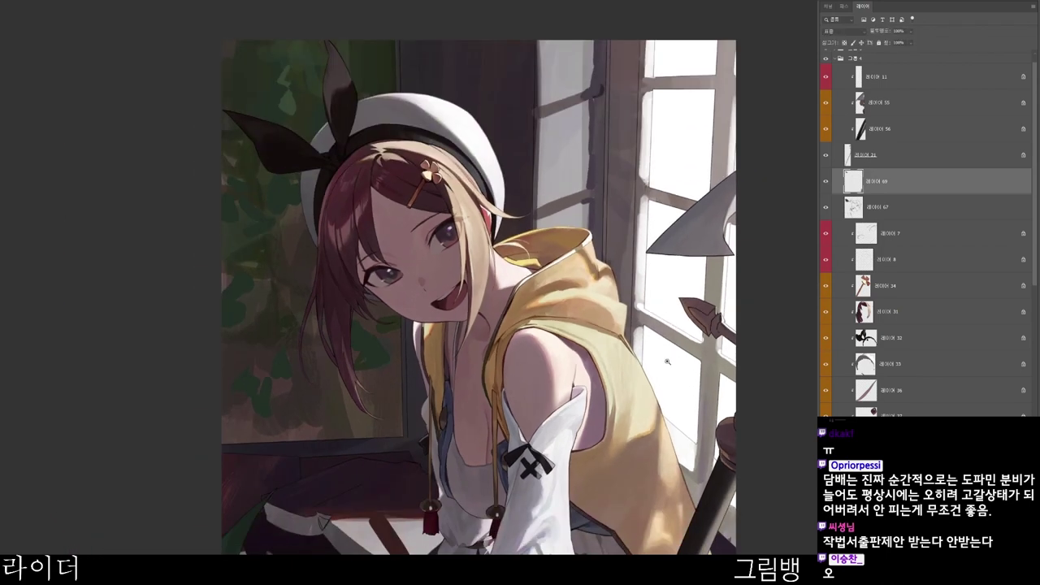
scroll(668, 362, "down", 2)
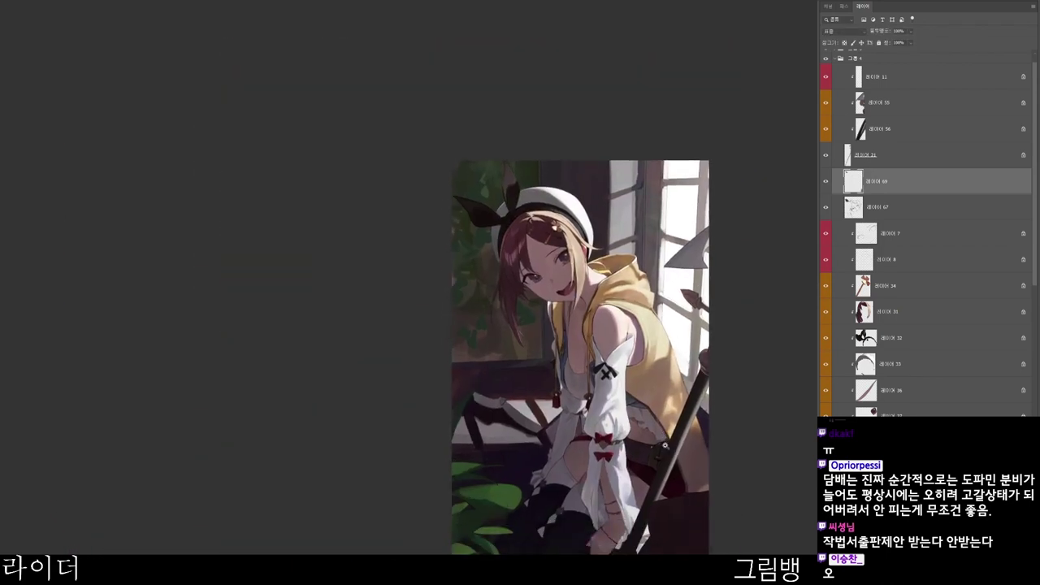
scroll(926, 187, "up", 2)
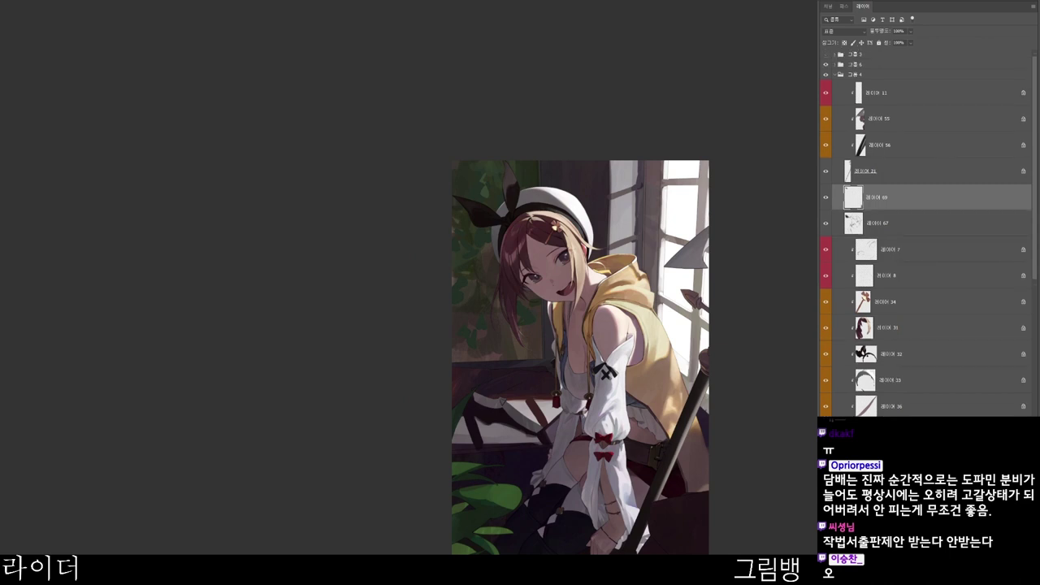
- Add a new layer at the top of the figure's layer group, above the red-labelled clipped layer
left_click(894, 93)
scroll(681, 411, "up", 2)
key("ctrl+shift+alt+n")
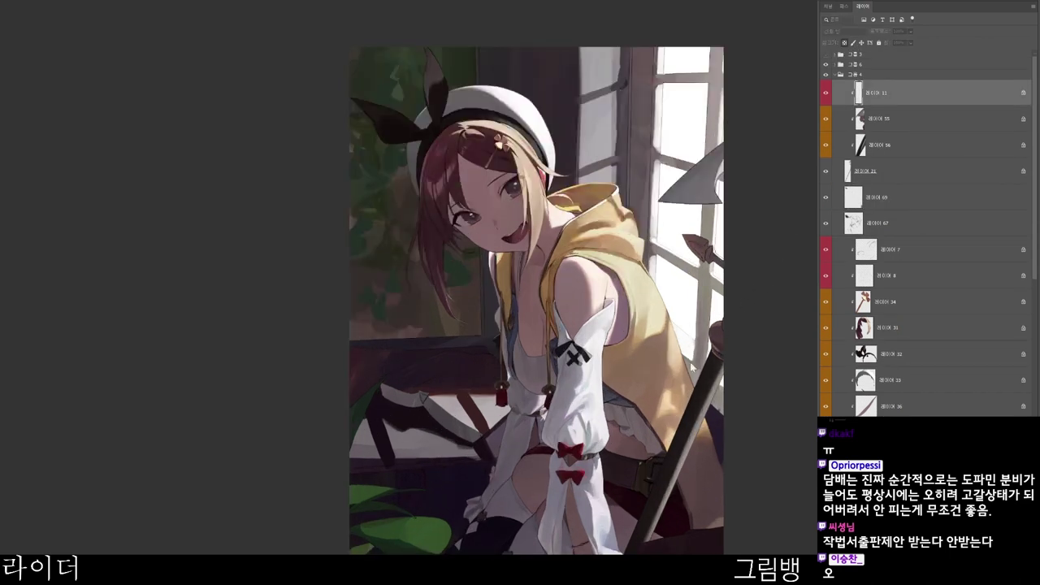
scroll(689, 478, "up", 3)
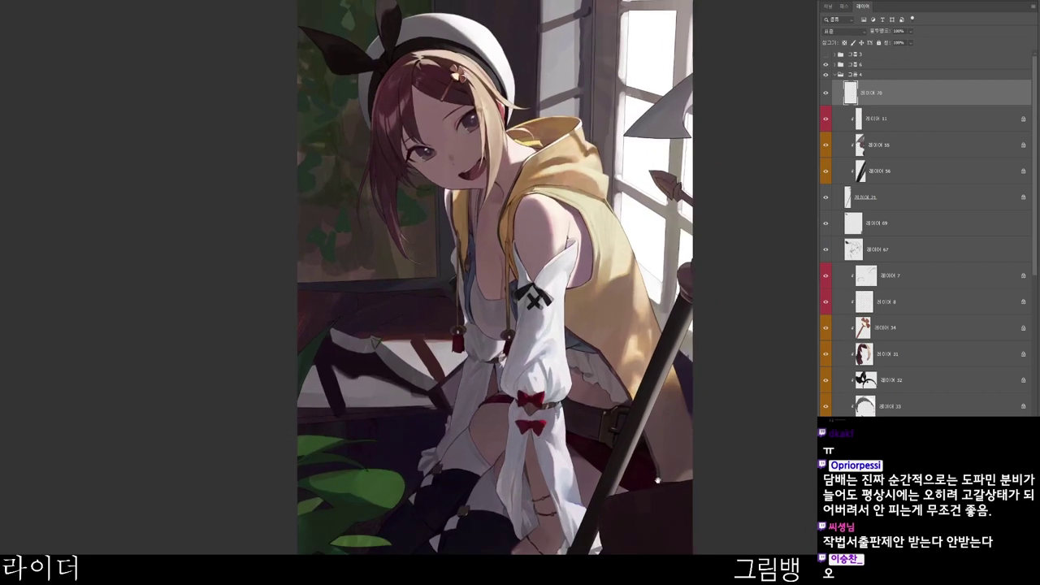
- Pick a very dark red-brown and retouch the rounded knob at the staff's end, undoing the stray stroke
key("n")
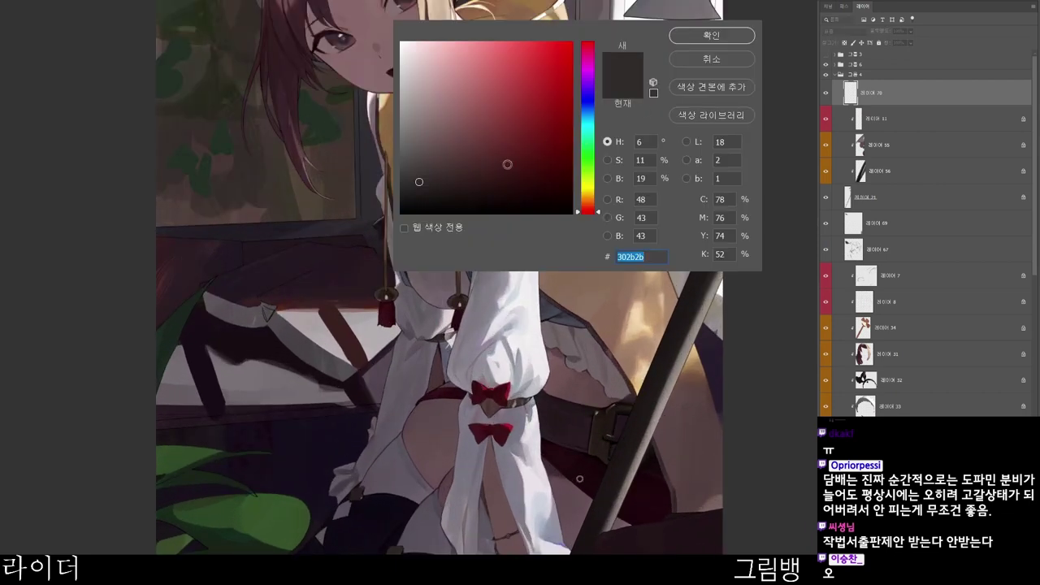
left_click(511, 179)
left_click(476, 200)
left_click(711, 35)
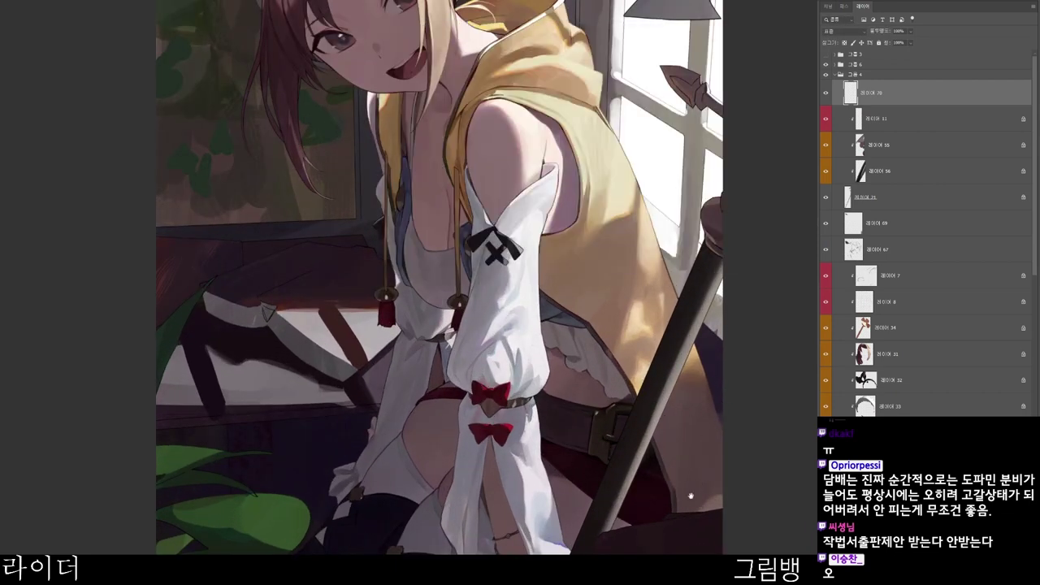
left_click_drag(666, 360, 609, 301)
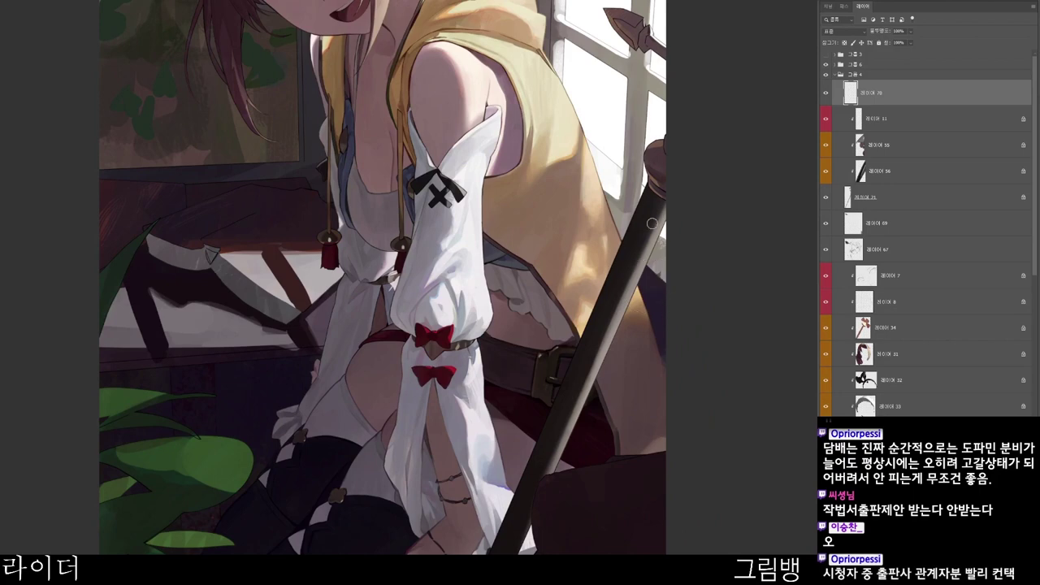
left_click_drag(635, 190, 620, 267)
scroll(602, 250, "up", 5)
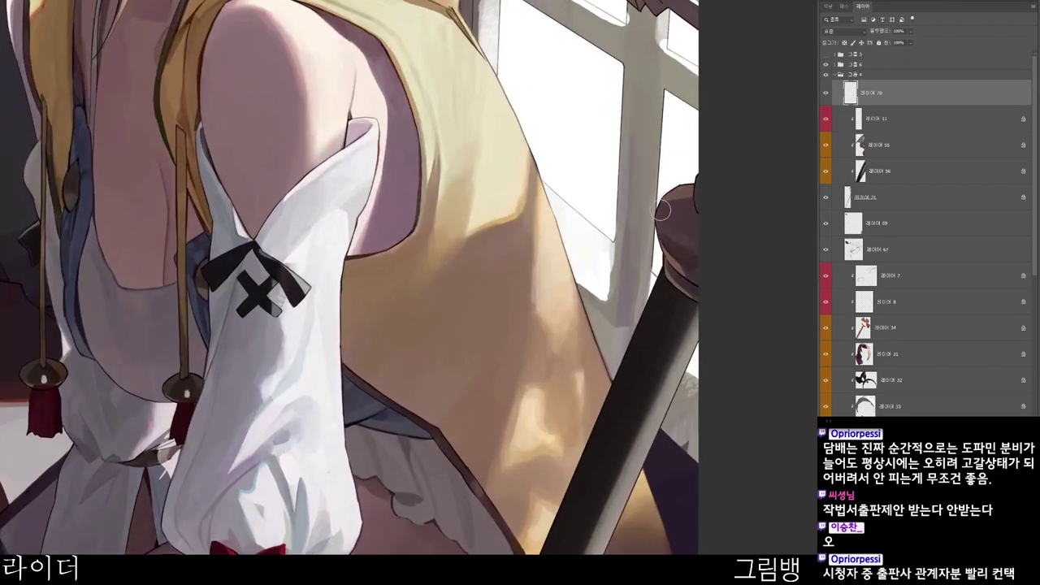
mouse_move(658, 210)
left_mouse_down()
mouse_move(661, 227)
mouse_move(664, 205)
left_mouse_up()
key("ctrl+z")
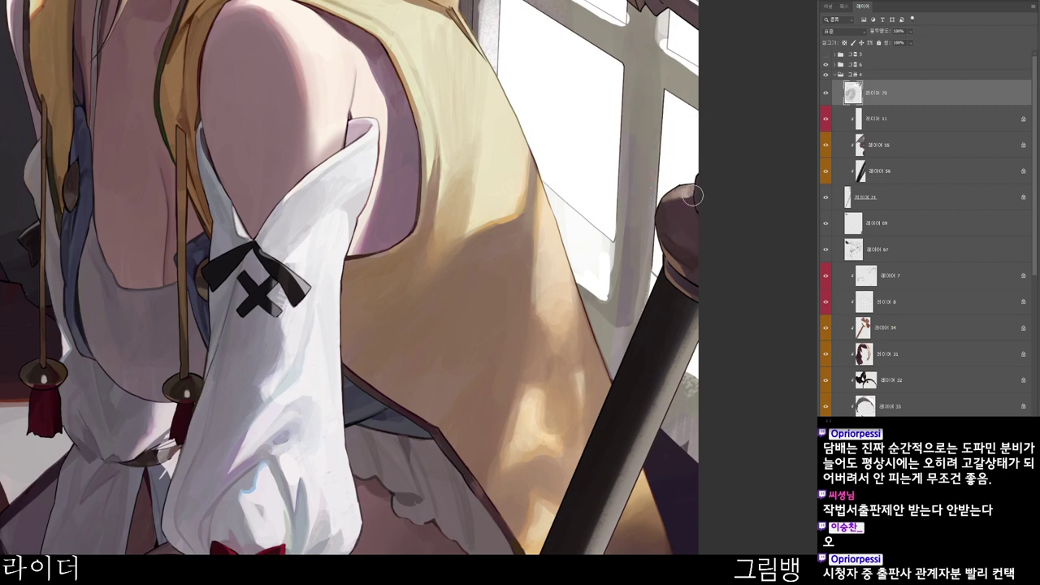
- Sample the white of the window and clean up the joint between the brown spearhead and its shaft
left_click_drag(698, 181, 597, 446)
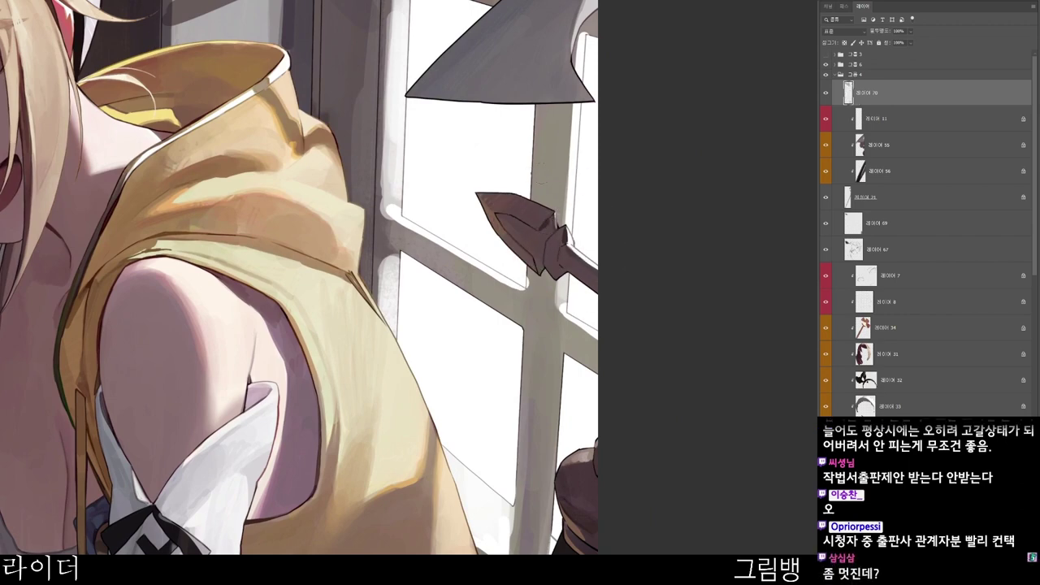
scroll(553, 260, "up", 1)
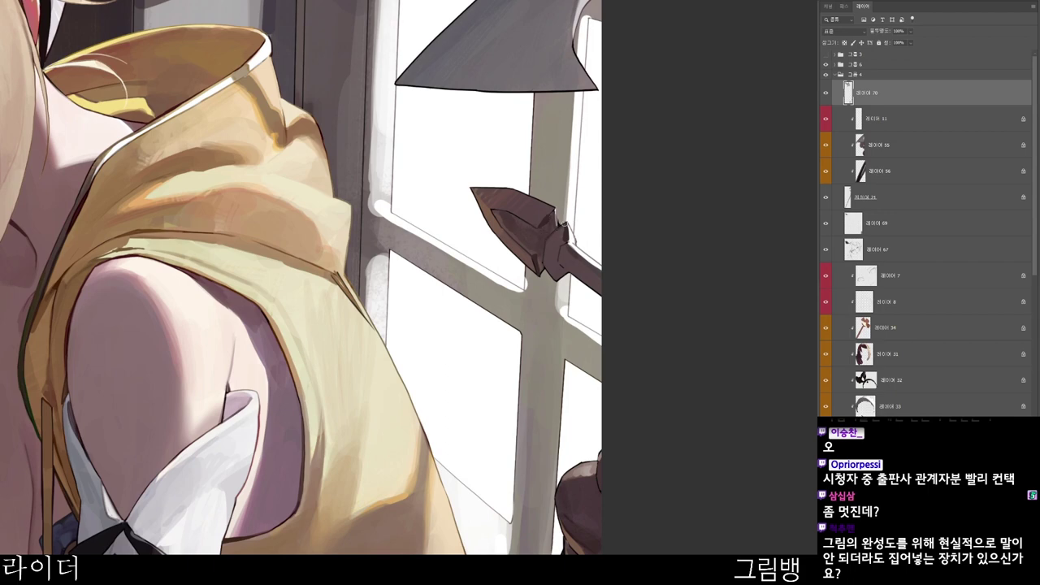
left_click(570, 236, "alt")
left_click_drag(549, 236, 559, 227)
- Switch to a brown sampled from the staff's knob and refine the spearhead's joint and shaft
key("n")
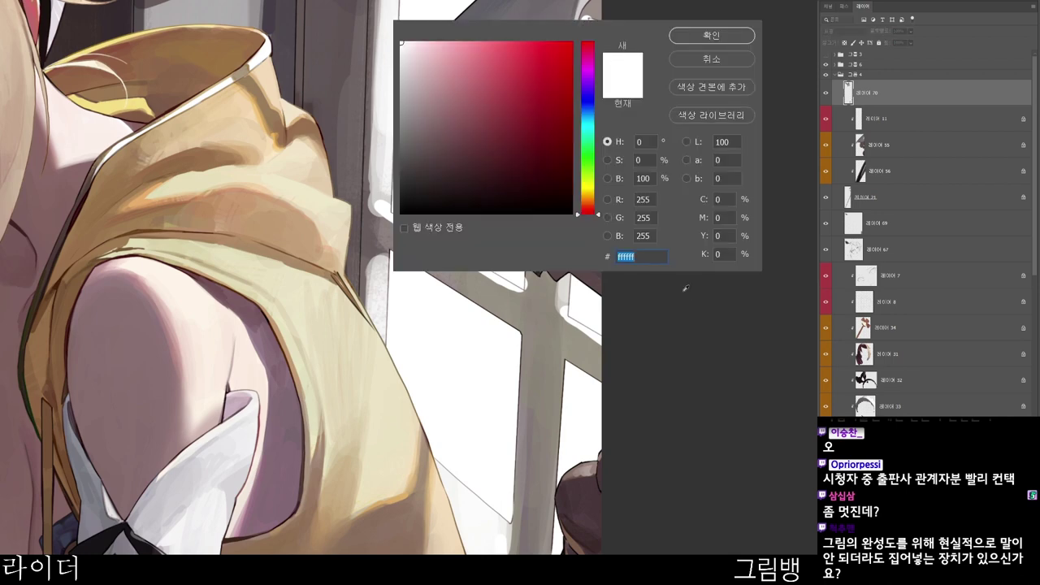
left_click(595, 480)
left_click(723, 38)
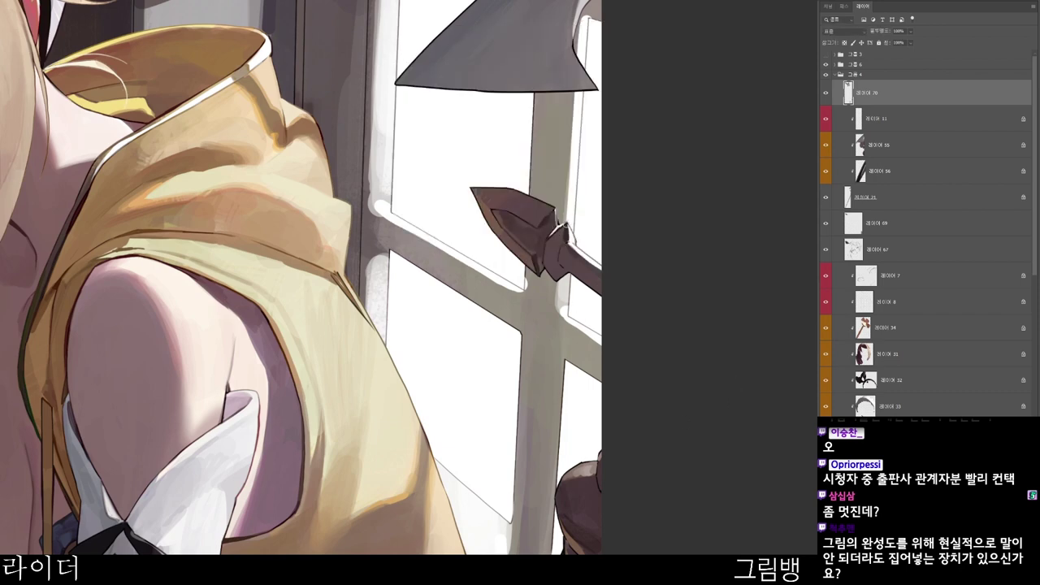
scroll(582, 237, "down", 1)
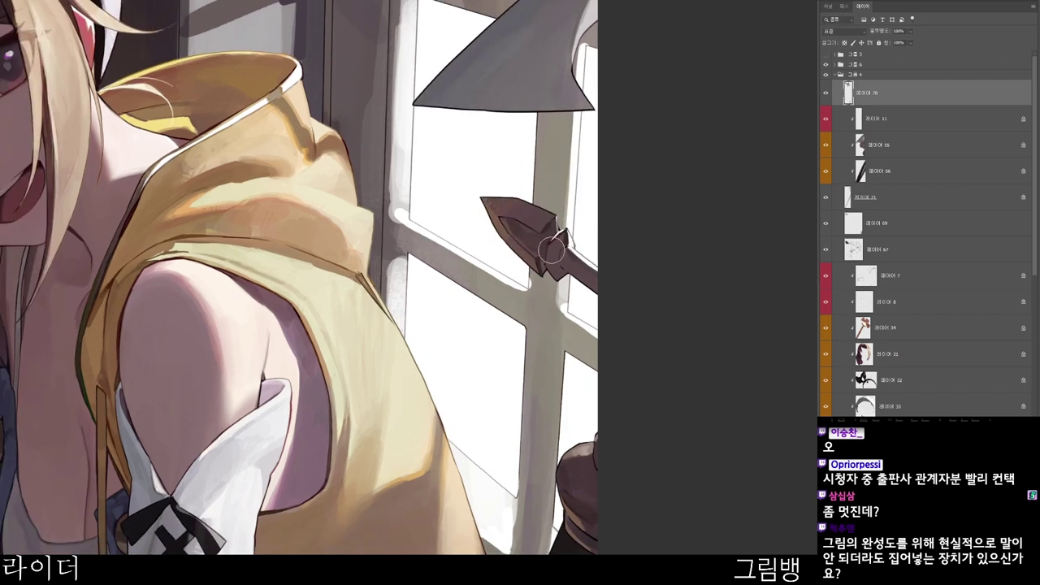
scroll(562, 245, "up", 2)
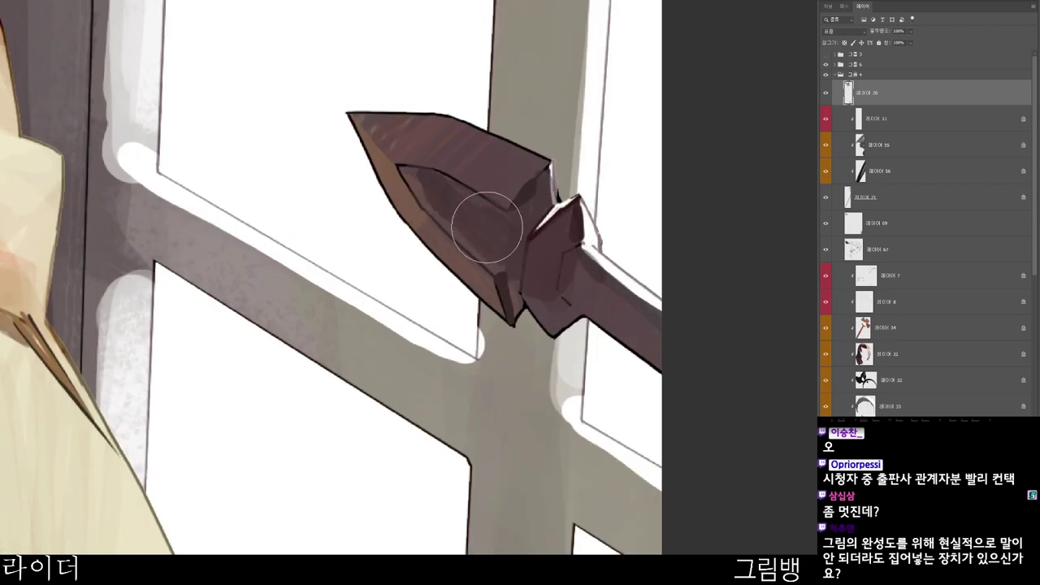
scroll(579, 273, "down", 3)
left_click_drag(586, 276, 587, 287)
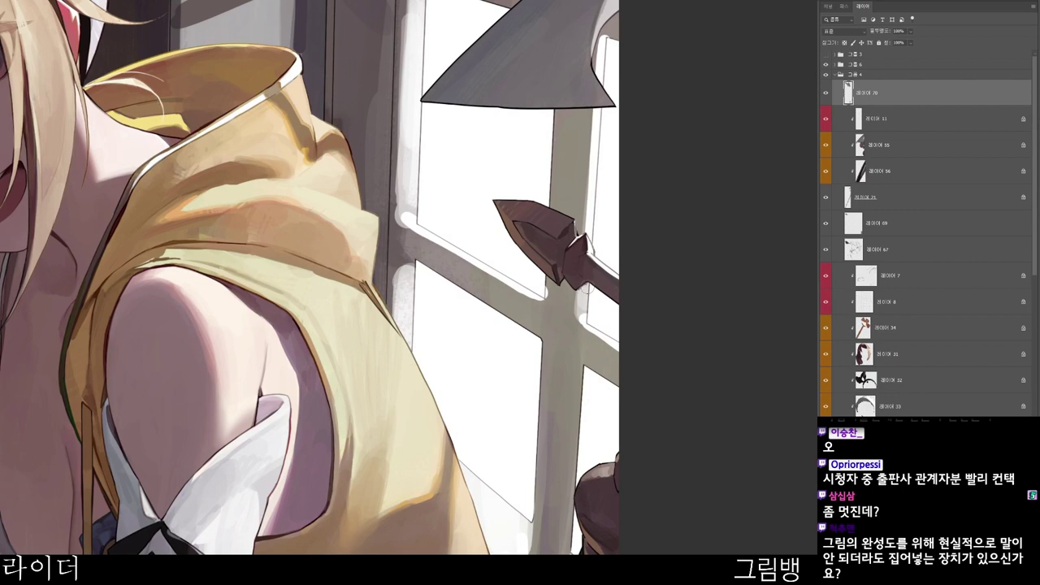
scroll(594, 288, "up", 1)
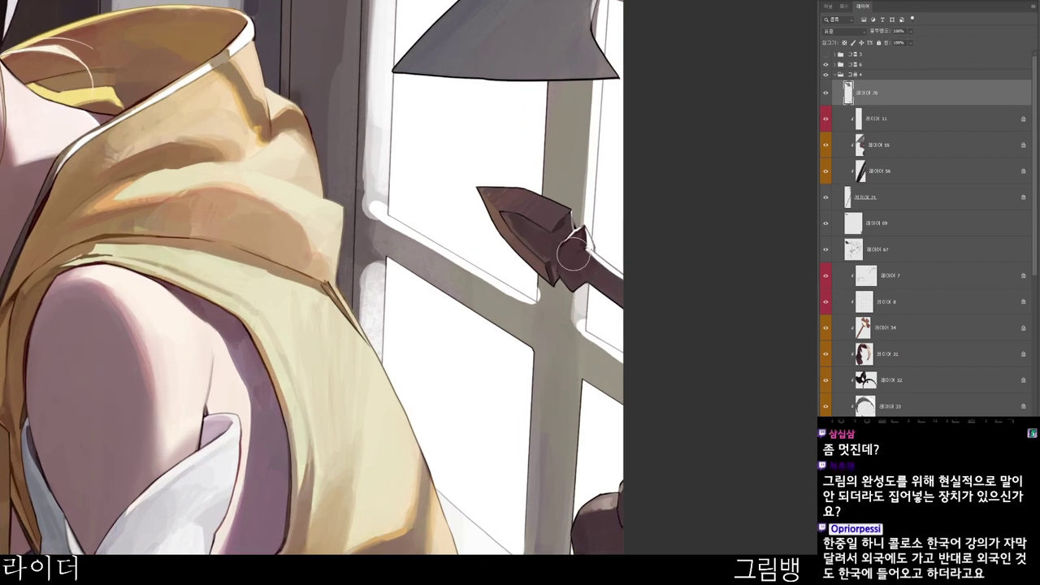
- Pick a darker red-brown and sharpen the edges of the spearhead and shaft in a rotated view
key("n")
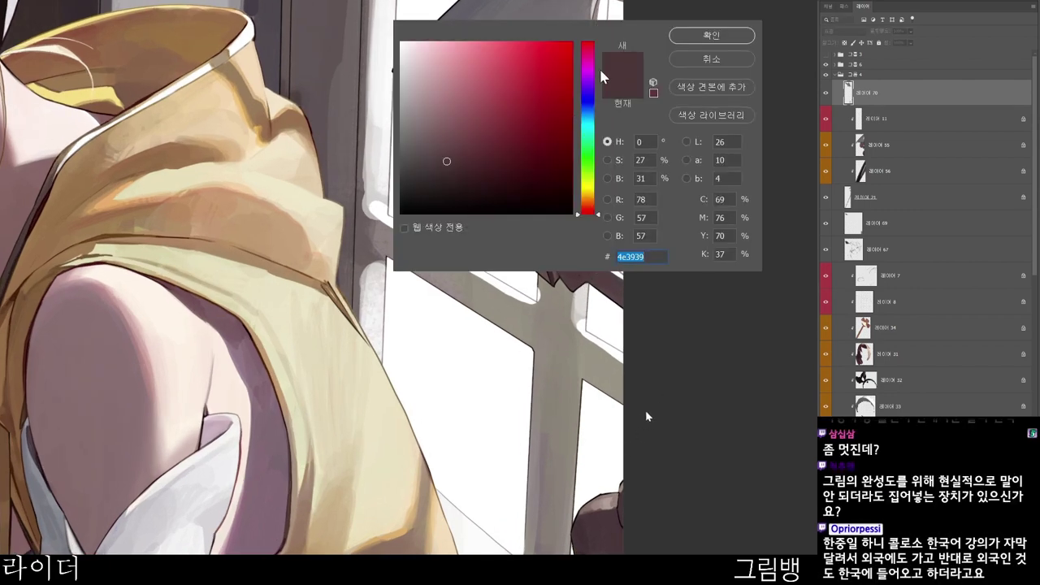
left_click(488, 188)
left_click(714, 40)
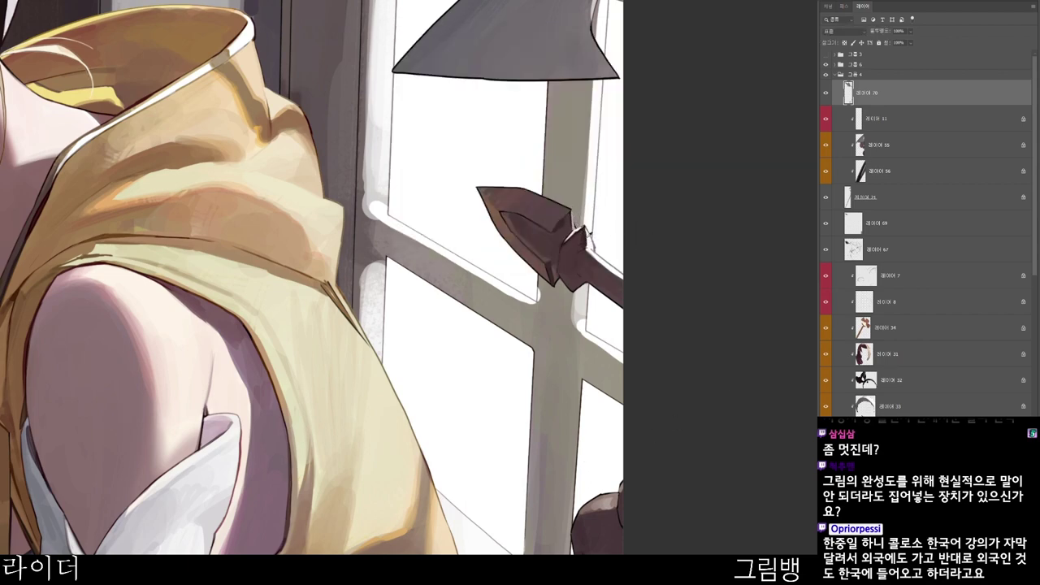
key("r")
left_click_drag(542, 254, 465, 125)
mouse_move(465, 125)
left_mouse_down()
mouse_move(520, 256)
mouse_move(566, 287)
left_mouse_up()
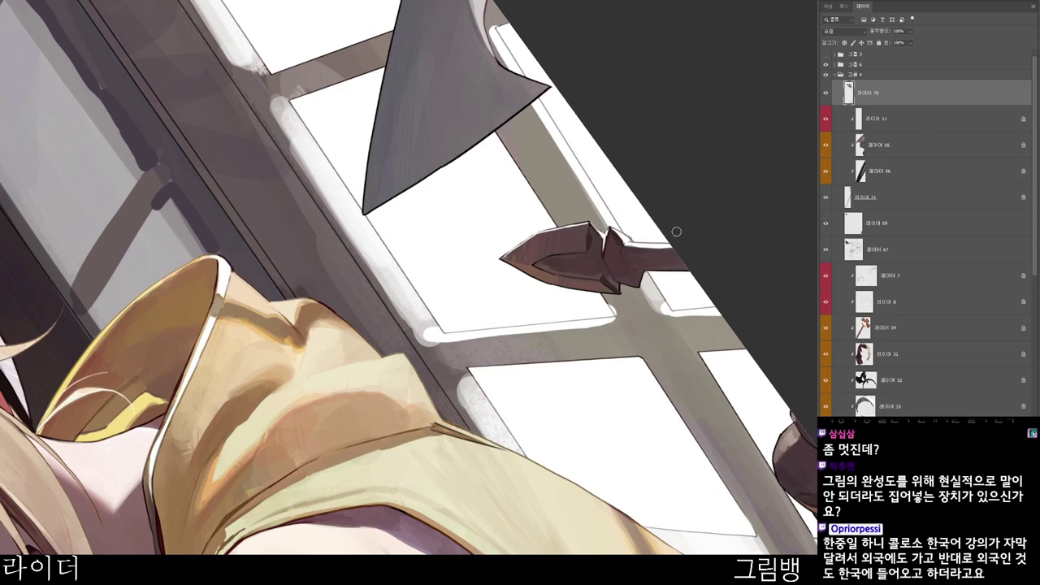
scroll(725, 252, "down", 4)
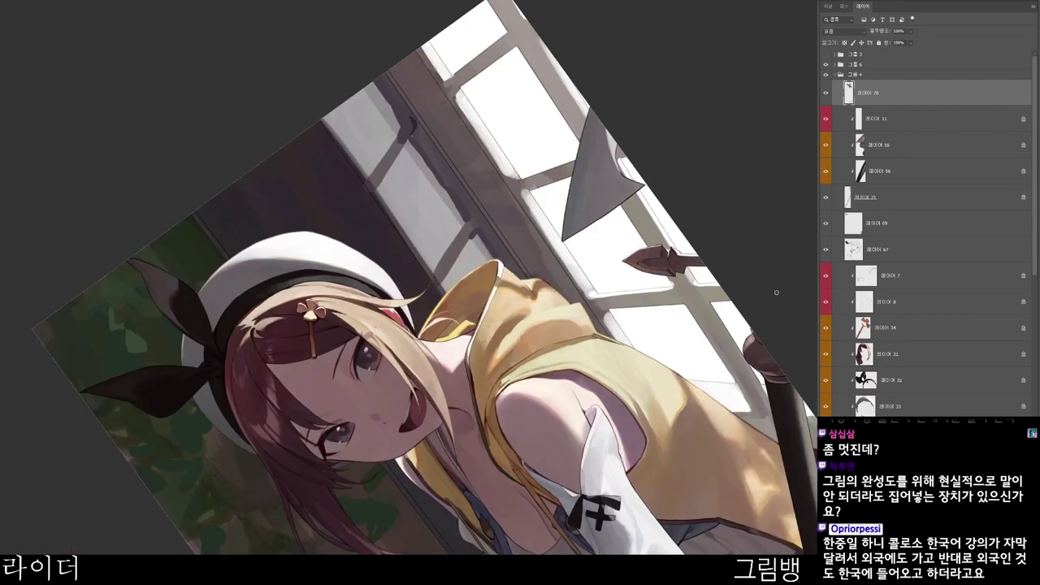
- Pick a dark muted colour and refine the dark outline of the large grey blade in front of the window
key("r")
left_click_drag(642, 467, 509, 538)
key("n")
left_click_drag(441, 156, 434, 168)
left_click(720, 33)
scroll(619, 282, "up", 5)
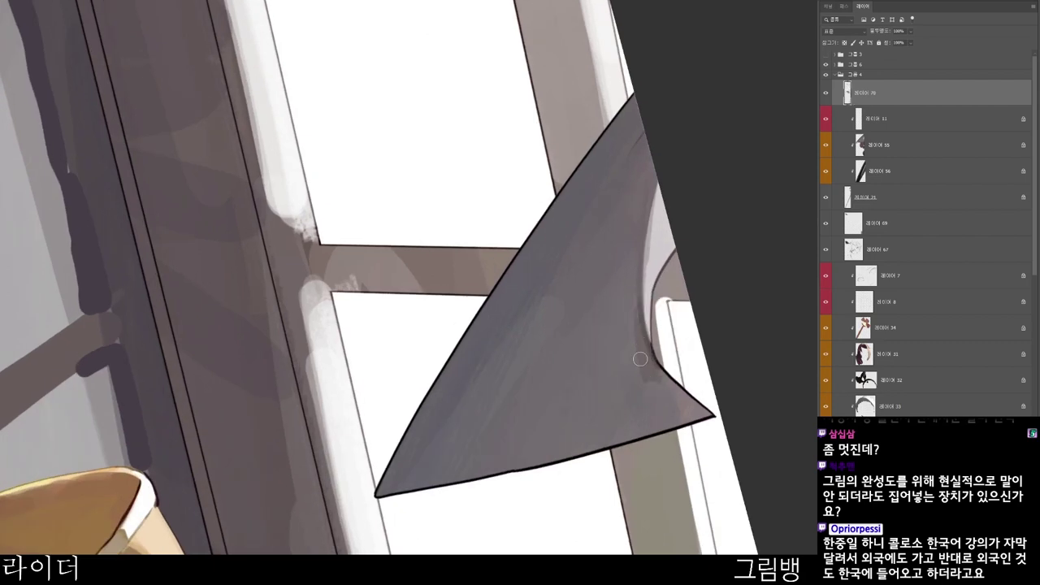
scroll(705, 317, "down", 5)
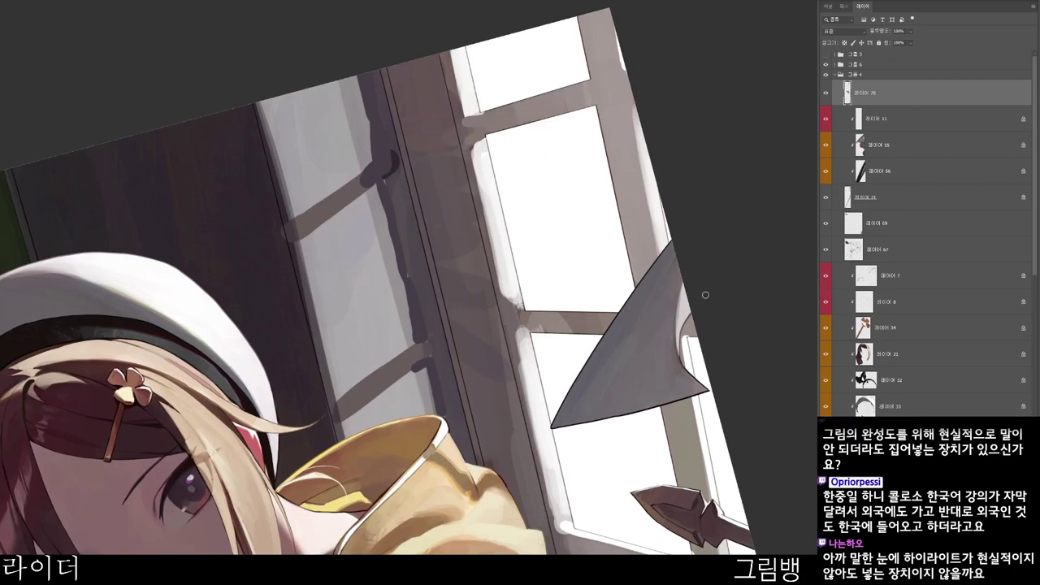
- Select the paint layer that holds the shaded area inside the yellow vest's armhole
key("Escape")
scroll(534, 514, "down", 10)
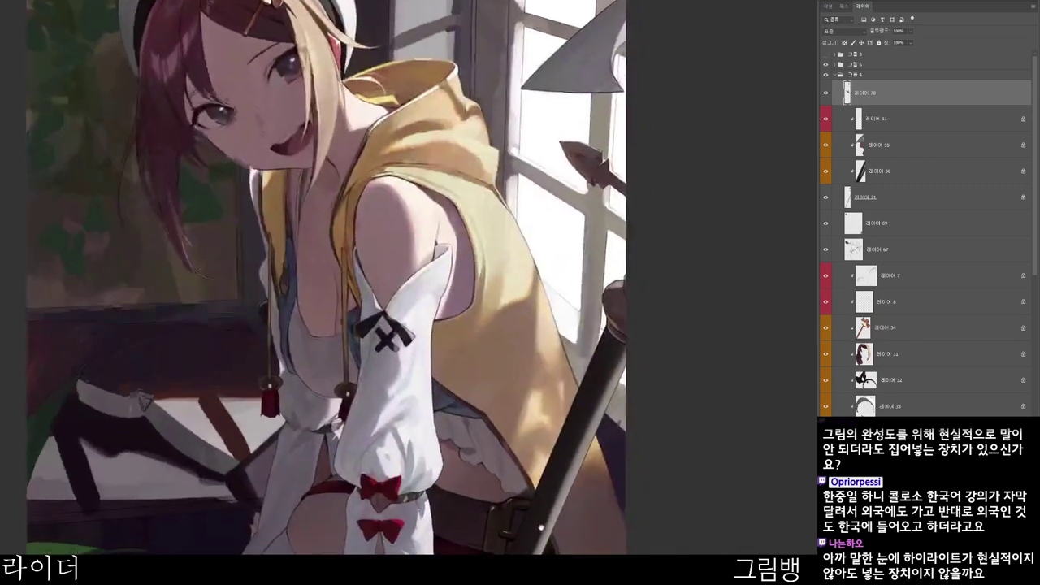
scroll(534, 513, "down", 3)
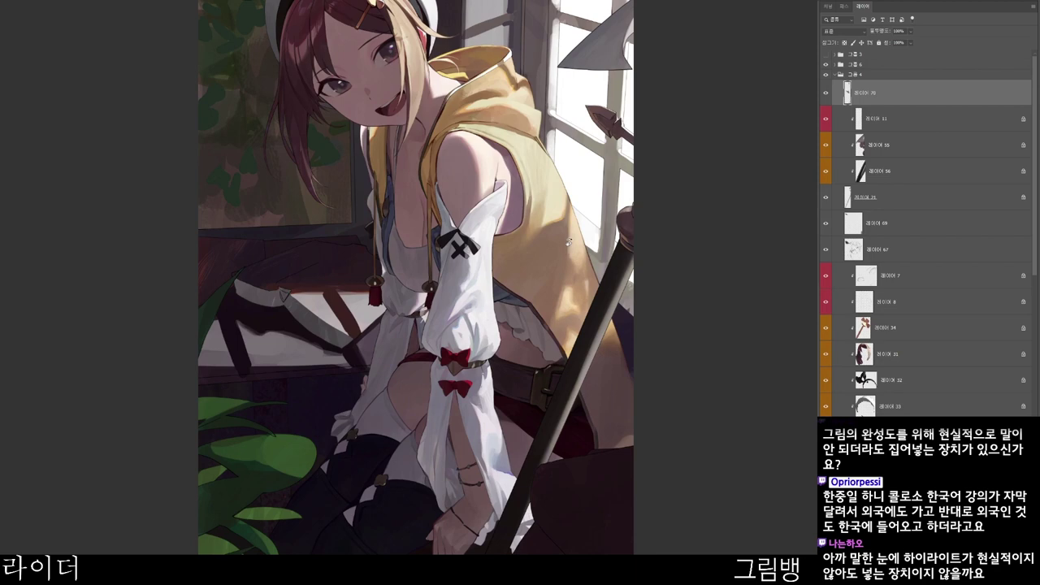
scroll(569, 242, "up", 3)
scroll(560, 260, "up", 3)
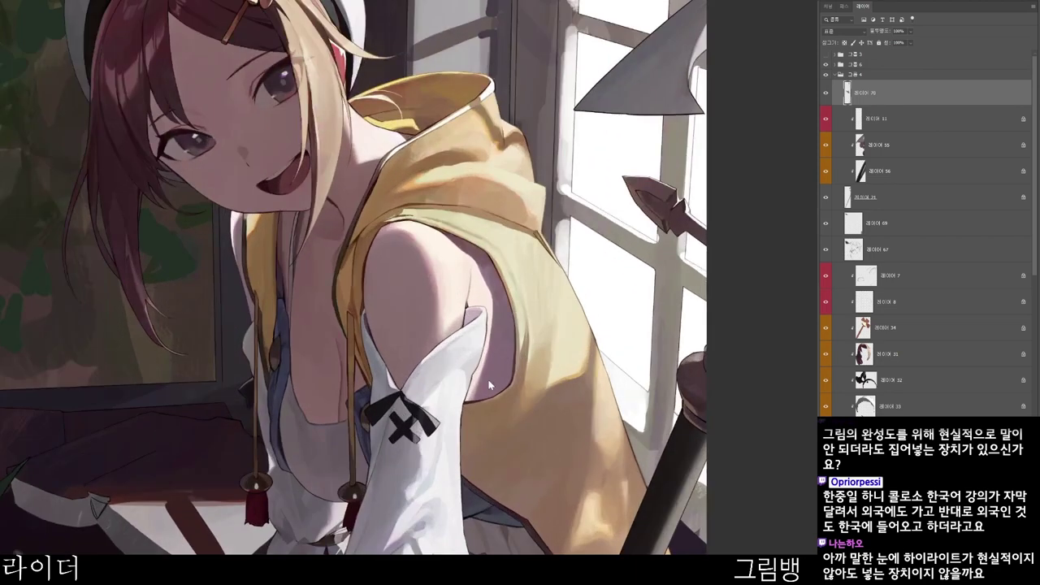
left_click(527, 401, "ctrl")
scroll(554, 328, "down", 1)
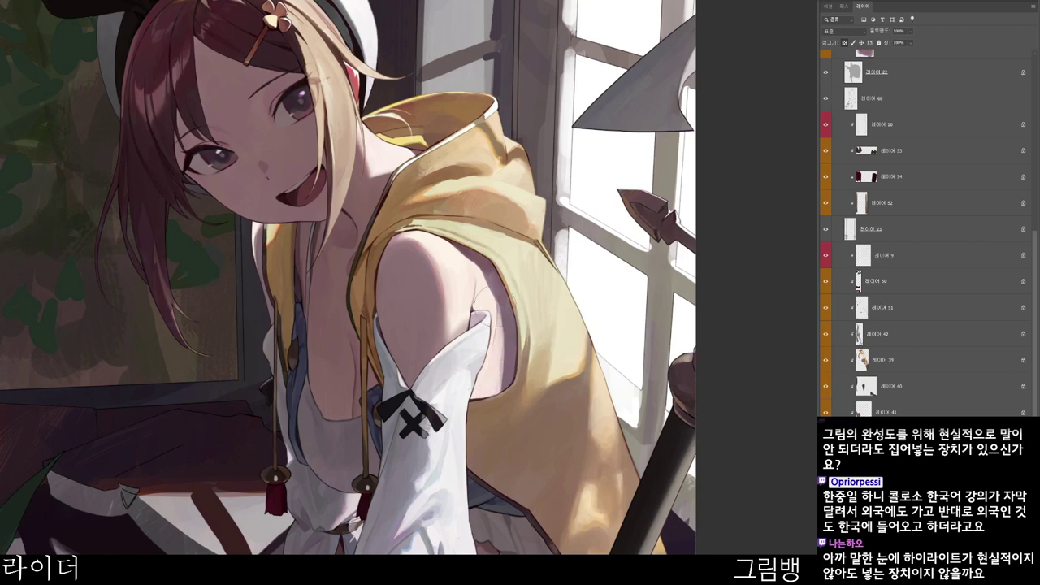
scroll(554, 361, "down", 2)
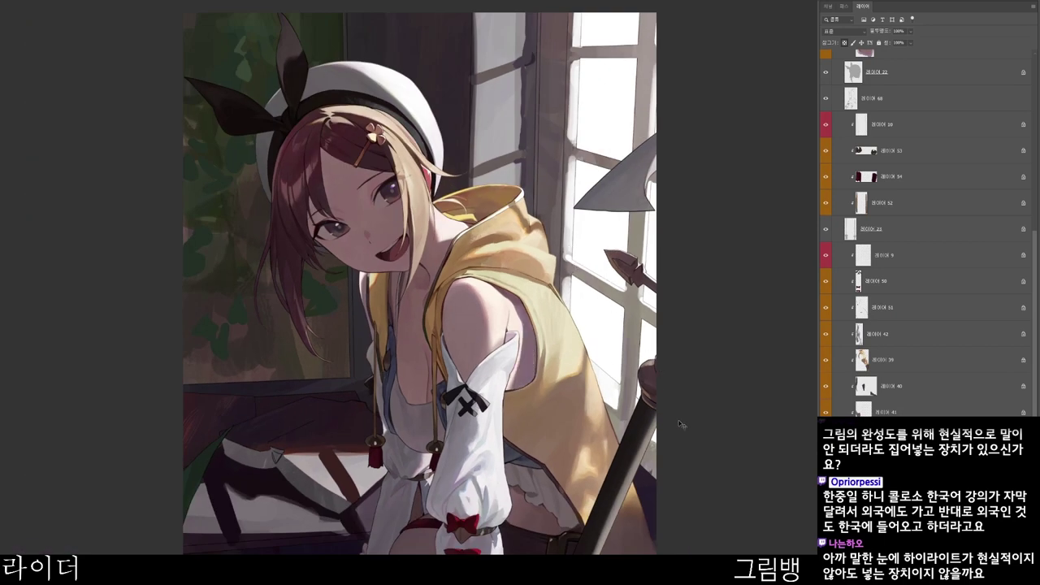
scroll(625, 510, "up", 2)
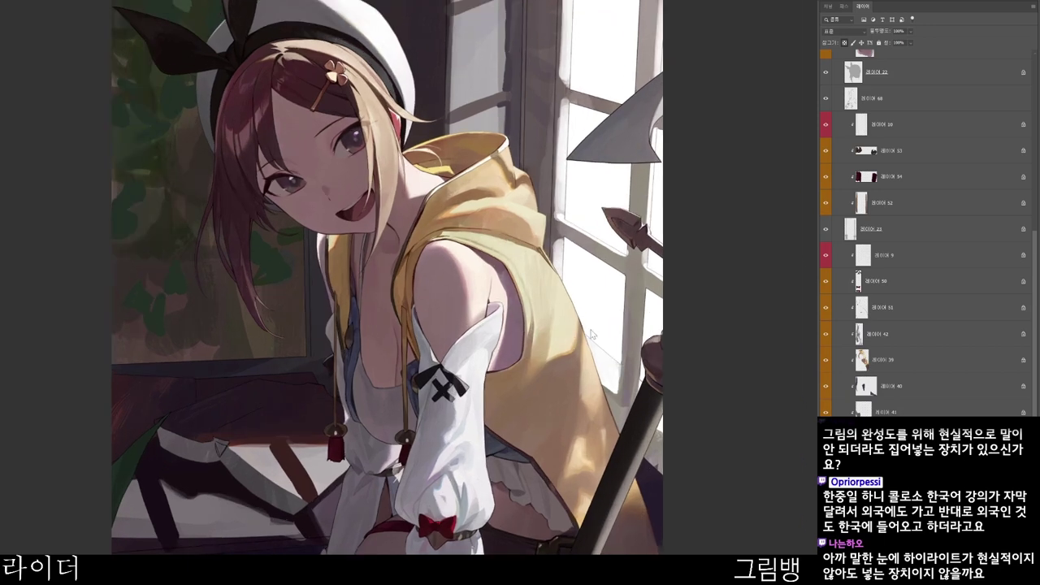
scroll(495, 433, "up", 1)
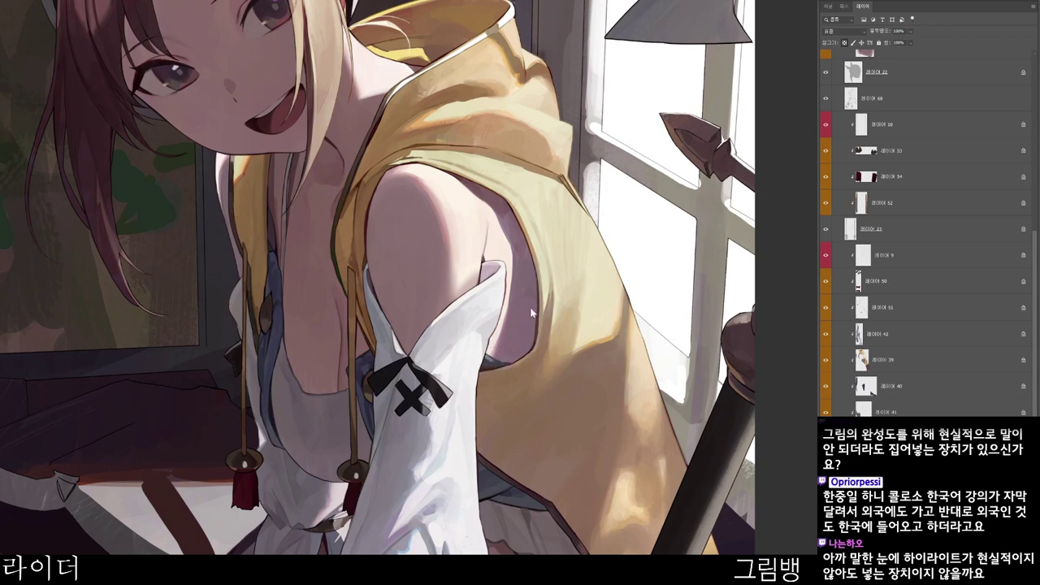
- Pick a dark muted colour and rough in the fold and shading behind the arm inside the vest's armhole
key("n")
left_click(444, 191)
left_click(711, 36)
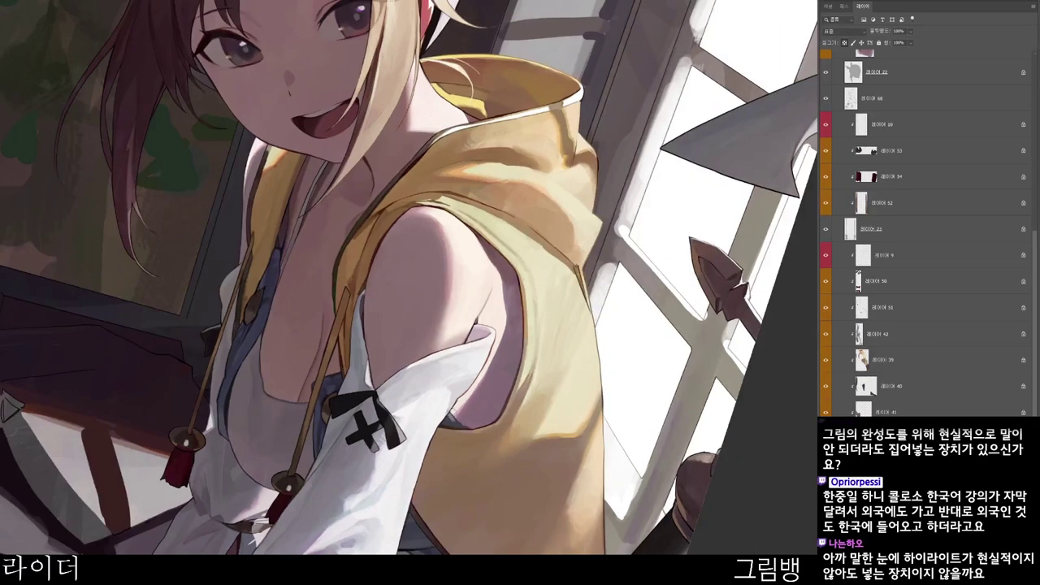
left_click_drag(574, 437, 551, 423)
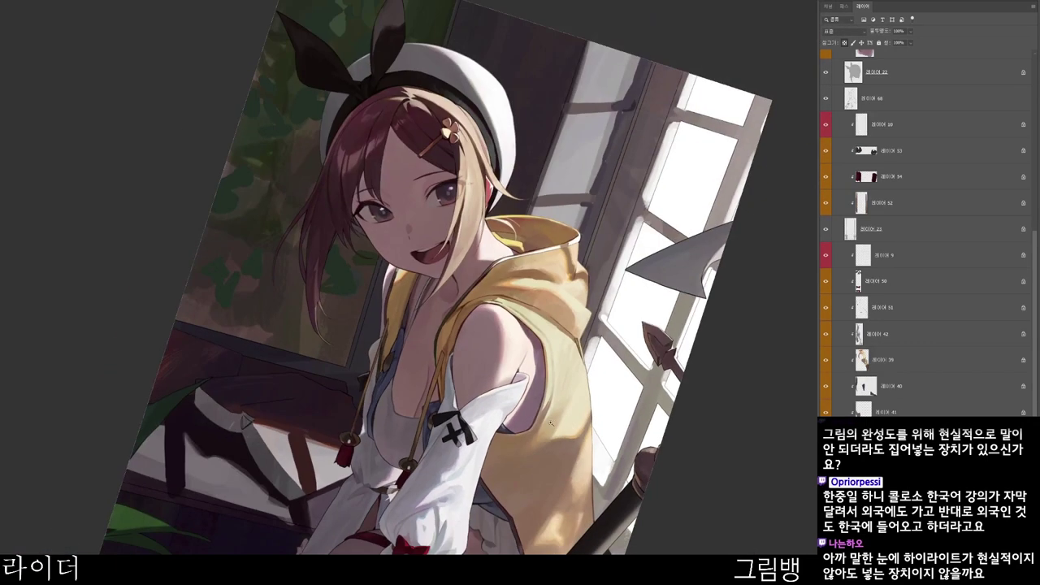
left_click_drag(569, 504, 669, 441)
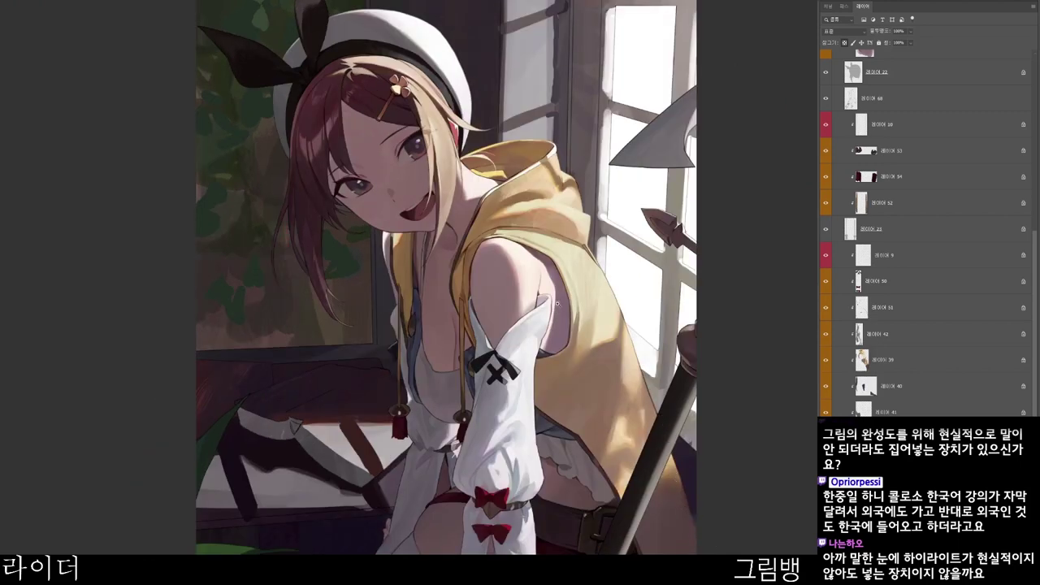
scroll(558, 302, "up", 2)
mouse_move(531, 284)
left_mouse_down()
mouse_move(542, 278)
mouse_move(533, 286)
left_mouse_up()
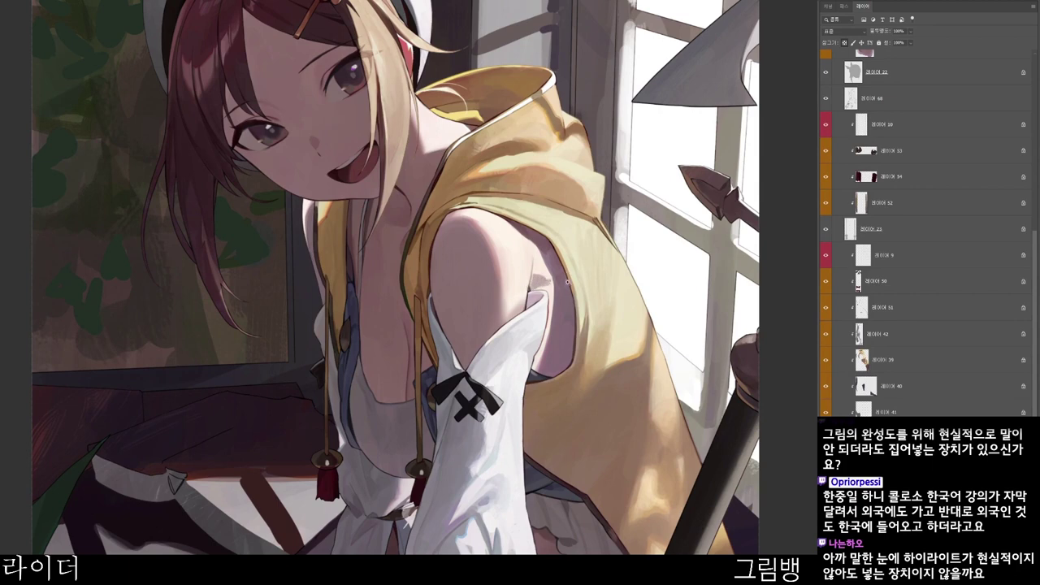
scroll(567, 281, "down", 1)
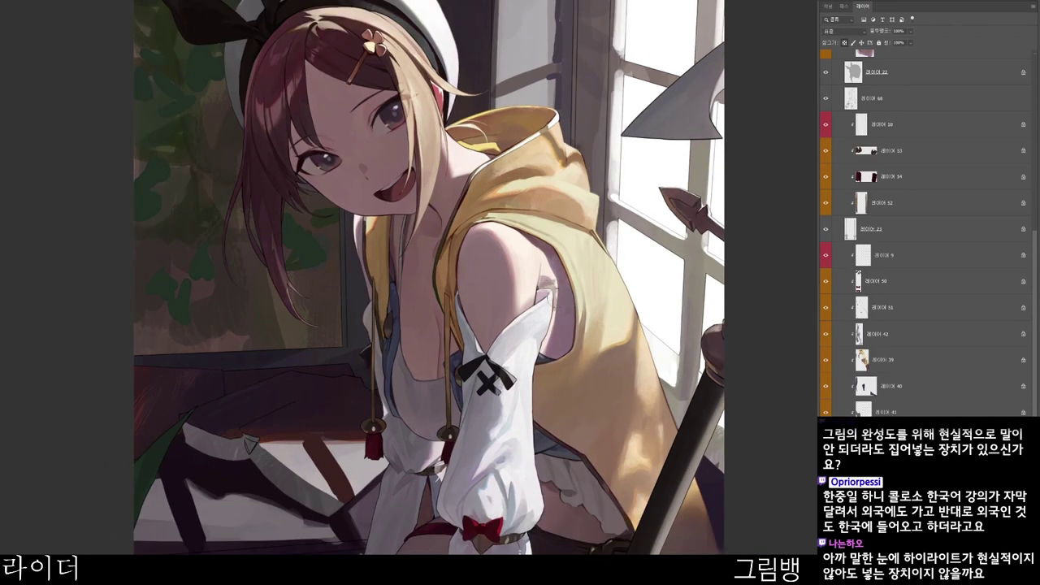
mouse_move(552, 283)
left_mouse_down()
mouse_move(561, 309)
mouse_move(544, 348)
left_mouse_up()
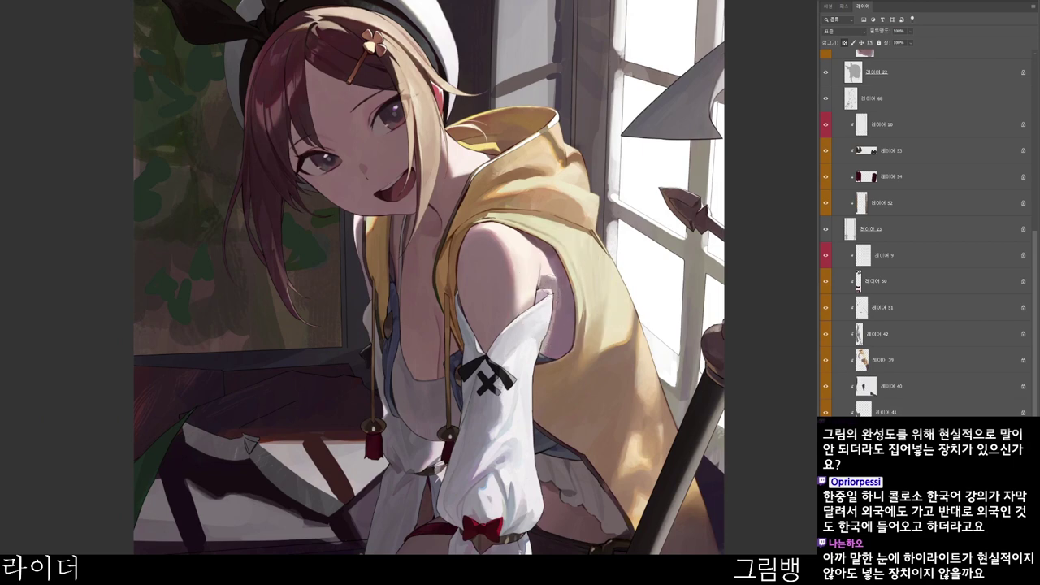
- Sample the tone beside the armpit and shade the mauve area down along the inside of the armhole
left_click(551, 281, "alt")
left_click_drag(560, 290, 551, 348)
left_click_drag(556, 294, 549, 348)
left_click_drag(554, 303, 550, 338)
scroll(601, 321, "up", 2)
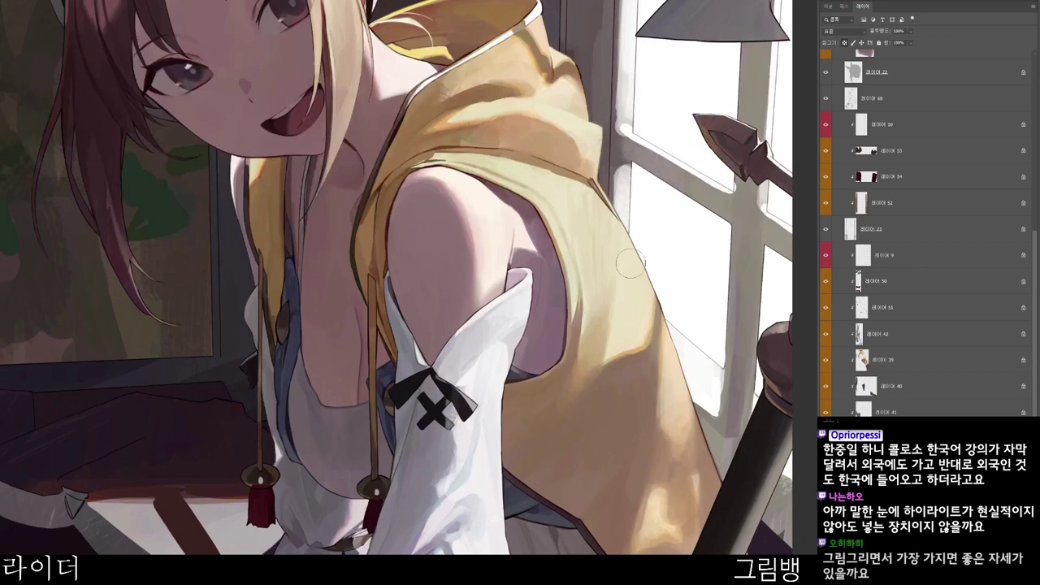
- Pick a muted mauve and blend the shading between the armpit fold and the top of the white sleeve
scroll(630, 263, "up", 1)
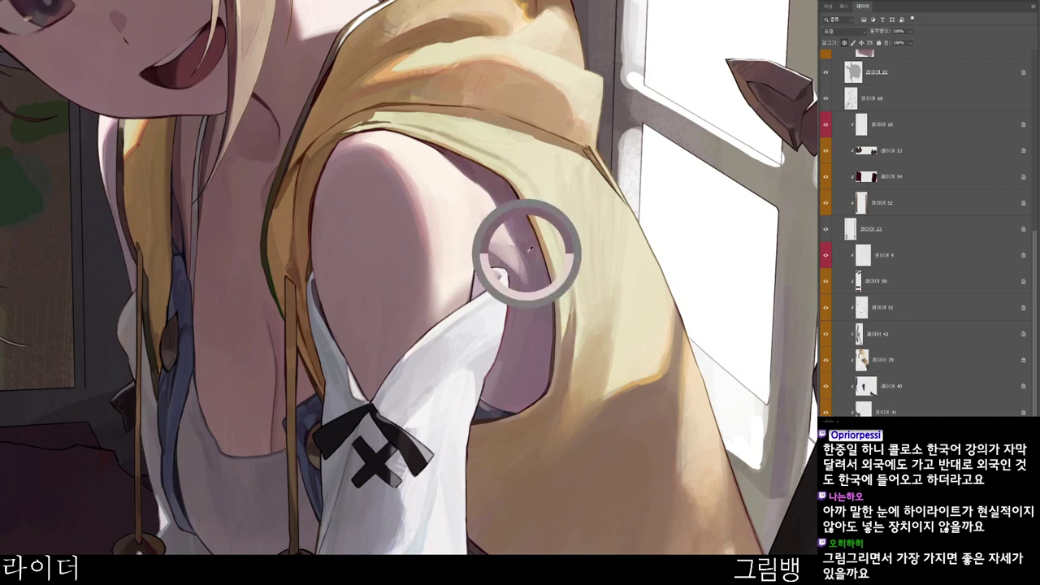
scroll(544, 256, "down", 3)
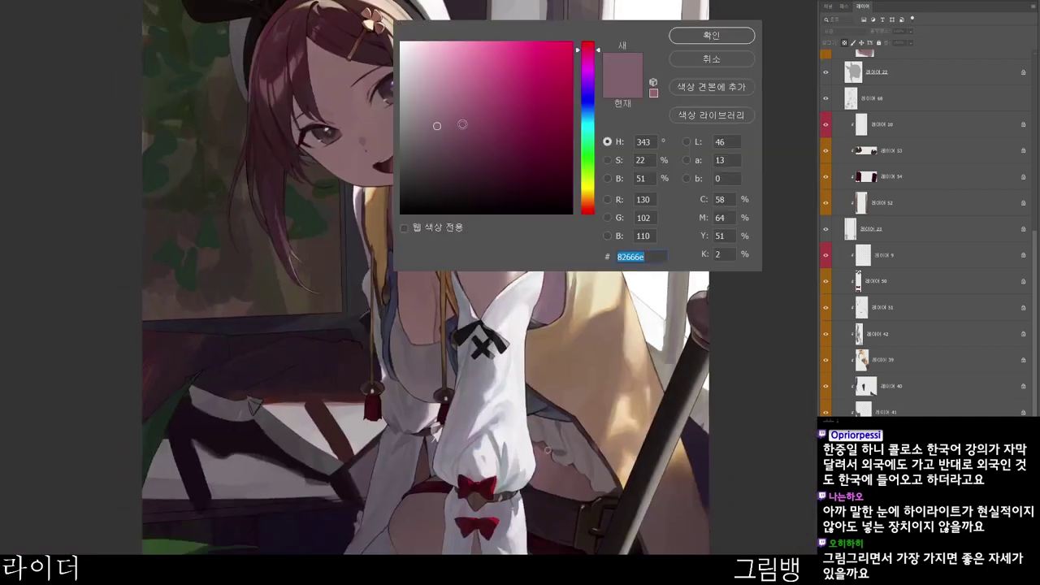
left_click(705, 32)
mouse_move(544, 280)
left_mouse_down()
mouse_move(552, 267)
mouse_move(559, 297)
mouse_move(548, 301)
left_mouse_up()
scroll(548, 301, "up", 3)
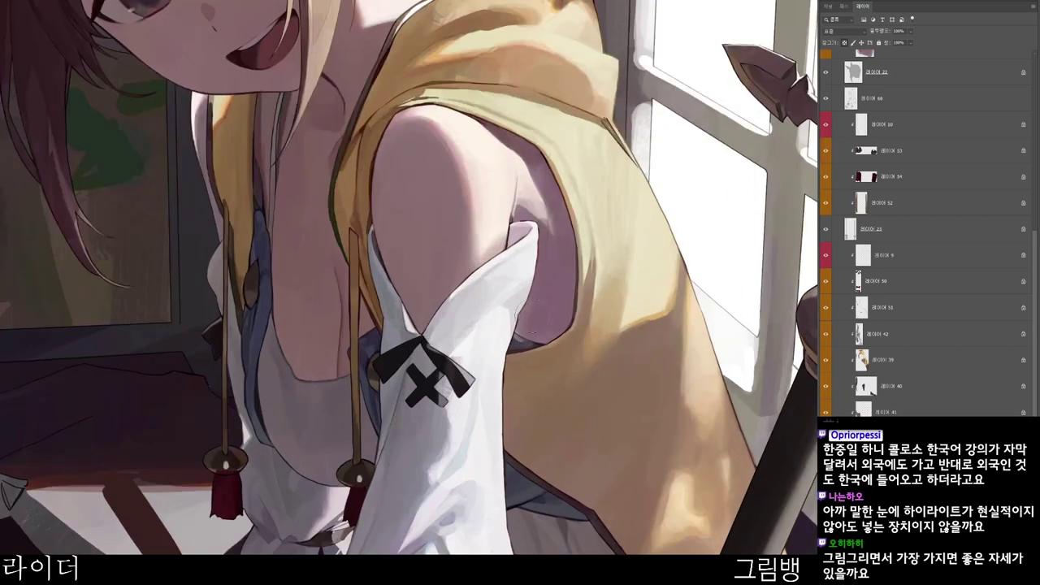
scroll(559, 242, "down", 3)
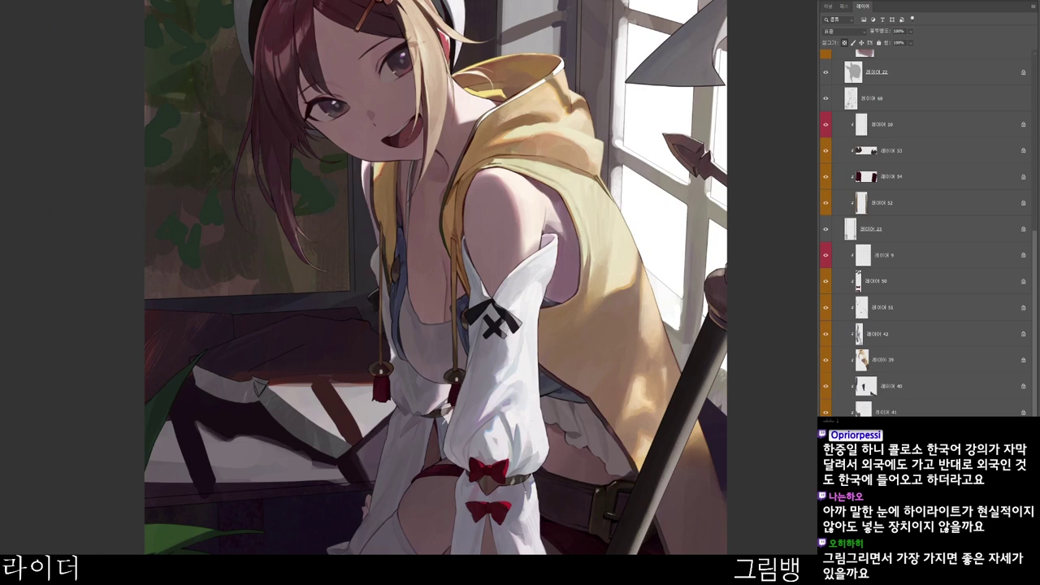
- Switch to the layer above the clothing's clipped colour layers and retouch the armpit contour with a smaller brush
scroll(926, 203, "up", 3)
left_click(934, 169)
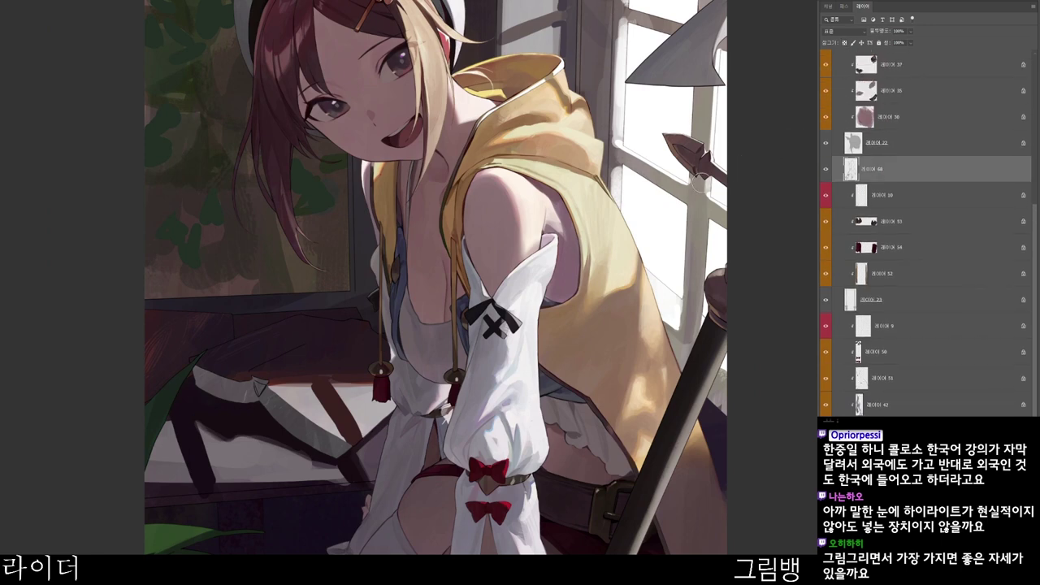
scroll(597, 246, "up", 1)
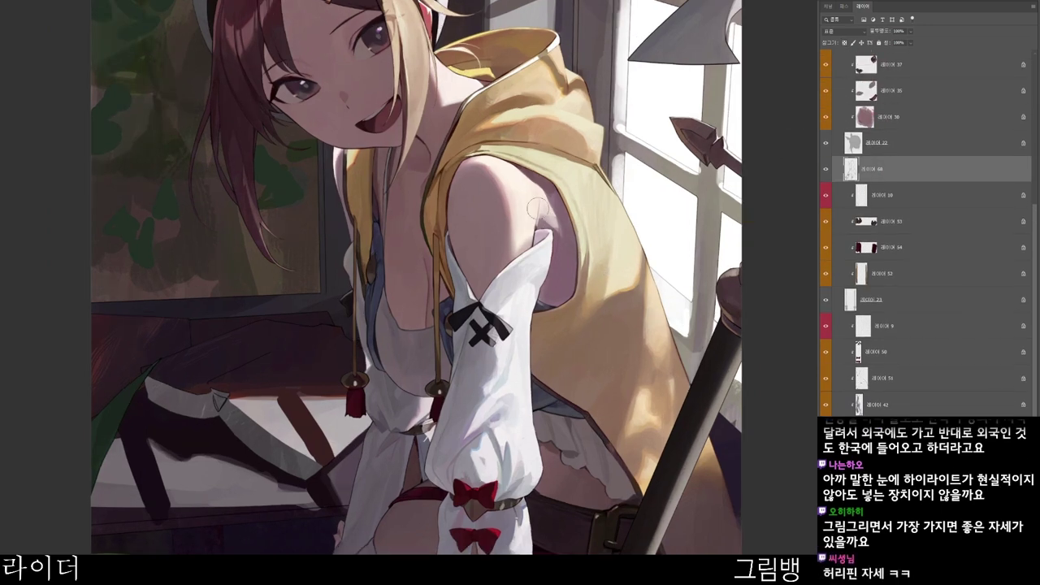
key("[")
key("[")
key("[")
left_click_drag(639, 197, 601, 199)
left_click_drag(680, 552, 657, 523)
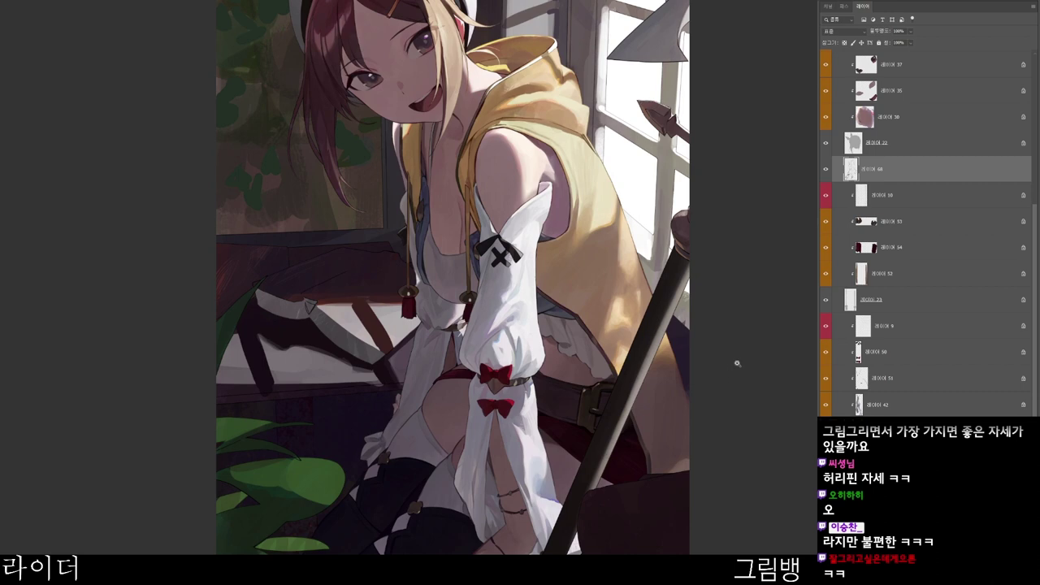
- Pick the dark mauve #2c2024 and work on the lines around the chest and arm in a rotated view
left_click_drag(736, 363, 754, 364)
key("n")
left_click(447, 185)
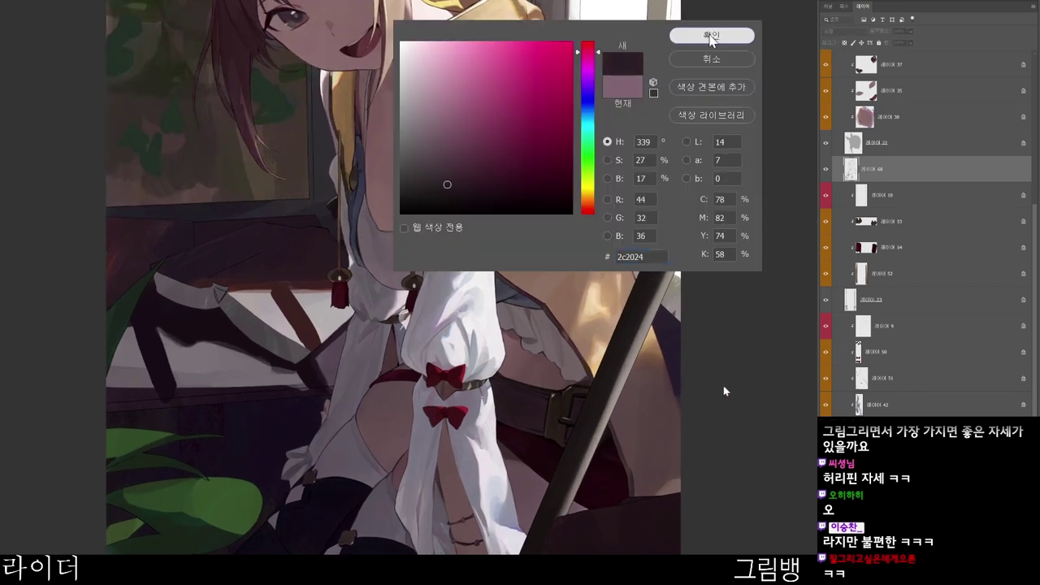
left_click(711, 37)
left_click_drag(604, 277, 520, 390)
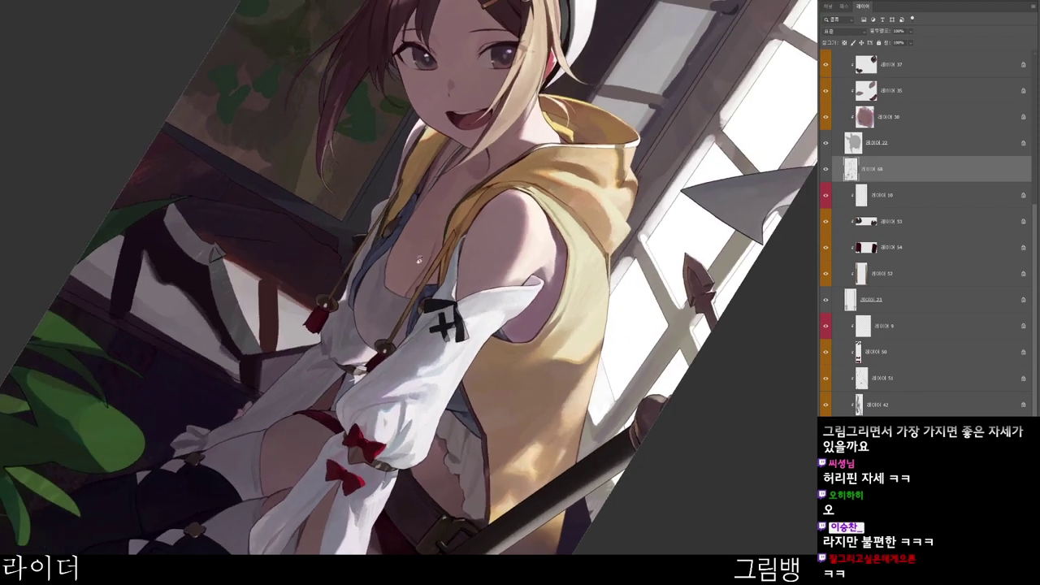
left_click_drag(350, 290, 407, 291)
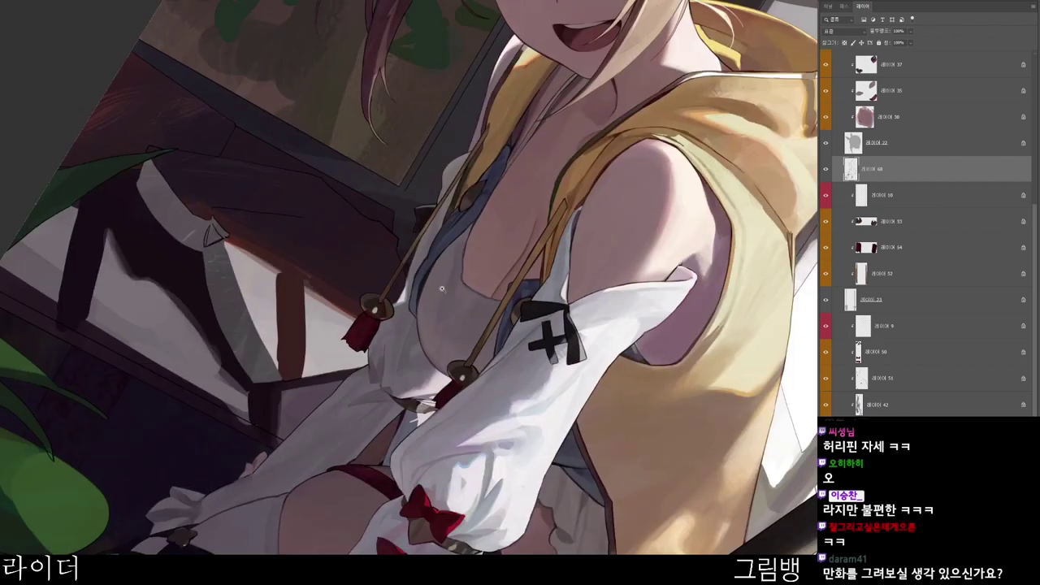
scroll(396, 349, "down", 3)
- Pick the near-black red #1c0e12 and draw a trim along the neckline of the character's white top
key("n")
left_click(485, 195)
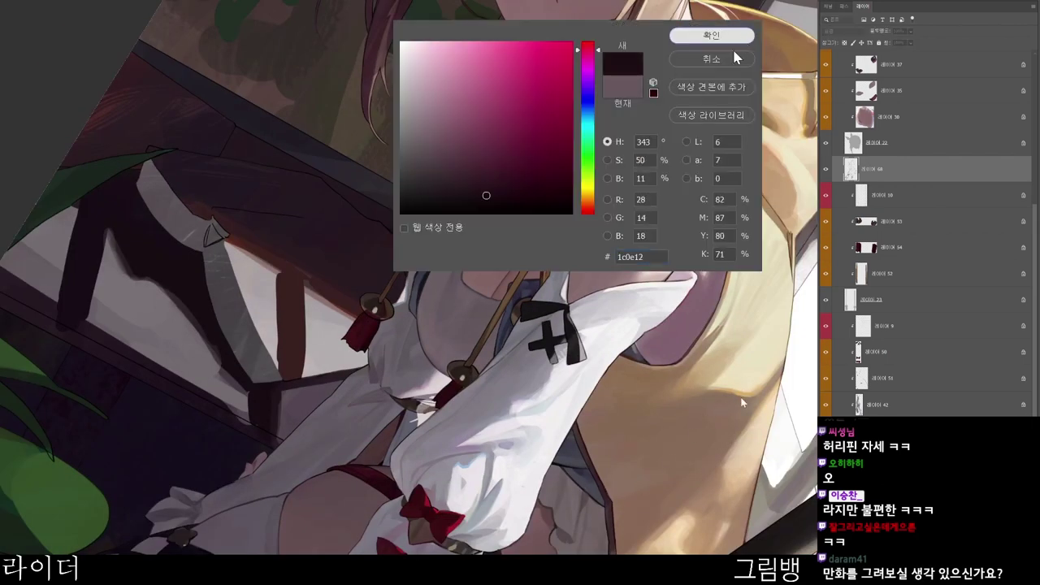
left_click(732, 41)
mouse_move(663, 554)
left_mouse_down()
mouse_move(635, 517)
mouse_move(622, 520)
mouse_move(581, 439)
left_mouse_up()
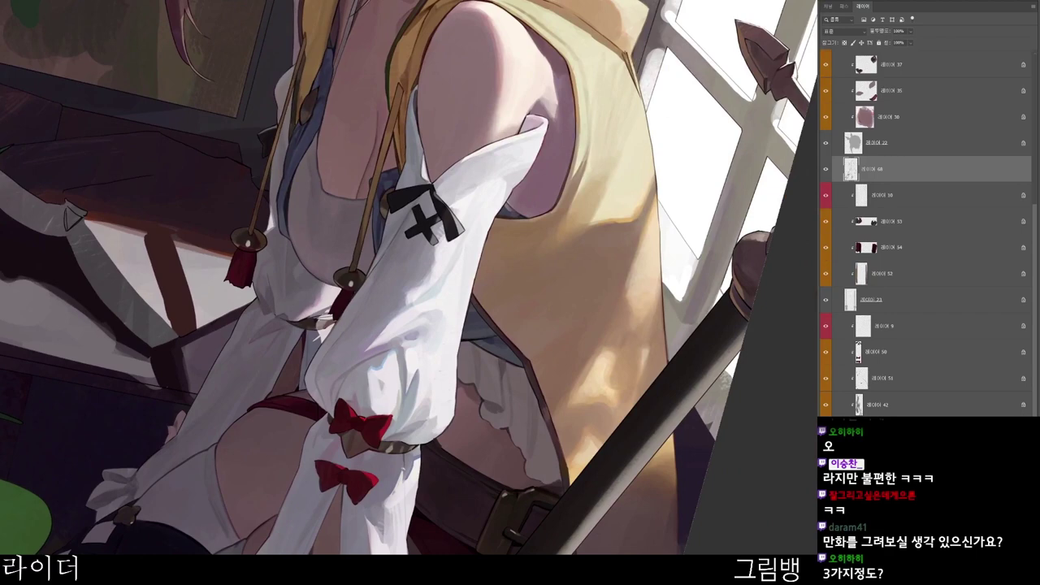
scroll(451, 240, "up", 3)
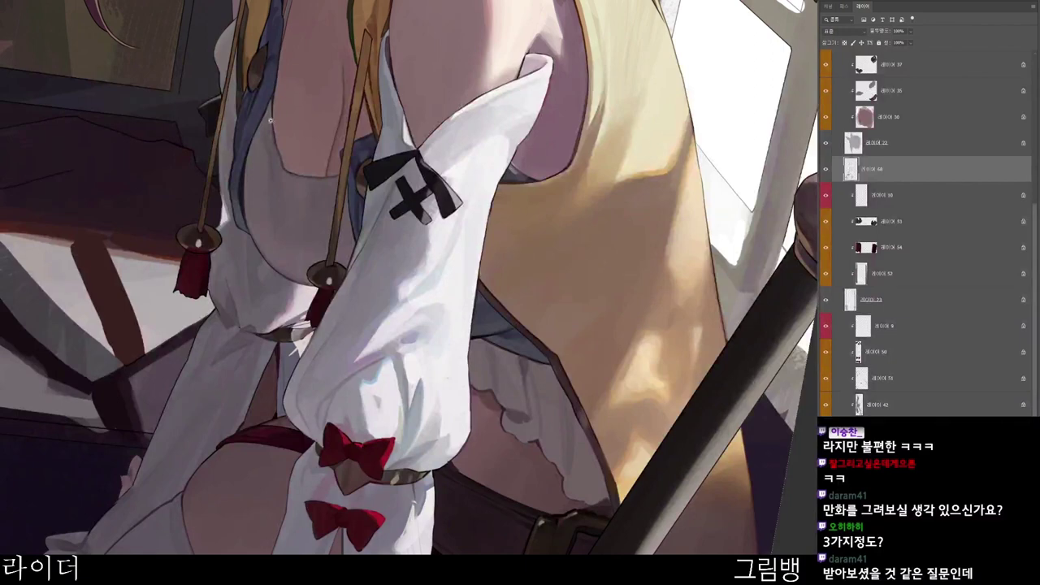
scroll(270, 120, "up", 2)
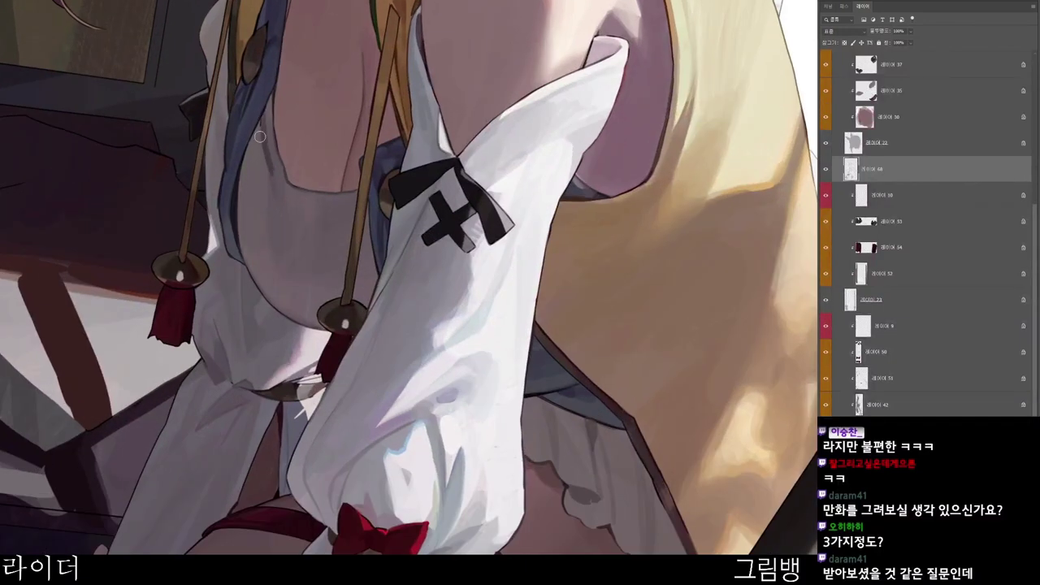
left_click_drag(263, 128, 284, 202)
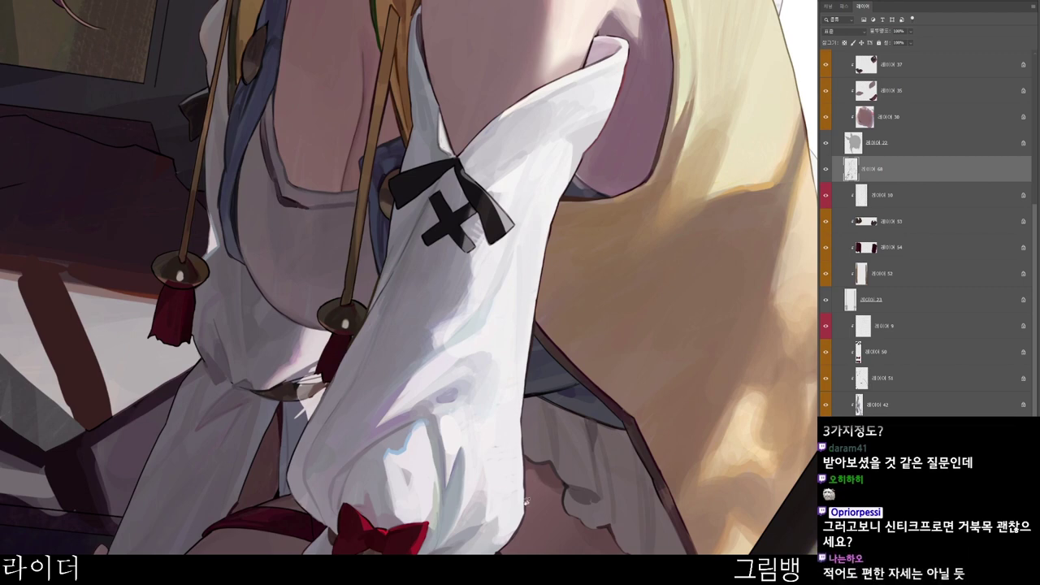
- Pick the near-black grey #272123 and refine the edge of the neckline trim between the hanging cords
left_click_drag(526, 502, 626, 328)
key("n")
left_click(425, 188)
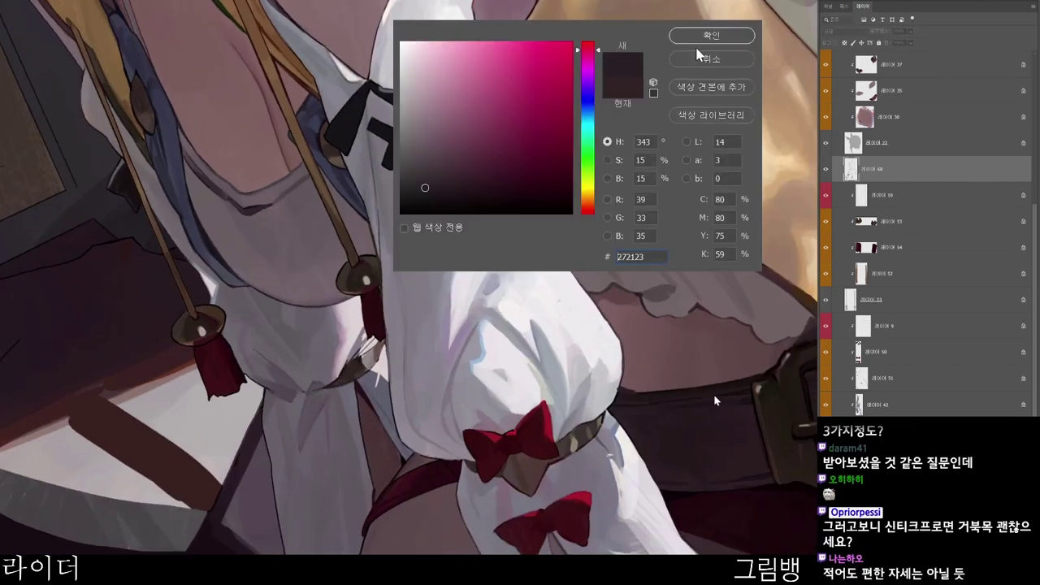
left_click(701, 37)
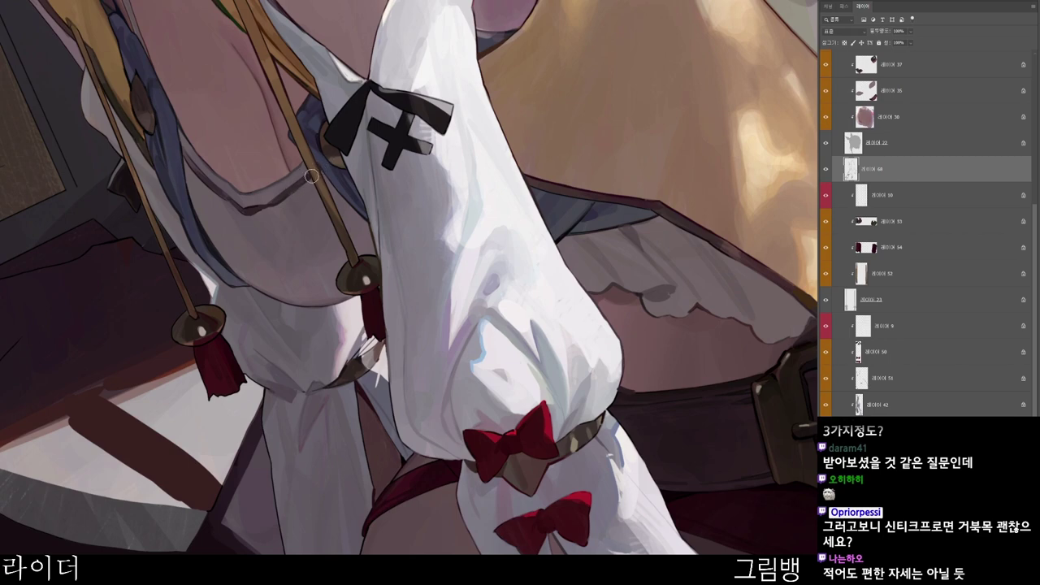
key("r")
left_click_drag(478, 295, 436, 390)
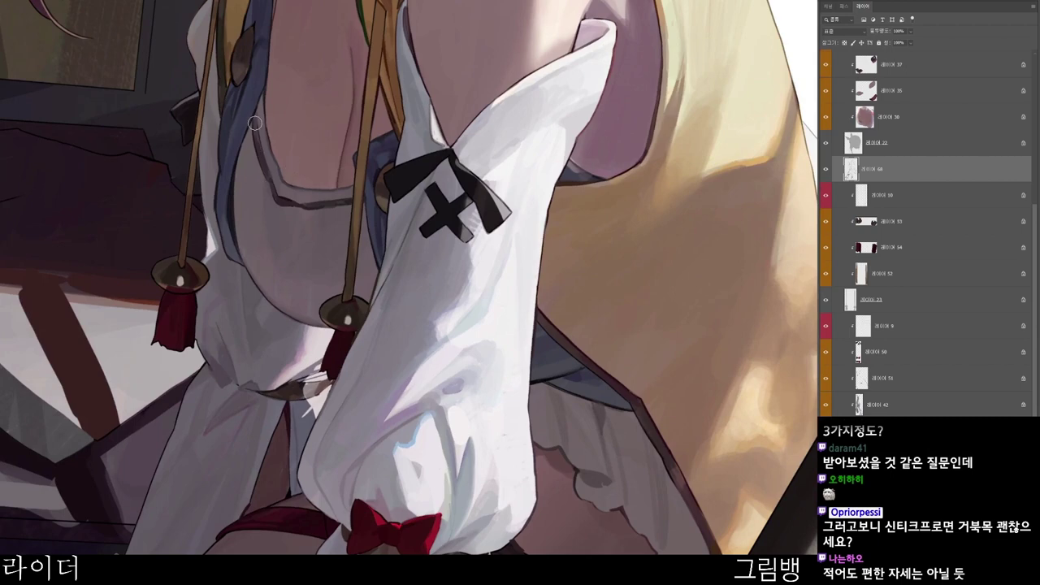
scroll(331, 166, "down", 1)
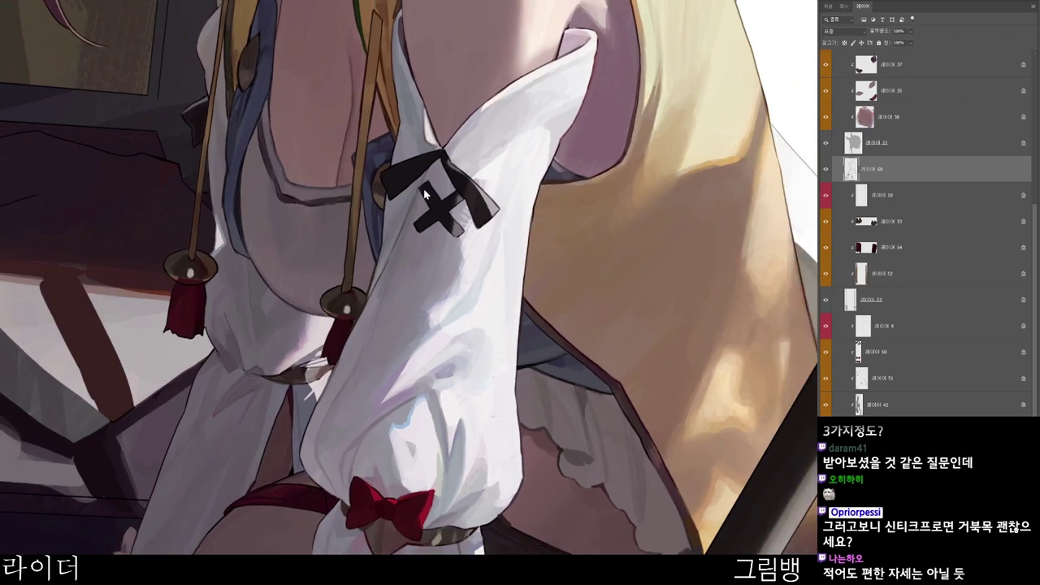
- Draw a thin seam below the neckline trim and small stitch marks on the chest of the white top
key("space")
left_click_drag(359, 155, 369, 237)
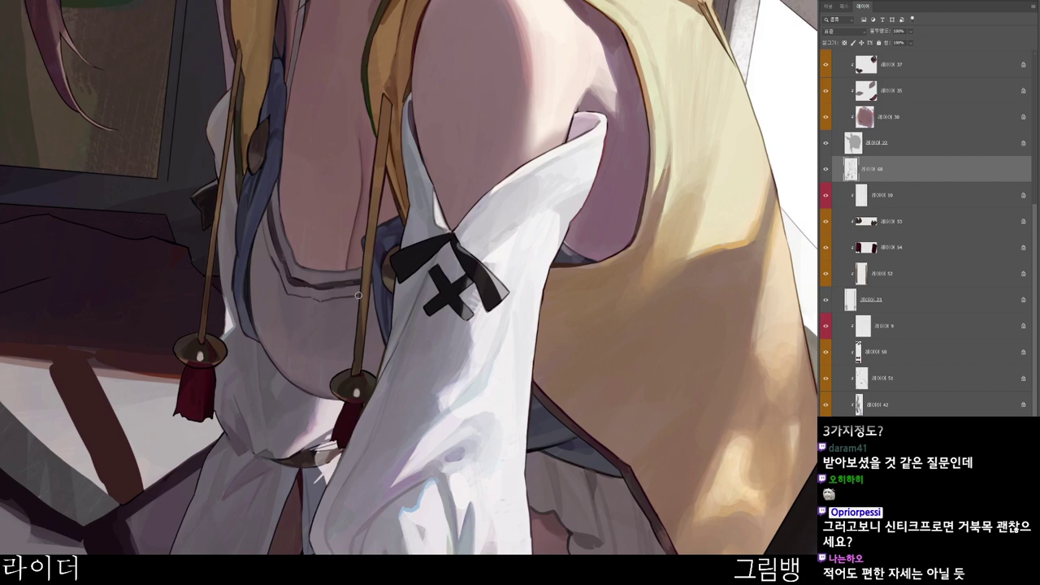
left_click_drag(406, 269, 382, 267)
left_click_drag(492, 496, 522, 450)
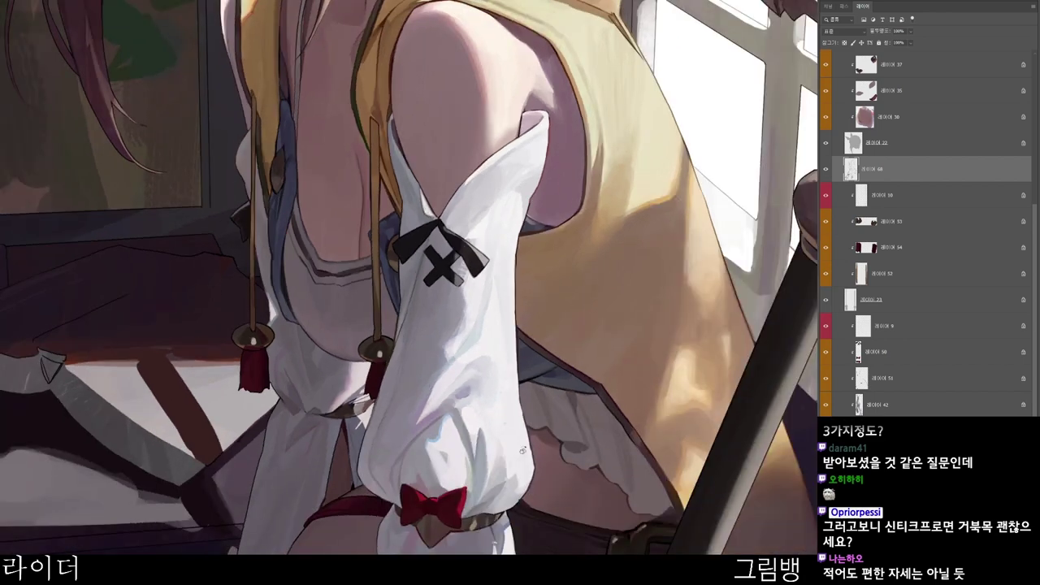
left_click_drag(462, 473, 498, 463)
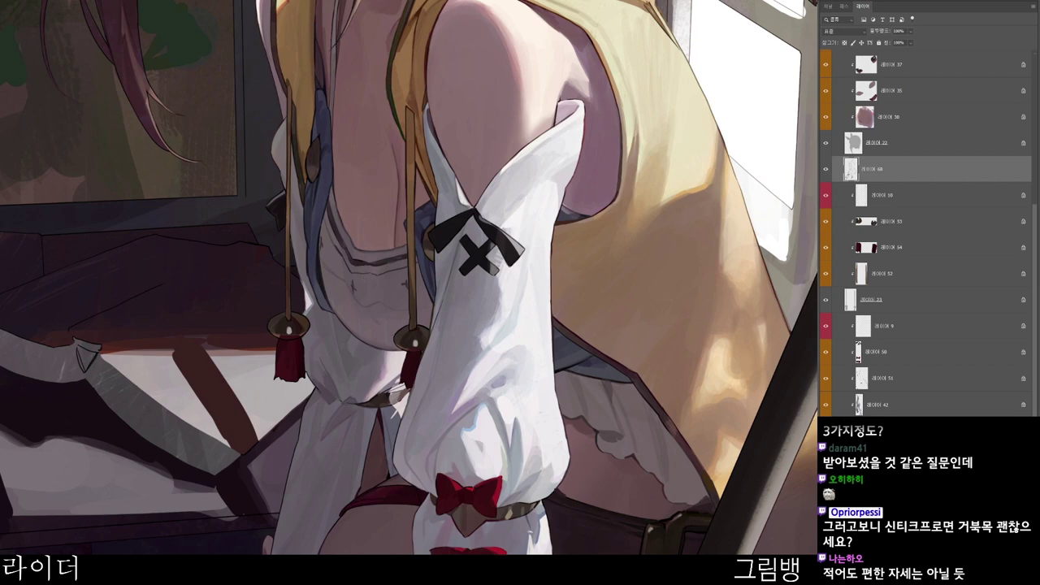
- Hide the hanging cords' layer to inspect the white top beneath them, and restore the layer's visibility
left_click(826, 300)
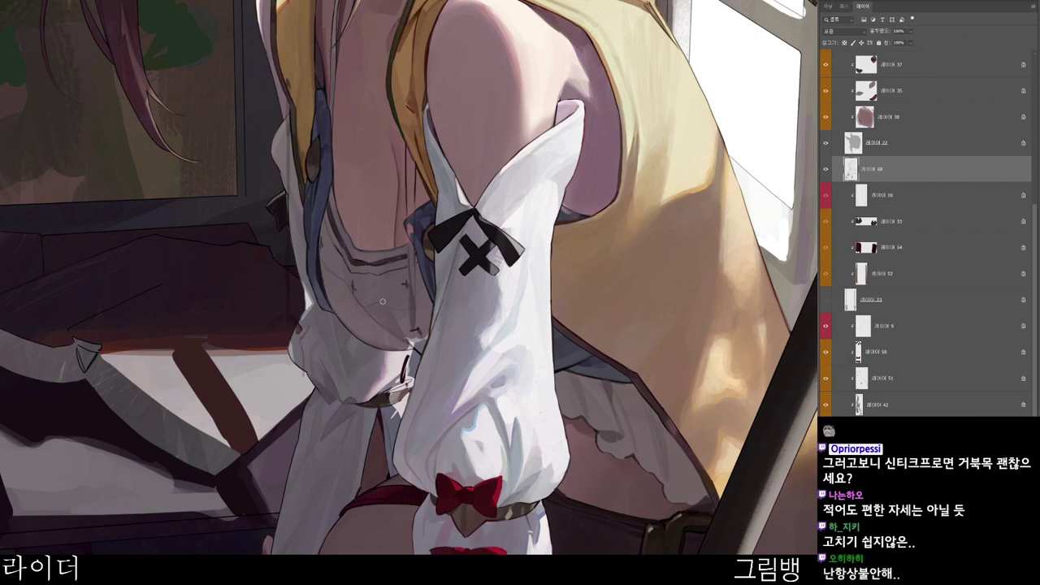
key("ctrl+z")
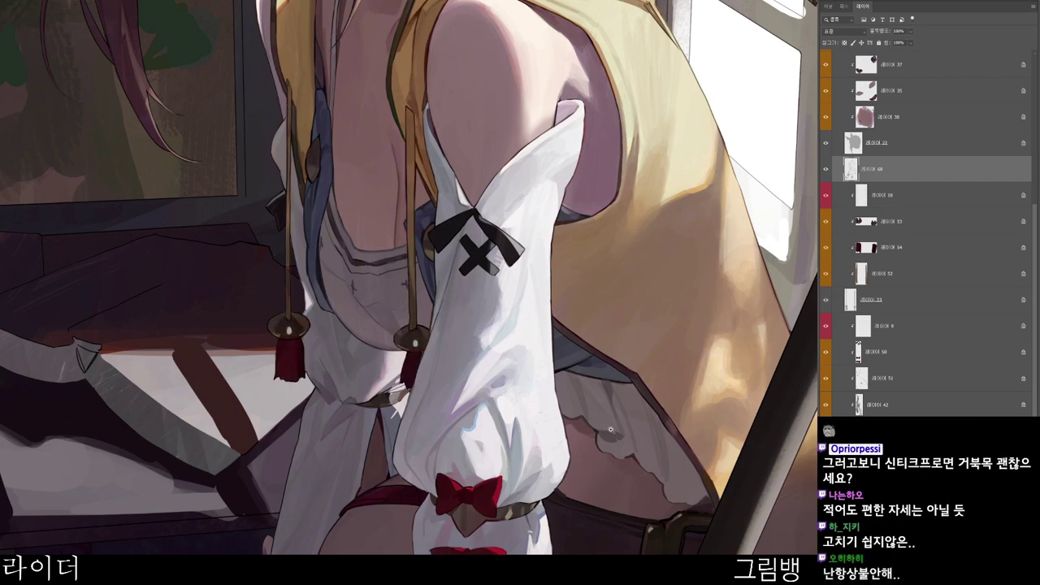
scroll(589, 430, "down", 2)
scroll(487, 366, "up", 3)
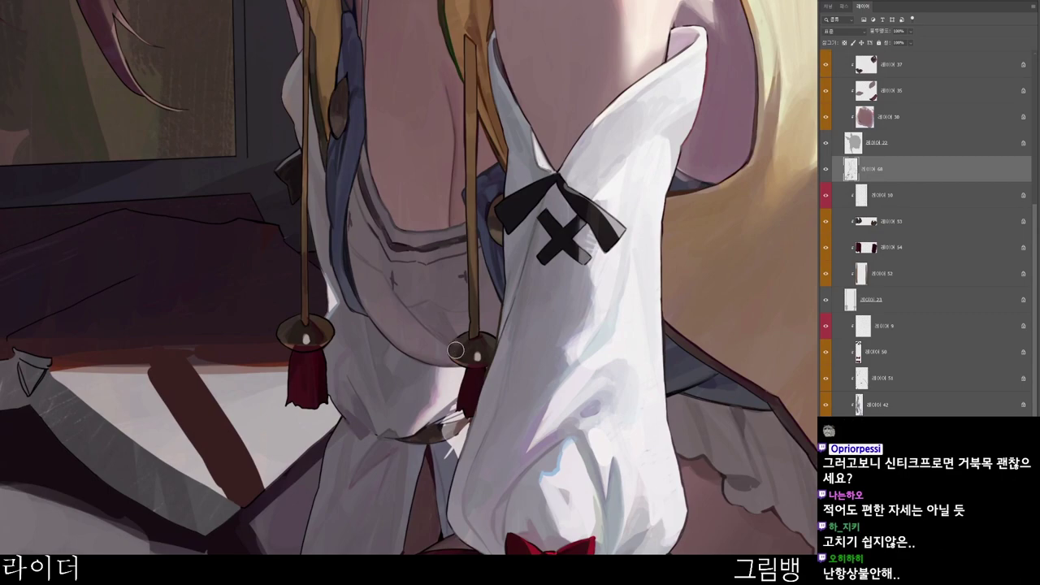
scroll(503, 328, "down", 2)
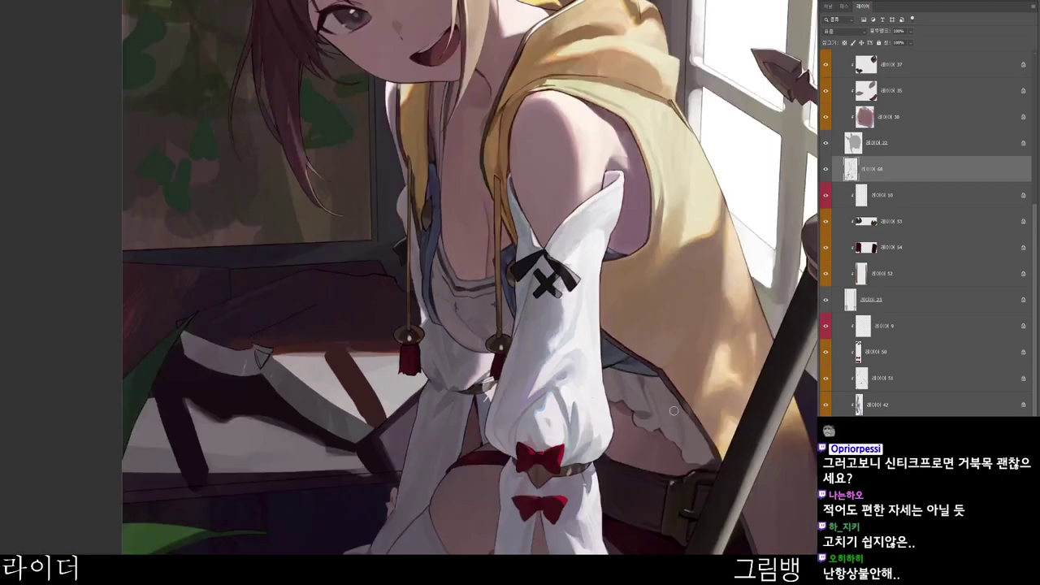
- Pick a near-black red and redraw the neckline's edge against the chest in a rotated view
key("r")
left_click_drag(674, 407, 401, 543)
key("n")
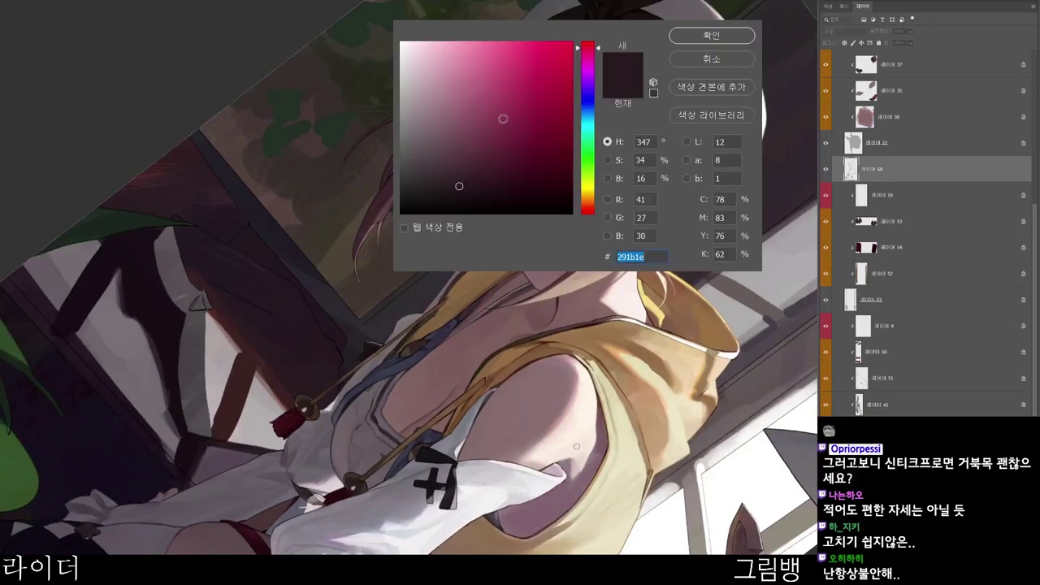
left_click(494, 199)
left_click(729, 33)
scroll(254, 401, "up", 4)
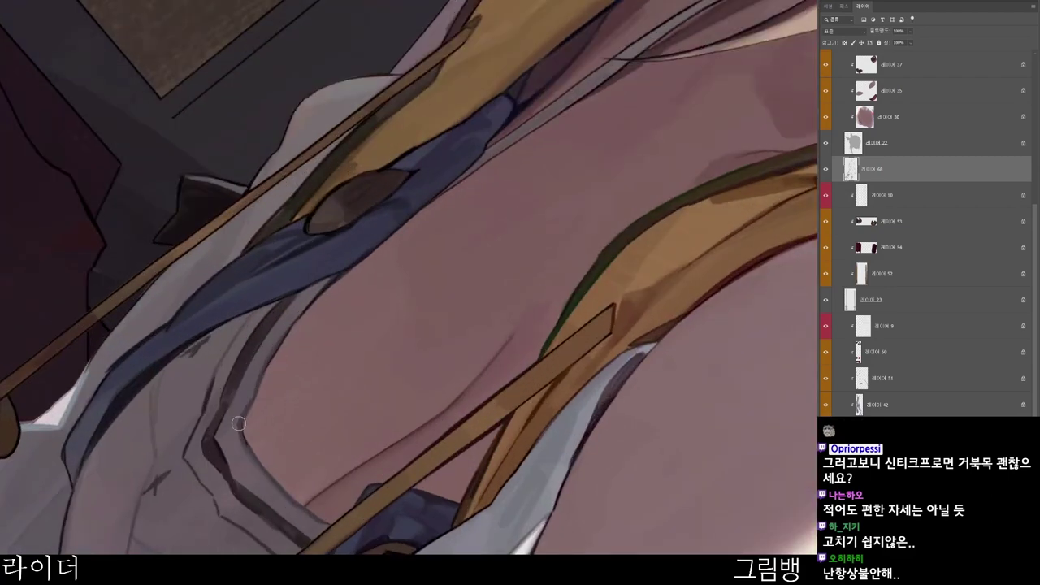
left_click_drag(254, 400, 285, 335)
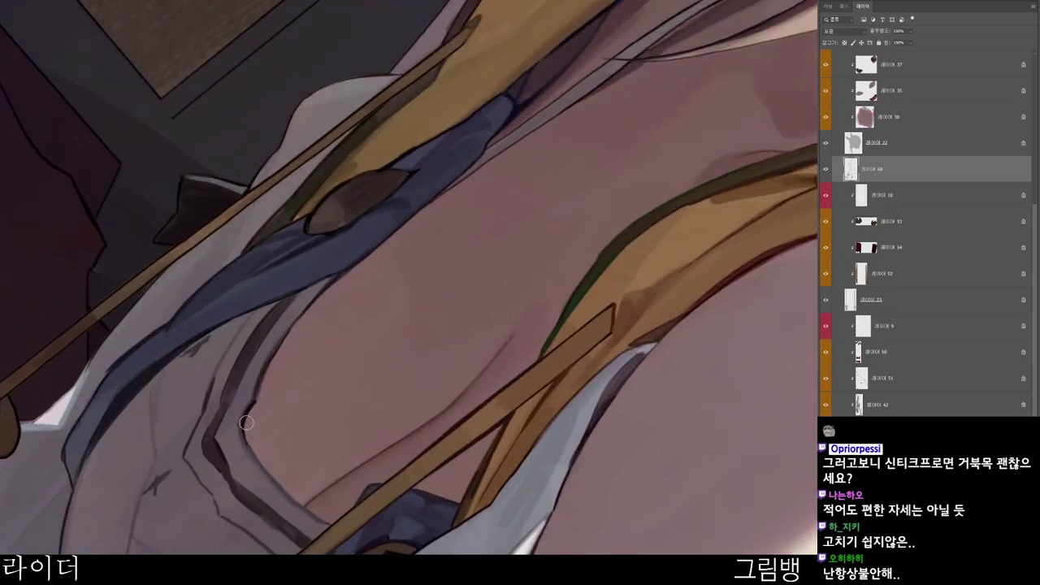
mouse_move(242, 426)
left_mouse_down()
mouse_move(253, 457)
mouse_move(313, 518)
mouse_move(646, 414)
mouse_move(620, 481)
left_mouse_up()
scroll(405, 444, "down", 4)
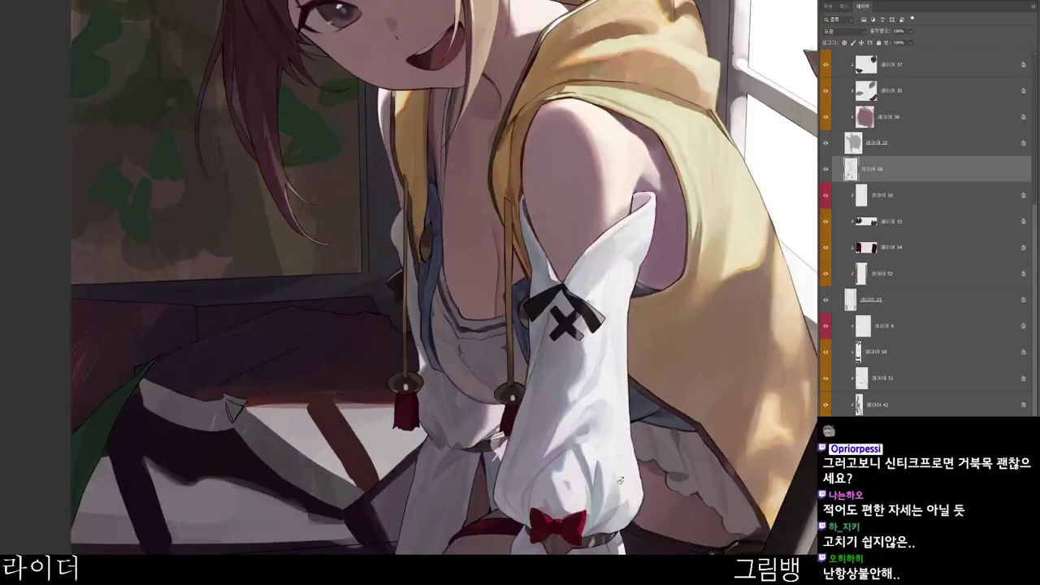
left_click_drag(579, 313, 604, 515)
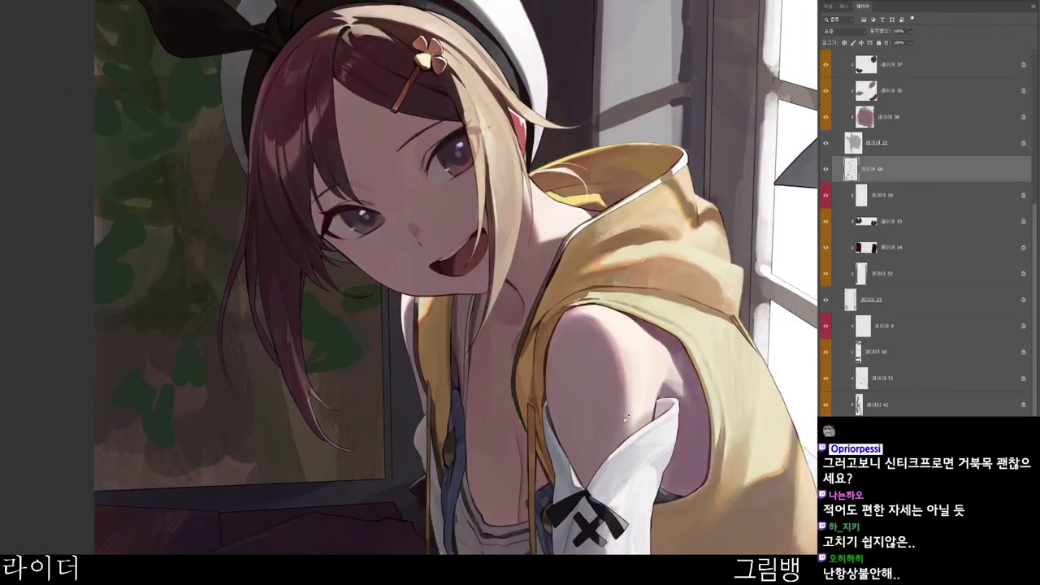
- Pick the dark red #2f0f16 and select the layer 레이어 69 above the character's clipped colour layers
key("n")
left_click(519, 182)
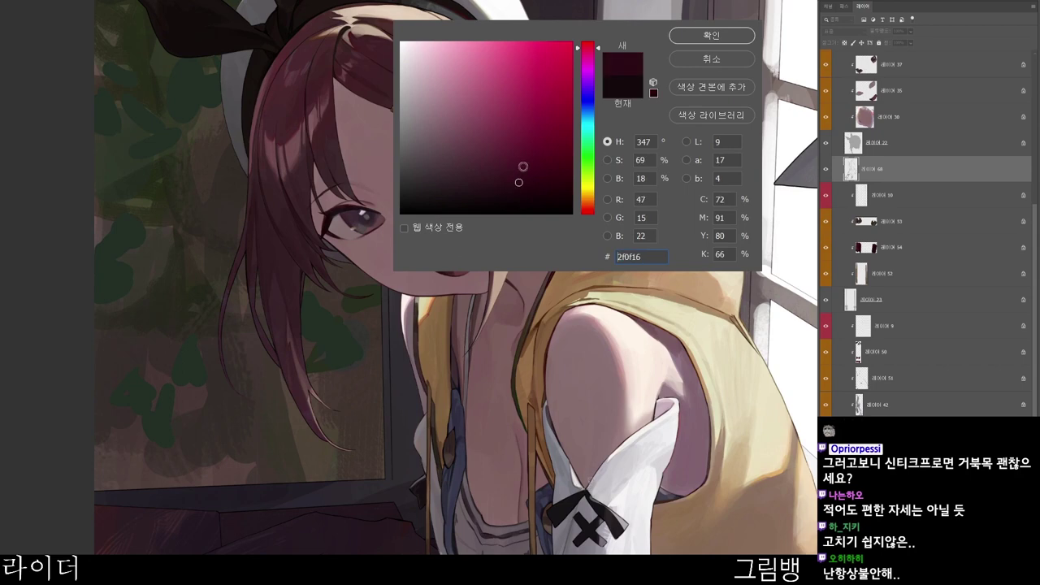
left_click(711, 35)
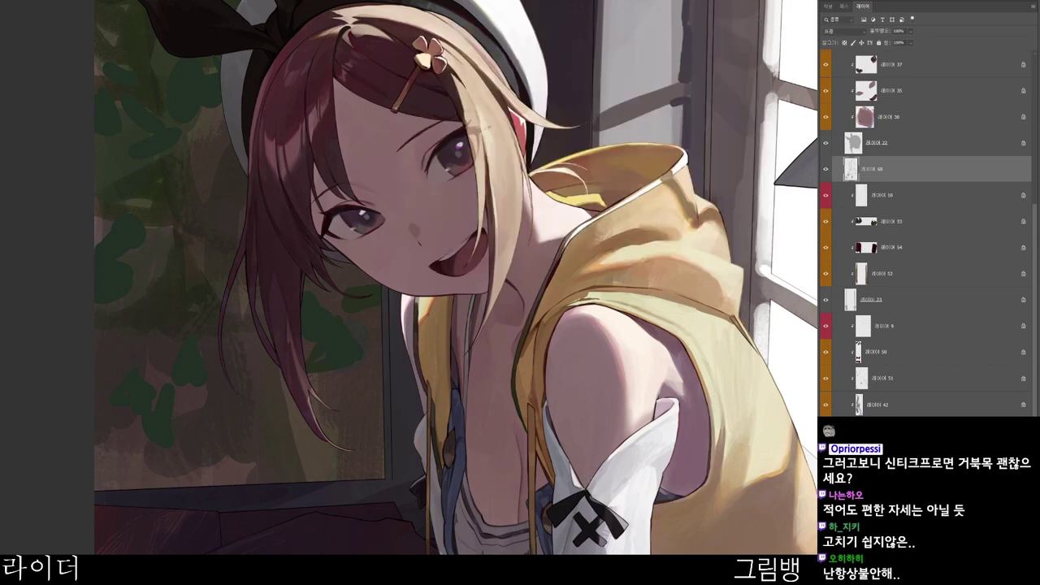
scroll(926, 233, "up", 5)
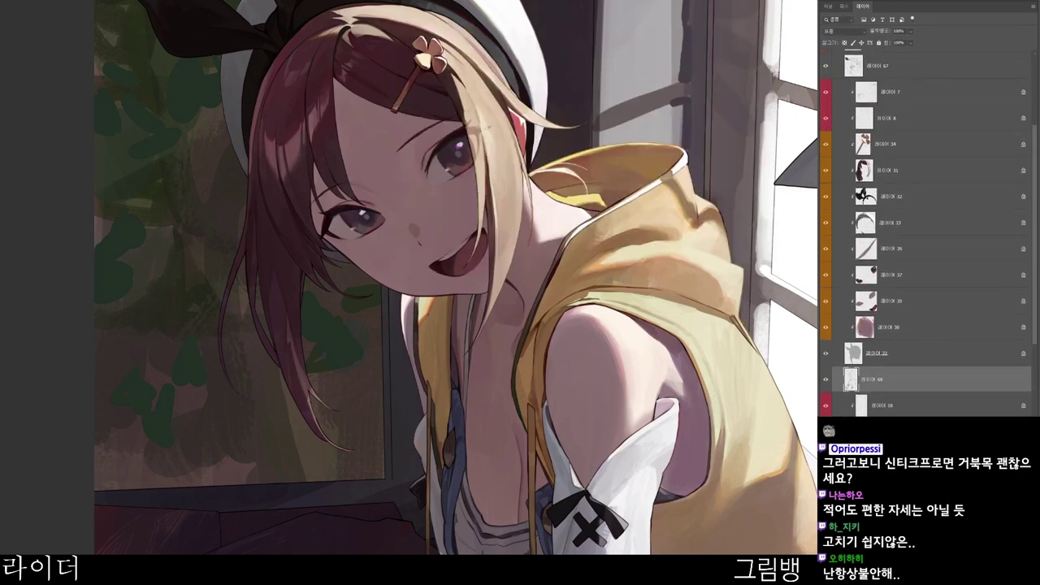
scroll(926, 233, "up", 5)
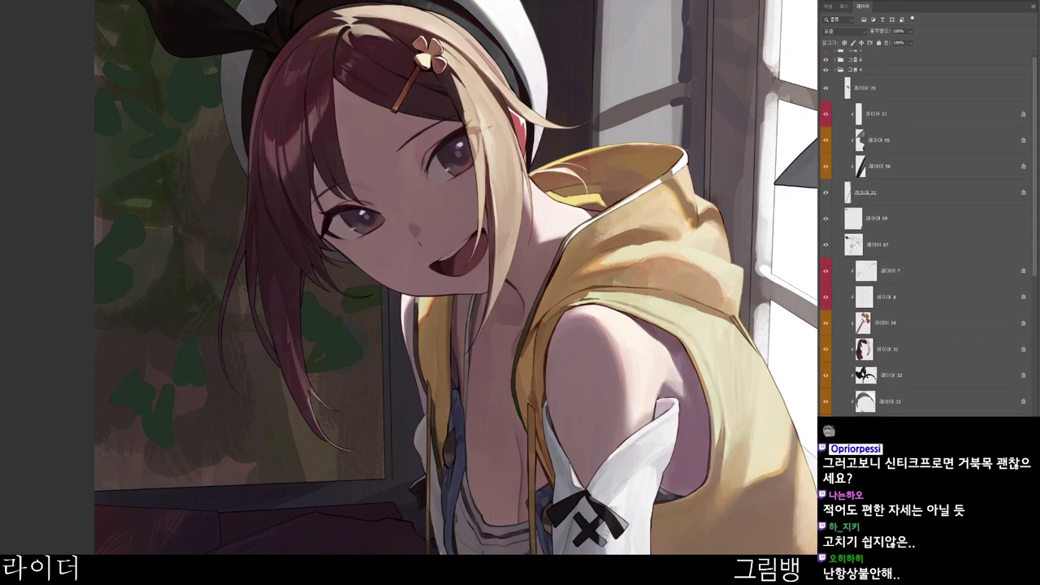
scroll(926, 233, "down", 3)
scroll(926, 233, "up", 3)
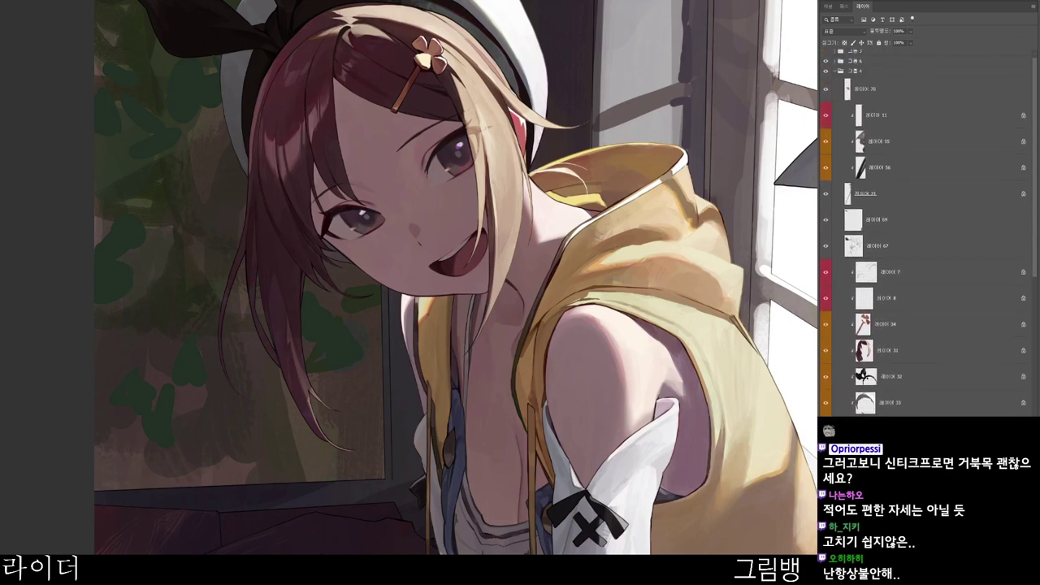
scroll(926, 233, "down", 3)
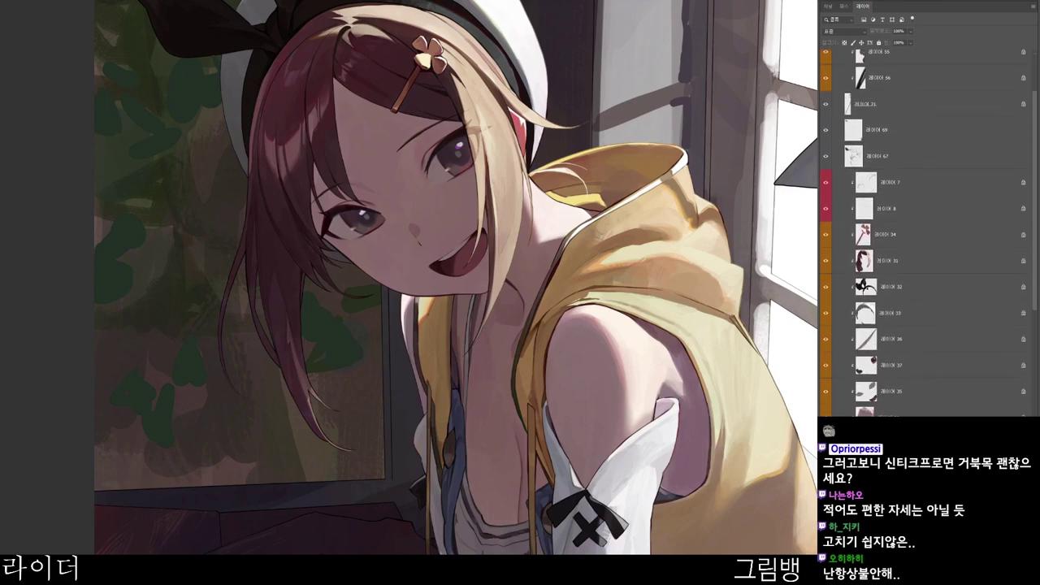
key("ctrl+z")
key("ctrl+z")
left_click_drag(448, 210, 456, 187)
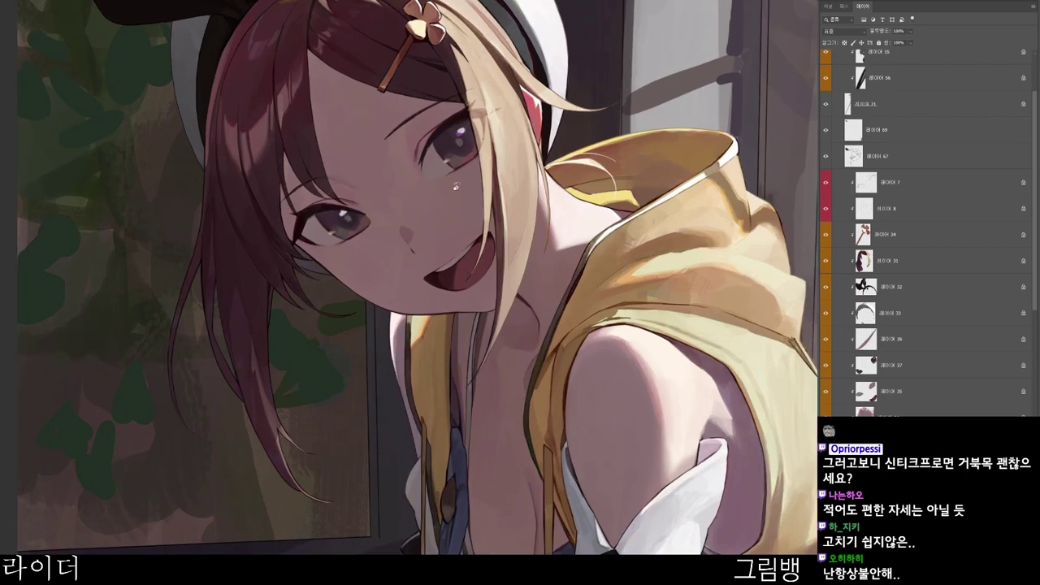
left_click(902, 156)
left_click(902, 130)
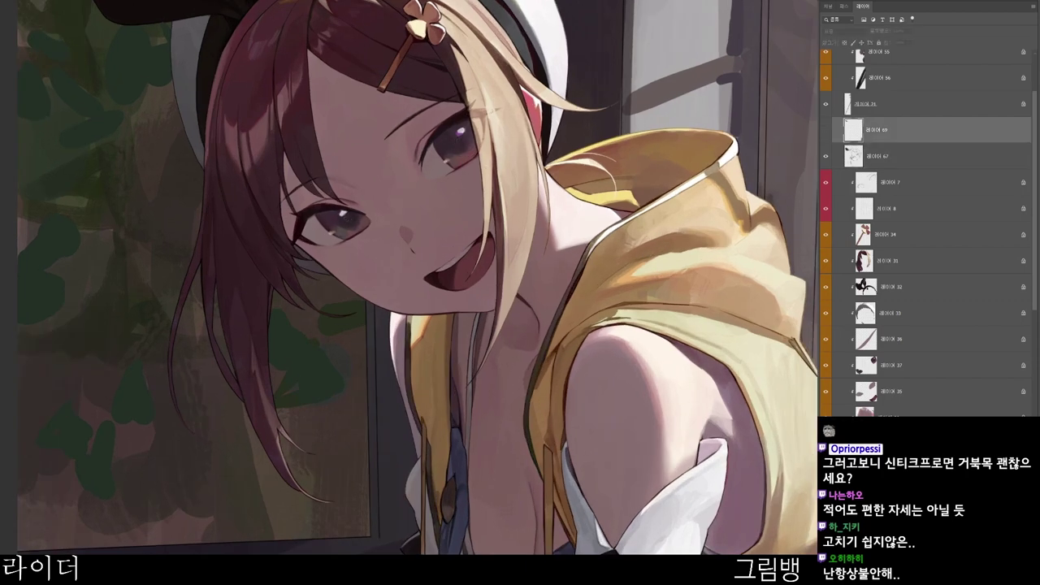
- Refine the eyebrow and upper eyelid lines of the eye beside the blonde hair strand
left_click_drag(403, 151, 429, 125)
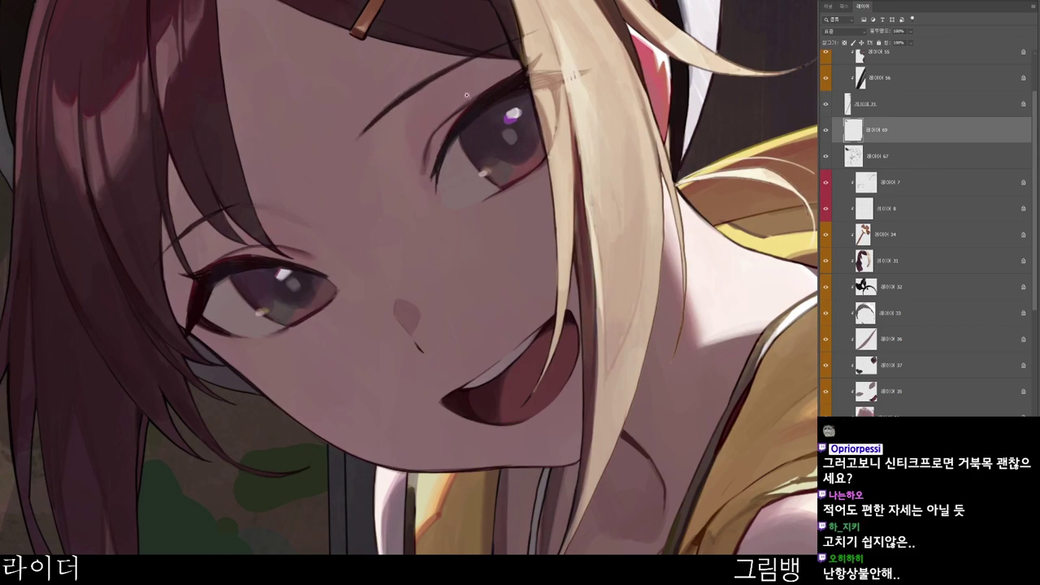
scroll(452, 85, "down", 1)
key("r")
left_click_drag(679, 318, 538, 415)
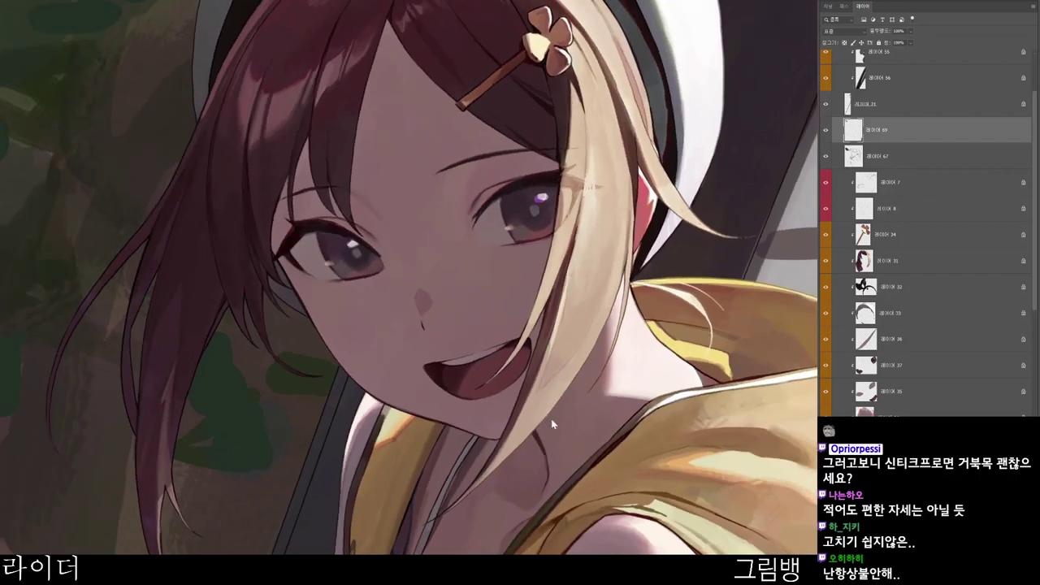
- Pick the dark red #351113 and retouch the eyebrow showing through the dark fringe and the eye contours
key("n")
left_click(520, 177)
left_click(734, 35)
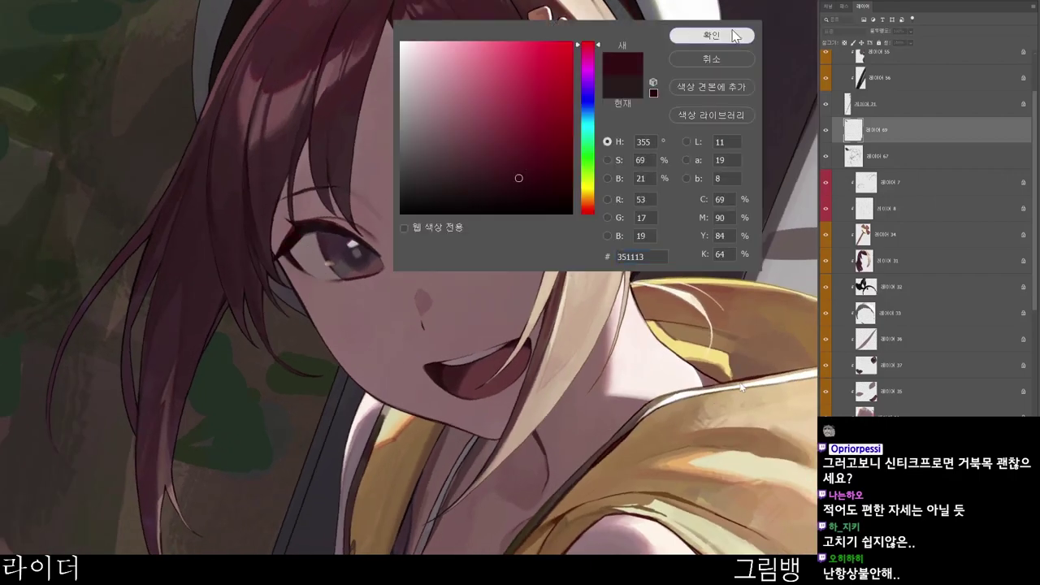
key("r")
left_click_drag(440, 214, 450, 220)
scroll(391, 195, "up", 2)
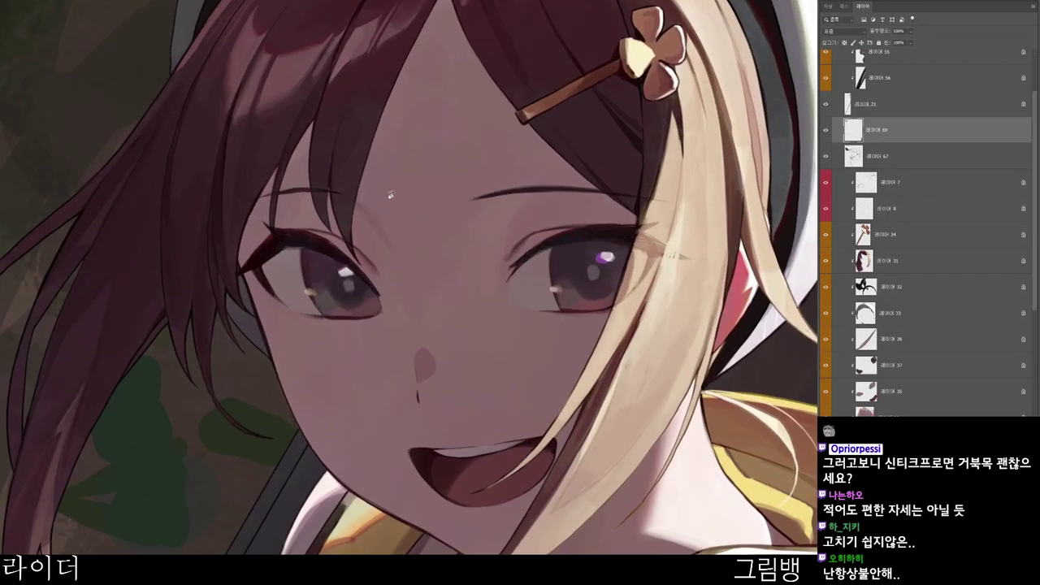
scroll(459, 174, "down", 2)
scroll(343, 244, "up", 4)
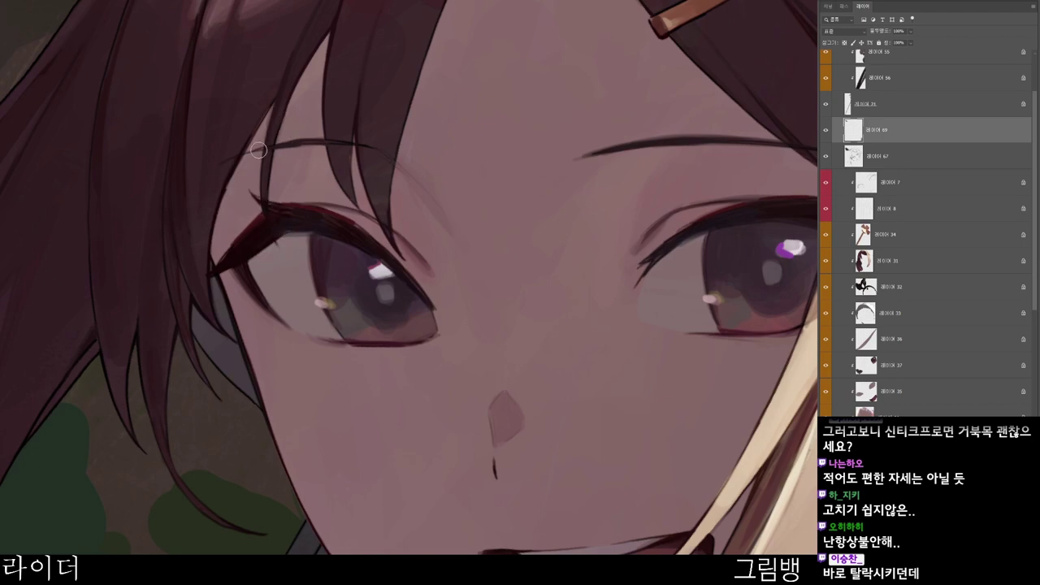
scroll(773, 228, "down", 2)
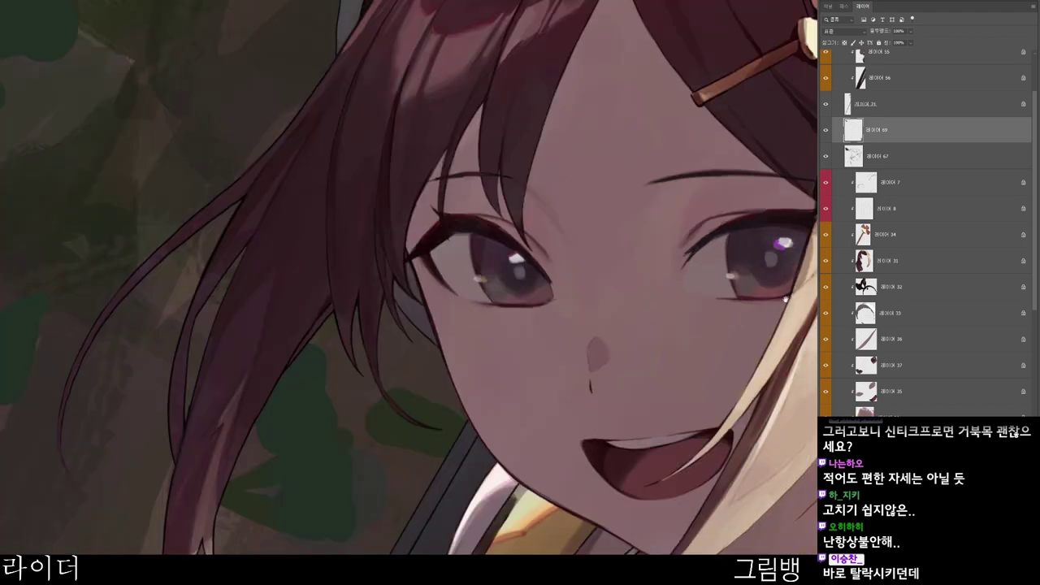
mouse_move(785, 298)
left_mouse_down()
mouse_move(575, 346)
mouse_move(602, 321)
left_mouse_up()
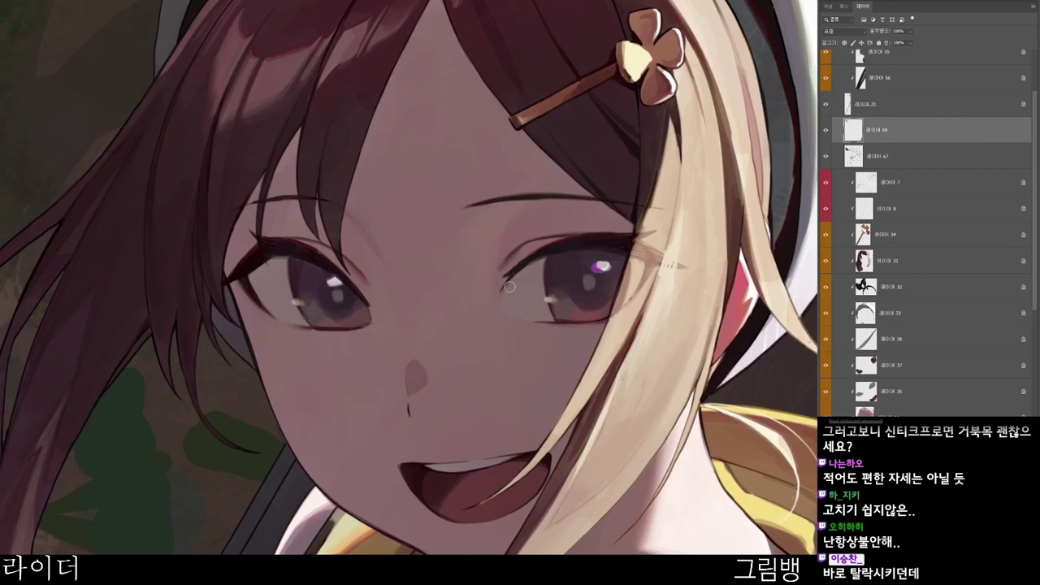
scroll(619, 219, "down", 1)
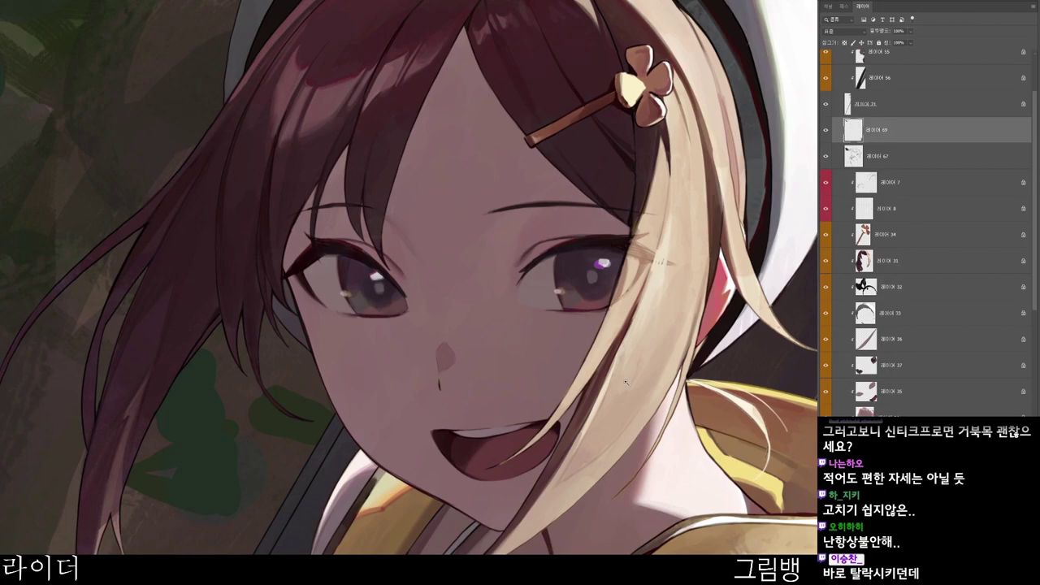
- Examine the whole illustration at a reduced zoom in its upright orientation
left_click(639, 430, "alt")
left_click(639, 429, "alt")
left_click_drag(556, 552, 674, 405)
left_click_drag(673, 575, 616, 443)
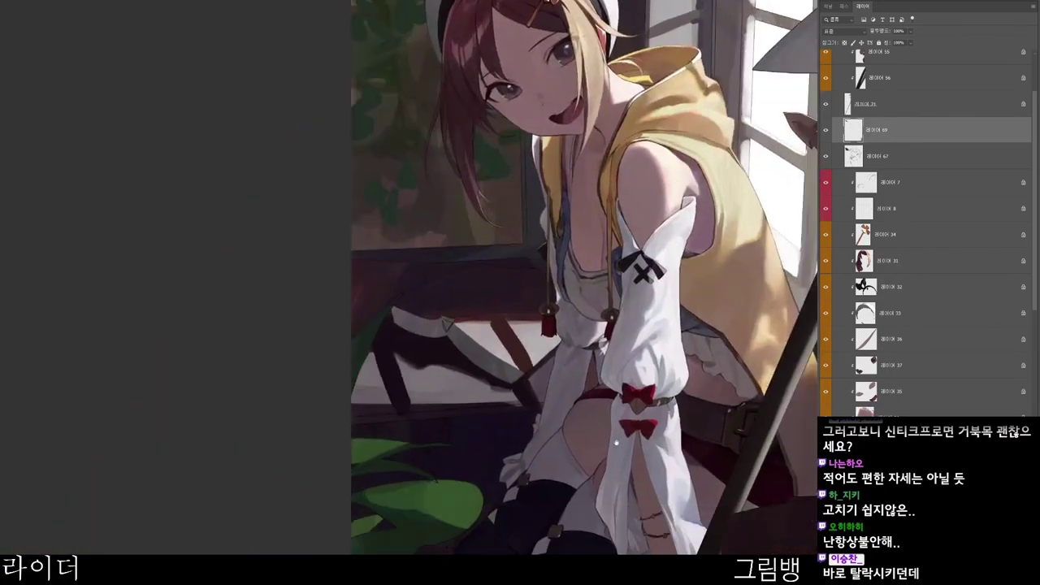
scroll(616, 443, "down", 2)
key("ctrl+y")
key("ctrl+y")
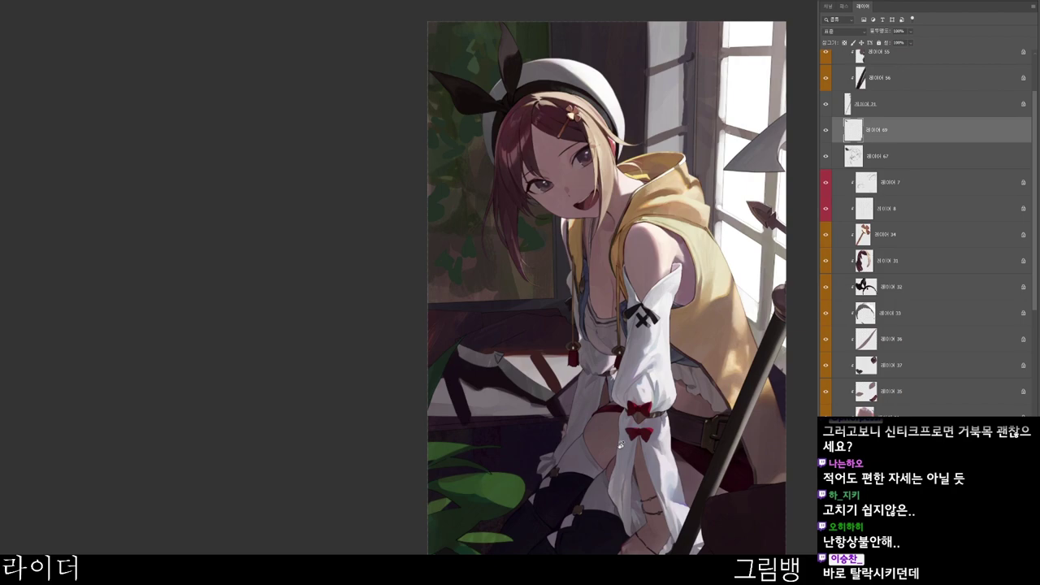
- Sample white from the bright window and retouch the light rim of the yellow hood in a rotated view
scroll(713, 146, "up", 5)
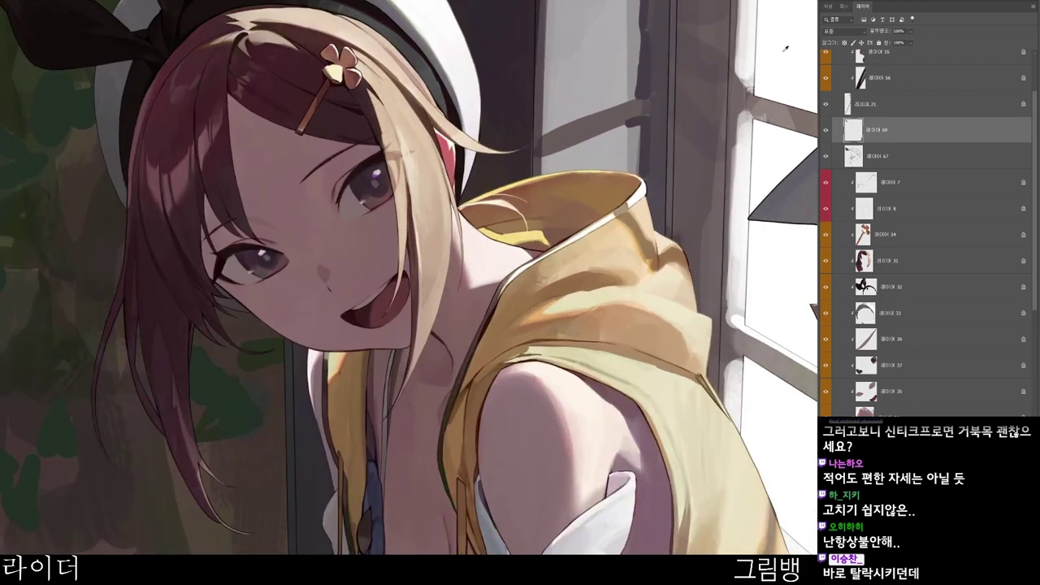
left_click_drag(660, 181, 616, 388)
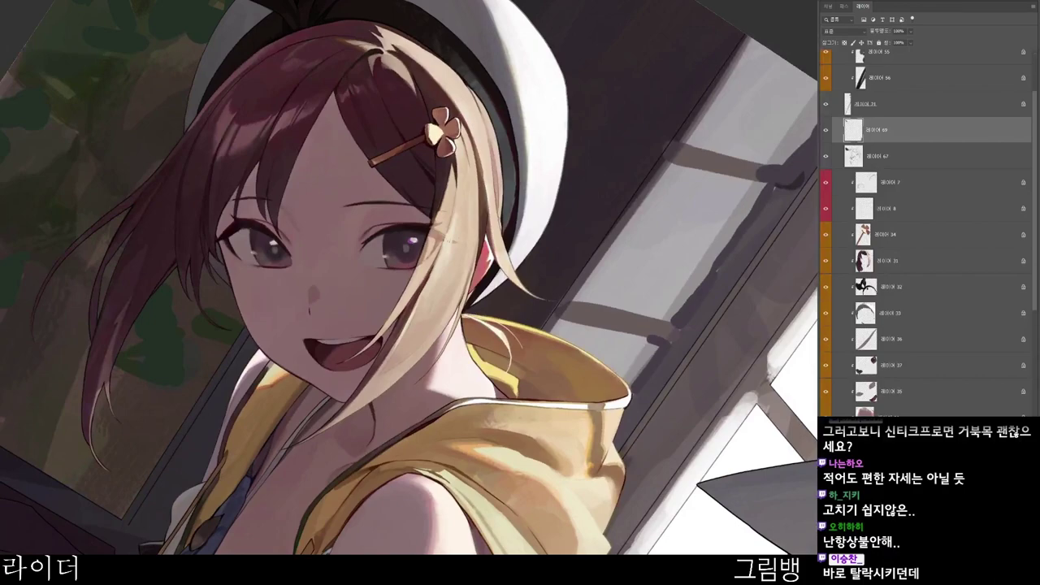
left_click_drag(644, 416, 598, 106)
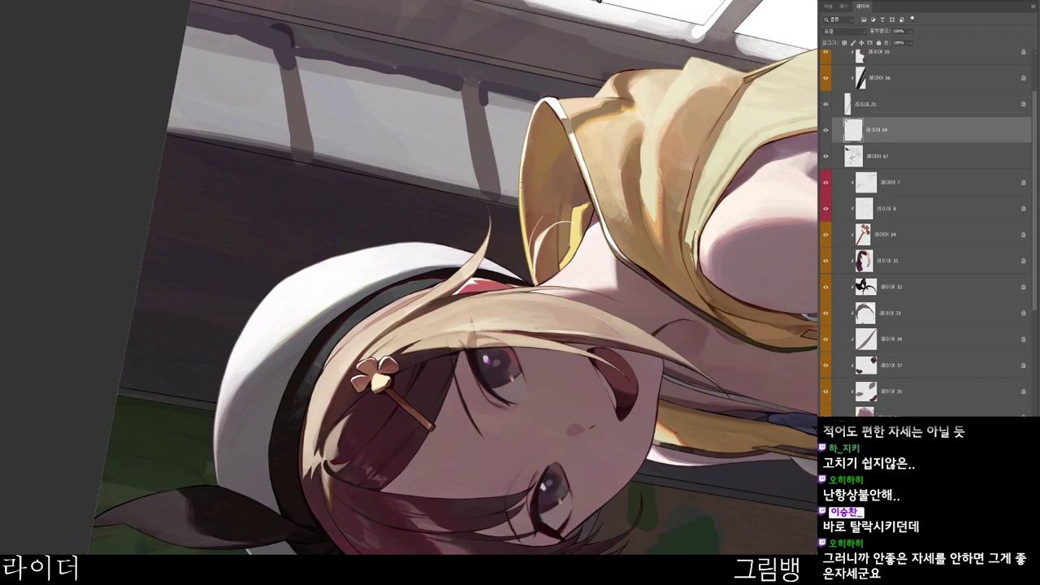
left_click_drag(549, 226, 479, 226)
left_click_drag(714, 153, 479, 545)
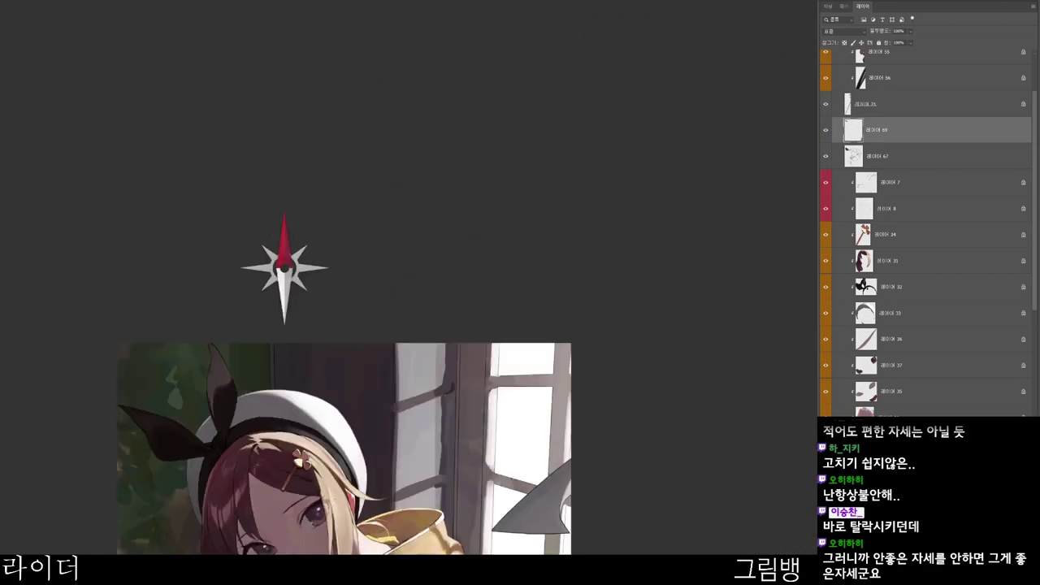
left_click_drag(479, 488, 541, 404)
left_click_drag(547, 570, 579, 533)
- Pick a salmon tone, sample the hood's dark yellow-brown and refine the fold line where the hood meets the shoulder
key("n")
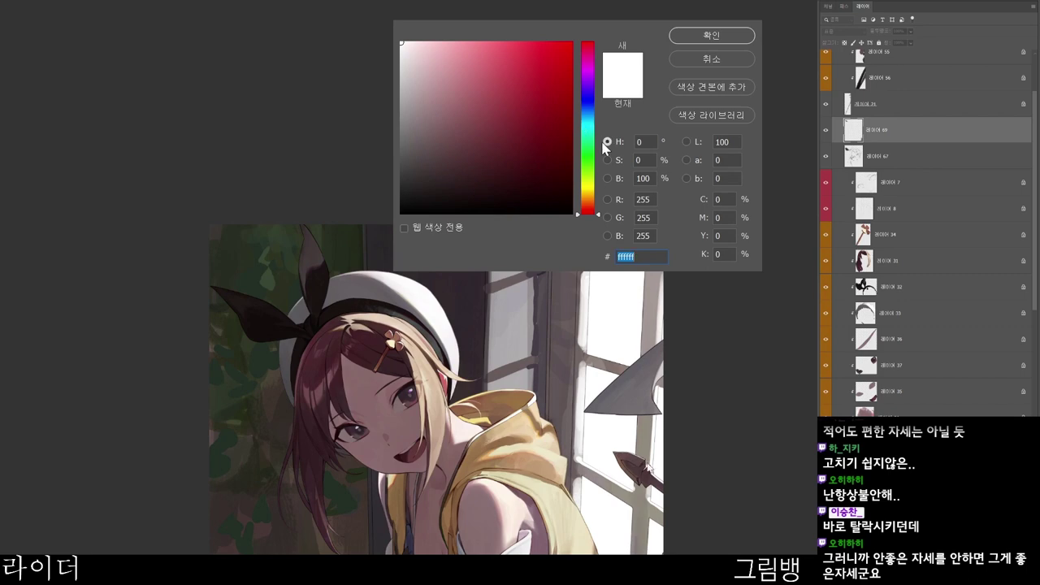
left_click(483, 72)
left_click(583, 208)
left_click(710, 39)
left_click_drag(556, 455, 674, 320)
left_click(529, 304, "alt")
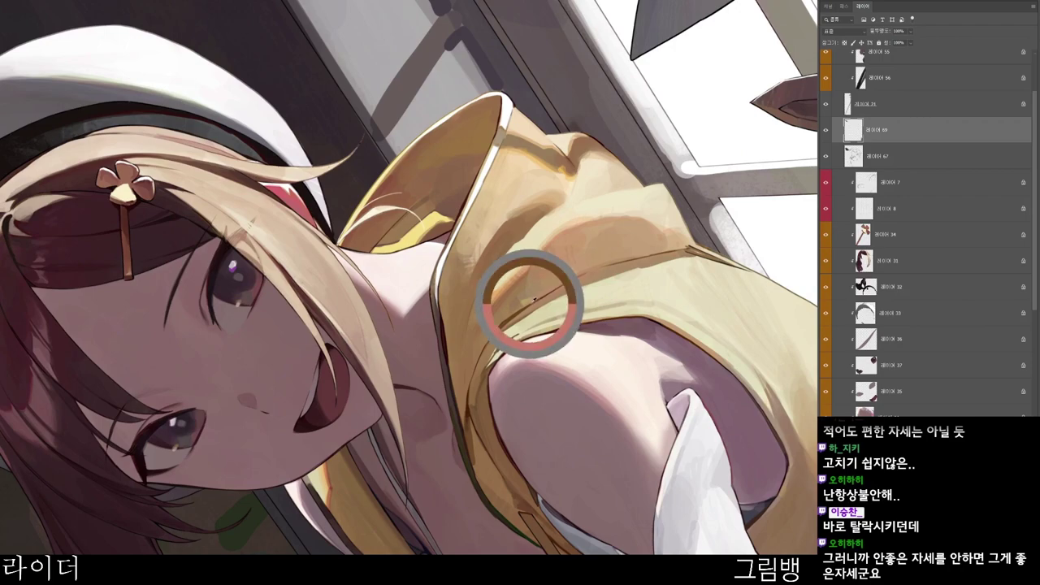
left_click_drag(600, 266, 540, 299)
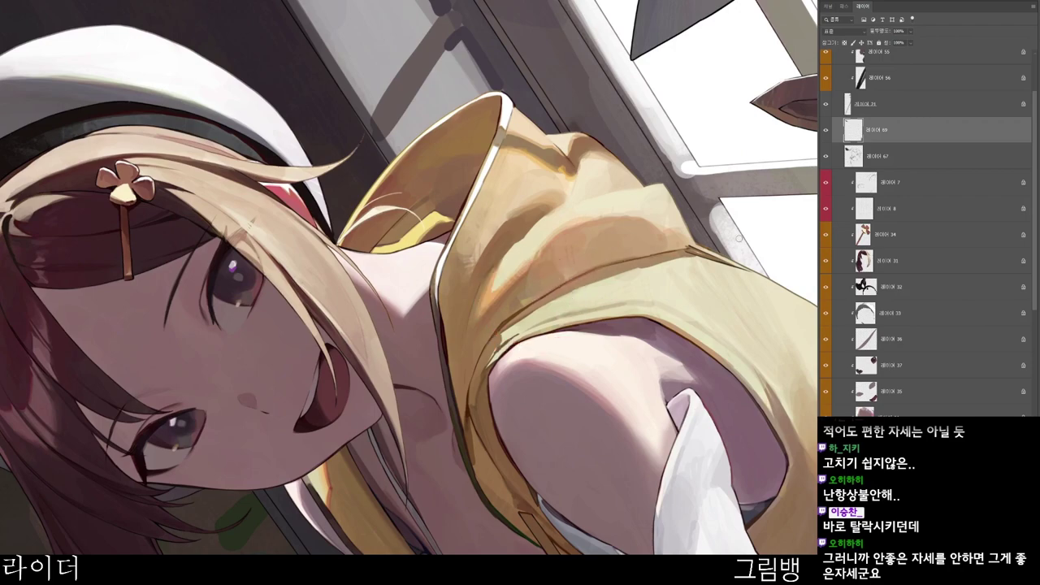
left_click_drag(696, 372, 679, 352)
left_click_drag(723, 413, 666, 531)
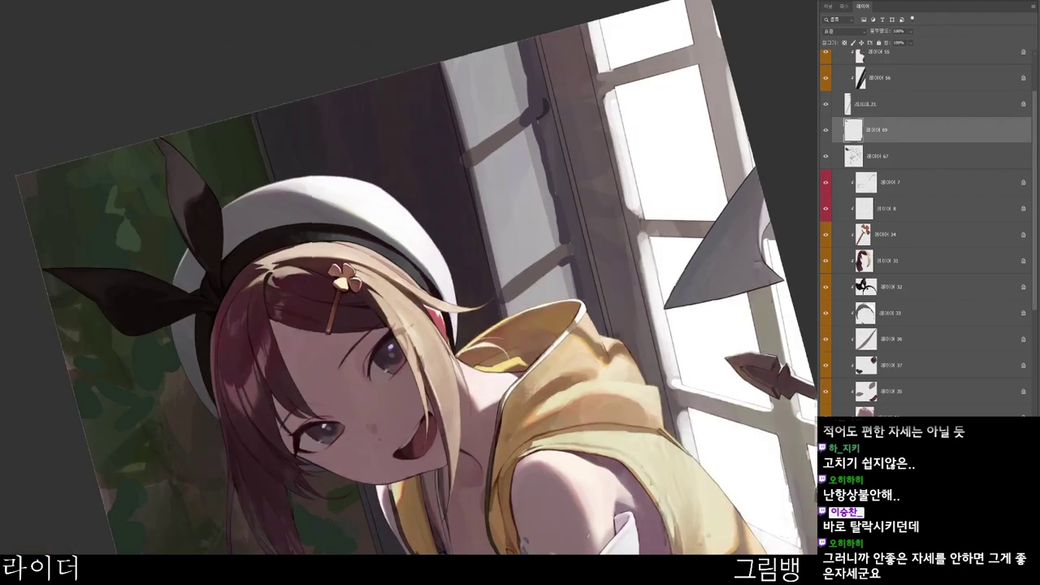
- Retouch the character's open mouth in a close-up view
left_click_drag(554, 544, 559, 490)
left_click_drag(637, 457, 574, 448)
left_click_drag(447, 313, 496, 296)
scroll(495, 295, "up", 2)
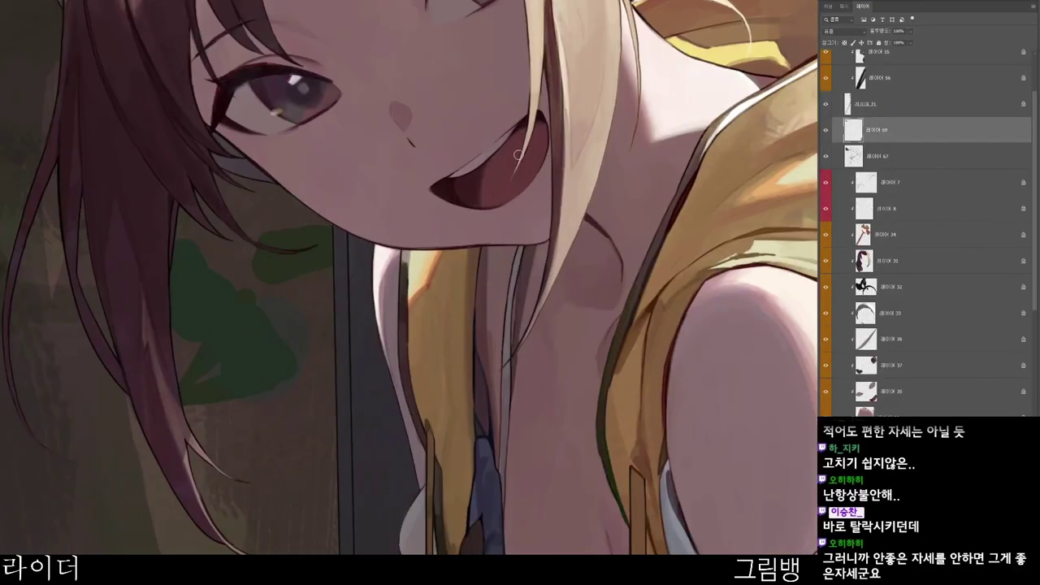
- Touch up the inside of the character's open mouth on layer 레이어 69
left_click_drag(526, 147, 498, 193)
scroll(548, 69, "down", 3)
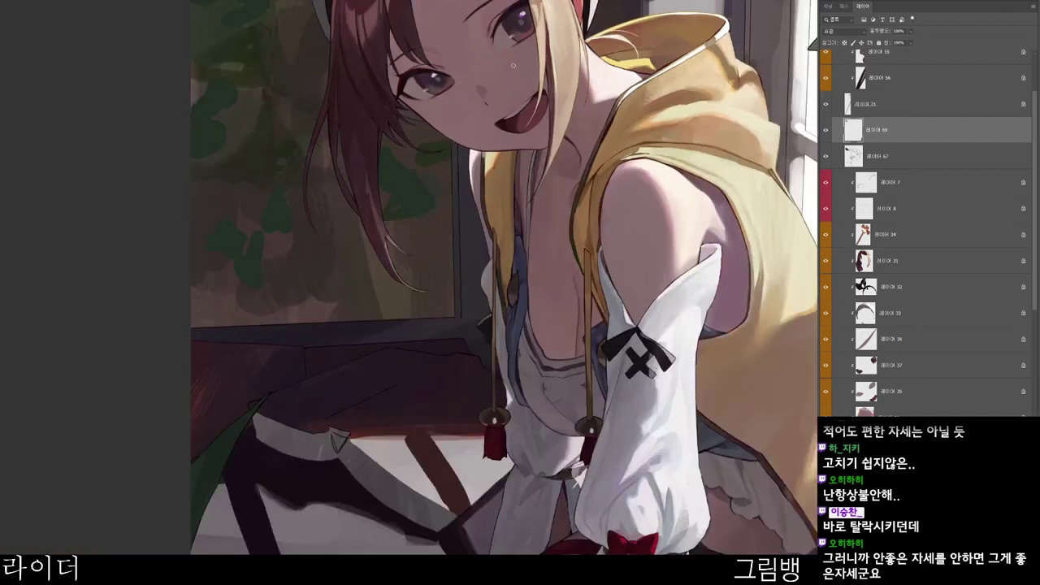
scroll(513, 65, "down", 5)
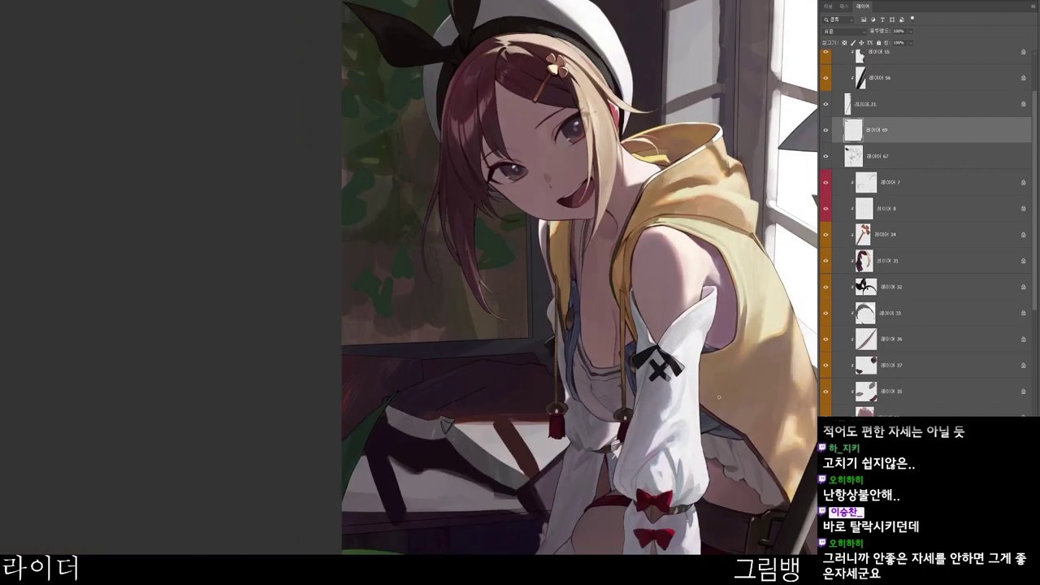
scroll(926, 195, "up", 4)
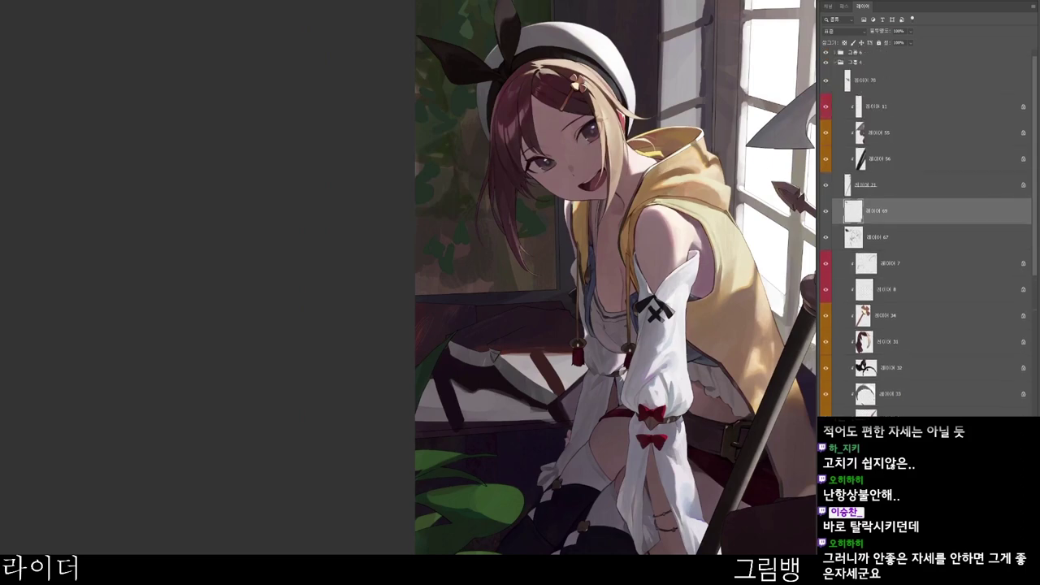
- On layer 레이어 70, set the painting colour to white and touch up the axe blade's edge beside the window
left_click(926, 197)
left_click(926, 92, "shift")
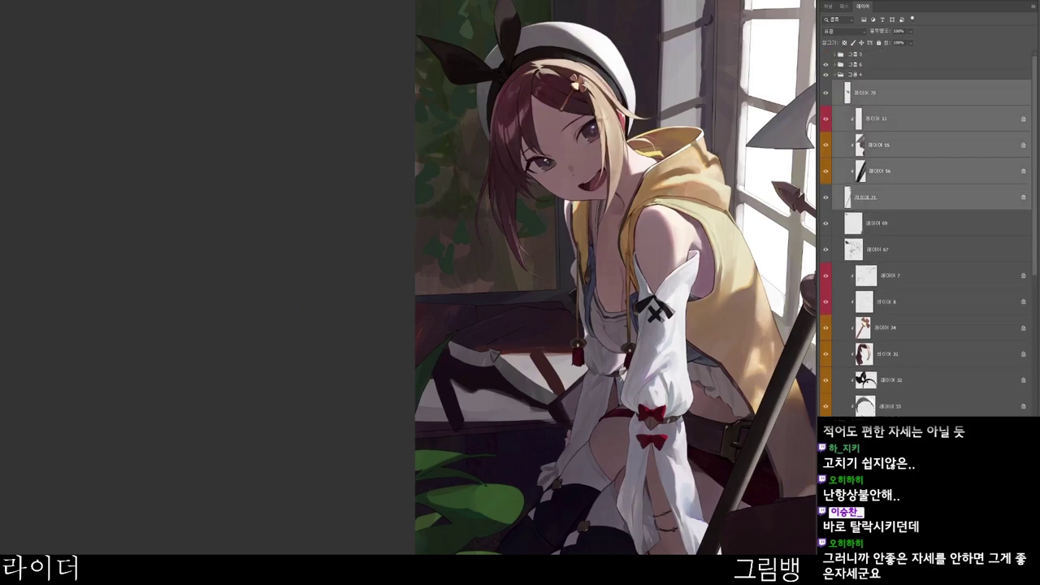
left_click(926, 93)
key("n")
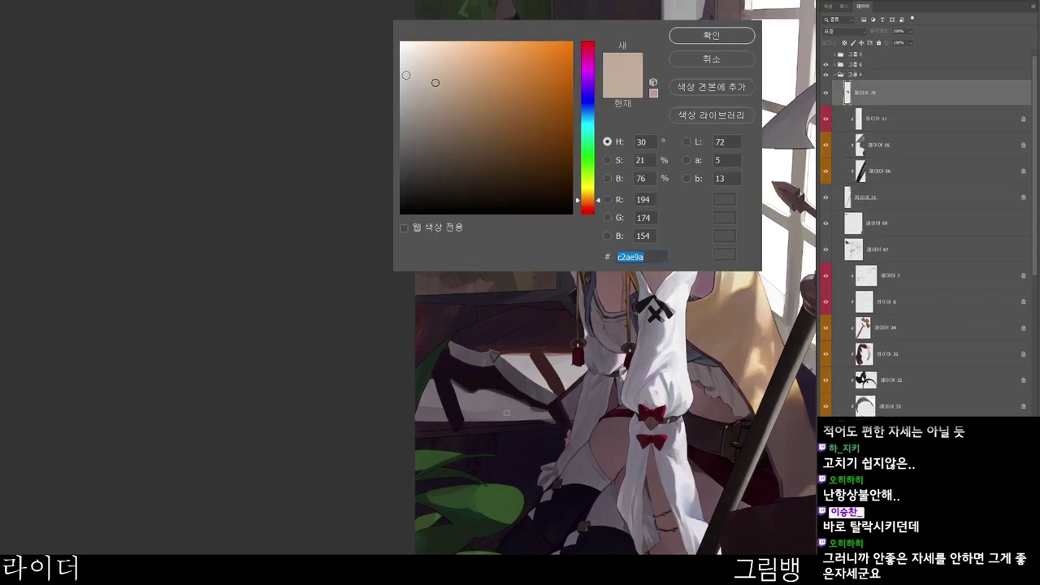
left_click(400, 40)
left_click(738, 36)
left_click_drag(637, 251, 451, 412)
left_click(619, 223, "ctrl")
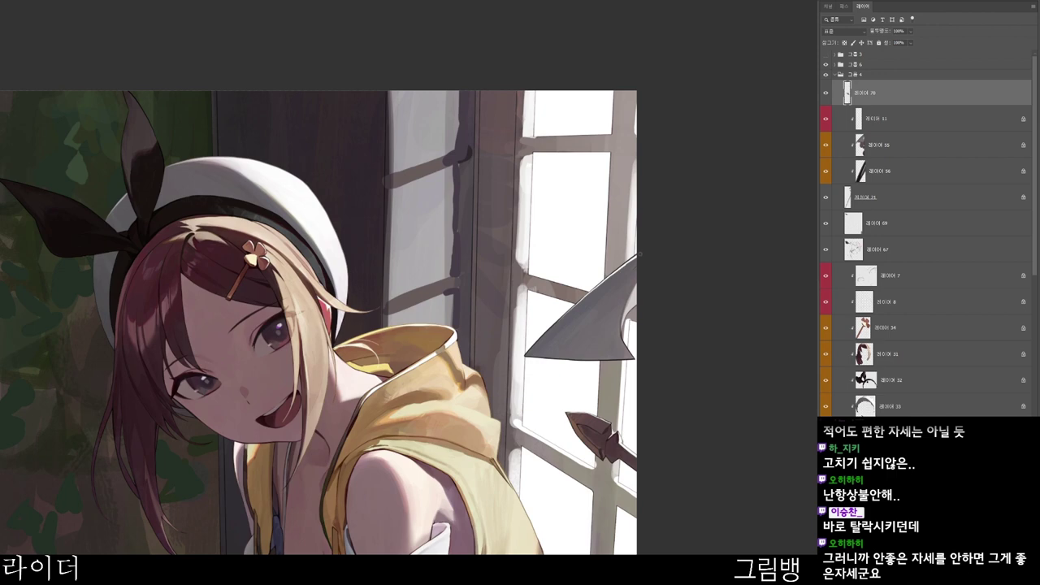
left_click_drag(673, 249, 640, 239)
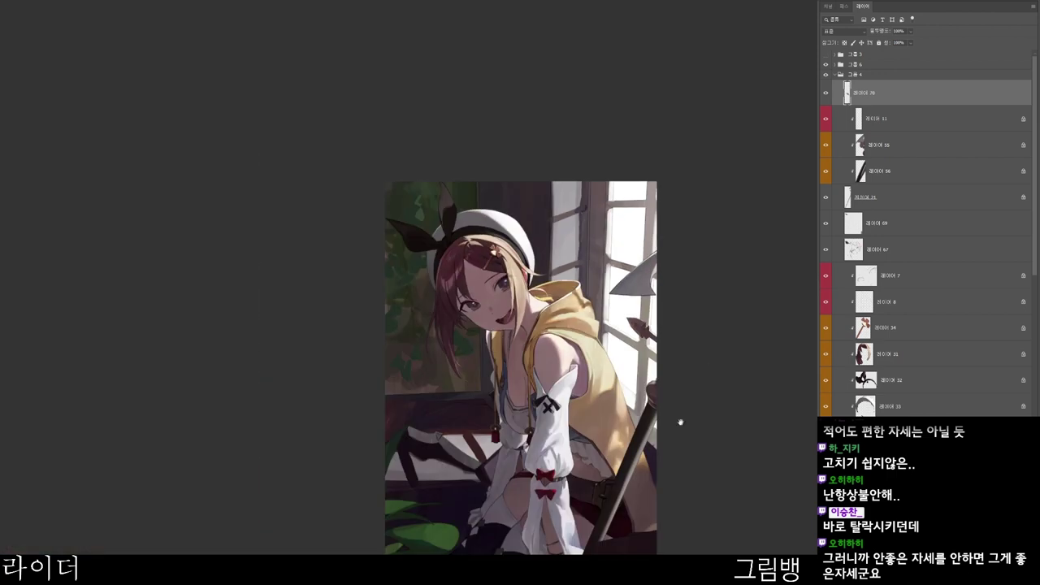
left_click_drag(684, 485, 623, 445)
- Group the layers from 레이어 70 down to 레이어 21, duplicate the group, and merge the copy into one layer
left_click(918, 197, "shift")
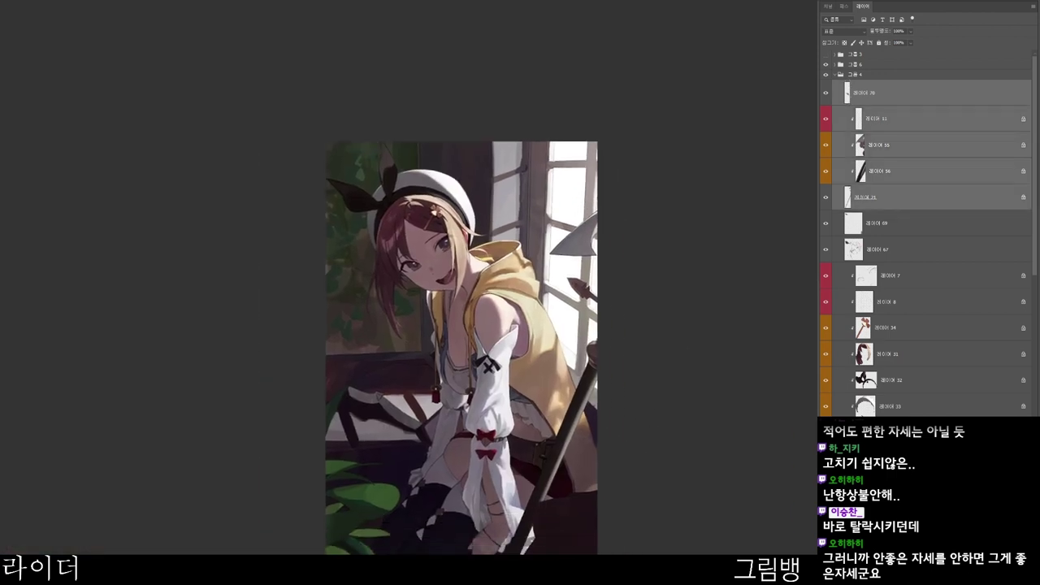
key("ctrl+g")
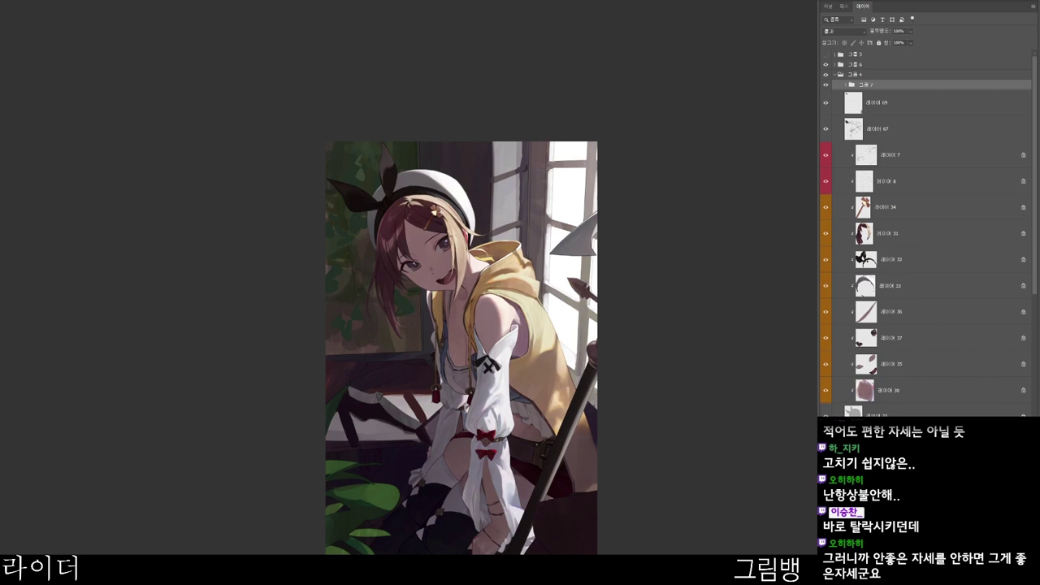
key("ctrl+j")
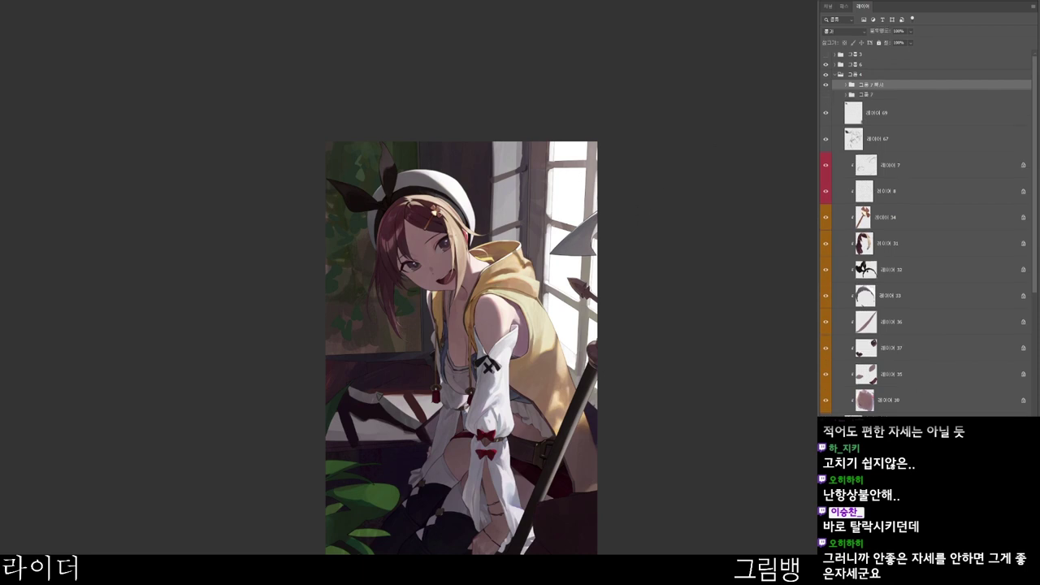
key("ctrl+e")
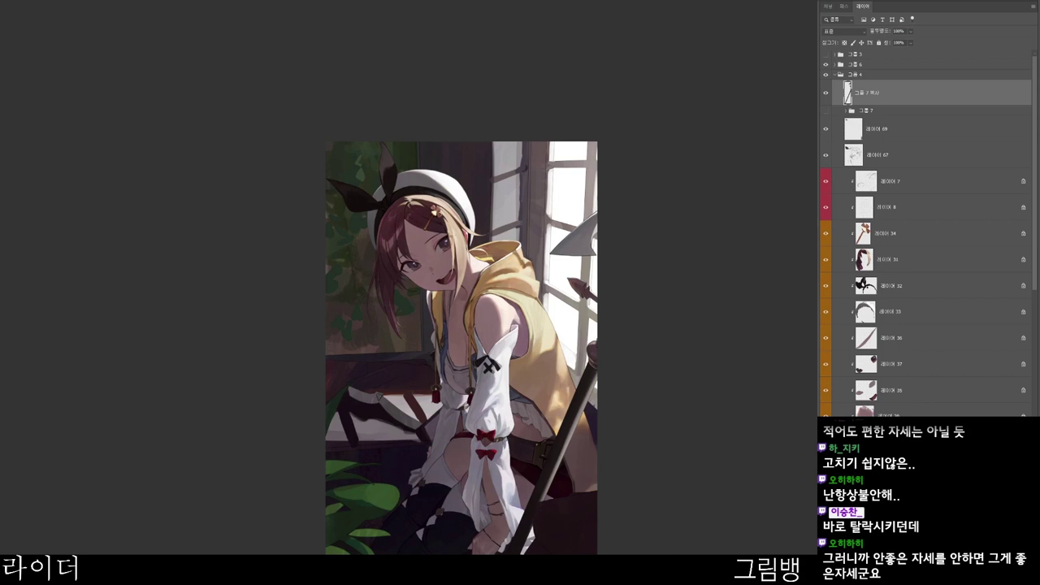
- Make layer 레이어 69 active and set the painting colour to dark brown #503113
key("ctrl+plus")
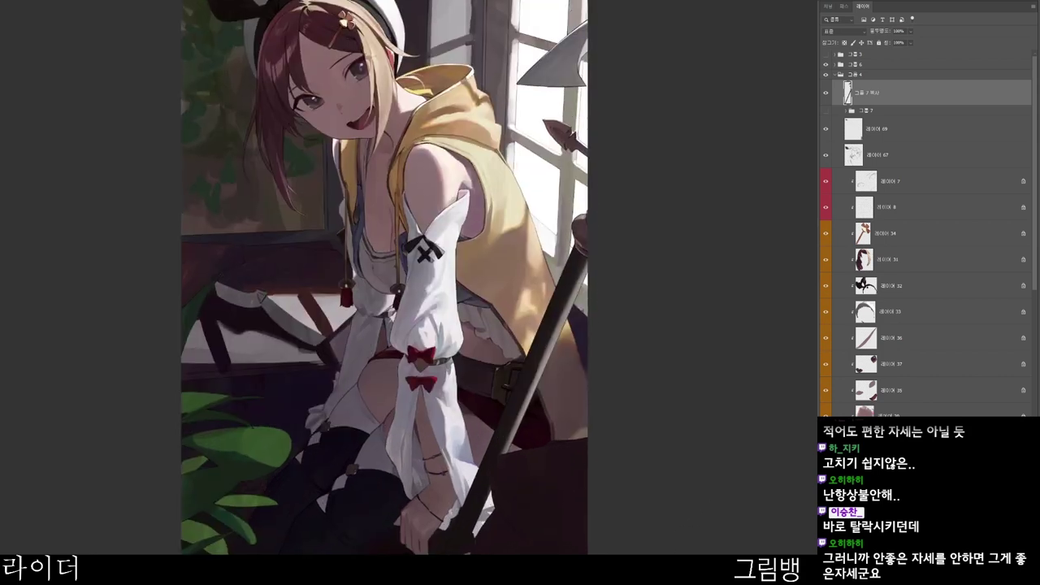
left_click_drag(579, 584, 591, 550)
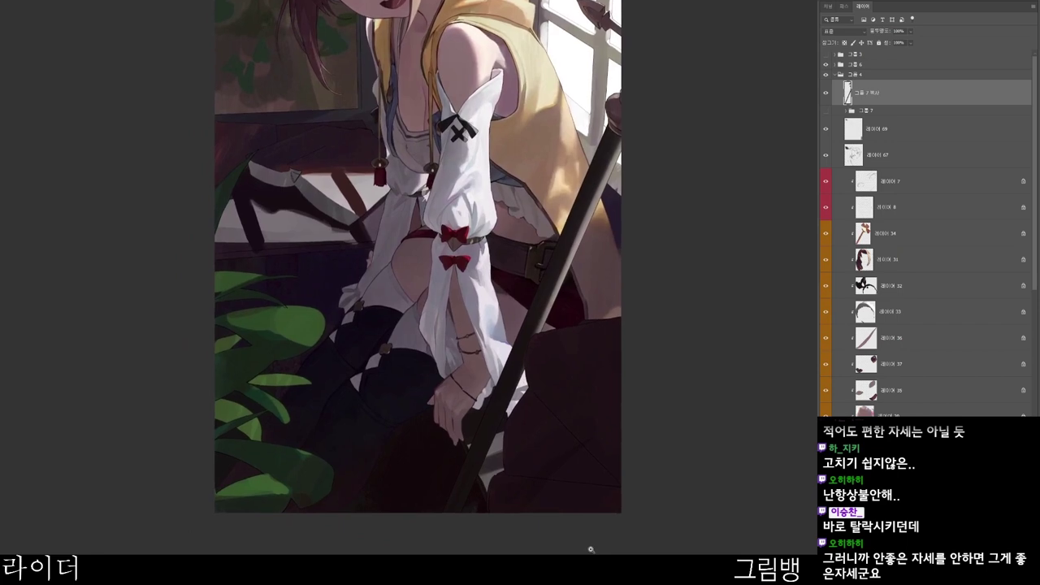
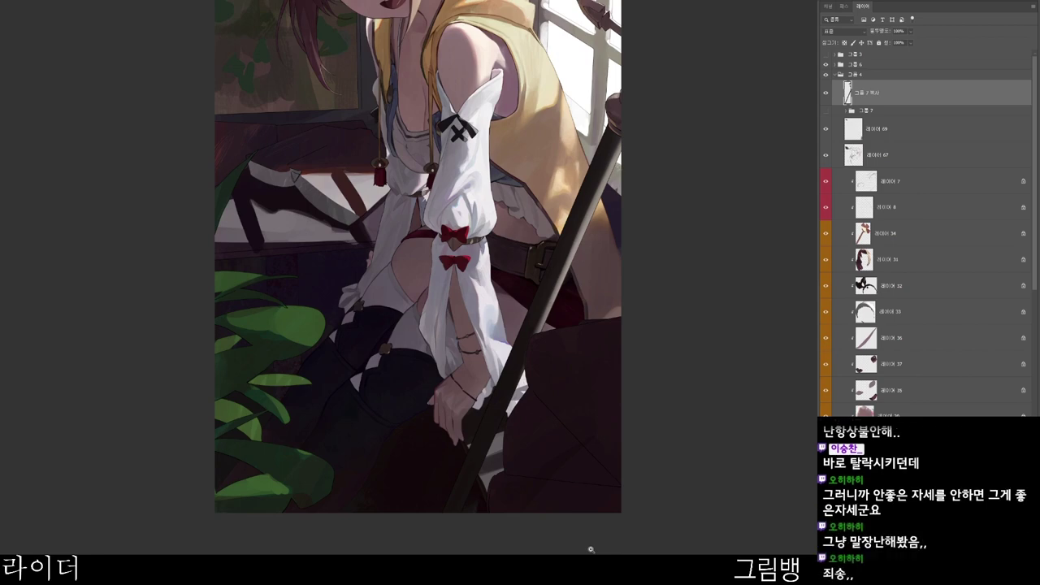
left_click(902, 130)
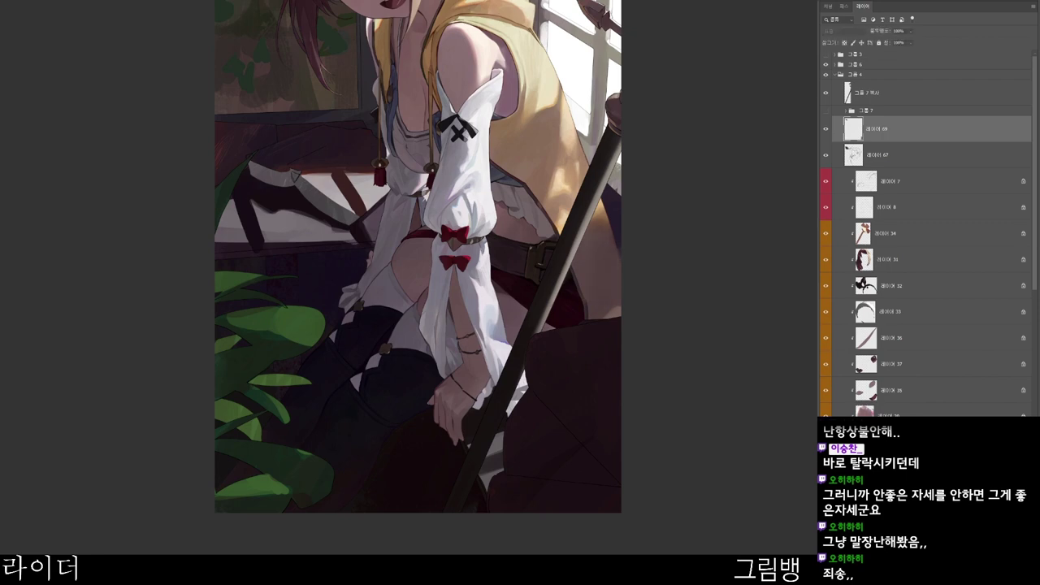
scroll(610, 277, "up", 3)
key("n")
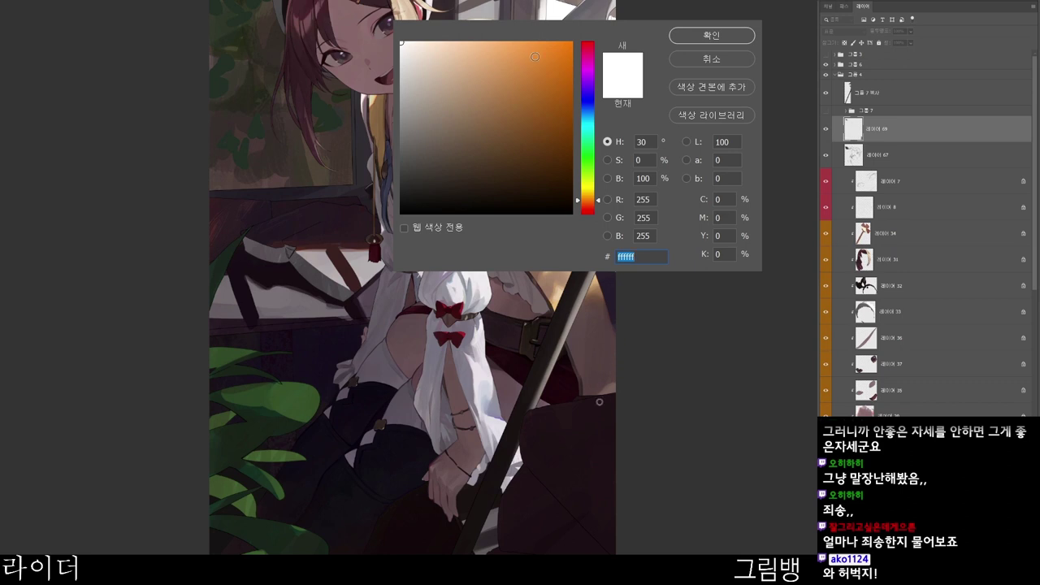
left_click_drag(506, 156, 532, 160)
left_click(701, 36)
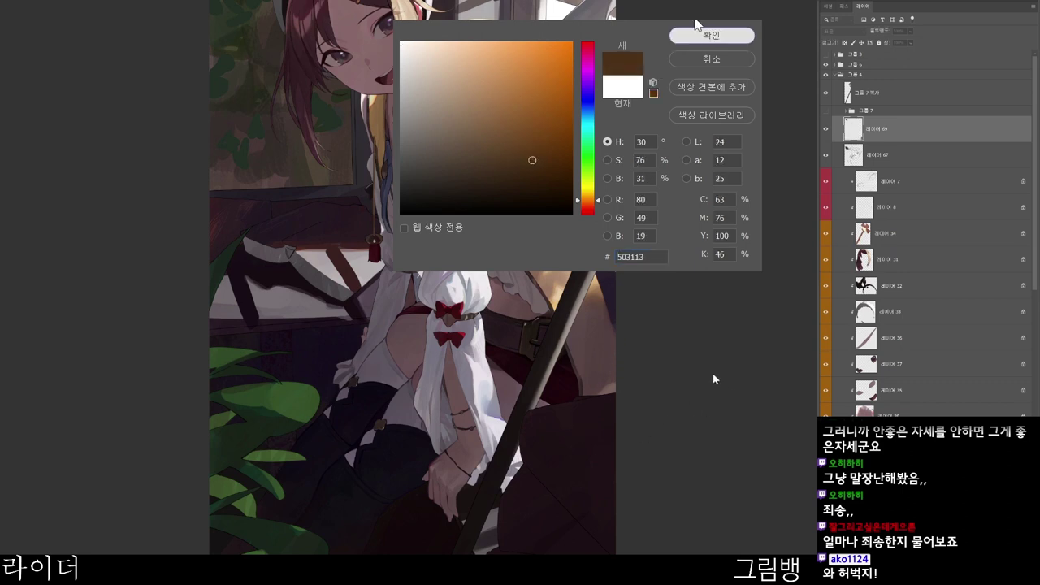
left_click_drag(634, 213, 592, 236)
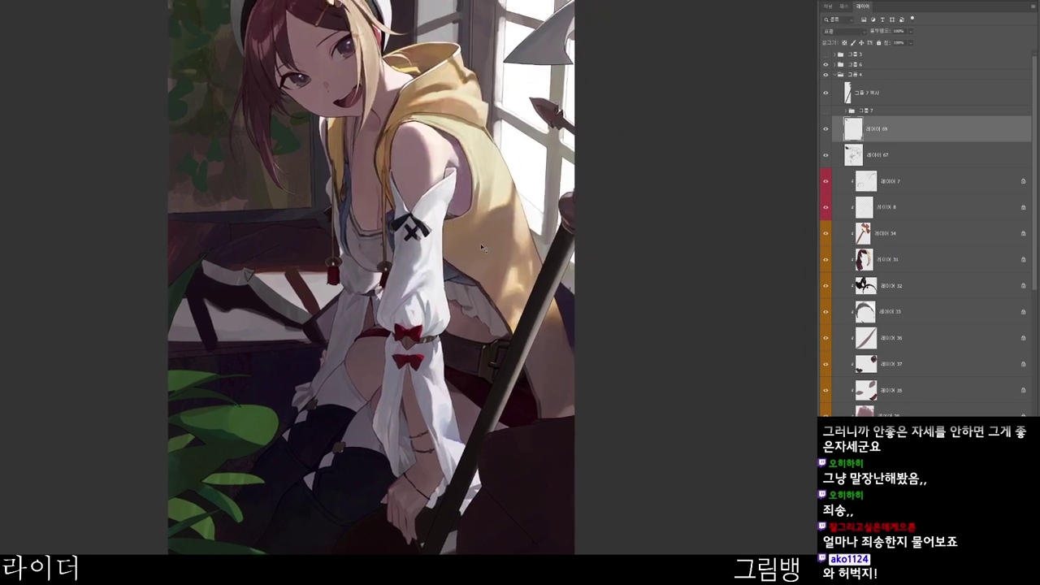
- Select the yellow coat's layer, set the painting colour to #240b08, and touch up the coat's lower edge behind the axe shaft
left_click(522, 253, "ctrl")
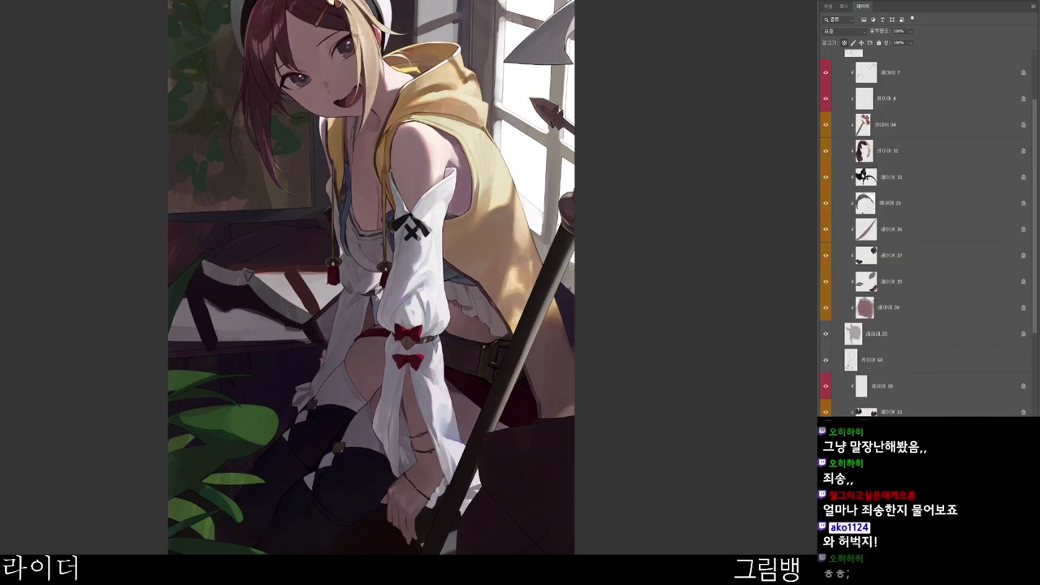
scroll(927, 236, "up", 3)
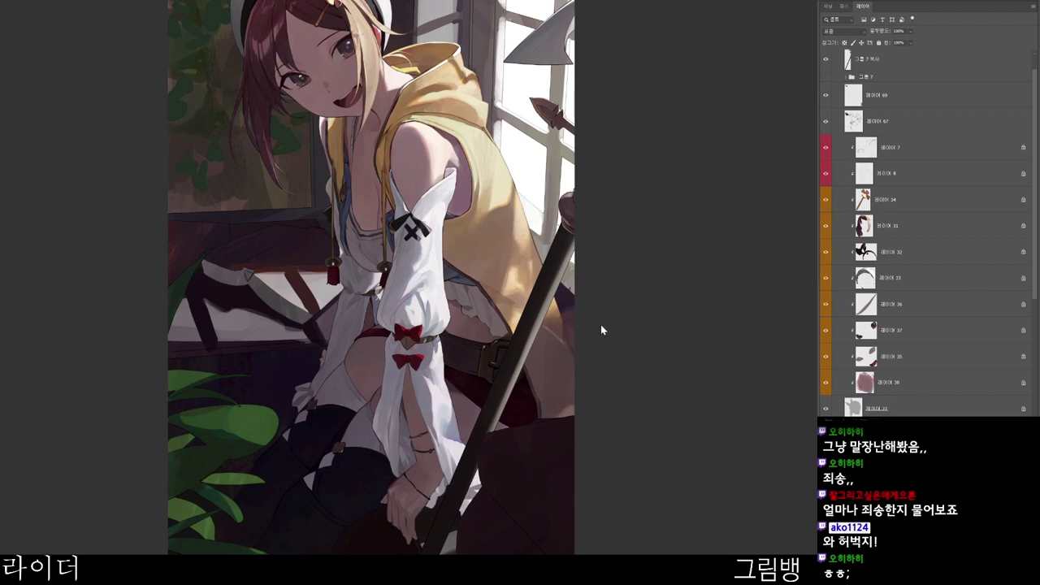
key("n")
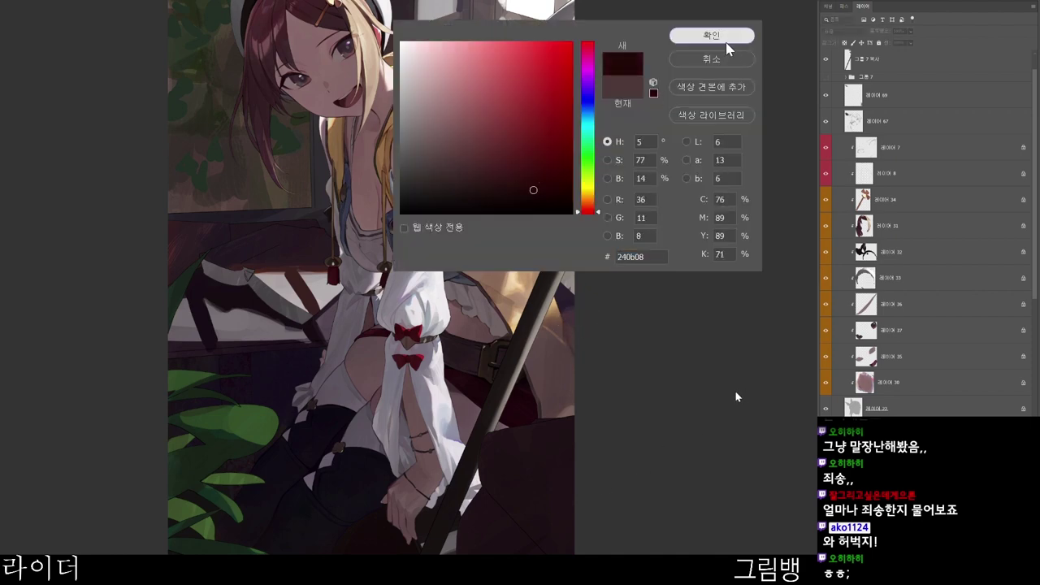
left_click(721, 37)
key("r")
left_click_drag(729, 387, 617, 151)
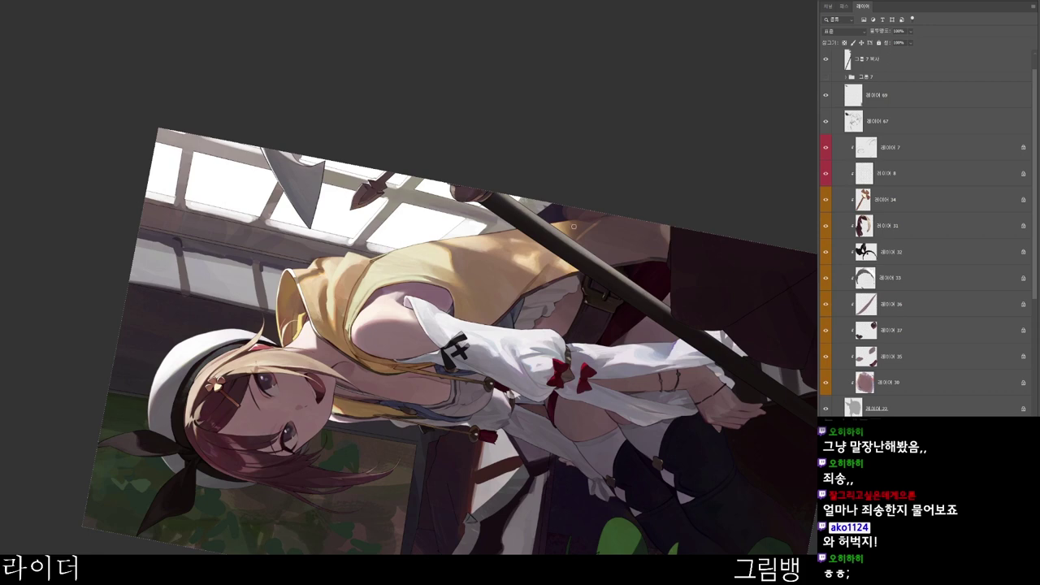
key("r")
left_click_drag(700, 260, 606, 331)
key("Escape")
key("space")
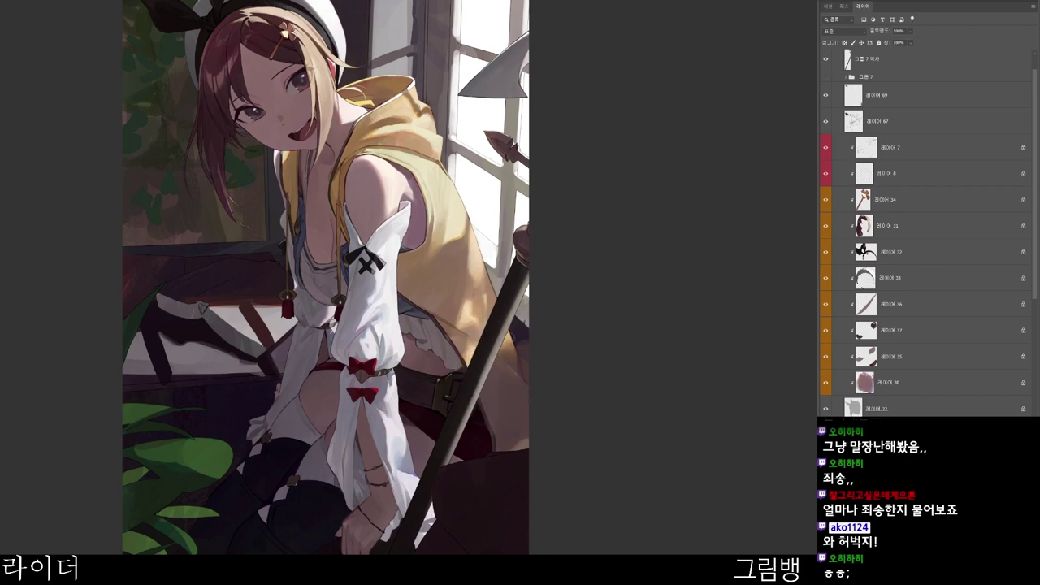
- Check the light and dark values of the whole illustration in a greyscale proof preview, and return to full colour
mouse_move(541, 465)
left_mouse_down()
mouse_move(508, 399)
mouse_move(477, 260)
left_mouse_up()
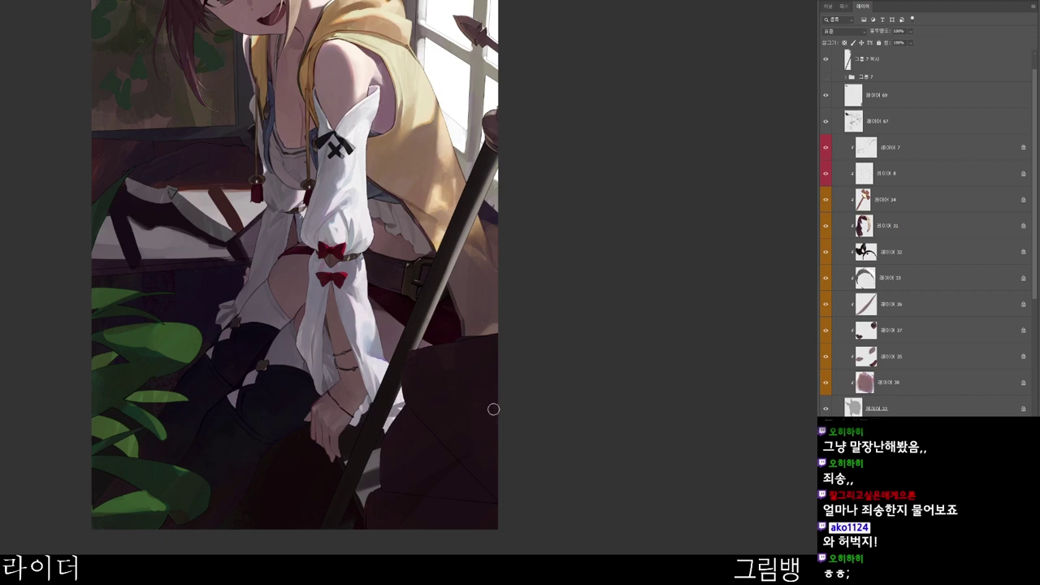
left_click_drag(455, 502, 578, 482)
scroll(637, 494, "down", 1)
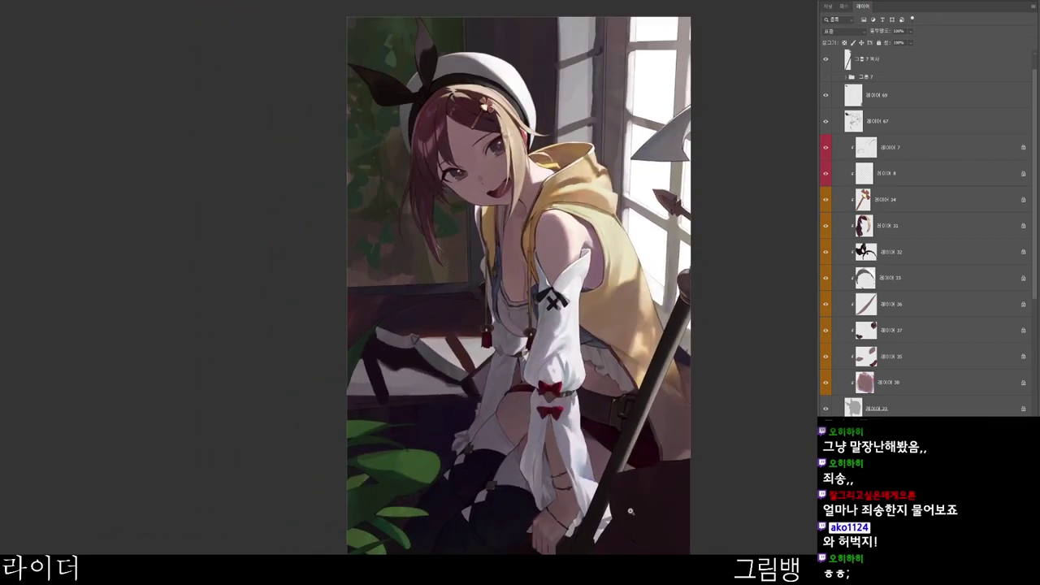
left_click_drag(619, 581, 641, 545)
key("ctrl+y")
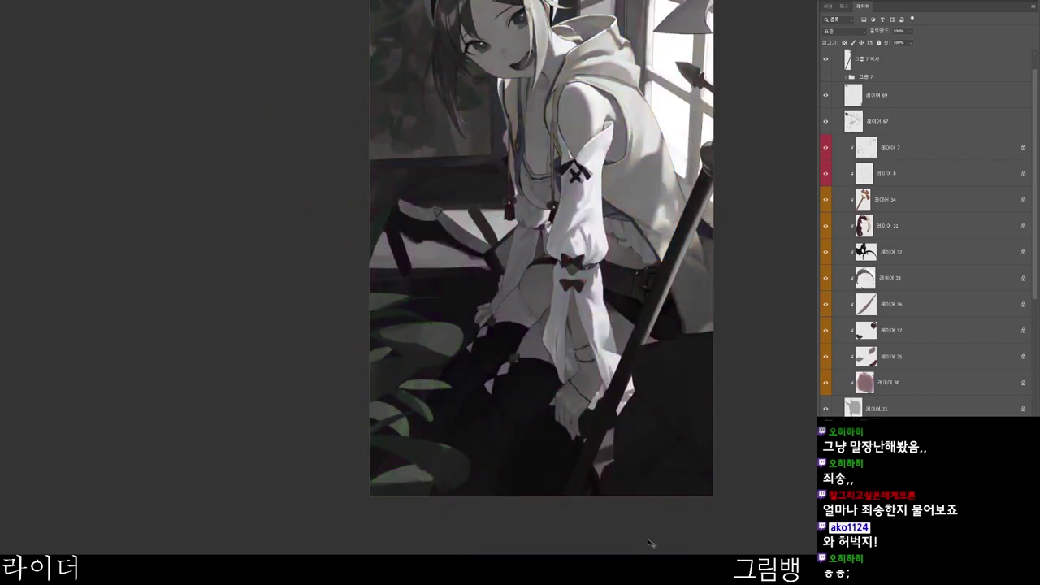
left_click_drag(656, 509, 636, 553)
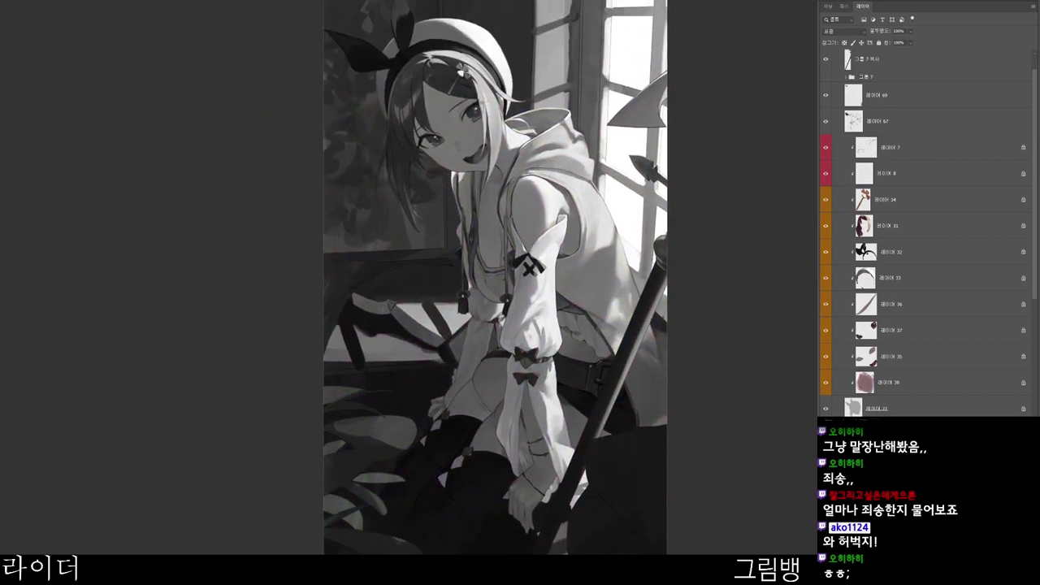
key("ctrl+y")
- Make layer 레이어 67 active and sample the shadow colour on the character's nose for painting
left_click_drag(478, 121, 499, 107)
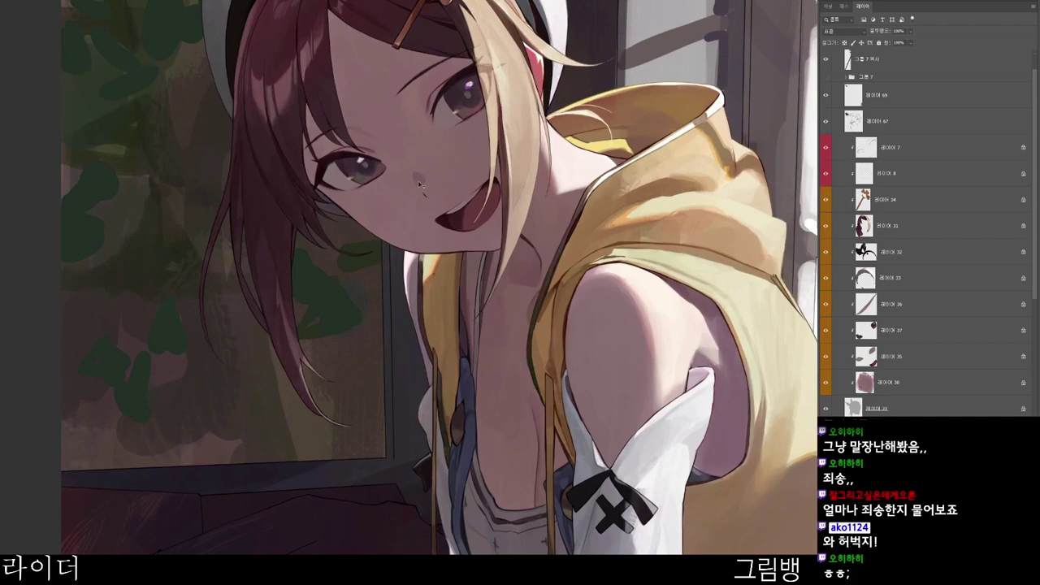
left_click(453, 192, "ctrl")
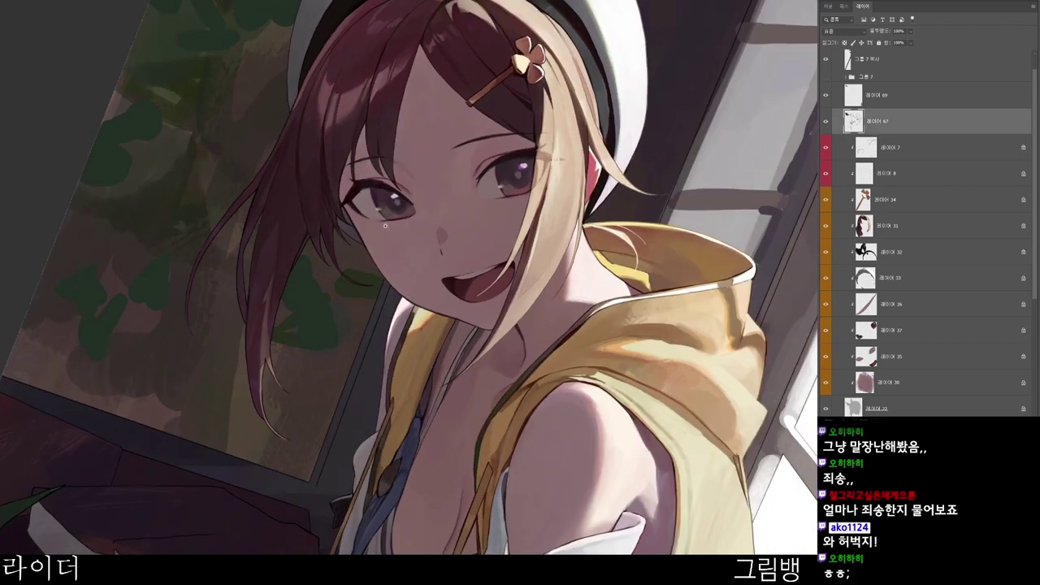
scroll(385, 225, "up", 2)
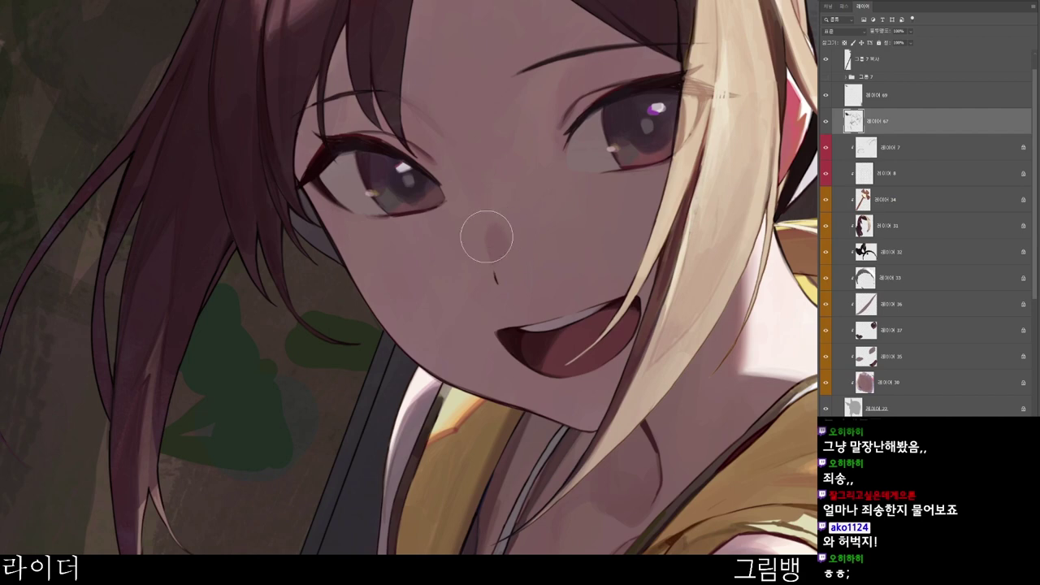
left_click(496, 241, "alt")
scroll(607, 143, "down", 2)
key("r")
left_click_drag(678, 289, 575, 352)
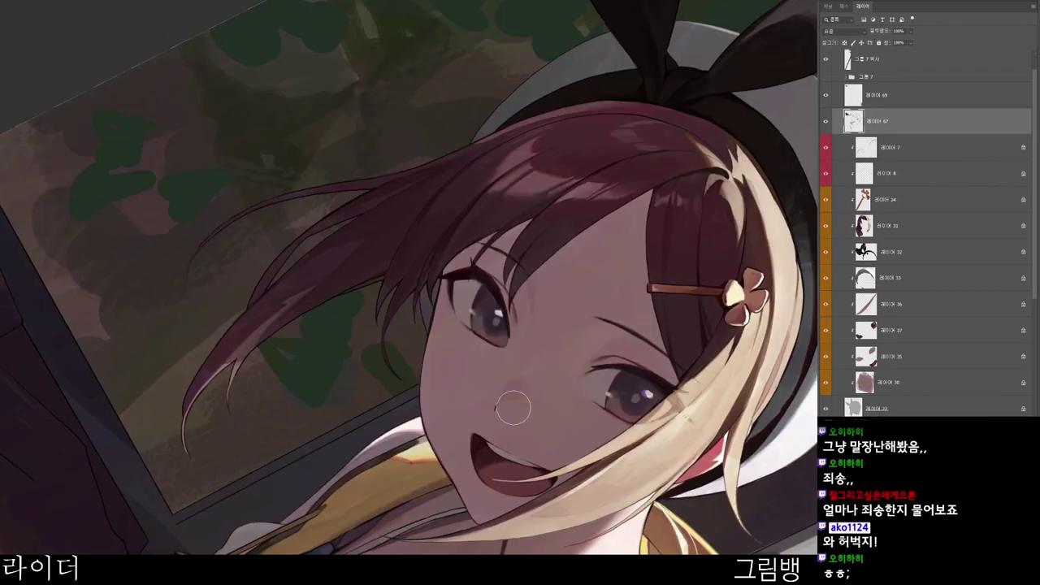
- Refine the soft shadow on the character's nose from several canvas angles
scroll(513, 408, "up", 3)
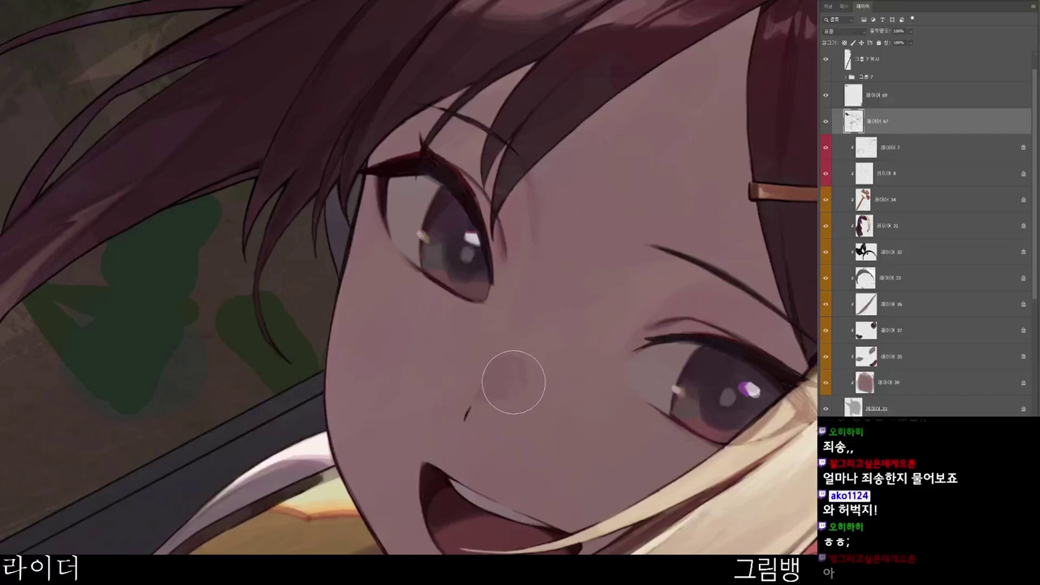
scroll(528, 373, "down", 2)
key("r")
mouse_move(565, 427)
left_mouse_down()
mouse_move(598, 189)
mouse_move(591, 150)
left_mouse_up()
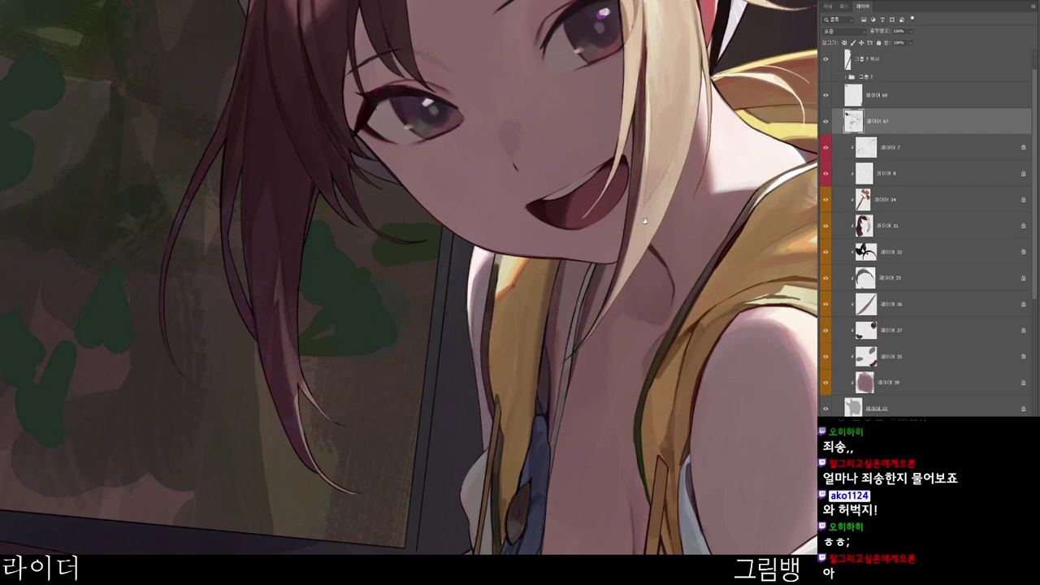
left_click_drag(644, 221, 568, 283)
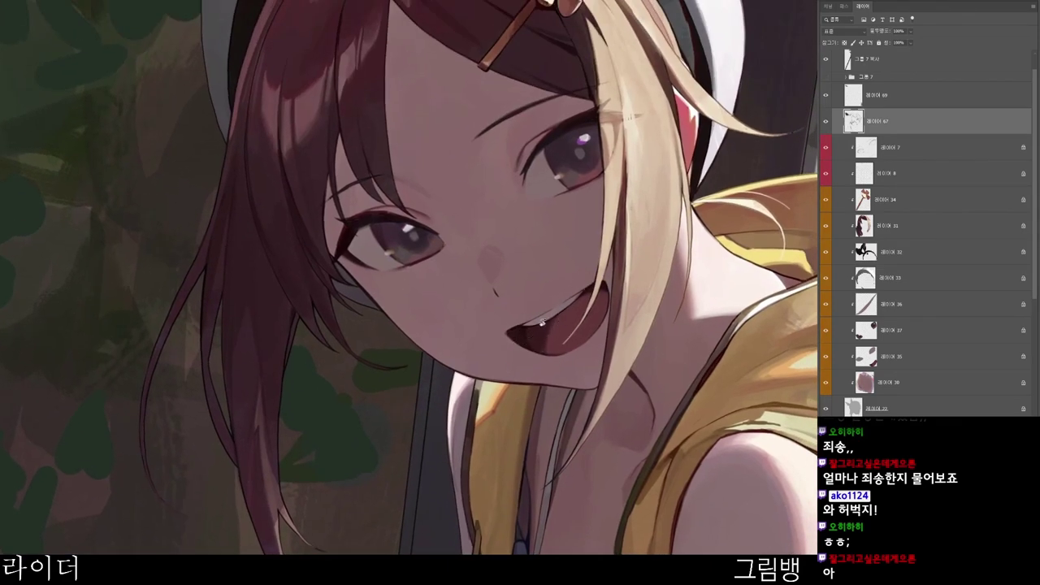
left_click_drag(542, 323, 536, 379)
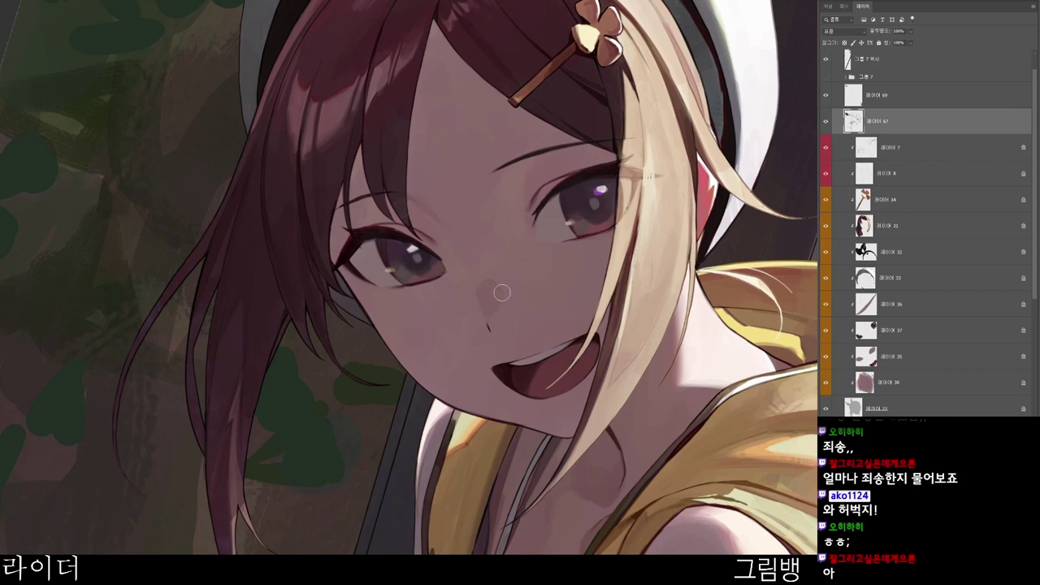
- Set the painting colour to #623a37 and touch up the small line at the tip of the character's nose
scroll(530, 243, "down", 2)
key("n")
left_click(477, 146)
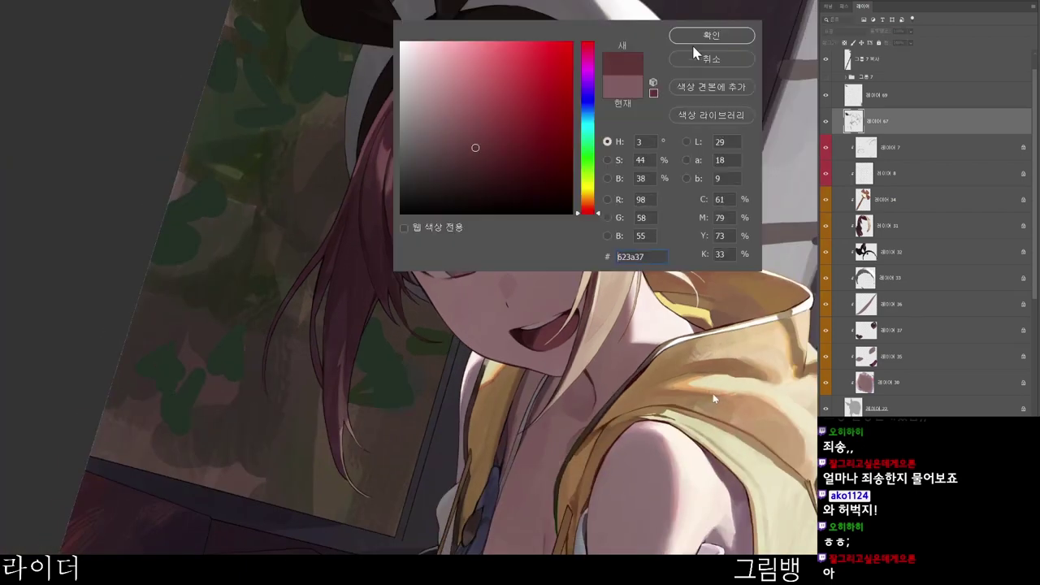
left_click(706, 34)
left_click_drag(569, 315, 546, 386)
scroll(547, 387, "up", 2)
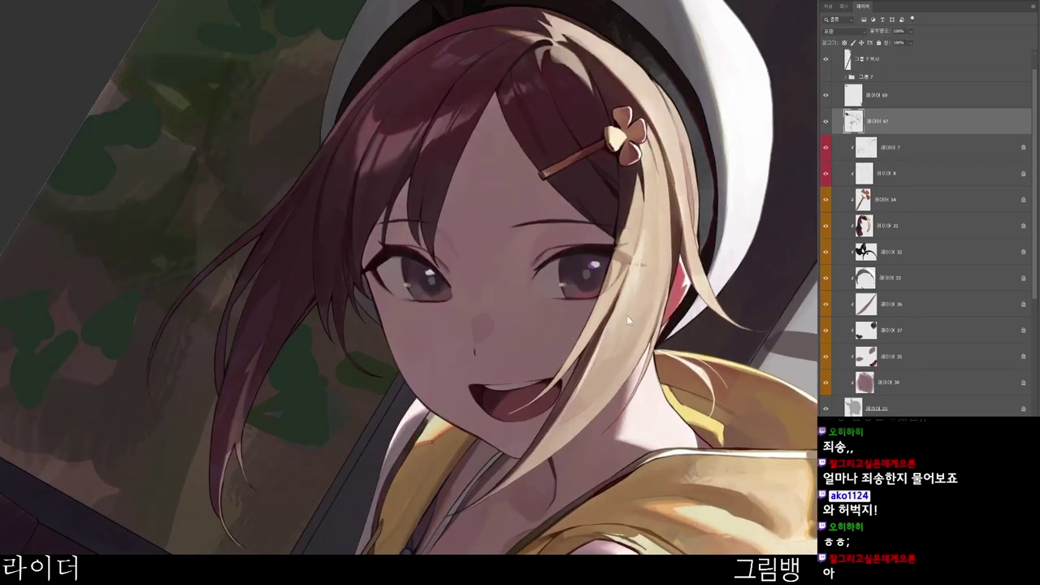
scroll(467, 346, "up", 3)
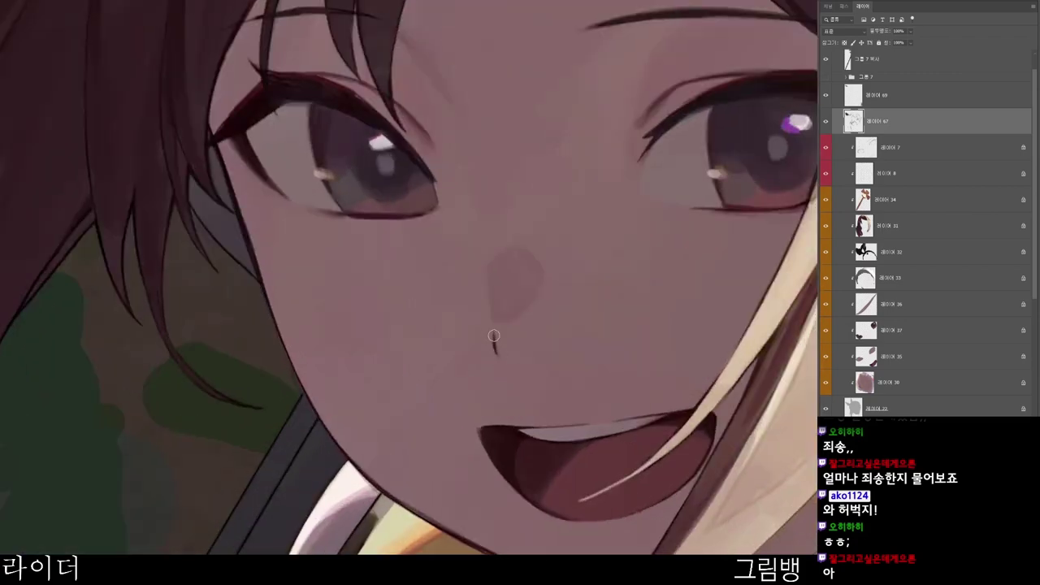
scroll(638, 345, "down", 5)
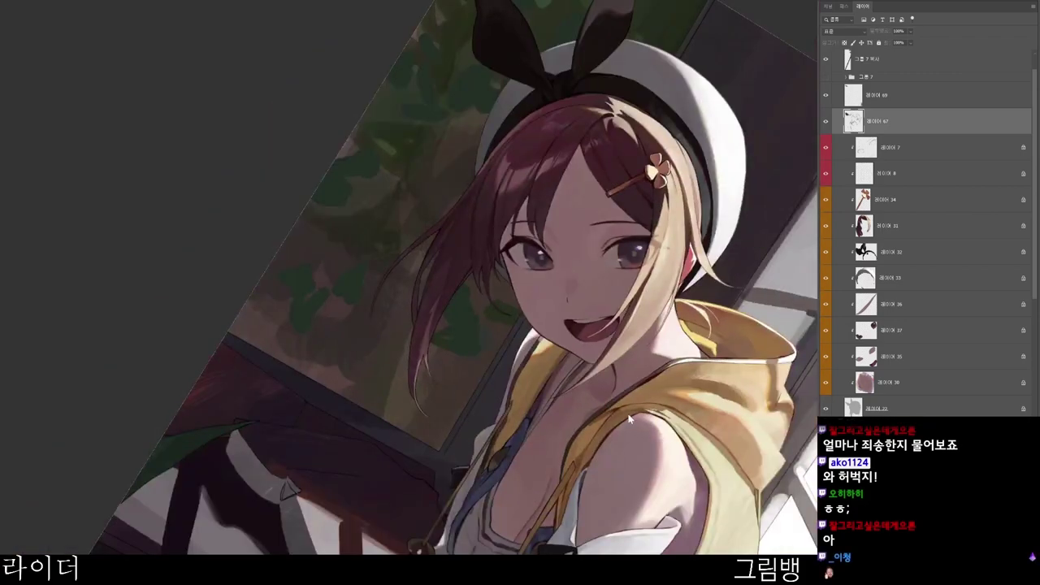
- Refine the soft shading on the nose and face, checking it at a tilted canvas angle
left_click(724, 35)
key("r")
left_click_drag(615, 341, 568, 245)
left_click_drag(568, 244, 533, 338)
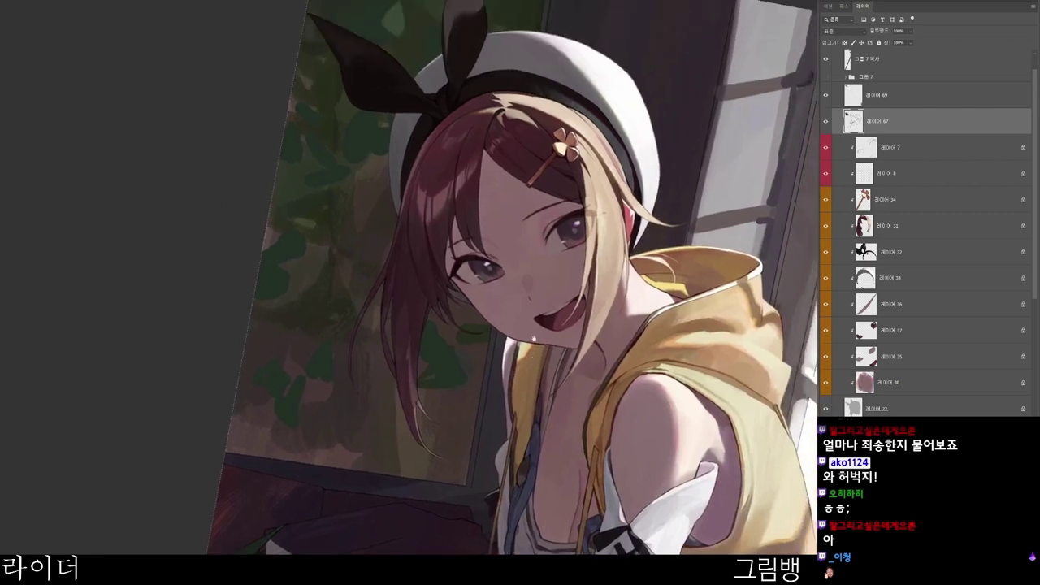
scroll(497, 260, "up", 4)
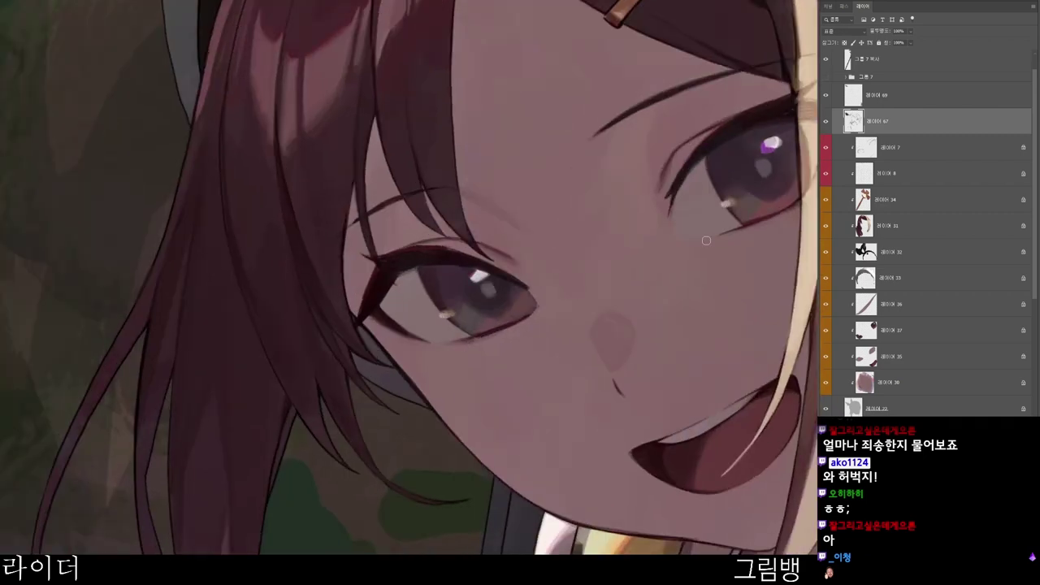
scroll(785, 212, "down", 5)
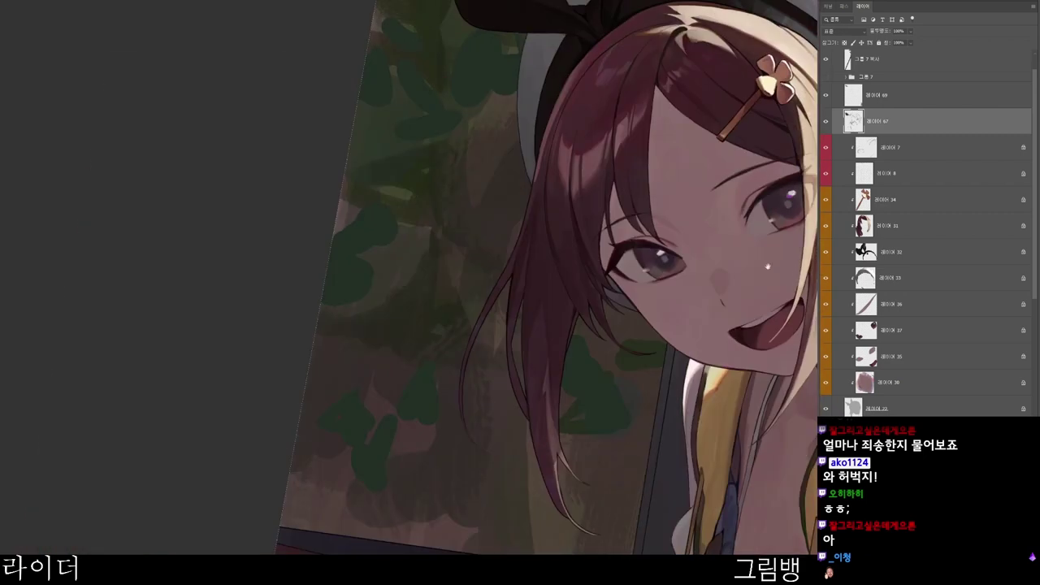
scroll(543, 360, "up", 2)
- Add a new empty layer for the cheek blush and place it above layer 레이어 69
key("r")
left_click_drag(652, 435, 588, 506)
left_click_drag(487, 555, 541, 462)
key("ctrl+shift+alt+n")
left_click_drag(886, 121, 886, 83)
scroll(549, 216, "up", 3)
key("r")
left_click_drag(594, 298, 597, 293)
left_click_drag(670, 305, 537, 305)
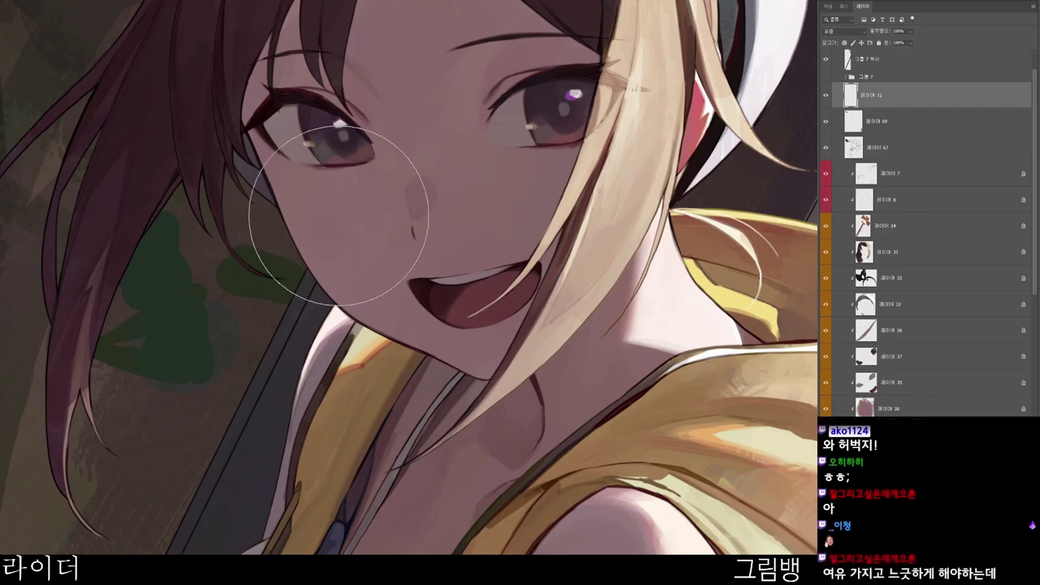
- Set the painting colour to #aa635f and paint soft blush on both cheeks with a large soft brush
mouse_move(337, 212)
left_mouse_down()
mouse_move(332, 223)
mouse_move(334, 208)
left_mouse_up()
key("ctrl+z")
key("n")
left_click(478, 99)
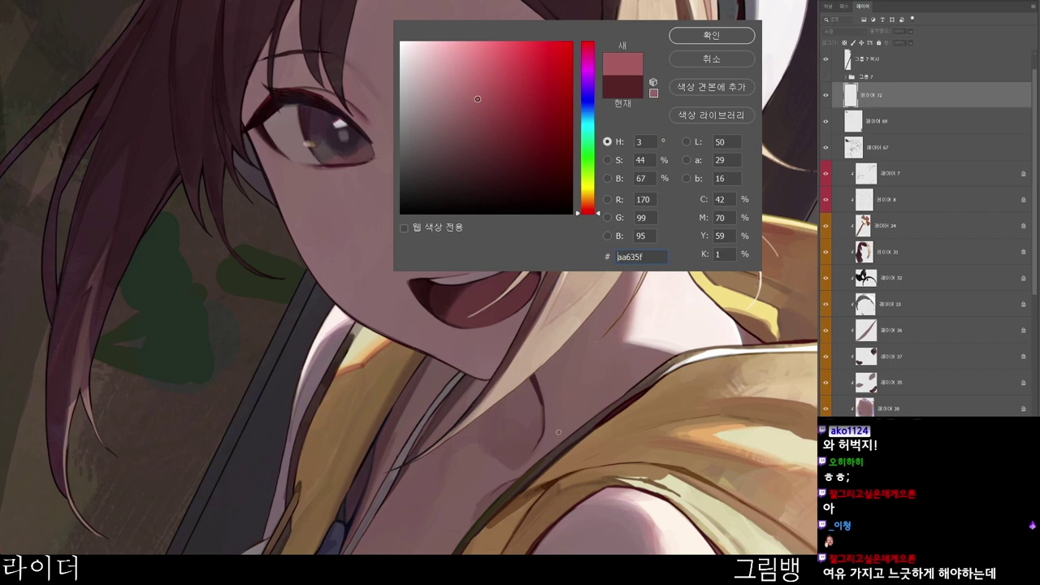
left_click(706, 37)
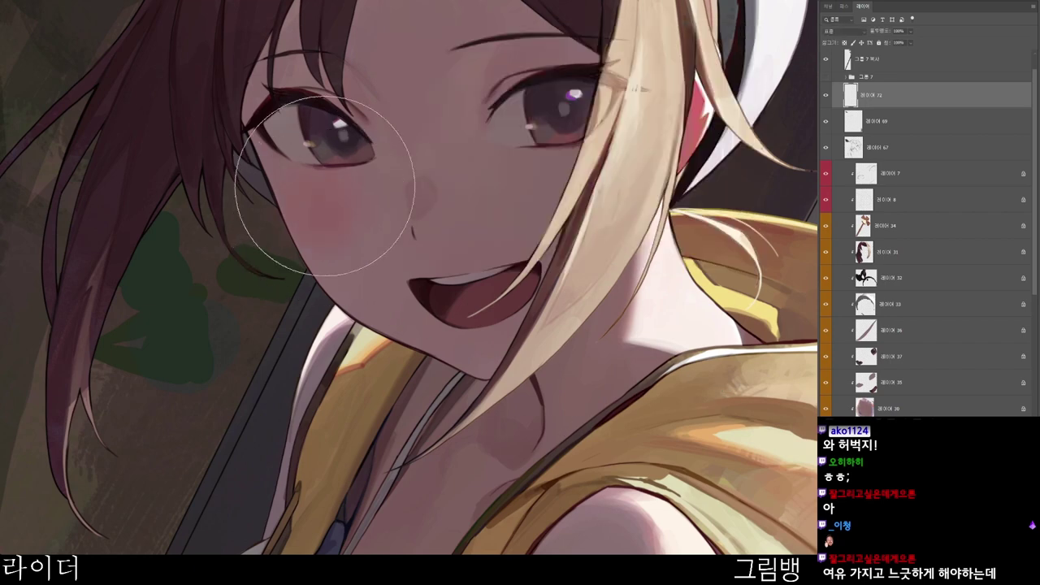
mouse_move(325, 186)
left_mouse_down()
mouse_move(367, 215)
mouse_move(323, 230)
mouse_move(377, 184)
left_mouse_up()
key("ctrl+z")
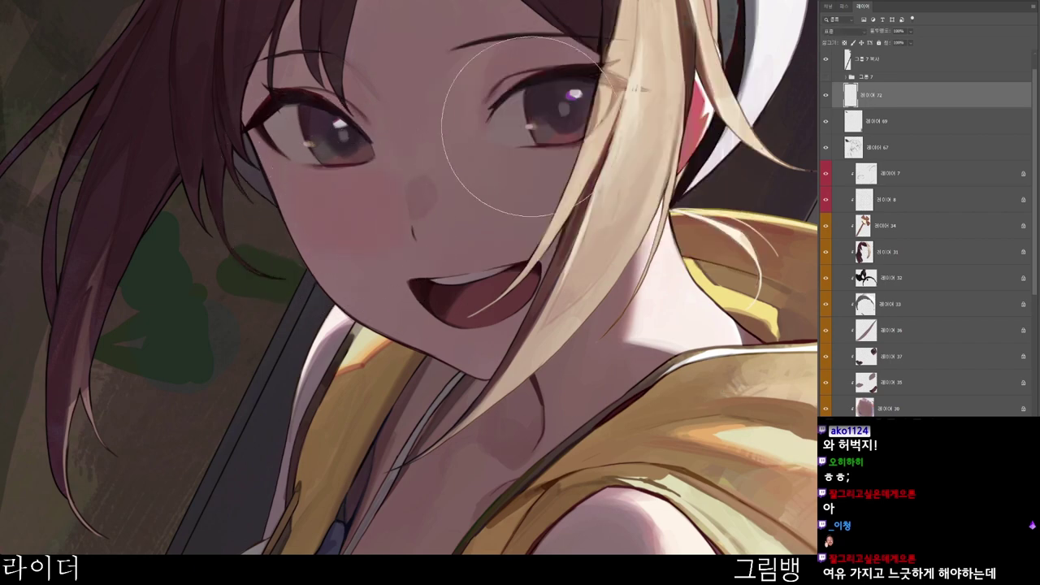
mouse_move(522, 127)
left_mouse_down()
mouse_move(507, 207)
mouse_move(492, 208)
mouse_move(531, 185)
mouse_move(561, 202)
mouse_move(491, 184)
mouse_move(512, 170)
mouse_move(538, 181)
mouse_move(545, 217)
mouse_move(518, 193)
mouse_move(510, 168)
mouse_move(540, 203)
mouse_move(530, 159)
left_mouse_up()
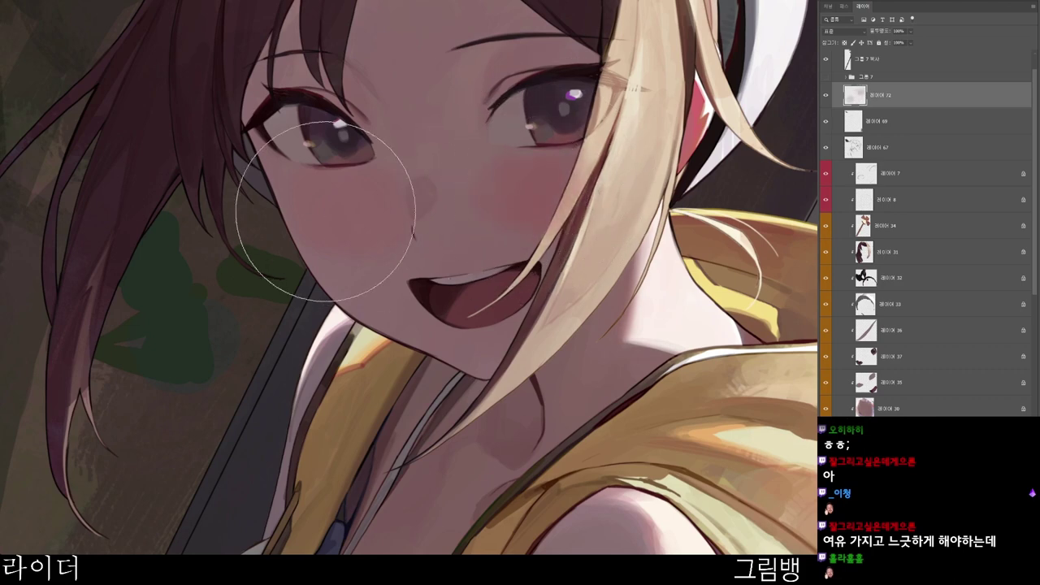
left_click_drag(325, 211, 334, 186)
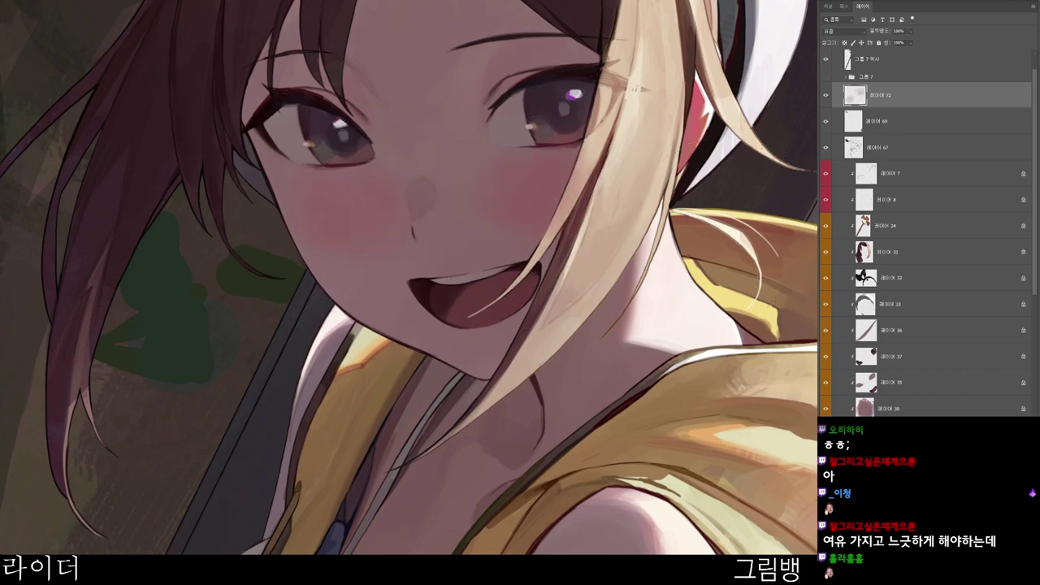
- Set the blush layer to Multiply at reduced opacity and recolour the blush a lighter pink with its transparent pixels locked
key("alt+shift+m")
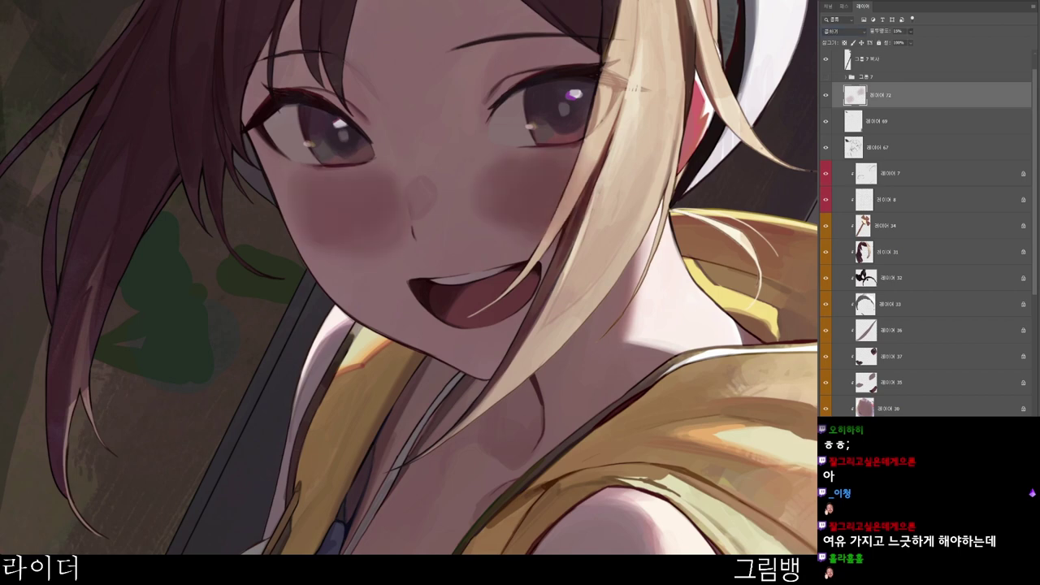
left_click(826, 95)
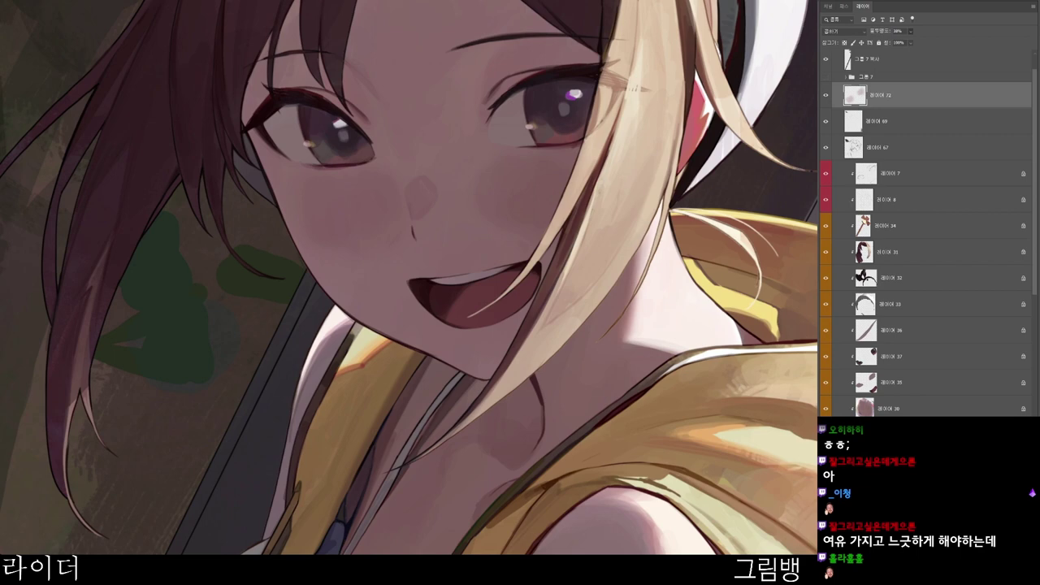
key("/")
key("n")
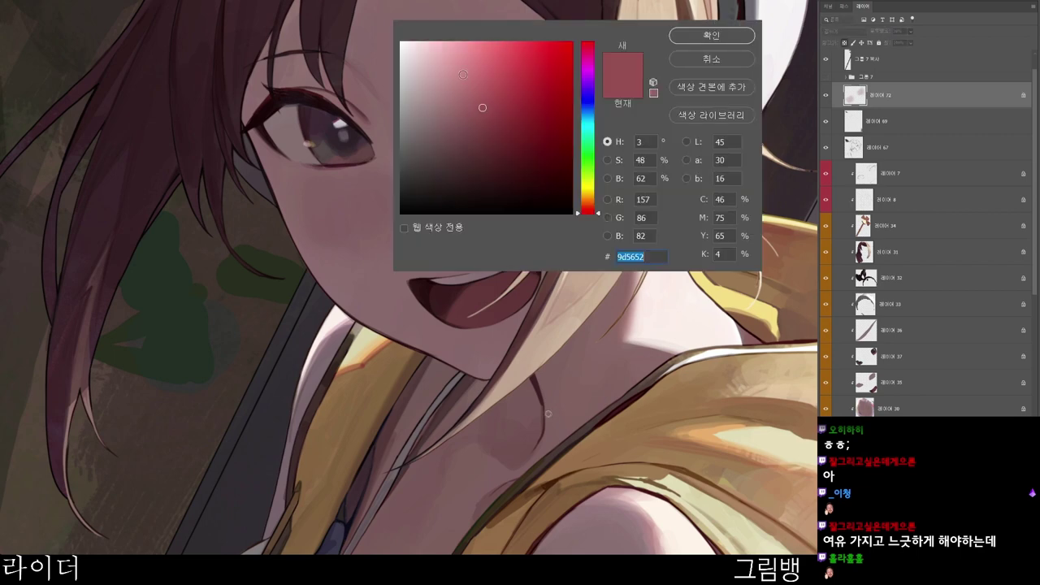
left_click_drag(480, 89, 466, 42)
left_click(688, 39)
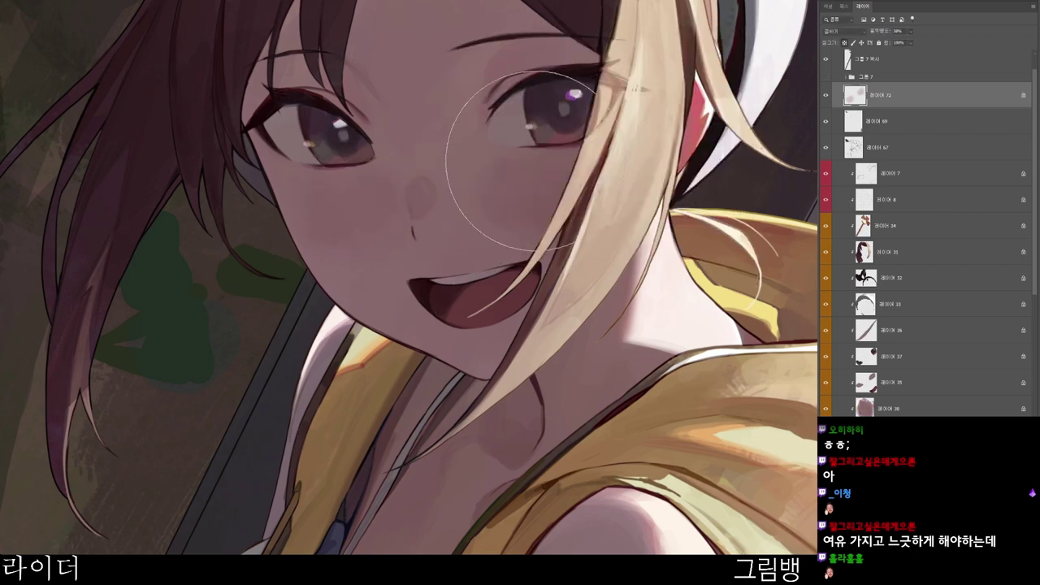
scroll(546, 197, "down", 1)
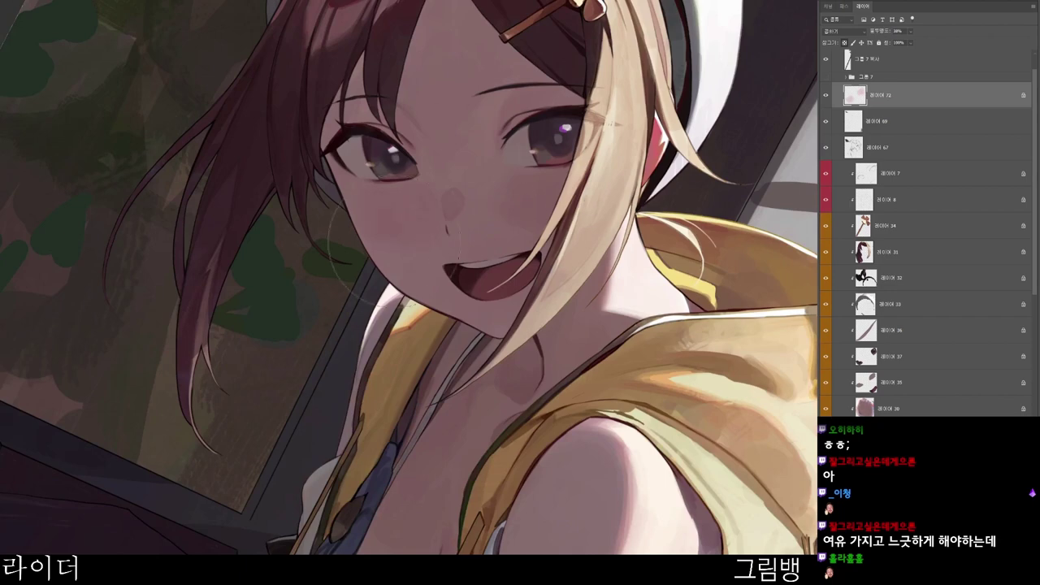
left_click_drag(414, 208, 291, 244)
- Transform the blush layer to fine-tune its rotation and position on the cheeks
key("ctrl+t")
left_click_drag(624, 176, 626, 188)
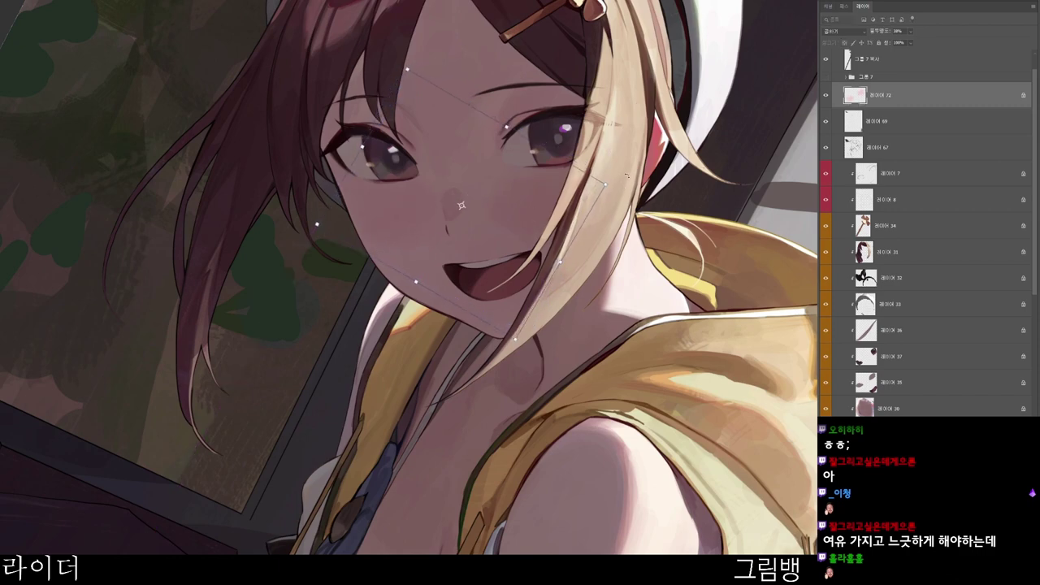
key("Return")
key("ctrl+t")
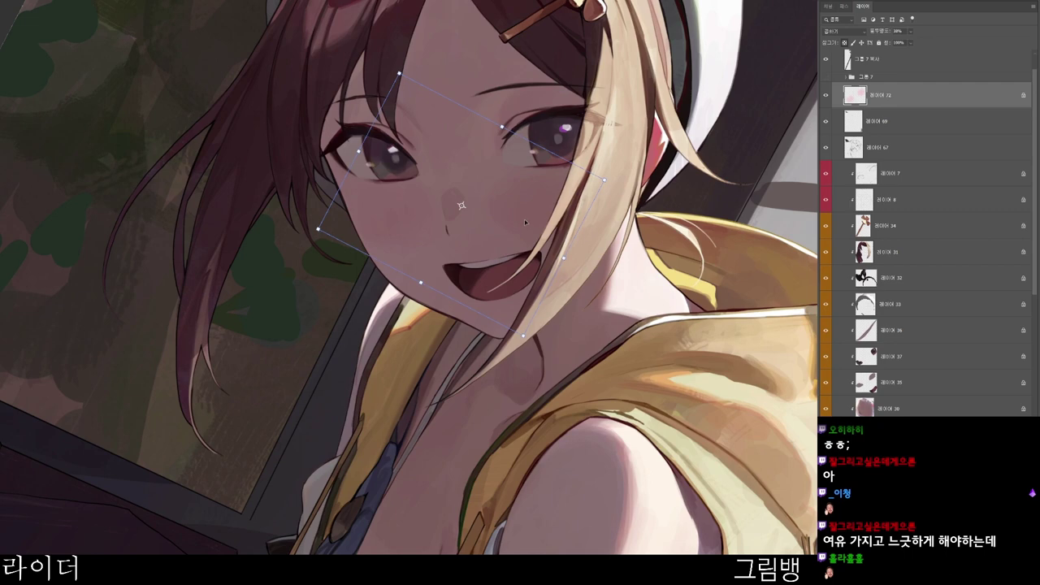
left_click_drag(524, 219, 521, 212)
key("Return")
- Add a new layer above the blush and set the painting colour to #bc5d5d for accents on the face
key("ctrl+shift+alt+n")
key("r")
left_click_drag(603, 370, 615, 316)
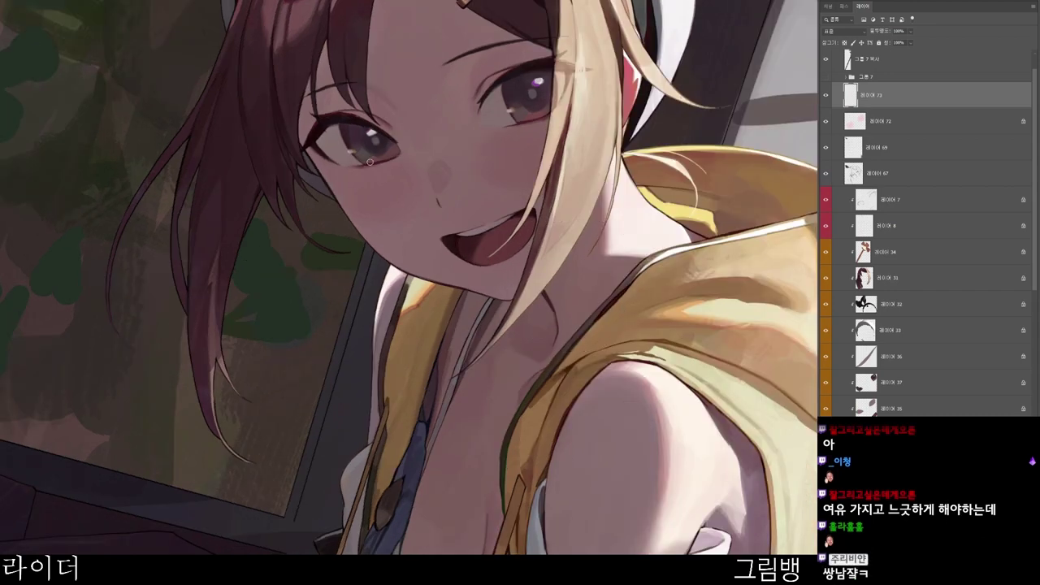
key("ctrl+z")
key("n")
left_click_drag(481, 58, 490, 93)
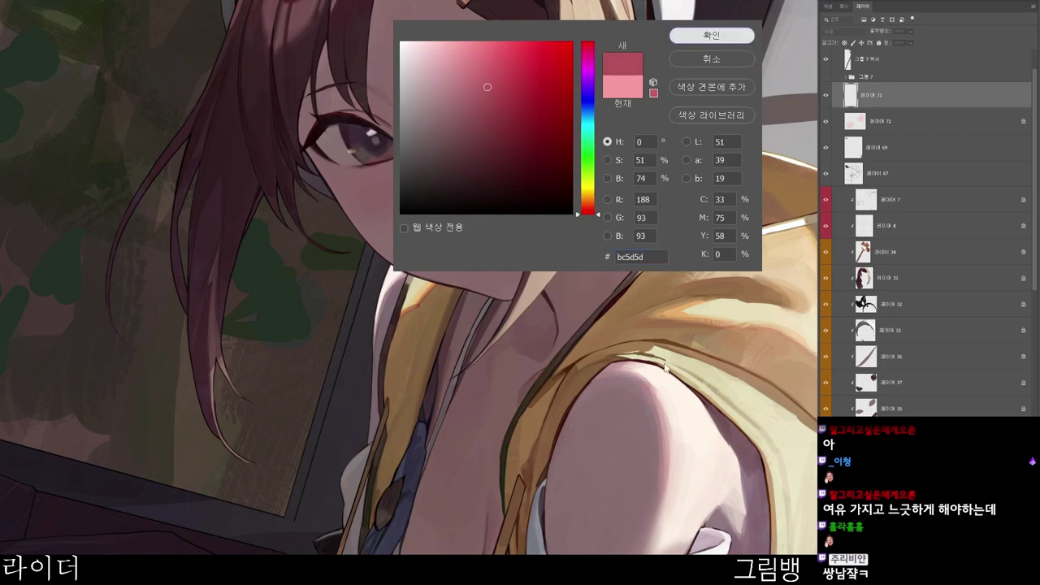
left_click(699, 41)
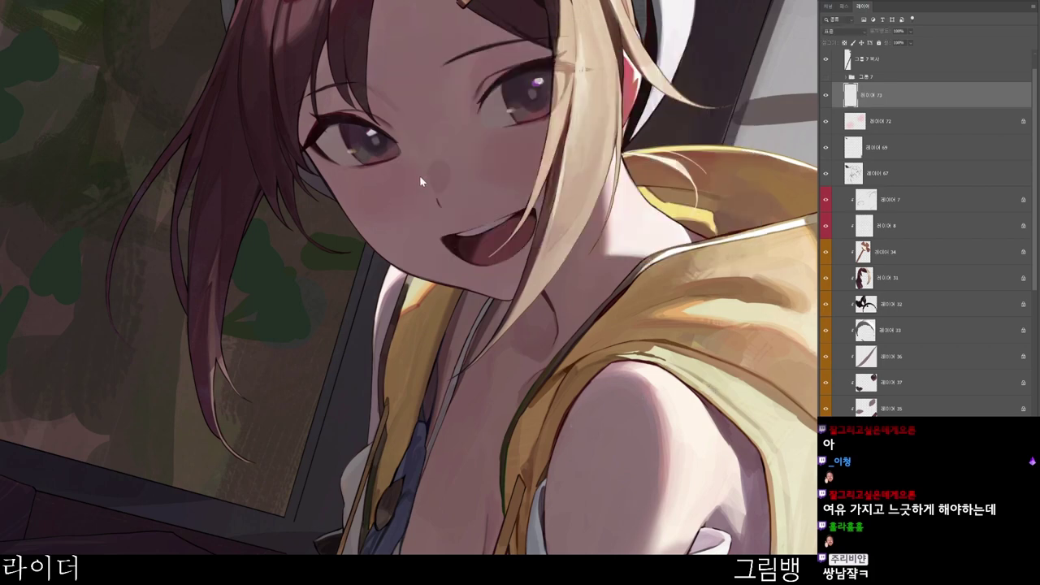
- Darken the red painting colour, try accent strokes on the blushing cheek, and undo the last two strokes
key("n")
left_click_drag(508, 78, 515, 128)
left_click(712, 32)
left_click_drag(358, 186, 347, 215)
key("ctrl+z")
key("ctrl+z")
- Review the whole illustration with the canvas turned back upright
scroll(538, 138, "down", 3)
key("r")
left_click_drag(621, 76, 665, 379)
scroll(676, 417, "down", 2)
key("r")
left_click_drag(556, 543, 785, 409)
left_click_drag(789, 412, 621, 268)
scroll(584, 513, "down", 2)
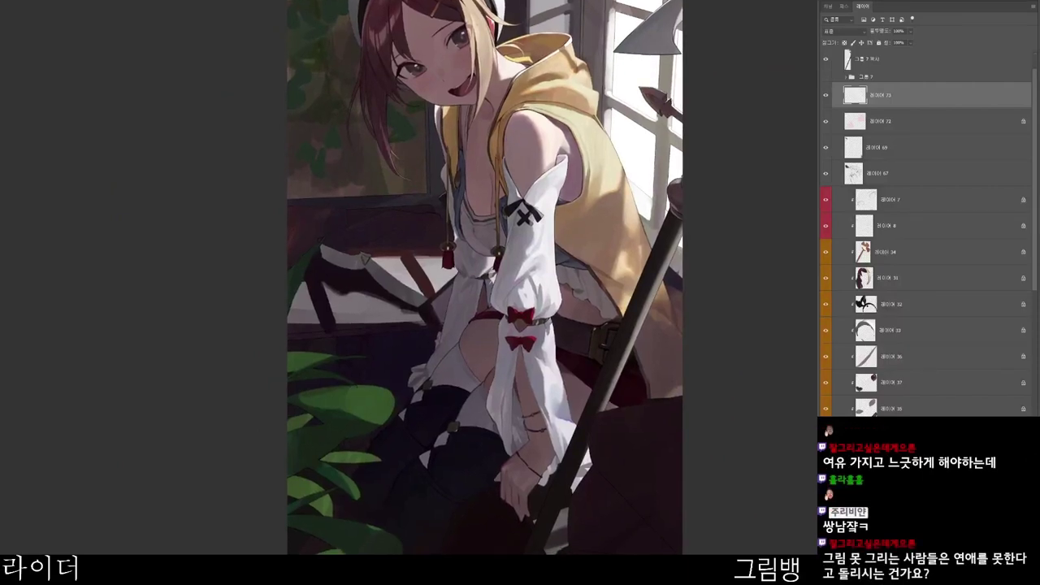
- Select the merged axe layer 그룹 7 복사 and choose a very dark red painting colour for the shaft
left_click_drag(582, 525, 526, 516)
scroll(508, 502, "up", 2)
scroll(537, 356, "up", 3)
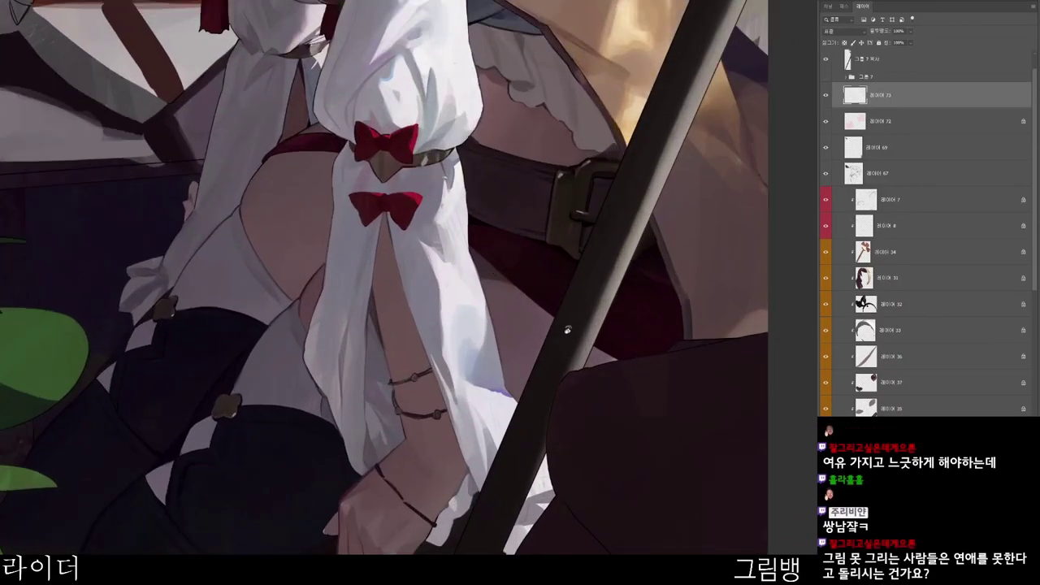
left_click(621, 330, "ctrl")
scroll(621, 334, "down", 2)
key("n")
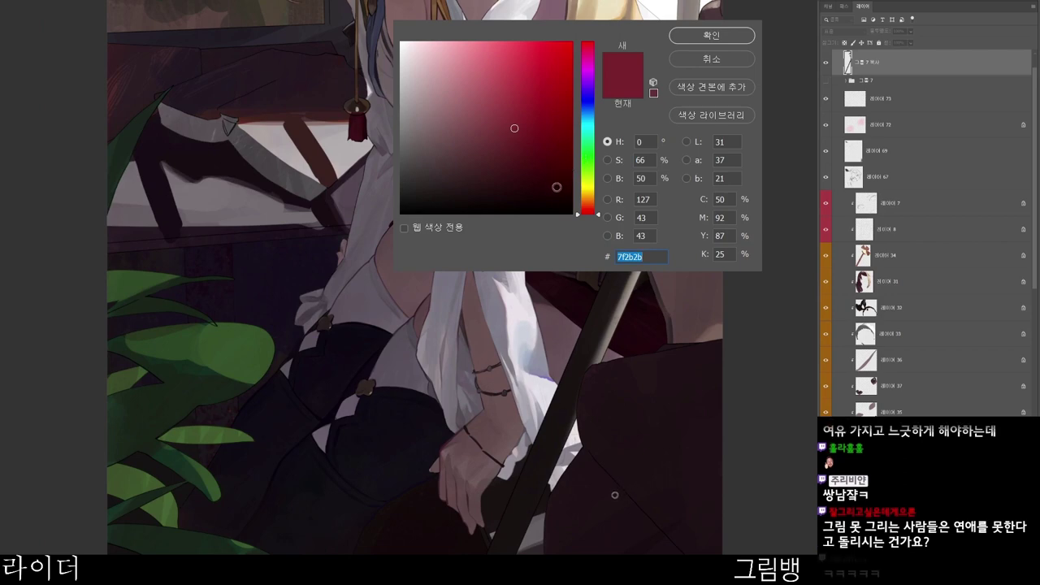
left_click(521, 191)
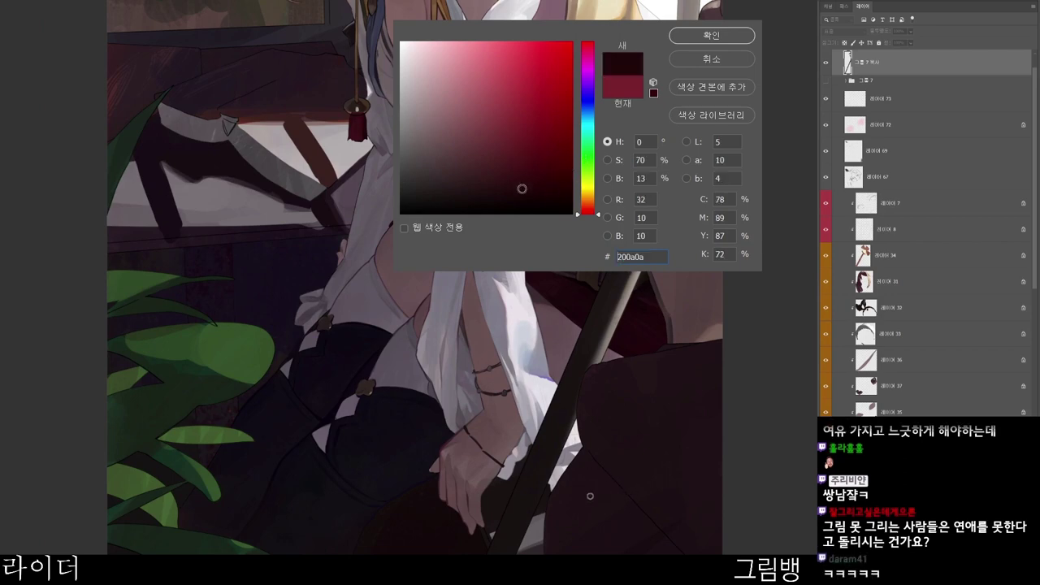
left_click(731, 37)
left_click_drag(696, 447, 646, 315)
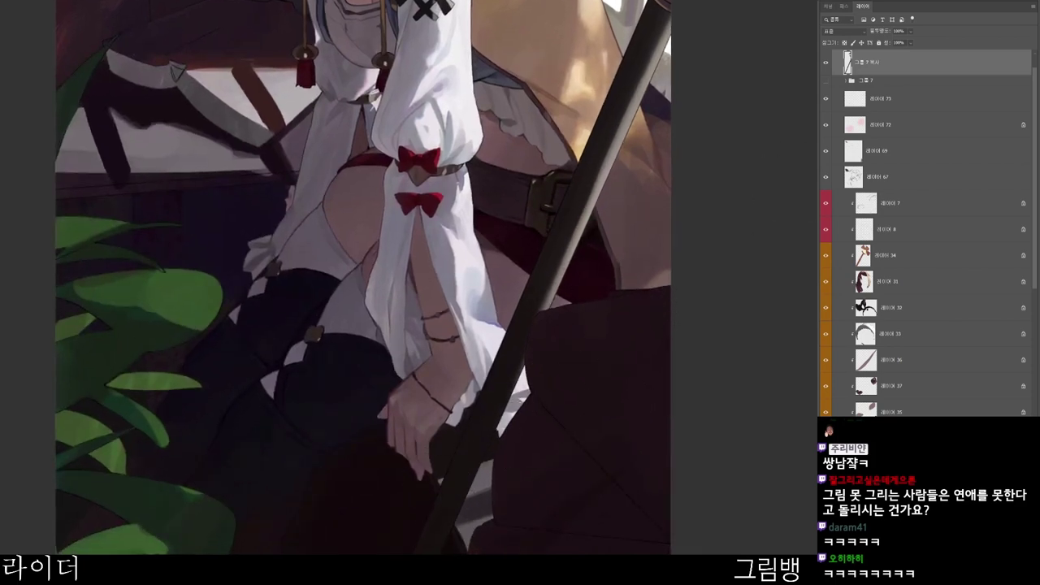
- Delete the merged axe layer 그룹 7 복사 and make the original axe group 그룹 7 visible again
key("Delete")
left_click(826, 65)
left_click(868, 65)
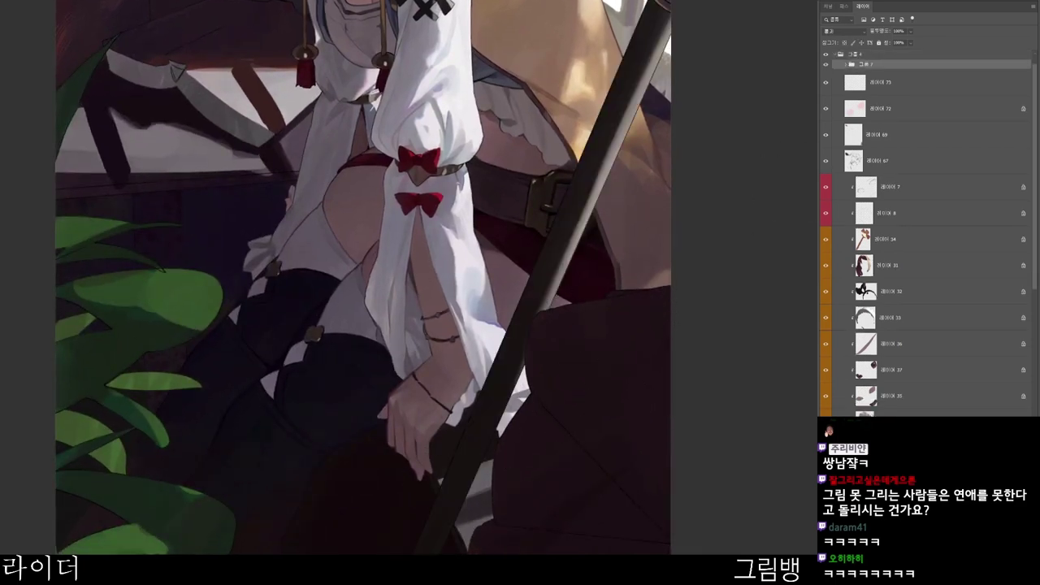
- Select the shaft's colour layer inside group 그룹 7 and set the painting colour to #090b12 to darken the axe shaft
left_click(846, 64)
left_click(891, 160)
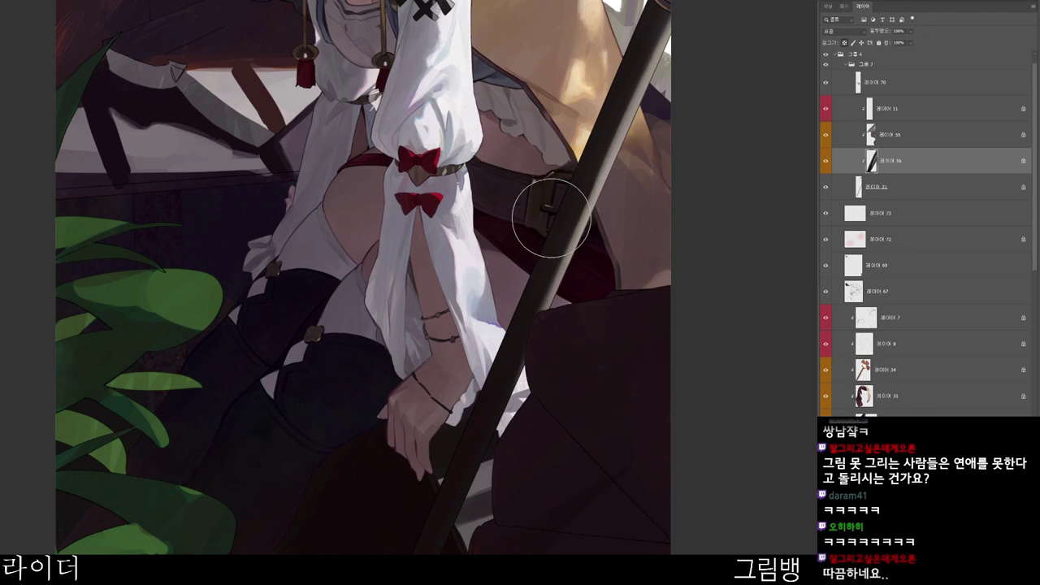
key("n")
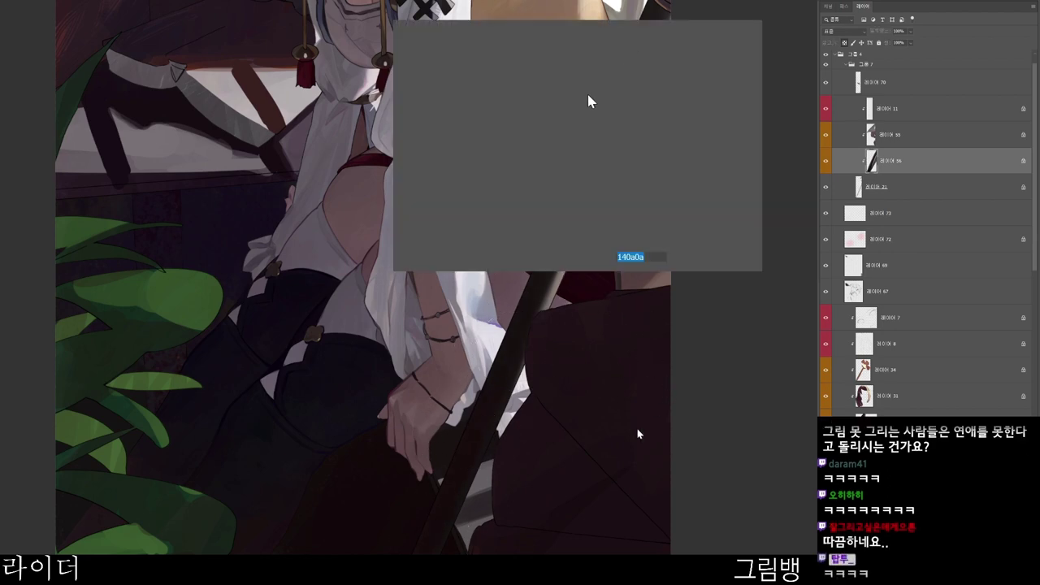
left_click(588, 109)
left_click(490, 202)
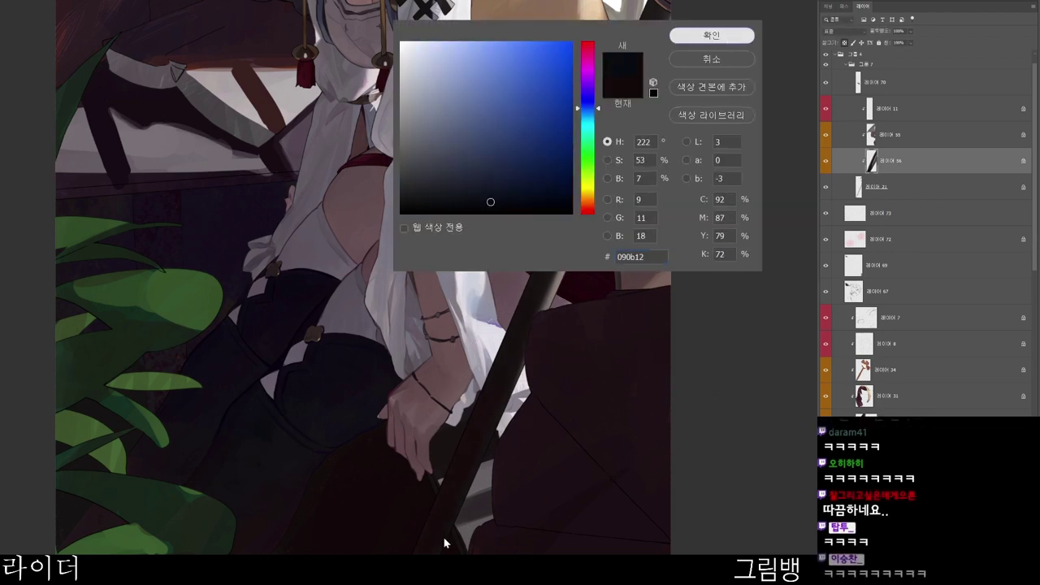
left_click(712, 36)
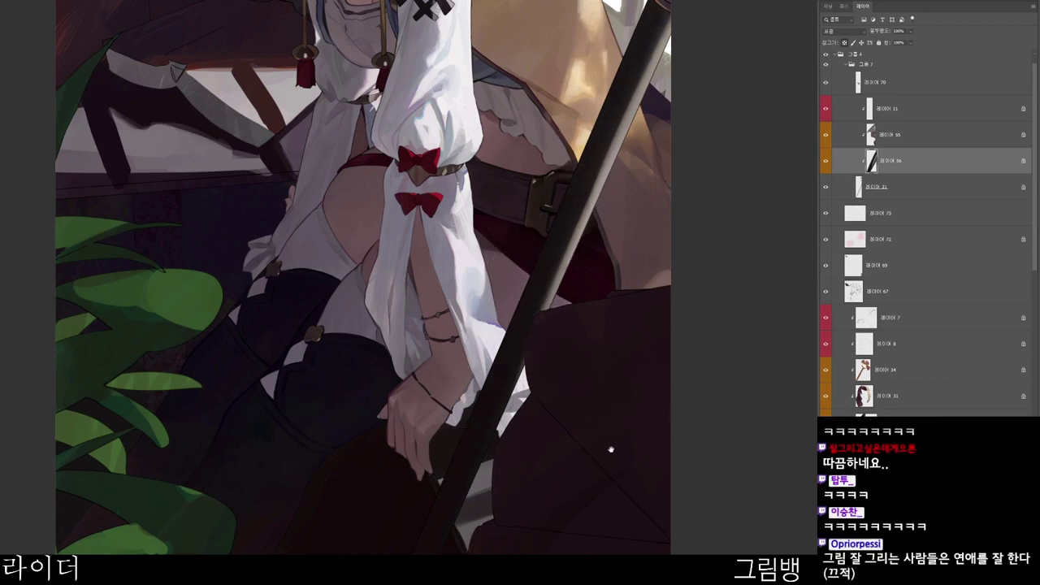
- Select the uppermost layer in the axe group 그룹 7 and collapse the group
left_click_drag(611, 449, 578, 524)
scroll(607, 481, "down", 2)
left_click(876, 82)
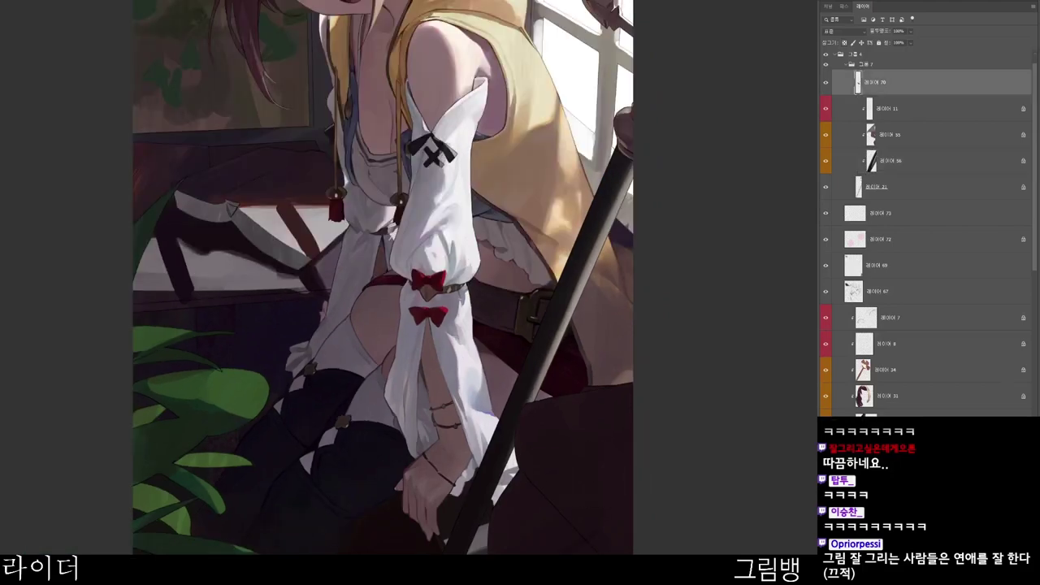
left_click(846, 64)
scroll(651, 159, "up", 1)
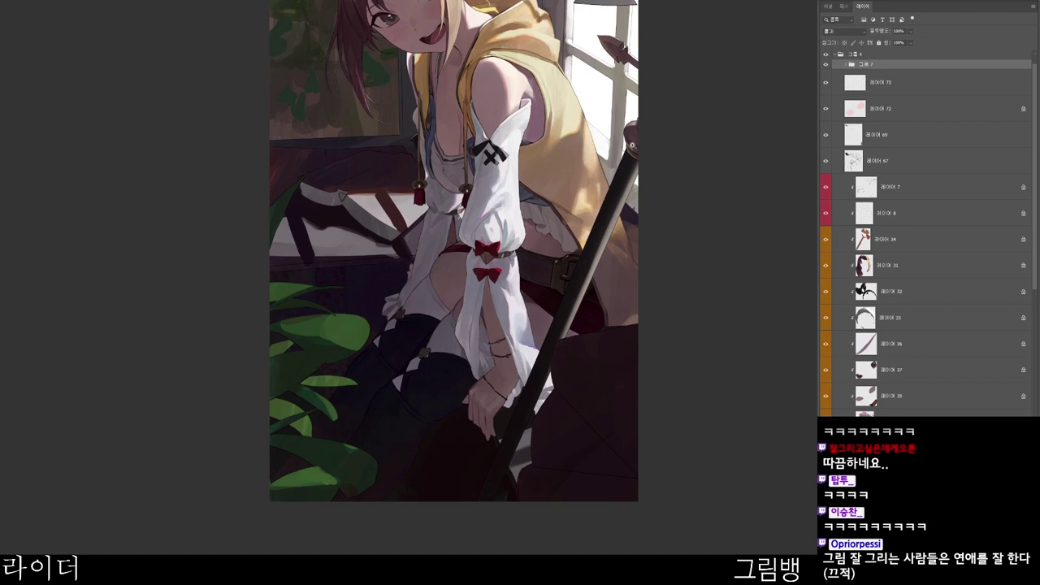
- Set the painting colour to brown #7f624a and select layer 레이어 69
left_click_drag(715, 312, 723, 314)
left_click_drag(560, 346, 552, 453)
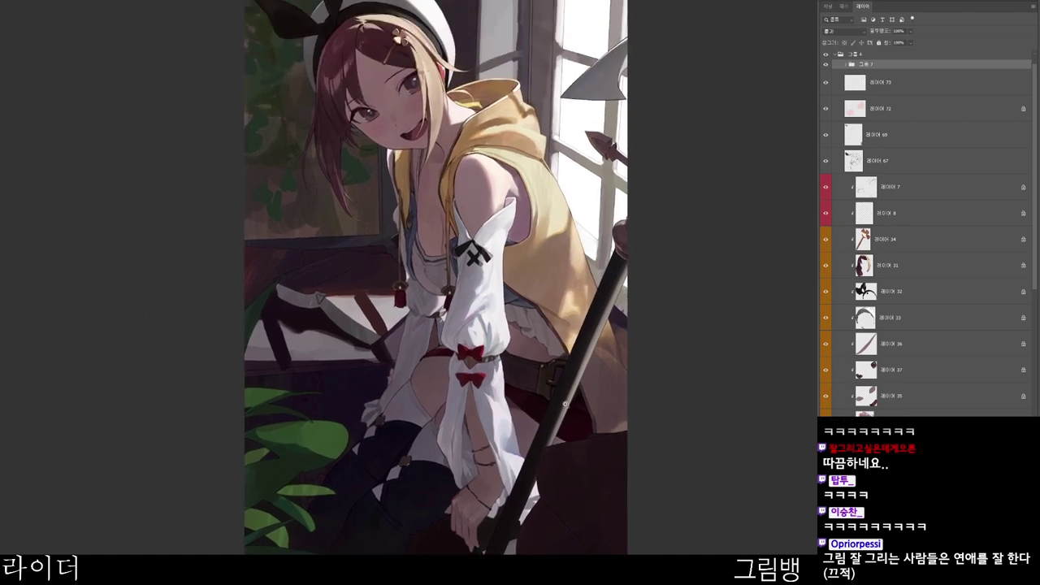
key("n")
left_click(431, 115)
left_click(587, 201)
left_click(473, 127)
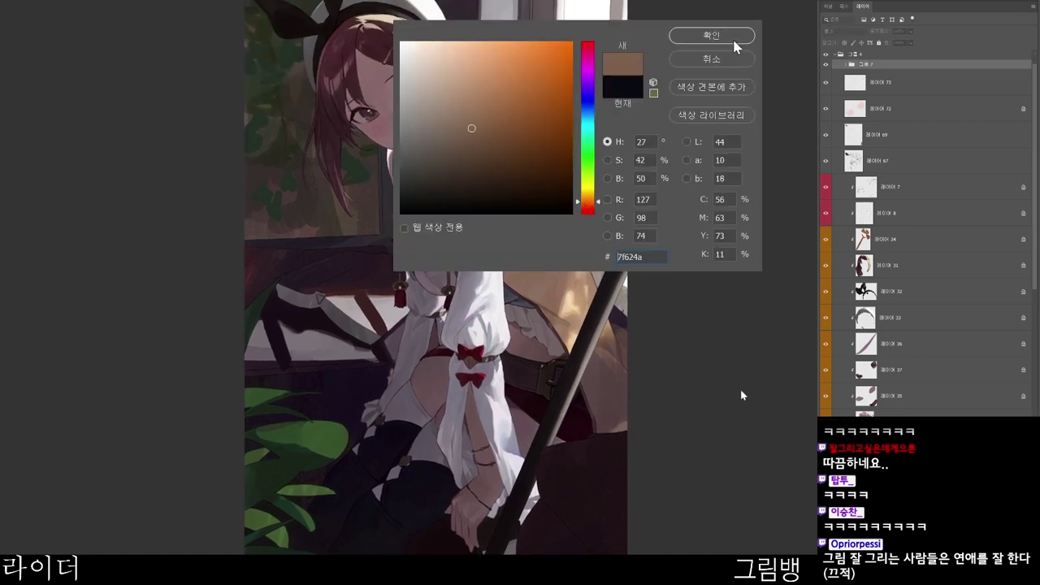
left_click(734, 40)
left_click(878, 161)
left_click(878, 135)
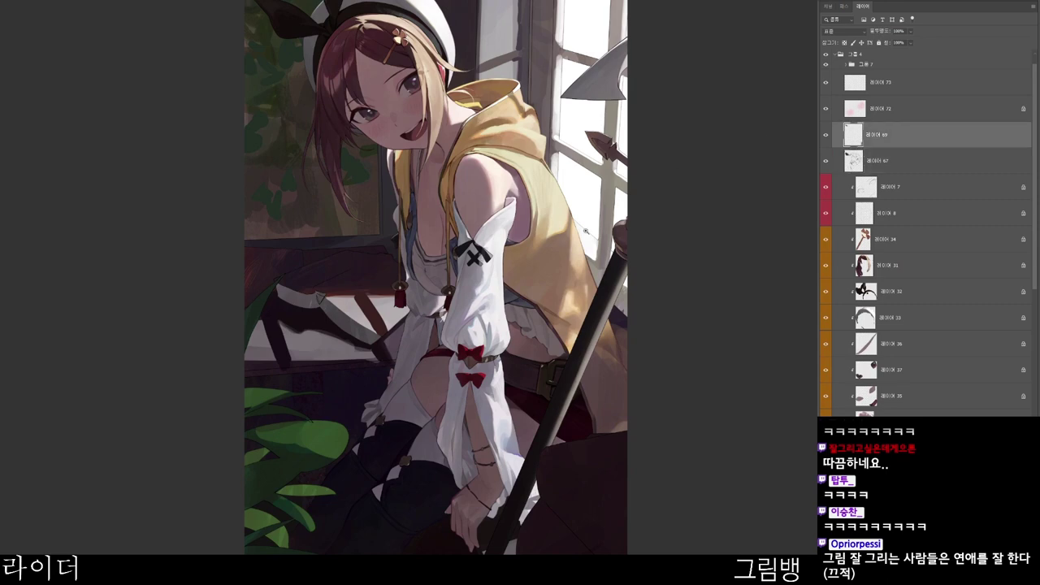
- Choose a lighter brown painting colour for touching up the yellow coat on layer 레이어 69
scroll(585, 231, "up", 4)
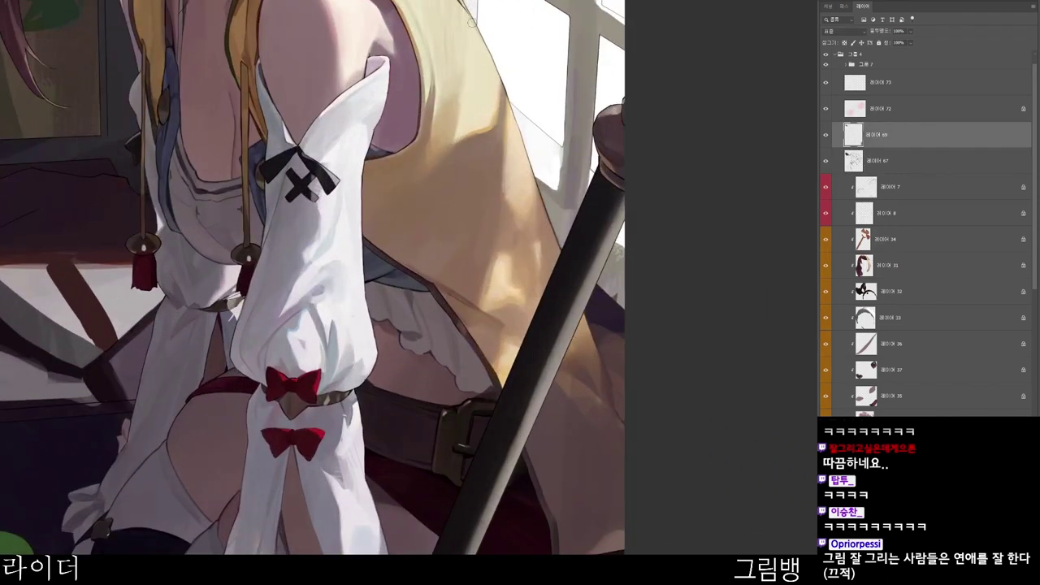
key("n")
left_click(469, 103)
left_click(705, 33)
scroll(569, 211, "down", 3)
left_click_drag(569, 211, 572, 428)
scroll(516, 293, "up", 3)
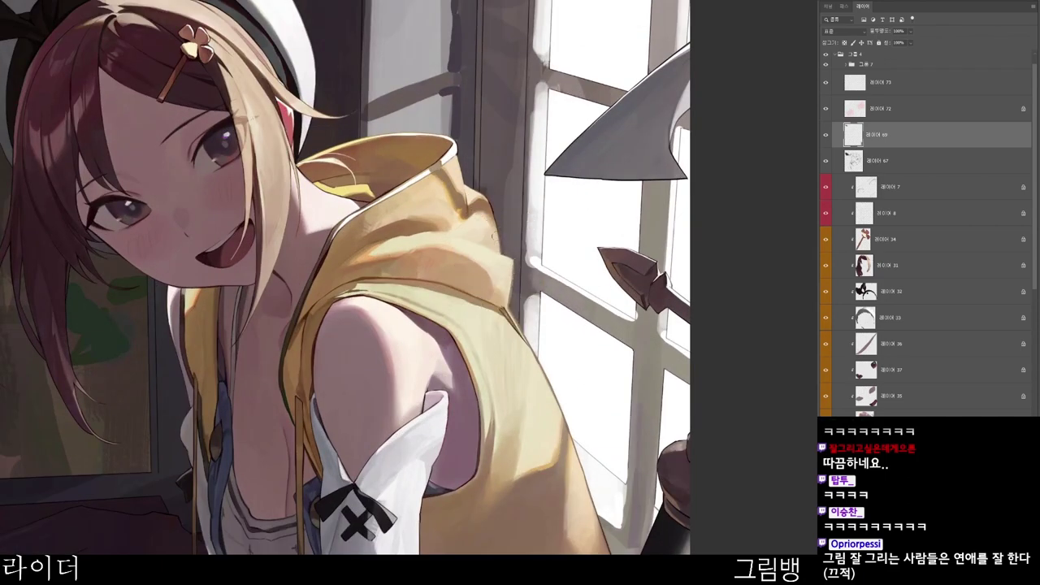
scroll(522, 211, "down", 2)
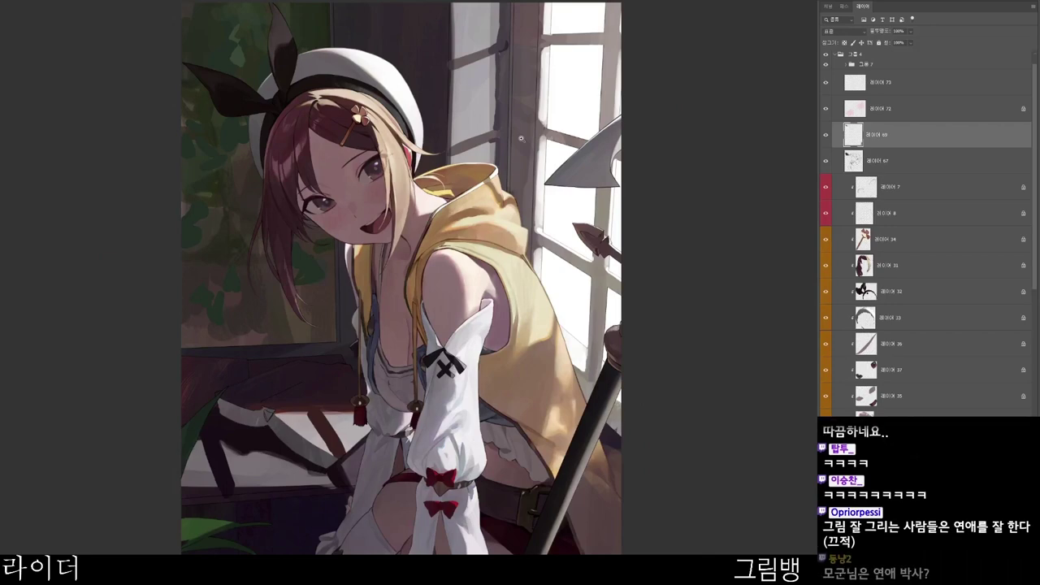
- Sample the dark brown #3e2a2c from the hair beside the forehead as the painting colour
left_click_drag(659, 485, 641, 484)
left_click_drag(617, 523, 615, 489)
left_click_drag(648, 552, 633, 584)
scroll(654, 552, "down", 2)
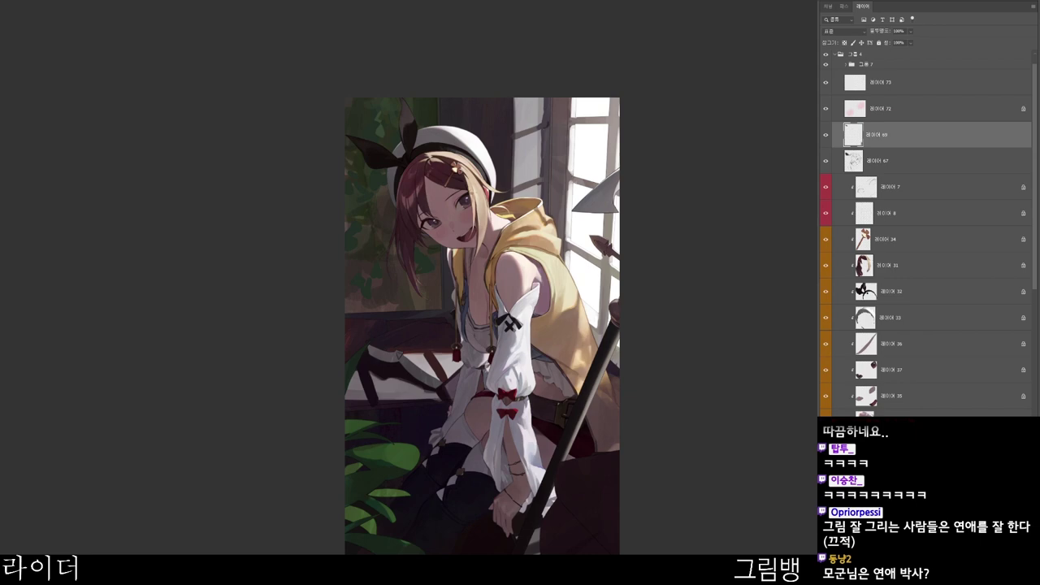
scroll(444, 225, "up", 5)
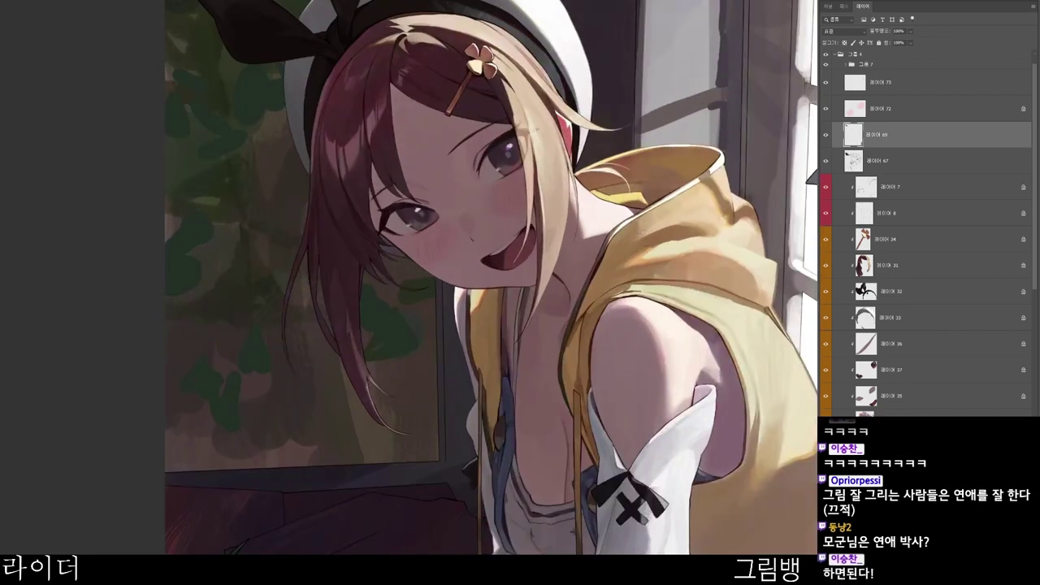
left_click_drag(431, 122, 457, 129)
scroll(439, 105, "up", 2)
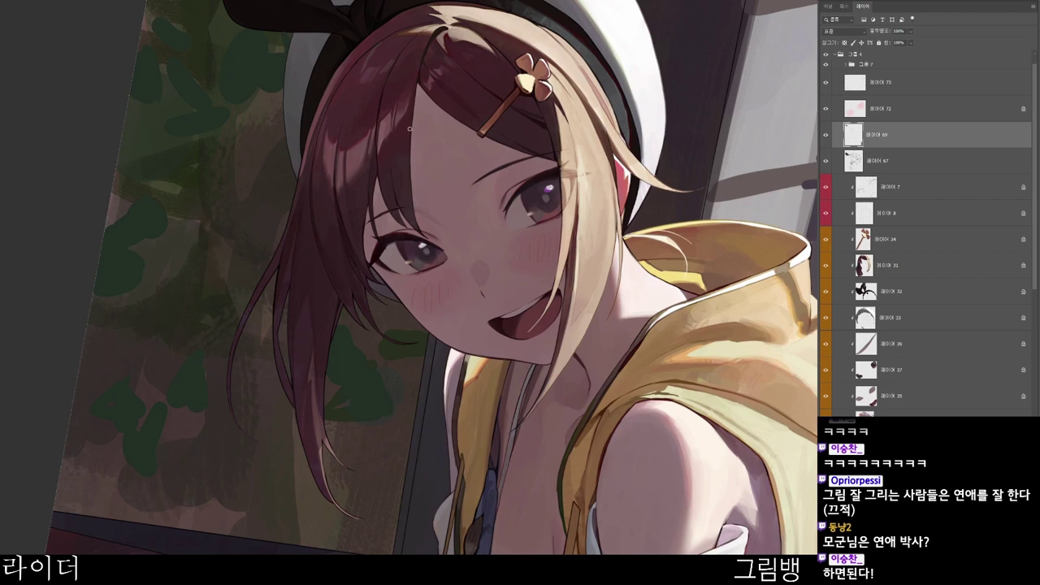
left_click(408, 171, "alt")
scroll(421, 209, "up", 2)
key("n")
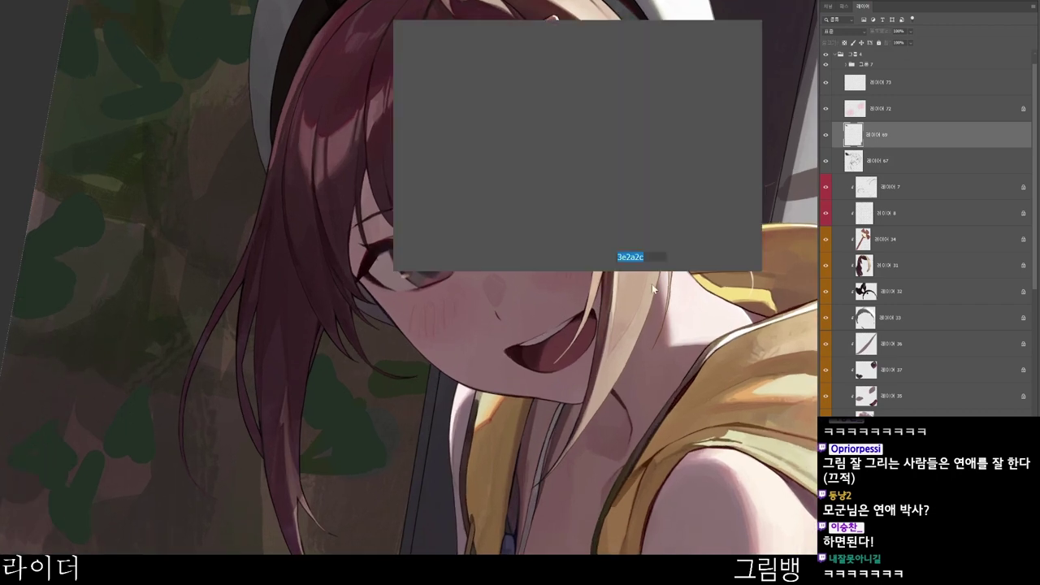
left_click(690, 37)
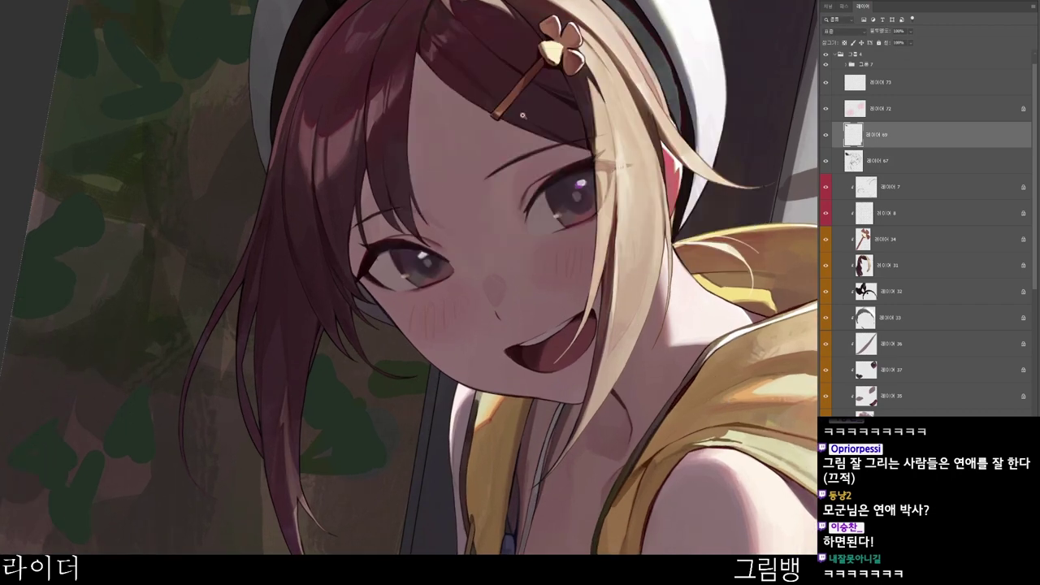
- Check the face, hair and overall composition at different magnifications and canvas rotations
scroll(522, 115, "down", 2)
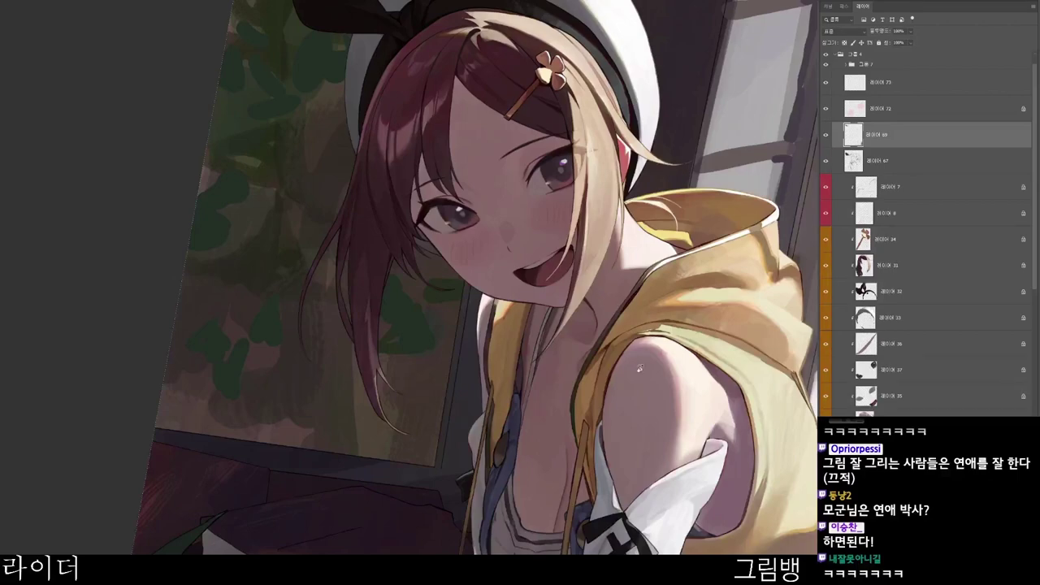
left_click_drag(640, 368, 596, 319)
scroll(448, 252, "up", 2)
scroll(393, 203, "up", 3)
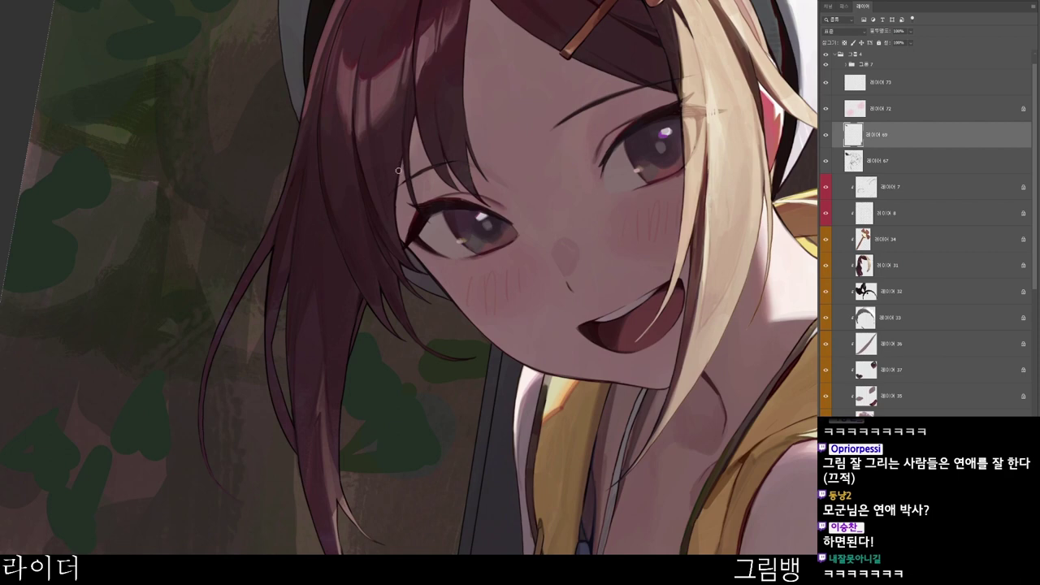
scroll(468, 106, "down", 4)
scroll(643, 397, "down", 1)
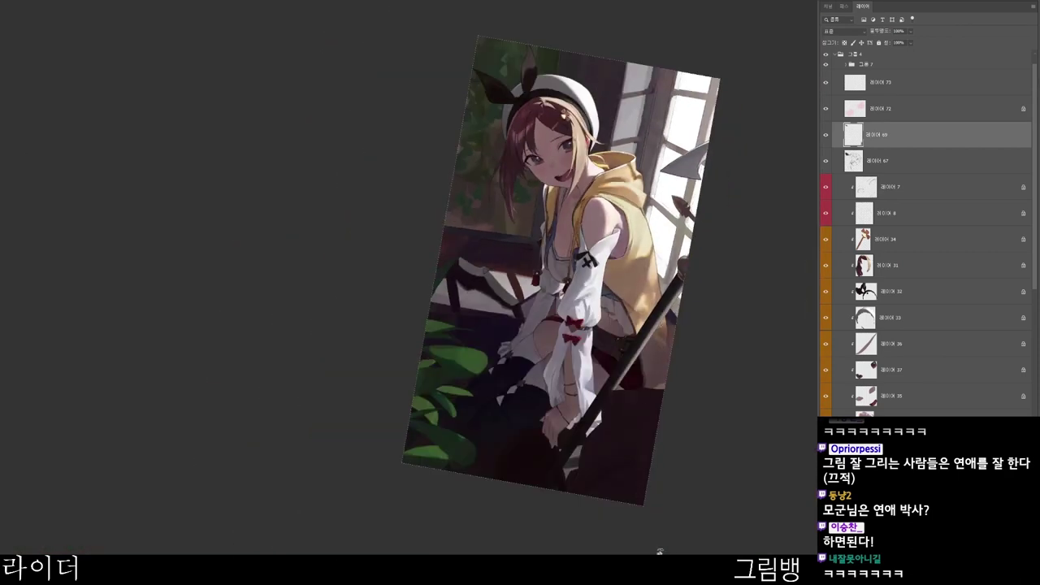
left_click_drag(660, 552, 795, 398)
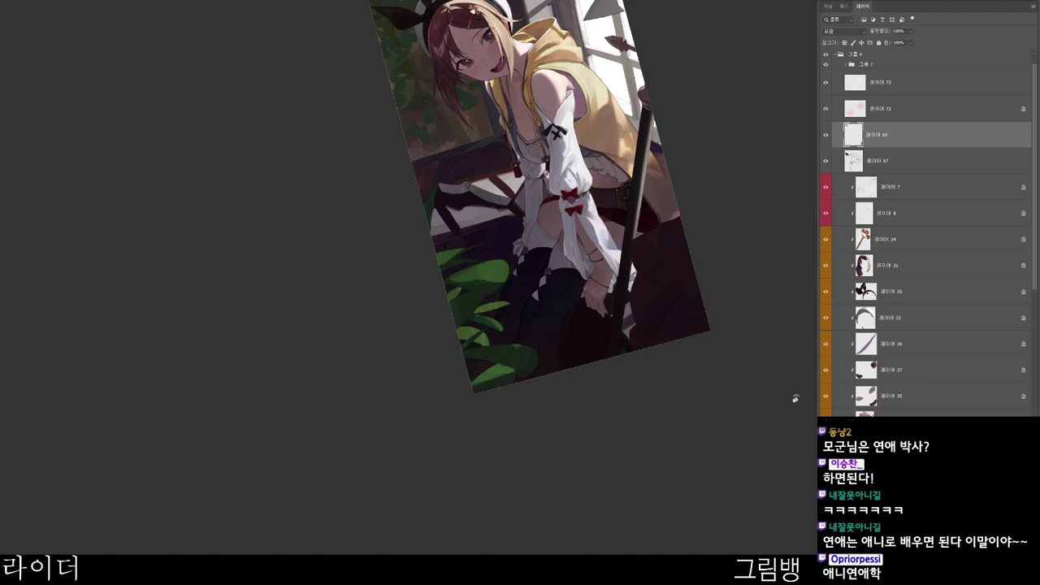
left_click_drag(629, 415, 619, 469)
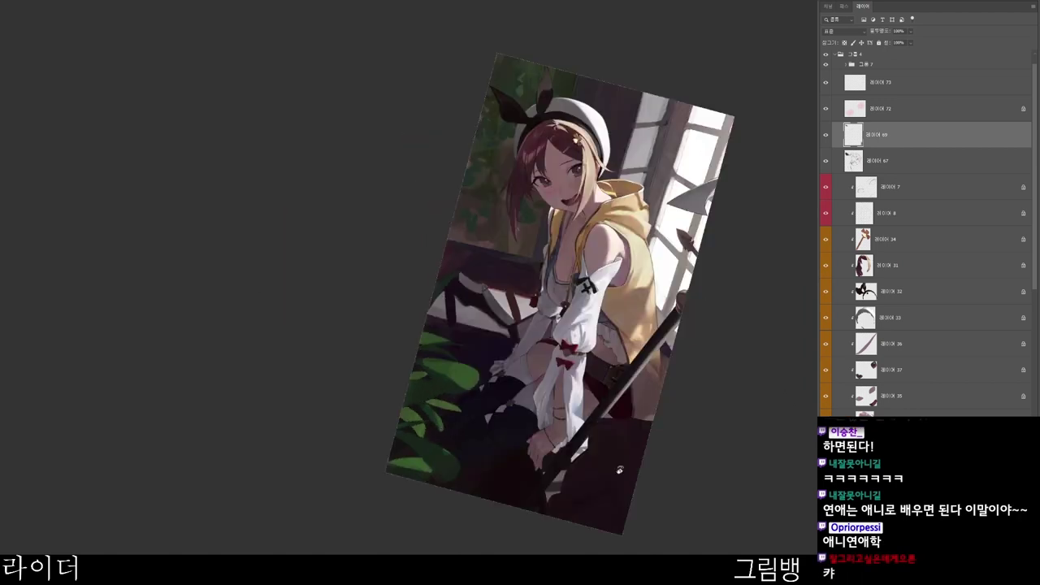
left_click_drag(615, 518, 630, 464)
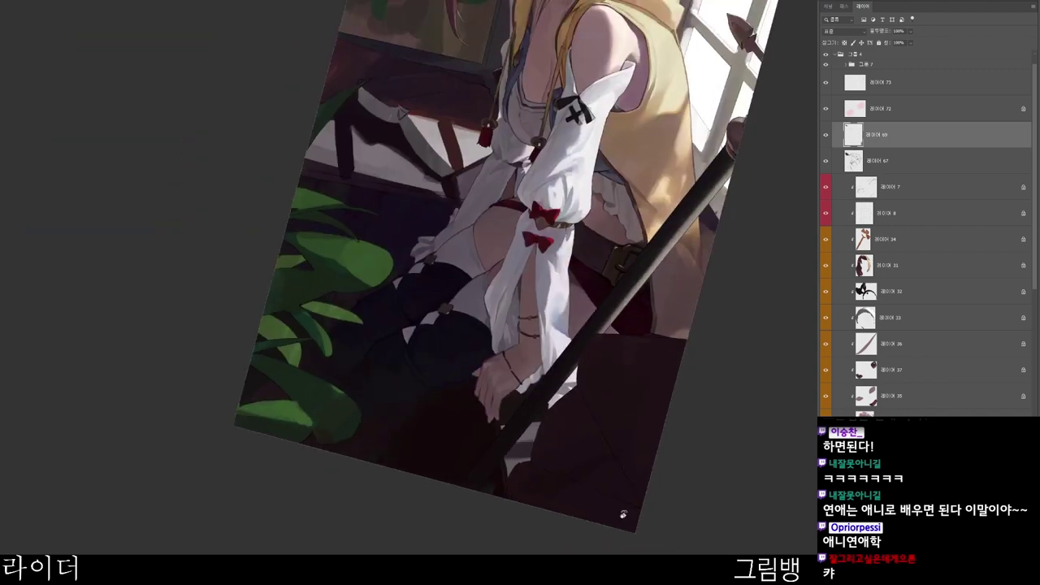
- Straighten the canvas and select layer 레이어 63, which colours the dark foreground object beside the axe shaft
key("Escape")
left_click(638, 333, "ctrl")
left_click_drag(625, 349, 623, 331)
- Set the painting colour to dark violet #140c28 and brush it over the dark foreground object beside the axe shaft
key("n")
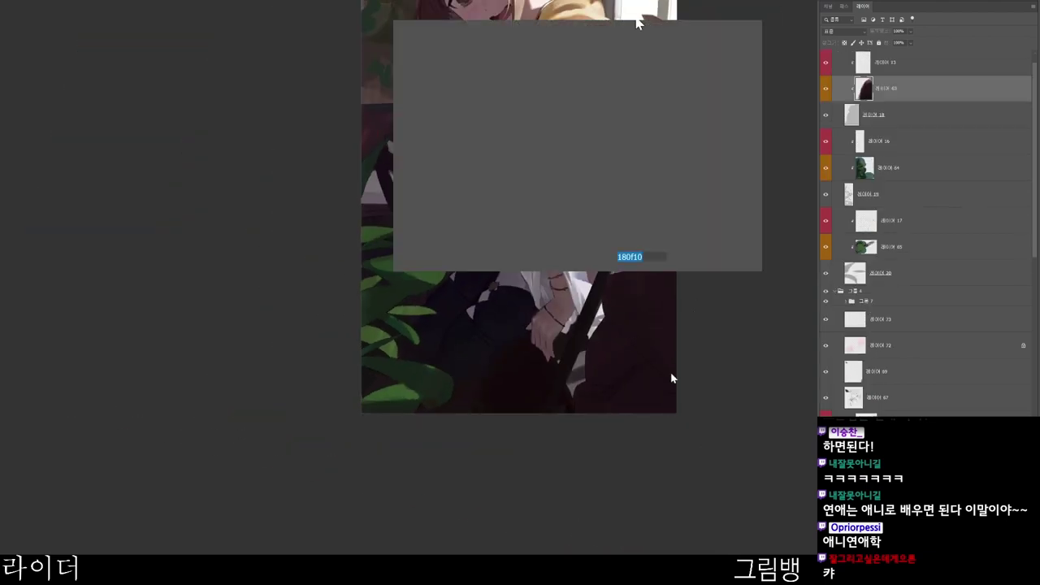
left_click(520, 188)
left_click(588, 91)
left_click(714, 36)
left_click_drag(644, 256, 575, 334)
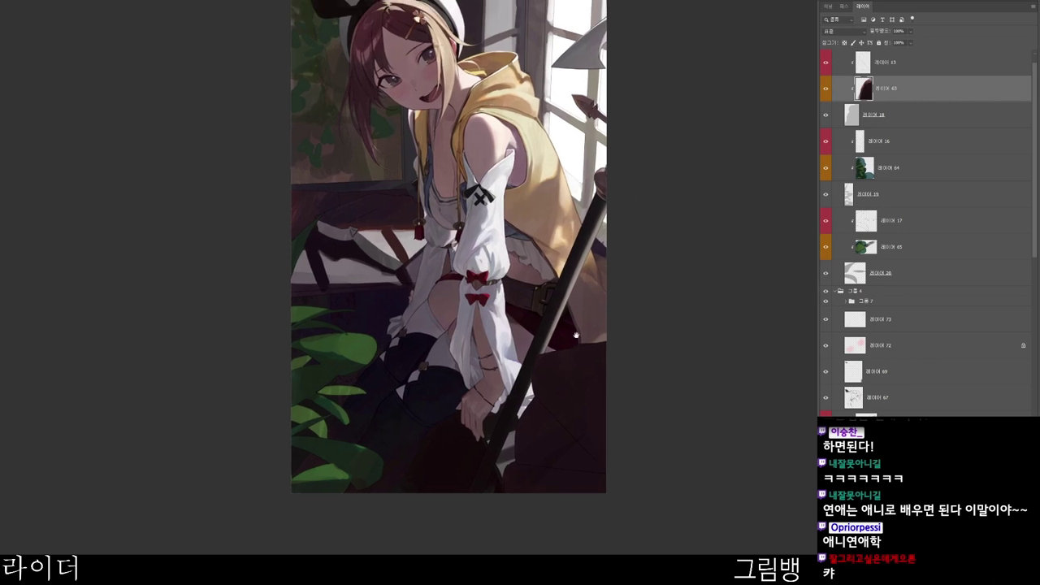
mouse_move(537, 370)
left_mouse_down()
mouse_move(552, 342)
mouse_move(569, 351)
mouse_move(539, 350)
mouse_move(571, 384)
left_mouse_up()
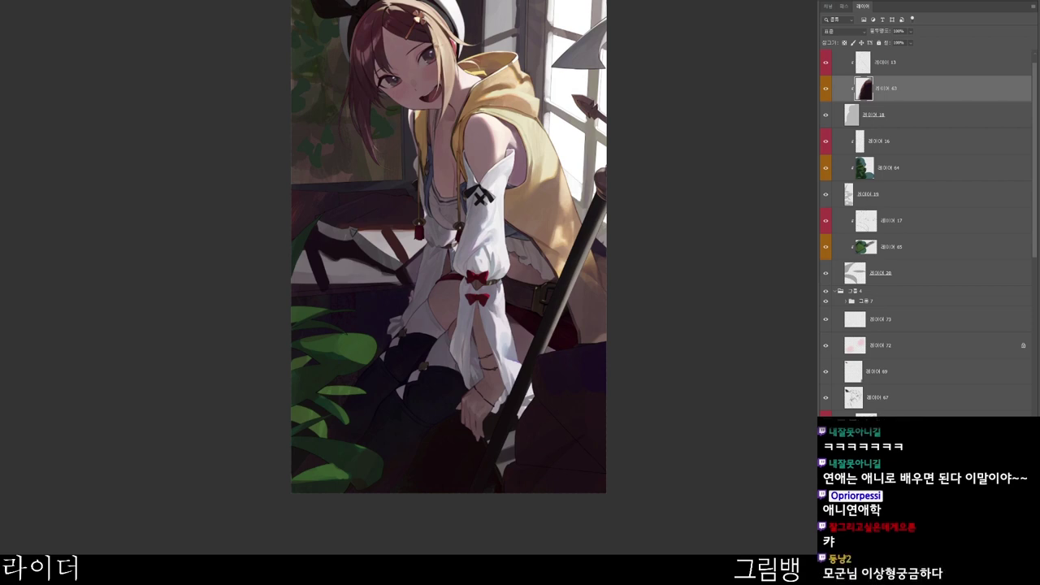
- Choose a darker violet painting colour to deepen the shading of the foreground object
left_click(607, 427)
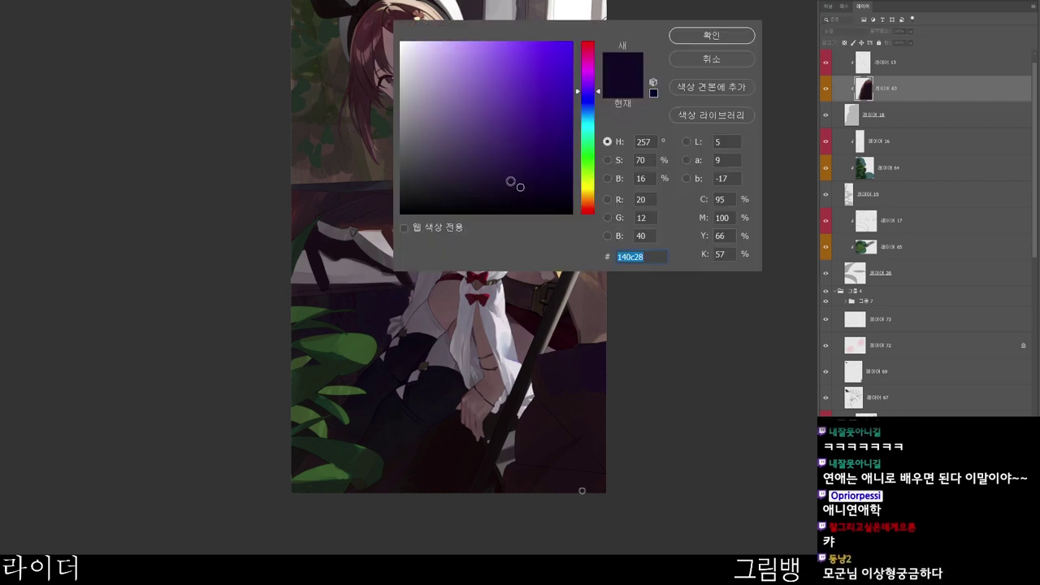
left_click(517, 200)
left_click(711, 35)
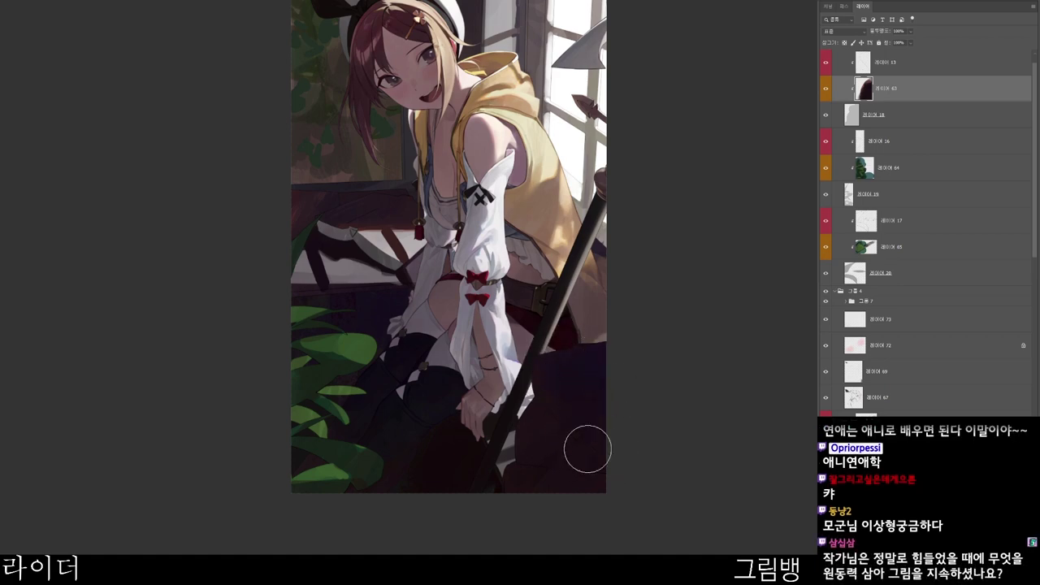
- Set the painting colour to reddish black #0c0304 and shade the foreground object near the axe shaft
scroll(606, 483, "up", 1)
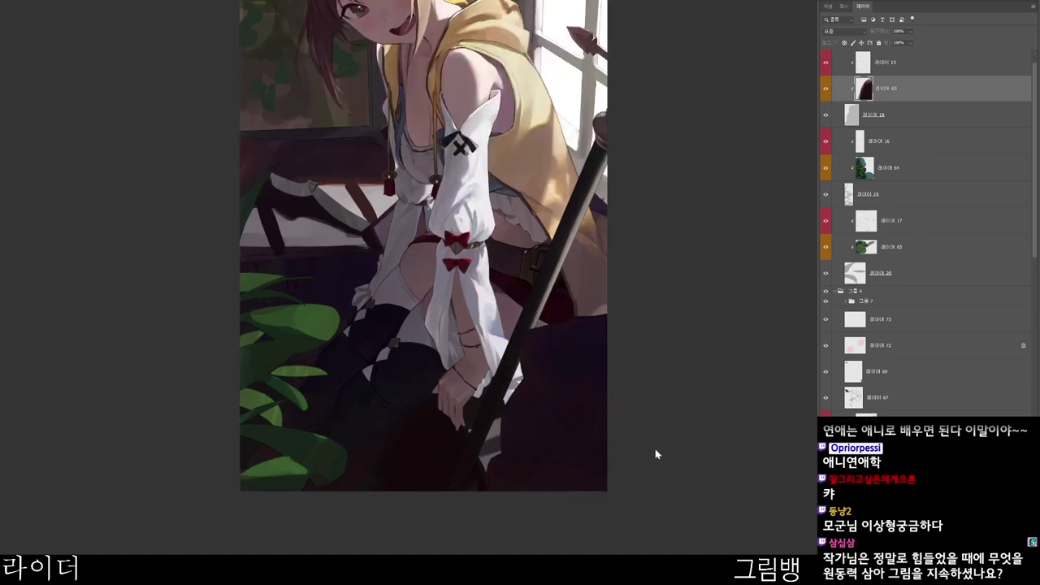
key("n")
left_click(534, 206)
left_click(588, 46)
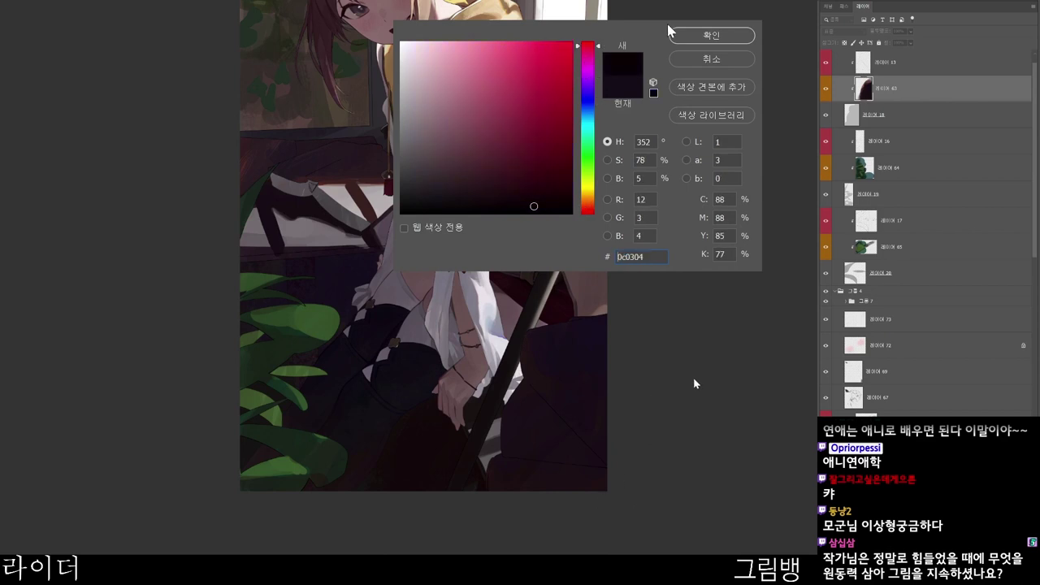
left_click(669, 34)
scroll(527, 406, "up", 3)
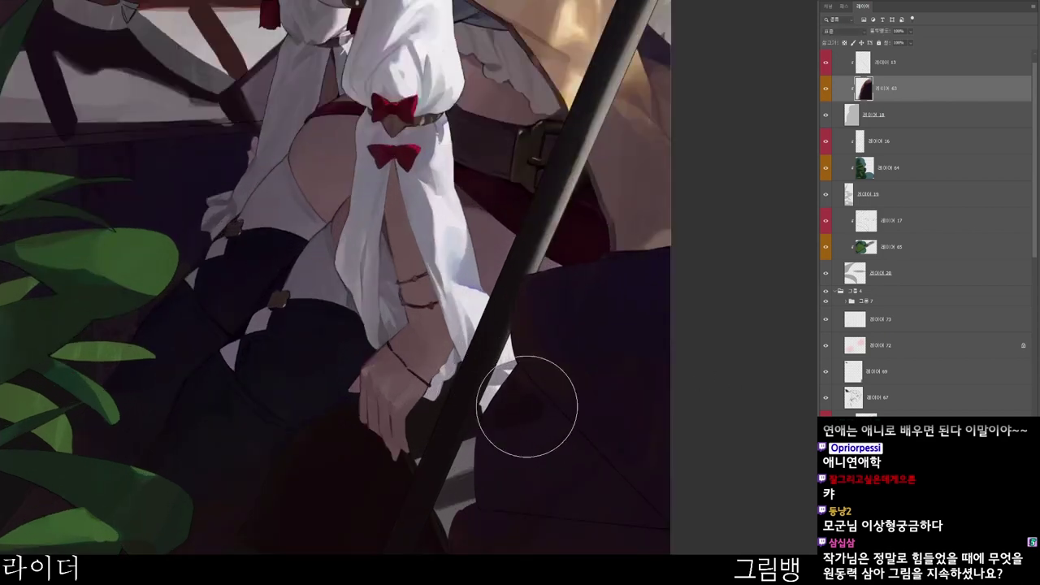
mouse_move(527, 406)
left_mouse_down()
mouse_move(559, 427)
mouse_move(481, 417)
mouse_move(557, 437)
mouse_move(481, 427)
mouse_move(542, 445)
mouse_move(524, 384)
mouse_move(555, 358)
left_mouse_up()
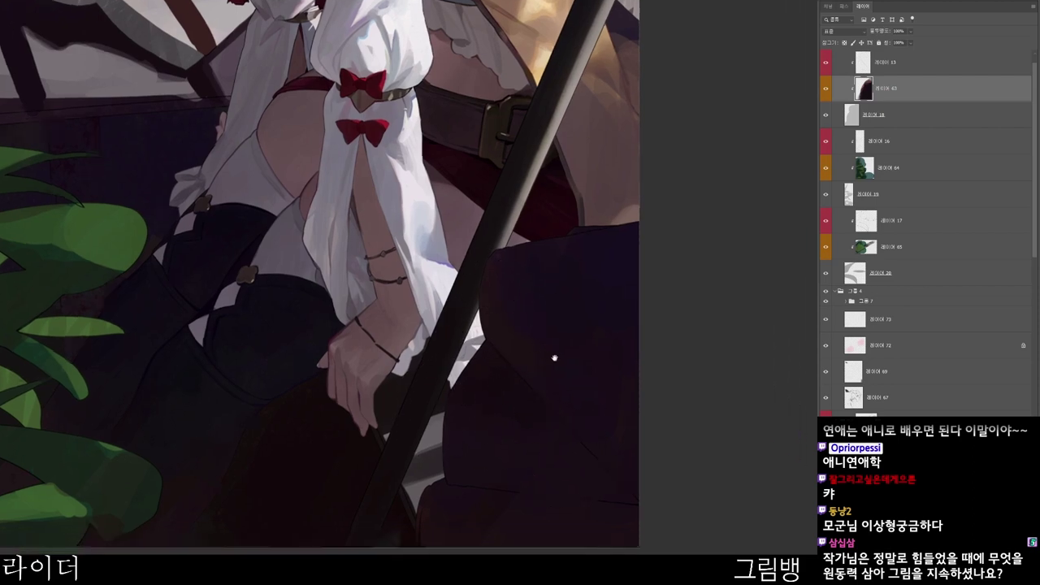
- Set the painting colour to greyish purple #574750 and lighten the upper edge of the foreground object beside the shaft
scroll(554, 358, "down", 2)
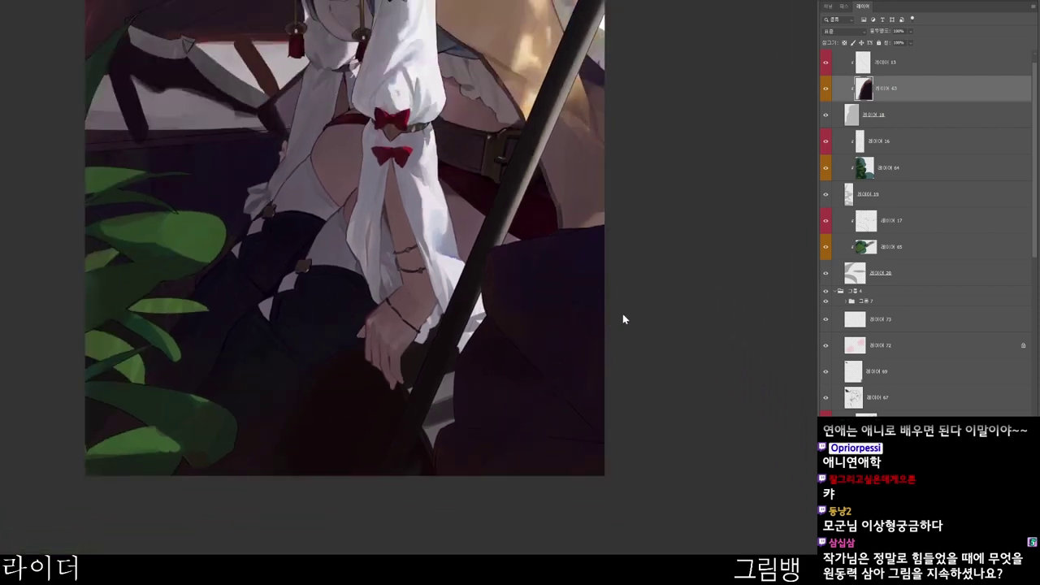
scroll(623, 314, "up", 2)
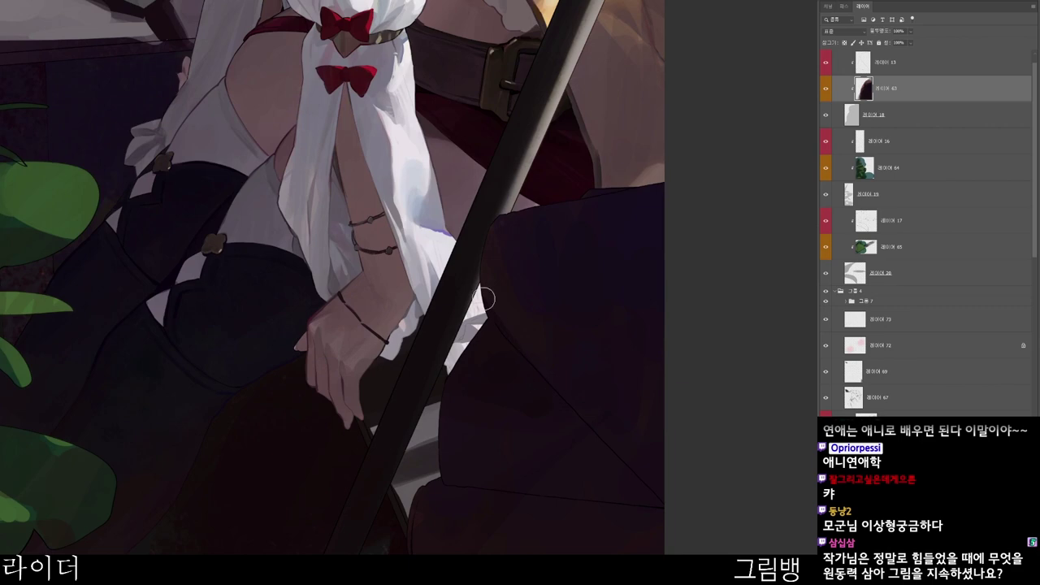
scroll(579, 371, "down", 1)
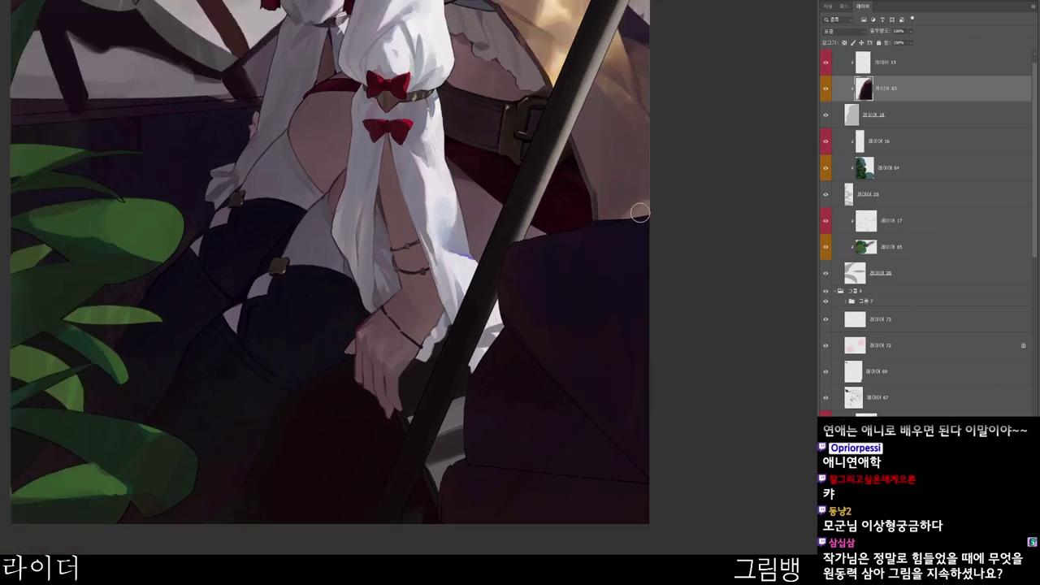
key("n")
left_click(432, 157)
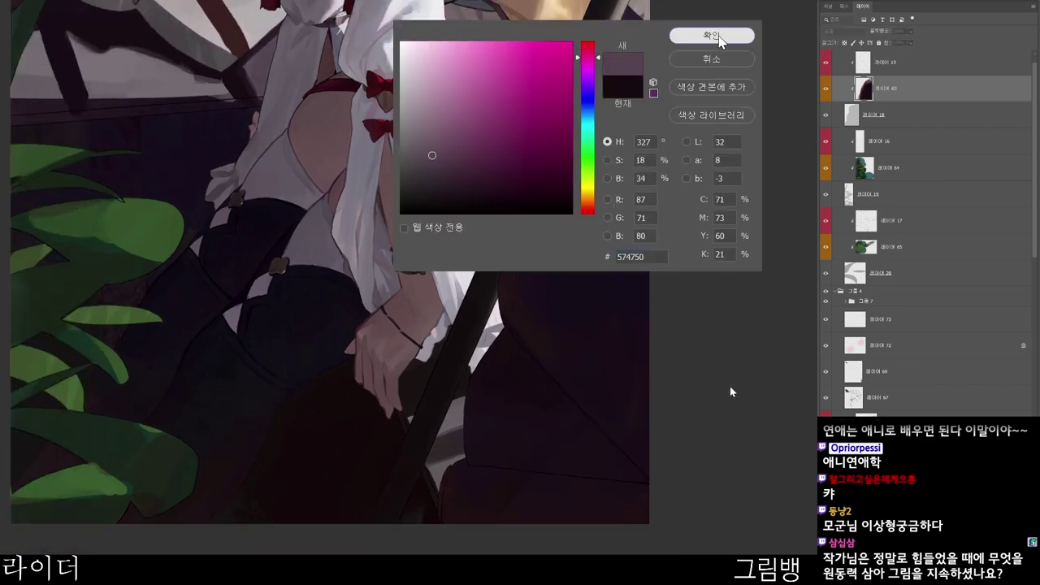
left_click(687, 33)
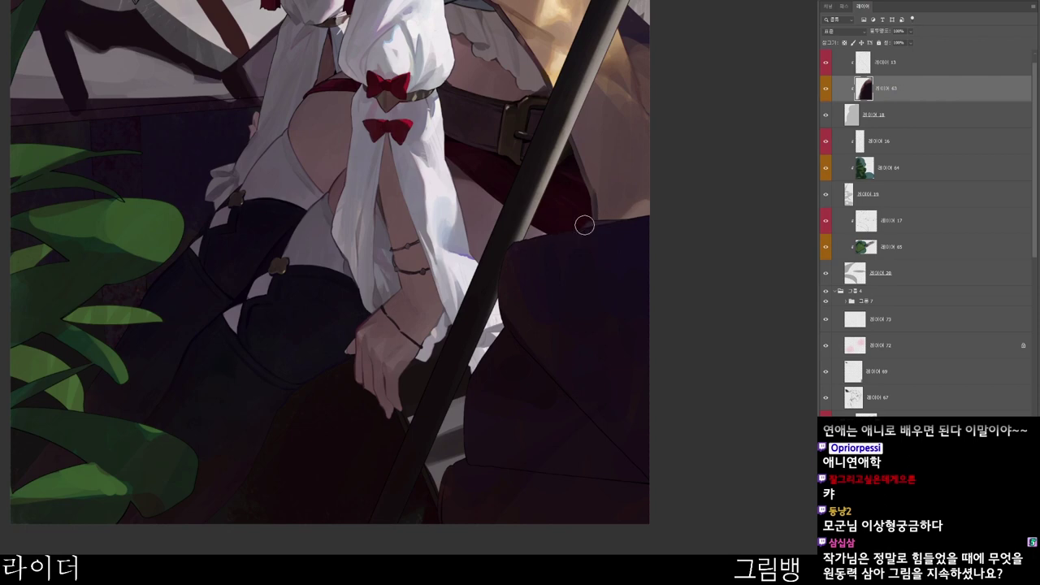
scroll(612, 217, "down", 2)
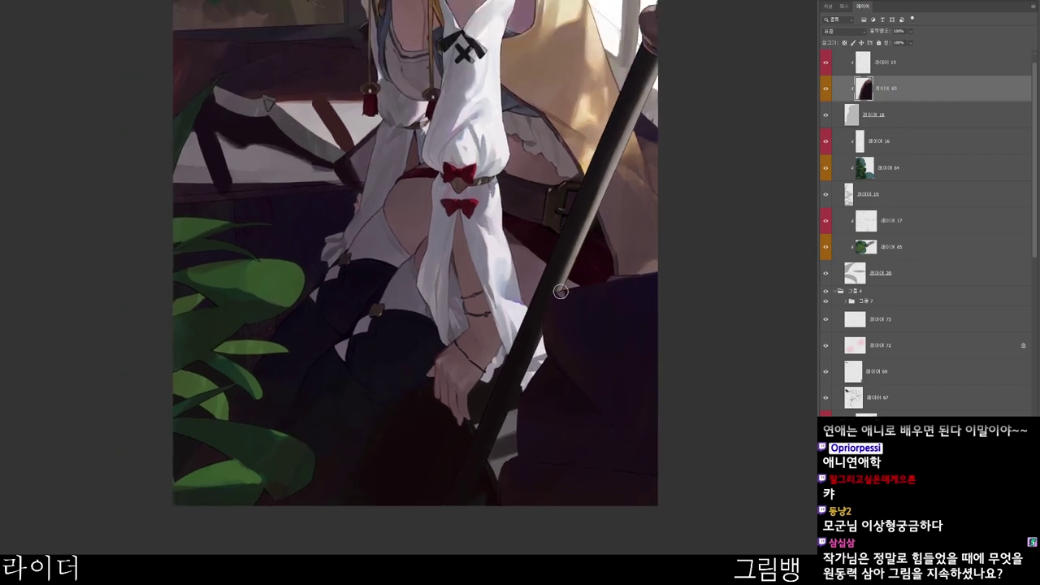
- Choose a dark reddish-brown painting colour for blending the foreground object's upper edge beside the axe shaft
key("n")
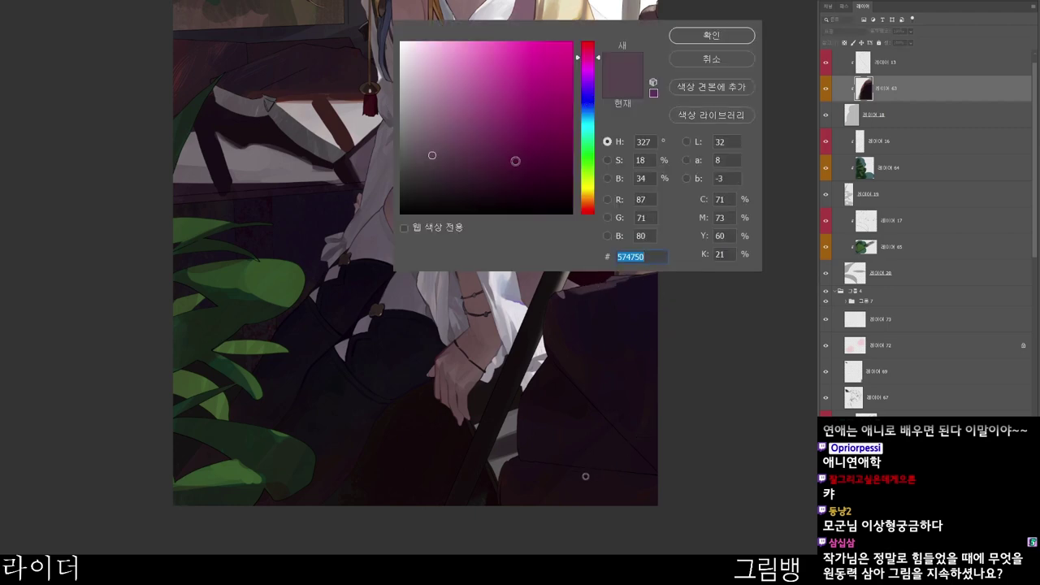
left_click(497, 182)
left_click(588, 214)
left_click(712, 35)
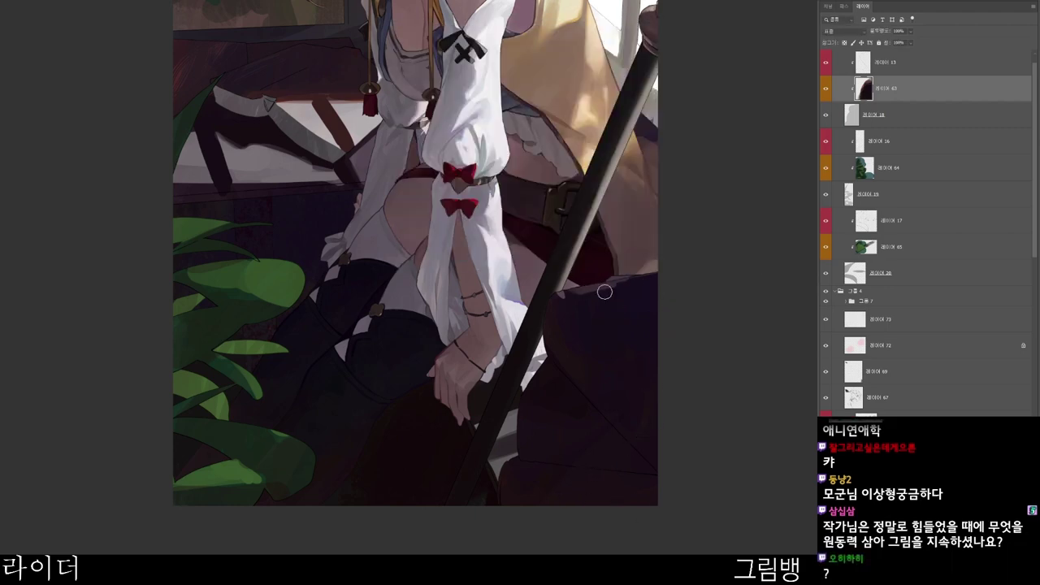
scroll(572, 297, "up", 2)
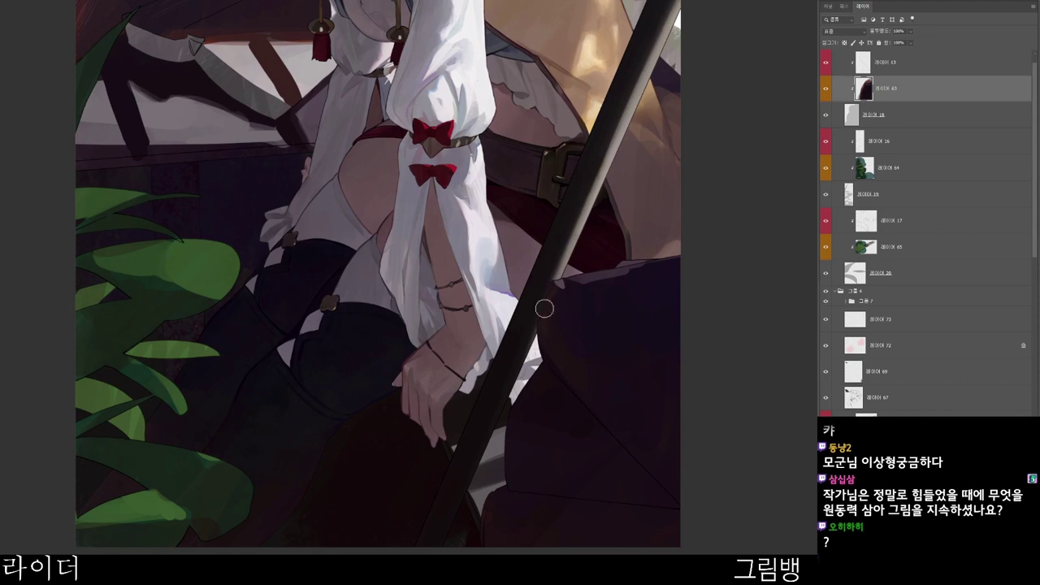
- Set the painting colour to near-black brown #0a0402 and darken the foreground object's upper edge beside the axe shaft
left_click_drag(641, 424, 632, 418)
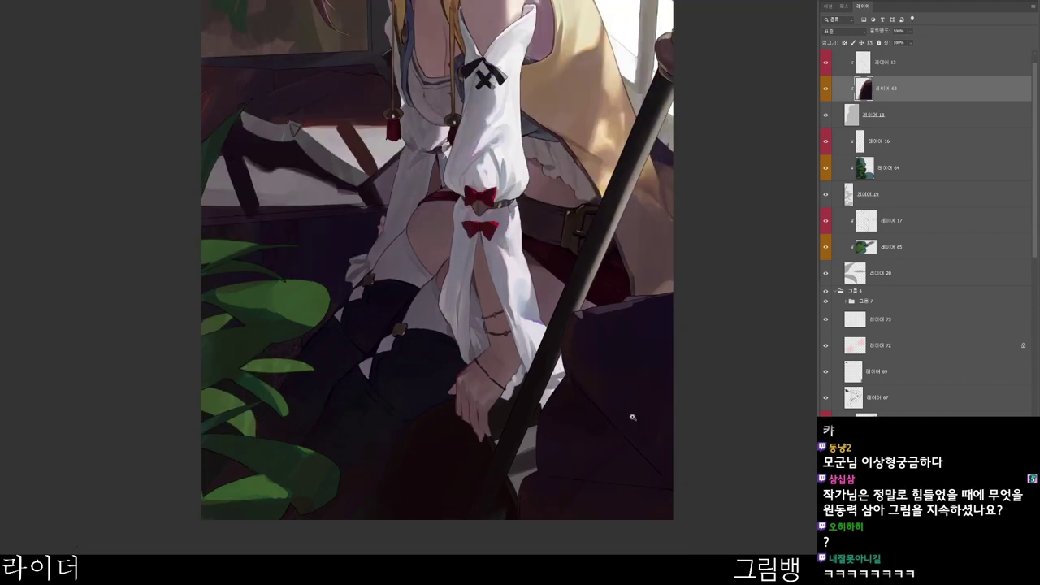
key("n")
left_click(535, 207)
left_click(742, 35)
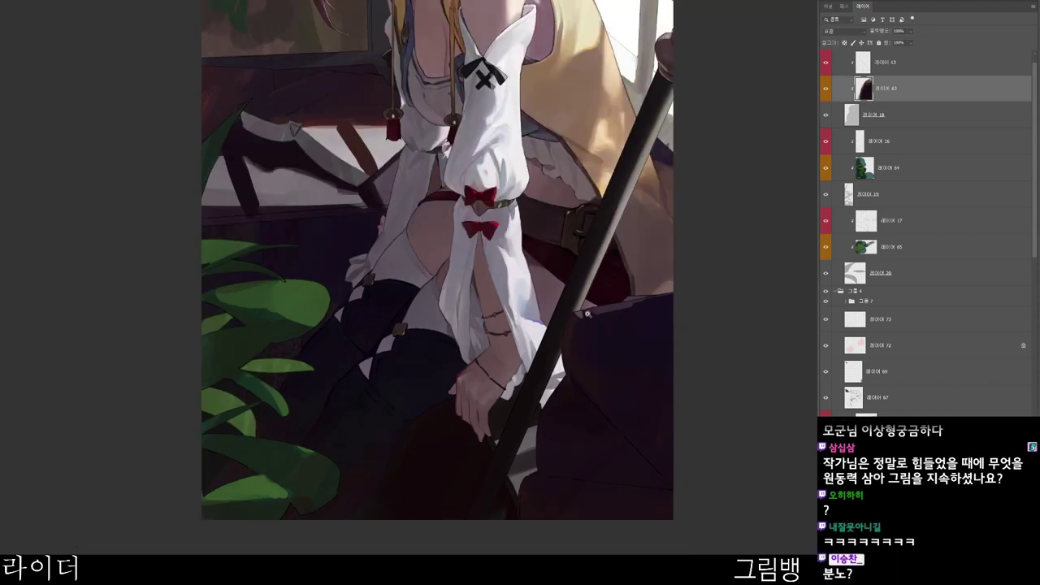
scroll(572, 321, "up", 2)
mouse_move(567, 321)
left_mouse_down()
mouse_move(557, 381)
mouse_move(566, 327)
left_mouse_up()
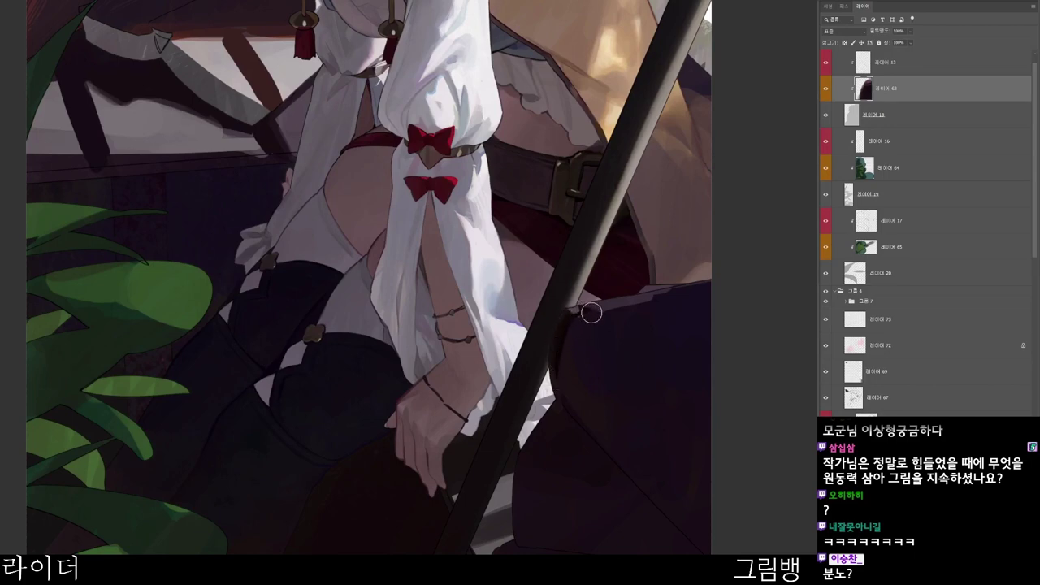
left_click_drag(604, 312, 720, 285)
- Set the painting colour to brown #453321 and paint fold highlights along the foreground object's upper edge and corner beside the shaft
key("n")
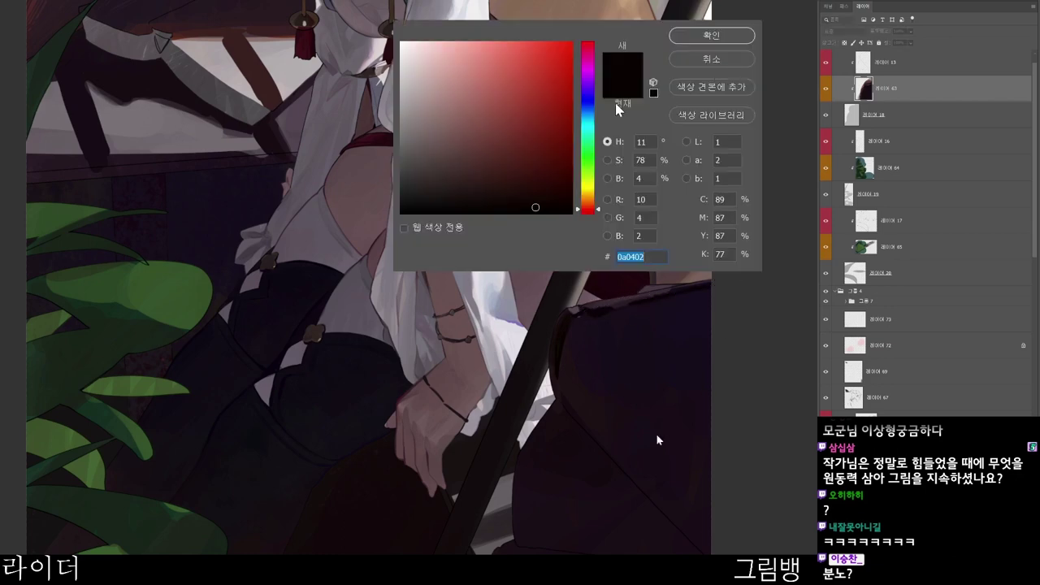
left_click(592, 200)
left_click(490, 167)
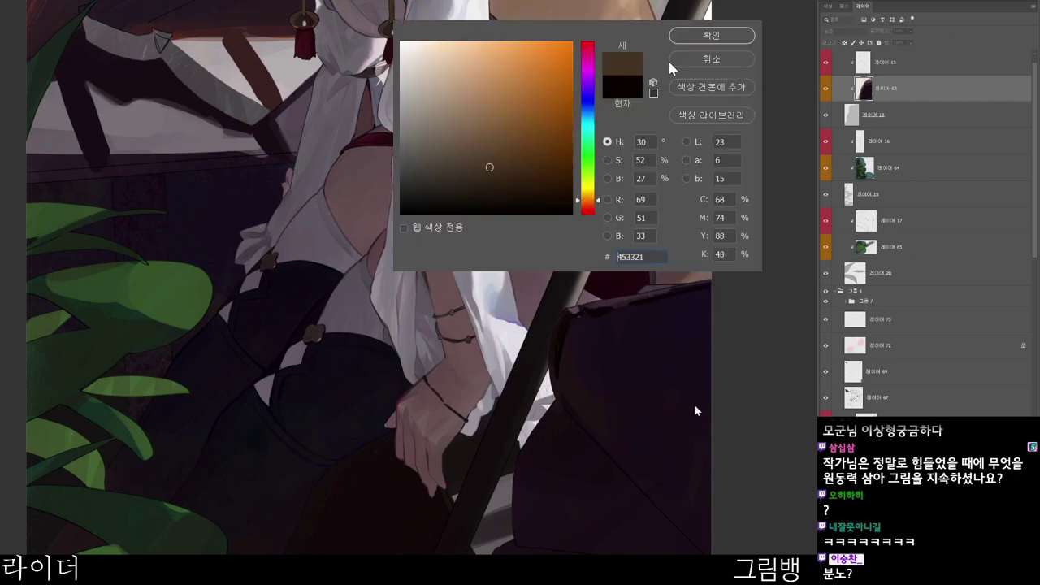
left_click(711, 35)
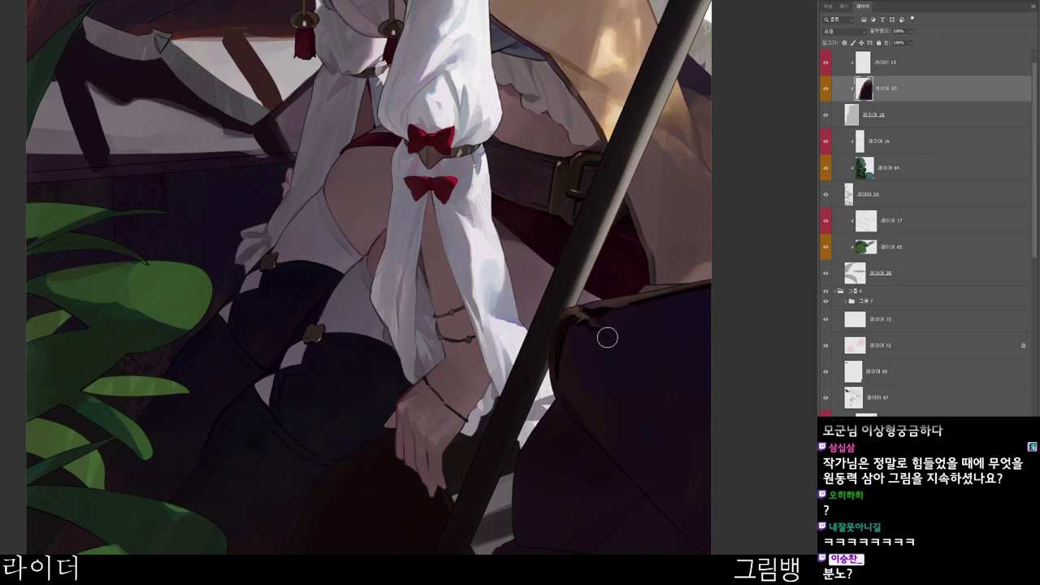
scroll(608, 337, "down", 2)
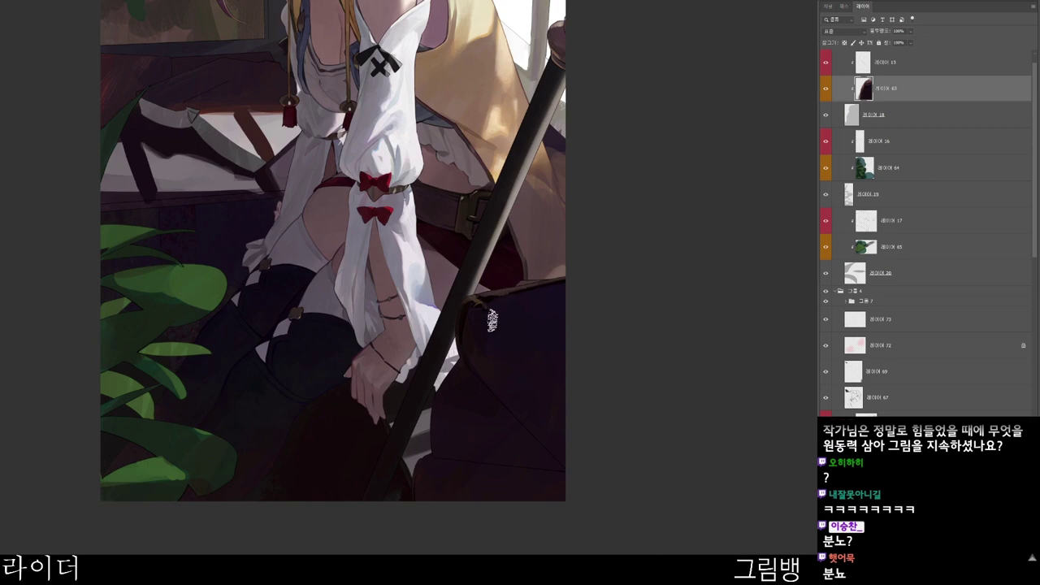
- Set the painting colour to dark reddish black #140406 and shade the body of the foreground object
left_click(580, 345)
left_click_drag(509, 174, 541, 195)
left_click(590, 47)
left_click(542, 201)
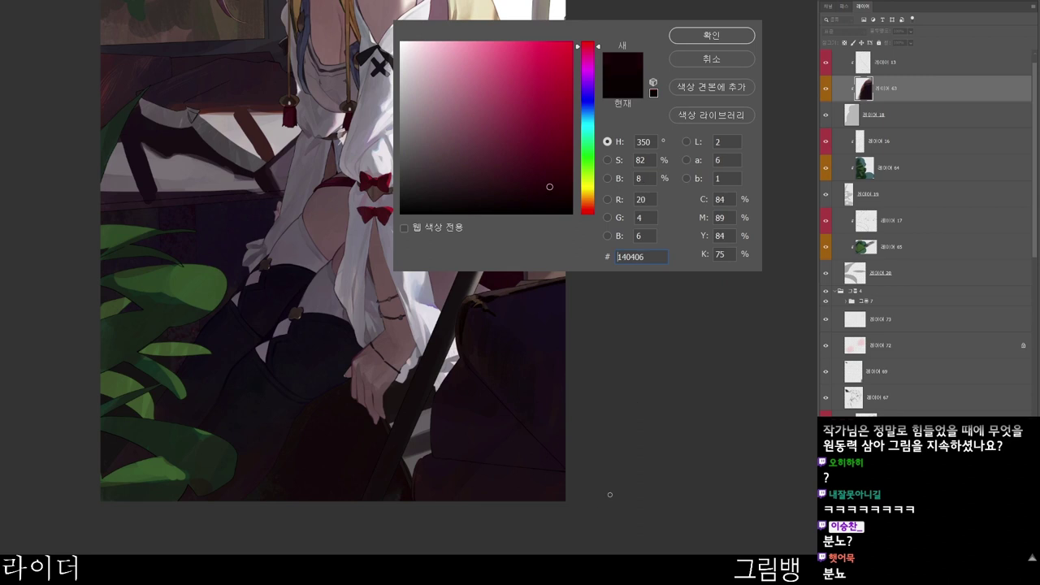
left_click(712, 38)
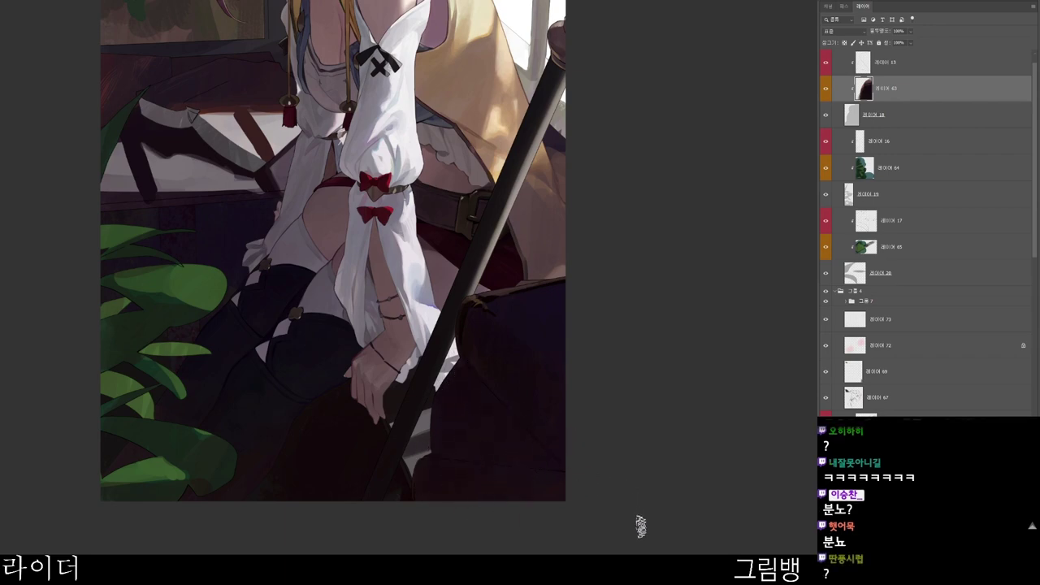
left_click(637, 523)
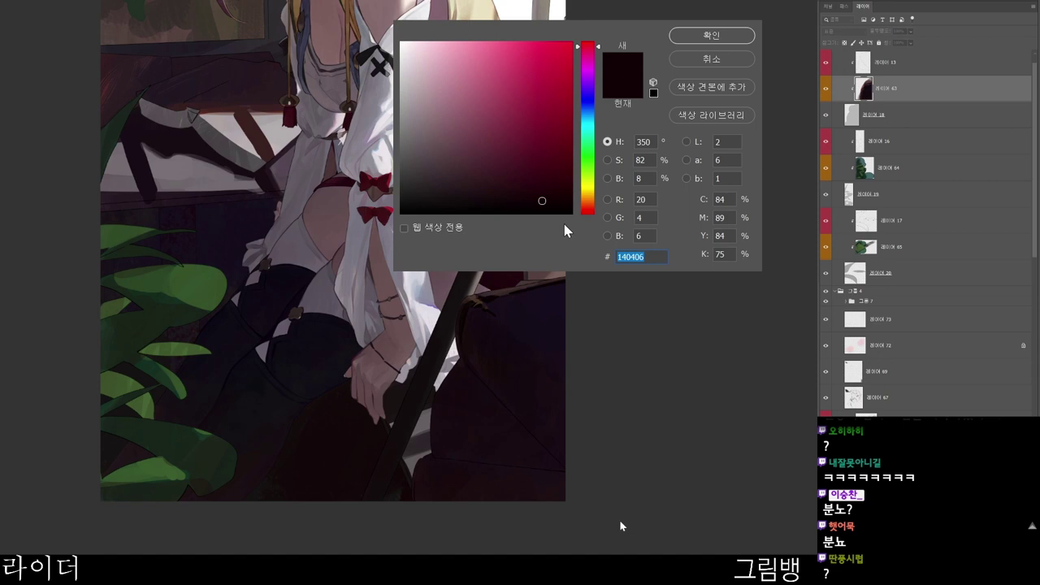
left_click(711, 35)
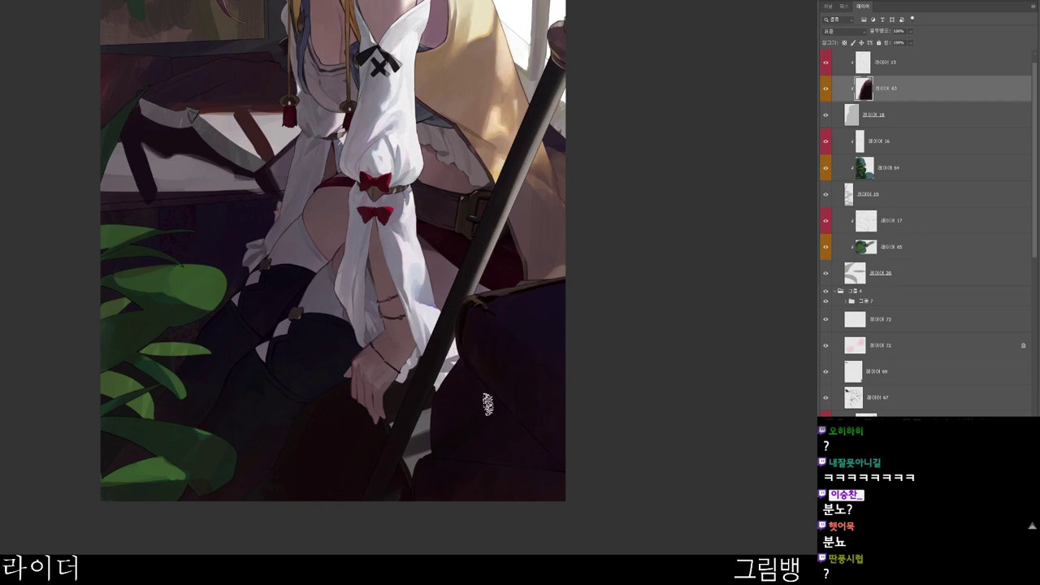
- Set the painting colour to pinkish brown #a4847a and touch up the foreground object's upper edge
left_click(569, 464)
left_click(702, 40)
key("n")
left_click(496, 96)
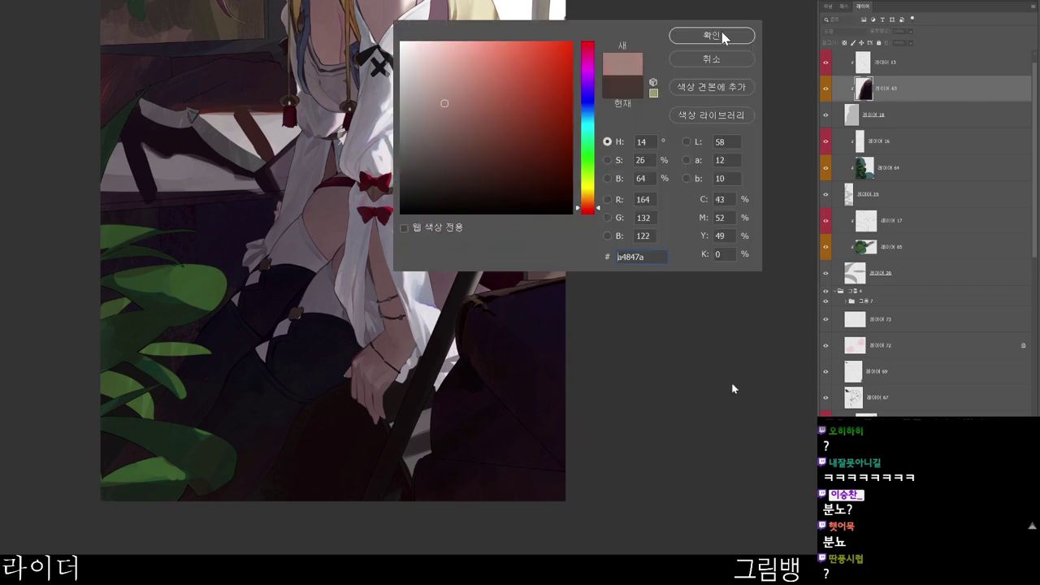
left_click(722, 35)
scroll(562, 278, "down", 2)
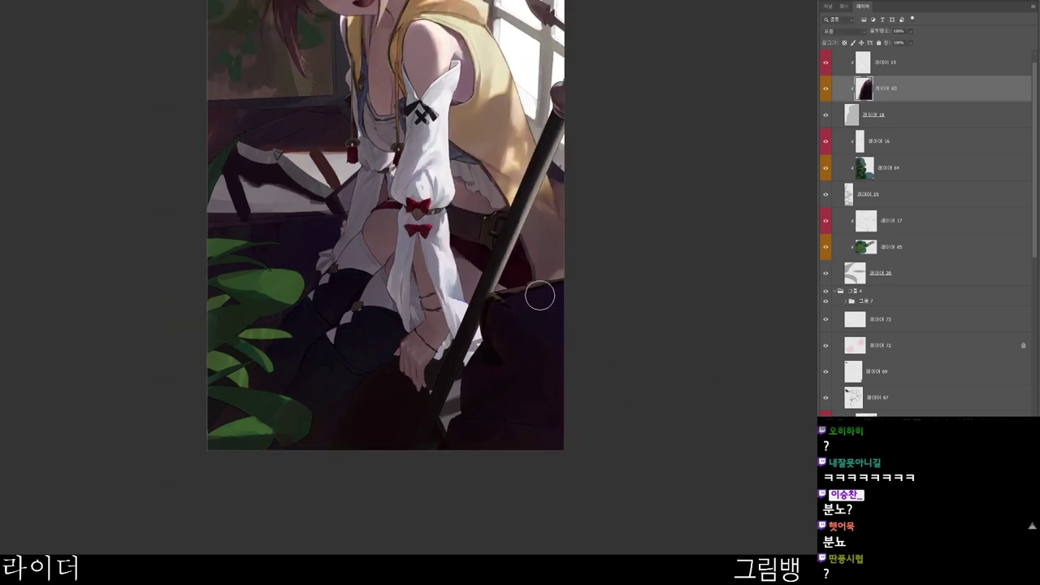
left_click_drag(477, 351, 467, 360)
- Set the painting colour to dark crimson #17040a and deepen the lower part of the foreground object
left_click(477, 368, "alt")
key("n")
left_click(521, 199)
left_click(712, 38)
key("n")
left_click(714, 36)
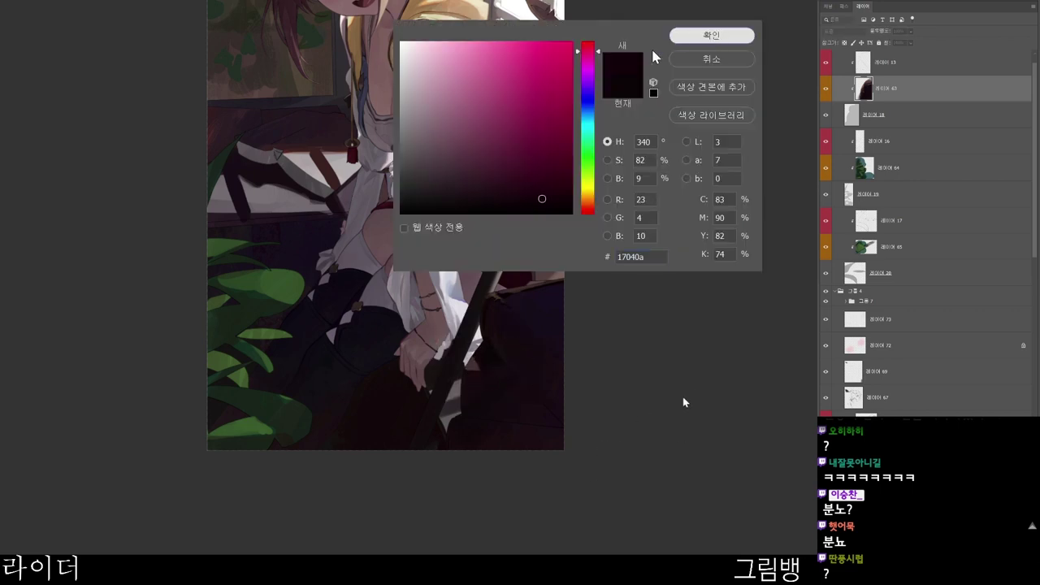
mouse_move(517, 432)
left_mouse_down()
mouse_move(581, 547)
mouse_move(550, 520)
left_mouse_up()
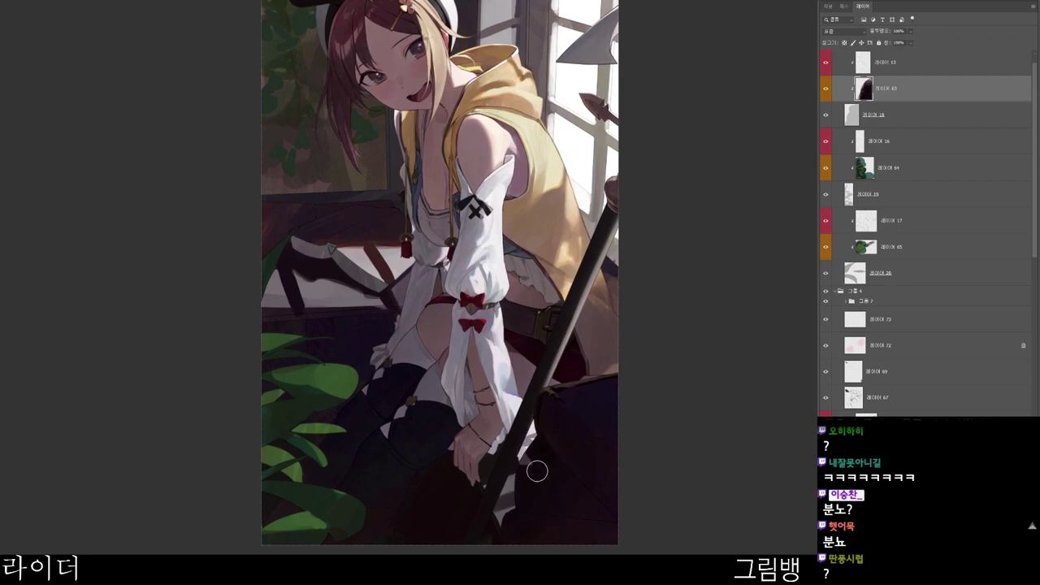
left_click_drag(604, 578, 595, 540)
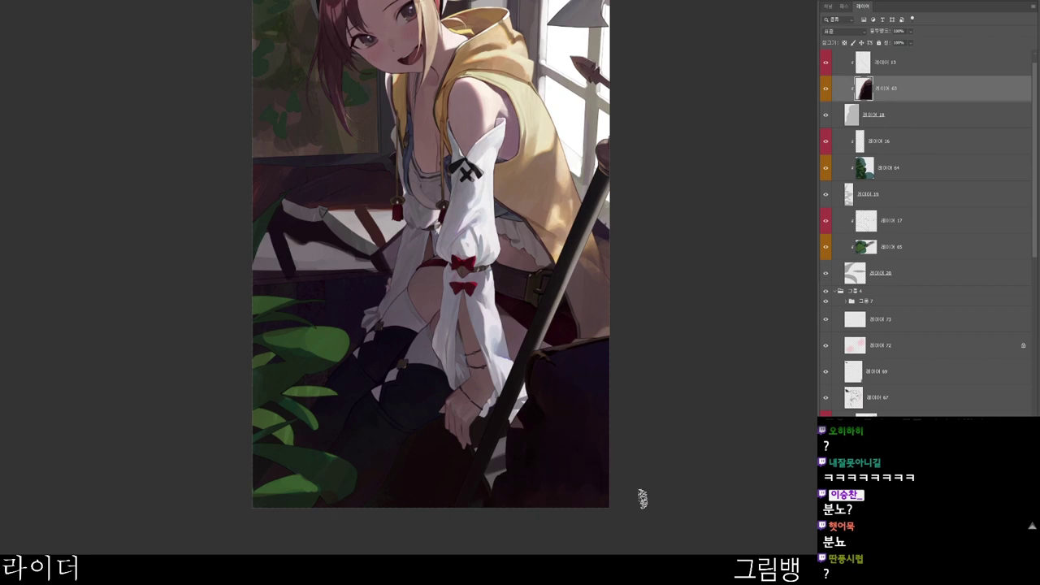
- Set the painting colour to near-black grey #141012 and continue shading the foreground object
left_click(787, 543)
left_click(431, 201)
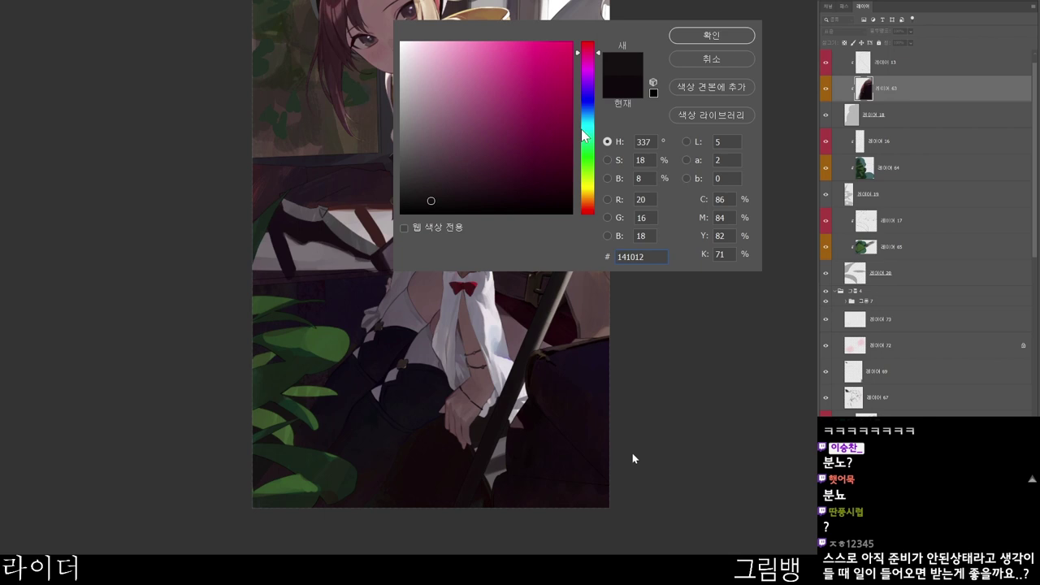
left_click(719, 37)
left_click_drag(586, 388, 627, 377)
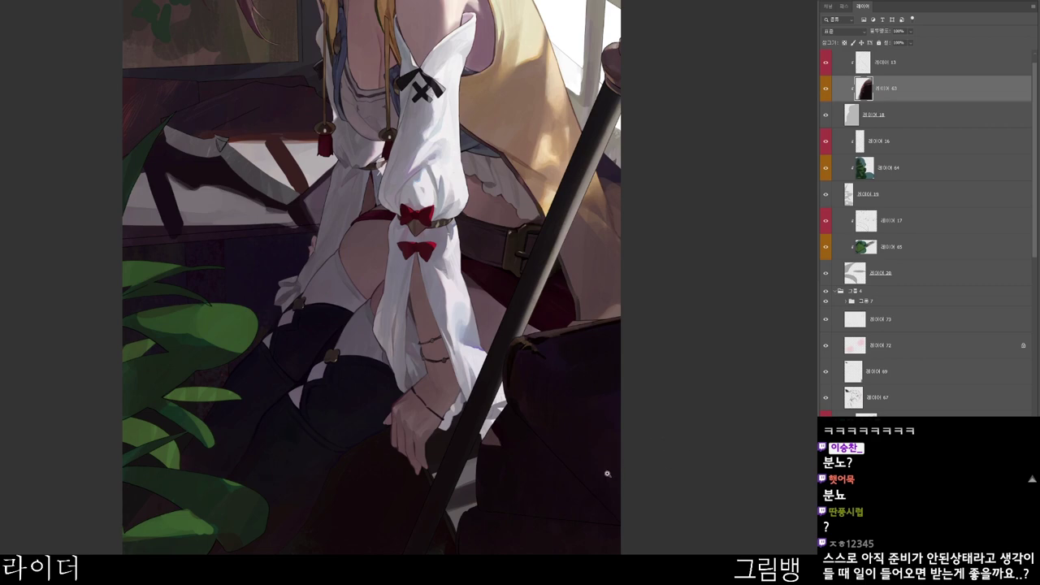
- Set the painting colour to dark brown #1c1412 and touch up the foreground object's corner below the white sleeve beside the shaft
scroll(608, 474, "down", 1)
key("n")
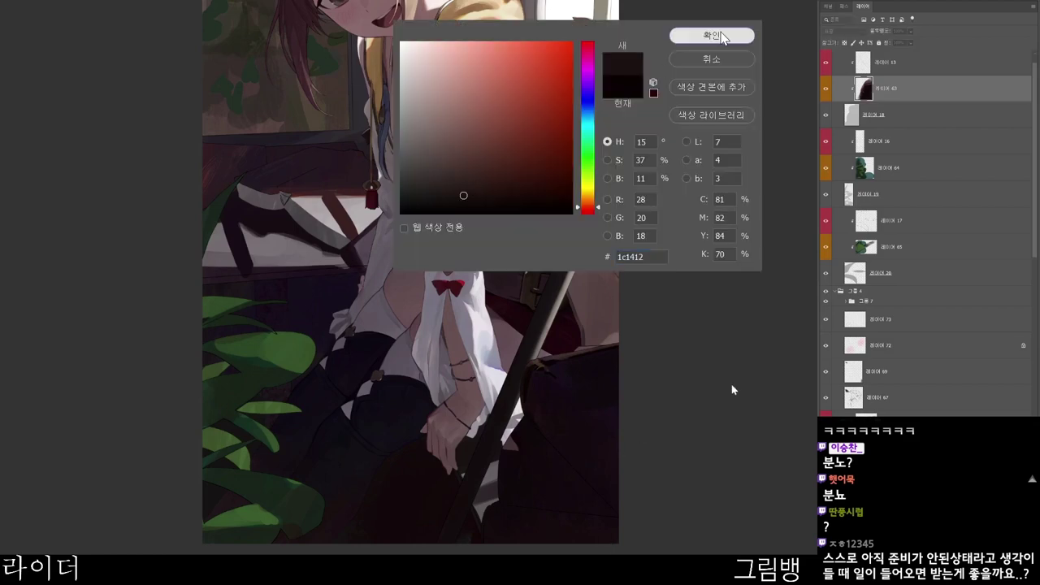
key("Return")
left_click_drag(715, 391, 756, 394)
scroll(483, 470, "down", 1)
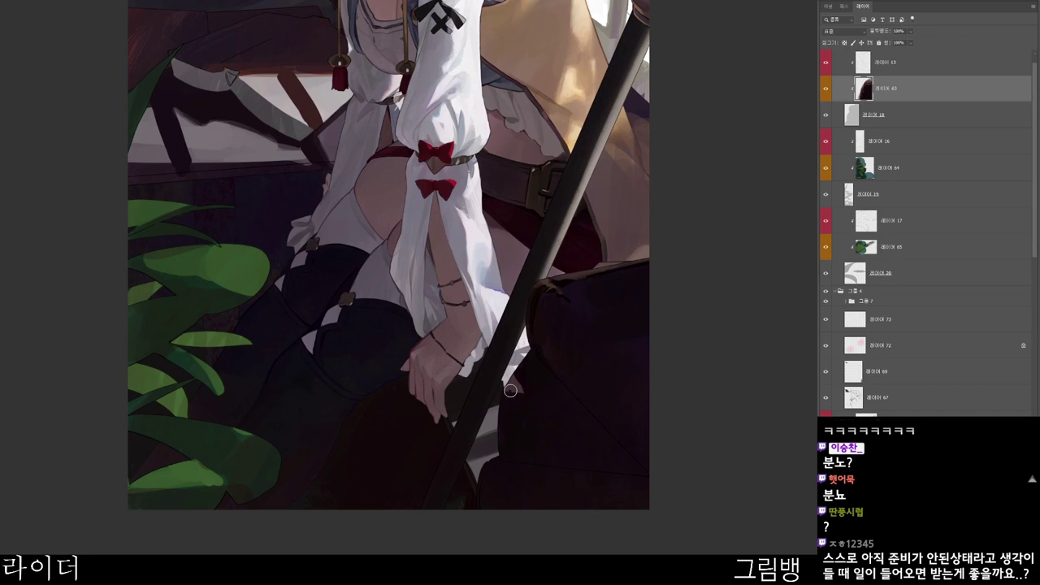
left_click_drag(516, 379, 521, 387)
- Set the painting colour to brown #2c201c and refine the small lighter patch on the foreground object's corner beside the shaft
key("n")
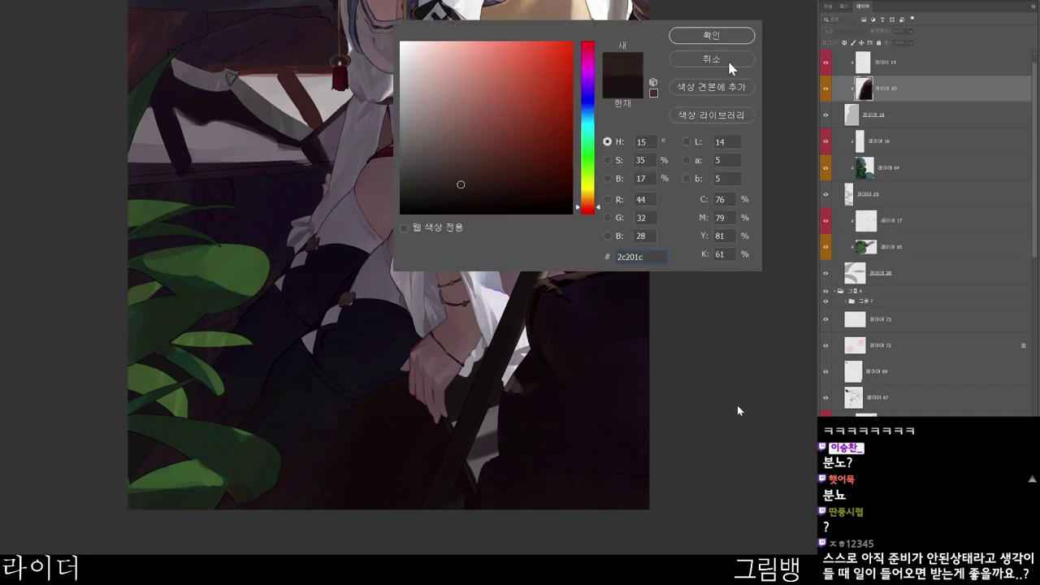
left_click(711, 35)
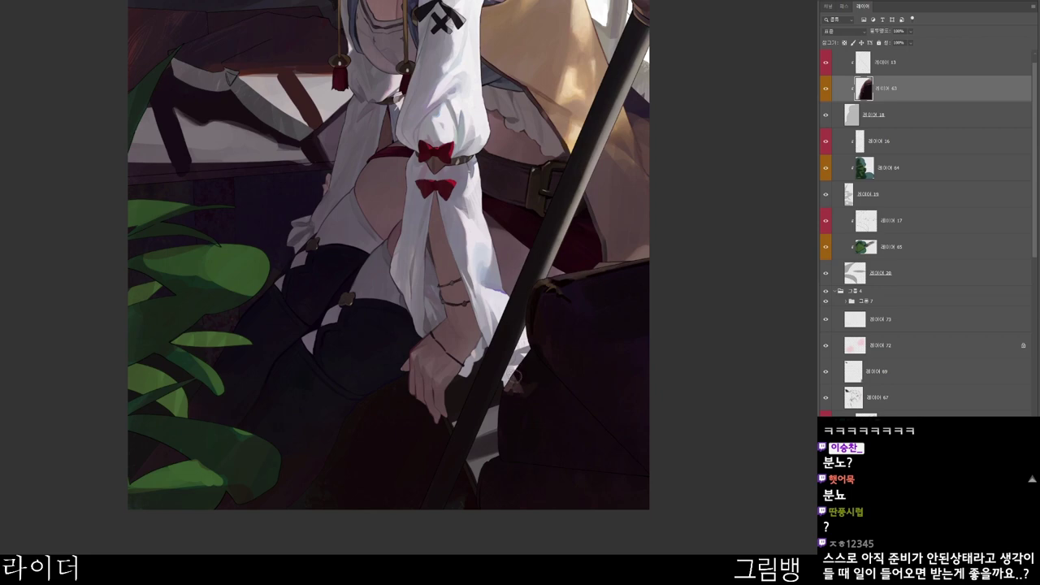
scroll(514, 375, "up", 5)
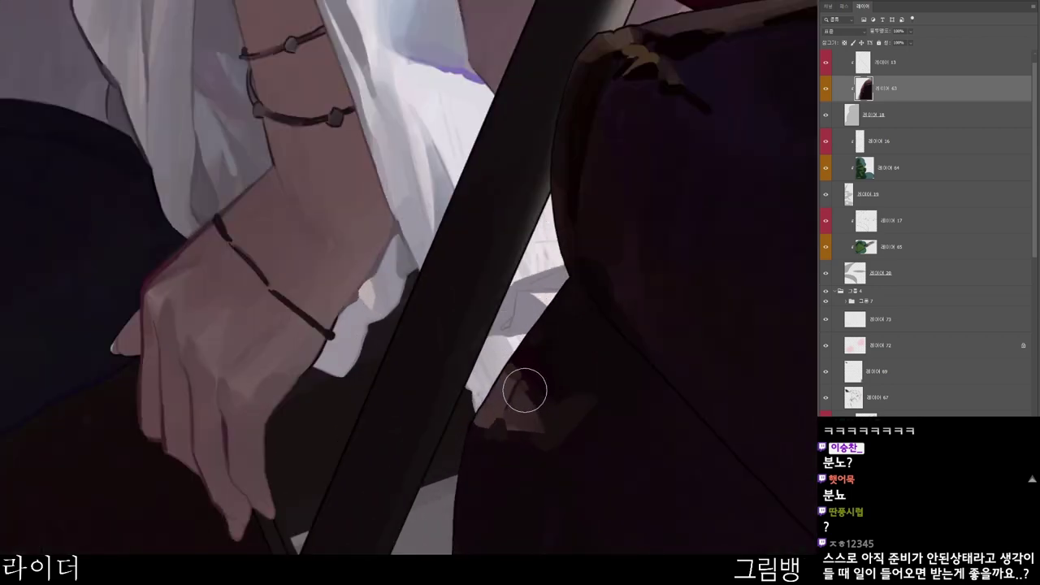
mouse_move(524, 391)
left_mouse_down()
mouse_move(554, 428)
mouse_move(540, 416)
mouse_move(547, 429)
mouse_move(510, 434)
left_mouse_up()
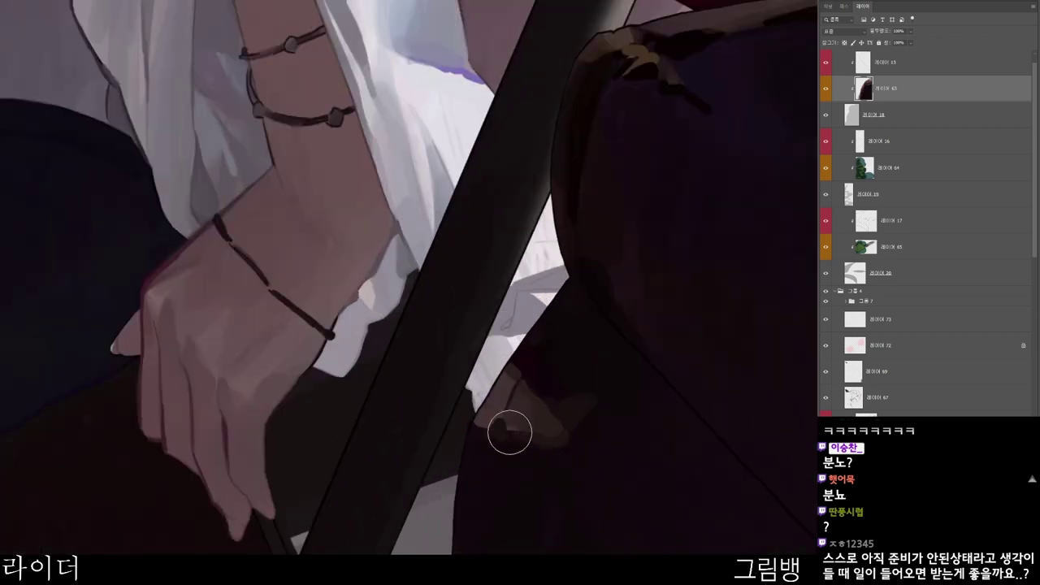
scroll(605, 411, "down", 2)
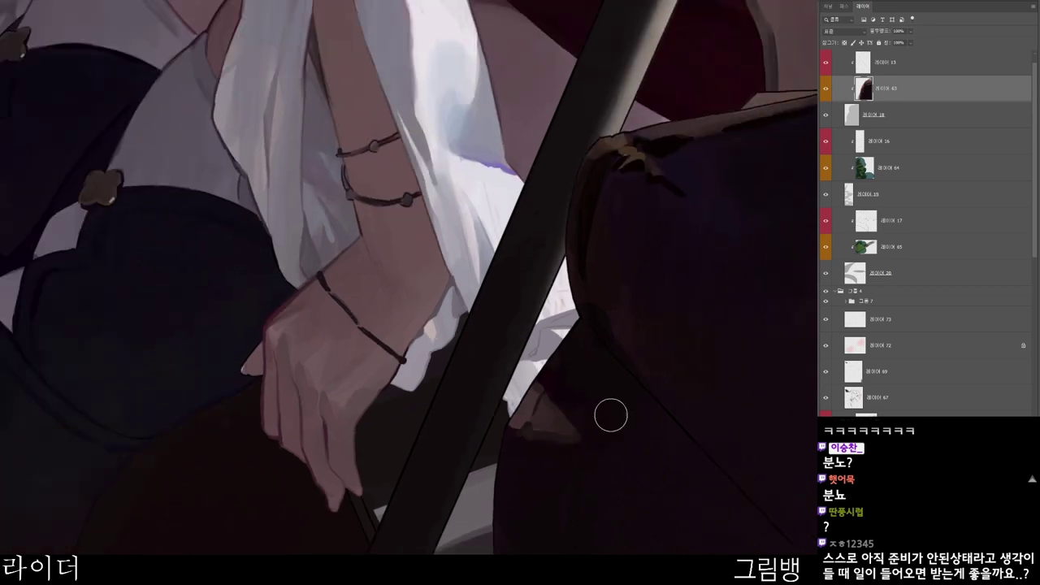
scroll(585, 416, "down", 3)
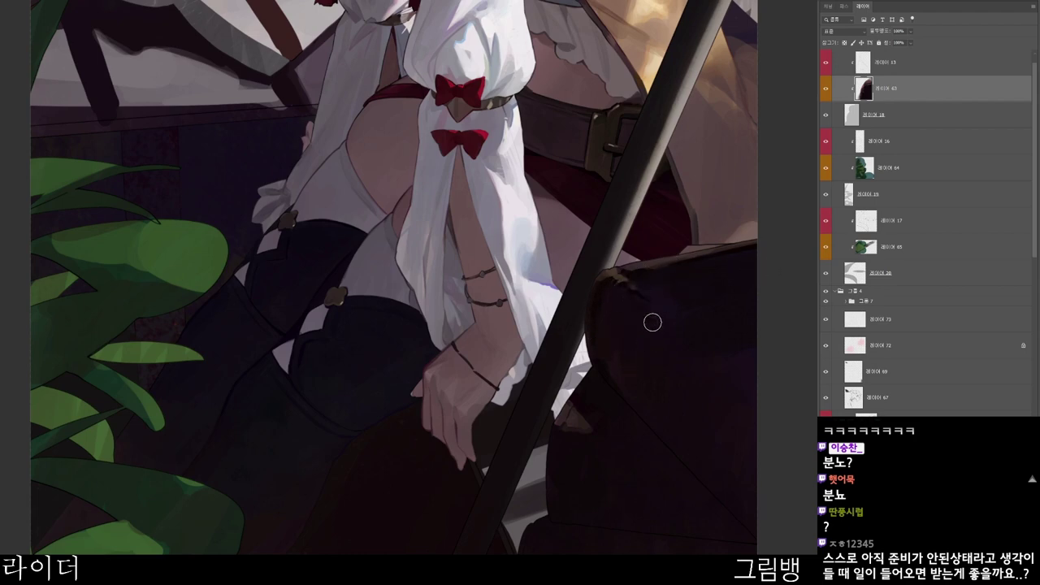
- Examine the girl's chest, white sleeve and coat up close, and check them against the whole composition
left_click_drag(767, 478, 772, 456)
left_click_drag(569, 224, 490, 239)
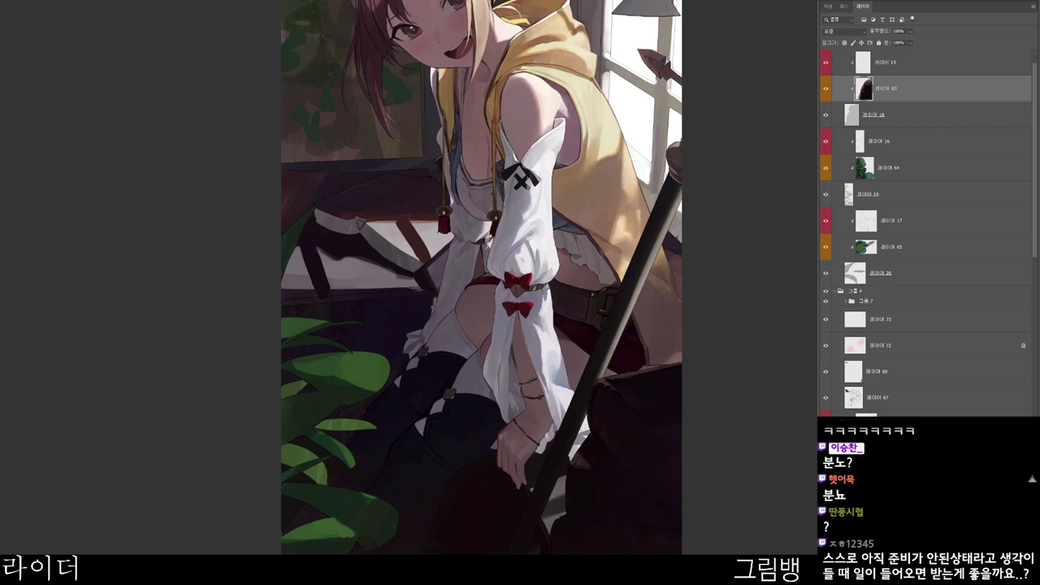
left_click_drag(700, 198, 796, 198)
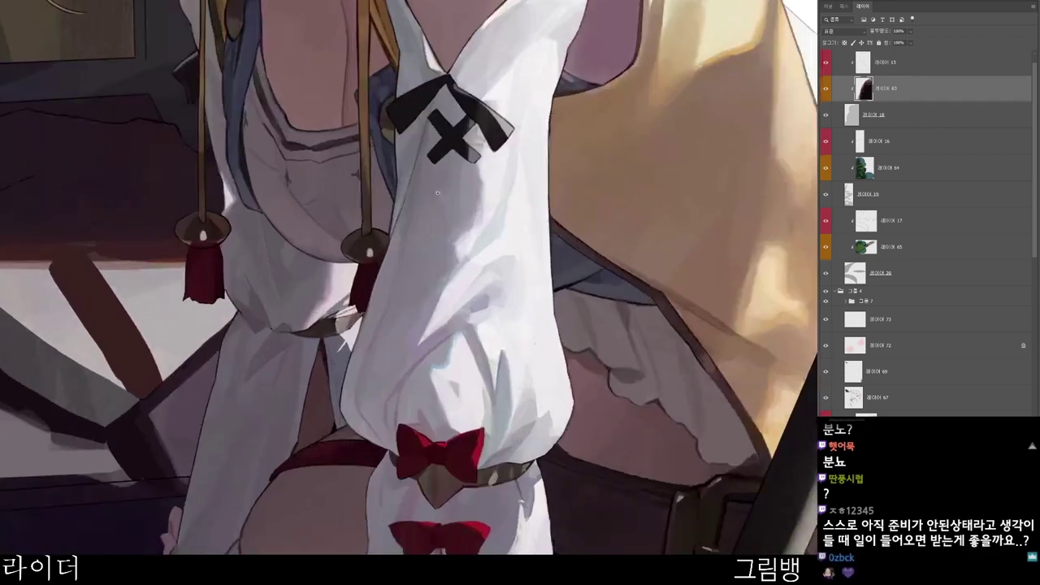
left_click(308, 174, "ctrl")
left_click_drag(328, 198, 458, 257)
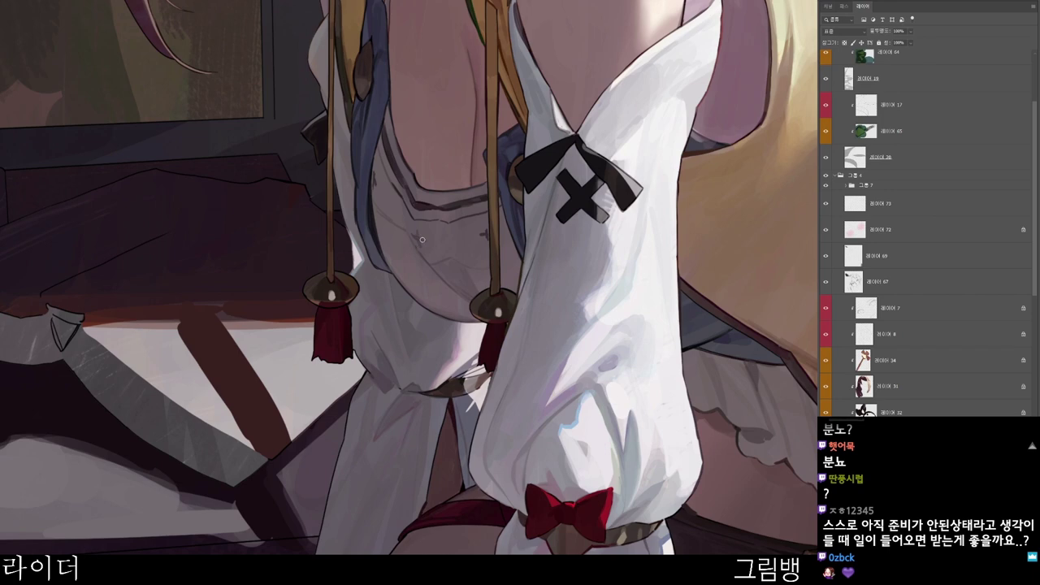
scroll(495, 148, "down", 2)
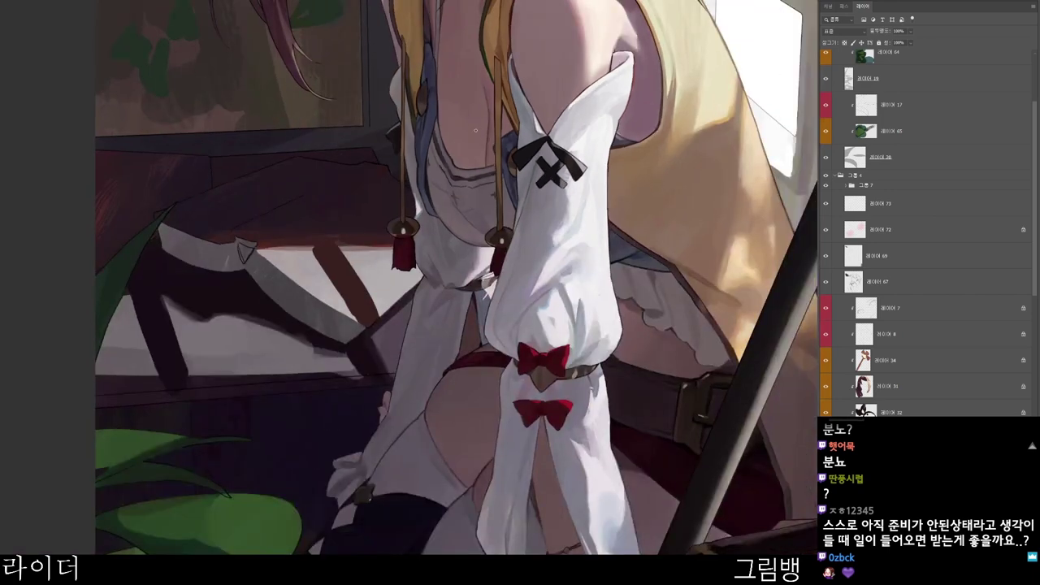
scroll(633, 415, "down", 3)
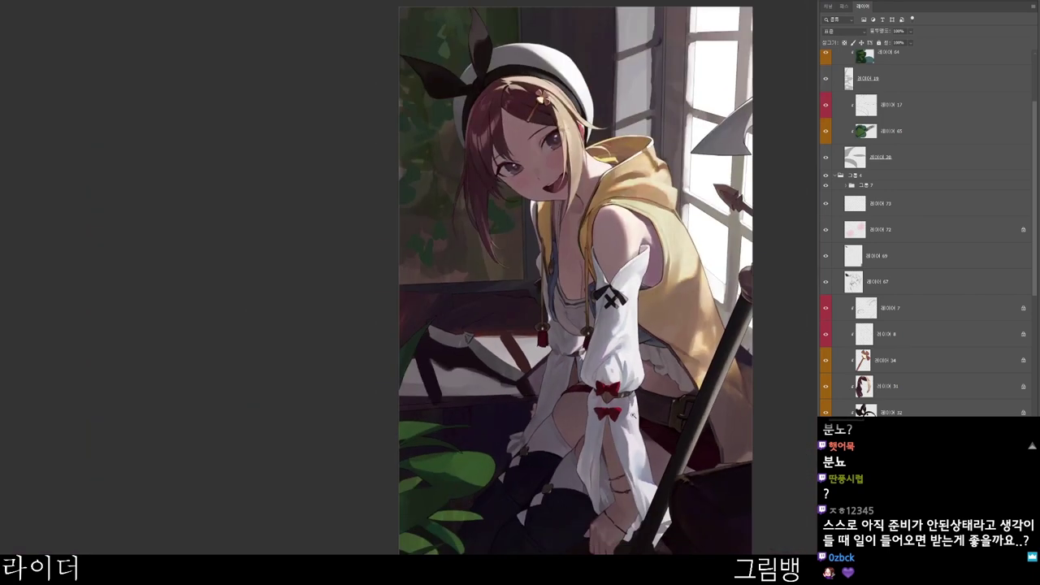
scroll(613, 527, "down", 3)
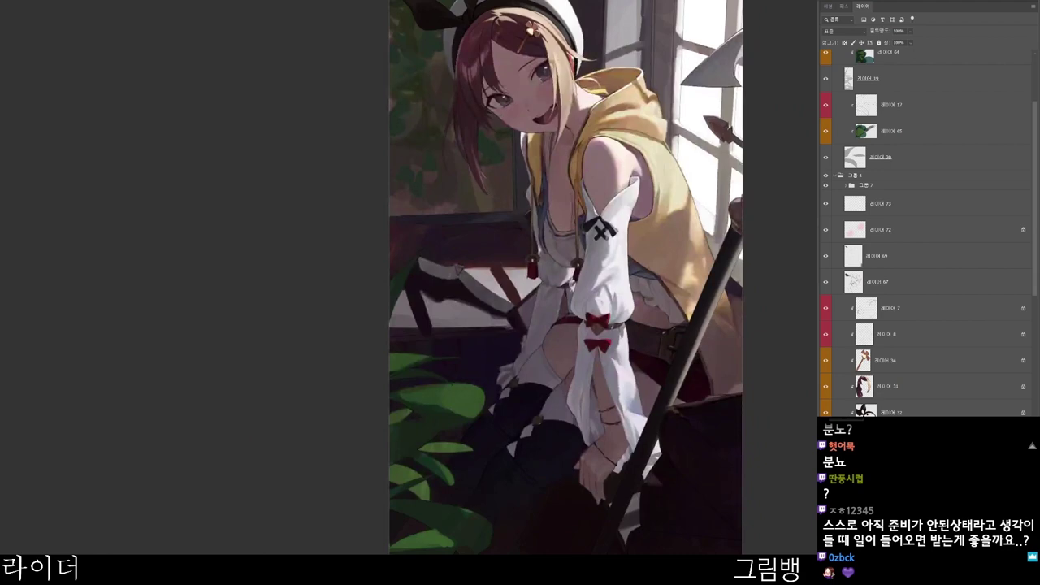
mouse_move(609, 488)
left_mouse_down()
mouse_move(578, 491)
mouse_move(445, 562)
left_mouse_up()
scroll(520, 426, "up", 2)
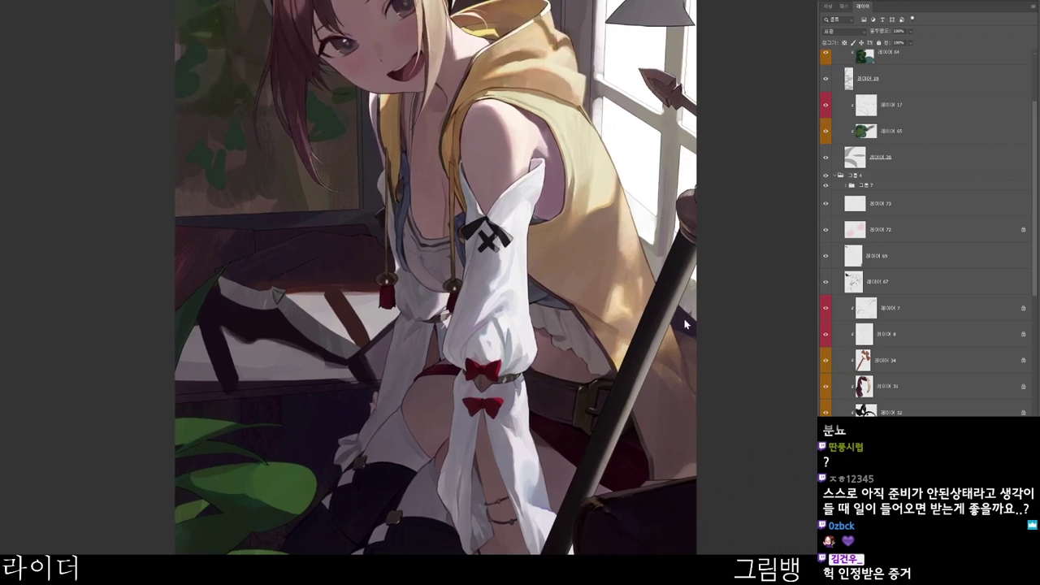
- Activate the layer at the painting's edge beside the axe shaft and set the painting colour to dark grey #484042
left_click(731, 339, "ctrl")
left_click_drag(705, 352, 587, 305)
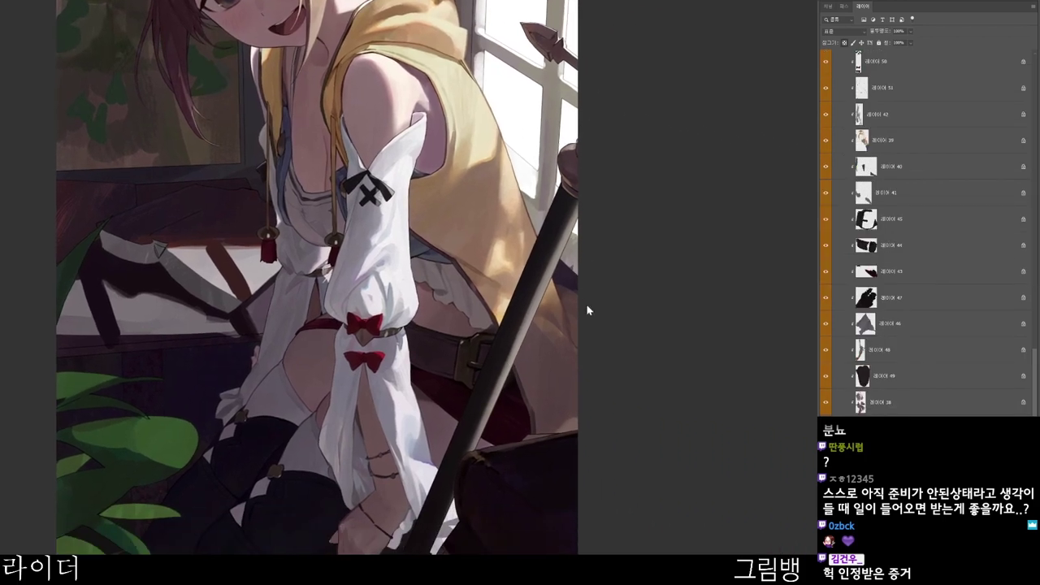
key("n")
left_click(420, 166)
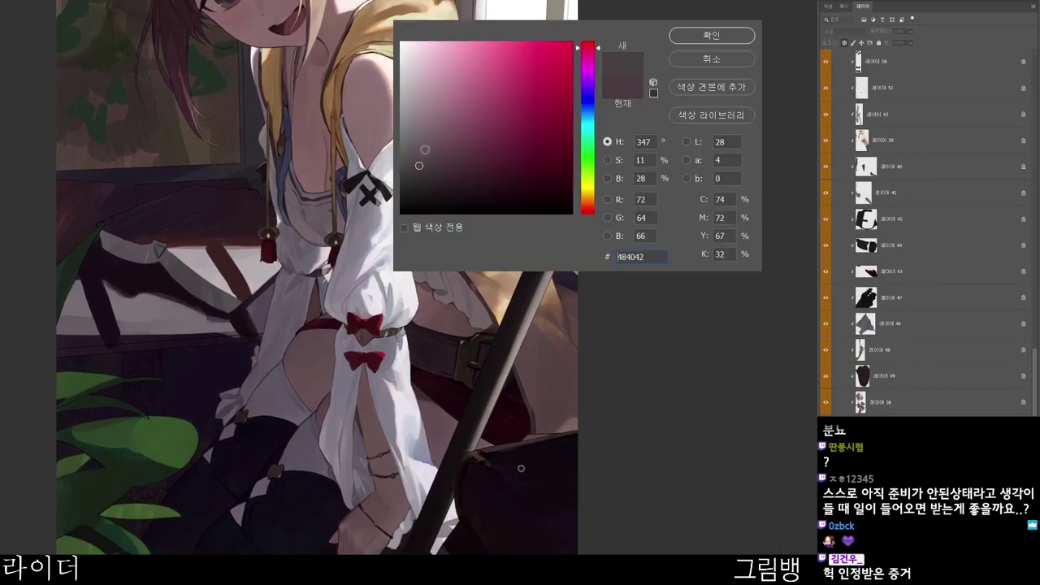
left_click(711, 36)
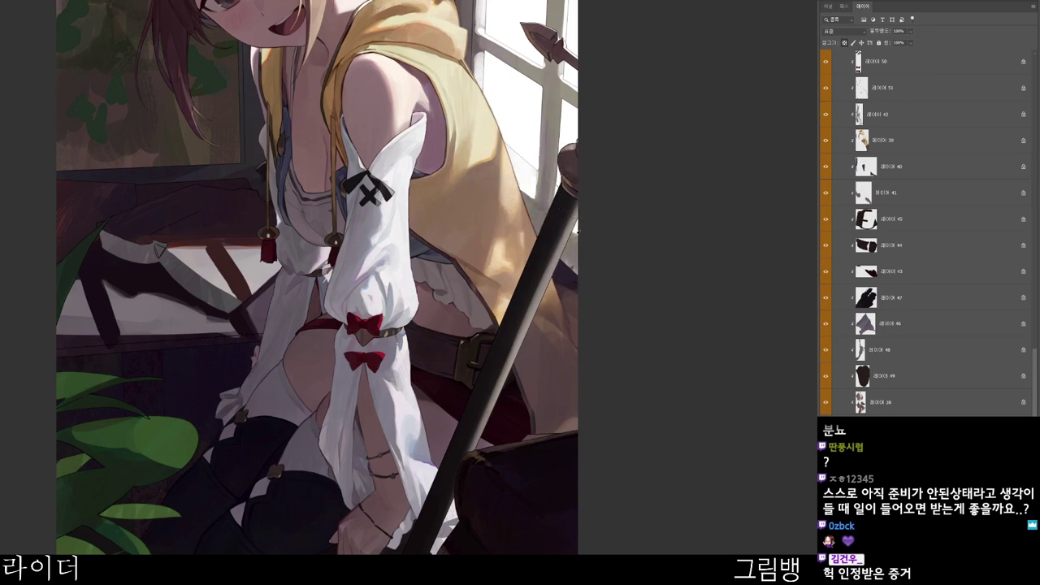
- Change the painting colour to a very dark tone, and replace it with a dark, more muted one
key("n")
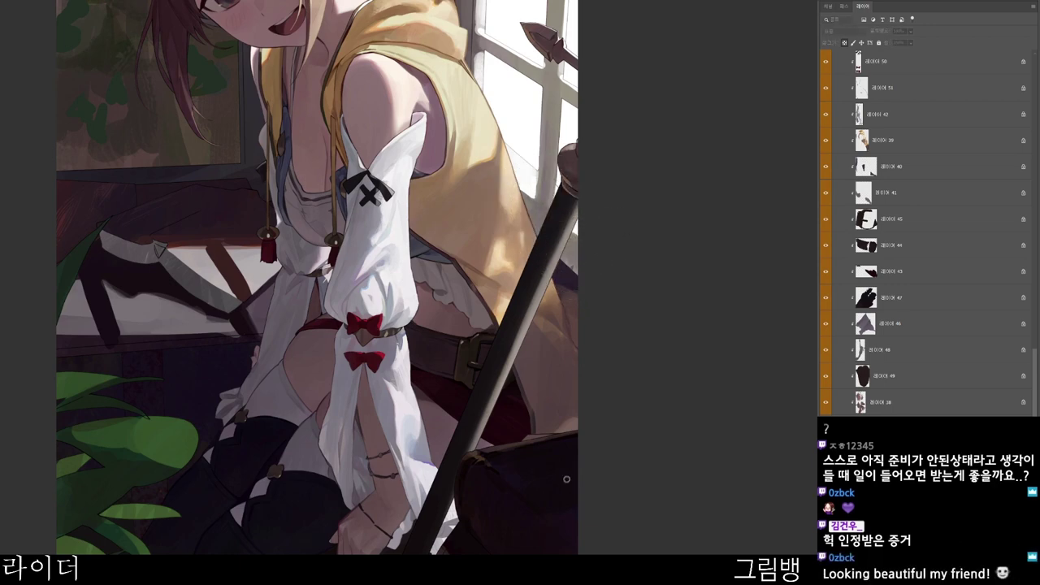
left_click(481, 186)
left_click(711, 36)
left_click_drag(626, 283, 599, 349)
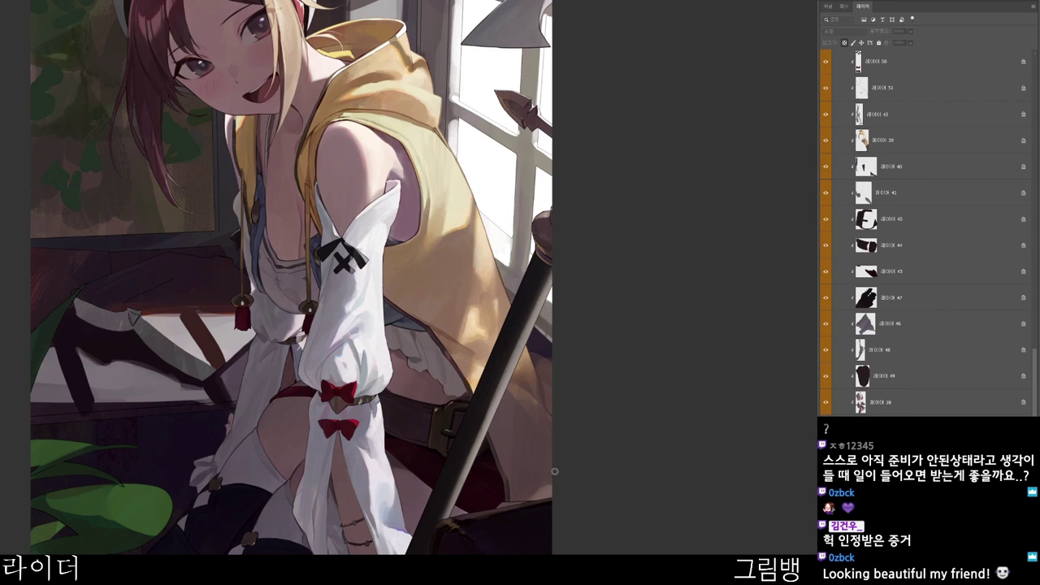
key("n")
left_click(431, 178)
left_click(704, 37)
key("Return")
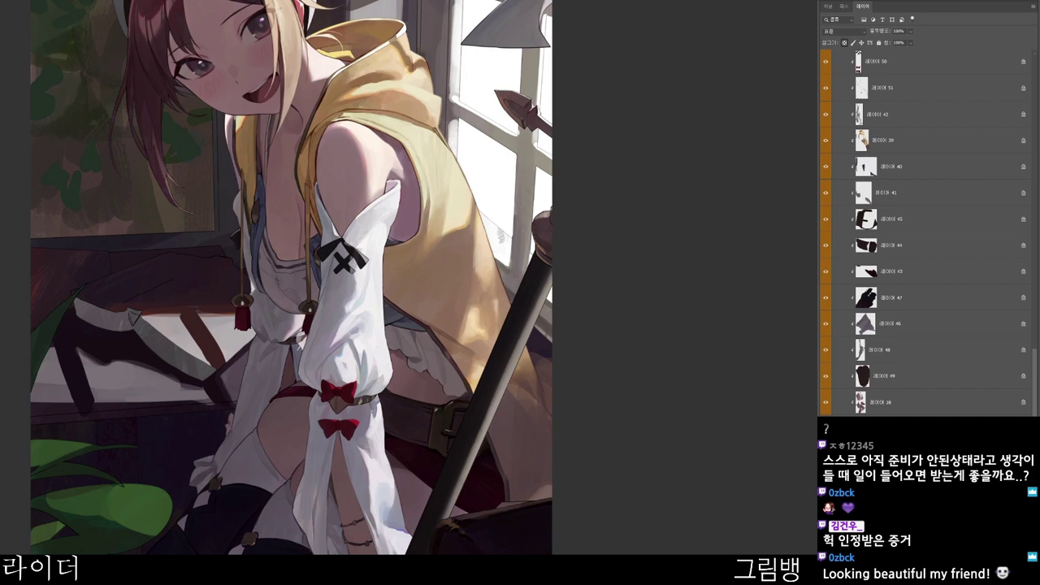
- Touch up the vertical window bar between the axe blade and the shaft, outlining its edge with a freehand selection
left_click_drag(503, 267, 507, 290)
scroll(533, 211, "up", 2)
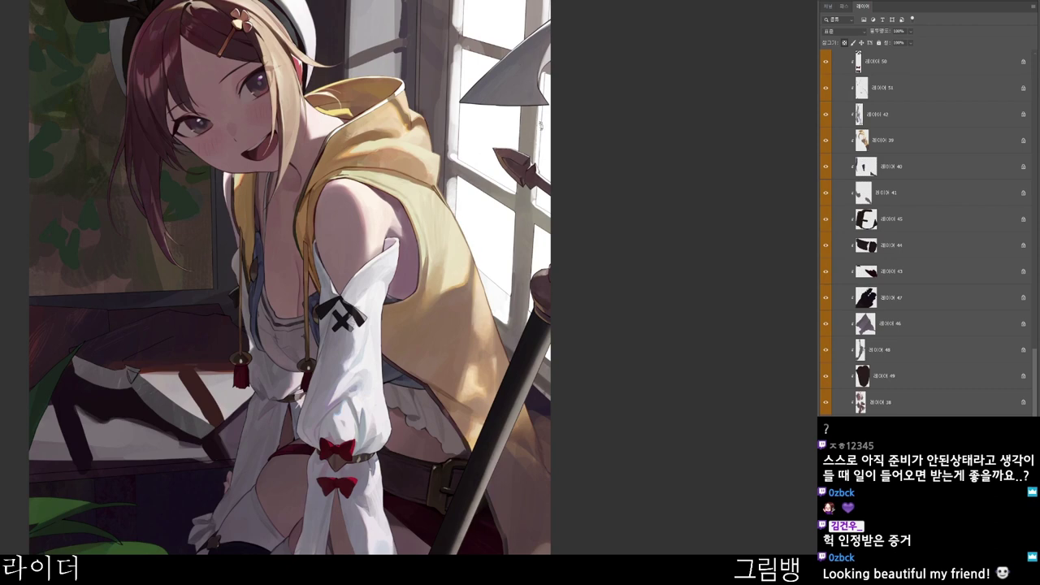
mouse_move(540, 134)
left_mouse_down()
mouse_move(486, 323)
mouse_move(496, 189)
mouse_move(489, 226)
left_mouse_up()
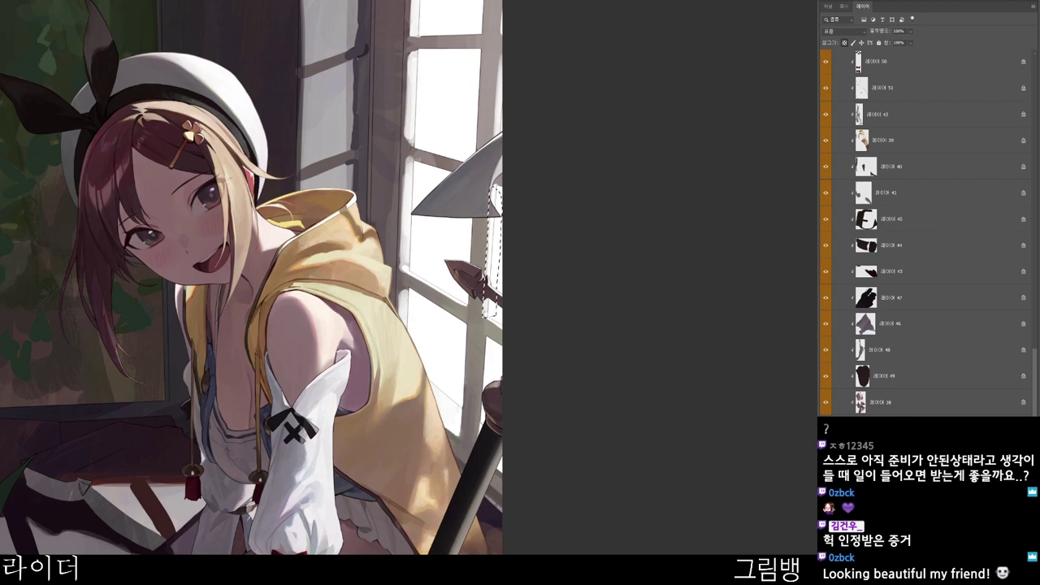
scroll(564, 496, "up", 2)
scroll(487, 321, "up", 2)
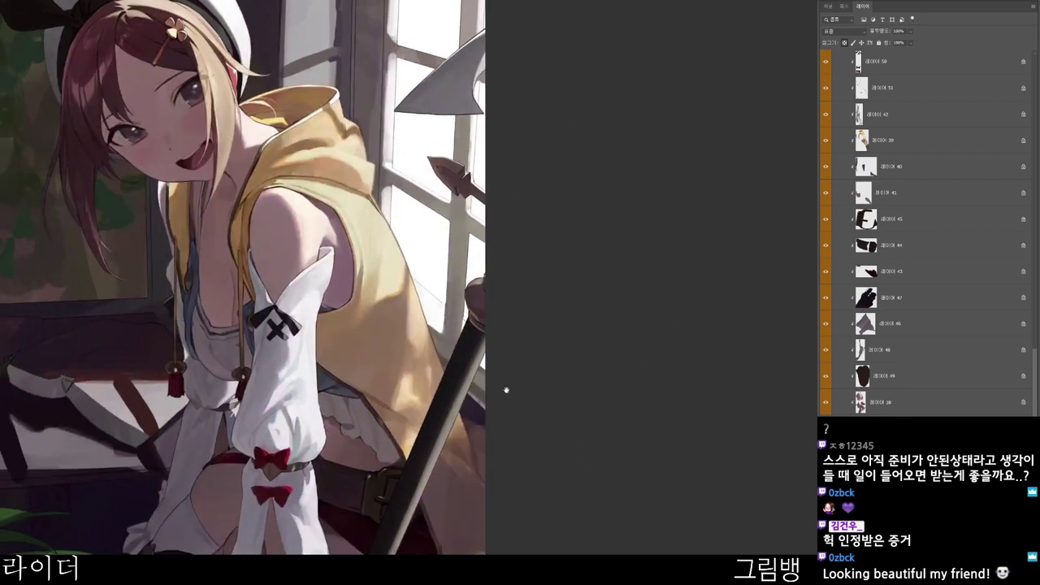
- Set the painting colour to dark reddish brown #5b3333 and outline the vertical window bar above the shaft with a freehand selection, then clear it
key("n")
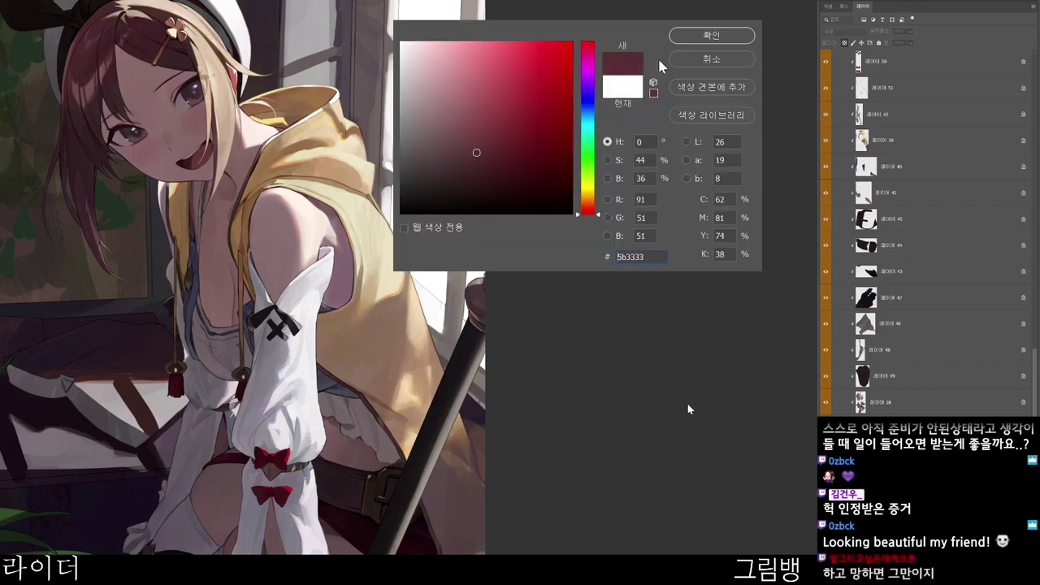
left_click(725, 35)
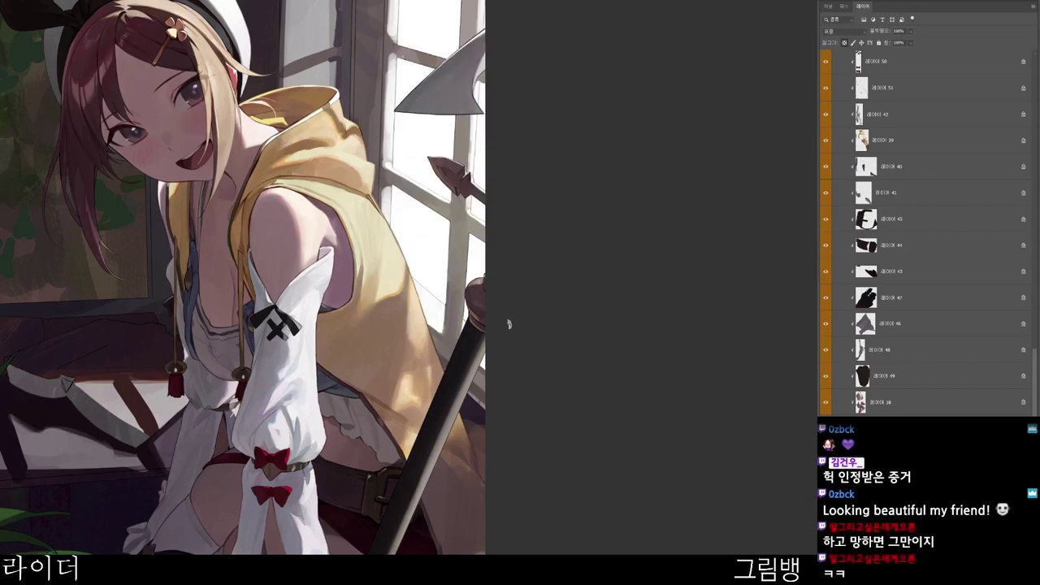
left_click_drag(486, 317, 481, 355)
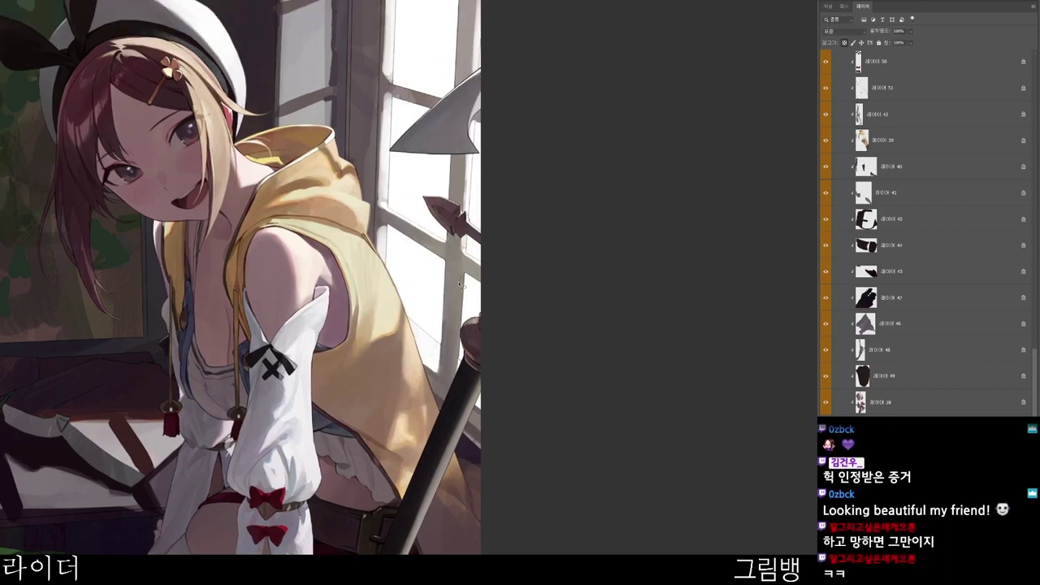
left_click_drag(462, 281, 458, 339)
mouse_move(458, 381)
left_mouse_down()
mouse_move(476, 329)
mouse_move(464, 275)
mouse_move(466, 334)
left_mouse_up()
scroll(460, 411, "up", 2)
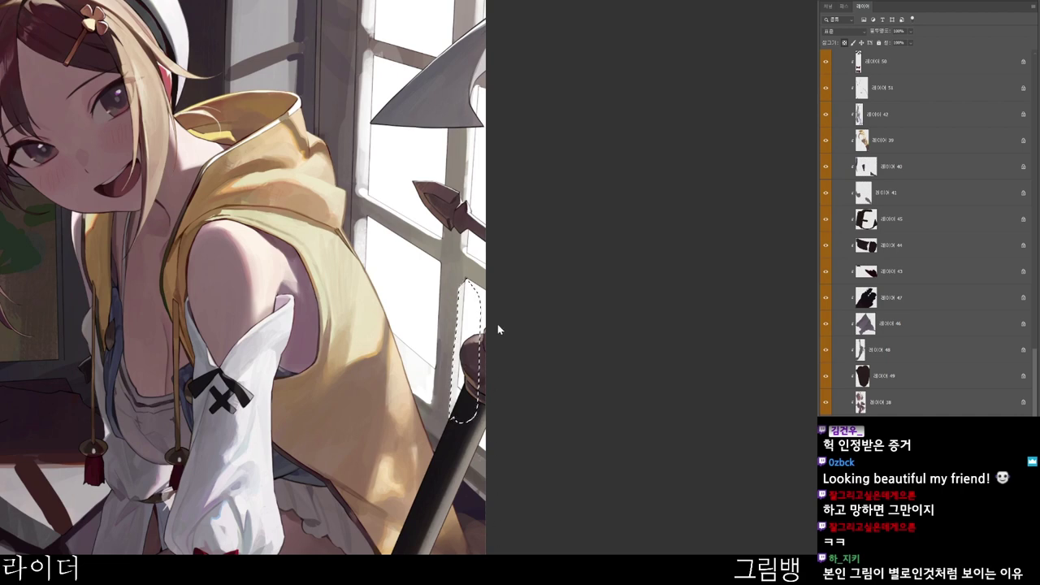
key("ctrl+d")
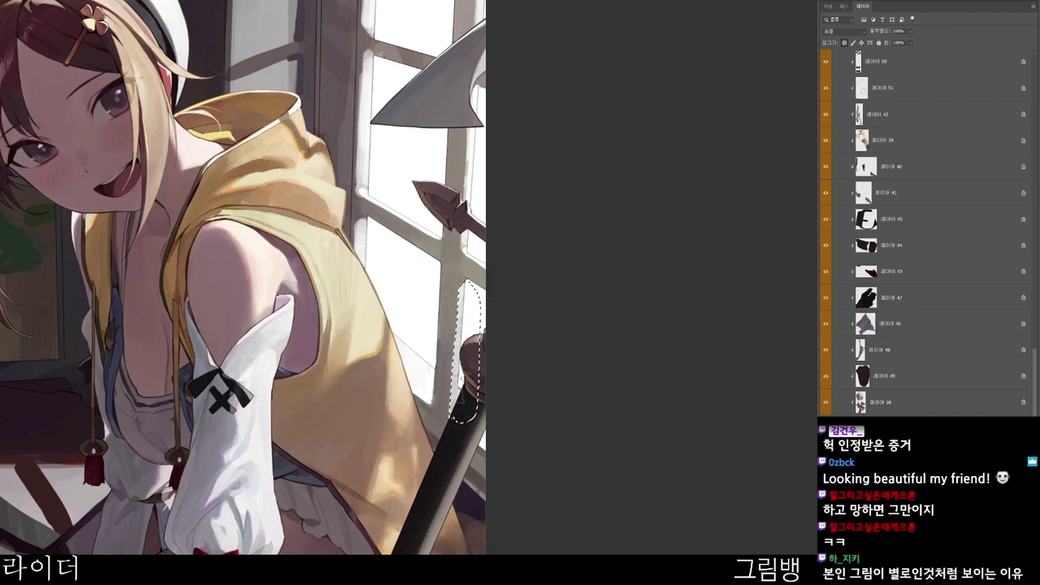
- Select the grey window bars behind the coat with the Magic Wand and tint them olive with a very large brush
left_click_drag(531, 510, 515, 504)
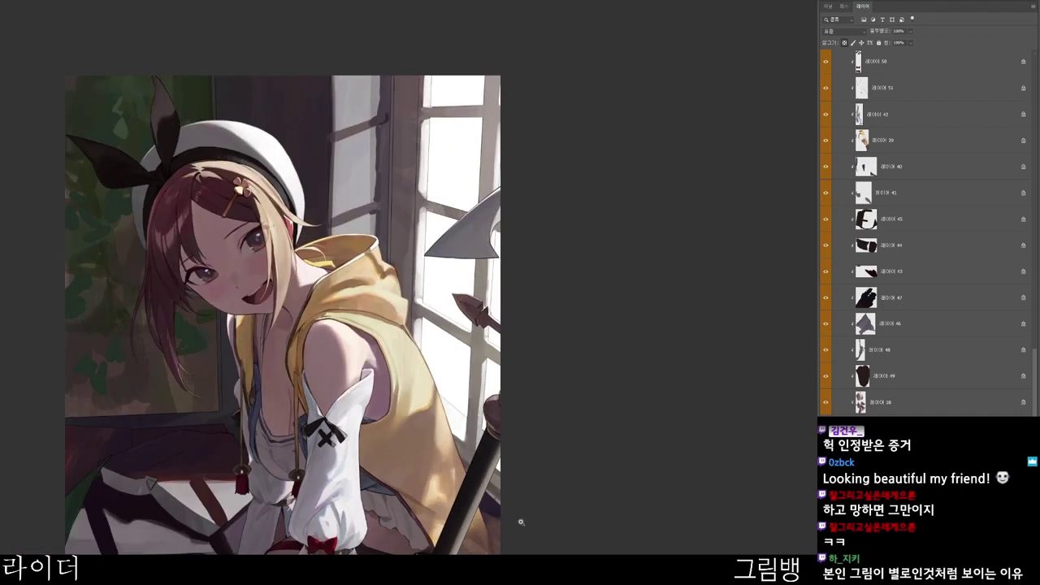
left_click_drag(507, 554, 482, 534)
left_click_drag(439, 438, 456, 439)
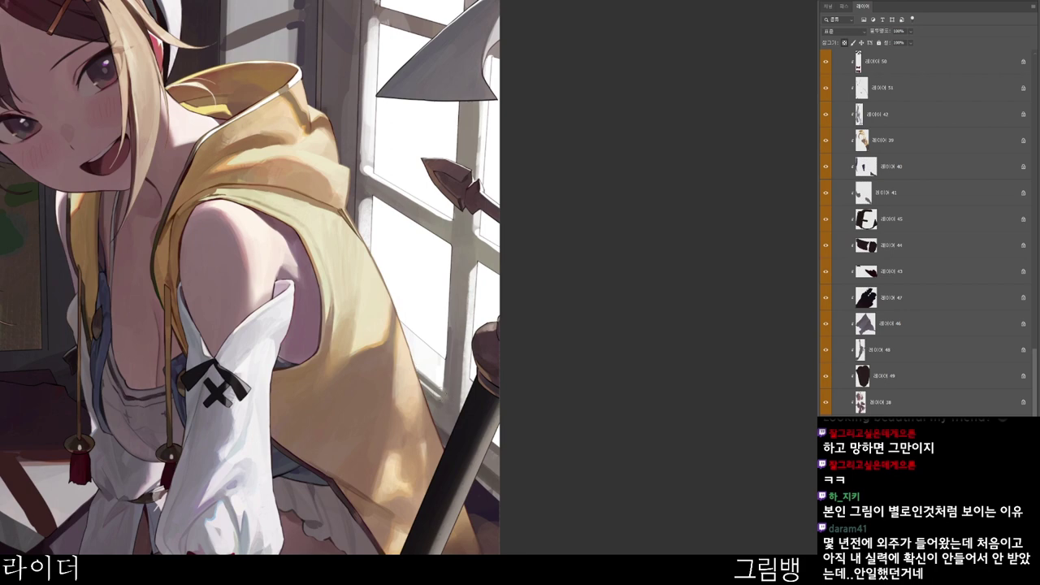
key("n")
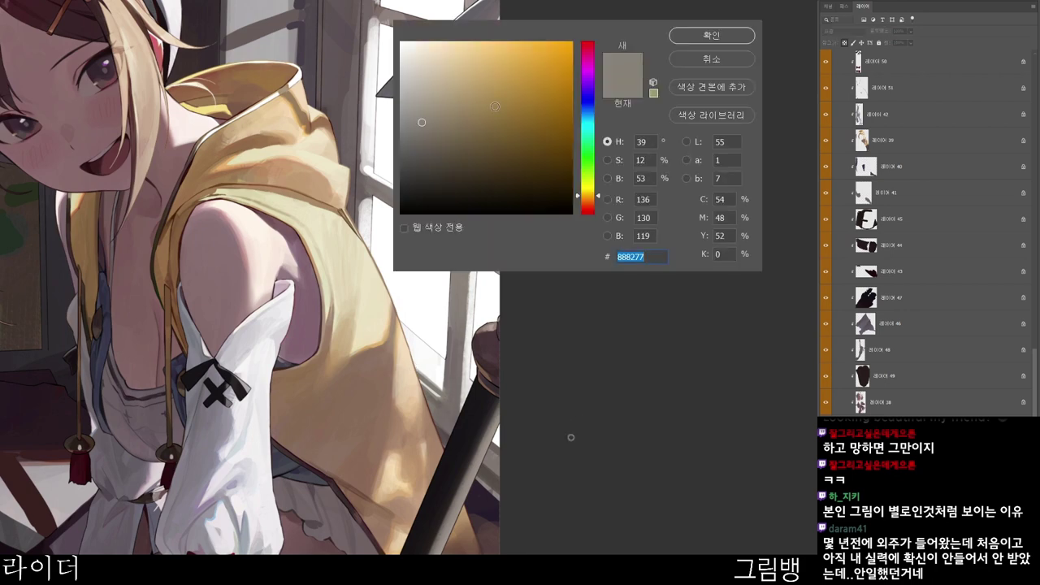
left_click(481, 116)
left_click(712, 36)
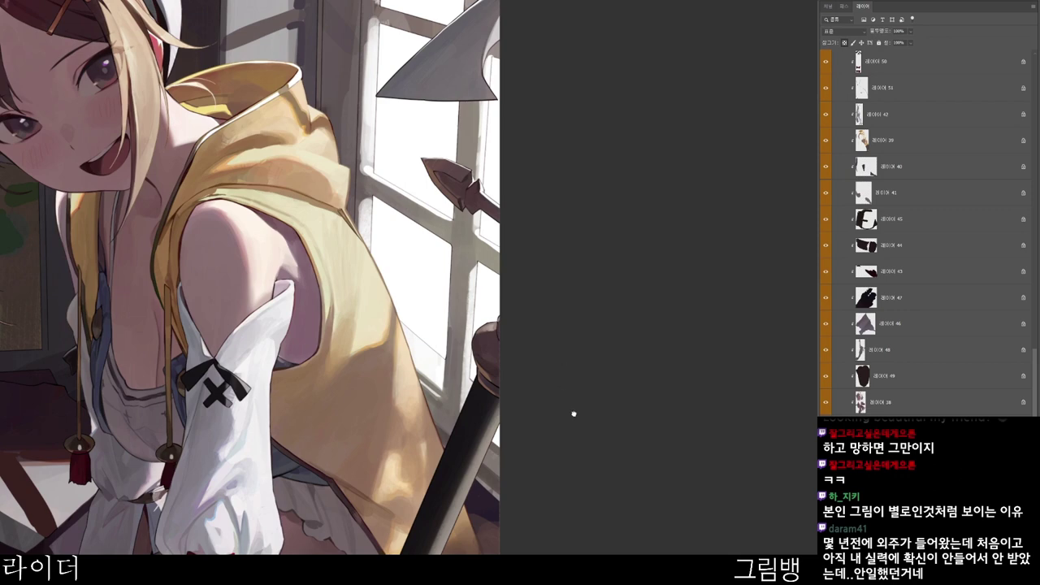
key("w")
left_click(451, 388)
key("b")
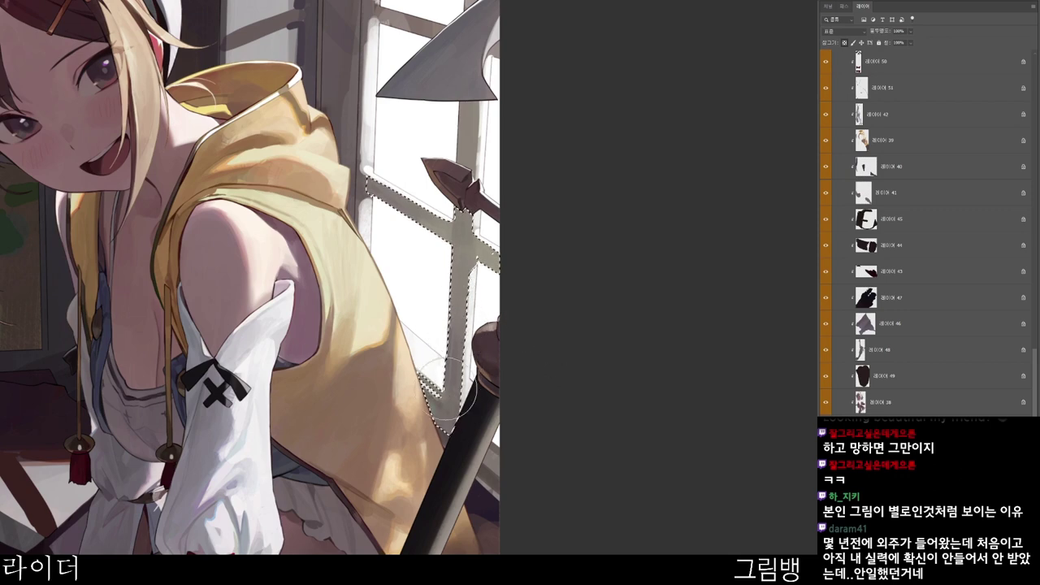
scroll(445, 382, "down", 1)
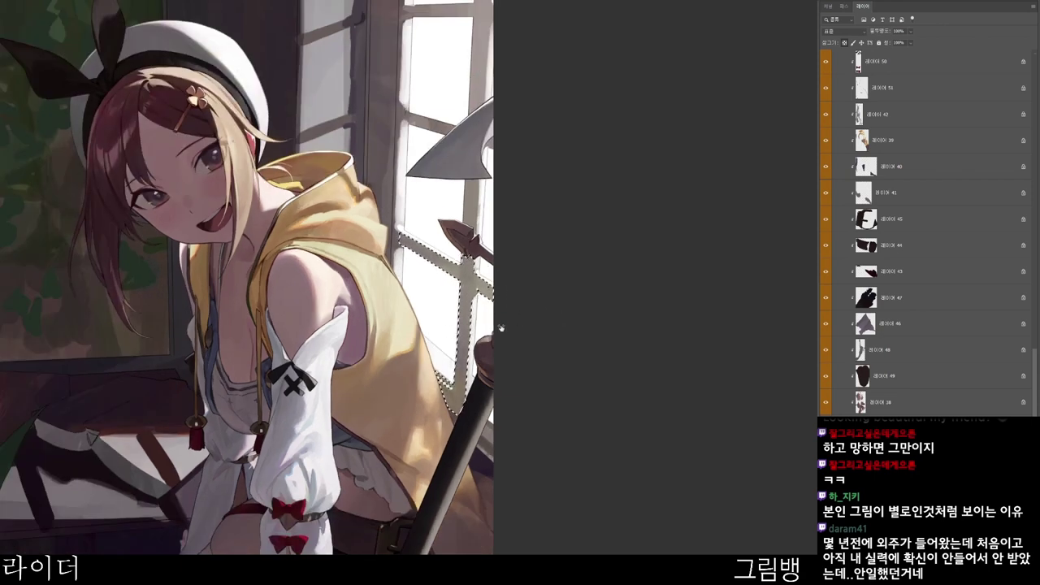
mouse_move(442, 398)
left_mouse_down()
mouse_move(475, 426)
mouse_move(479, 413)
left_mouse_up()
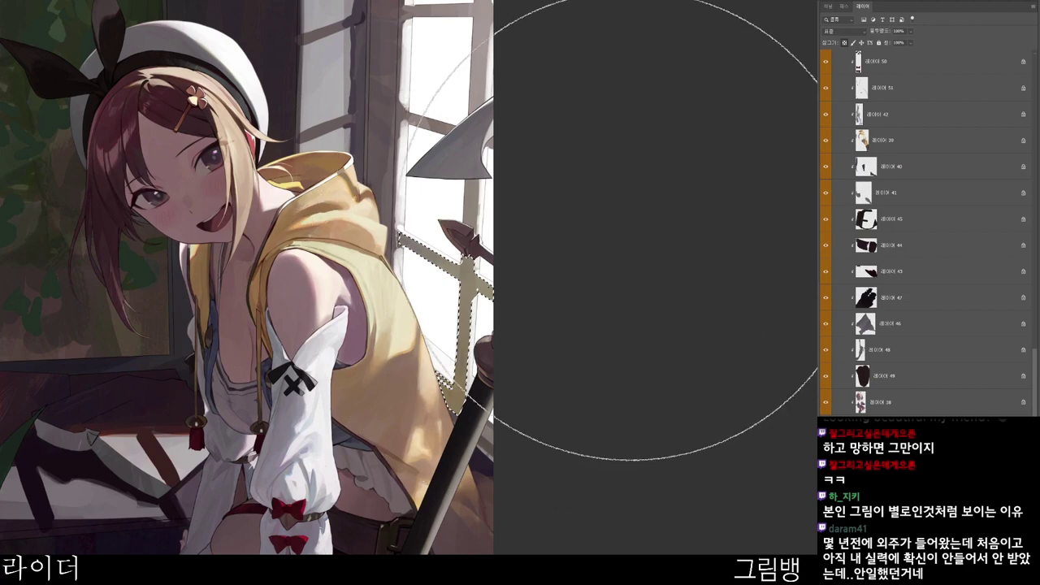
key("ctrl+d")
- Pick a brighter painting colour, reselect the window bars behind the coat and lighten them with the large brush
left_click_drag(600, 584, 657, 523)
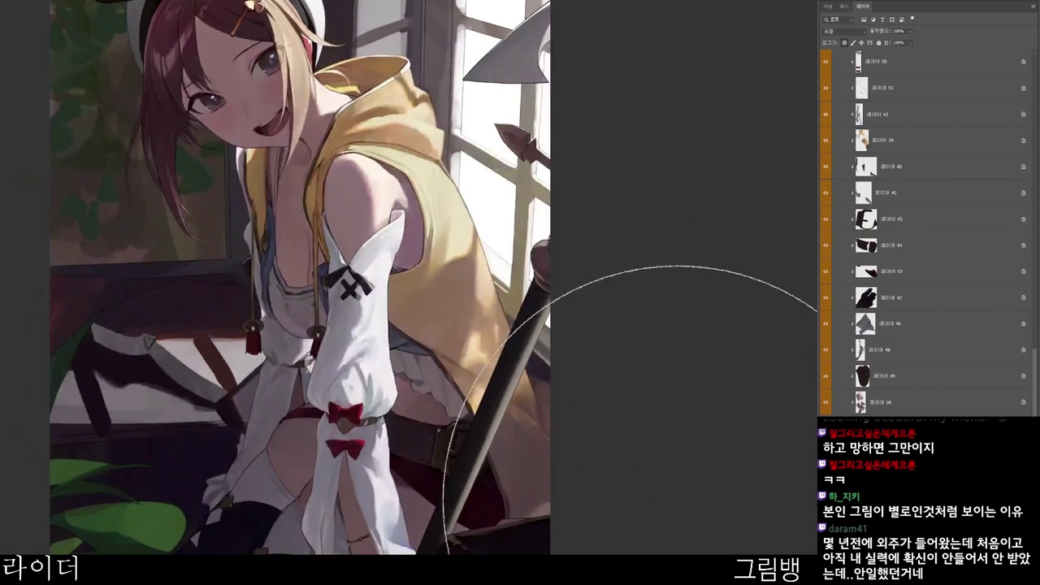
key("n")
left_click_drag(492, 78, 487, 47)
left_click(706, 39)
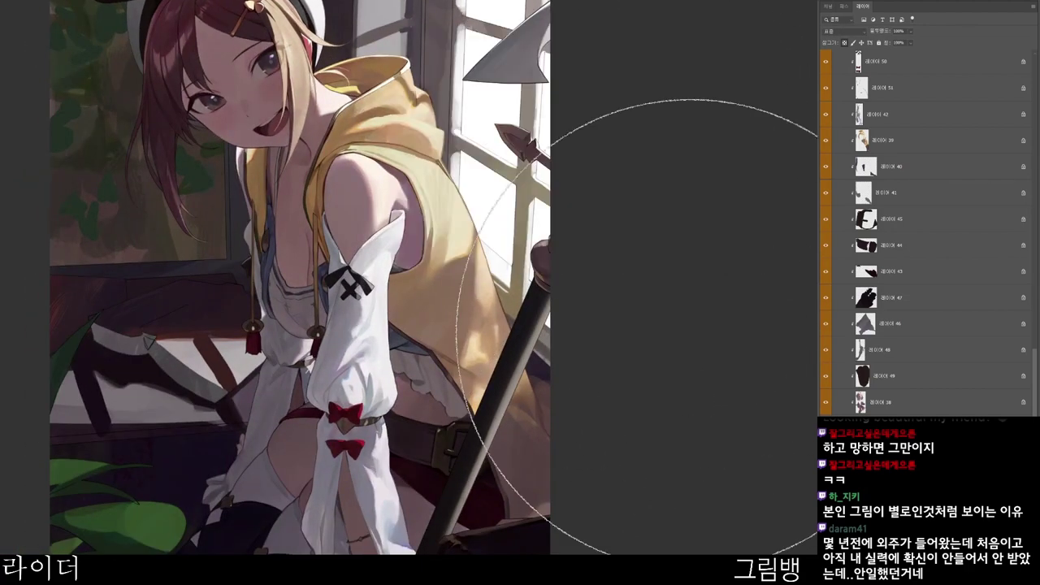
key("w")
left_click(526, 224)
key("b")
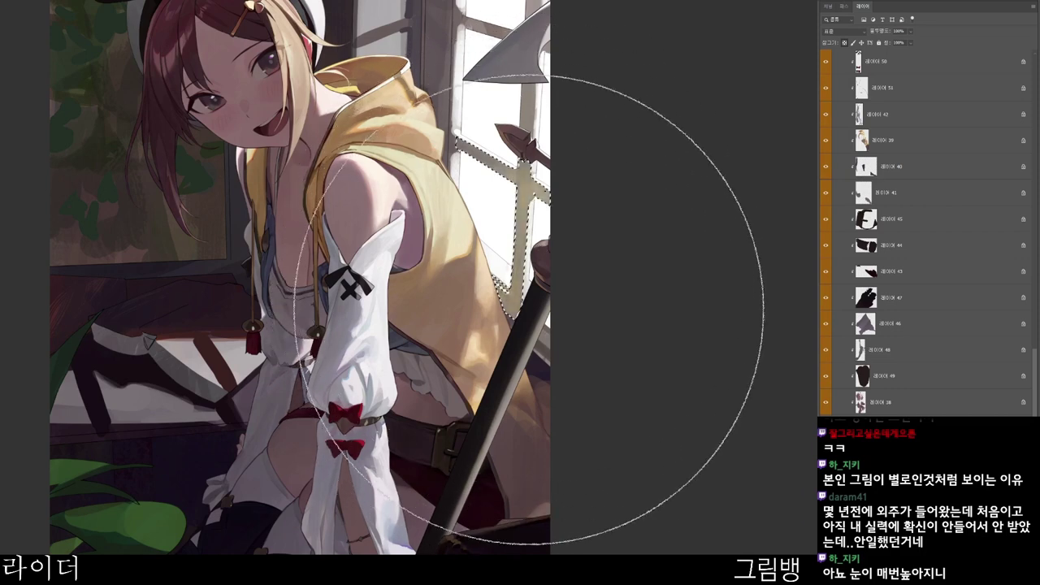
key("ctrl+d")
left_click_drag(584, 93, 577, 122)
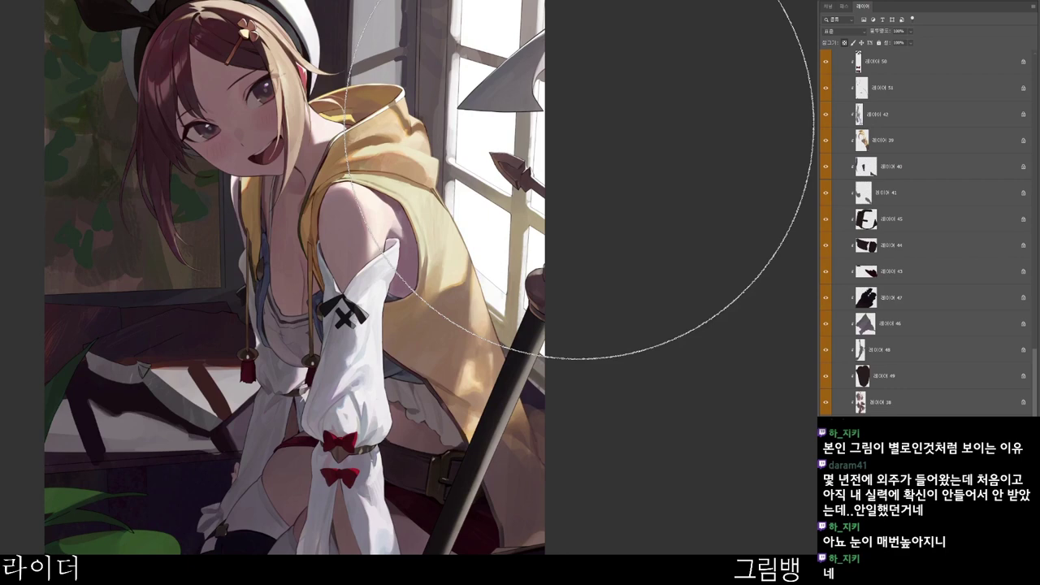
- Sample a colour from the window frame and refine the window bars and the frame's vertical inner edge with a small brush
mouse_move(459, 172)
left_mouse_down()
mouse_move(475, 185)
mouse_move(493, 257)
left_mouse_up()
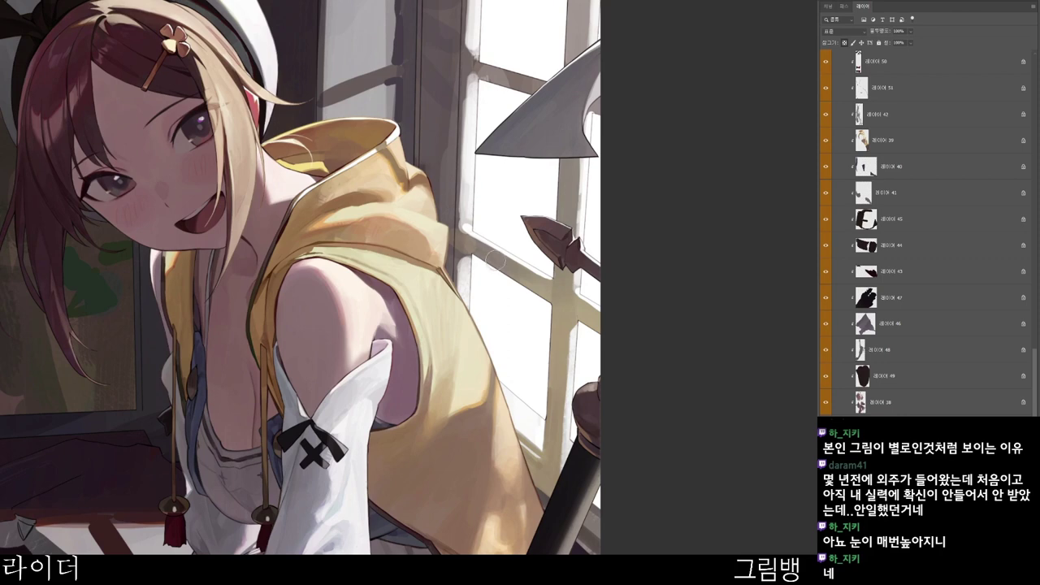
mouse_move(458, 212)
left_mouse_down()
mouse_move(470, 67)
mouse_move(485, 90)
mouse_move(486, 130)
mouse_move(524, 137)
left_mouse_up()
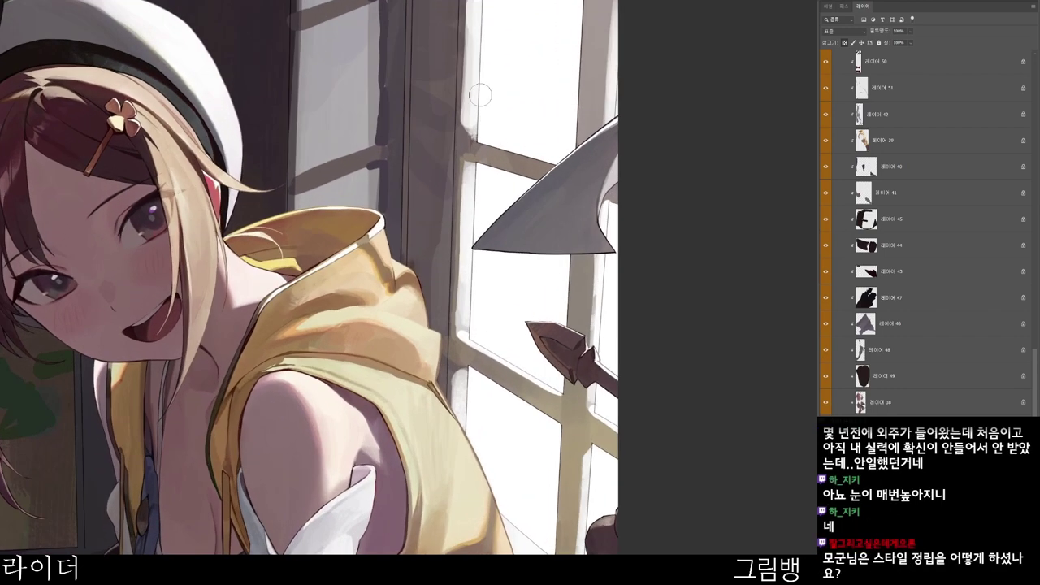
left_click(470, 124, "alt")
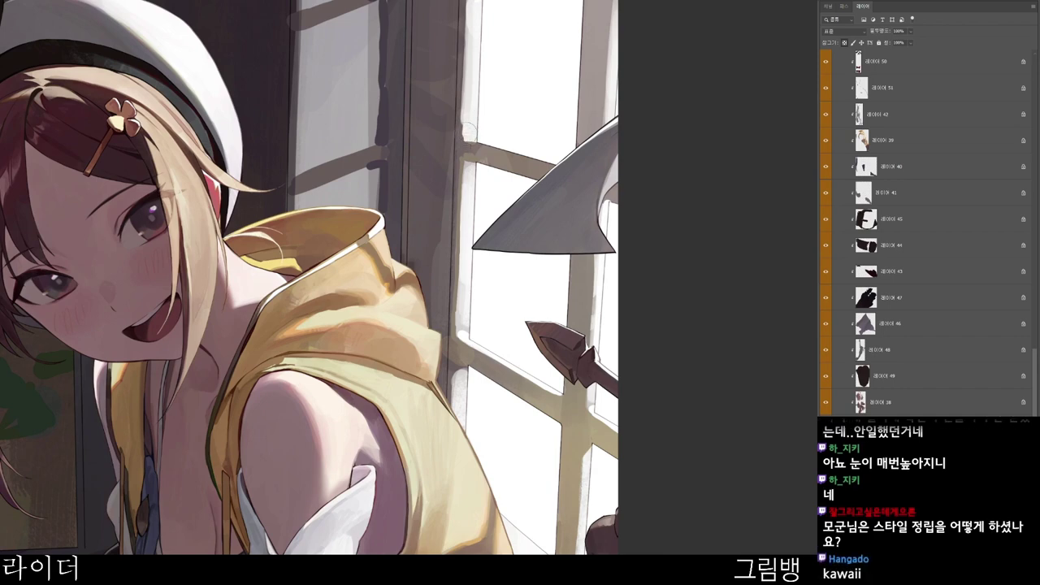
scroll(471, 132, "down", 1)
mouse_move(476, 152)
left_mouse_down()
mouse_move(475, 174)
mouse_move(469, 152)
left_mouse_up()
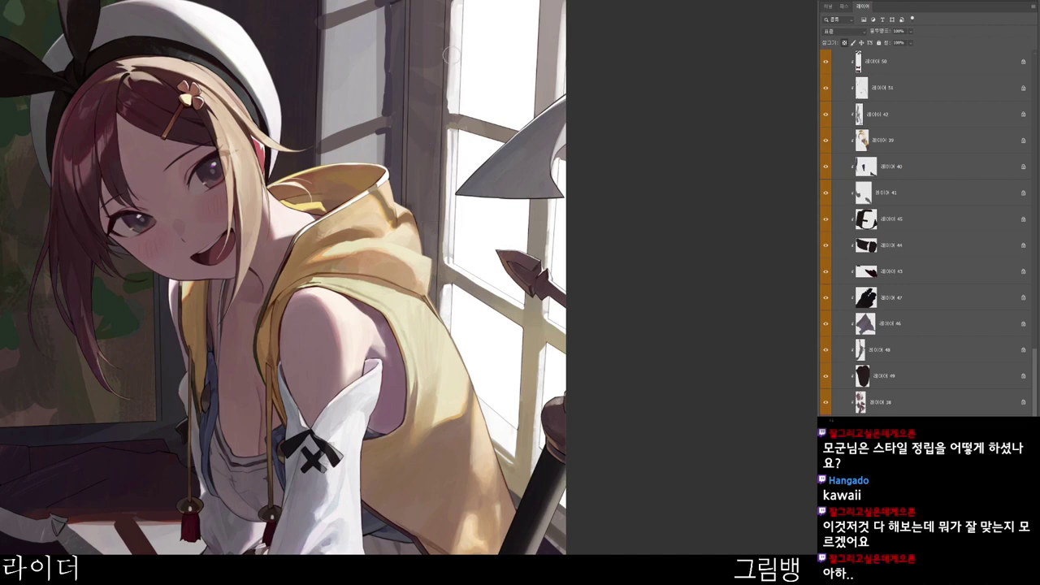
left_click_drag(452, 18, 450, 109)
left_click_drag(455, 107, 458, 42)
left_click_drag(457, 78, 460, 3)
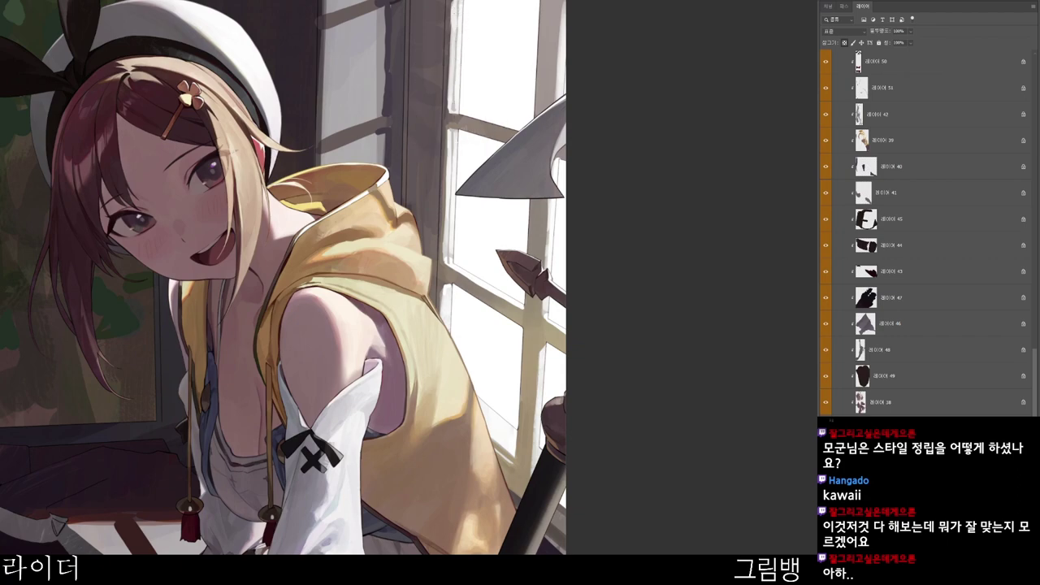
- Rotate the canvas to touch up the window bars behind the coat, and restore the upright view
key("r")
left_click_drag(496, 374, 440, 263)
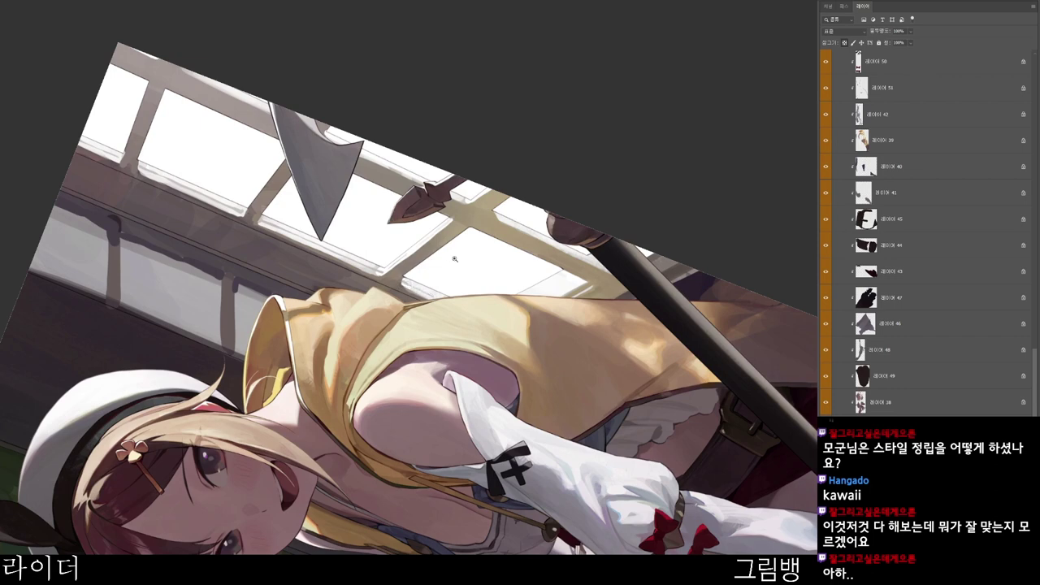
left_click_drag(455, 260, 432, 195)
key("r")
left_click_drag(546, 216, 479, 449)
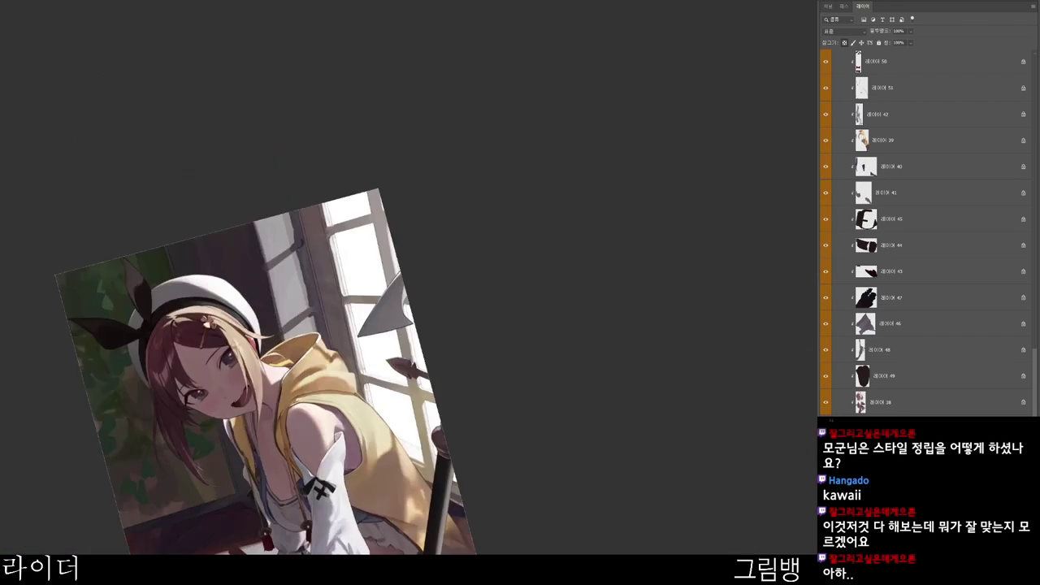
key("Escape")
- Set the painting colour to muted brown #9f7f72 and touch up the window frame and bars with the canvas rotated
key("n")
left_click(448, 106)
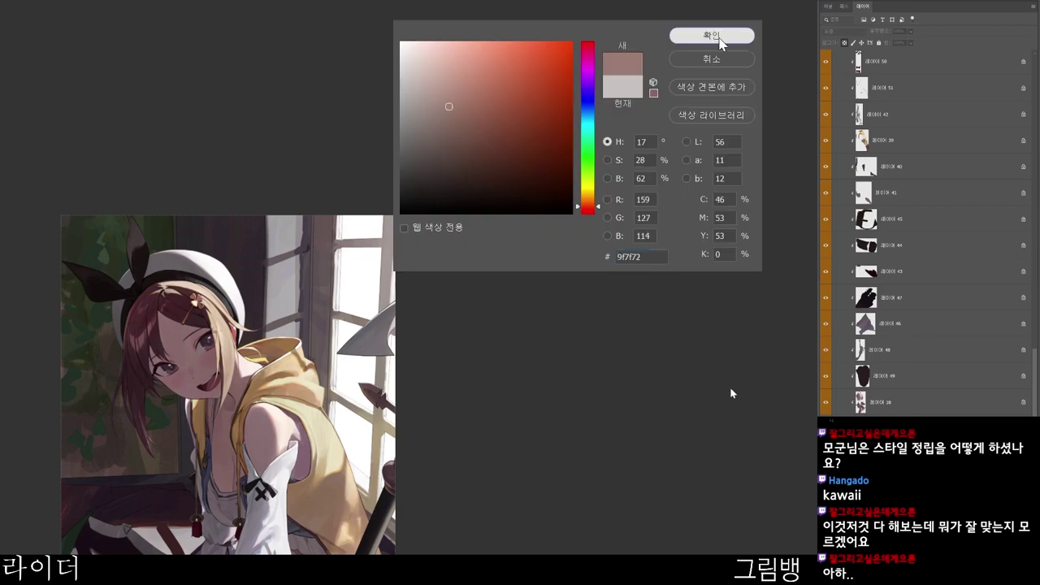
left_click(719, 39)
left_click_drag(430, 497, 534, 421)
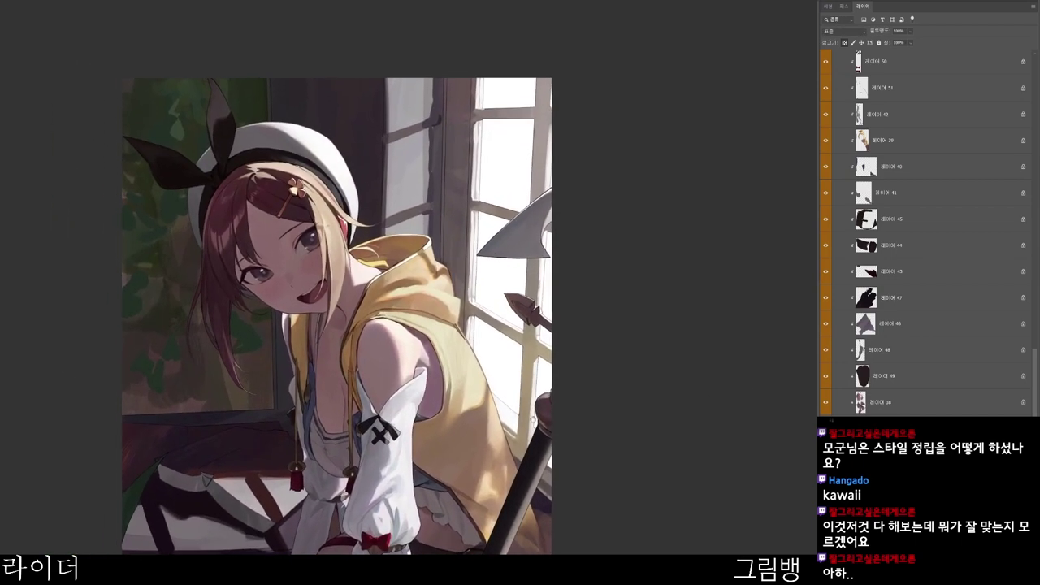
scroll(536, 237, "up", 4)
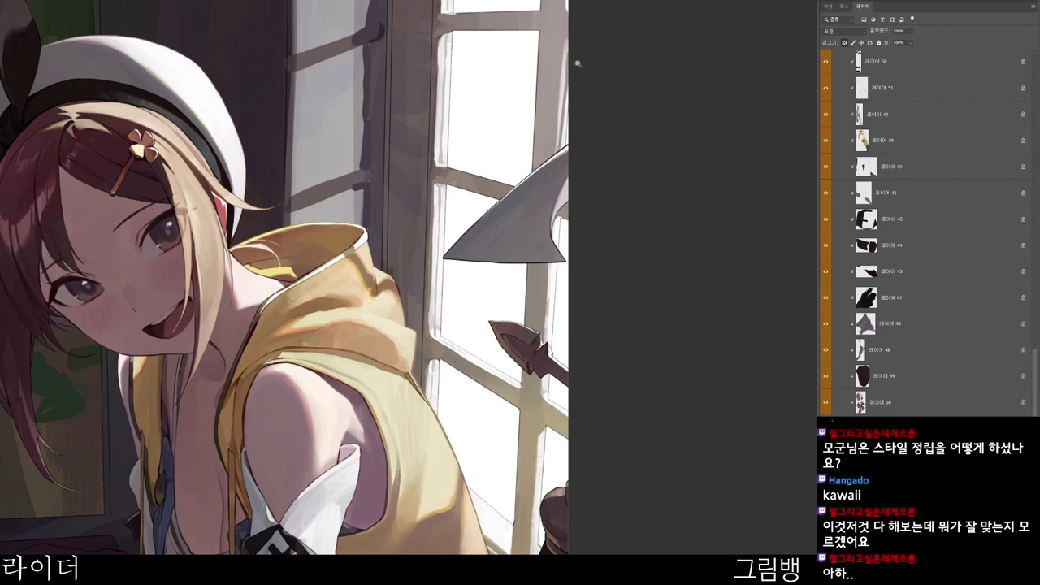
scroll(568, 69, "down", 2)
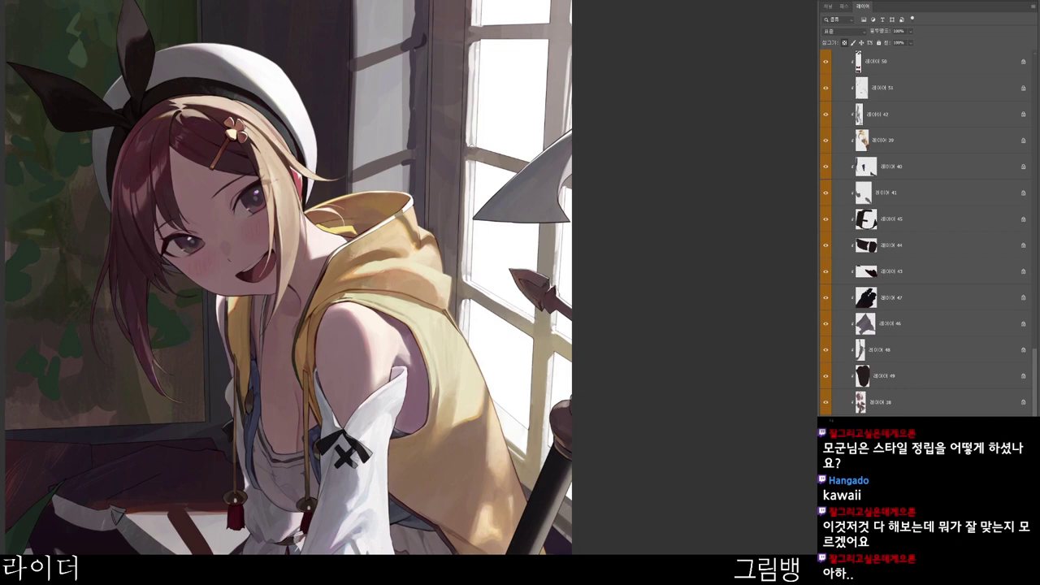
left_click_drag(540, 251, 465, 315)
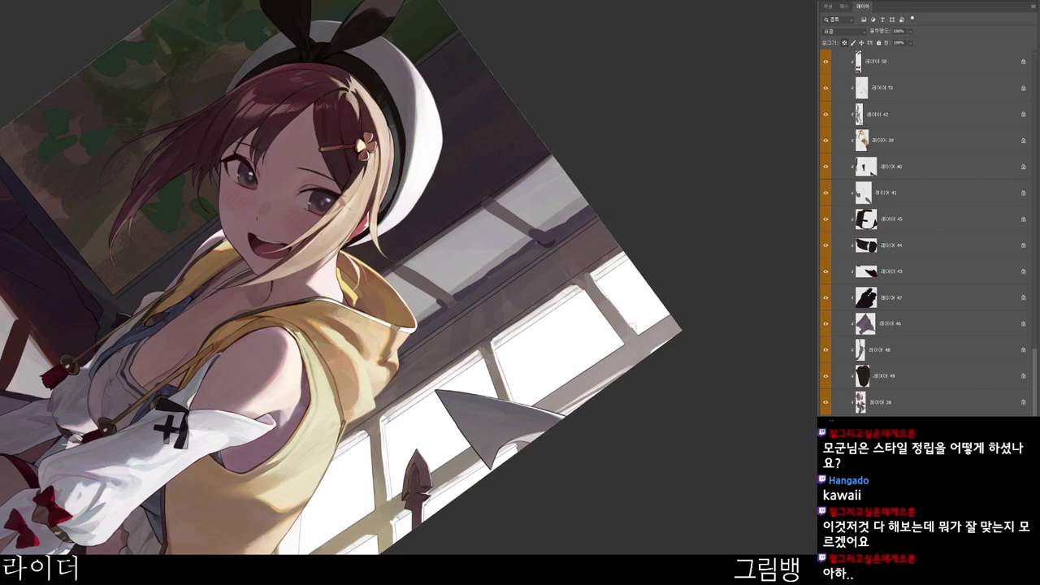
left_click_drag(670, 269, 646, 245)
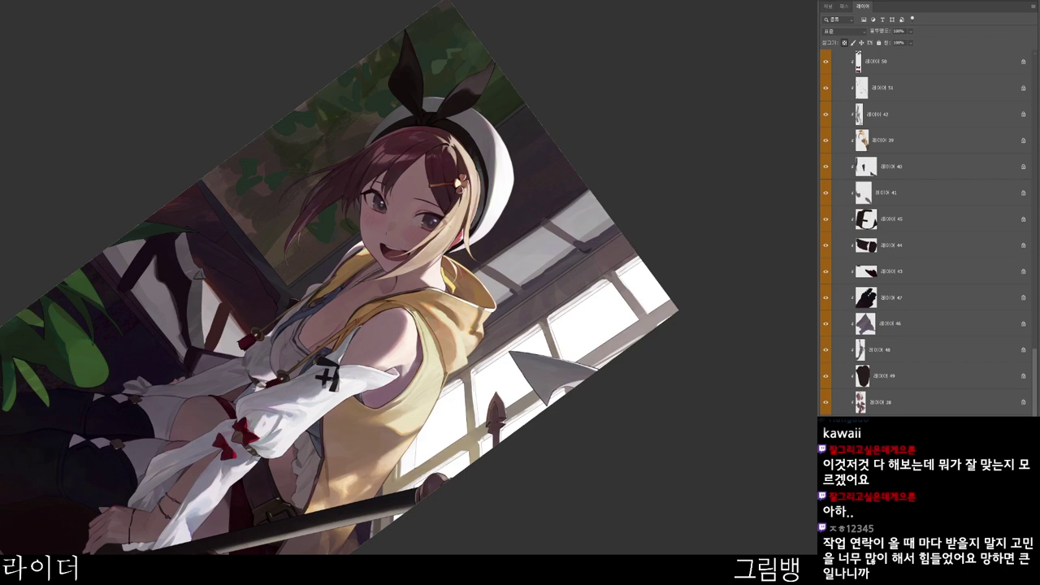
mouse_move(606, 333)
left_mouse_down()
mouse_move(649, 331)
mouse_move(608, 252)
mouse_move(606, 163)
mouse_move(581, 122)
mouse_move(505, 59)
left_mouse_up()
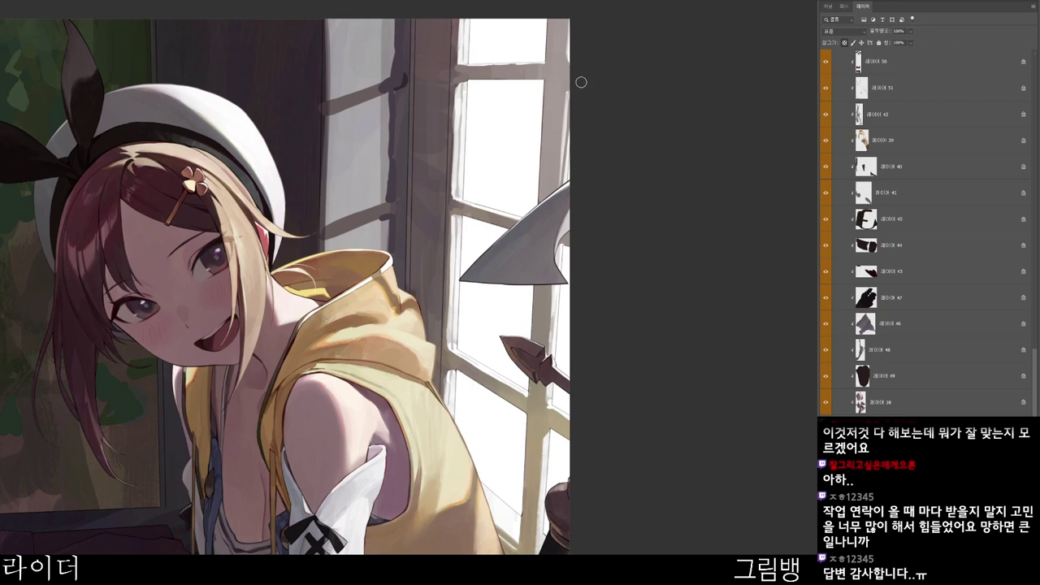
- Sample the window bar's olive tone, darken it to #866f4a and refine the lower window bars beside the coat
scroll(588, 270, "down", 1)
scroll(546, 370, "up", 2)
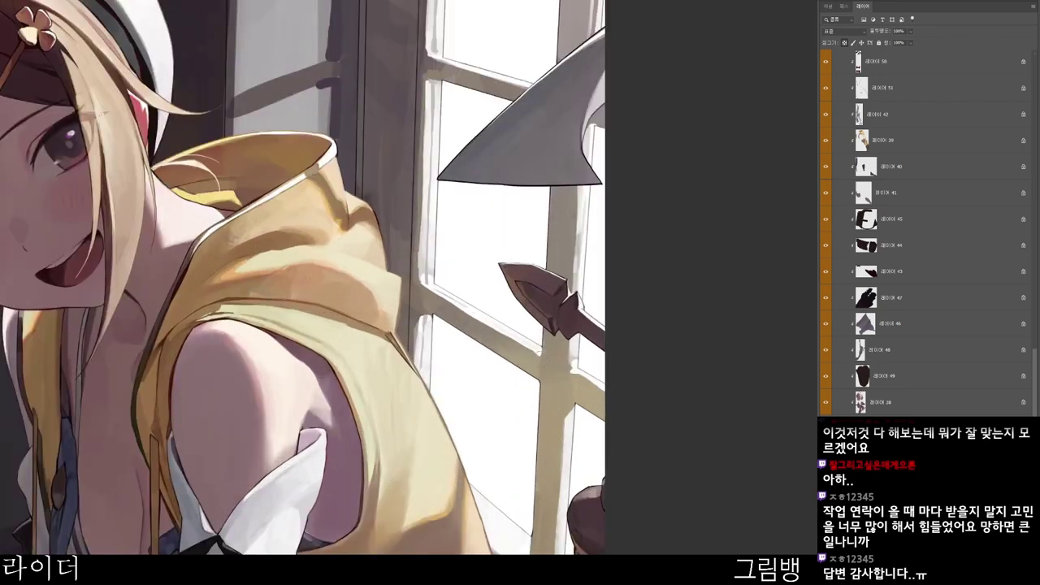
left_click(543, 354, "alt")
left_click(544, 341, "alt")
key("n")
left_click(709, 39)
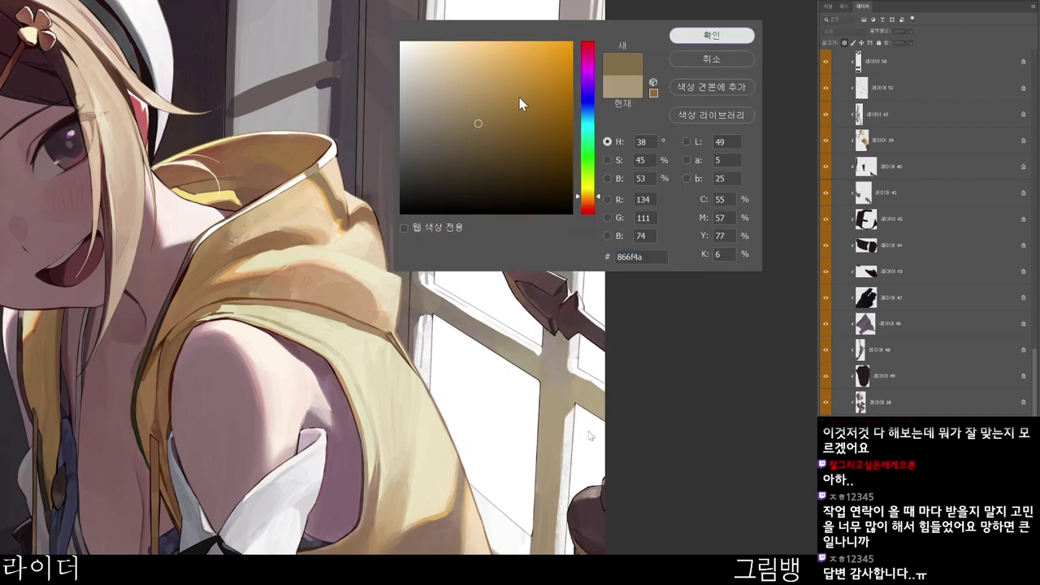
left_click_drag(562, 420, 560, 487)
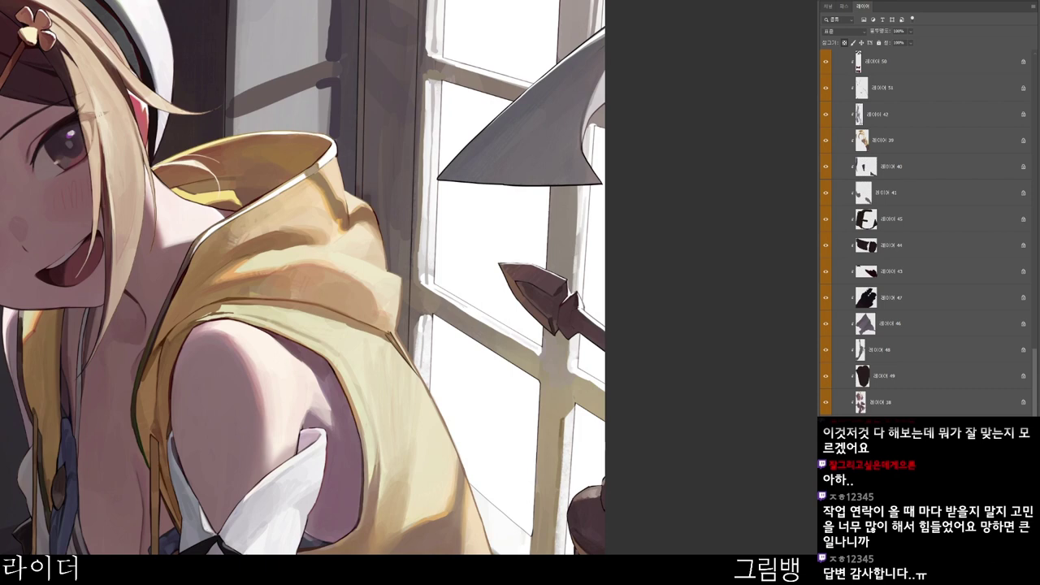
mouse_move(589, 583)
left_mouse_down()
mouse_move(575, 583)
mouse_move(554, 532)
left_mouse_up()
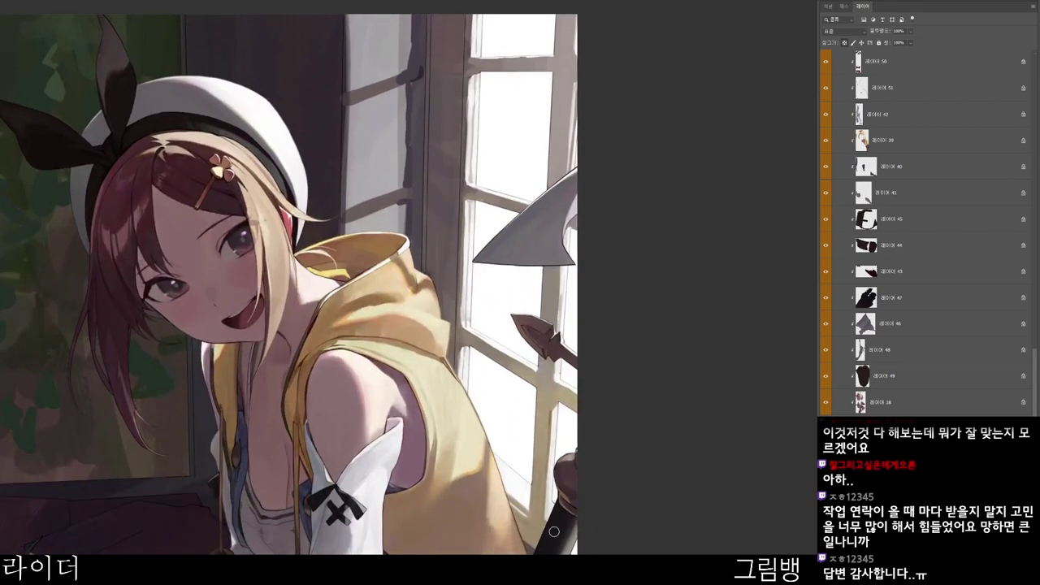
- Set the painting colour to reddish brown #7d5e5b and tint the window frame's wide vertical post with a large brush
scroll(554, 531, "up", 1)
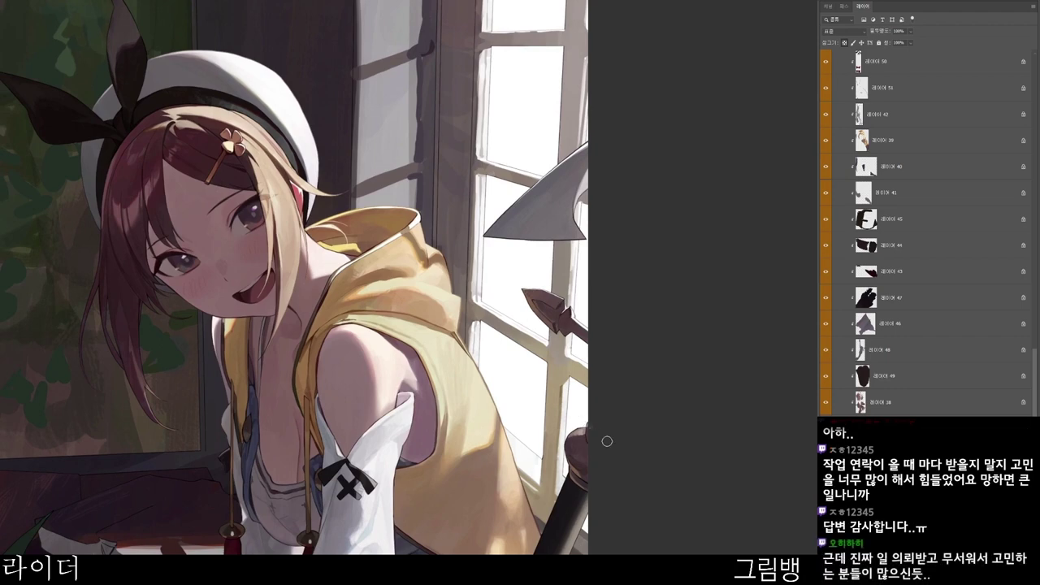
scroll(620, 457, "up", 2)
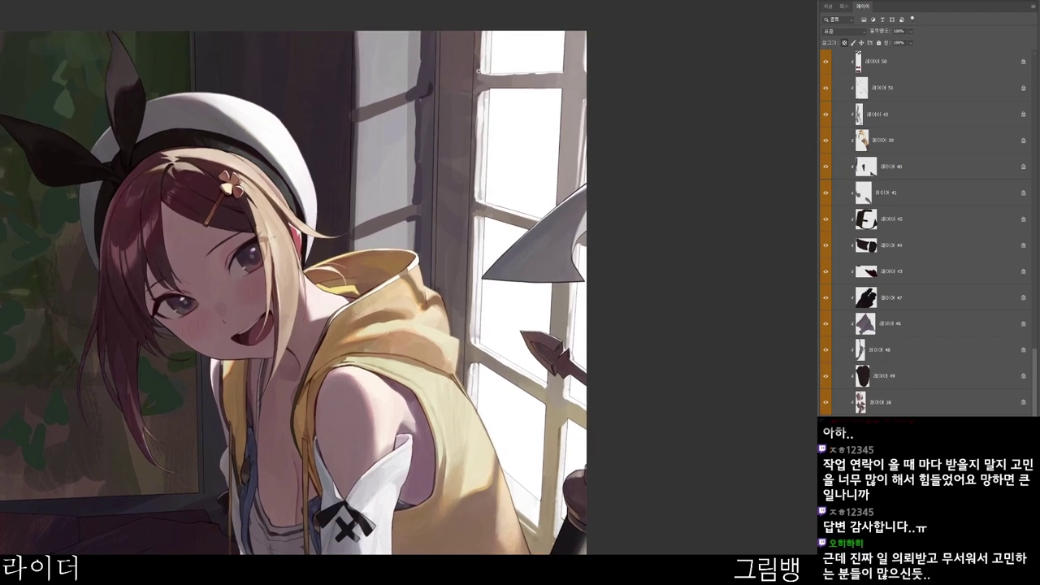
scroll(478, 71, "up", 2)
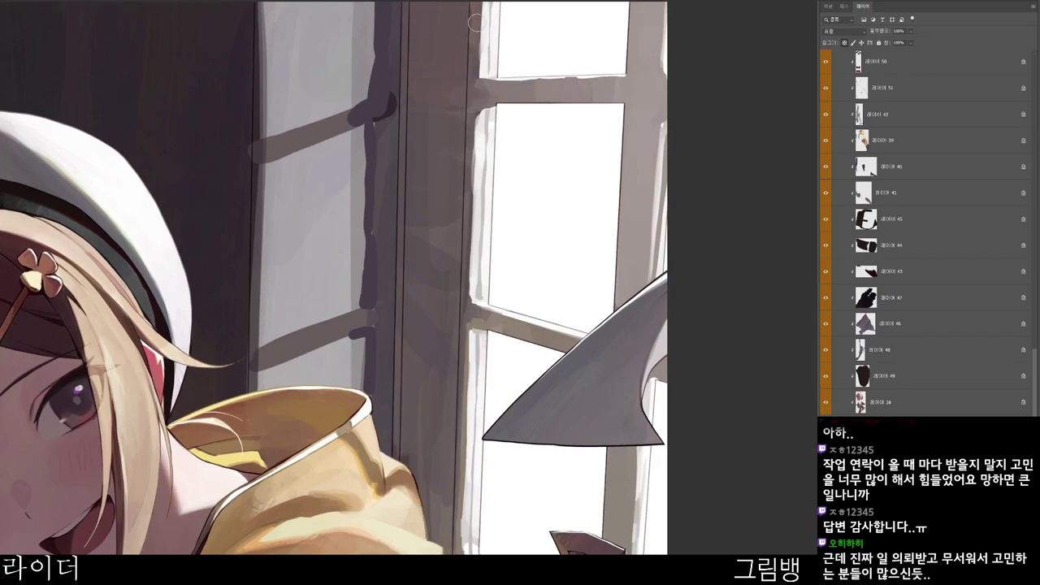
scroll(476, 22, "down", 3)
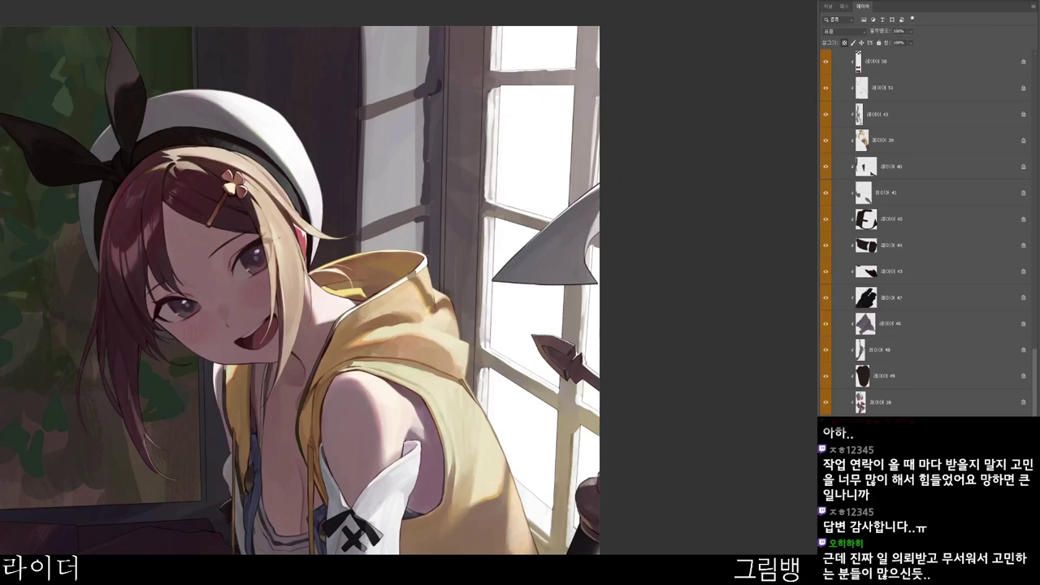
left_click_drag(492, 339, 520, 374)
key("n")
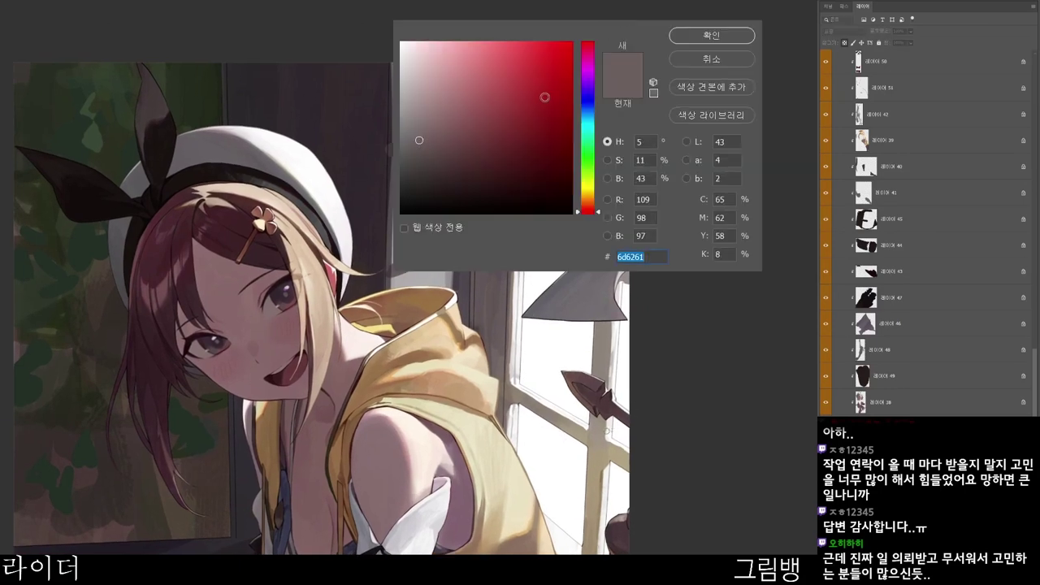
left_click(447, 129)
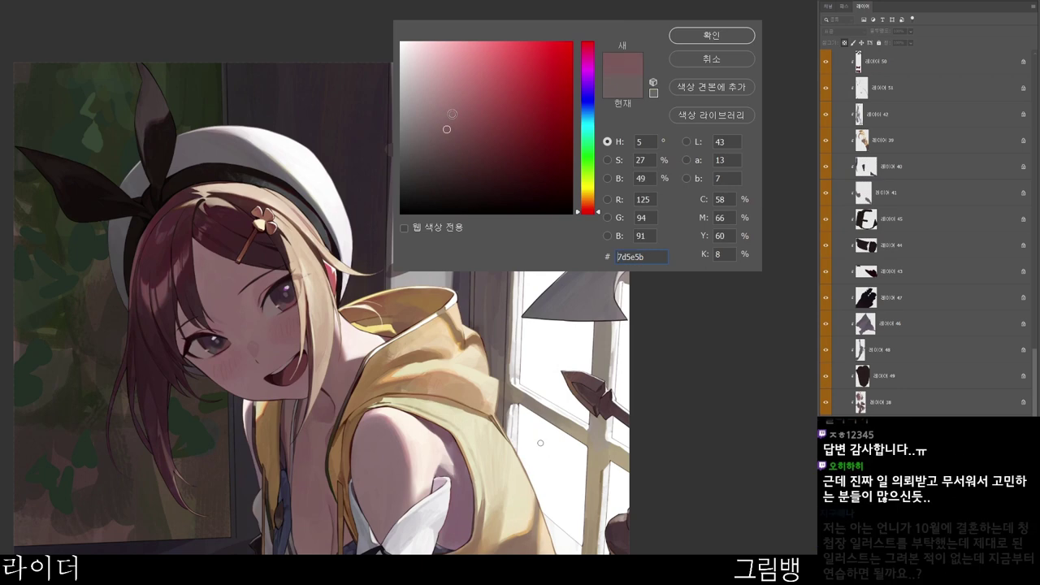
scroll(562, 247, "up", 2)
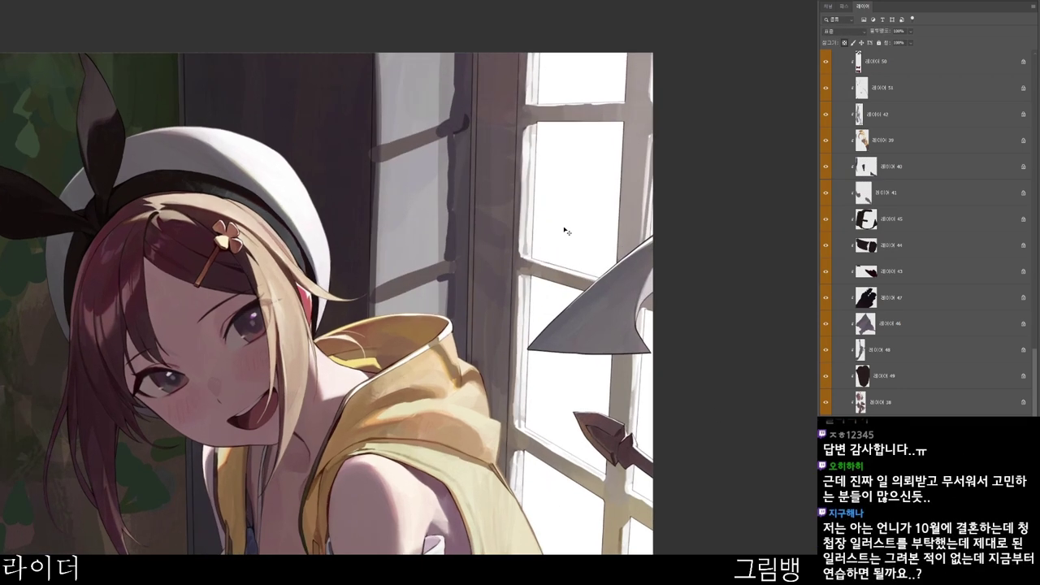
scroll(578, 238, "down", 1)
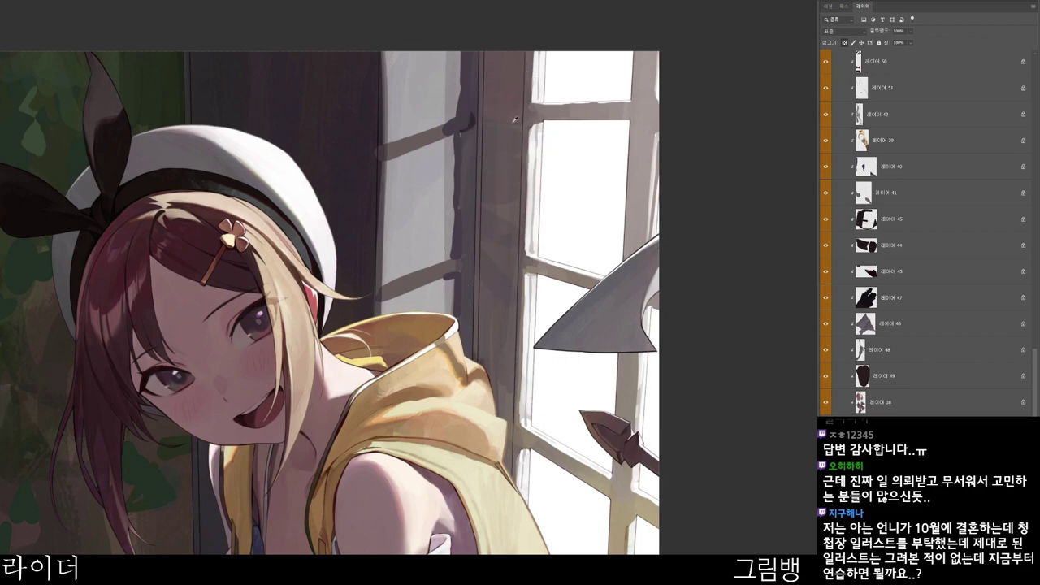
mouse_move(497, 134)
left_mouse_down()
mouse_move(484, 217)
mouse_move(488, 111)
mouse_move(479, 124)
mouse_move(484, 221)
left_mouse_up()
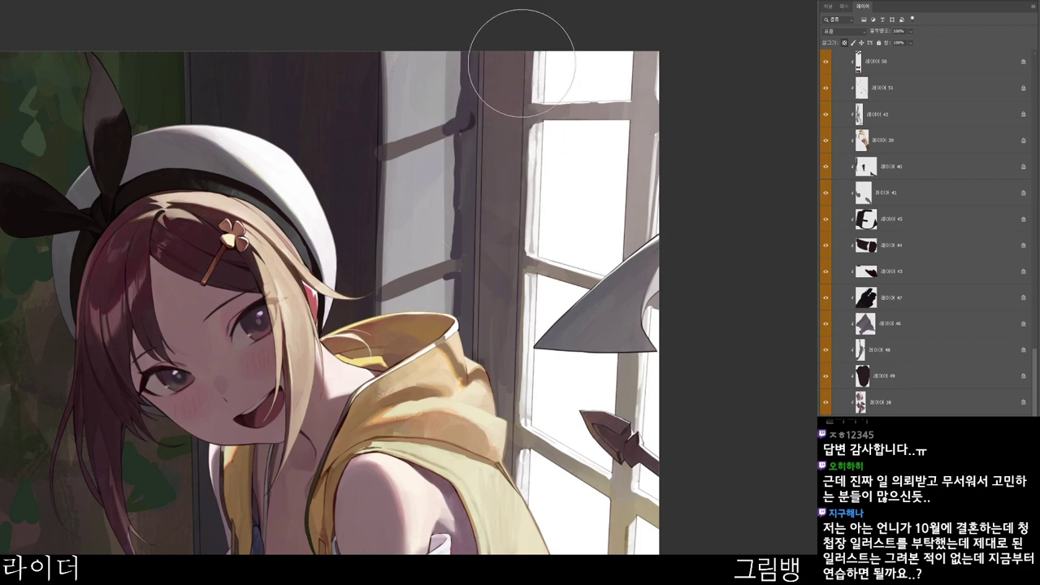
mouse_move(522, 63)
left_mouse_down()
mouse_move(496, 41)
mouse_move(486, 337)
left_mouse_up()
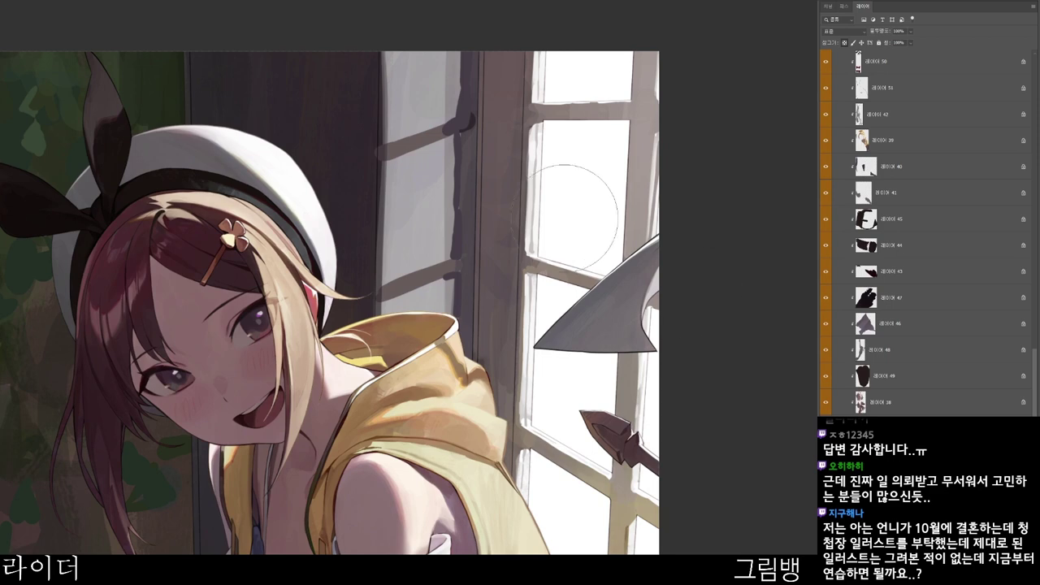
- Sample tones from the window frame's vertical post and blend its surface down to the hood
left_click(513, 167, "alt")
left_click_drag(498, 232, 505, 301)
left_click(503, 334, "alt")
left_click_drag(506, 350, 515, 269)
left_click_drag(589, 385, 596, 321)
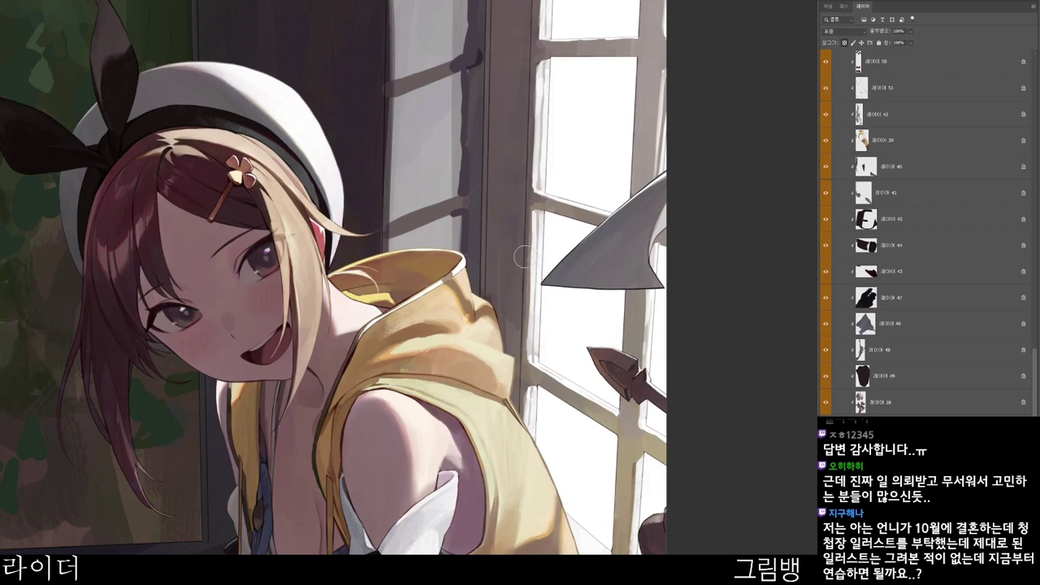
left_click(516, 338, "alt")
left_click_drag(488, 284, 492, 283)
- Choose darker brown painting colours and shade the window frame's vertical post above the hood
key("n")
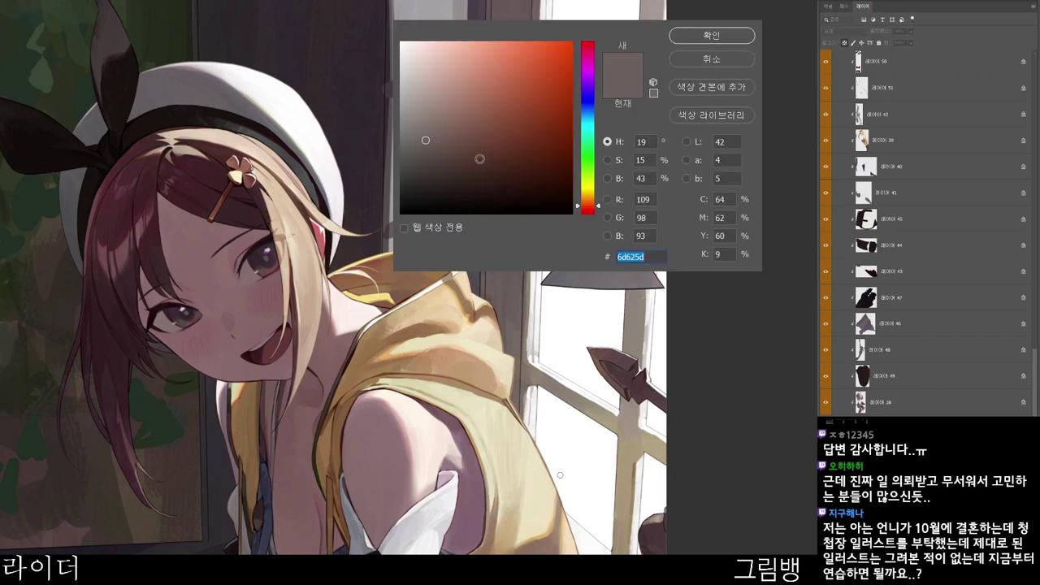
left_click(445, 184)
left_click(709, 35)
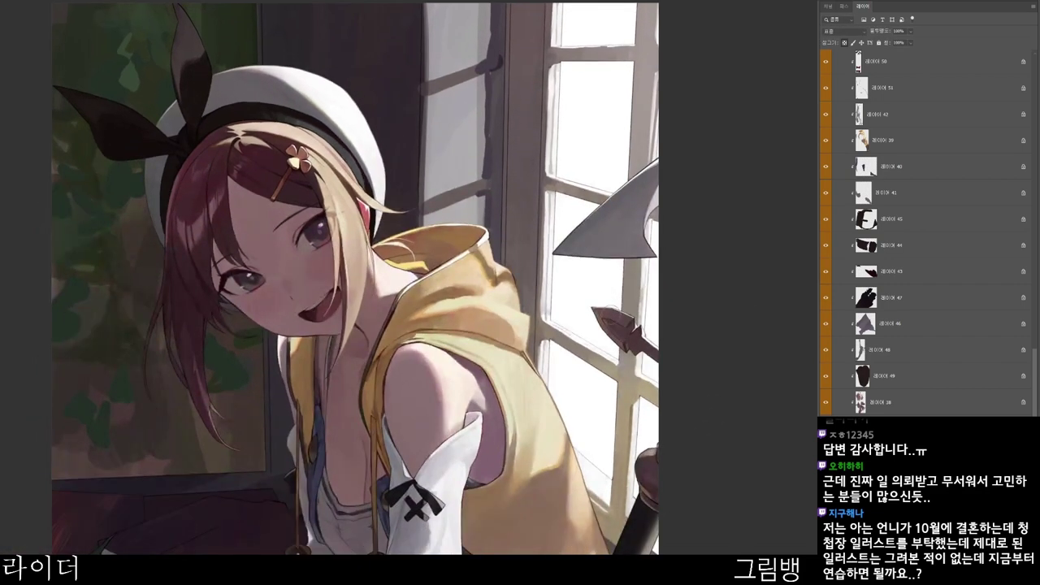
left_click_drag(611, 318, 585, 354)
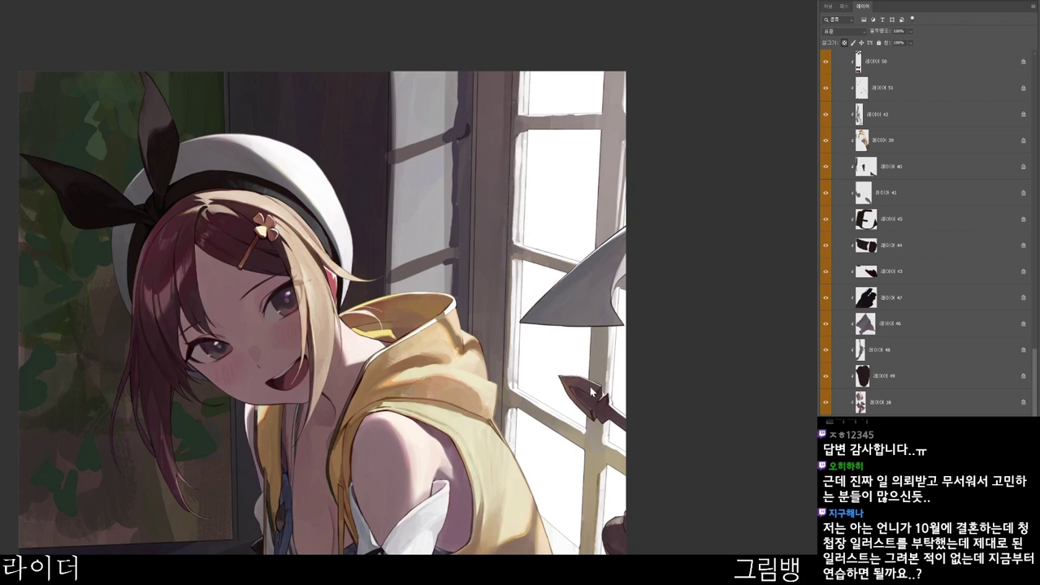
key("n")
left_click(448, 172)
left_click(697, 38)
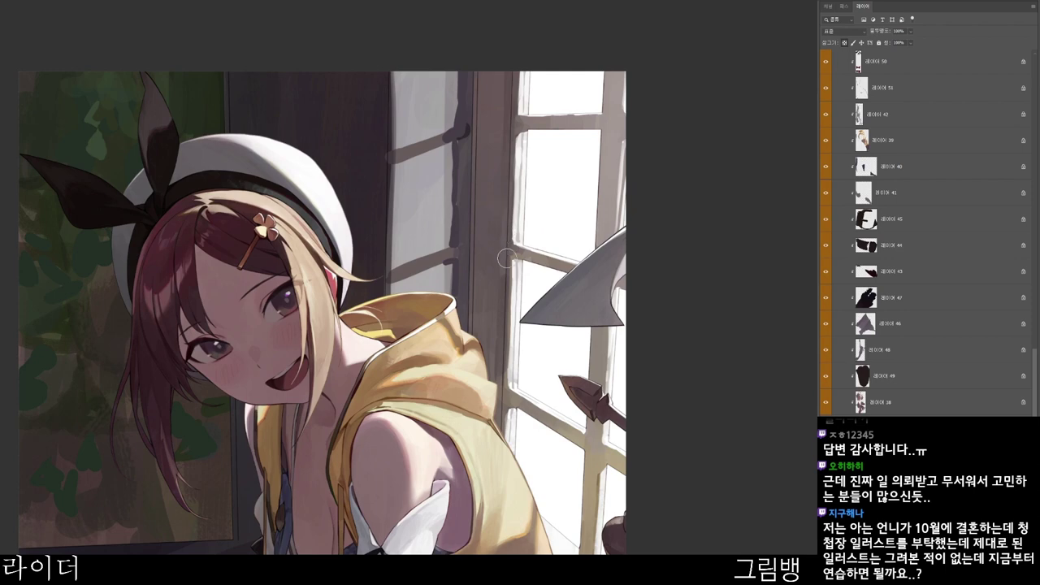
left_click_drag(498, 221, 496, 247)
- Choose a very light painting colour and paint thin vertical highlights along the window frame's post
key("n")
left_click(404, 59)
left_click(711, 35)
mouse_move(497, 238)
left_mouse_down()
mouse_move(499, 143)
mouse_move(498, 238)
mouse_move(500, 196)
mouse_move(498, 226)
left_mouse_up()
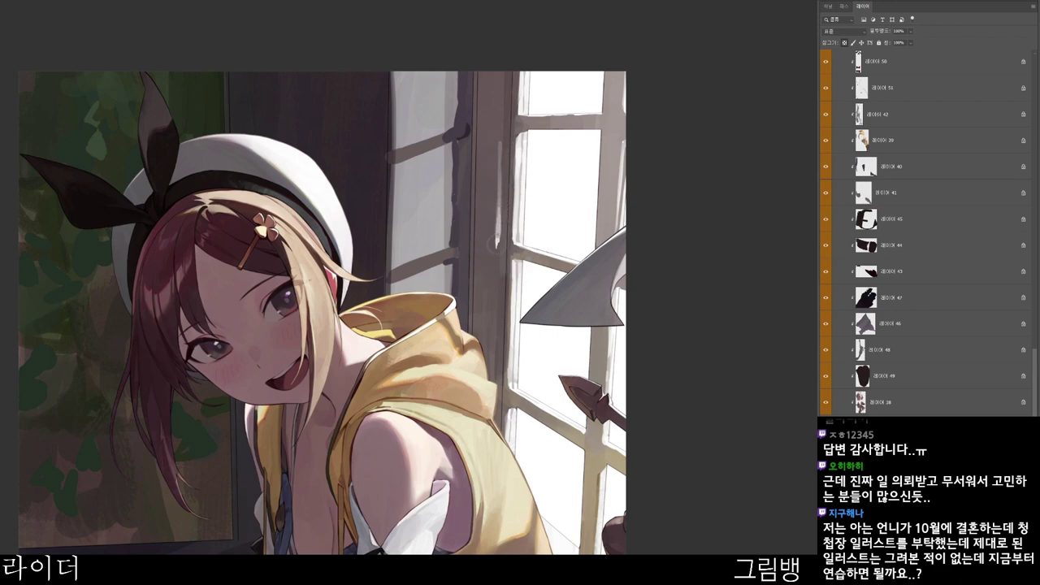
left_click_drag(501, 70, 499, 113)
left_click_drag(501, 66, 501, 116)
left_click_drag(557, 398, 548, 335)
mouse_move(481, 208)
left_mouse_down()
mouse_move(483, 234)
mouse_move(486, 197)
mouse_move(482, 280)
left_mouse_up()
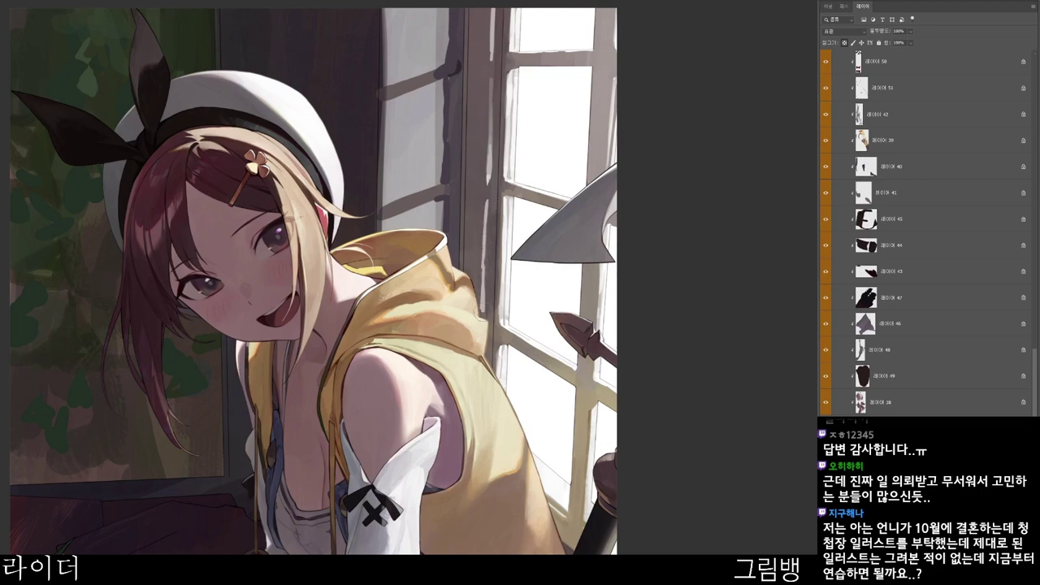
- Adjust the light painting colour and extend the vertical highlight down the window post above the hood
scroll(637, 274, "down", 2)
left_click_drag(607, 534, 564, 511)
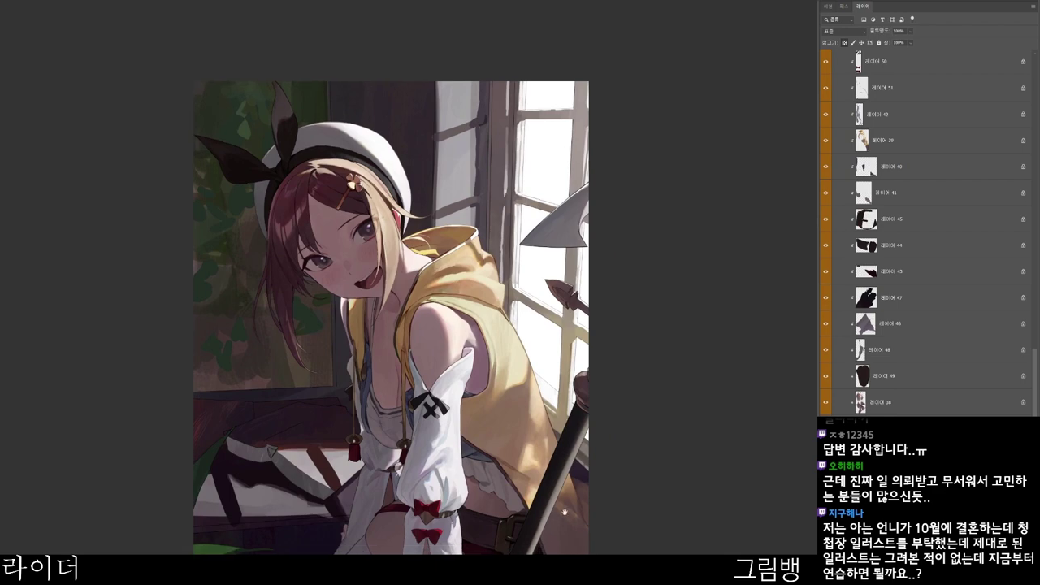
key("n")
left_click(441, 91)
left_click(724, 44)
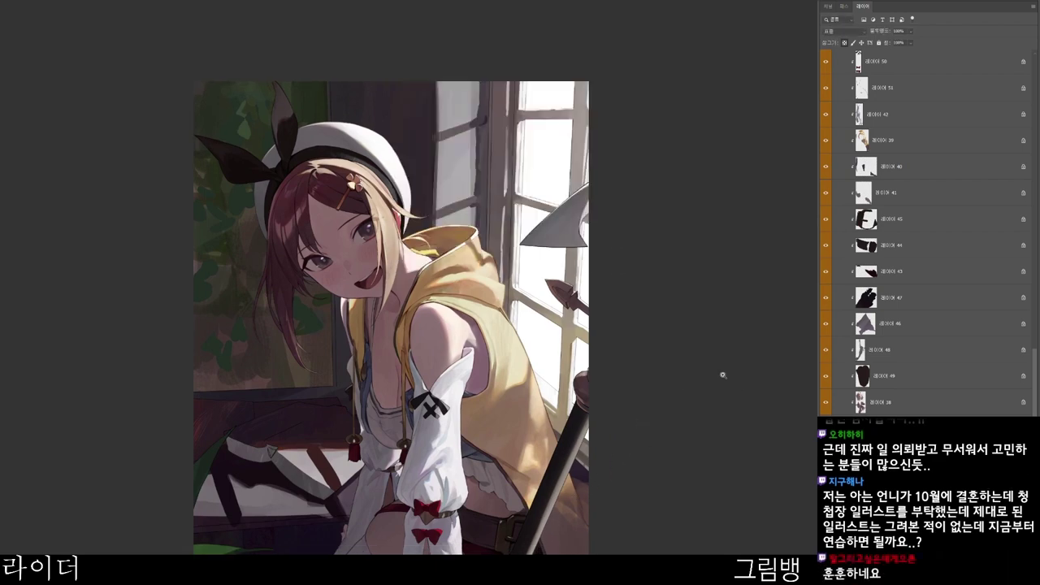
scroll(502, 207, "up", 2)
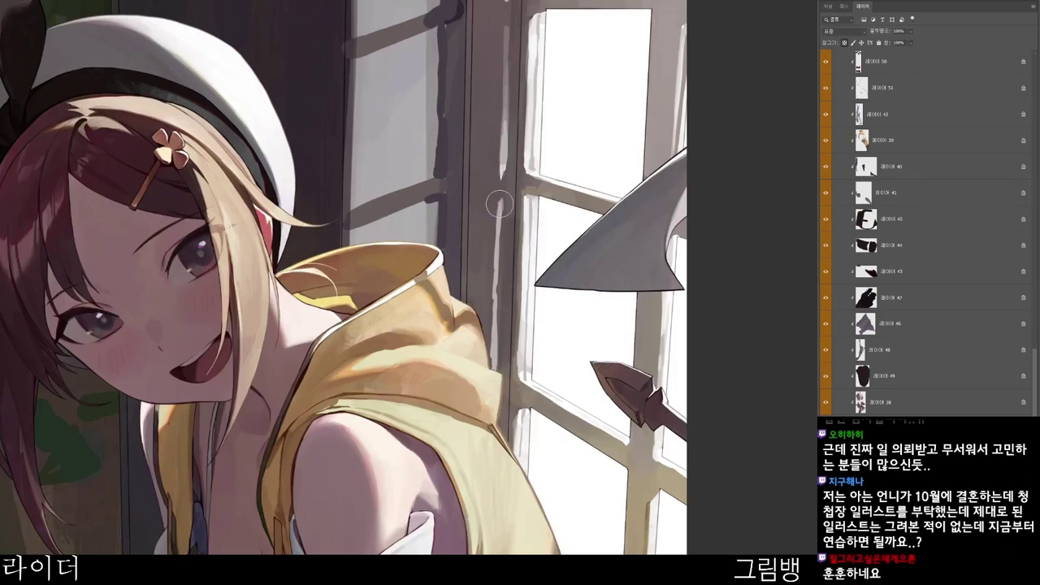
left_click_drag(503, 208, 496, 293)
scroll(523, 217, "down", 2)
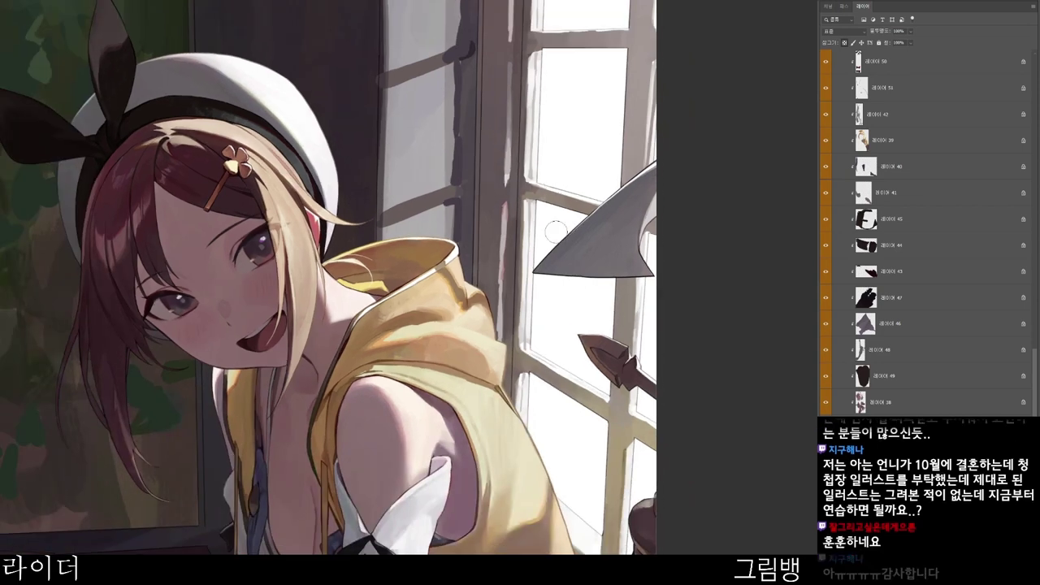
- Set the painting colour to soft grey #a29999 and continue refining the highlights on the window post
left_click(702, 384)
left_click(407, 104)
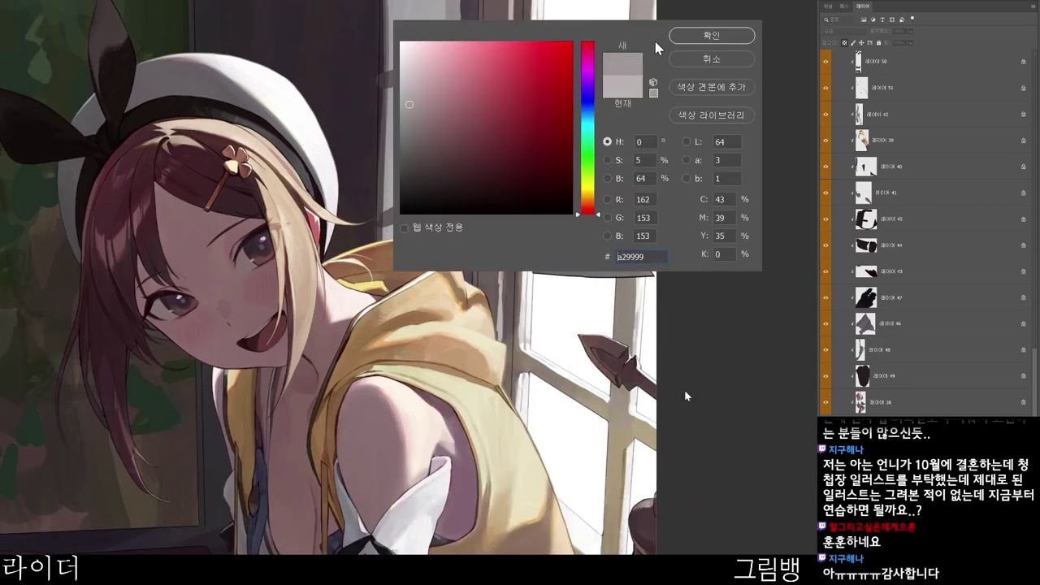
left_click(705, 38)
left_click_drag(570, 214, 578, 301)
scroll(578, 301, "up", 1)
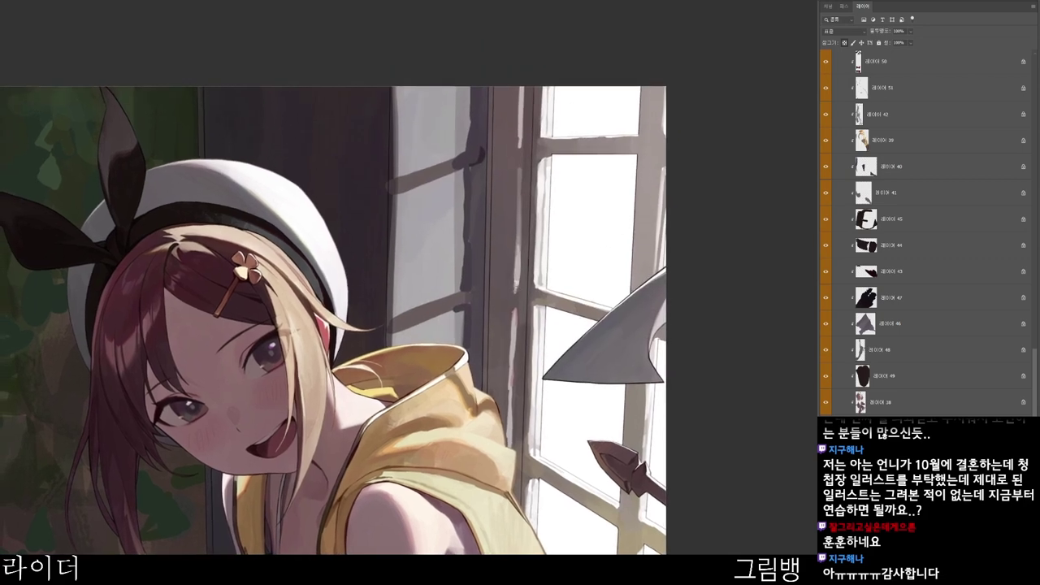
- Choose a muted reddish-brown painting colour, refine the window frame, and sample a colour from the frame's edge
left_click(735, 385)
left_click(477, 109)
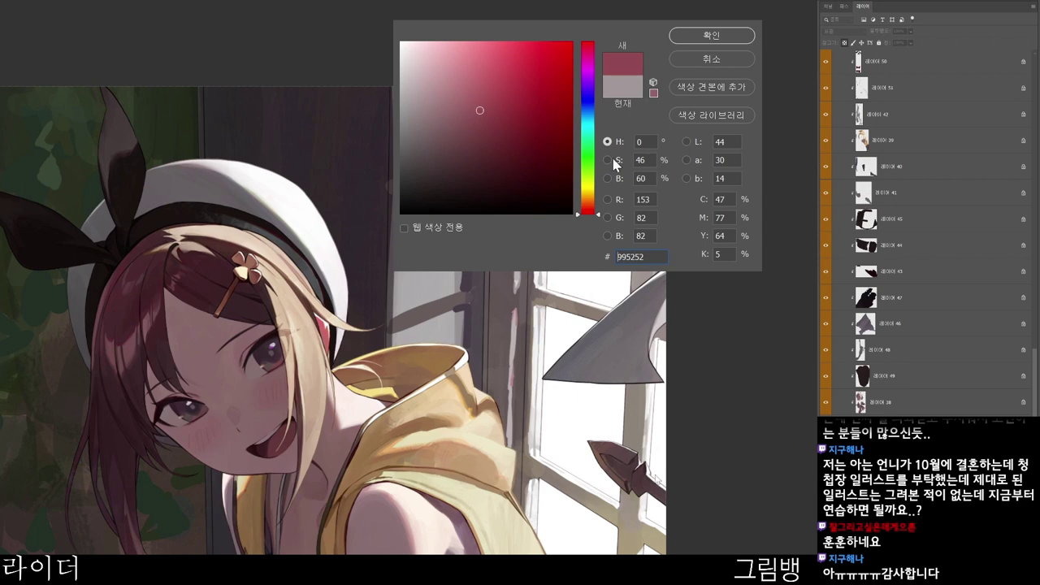
left_click(590, 204)
left_click(727, 36)
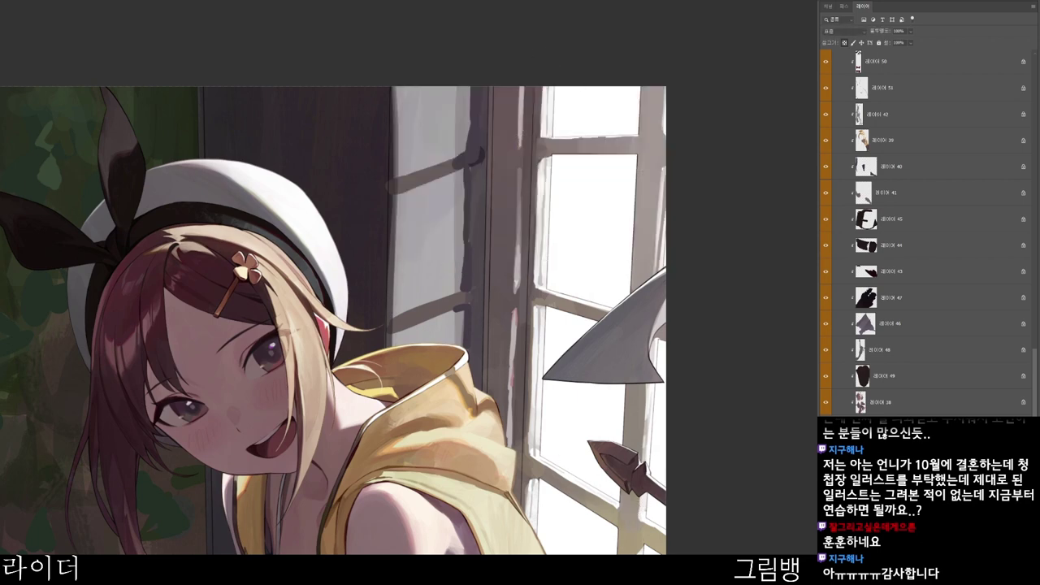
left_click_drag(637, 273, 634, 235)
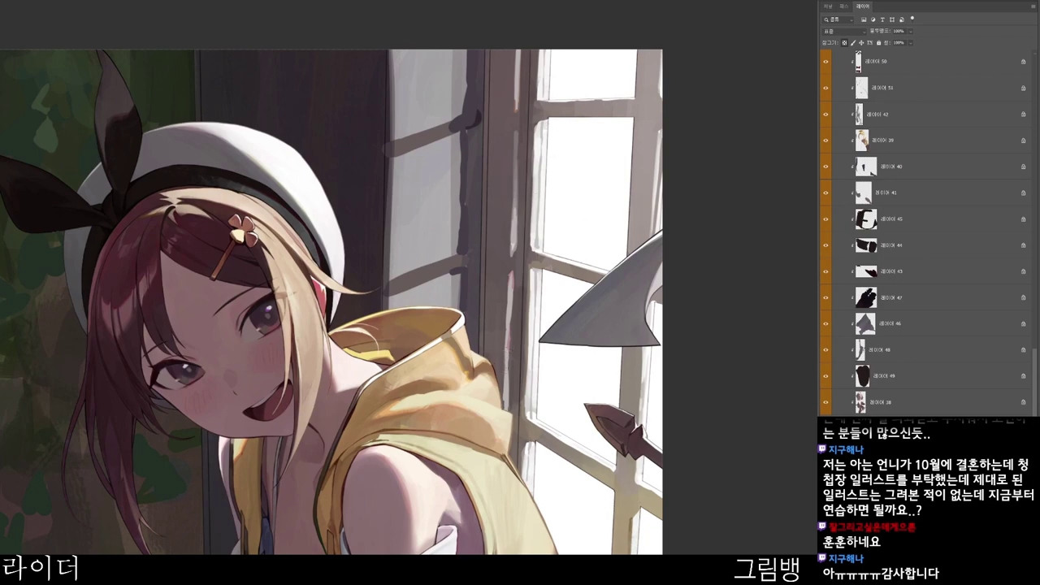
left_click(542, 356, "alt")
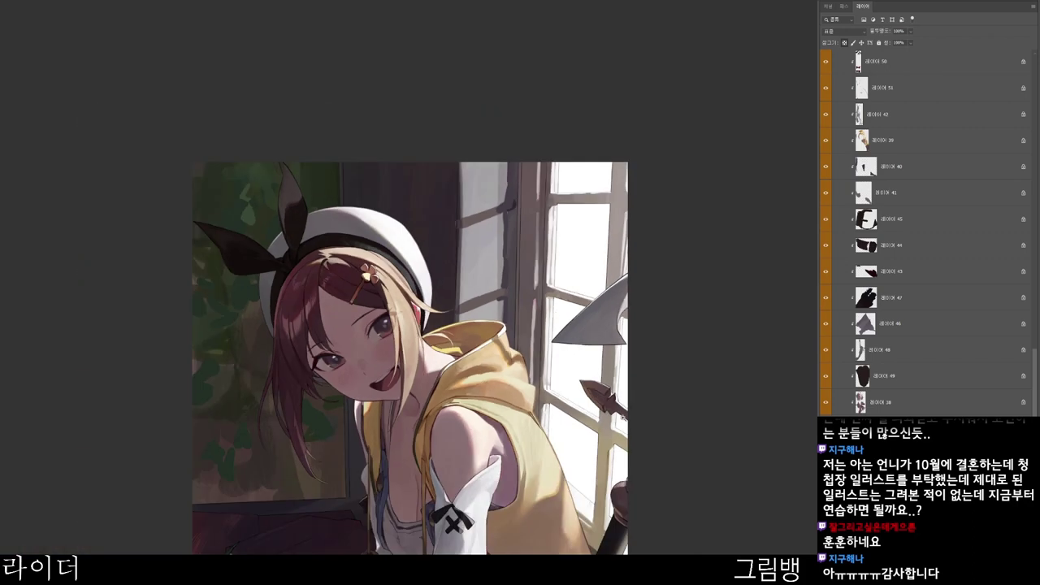
- Touch up the top of the side window and shift the painting colour to a bluish hue
left_click_drag(623, 418, 562, 337)
left_click_drag(592, 526, 142, 449)
left_click_drag(561, 390, 560, 283)
left_click_drag(467, 164, 477, 164)
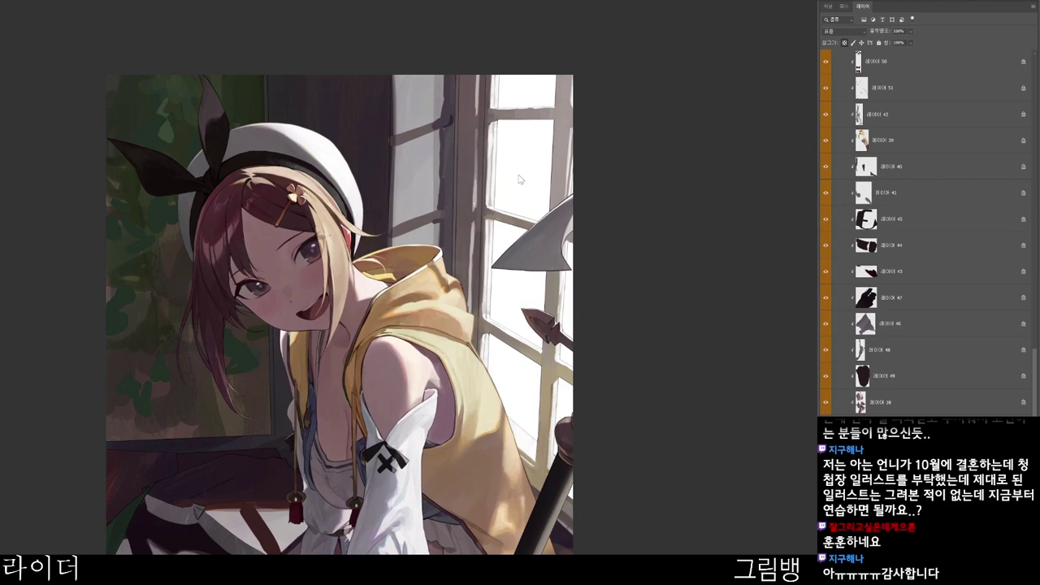
key("n")
left_click(589, 109)
left_click(720, 38)
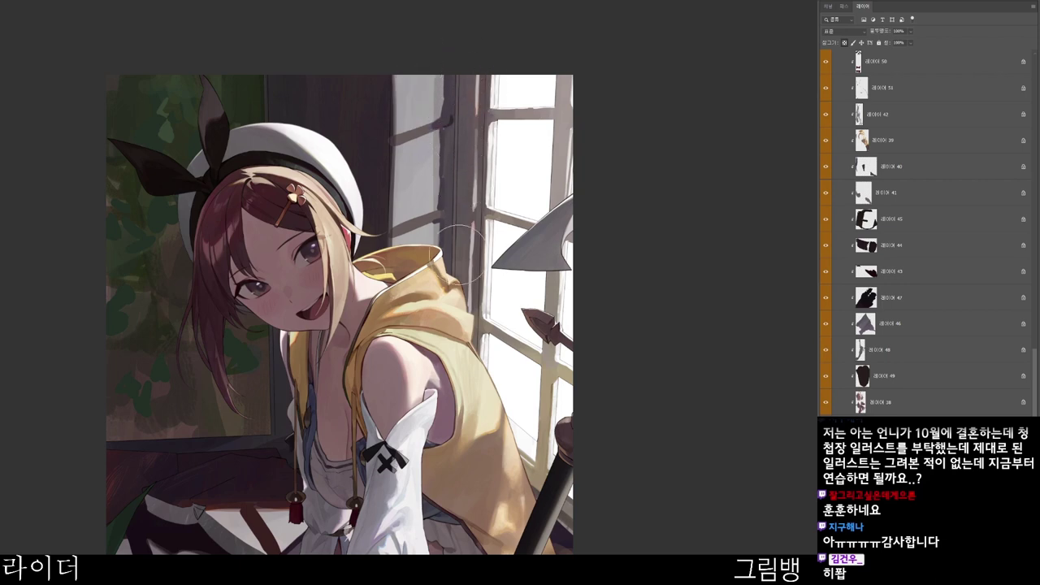
- Sample a colour from the side window's frame, adjust it, and select the grey glass panes above the hood
left_click(488, 159, "ctrl")
left_click(449, 123, "alt")
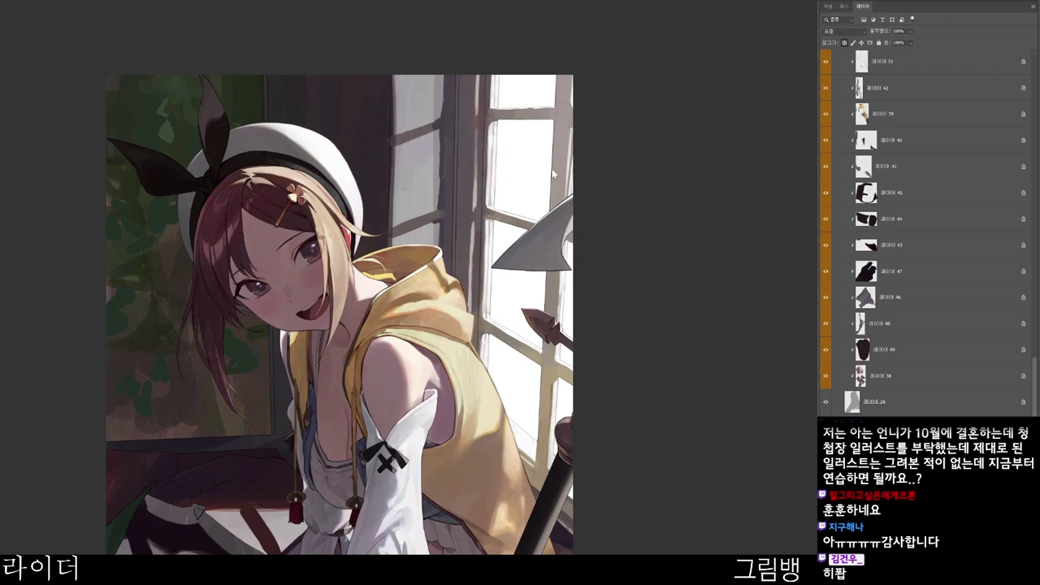
left_click_drag(504, 152, 517, 193)
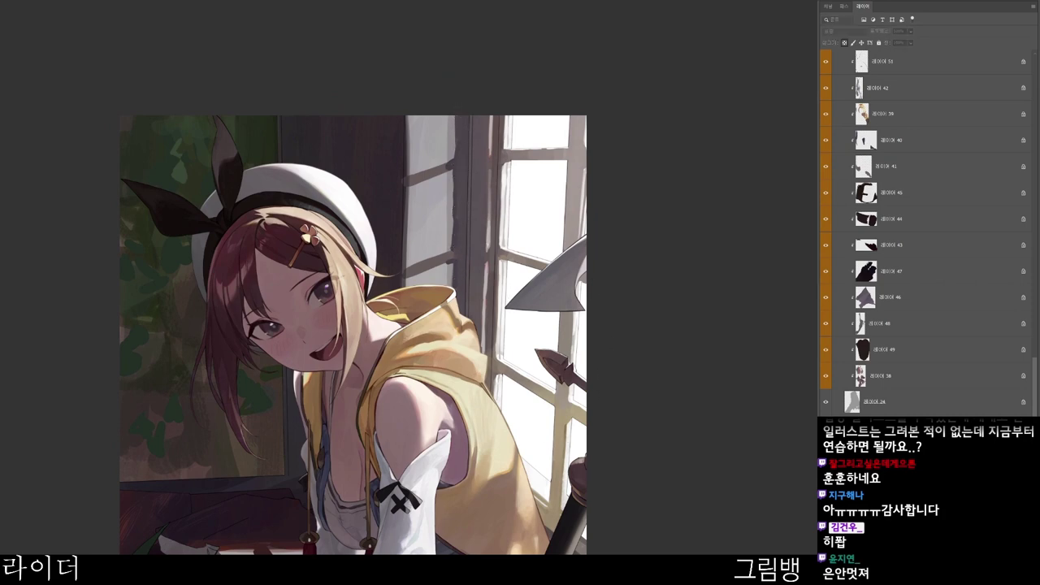
left_click(687, 30)
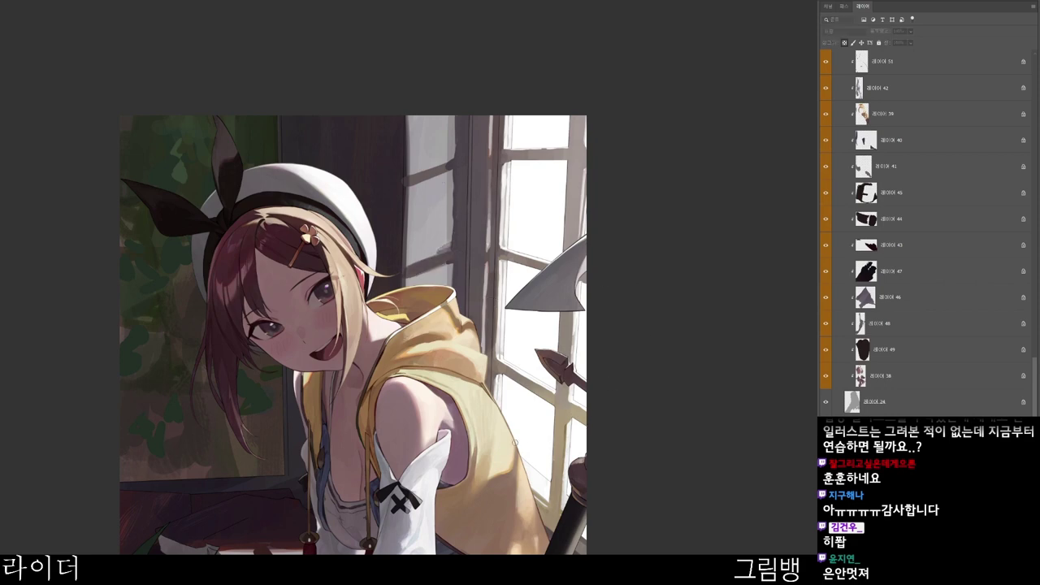
key("F12")
left_click(710, 31)
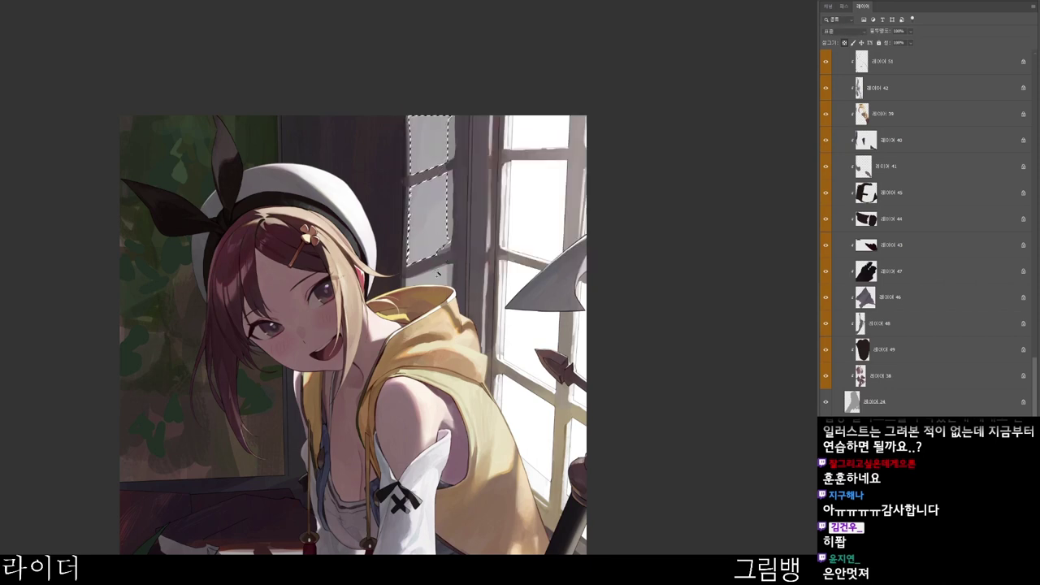
left_click_drag(517, 355, 504, 343)
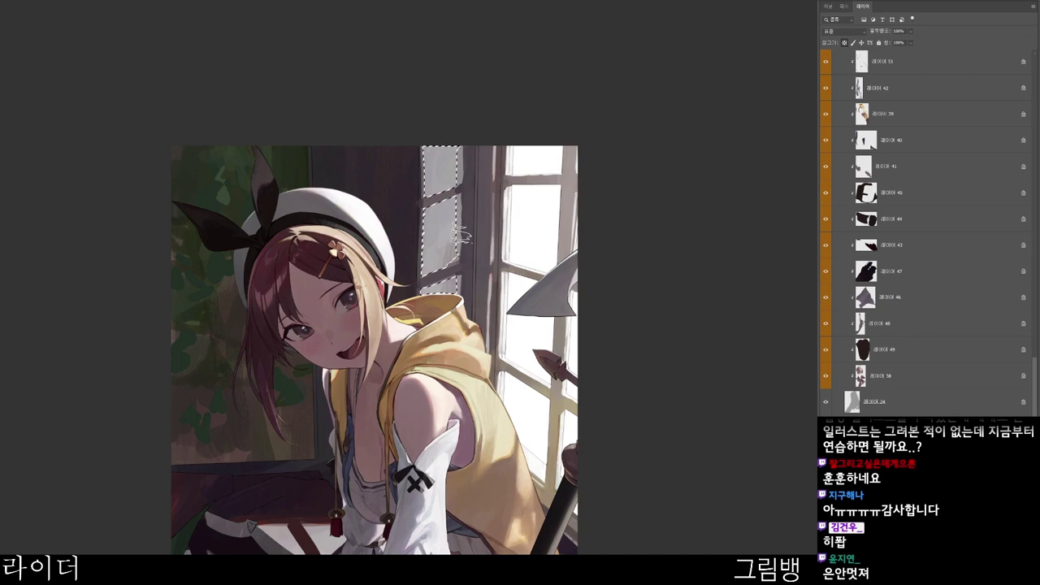
- Sample the glass colour, paint over the selected panes, and set the painting colour to #9a8f91
left_click(458, 234, "alt")
left_click_drag(441, 233, 434, 259)
left_click(624, 427)
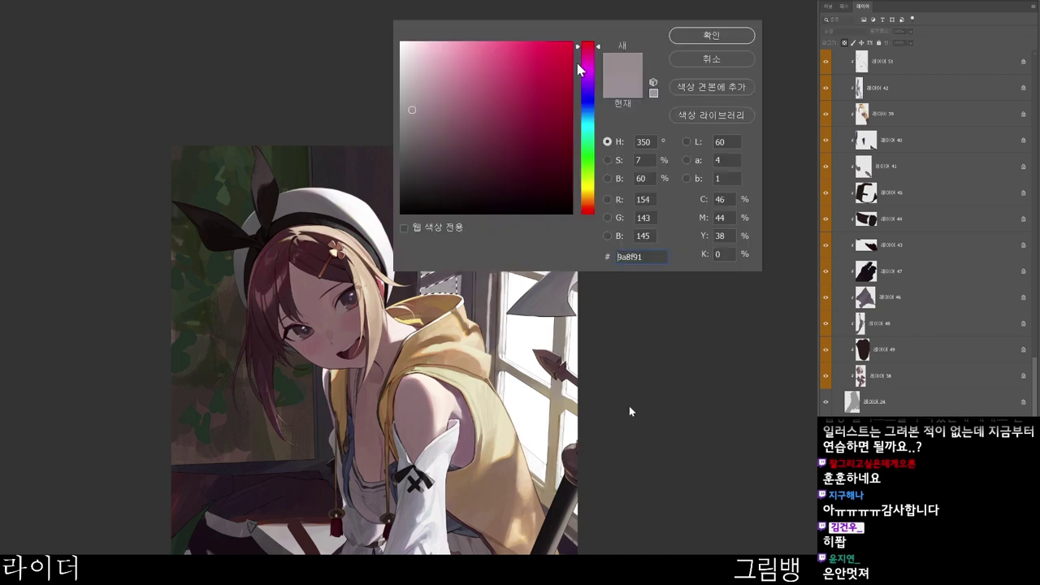
left_click(712, 39)
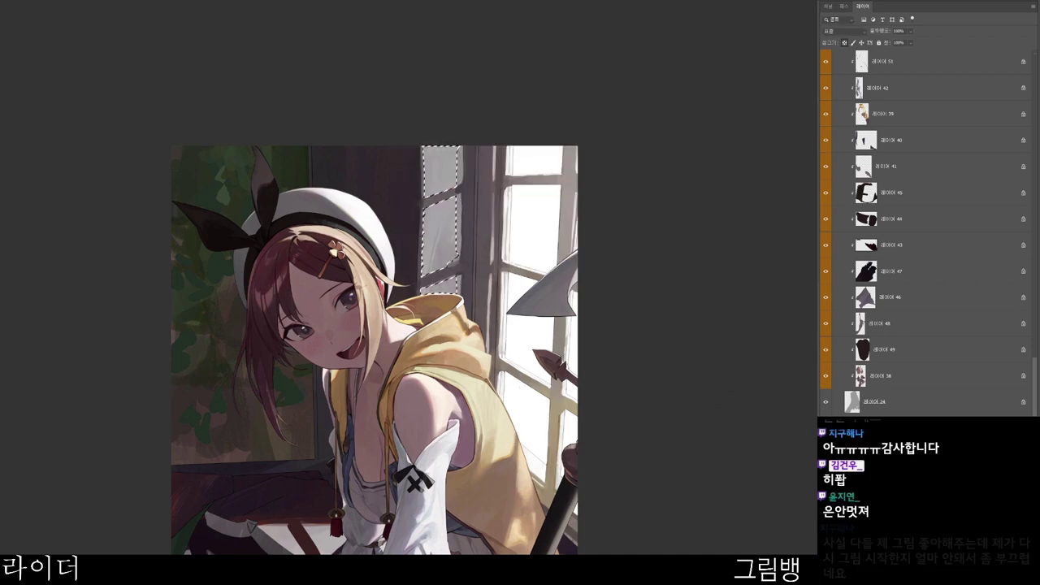
- Shift the painting colour to a greenish hue, tone the selected panes with it, and clear the selection
key("F12")
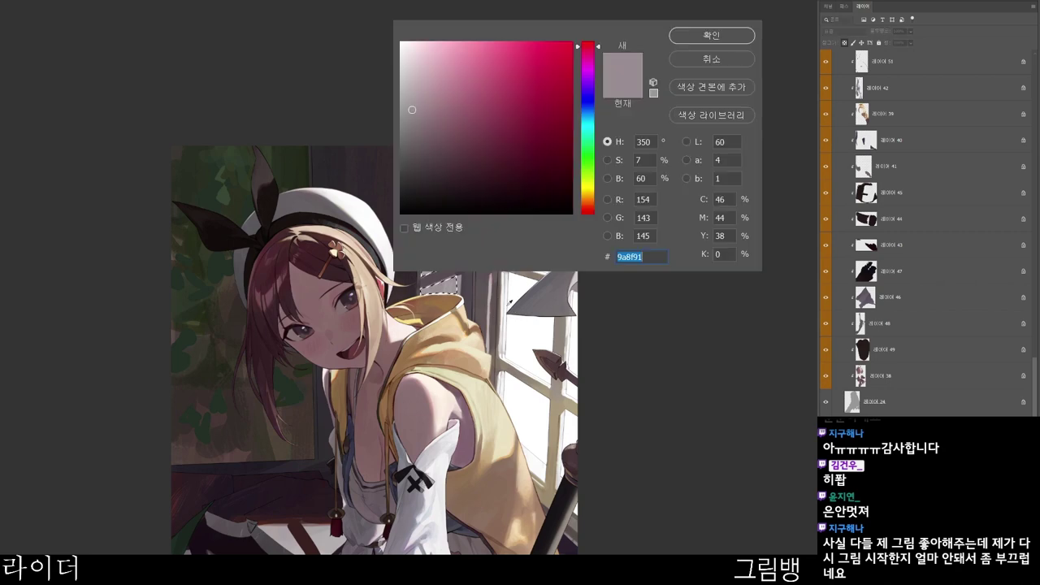
left_click(586, 134)
left_click(711, 35)
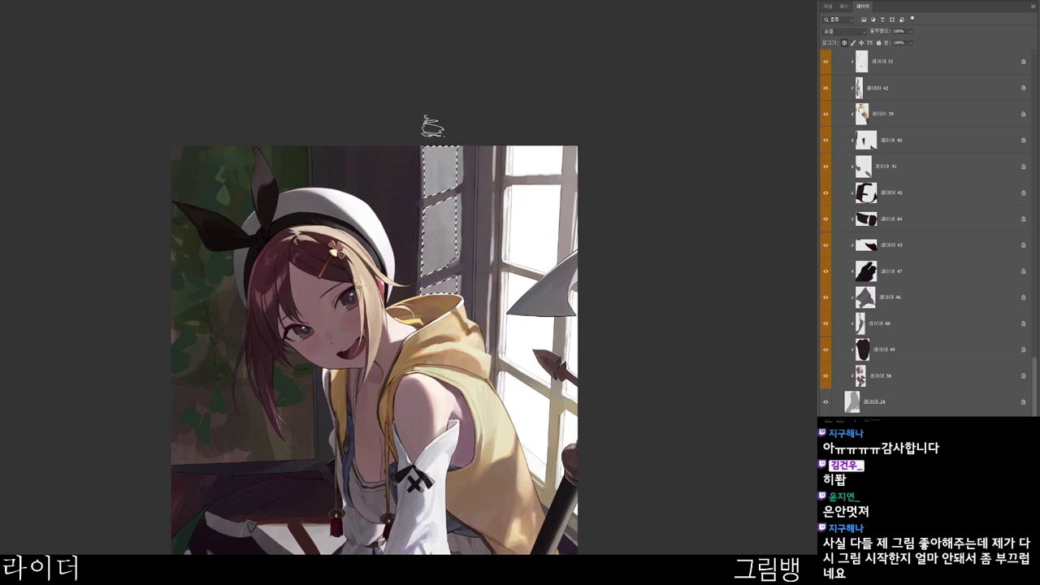
left_click_drag(448, 167, 439, 252)
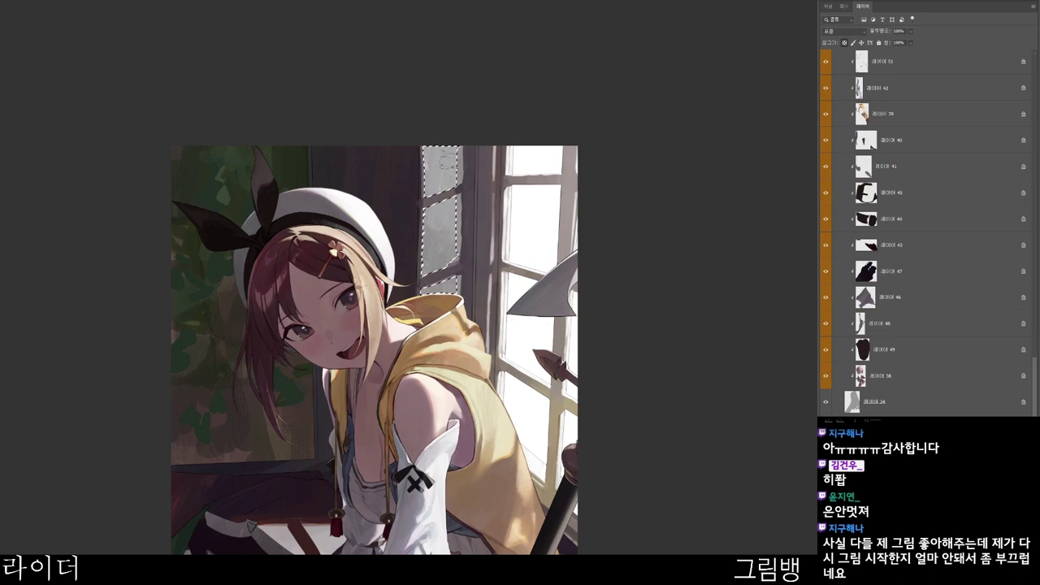
key("ctrl+d")
- Set the painting colour to dusky plum #60424d for shading the side window's frame
left_click_drag(525, 528, 544, 488)
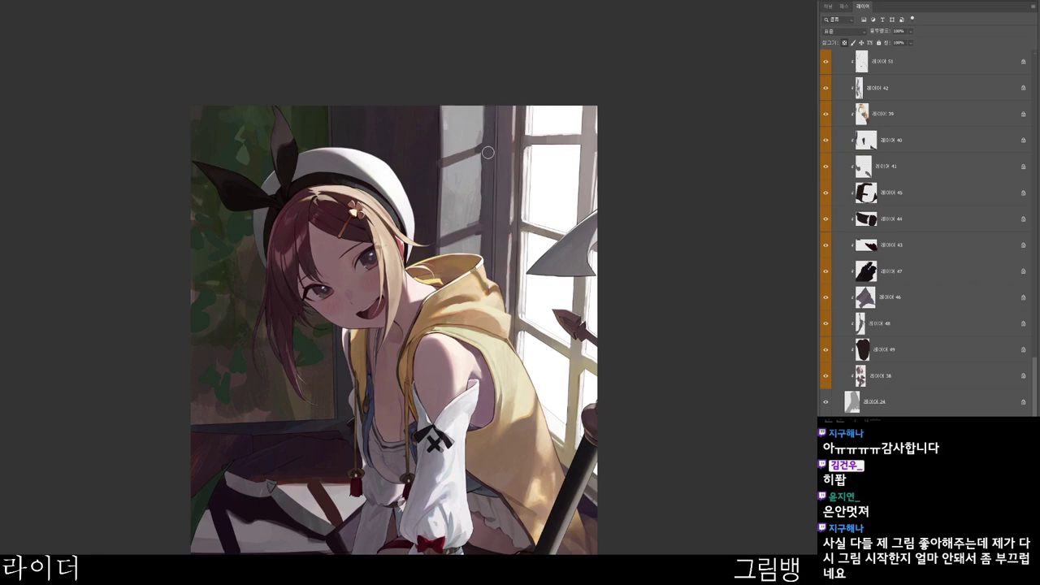
key("n")
left_click_drag(443, 130, 444, 142)
left_click(586, 53)
left_click(455, 150)
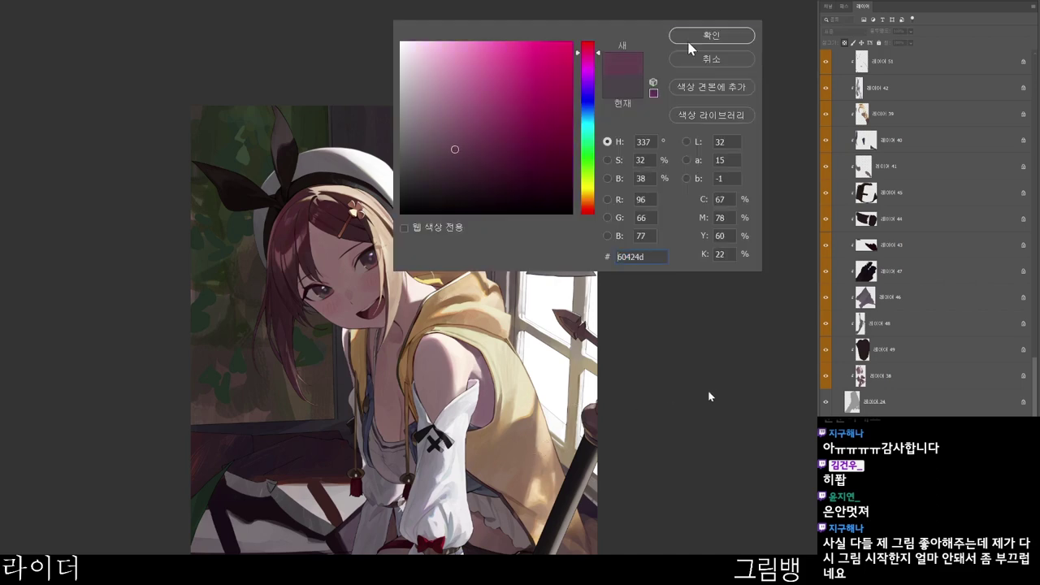
left_click(688, 42)
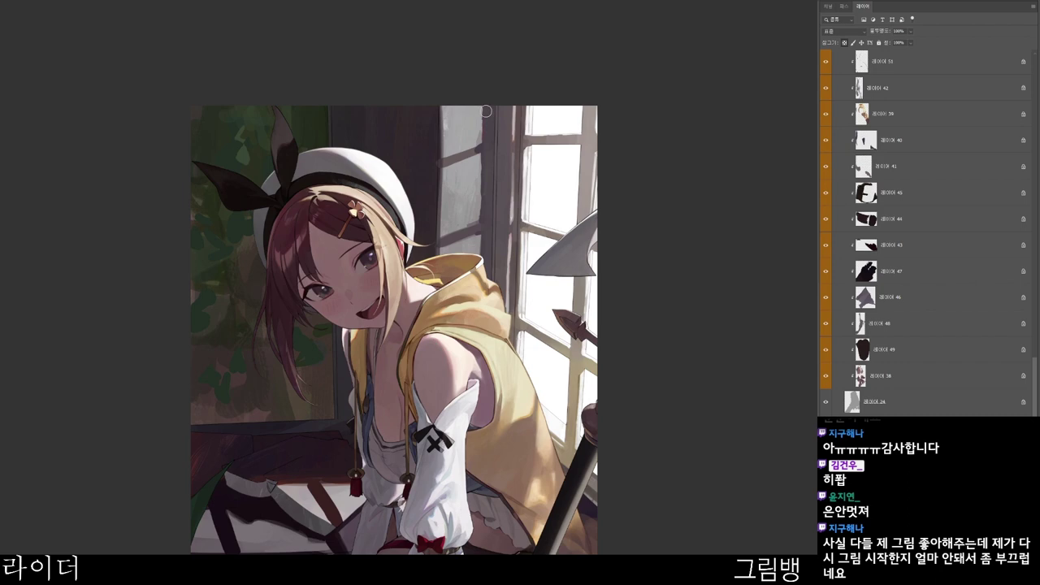
- Shade the side window's frame with plum tones, using #543440 and the lighter #634751
key("n")
left_click(586, 54)
left_click(465, 157)
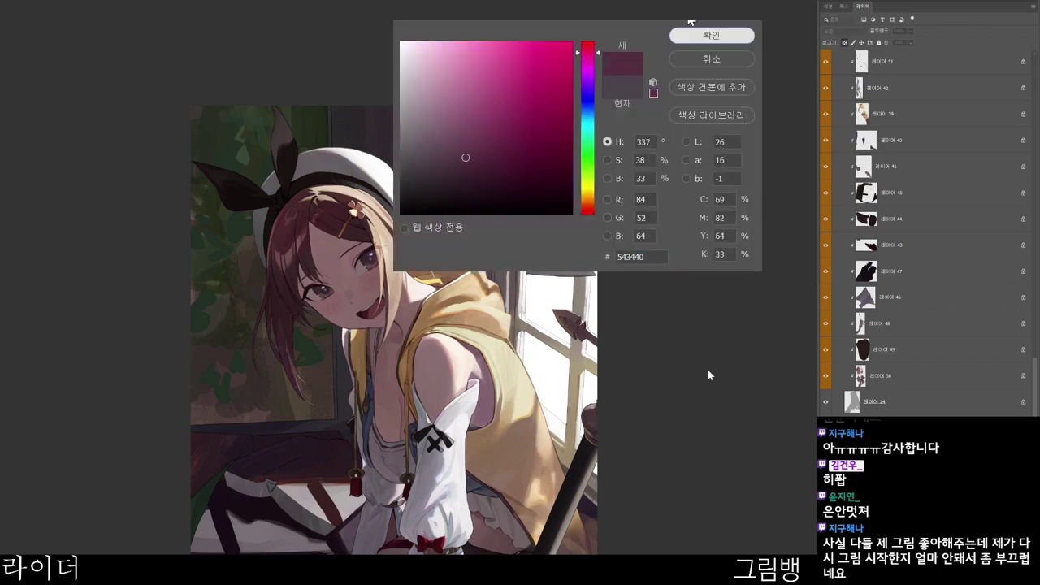
left_click(708, 43)
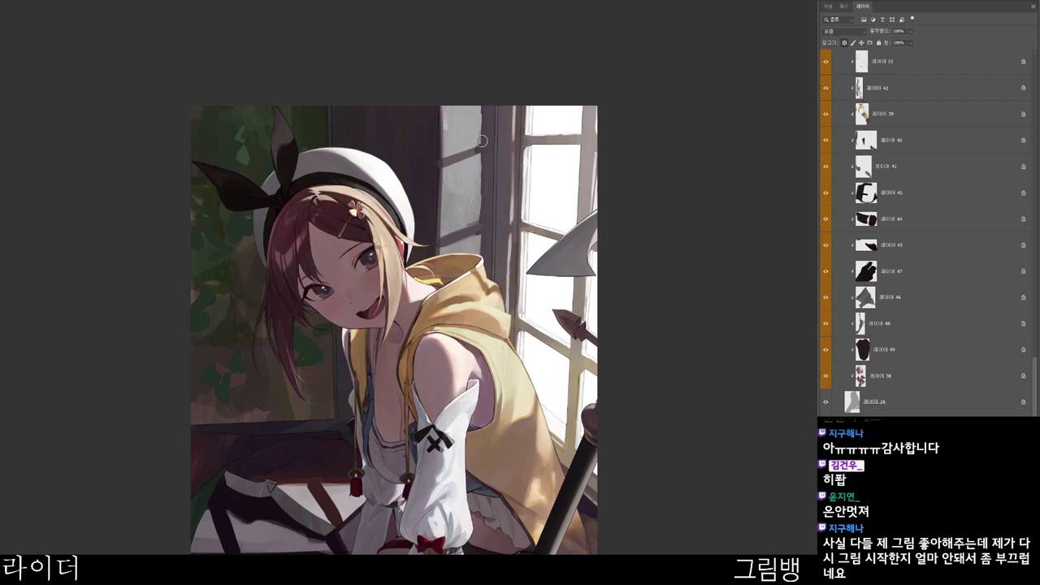
key("F6")
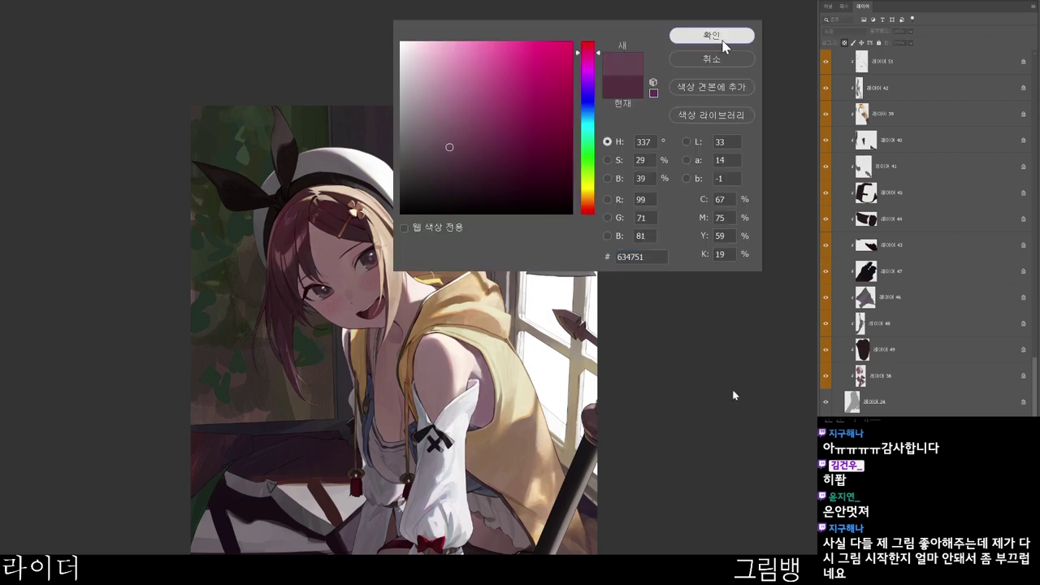
left_click(715, 37)
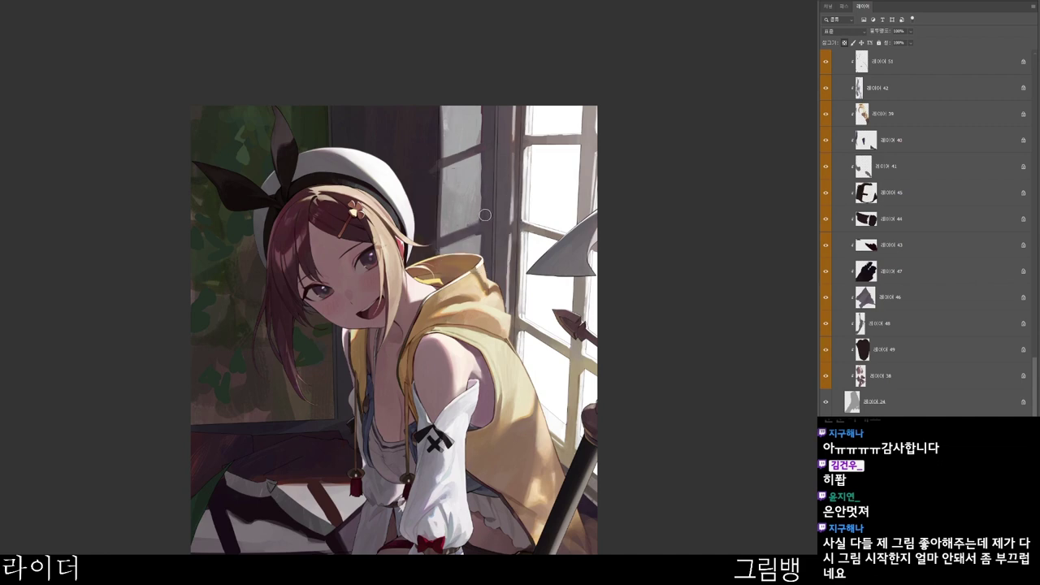
- Sample tones from the side window's frame and glass and blend the bars and panes with soft strokes
left_click(484, 218, "alt")
left_click(437, 161, "alt")
left_click_drag(443, 203, 451, 227)
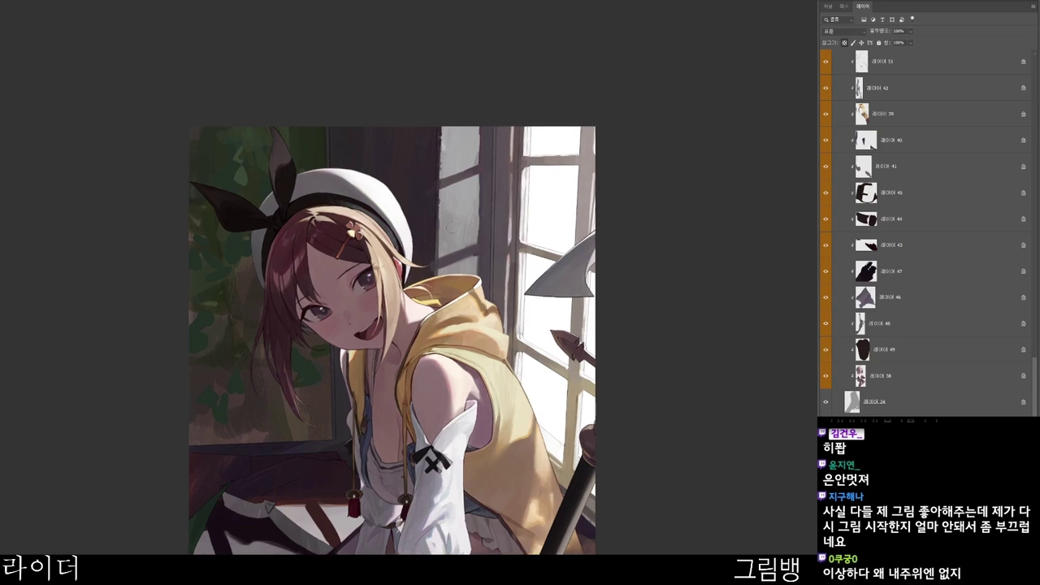
left_click(443, 229, "alt")
left_click(455, 213, "alt")
left_click_drag(463, 174, 454, 144)
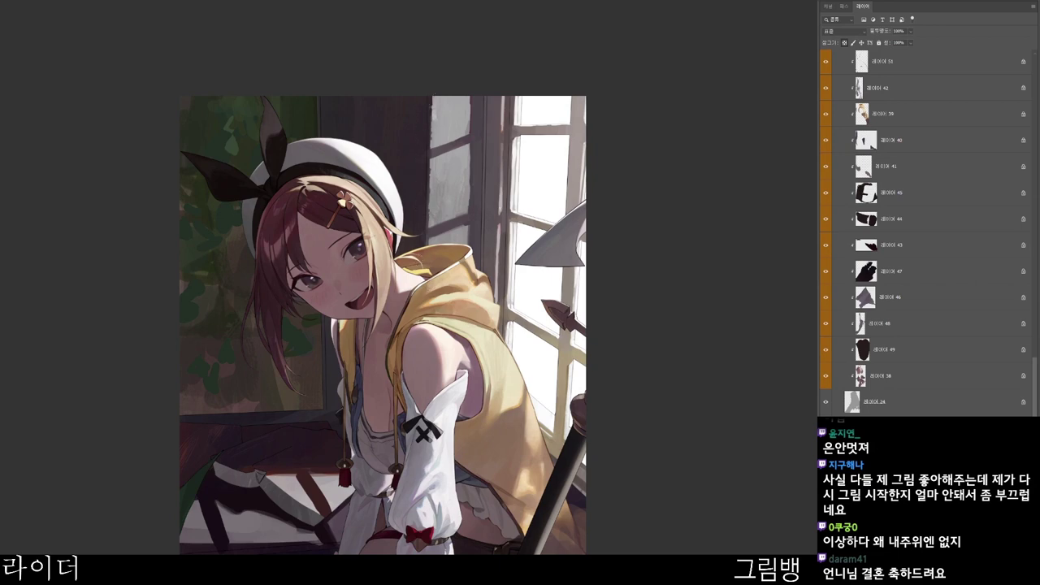
left_click_drag(534, 584, 535, 556)
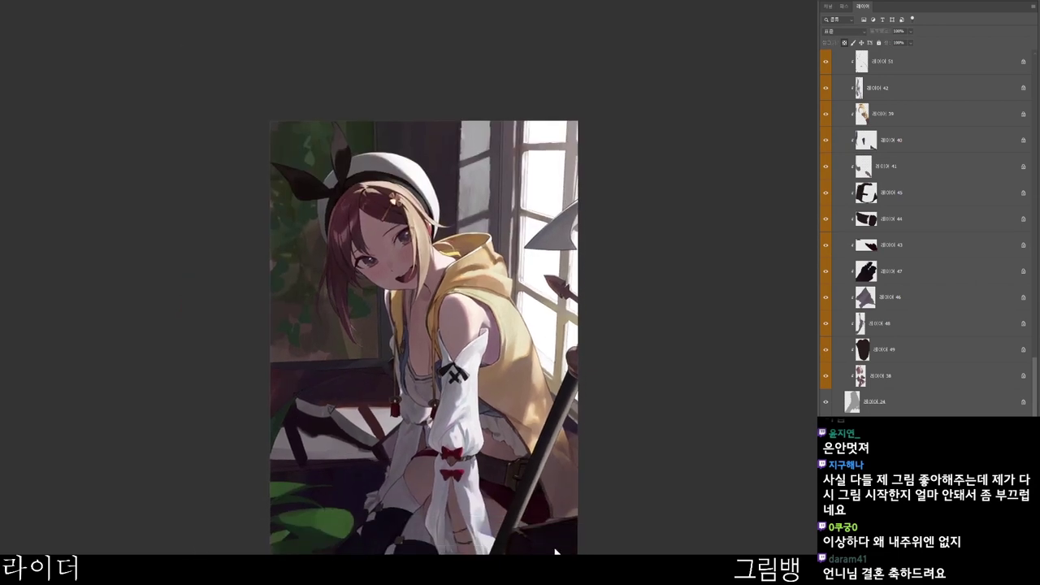
- Set the painting colour to dark plum #261a1f and tone the dark wall beside the side window
key("n")
left_click(455, 187)
left_click(729, 37)
scroll(501, 168, "up", 2)
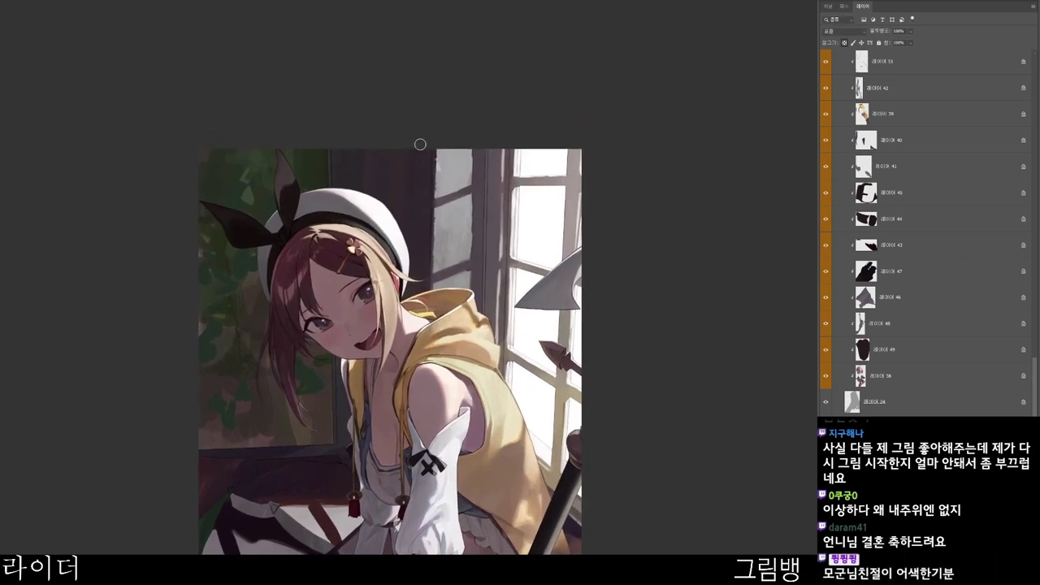
left_click_drag(437, 249, 430, 206)
- Set the painting colour to dark blue-grey #1c1c24 and enlarge the brush for the dark background
key("n")
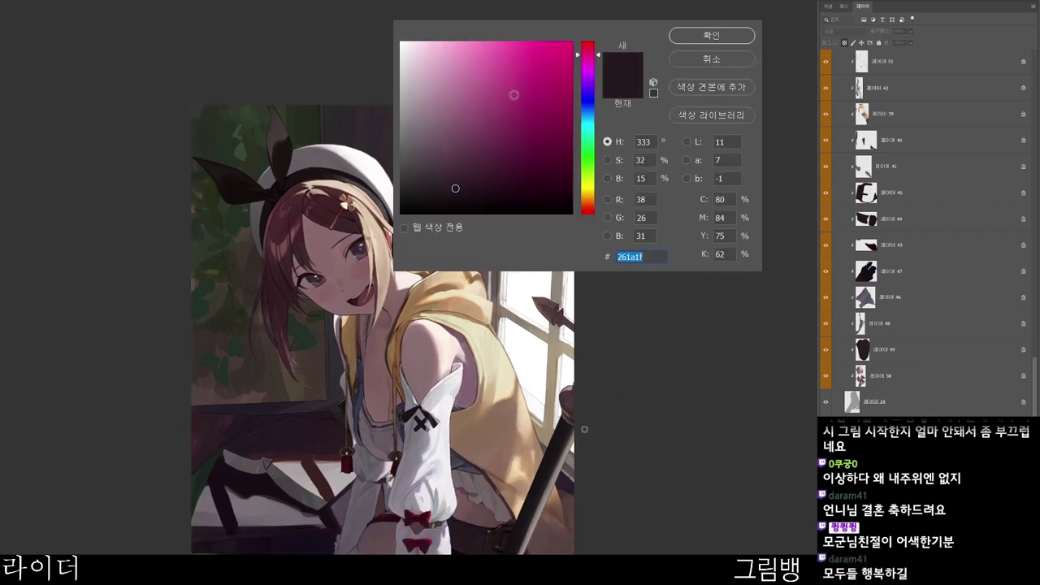
left_click(439, 190)
left_click(595, 96)
left_click(713, 36)
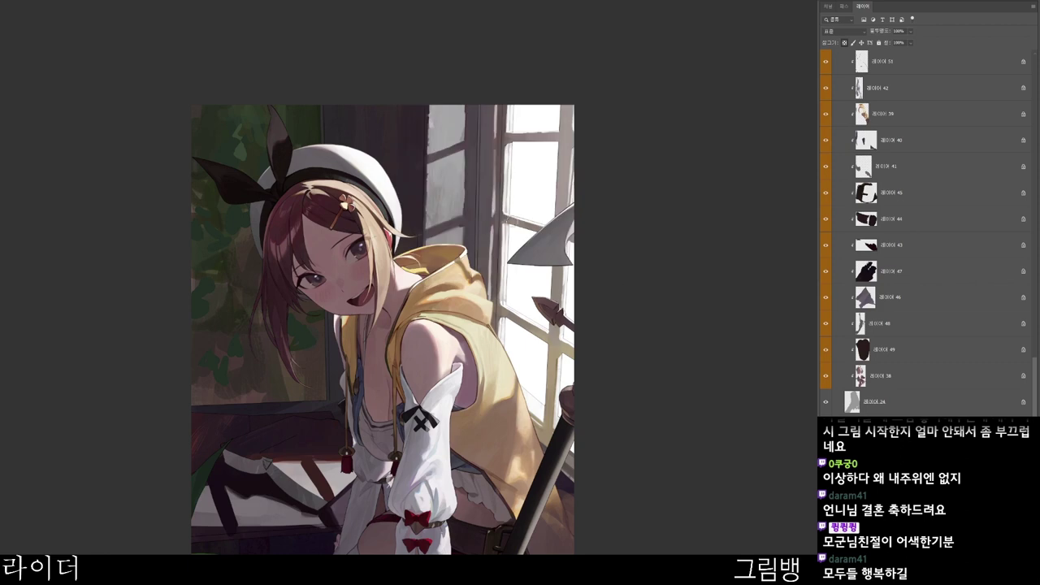
key("bracketright")
key("bracketright")
key("bracketright")
key("bracketright")
key("bracketright")
- Choose a very dark reddish painting colour and continue toning the dark background
key("n")
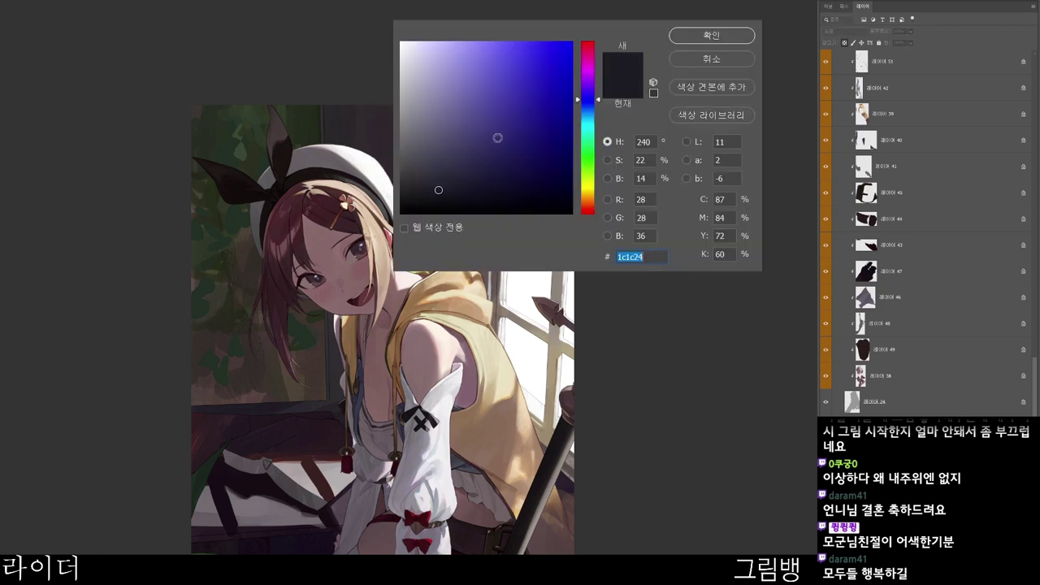
left_click(424, 193)
left_click(584, 211)
left_click(439, 190)
left_click(705, 39)
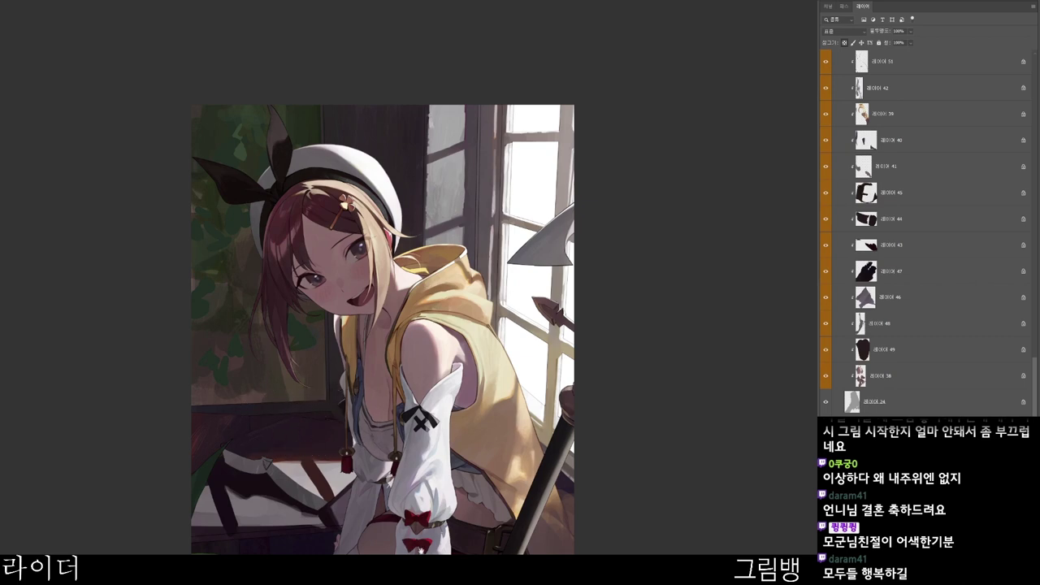
- Choose a very dark blue painting colour for the shadowed lower part of the painting
scroll(398, 406, "down", 3)
left_click_drag(450, 526, 423, 525)
key("n")
left_click(480, 183)
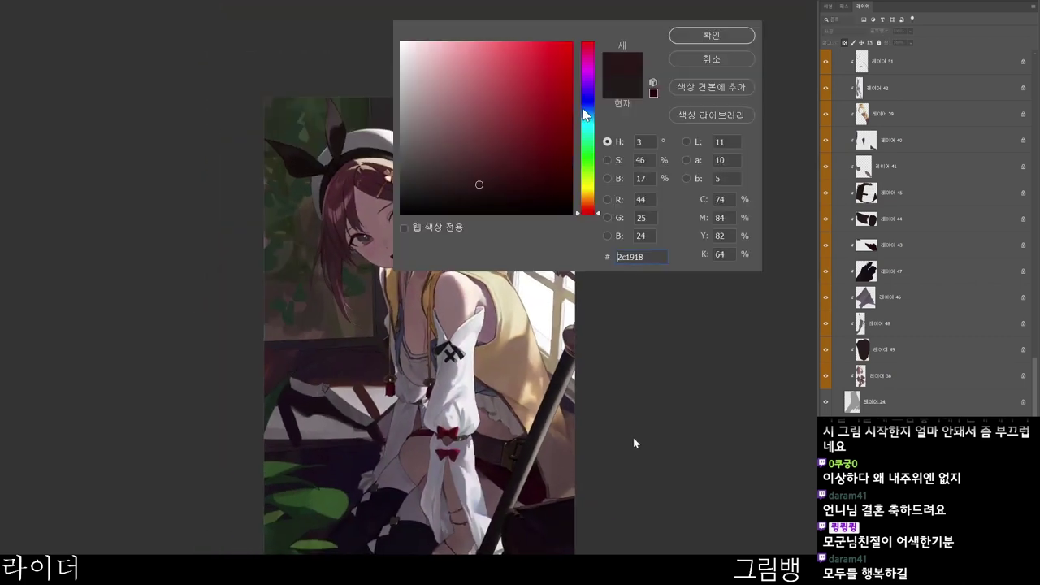
left_click(586, 102)
left_click(453, 196)
left_click(711, 35)
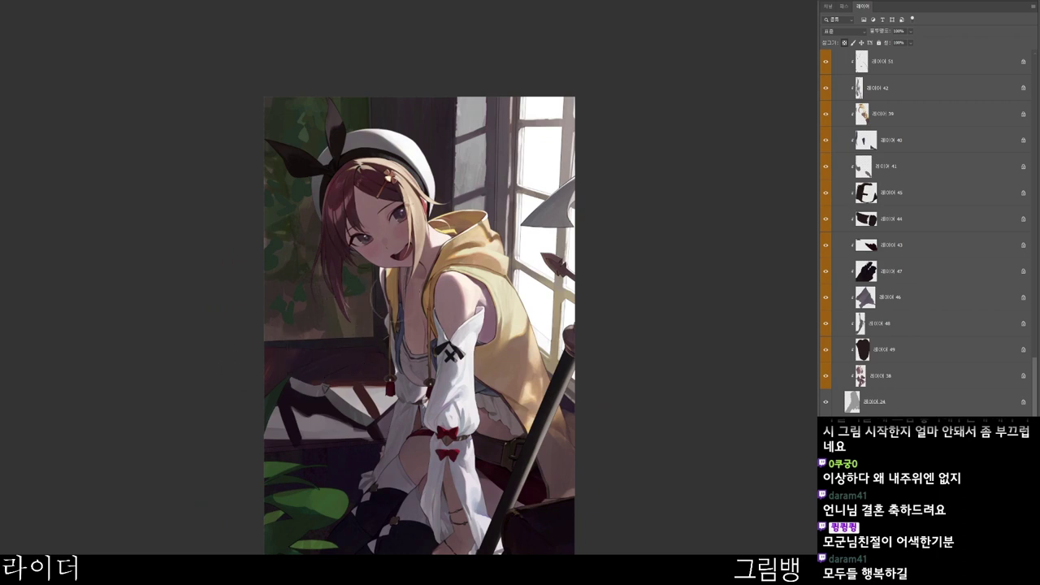
scroll(487, 487, "down", 2)
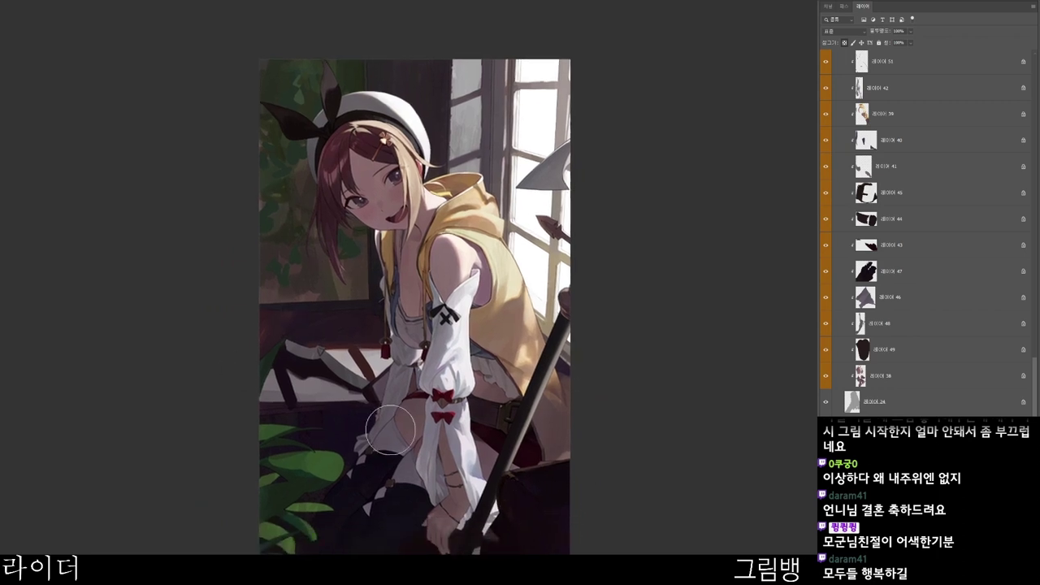
scroll(340, 415, "up", 1)
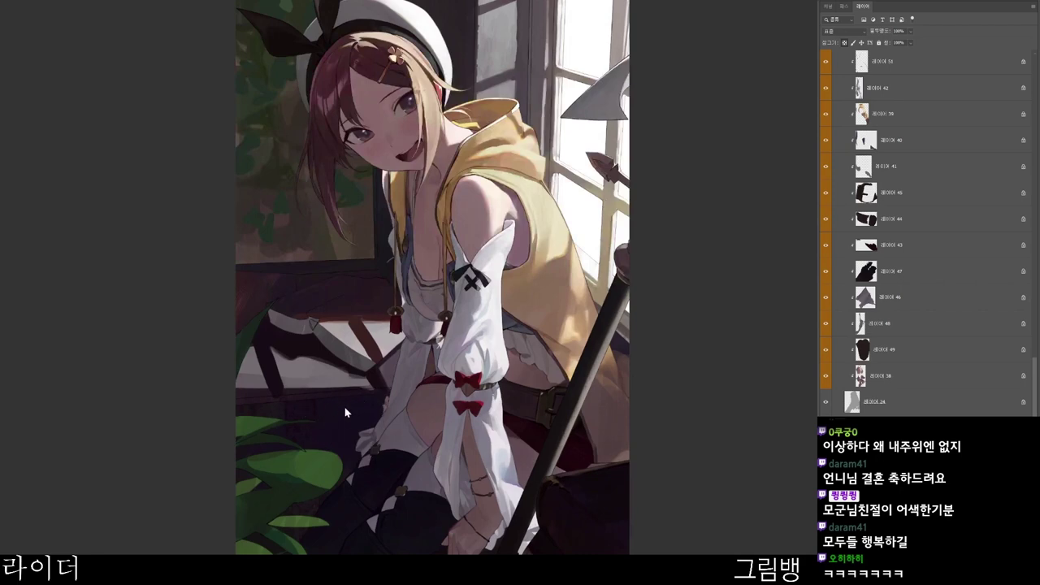
- Switch to the layer of the dark area beneath the bench and choose a very dark reddish-brown painting colour
left_click(344, 413, "ctrl")
key("b")
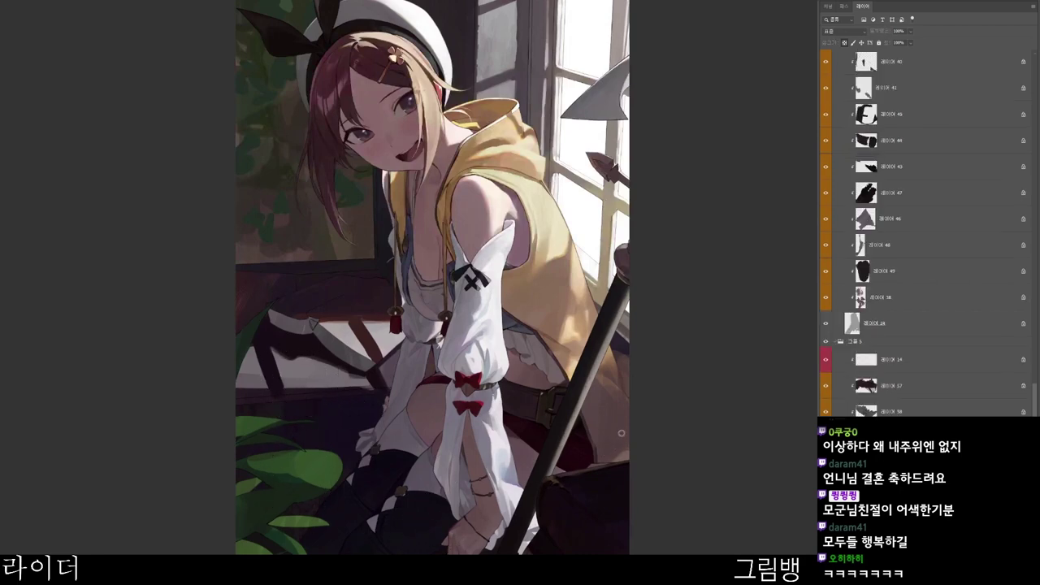
key("n")
left_click(467, 158)
left_click(588, 206)
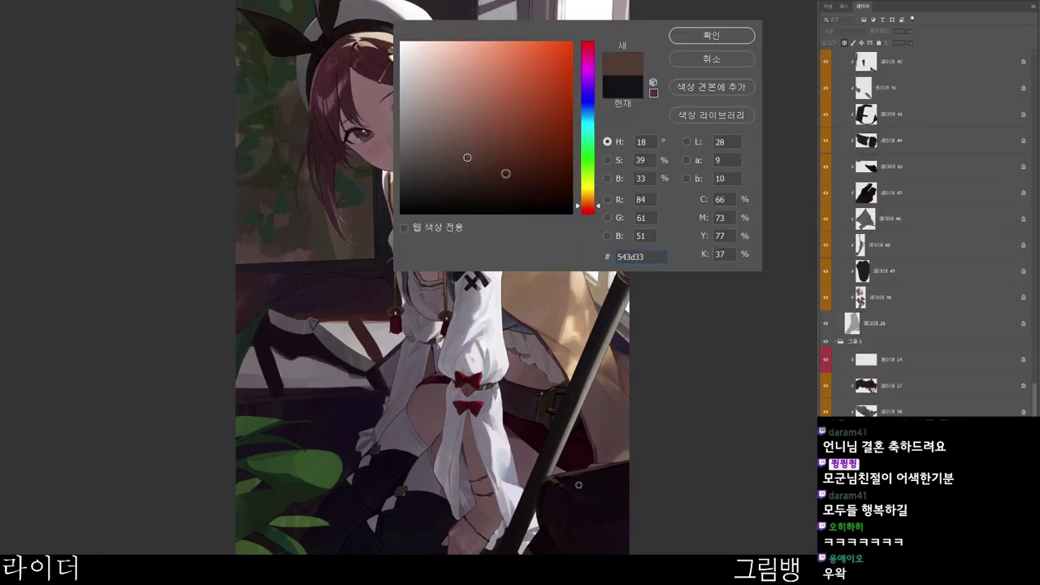
left_click(542, 192)
left_click(704, 37)
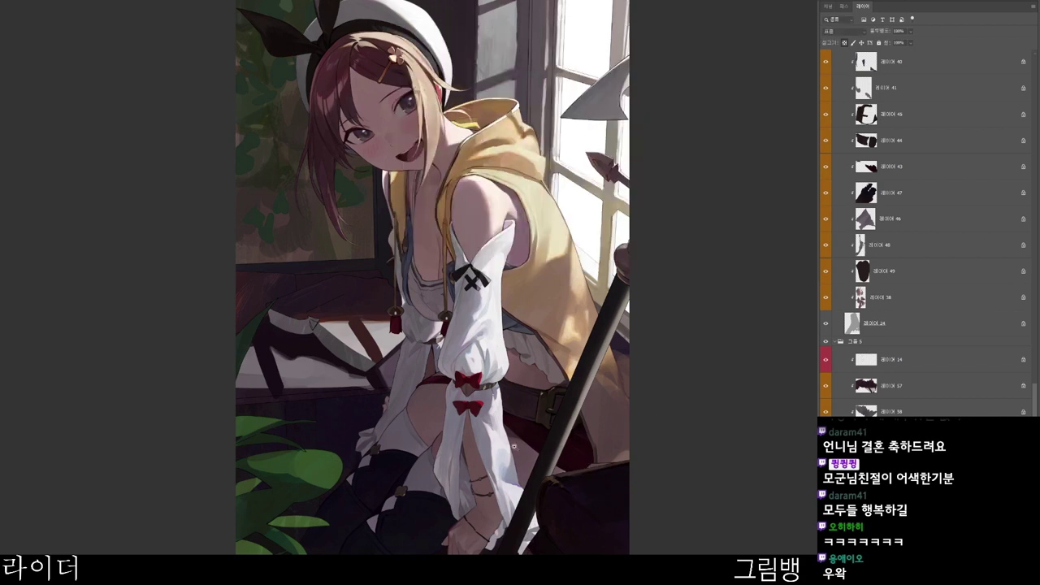
- Sample the dark violet beneath the bench and choose a slightly darker, less saturated shade as the painting colour
left_click_drag(434, 509, 430, 464)
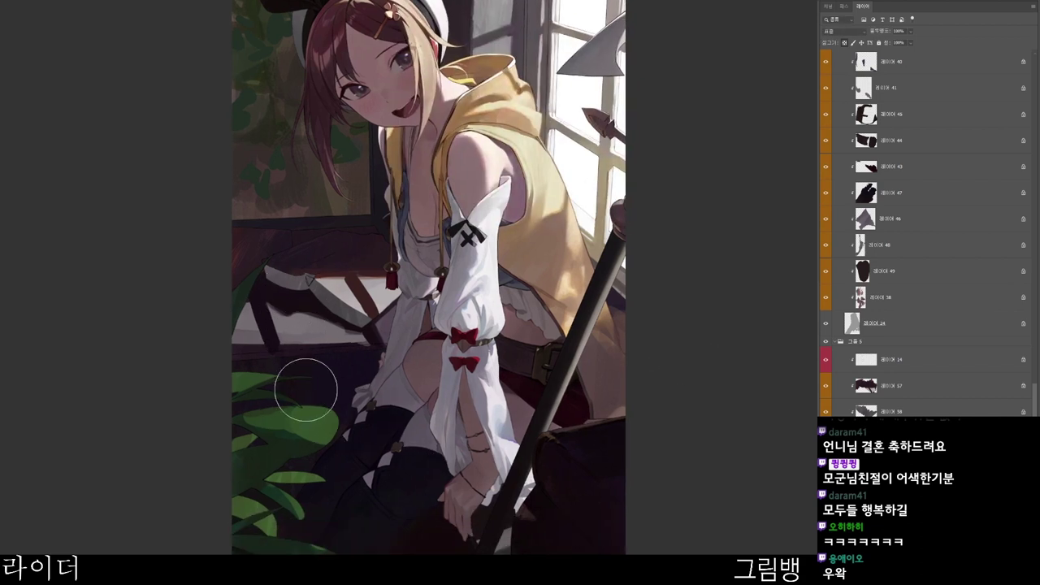
left_click(325, 365, "alt")
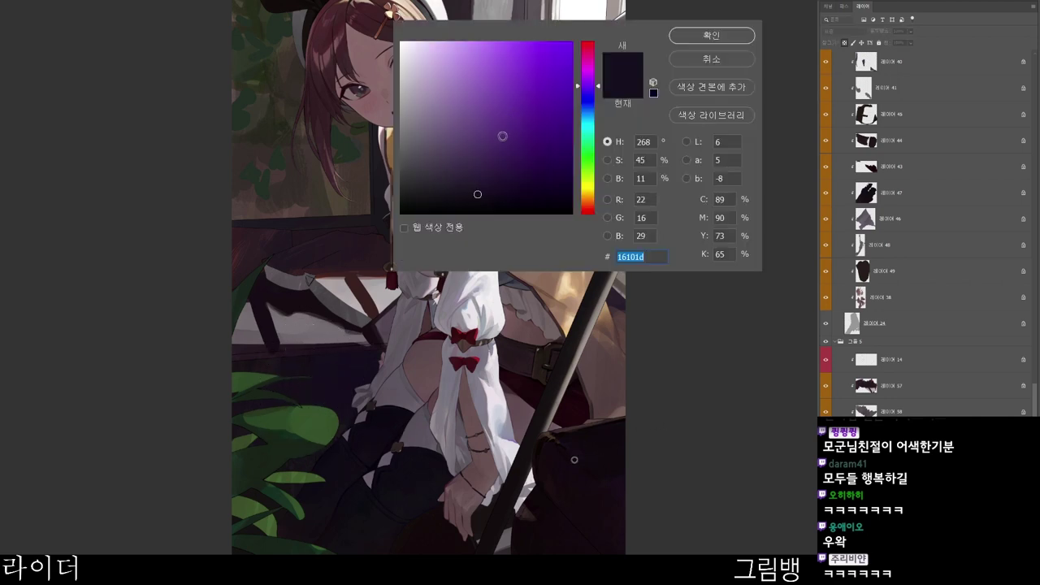
left_click_drag(442, 201, 441, 208)
left_click(721, 37)
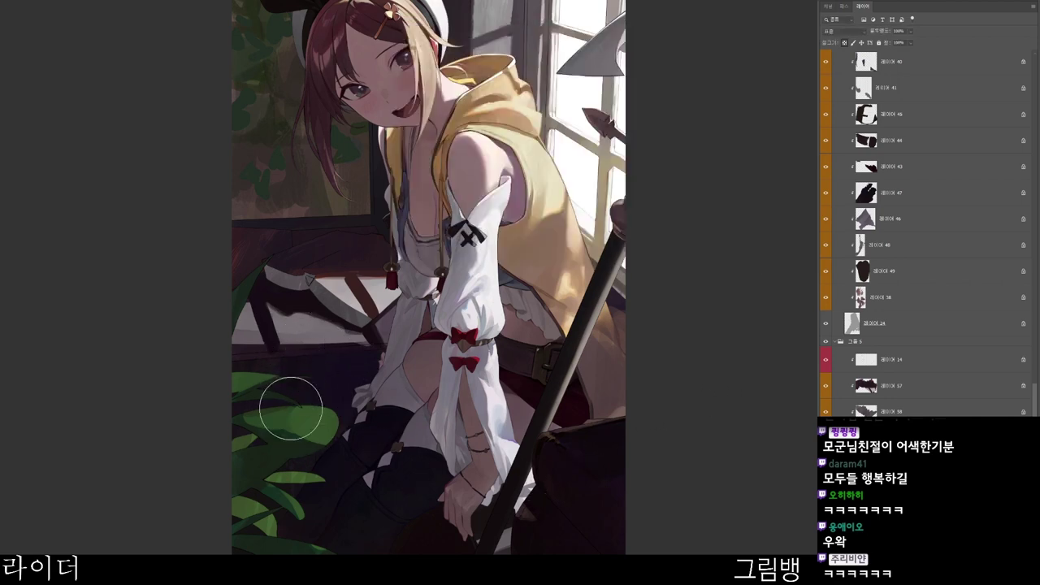
scroll(378, 382, "down", 1)
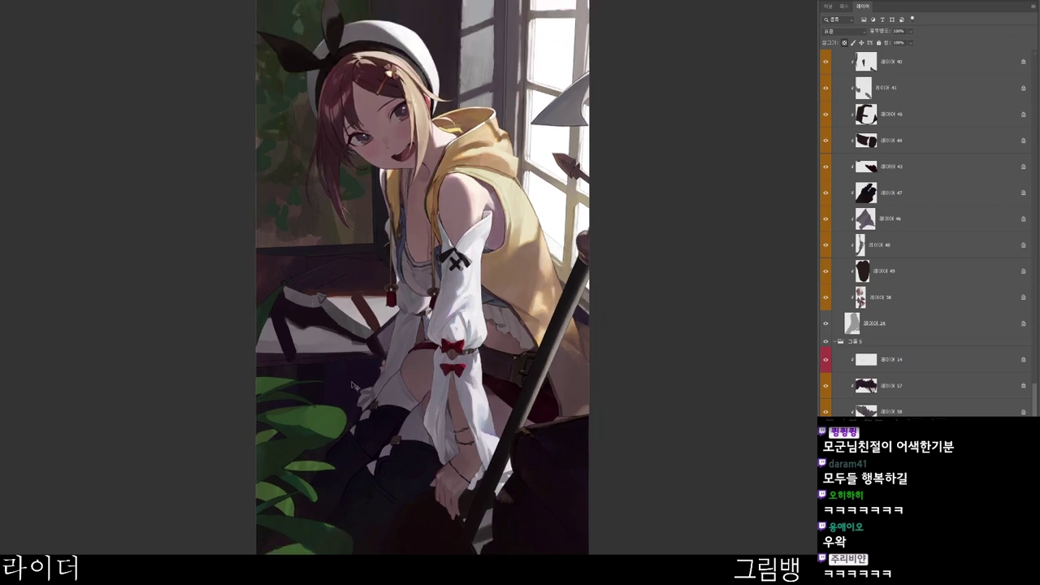
- Switch to the layer of the bench area and shift the near-black painting colour's hue from violet to red
left_click(361, 332, "ctrl")
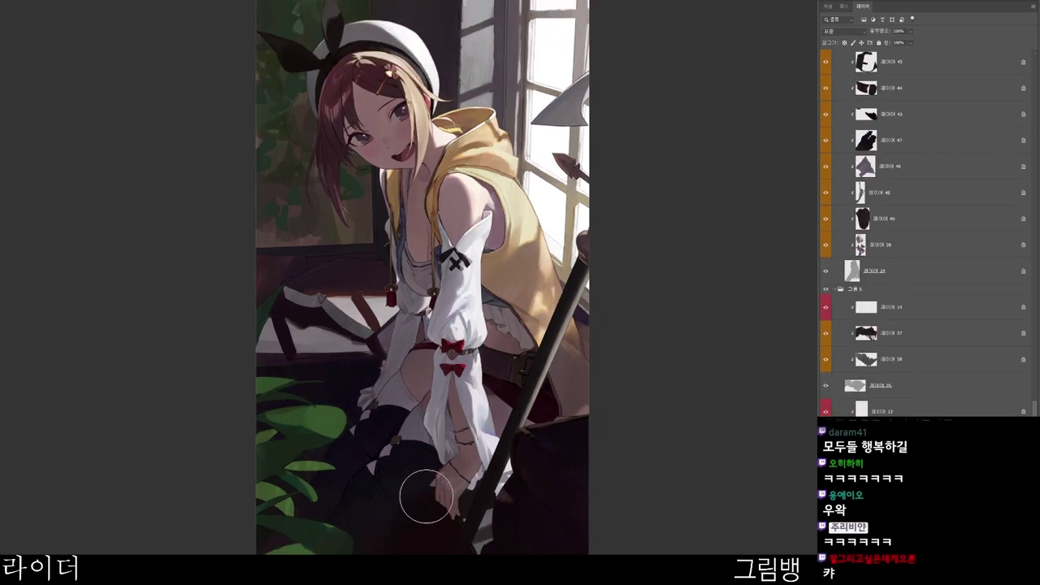
left_click_drag(469, 528, 464, 559)
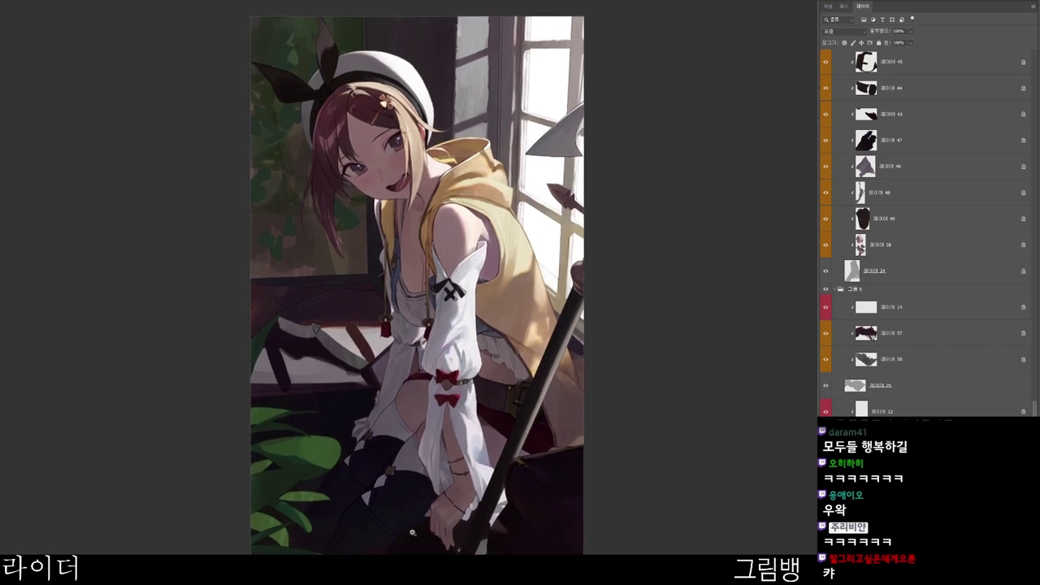
scroll(405, 499, "up", 1)
left_click_drag(353, 442, 374, 376)
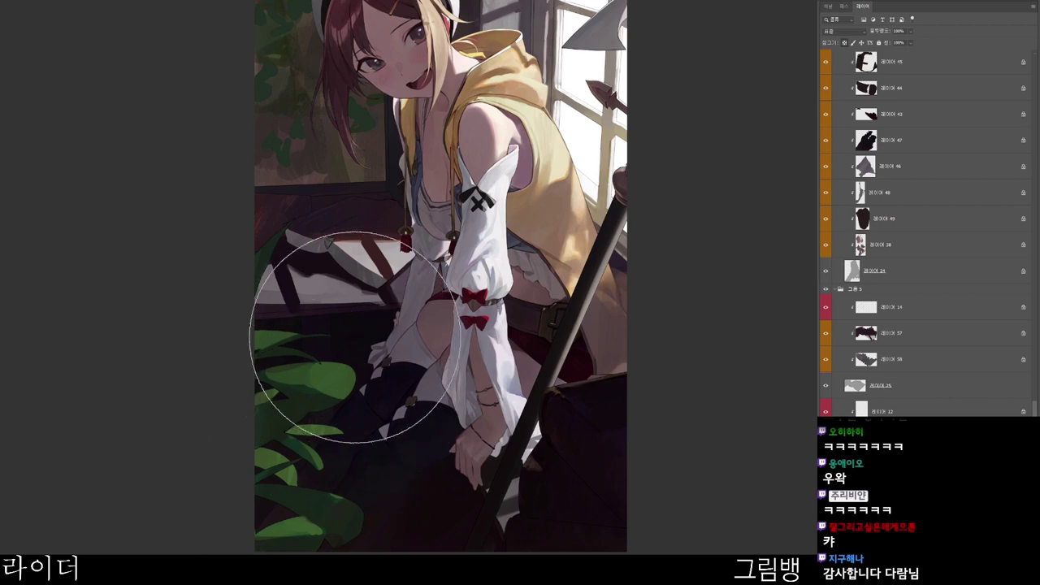
left_click(638, 413)
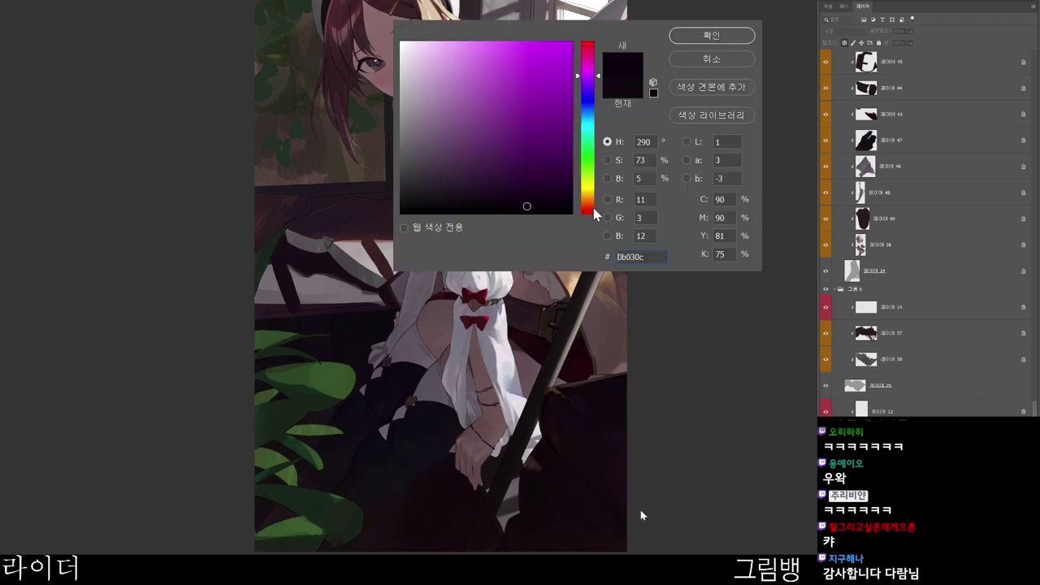
left_click(593, 212)
left_click(710, 36)
key("Return")
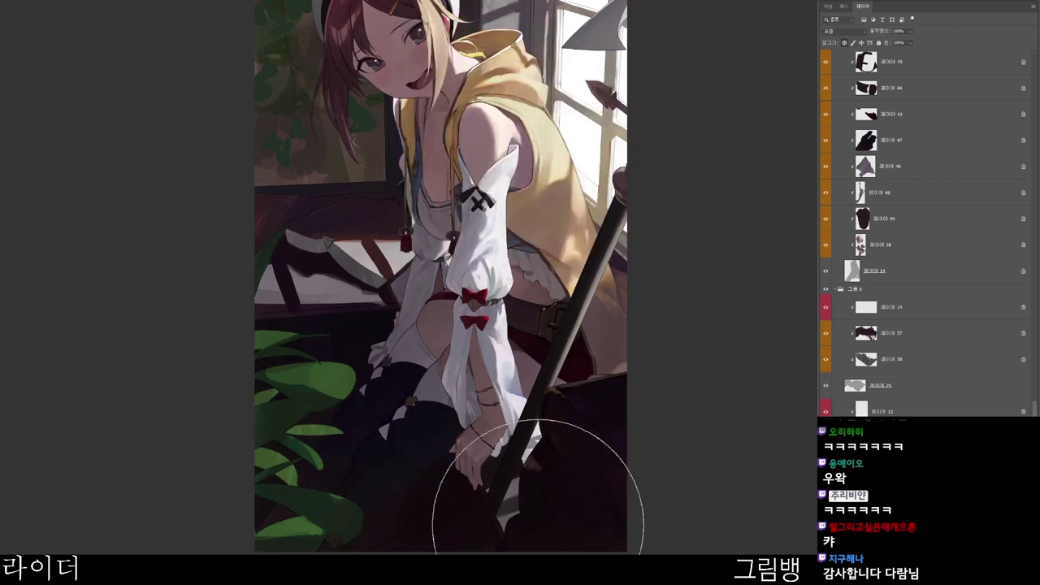
- Sample a colour beside the bench's pale panels and paint along the lower edge of the curved dark rail
left_click_drag(322, 250, 285, 277)
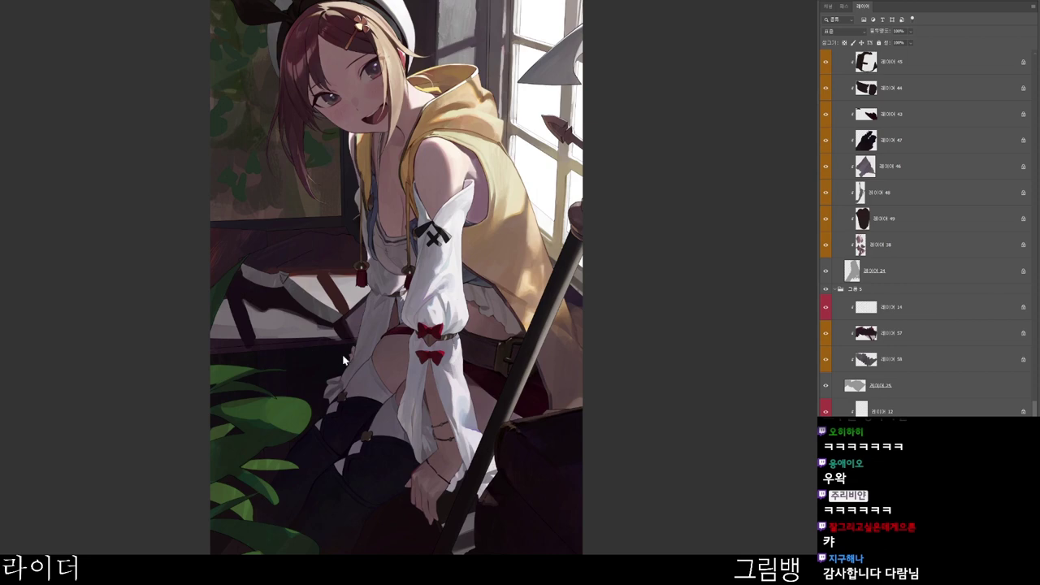
left_click_drag(336, 373, 414, 392)
scroll(439, 397, "up", 2)
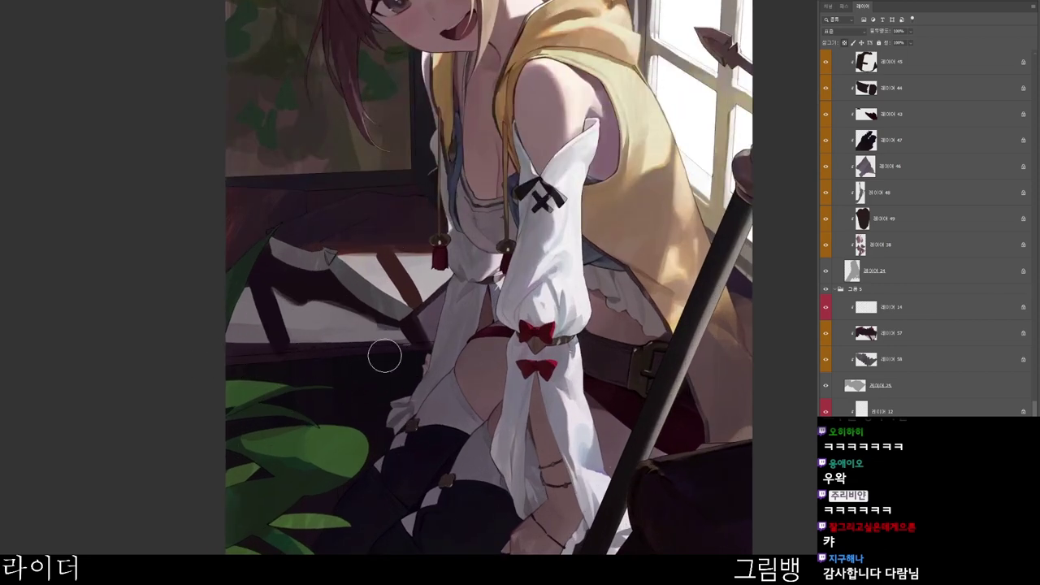
scroll(461, 349, "down", 1)
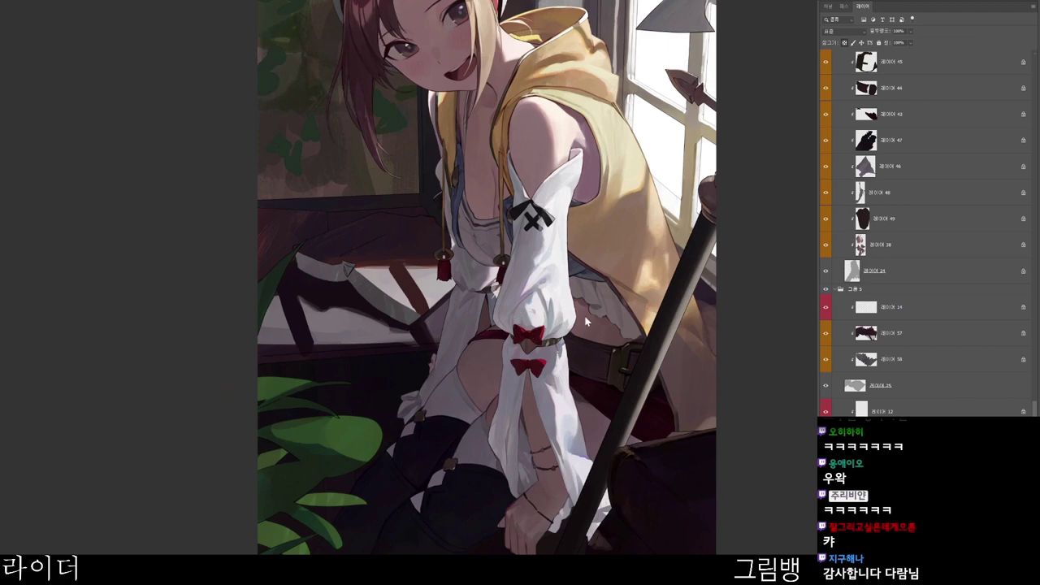
left_click(399, 326, "alt")
left_click_drag(379, 319, 398, 327)
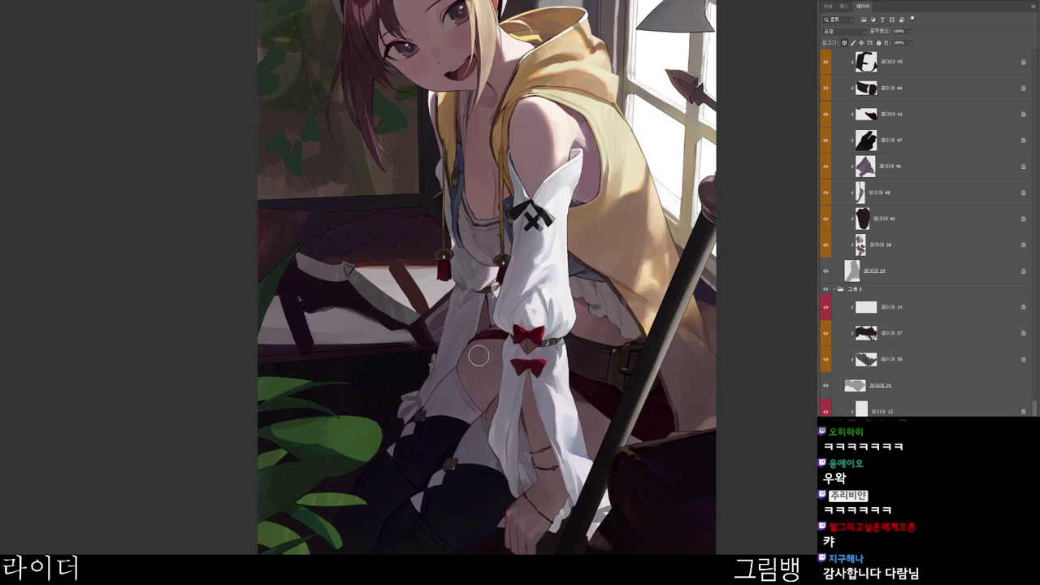
- Choose a muted dark painting colour, touch up the bench's struts and sample the grey of its pale panel
key("n")
left_click(473, 168)
left_click(696, 39)
key("r")
mouse_move(487, 431)
left_mouse_down()
mouse_move(506, 308)
mouse_move(349, 265)
mouse_move(393, 242)
left_mouse_up()
left_click(377, 247, "alt")
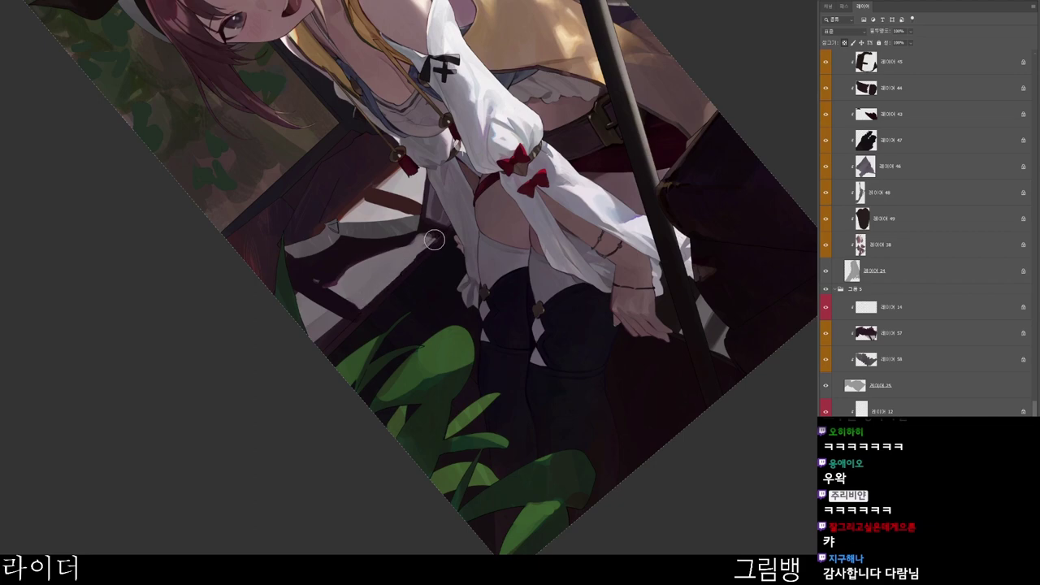
- Darken the sampled grey #70686c to a deeper grey painting colour
key("r")
left_click_drag(520, 296, 470, 419)
key("n")
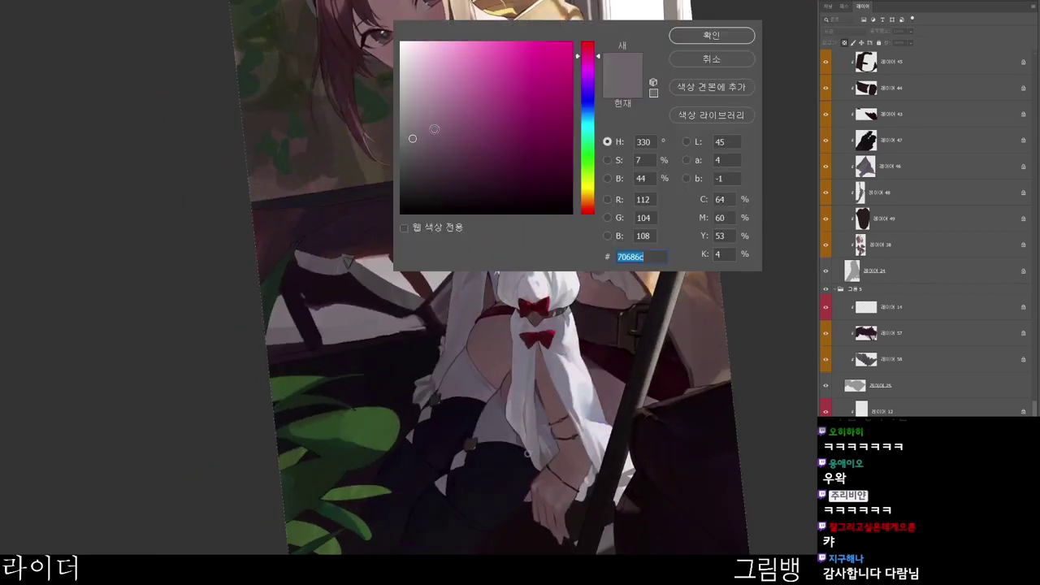
left_click(422, 156)
left_click(716, 42)
- Select the two lower pale panels of the bench with the Magic Wand for painting
key("r")
left_click_drag(468, 377, 486, 362)
key("w")
left_click(362, 311)
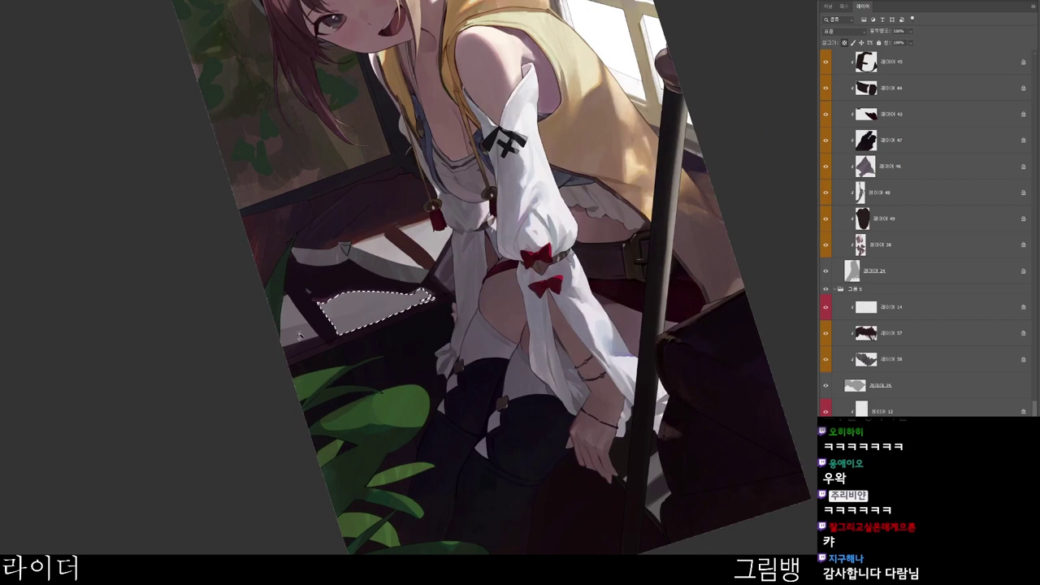
left_click(295, 323, "shift")
key("b")
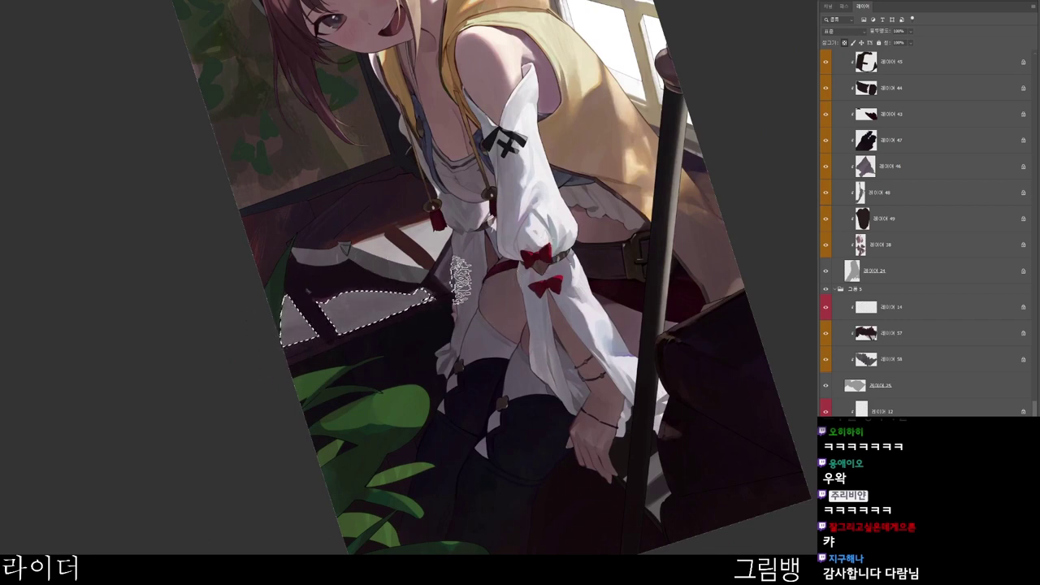
- Choose a light, warm grey painting colour, tone the two selected bench panels and clear the selection
key("n")
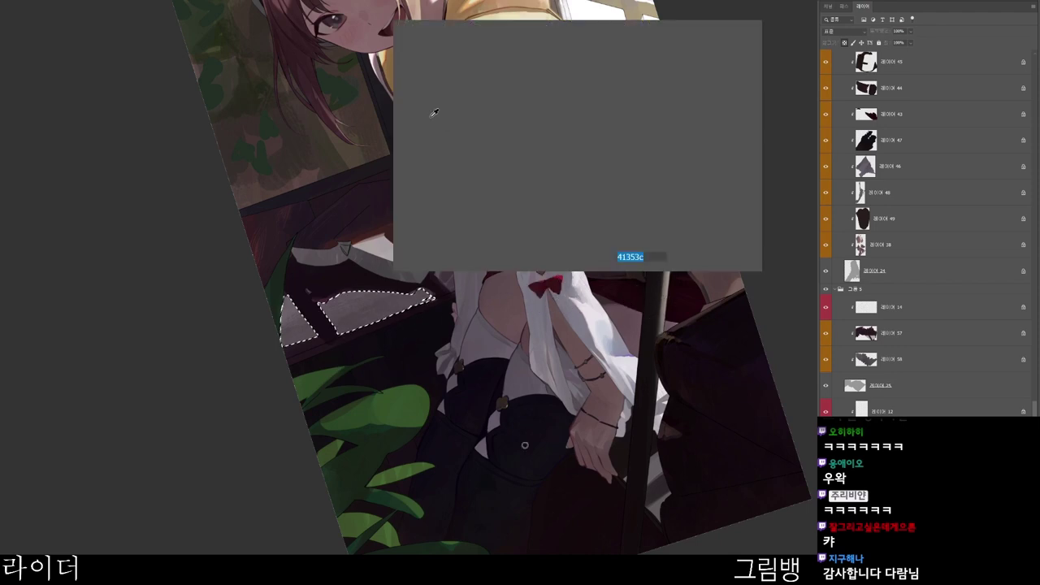
left_click(420, 76)
left_click(588, 198)
key("Return")
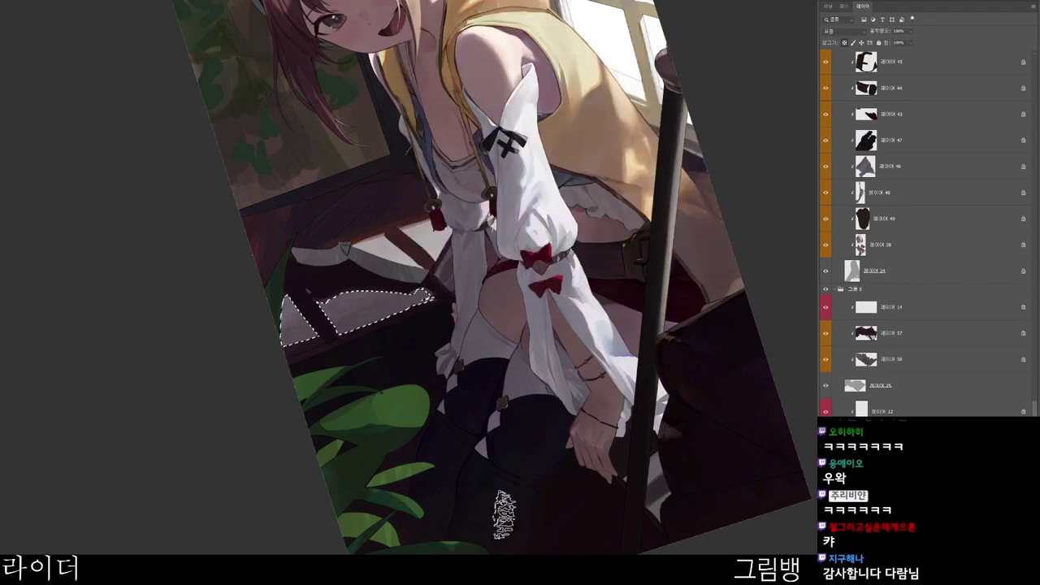
key("Escape")
mouse_move(277, 306)
left_mouse_down()
mouse_move(299, 318)
mouse_move(334, 345)
mouse_move(359, 309)
mouse_move(379, 356)
mouse_move(416, 329)
left_mouse_up()
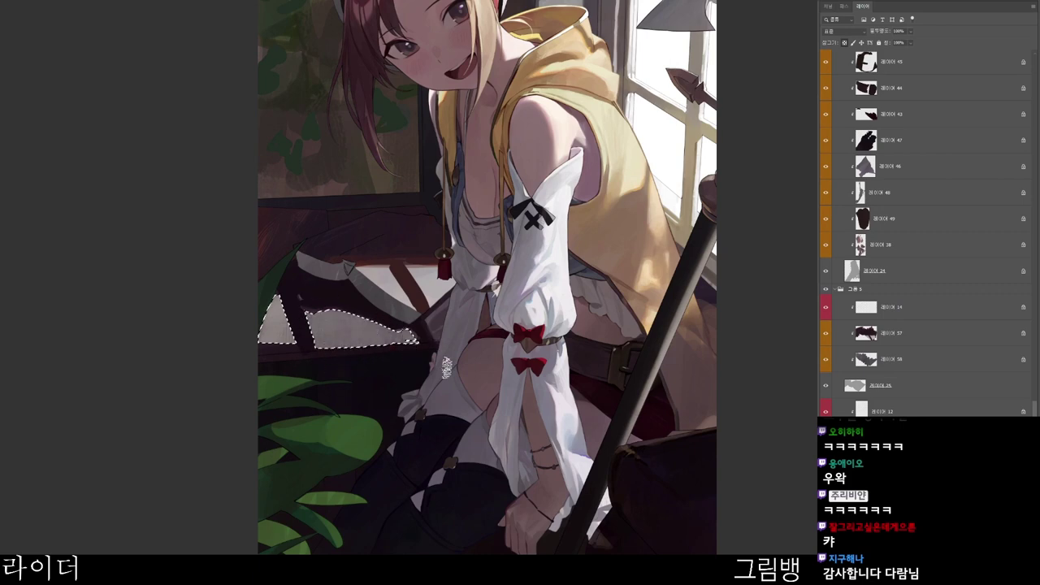
key("ctrl+d")
- Select the area around the girl's far sleeve, paint the bench's edge next to it and clear the selection
left_click_drag(513, 529, 506, 487)
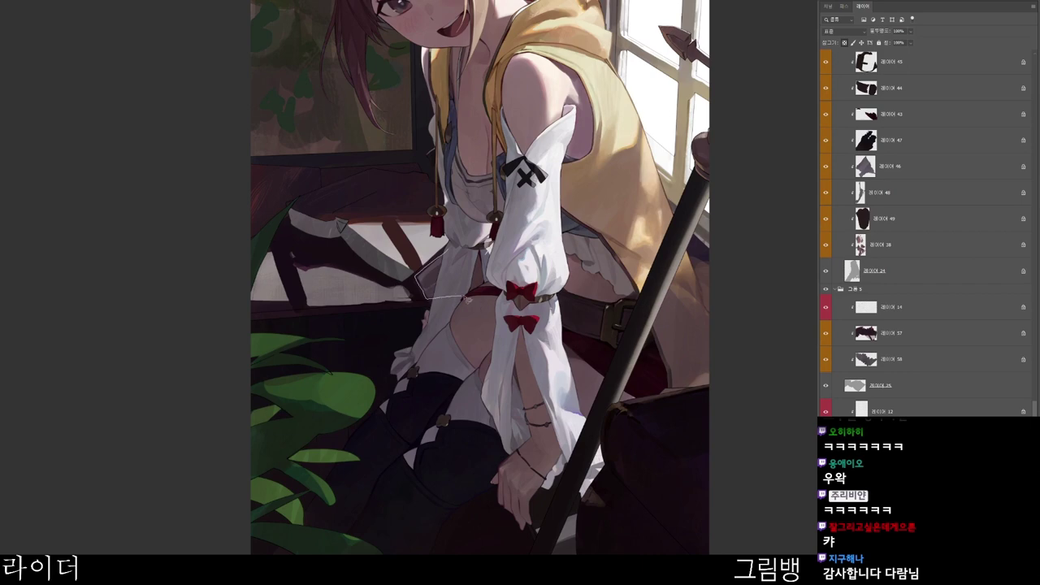
key("b")
mouse_move(507, 271)
left_mouse_down()
mouse_move(441, 258)
mouse_move(424, 282)
left_mouse_up()
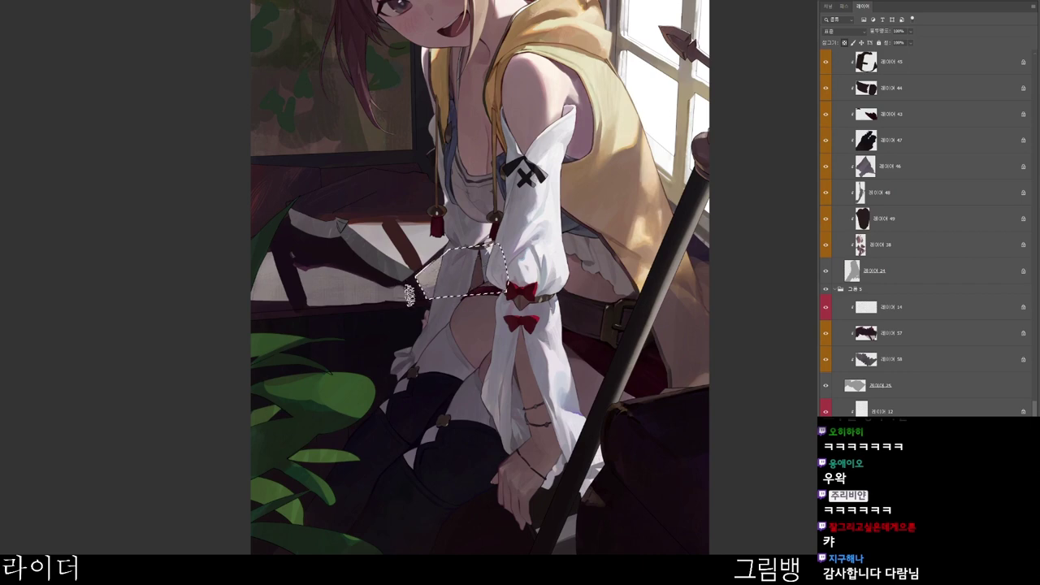
key("ctrl+d")
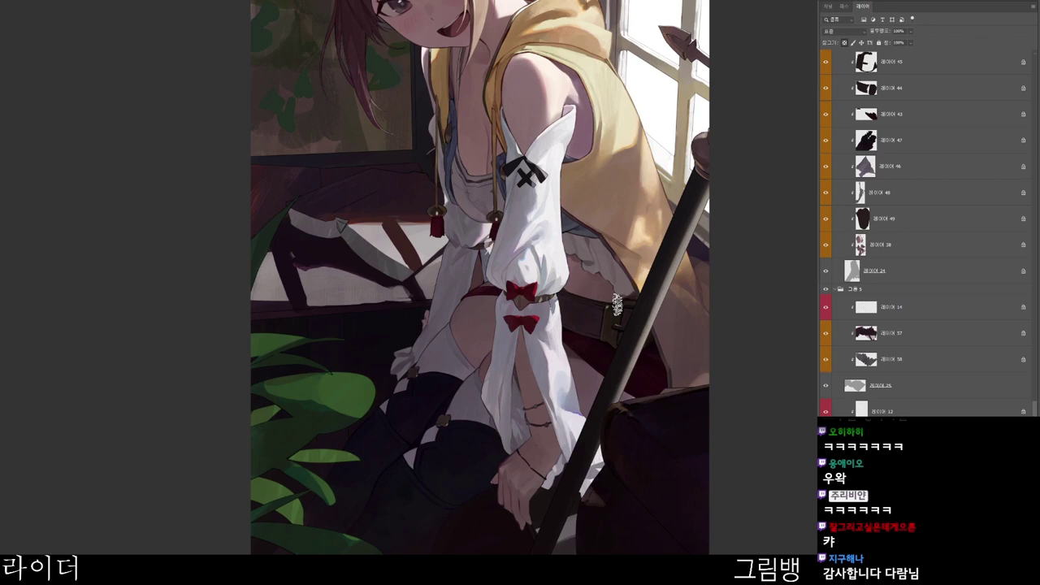
- Choose a very dark painting colour and refine the dark struts and lower edge around the bench's pale panels
left_click_drag(419, 366, 439, 436)
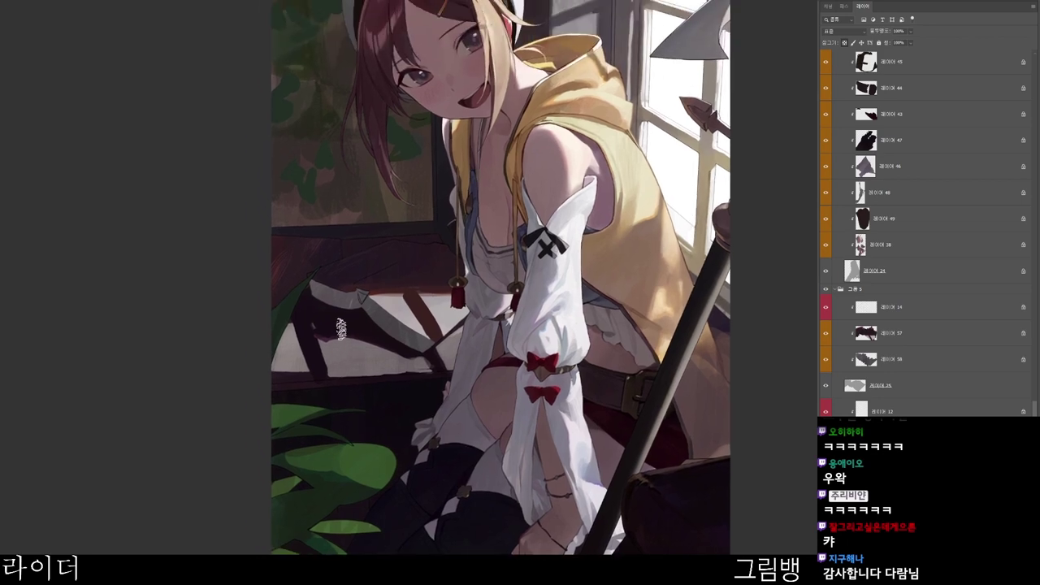
key("n")
left_click(466, 188)
left_click(709, 36)
left_click_drag(504, 442, 489, 376)
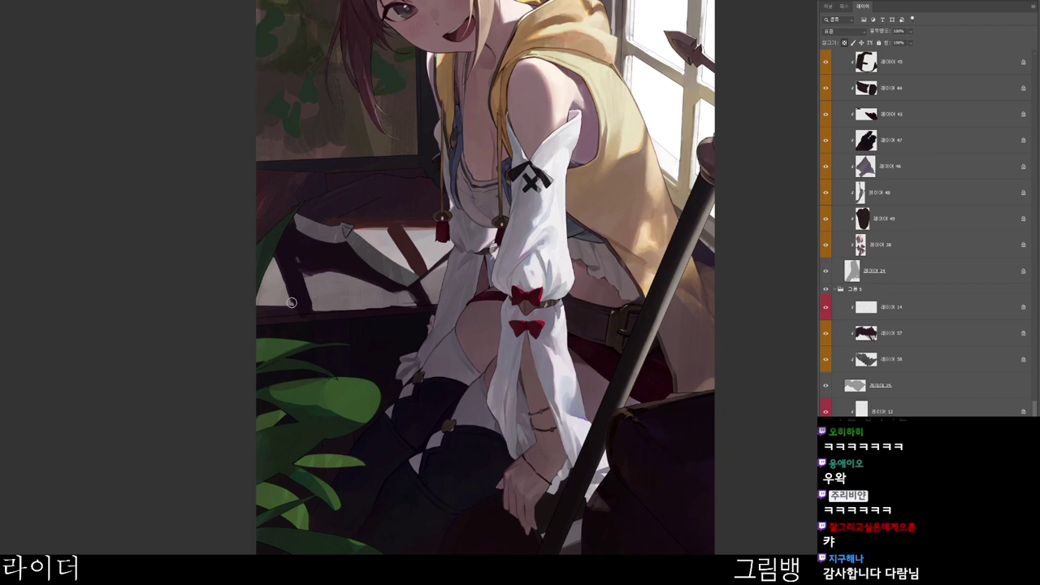
left_click_drag(494, 397, 342, 285)
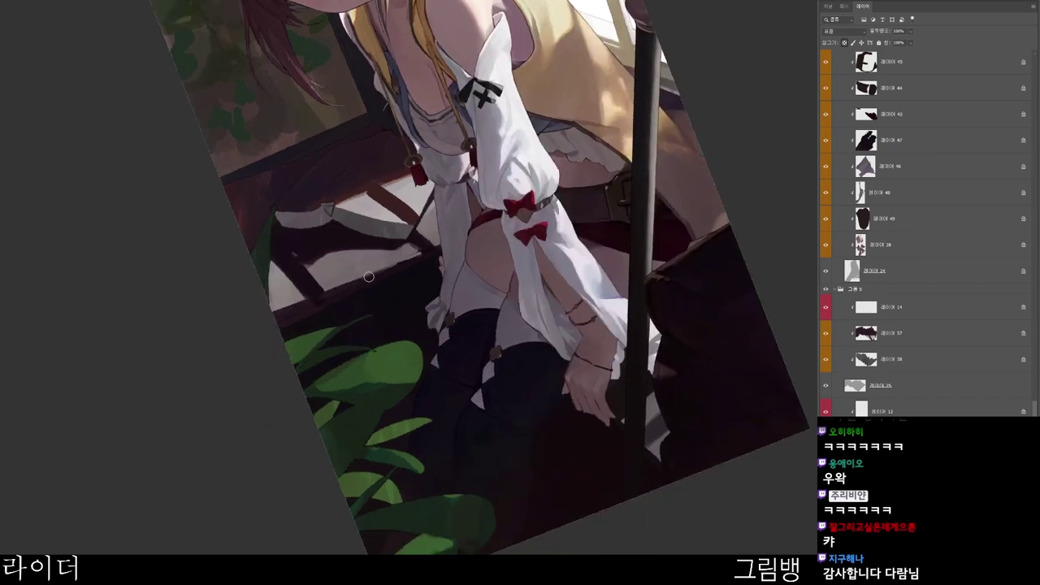
left_click_drag(423, 260, 332, 268)
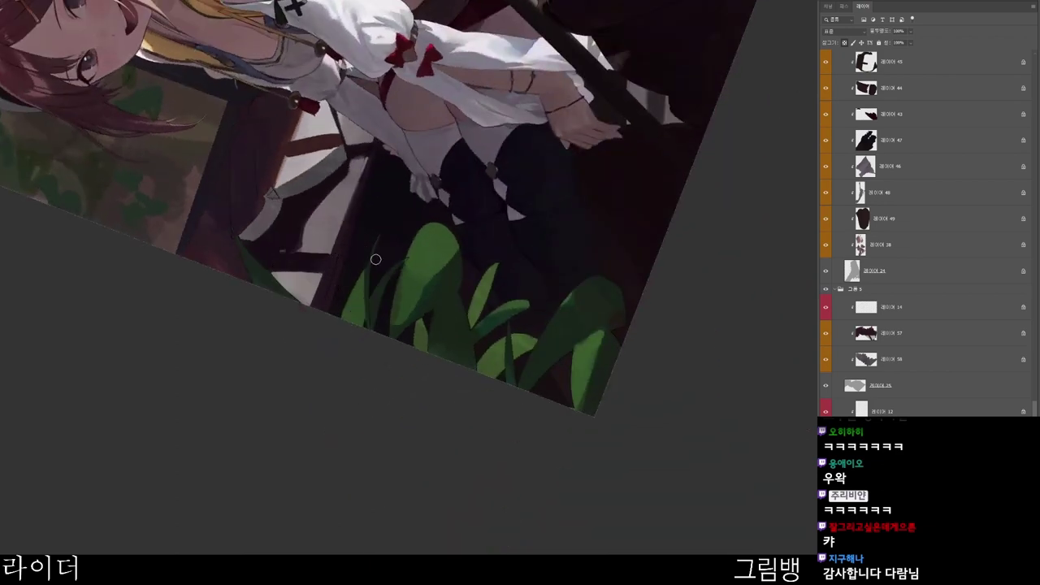
- Set the painting colour to dark plum #2c1822 for the shadowed bench
key("n")
left_click(450, 188)
left_click(705, 37)
key("ctrl+minus")
key("ctrl+minus")
left_click_drag(457, 341, 563, 472)
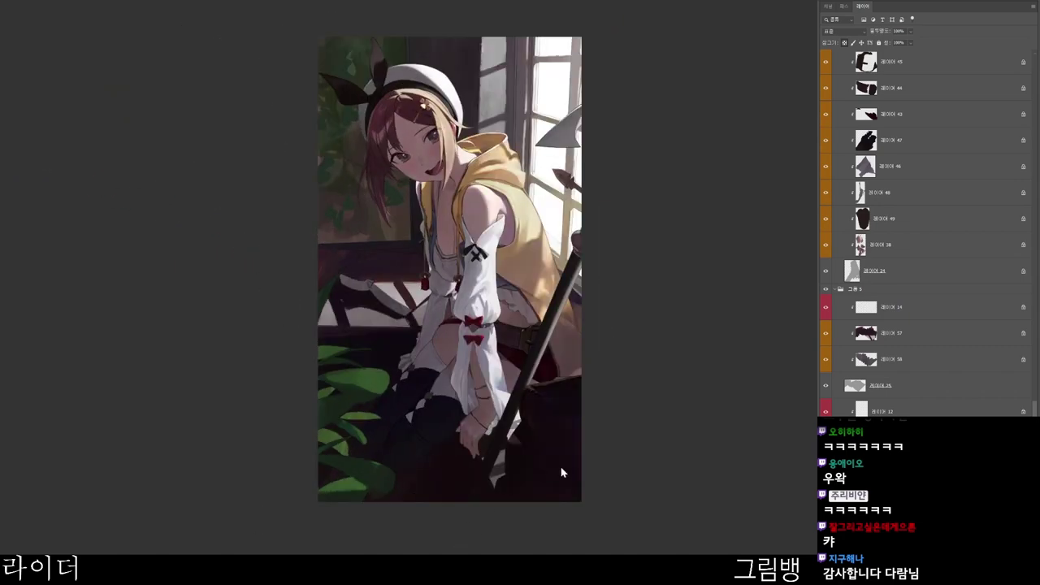
key("n")
left_click(728, 39)
key("n")
left_click(480, 184)
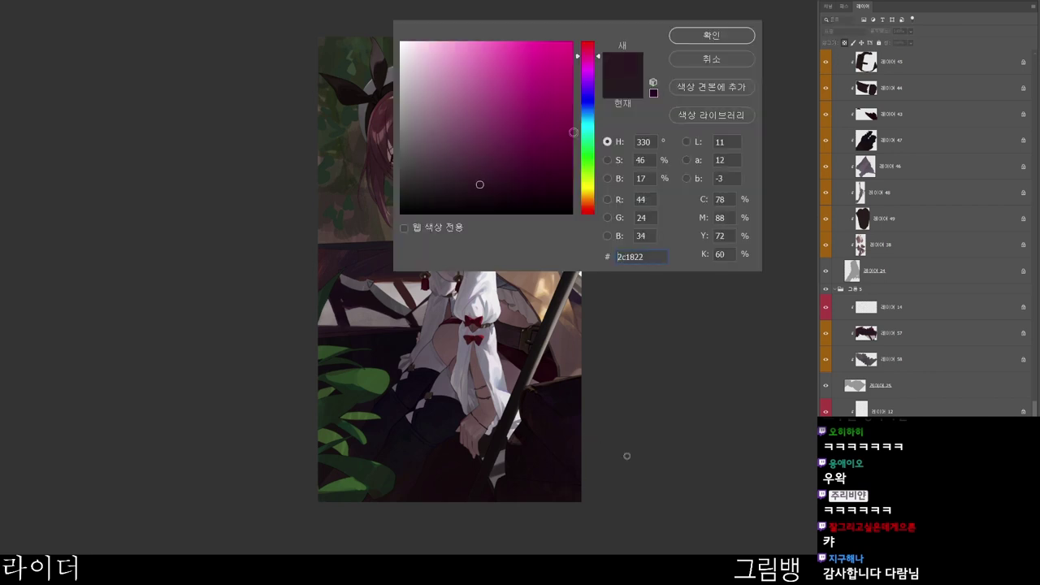
left_click(711, 36)
- Paint soft grey-purple shadow strokes on the lower bench panel beneath the curved dark rail
left_click_drag(437, 338, 449, 339)
scroll(450, 338, "up", 1)
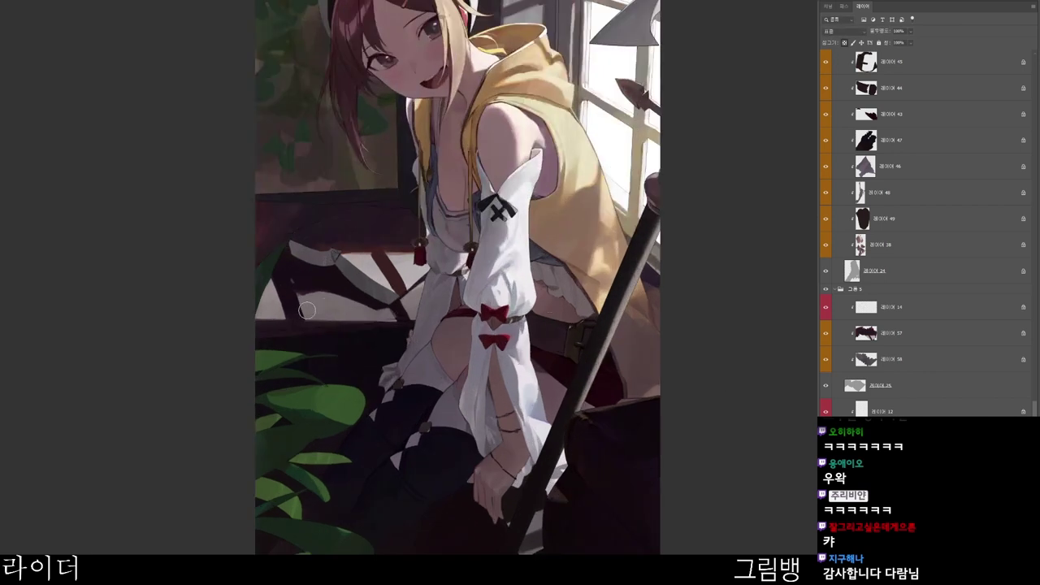
left_click_drag(313, 309, 331, 310)
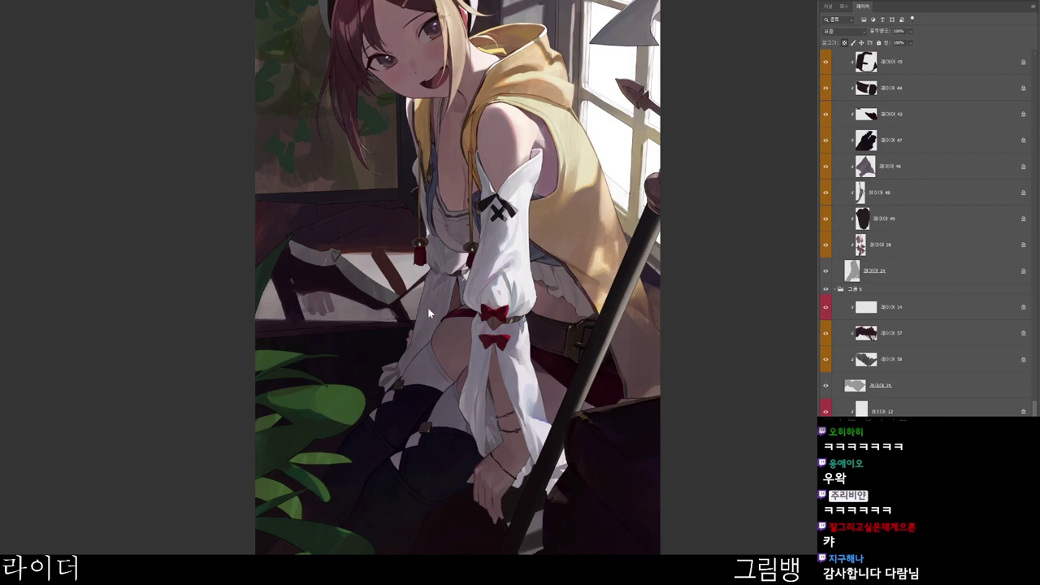
key("n")
left_click(457, 193)
left_click(690, 61)
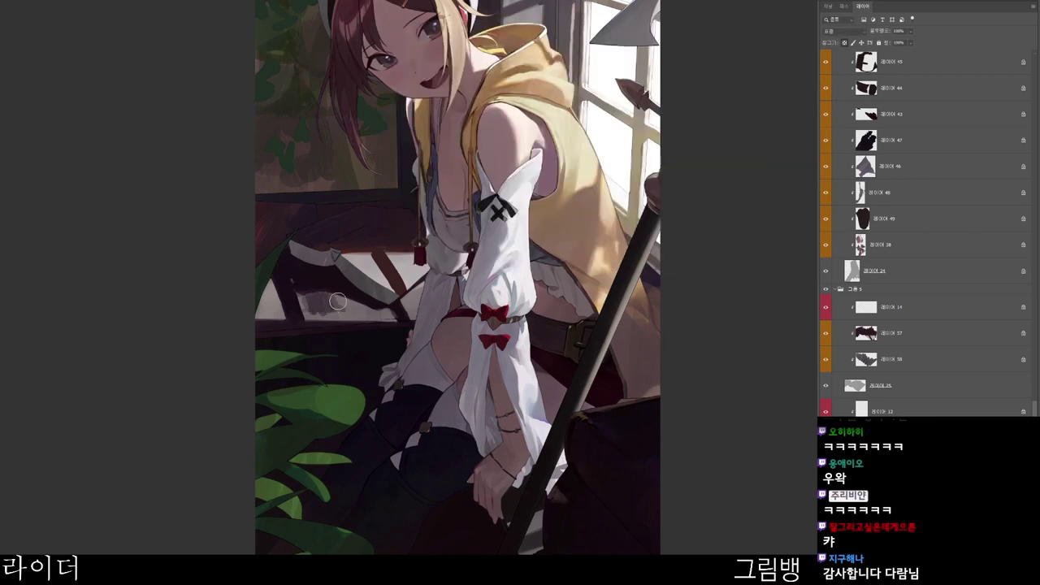
- Set the painting colour to dark plum #351e27 and paint shadow strokes on the lower bench panel
key("F1")
left_click(476, 177)
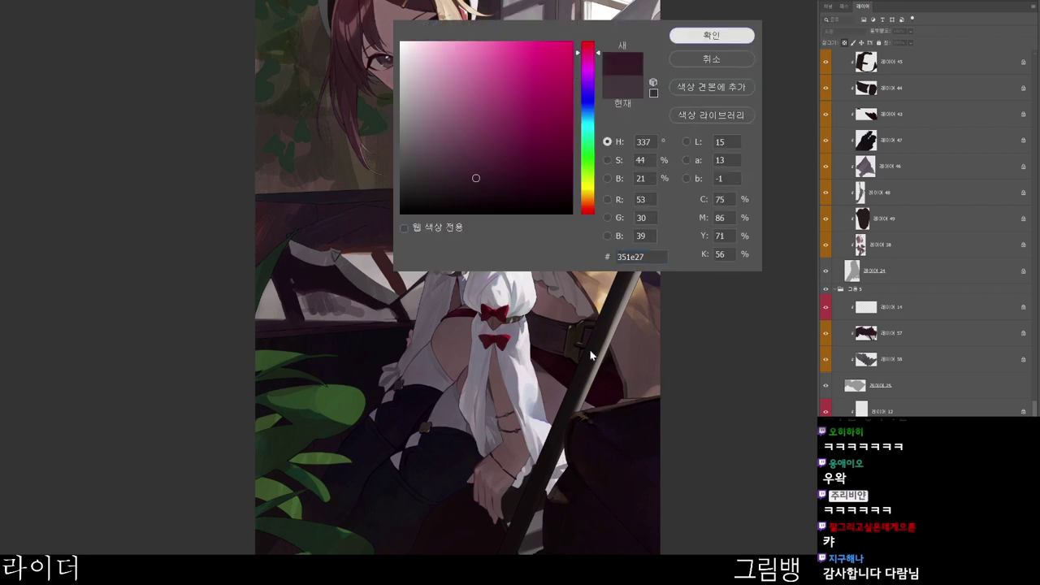
key("Return")
scroll(520, 366, "down", 1)
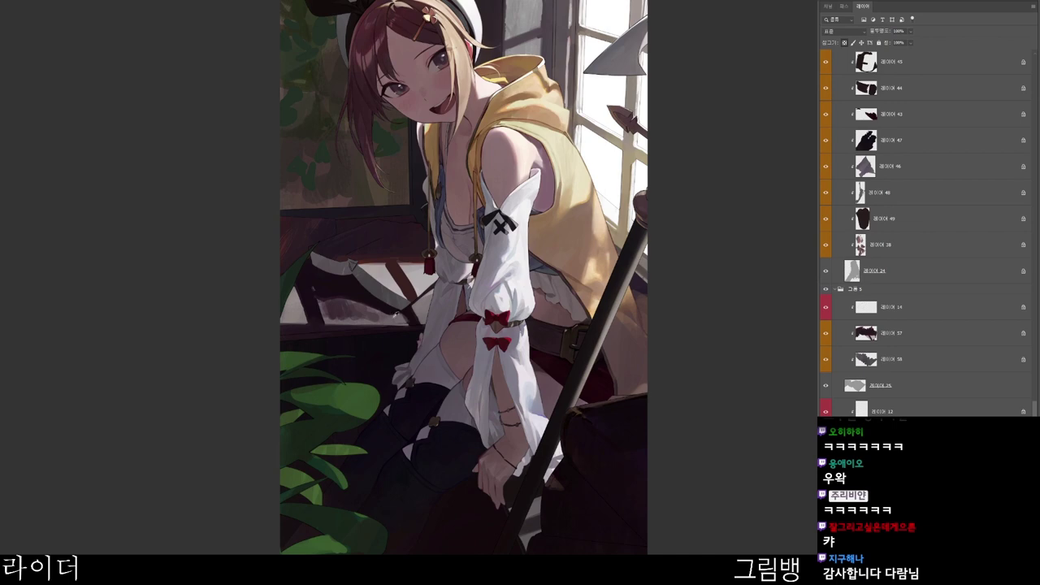
left_click_drag(328, 321, 347, 304)
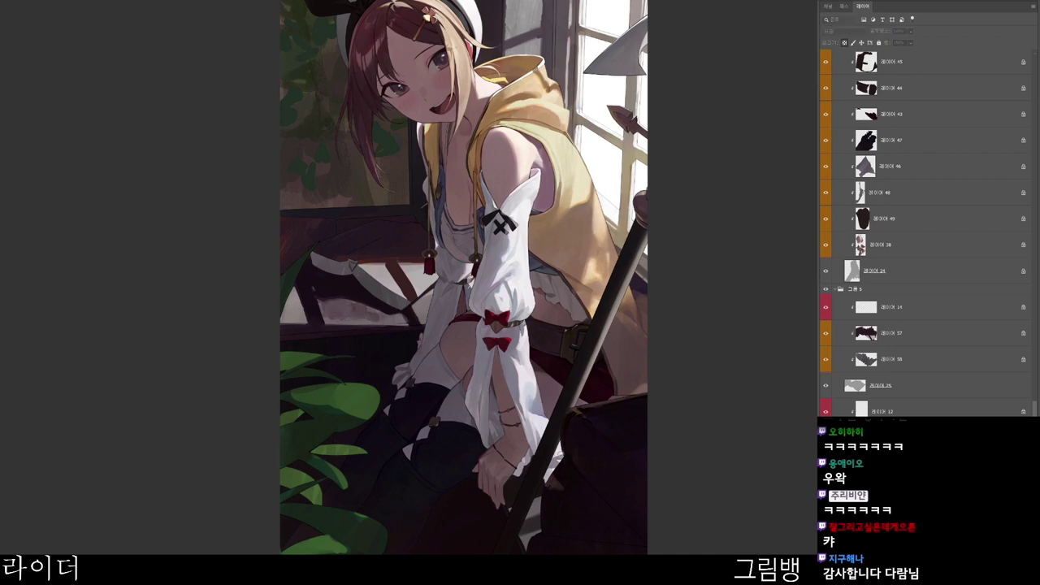
- Choose a new painting colour, touch up the outer end of the lower bench panel and save the painting
key("n")
left_click(712, 36)
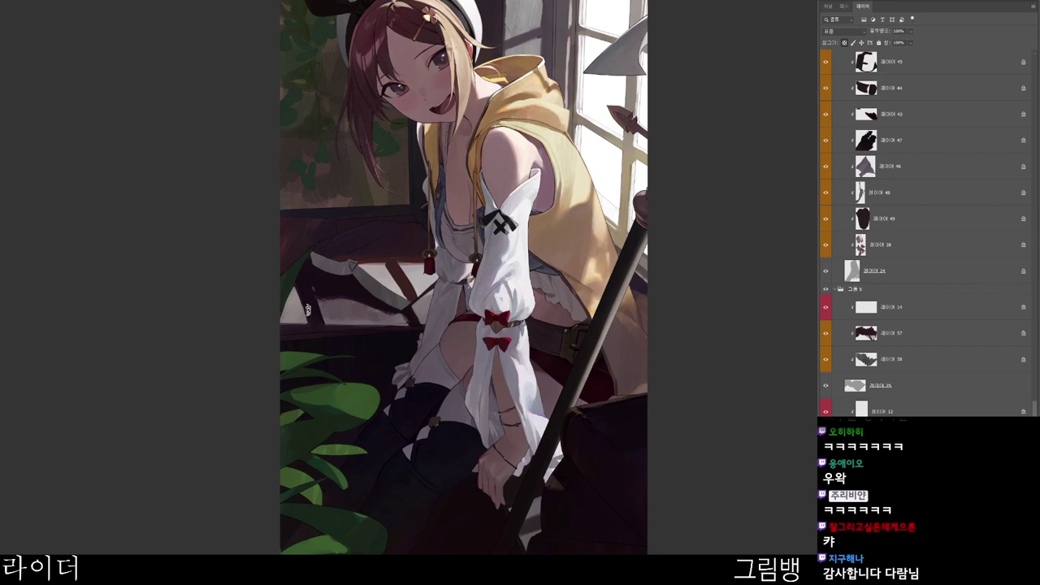
left_click_drag(291, 296, 292, 324)
scroll(580, 401, "down", 1)
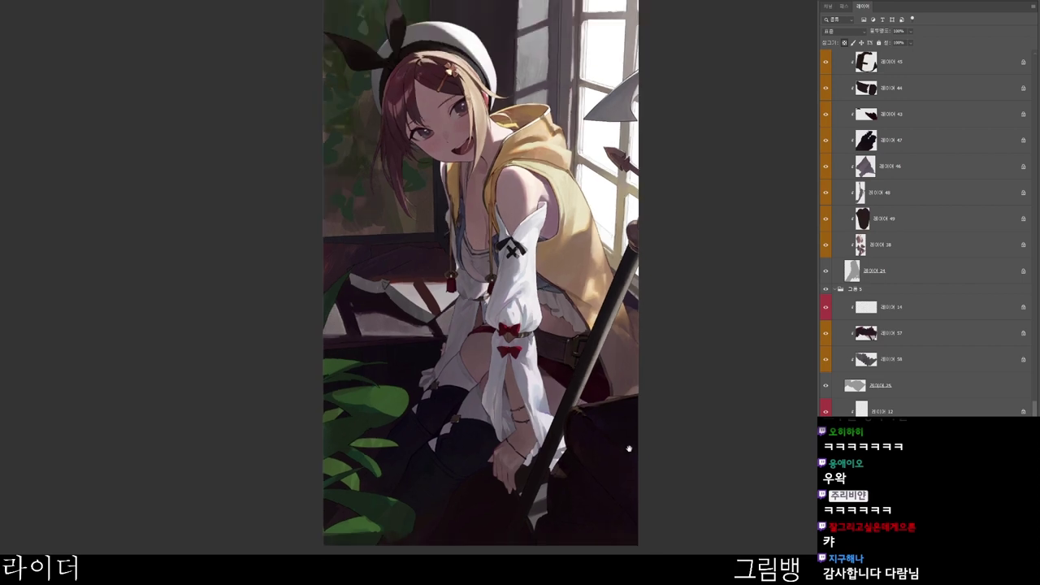
left_click_drag(629, 448, 585, 441)
left_click_drag(617, 545, 601, 514)
key("ctrl+s")
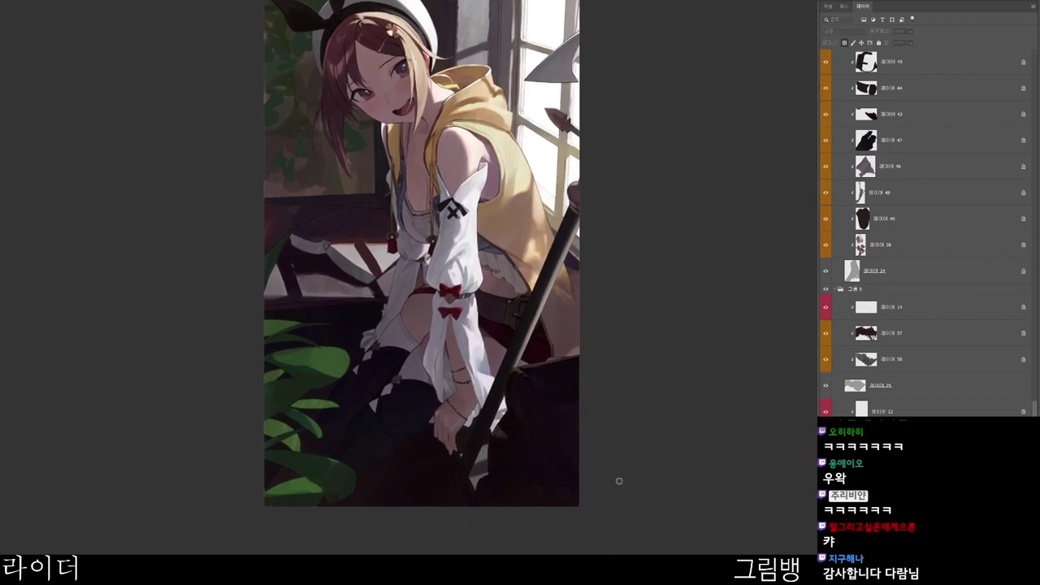
- Set the painting colour to near-black #0c0a0a for the dark area beneath the girl's hand
left_click(523, 198)
left_click(712, 38)
left_click_drag(564, 486, 545, 526)
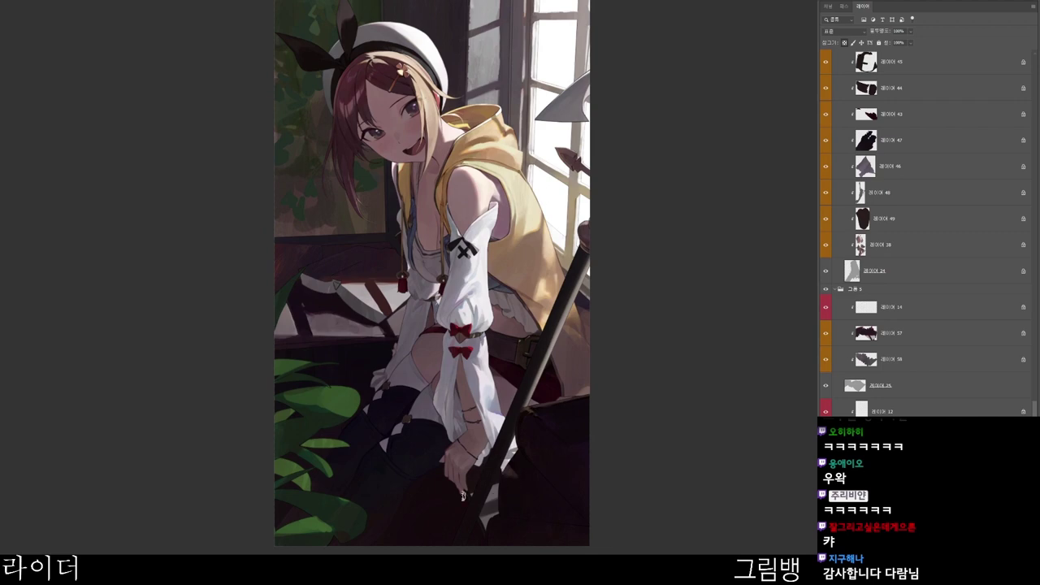
key("c")
left_click(454, 189)
left_click(430, 199)
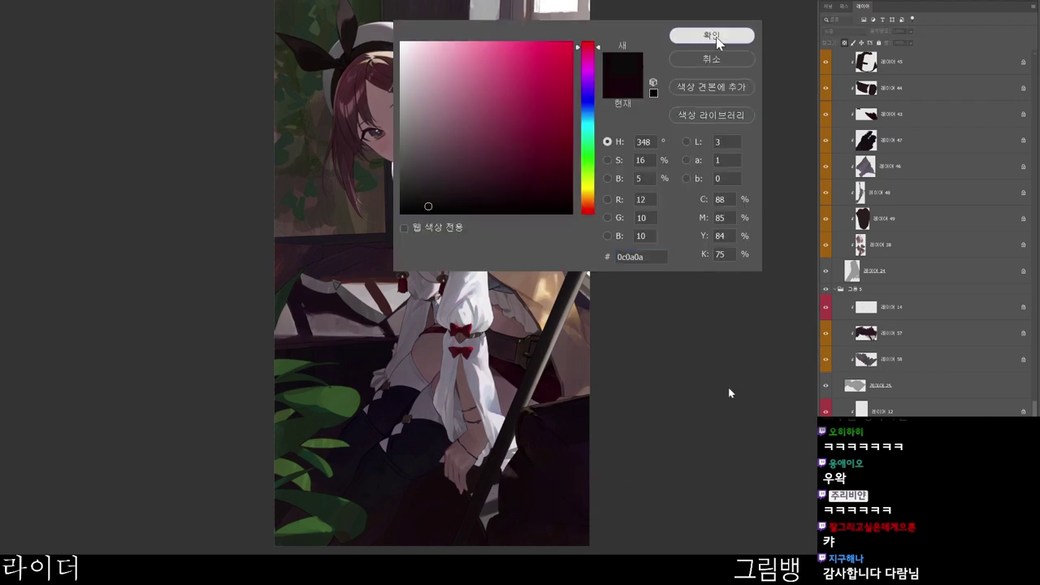
left_click(712, 35)
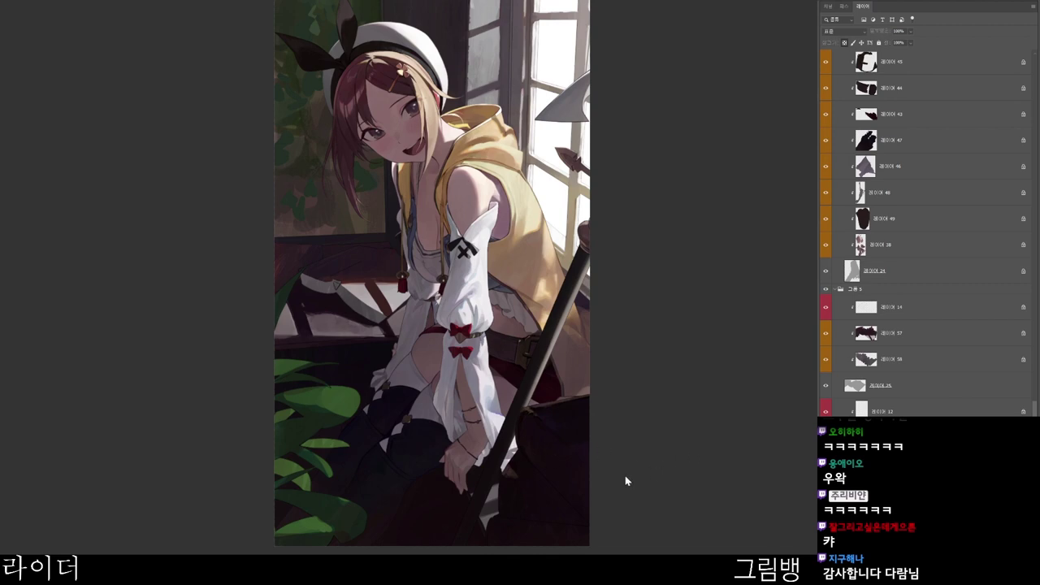
key("c")
key("Escape")
- Darken and reshape the pale patch beside the dark pole beneath the girl's hand, using colours sampled from the surroundings
left_click_drag(537, 473, 520, 455)
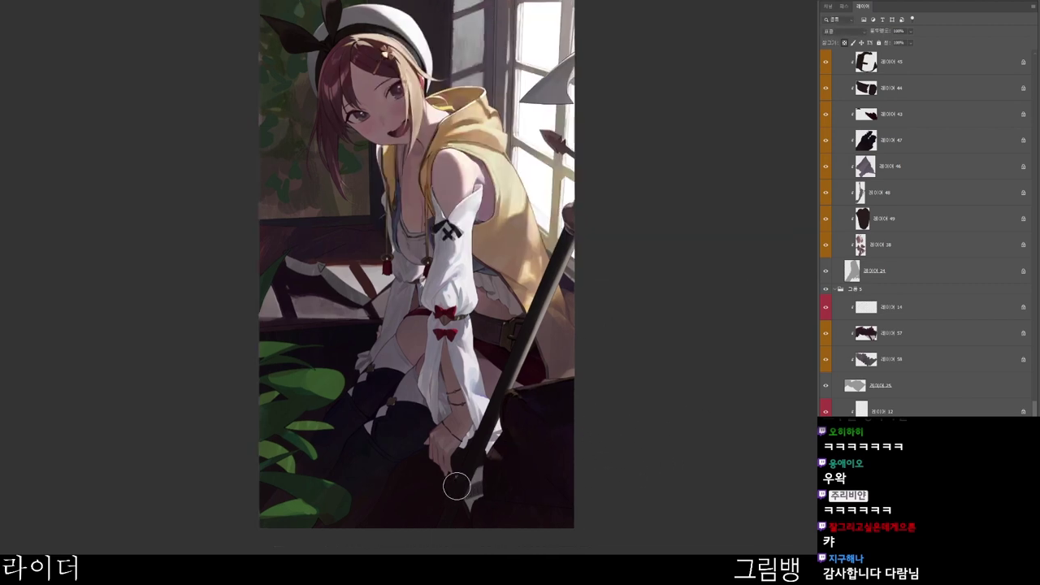
mouse_move(475, 498)
left_mouse_down()
mouse_move(492, 469)
mouse_move(473, 481)
left_mouse_up()
left_click(484, 468, "alt")
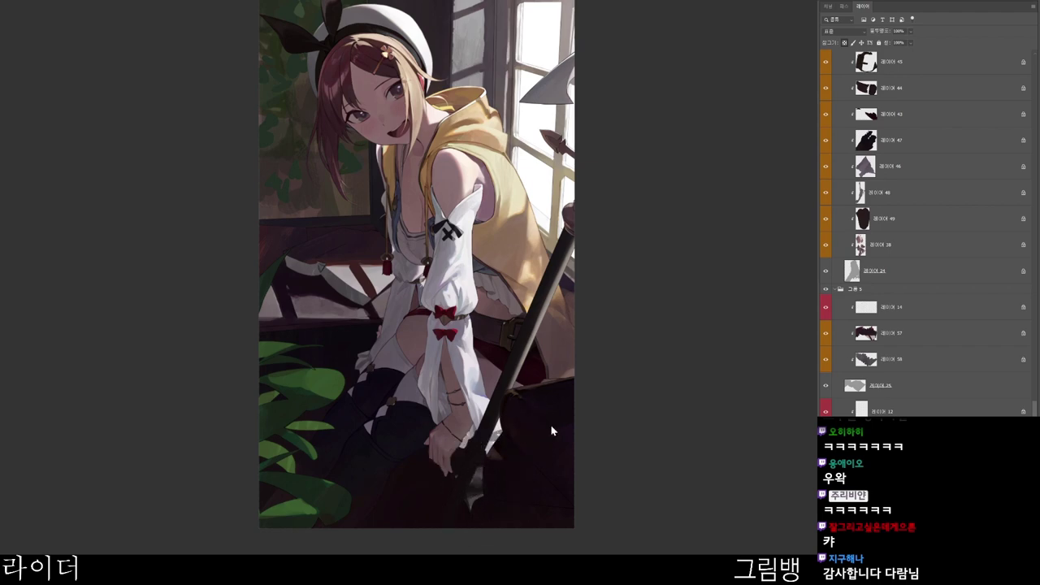
key("n")
key("Return")
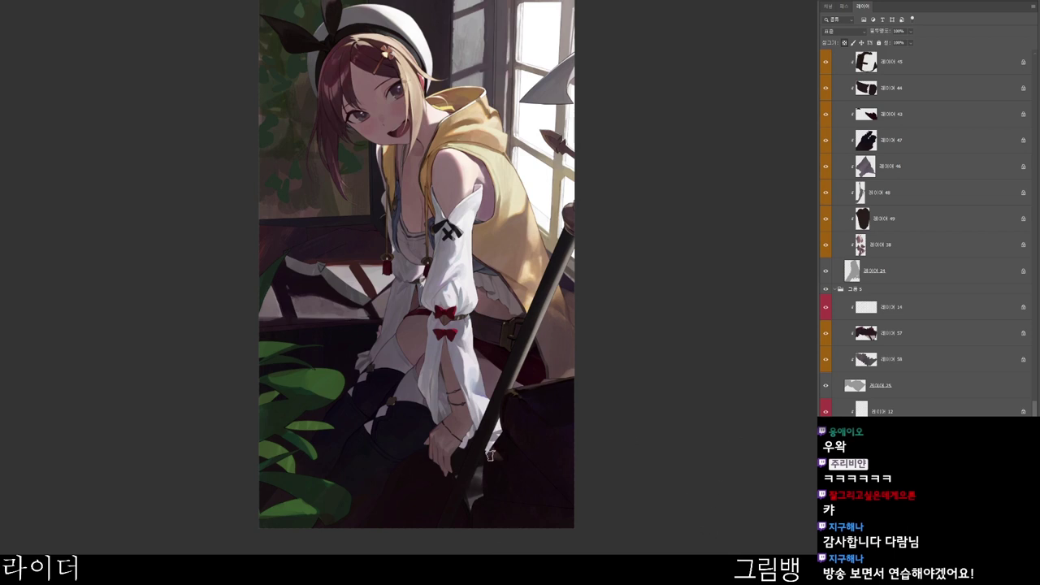
left_click_drag(476, 470, 481, 496)
left_click(473, 499, "alt")
- Sample the bench panel's tone, mix a muted grey from it and paint strokes along the lower panel with the canvas rotated
scroll(528, 463, "up", 3)
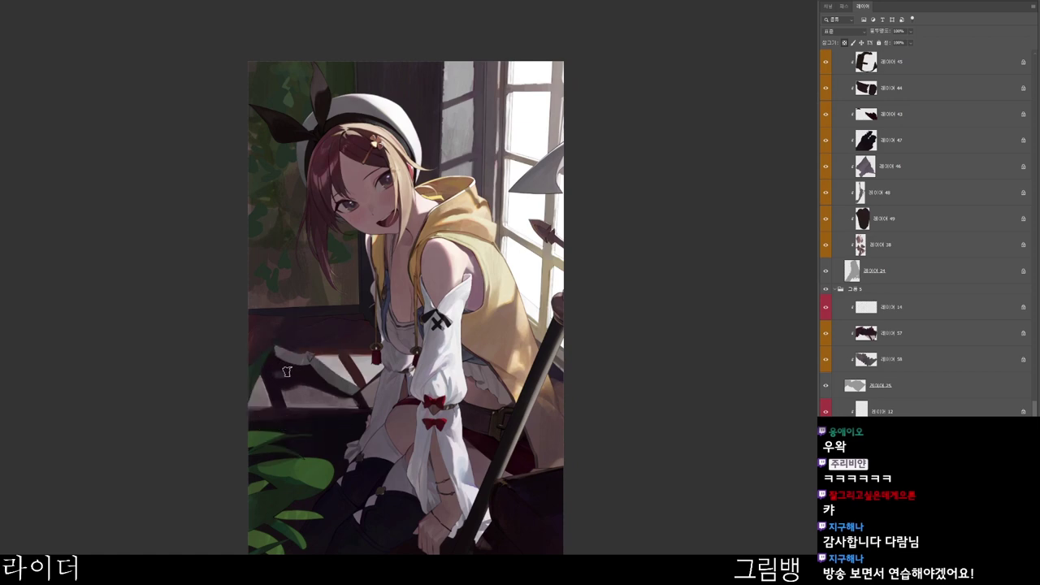
scroll(309, 364, "up", 1)
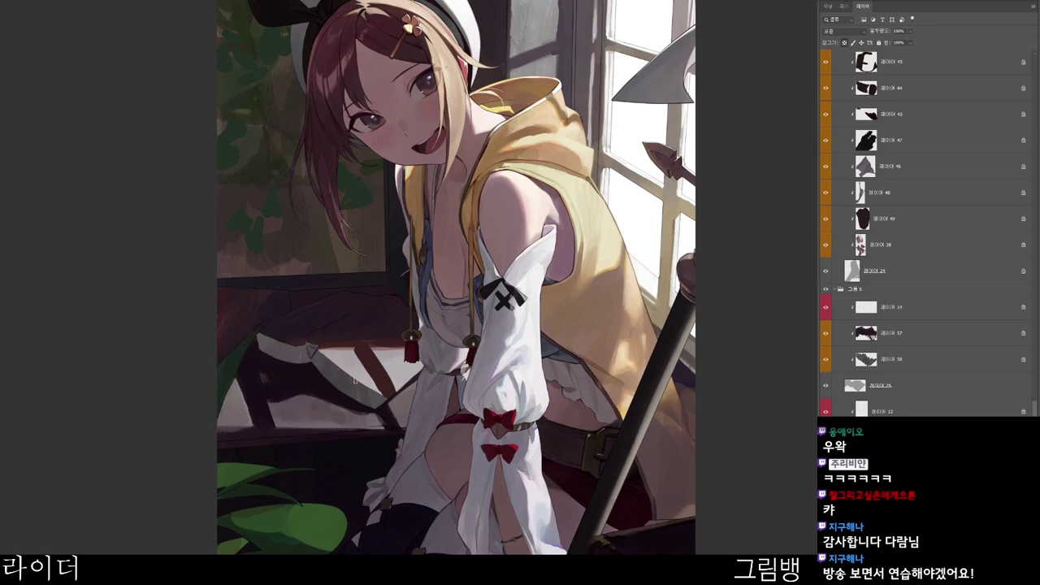
scroll(368, 362, "down", 1)
key("r")
left_click_drag(382, 498, 479, 316)
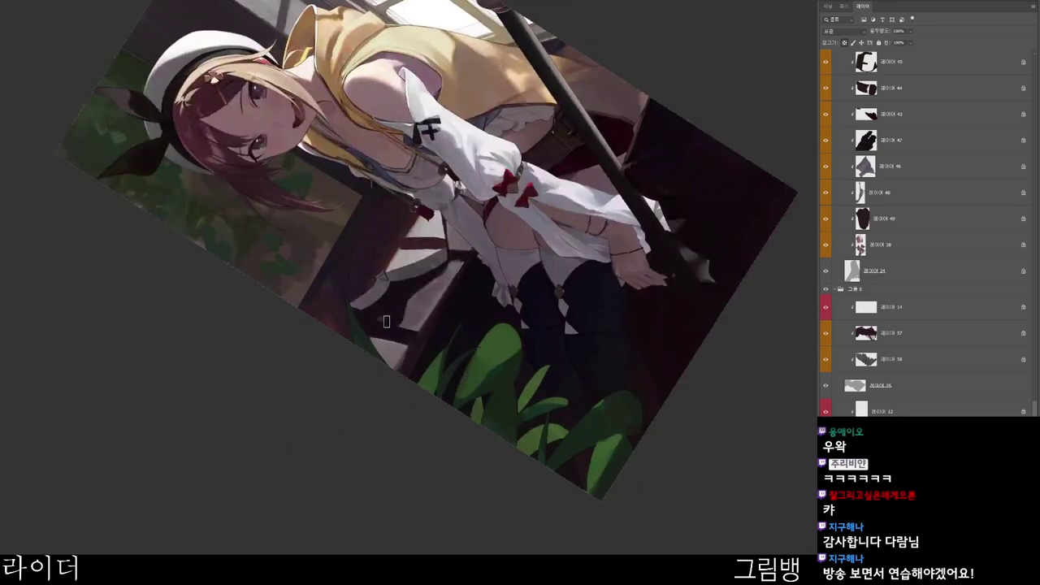
left_click(411, 311, "alt")
left_click_drag(402, 318, 424, 289)
key("n")
left_click(586, 209)
left_click(417, 144)
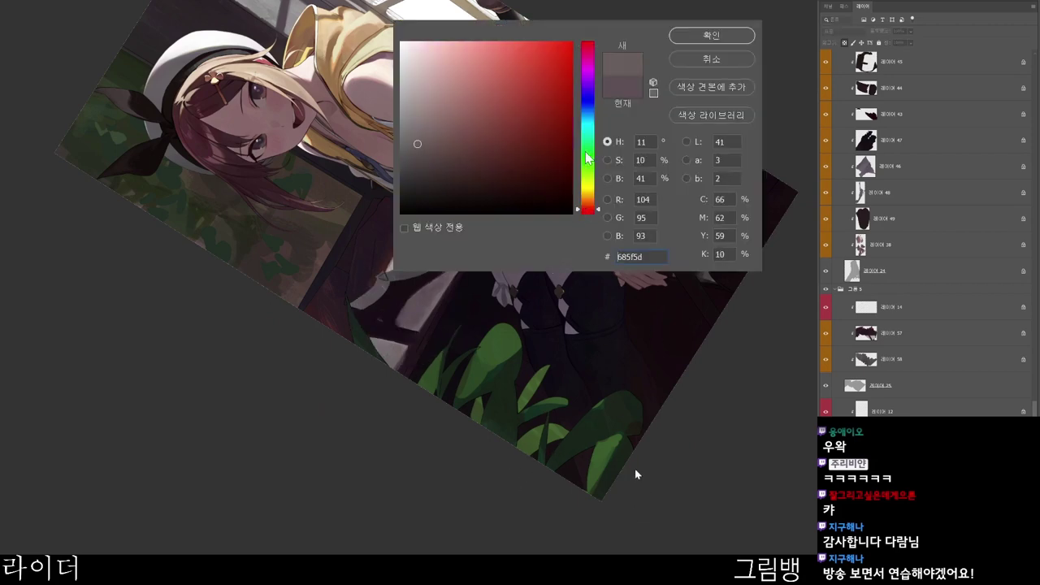
left_click(586, 179)
left_click(706, 32)
left_click_drag(398, 322, 420, 299)
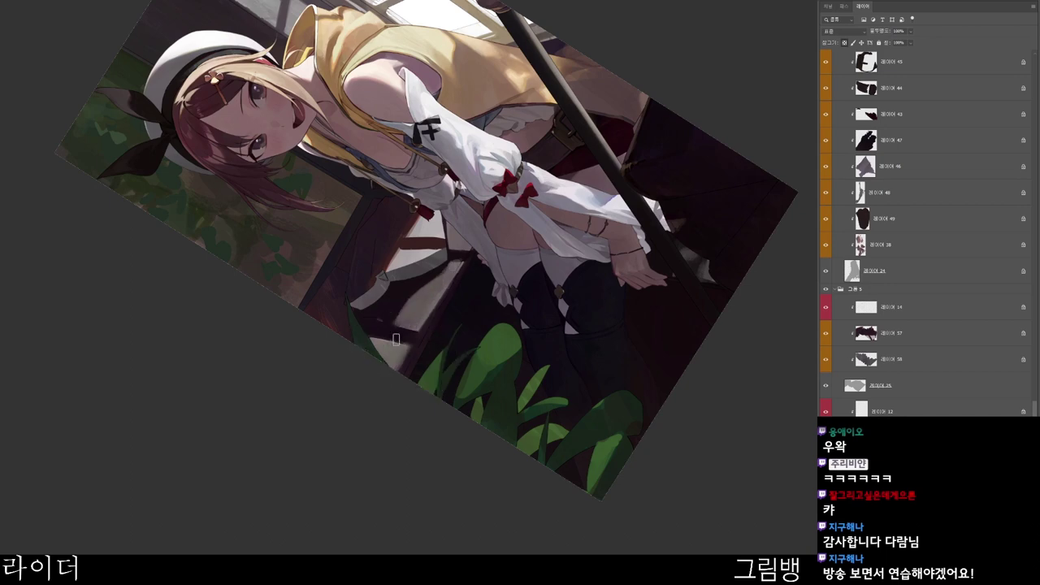
- Set the canvas upright, make the bench layer 레이어 57 active and choose a painting colour for its panels
key("r")
left_click_drag(508, 444, 321, 500)
left_click_drag(505, 491, 349, 520)
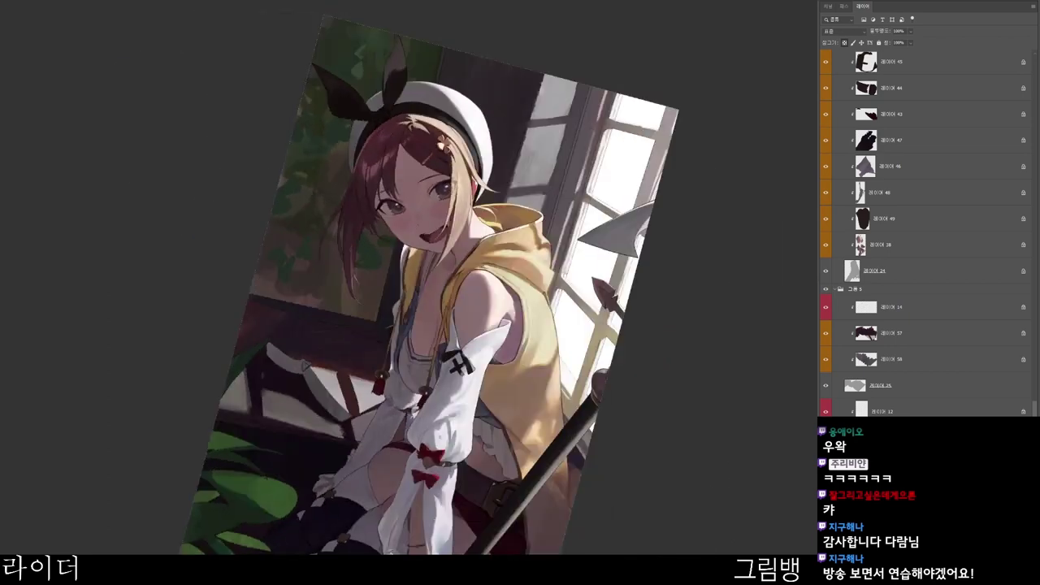
key("n")
left_click(718, 38)
key("Escape")
left_click(413, 347, "ctrl")
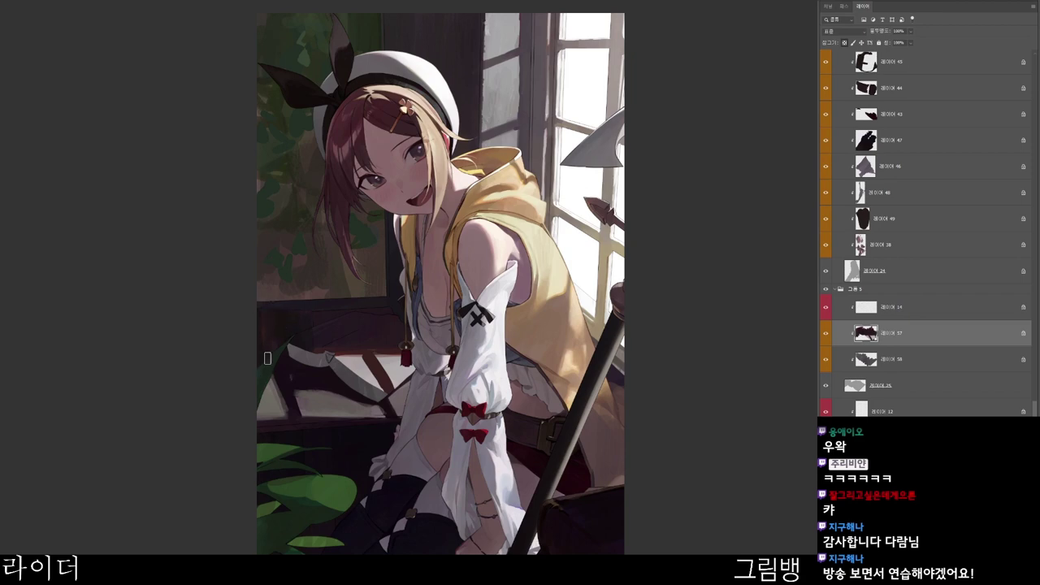
left_click_drag(397, 299, 522, 299)
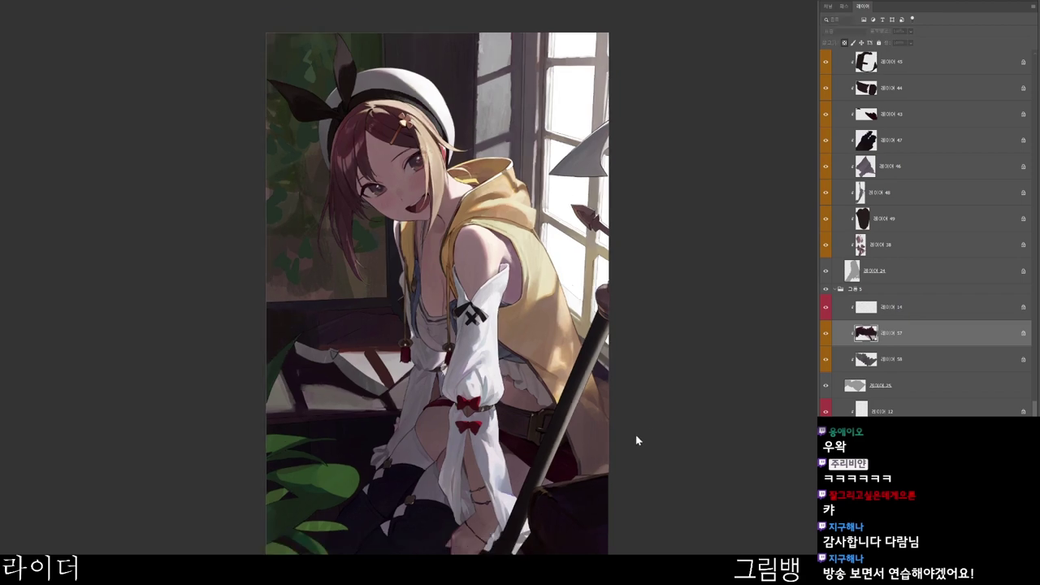
key("n")
left_click(684, 36)
left_click_drag(445, 441, 392, 377)
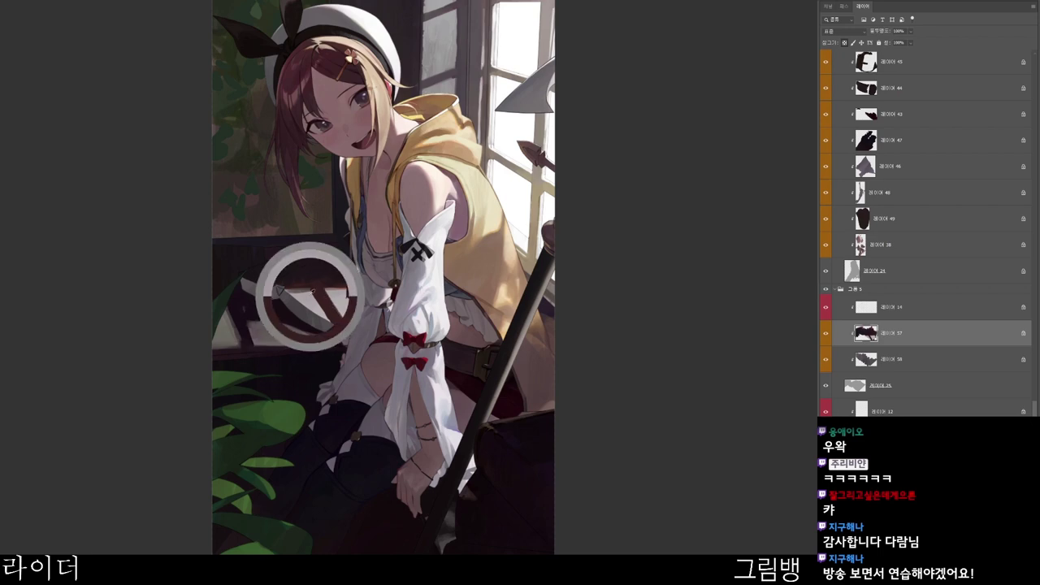
- Set the painting colour to grey-purple #4d4044 and shade the pale bench panel next to the girl's far sleeve
key("n")
left_click(430, 161)
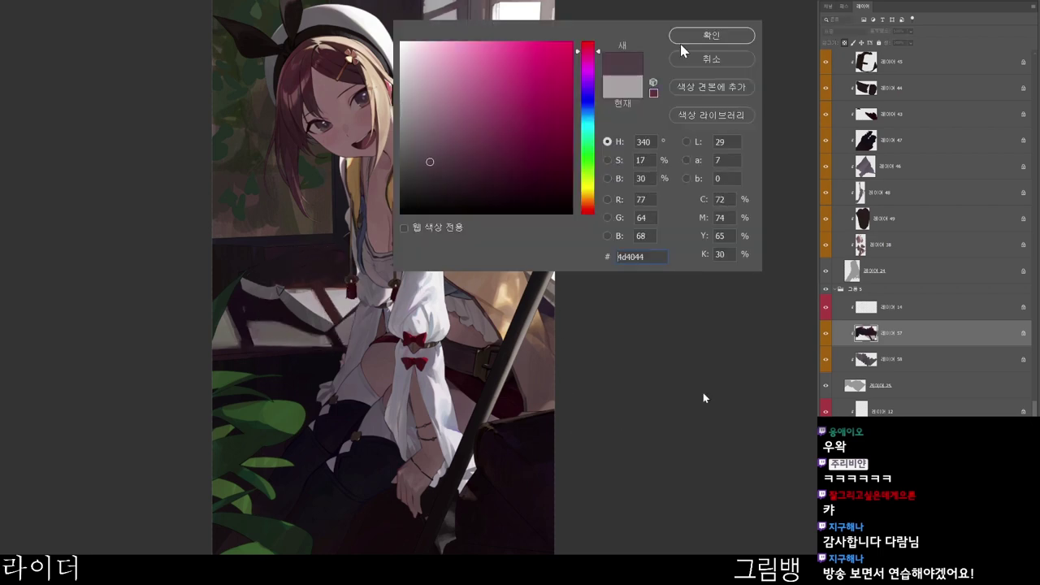
left_click(707, 36)
key("Return")
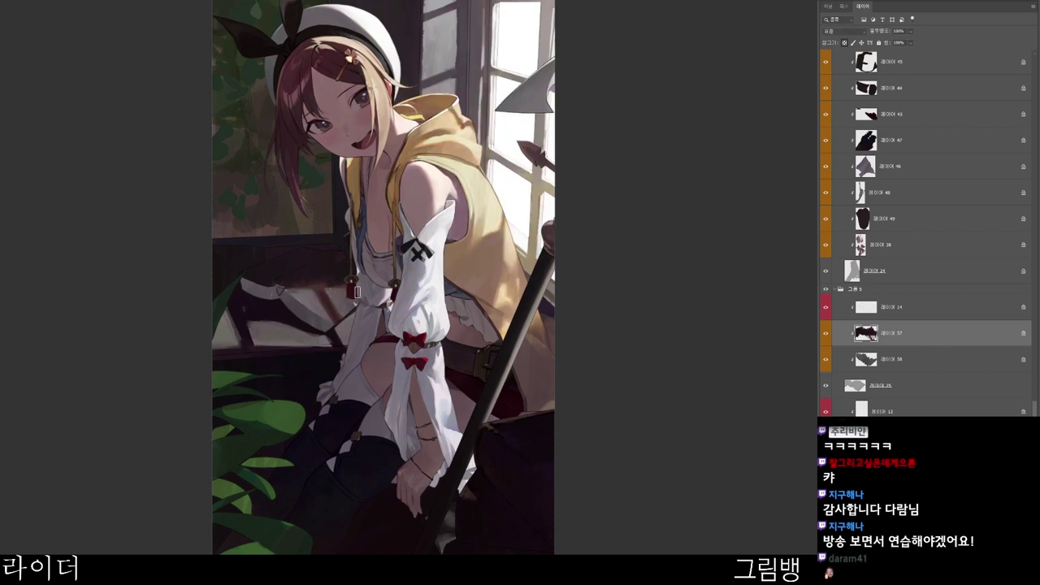
- Set the painting colour to dark wine #381a24 and refine the diagonal strut and rail edge around the upper bench panel
key("c")
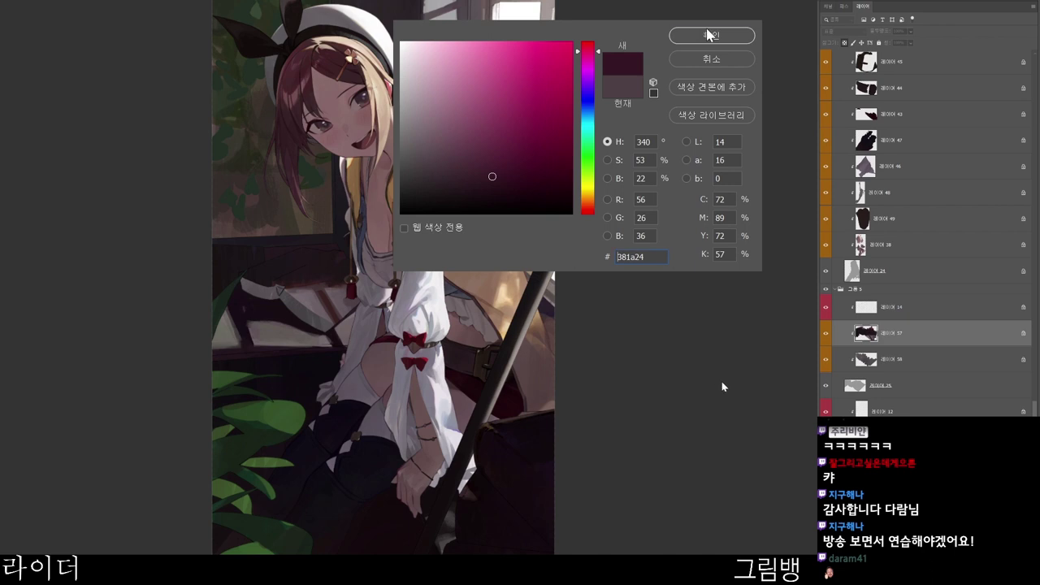
key("Return")
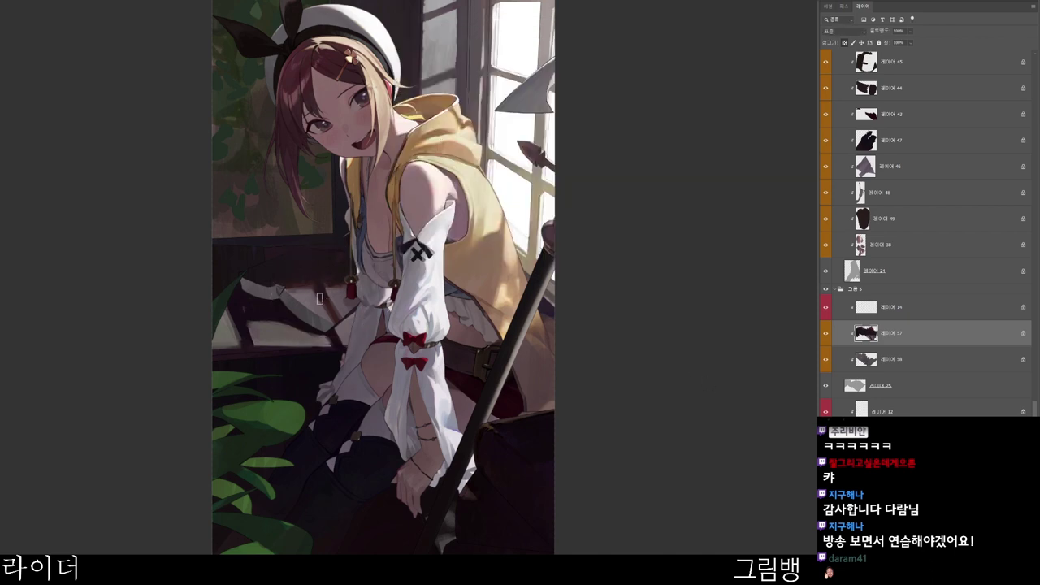
left_click_drag(357, 280, 371, 360)
- Choose a darker painting colour and refine the shadowed bench back beneath the picture frame
key("c")
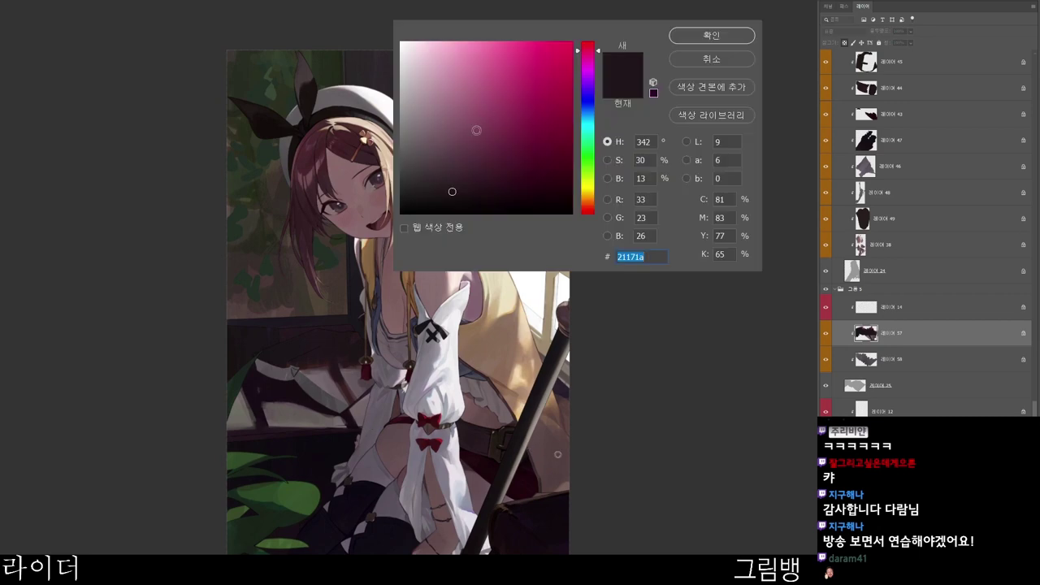
left_click_drag(477, 130, 433, 190)
left_click(721, 40)
scroll(347, 300, "up", 4)
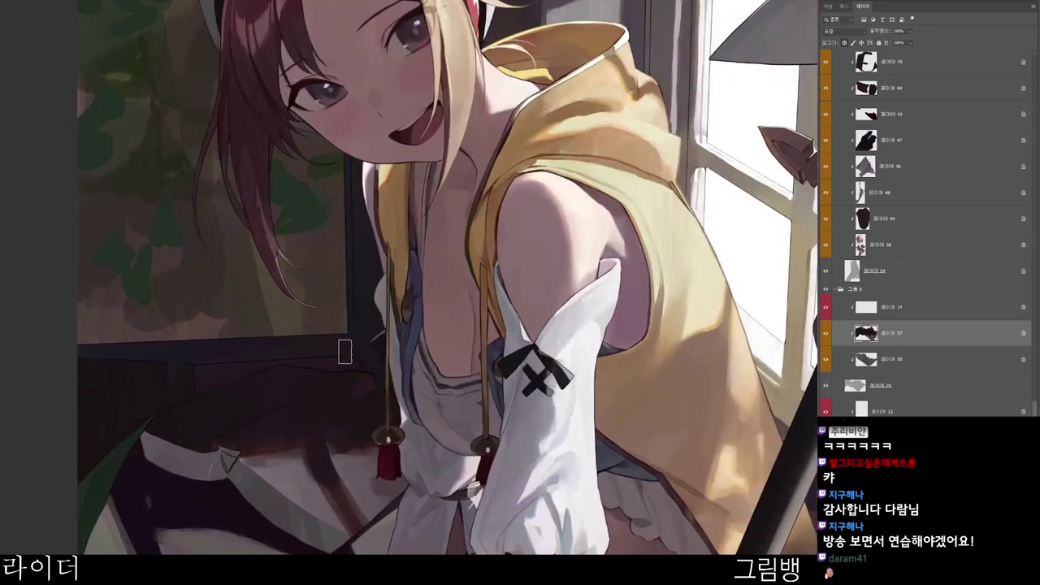
scroll(415, 423, "down", 1)
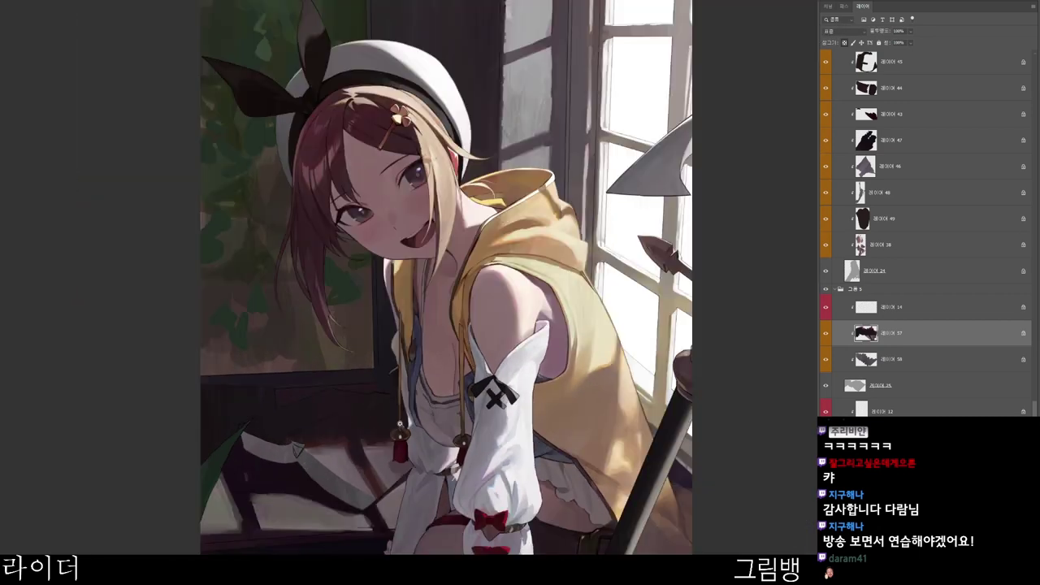
scroll(419, 408, "down", 1)
left_click(350, 412, "ctrl")
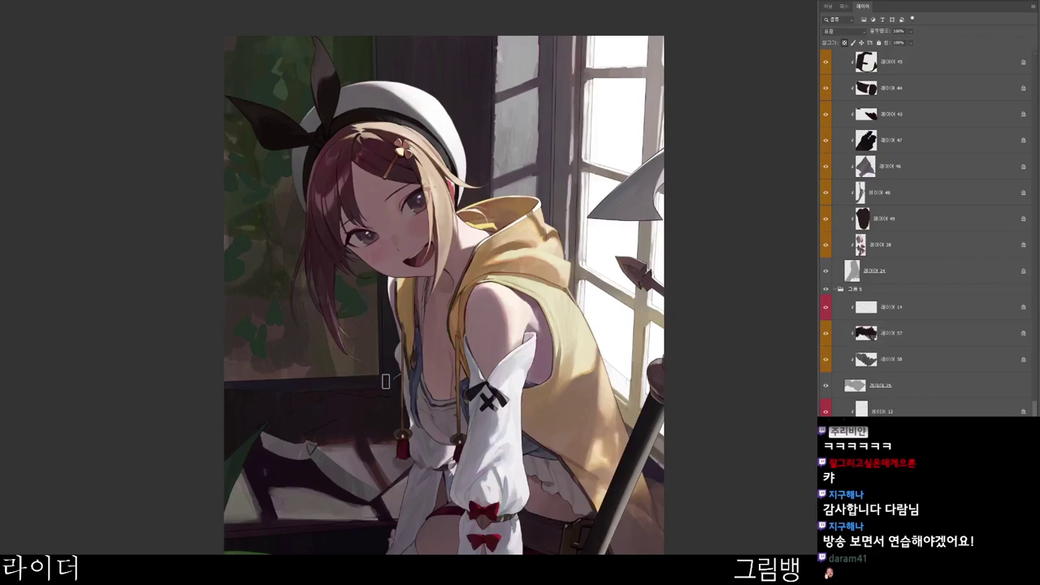
- Set the painting colour to near-black #181617 and deepen the dark area between the bench and the girl
key("n")
left_click(413, 197)
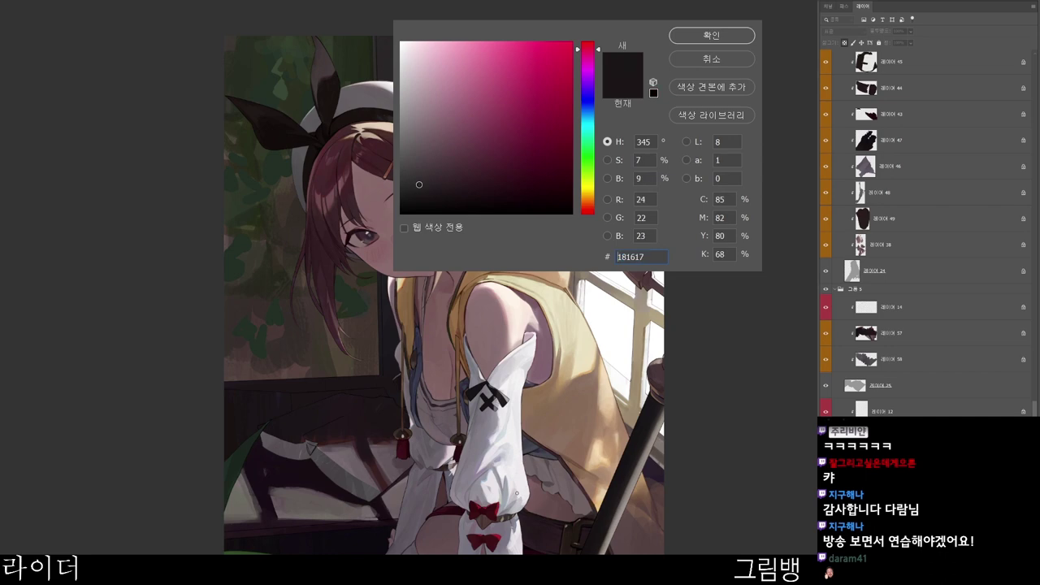
left_click(708, 38)
scroll(449, 440, "down", 2)
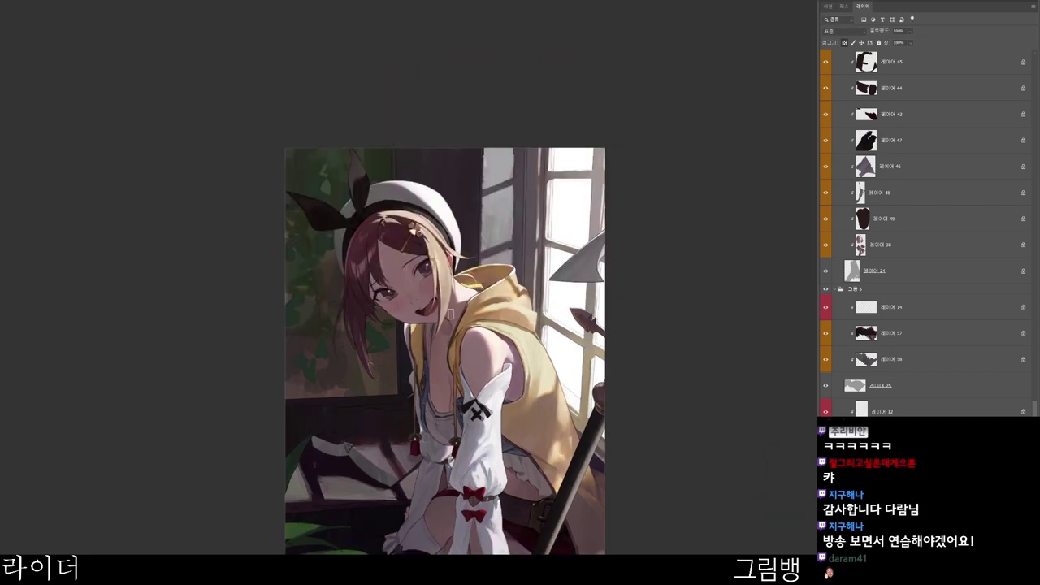
left_click_drag(574, 512, 528, 480)
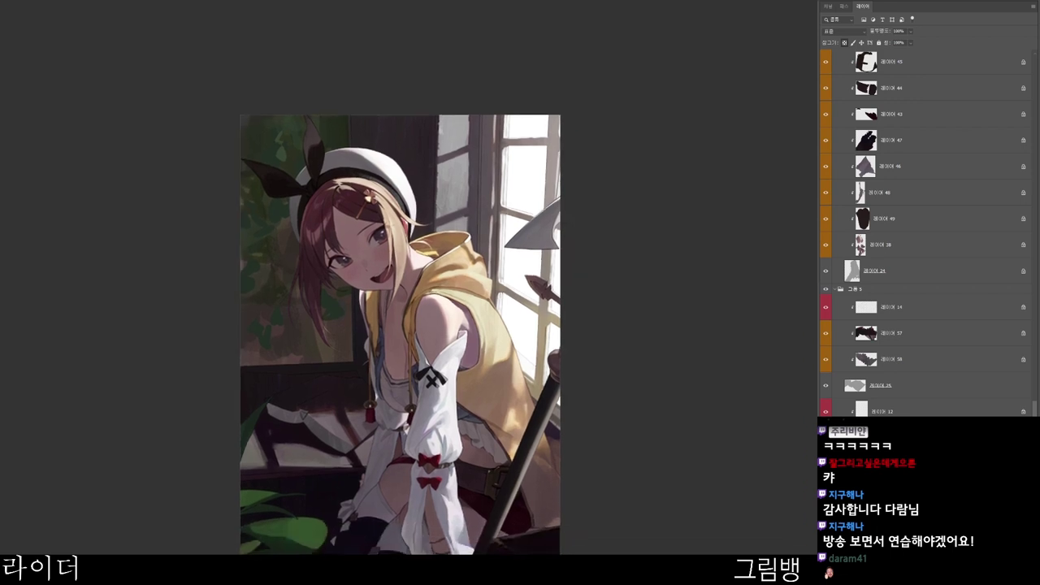
- Select layer 58 with the dark bench shading and set the painting colour to wine #683c47
left_click(322, 434, "ctrl")
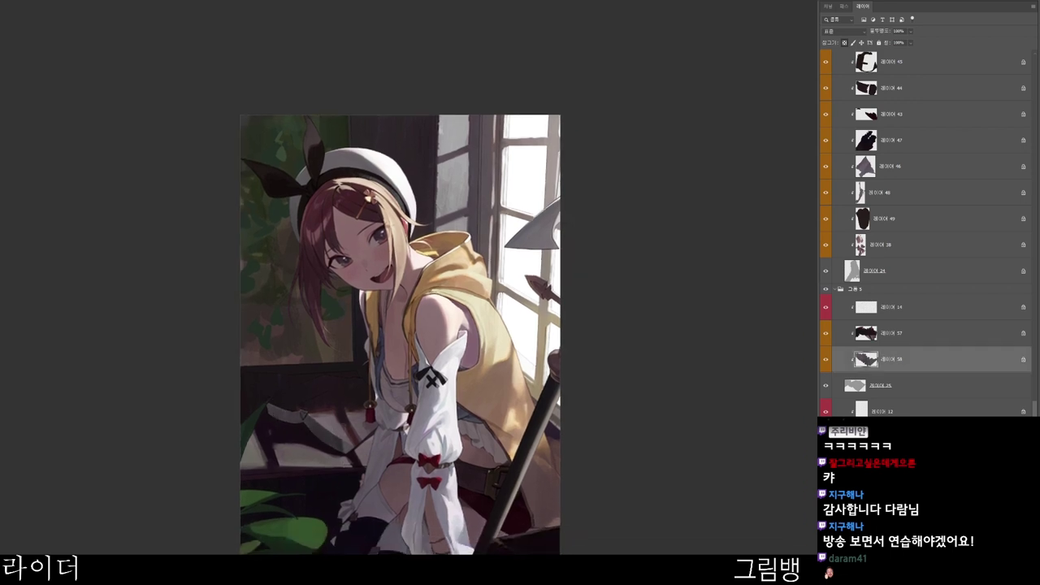
left_click_drag(469, 581, 515, 512)
key("n")
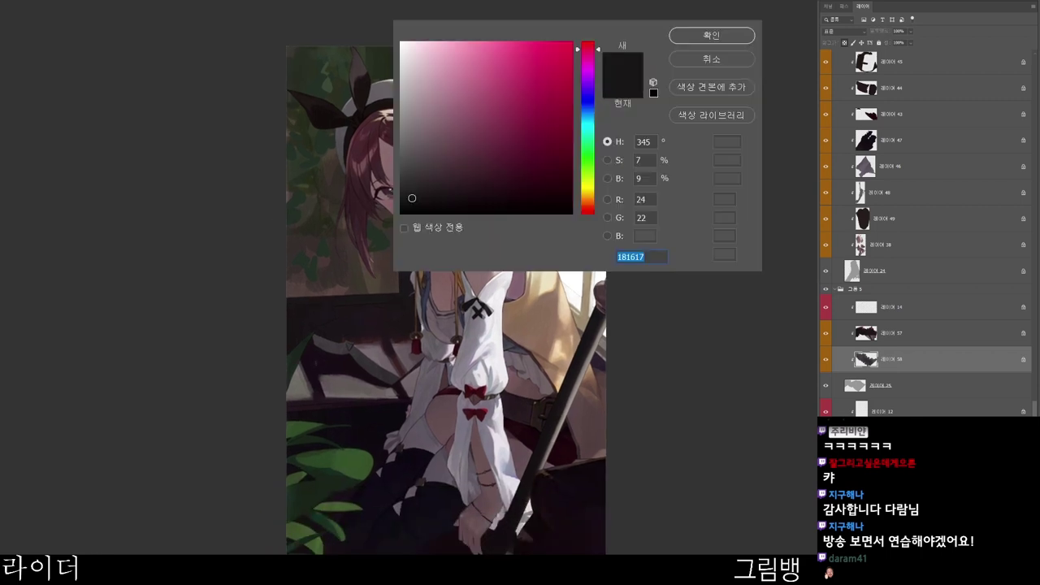
left_click(469, 151)
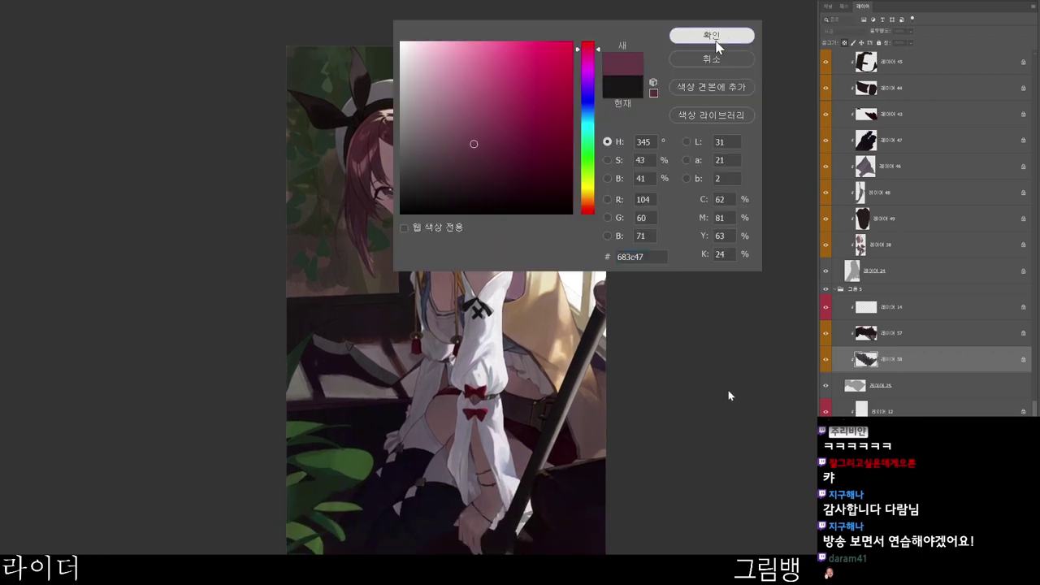
left_click(719, 36)
- Fill the red-tagged clipped layers 14 and 12 with a near-white colour
left_click(917, 307)
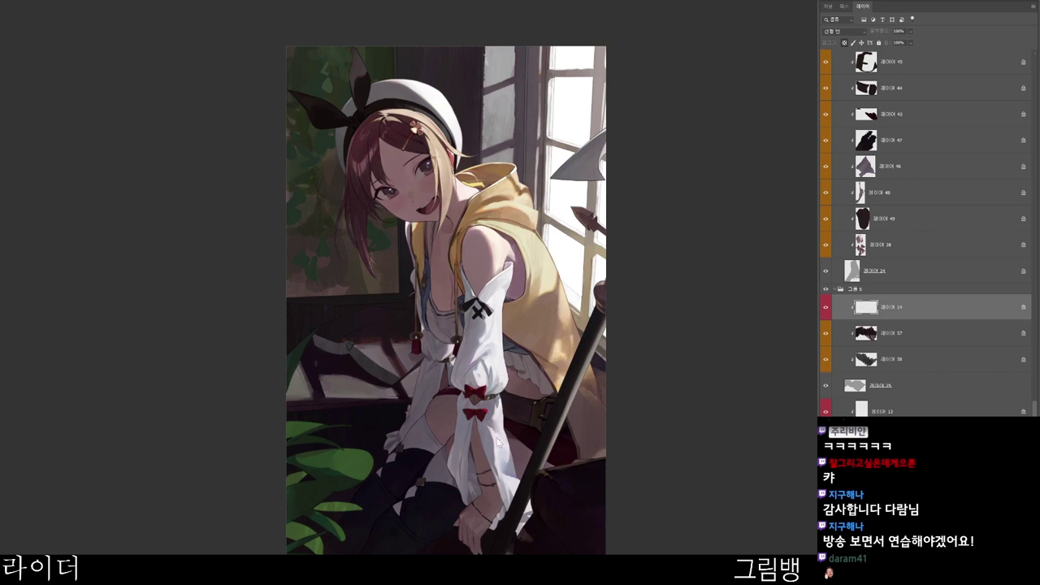
key("n")
left_click(401, 54)
left_click(671, 41)
key("shift+F5")
key("Return")
left_click(915, 409)
key("shift+F5")
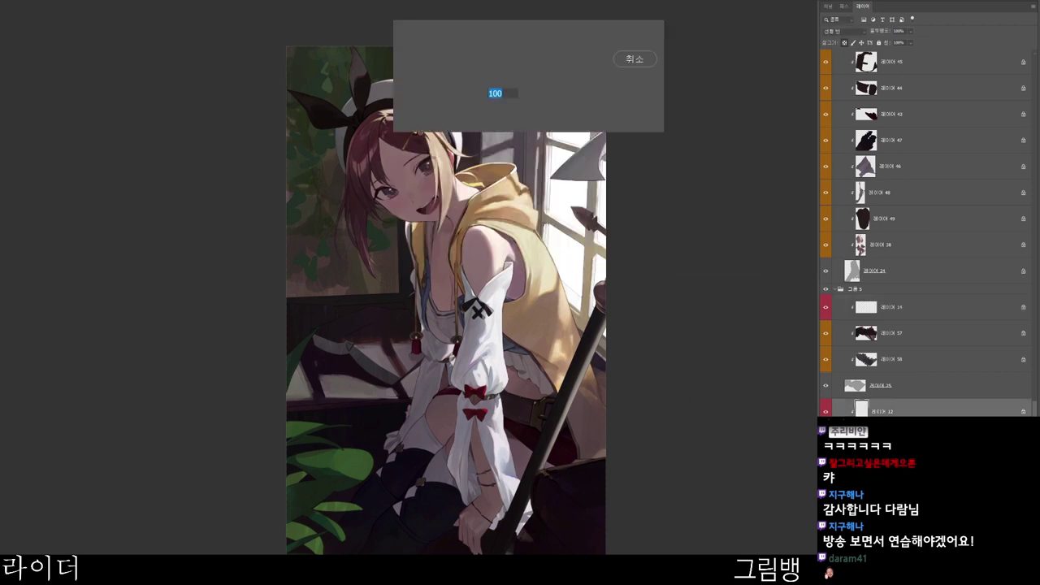
key("Return")
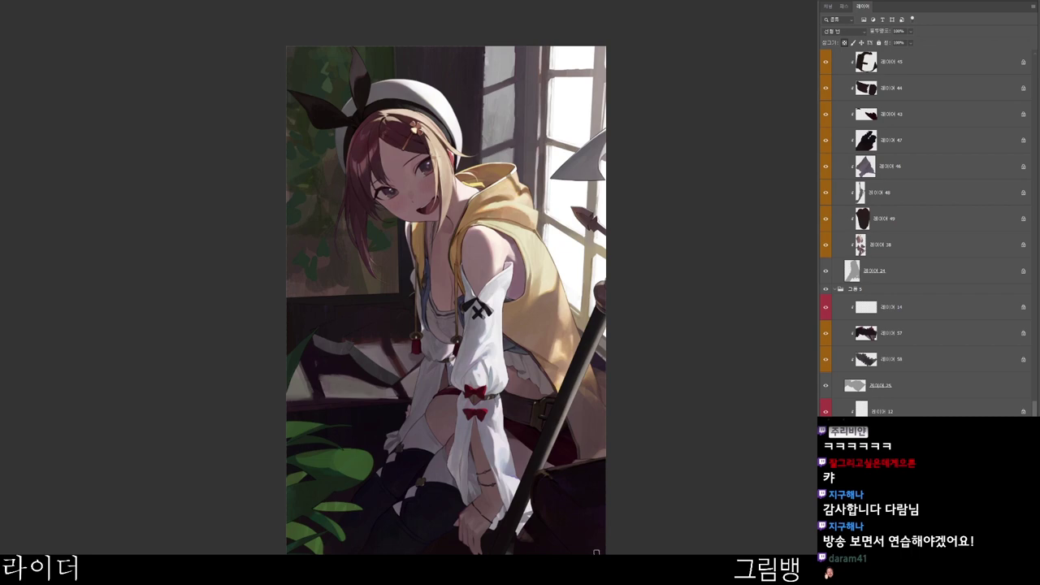
- Add a new layer above layer 14, set the painting colour to #342226 and start repainting the bench beside the girl
left_click_drag(553, 526, 546, 553)
left_click(915, 309)
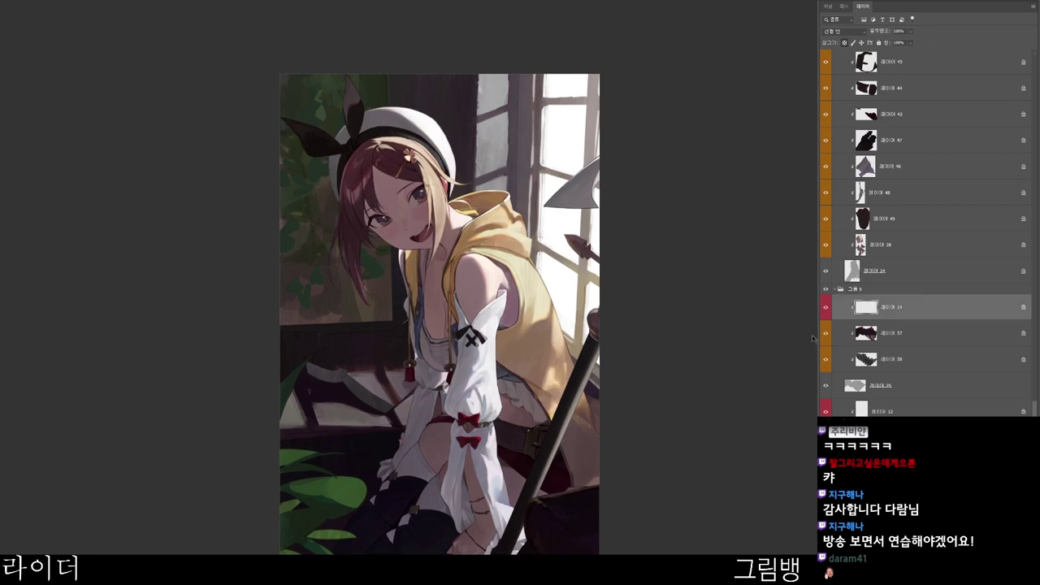
key("ctrl+shift+alt+n")
left_click_drag(363, 377, 380, 373)
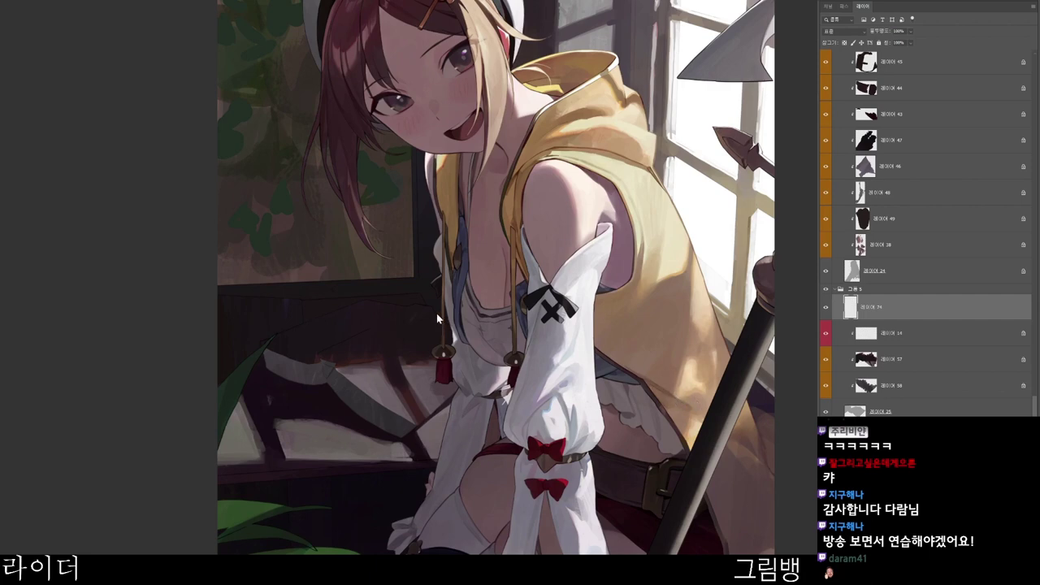
key("n")
left_click(460, 179)
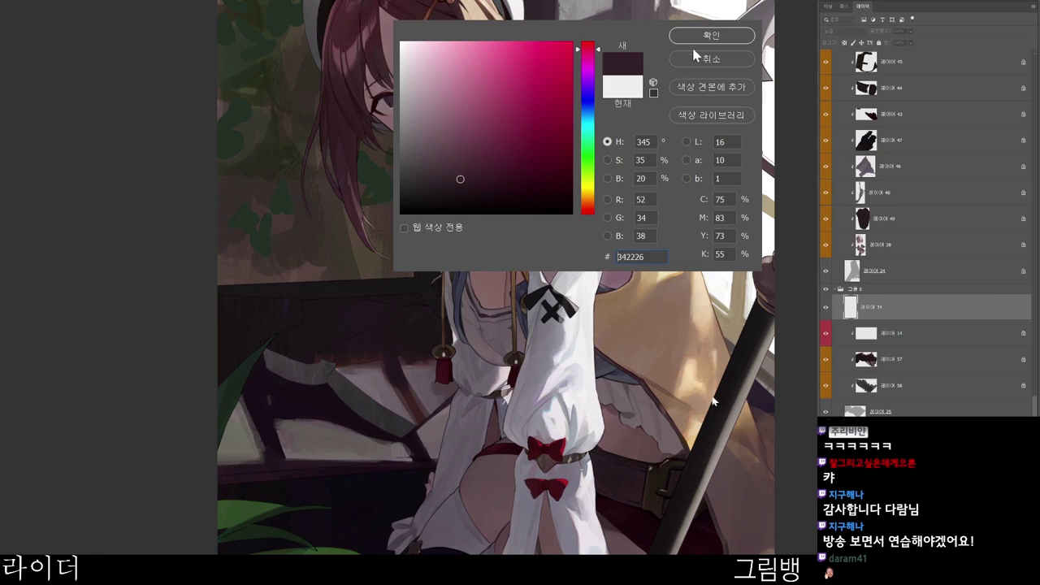
left_click(703, 38)
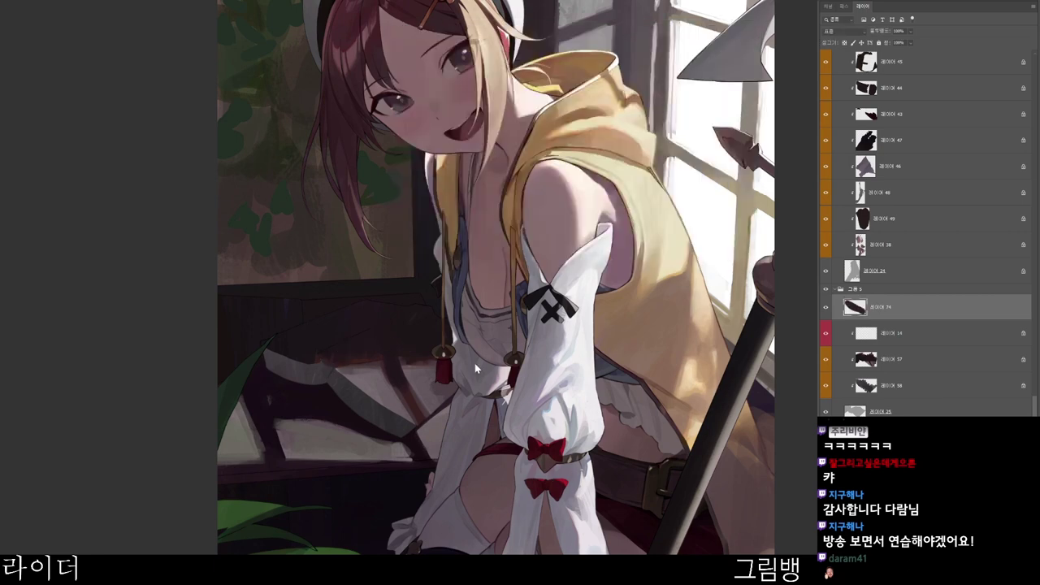
- Choose a darker wine colour and define the joint where the grey rail meets the upper bench panel, sampling nearby tones
key("n")
left_click(497, 196)
left_click(712, 38)
mouse_move(320, 354)
left_mouse_down()
mouse_move(337, 363)
mouse_move(332, 373)
mouse_move(337, 360)
left_mouse_up()
left_click(316, 377, "alt")
left_click(334, 376, "alt")
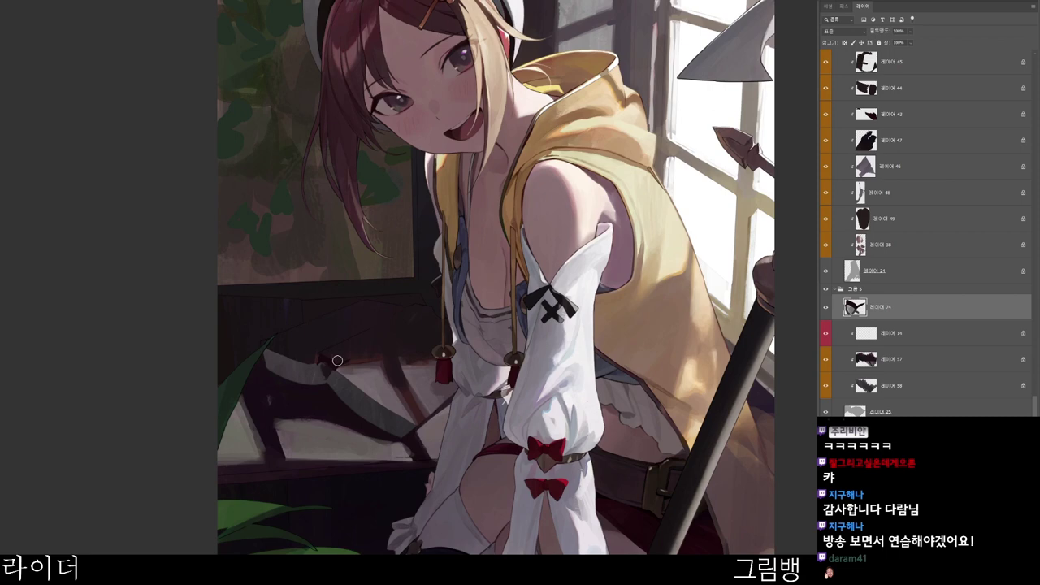
- Set the painting colour to dark wine #30161f and darken the edges of the grey curved rail across the bench
scroll(380, 363, "down", 1)
left_click(387, 355, "alt")
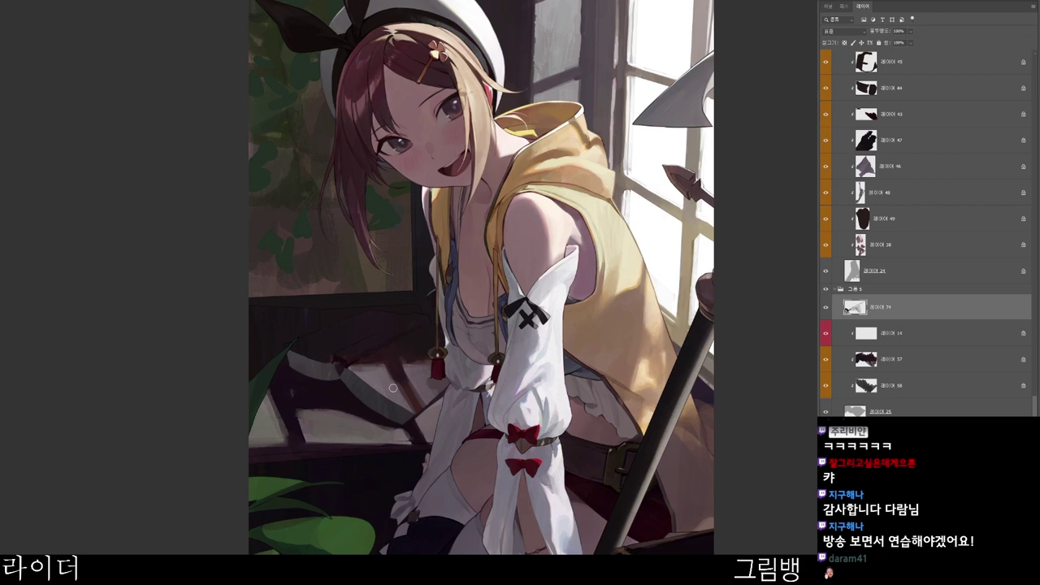
left_click(520, 198)
left_click(494, 182)
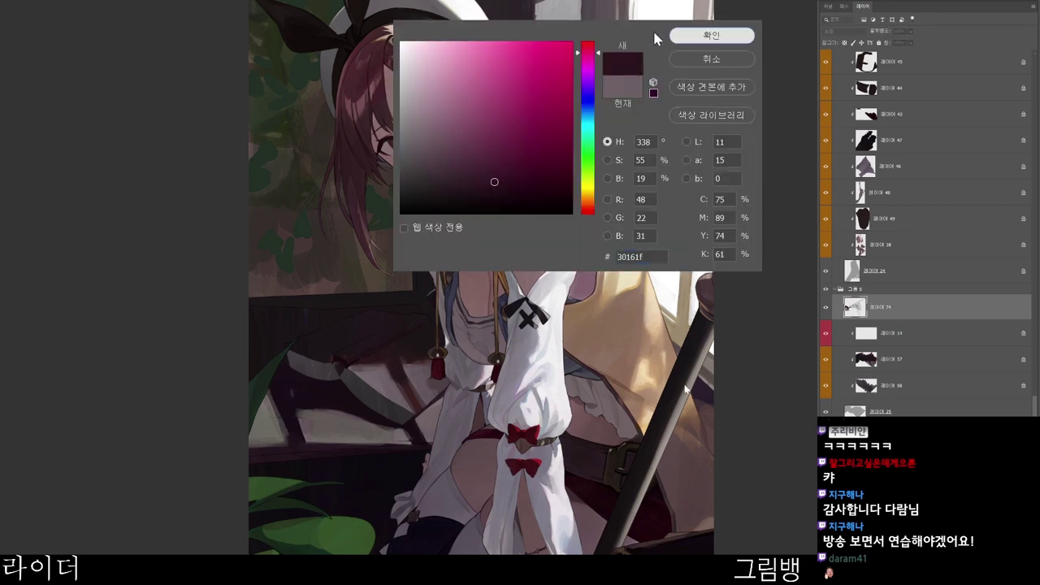
key("Return")
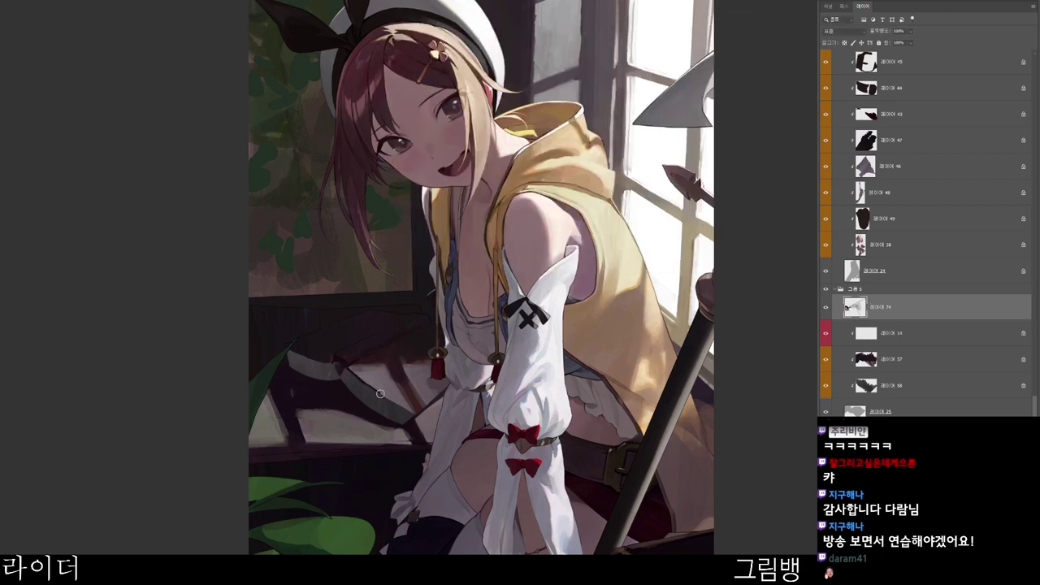
left_click_drag(351, 369, 412, 411)
left_click_drag(315, 360, 292, 351)
- Set the painting colour to #23171a and refine the shadowed bench back and the edges around the rail joint
scroll(430, 235, "down", 1)
scroll(424, 302, "up", 3)
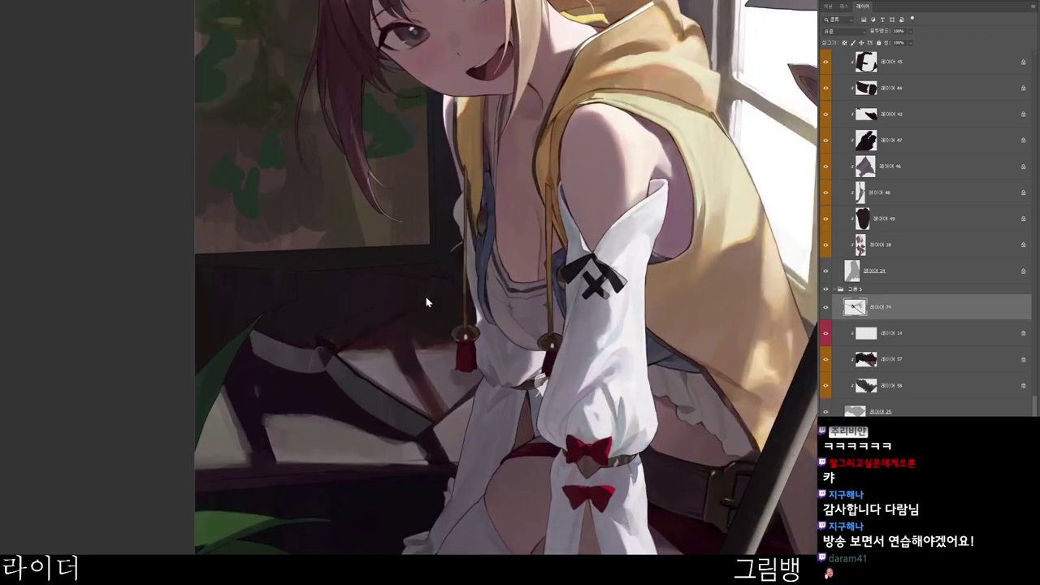
key("n")
left_click(712, 36)
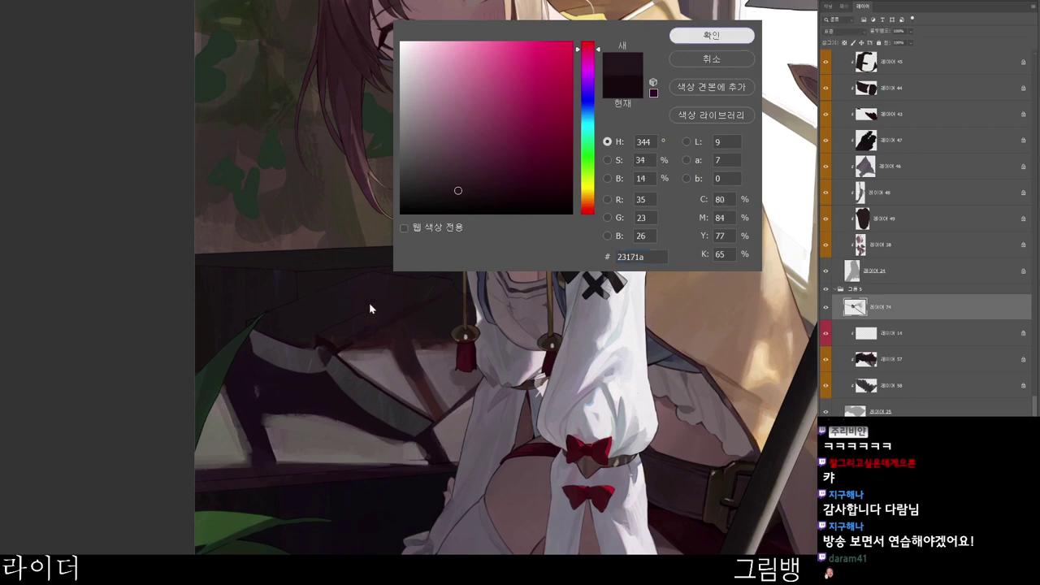
left_click_drag(395, 297, 436, 277)
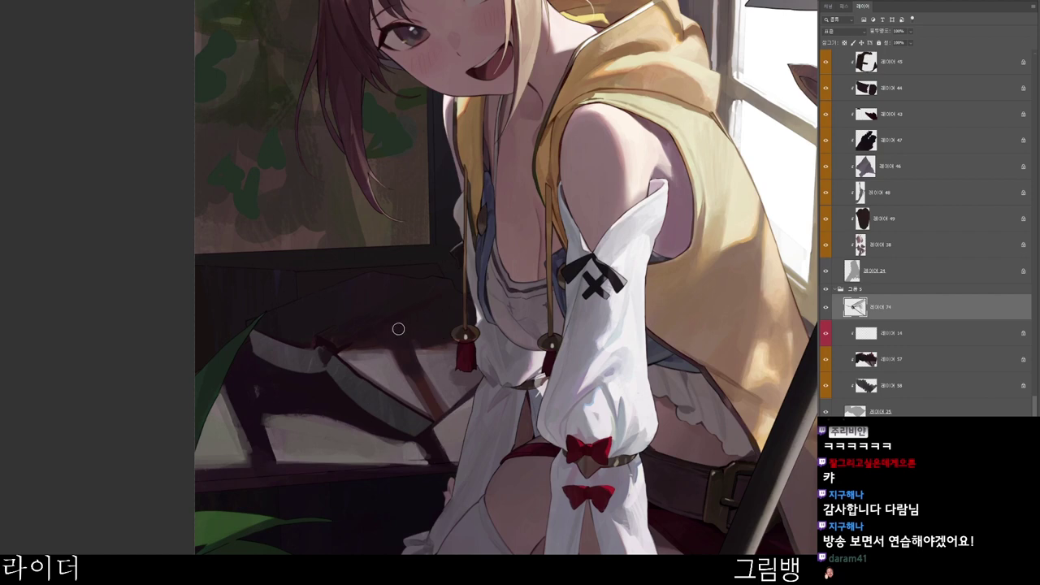
left_click_drag(462, 364, 459, 366)
scroll(394, 366, "up", 1)
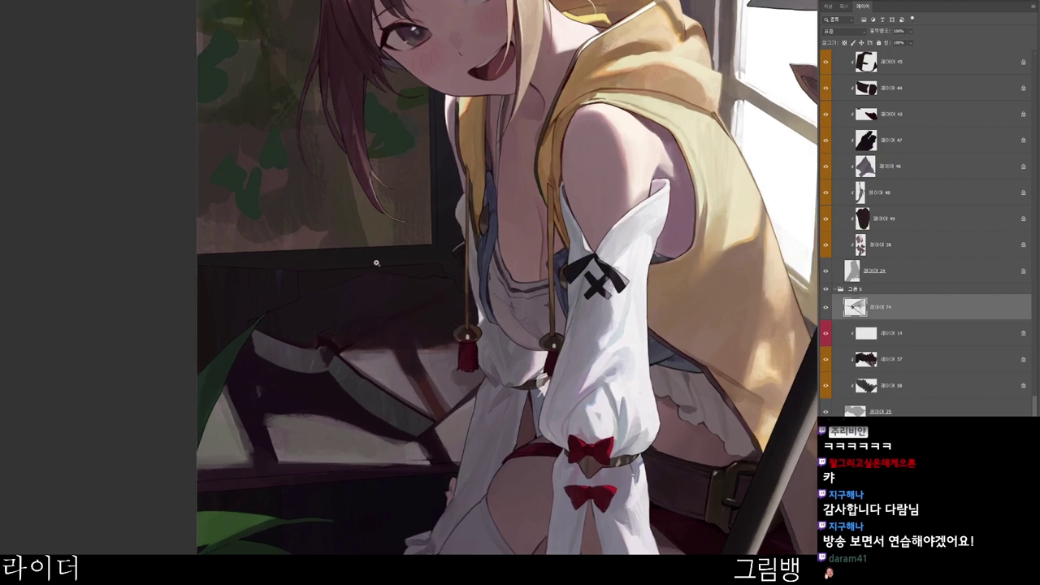
scroll(345, 313, "up", 2)
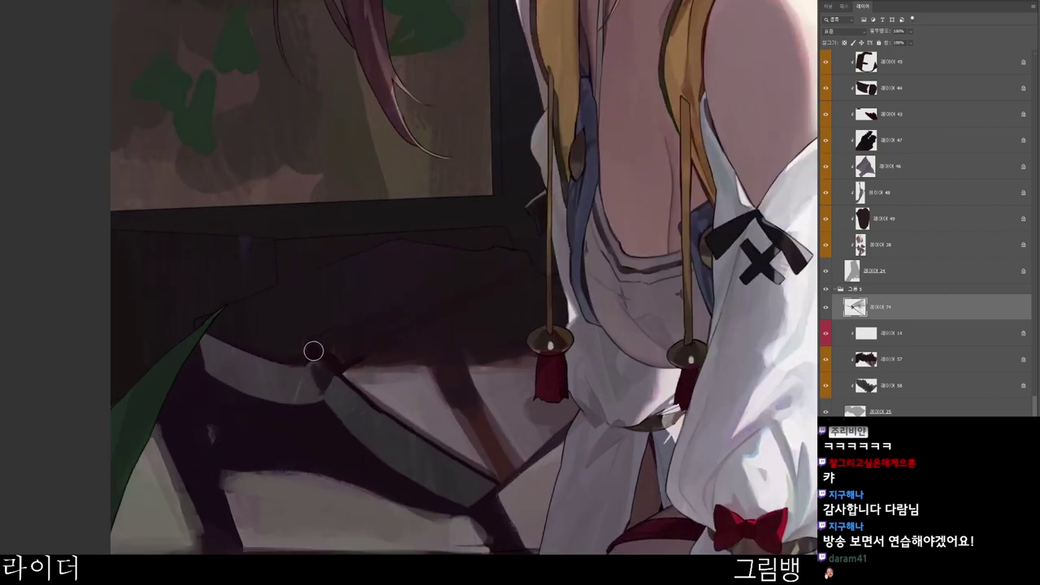
scroll(310, 348, "down", 1)
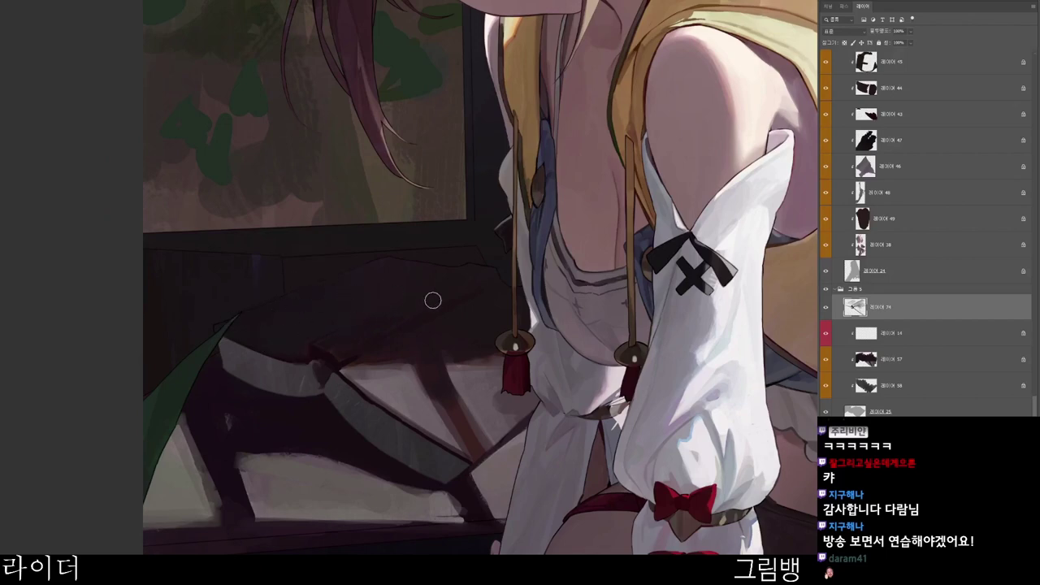
- Set the painting colour to dark purple #35232c and touch up the shadow above the pale upper bench panel
scroll(439, 318, "down", 1)
key("n")
left_click(457, 178)
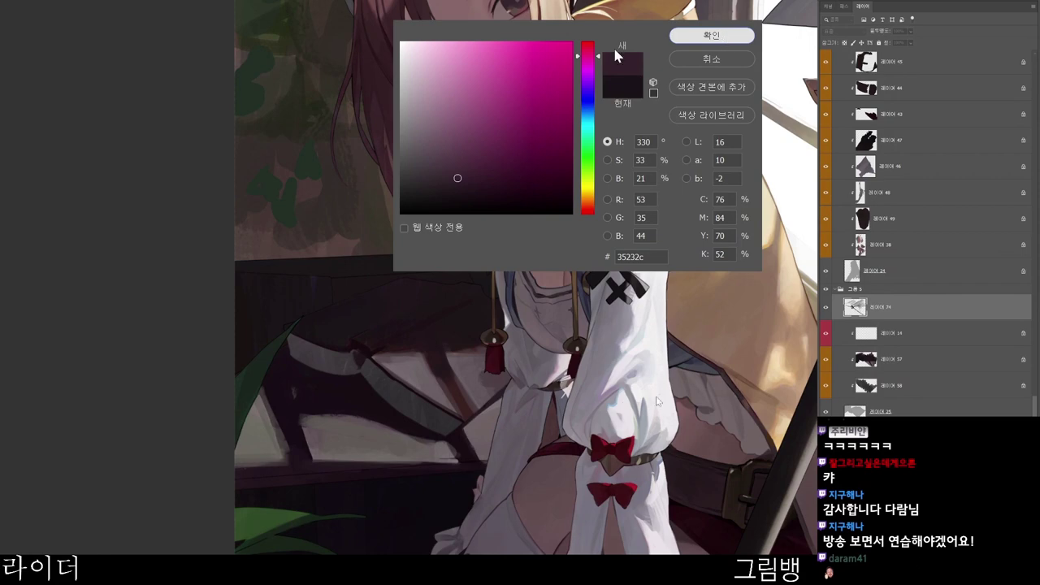
left_click(711, 35)
scroll(387, 362, "up", 2)
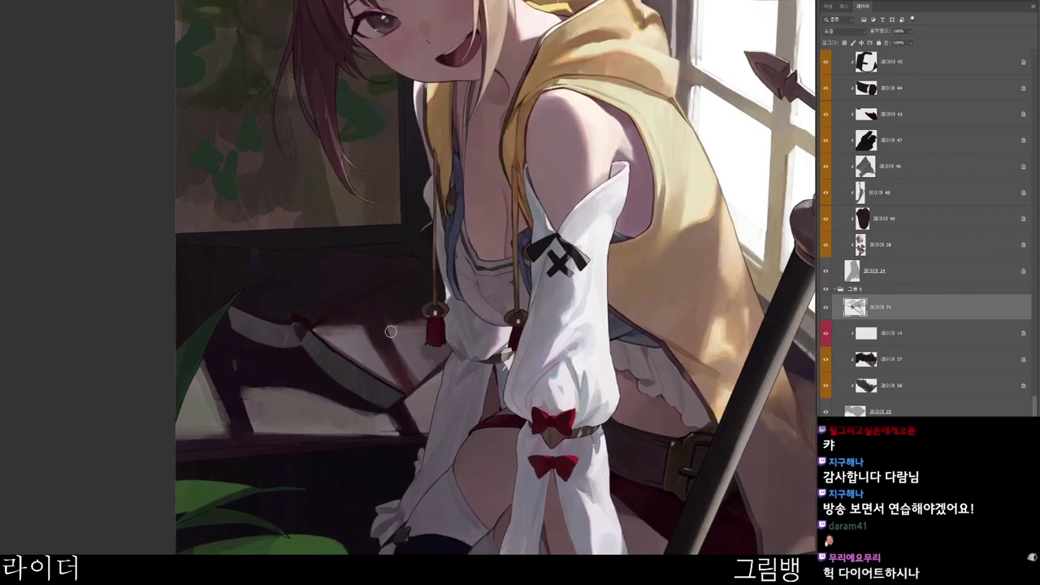
scroll(444, 319, "down", 2)
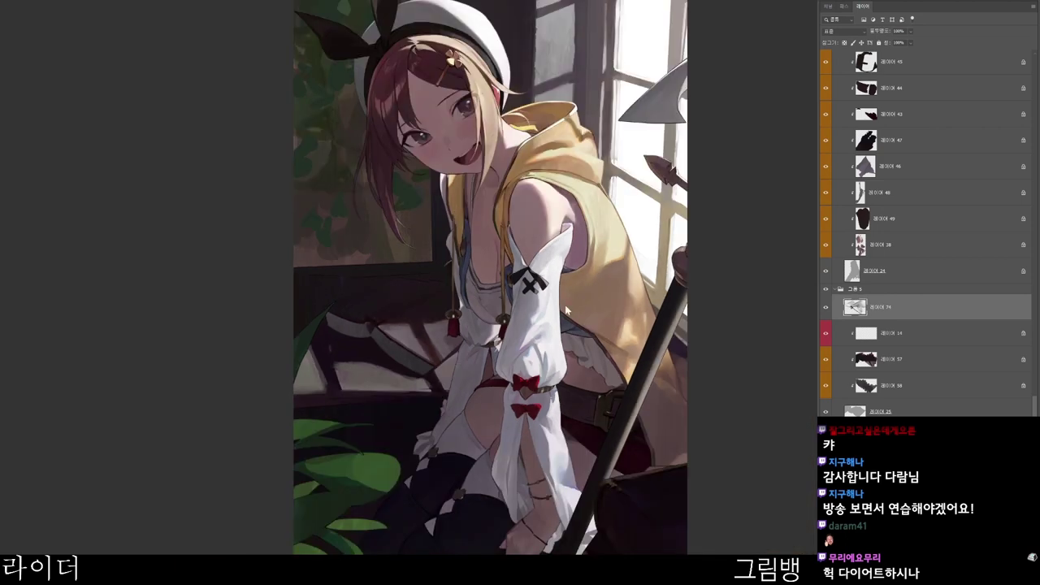
- Choose a greyer dark painting colour and touch up the far end of the curved rail near the plant
key("F9")
left_click(715, 37)
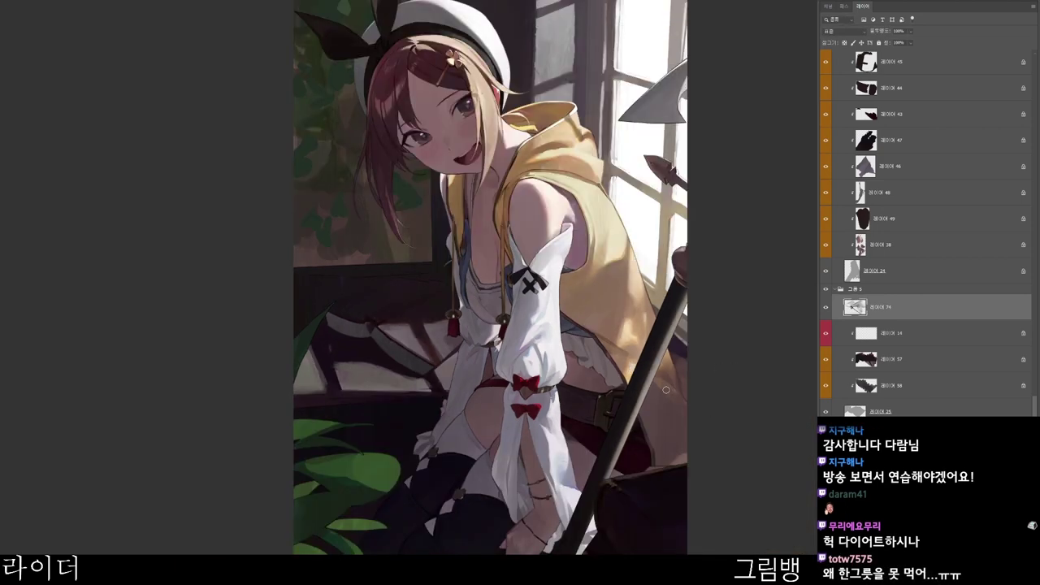
left_click_drag(514, 451, 520, 441)
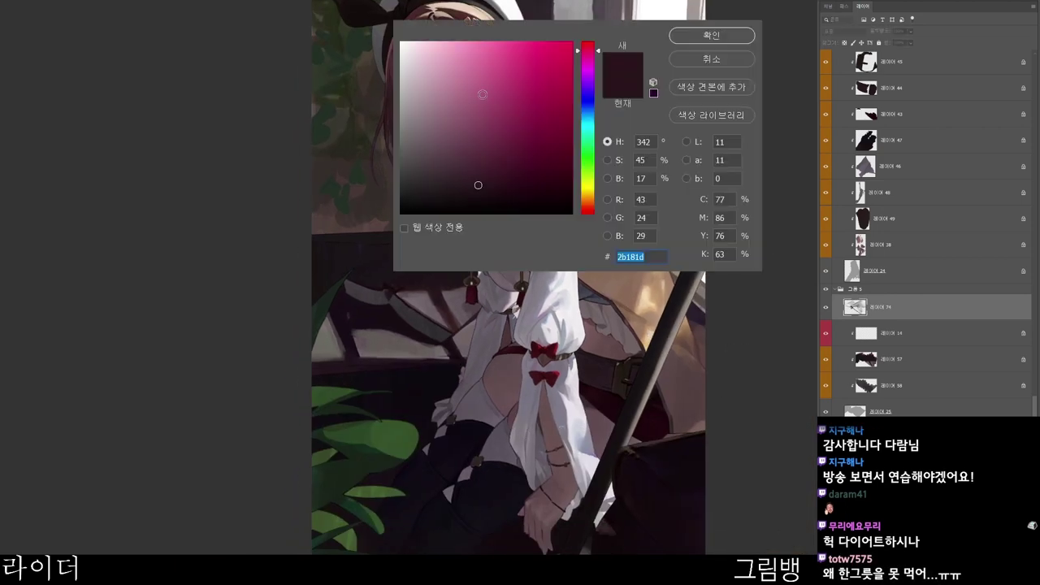
left_click(434, 190)
left_click(706, 37)
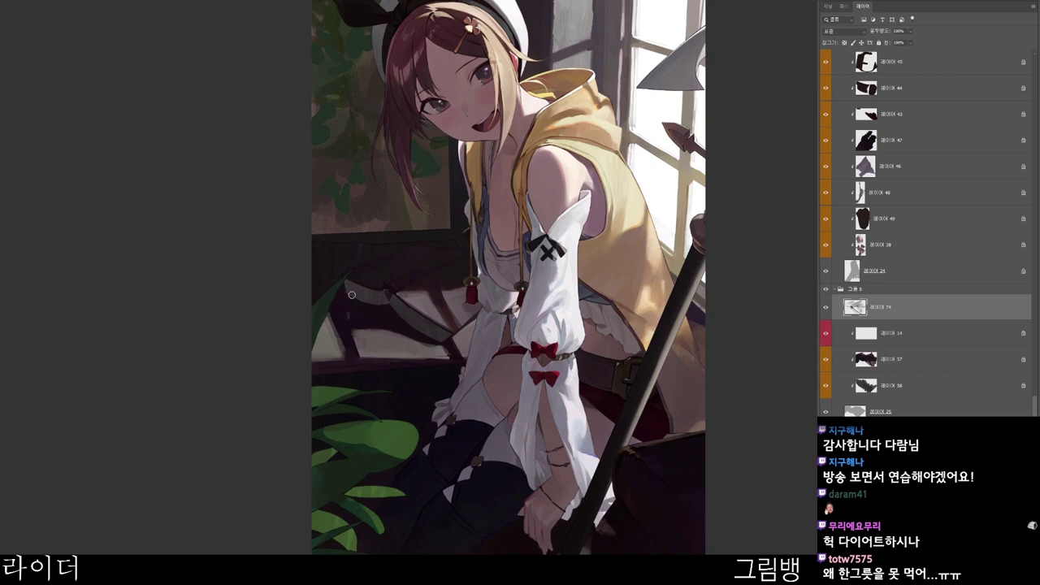
left_click_drag(433, 244, 479, 332)
- Rotate the canvas so the rail lies level, choose a dark painting colour and refine the dark gap beneath it
key("r")
left_click_drag(439, 524, 587, 307)
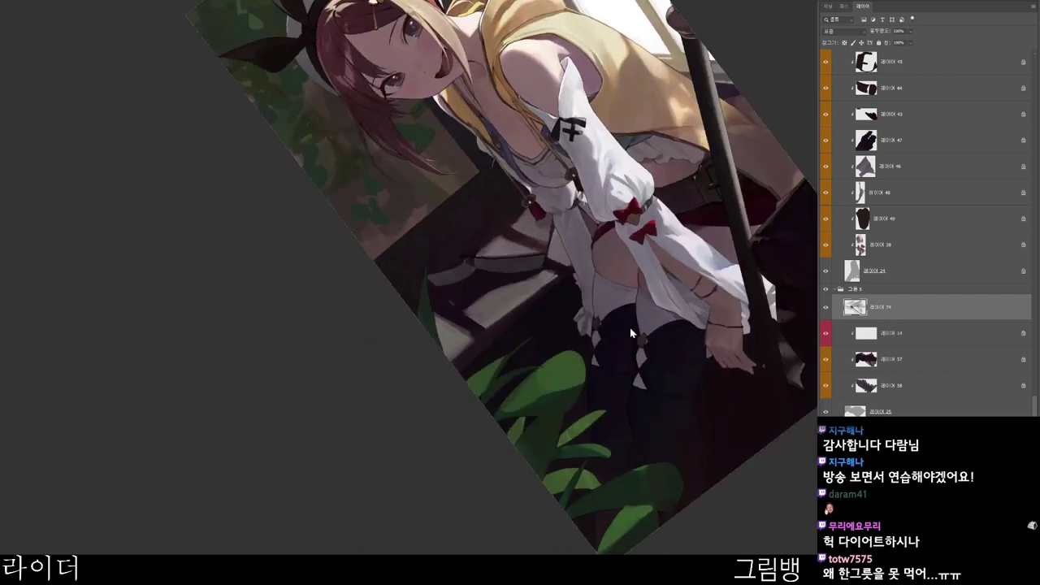
key("n")
left_click_drag(445, 174, 429, 195)
left_click(699, 39)
key("ctrl+plus")
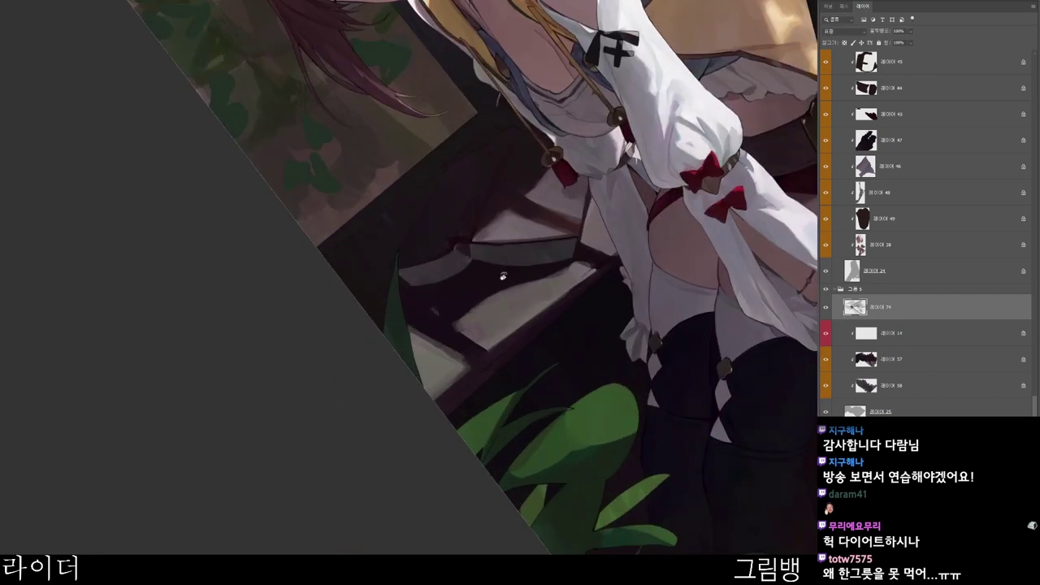
left_click_drag(500, 276, 461, 353)
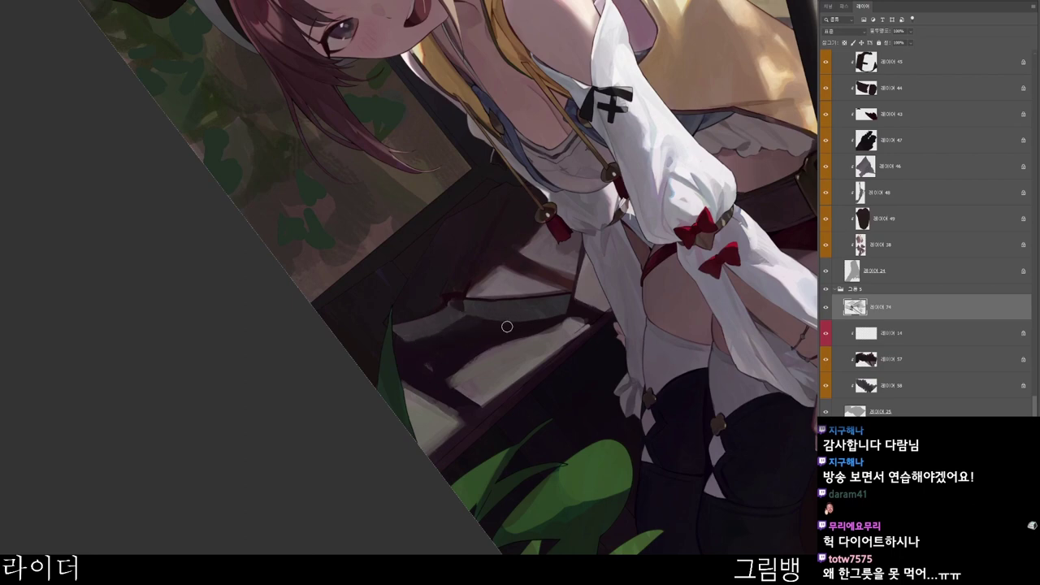
- Choose a darker painting colour and blend the shadow around the grey rail with a larger brush
key("n")
left_click(455, 197)
left_click(717, 43)
left_click_drag(568, 441, 513, 536)
scroll(565, 480, "down", 1)
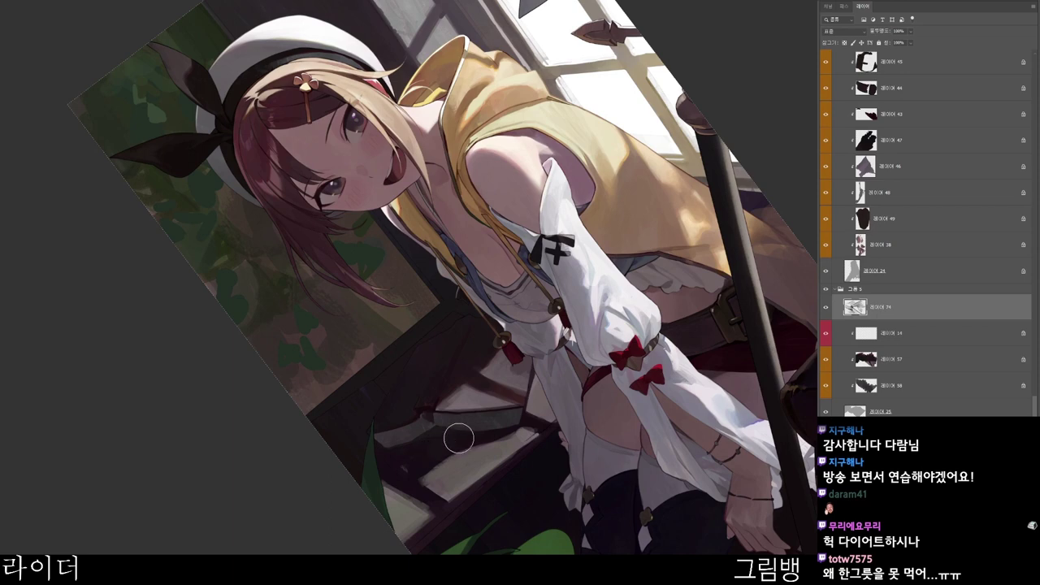
mouse_move(390, 466)
left_mouse_down()
mouse_move(376, 451)
mouse_move(368, 464)
left_mouse_up()
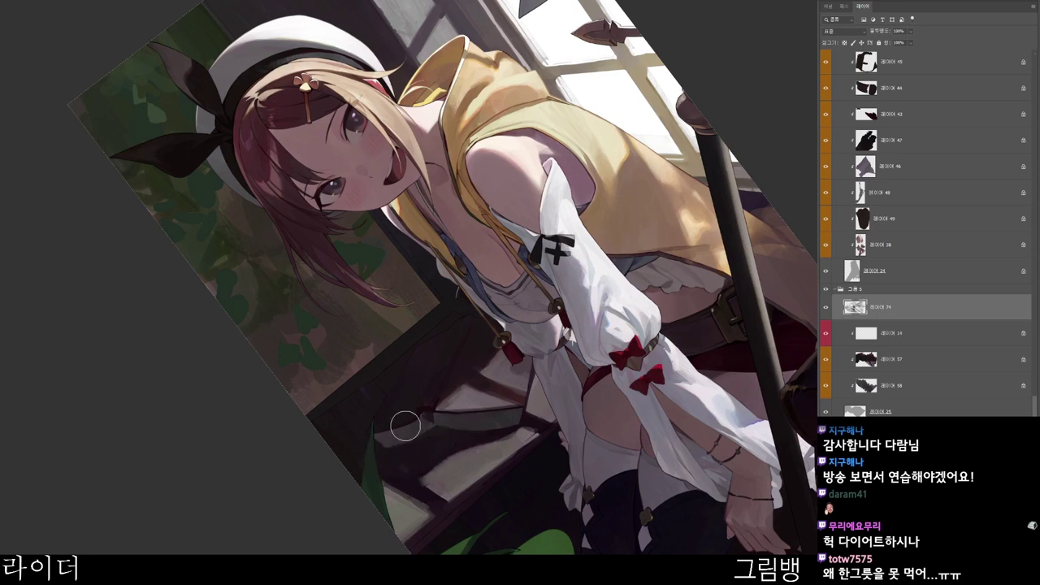
- Return the canvas to its upright orientation, choose another dark painting colour and refine the curved rail and its shadow
key("n")
key("Escape")
key("Escape")
scroll(493, 504, "down", 2)
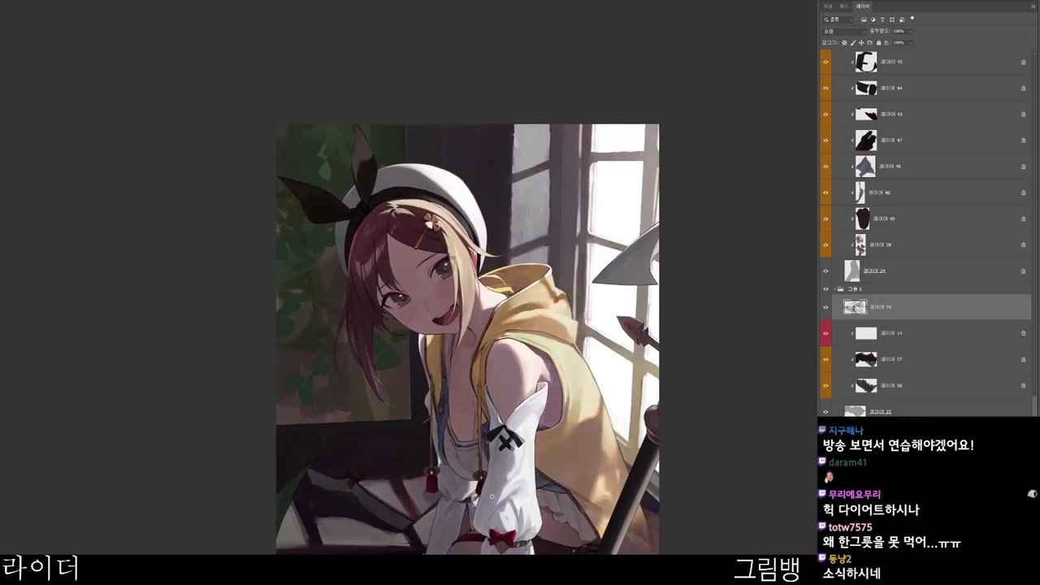
left_click_drag(457, 552, 496, 497)
key("n")
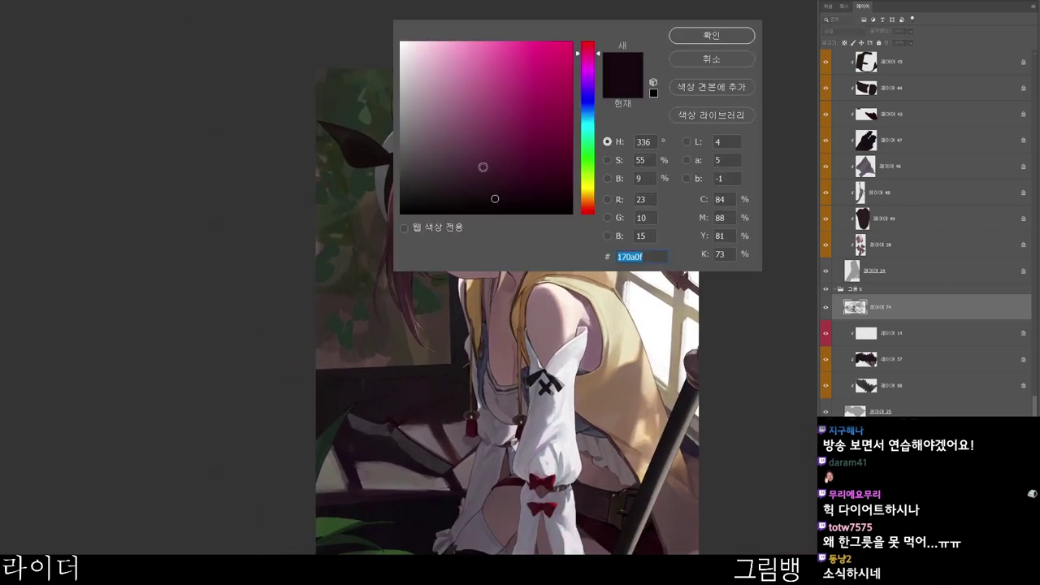
left_click(713, 38)
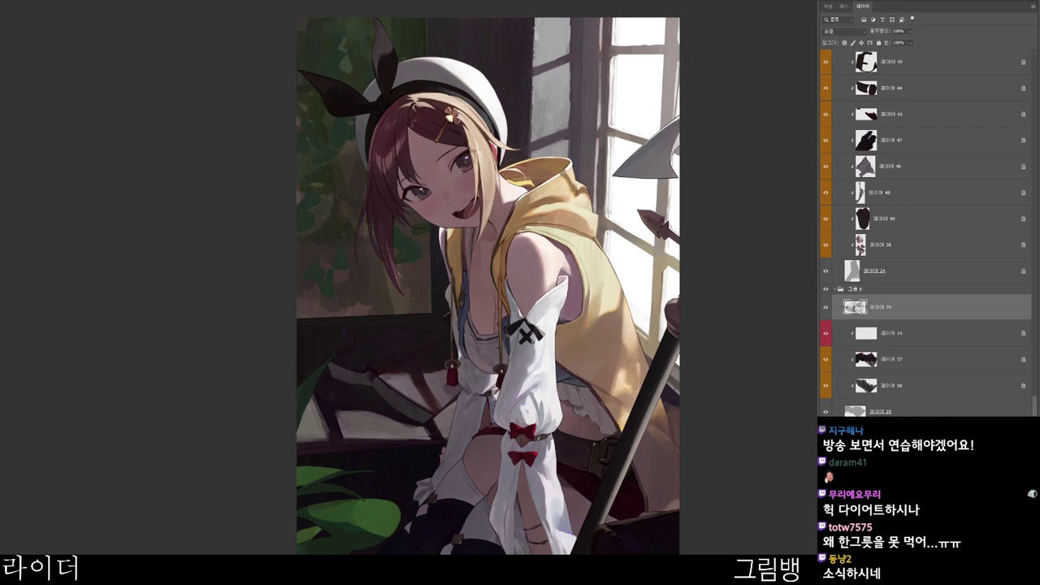
- Choose a darker painting colour and pick the layer holding the window and adjoining wall
key("n")
left_click(525, 198)
left_click(707, 36)
left_click(551, 87, "ctrl")
left_click_drag(551, 102, 620, 148)
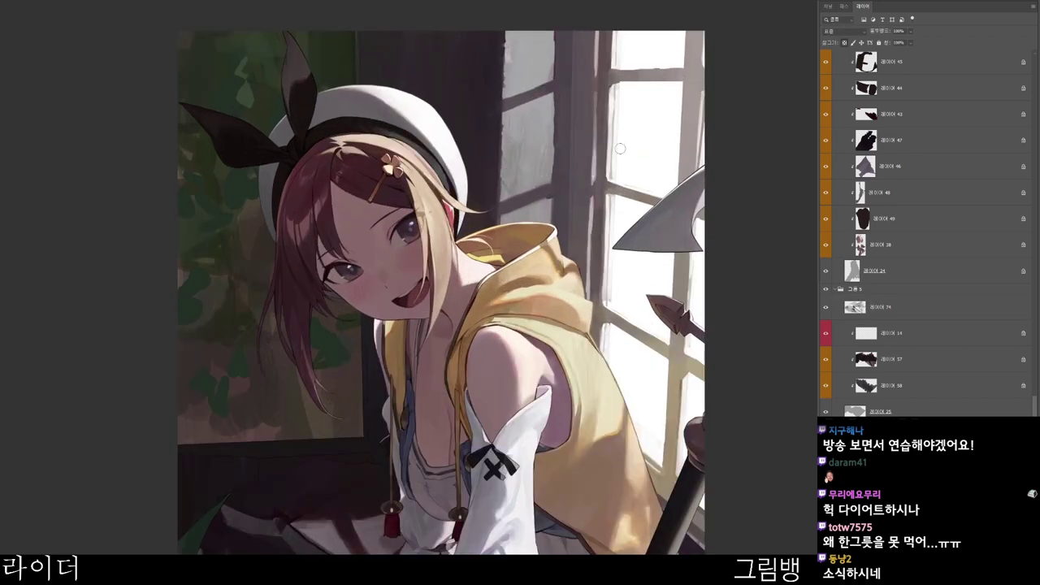
scroll(473, 33, "down", 2)
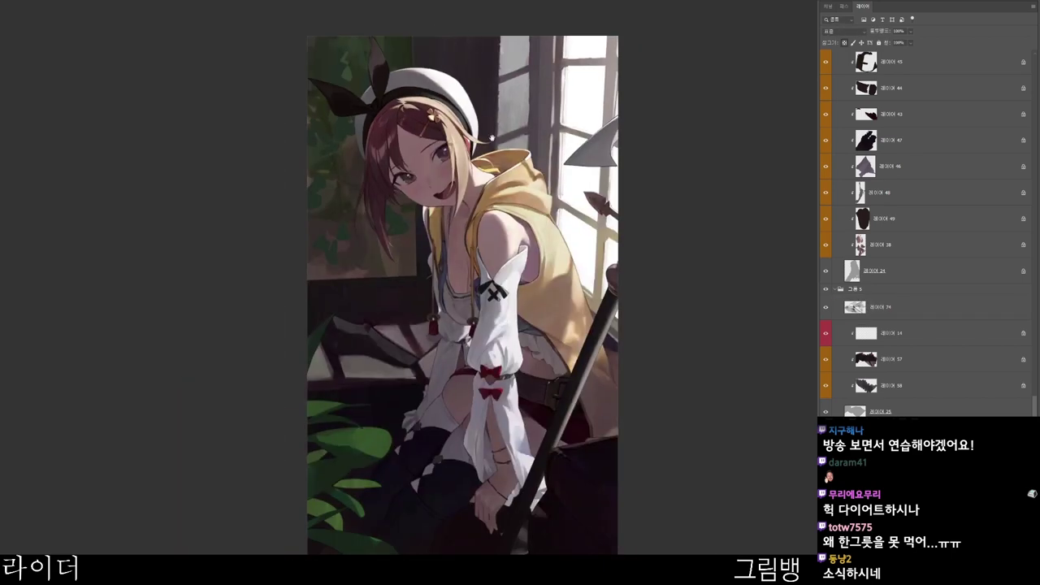
left_click_drag(492, 138, 473, 193)
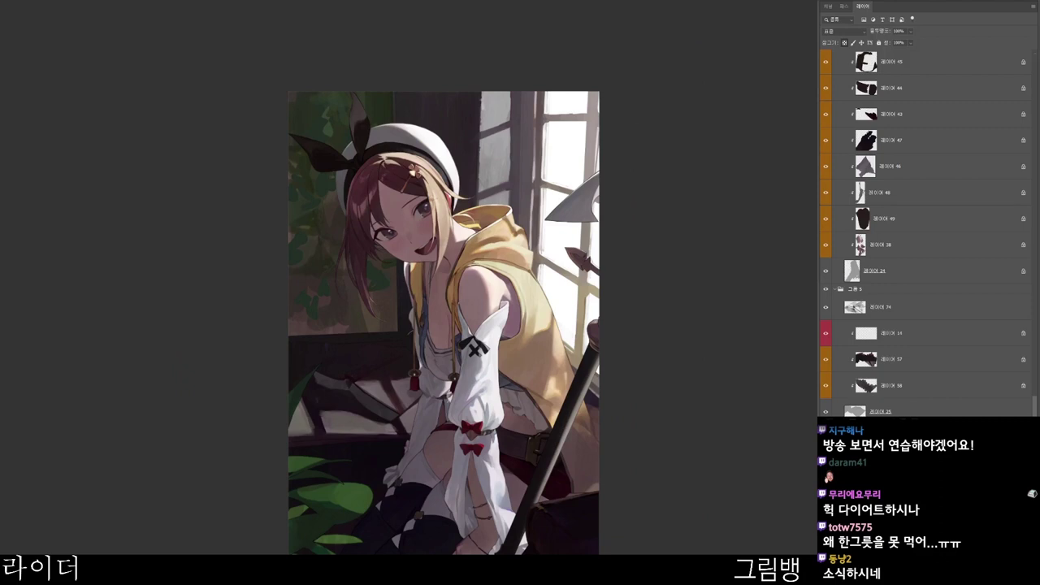
- Select the perspective guide-line group above the painting layers, show it and set its opacity to 75%
scroll(926, 235, "down", 5)
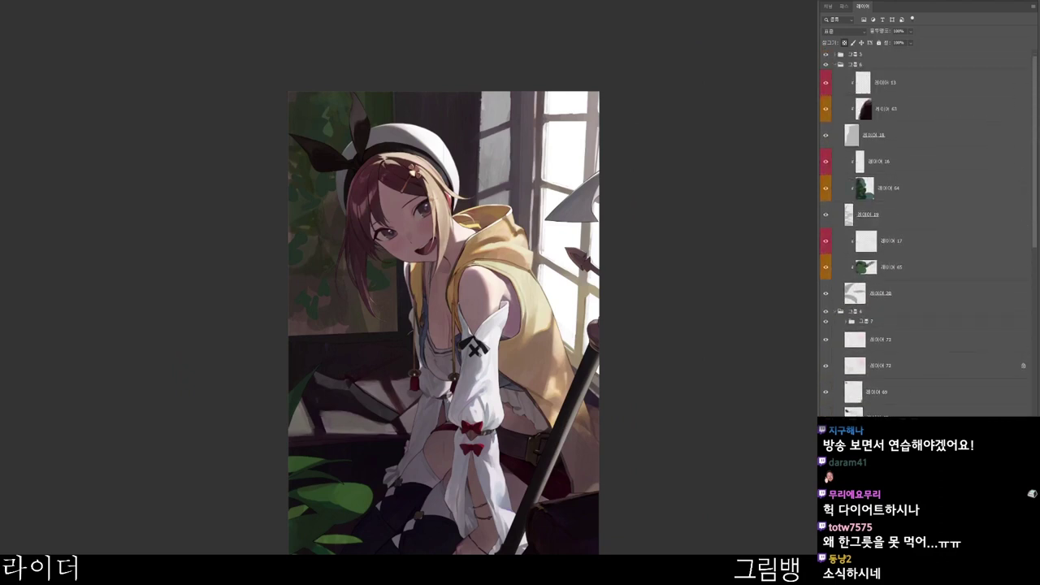
left_click(856, 55)
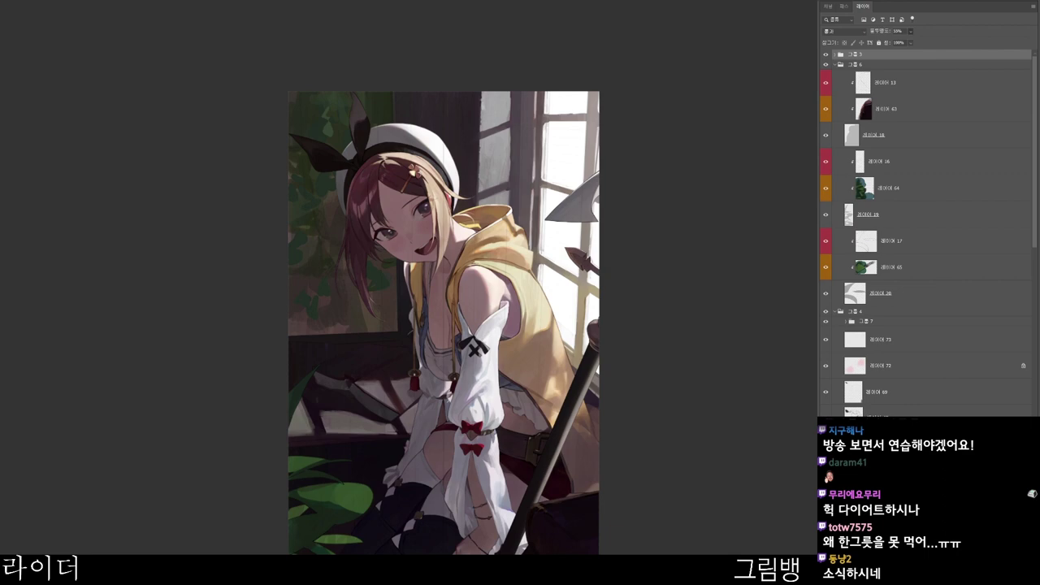
scroll(457, 130, "up", 3)
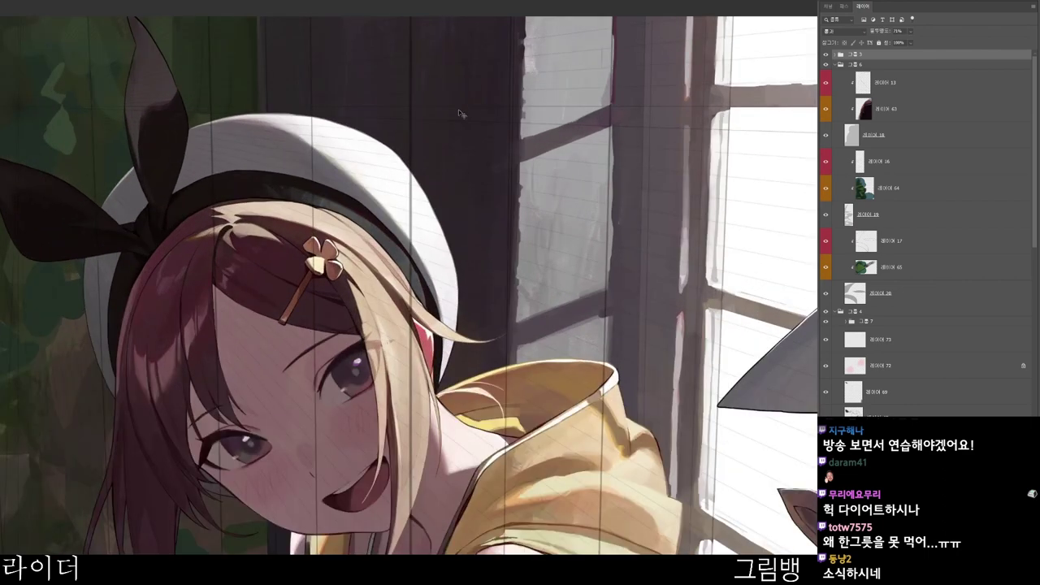
- Return to the wall's layer and paint the first dark brick on the wall above the beret, following the guide lines
scroll(493, 126, "down", 3)
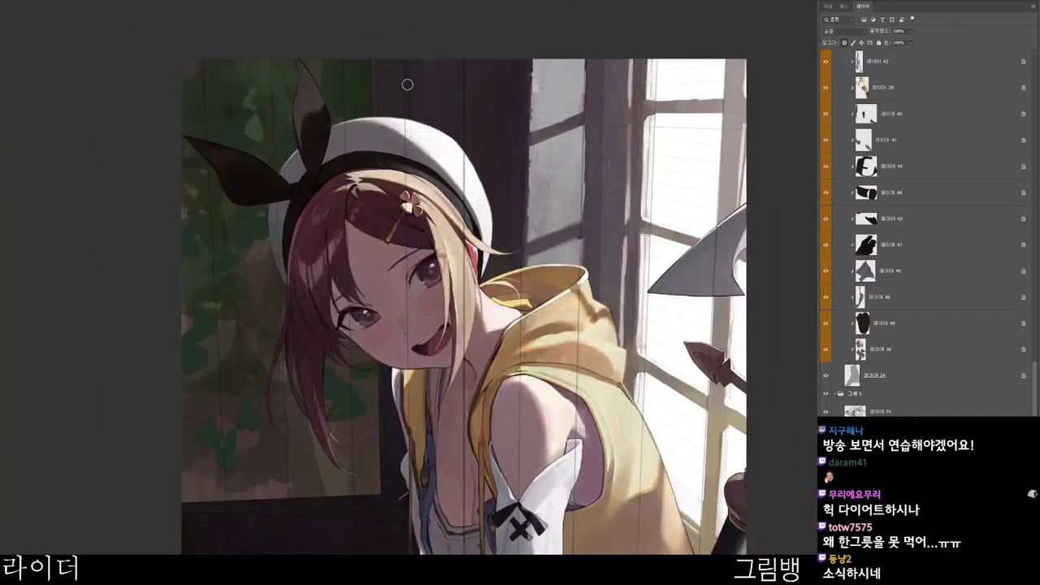
scroll(442, 100, "down", 2)
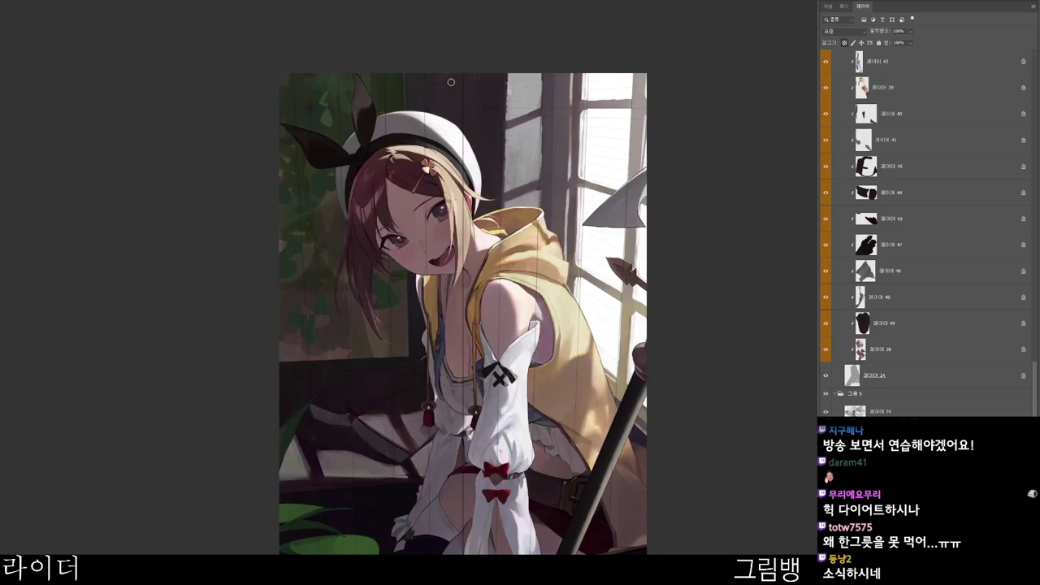
scroll(460, 81, "up", 2)
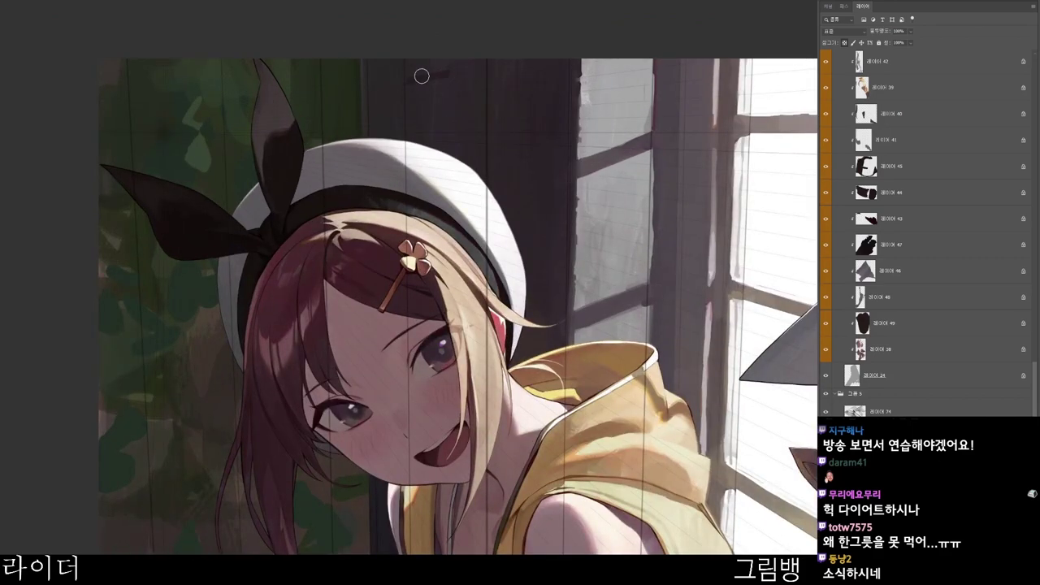
scroll(520, 81, "down", 2)
scroll(480, 108, "up", 2)
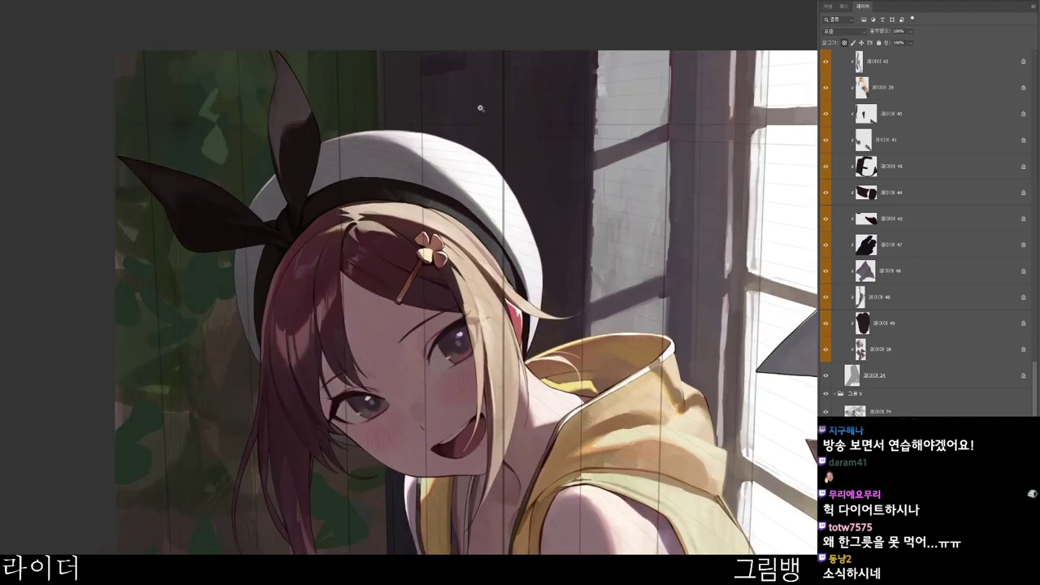
scroll(480, 108, "up", 1)
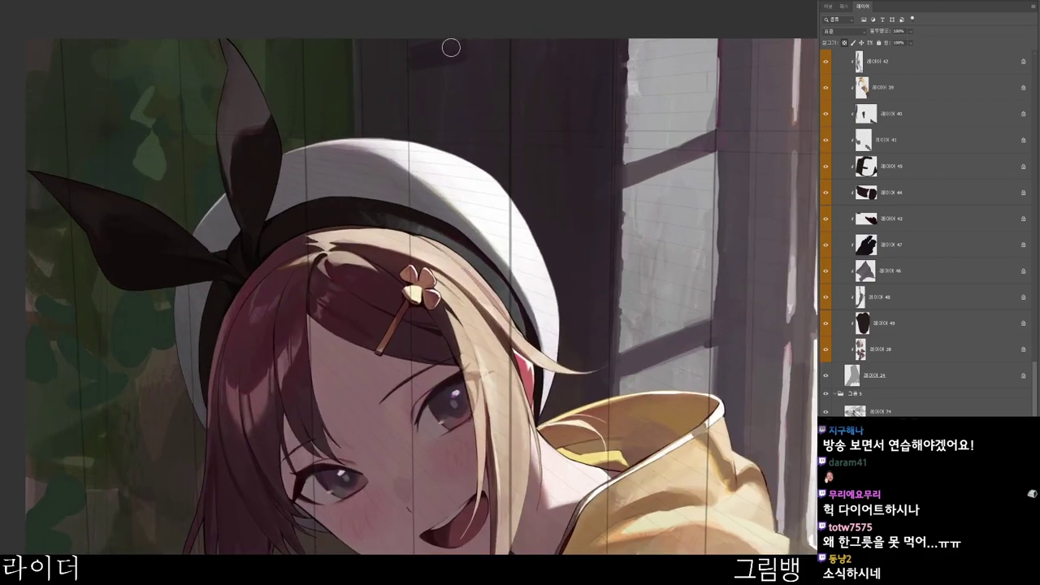
scroll(520, 43, "down", 2)
- Choose a more saturated dark painting colour and add more bricks to the upper part of the dark wall
key("n")
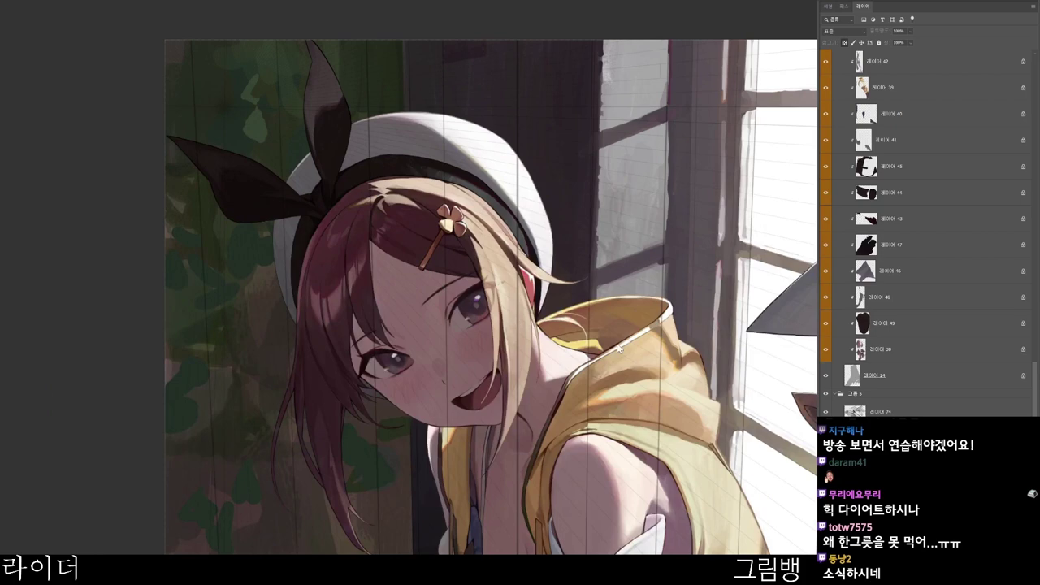
left_click(489, 191)
left_click(712, 36)
scroll(583, 64, "down", 2)
scroll(623, 216, "down", 2)
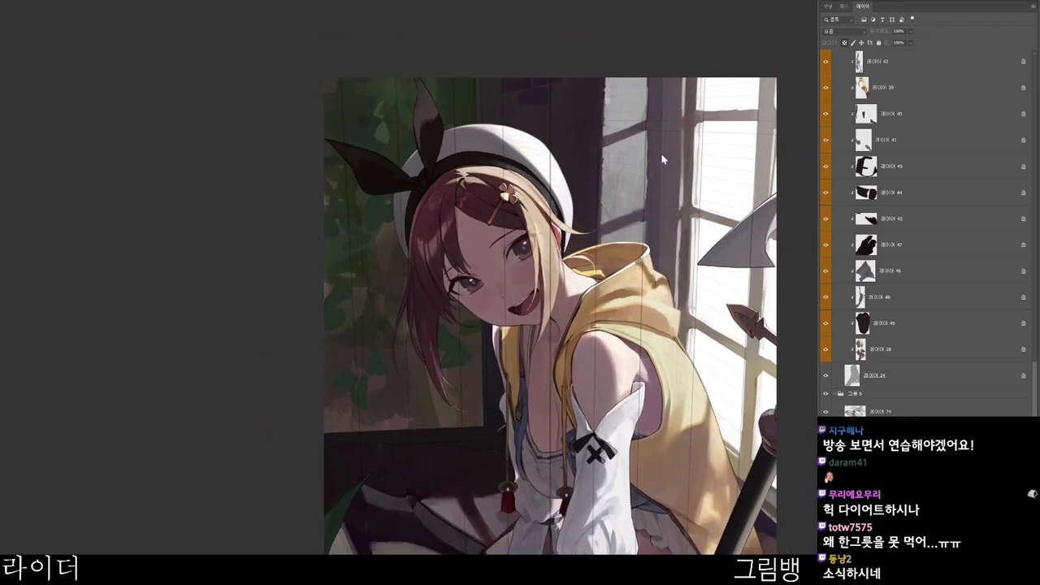
- Set the painting colour to dark maroon #271318 and continue the brick pattern above the beret
key("n")
left_click(449, 192)
left_click(592, 49)
left_click(487, 188)
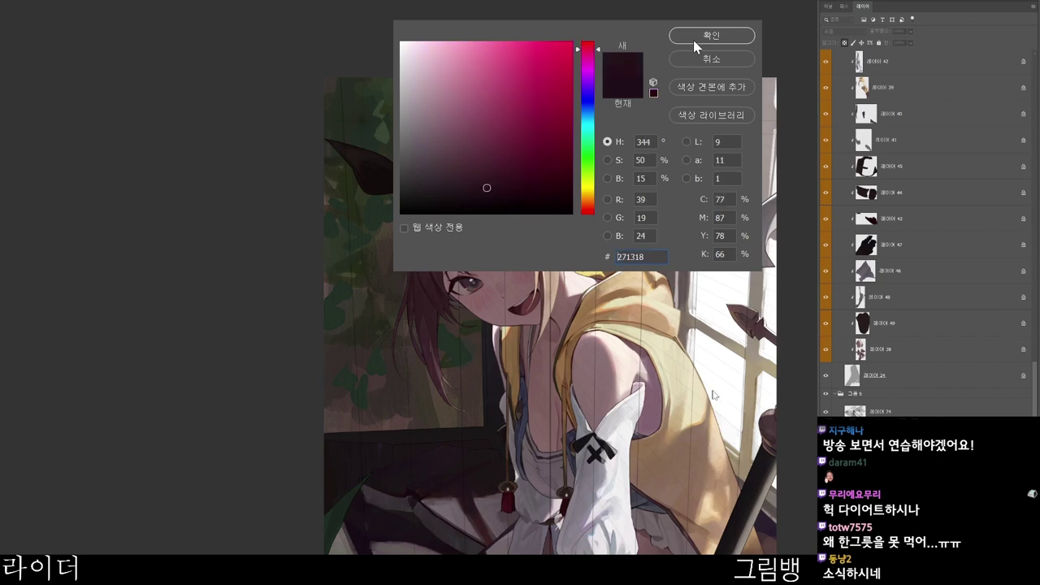
left_click(697, 37)
key("Return")
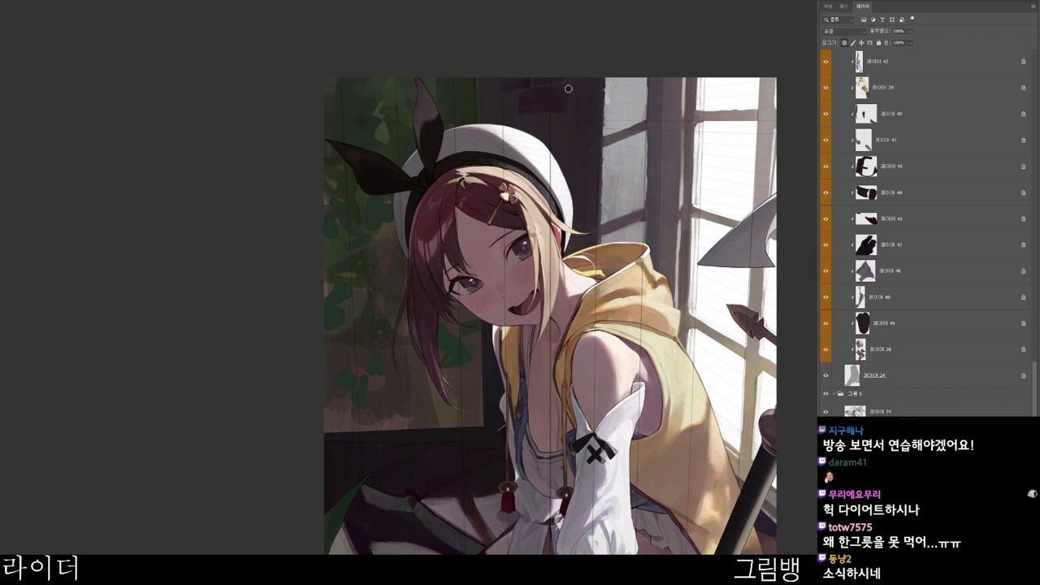
- Shift the painting colour to a muted dark red and refine the bricks and mortar gaps above the beret
key("n")
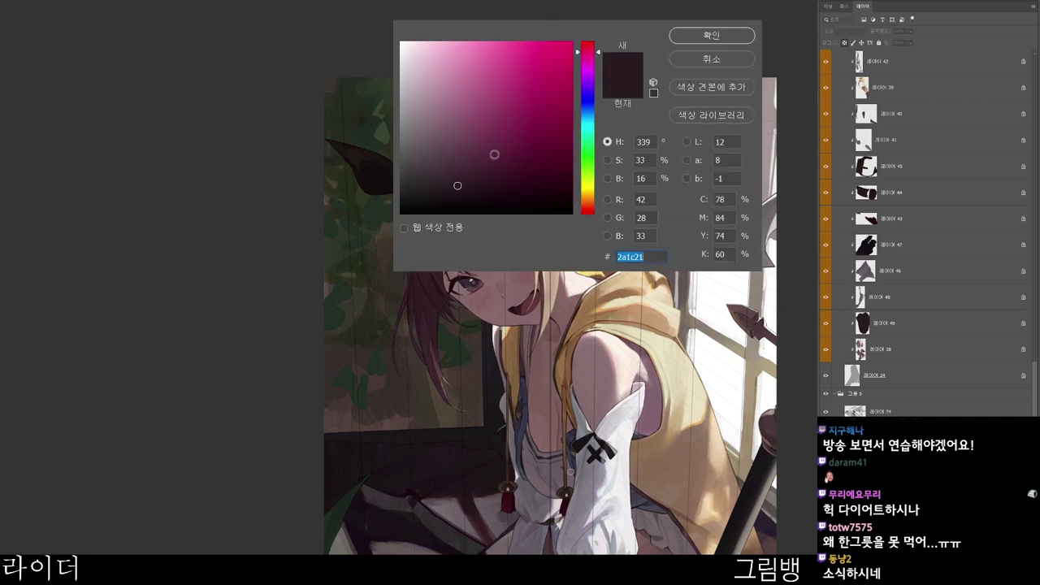
left_click(444, 181)
left_click(593, 214)
left_click(715, 40)
scroll(624, 197, "up", 1)
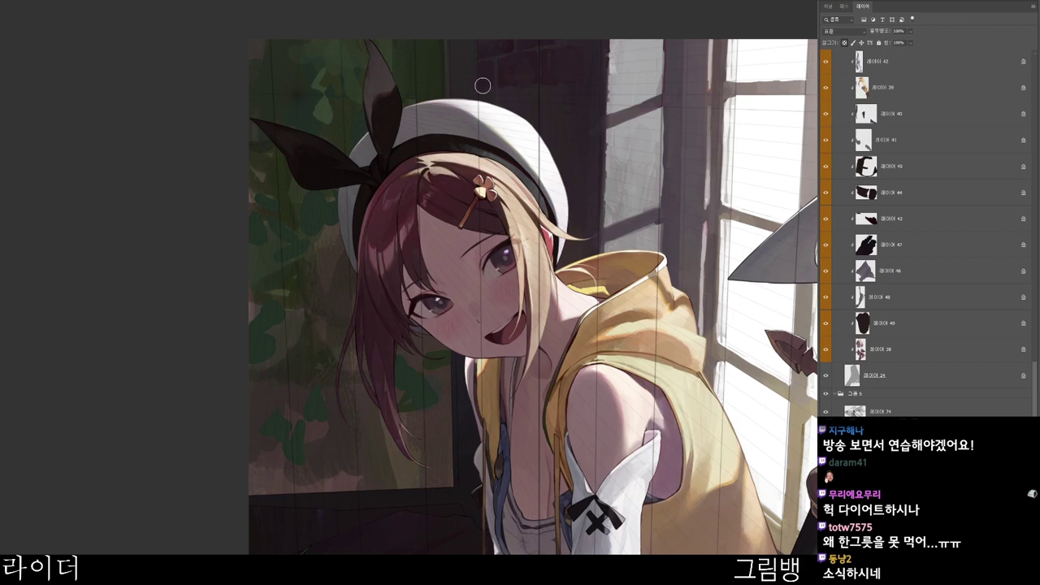
scroll(532, 82, "up", 1)
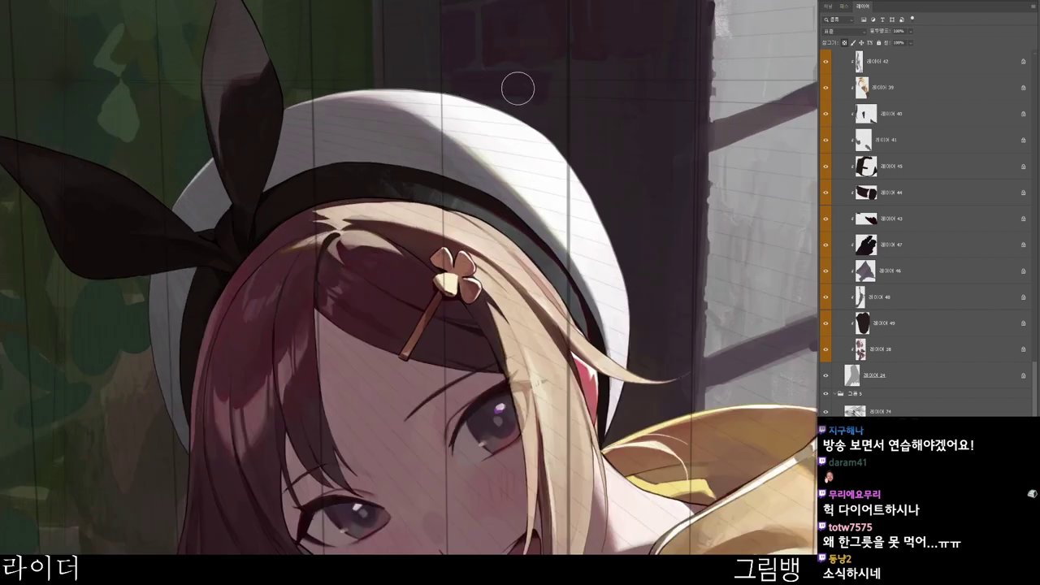
scroll(520, 88, "down", 1)
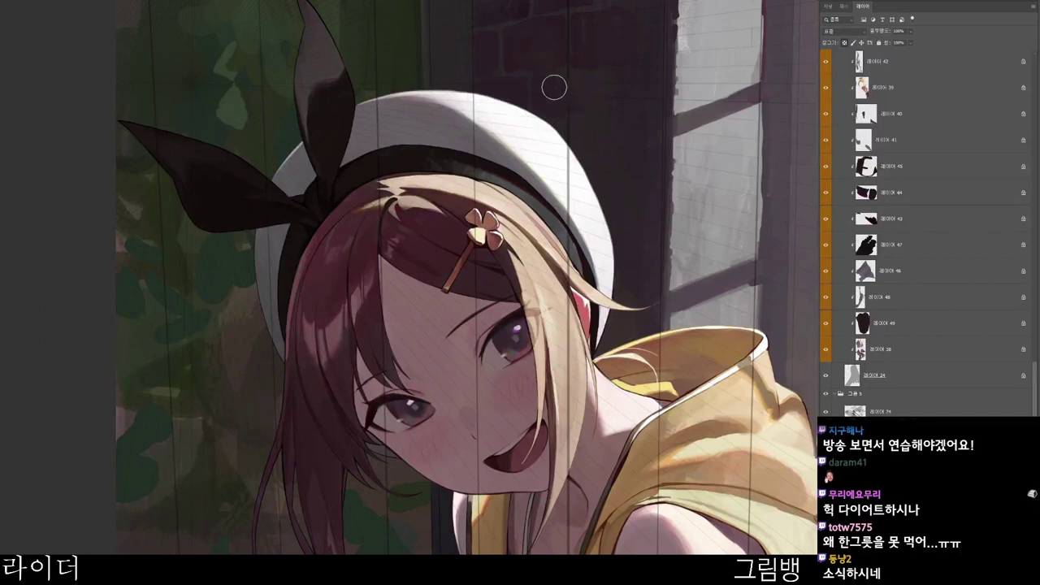
- Sample the wall tone, set the painting colour to #2a1d20 and extend the bricks down between the beret and window
left_click(568, 62, "alt")
key("n")
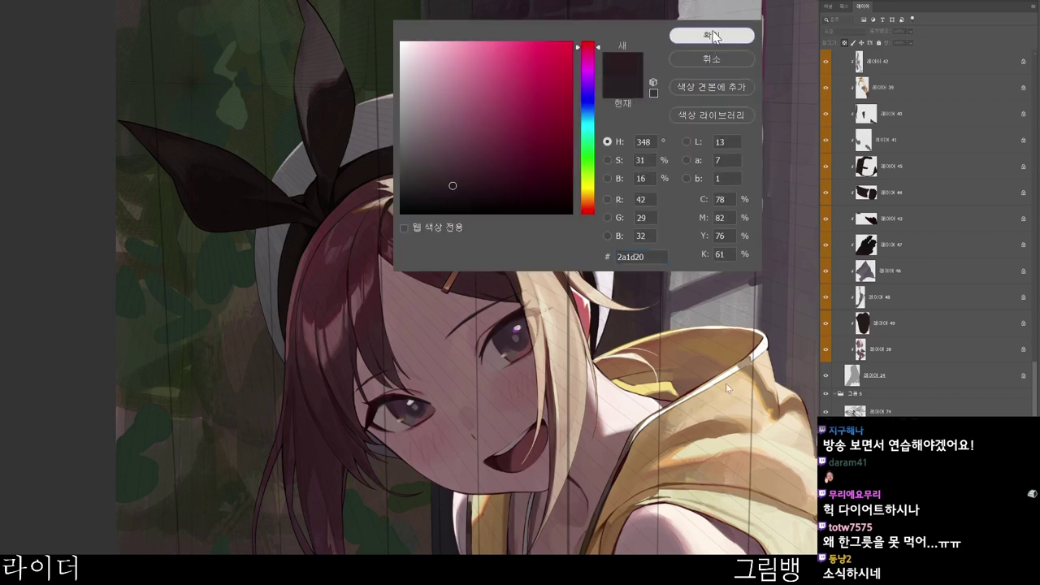
left_click(715, 36)
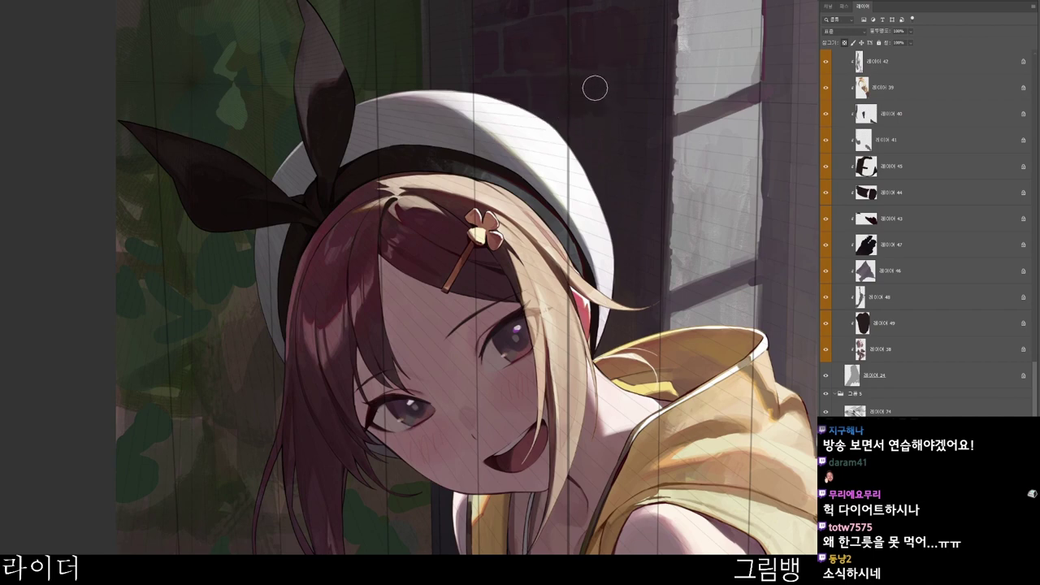
scroll(615, 90, "down", 1)
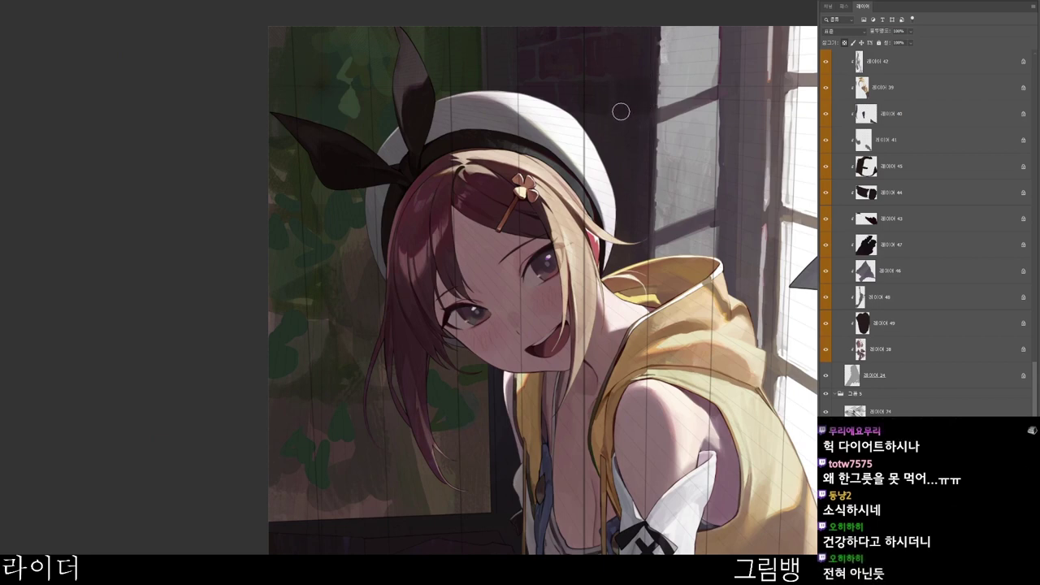
scroll(642, 81, "right", 2)
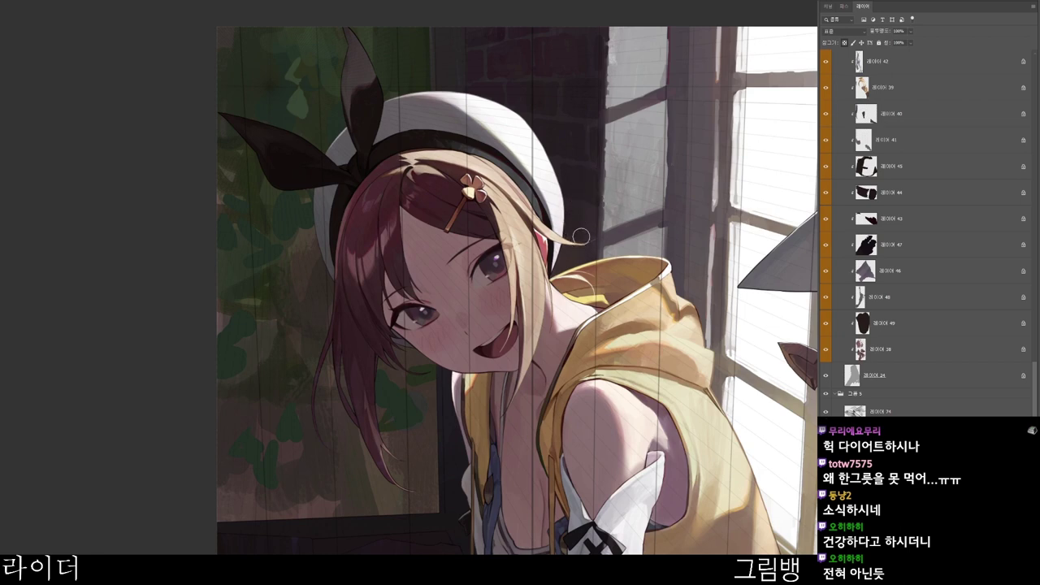
- Choose another dark painting colour, sample a wall tone and refine the brick rows beside the window frame
left_click_drag(671, 428, 605, 435)
left_click_drag(632, 552, 563, 480)
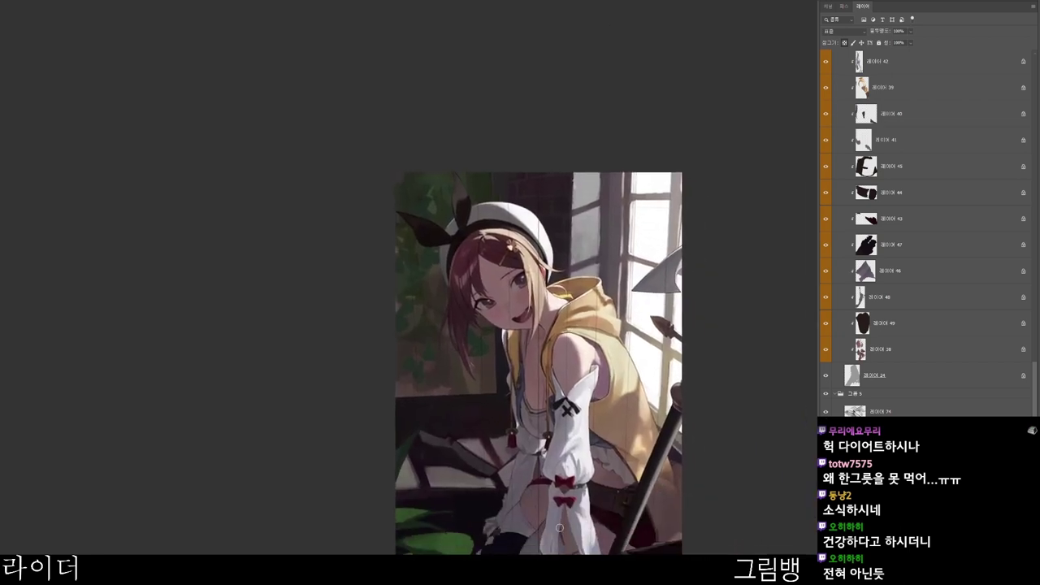
key("n")
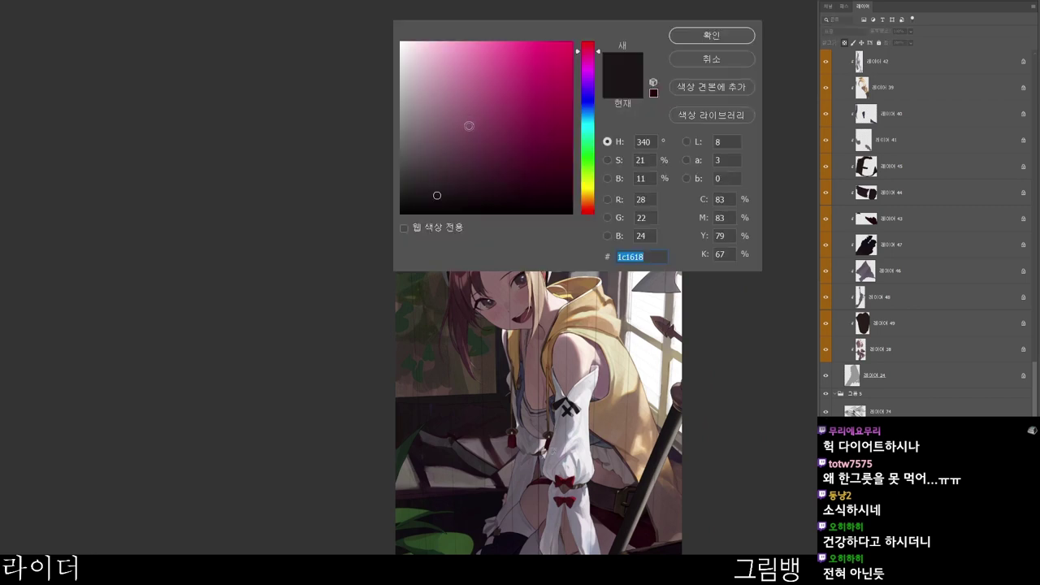
left_click(712, 35)
scroll(518, 164, "up", 4)
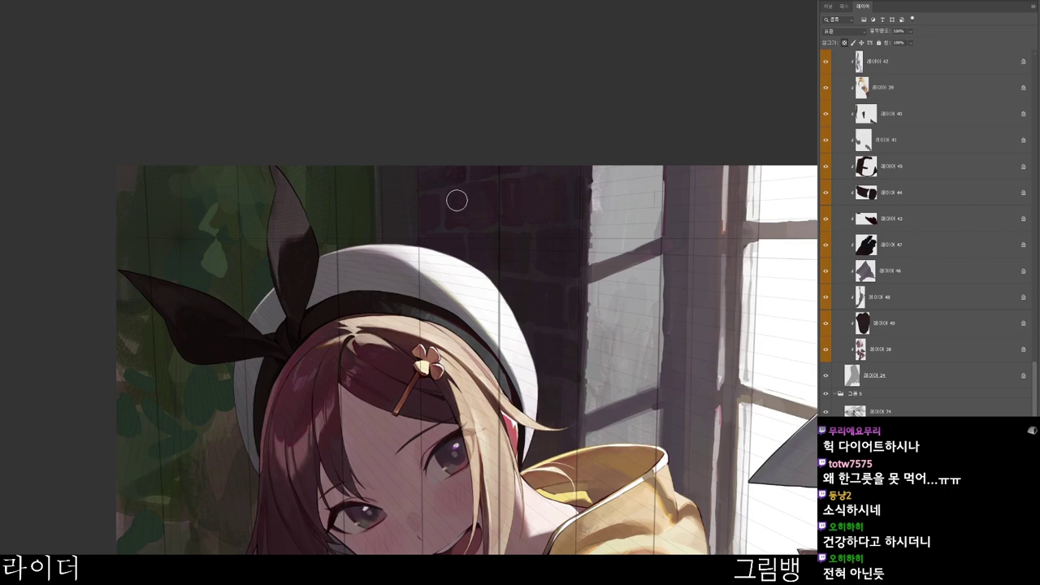
left_click(490, 178, "alt")
scroll(604, 278, "down", 2)
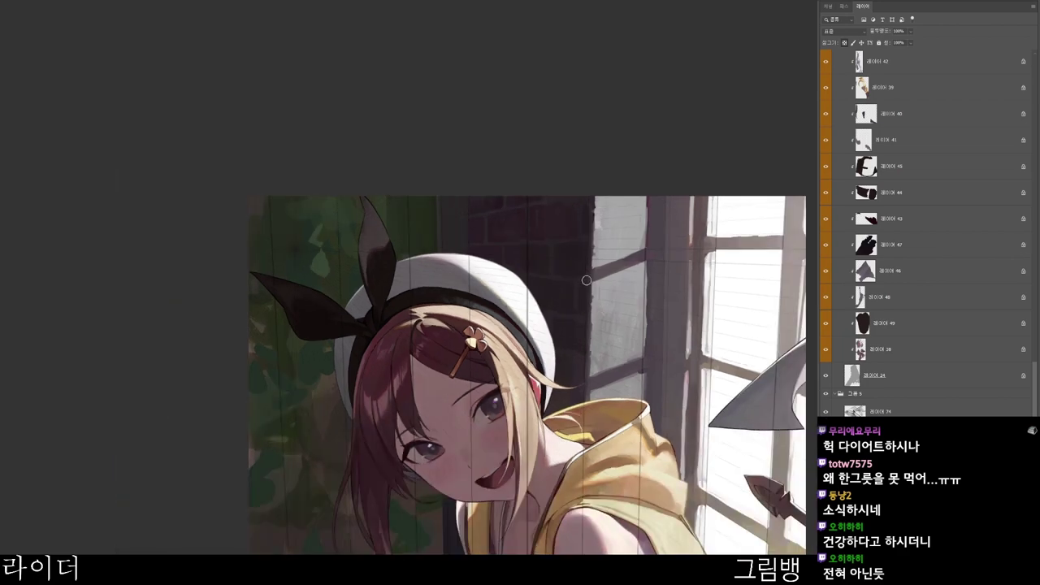
- Hide the perspective guide-line group and check the brick wall within the whole painting
scroll(587, 281, "down", 2)
left_click_drag(589, 480, 533, 319)
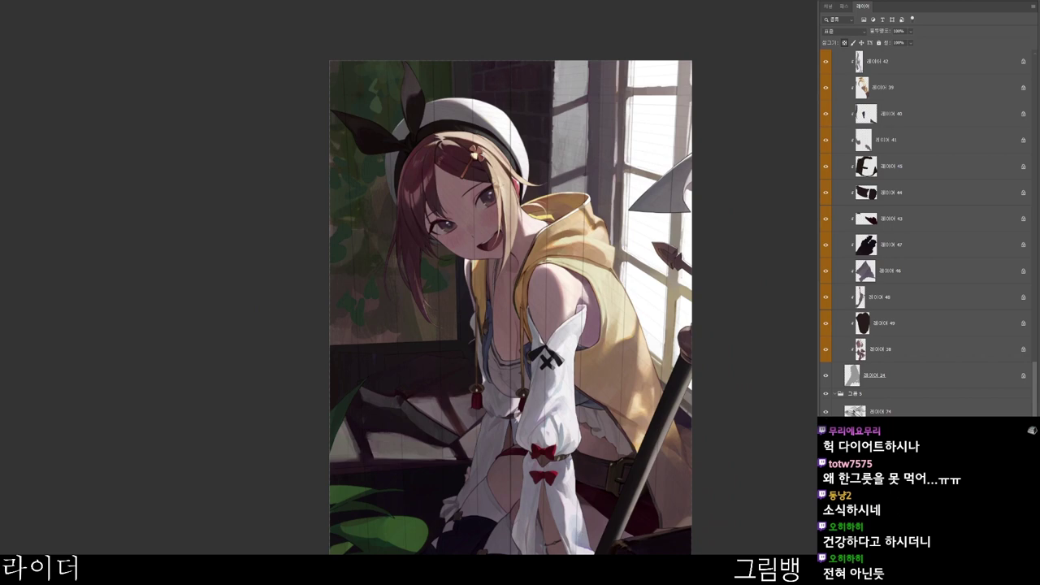
scroll(926, 233, "down", 5)
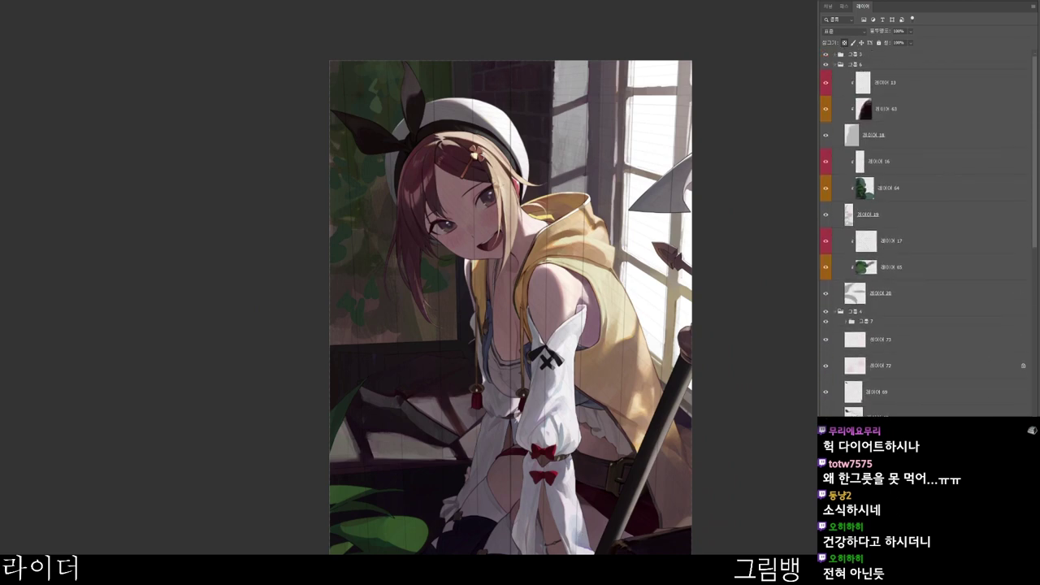
scroll(585, 388, "down", 3)
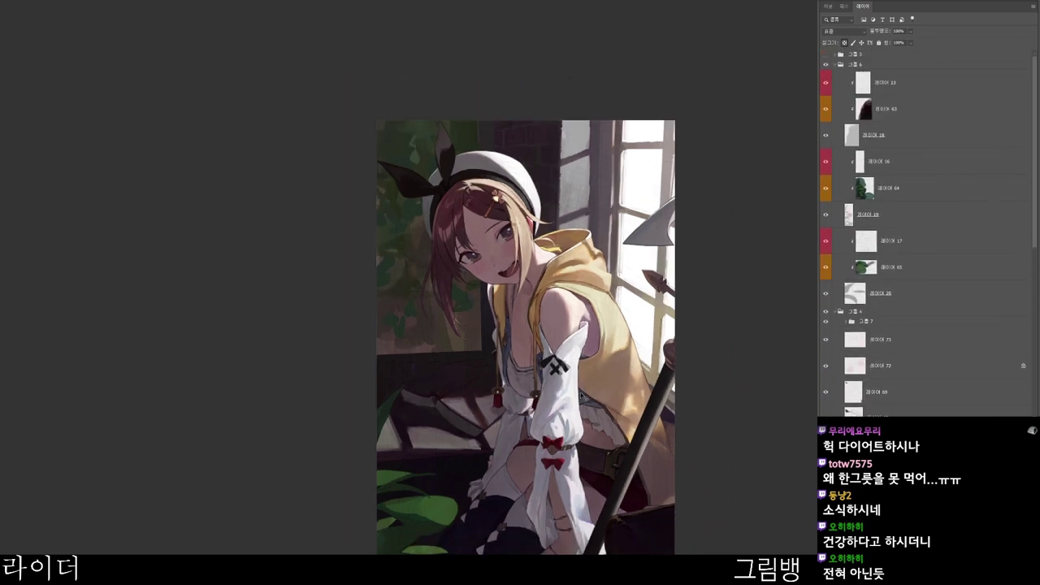
scroll(714, 451, "up", 3)
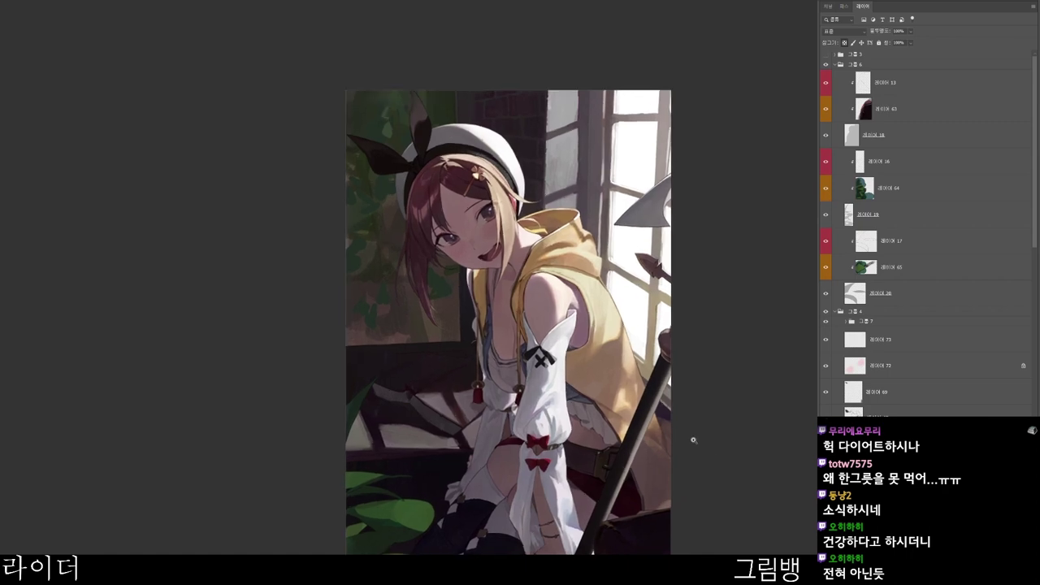
- Select the foliage background's layer, choose a very dark green and darken the greenery behind the hat ribbon
scroll(439, 274, "down", 3)
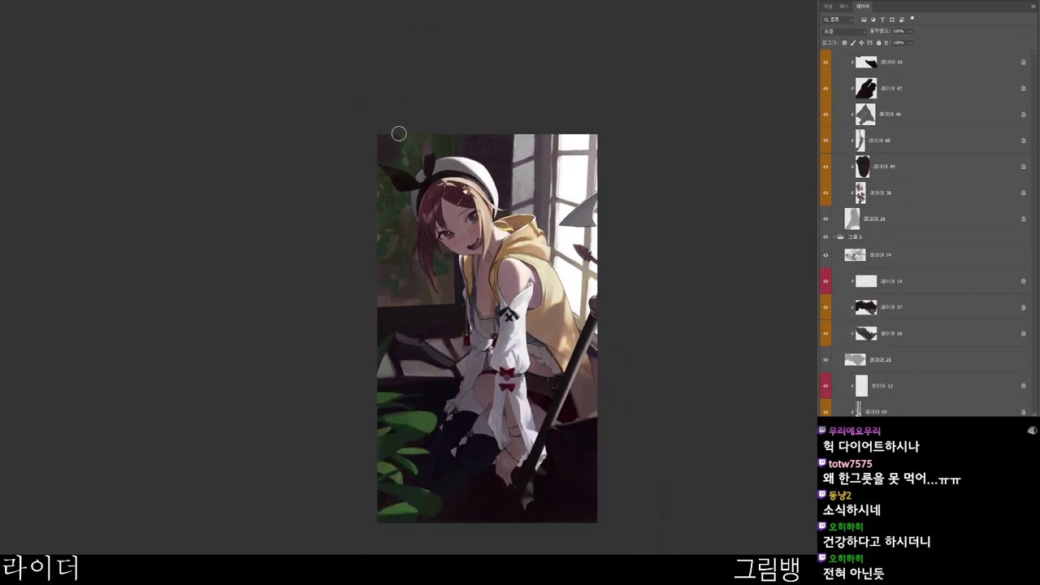
scroll(399, 134, "up", 2)
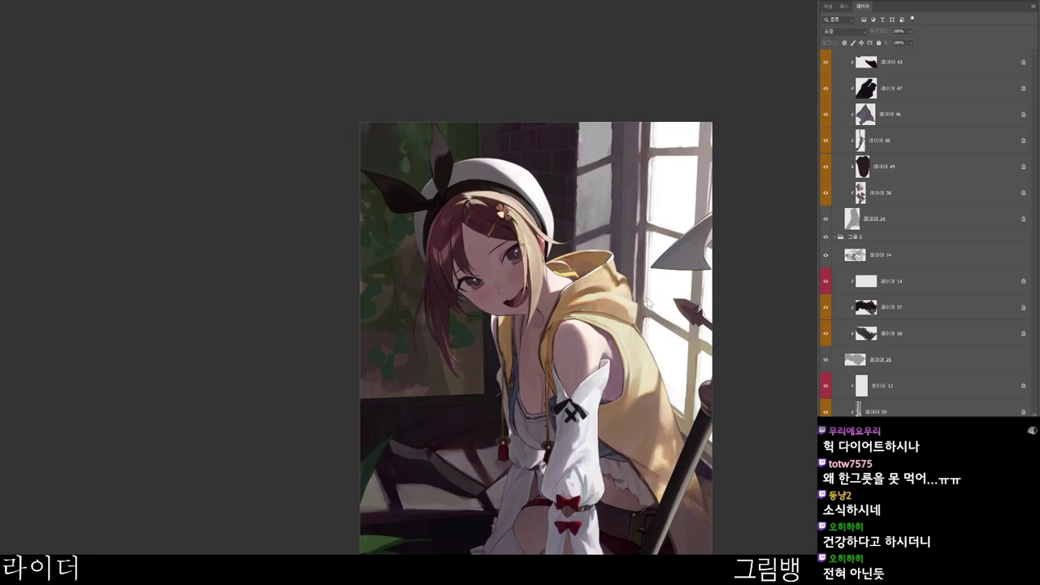
key("n")
left_click(588, 141)
left_click_drag(481, 177, 455, 200)
left_click(711, 35)
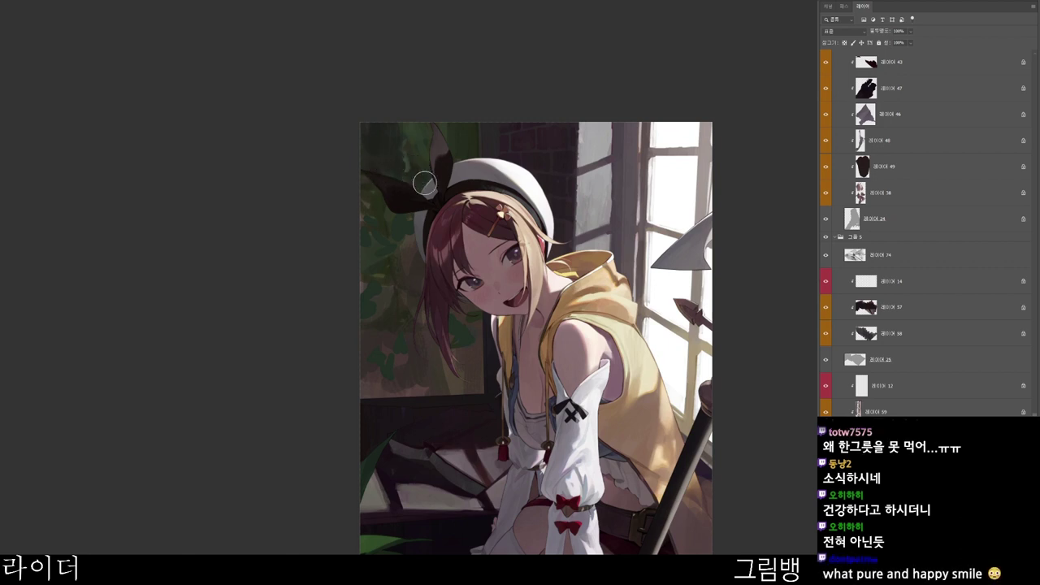
- Choose a dark reddish-brown painting colour and darken the upper edge of the foliage background up to the brick wall
key("ctrl+s")
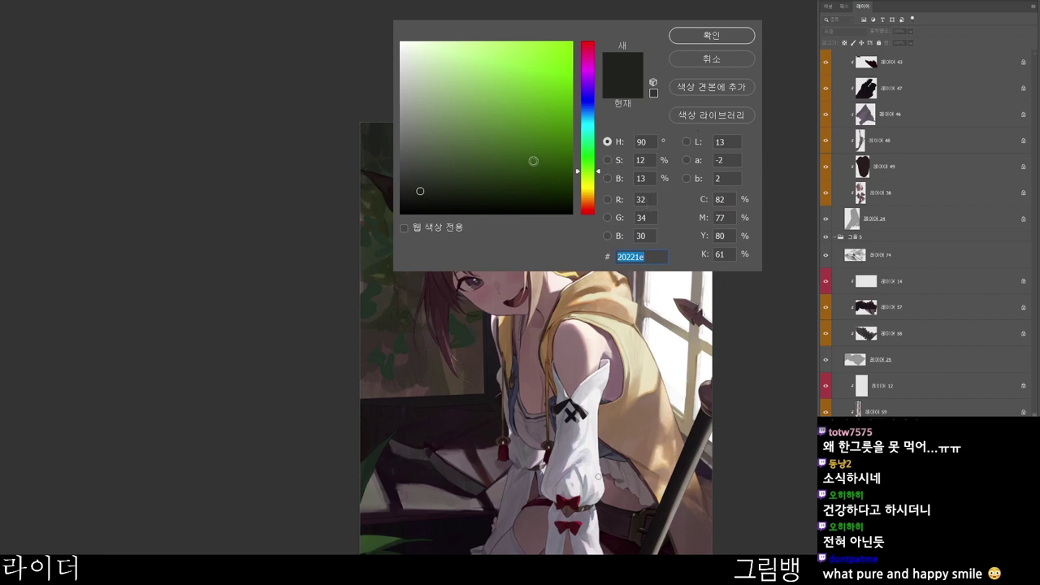
left_click(533, 182)
left_click(583, 215)
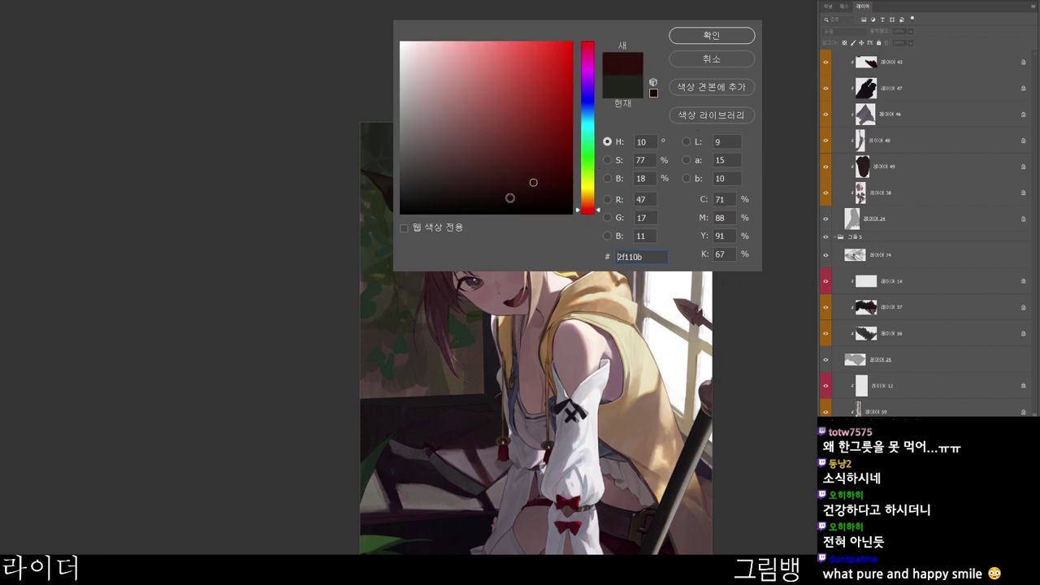
left_click(735, 36)
mouse_move(397, 127)
left_mouse_down()
mouse_move(438, 150)
mouse_move(477, 124)
left_mouse_up()
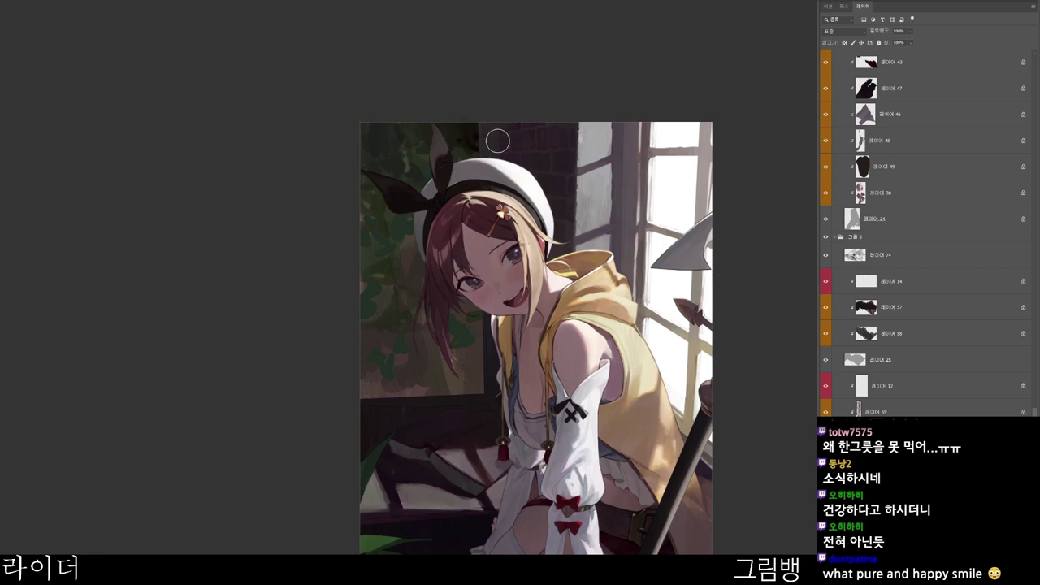
- Add a new layer at the top of 그룹 5 and paint dark strokes over the background above the hat
left_click_drag(886, 439, 886, 244)
mouse_move(484, 140)
left_mouse_down()
mouse_move(455, 134)
mouse_move(485, 131)
left_mouse_up()
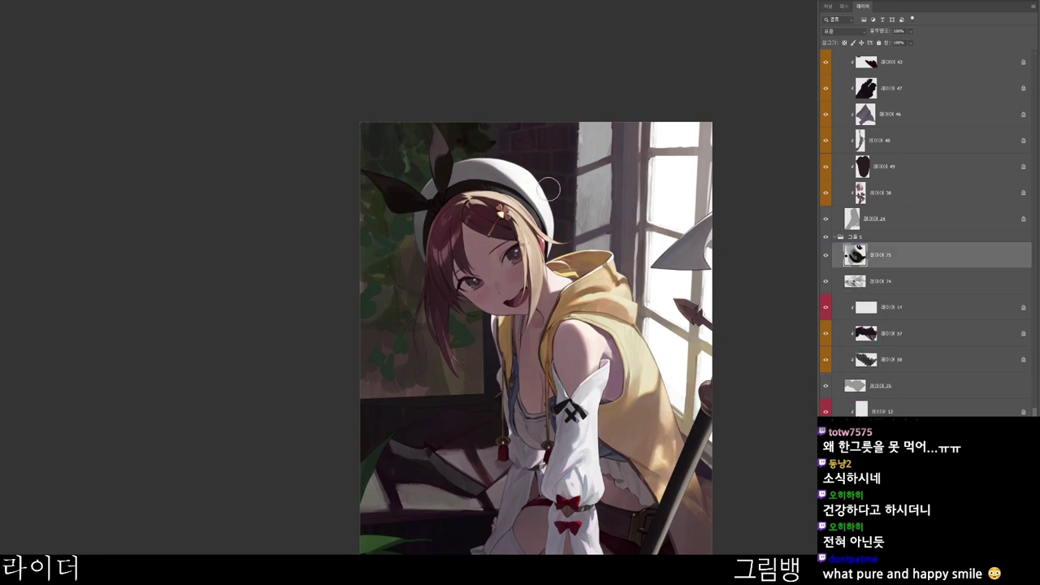
mouse_move(494, 132)
left_mouse_down()
mouse_move(514, 136)
mouse_move(512, 127)
left_mouse_up()
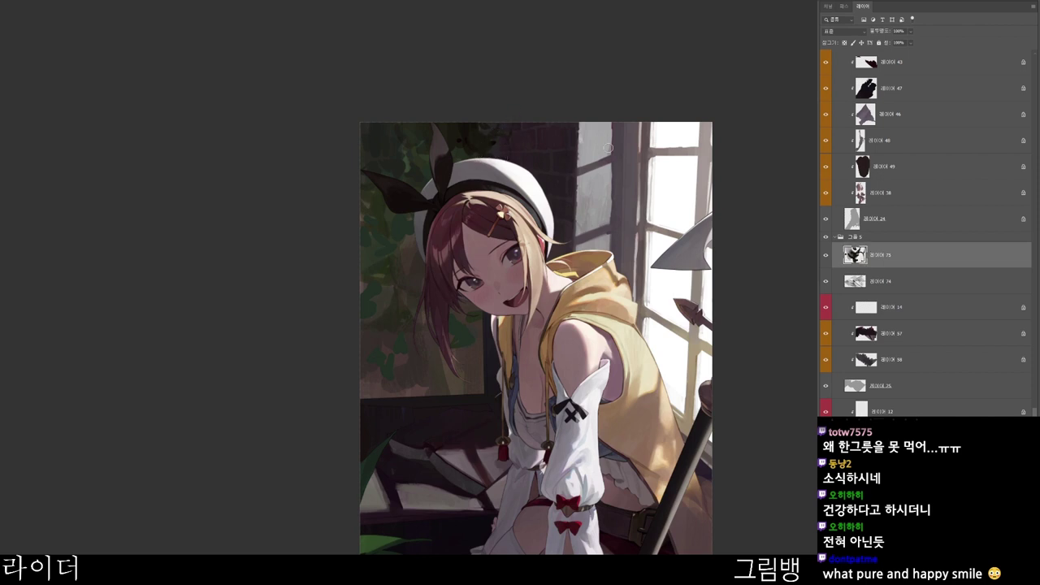
- Set the brush colour to very dark green #061704 and paint over the foliage around the hat bow and down beside the hair
key("n")
left_click(546, 198)
left_click(591, 159)
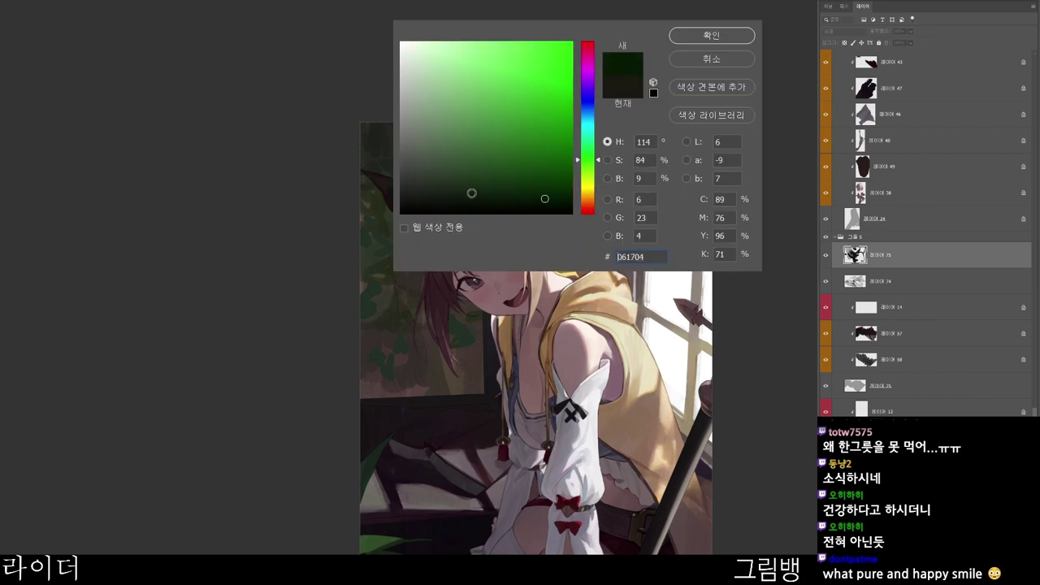
left_click(712, 35)
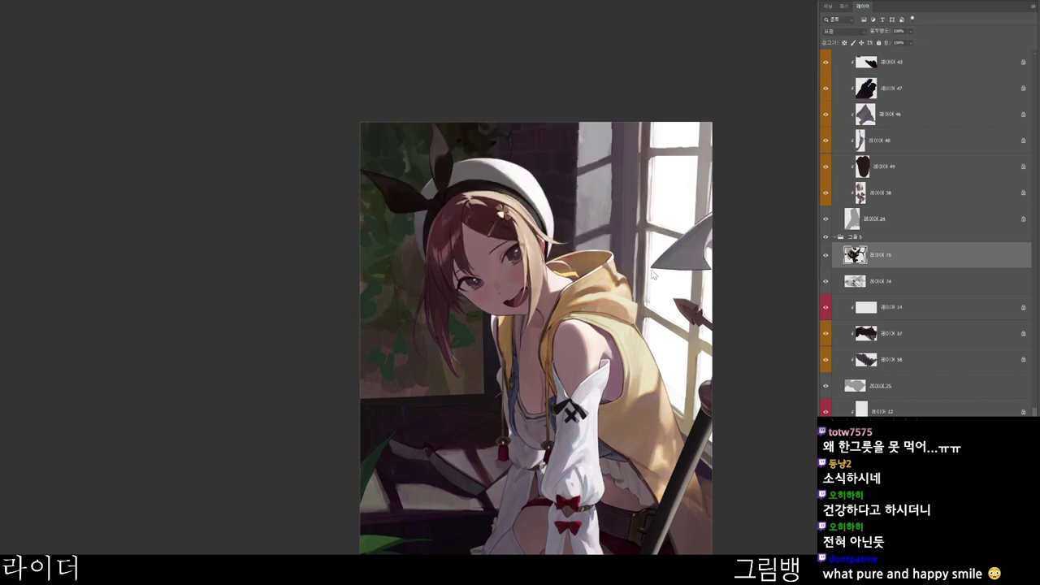
left_click_drag(413, 152, 421, 160)
left_click_drag(368, 222, 379, 228)
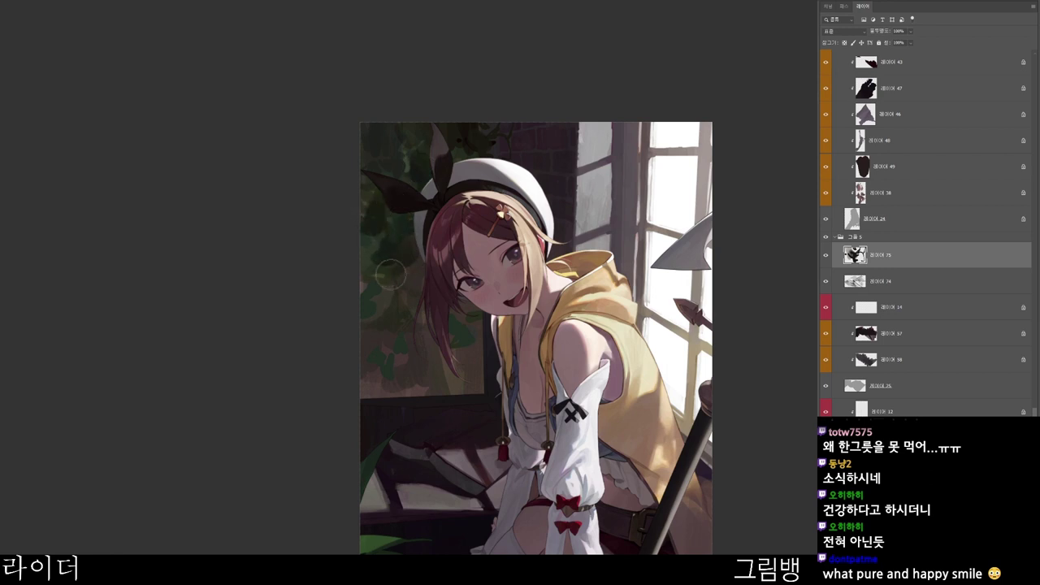
mouse_move(360, 278)
left_mouse_down()
mouse_move(377, 308)
mouse_move(378, 278)
mouse_move(402, 271)
mouse_move(419, 311)
mouse_move(411, 352)
mouse_move(424, 339)
mouse_move(421, 371)
left_mouse_up()
- Set the brush colour to dark grey #201b1d and subdue the foliage behind the character with broad dark strokes
scroll(471, 353, "down", 2)
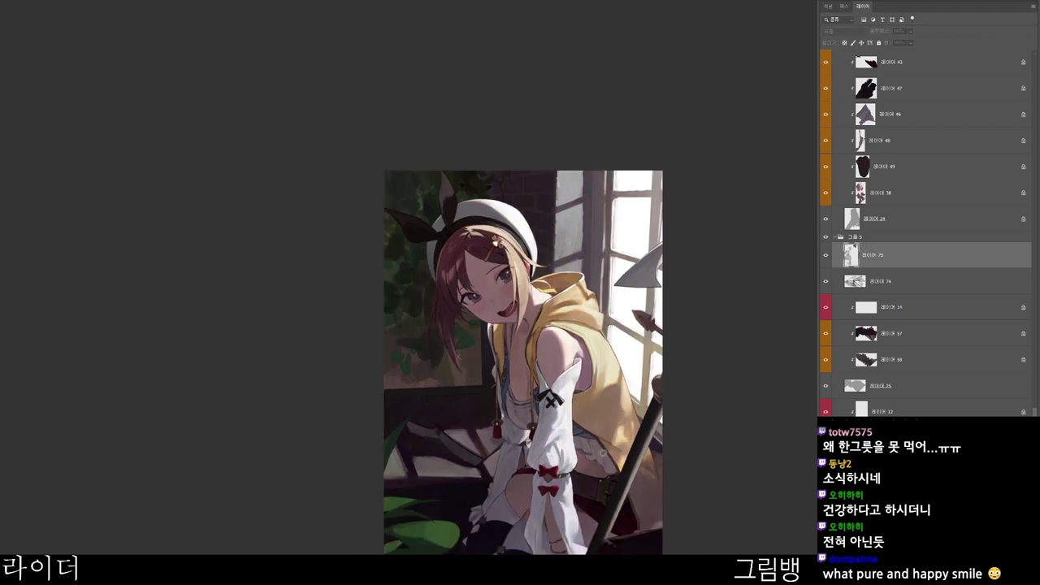
key("n")
left_click(474, 186)
left_click(584, 114)
left_click(425, 193)
left_click(587, 55)
left_click(710, 36)
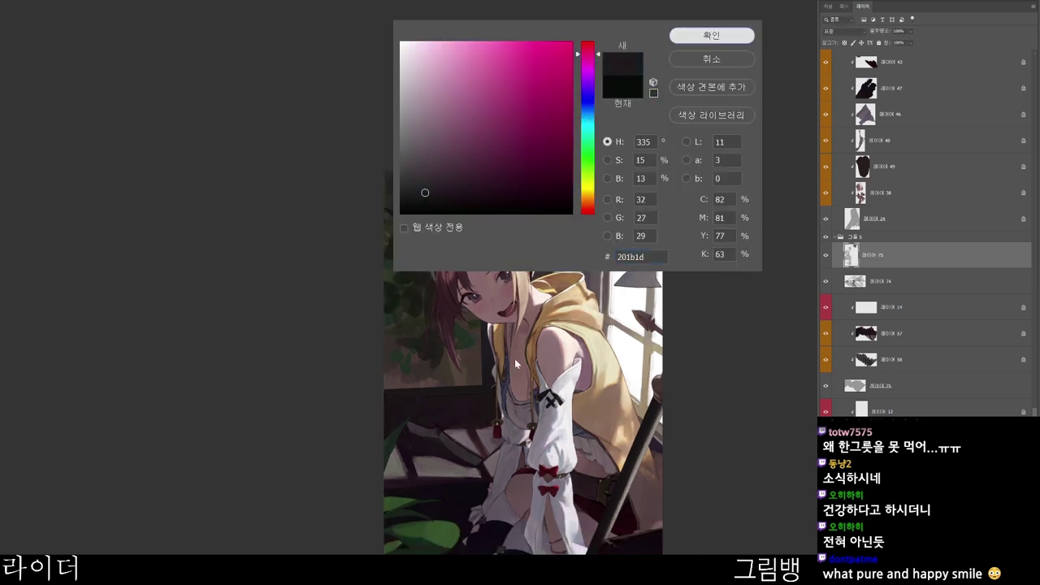
key("Return")
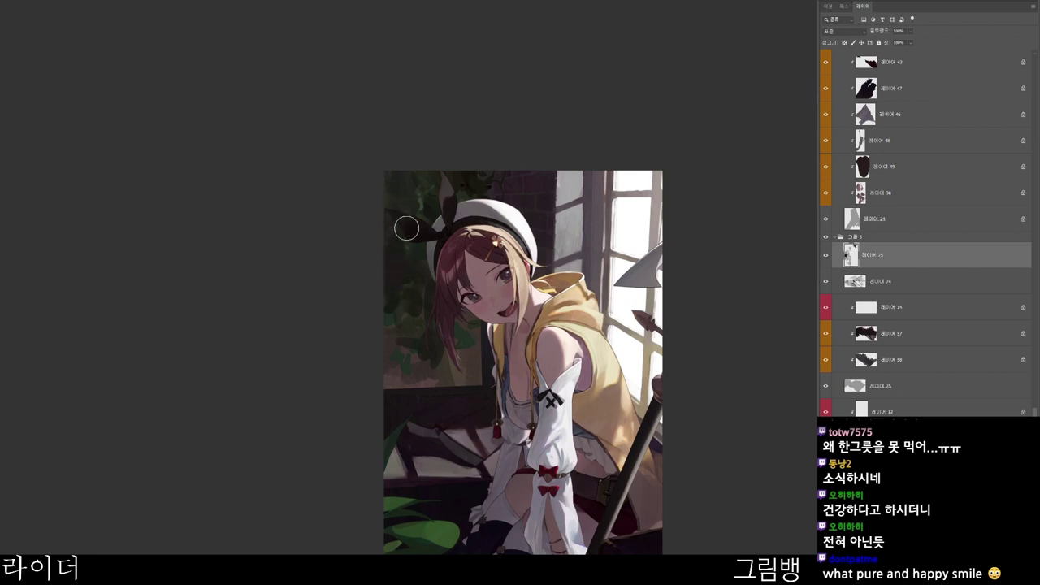
left_click_drag(380, 338, 394, 351)
left_click_drag(449, 331, 451, 353)
mouse_move(419, 197)
left_mouse_down()
mouse_move(444, 315)
mouse_move(465, 322)
mouse_move(438, 359)
mouse_move(385, 383)
mouse_move(422, 371)
mouse_move(437, 382)
mouse_move(468, 375)
mouse_move(471, 313)
mouse_move(470, 380)
mouse_move(401, 363)
mouse_move(426, 366)
mouse_move(461, 351)
mouse_move(503, 393)
mouse_move(427, 341)
mouse_move(421, 361)
mouse_move(478, 380)
left_mouse_up()
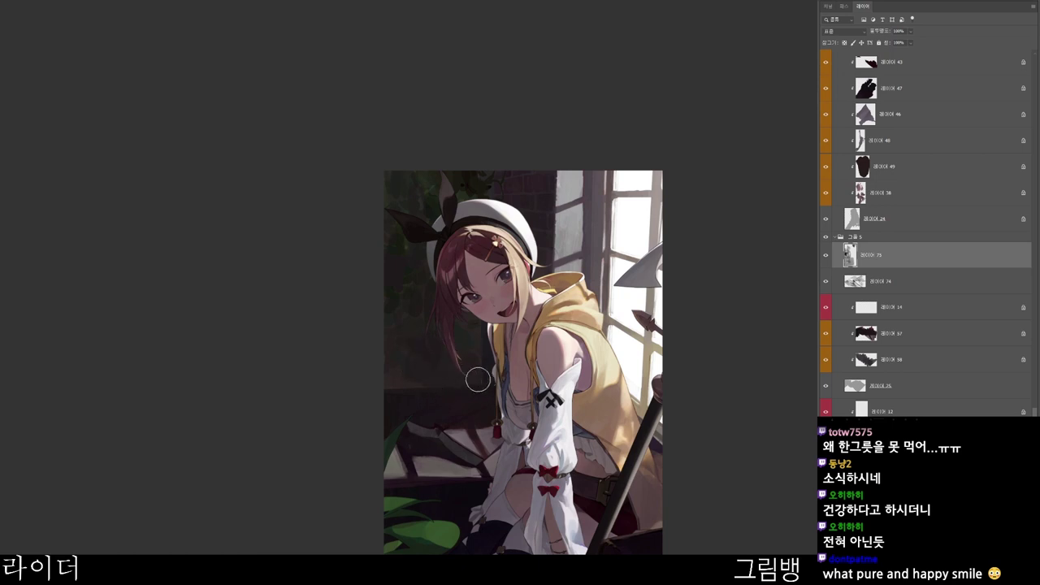
- Sample the dark tone of the ledge and blend the wall area between the hair and the vest, varying the brush size
left_click(468, 390, "alt")
mouse_move(483, 327)
left_mouse_down()
mouse_move(460, 346)
mouse_move(465, 361)
left_mouse_up()
key("bracketright")
key("bracketright")
key("bracketright")
key("bracketright")
key("bracketleft")
key("bracketleft")
key("bracketleft")
key("bracketleft")
left_click(738, 39)
key("bracketright")
key("bracketright")
key("bracketright")
key("bracketright")
key("bracketleft")
key("bracketleft")
key("bracketleft")
key("bracketleft")
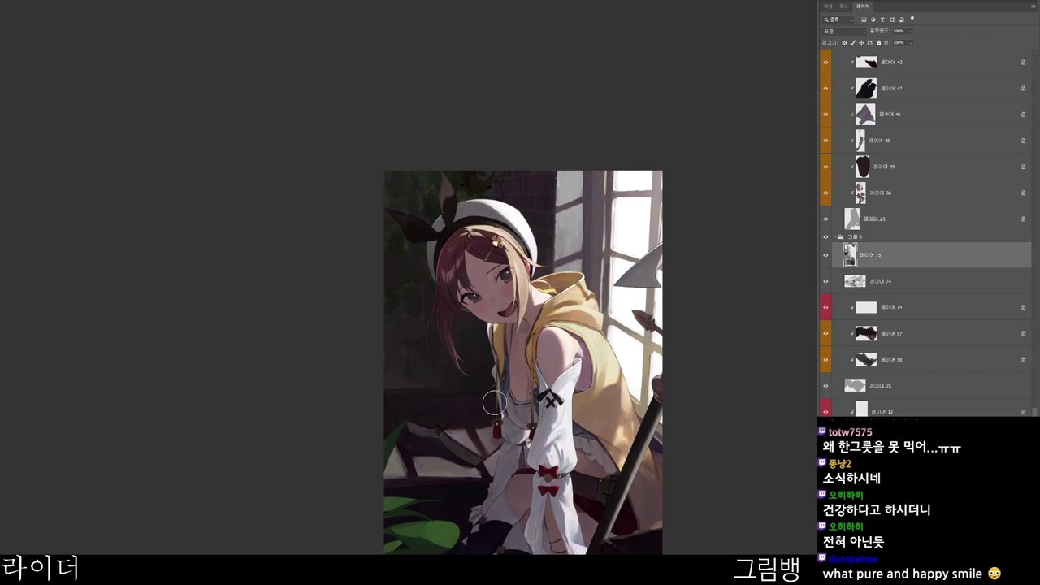
- Set the brush colour to near-black #0a0708 and darken the wall and ledge below the hair
scroll(493, 403, "up", 1)
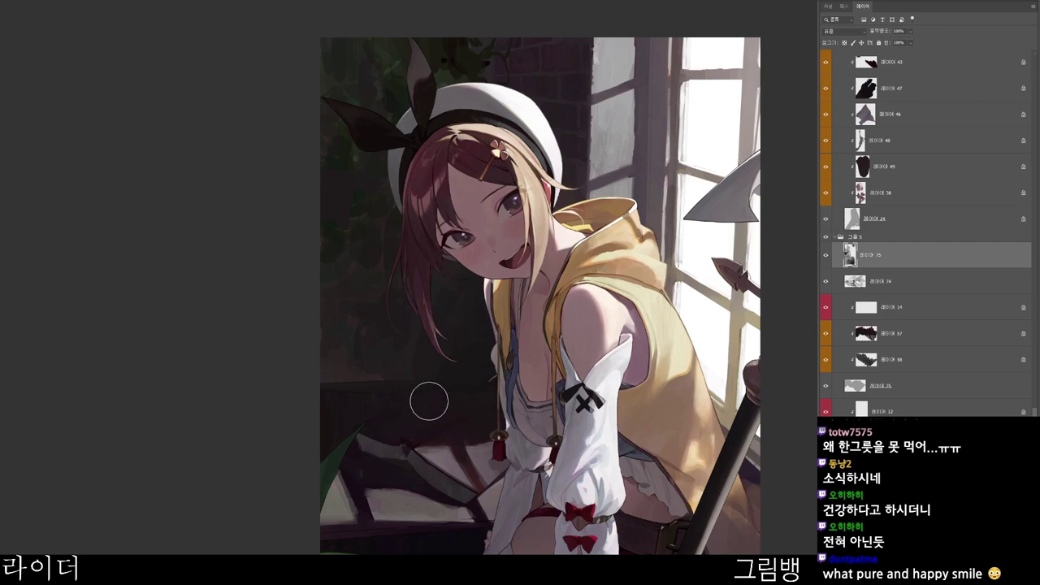
scroll(565, 349, "down", 1)
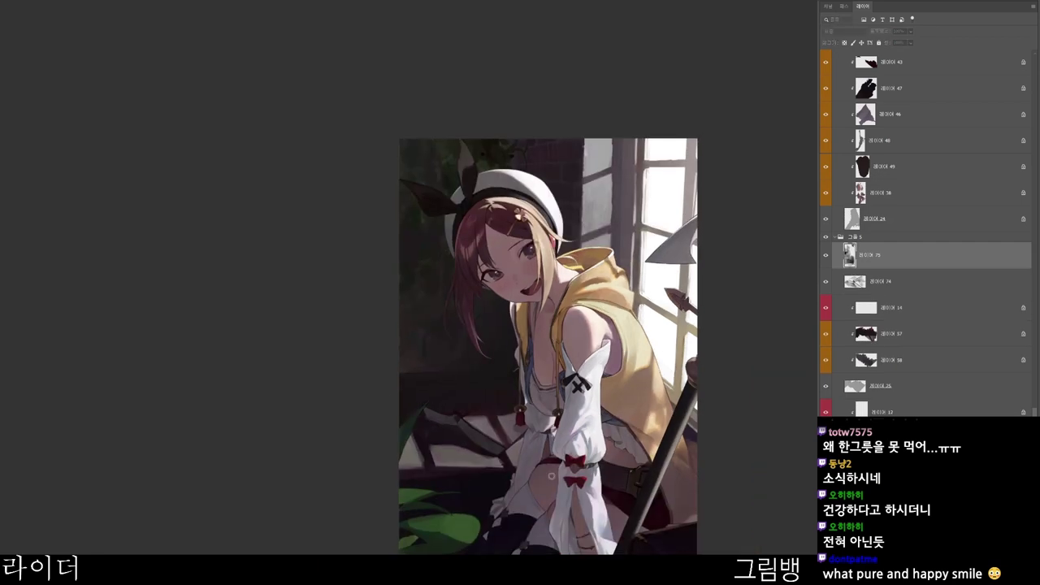
key("n")
left_click(693, 41)
scroll(528, 330, "up", 1)
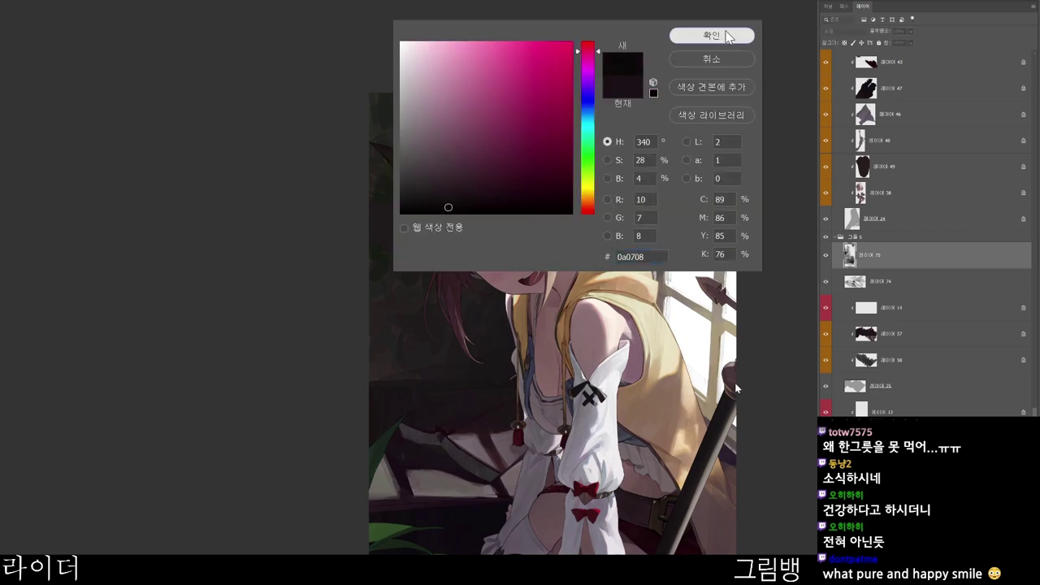
left_click(731, 35)
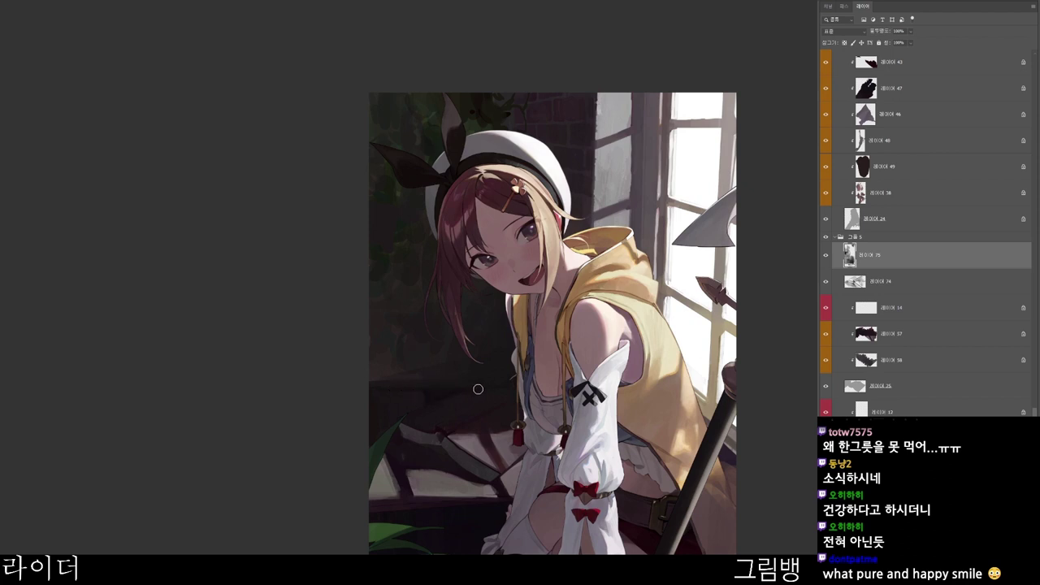
scroll(542, 390, "down", 1)
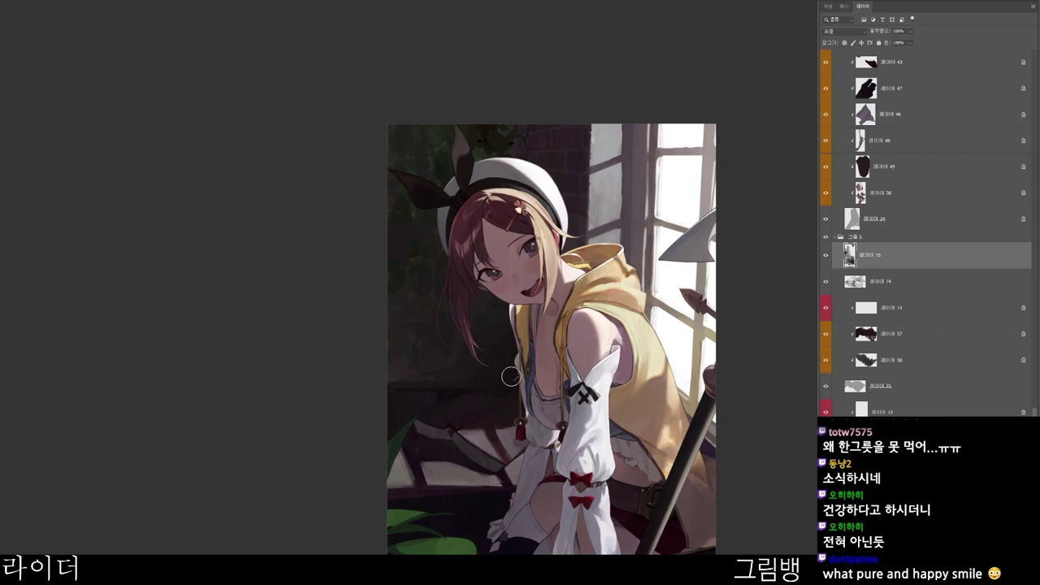
scroll(574, 305, "down", 1)
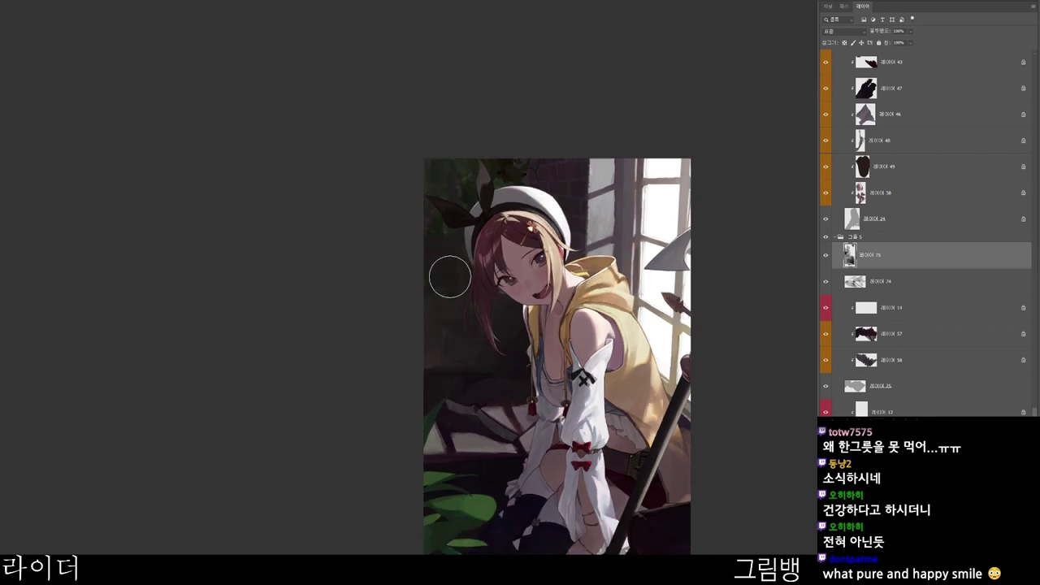
- Set the brush colour to greenish black #0a0b09 and deepen the shadowed wall beside the hair
key("n")
left_click(500, 192)
left_click(588, 168)
left_click(432, 206)
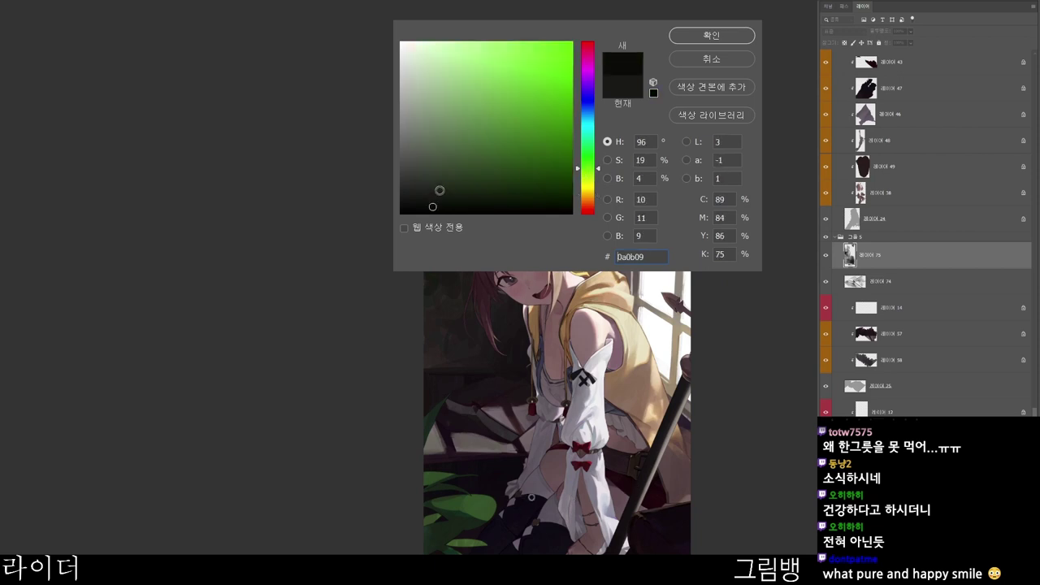
left_click(706, 37)
key("Return")
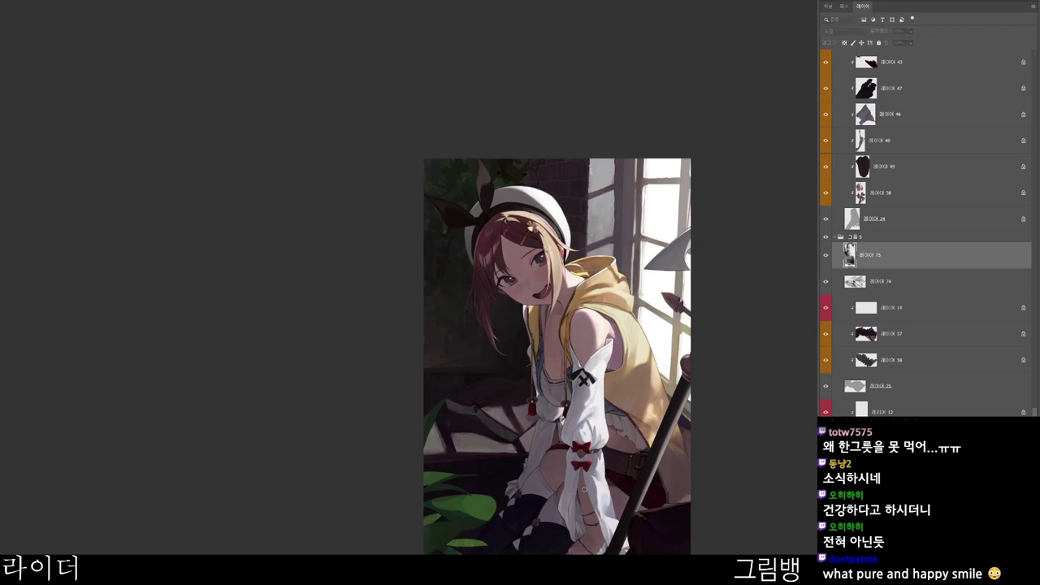
- Choose a mid green and lasso a trail of small leaf shapes on the dark wall beside the hair
left_click_drag(497, 118, 483, 130)
left_click(714, 34)
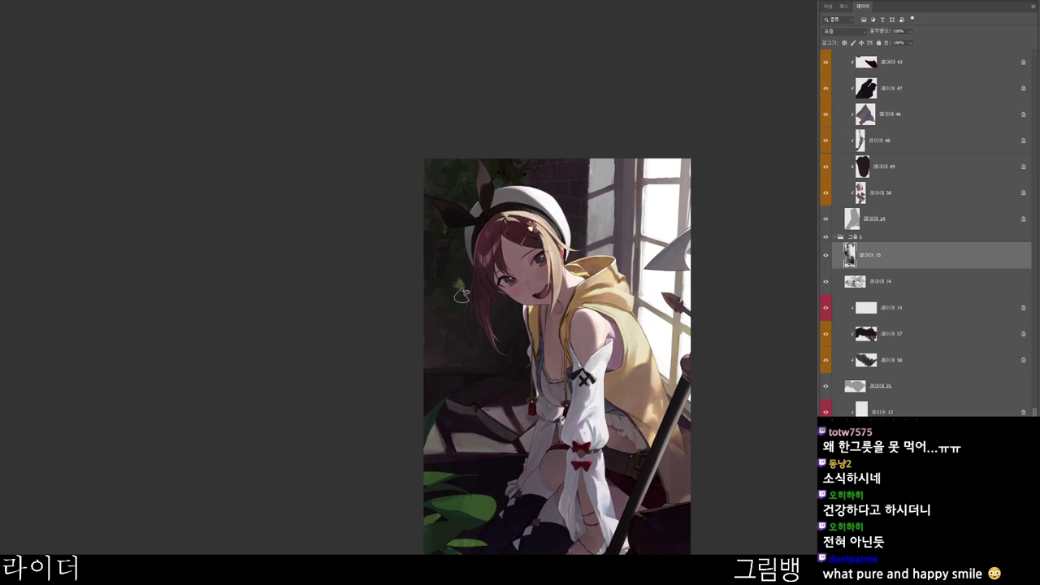
left_click_drag(469, 287, 463, 285)
mouse_move(439, 259)
left_mouse_down()
mouse_move(440, 297)
mouse_move(435, 289)
mouse_move(468, 311)
mouse_move(464, 338)
mouse_move(462, 328)
mouse_move(478, 347)
left_mouse_up()
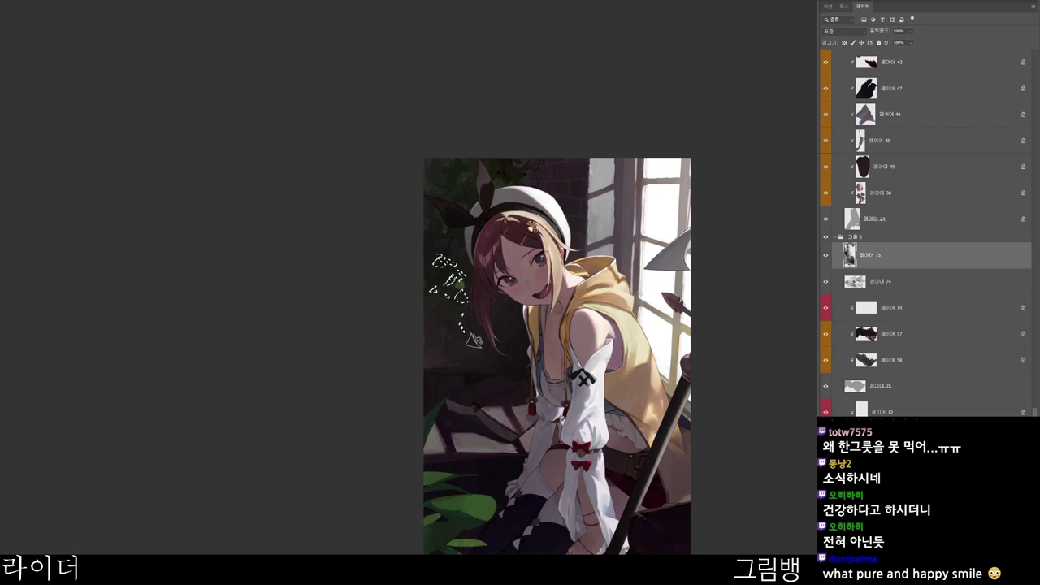
left_click_drag(486, 308, 493, 312)
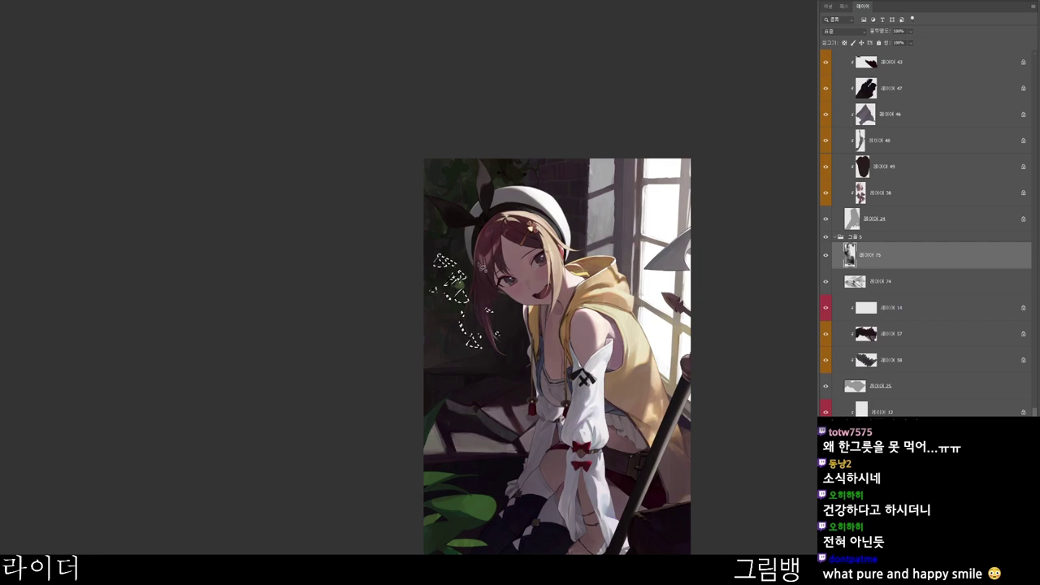
left_click_drag(447, 234, 465, 248)
- Fill the leaf-shaped selections with the green on a new layer and clear the selection
key("ctrl+shift+n")
key("Return")
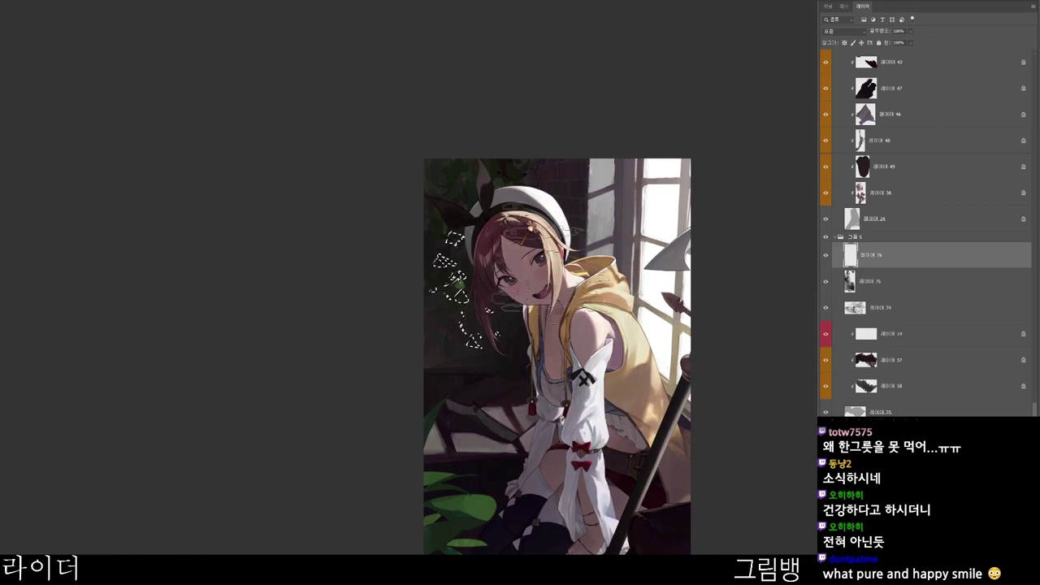
left_click_drag(440, 243, 463, 260)
key("ctrl+d")
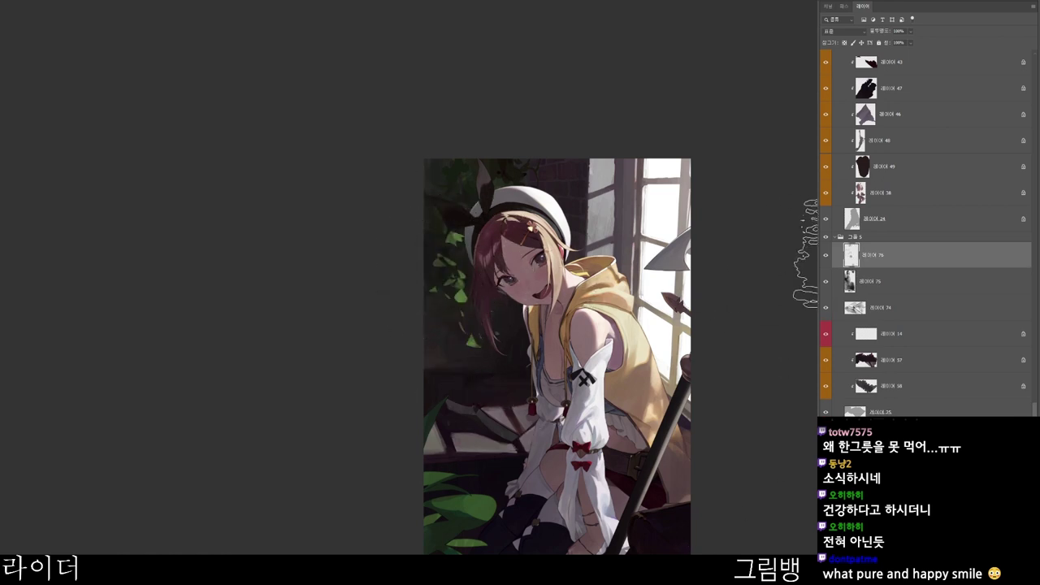
- Set the brush colour to dark green #2e3b21 and shade the new leaves with the layer's transparent pixels locked
left_click_drag(619, 479, 583, 436)
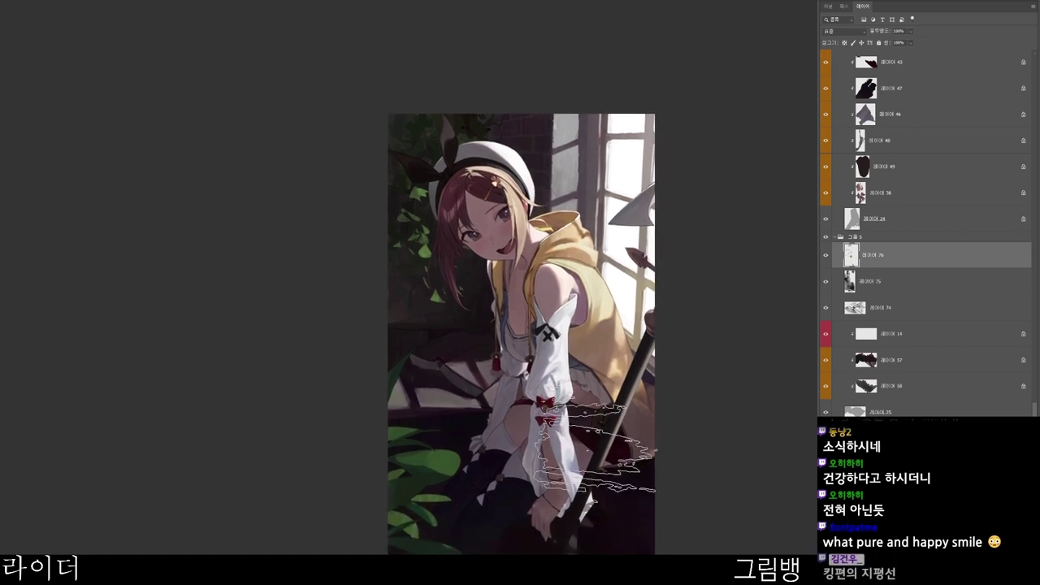
key("n")
left_click(482, 130)
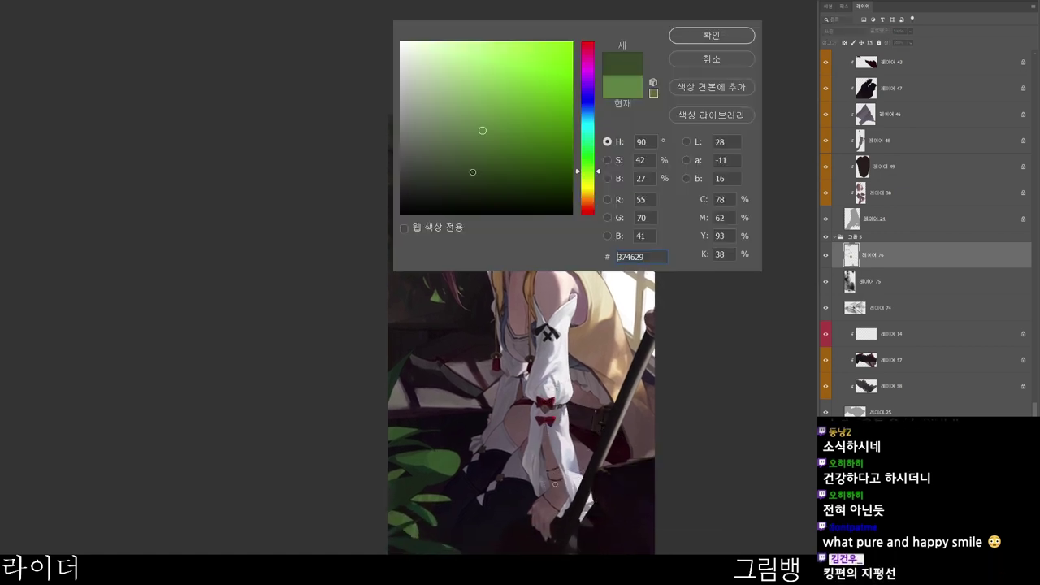
left_click(731, 36)
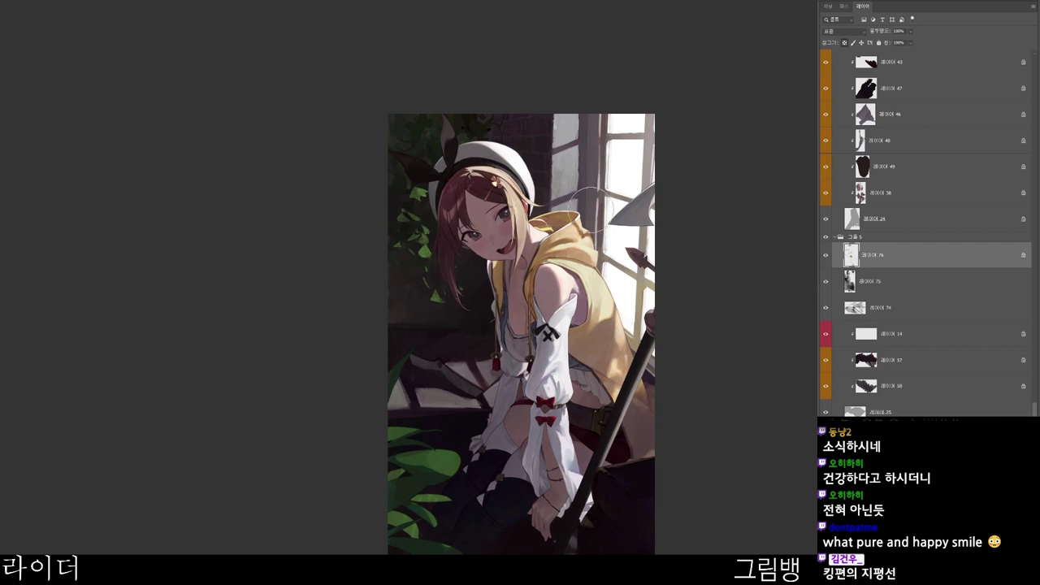
- Choose a darker, yellower olive and tone down parts of the new leaves
key("n")
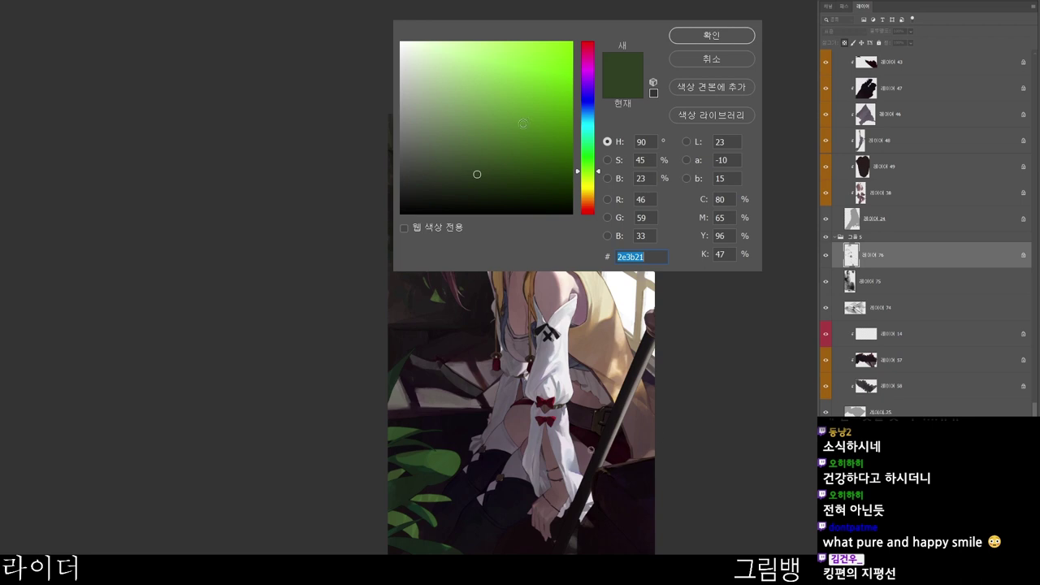
left_click(477, 168)
left_click(581, 189)
left_click(465, 190)
left_click(683, 34)
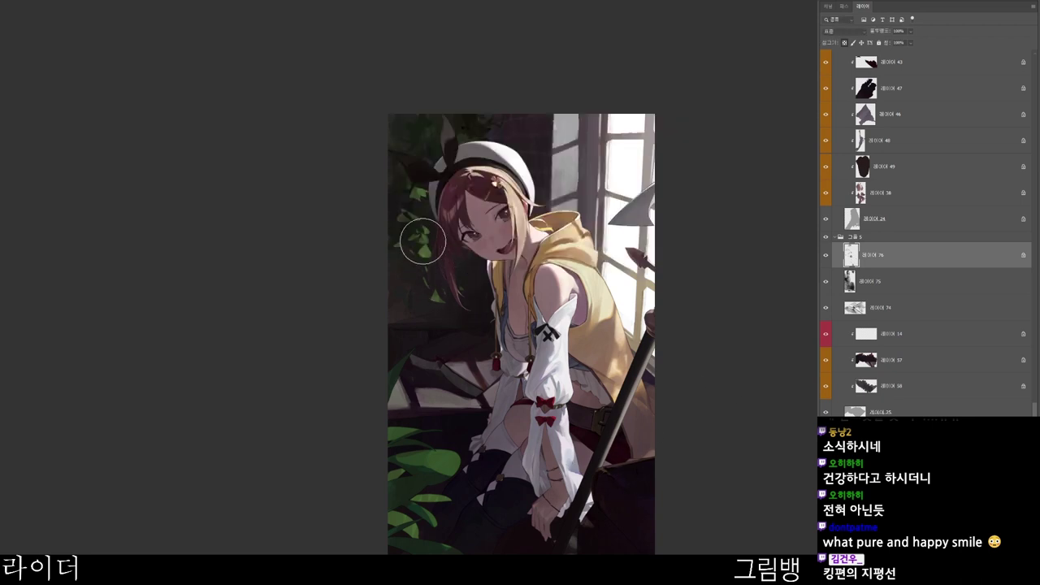
- Change the brush colour to dark reddish brown #251519
left_click_drag(598, 532, 623, 493)
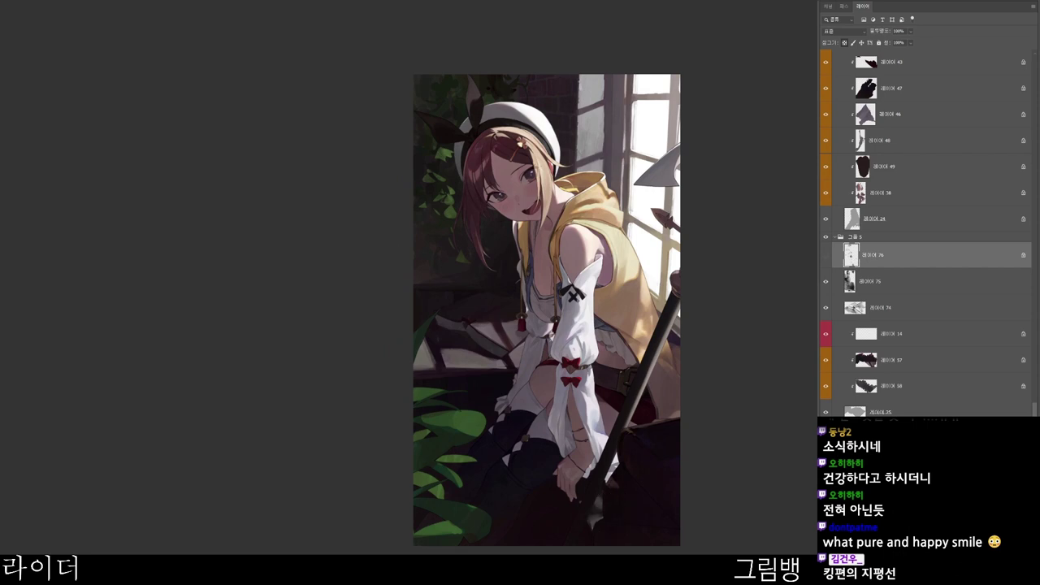
key("n")
left_click_drag(475, 282, 477, 252)
key("n")
left_click(479, 203)
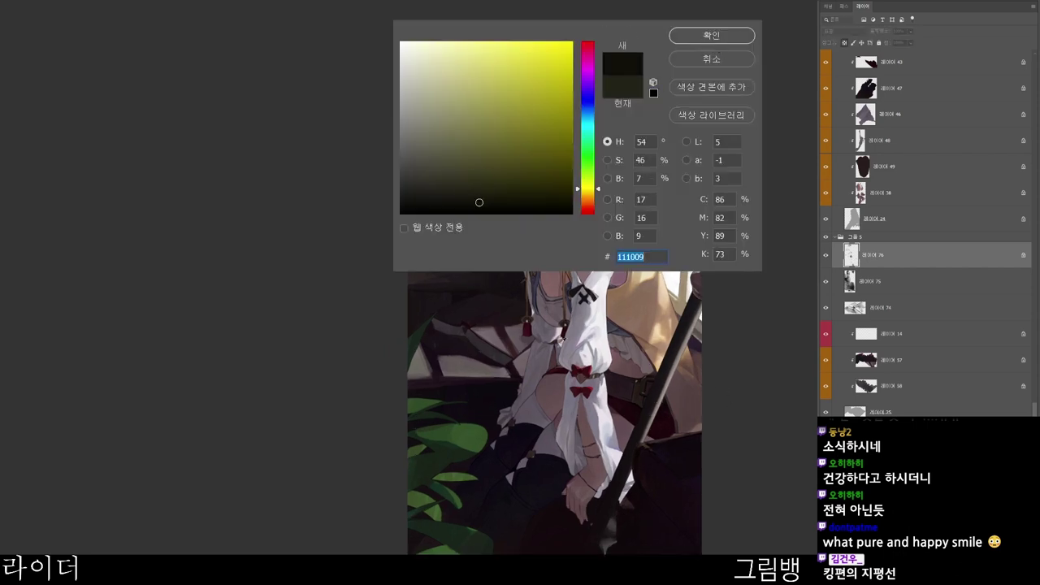
type("a")
left_click(587, 50)
left_click_drag(442, 200, 477, 190)
left_click(712, 38)
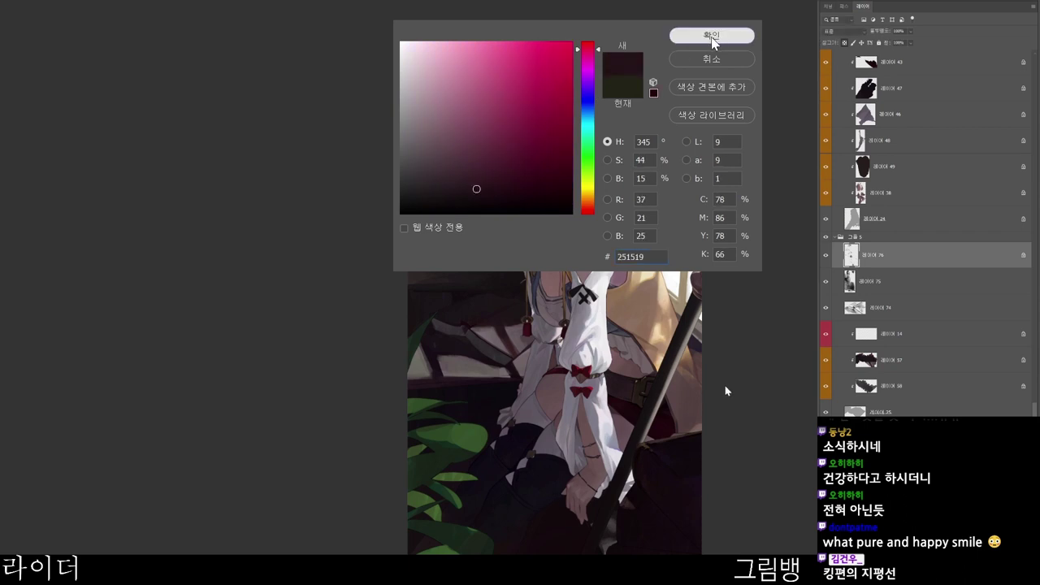
left_click(712, 37)
- Add another layer above the leaves and paint the wall below them with a dark tone sampled from the ledge
key("ctrl+shift+alt+n")
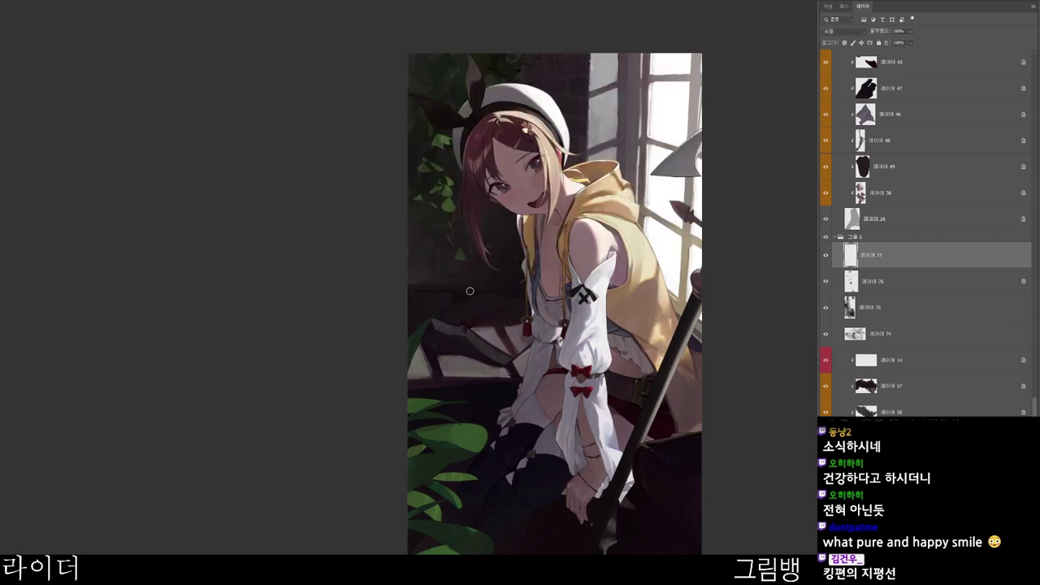
left_click(460, 294, "alt")
mouse_move(473, 266)
left_mouse_down()
mouse_move(462, 291)
mouse_move(461, 261)
mouse_move(486, 268)
left_mouse_up()
- Shift the brush colour's hue to a very dark blue for the shadowed wall
key("n")
left_click(473, 201)
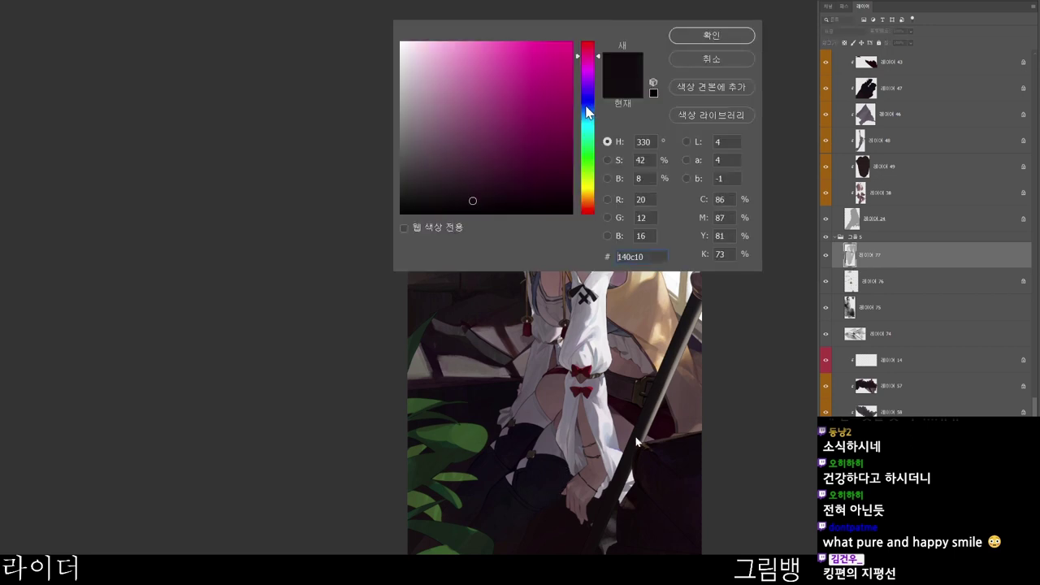
left_click(587, 109)
left_click(710, 39)
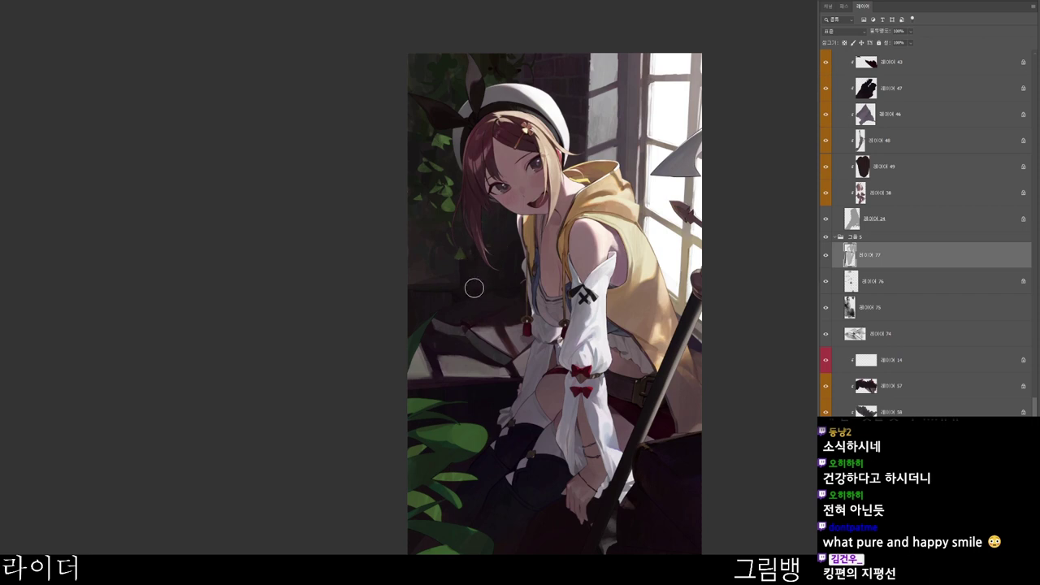
- Set the brush colour to dark brown #1c1713 and paint the wall between the character's hair and chest
key("F12")
left_click(558, 193)
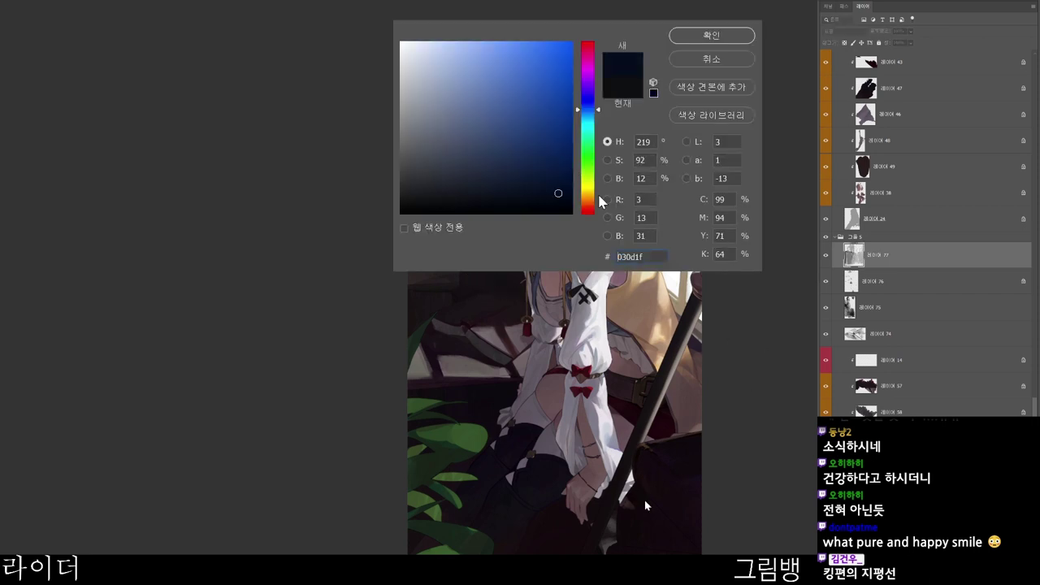
left_click(589, 212)
left_click(489, 198)
left_click(588, 201)
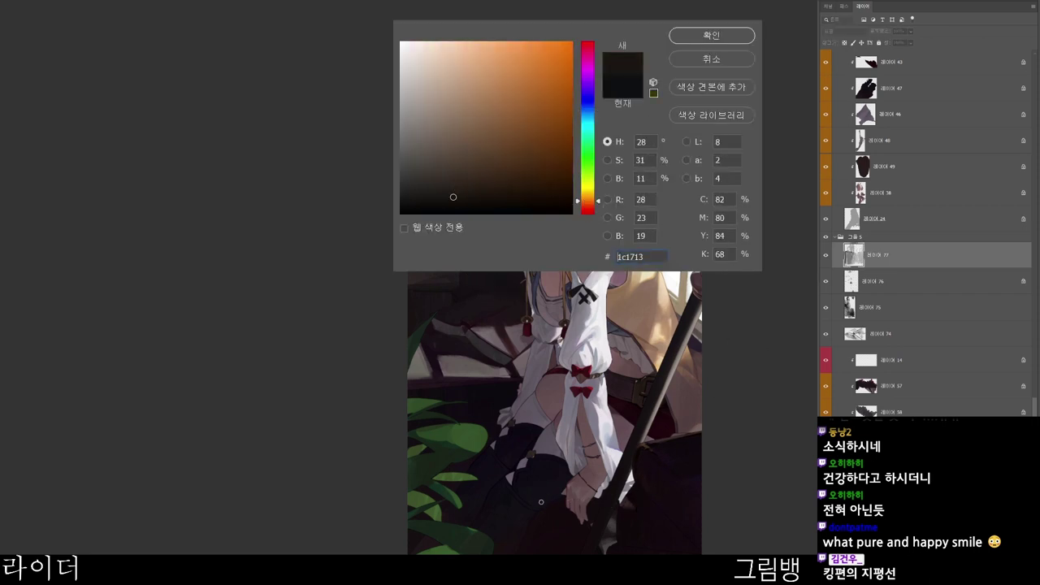
left_click(711, 36)
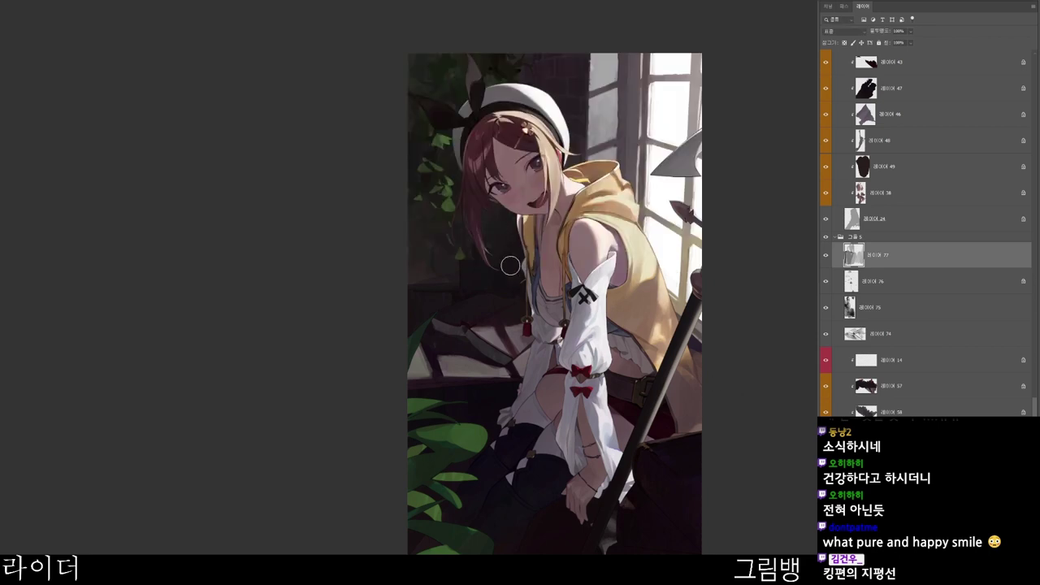
left_click_drag(509, 230, 509, 285)
- Choose a darker, more saturated brown and blend the wall below the hair, using a tone sampled from it
key("n")
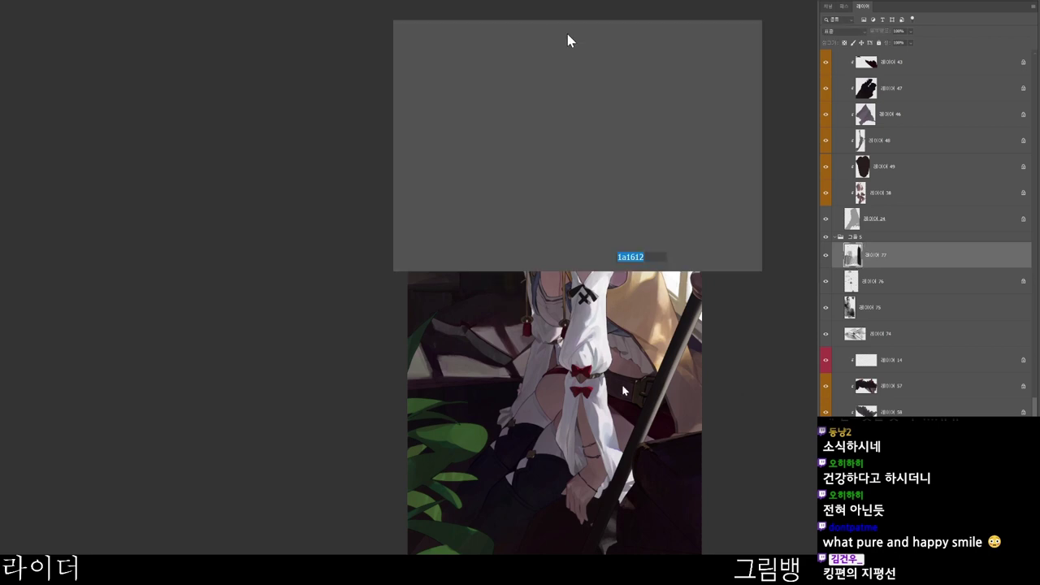
left_click(531, 207)
left_click(697, 34)
key("Return")
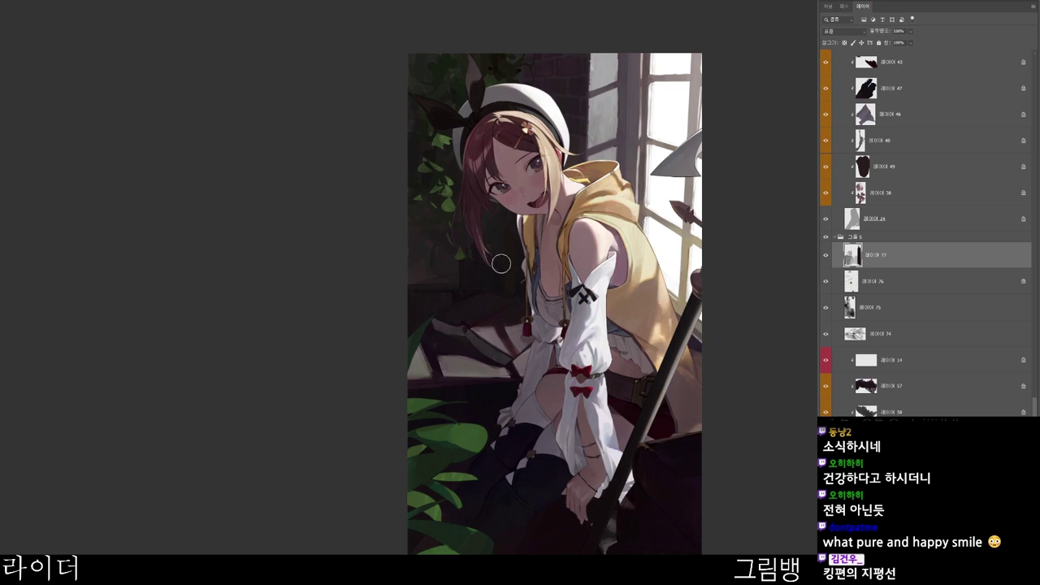
mouse_move(496, 287)
left_mouse_down()
mouse_move(506, 239)
mouse_move(514, 265)
mouse_move(526, 236)
mouse_move(500, 246)
mouse_move(507, 253)
mouse_move(523, 234)
mouse_move(512, 256)
left_mouse_up()
left_click(497, 238, "alt")
mouse_move(489, 216)
left_mouse_down()
mouse_move(503, 222)
mouse_move(532, 278)
left_mouse_up()
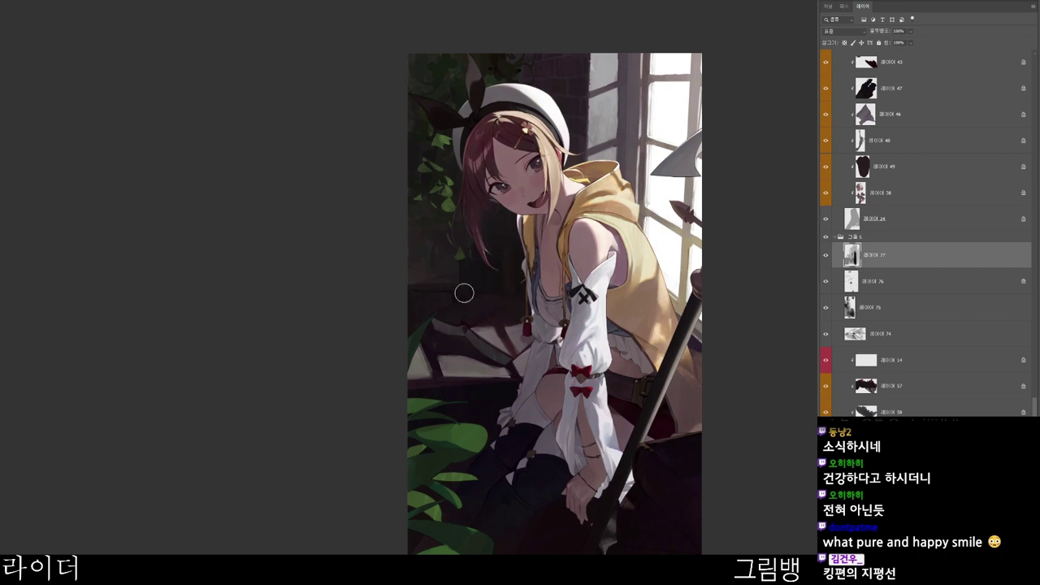
- Darken the wall below the hanging leaves and paint above the pale ledge with brush colour #130b0b
left_click_drag(440, 283, 455, 255)
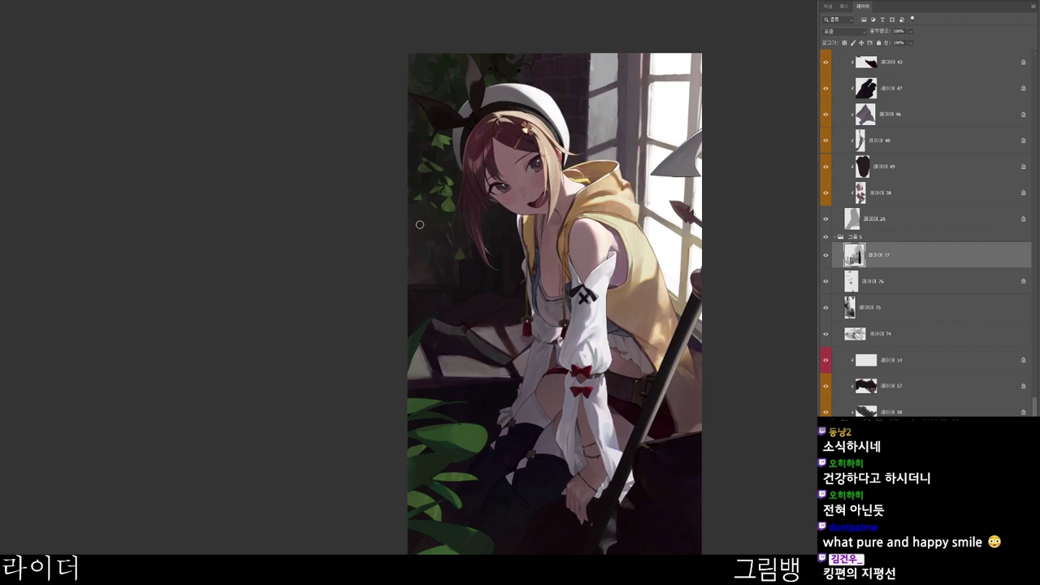
left_click_drag(419, 225, 418, 249)
mouse_move(878, 255)
left_mouse_down()
mouse_move(877, 294)
mouse_move(877, 244)
left_mouse_up()
key("n")
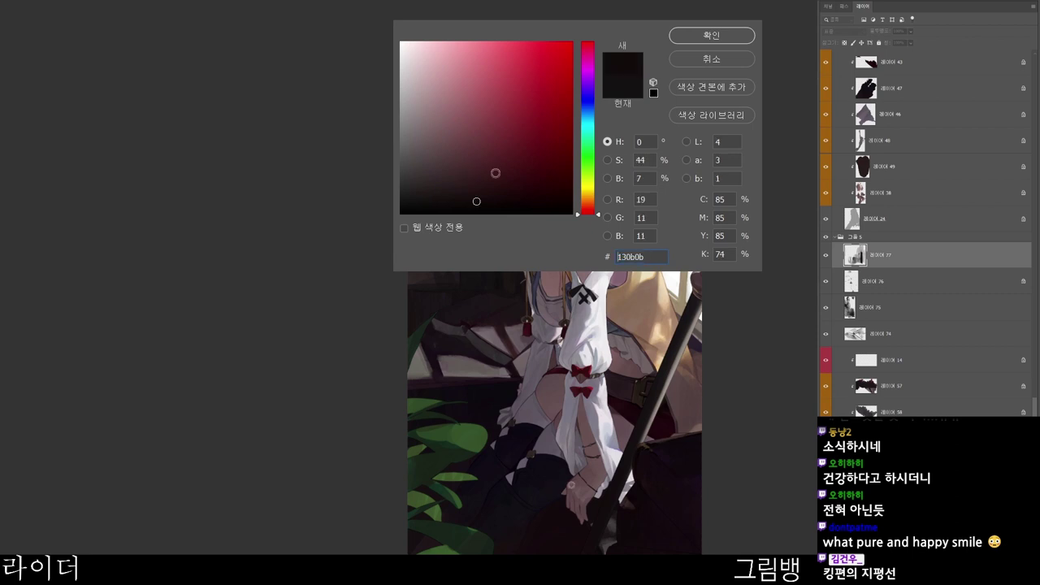
key("Return")
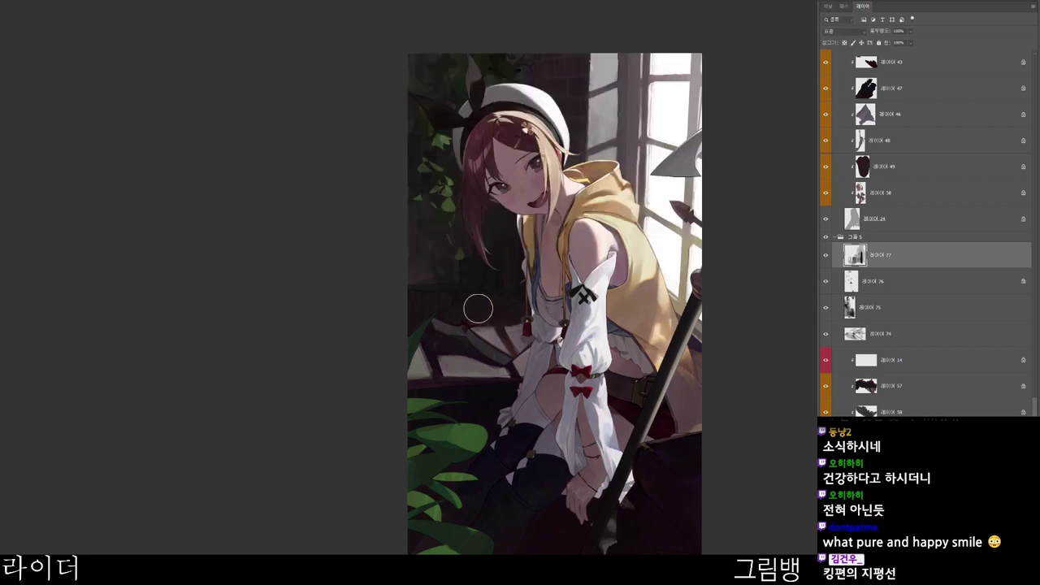
left_click_drag(480, 296, 514, 297)
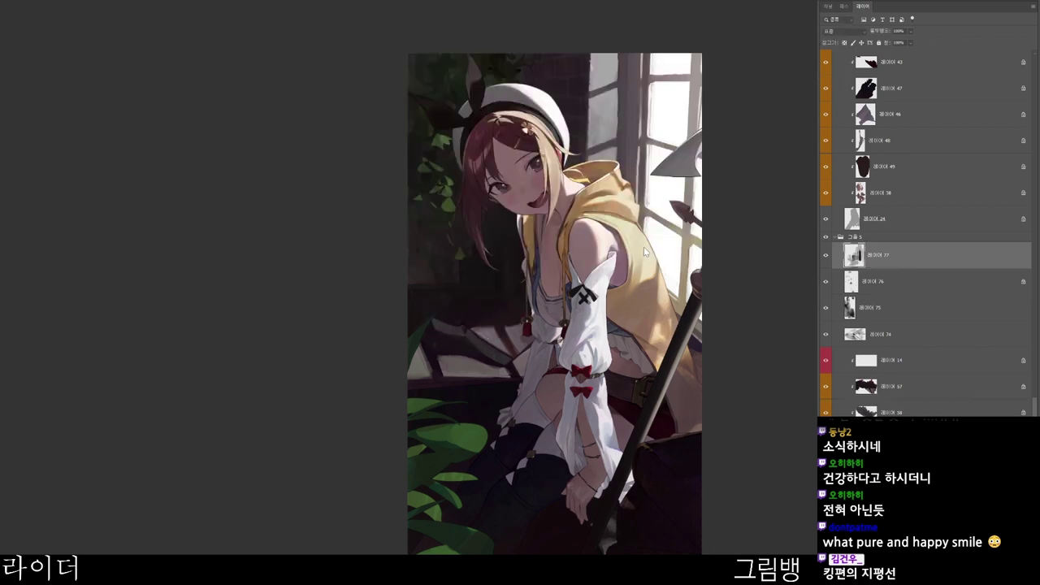
- Change the brush colour to neutral dark grey #151415 and then to near-black while deepening the wall above the ledge
key("n")
left_click(540, 502)
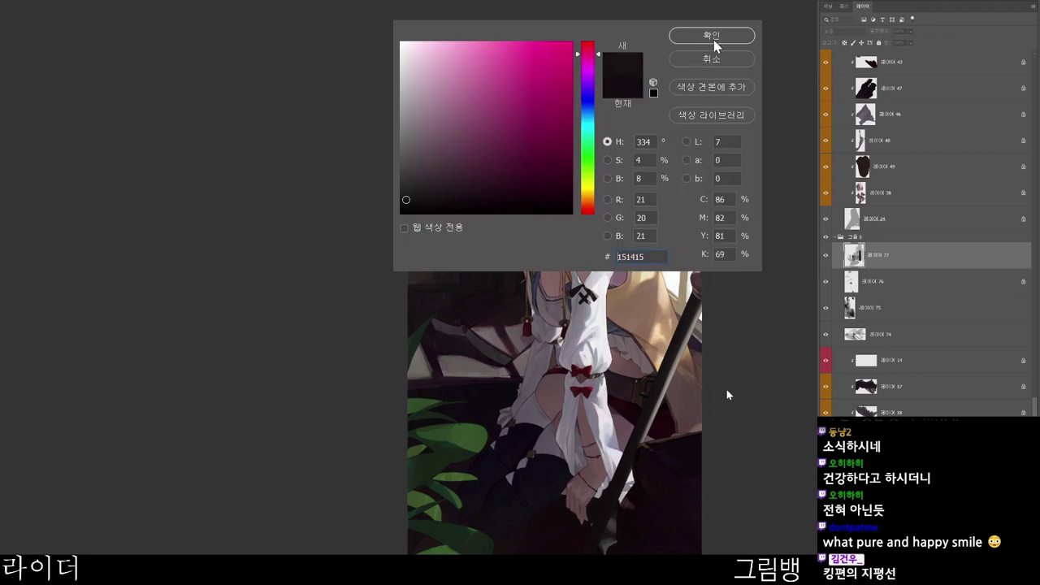
left_click(712, 37)
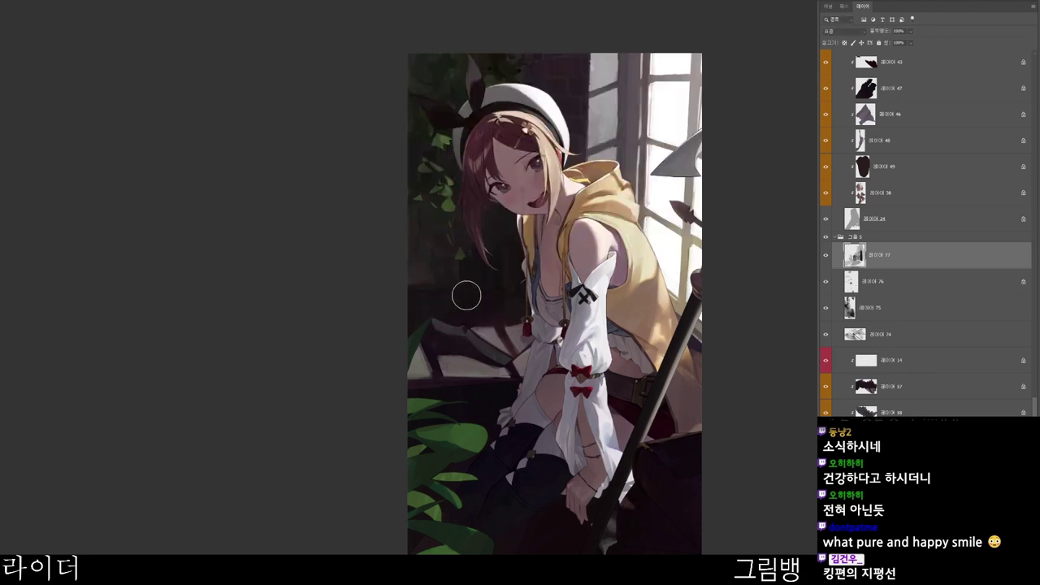
key("F2")
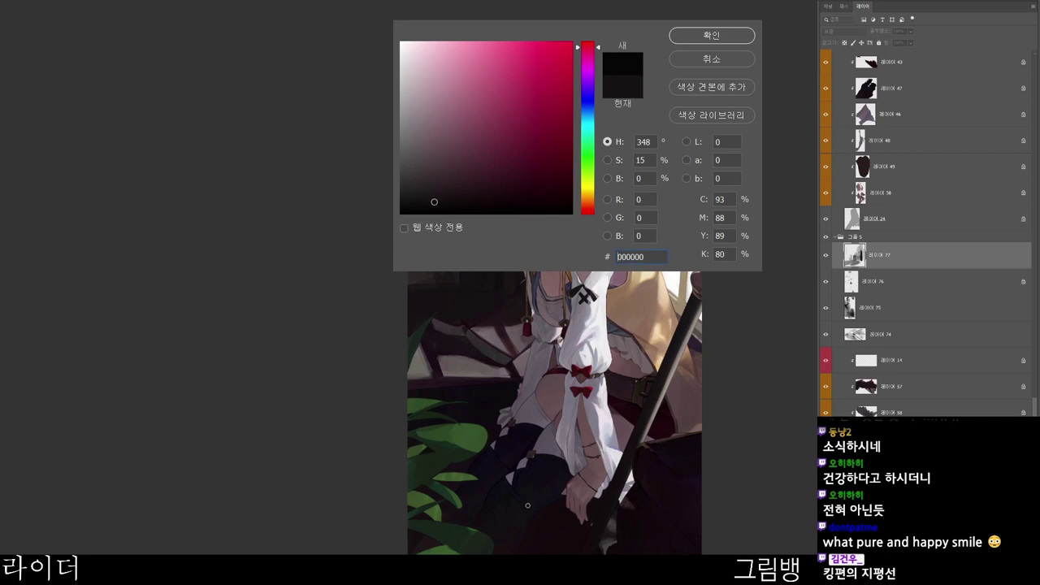
left_click(708, 34)
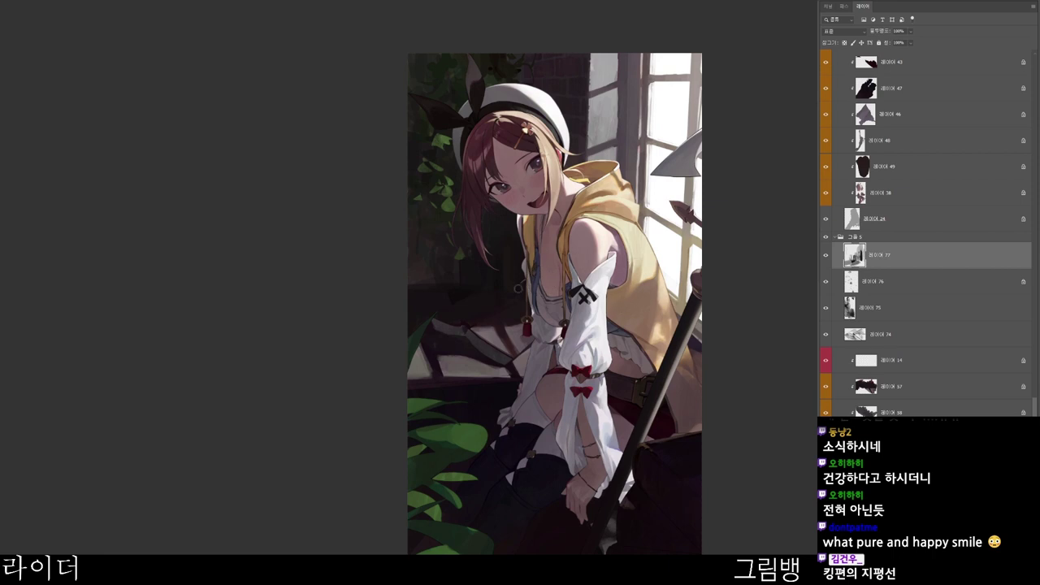
- Set the brush colour to light grey #a49fa0 and paint the pale ledge panels, shaping them with a tone sampled nearby
key("F2")
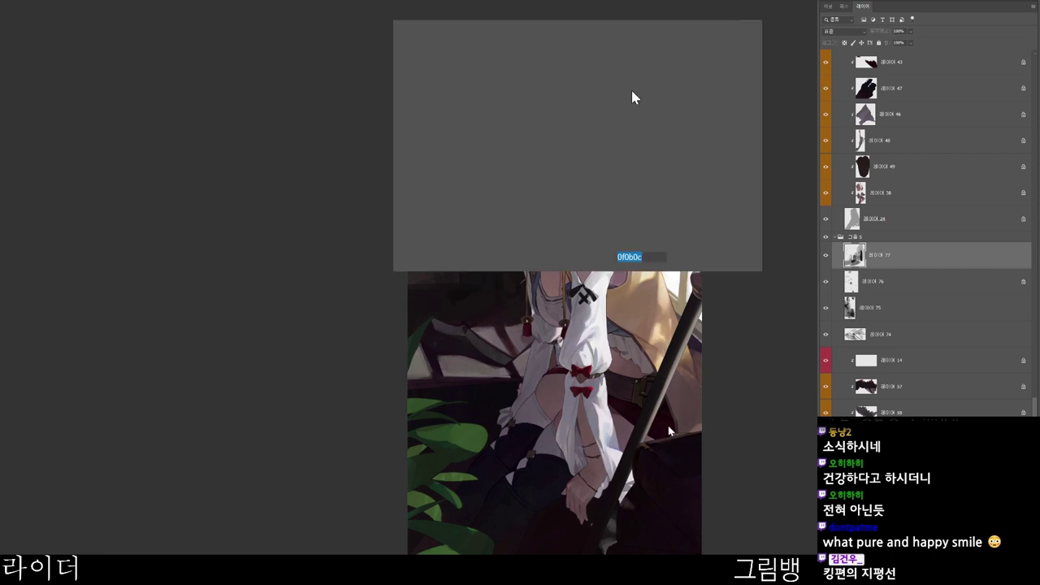
left_click_drag(439, 123, 405, 103)
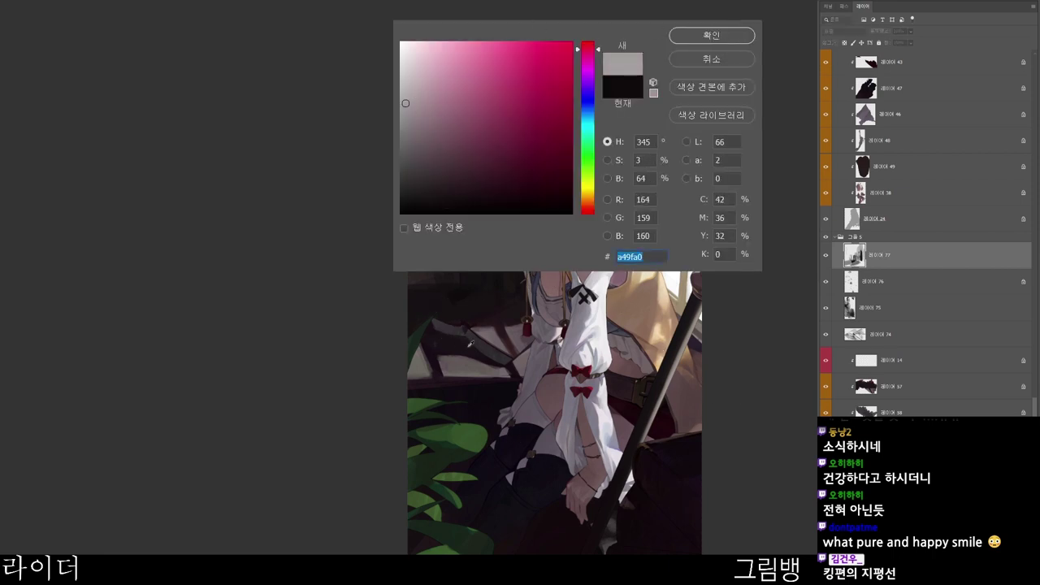
left_click(691, 35)
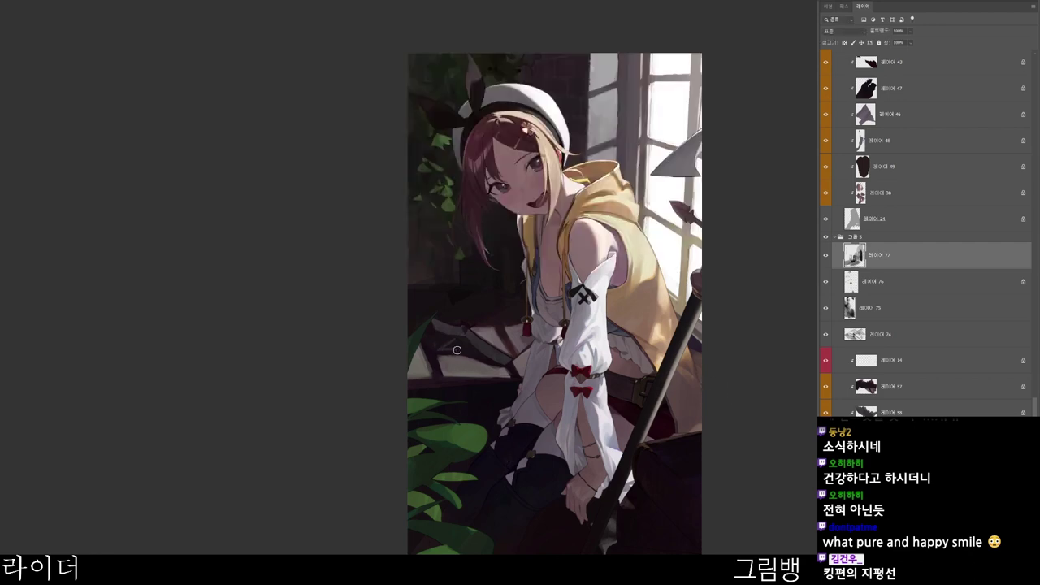
mouse_move(467, 346)
left_mouse_down()
mouse_move(480, 343)
mouse_move(462, 350)
left_mouse_up()
left_click(484, 342, "alt")
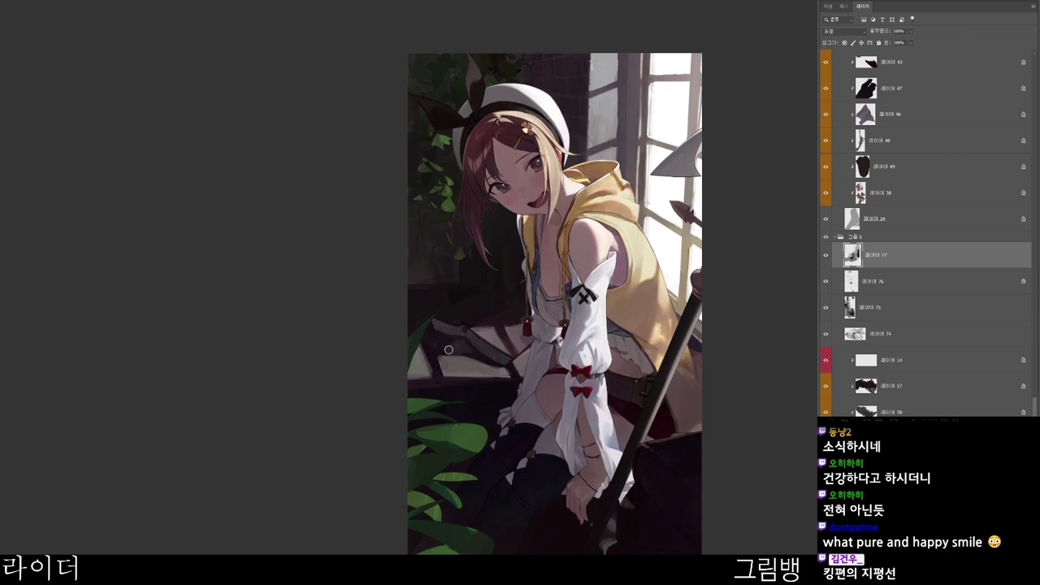
left_click_drag(458, 353, 484, 360)
- Pick a lighter grey and paint a small bright patch on the ledge within a freehand selection
left_click_drag(415, 65, 401, 53)
left_click(731, 35)
left_click_drag(596, 345, 570, 355)
key("r")
left_click_drag(570, 355, 447, 517)
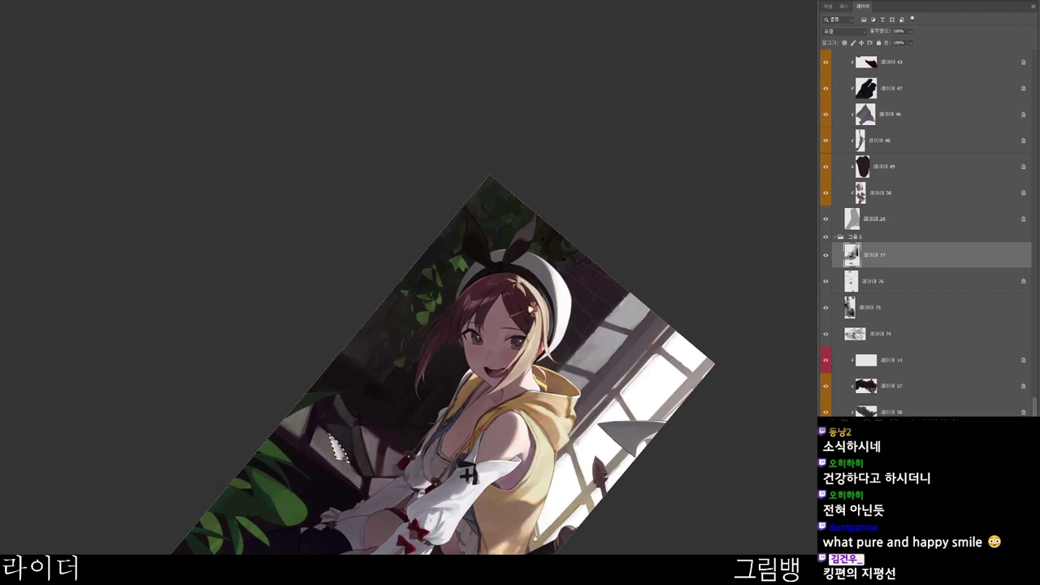
mouse_move(339, 448)
left_mouse_down()
mouse_move(336, 435)
mouse_move(344, 451)
left_mouse_up()
key("r")
left_click_drag(445, 501, 655, 216)
left_click_drag(475, 310, 467, 304)
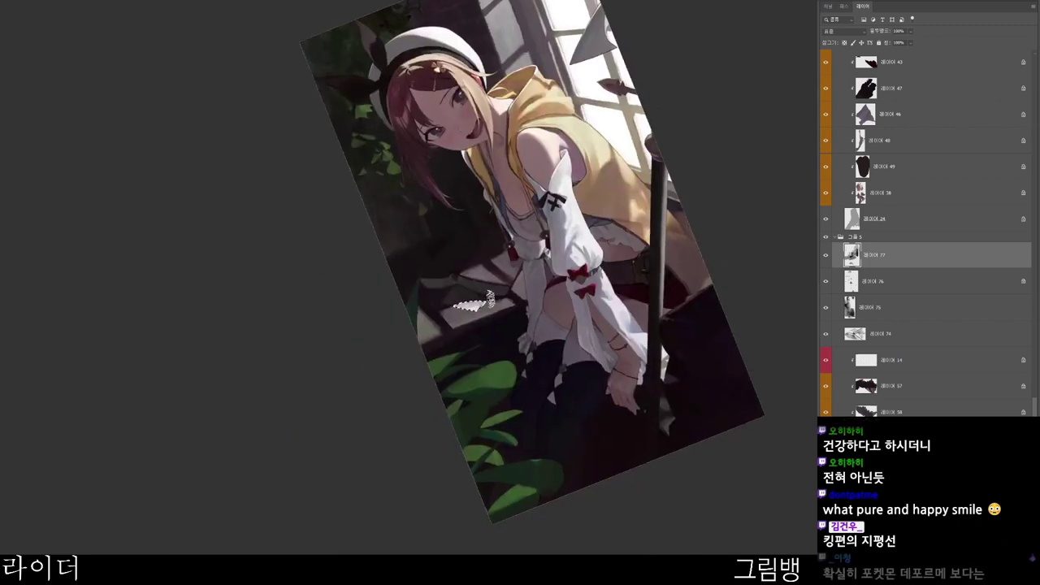
key("r")
mouse_move(573, 451)
left_mouse_down()
mouse_move(526, 499)
mouse_move(492, 505)
left_mouse_up()
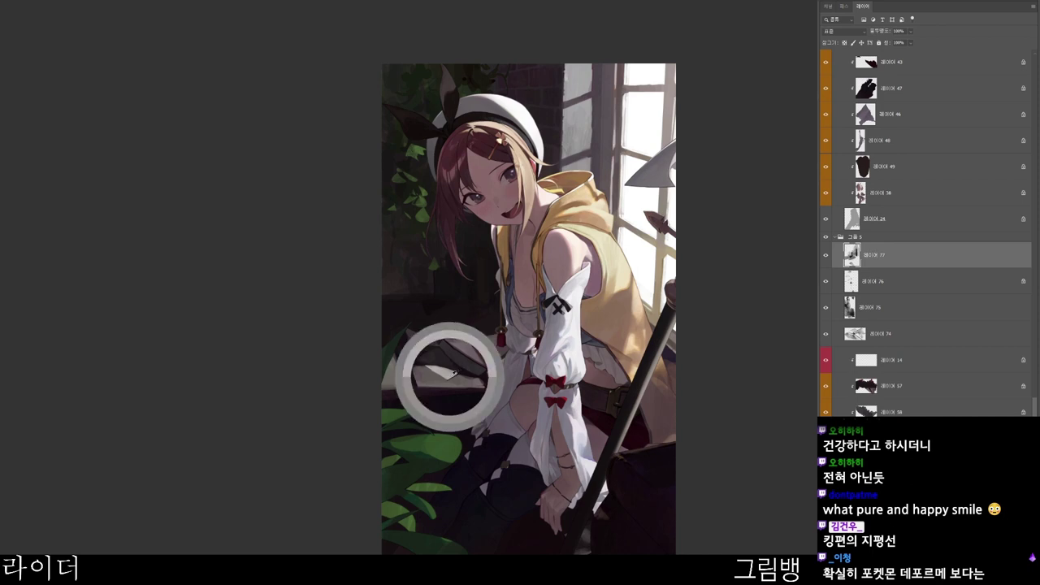
- Set the brush colour to dark reddish brown #441a12 and retouch the end of the ledge beside the foliage
key("n")
left_click(526, 168)
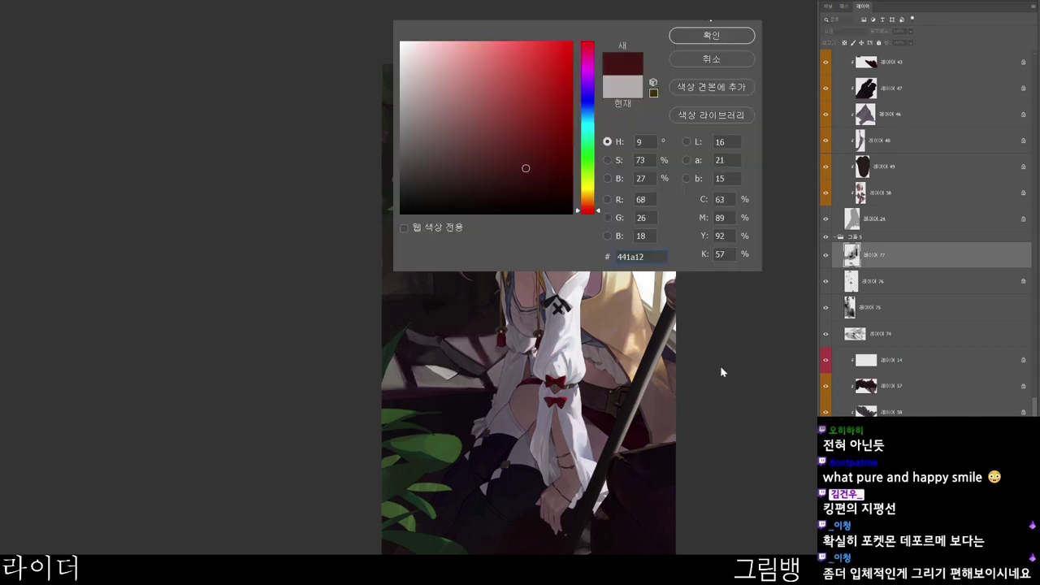
left_click(721, 36)
left_click_drag(540, 414, 438, 355)
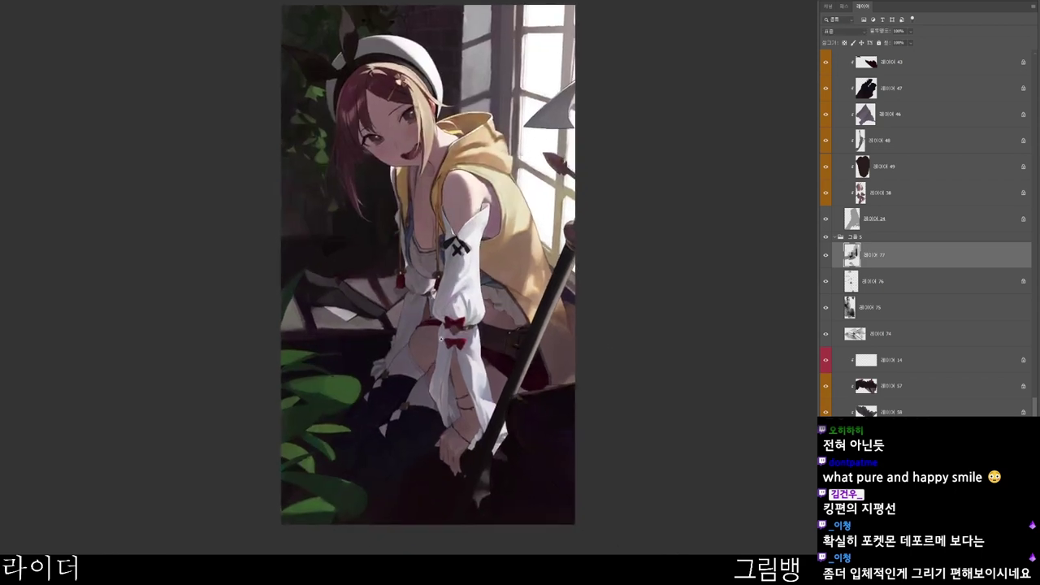
scroll(439, 355, "up", 1)
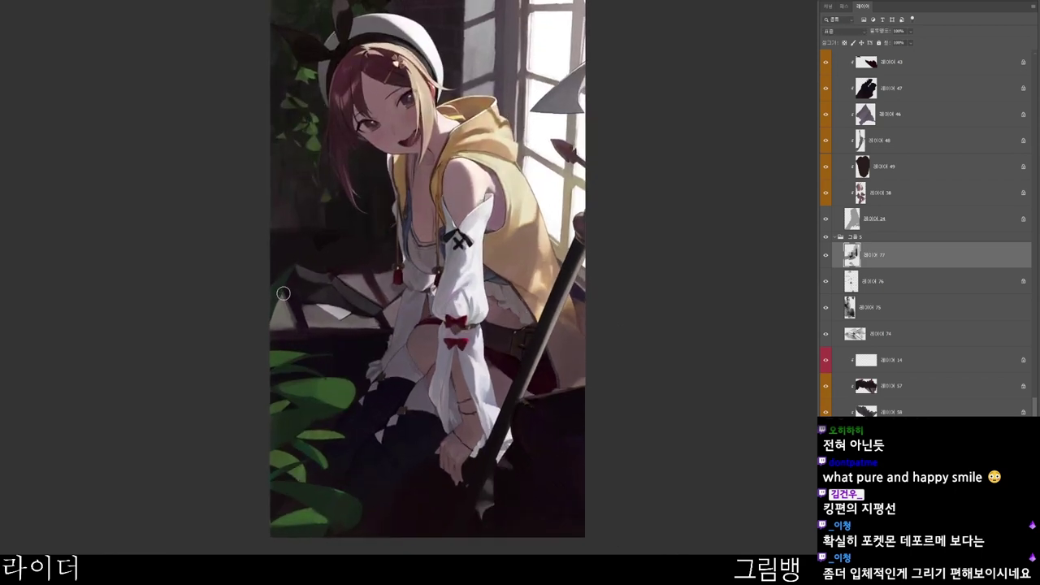
left_click_drag(297, 325, 293, 311)
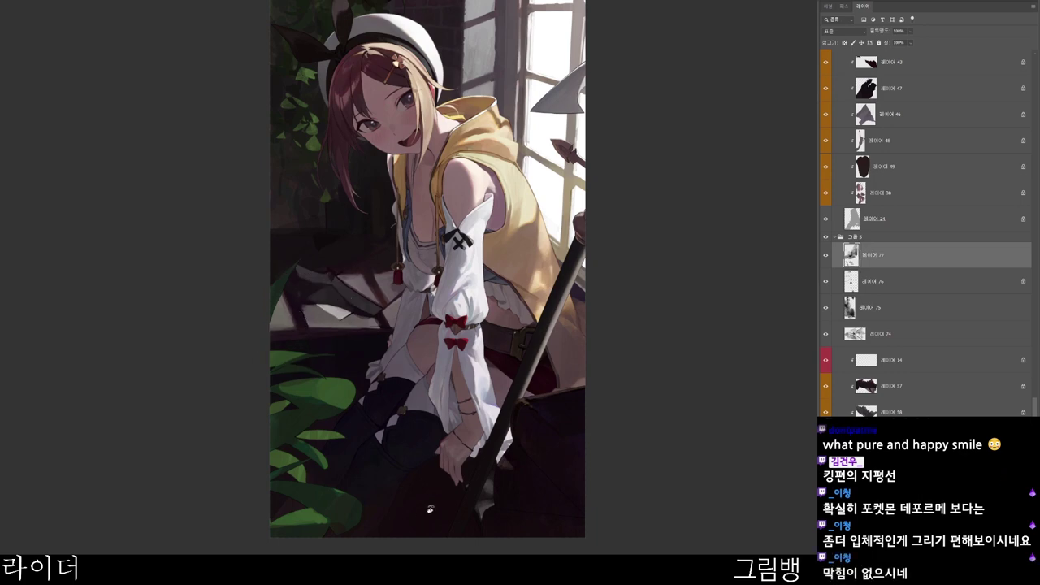
- Set the brush colour to #161215 and paint a dark stroke along the lower edge of the ledge
key("r")
left_click_drag(425, 532, 498, 471)
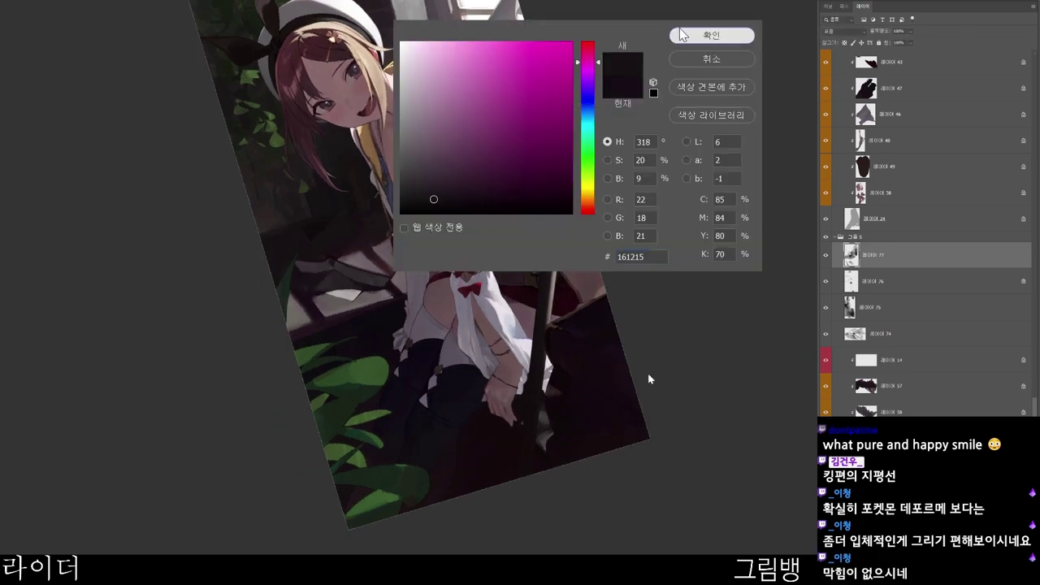
left_click(681, 34)
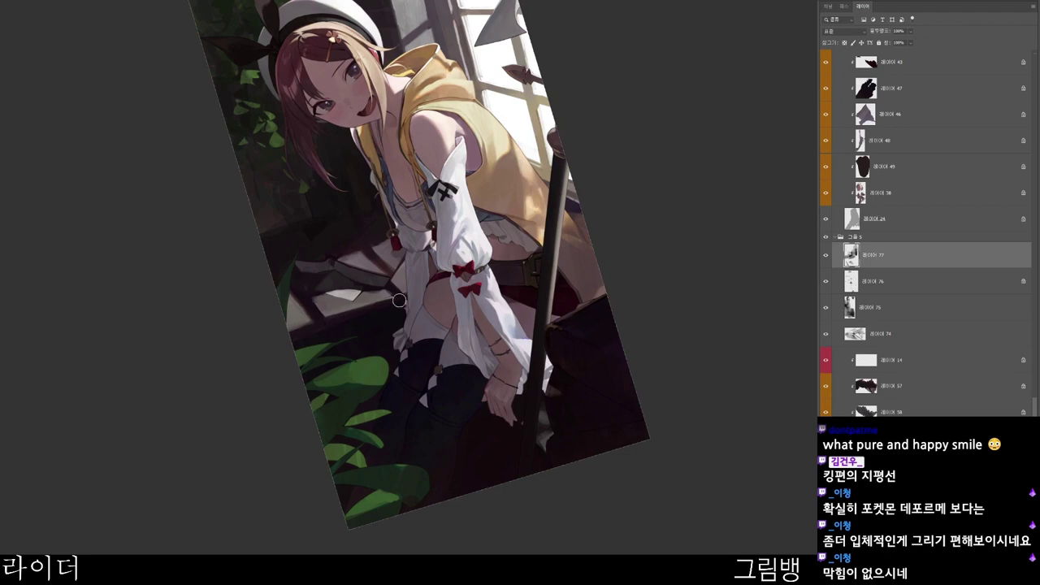
left_click_drag(399, 301, 311, 331)
- Choose a dark muted magenta-red and refine the shadows around the ledge
key("r")
left_click_drag(455, 381, 379, 450)
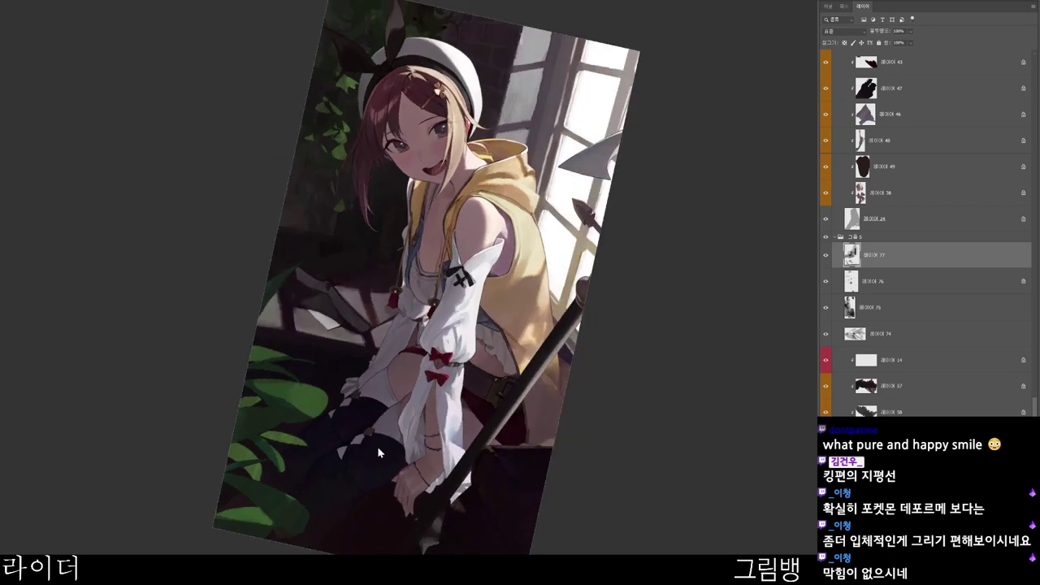
key("n")
left_click(488, 179)
left_click(592, 53)
left_click(677, 31)
left_click_drag(477, 423, 440, 251)
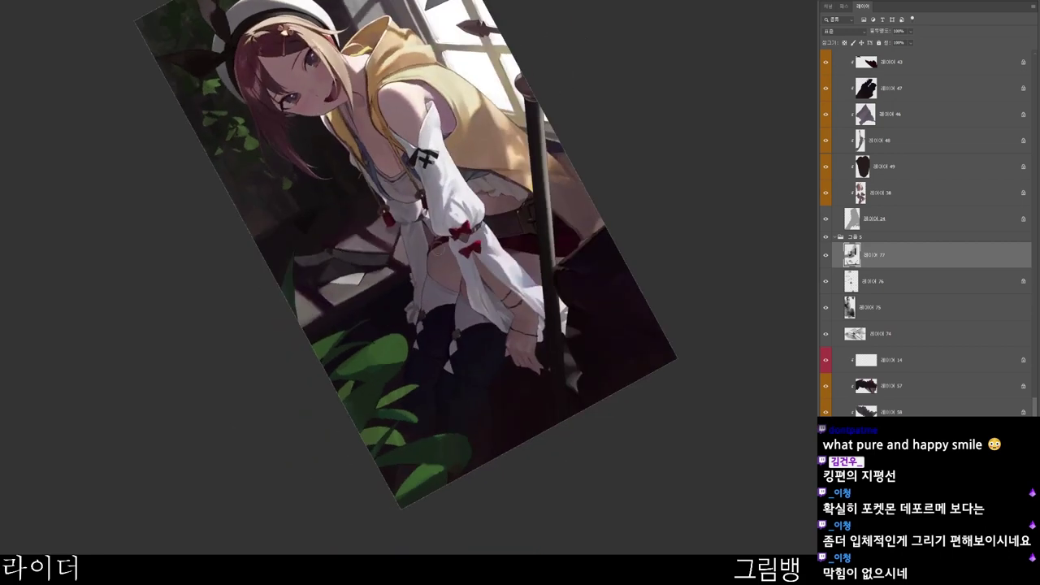
left_click_drag(475, 439, 389, 514)
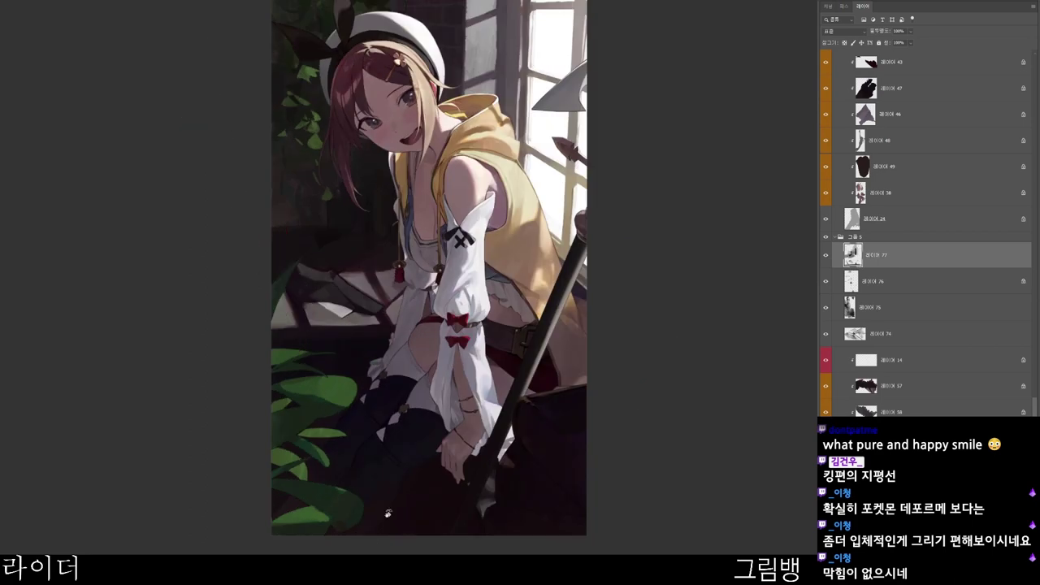
- Shift the dark brush colour #1c1418 to a blue hue and paint the shadow beneath the ledge beside the character's hand
key("n")
left_click(450, 195)
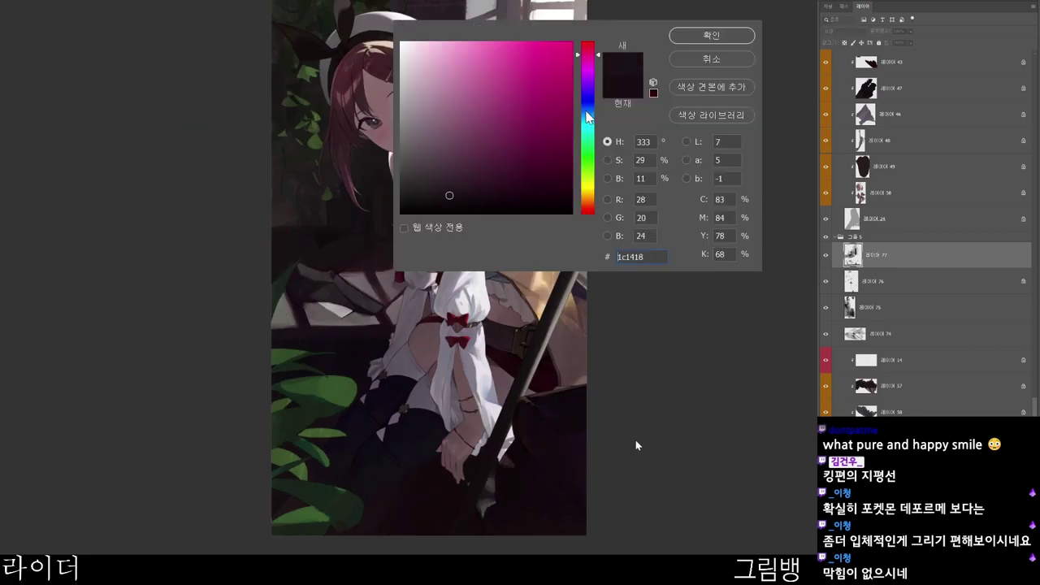
left_click(586, 108)
left_click(712, 35)
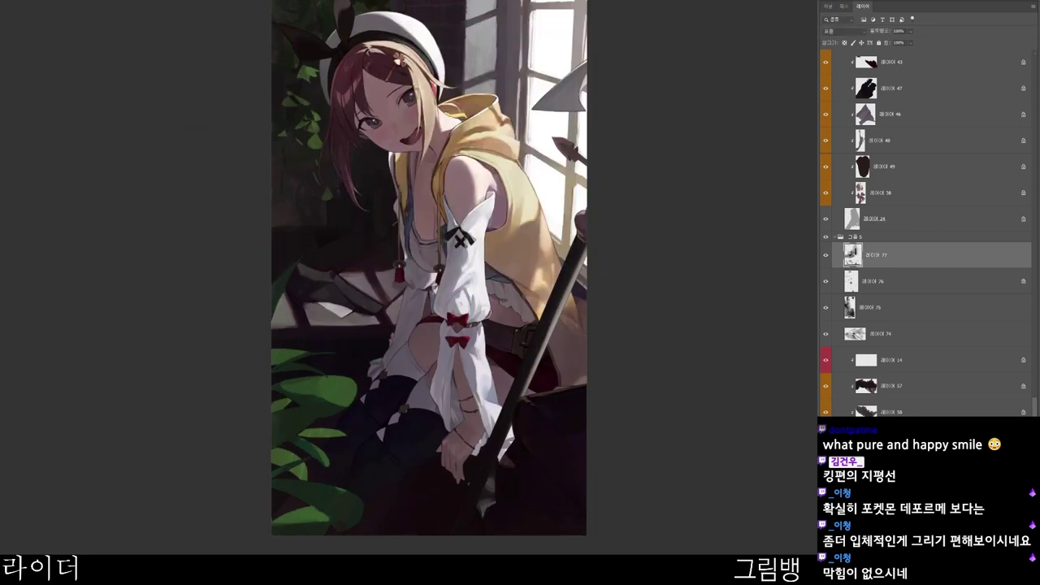
left_click_drag(351, 345, 396, 346)
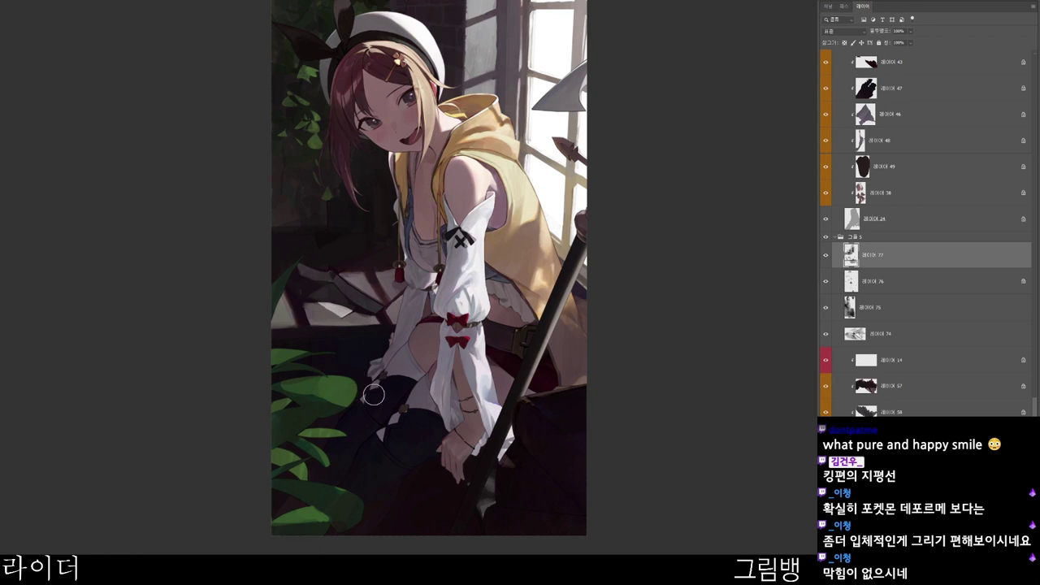
- Set the brush colour to very dark reddish brown #140c0b
left_click_drag(561, 560, 496, 512)
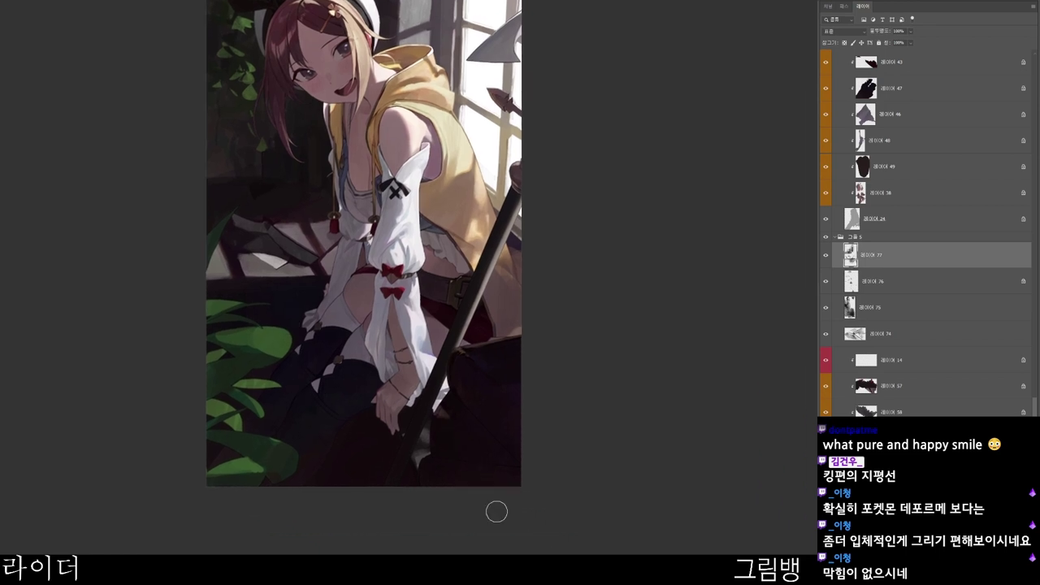
key("n")
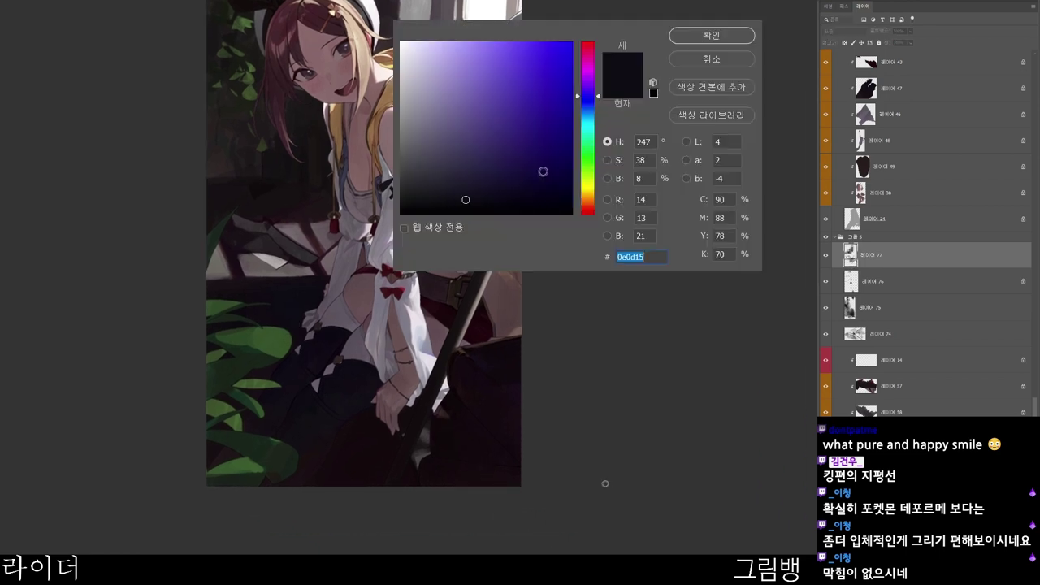
left_click(487, 191)
left_click(590, 209)
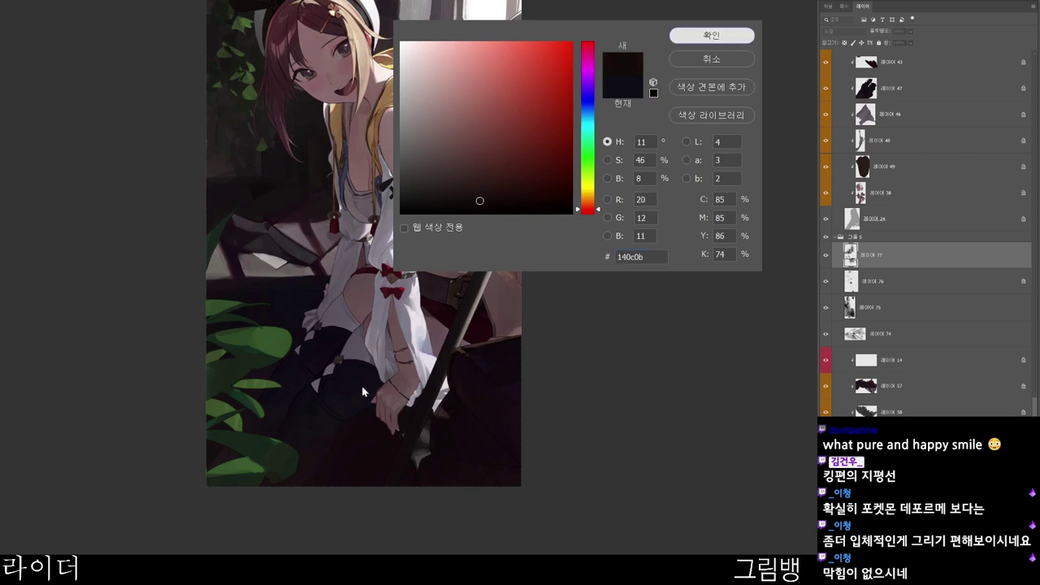
left_click(728, 36)
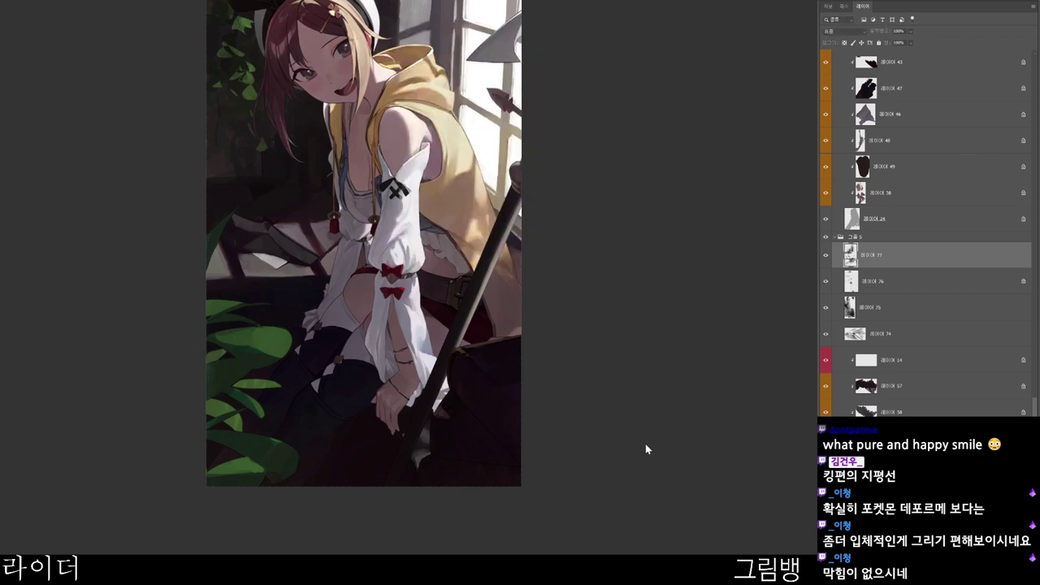
- Choose a muted greyish brown and outline a narrow freehand selection along the gap between the foreground leaves
key("n")
left_click(434, 151)
left_click_drag(582, 210, 582, 200)
left_click(711, 35)
left_click_drag(253, 333, 158, 383)
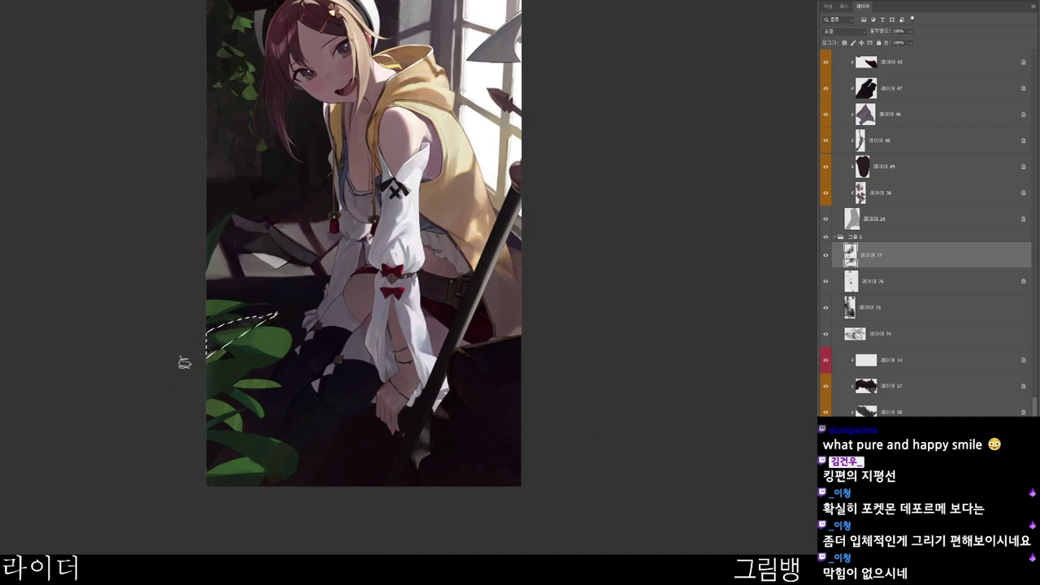
left_click_drag(322, 446, 400, 505)
- Try painting brown #70593a inside the selection between the foreground leaves, and undo the strokes
key("n")
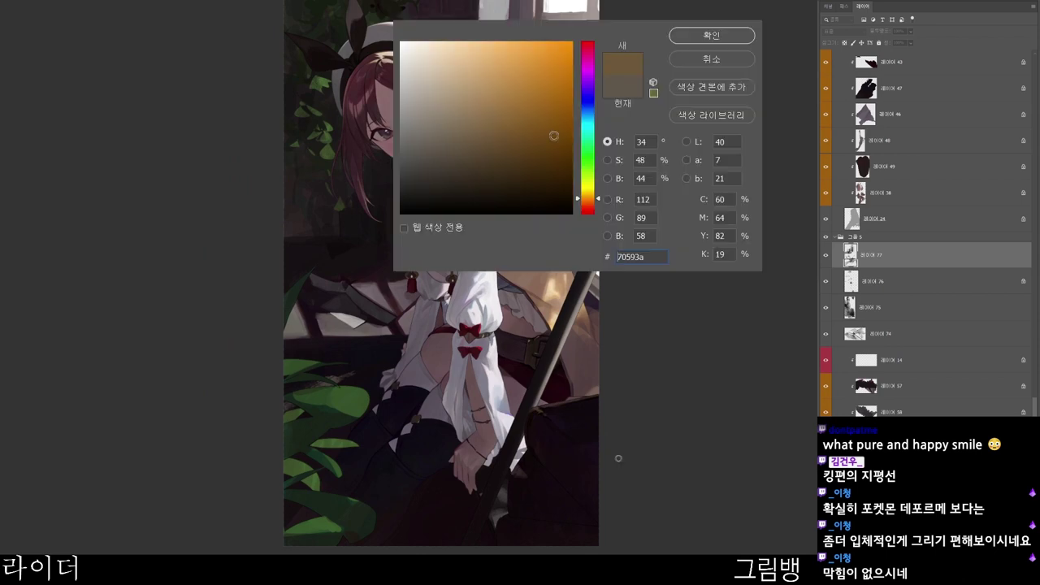
left_click(483, 139)
left_click(710, 35)
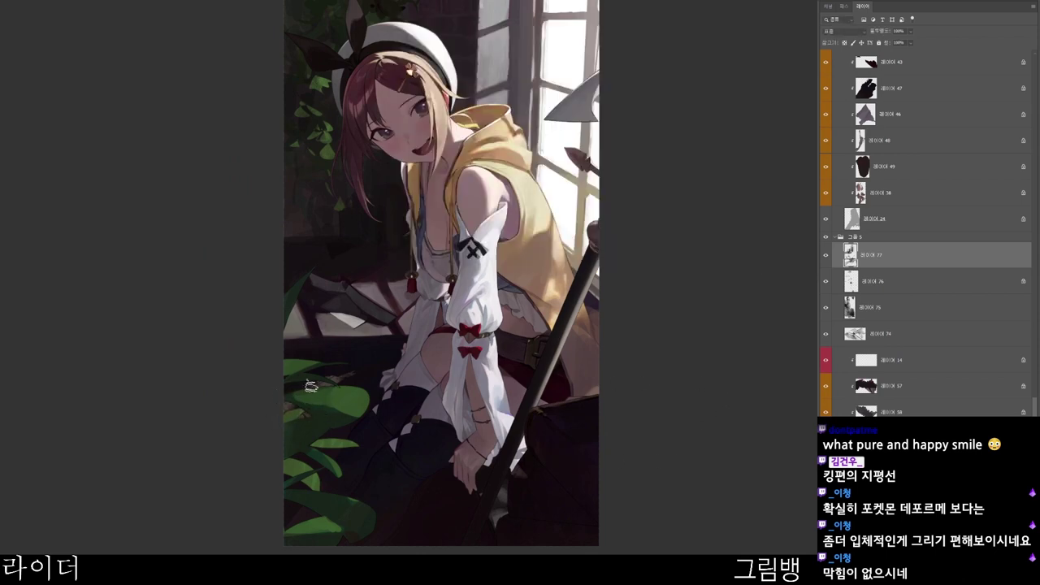
left_click_drag(317, 382, 378, 374)
key("ctrl+z")
key("ctrl+z")
key("ctrl+d")
- Choose a less saturated, darker brown, paint a patch of lit ground inside the selection between the foreground leaves, and deselect
left_click_drag(514, 558, 513, 552)
left_click_drag(498, 496, 503, 458)
key("n")
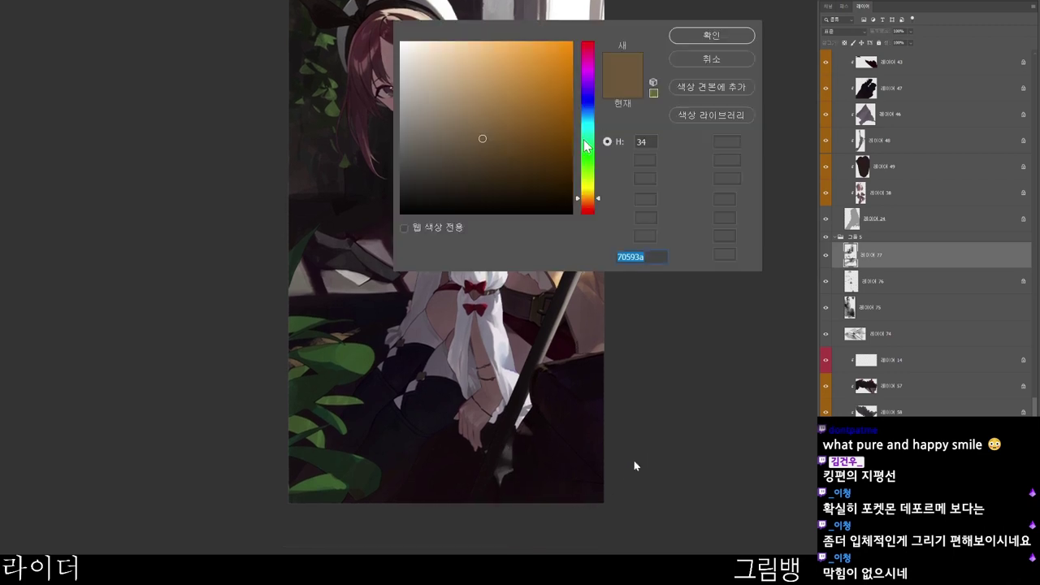
left_click(425, 169)
left_click(715, 38)
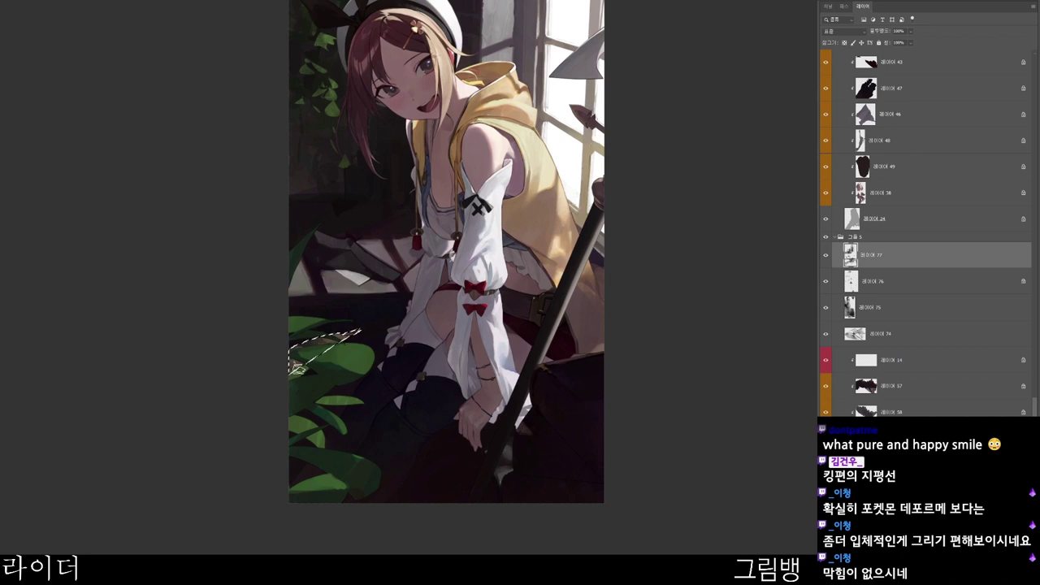
left_click_drag(320, 359, 359, 331)
key("ctrl+d")
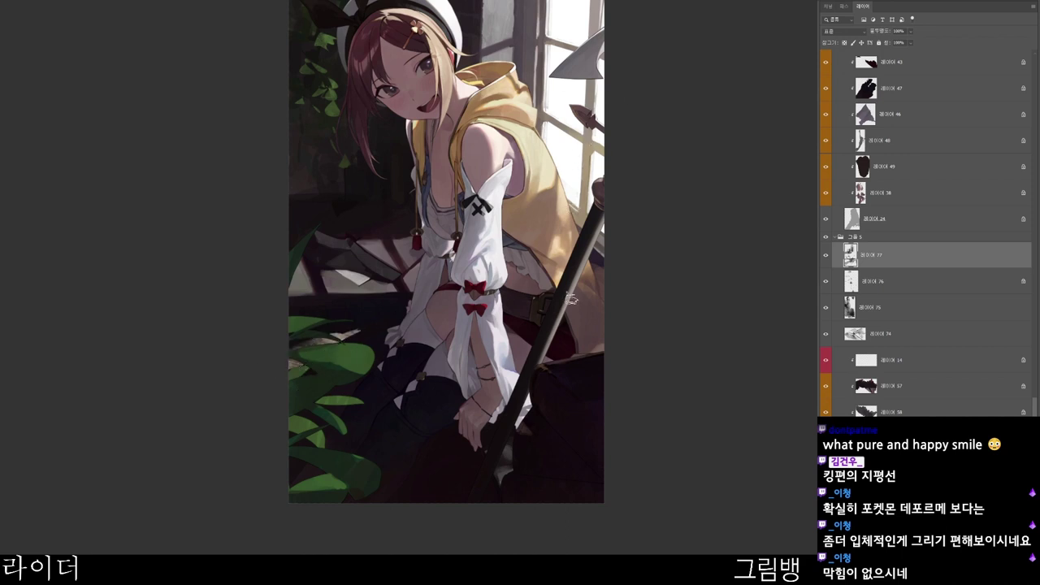
- Switch the brush to a very dark muted tone, and pick a more saturated near-black for the shadowed foreground
left_click_drag(468, 497, 432, 548)
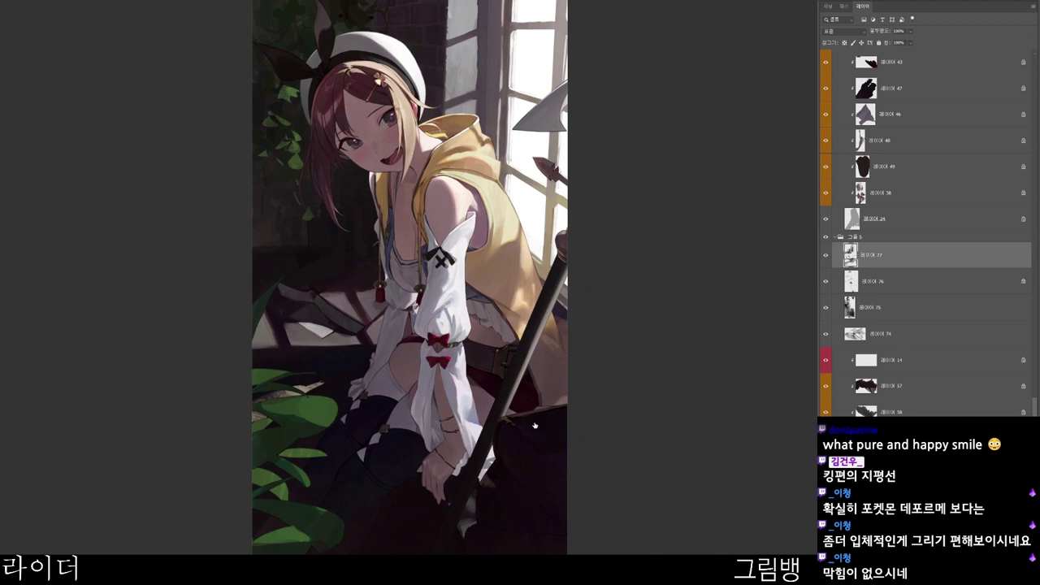
key("n")
left_click(460, 194)
left_click(707, 36)
key("n")
left_click(516, 198)
left_click(703, 41)
- Make the layer 레이어 42 active and set the brush colour to near-black #0f0d10
left_click(509, 456, "ctrl")
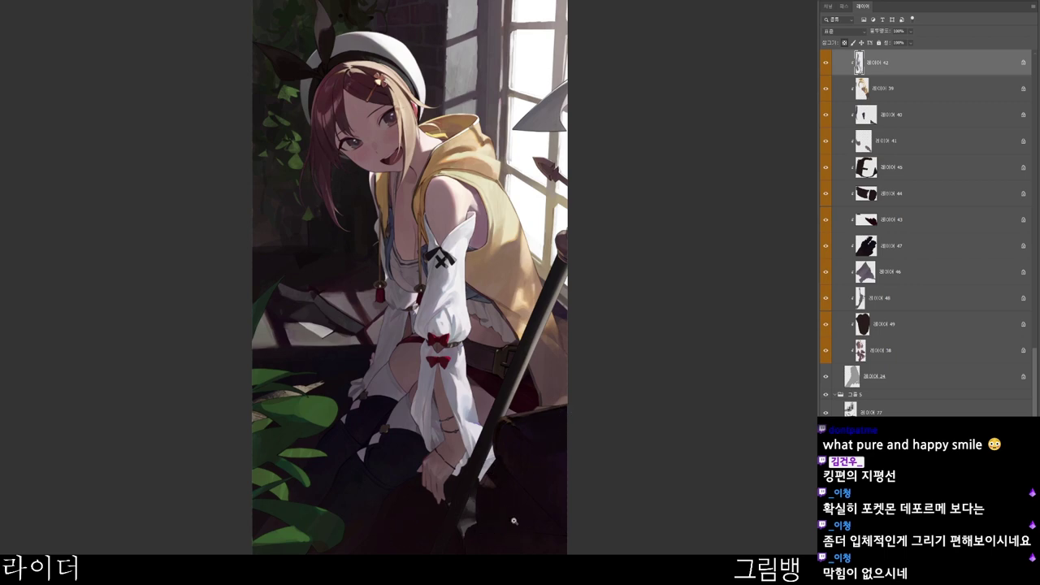
scroll(513, 521, "down", 1)
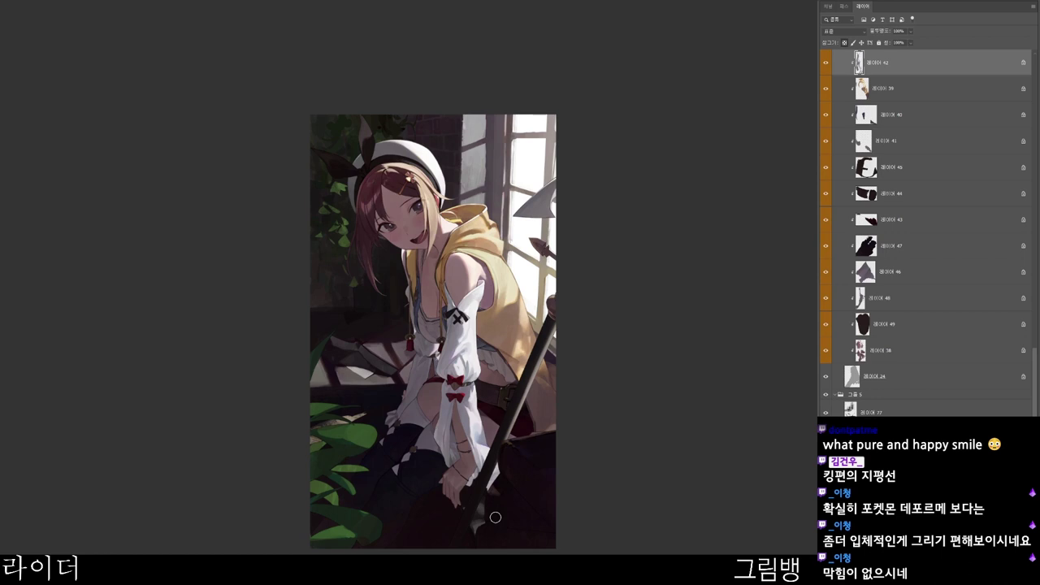
left_click_drag(483, 477, 459, 527)
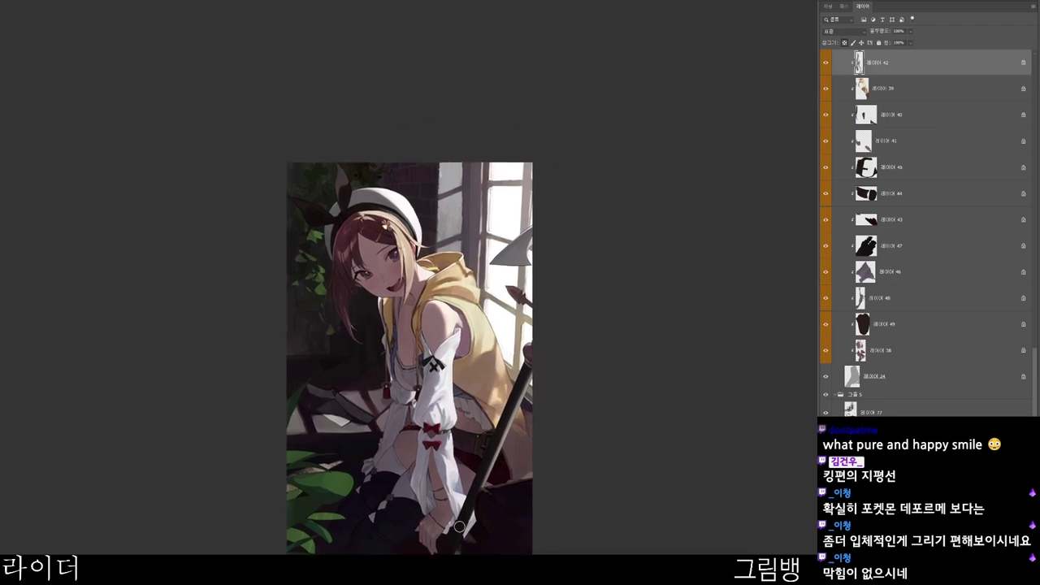
left_click(443, 516, "ctrl")
key("n")
left_click(526, 505)
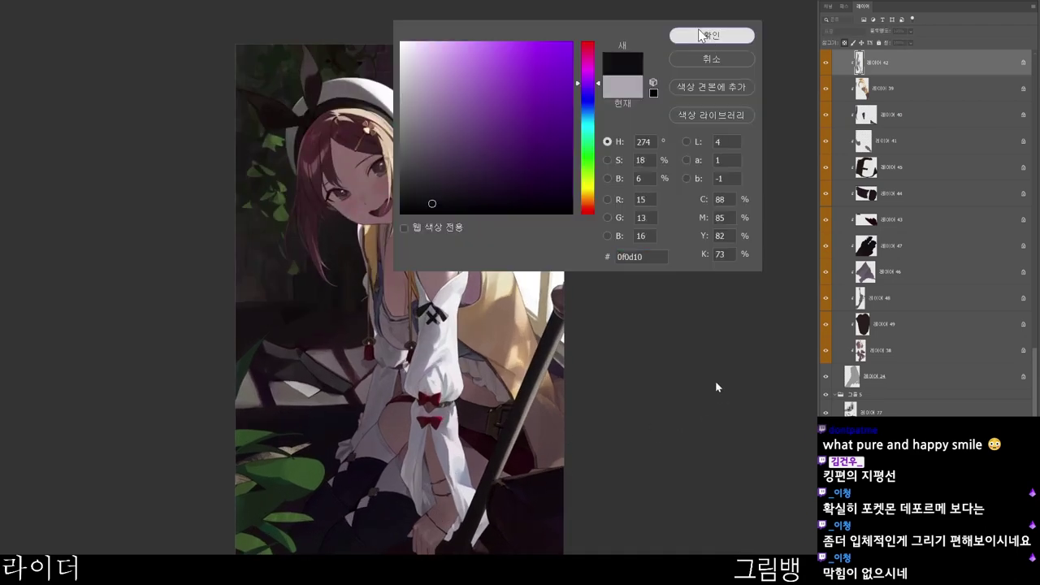
left_click(711, 35)
- Set the brush colour to dark #1f191c and shade the ivy beside the character's hair on the background layer
scroll(348, 287, "up", 3)
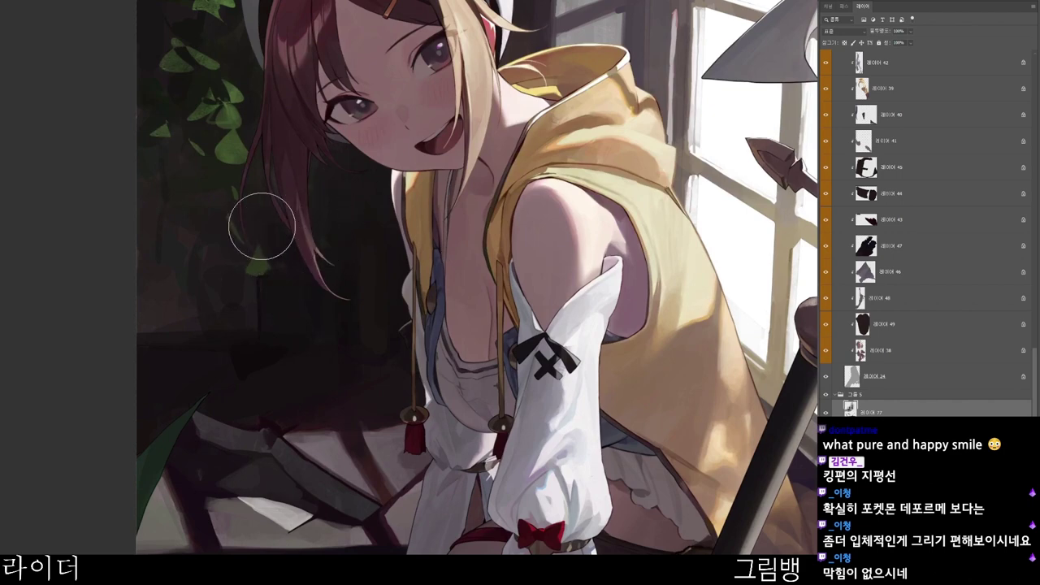
scroll(313, 195, "down", 2)
key("n")
left_click(434, 193)
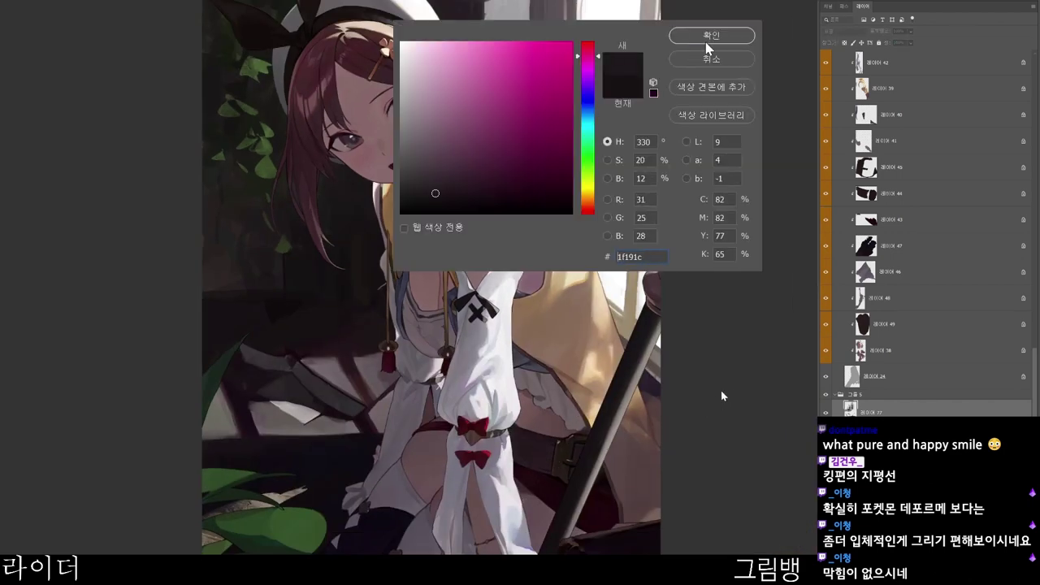
left_click(710, 38)
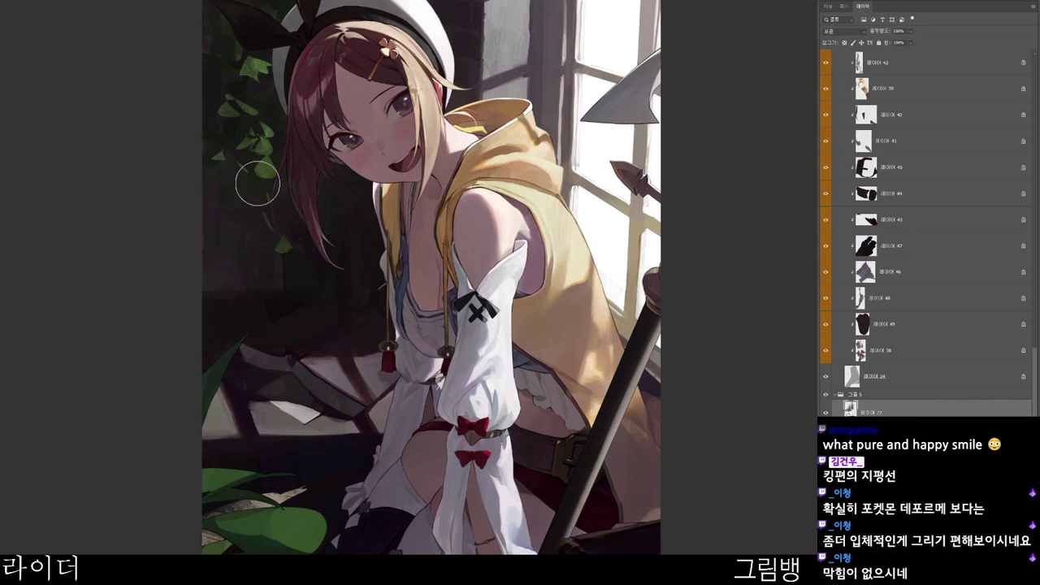
scroll(378, 246, "down", 1)
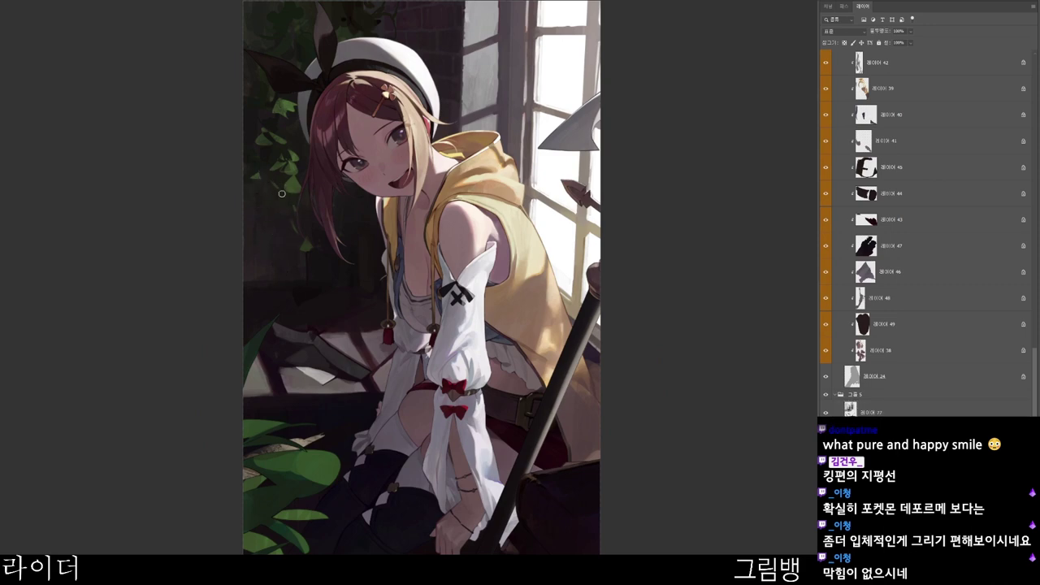
- Shift the brush from #1b1c16 to a brighter, more saturated dark olive and retouch the ivy beside the hair
key("n")
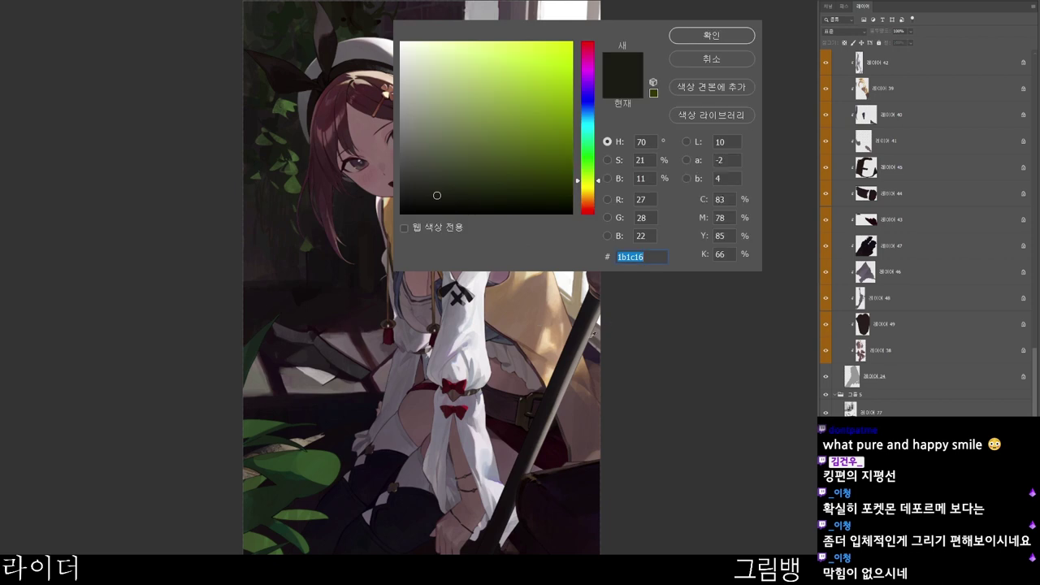
left_click(472, 177)
left_click(712, 36)
left_click_drag(667, 90, 640, 210)
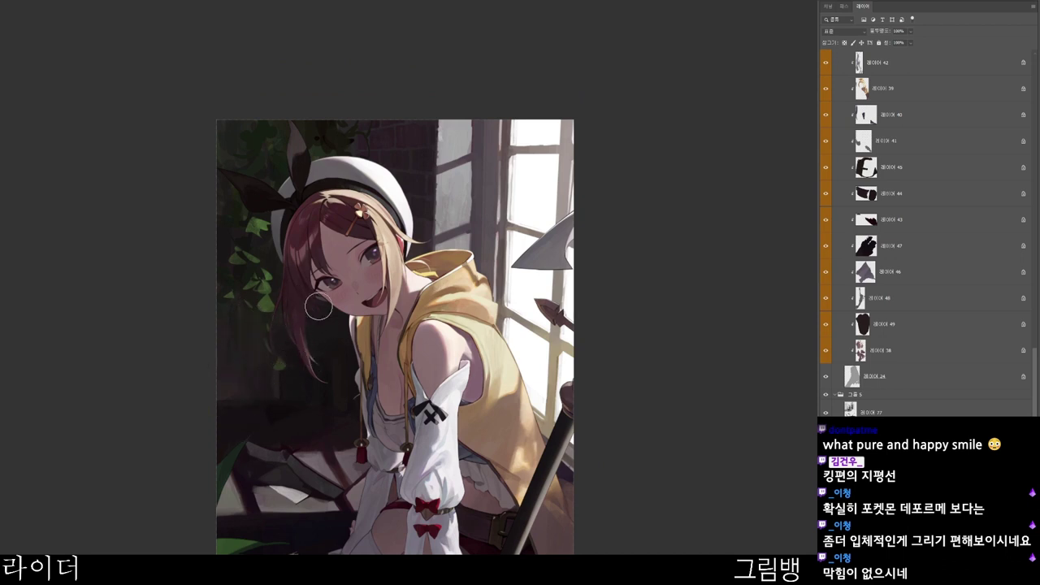
- Lasso several small leaf shapes scattered through the ivy beside the character's hair
left_click_drag(437, 358, 407, 366)
left_click_drag(427, 459, 449, 401)
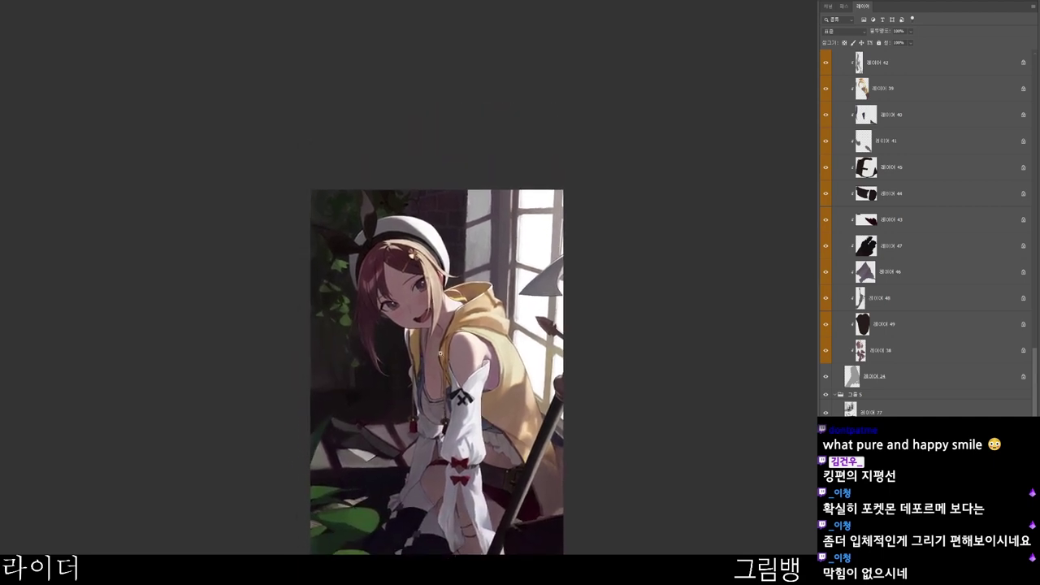
left_click_drag(361, 316, 381, 312)
scroll(368, 336, "down", 2)
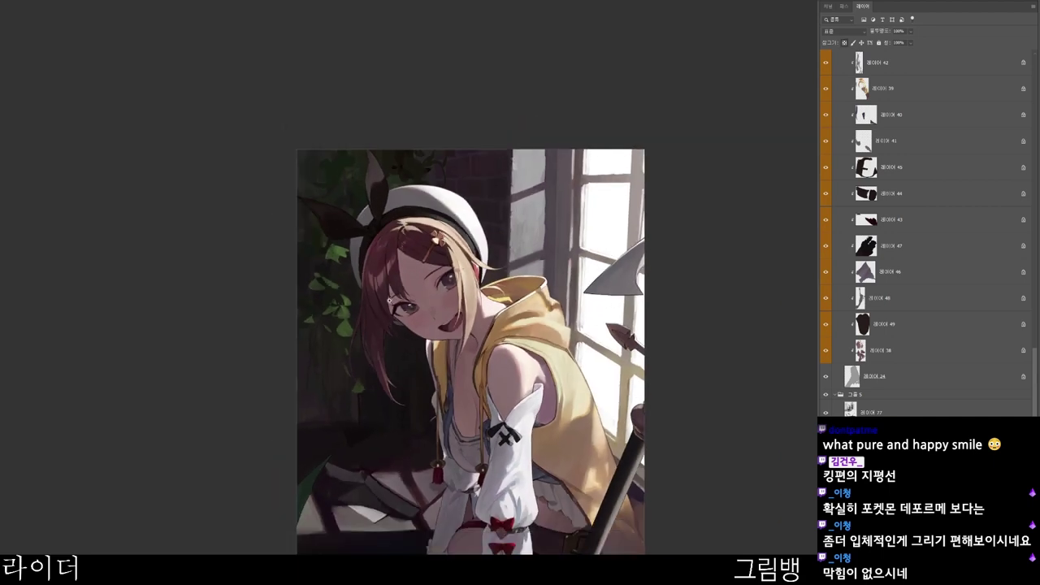
mouse_move(318, 325)
left_mouse_down()
mouse_move(336, 315)
mouse_move(320, 323)
left_mouse_up()
left_click_drag(354, 289, 362, 288)
mouse_move(314, 247)
left_mouse_down()
mouse_move(307, 257)
mouse_move(316, 251)
left_mouse_up()
mouse_move(360, 341)
left_mouse_down()
mouse_move(356, 354)
mouse_move(363, 343)
mouse_move(327, 356)
mouse_move(334, 372)
left_mouse_up()
scroll(431, 374, "down", 1)
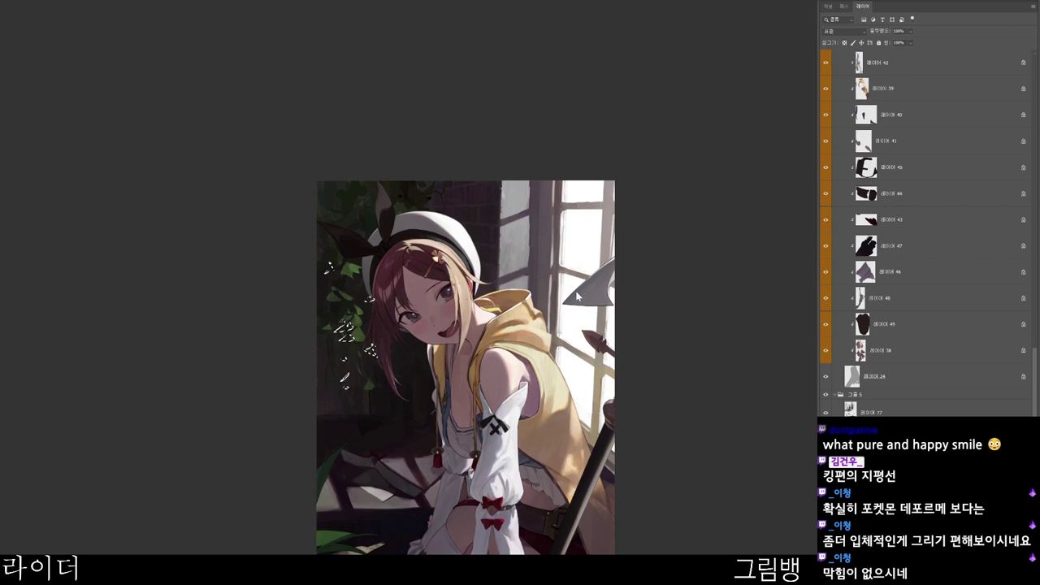
- Set the brush colour to pale green #b8c3ad for lightening the selected ivy leaf shapes
key("b")
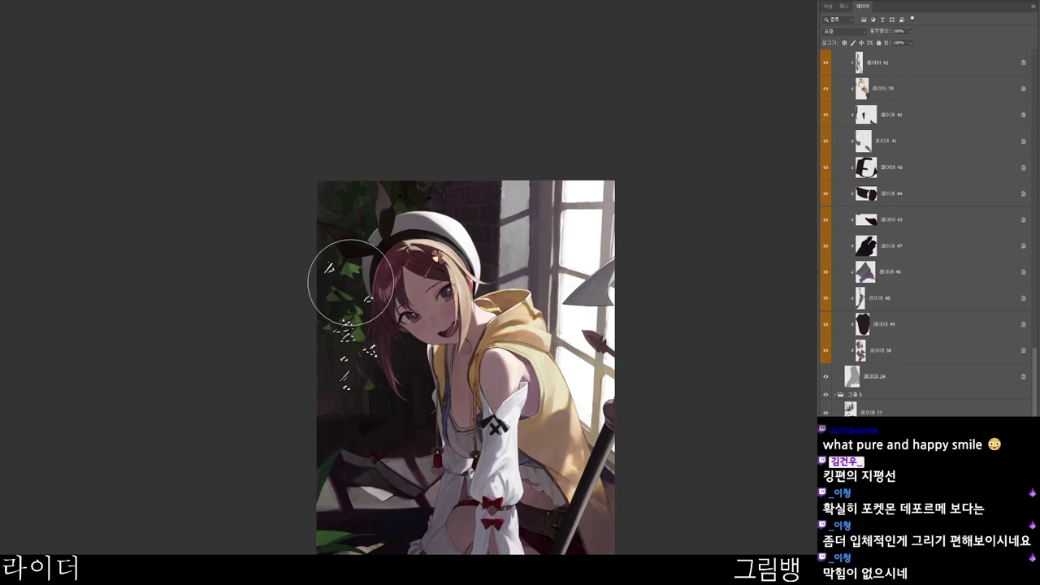
key("n")
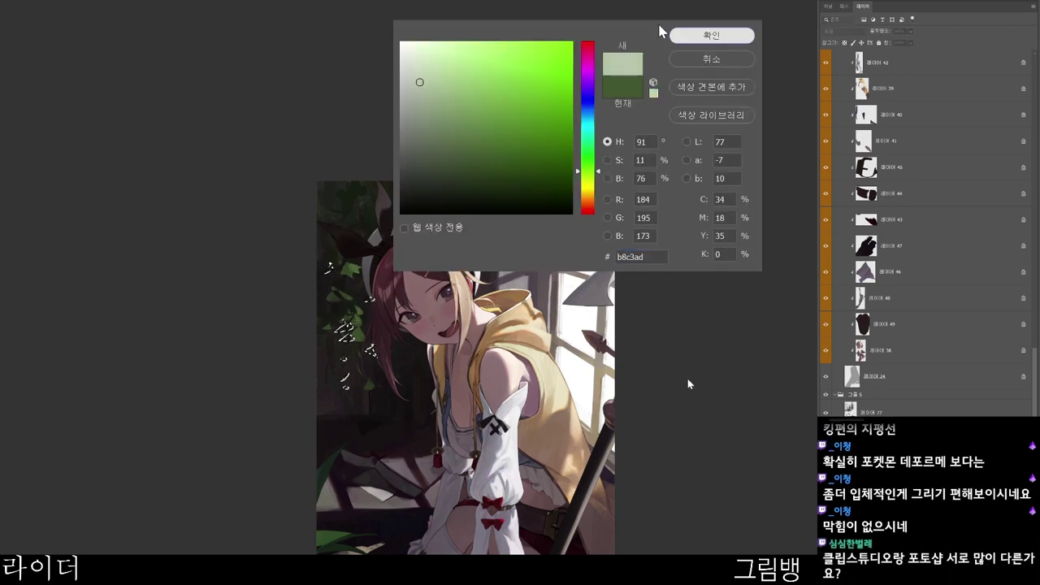
left_click(679, 32)
key("ctrl+d")
left_click_drag(506, 540, 504, 463)
left_click_drag(564, 577, 509, 524)
scroll(508, 524, "left", 1)
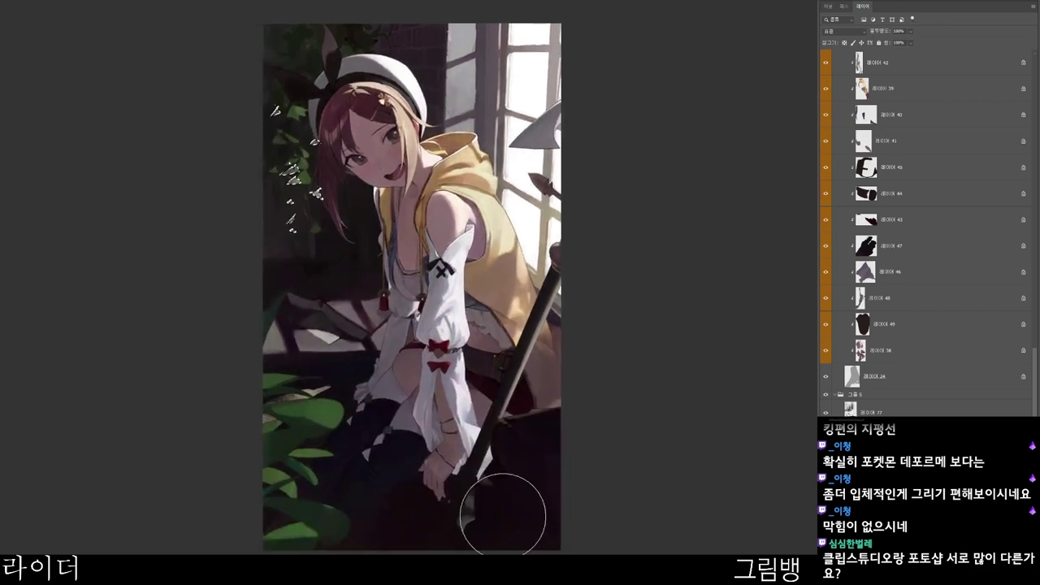
- Set the brush colour to greyish brown #4e4843, tint the selected ivy leaf shapes and deselect them
key("F1")
left_click(585, 203)
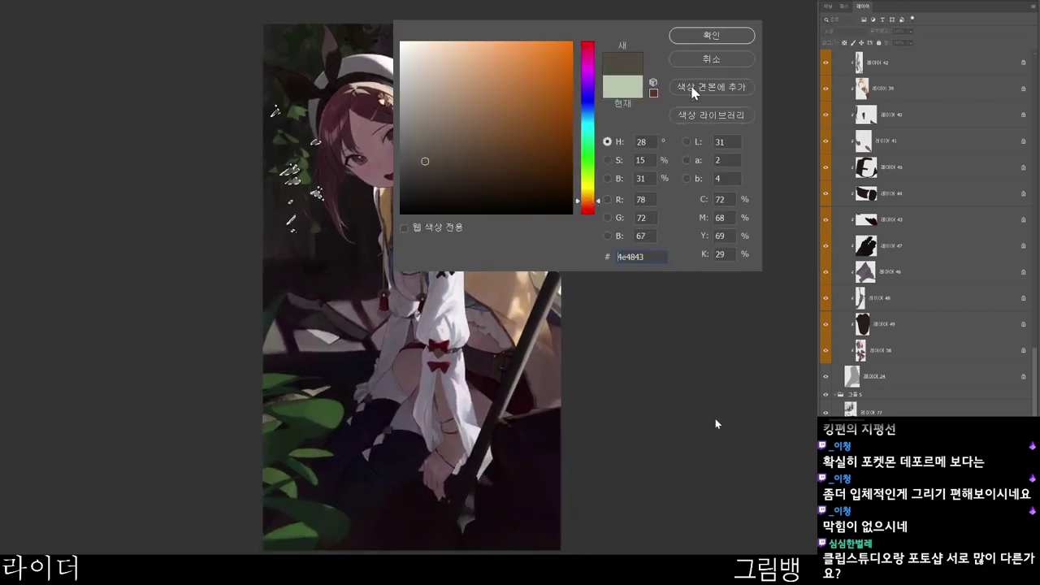
left_click(711, 35)
key("ctrl+d")
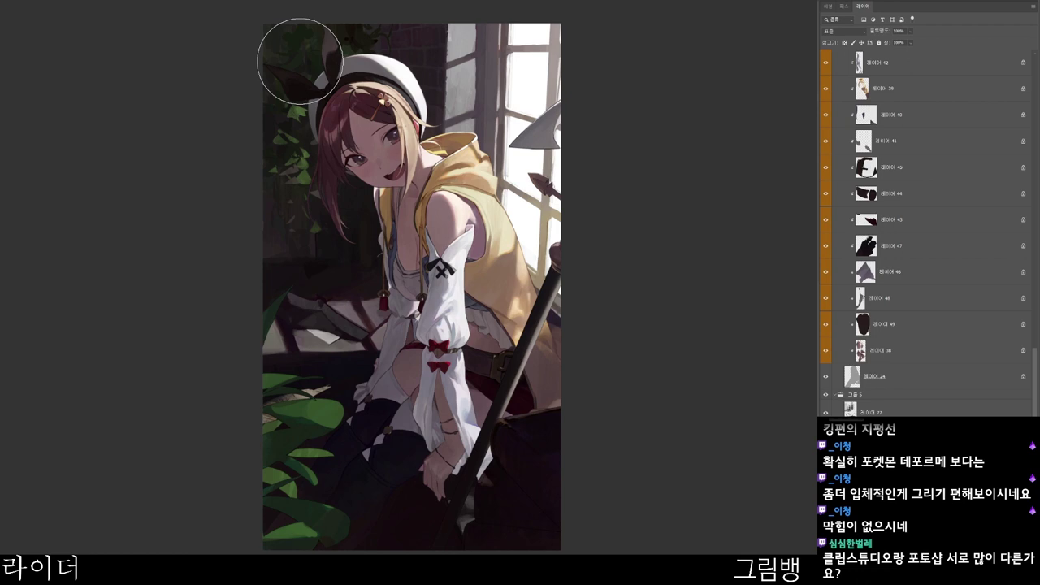
- Set the brush colour to dark brown #1c140d
left_click_drag(533, 438, 511, 504)
left_click_drag(535, 472, 528, 445)
key("n")
left_click_drag(494, 145, 492, 195)
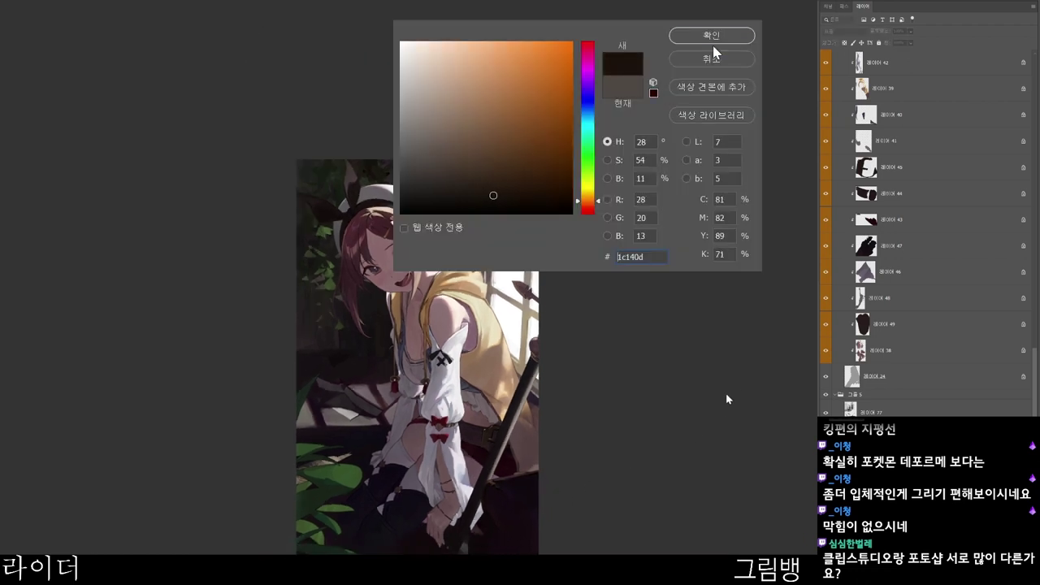
left_click(714, 35)
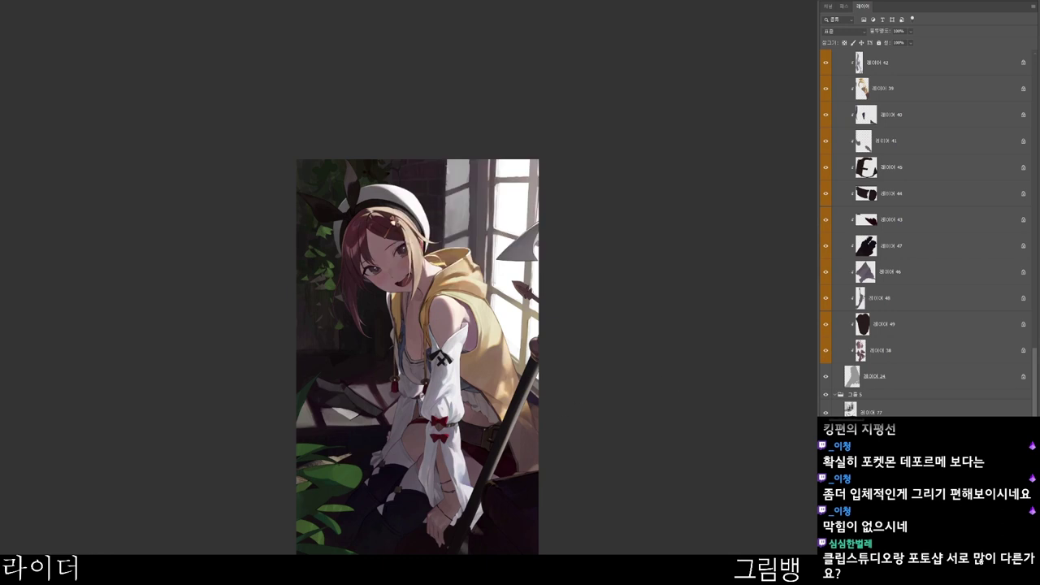
- Lighten the dark brown brush colour slightly and make the layer 레이어 71 active from the lower hoodie area
key("n")
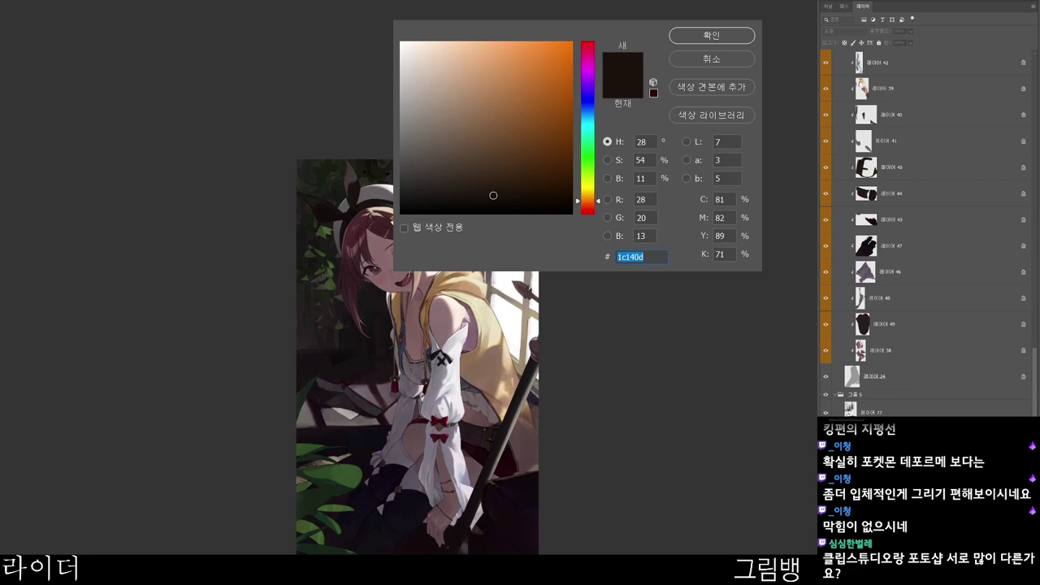
left_click(485, 180)
left_click(695, 38)
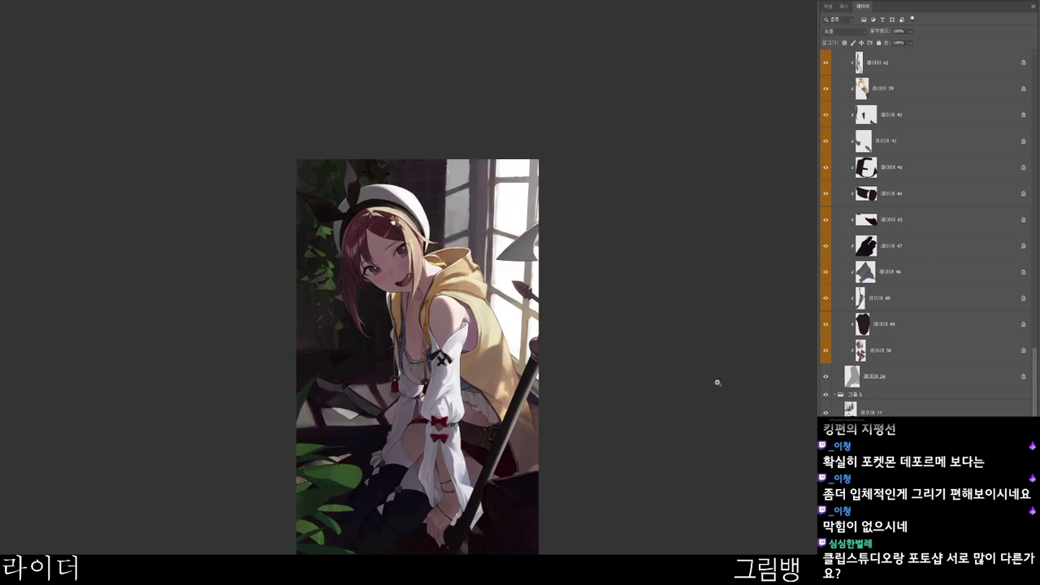
scroll(512, 399, "up", 3)
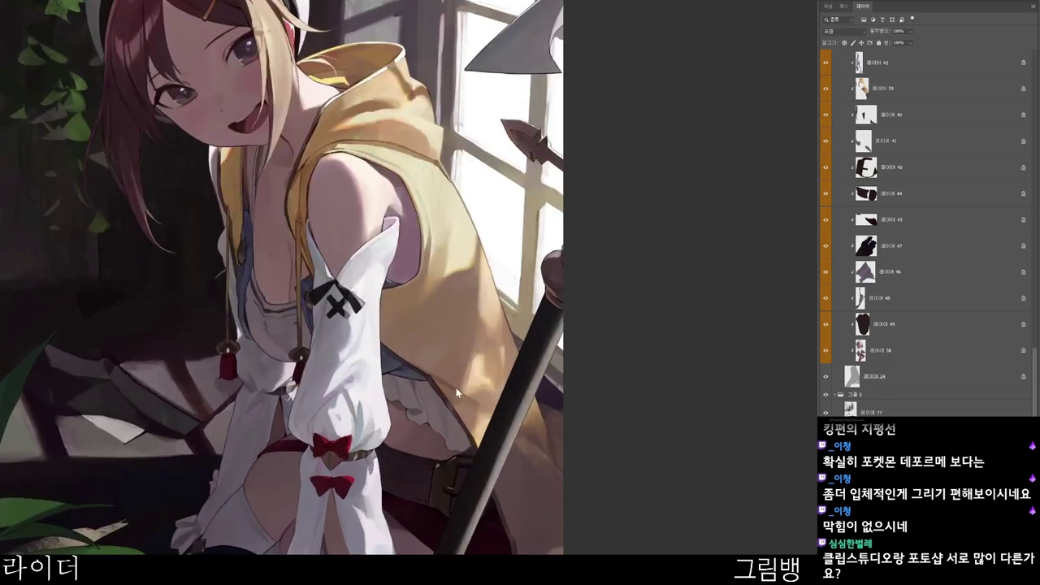
left_click(476, 394, "ctrl")
scroll(515, 398, "down", 1)
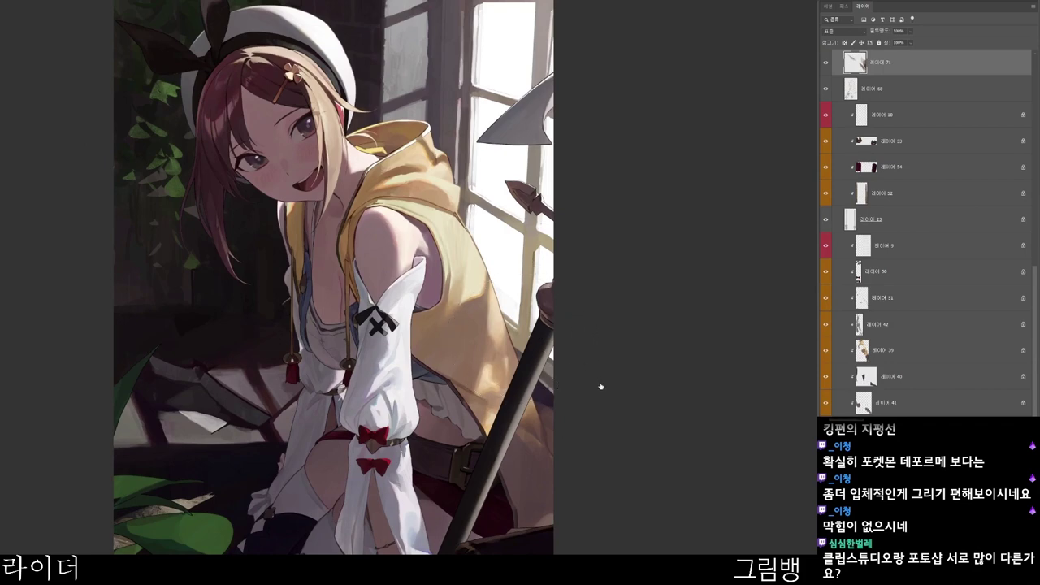
- Set the brush colour to brown #513a26 for the lower edge of the yellow hoodie
scroll(926, 233, "up", 6)
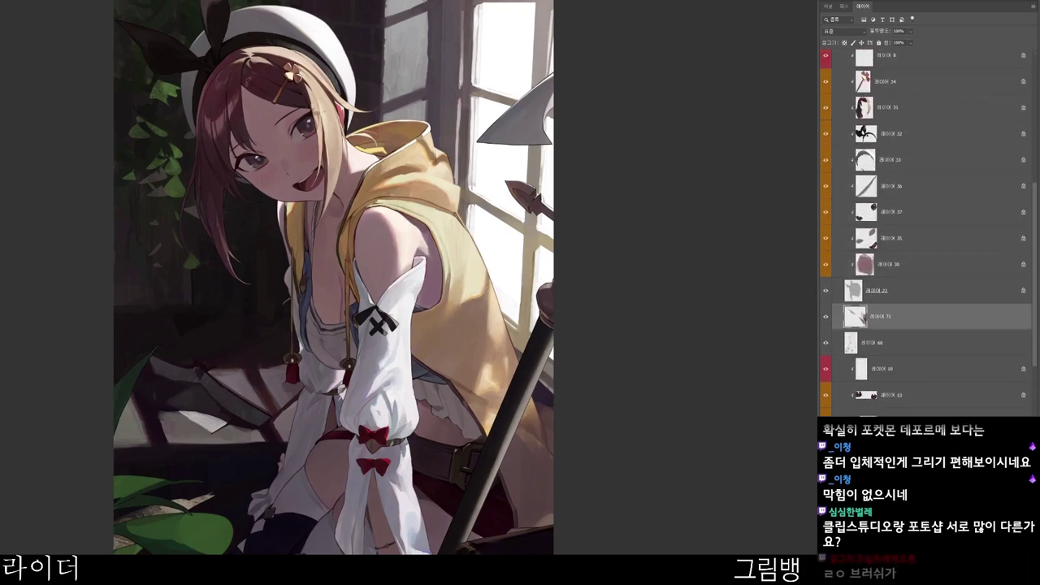
left_click_drag(593, 446, 566, 389)
scroll(494, 365, "up", 1)
scroll(449, 308, "up", 1)
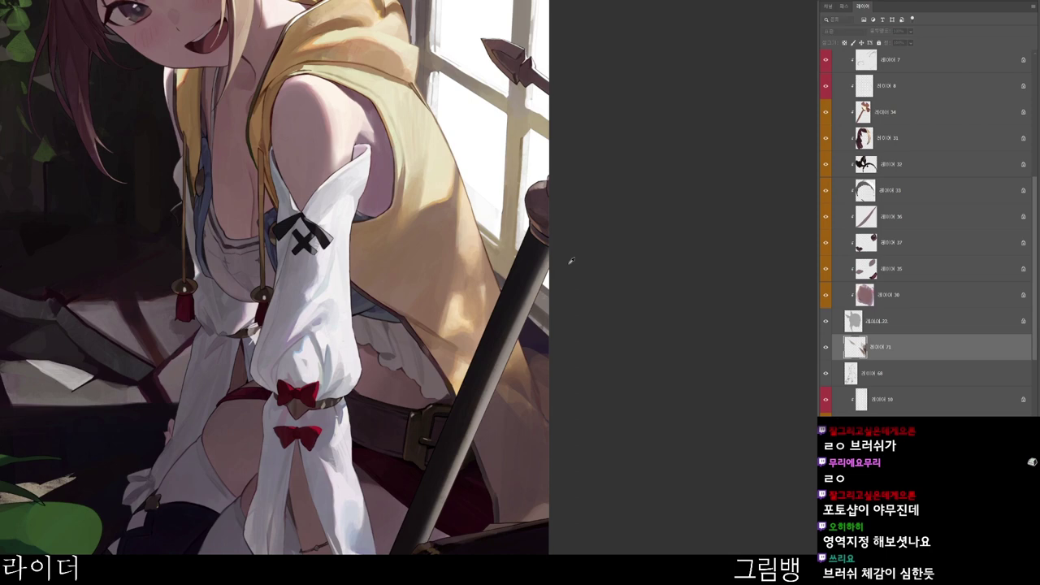
key("n")
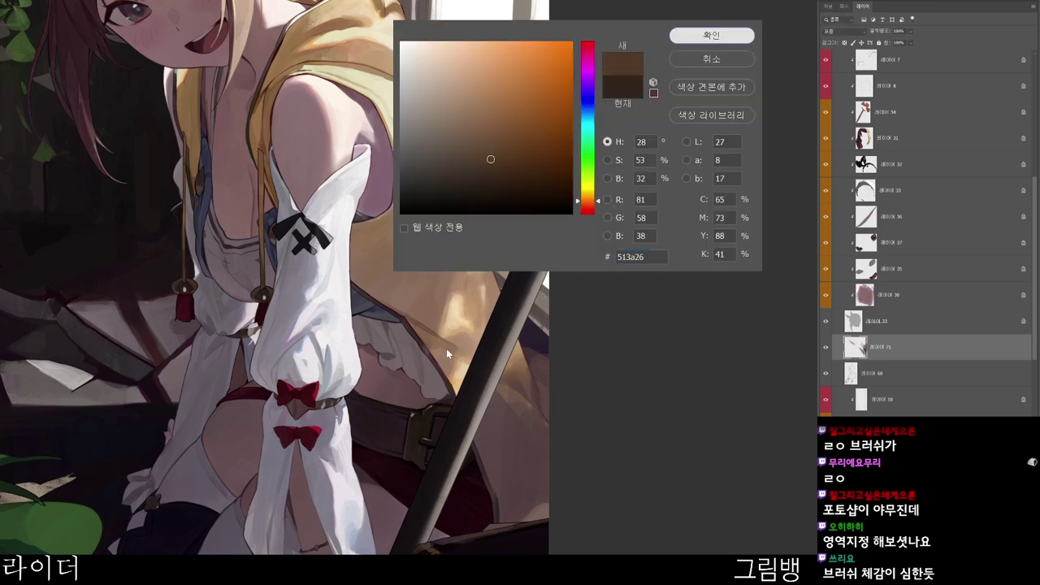
left_click(682, 33)
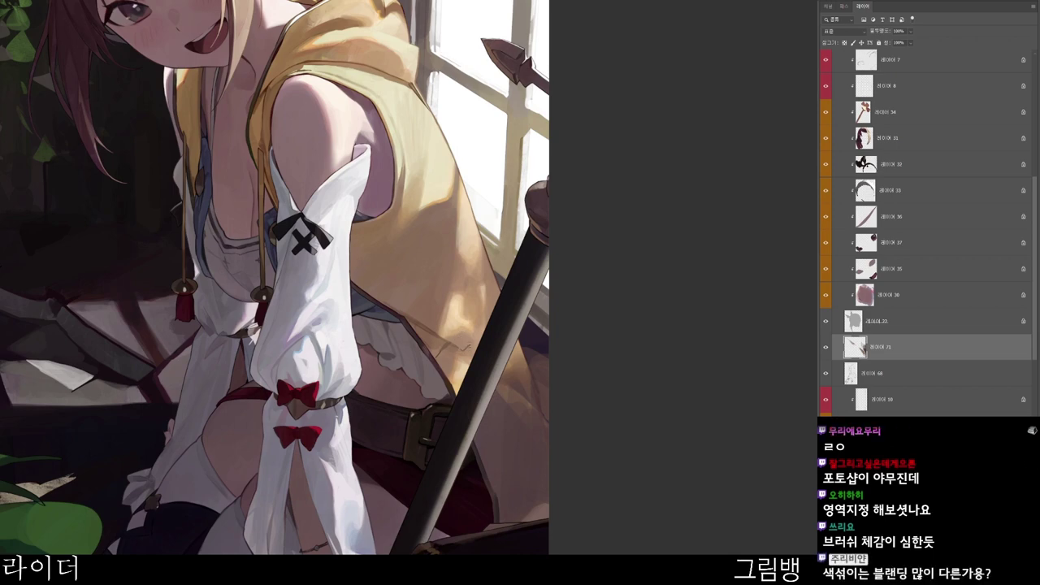
- Pick another brown brush colour for shading the lower hoodie beside the dark staff
scroll(511, 309, "down", 2)
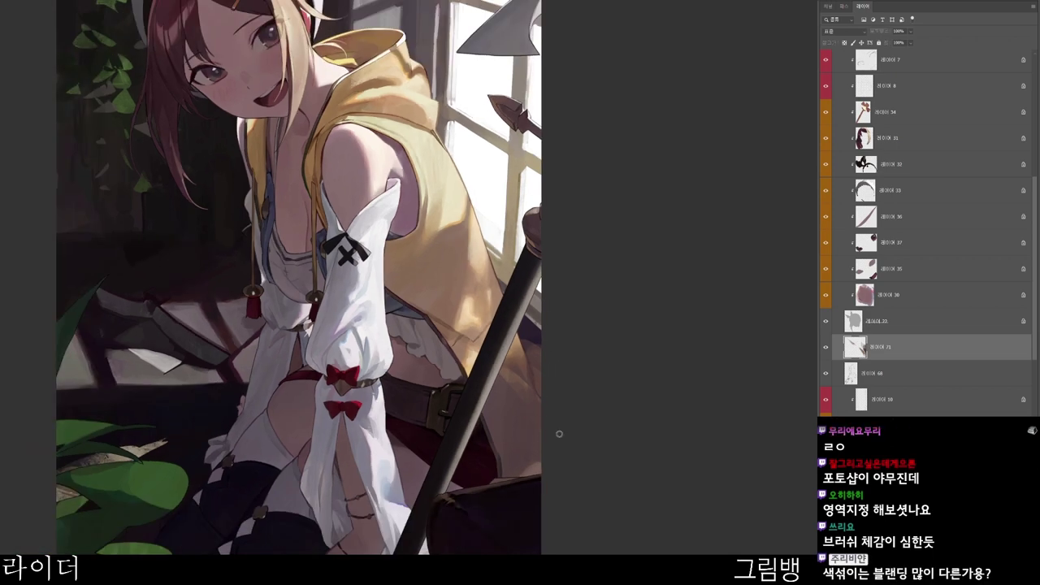
key("n")
left_click(502, 133)
left_click(700, 39)
scroll(497, 328, "up", 1)
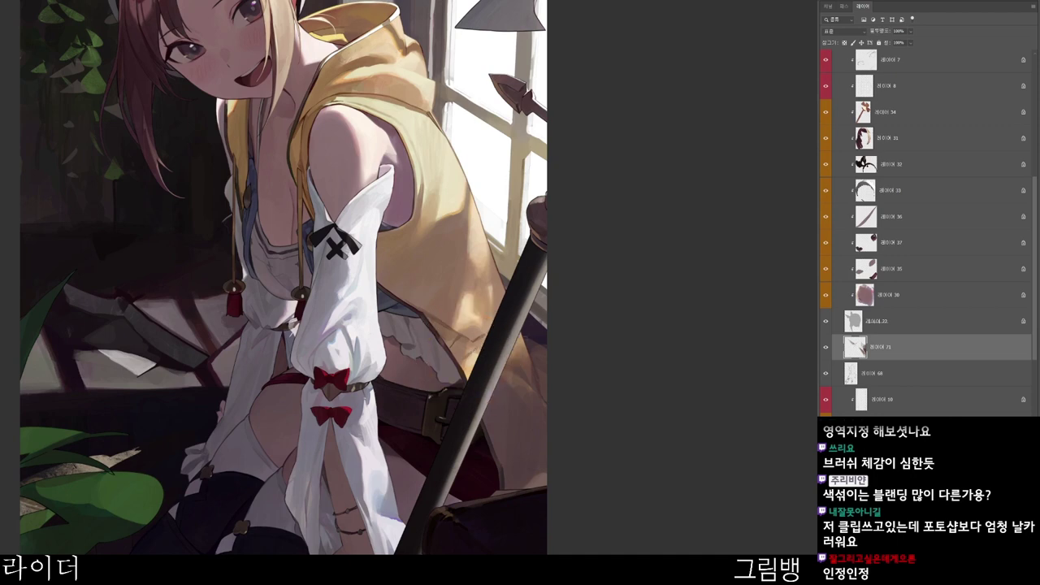
scroll(546, 345, "down", 2)
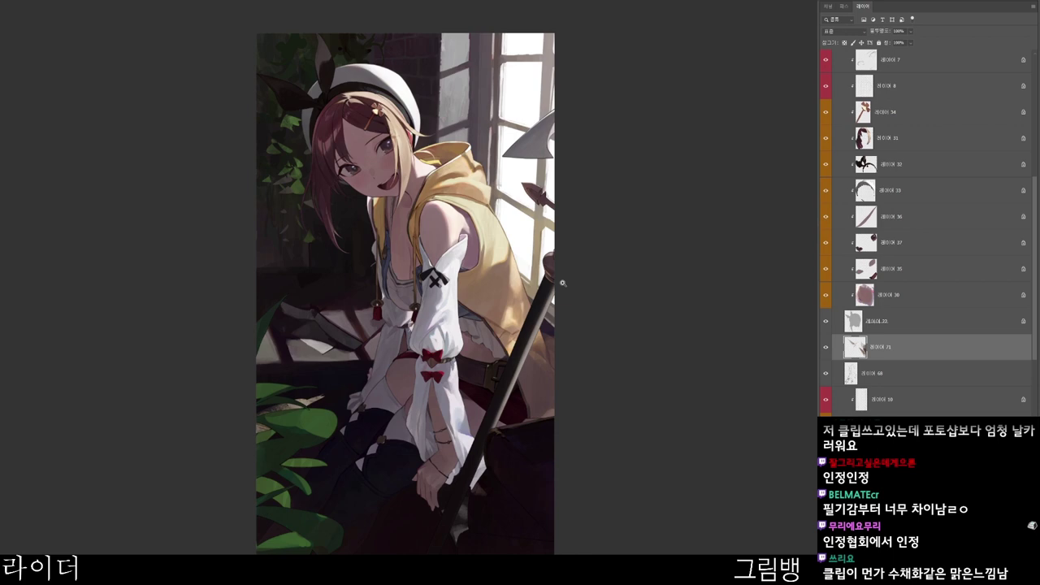
- Activate the window's layer, set the brush colour to greenish grey #9b9e98 and paint a foliage hint in the upper pane
left_click_drag(597, 116, 580, 129)
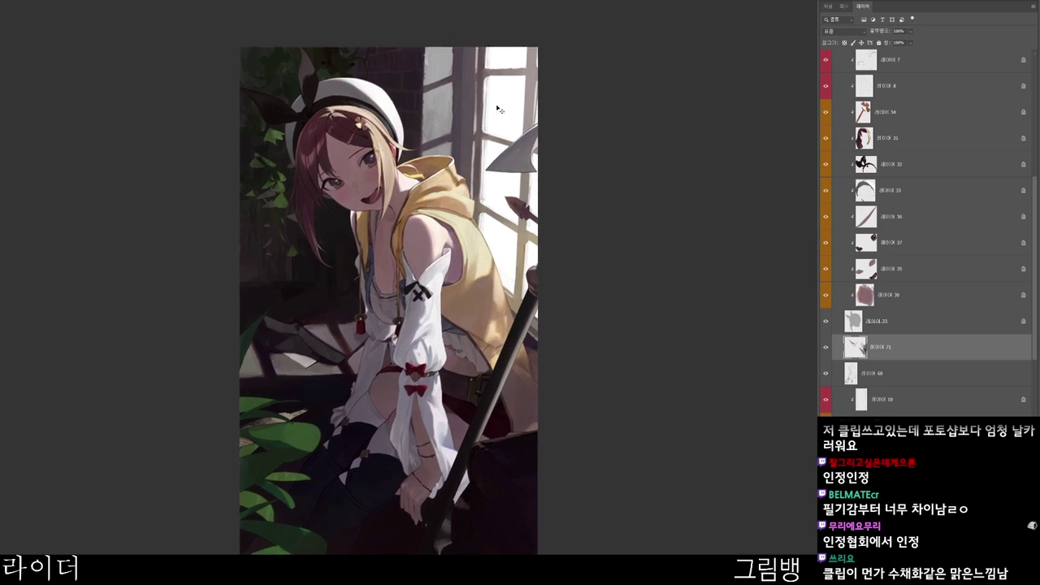
left_click(540, 121, "ctrl")
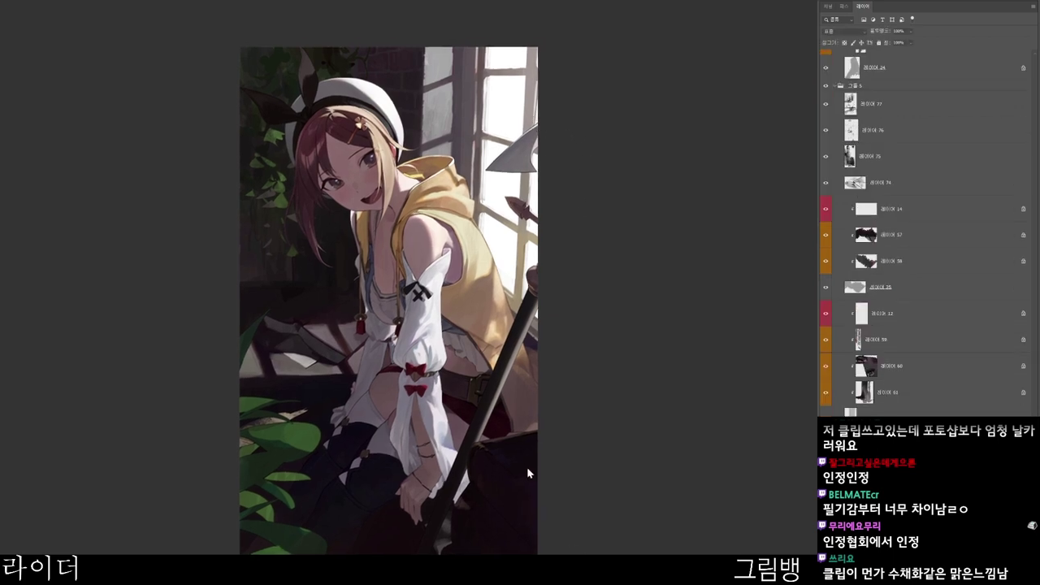
key("n")
left_click(445, 117)
left_click(592, 169)
left_click(406, 107)
left_click(712, 35)
mouse_move(478, 101)
left_mouse_down()
mouse_move(480, 147)
mouse_move(460, 106)
left_mouse_up()
- Pick lighter greenish brush tones and add faint foliage patches behind the upper window panes
key("n")
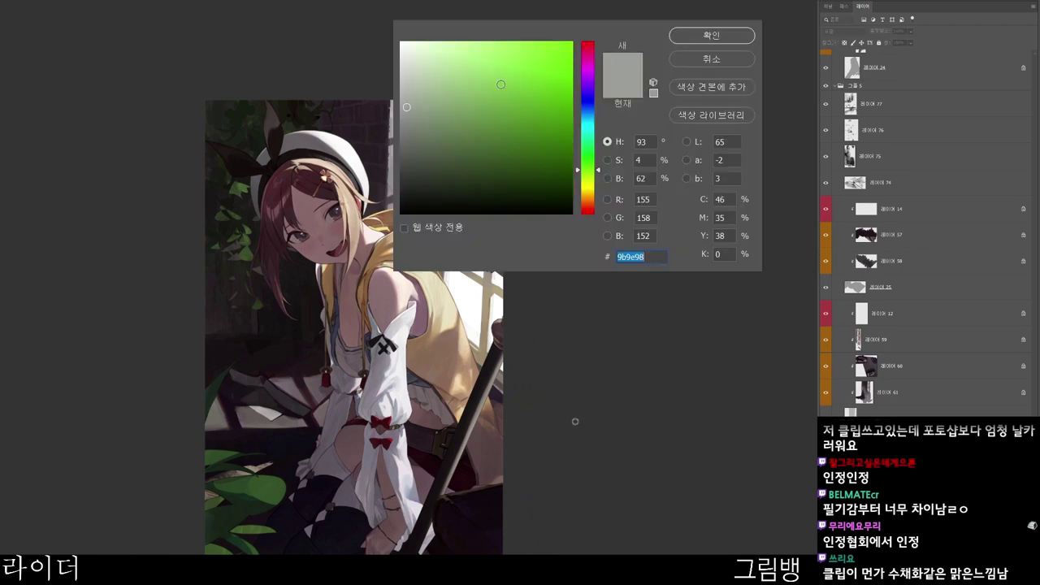
left_click(434, 61)
left_click(702, 38)
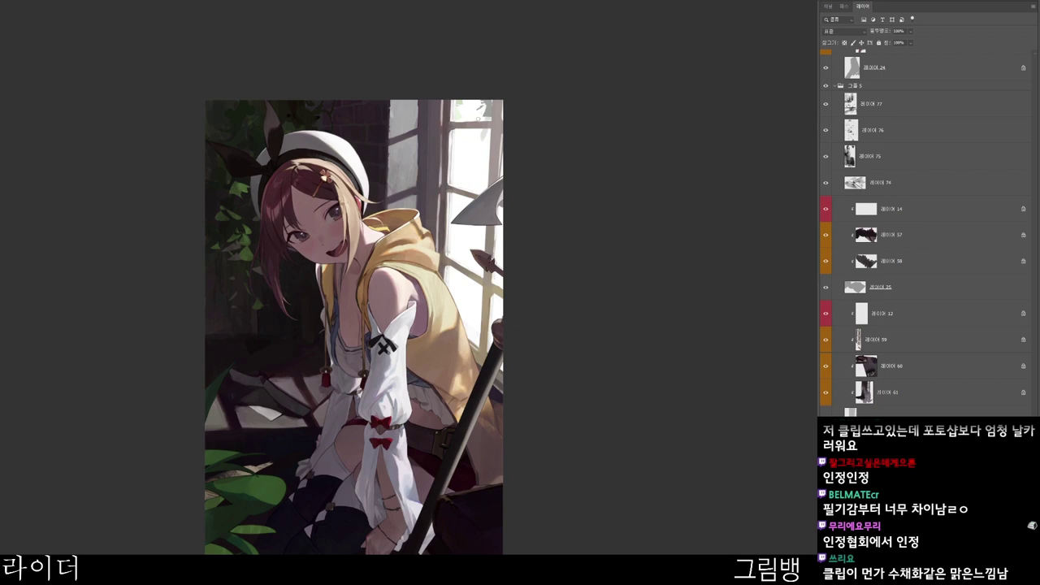
left_click_drag(457, 138, 466, 144)
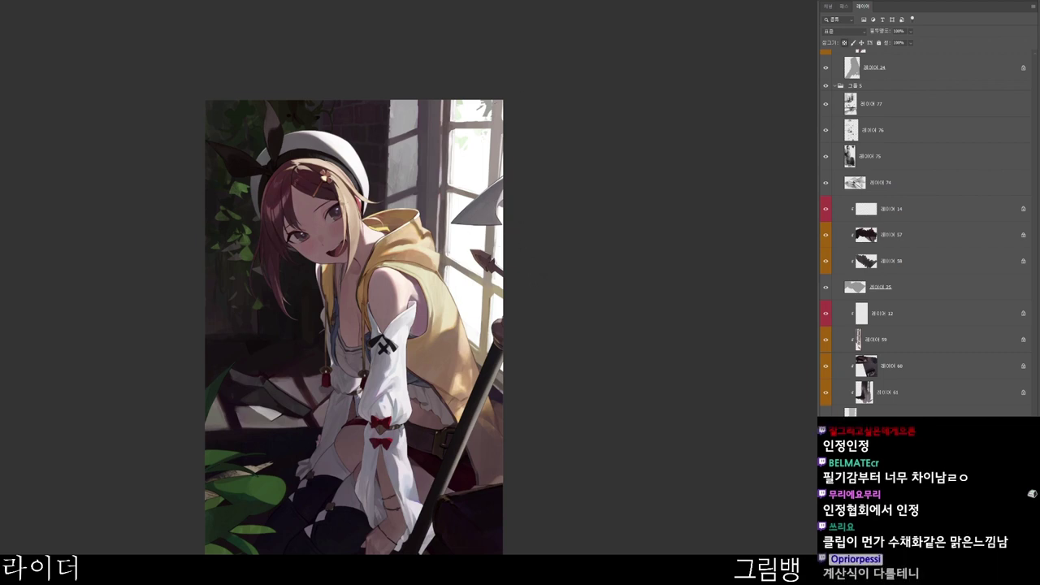
key("n")
left_click(432, 77)
key("Return")
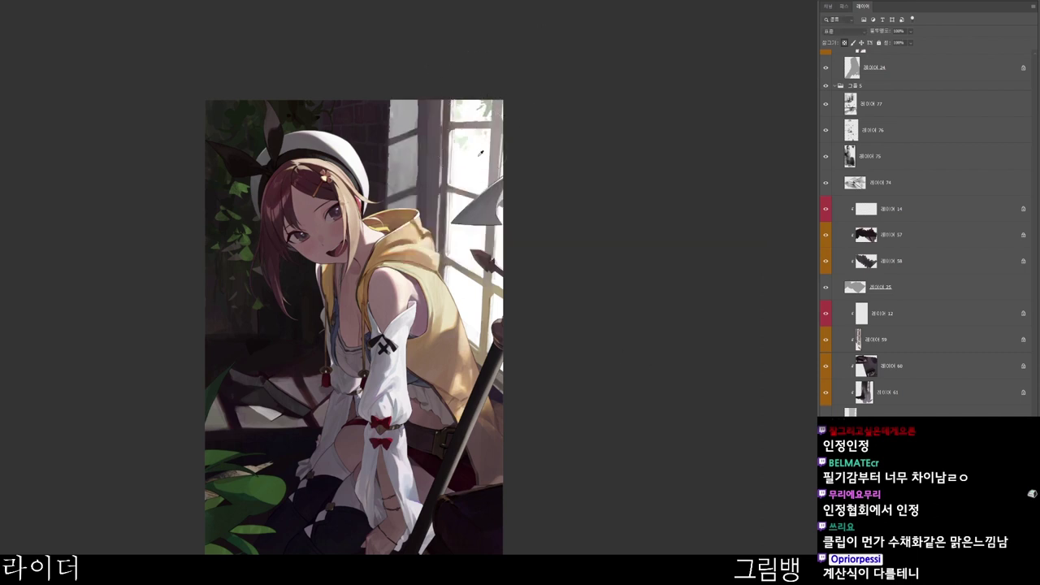
left_click_drag(542, 584, 513, 550)
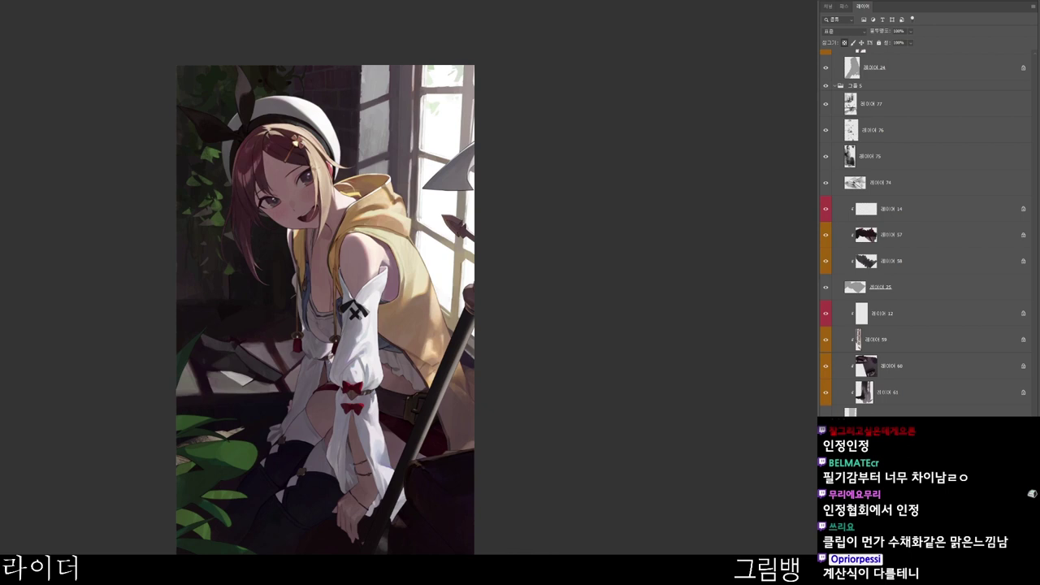
- Create a new layer and set the brush colour to light greenish grey #dbdedb
key("ctrl+shift+n")
key("Return")
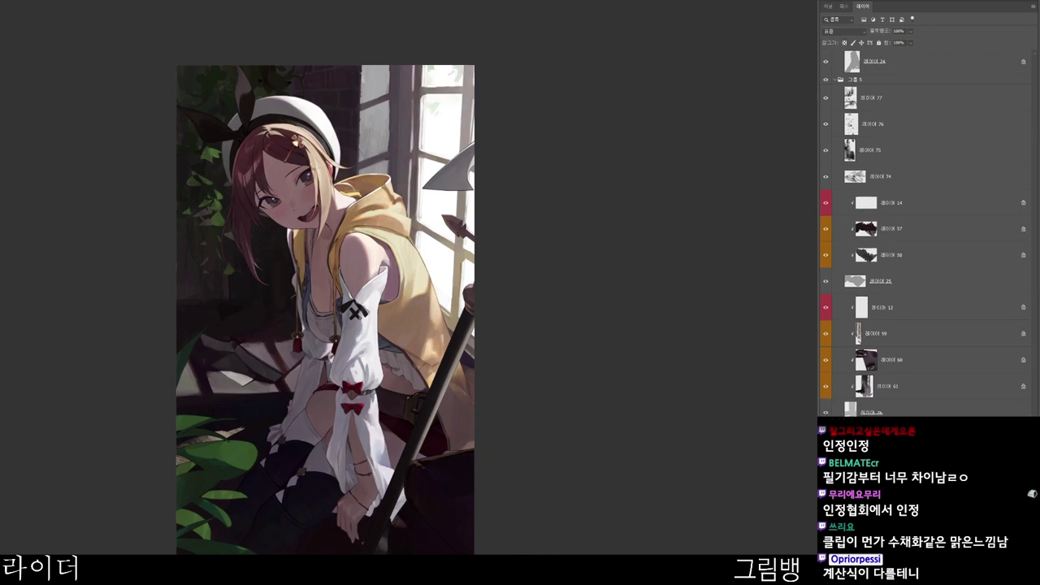
left_click(761, 493)
left_click_drag(406, 73, 403, 63)
left_click(588, 160)
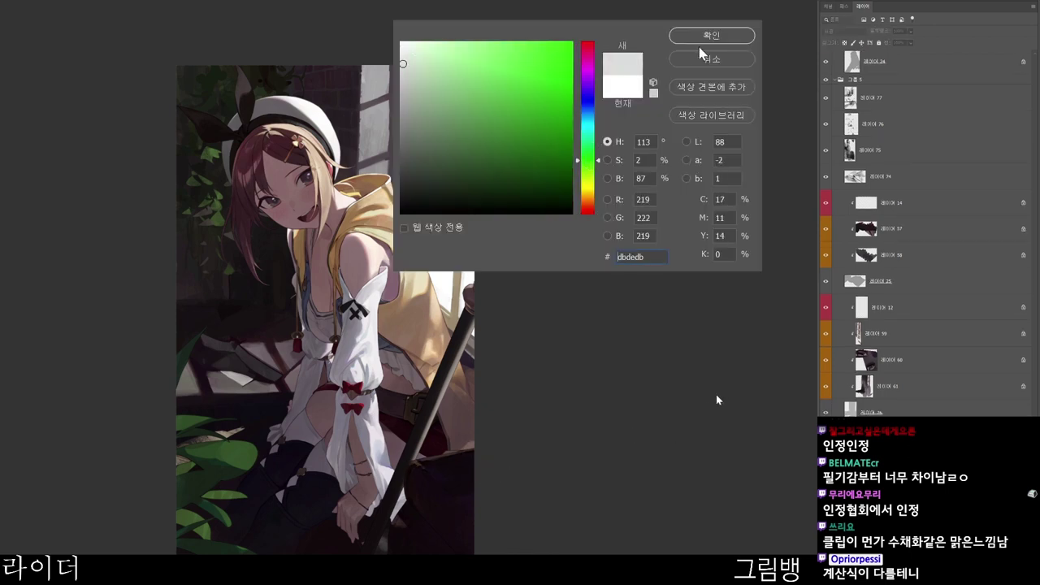
left_click(709, 39)
key("Return")
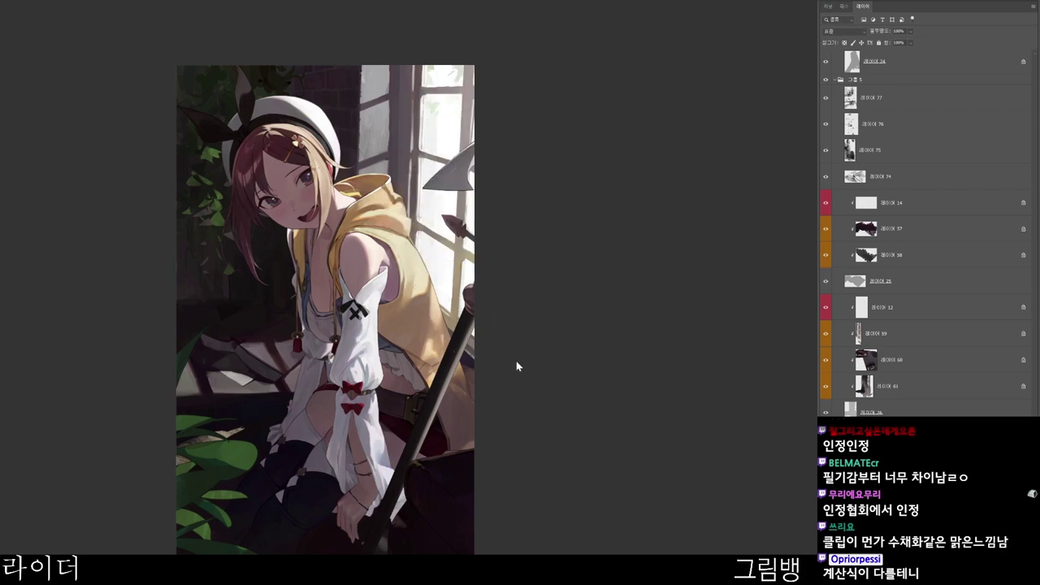
- Set the brush colour to near-white #ebecec for softening the window panes
key("ctrl+s")
left_click(402, 54)
left_click(588, 126)
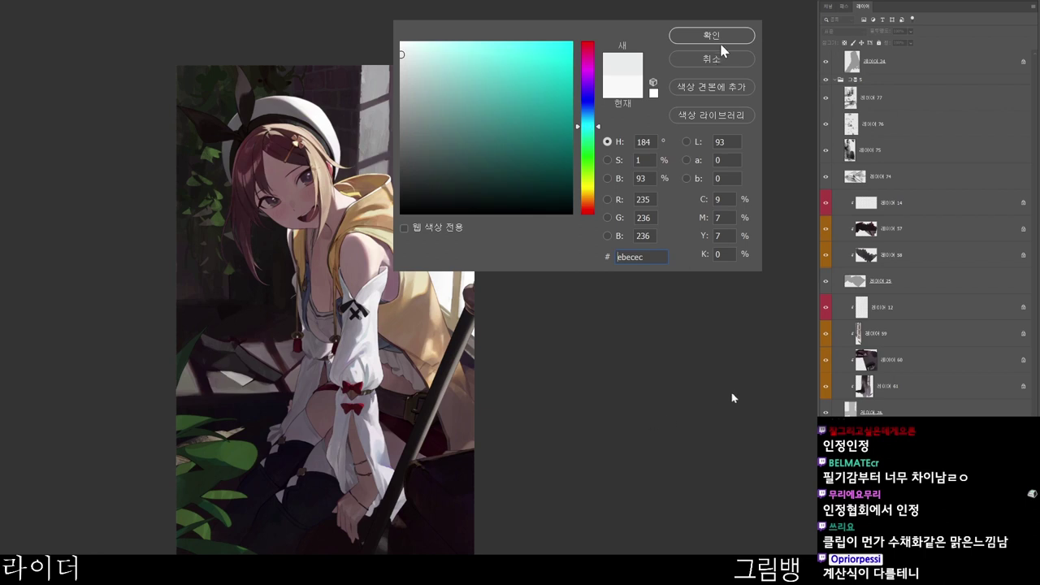
left_click(730, 37)
key("Return")
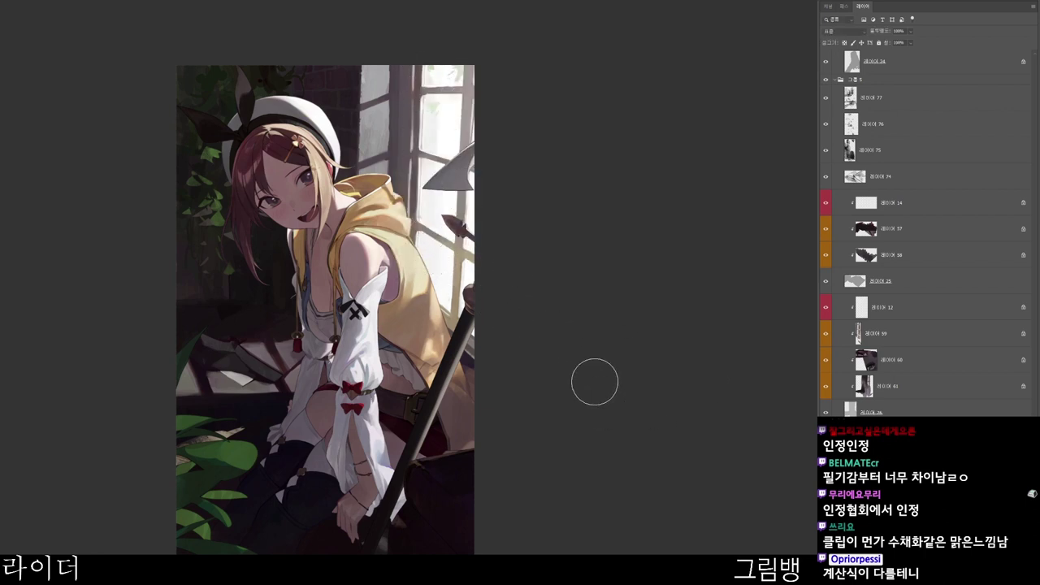
left_click_drag(522, 475, 523, 524)
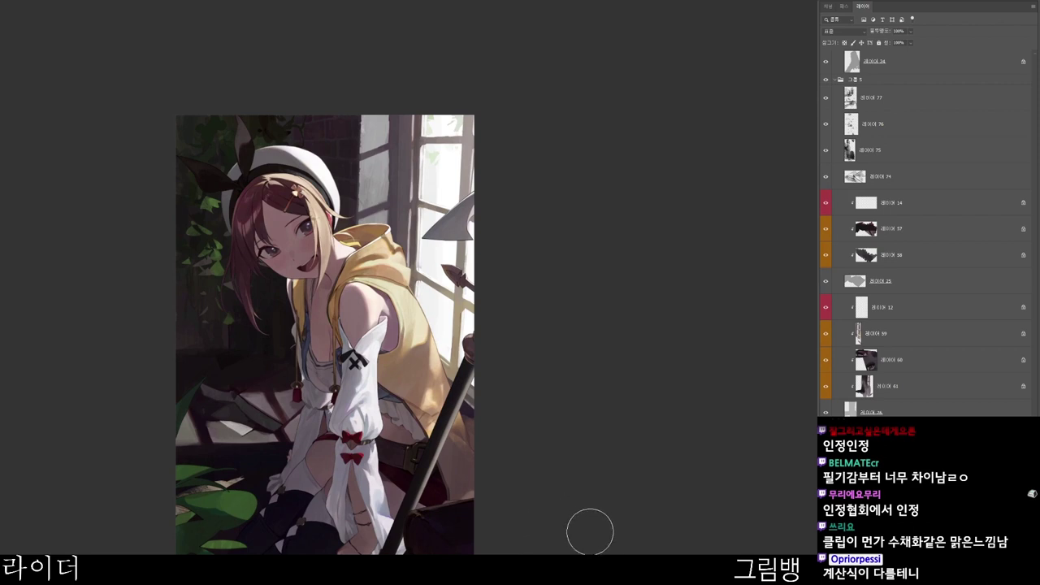
left_click_drag(571, 584, 562, 561)
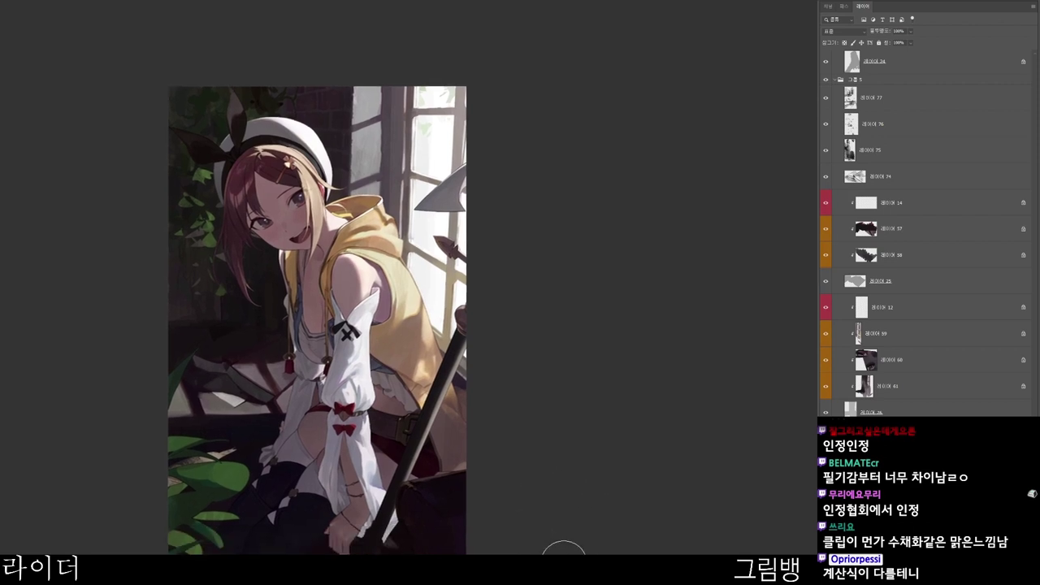
- Pick a pale tinted brush colour and brush it over the upper window panes
key("n")
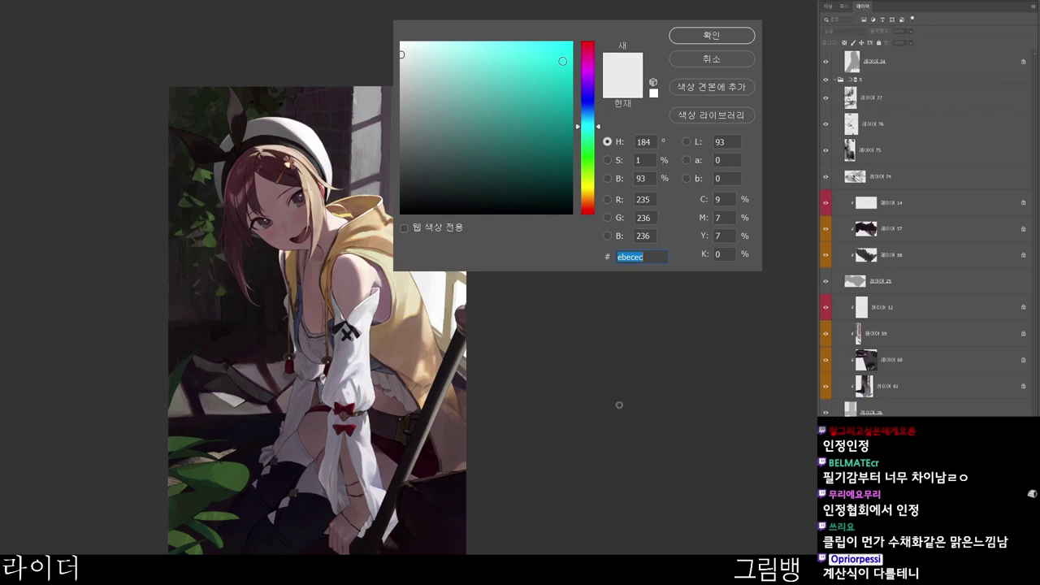
left_click(418, 61)
left_click(587, 96)
left_click(693, 34)
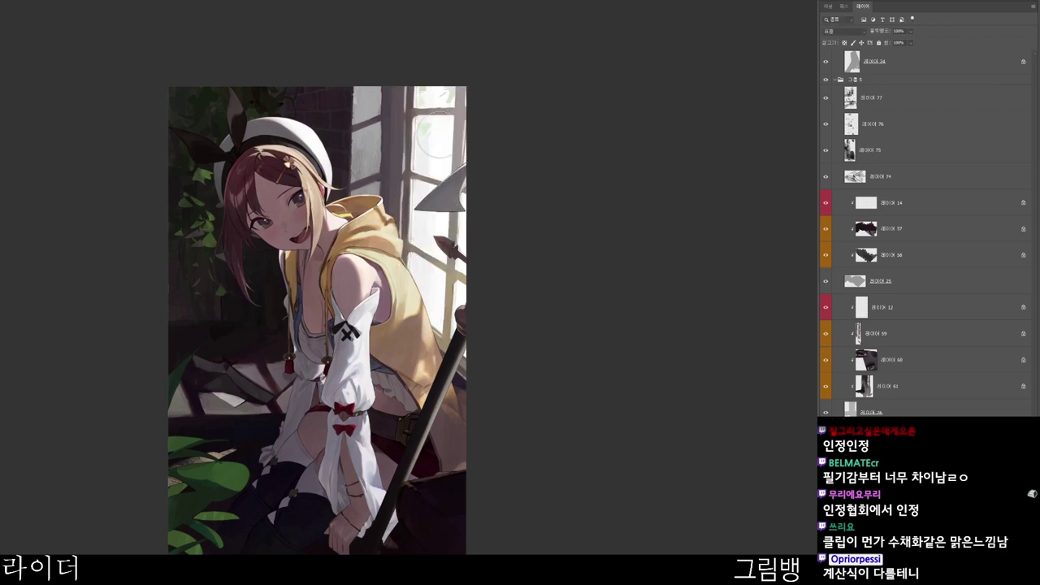
mouse_move(436, 136)
left_mouse_down()
mouse_move(432, 187)
mouse_move(431, 135)
mouse_move(433, 163)
left_mouse_up()
- Enlarge the eraser by four size increments and soften the paint in the upper window pane
key("e")
key("bracketright")
key("bracketright")
key("bracketright")
key("bracketright")
mouse_move(429, 172)
left_mouse_down()
mouse_move(443, 138)
mouse_move(433, 174)
left_mouse_up()
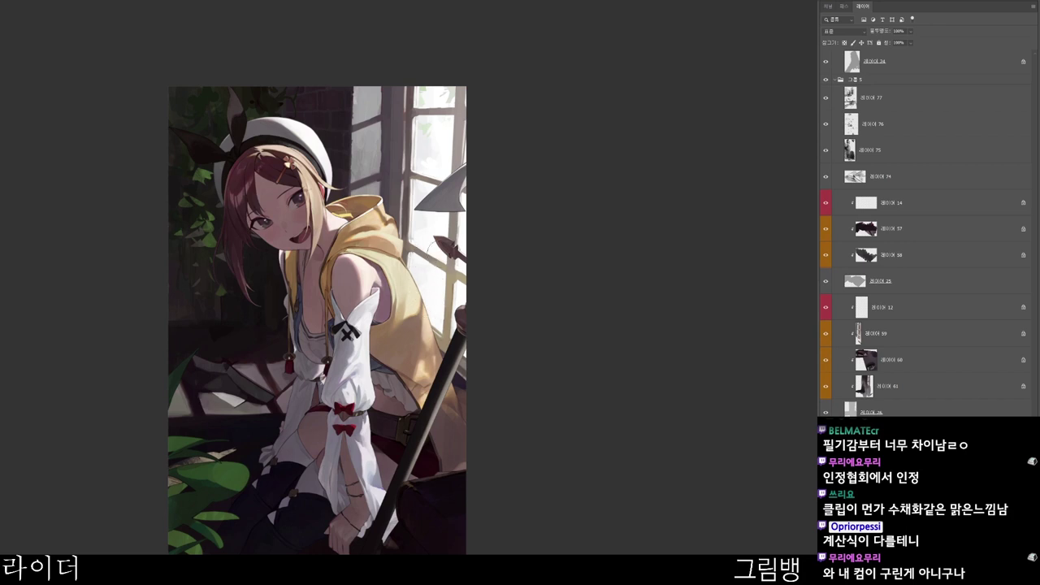
- Set the brush colour to blue-grey #bcbec8 and shade the bright window panes
left_click(646, 404)
left_click(410, 79)
left_click(587, 102)
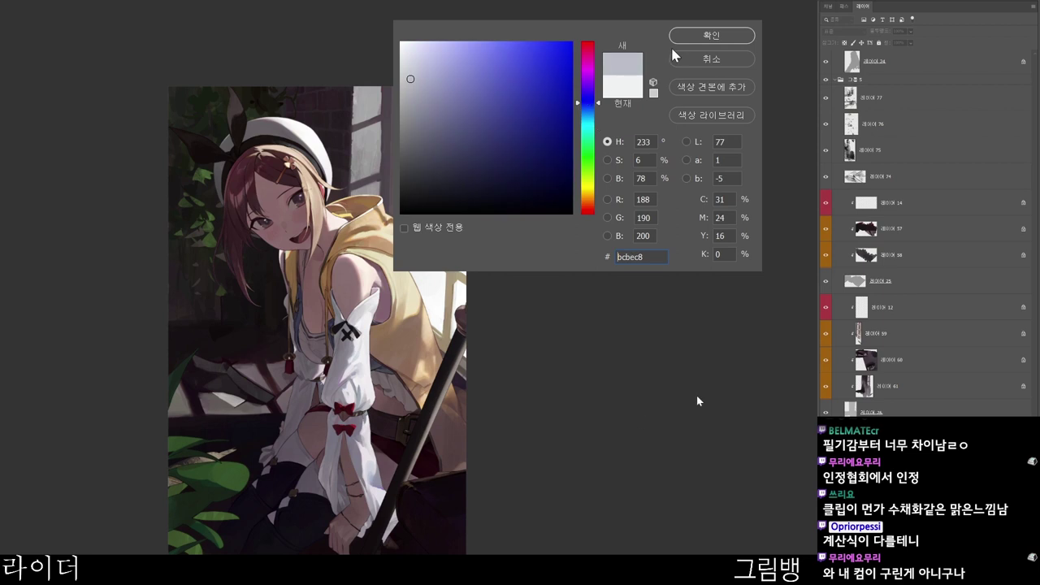
left_click(710, 35)
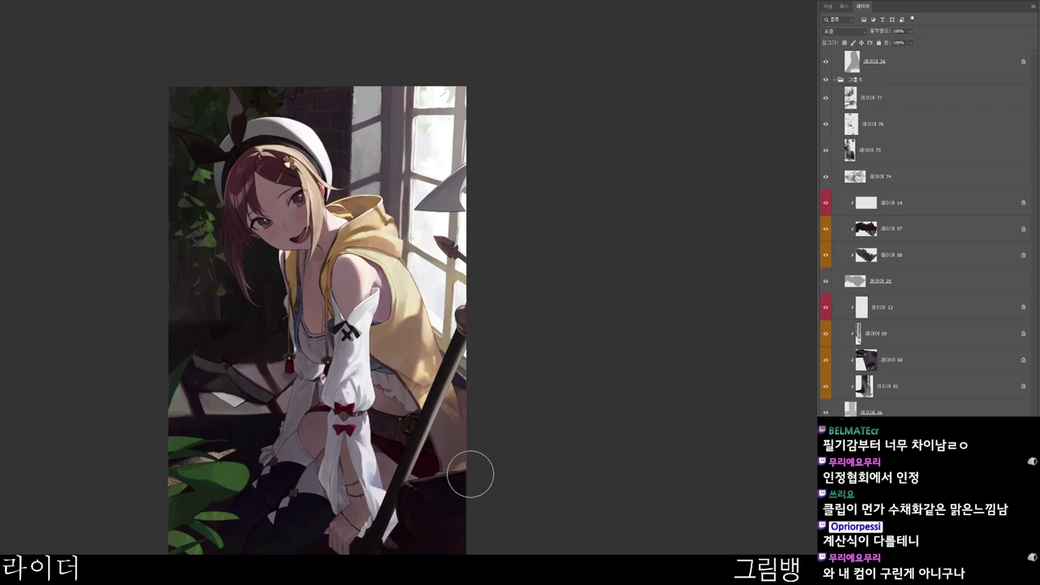
scroll(428, 243, "up", 3)
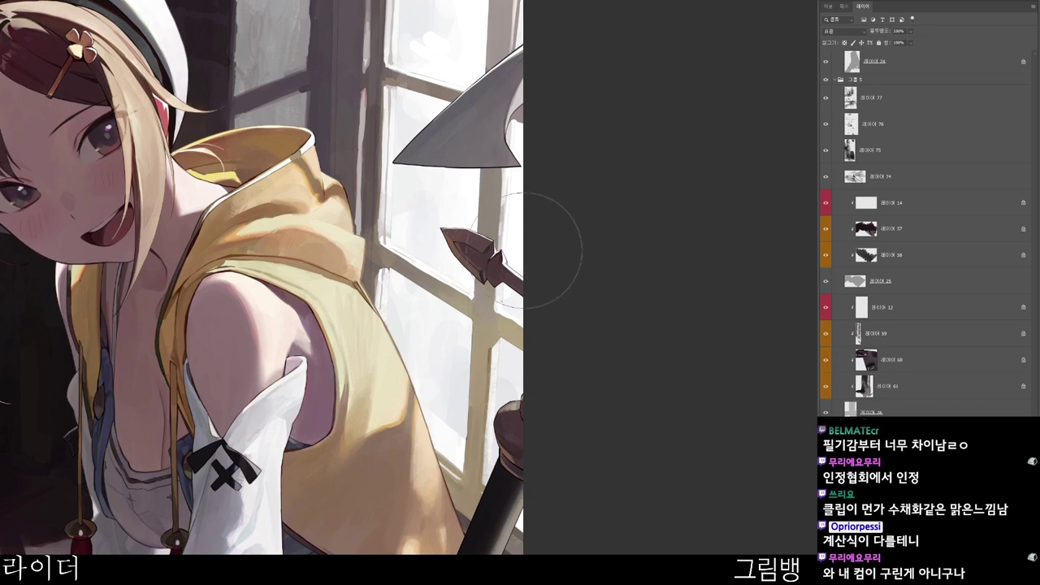
scroll(508, 163, "down", 3)
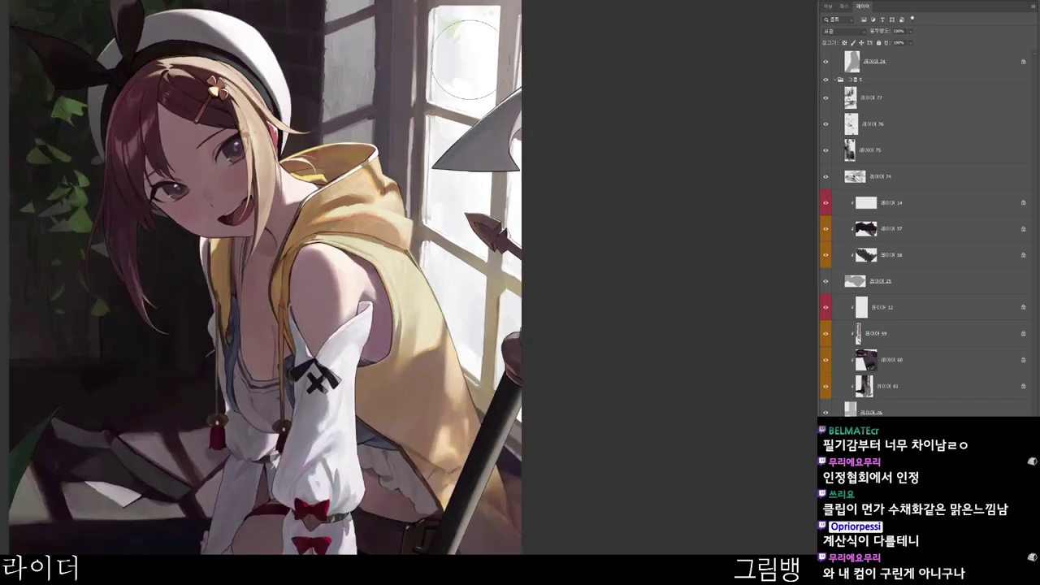
scroll(558, 145, "down", 2)
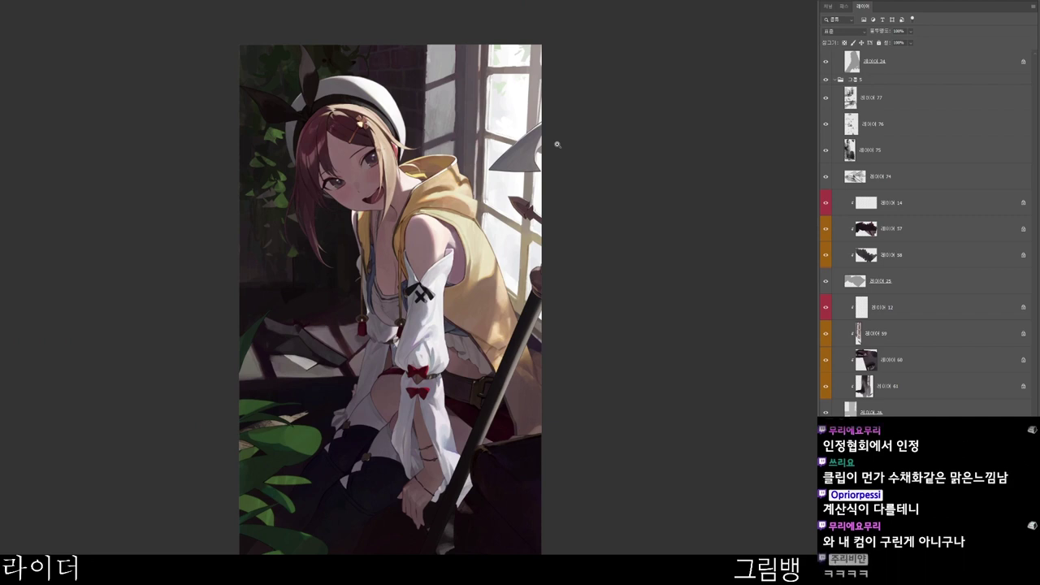
- Make the layer 레이어 61 active, sample a grey and brush over the dark spot atop the grey window panel
scroll(492, 71, "up", 2)
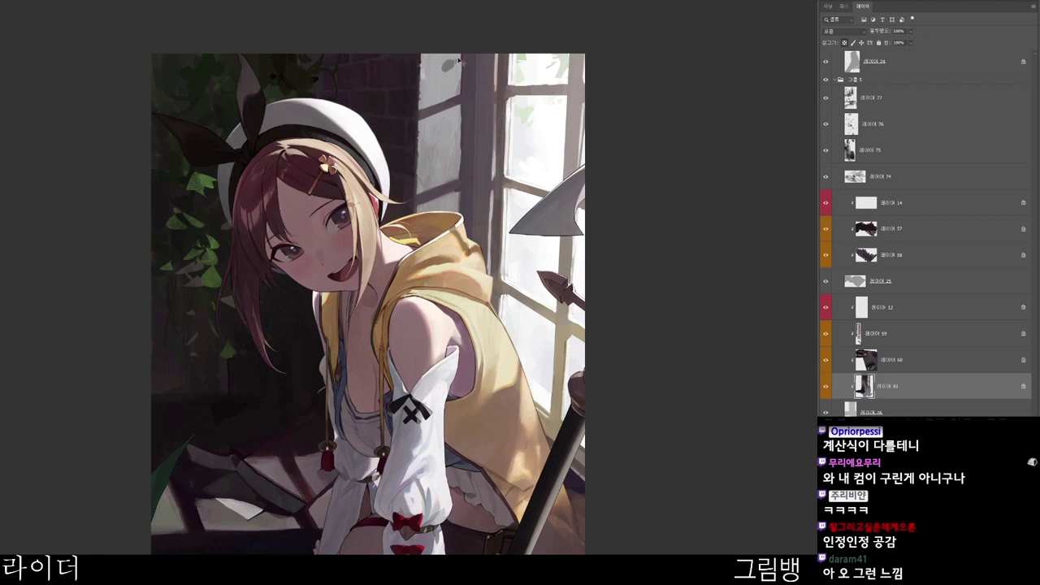
left_click(449, 67, "alt")
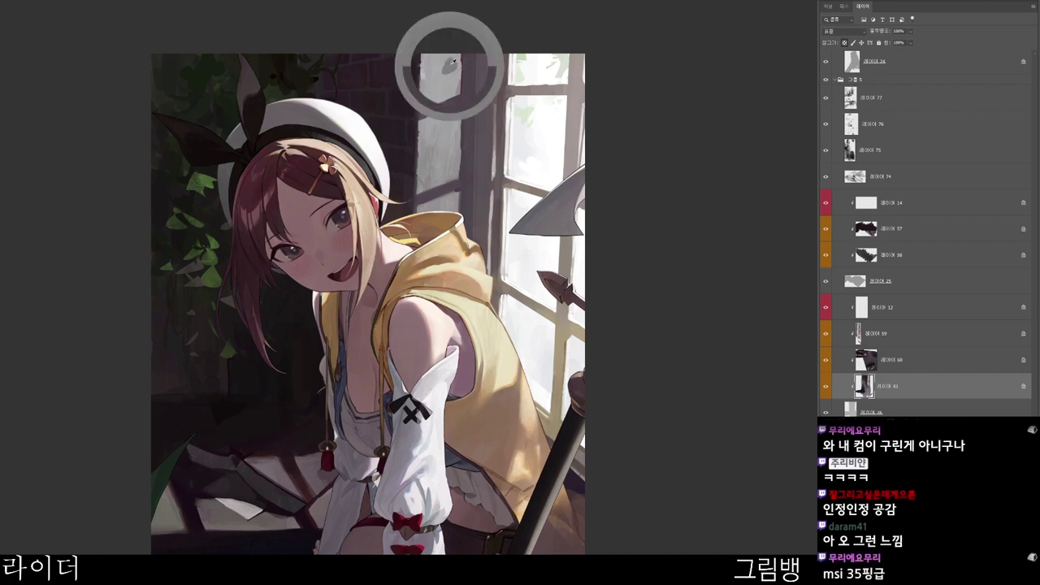
left_click_drag(455, 58, 441, 63)
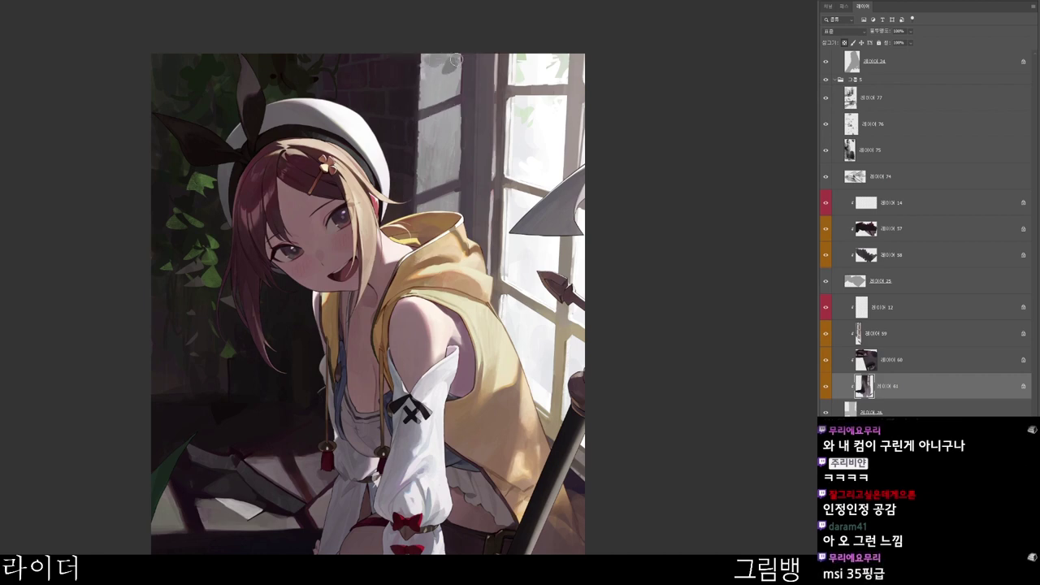
- Set the brush colour to muted blue #677393 for tinting the window area
key("n")
left_click(440, 113)
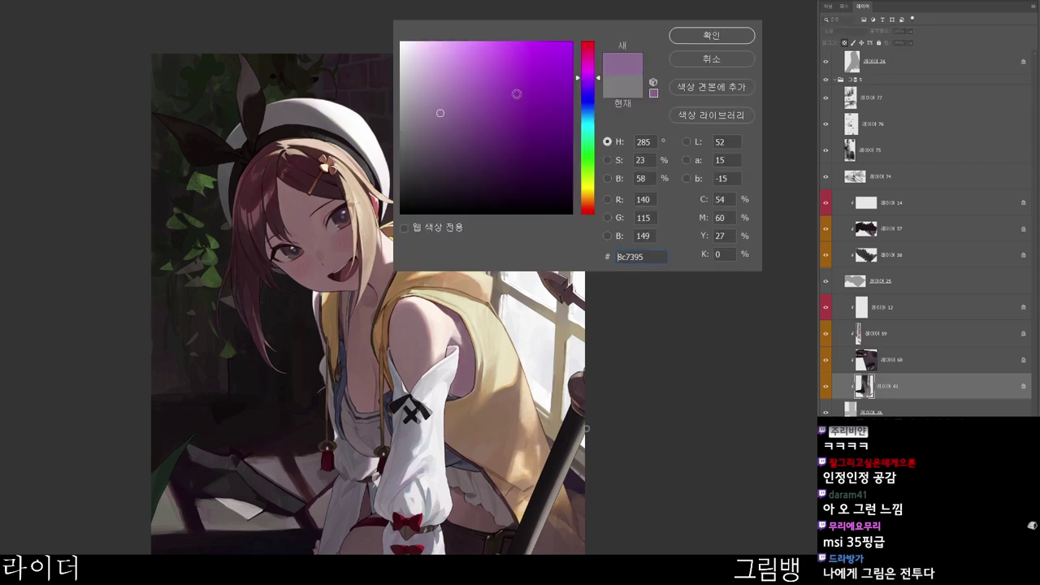
left_click(591, 106)
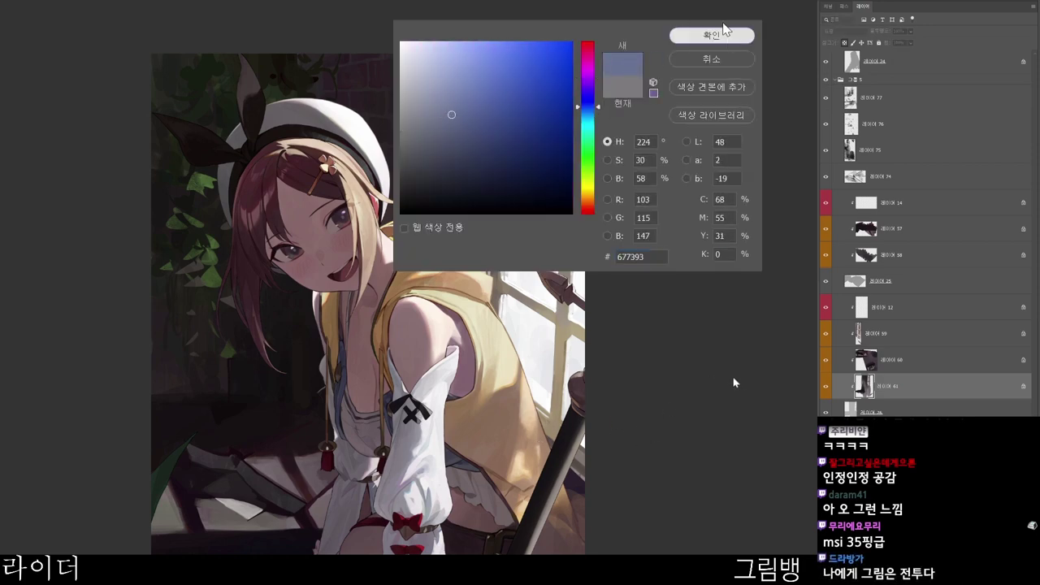
left_click(724, 32)
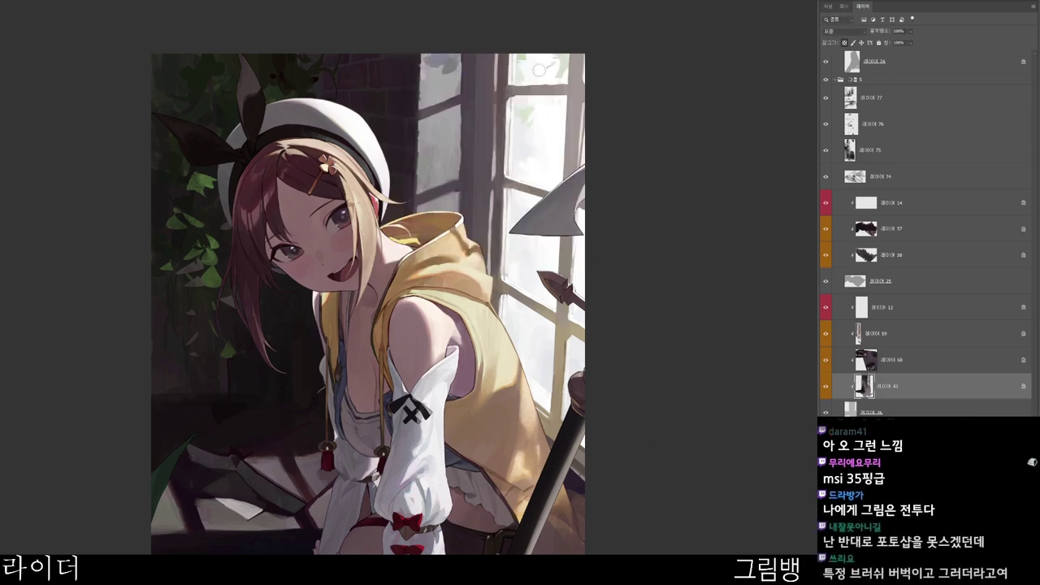
- Shift the brush colour's hue from muted blue toward cyan and tint the upper part of the grey window panel
key("alt+shift+c")
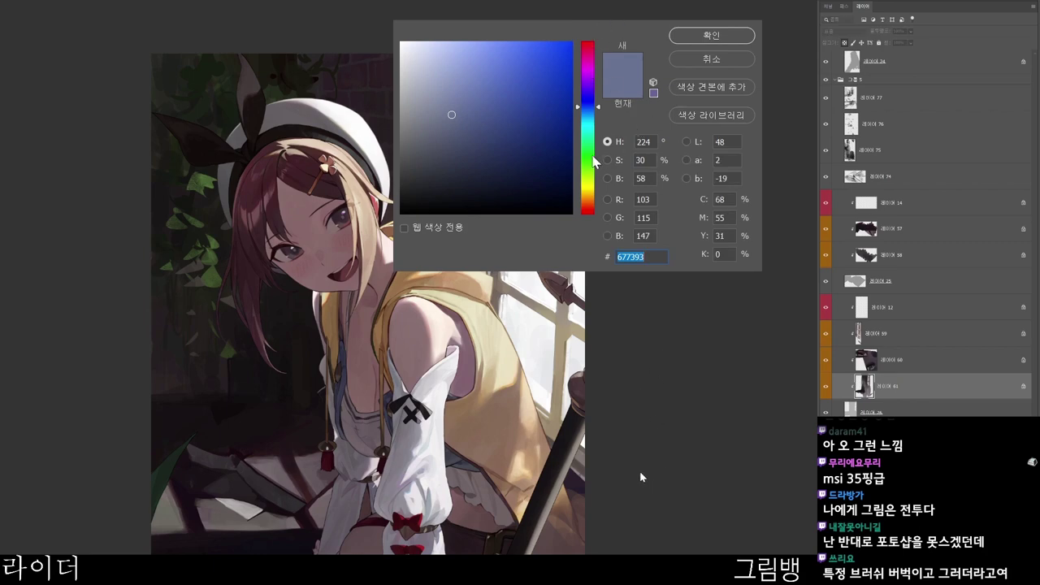
left_click(592, 119)
left_click_drag(592, 122, 592, 126)
left_click(715, 35)
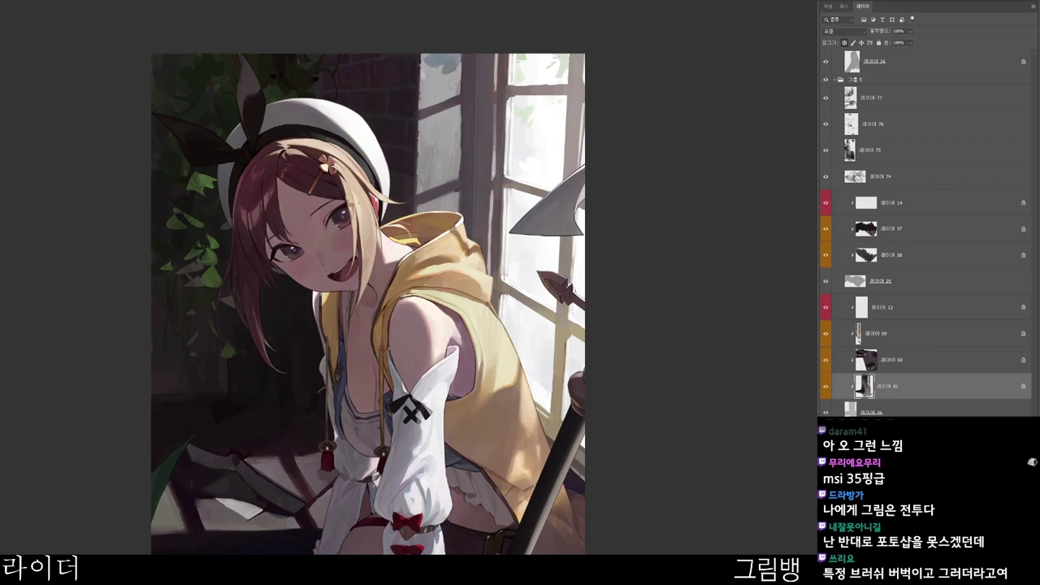
left_click(468, 75, "alt")
left_click_drag(452, 77, 448, 83)
left_click(453, 77, "alt")
- Sample the grey window panel and set the brush colour to a darker, slightly saturated tone for shading it
key("r")
mouse_move(607, 197)
left_mouse_down()
mouse_move(556, 443)
mouse_move(533, 83)
left_mouse_up()
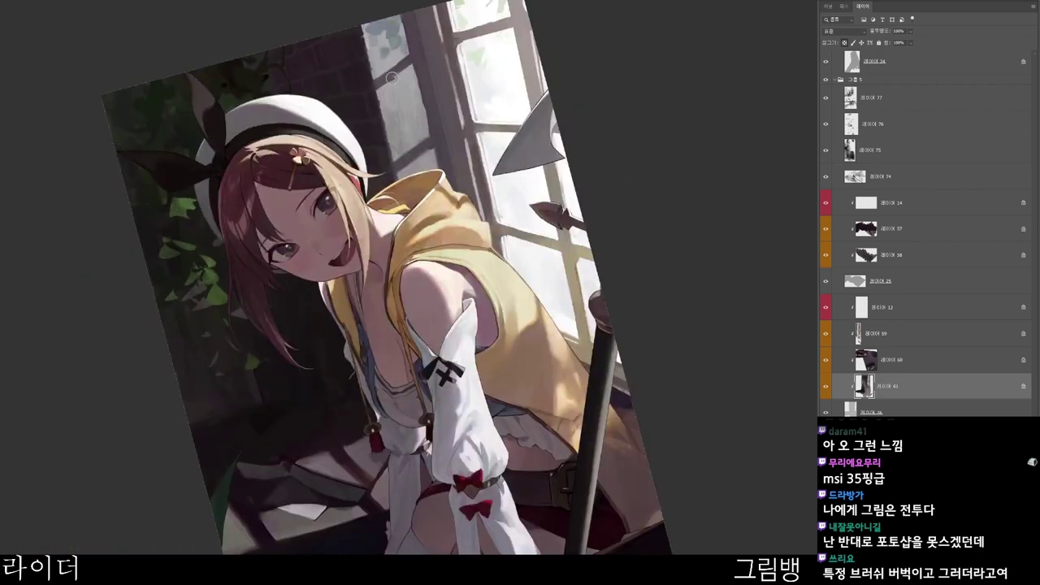
key("r")
mouse_move(515, 140)
left_mouse_down()
mouse_move(540, 208)
mouse_move(533, 182)
left_mouse_up()
key("n")
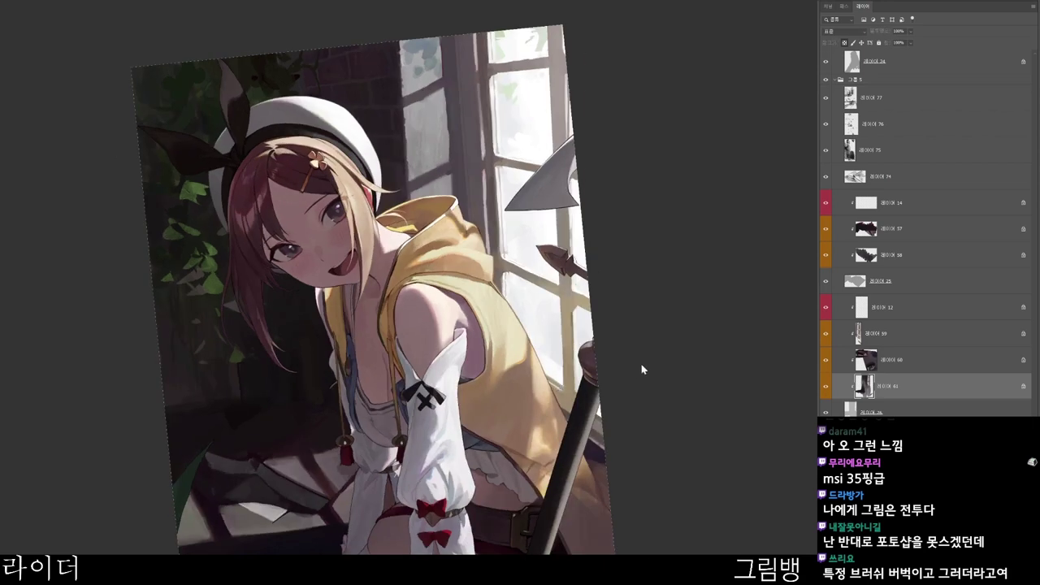
left_click(435, 138)
left_click(704, 32)
key("Escape")
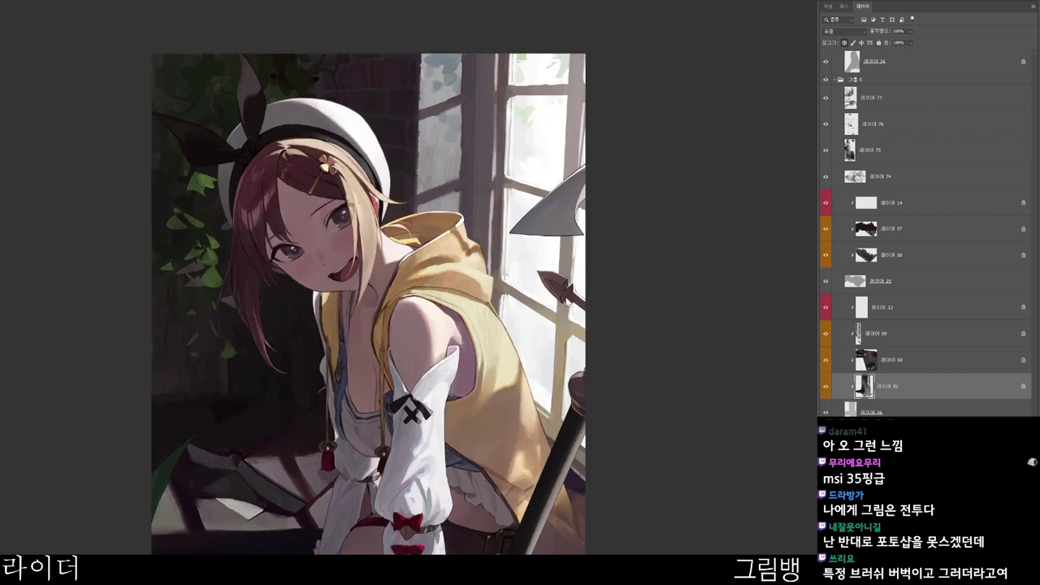
- Set the brush colour to a muted magenta and tint the edges of the window panes and frame
key("n")
left_click(460, 132)
left_click(587, 53)
left_click(696, 34)
left_click_drag(533, 102, 519, 81)
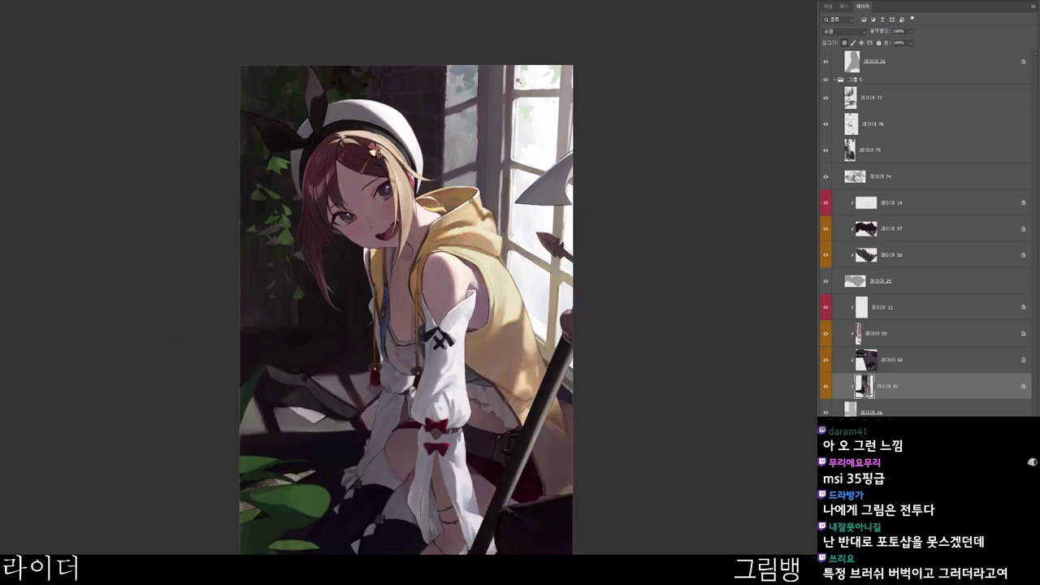
scroll(483, 63, "up", 2)
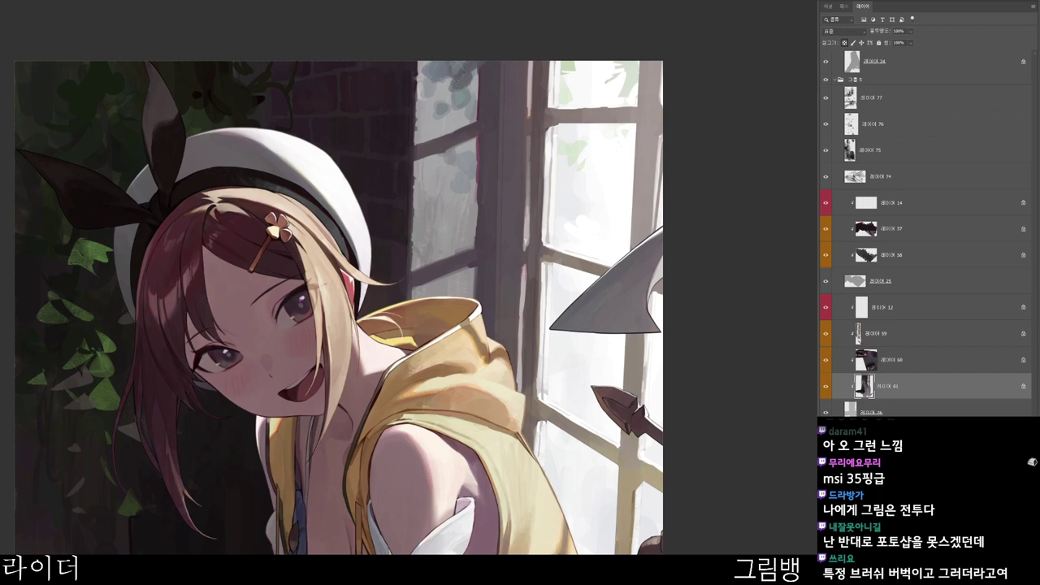
left_click_drag(521, 95, 501, 70)
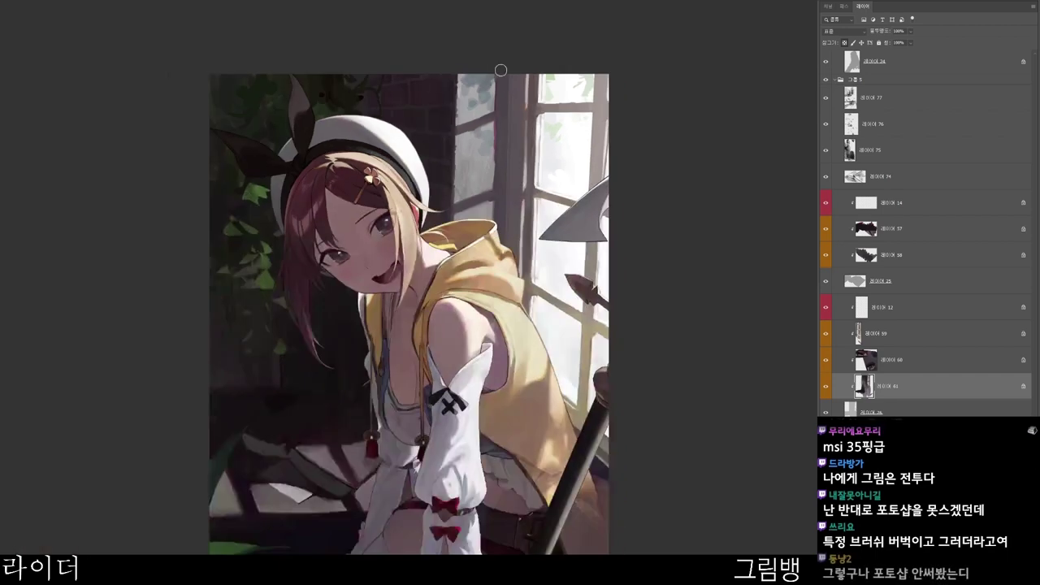
scroll(479, 223, "up", 1)
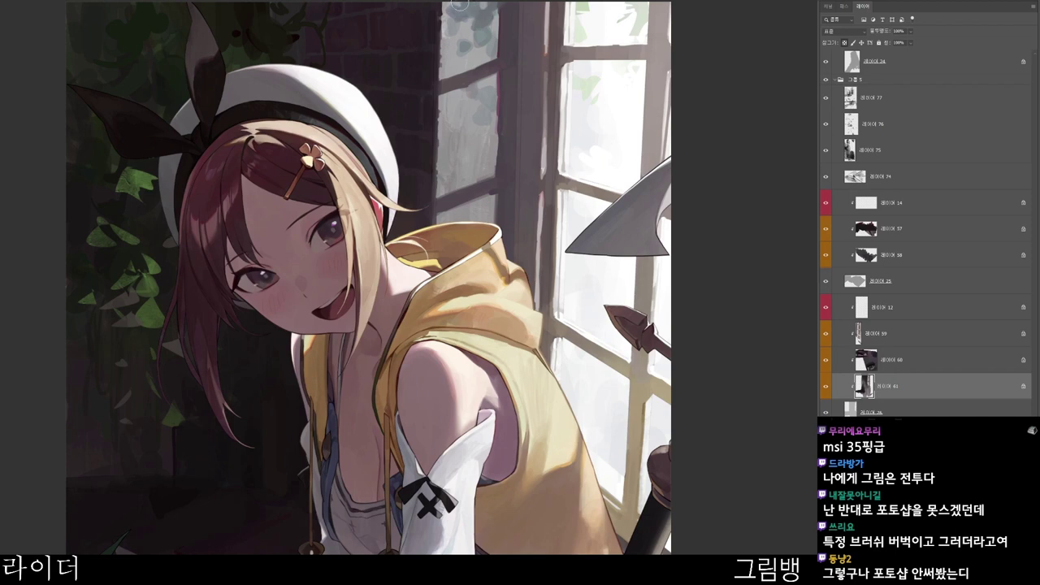
scroll(601, 5, "down", 1)
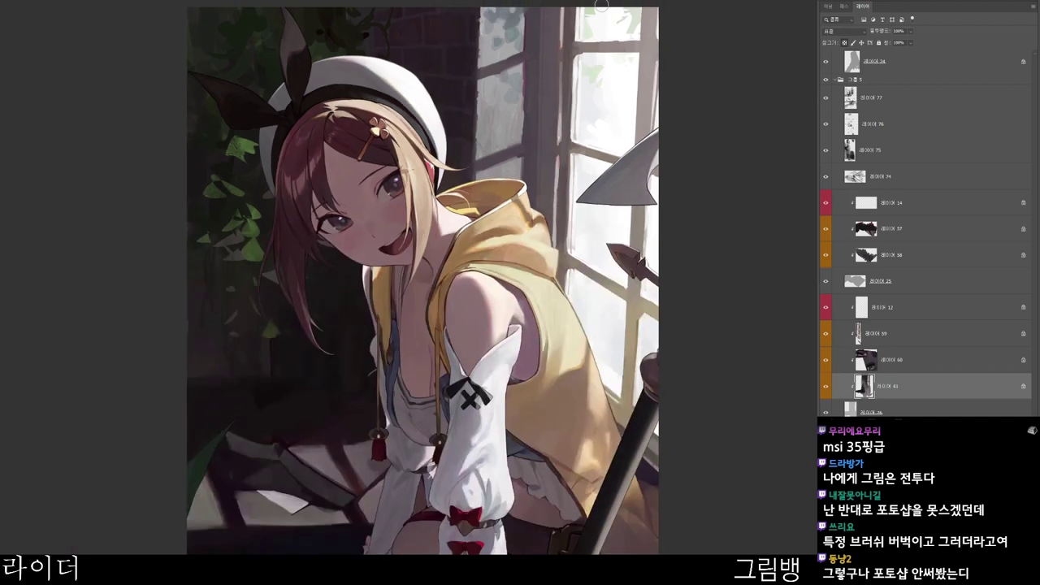
left_click_drag(601, 4, 553, 31)
- Sample the window's grey, shift it to a darker muted magenta, and brush it around the grey panel's edges
key("n")
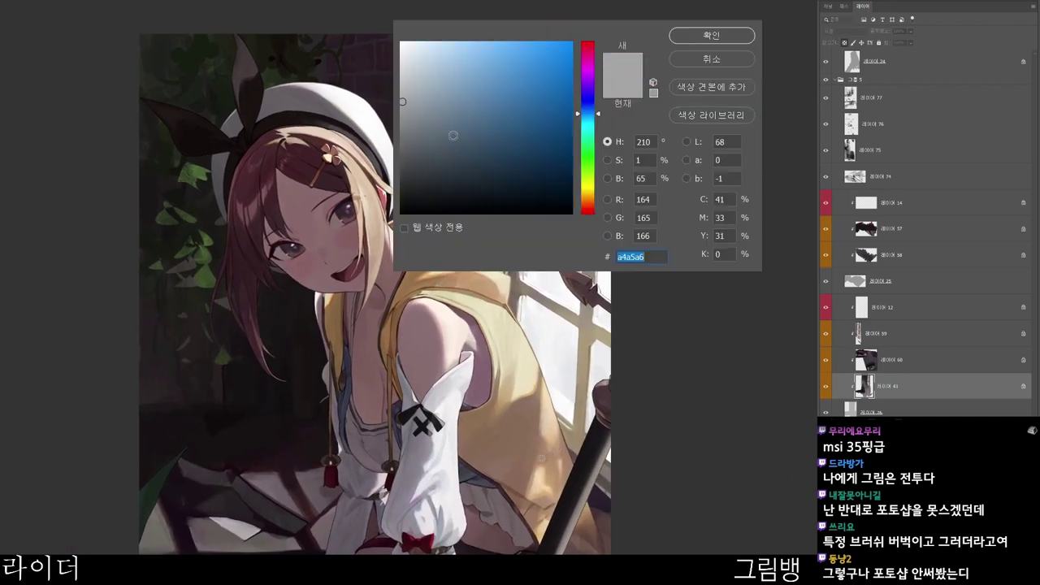
left_click(451, 151)
left_click(590, 56)
left_click(714, 36)
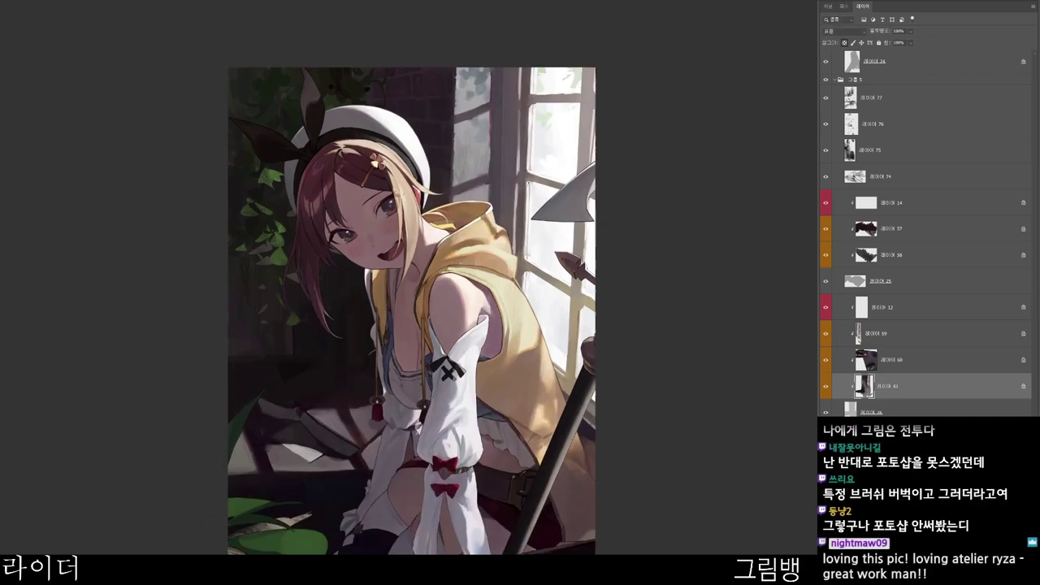
scroll(482, 158, "up", 1)
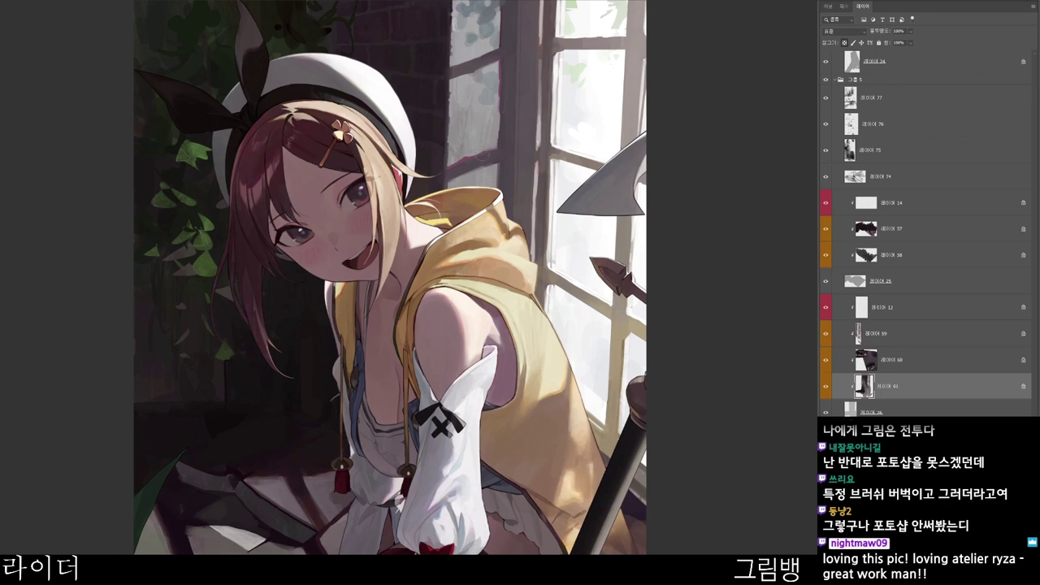
scroll(517, 142, "down", 2)
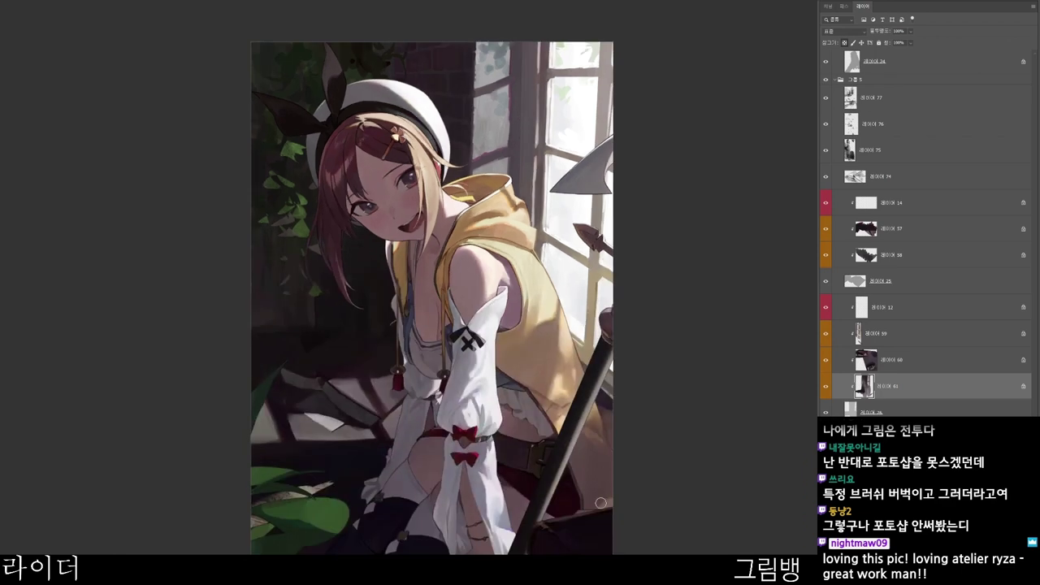
mouse_move(624, 538)
left_mouse_down()
mouse_move(574, 522)
mouse_move(520, 562)
mouse_move(543, 556)
left_mouse_up()
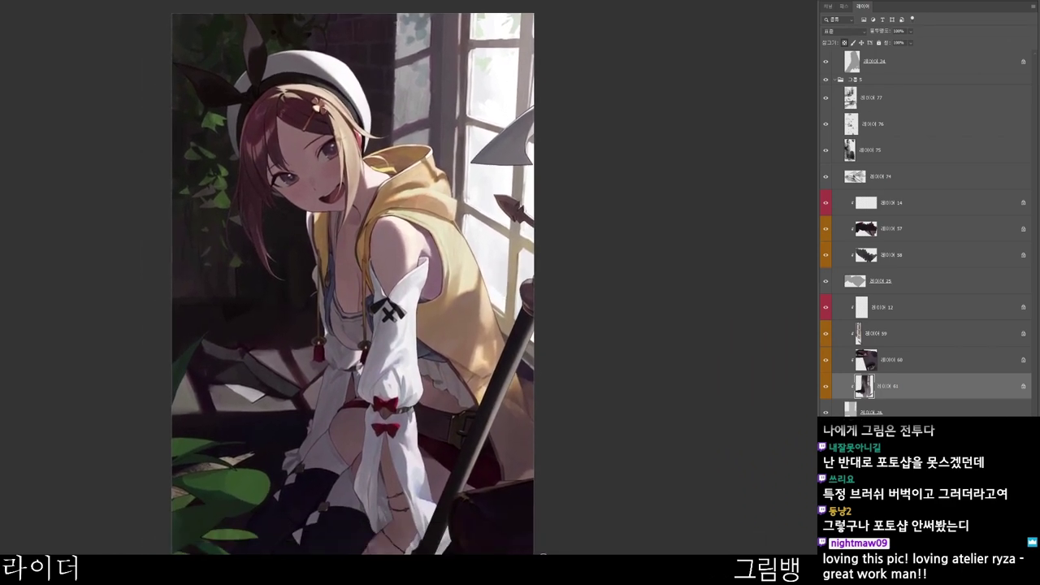
- Set the brush colour to a very dark muted purple and shade the background behind the sword's lower part
key("n")
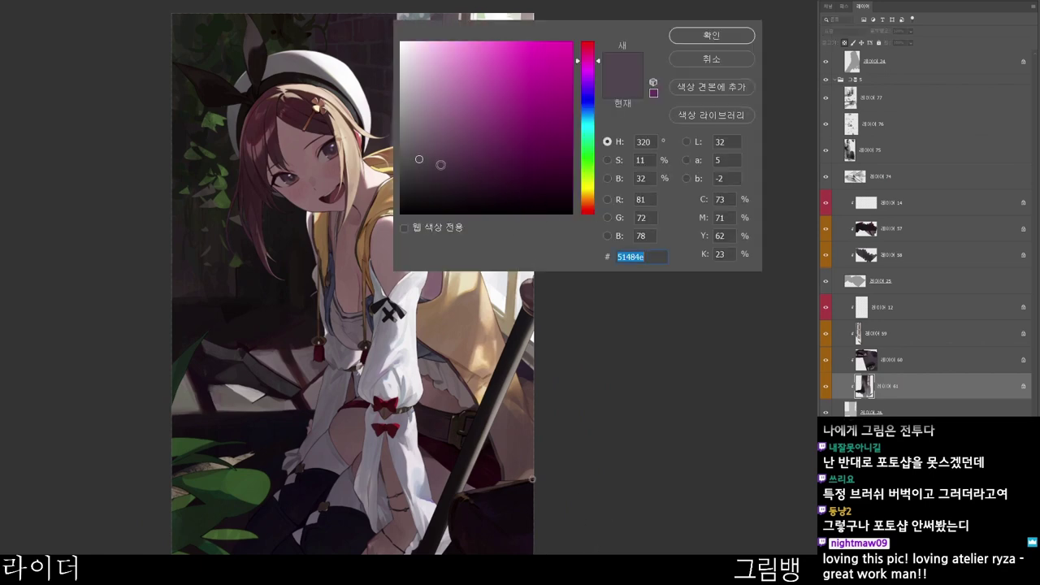
left_click(439, 190)
left_click(704, 35)
key("Return")
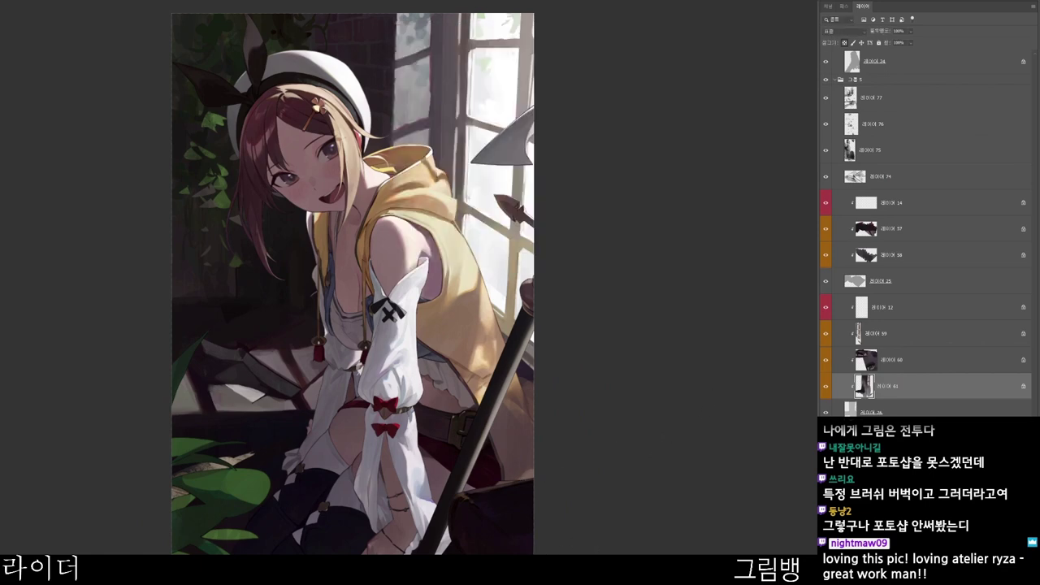
left_click_drag(539, 549, 575, 512)
- Set the brush colour to a lighter, nearly grey tone and touch up the background near the sword
key("n")
left_click_drag(439, 102, 419, 98)
left_click(733, 39)
left_click_drag(565, 506, 556, 497)
left_click_drag(544, 546, 549, 520)
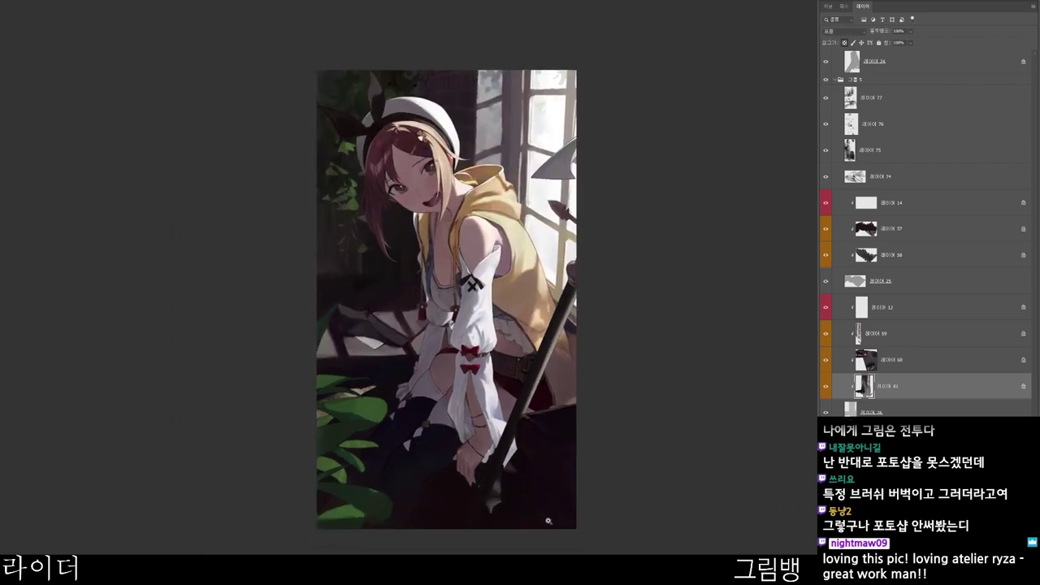
scroll(549, 521, "down", 2)
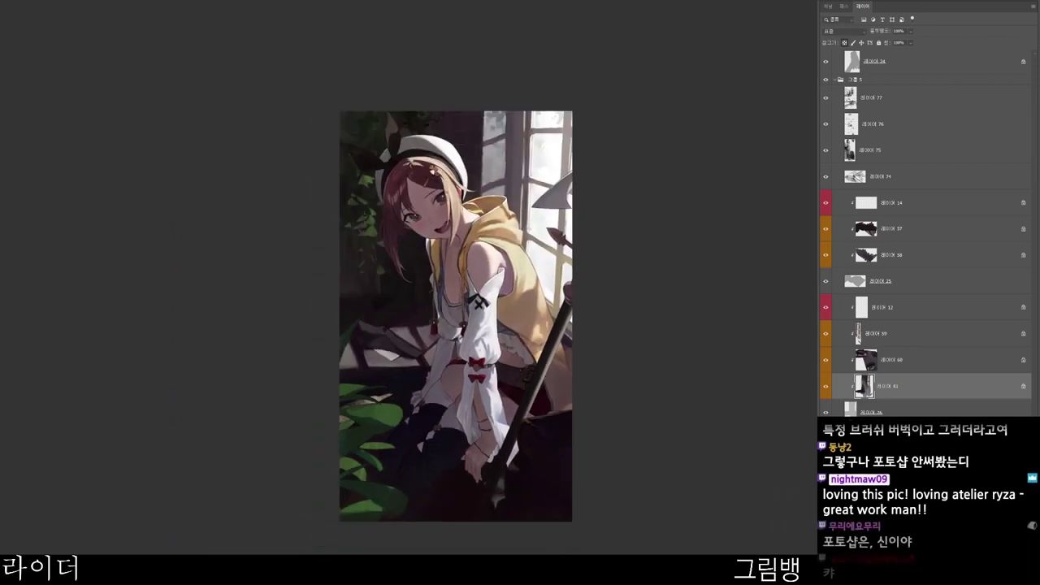
- Add a new layer directly above 레이어 77 in its group
left_click(873, 98)
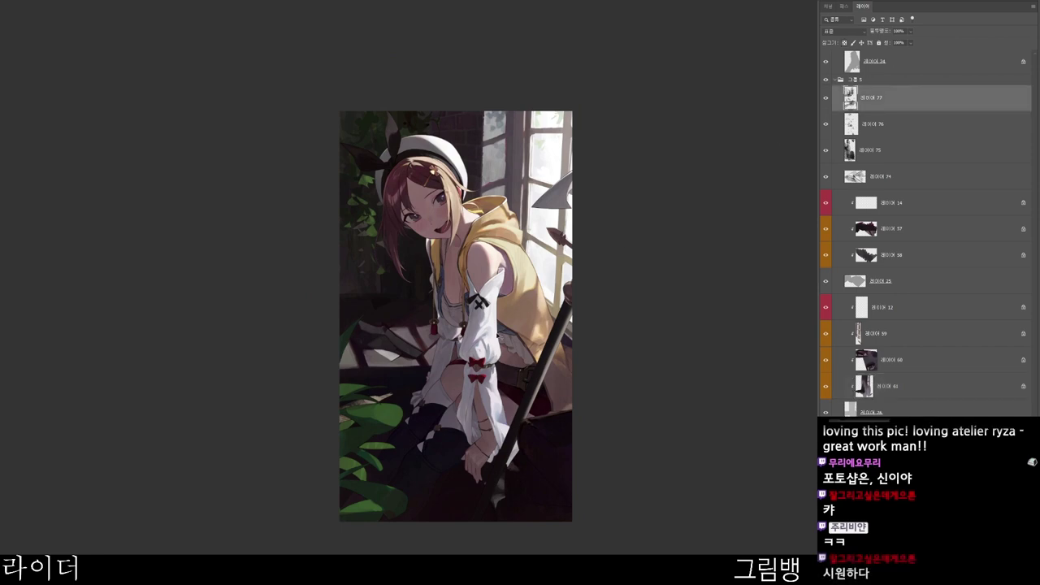
key("ctrl+shift+alt+n")
left_click_drag(494, 370, 467, 328)
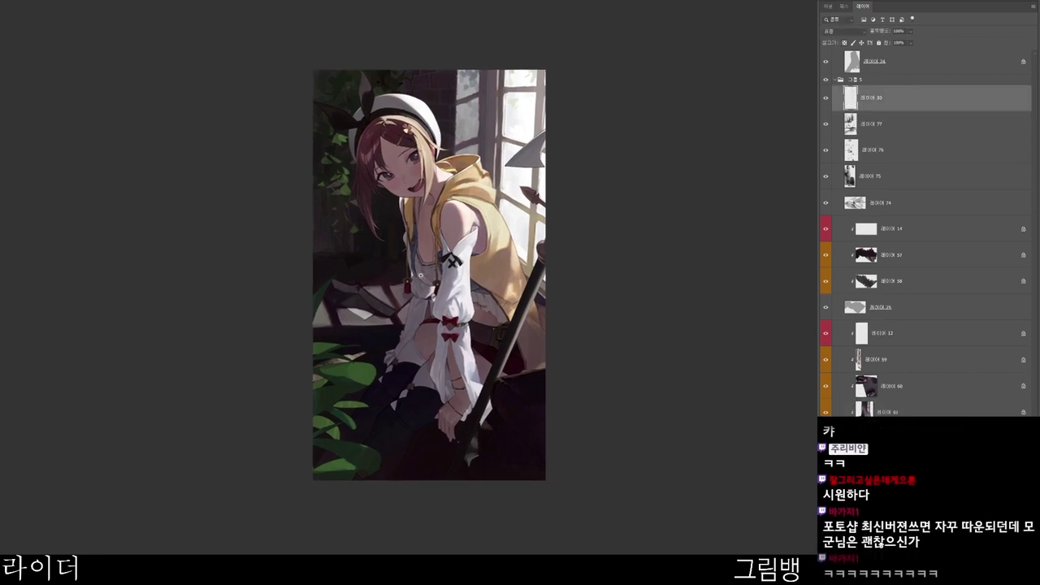
left_click_drag(343, 53, 357, 417)
key("ctrl+z")
mouse_move(383, 77)
left_mouse_down()
mouse_move(396, 475)
mouse_move(393, 20)
left_mouse_up()
key("ctrl+z")
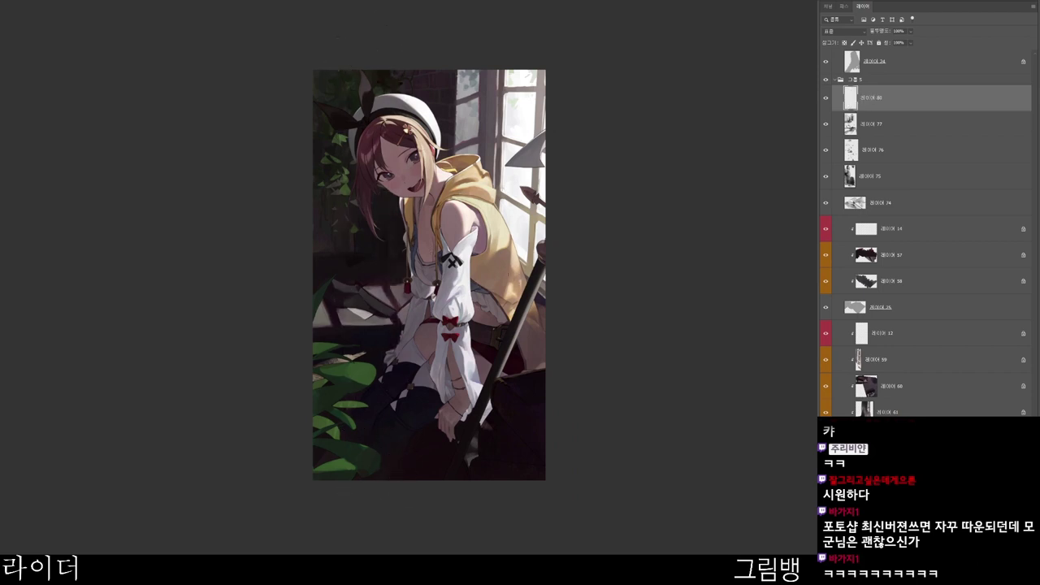
- Set the brush colour to a muted mid-dark tone for painting on the new layer
scroll(463, 386, "up", 3)
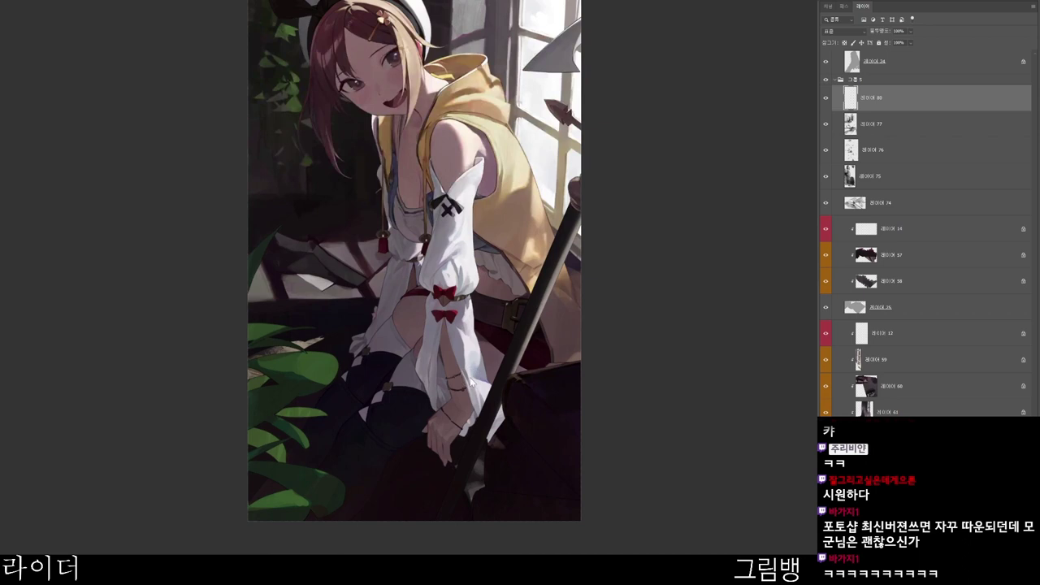
key("n")
left_click(432, 133)
key("Return")
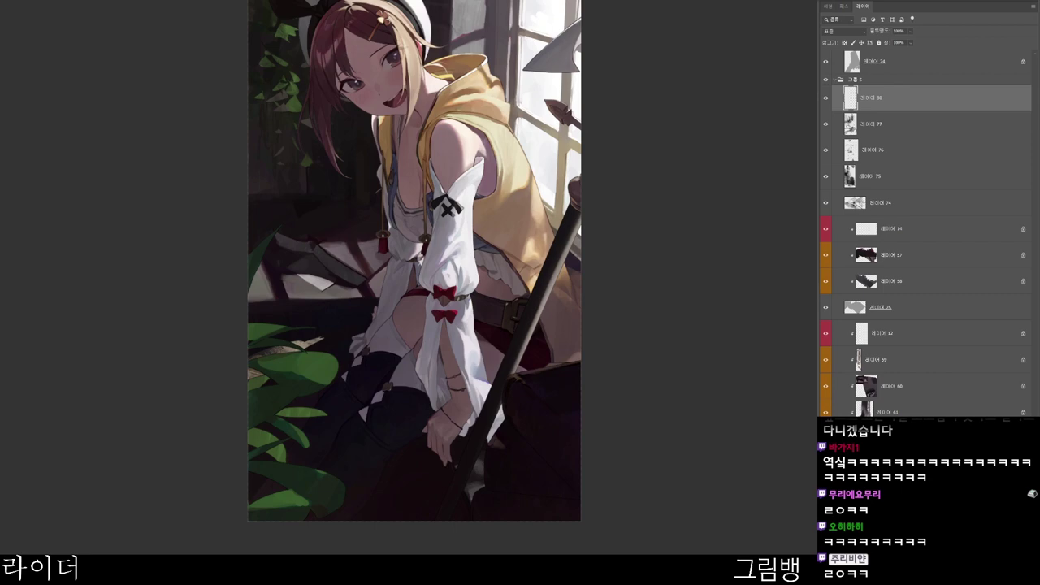
left_click_drag(507, 305, 503, 389)
left_click_drag(511, 337, 451, 333)
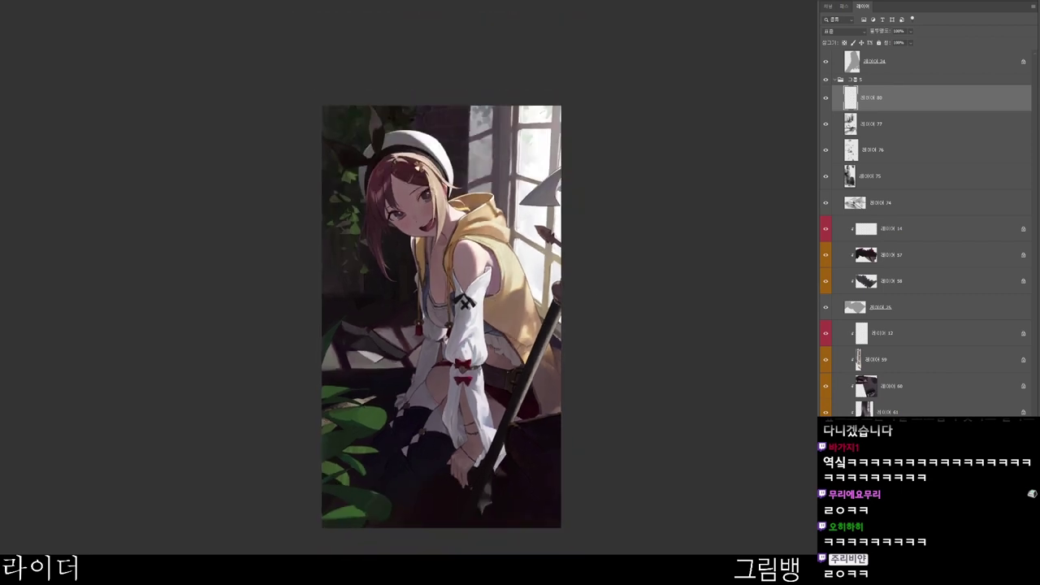
- Show the topmost layer group with its thin guide lines over the illustration and pick the background area beside the character
scroll(926, 235, "up", 10)
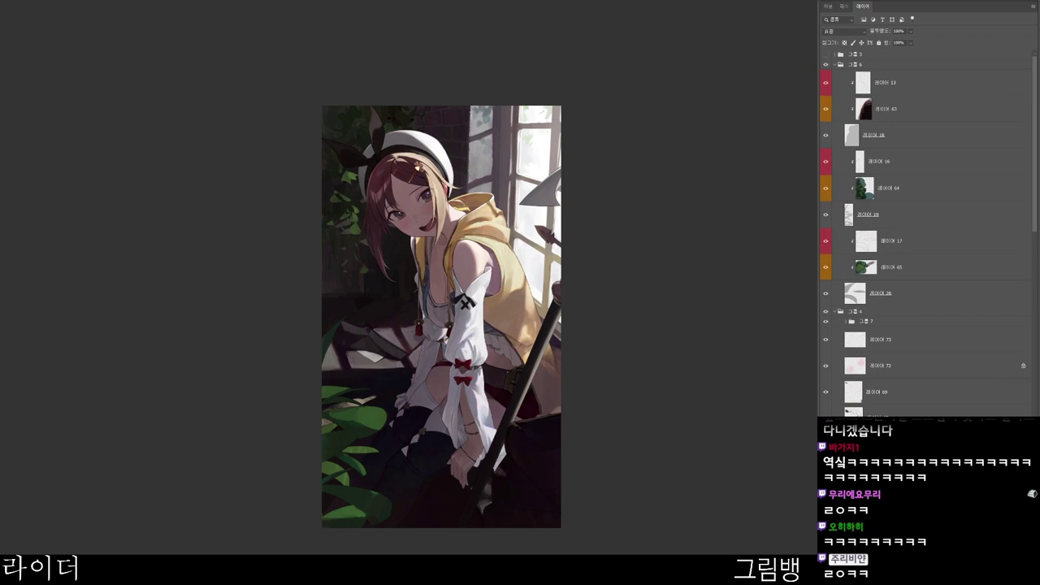
key("ctrl+plus")
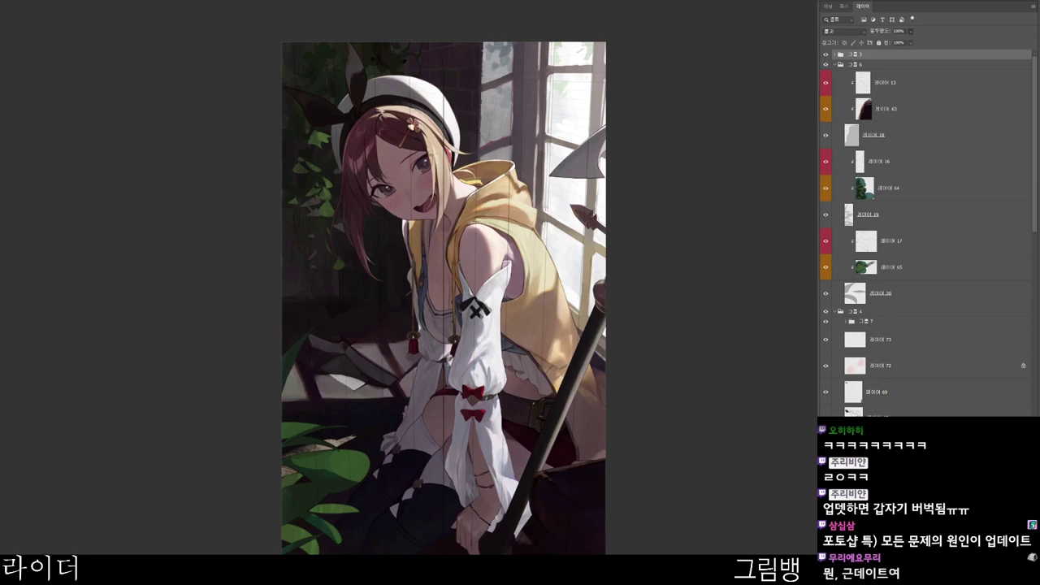
left_click_drag(382, 242, 415, 210)
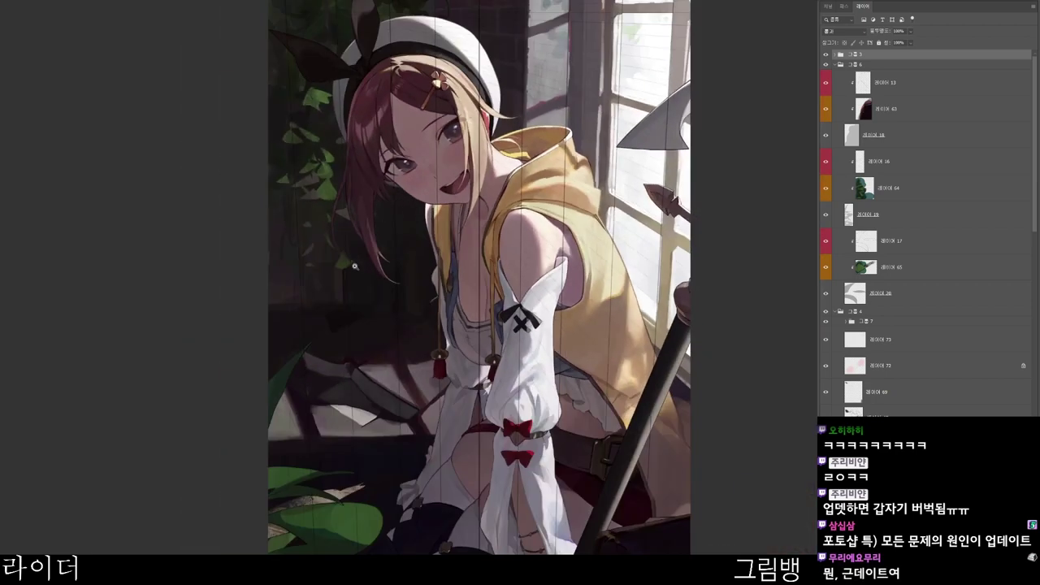
left_click(442, 356, "ctrl")
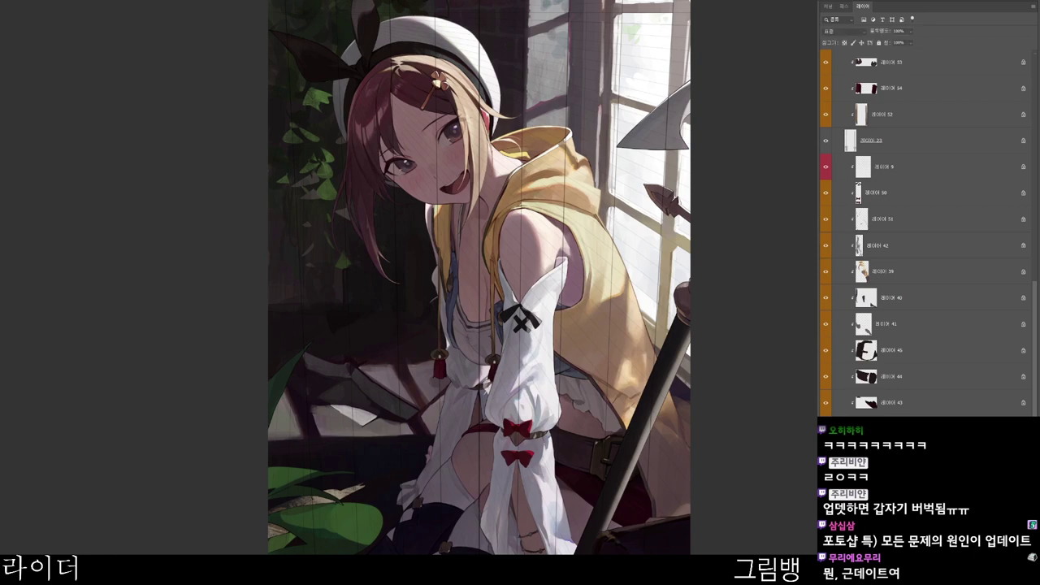
- Outline a narrow, slightly slanted strip over the dark ivy wall down to the foreground leaves and fill it with muted purple
left_click(284, 2)
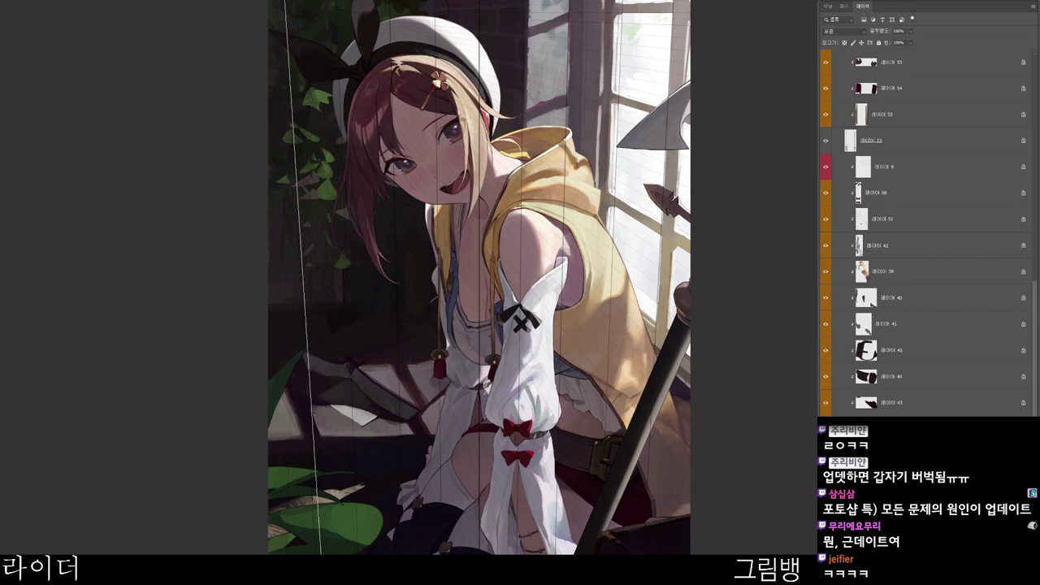
scroll(320, 553, "down", 3)
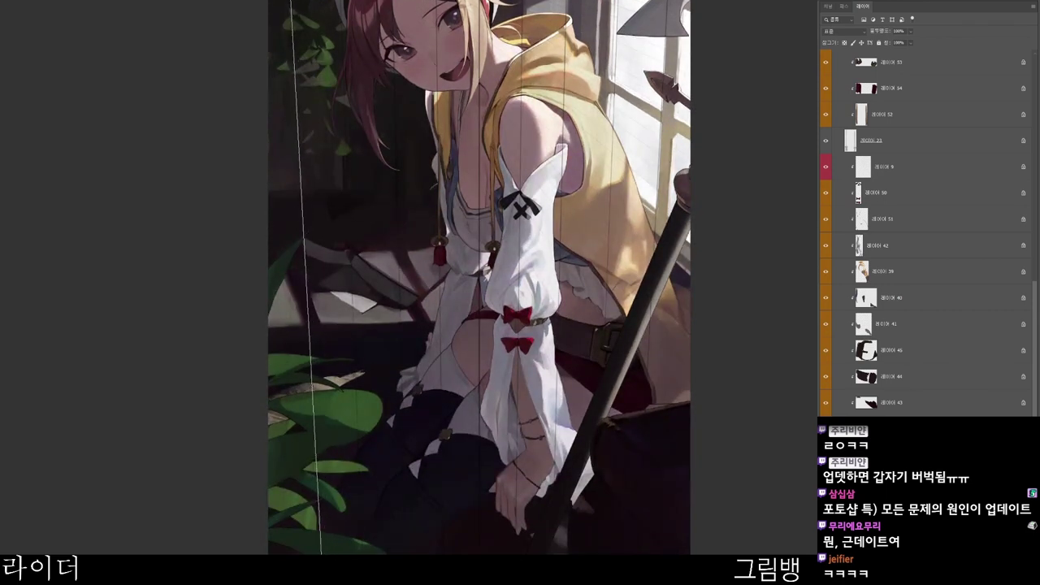
scroll(479, 278, "up", 2)
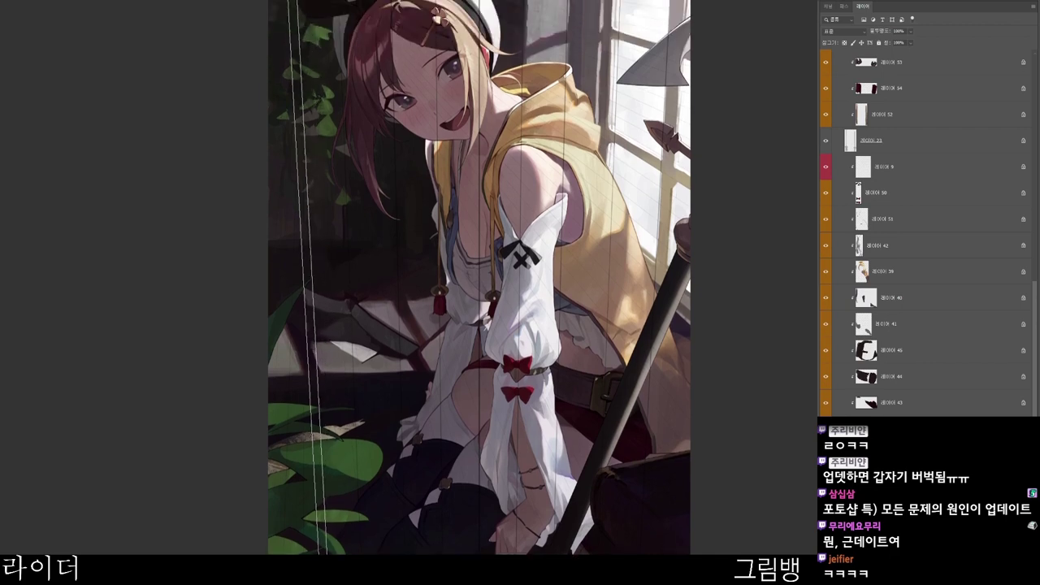
scroll(403, 183, "down", 2)
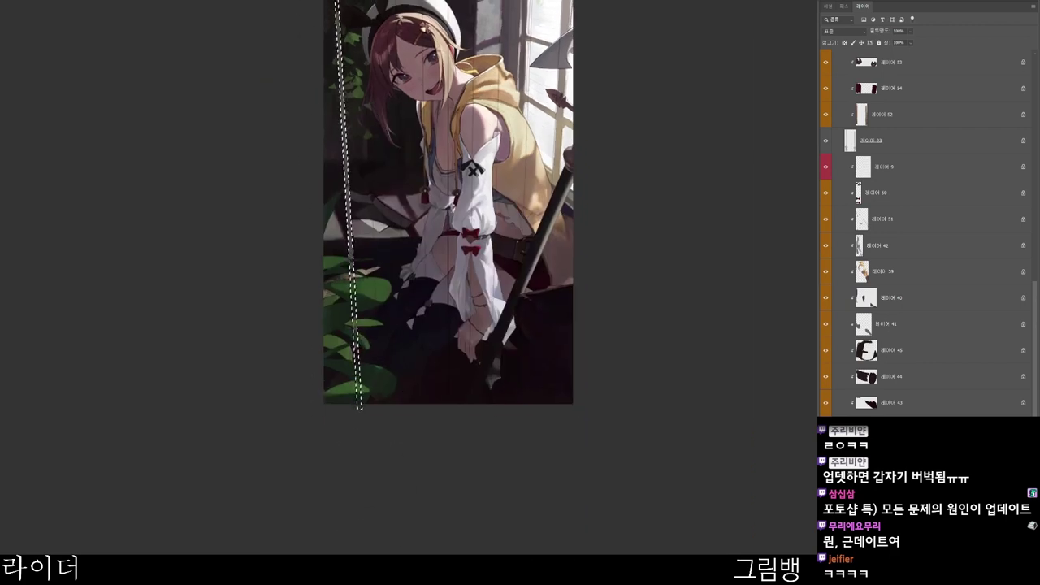
scroll(486, 507, "up", 1)
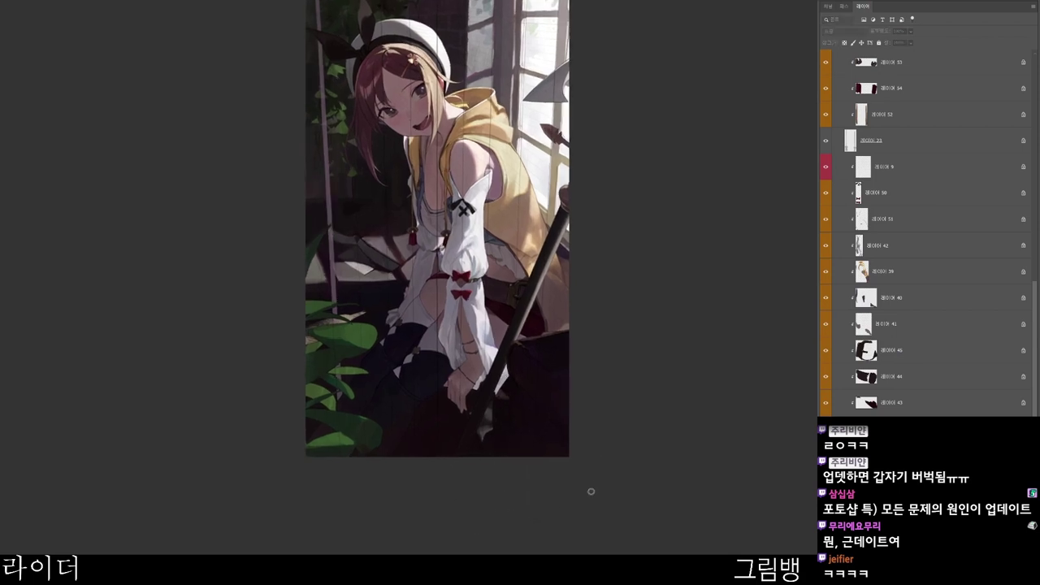
key("n")
left_click(731, 29)
scroll(928, 233, "up", 10)
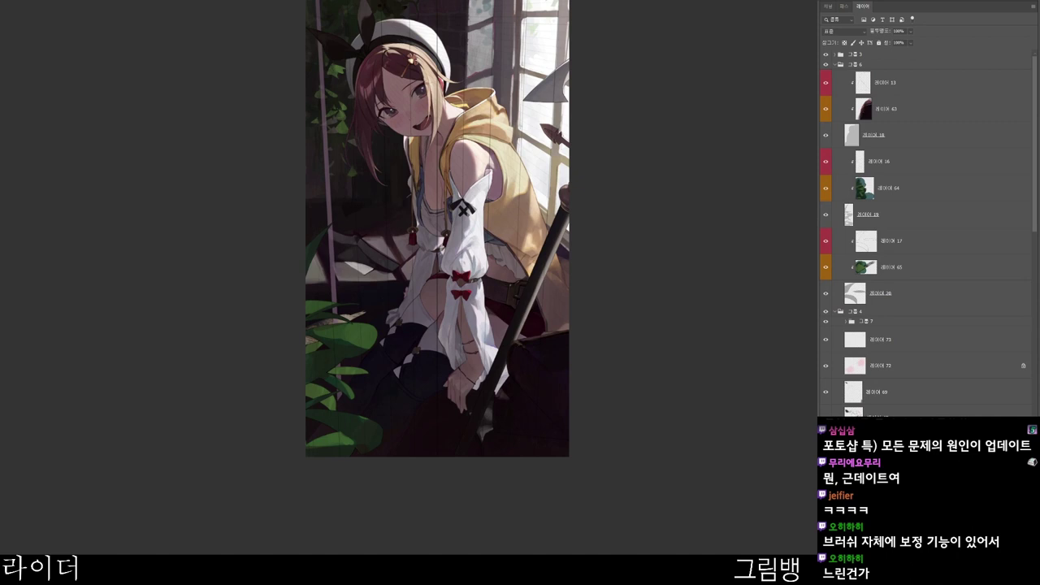
- Erase the purple strip's upper part and paint a short dark magenta bar from its new top to the canvas edge
scroll(341, 165, "up", 1)
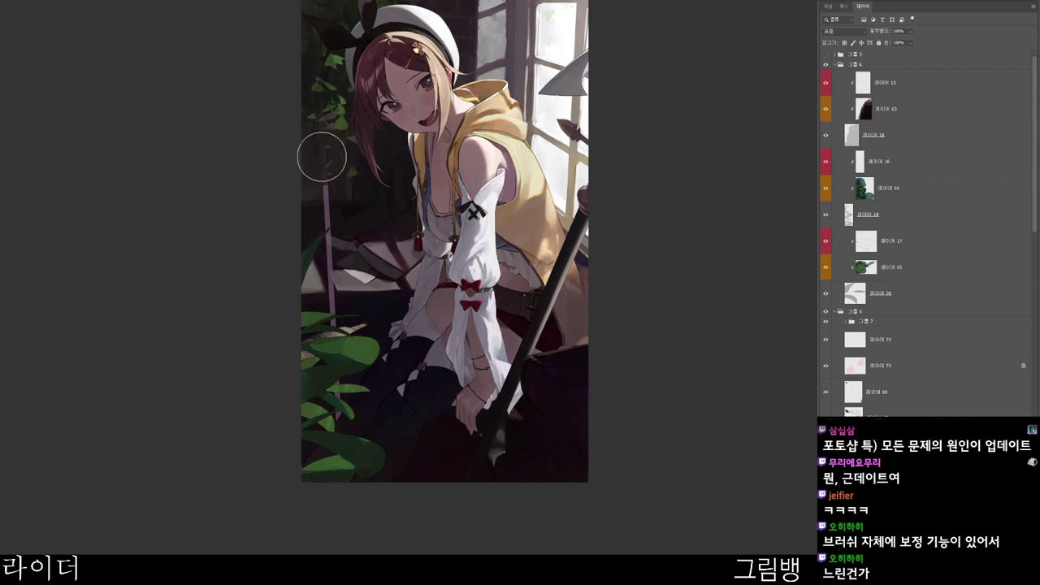
scroll(324, 162, "up", 1)
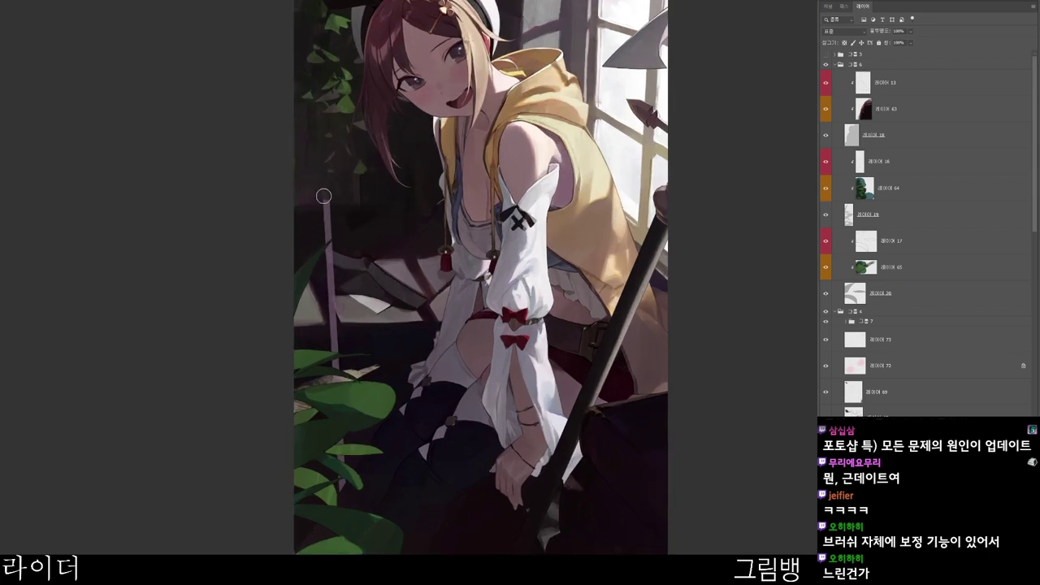
left_click_drag(323, 196, 298, 182)
- Blend the corner where the bar meets the upright strip, using muted purple #55434f
key("n")
mouse_move(439, 144)
left_mouse_down()
mouse_move(431, 138)
mouse_move(436, 157)
left_mouse_up()
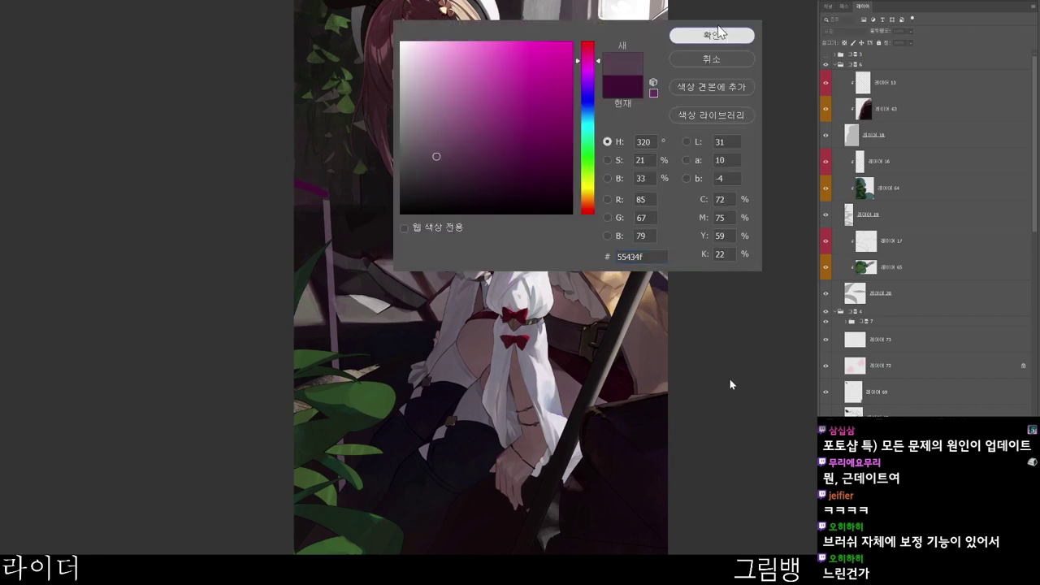
left_click(718, 34)
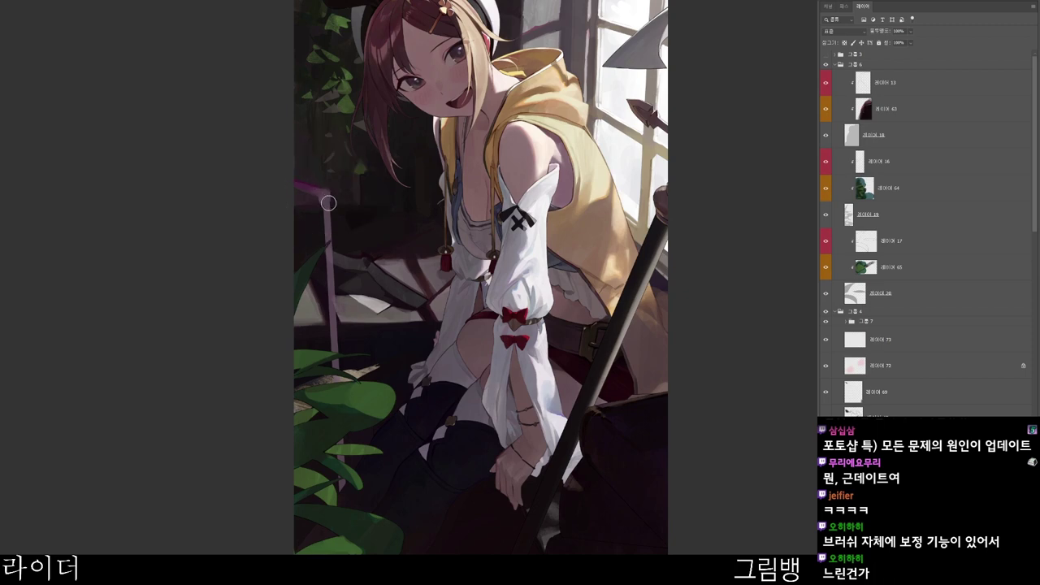
scroll(325, 190, "up", 3)
left_click(367, 182, "ctrl")
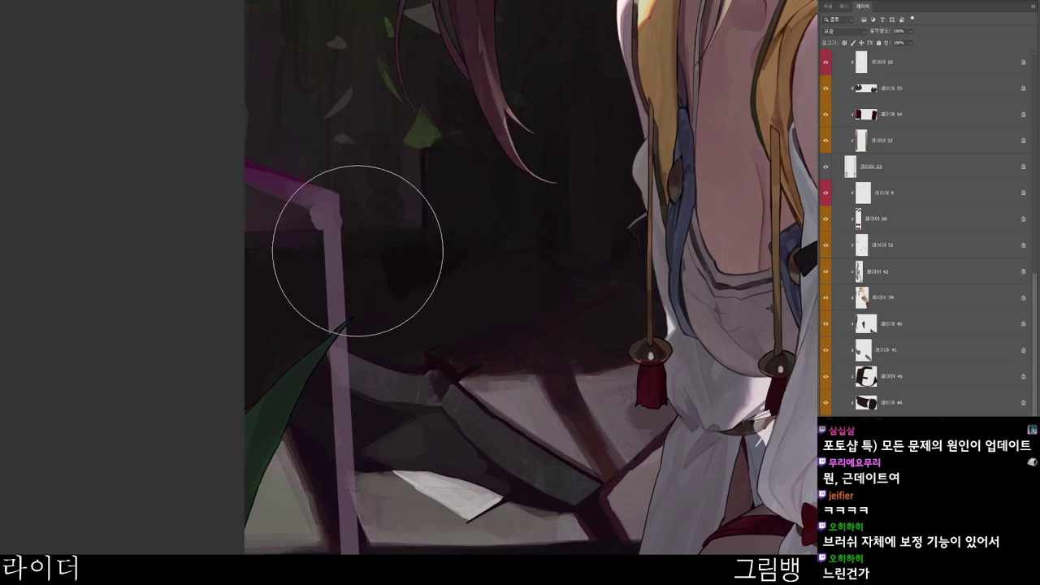
scroll(451, 171, "down", 2)
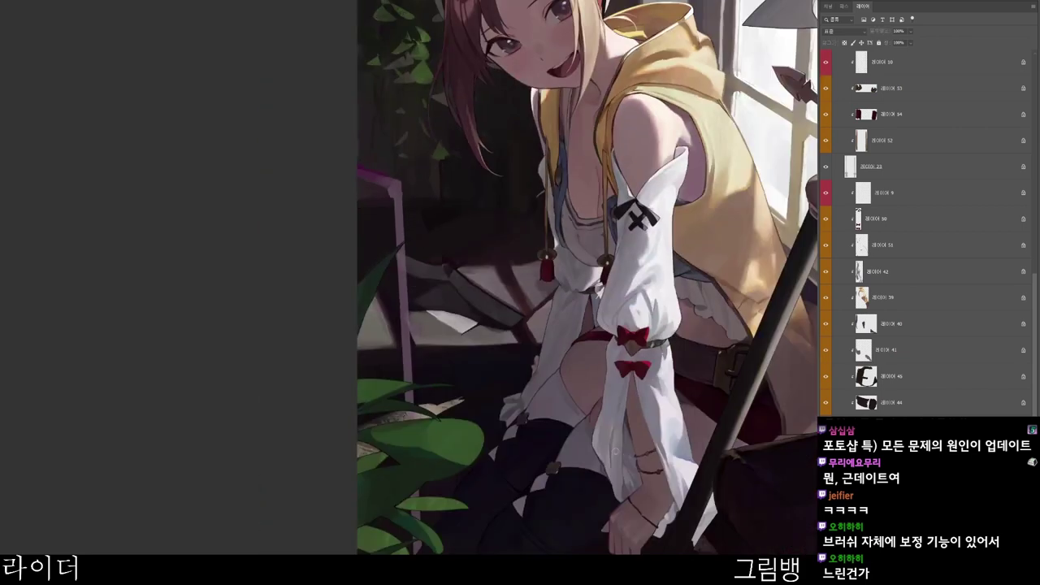
key("n")
key("Return")
scroll(401, 176, "up", 2)
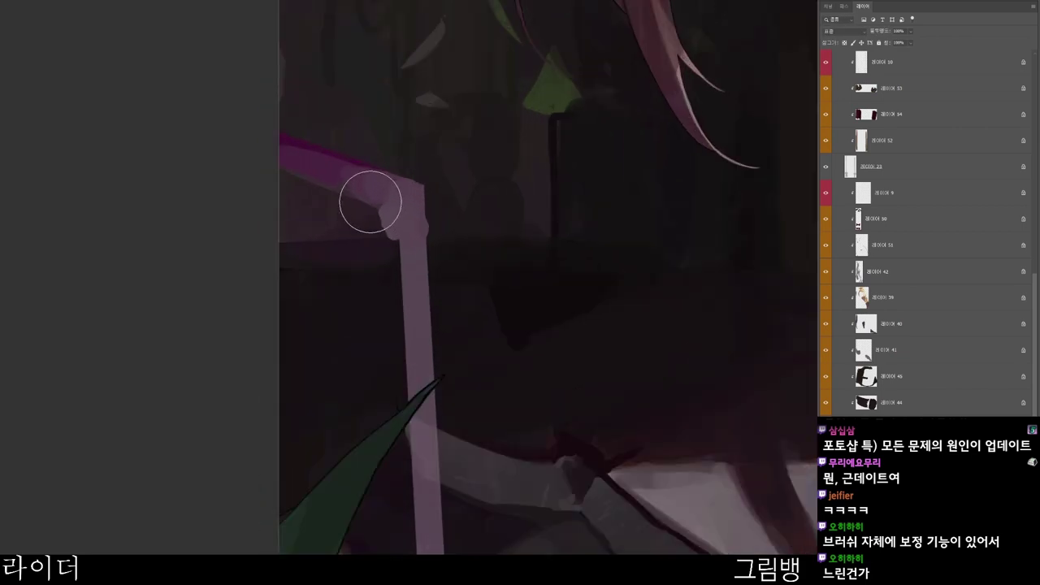
scroll(407, 202, "down", 1)
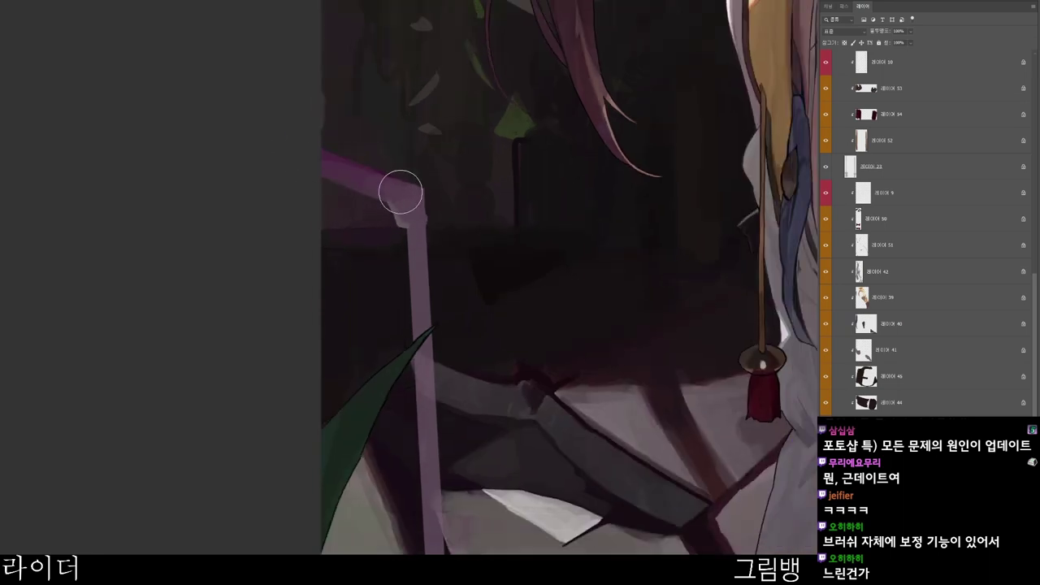
scroll(523, 181, "down", 5)
scroll(559, 251, "up", 3)
scroll(447, 127, "down", 4)
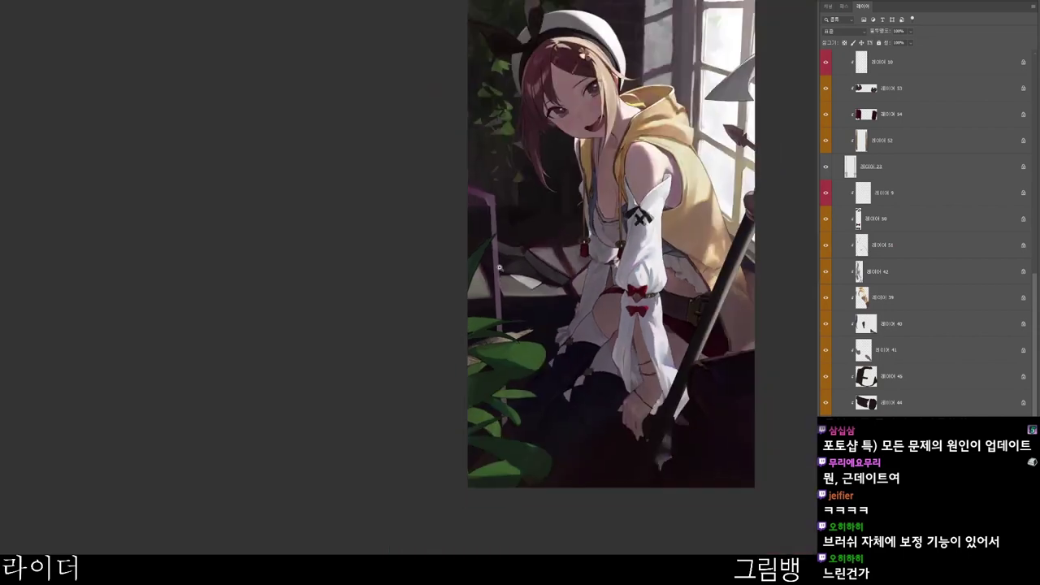
- Lock the strip layer's transparency and repaint the bar and upright in a dark greyish brown
left_click_drag(629, 490, 566, 483)
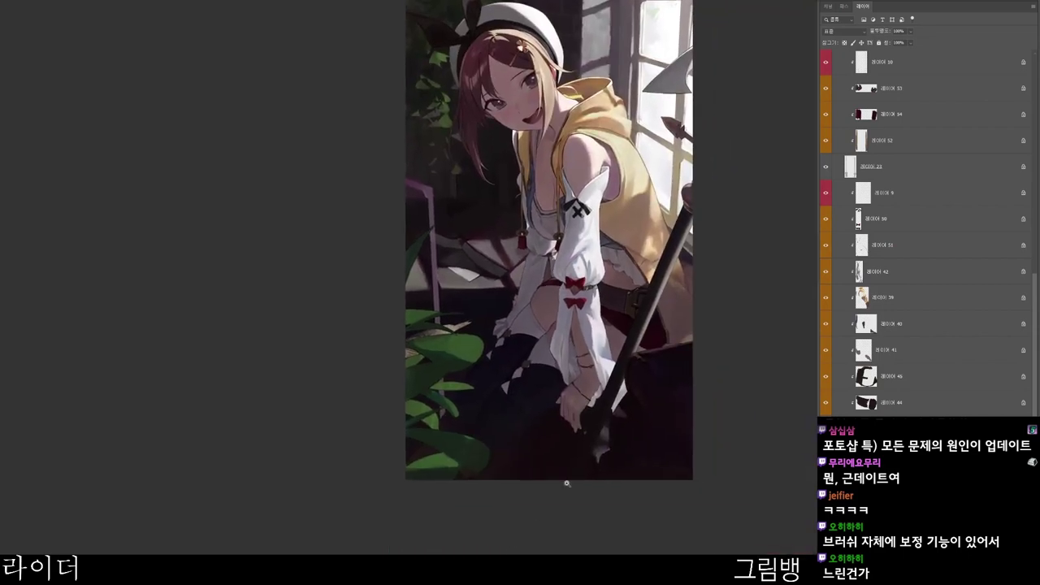
key("n")
left_click(453, 191)
left_click(587, 201)
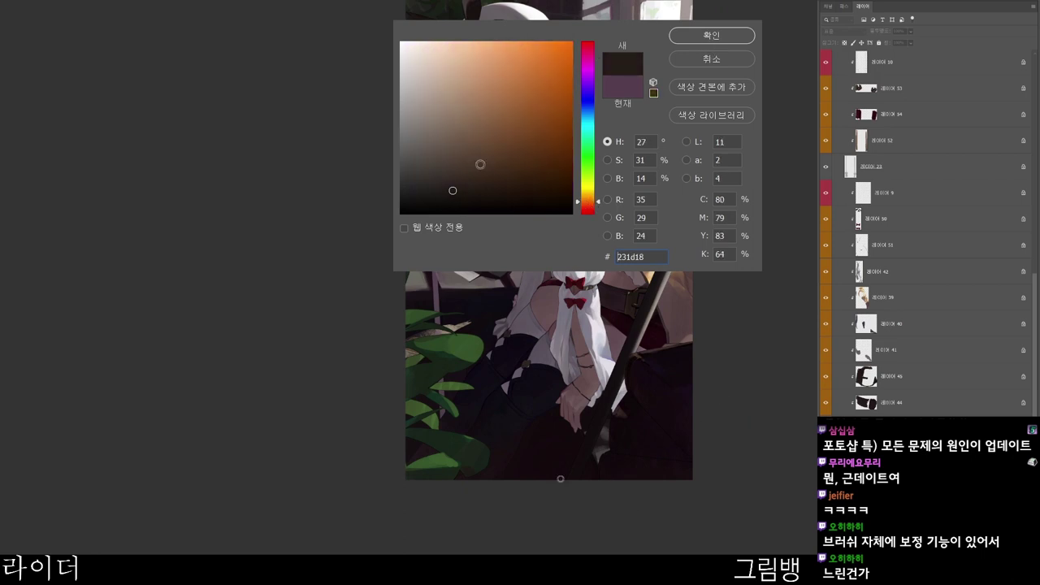
left_click(456, 168)
left_click(725, 40)
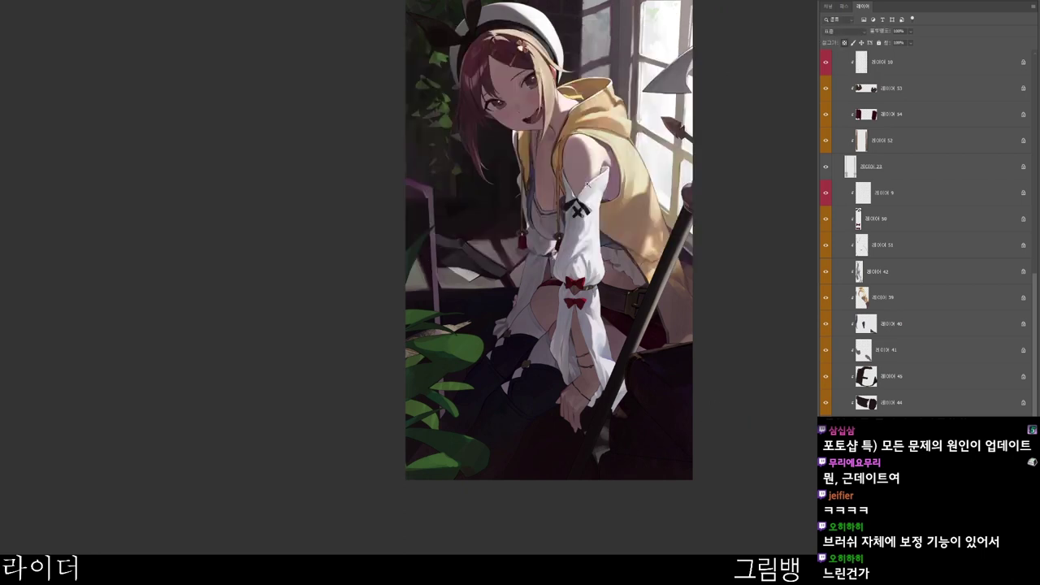
scroll(539, 200, "up", 2)
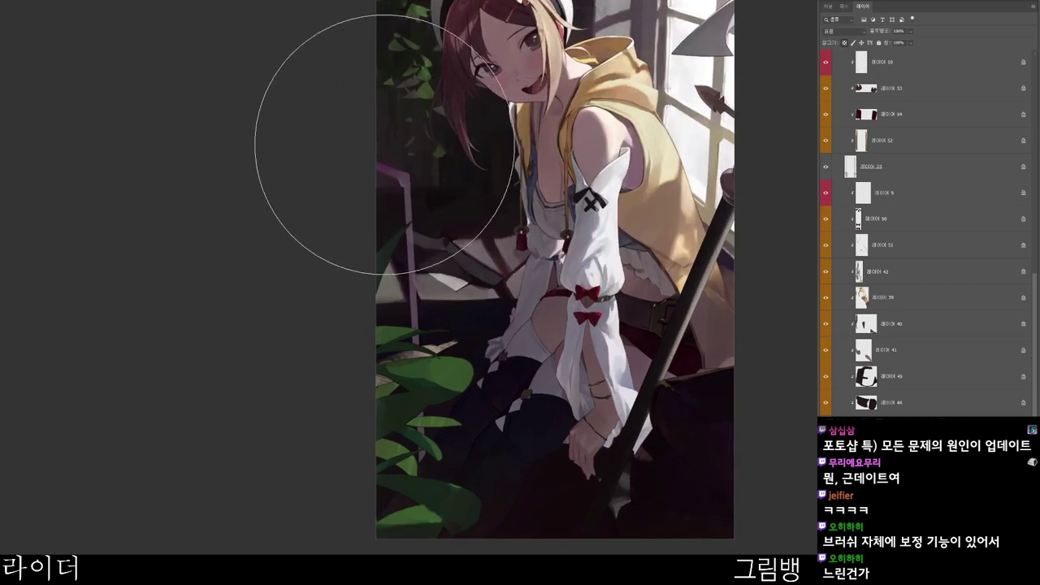
mouse_move(388, 147)
left_mouse_down()
mouse_move(410, 325)
mouse_move(416, 539)
left_mouse_up()
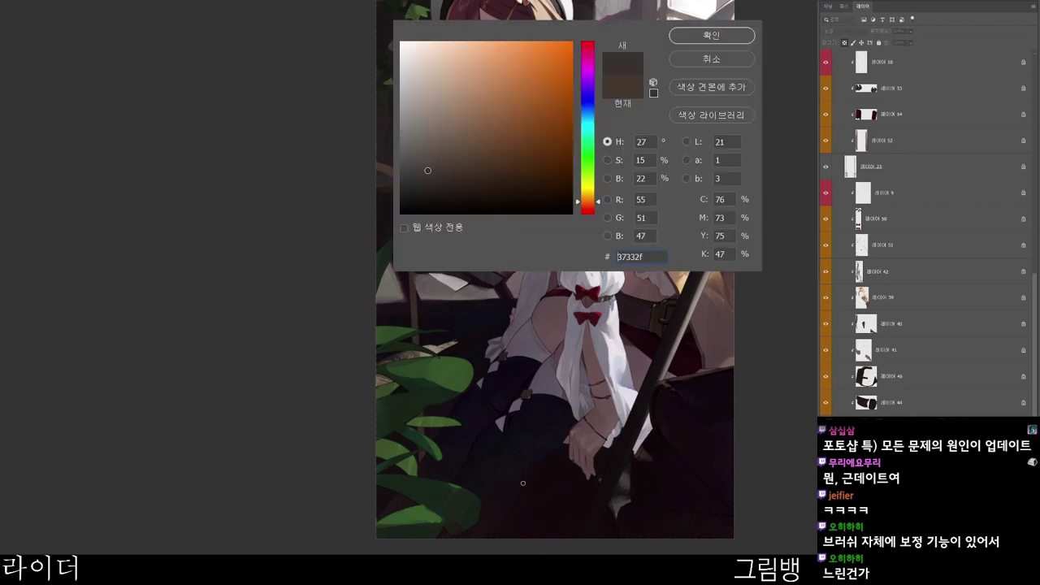
left_click(426, 176)
left_click(712, 37)
left_click_drag(396, 129, 419, 395)
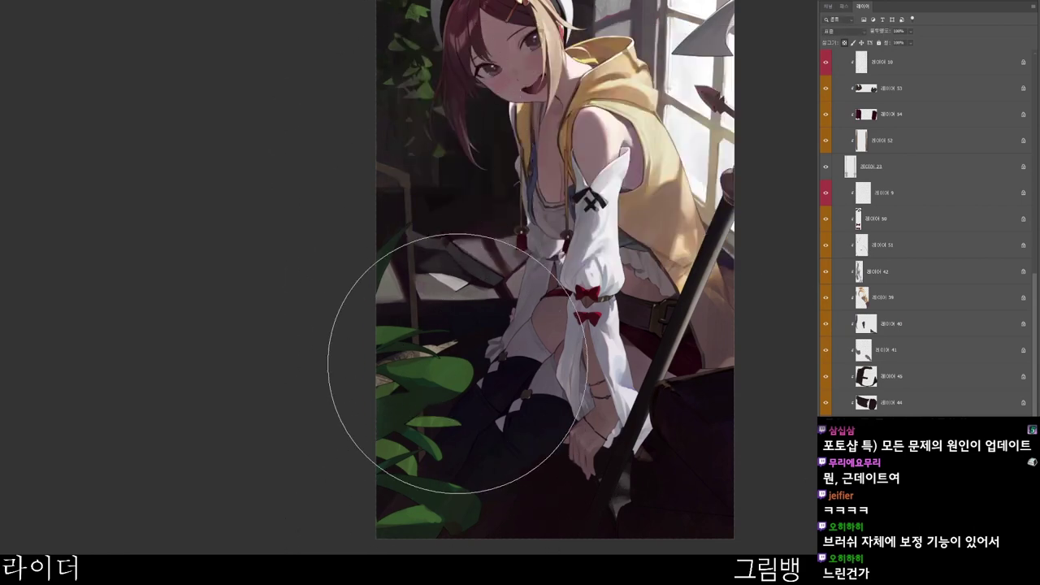
- Sample a near-black tone from the background and darken the structure's lower upright and corner with large soft strokes
left_click(439, 313, "alt")
left_click_drag(421, 341, 420, 500)
key("ctrl+z")
left_click_drag(417, 314, 424, 514)
left_click_drag(421, 282, 395, 455)
left_click_drag(395, 167, 398, 206)
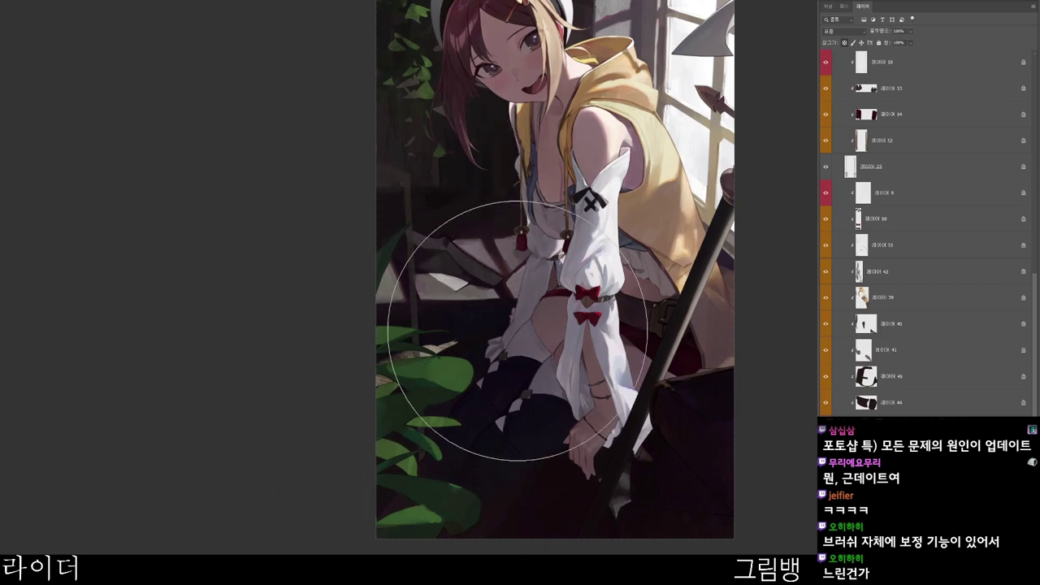
- Set the brush colour to mid grey #737270 for lightening the structure
key("n")
left_click(405, 137)
left_click(592, 199)
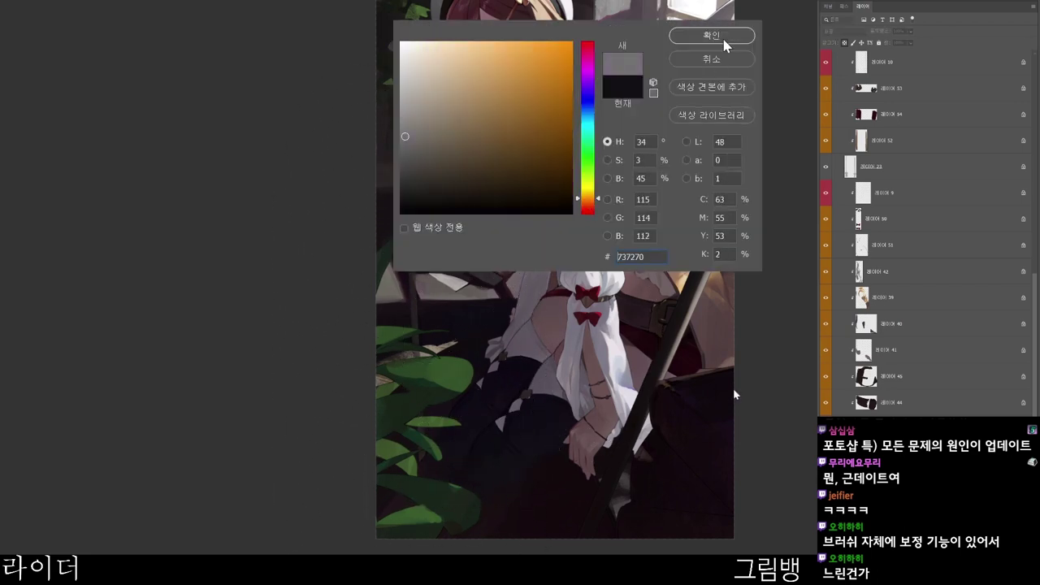
left_click(723, 39)
left_click_drag(606, 330, 552, 383)
scroll(556, 340, "down", 1)
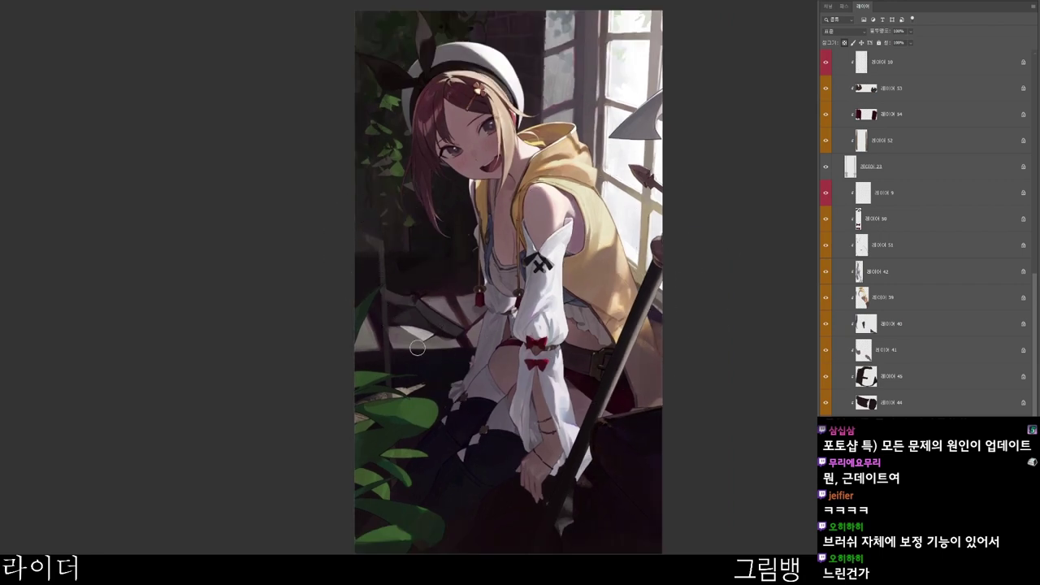
- Sample the structure's dark tone, choose a lighter warm grey from it and touch up the upright and its corner
key("n")
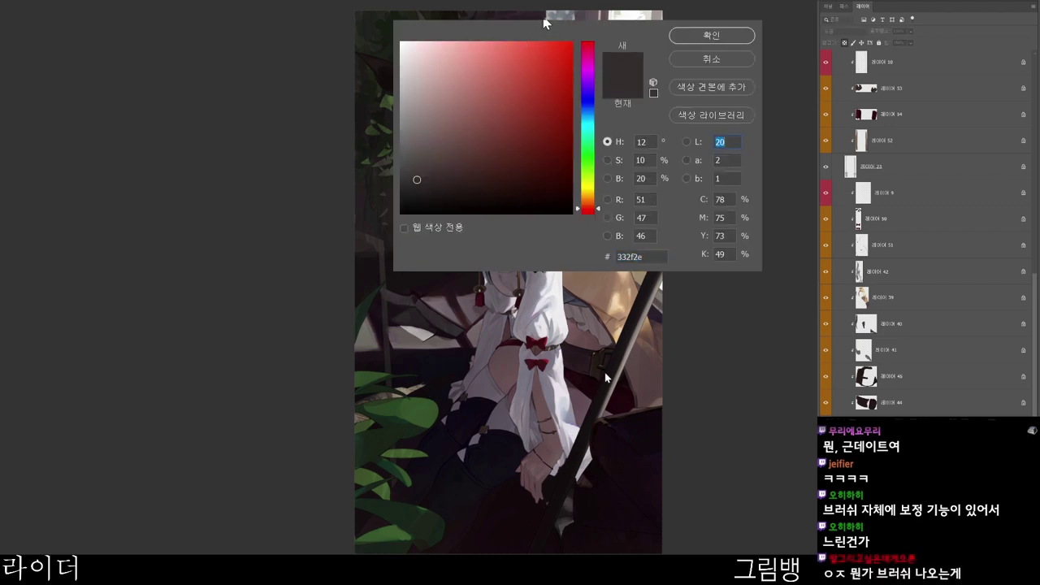
left_click(416, 120)
left_click(700, 35)
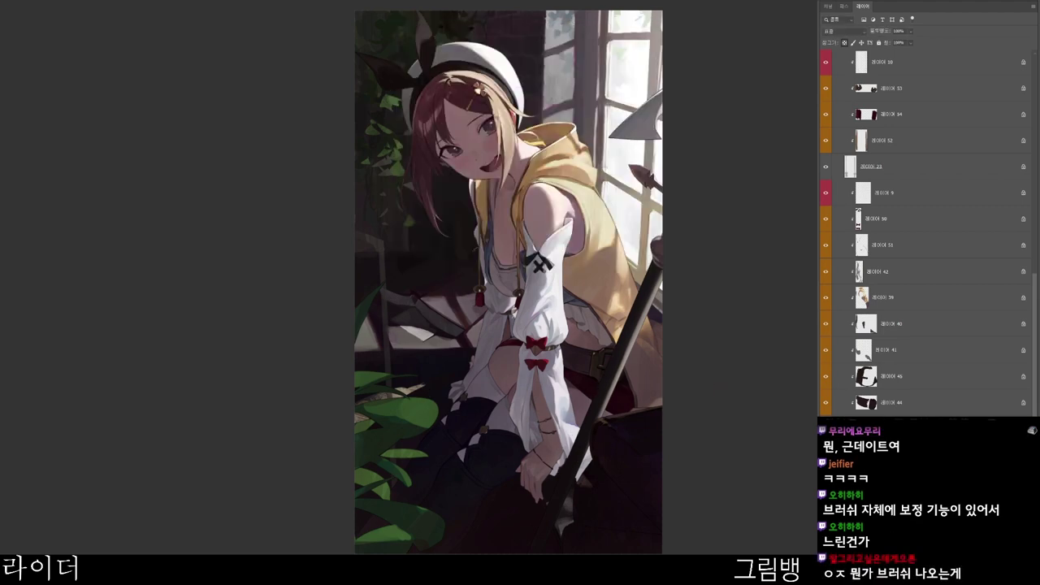
scroll(399, 294, "up", 1)
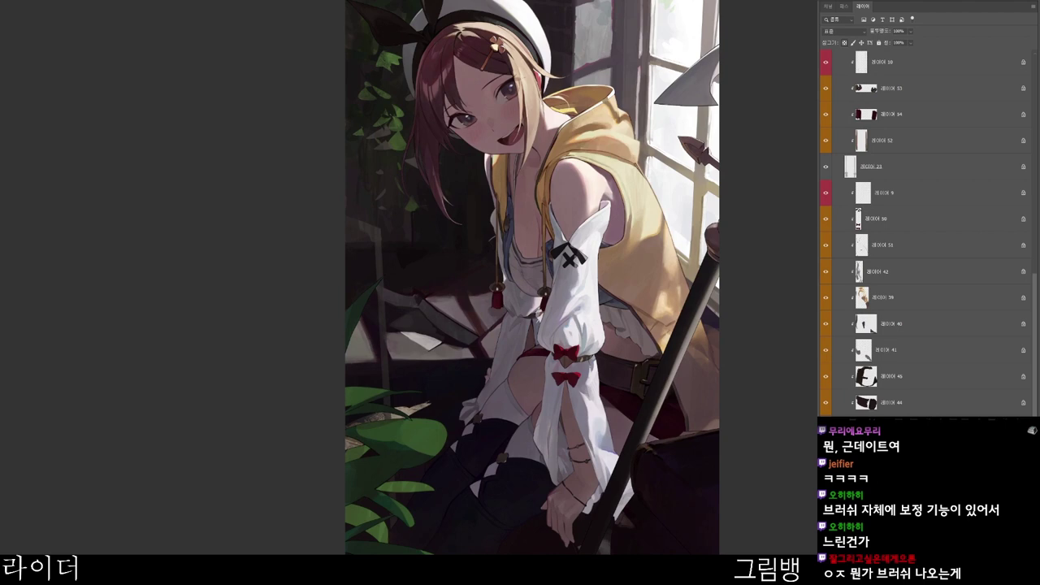
scroll(407, 281, "up", 2)
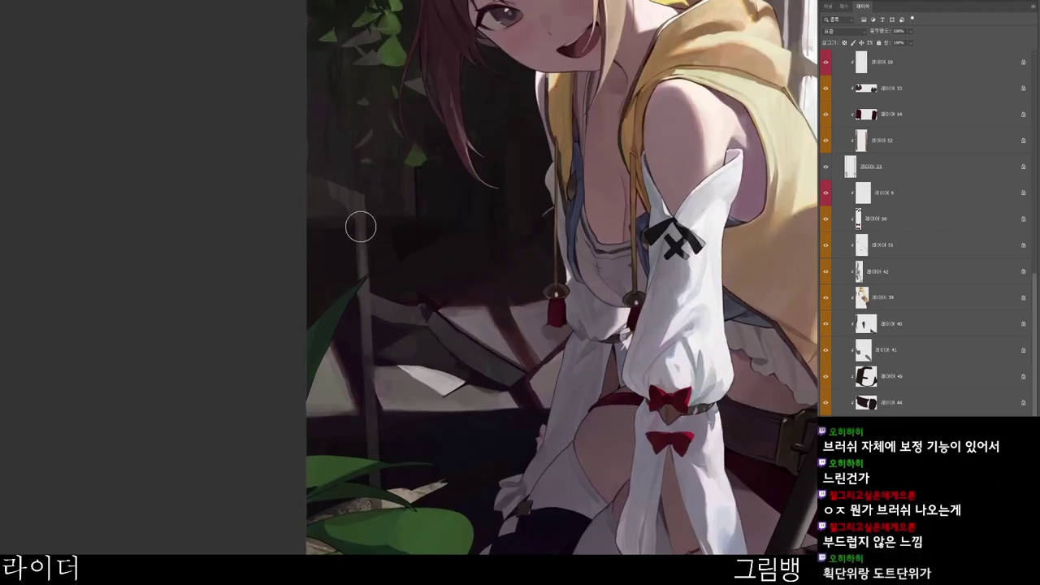
scroll(379, 271, "down", 1)
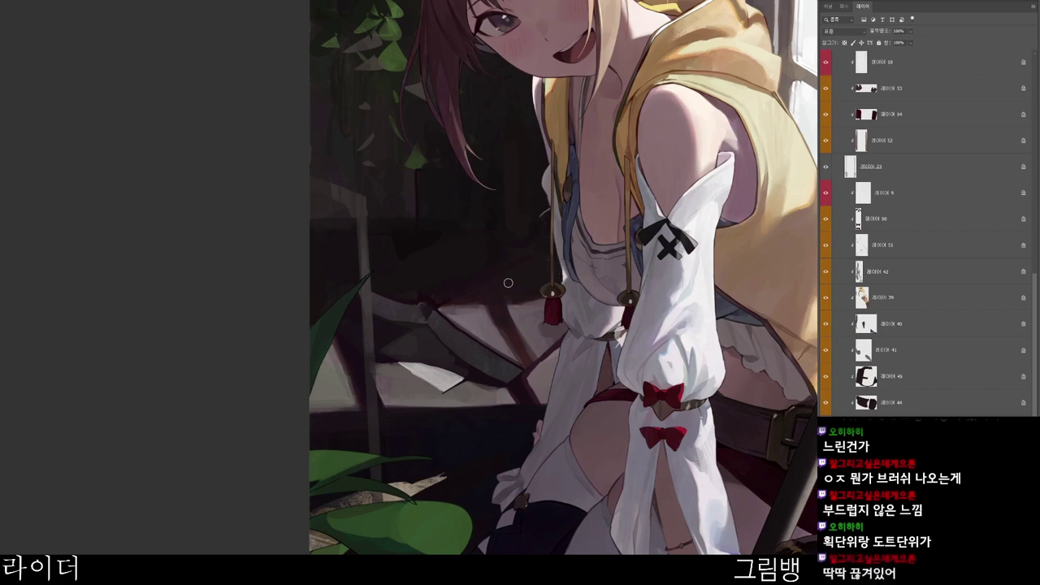
scroll(508, 283, "down", 2)
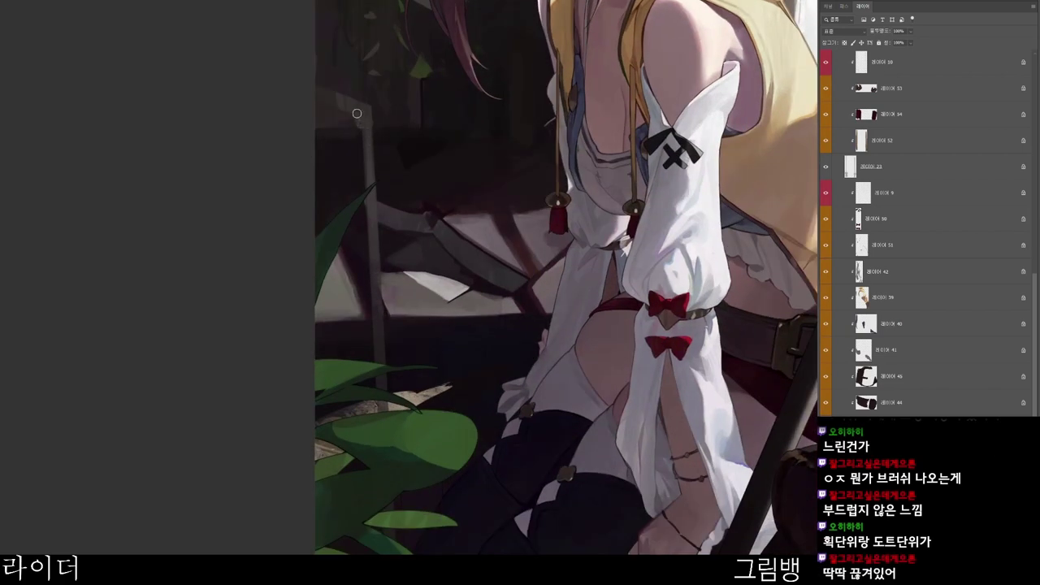
scroll(439, 101, "down", 2)
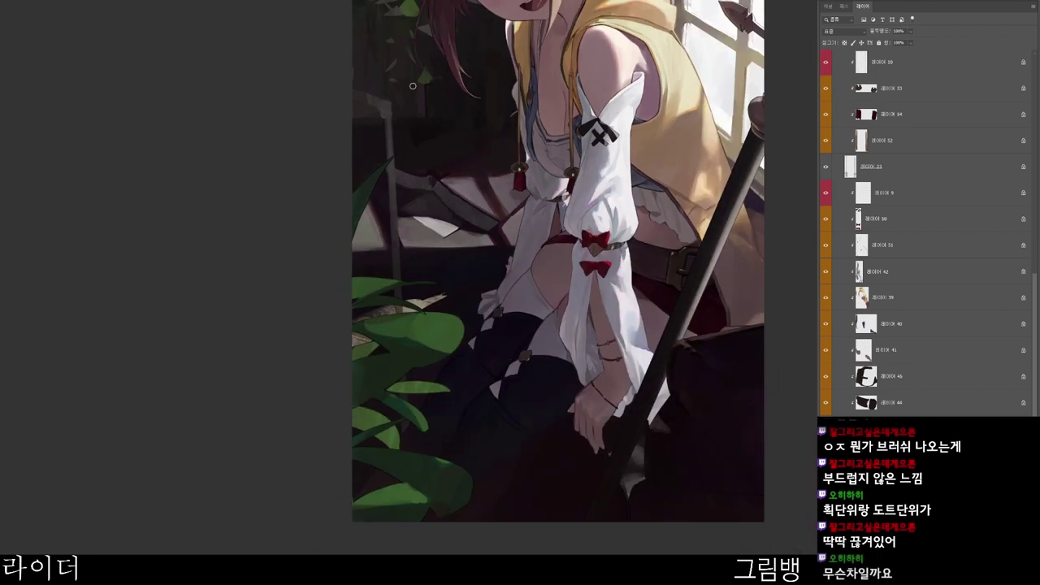
- Sweep a thin grey arc across the dark wall between the upright structure and the character
left_click_drag(660, 502, 612, 529)
scroll(610, 528, "up", 1)
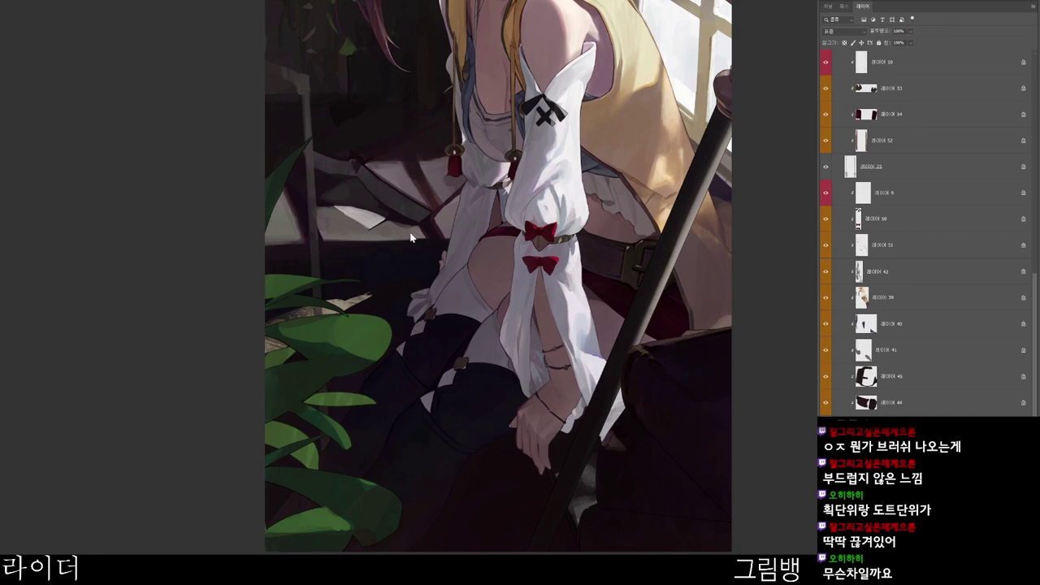
scroll(368, 76, "up", 1)
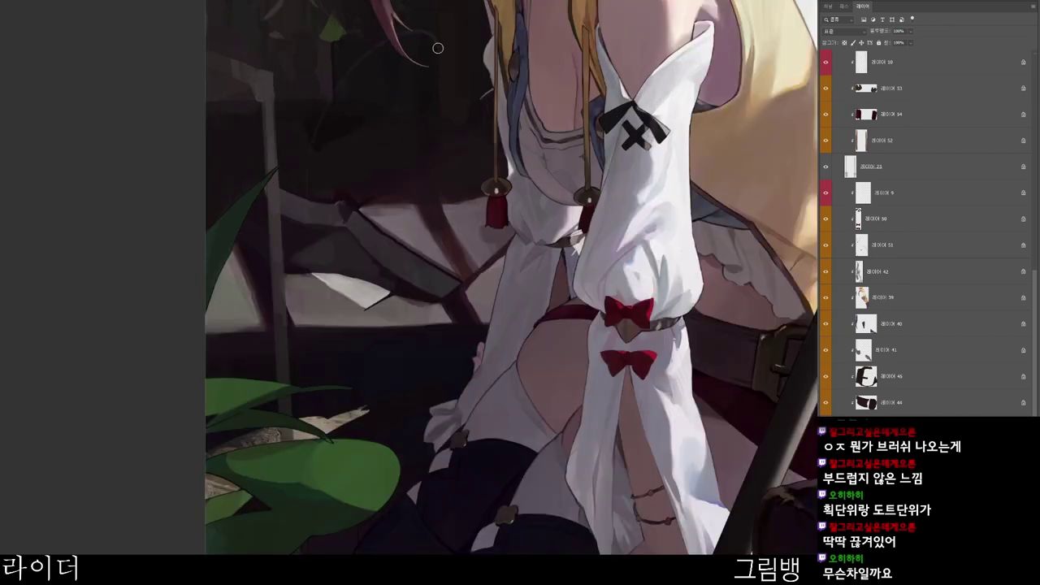
mouse_move(300, 174)
left_mouse_down()
mouse_move(320, 102)
mouse_move(480, 26)
left_mouse_up()
- Dab a short diagonal row of grey dots beneath the arc and sweep a second grey arc below them
left_click_drag(334, 122, 375, 108)
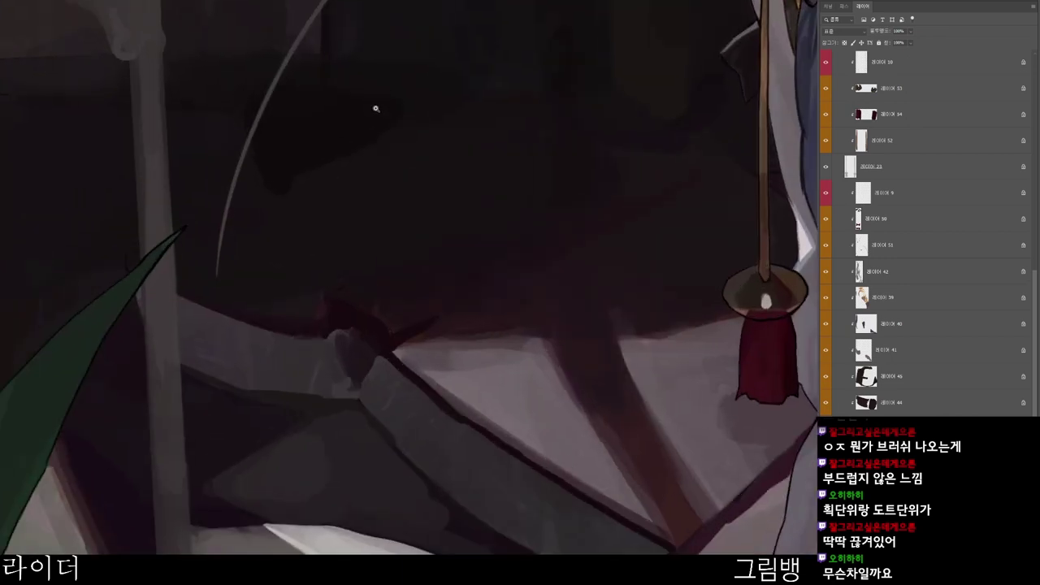
left_click(279, 198)
left_click(285, 186)
left_click(298, 173)
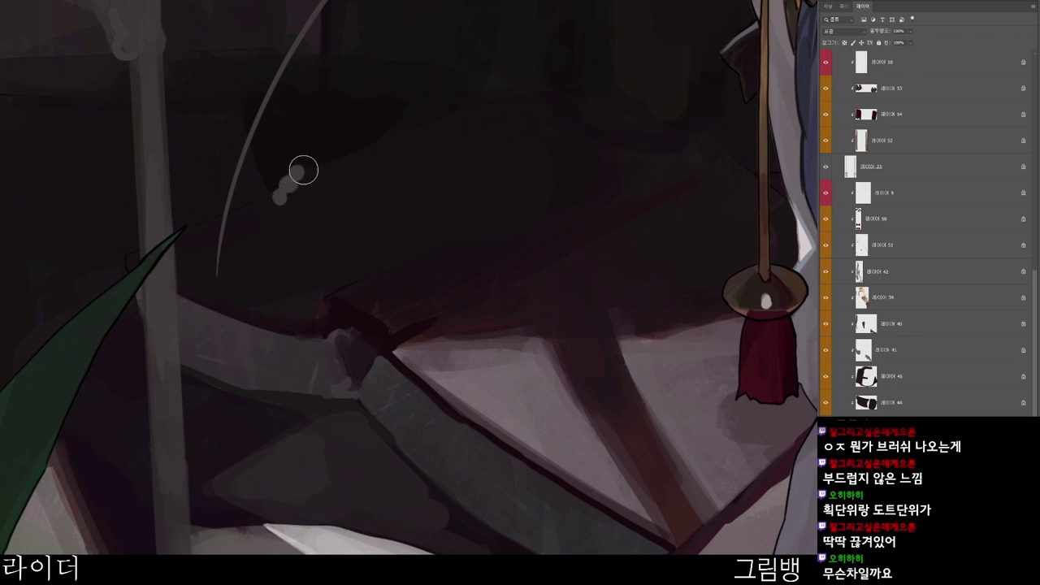
left_click_drag(303, 169, 354, 120)
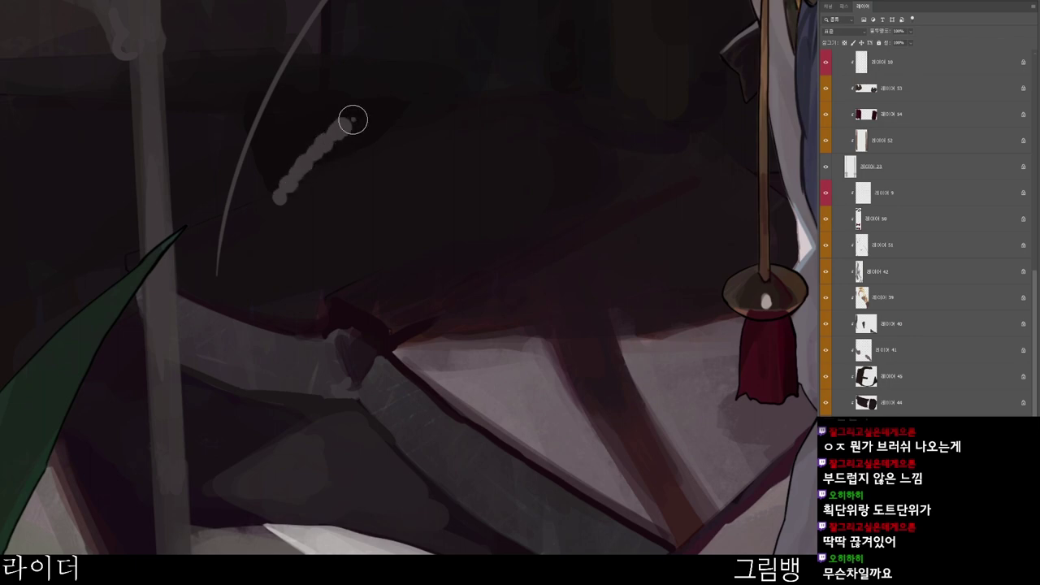
left_click(358, 114)
left_click(378, 107)
mouse_move(556, 103)
left_mouse_down()
mouse_move(539, 112)
mouse_move(494, 195)
mouse_move(460, 325)
left_mouse_up()
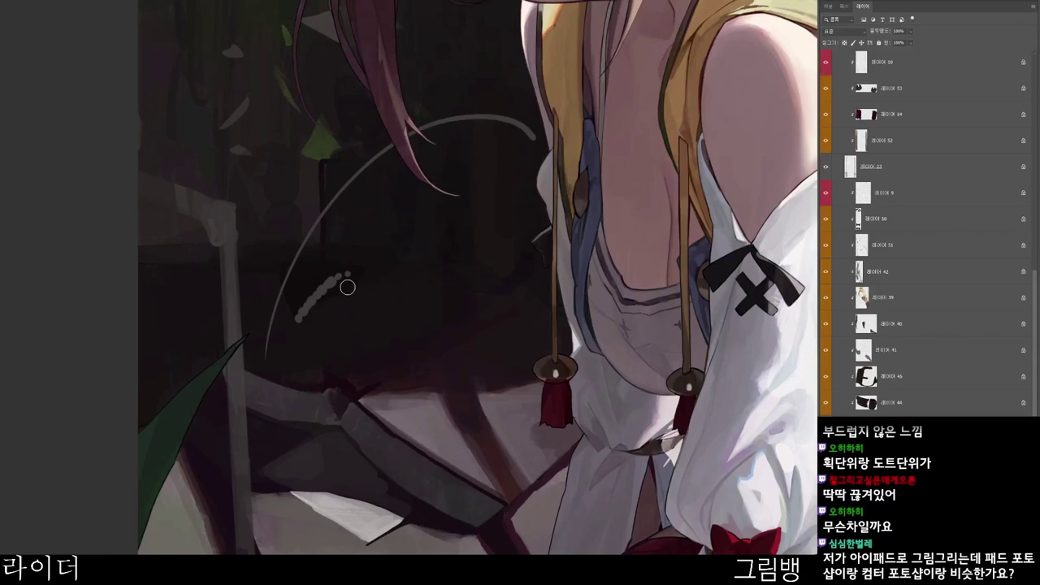
mouse_move(298, 392)
left_mouse_down()
mouse_move(360, 271)
mouse_move(547, 196)
left_mouse_up()
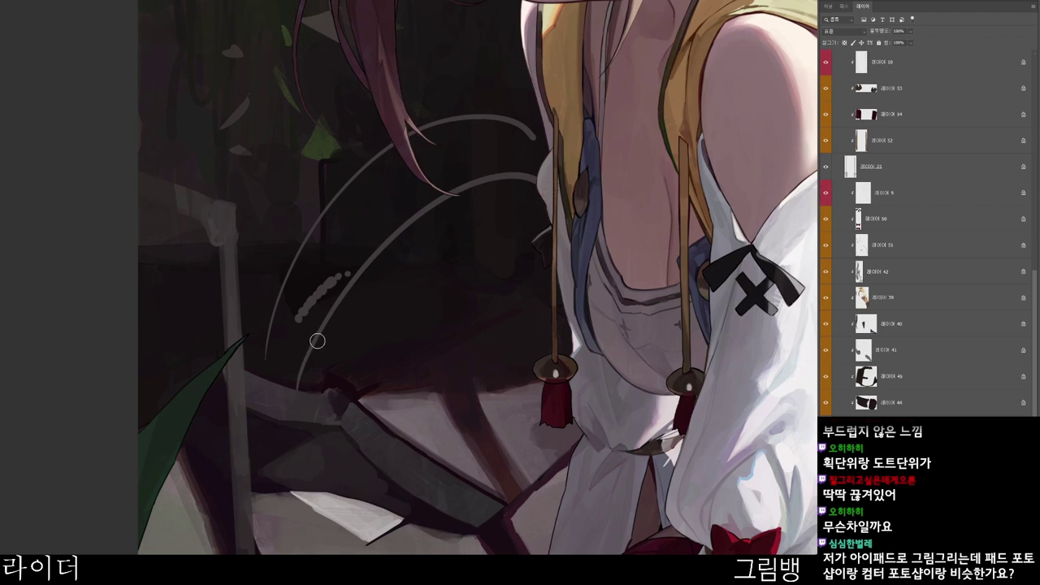
left_click_drag(579, 262, 566, 256)
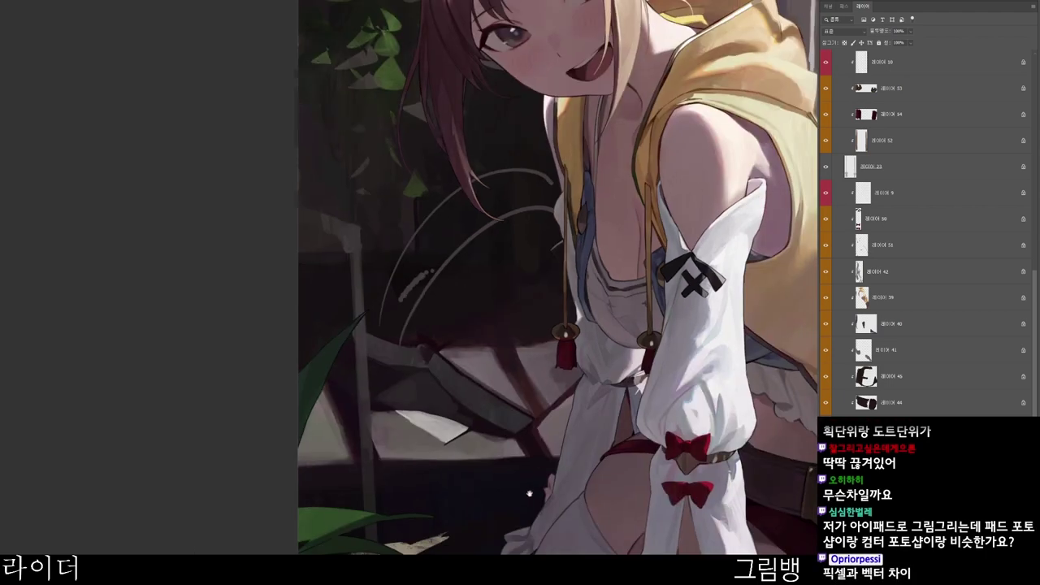
left_click_drag(529, 493, 501, 347)
left_click_drag(532, 463, 520, 462)
left_click_drag(431, 209, 457, 191)
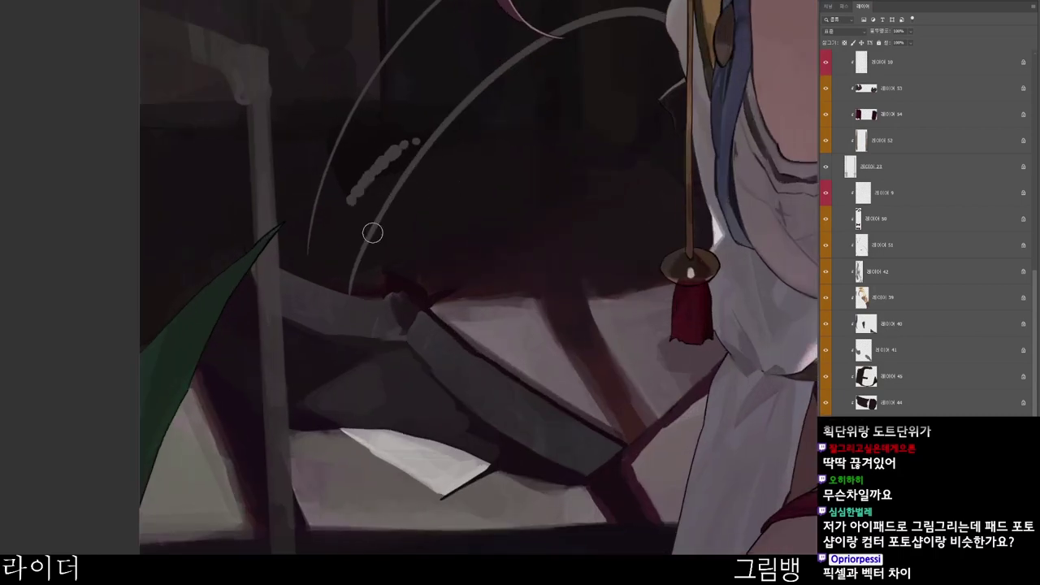
left_click_drag(684, 95, 663, 67)
left_click_drag(620, 320, 541, 395)
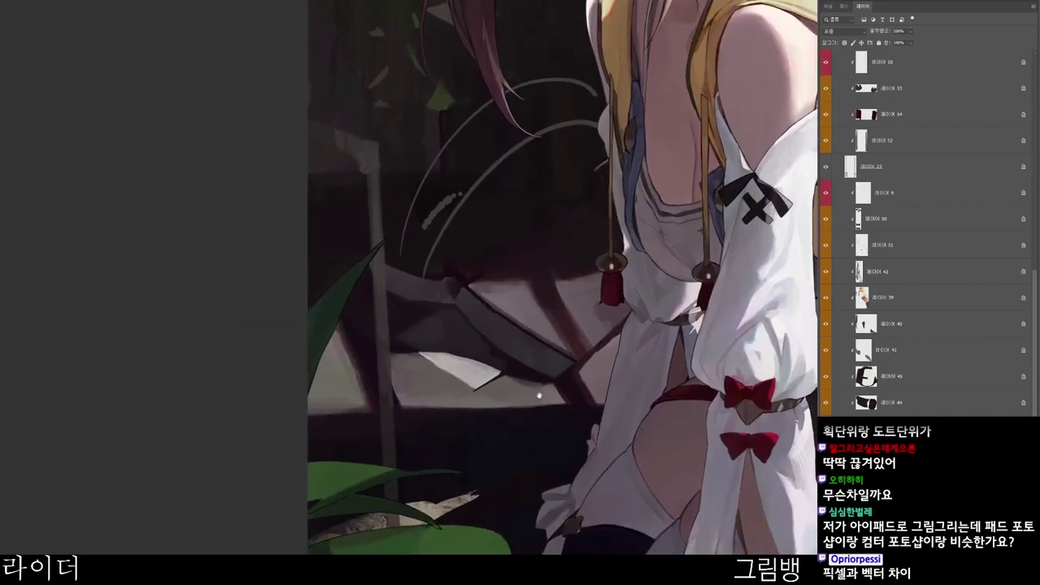
- Undo the grey arcs and dots painted across the dark wall beside the character
left_click_drag(477, 221, 536, 210)
left_click_drag(565, 358, 517, 283)
left_click(517, 282, "alt")
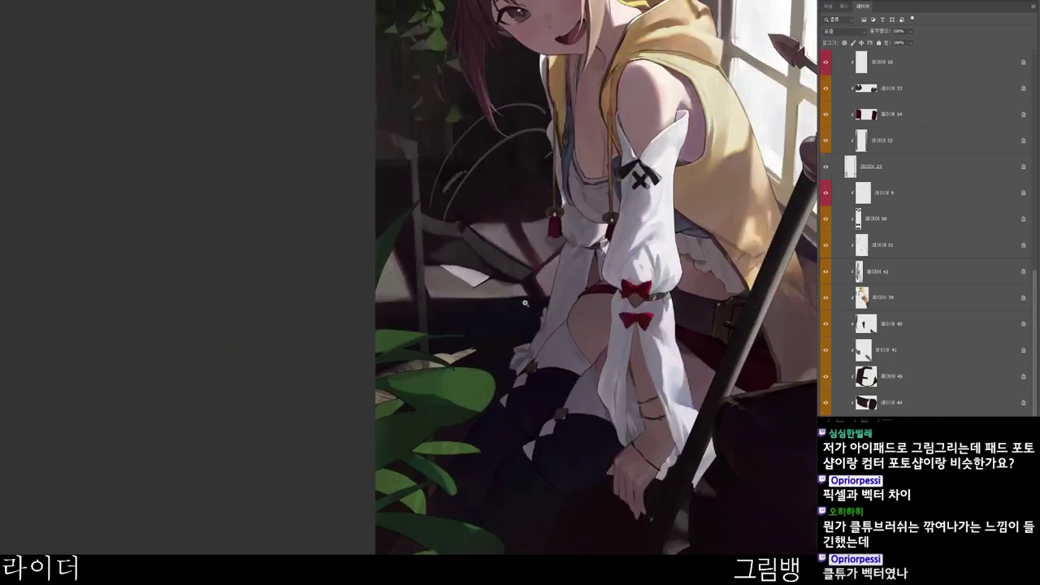
key("ctrl+z")
key("ctrl+z")
key("ctrl+z")
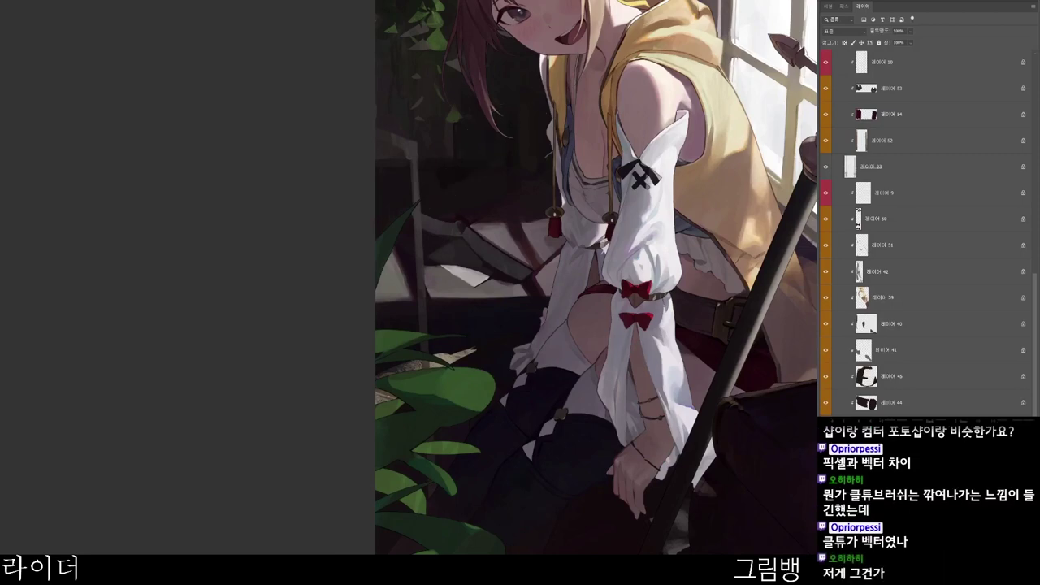
left_click_drag(510, 197, 469, 210)
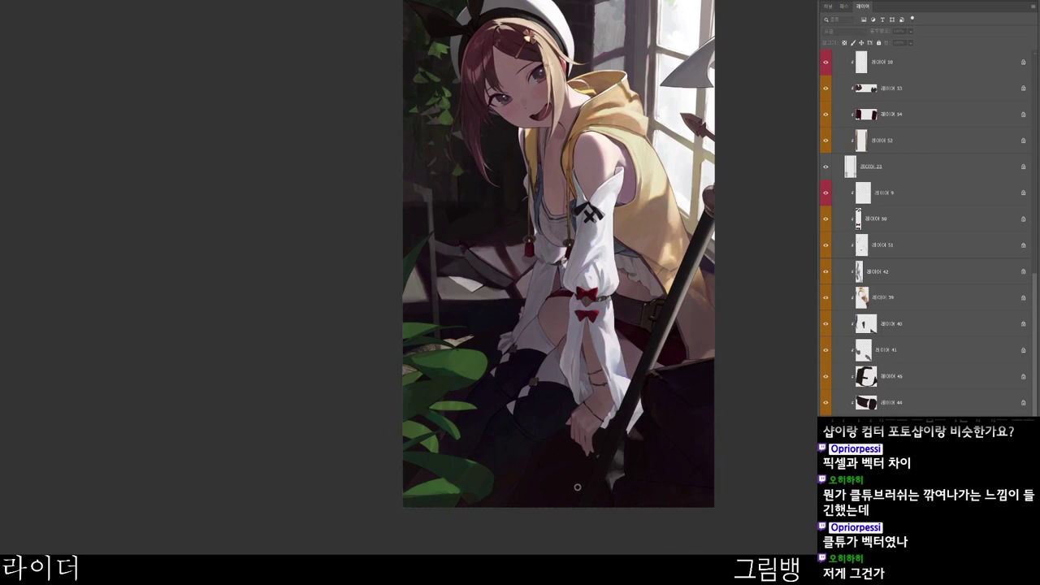
- Choose a very dark brush colour
key("n")
left_click(512, 177)
left_click(712, 37)
left_click_drag(559, 445, 522, 432)
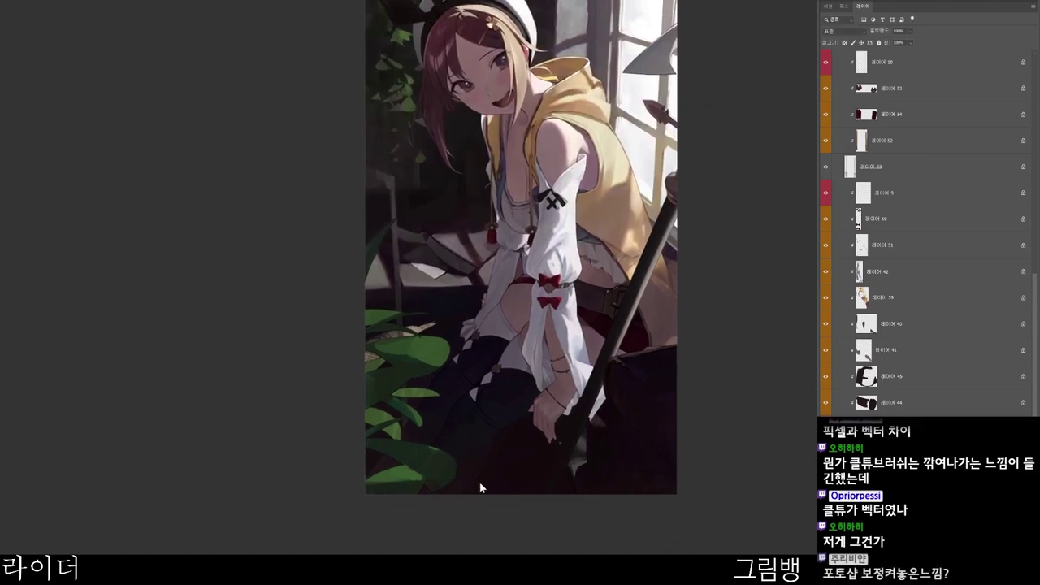
- Hide the three red-labelled clipped layers above the foliage colour layers
left_click(483, 474, "ctrl")
left_click(910, 168)
left_click(910, 142)
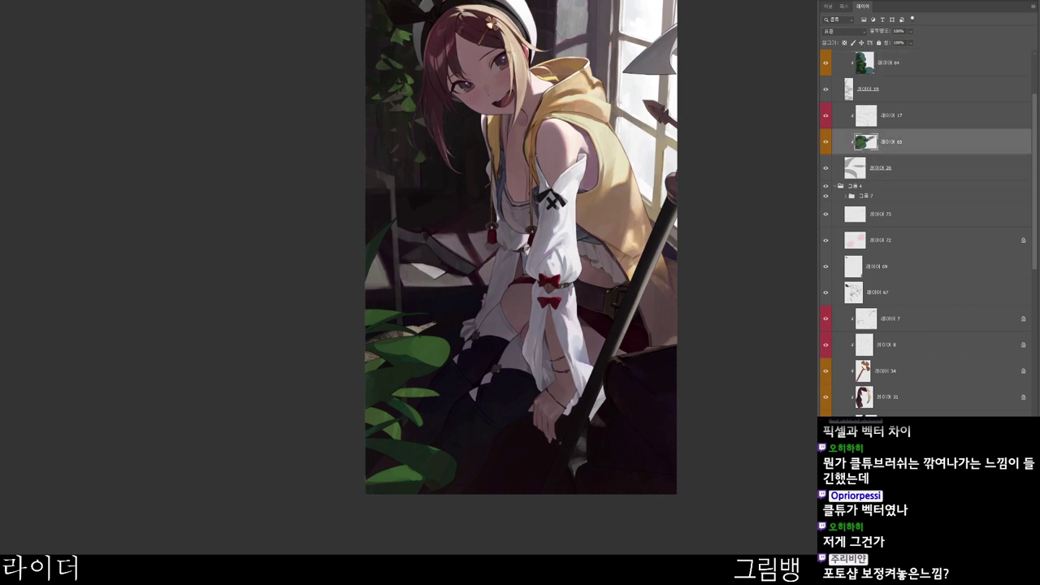
left_click(910, 116)
scroll(910, 130, "up", 8)
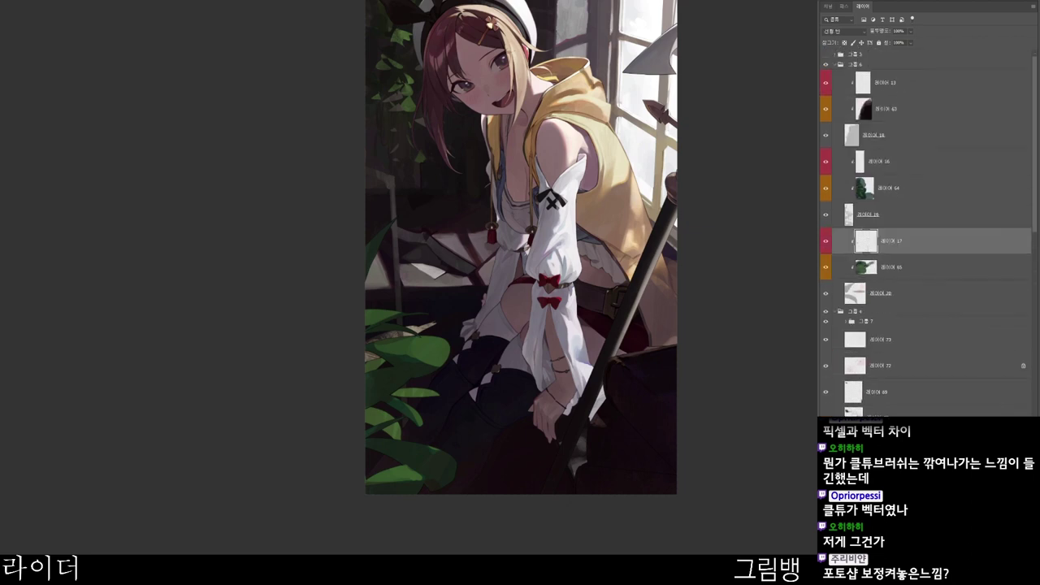
scroll(655, 367, "down", 1)
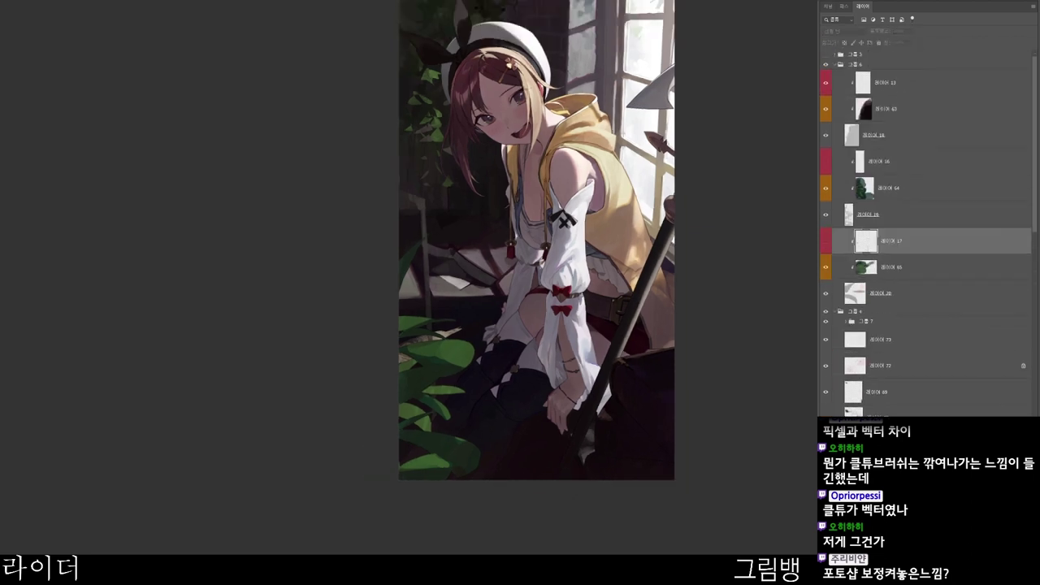
left_click(910, 161)
left_click_drag(636, 388, 669, 379)
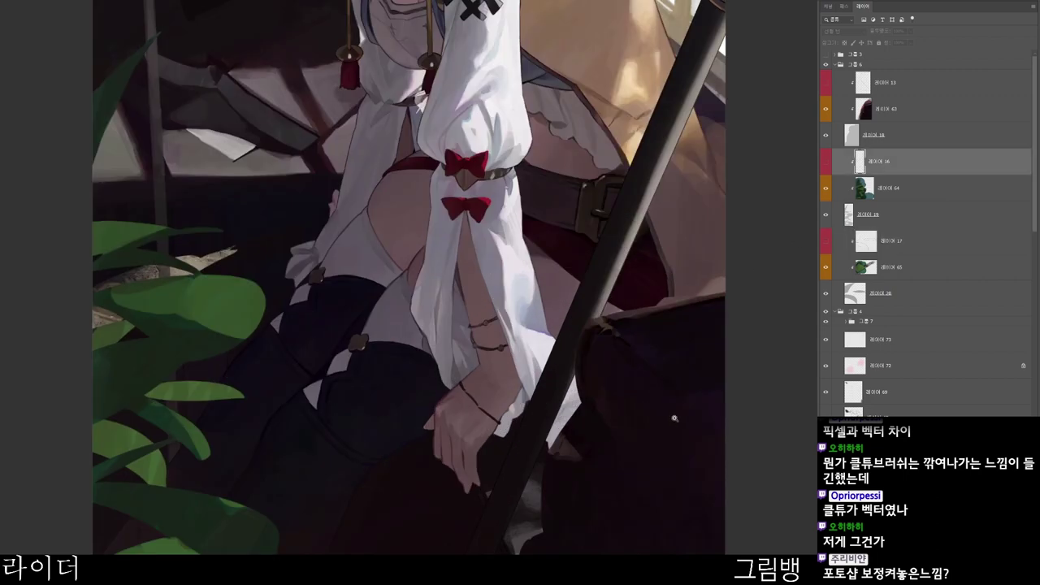
- Pick a dark maroon close to #38141a as the brush colour
left_click_drag(675, 418, 643, 401)
left_click_drag(655, 507, 610, 492)
key("n")
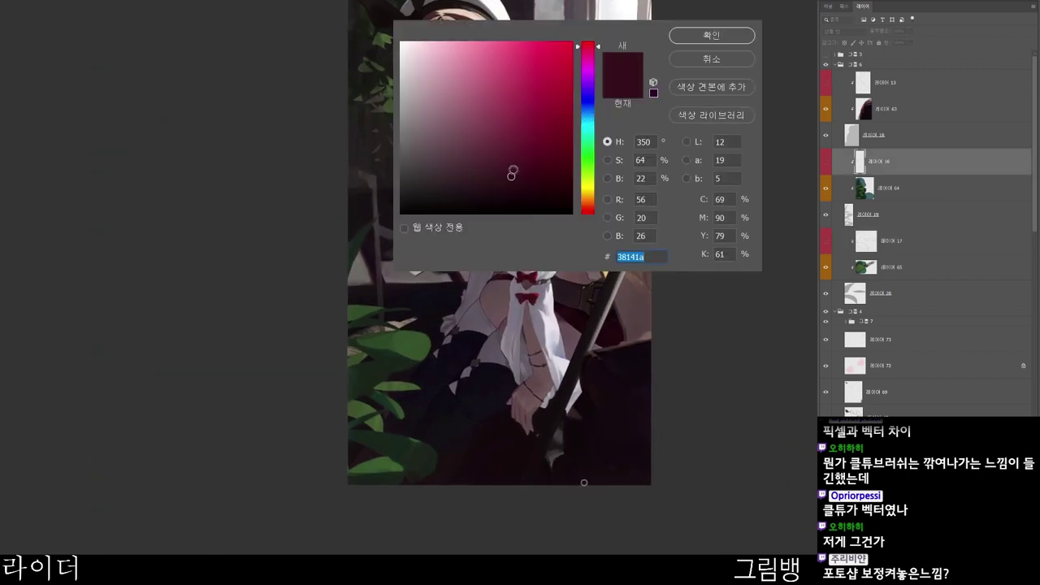
left_click(511, 174)
left_click(712, 36)
- Make layer 64, the upper foliage colour layer, active and set the brush colour to near-black green #111606
left_click(911, 268)
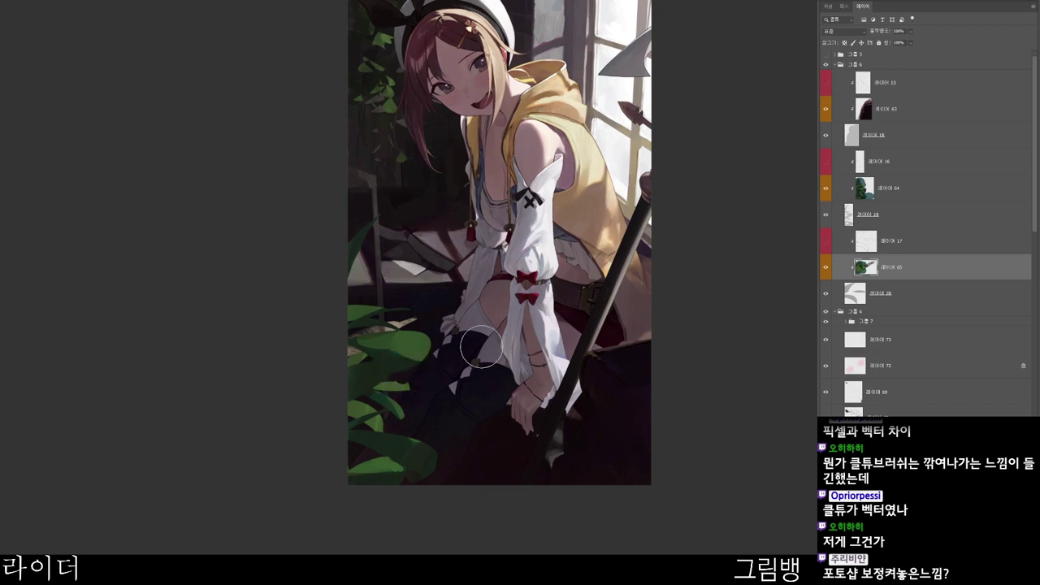
key("alt+bracketright")
key("alt+bracketright")
key("alt+bracketright")
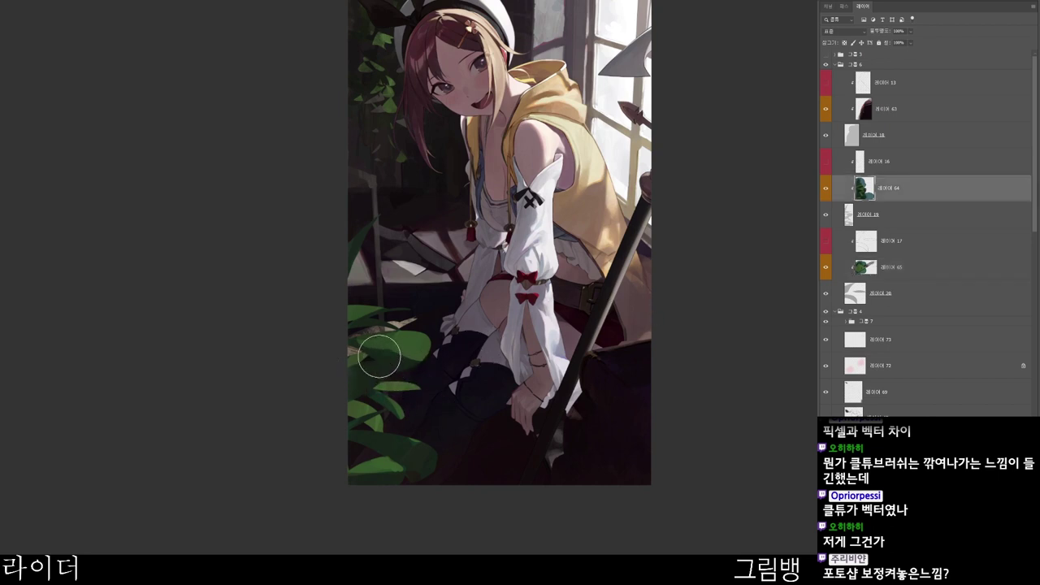
key("n")
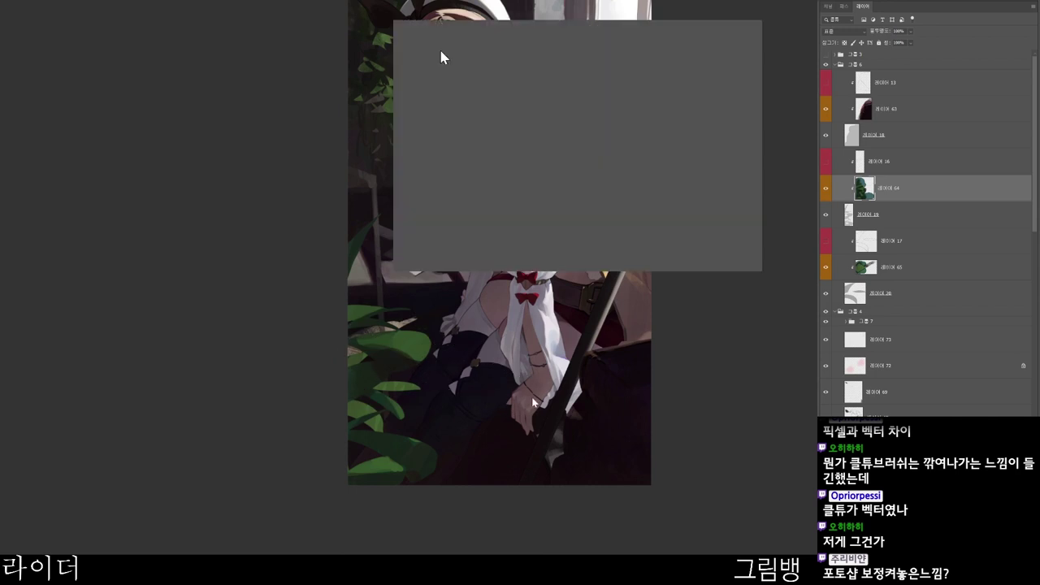
left_click(492, 193)
left_click(527, 199)
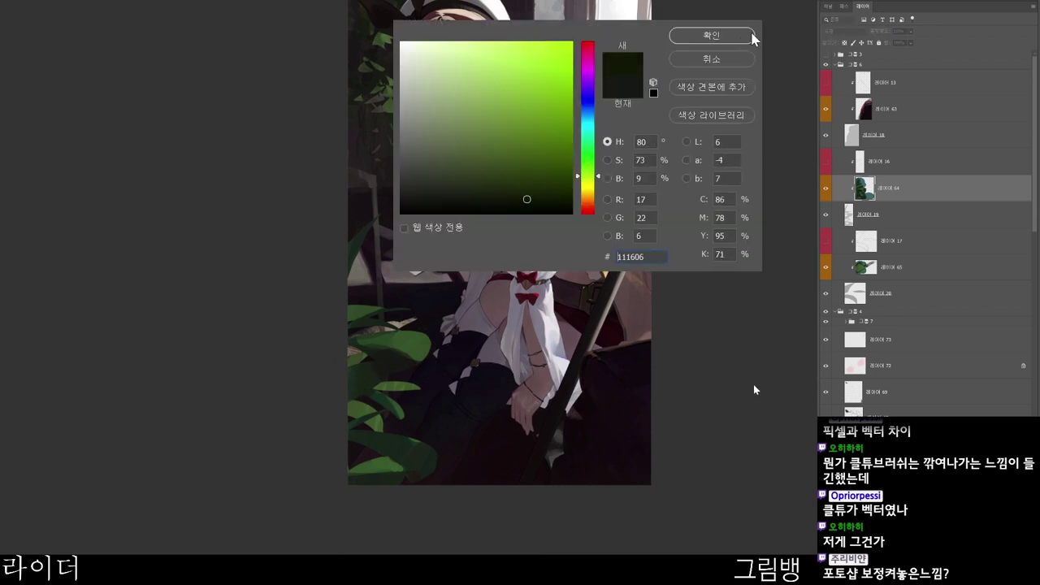
left_click(738, 37)
key("Return")
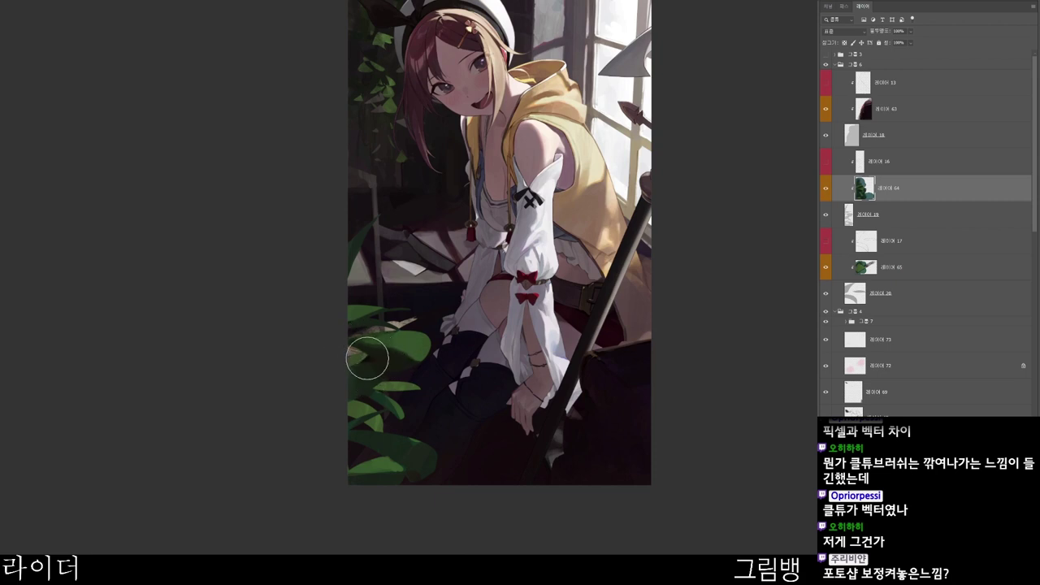
- Set the brush colour to dark green #101e0c for the foliage shadows
key("n")
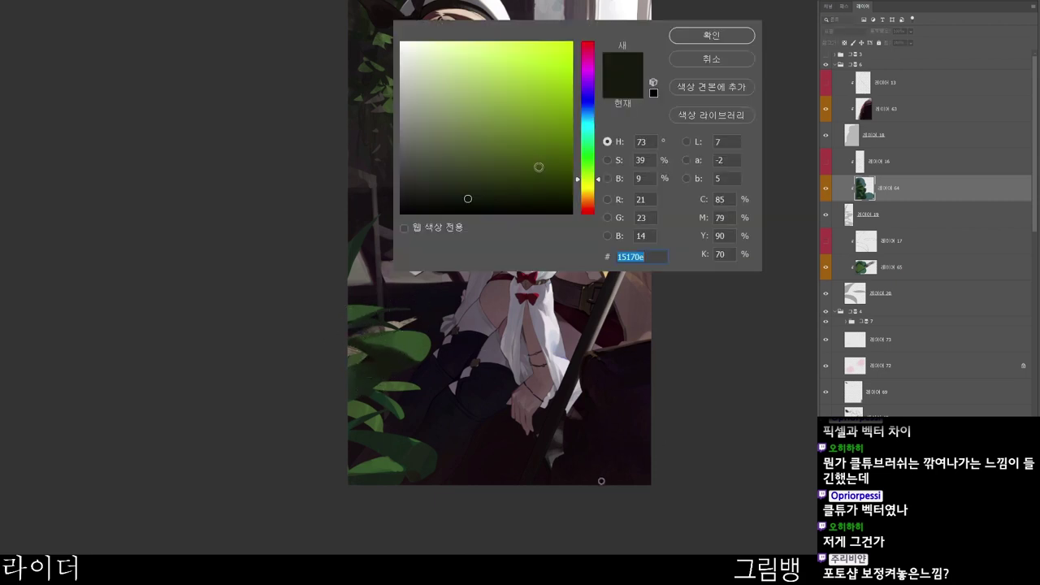
left_click(533, 172)
left_click(591, 161)
left_click(632, 77)
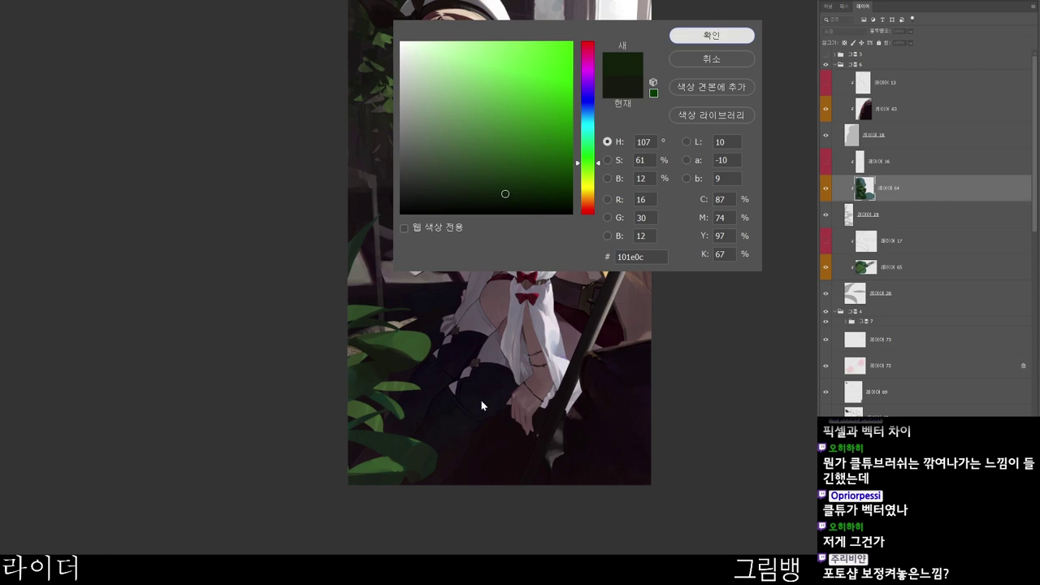
key("Return")
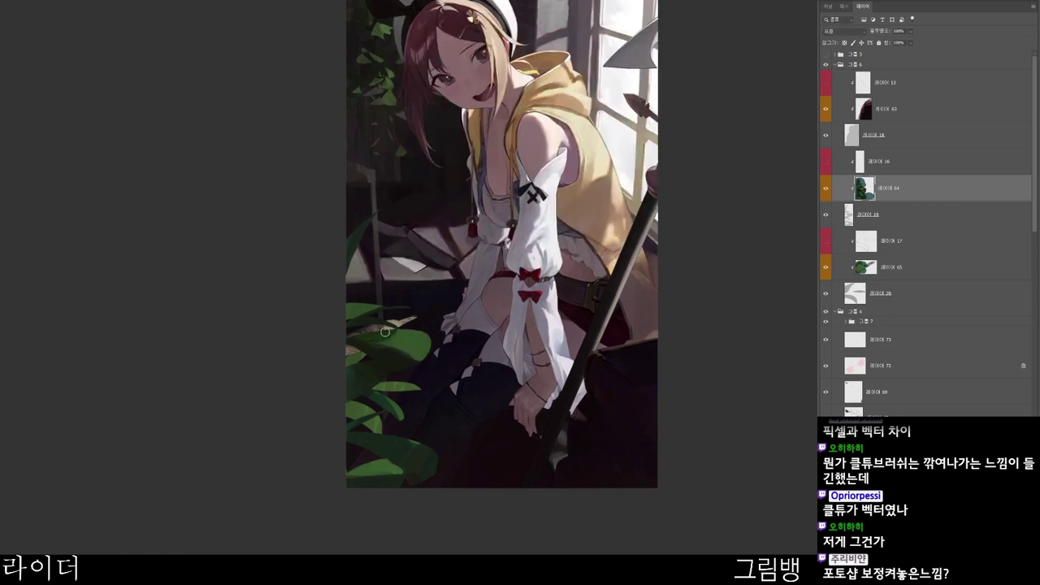
- Select the lit areas of the foreground leaves and brush muted yellow-green #98a053 over the large leaf
key("n")
left_click(464, 117)
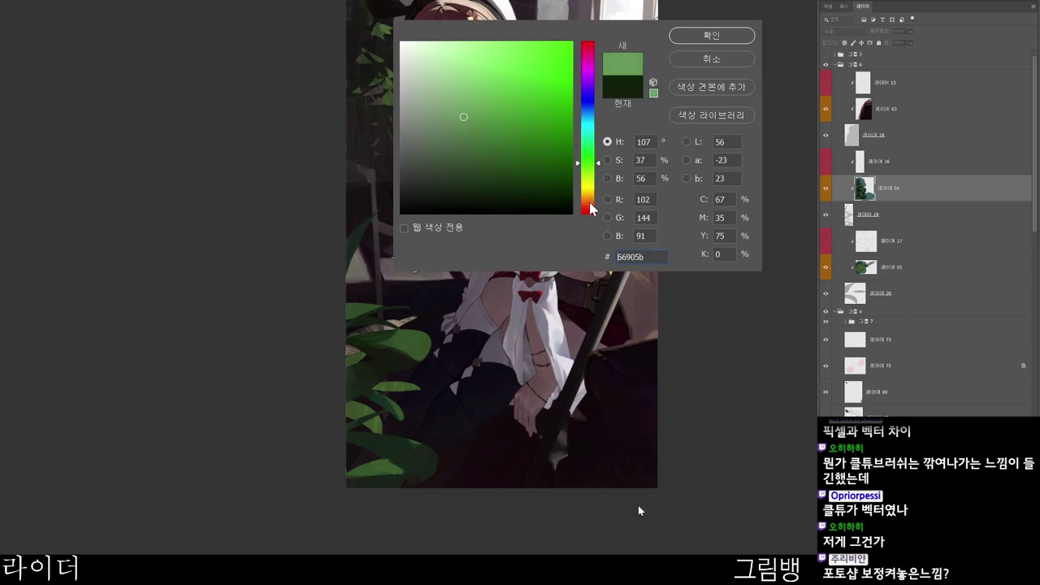
left_click(590, 183)
left_click(483, 107)
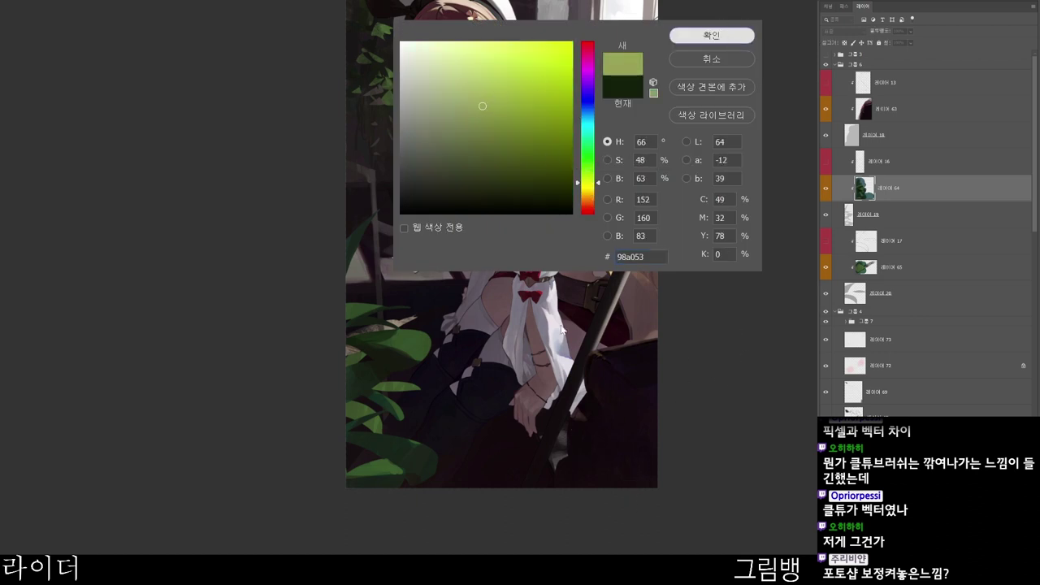
left_click(739, 37)
left_click(364, 409, "shift")
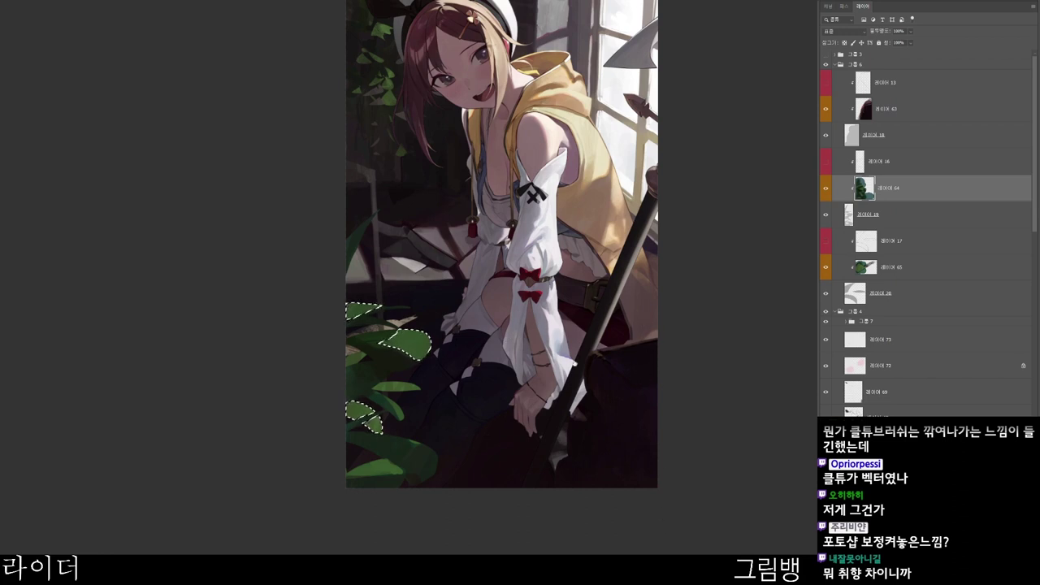
left_click_drag(403, 366, 435, 367)
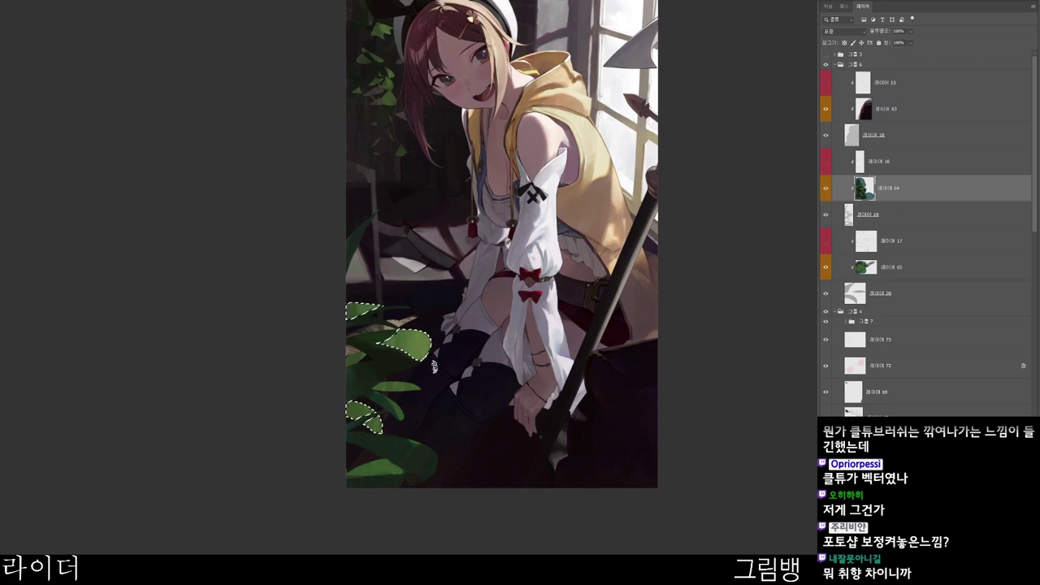
- Brush brighter yellow-green #a9b737 over the selected leaf areas and clear the selection
key("n")
left_click_drag(520, 90, 543, 71)
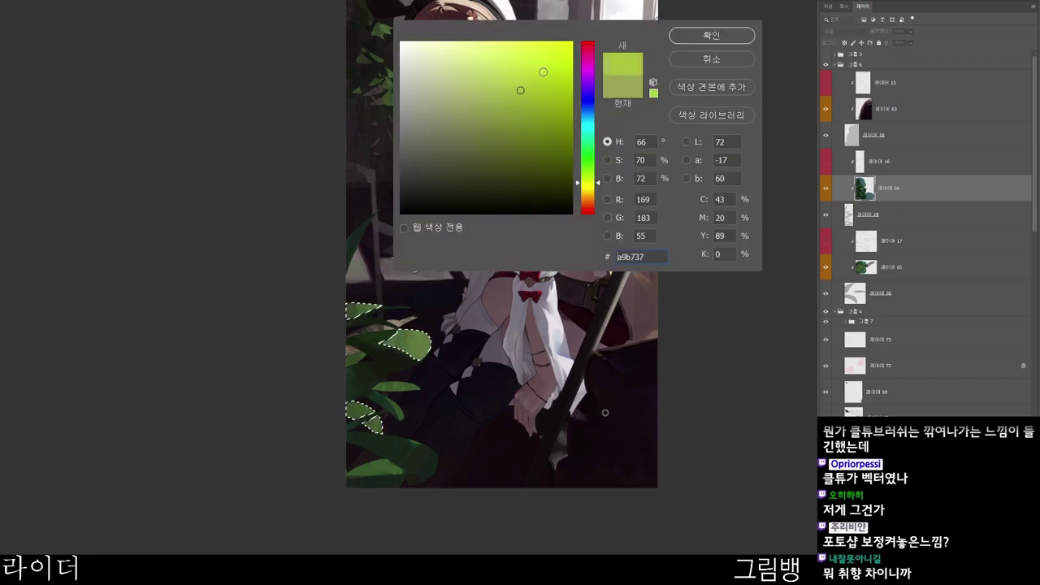
left_click(726, 36)
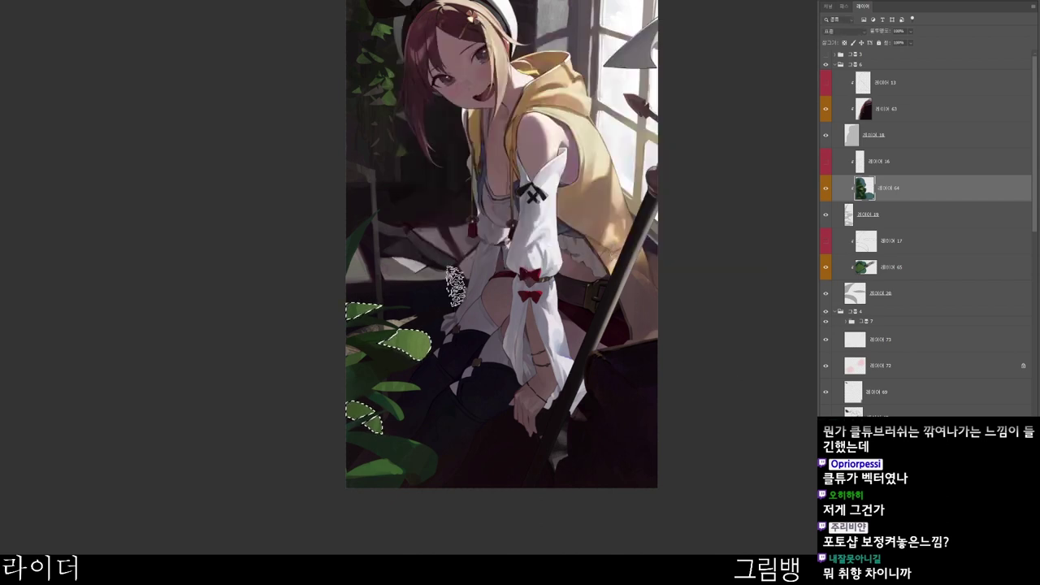
mouse_move(346, 310)
left_mouse_down()
mouse_move(376, 287)
mouse_move(417, 356)
left_mouse_up()
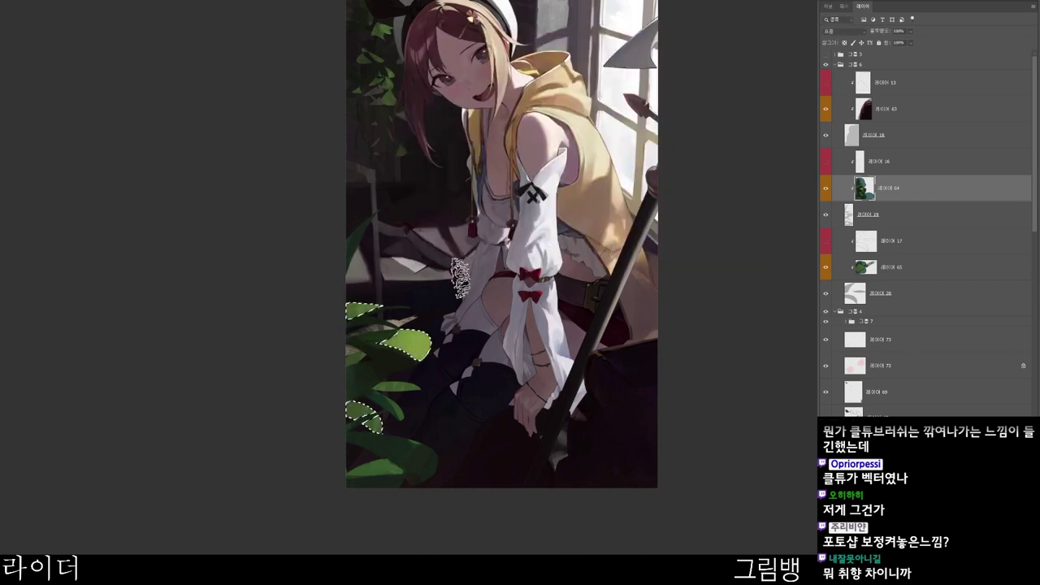
key("ctrl+d")
- Pick a muted, greyish mid-tone brush colour for the foreground plants and make sure nothing is selected
left_click_drag(536, 539, 581, 472)
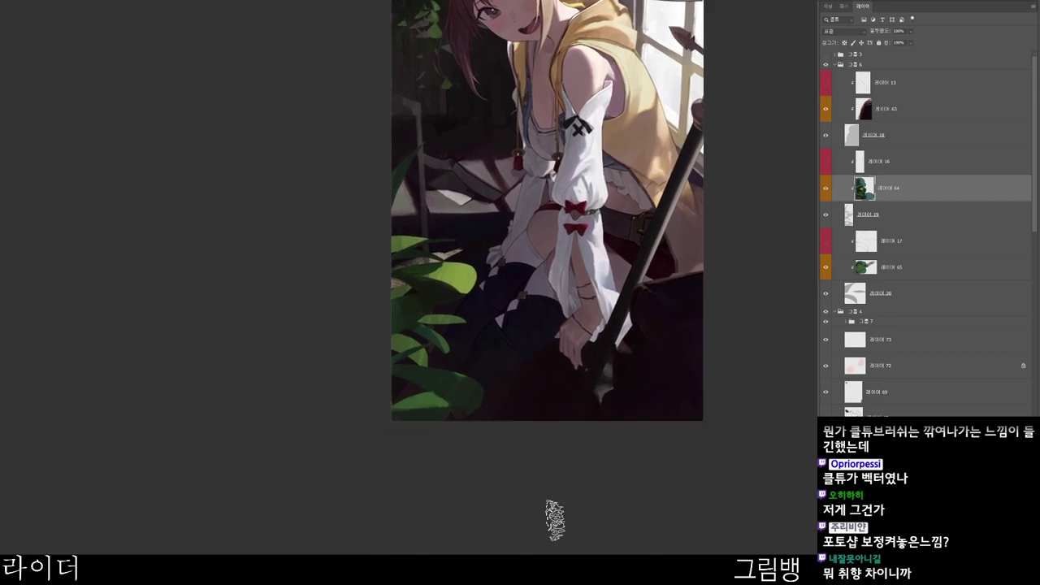
key("n")
left_click(433, 121)
left_click(675, 34)
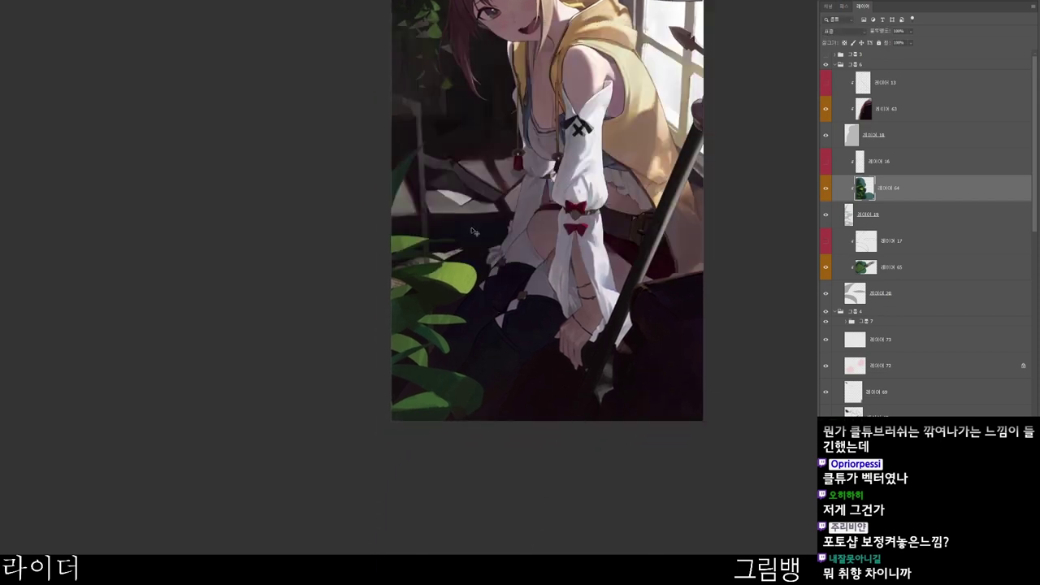
key("ctrl+d")
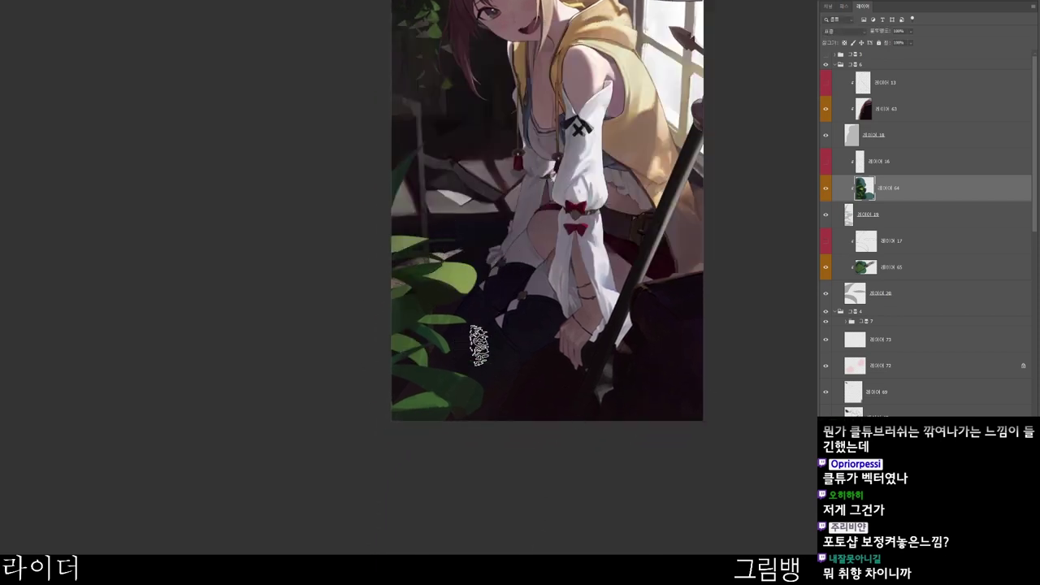
left_click_drag(492, 345, 497, 414)
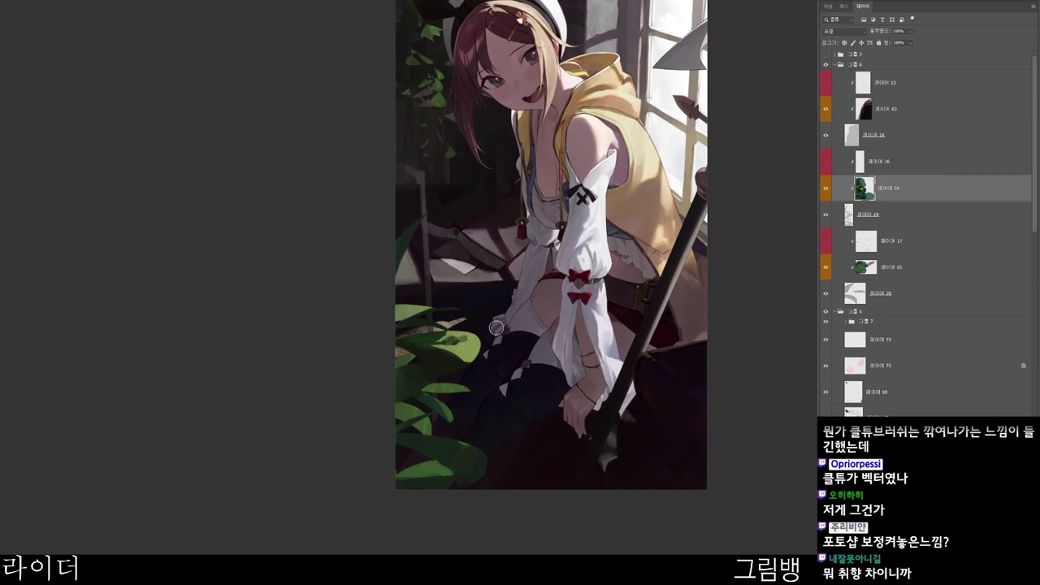
- Set the brush colour to dark brown #483e31 for toning the large foreground leaf
key("n")
left_click(476, 138)
left_click(587, 198)
left_click(455, 165)
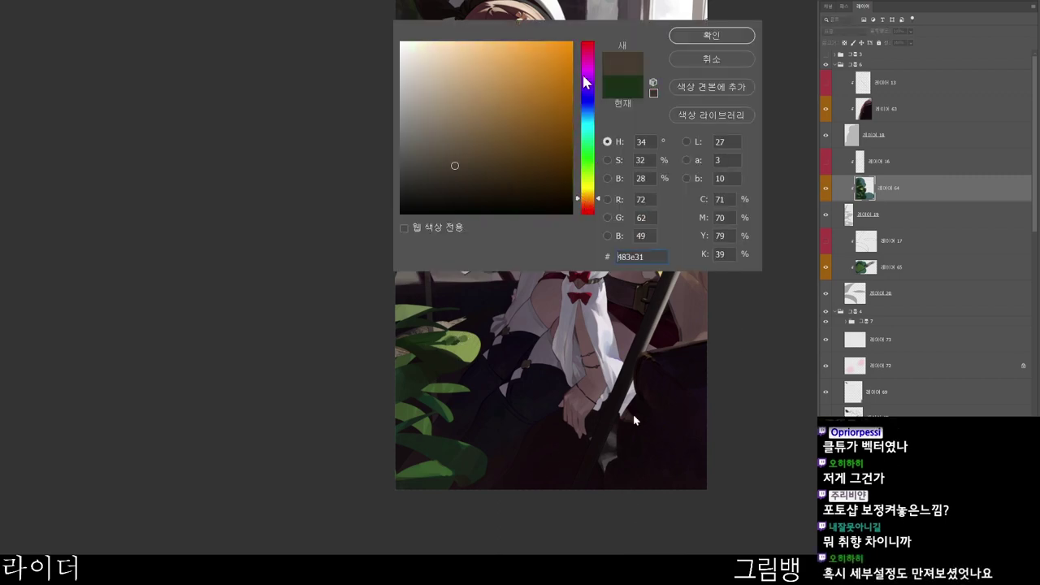
key("Return")
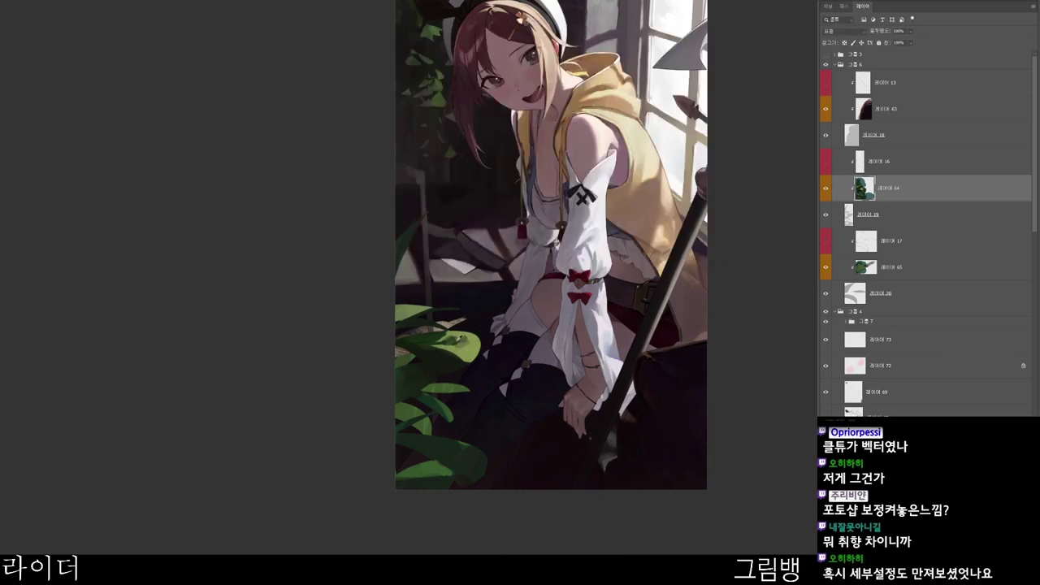
- Choose a slightly more saturated dark olive, starting from #333a24, for the leaf shading
key("n")
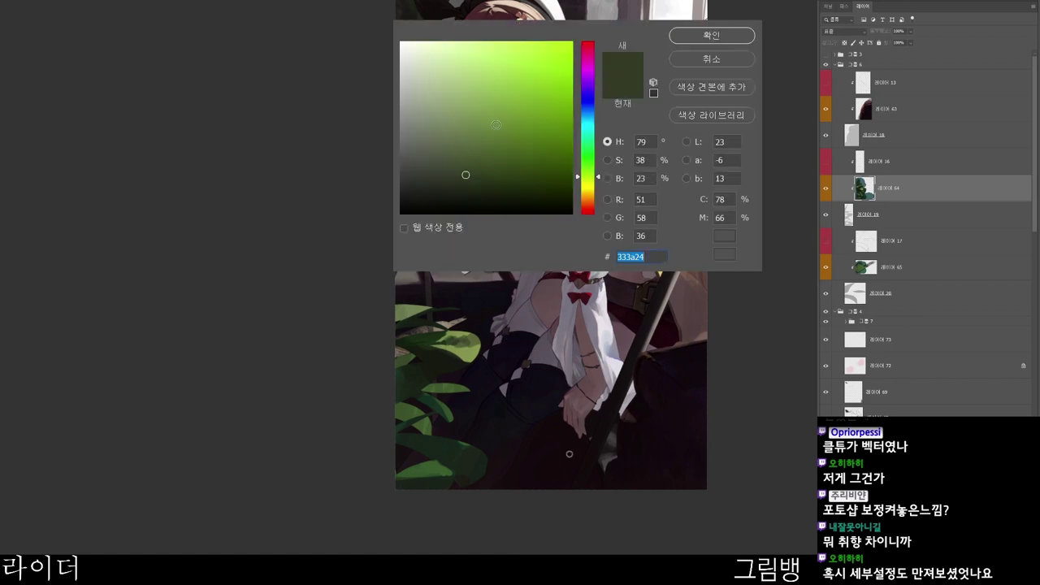
left_click(476, 176)
left_click(713, 39)
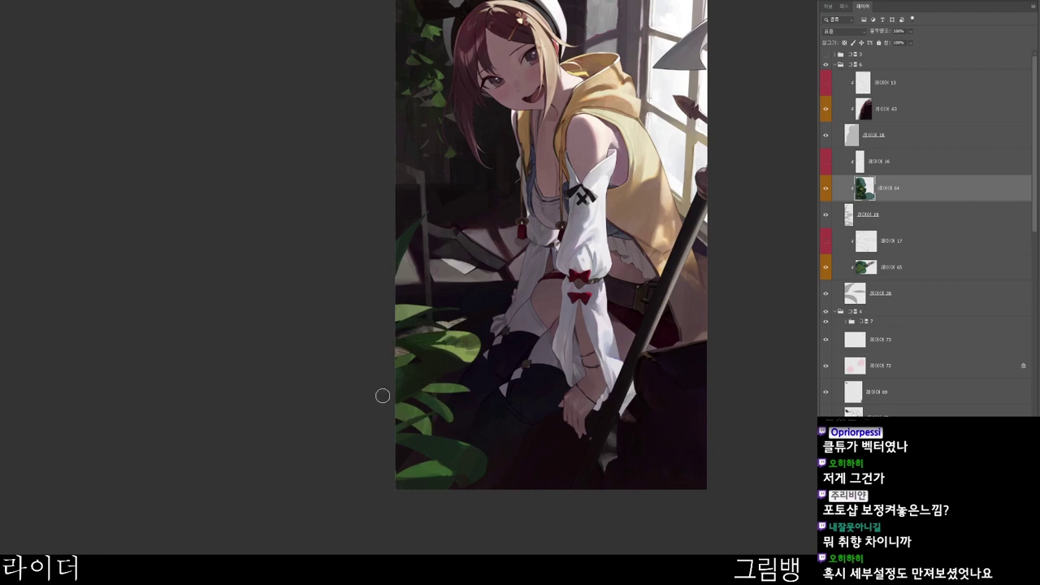
- Tone the foreground leaves with muted olive #6c7049 and a saturated green #2c6c14, sampling the dark leaf green as the second base
key("n")
left_click(713, 37)
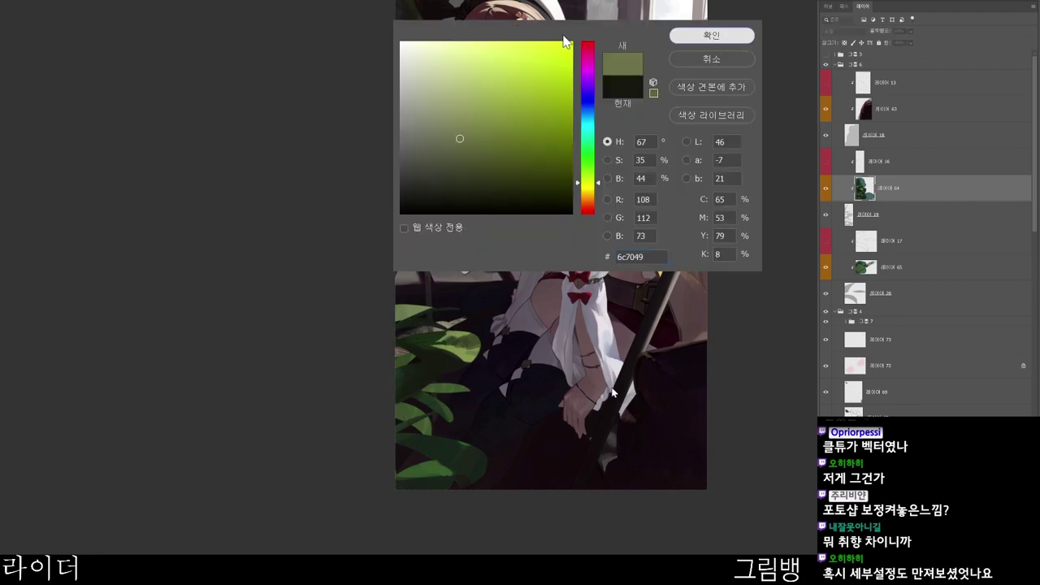
left_click(404, 365, "alt")
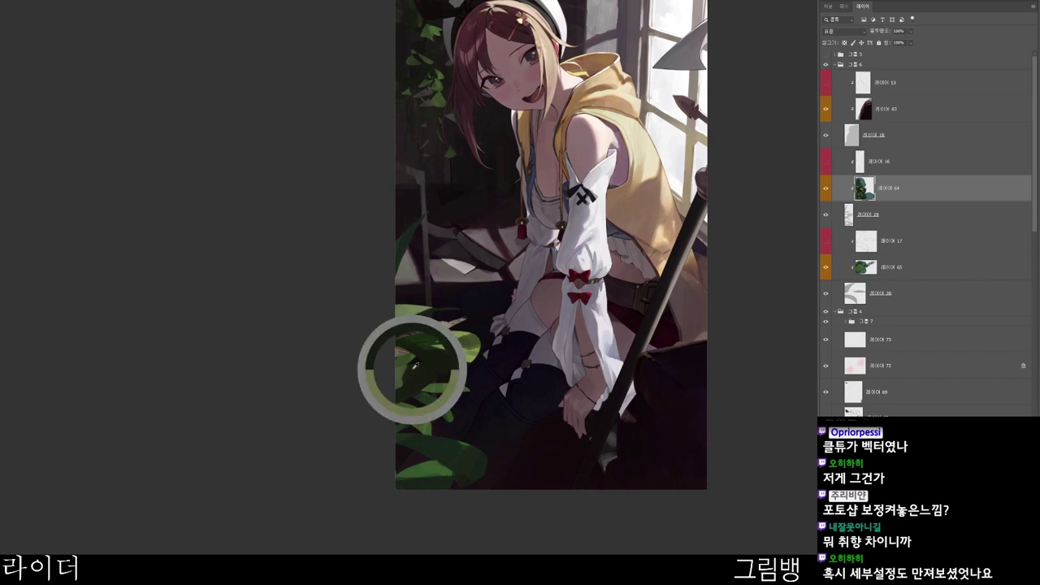
key("n")
left_click(541, 141)
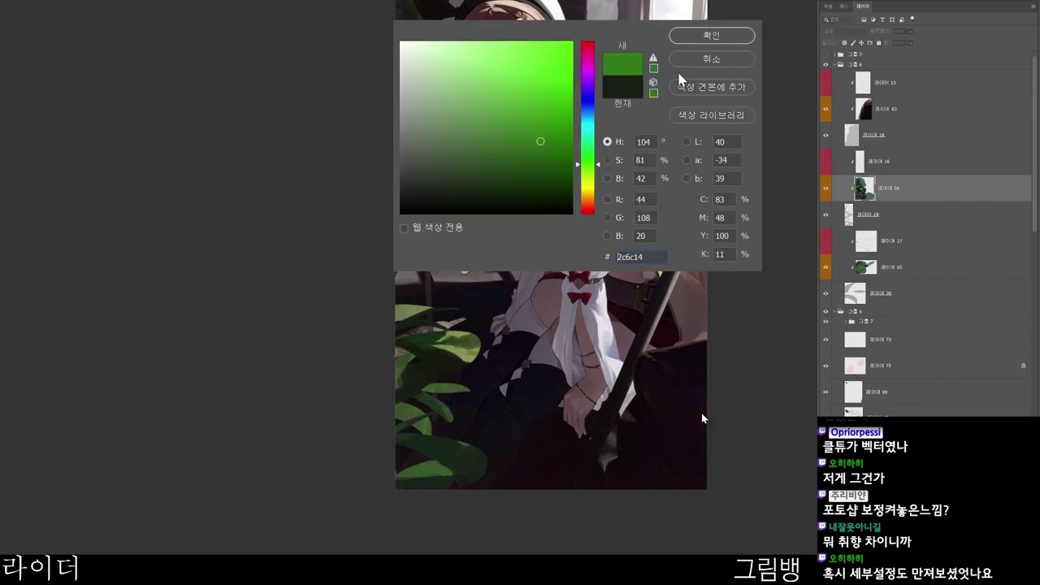
left_click(721, 39)
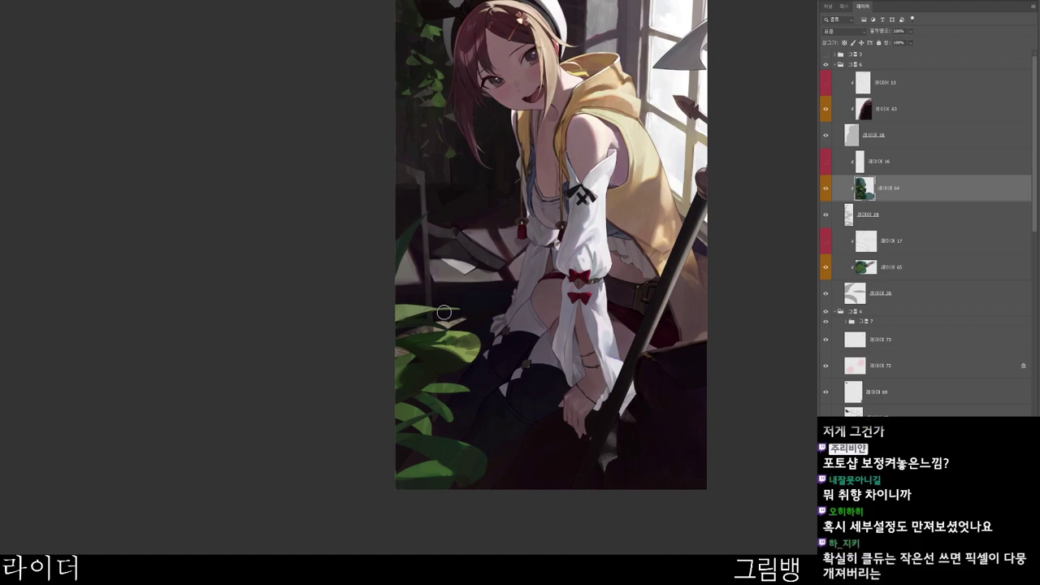
- Pick a lighter, more saturated green, starting from #161e15, for the upper foreground leaves
key("n")
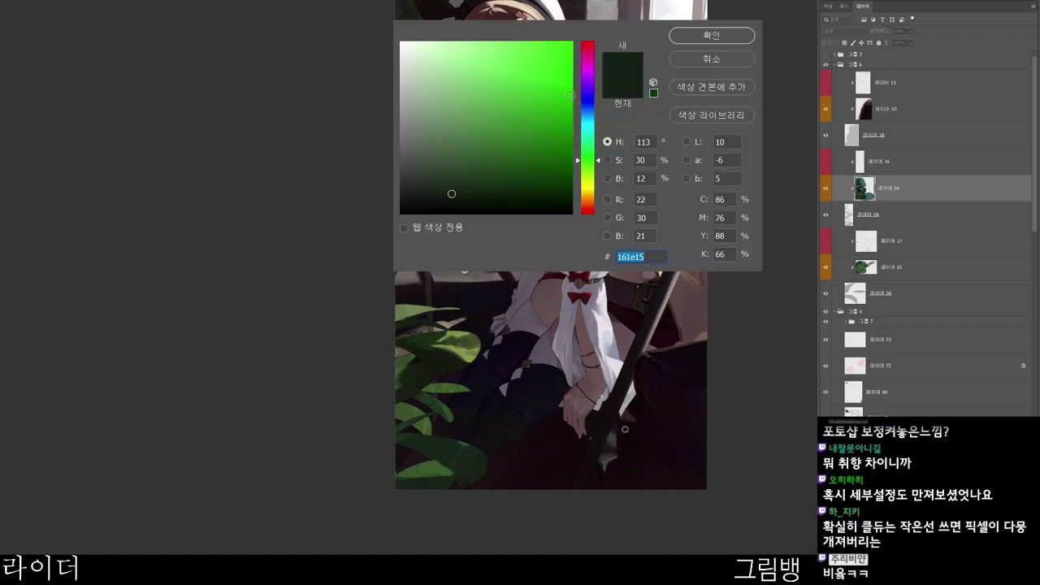
left_click_drag(484, 151, 481, 164)
left_click(711, 34)
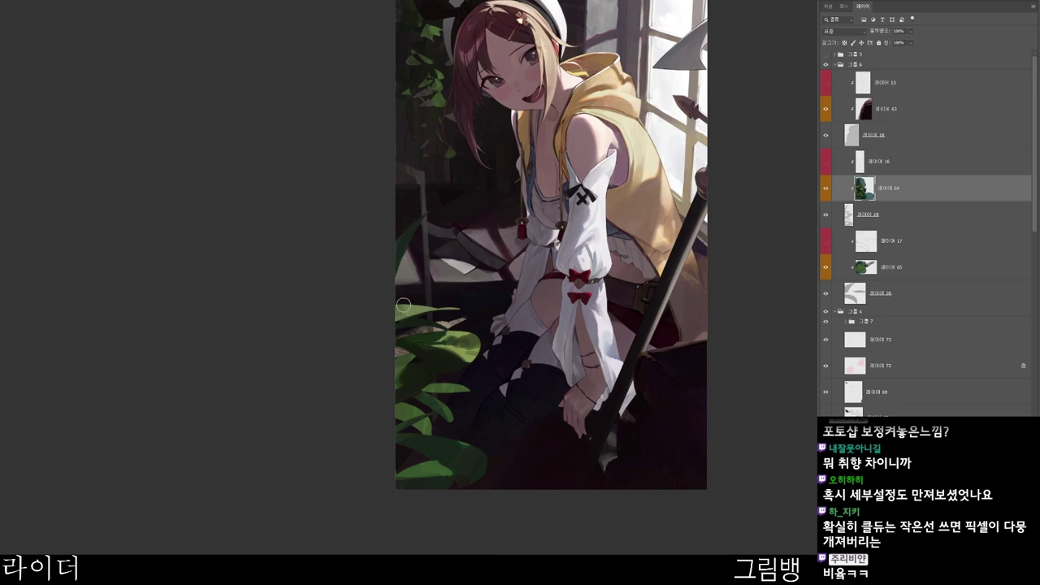
- Sample the yellow-green #858e4d from the big rounded leaf and darken it to a deep olive brush colour
left_click(463, 334, "alt")
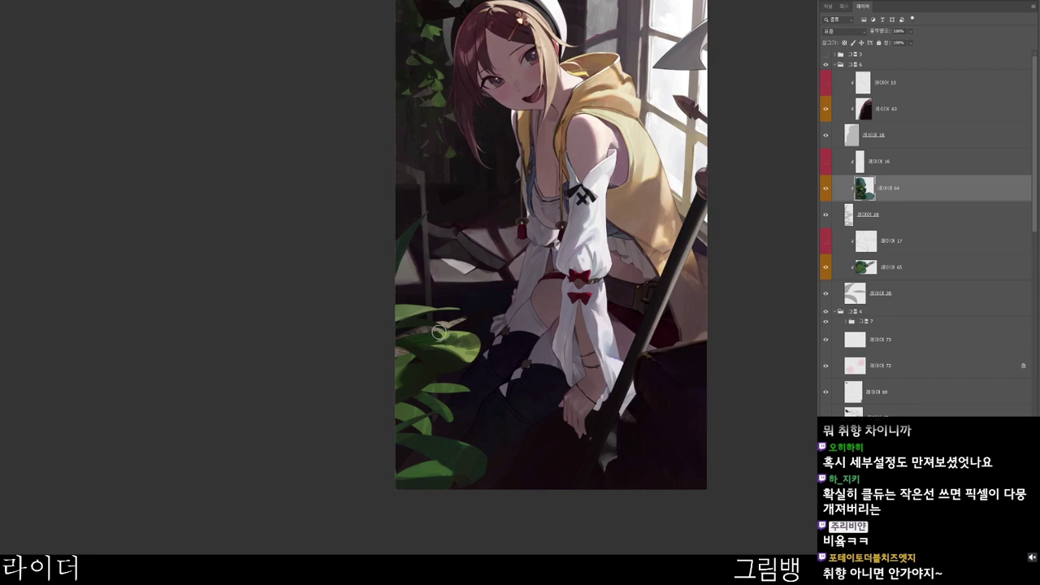
key("n")
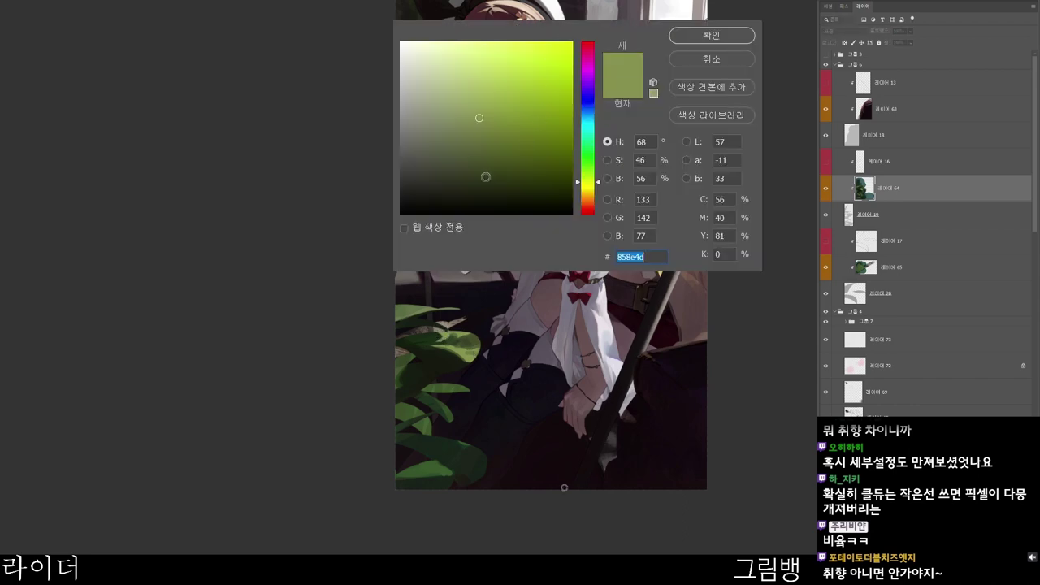
left_click(487, 182)
left_click(719, 35)
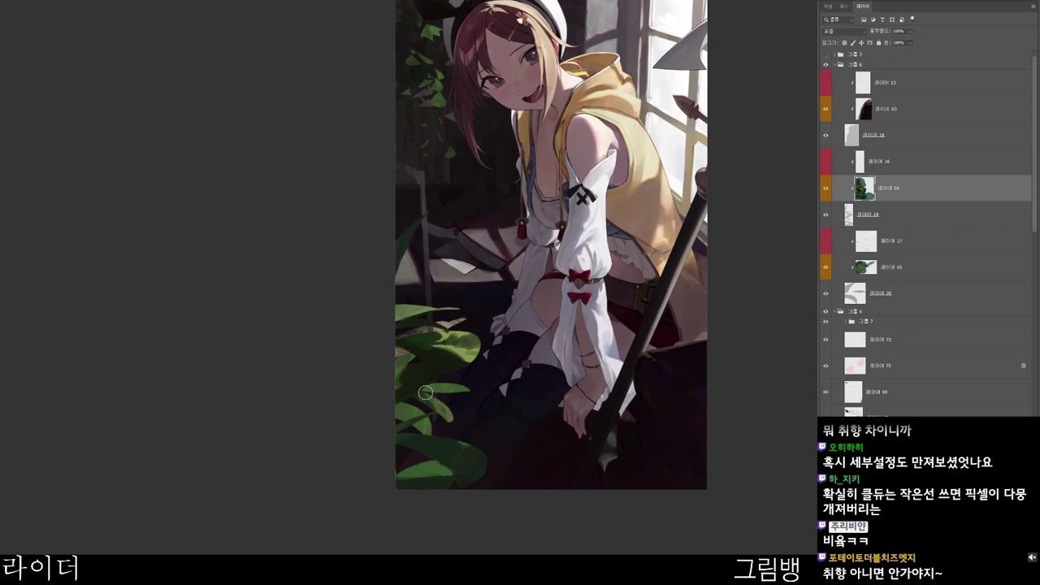
- Shade the foreground leaves with greyish olive #5b5e4c and dark olive #3f4425, resampling from the big rounded leaf in between
key("n")
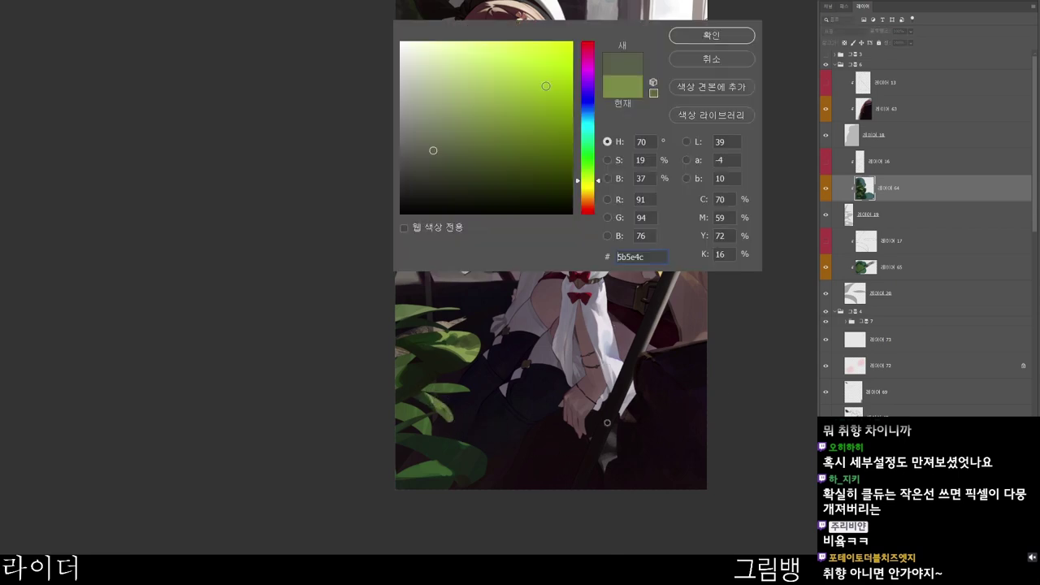
left_click(709, 37)
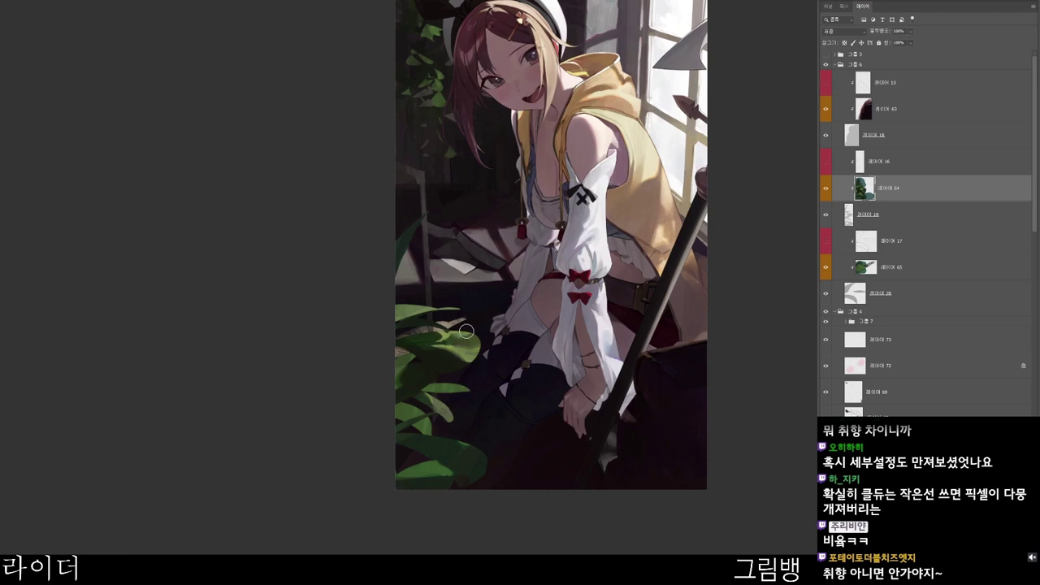
left_click(461, 336, "alt")
key("F9")
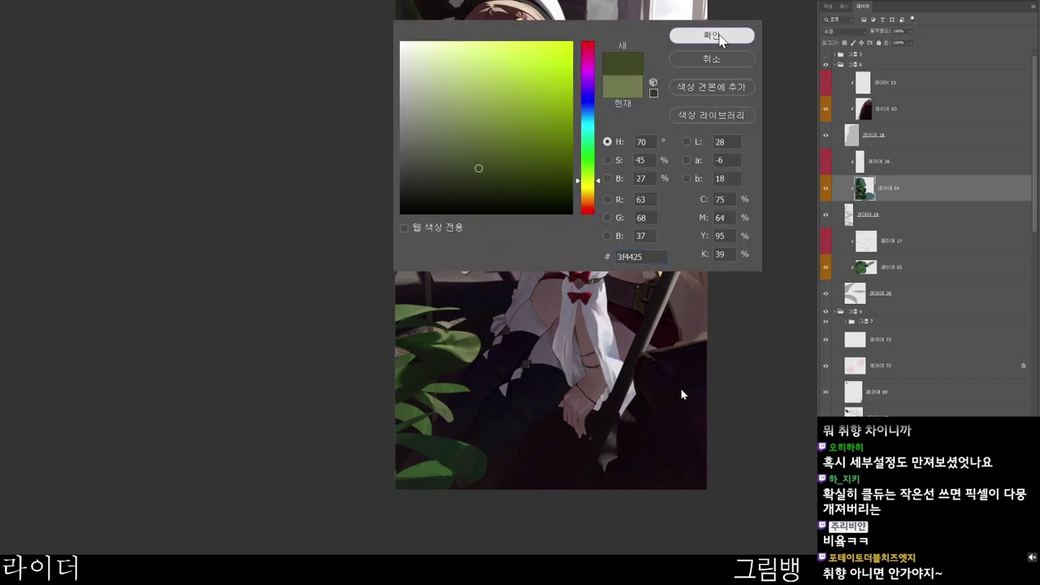
left_click(717, 37)
- Darken the lowest large leaf using a bigger brush and near-black green #13180f
left_click_drag(485, 448, 481, 476)
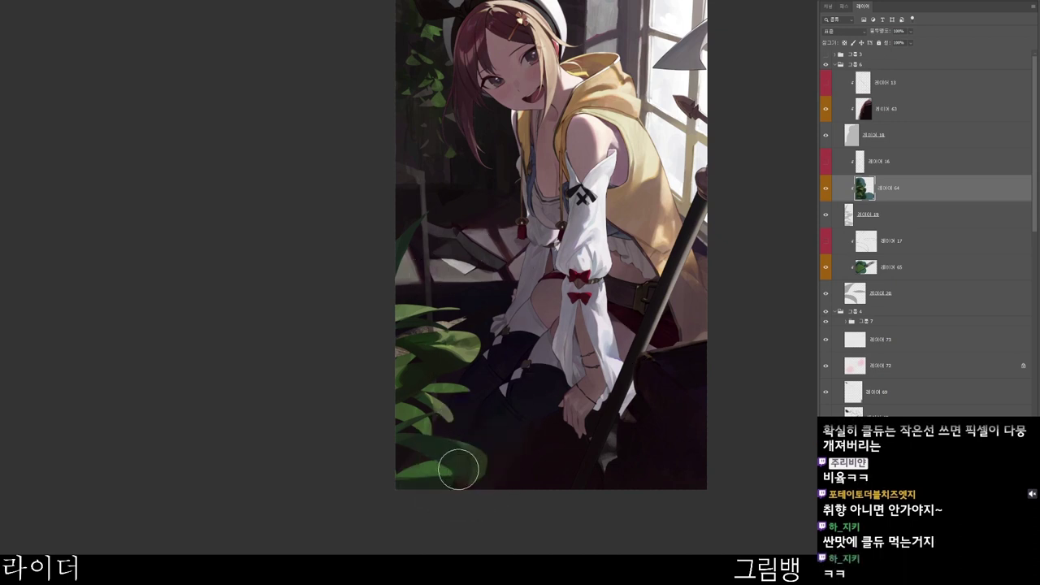
key("n")
left_click_drag(506, 187, 465, 198)
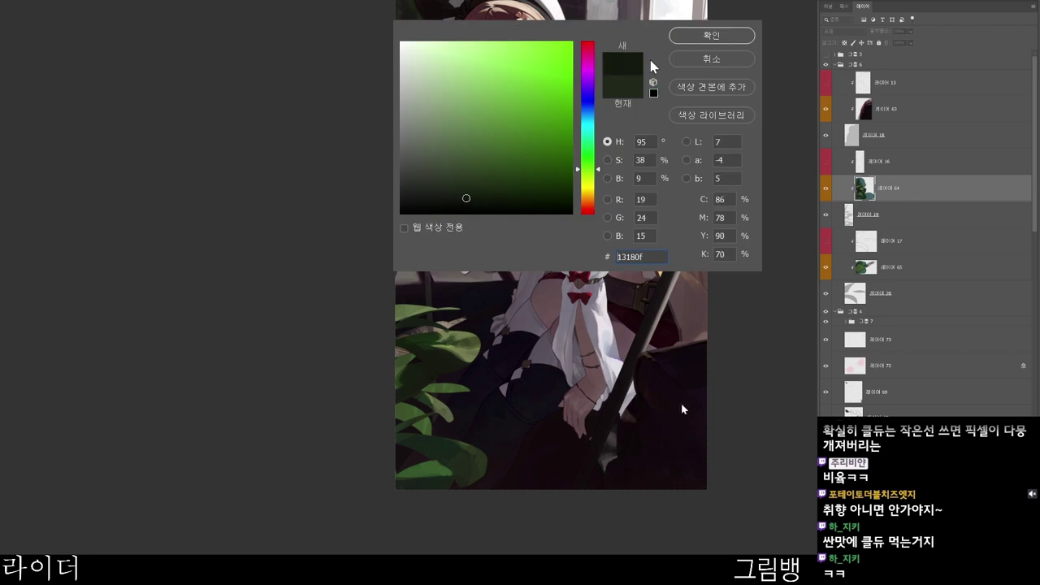
left_click(713, 35)
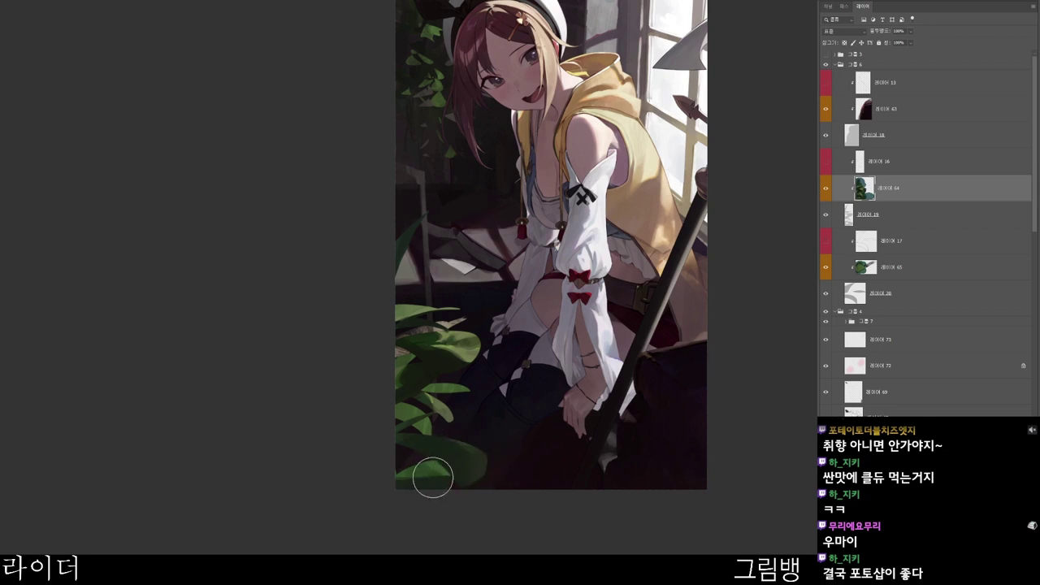
- Choose a very dark, yellower shade, shifting the hue away from green, to deepen the lowest leaf's shadow
key("n")
left_click(447, 176)
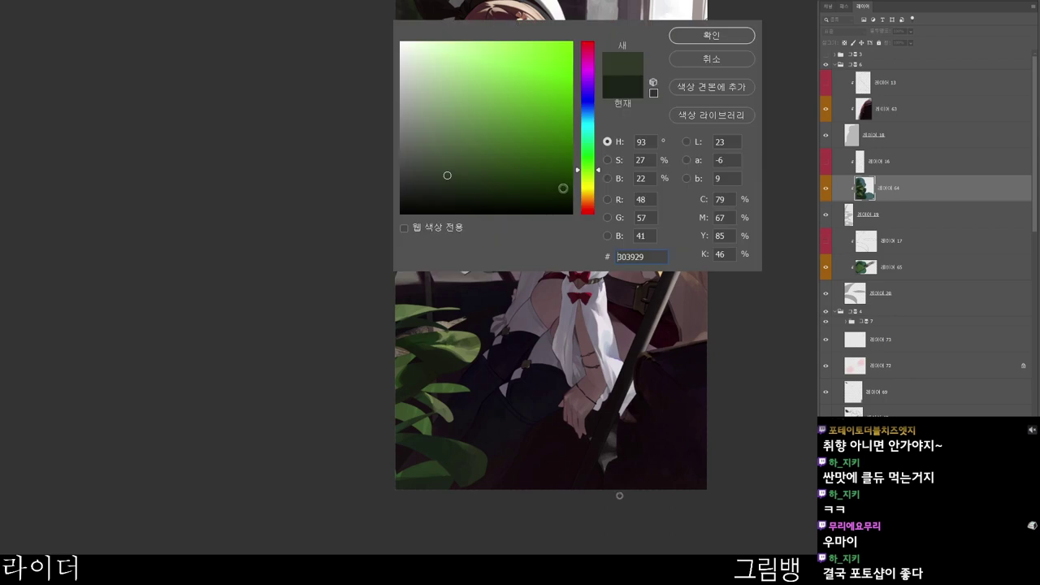
left_click(587, 207)
left_click(469, 196)
left_click(715, 37)
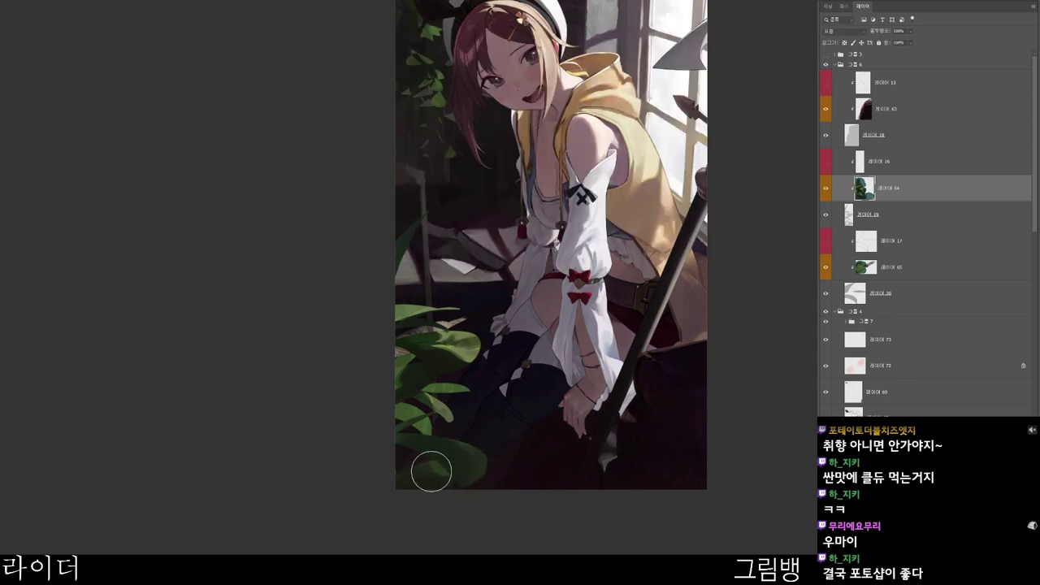
- Set the brush colour to pale yellow-green #b8c08a for lighting the lowest leaf
key("n")
left_click(448, 84)
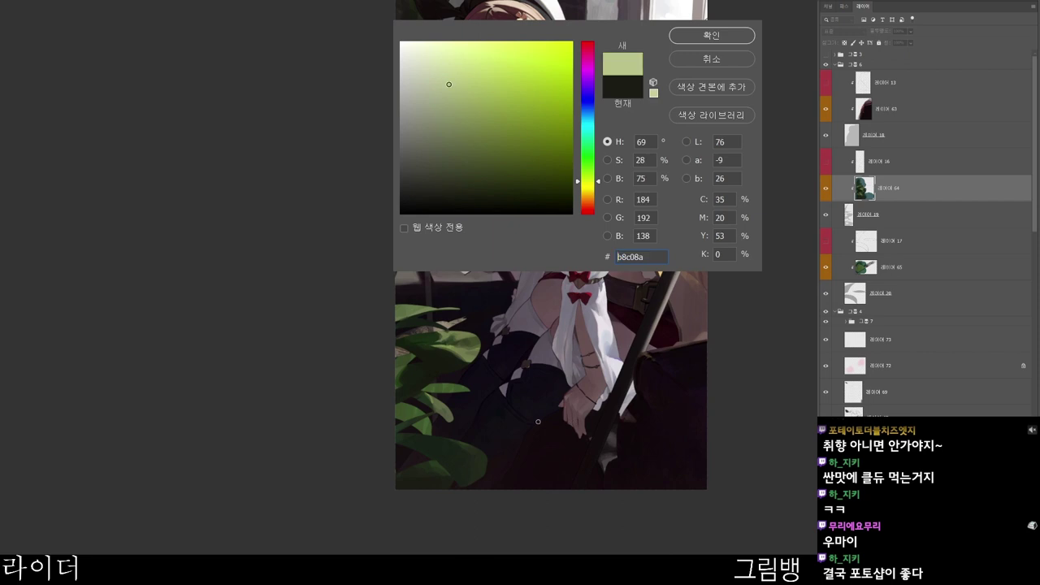
left_click(719, 39)
- Paint the leaf at the illustration's lower corner on a tilted canvas, sampling its tone as the brush colour
key("r")
mouse_move(551, 423)
left_mouse_down()
mouse_move(525, 299)
mouse_move(464, 364)
left_mouse_up()
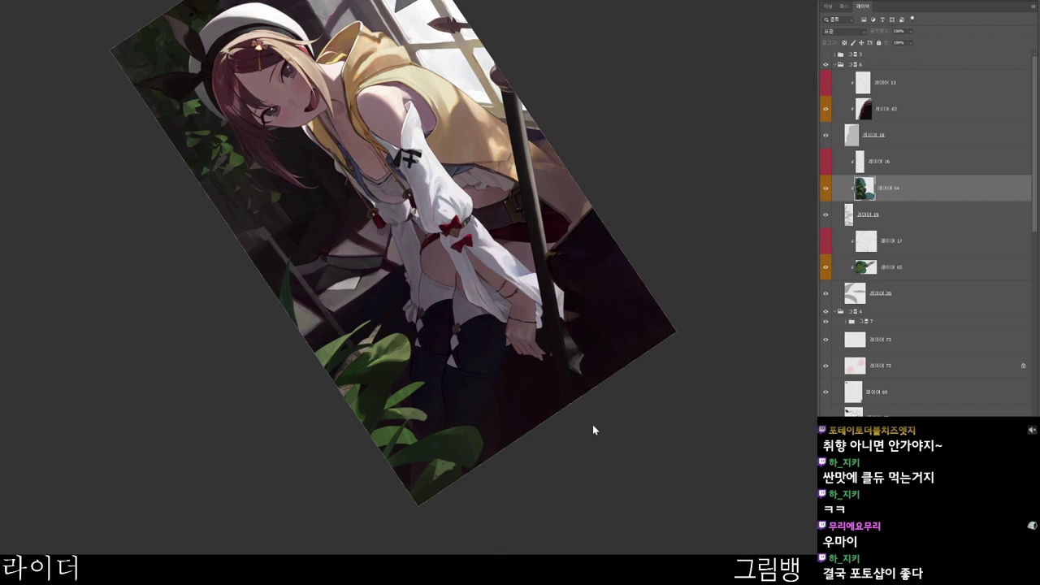
key("n")
left_click(711, 38)
left_click(440, 466, "alt")
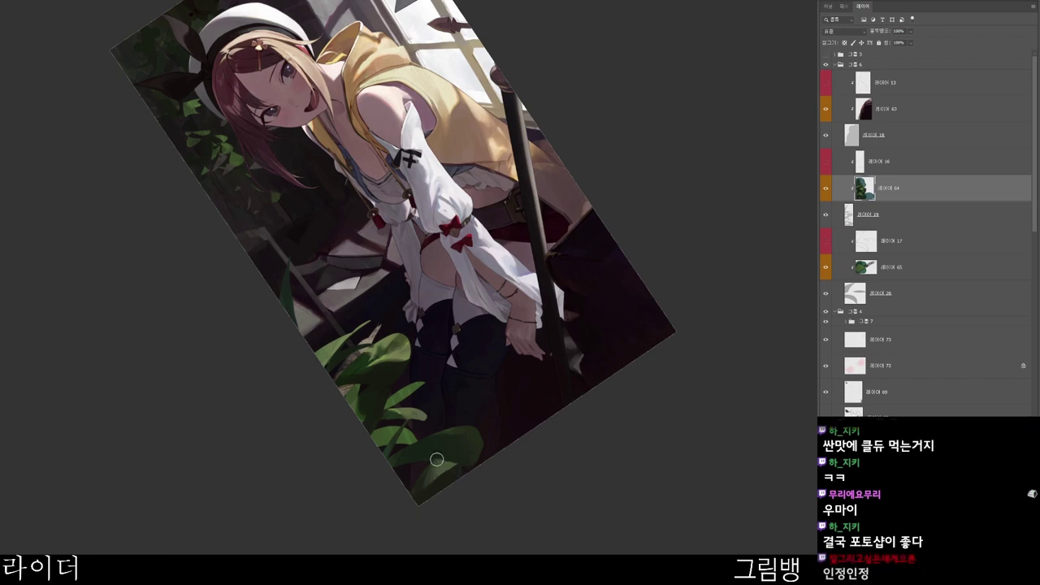
- Set the brush colour to deep green #1d2812 for shading the leaves in the lower corner
left_click_drag(491, 436, 488, 436)
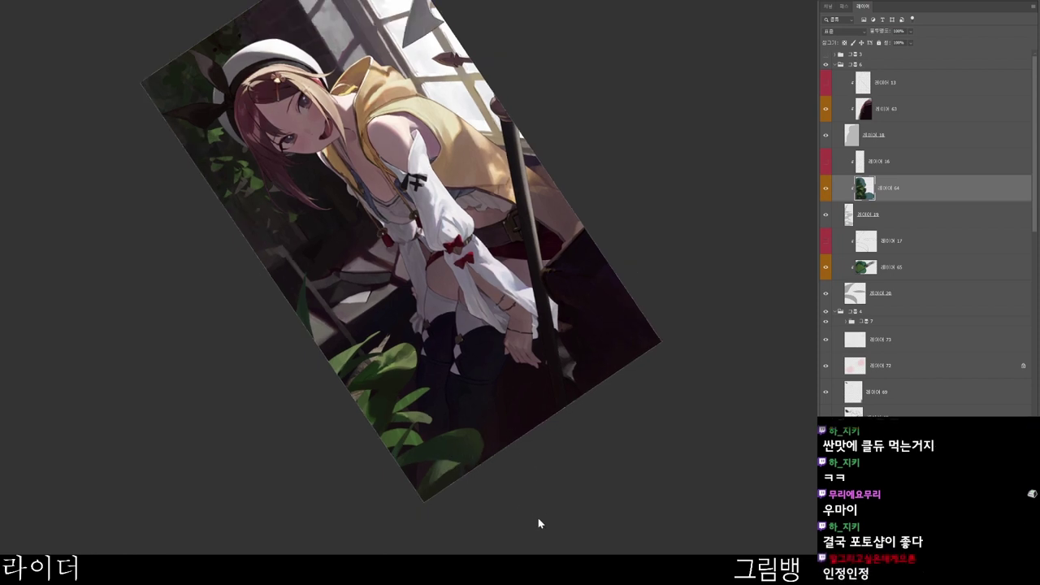
key("n")
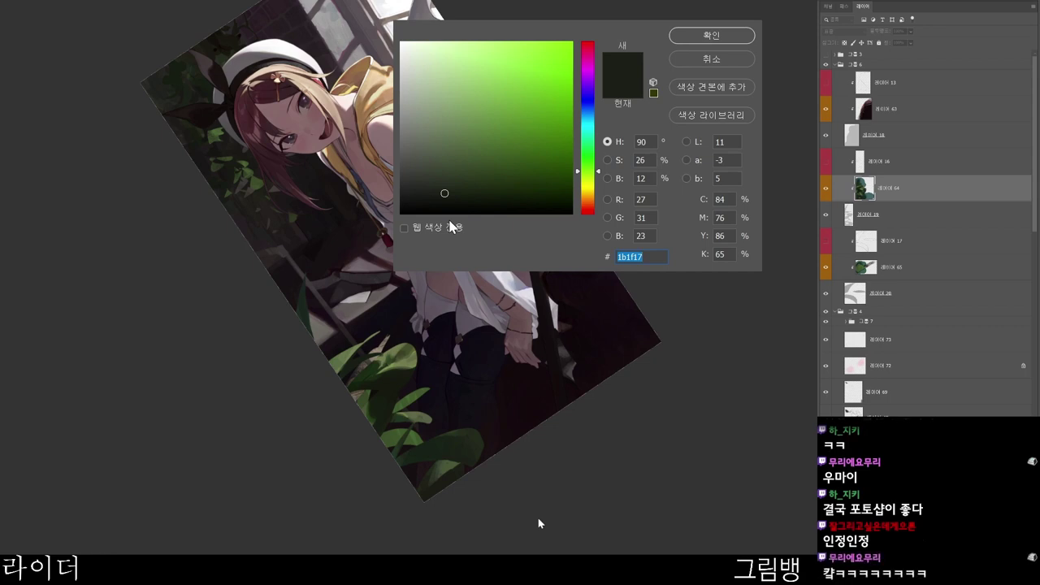
left_click(494, 188)
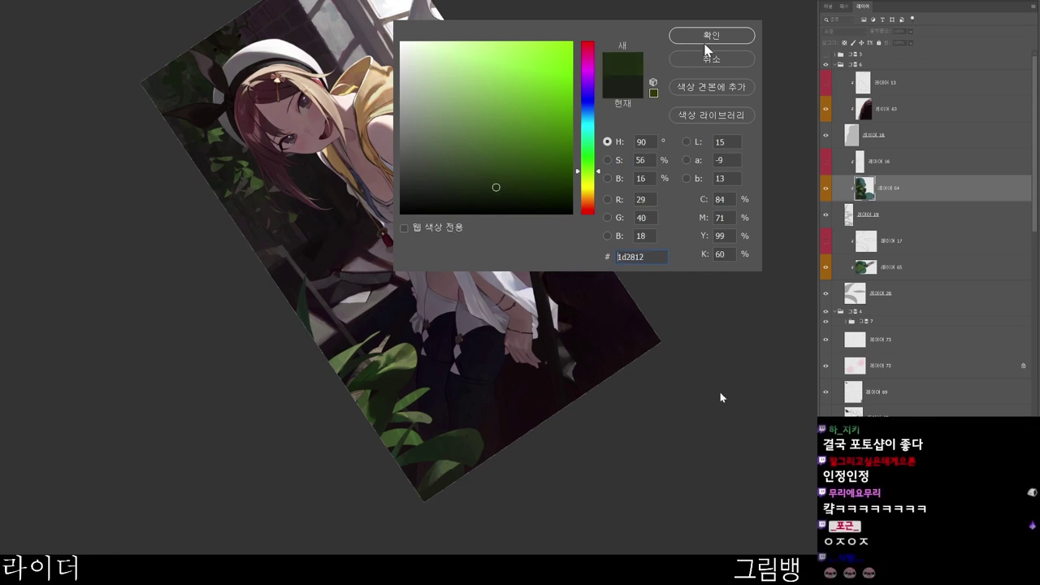
left_click(709, 37)
- Work on the lower-corner leaves up close and choose a dark, greyish olive brush colour for them
left_click_drag(571, 476, 542, 357)
left_click_drag(460, 409, 495, 410)
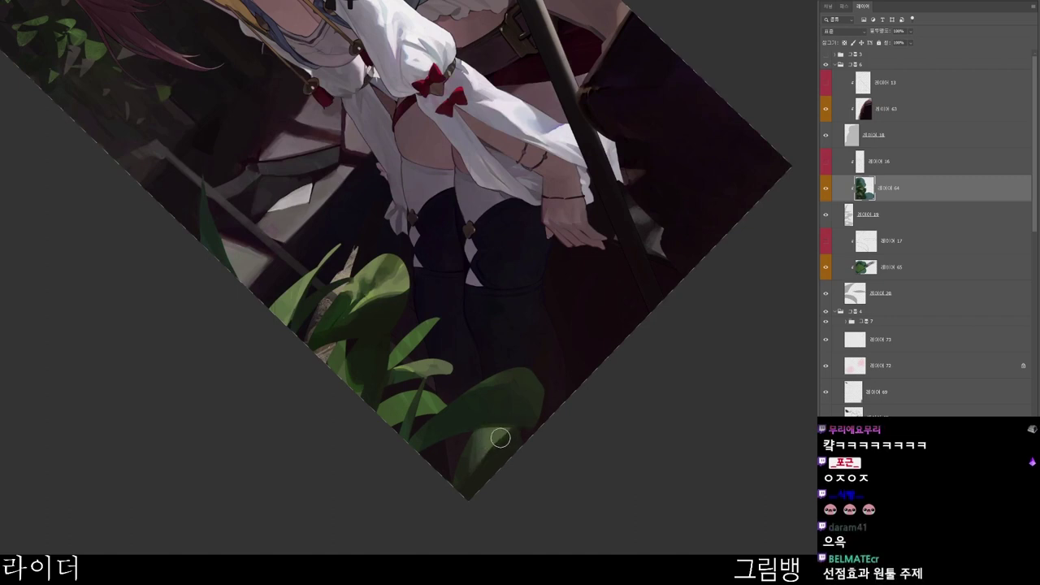
key("n")
left_click(449, 182)
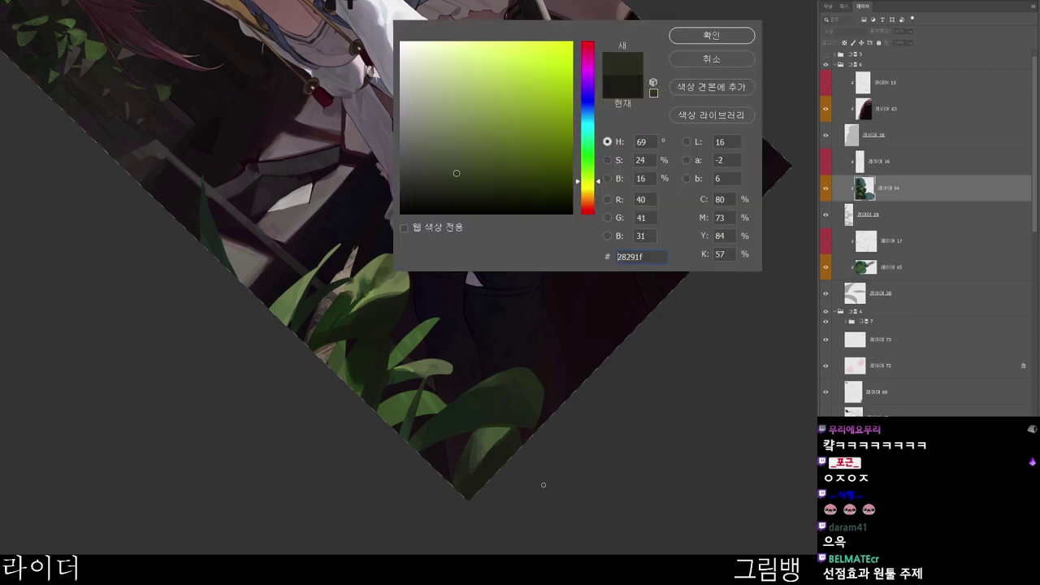
left_click(675, 39)
- Set the brush colour to dark green #262f17 for the shadows around the lower-corner leaves
key("r")
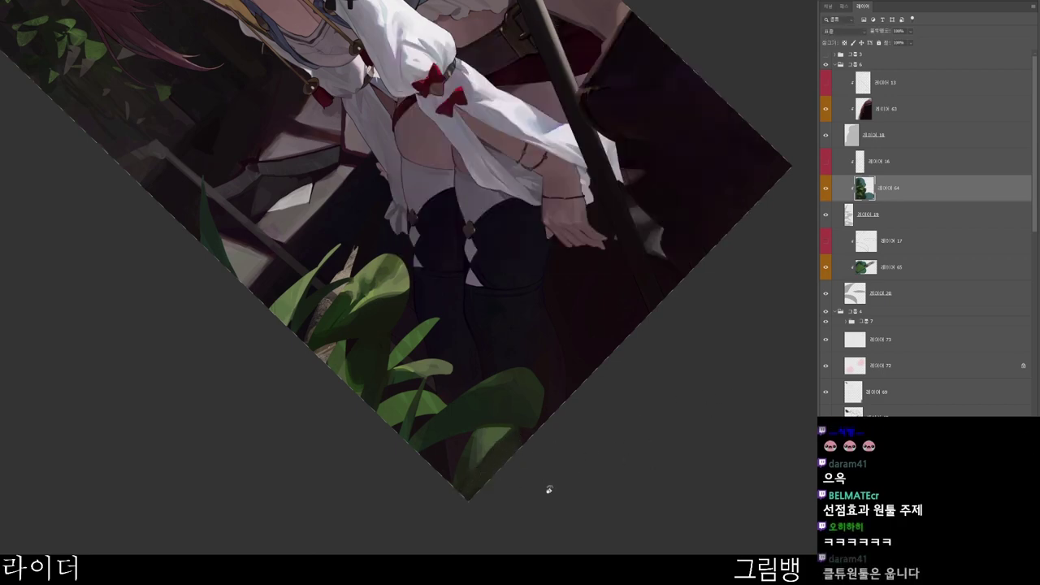
left_click_drag(548, 488, 513, 505)
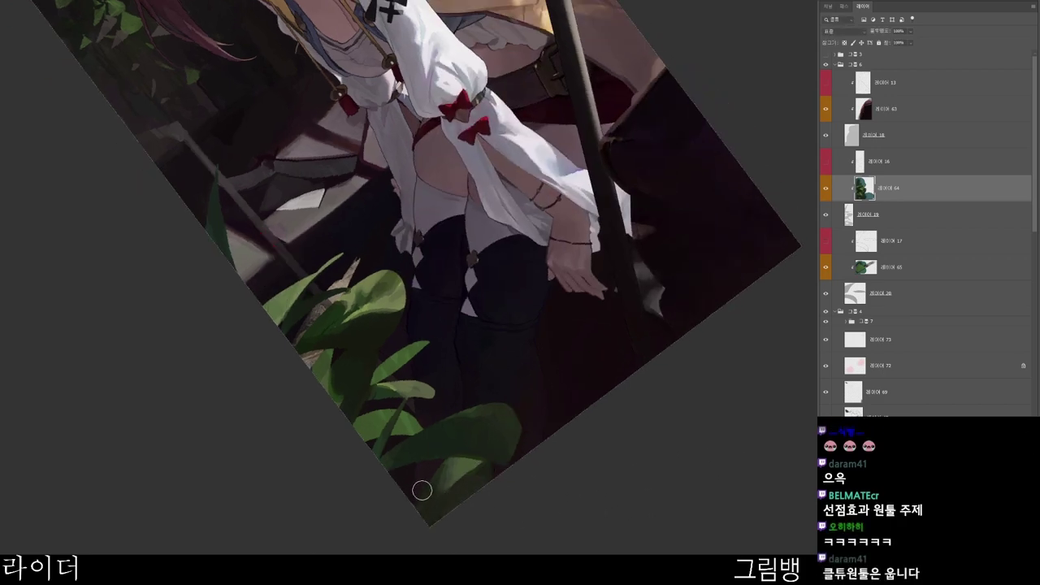
scroll(478, 487, "down", 1)
left_click_drag(499, 492, 472, 553)
key("F6")
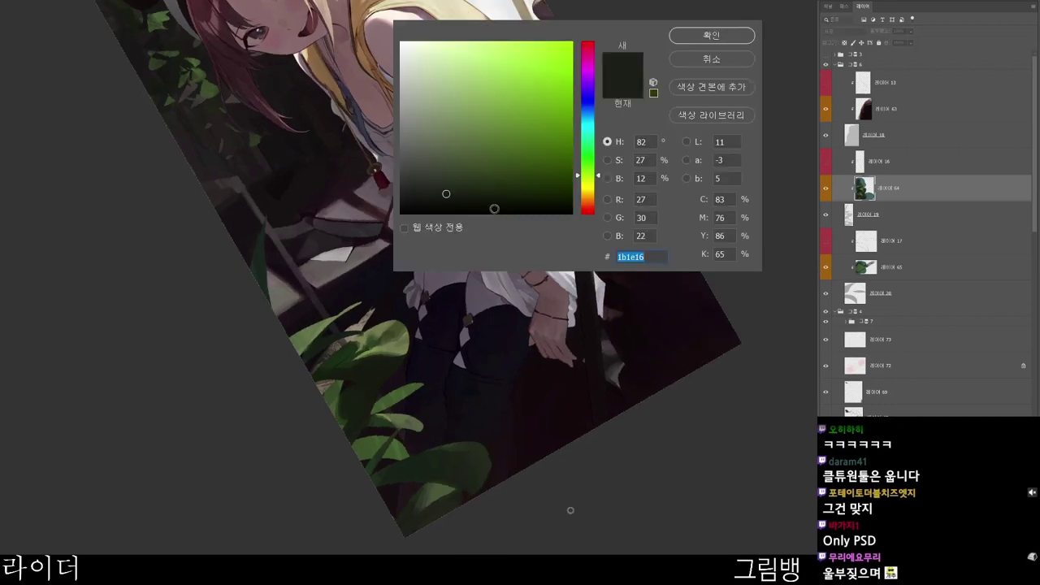
left_click(490, 155)
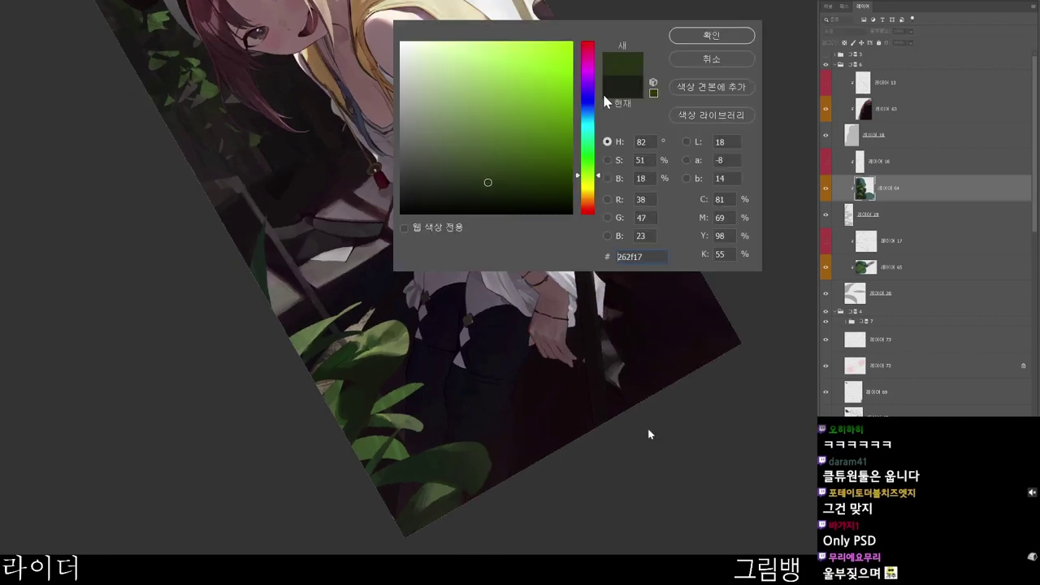
left_click(712, 35)
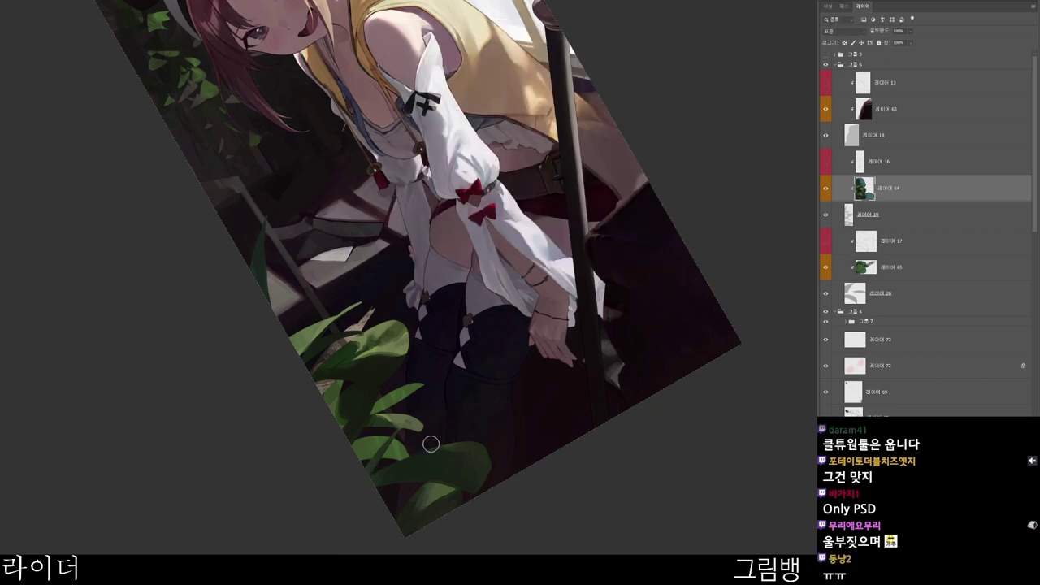
- Set the brush colour to greyish green #6b7855 for lightening the lowest leaves
left_click_drag(525, 425, 525, 380)
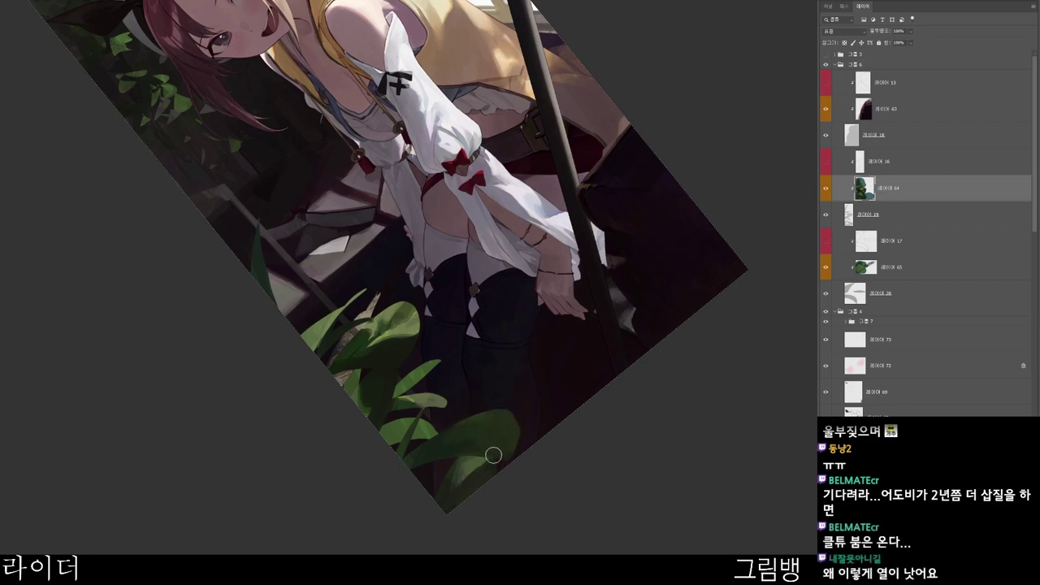
key("n")
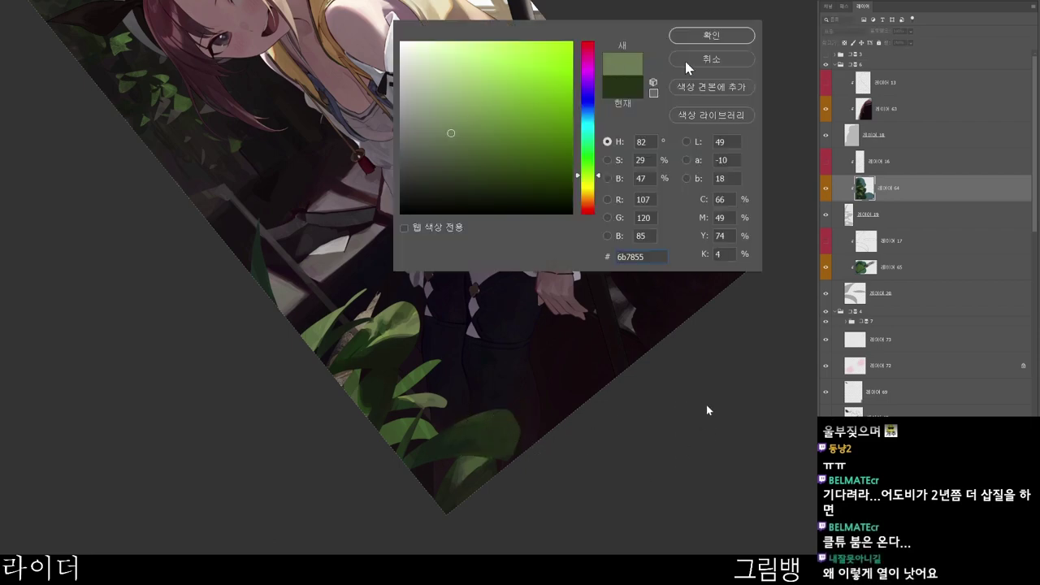
left_click(713, 36)
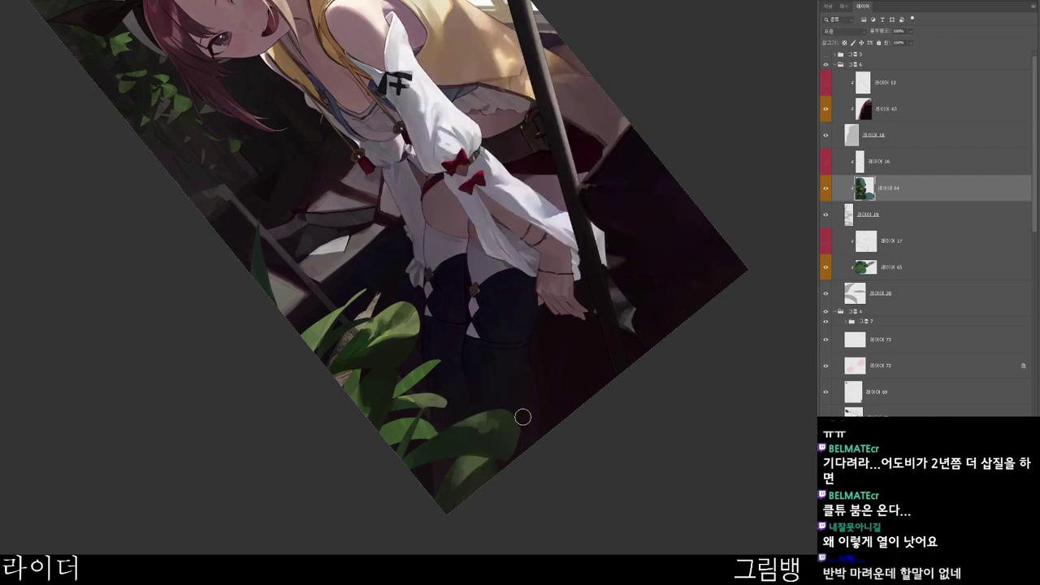
- Pick a darker, yellower green, starting from #354e2b, for shading the large lowest leaf
key("n")
left_click(479, 160)
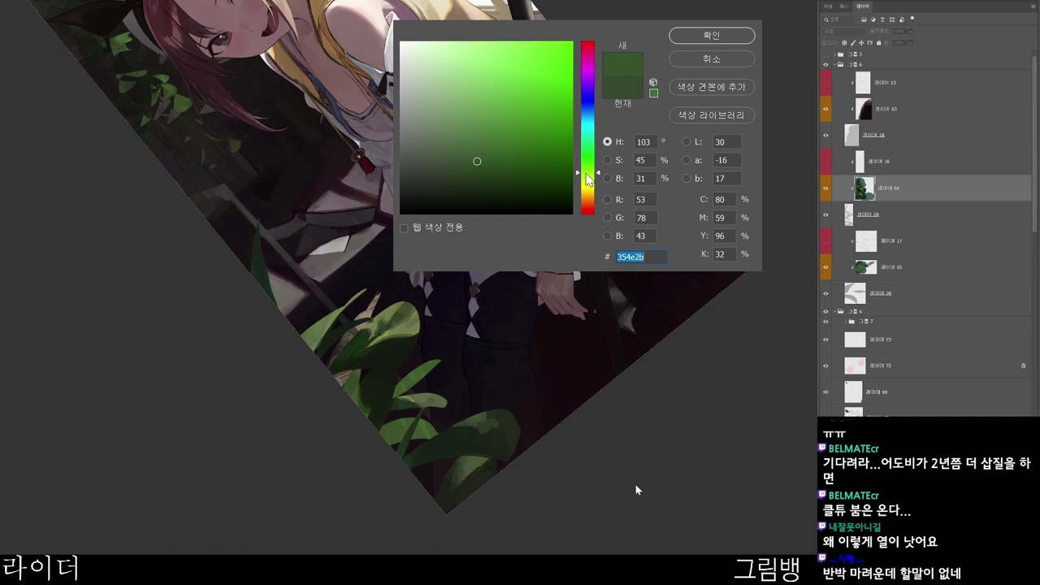
left_click(587, 177)
left_click(485, 186)
left_click(706, 39)
key("Return")
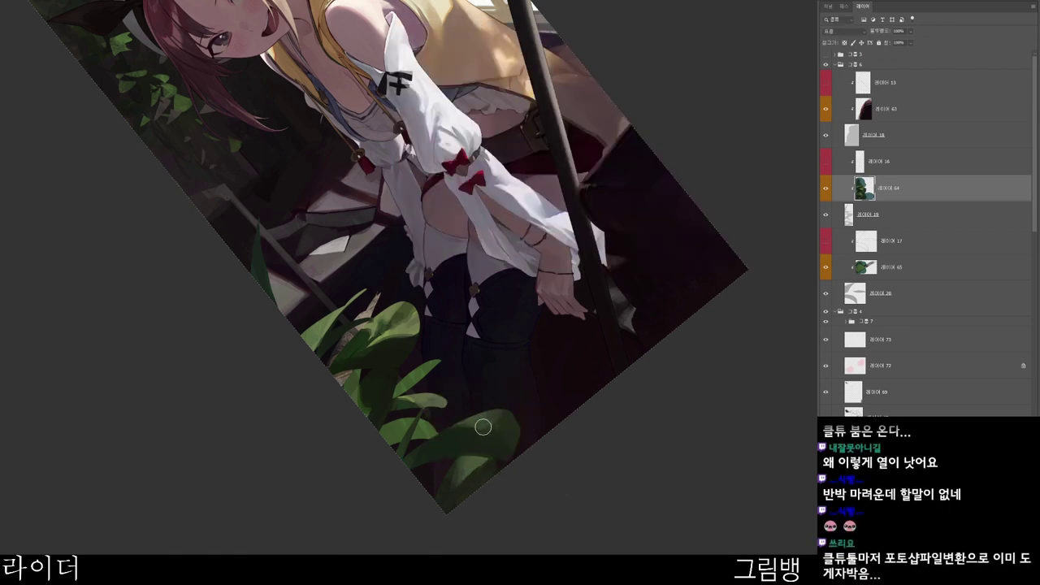
- Set the brush colour to dark green #2a3c16, then sample a green from the large lowest leaf for blending its shading
scroll(555, 424, "down", 3)
key("n")
left_click(509, 173)
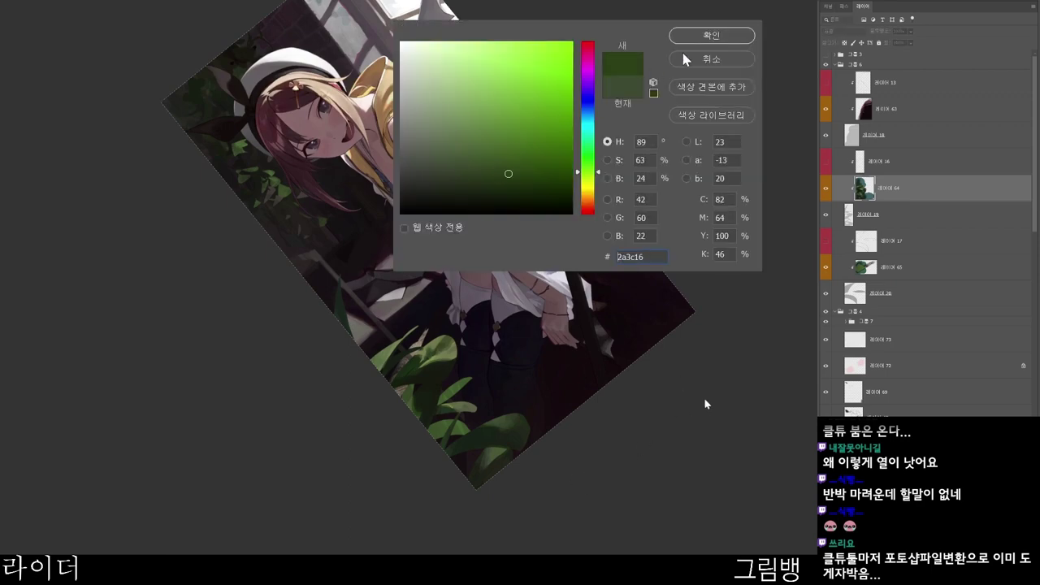
left_click(684, 40)
left_click_drag(524, 452, 553, 383)
left_click_drag(578, 422, 573, 476)
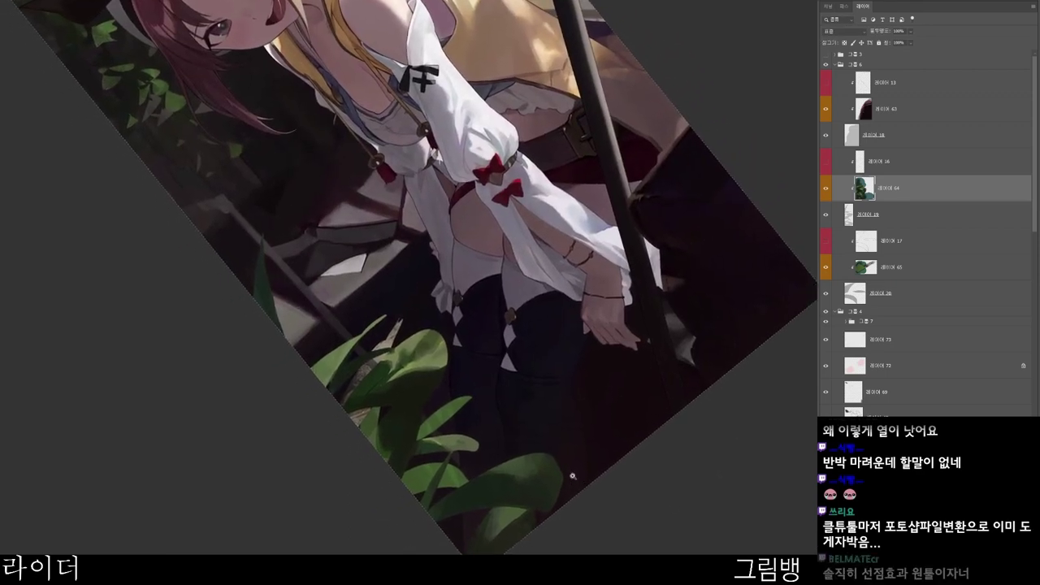
left_click(509, 481, "alt")
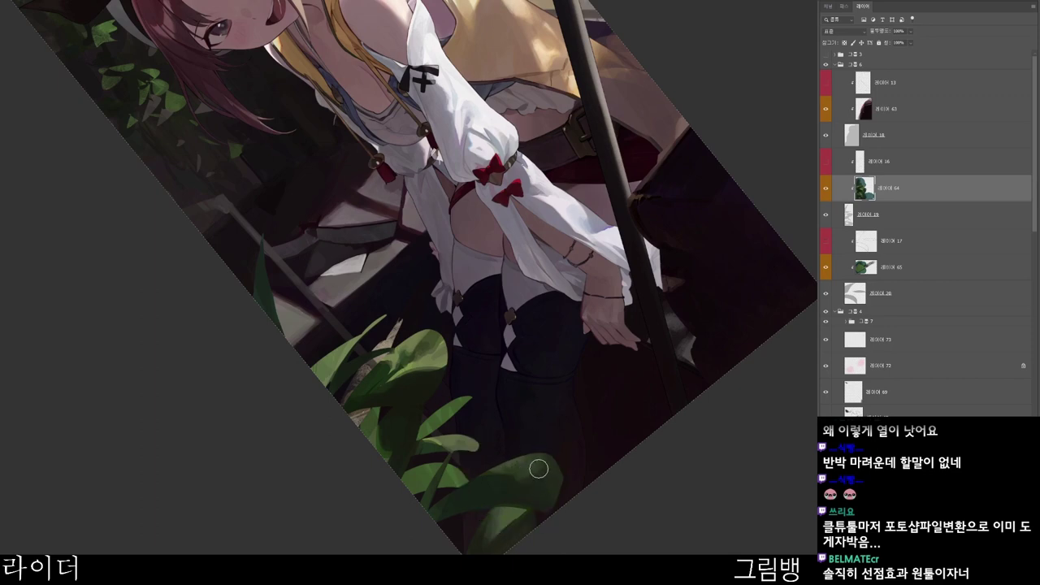
- Reset the canvas rotation and set the brush colour to dark brown #231b12 for toning down the lower-corner foliage
left_click_drag(612, 467, 647, 435)
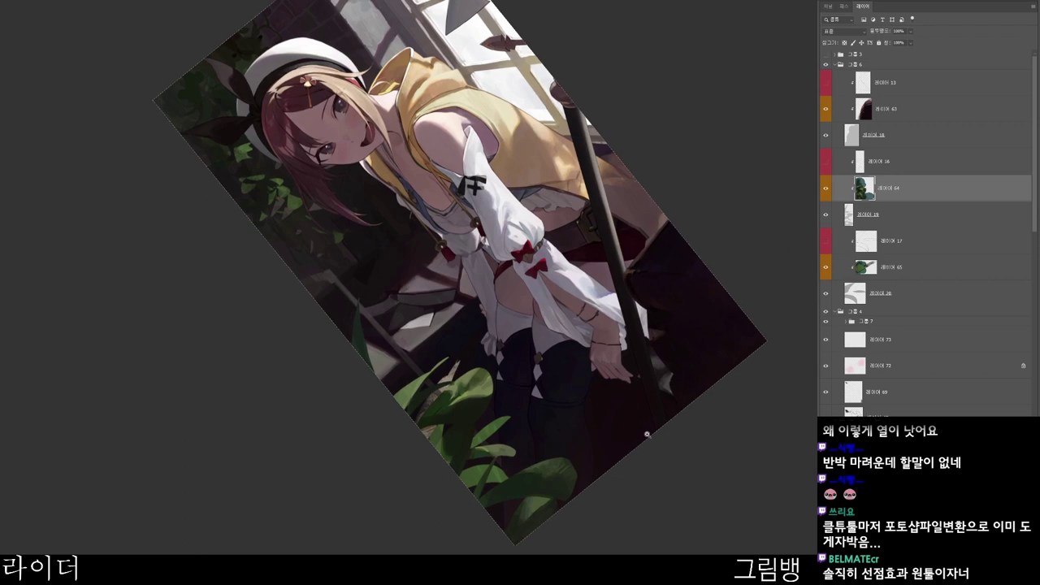
key("Escape")
left_click_drag(526, 583, 541, 505)
left_click(710, 485)
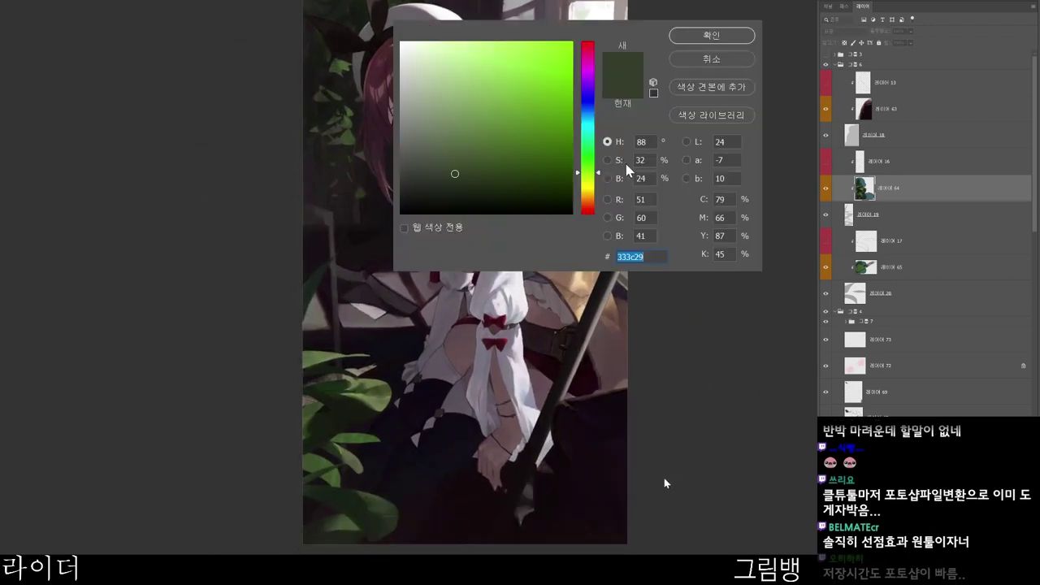
left_click(482, 191)
left_click(587, 200)
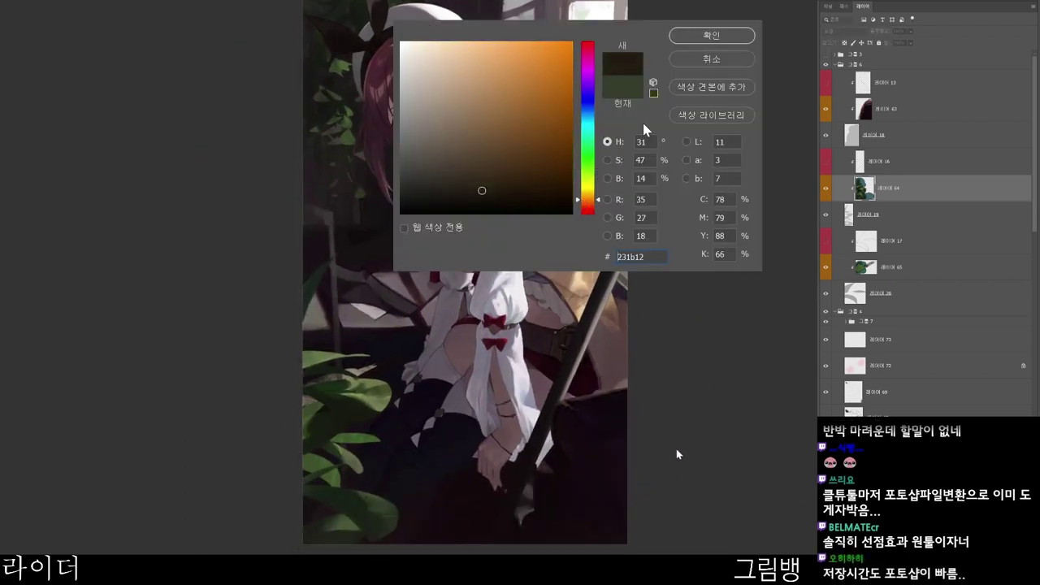
left_click(734, 38)
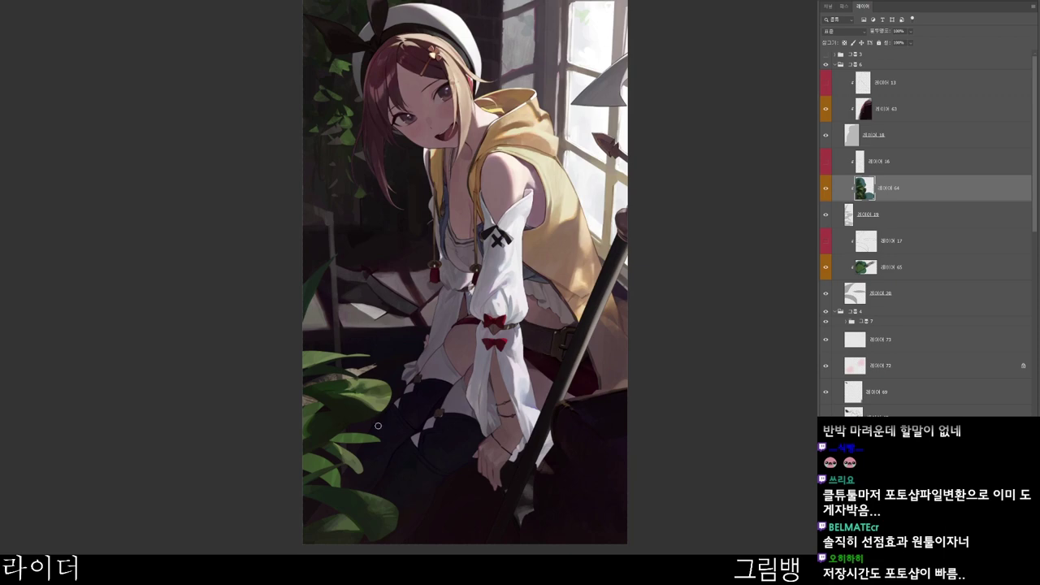
- Switch to leaf layer 레이어 65 and touch up the lower-corner leaves with pale yellowish green #d3d8b4
left_click(388, 399, "ctrl")
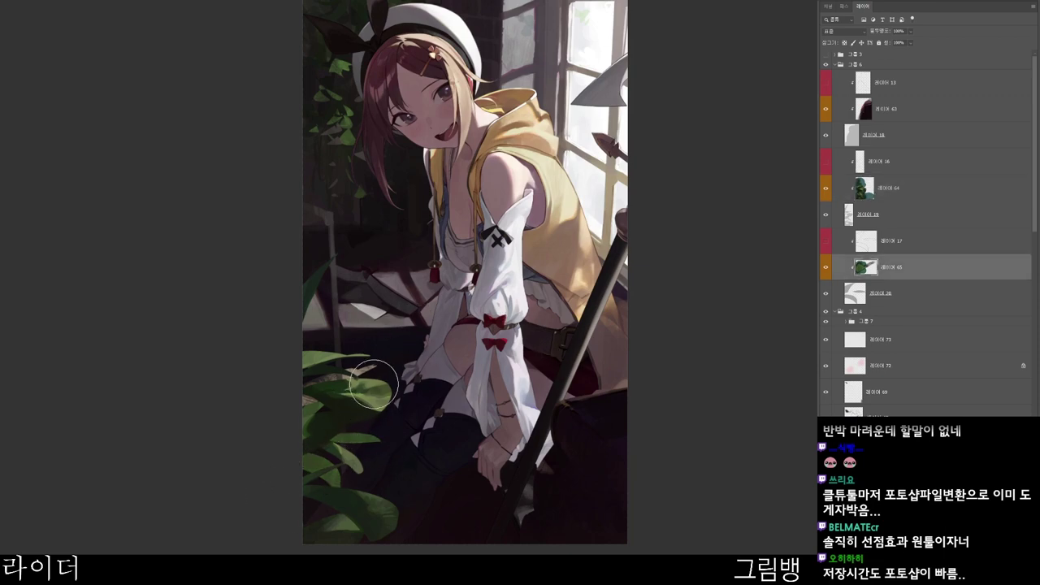
key("n")
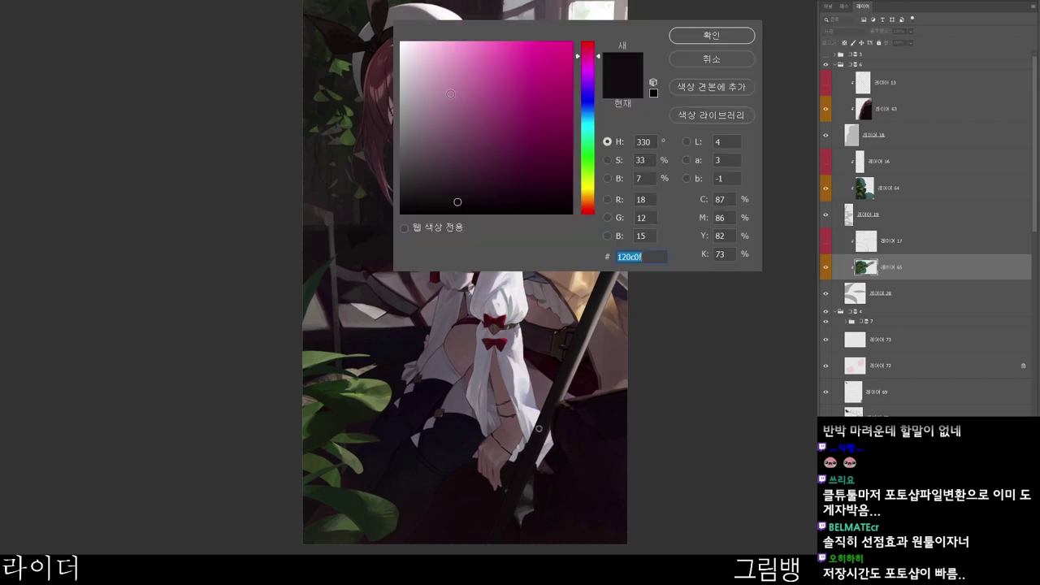
left_click(432, 73)
left_click(589, 183)
left_click(429, 67)
left_click(714, 41)
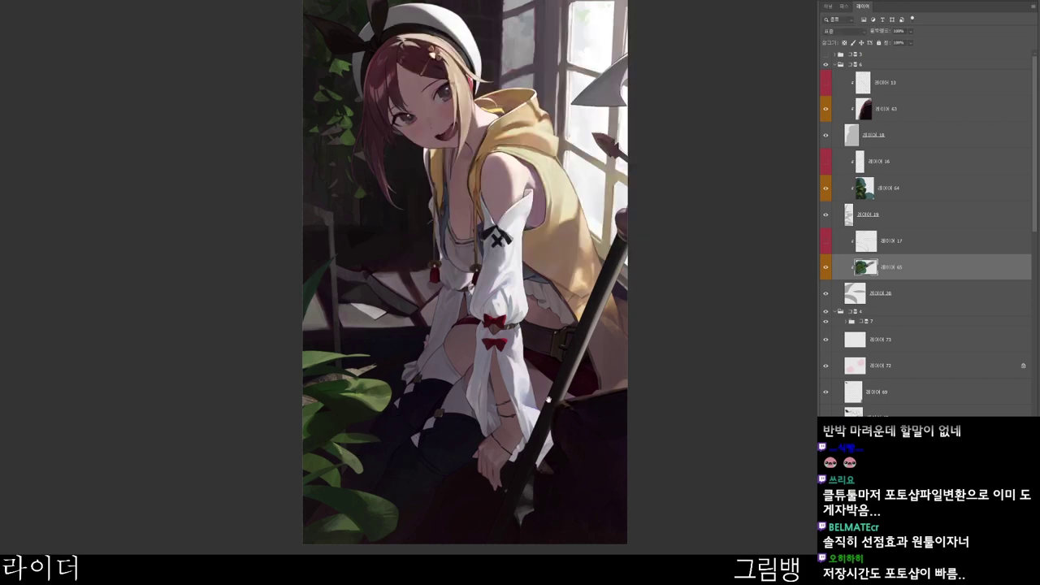
left_click_drag(549, 399, 557, 359)
left_click_drag(473, 390, 508, 357)
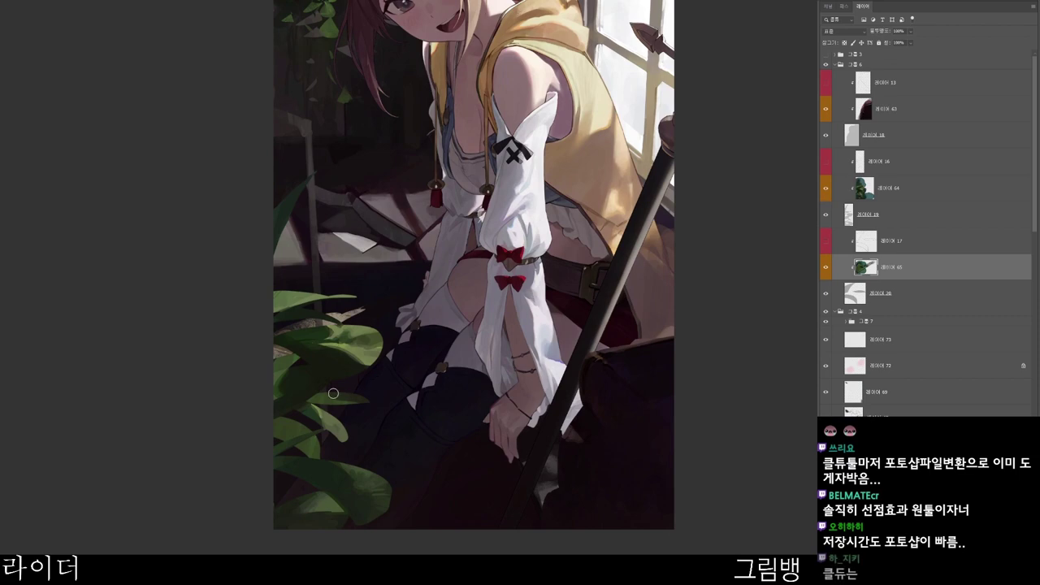
left_click_drag(333, 393, 343, 393)
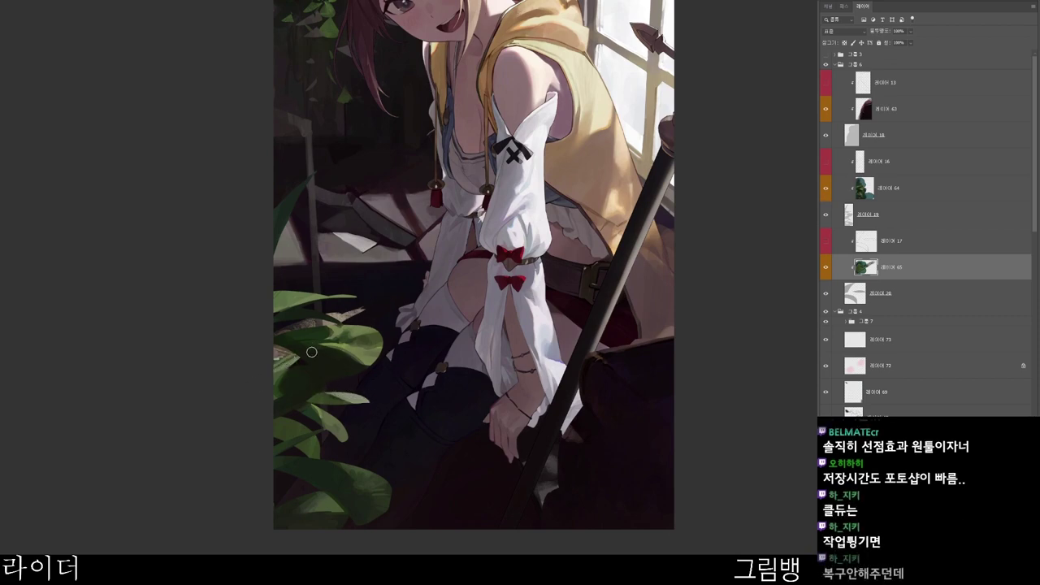
- Rotate the canvas for painting the lower-corner leaves and pick a darker, more saturated olive green
key("r")
left_click_drag(529, 484, 625, 298)
key("n")
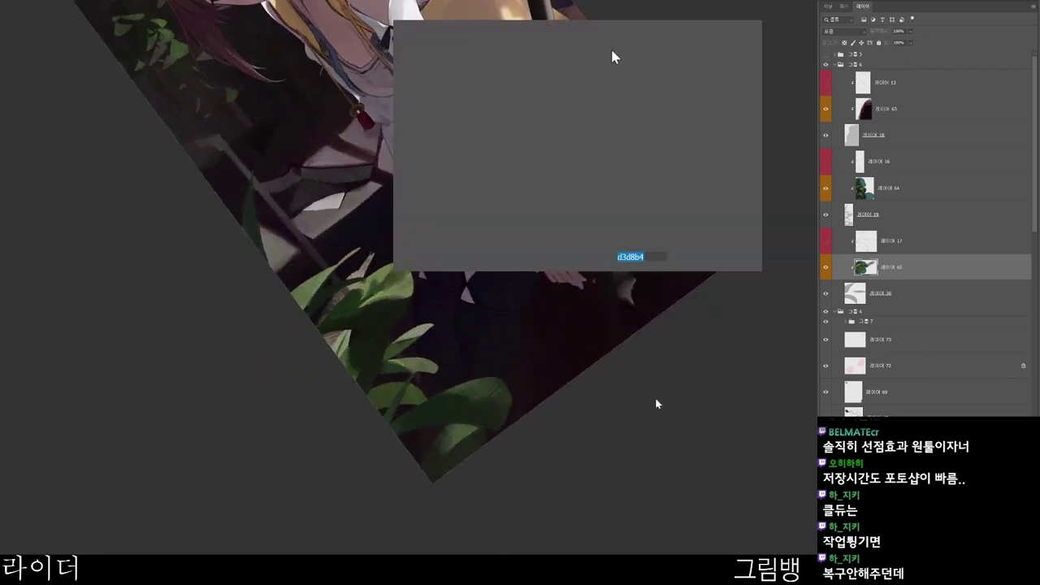
left_click(517, 154)
key("Return")
key("Return")
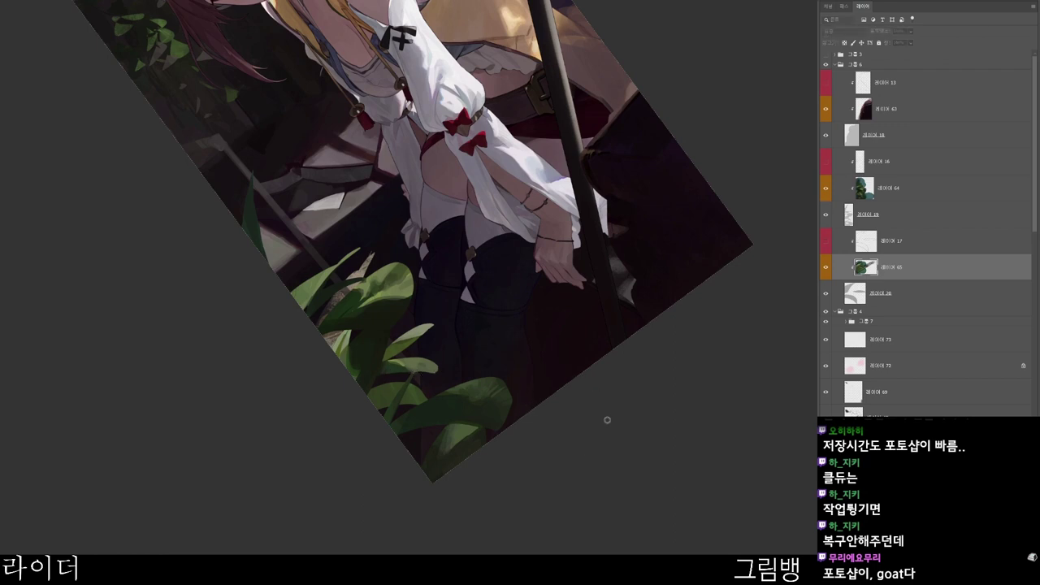
- Set the brush colour to very dark green #0e1305 for the deepest shadows between the lower-corner leaves
key("n")
left_click(508, 182)
left_click_drag(586, 163, 588, 150)
left_click(718, 40)
key("Return")
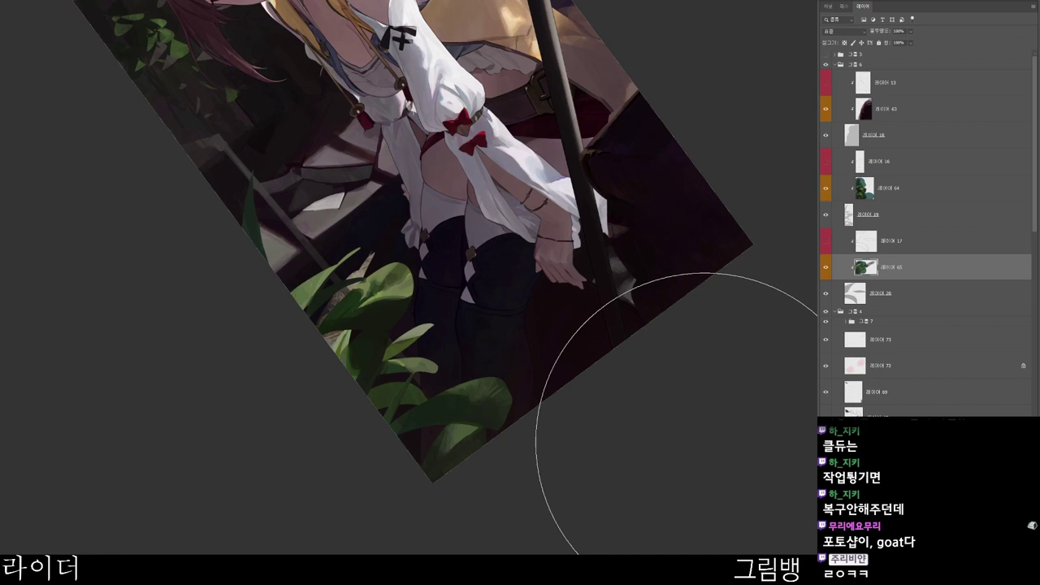
type("n0e1305")
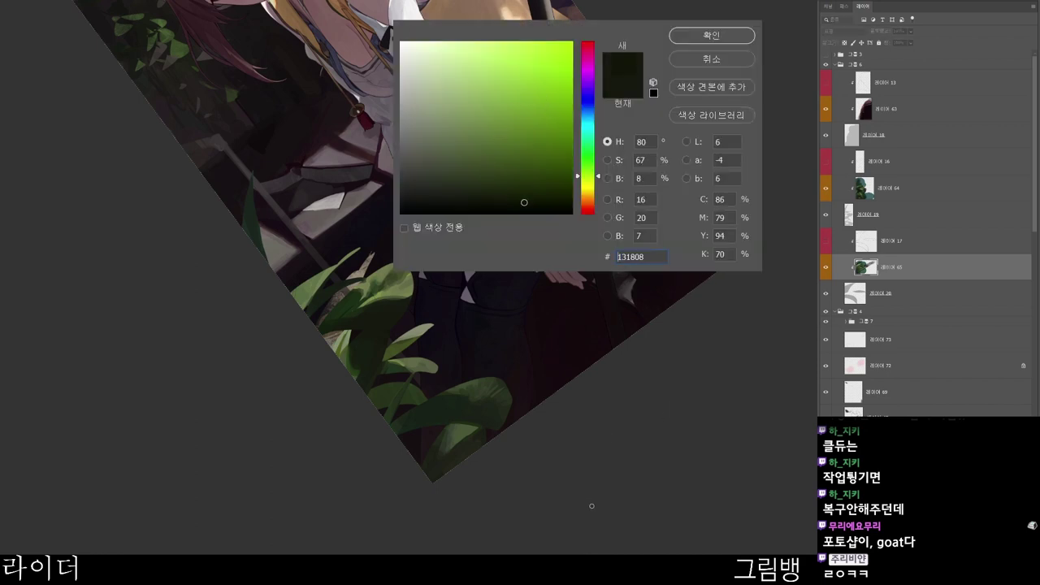
left_click(731, 31)
- Return the canvas upright and set the brush colour to dark greyish brown #201d18 for the lower-corner leaves
left_click_drag(573, 308, 592, 363)
key("b")
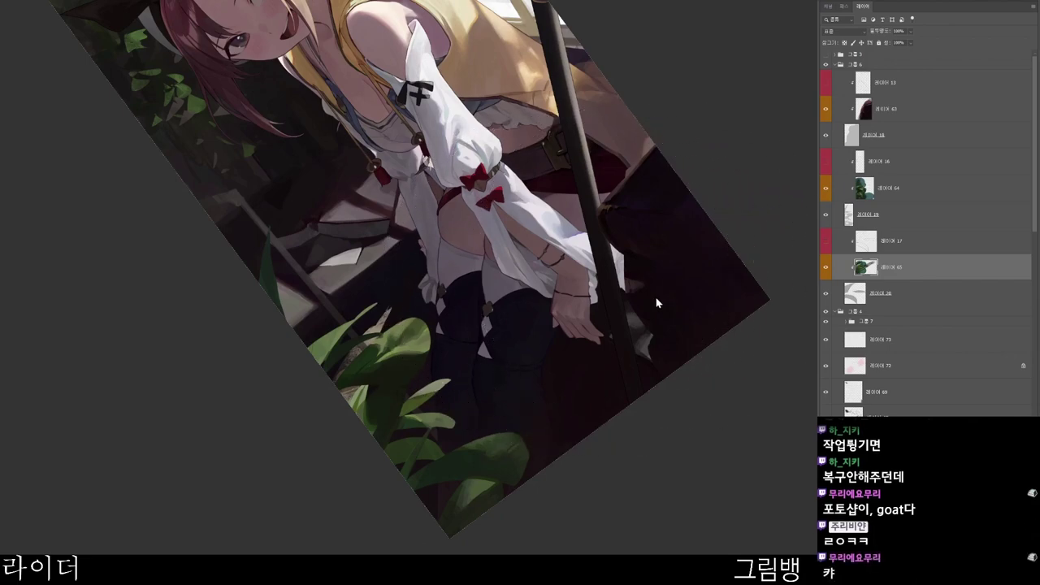
left_click_drag(650, 339, 582, 456)
left_click_drag(539, 529, 564, 443)
left_click_drag(466, 456, 474, 439)
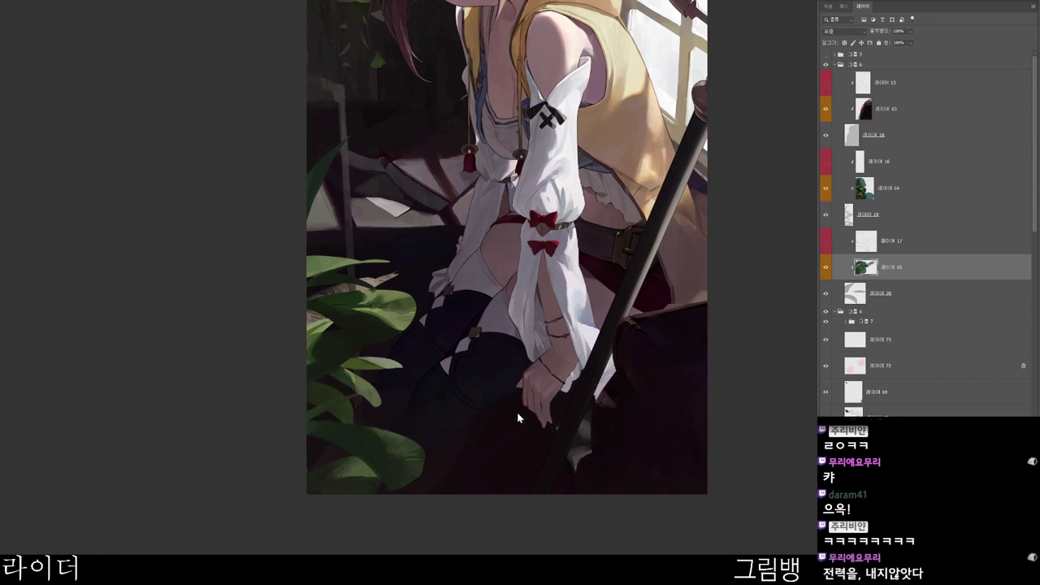
key("n")
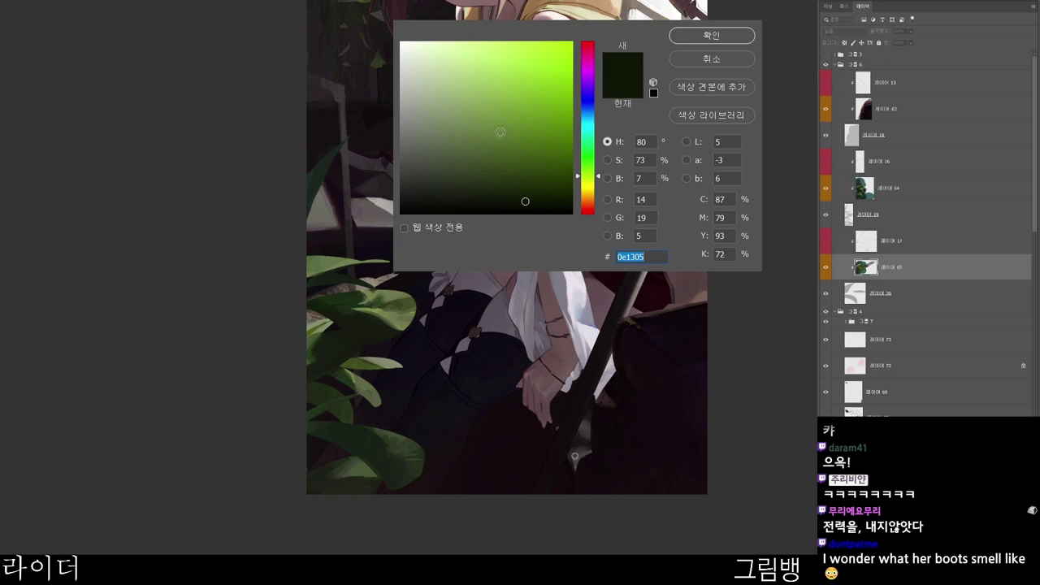
left_click(628, 494)
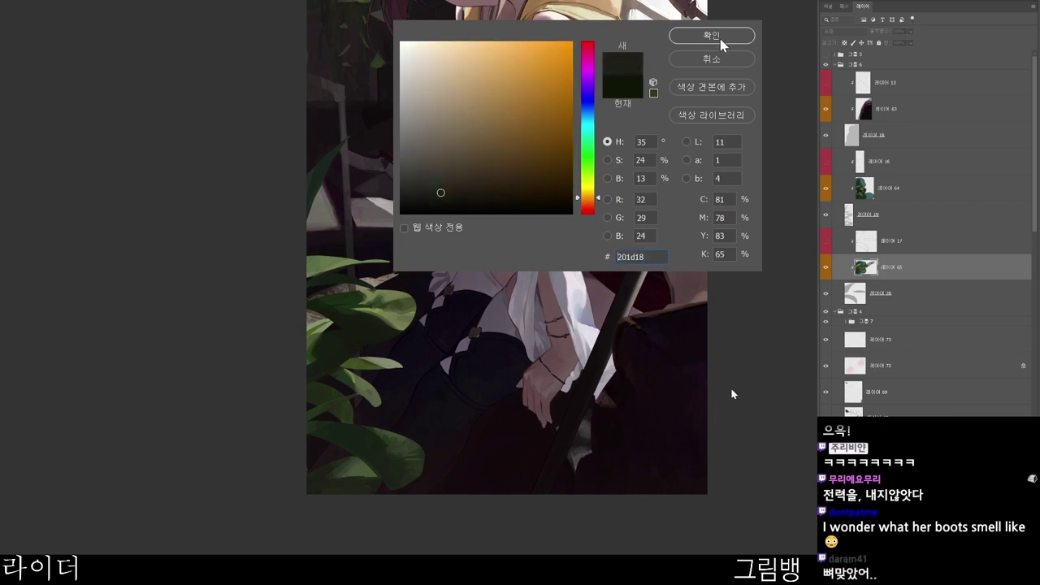
left_click(719, 36)
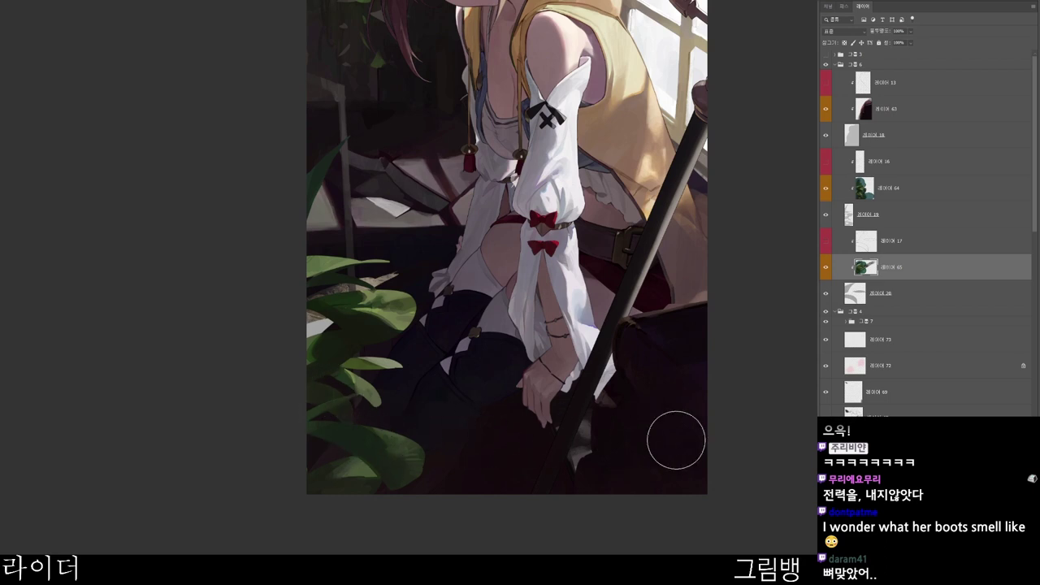
- Try light purple #d2acf8 as the brush colour and view the whole illustration
key("n")
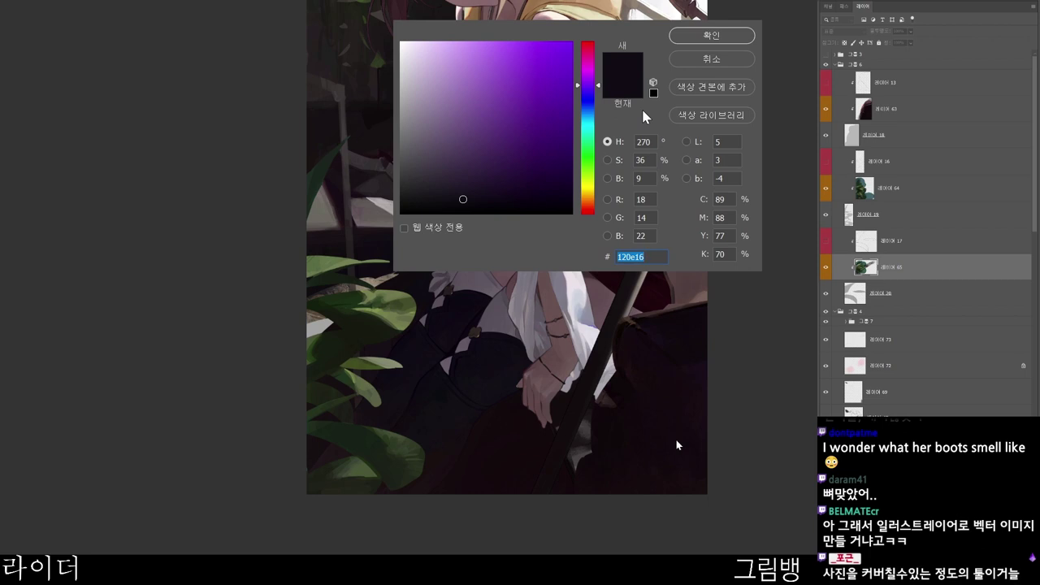
left_click(453, 47)
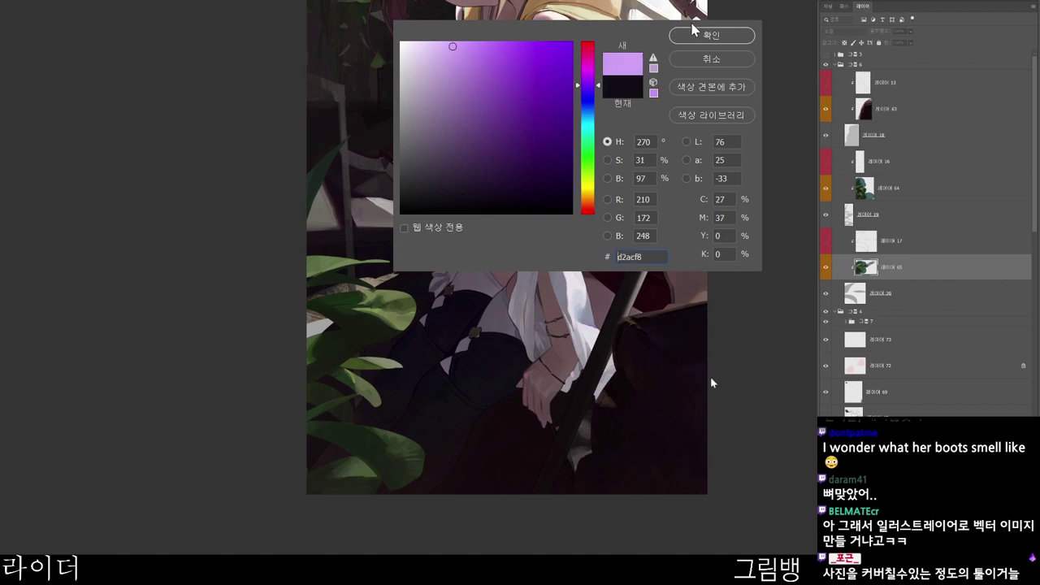
left_click(692, 31)
scroll(419, 390, "up", 5)
key("ctrl+0")
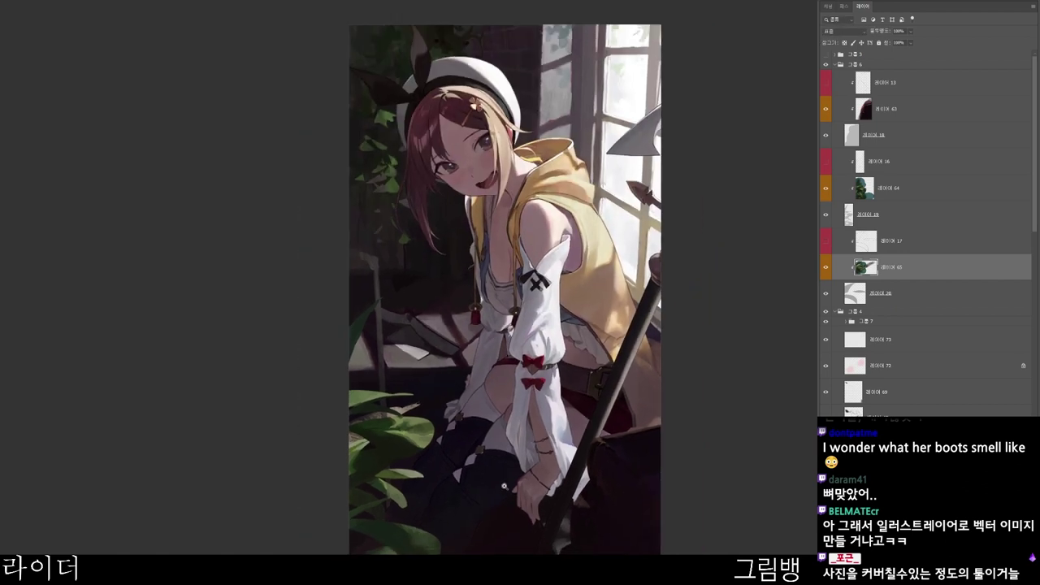
left_click_drag(514, 534, 529, 505)
- Pick a very dark green, starting from #23382b, and switch to foliage layer 레이어 64
key("n")
left_click(464, 176)
left_click(583, 147)
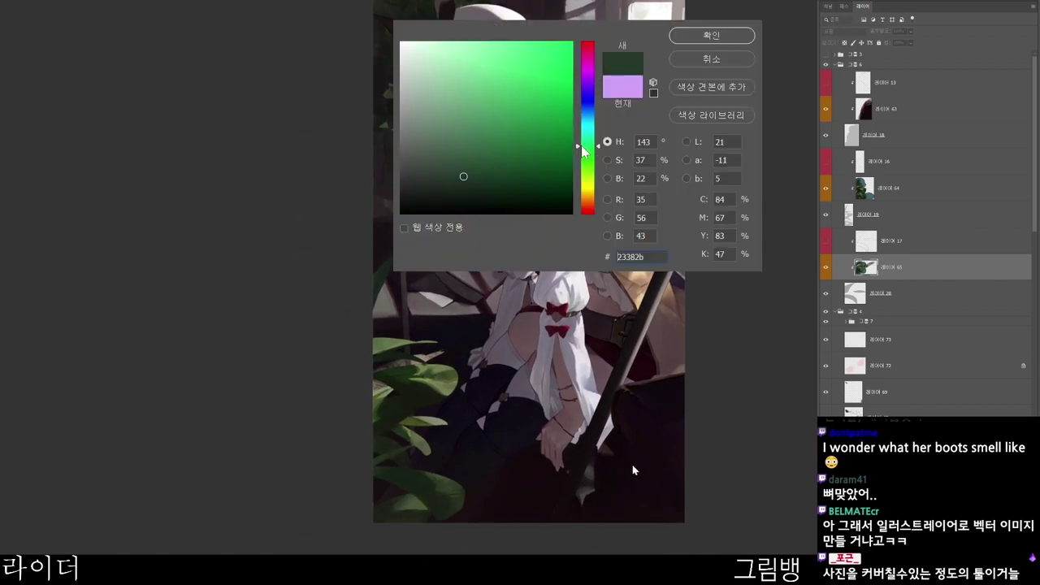
left_click(452, 192)
left_click(717, 34)
left_click(427, 391, "ctrl")
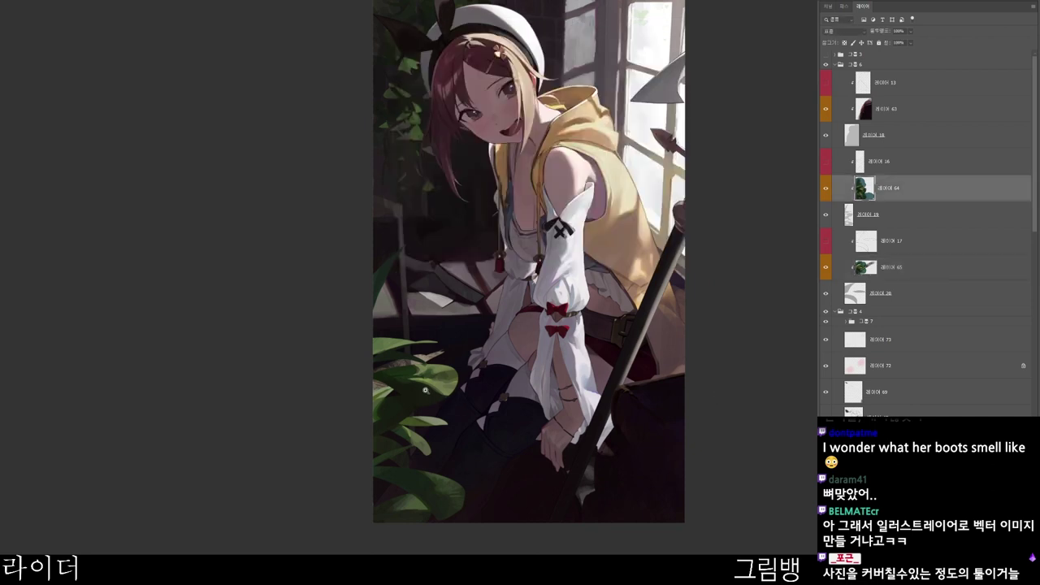
left_click_drag(477, 414, 450, 429)
scroll(452, 429, "up", 1)
scroll(450, 417, "up", 2)
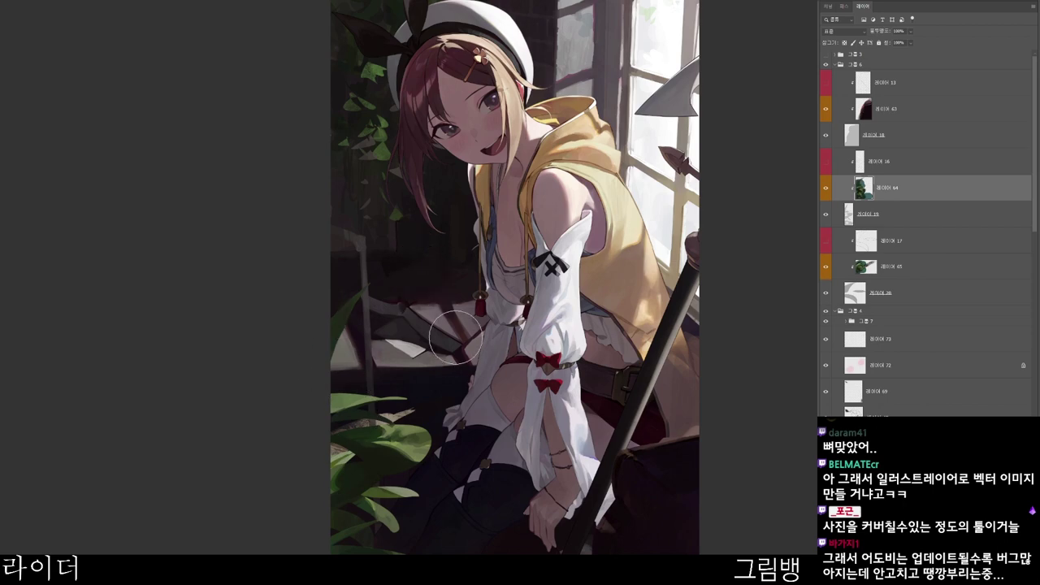
- Check the foliage against the whole picture and switch back to the lower leaf layer 레이어 65
left_click_drag(580, 523, 551, 518)
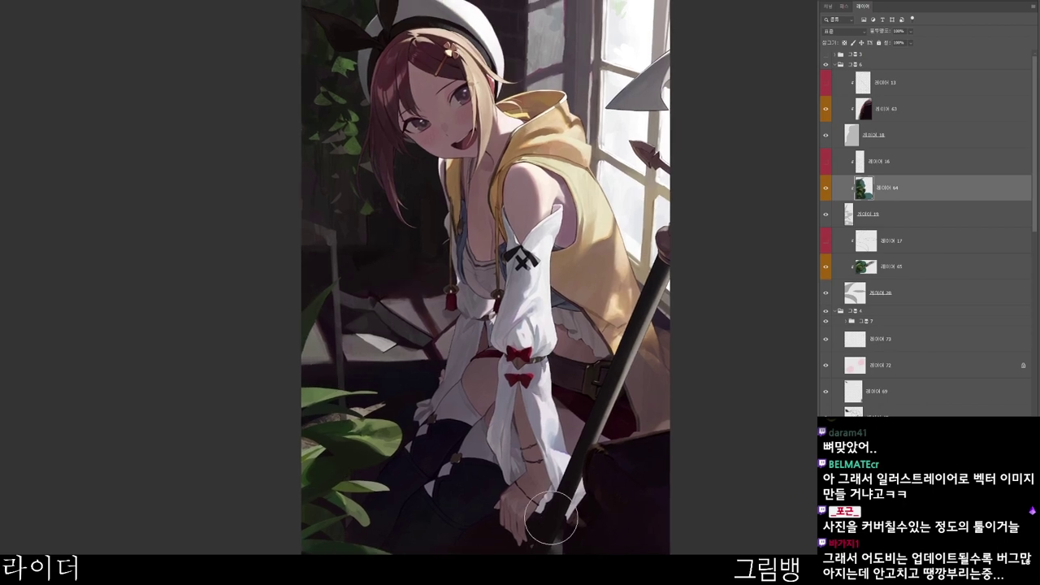
left_click_drag(475, 496, 463, 506)
scroll(532, 539, "down", 2)
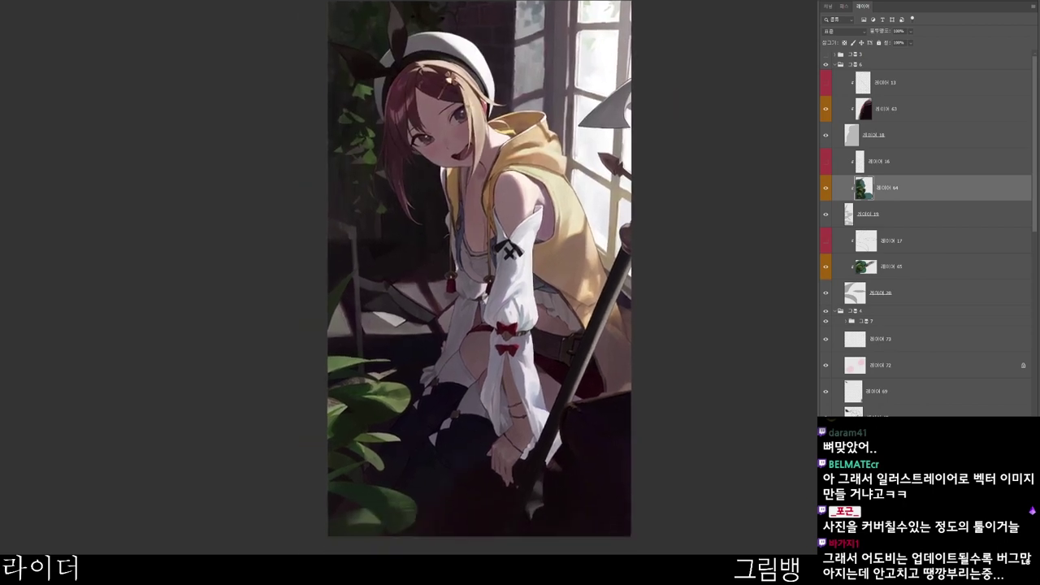
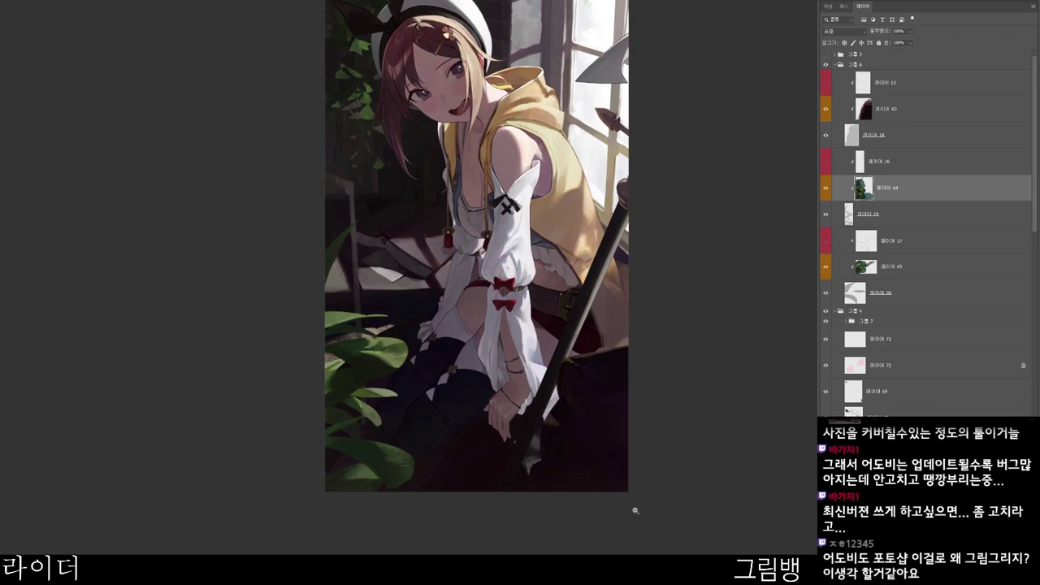
left_click(691, 442)
left_click_drag(500, 390, 603, 483)
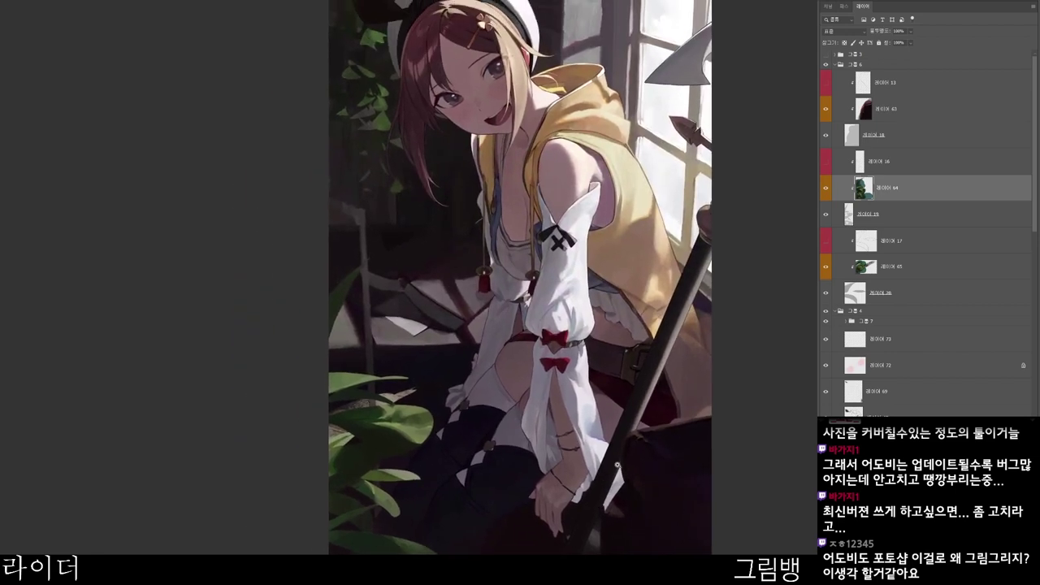
left_click(902, 162)
left_click(901, 215)
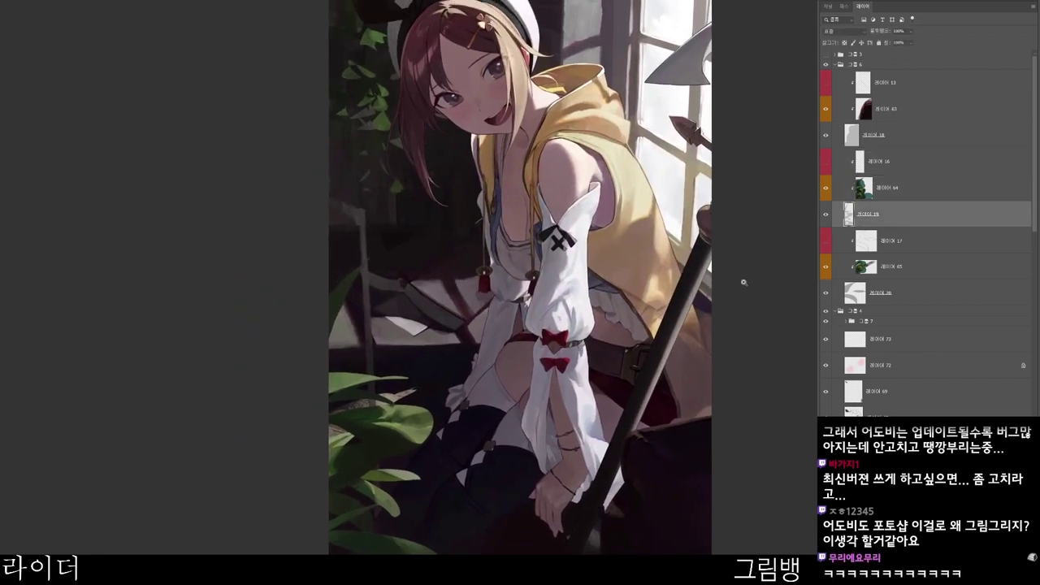
left_click(727, 276, "alt")
left_click_drag(567, 561, 575, 526)
left_click(574, 526)
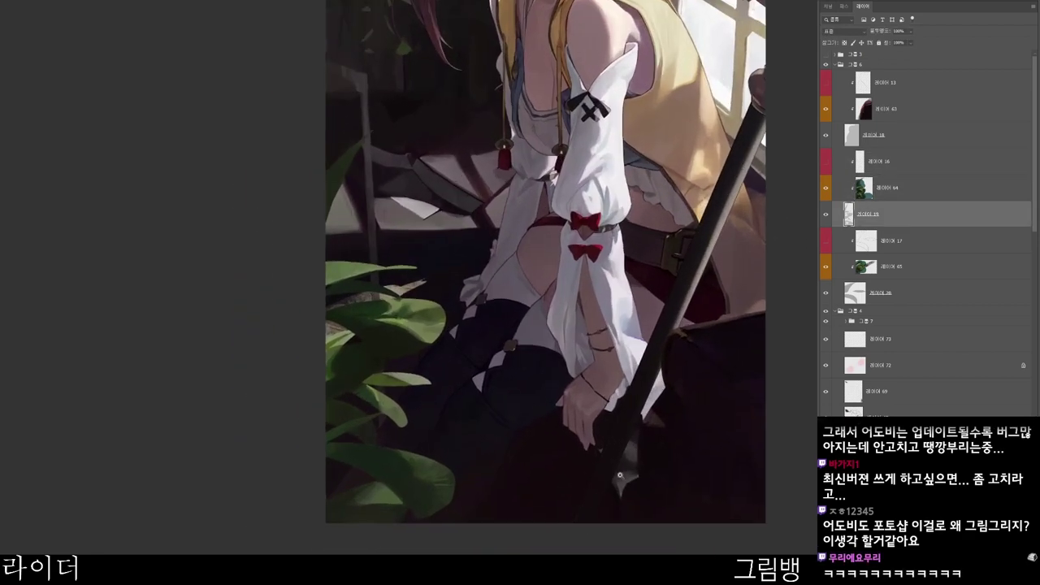
left_click_drag(647, 553, 630, 541)
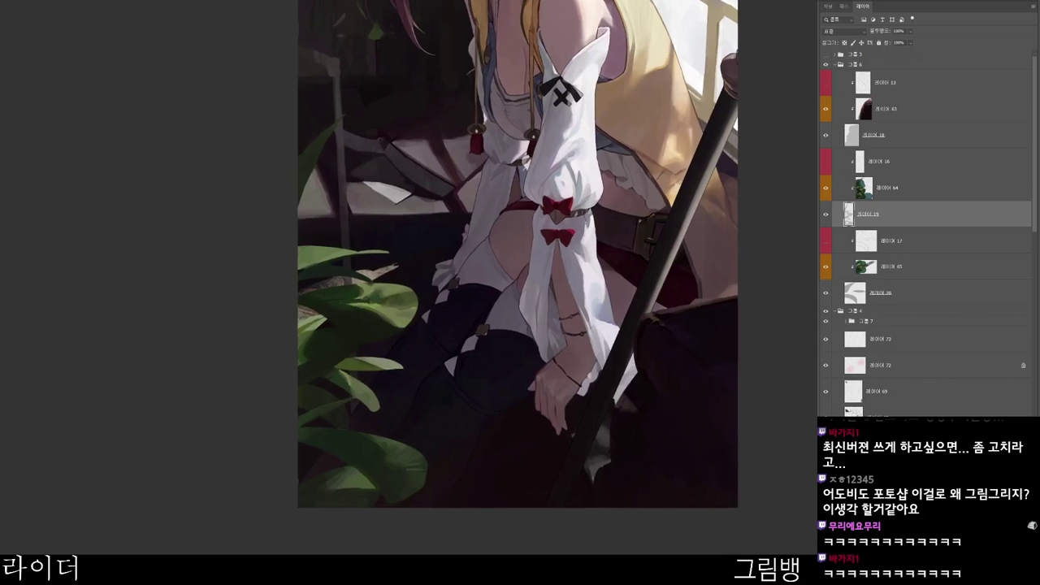
key("alt+bracketleft")
key("alt+bracketleft")
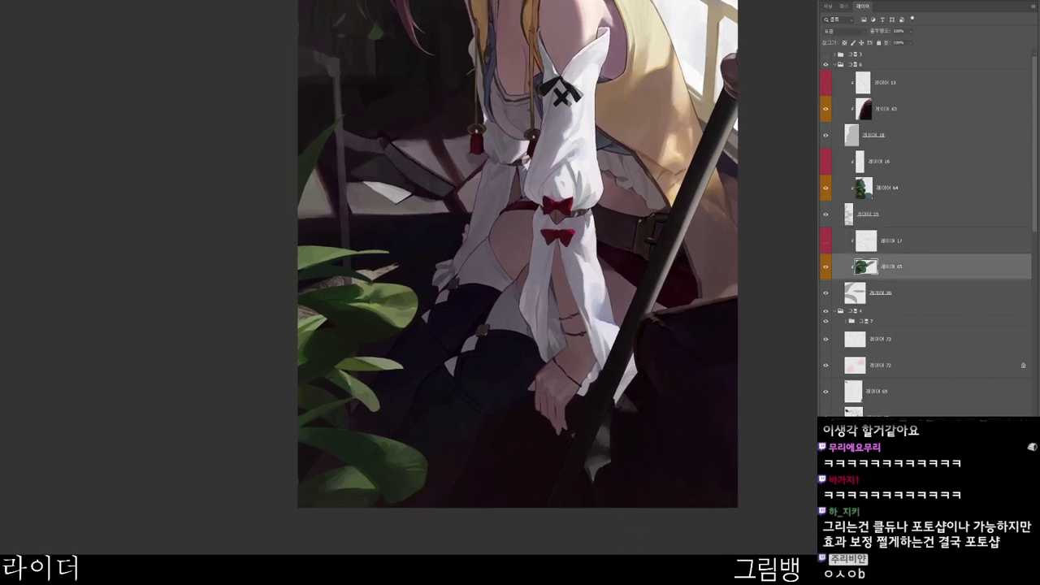
- Add a new unclipped layer and move it above 레이어 16, on top of the foliage layers
key("n")
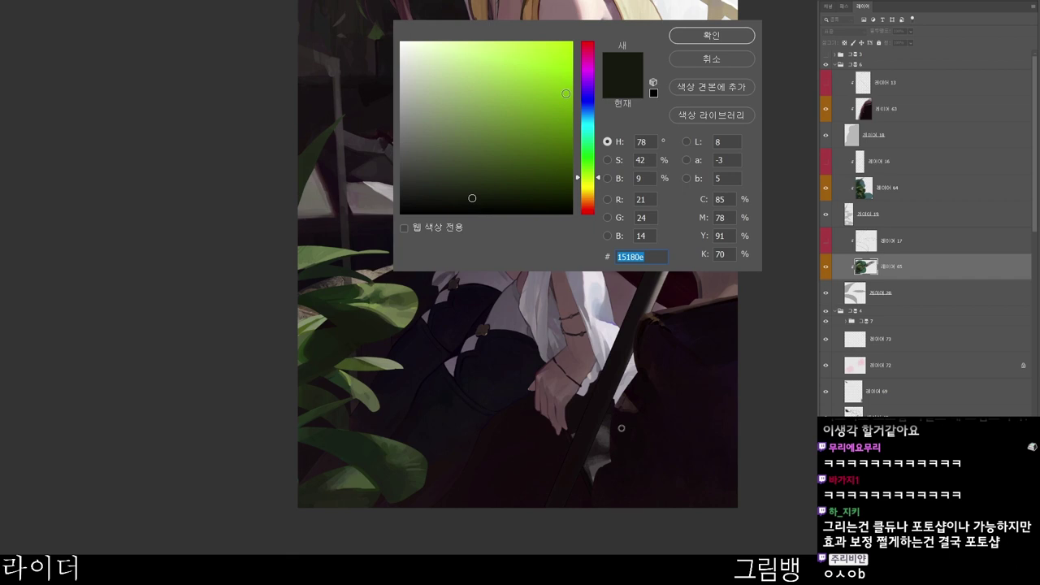
left_click(711, 36)
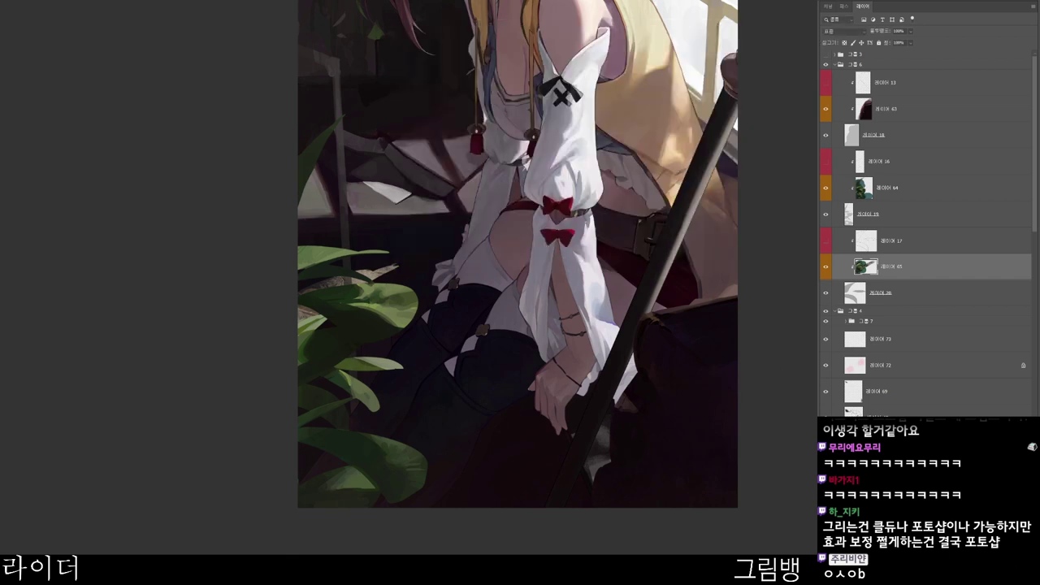
key("alt+bracketright")
key("alt+bracketleft")
key("alt+bracketright")
key("ctrl+shift+n")
key("Return")
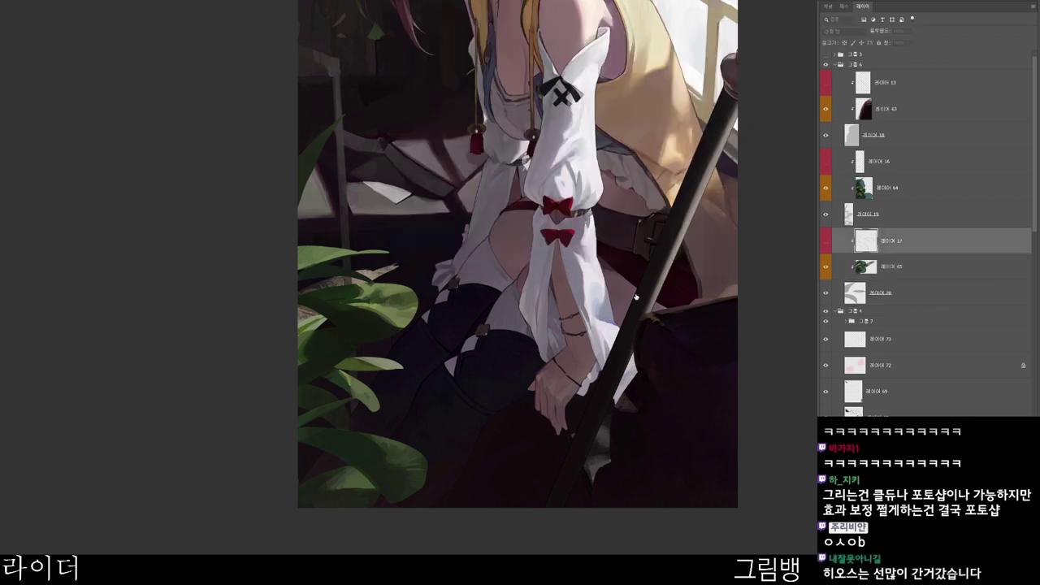
key("ctrl+shift+alt+n")
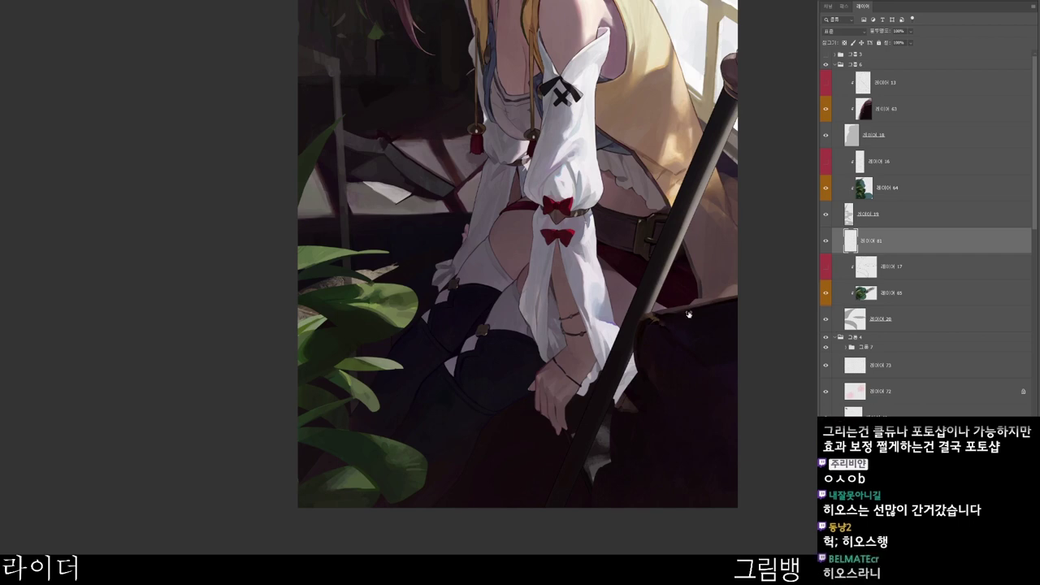
scroll(381, 378, "up", 1)
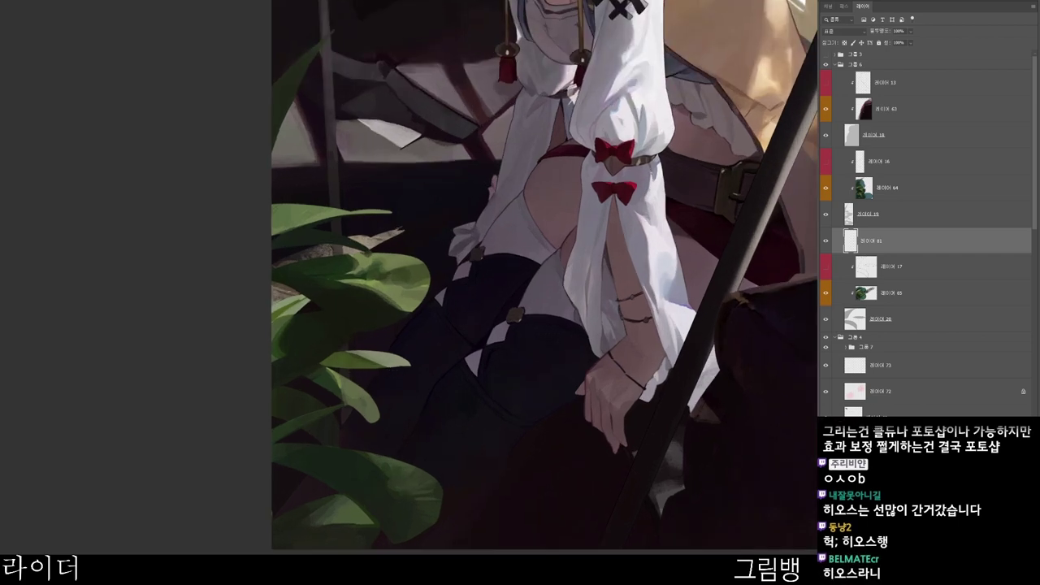
left_click_drag(870, 240, 870, 151)
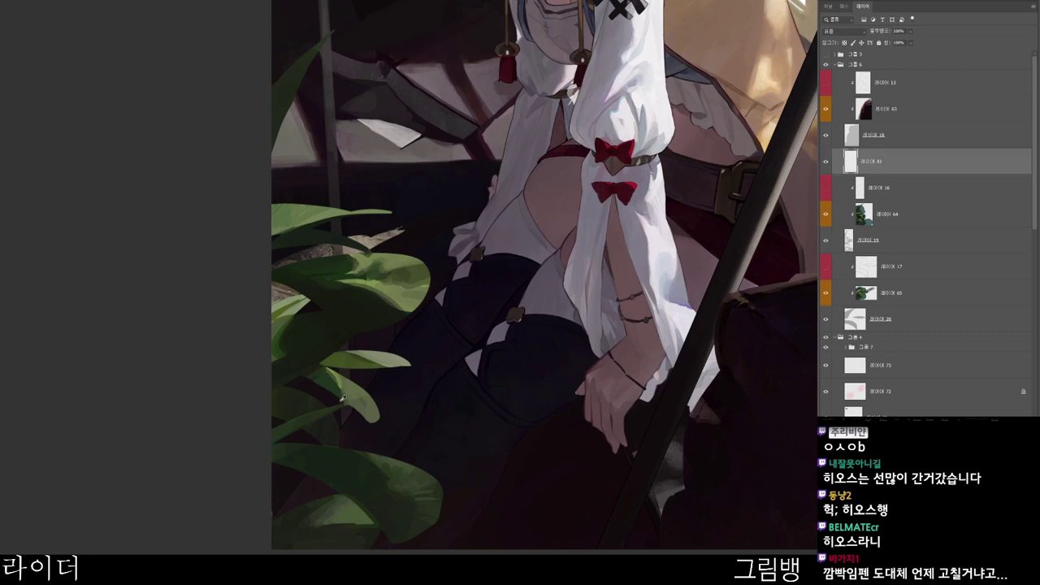
- Tilt the canvas and paint thin light green blades and pointed tips on the lower-corner leaves on the new layer
left_click_drag(321, 412, 363, 403)
key("r")
left_click_drag(439, 398, 545, 268)
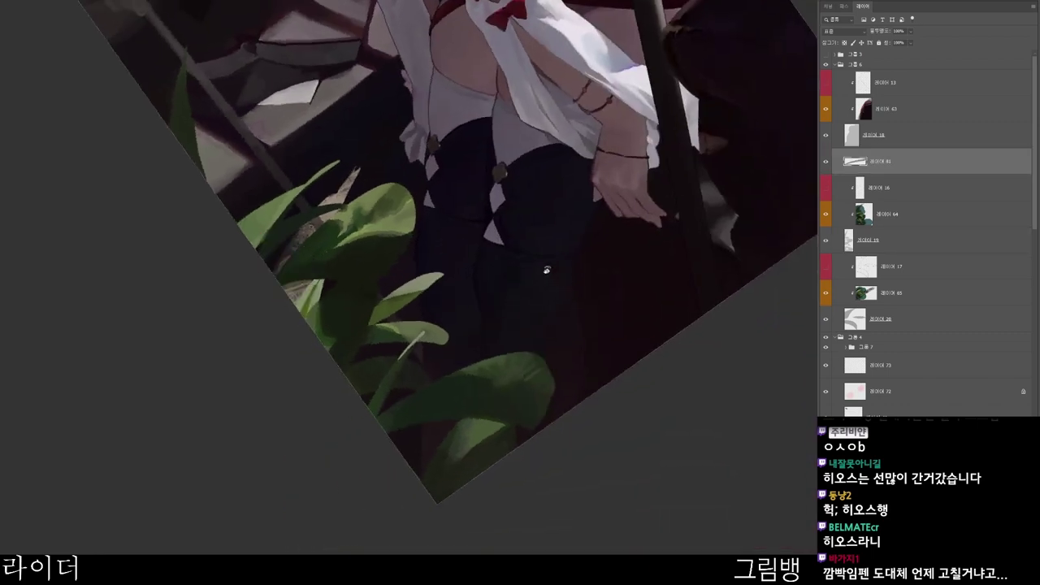
key("ctrl+z")
left_click_drag(487, 315, 491, 391)
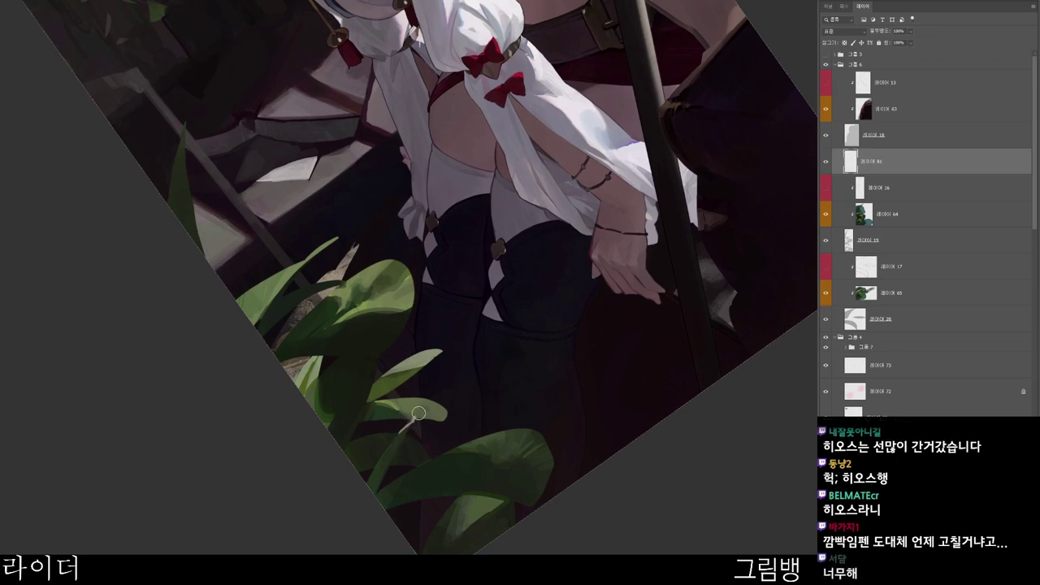
mouse_move(429, 403)
left_mouse_down()
mouse_move(440, 391)
mouse_move(402, 430)
mouse_move(423, 417)
left_mouse_up()
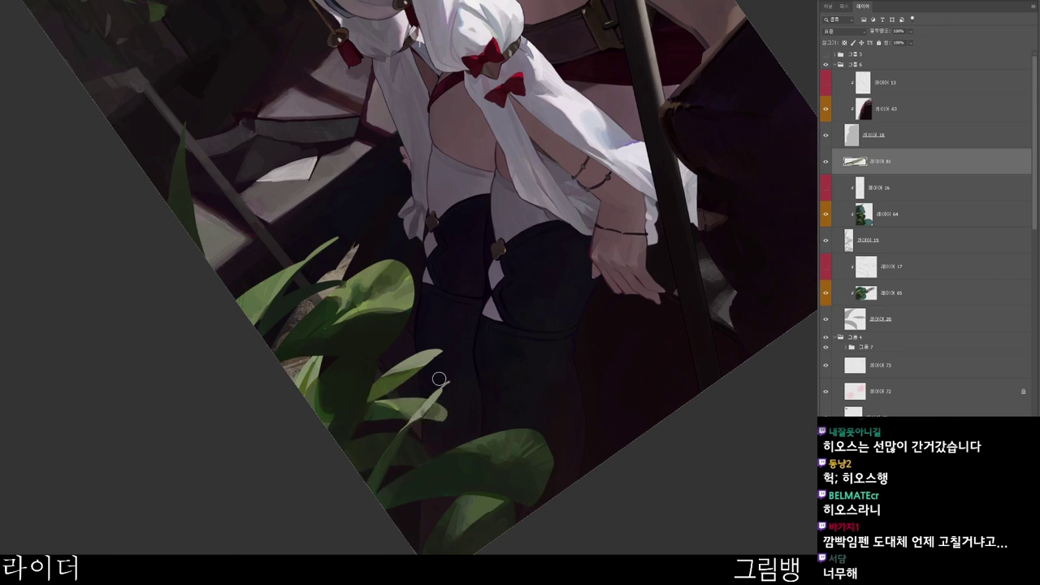
mouse_move(430, 363)
left_mouse_down()
mouse_move(443, 349)
mouse_move(398, 377)
left_mouse_up()
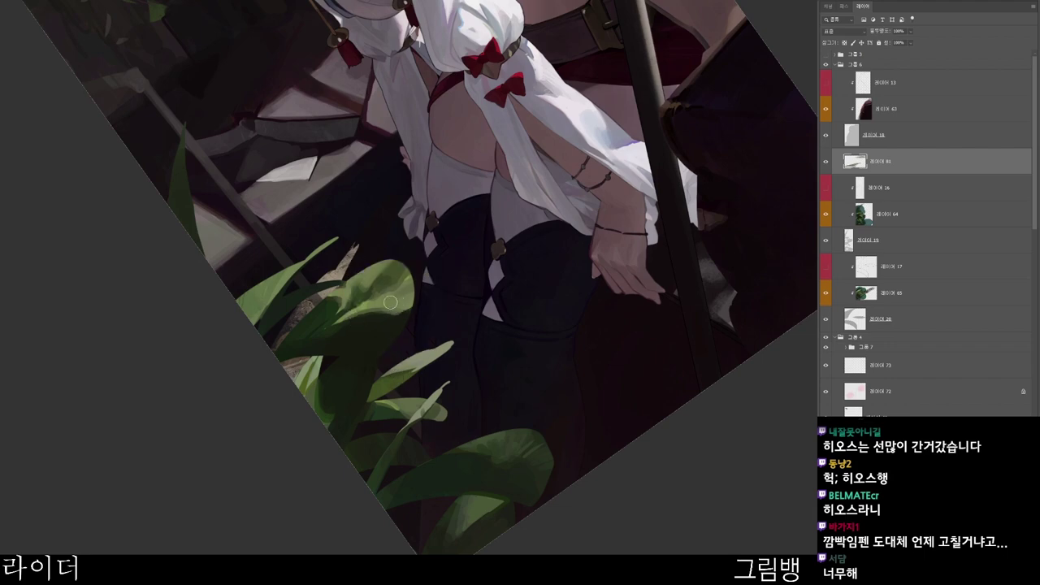
left_click_drag(398, 283, 402, 301)
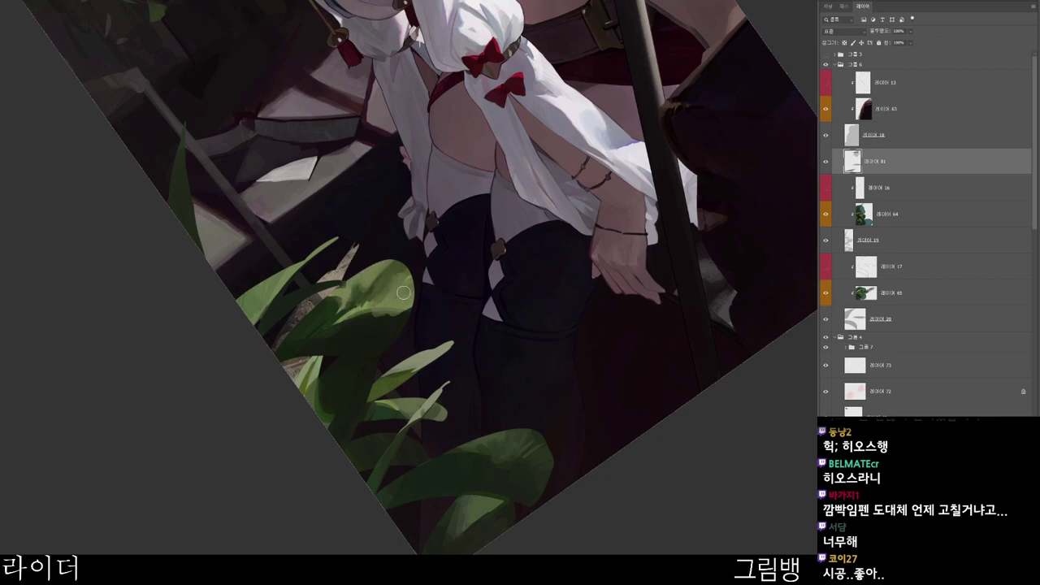
- Pick a dark olive green near #3e4716, return the canvas upright and touch up the large leaf with its own sampled greens
key("n")
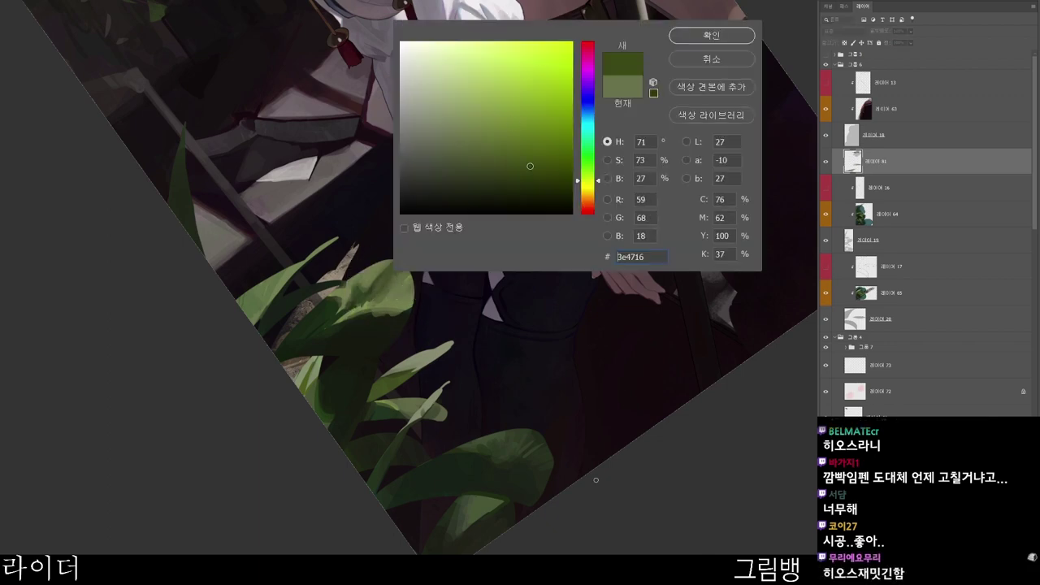
left_click(701, 34)
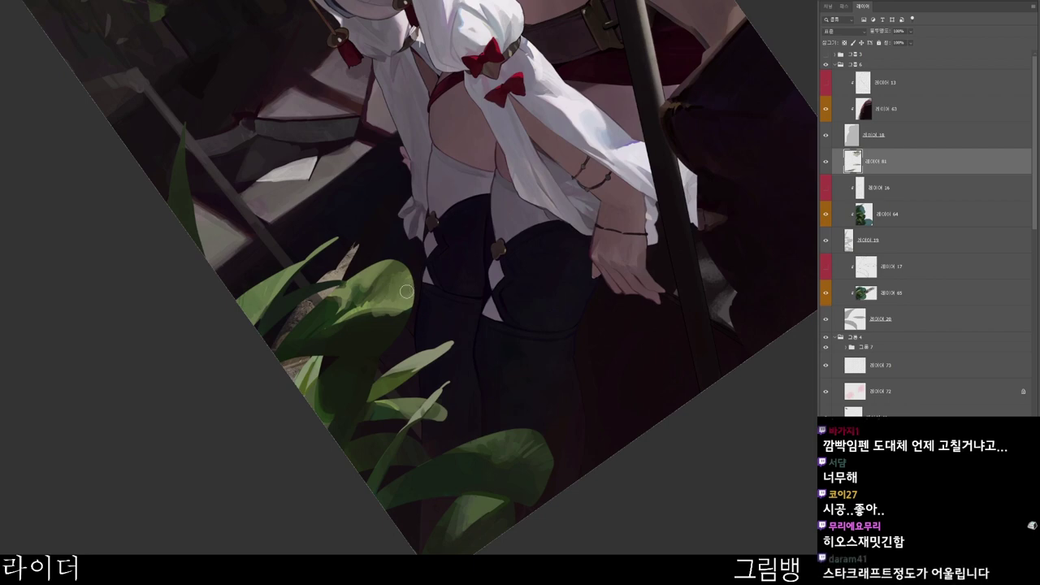
key("r")
left_click_drag(469, 310, 413, 410)
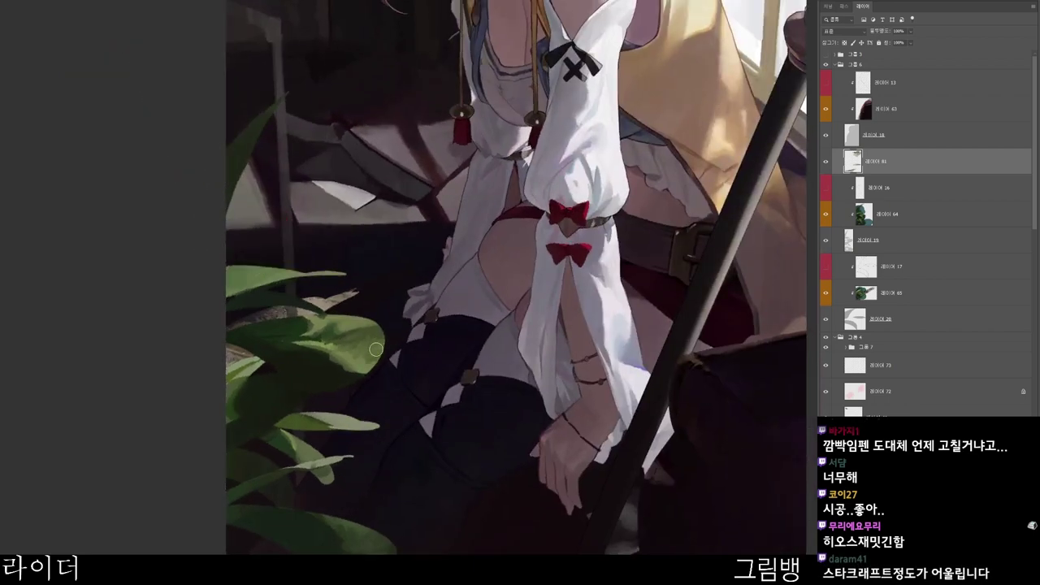
left_click(320, 322, "alt")
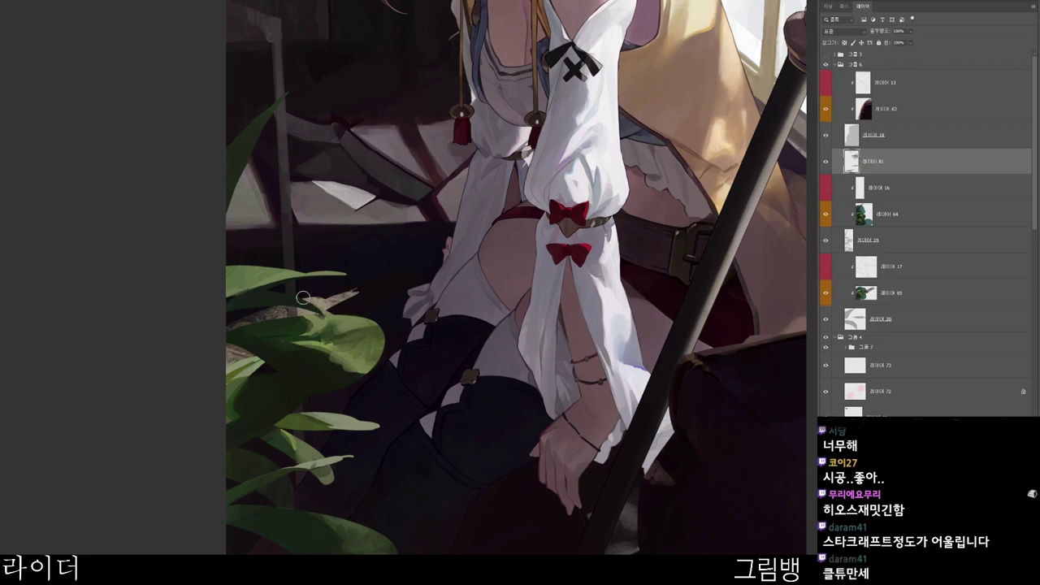
- Choose a darker olive green, starting from #73794c, and check the leaf tips against the whole picture
key("ctrl+space")
left_click_drag(443, 294, 428, 274)
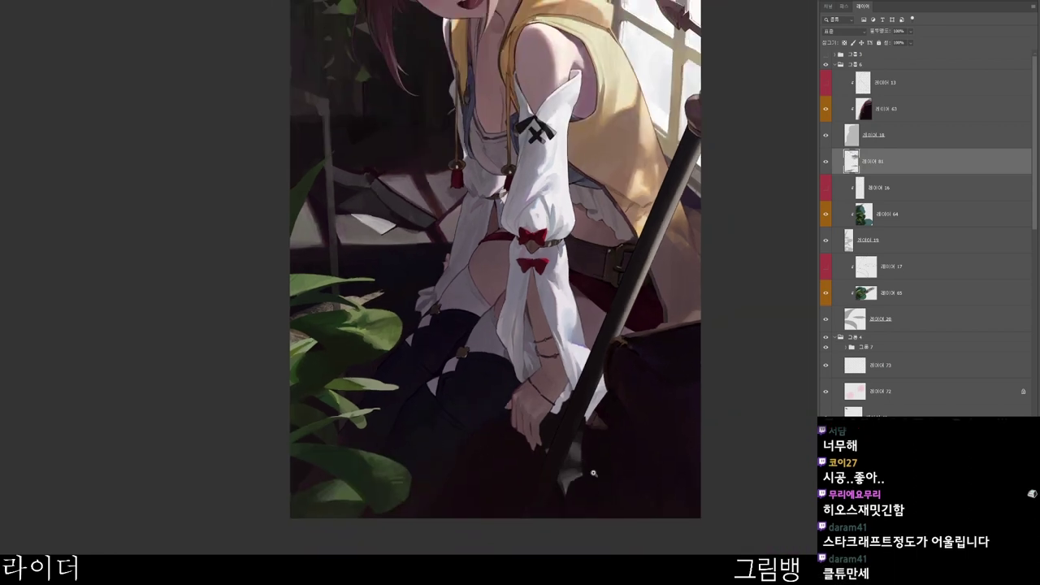
left_click(696, 433)
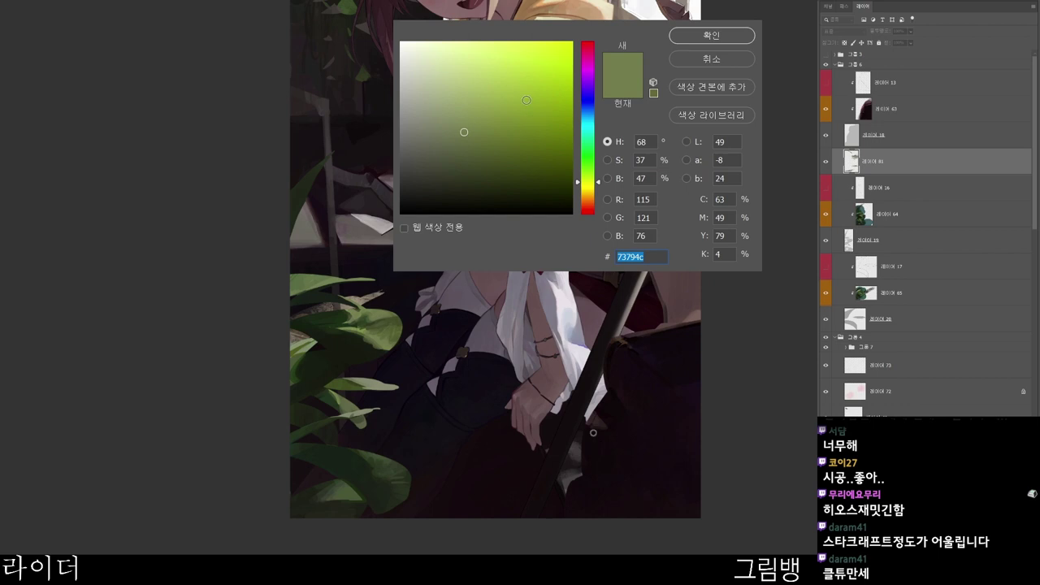
left_click(477, 169)
key("Return")
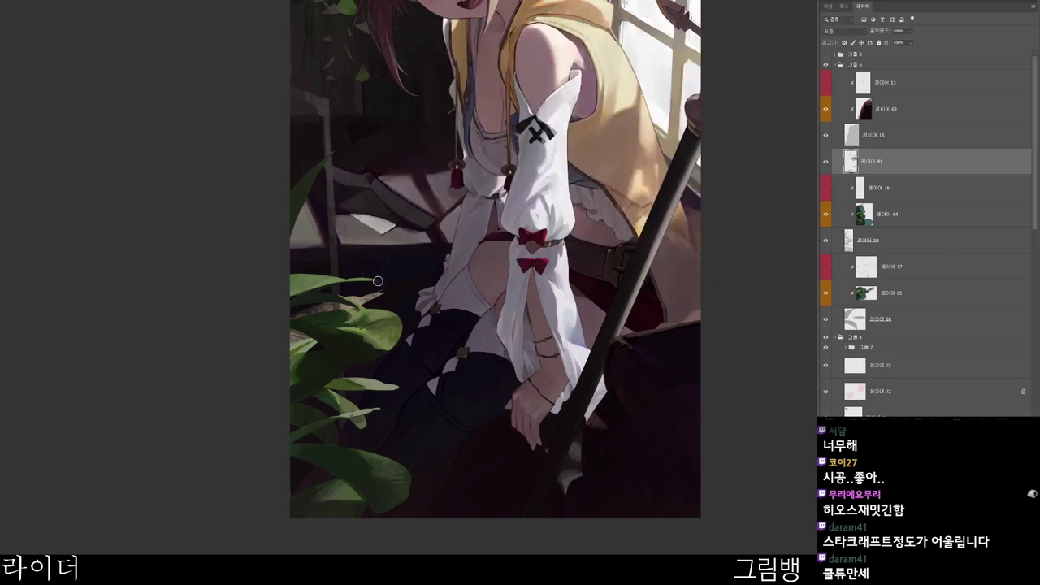
key("ctrl+space")
left_click_drag(521, 309, 503, 282)
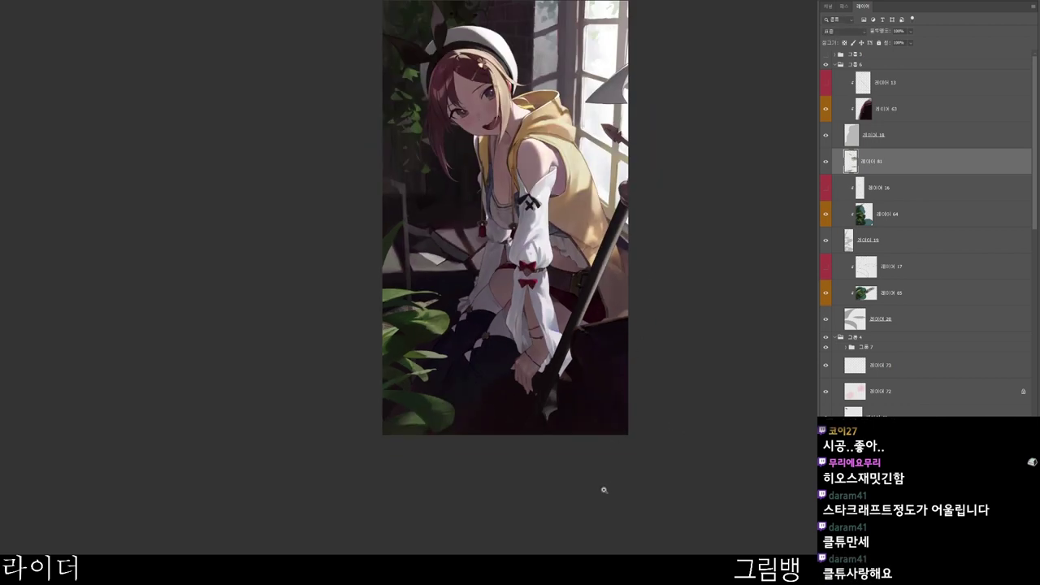
- Extend the thin tips of the upper leaf and the tall leaf along the picture's edge
left_click(664, 432)
key("F7")
key("Return")
scroll(512, 280, "up", 2)
scroll(522, 277, "up", 2)
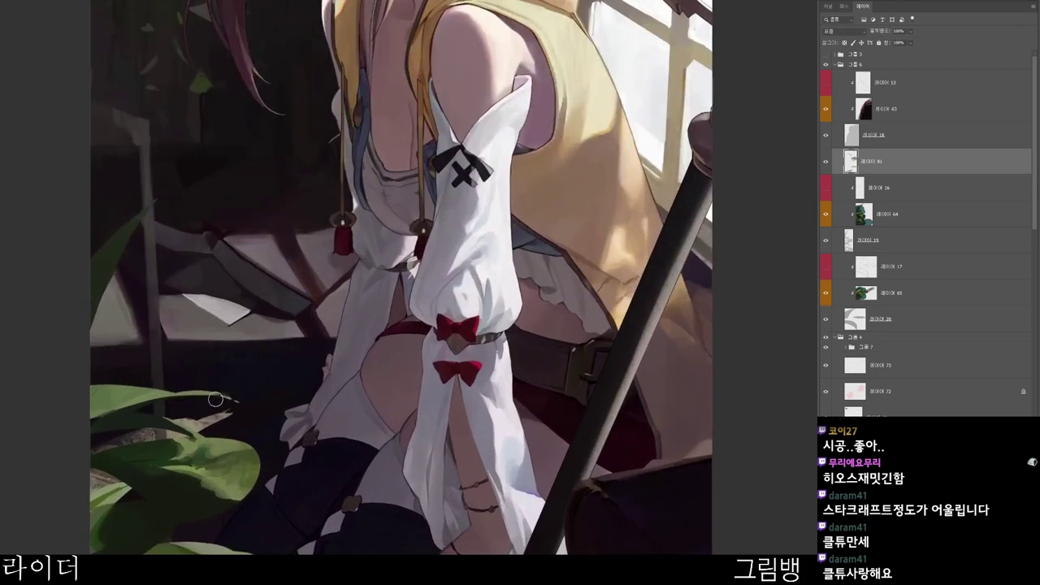
scroll(243, 406, "down", 1)
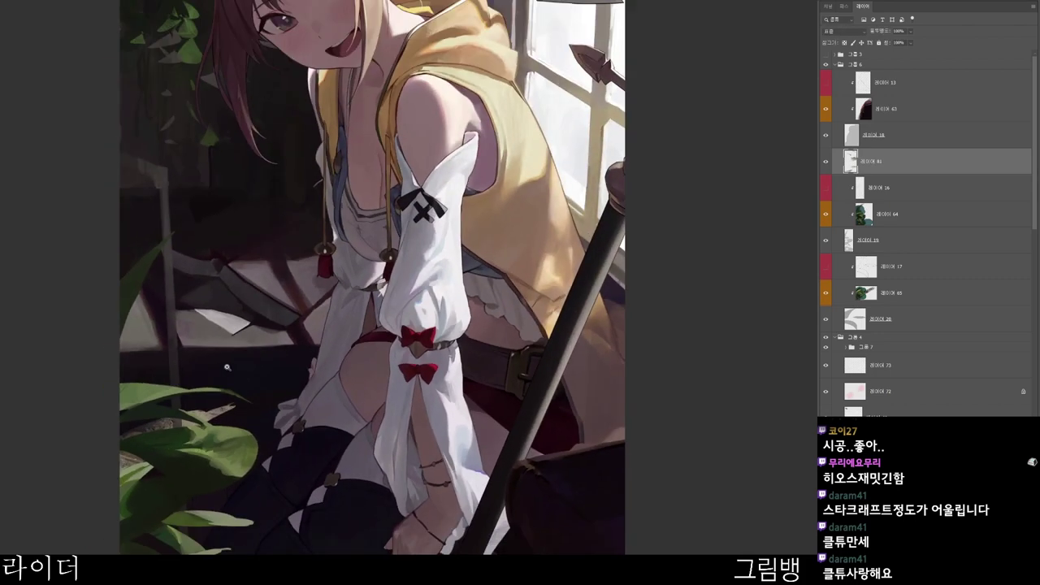
left_click_drag(166, 240, 179, 226)
scroll(264, 198, "down", 2)
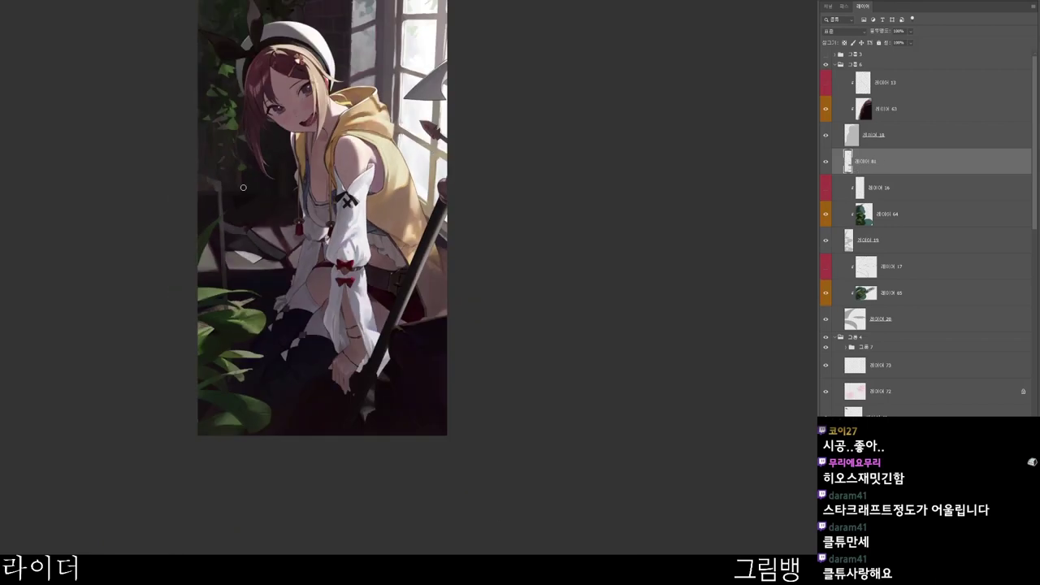
- Add another new layer and place it beneath the lowest leaf base layer, just above group 그룹 4
left_click(926, 319)
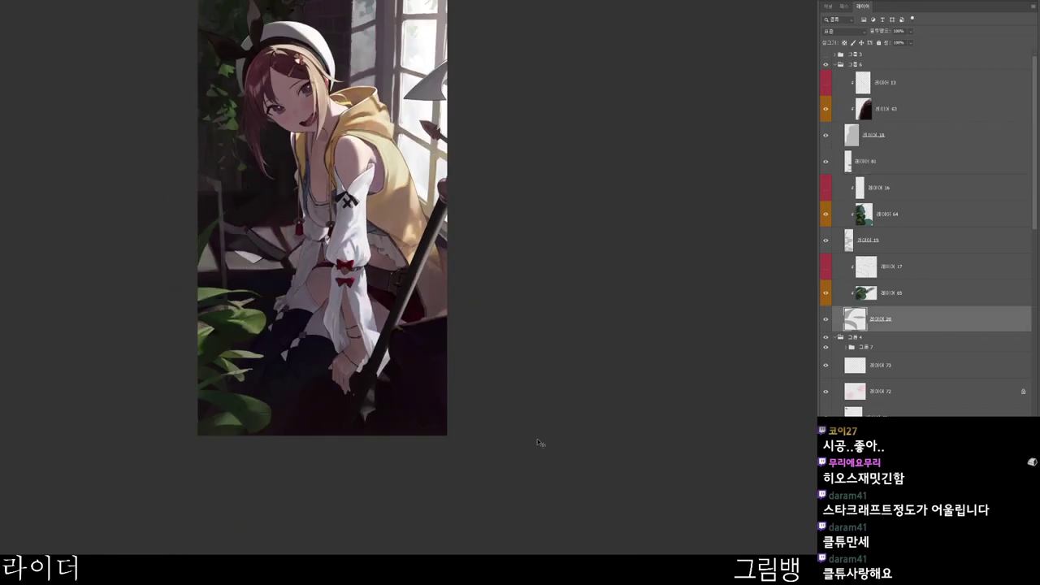
key("ctrl+shift+alt+n")
left_click_drag(910, 319, 910, 358)
- Paint a very dark brown #231b16 backing behind the leaves in the lower corner of the picture
key("n")
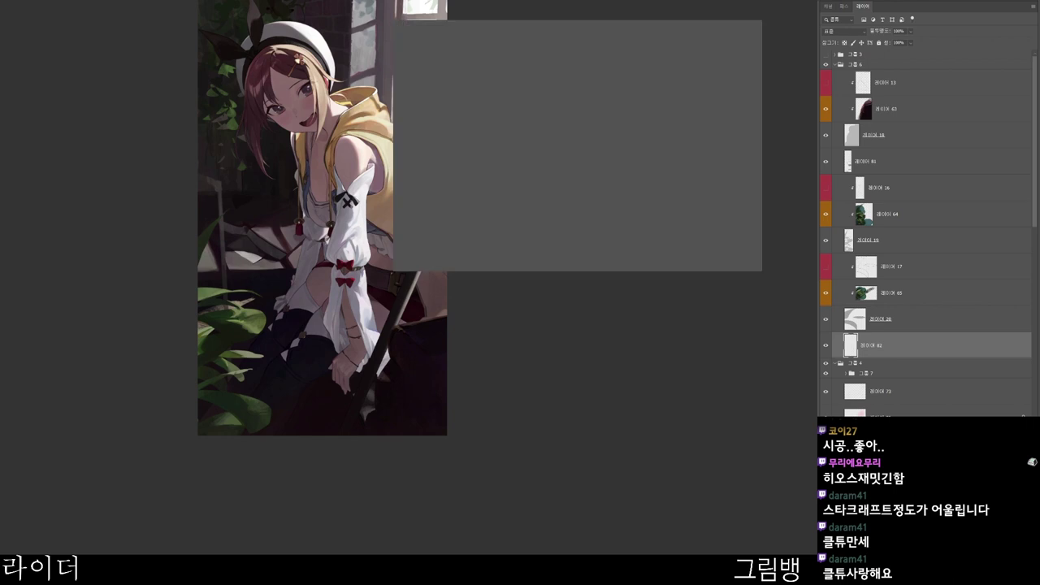
left_click_drag(431, 163, 430, 184)
left_click(588, 203)
left_click(464, 189)
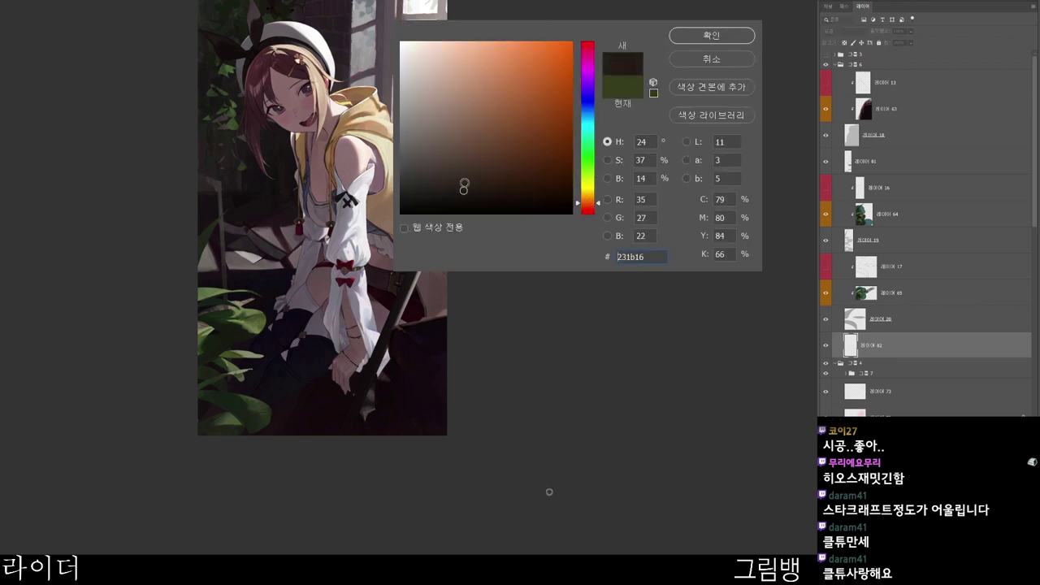
left_click(723, 35)
left_click_drag(424, 312, 464, 273)
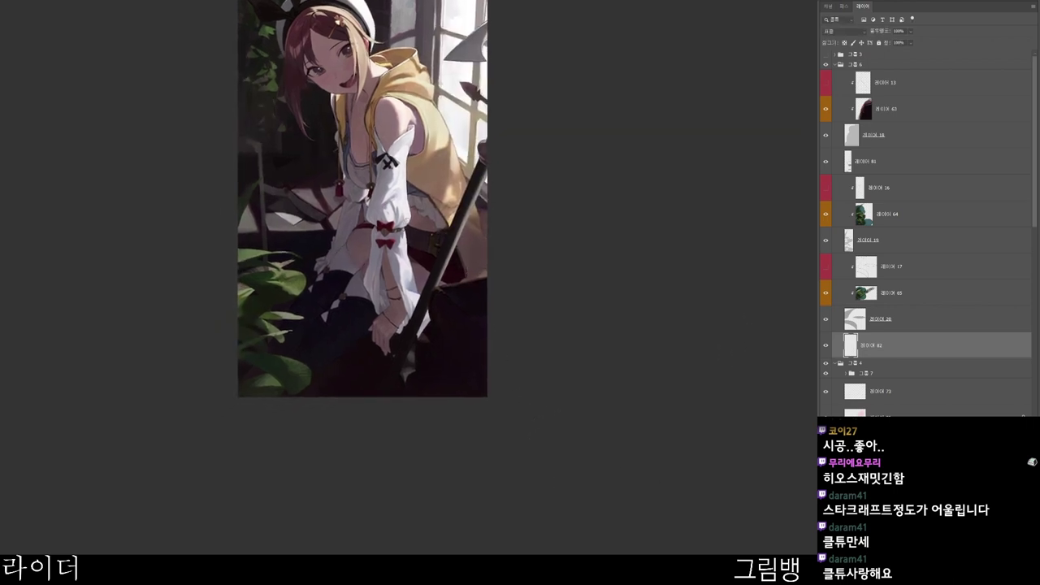
scroll(346, 291, "up", 3)
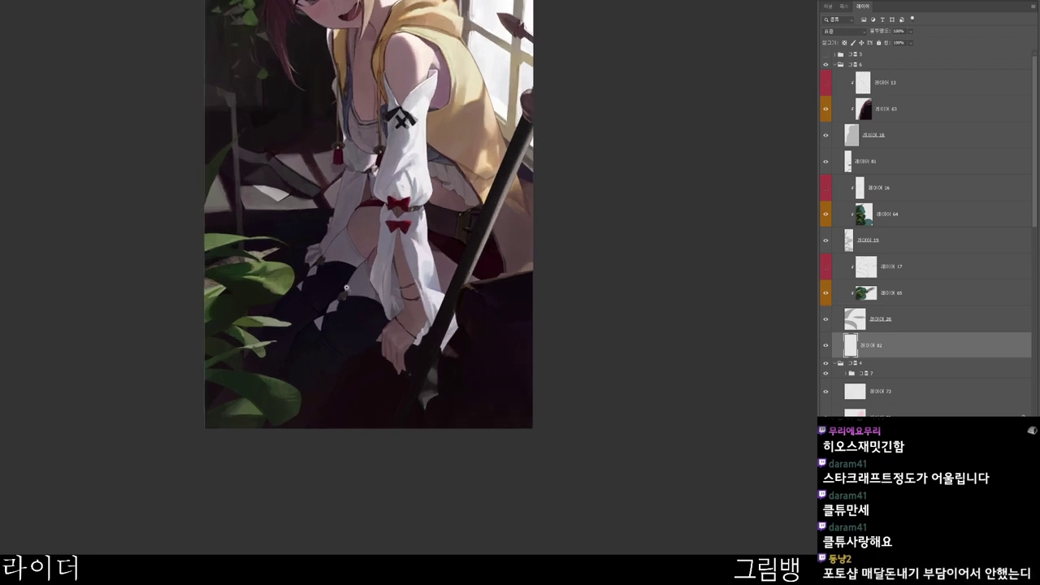
left_click_drag(324, 248, 328, 351)
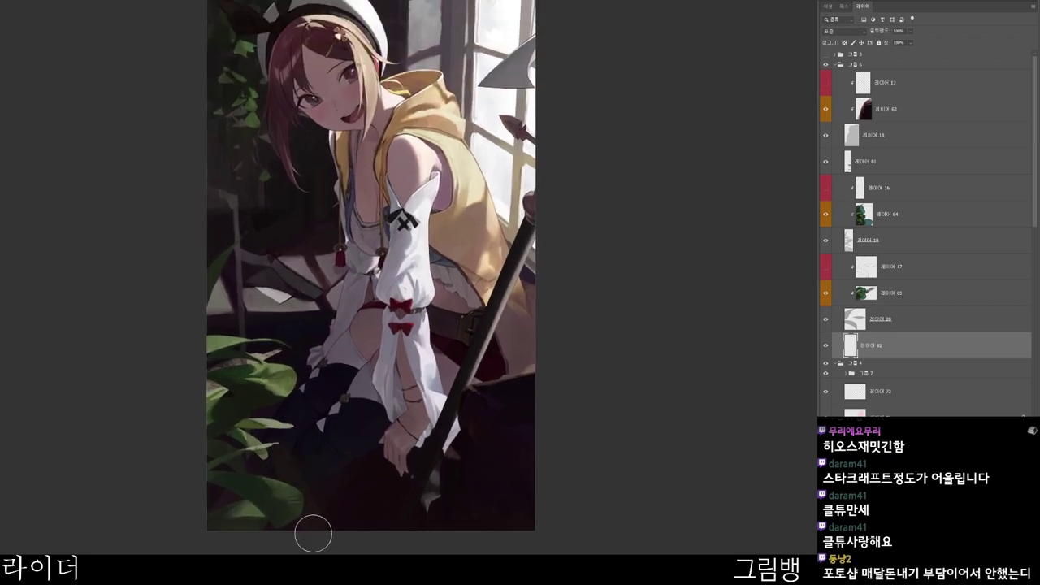
left_click_drag(293, 515, 319, 546)
left_click_drag(263, 458, 317, 542)
left_click_drag(279, 452, 341, 561)
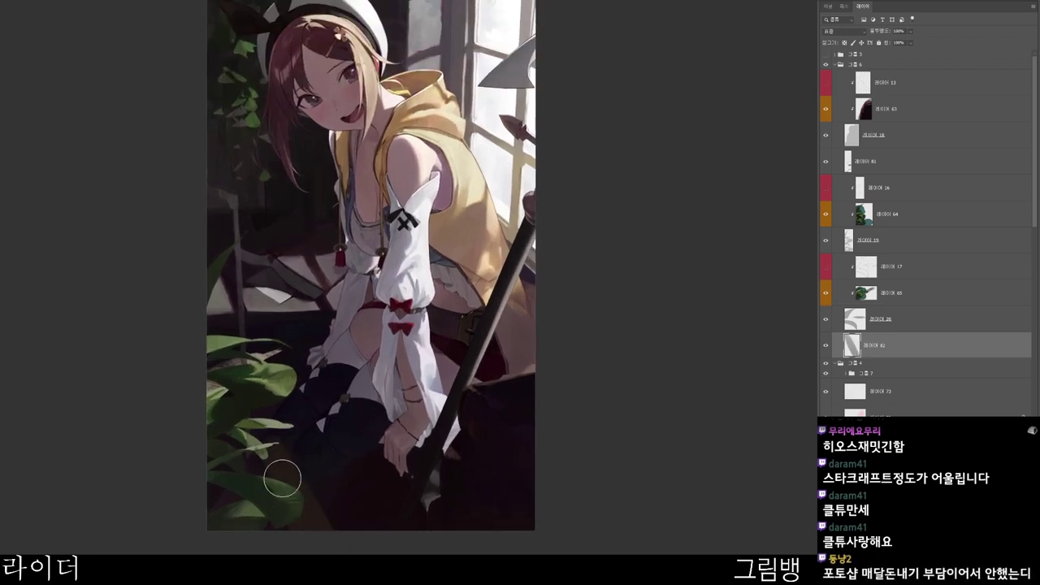
mouse_move(230, 538)
left_mouse_down()
mouse_move(274, 464)
mouse_move(314, 501)
mouse_move(263, 453)
mouse_move(217, 488)
mouse_move(277, 535)
mouse_move(304, 536)
left_mouse_up()
- Lock the backing layer's transparent pixels and recolour its dark shape to a near-black tone
key("n")
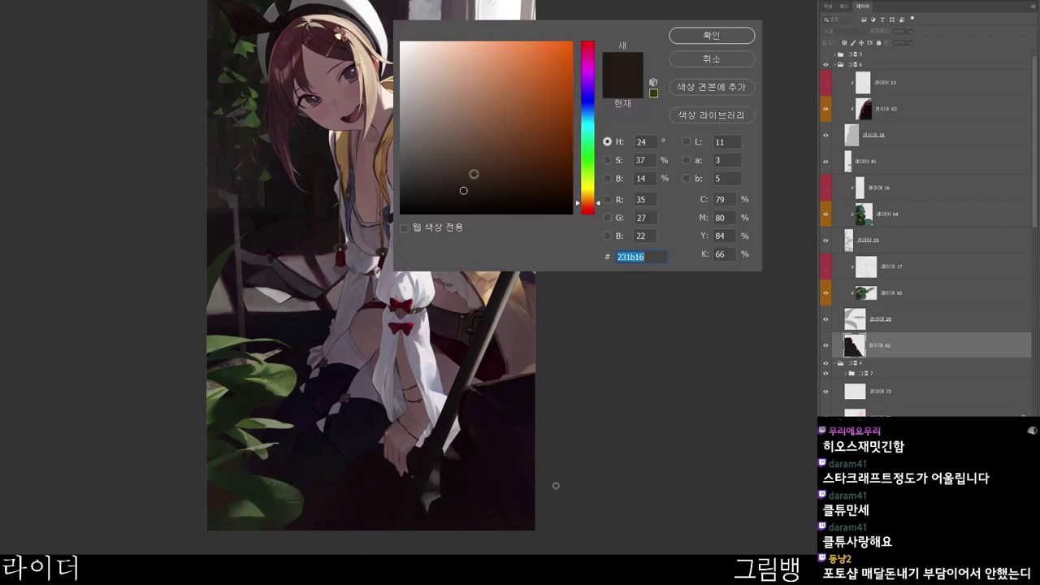
left_click(474, 196)
left_click(712, 36)
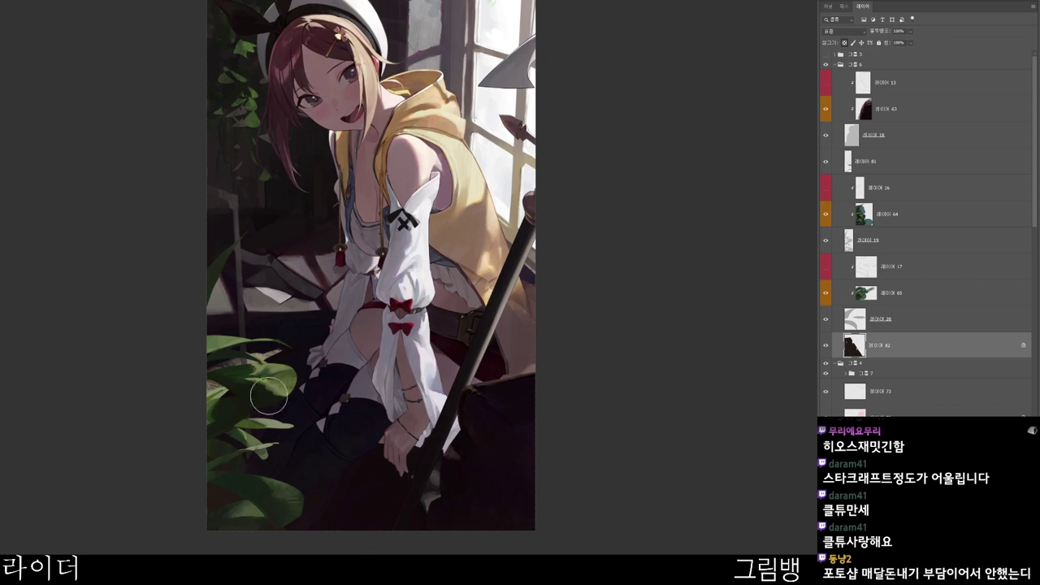
key("n")
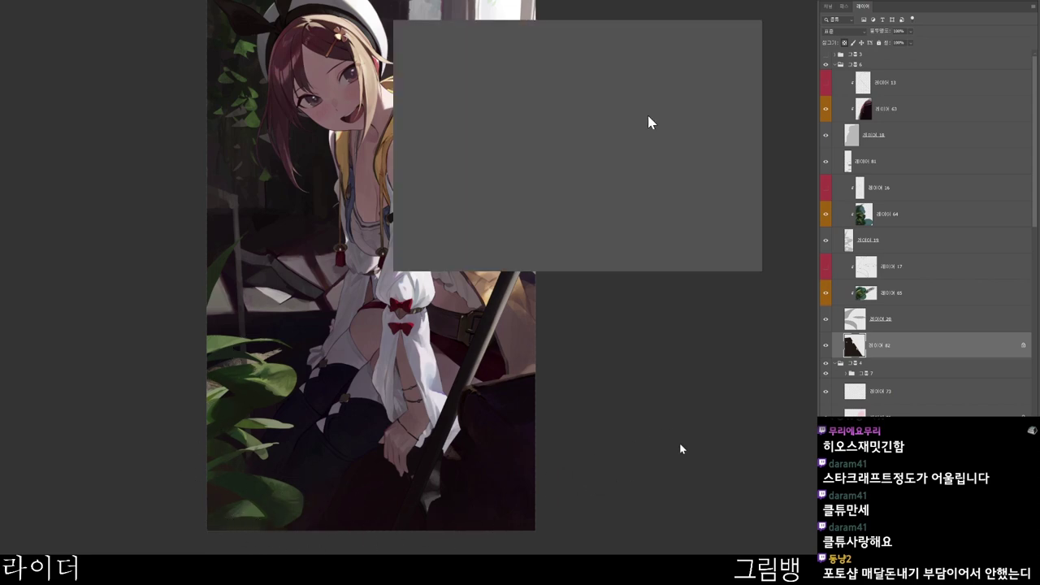
left_click(428, 213)
left_click(715, 36)
key("Return")
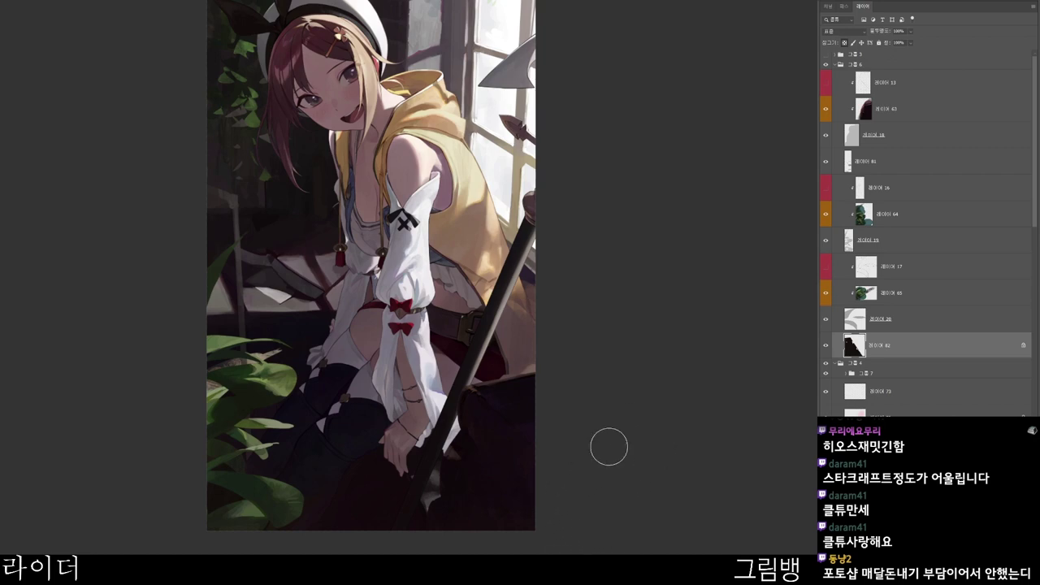
left_click_drag(613, 476, 618, 496)
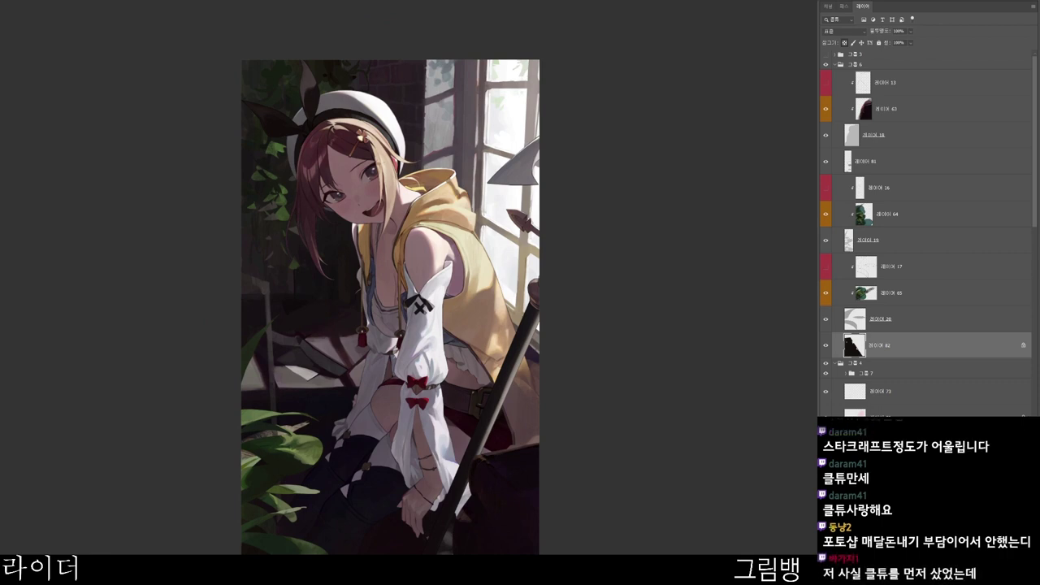
- Collapse the layer groups 그룹 4, 그룹 5 and 그룹 6 so that only the top-level groups are listed
left_click(835, 363)
left_click(856, 373)
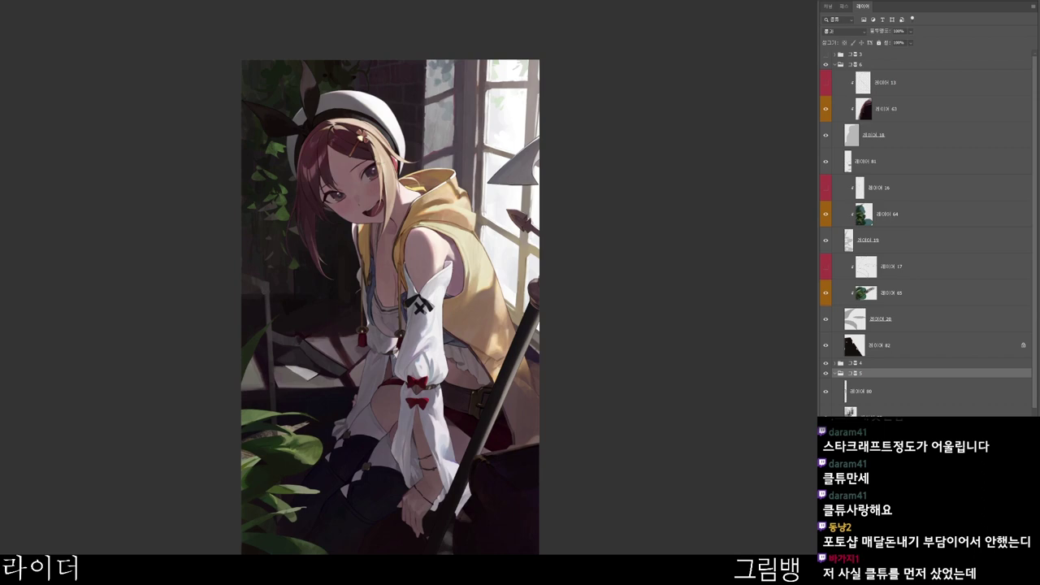
left_click(835, 65)
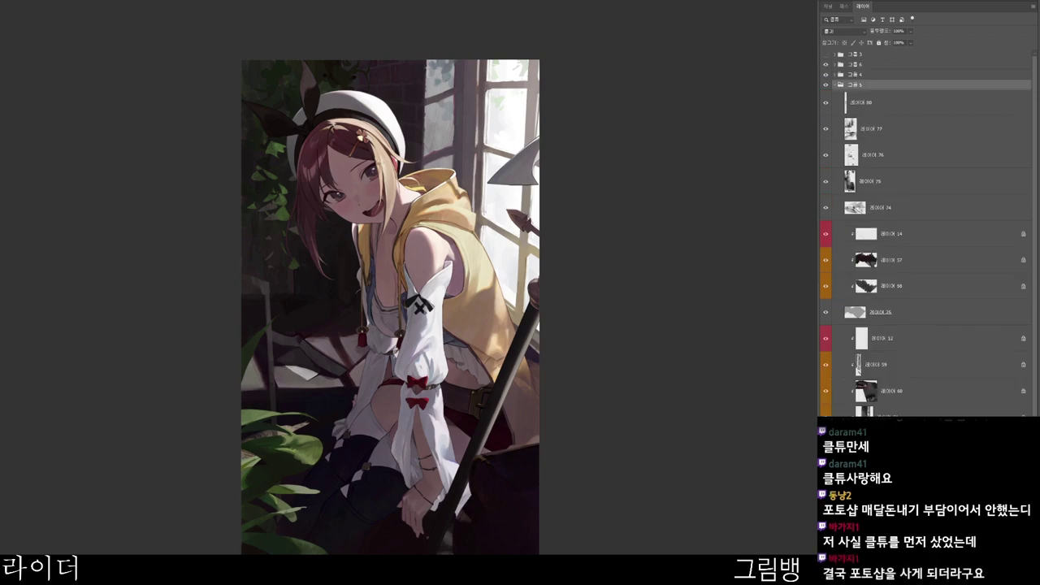
left_click(834, 85)
scroll(375, 155, "up", 5)
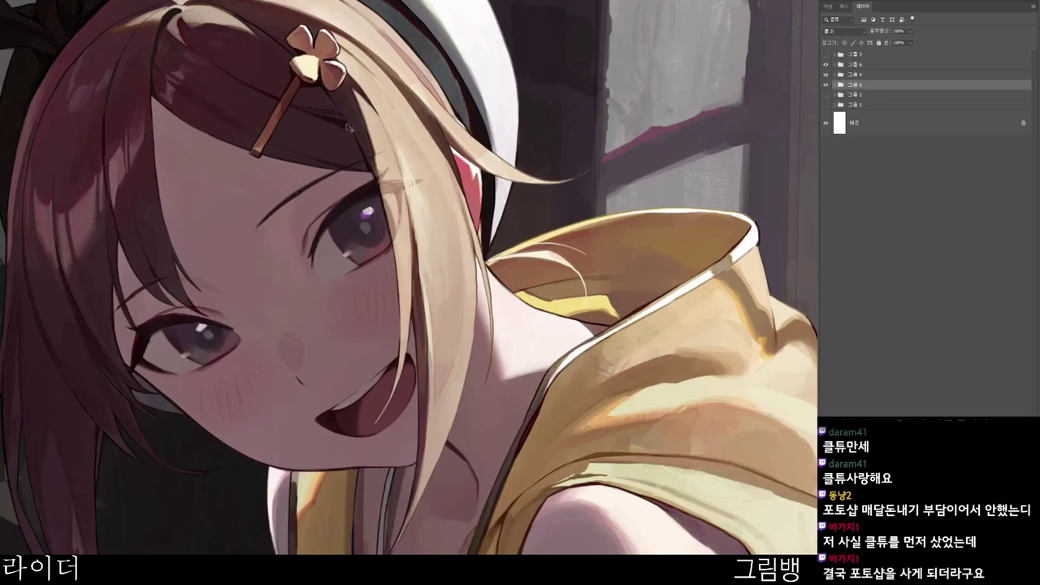
- Make the character's detail layer 레이어 67 active and set the brush colour to brown #664c3b
left_click(378, 144, "ctrl")
scroll(416, 134, "down", 2)
key("n")
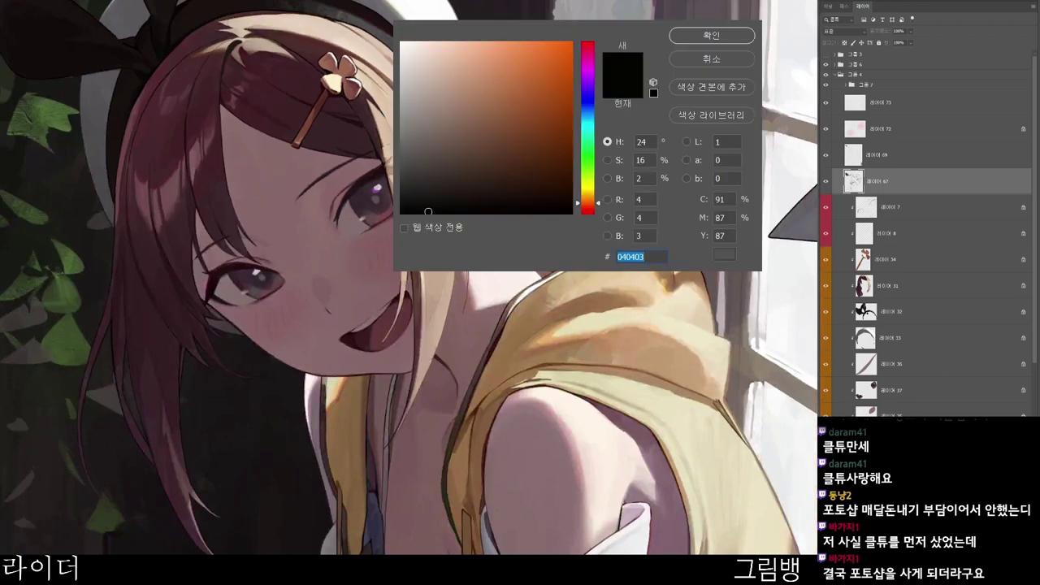
left_click_drag(449, 98, 441, 152)
left_click(692, 36)
scroll(669, 314, "down", 1)
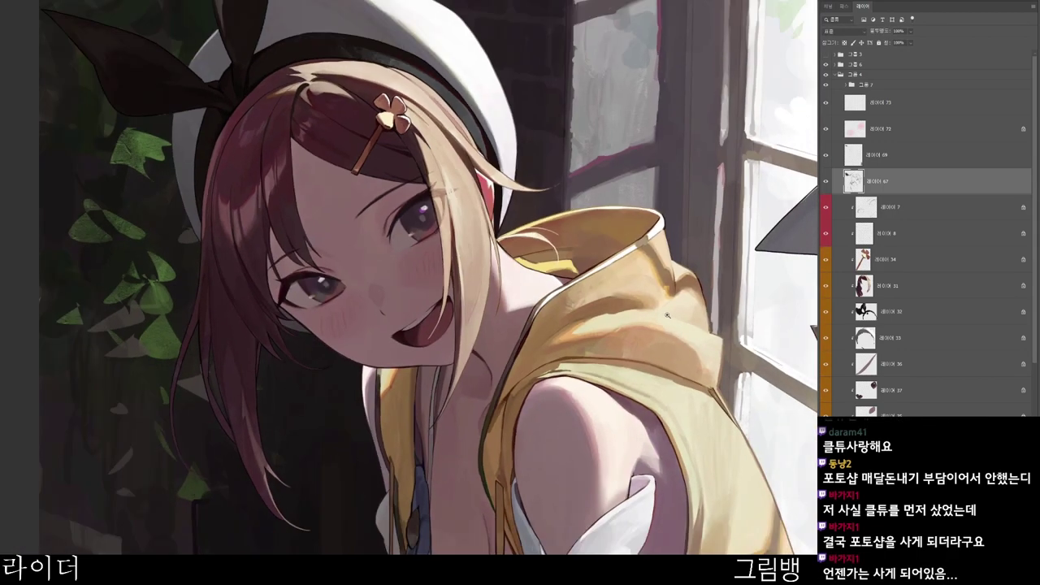
- Try a brown strand line down the blond lock beside the face, and undo it
key("r")
left_click_drag(644, 260, 634, 294)
left_click_drag(692, 258, 694, 344)
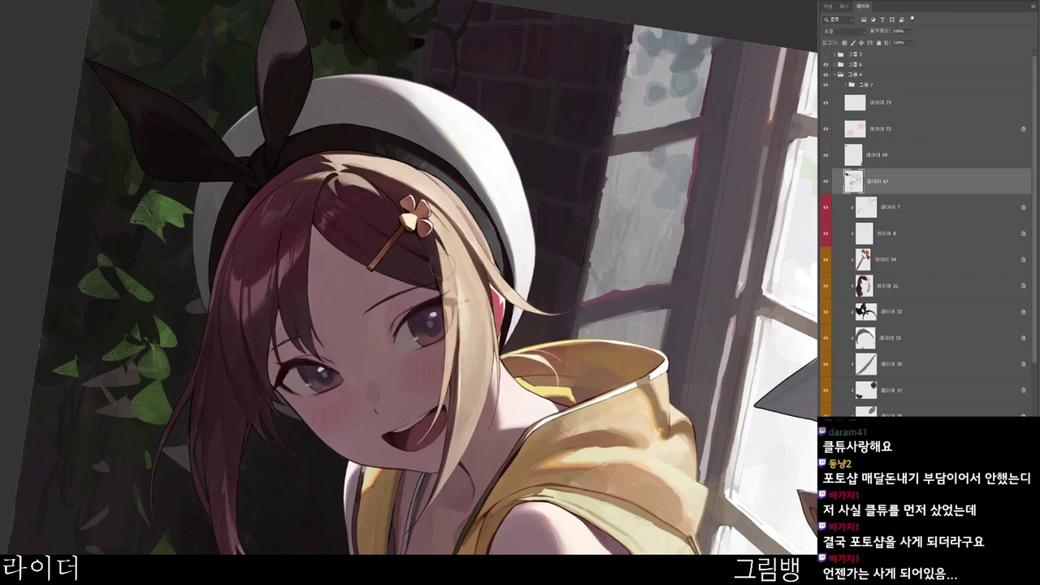
left_click_drag(444, 261, 451, 360)
key("ctrl+z")
- Draw fine brown strand lines down the blond side lock and set the brush colour to #8b5937
key("n")
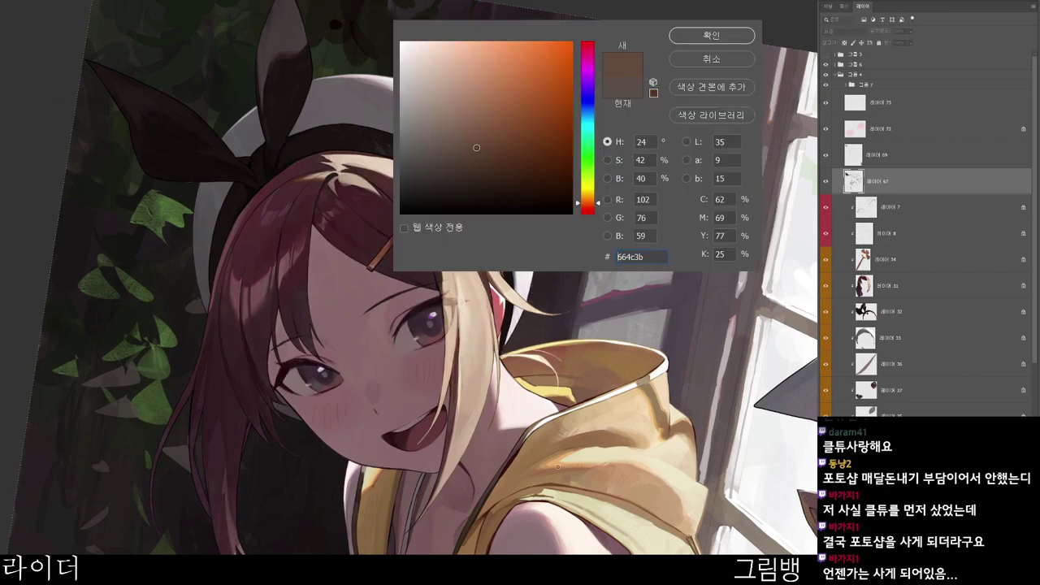
left_click(718, 37)
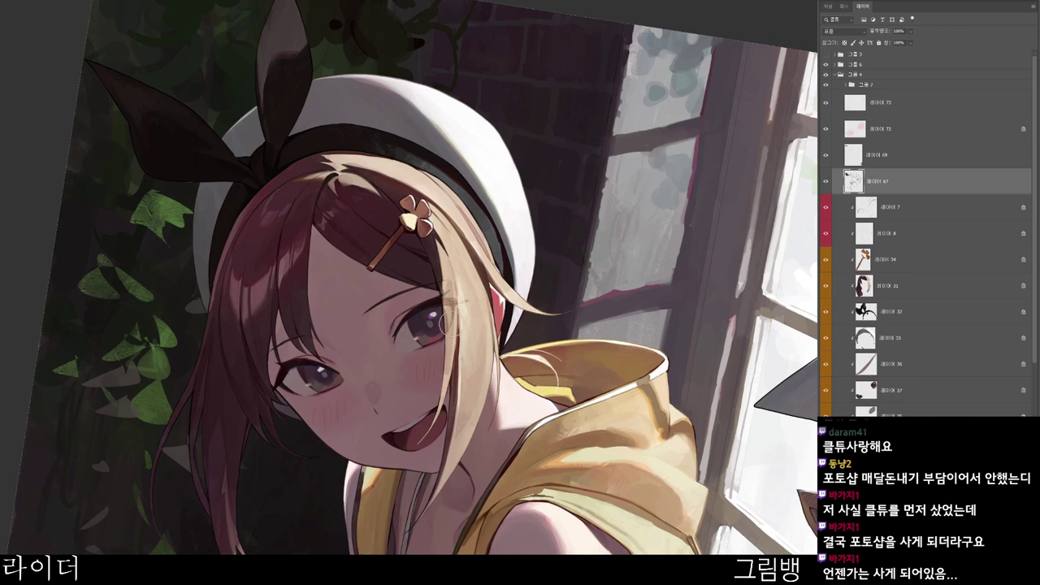
left_click_drag(455, 370, 456, 276)
left_click_drag(467, 389, 469, 339)
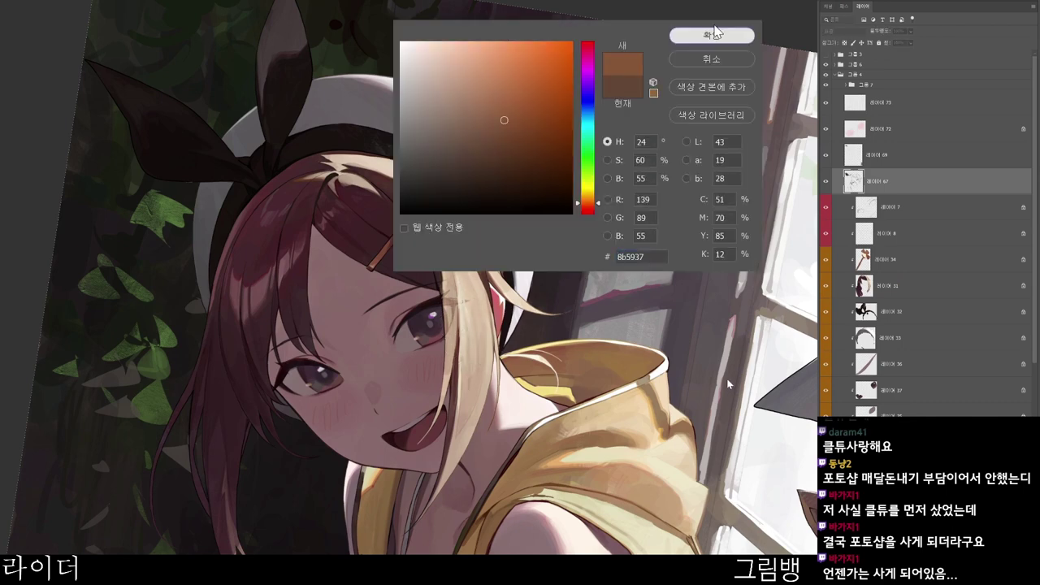
left_click(715, 35)
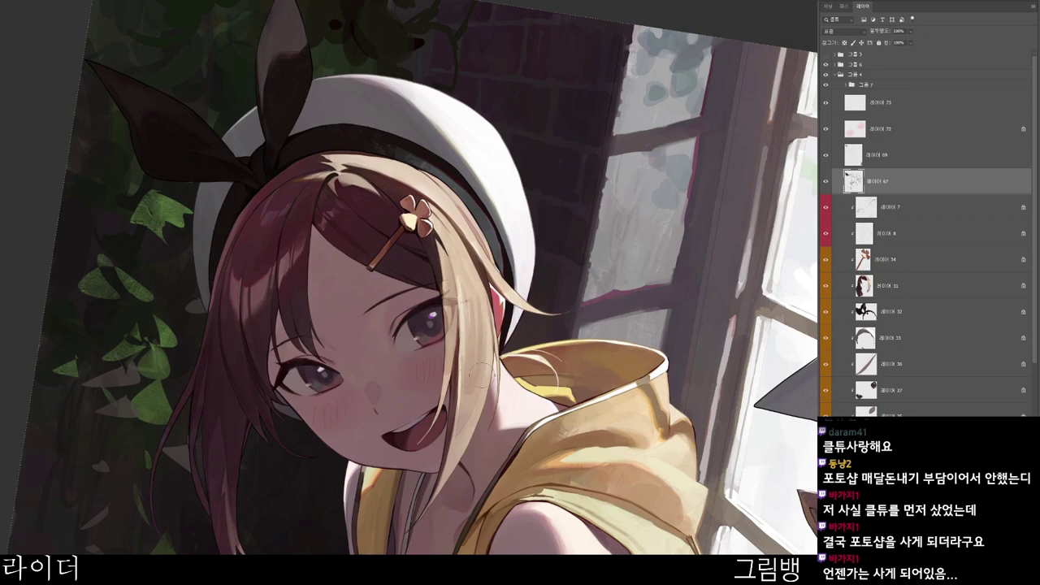
- Sample a blond hair tone, choose a new brush colour with an adjusted hue, and refine the side hair's strands
left_click(485, 310, "alt")
scroll(499, 369, "down", 2)
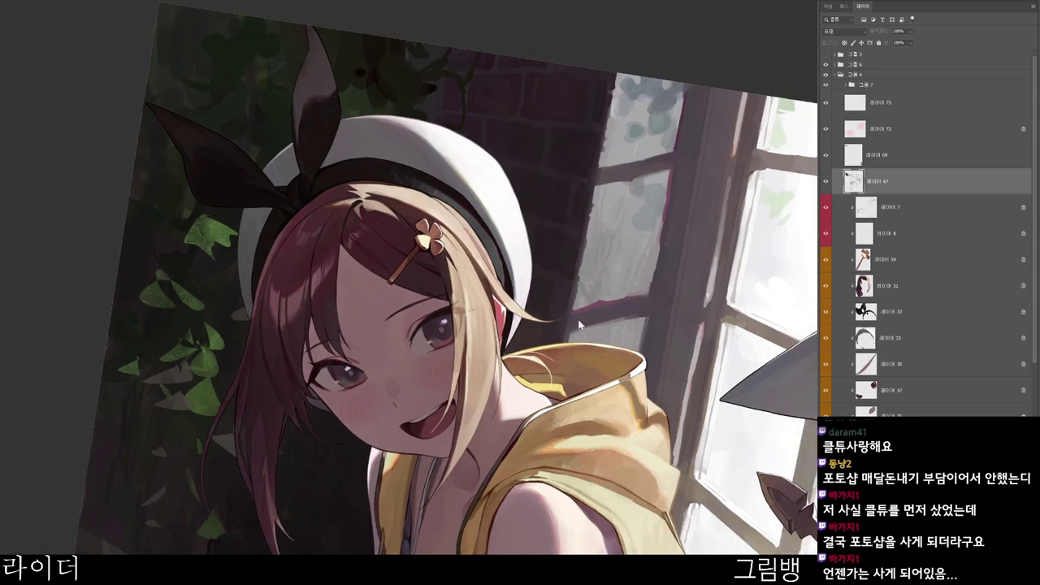
key("n")
left_click(501, 81)
left_click(587, 204)
left_click(712, 35)
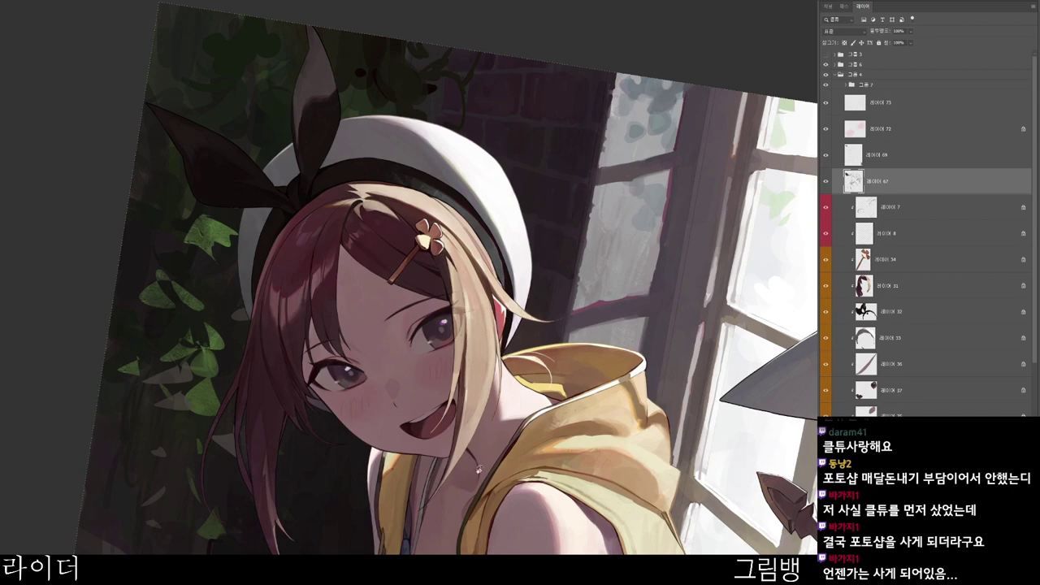
left_click_drag(479, 470, 333, 140)
left_click_drag(565, 238, 538, 363)
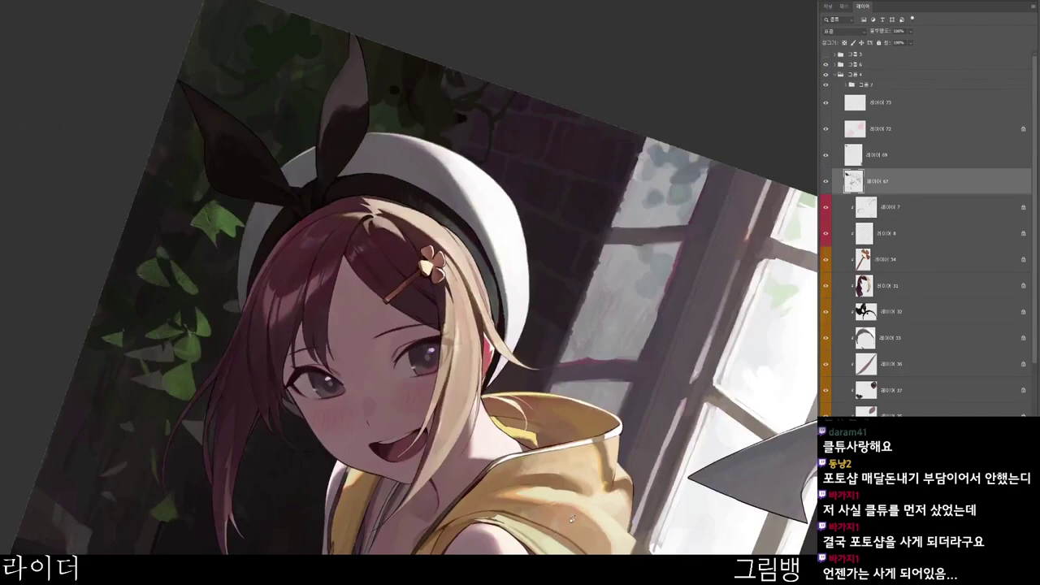
left_click_drag(572, 518, 617, 367)
left_click_drag(600, 317, 516, 389)
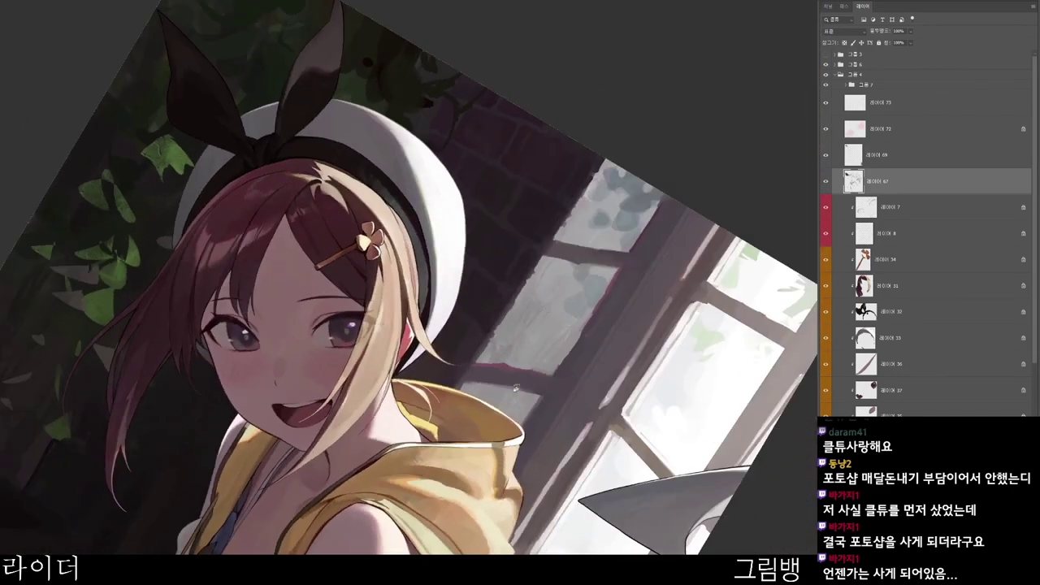
left_click_drag(392, 298, 439, 294)
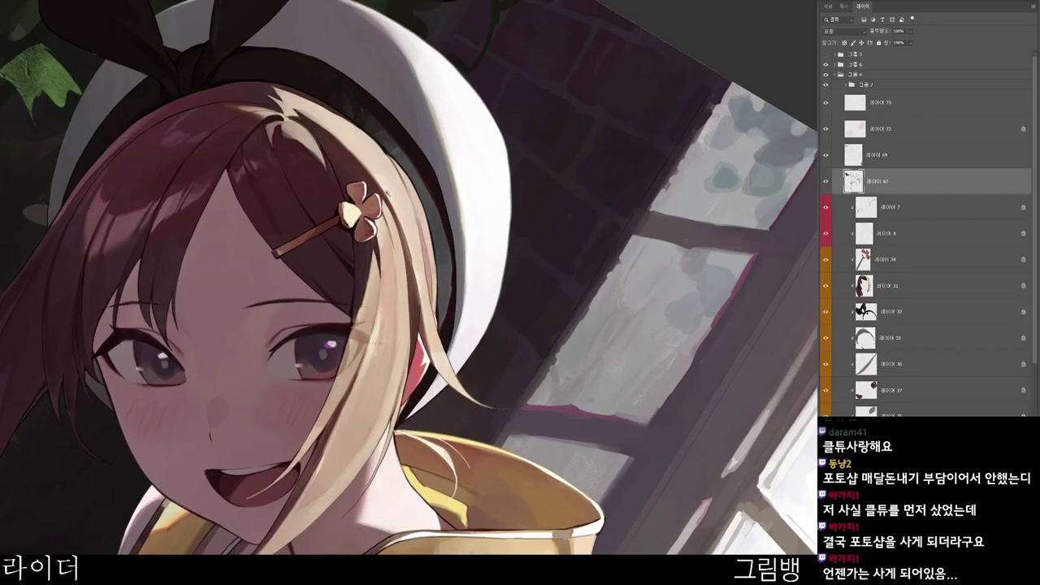
scroll(374, 255, "down", 2)
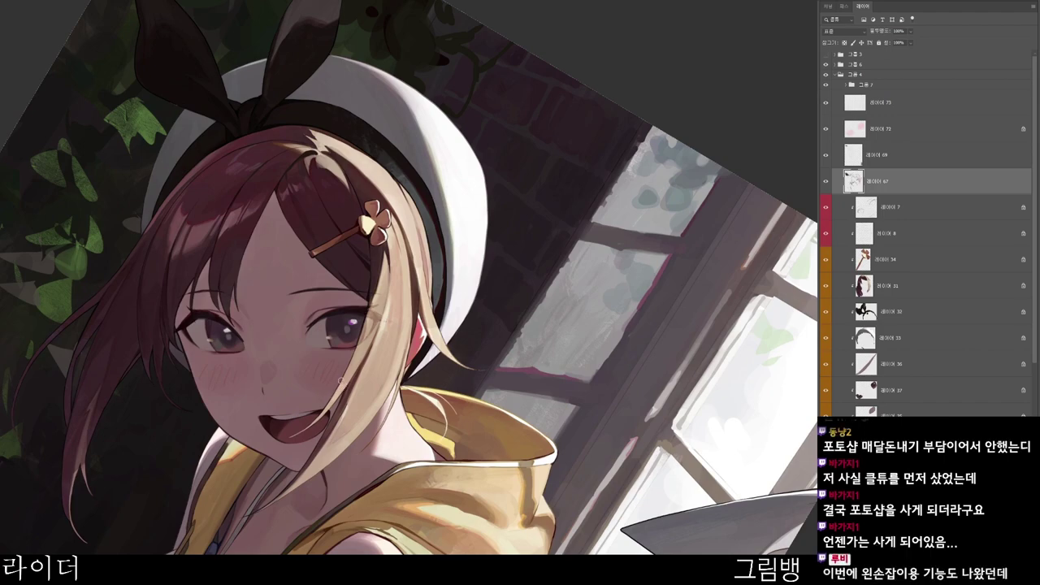
- Sample the tone beside the eye and refine the inner strands and thin tips of the blond side hair
left_click_drag(472, 451, 477, 321)
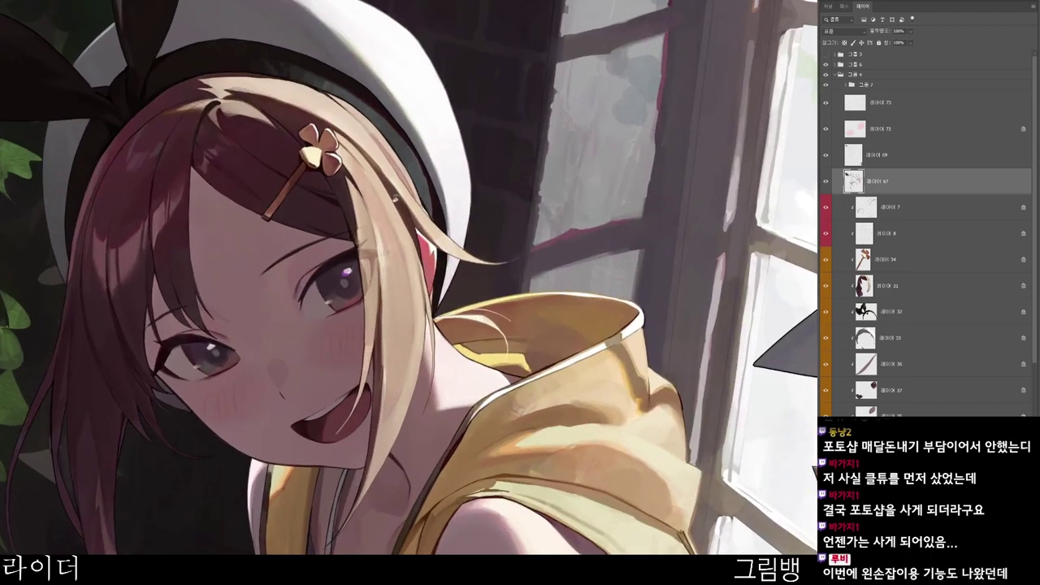
left_click_drag(362, 314, 365, 318)
left_click_drag(451, 261, 417, 250)
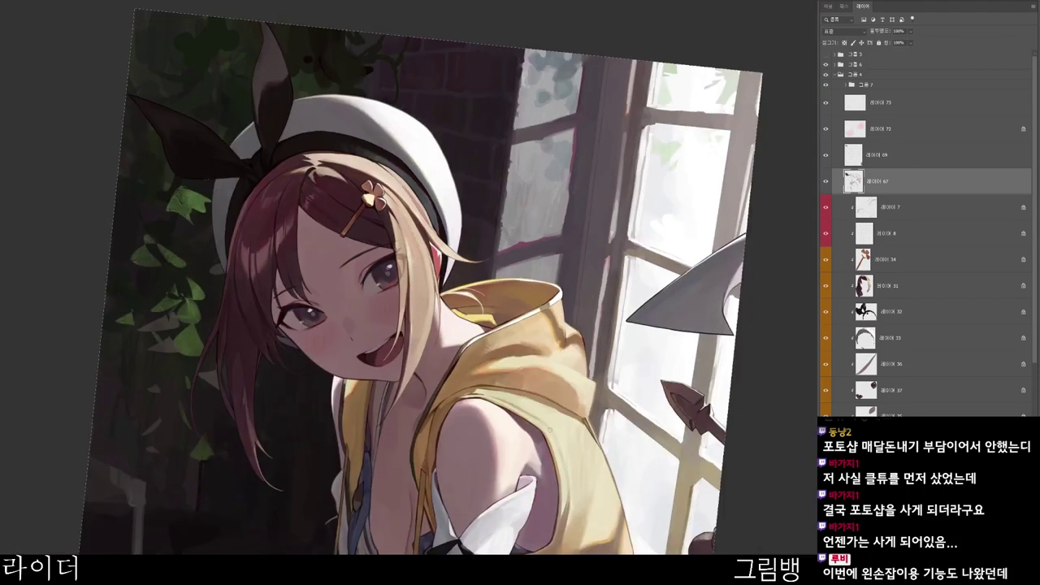
left_click_drag(549, 429, 397, 484)
left_click_drag(353, 304, 413, 296)
left_click(407, 320, "alt")
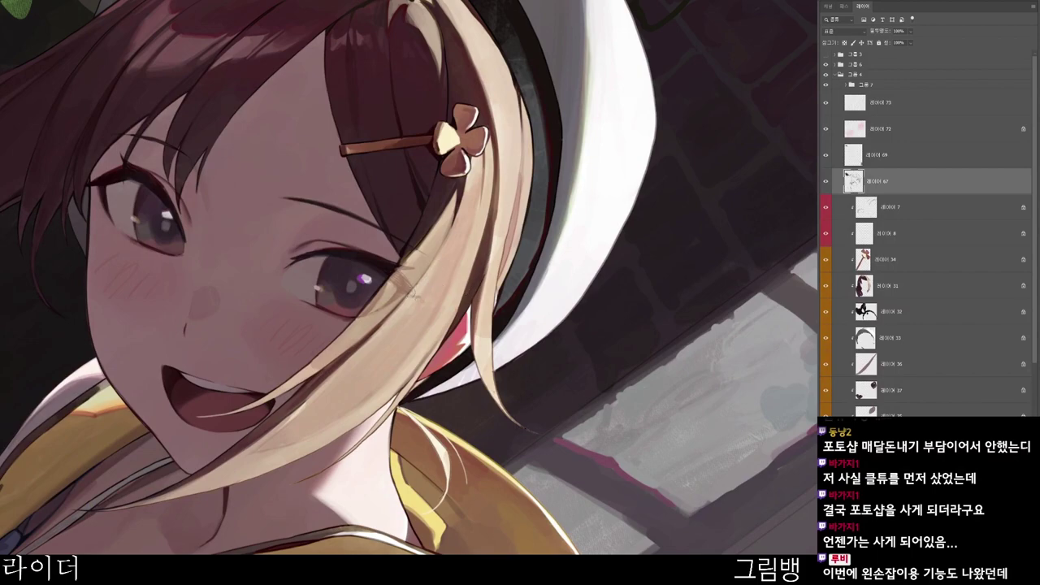
left_click_drag(471, 281, 439, 278)
left_click_drag(516, 424, 573, 231)
left_click_drag(538, 225, 462, 105)
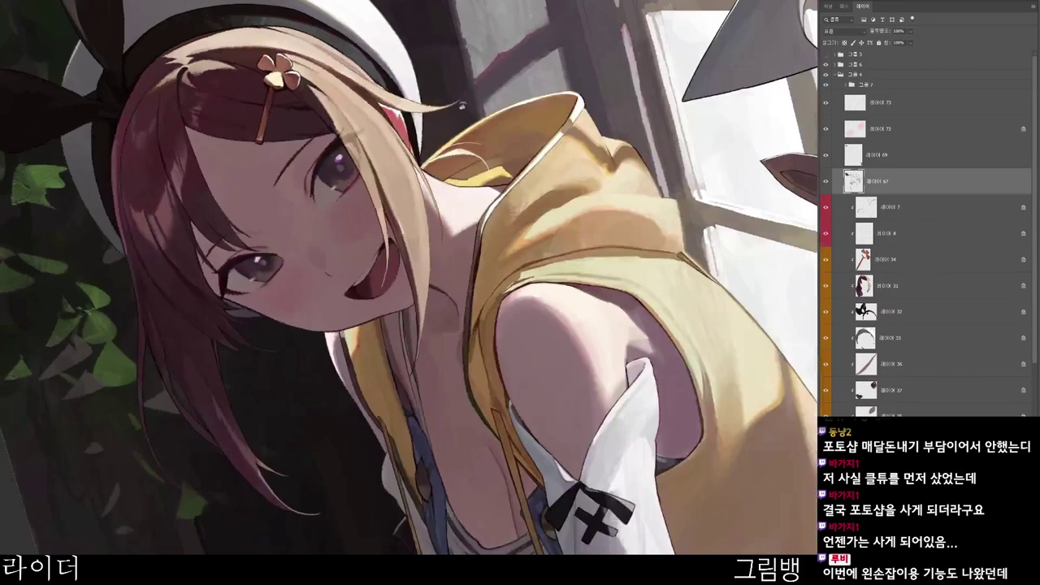
left_click_drag(393, 186, 425, 192)
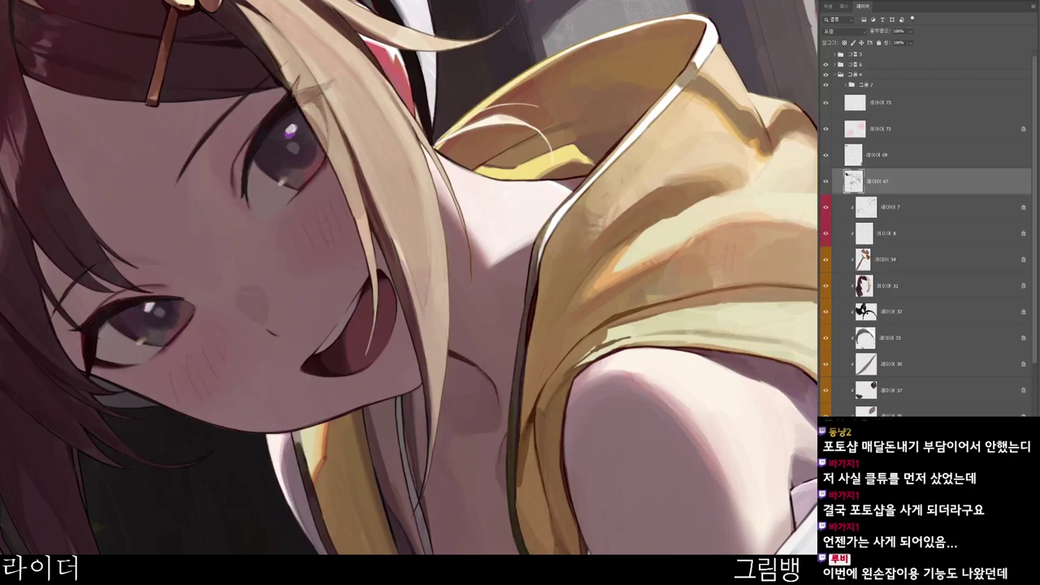
left_click_drag(431, 86, 394, 88)
left_click_drag(577, 362, 514, 415)
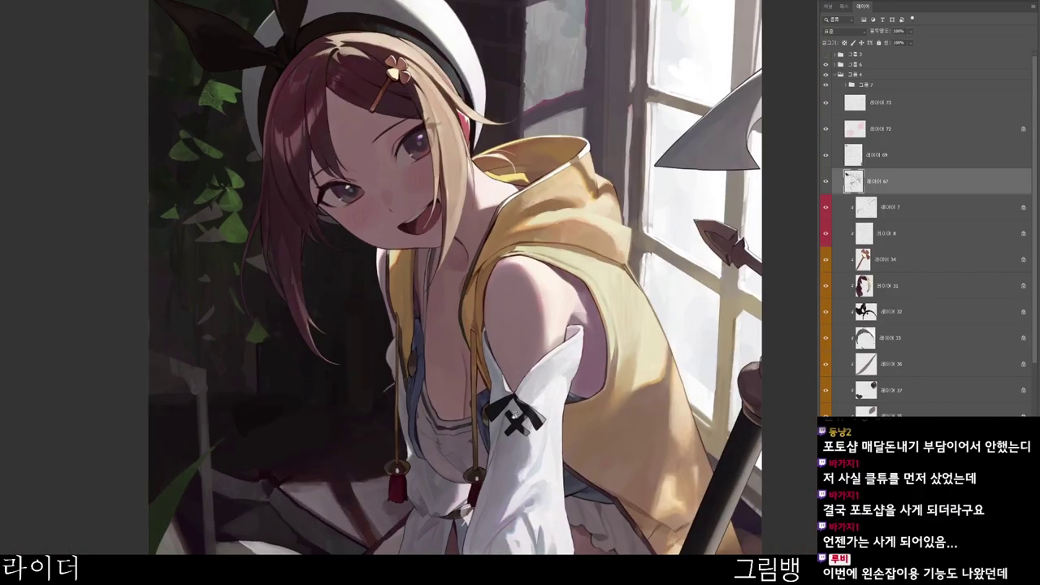
left_click_drag(469, 290, 511, 288)
left_click_drag(562, 267, 422, 413)
- Set the brush to a more saturated reddish brown and touch up the strands between the blond lock and neck
key("n")
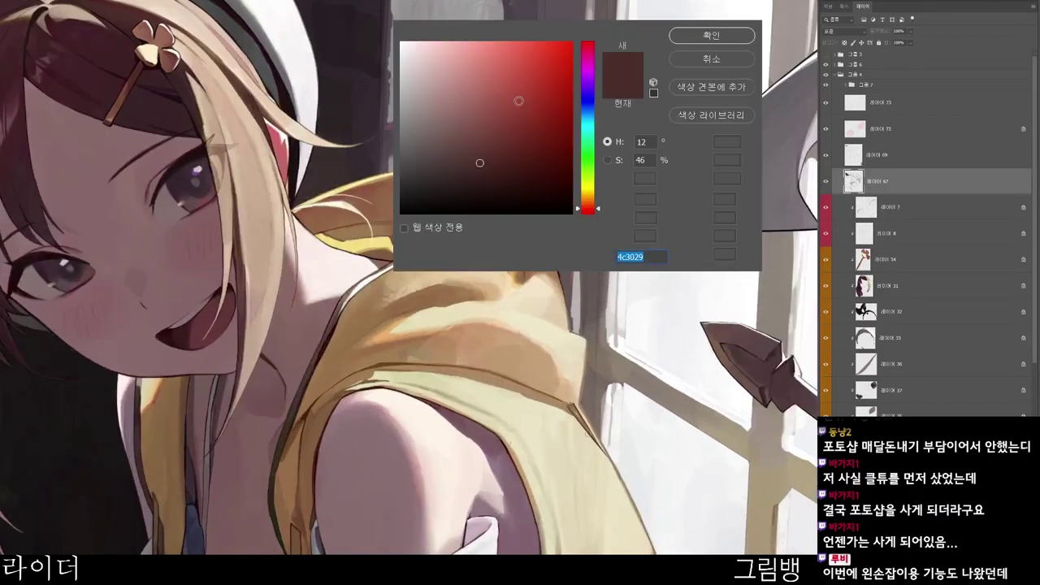
left_click(522, 165)
left_click(731, 31)
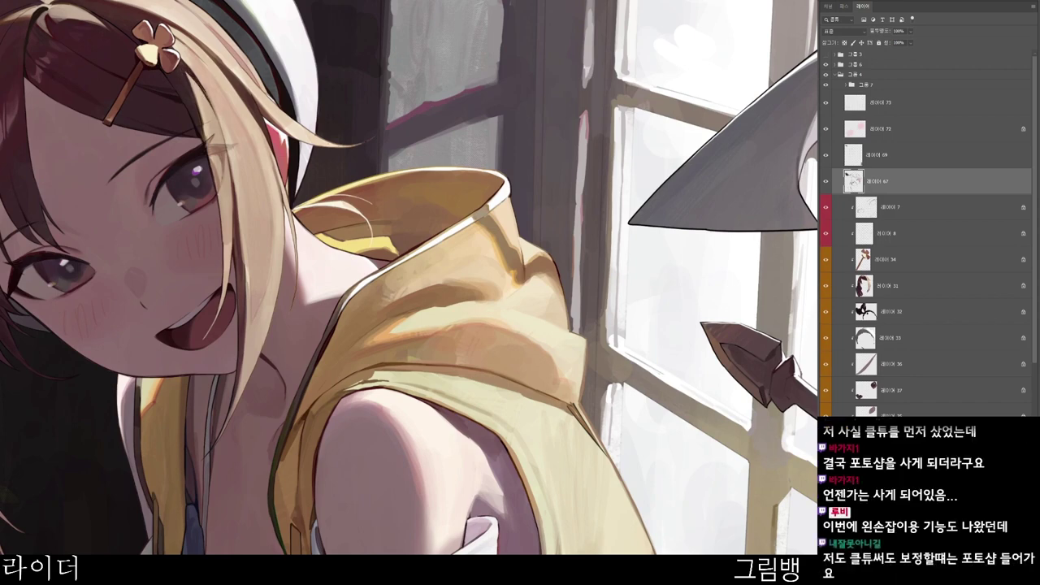
left_click_drag(268, 87, 307, 158)
left_click_drag(317, 248, 343, 250)
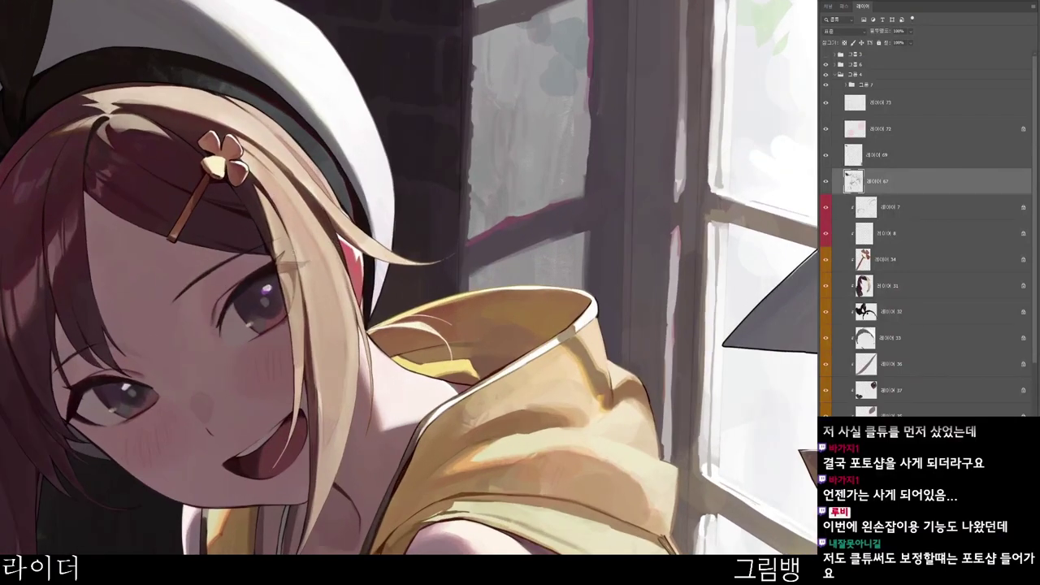
key("ctrl+0")
left_click_drag(365, 176, 317, 177)
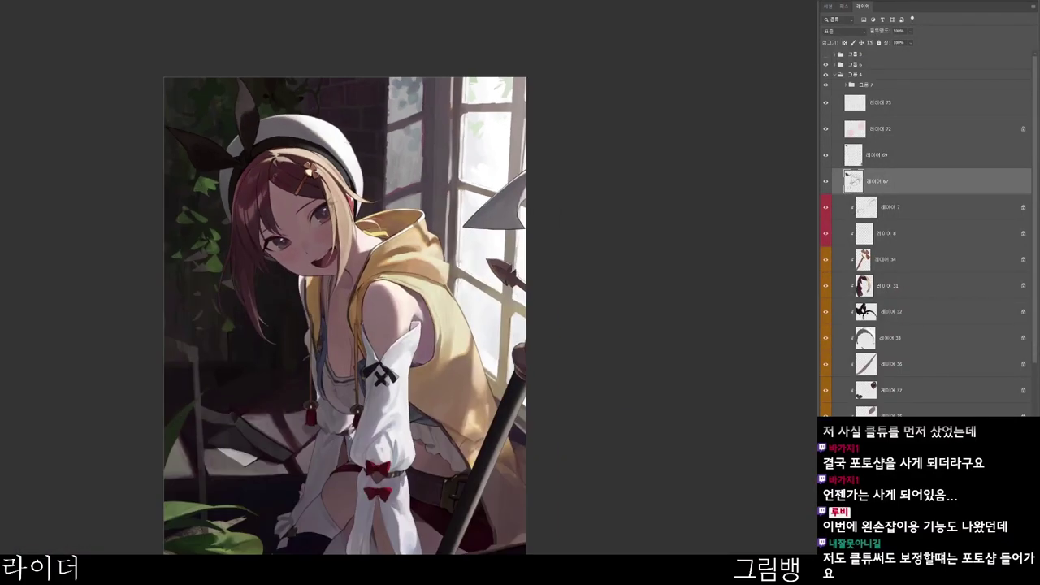
left_click_drag(521, 268, 320, 545)
key("Escape")
left_click_drag(328, 256, 358, 257)
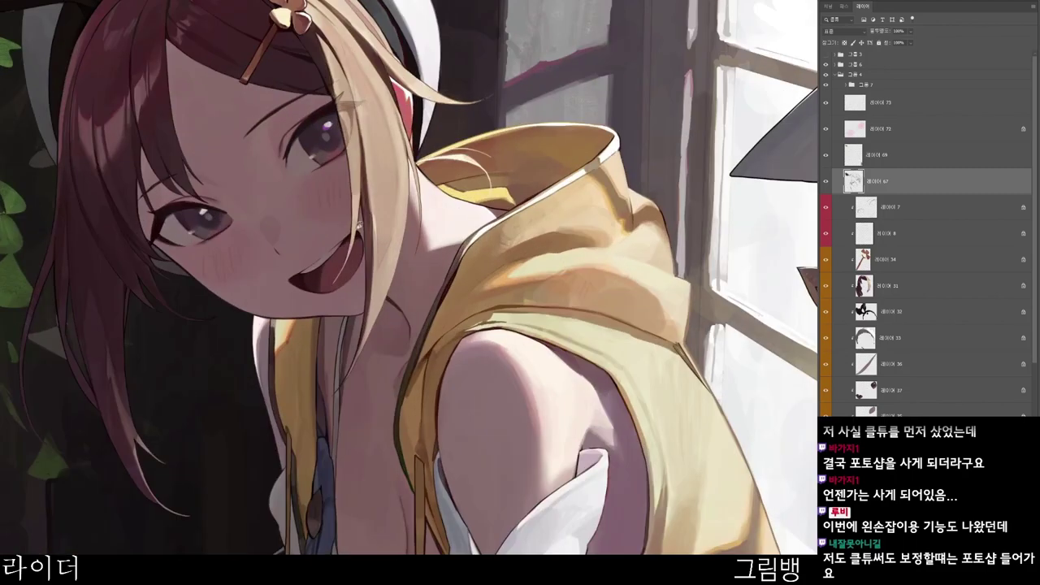
- Set the brush colour to very dark red-brown #240b05 and strengthen the upper eyelid line of the eye beside the blond lock
left_click_drag(307, 216, 465, 363)
key("n")
left_click(546, 189)
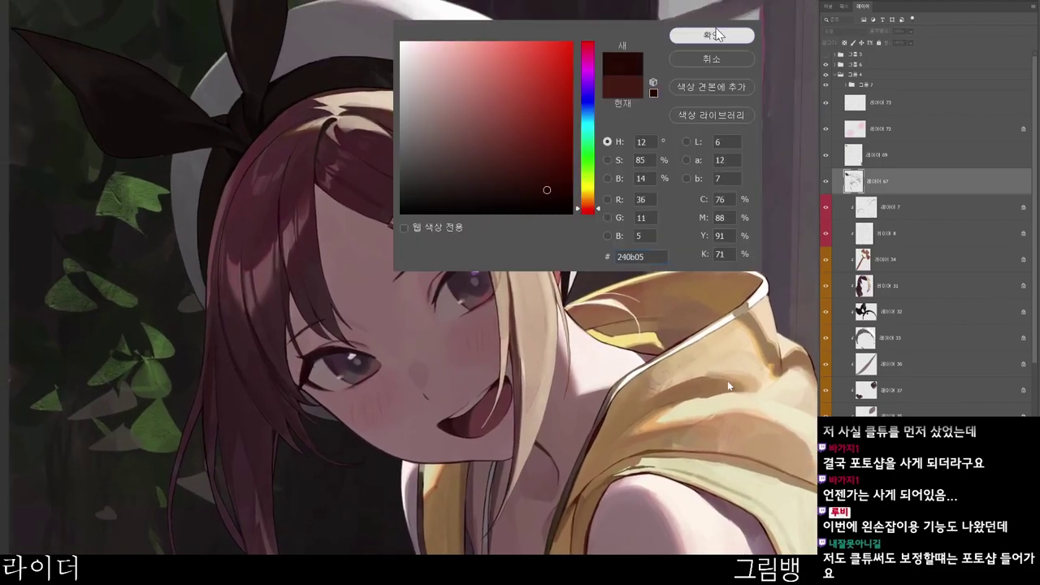
left_click(717, 36)
left_click_drag(439, 320, 454, 311)
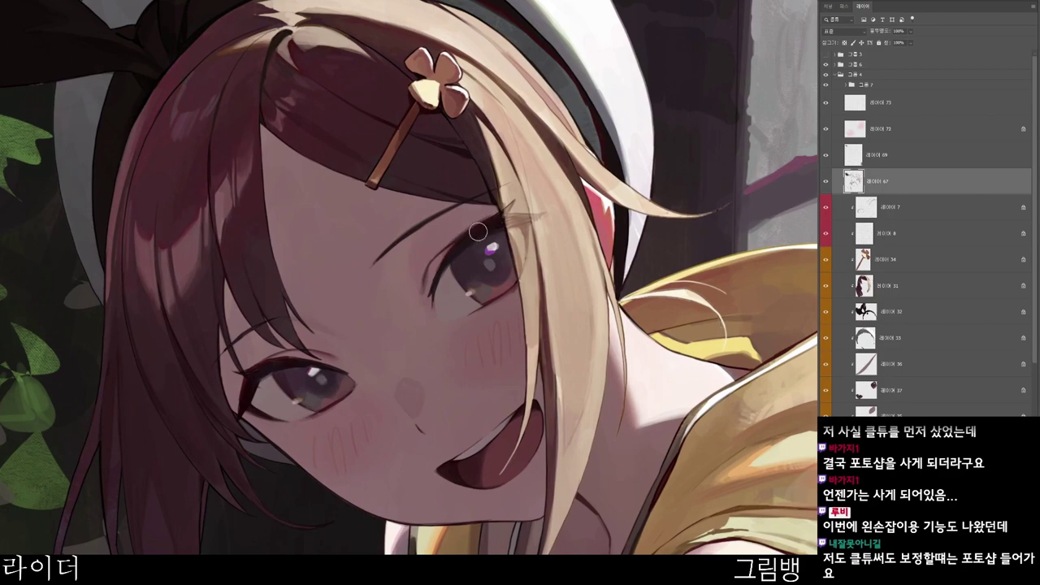
left_click_drag(495, 217, 464, 236)
left_click_drag(416, 286, 432, 267)
scroll(415, 265, "down", 4)
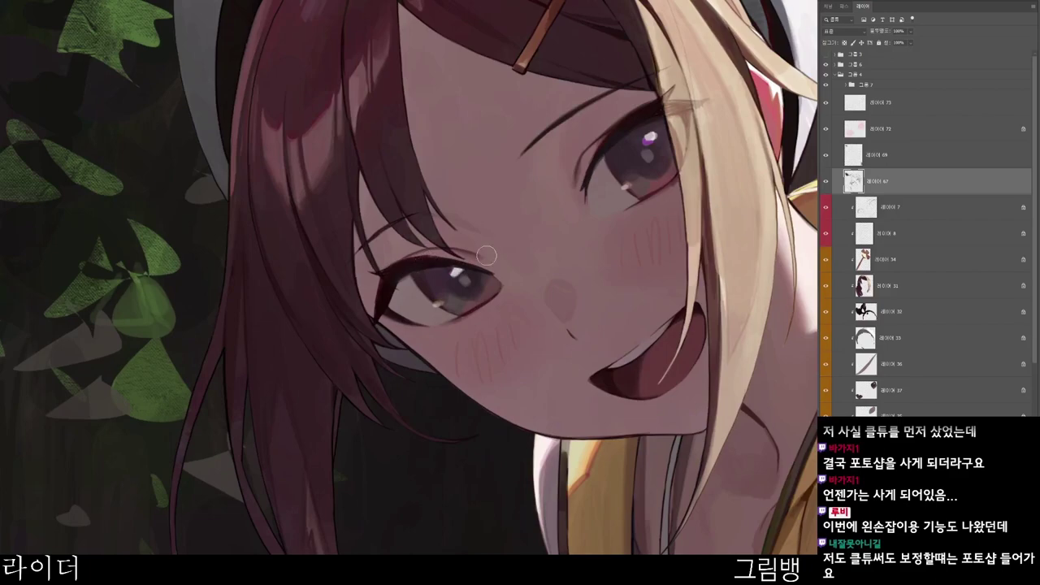
scroll(551, 511, "down", 2)
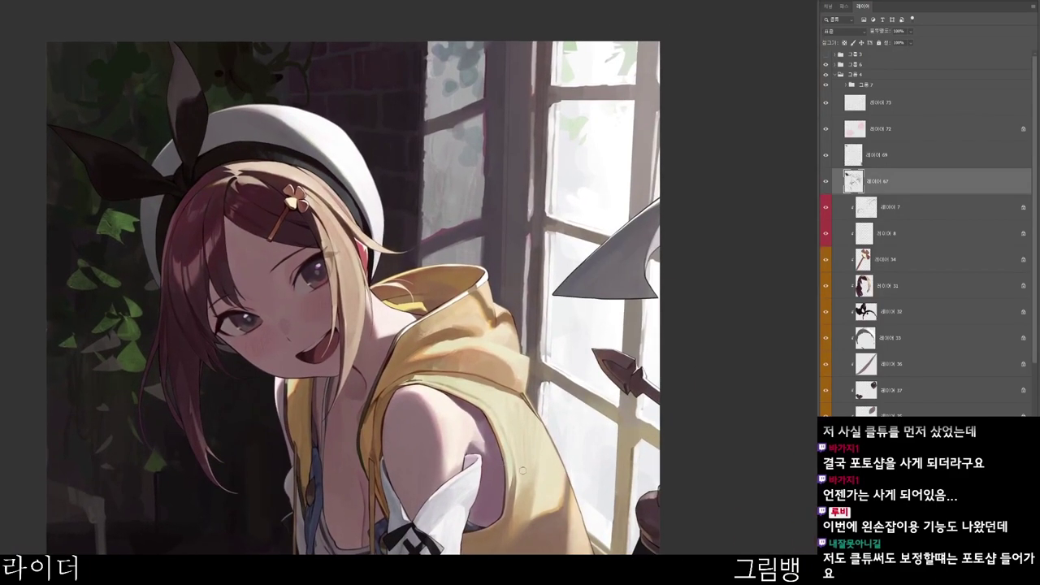
- Switch to the layer at the dark area beside the hanging side hair and set the brush colour to near-black #110b0b
left_click_drag(699, 453, 650, 536)
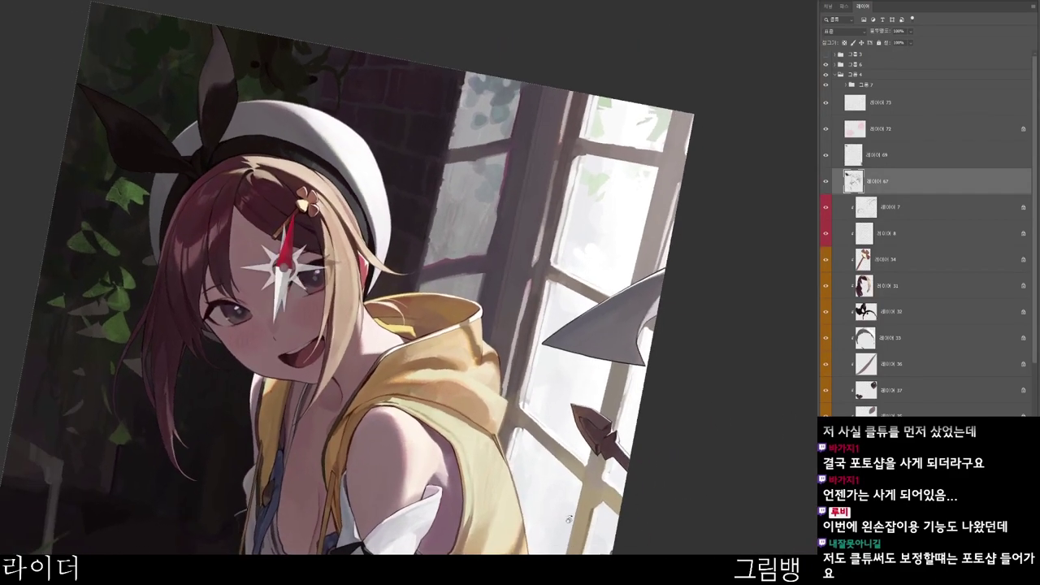
left_click_drag(586, 528, 661, 374)
left_click_drag(634, 487, 623, 480)
left_click_drag(624, 530, 675, 364)
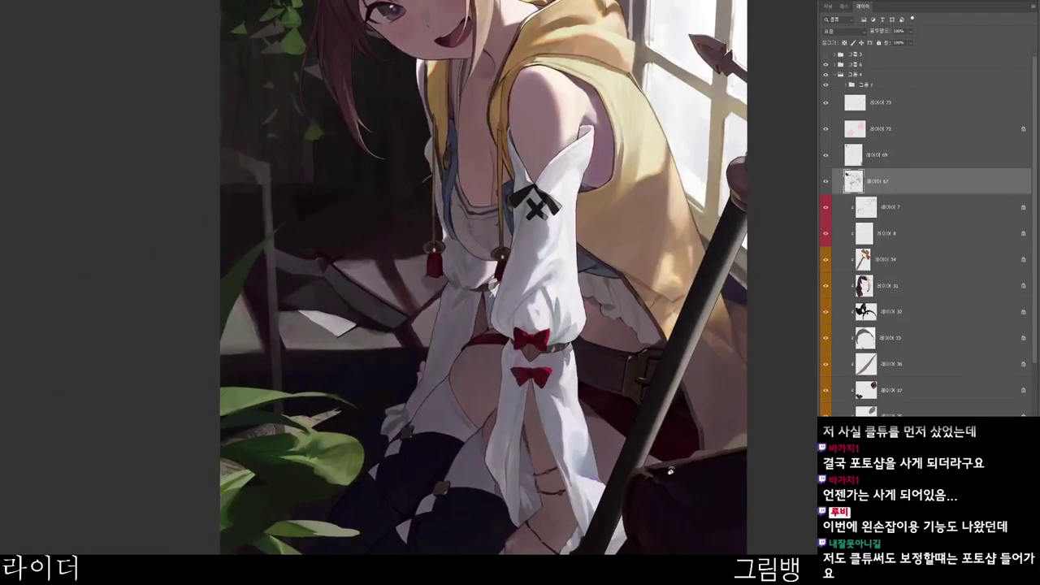
left_click(304, 192, "ctrl")
key("n")
left_click(460, 203)
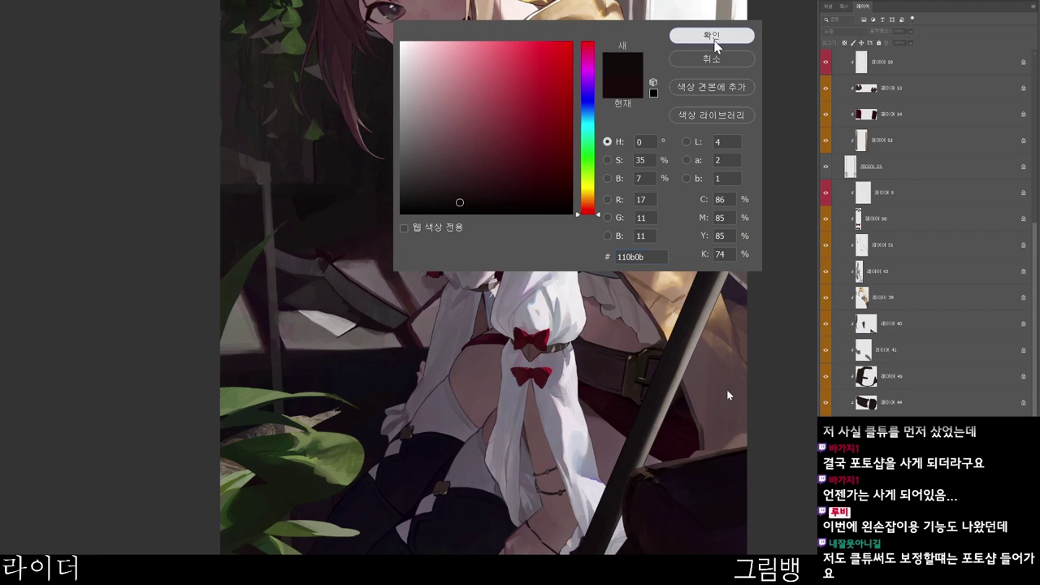
left_click(713, 39)
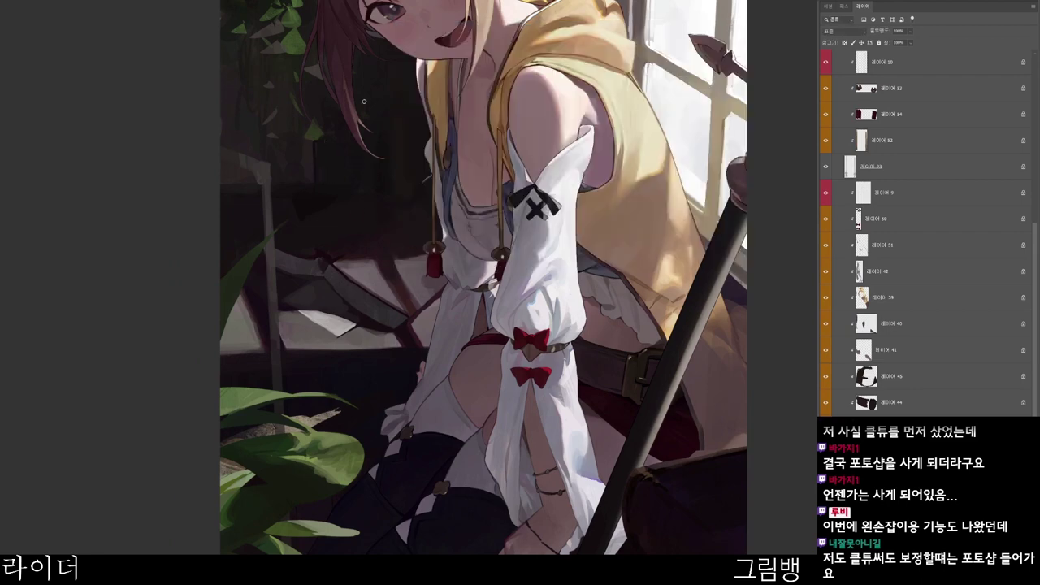
- Paint along the upper bar of the grey metal railing in the dark background beside the girl
left_click_drag(251, 157, 298, 154)
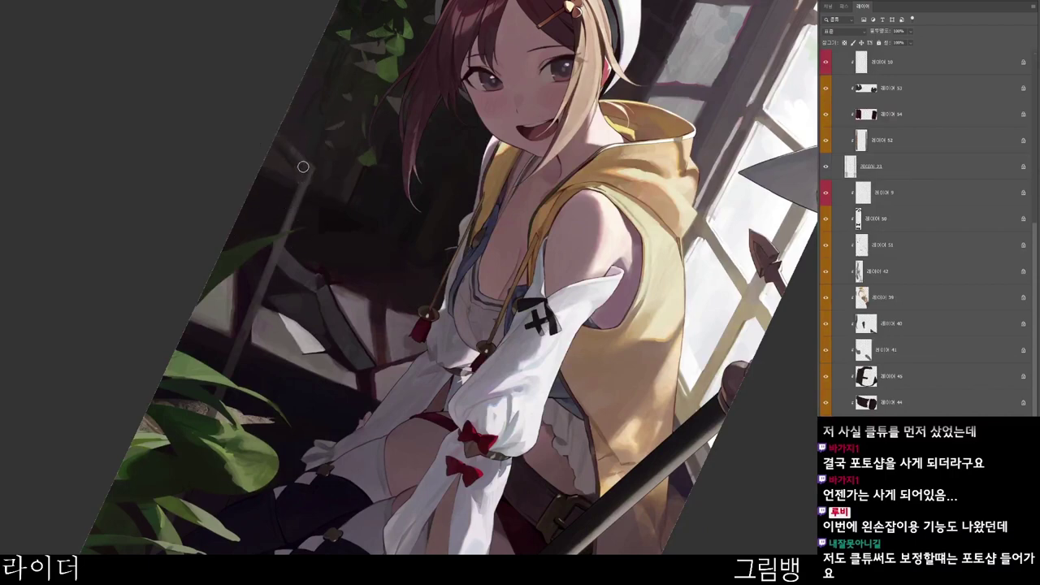
scroll(377, 173, "down", 5)
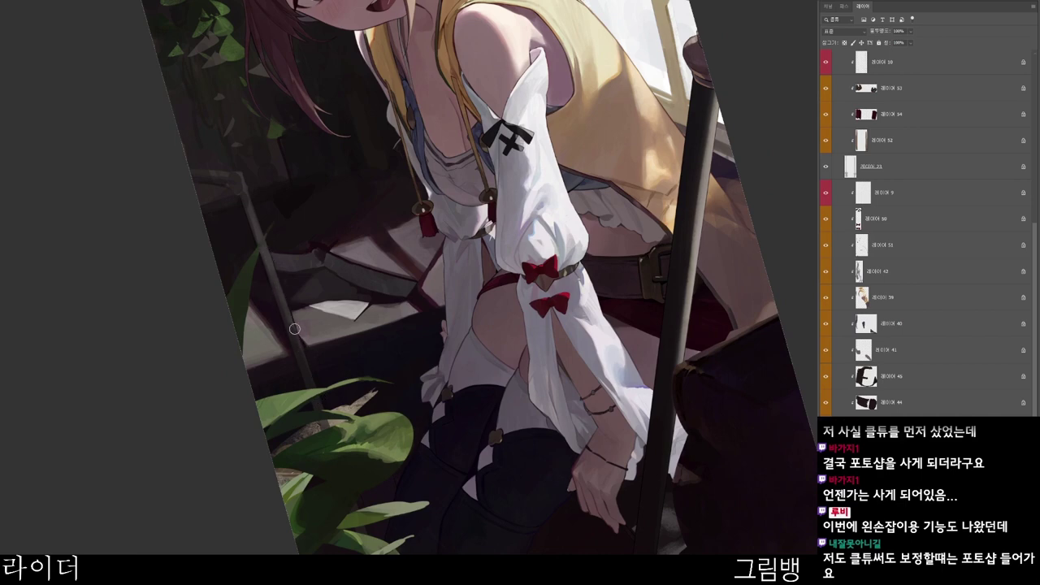
key("ctrl+minus")
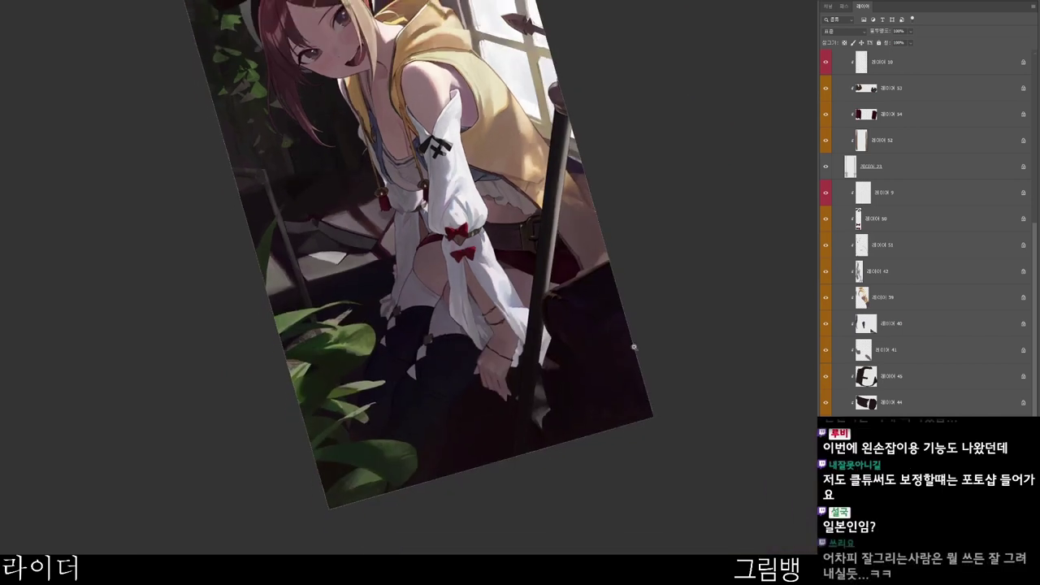
key("r")
left_click_drag(531, 536, 420, 553)
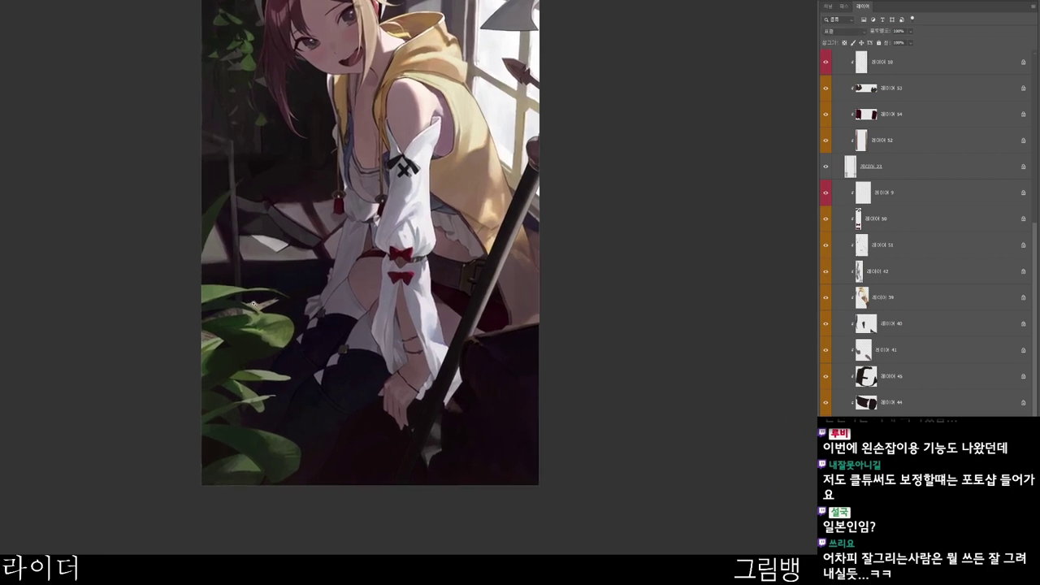
scroll(254, 303, "up", 2)
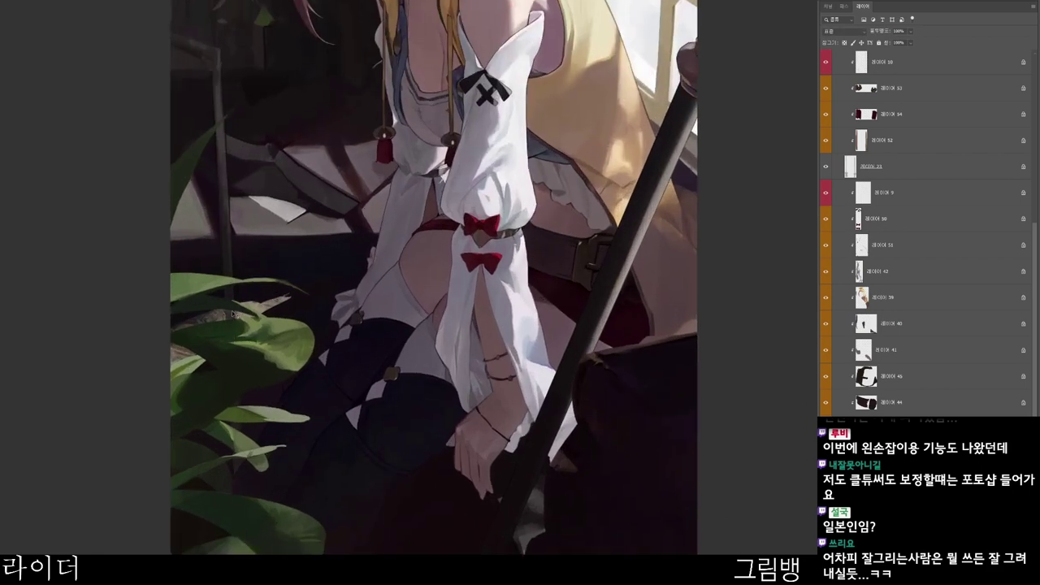
- Select the layer of the dry leaf and erase along its pale tip beside the green plant
left_click(254, 328, "ctrl")
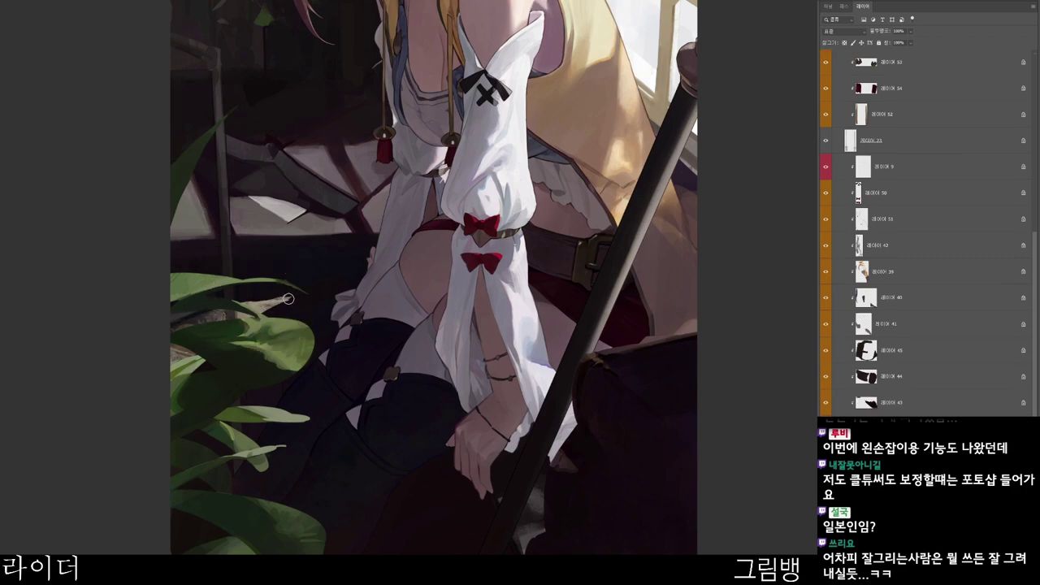
key("e")
mouse_move(256, 296)
left_mouse_down()
mouse_move(321, 294)
mouse_move(246, 296)
mouse_move(320, 284)
mouse_move(245, 289)
mouse_move(323, 284)
mouse_move(242, 296)
mouse_move(322, 290)
mouse_move(266, 290)
mouse_move(306, 290)
left_mouse_up()
scroll(337, 309, "down", 3)
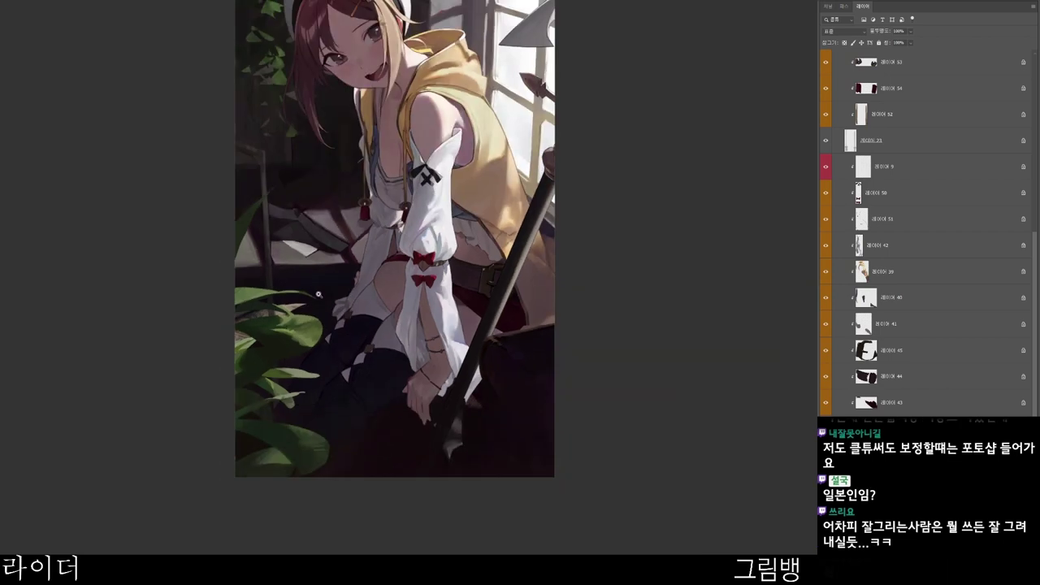
- Set the paint colour to dark brown #503d26 and paint the tip of the dry leaf above the large green leaf
left_click(492, 160)
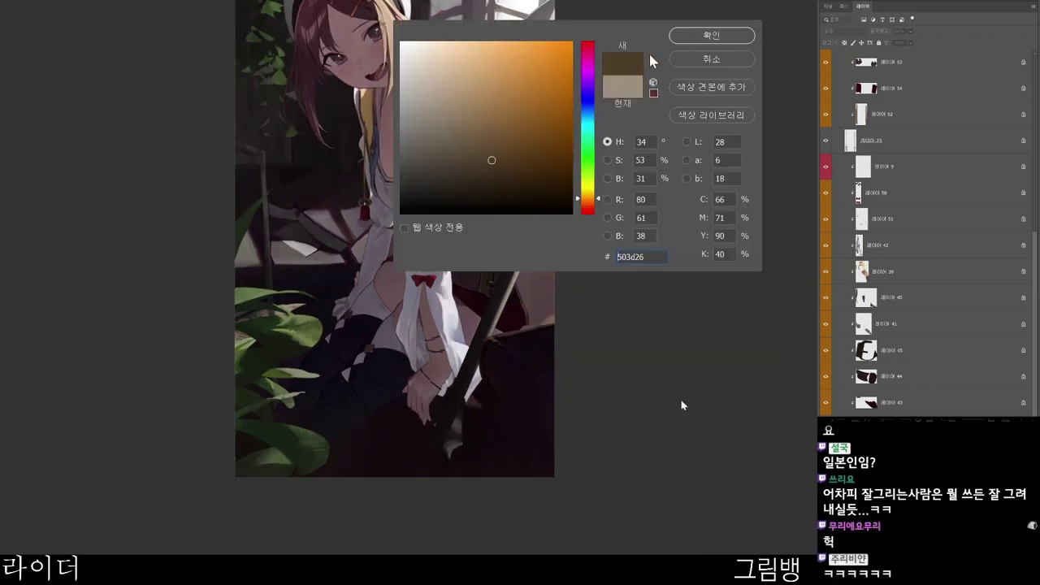
left_click(711, 35)
scroll(362, 290, "up", 3)
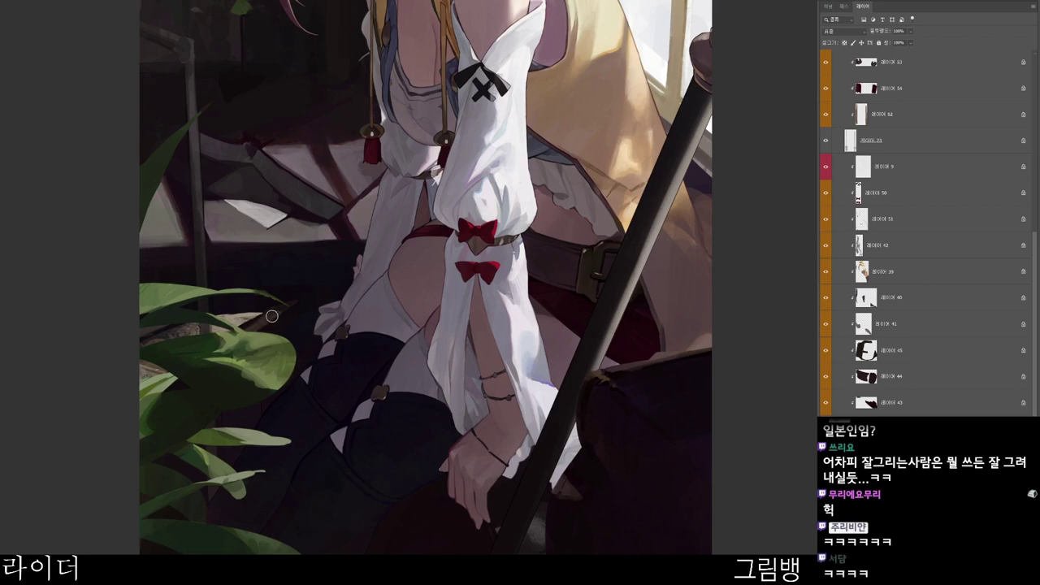
left_click_drag(273, 313, 307, 297)
scroll(292, 345, "down", 2)
scroll(251, 416, "down", 1)
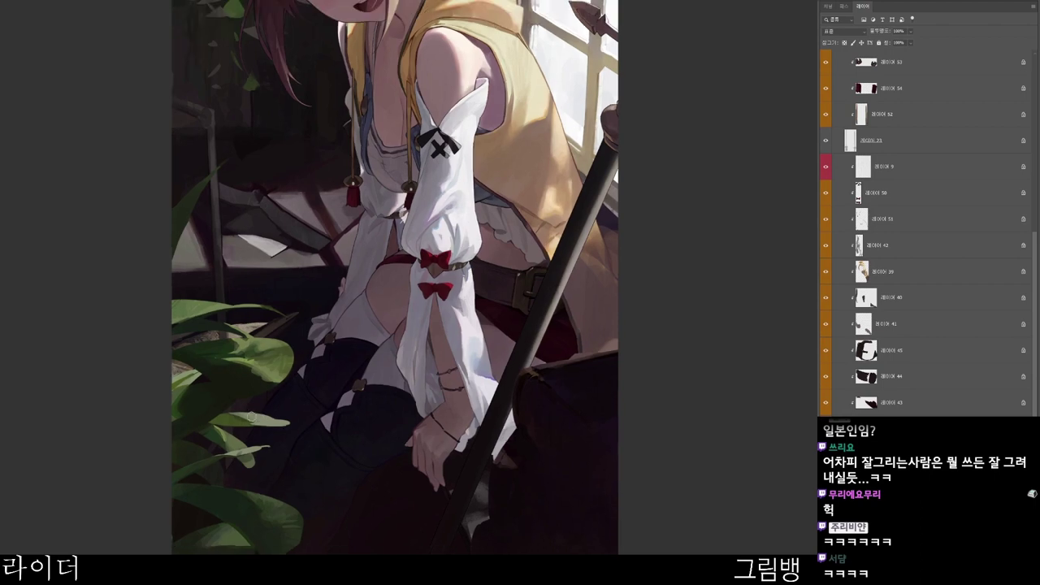
scroll(307, 390, "down", 1)
- Choose a darker, more saturated reddish brown as the paint colour
key("n")
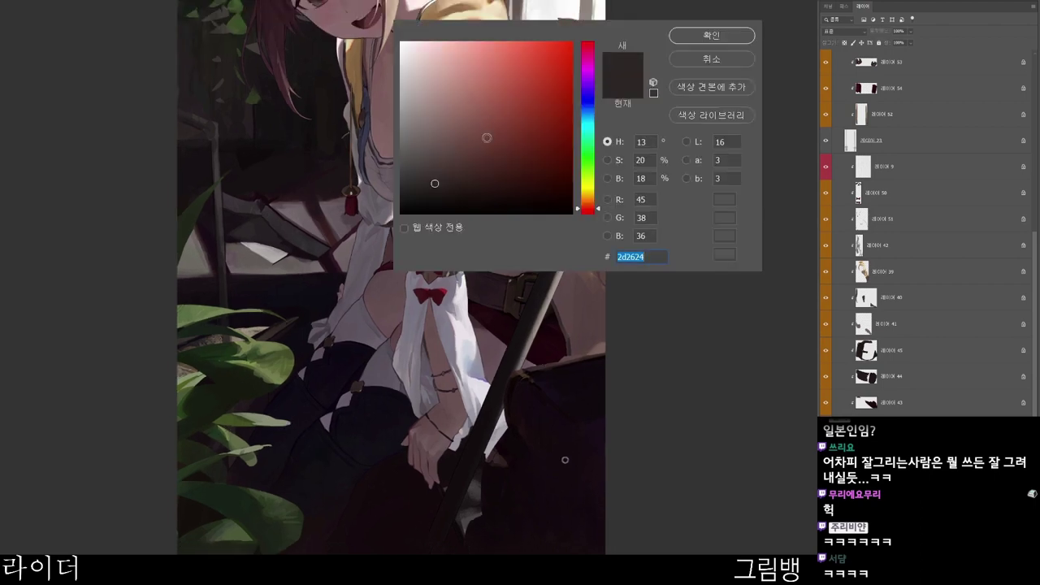
left_click(511, 196)
left_click(714, 36)
key("Return")
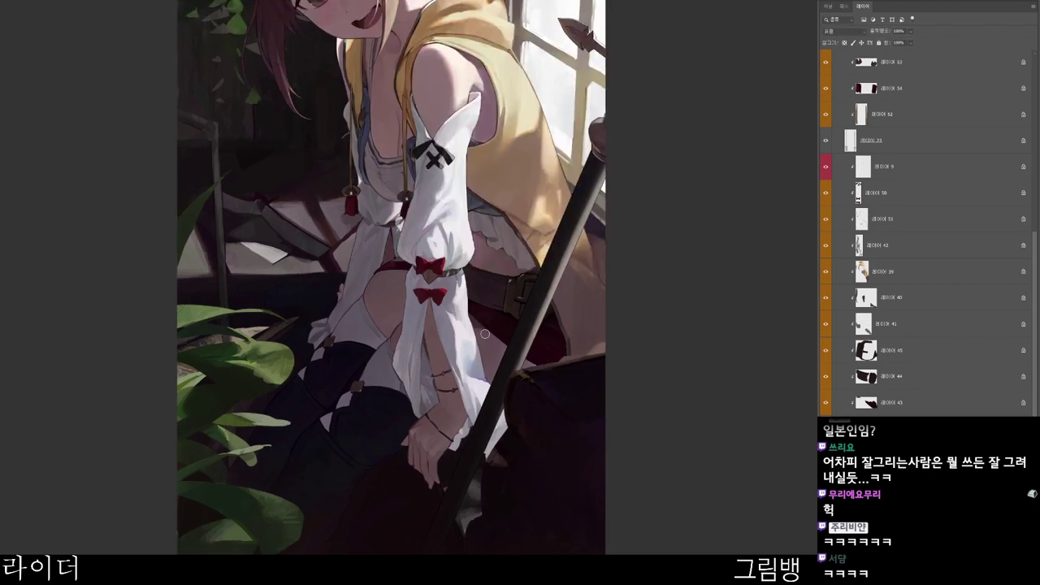
left_click_drag(368, 447, 353, 584)
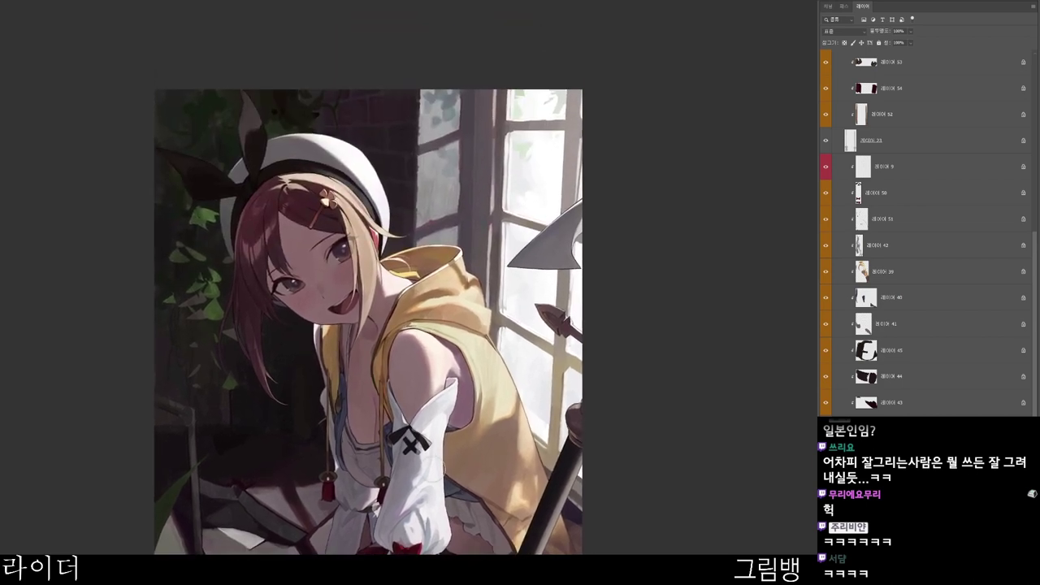
left_click_drag(432, 480, 481, 421)
scroll(439, 477, "down", 2)
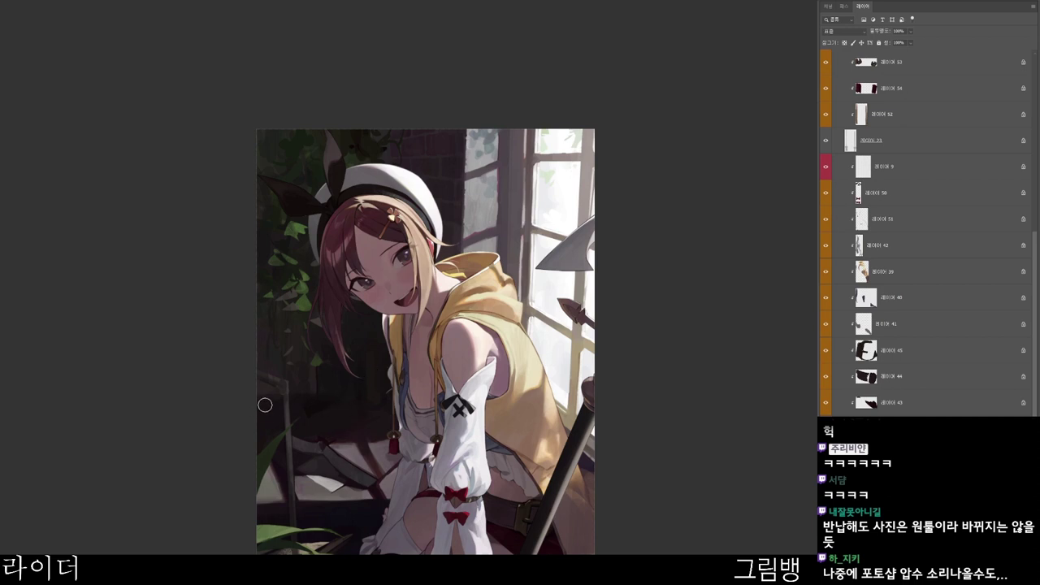
- Set the paint colour to the near-black #171314
key("n")
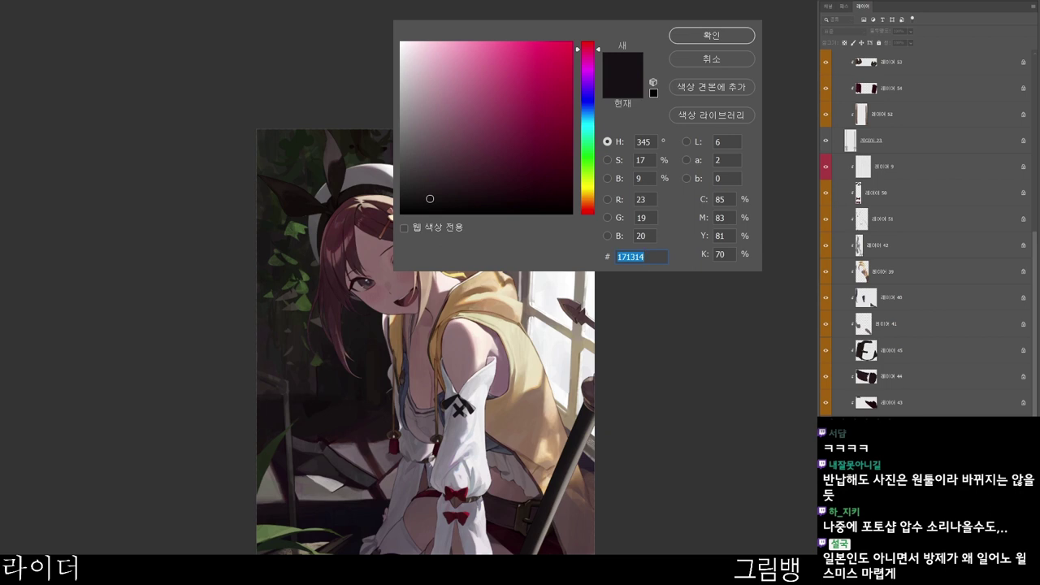
key("Escape")
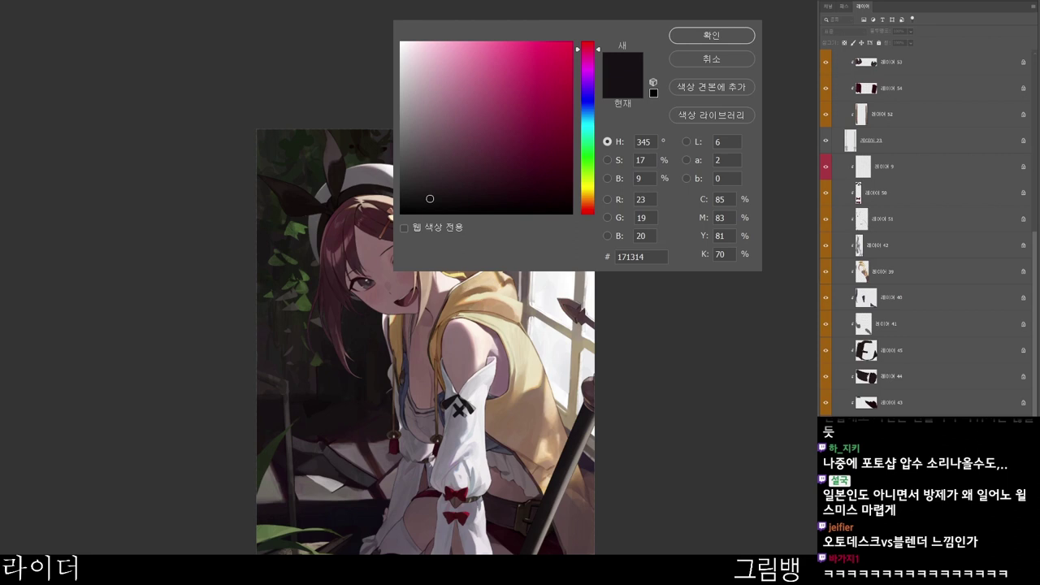
left_click(709, 39)
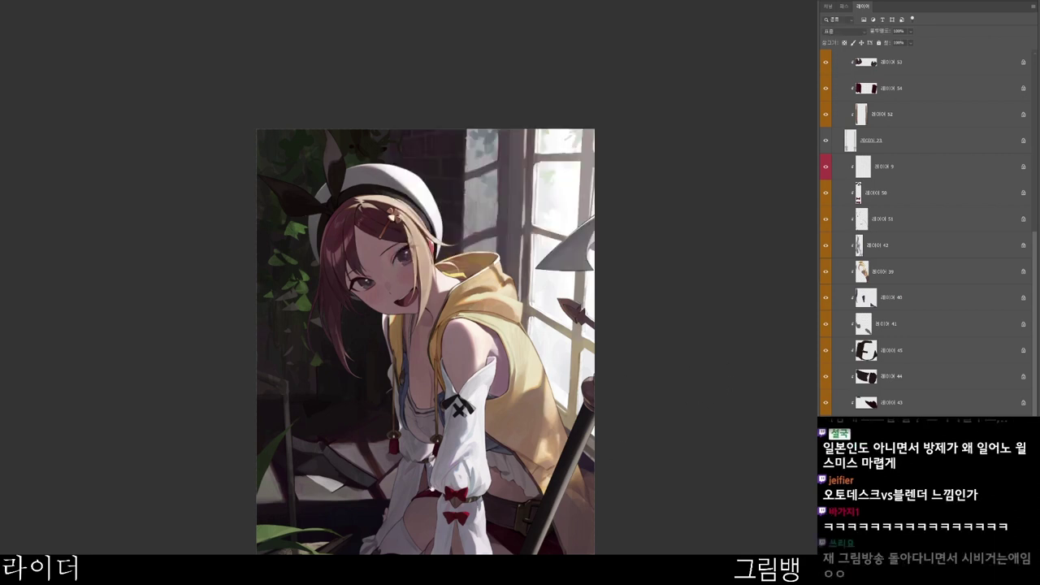
left_click_drag(438, 513, 421, 396)
left_click_drag(381, 465, 392, 395)
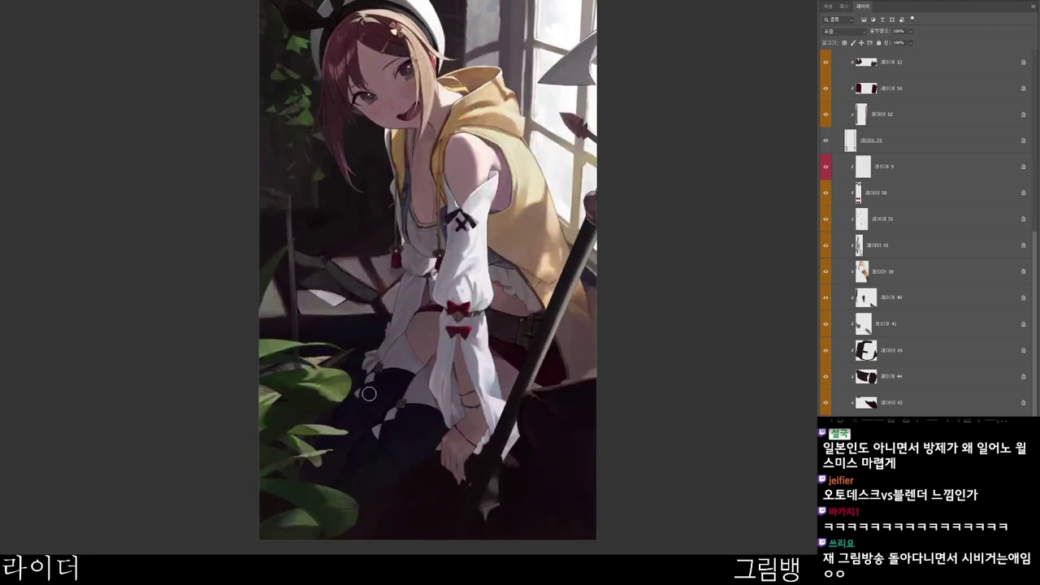
- Set the paint colour to the deeper black #0f0b0c
scroll(357, 392, "up", 2)
scroll(314, 347, "down", 5)
scroll(318, 317, "up", 5)
left_click_drag(309, 215, 324, 314)
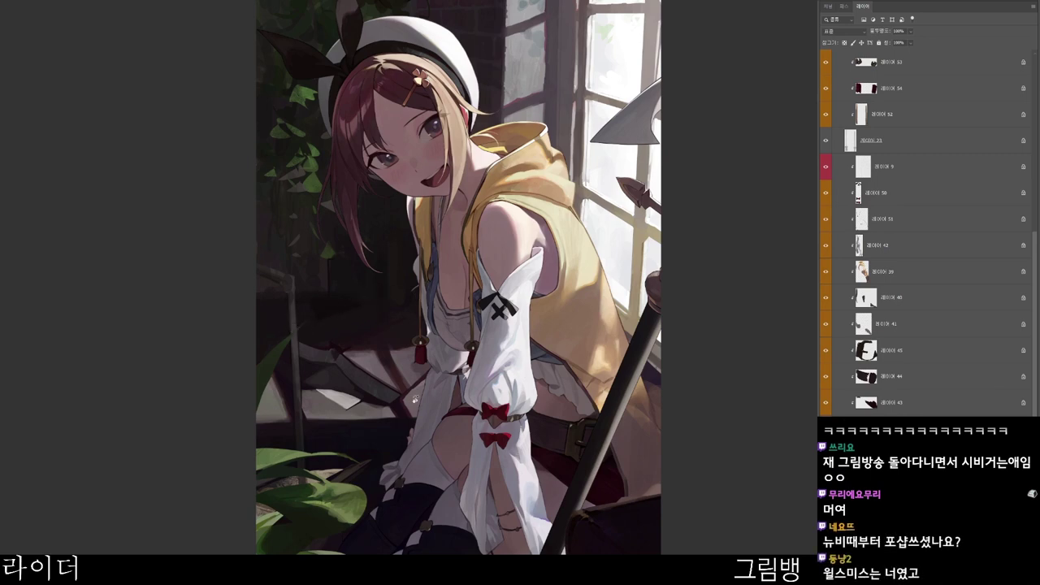
left_click_drag(416, 399, 455, 390)
left_click_drag(452, 392, 449, 313)
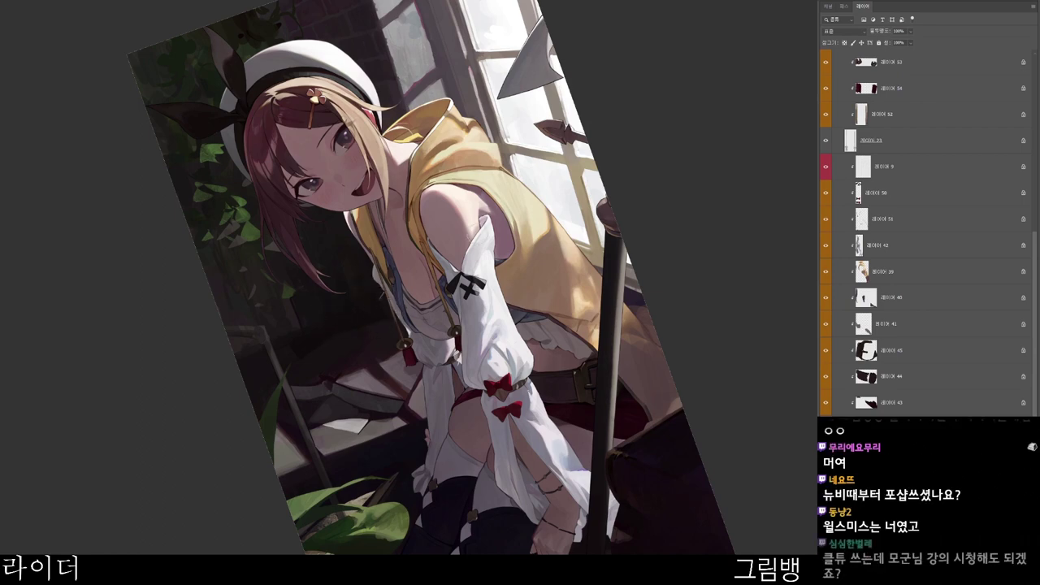
key("r")
left_click_drag(319, 285, 320, 257)
key("Escape")
key("n")
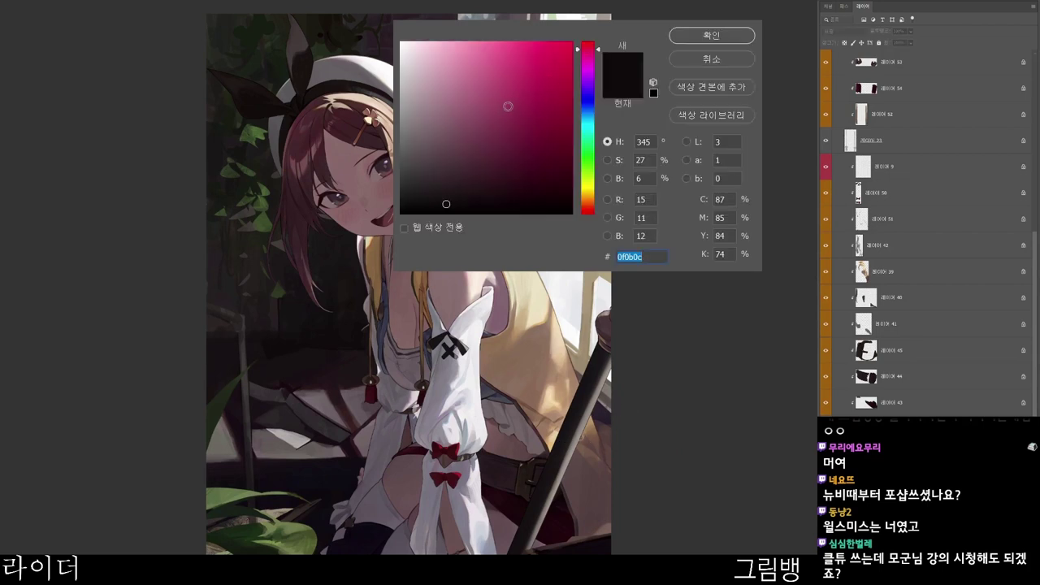
left_click(712, 35)
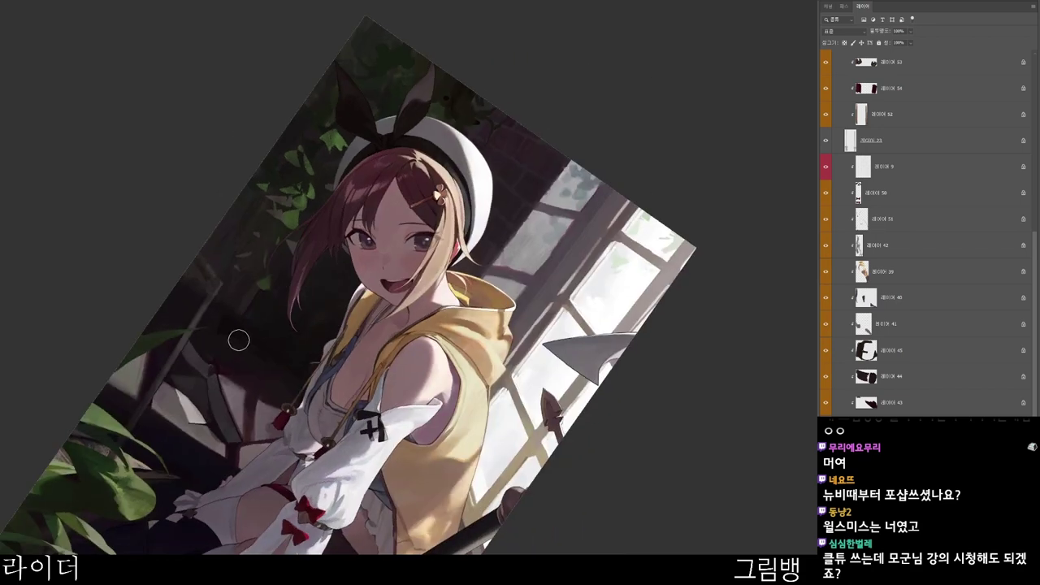
- Sample dark tones from the background around the railing and rework the shadows between the railing and the girl
left_click(262, 345, "alt")
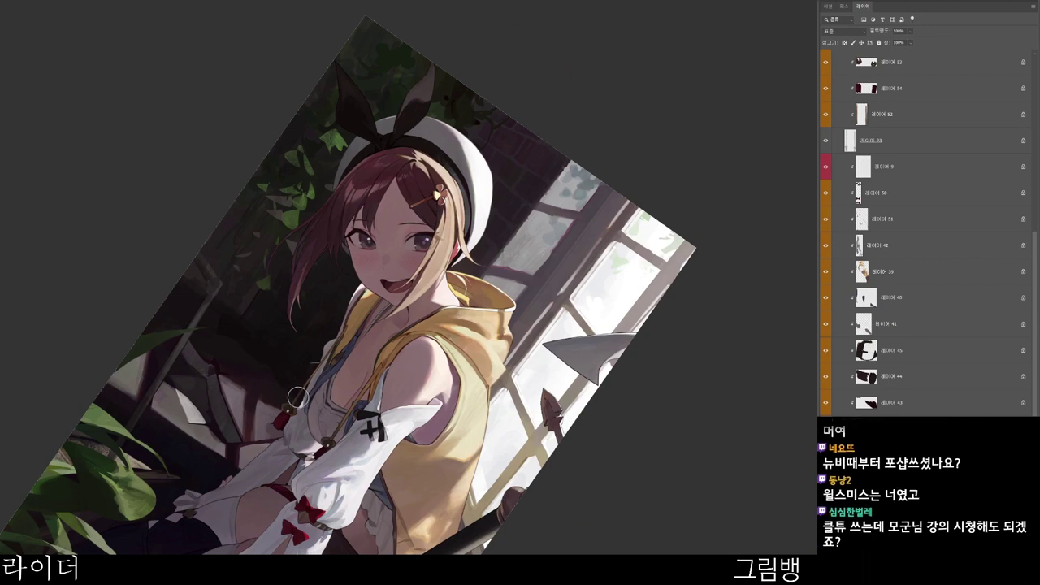
scroll(287, 387, "down", 2)
key("r")
left_click_drag(328, 298, 328, 245)
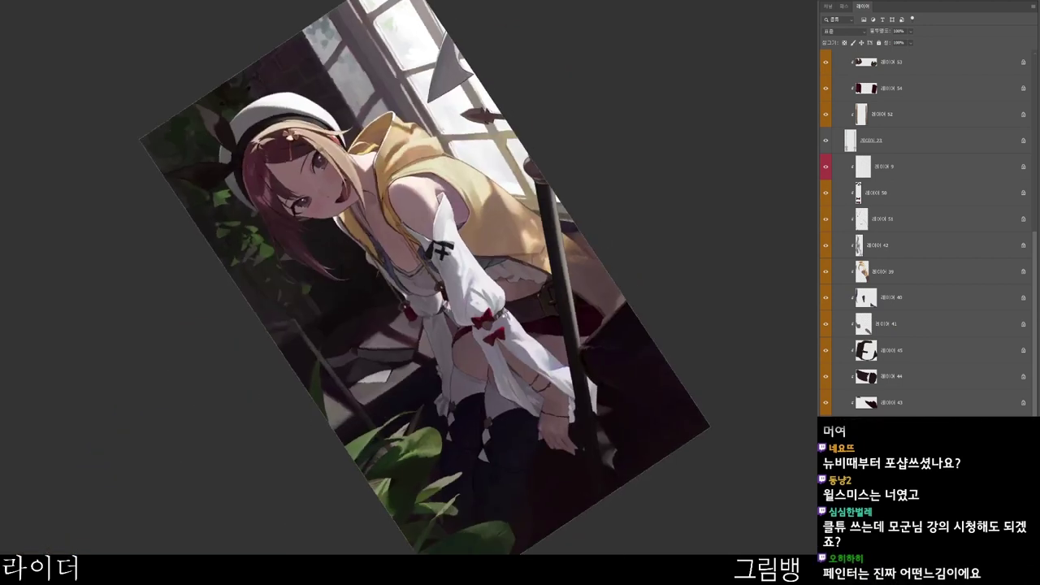
left_click_drag(581, 376, 483, 440)
scroll(492, 403, "up", 2)
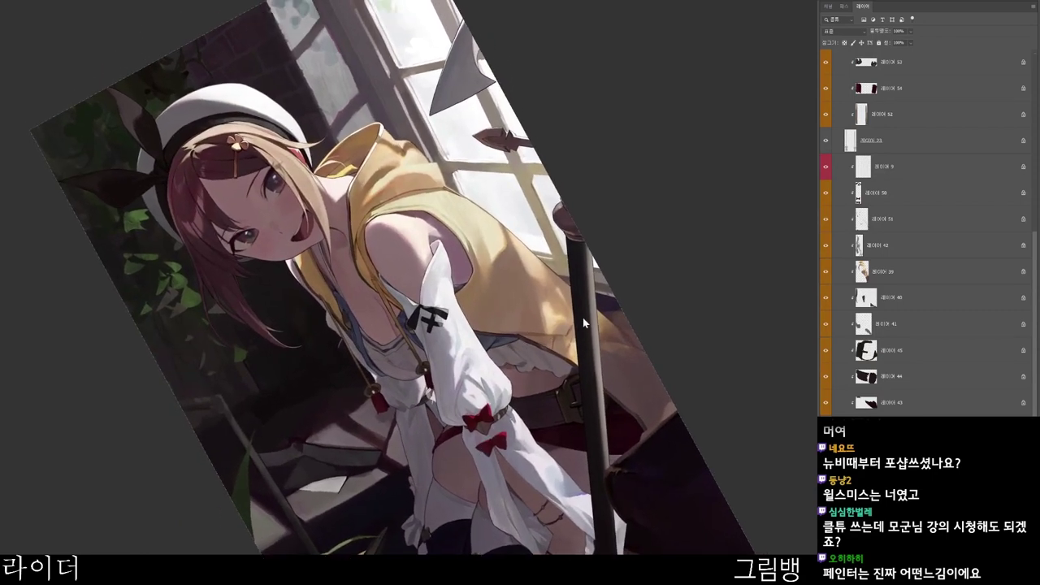
left_click(290, 412, "alt")
left_click_drag(466, 454, 382, 492)
left_click_drag(194, 454, 388, 432)
left_click(383, 444, "alt")
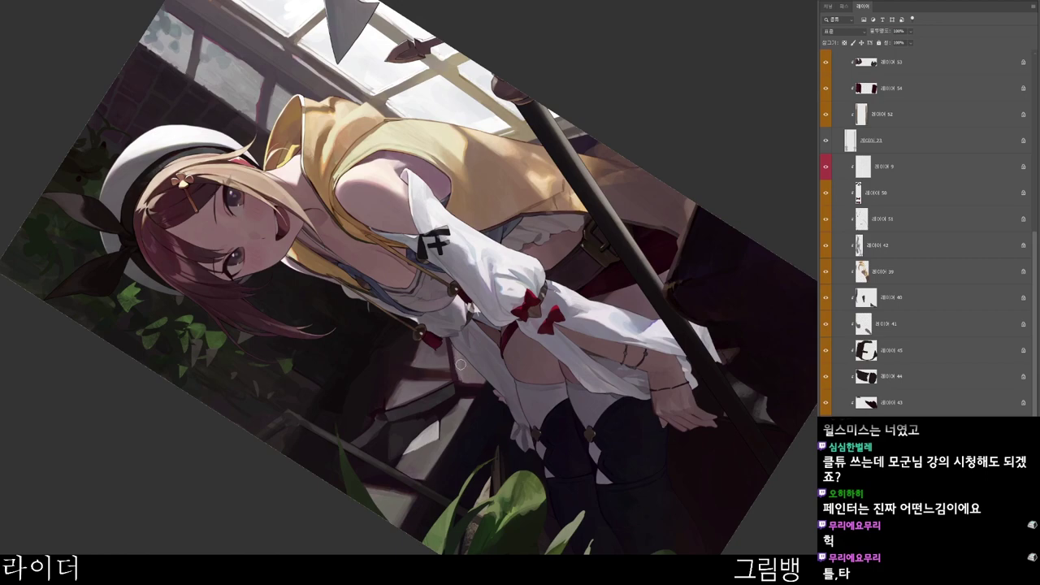
- Touch up the shadow beside the railing and choose a more saturated, very dark crimson as the paint colour
left_click_drag(495, 346, 365, 390)
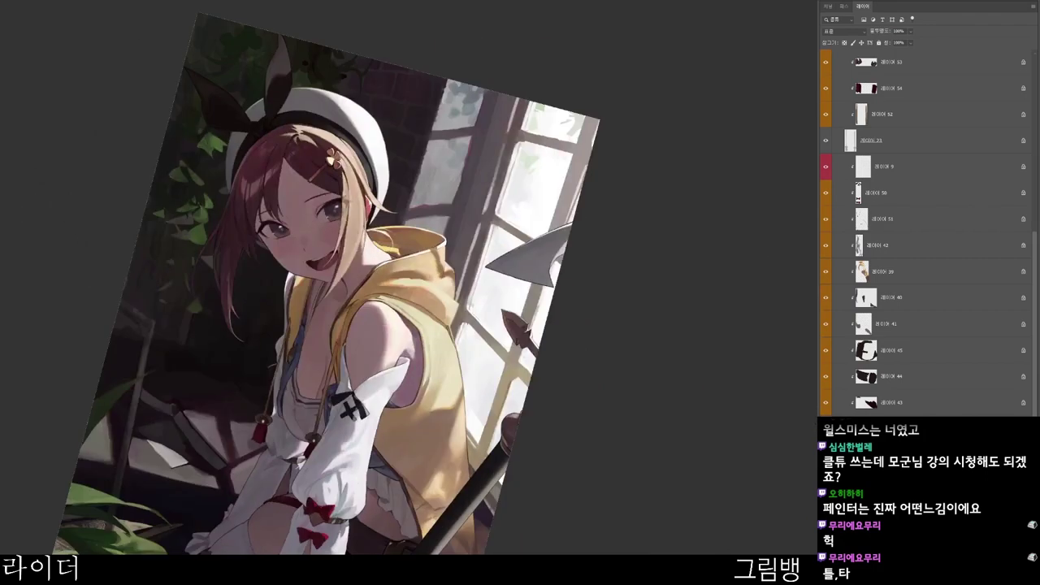
left_click_drag(500, 489, 591, 355)
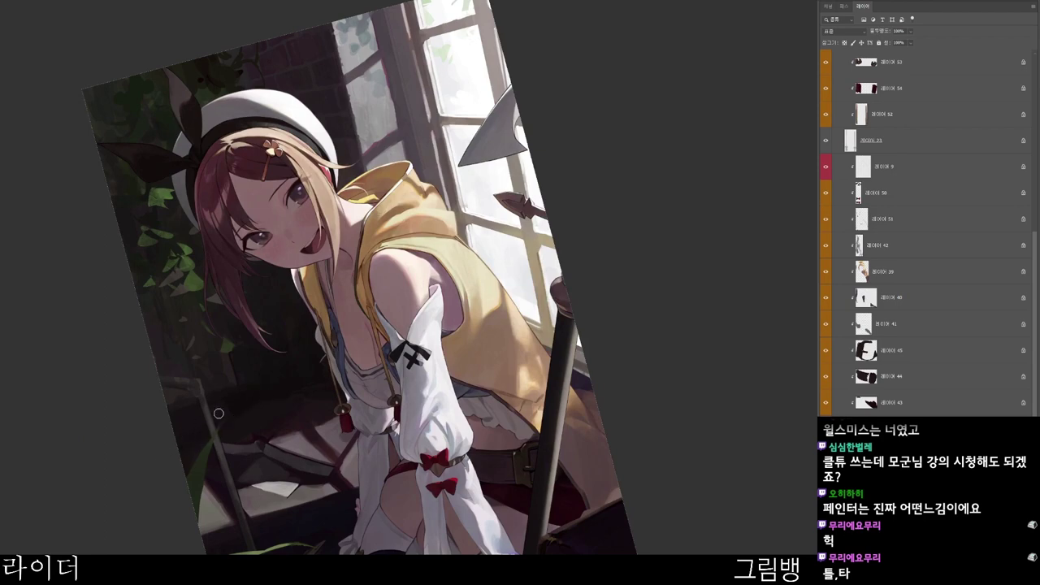
left_click_drag(308, 399, 268, 399)
left_click_drag(529, 450, 444, 518)
key("n")
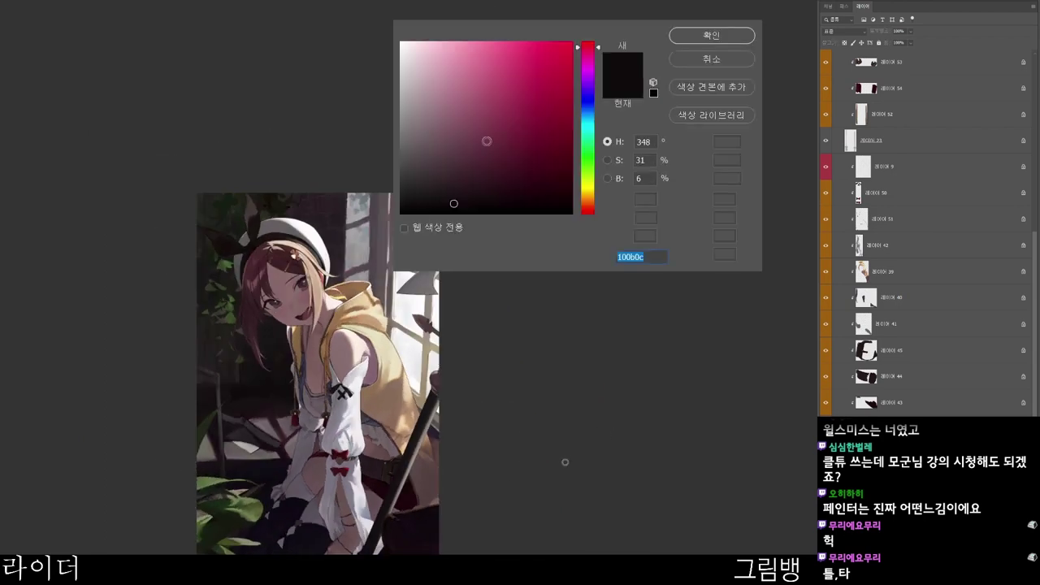
left_click(519, 200)
key("Return")
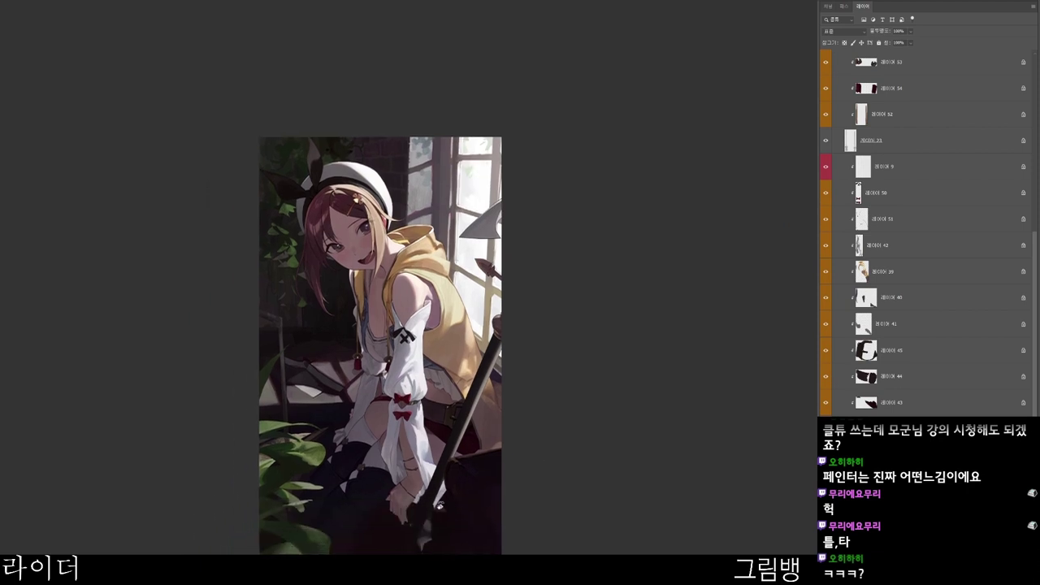
- Sample the colour beside the railing above the plant and set the paint colour to the crimson #8a3548
scroll(422, 354, "up", 3)
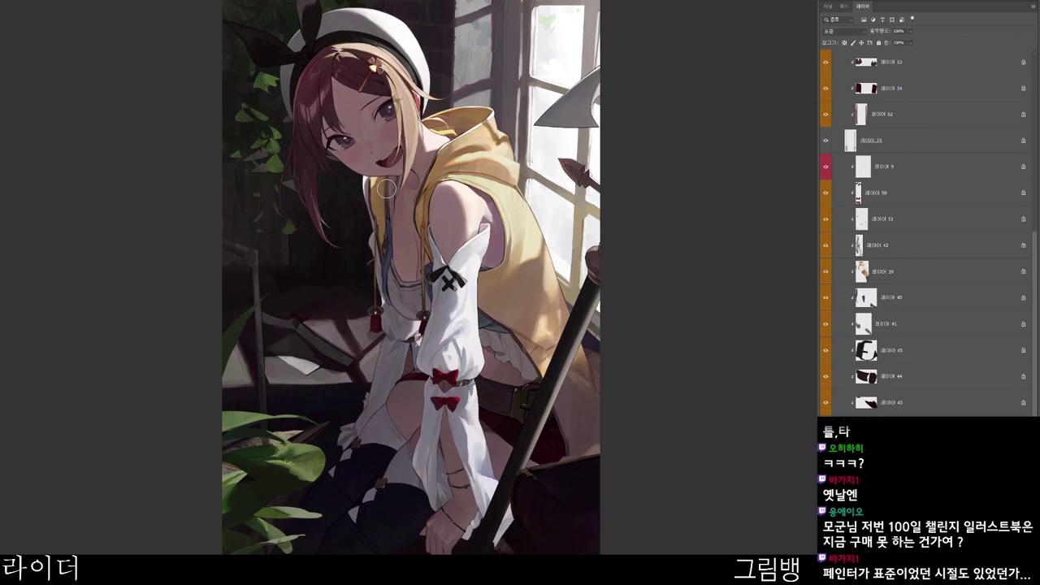
left_click(243, 357, "alt")
key("n")
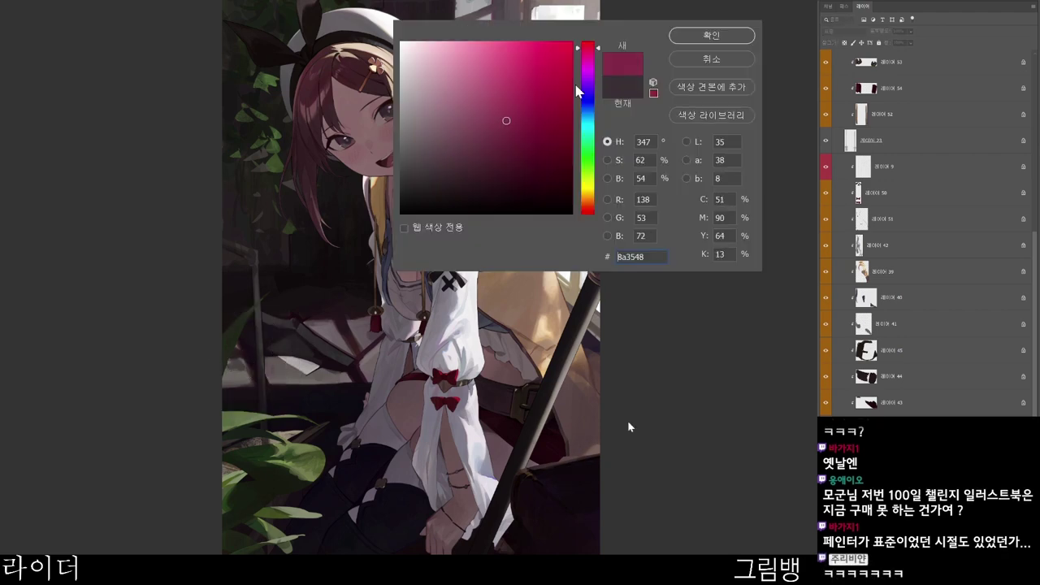
left_click(728, 36)
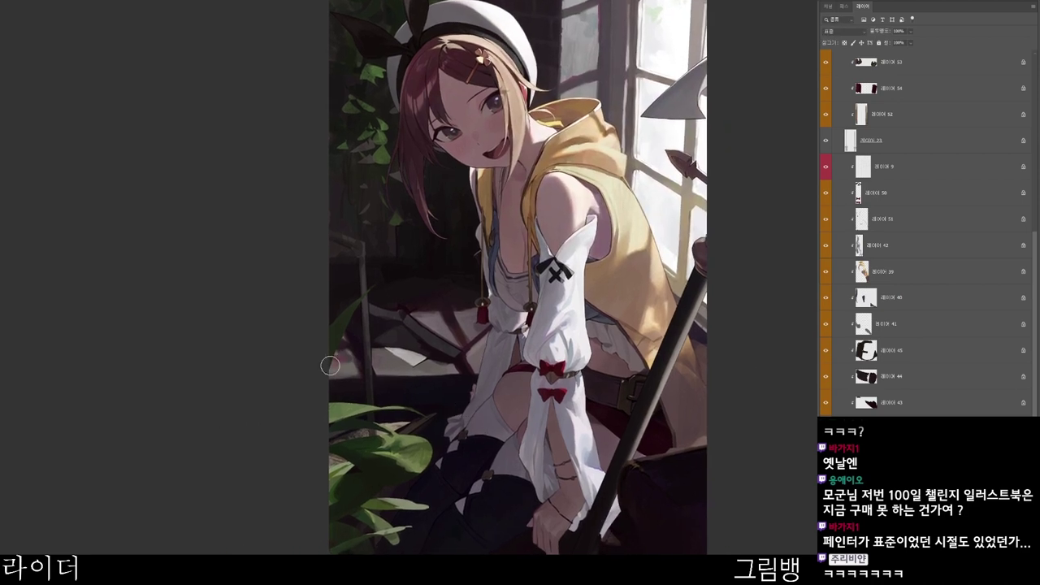
- Sample the background at the canvas edge near the railing and set the paint colour to dark purple-red #25141c
left_click(345, 354, "alt")
key("n")
left_click_drag(468, 169, 479, 188)
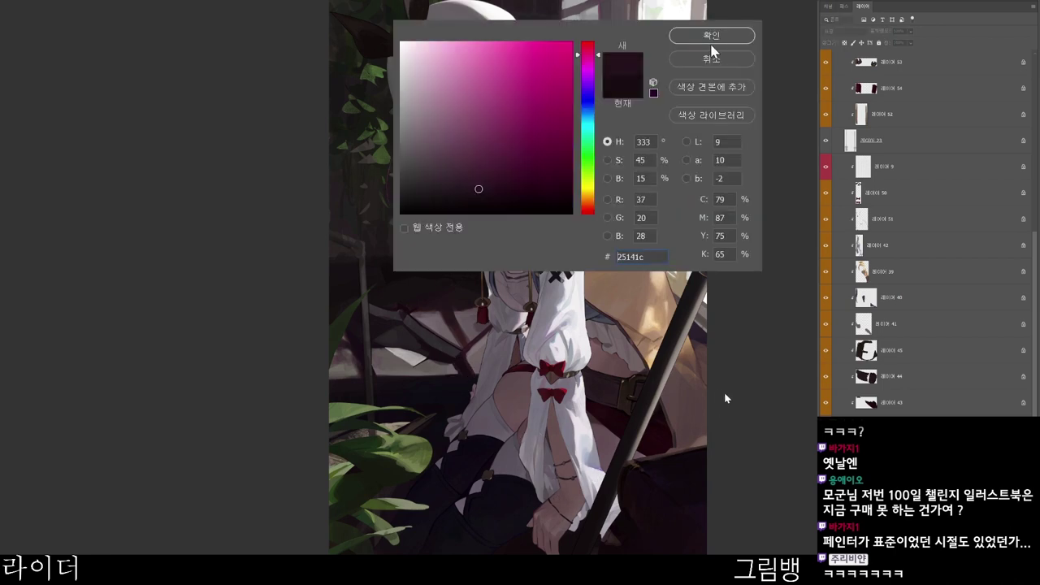
left_click(711, 41)
key("r")
mouse_move(488, 494)
left_mouse_down()
mouse_move(518, 392)
mouse_move(516, 459)
left_mouse_up()
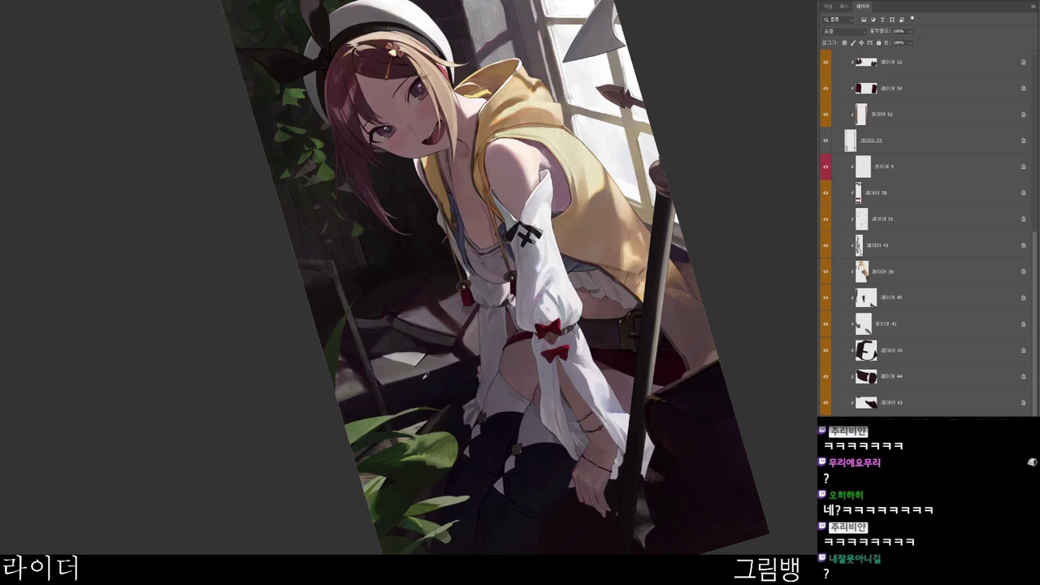
- Set the paint colour to the dark reddish brown #2d1917
left_click_drag(566, 310, 489, 347)
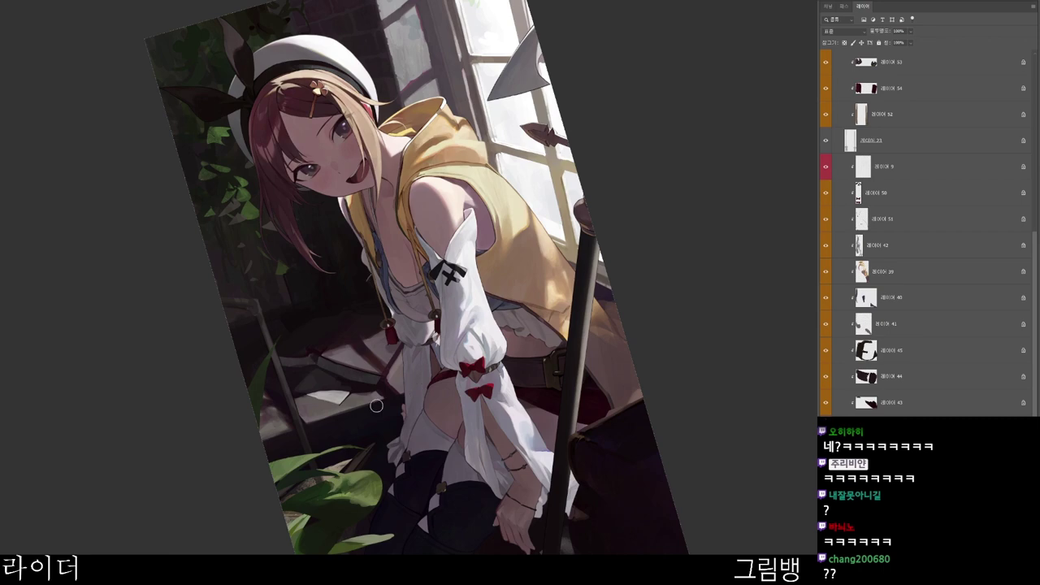
scroll(414, 396, "down", 2)
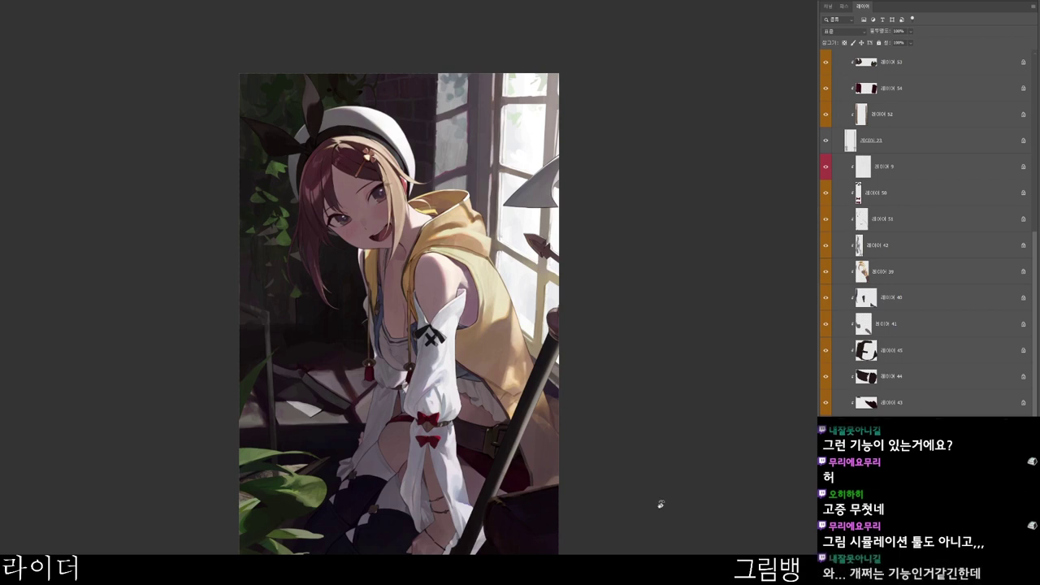
left_click_drag(610, 576, 617, 537)
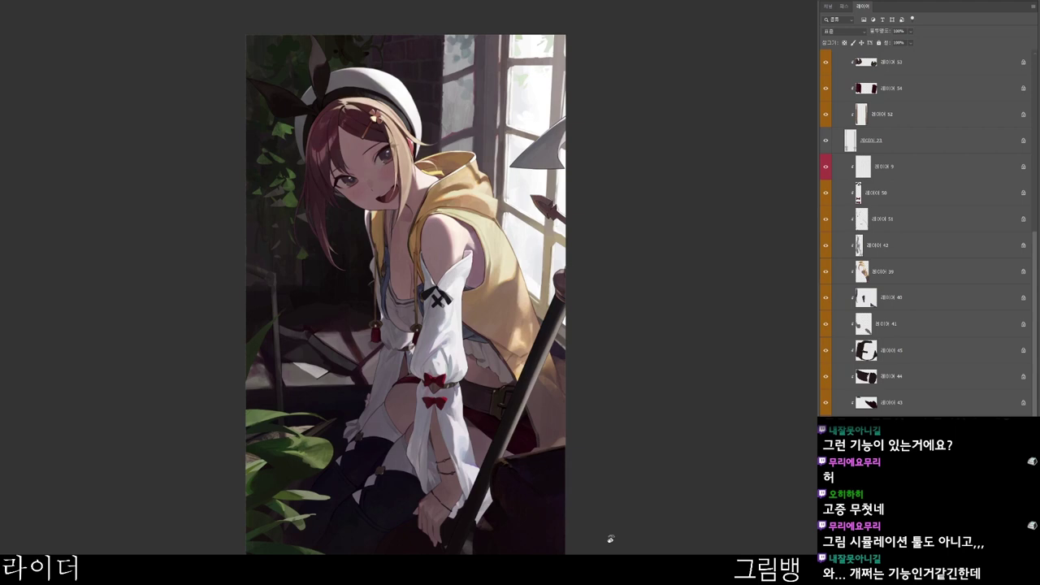
left_click_drag(613, 497, 608, 419)
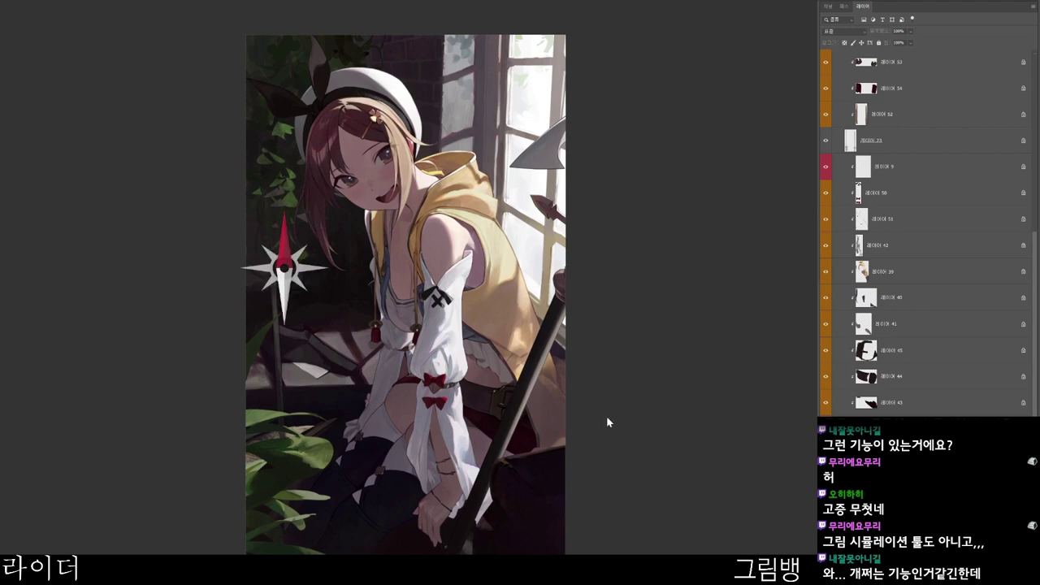
key("n")
left_click(457, 169)
left_click(590, 212)
left_click(483, 184)
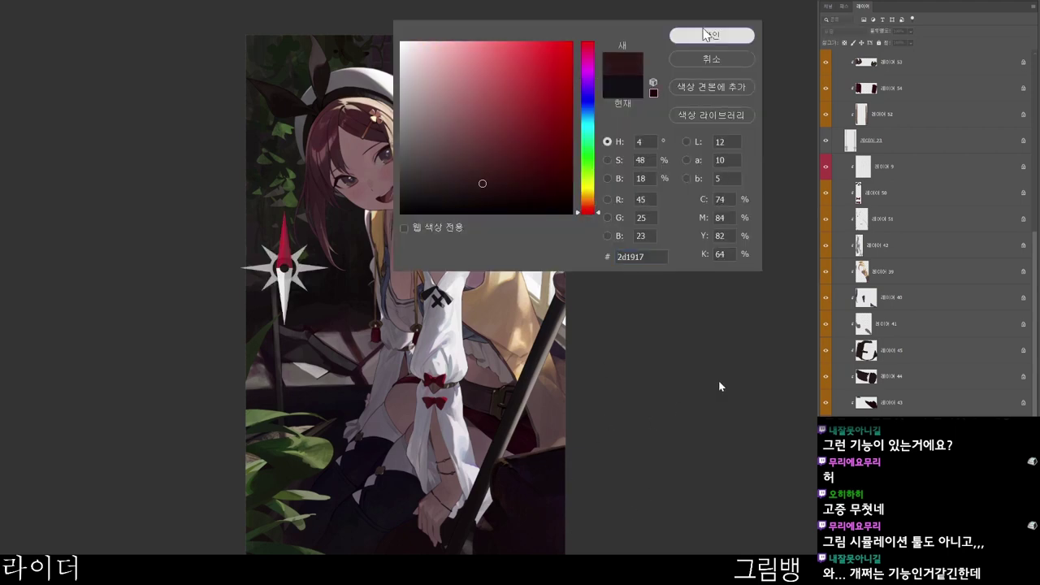
left_click(706, 33)
- Touch up the dark shapes and shadows on the ledge between the railing and the girl
scroll(460, 368, "up", 5)
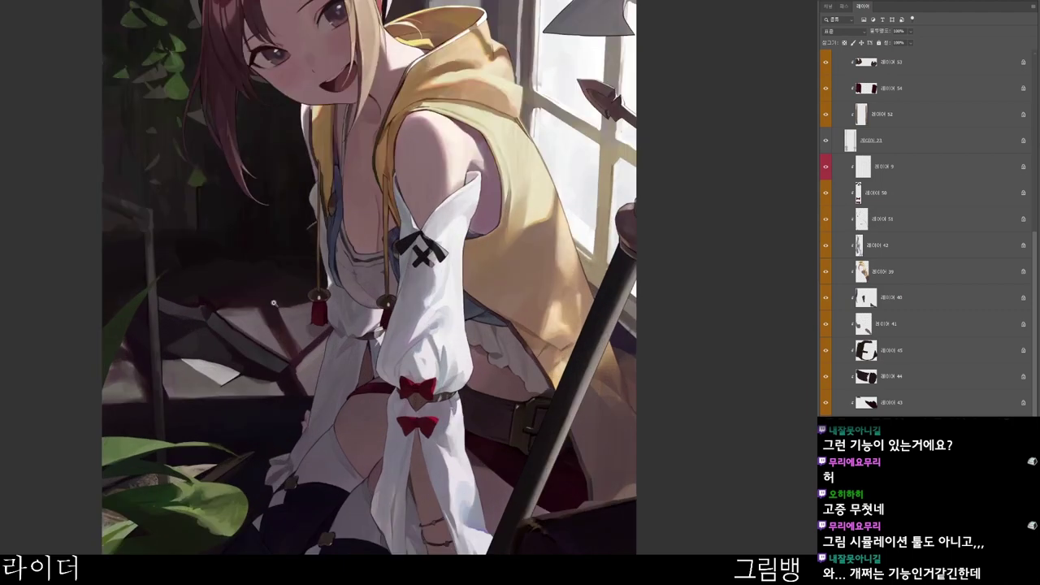
scroll(309, 312, "down", 2)
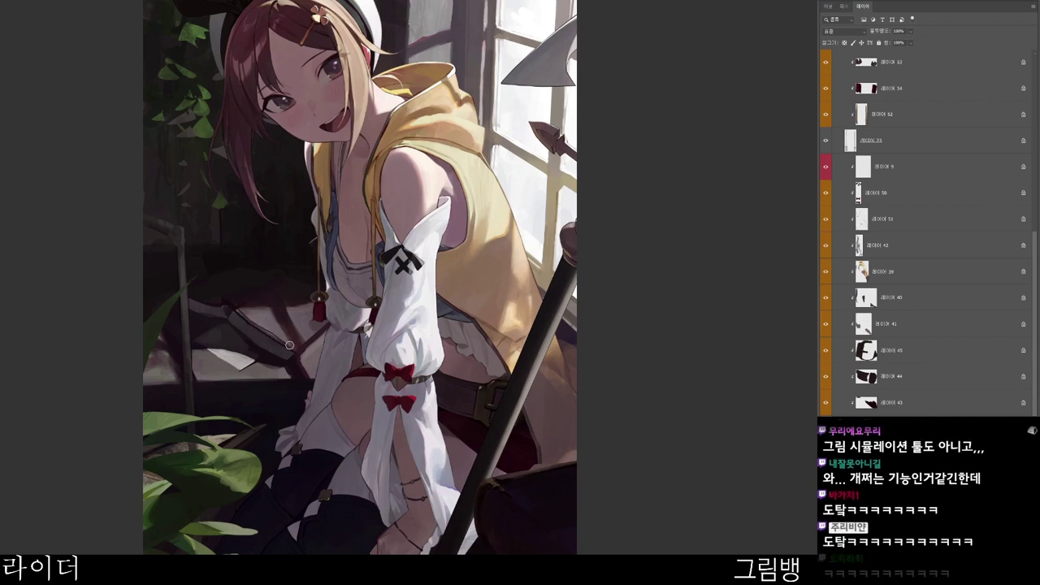
scroll(342, 332, "up", 1)
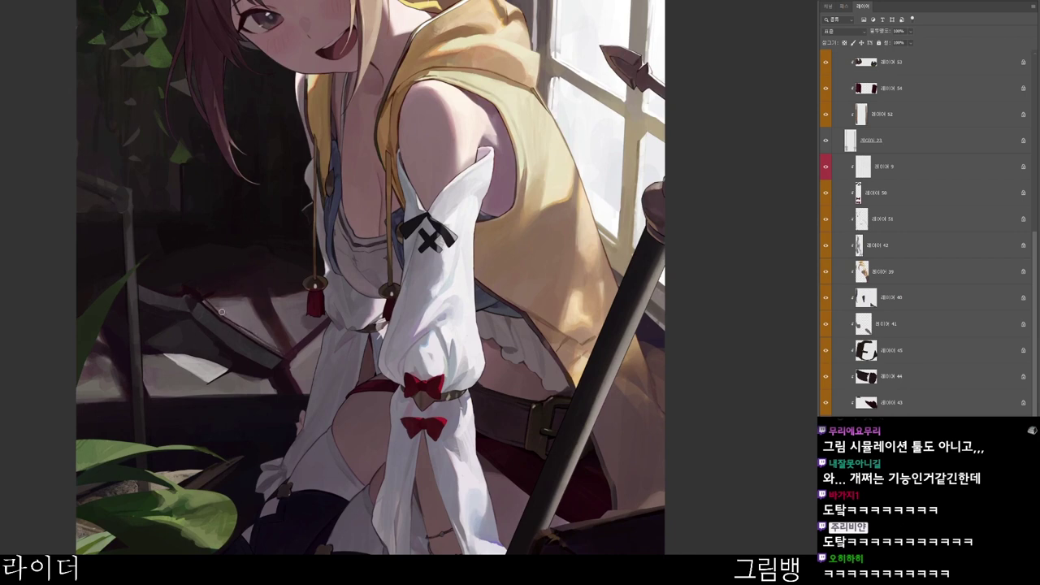
scroll(271, 316, "down", 1)
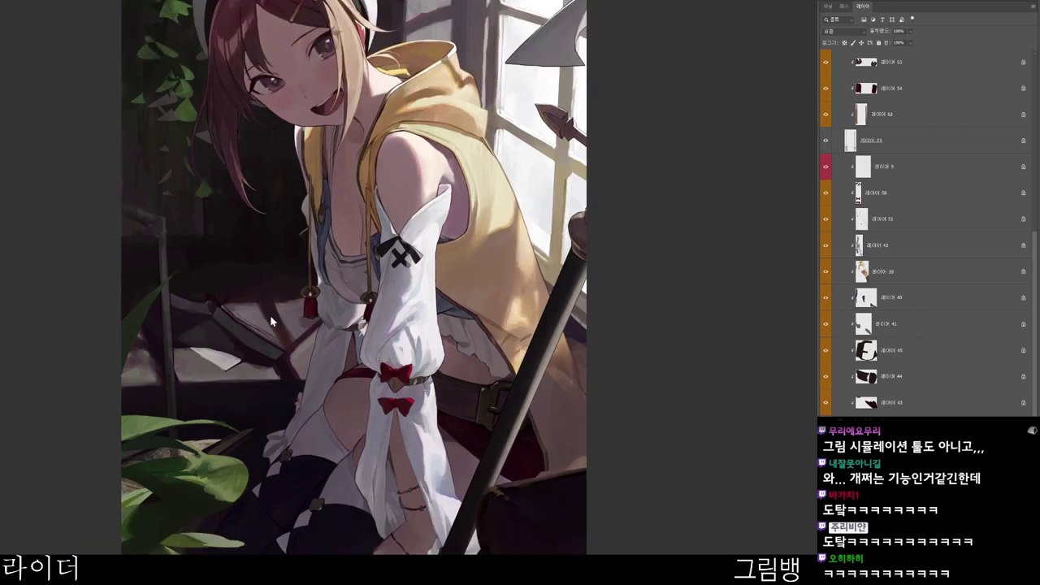
key("n")
left_click(722, 34)
scroll(511, 266, "down", 2)
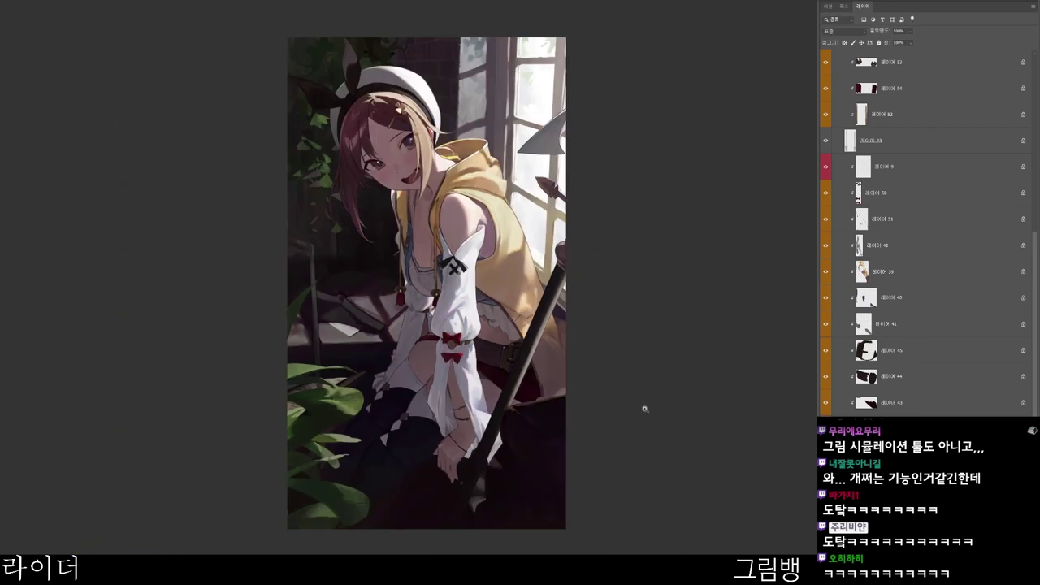
- Set the paint colour to the dark warm grey #373131
key("alt+shift+c")
left_click(713, 36)
left_click_drag(504, 492, 490, 476)
left_click(426, 370)
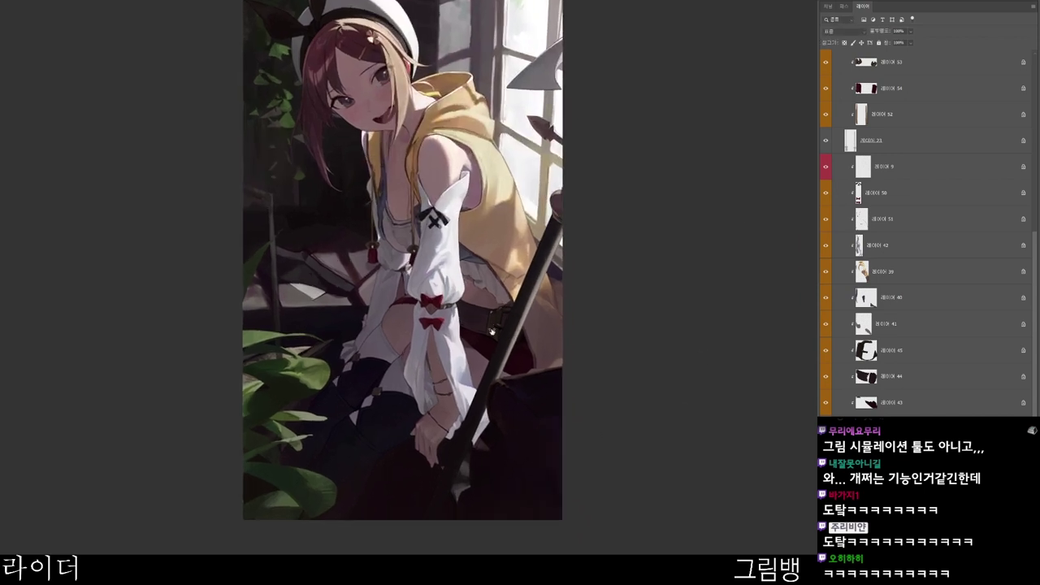
key("alt+shift+c")
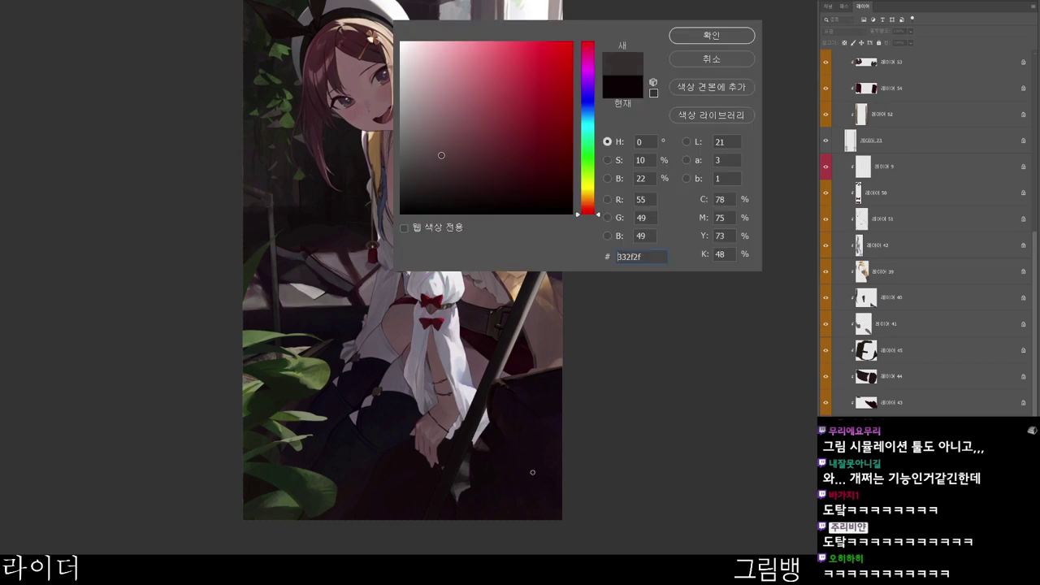
left_click(689, 35)
- Change the paint colour to a near-black red and then to the dark brown #291b1b for the shadows beside the staff
left_click_drag(400, 435, 489, 473)
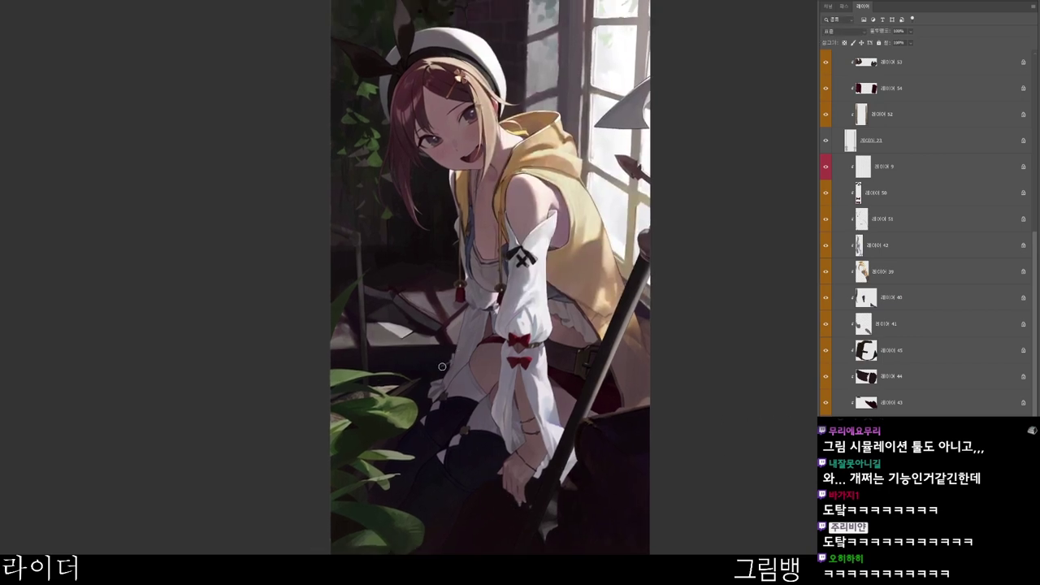
key("n")
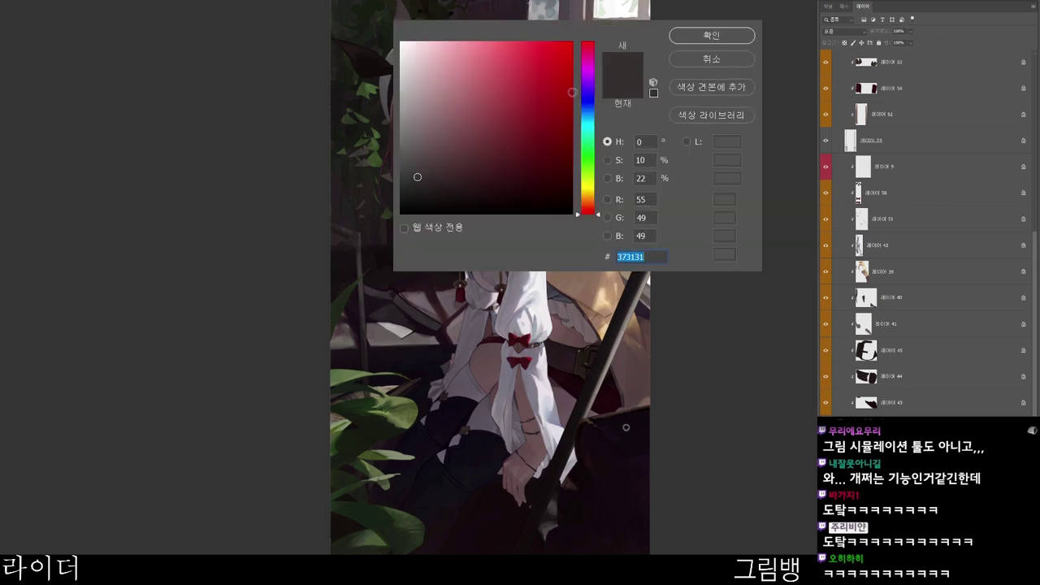
left_click(518, 203)
left_click(693, 36)
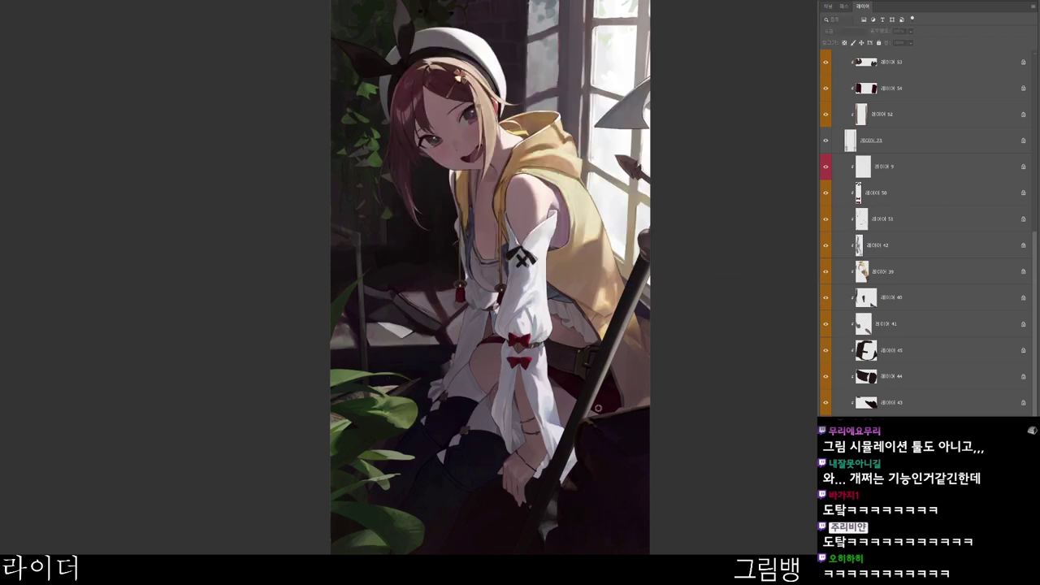
key("n")
left_click(458, 186)
left_click(719, 34)
key("Return")
- Choose a darker, less saturated brown and paint over the pale patch near the lower end of the staff
left_click_drag(612, 532, 579, 491)
key("n")
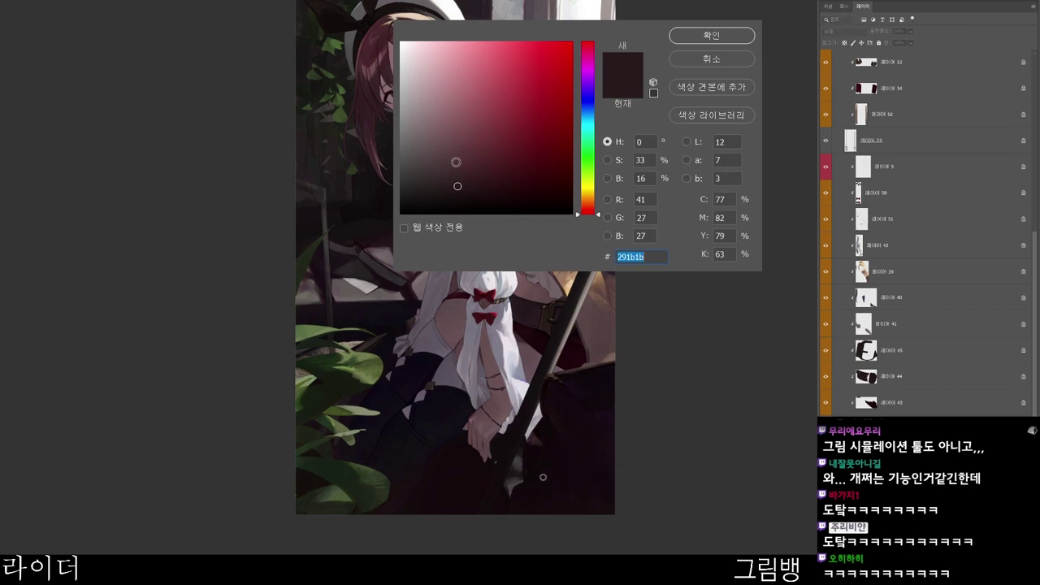
left_click(444, 198)
left_click(710, 37)
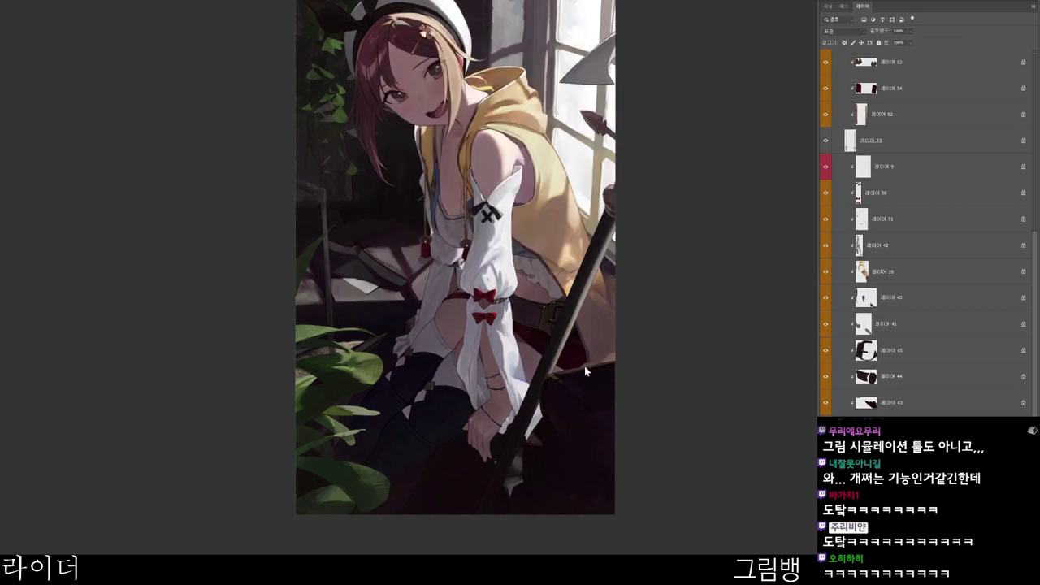
left_click_drag(508, 487, 493, 515)
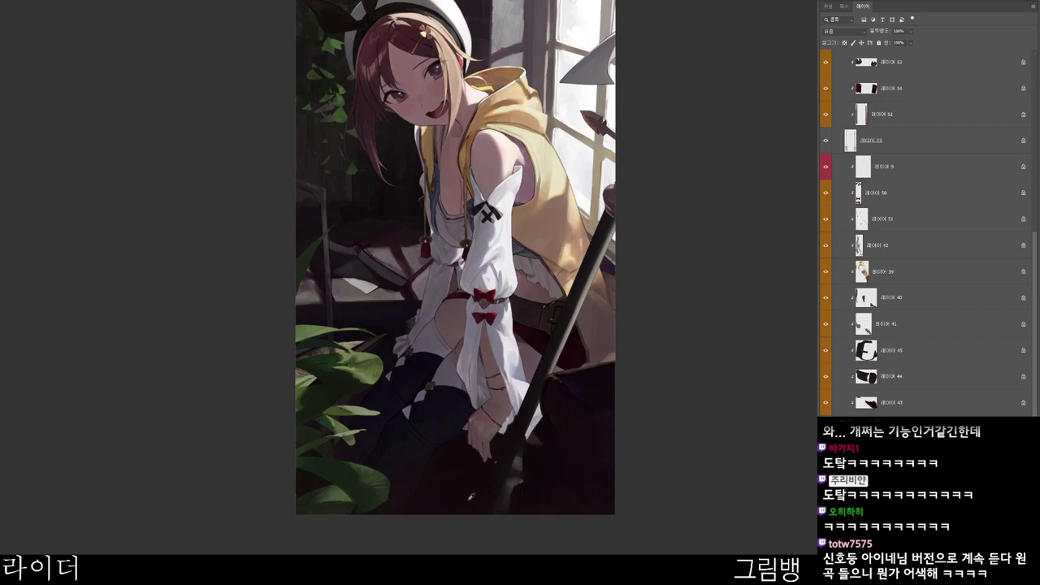
- Adjust the brush size and rework the dark area around the staff's lower end, below the girl's hand
key("bracketright")
key("bracketright")
key("bracketright")
key("bracketleft")
key("bracketleft")
key("bracketleft")
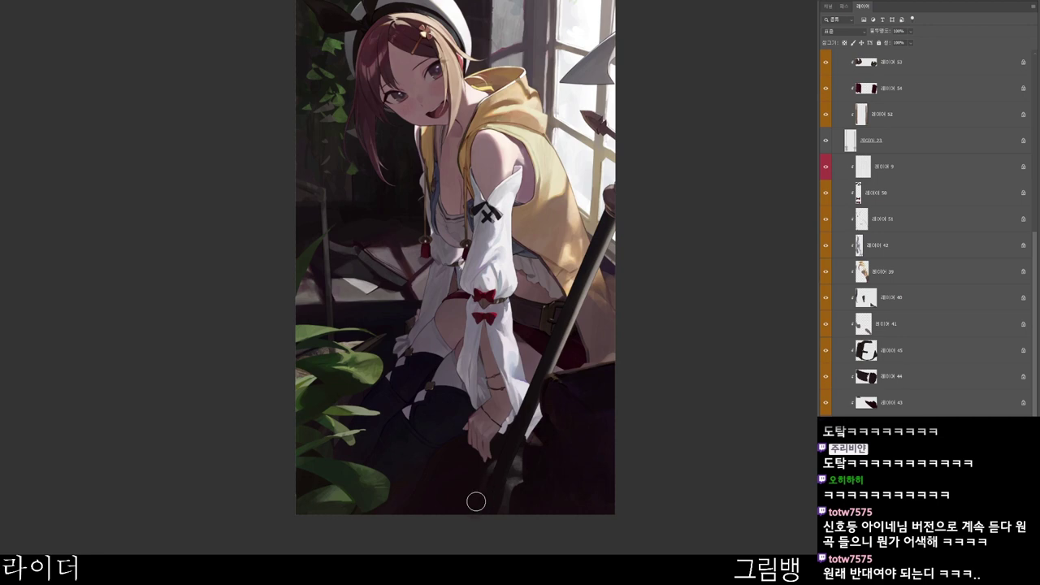
left_click_drag(476, 496, 457, 475)
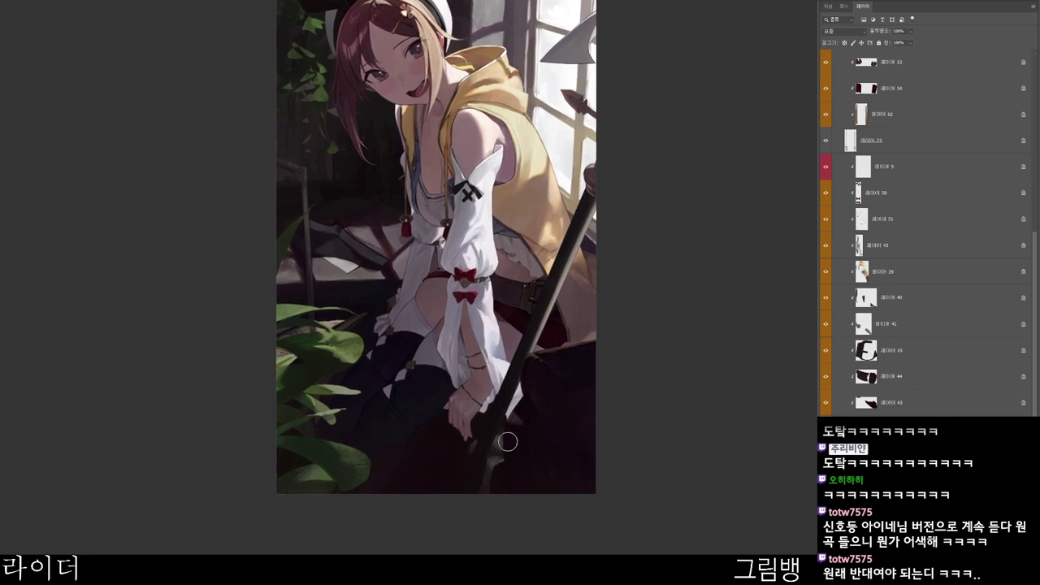
- Set the paint colour to the near-black #080606 and darken the lower part of the illustration with a very large brush
left_click(665, 410)
left_click(449, 209)
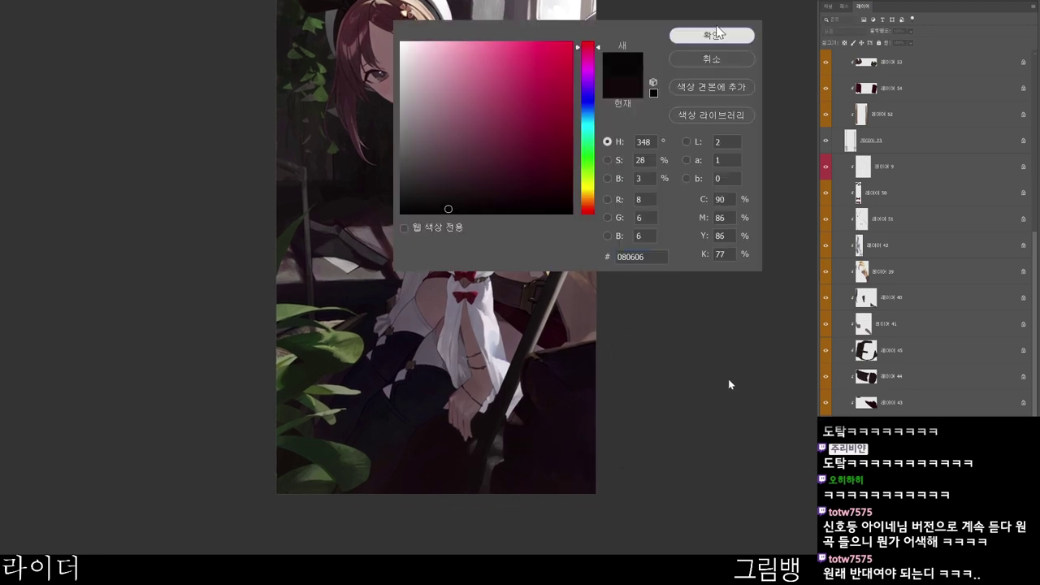
left_click(719, 34)
left_click_drag(542, 366, 481, 370)
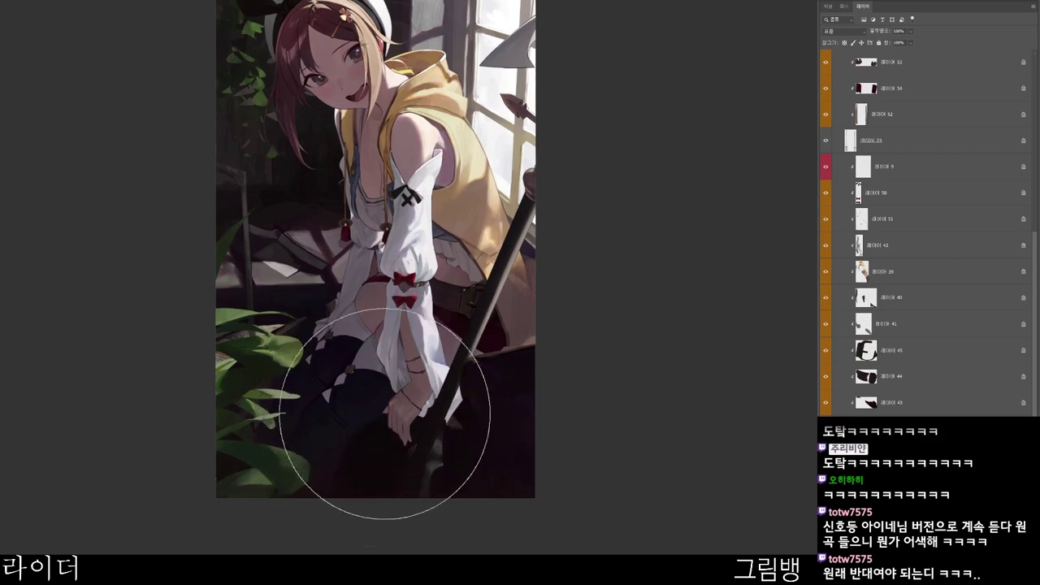
left_click_drag(516, 498, 491, 551)
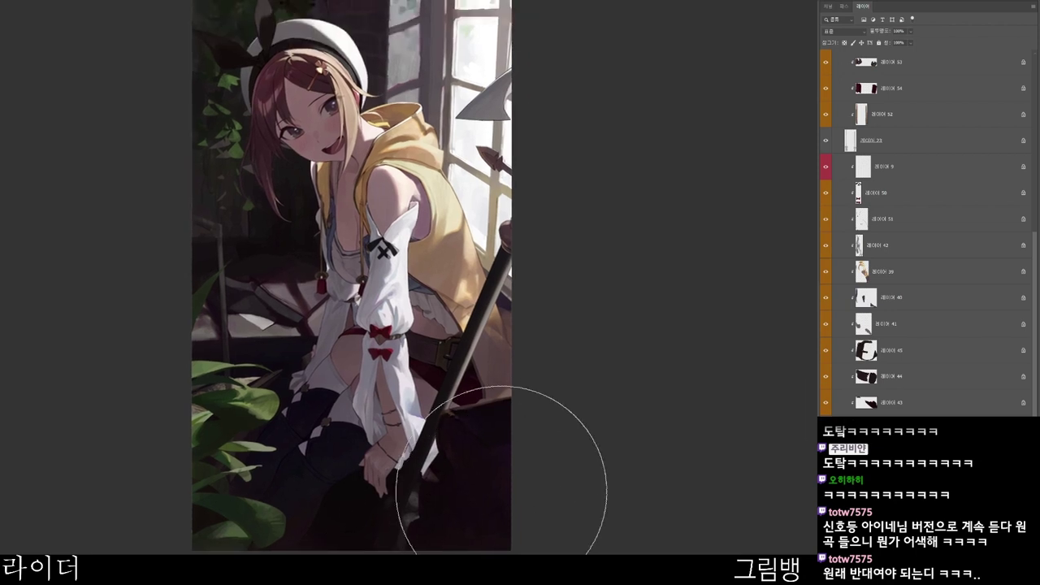
mouse_move(504, 435)
left_mouse_down()
mouse_move(513, 425)
mouse_move(502, 416)
left_mouse_up()
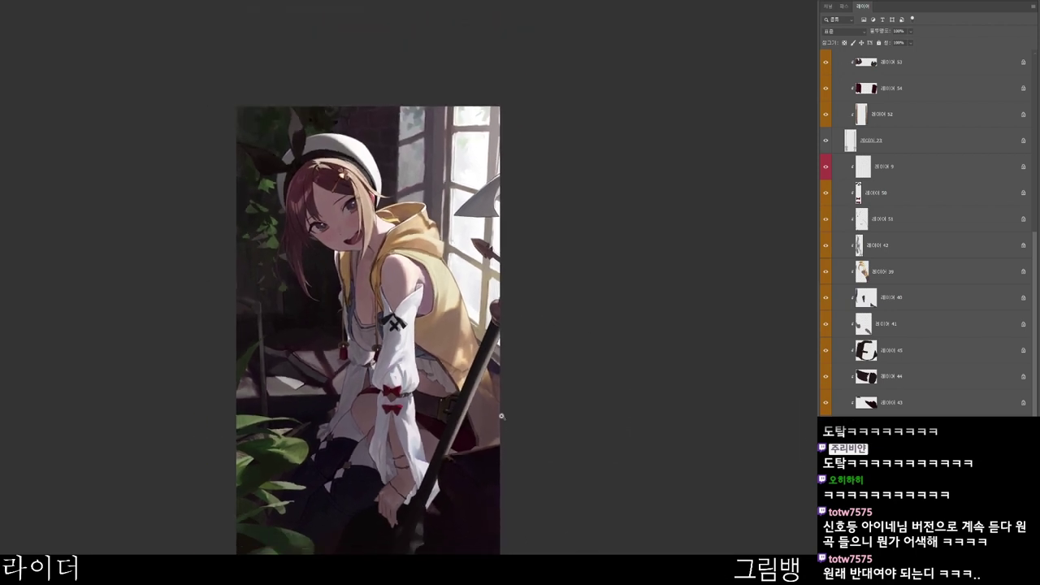
- Duplicate the layer group holding the foreground staff and merge the copy into a single layer
scroll(927, 235, "up", 10)
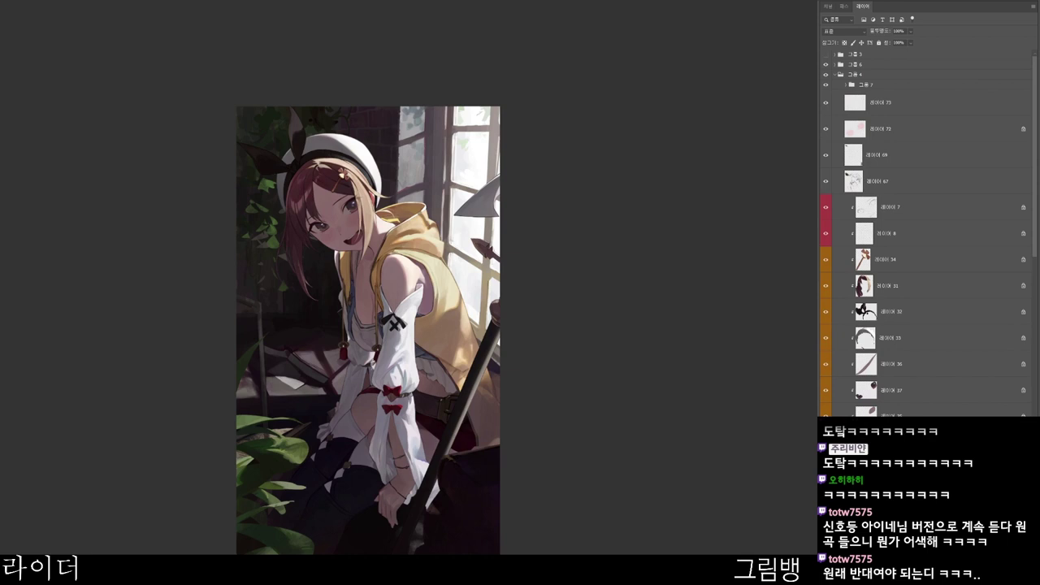
left_click(927, 85)
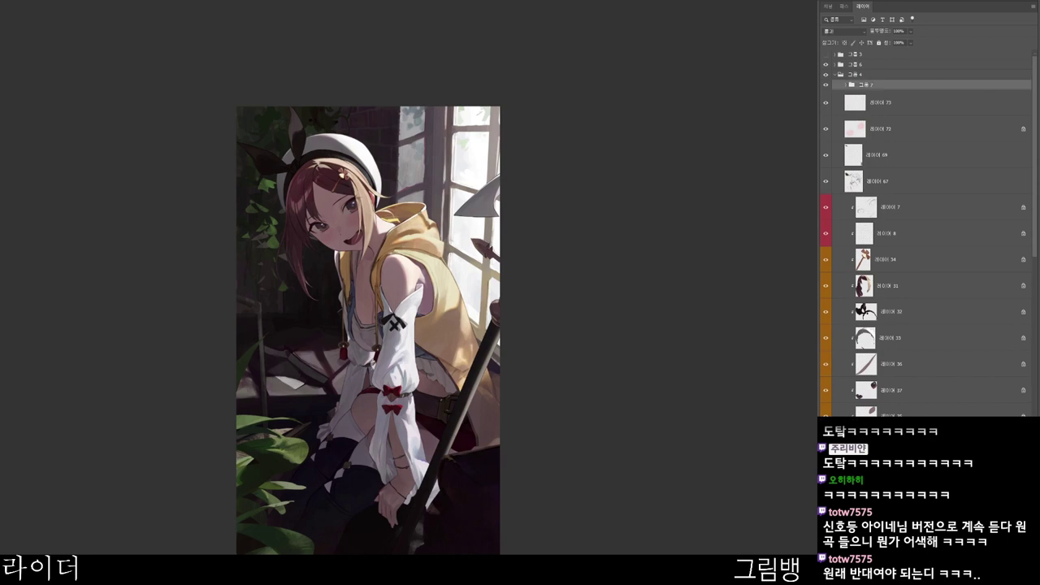
key("ctrl+j")
key("Return")
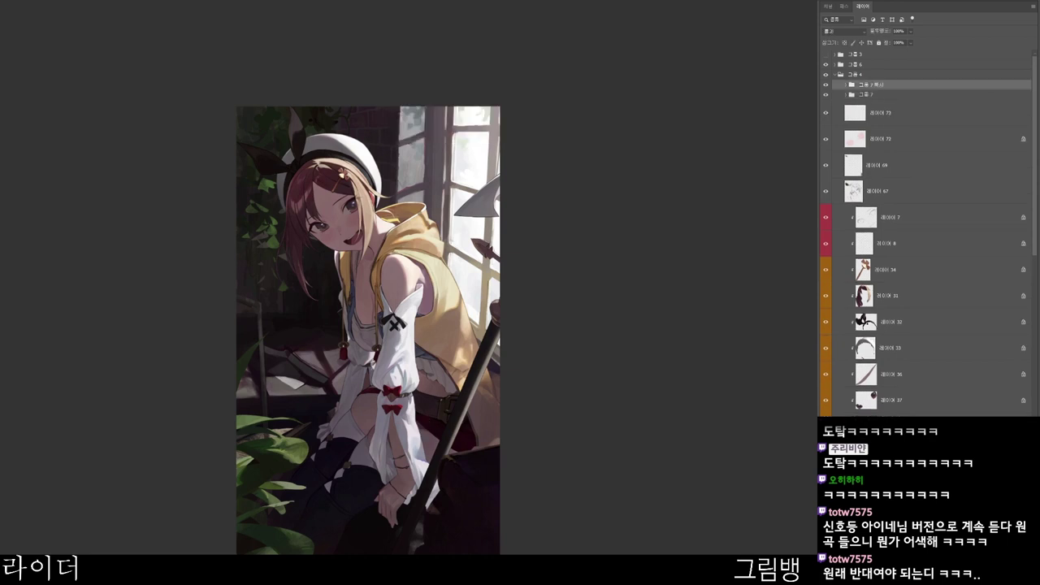
key("ctrl+e")
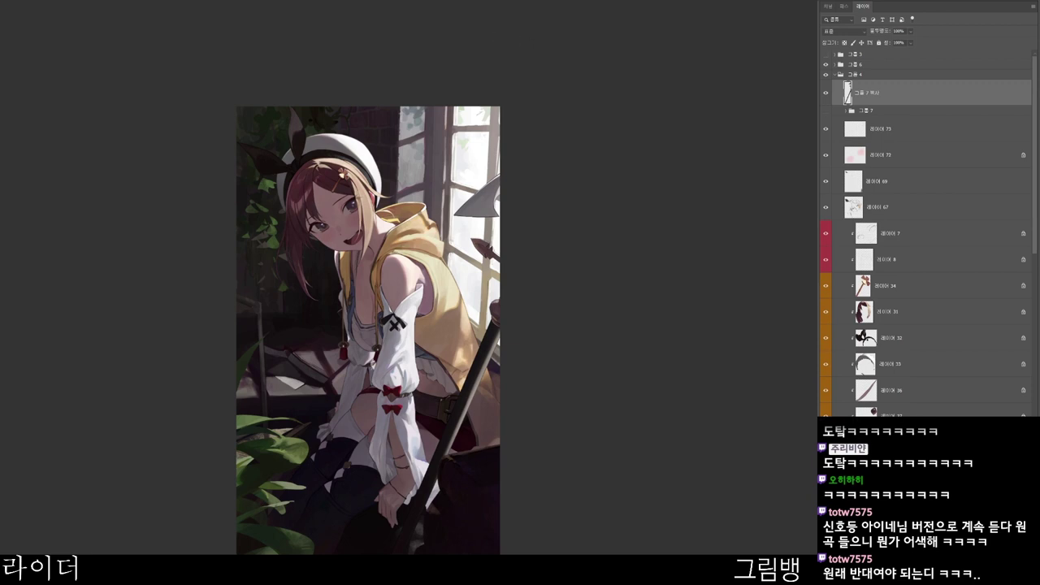
- Try a blur on the merged staff copy with radii of 11.1 and 0.1 pixels
left_click(29, 15)
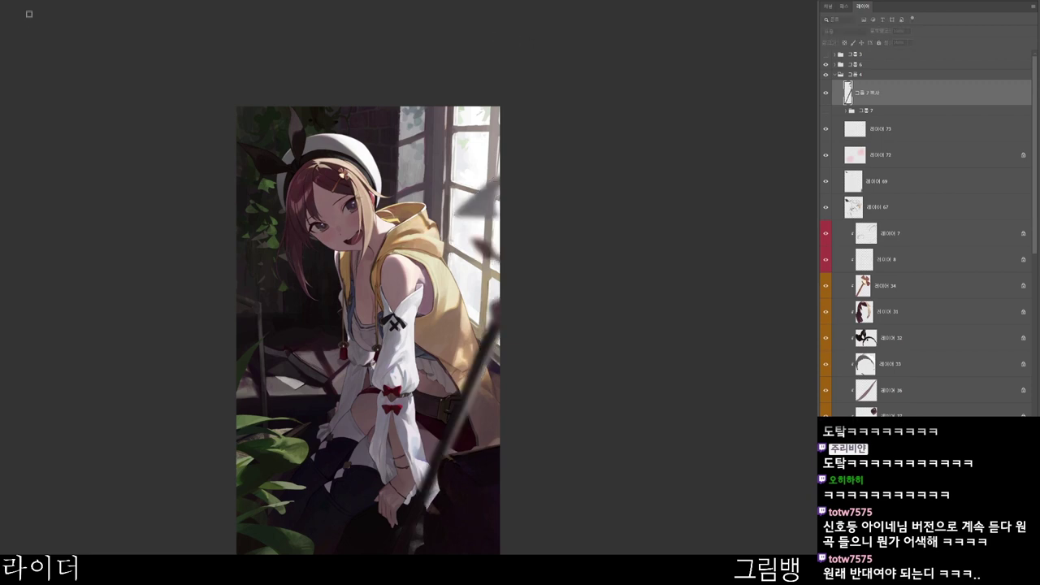
left_click(458, 217)
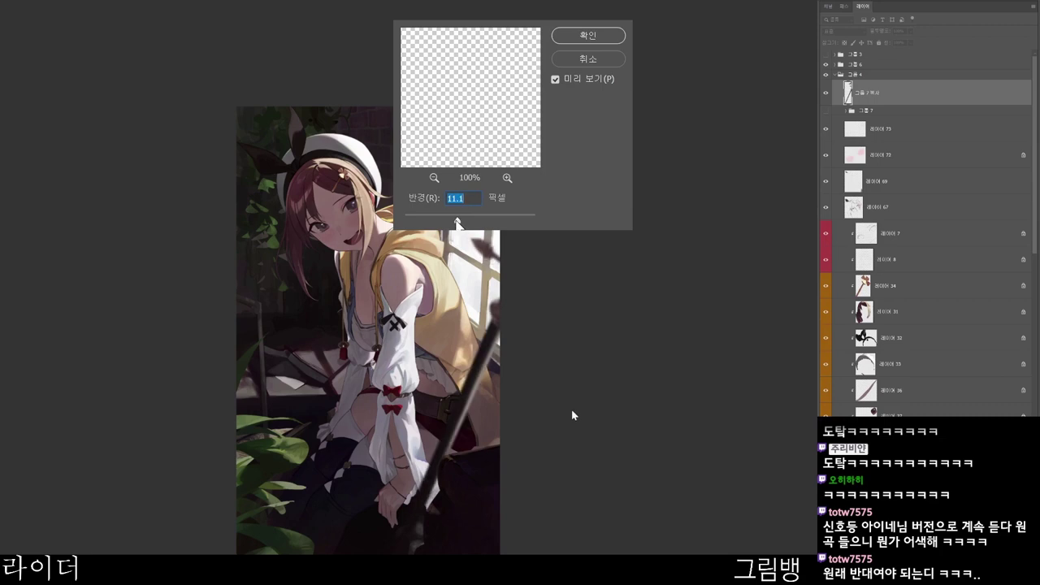
left_click_drag(458, 220, 405, 221)
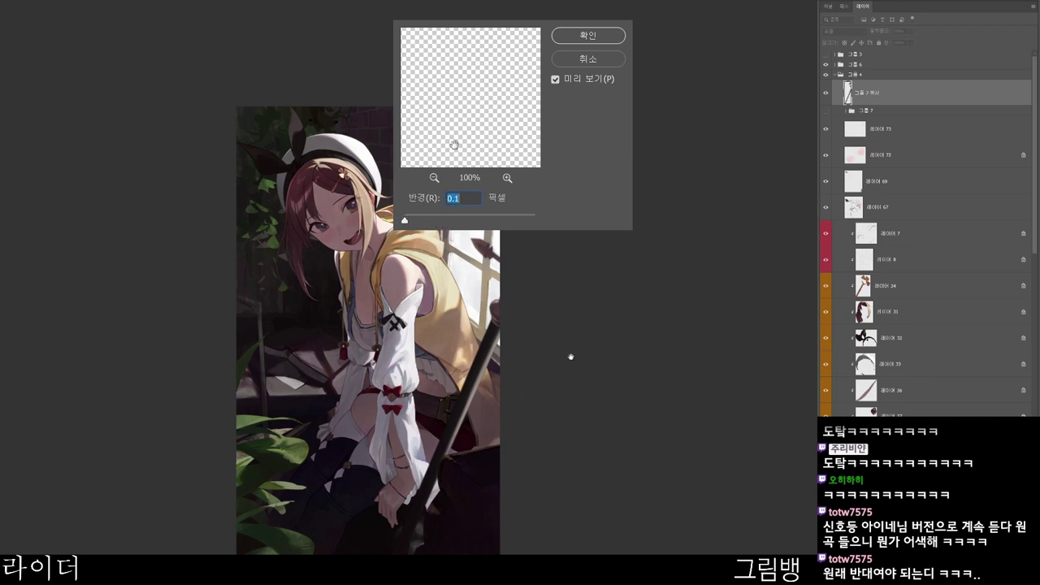
left_click(589, 59)
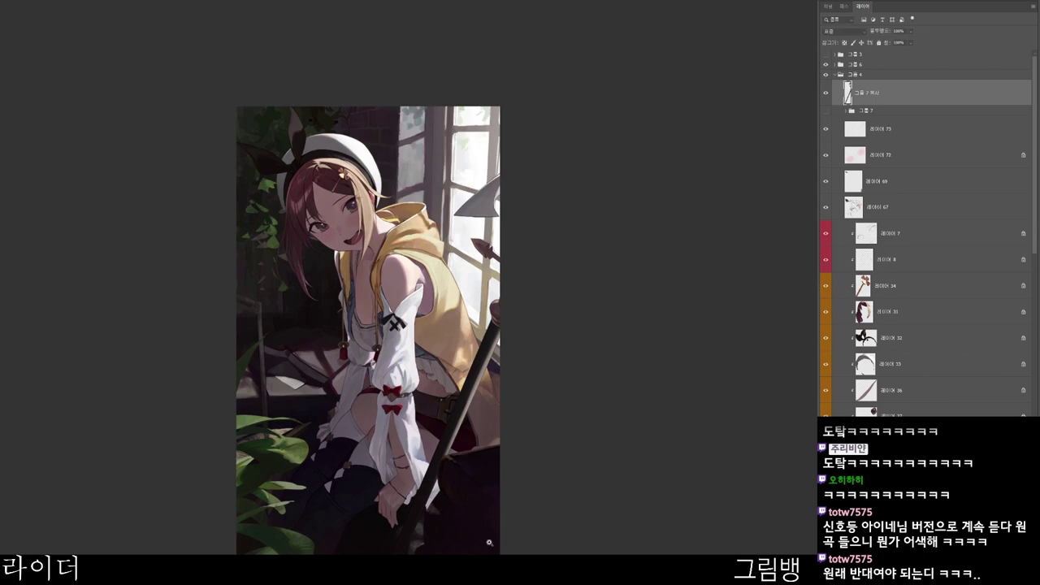
- Delete the merged staff copy and show the original group again
left_click_drag(492, 575, 506, 552)
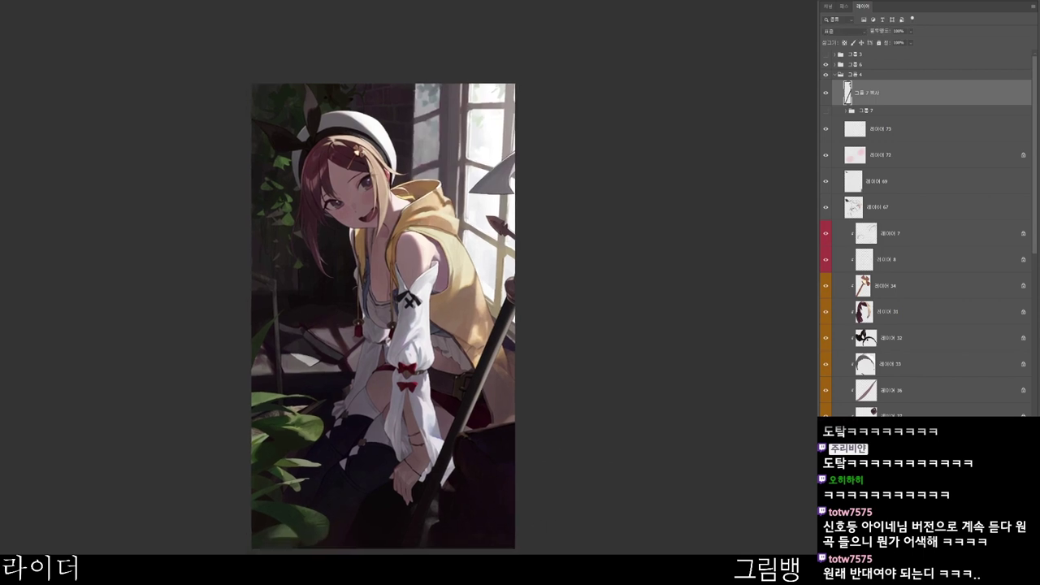
key("Delete")
left_click(826, 85)
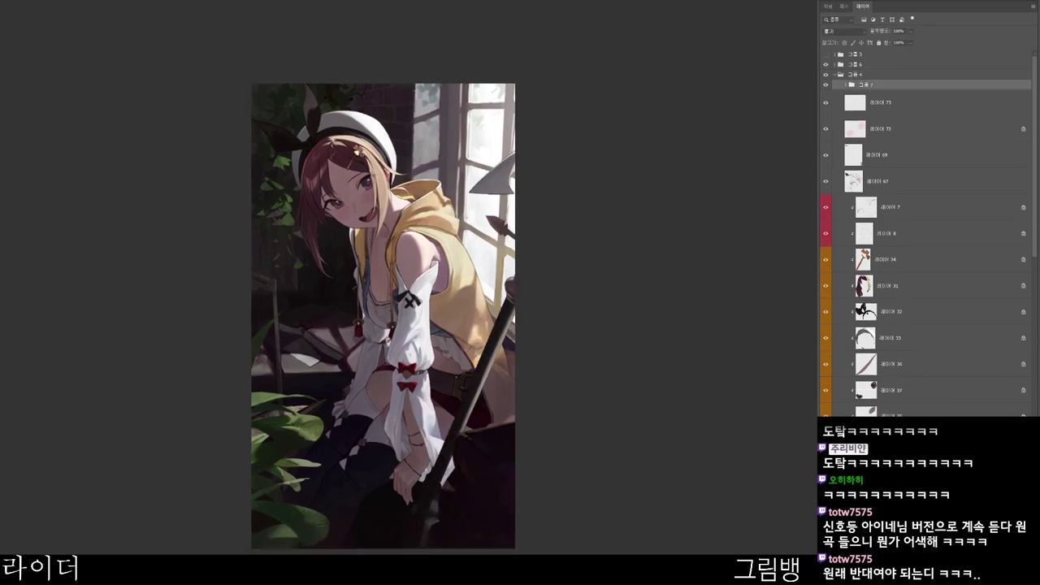
- Group the top three layers of 그룹 6, duplicate the new group and merge the copy into a single layer
left_click_drag(577, 404, 568, 365)
left_click(834, 65)
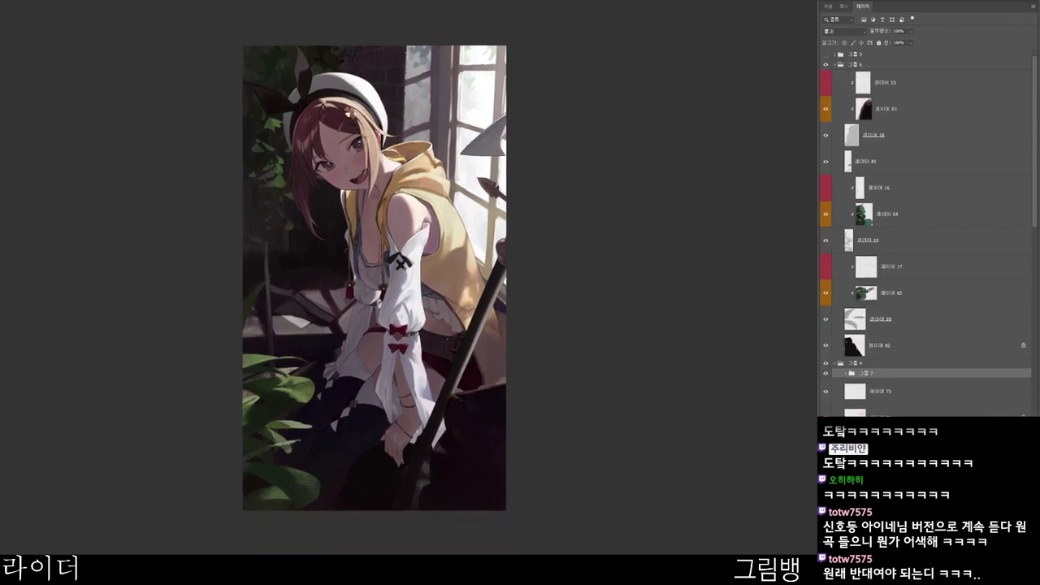
left_click(910, 83)
left_click(910, 135, "shift")
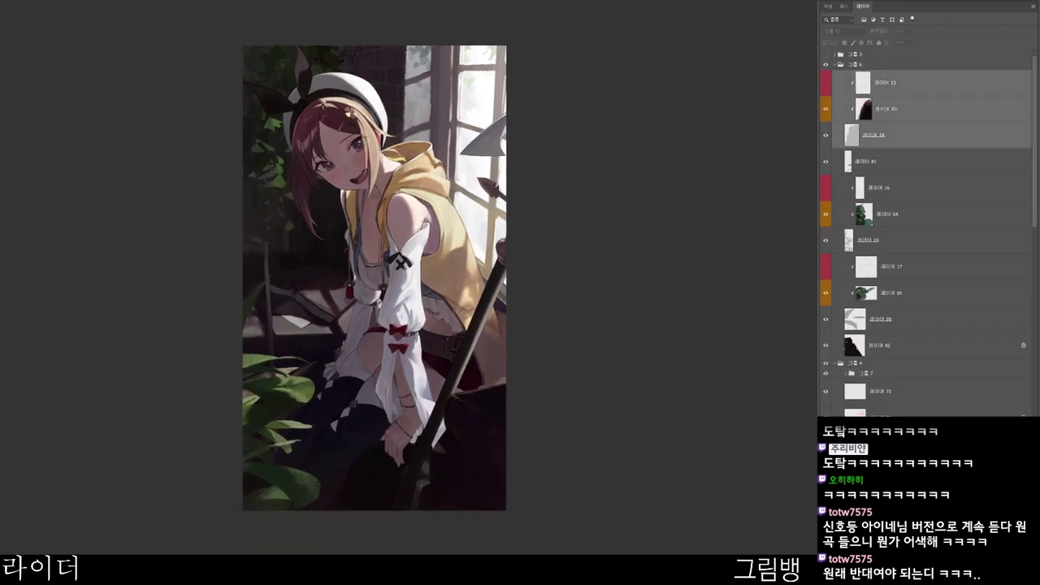
key("ctrl+g")
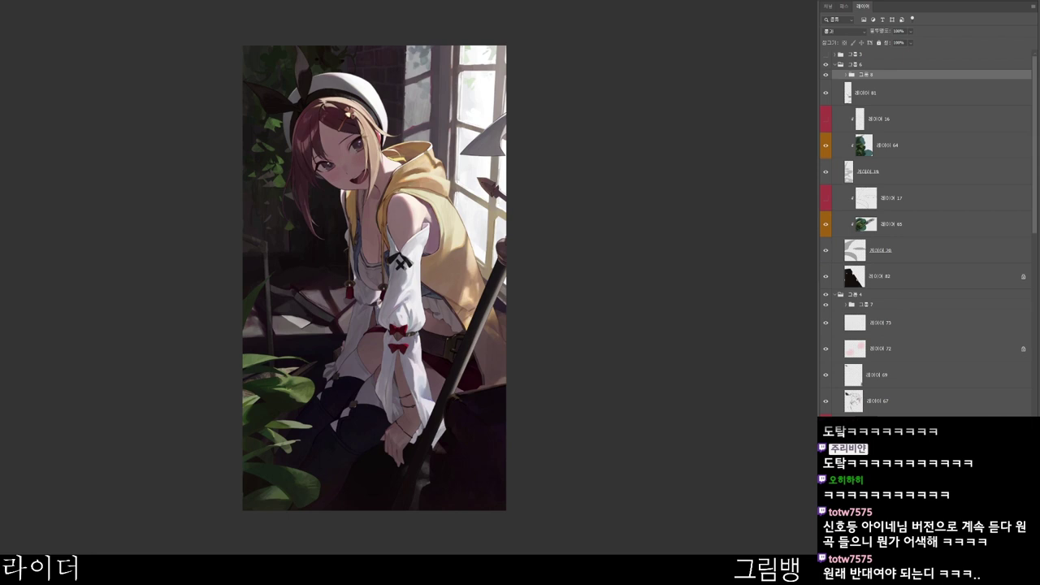
key("ctrl+j")
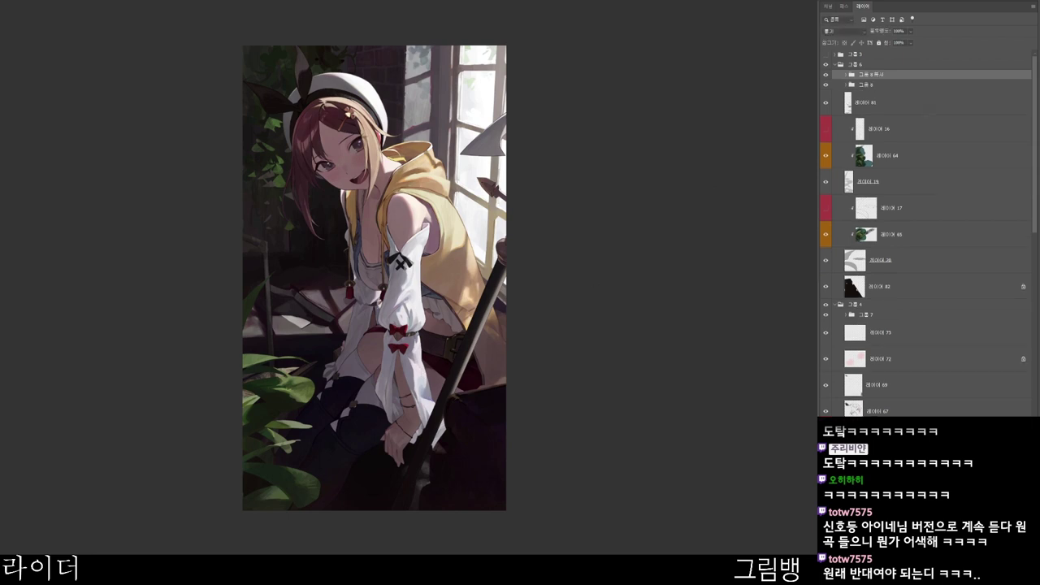
key("ctrl+e")
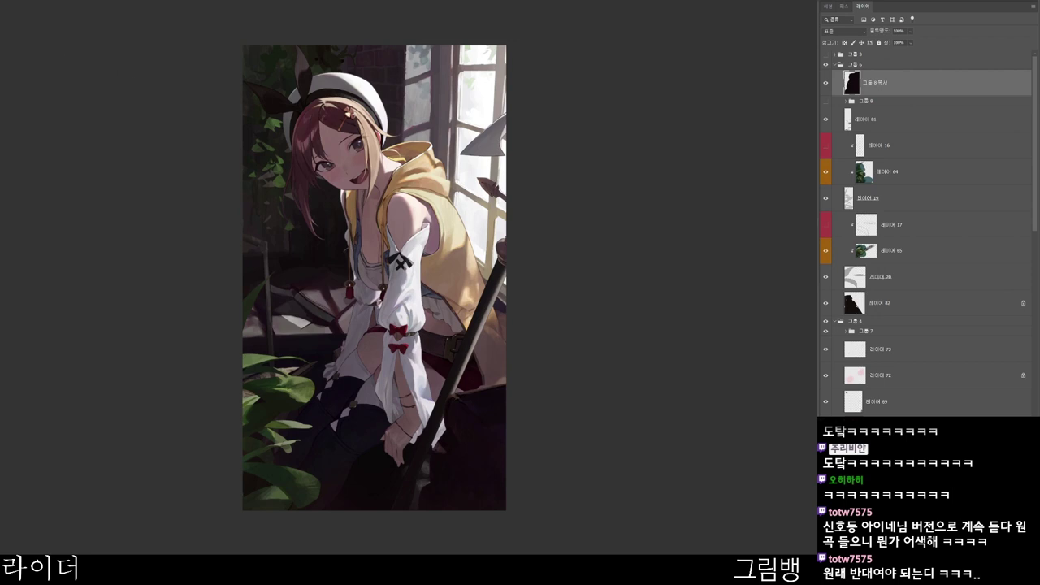
- Blur the merged copy of the dark foreground object with a radius of 9.0 pixels
left_click(41, 11)
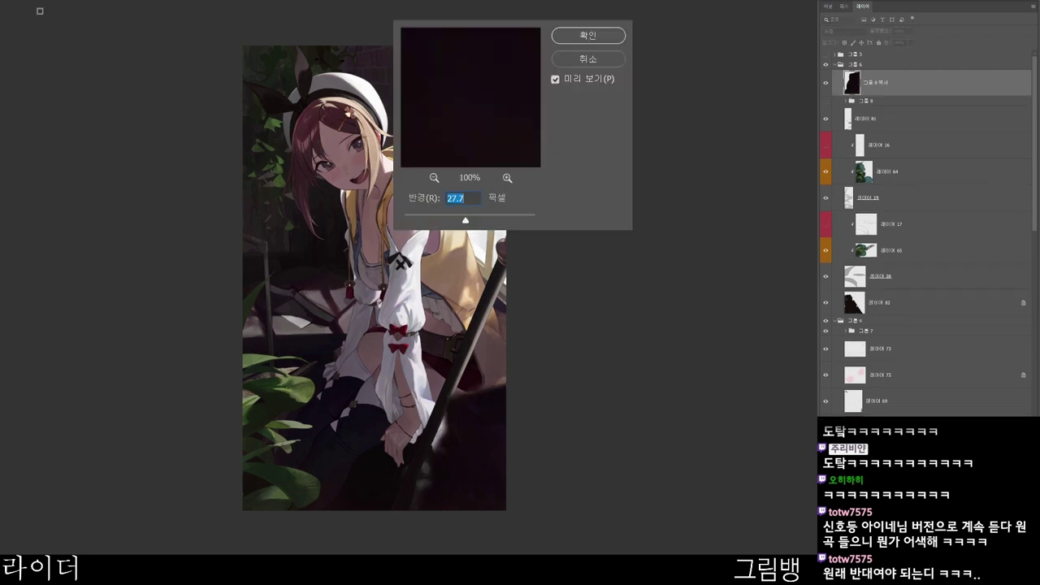
left_click_drag(486, 221, 453, 221)
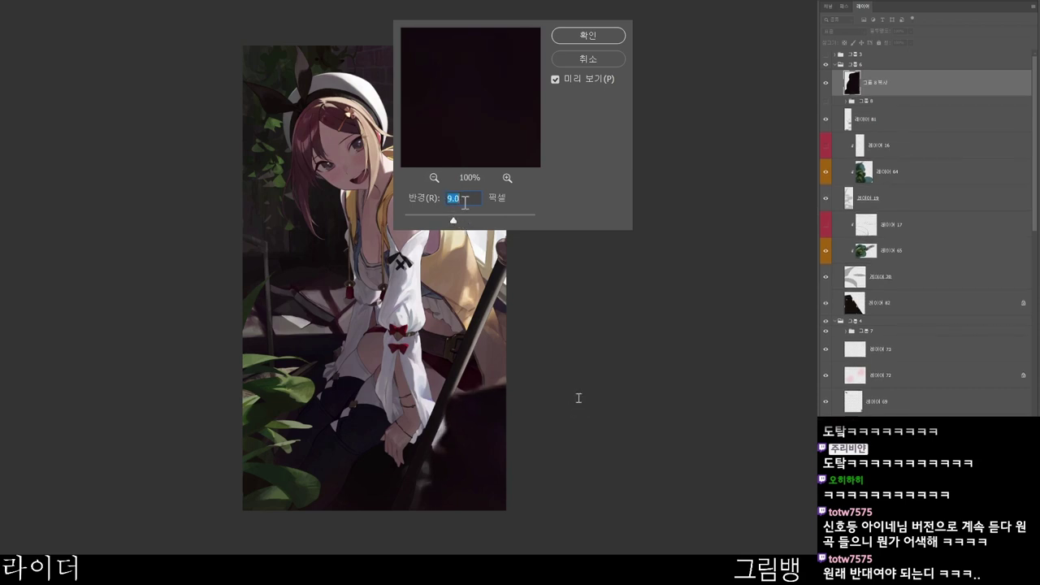
left_click(609, 38)
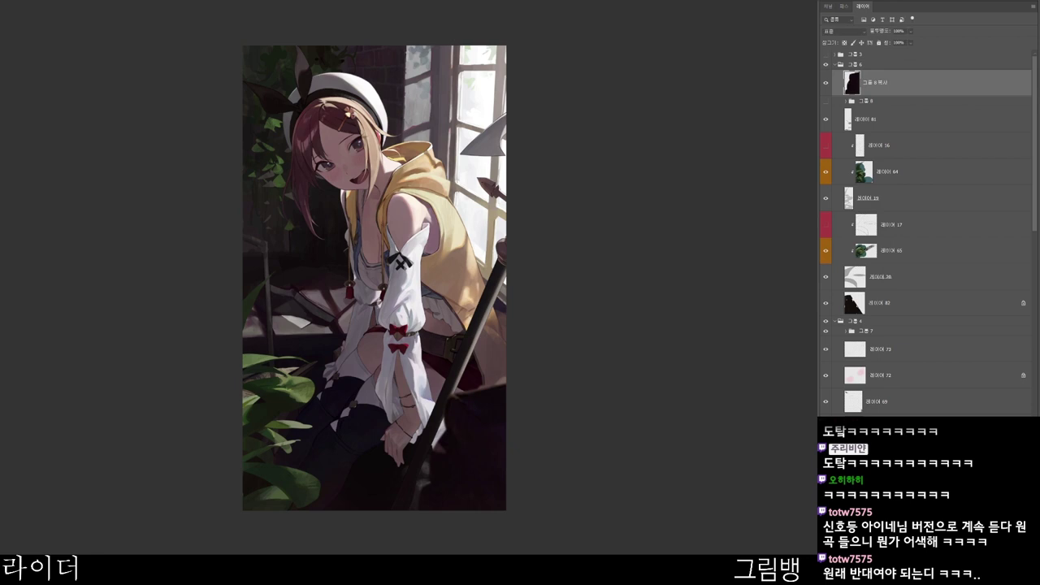
- Group the seven foreground foliage layers above 레이어 82, duplicate the group and merge the copy into one layer
left_click(910, 303)
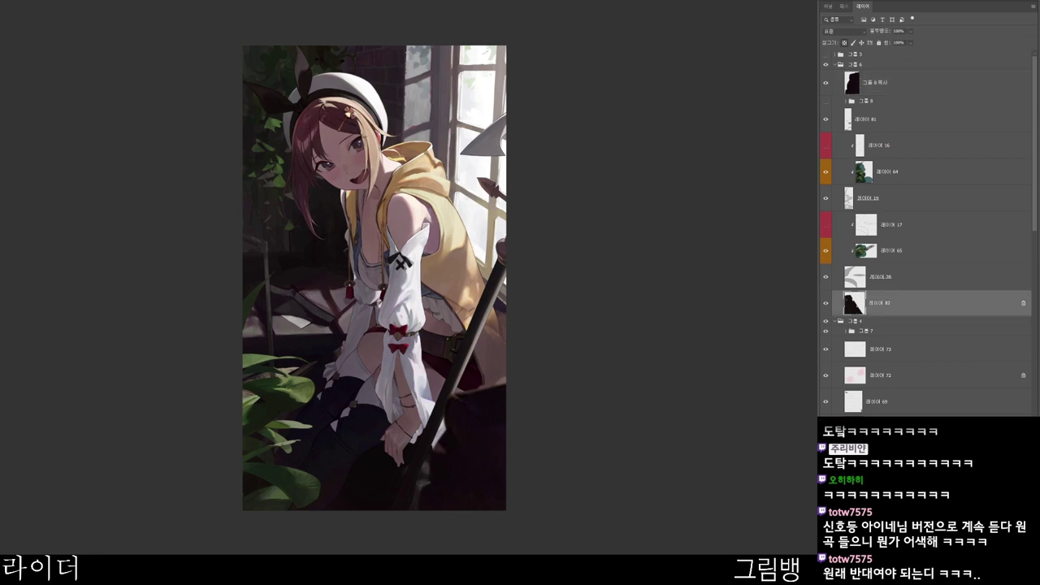
left_click(910, 146)
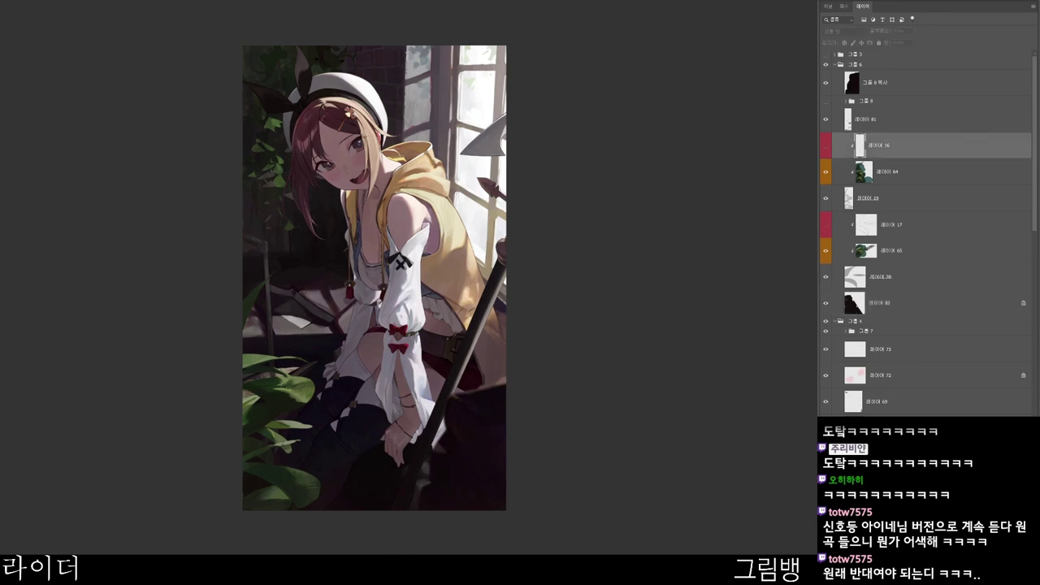
left_click(910, 120)
left_click(910, 277, "shift")
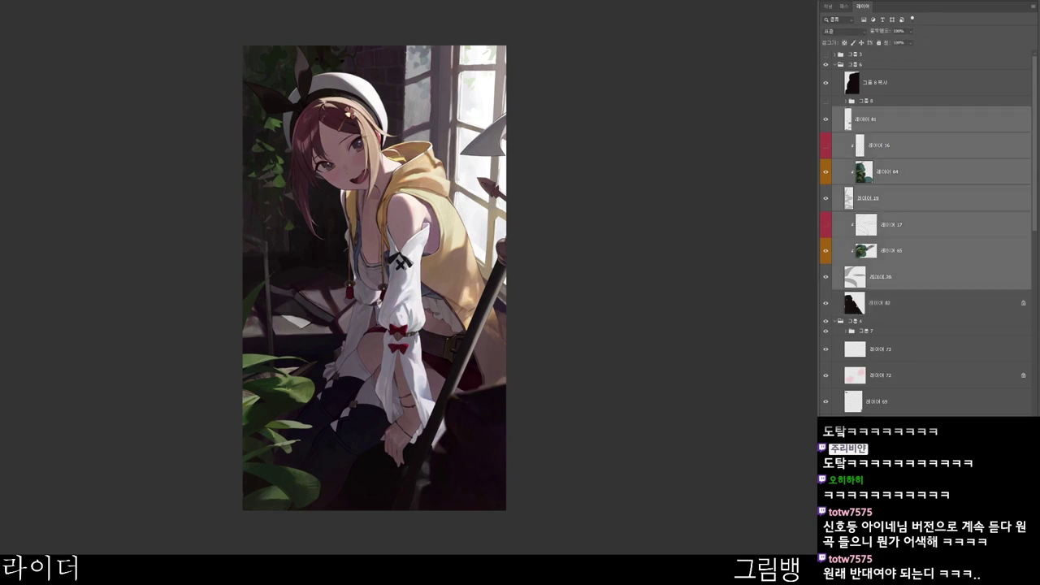
key("ctrl+g")
key("ctrl+j")
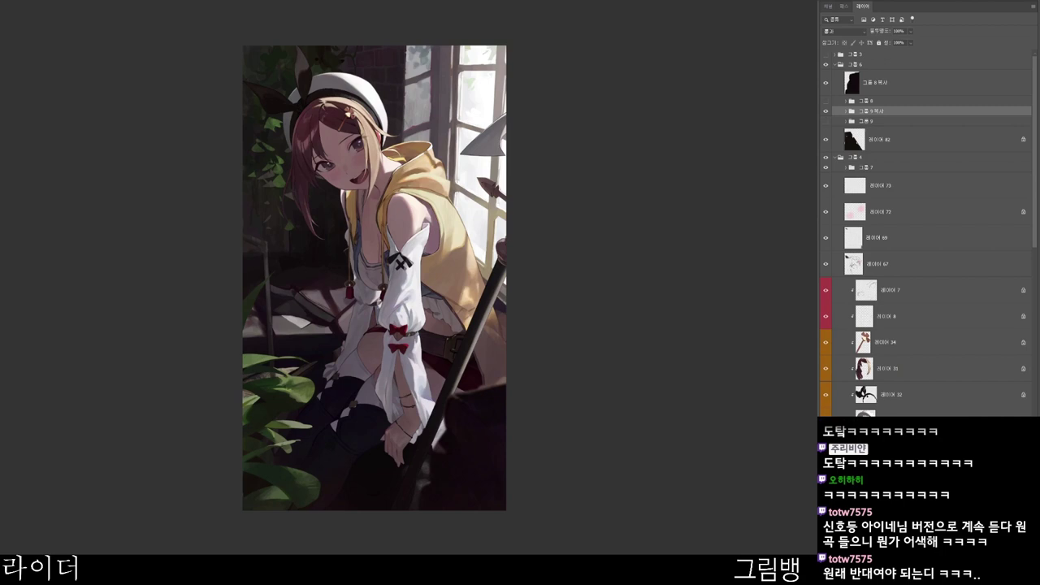
key("ctrl+e")
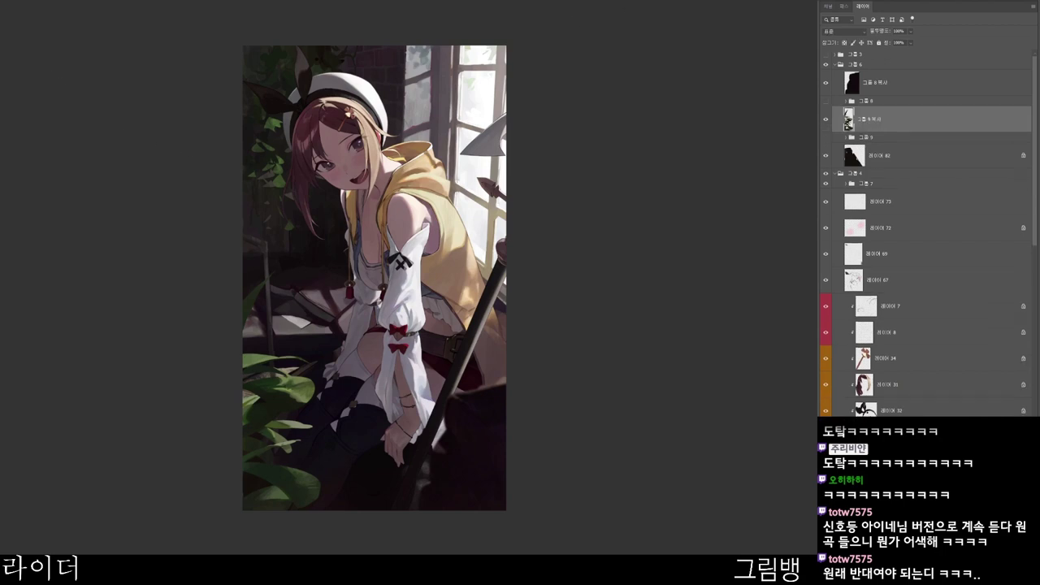
- Blur the merged foliage copy with a radius of 15.3 pixels
left_click(21, 16)
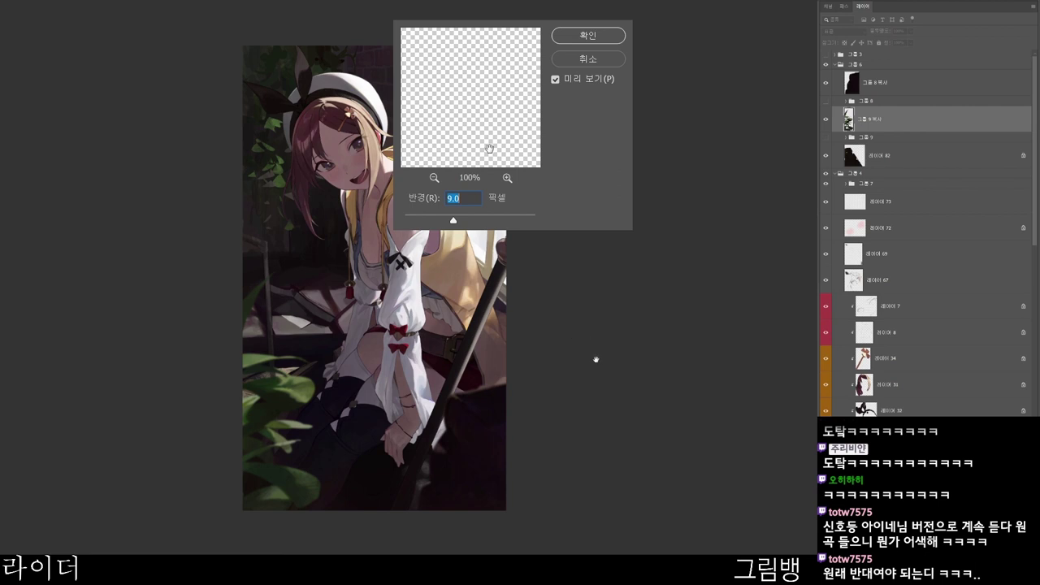
left_click_drag(454, 219, 460, 220)
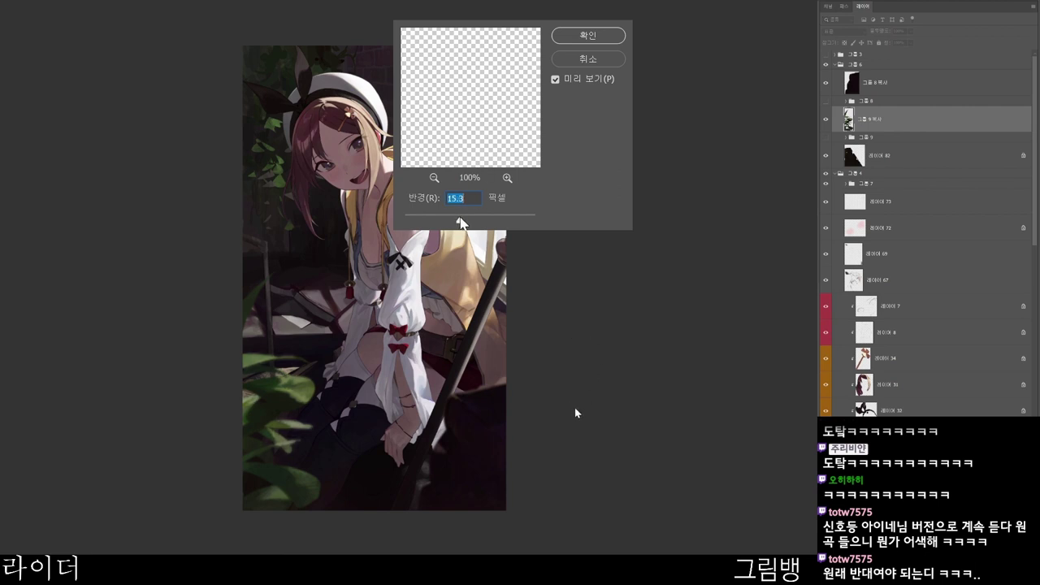
left_click(597, 41)
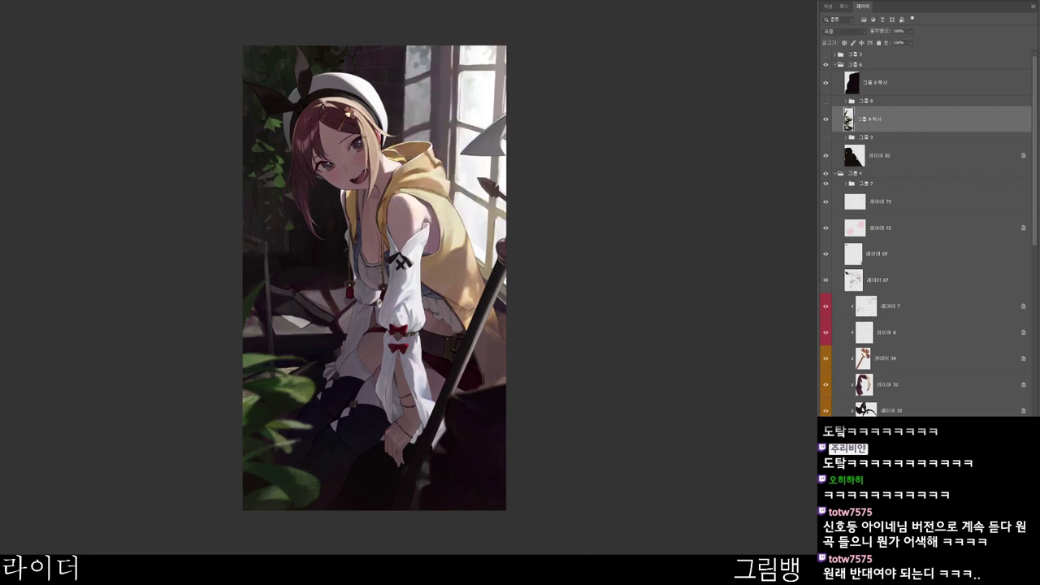
left_click_drag(473, 499, 502, 494)
- Create a new layer and place it directly below 레이어 82 inside 그룹 6
left_click(910, 185)
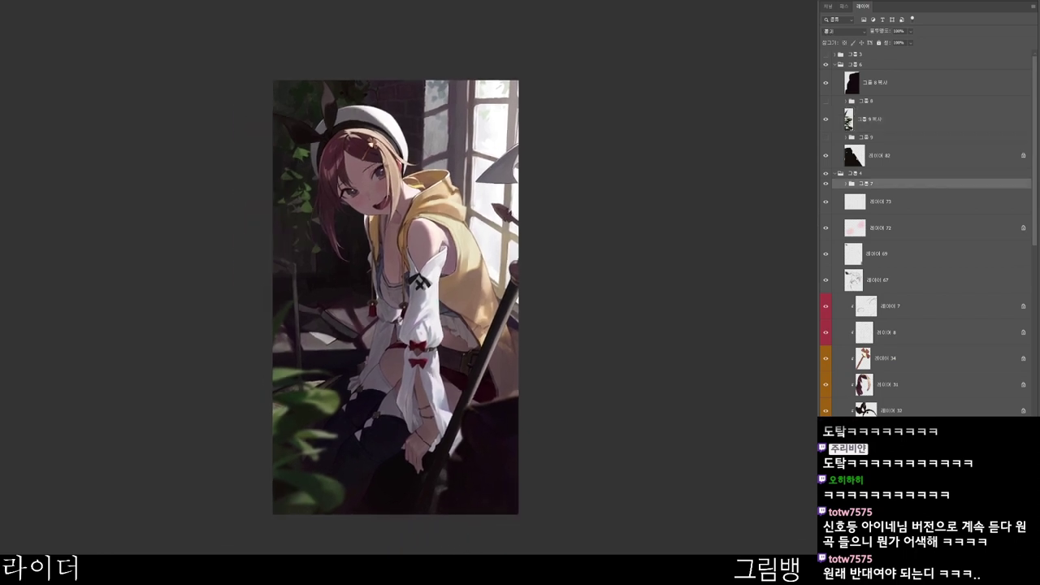
left_click(910, 201)
key("ctrl+shift+n")
key("Return")
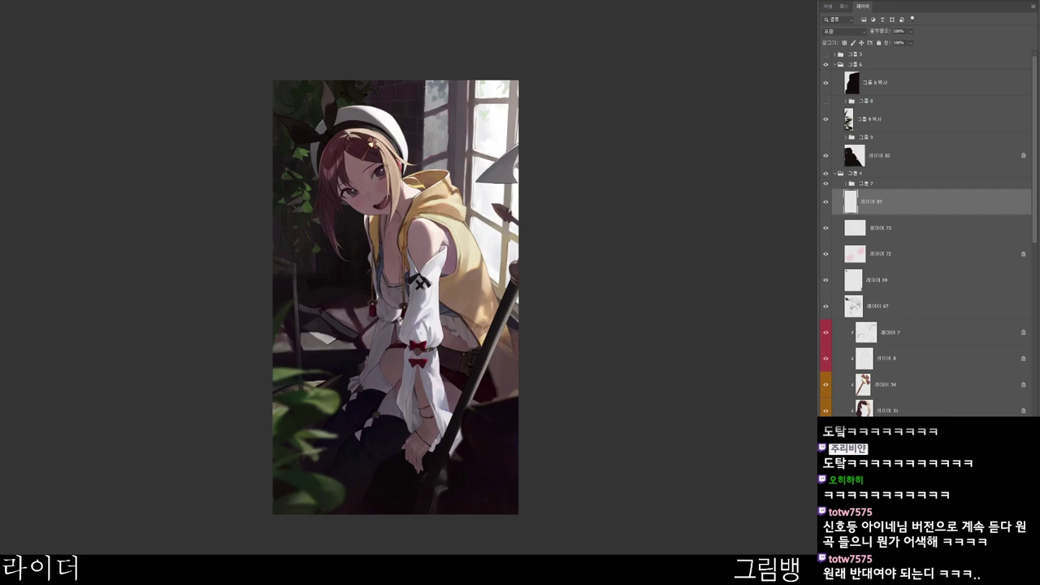
left_click_drag(910, 201, 910, 144)
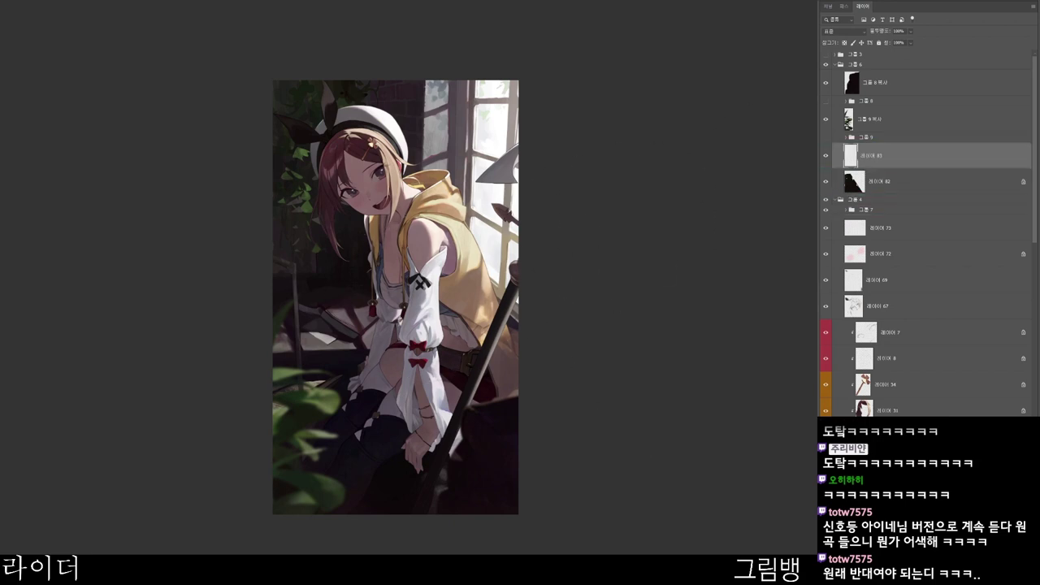
key("ctrl+[")
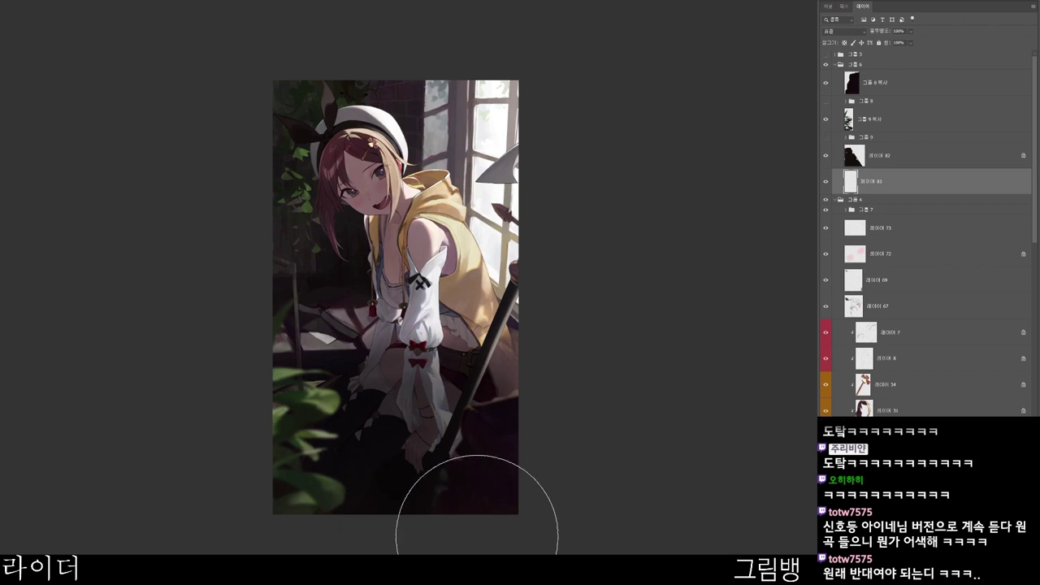
- Set the paint colour to the dark brown #281b19 and brush it over the lower part of the illustration with a very large brush
left_click_drag(477, 536, 569, 466)
key("n")
left_click(453, 188)
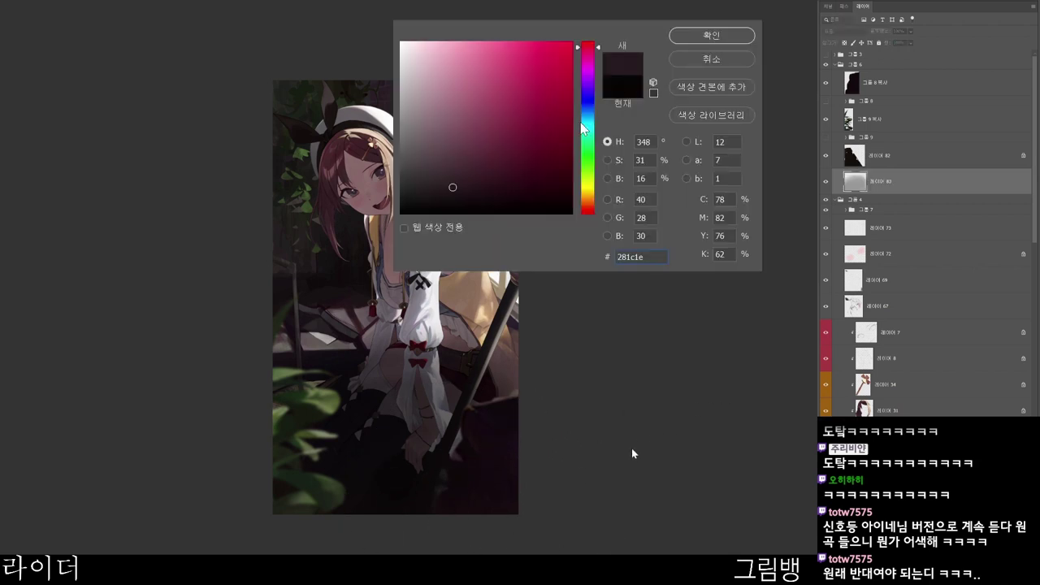
left_click(433, 181)
left_click(591, 210)
left_click(463, 188)
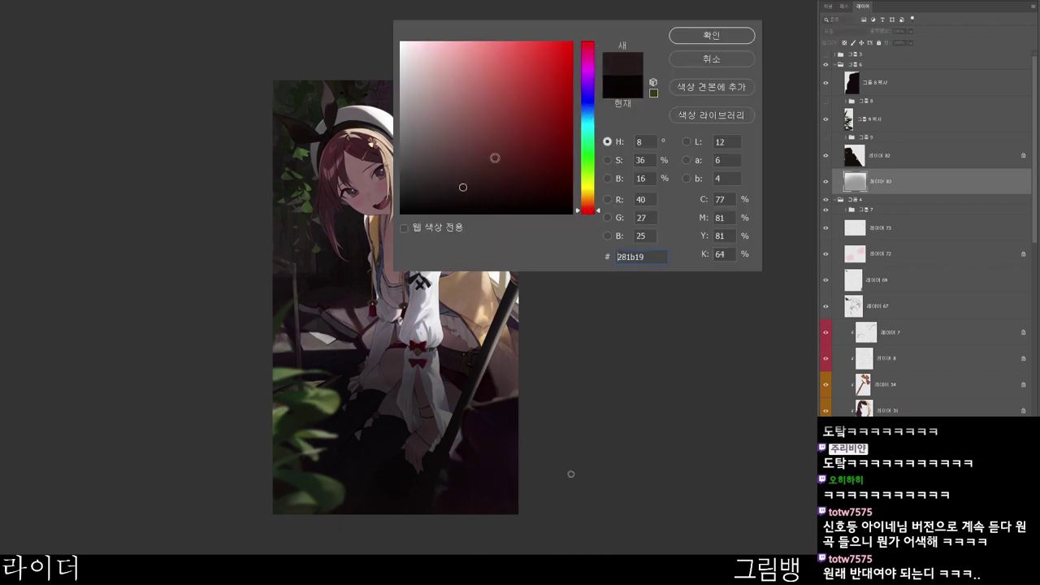
left_click(723, 37)
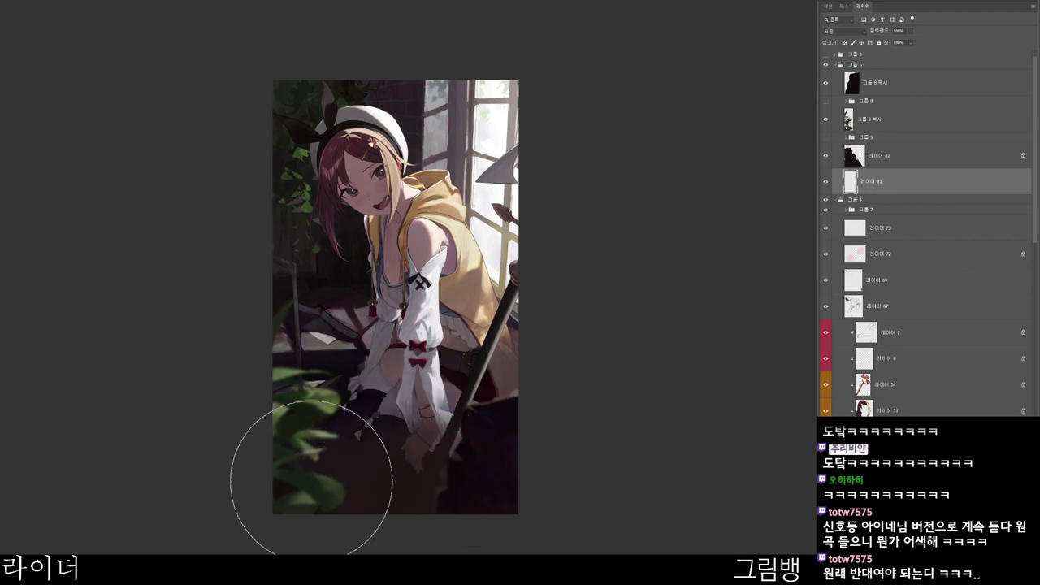
mouse_move(311, 480)
left_mouse_down()
mouse_move(427, 478)
mouse_move(388, 398)
mouse_move(298, 408)
mouse_move(333, 469)
mouse_move(279, 333)
mouse_move(286, 372)
mouse_move(338, 335)
mouse_move(348, 240)
mouse_move(302, 350)
mouse_move(300, 211)
mouse_move(316, 283)
mouse_move(416, 347)
left_mouse_up()
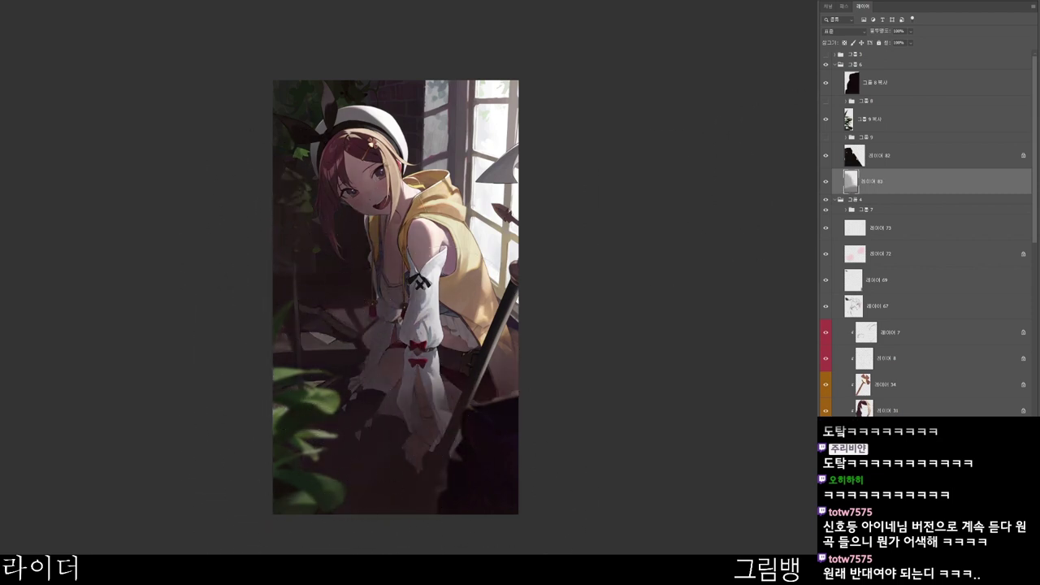
- Set the brown haze layer's blend mode to Lighter Color (밝은 색상) and reduce its opacity
left_click(843, 91)
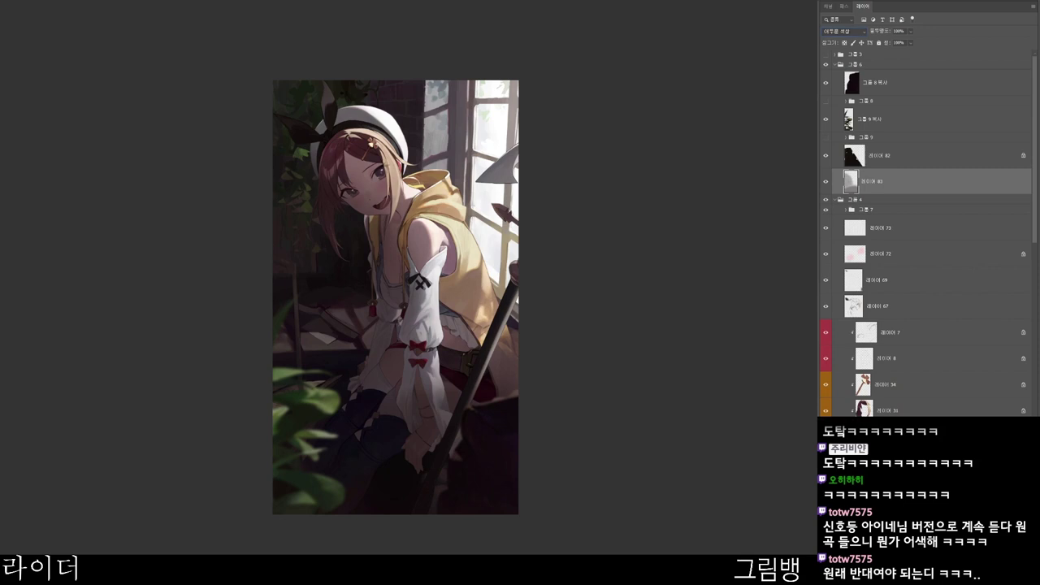
key("shift+plus")
key("shift+plus")
key("shift+plus")
key("shift+plus")
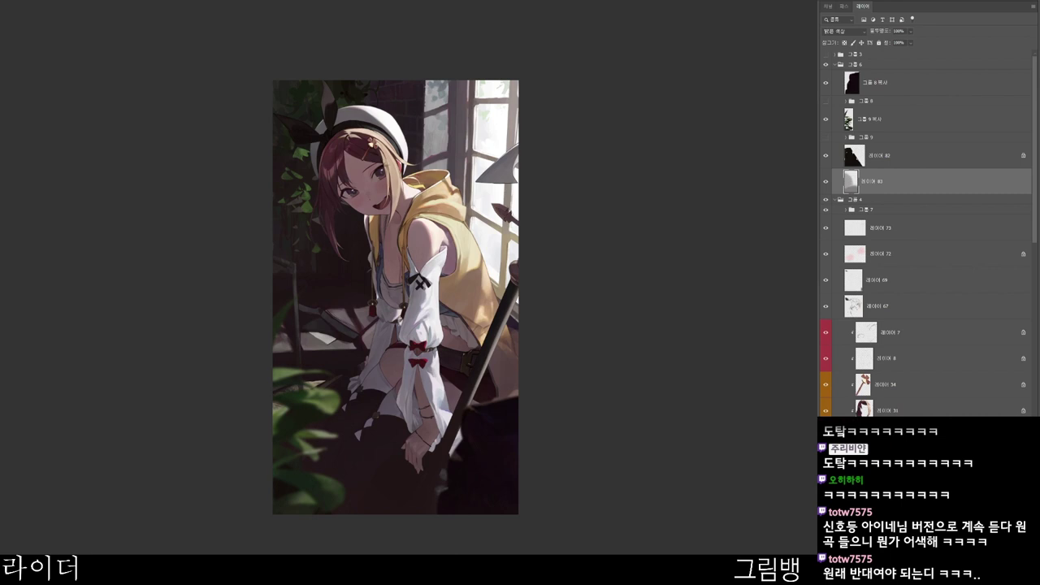
key("Down")
- Set the paint colour to the ochre #9c6d2f
left_click_drag(537, 430, 555, 383)
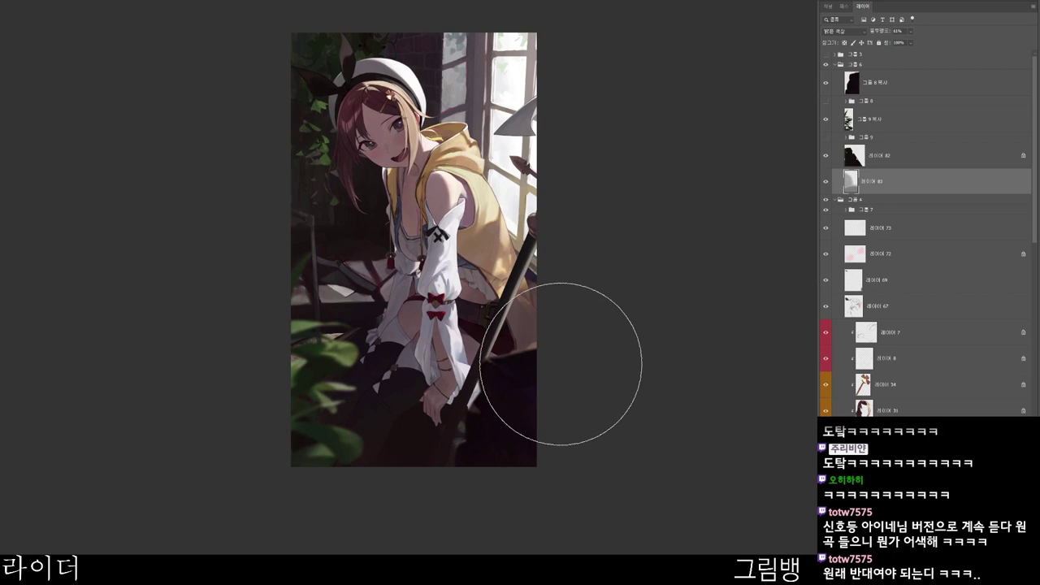
key("n")
left_click(507, 152)
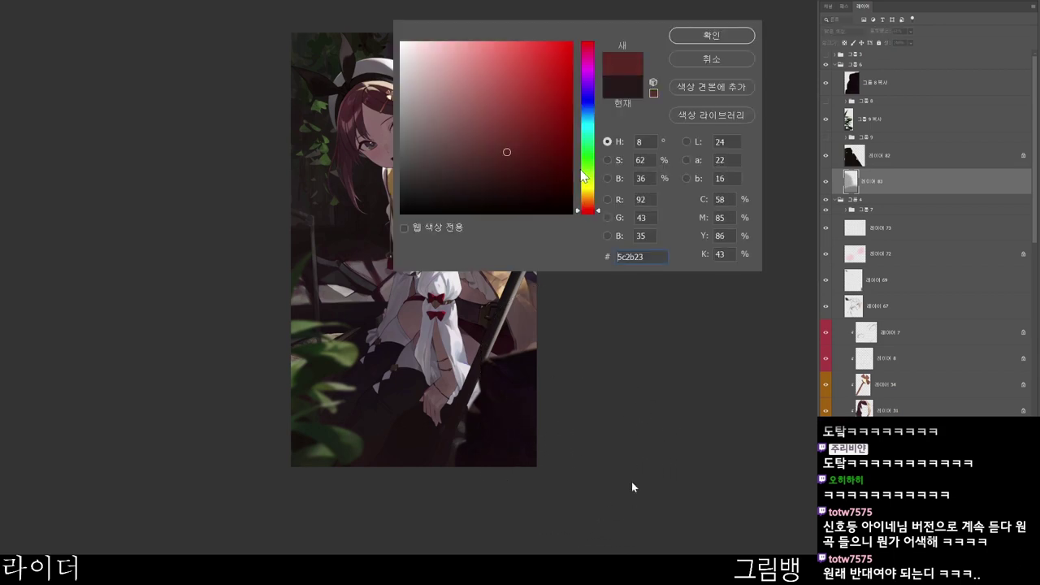
left_click(587, 199)
left_click(520, 109)
left_click(738, 40)
left_click_drag(539, 447, 531, 521)
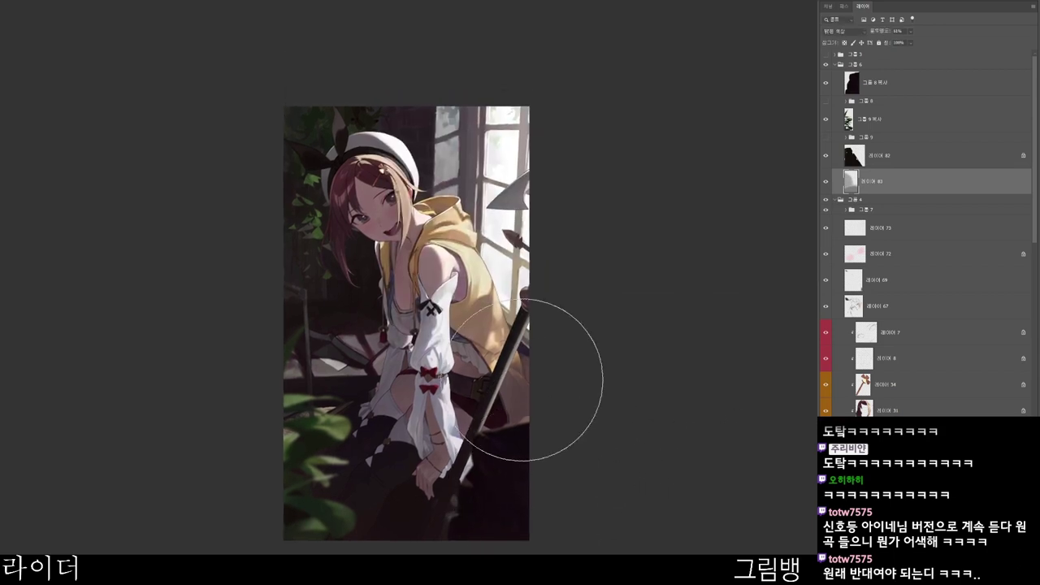
left_click_drag(464, 332, 469, 349)
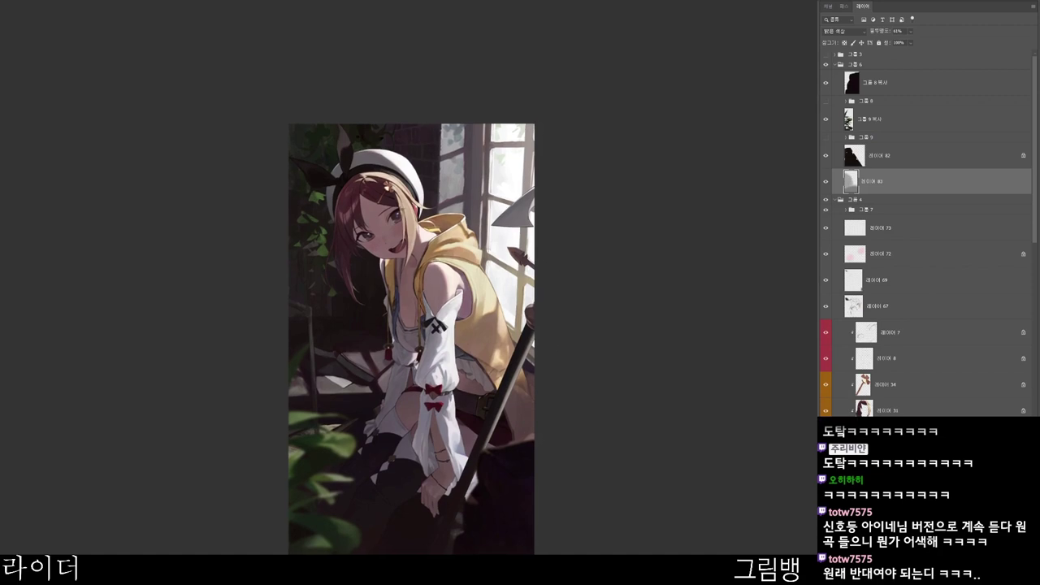
- Collapse 그룹 4, create a new layer and place it directly below that group, behind the girl
left_click(834, 200)
left_click(856, 209)
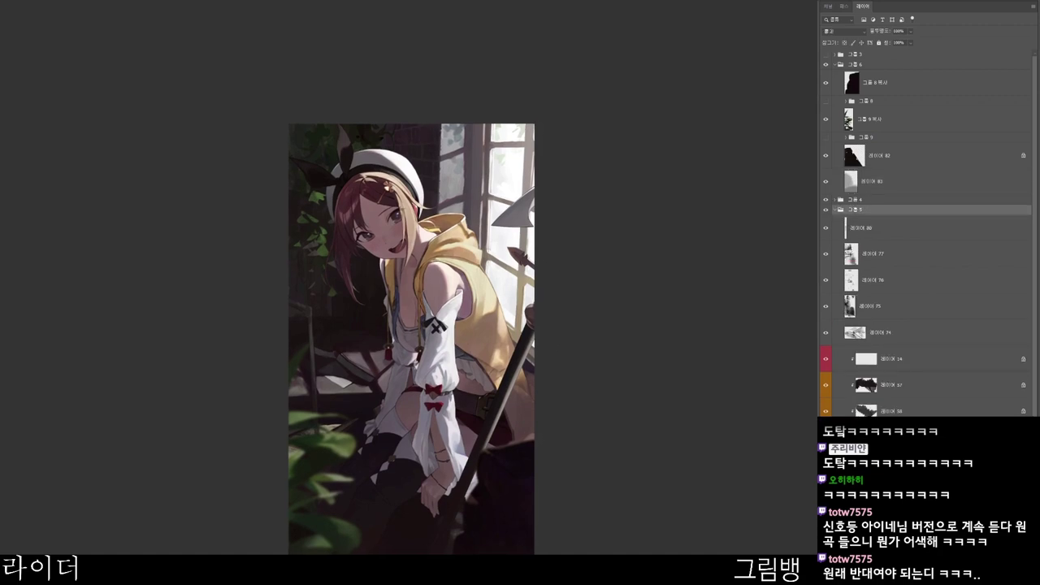
left_click(856, 200)
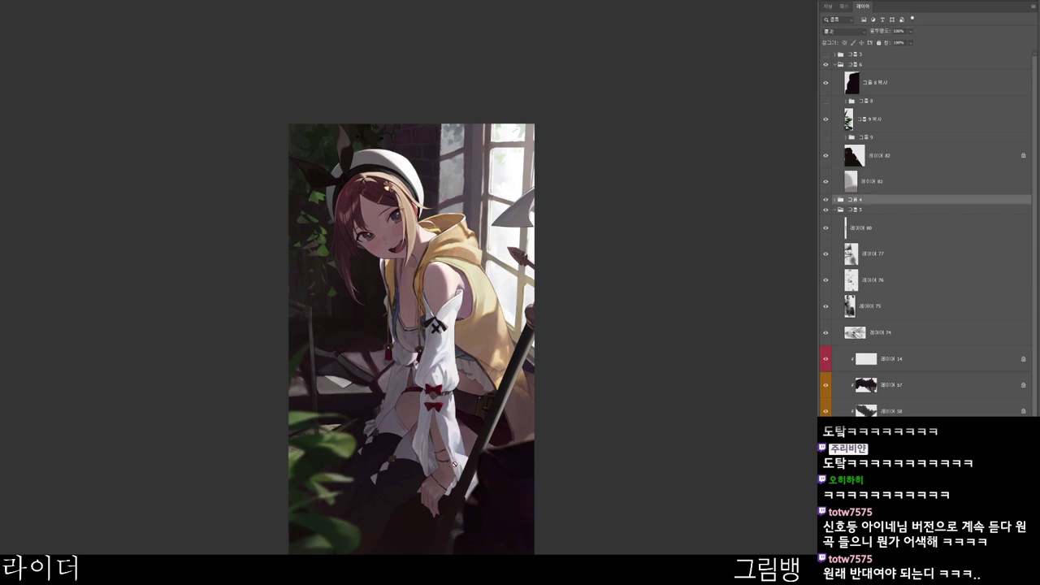
key("ctrl+shift+n")
key("Return")
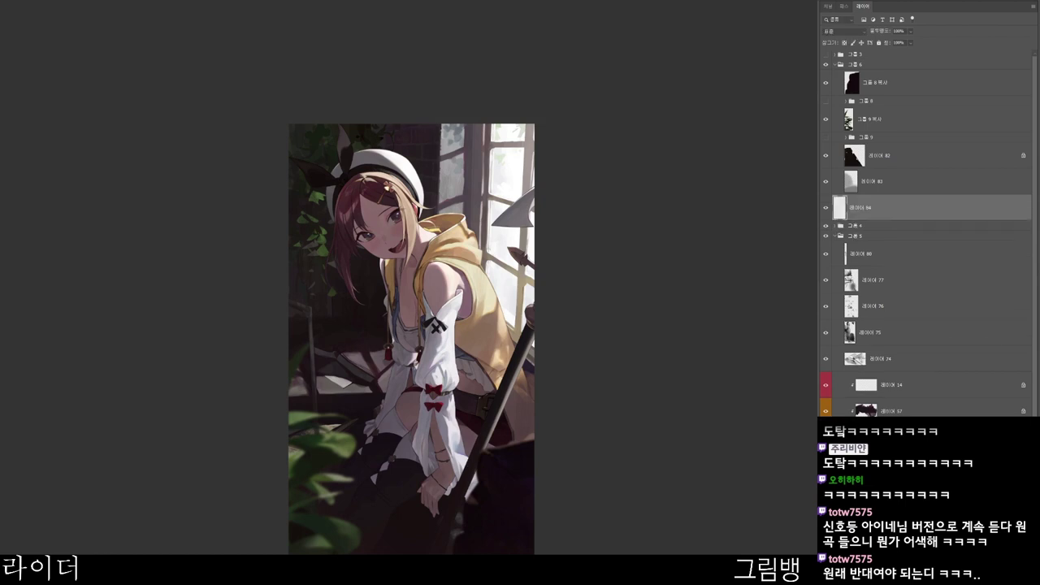
key("ctrl+bracketleft")
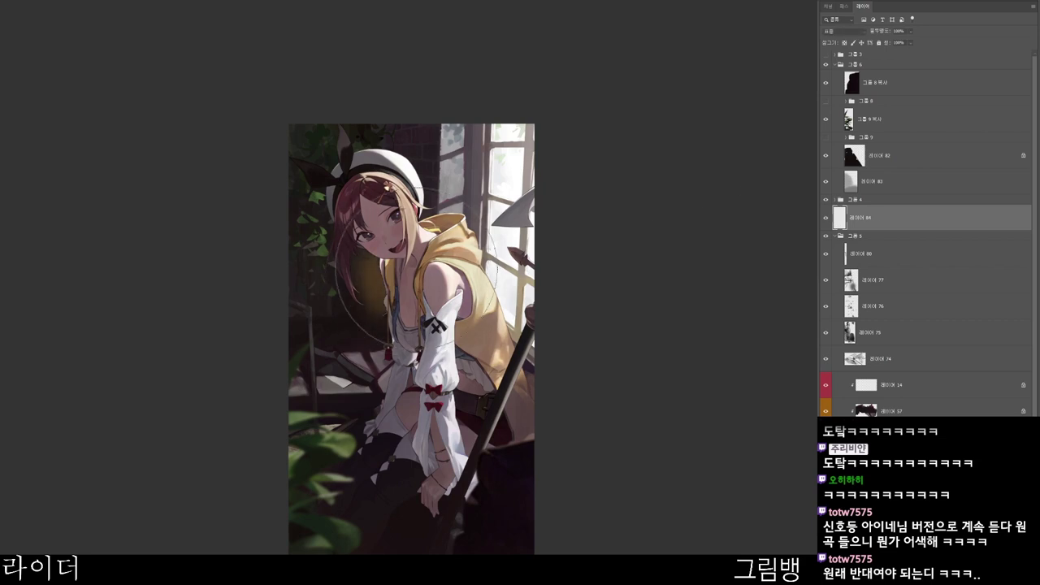
key("n")
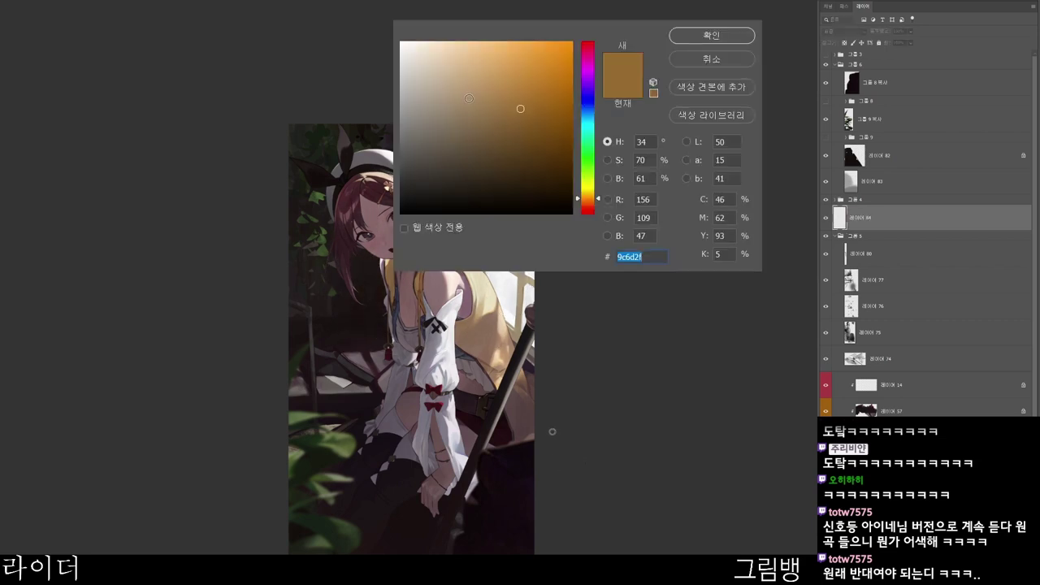
left_click(459, 79)
left_click(710, 33)
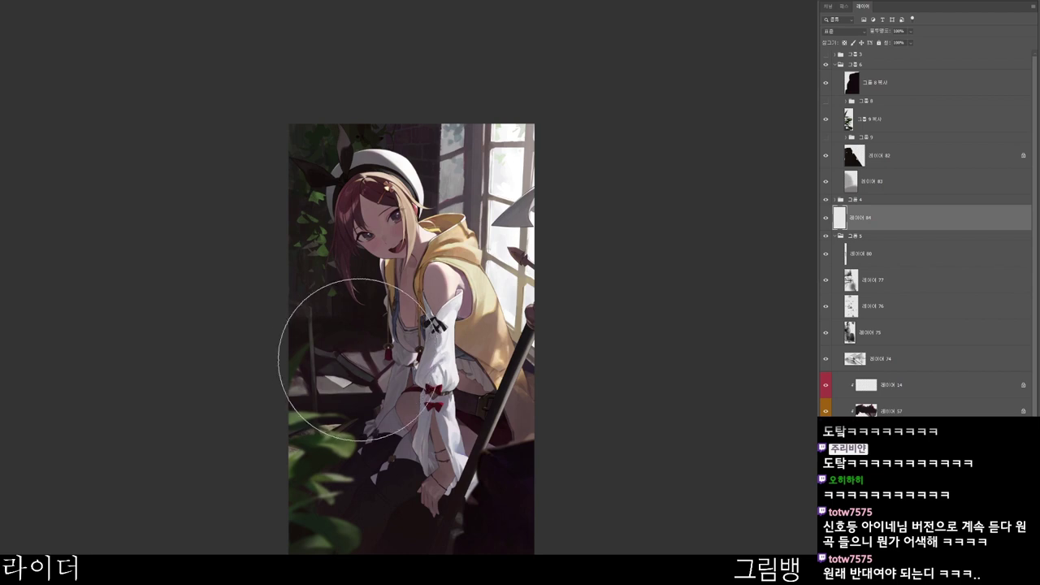
mouse_move(387, 325)
left_mouse_down()
mouse_move(403, 277)
mouse_move(443, 276)
left_mouse_up()
key("ctrl+z")
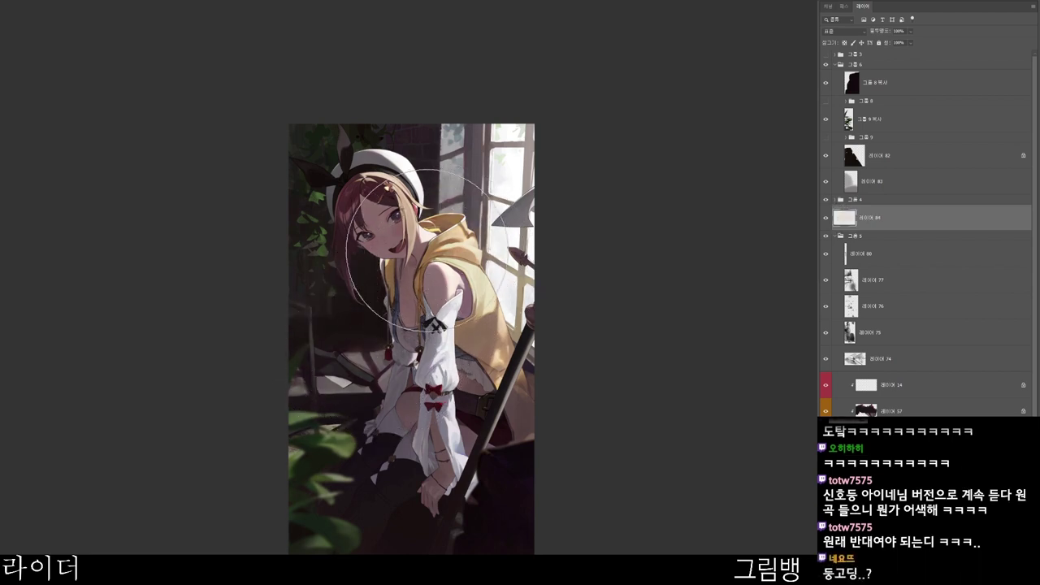
- Set the paint colour to the light orange #e0ad6a and brush soft haze behind the girl's waist and around the books
key("n")
left_click(490, 62)
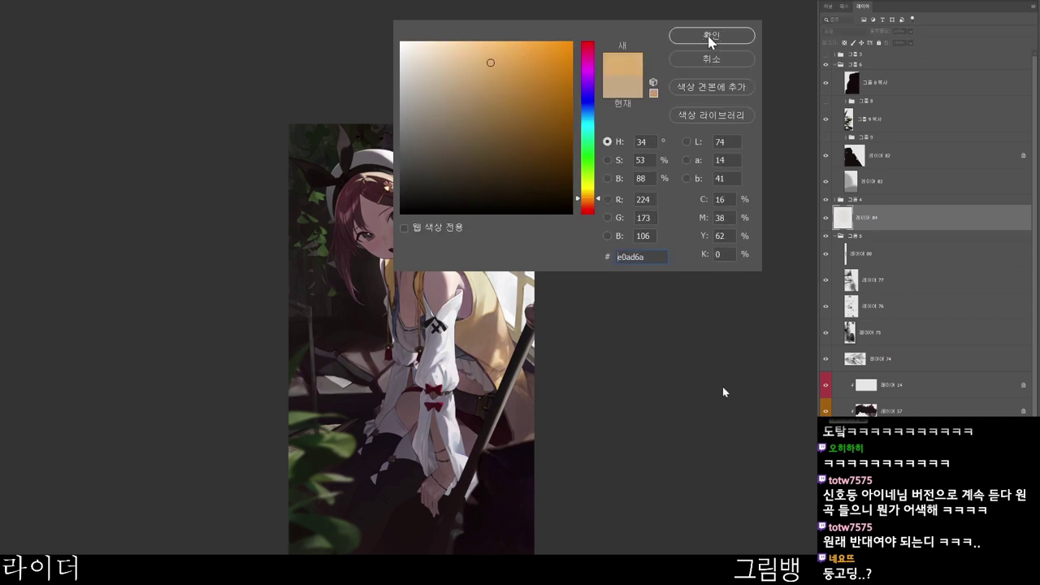
left_click(710, 37)
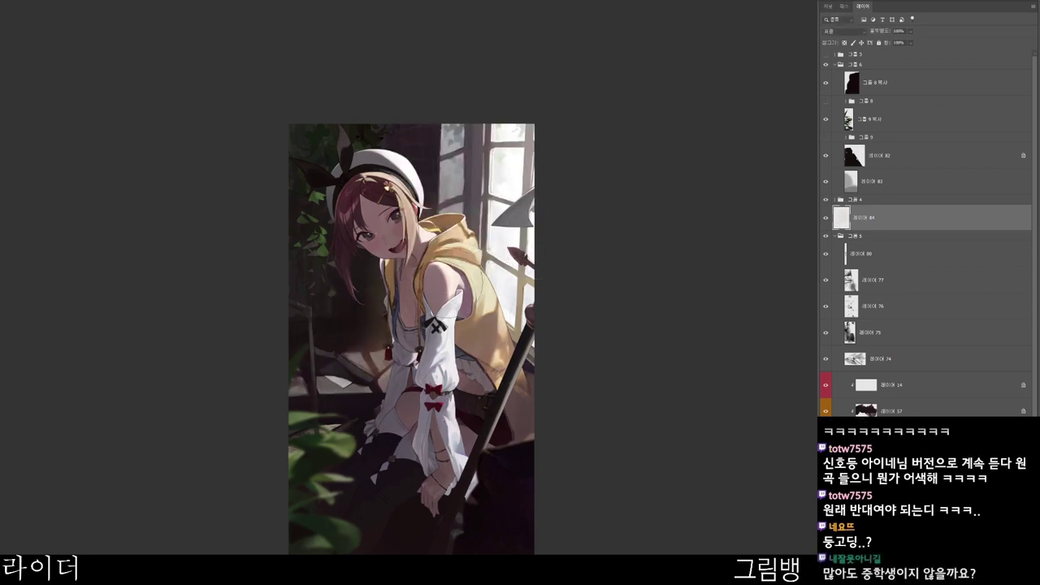
left_click_drag(410, 328, 439, 346)
left_click_drag(350, 399, 377, 406)
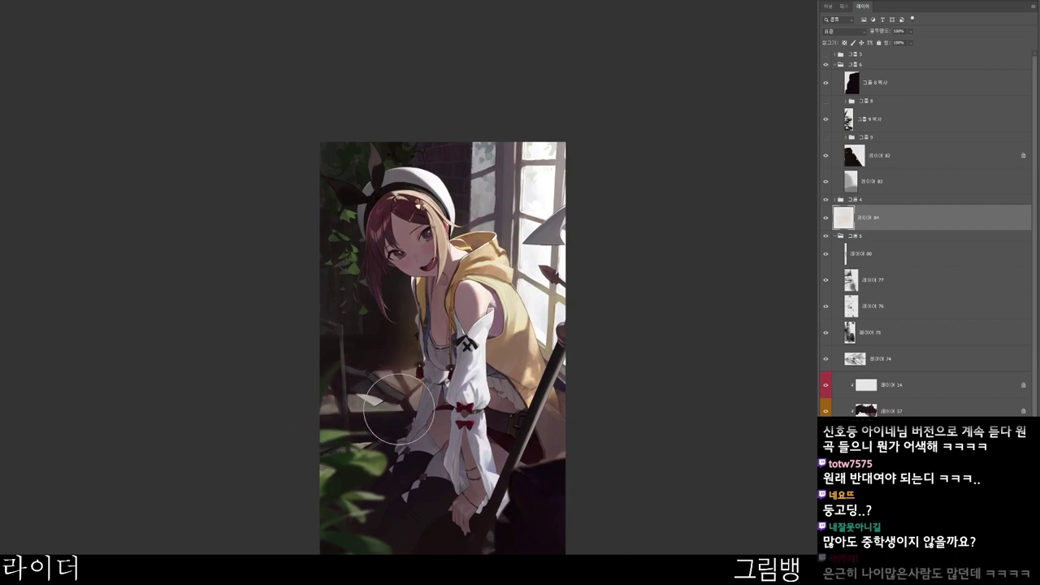
mouse_move(440, 421)
left_mouse_down()
mouse_move(429, 446)
mouse_move(425, 432)
left_mouse_up()
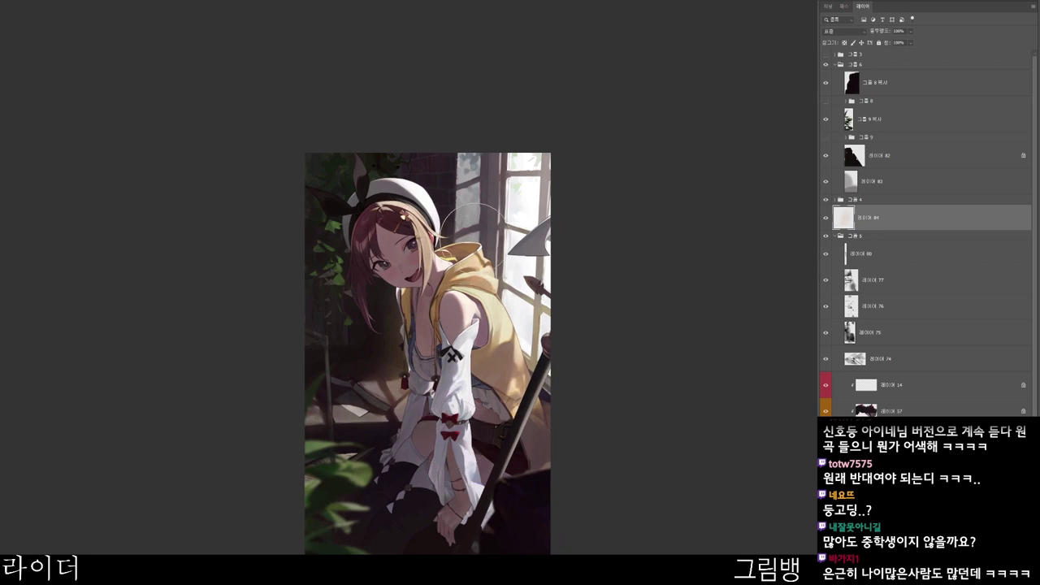
- Shift the paint colour to a deeper, redder orange and brush soft haze over the window and its frame behind the girl
key("n")
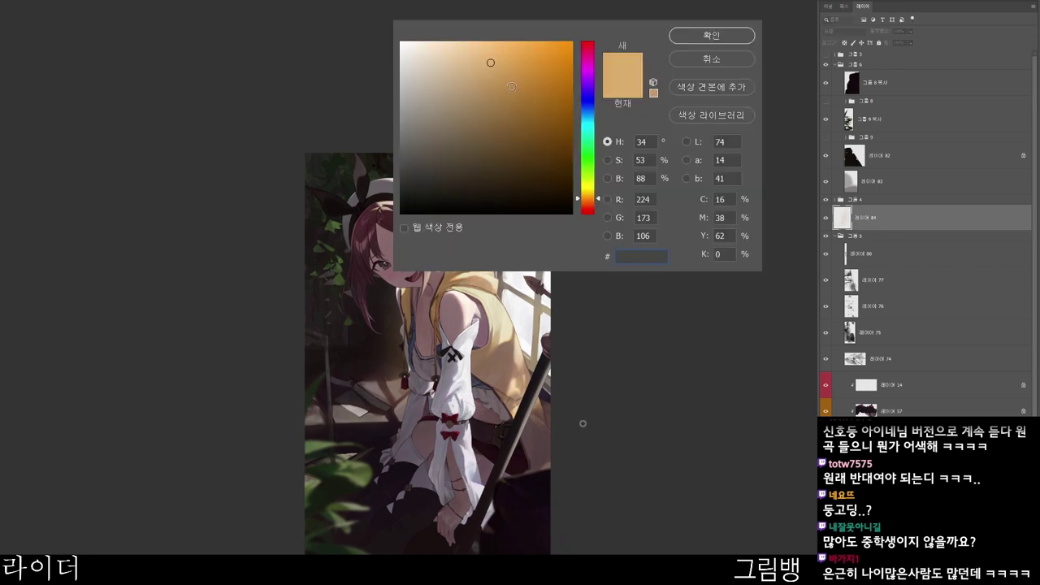
left_click(511, 85)
left_click(589, 206)
left_click(712, 36)
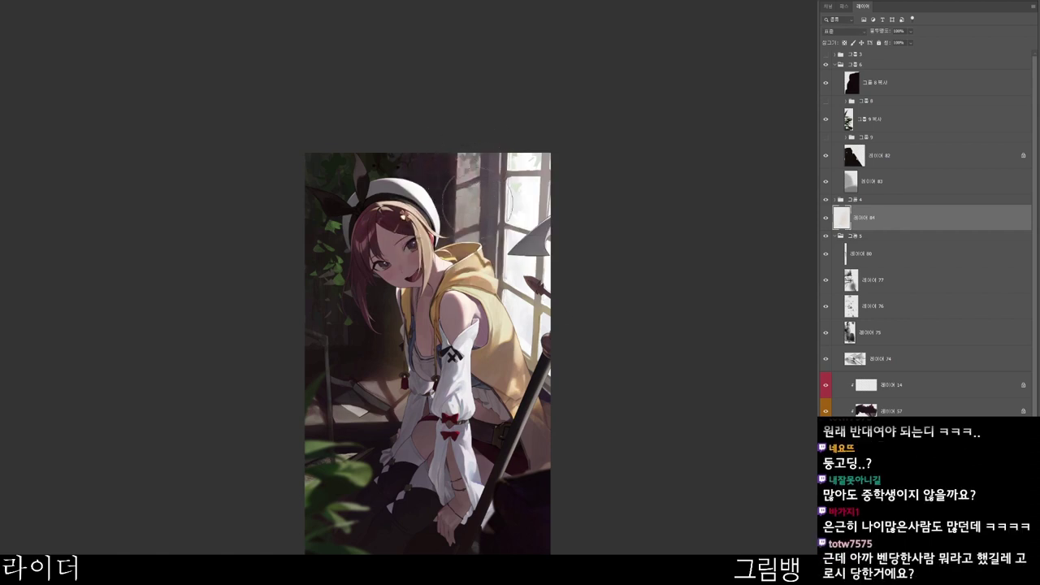
left_click_drag(505, 263, 471, 270)
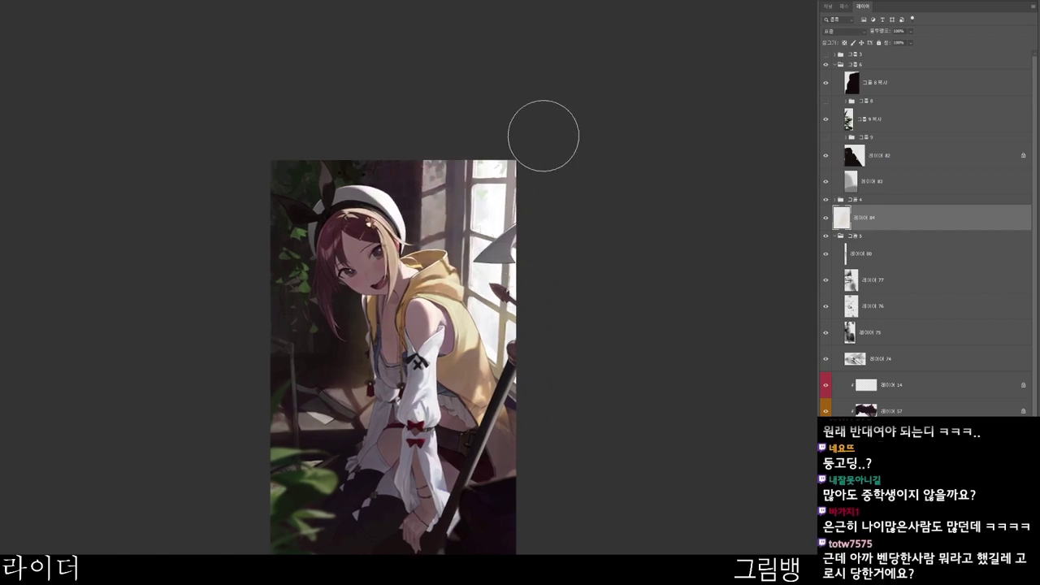
mouse_move(473, 221)
left_mouse_down()
mouse_move(485, 225)
mouse_move(500, 193)
left_mouse_up()
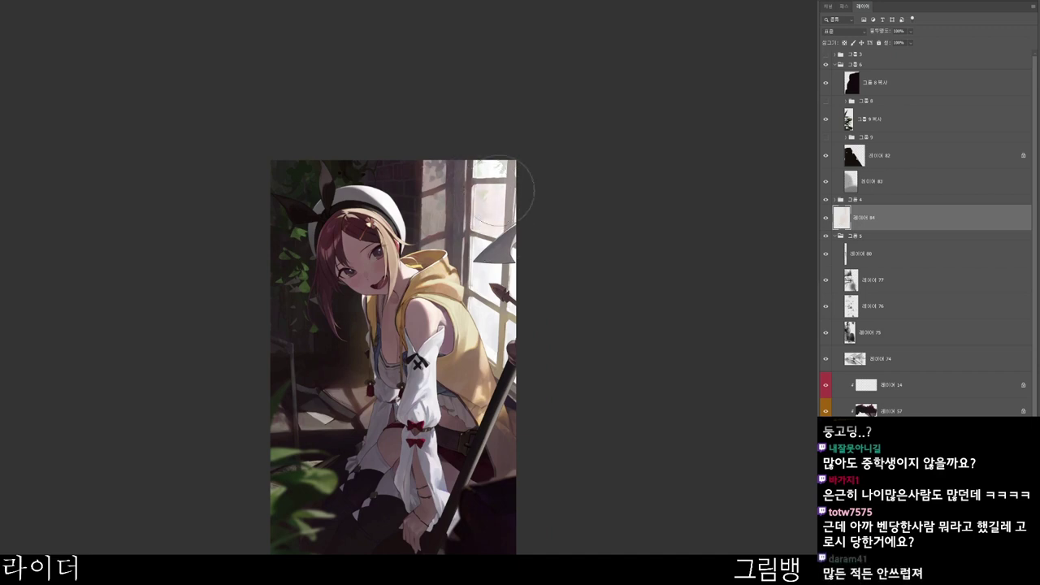
left_click_drag(475, 256, 491, 277)
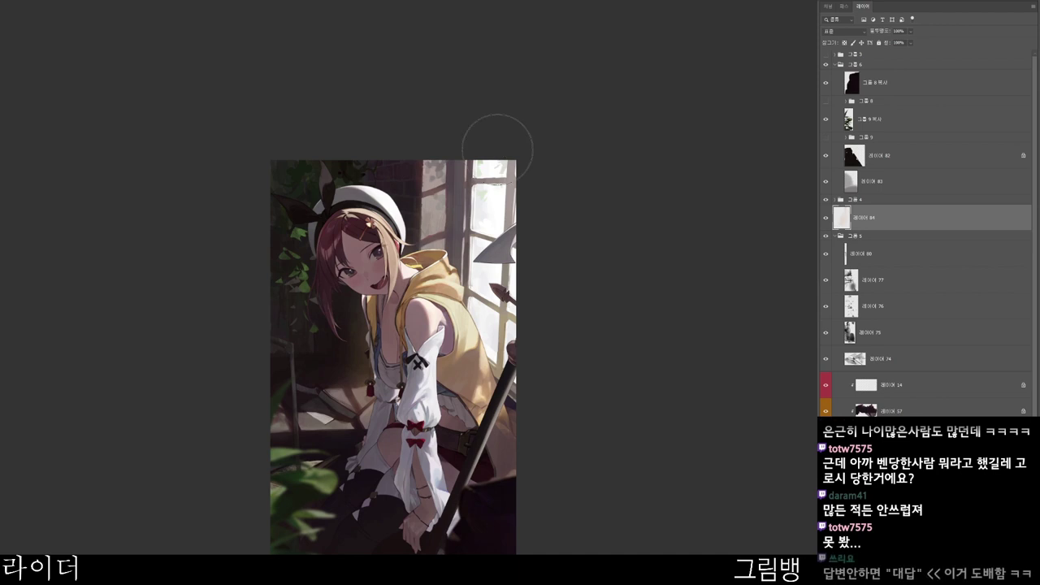
mouse_move(483, 494)
left_mouse_down()
mouse_move(509, 461)
mouse_move(545, 504)
mouse_move(538, 518)
mouse_move(557, 511)
mouse_move(482, 486)
left_mouse_up()
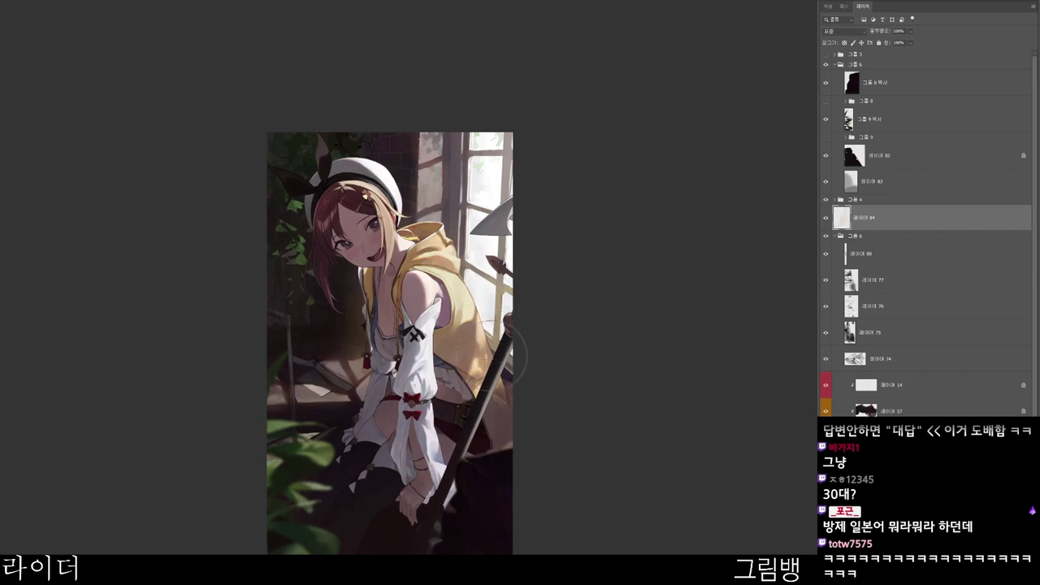
left_click_drag(531, 403, 509, 359)
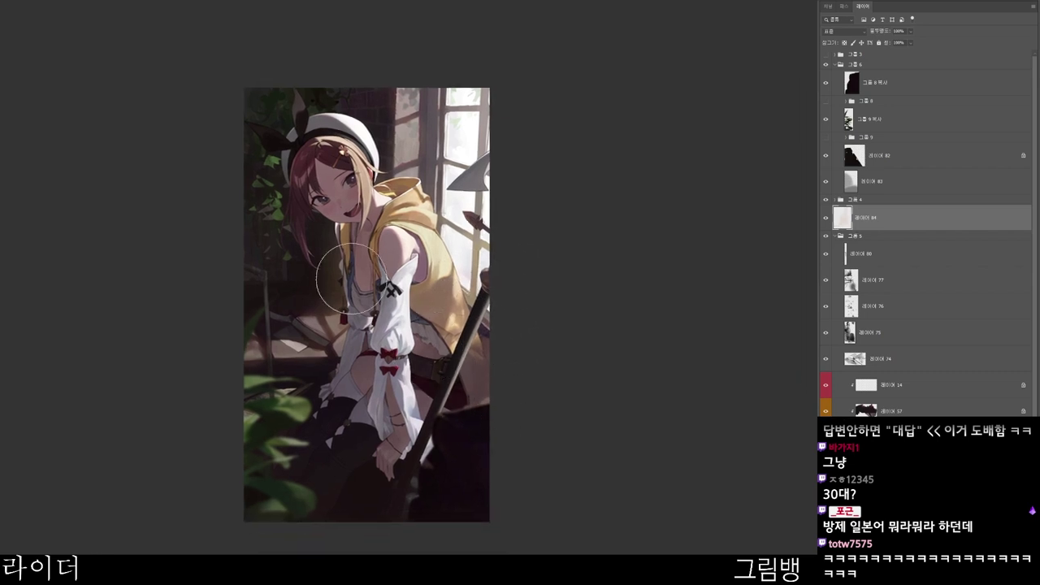
left_click_drag(435, 291, 417, 345)
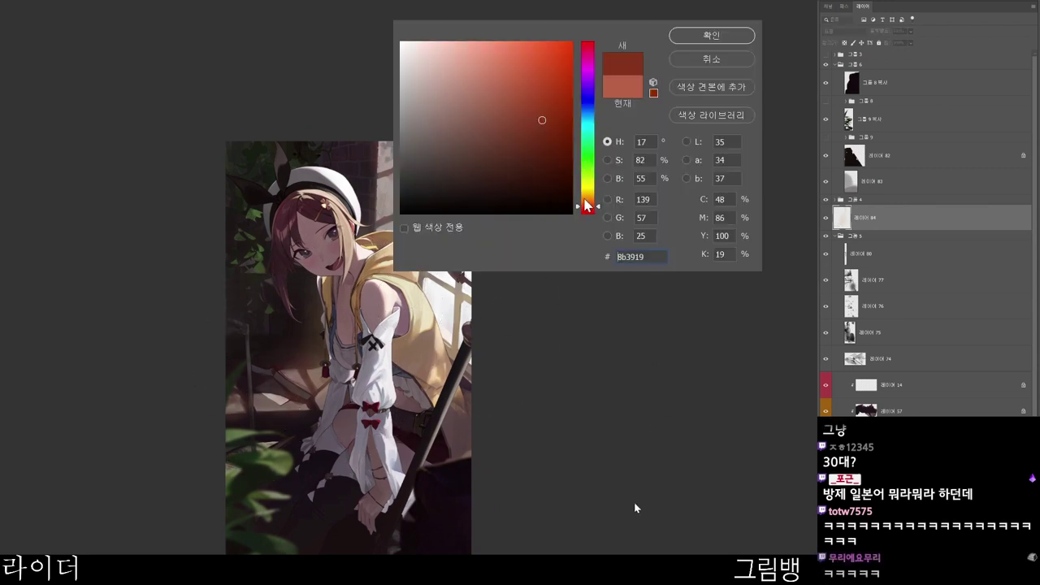
- Set the paint colour to a deep, saturated dark red
left_click(585, 214)
left_click(558, 125)
left_click(709, 37)
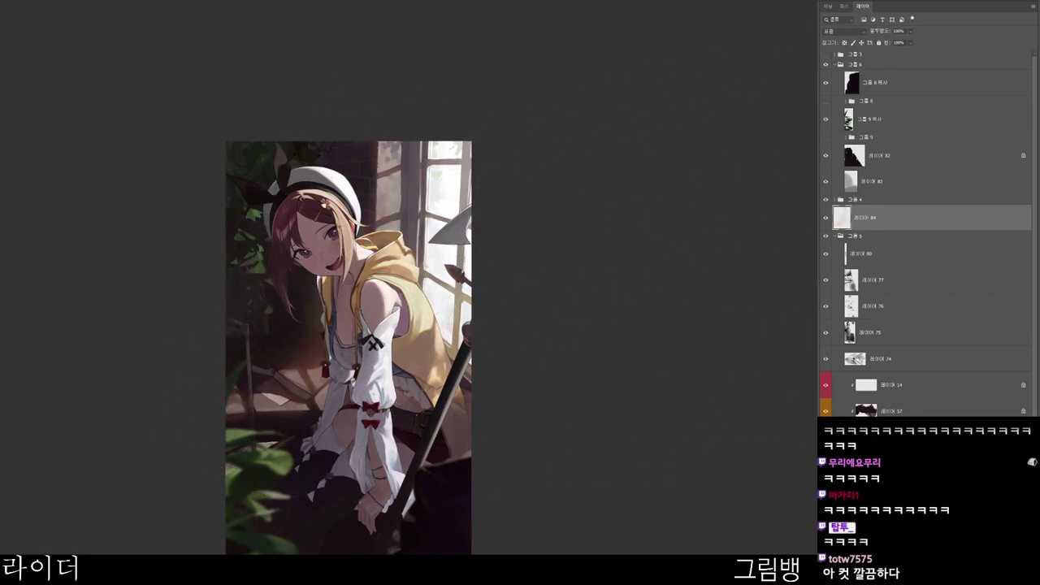
- Set the haze layer's blend mode to Exclusion (제외) and compare the picture with the layer hidden and shown
key("Down")
key("Down")
key("Down")
key("Down")
key("Down")
key("Down")
key("Down")
key("Down")
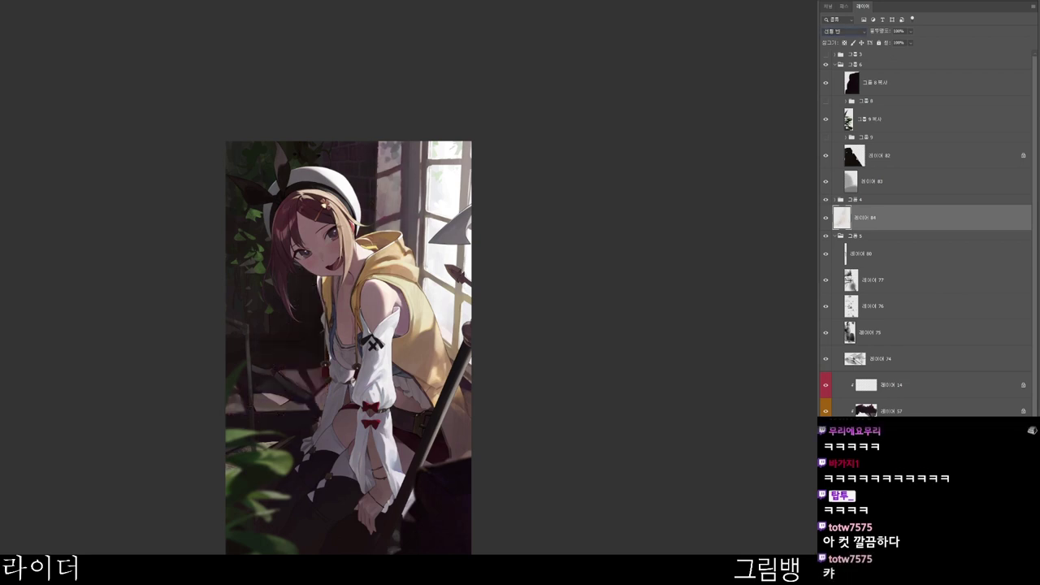
key("shift+plus")
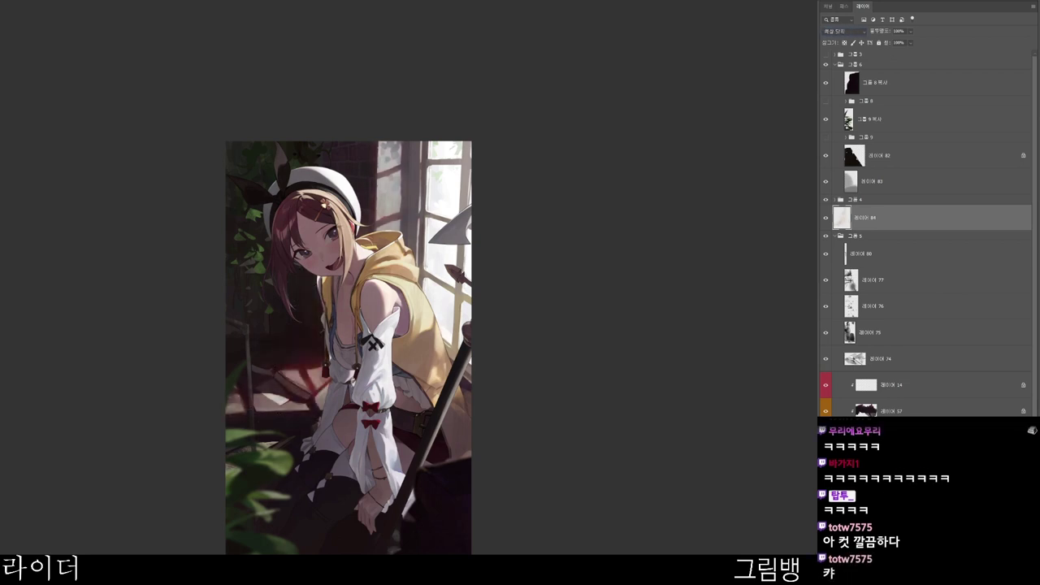
key("shift+plus")
key("shift+plus")
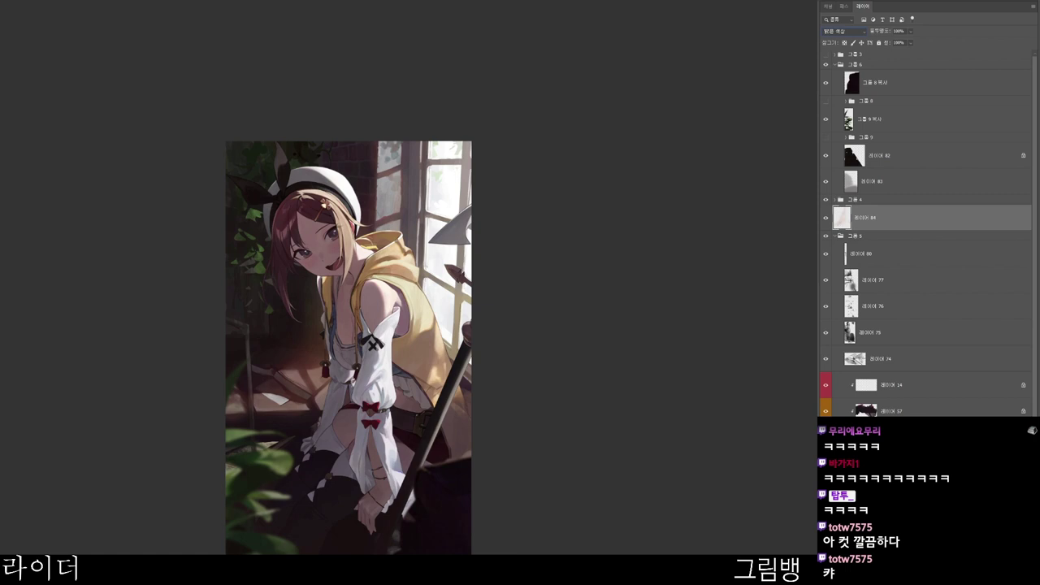
key("shift+plus")
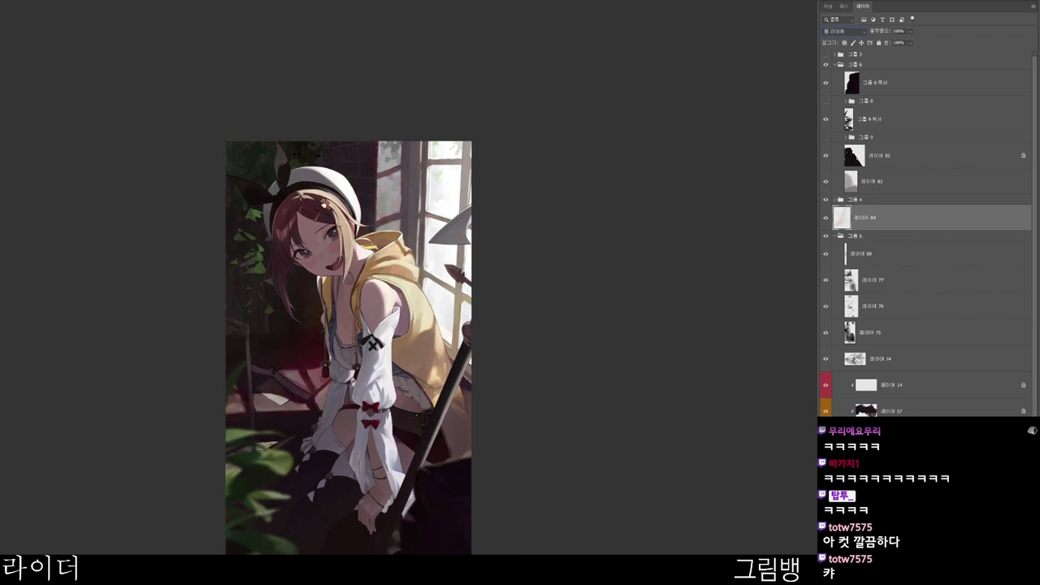
key("shift+plus")
key("shift+plus")
key("shift+plus")
key("shift+plus")
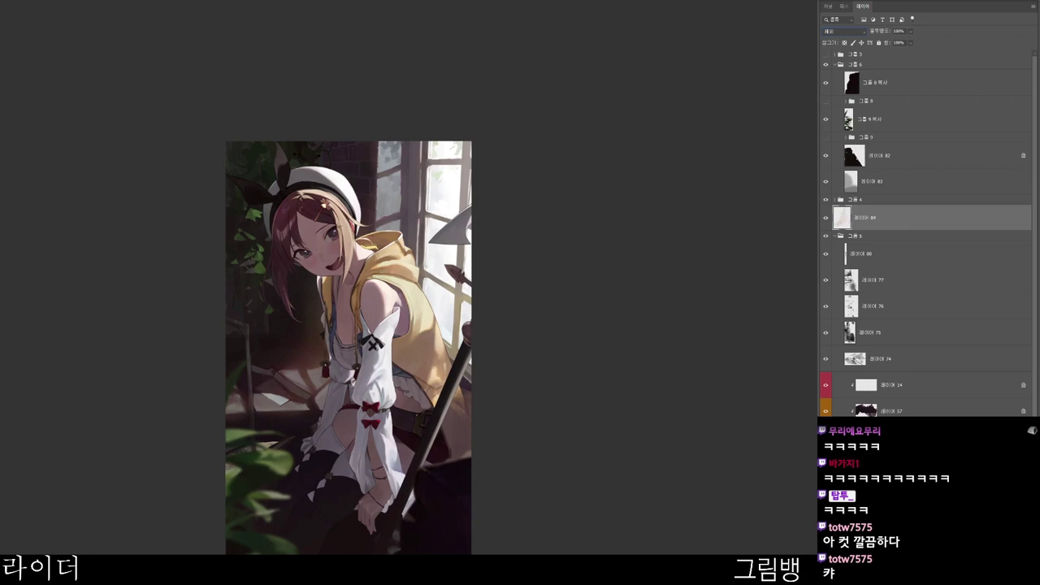
left_click(825, 218)
left_click(825, 217)
left_click_drag(534, 389, 546, 358)
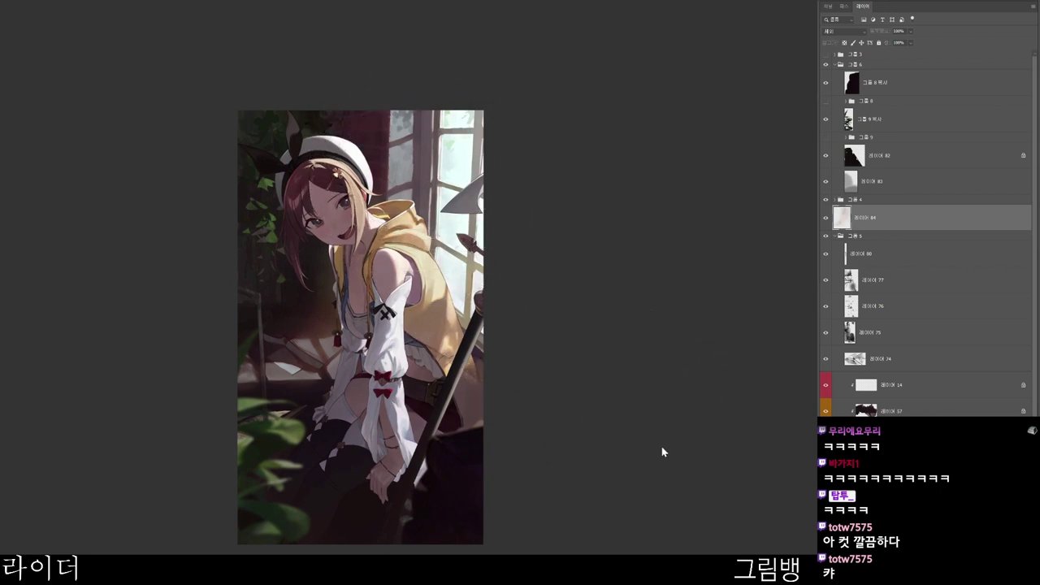
left_click(590, 207)
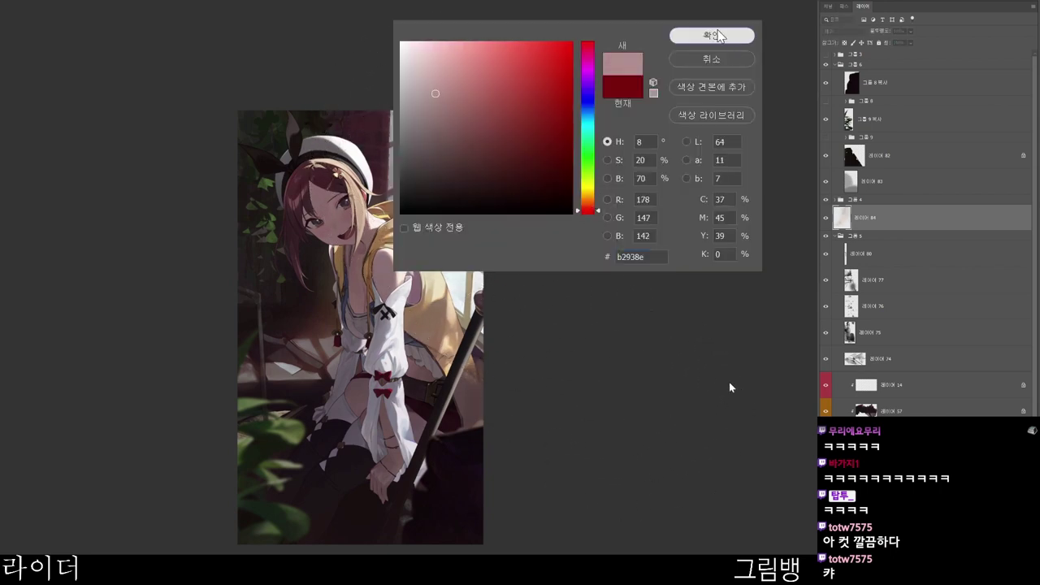
left_click(718, 34)
mouse_move(456, 152)
left_mouse_down()
mouse_move(459, 124)
mouse_move(464, 220)
mouse_move(488, 97)
left_mouse_up()
key("ctrl+z")
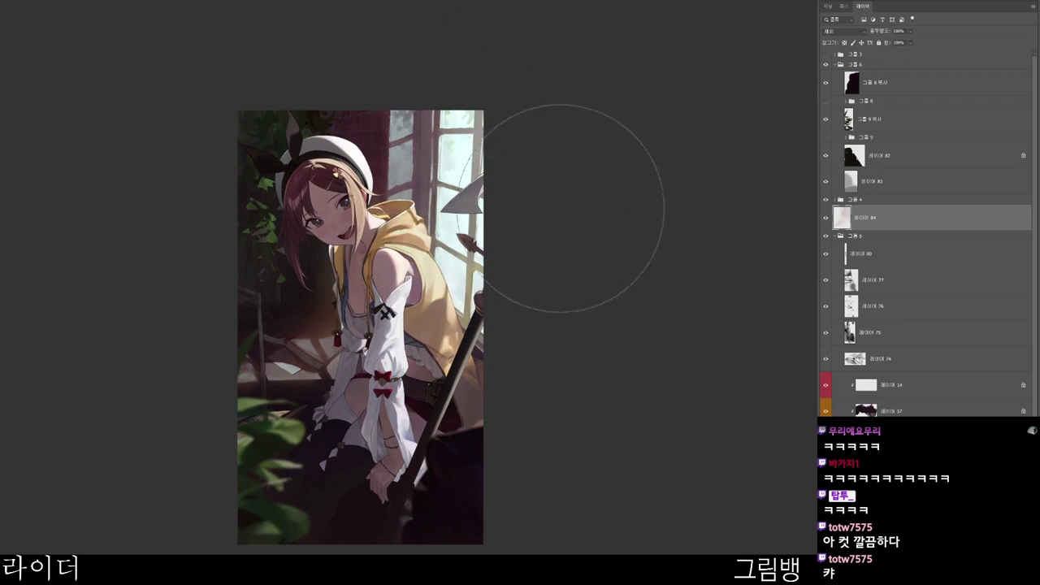
key("n")
key("Return")
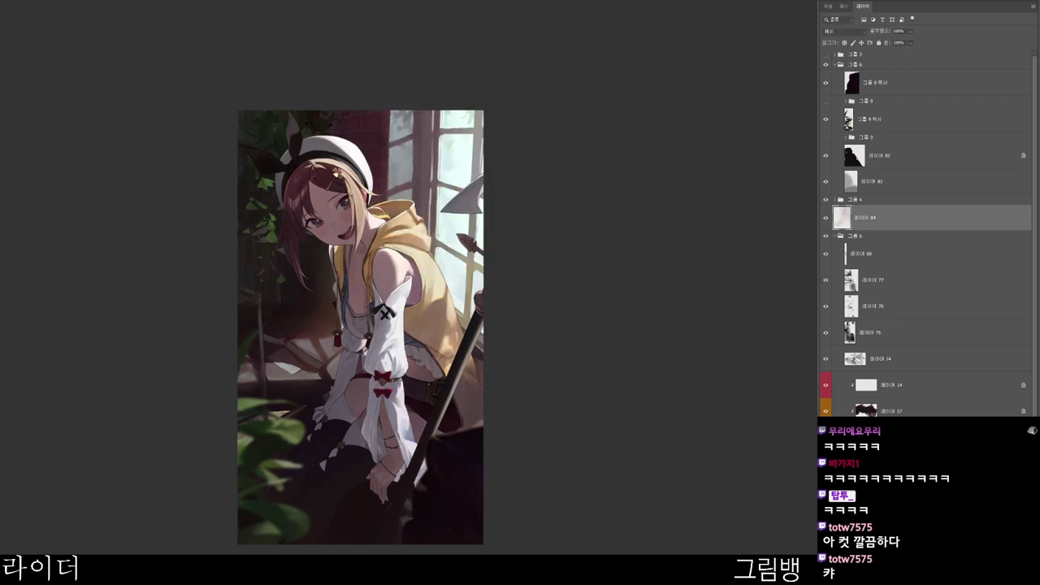
- Create a new layer directly above the Exclusion haze layer, still below 그룹 4
scroll(924, 233, "down", 5)
scroll(925, 233, "up", 5)
key("ctrl+shift+n")
key("Return")
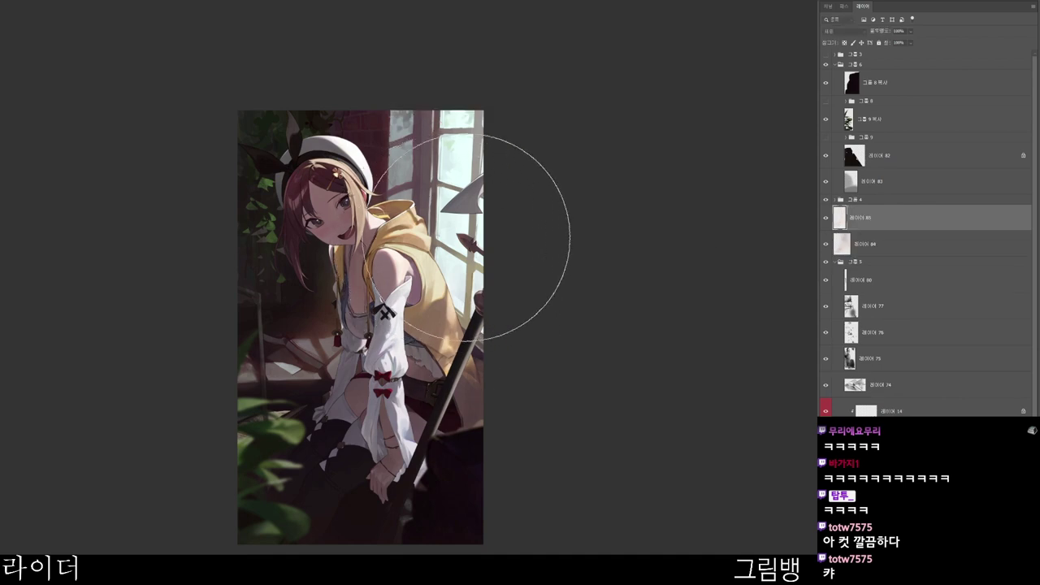
scroll(494, 186, "up", 2)
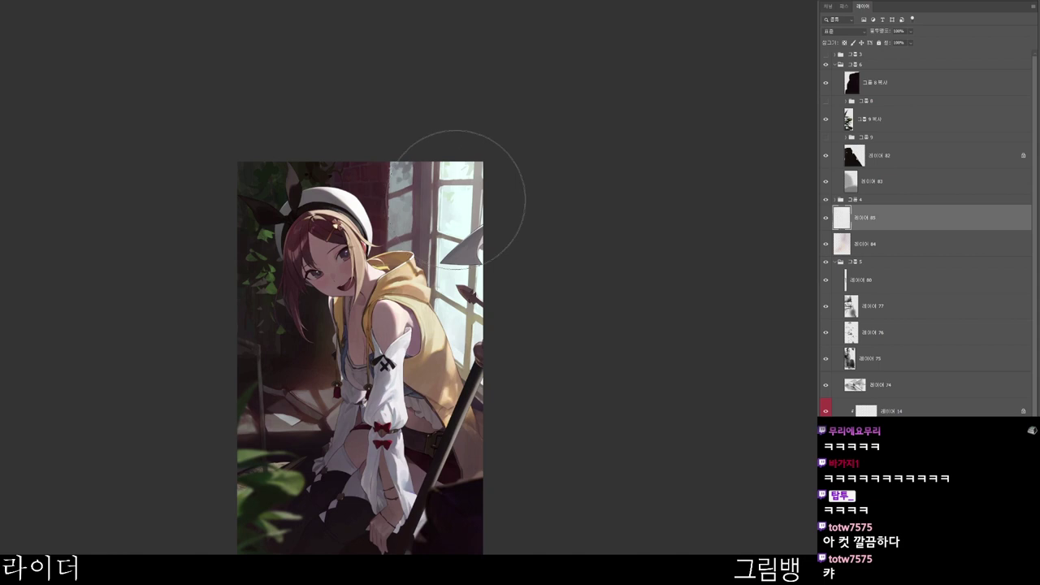
- Set the paint colour to a very pale warm cream and brush light over the window panes beside the girl
key("n")
left_click(415, 47)
left_click(589, 194)
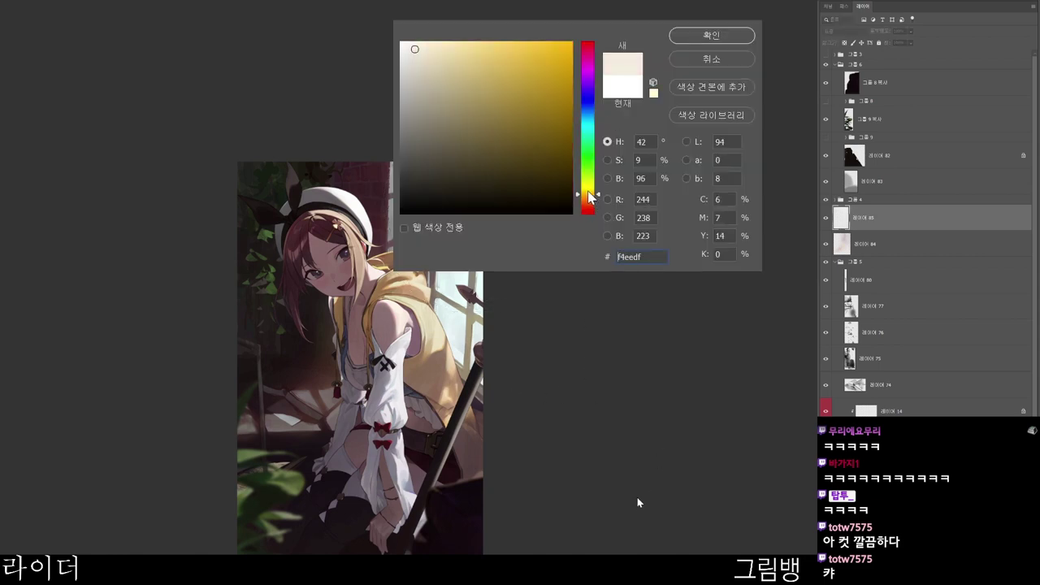
left_click(424, 41)
left_click(704, 35)
left_click(705, 36)
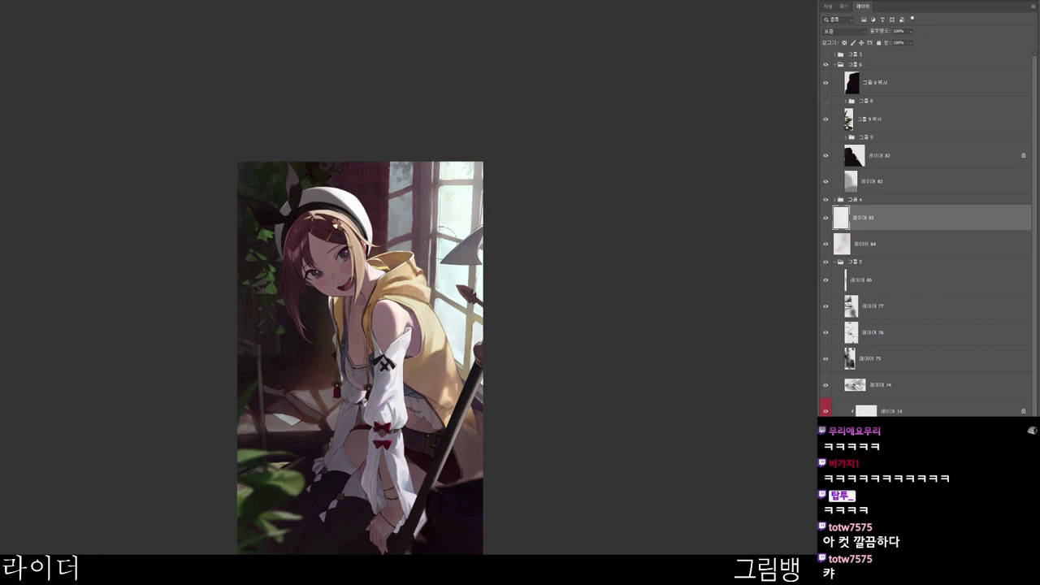
left_click_drag(460, 279, 455, 291)
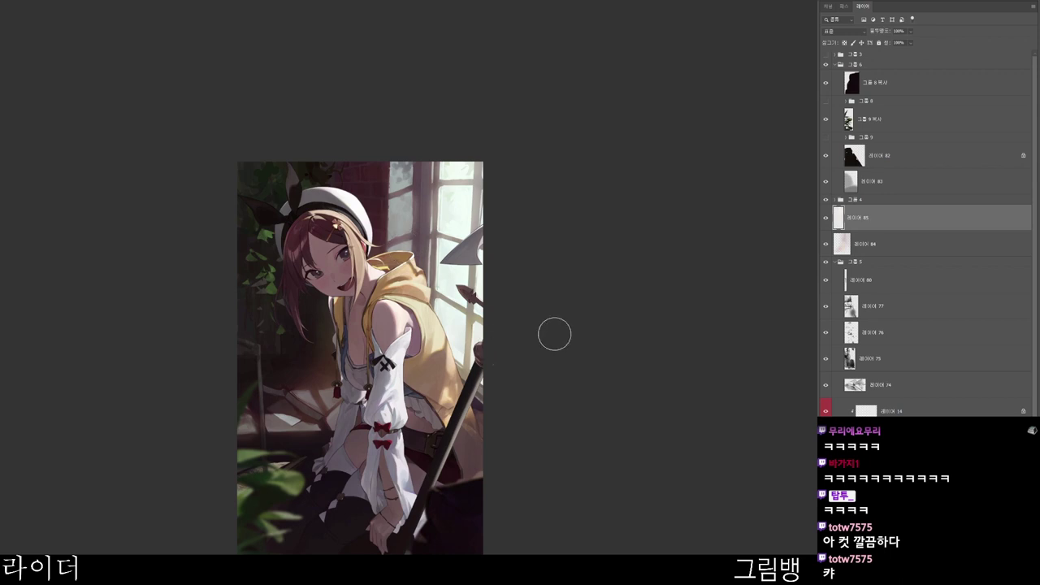
- Try the Hard Light (하드 라이트) blend mode on the cream light layer and compare the picture with the layer hidden and shown
key("Down")
key("Down")
key("Down")
key("Down")
key("Down")
key("Down")
key("Down")
key("shift+plus")
key("shift+plus")
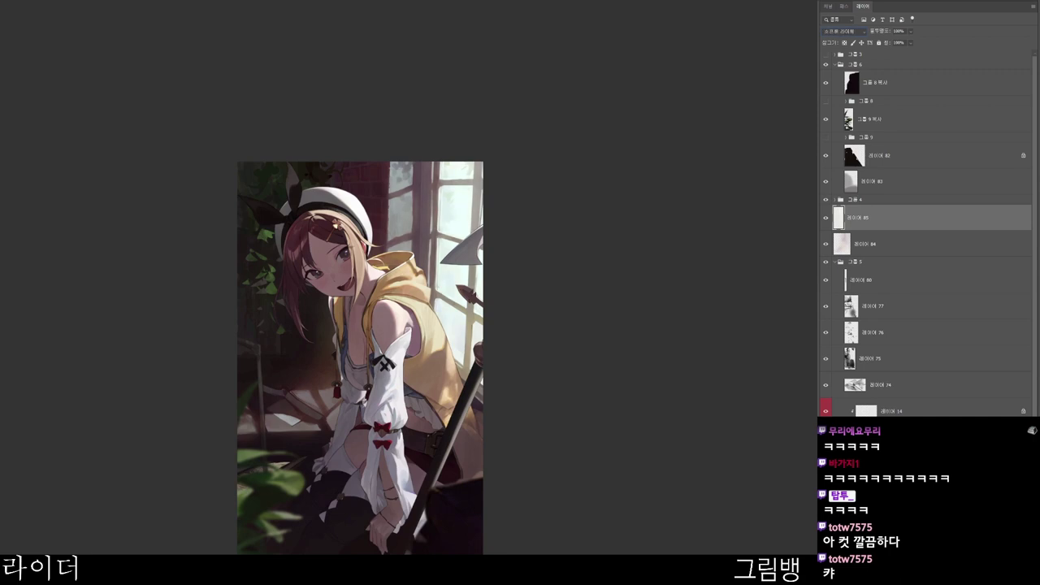
key("shift+plus")
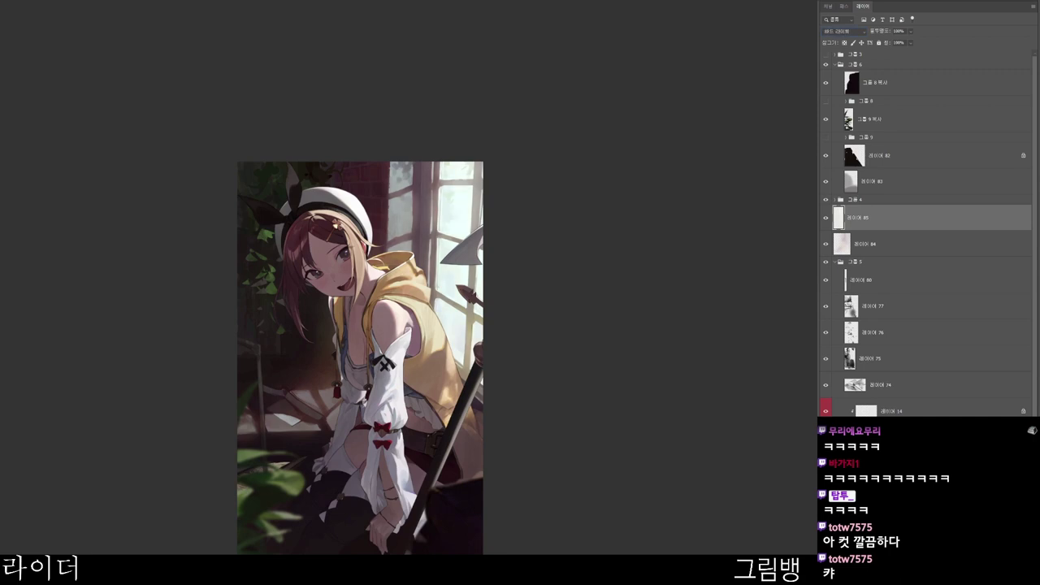
left_click(825, 218)
left_click(825, 218)
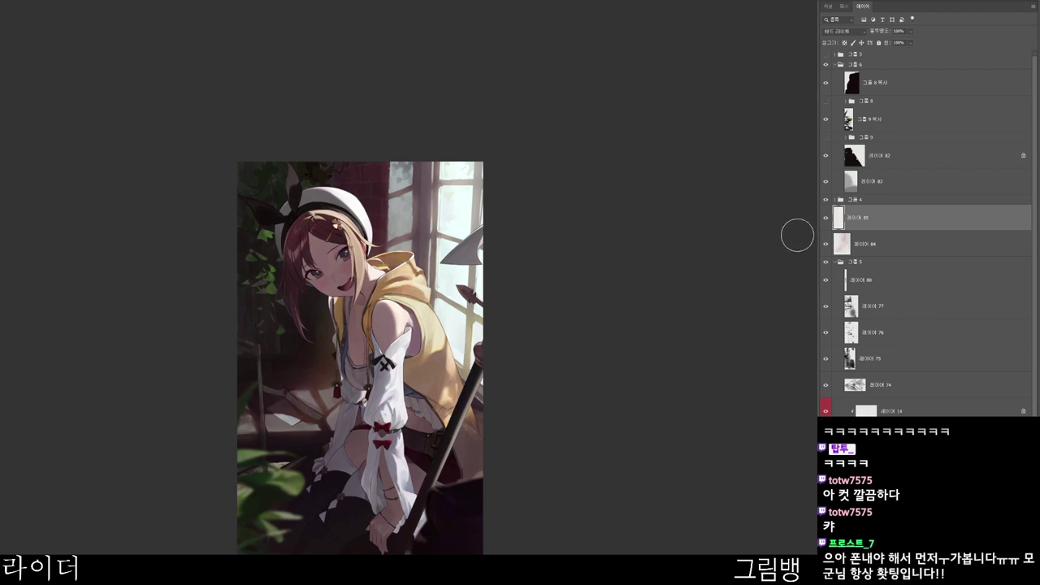
left_click_drag(620, 428, 766, 290)
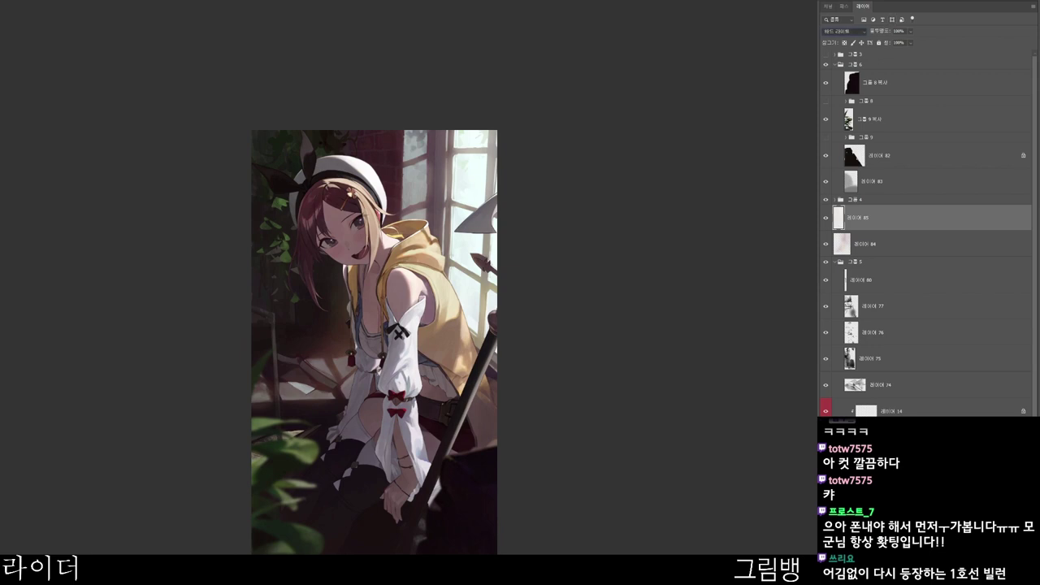
- Set the cream light layer's blend mode to Overlay (오버레이)
key("Up")
key("Up")
key("Up")
key("Up")
key("Up")
key("shift+minus")
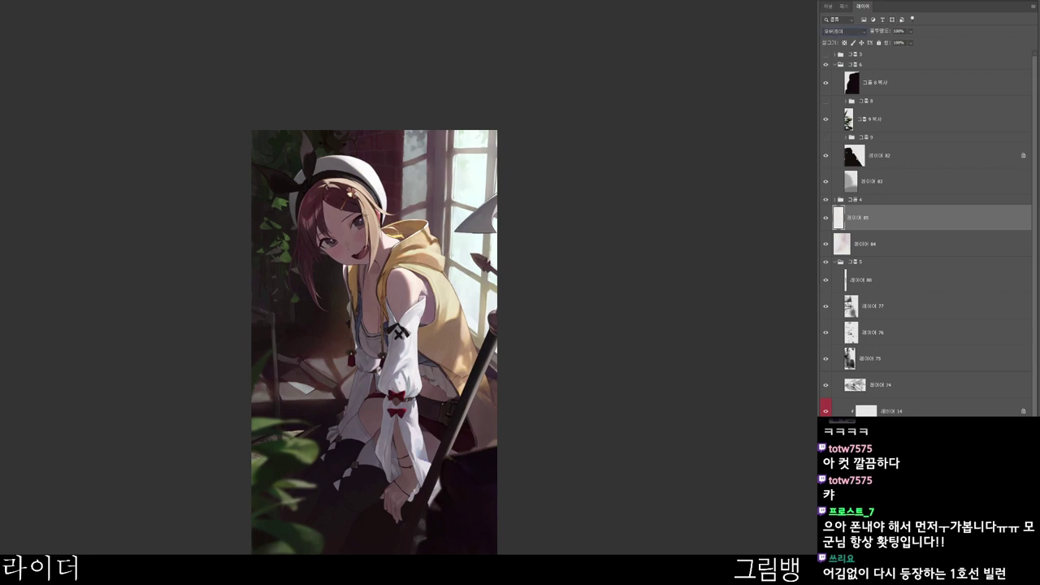
- Check the light and dark values of the whole illustration in a grayscale view and return to full colour
key("ctrl+comma")
key("ctrl+comma")
left_click_drag(635, 286, 639, 255)
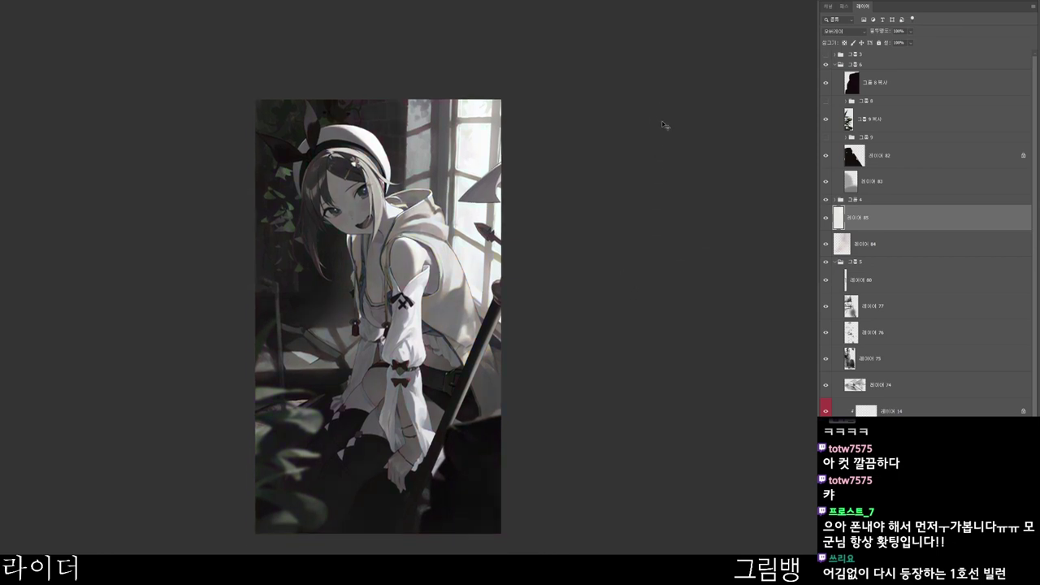
left_click_drag(650, 174, 660, 238)
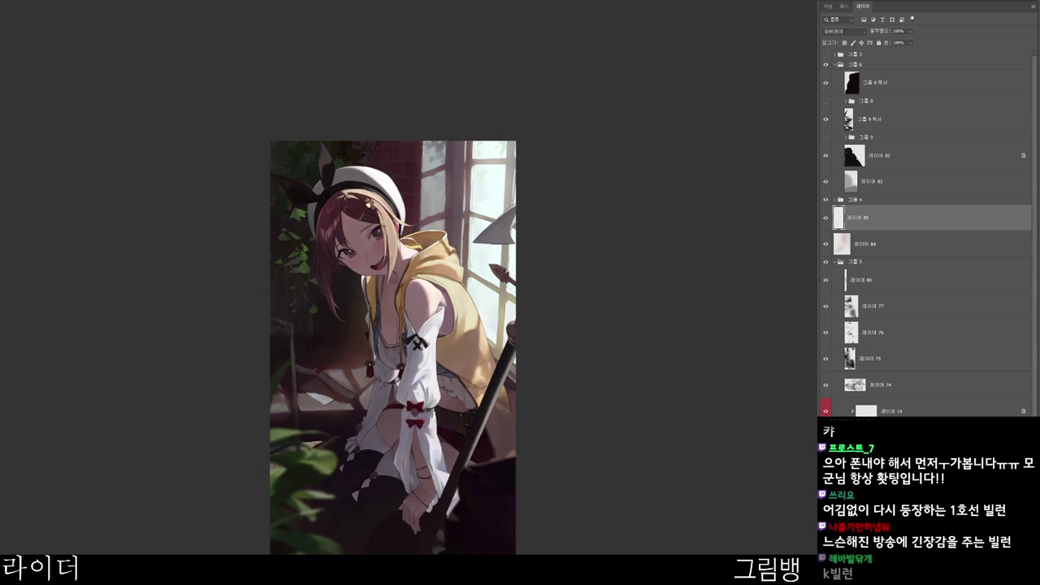
- Create a new layer directly above 그룹 4
left_click(861, 200)
key("ctrl+t")
left_click(826, 200)
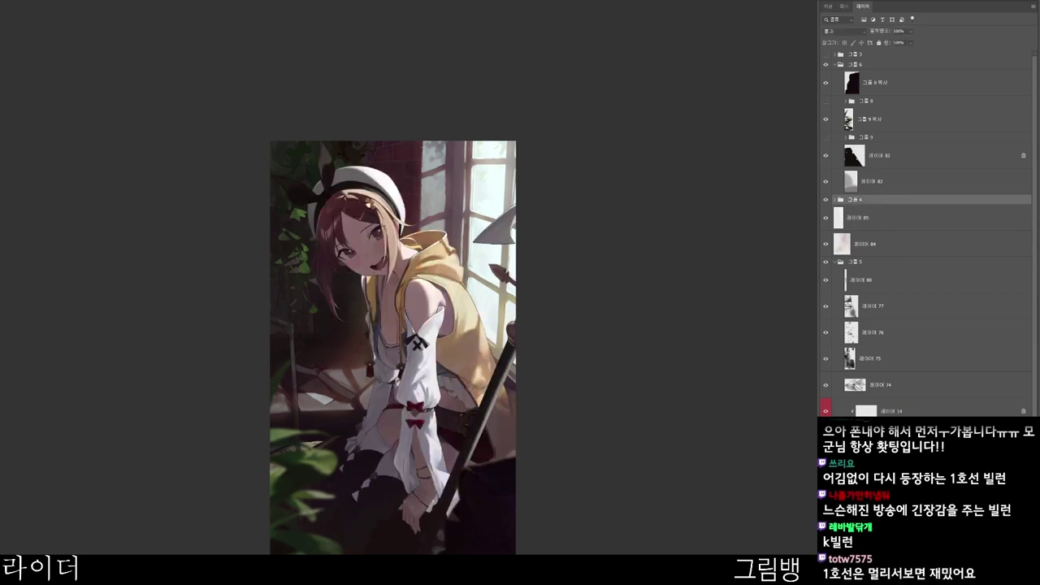
key("ctrl+alt+shift+n")
left_click_drag(467, 267, 419, 243)
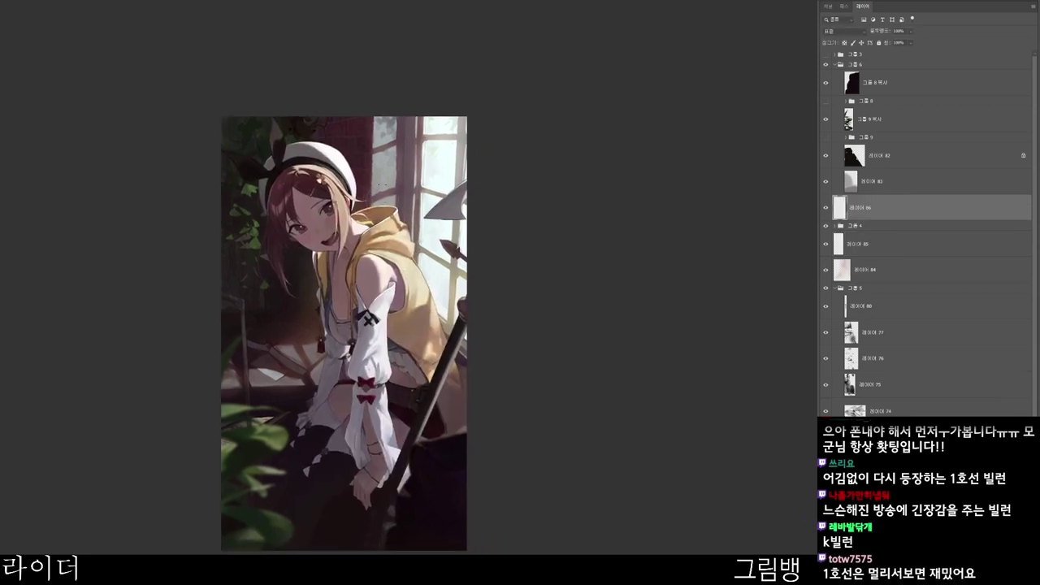
- Try a soft light stroke in pale yellow f4f0b5 along the edge of the girl's beret
right_click(480, 147)
left_click_drag(426, 80, 416, 70)
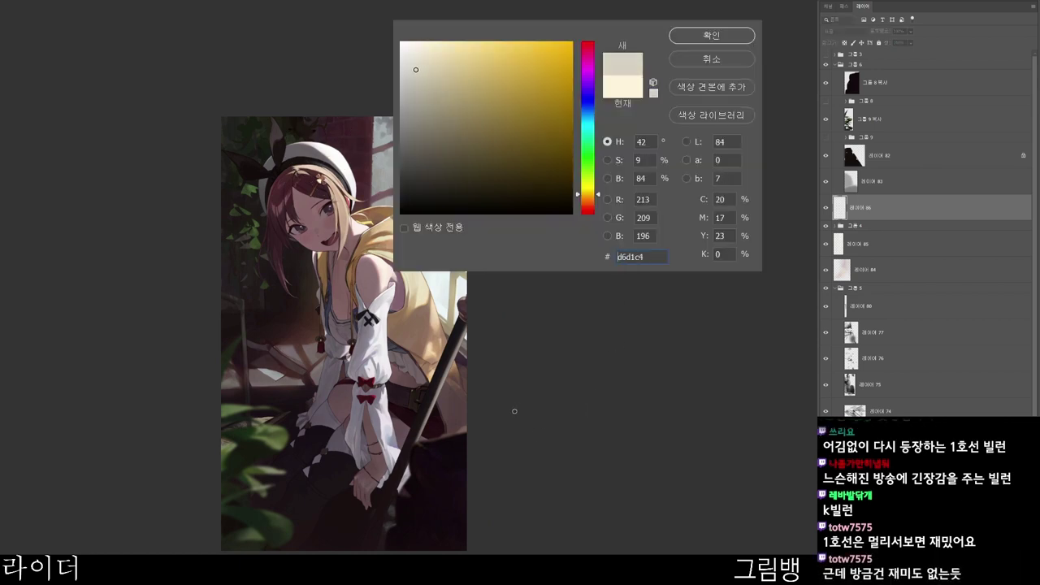
left_click(587, 187)
left_click(443, 48)
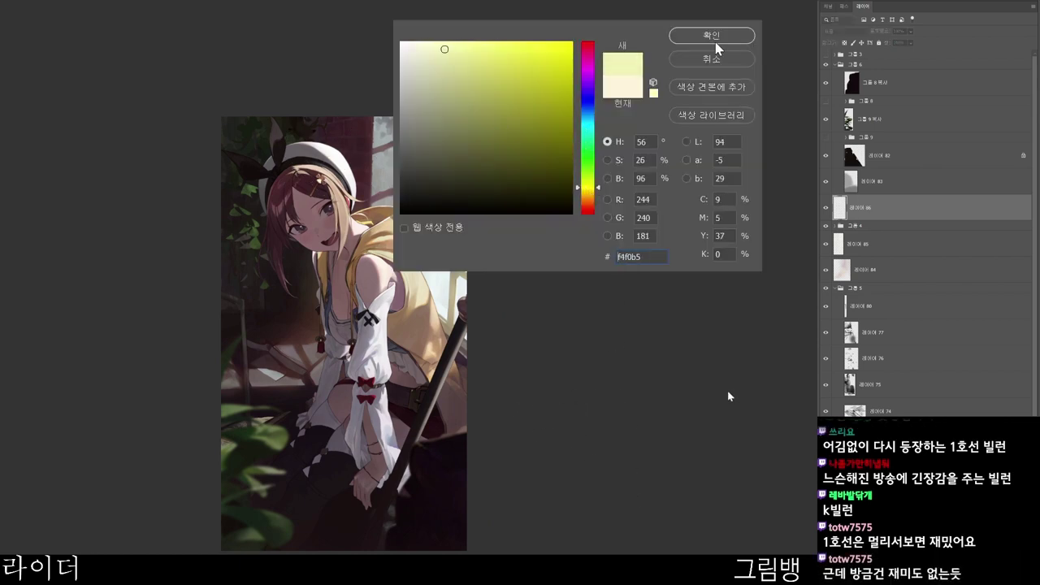
left_click(716, 41)
scroll(382, 245, "up", 1)
scroll(382, 244, "up", 1)
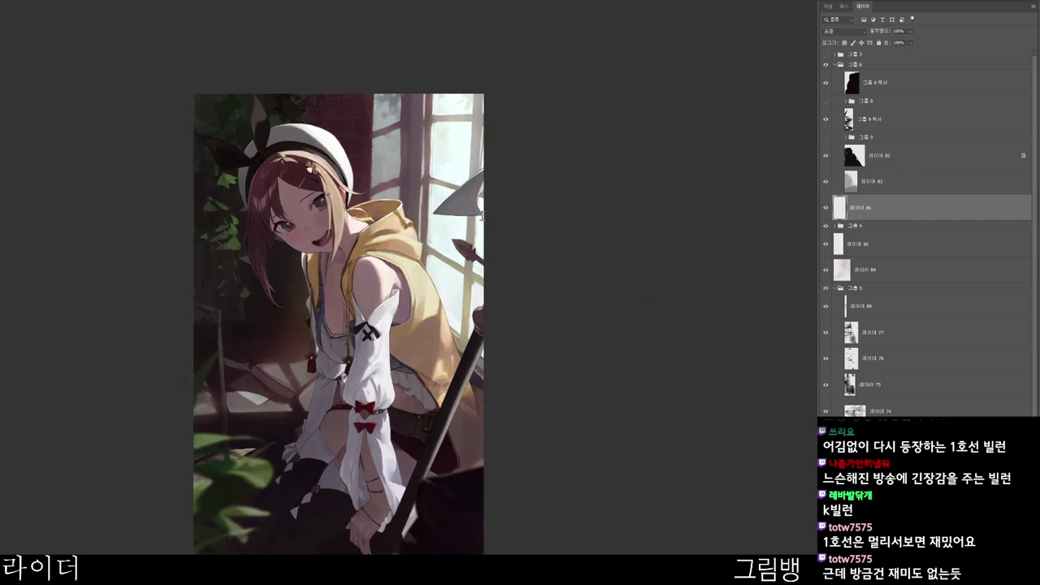
left_click_drag(306, 126, 343, 171)
key("ctrl+z")
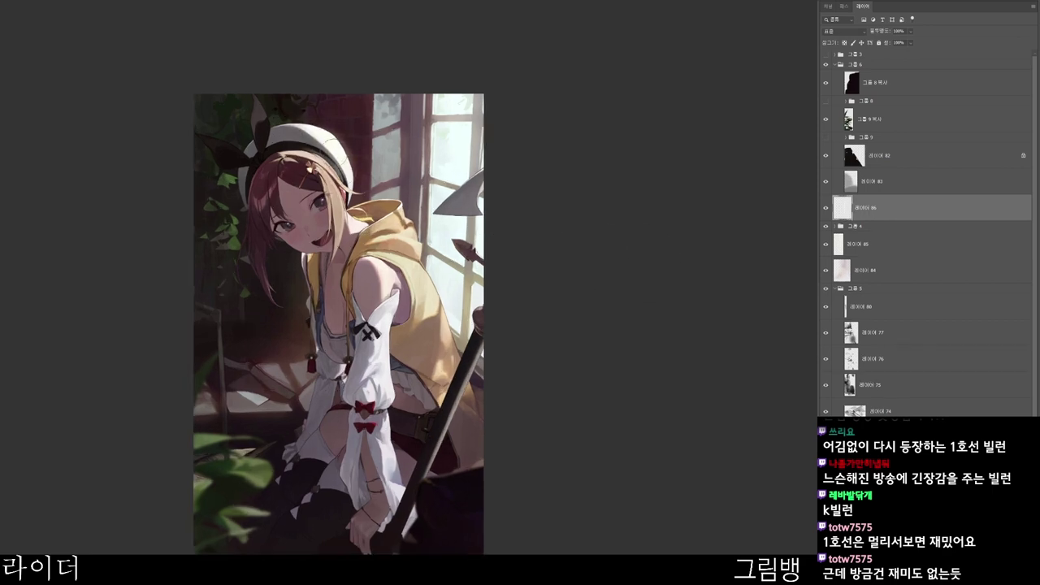
- Set the paint colour to bright yellow fcf690 and brush a soft glow along the window-side edge of the beret
left_click(708, 40)
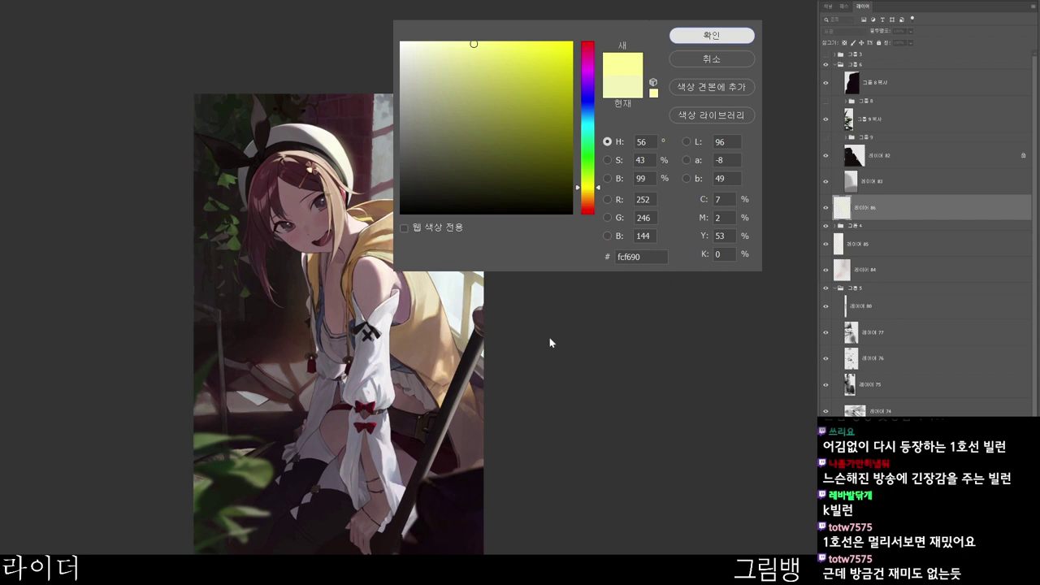
key("ctrl+z")
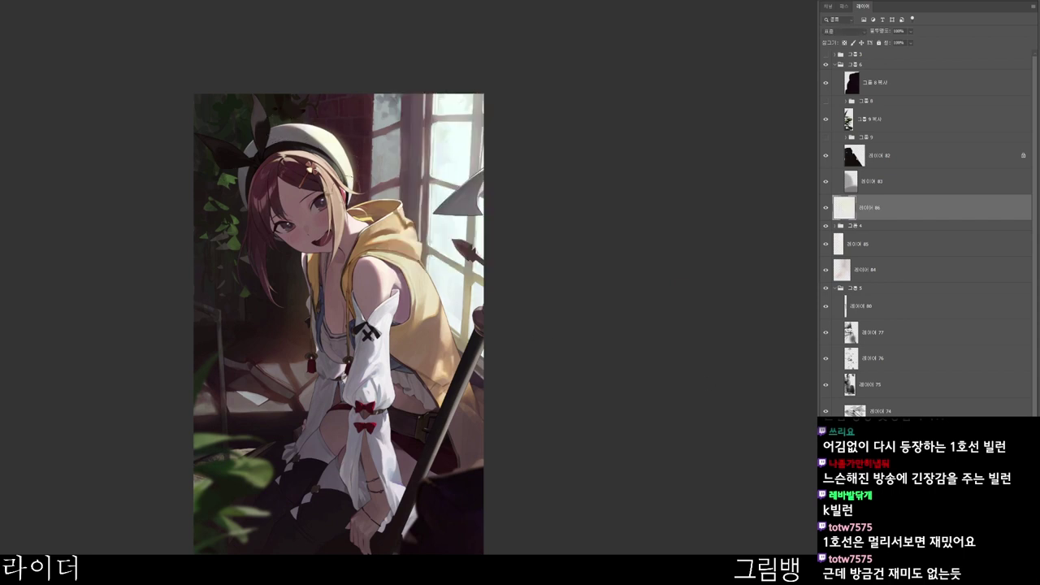
mouse_move(361, 213)
left_mouse_down()
mouse_move(357, 241)
mouse_move(383, 216)
left_mouse_up()
key("ctrl+z")
key("r")
left_click_drag(552, 216, 462, 364)
key("Escape")
scroll(323, 269, "up", 2)
left_click_drag(324, 279, 387, 379)
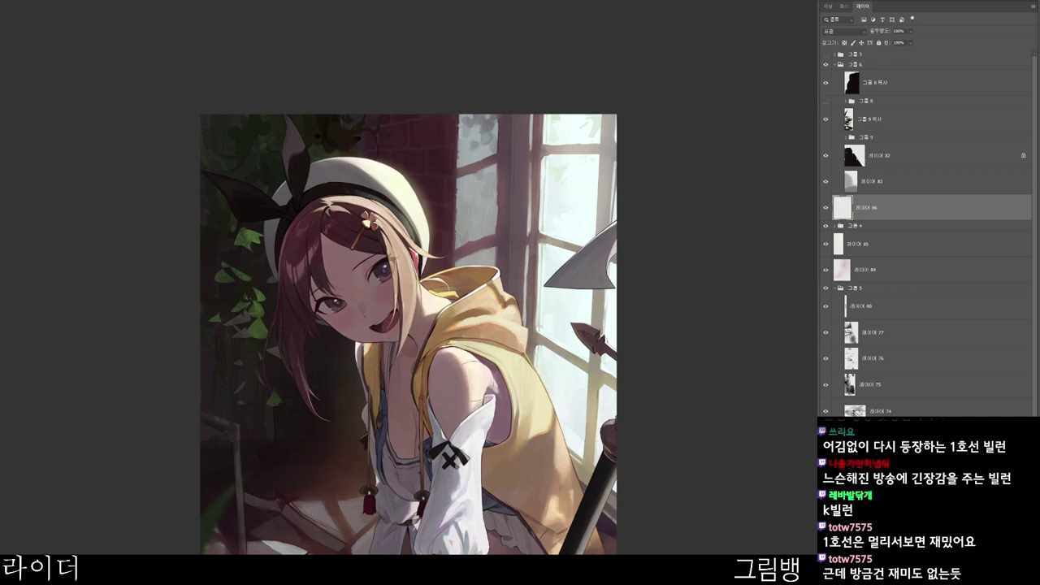
scroll(522, 359, "down", 1)
left_click_drag(522, 357, 482, 309)
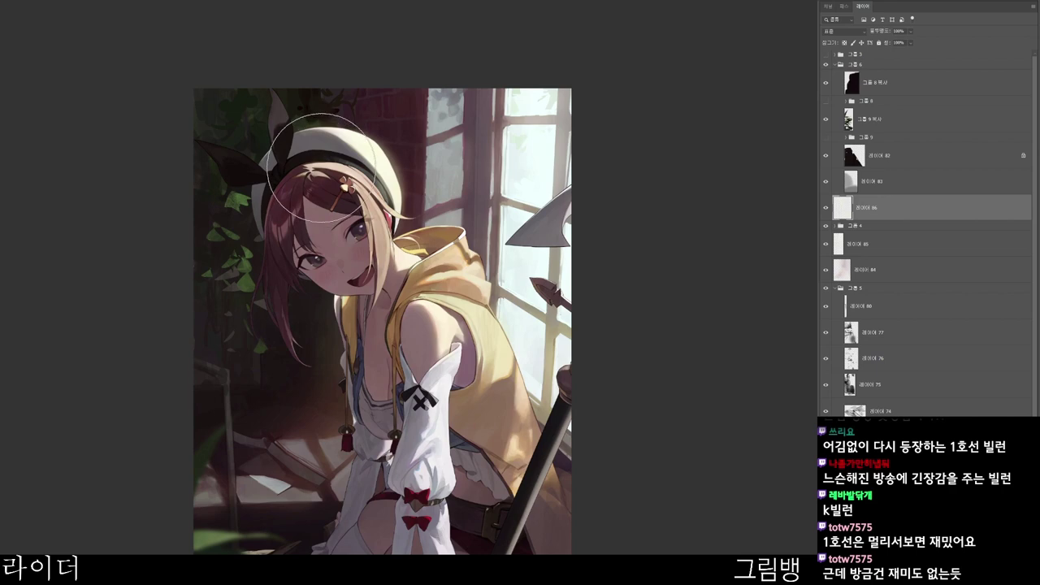
- Set the paint colour to a warmer golden yellow and brush soft light over the girl's window-lit edges
key("n")
left_click(490, 46)
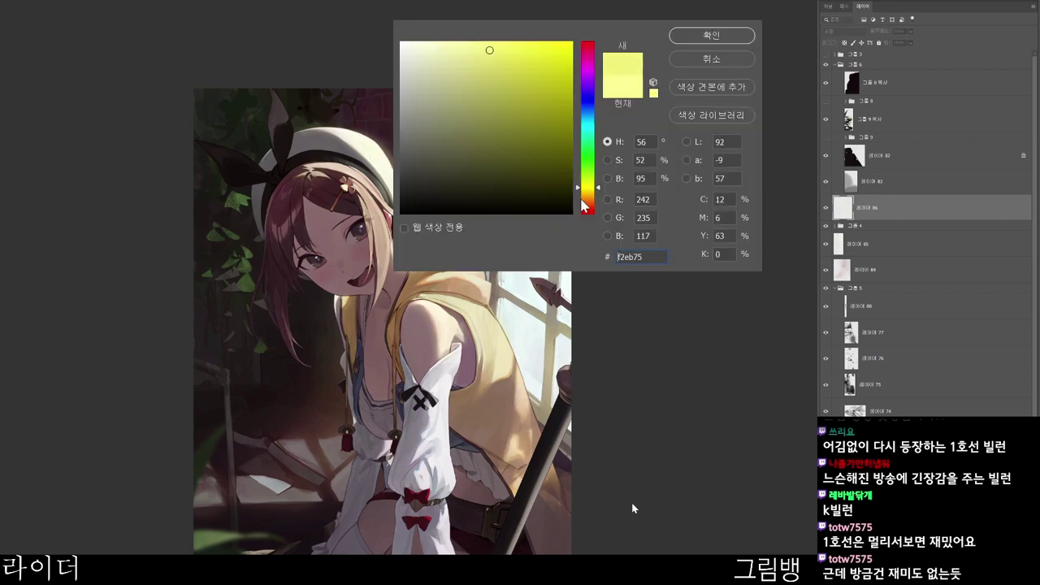
left_click(588, 194)
left_click(704, 36)
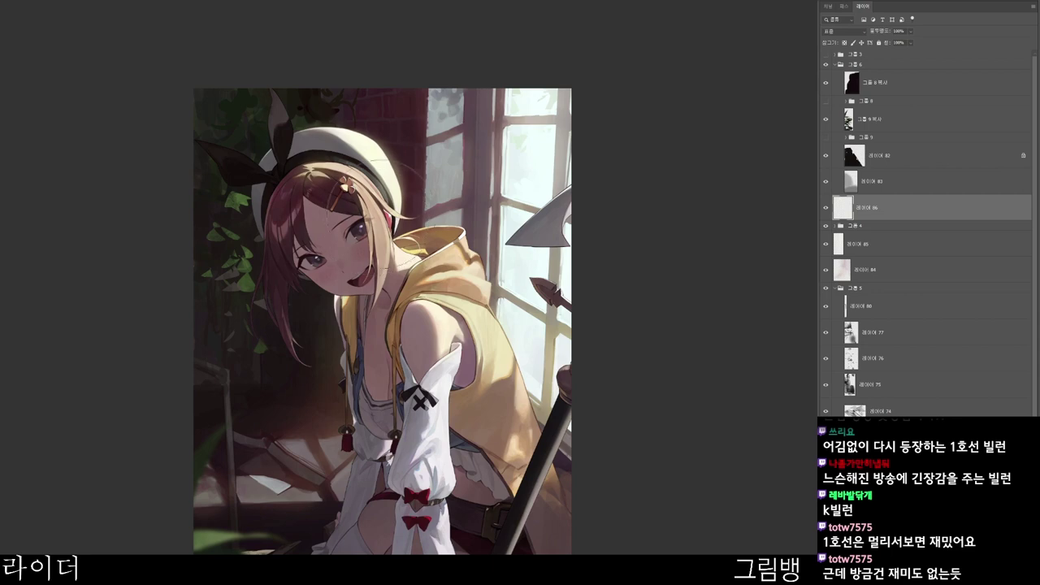
scroll(442, 268, "down", 1)
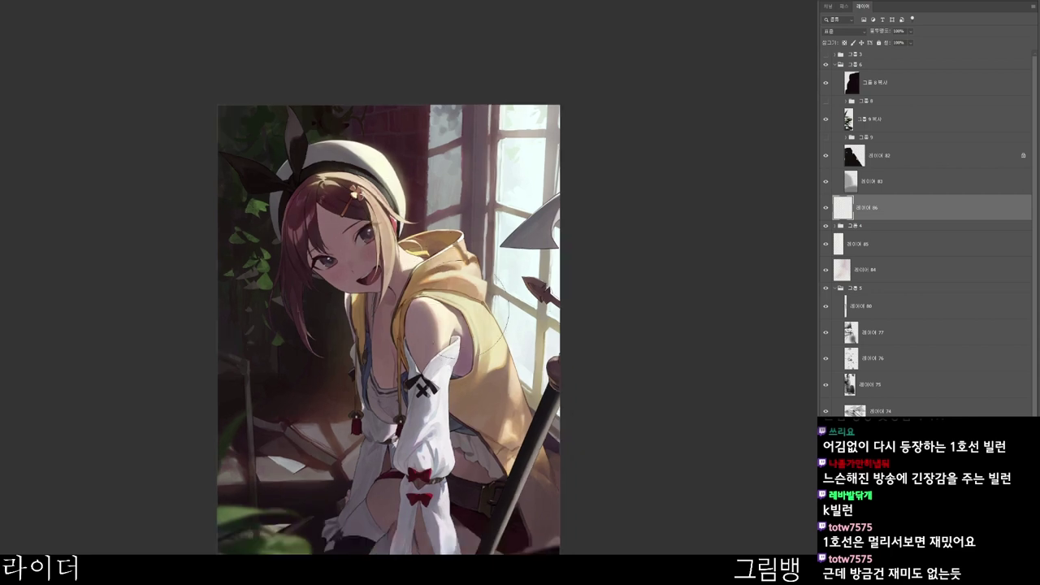
left_click_drag(521, 142, 449, 115)
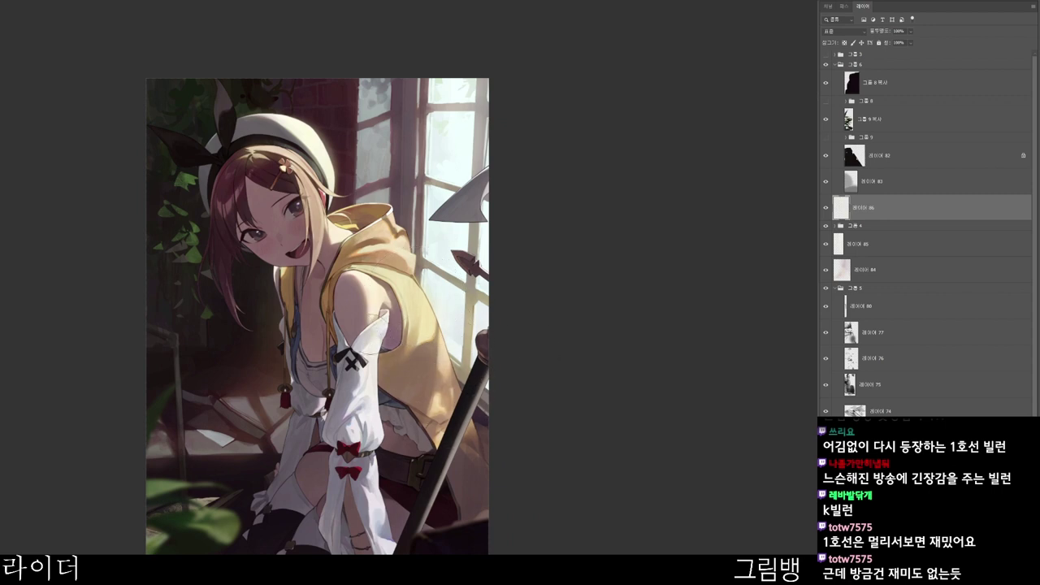
left_click_drag(366, 414, 389, 373)
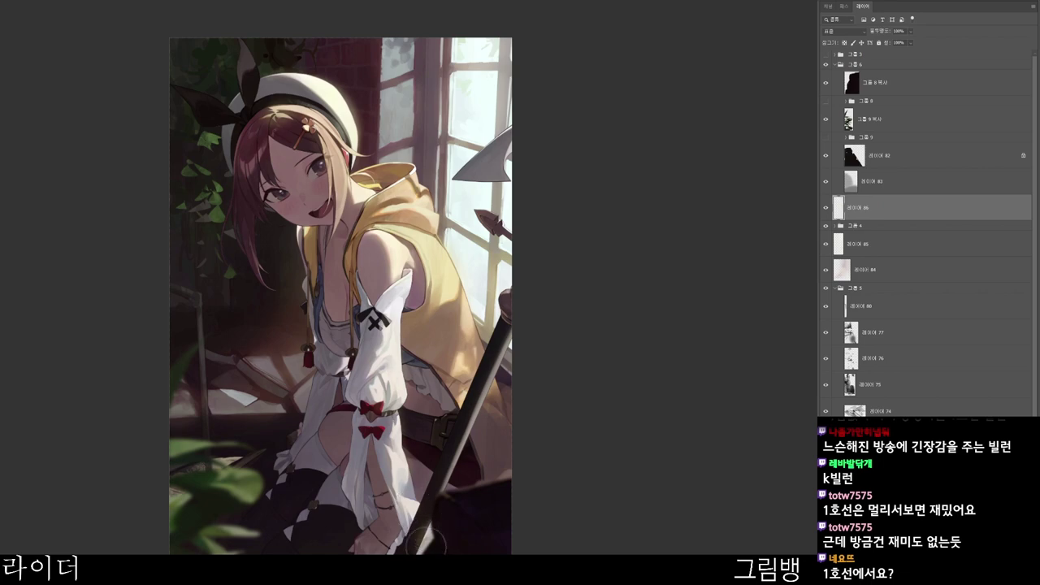
left_click_drag(455, 394, 463, 453)
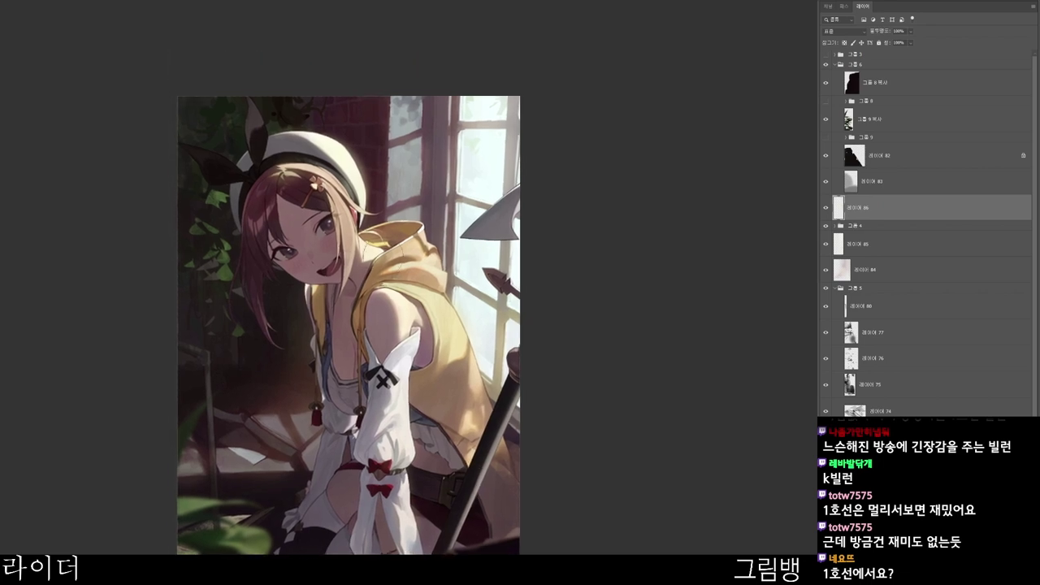
left_click_drag(469, 230, 474, 178)
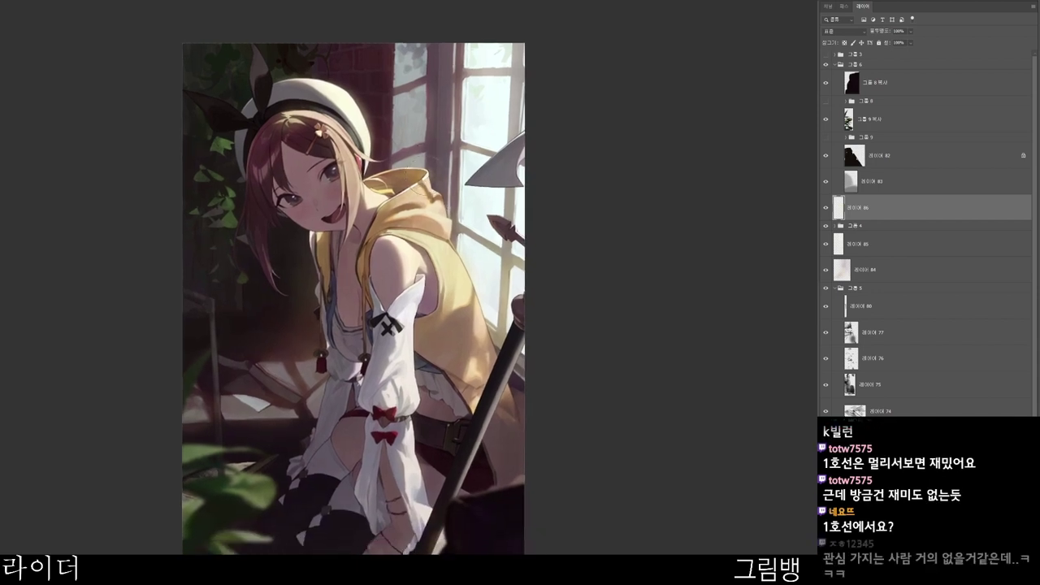
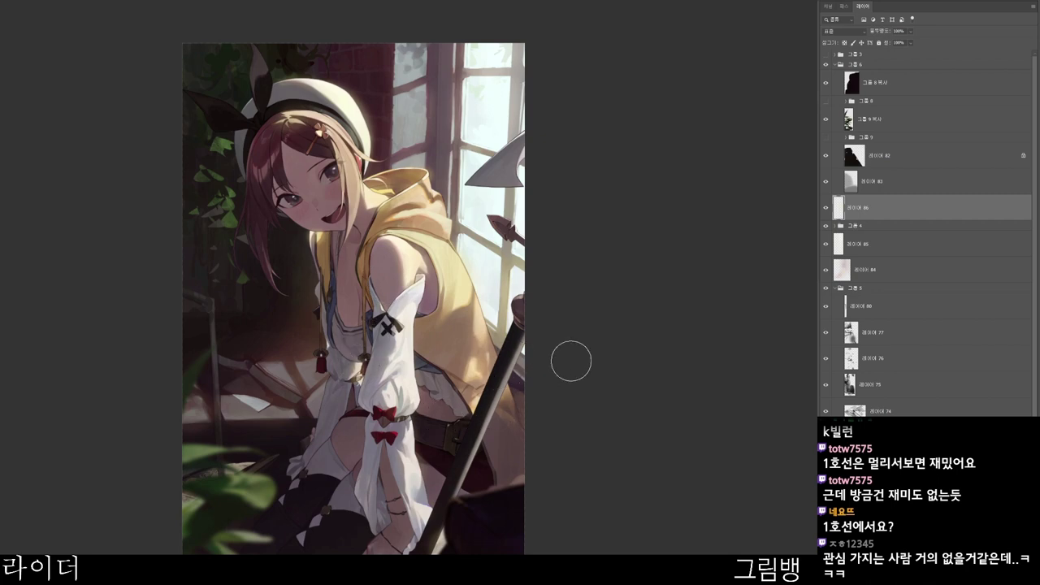
- Cycle the yellow glow layer through the blend modes and settle on Hard Light (하드 라이트)
left_click(847, 31)
left_click(842, 94)
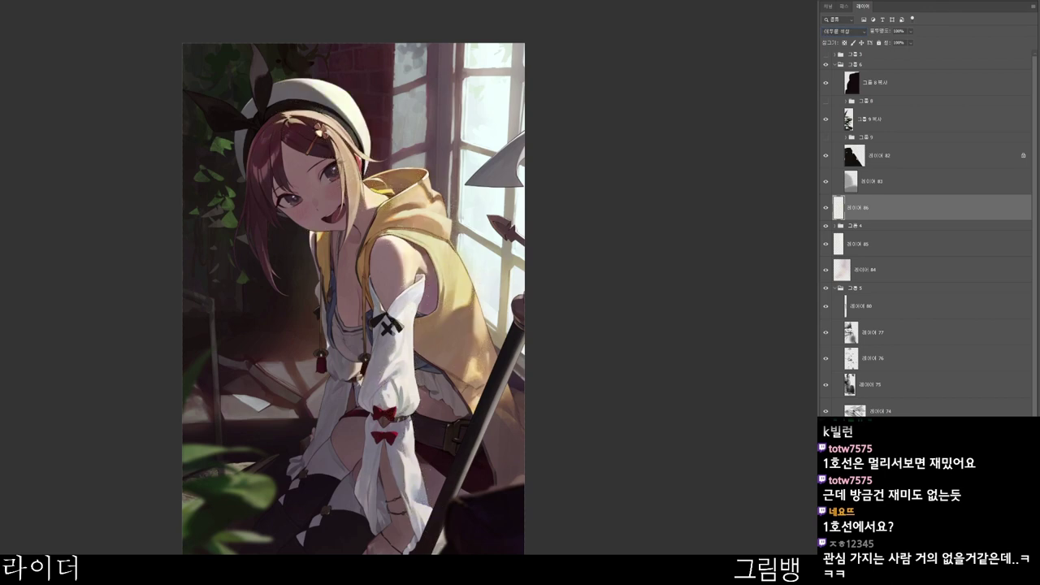
key("shift+plus")
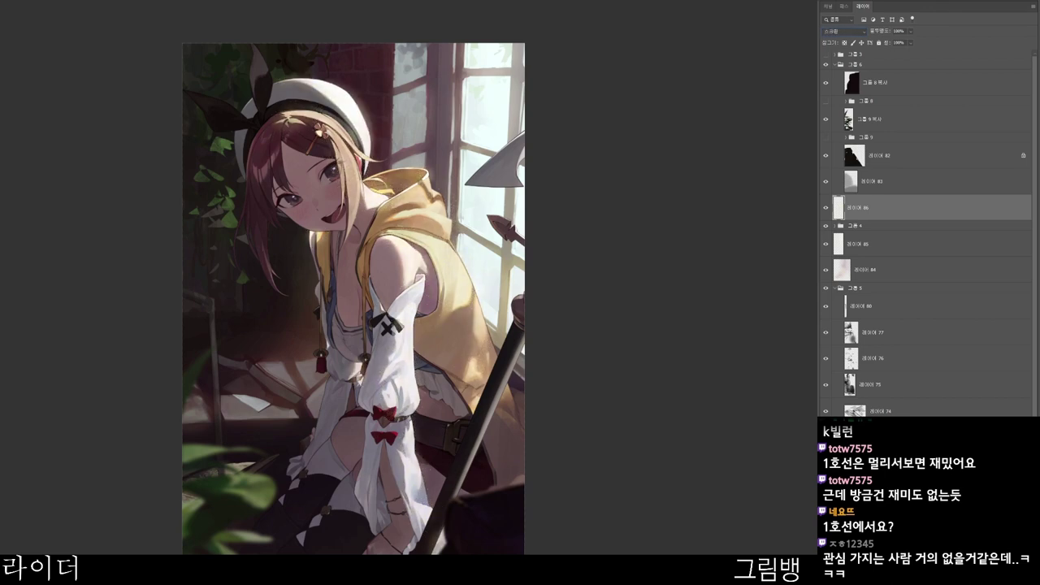
key("shift+plus")
key("shift+plus")
key("shift+plus")
key("shift+plus")
key("shift+plus")
key("shift+plus")
key("shift+plus")
key("shift+plus")
- Lower the opacity of the Hard Light glow layer and check the effect across the whole picture
left_click_drag(538, 356, 564, 259)
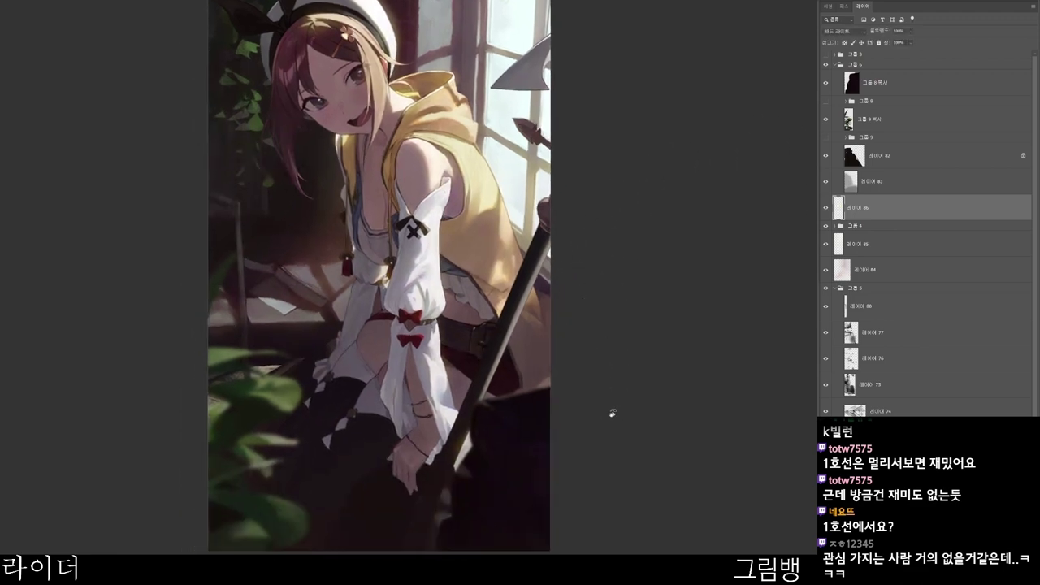
mouse_move(612, 412)
left_mouse_down()
mouse_move(464, 569)
mouse_move(508, 543)
mouse_move(617, 424)
left_mouse_up()
left_click_drag(562, 531, 579, 584)
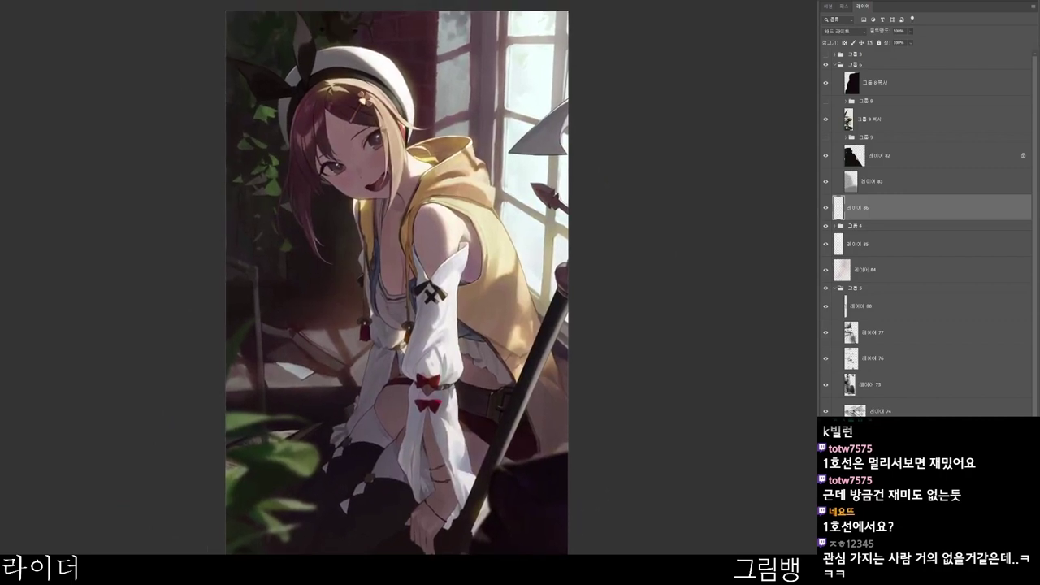
key("ctrl+z")
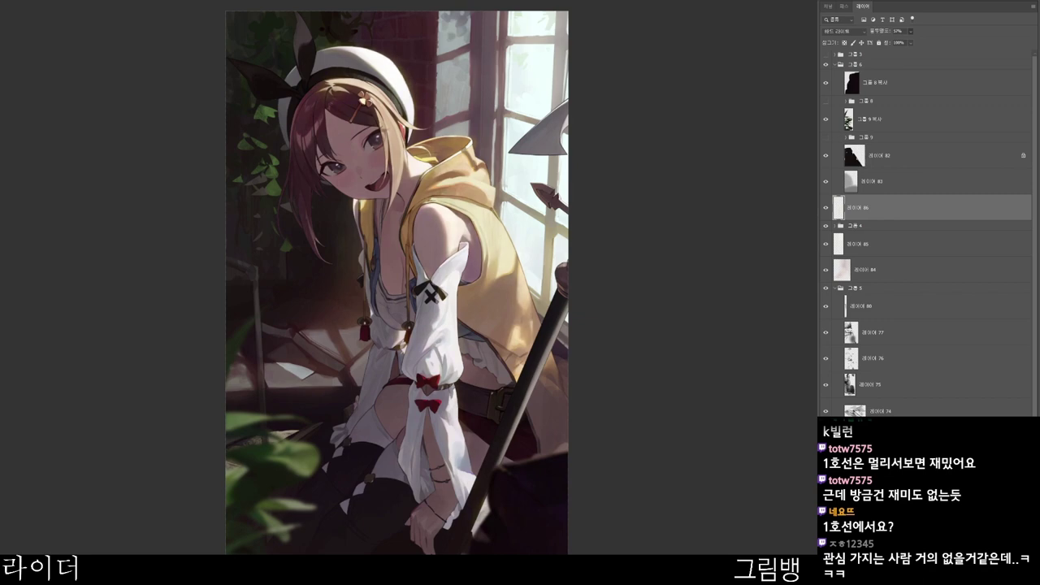
left_click_drag(601, 104, 588, 139)
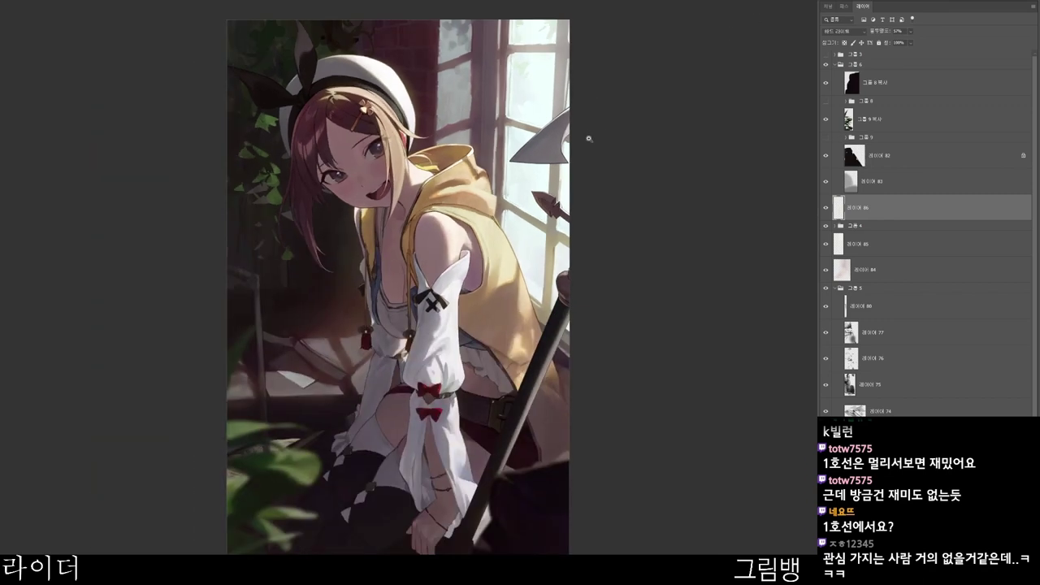
left_click_drag(589, 187, 574, 314)
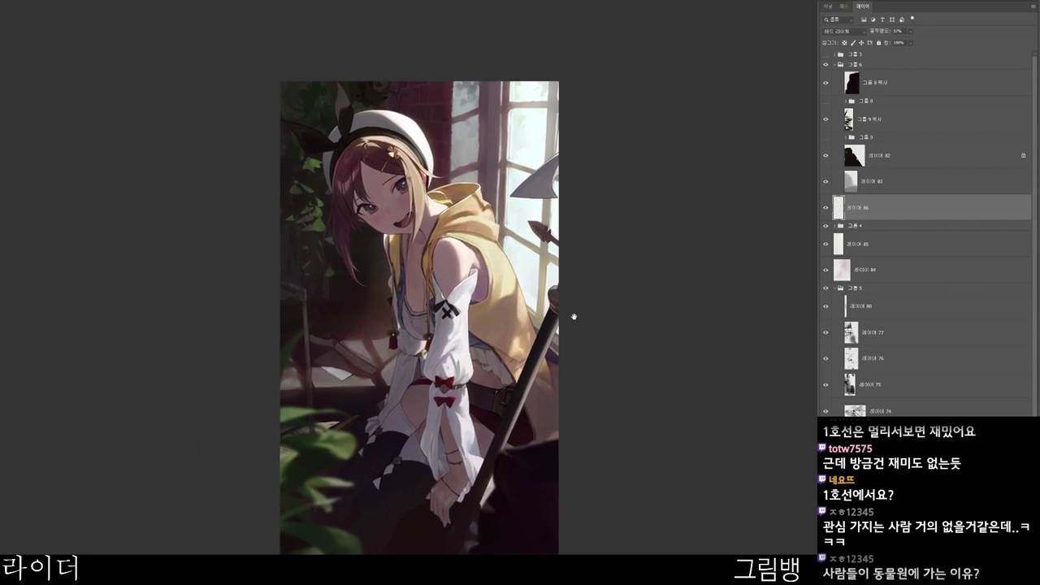
- Identify the pale gradient haze layer at the bottom of 그룹 6 and move it to the top of that group
left_click(876, 83)
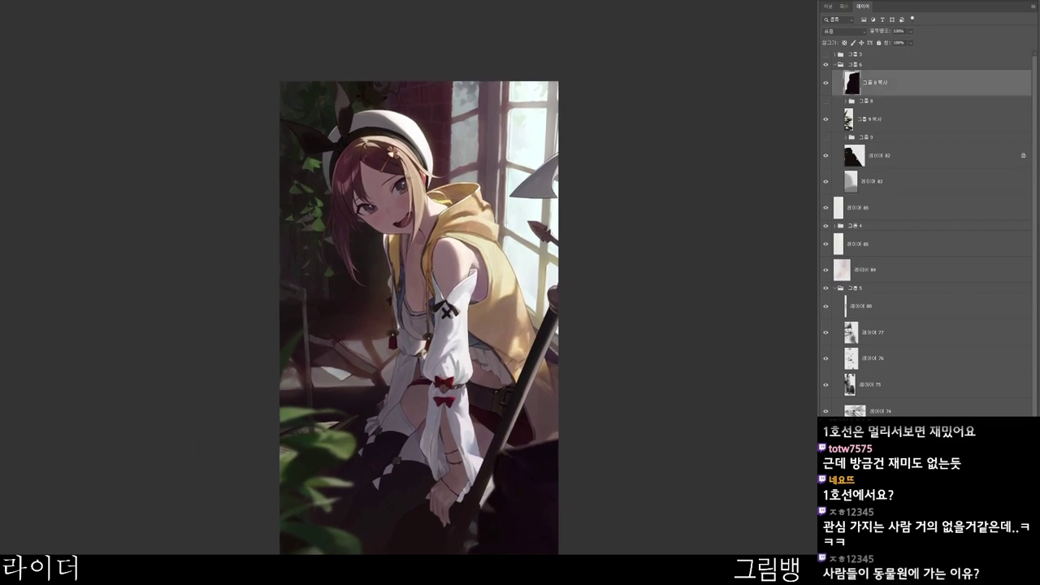
left_click(873, 181)
left_click(871, 120)
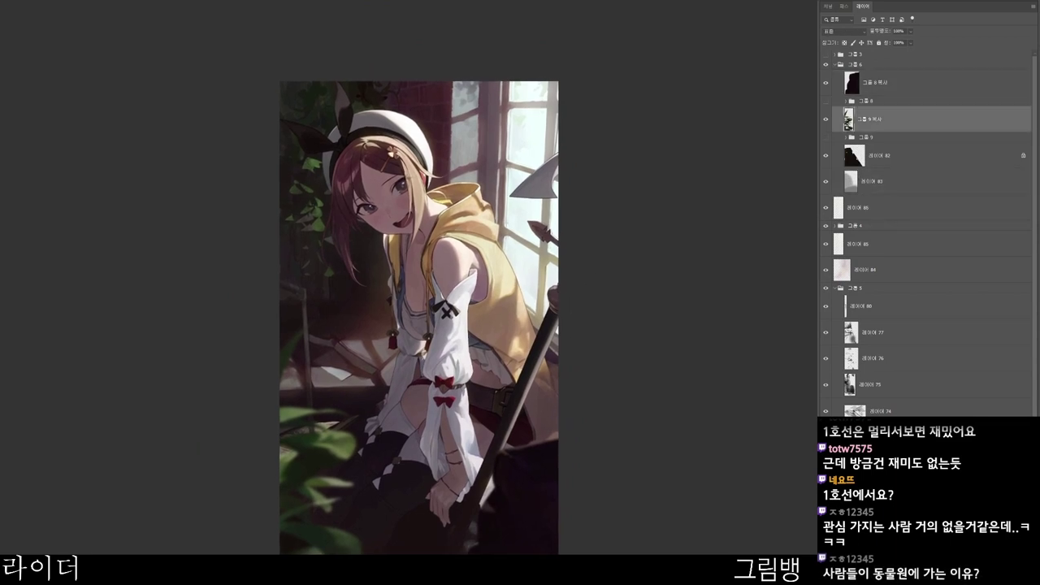
left_click(872, 181)
left_click(825, 181)
left_click(825, 181)
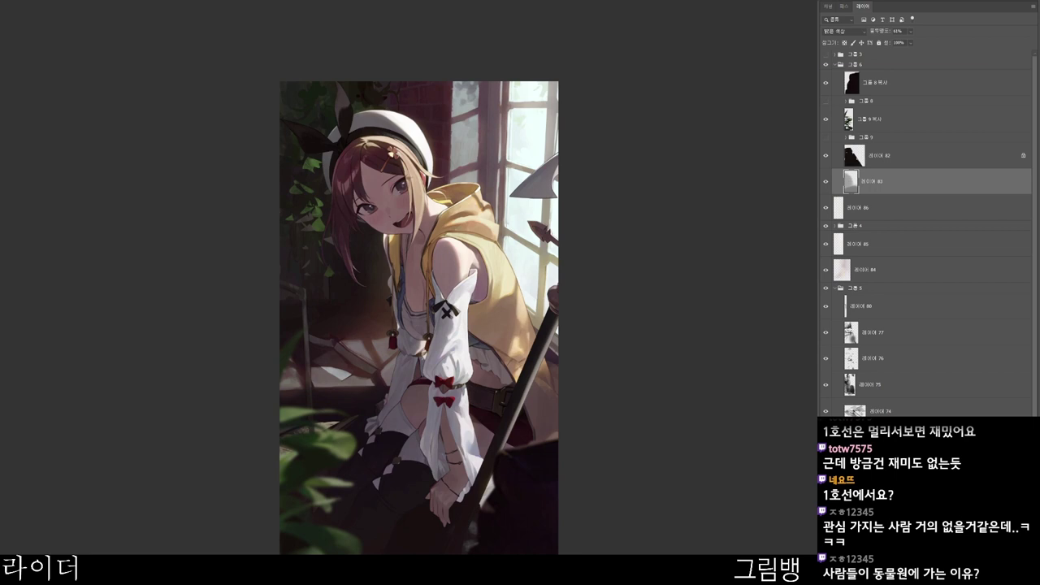
left_click_drag(872, 181, 873, 71)
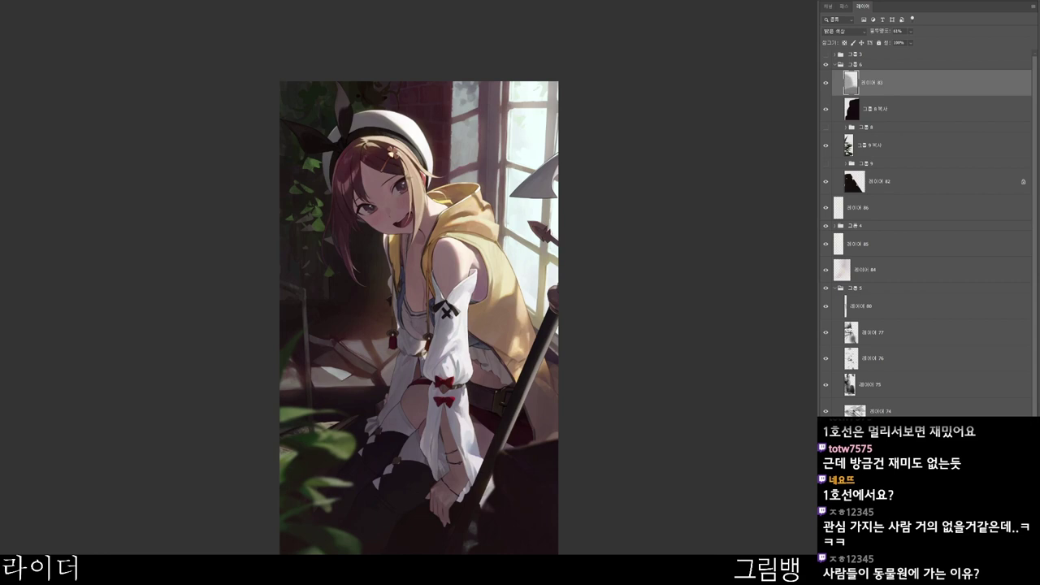
- Collapse 그룹 6, expand 그룹 4 and its nested 그룹 7, and select the red-labelled clipped layer inside 그룹 7
left_click(836, 64)
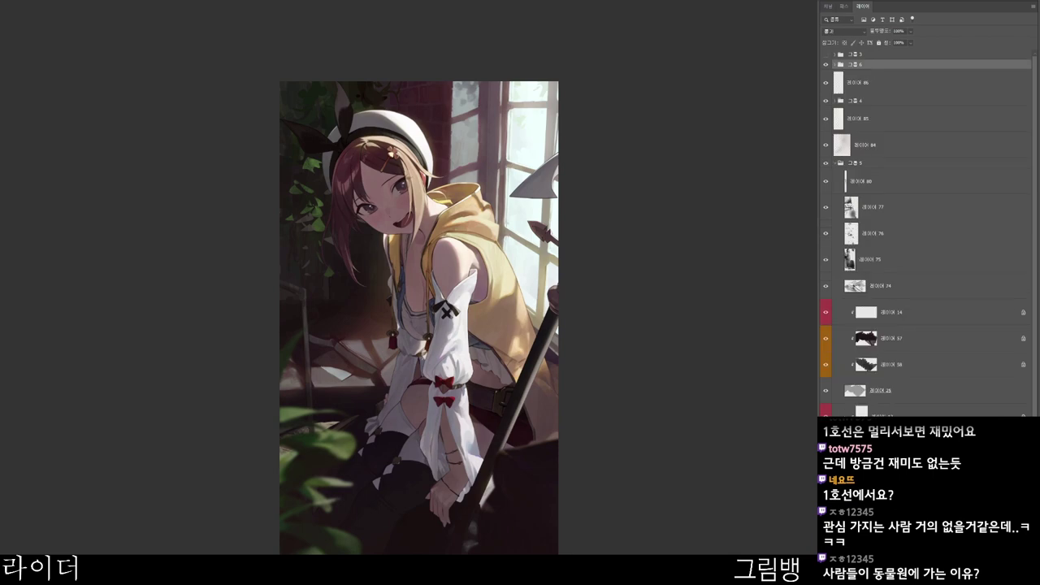
left_click(835, 100)
left_click(910, 129)
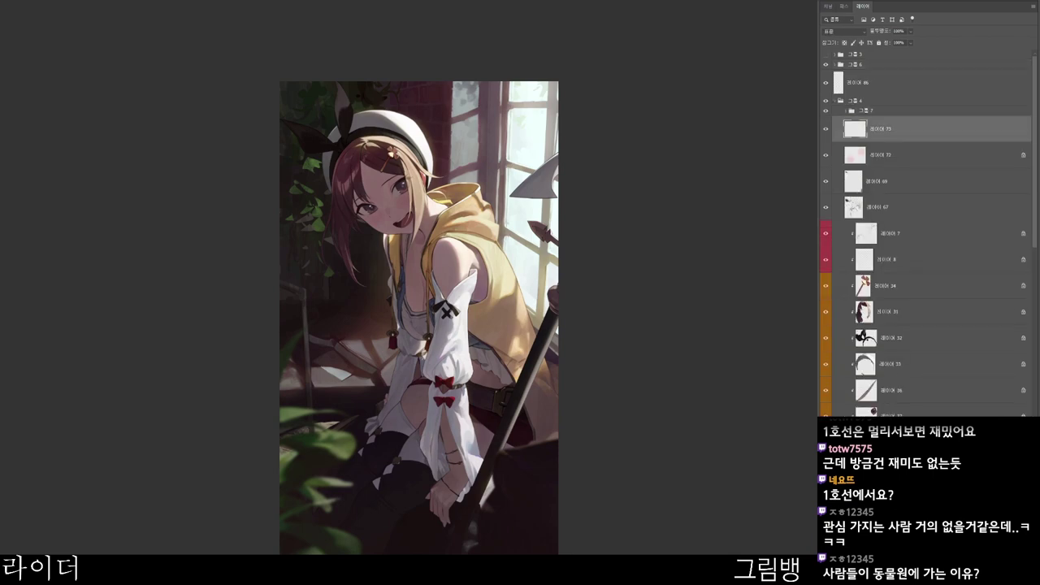
left_click(846, 111)
left_click(910, 129)
left_click(910, 155)
- Set the painting colour to white (ffffff) with the red-labelled clipped layer in 그룹 7 selected
left_click_drag(458, 300, 476, 301)
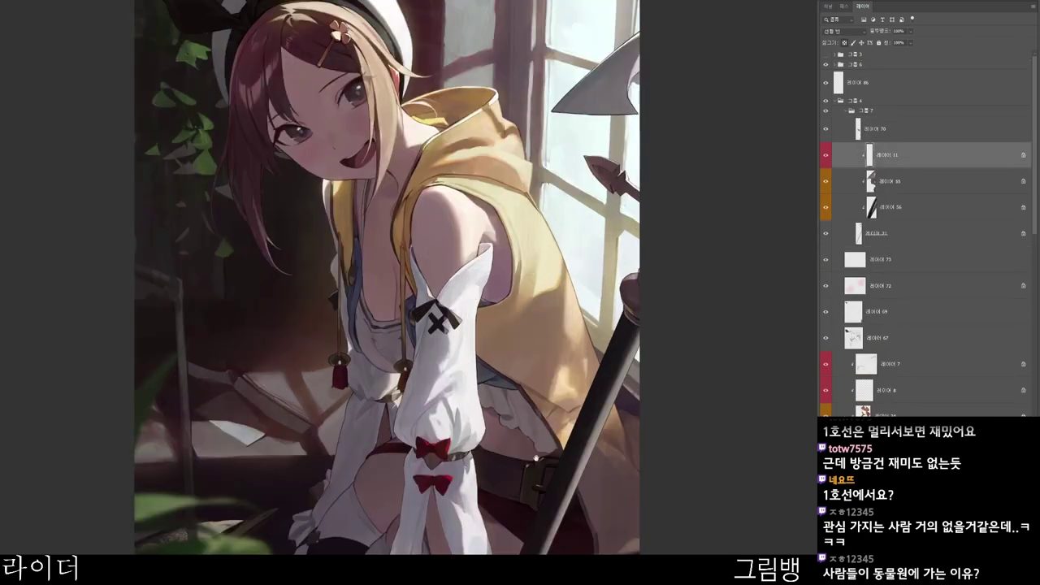
left_click_drag(528, 455, 554, 227)
key("n")
left_click(400, 42)
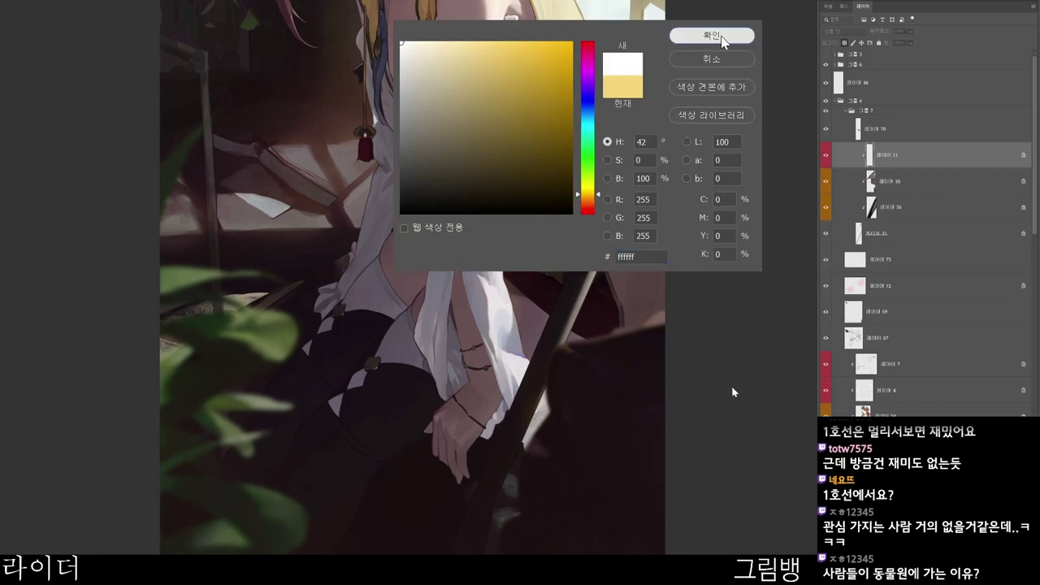
left_click(711, 36)
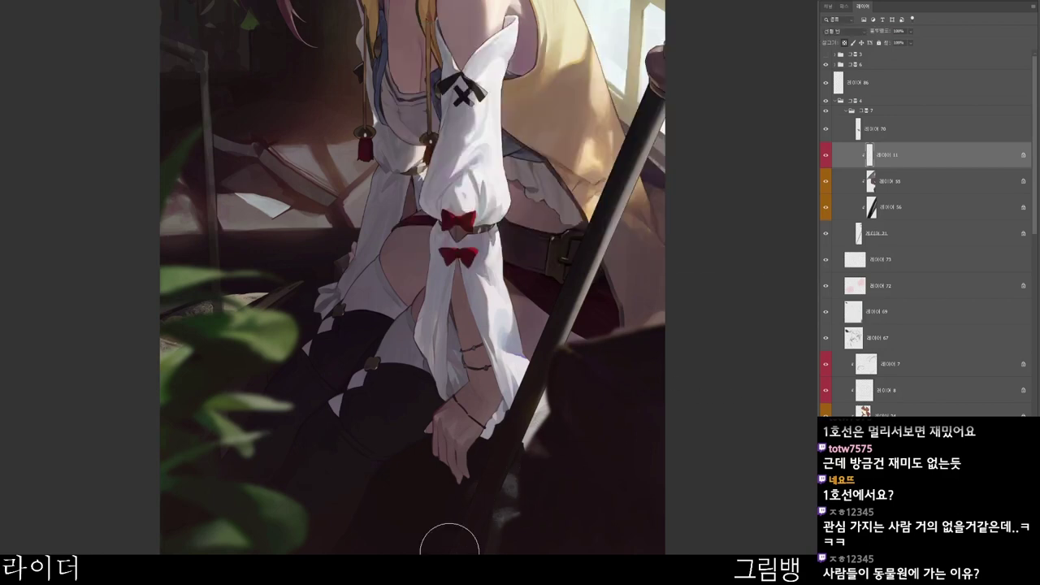
key("n")
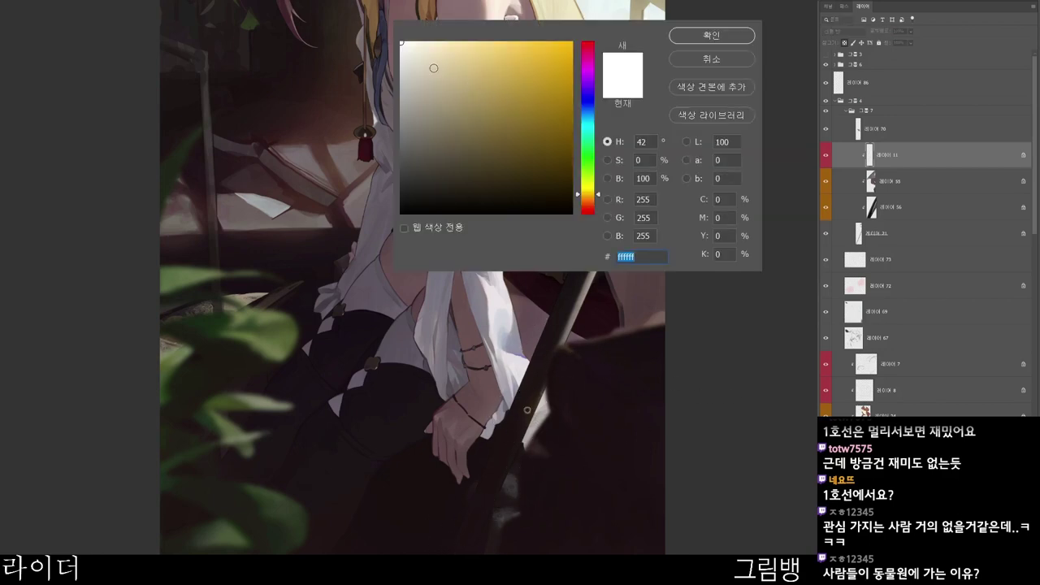
left_click(712, 35)
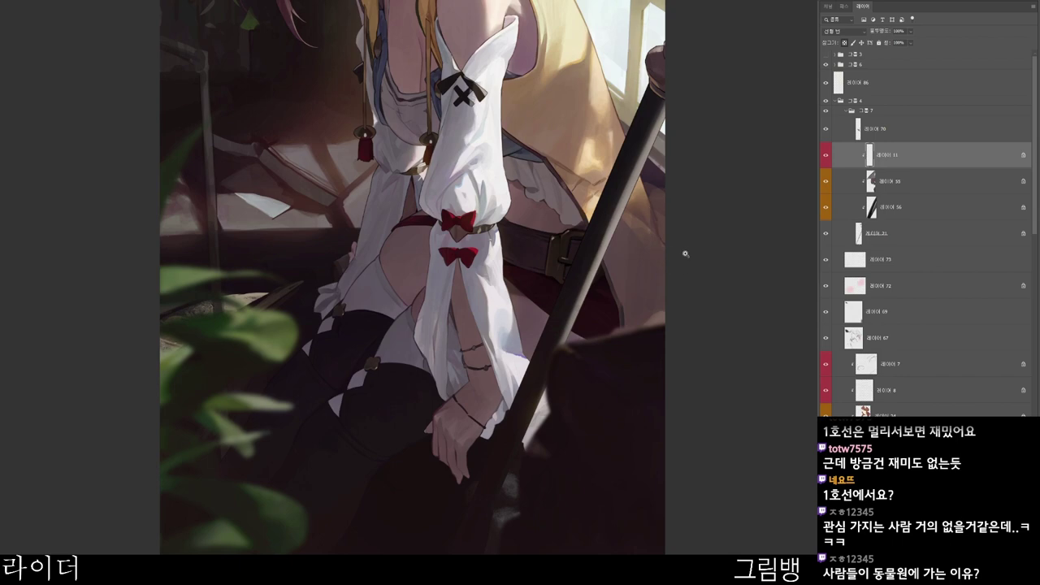
- View the whole illustration and select the topmost layer inside 그룹 7
left_click_drag(653, 457, 595, 451)
left_click(633, 498, "alt")
left_click_drag(606, 539, 581, 540)
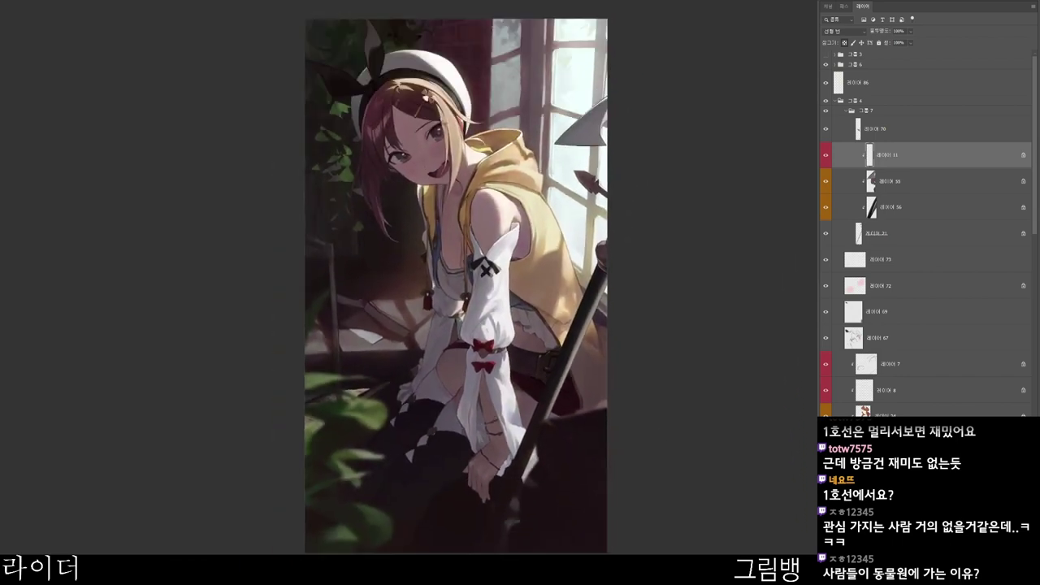
left_click_drag(521, 499, 498, 555)
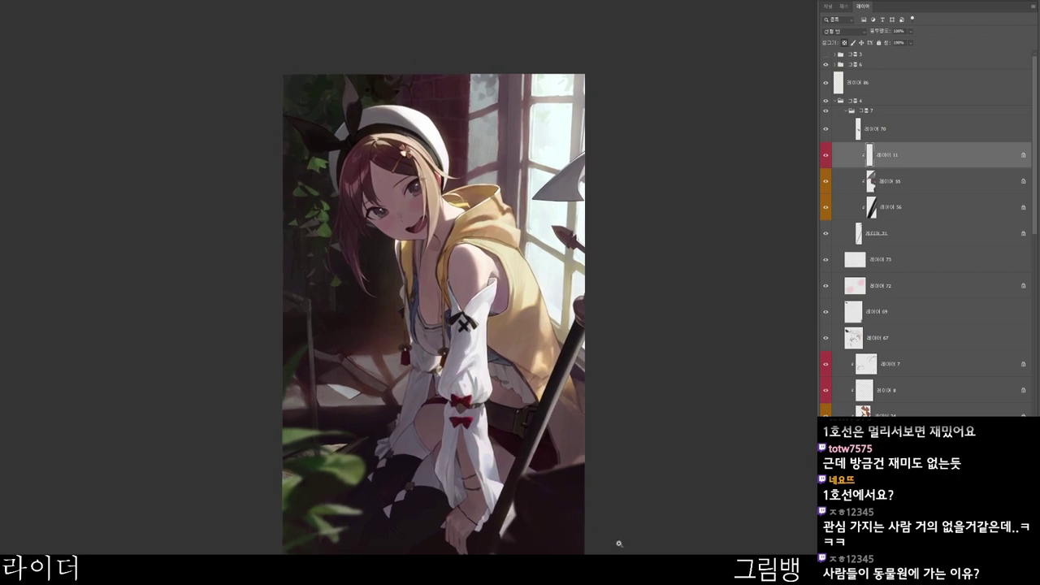
scroll(618, 543, "down", 1)
key("alt+bracketright")
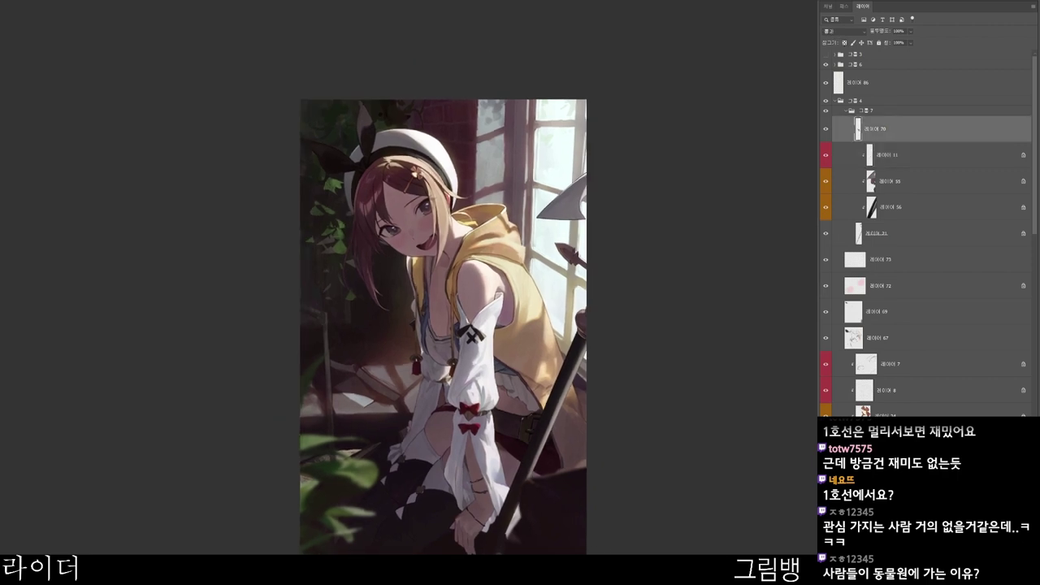
- Collapse 그룹 4, look inside 그룹 6, and identify the top layer of 그룹 5 by toggling its visibility
left_click(835, 101)
left_click(894, 118)
left_click(835, 64)
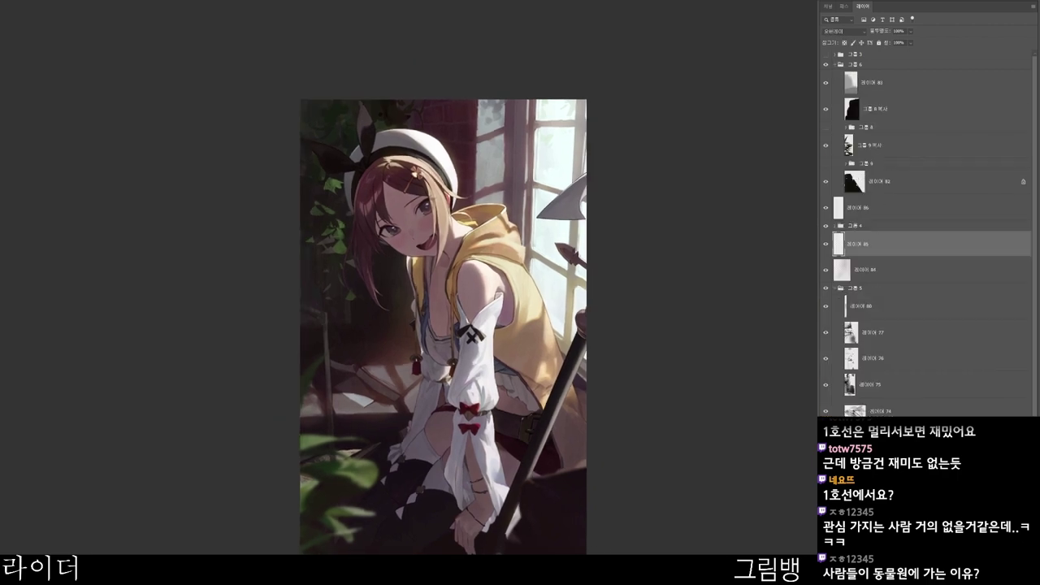
left_click(835, 65)
left_click(894, 181)
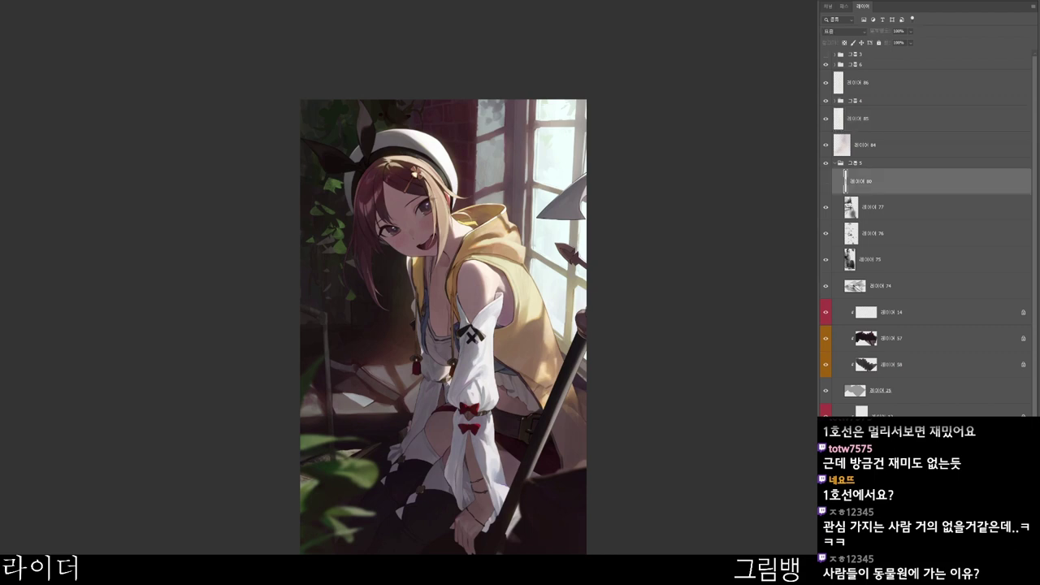
left_click(825, 181)
left_click(825, 182)
- Add a new layer at the top of 그룹 5 and choose salmon orange (ed8a5e) as the painting colour
key("ctrl+shift+alt+n")
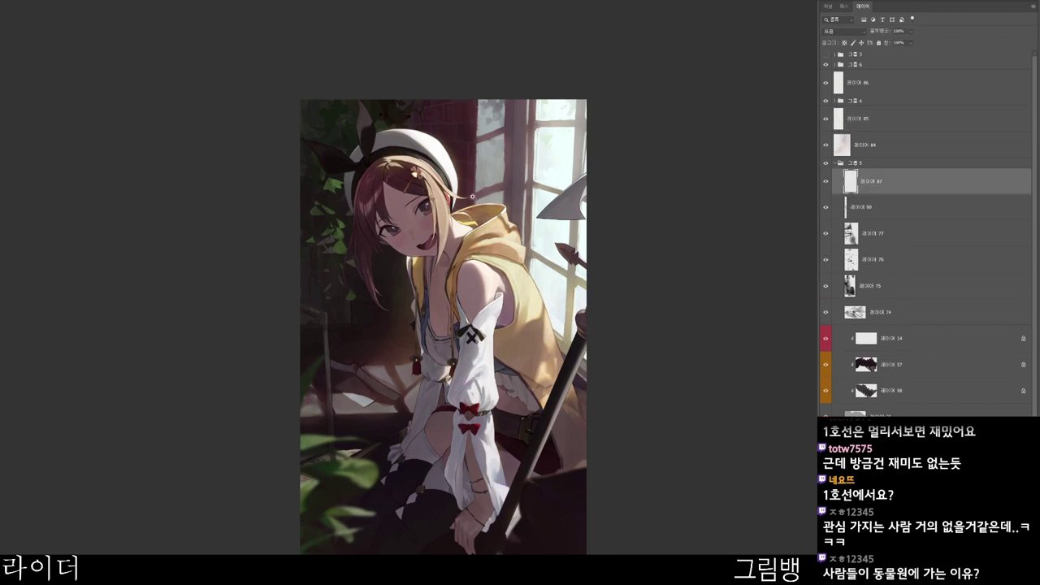
scroll(474, 198, "up", 2)
key("n")
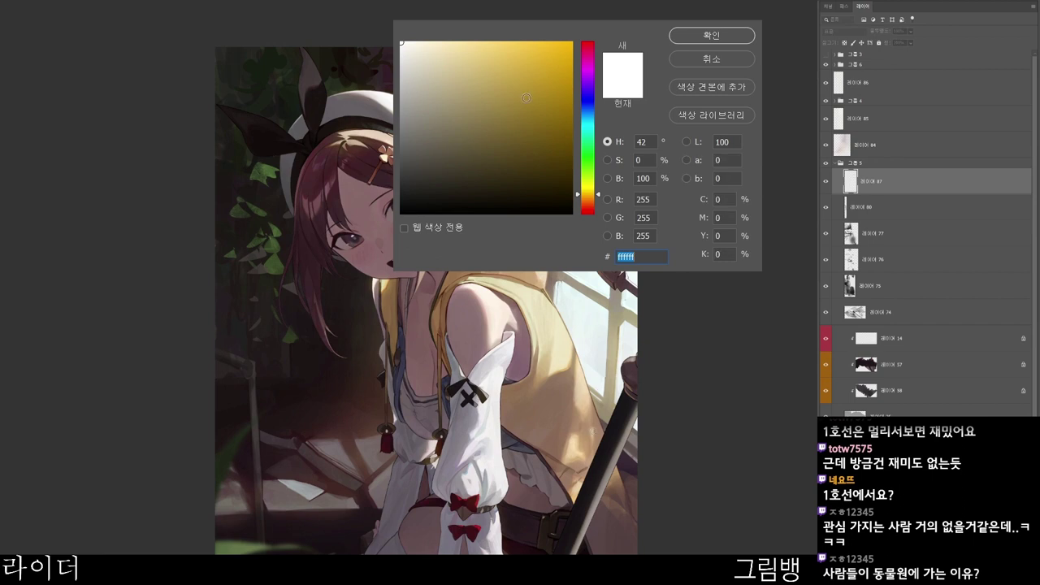
left_click(532, 130)
left_click(592, 206)
left_click(504, 54)
left_click(720, 31)
left_click(706, 34)
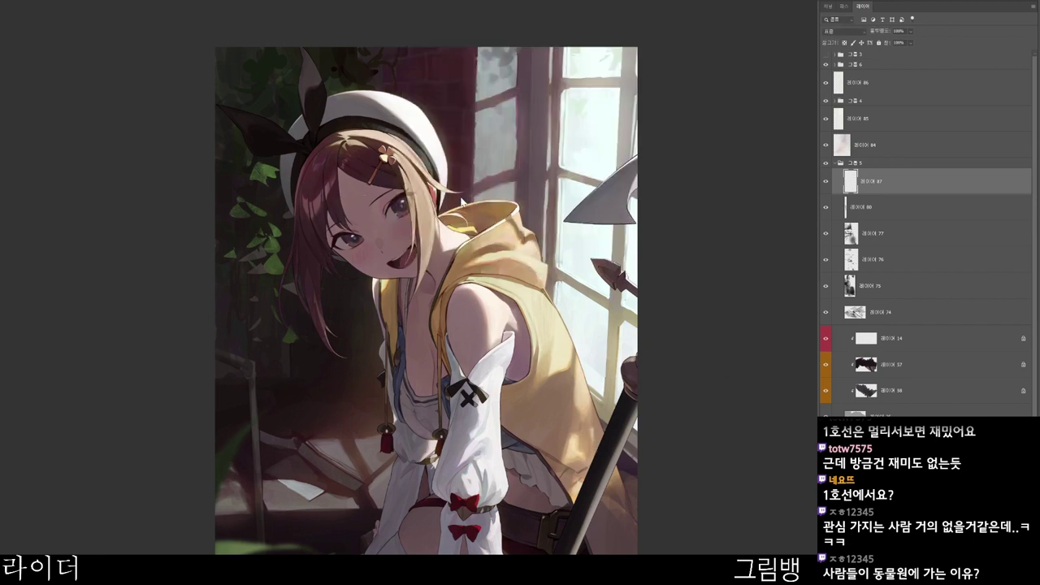
- Try a soft salmon stroke over the girl's hair on the new 그룹 5 layer, and delete that layer
mouse_move(315, 200)
left_mouse_down()
mouse_move(317, 177)
mouse_move(316, 233)
left_mouse_up()
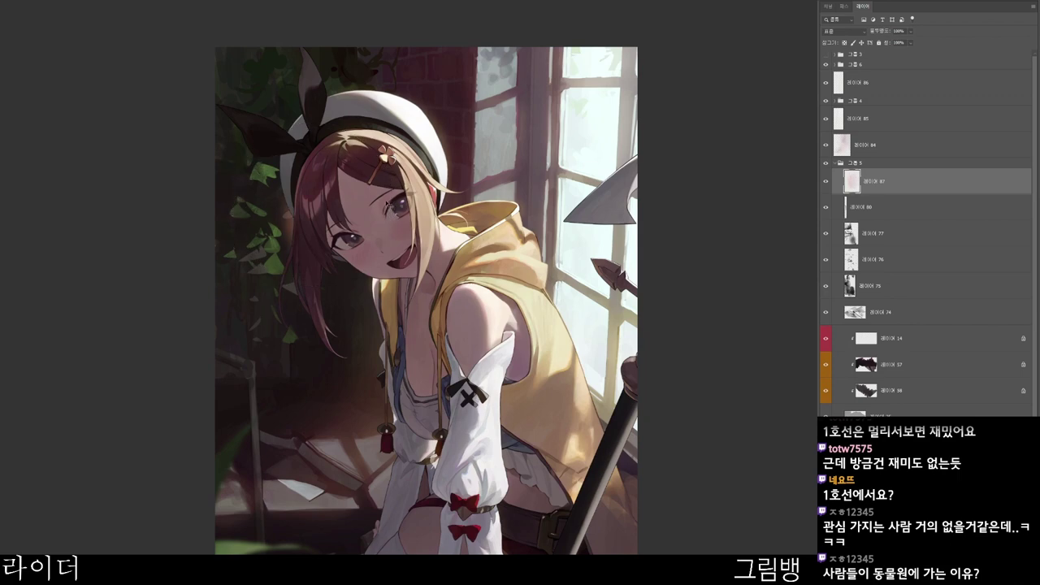
key("Delete")
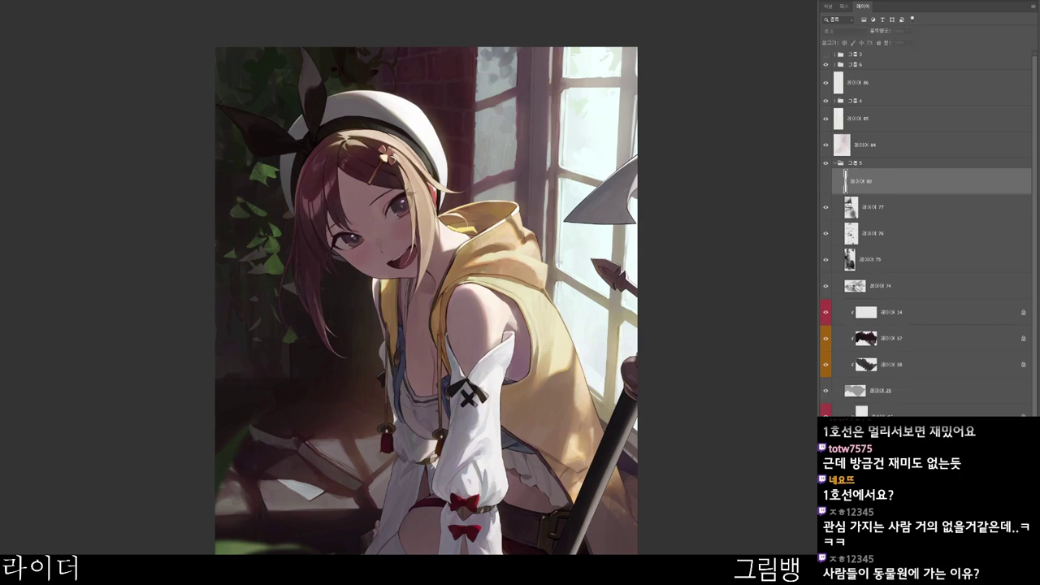
- Expand 그룹 4, add a new layer at the top of its nested 그룹 7 and brush soft salmon over the girl's hair
left_click(857, 101)
left_click(826, 101)
left_click(826, 101)
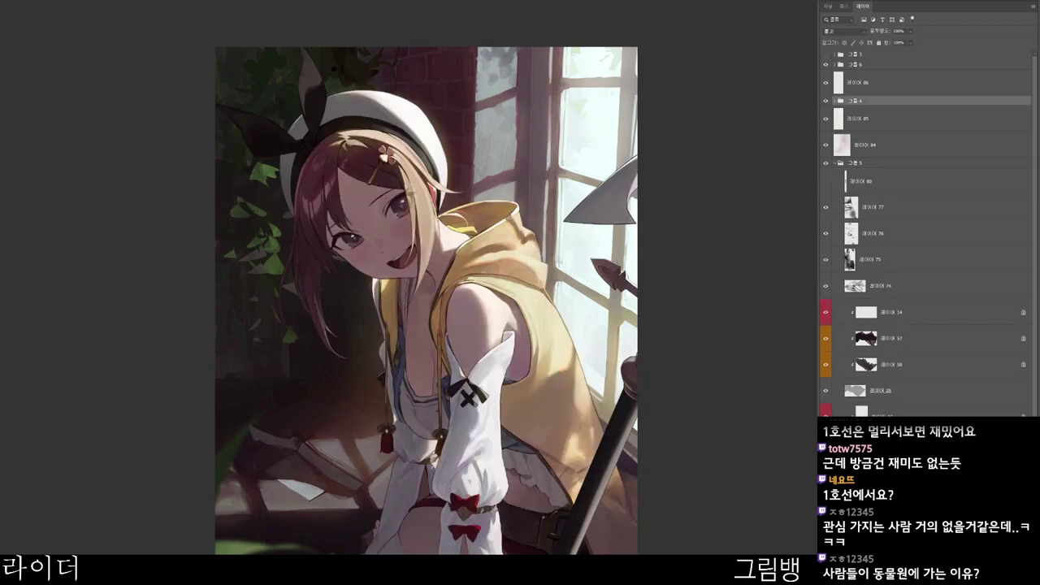
left_click(834, 101)
left_click(875, 130)
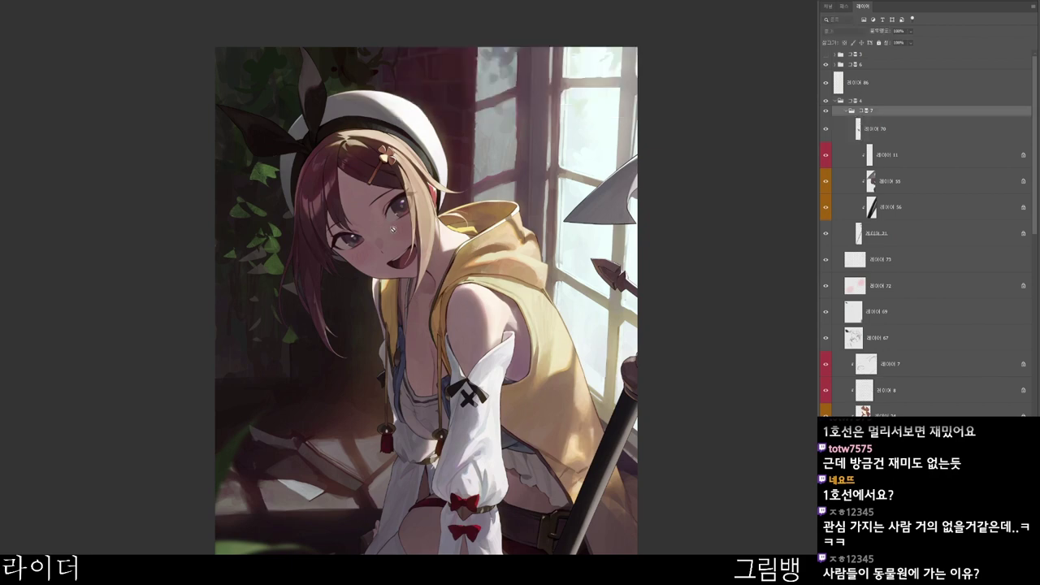
key("ctrl+shift+alt+n")
left_click_drag(315, 228, 316, 241)
- Shift the painting colour to a more saturated, redder tone for the soft tint over the hair
key("n")
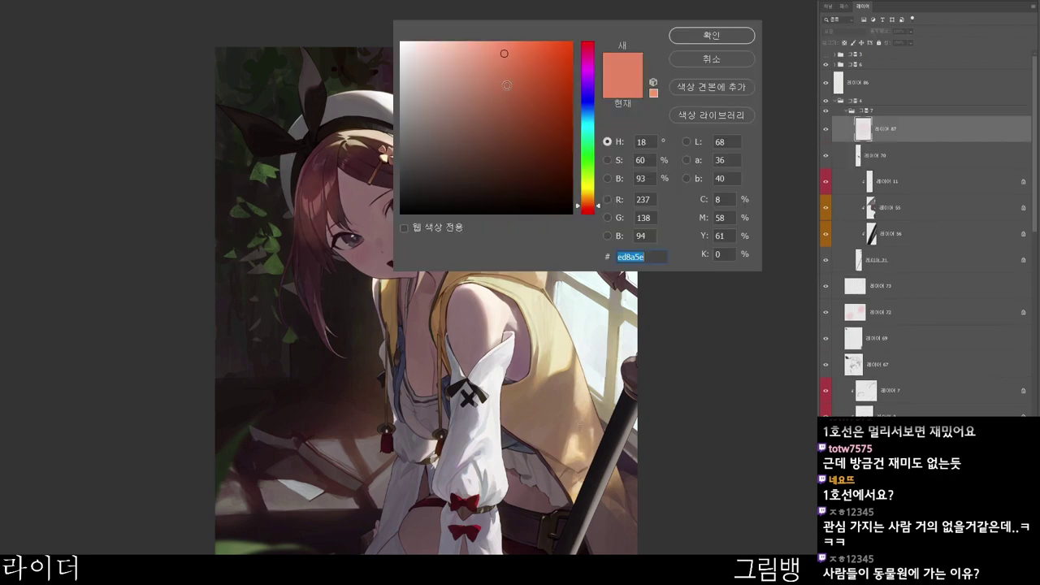
left_click_drag(510, 80, 526, 77)
left_click_drag(587, 209, 587, 214)
left_click(706, 37)
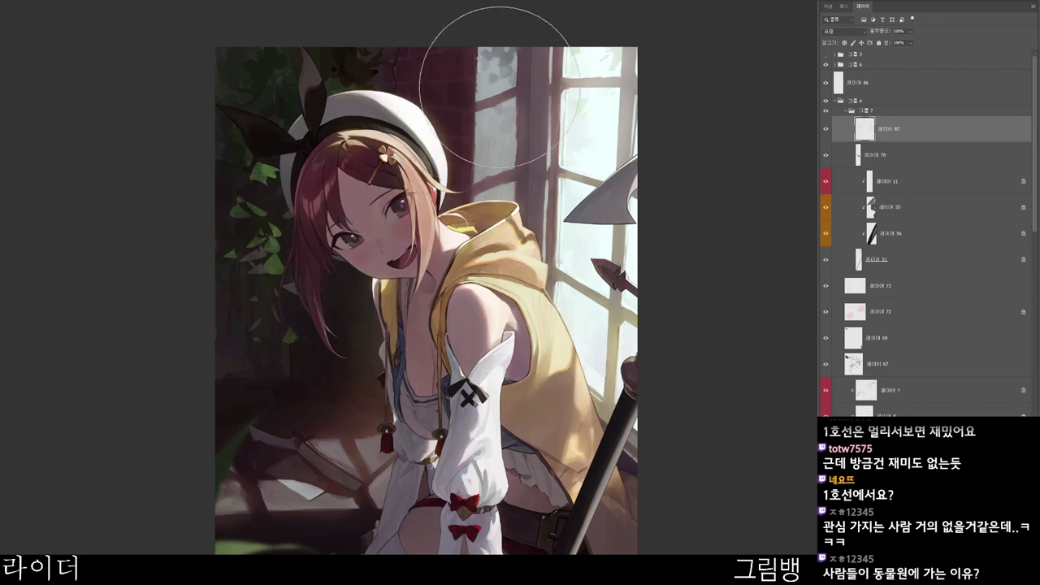
- Change the hair tint layer's blend mode to Exclusion (제외) and check the effect across the whole picture
left_click(845, 32)
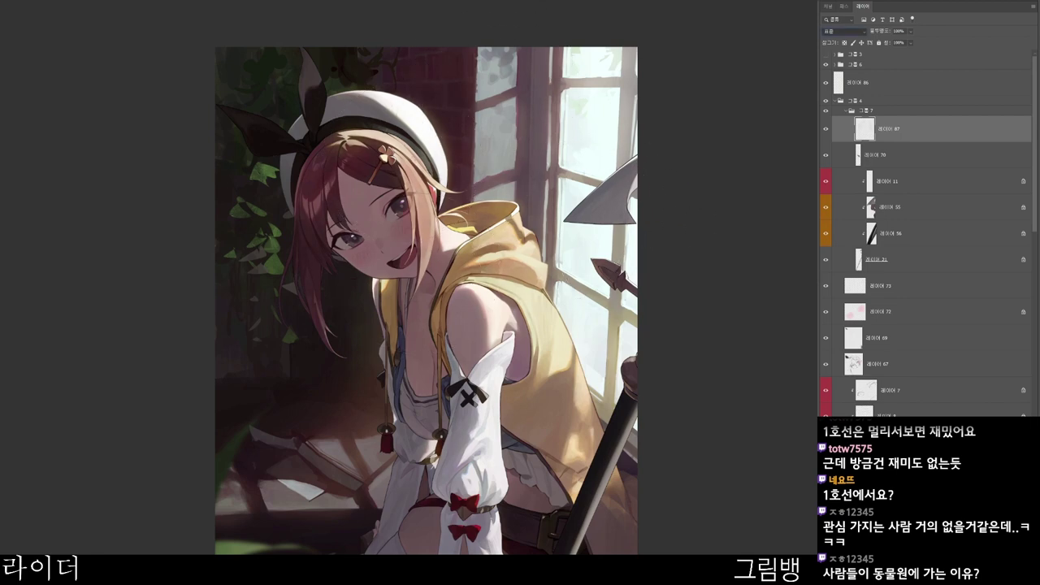
left_click(845, 118)
key("shift+plus")
left_click(825, 129)
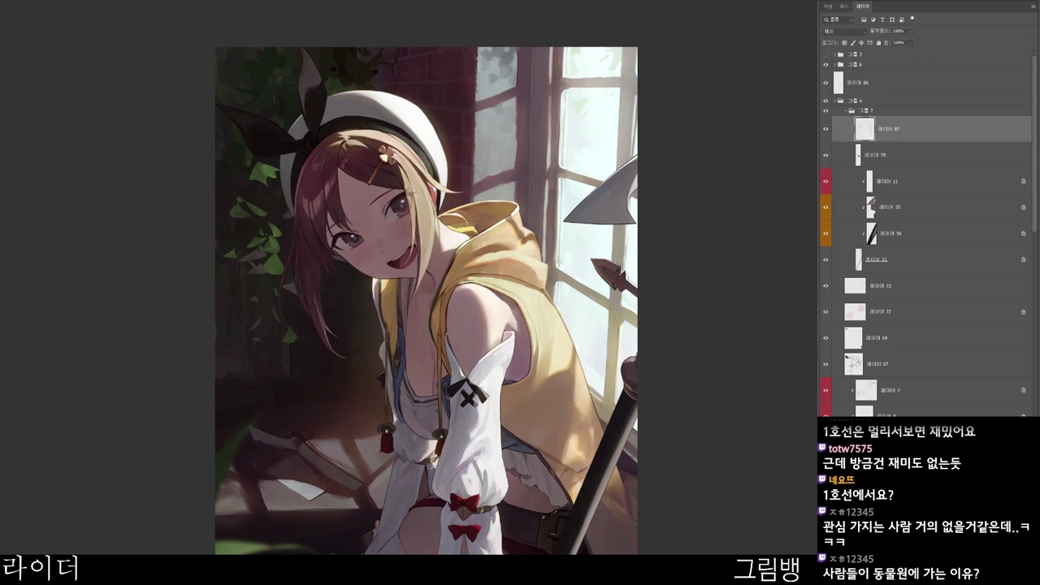
left_click_drag(594, 443, 628, 351)
scroll(622, 350, "down", 2)
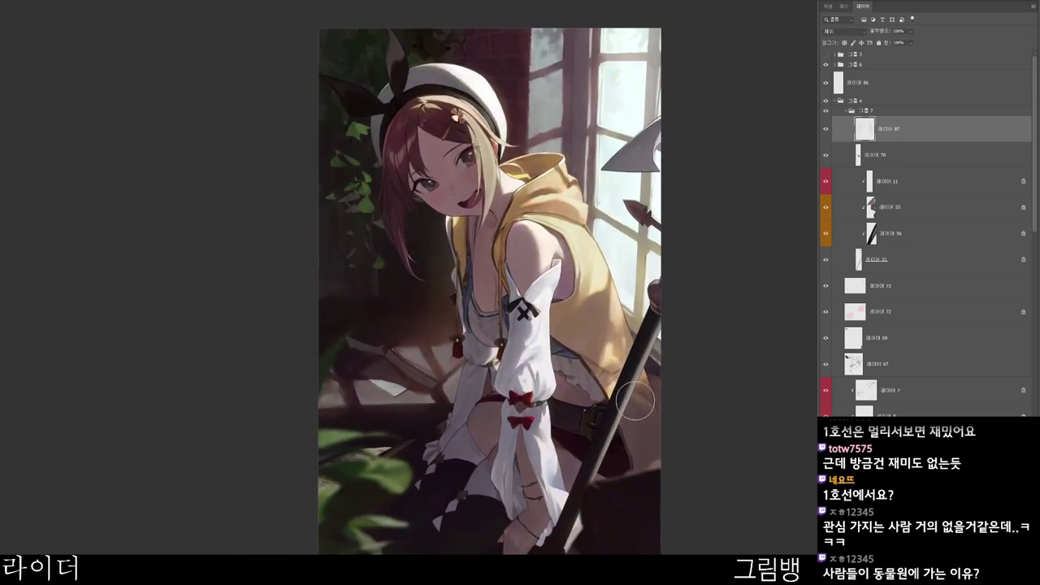
left_click_drag(628, 487, 596, 428)
scroll(629, 467, "down", 2)
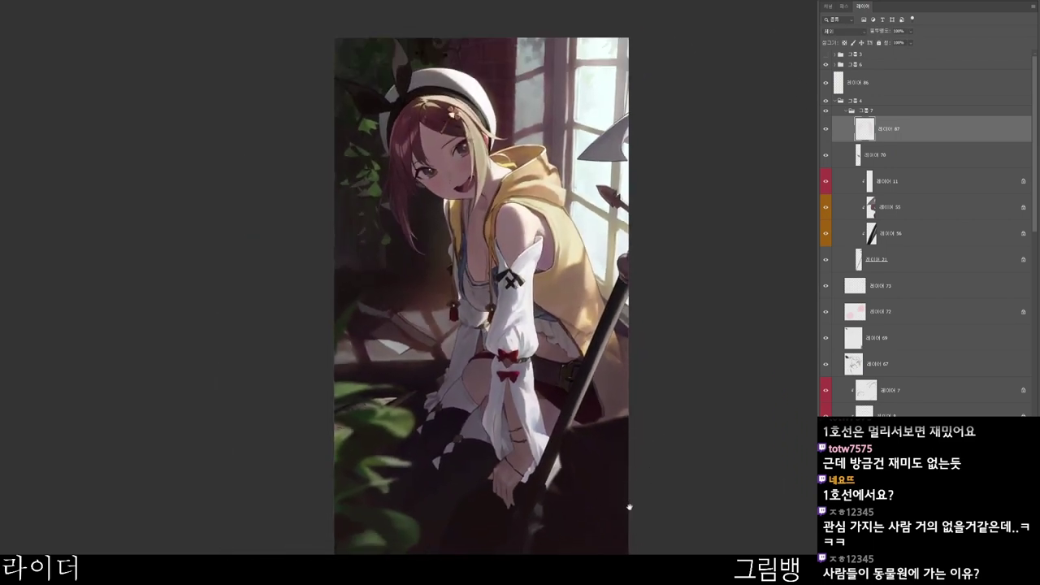
left_click_drag(630, 507, 643, 486)
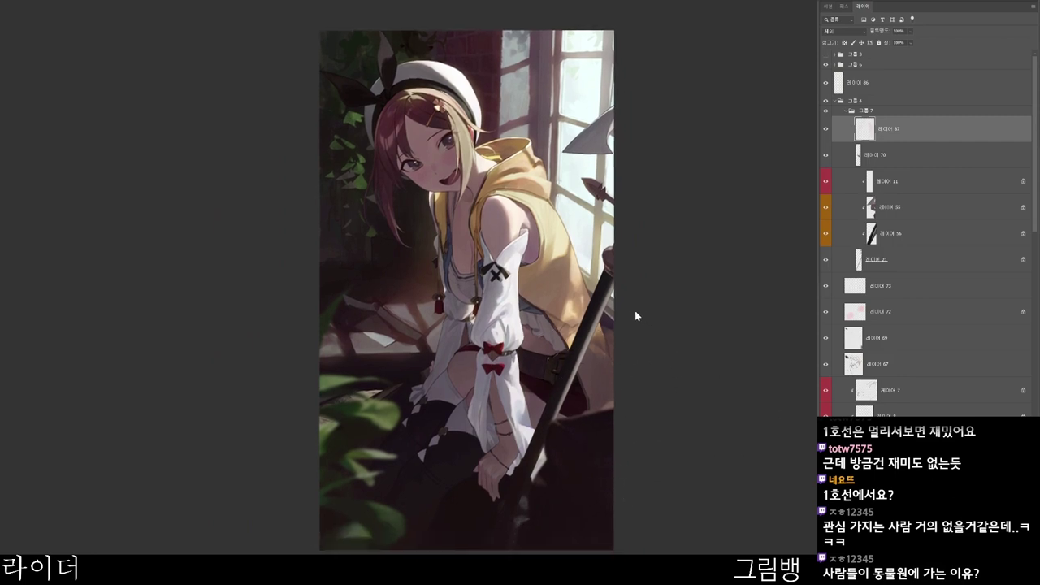
- Collapse 그룹 4 again and select the top layer of 그룹 5, toggling its visibility to see what it holds
left_click(879, 101)
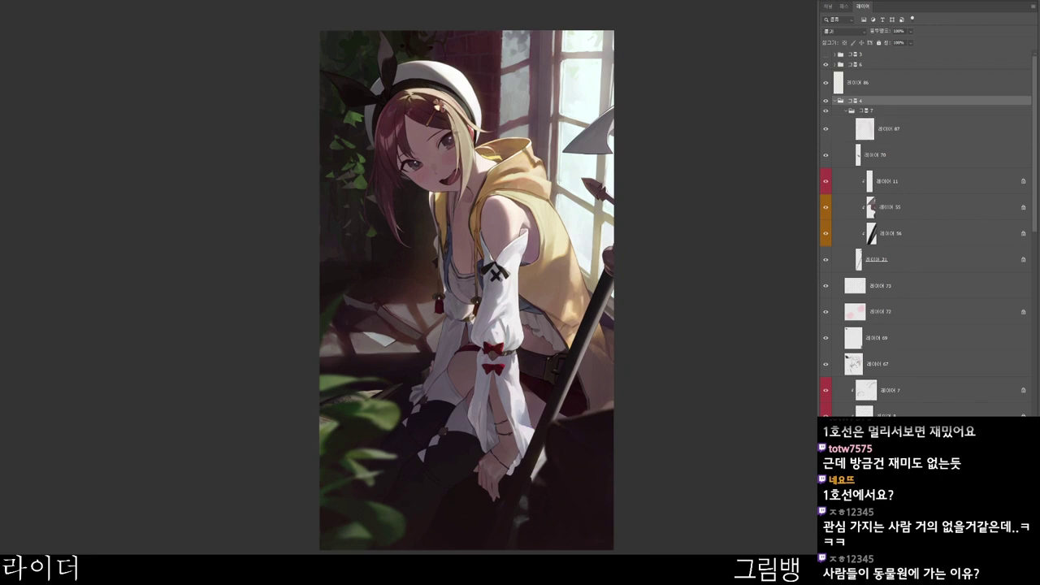
left_click(834, 101)
left_click(879, 118)
left_click(835, 163)
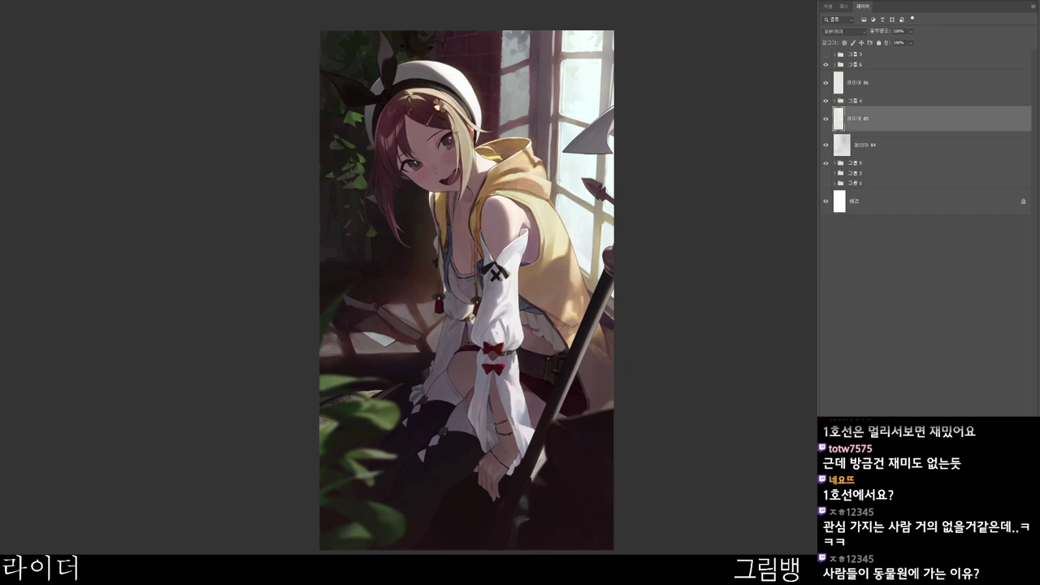
left_click(879, 163)
left_click(835, 163)
left_click(879, 181)
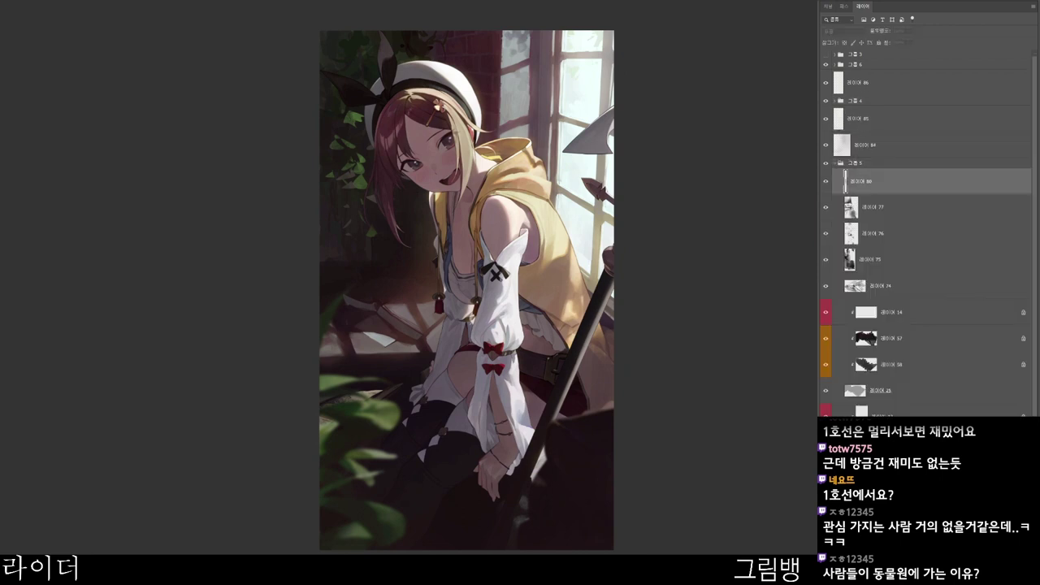
left_click(826, 181)
- Add a new layer at the top of 그룹 5 and brush faint dark grey-green (2e312a) streaks over the background
key("ctrl+shift+alt+n")
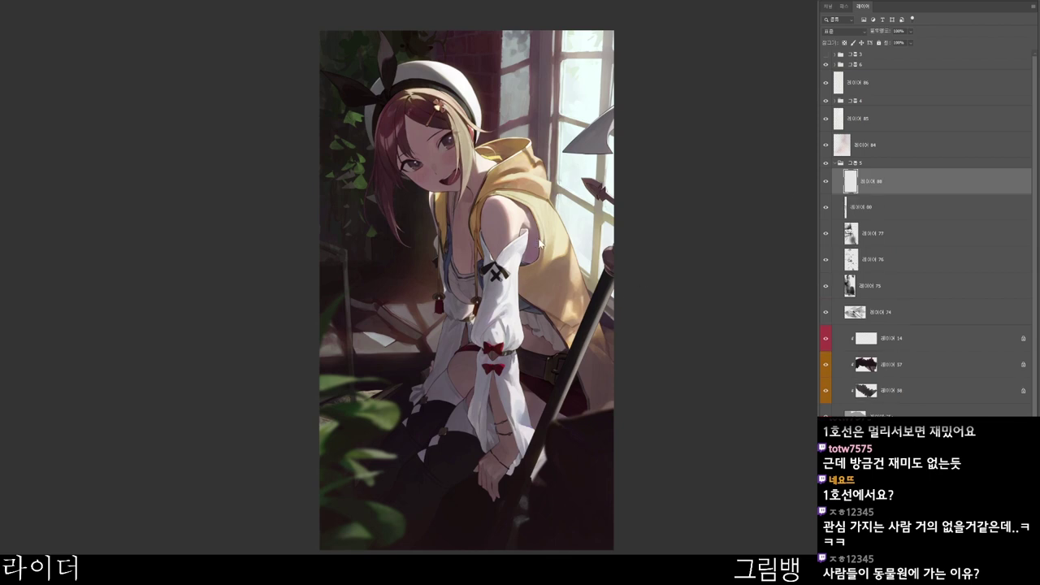
left_click_drag(530, 246, 452, 291)
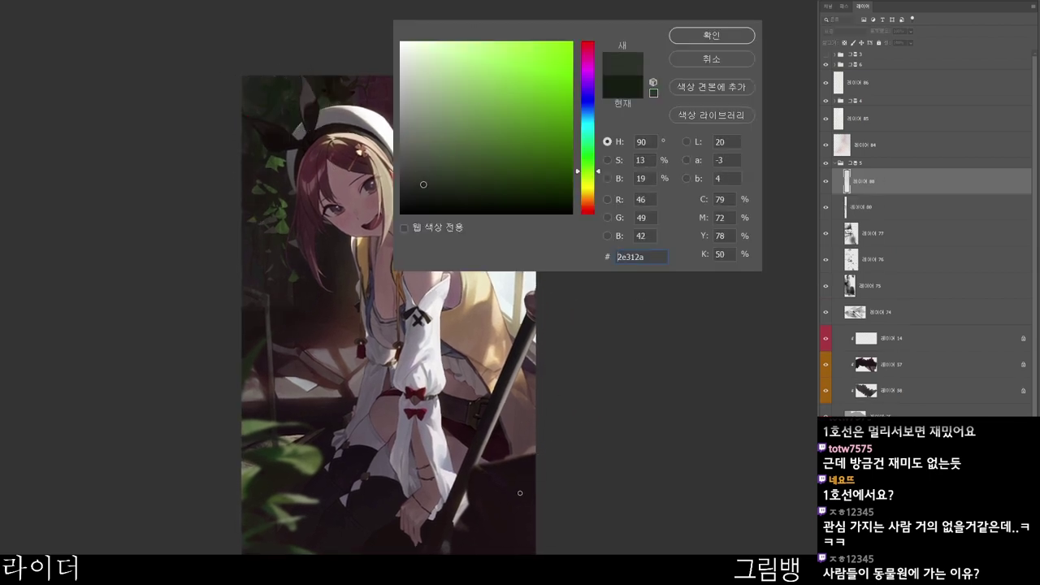
left_click(736, 36)
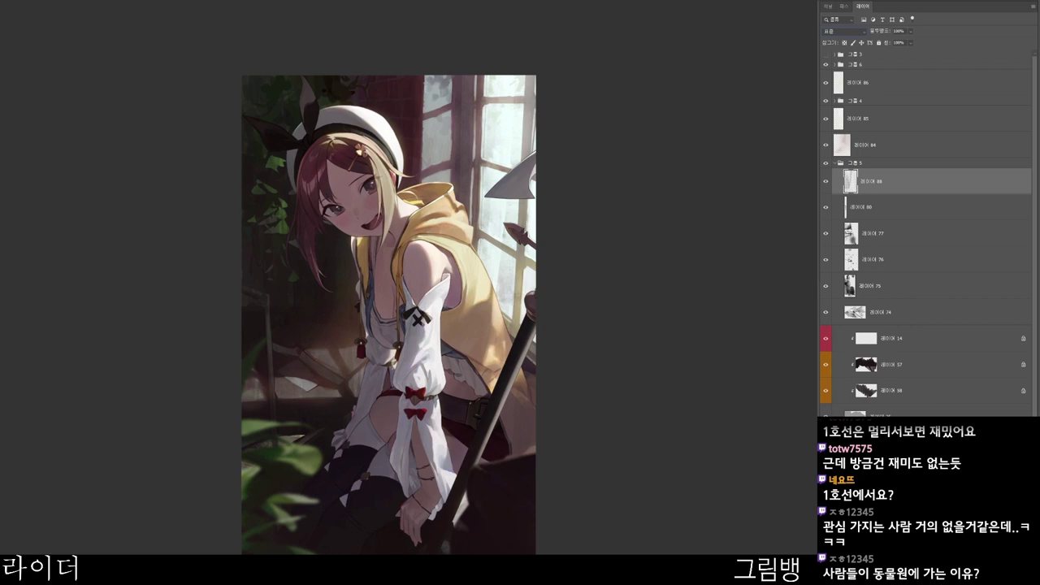
- Cycle the background streak layer through the blend modes, settle on Soft Light (소프트 라이트) and lower its opacity
key("Down")
key("Down")
key("Down")
key("Down")
key("shift+plus")
key("shift+plus")
key("shift+plus")
key("shift+plus")
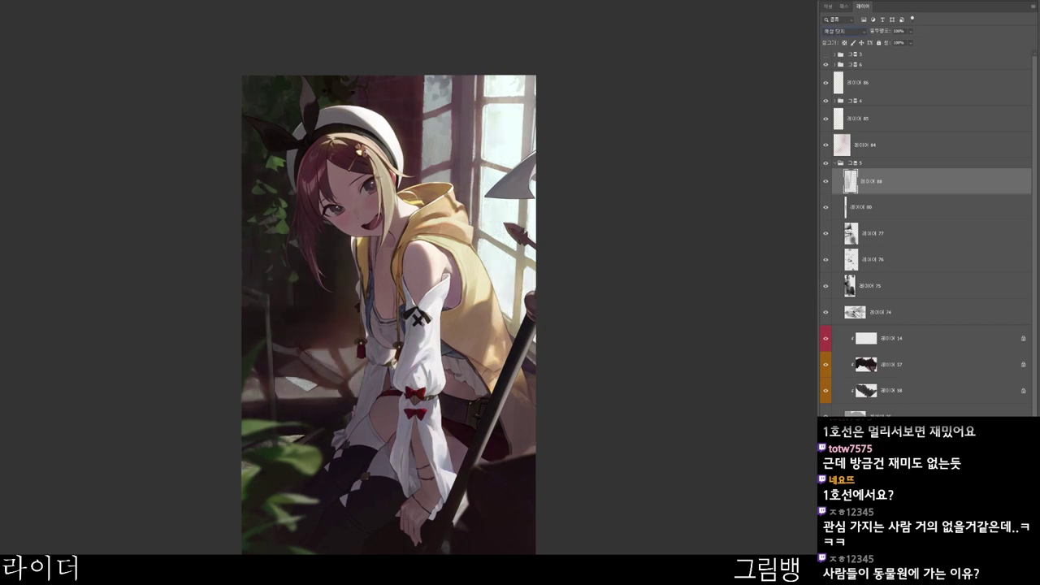
left_click_drag(341, 331, 386, 308)
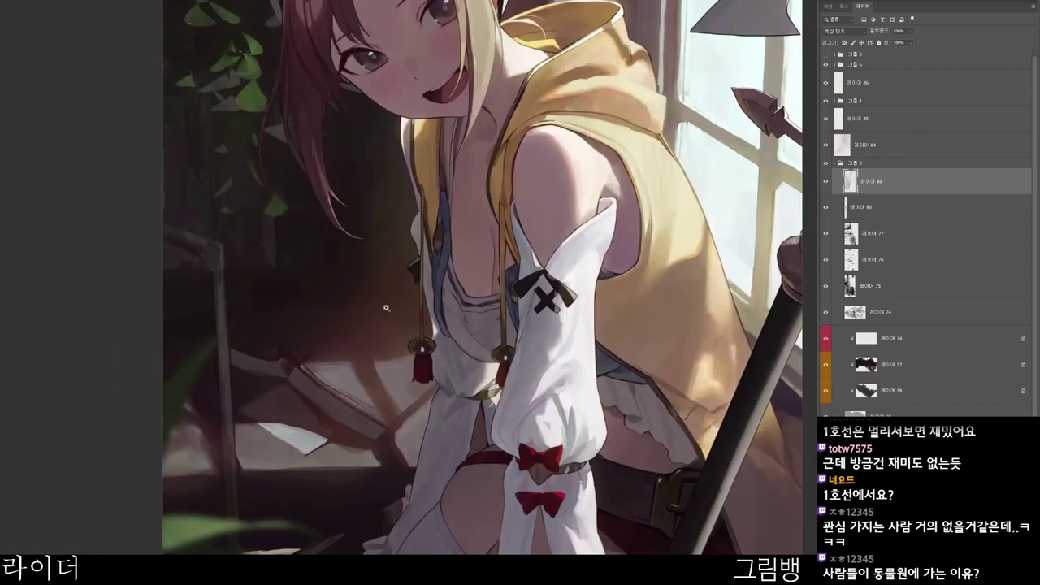
key("shift+plus")
key("shift+plus")
key("shift+plus")
key("shift+plus")
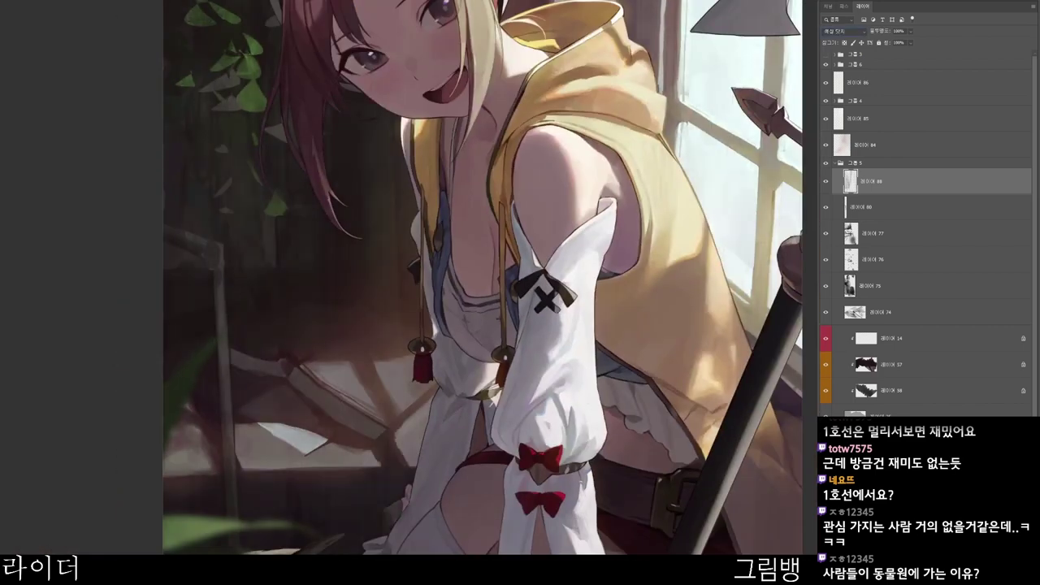
key("shift+plus")
key("shift+plus")
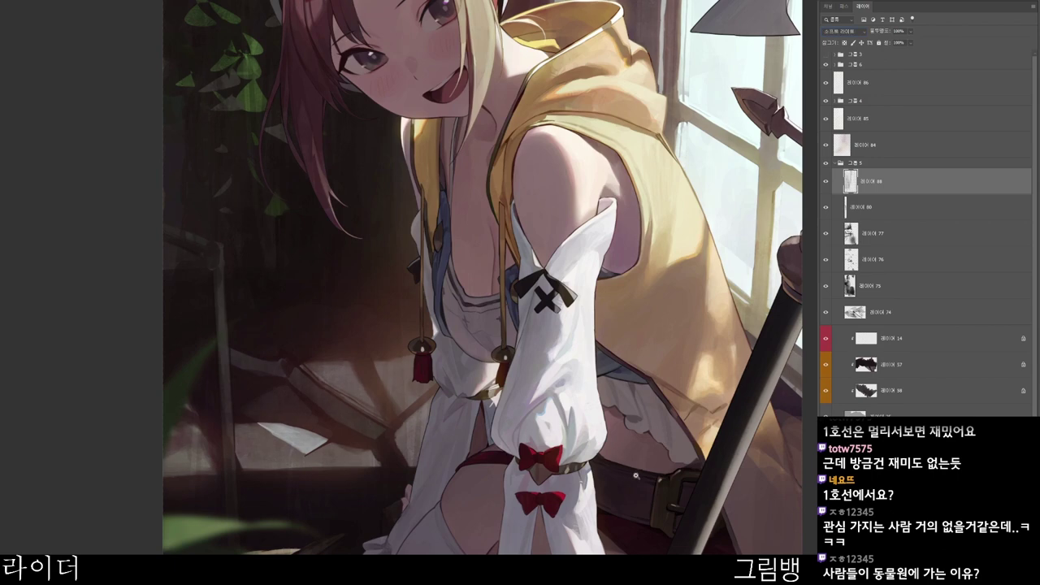
left_click_drag(637, 476, 615, 473)
left_click_drag(615, 474, 428, 420)
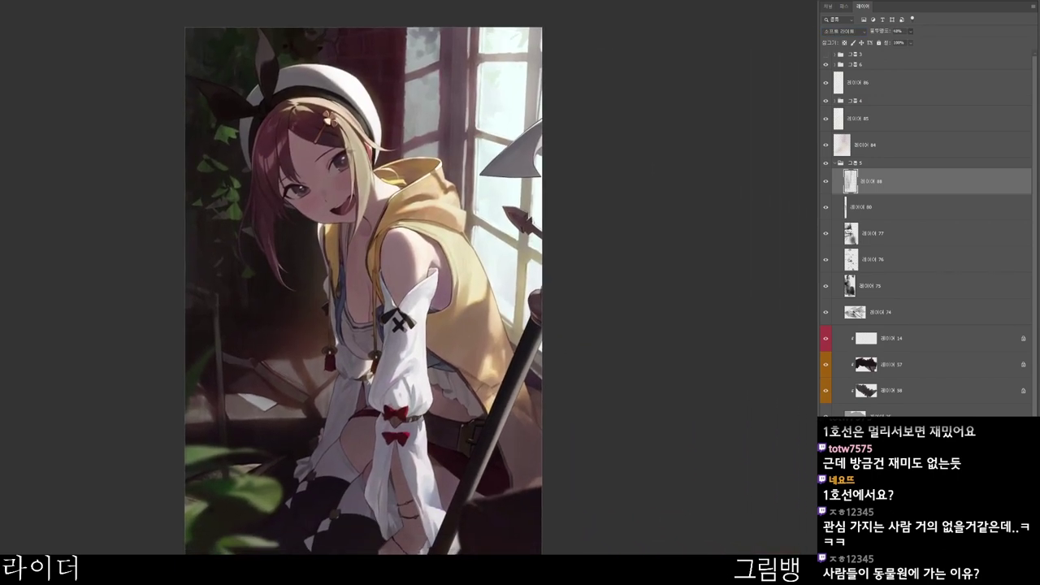
- Select the haze layer 레이어 84 above 그룹 5 and toggle its visibility to compare the picture with and without it
scroll(446, 270, "down", 1)
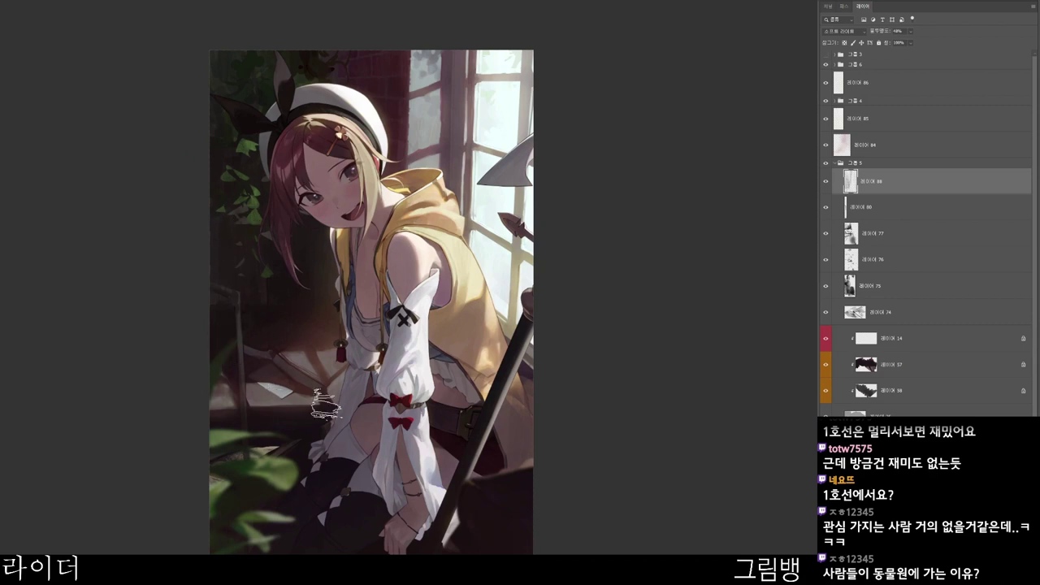
left_click_drag(463, 154, 457, 219)
left_click(864, 144)
left_click(826, 145)
left_click(826, 145)
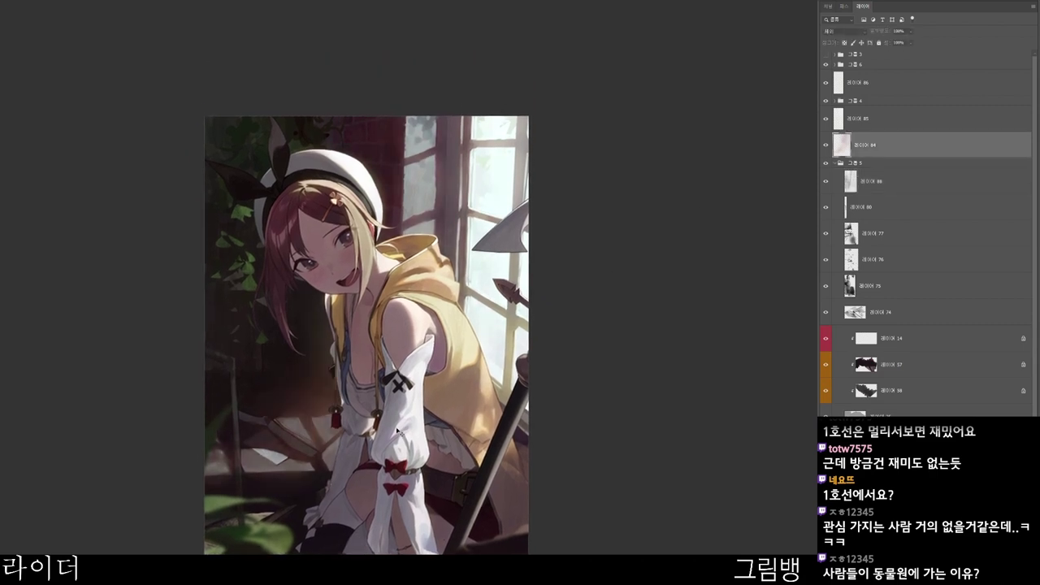
- Merge a new blank layer into 레이어 84 and retouch its haze with soft strokes over the dark area beside the girl
key("ctrl+alt+shift+n")
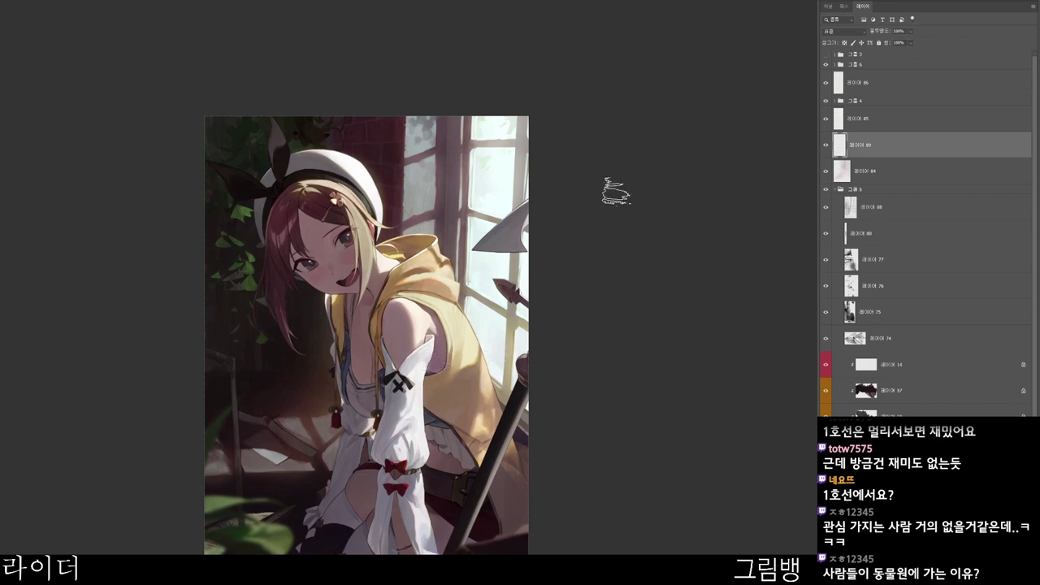
key("ctrl+e")
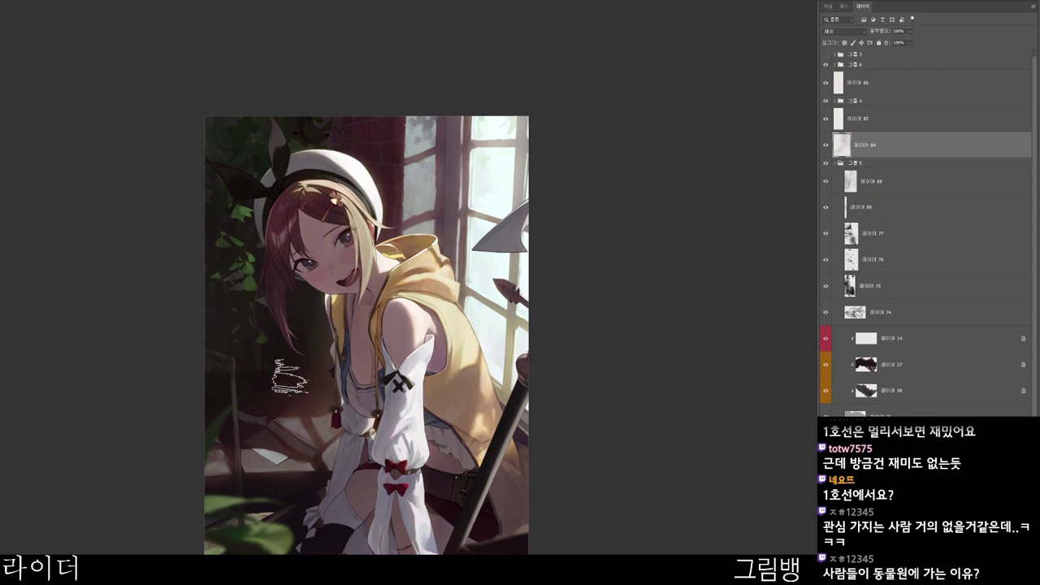
mouse_move(343, 345)
left_mouse_down()
mouse_move(379, 336)
mouse_move(305, 374)
mouse_move(265, 415)
mouse_move(273, 420)
mouse_move(318, 381)
mouse_move(284, 406)
left_mouse_up()
mouse_move(330, 377)
left_mouse_down()
mouse_move(269, 421)
mouse_move(295, 412)
mouse_move(321, 361)
mouse_move(298, 374)
mouse_move(302, 388)
left_mouse_up()
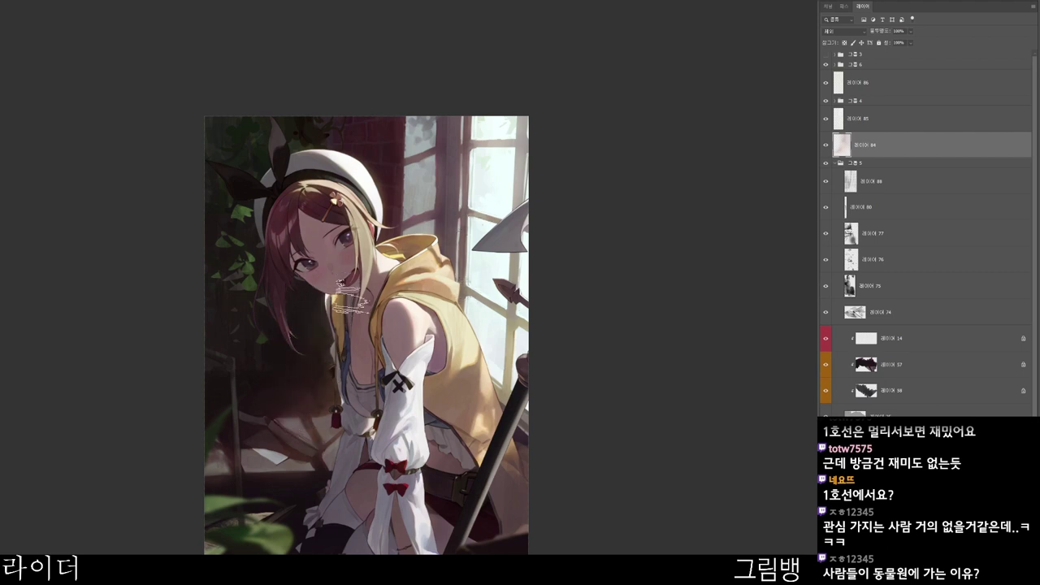
left_click_drag(467, 518, 489, 472)
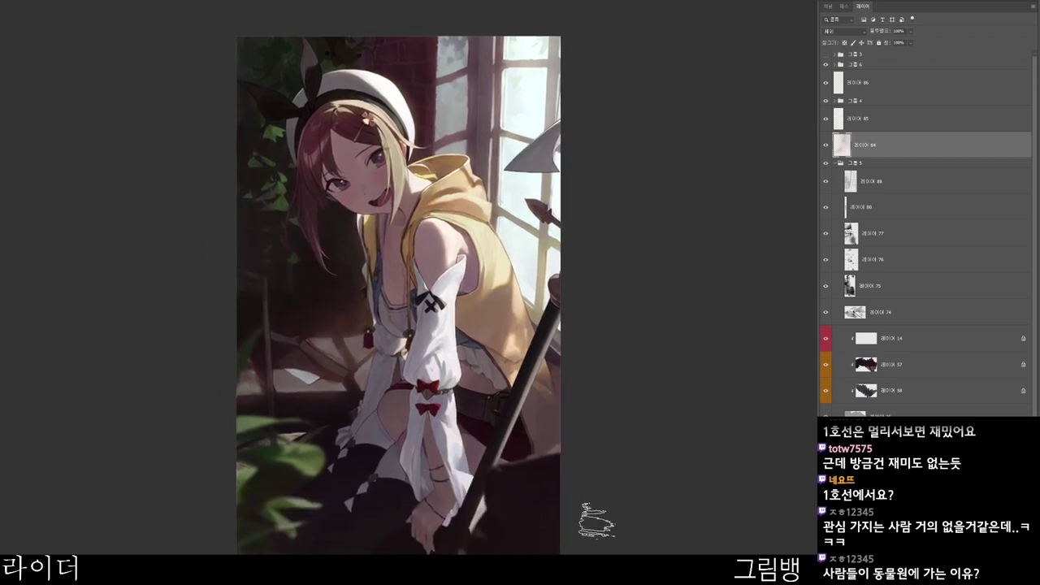
left_click_drag(521, 520, 535, 462)
left_click_drag(563, 552, 513, 552)
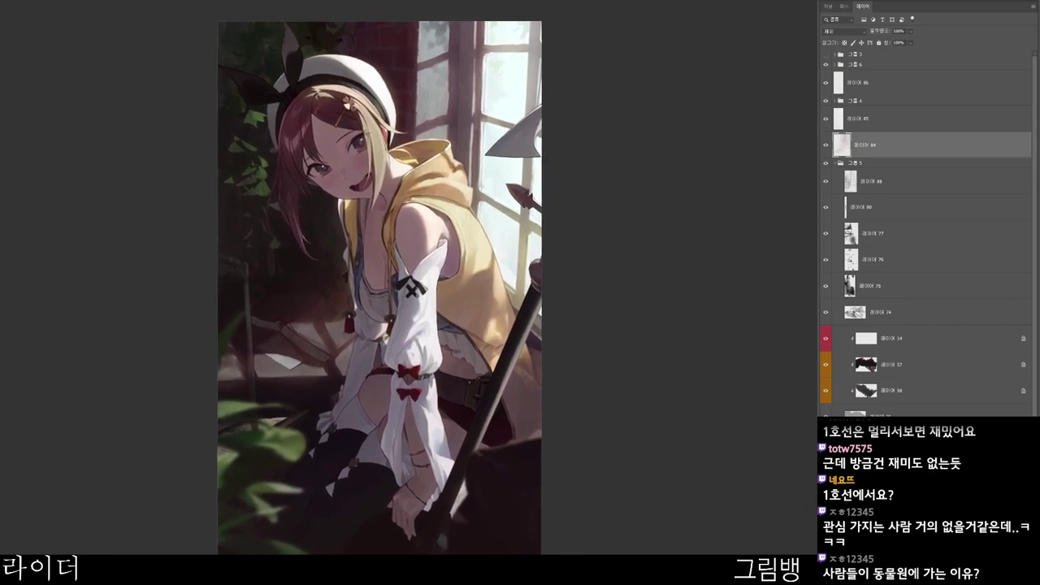
mouse_move(488, 455)
left_mouse_down()
mouse_move(516, 498)
mouse_move(525, 465)
left_mouse_up()
scroll(538, 355, "down", 1)
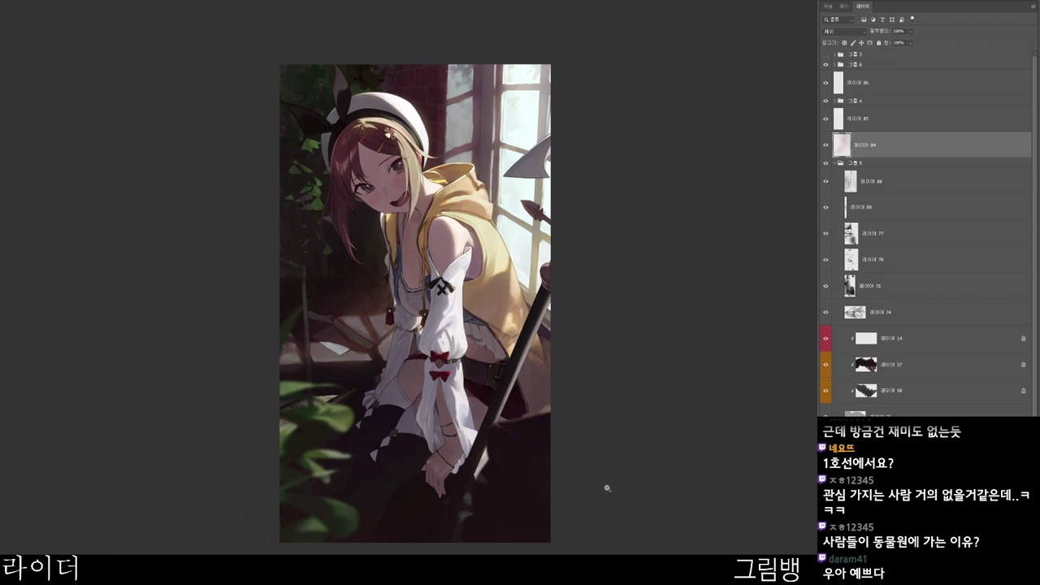
left_click_drag(606, 490, 597, 509)
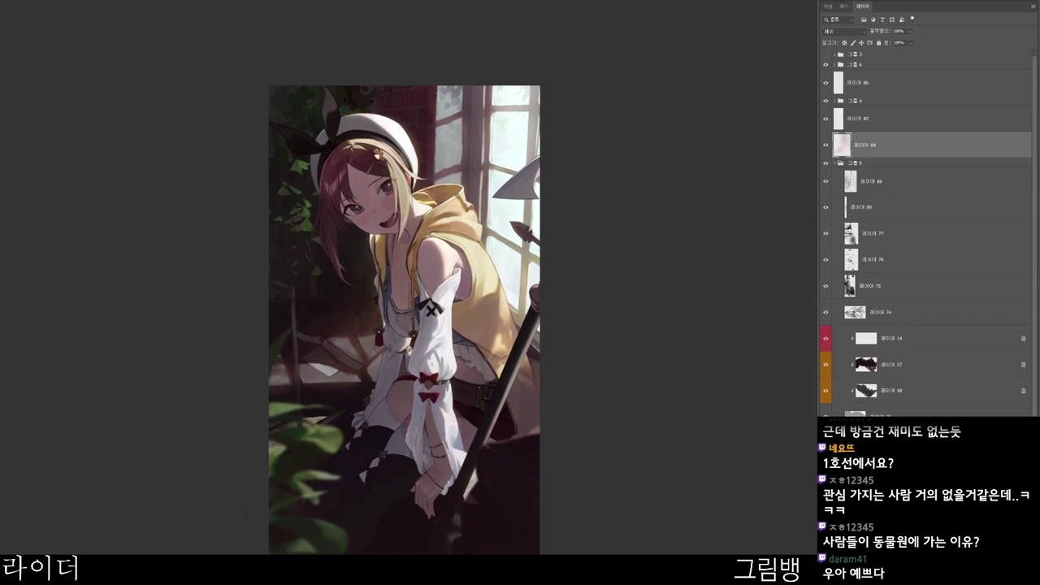
- Select 레이어 87 in 그룹 7 from the picture and add a new layer above it
left_click(506, 370, "ctrl")
key("ctrl+shift+n")
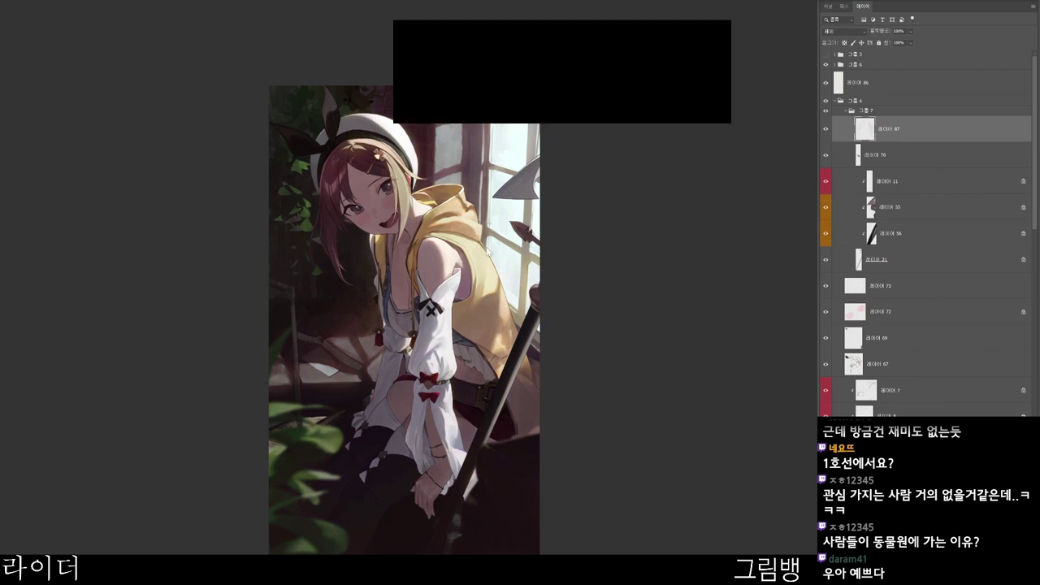
key("Return")
scroll(481, 284, "up", 3)
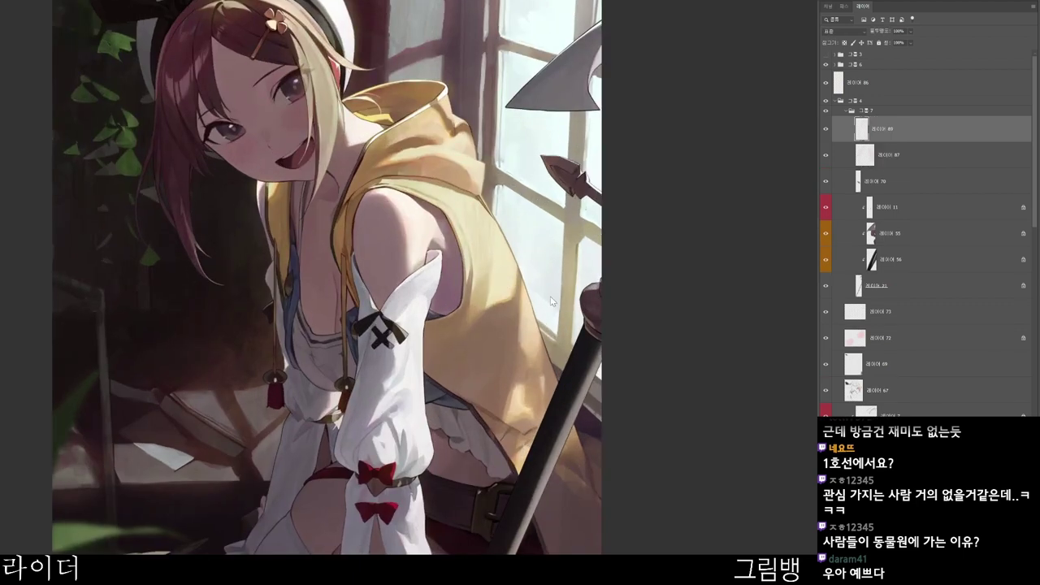
- Sample the light skin tone and dab a small highlight on the girl's bare shoulder, working with the canvas rotated
left_click_drag(393, 222, 395, 229)
left_click(390, 228, "alt")
scroll(395, 229, "down", 2)
key("r")
mouse_move(370, 136)
left_mouse_down()
mouse_move(488, 232)
mouse_move(503, 333)
left_mouse_up()
key("ctrl+z")
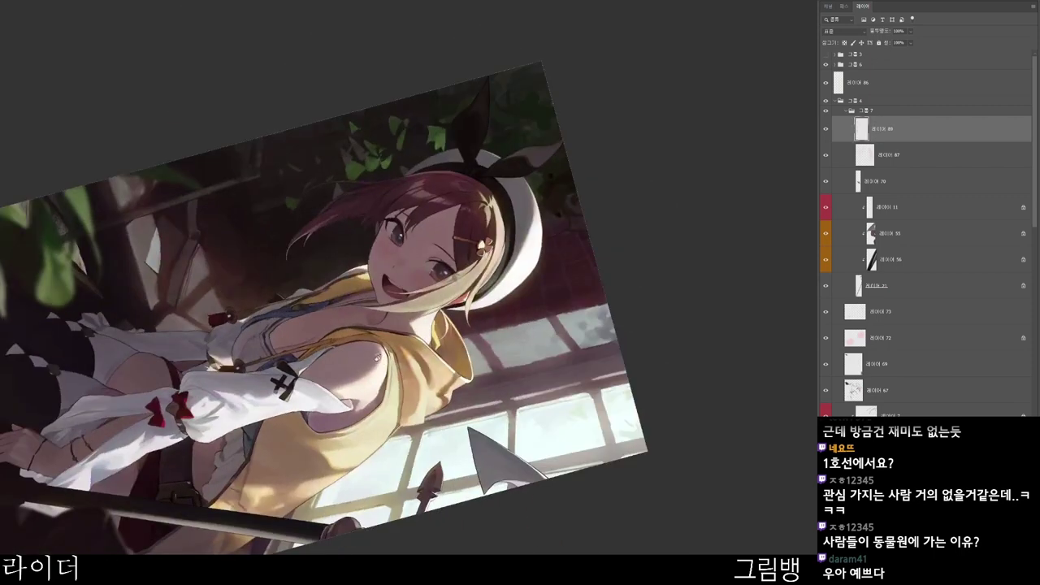
left_click_drag(373, 357, 373, 354)
key("ctrl+minus")
key("r")
left_click_drag(441, 427, 556, 102)
left_click_drag(347, 128, 581, 244)
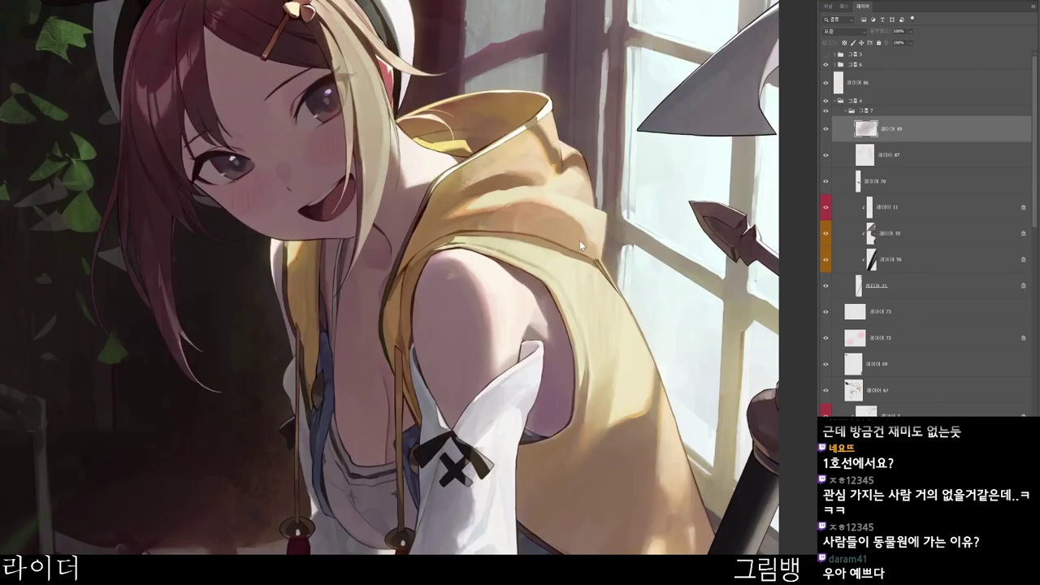
- Pick a pale near-white brush colour and dab small highlights on the girl's eyes, undoing the strokes that miss
key("n")
left_click_drag(437, 56, 432, 42)
left_click(592, 196)
left_click(728, 40)
key("r")
left_click_drag(625, 286, 430, 520)
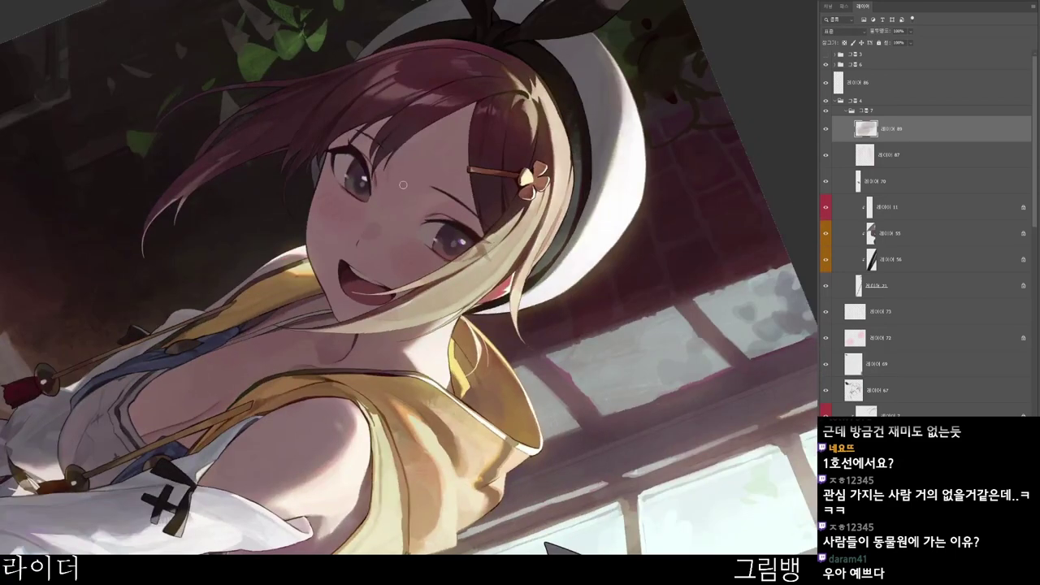
key("ctrl+z")
left_click_drag(362, 167, 358, 164)
key("ctrl+z")
left_click(451, 229)
left_click_drag(511, 188, 429, 199)
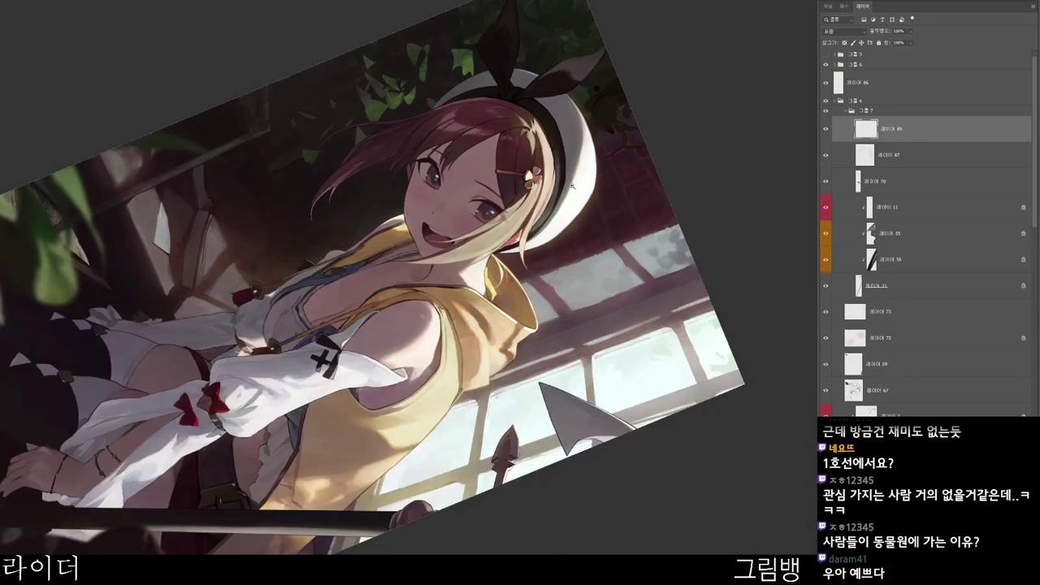
- Turn the canvas upright again and examine the whole illustration at a reduced view, toggling the proof colours
key("r")
mouse_move(455, 516)
left_mouse_down()
mouse_move(541, 432)
mouse_move(619, 177)
left_mouse_up()
left_click_drag(651, 281, 639, 287)
mouse_move(570, 576)
left_mouse_down()
mouse_move(593, 534)
mouse_move(578, 584)
mouse_move(558, 584)
left_mouse_up()
left_click_drag(605, 553, 599, 542)
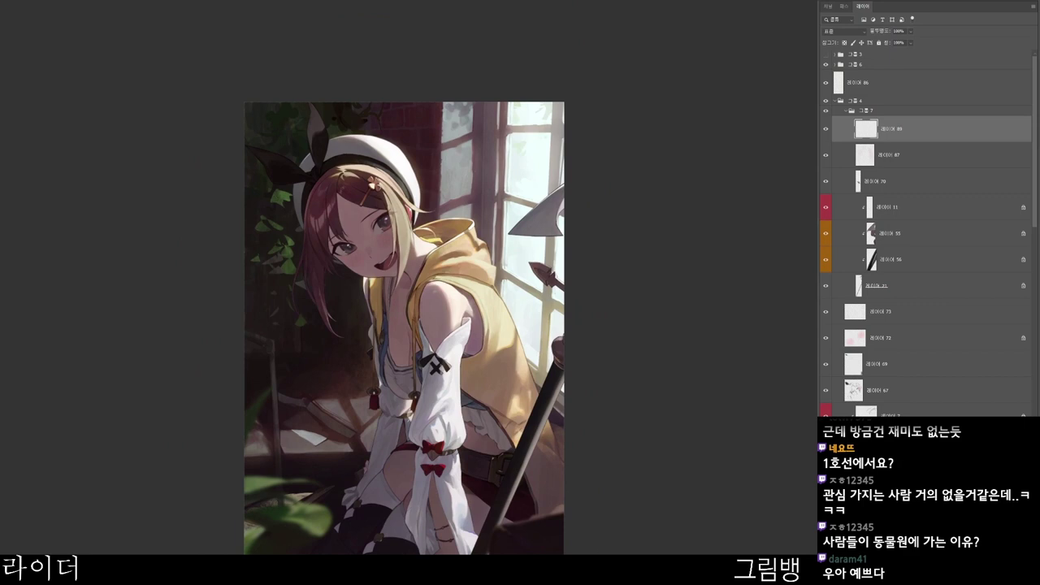
left_click_drag(561, 584, 607, 533)
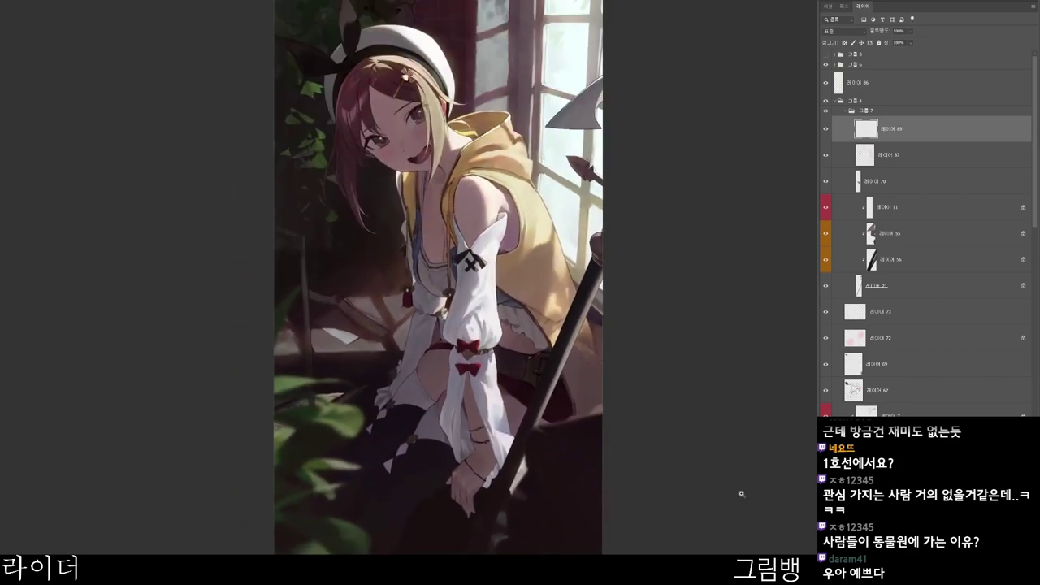
key("ctrl+y")
key("ctrl+y")
left_click_drag(591, 266, 580, 261)
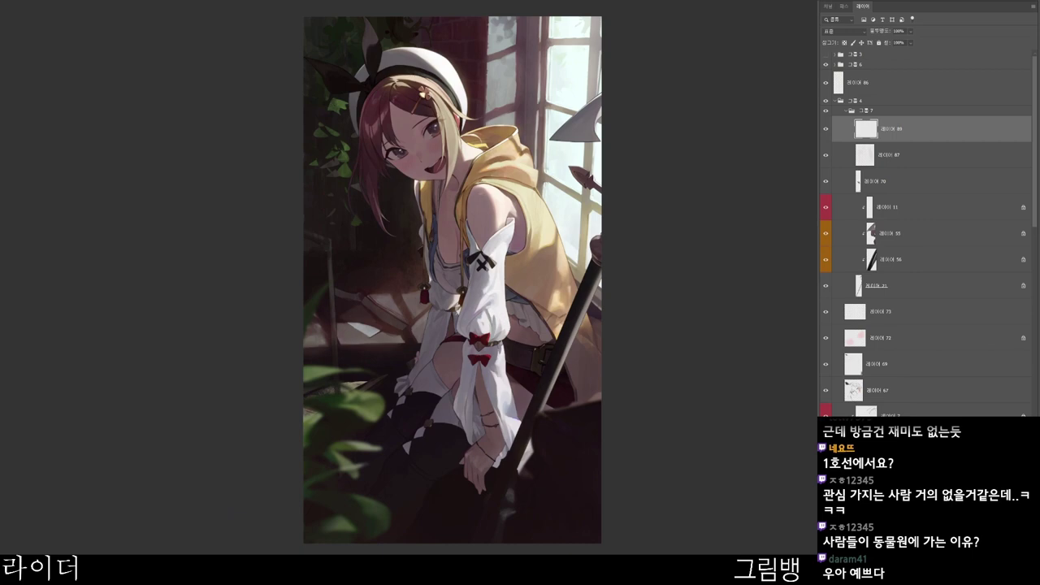
- Expand 그룹 6 and add a new layer at the top of it
left_click(835, 65)
left_click(873, 83)
key("ctrl+shift+n")
key("Return")
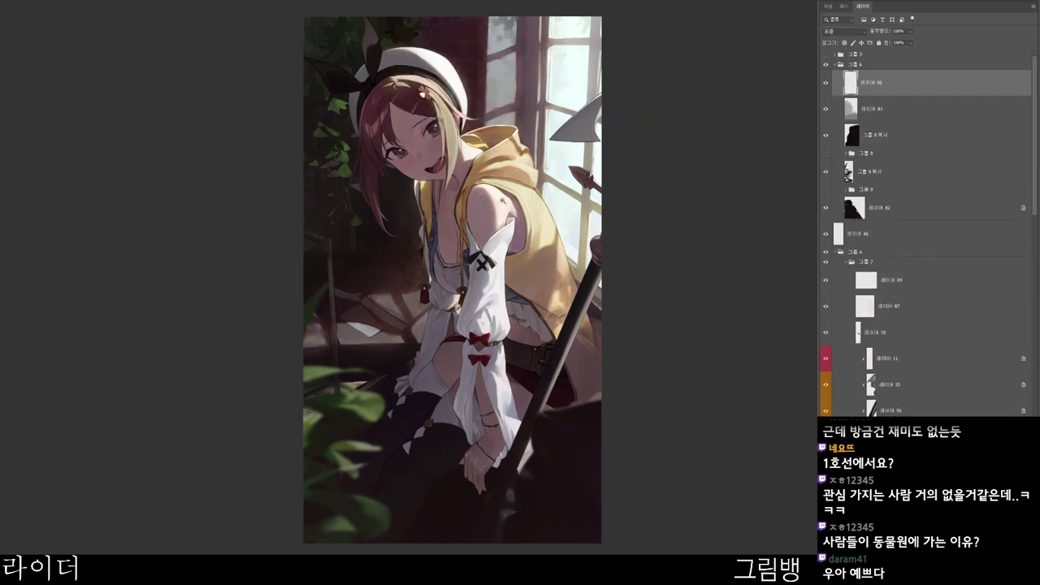
- Set the brush colour to white (ffffff) and dot tiny dust specks in the dark space below the girl's hair
scroll(508, 181, "up", 1)
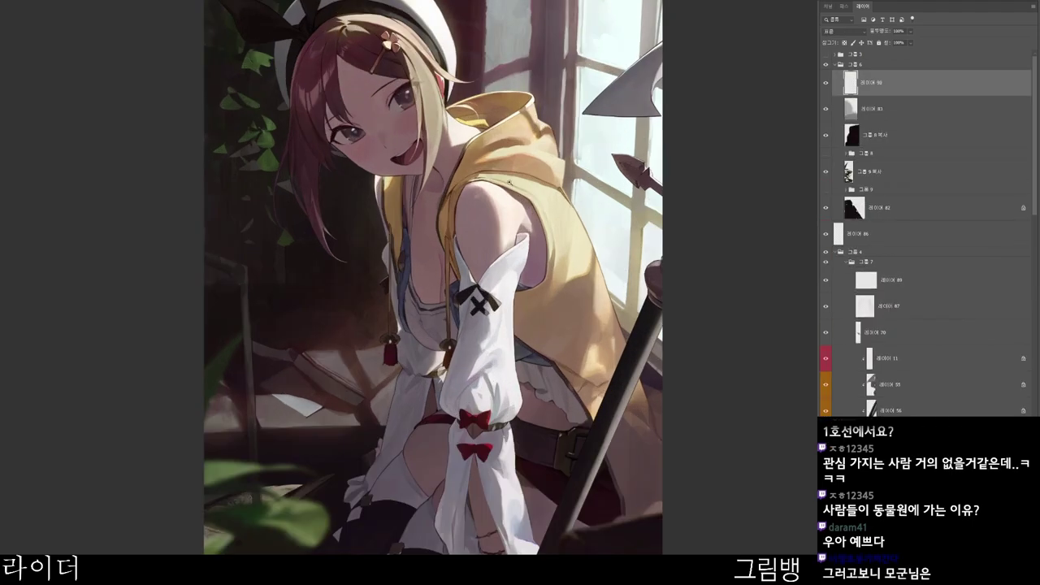
left_click_drag(509, 182, 519, 180)
left_click(466, 126, "alt")
key("n")
left_click_drag(411, 49, 399, 19)
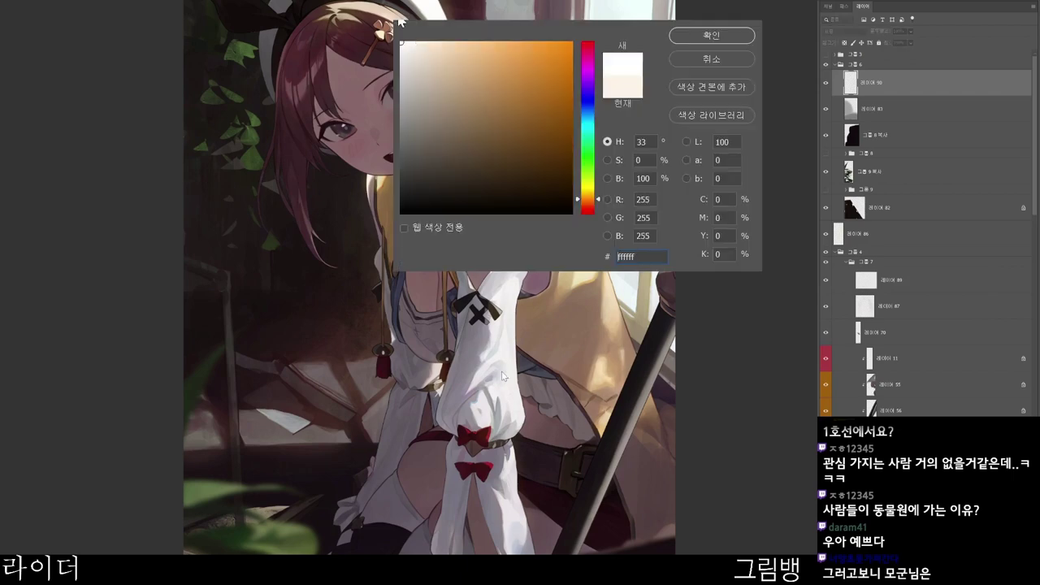
left_click(711, 35)
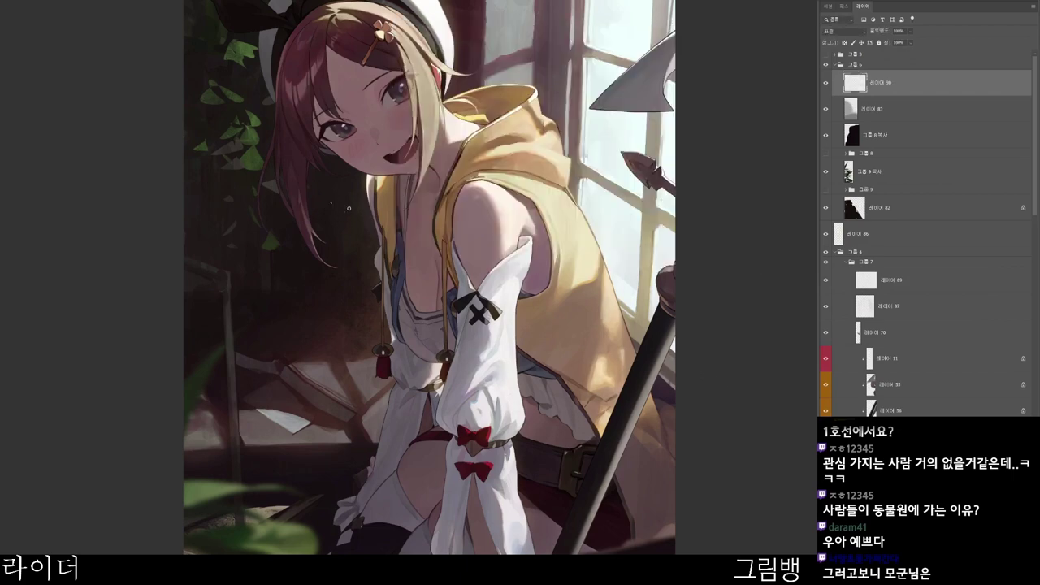
left_click(345, 212)
left_click(361, 205)
left_click(286, 307)
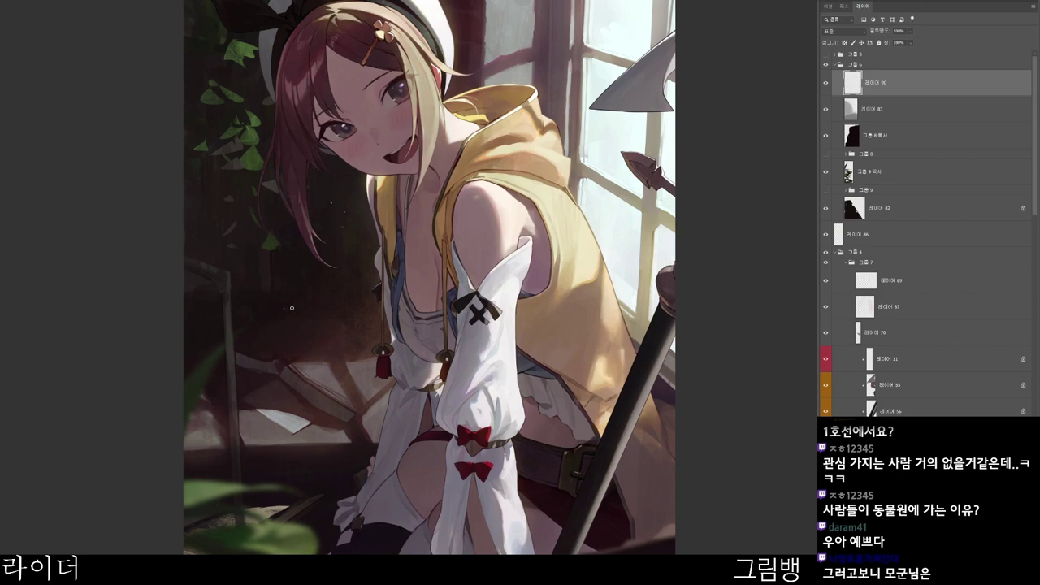
left_click_drag(325, 282, 310, 299)
left_click(306, 322)
- Change the brush colour to a pale warm orange and dot more fine specks over the dark background beside the girl
key("n")
left_click(430, 43)
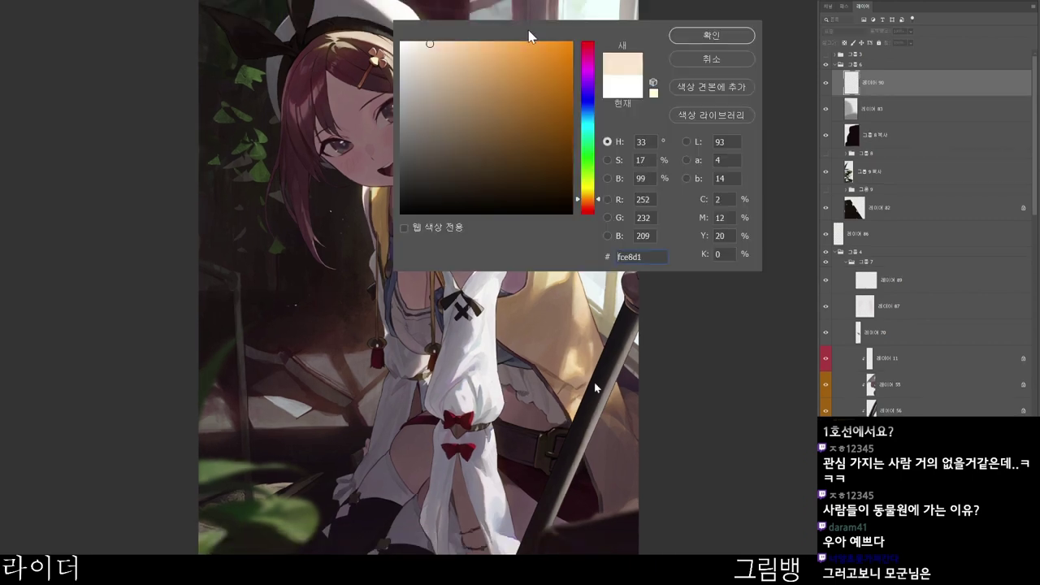
left_click(590, 194)
left_click(720, 37)
scroll(447, 327, "up", 3)
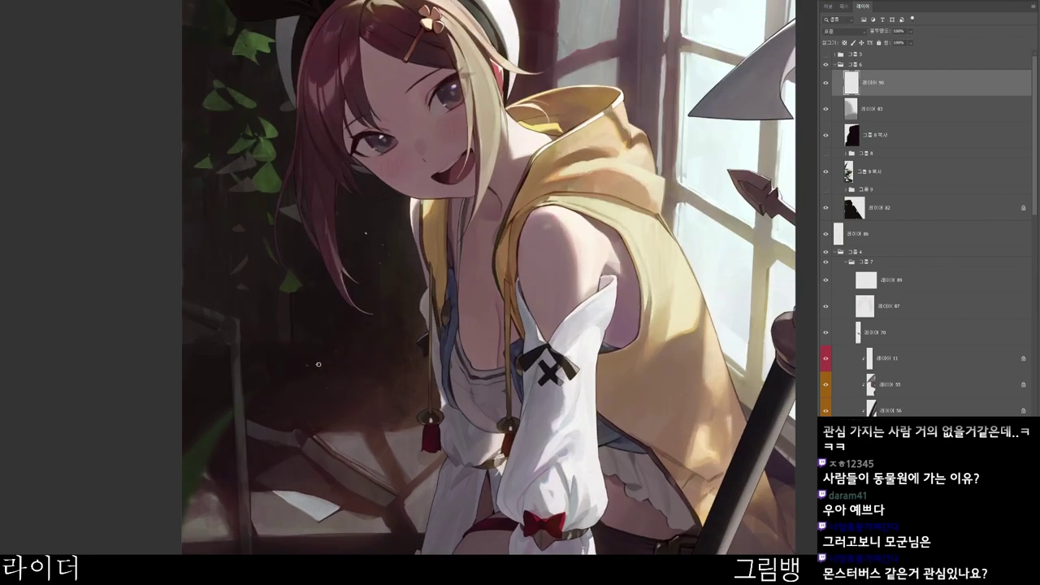
scroll(299, 269, "down", 1)
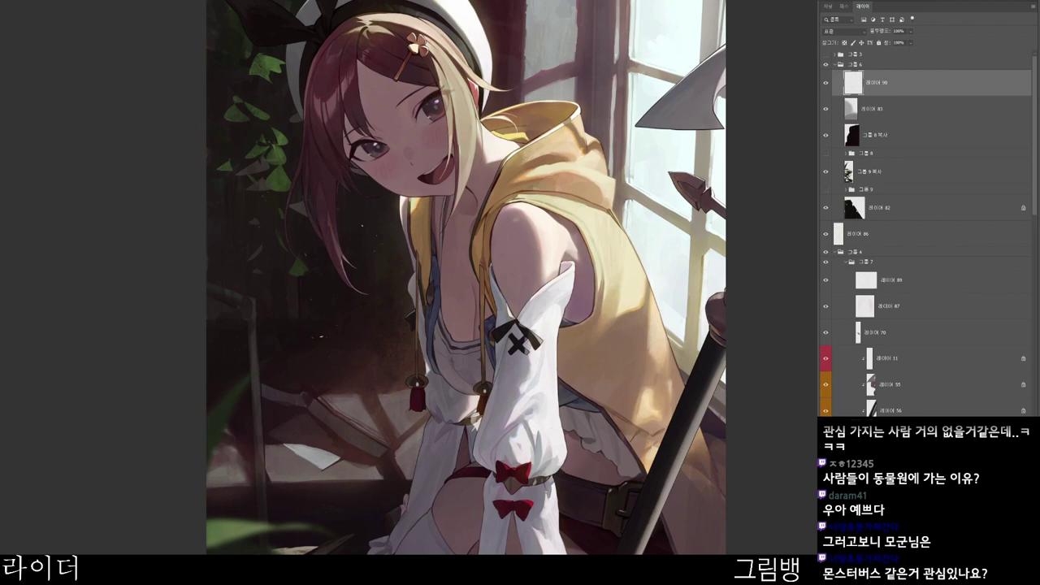
scroll(408, 226, "down", 2)
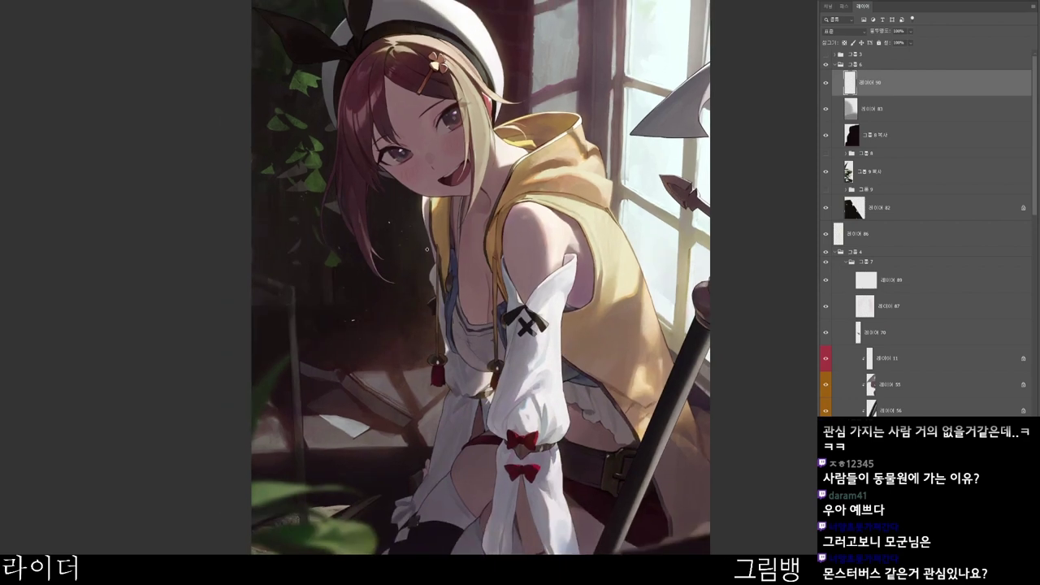
scroll(393, 355, "down", 1)
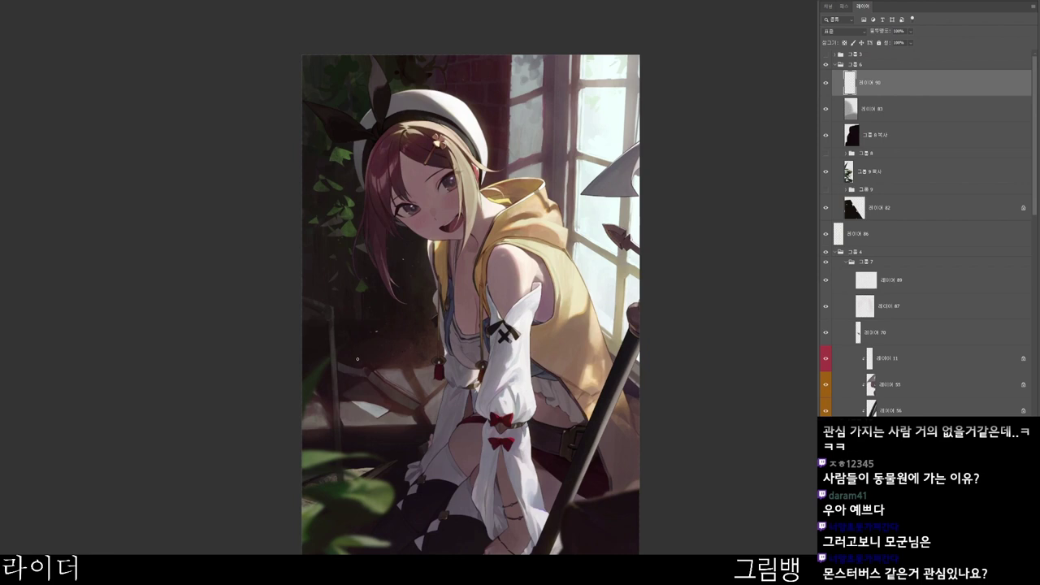
left_click(339, 331)
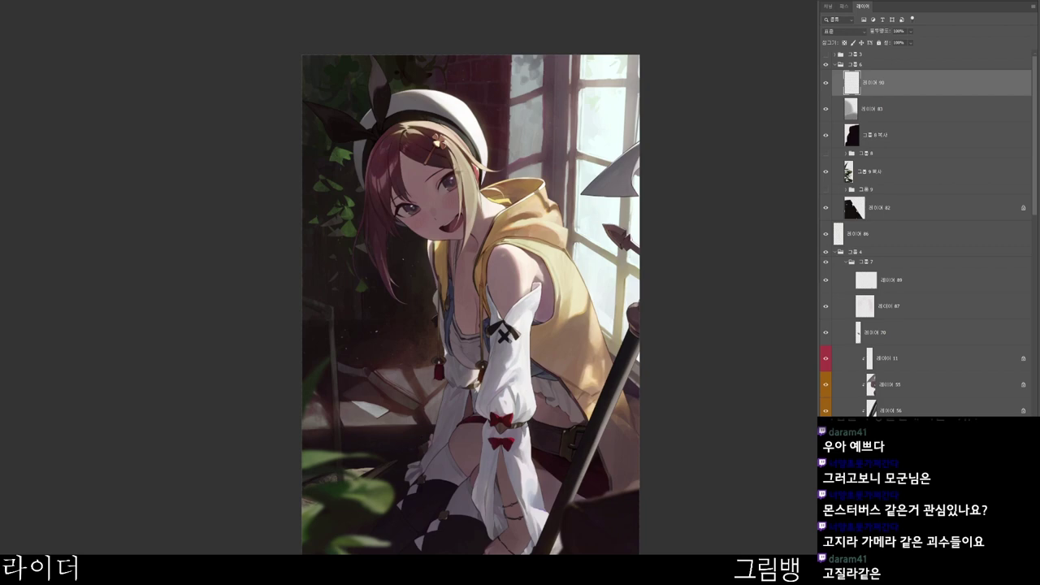
- Scatter more specks over the coat, window side and dark foreground, and set the speck layer's blend mode to Linear Dodge (선형 닷지(추가))
scroll(515, 548, "down", 3)
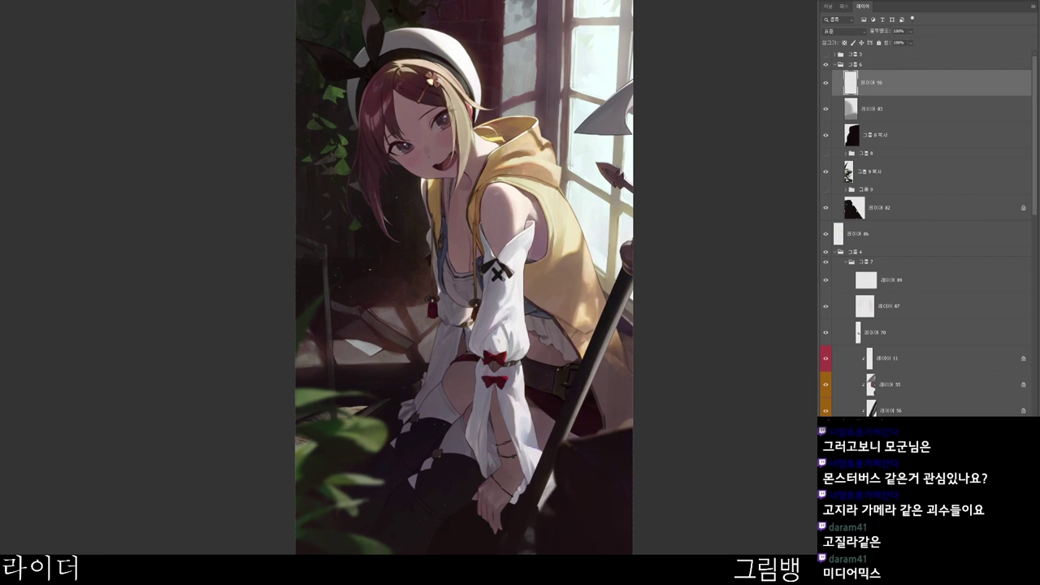
left_click_drag(355, 223, 326, 305)
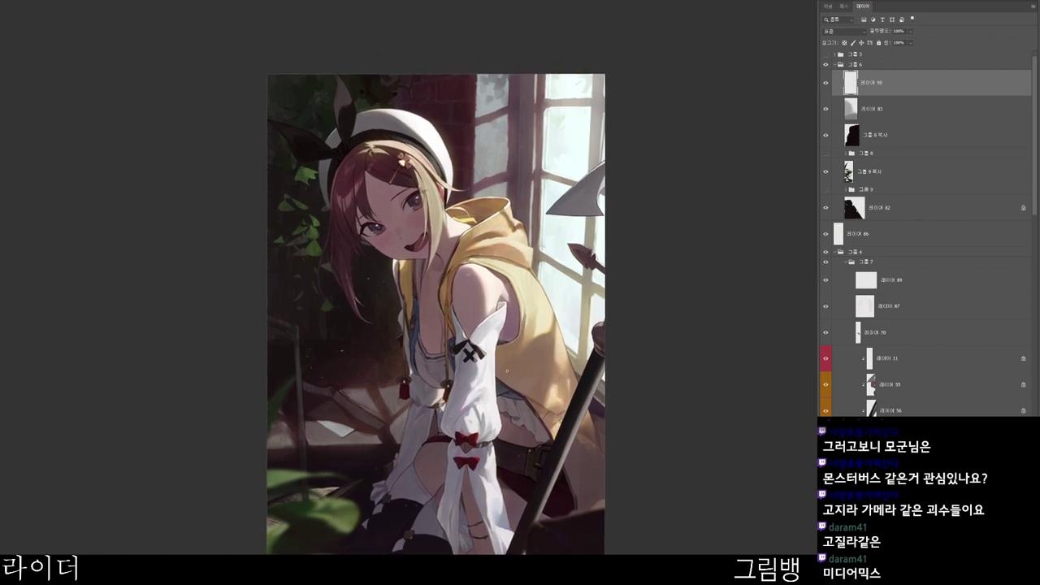
scroll(485, 333, "up", 1)
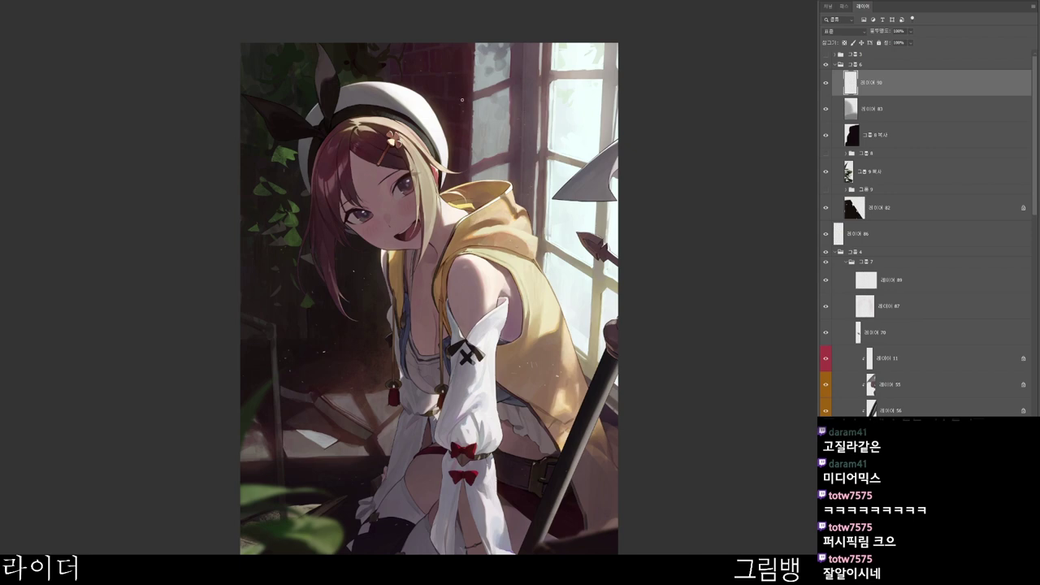
left_click_drag(476, 127, 489, 44)
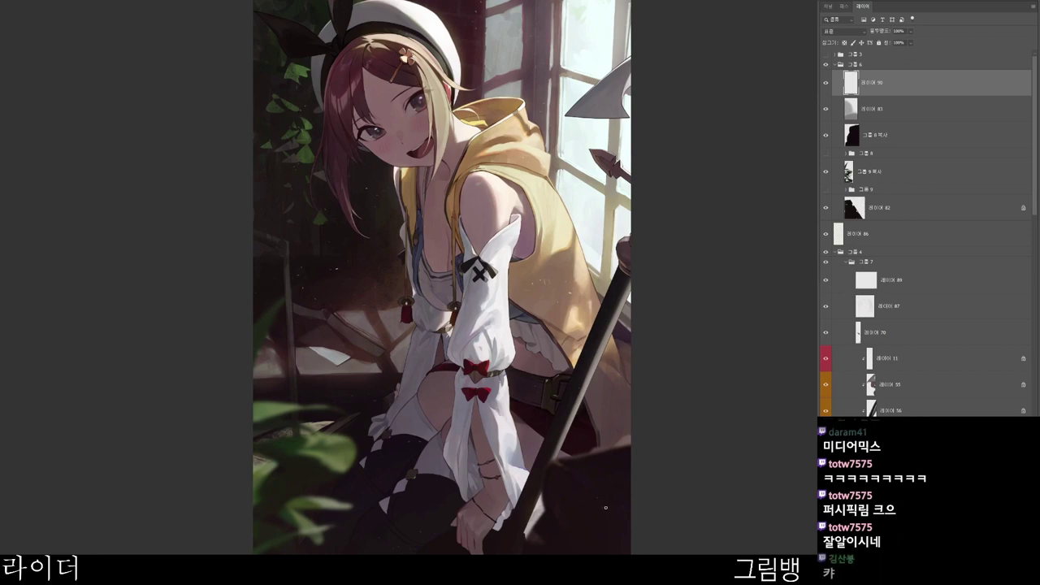
scroll(575, 546, "down", 1)
left_click_drag(574, 546, 554, 498)
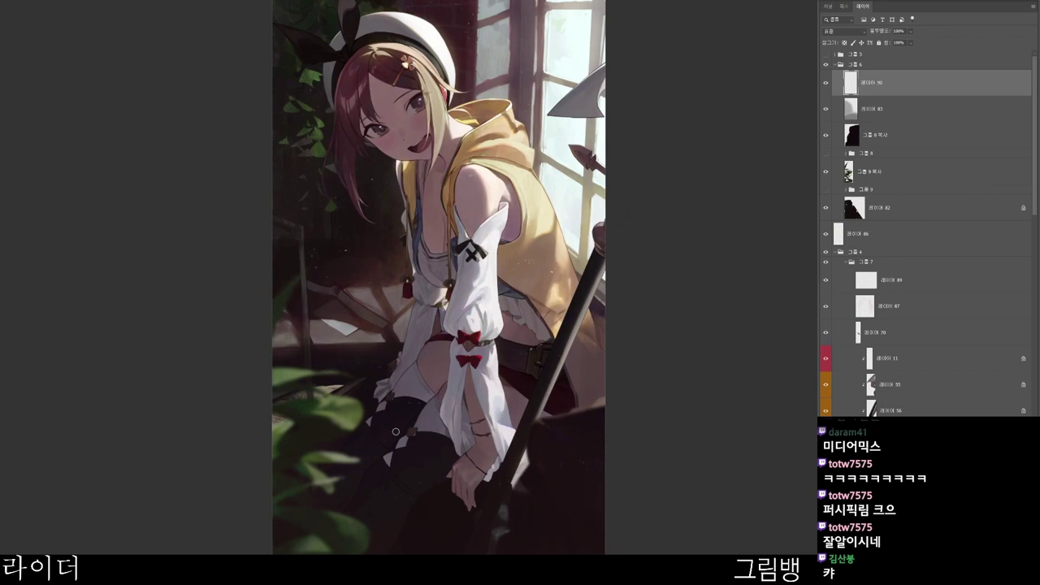
left_click_drag(614, 517, 593, 555)
left_click(844, 30)
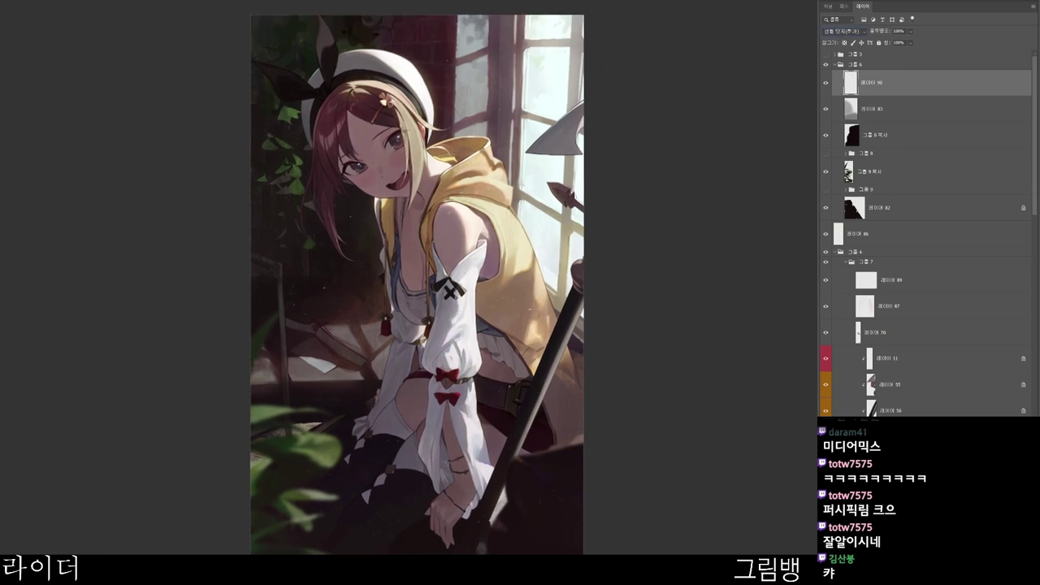
- Set the speck layer's blend mode to Lighter Color (밝은 색상) and check the dust specks across the illustration
key("shift+plus")
scroll(566, 480, "up", 1)
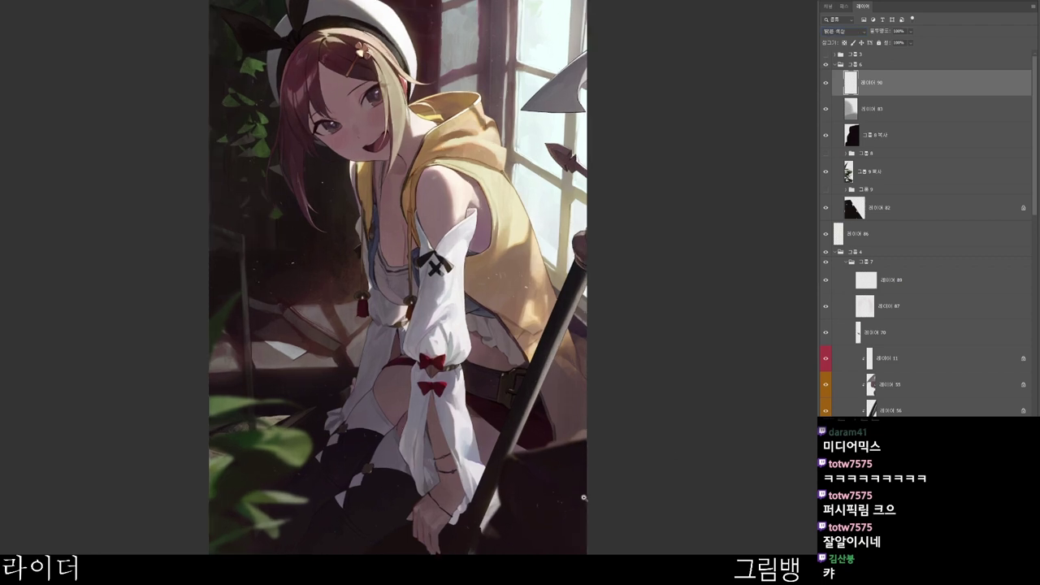
left_click_drag(572, 367, 566, 389)
scroll(414, 221, "up", 1)
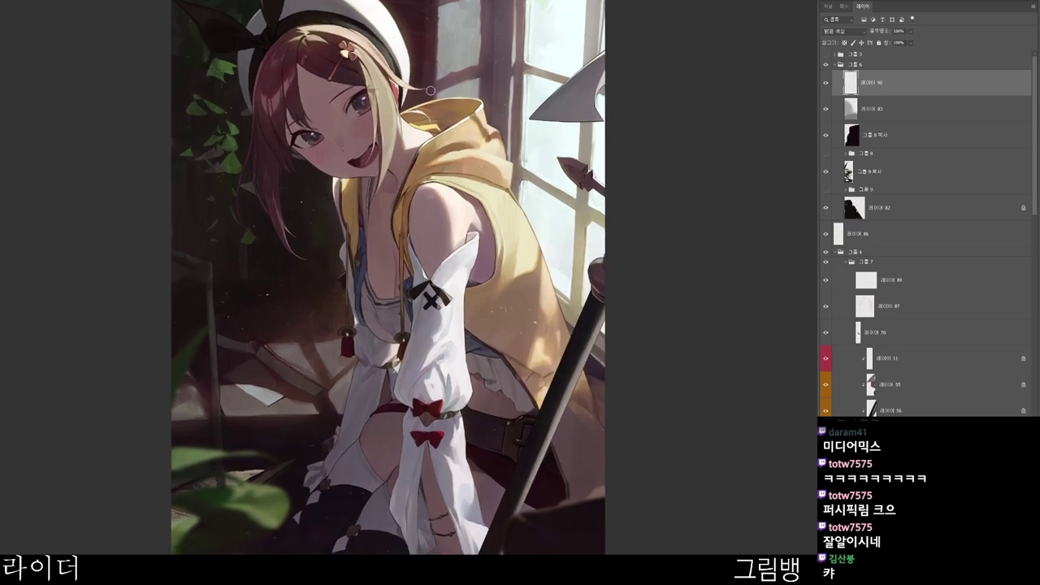
left_click_drag(441, 106, 474, 125)
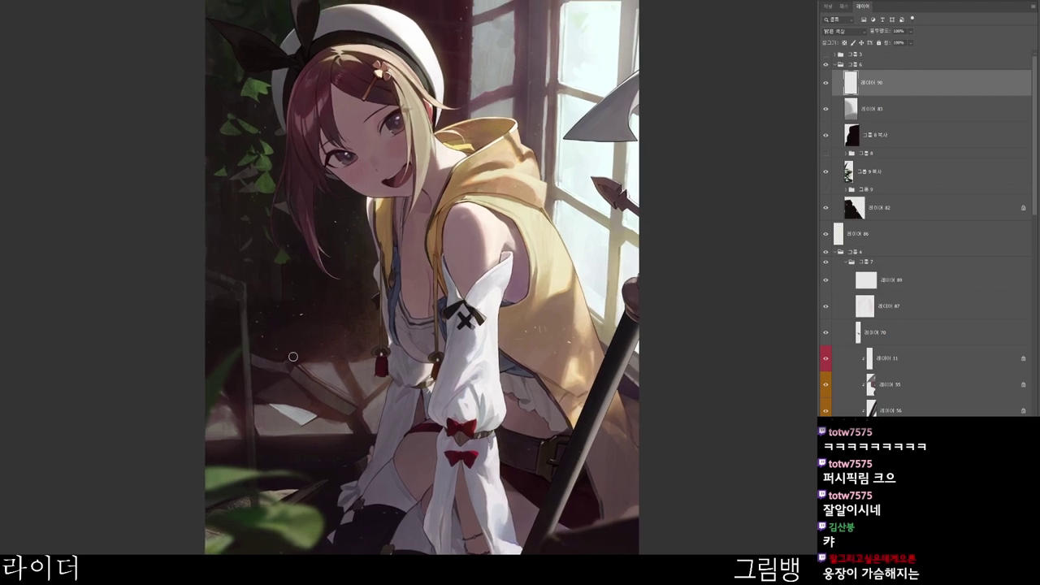
key("b")
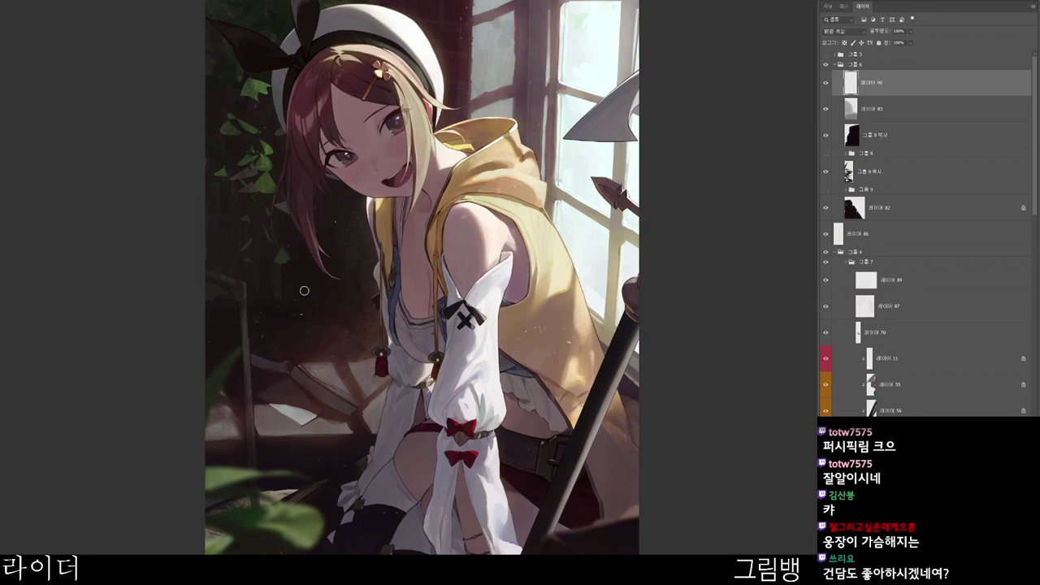
key("ctrl+minus")
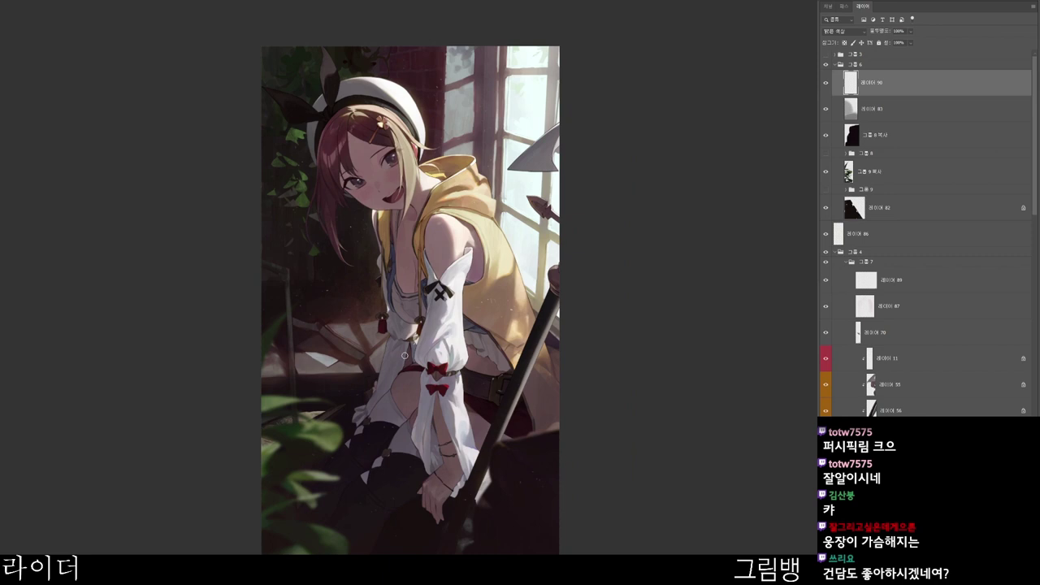
scroll(449, 246, "up", 2)
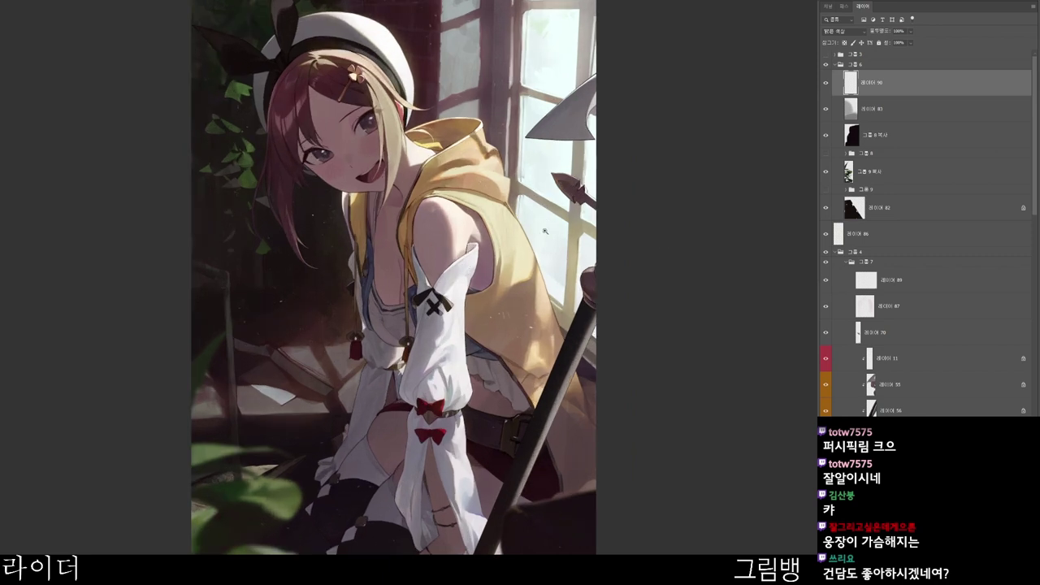
scroll(546, 231, "down", 2)
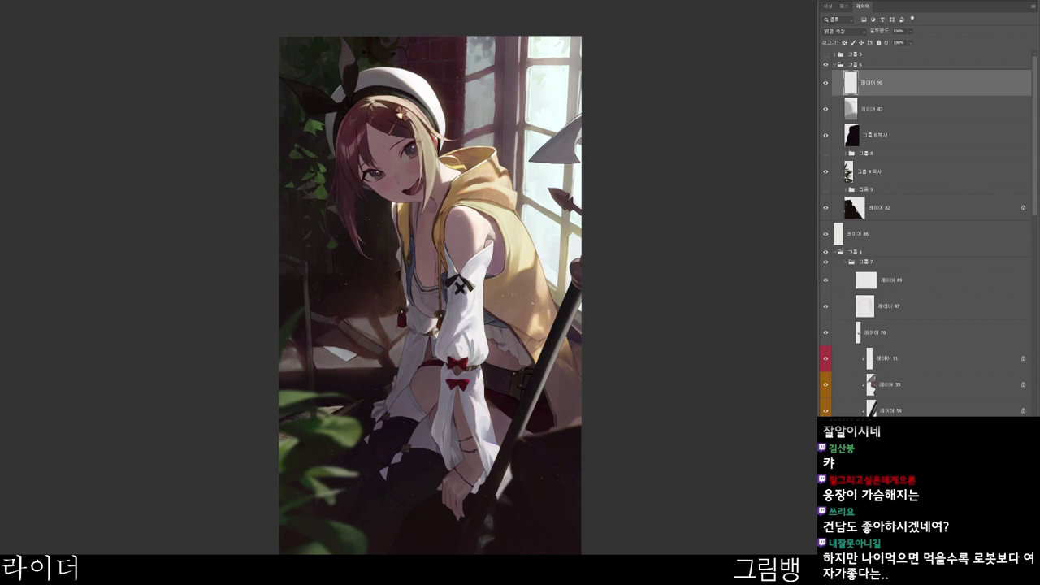
- Collapse 그룹 6 and add a new layer at the top of 그룹 7
left_click(834, 65)
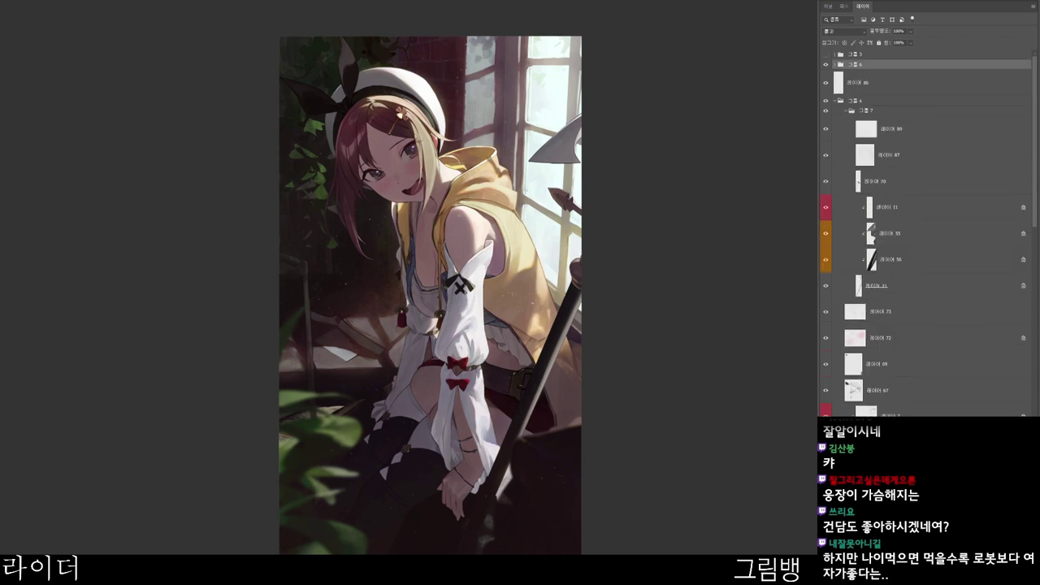
left_click(866, 110)
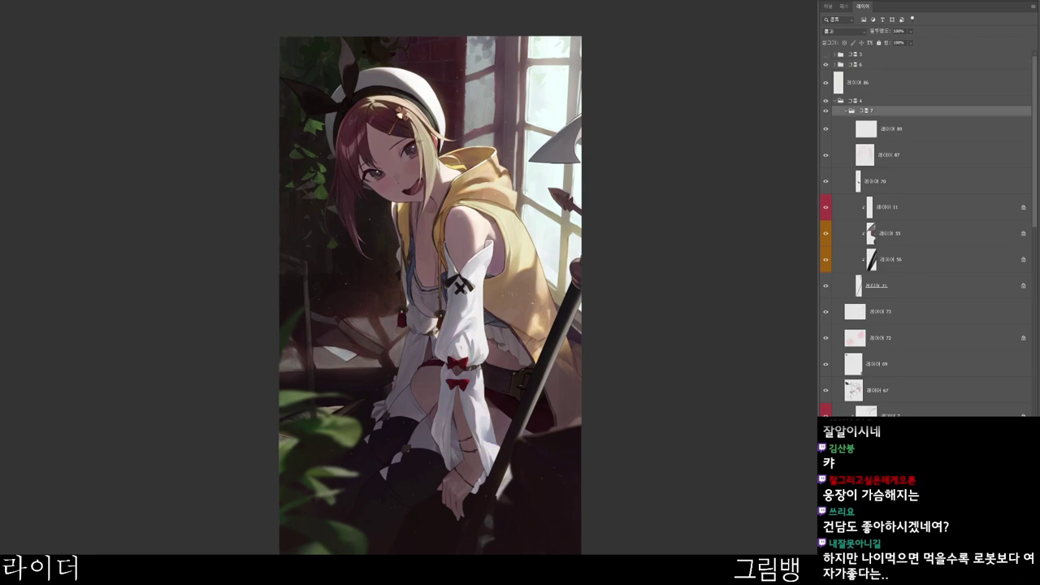
key("ctrl+shift+n")
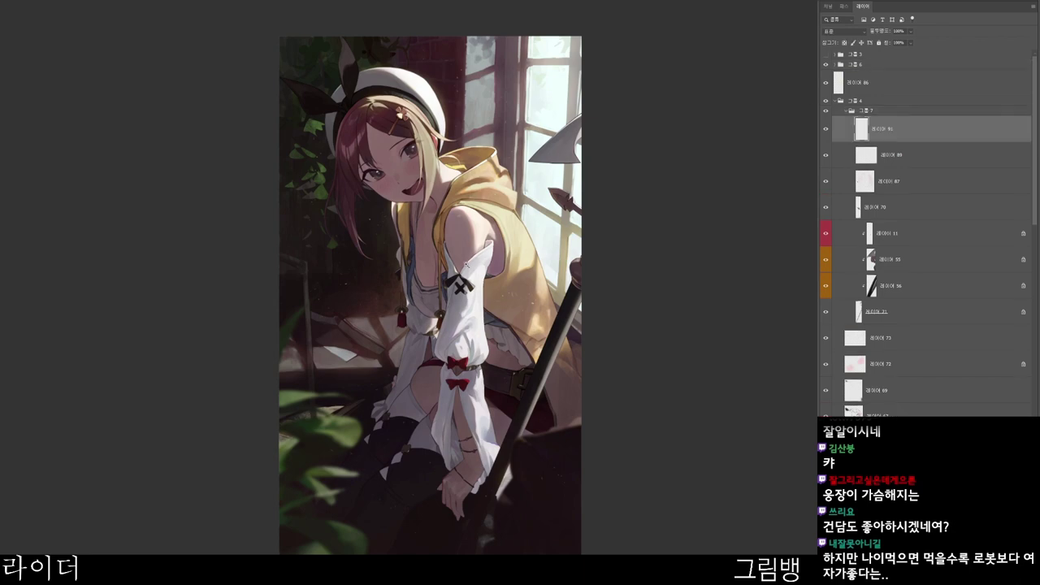
- Set the brush colour to near-black (140f0e) and draw a thin necklace cord from the girl's neck to a point on her chest
left_click_drag(465, 283, 467, 178)
key("n")
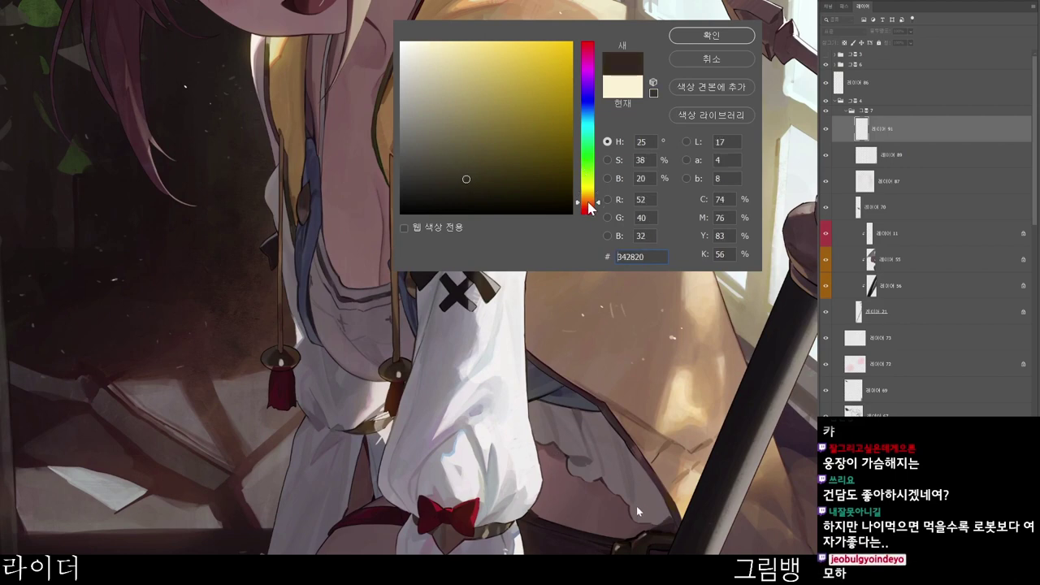
left_click(592, 209)
left_click(450, 201)
left_click(694, 38)
left_click_drag(449, 72, 599, 341)
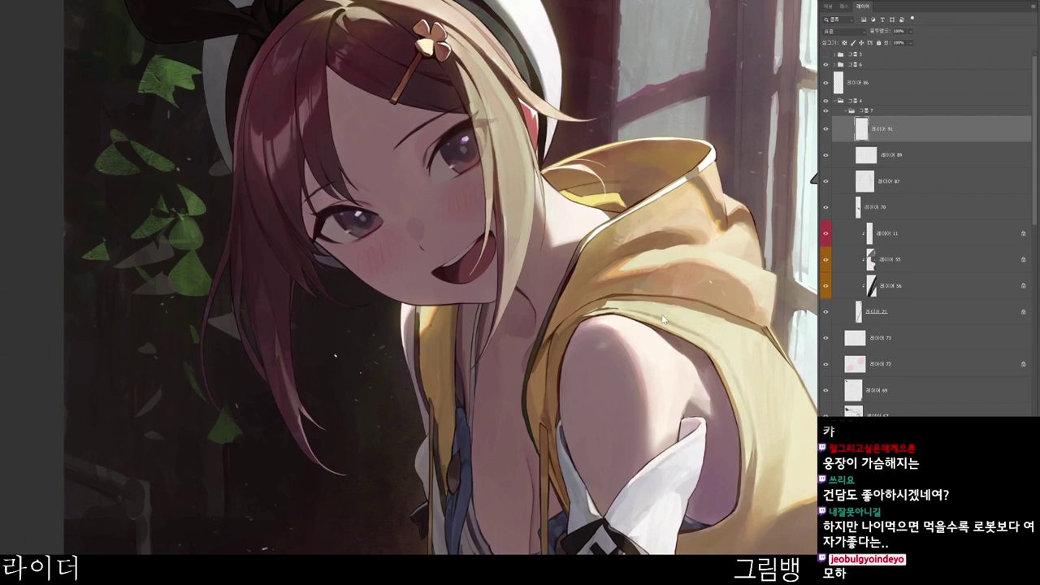
scroll(520, 303, "up", 2)
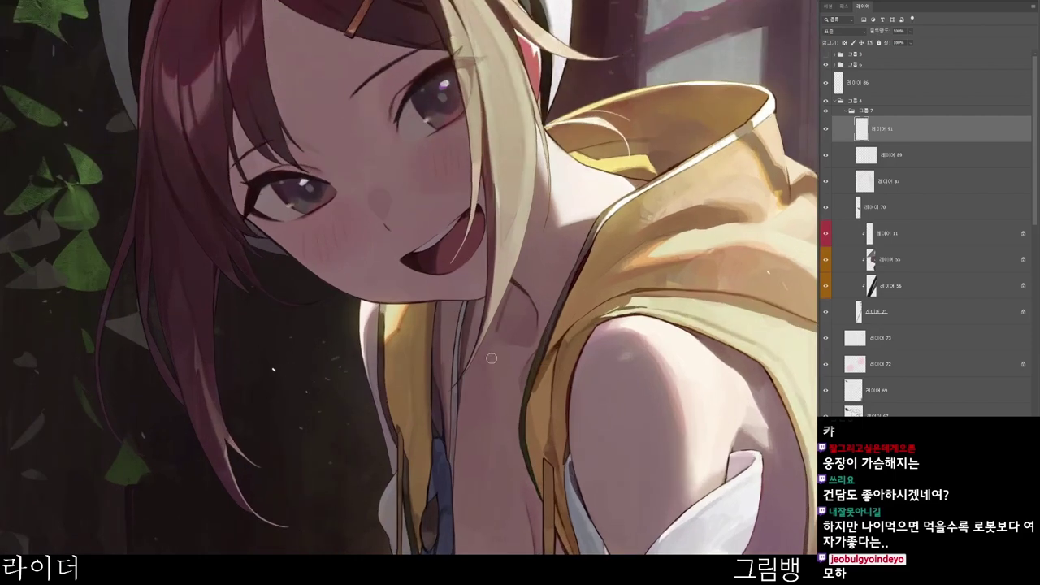
key("ctrl+z")
mouse_move(516, 287)
left_mouse_down()
mouse_move(493, 357)
mouse_move(498, 454)
left_mouse_up()
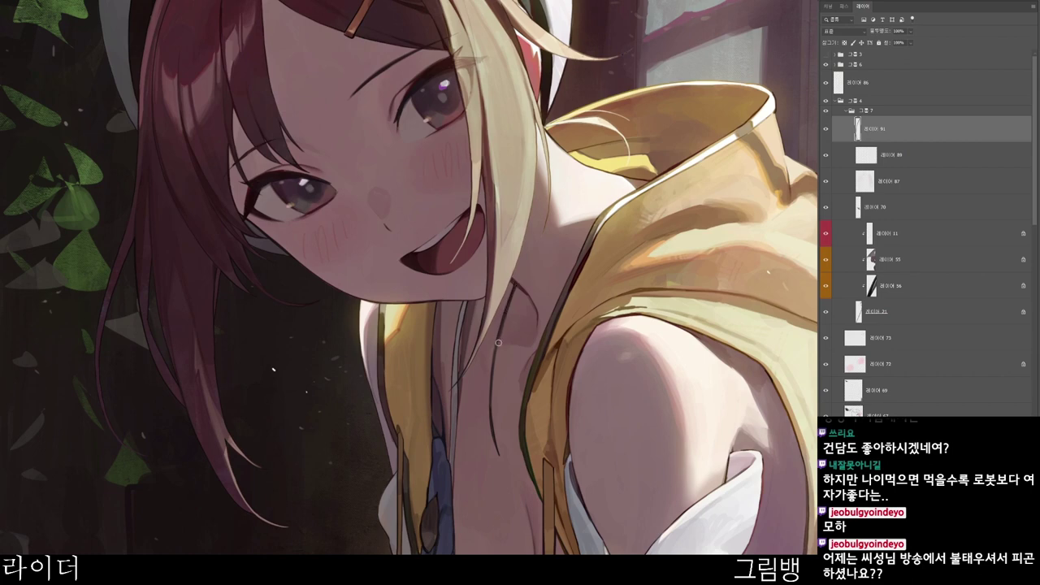
left_click_drag(498, 342, 494, 430)
left_click_drag(505, 460, 513, 453)
- Change the brush colour to a muted reddish brown and sketch a star-shaped pendant at the cord's lowest point
scroll(539, 427, "down", 3)
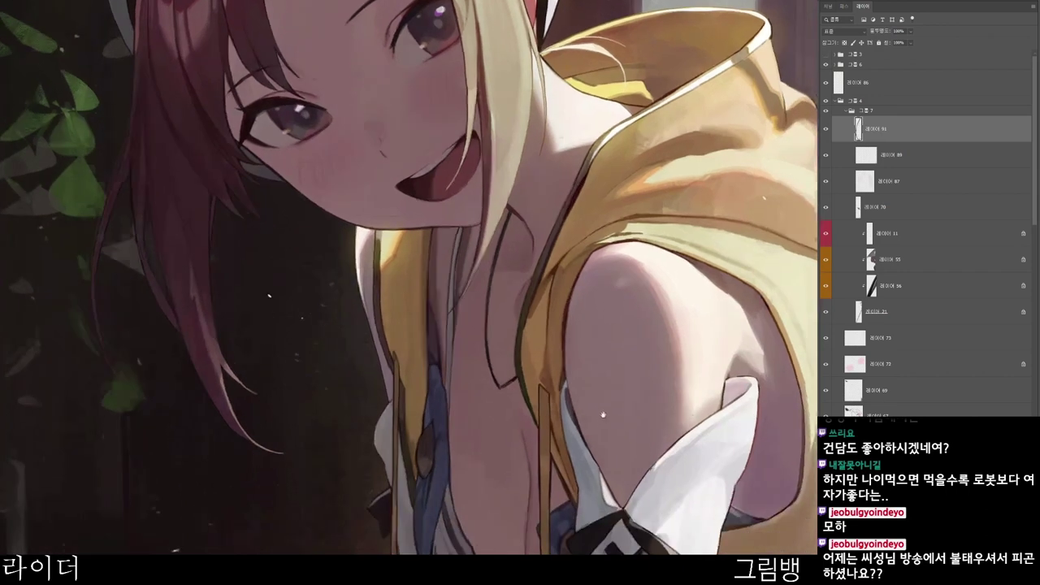
key("n")
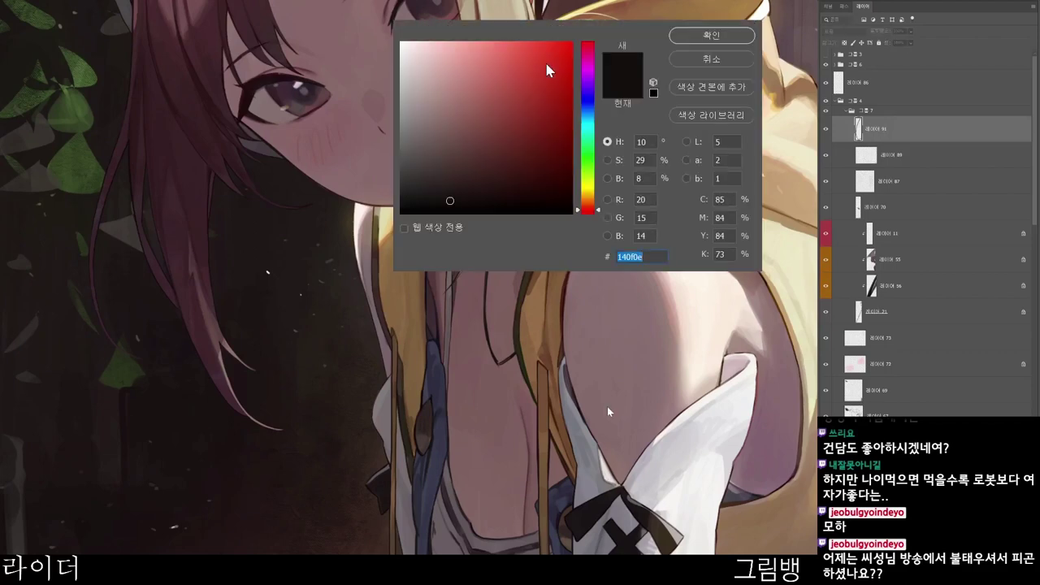
left_click(486, 153)
key("Return")
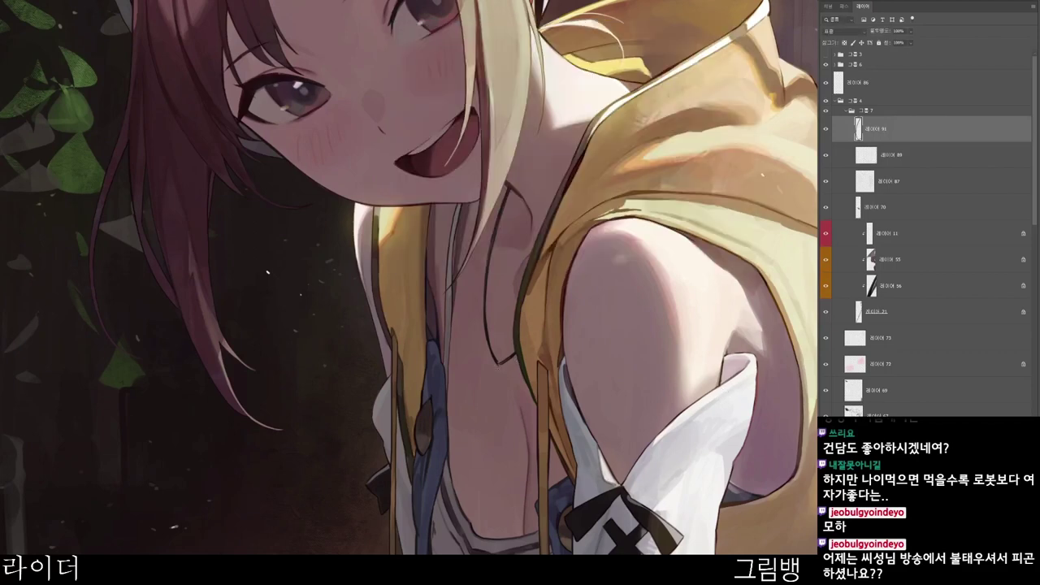
left_click_drag(498, 366, 496, 374)
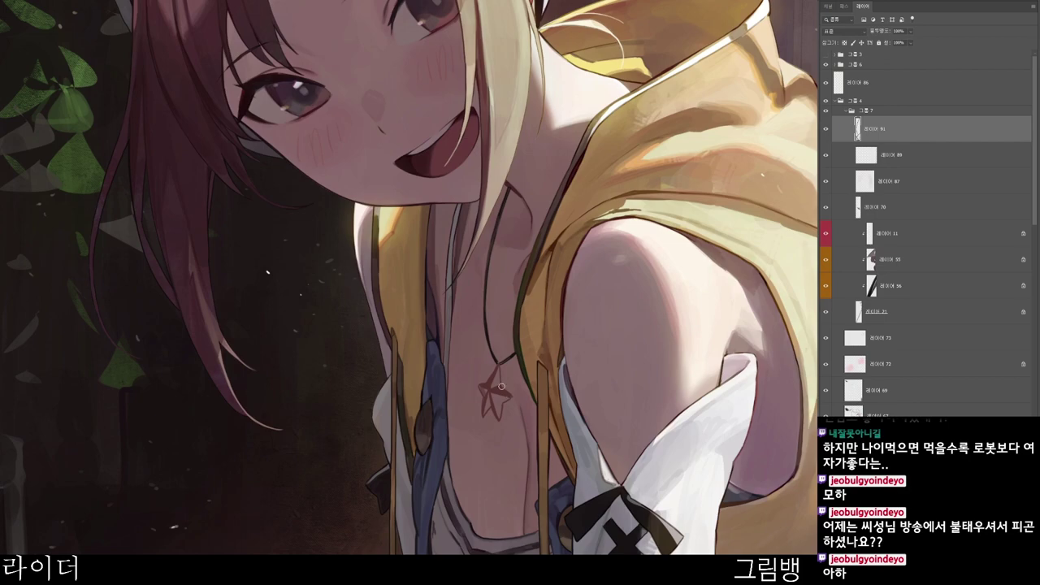
- Fill the star pendant with reddish-brown tones, sampling nearby shades to build up its facets and the connecting link
left_click_drag(533, 392, 520, 343)
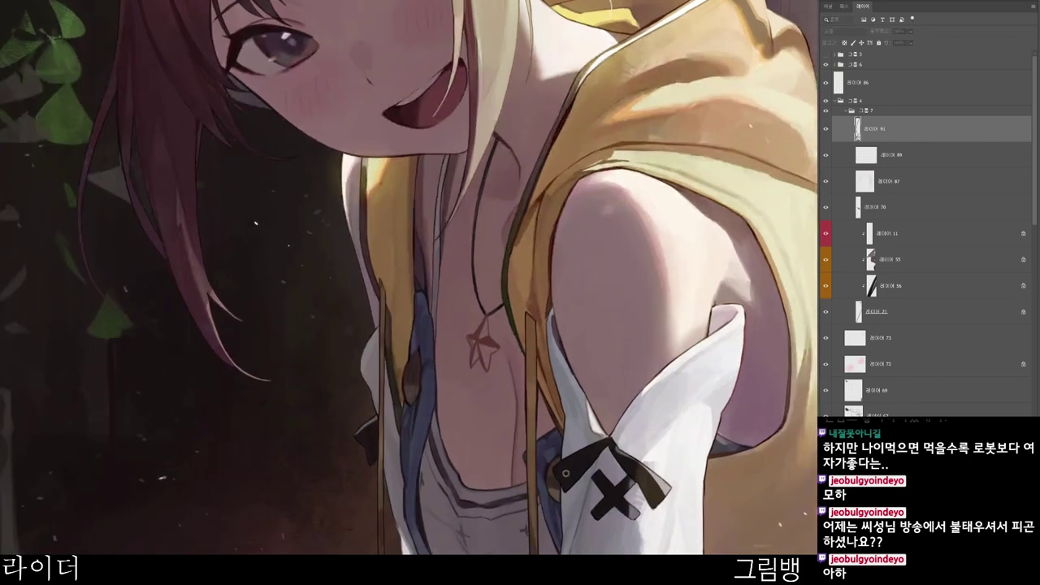
key("n")
left_click(588, 208)
left_click(712, 35)
scroll(355, 416, "up", 2)
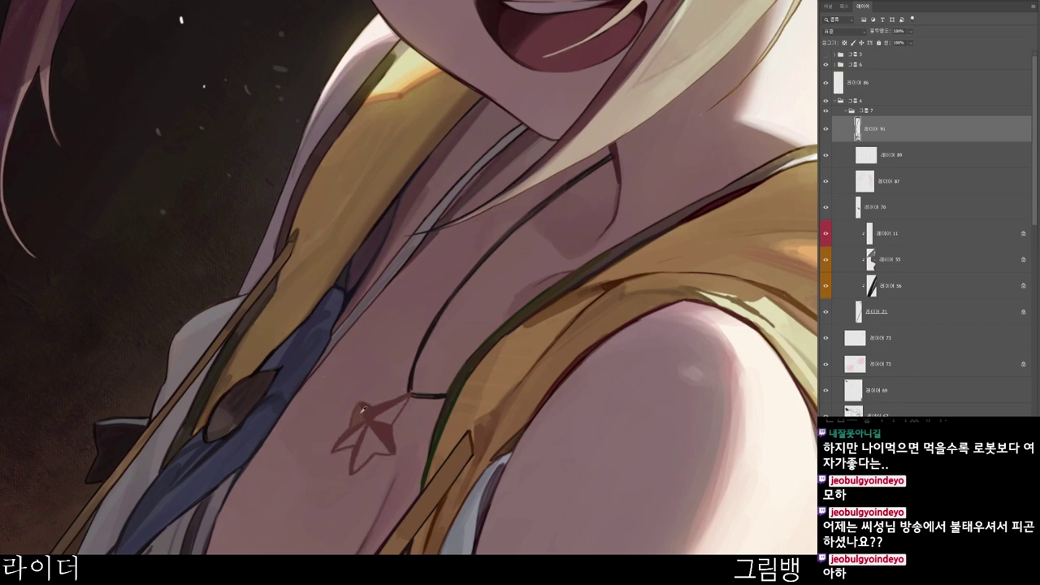
mouse_move(341, 451)
left_mouse_down()
mouse_move(355, 434)
mouse_move(354, 466)
mouse_move(368, 455)
left_mouse_up()
left_click(359, 443, "alt")
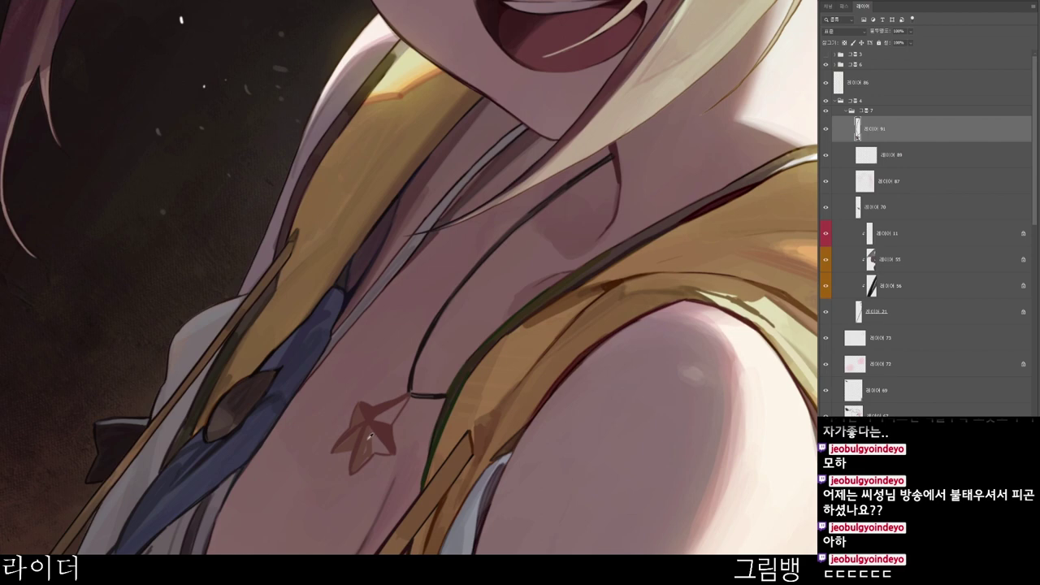
left_click(368, 439, "alt")
left_click_drag(365, 443, 401, 406)
left_click(377, 409, "alt")
mouse_move(350, 458)
left_mouse_down()
mouse_move(349, 471)
mouse_move(354, 447)
mouse_move(348, 471)
mouse_move(346, 453)
left_mouse_up()
- Choose a darker brush colour and paint the shaded facets and dark outer edges of the star pendant
key("n")
left_click(462, 170)
left_click(712, 39)
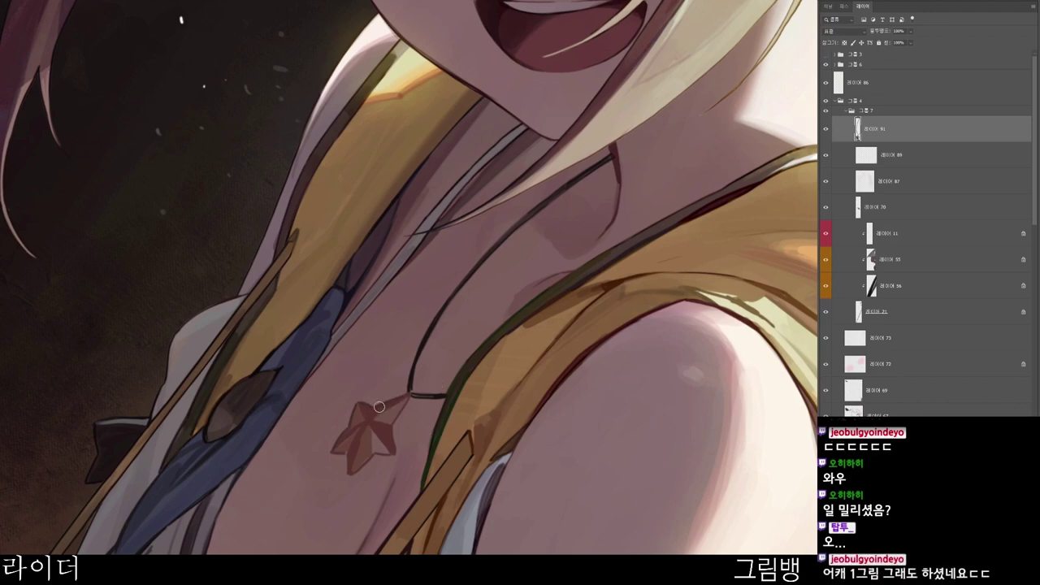
left_click_drag(376, 417, 329, 395)
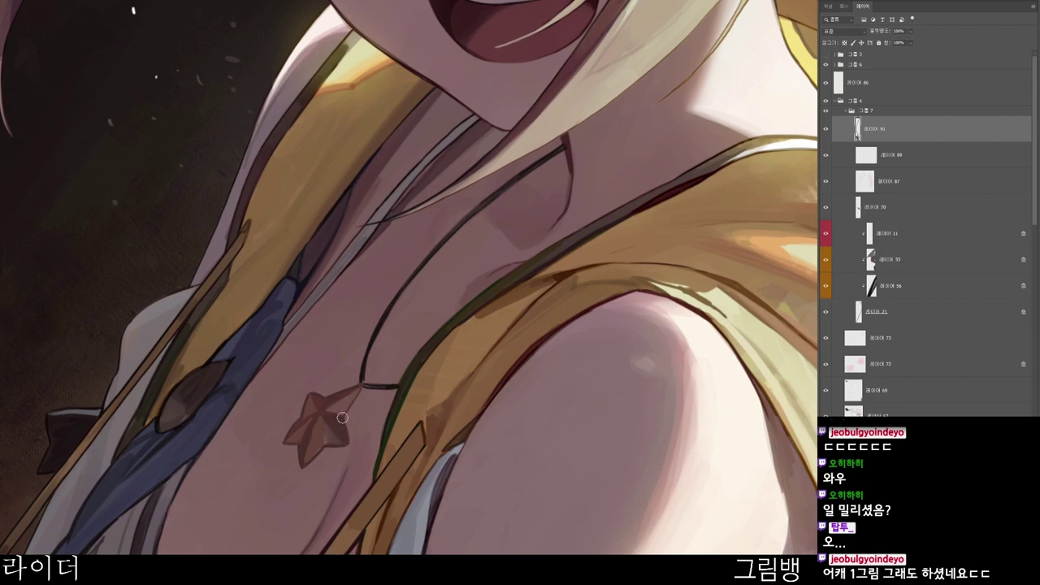
left_click_drag(429, 390, 355, 342)
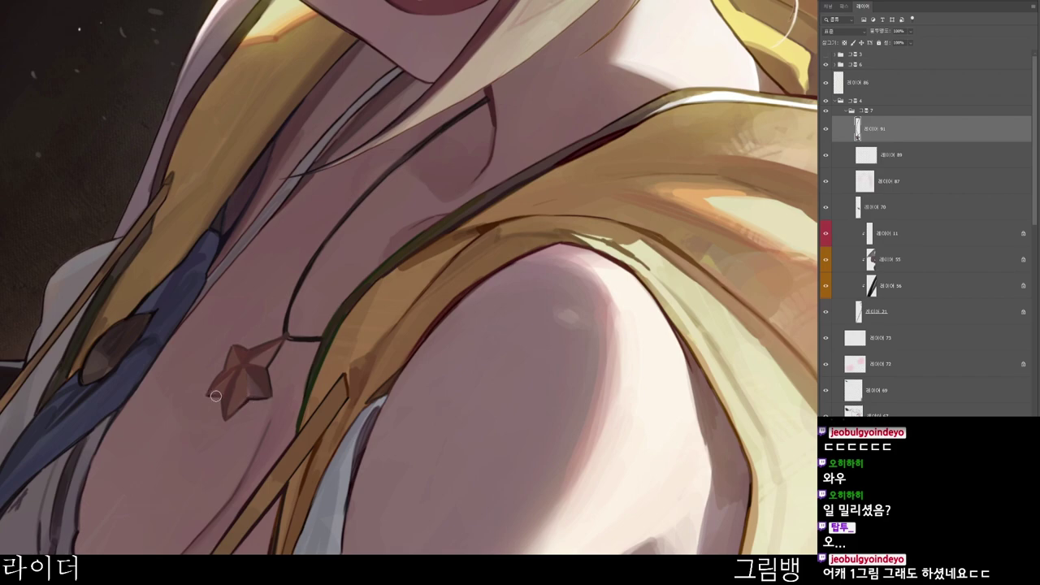
- Set the brush colour to pale cream (e7e3c1) and paint thin highlights along the star pendant's ridges
key("ctrl+minus")
key("ctrl+minus")
key("r")
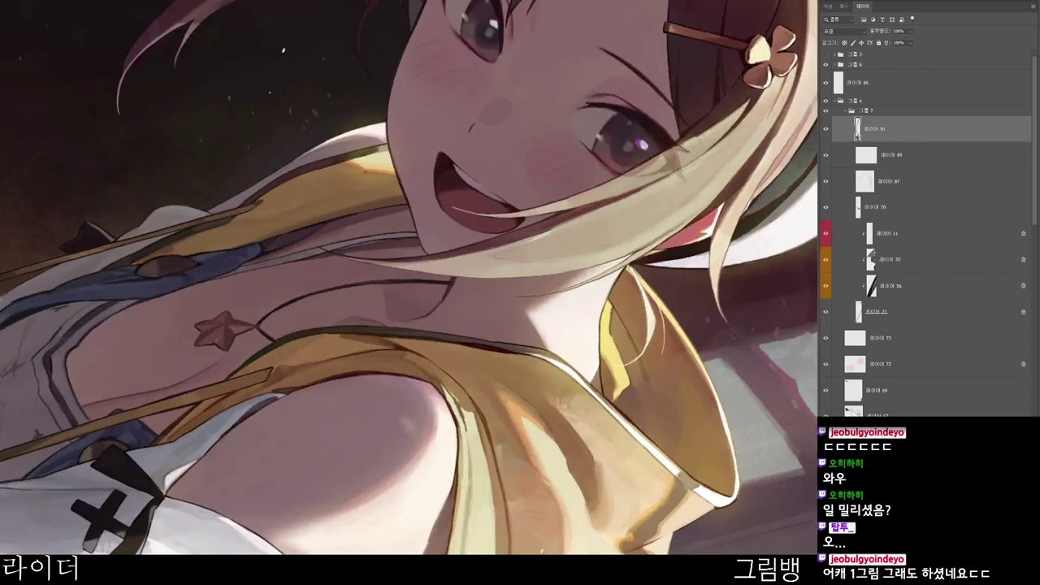
key("n")
left_click(428, 58)
left_click(588, 189)
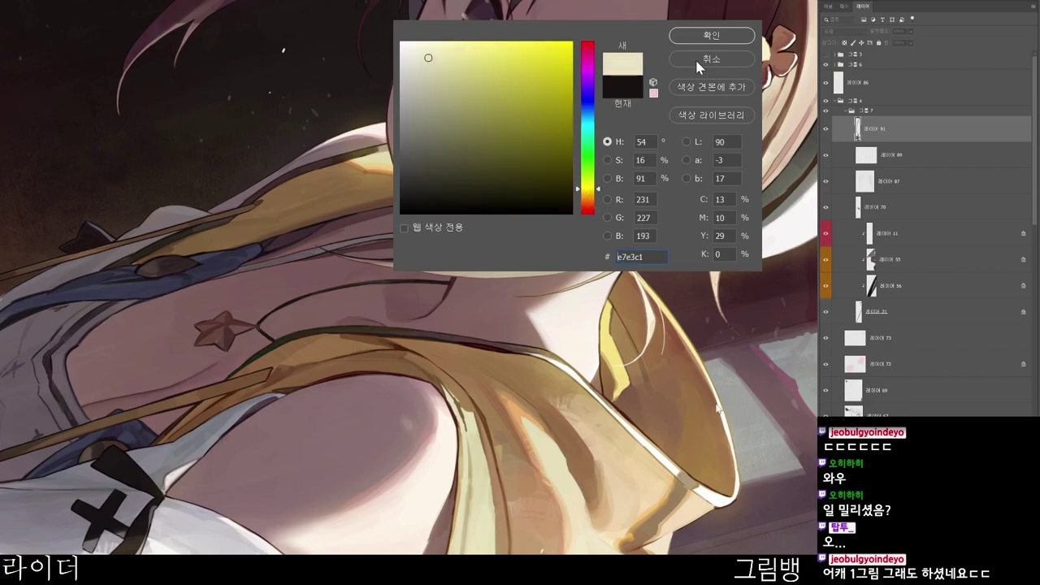
key("Return")
key("Escape")
scroll(232, 334, "up", 4)
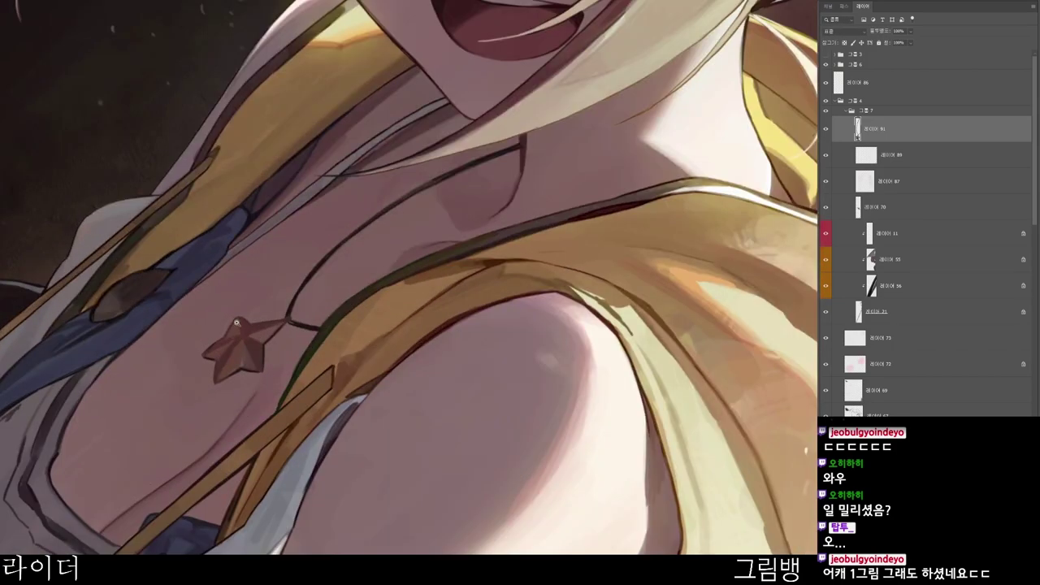
scroll(236, 323, "up", 2)
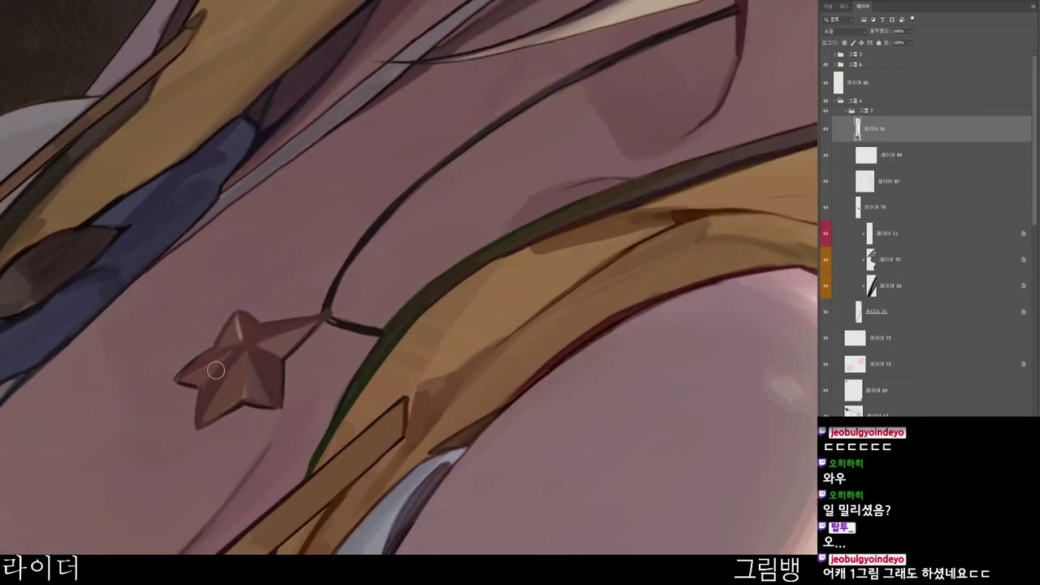
left_click_drag(240, 343, 238, 337)
mouse_move(183, 377)
left_mouse_down()
mouse_move(238, 343)
mouse_move(217, 384)
mouse_move(239, 345)
mouse_move(248, 357)
mouse_move(245, 345)
mouse_move(267, 336)
mouse_move(250, 340)
mouse_move(320, 319)
left_mouse_up()
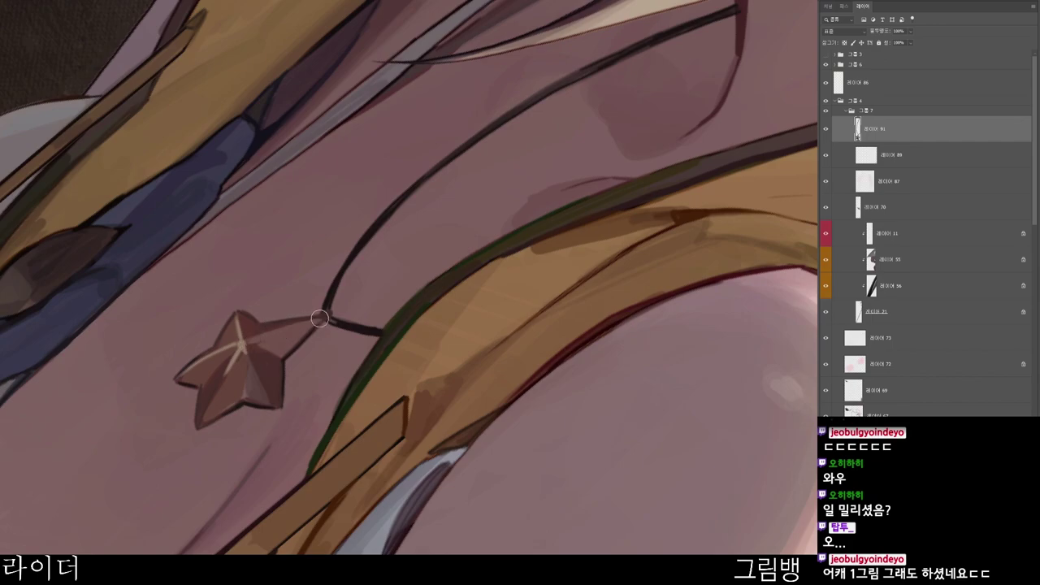
left_click_drag(246, 340, 312, 321)
- Set the brush colour to dark brown (34201b) and refine the star pendant's edges and the link to the cord
scroll(312, 321, "down", 6)
left_click_drag(403, 480, 587, 180)
left_click_drag(565, 268, 390, 143)
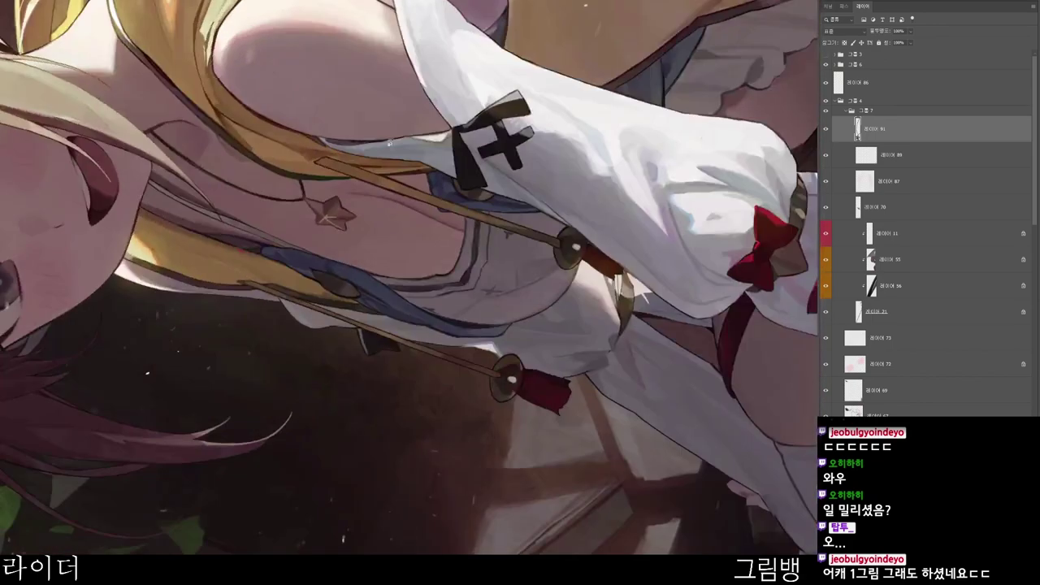
left_click_drag(526, 277, 281, 496)
scroll(401, 416, "down", 3)
key("Escape")
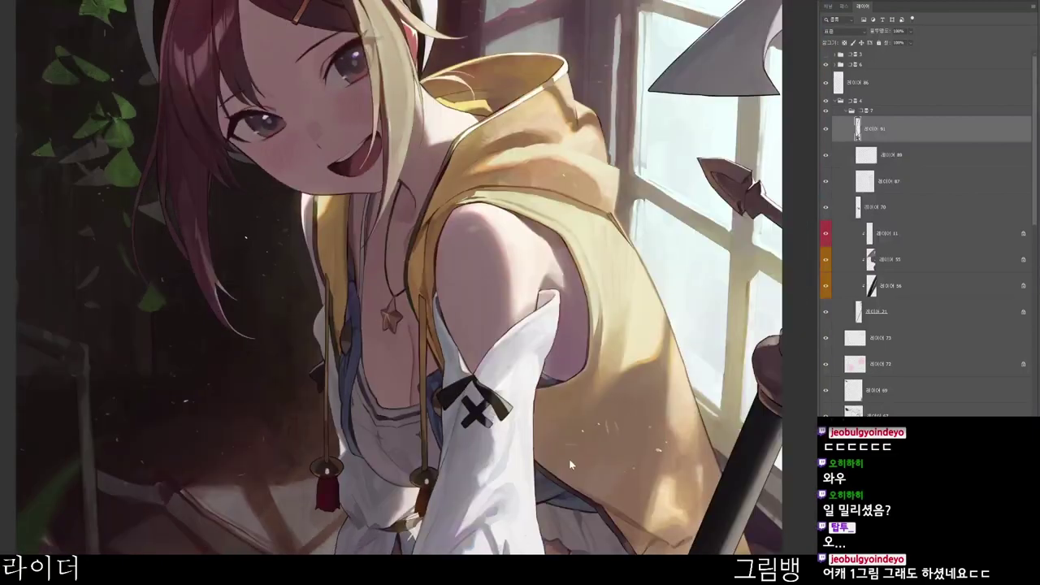
key("n")
left_click(710, 36)
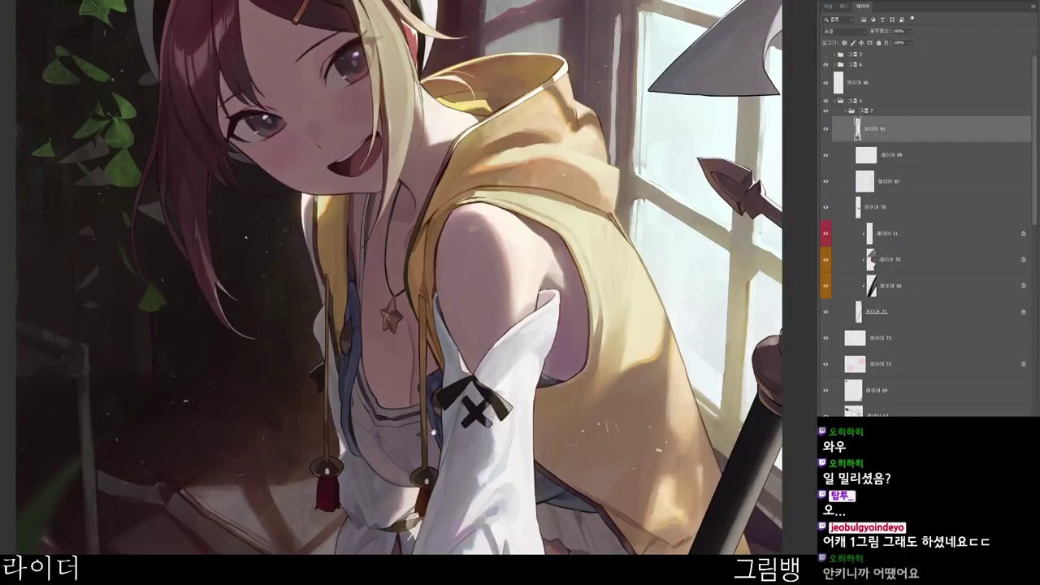
left_click_drag(528, 362, 376, 427)
scroll(376, 427, "up", 3)
scroll(348, 404, "down", 1)
scroll(241, 238, "up", 1)
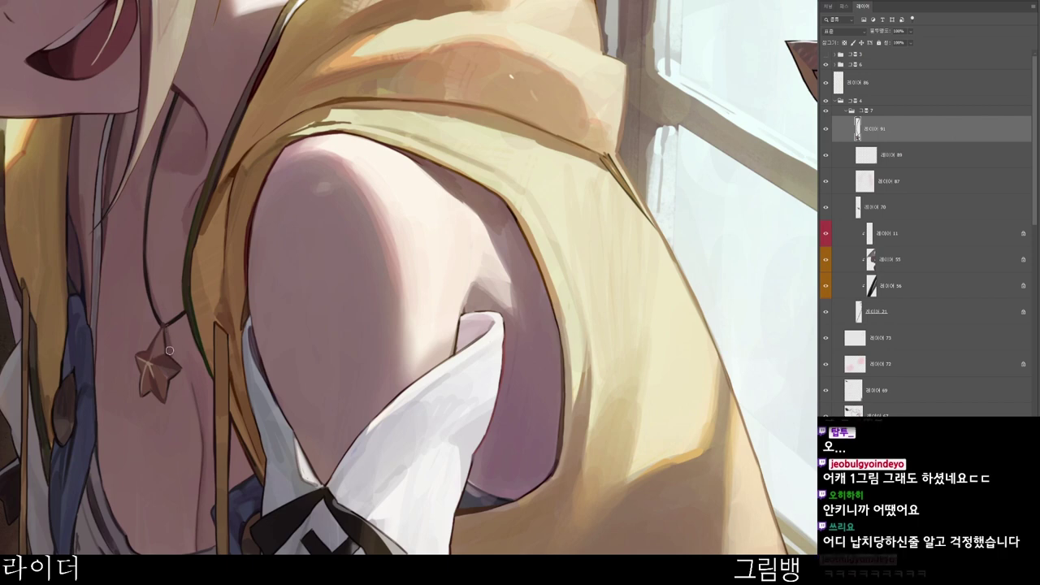
- Set the brush colour to a lighter reddish brown and touch up the star pendant's edge
key("n")
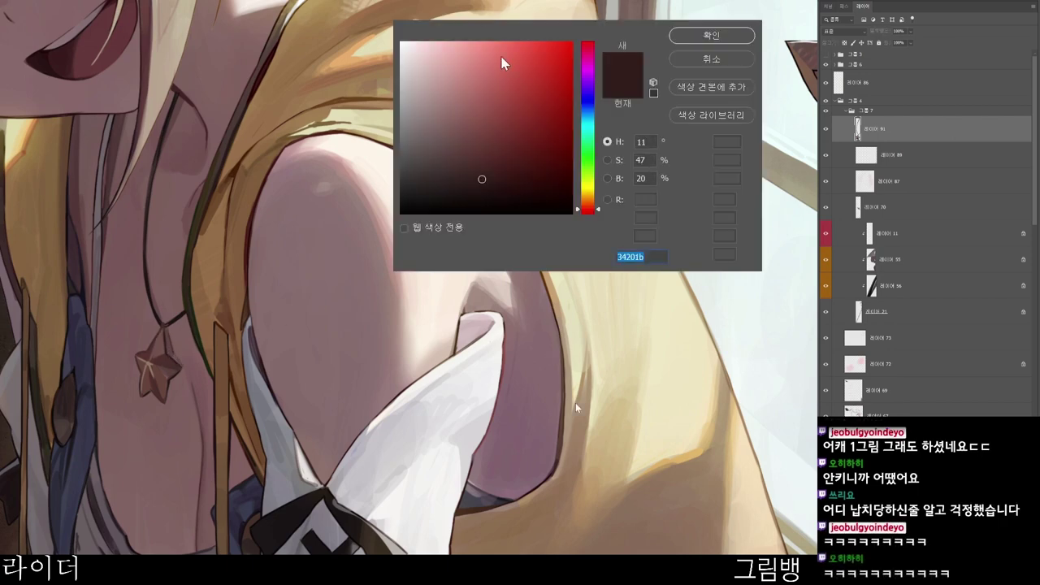
left_click(499, 154)
left_click(704, 34)
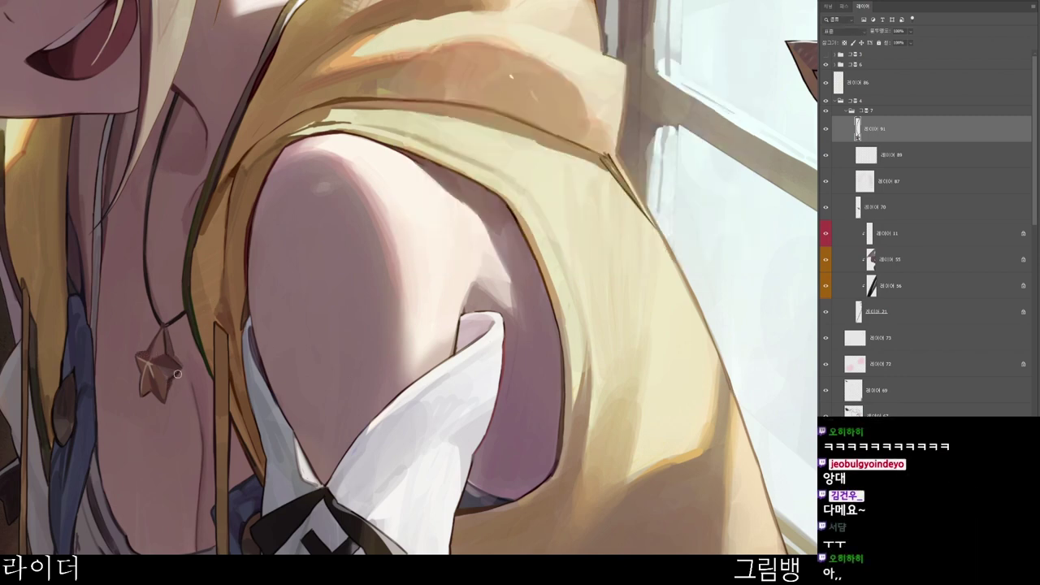
key("ctrl+minus")
key("ctrl+minus")
left_click_drag(438, 539, 420, 504)
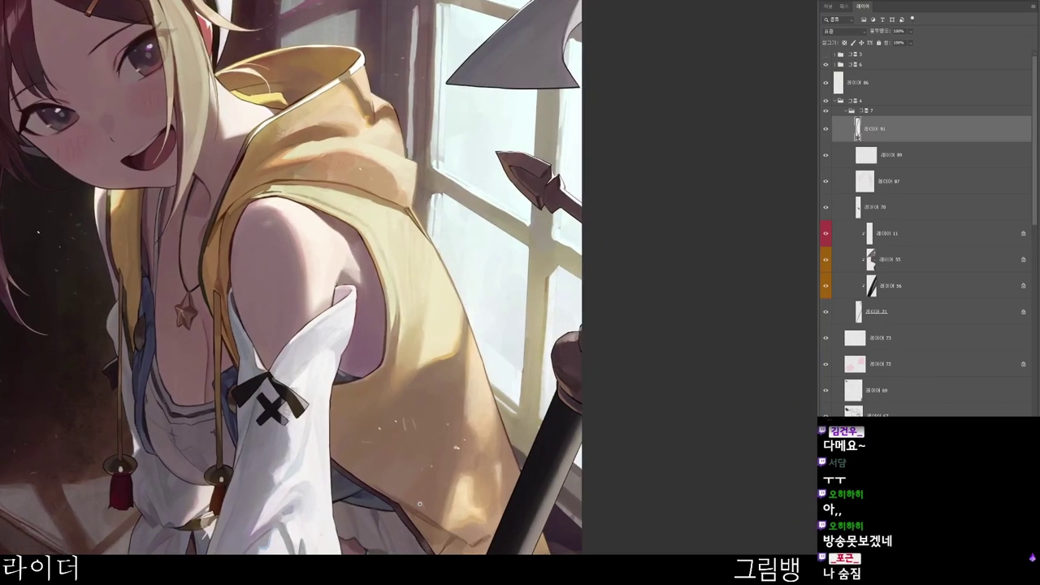
scroll(420, 504, "down", 5)
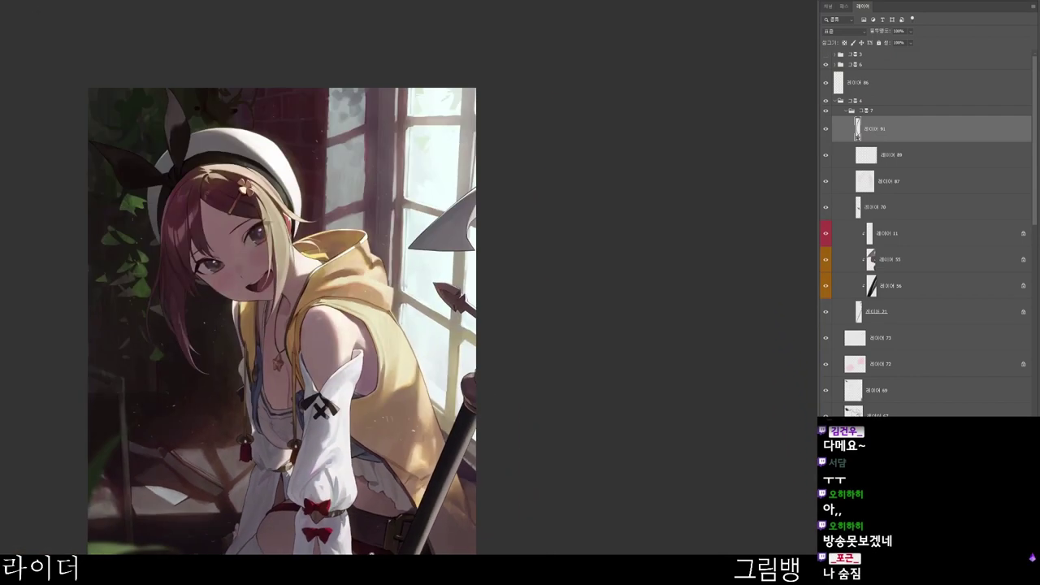
left_click_drag(419, 503, 410, 452)
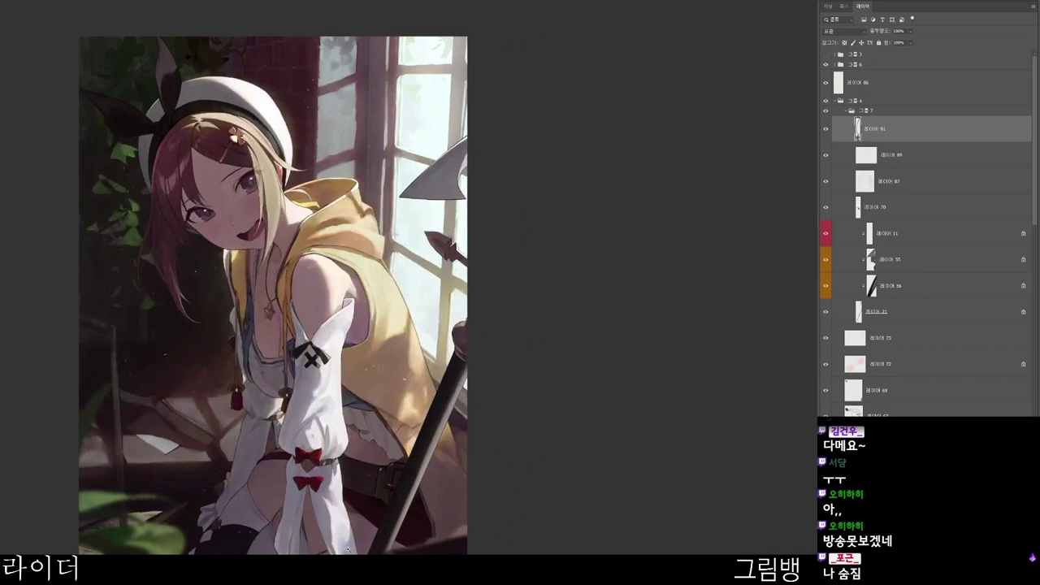
- Collapse the expanded necklace group and delete the topmost layer group containing the vertical guide lines
left_click(834, 101)
left_click(862, 83)
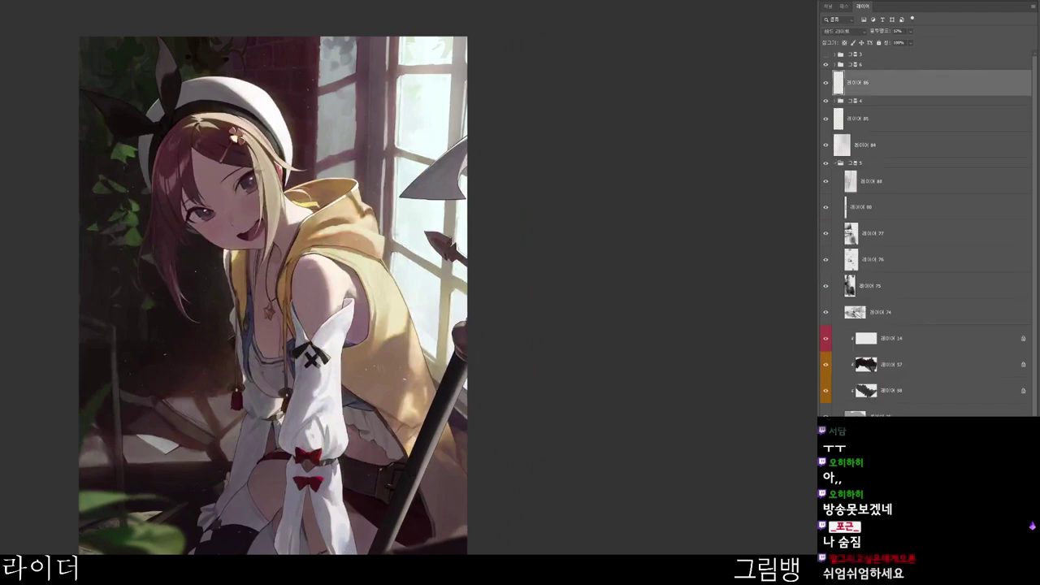
left_click(856, 54)
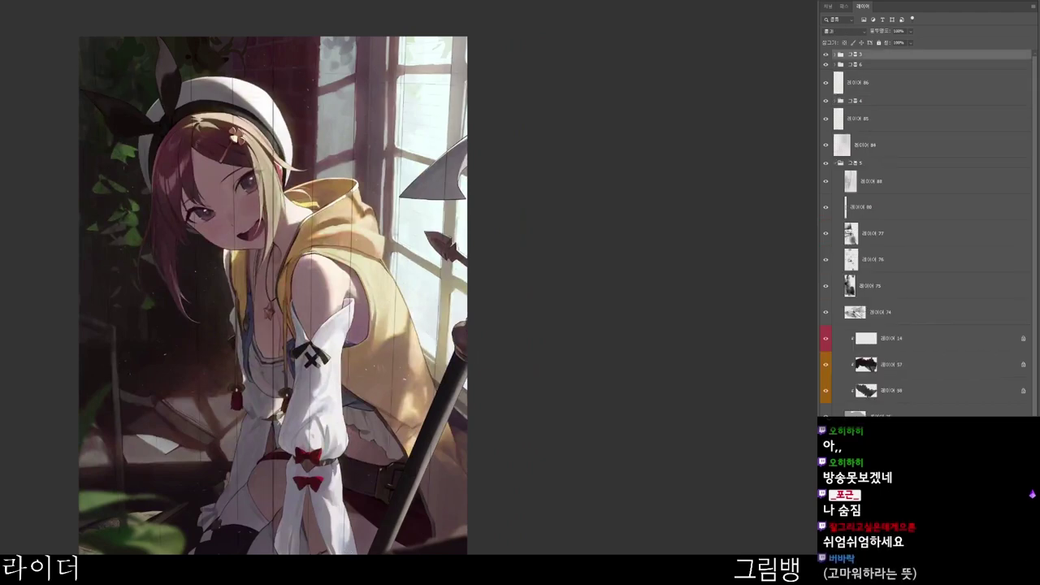
key("Delete")
- Review the whole illustration and examine the upper layer groups, toggling the overlay layer below the character group for comparison
left_click_drag(520, 421, 511, 425)
left_click_drag(499, 512, 518, 493)
left_click_drag(505, 446, 510, 492)
scroll(510, 492, "up", 2)
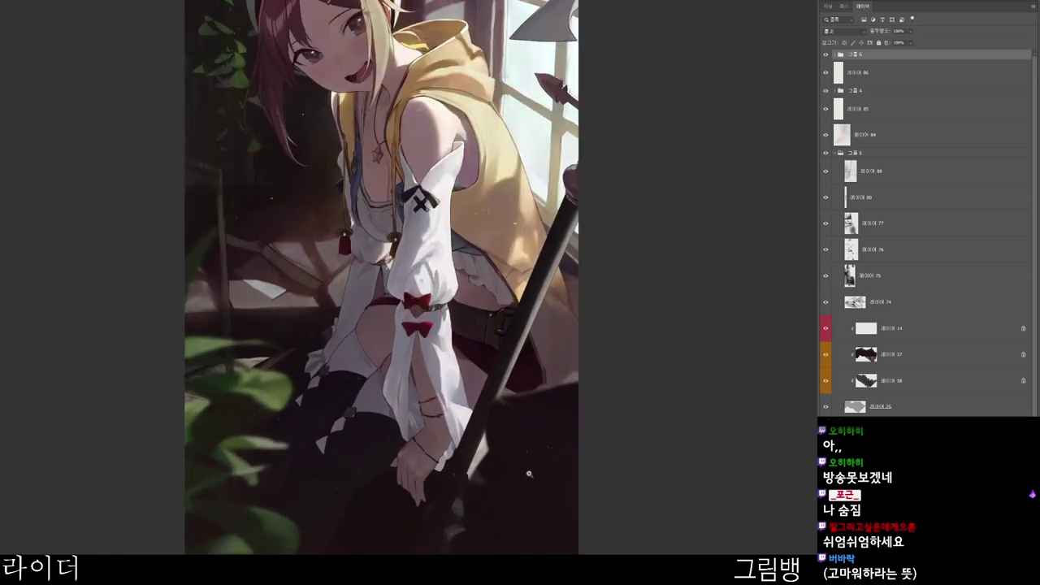
left_click_drag(527, 455, 528, 524)
key("ctrl+y")
key("ctrl+y")
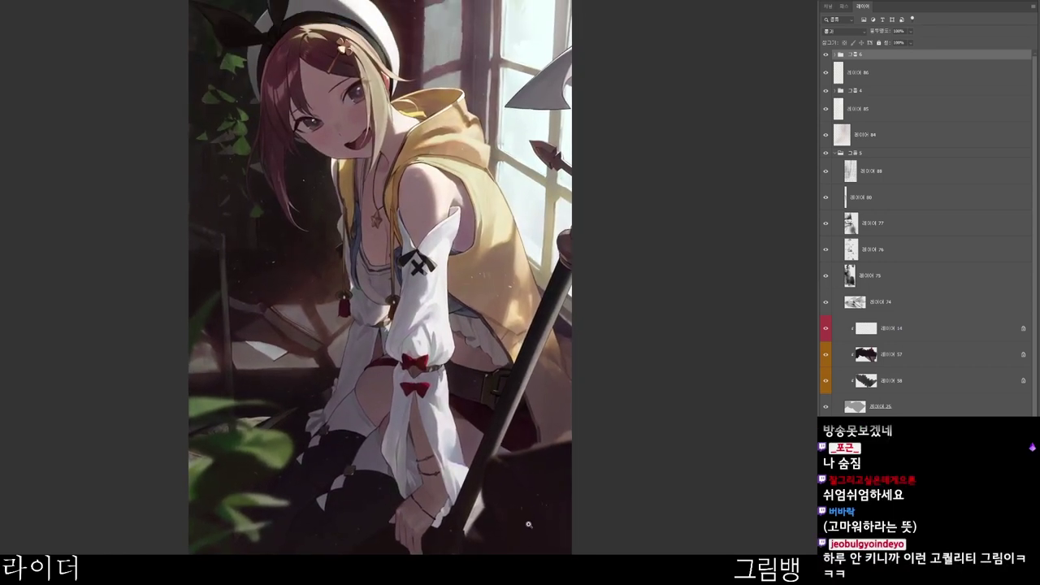
scroll(528, 525, "down", 4)
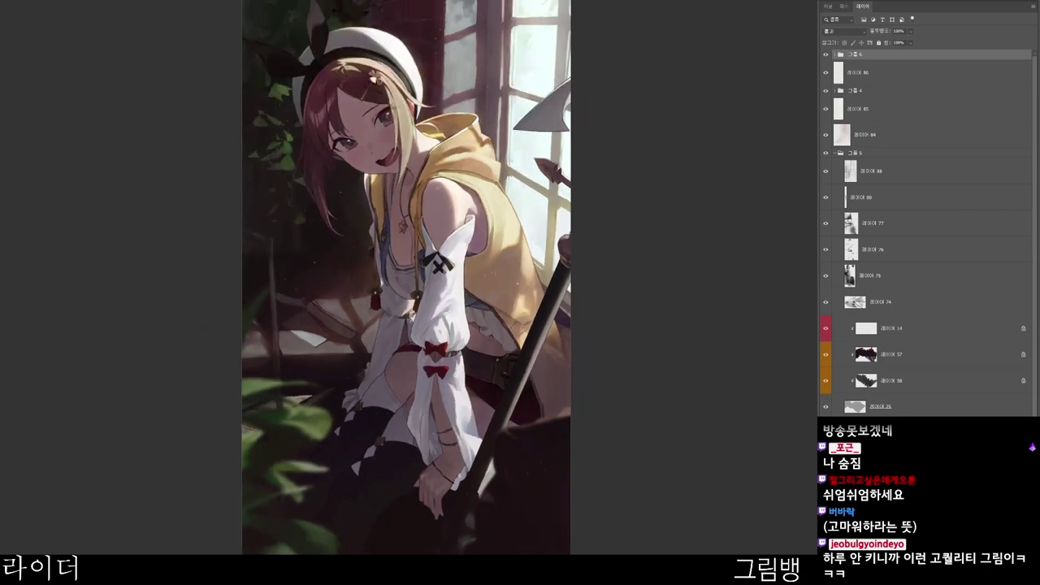
left_click(835, 55)
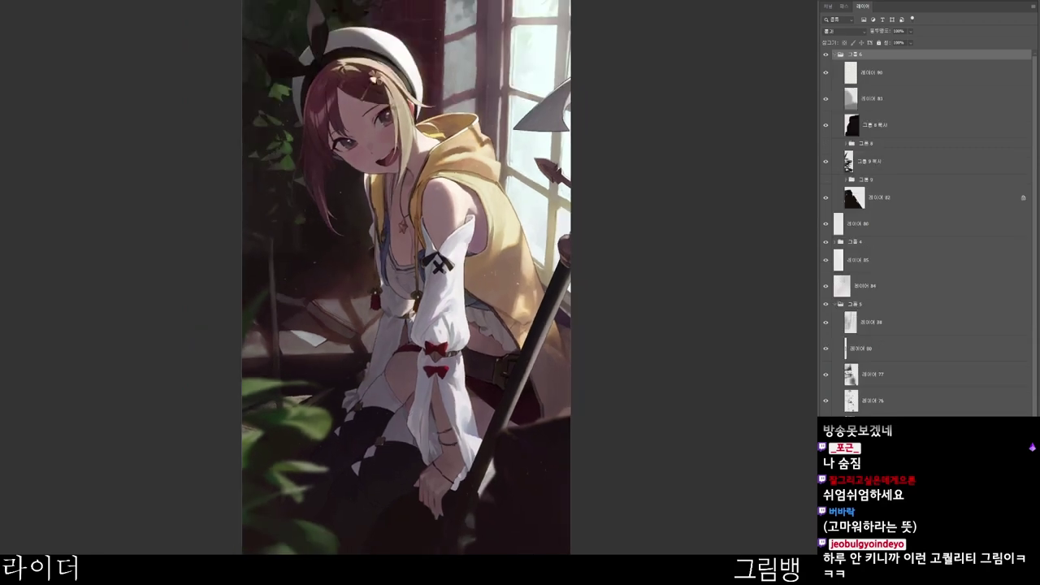
left_click(835, 54)
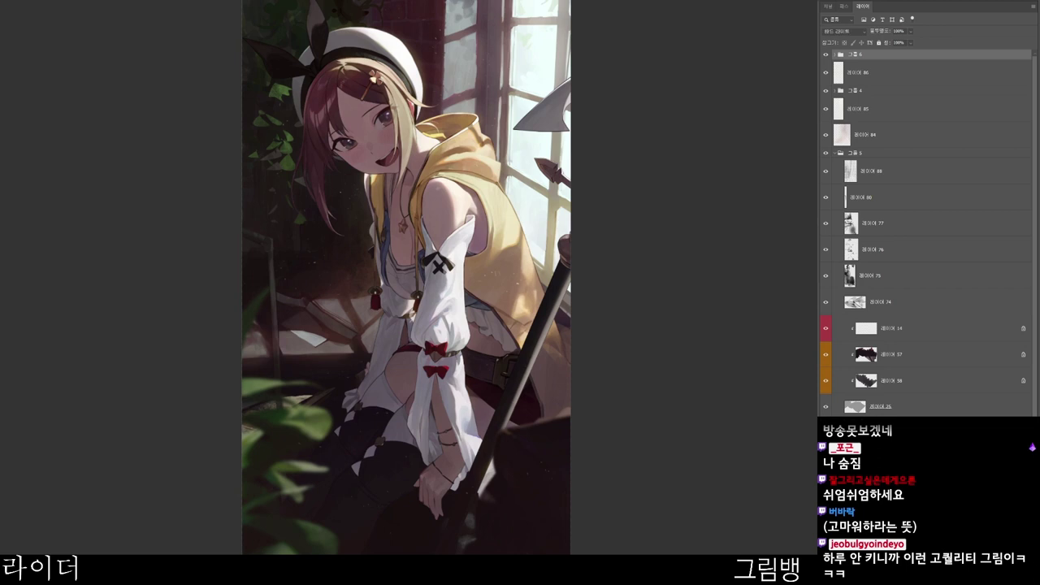
left_click(861, 72)
left_click(861, 109)
left_click(826, 109)
left_click(826, 109)
- Add a new layer at the top of the layer stack for painting over the whole picture
left_click(687, 194, "ctrl")
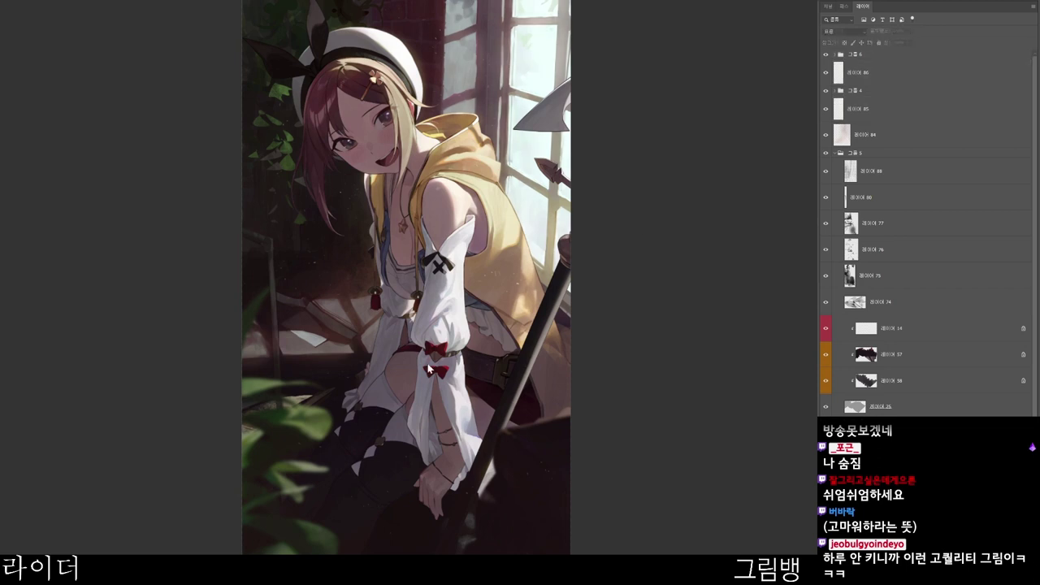
key("ctrl+shift+n")
key("Return")
left_click_drag(486, 256, 481, 290)
scroll(481, 291, "up", 2)
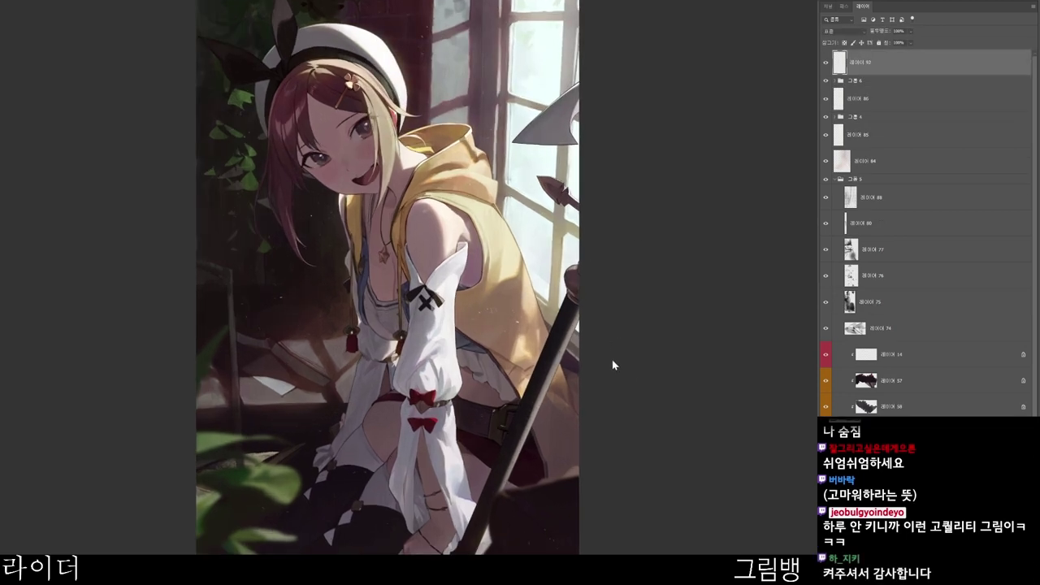
key("b")
scroll(544, 288, "down", 1)
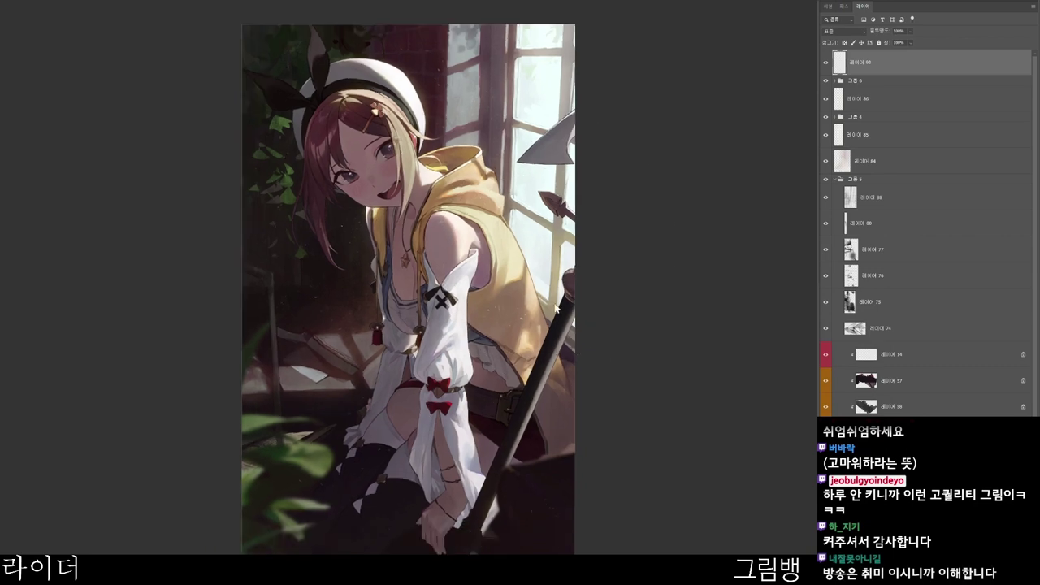
- Choose a muted red brush colour and paint a large soft glow over the girl's face and upper body, undoing the first attempt
key("n")
left_click_drag(472, 132, 469, 90)
left_click(590, 211)
left_click(739, 35)
left_click(720, 33)
left_click(370, 169)
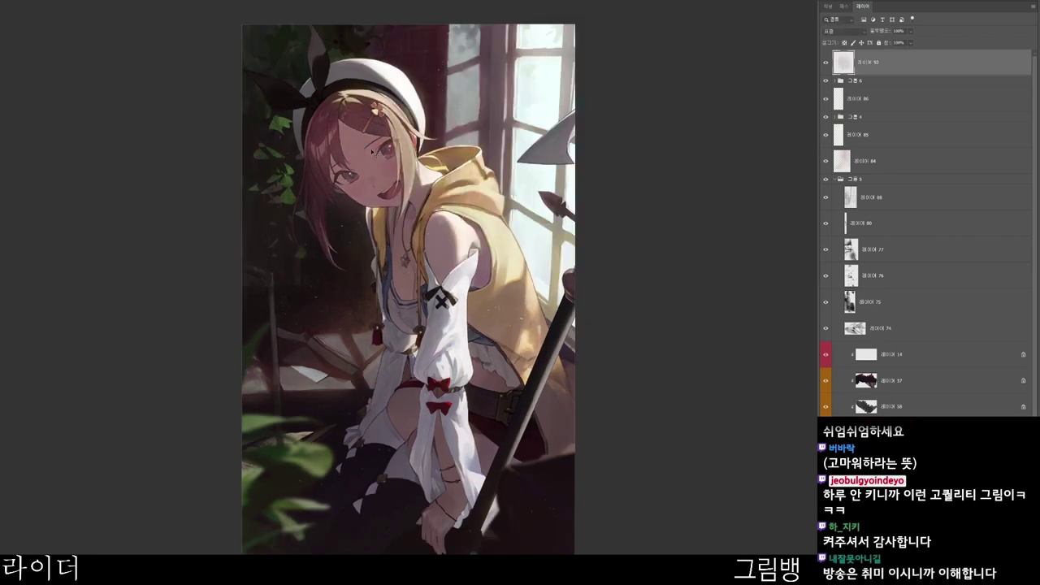
key("ctrl+z")
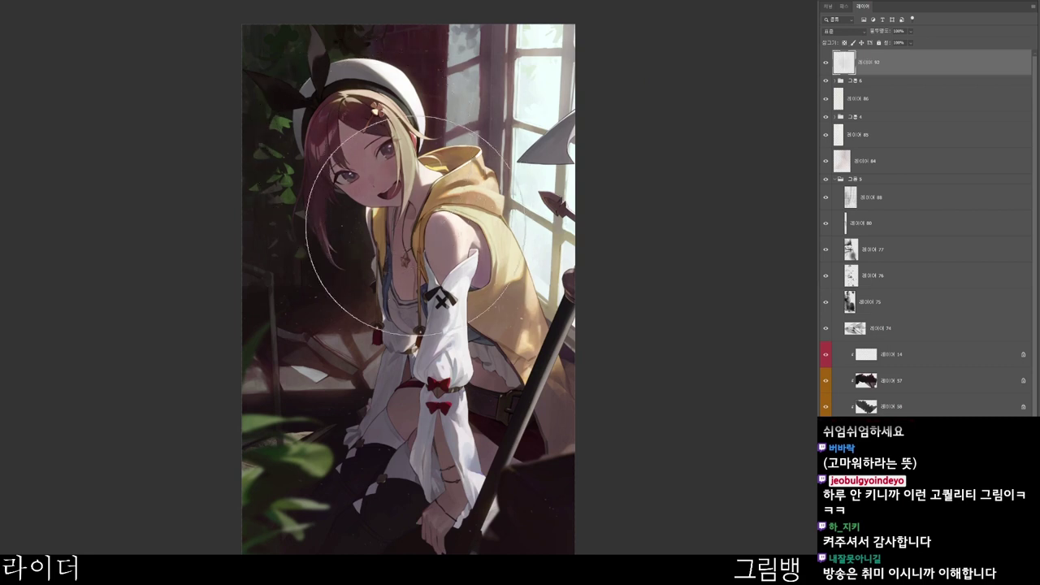
left_click_drag(415, 226, 416, 286)
mouse_move(456, 329)
left_mouse_down()
mouse_move(454, 369)
mouse_move(451, 316)
left_mouse_up()
- Compare different blend modes for the glow layer and set it to Hard Light
left_click(843, 32)
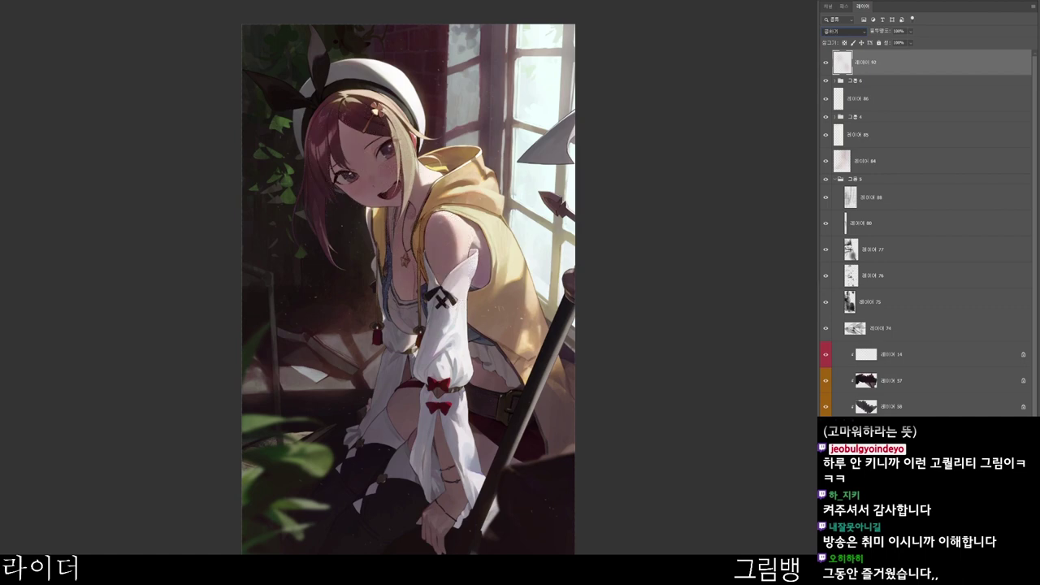
left_click(842, 109)
key("Down")
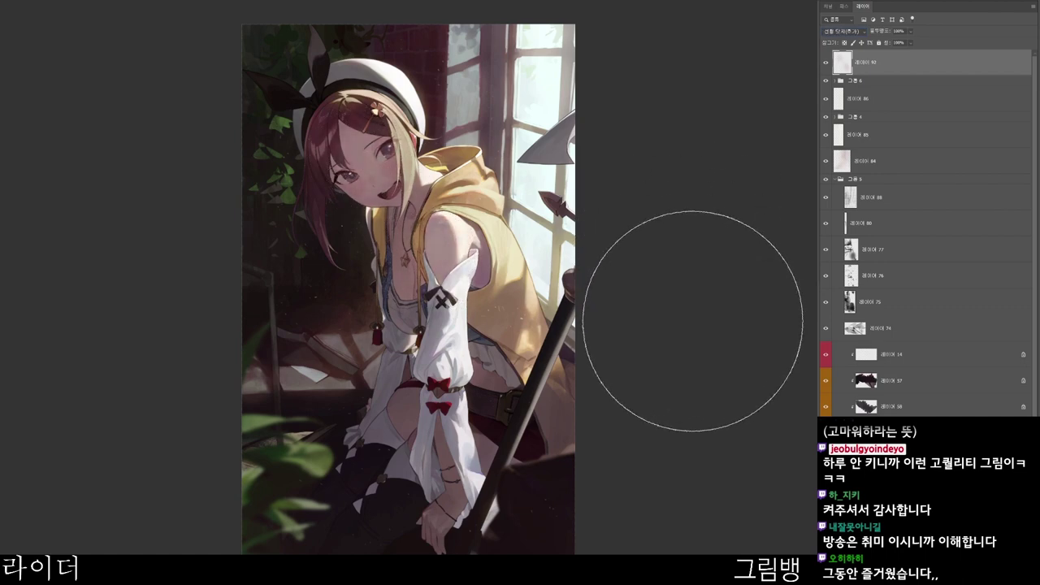
key("shift+plus")
key("shift+plus")
key("shift+plus")
key("shift+plus")
key("shift+plus")
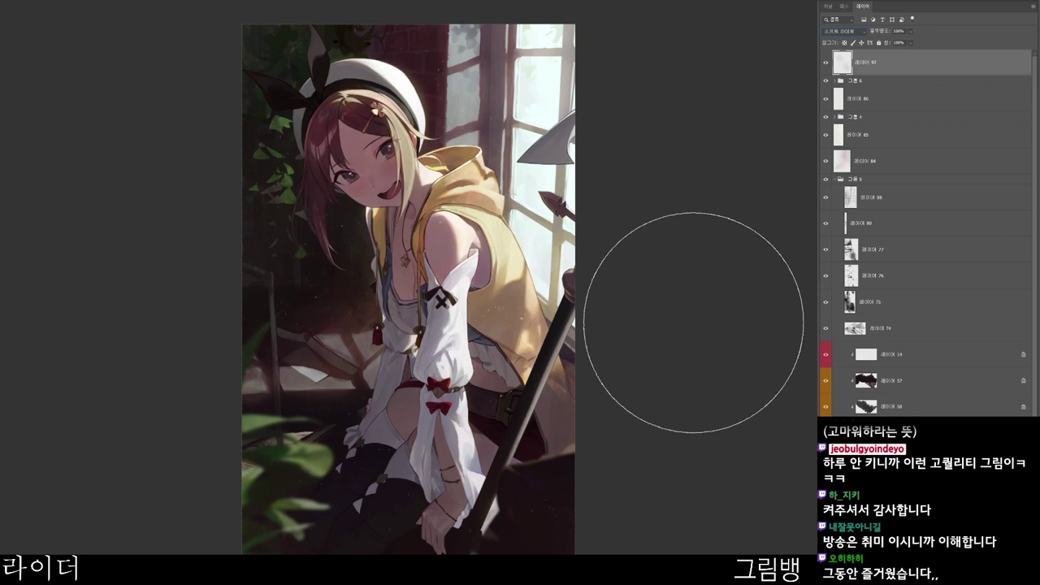
key("Up")
key("Up")
key("Up")
key("Up")
key("Up")
key("Up")
key("shift+minus")
key("shift+minus")
key("shift+minus")
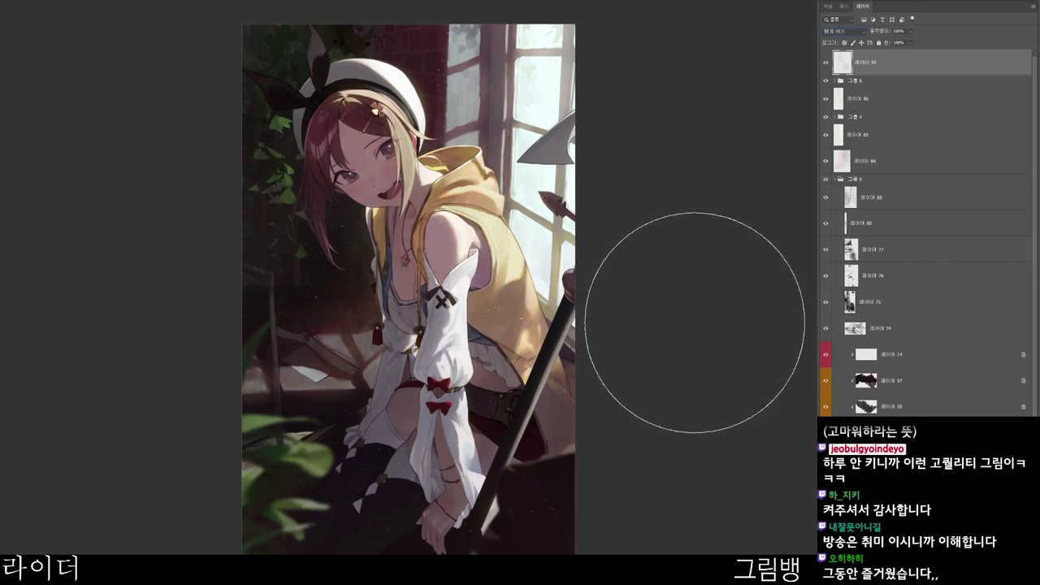
key("Up")
key("Up")
key("Up")
key("Up")
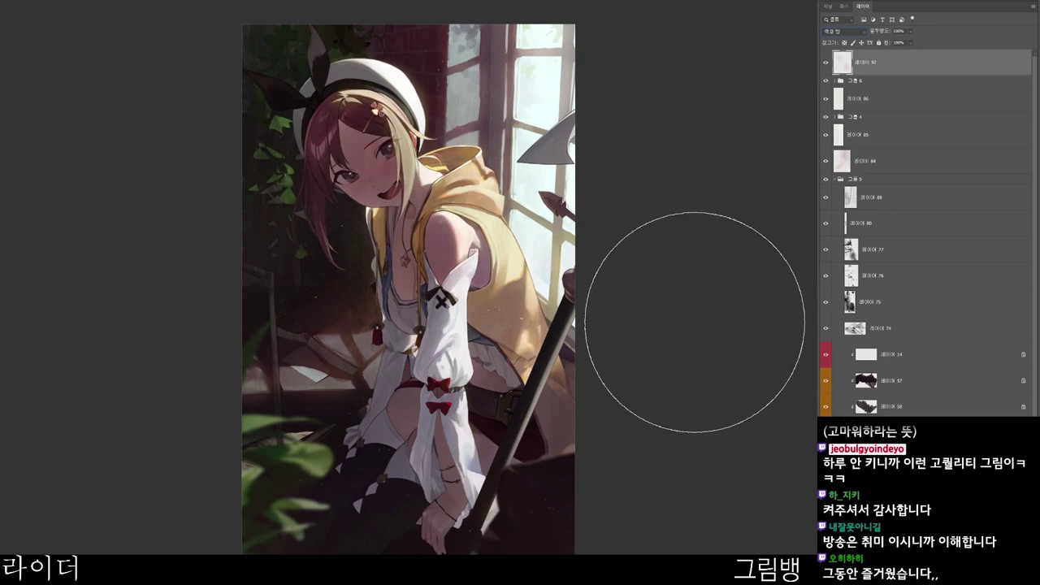
key("Down")
key("Down")
key("Down")
key("Down")
key("Down")
key("Down")
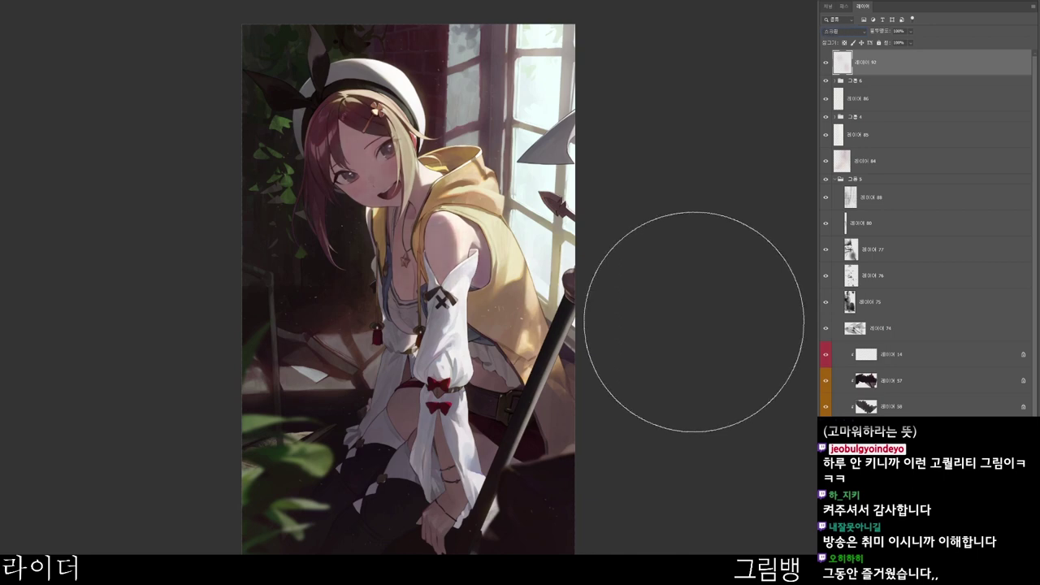
key("Up")
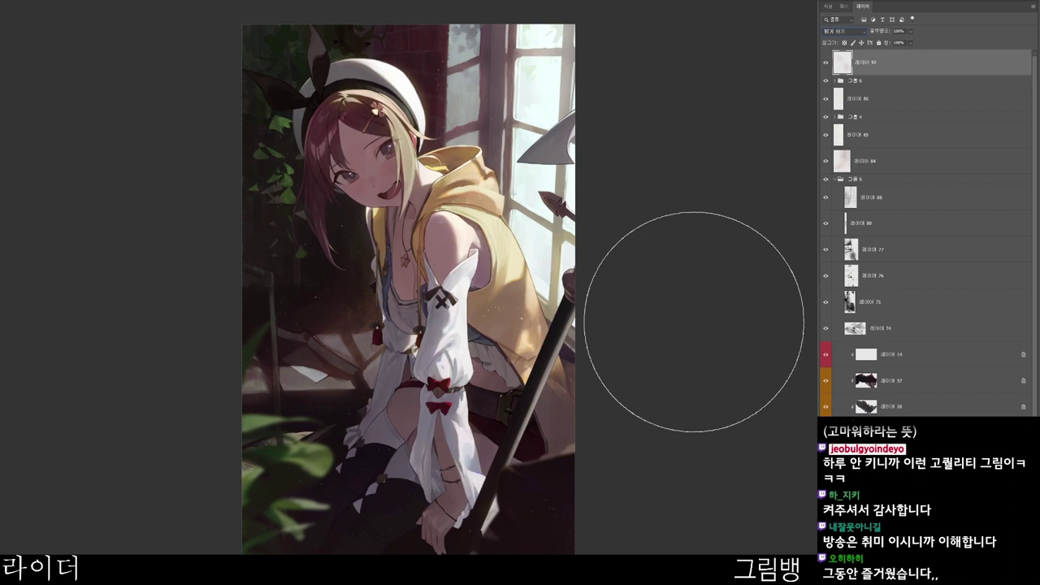
key("shift+plus")
key("shift+plus")
key("shift+plus")
key("shift+plus")
key("shift+plus")
key("shift+plus")
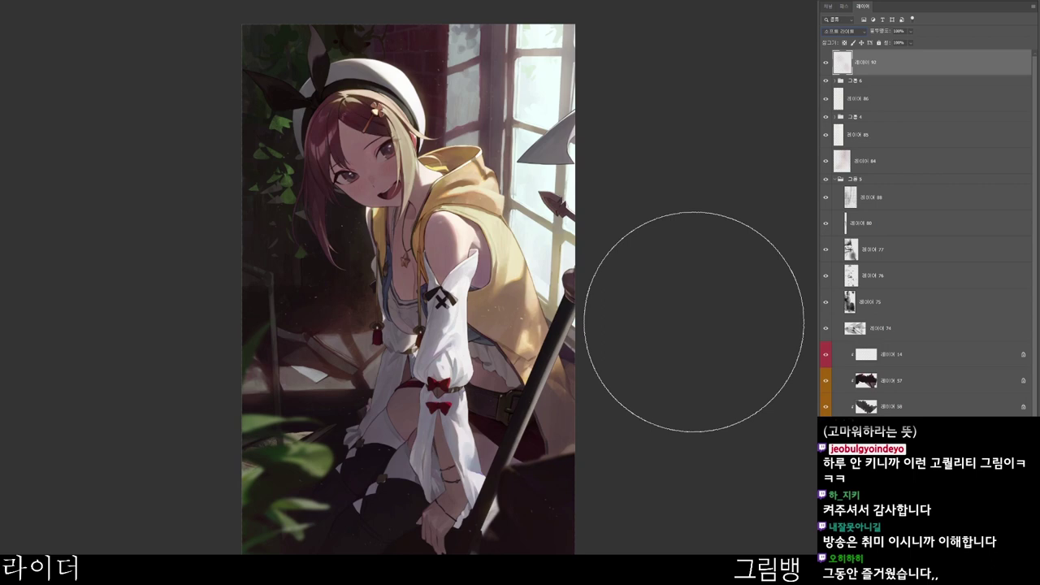
key("shift+plus")
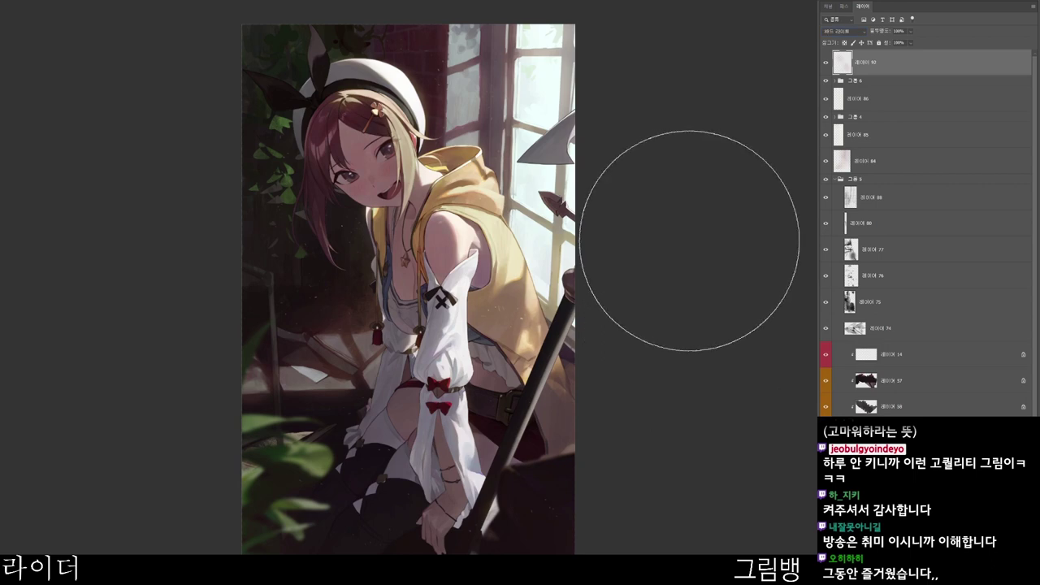
- Set the brush colour to salmon pink and paint soft reddish light over the girl's figure
left_click(622, 365)
left_click(485, 46)
left_click(586, 206)
left_click(712, 35)
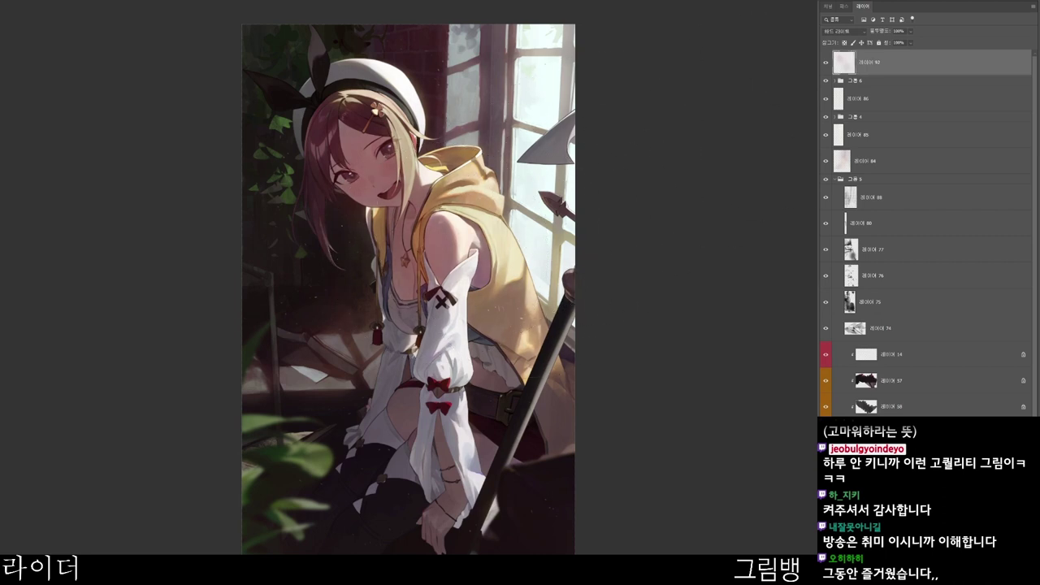
- Compare neighbouring blend modes for the glow layer, return it to Hard Light and lower its opacity
left_click(844, 31)
key("Up")
key("Up")
key("Up")
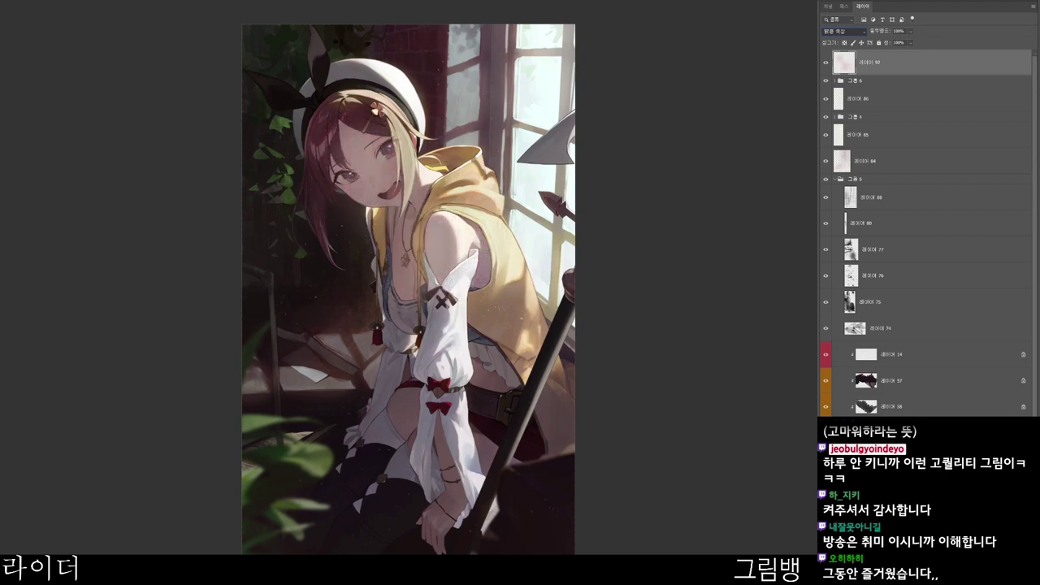
key("shift+plus")
key("shift+plus")
key("shift+plus")
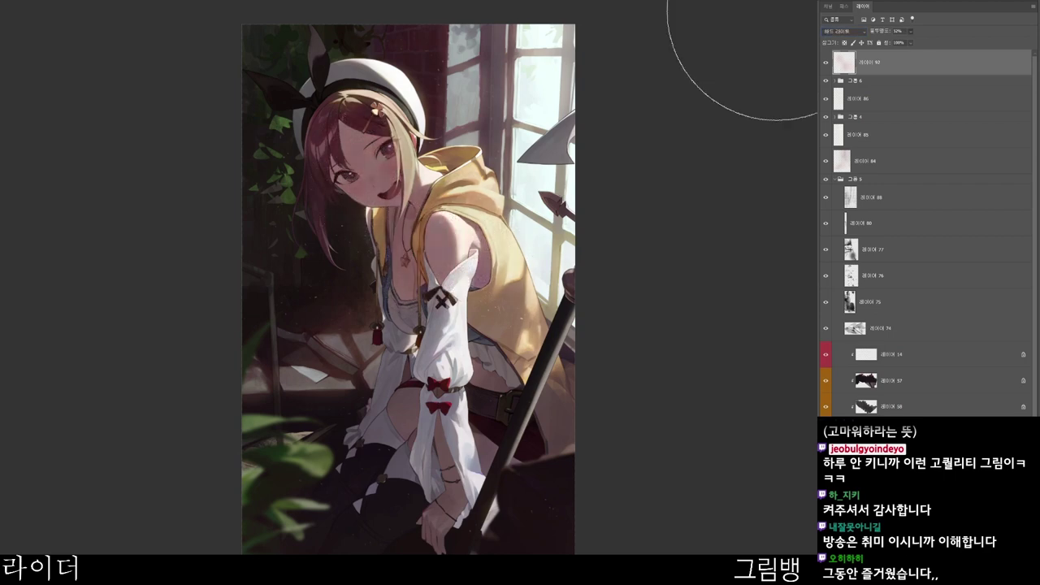
- Rotate the canvas and set the brush colour to a bright light orange
key("r")
mouse_move(600, 455)
left_mouse_down()
mouse_move(317, 535)
mouse_move(629, 333)
left_mouse_up()
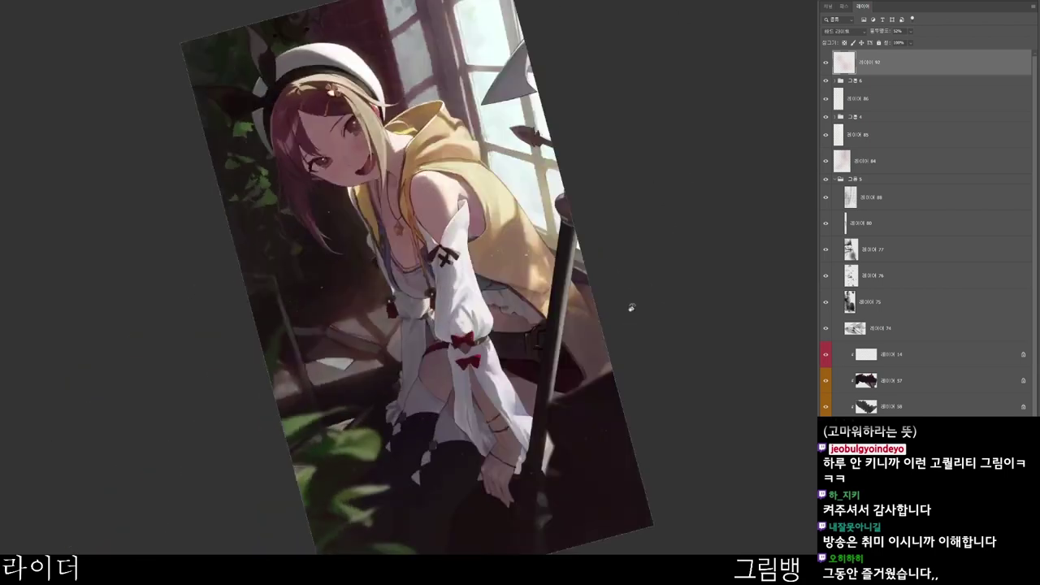
key("n")
left_click(459, 47)
left_click(588, 205)
left_click(589, 198)
left_click(478, 51)
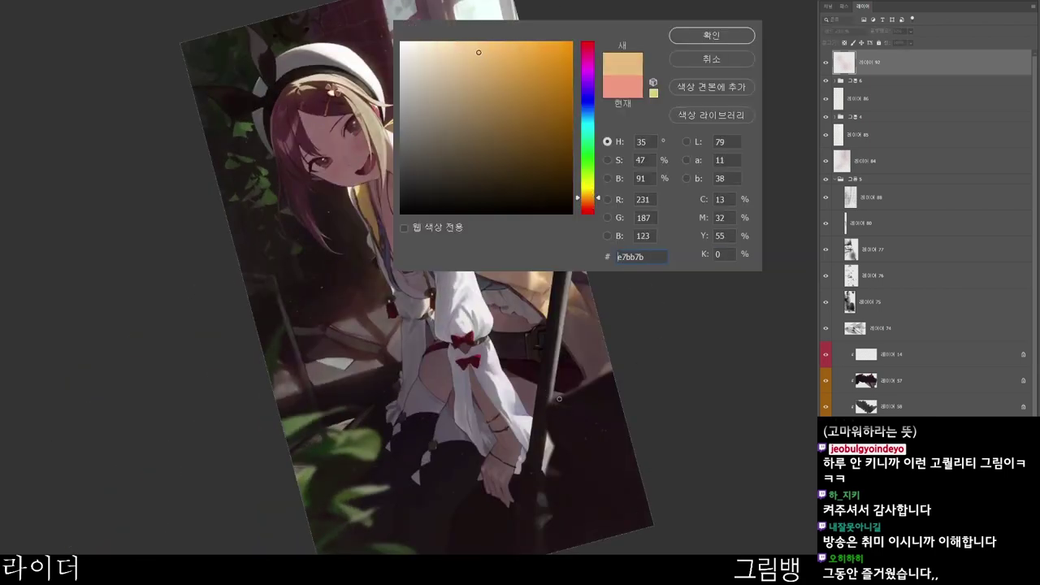
left_click(474, 41)
left_click(737, 35)
- Reduce the brush size, paint soft warm light around the yellow vest near the window, and reset the canvas rotation
left_click_drag(678, 327, 589, 422)
key("b")
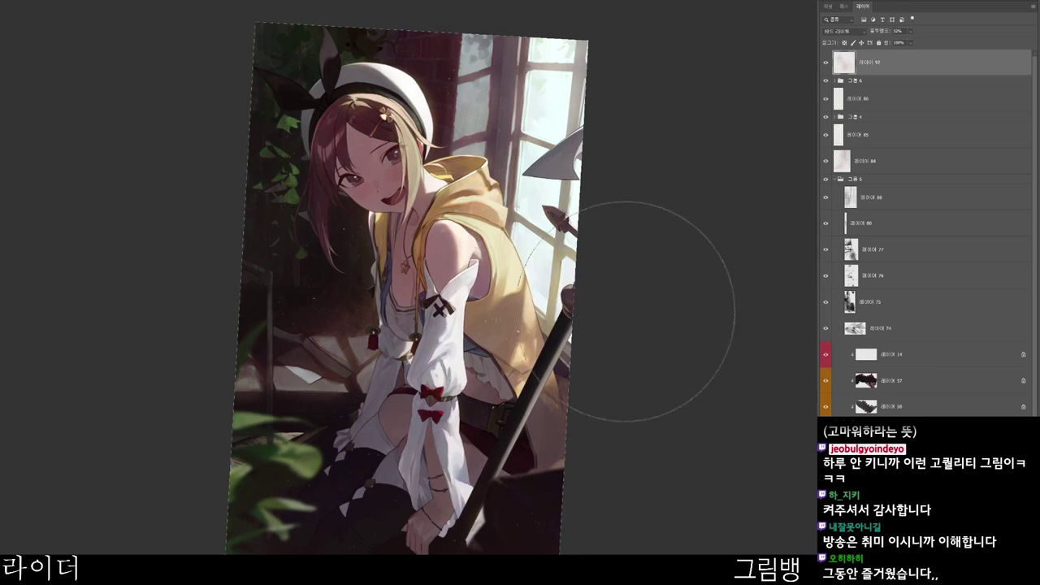
key("bracketleft")
key("bracketleft")
key("bracketleft")
key("bracketleft")
key("bracketleft")
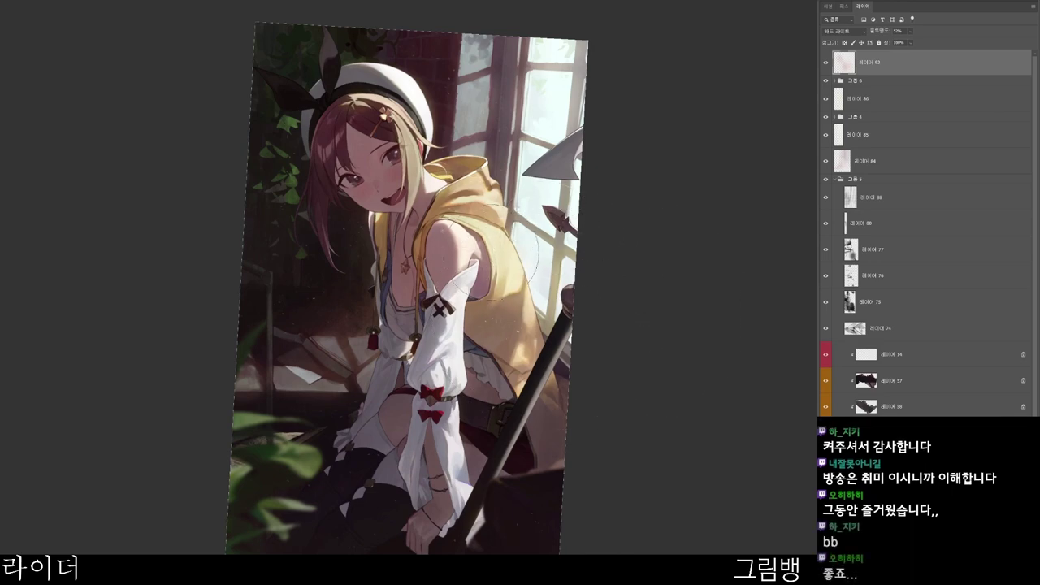
key("r")
key("Escape")
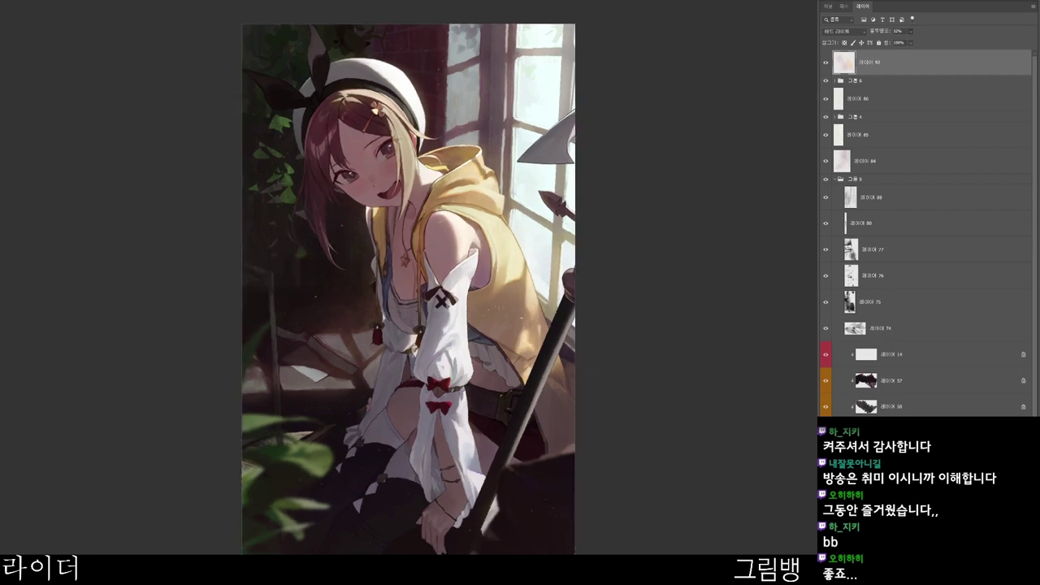
- Add a Gradient Map adjustment layer above the glow layer
left_click(672, 139)
left_click_drag(591, 451, 571, 451)
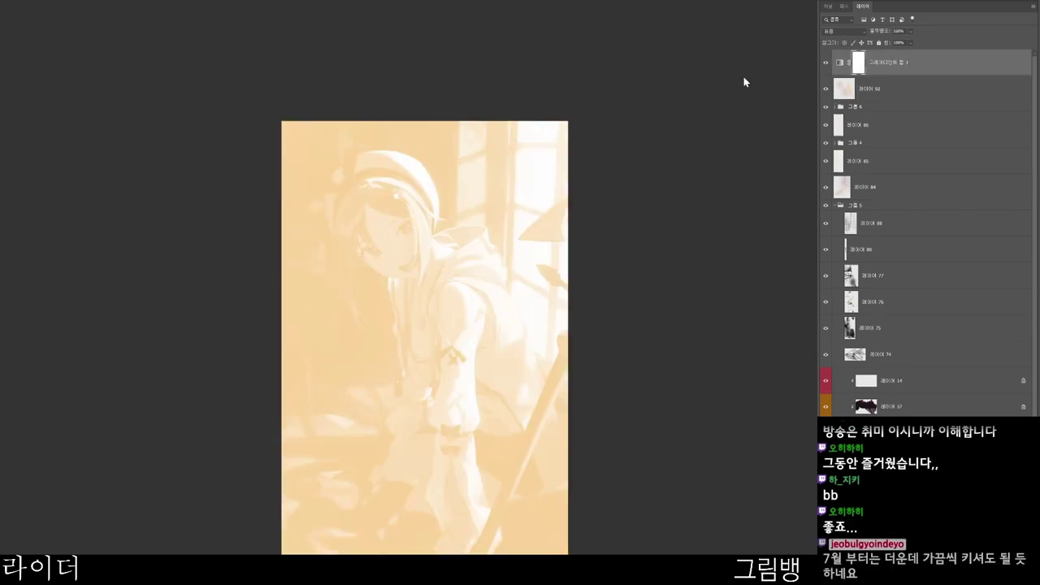
- Open the Gradient Map's gradient for editing and recolour its dark end stop to a deep reddish brown
left_click(744, 77)
left_click(411, 258)
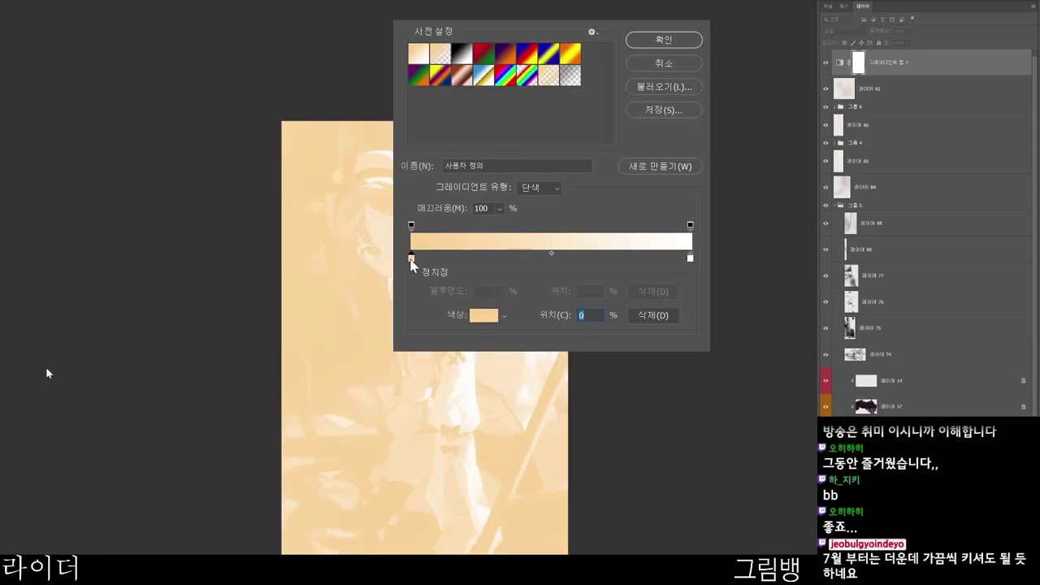
double_click(411, 258)
left_click(610, 482)
left_click(632, 502)
left_click_drag(596, 468, 608, 483)
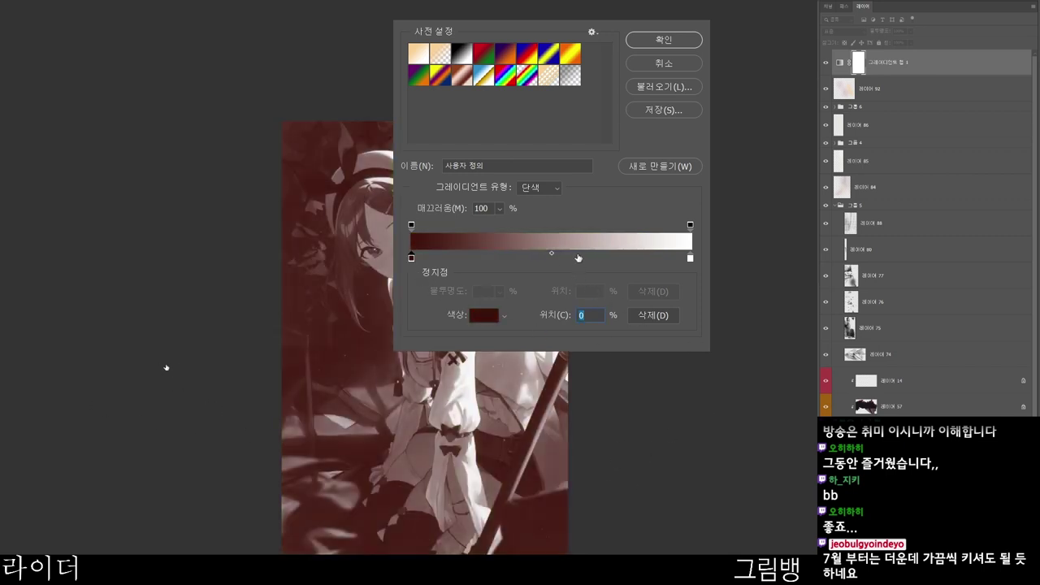
- Add an orange middle stop at 64% to the gradient and tint the white end stop a pale cream
left_click(589, 258)
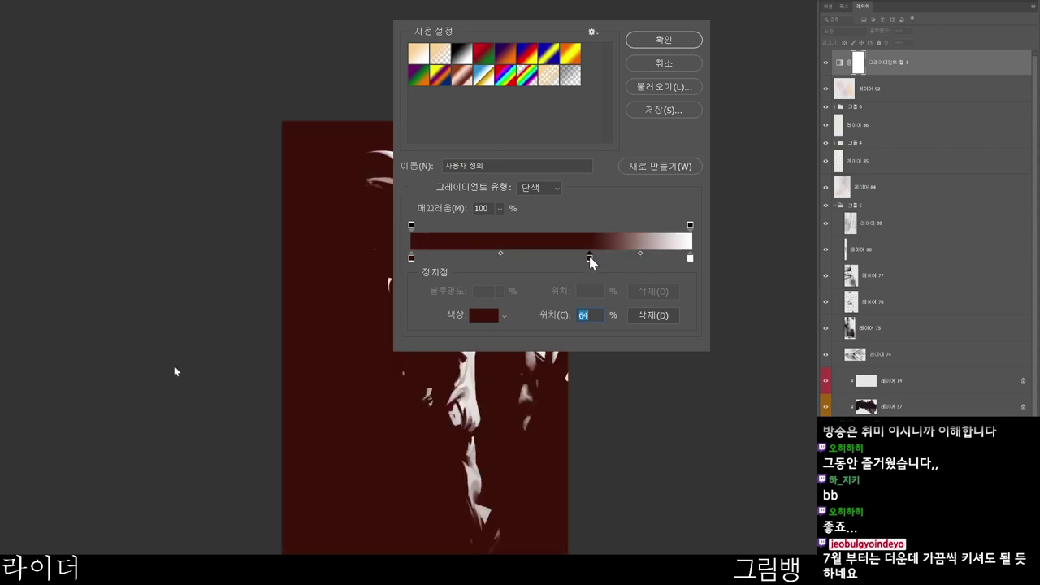
double_click(590, 258)
left_click(580, 413)
left_click(638, 494)
left_click_drag(586, 426, 631, 410)
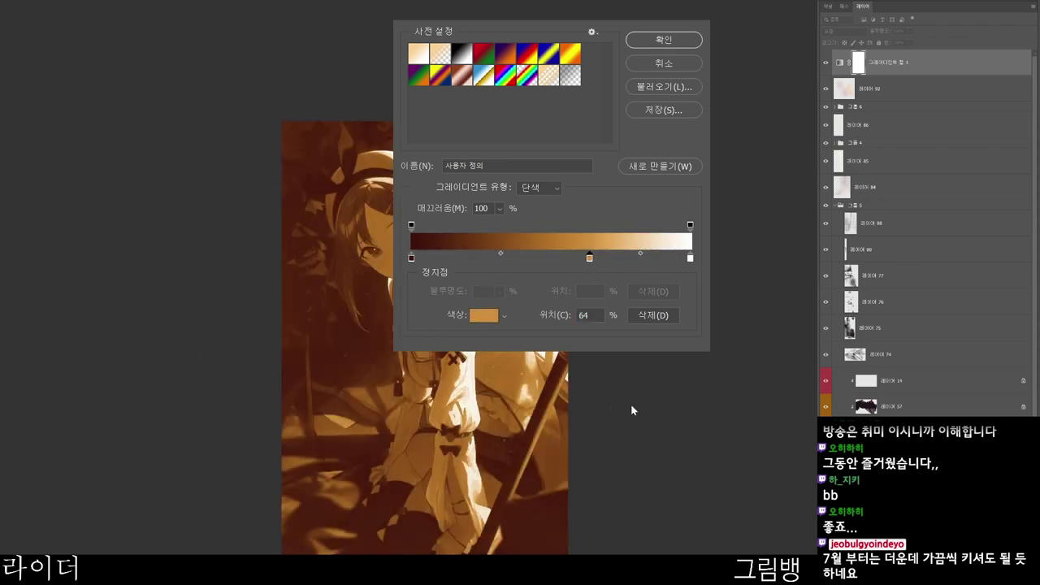
left_click(690, 258)
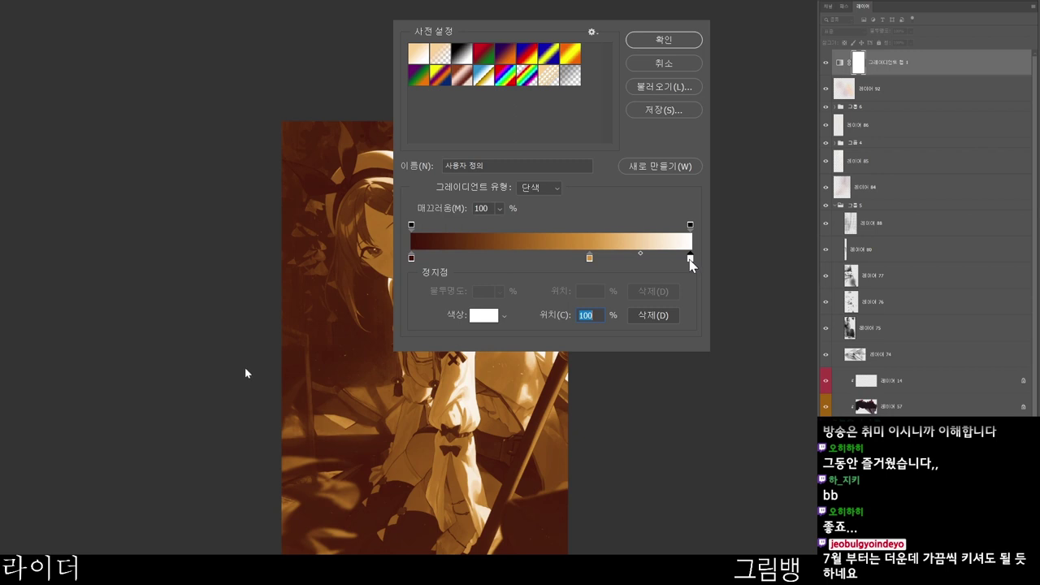
left_click_drag(550, 432, 639, 507)
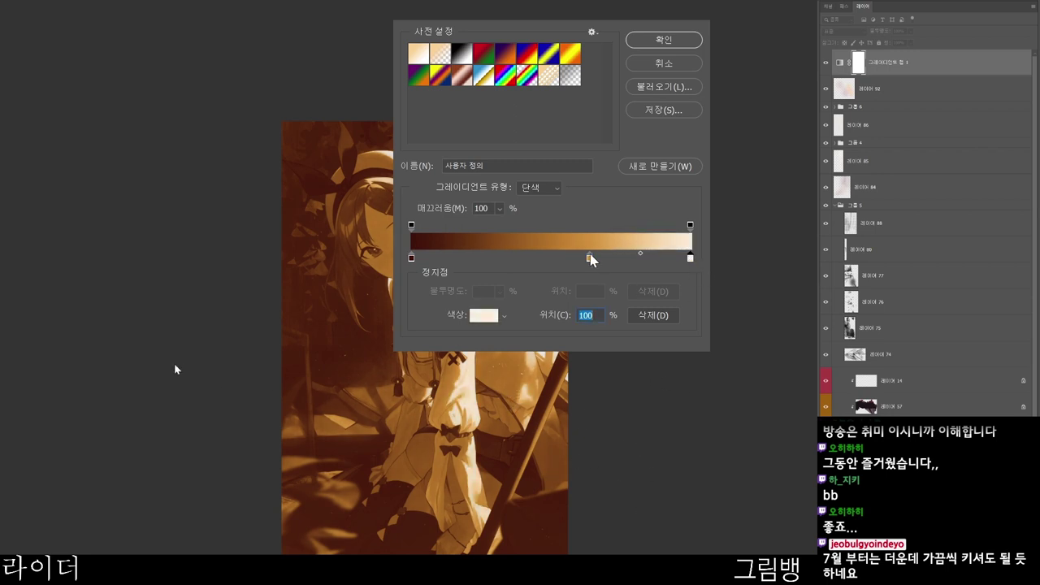
- Place the middle stop at 63%, recolour it medium blue, move the cream stop inward toward it and accept the gradient
left_click(589, 257)
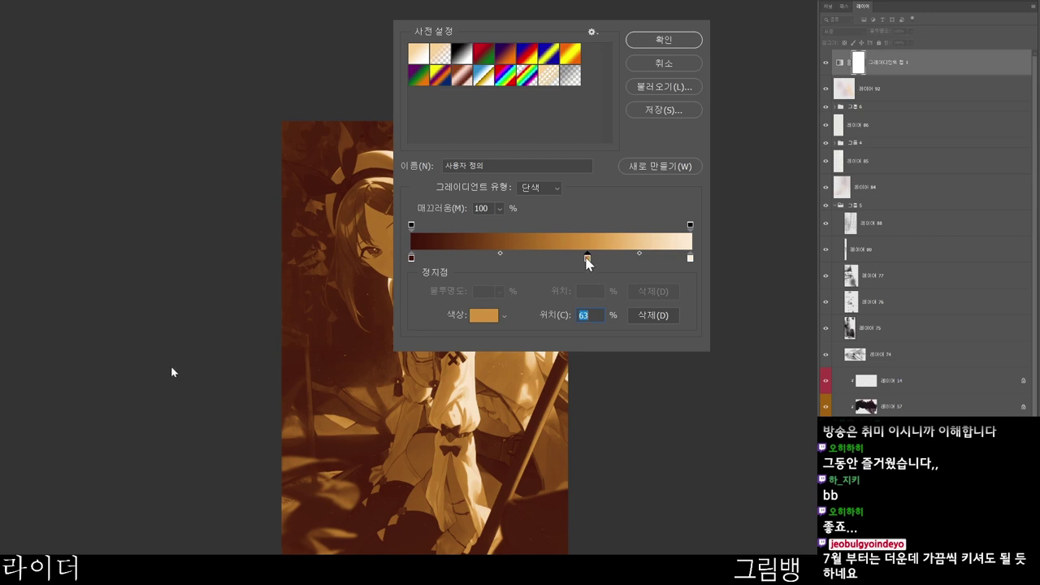
left_click(634, 468)
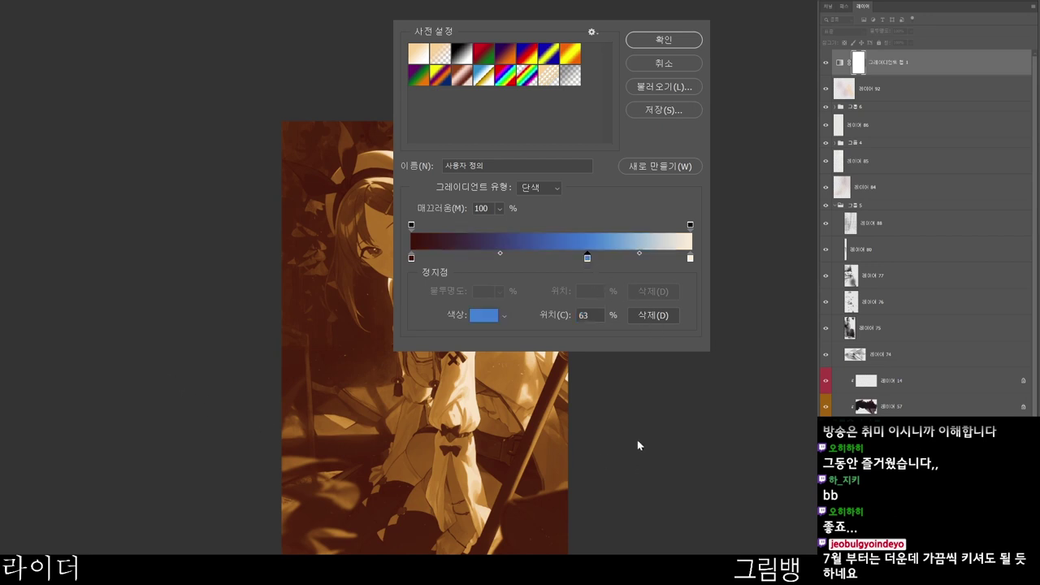
left_click(601, 468)
left_click(595, 437)
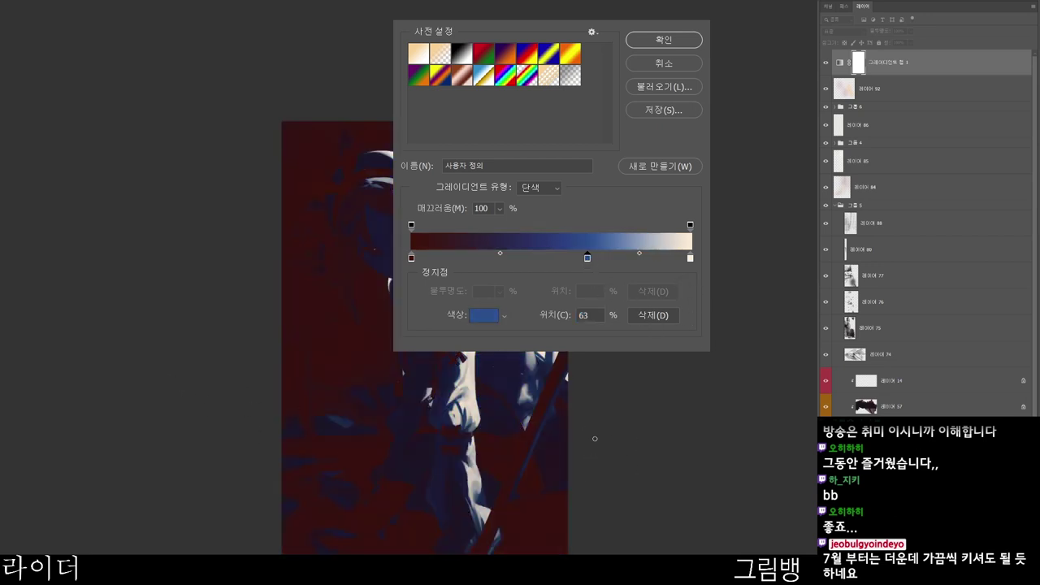
left_click(724, 389)
left_click_drag(691, 258, 604, 258)
left_click(672, 47)
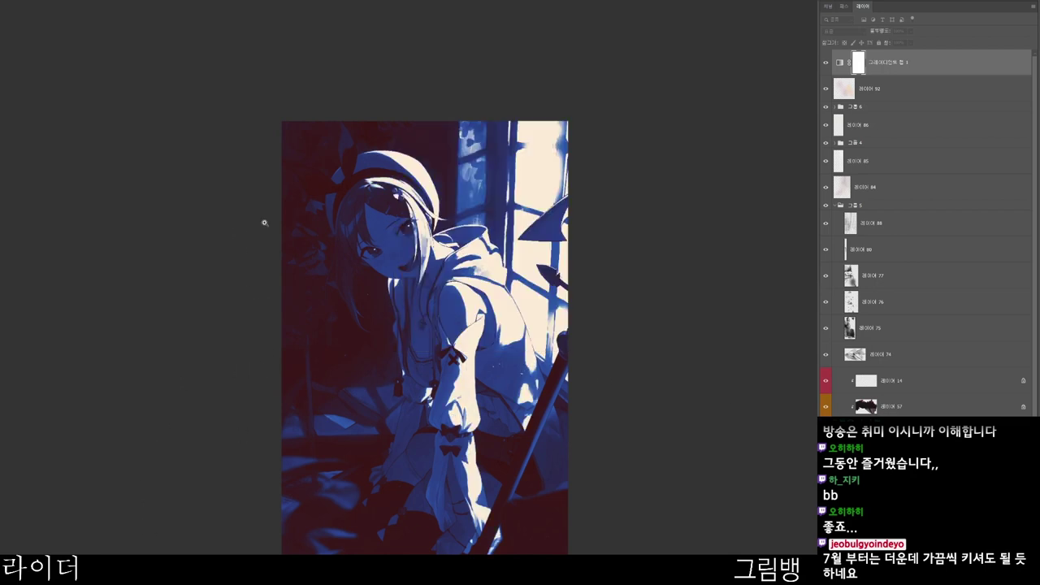
- Compare the darkening and lightening blend modes on the Gradient Map layer, including Color Burn, Lighten and Color Dodge
left_click(844, 31)
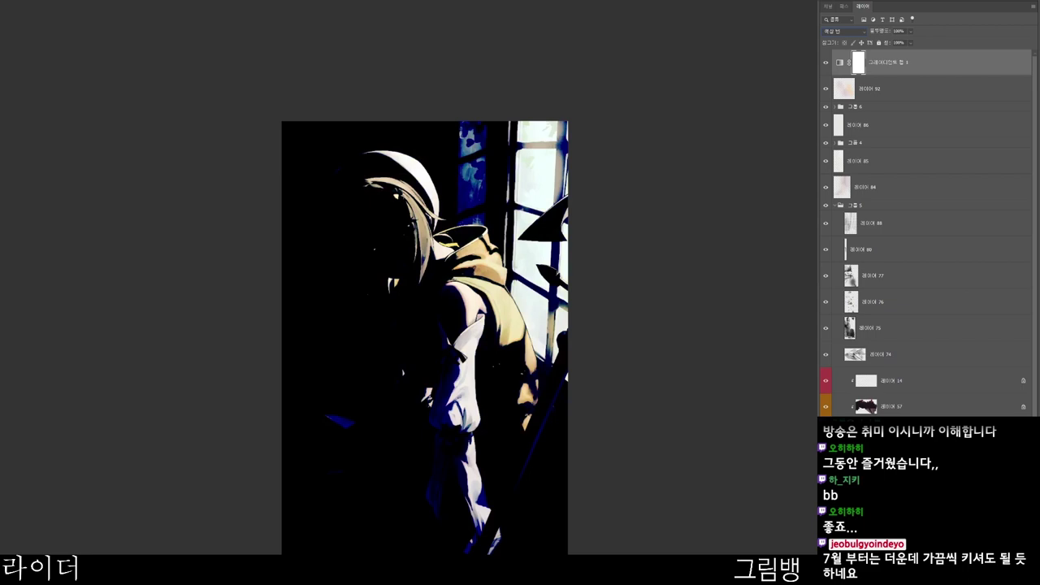
key("Down")
key("Up")
key("Up")
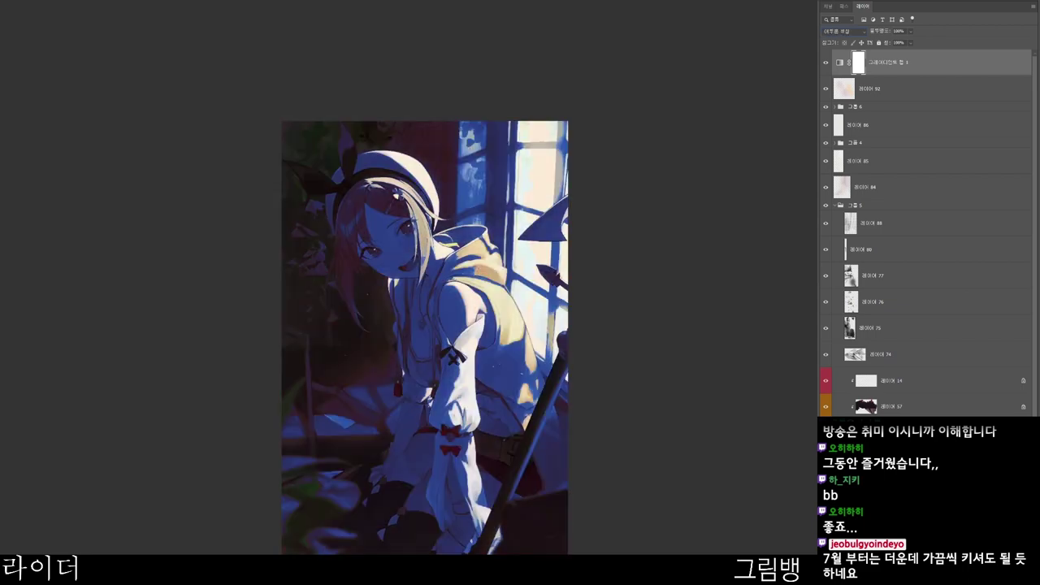
key("Down")
key("Down")
key("Up")
key("Up")
key("Up")
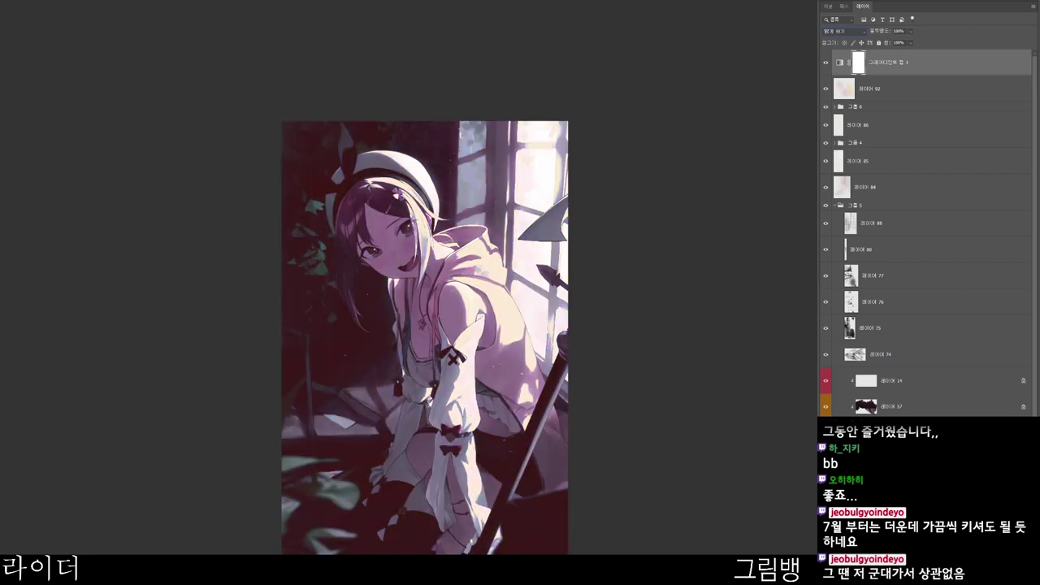
key("Down")
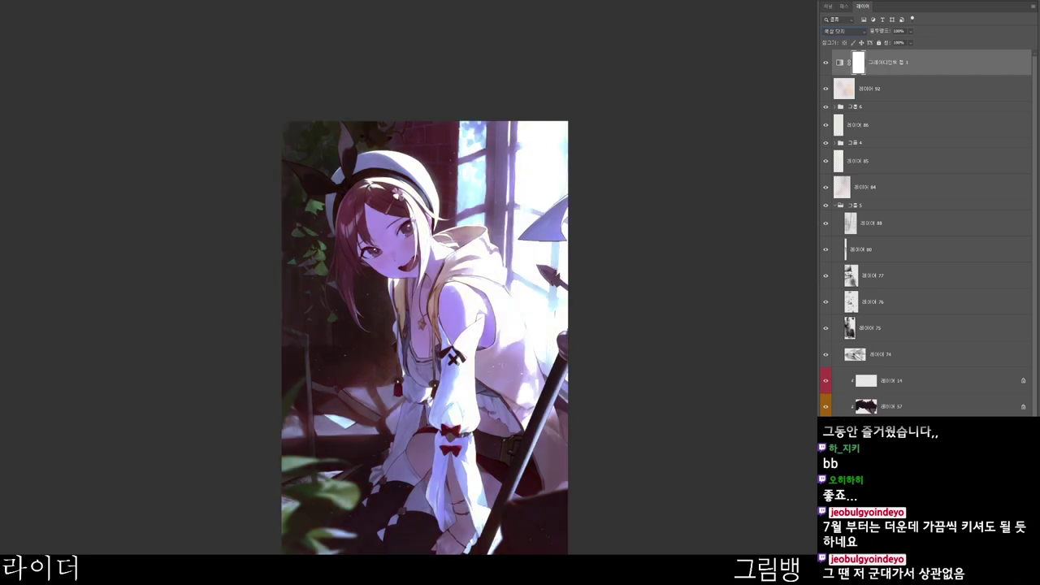
key("Down")
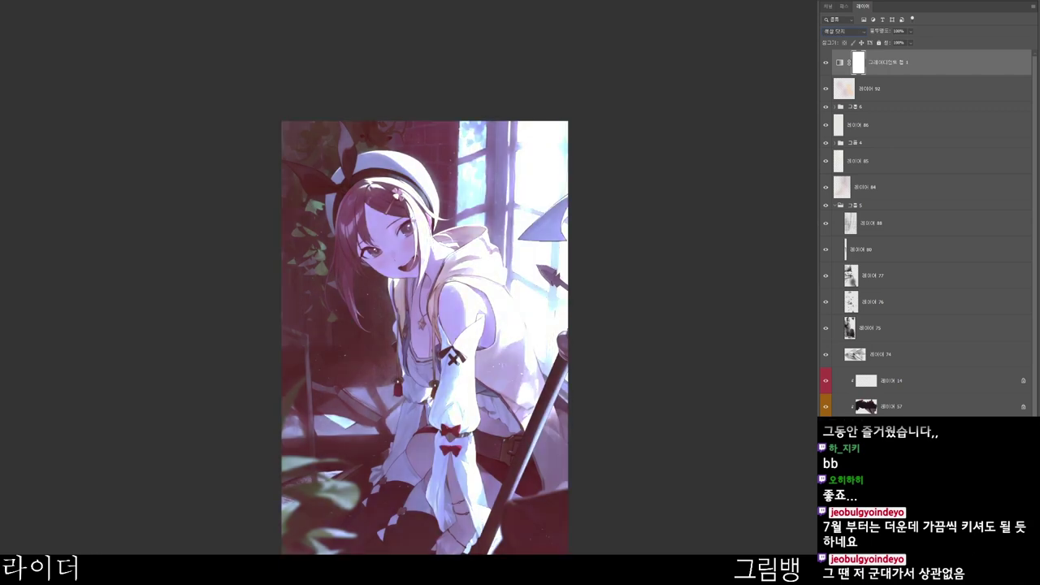
key("Down")
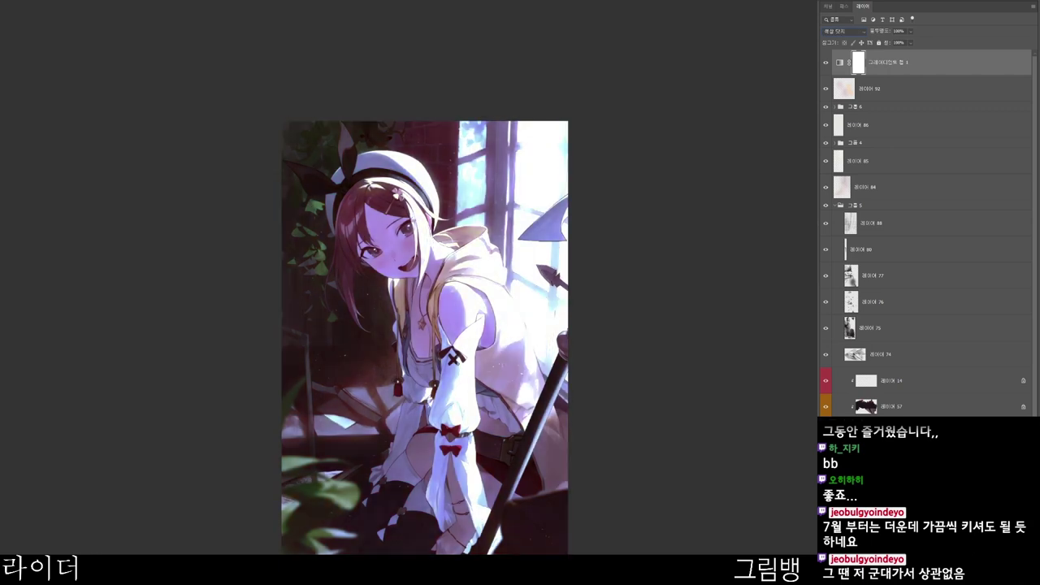
- Set the Gradient Map layer's blend mode to Pin Light and lower its opacity to a subtle tint
key("Down")
key("Down")
key("Down")
key("Down")
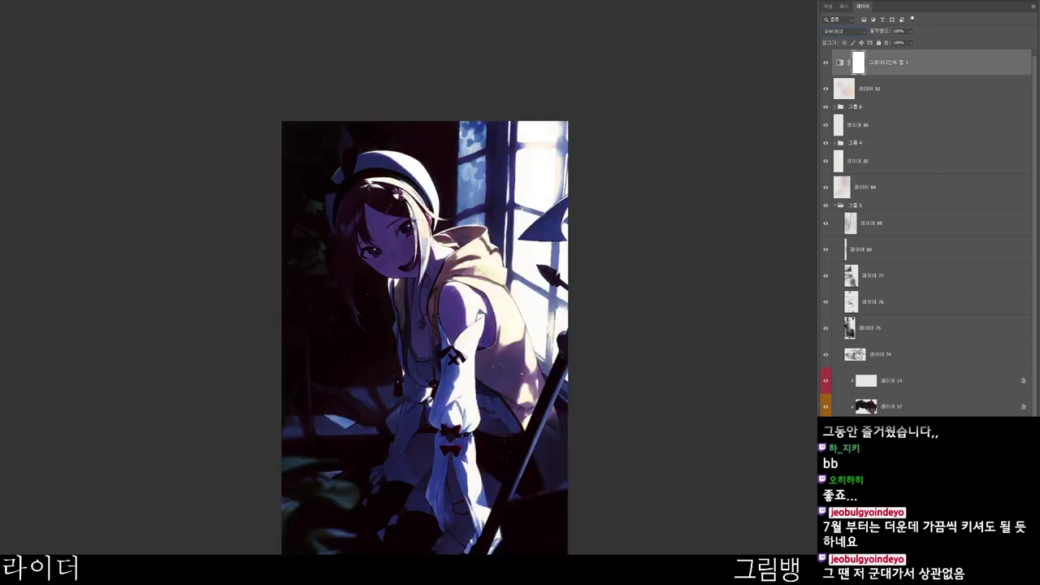
key("Down")
key("Down")
key("Down")
key("Down")
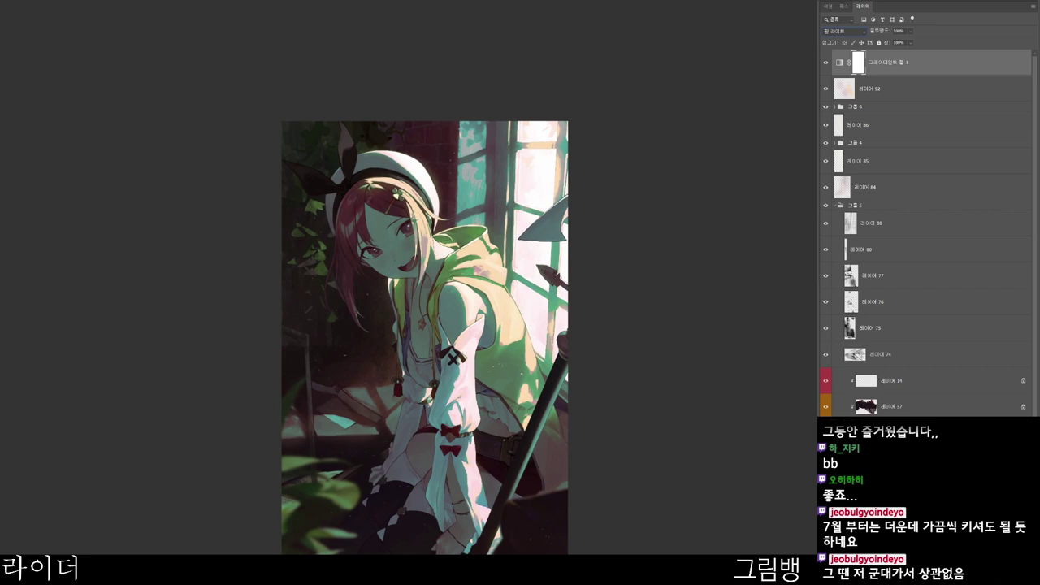
key("Down")
key("Down")
key("0")
key("0")
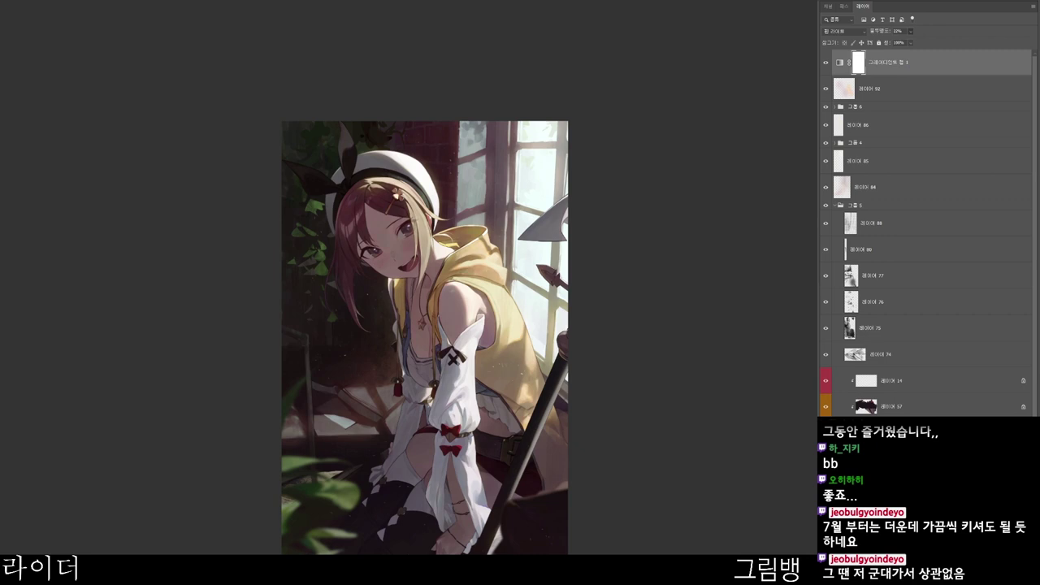
- Move the Gradient Map layer below the glow layer and check its effect by hiding and showing it
left_click_drag(528, 532, 516, 500)
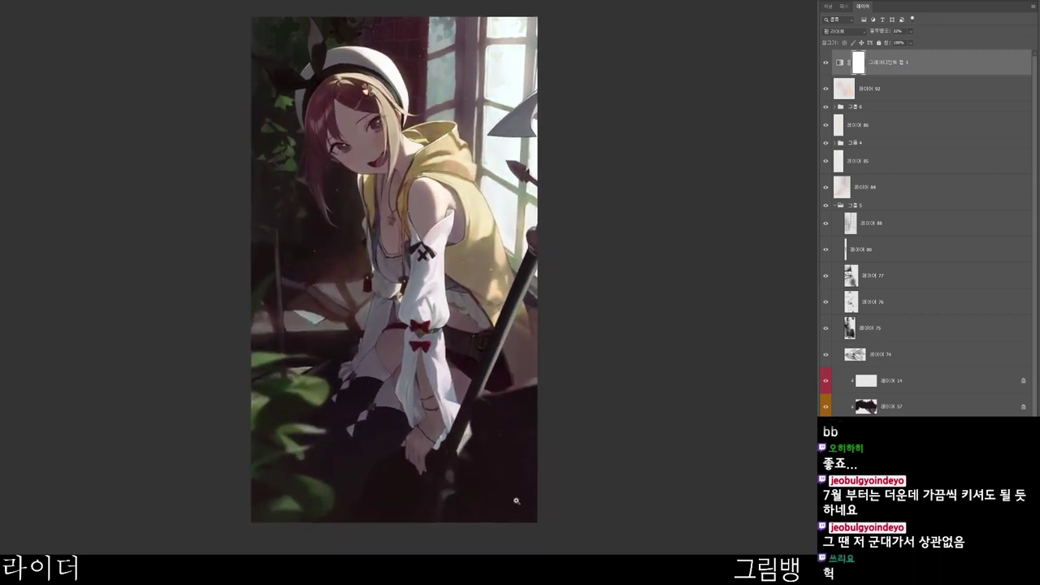
key("ctrl+bracketleft")
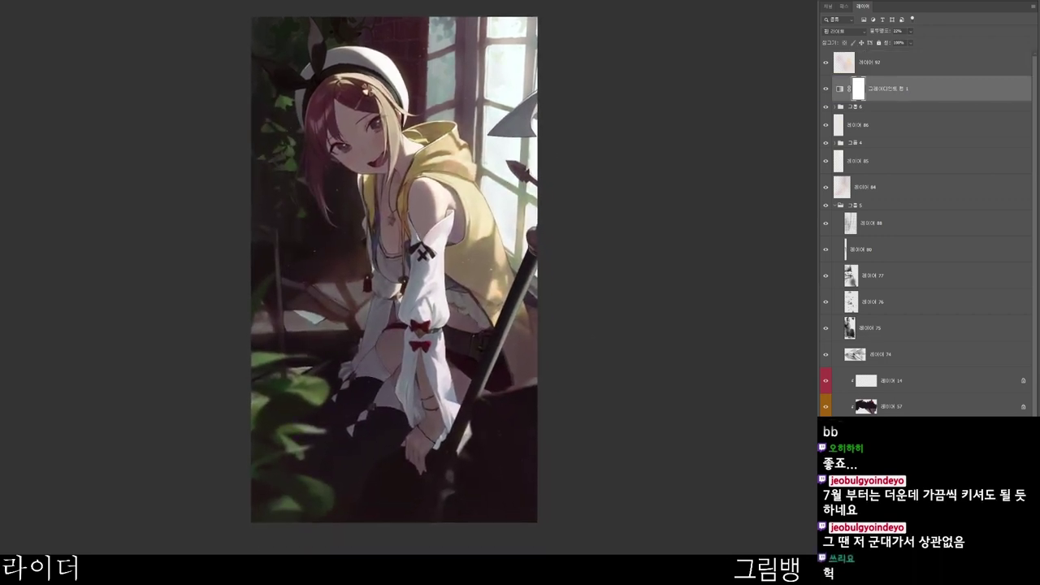
left_click(893, 62)
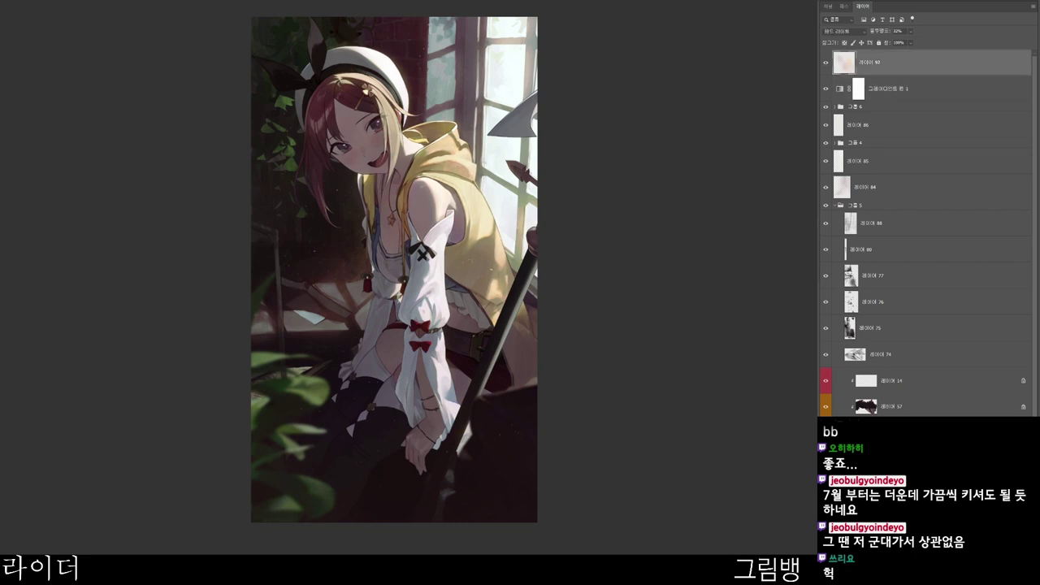
left_click(826, 88)
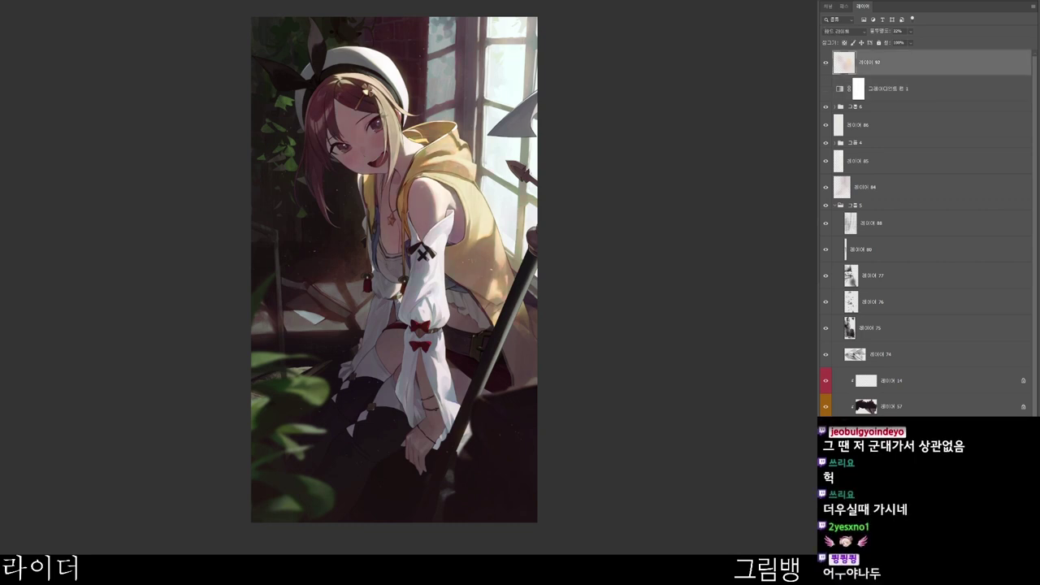
left_click(894, 89)
left_click(826, 89)
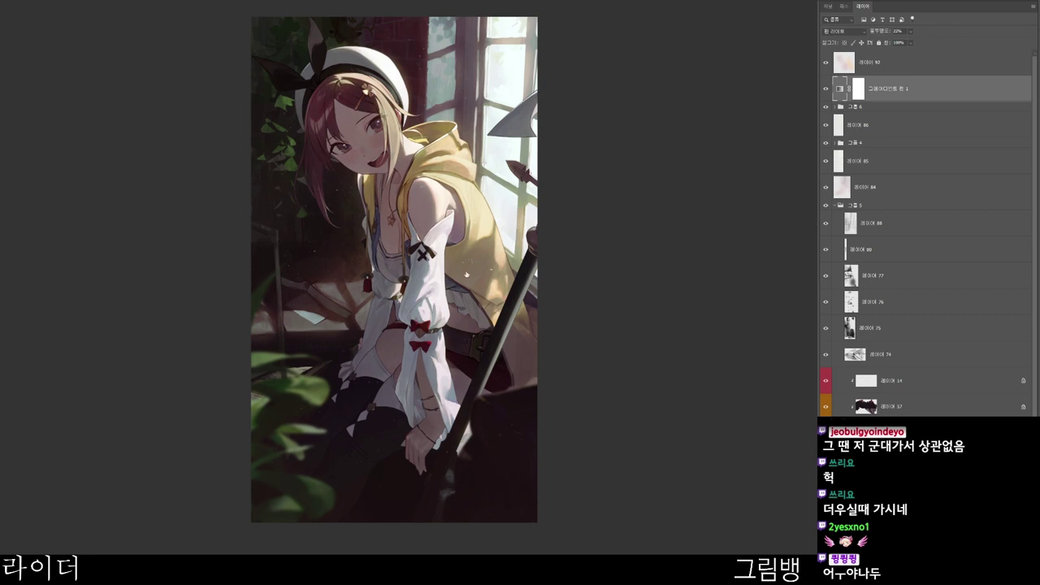
- Compare the whole illustration with the Gradient Map layer hidden and shown
left_click_drag(453, 351, 460, 388)
left_click_drag(528, 444, 544, 405)
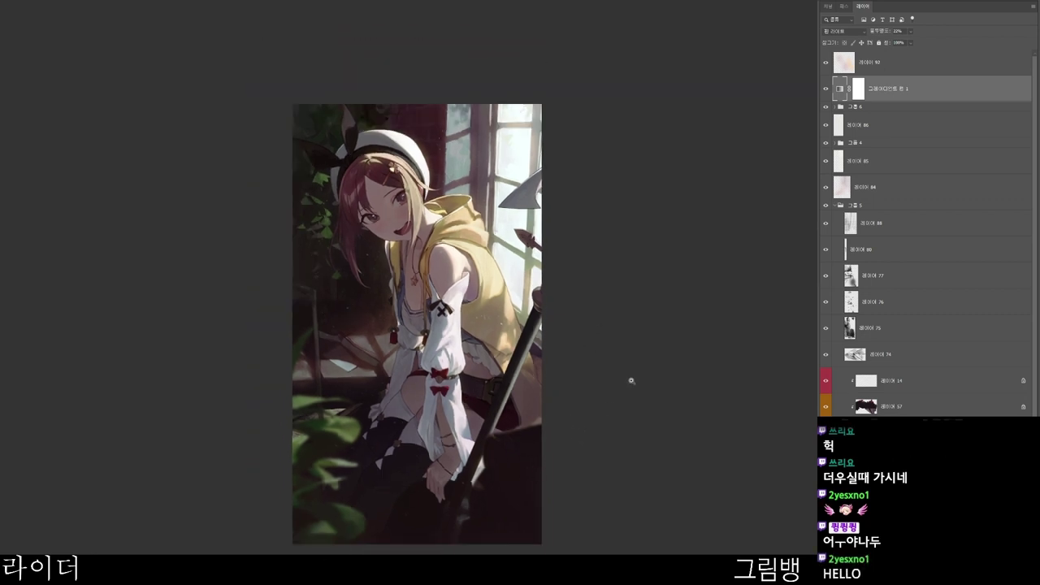
left_click(826, 88)
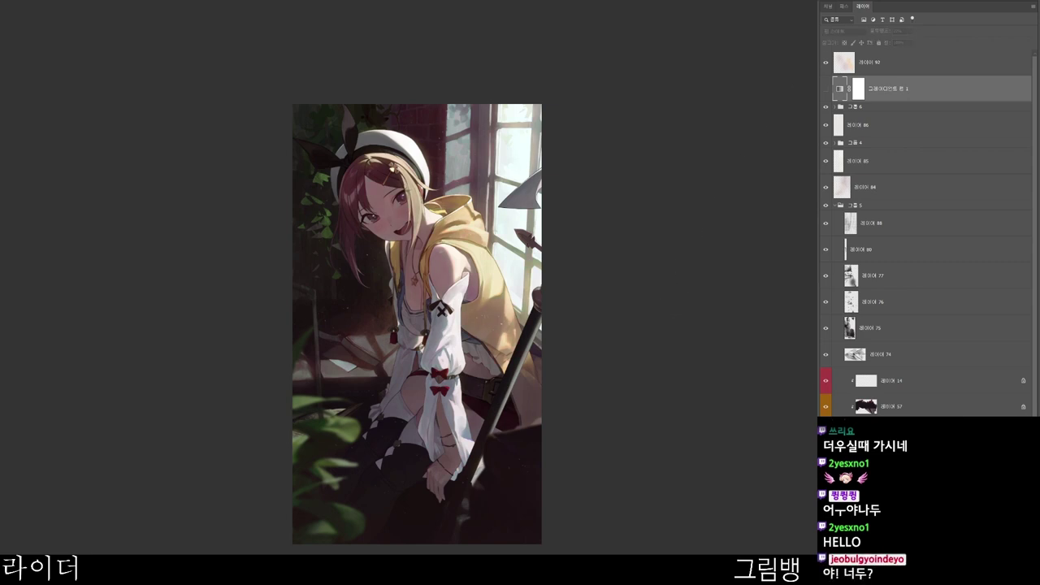
left_click(826, 89)
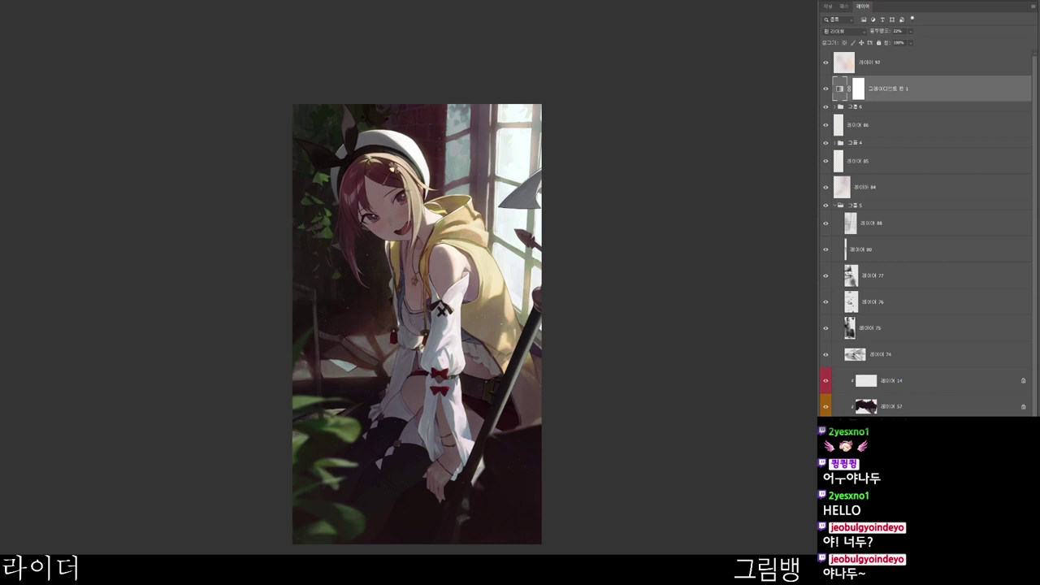
left_click(918, 63)
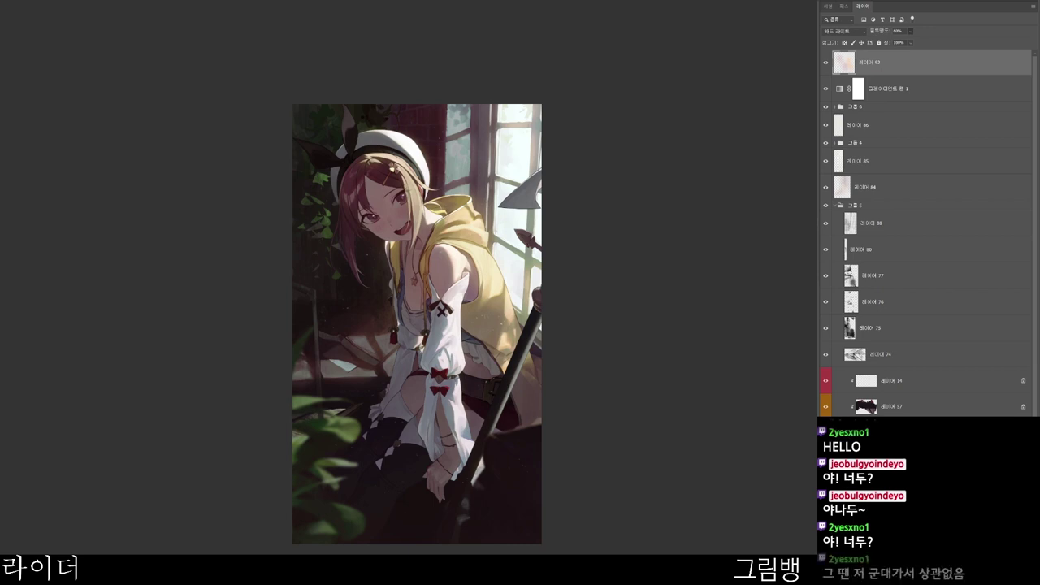
left_click(918, 89)
left_click(825, 89)
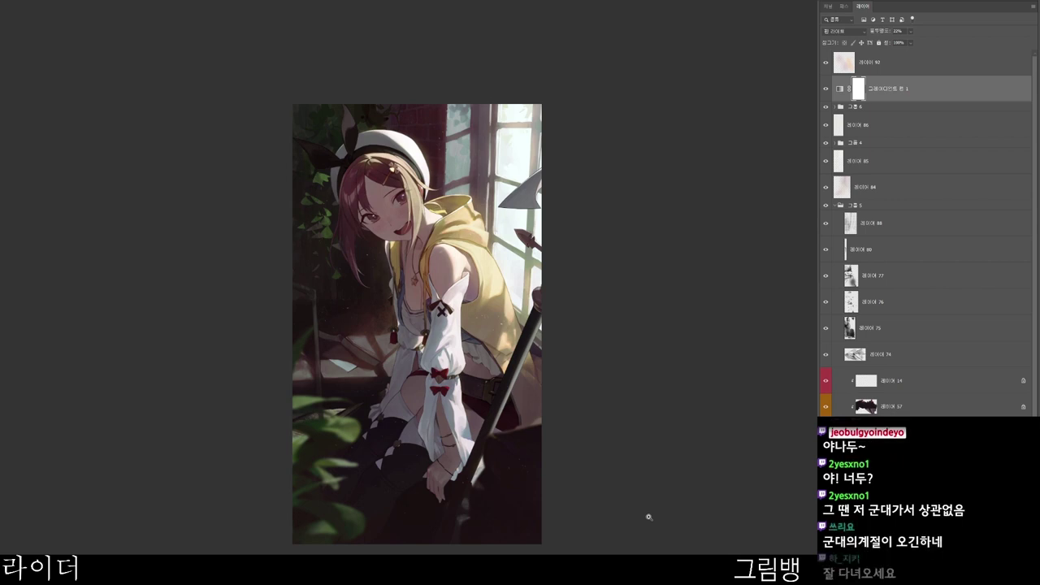
- Examine the colour-graded illustration both close up around the girl's upper body and as a whole
left_click_drag(670, 540, 681, 542)
left_click_drag(679, 540, 764, 477)
key("ctrl+shift+h")
key("h")
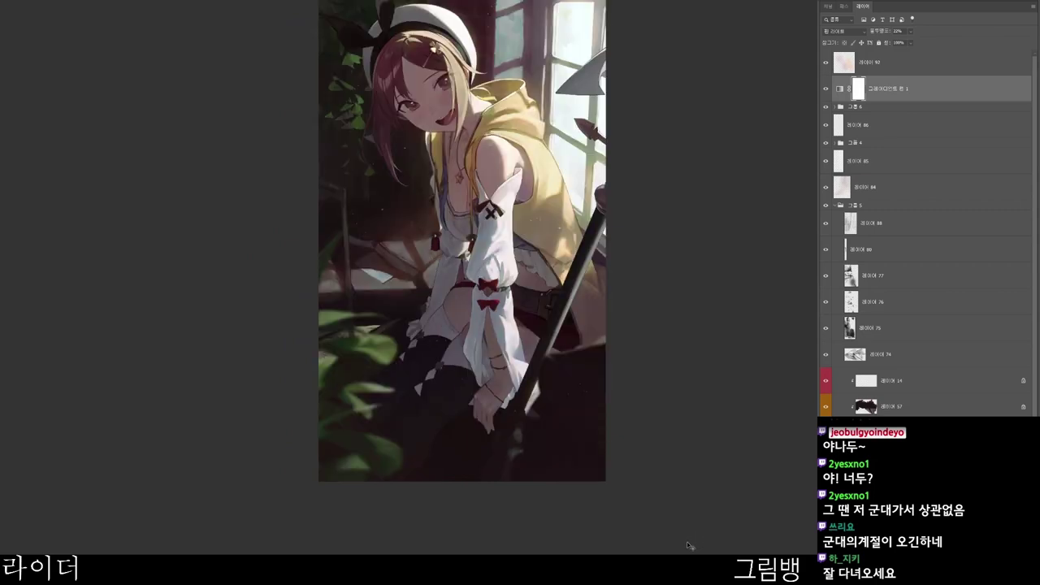
left_click_drag(667, 538, 665, 584)
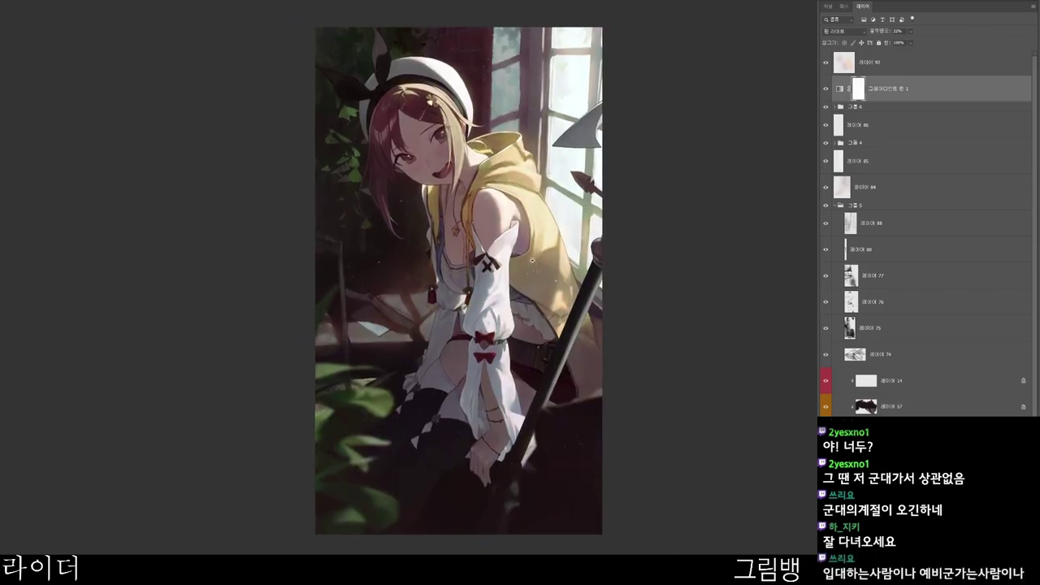
key("ctrl+plus")
scroll(463, 151, "up", 1)
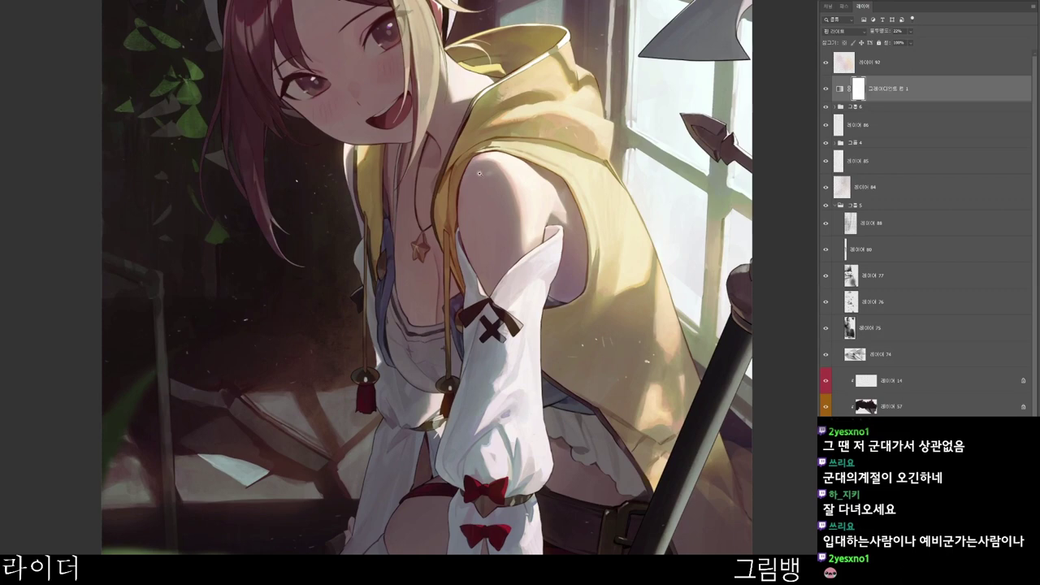
scroll(514, 187, "down", 4)
left_click_drag(640, 416, 592, 399)
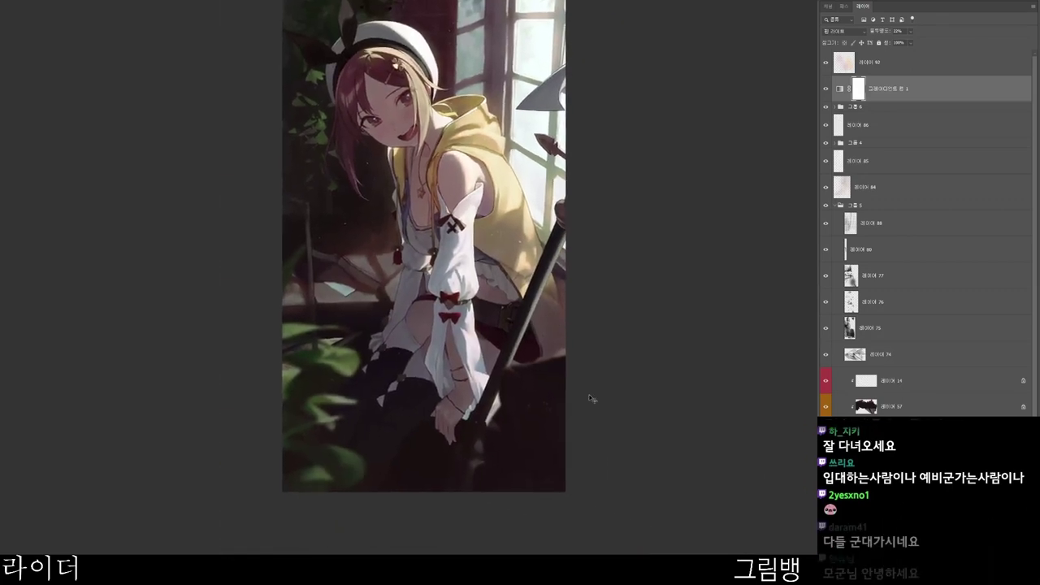
left_click_drag(578, 476, 580, 511)
- Add a new empty layer above the glow layer and select the whole canvas
left_click(910, 64)
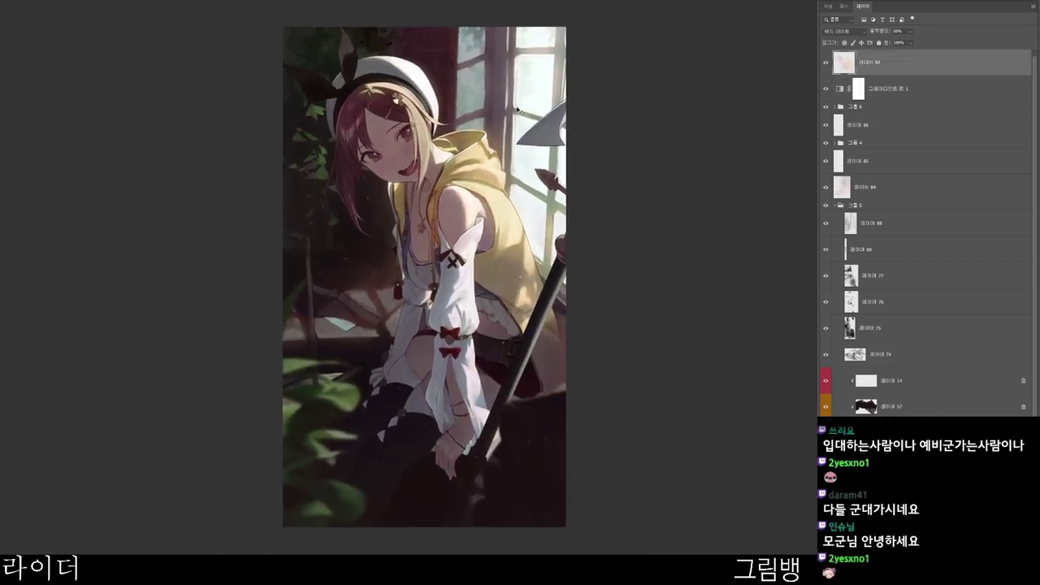
key("ctrl+shift+n")
key("Return")
key("ctrl+a")
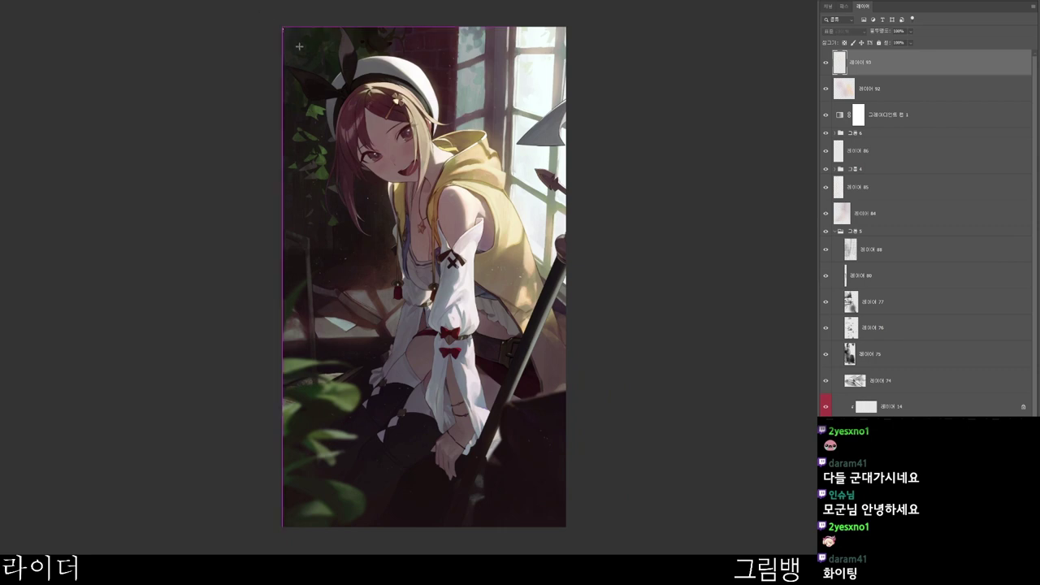
- Fill the selected canvas area on the new layer with solid dark grey and clear the selection
key("n")
left_click_drag(533, 73, 401, 156)
left_click(713, 38)
key("alt+BackSpace")
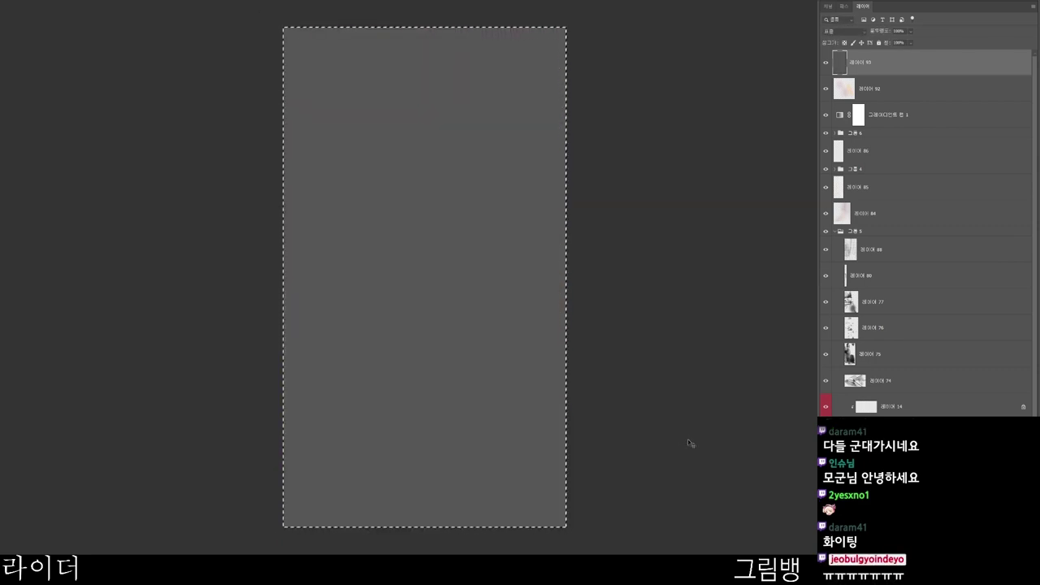
key("ctrl+d")
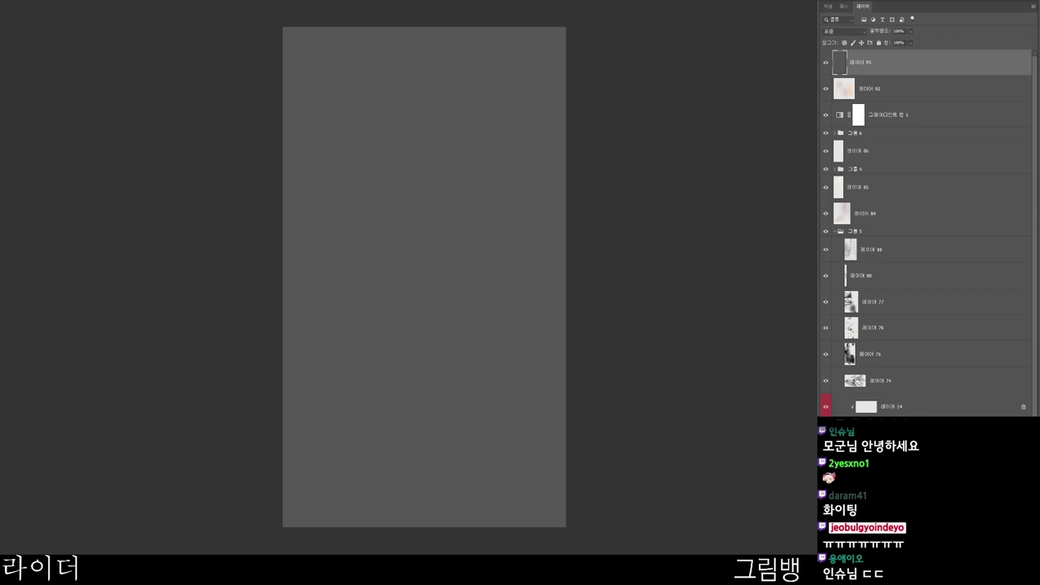
- Apply an Add Noise filter with uniform, coloured noise to the grey layer, raising the amount slightly
key("ctrl+alt+f")
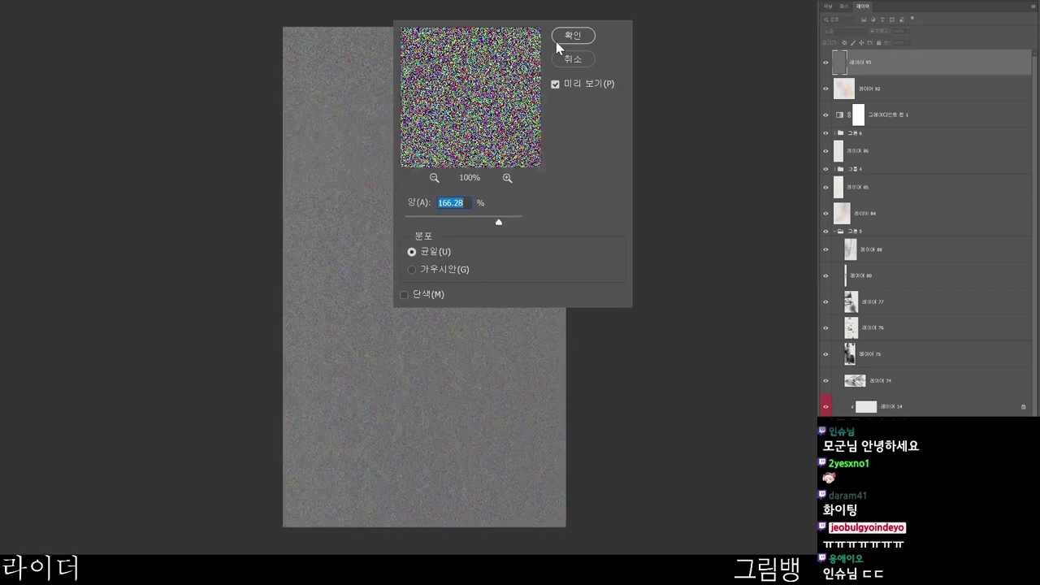
left_click_drag(499, 221, 502, 222)
left_click(570, 36)
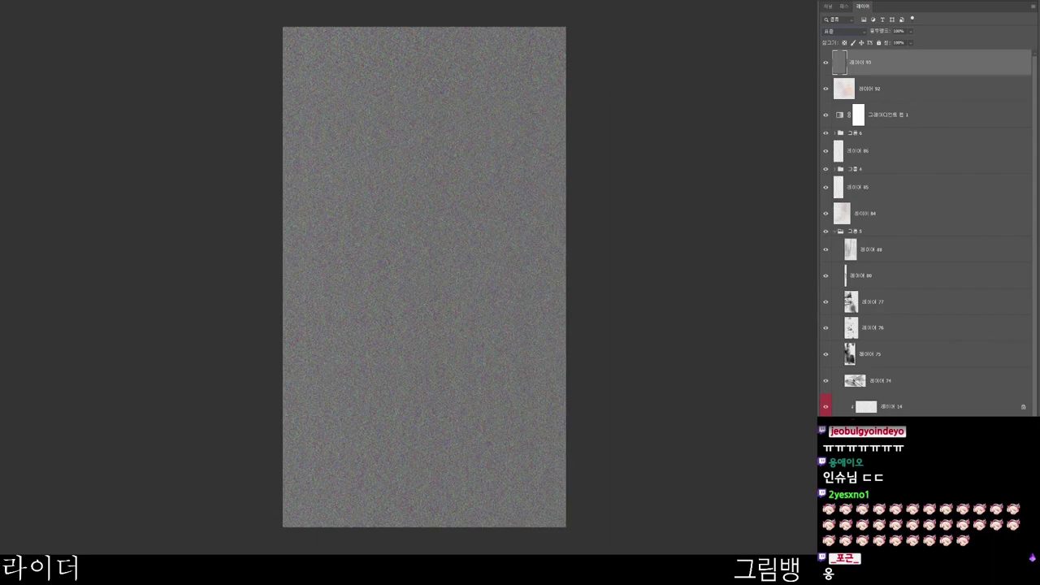
- Try Screen and the following blend modes on the noise layer, settle on Soft Light, and lower its opacity
key("shift+alt+s")
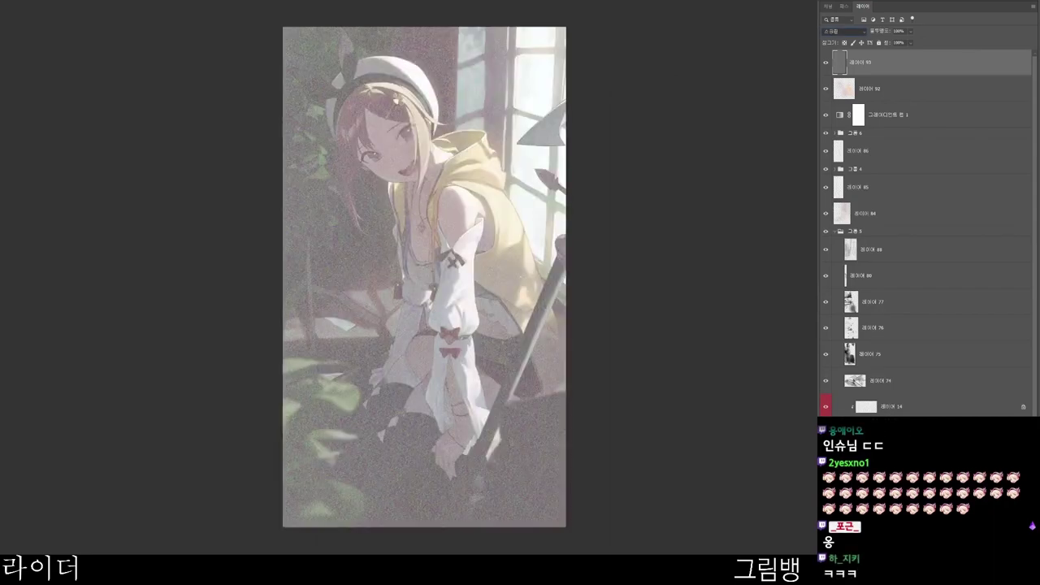
key("Down")
key("Down")
key("Down")
key("Down")
key("Down")
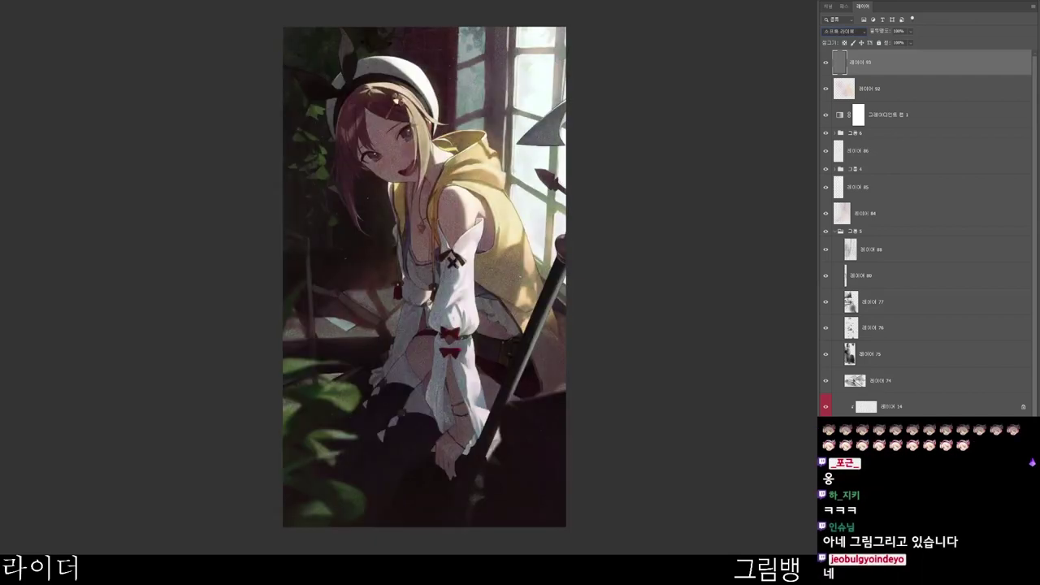
key("Up")
key("Down")
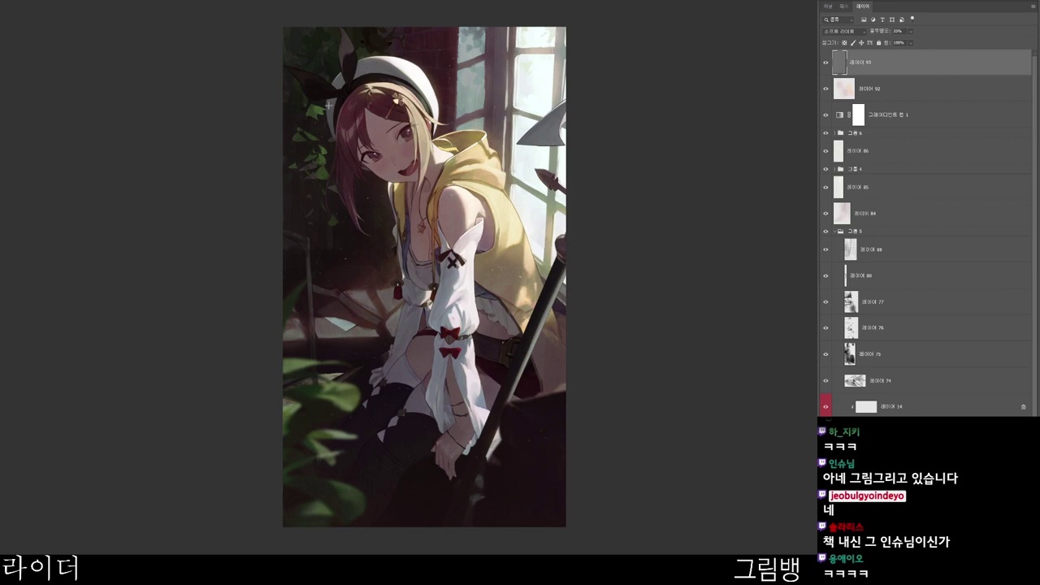
- Select the whole canvas, apply a Free Transform to the Soft Light noise layer, and clear the selection
left_click_drag(271, 18, 598, 533)
key("ctrl+t")
key("Return")
key("ctrl+d")
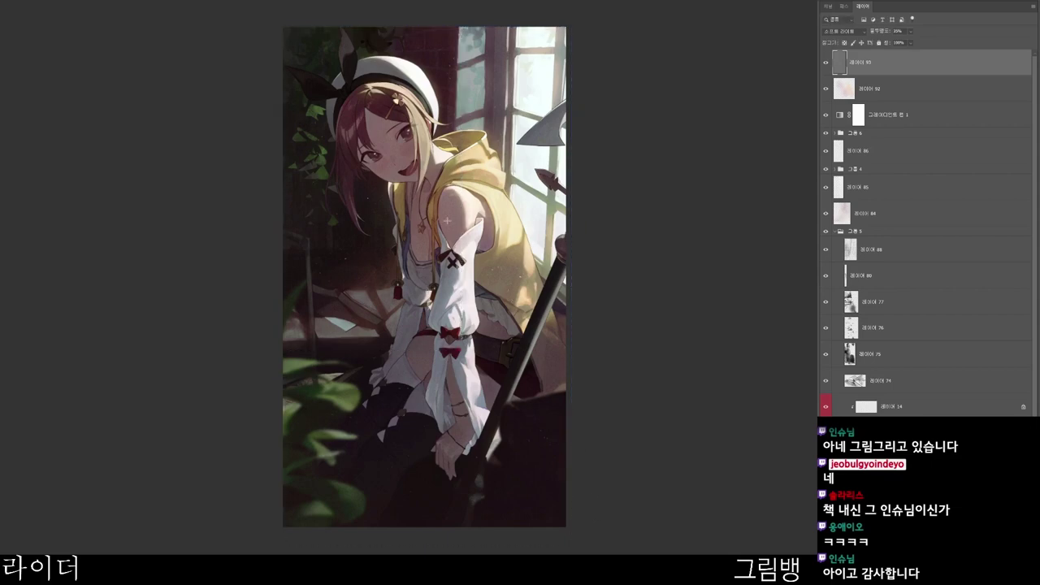
- Change the noise layer's blend mode from Soft Light to Overlay and reduce its opacity
left_click_drag(438, 205, 469, 284)
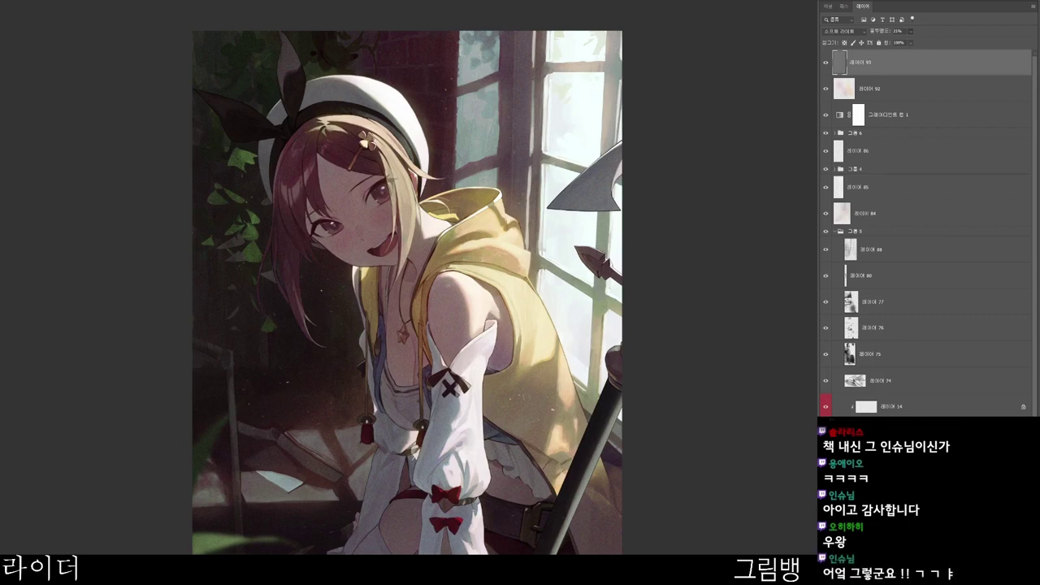
scroll(422, 134, "up", 2)
left_click_drag(421, 134, 415, 136)
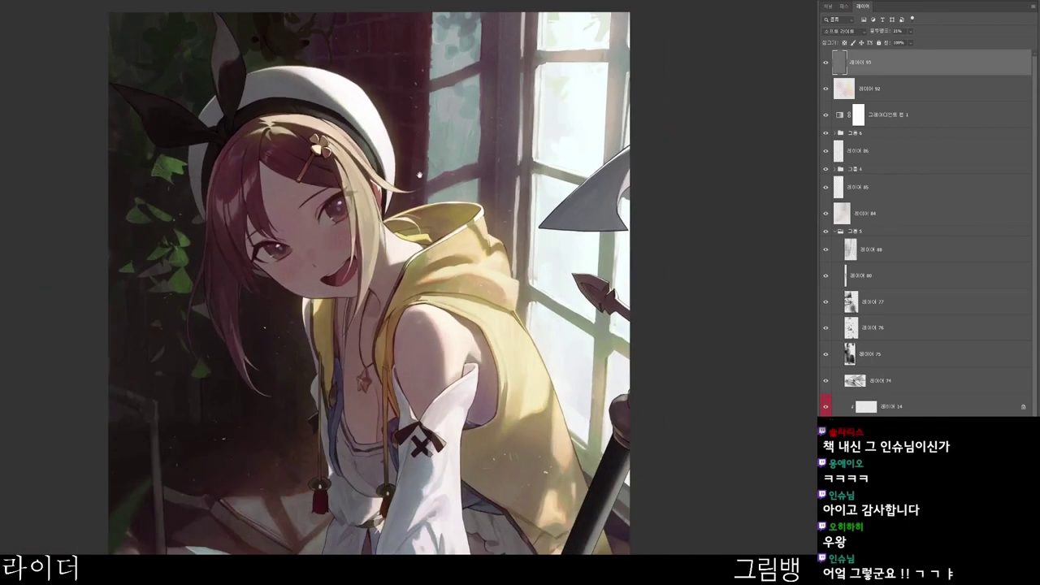
left_click_drag(419, 174, 422, 127)
left_click_drag(382, 167, 391, 164)
scroll(392, 166, "down", 1)
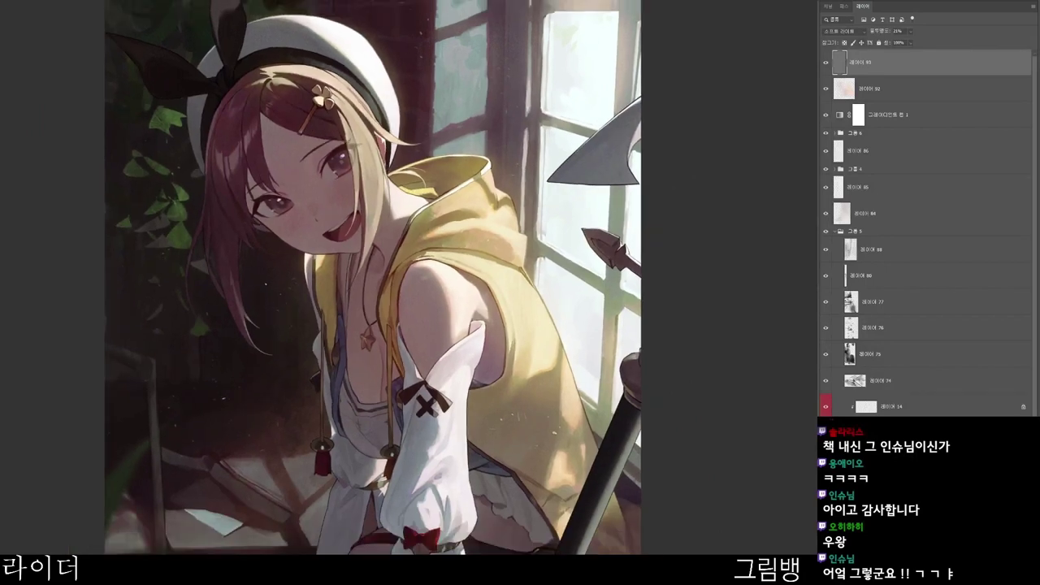
left_click(845, 31)
left_click(845, 155)
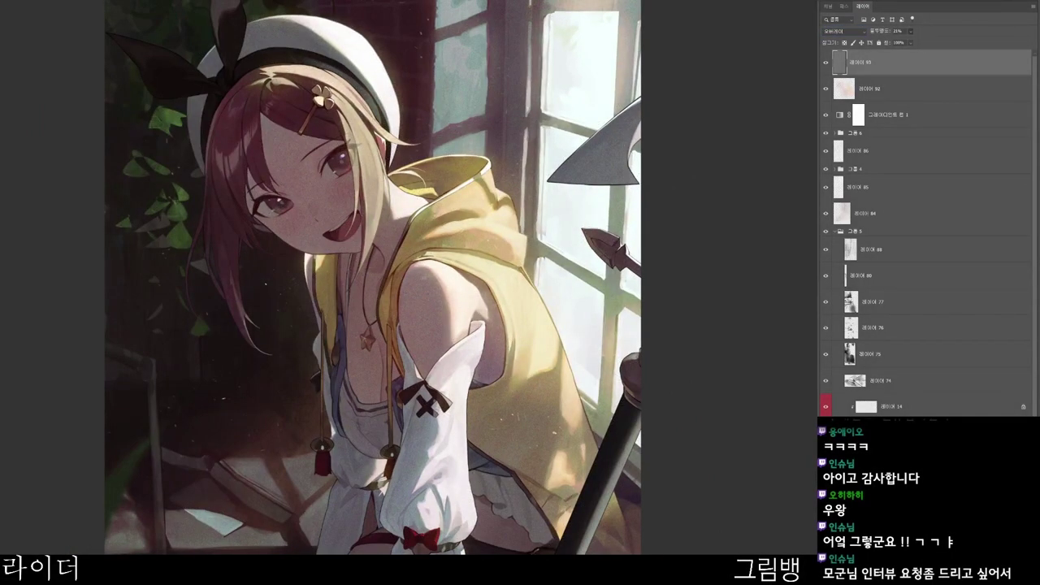
left_click_drag(642, 76, 649, 77)
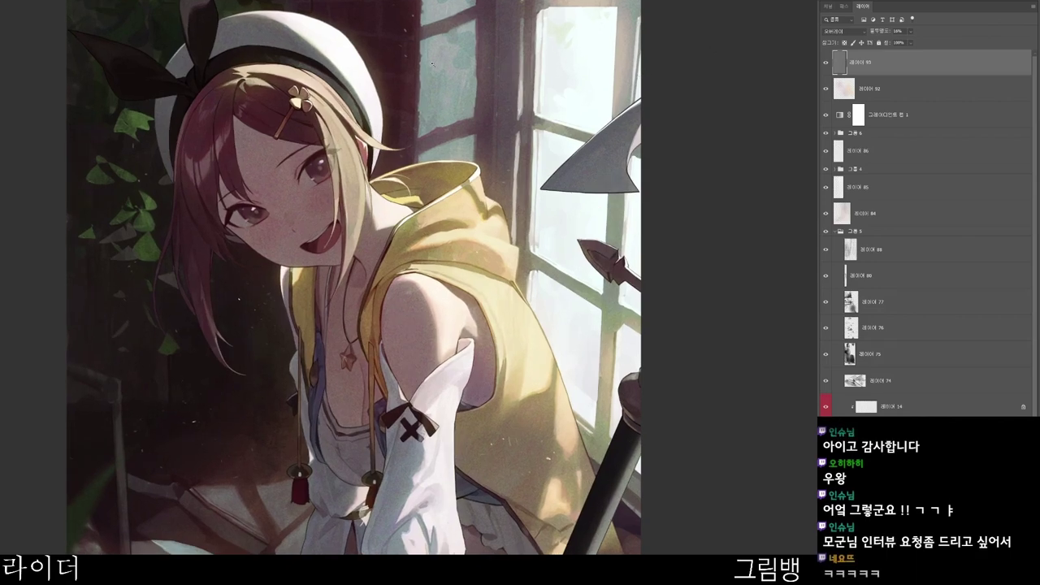
- Examine the Overlay grain close up on the girl's face and hood and across the whole illustration
mouse_move(402, 97)
left_mouse_down()
mouse_move(431, 98)
mouse_move(388, 106)
left_mouse_up()
left_click_drag(403, 113, 408, 77)
scroll(408, 77, "down", 2)
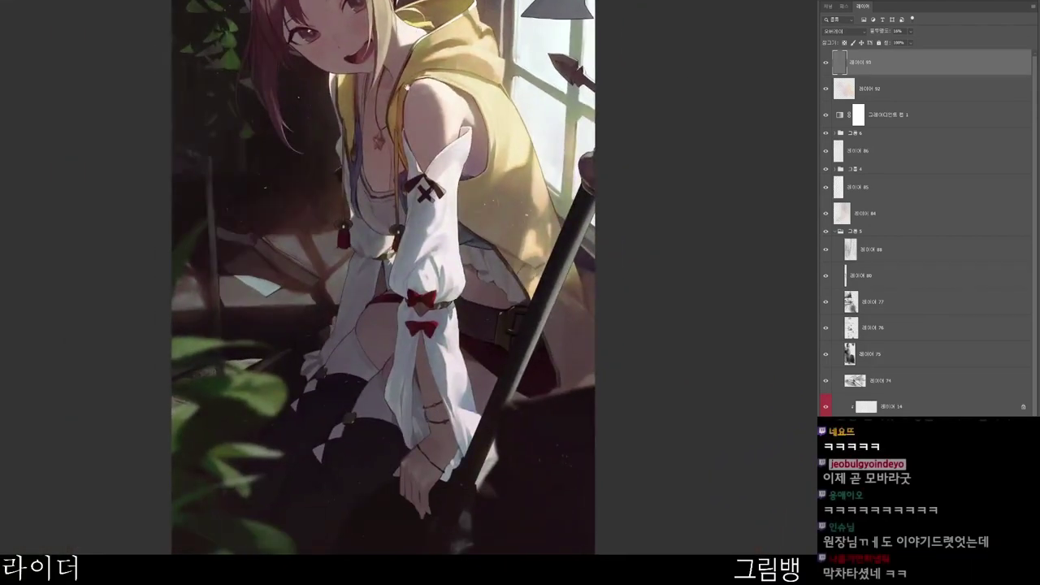
scroll(384, 278, "up", 2)
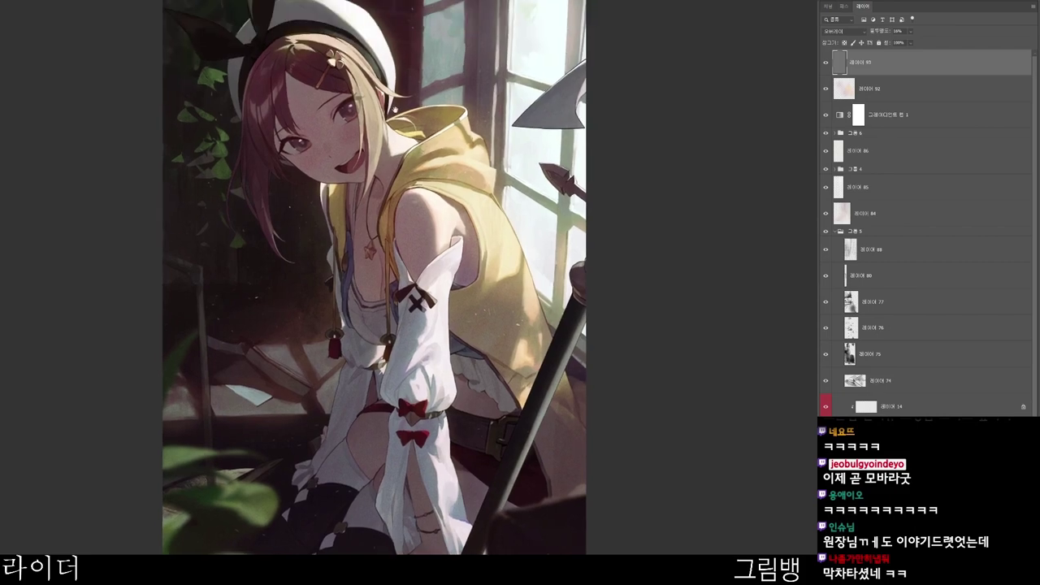
left_click_drag(370, 87, 391, 83)
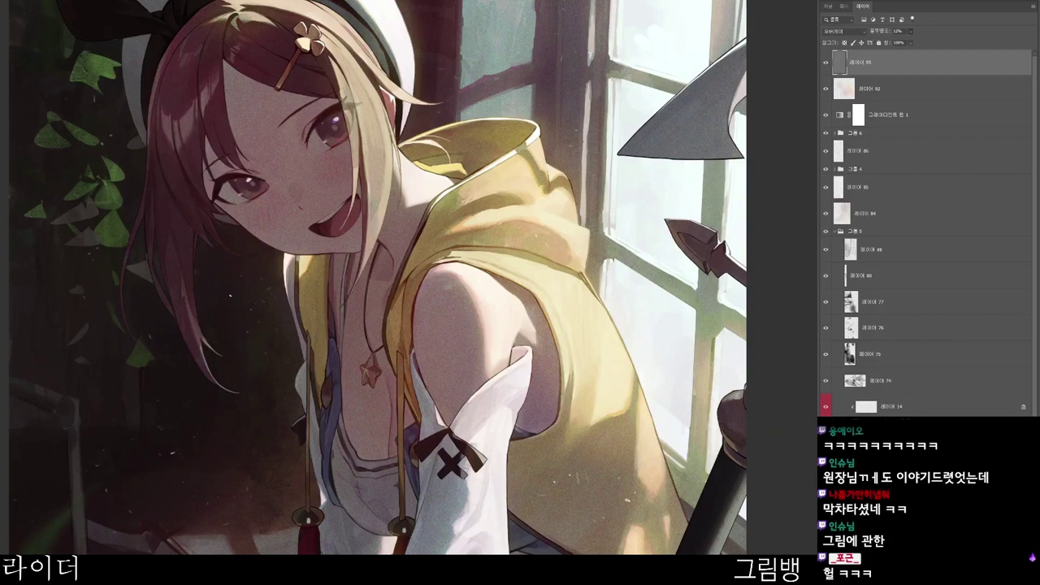
scroll(514, 48, "up", 4)
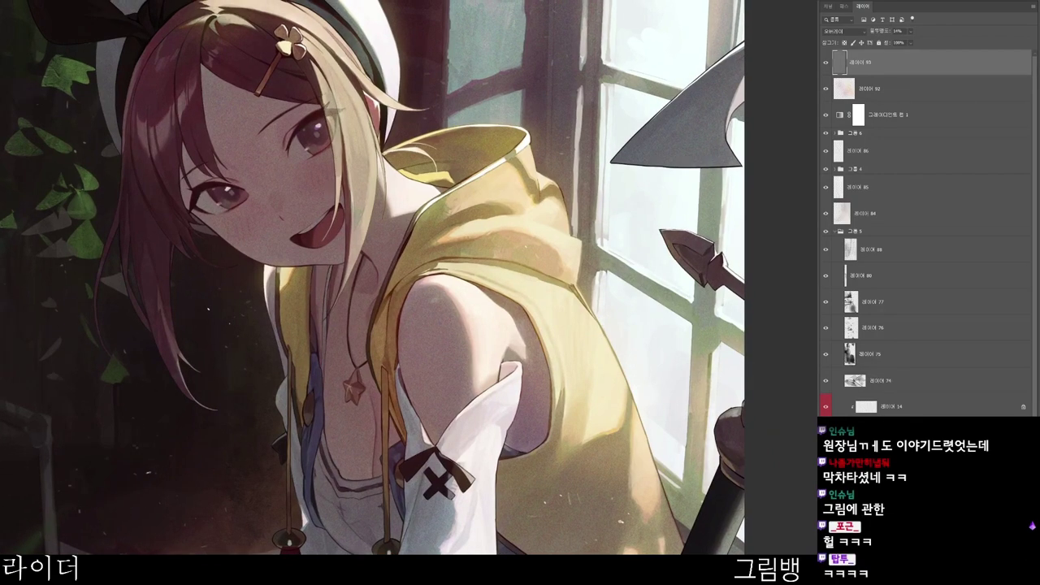
scroll(406, 277, "down", 5)
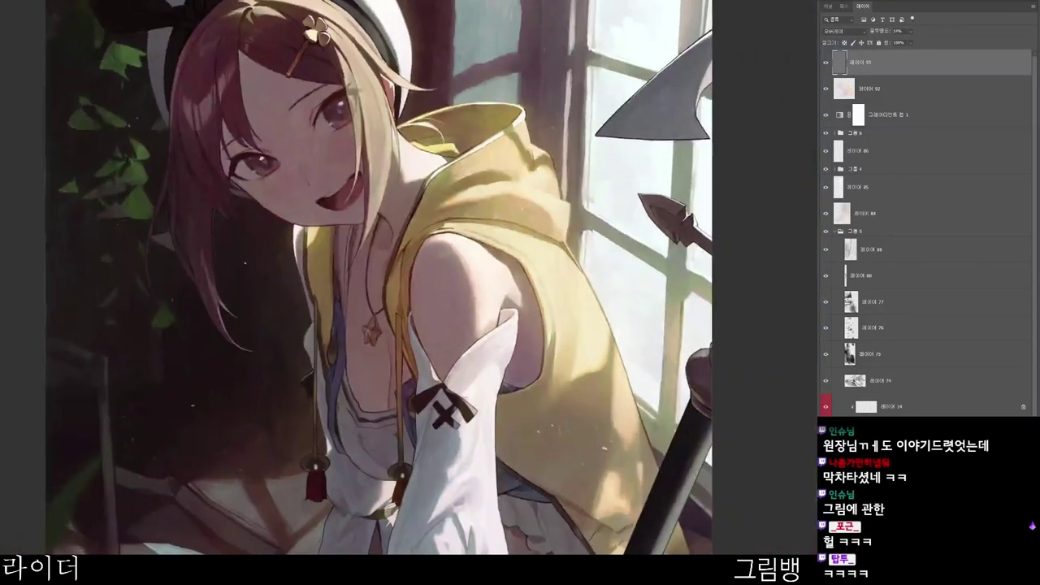
scroll(410, 278, "up", 1)
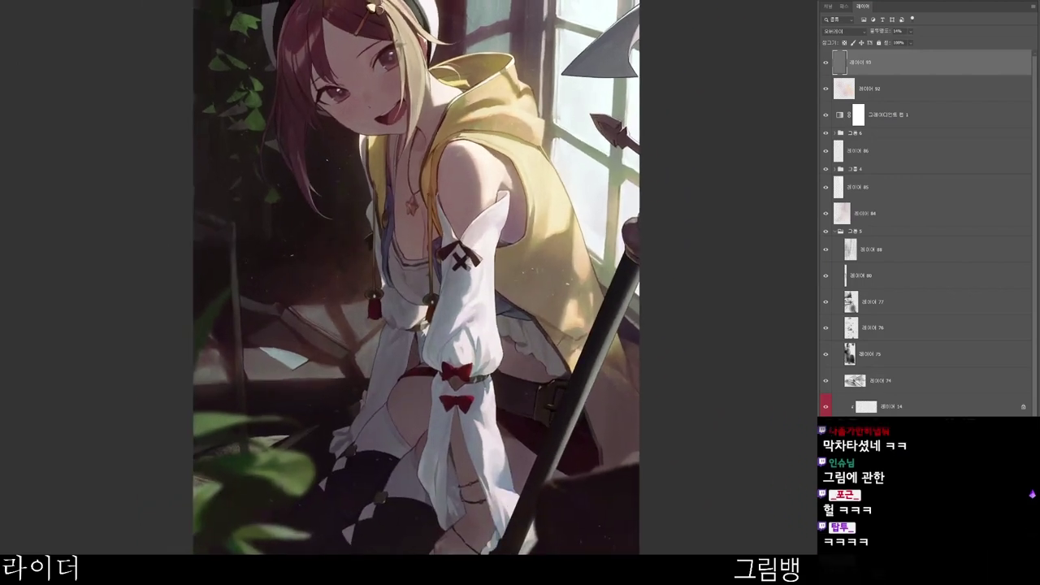
scroll(410, 278, "up", 1)
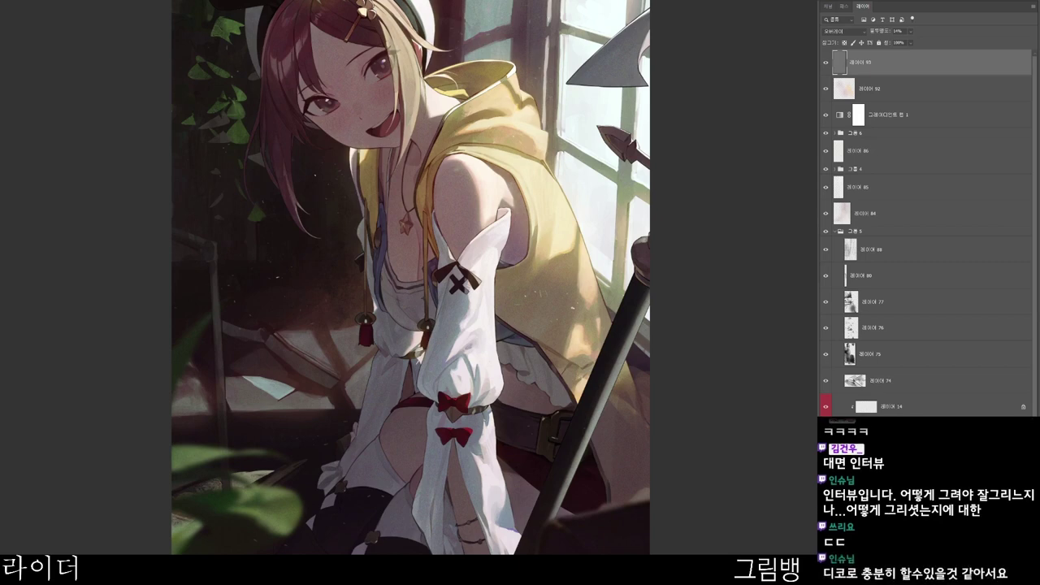
left_click_drag(514, 8, 495, 99)
left_click_drag(375, 27, 409, 42)
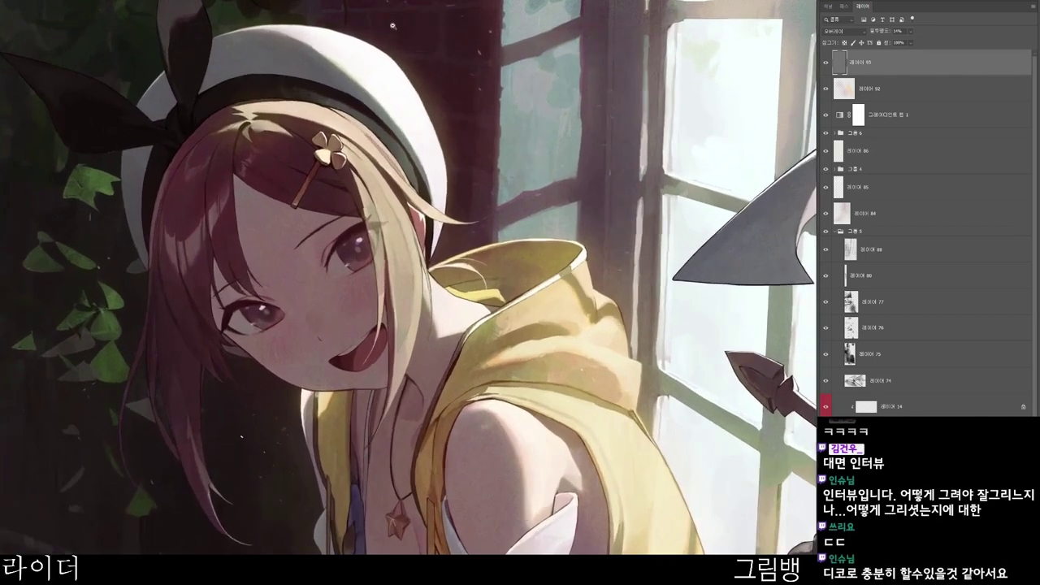
scroll(408, 42, "down", 5)
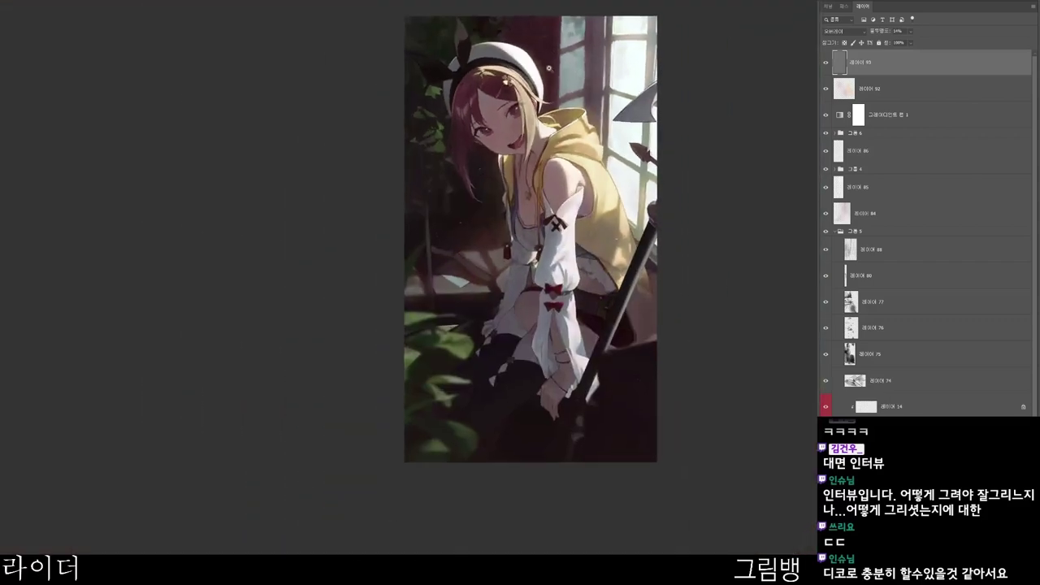
- Apply another Free Transform to the Overlay noise layer across the full canvas and deselect
left_click_drag(379, 8, 713, 537)
key("ctrl+t")
key("Return")
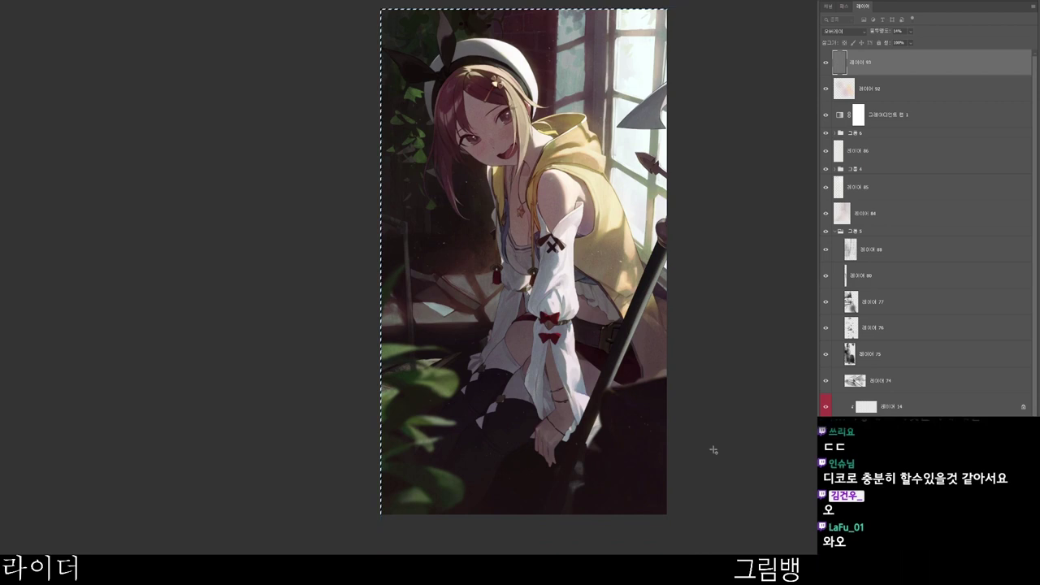
key("ctrl+d")
- Try a stronger grain around the girl's face and set the noise layer's opacity to 12%
scroll(591, 326, "up", 4)
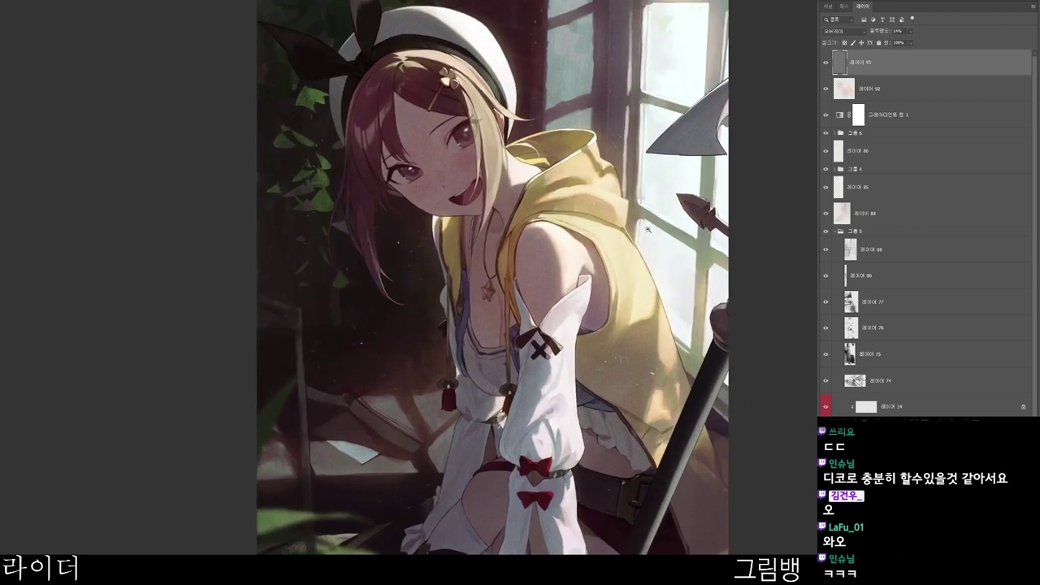
left_click_drag(880, 31, 885, 30)
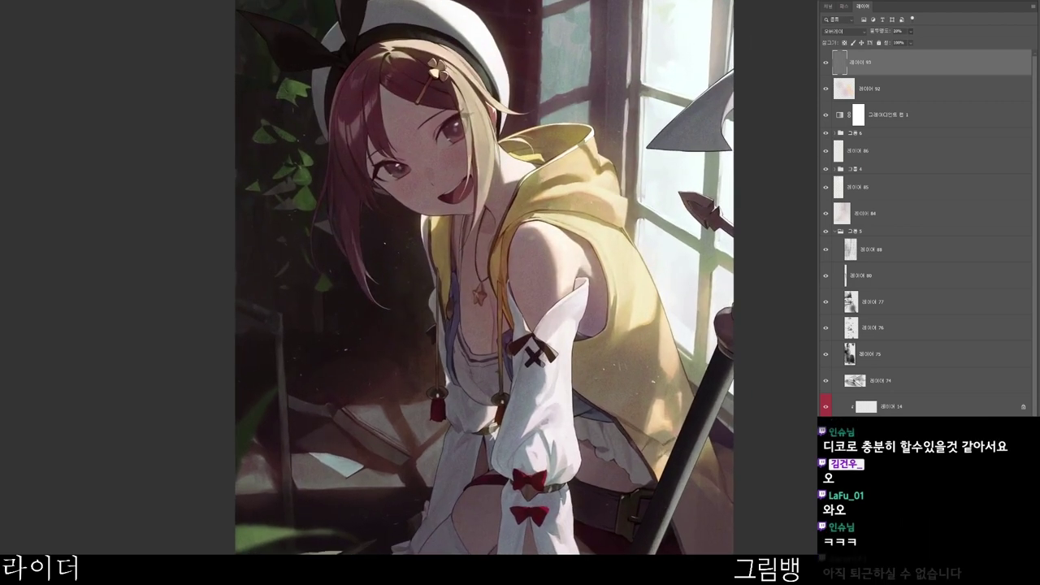
left_click(556, 34, "ctrl")
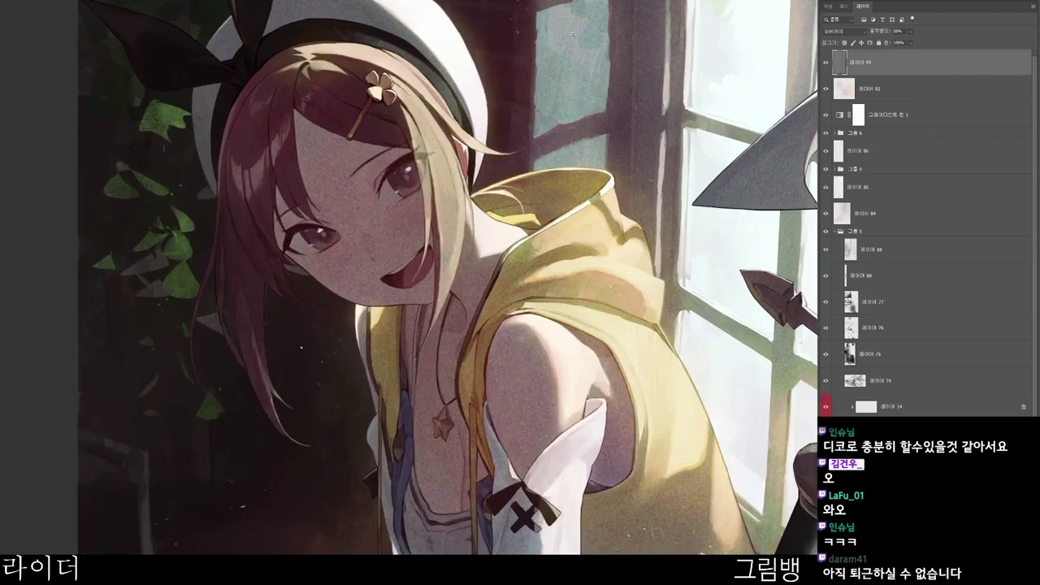
left_click_drag(562, 34, 526, 95)
left_click(590, 78, "alt")
scroll(590, 77, "down", 3)
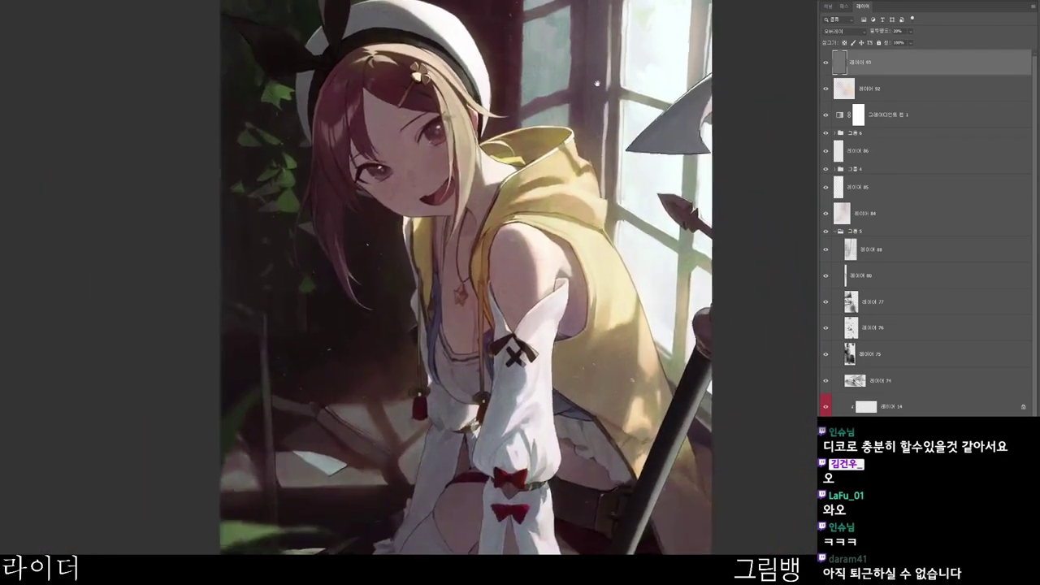
scroll(618, 85, "up", 2)
scroll(622, 85, "up", 2)
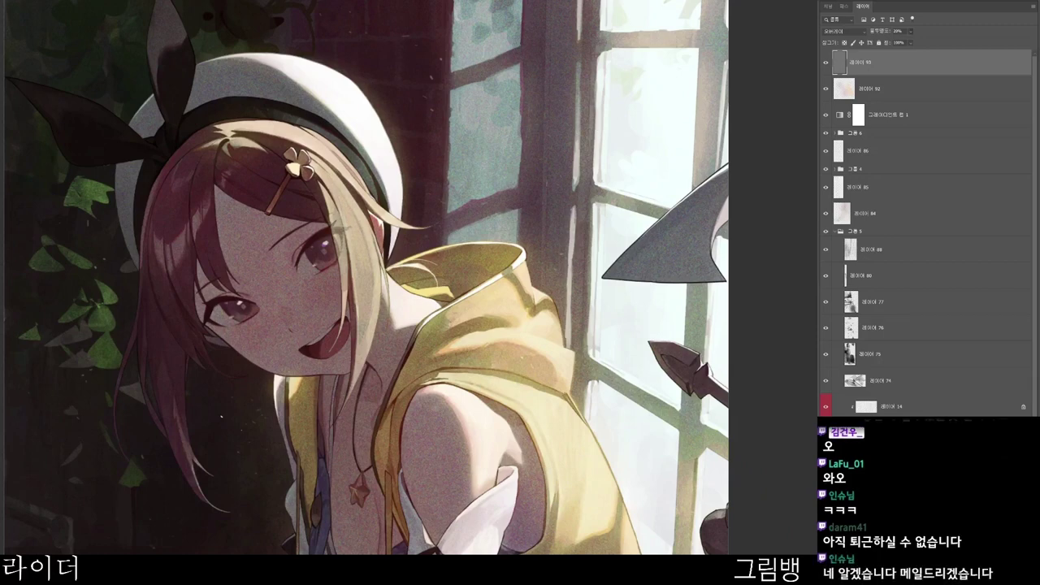
scroll(751, 62, "up", 3)
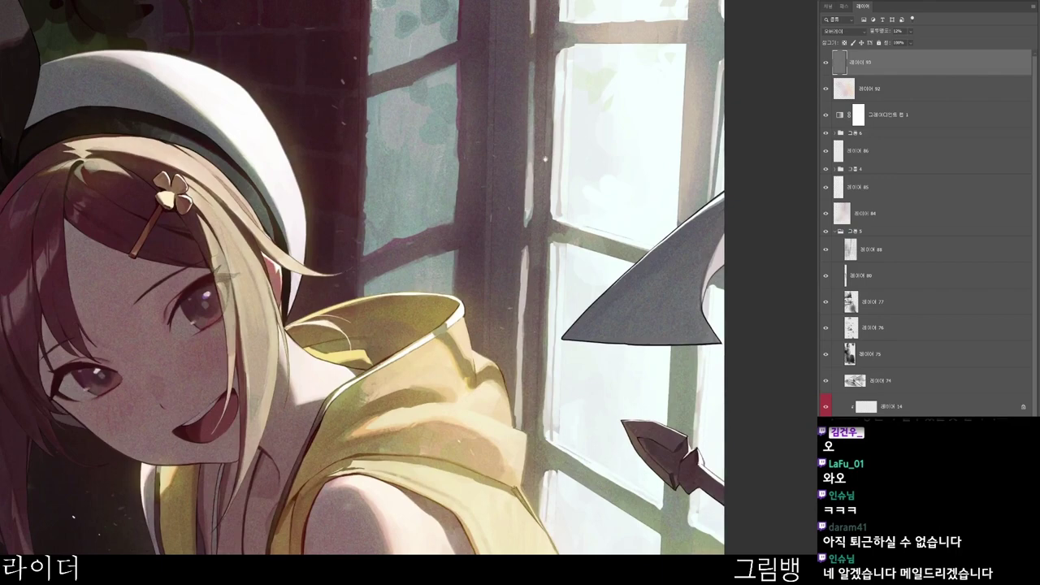
- Examine the fainter grain around the window, on the girl's figure and over the full picture
left_click_drag(488, 298, 659, 91)
scroll(654, 91, "down", 2)
scroll(652, 91, "down", 3)
left_click_drag(679, 134, 599, 141)
scroll(465, 134, "up", 4)
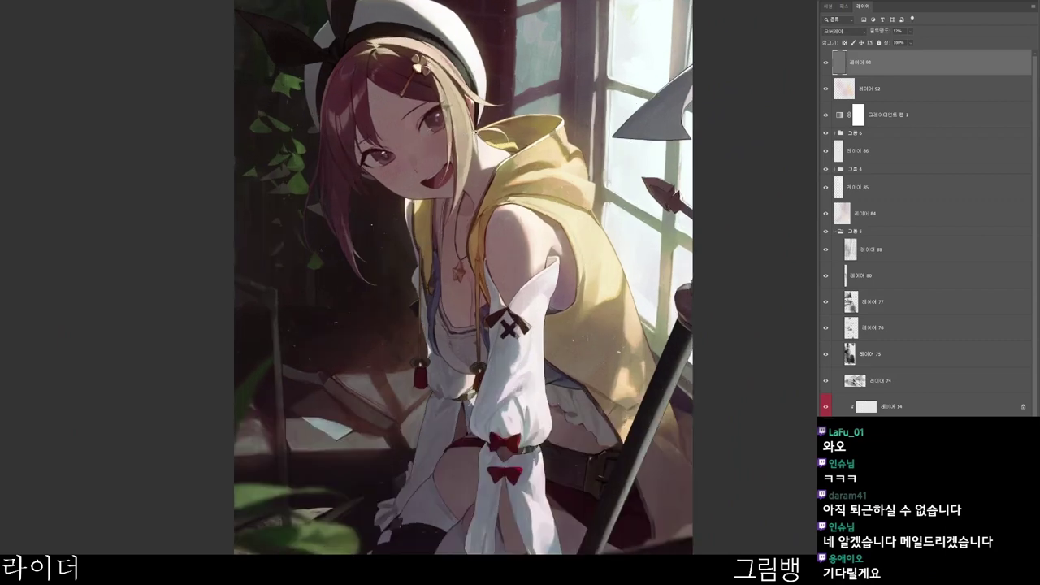
scroll(473, 136, "down", 3)
left_click_drag(524, 232, 509, 152)
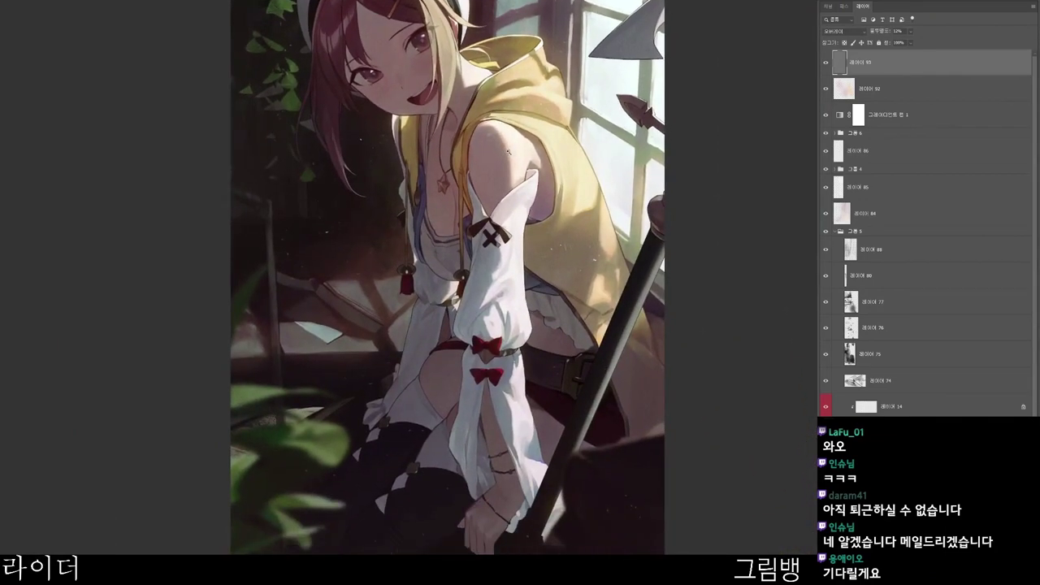
scroll(509, 151, "down", 3)
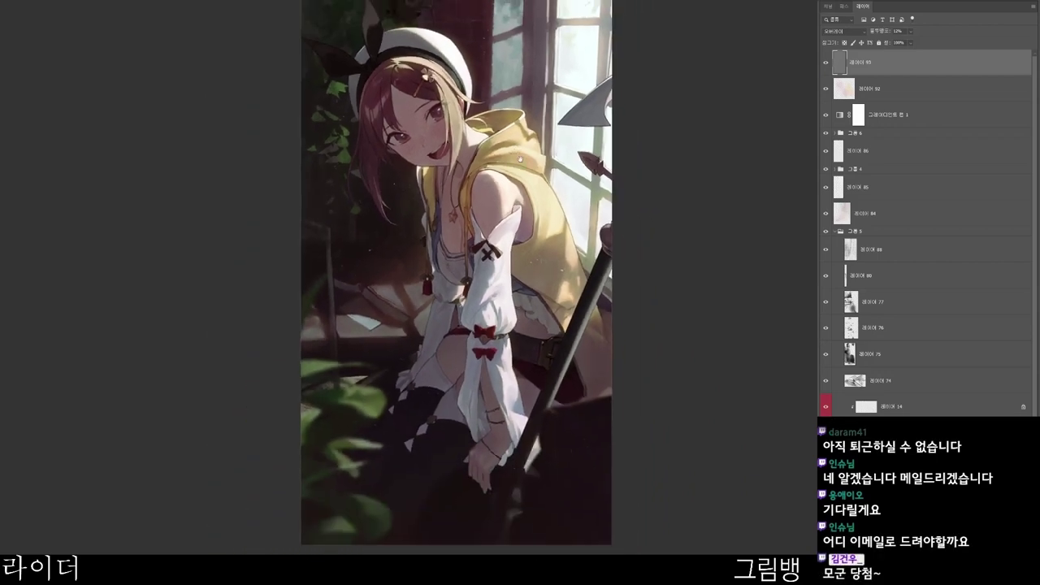
left_click_drag(520, 160, 512, 136)
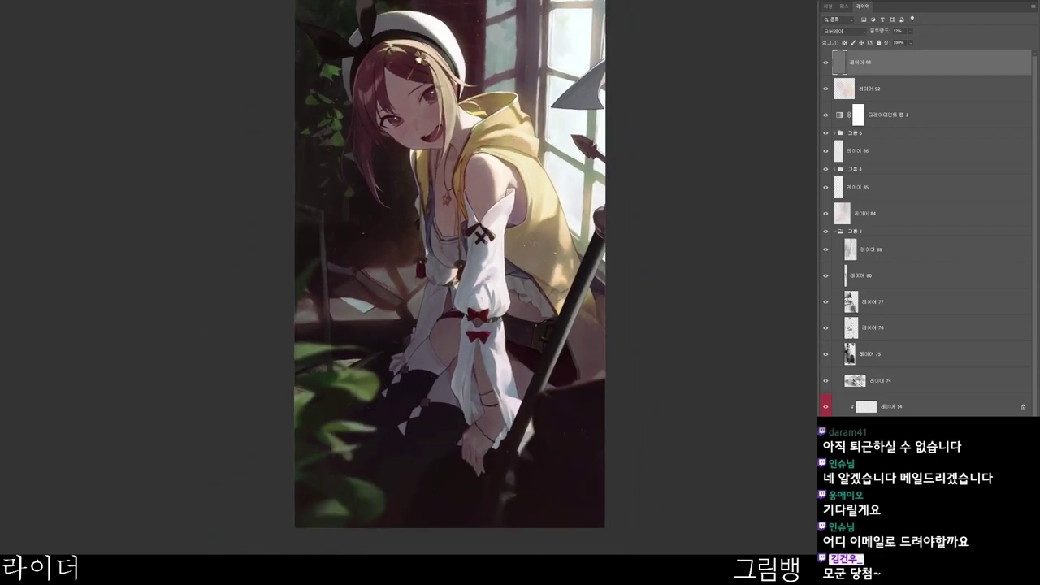